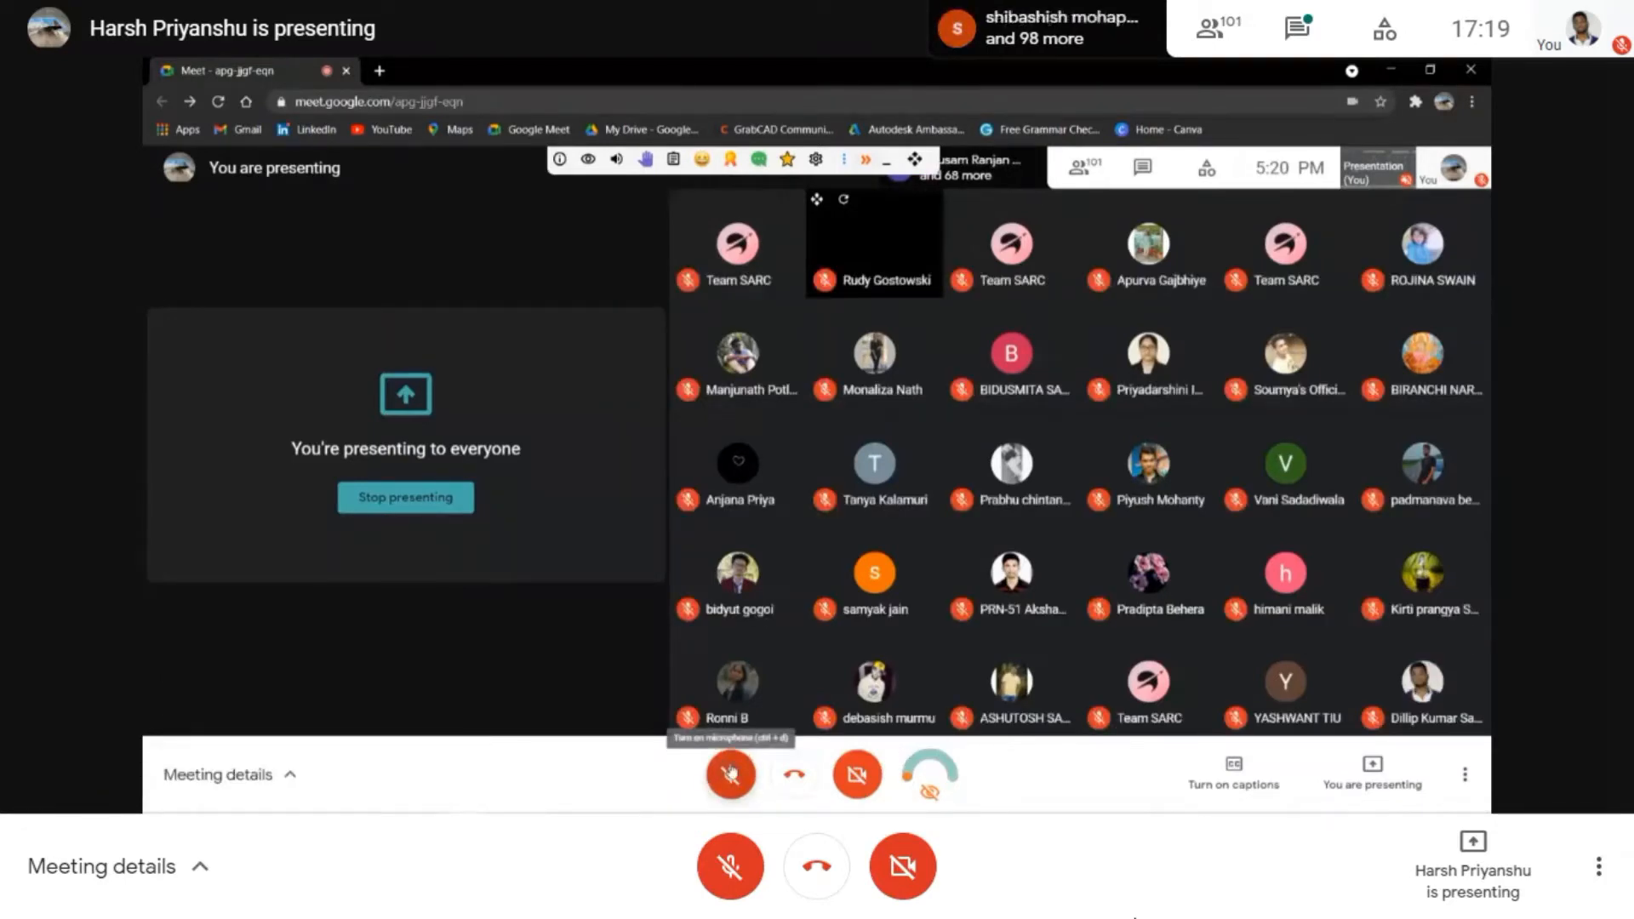
- Turn on the microphone in the meeting and switch to Autodesk Fusion 360
{"action": "left_click", "coordinate": [730, 772]}
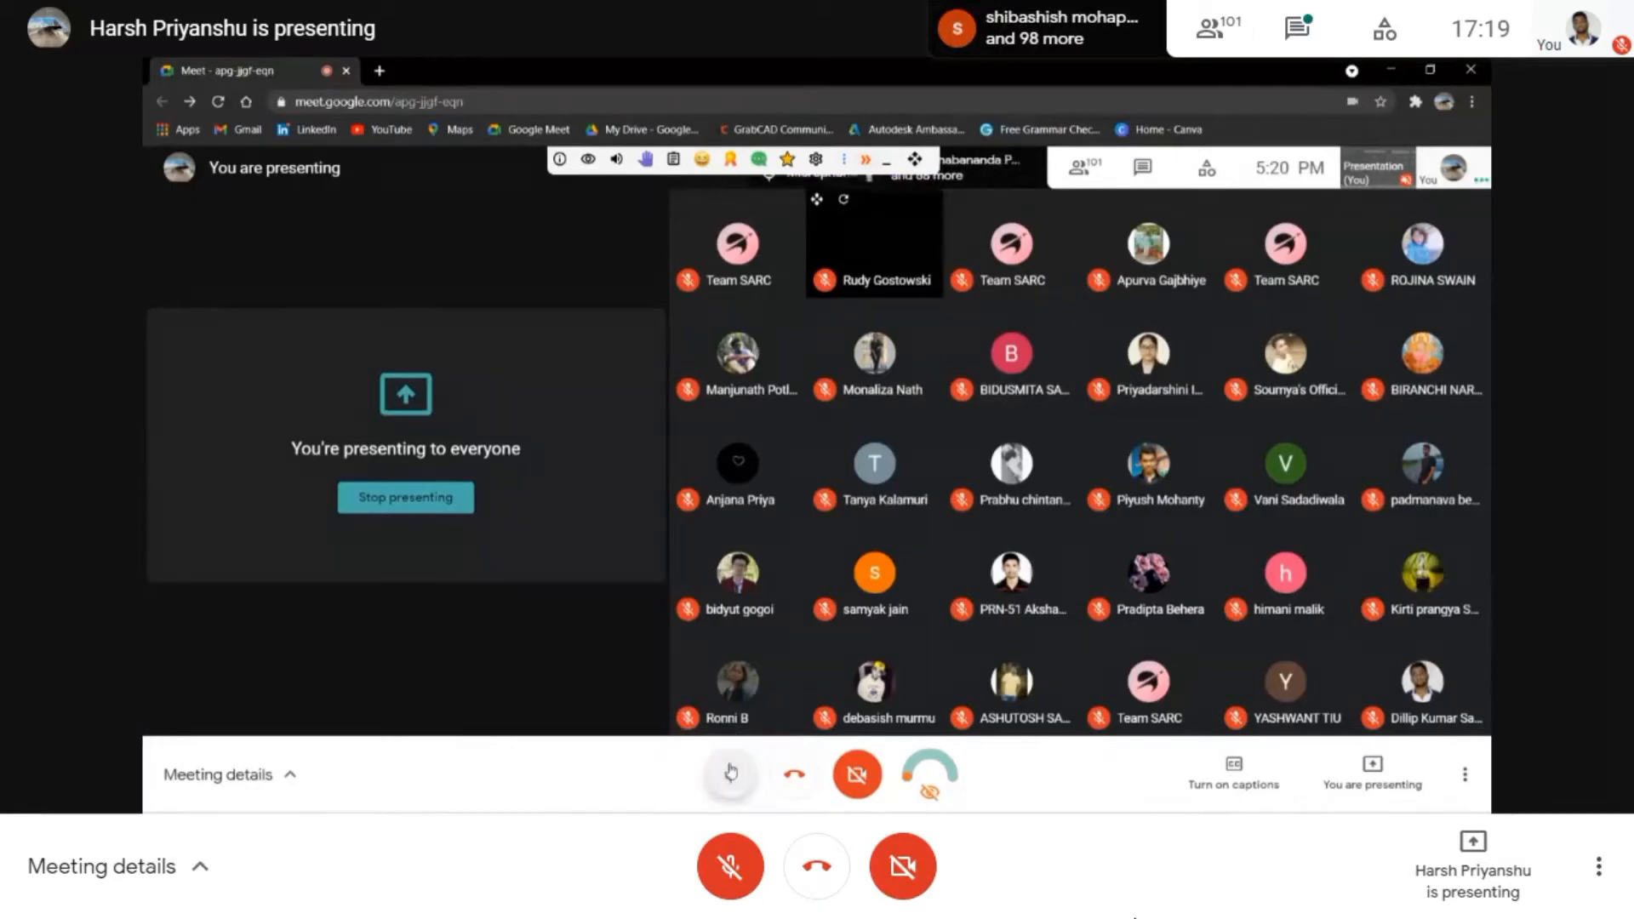
{"action": "mouse_move", "coordinate": [838, 801]}
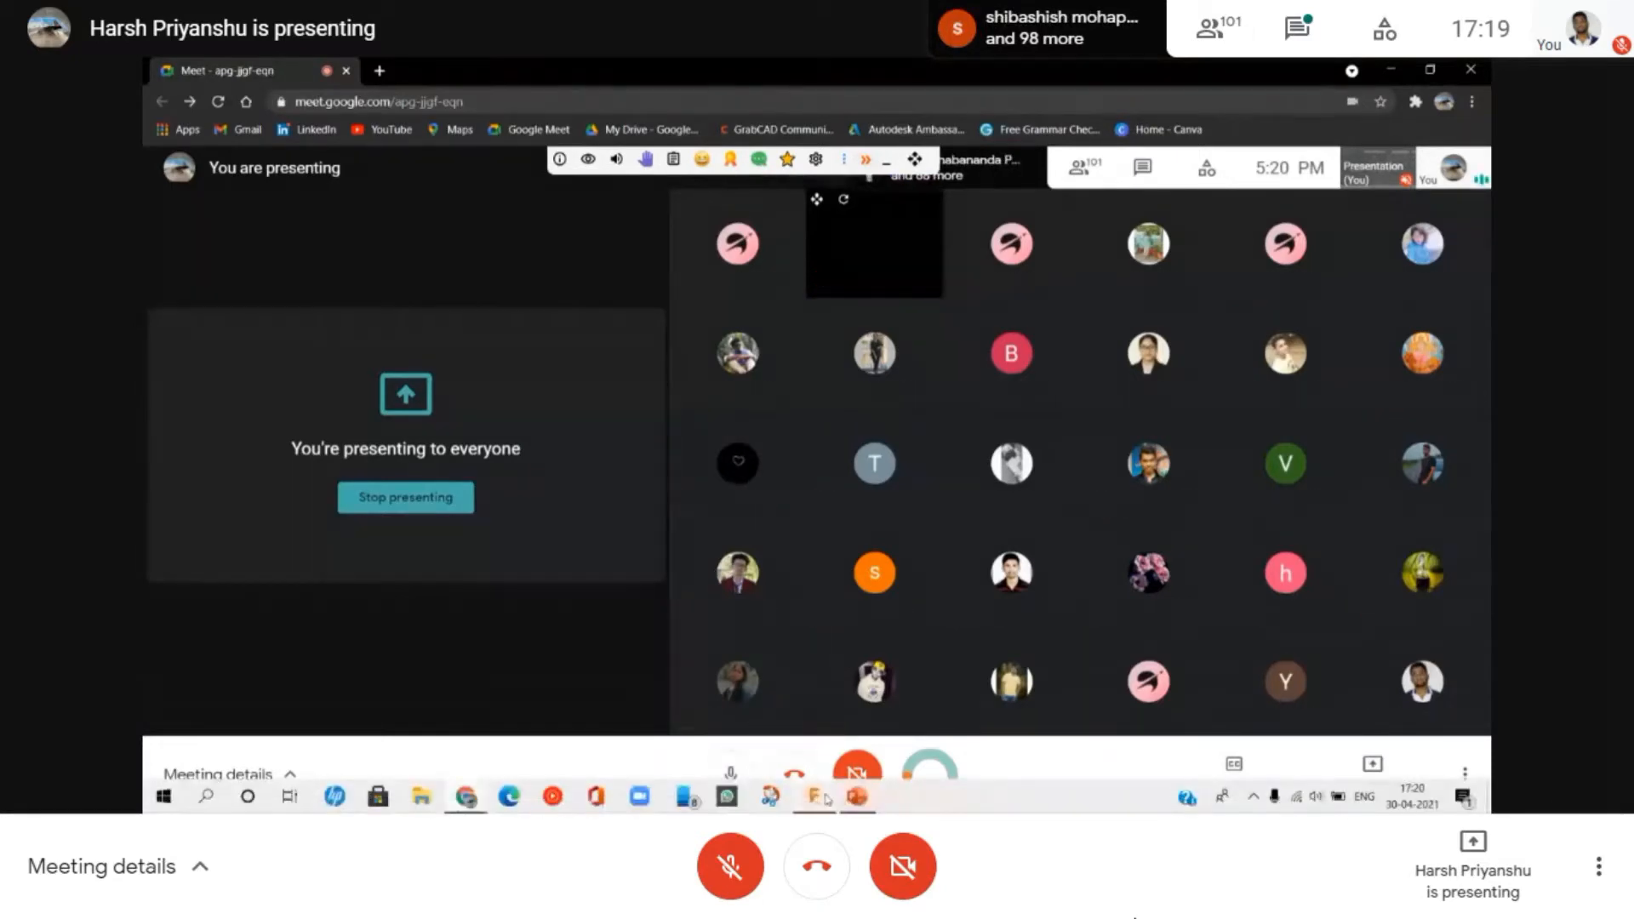
{"action": "left_click", "coordinate": [828, 800]}
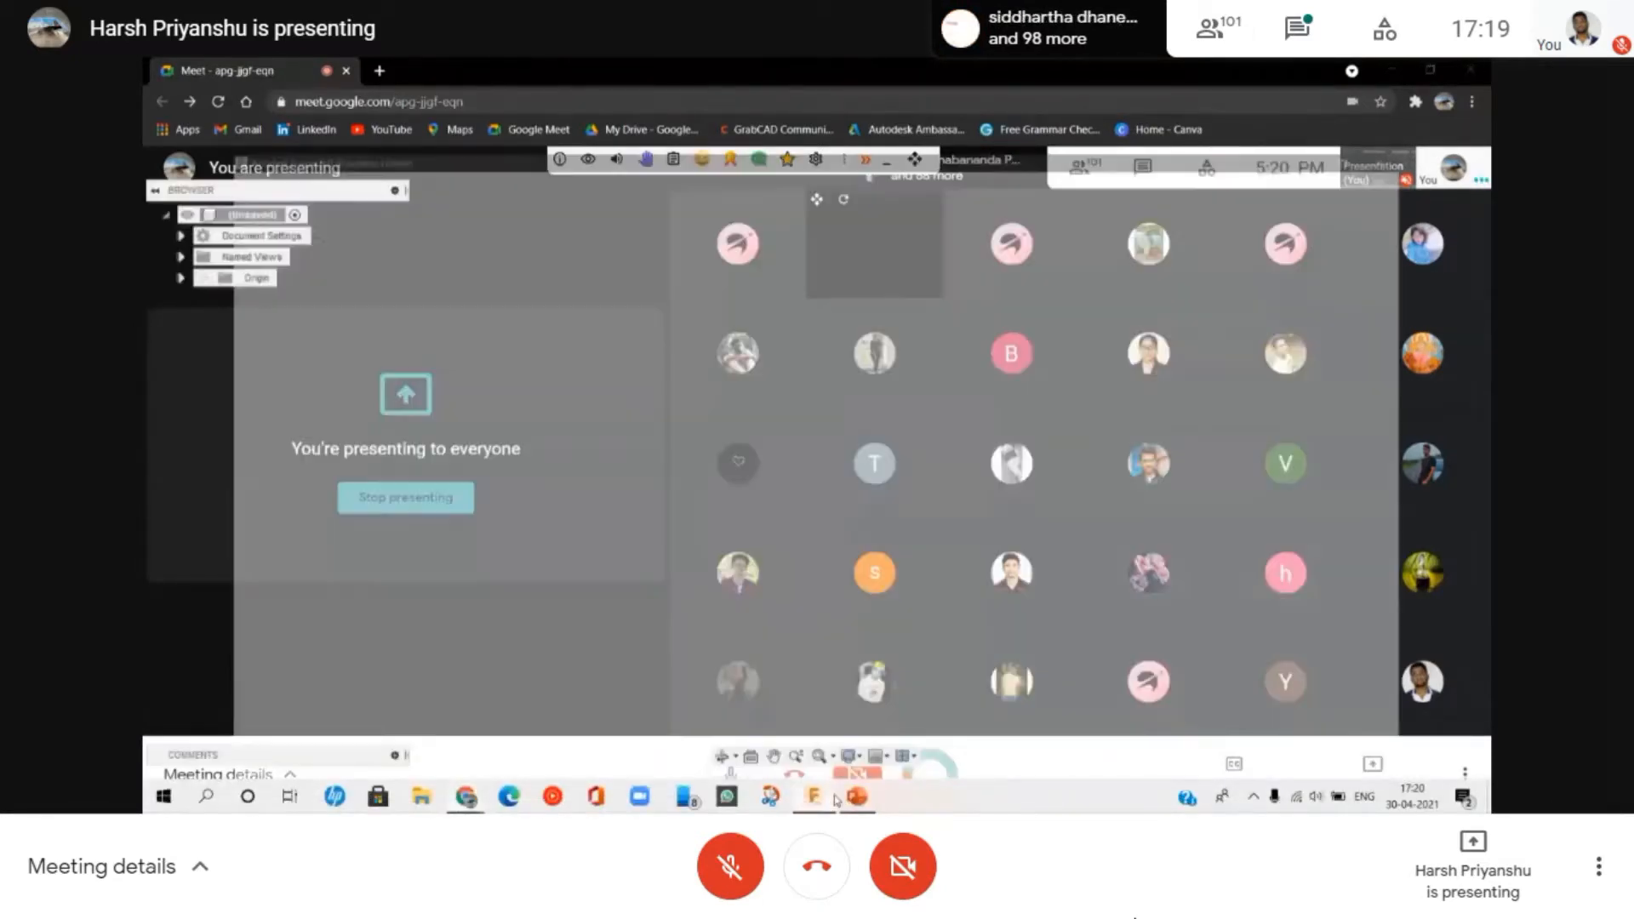
{"action": "left_click", "coordinate": [1458, 665]}
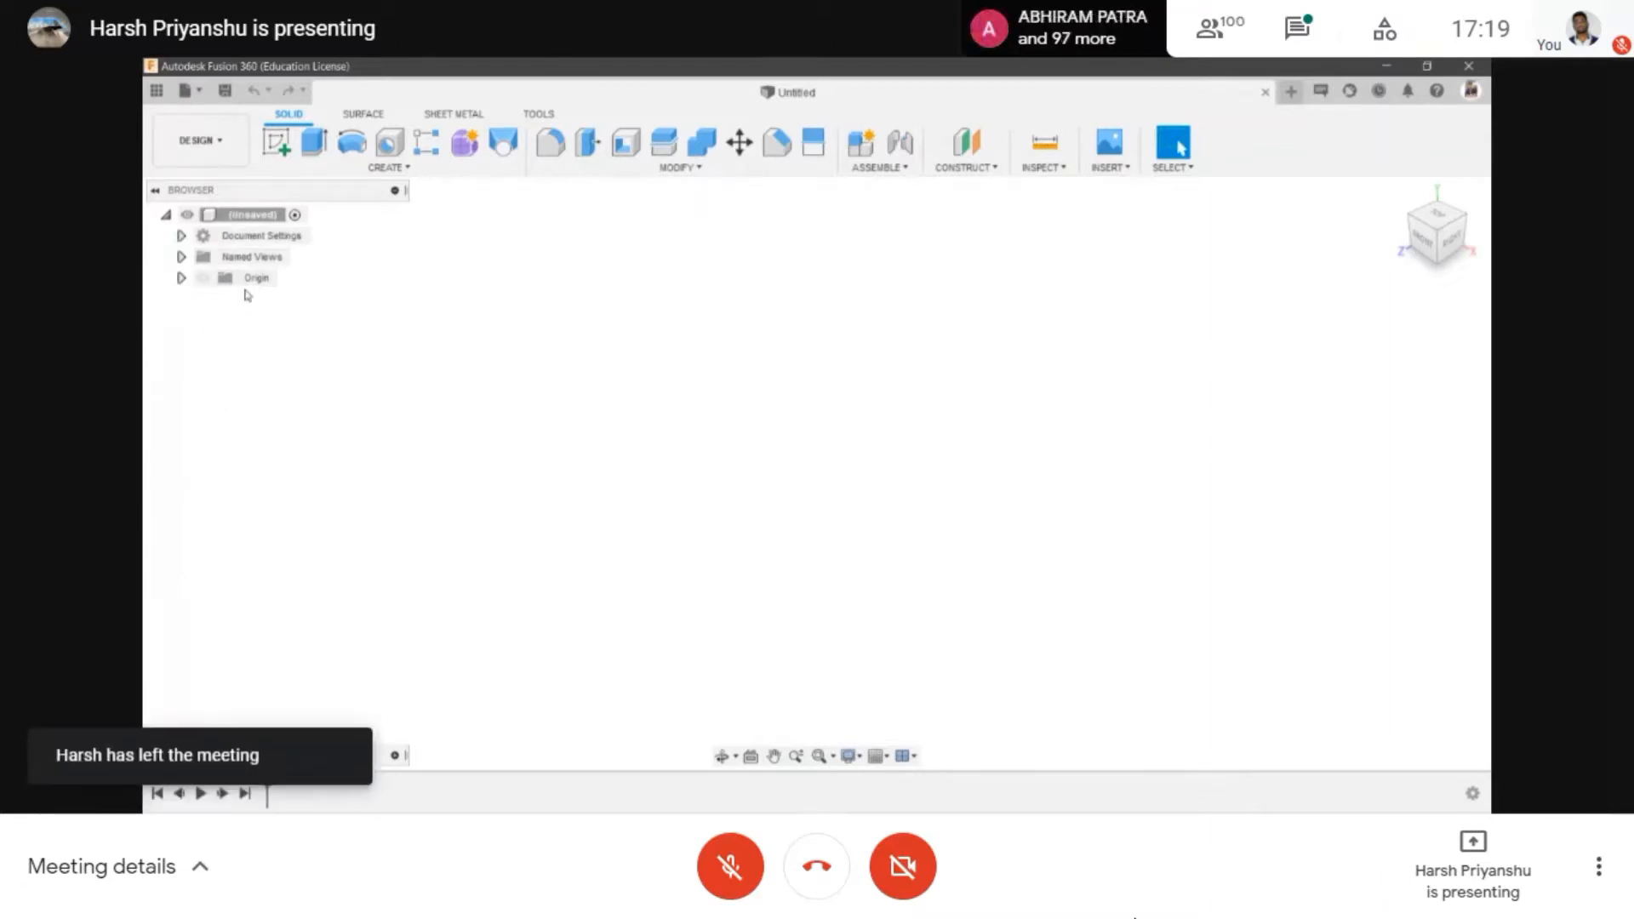
- Collapse the design browser and orbit the empty canvas towards the front view
{"action": "left_click", "coordinate": [155, 189]}
{"action": "middle_click_drag", "start_coordinate": [1369, 354], "coordinate": [1232, 325], "text": "shift"}
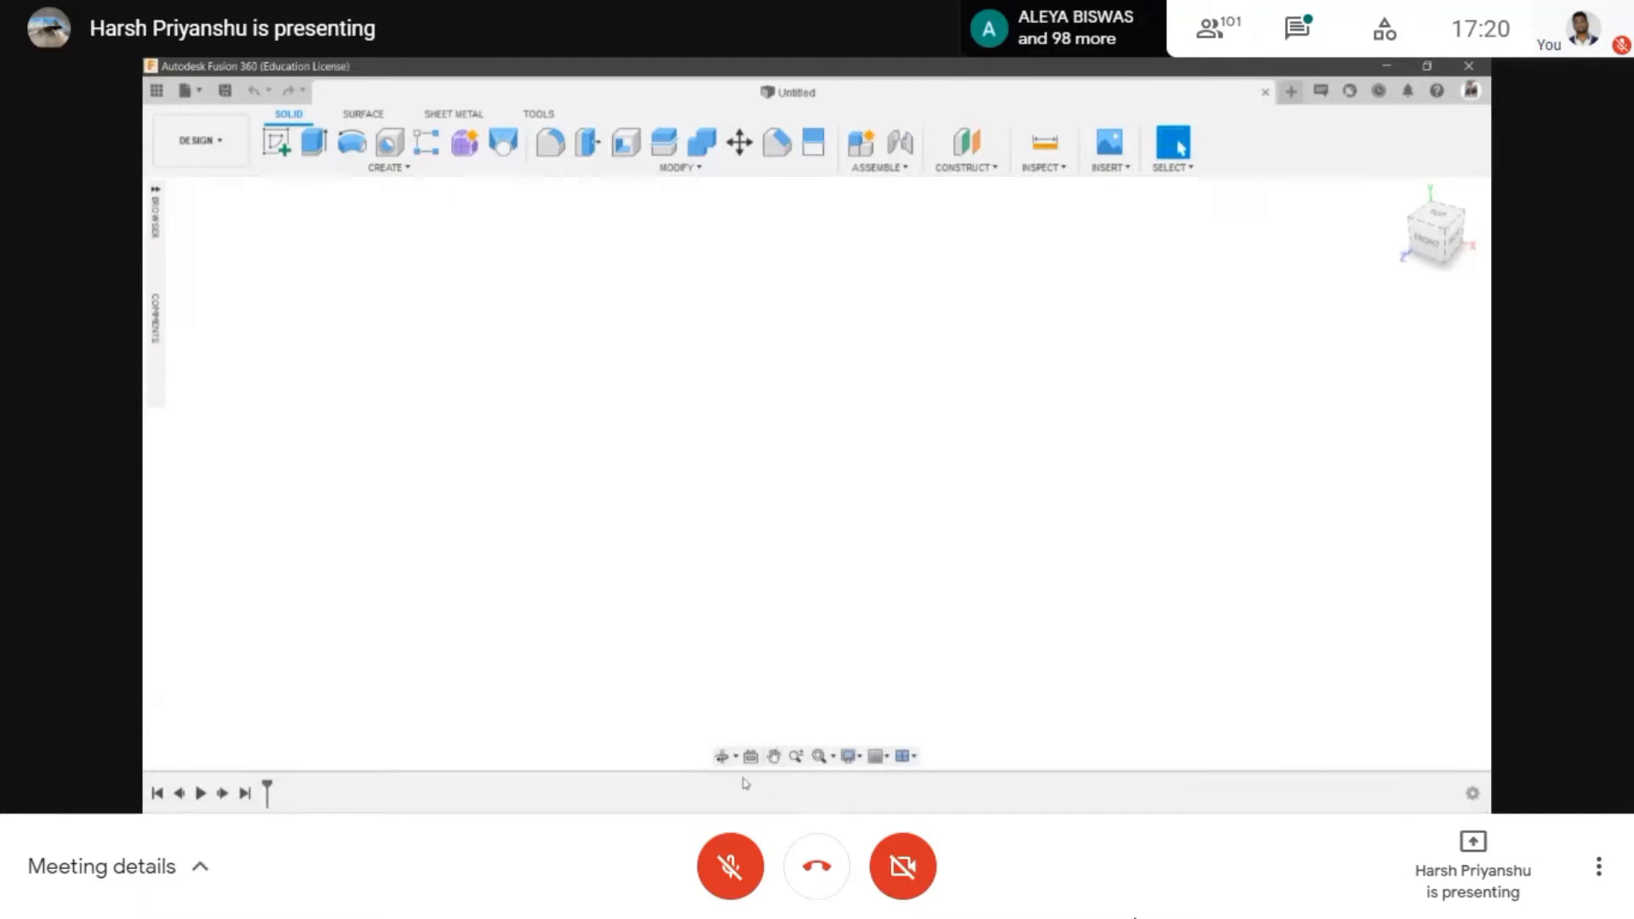
{"action": "left_click", "coordinate": [722, 757]}
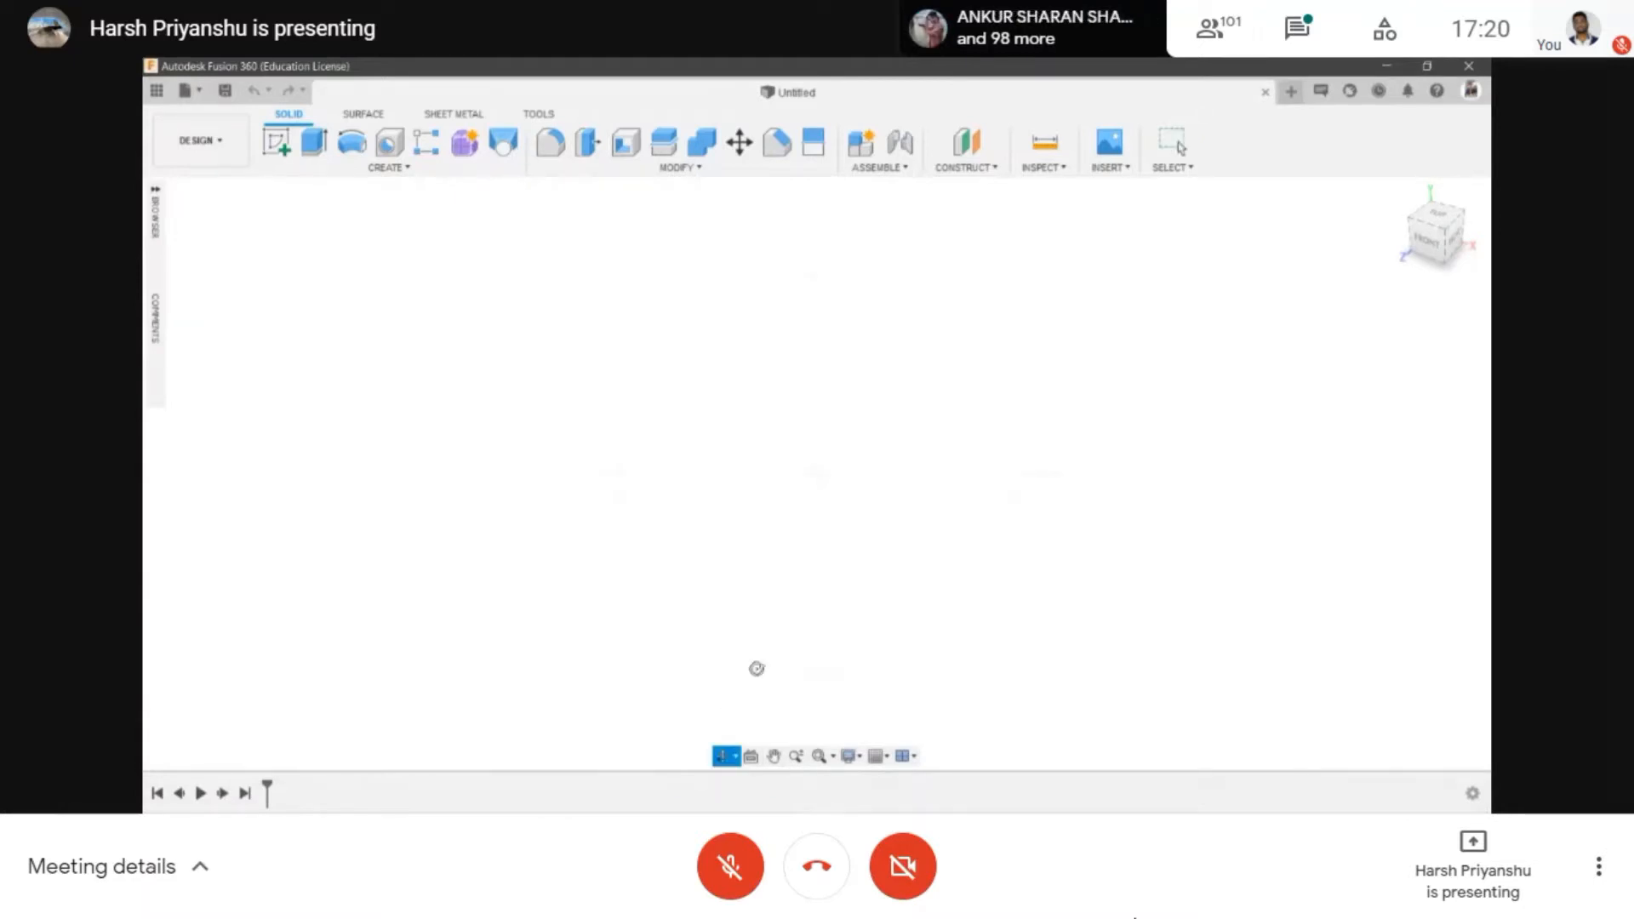
{"action": "left_click_drag", "start_coordinate": [756, 668], "coordinate": [803, 503]}
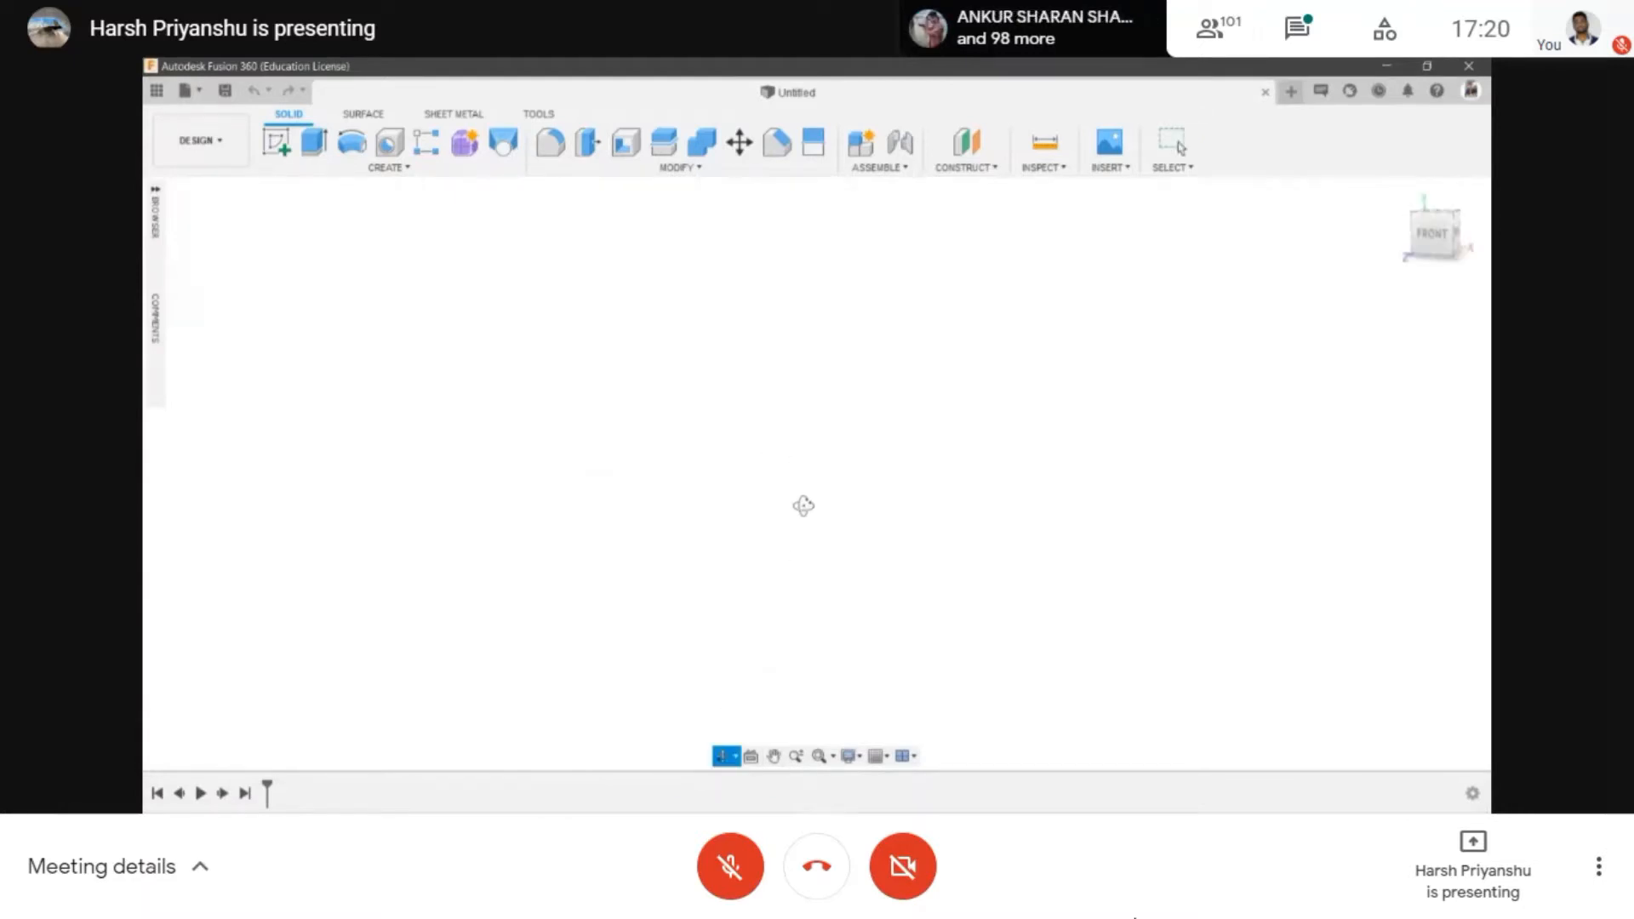
- Examine the Pan, Zoom and Display Settings options for controlling the view
{"action": "left_click", "coordinate": [774, 757]}
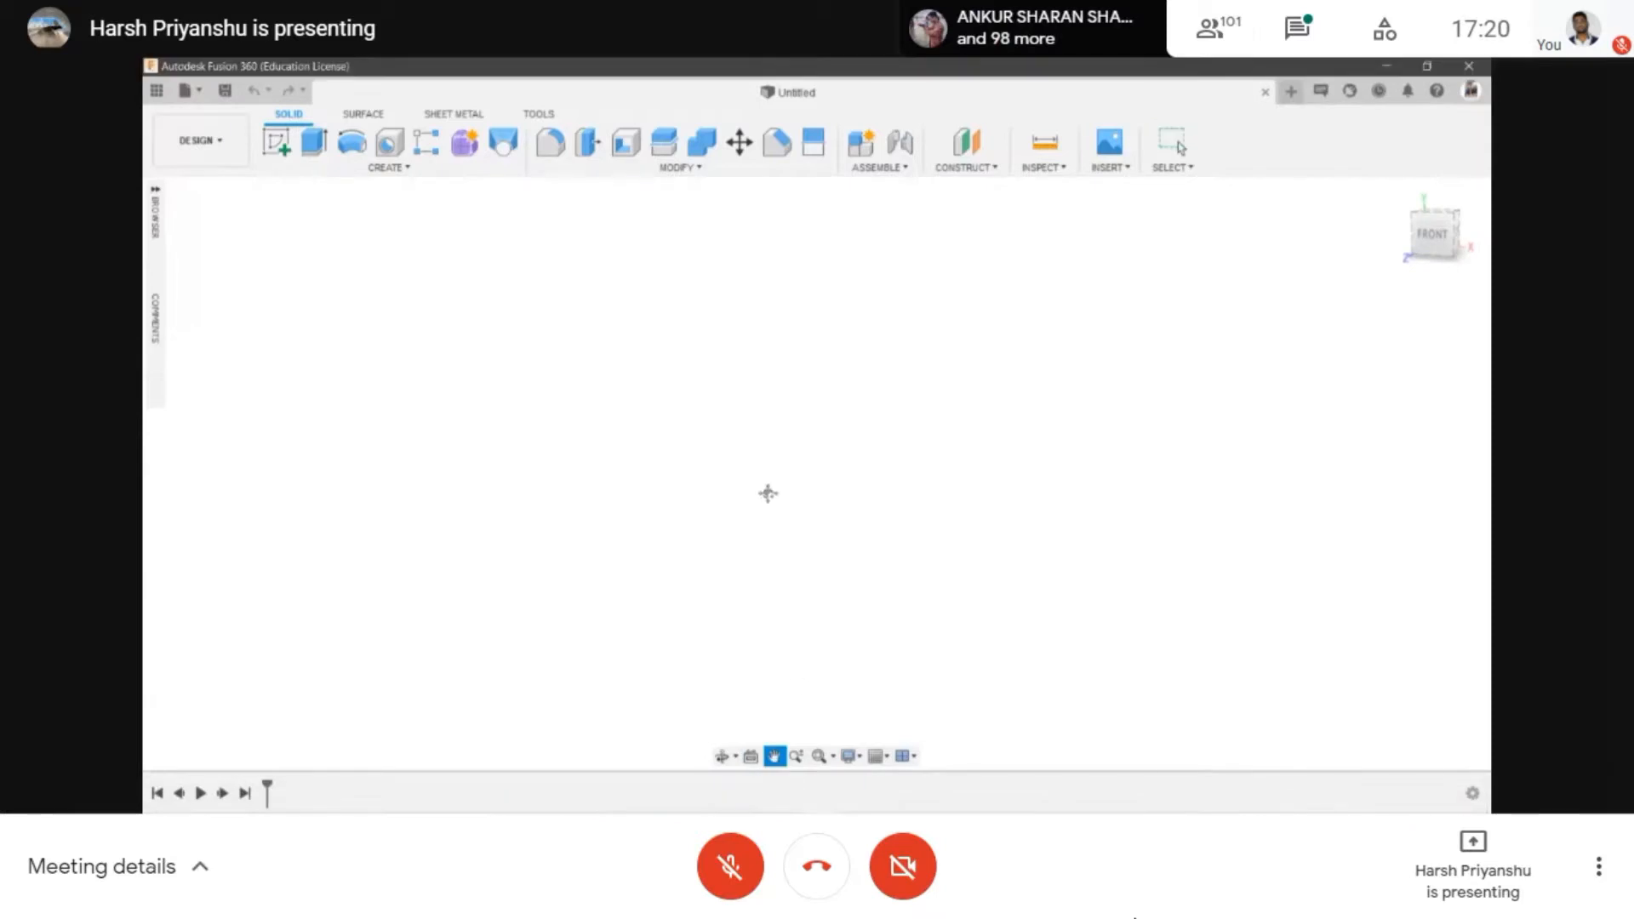
{"action": "key", "text": "Escape"}
{"action": "left_click", "coordinate": [798, 756]}
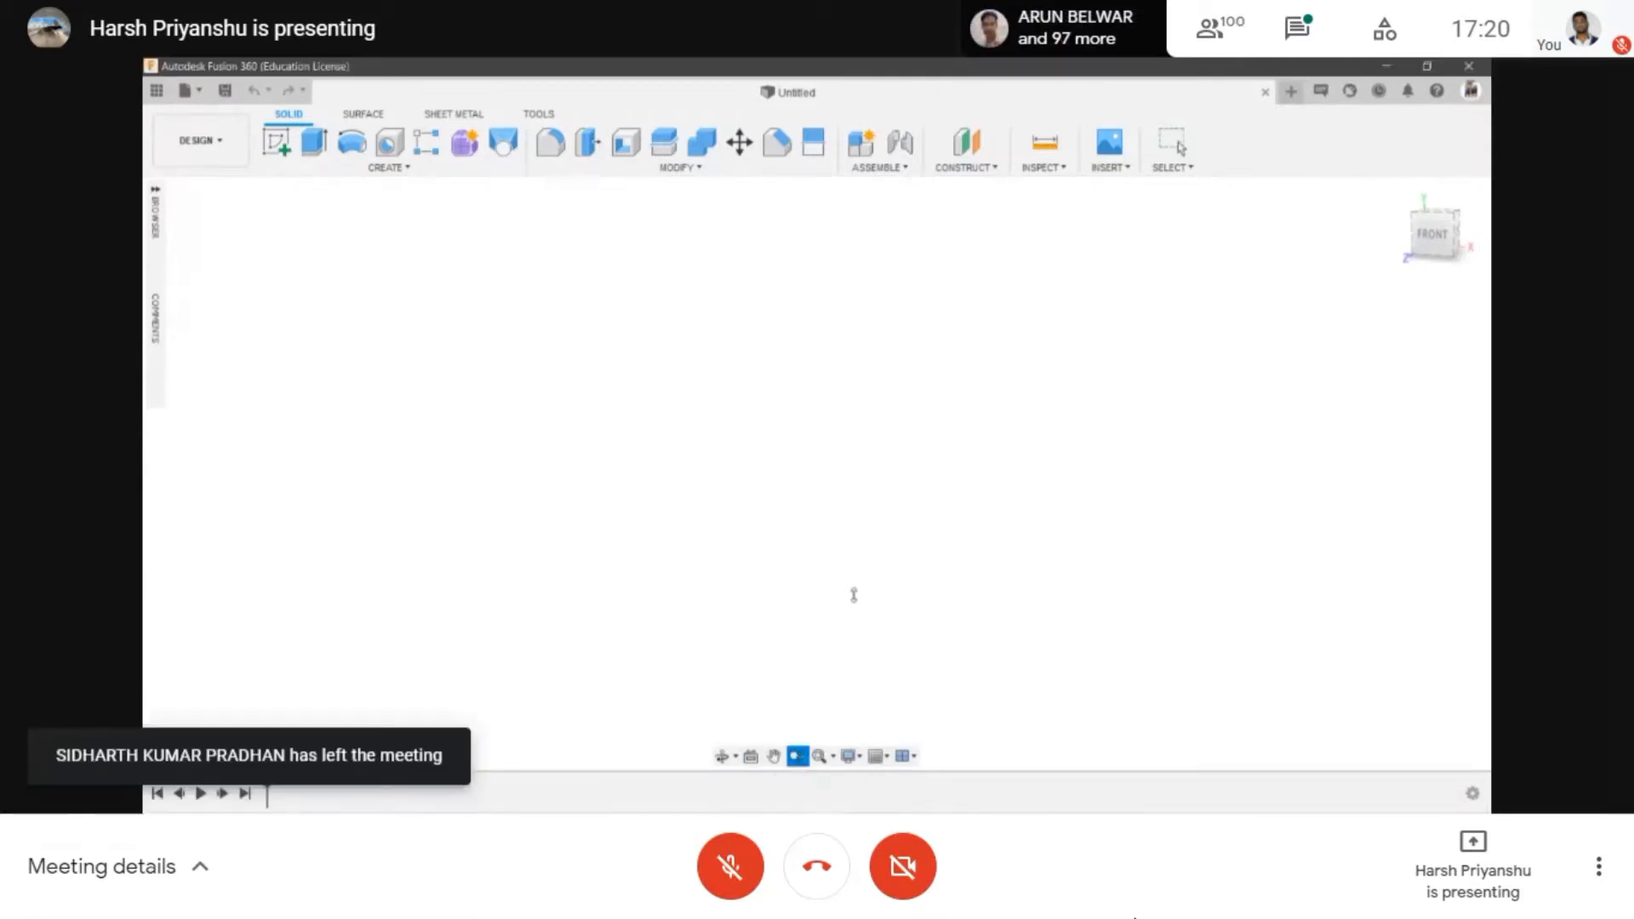
{"action": "key", "text": "Escape"}
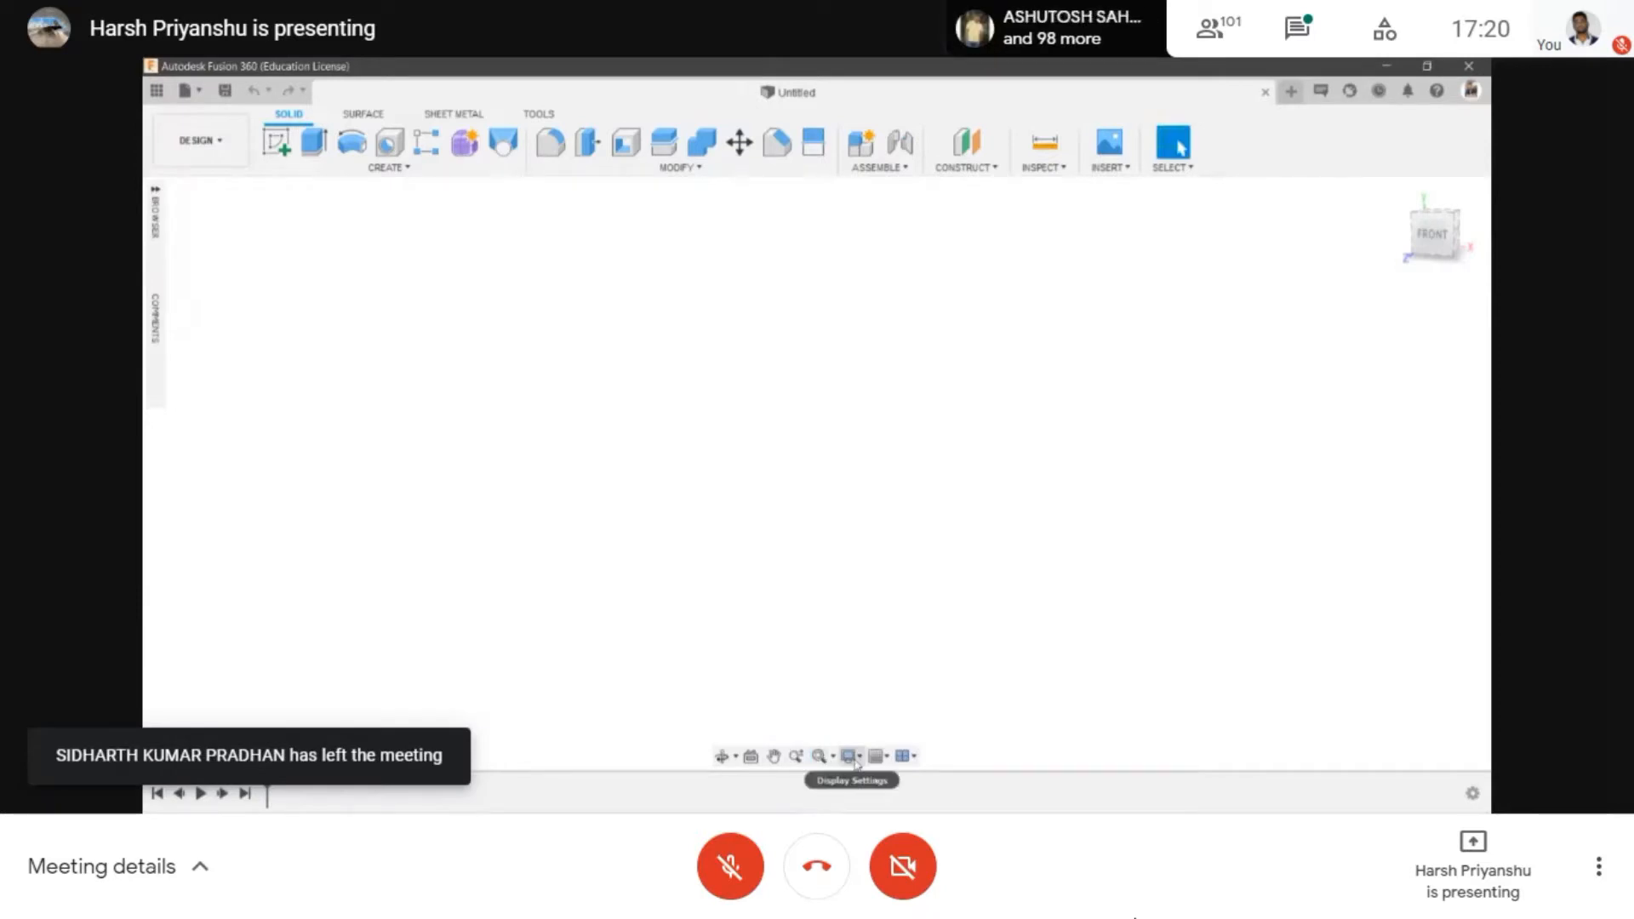
{"action": "left_click", "coordinate": [853, 756]}
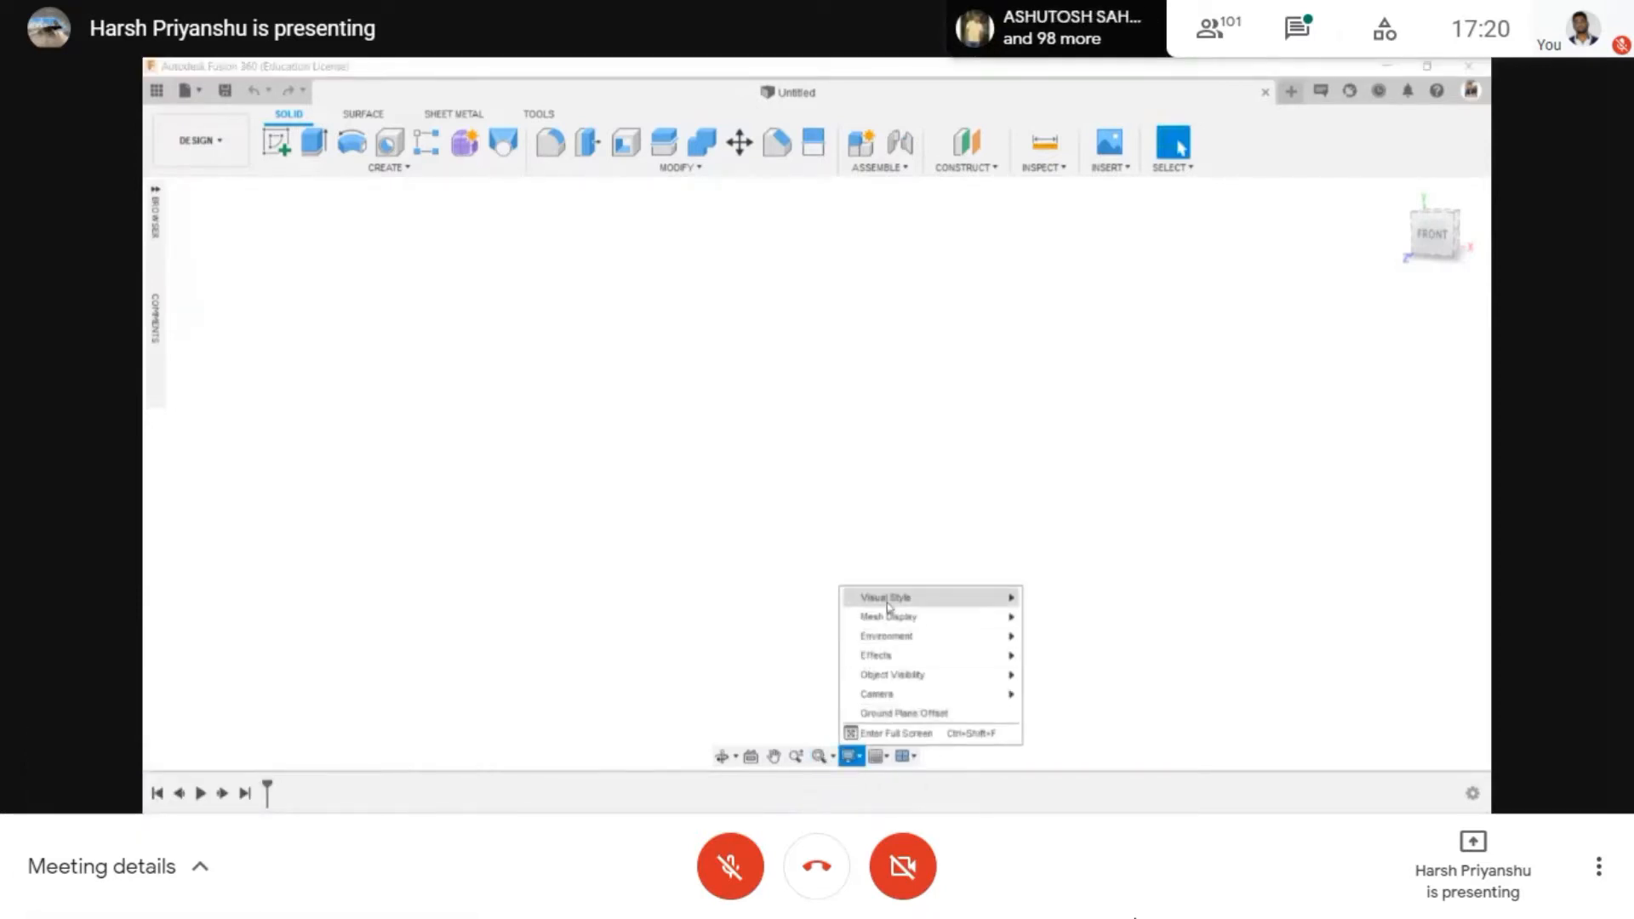
{"action": "left_click", "coordinate": [817, 688]}
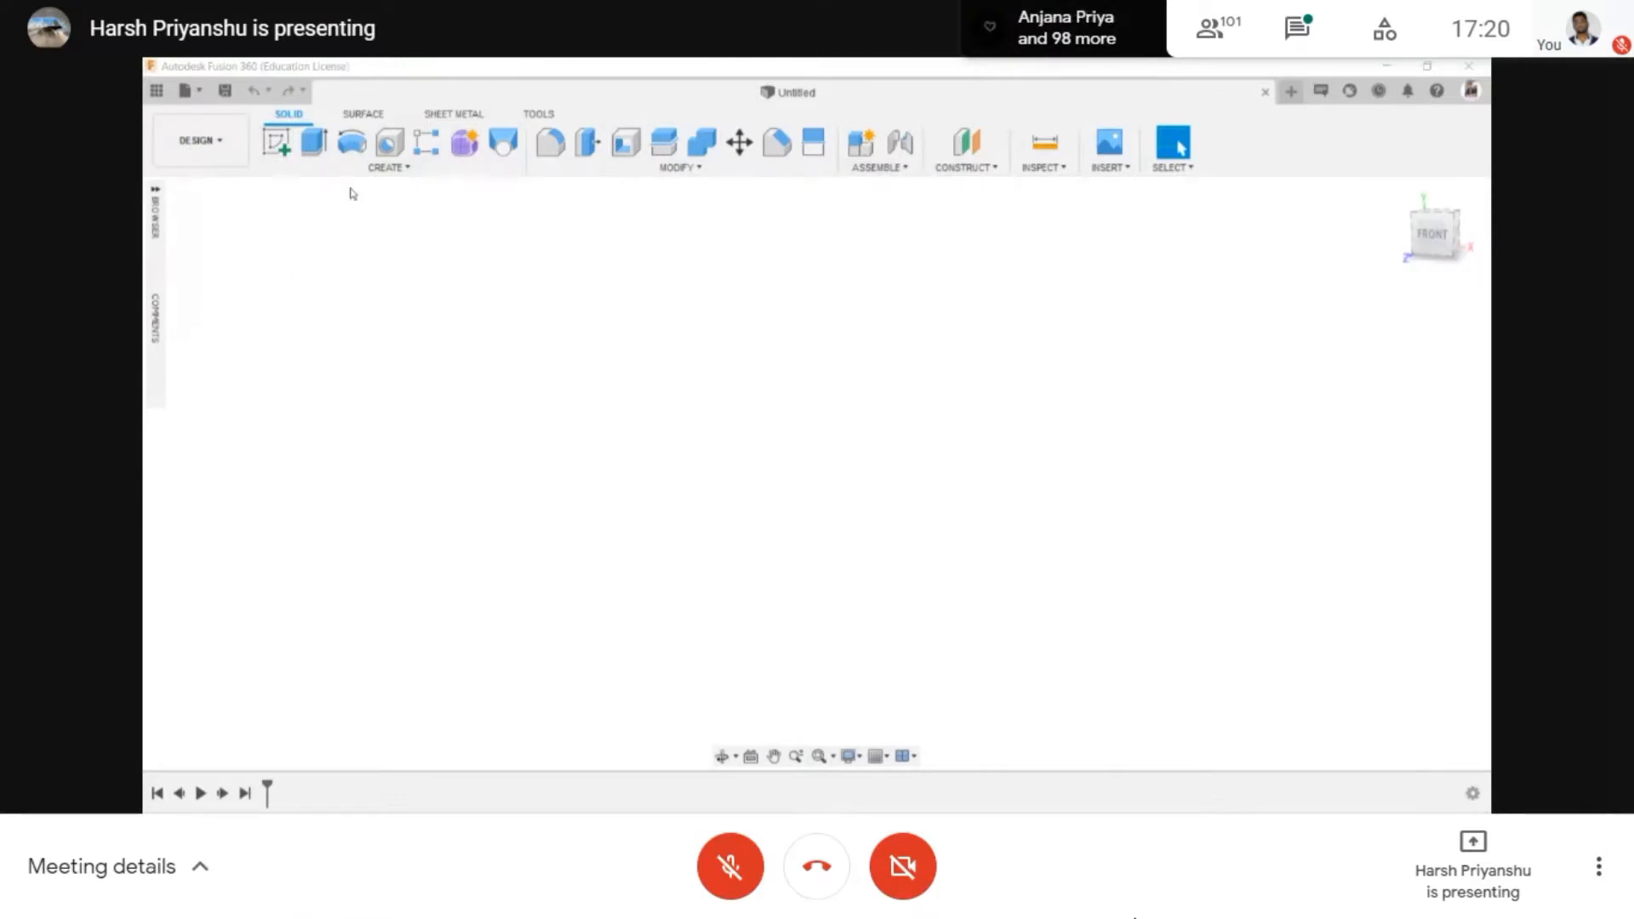
- Examine the sketch plane choices and the list of solid creation commands
{"action": "left_click", "coordinate": [275, 144]}
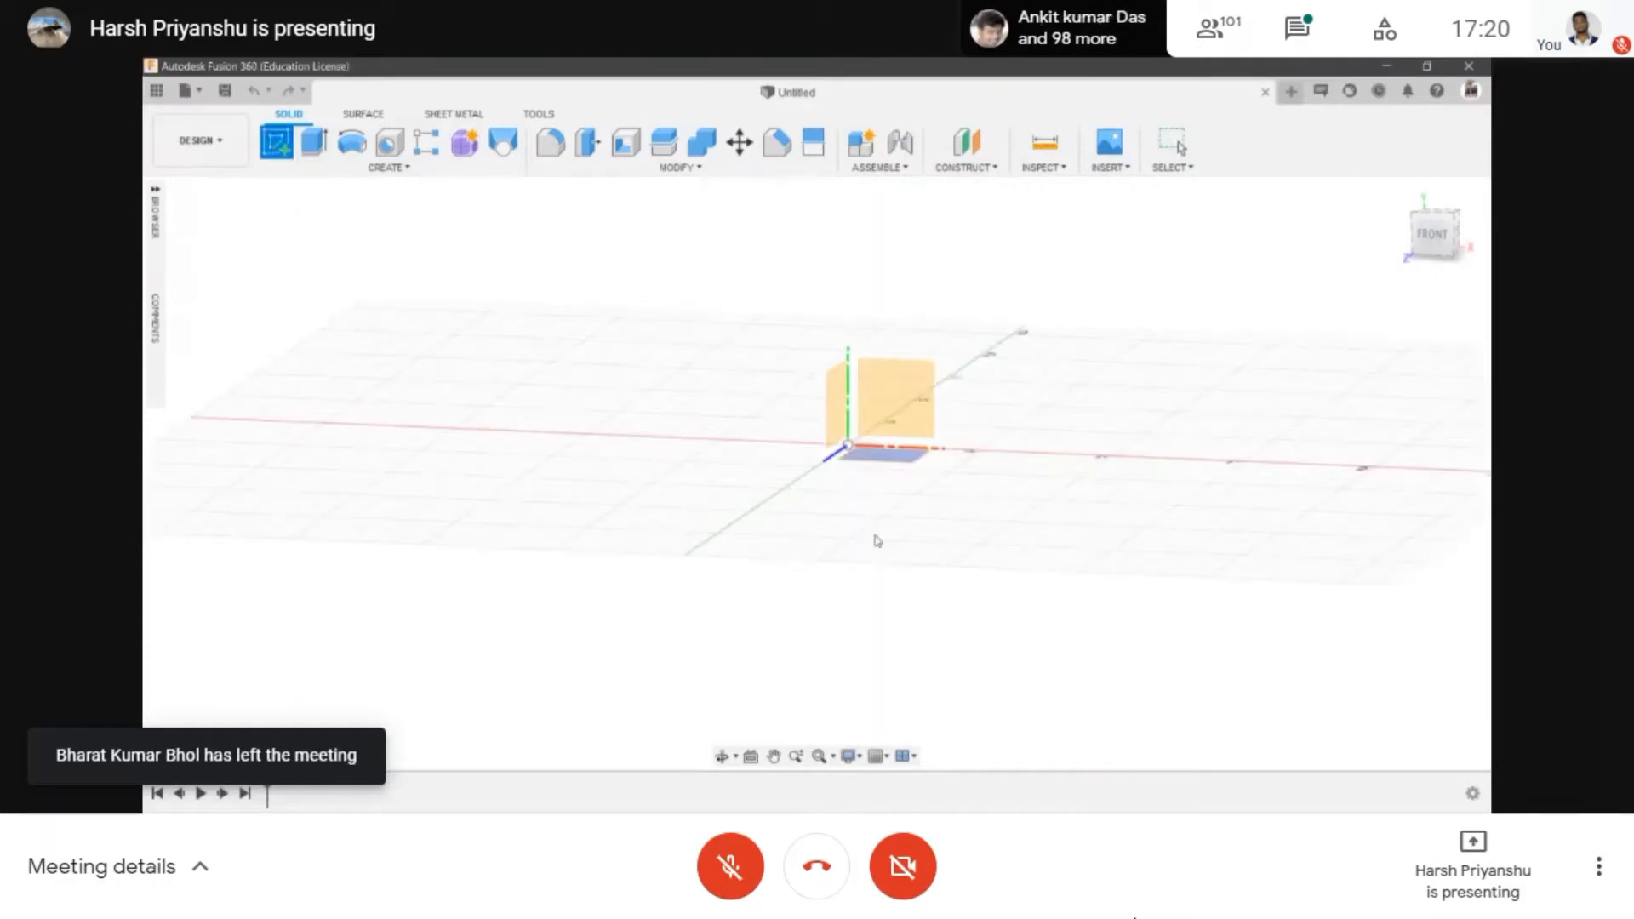
{"action": "key", "text": "Escape"}
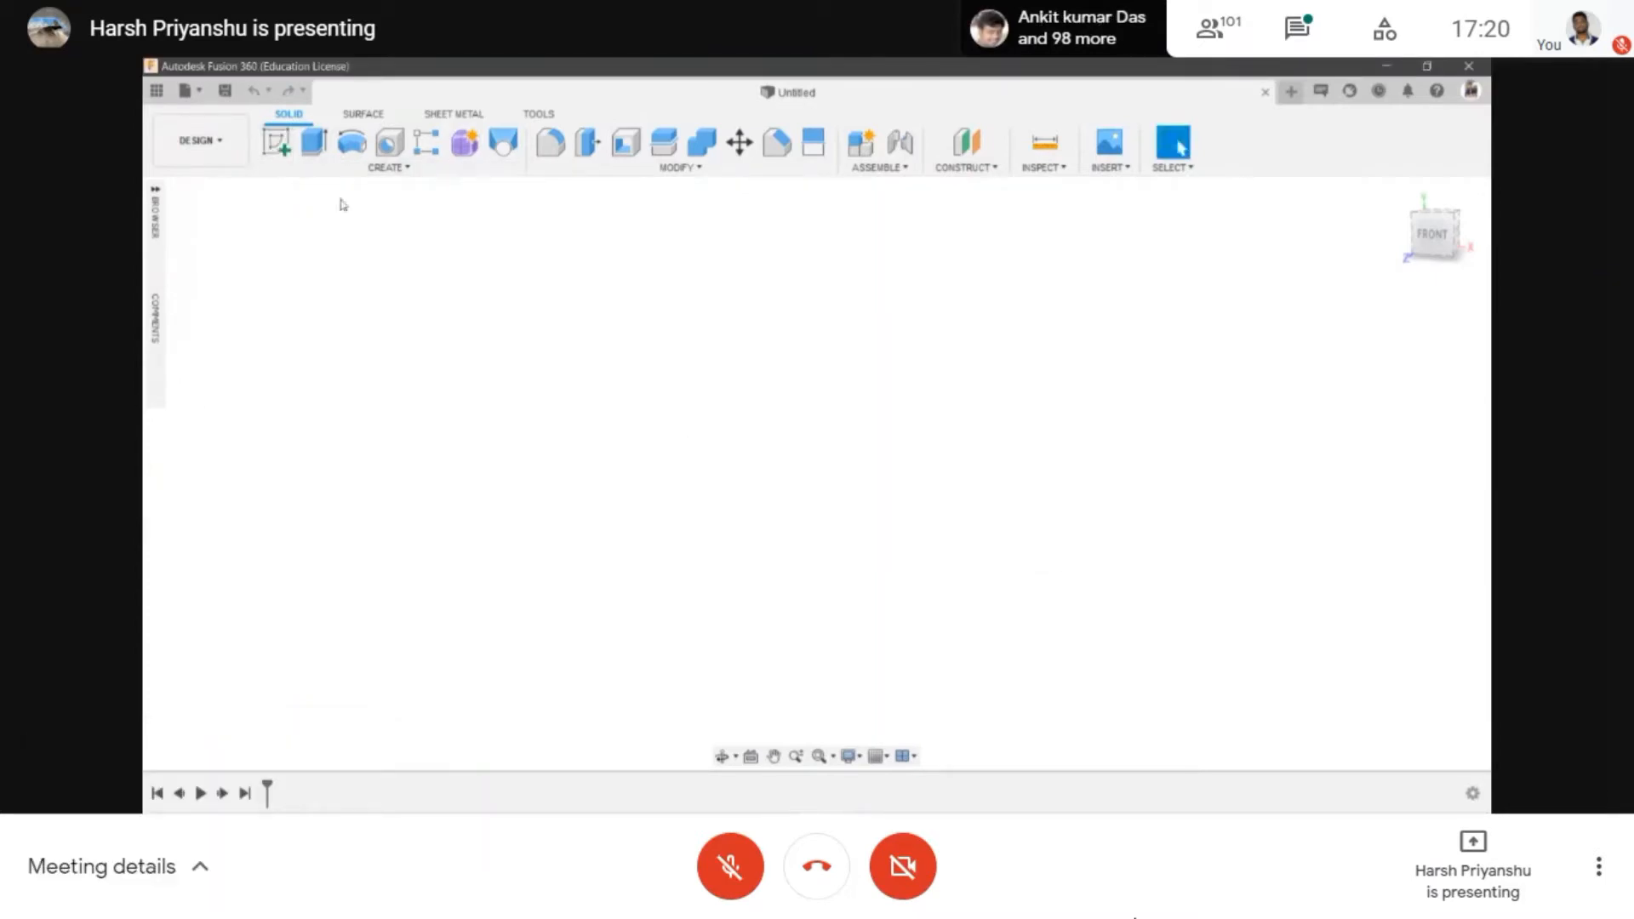
{"action": "left_click", "coordinate": [346, 167]}
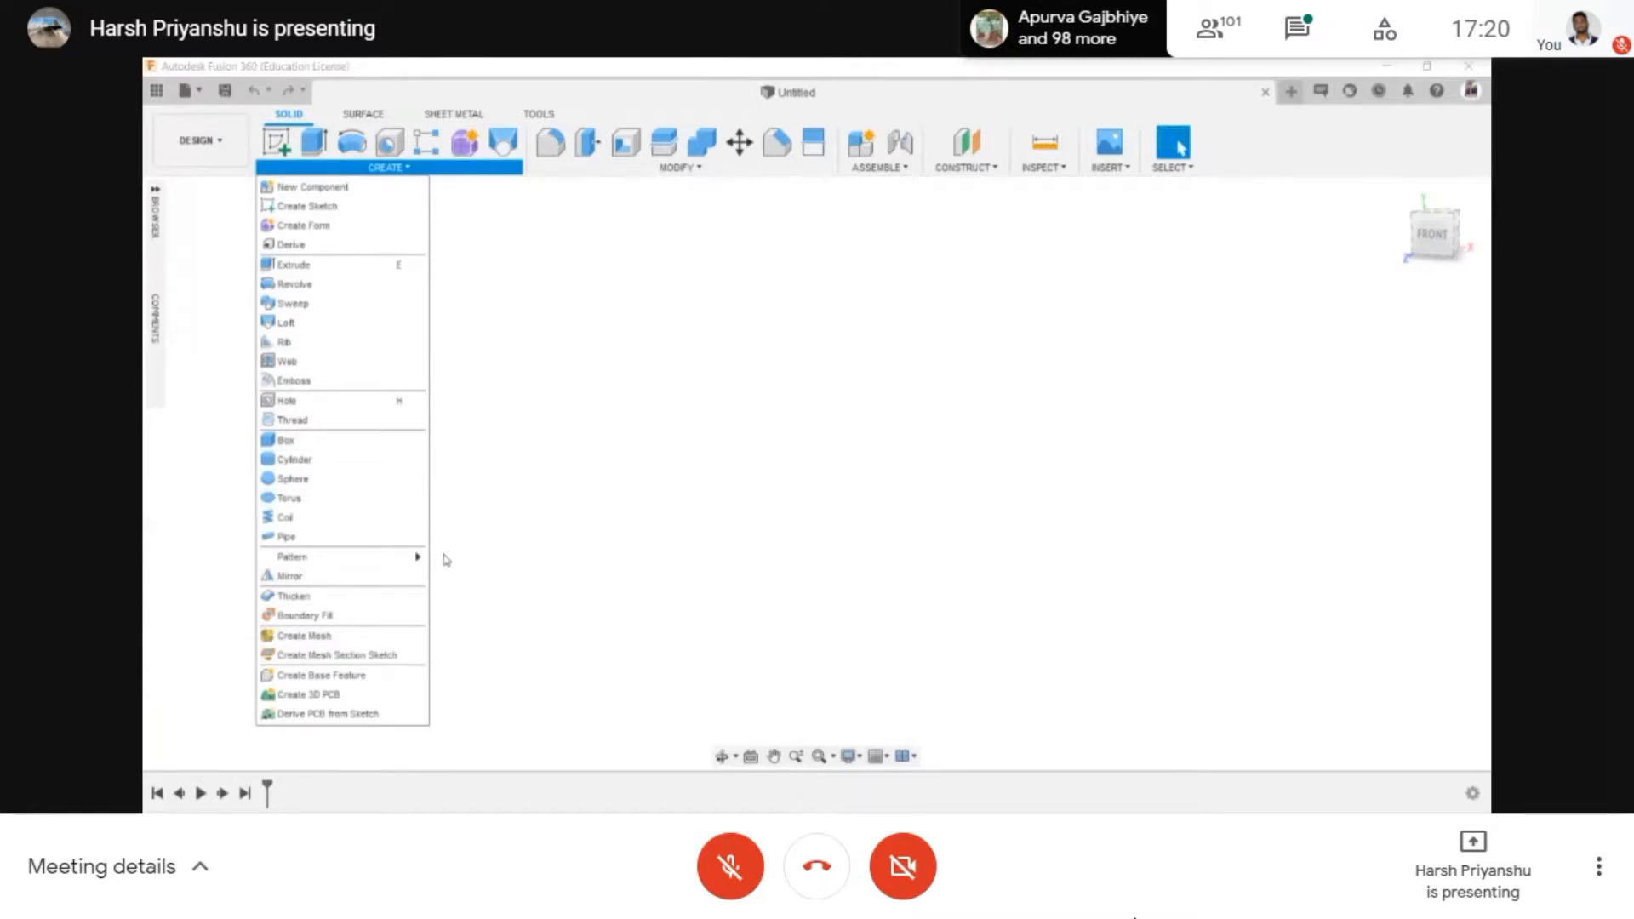
{"action": "left_click", "coordinate": [447, 560]}
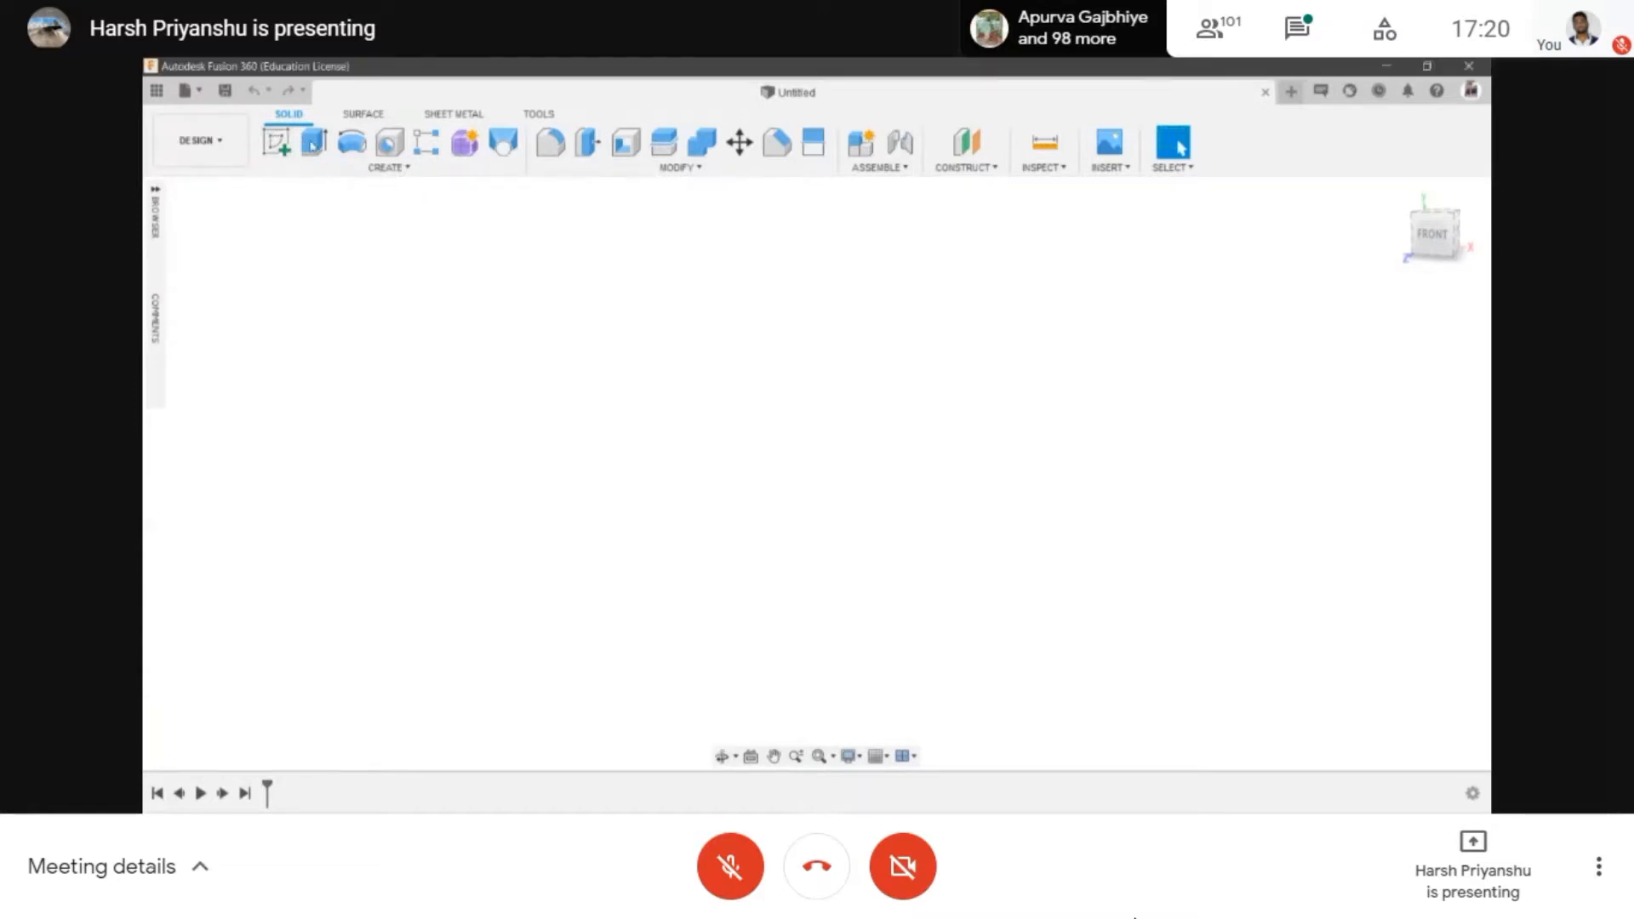
{"action": "left_click", "coordinate": [412, 168]}
{"action": "left_click", "coordinate": [645, 307]}
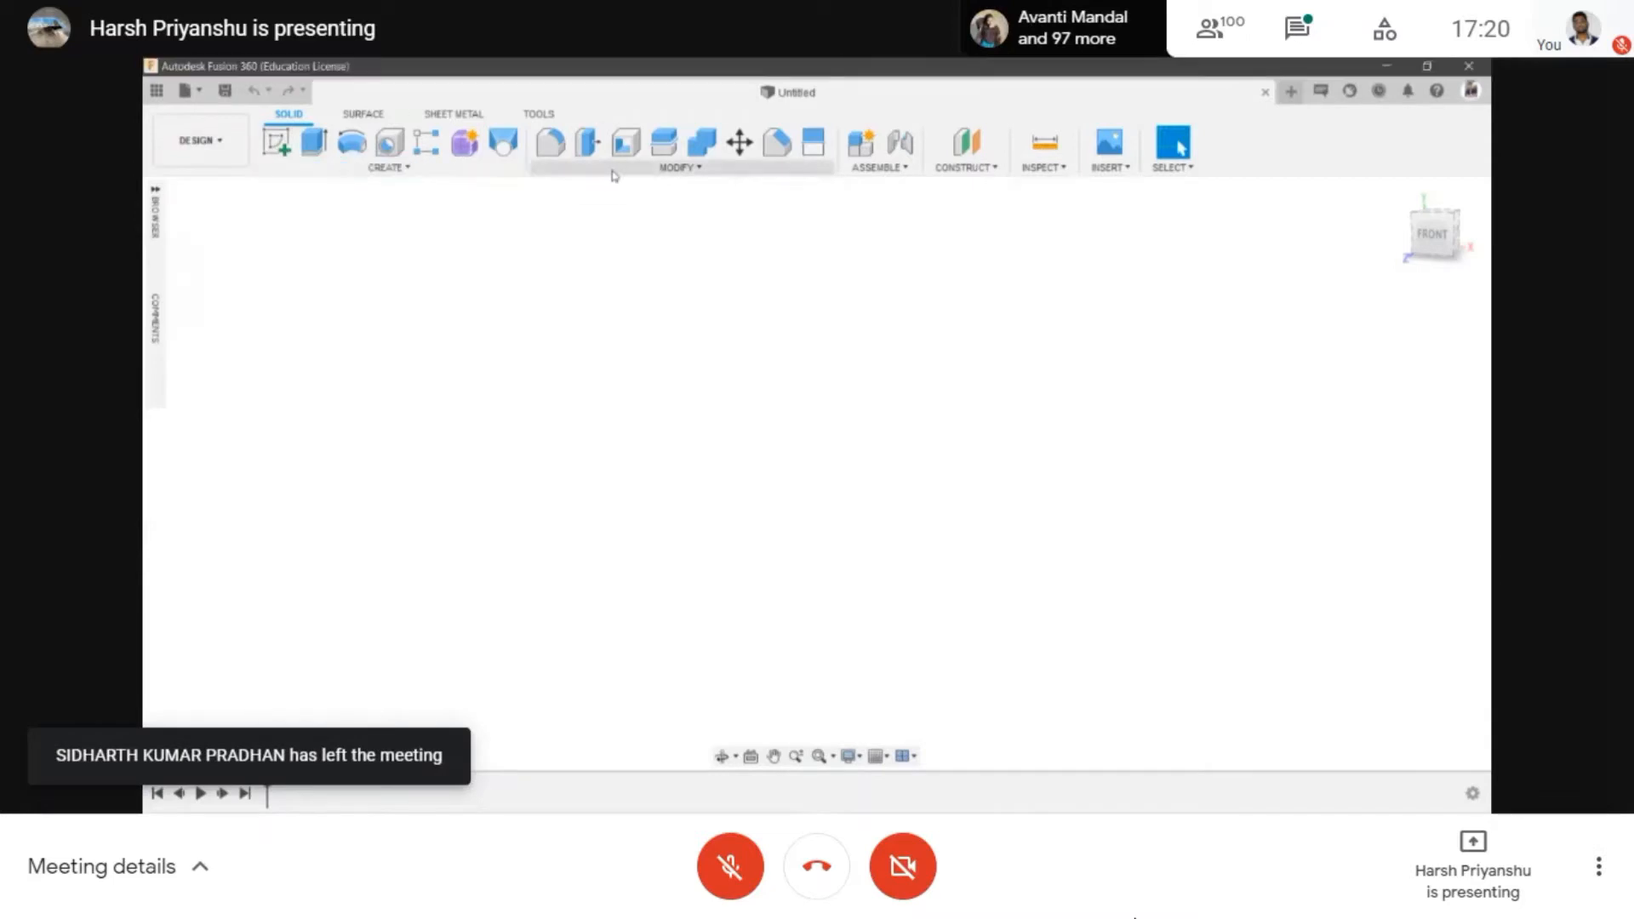
- Examine the solid modification commands and the assembly Joint tool
{"action": "left_click", "coordinate": [613, 171]}
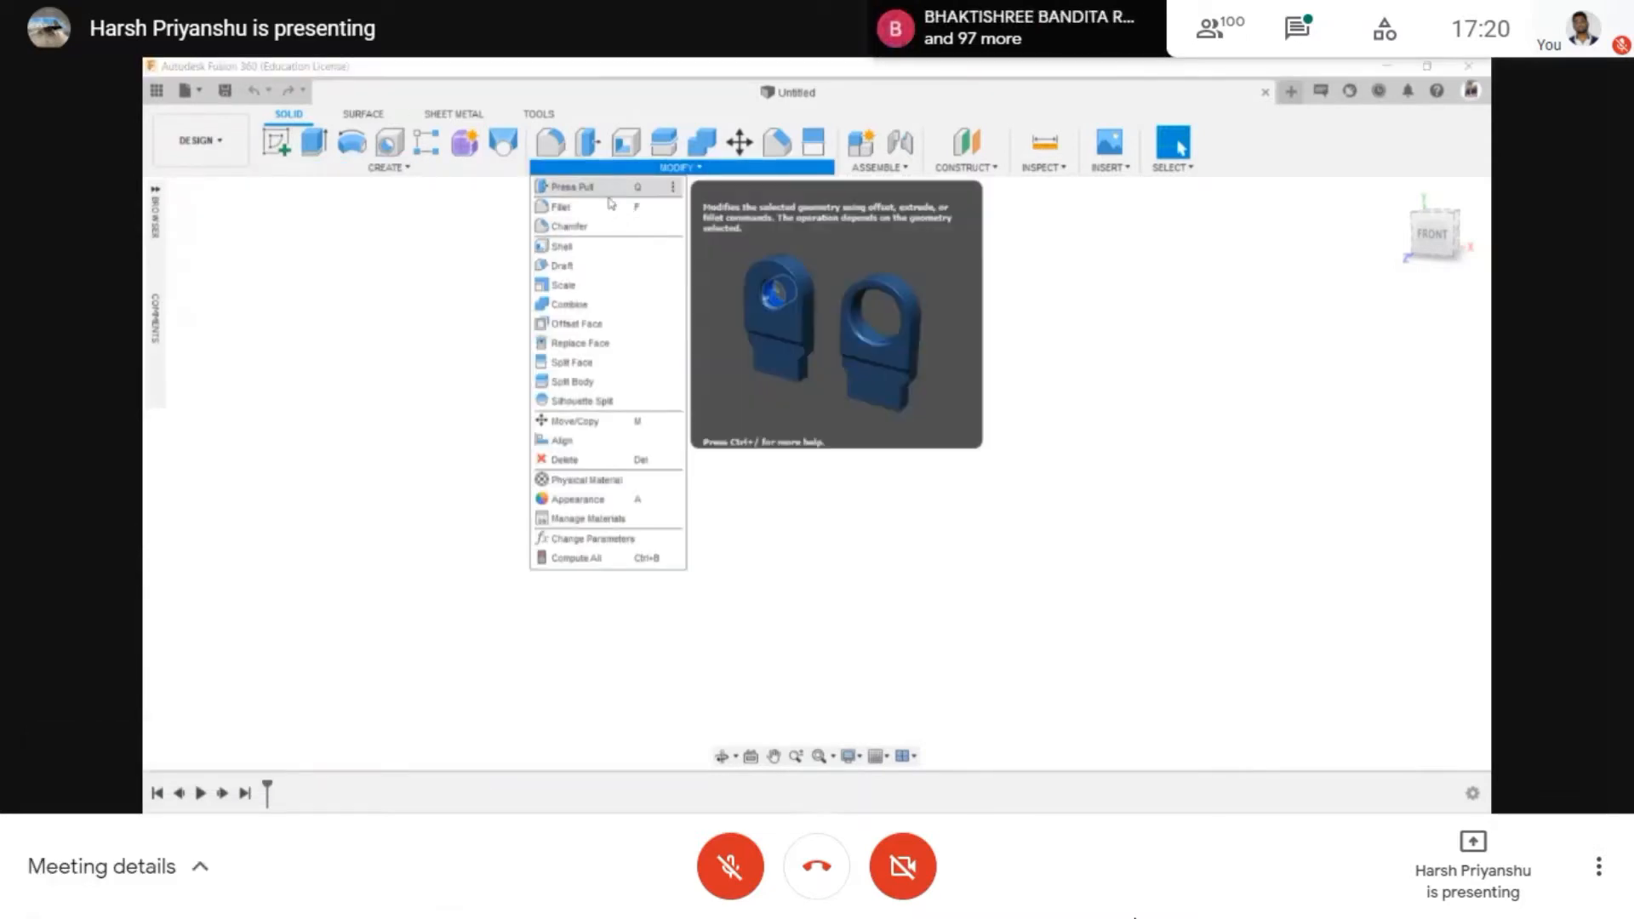
{"action": "left_click", "coordinate": [1136, 487]}
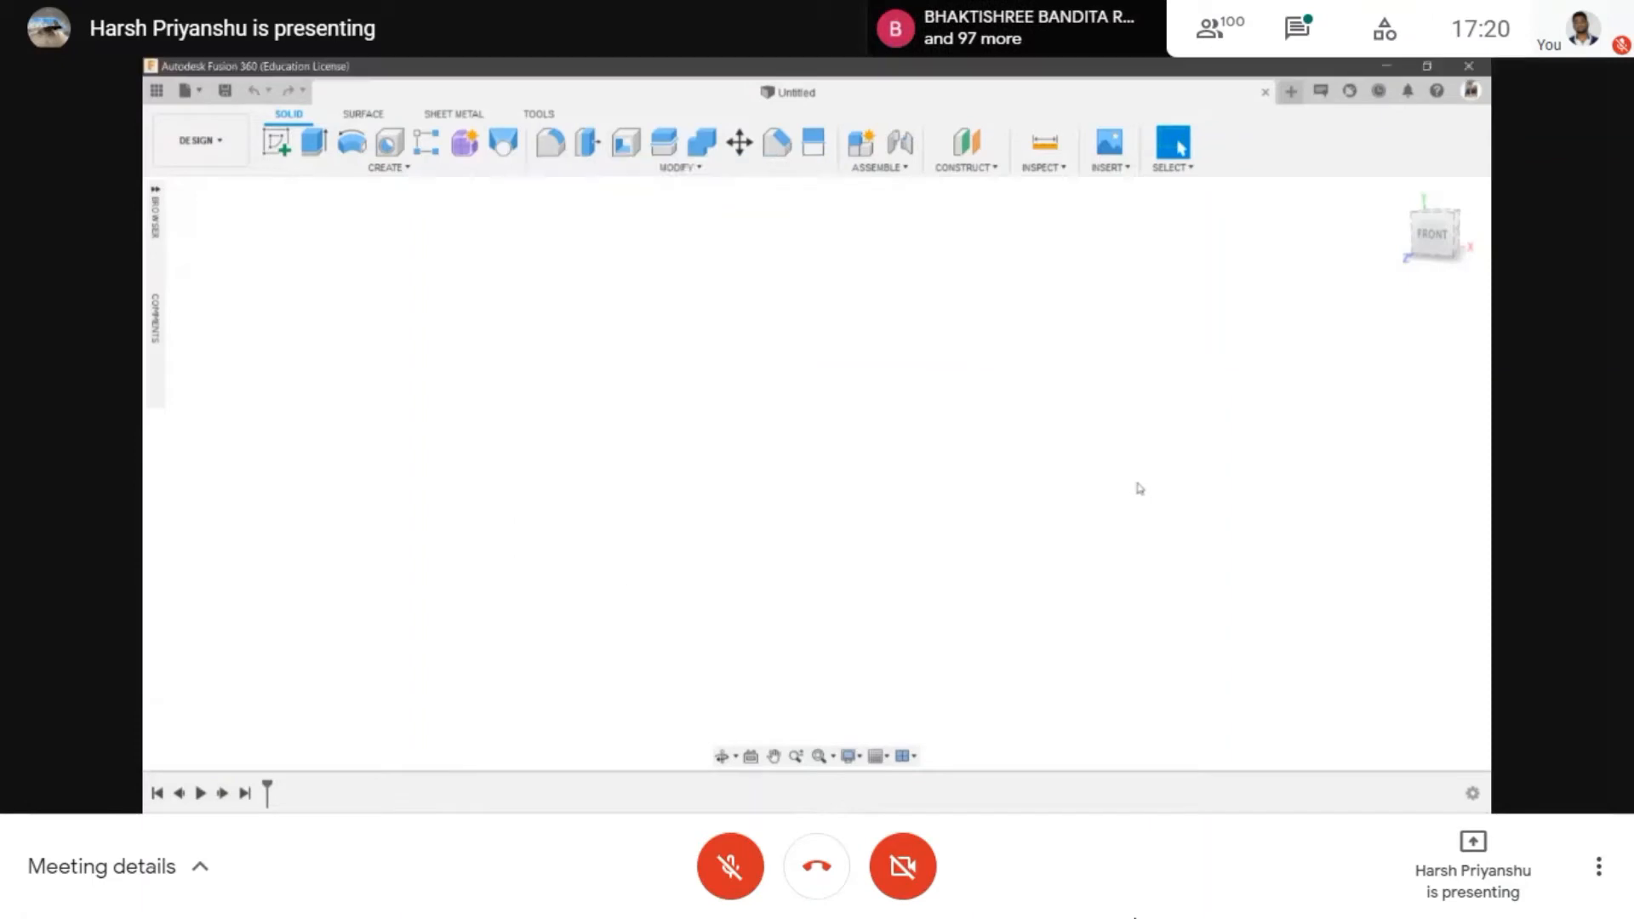
{"action": "left_click", "coordinate": [904, 153]}
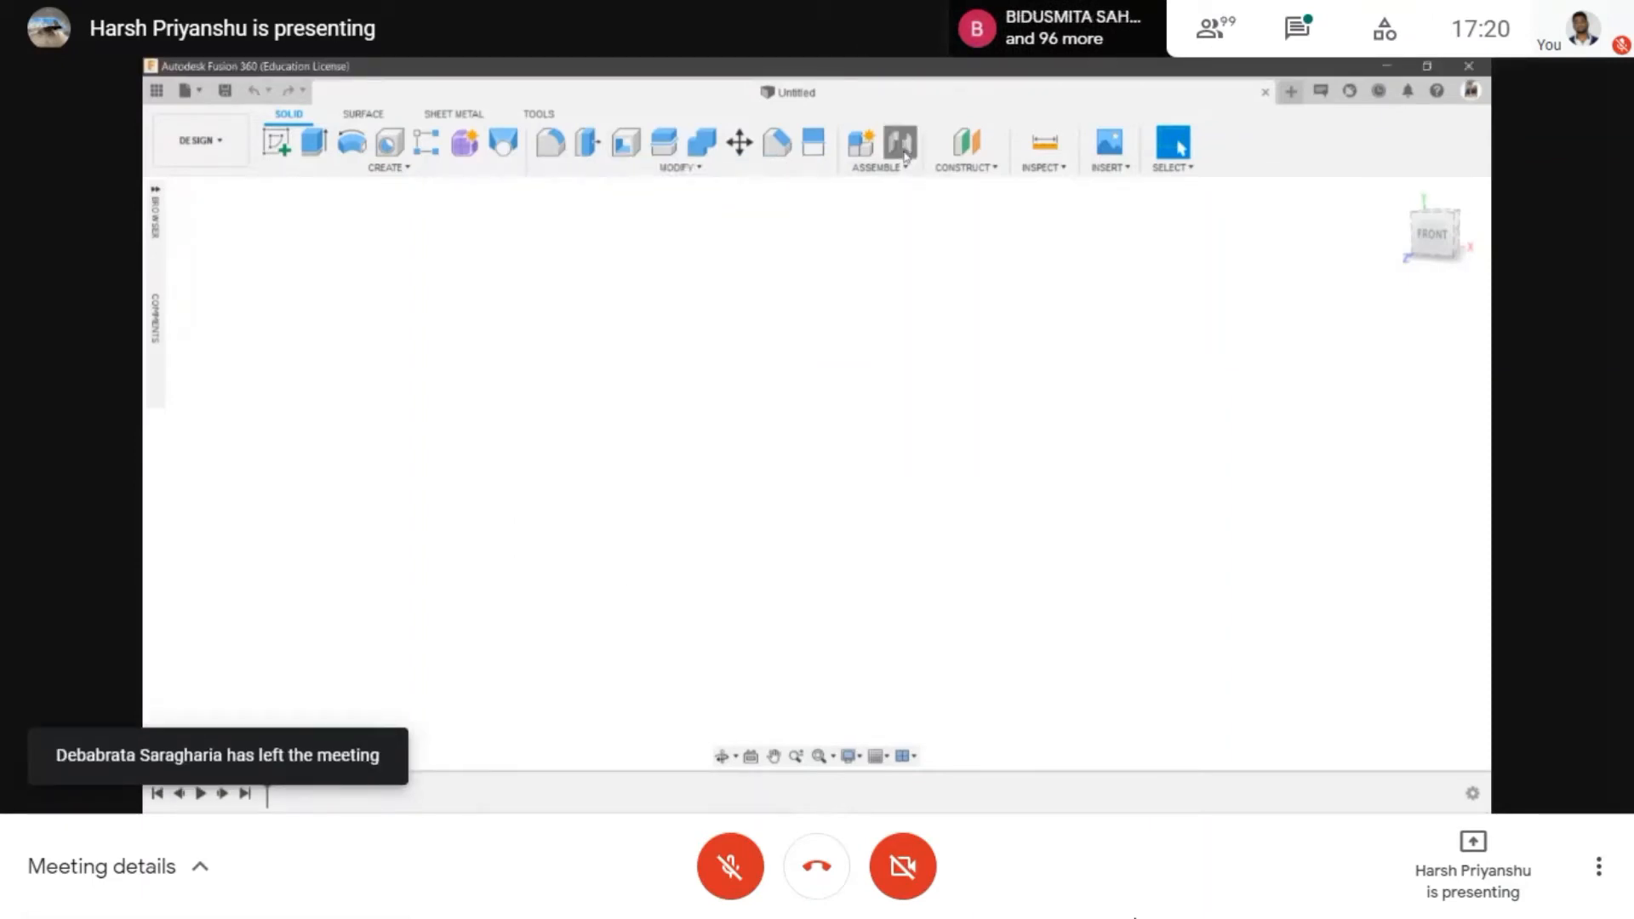
{"action": "left_click", "coordinate": [973, 368]}
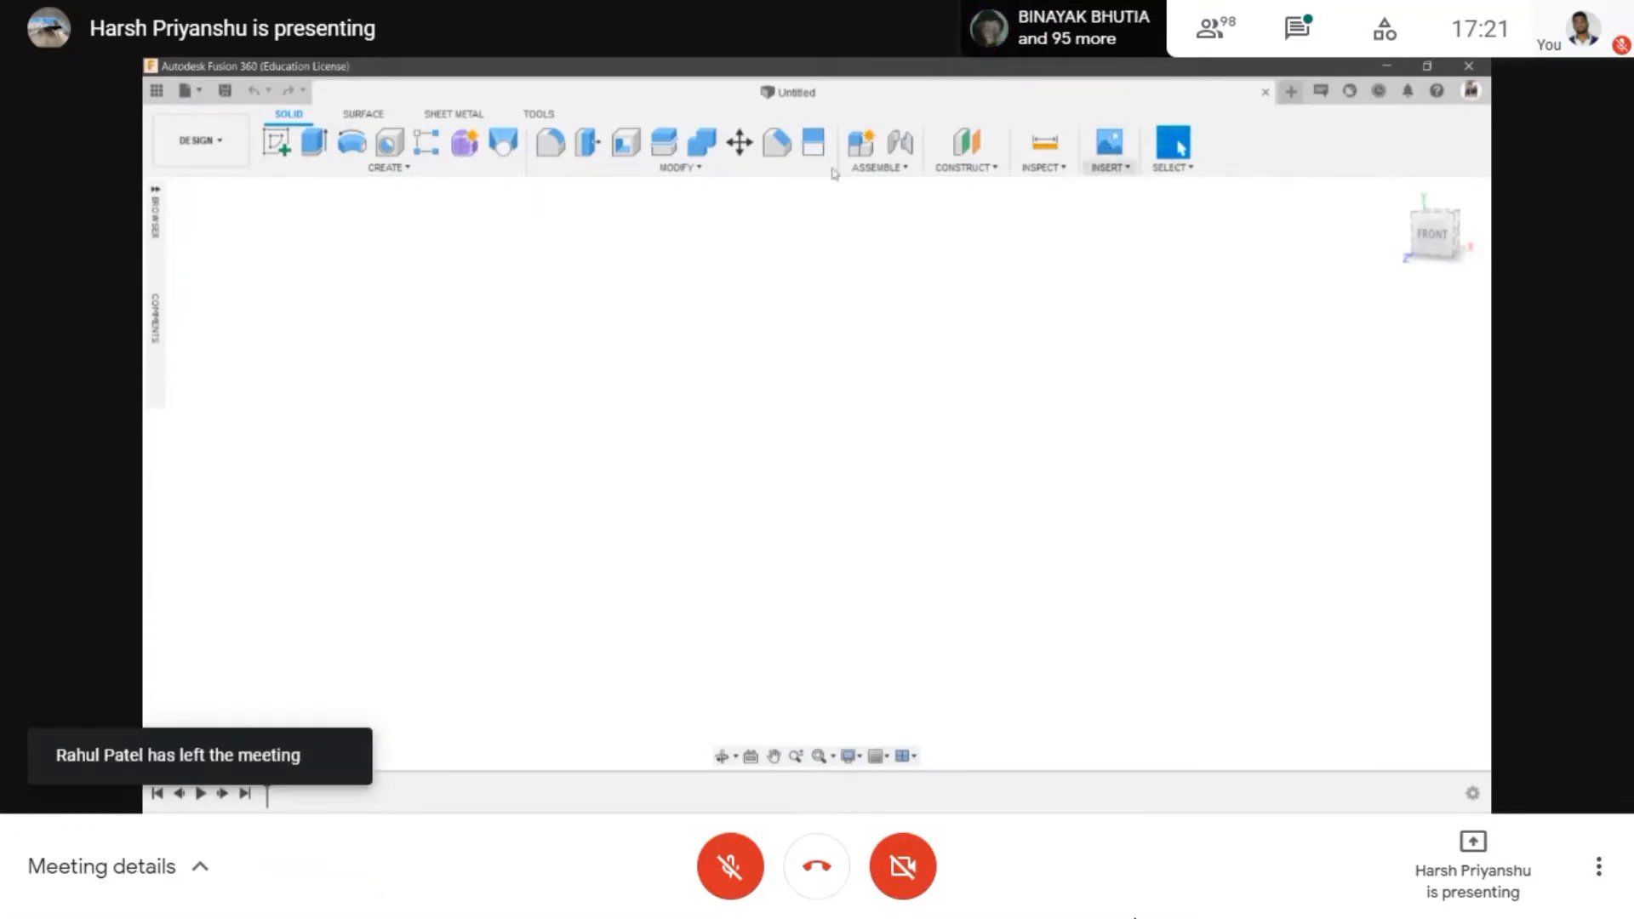
- Compare the solid and surface modelling toolsets, including the surface creation commands
{"action": "left_click", "coordinate": [354, 113]}
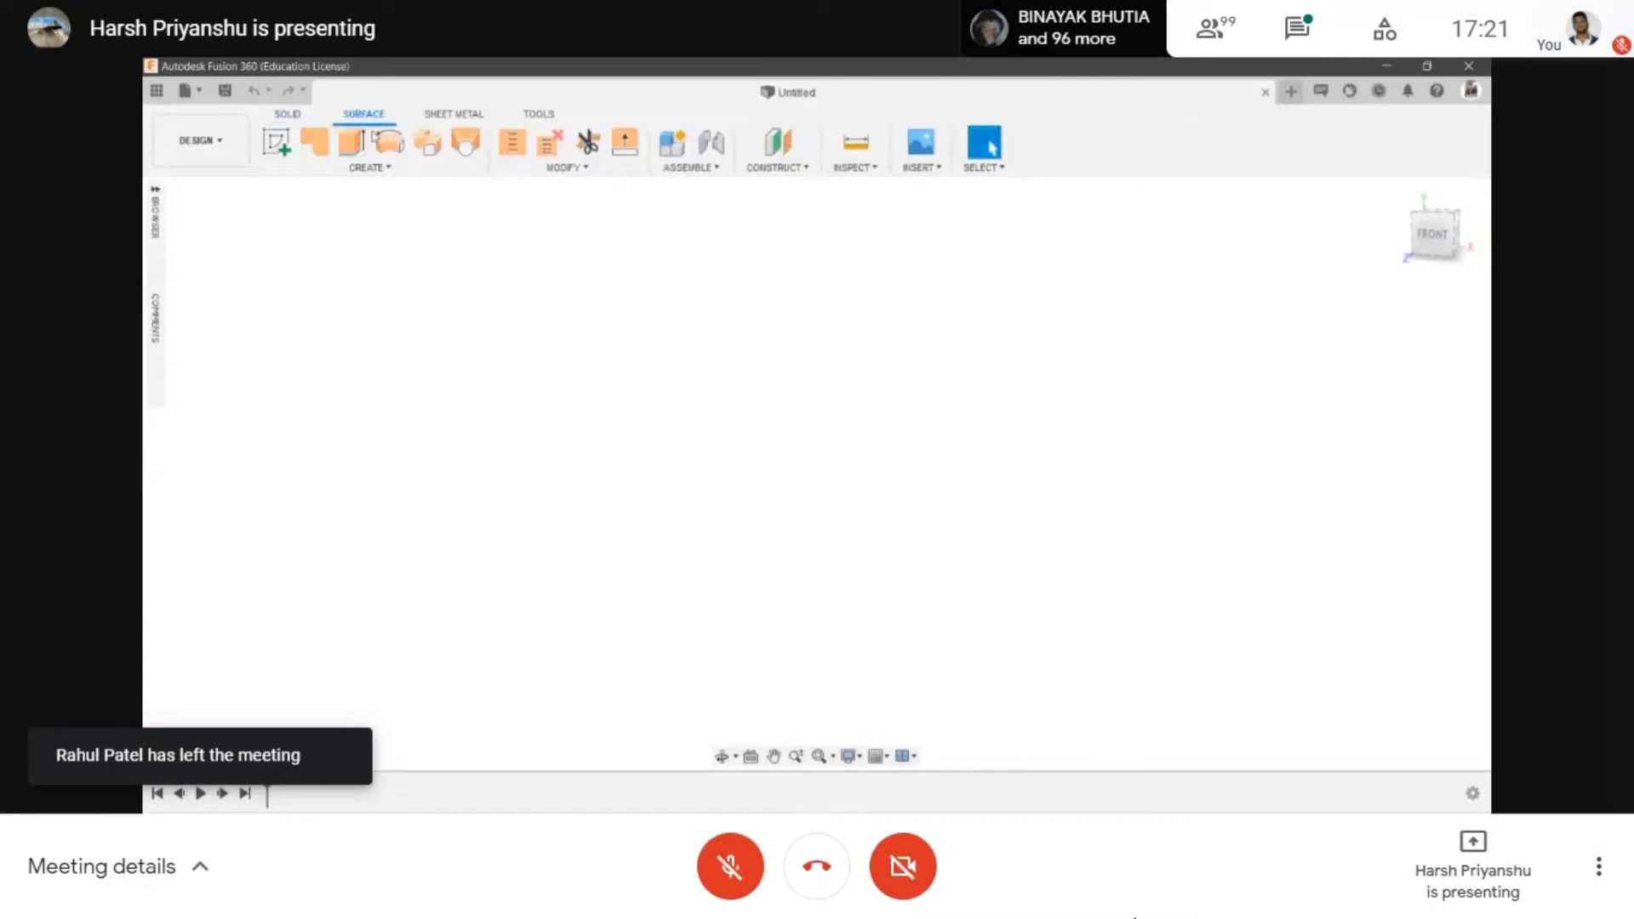
{"action": "left_click", "coordinate": [286, 114]}
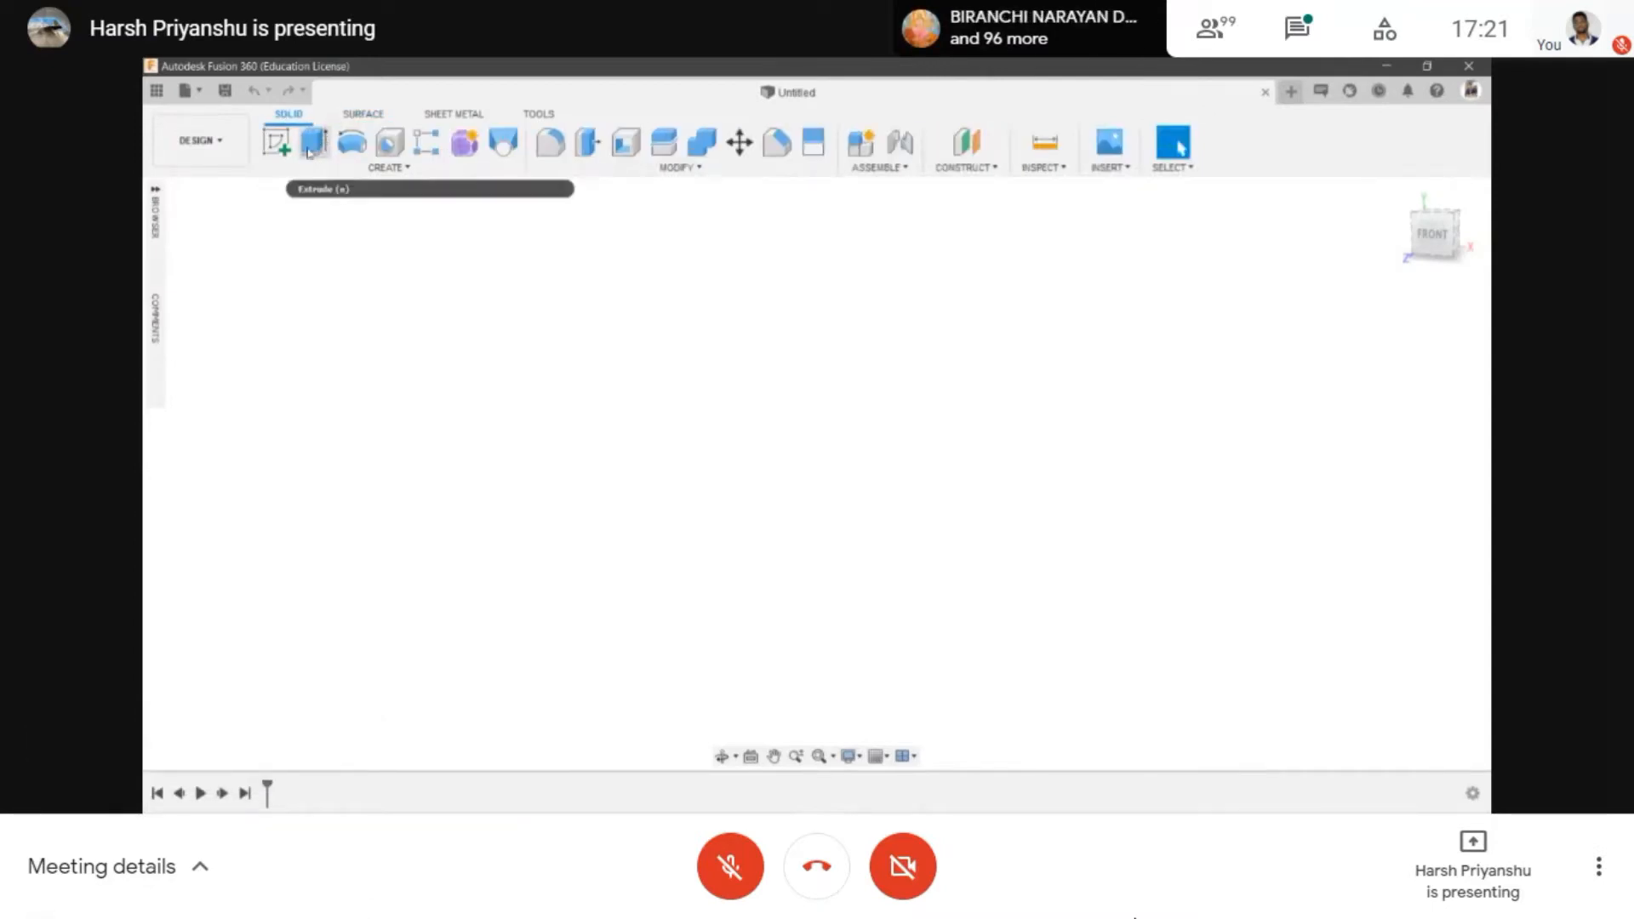
{"action": "left_click", "coordinate": [349, 114]}
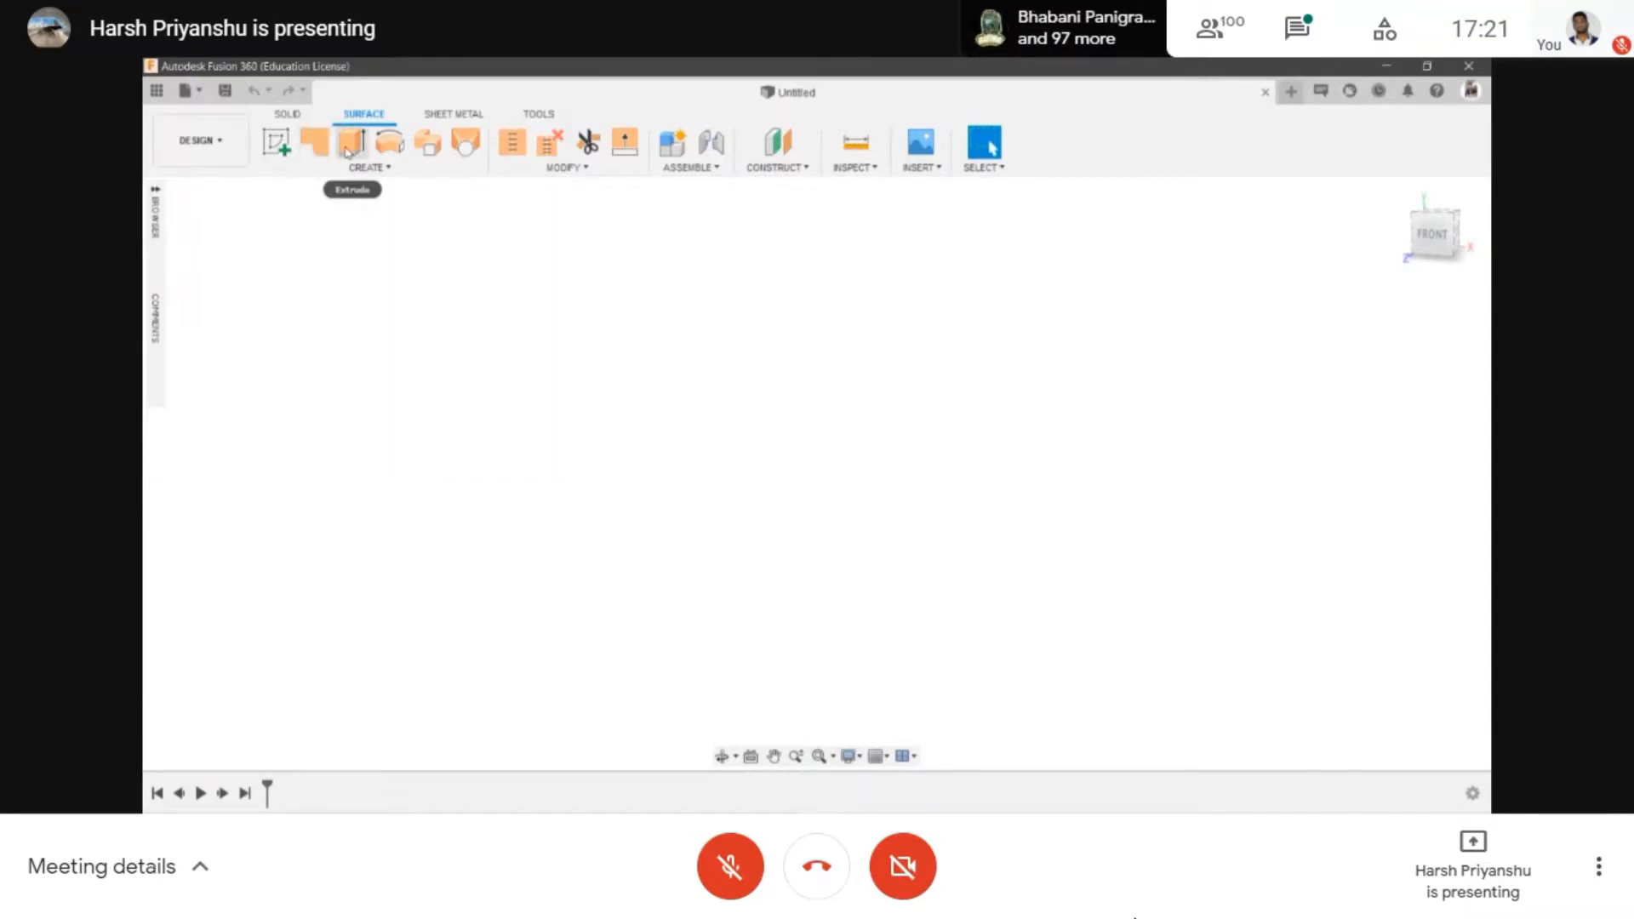
{"action": "left_click", "coordinate": [293, 114]}
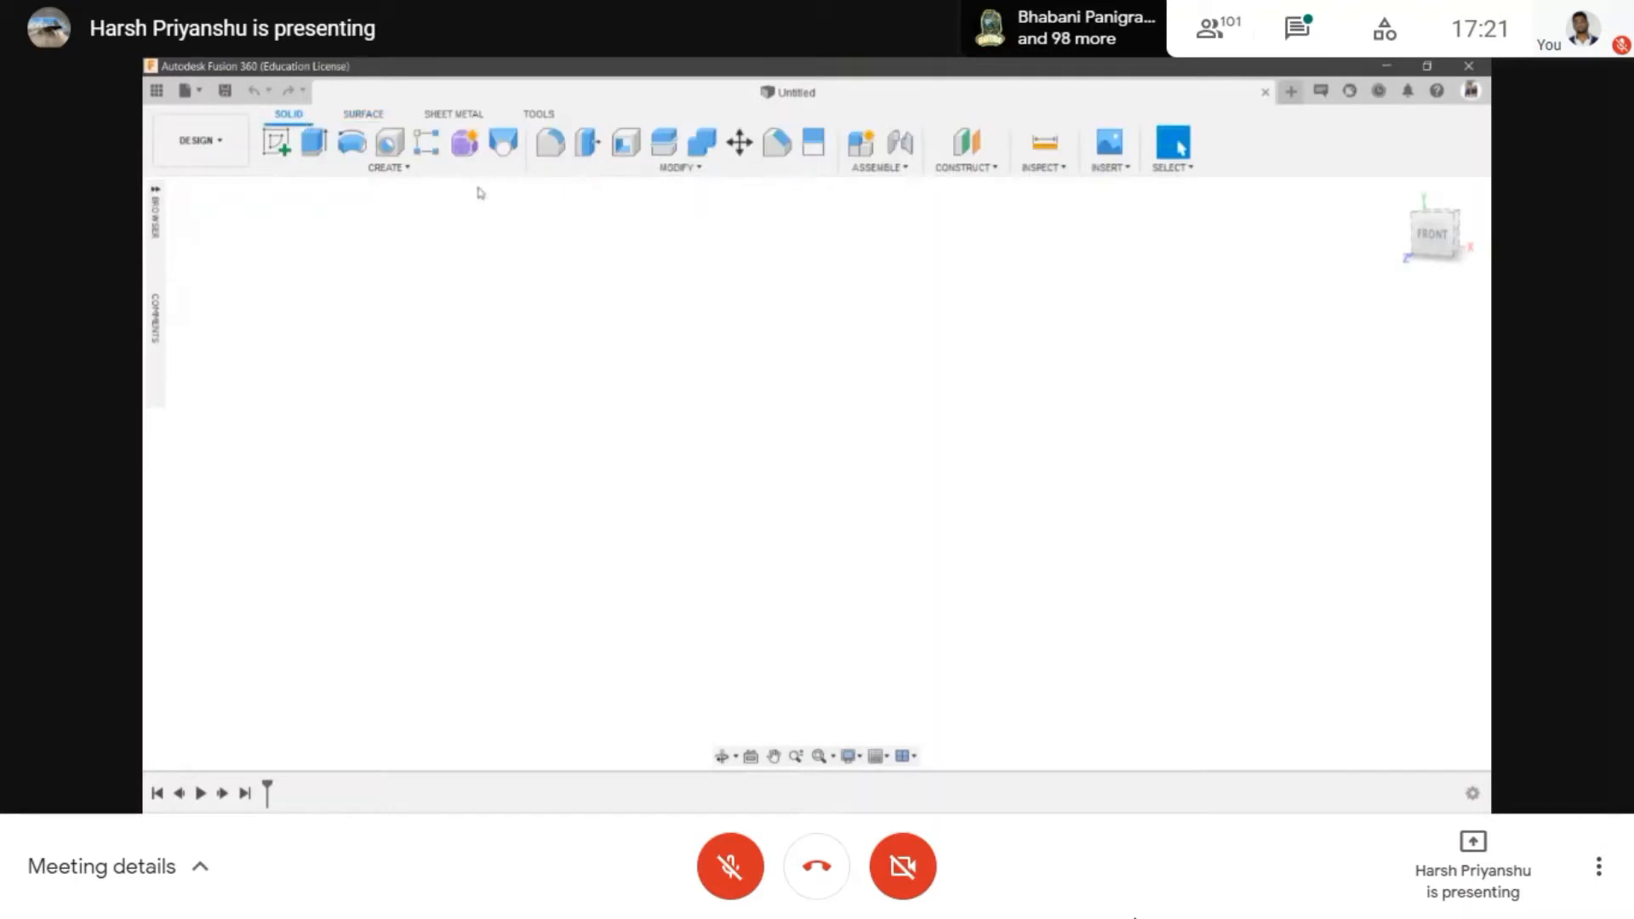
{"action": "left_click", "coordinate": [366, 112]}
{"action": "left_click", "coordinate": [323, 167]}
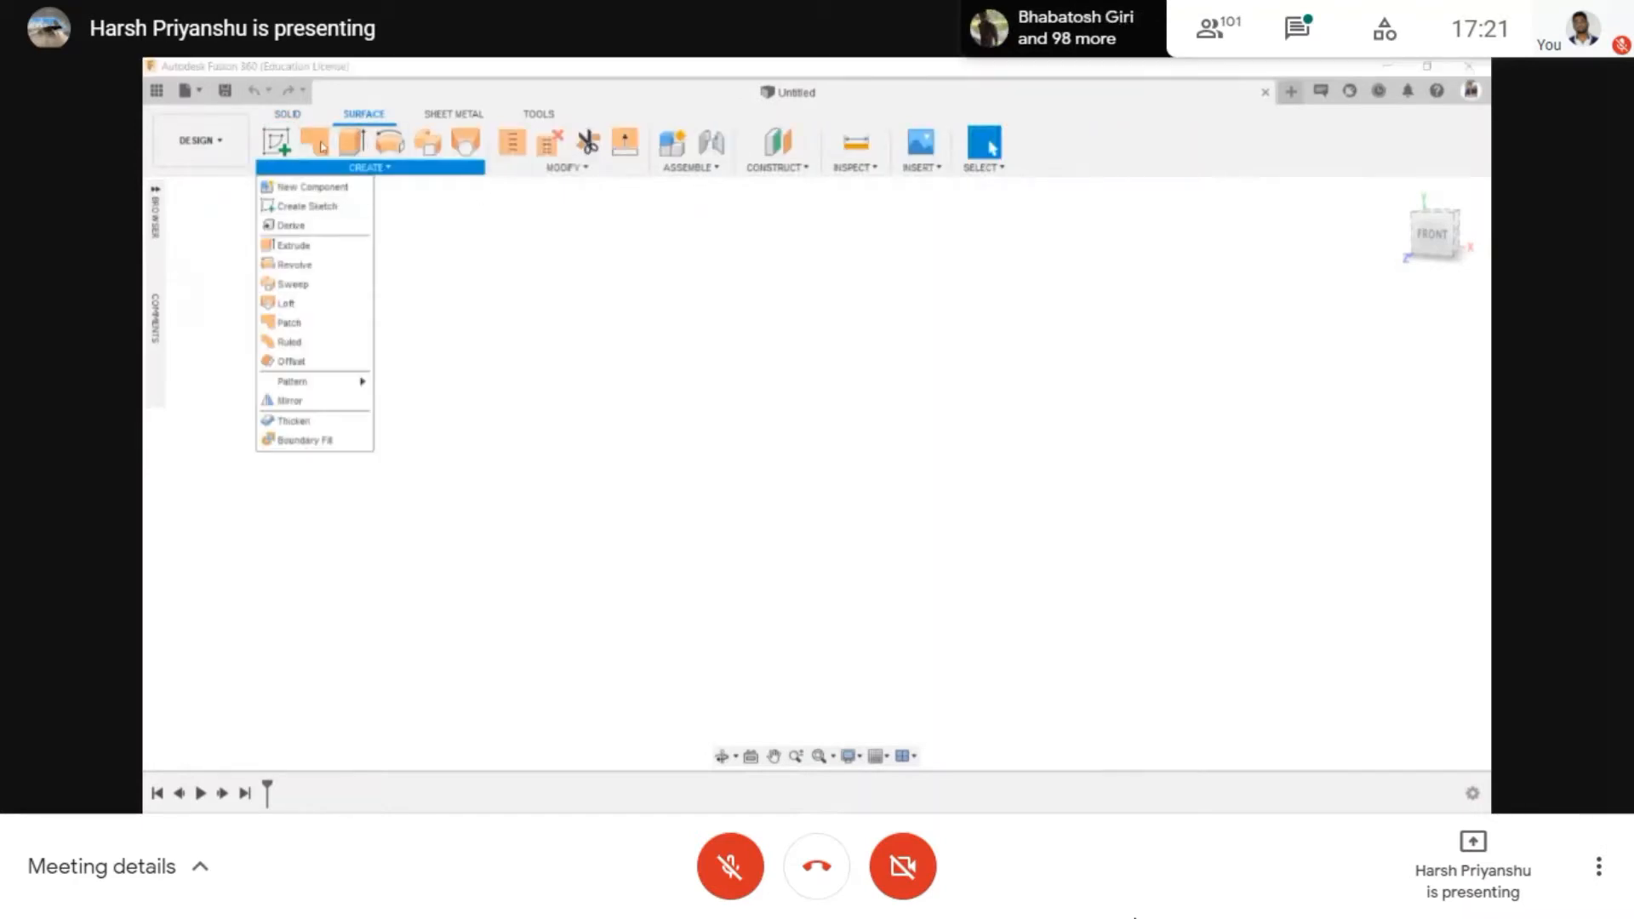
{"action": "left_click", "coordinate": [293, 115]}
{"action": "left_click", "coordinate": [355, 115]}
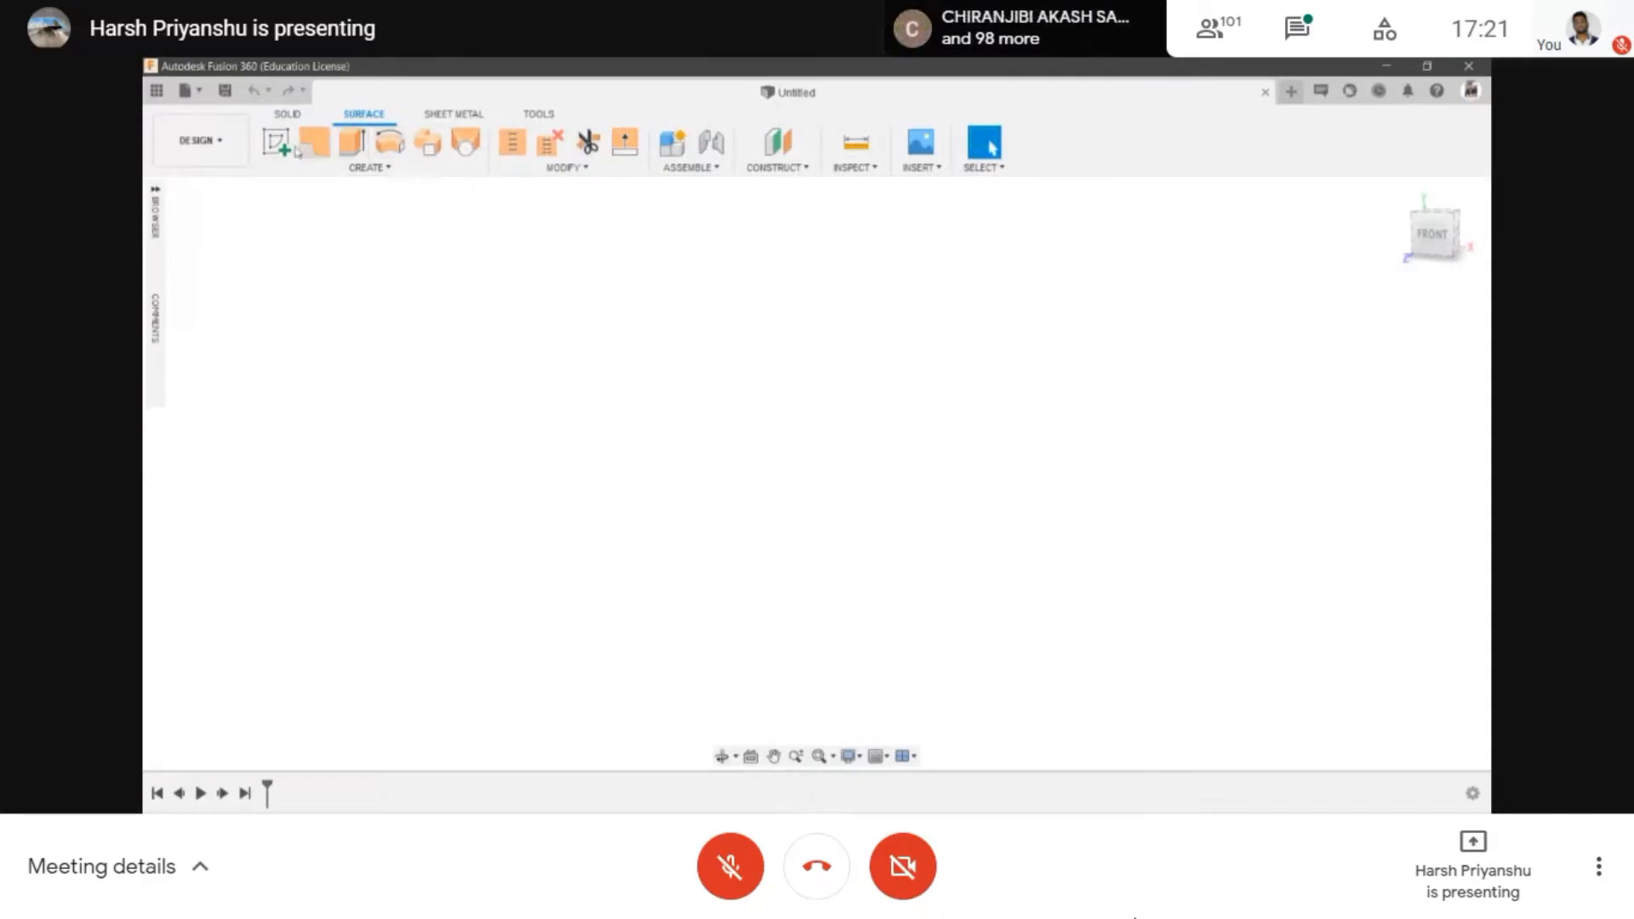
{"action": "left_click", "coordinate": [287, 113]}
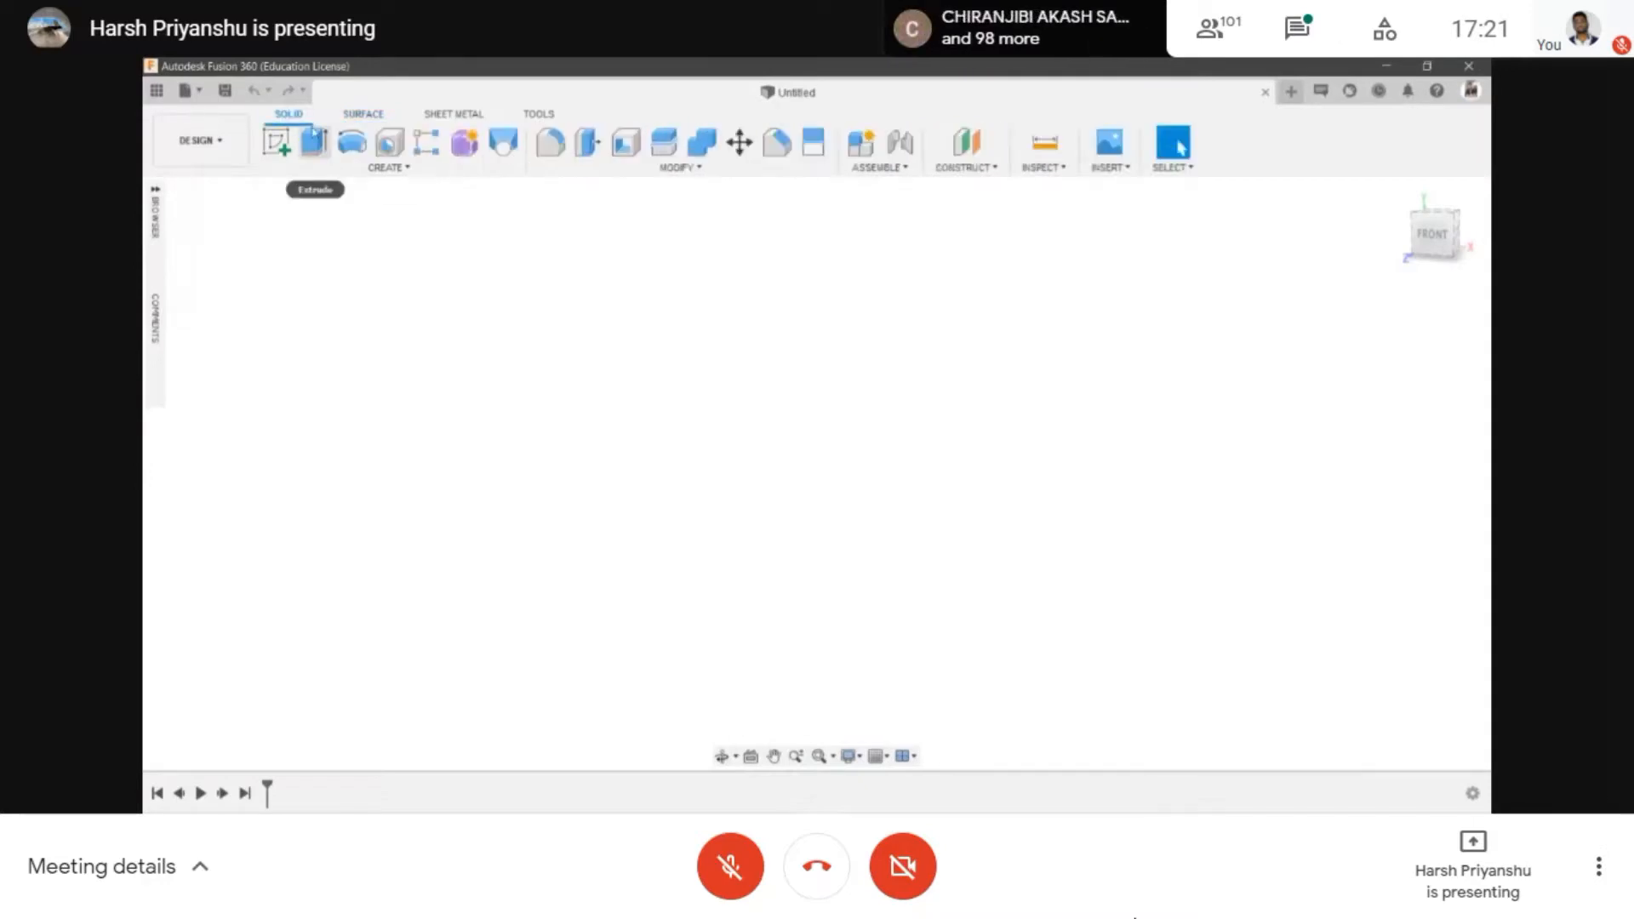
{"action": "left_click", "coordinate": [365, 113]}
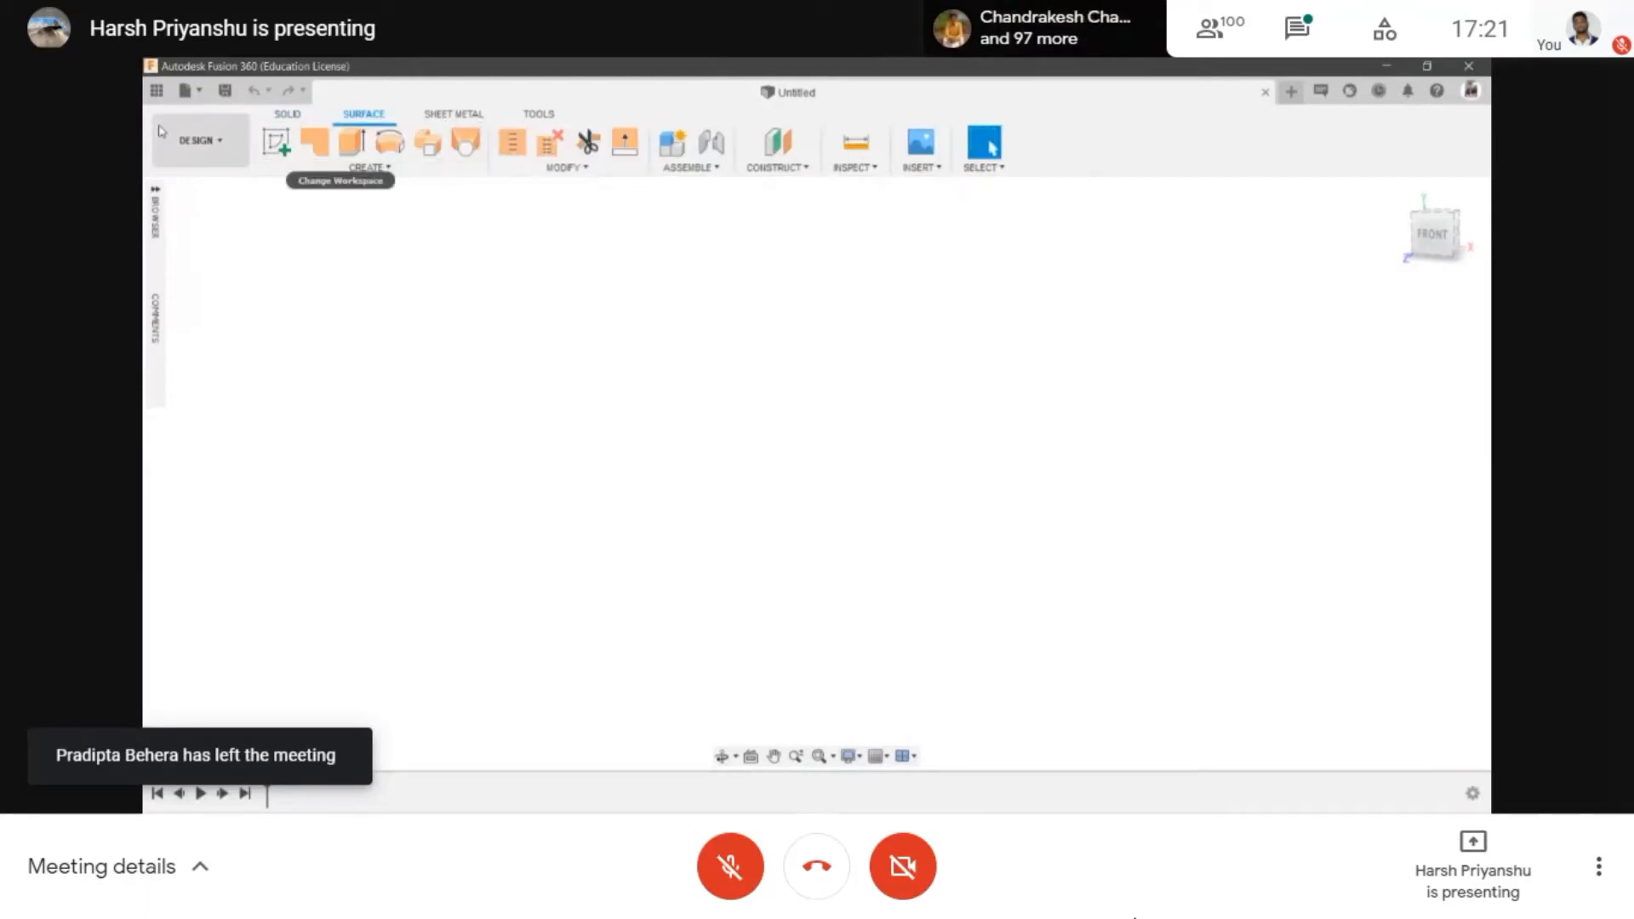
- View the Render workspace and the Animation workspace
{"action": "left_click", "coordinate": [220, 162]}
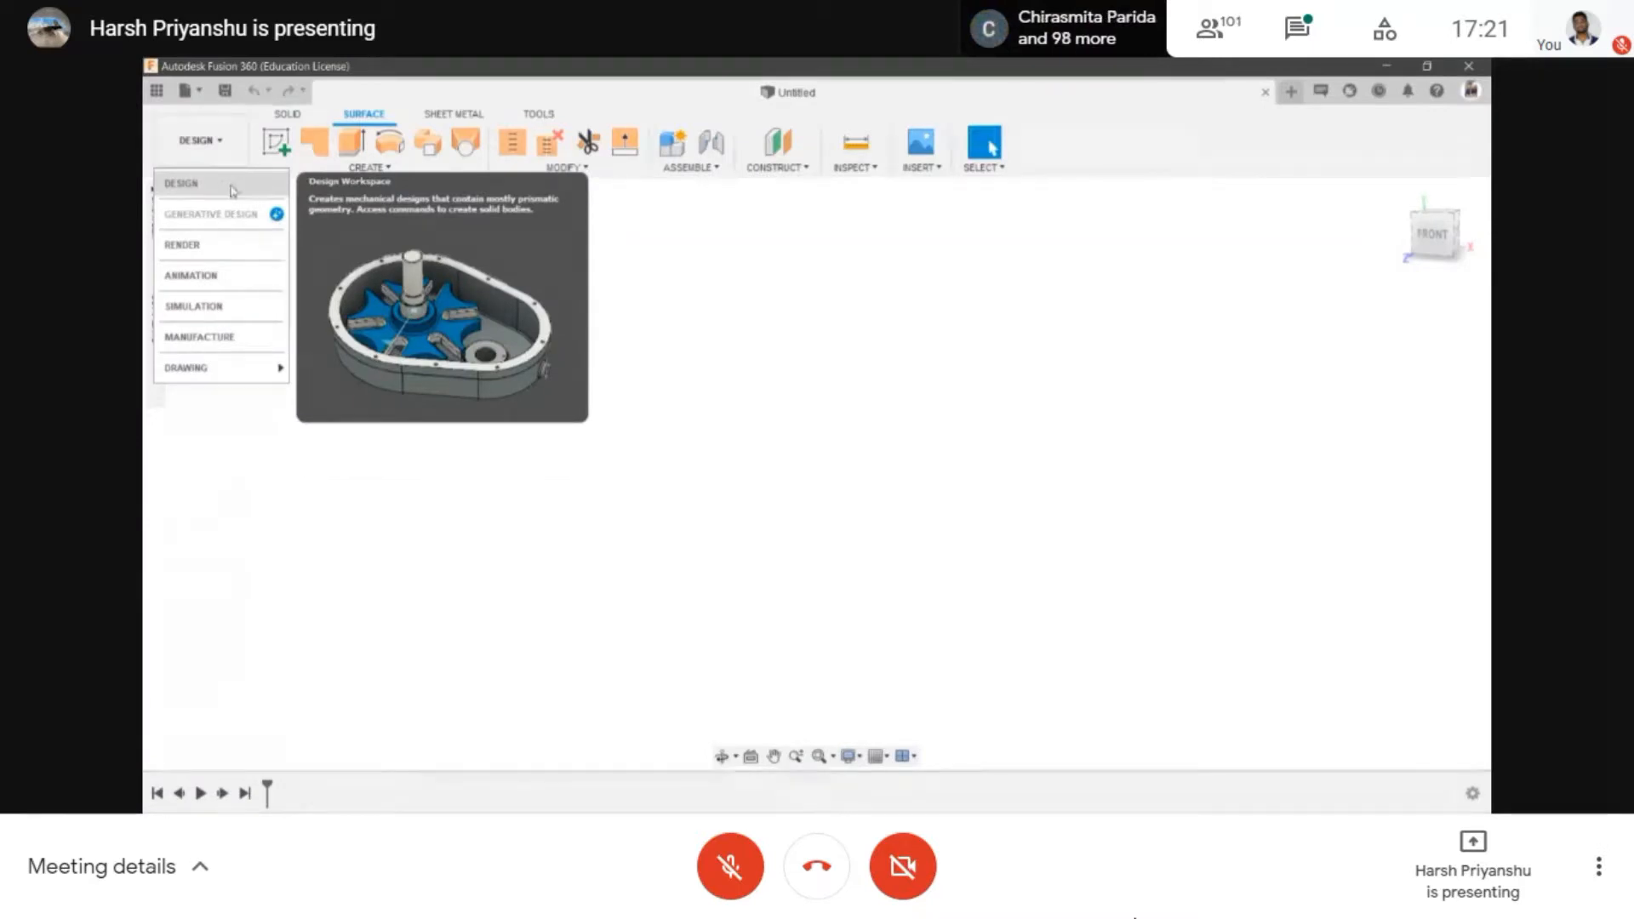
{"action": "left_click", "coordinate": [263, 246]}
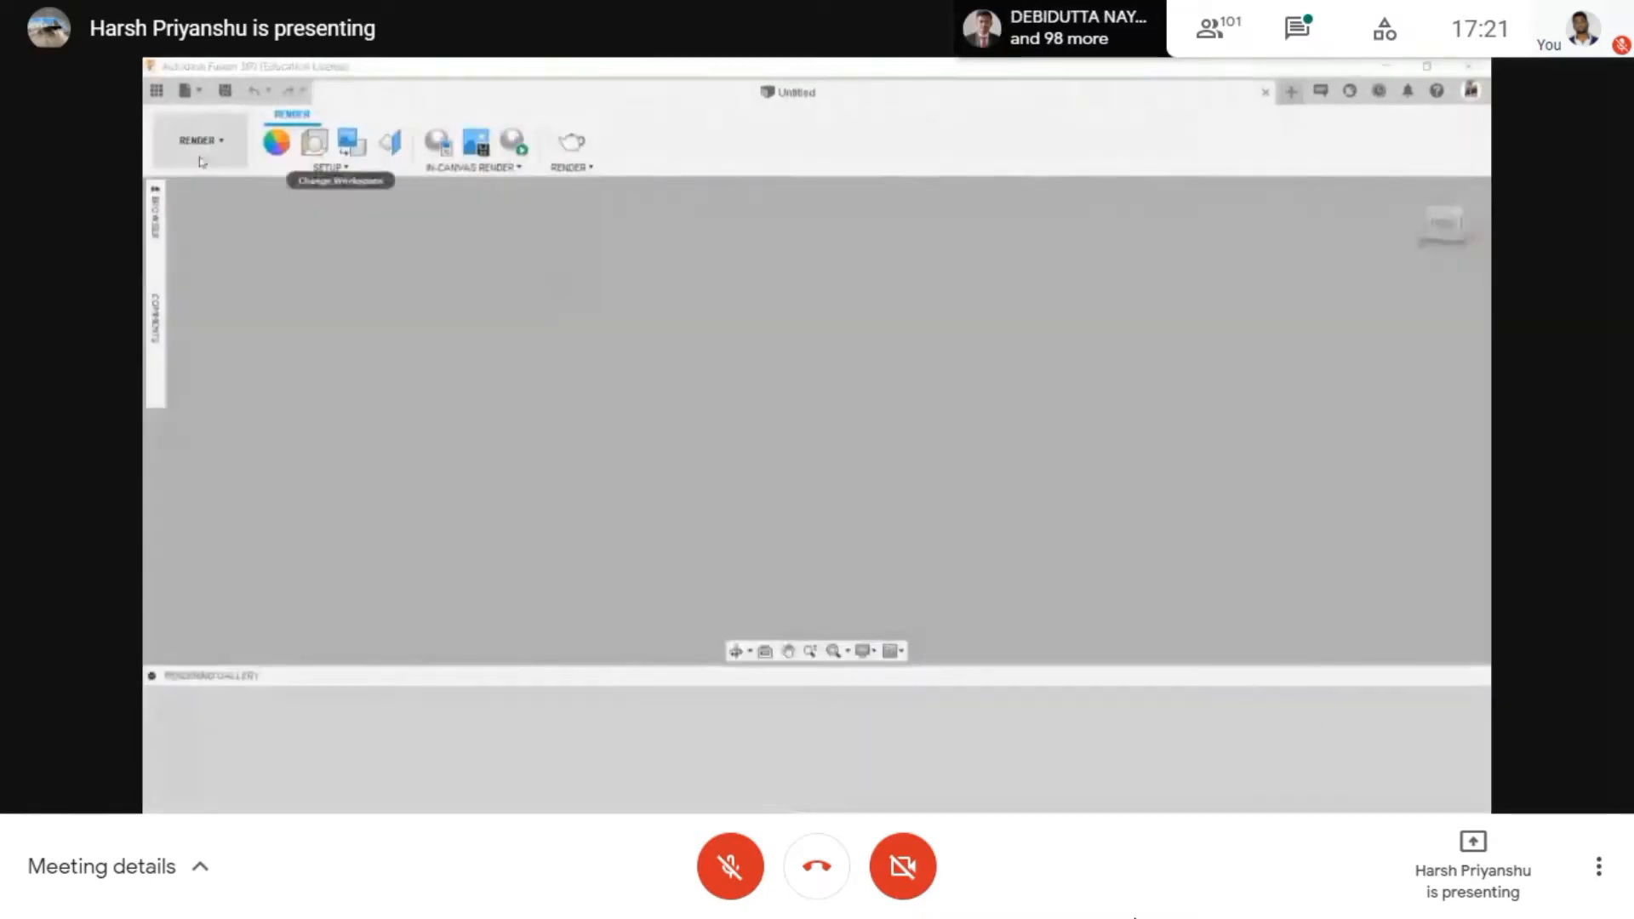
{"action": "left_click", "coordinate": [200, 140]}
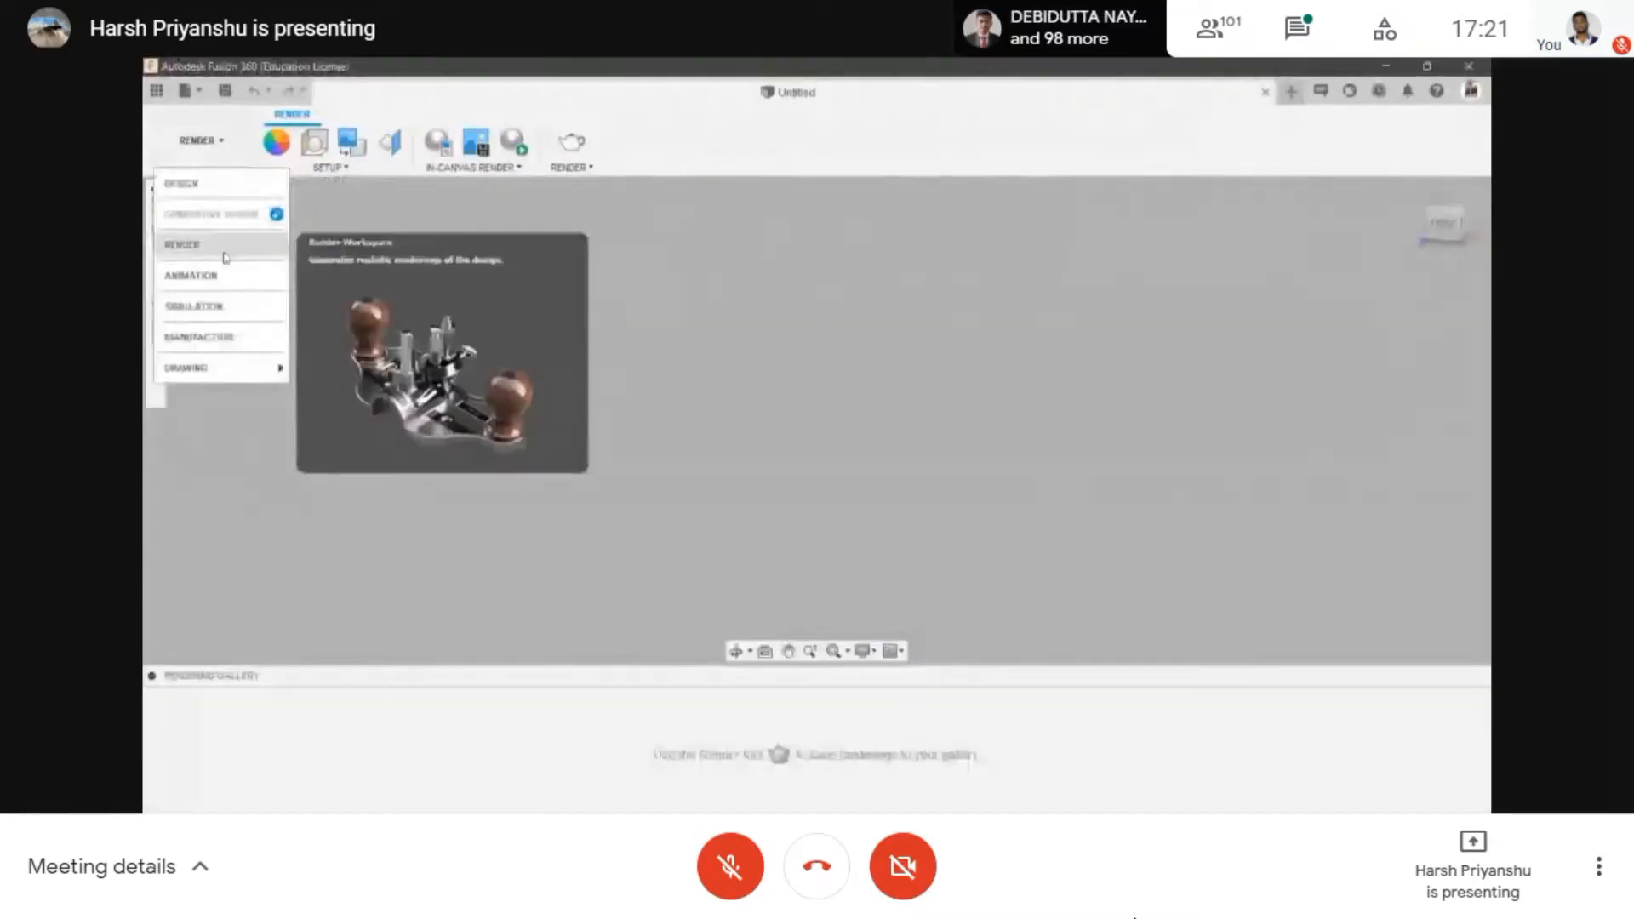
{"action": "left_click", "coordinate": [242, 274]}
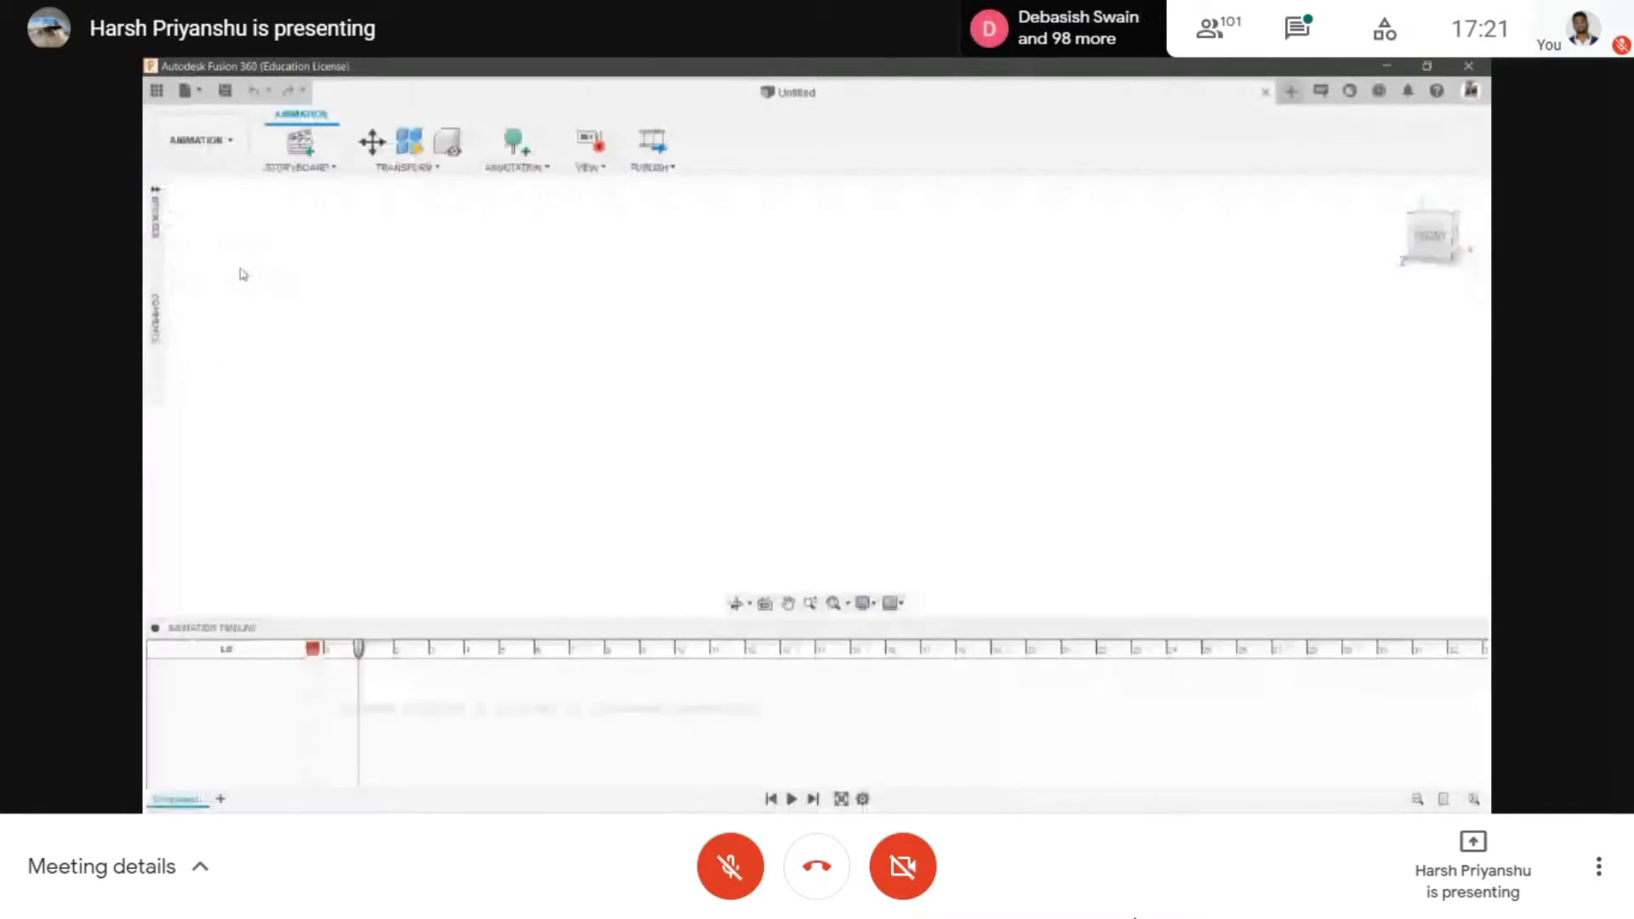
- Examine the Simulation workspace's study types from Static Stress through Structural Buckling, without creating a study
{"action": "left_click", "coordinate": [173, 155]}
{"action": "left_click", "coordinate": [209, 312]}
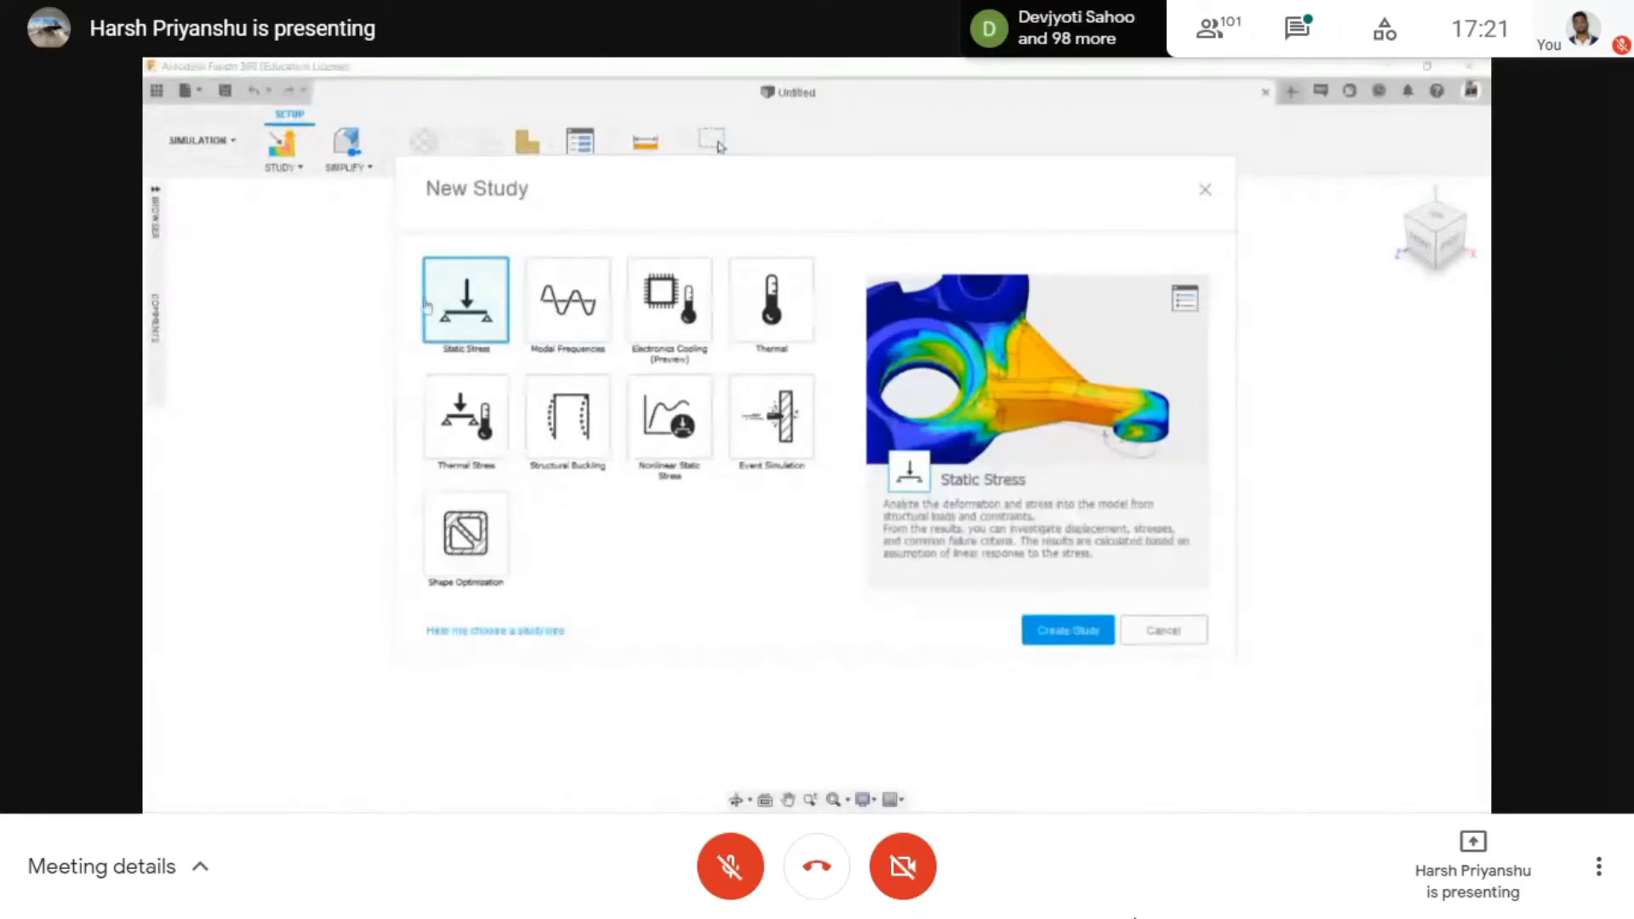
{"action": "left_click", "coordinate": [570, 317]}
{"action": "left_click", "coordinate": [654, 304]}
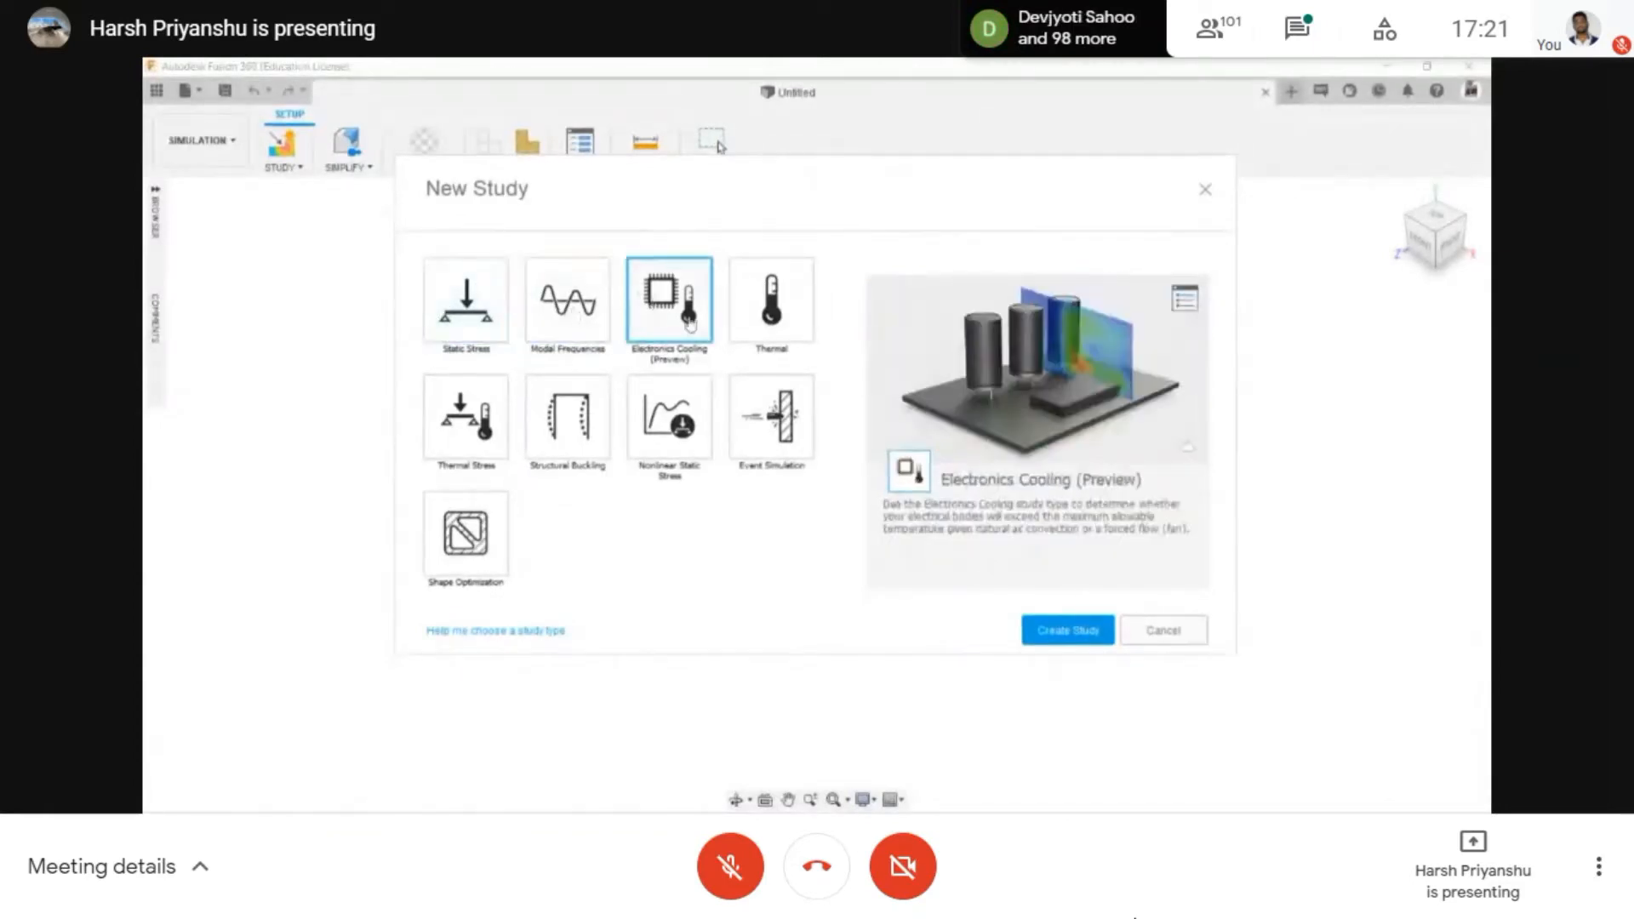
{"action": "left_click", "coordinate": [745, 290]}
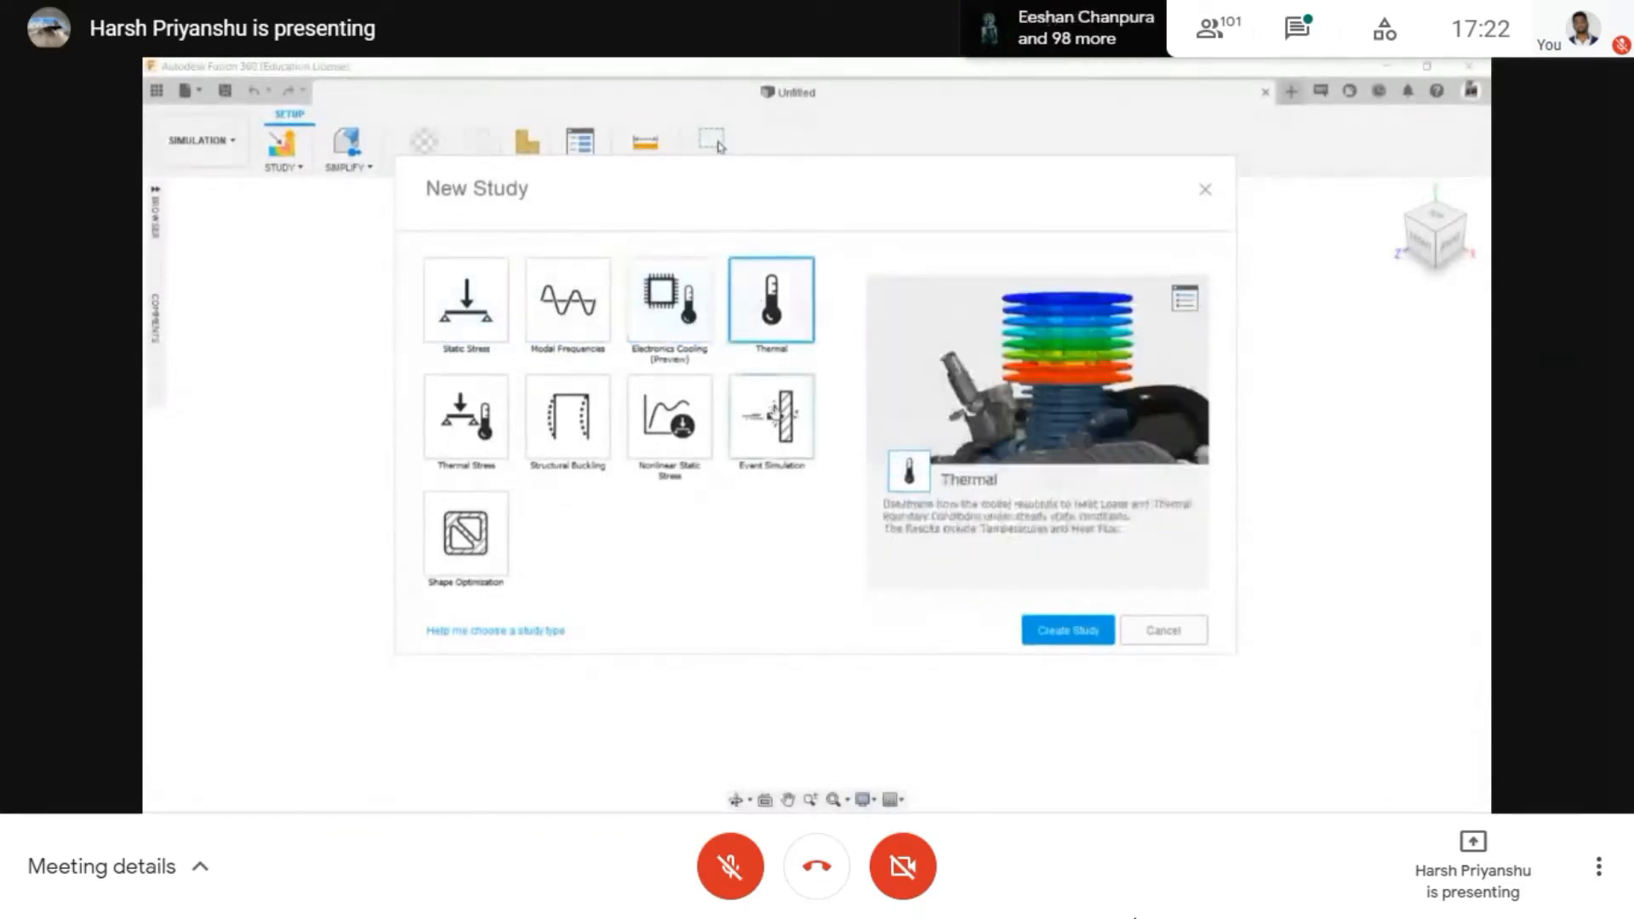
{"action": "left_click", "coordinate": [464, 423]}
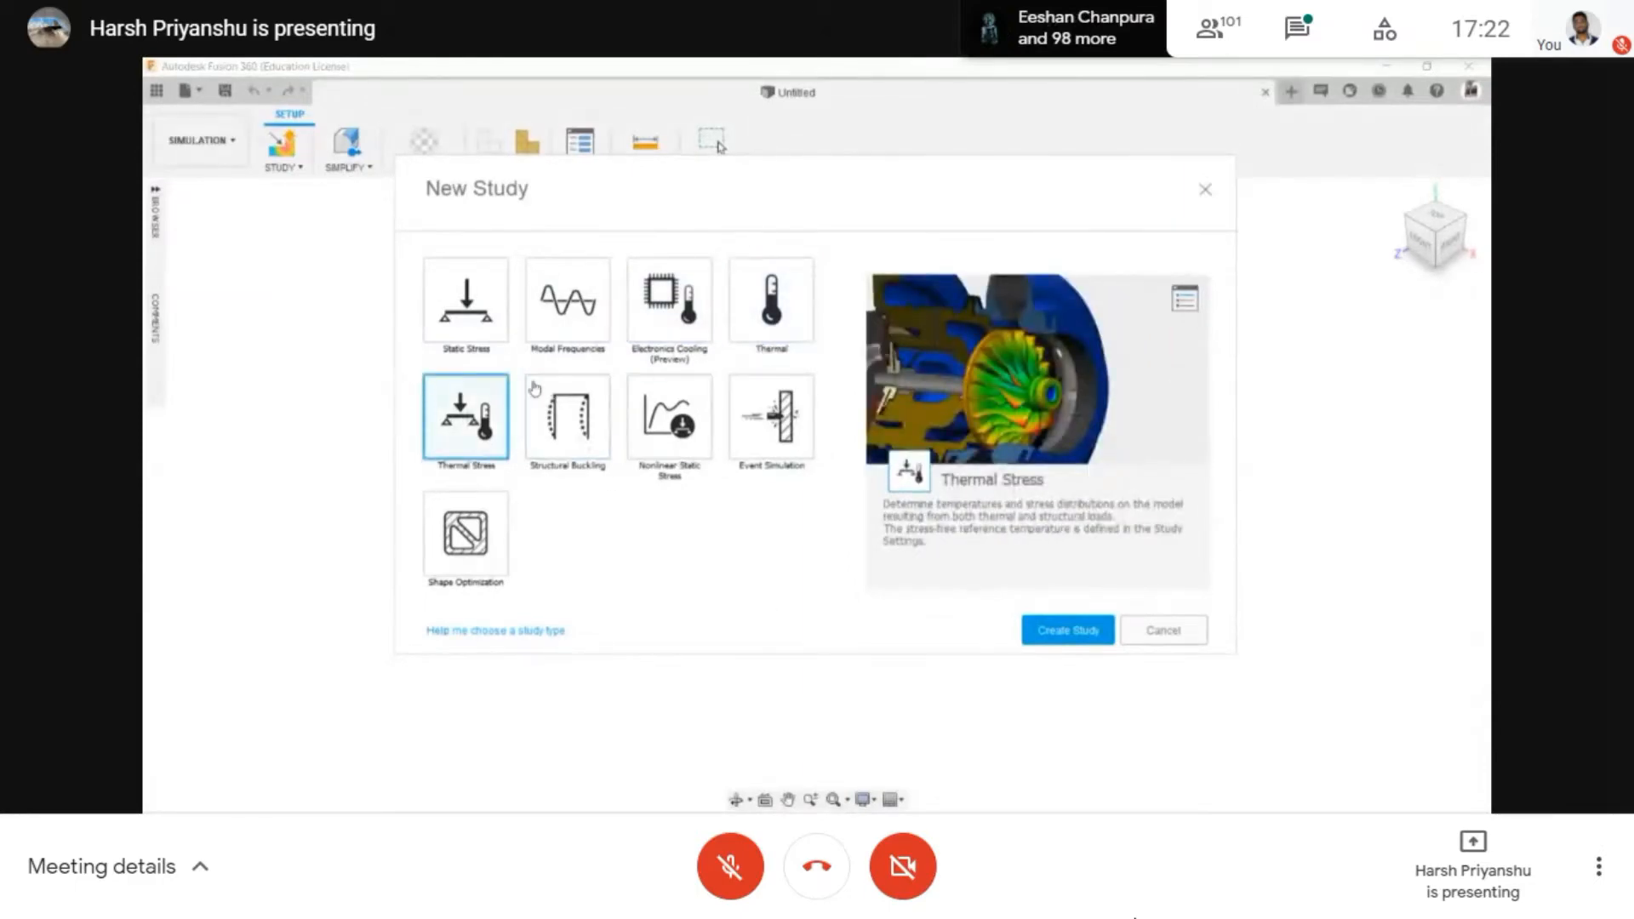
{"action": "left_click", "coordinate": [549, 432]}
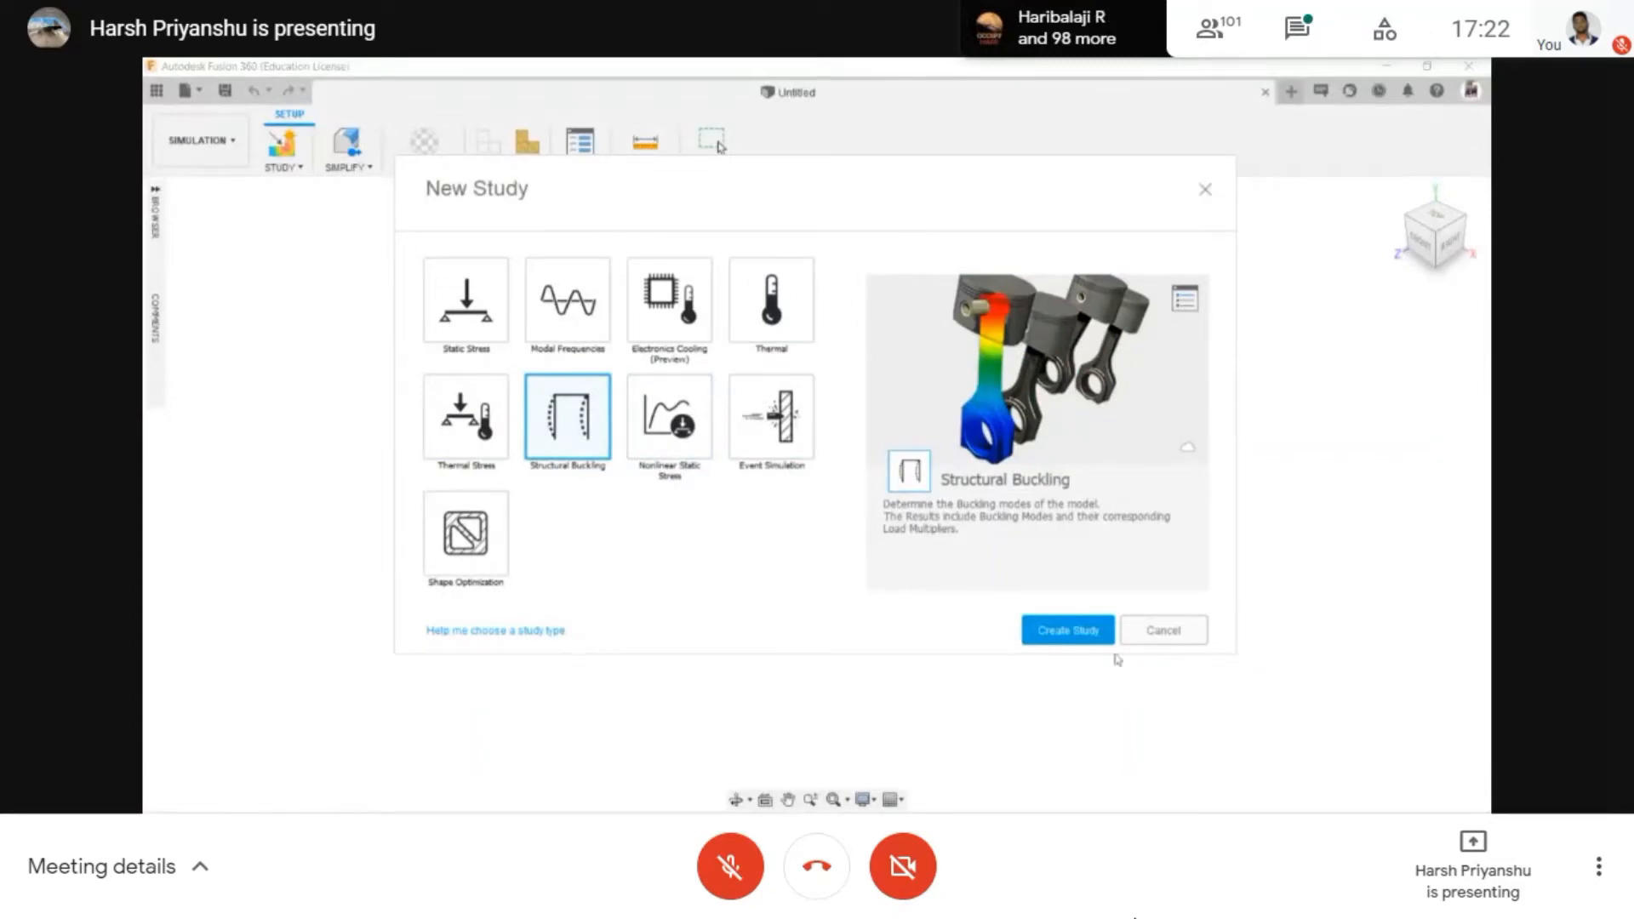
{"action": "left_click", "coordinate": [1159, 632]}
- View the Manufacture workspace's milling and turning toolsets and the workspace choices for creating a drawing
{"action": "left_click", "coordinate": [201, 140]}
{"action": "left_click", "coordinate": [182, 244]}
{"action": "left_click", "coordinate": [201, 139]}
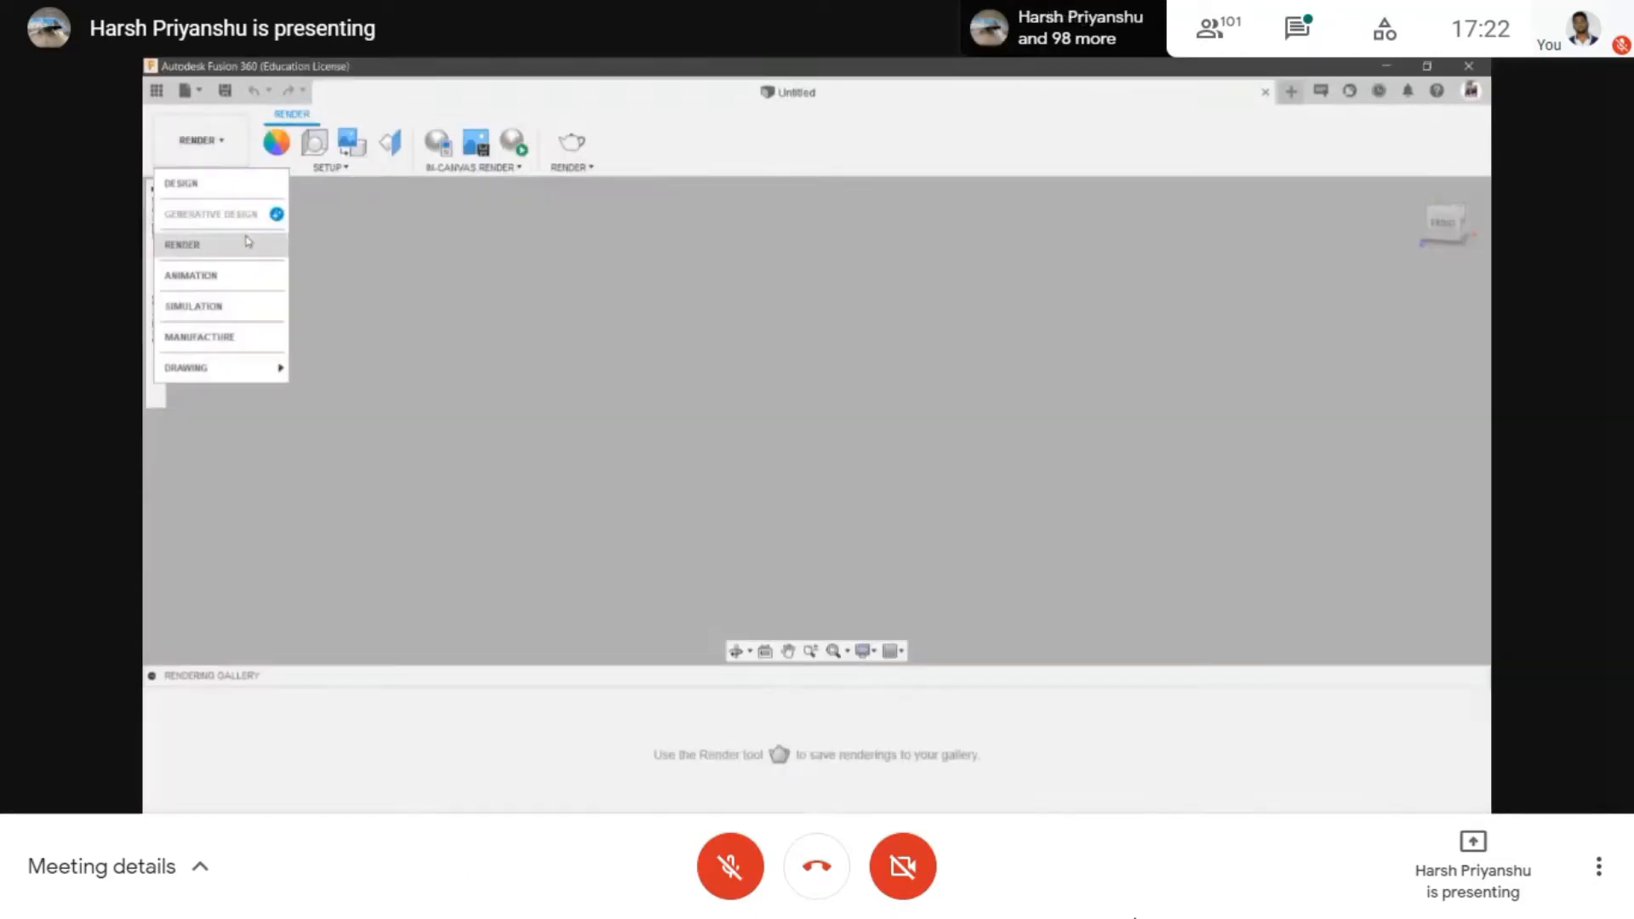
{"action": "left_click", "coordinate": [266, 341]}
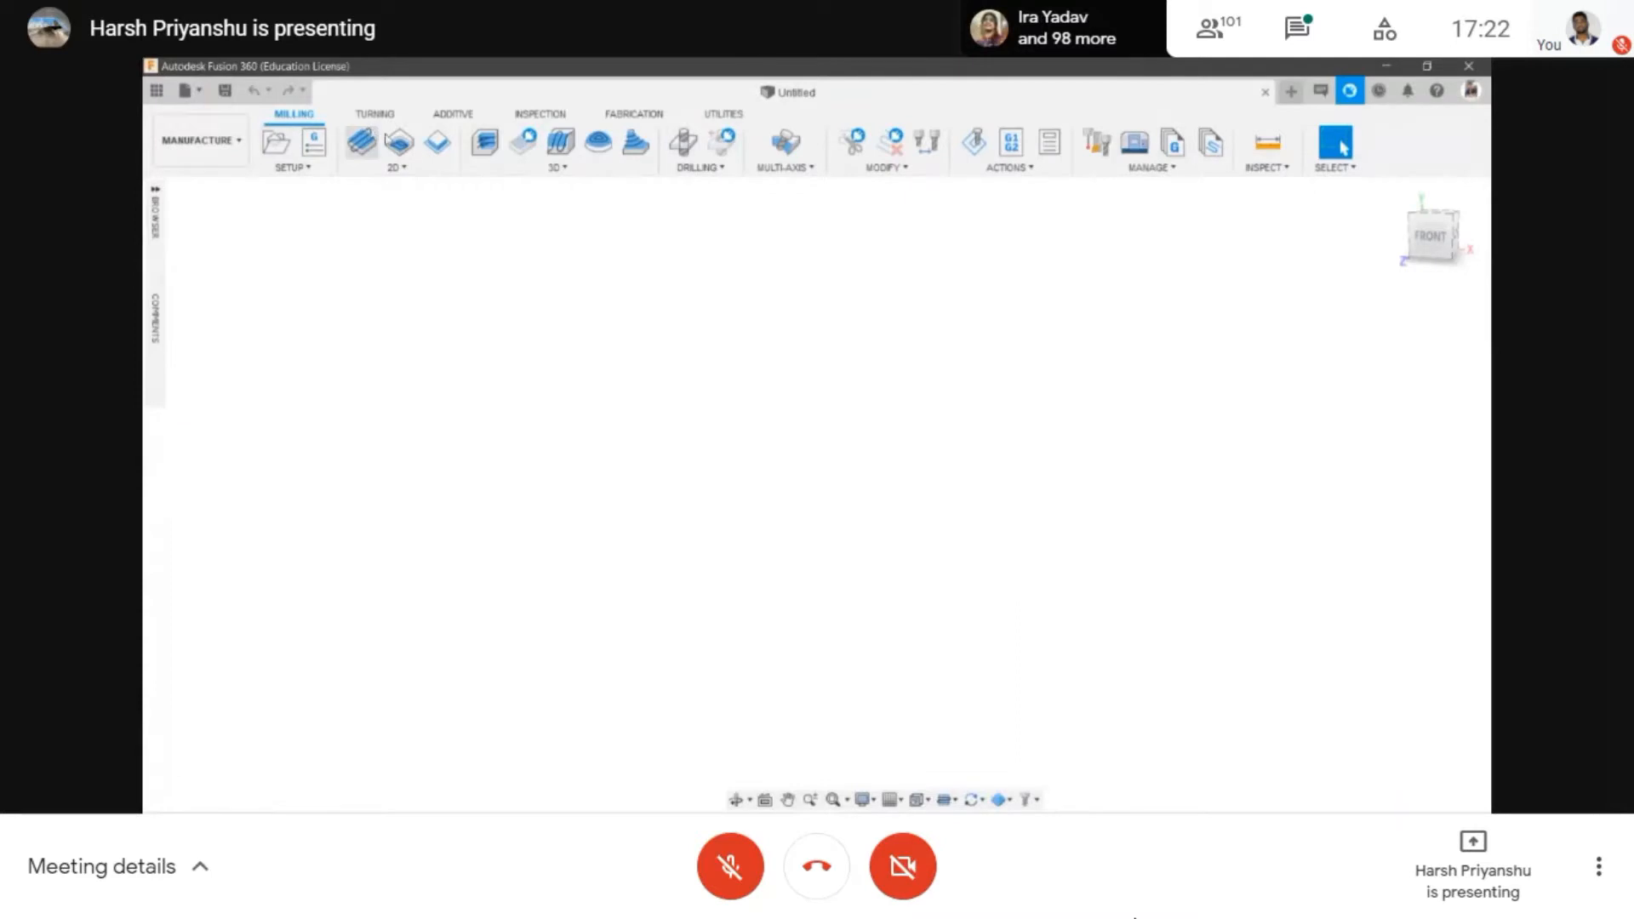
{"action": "left_click", "coordinate": [374, 113]}
{"action": "left_click", "coordinate": [200, 139]}
{"action": "mouse_move", "coordinate": [223, 369]}
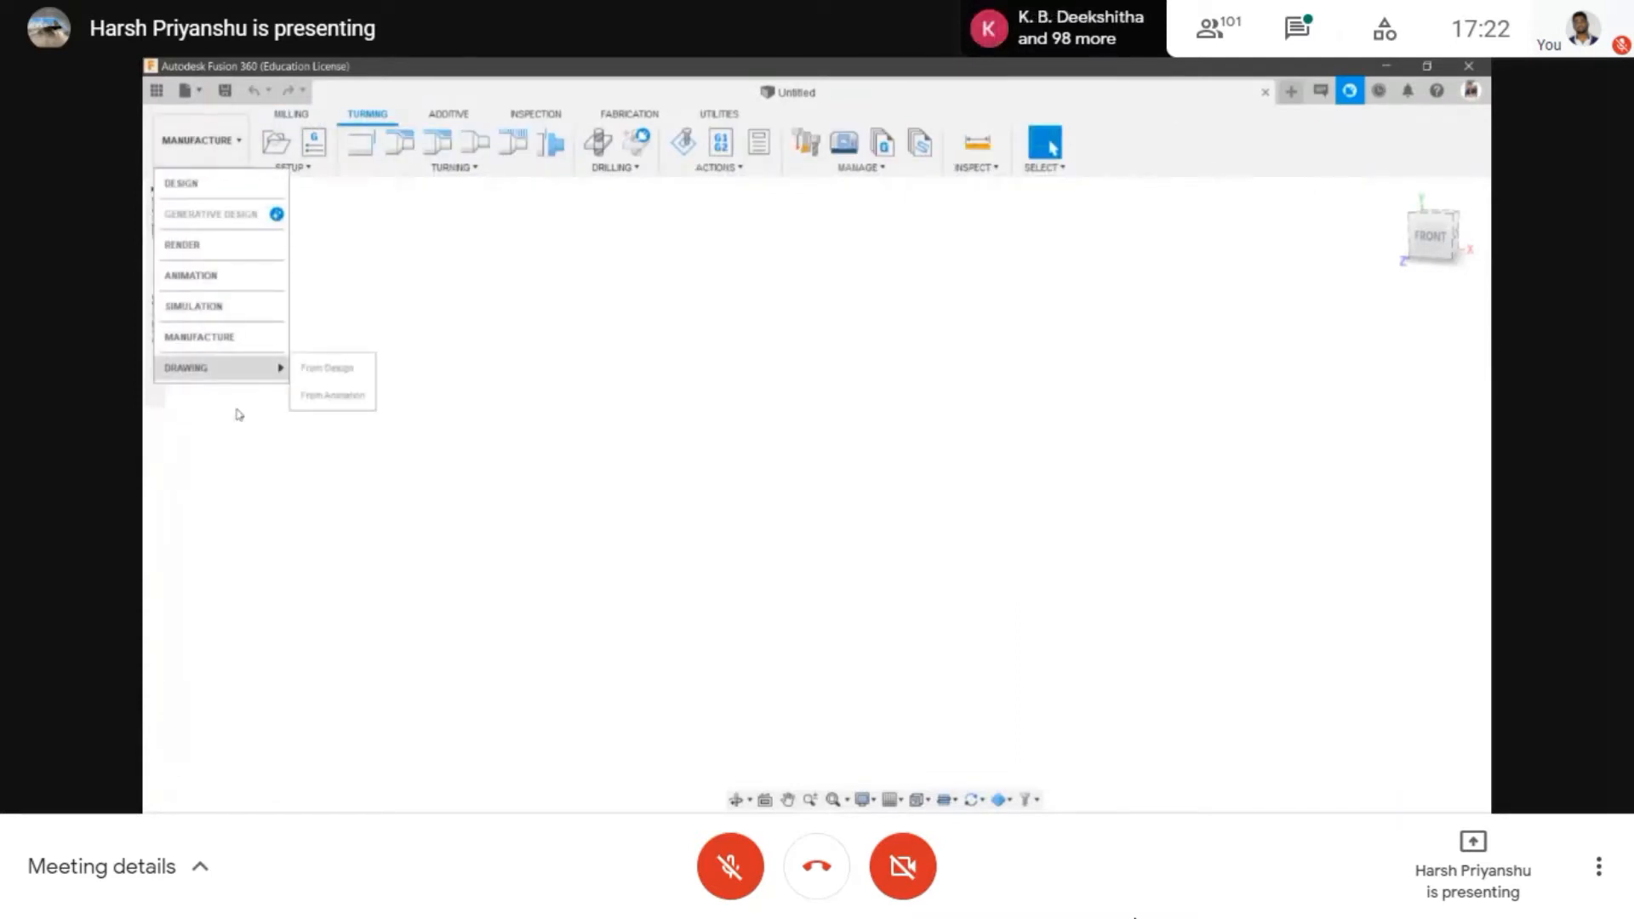
- Return to the Design workspace and view the file upload options without uploading anything
{"action": "left_click", "coordinate": [224, 160]}
{"action": "left_click", "coordinate": [217, 153]}
{"action": "left_click", "coordinate": [205, 180]}
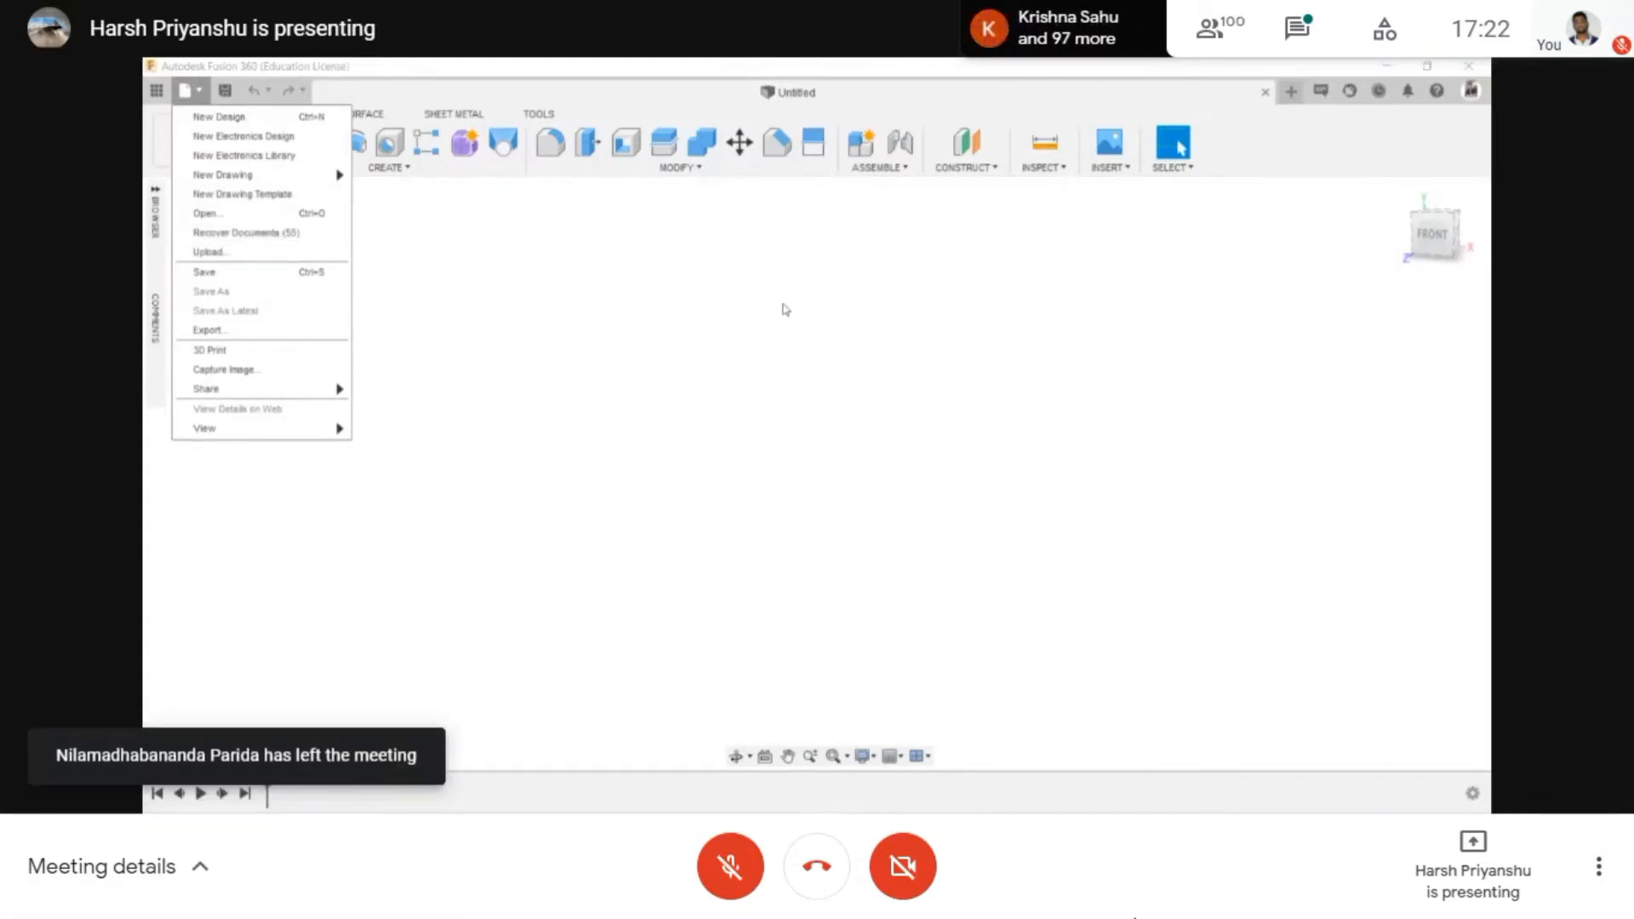
{"action": "left_click", "coordinate": [307, 256]}
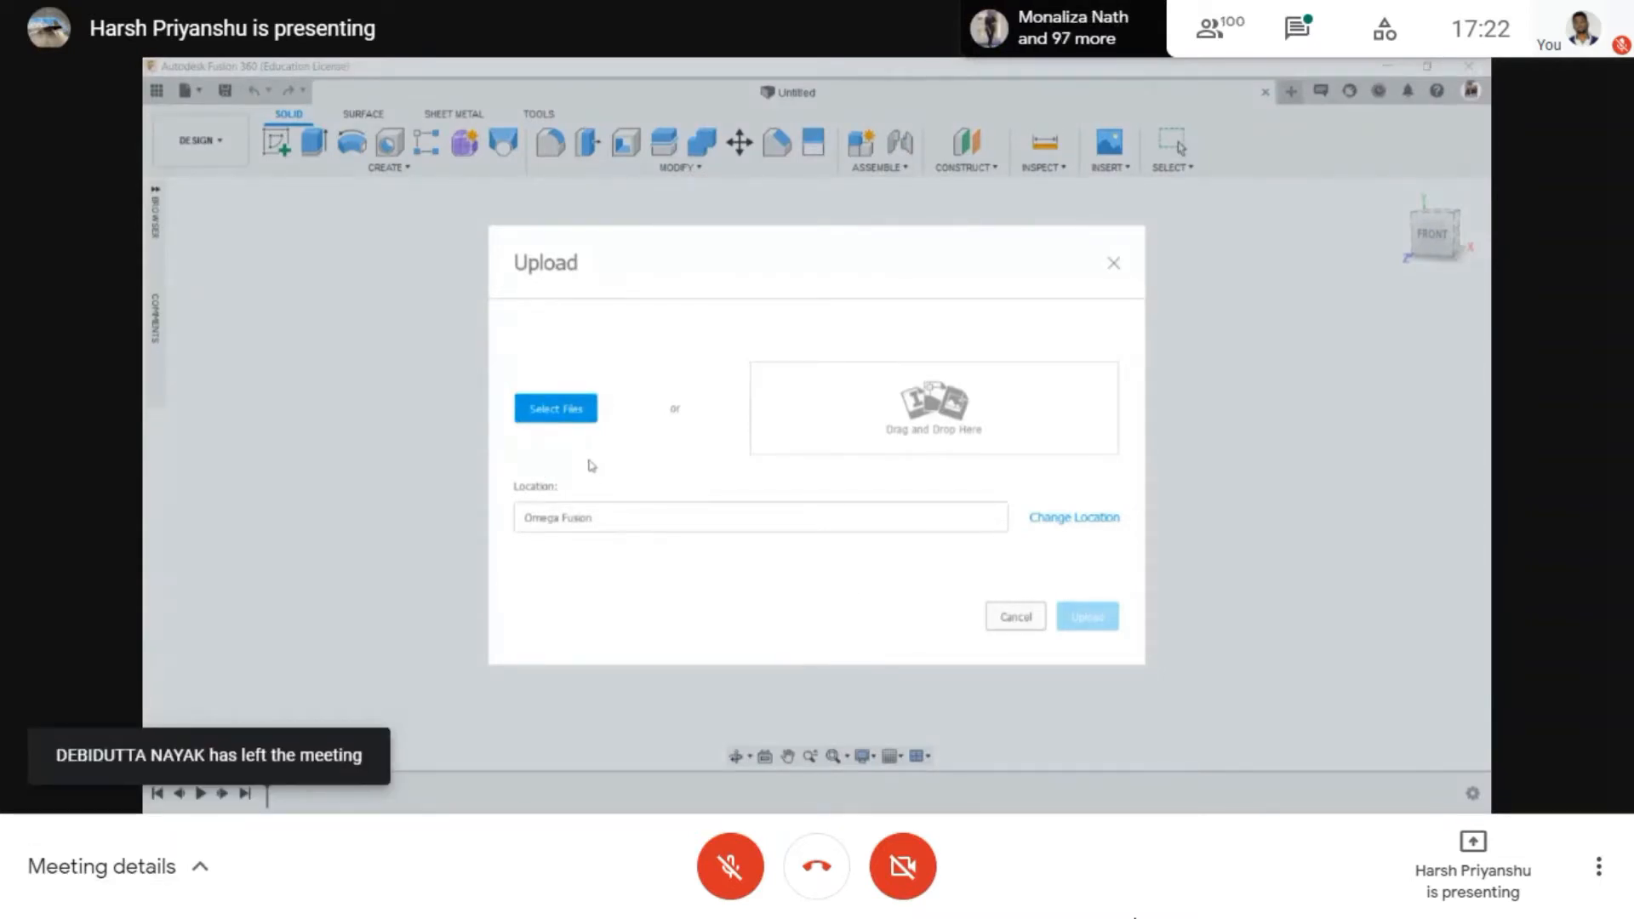
{"action": "left_click", "coordinate": [1009, 616]}
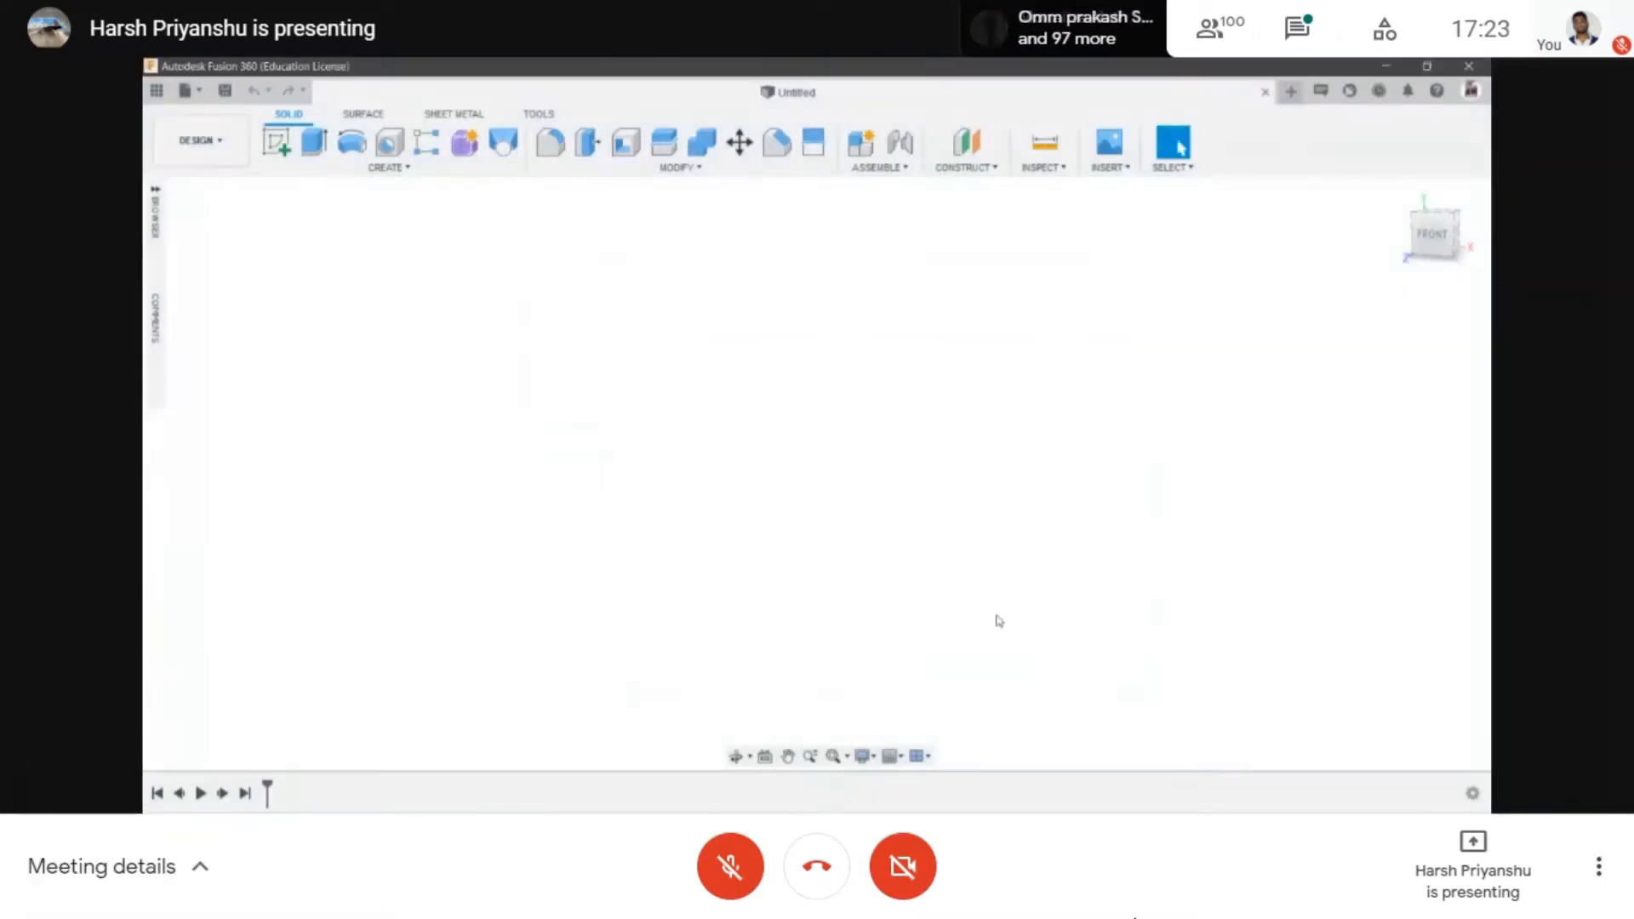
- Examine the file types available for exporting the design, from Fusion 360 archive to STL, without exporting
{"action": "left_click", "coordinate": [186, 90]}
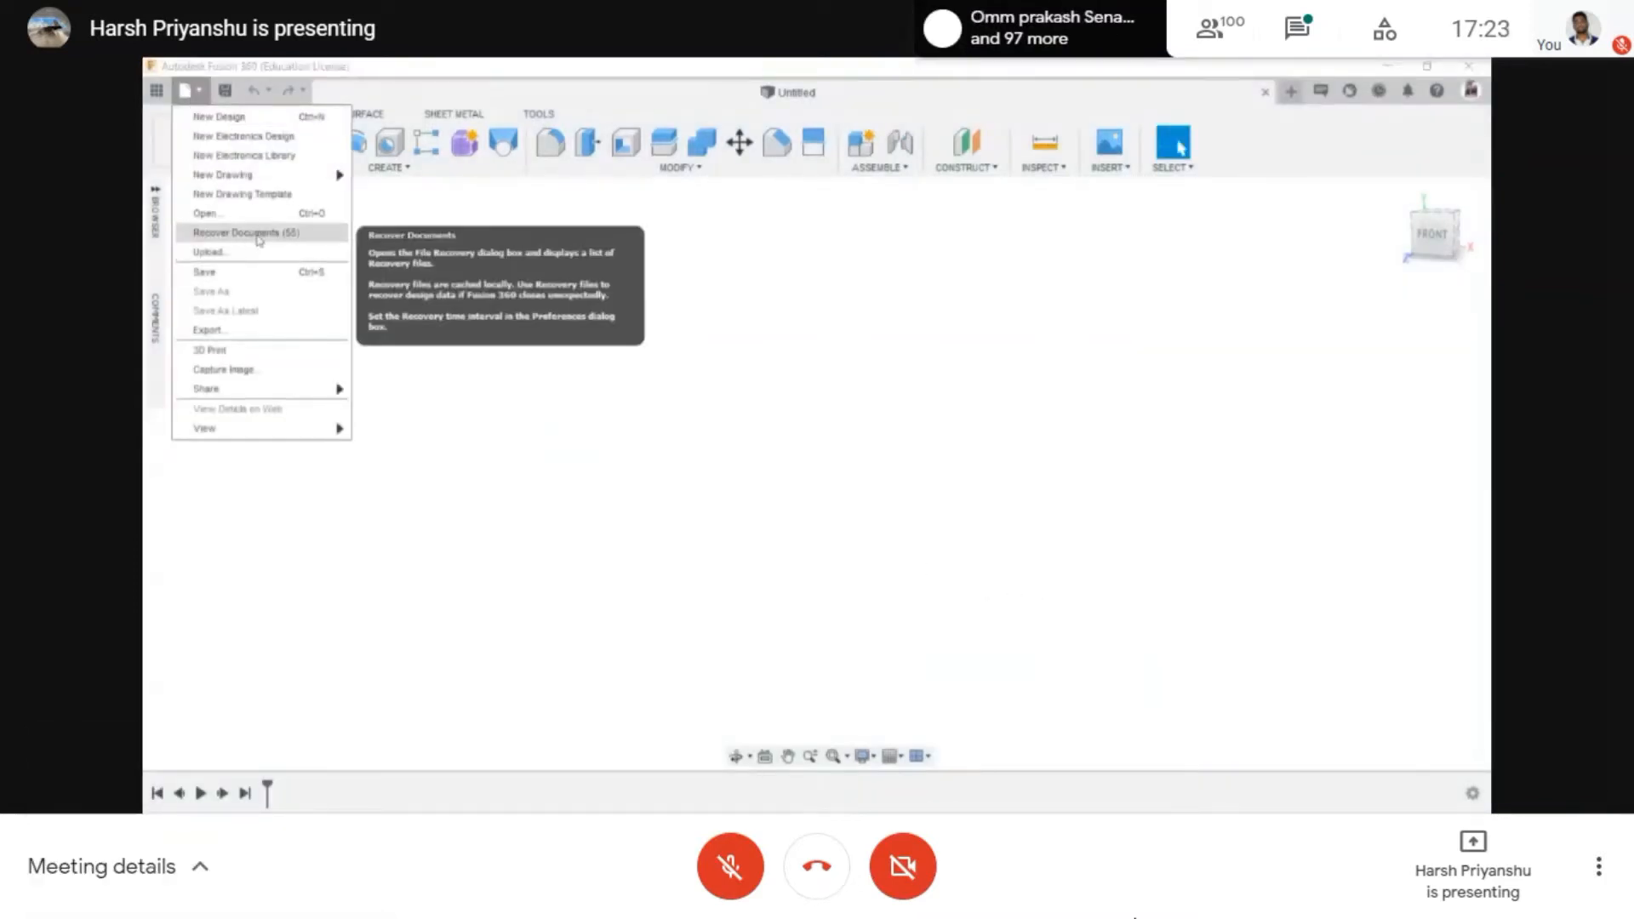
{"action": "left_click", "coordinate": [274, 331]}
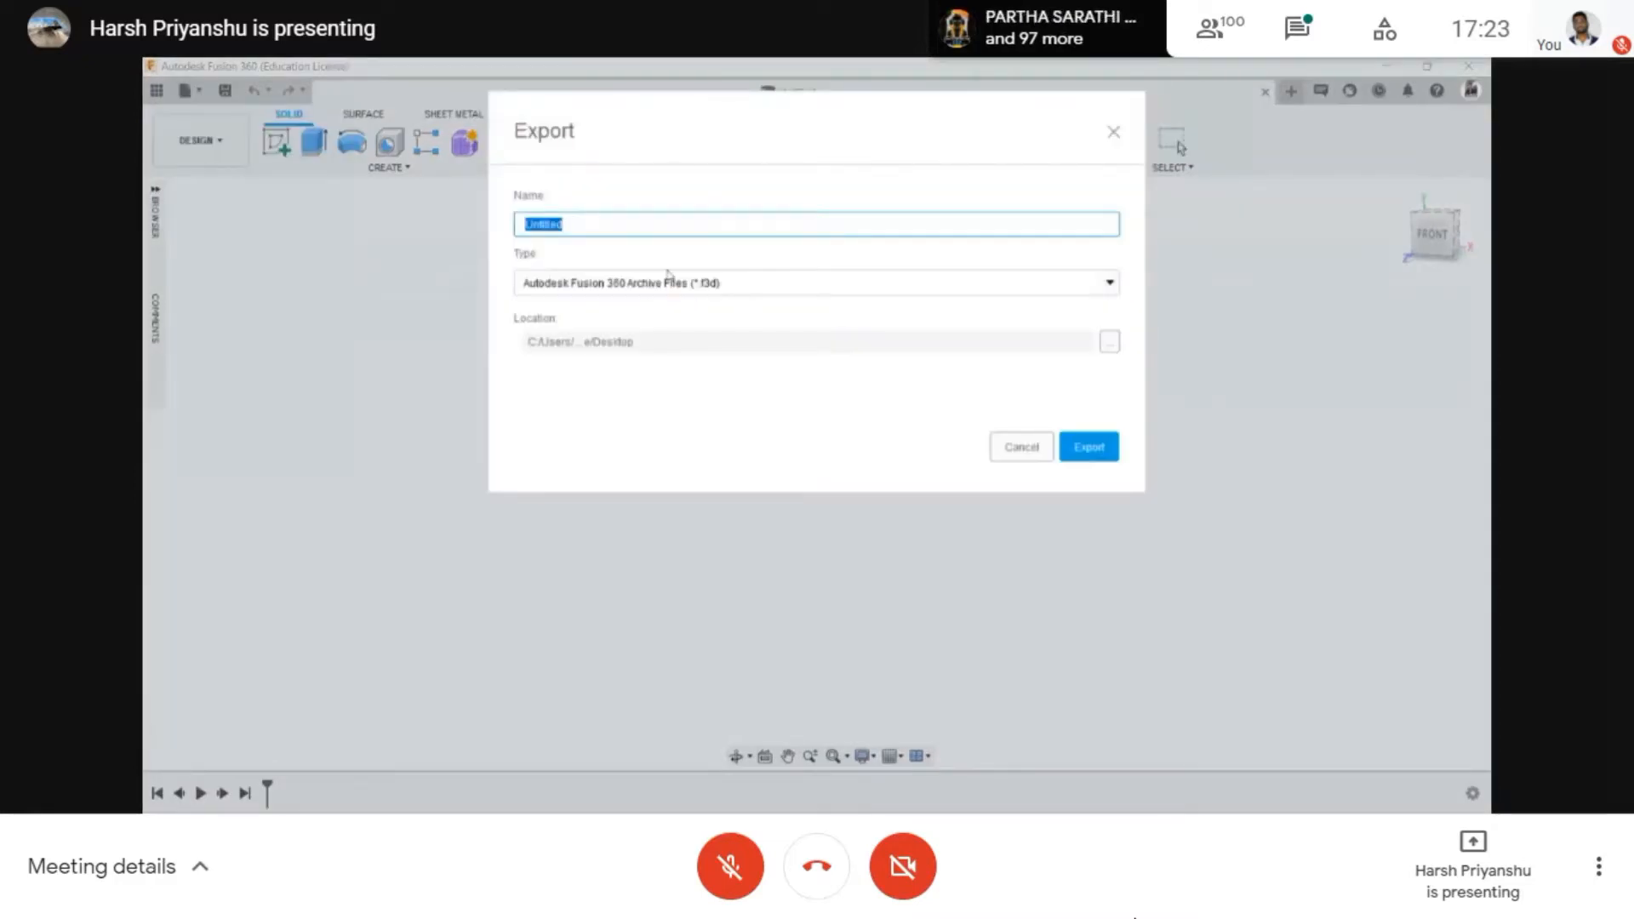
{"action": "left_click", "coordinate": [630, 281]}
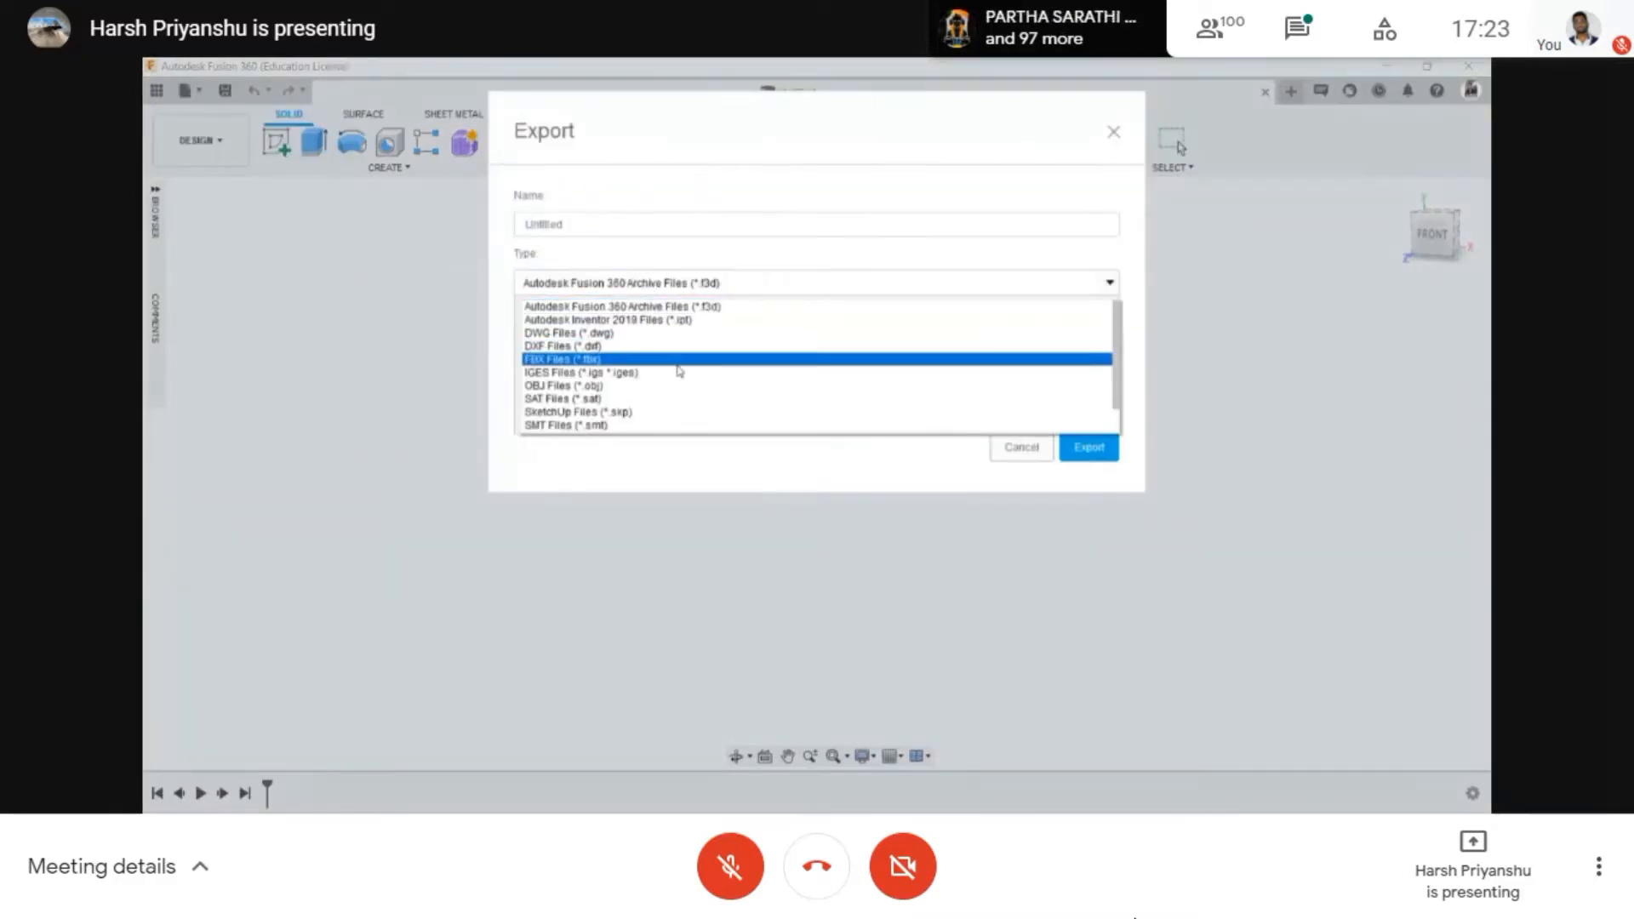
{"action": "scroll", "coordinate": [680, 374], "scroll_direction": "down", "scroll_amount": 2}
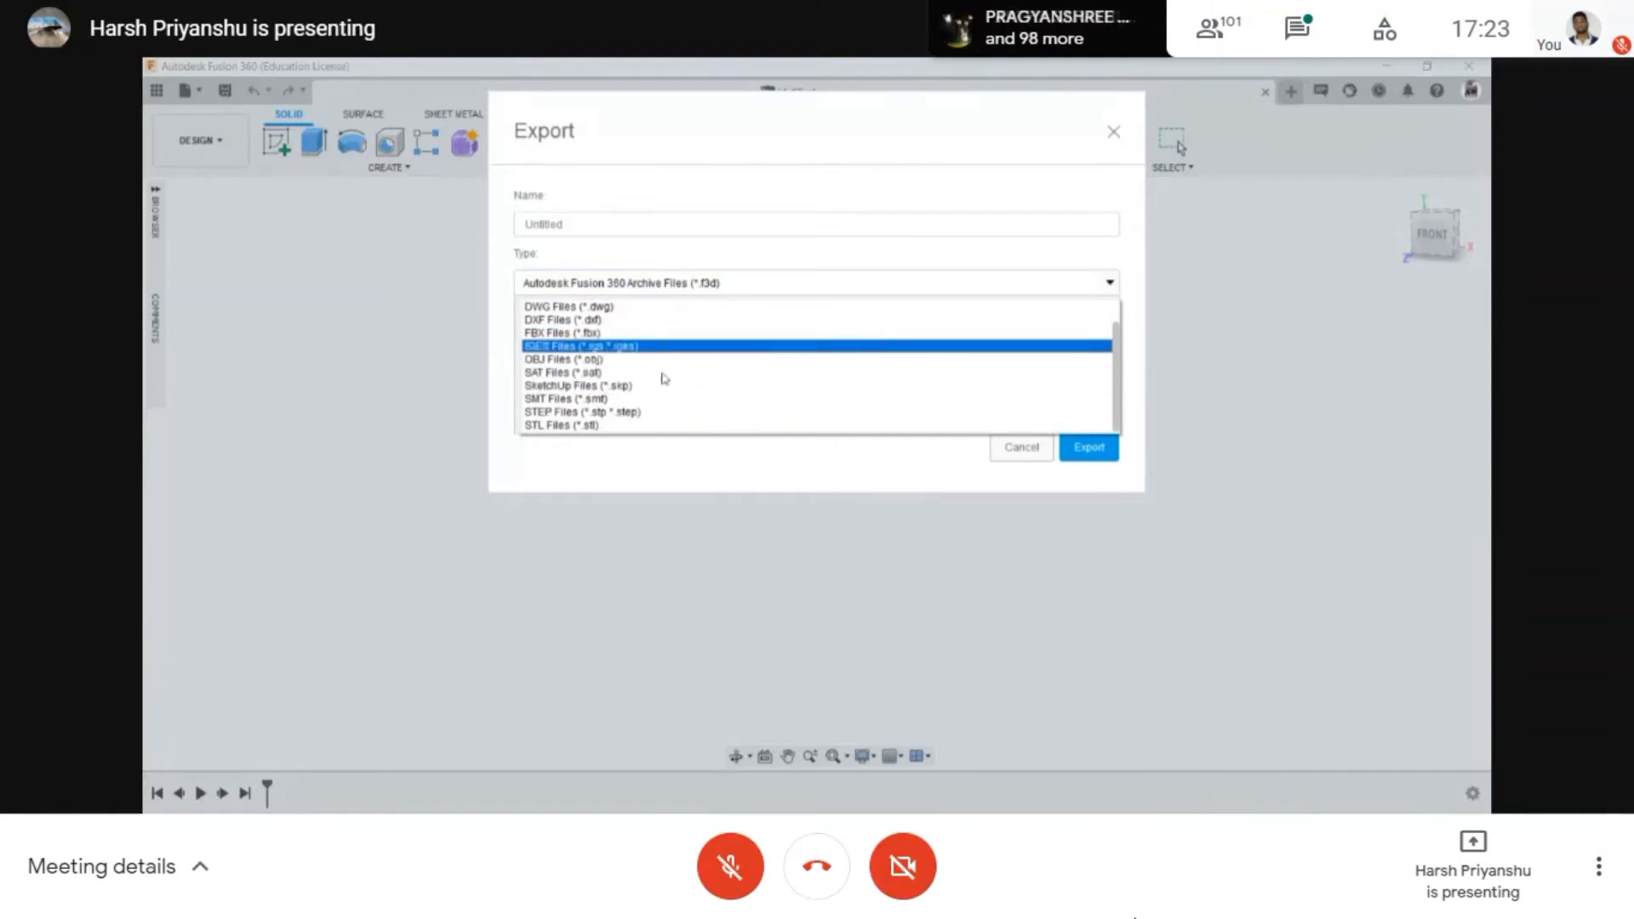
{"action": "scroll", "coordinate": [666, 383], "scroll_direction": "up", "scroll_amount": 2}
{"action": "scroll", "coordinate": [684, 399], "scroll_direction": "down", "scroll_amount": 1}
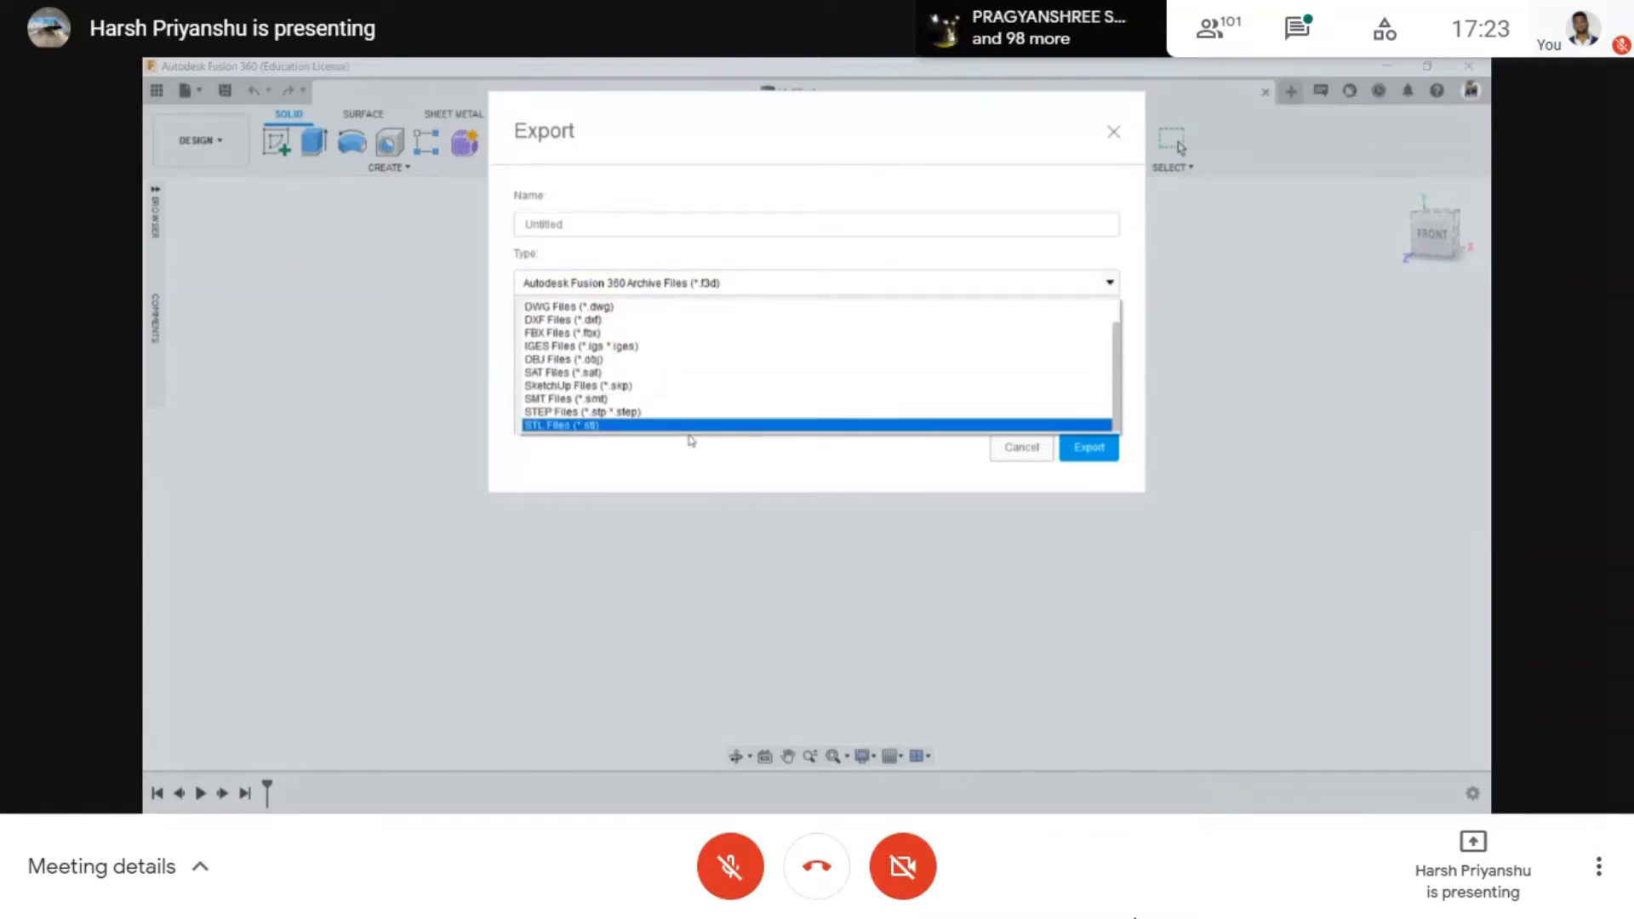
{"action": "left_click", "coordinate": [693, 457]}
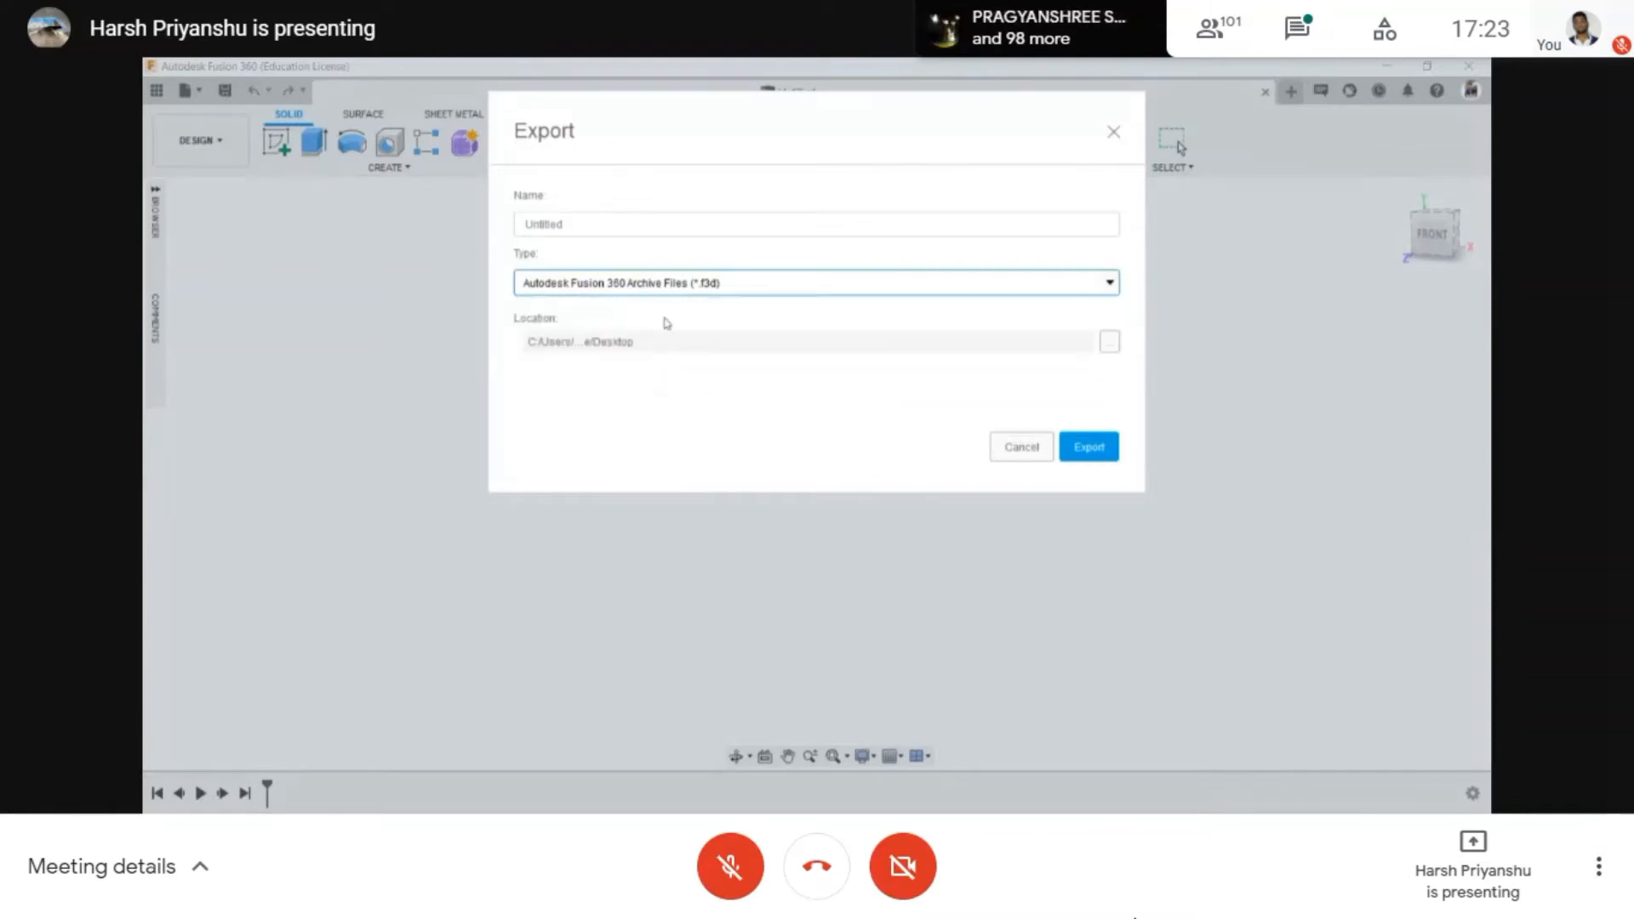
{"action": "left_click", "coordinate": [521, 285]}
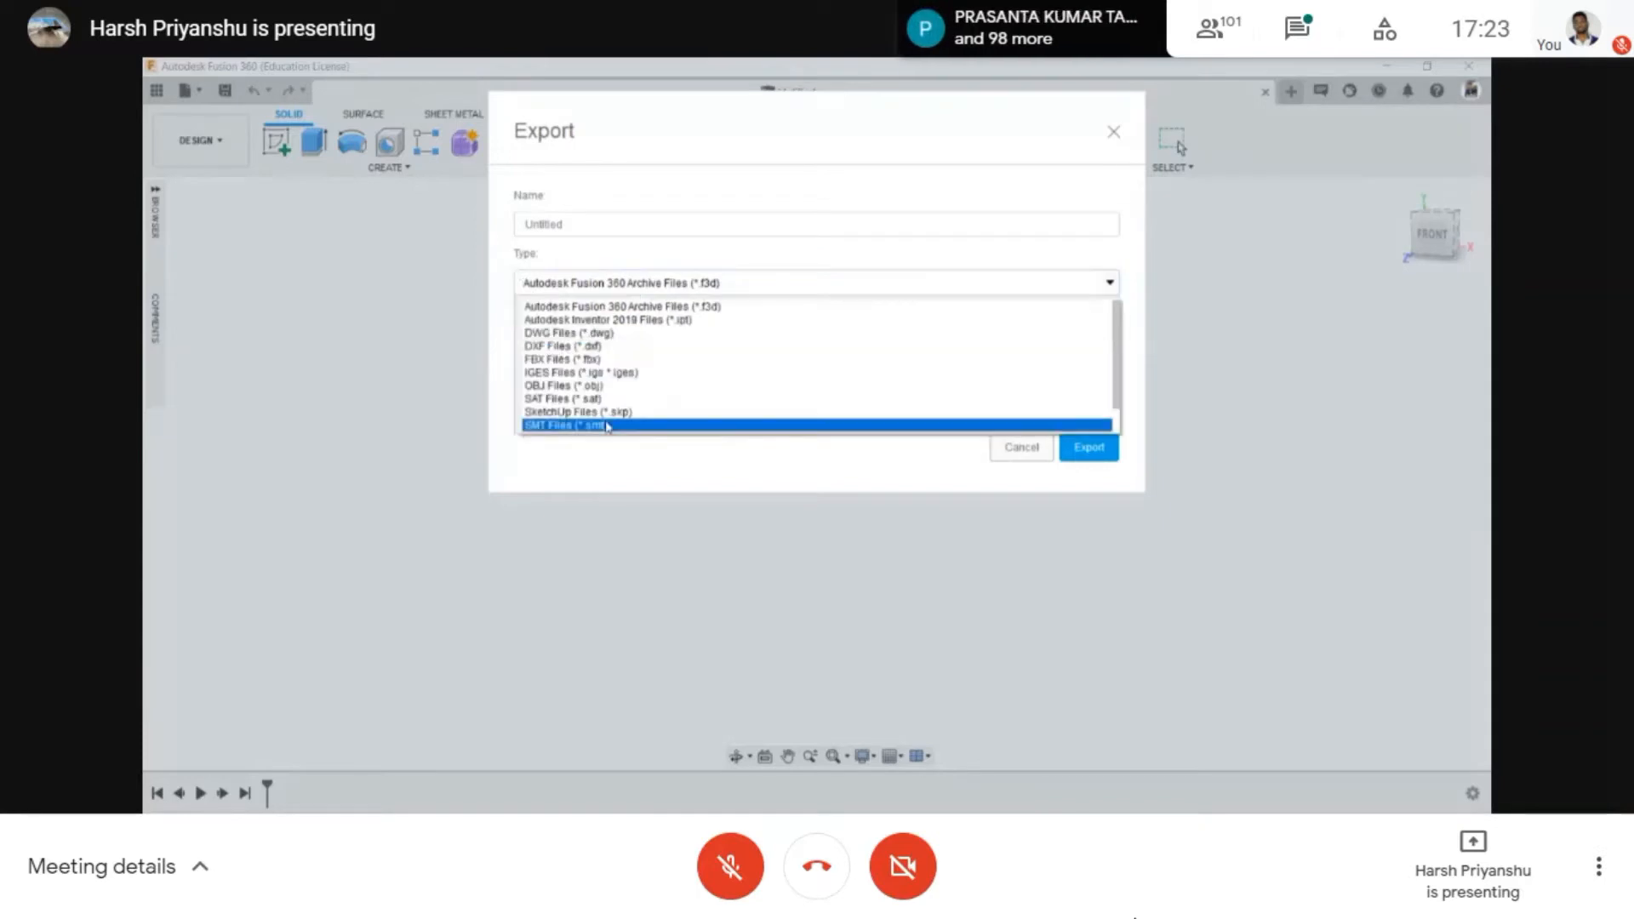
{"action": "scroll", "coordinate": [615, 413], "scroll_direction": "down", "scroll_amount": 1}
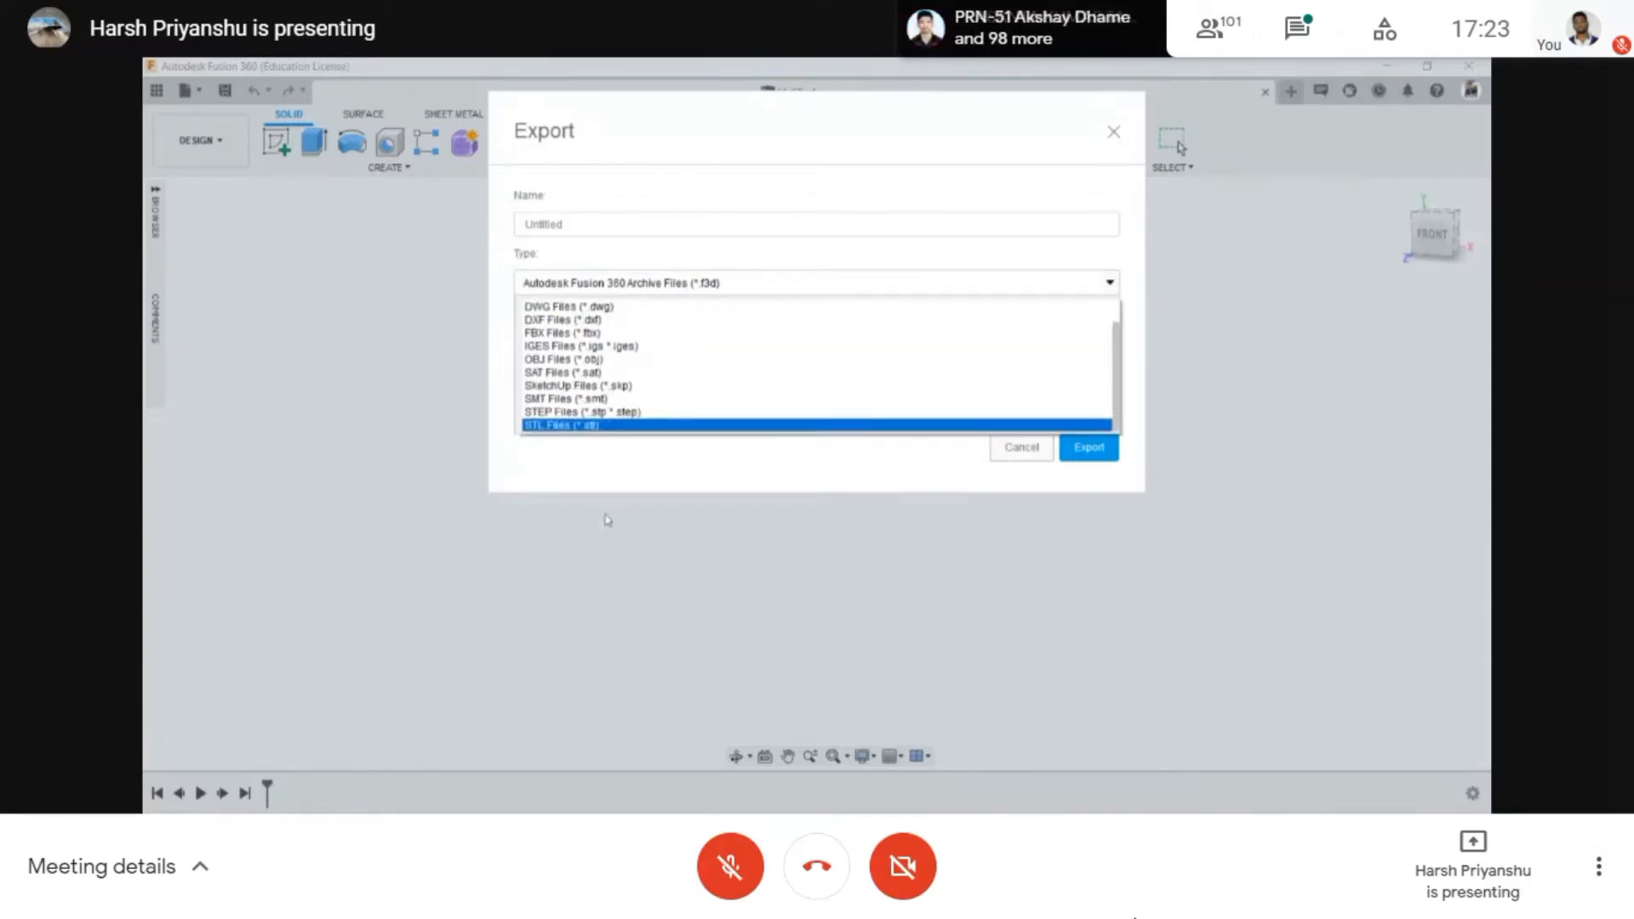
{"action": "left_click", "coordinate": [641, 468]}
{"action": "left_click", "coordinate": [602, 288]}
{"action": "scroll", "coordinate": [637, 423], "scroll_direction": "down", "scroll_amount": 1}
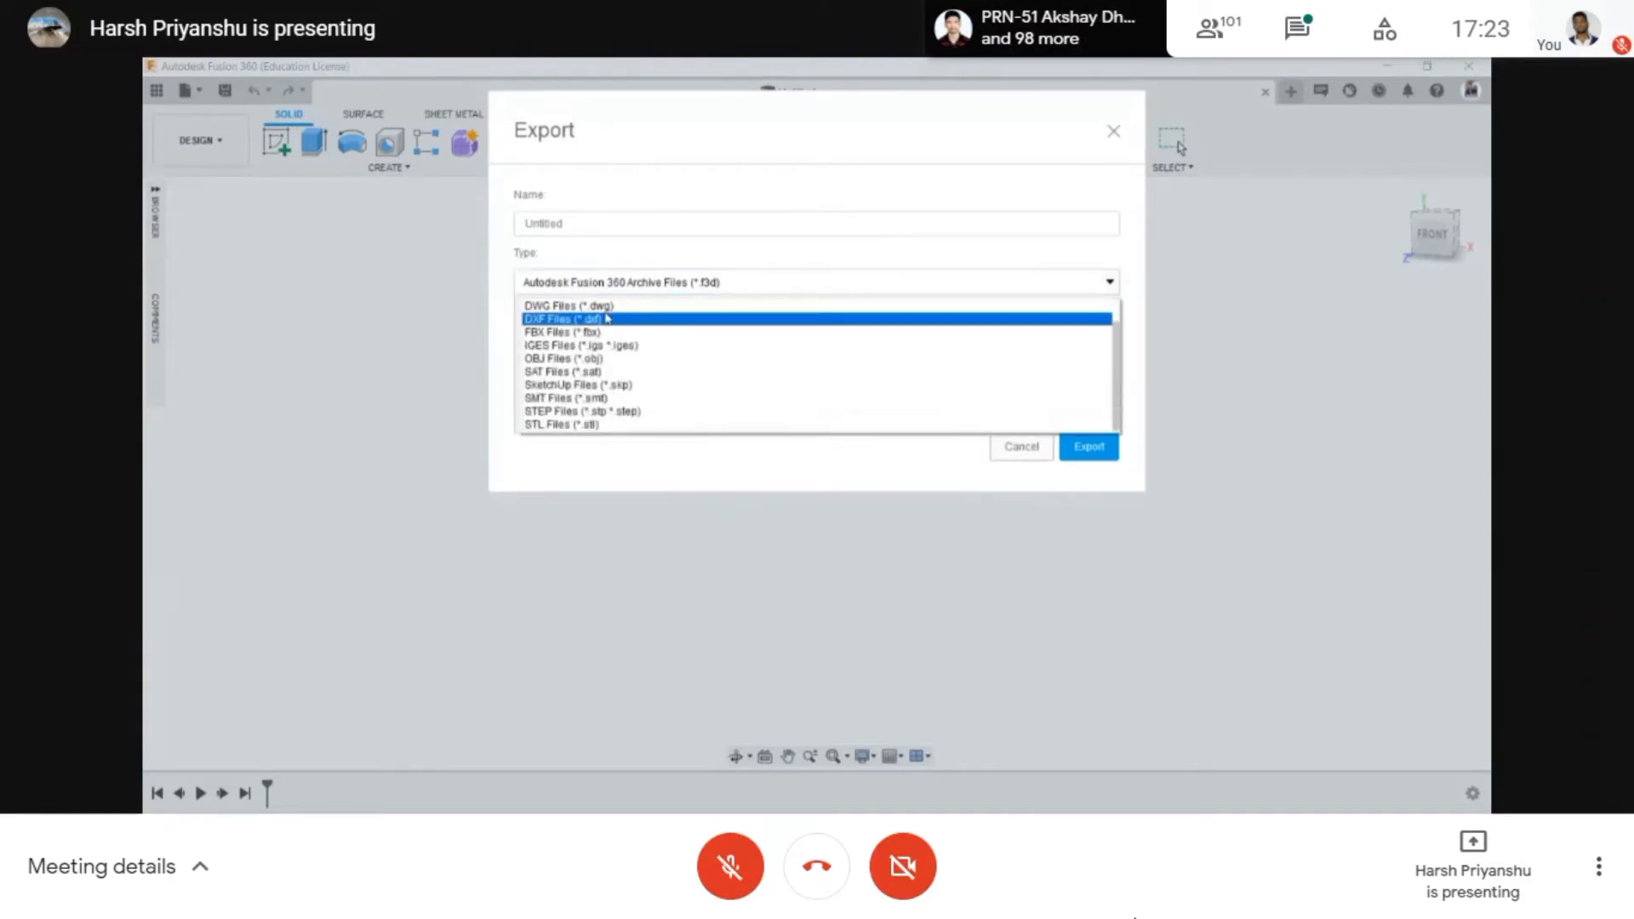
{"action": "left_click", "coordinate": [630, 476]}
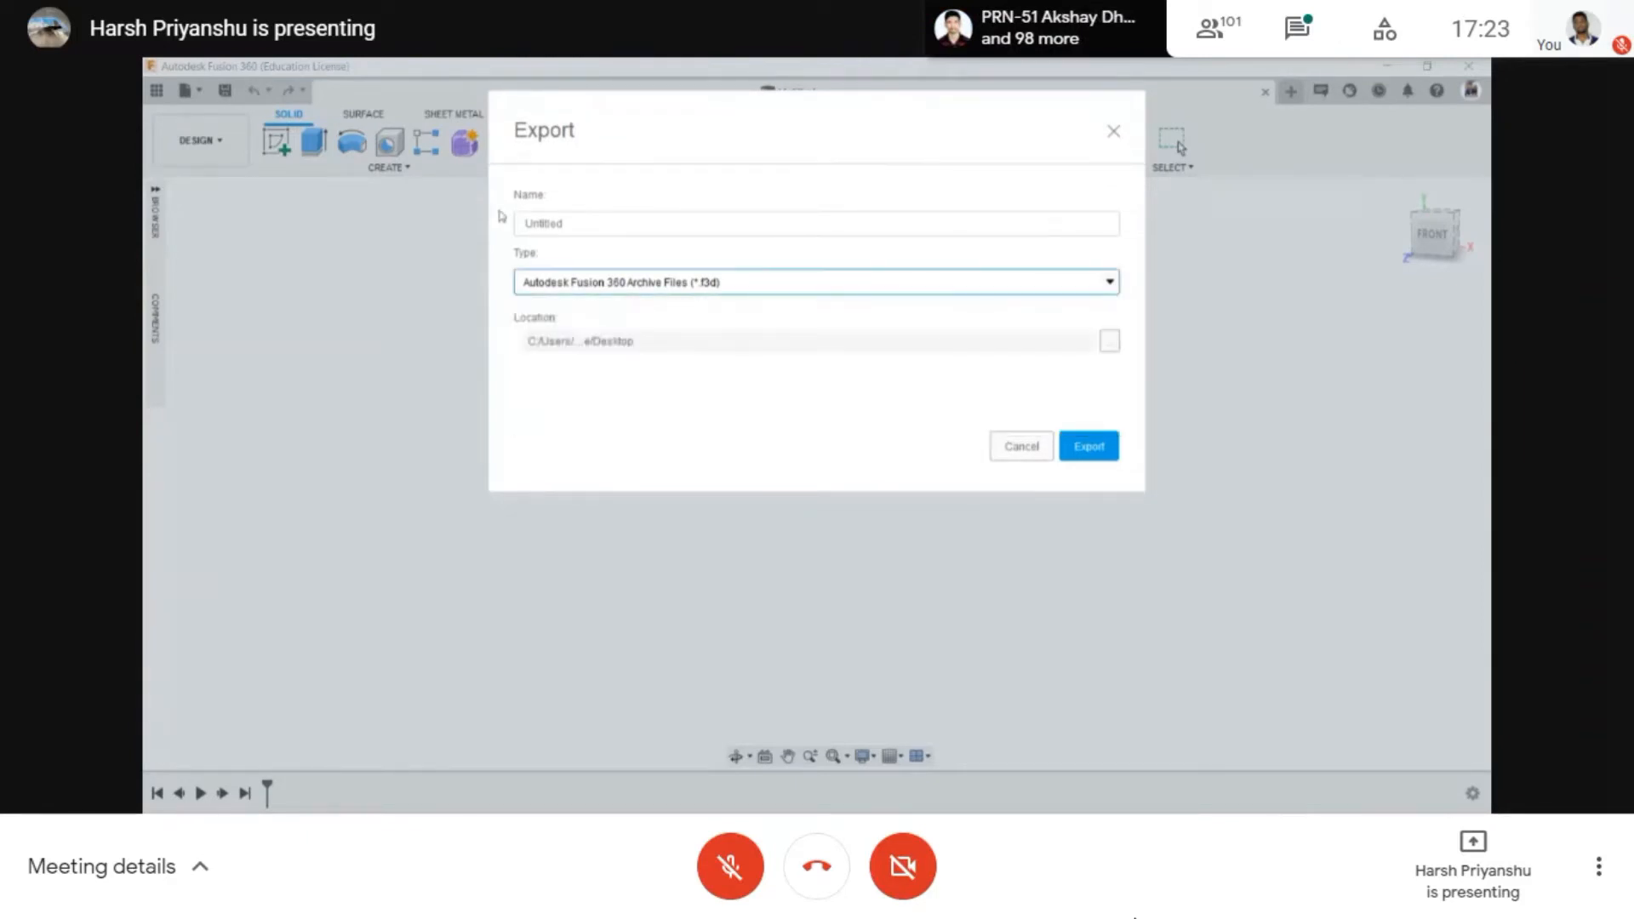
{"action": "left_click", "coordinate": [1029, 456]}
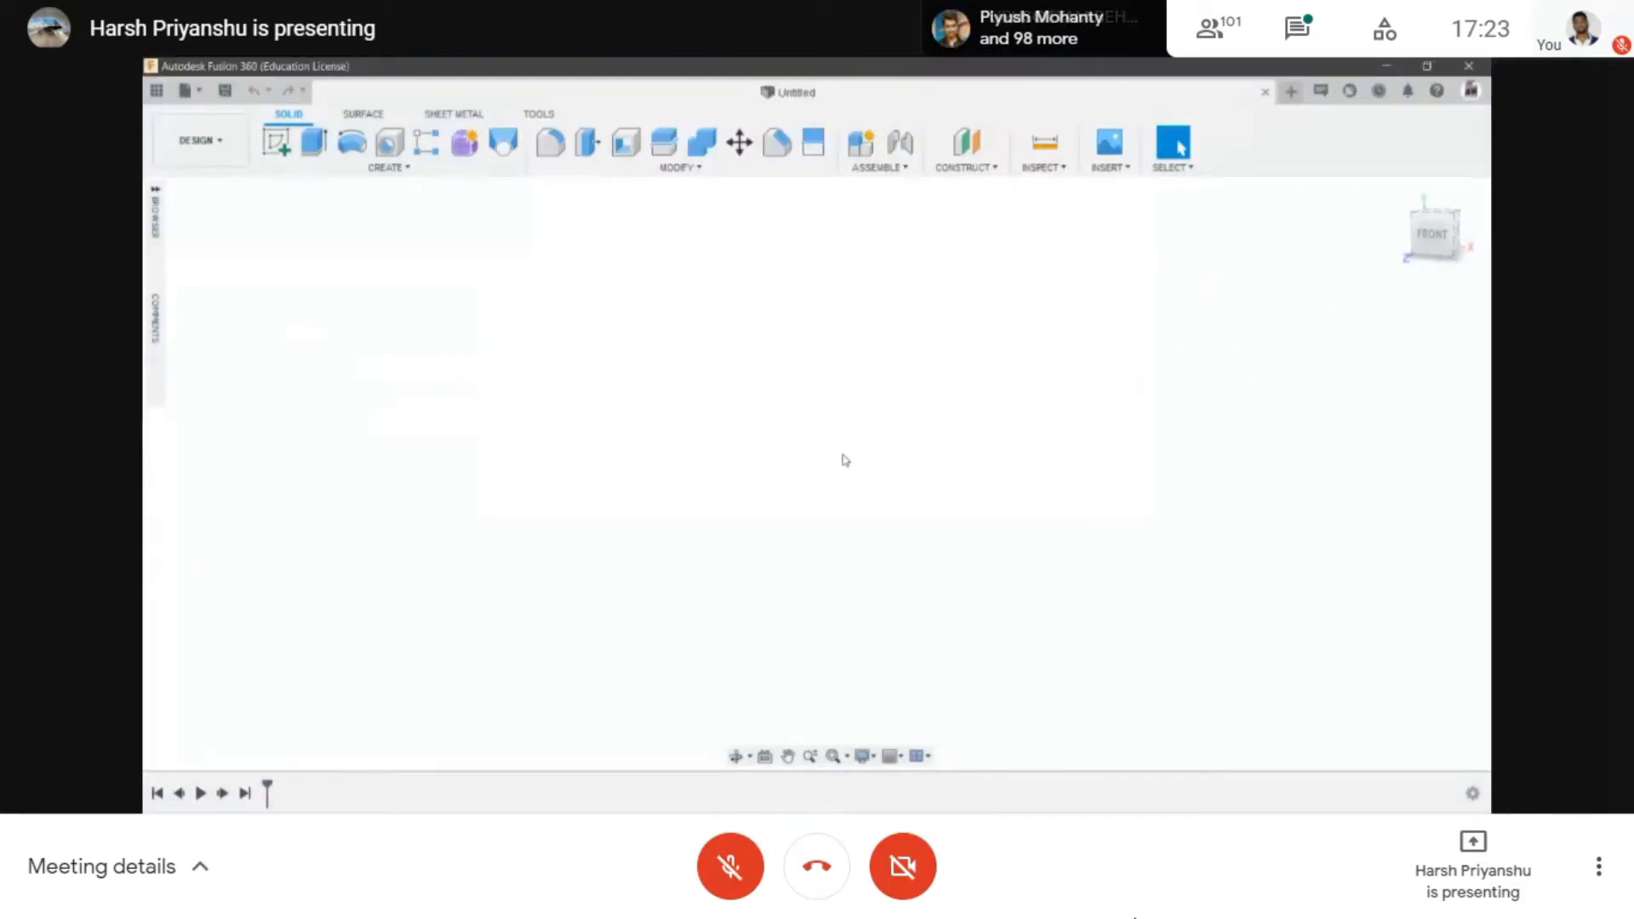
- View the design's sharing options and browse the project list and the saved designs in My Recent Data
{"action": "left_click", "coordinate": [184, 93]}
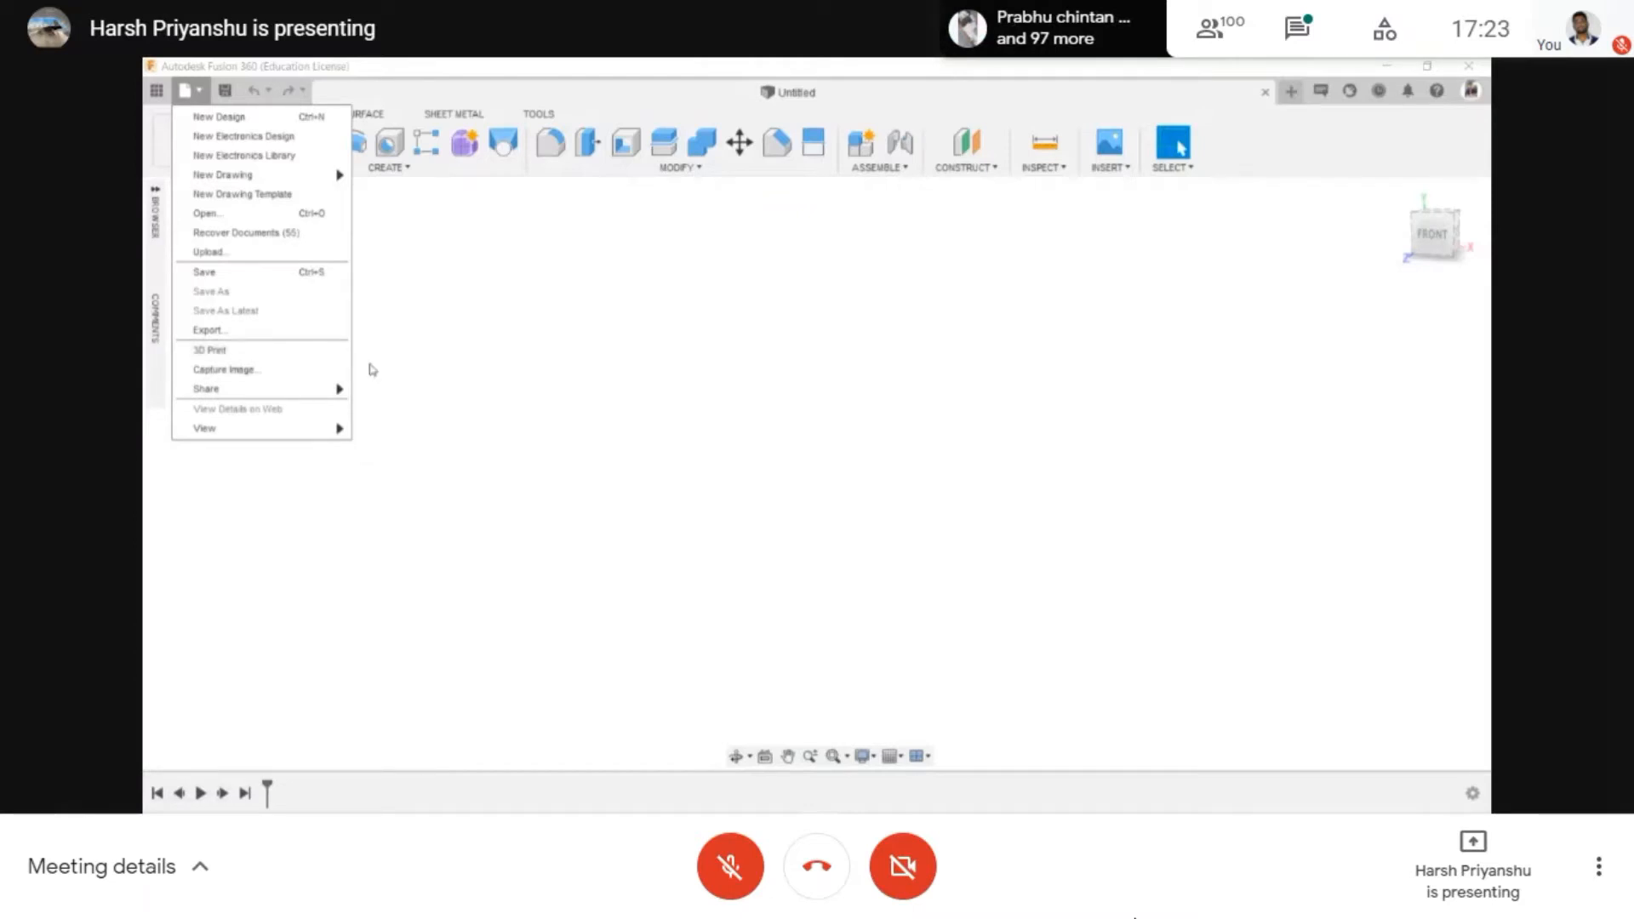
{"action": "mouse_move", "coordinate": [339, 398]}
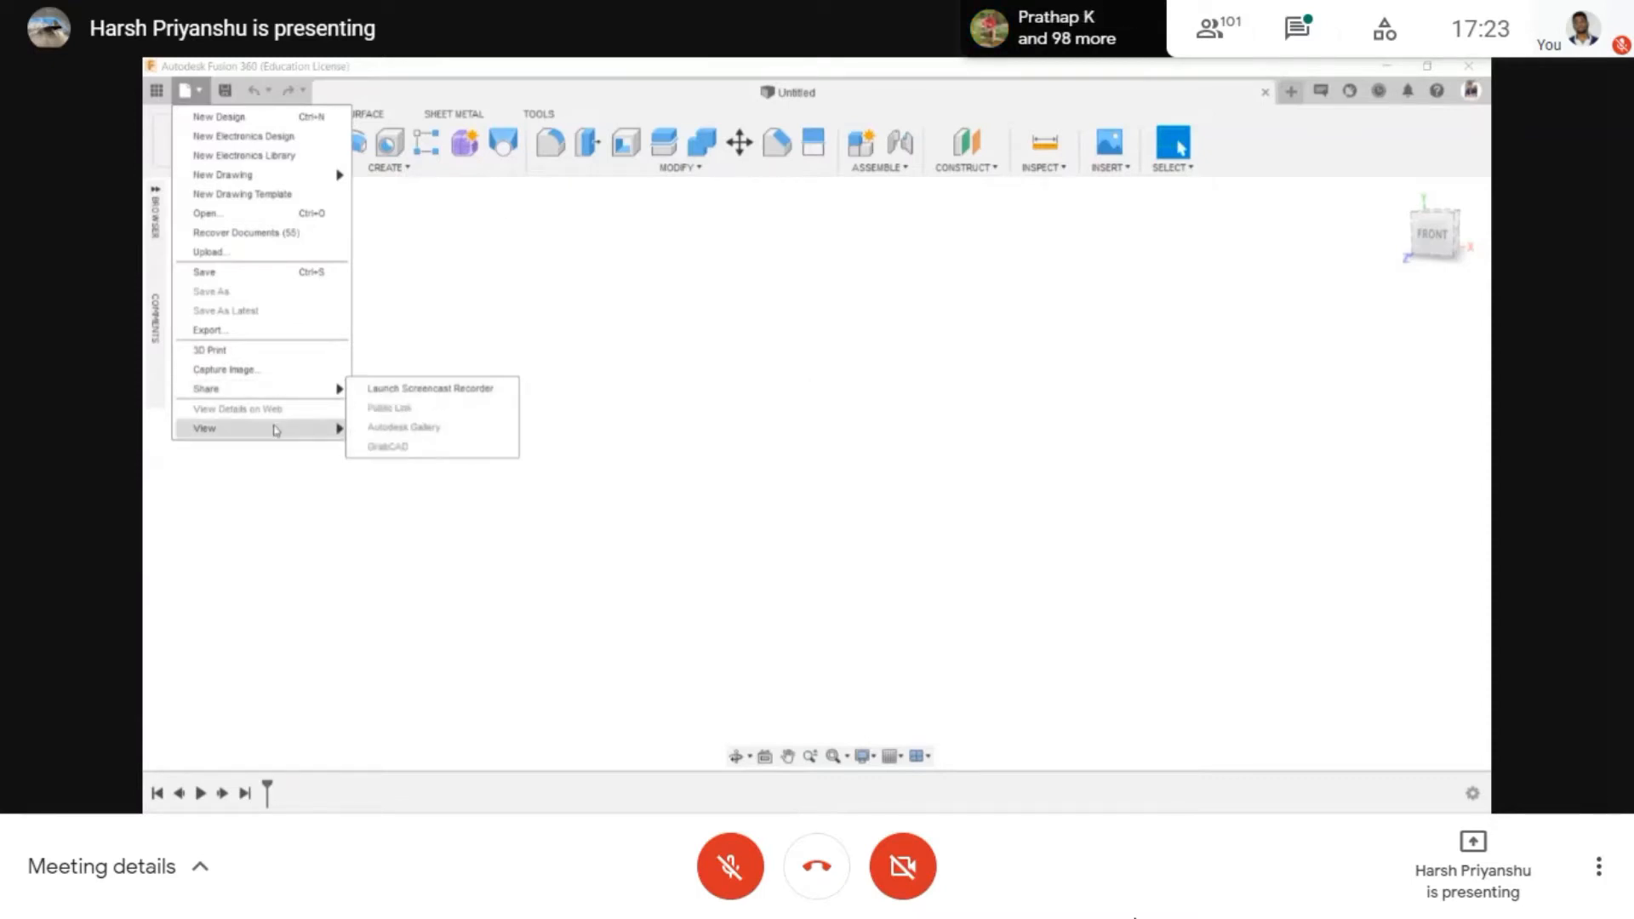
{"action": "left_click", "coordinate": [157, 91]}
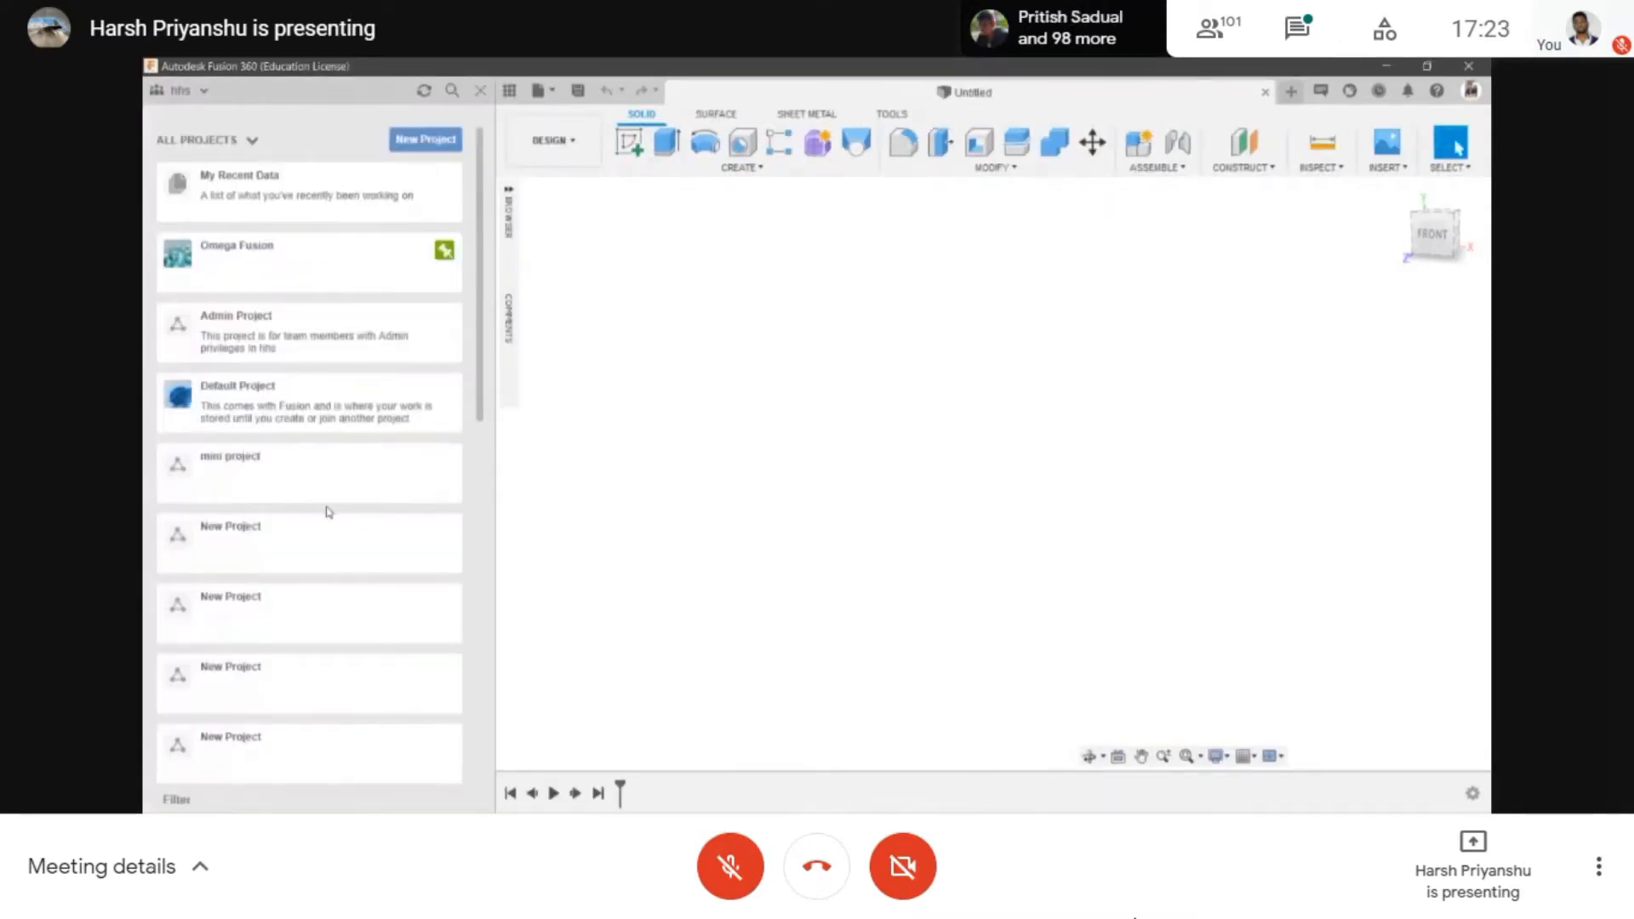
{"action": "scroll", "coordinate": [329, 511], "scroll_direction": "down", "scroll_amount": 3}
{"action": "scroll", "coordinate": [343, 350], "scroll_direction": "up", "scroll_amount": 3}
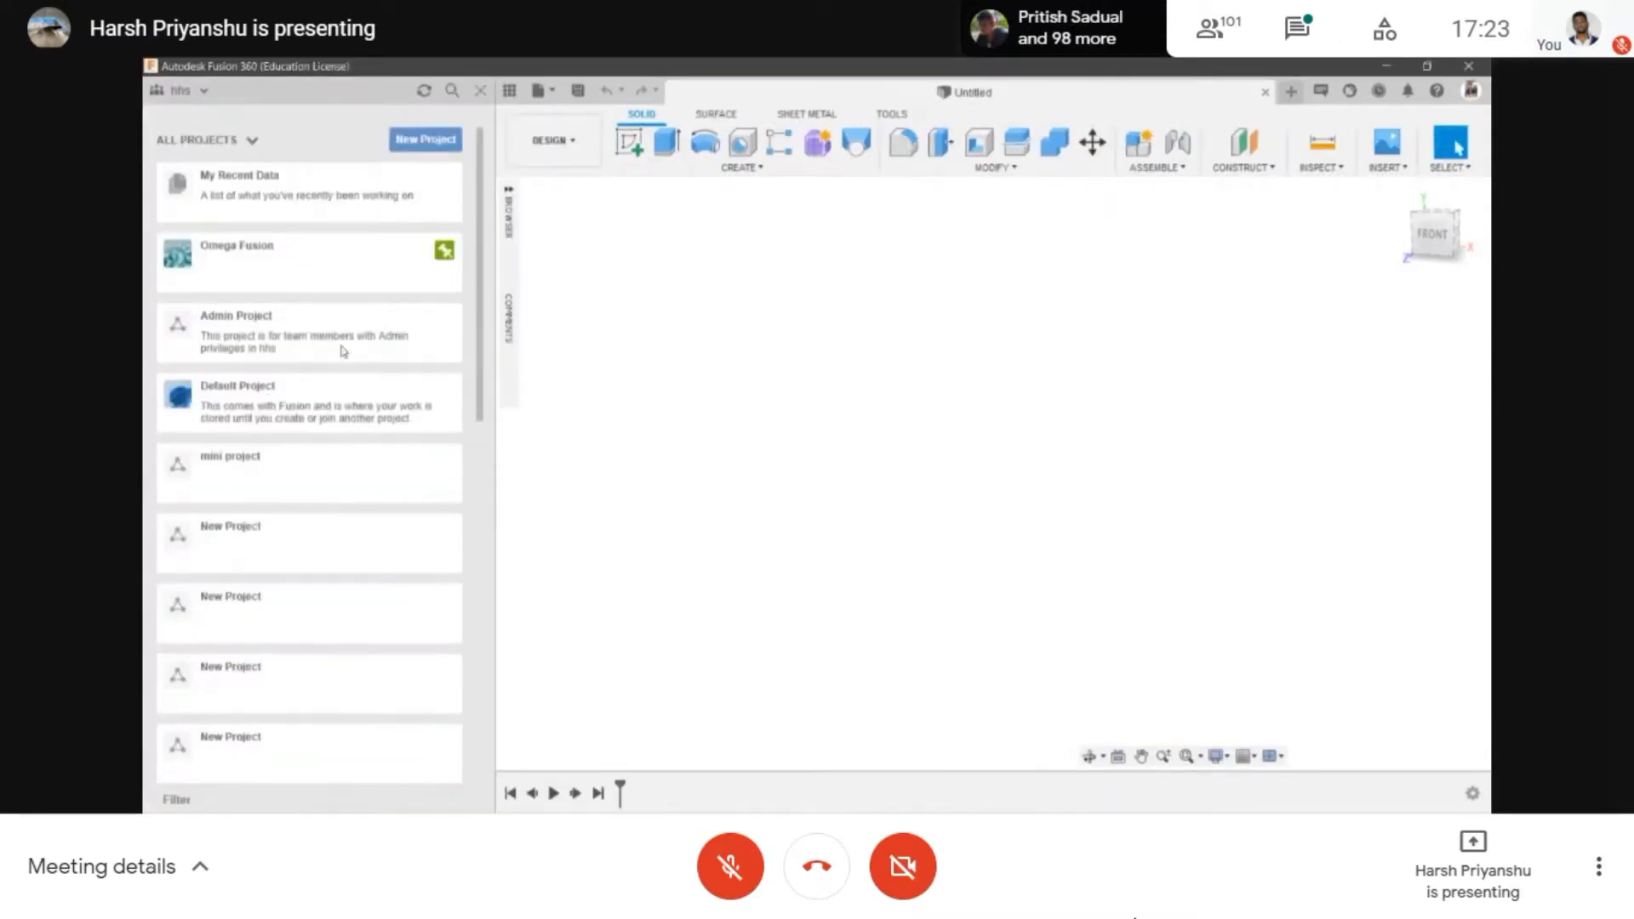
{"action": "left_click", "coordinate": [281, 198]}
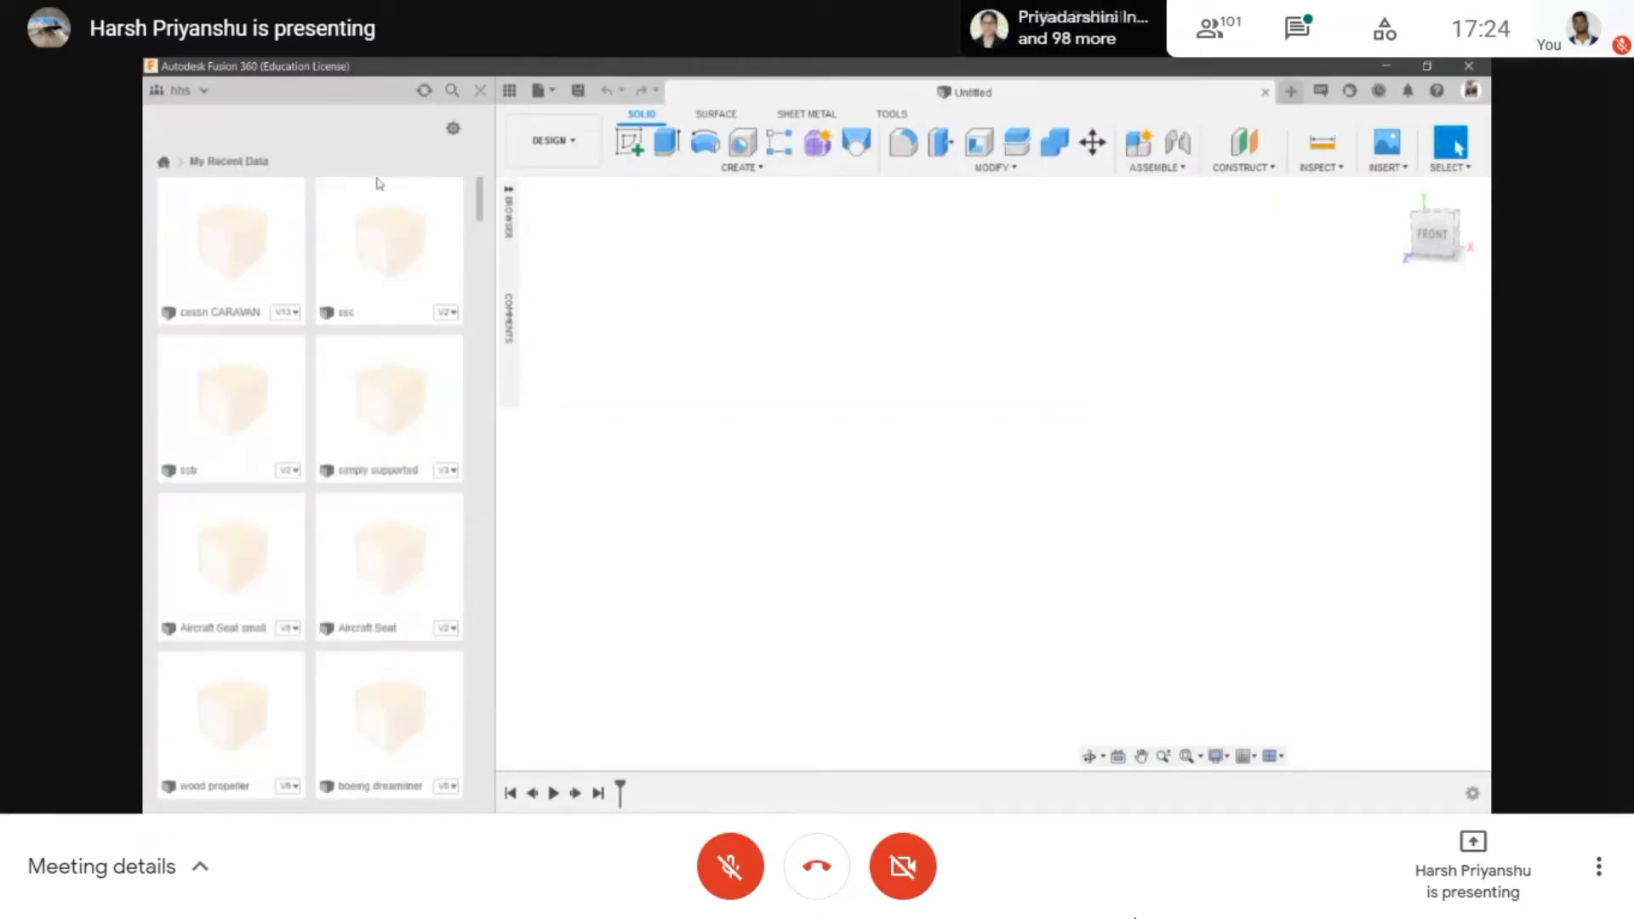
{"action": "scroll", "coordinate": [354, 273], "scroll_direction": "down", "scroll_amount": 4}
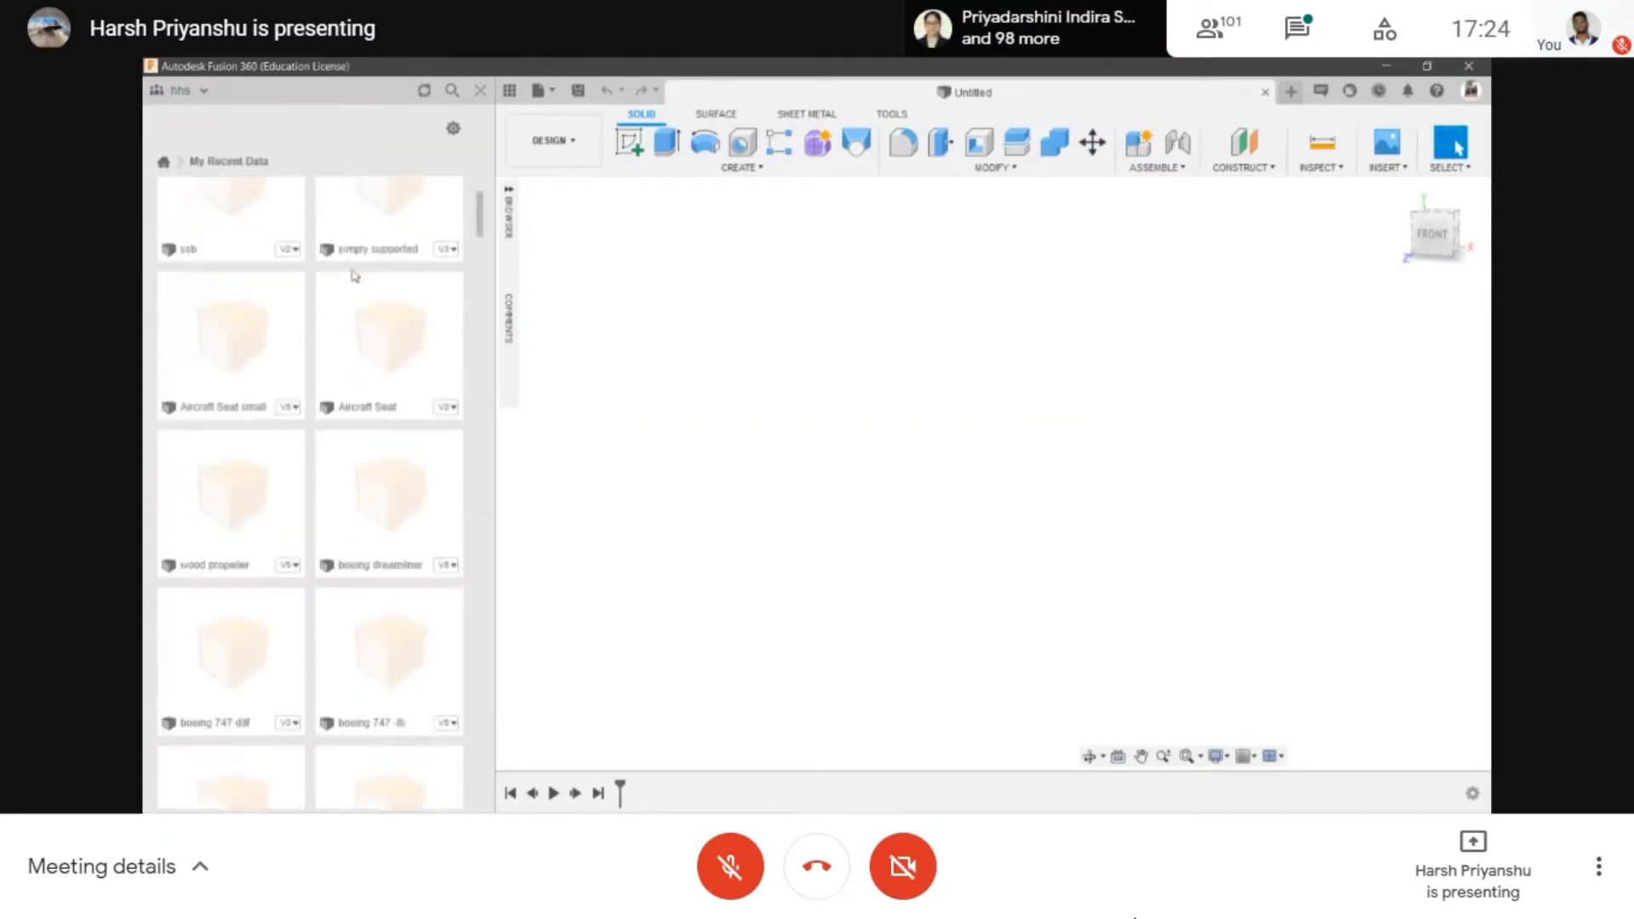
{"action": "scroll", "coordinate": [361, 347], "scroll_direction": "up", "scroll_amount": 4}
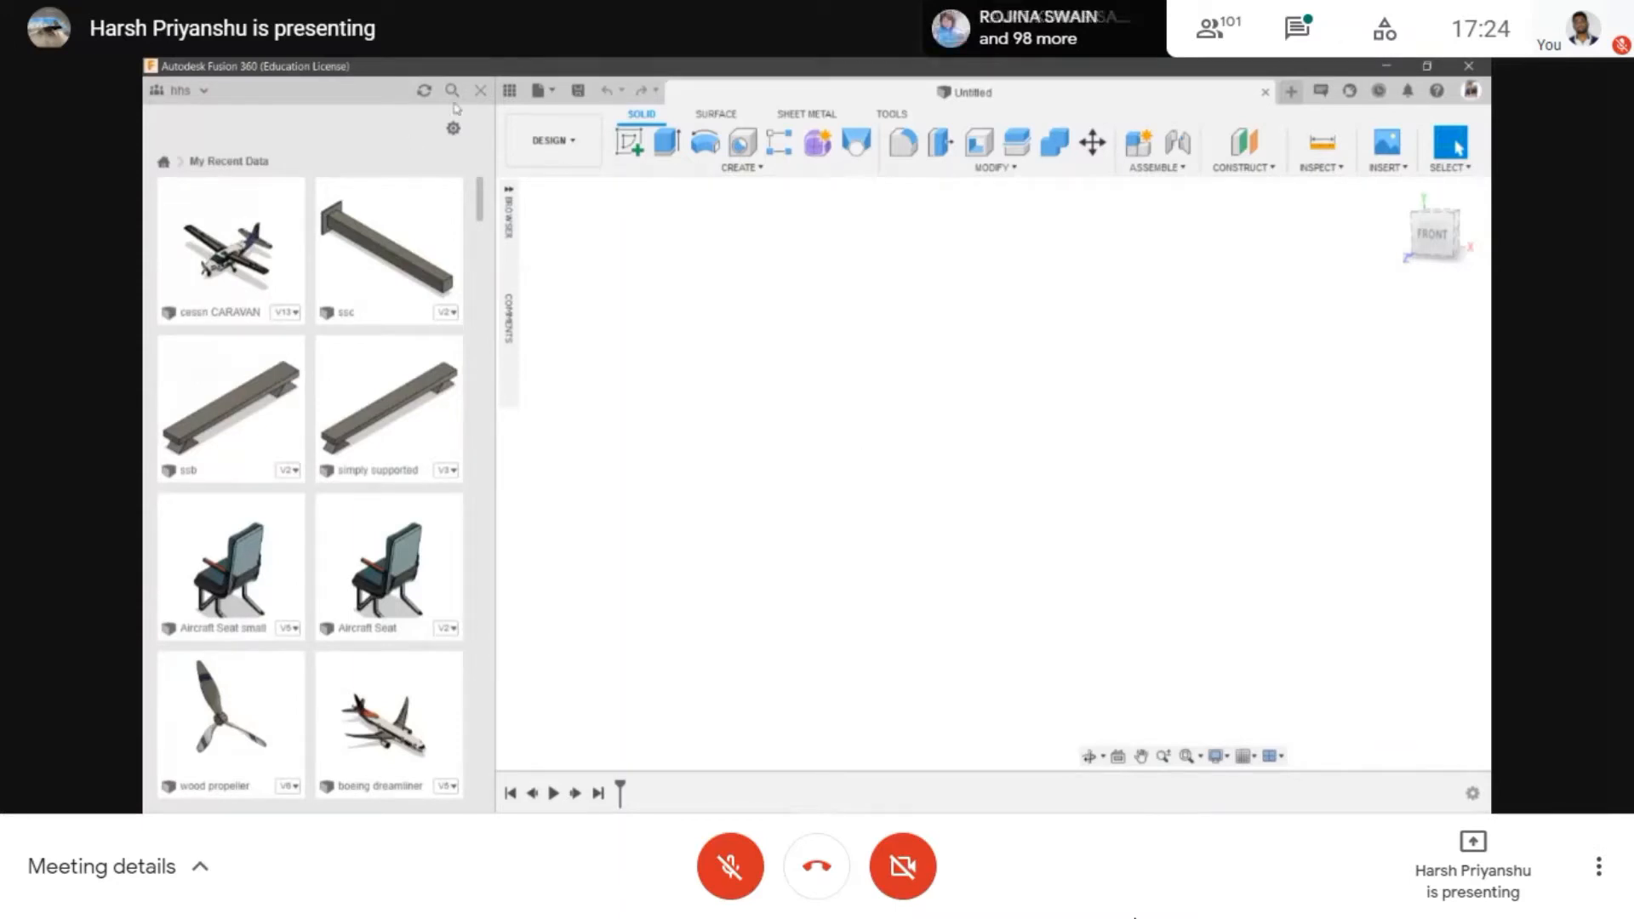
{"action": "left_click", "coordinate": [481, 91]}
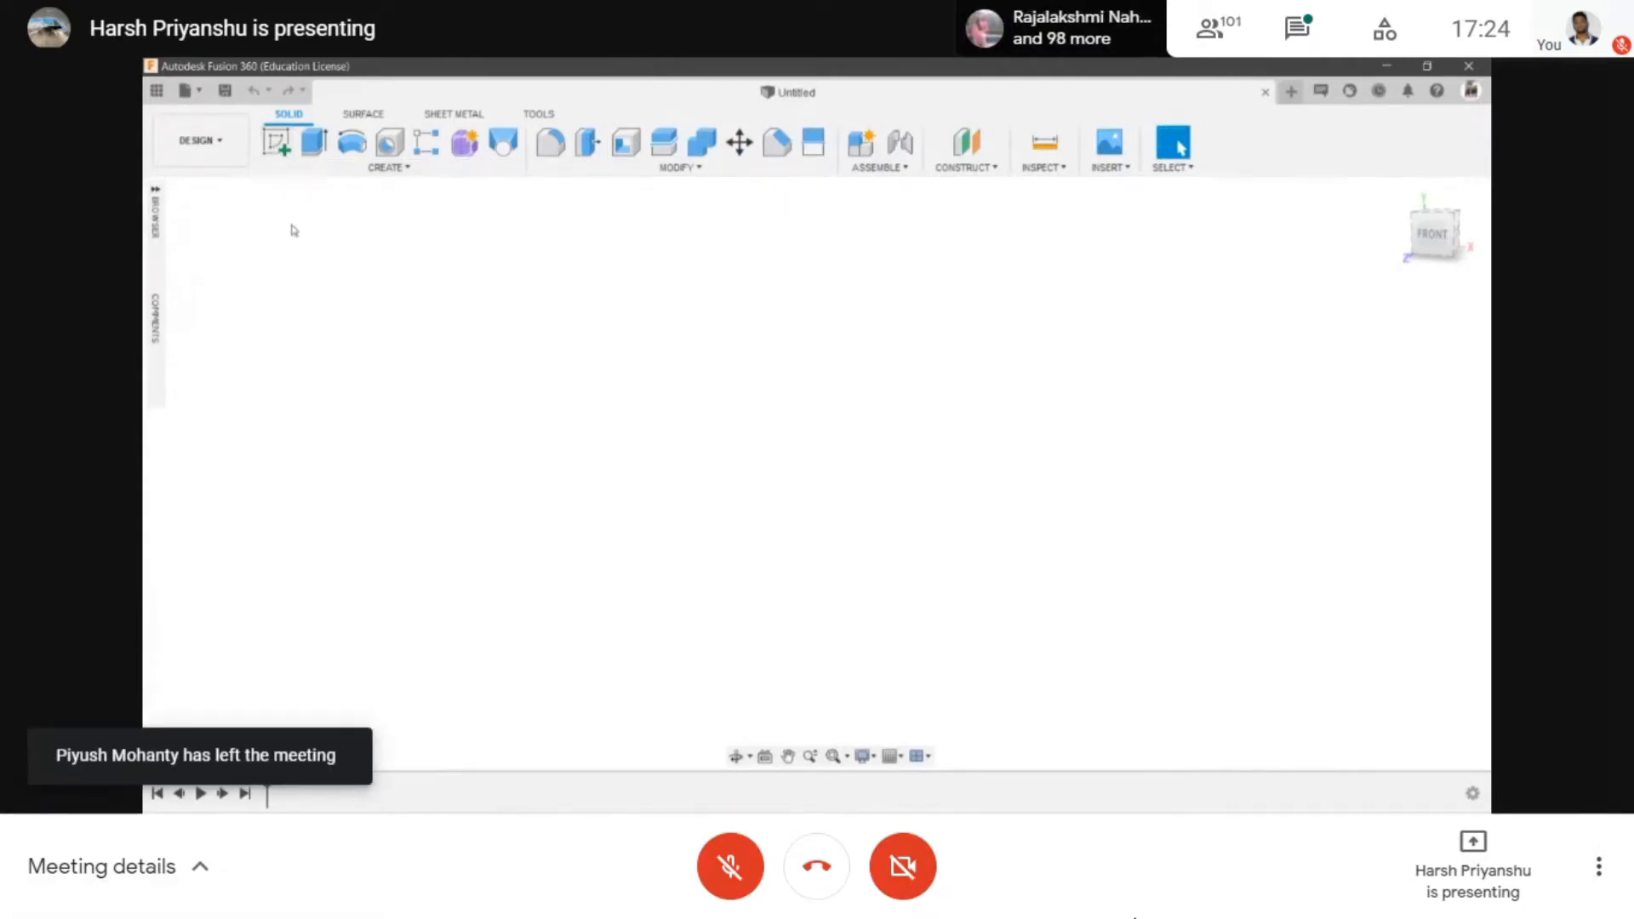
- Start a sketch on the vertical plane facing the Right view and collapse the Sketch Palette
{"action": "left_click", "coordinate": [275, 145]}
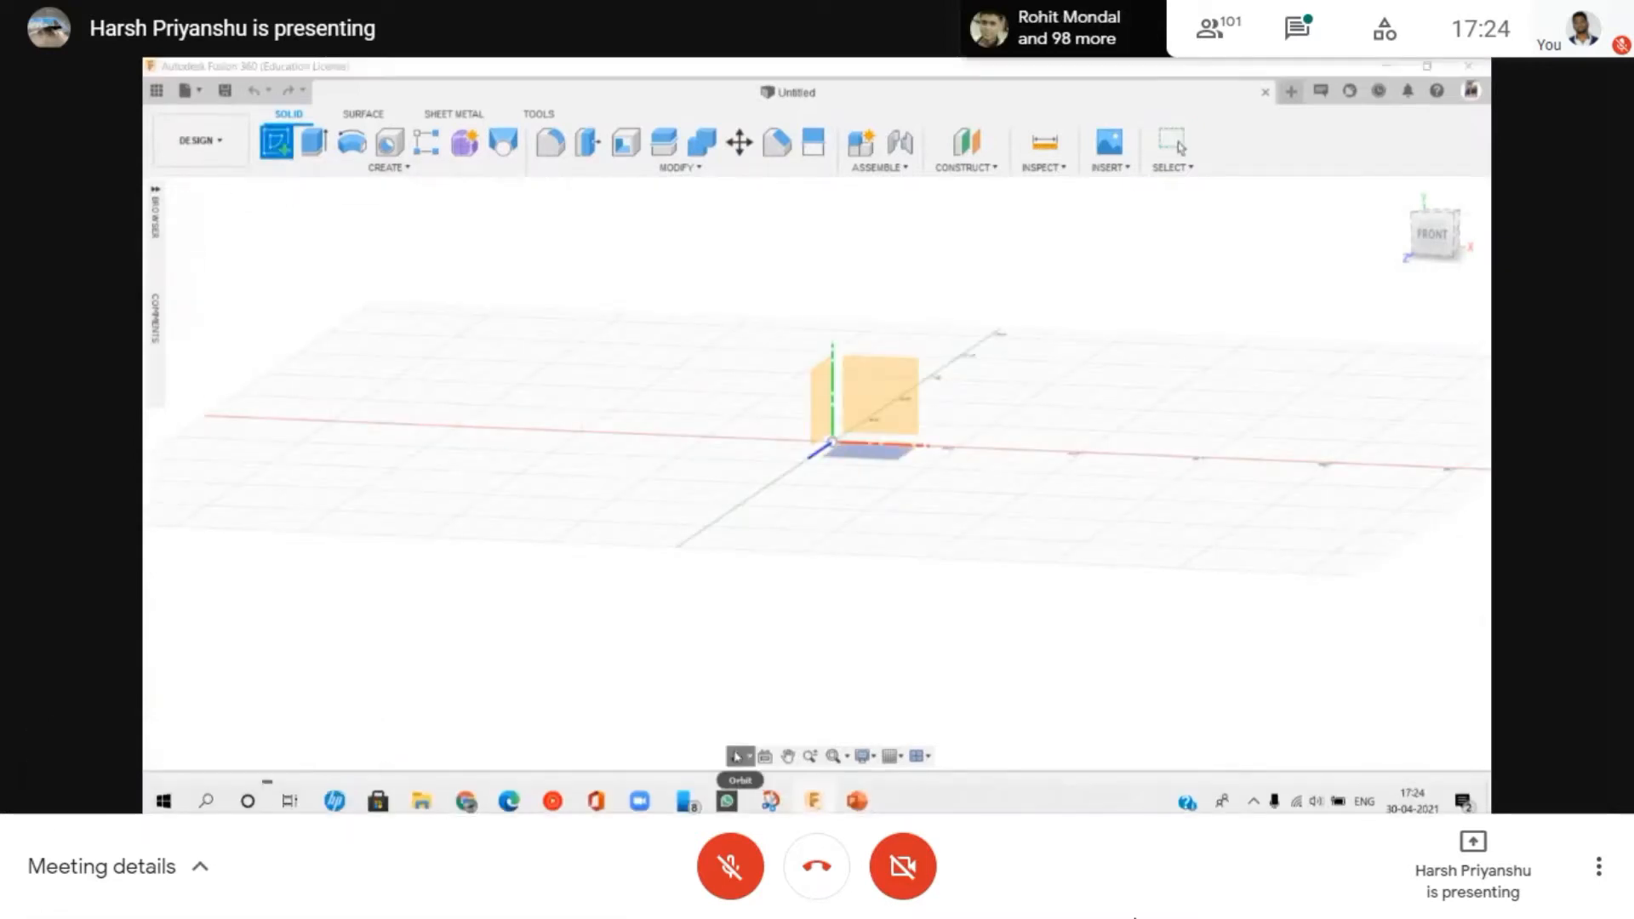
{"action": "left_click", "coordinate": [737, 756]}
{"action": "left_click_drag", "start_coordinate": [853, 377], "coordinate": [802, 453]}
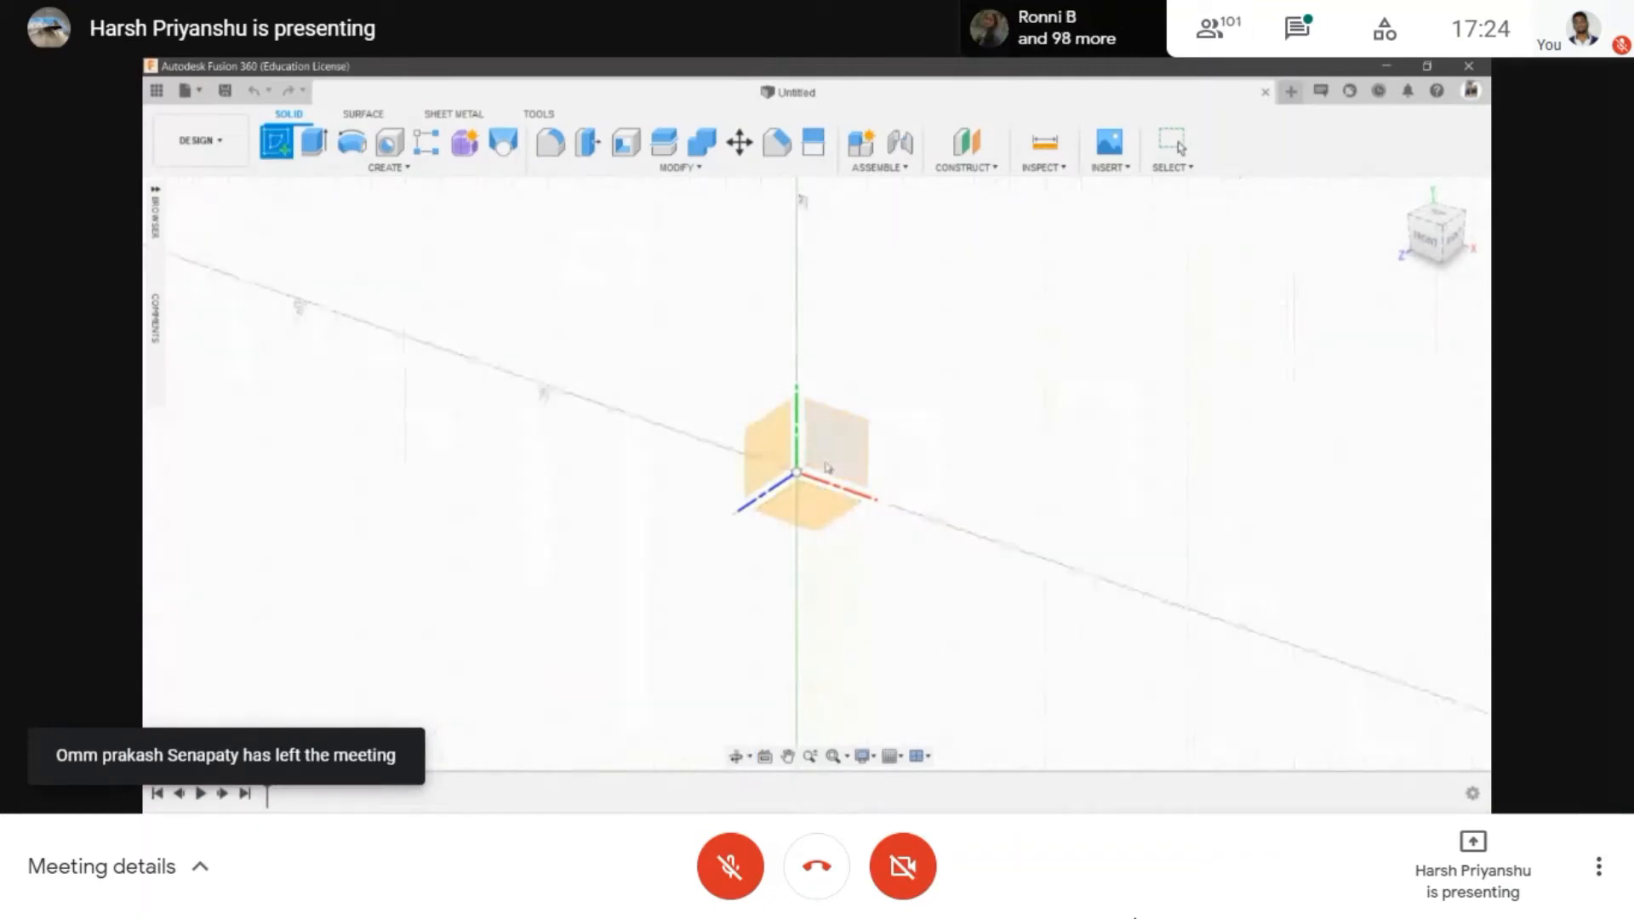
{"action": "left_click", "coordinate": [773, 446]}
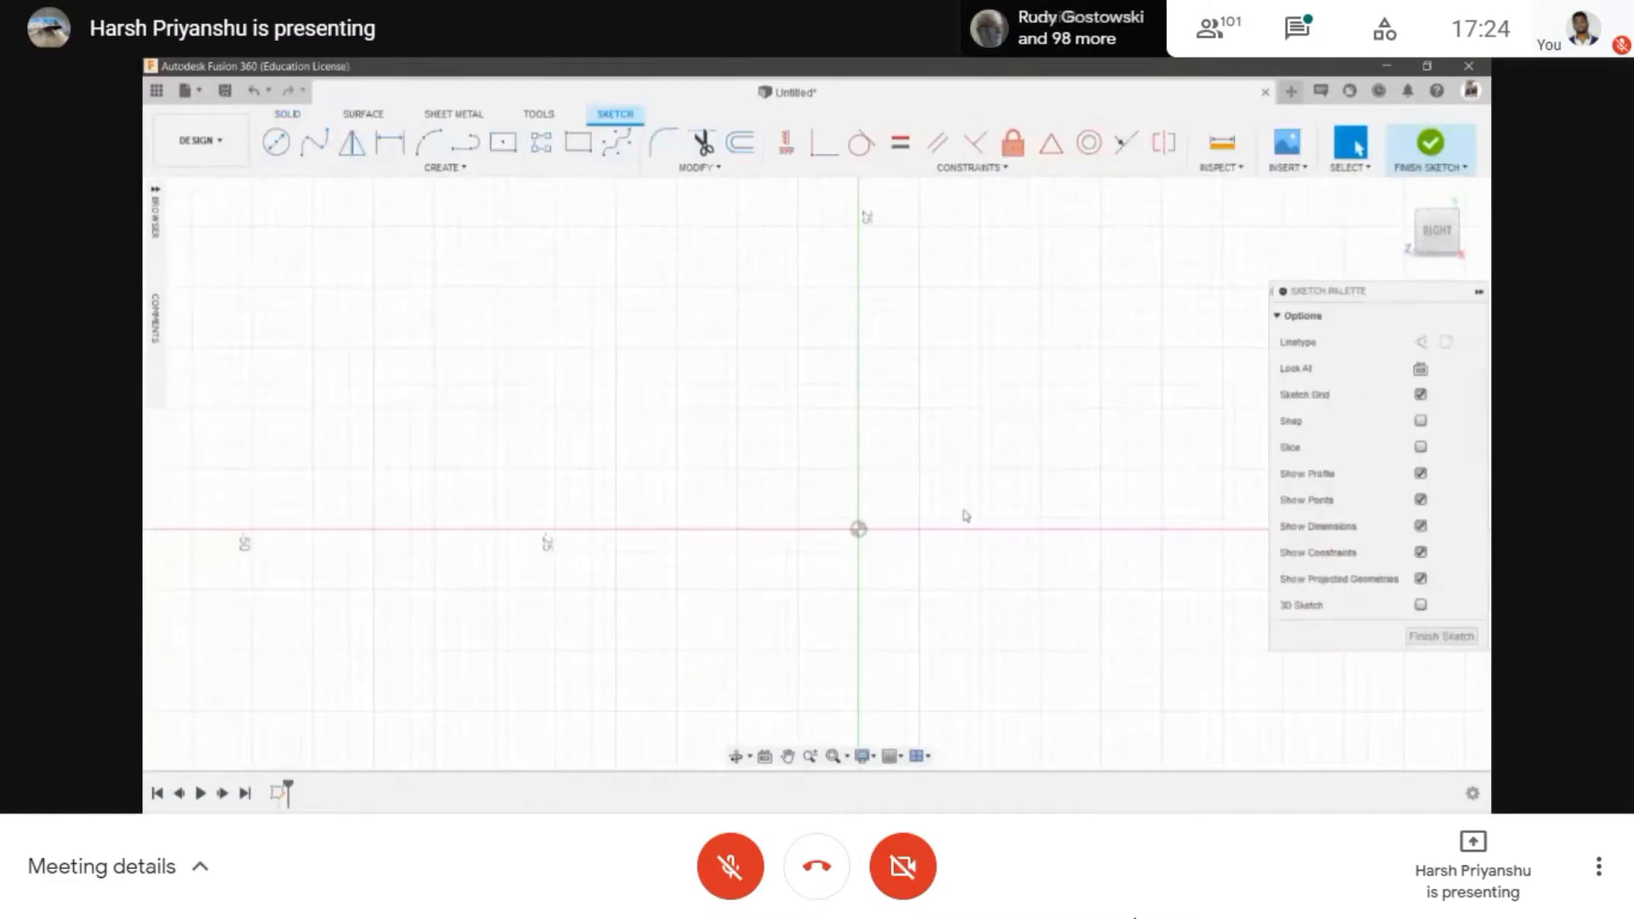
{"action": "scroll", "coordinate": [892, 523], "scroll_direction": "up", "scroll_amount": 1}
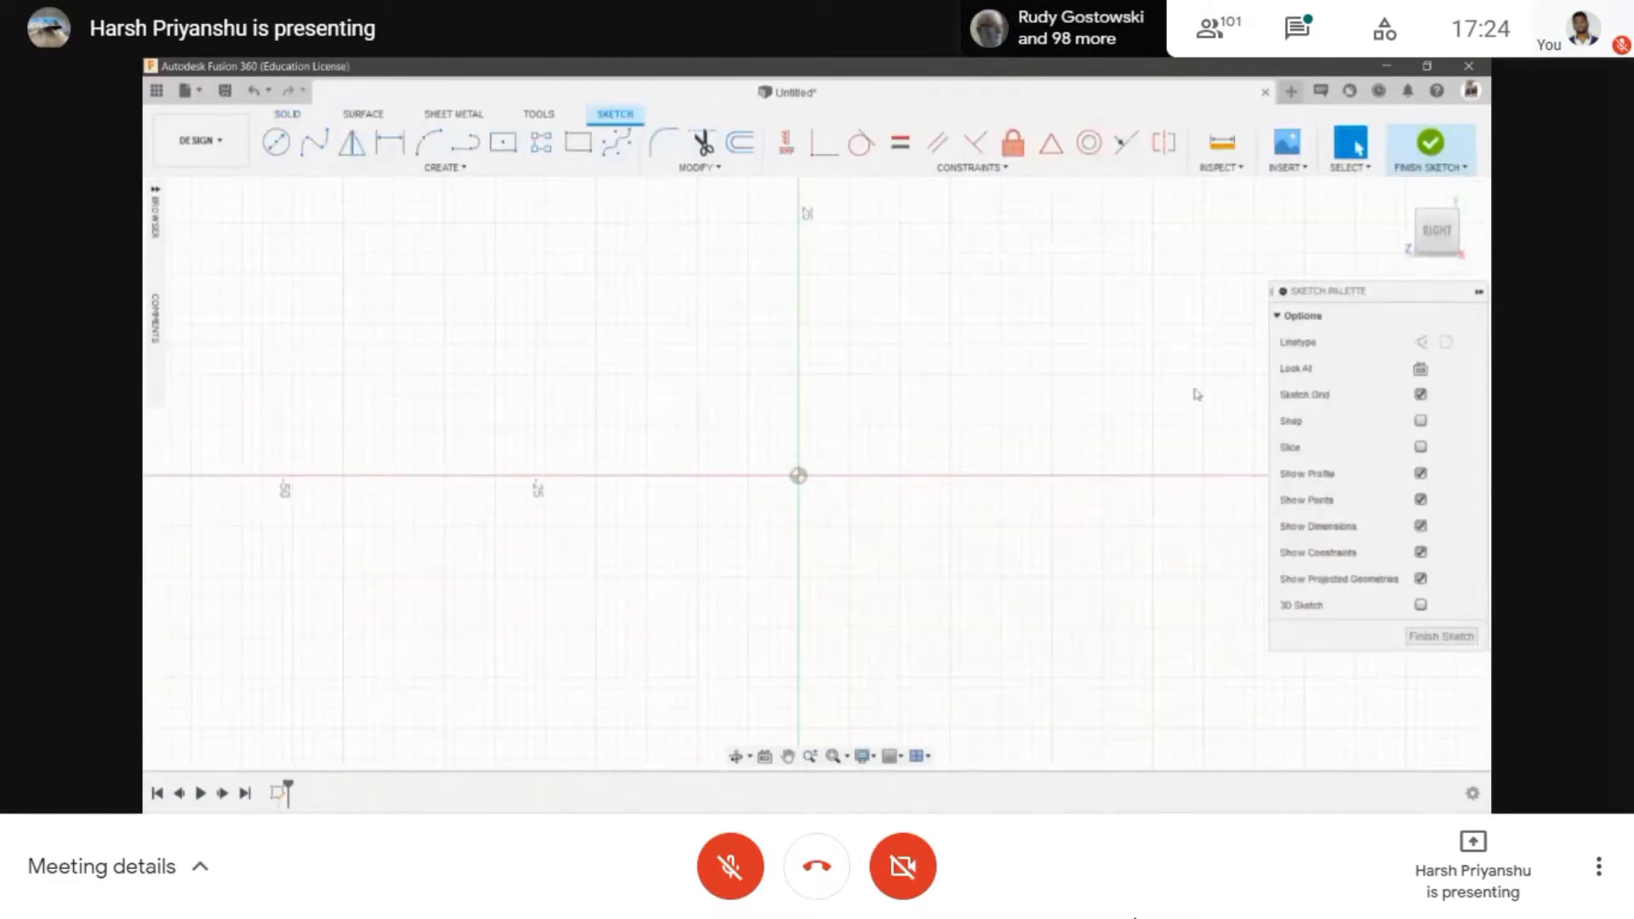
{"action": "left_click", "coordinate": [1481, 290]}
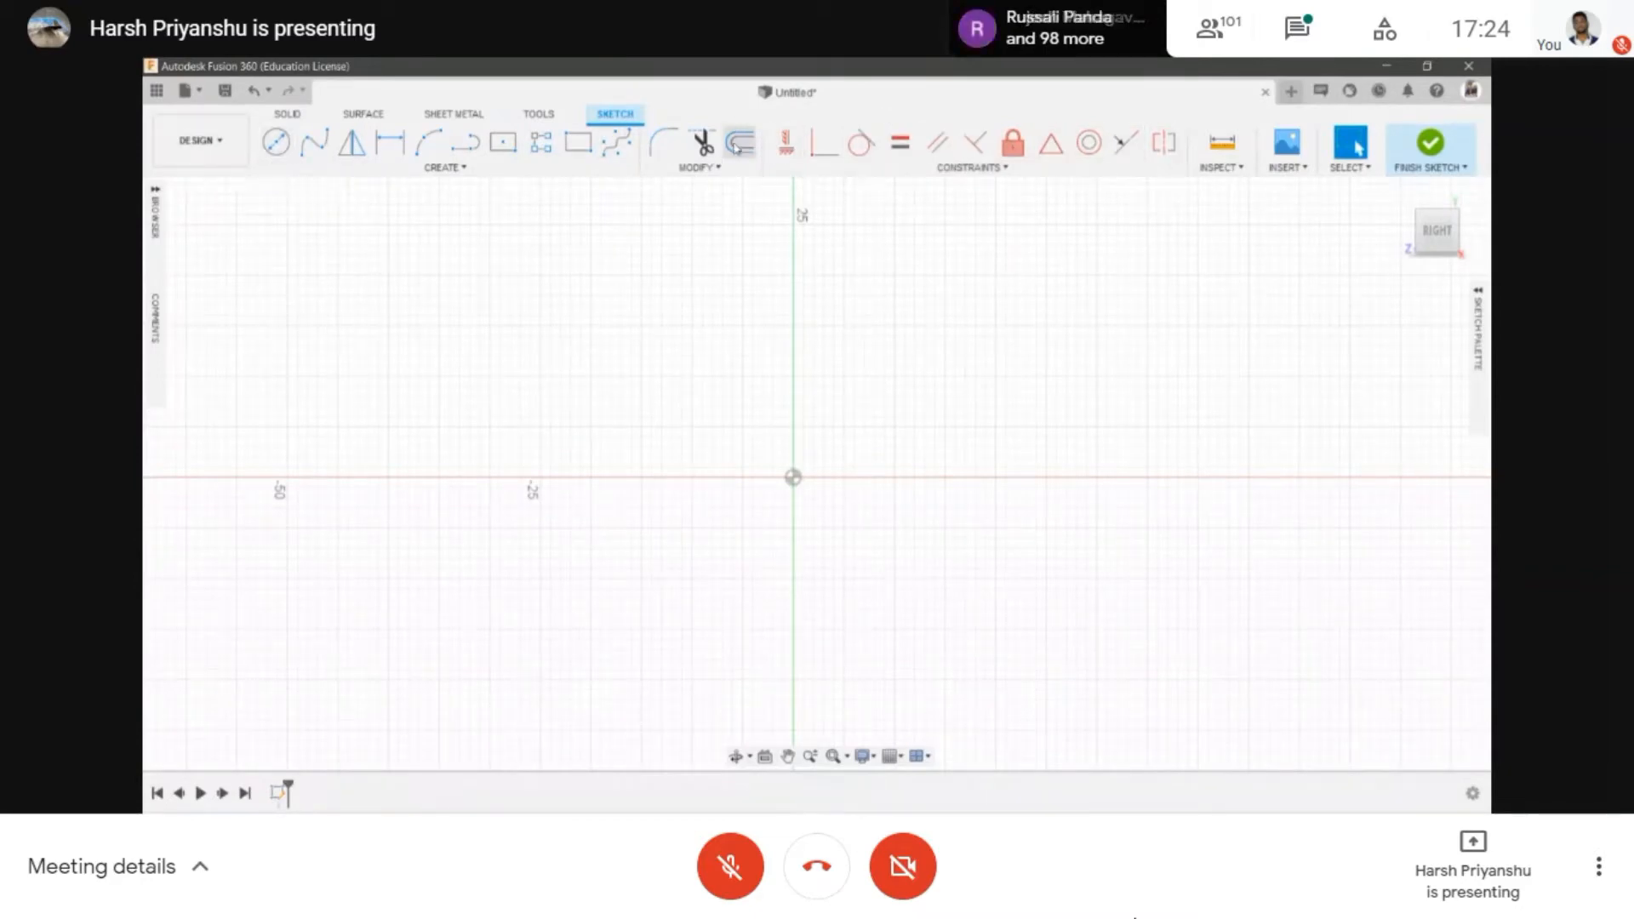
- Sketch a line 50 mm long at 30 degrees to the horizontal, starting up and to one side of the origin
{"action": "left_click", "coordinate": [464, 167]}
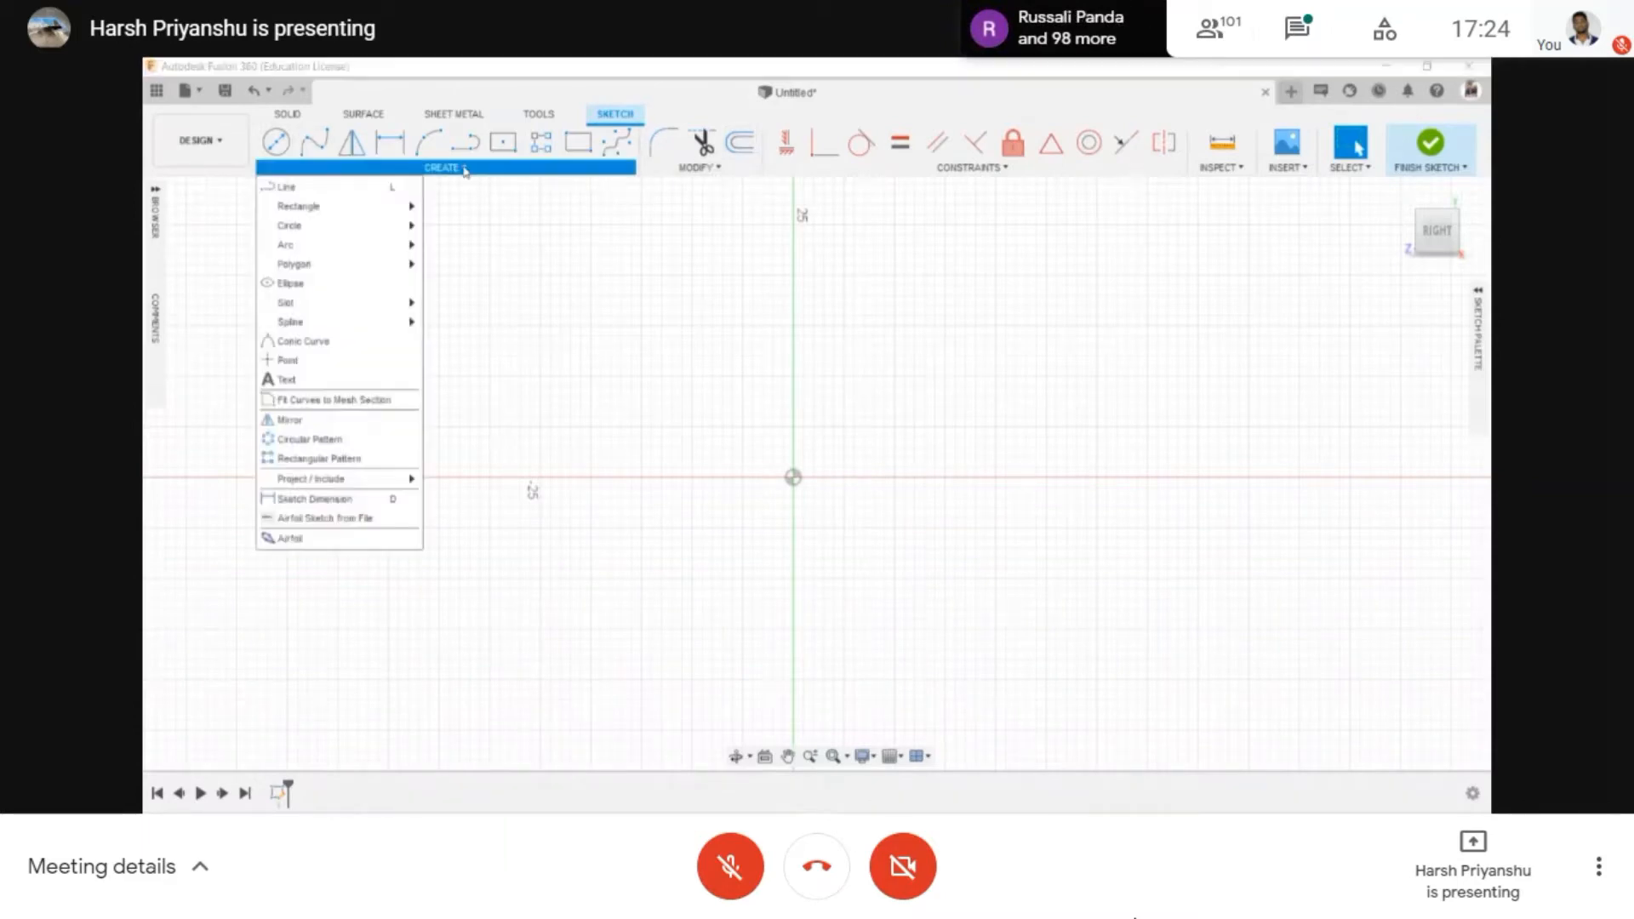
{"action": "left_click", "coordinate": [512, 170]}
{"action": "left_click", "coordinate": [489, 169]}
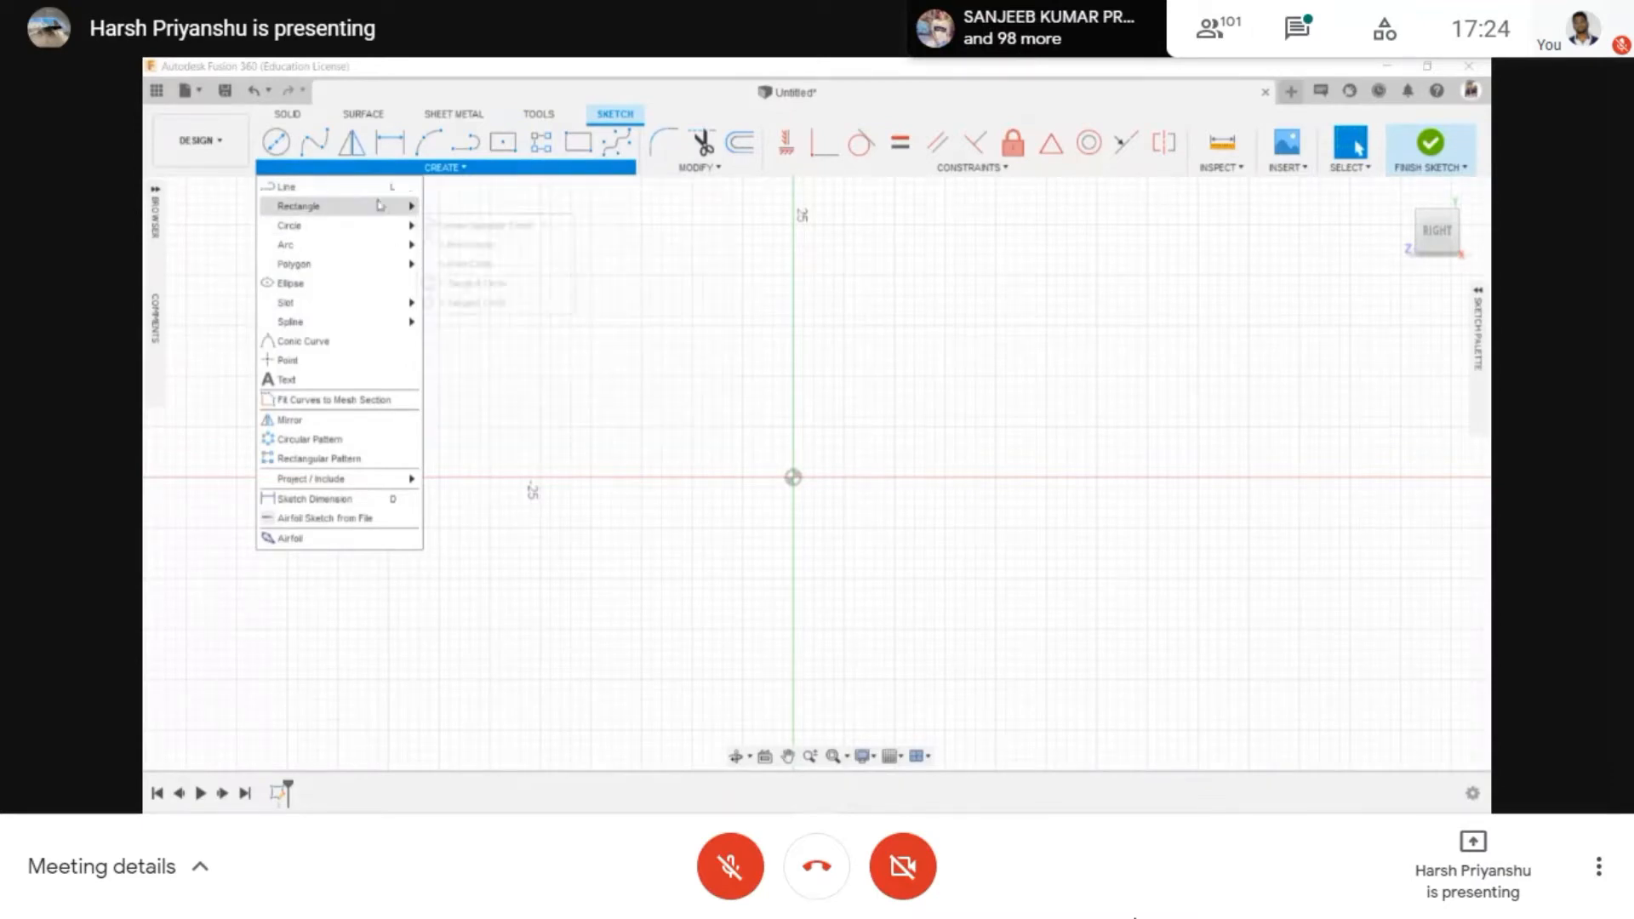
{"action": "left_click", "coordinate": [381, 188]}
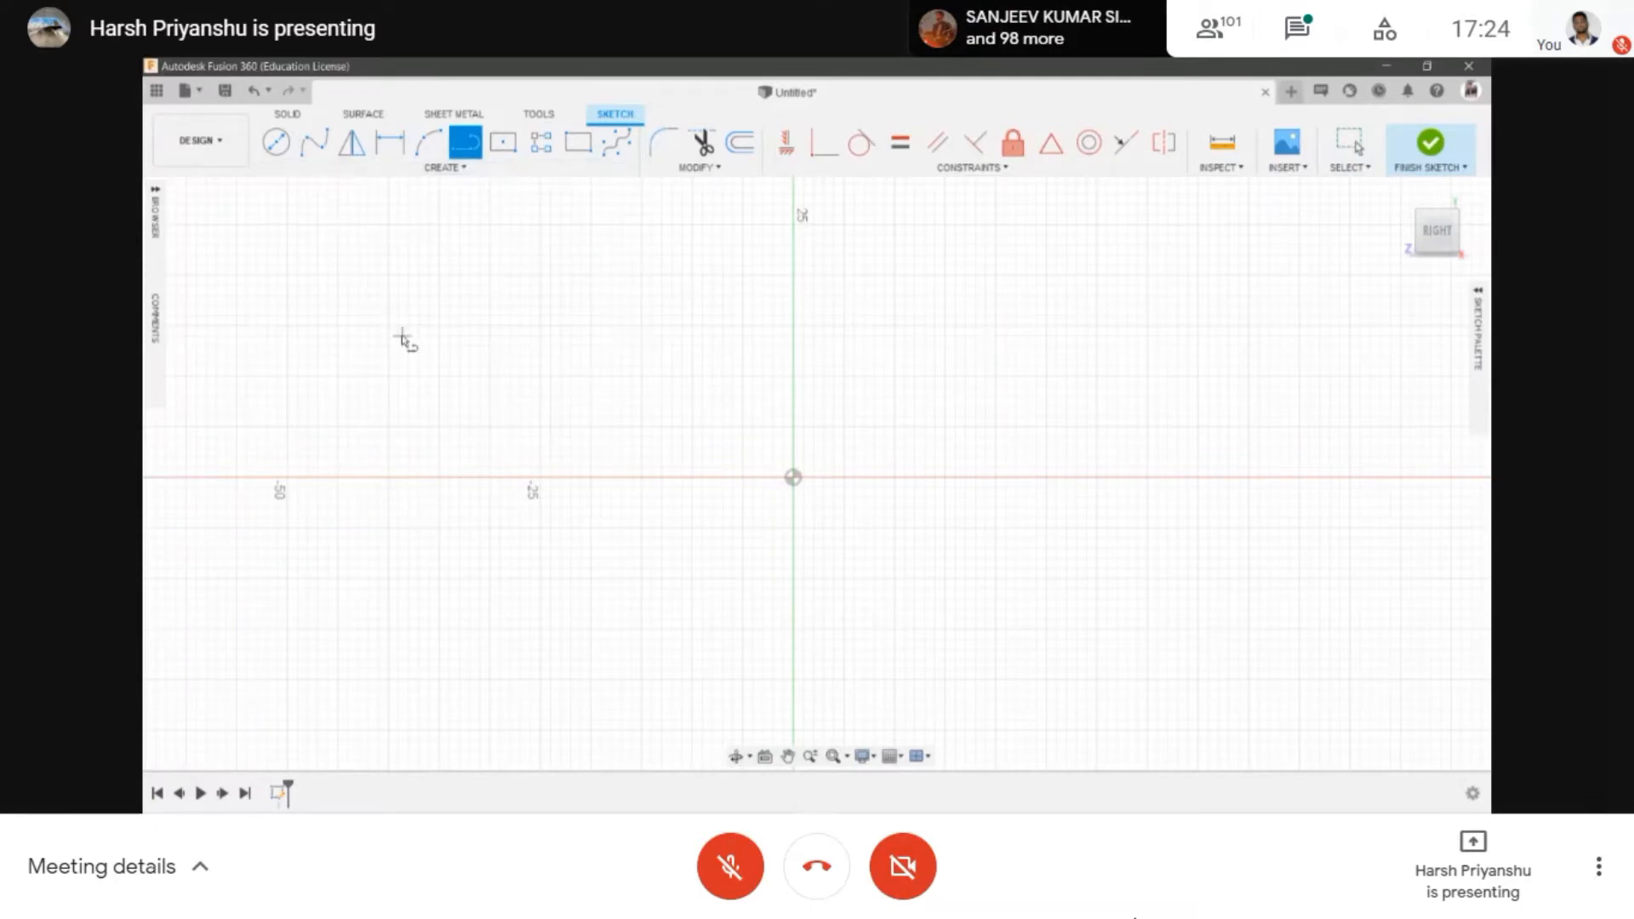
{"action": "left_click", "coordinate": [430, 168]}
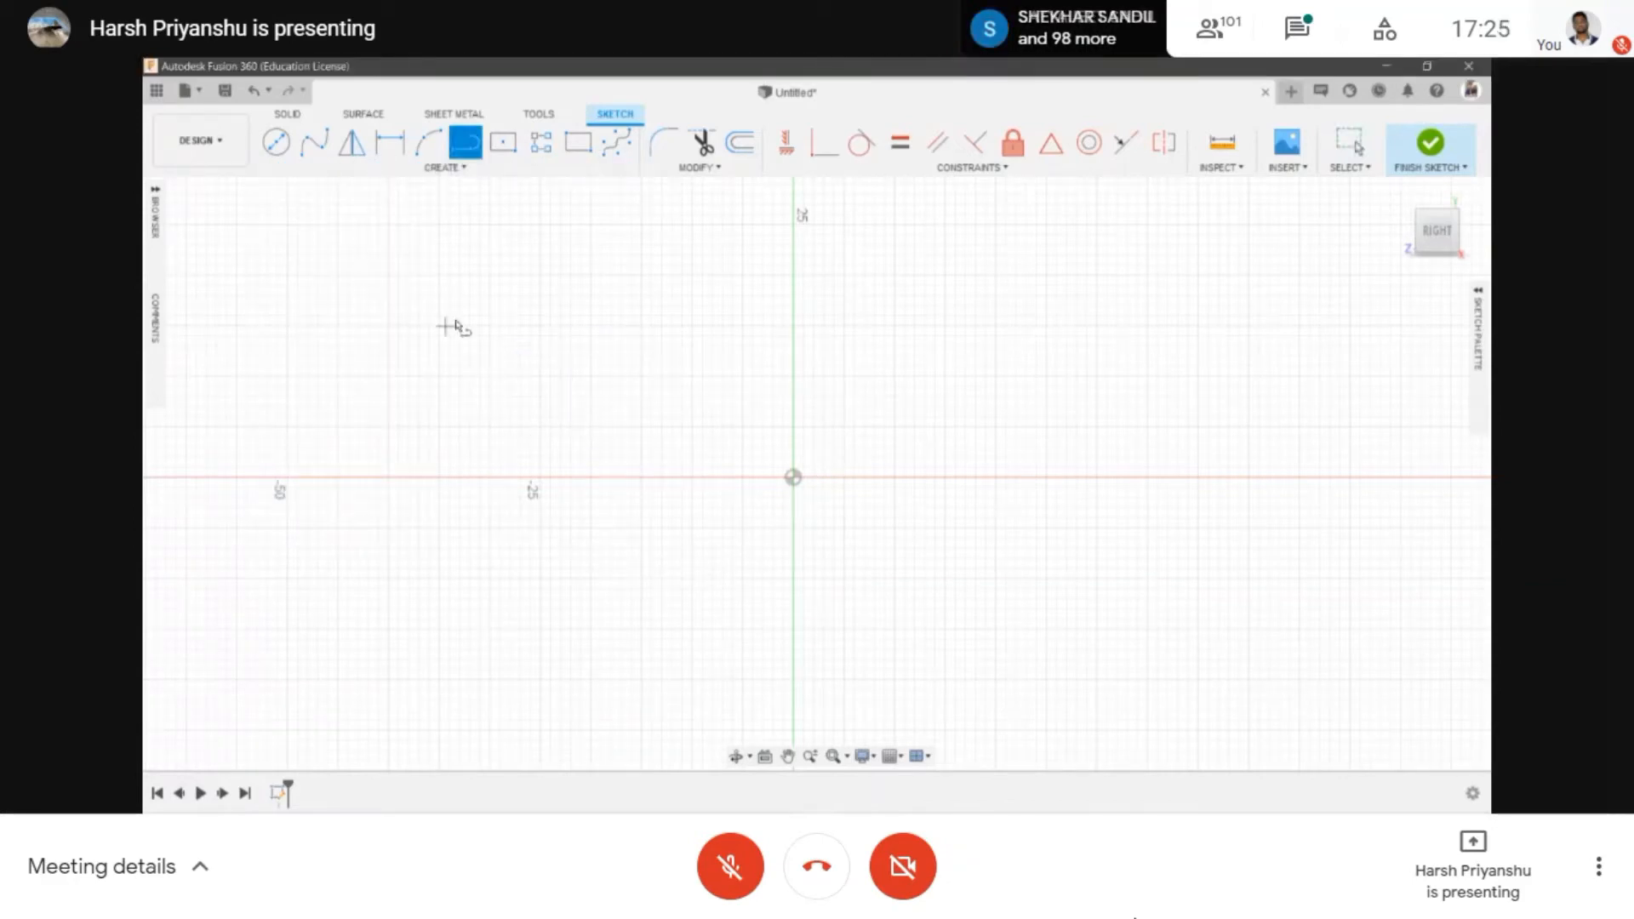
{"action": "left_click", "coordinate": [439, 375]}
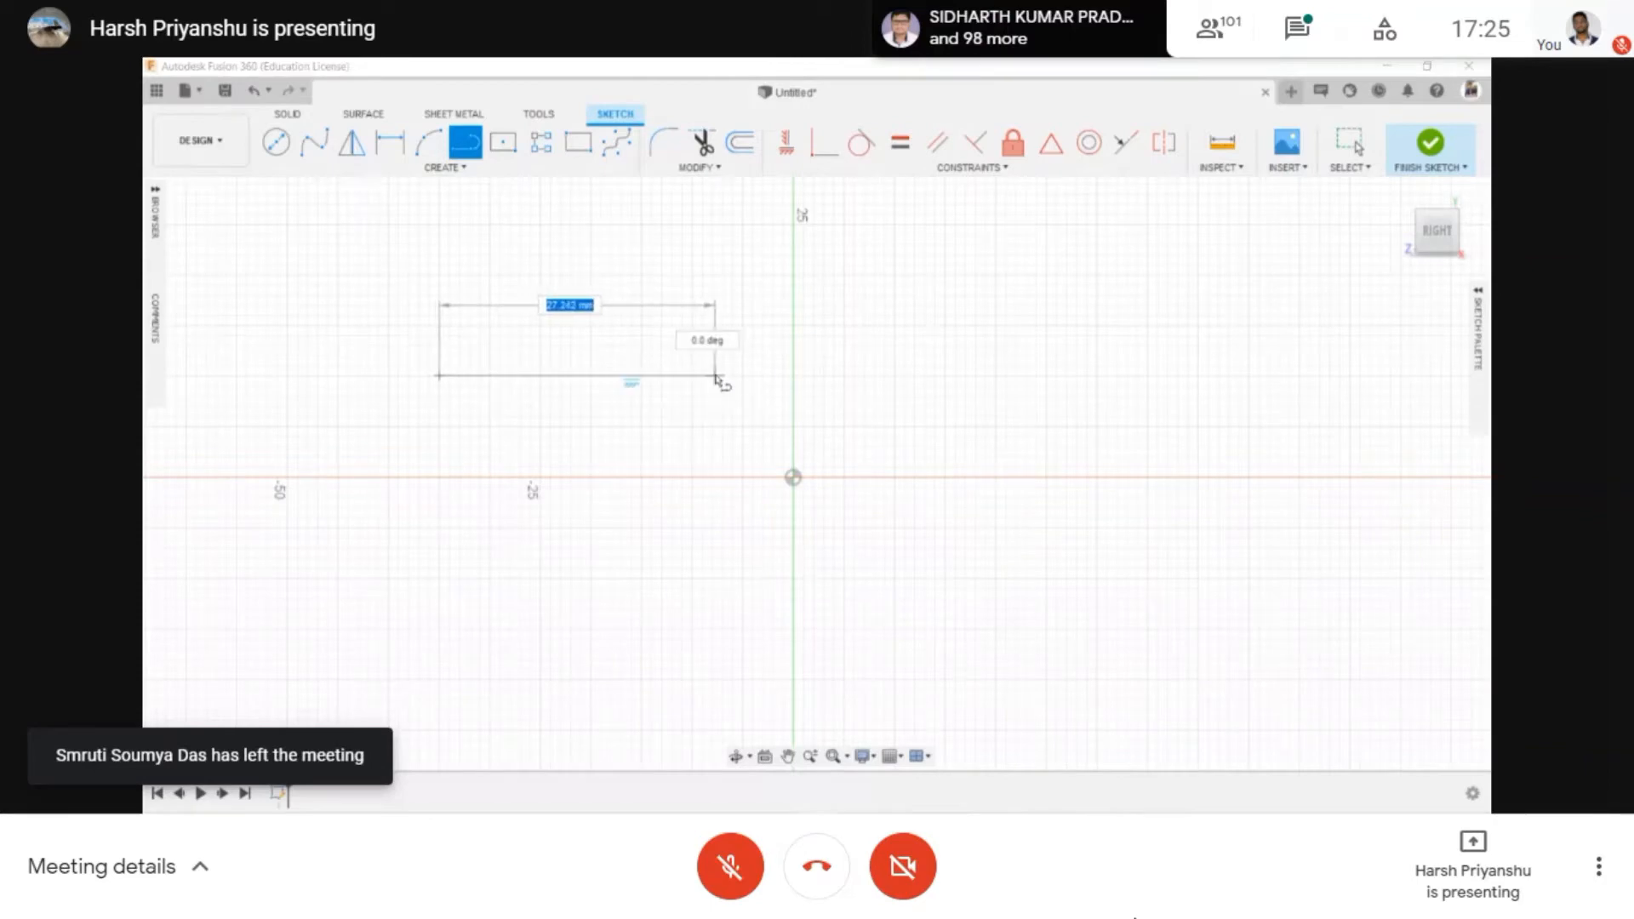
{"action": "type", "text": "50"}
{"action": "key", "text": "Tab"}
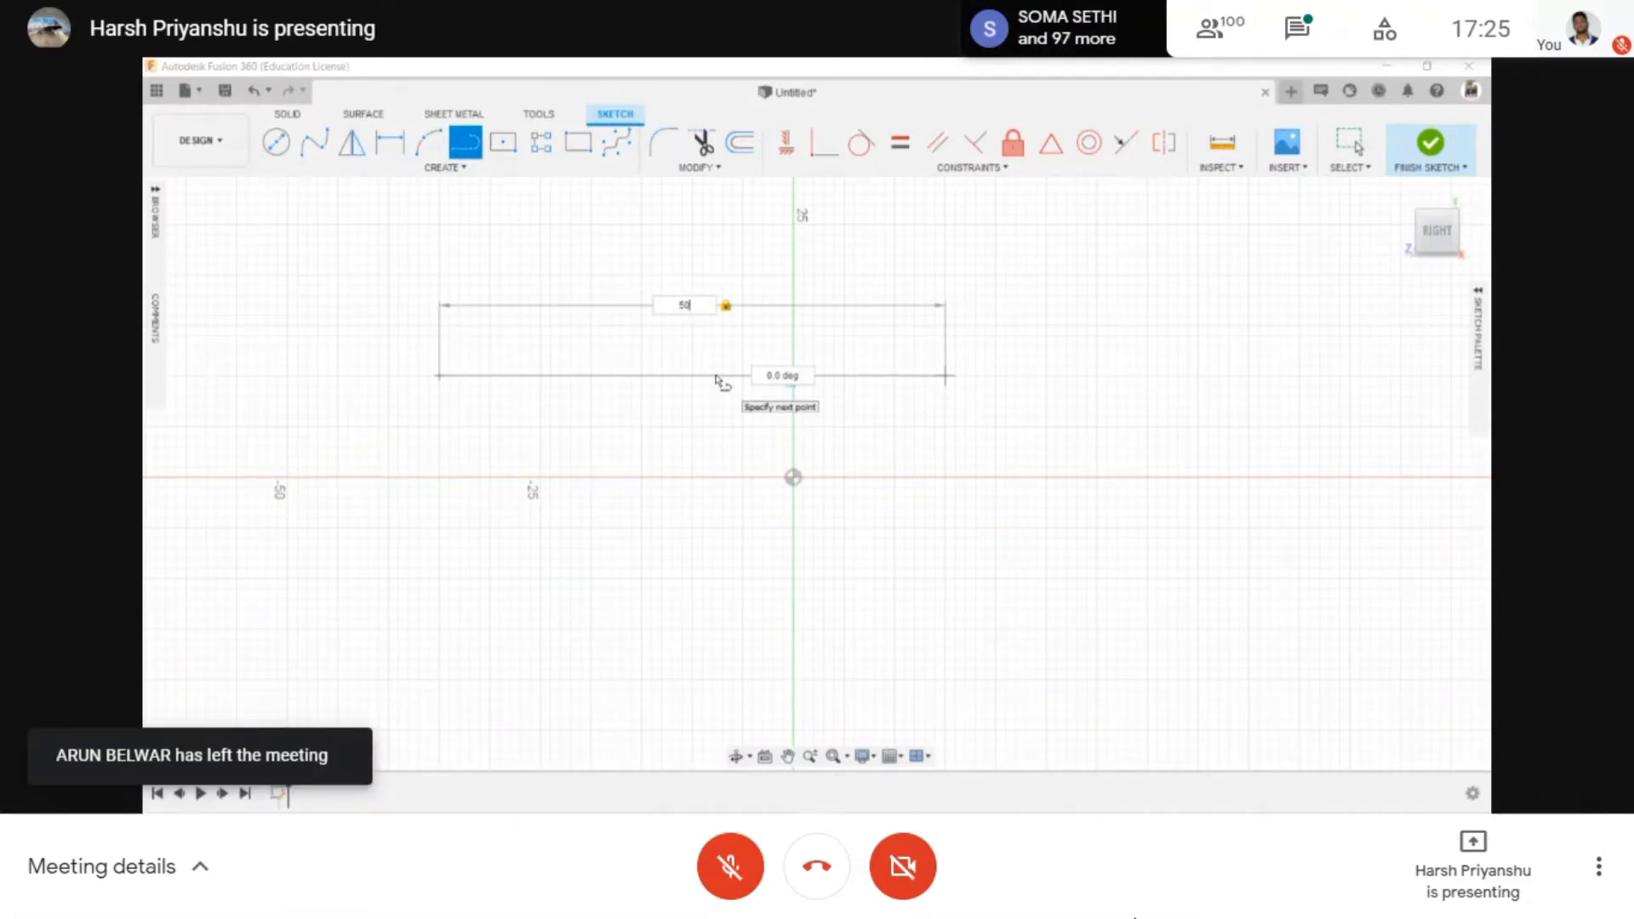
{"action": "key", "text": "Tab"}
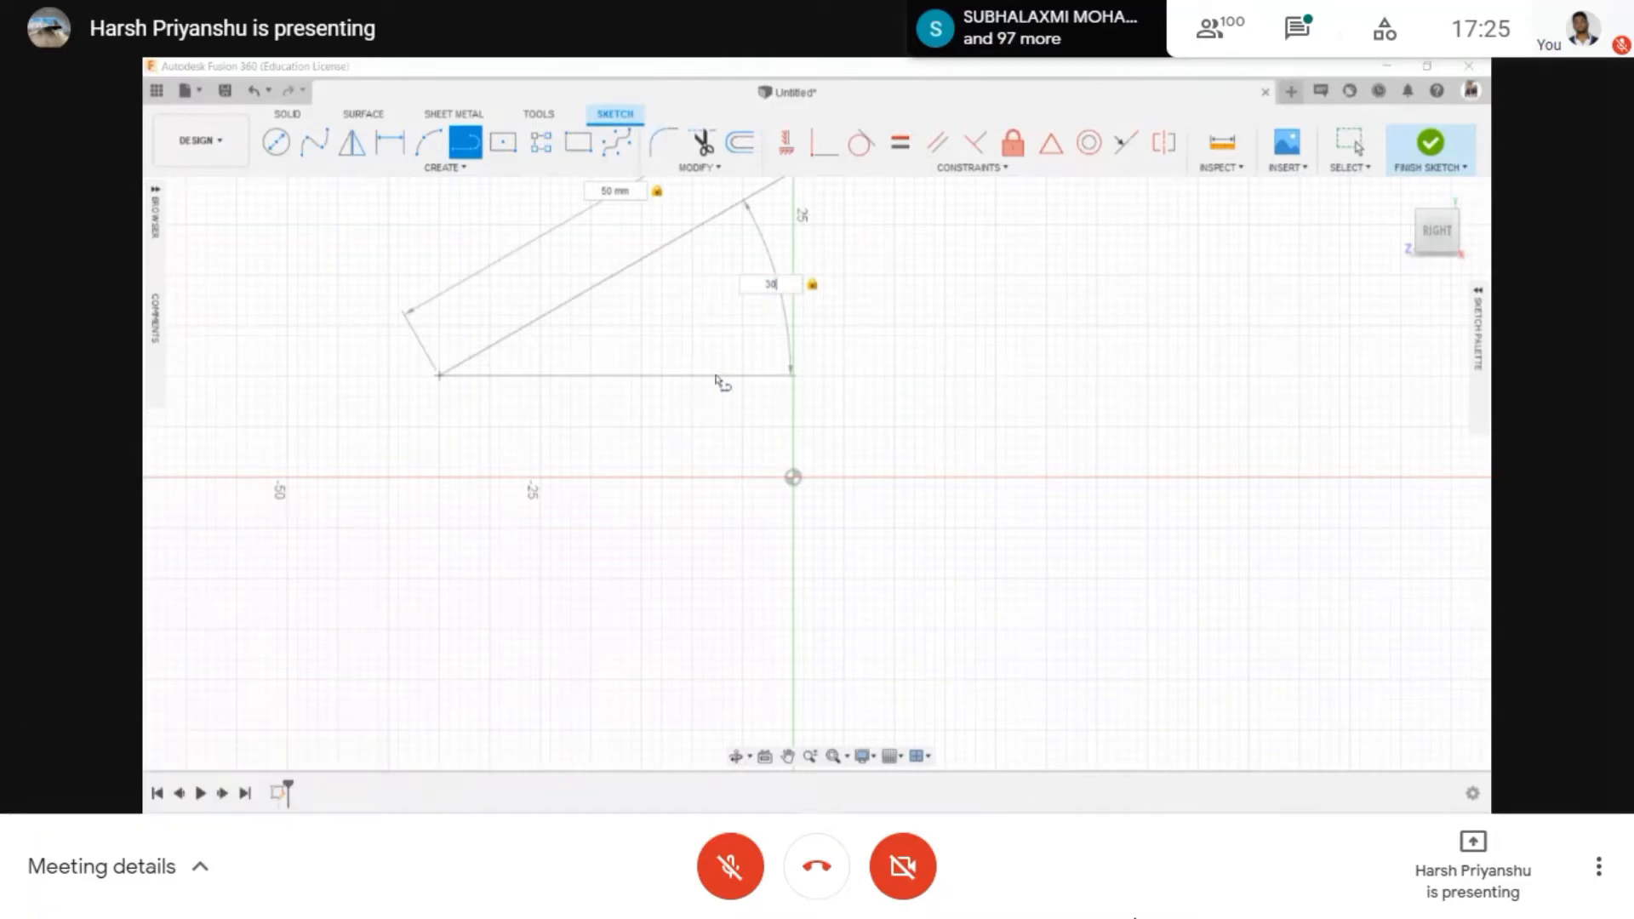
{"action": "scroll", "coordinate": [722, 382], "scroll_direction": "down", "scroll_amount": 1}
{"action": "middle_click_drag", "start_coordinate": [726, 387], "coordinate": [753, 401]}
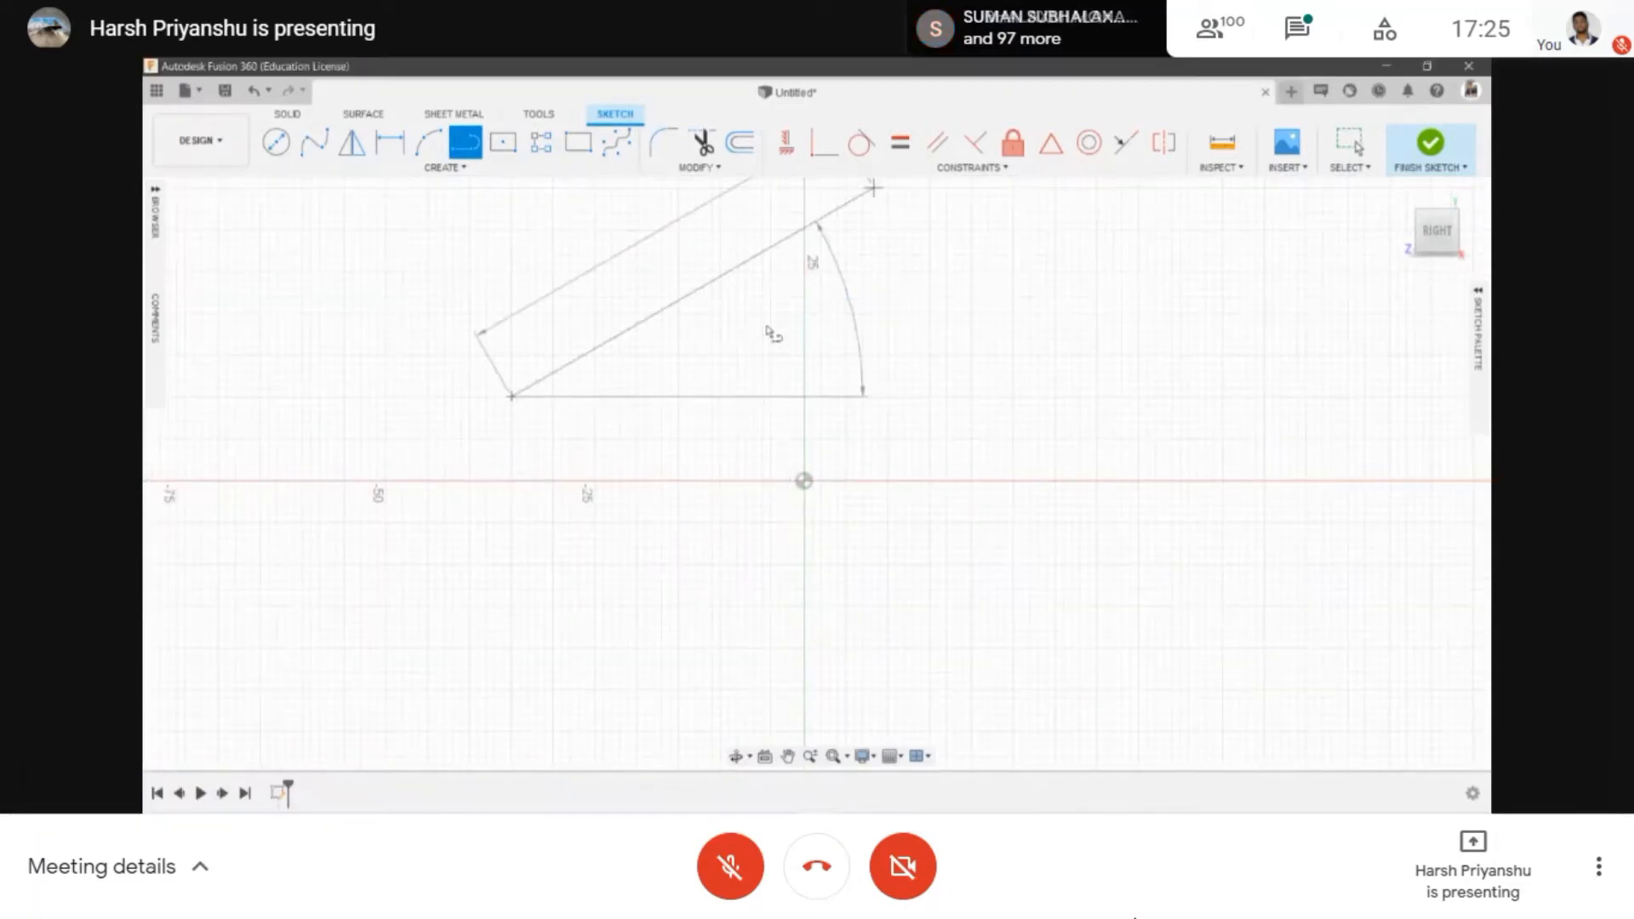
{"action": "key", "text": "Return"}
{"action": "key", "text": "Escape"}
{"action": "middle_click_drag", "start_coordinate": [985, 456], "coordinate": [1088, 556]}
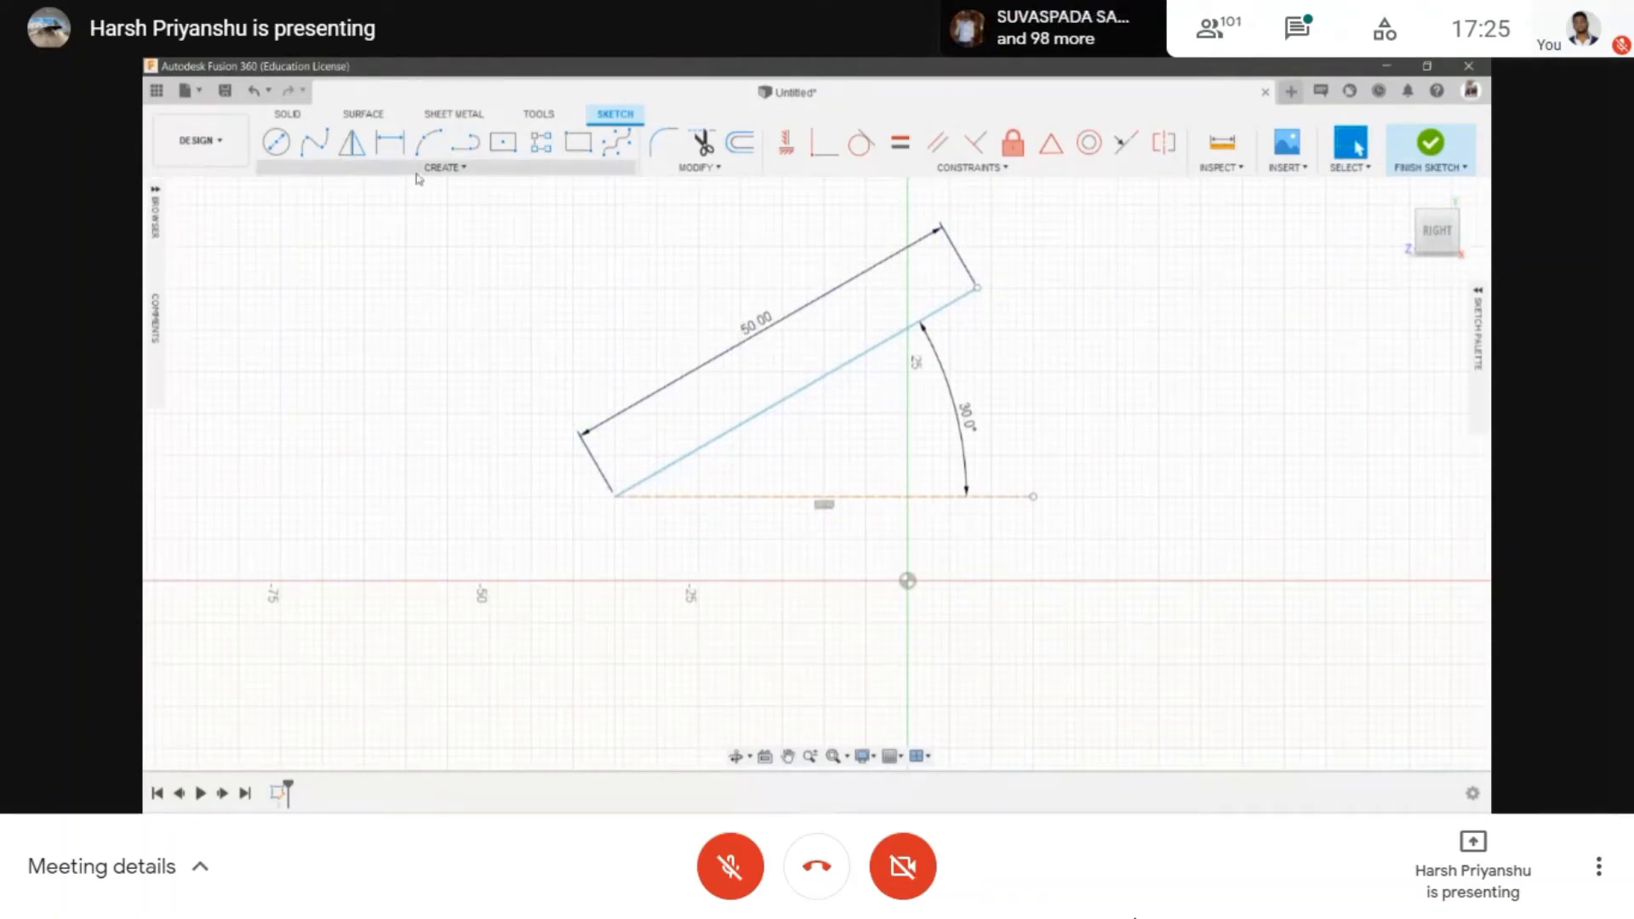
- Delete the angled line together with its length and angle dimensions and its horizontal construction line
{"action": "scroll", "coordinate": [851, 584], "scroll_direction": "down", "scroll_amount": 3}
{"action": "scroll", "coordinate": [885, 572], "scroll_direction": "up", "scroll_amount": 3}
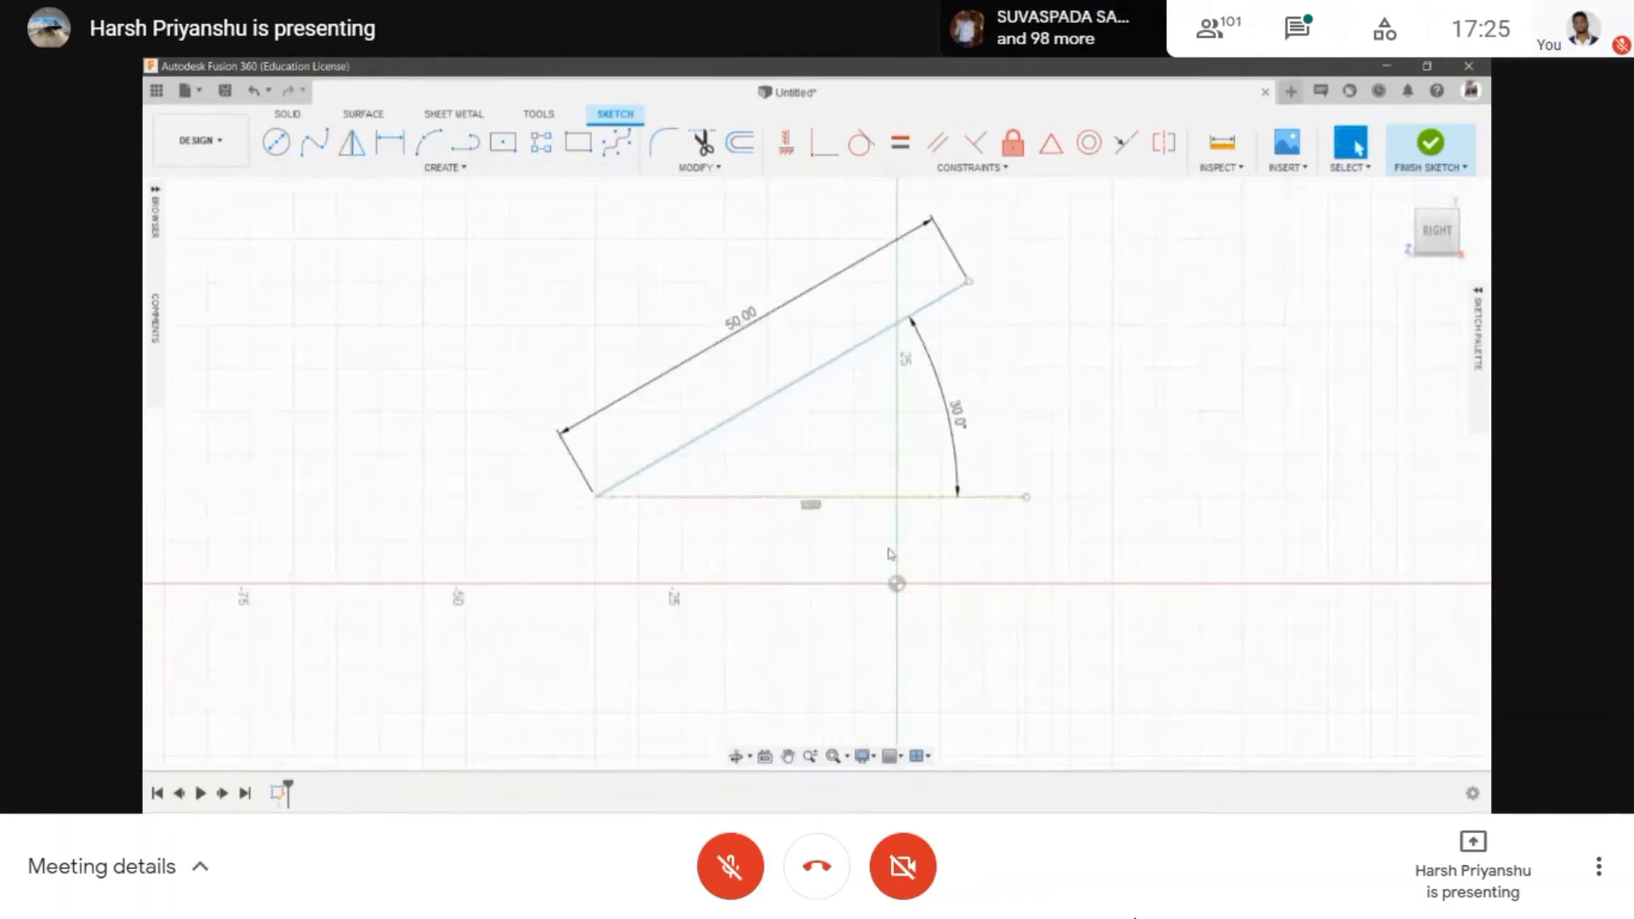
{"action": "scroll", "coordinate": [889, 554], "scroll_direction": "down", "scroll_amount": 2}
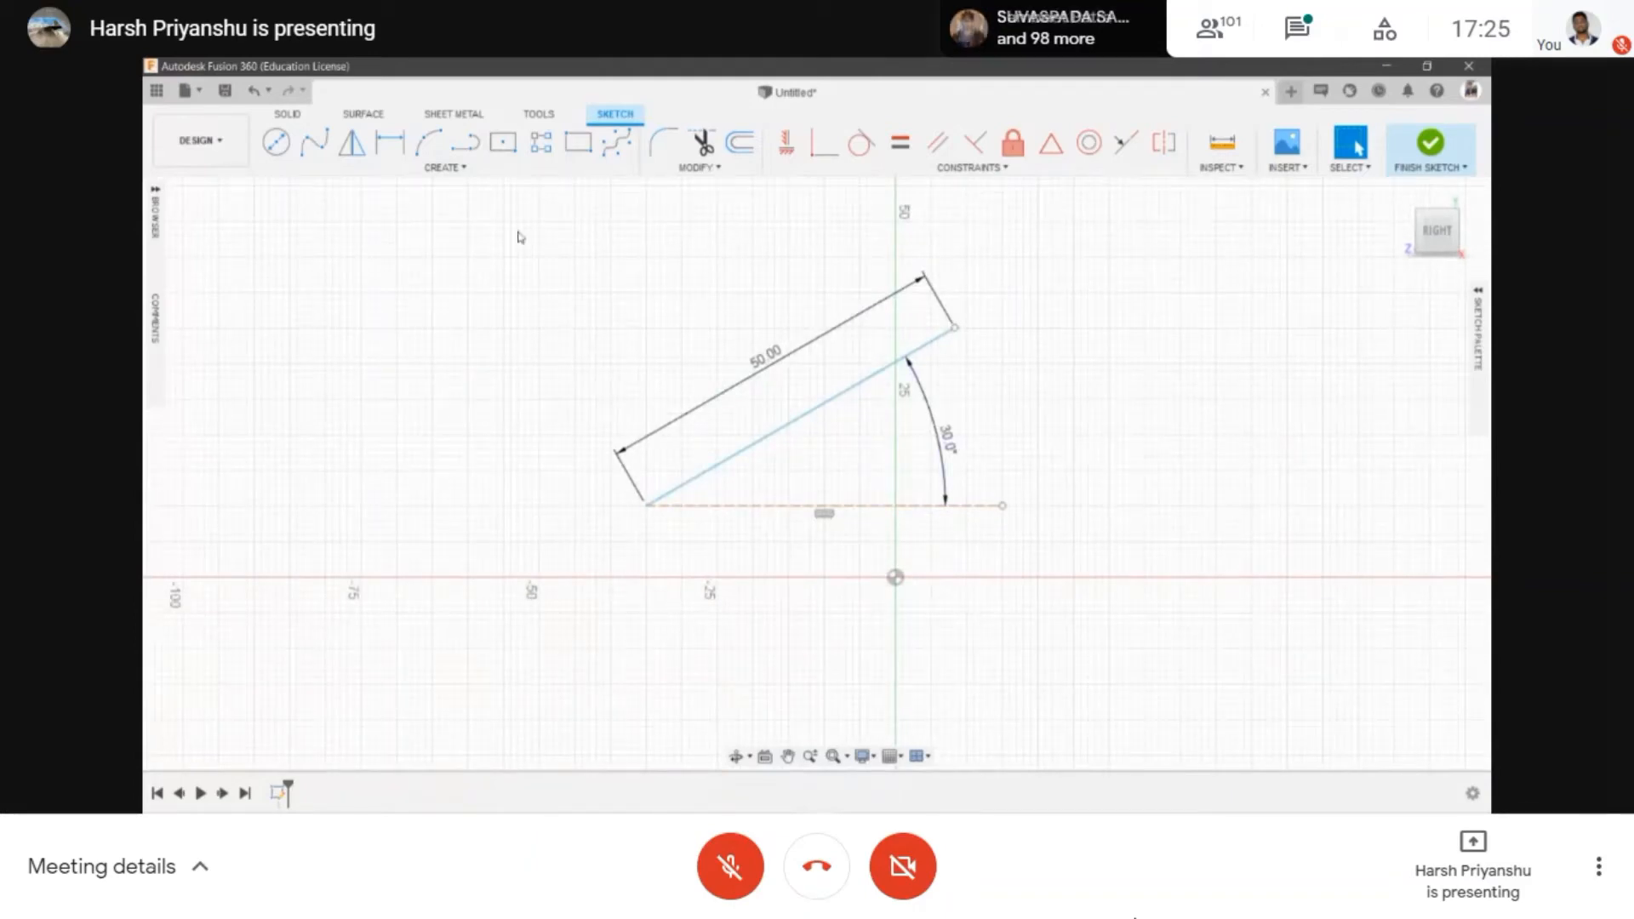
{"action": "left_click_drag", "start_coordinate": [569, 241], "coordinate": [1226, 623]}
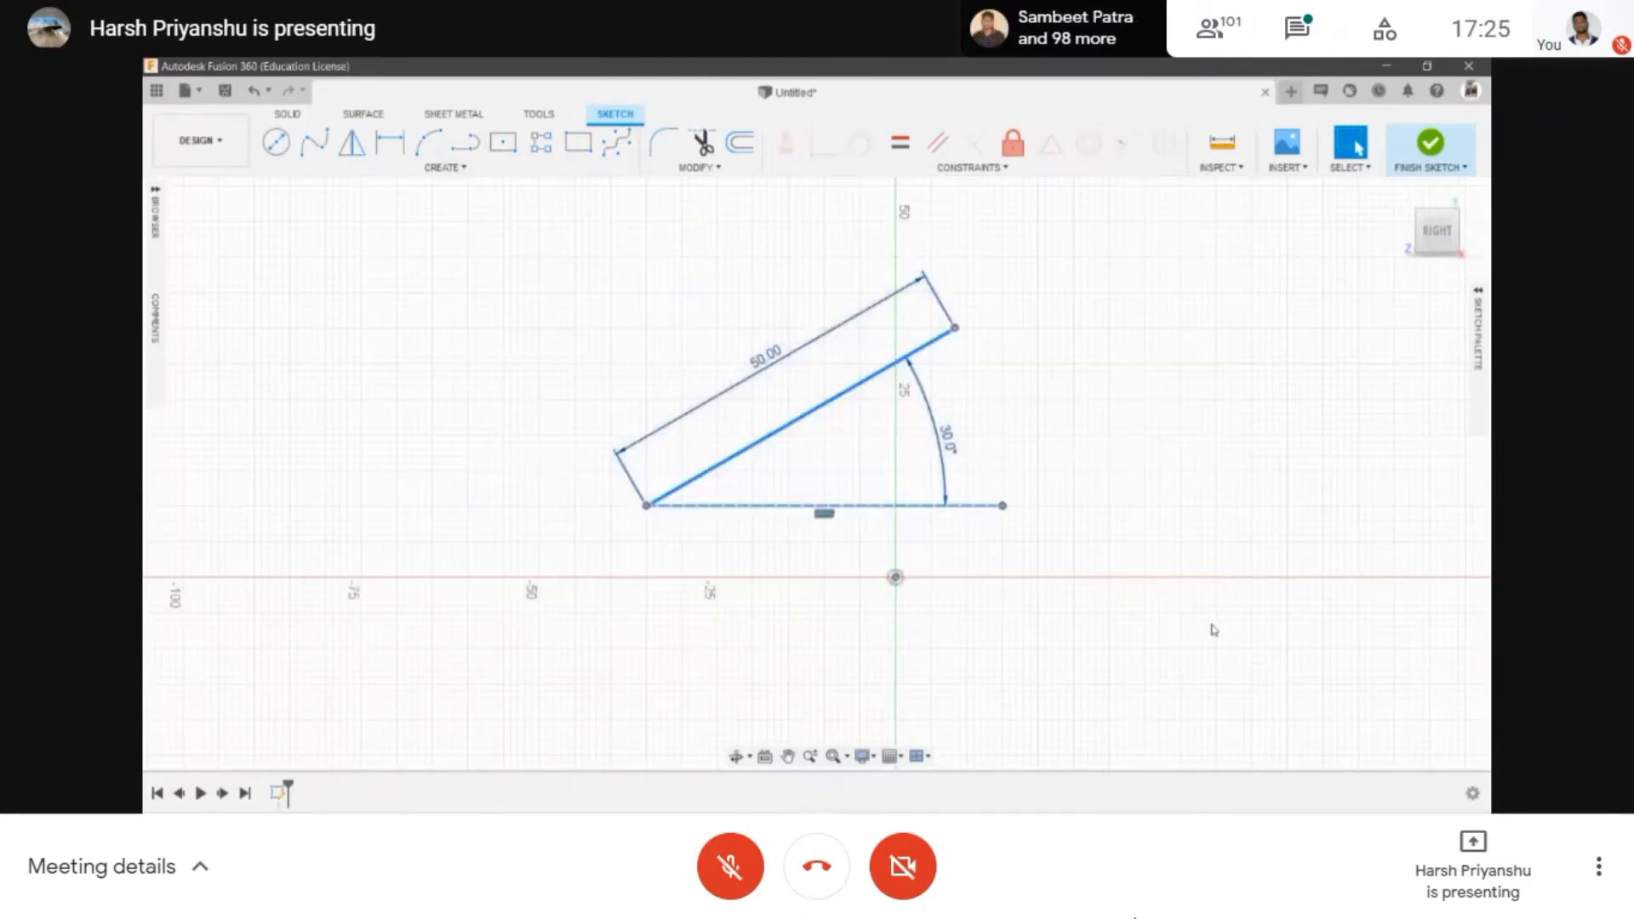
{"action": "key", "text": "Delete"}
- Sketch a 50 mm by 50 mm square around the origin with the 2-Point Rectangle tool
{"action": "left_click", "coordinate": [416, 166]}
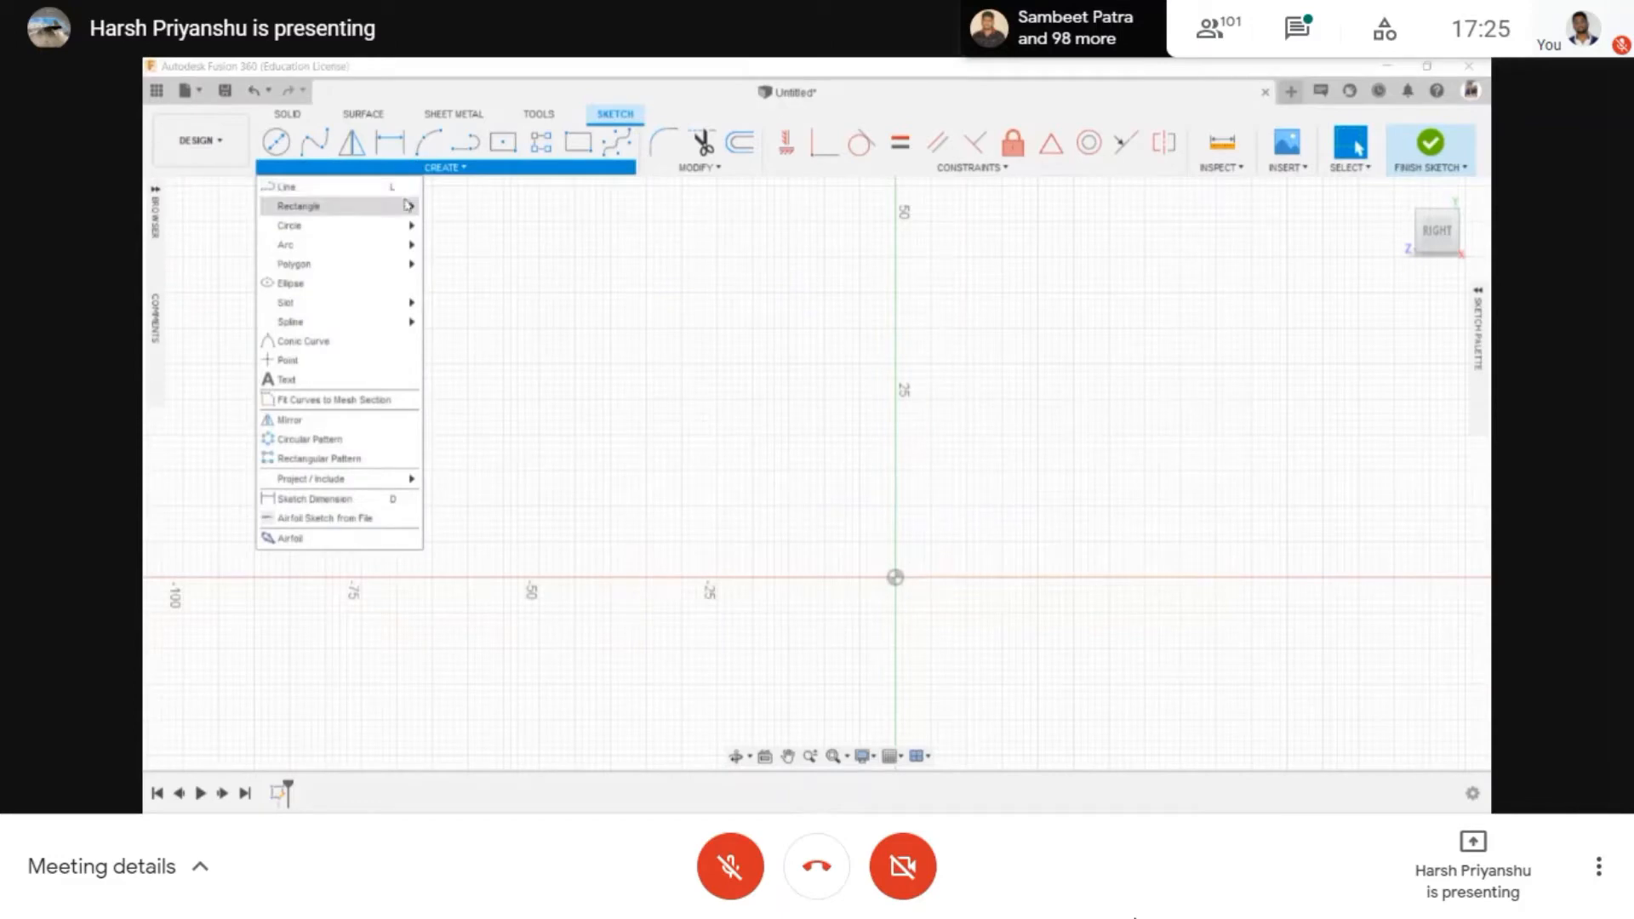
{"action": "mouse_move", "coordinate": [405, 206]}
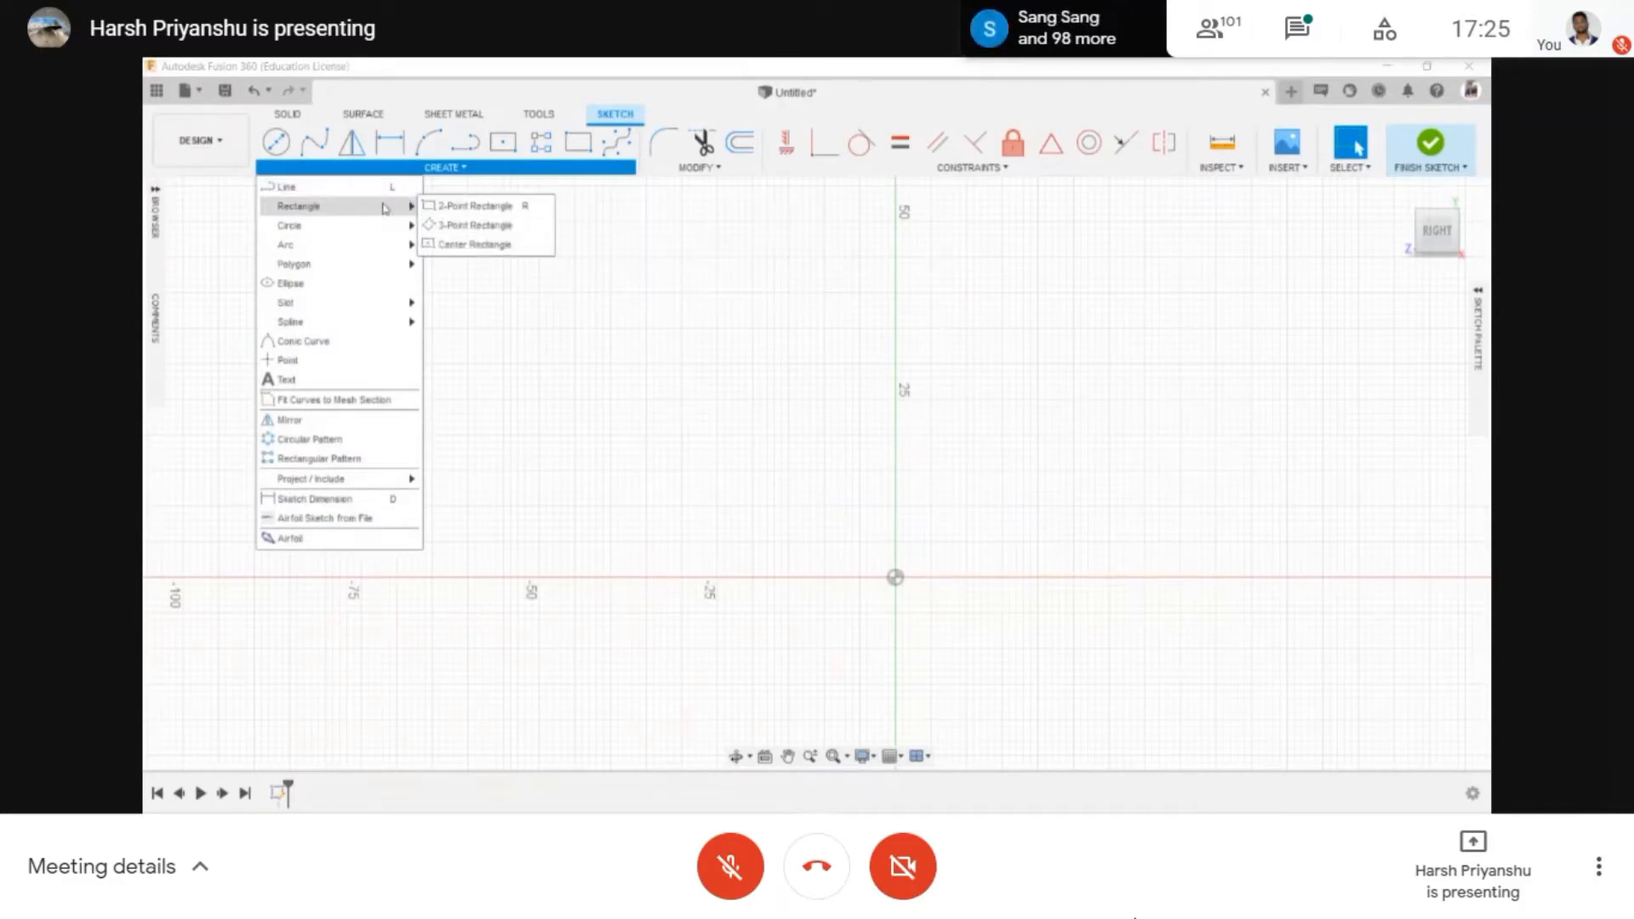
{"action": "left_click", "coordinate": [500, 212]}
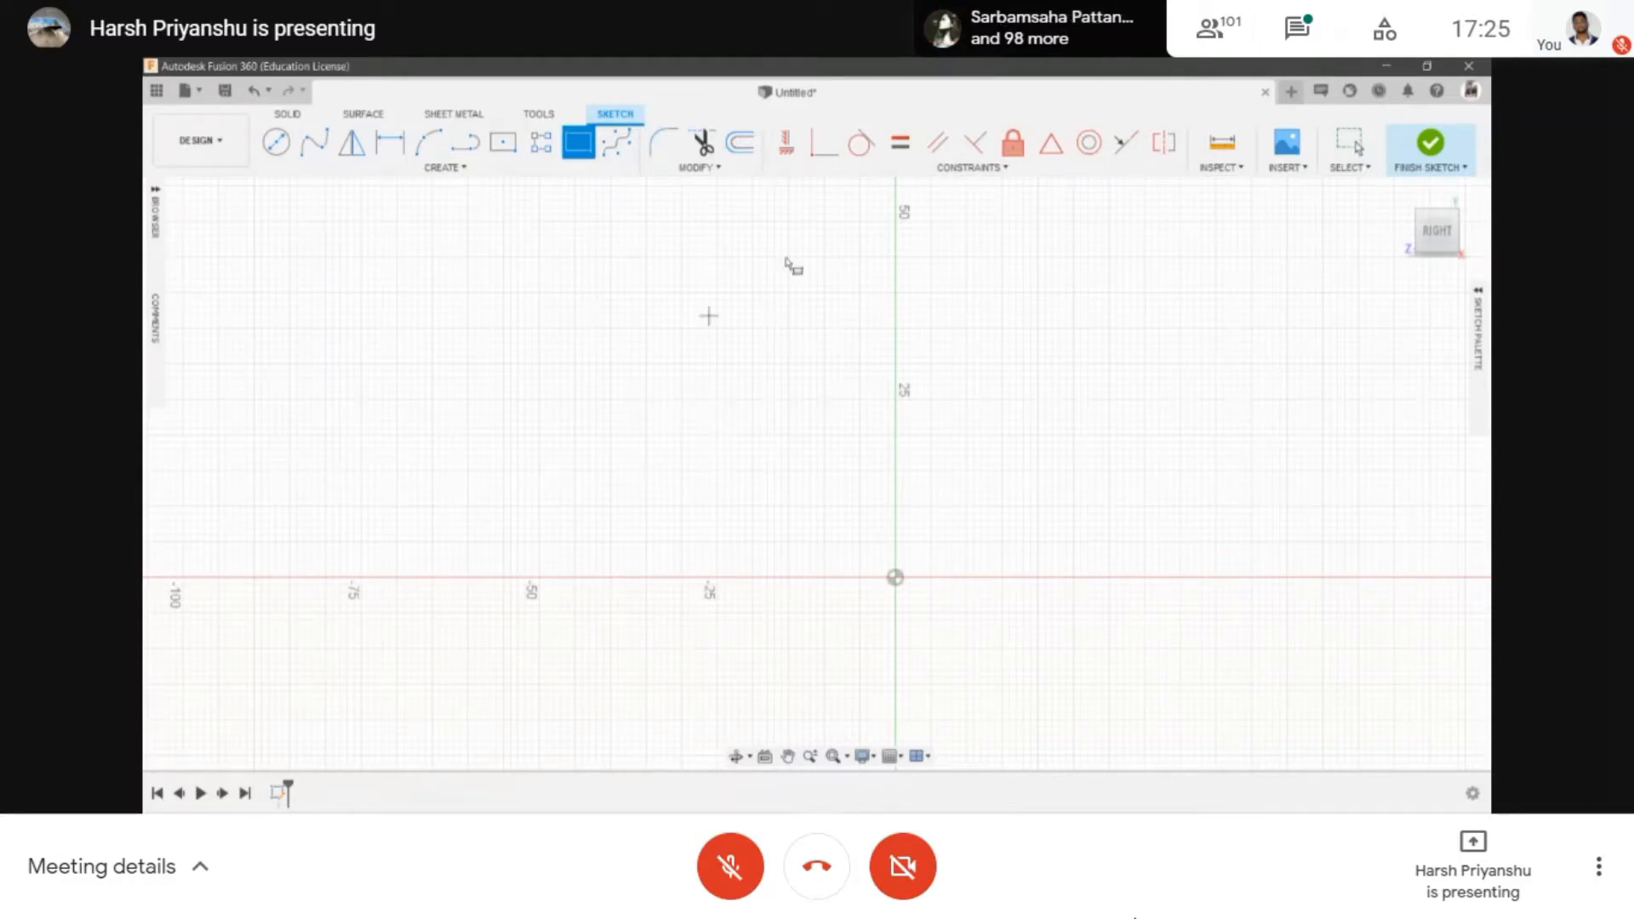
{"action": "left_click", "coordinate": [646, 292]}
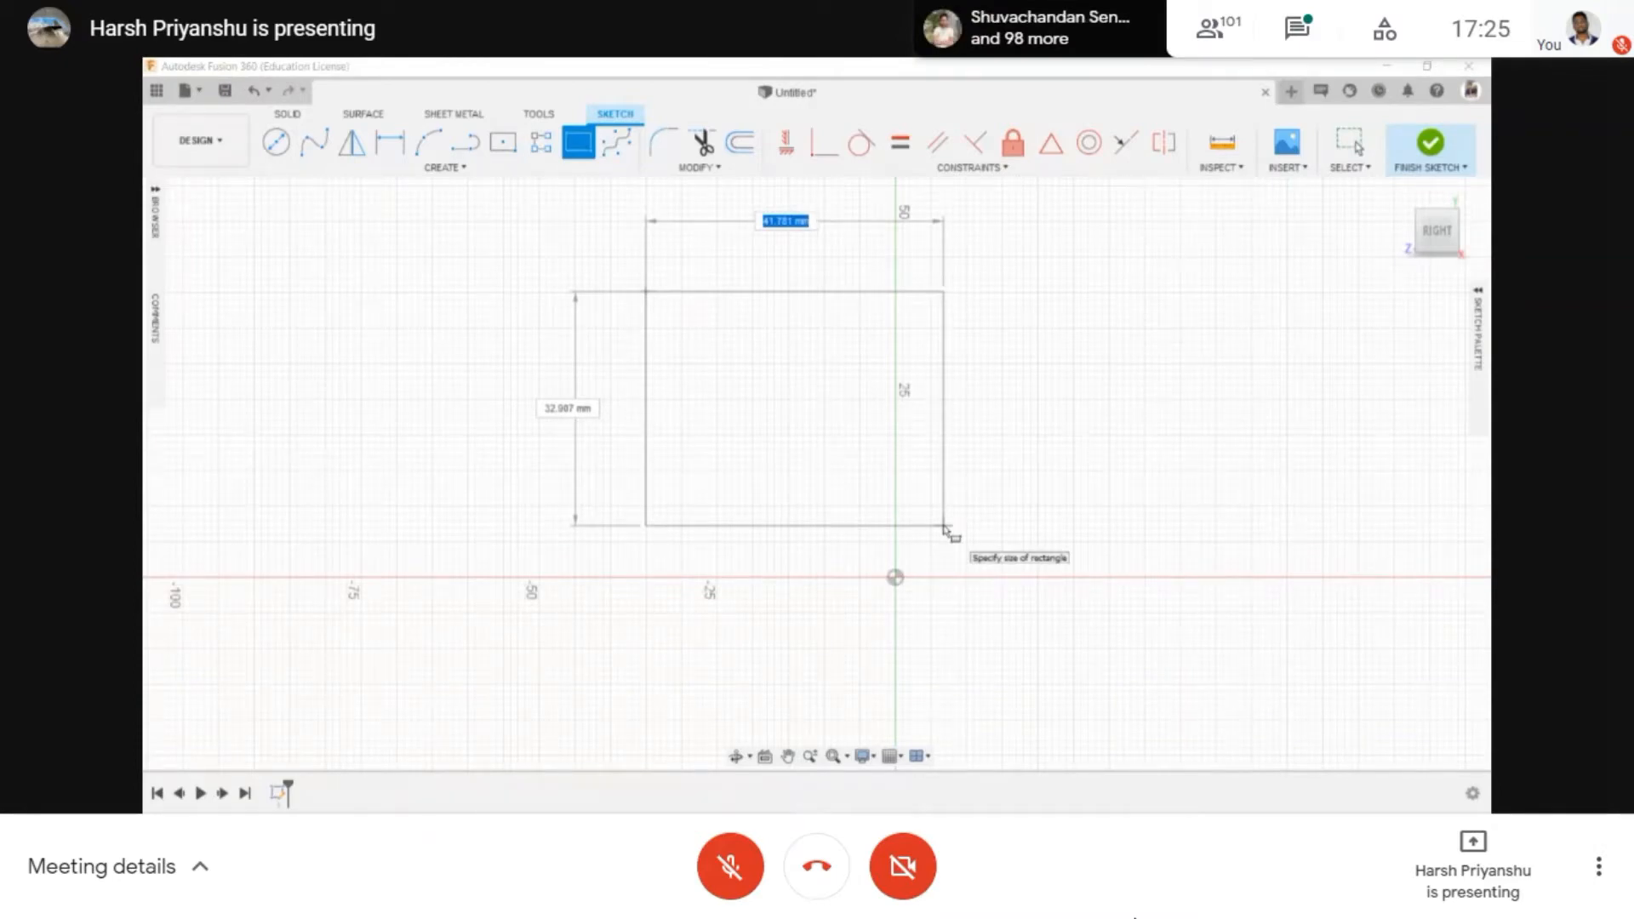
{"action": "key", "text": "Tab"}
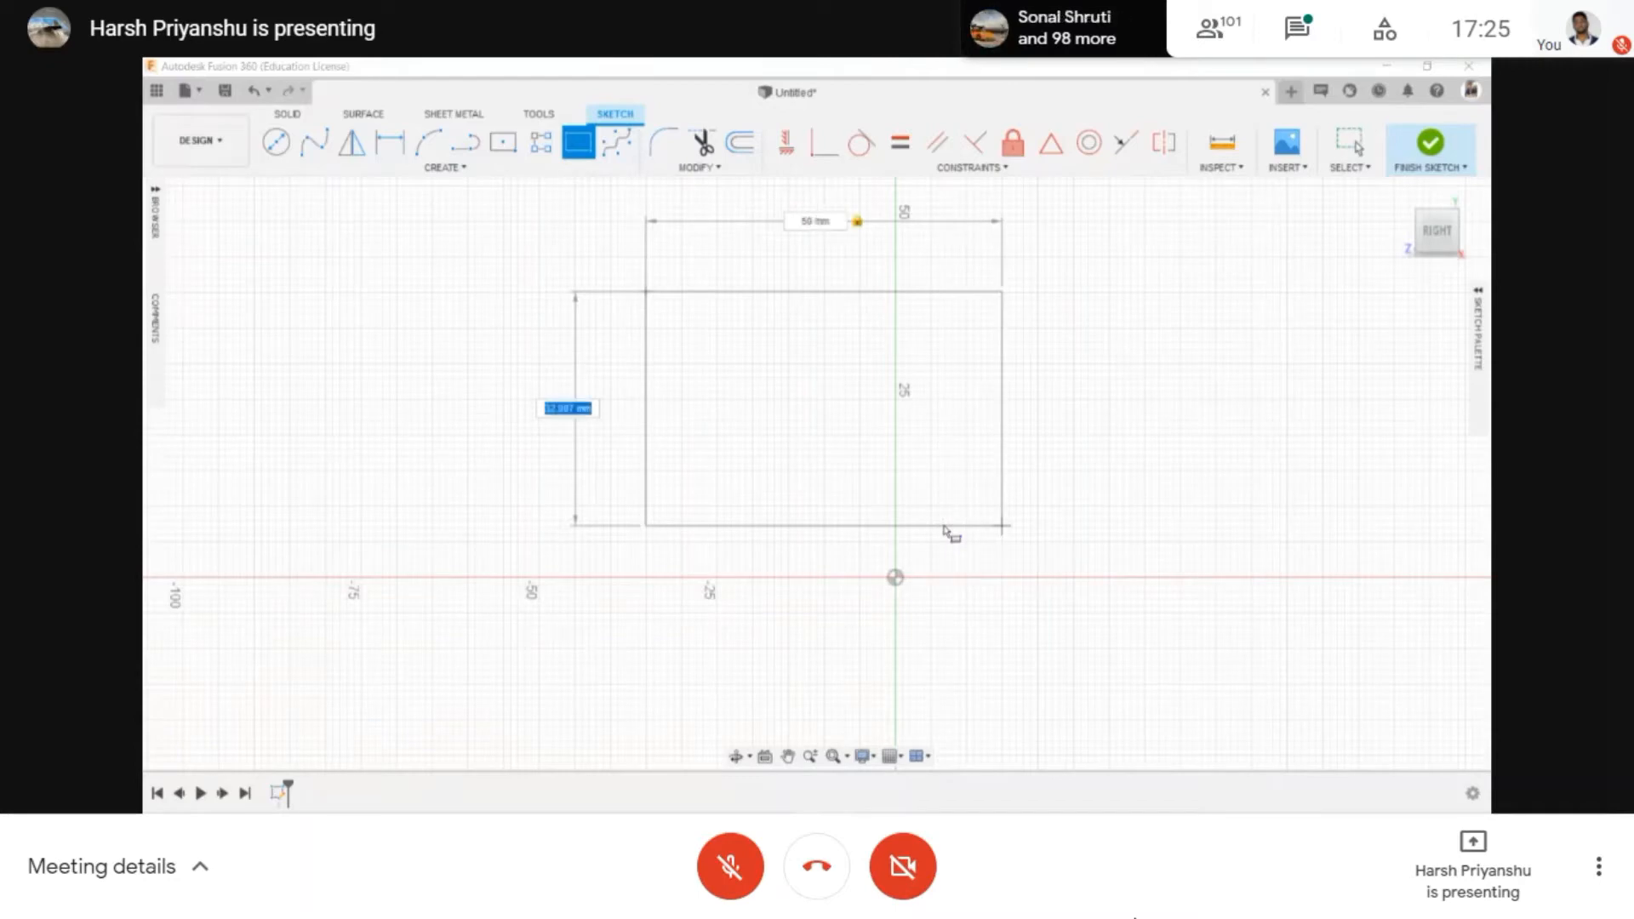
{"action": "key", "text": "Return"}
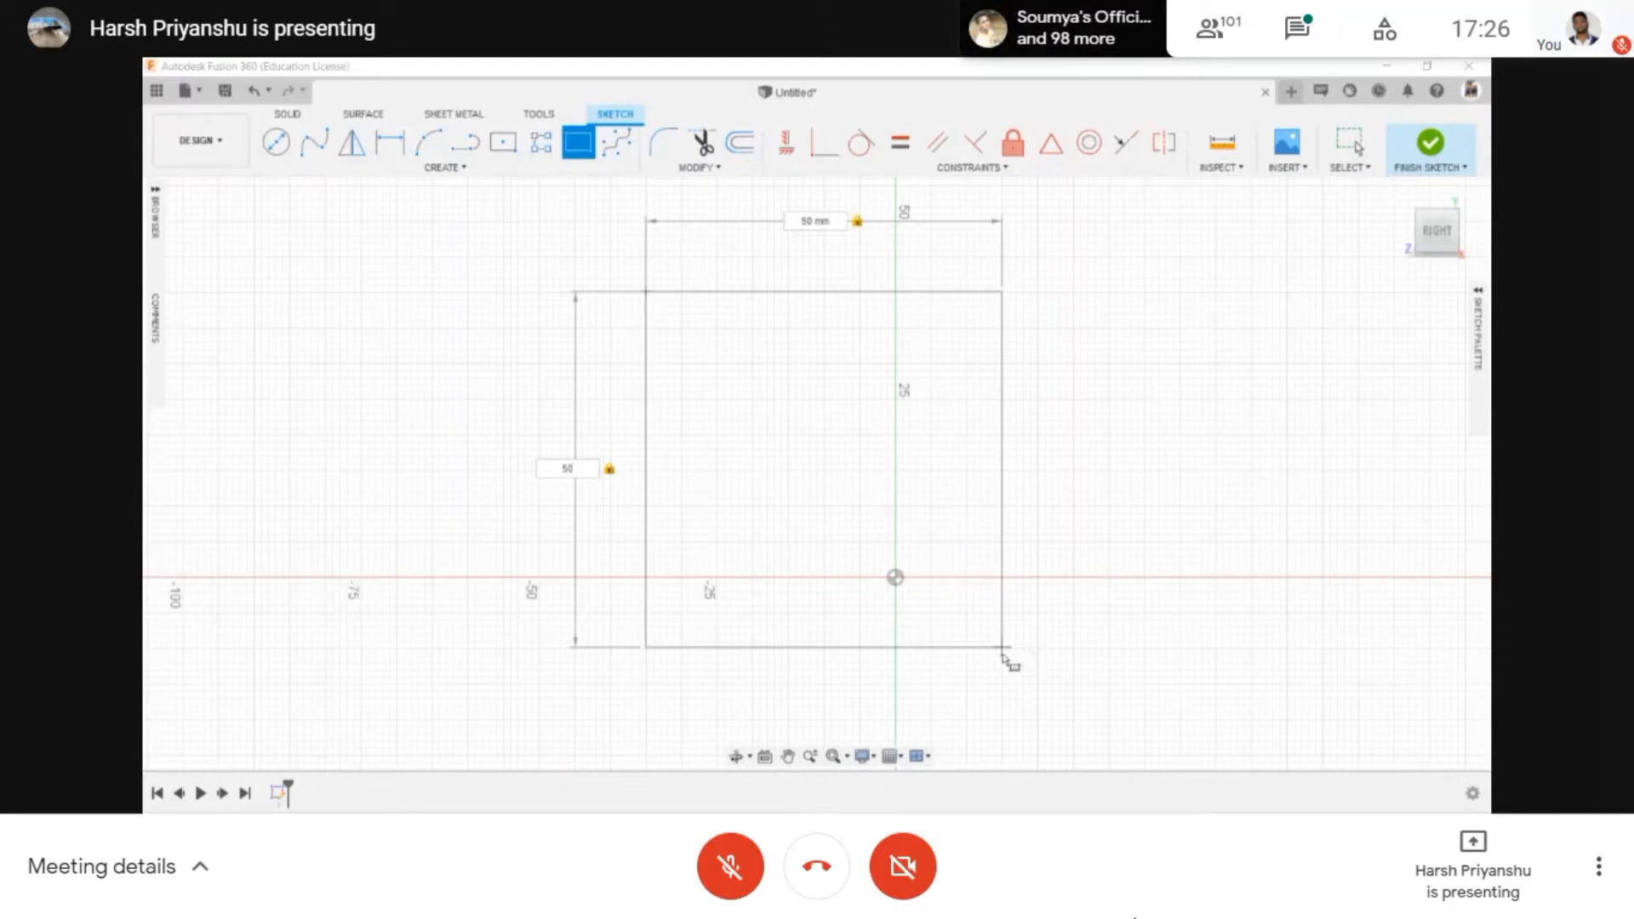
{"action": "left_click", "coordinate": [1010, 651]}
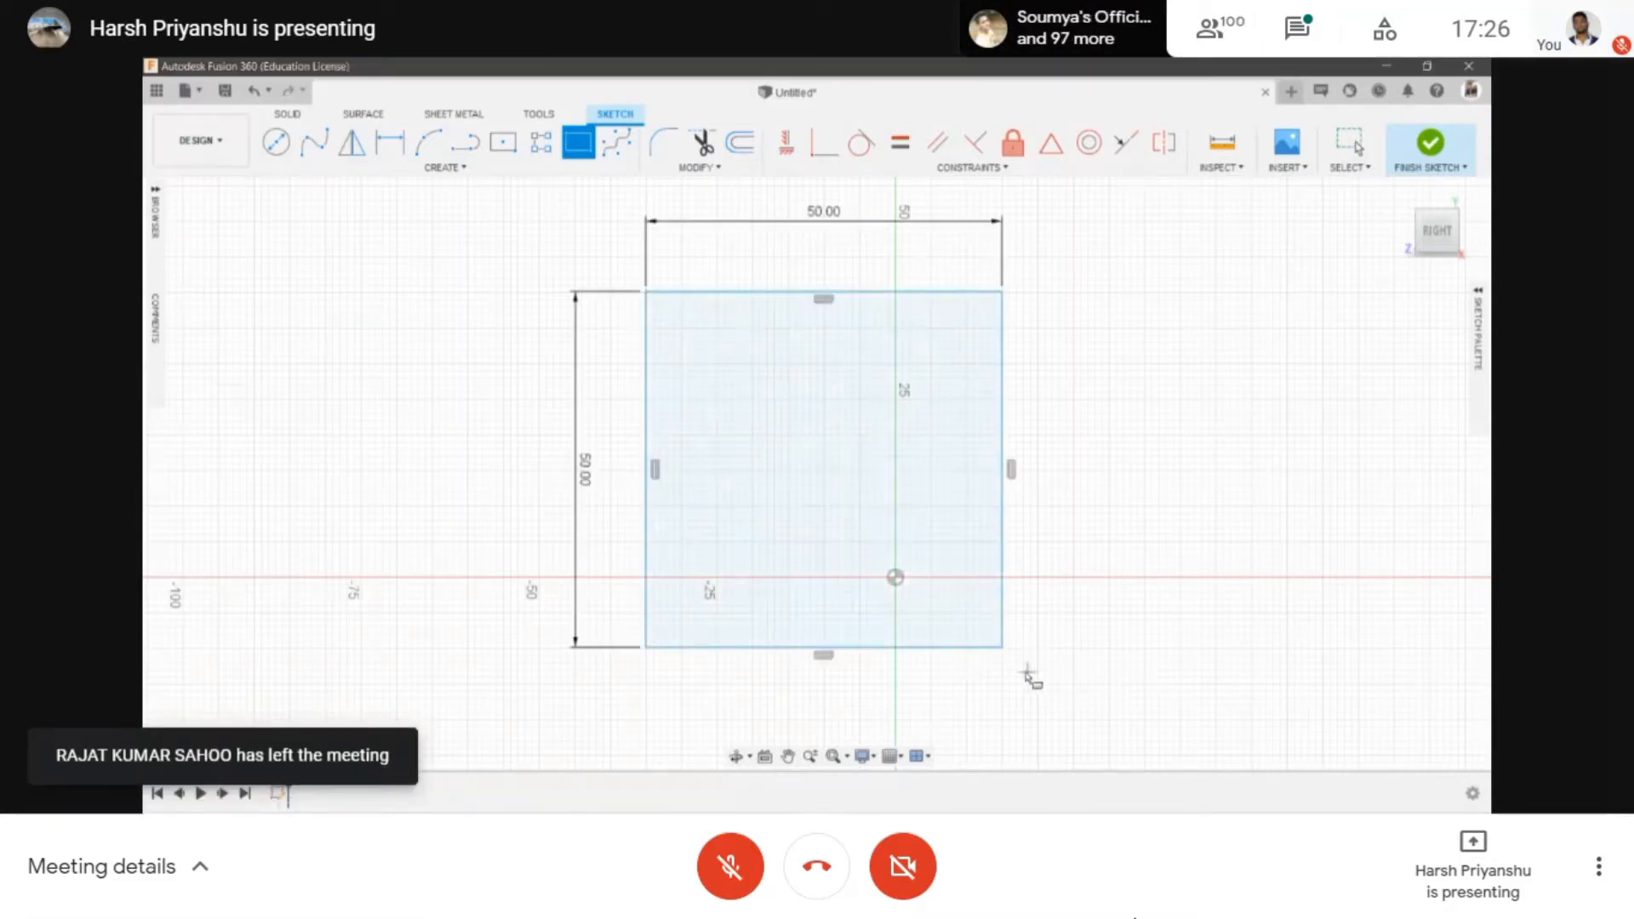
- Sketch a 100 mm by 50 mm rectangle beside the square with the 3-Point Rectangle tool, aligned with the square's upper edge
{"action": "scroll", "coordinate": [1033, 598], "scroll_direction": "down", "scroll_amount": 2}
{"action": "scroll", "coordinate": [1029, 602], "scroll_direction": "up", "scroll_amount": 2}
{"action": "scroll", "coordinate": [1029, 602], "scroll_direction": "down", "scroll_amount": 3}
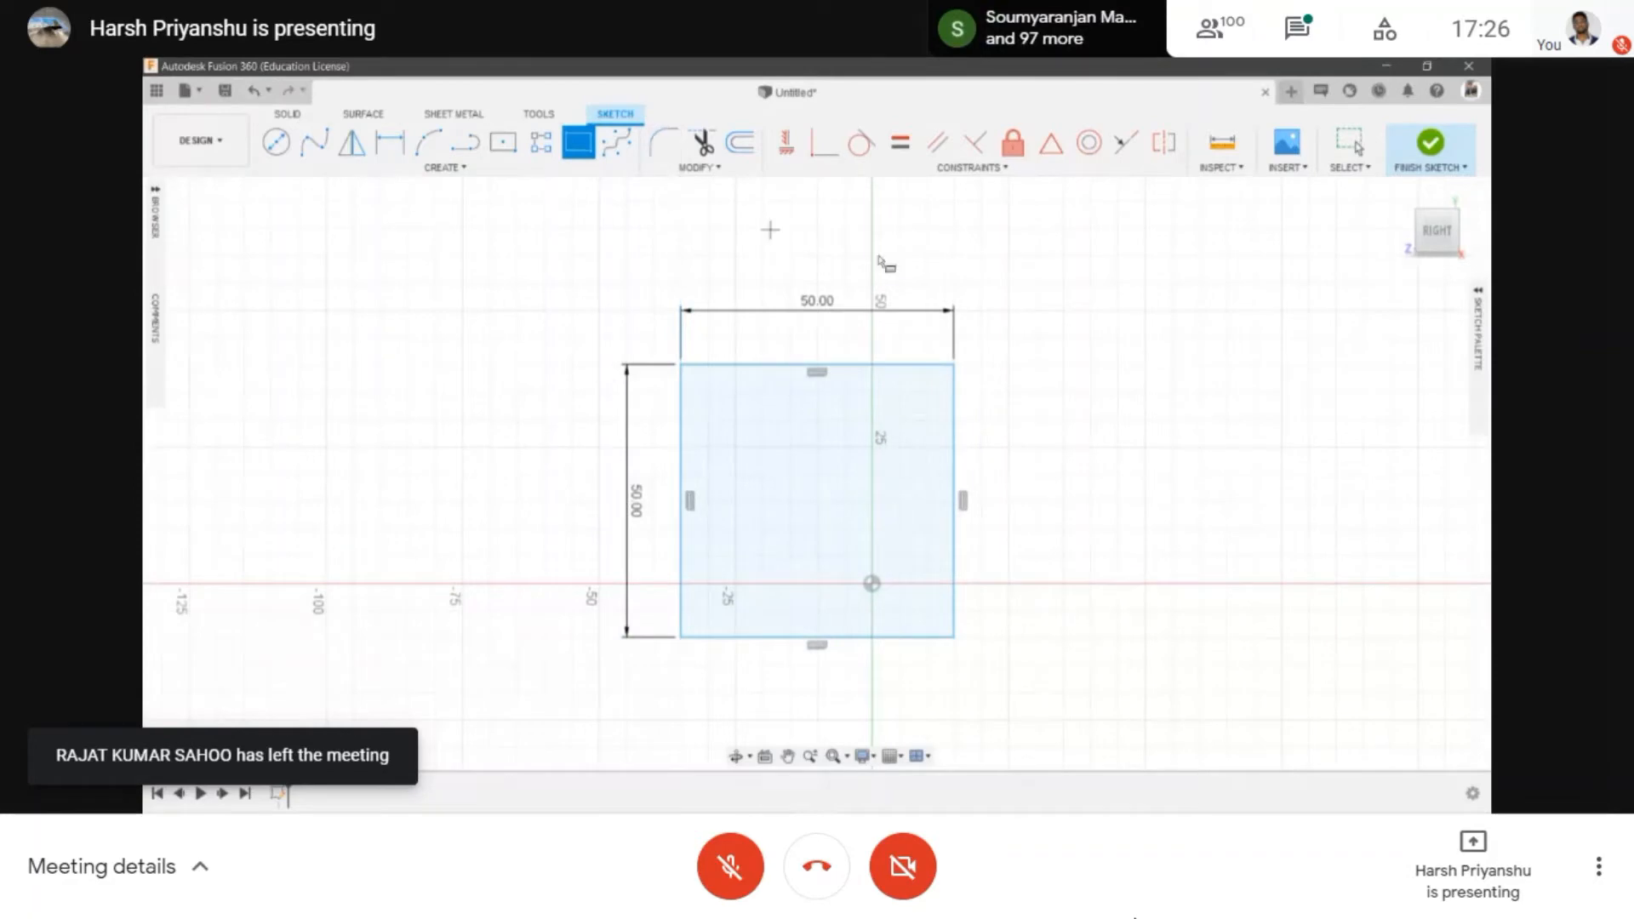
{"action": "middle_click_drag", "start_coordinate": [1143, 412], "coordinate": [963, 385]}
{"action": "scroll", "coordinate": [938, 391], "scroll_direction": "up", "scroll_amount": 2}
{"action": "scroll", "coordinate": [937, 390], "scroll_direction": "down", "scroll_amount": 1}
{"action": "left_click", "coordinate": [445, 167]}
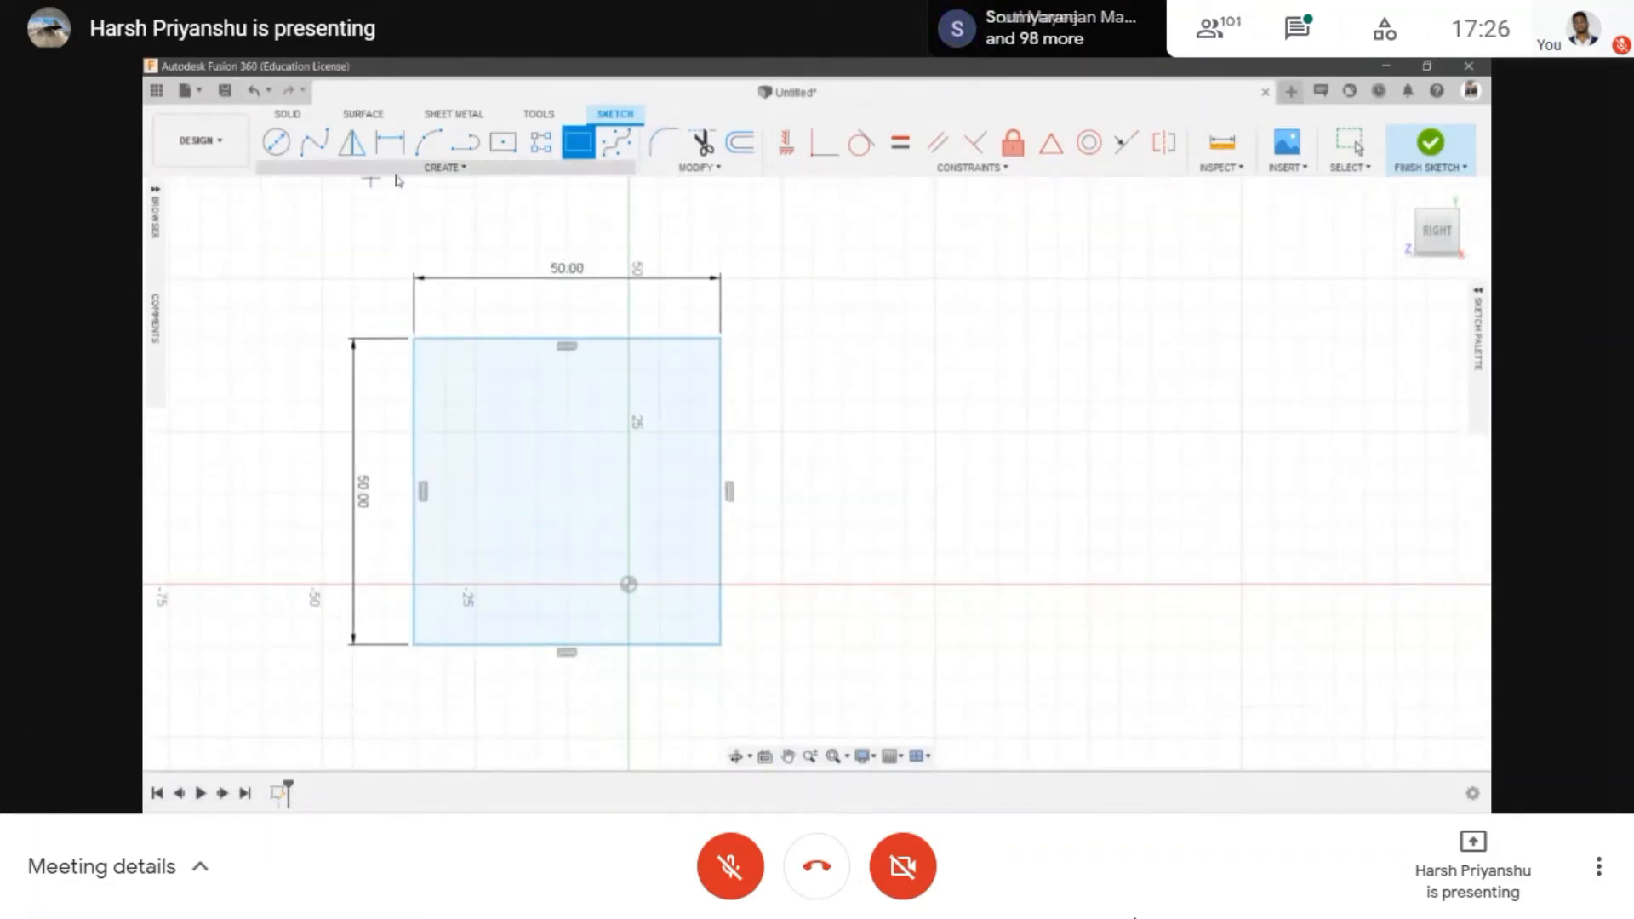
{"action": "mouse_move", "coordinate": [400, 206]}
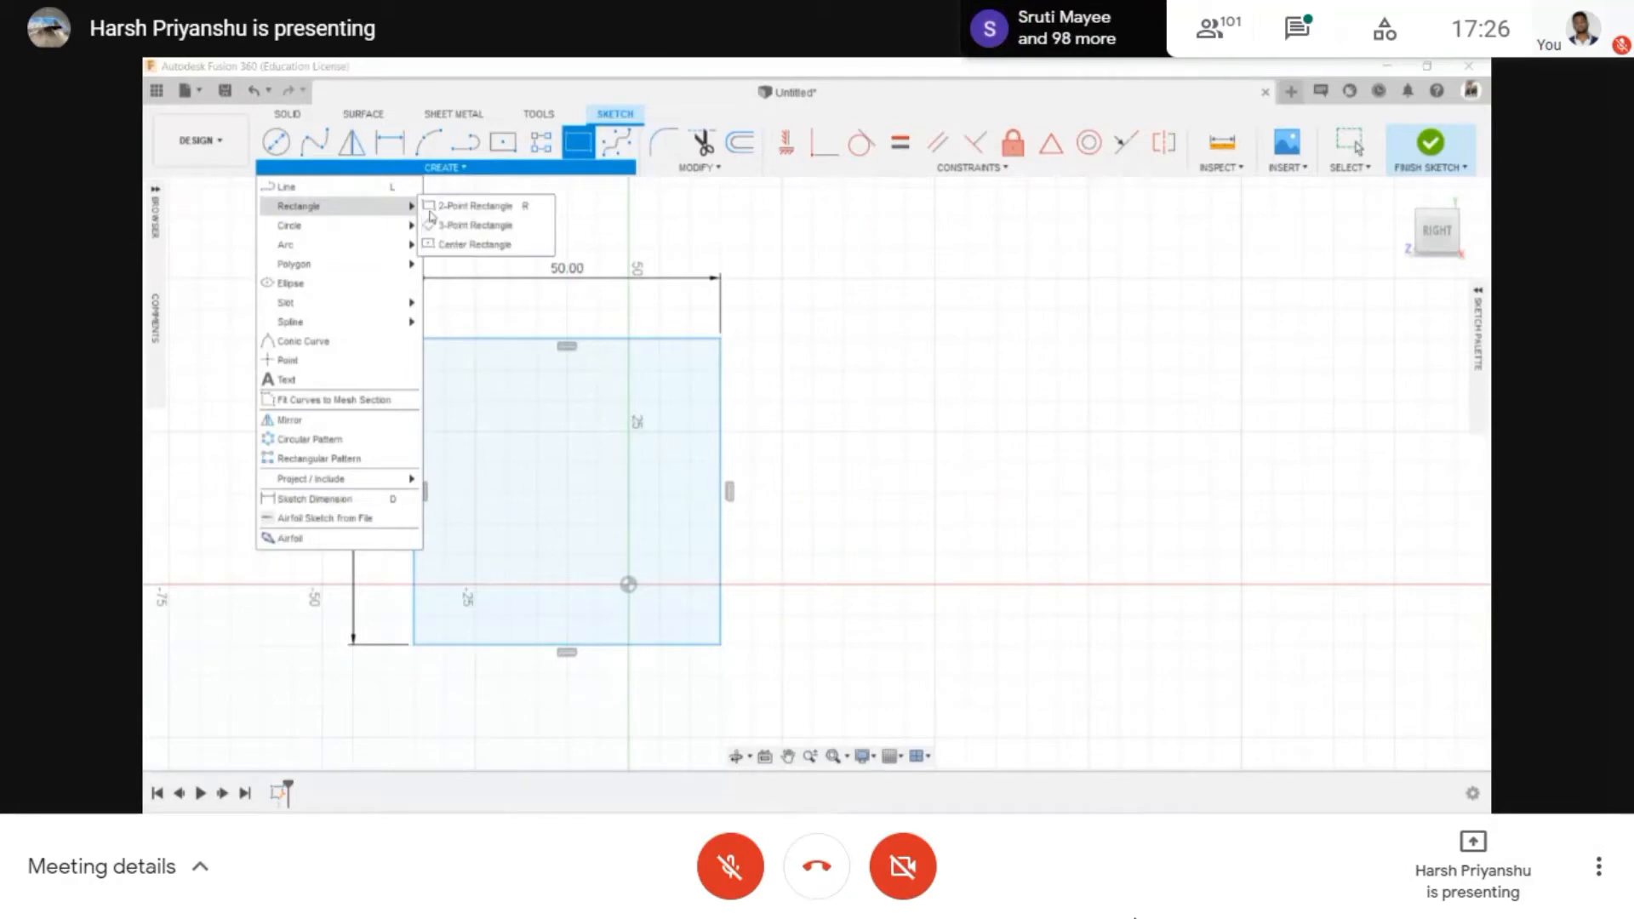
{"action": "left_click", "coordinate": [487, 224]}
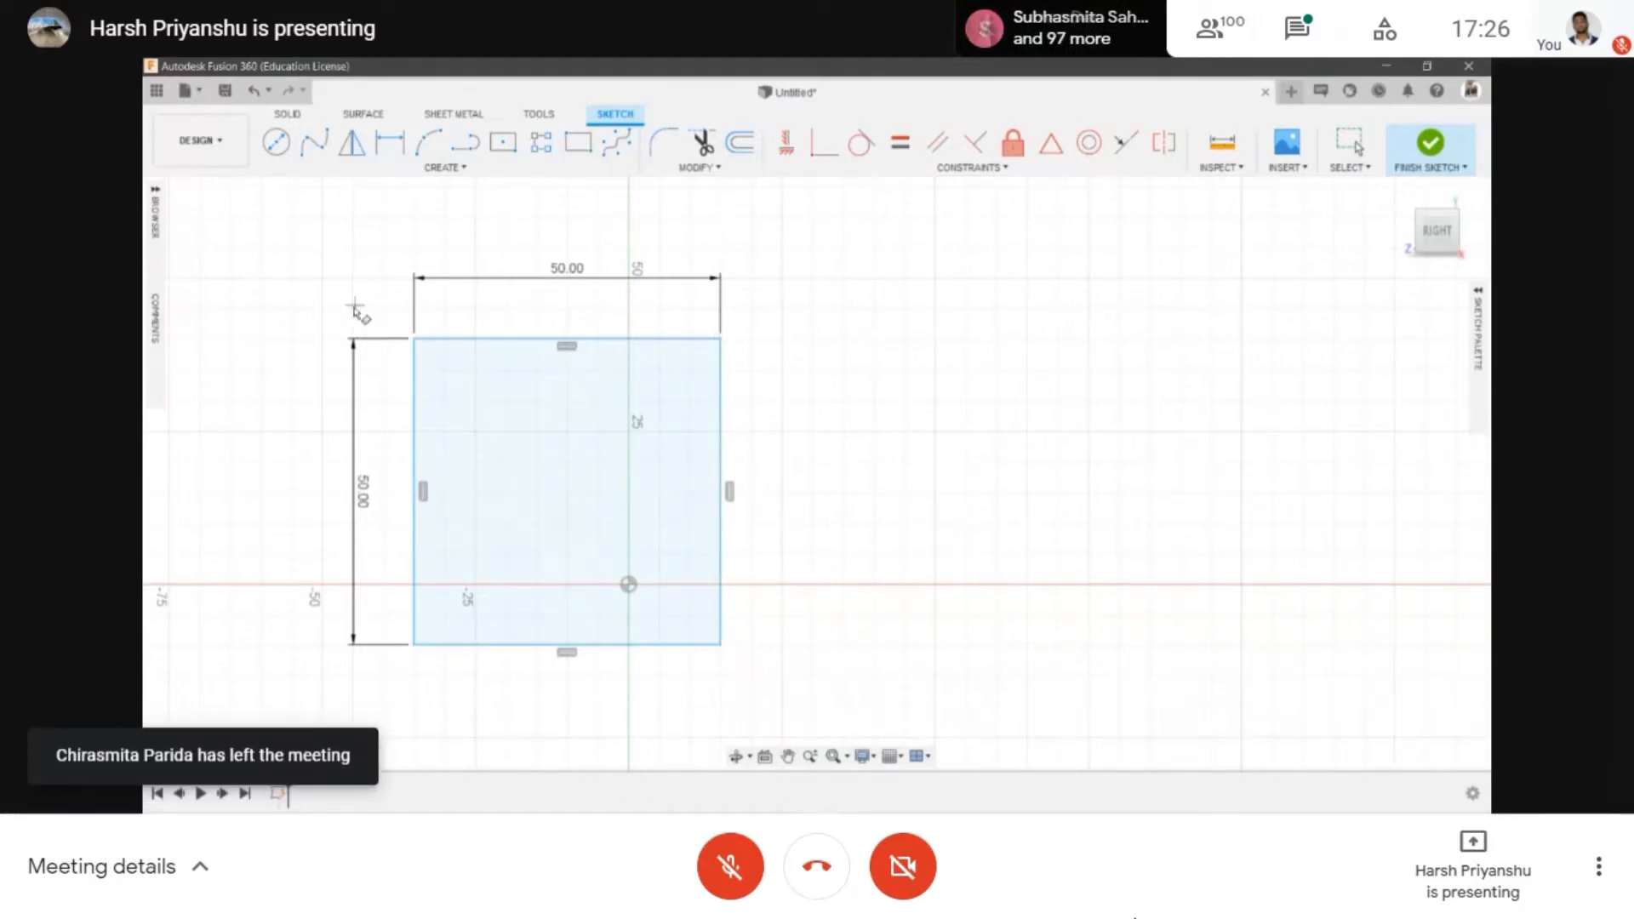
{"action": "left_click", "coordinate": [904, 339]}
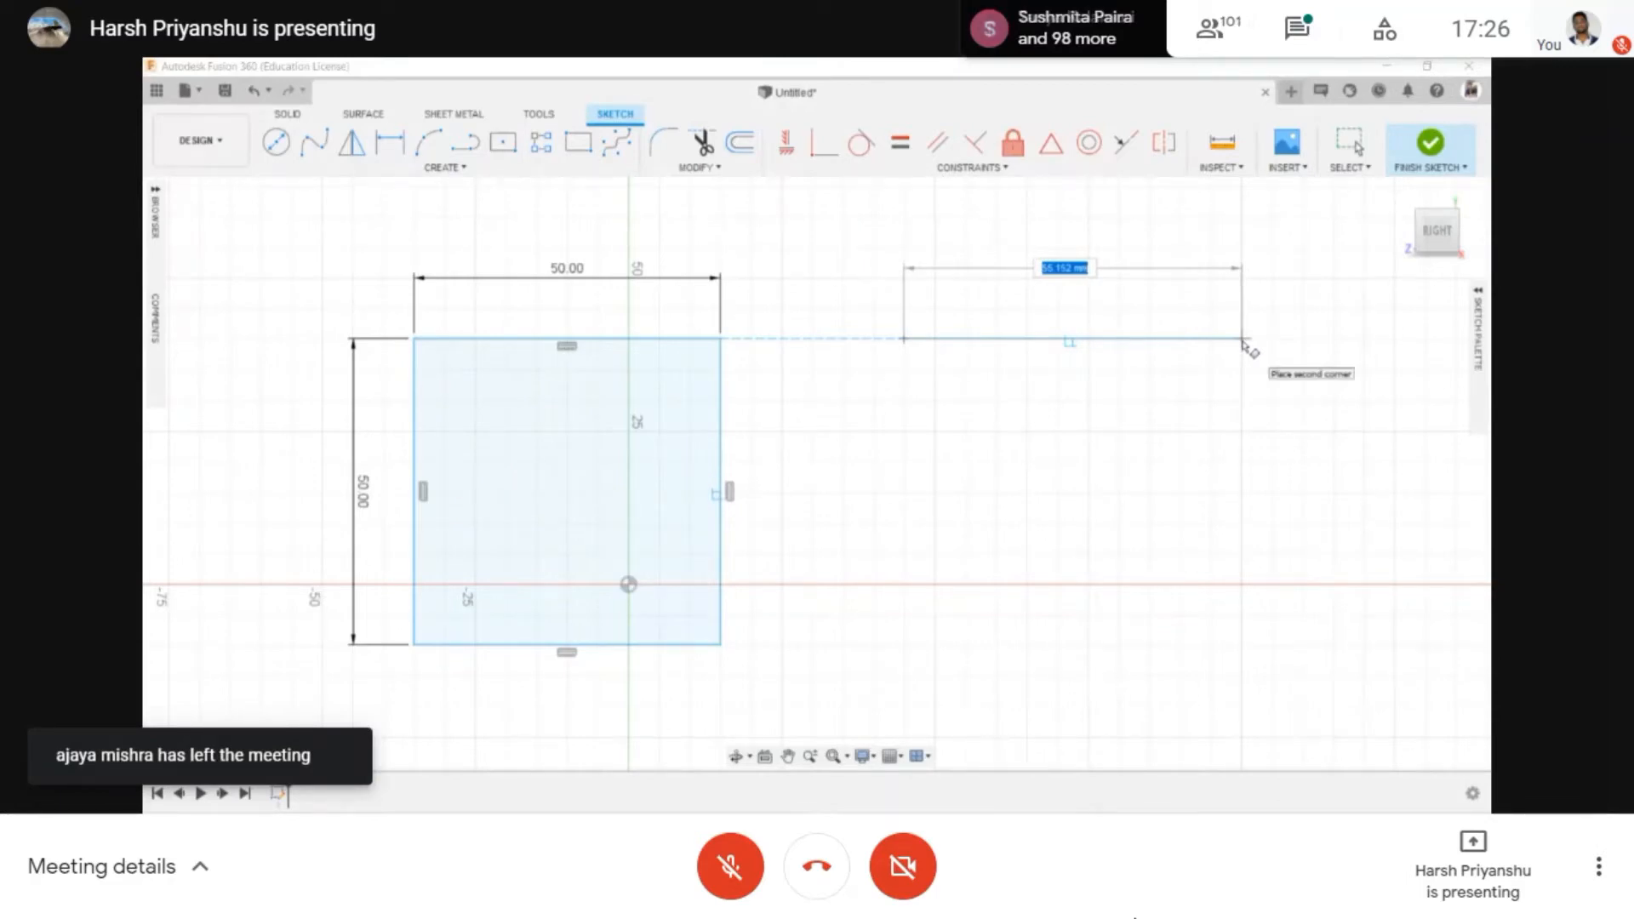
{"action": "type", "text": "100"}
{"action": "scroll", "coordinate": [1249, 349], "scroll_direction": "down", "scroll_amount": 3}
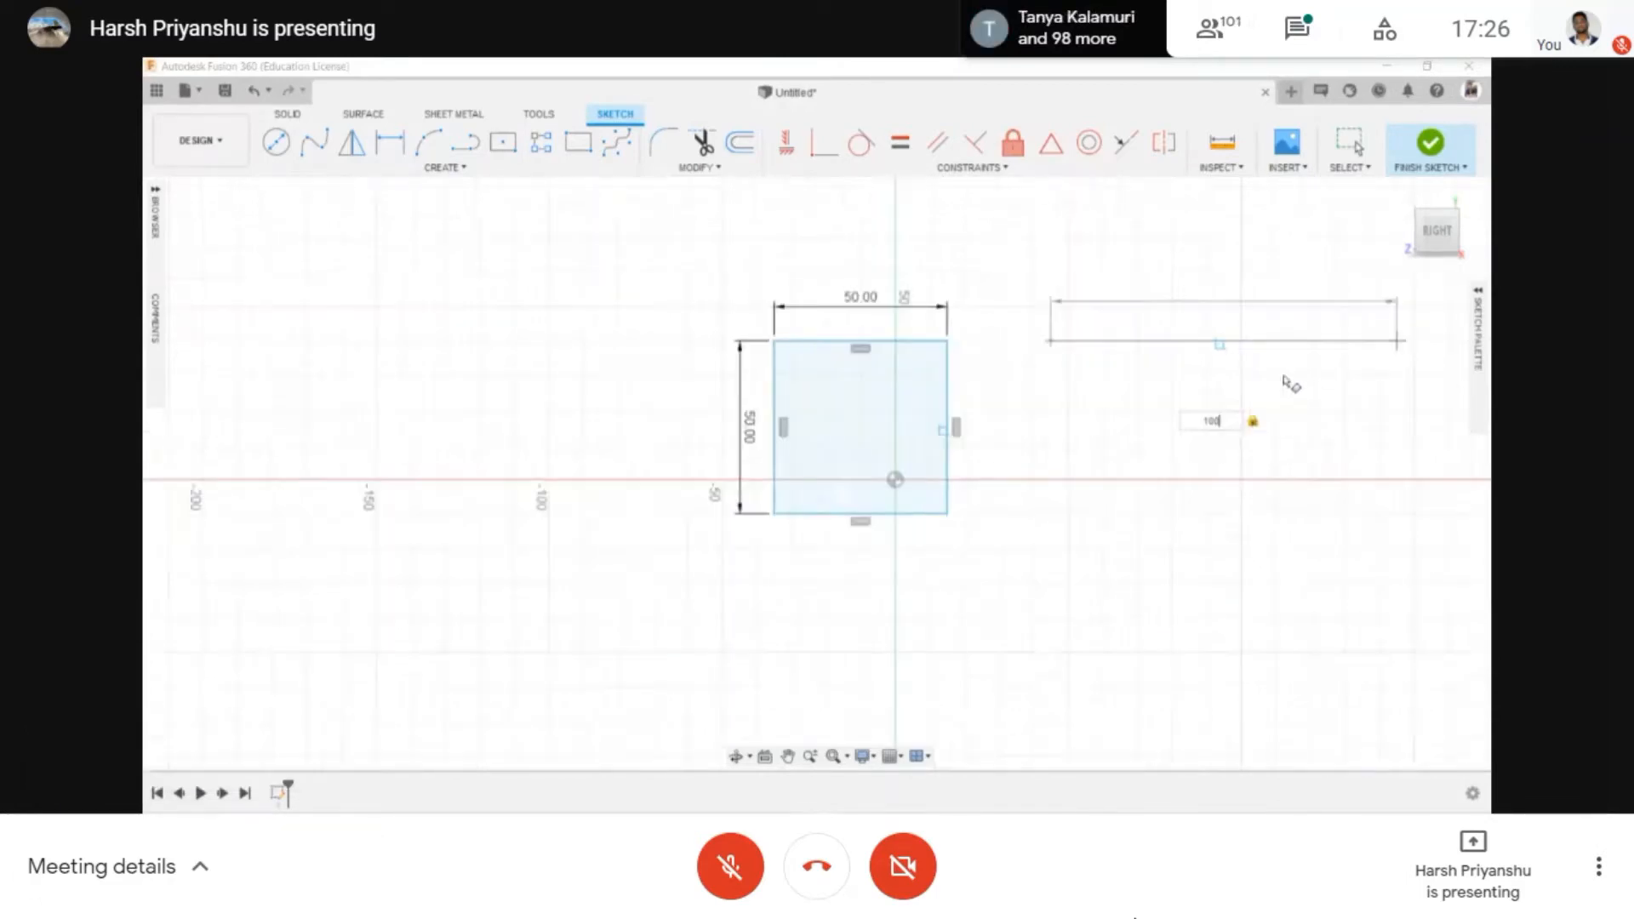
{"action": "mouse_move", "coordinate": [1249, 349]}
{"action": "middle_mouse_down"}
{"action": "mouse_move", "coordinate": [1007, 394]}
{"action": "mouse_move", "coordinate": [1017, 349]}
{"action": "middle_mouse_up"}
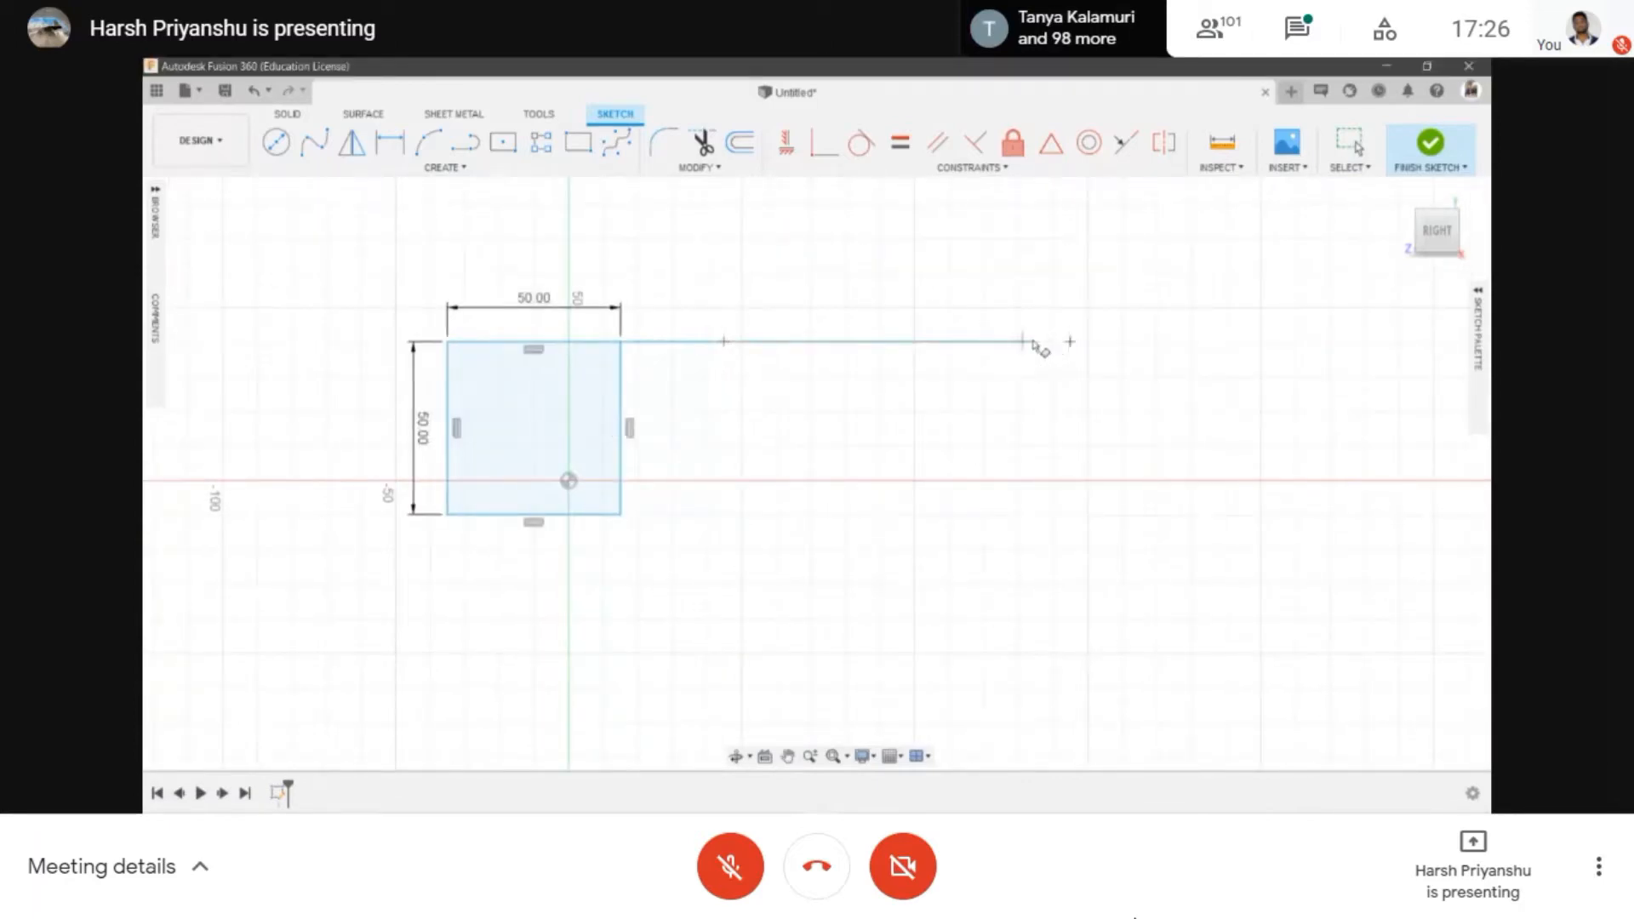
{"action": "left_click", "coordinate": [1069, 344]}
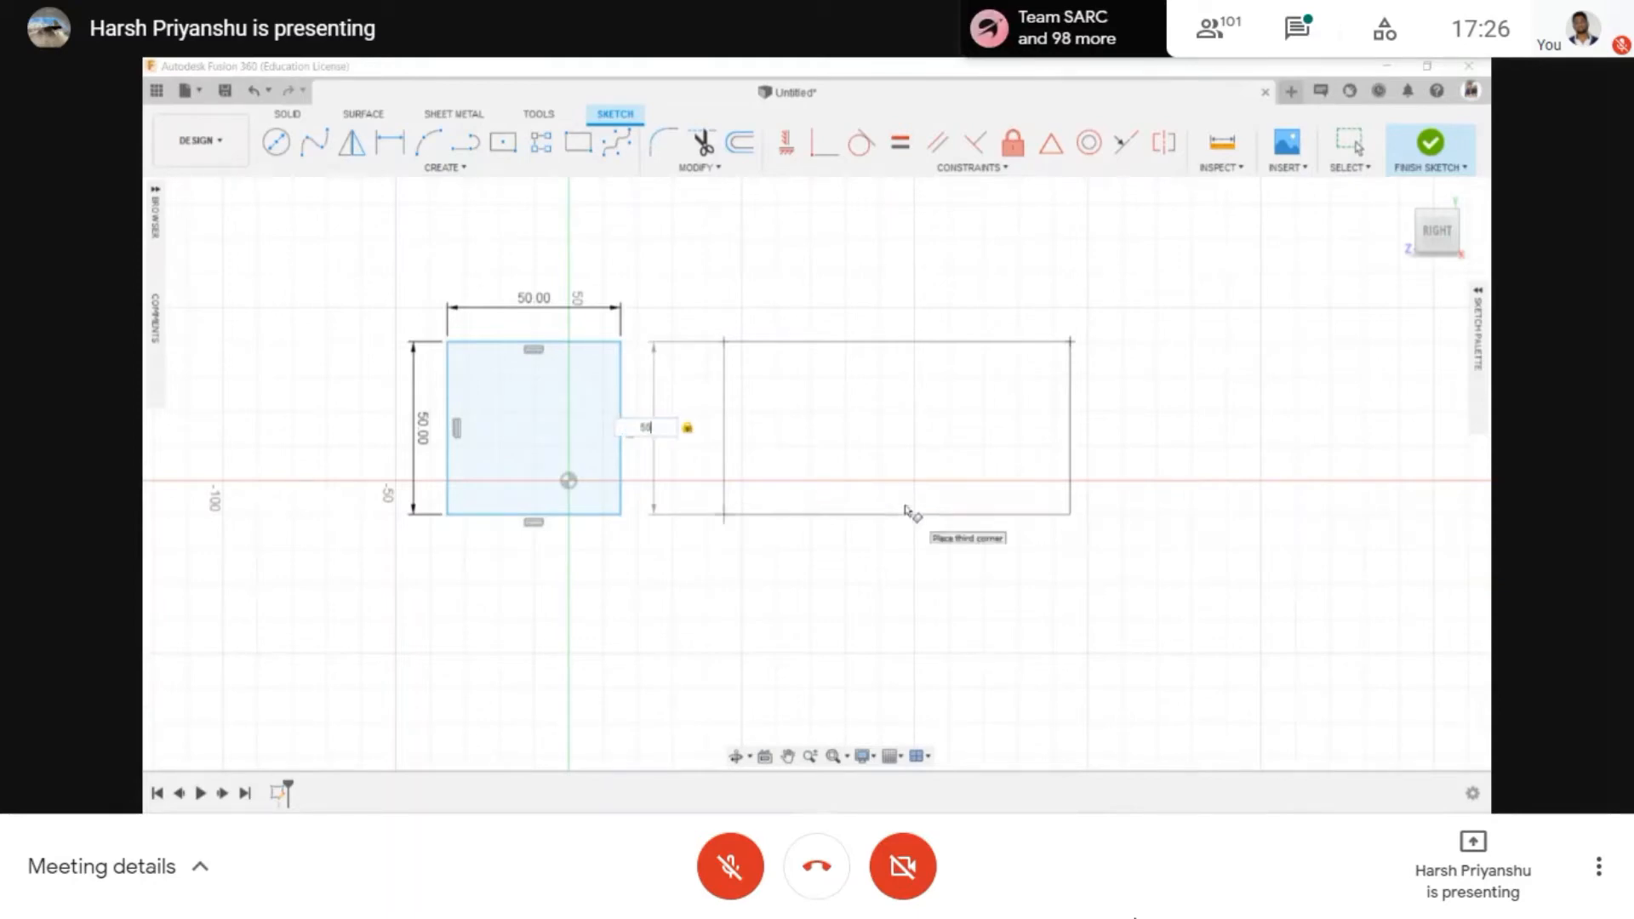
{"action": "key", "text": "Tab"}
{"action": "key", "text": "Return"}
{"action": "scroll", "coordinate": [892, 564], "scroll_direction": "down", "scroll_amount": 1}
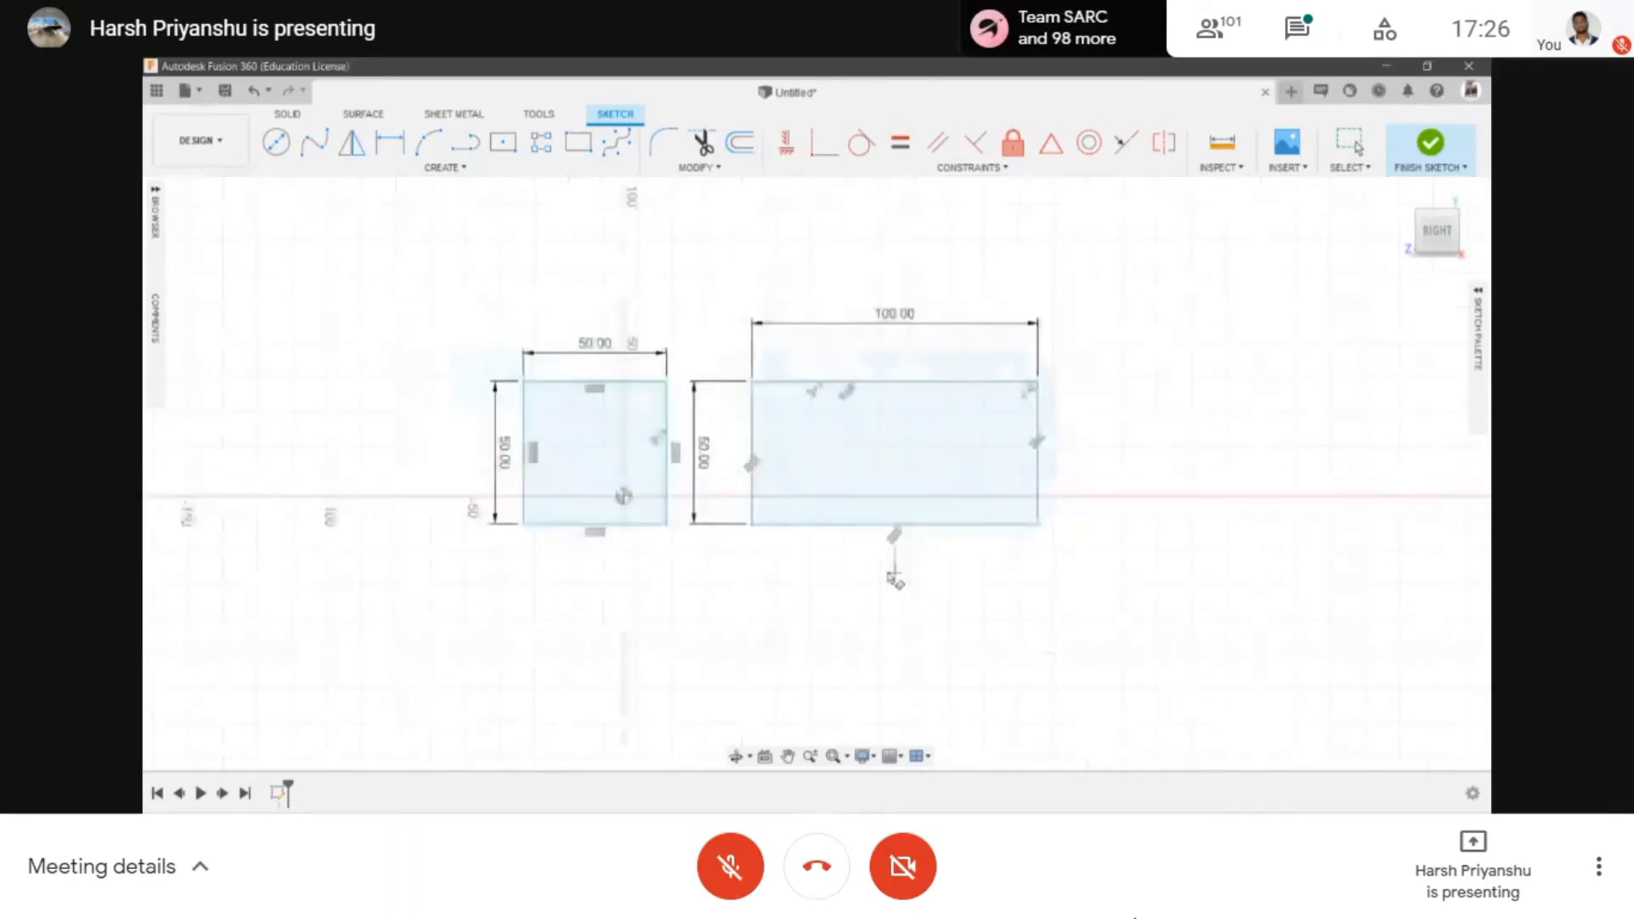
- Exit the rectangle tool and delete both the square and the rectangle with their dimensions
{"action": "scroll", "coordinate": [682, 276], "scroll_direction": "up", "scroll_amount": 2}
{"action": "scroll", "coordinate": [725, 462], "scroll_direction": "down", "scroll_amount": 2}
{"action": "key", "text": "Escape"}
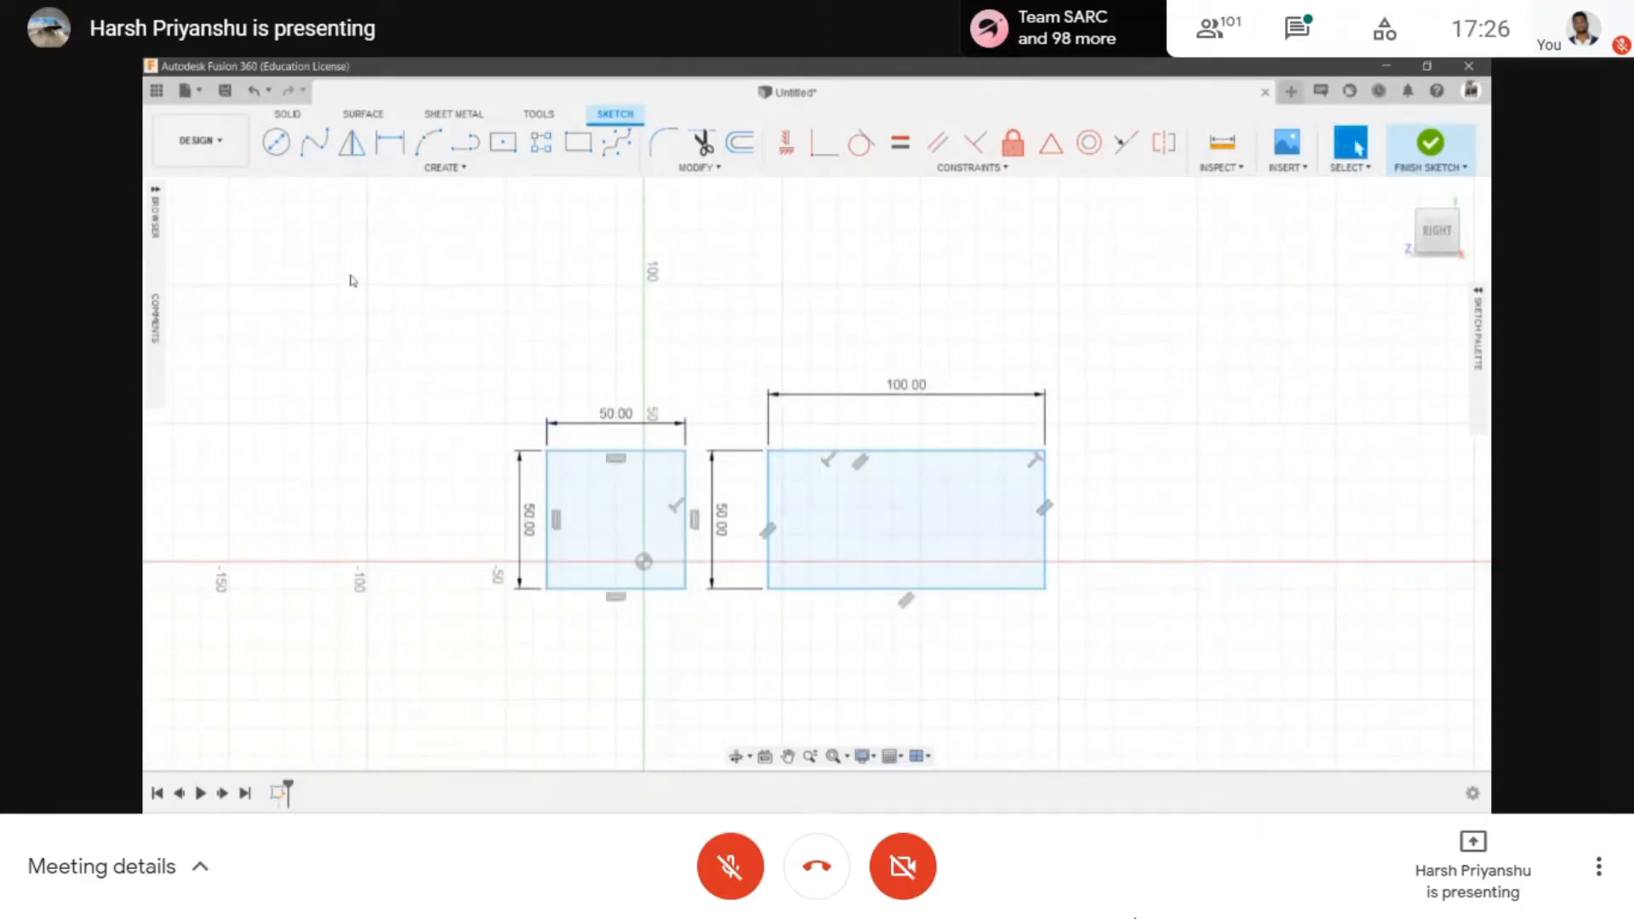
{"action": "mouse_move", "coordinate": [351, 276]}
{"action": "left_mouse_down"}
{"action": "mouse_move", "coordinate": [528, 576]}
{"action": "mouse_move", "coordinate": [1156, 640]}
{"action": "left_mouse_up"}
{"action": "key", "text": "Delete"}
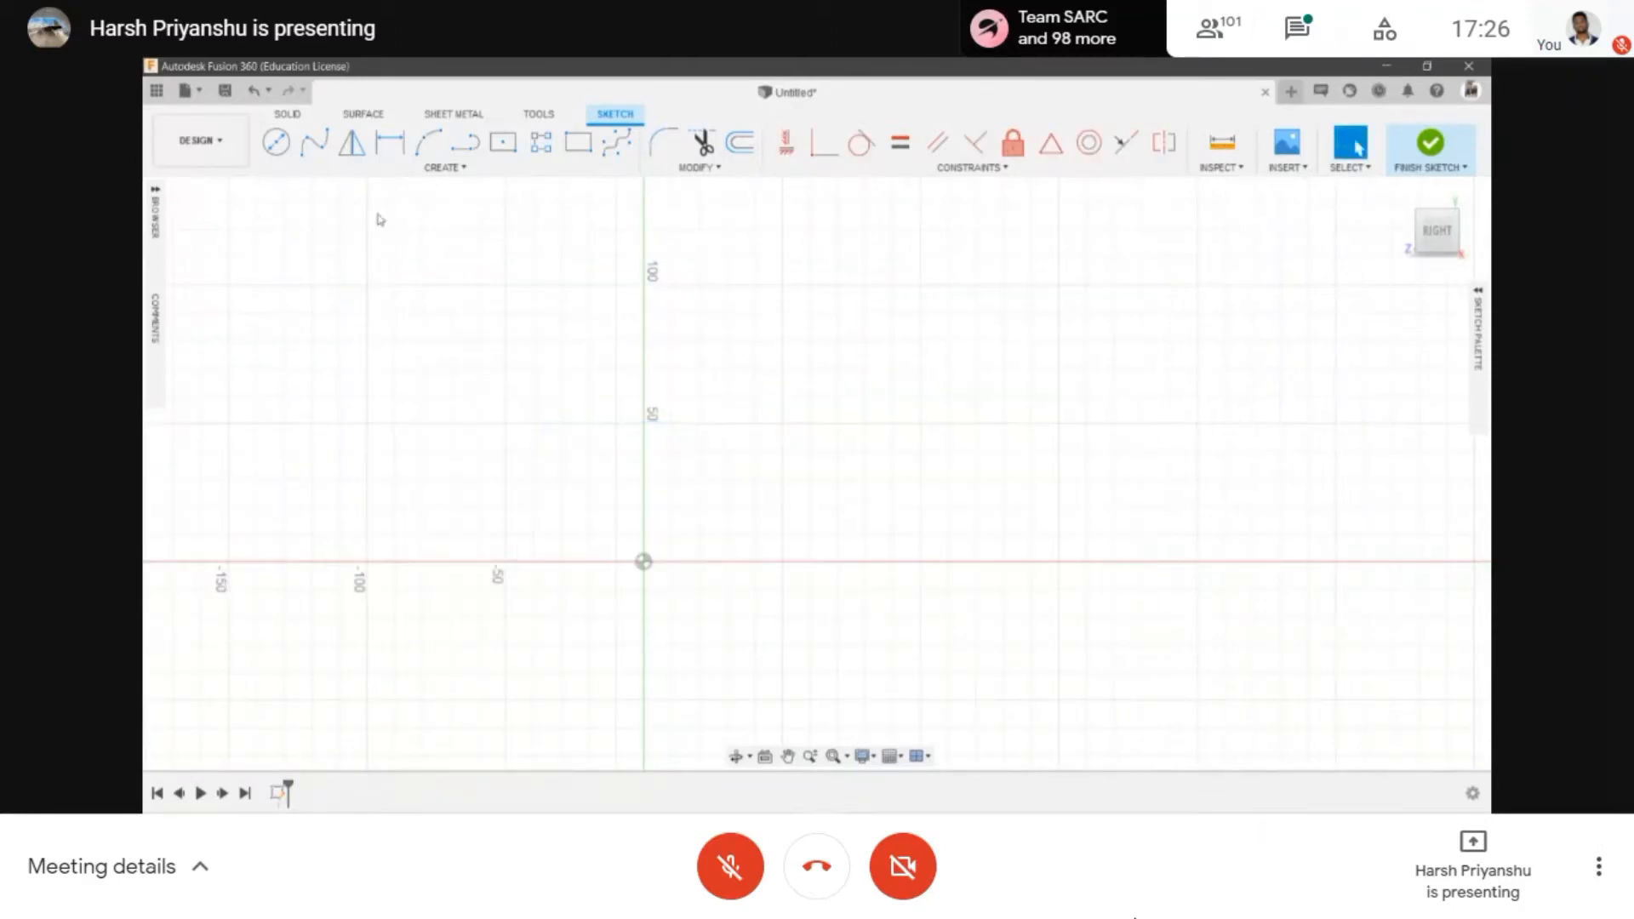
- Sketch a 200 mm wide by 150 mm high rectangle with the Center Rectangle tool, placing its left edge along the vertical axis
{"action": "left_click", "coordinate": [358, 167]}
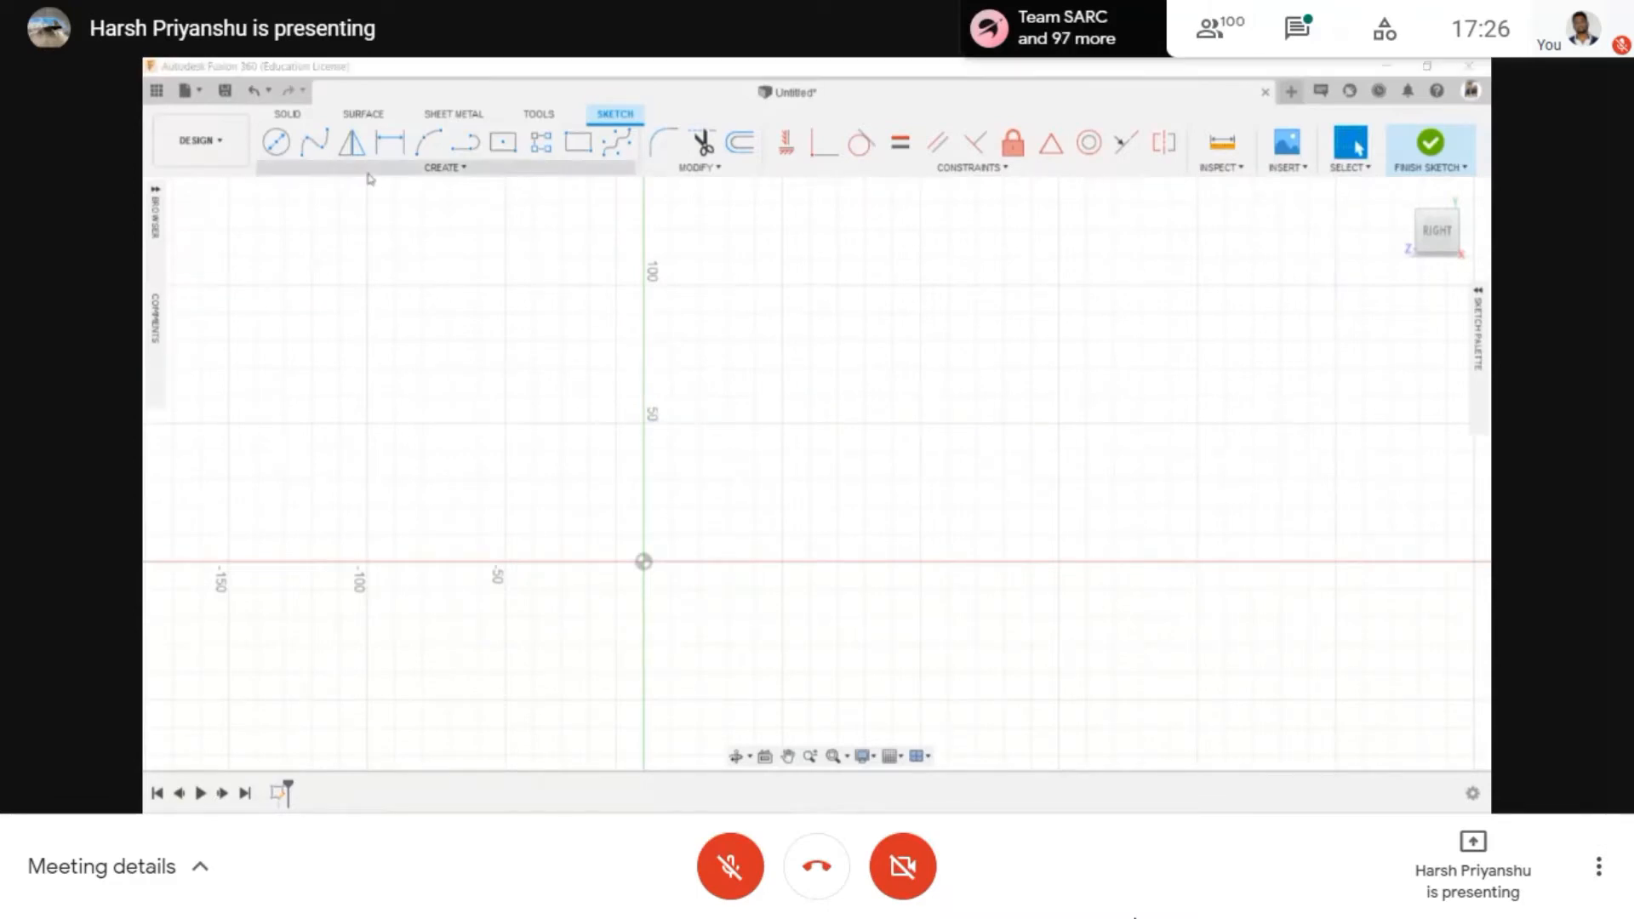
{"action": "mouse_move", "coordinate": [377, 220]}
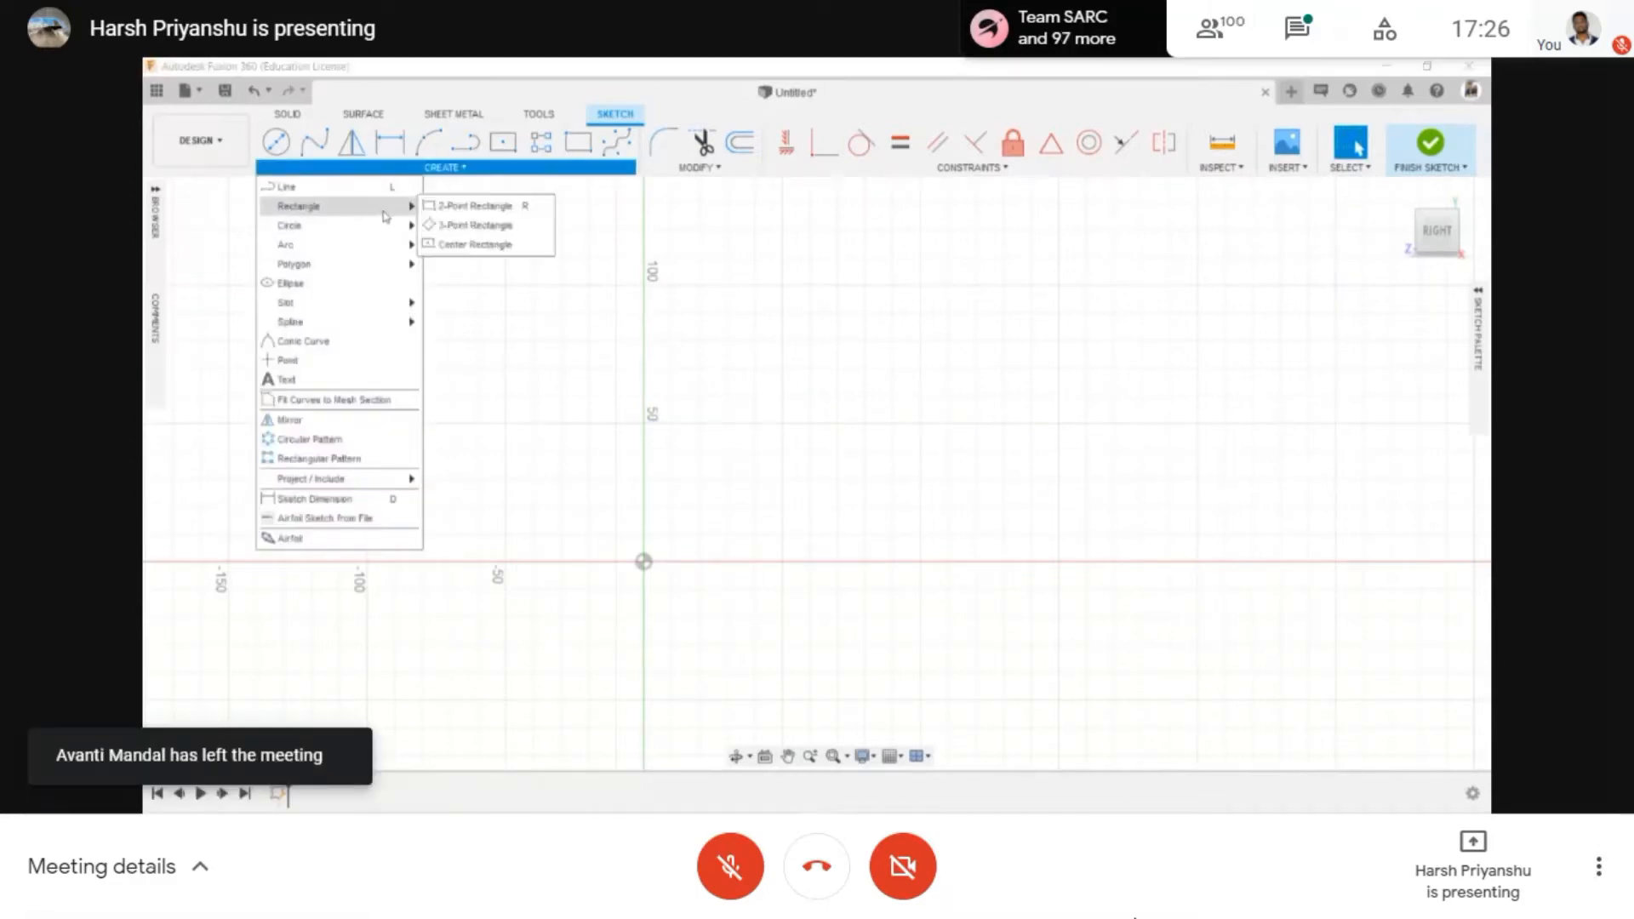
{"action": "left_click", "coordinate": [462, 241]}
{"action": "middle_click_drag", "start_coordinate": [885, 472], "coordinate": [819, 457]}
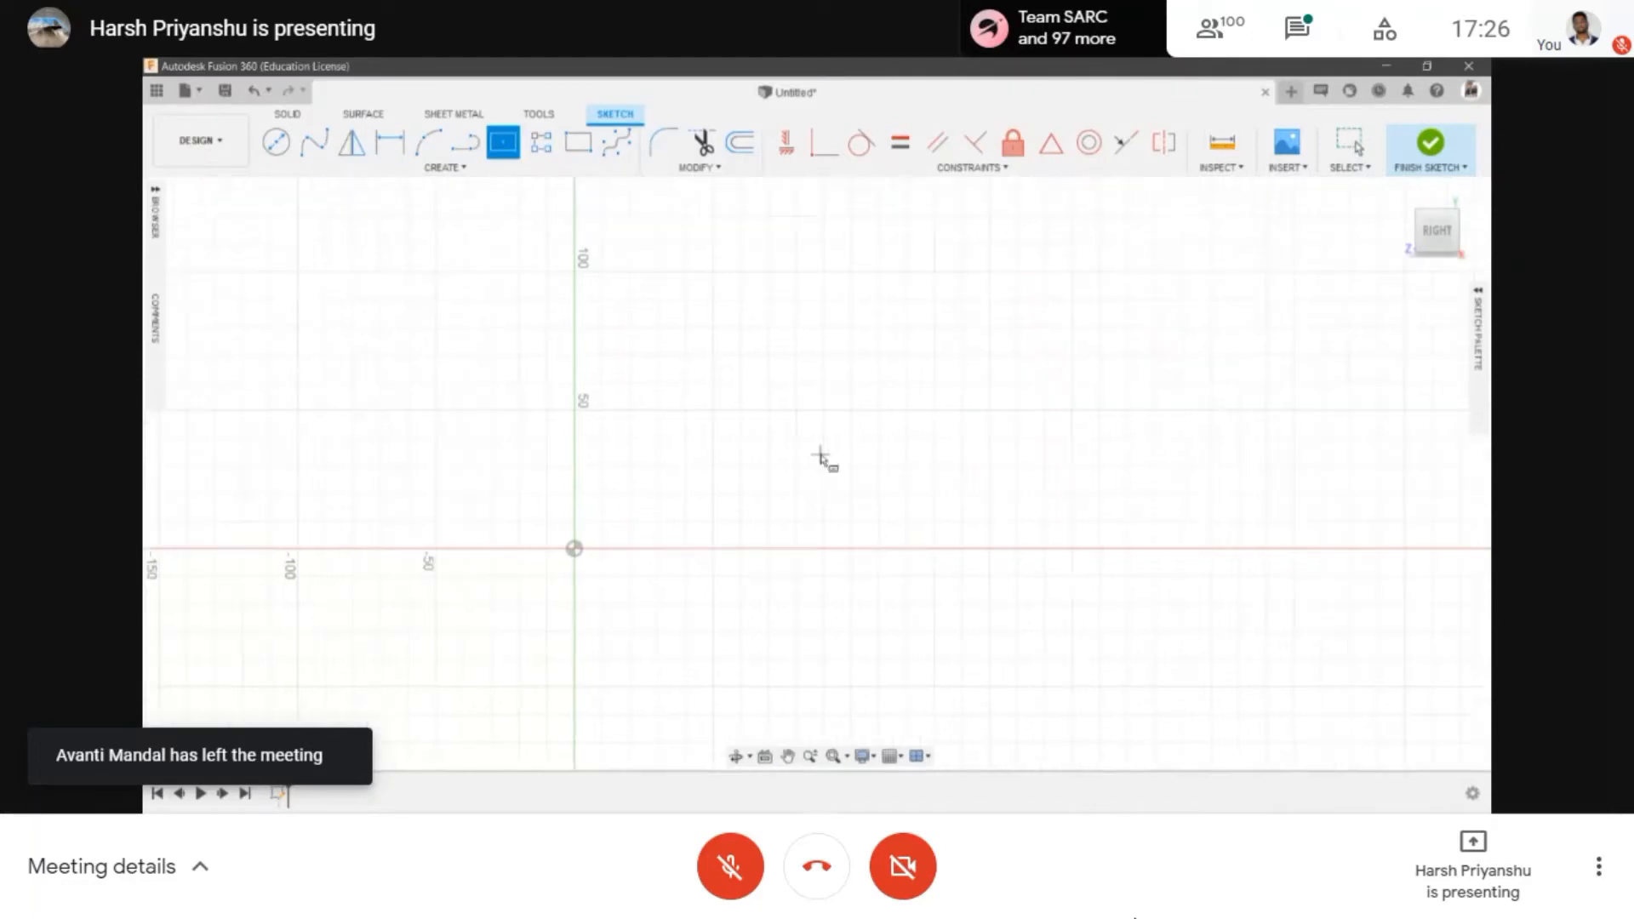
{"action": "scroll", "coordinate": [850, 404], "scroll_direction": "up", "scroll_amount": 3}
{"action": "scroll", "coordinate": [902, 459], "scroll_direction": "down", "scroll_amount": 4}
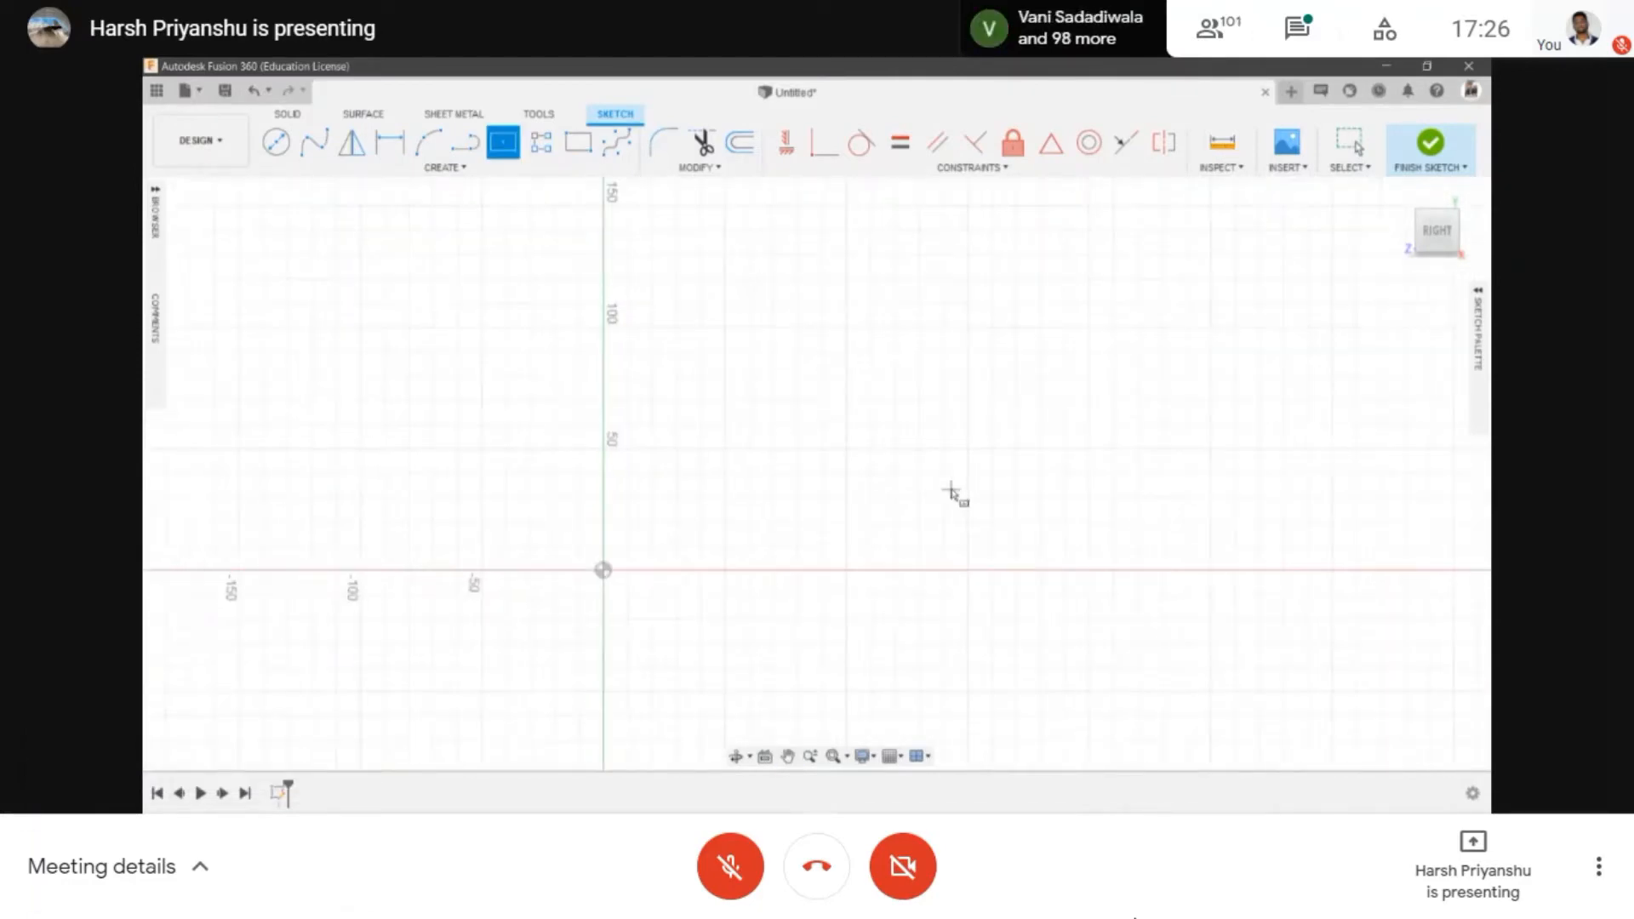
{"action": "left_click", "coordinate": [1288, 167]}
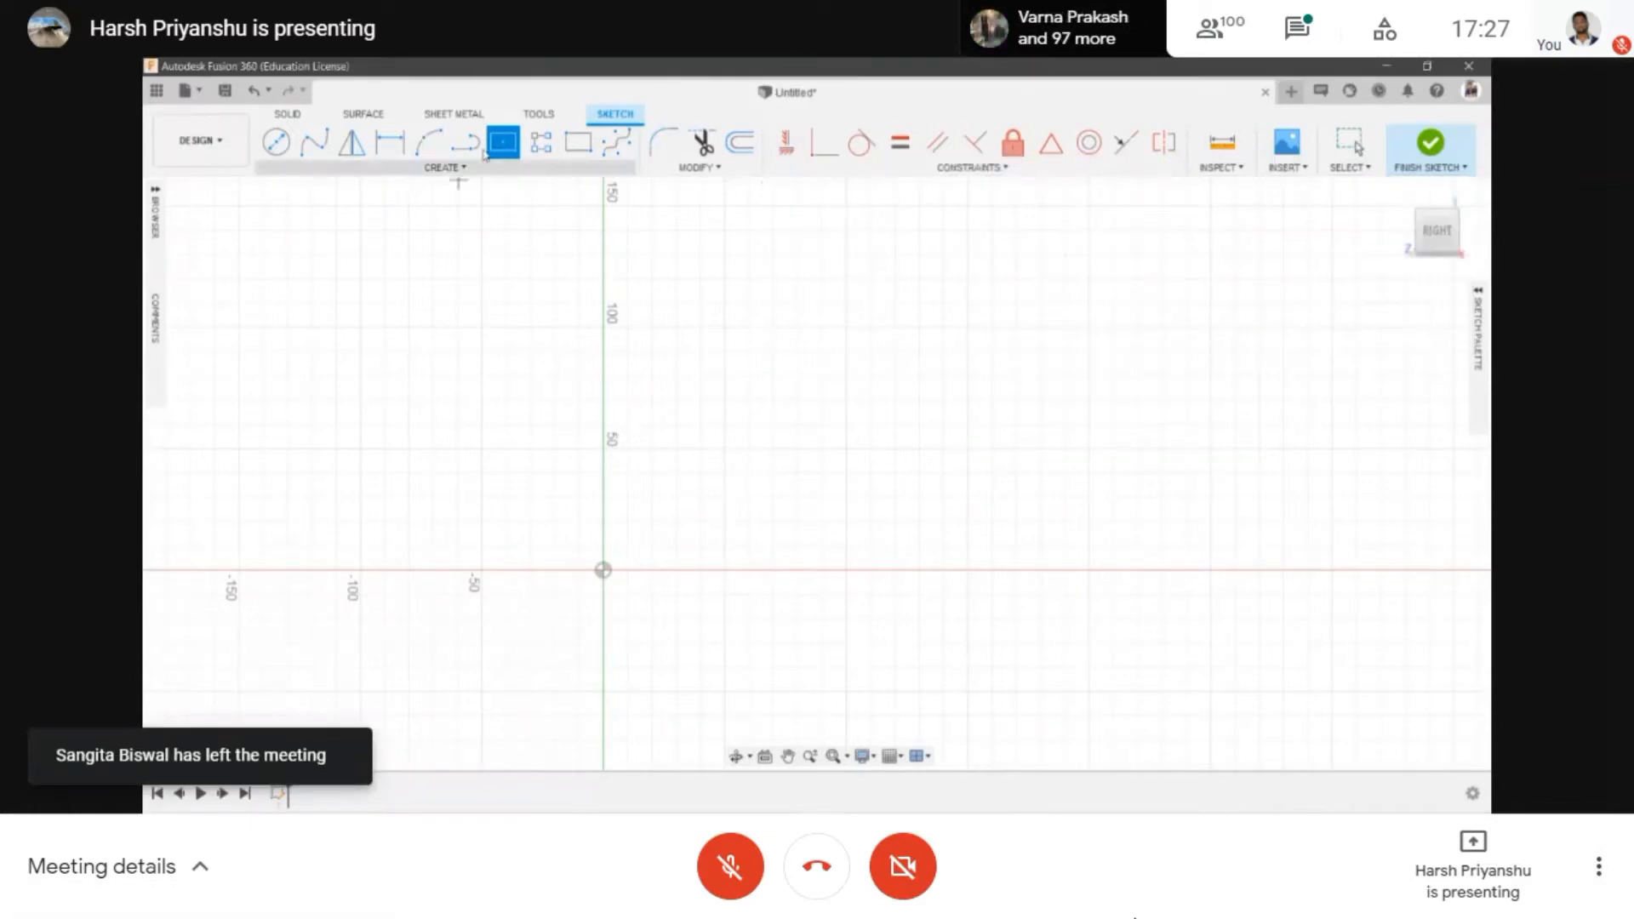
{"action": "left_click", "coordinate": [848, 449]}
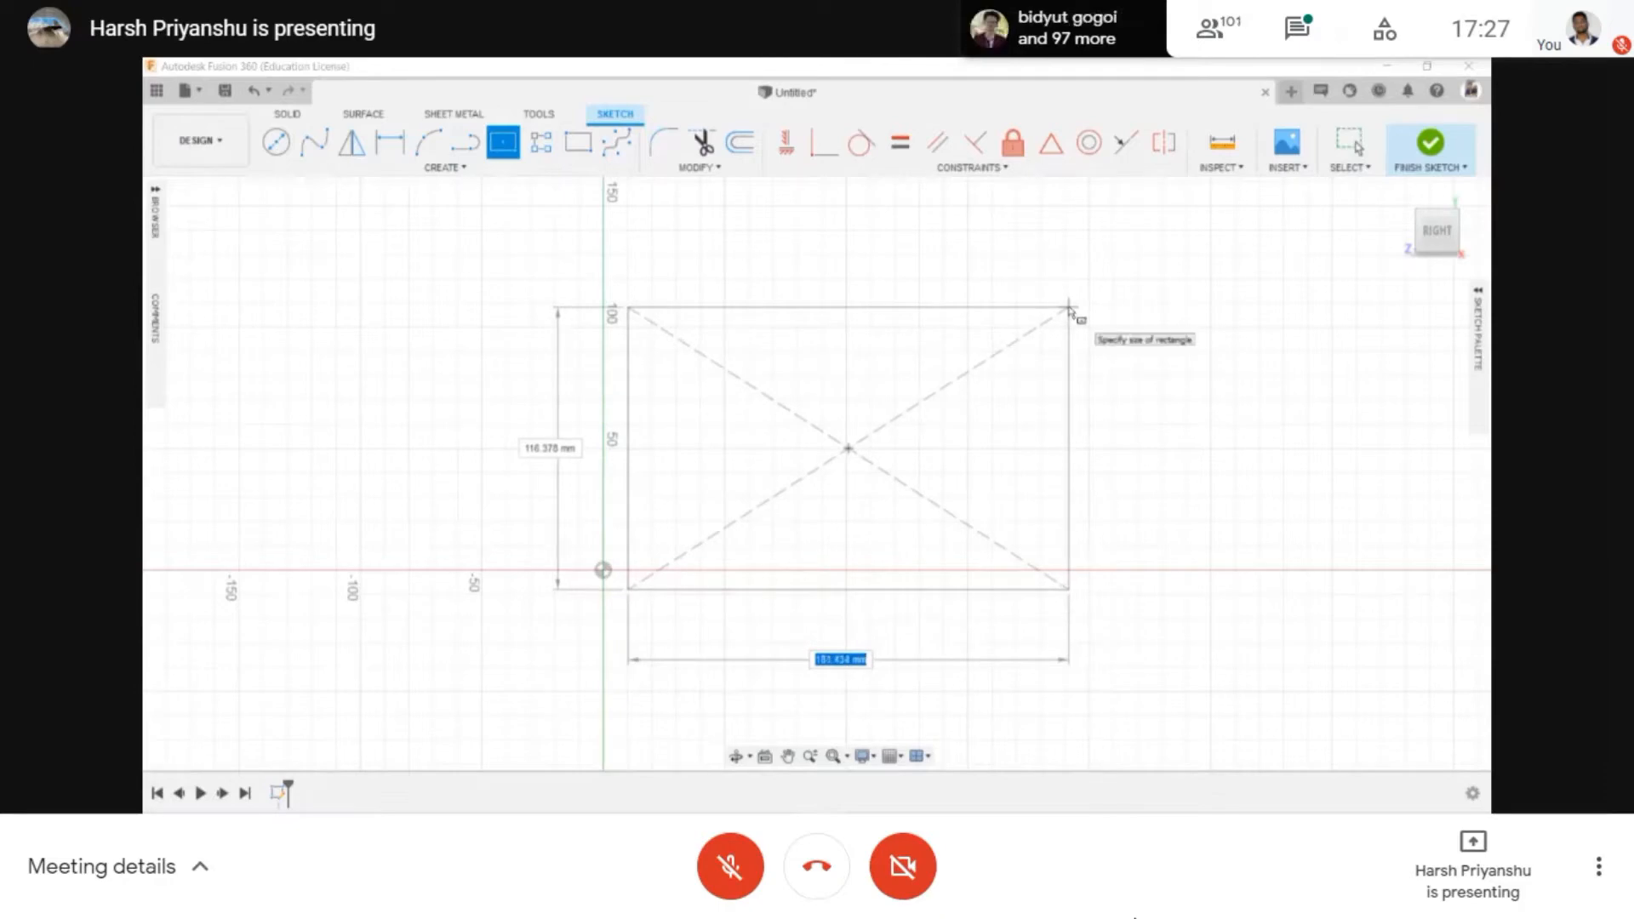
{"action": "key", "text": "Tab"}
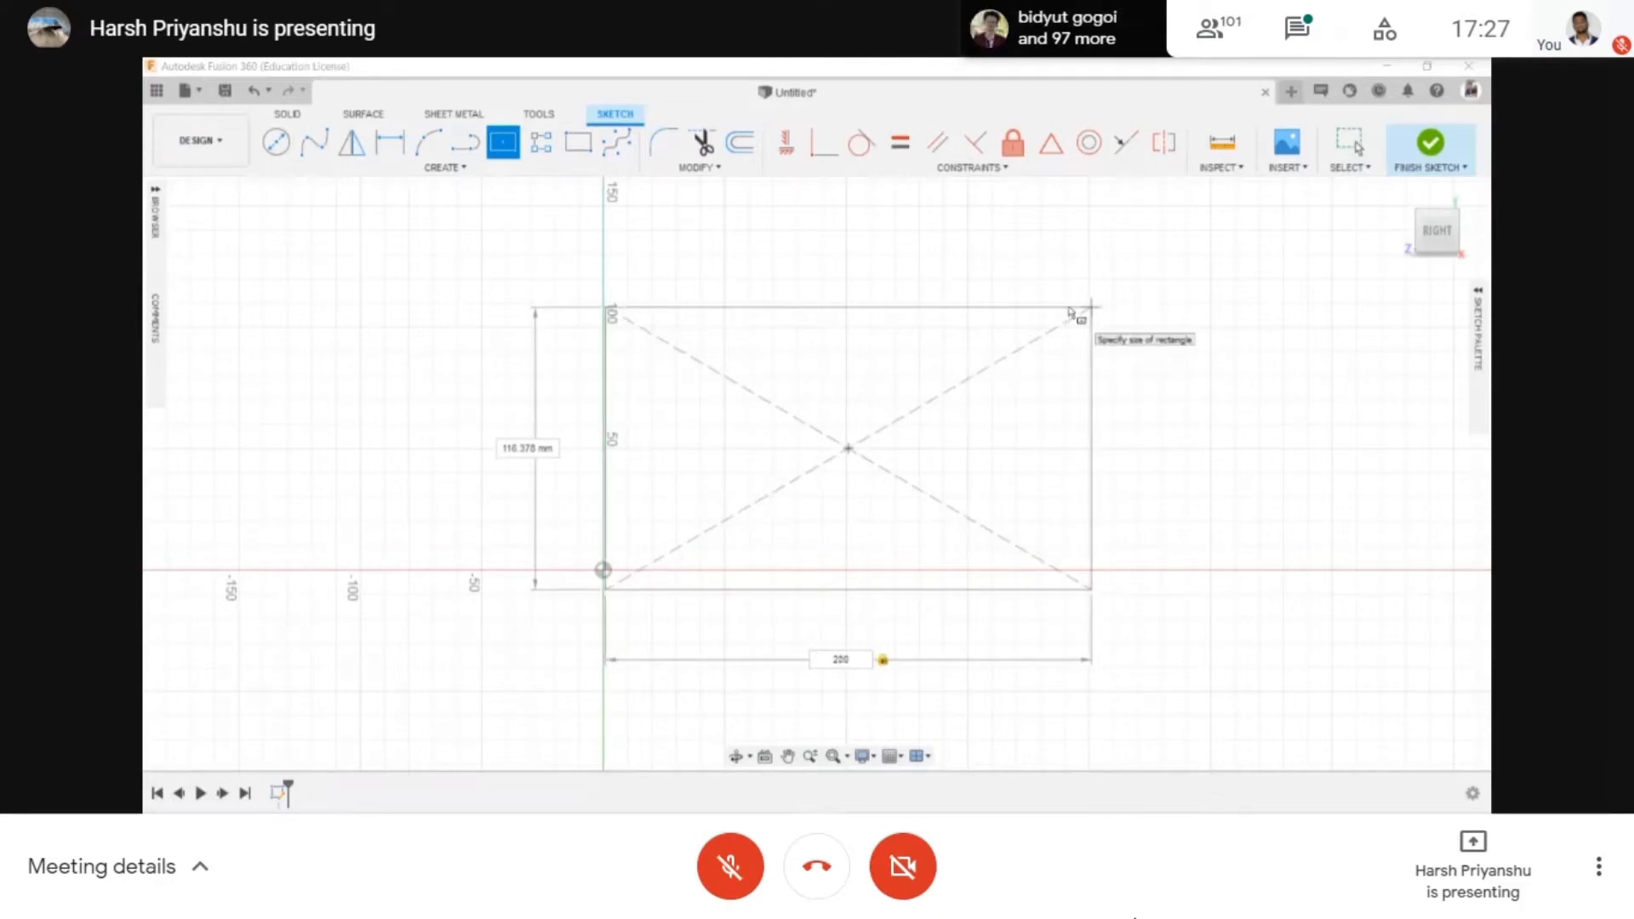
{"action": "key", "text": "Tab"}
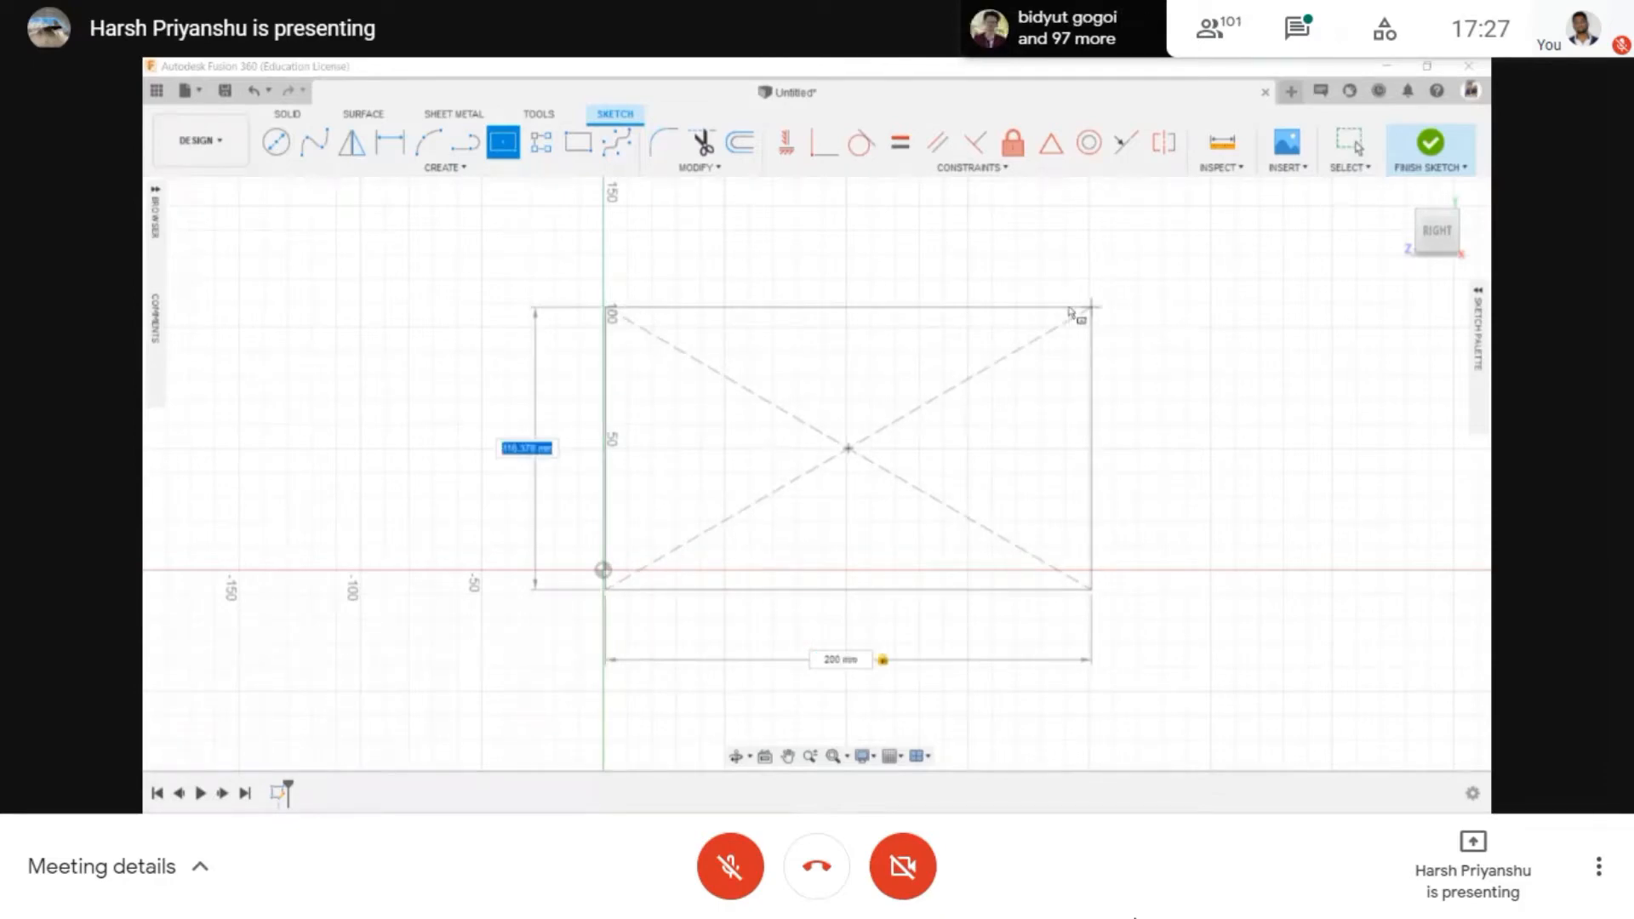
{"action": "type", "text": "1"}
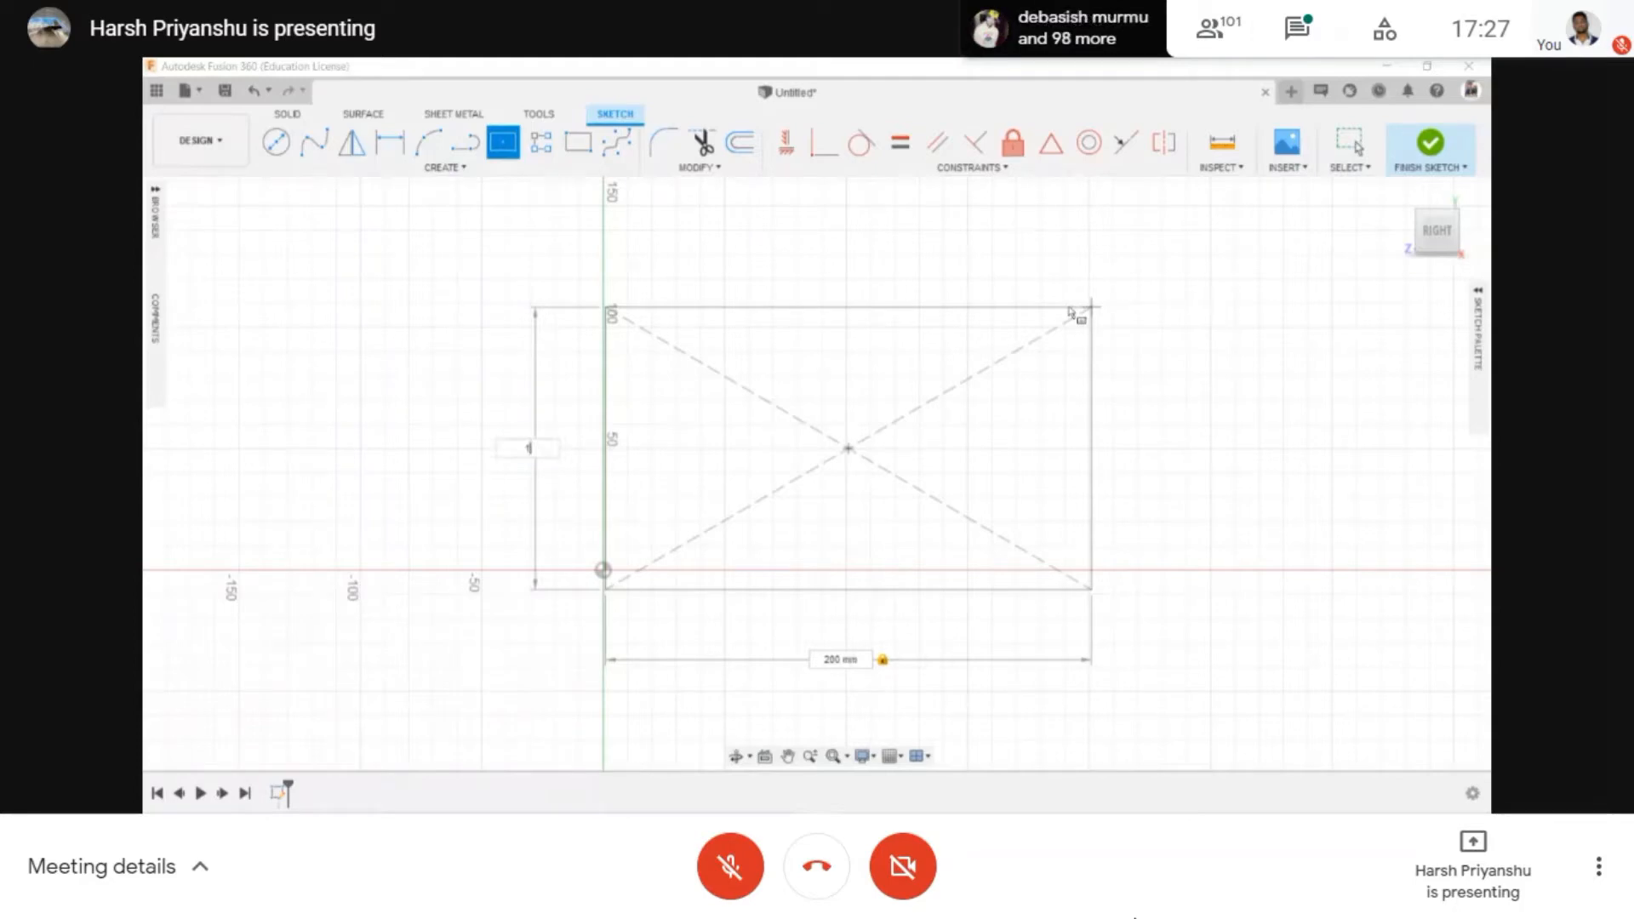
{"action": "type", "text": "50"}
{"action": "key", "text": "Return"}
{"action": "key", "text": "Escape"}
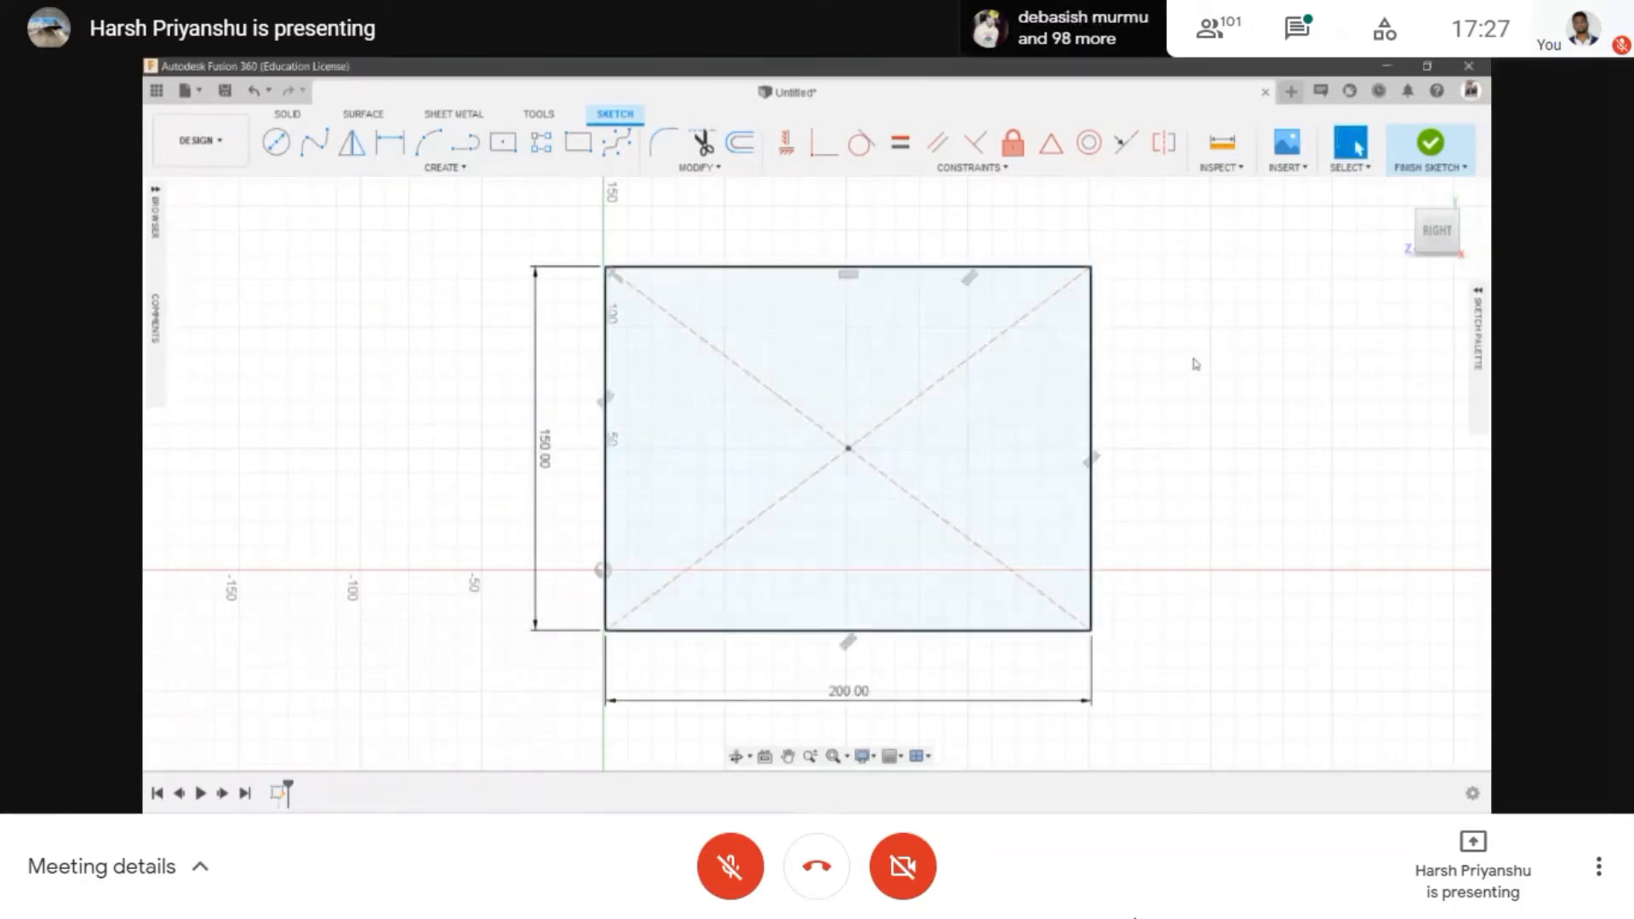
- Delete the center rectangle together with its dimensions and diagonal construction lines
{"action": "scroll", "coordinate": [1191, 366], "scroll_direction": "down", "scroll_amount": 2}
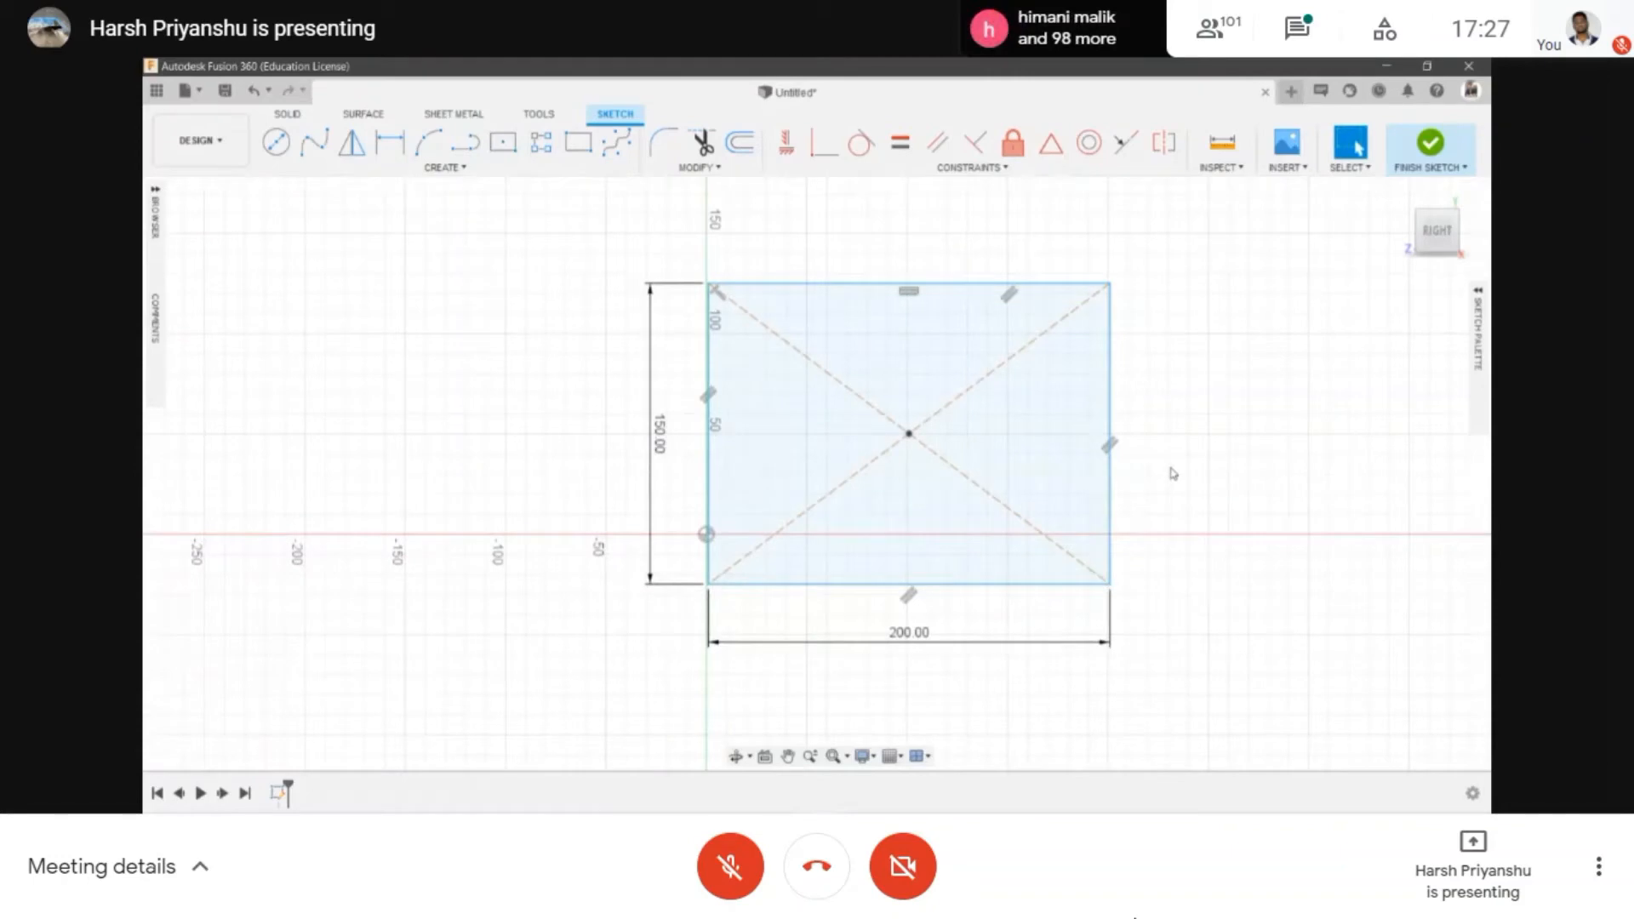
{"action": "scroll", "coordinate": [1173, 473], "scroll_direction": "down", "scroll_amount": 1}
{"action": "mouse_move", "coordinate": [631, 246]}
{"action": "left_mouse_down"}
{"action": "mouse_move", "coordinate": [753, 259]}
{"action": "mouse_move", "coordinate": [834, 298]}
{"action": "mouse_move", "coordinate": [1157, 666]}
{"action": "mouse_move", "coordinate": [1220, 703]}
{"action": "left_mouse_up"}
{"action": "key", "text": "Delete"}
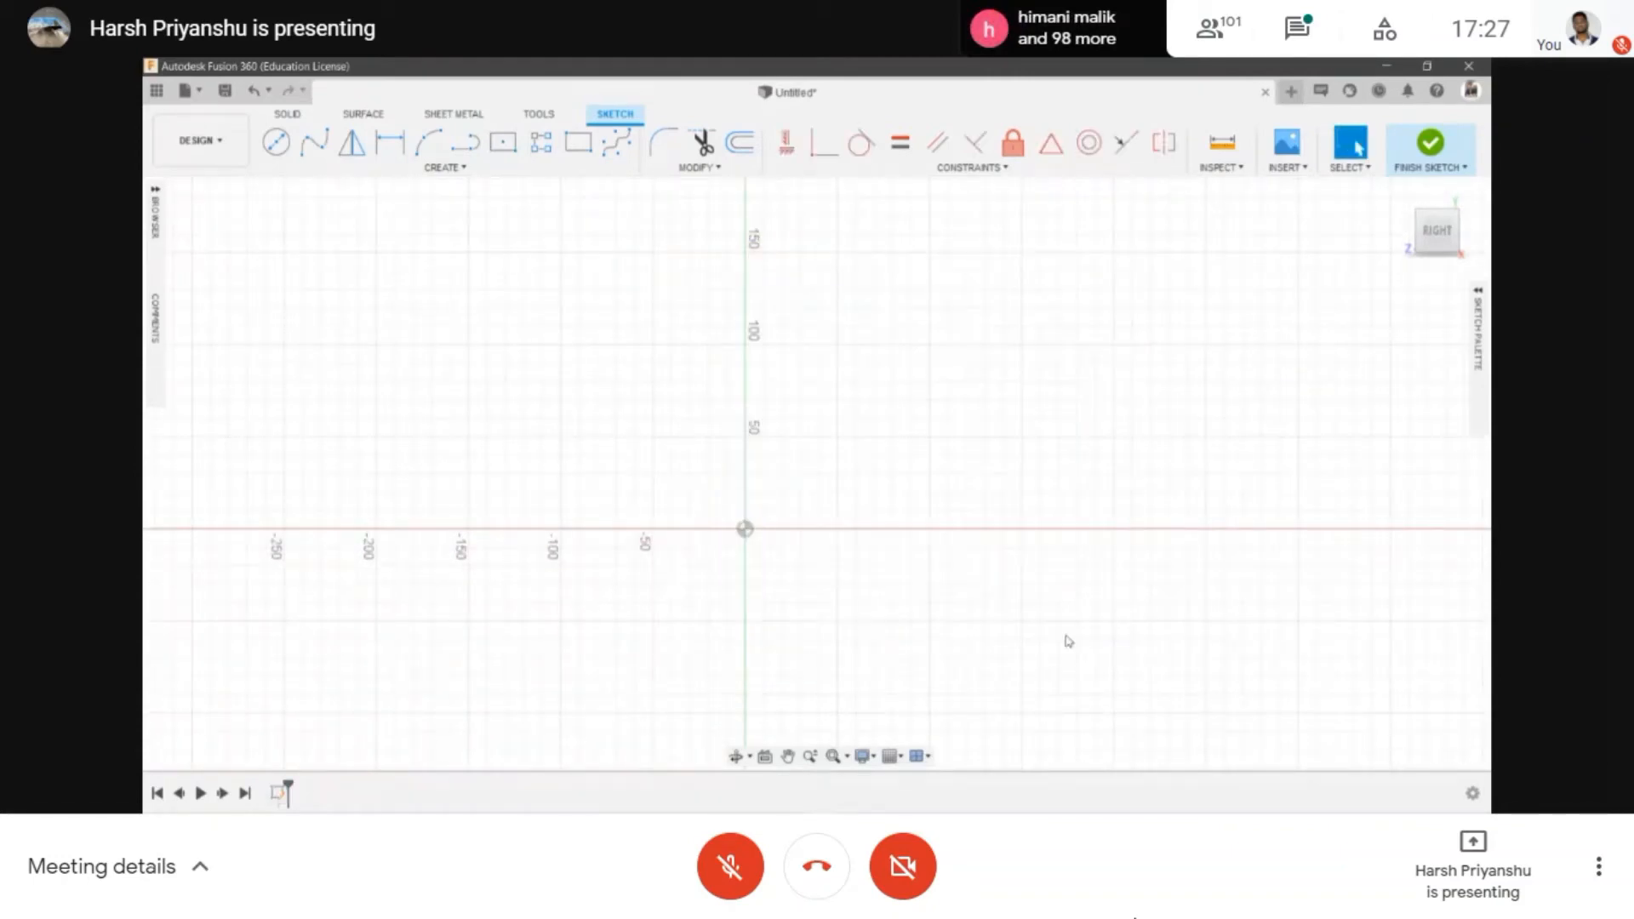
- Sketch a 50 mm diameter circle centred on the origin with the Center Diameter Circle tool
{"action": "left_click", "coordinate": [489, 169]}
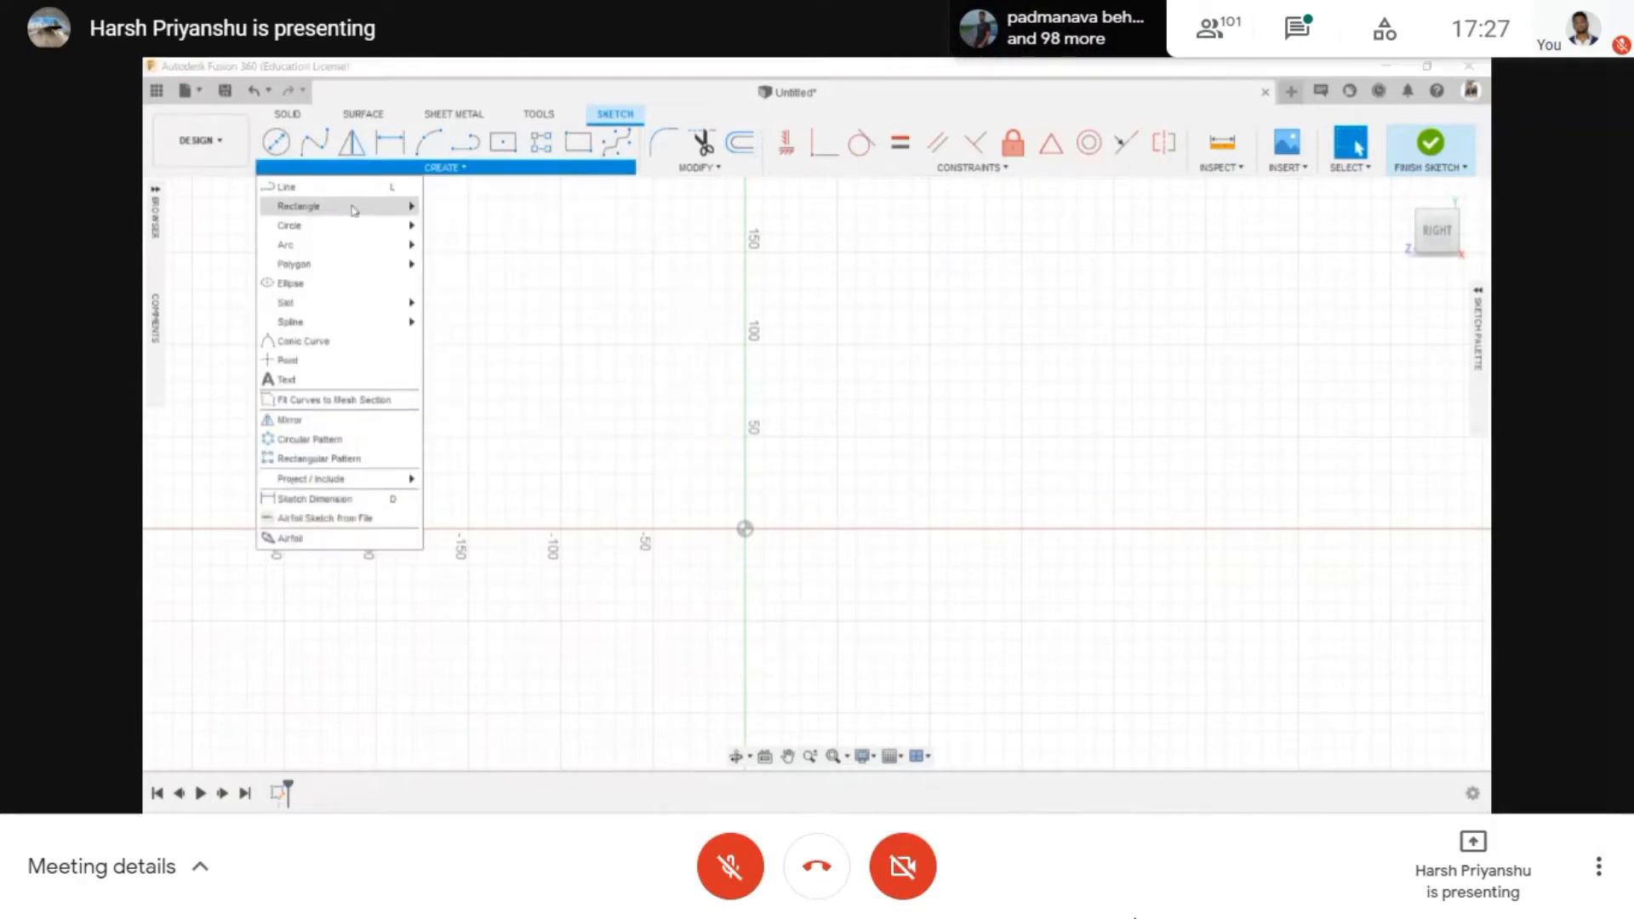
{"action": "mouse_move", "coordinate": [371, 231]}
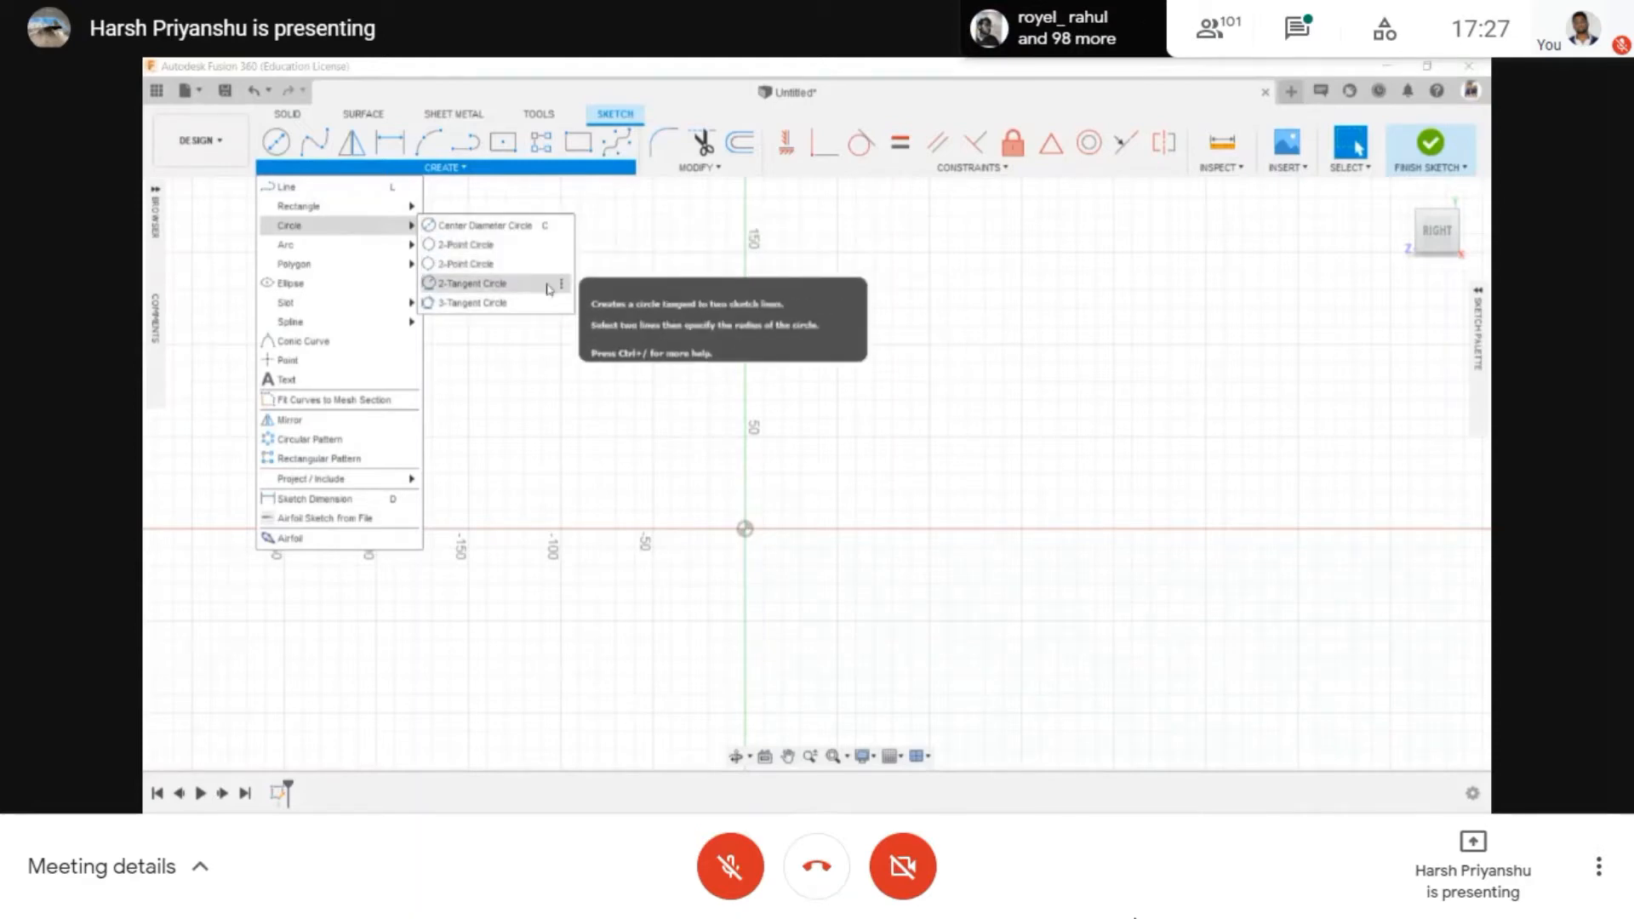
{"action": "left_click", "coordinate": [538, 231]}
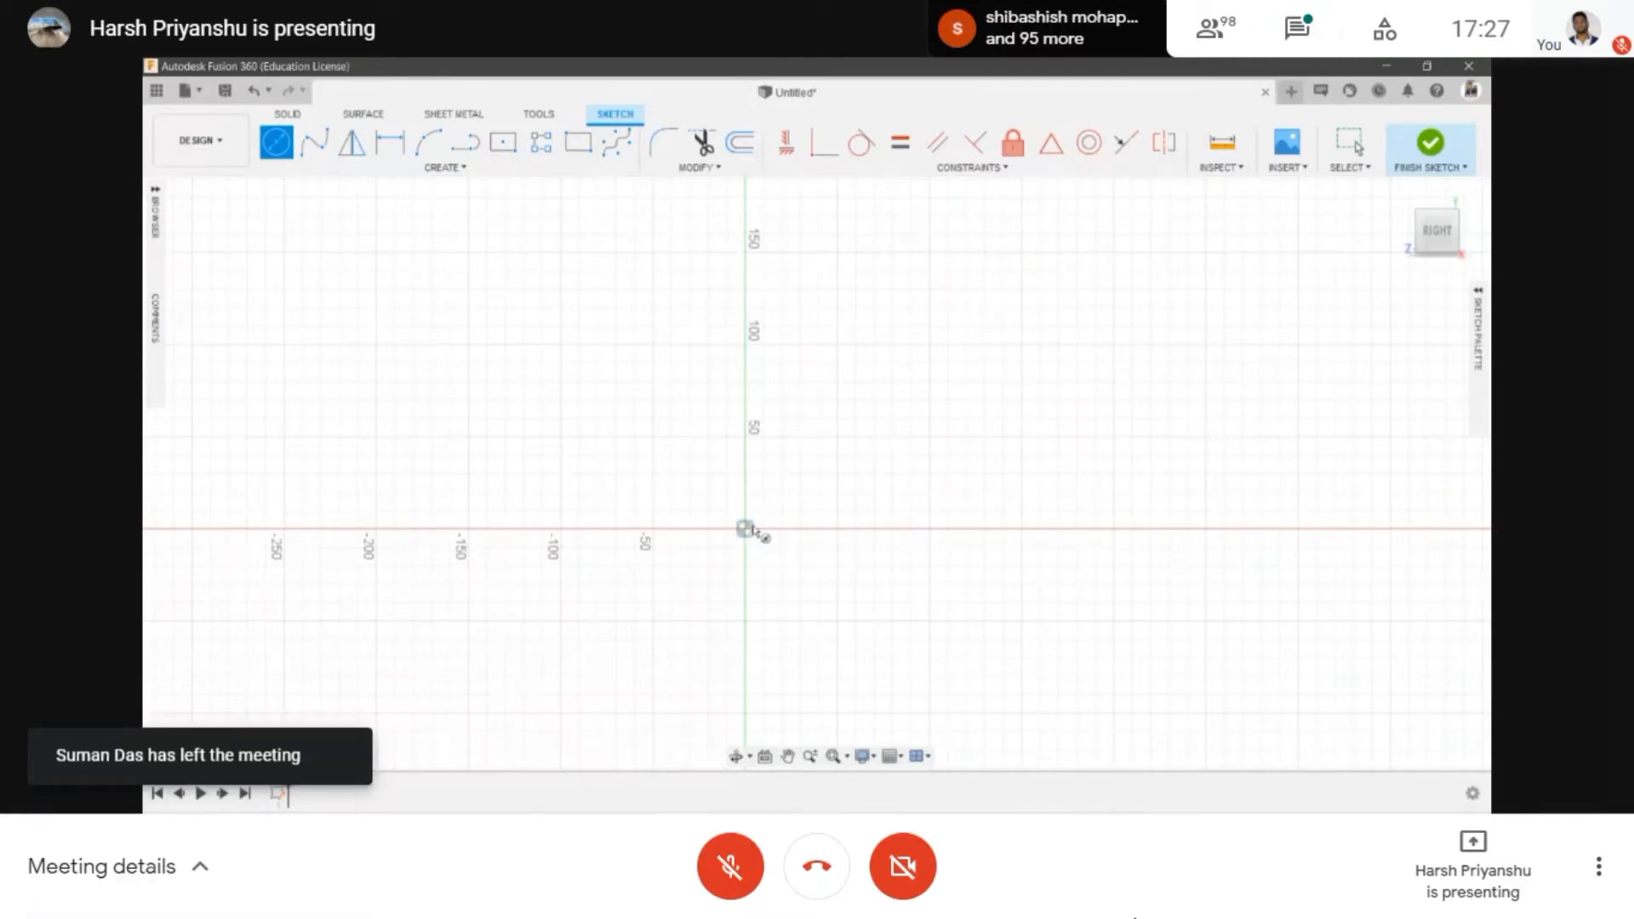
{"action": "left_click", "coordinate": [745, 529]}
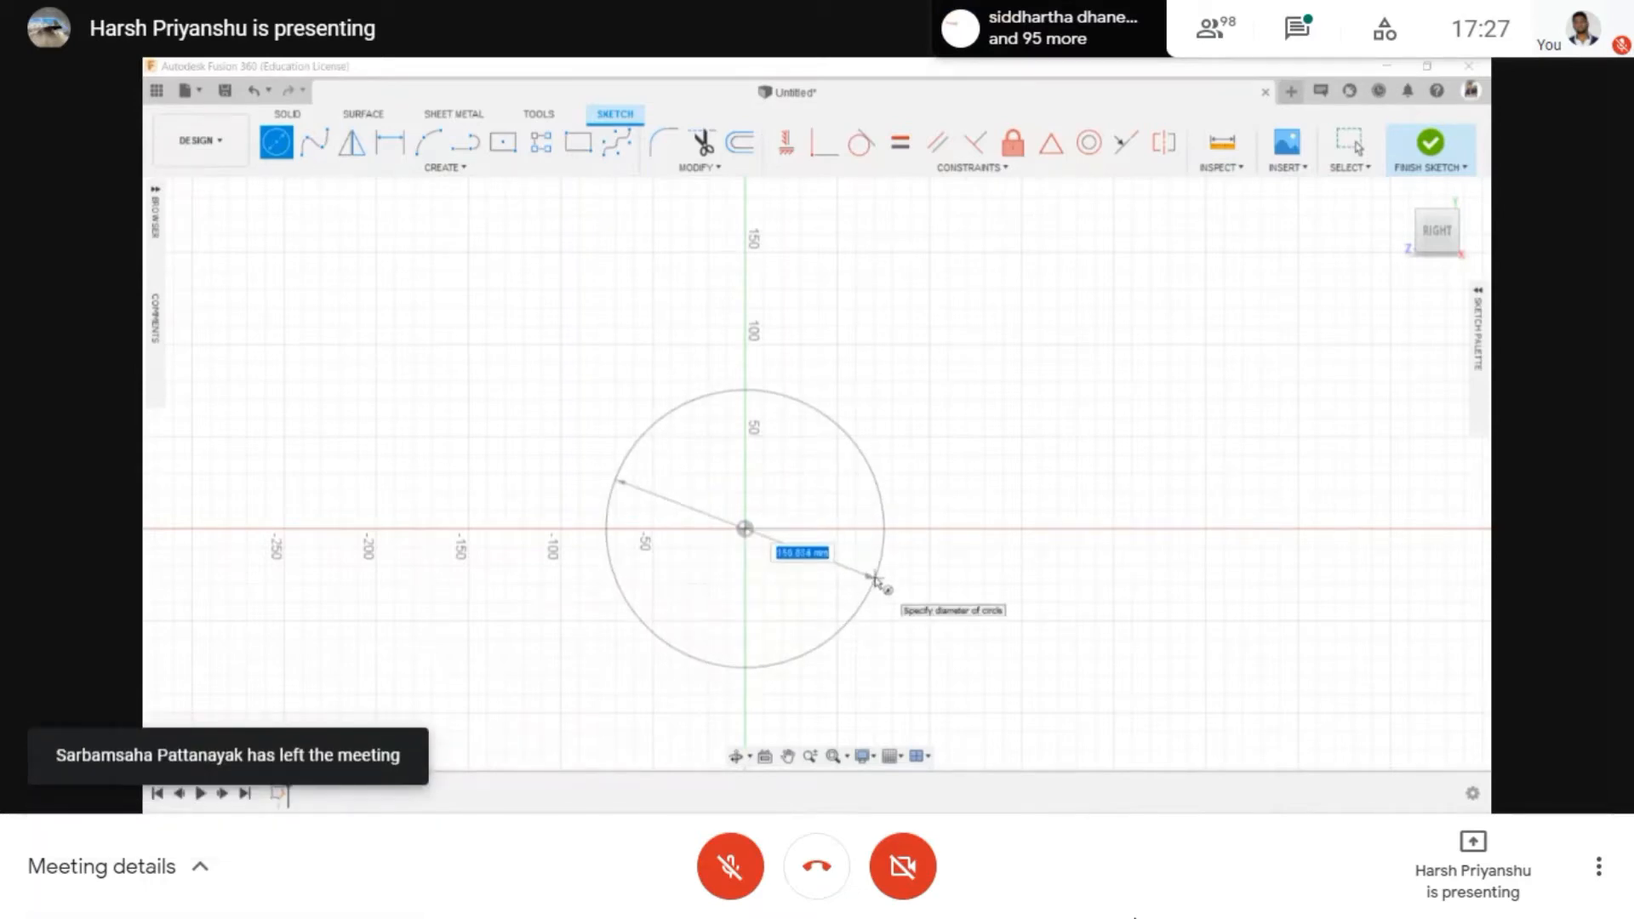
{"action": "type", "text": "50"}
{"action": "key", "text": "Return"}
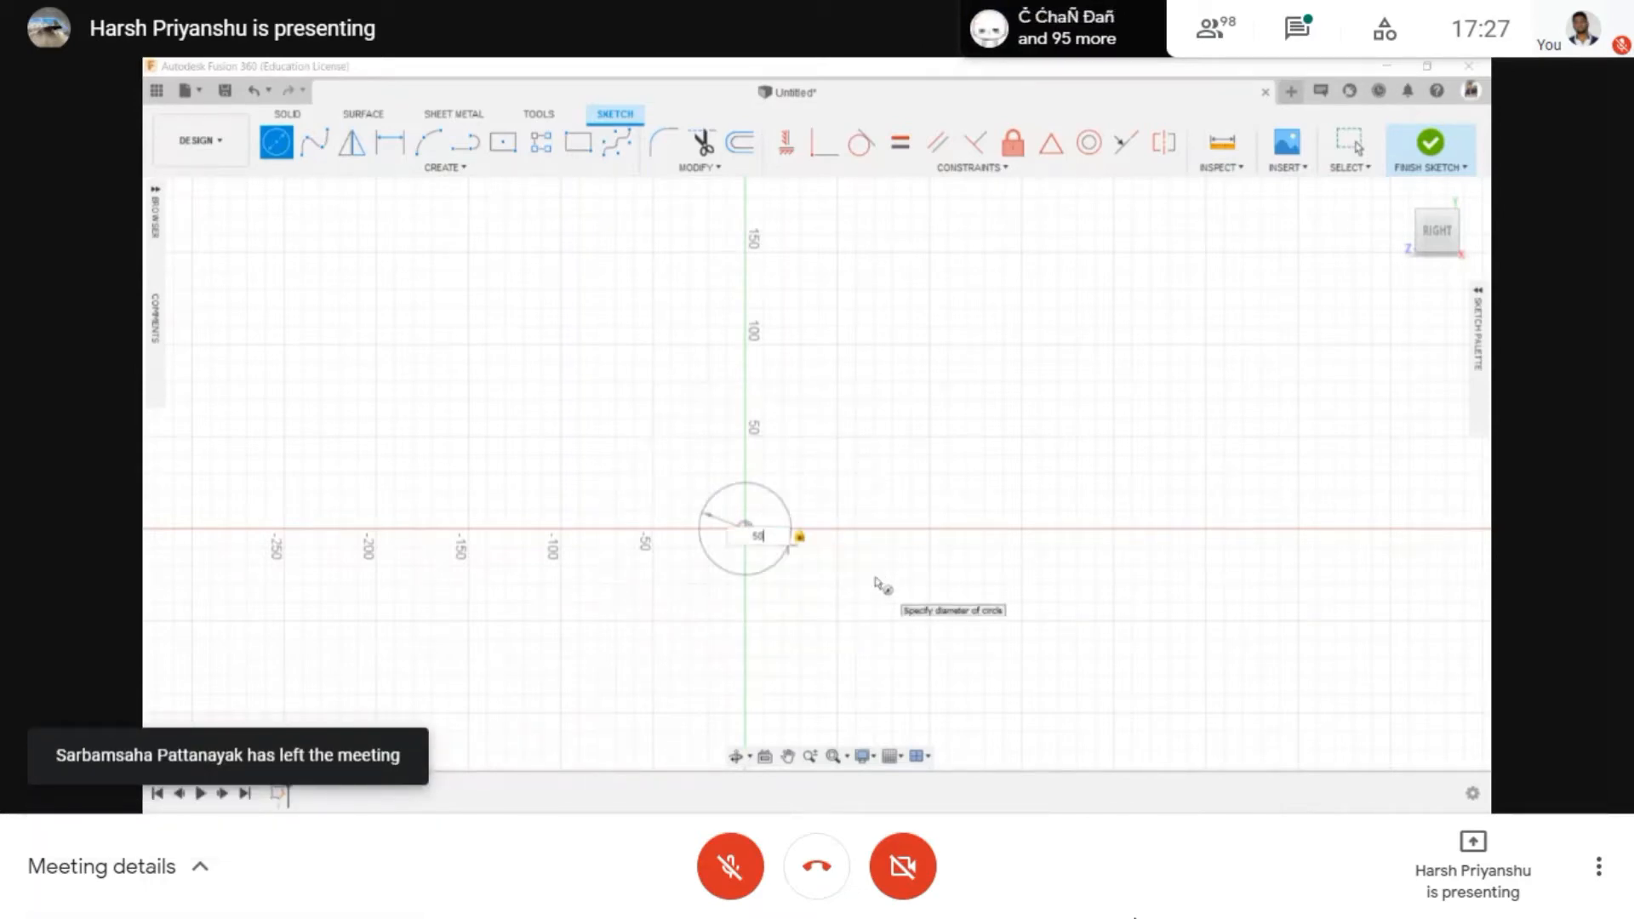
{"action": "key", "text": "Escape"}
- Delete the circle at the origin together with its diameter dimension
{"action": "scroll", "coordinate": [908, 522], "scroll_direction": "up", "scroll_amount": 5}
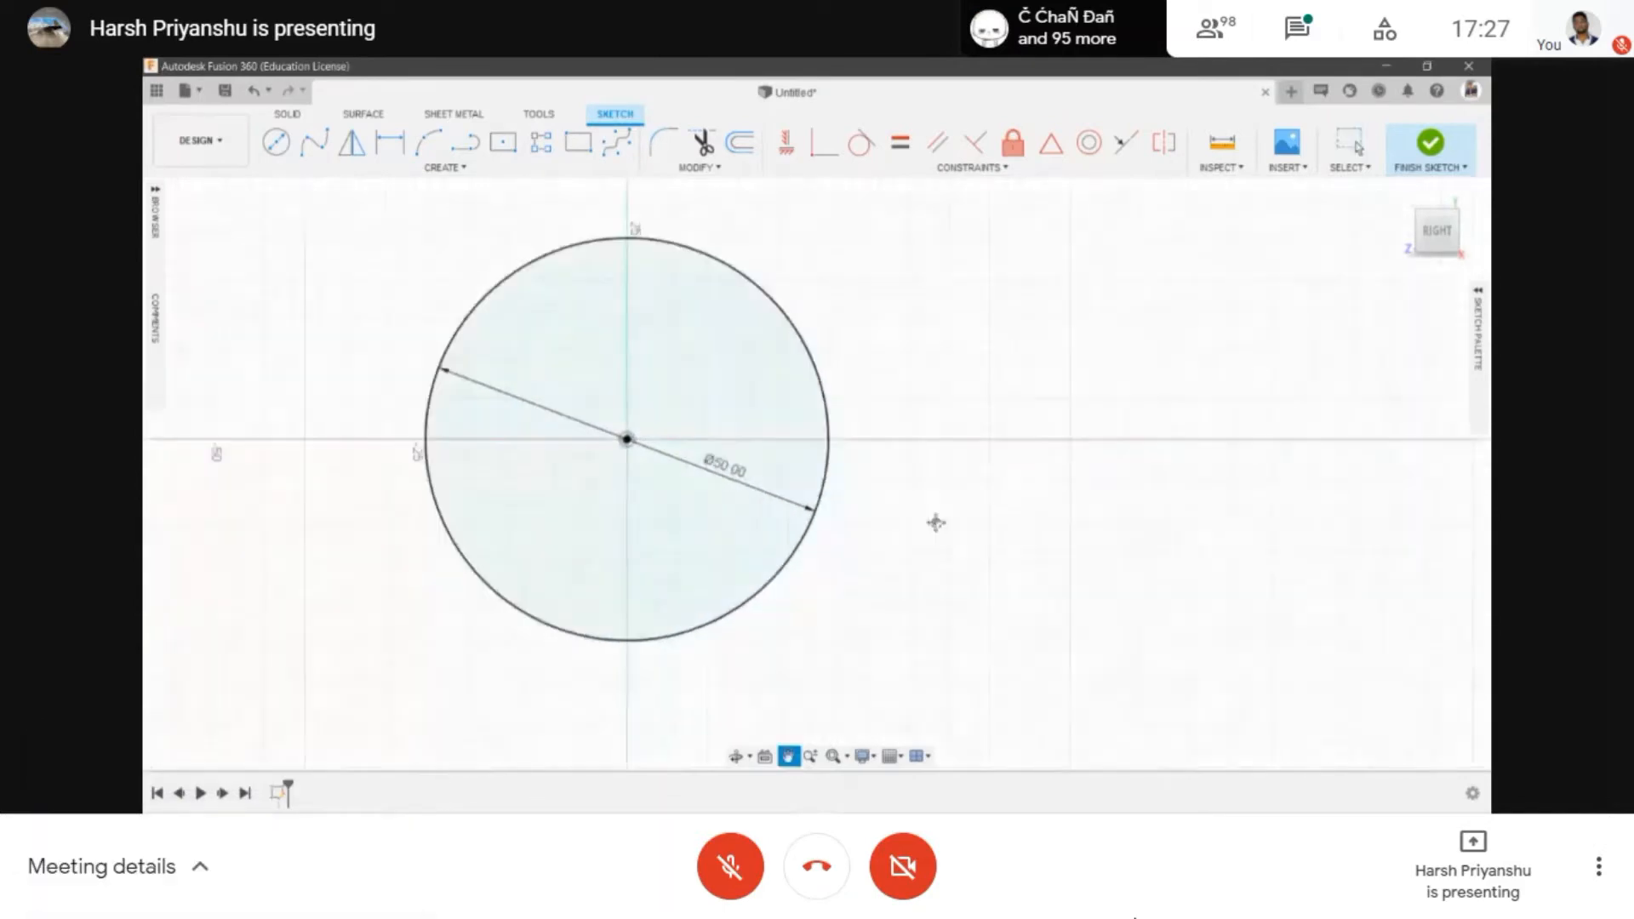
{"action": "scroll", "coordinate": [983, 557], "scroll_direction": "down", "scroll_amount": 1}
{"action": "scroll", "coordinate": [663, 637], "scroll_direction": "down", "scroll_amount": 3}
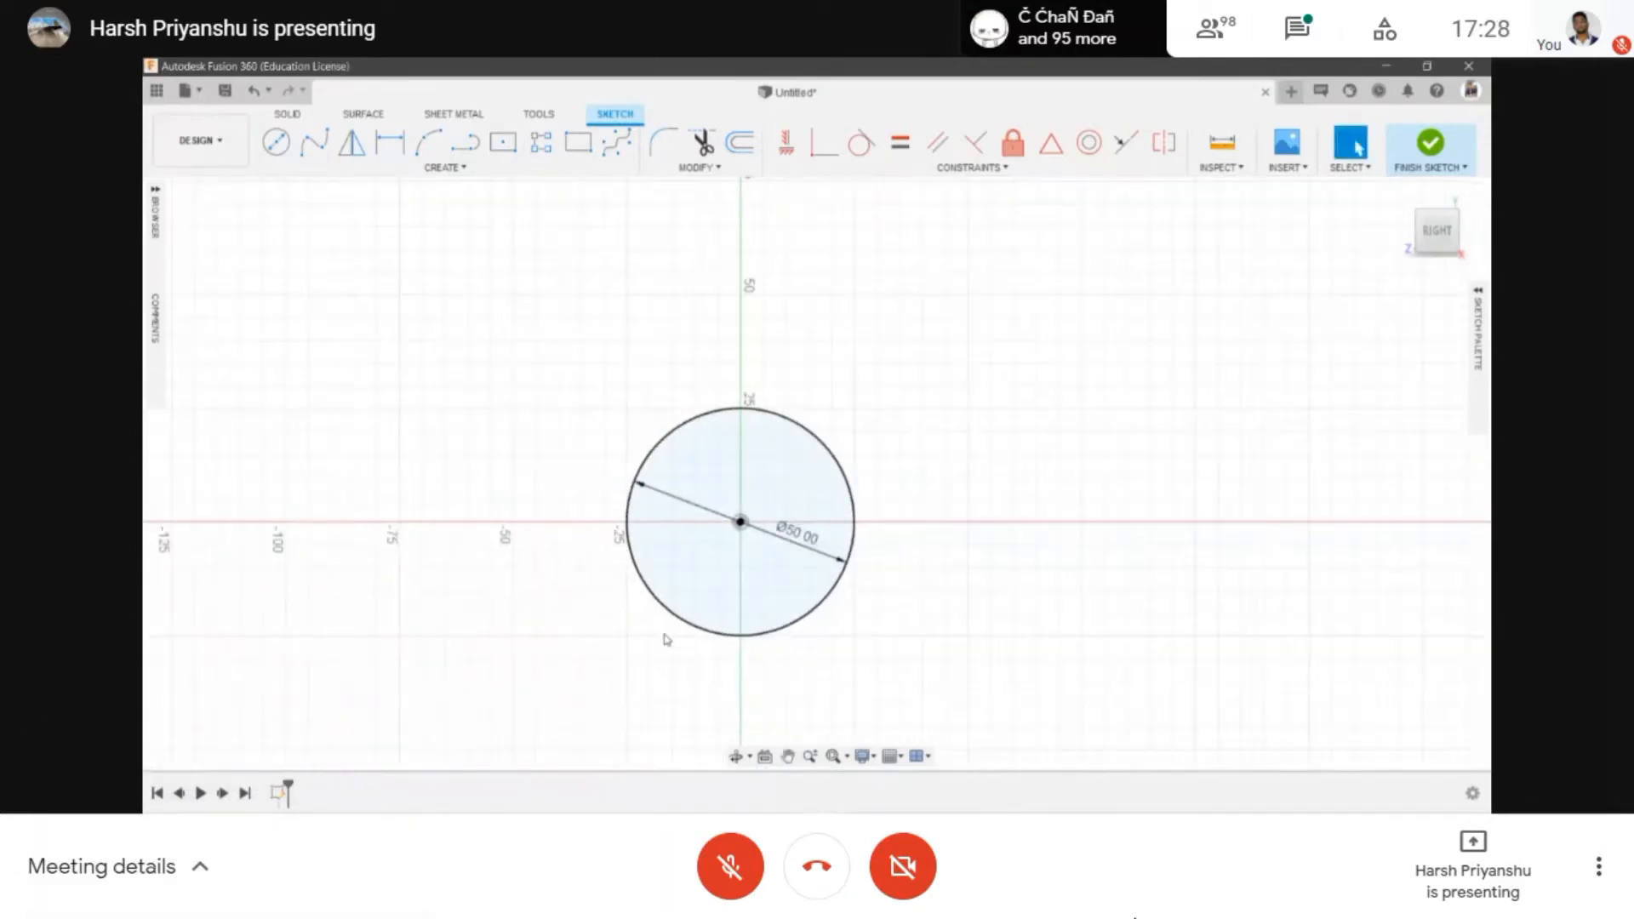
{"action": "scroll", "coordinate": [656, 525], "scroll_direction": "up", "scroll_amount": 1}
{"action": "mouse_move", "coordinate": [751, 551]}
{"action": "middle_mouse_down"}
{"action": "mouse_move", "coordinate": [677, 415]}
{"action": "mouse_move", "coordinate": [791, 524]}
{"action": "middle_mouse_up"}
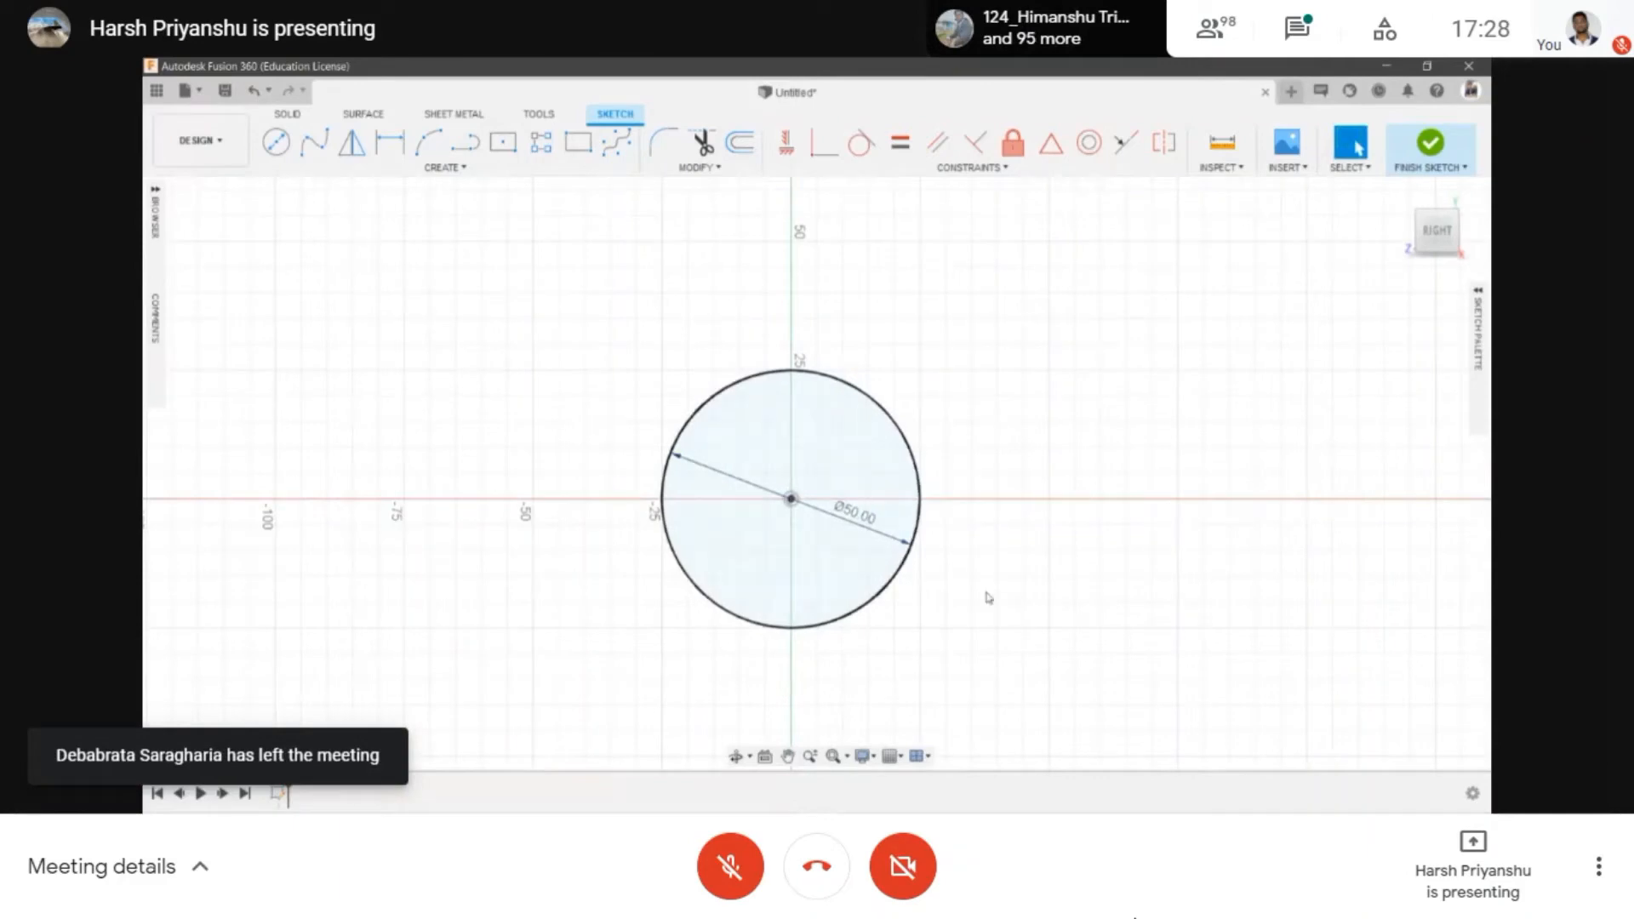
{"action": "scroll", "coordinate": [726, 517], "scroll_direction": "down", "scroll_amount": 1}
{"action": "mouse_move", "coordinate": [531, 317]}
{"action": "left_mouse_down"}
{"action": "mouse_move", "coordinate": [822, 491]}
{"action": "mouse_move", "coordinate": [962, 664]}
{"action": "mouse_move", "coordinate": [941, 667]}
{"action": "left_mouse_up"}
{"action": "key", "text": "Delete"}
- Sketch an 80 mm diameter circle with the 2-Point Circle tool, above and to the right of the origin with a vertical diameter
{"action": "left_click", "coordinate": [289, 167]}
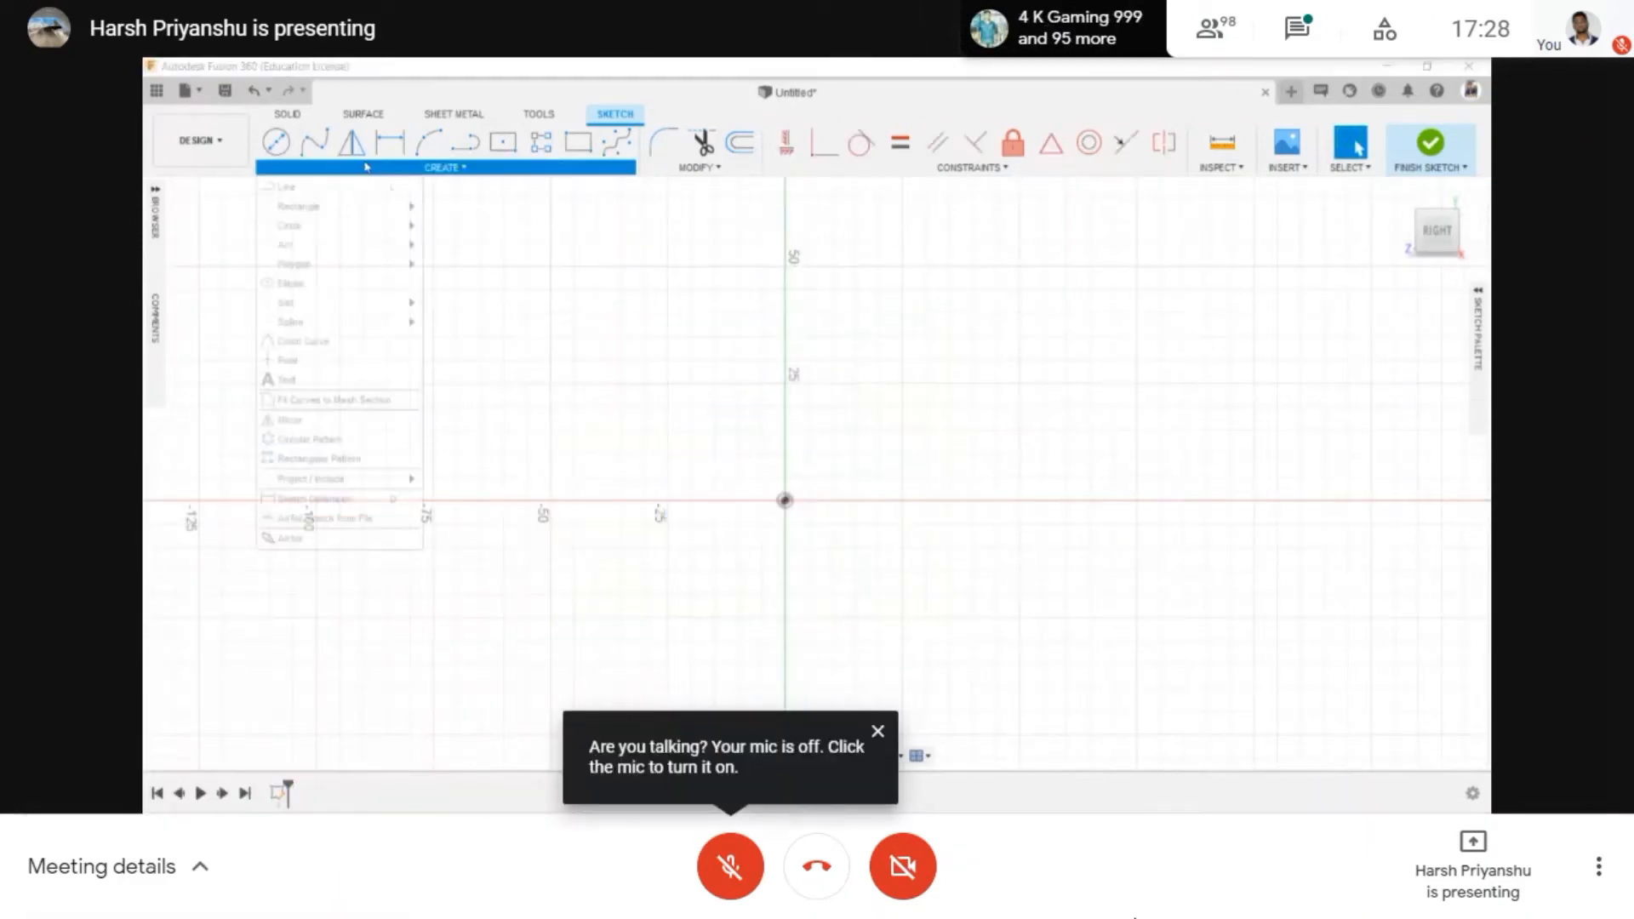
{"action": "left_click", "coordinate": [477, 252]}
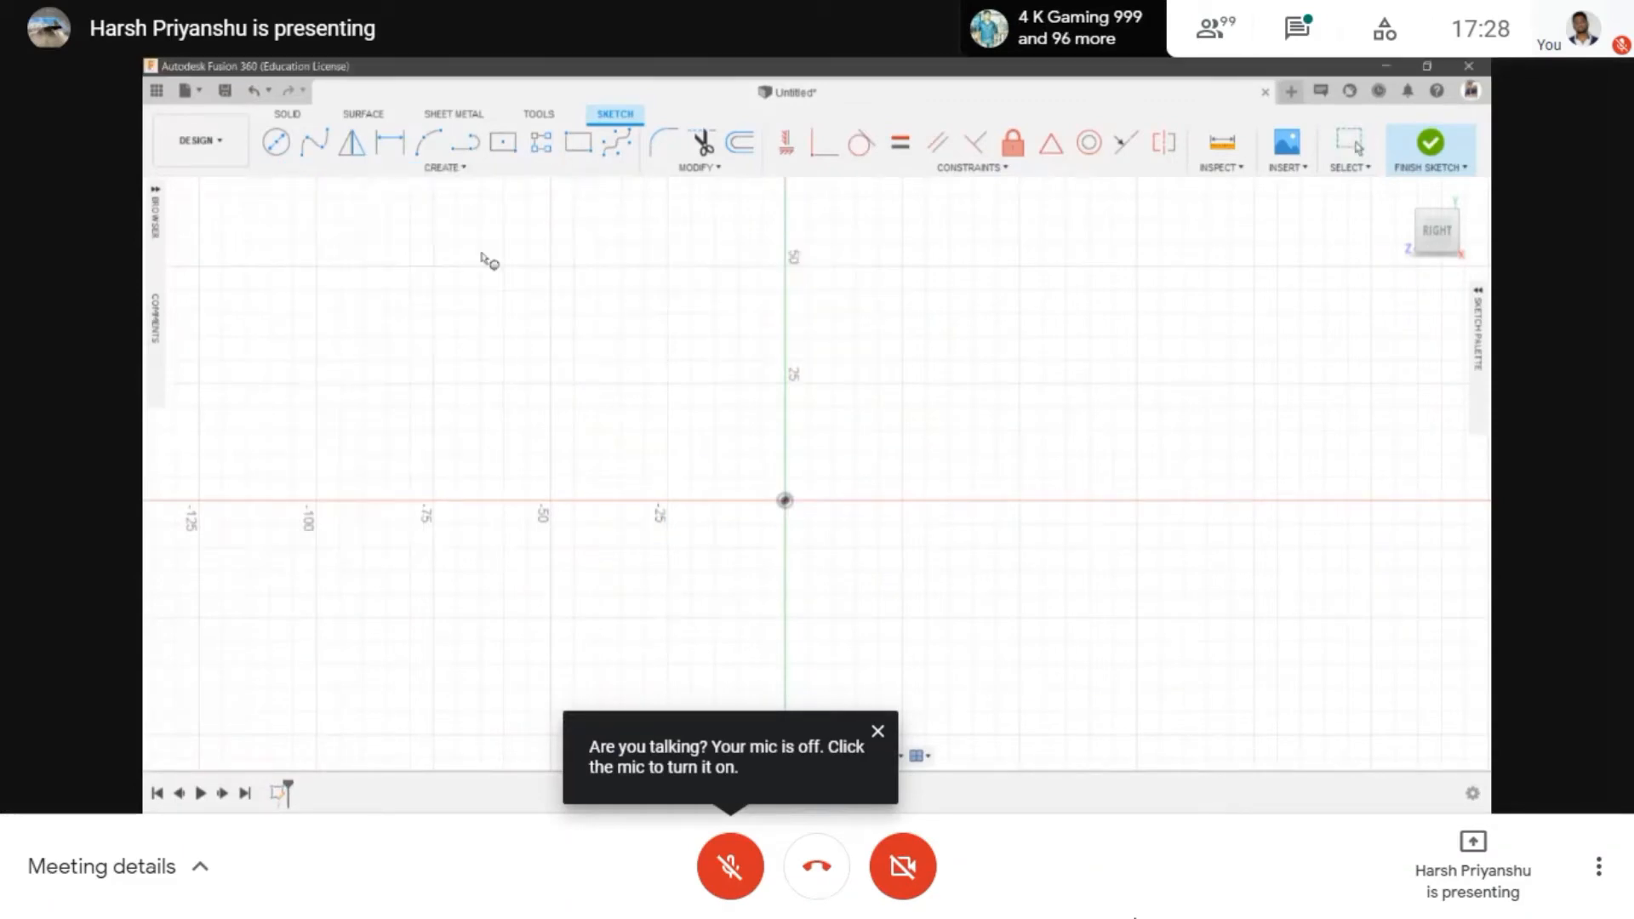
{"action": "scroll", "coordinate": [766, 377], "scroll_direction": "down", "scroll_amount": 1}
{"action": "mouse_move", "coordinate": [766, 377]}
{"action": "middle_mouse_down"}
{"action": "mouse_move", "coordinate": [733, 379]}
{"action": "mouse_move", "coordinate": [719, 485]}
{"action": "mouse_move", "coordinate": [658, 503]}
{"action": "middle_mouse_up"}
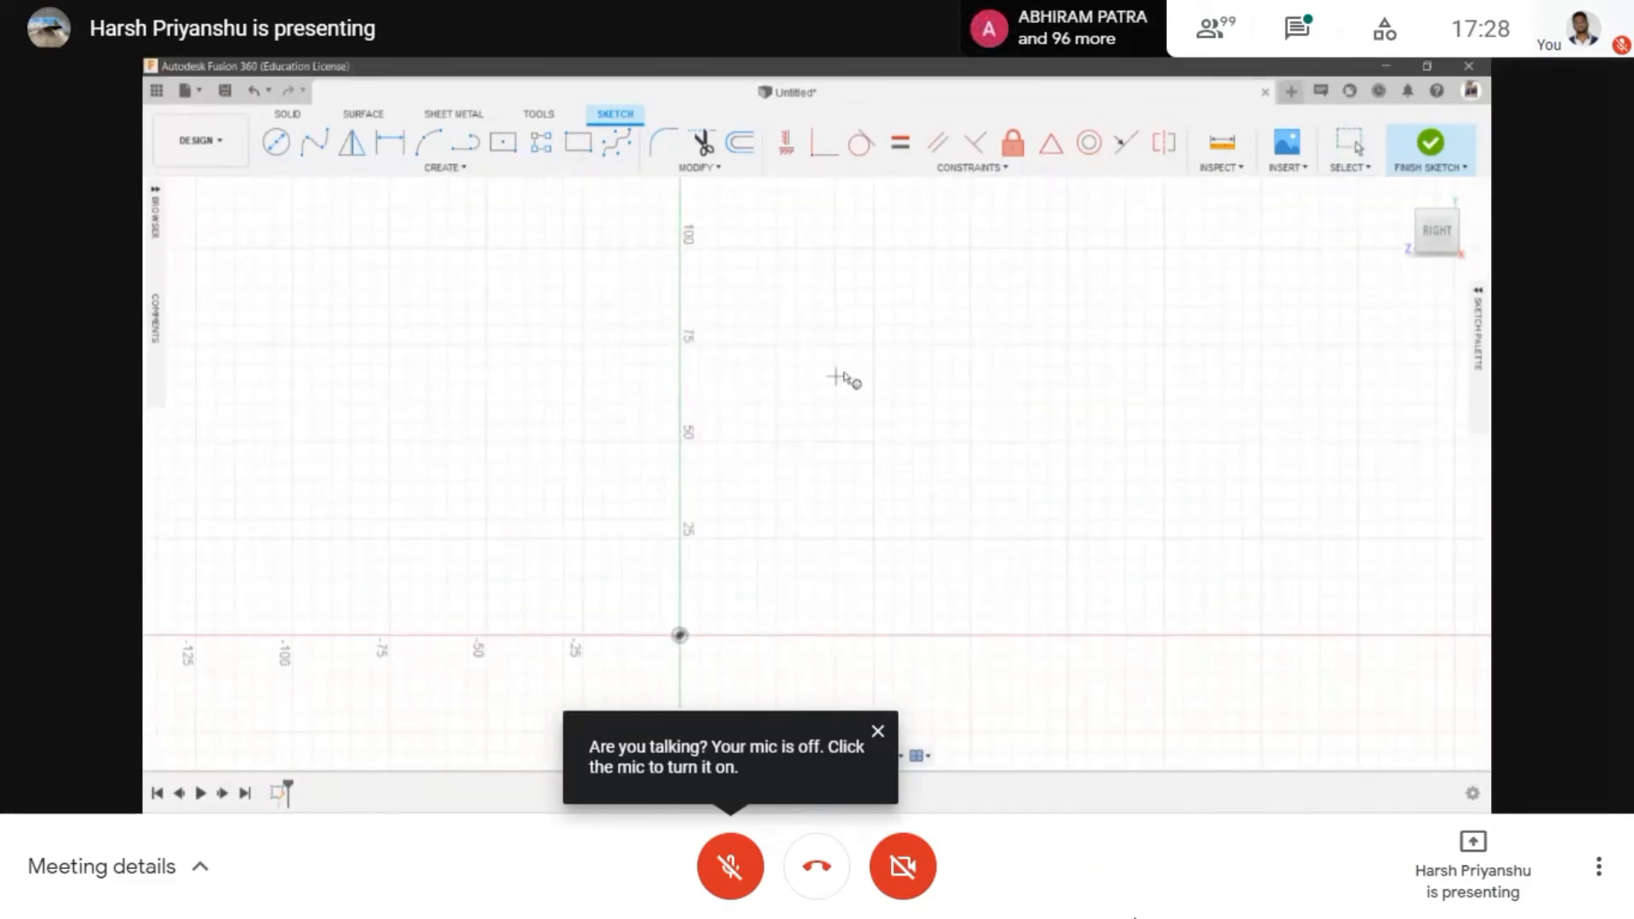
{"action": "left_click", "coordinate": [970, 249]}
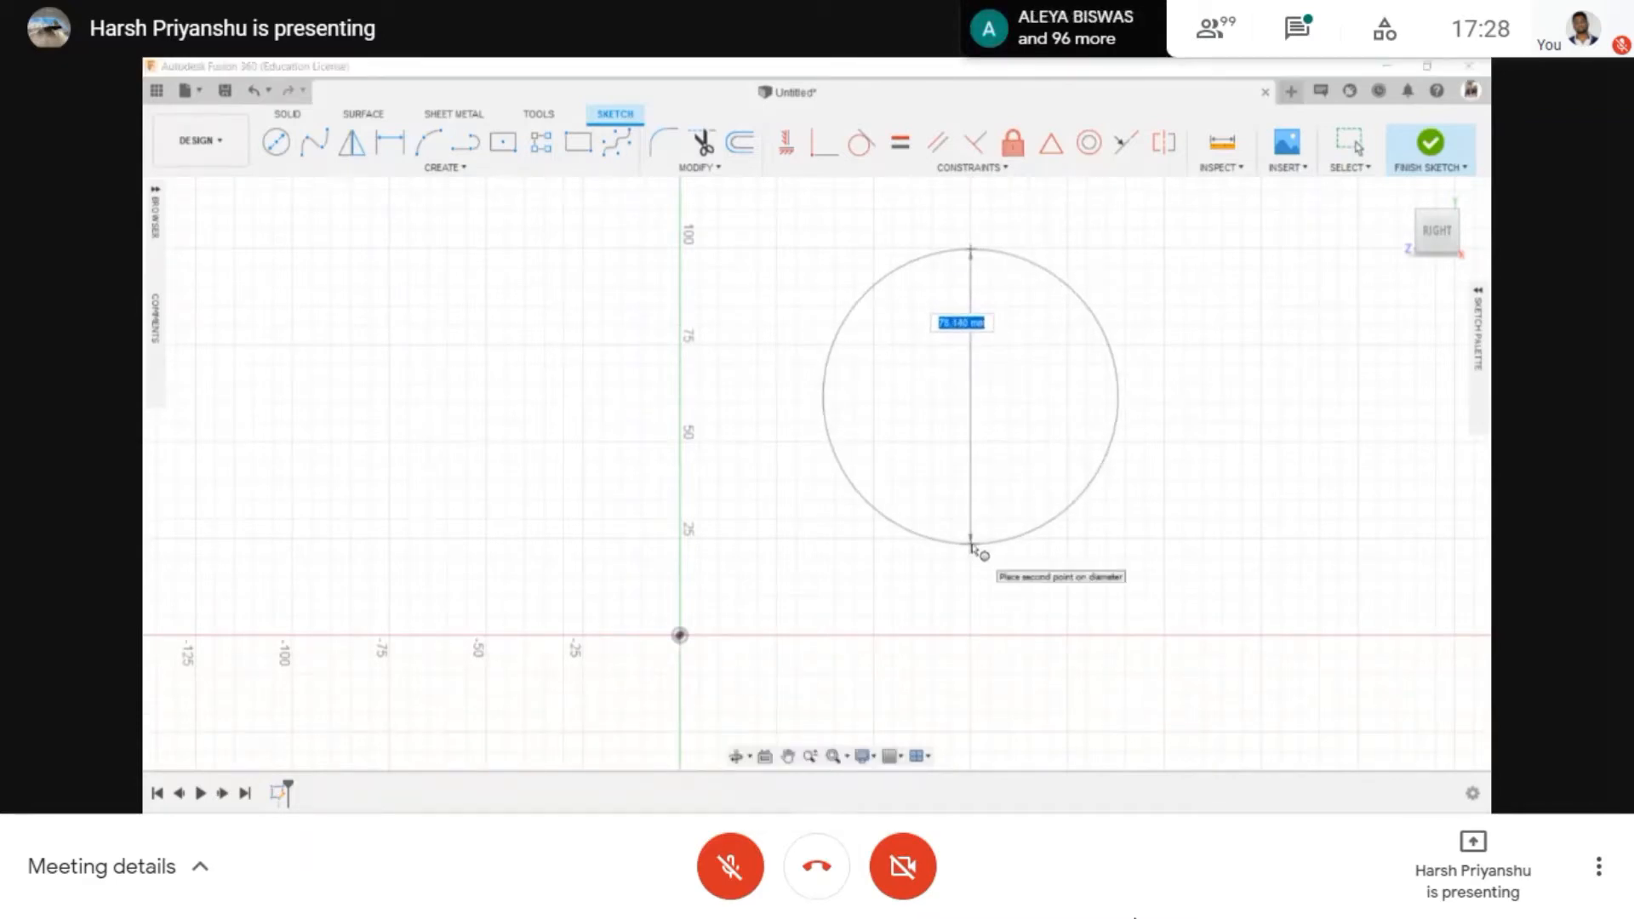
{"action": "key", "text": "Return"}
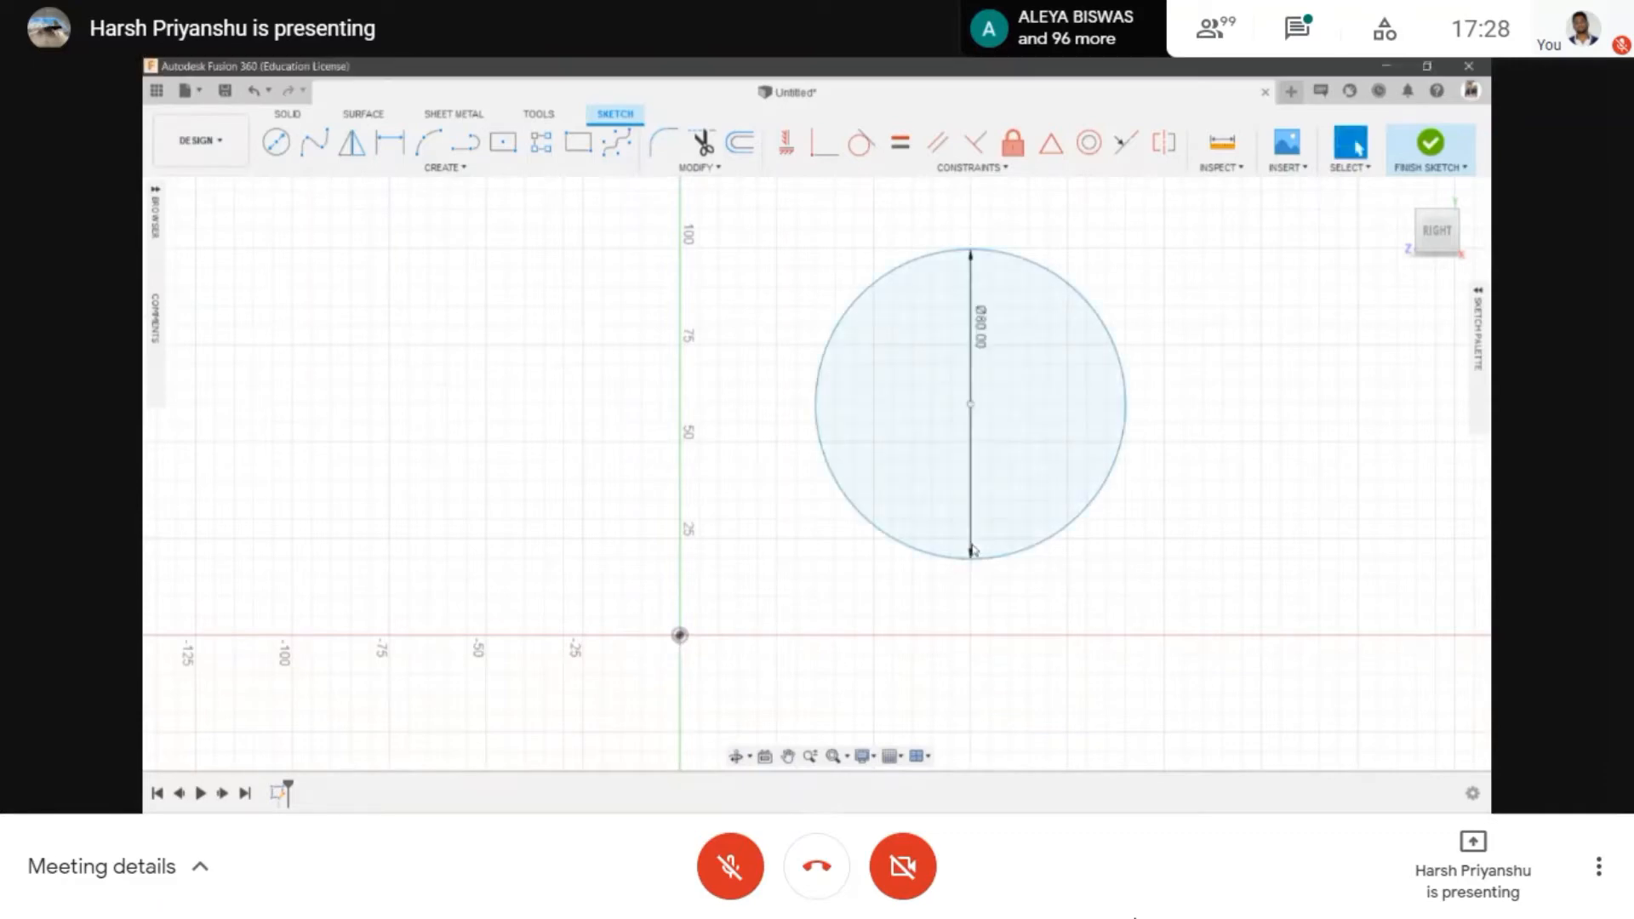
- Sketch a 90 mm diameter circle with the 3-Point Circle tool on the opposite side of the vertical axis from the first circle
{"action": "scroll", "coordinate": [963, 546], "scroll_direction": "down", "scroll_amount": 1}
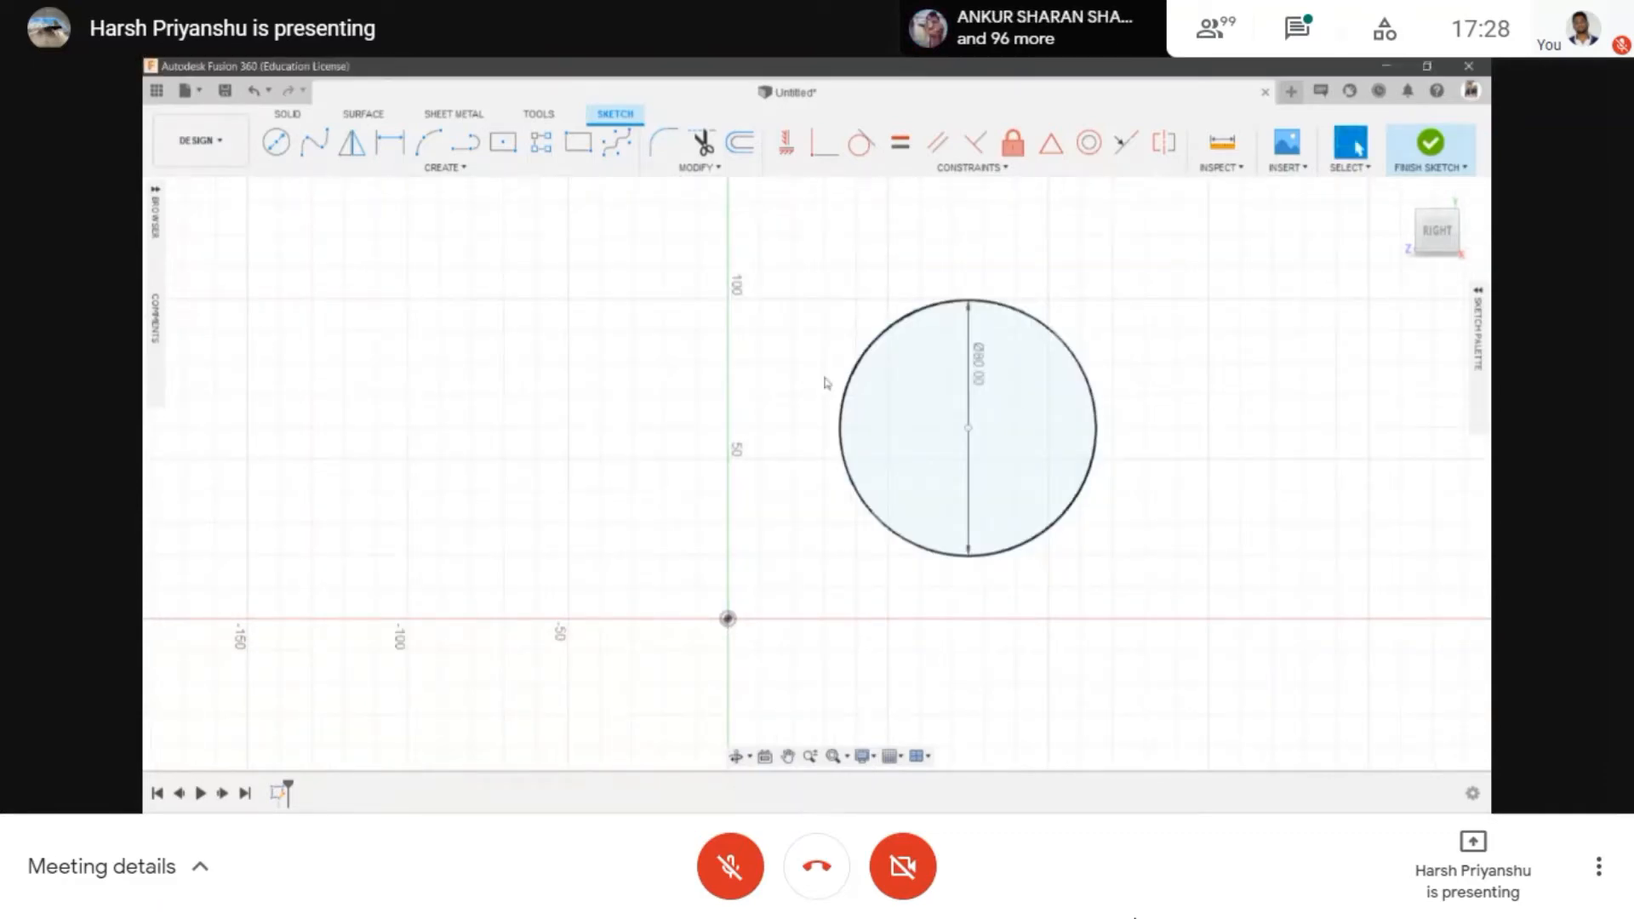
{"action": "left_click", "coordinate": [448, 168]}
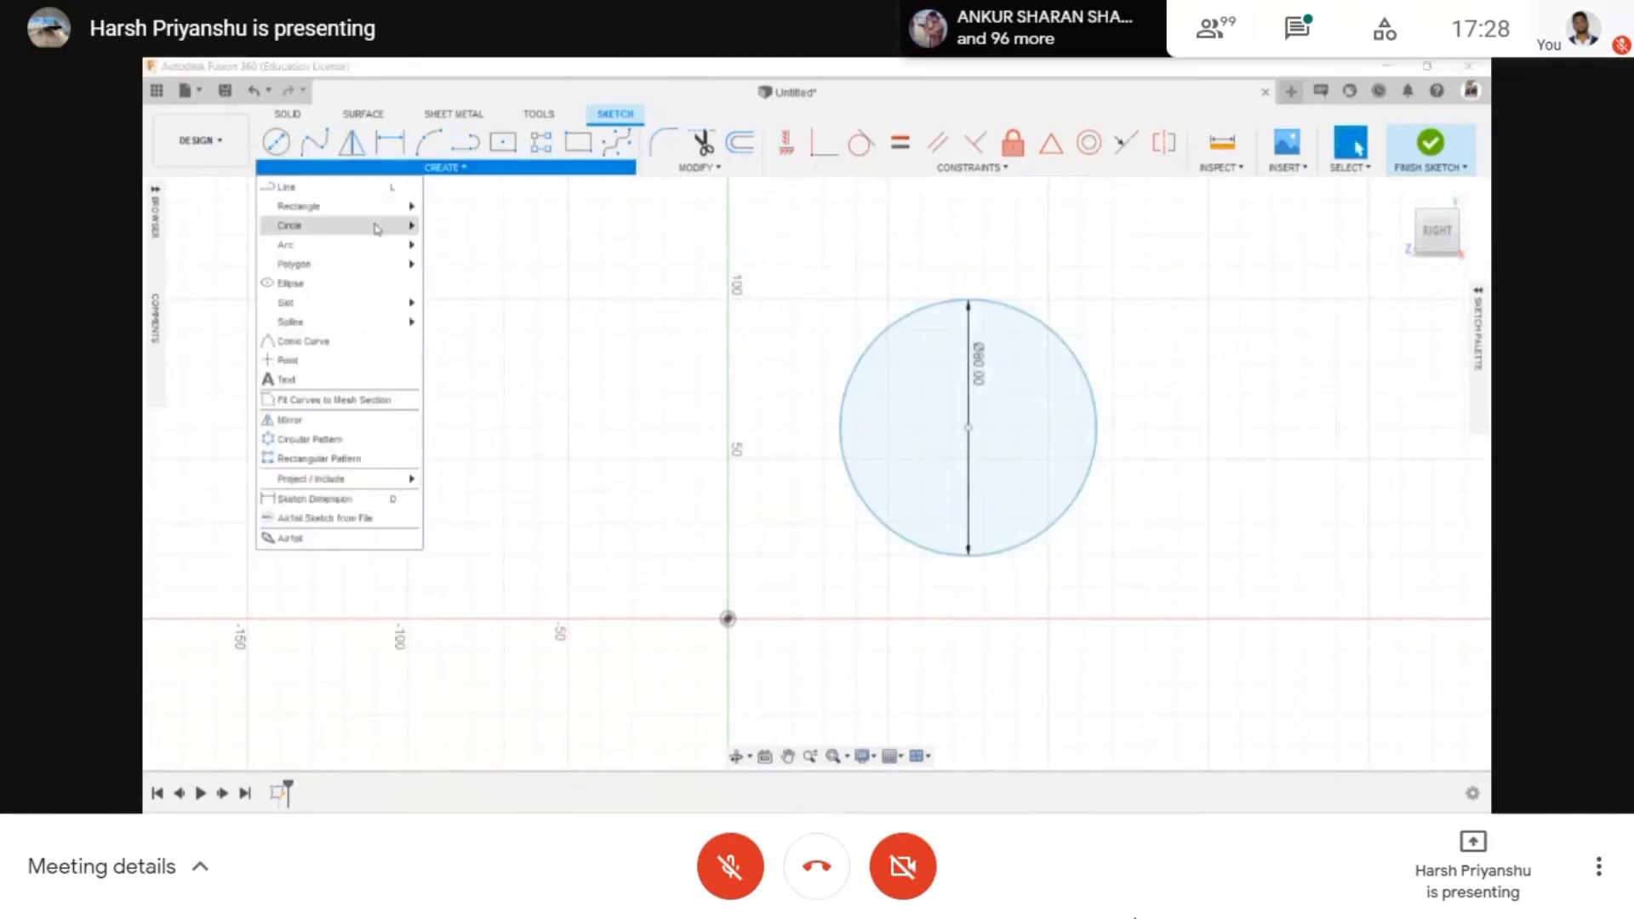
{"action": "mouse_move", "coordinate": [376, 227]}
{"action": "left_click", "coordinate": [476, 263]}
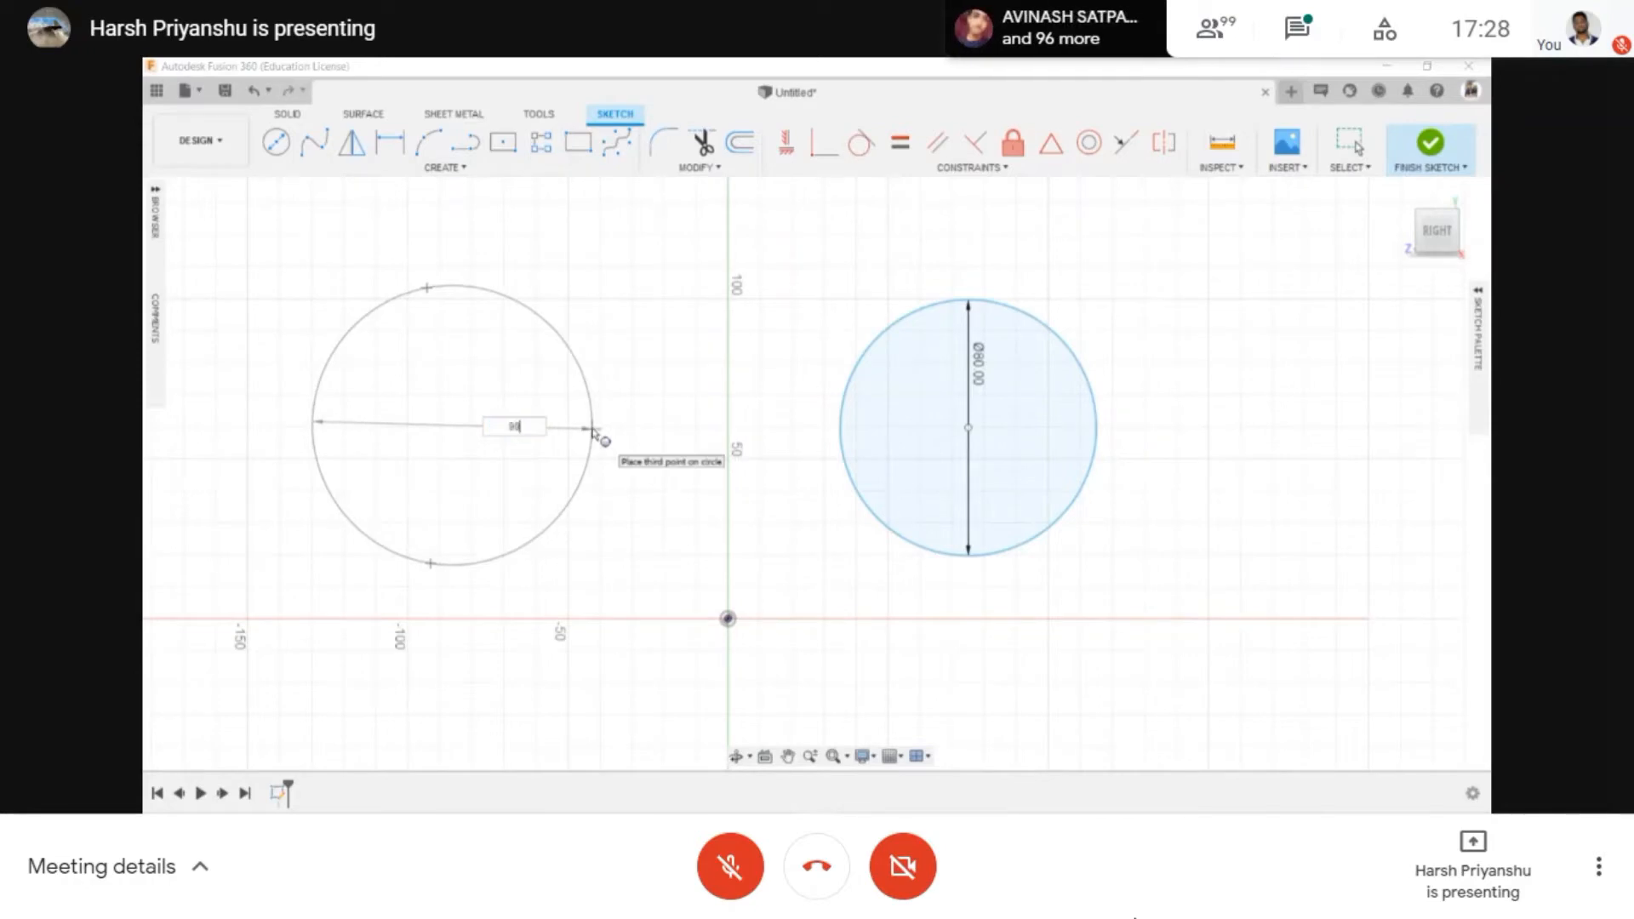
{"action": "left_click", "coordinate": [616, 432]}
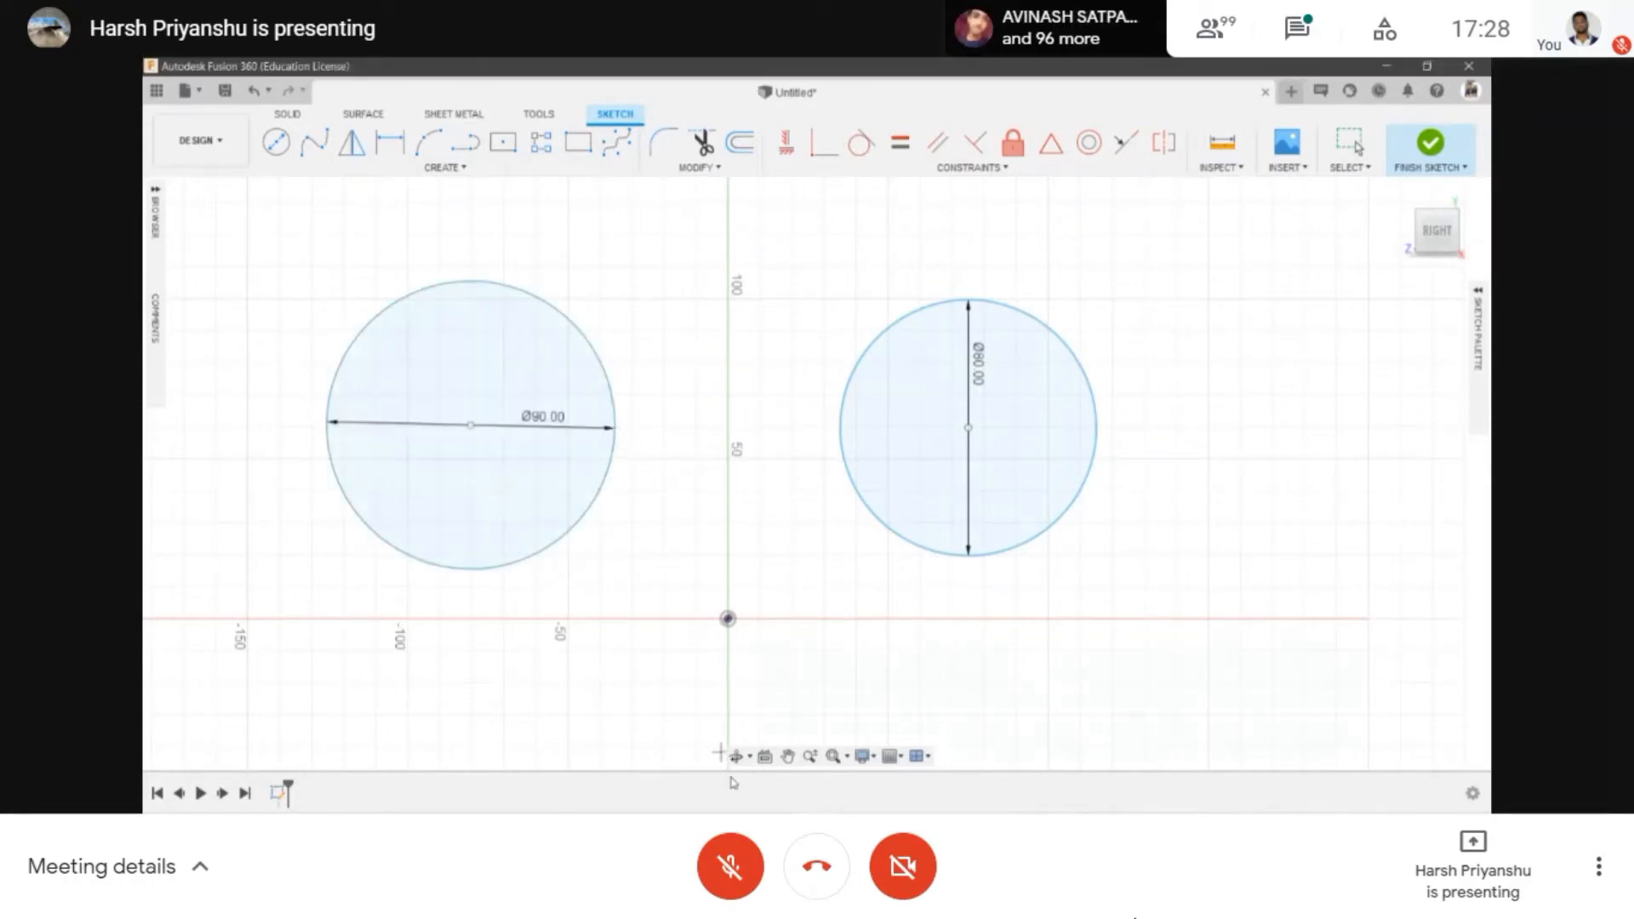
- Sketch a vertical line in the empty area to the right of the 80 mm circle
{"action": "scroll", "coordinate": [696, 574], "scroll_direction": "down", "scroll_amount": 2}
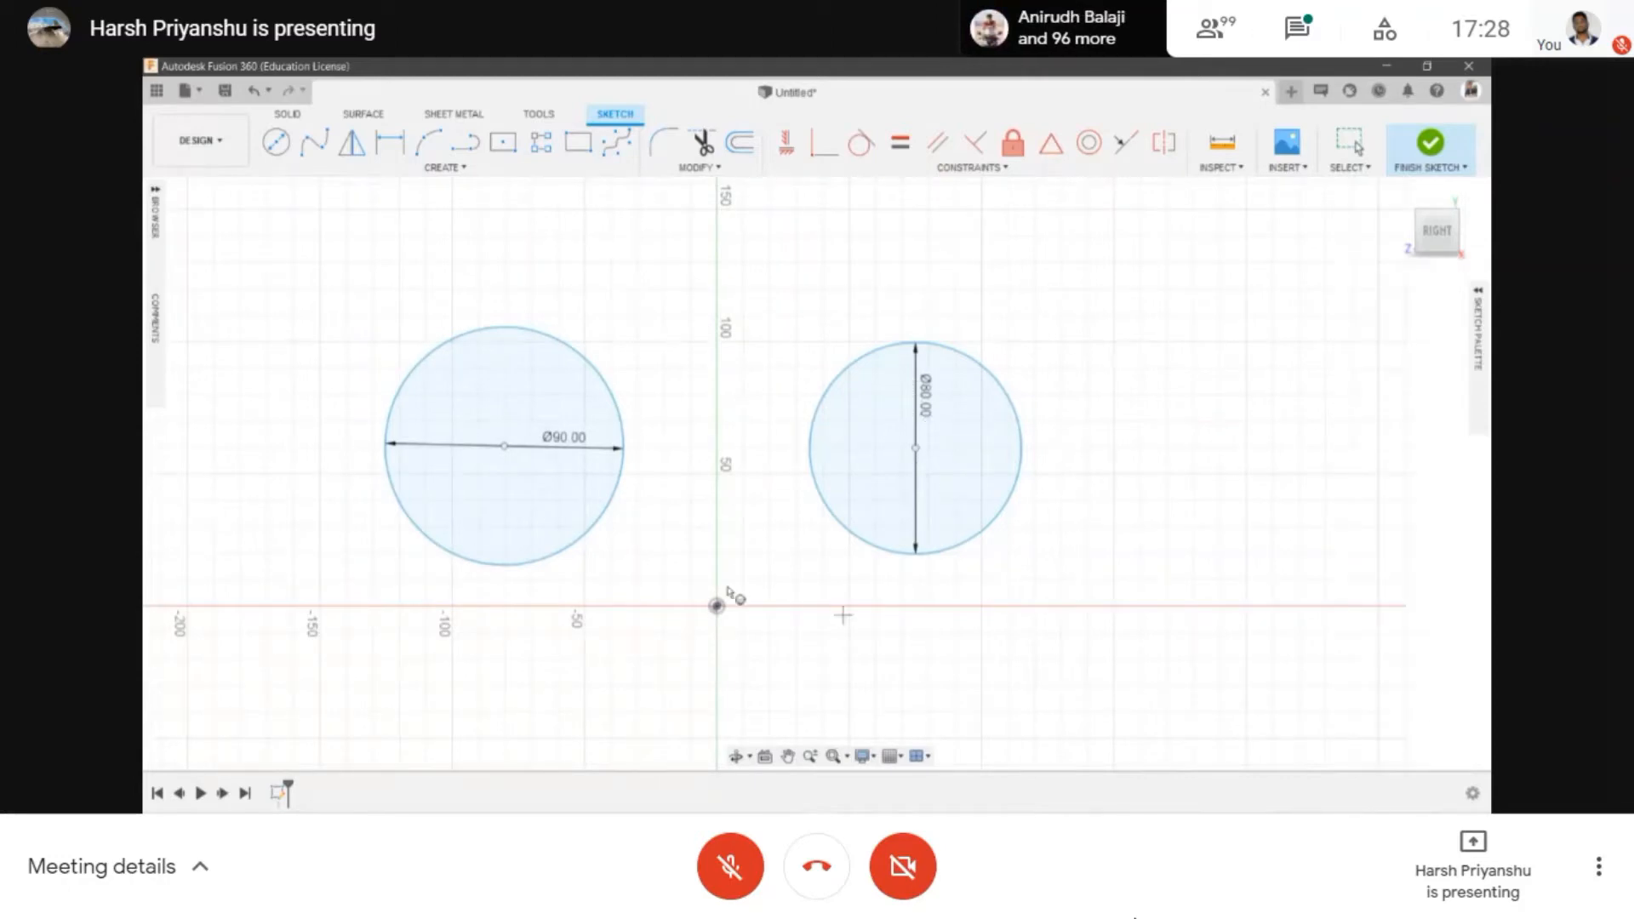
{"action": "left_click", "coordinate": [442, 166]}
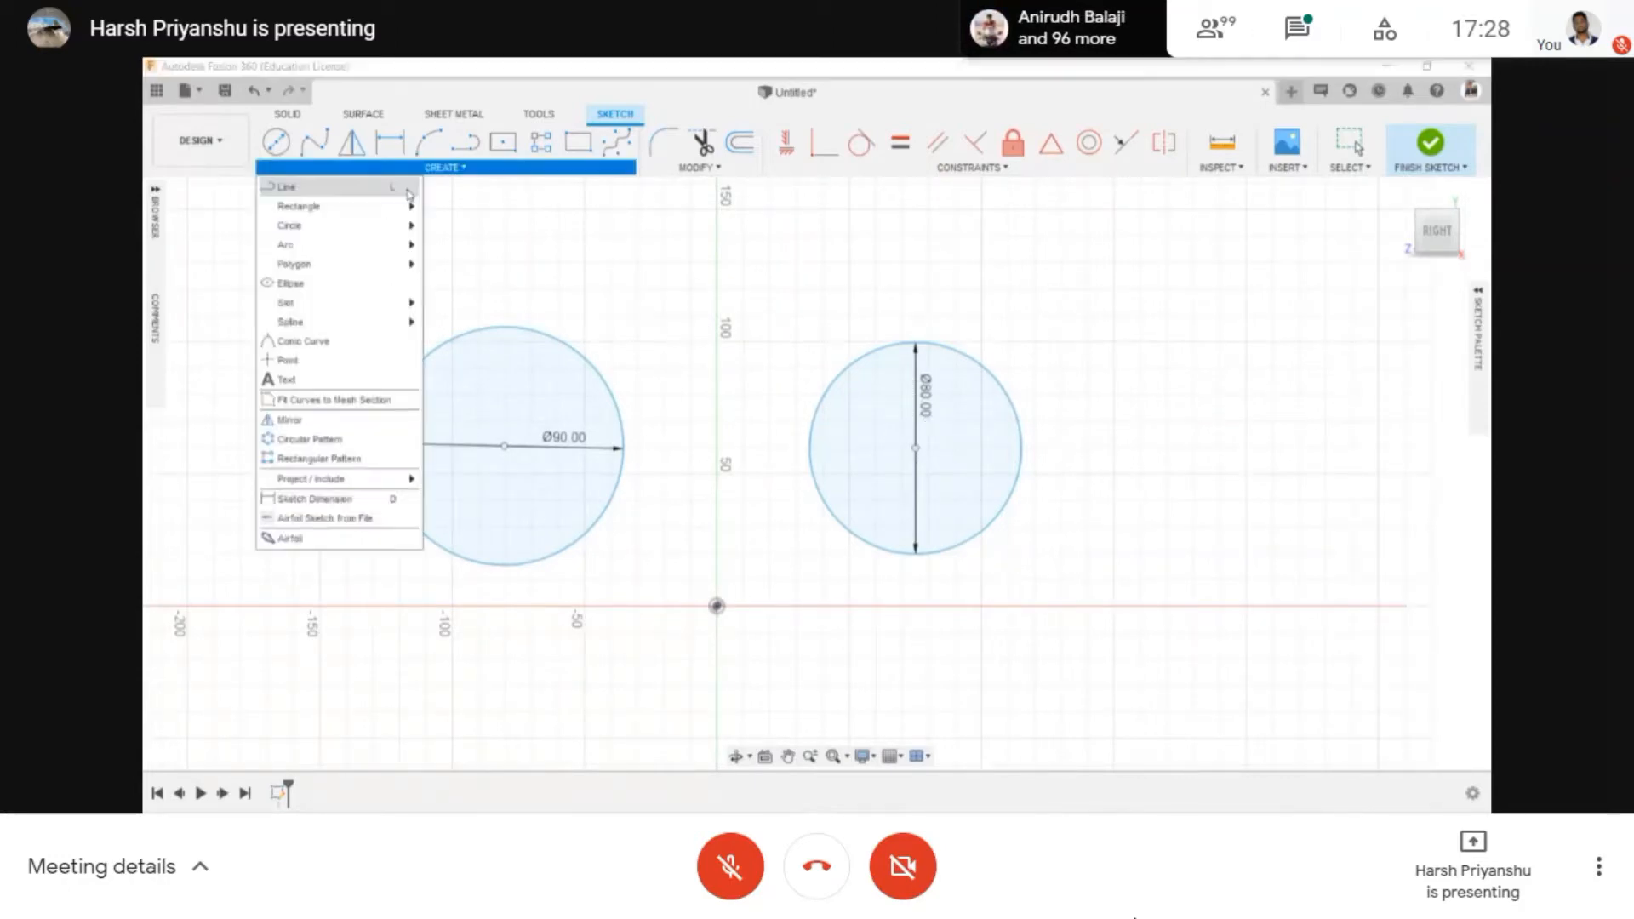
{"action": "mouse_move", "coordinate": [358, 225]}
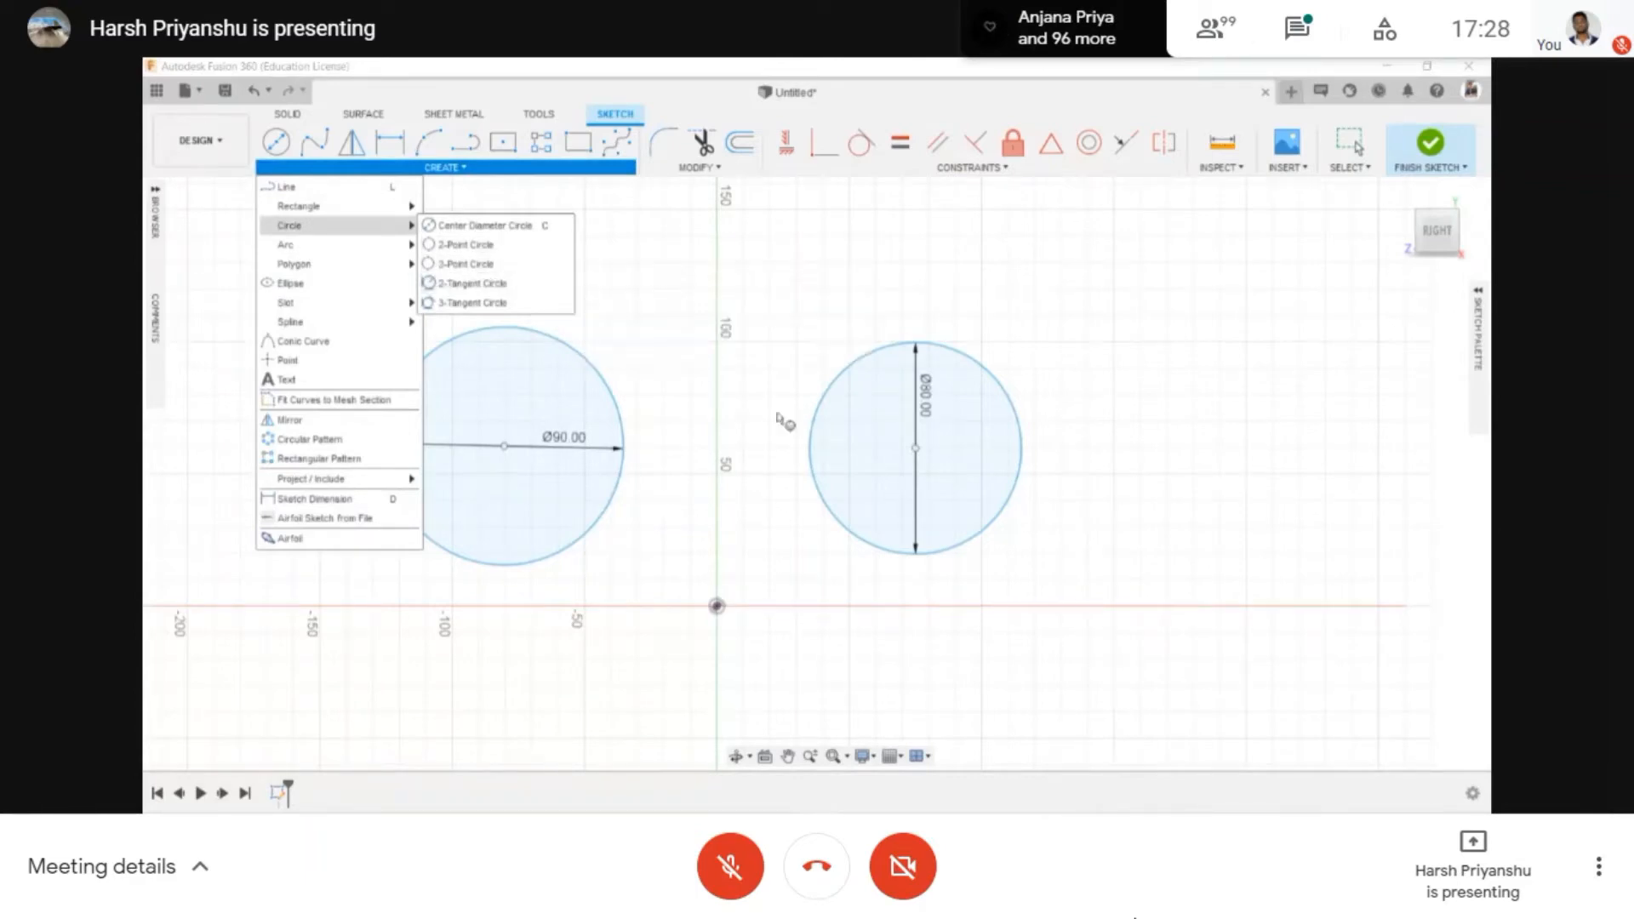
{"action": "middle_click_drag", "start_coordinate": [1202, 606], "coordinate": [840, 631]}
{"action": "scroll", "coordinate": [726, 554], "scroll_direction": "down", "scroll_amount": 1}
{"action": "middle_click_drag", "start_coordinate": [704, 527], "coordinate": [737, 529]}
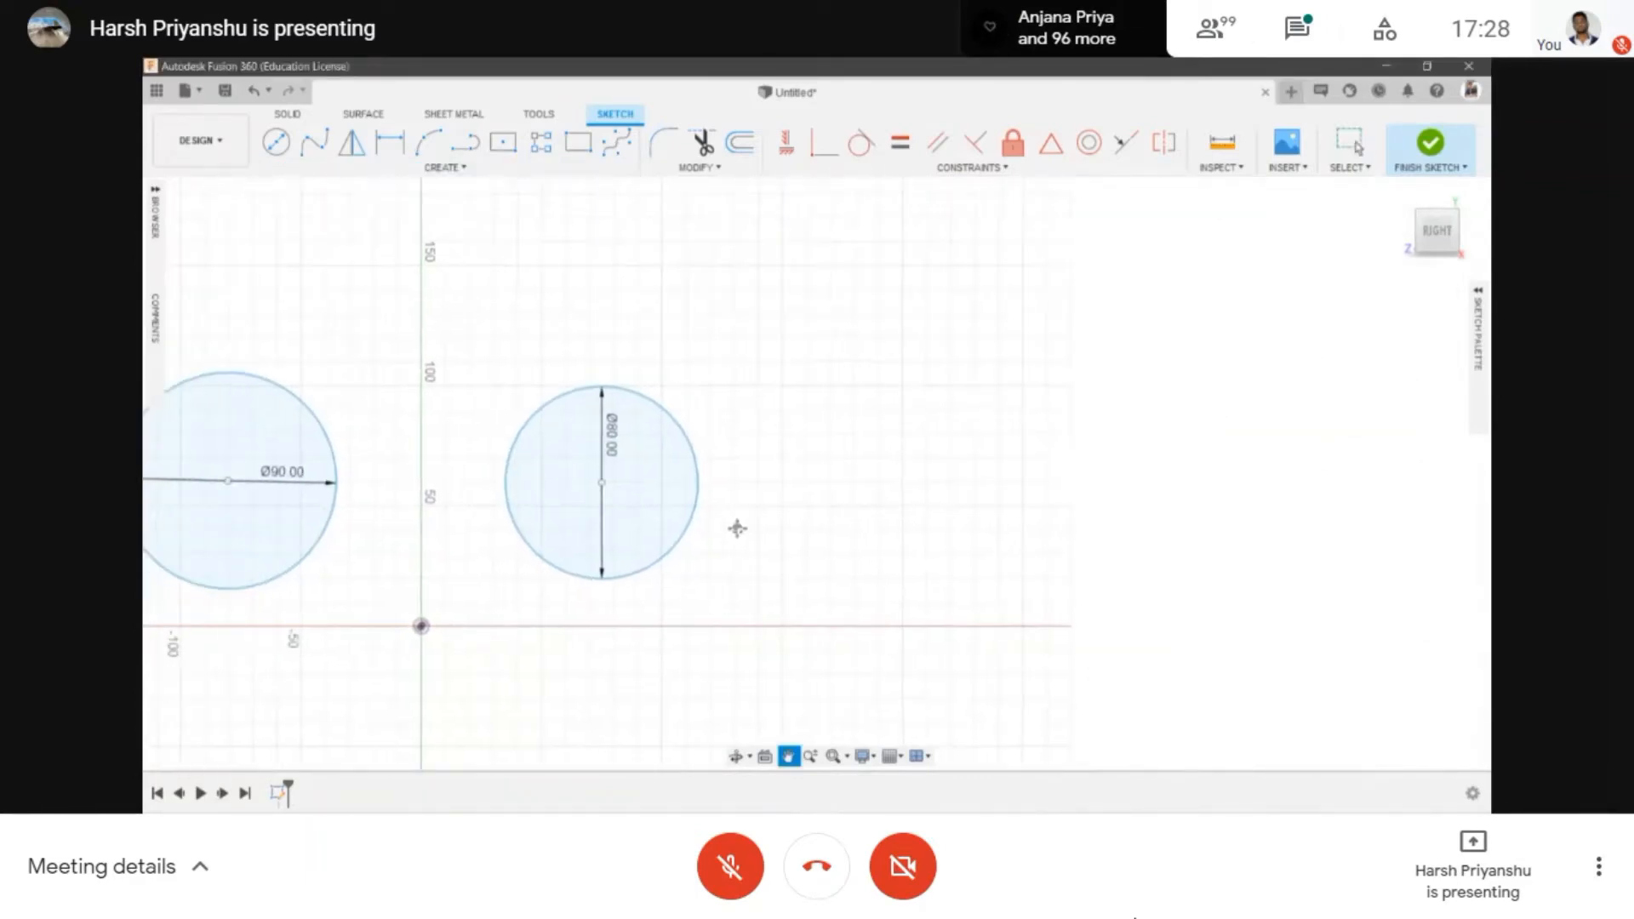
{"action": "left_click", "coordinate": [465, 149]}
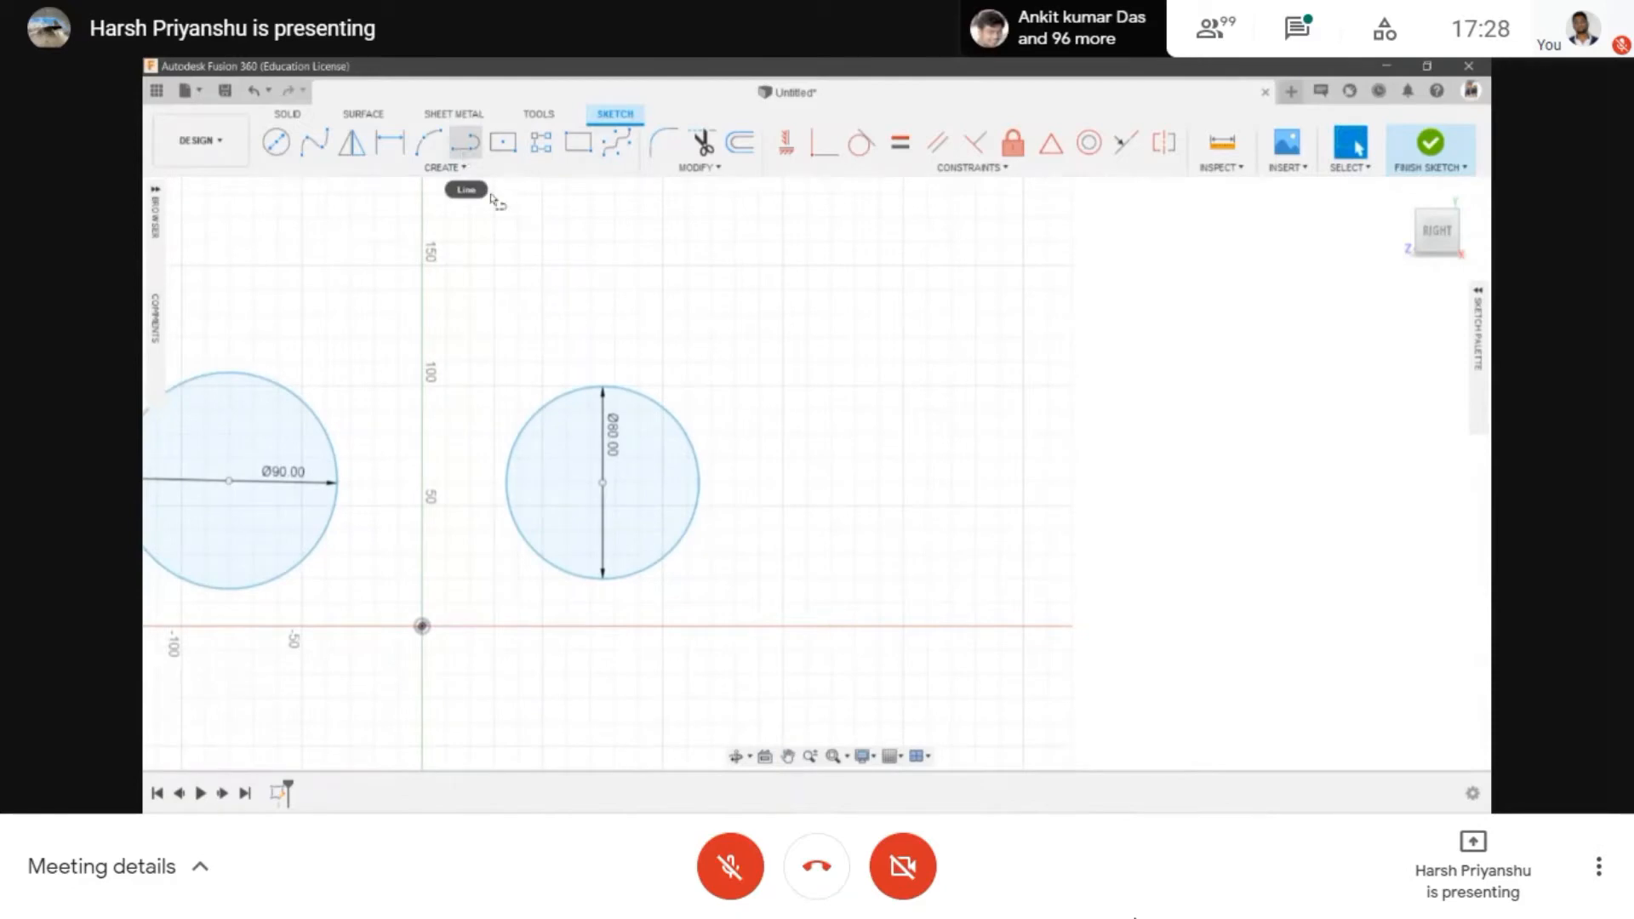
{"action": "left_click", "coordinate": [782, 322]}
{"action": "double_click", "coordinate": [782, 571]}
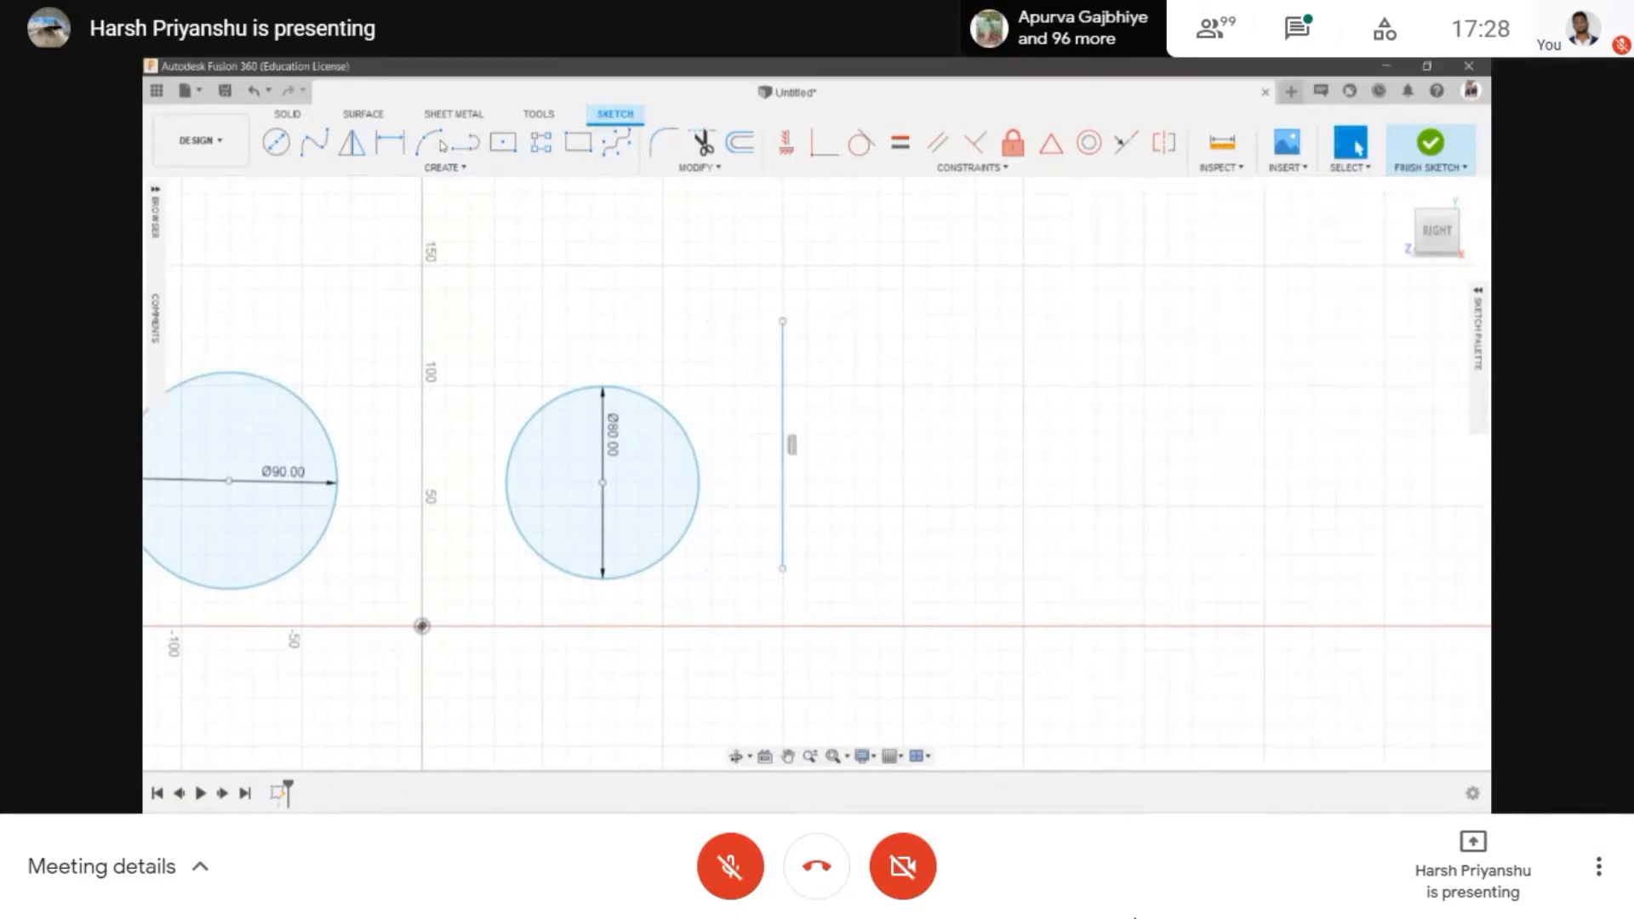
- Sketch a horizontal line on the horizontal axis, beyond the lower end of the vertical line
{"action": "left_click", "coordinate": [893, 626]}
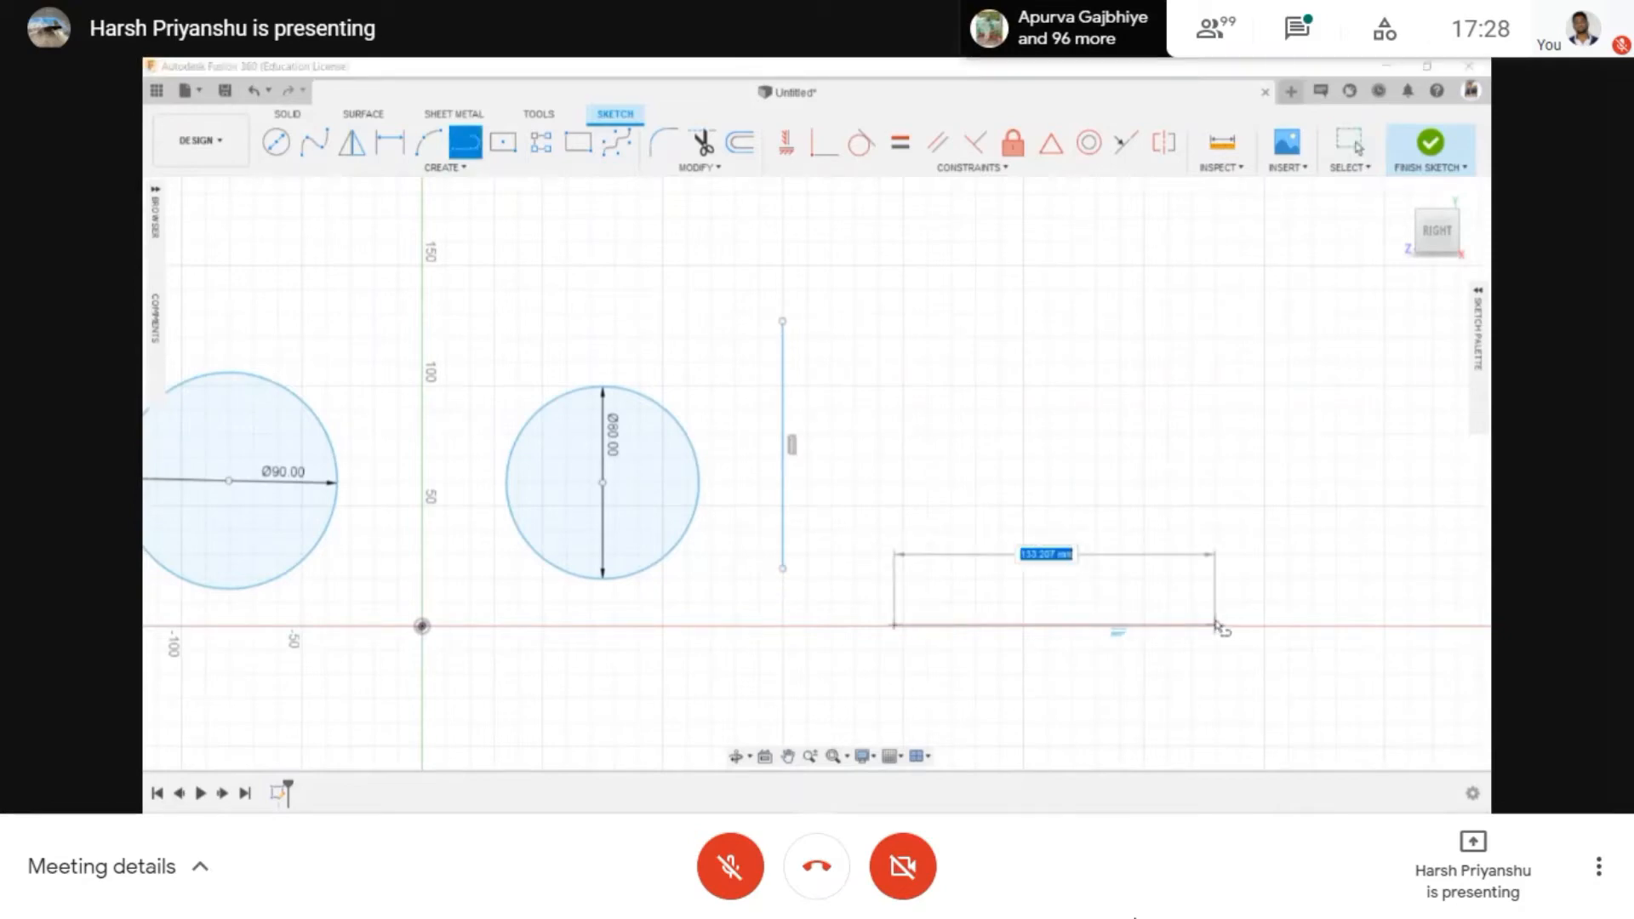
{"action": "double_click", "coordinate": [1231, 626]}
{"action": "key", "text": "Escape"}
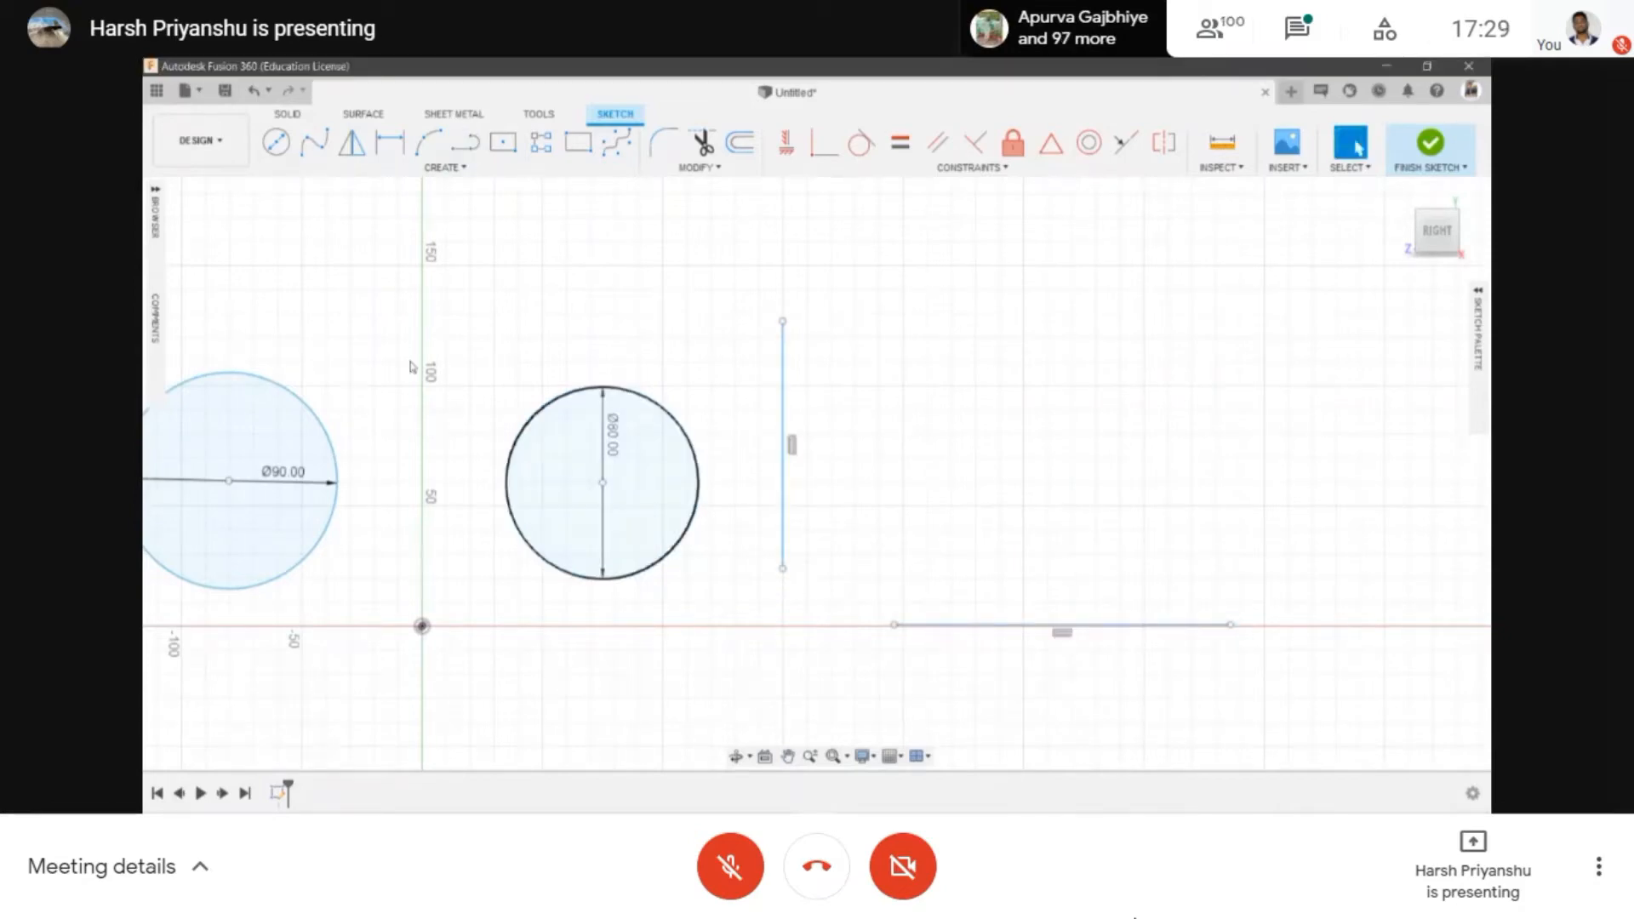
- Create a 2-Tangent Circle with a 90 mm radius, tangent to the vertical line and the horizontal line
{"action": "left_click", "coordinate": [445, 167]}
{"action": "mouse_move", "coordinate": [331, 230]}
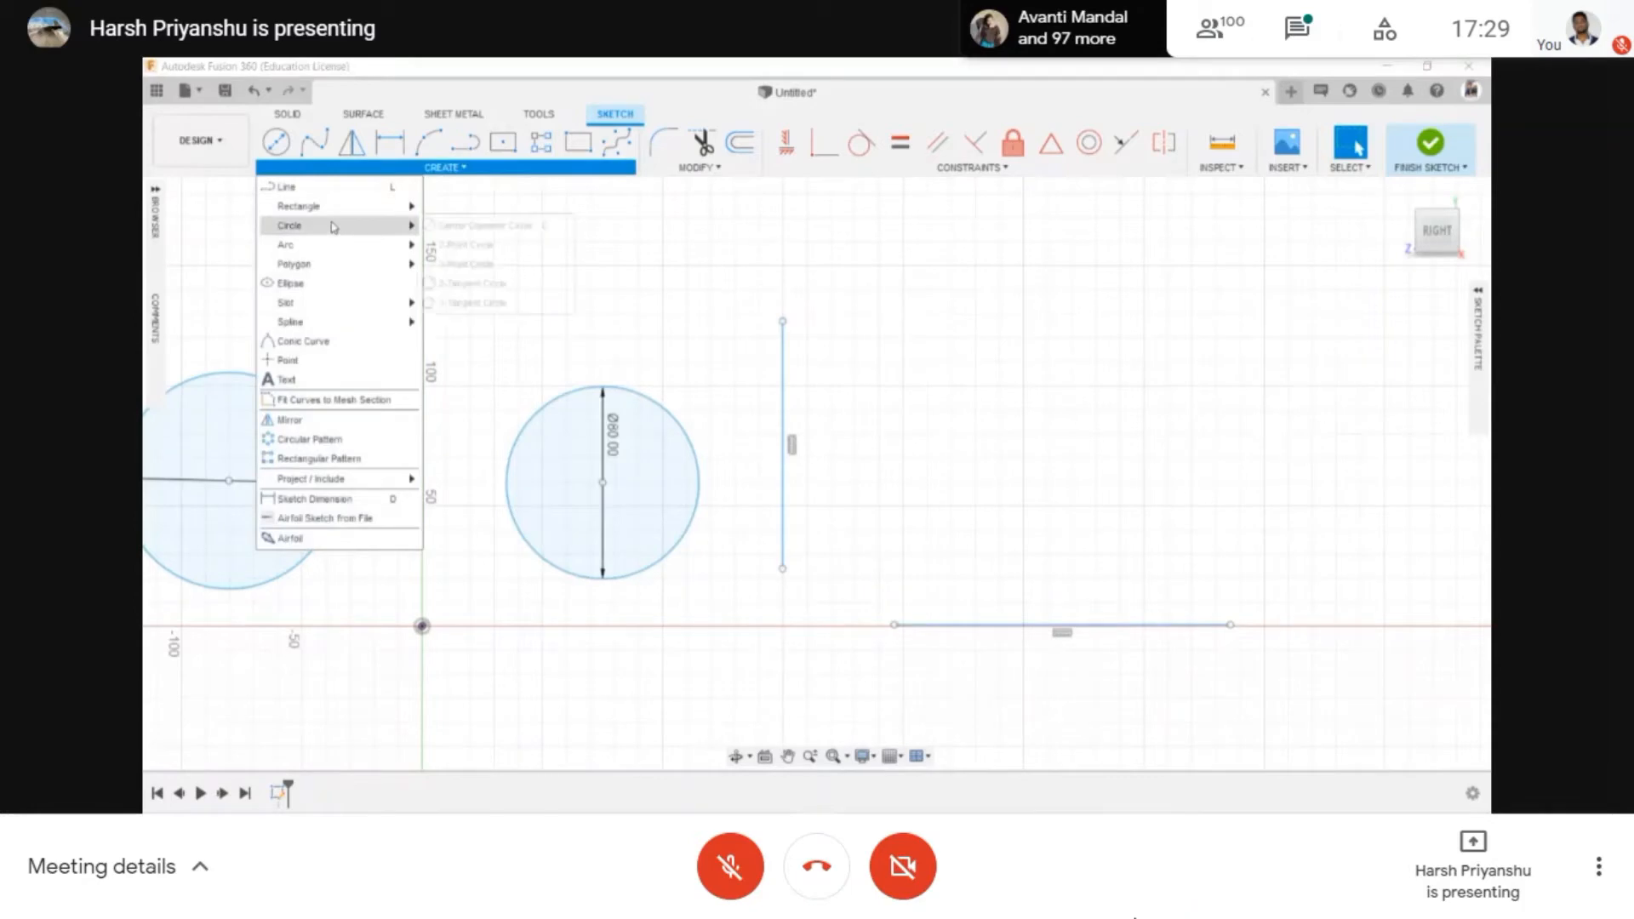
{"action": "left_click", "coordinate": [449, 285]}
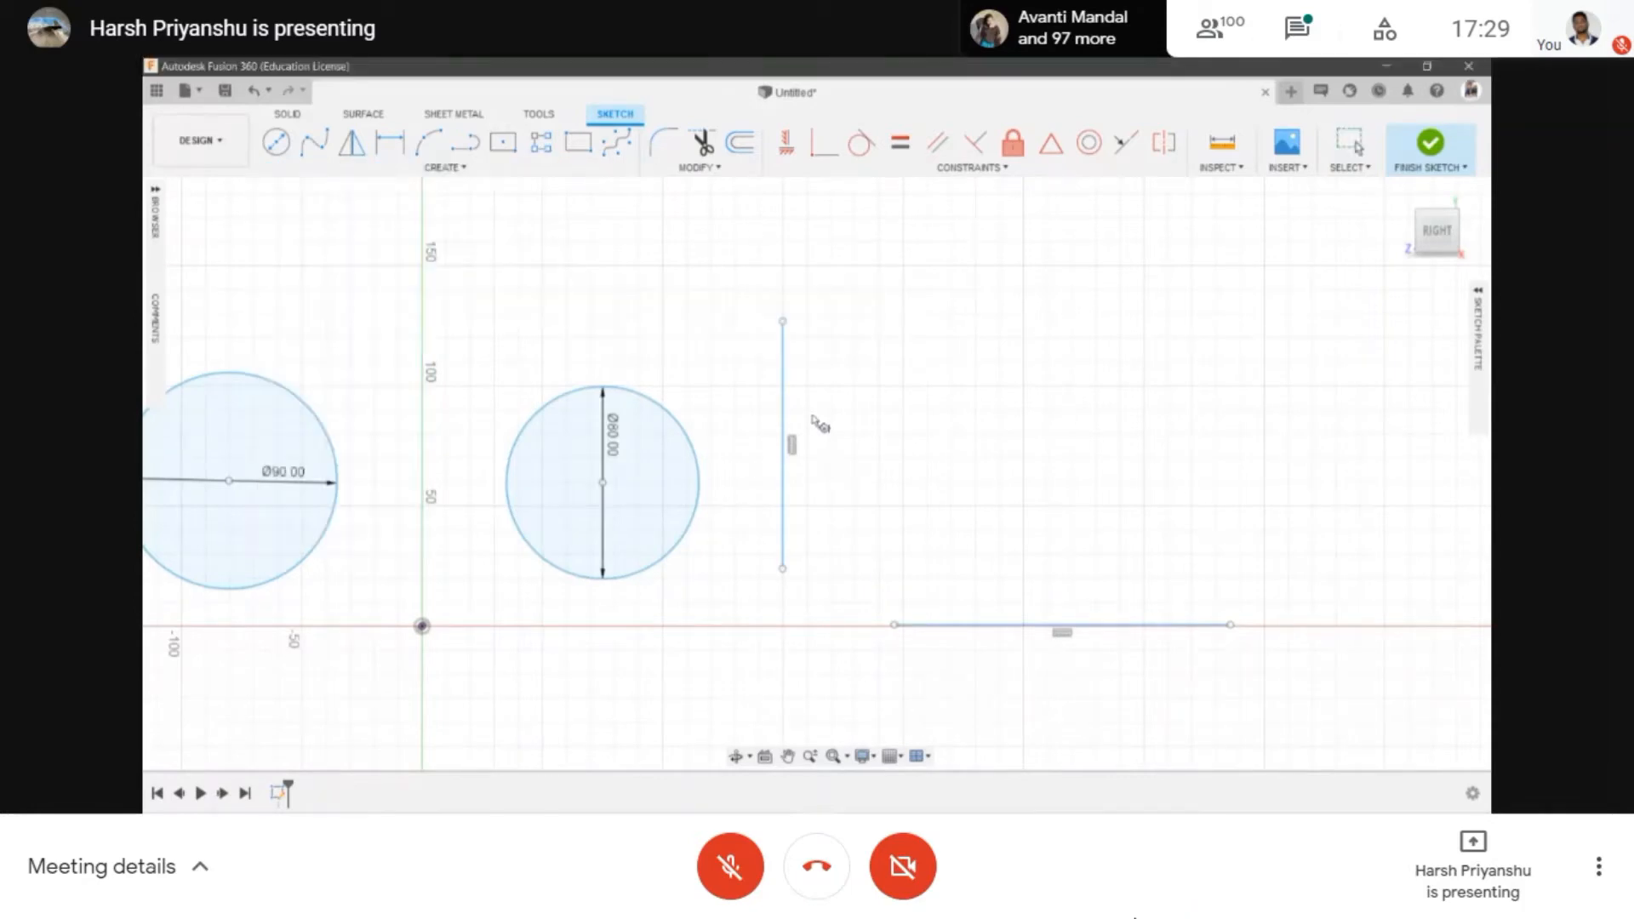
{"action": "left_click", "coordinate": [794, 379]}
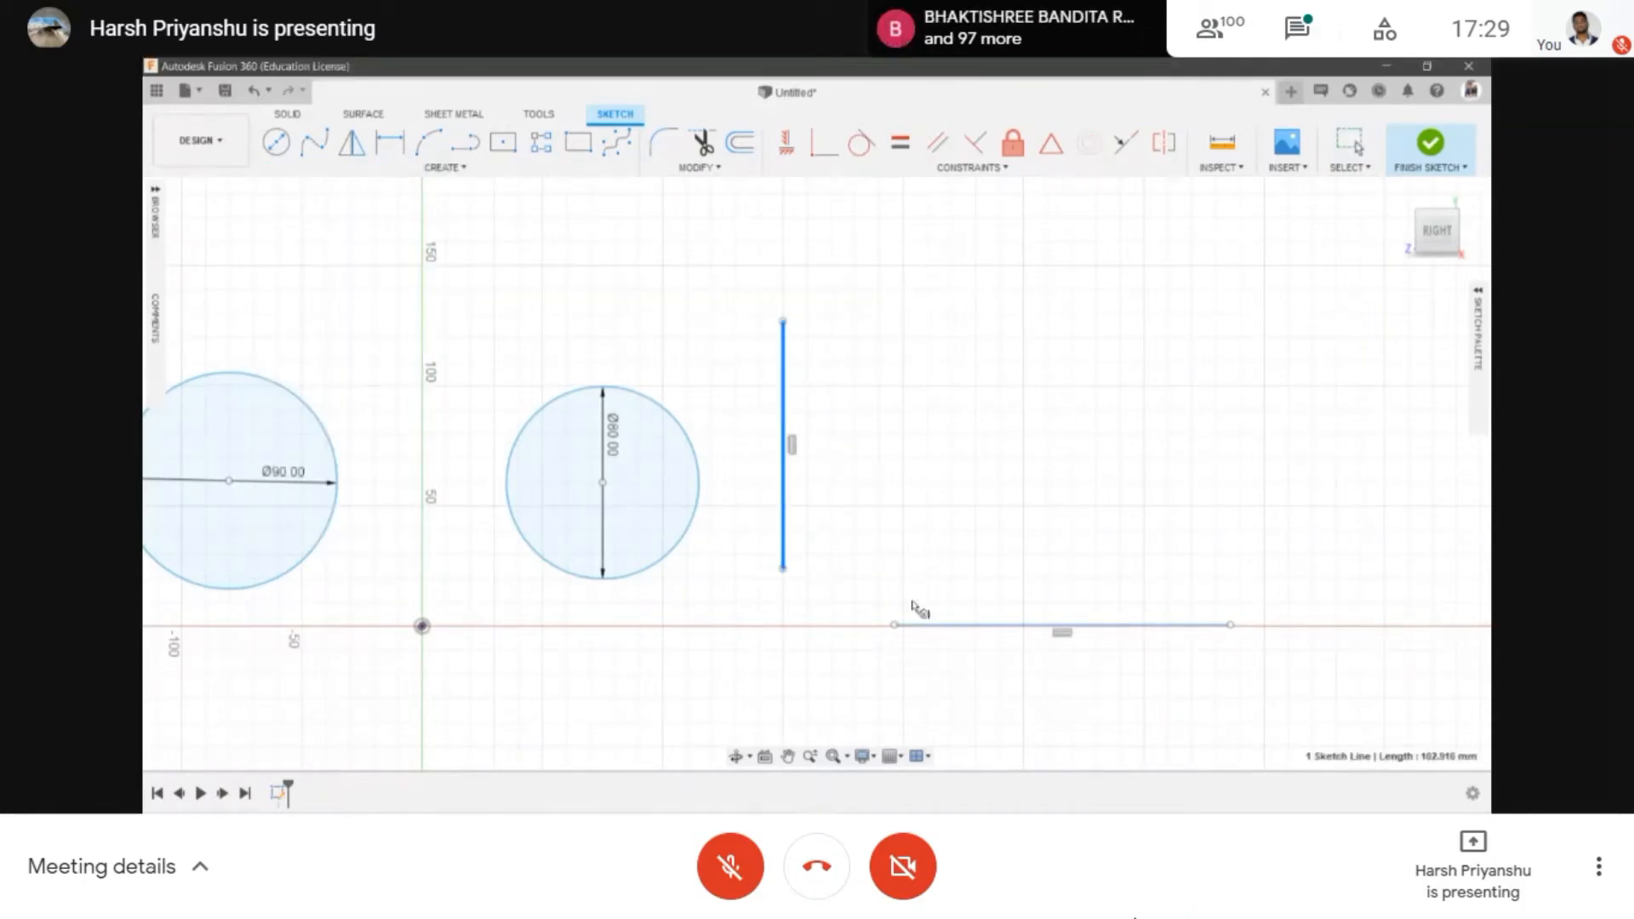
{"action": "left_click", "coordinate": [926, 625]}
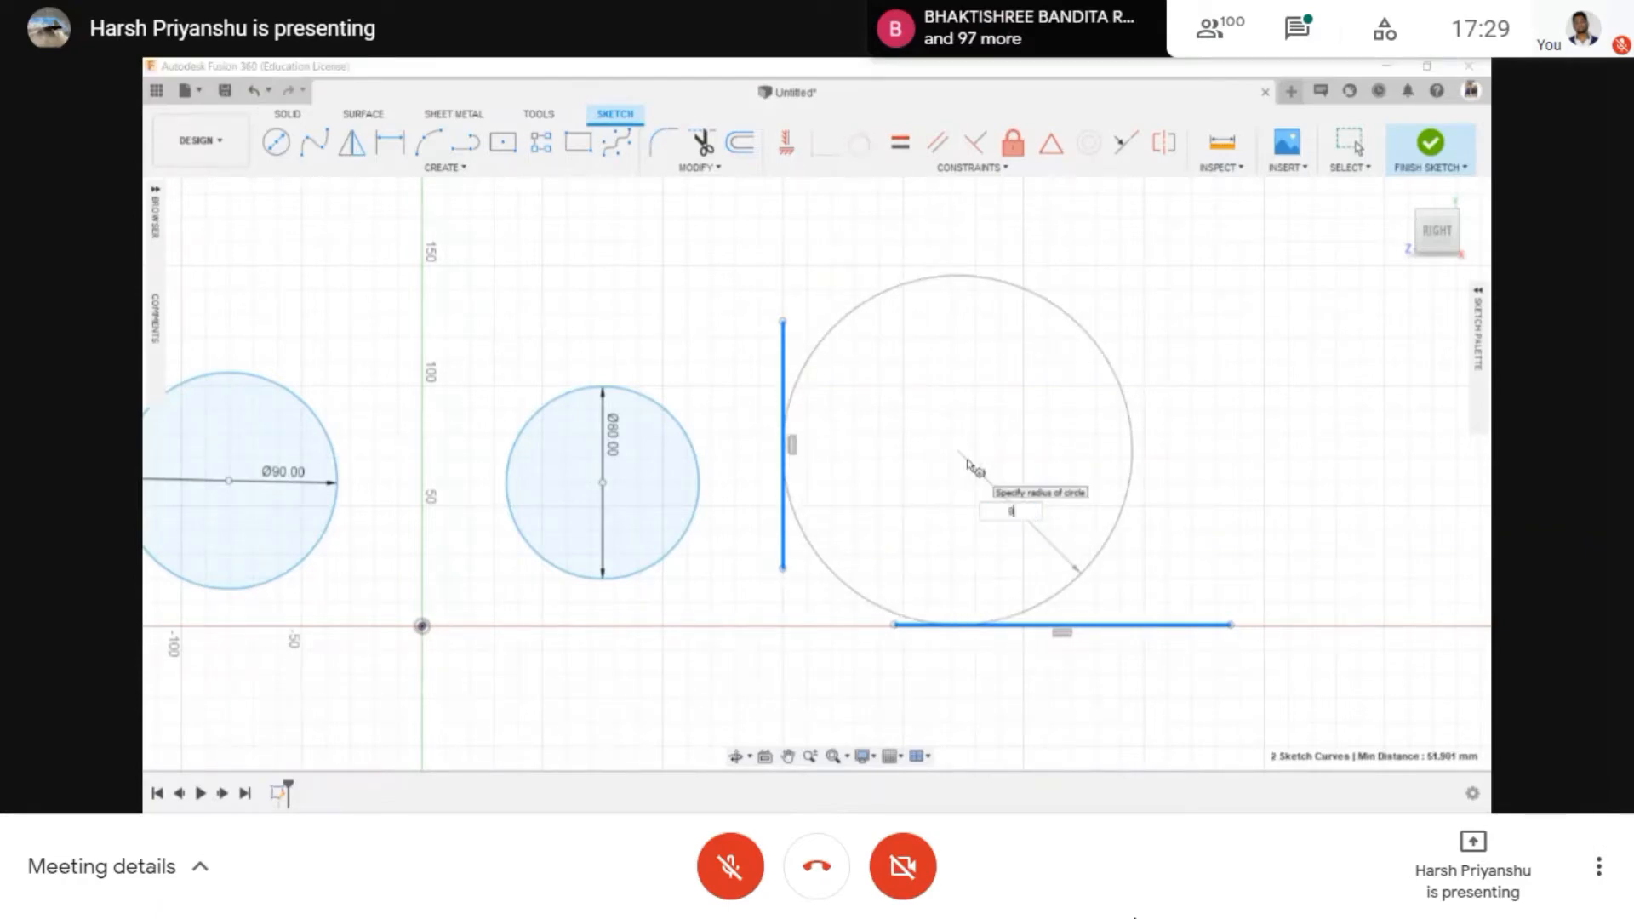
{"action": "type", "text": "0"}
{"action": "key", "text": "Return"}
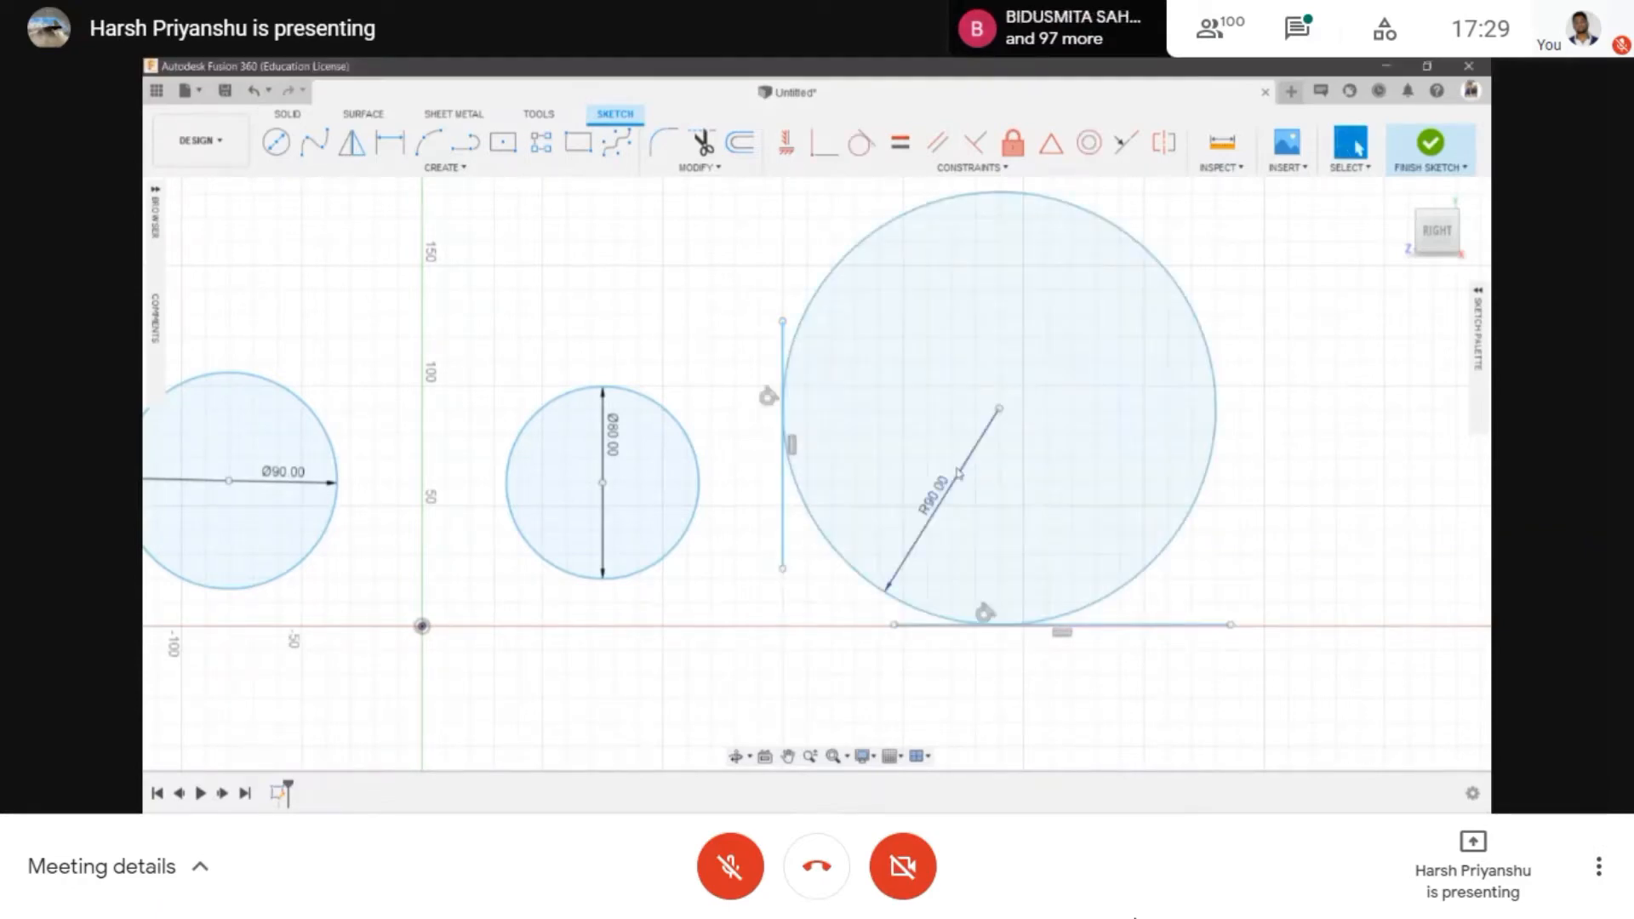
{"action": "scroll", "coordinate": [959, 474], "scroll_direction": "down", "scroll_amount": 5}
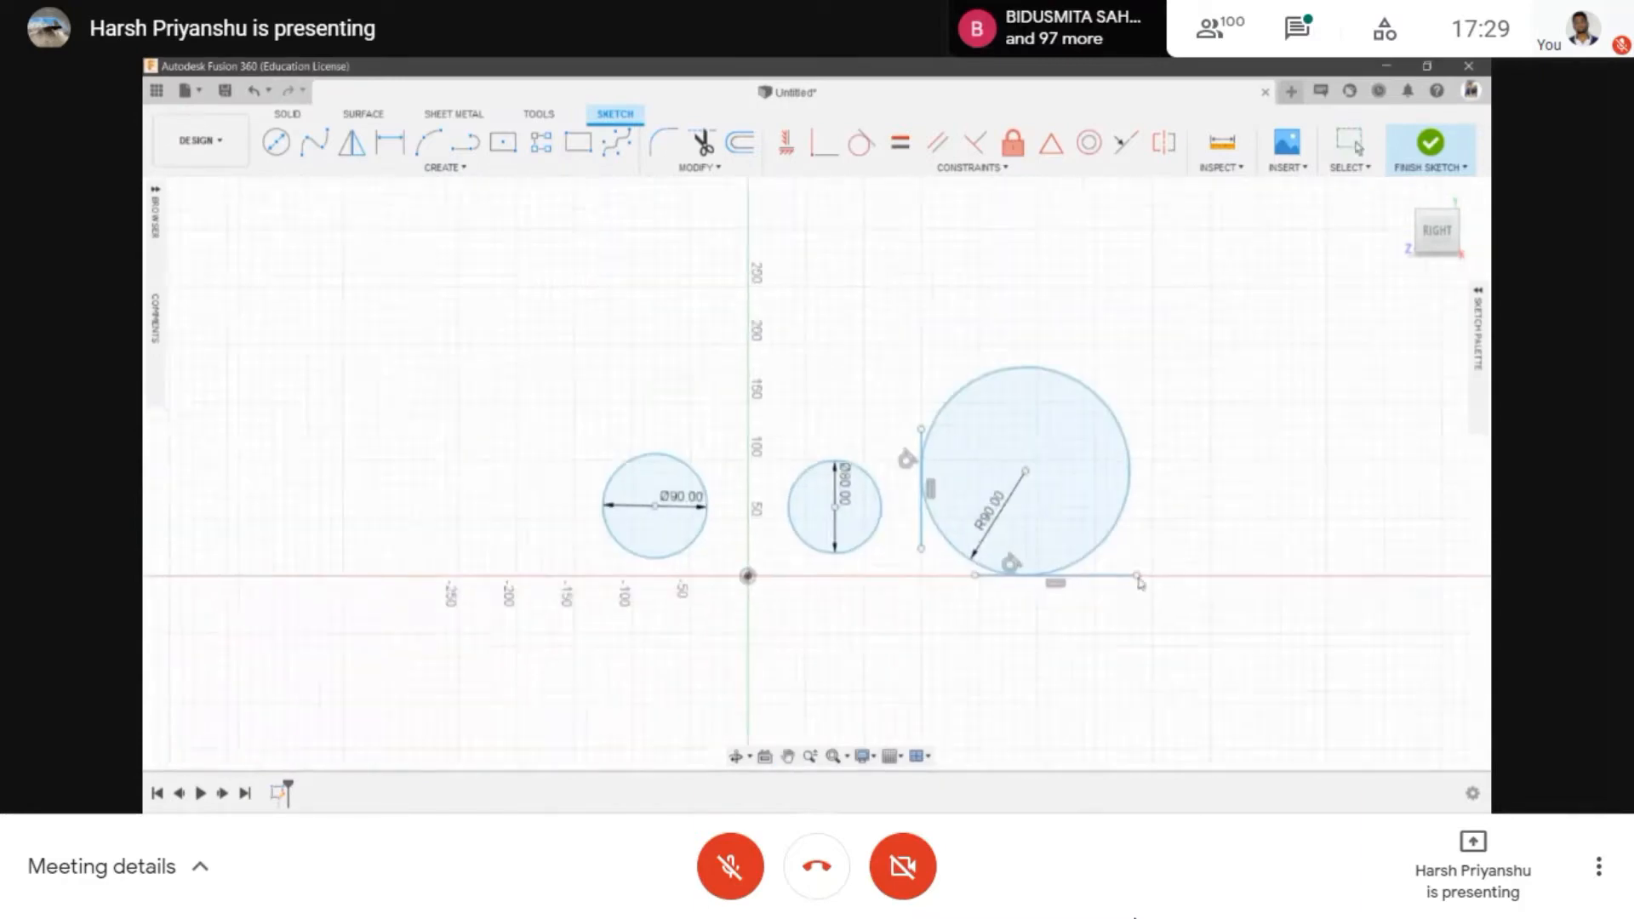
{"action": "scroll", "coordinate": [1141, 583], "scroll_direction": "down", "scroll_amount": 1}
{"action": "key", "text": "Escape"}
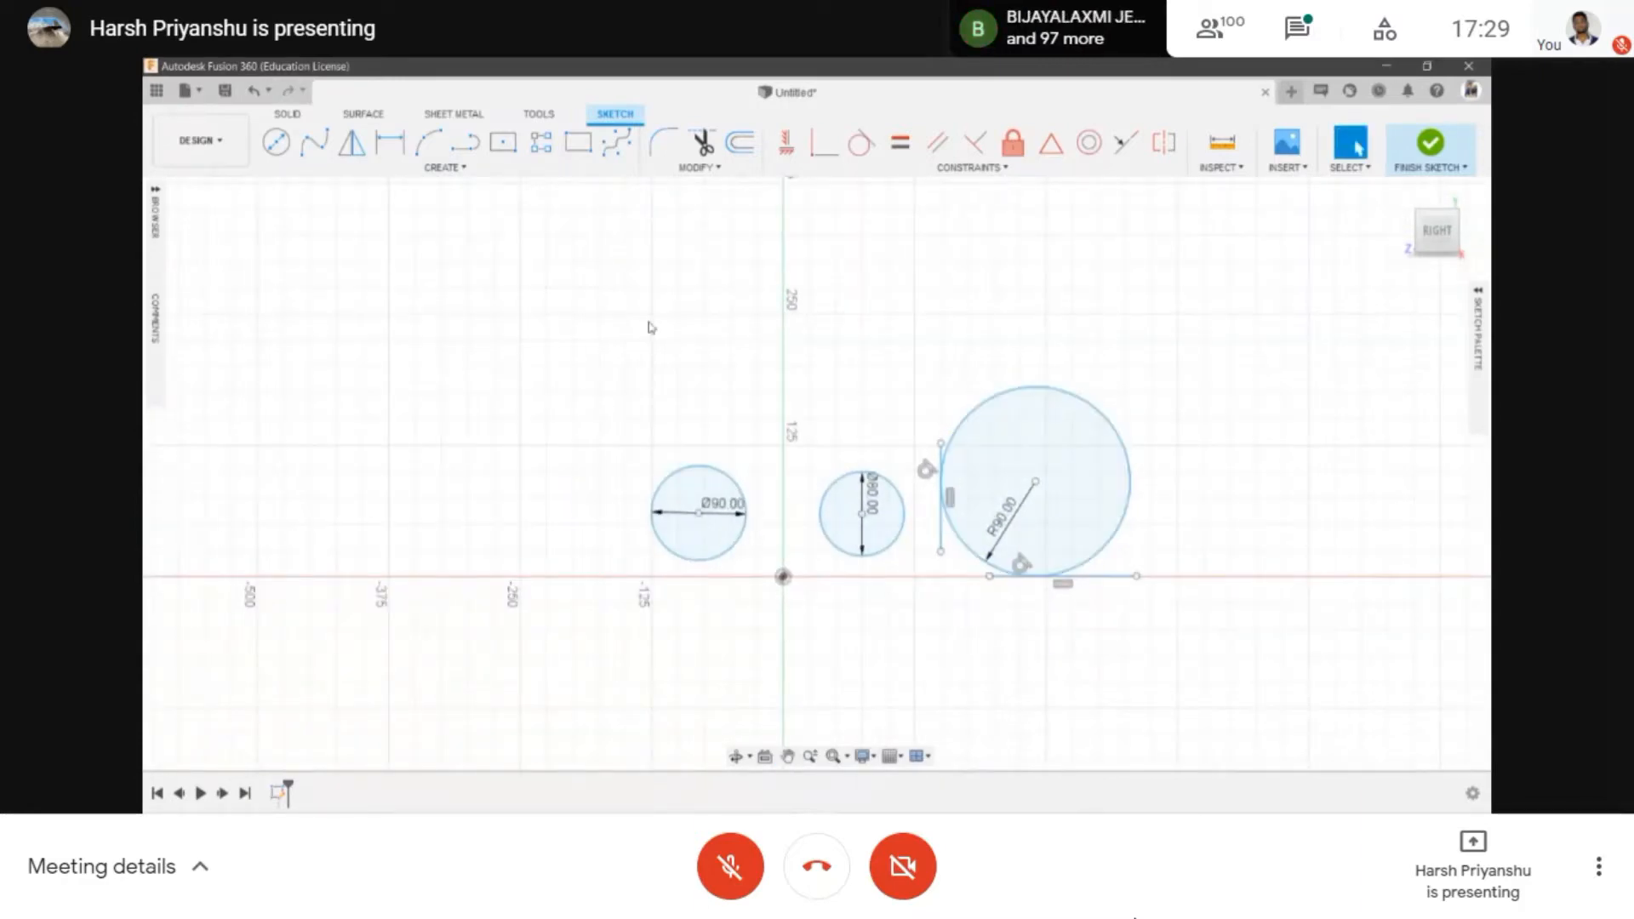
- Delete the circle that is tangent to the vertical and horizontal lines
{"action": "scroll", "coordinate": [1175, 502], "scroll_direction": "up", "scroll_amount": 1}
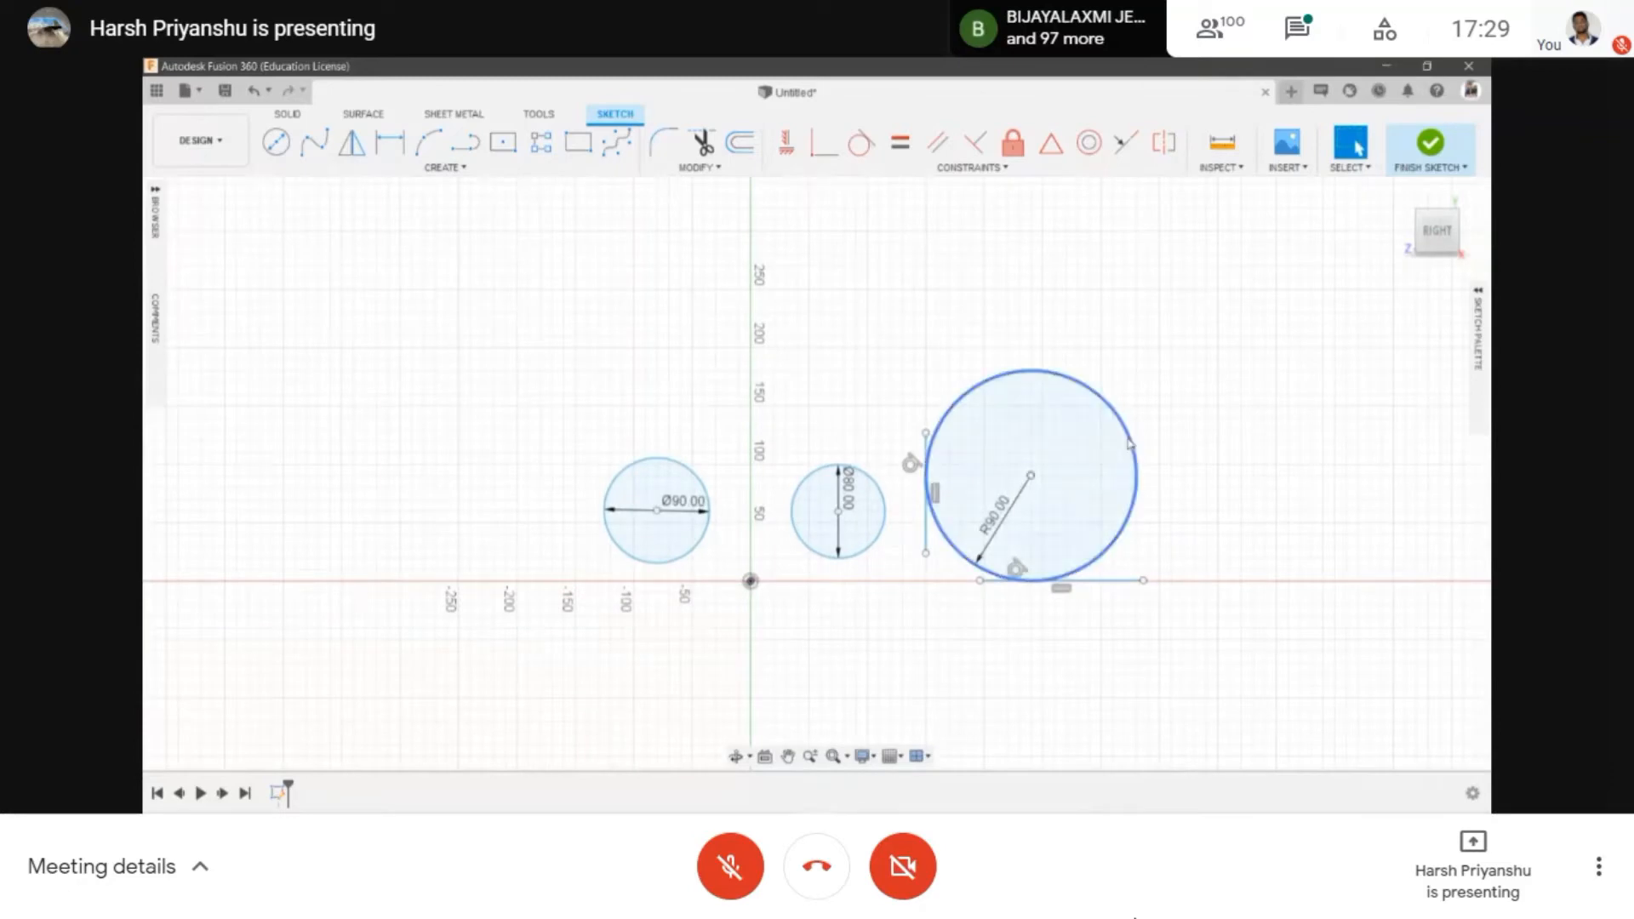
{"action": "left_click", "coordinate": [1130, 442]}
{"action": "key", "text": "Delete"}
{"action": "scroll", "coordinate": [1132, 447], "scroll_direction": "up", "scroll_amount": 2}
{"action": "middle_click_drag", "start_coordinate": [1139, 452], "coordinate": [1043, 394]}
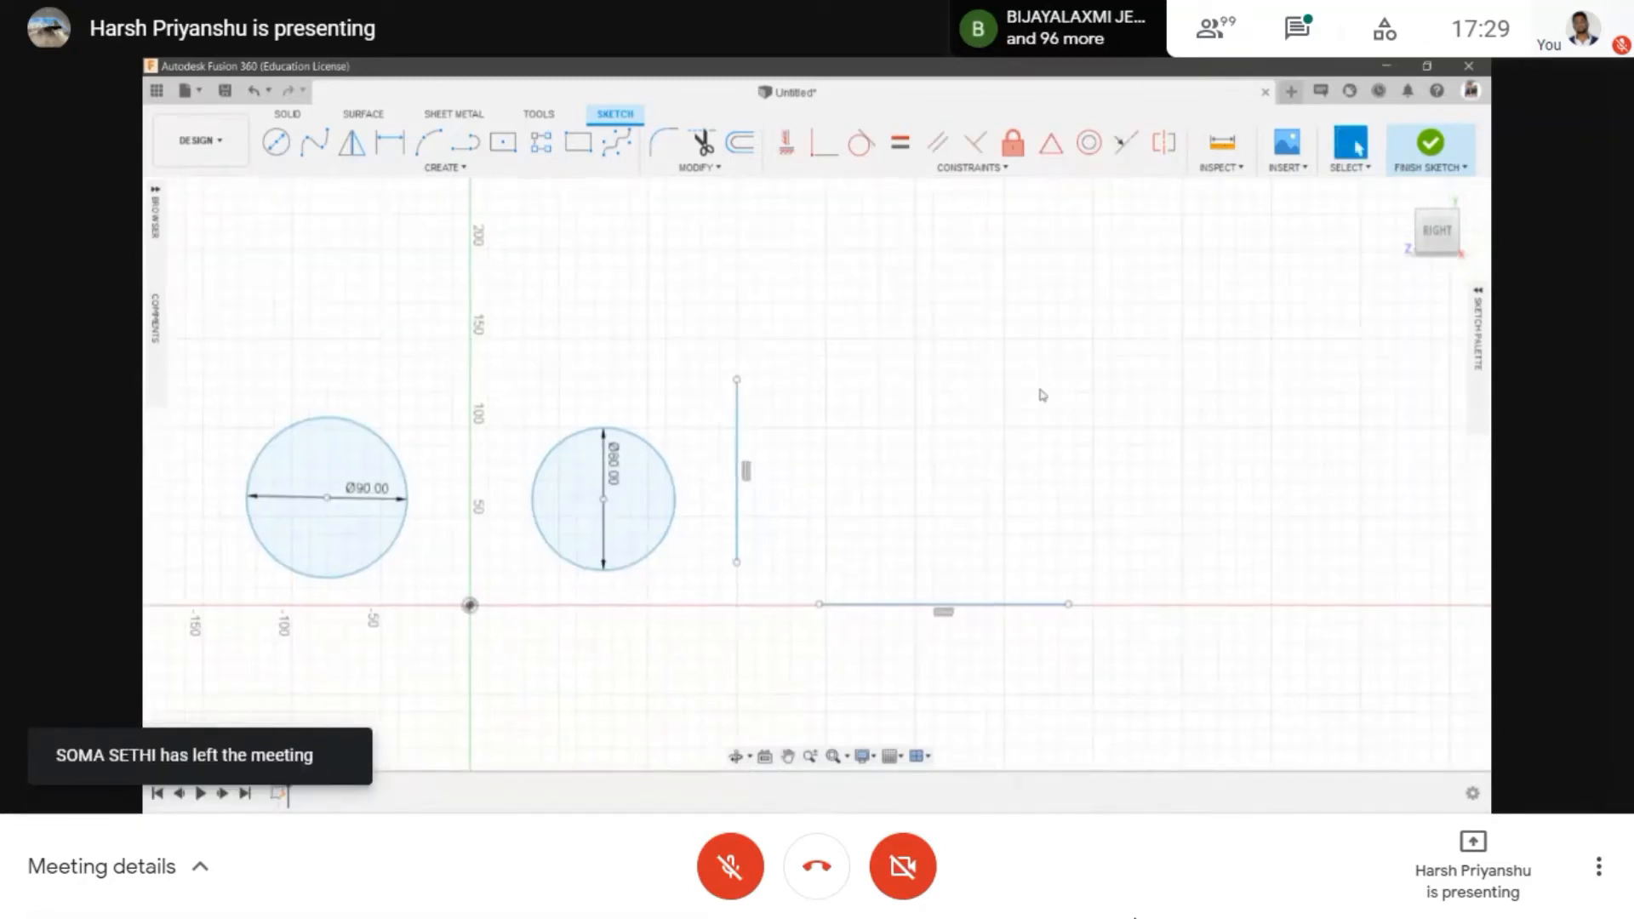
- Sketch a slanted line above the horizontal line, sloping downward away from the vertical line
{"action": "left_click", "coordinate": [466, 142]}
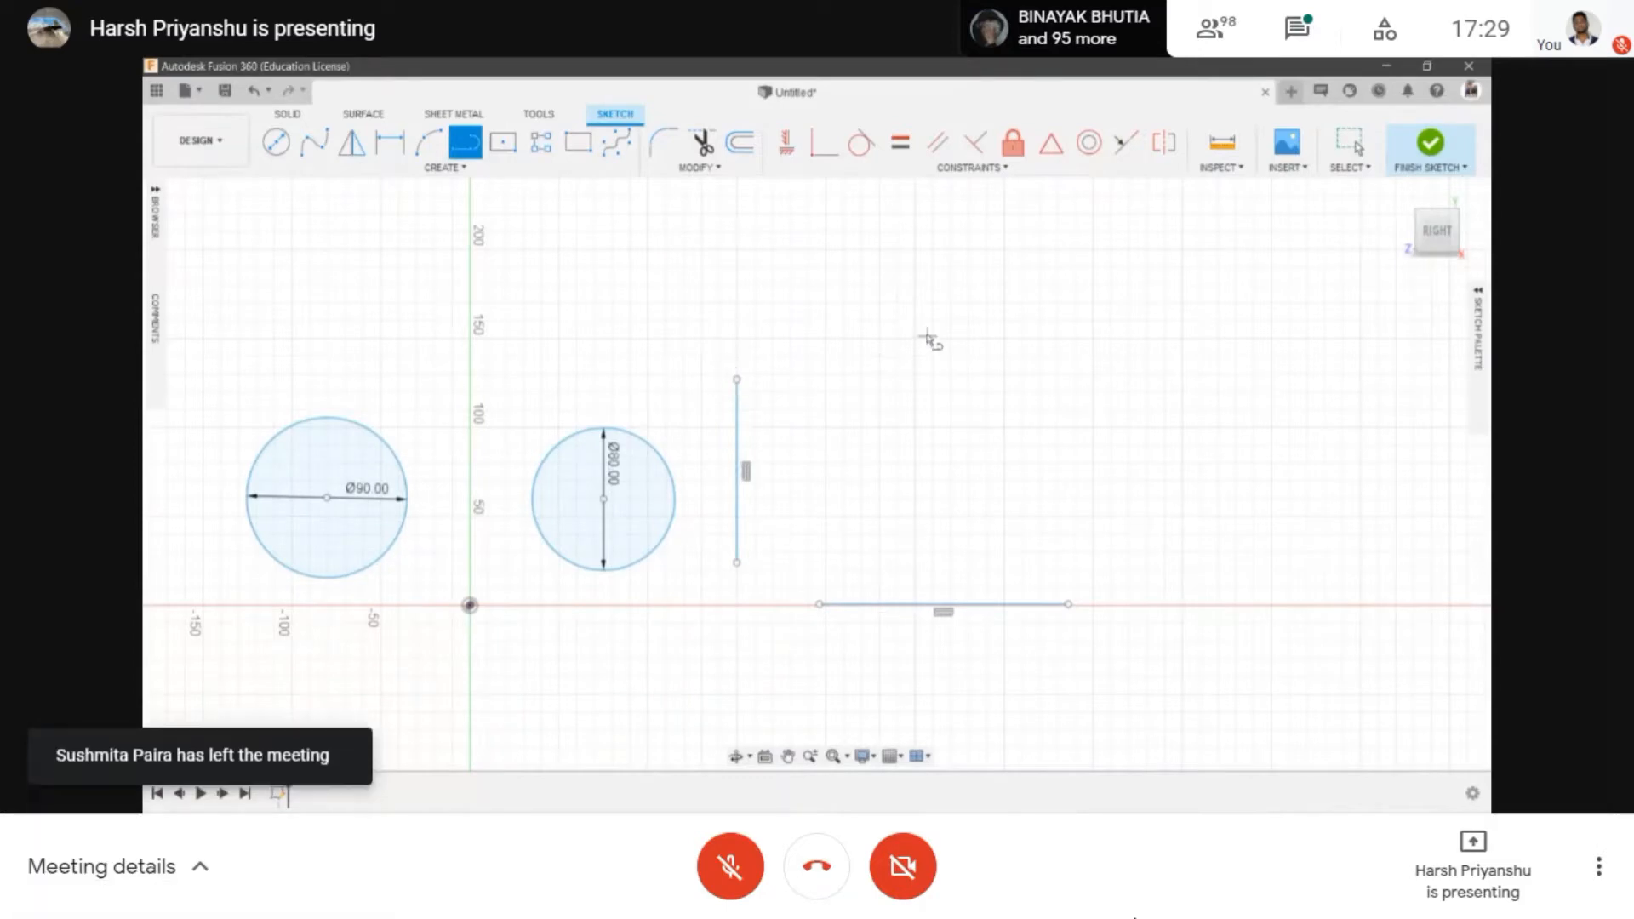
{"action": "left_click", "coordinate": [900, 317]}
{"action": "left_click", "coordinate": [1102, 455]}
{"action": "key", "text": "Escape"}
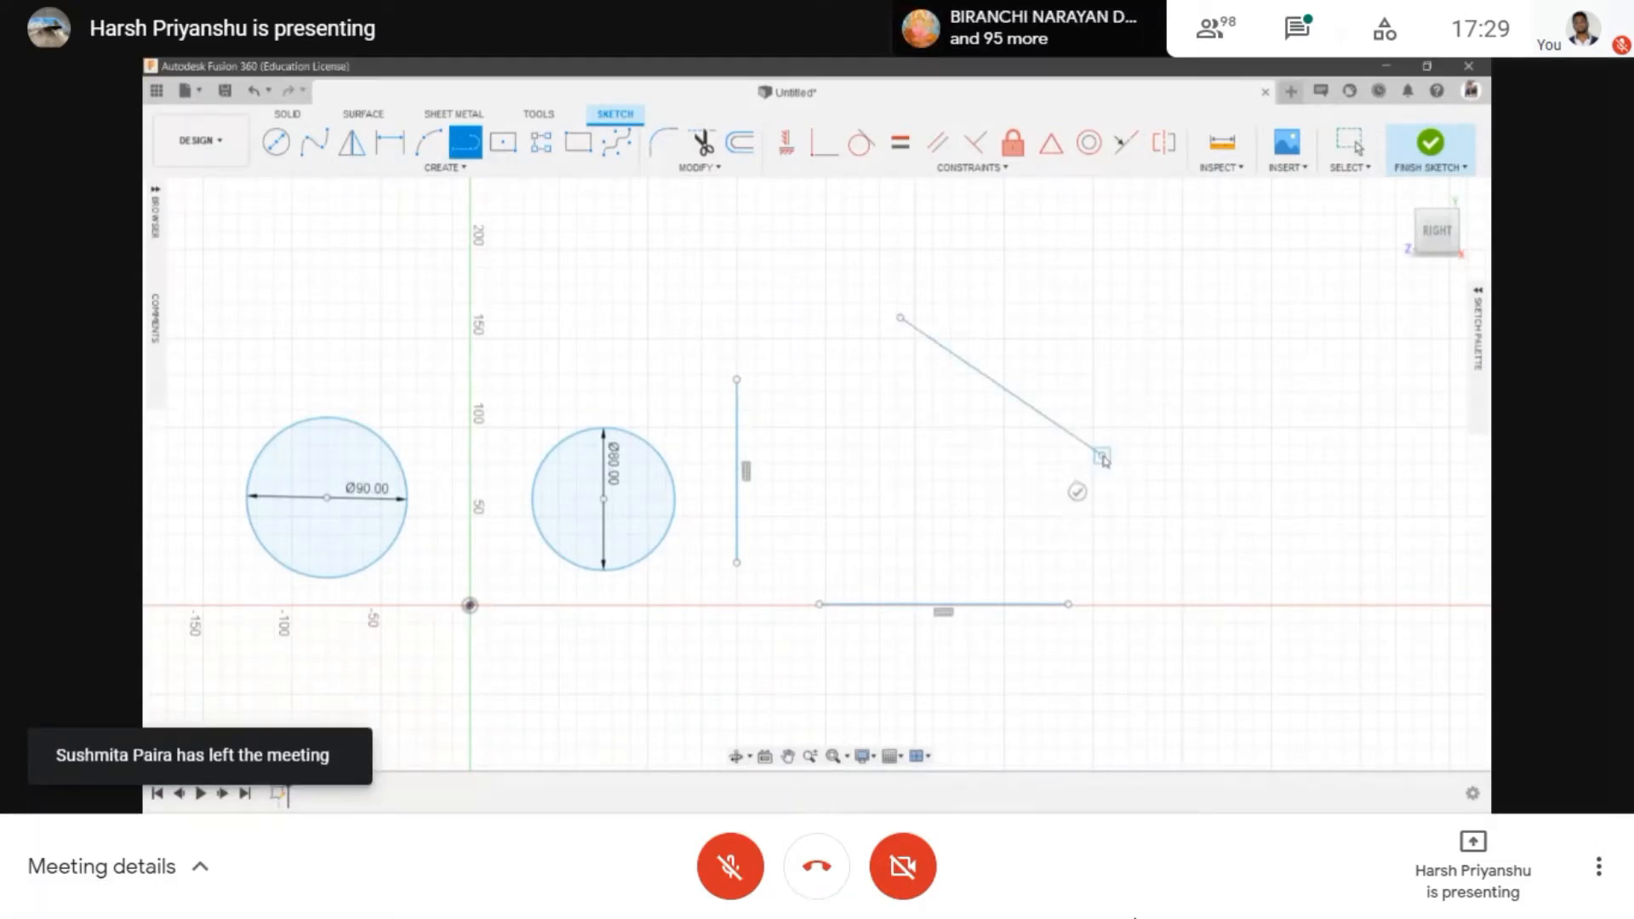
- Create a 3-Tangent Circle touching the vertical line, the horizontal line and the slanted line
{"action": "left_click", "coordinate": [430, 168]}
{"action": "mouse_move", "coordinate": [401, 226]}
{"action": "left_click", "coordinate": [473, 304]}
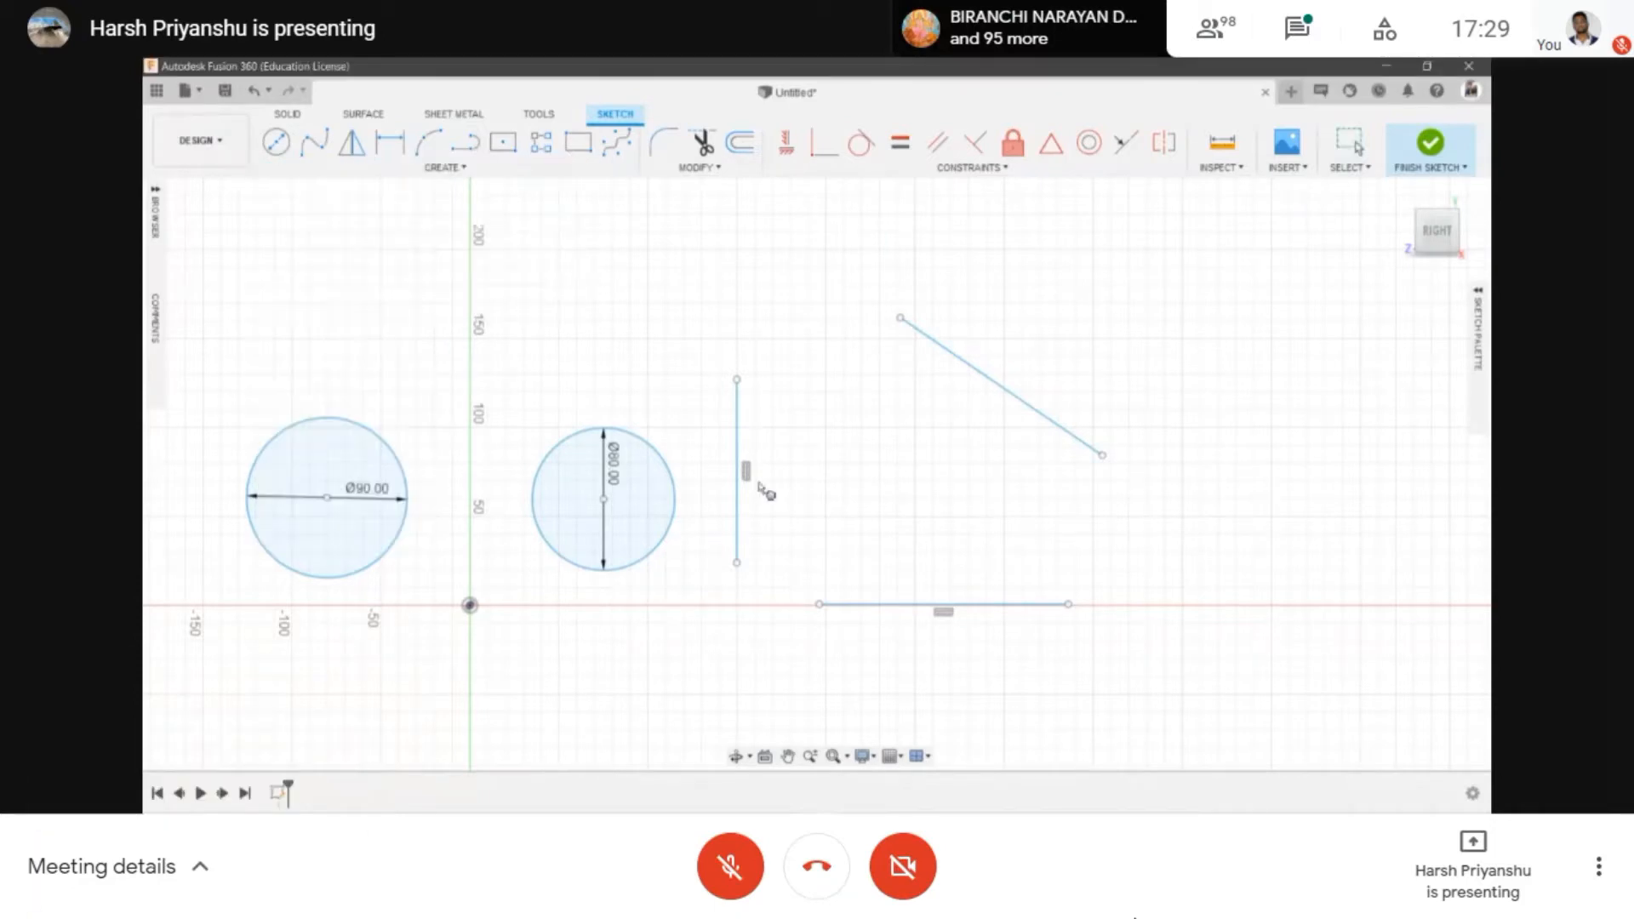
{"action": "left_click", "coordinate": [738, 473]}
{"action": "left_click", "coordinate": [864, 606]}
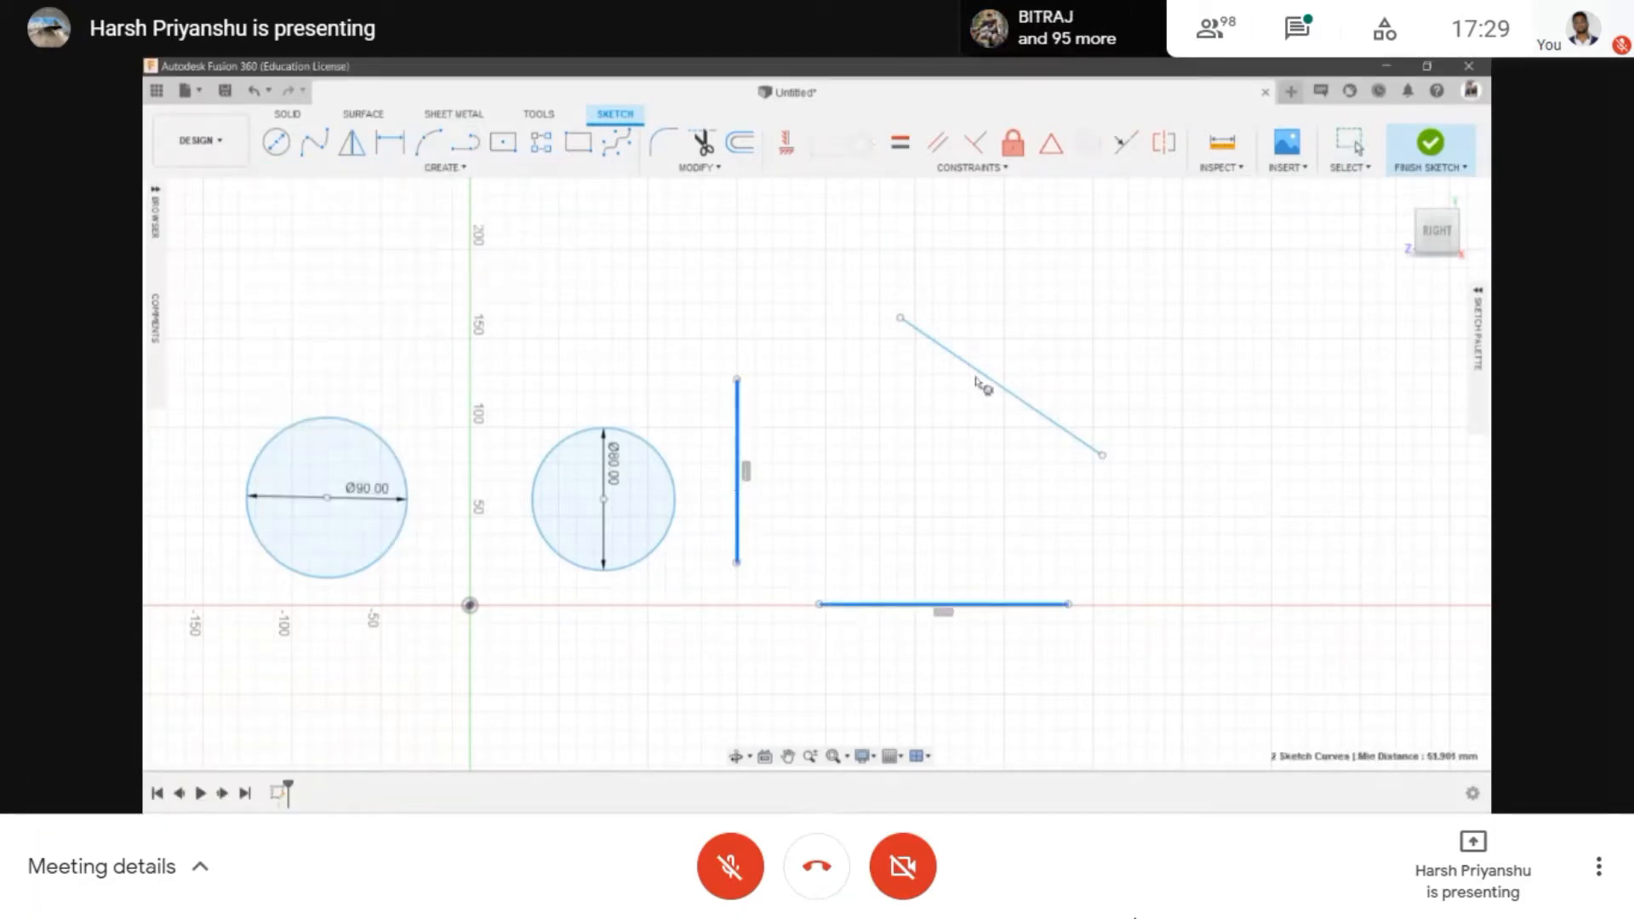
{"action": "left_click", "coordinate": [943, 347]}
{"action": "scroll", "coordinate": [945, 442], "scroll_direction": "down", "scroll_amount": 3}
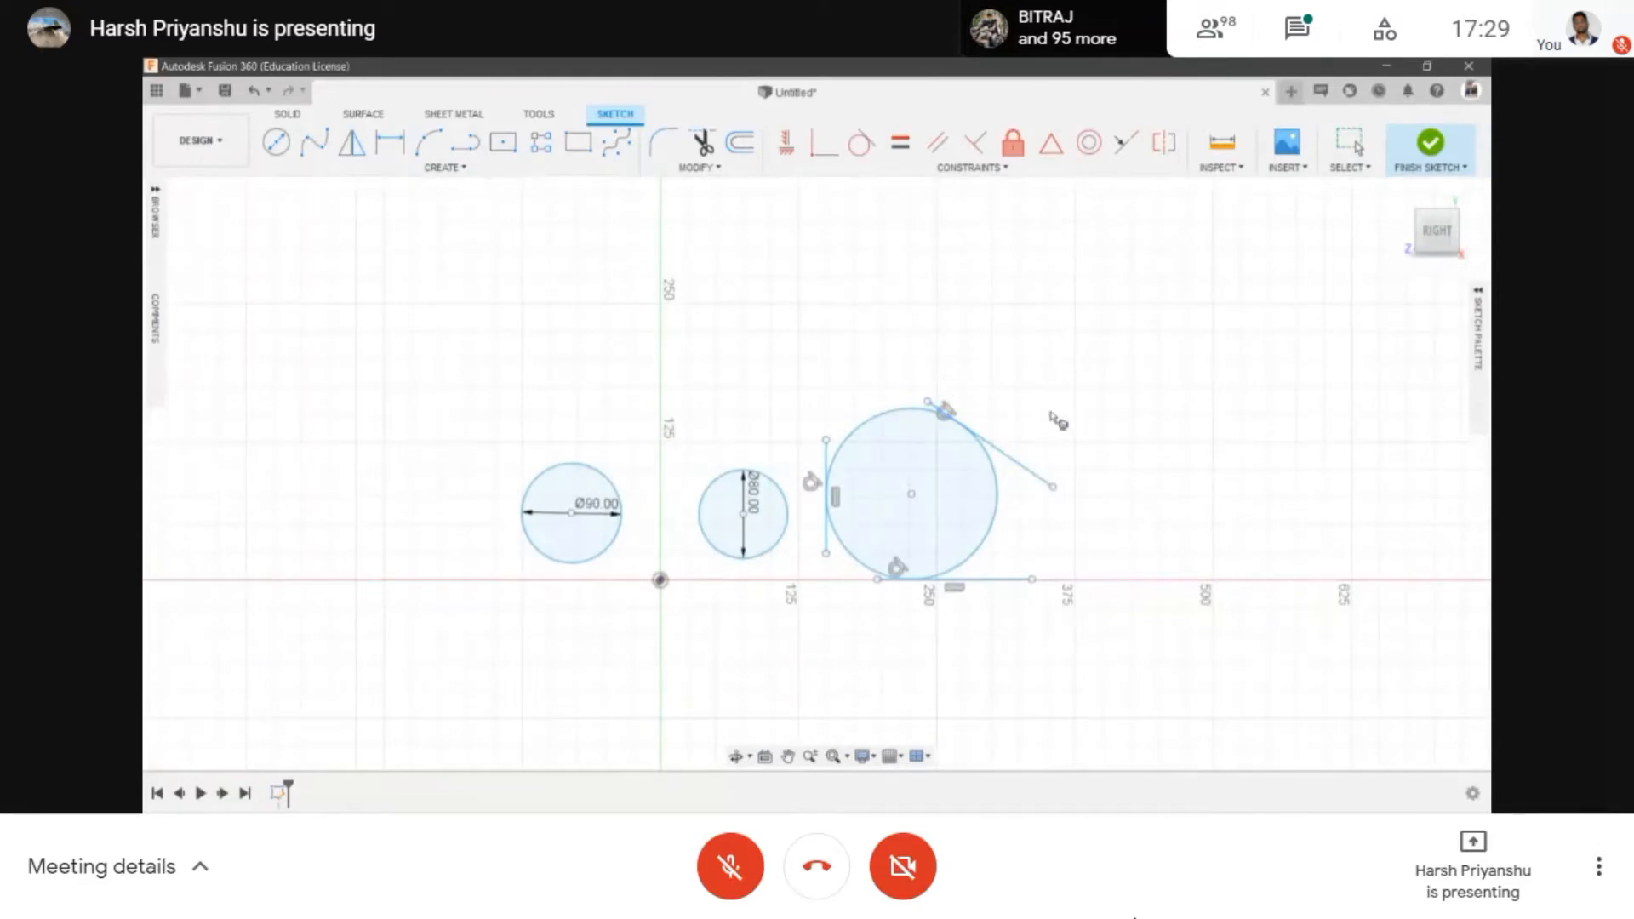
{"action": "scroll", "coordinate": [1051, 414], "scroll_direction": "up", "scroll_amount": 3}
{"action": "middle_click_drag", "start_coordinate": [827, 531], "coordinate": [894, 429]}
{"action": "scroll", "coordinate": [764, 281], "scroll_direction": "down", "scroll_amount": 1}
{"action": "scroll", "coordinate": [813, 343], "scroll_direction": "up", "scroll_amount": 1}
{"action": "middle_click_drag", "start_coordinate": [814, 343], "coordinate": [853, 400]}
{"action": "scroll", "coordinate": [854, 400], "scroll_direction": "down", "scroll_amount": 2}
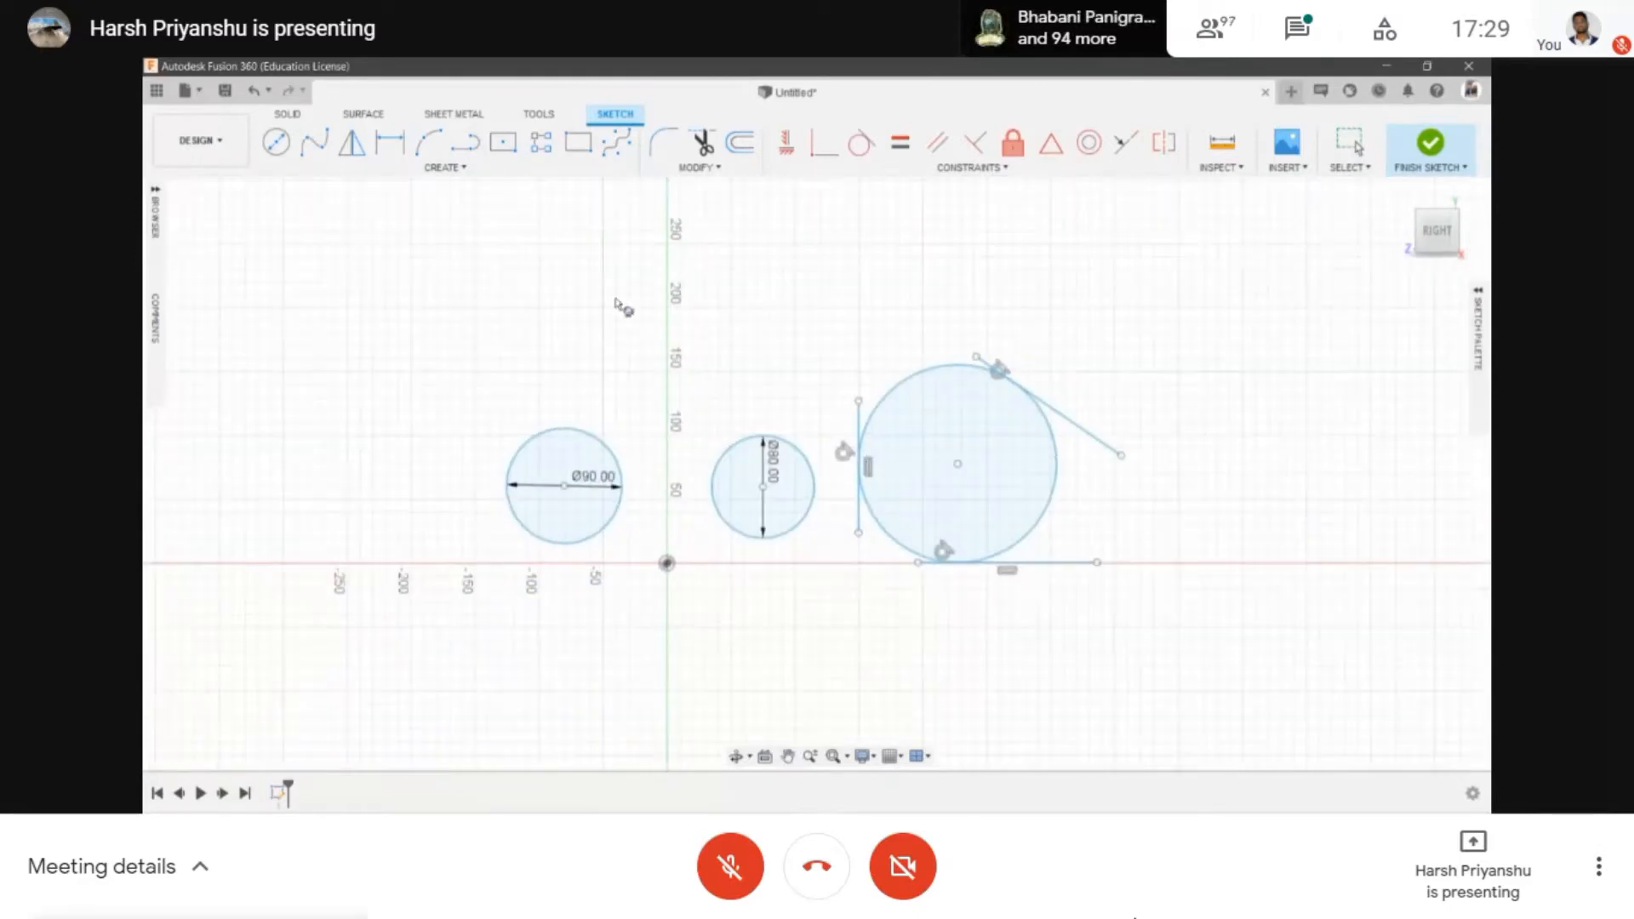
- Delete all circles and lines in the sketch together with their dimensions
{"action": "left_click_drag", "start_coordinate": [457, 299], "coordinate": [1224, 669]}
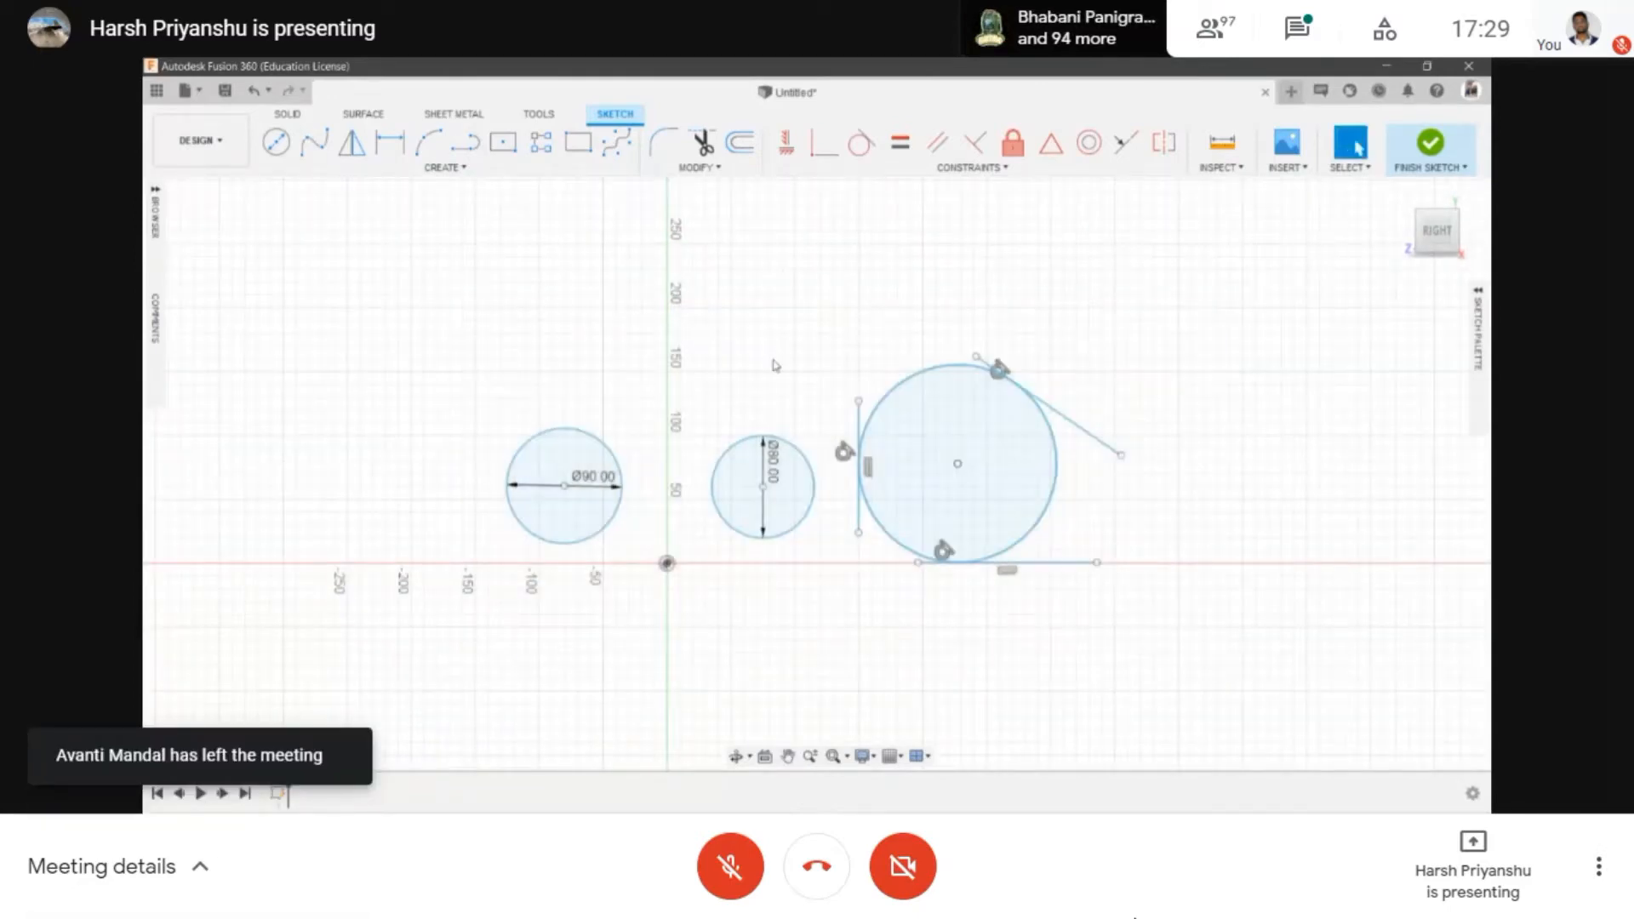
{"action": "mouse_move", "coordinate": [342, 298]}
{"action": "left_mouse_down"}
{"action": "mouse_move", "coordinate": [1084, 632]}
{"action": "mouse_move", "coordinate": [1198, 653]}
{"action": "left_mouse_up"}
{"action": "key", "text": "Delete"}
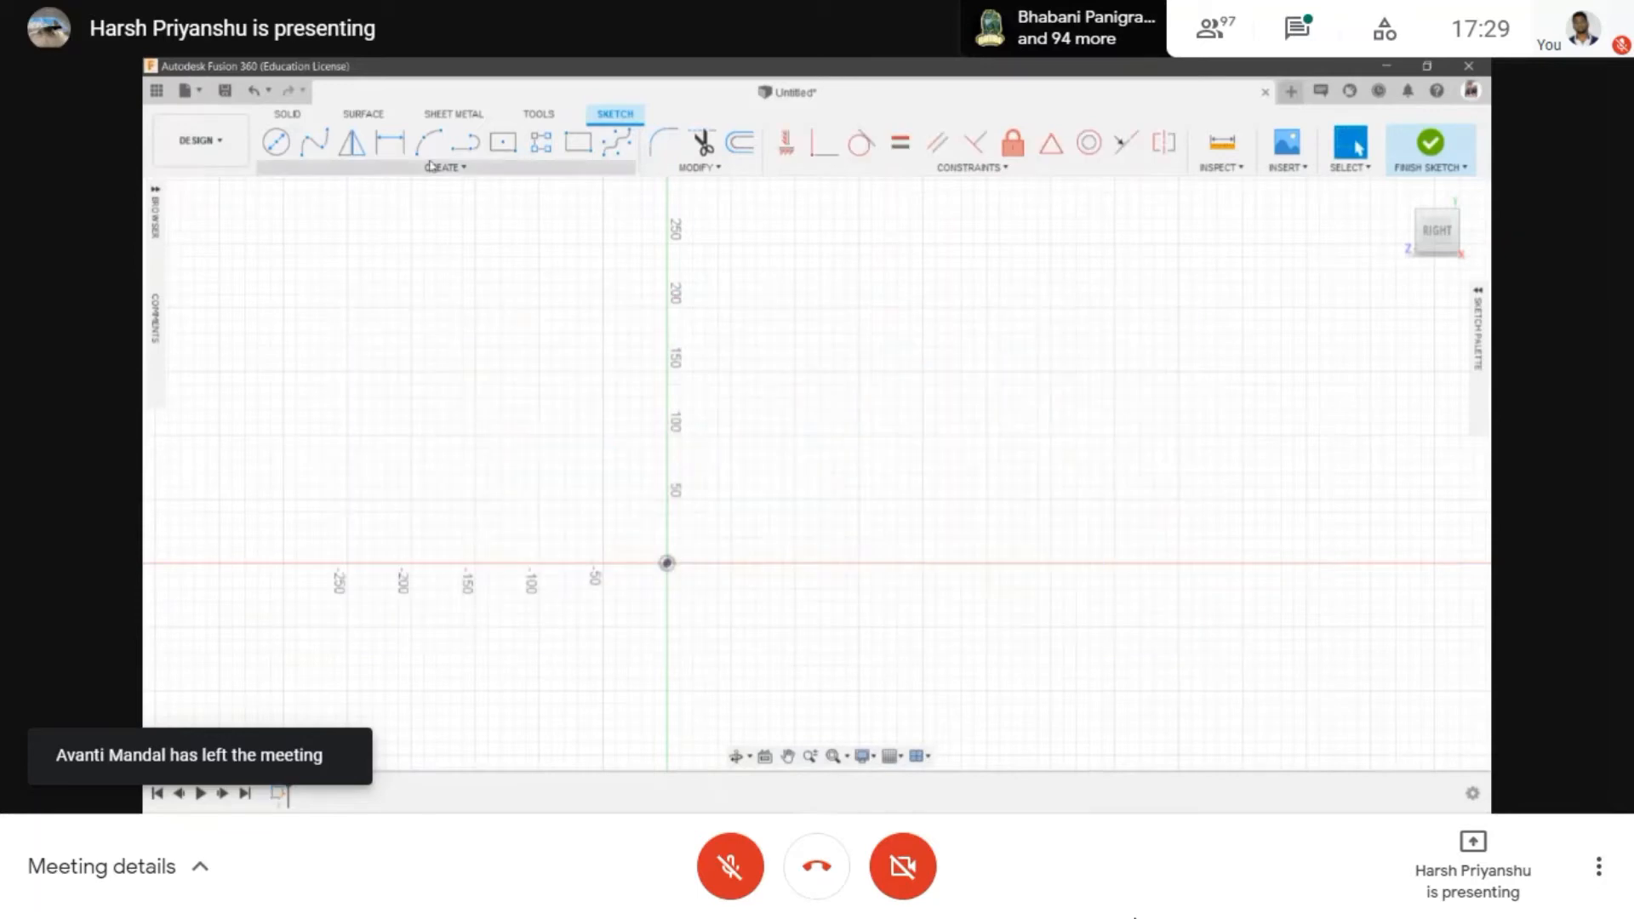
{"action": "left_click", "coordinate": [444, 168]}
{"action": "mouse_move", "coordinate": [366, 226]}
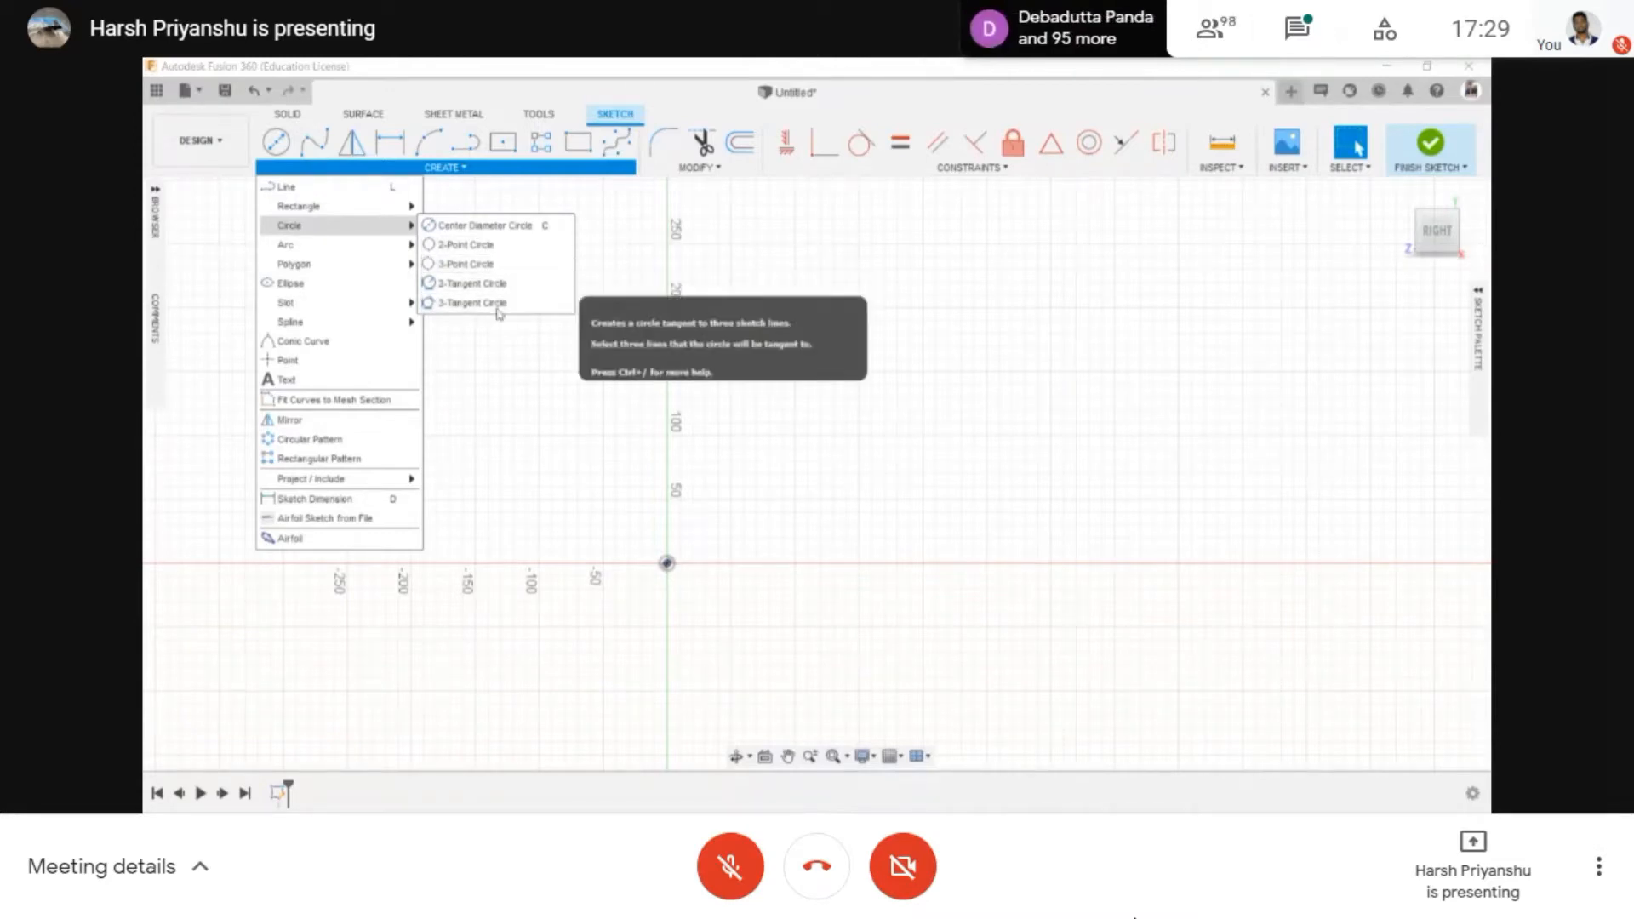
{"action": "left_click", "coordinate": [586, 429]}
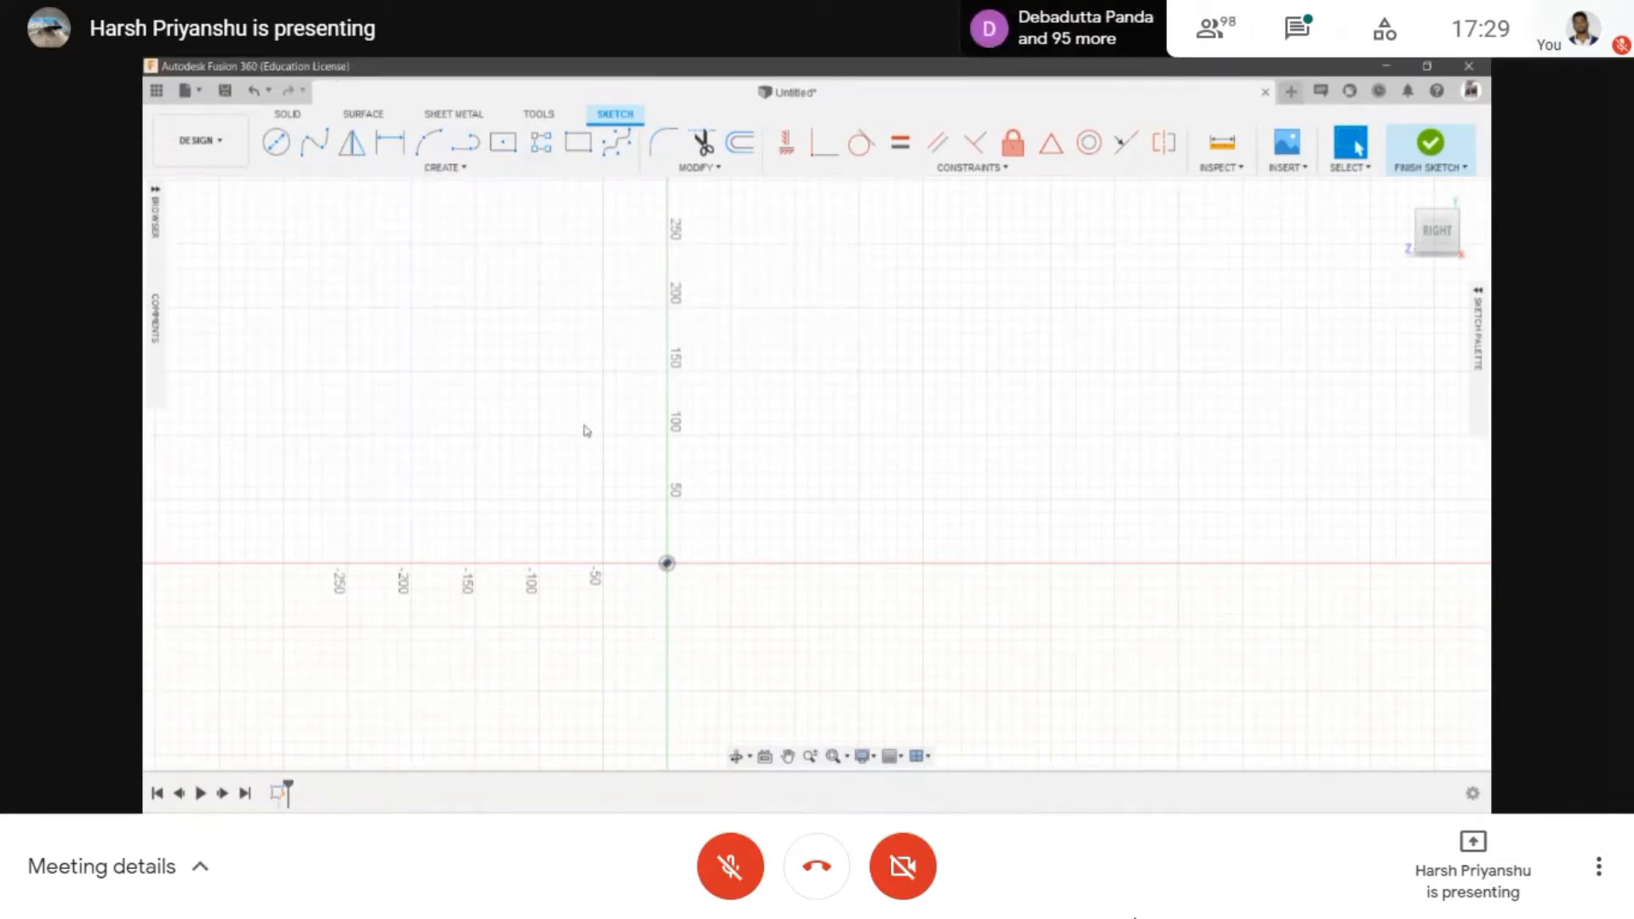
- Sketch an upward-bulging 3-Point Arc with its endpoints 300 mm apart, above the horizontal axis and to the right of the origin
{"action": "left_click", "coordinate": [458, 168]}
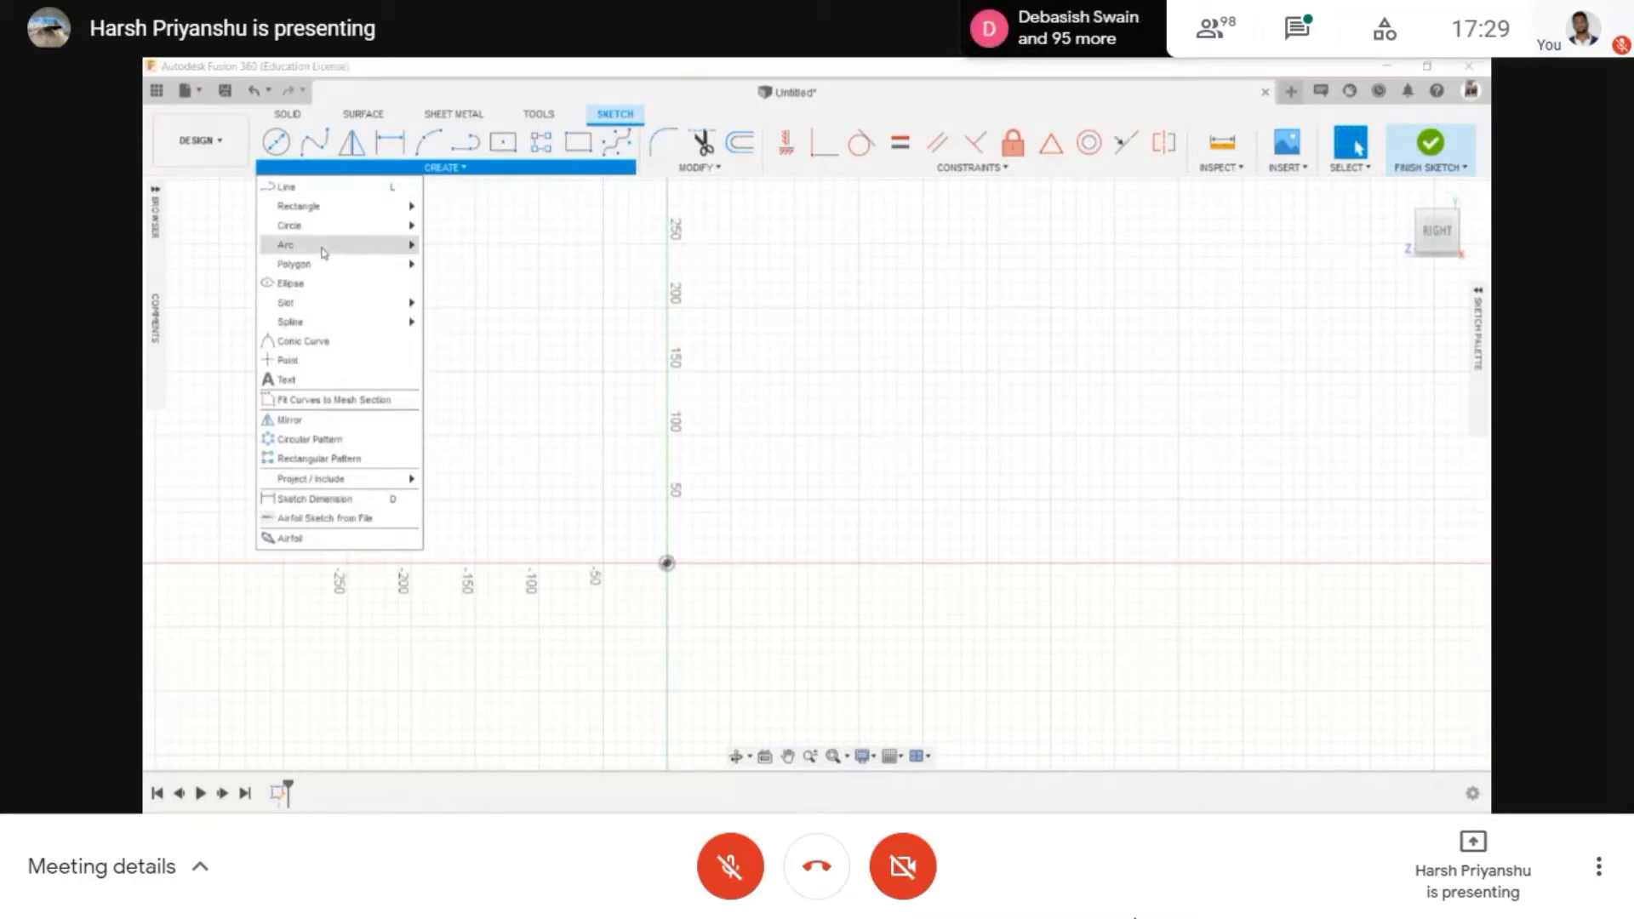
{"action": "mouse_move", "coordinate": [324, 253]}
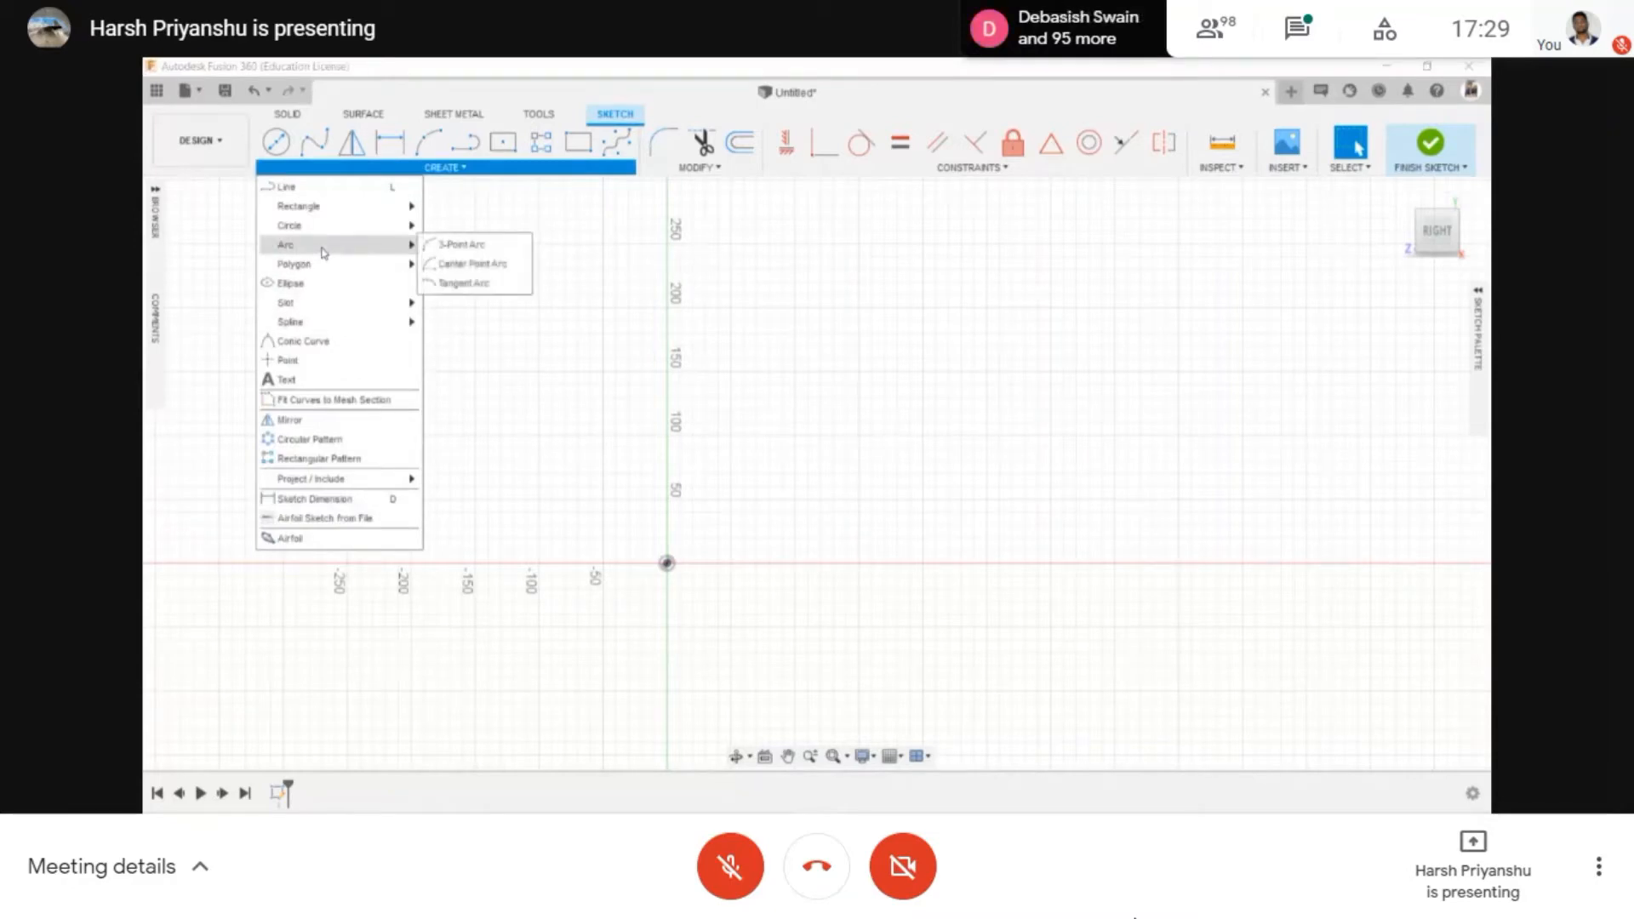
{"action": "left_click", "coordinate": [464, 245]}
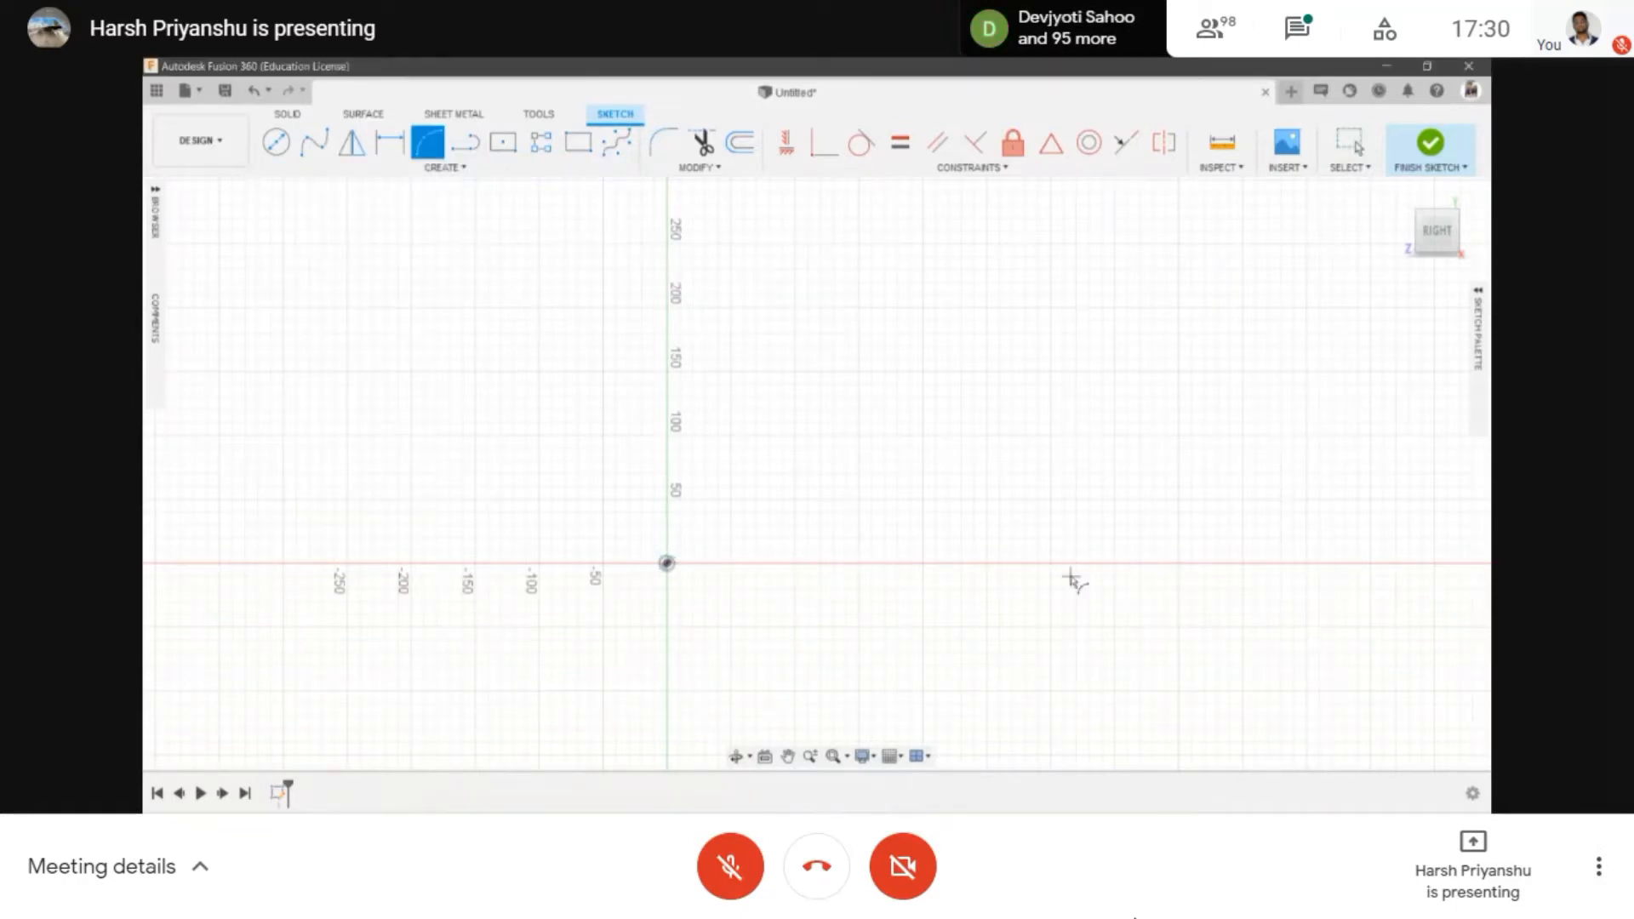
{"action": "left_click", "coordinate": [1197, 503]}
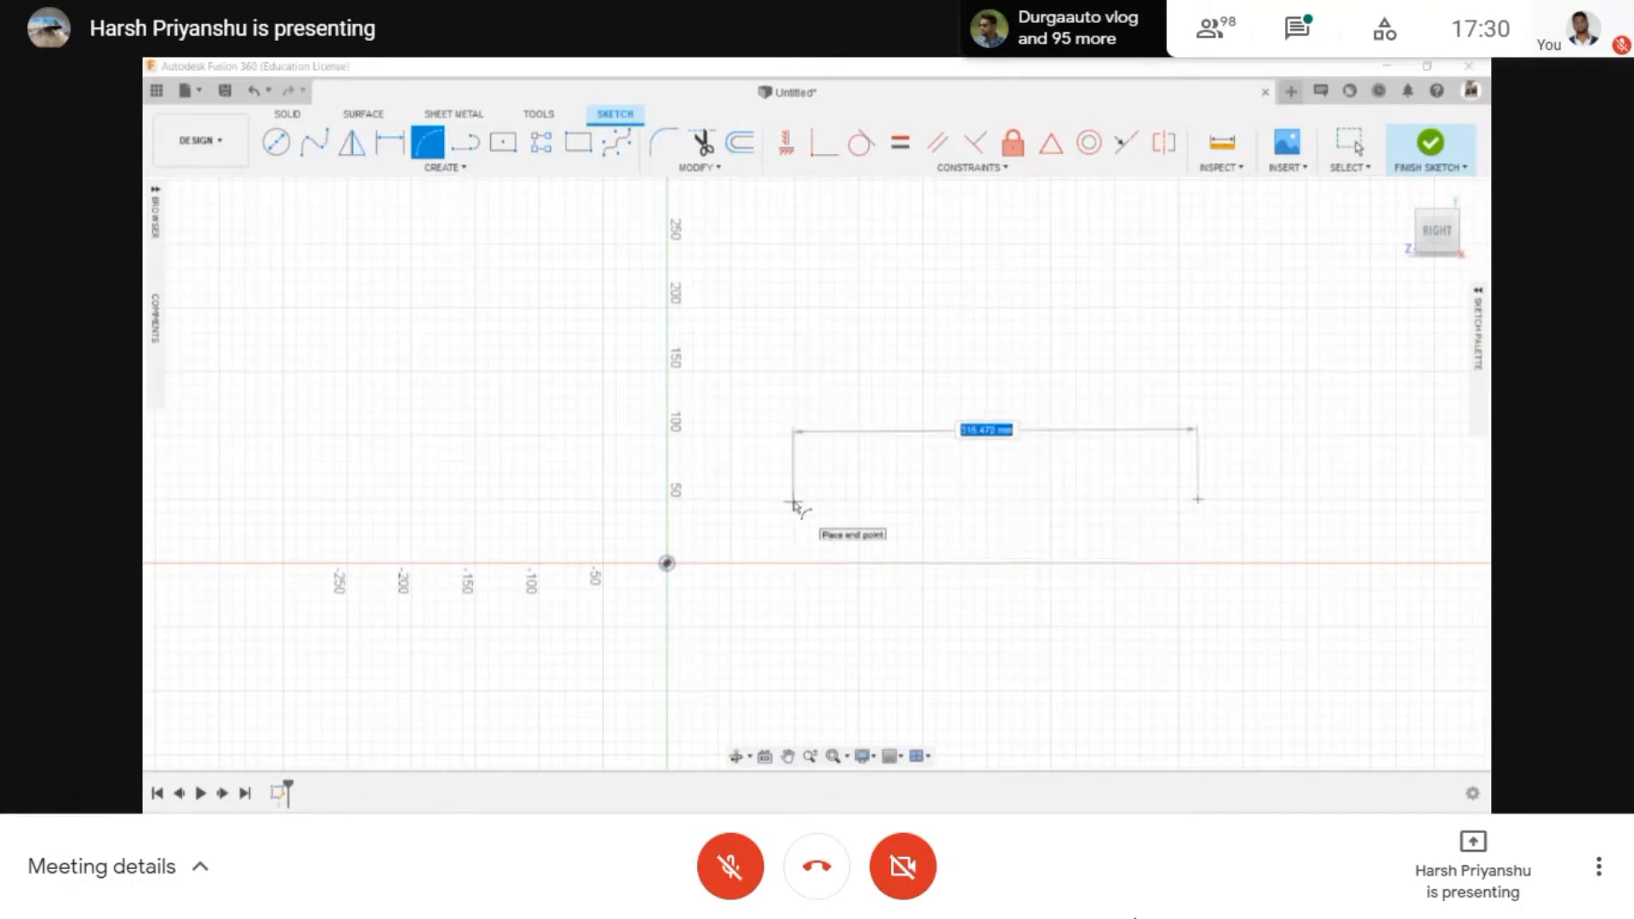
{"action": "type", "text": "300"}
{"action": "key", "text": "Tab"}
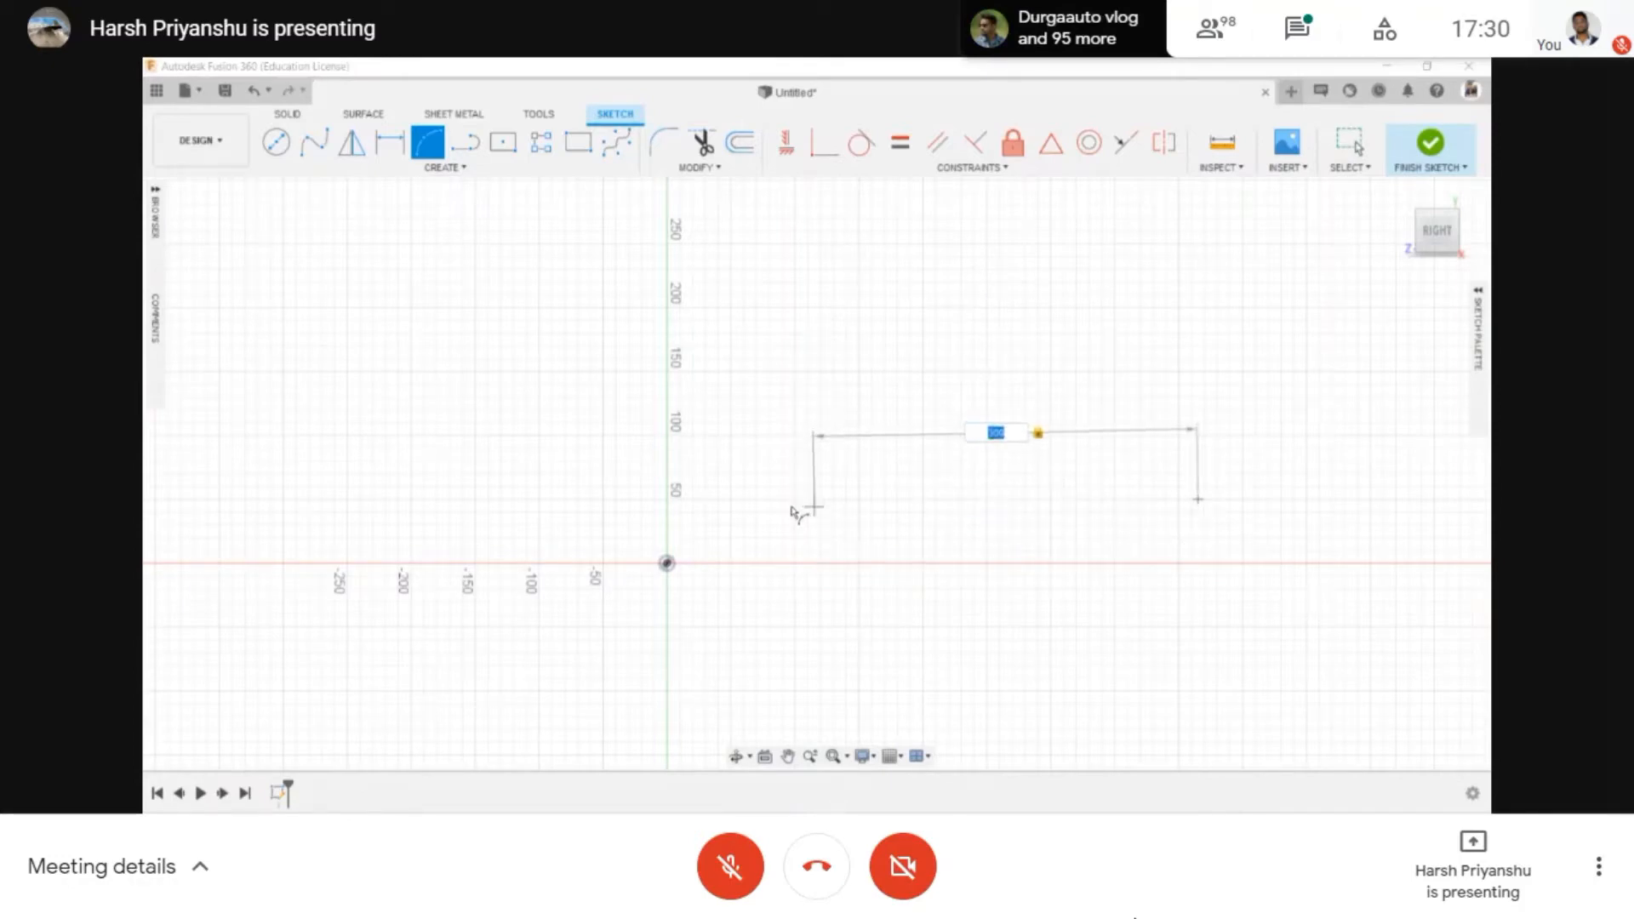
{"action": "left_click", "coordinate": [815, 502]}
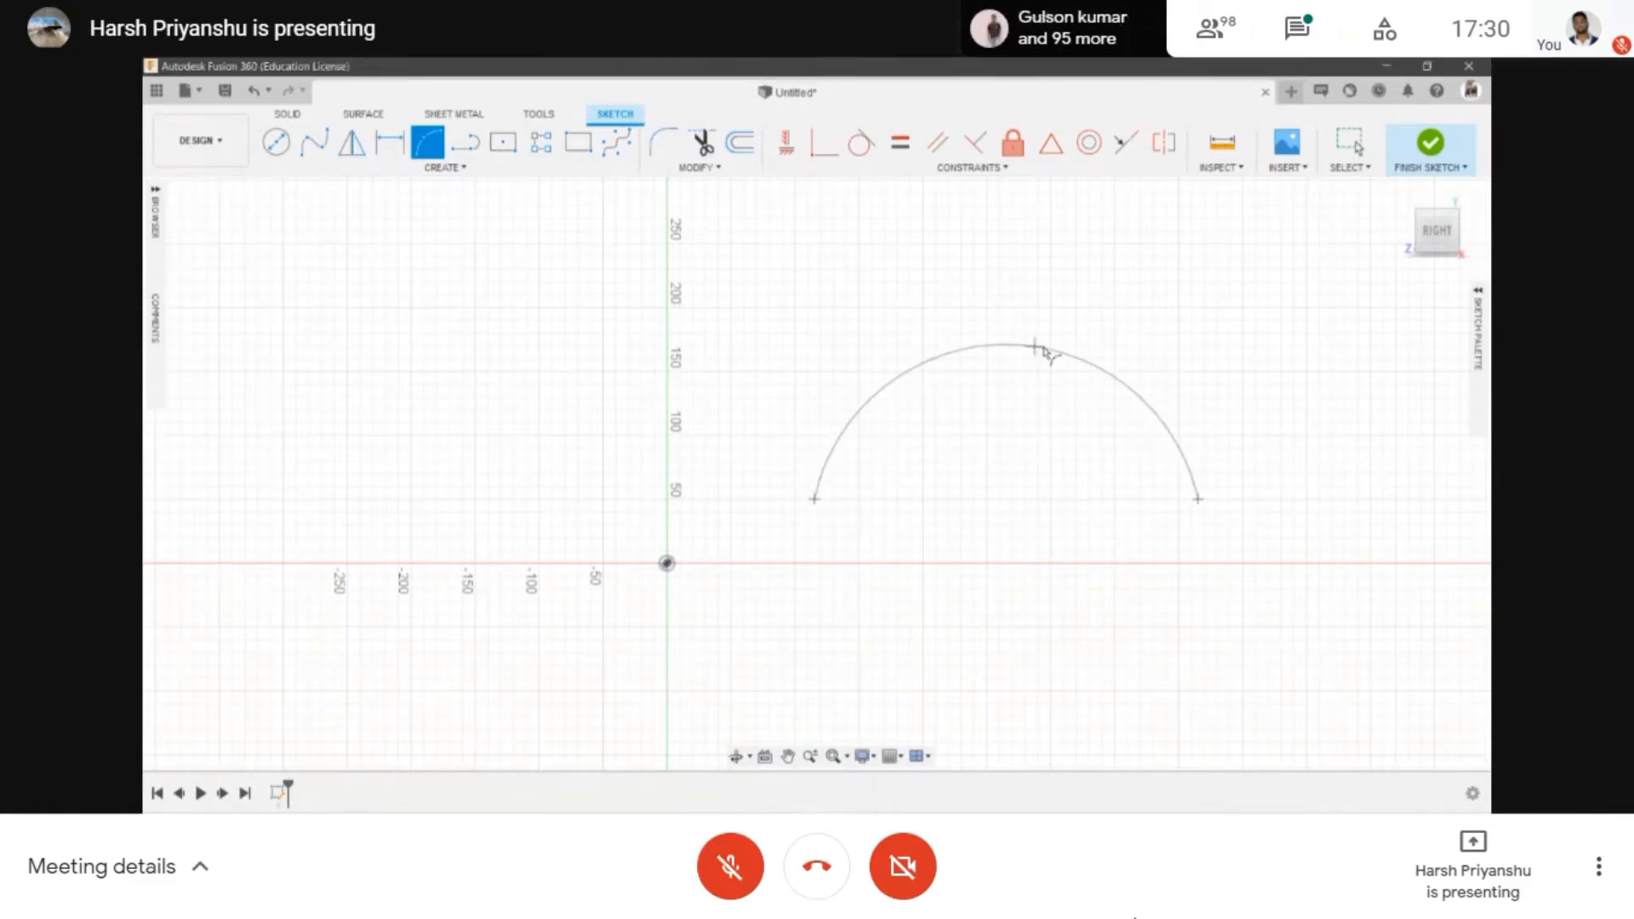
{"action": "left_click", "coordinate": [1012, 364]}
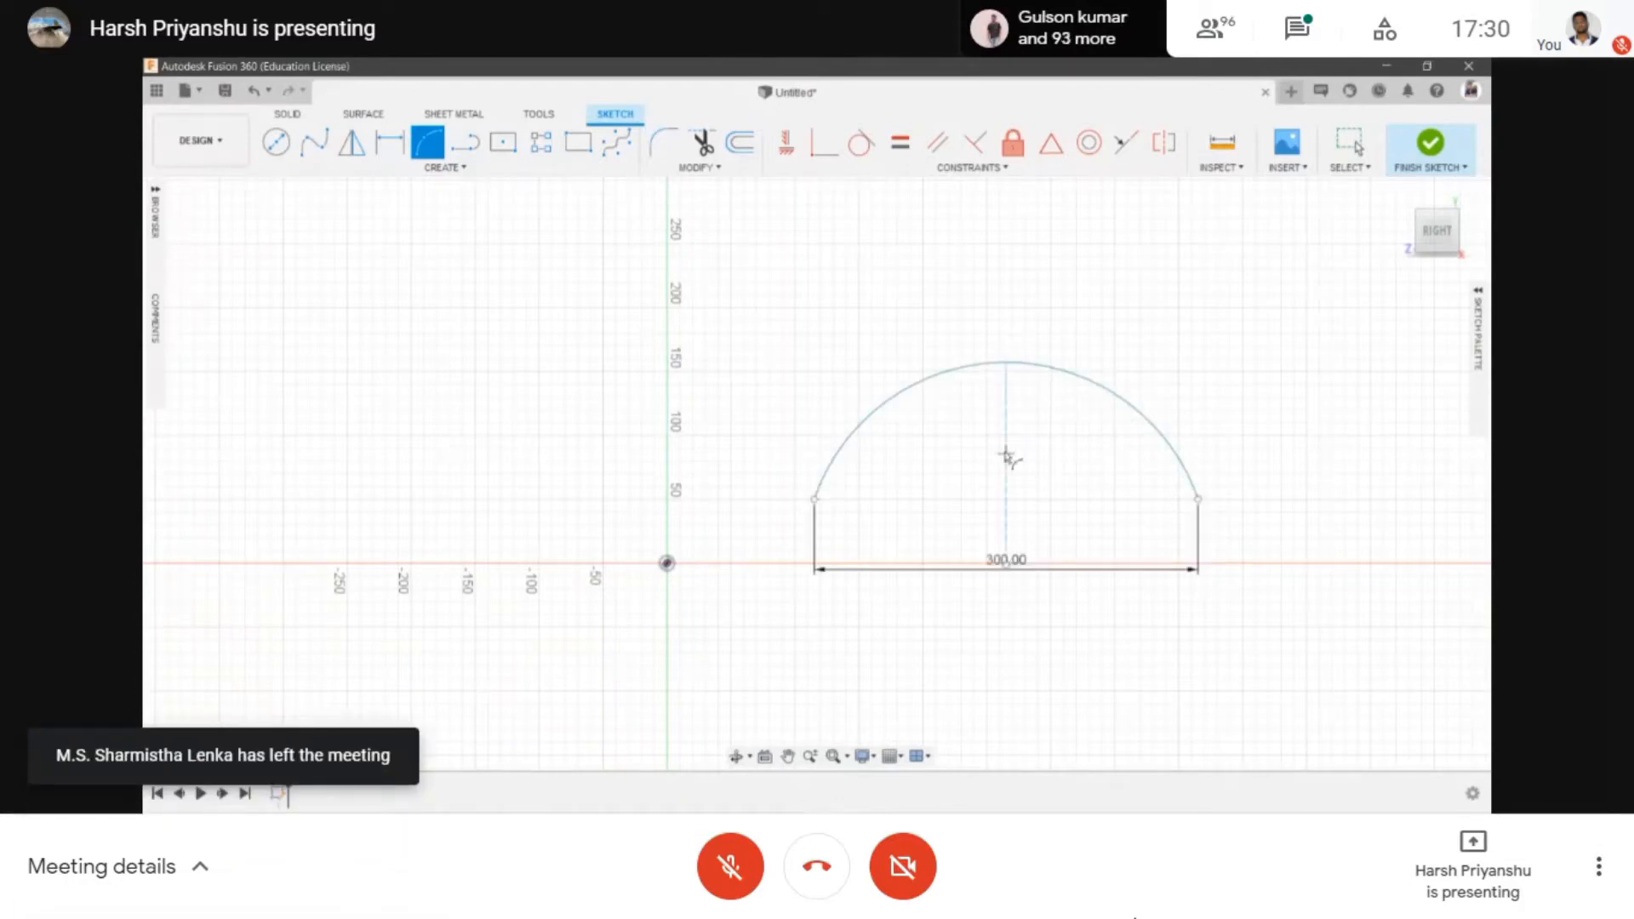
- Sketch a Center Point Arc to the left of the origin, with its center and start point on the horizontal axis, sweeping counterclockwise over the center
{"action": "left_click", "coordinate": [445, 168]}
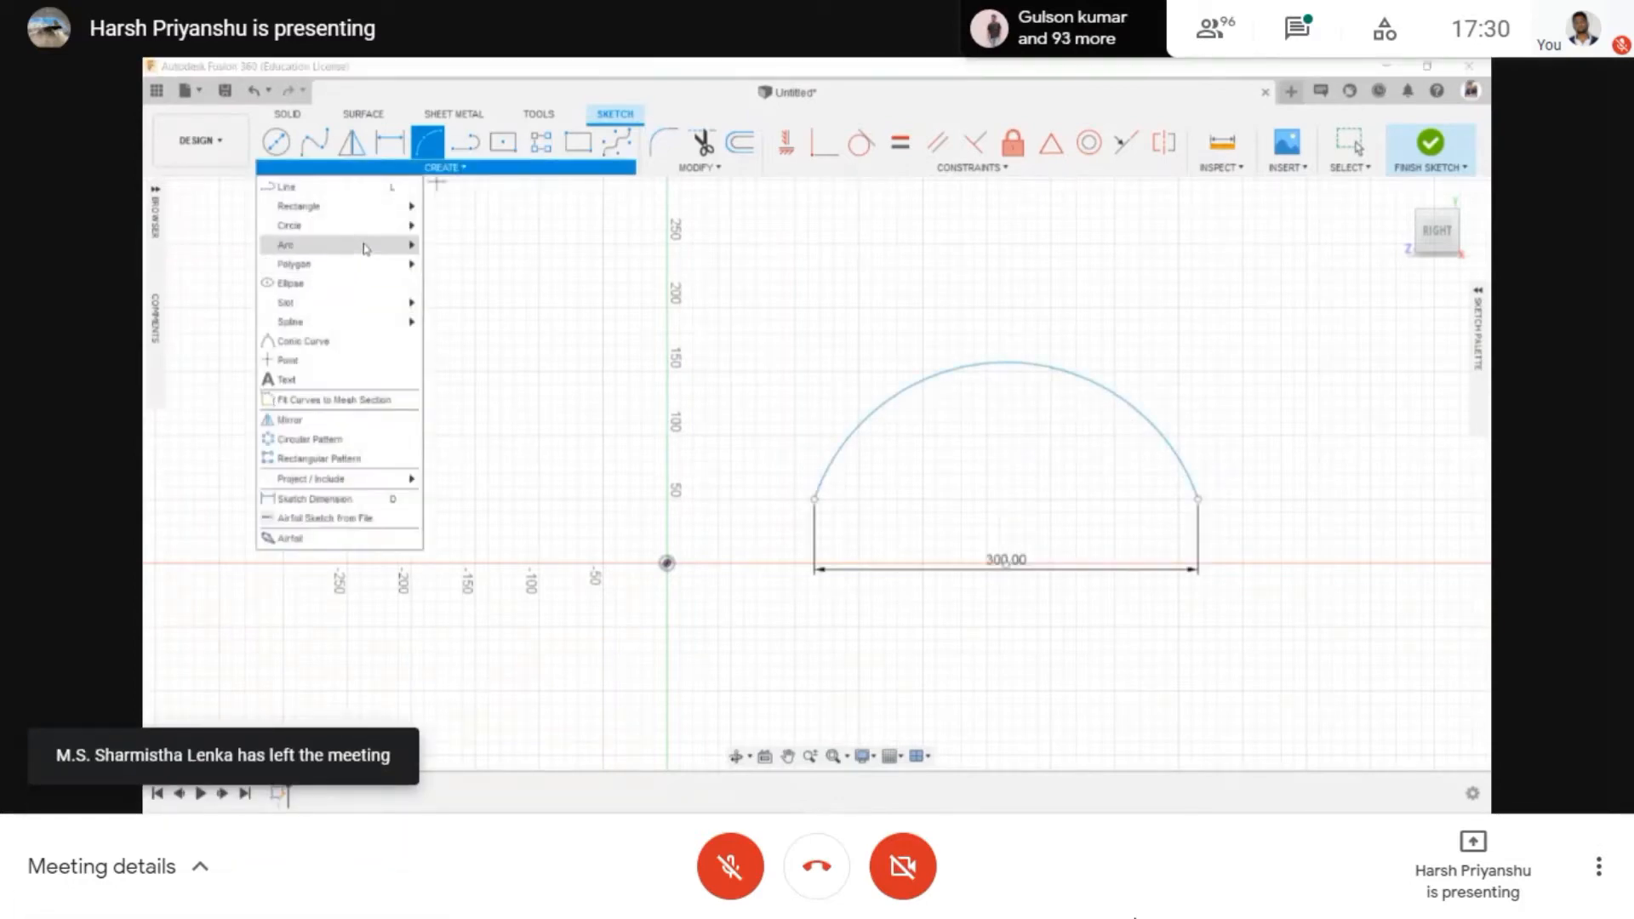
{"action": "left_click", "coordinate": [466, 264]}
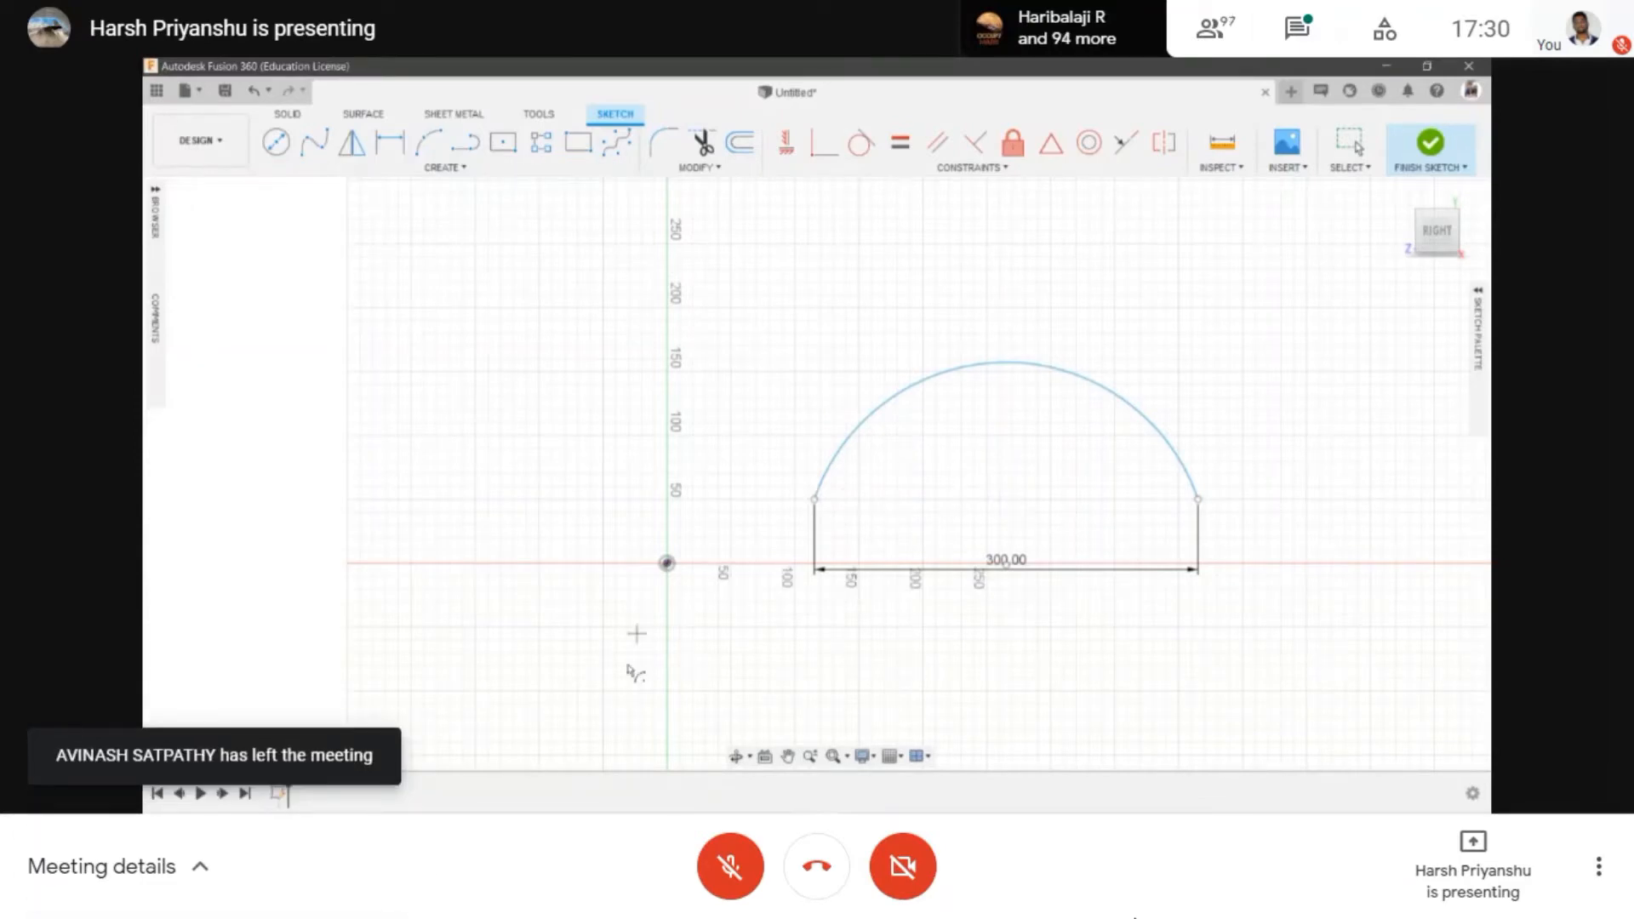
{"action": "scroll", "coordinate": [636, 634], "scroll_direction": "down", "scroll_amount": 1}
{"action": "left_click", "coordinate": [497, 576]}
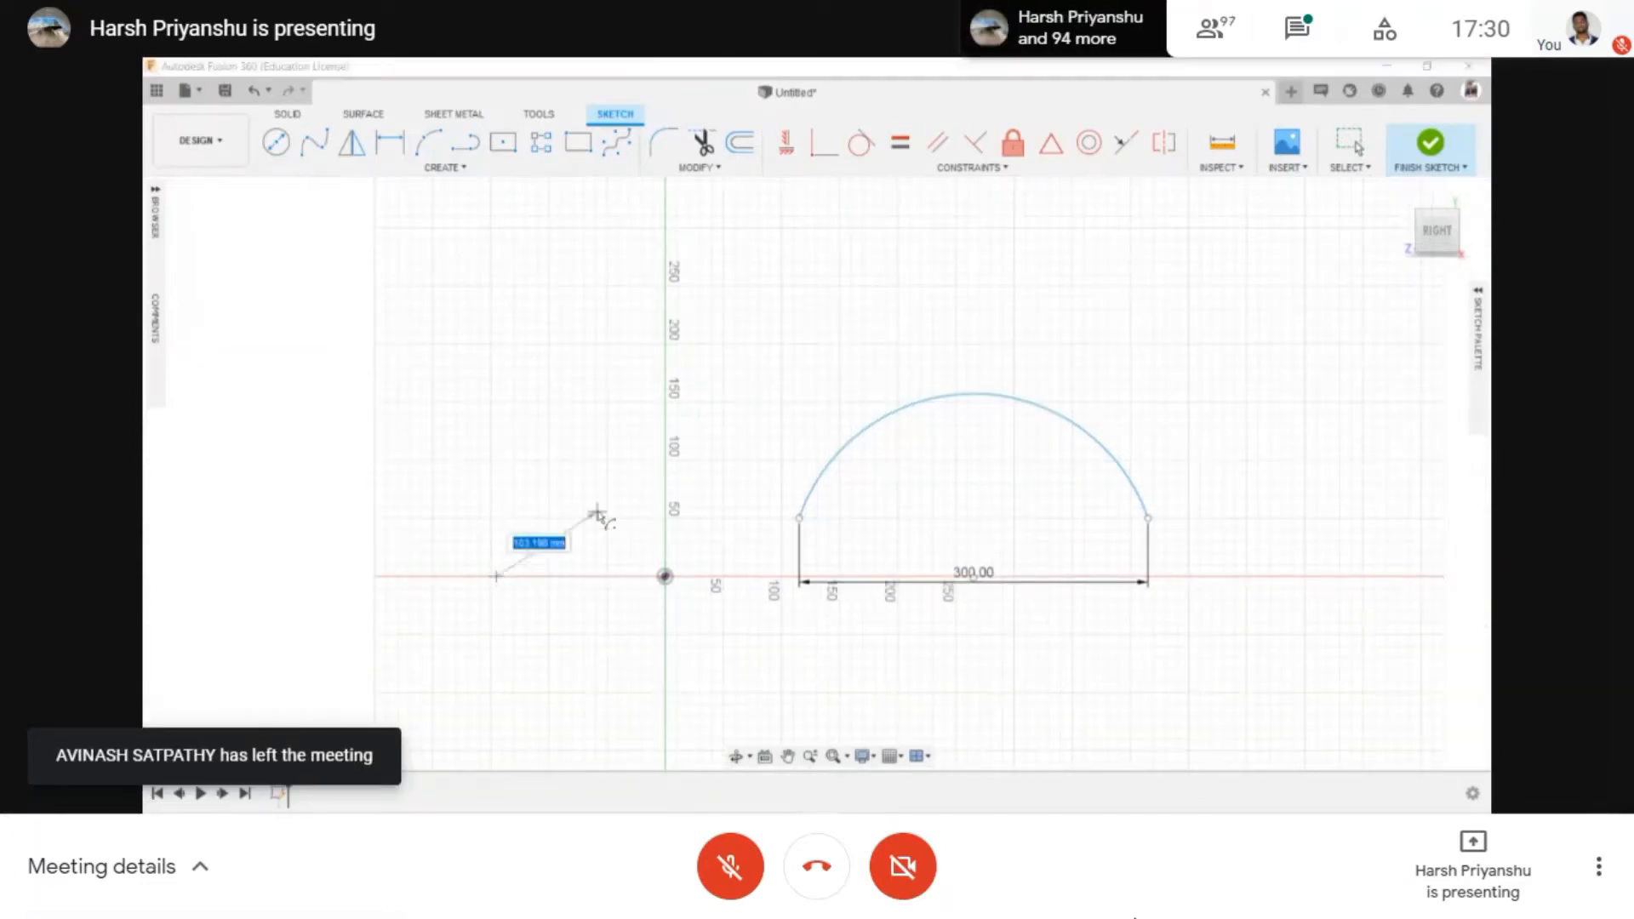
{"action": "scroll", "coordinate": [629, 586], "scroll_direction": "up", "scroll_amount": 2}
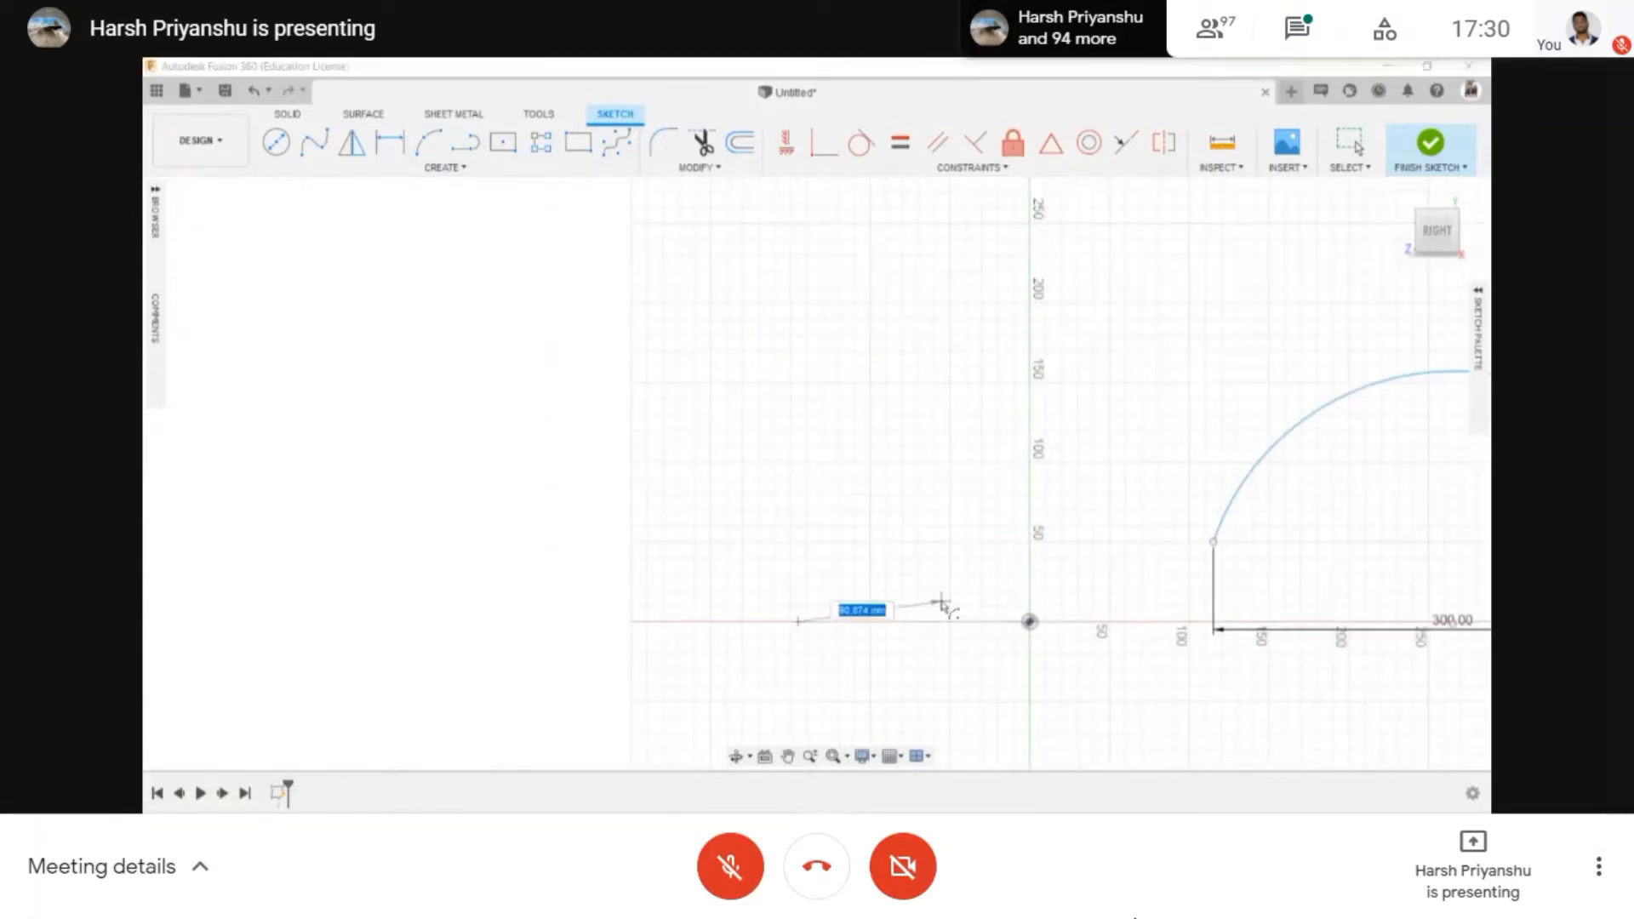
{"action": "left_click", "coordinate": [949, 622]}
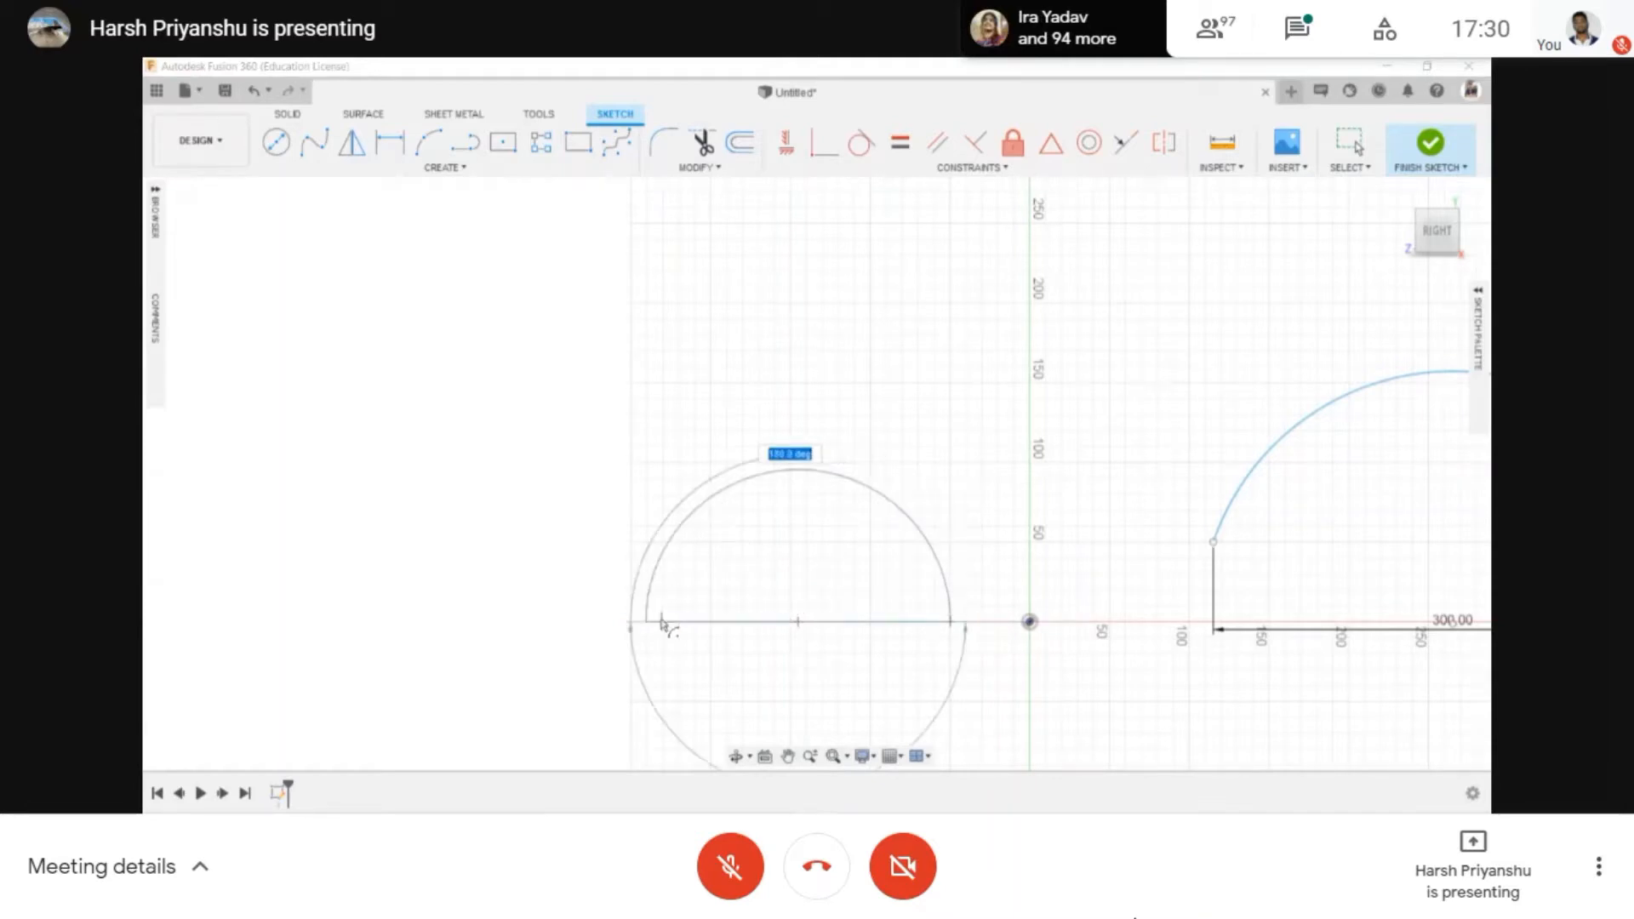
{"action": "left_click", "coordinate": [757, 533]}
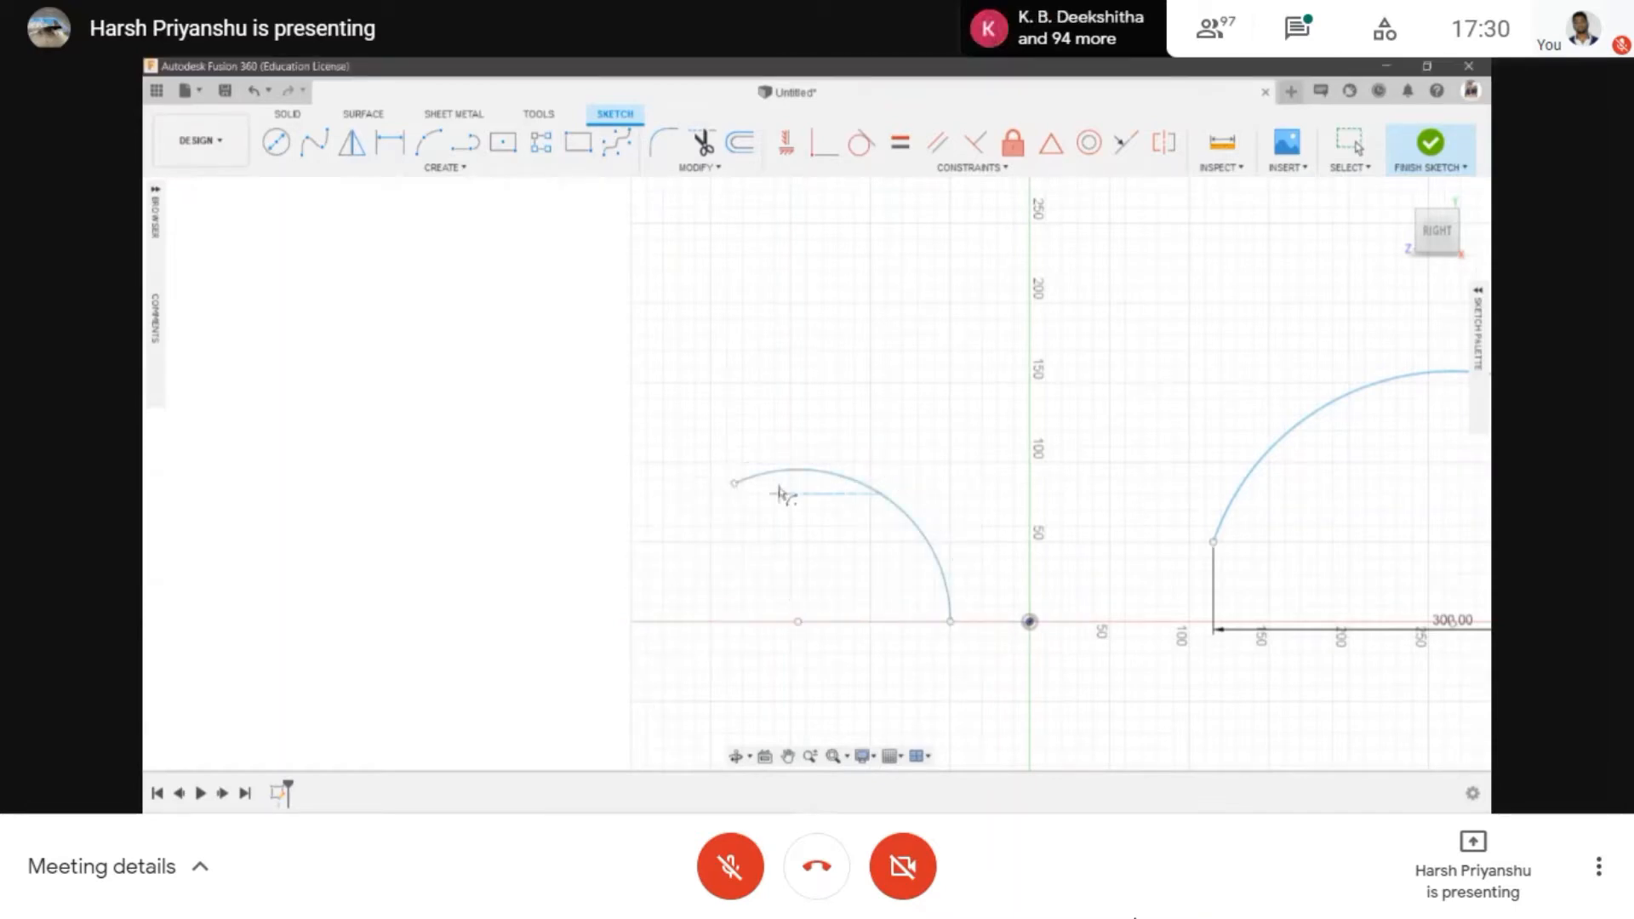
- Try to sketch a Tangent Arc from the center point arc's left endpoint to a point level with it farther left
{"action": "left_click", "coordinate": [413, 167]}
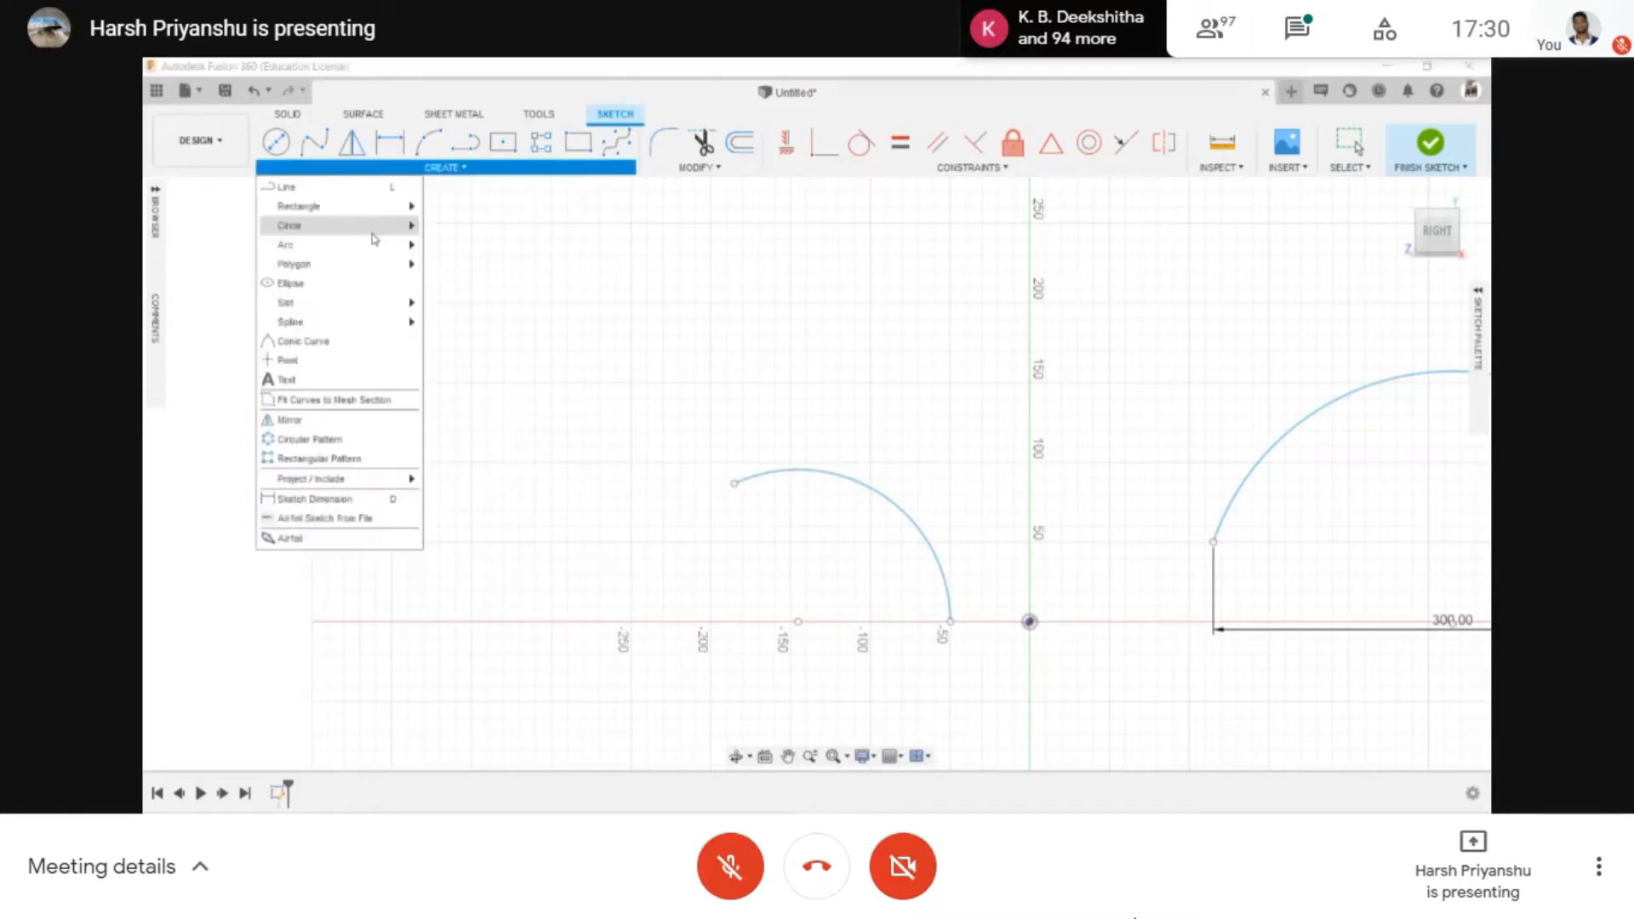
{"action": "mouse_move", "coordinate": [367, 227]}
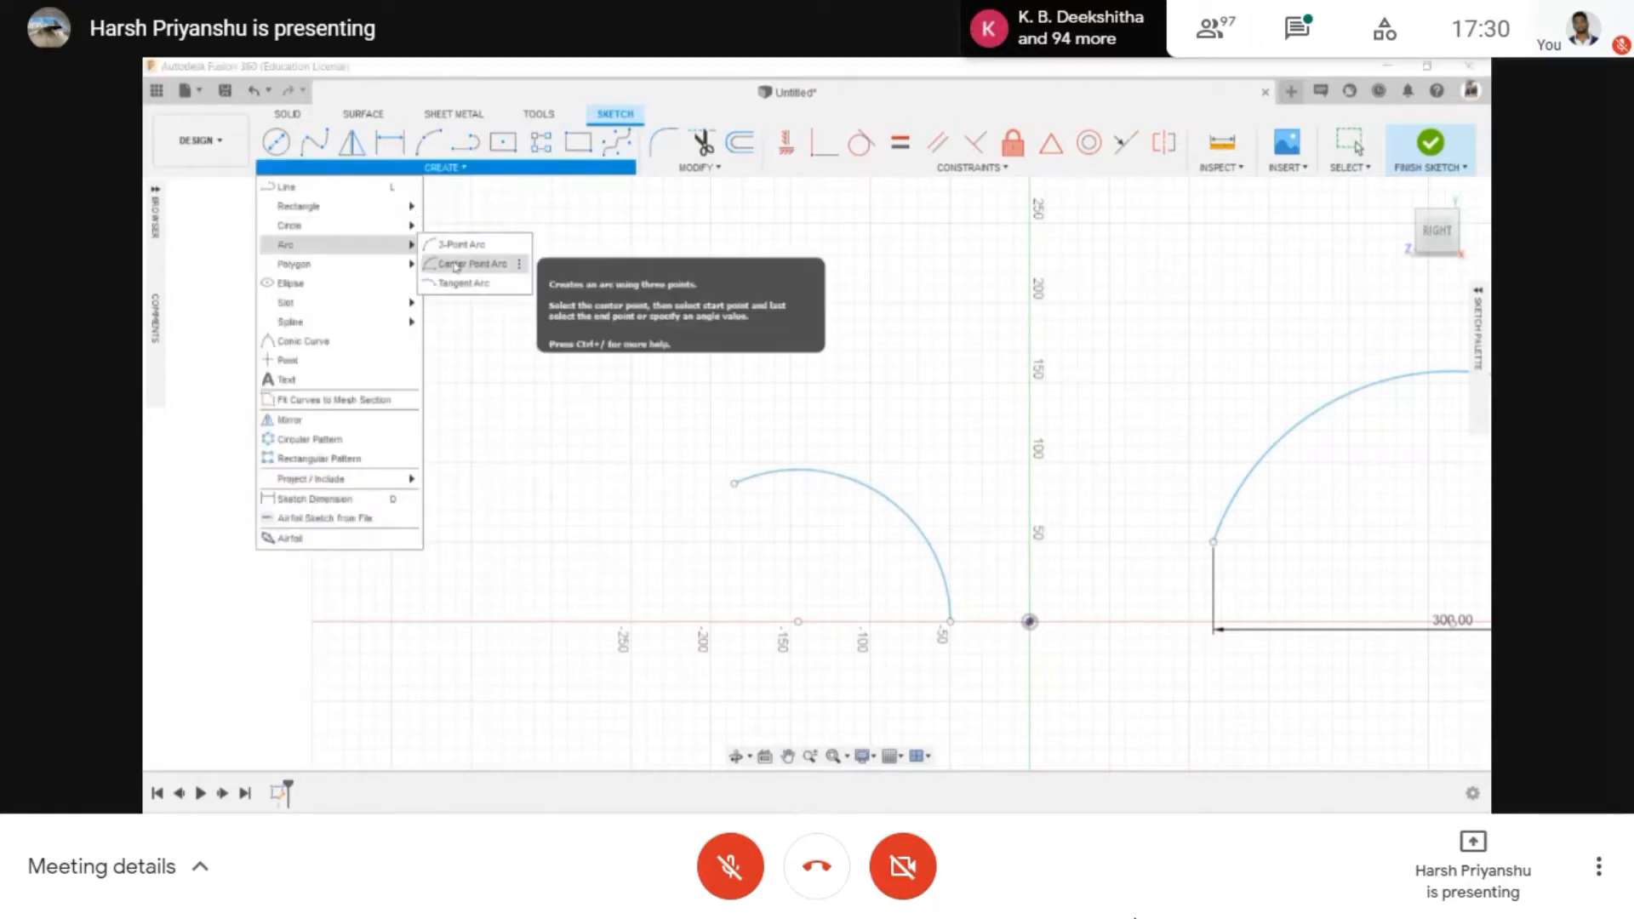
{"action": "left_click", "coordinate": [468, 283]}
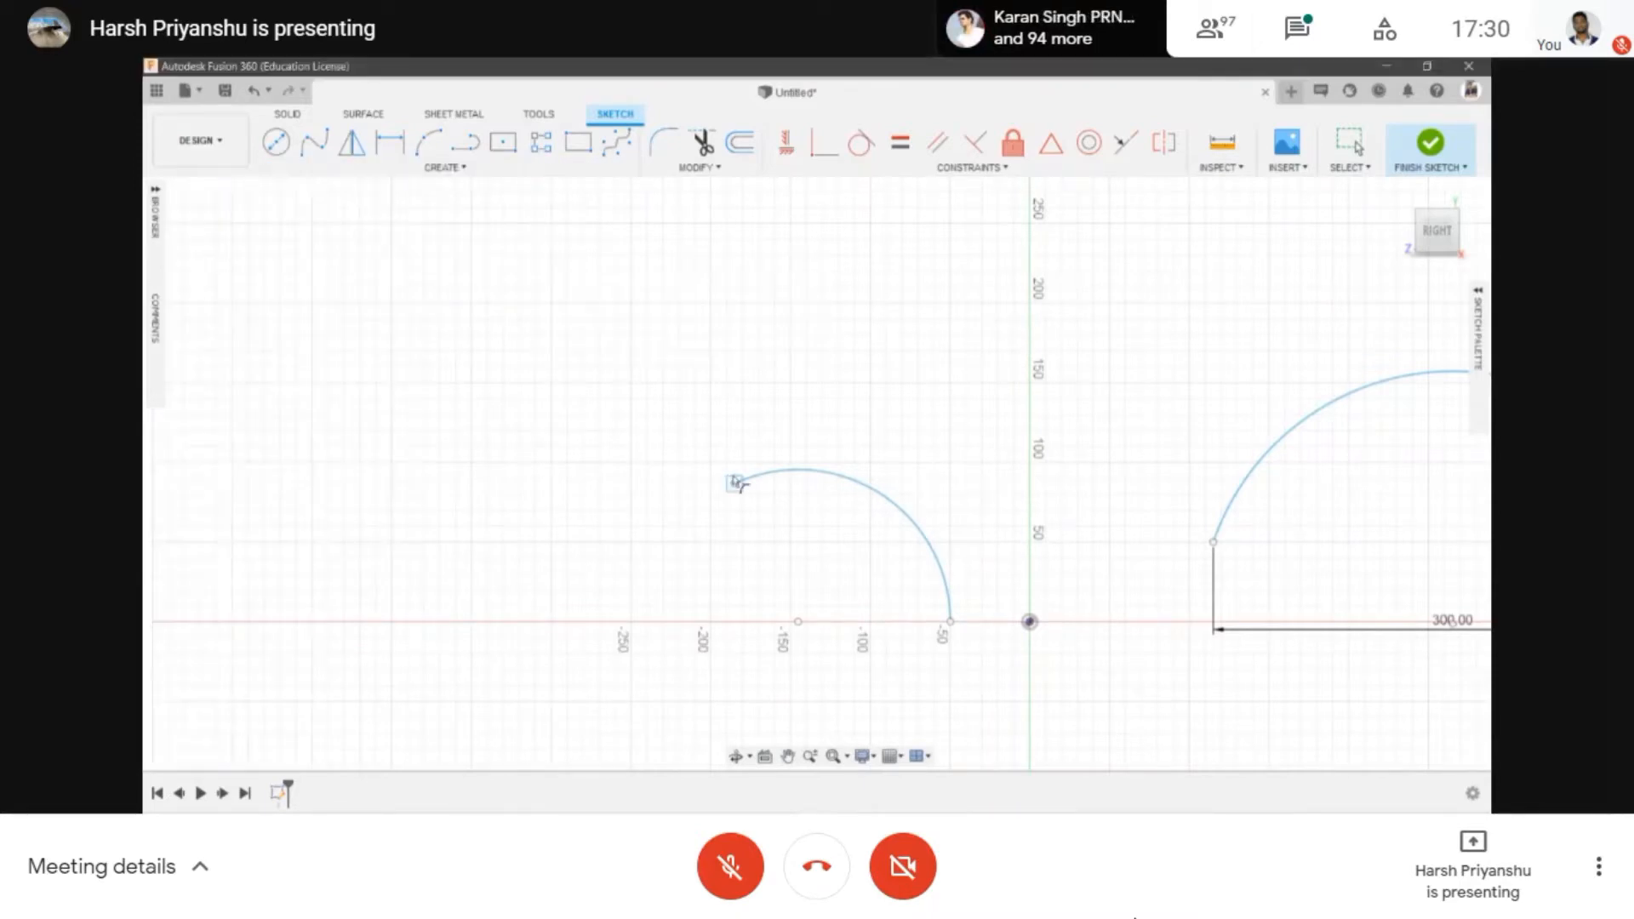
{"action": "left_click", "coordinate": [731, 485]}
{"action": "left_click", "coordinate": [549, 483]}
{"action": "key", "text": "Escape"}
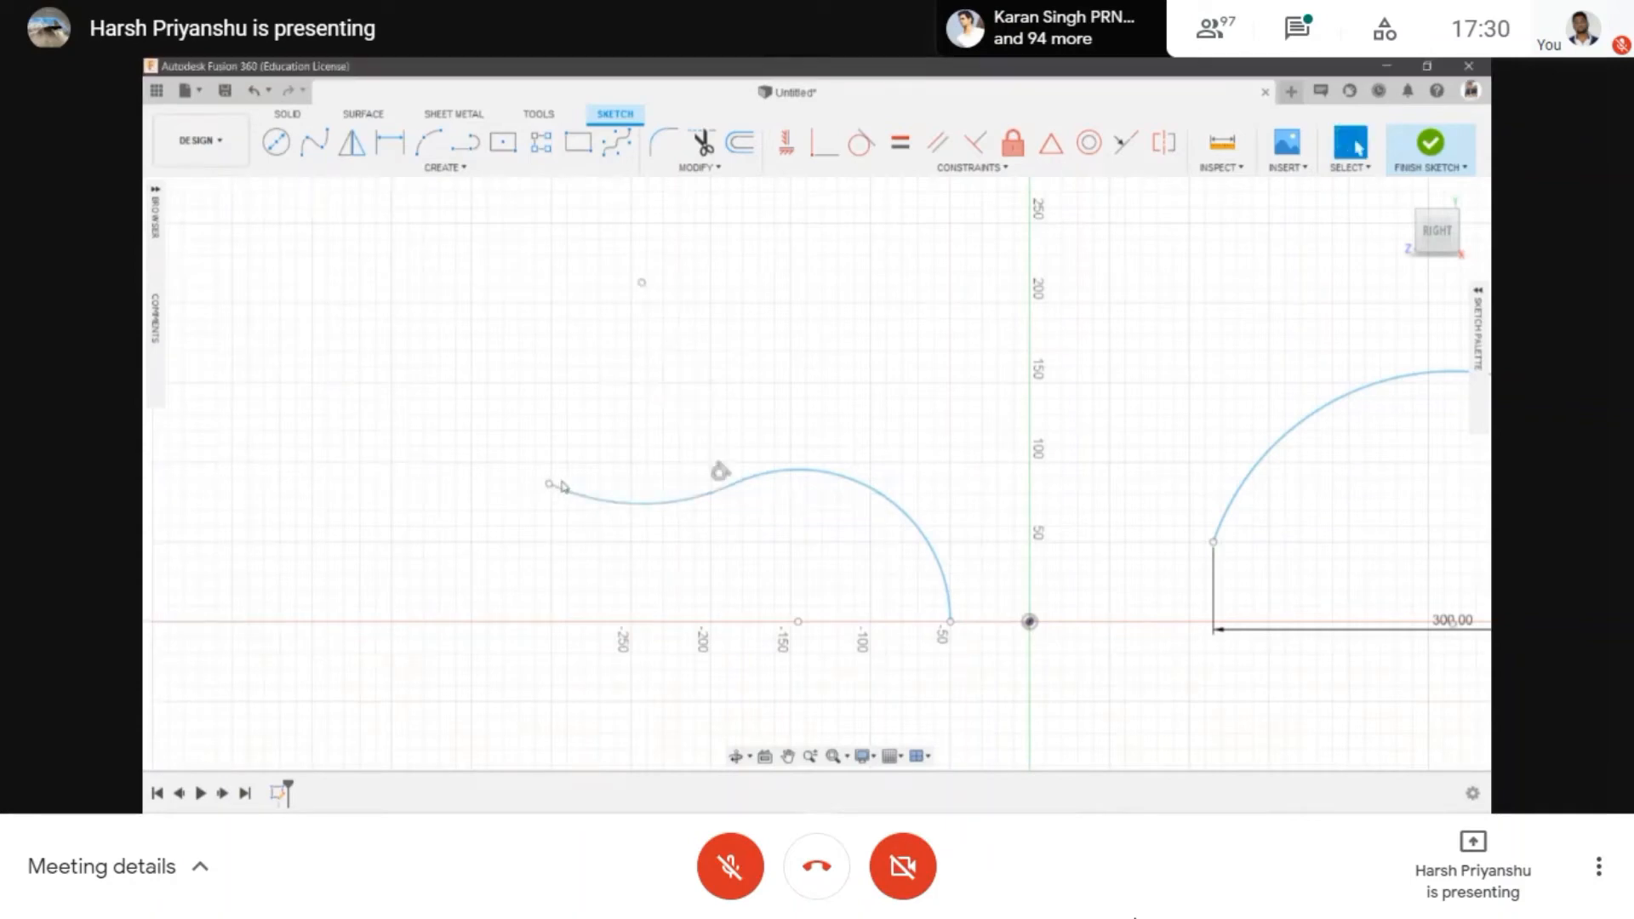
- Sketch a Tangent Arc from the center point arc's left endpoint, curving below and then up to a higher point on the far left
{"action": "left_click", "coordinate": [405, 170]}
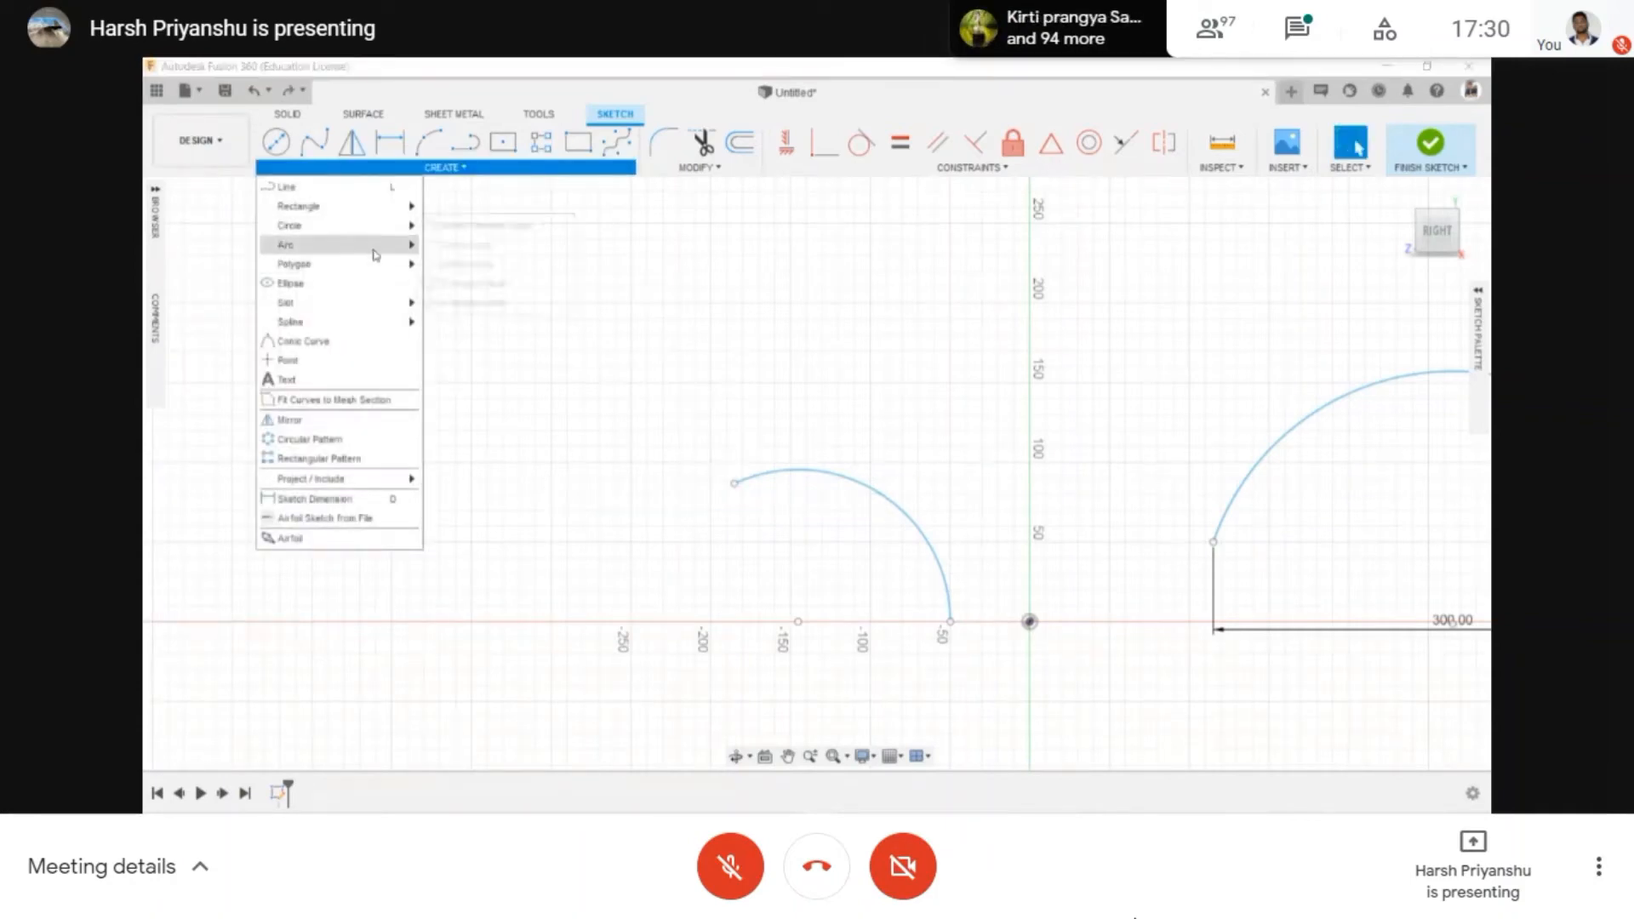
{"action": "mouse_move", "coordinate": [374, 254]}
{"action": "left_click", "coordinate": [469, 284]}
{"action": "scroll", "coordinate": [979, 524], "scroll_direction": "down", "scroll_amount": 1}
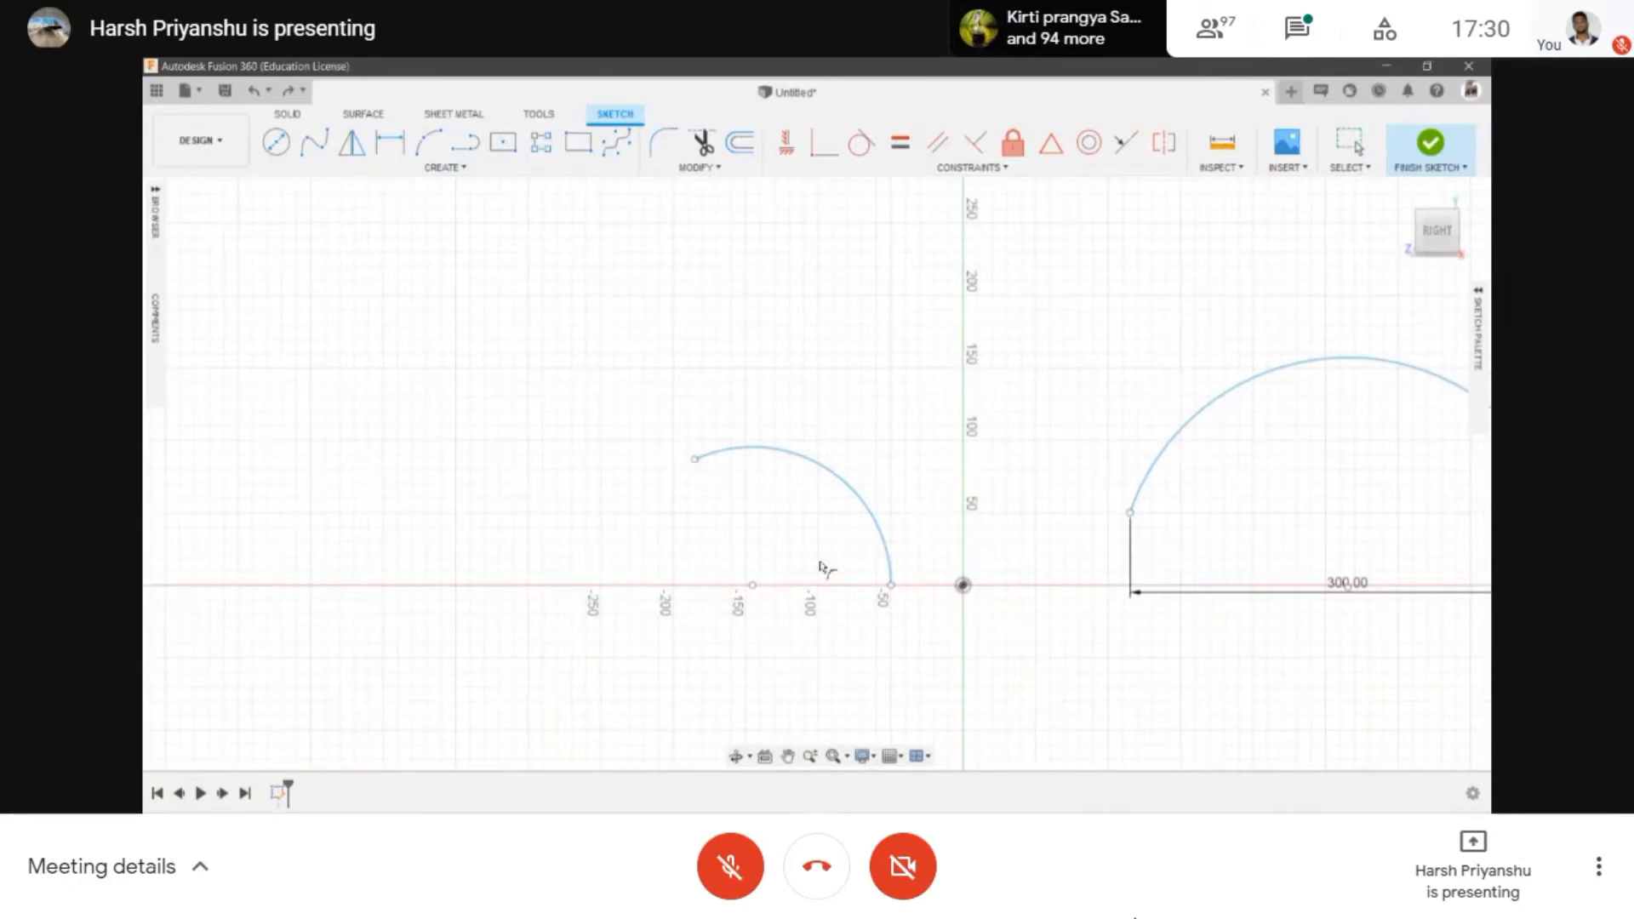
{"action": "left_click", "coordinate": [694, 463]}
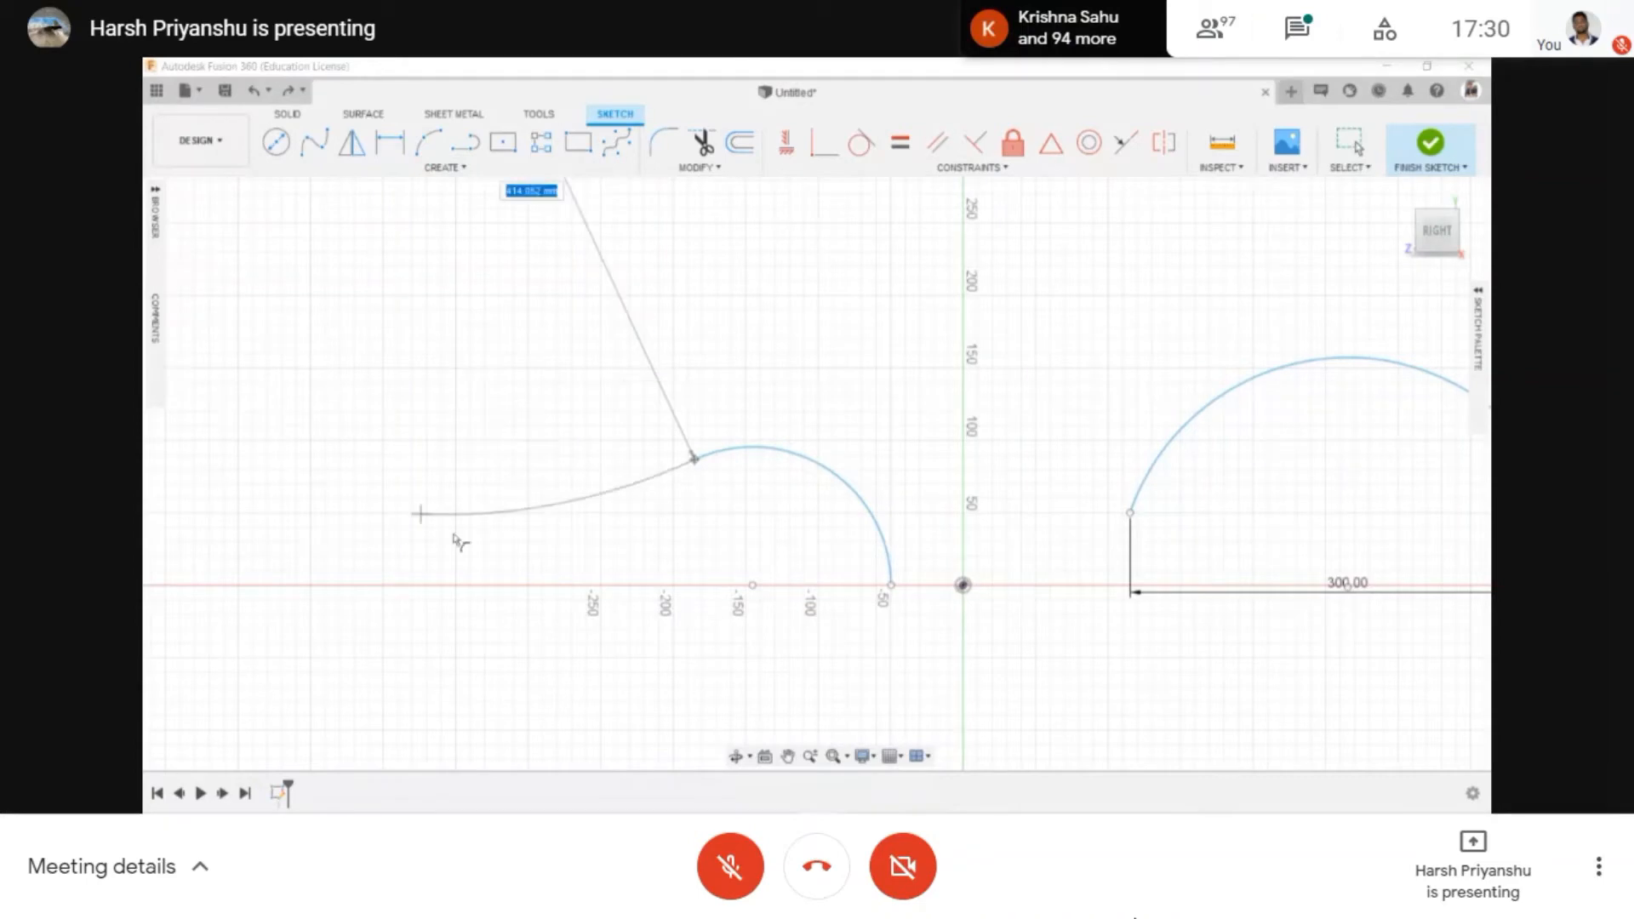
{"action": "left_click", "coordinate": [473, 366]}
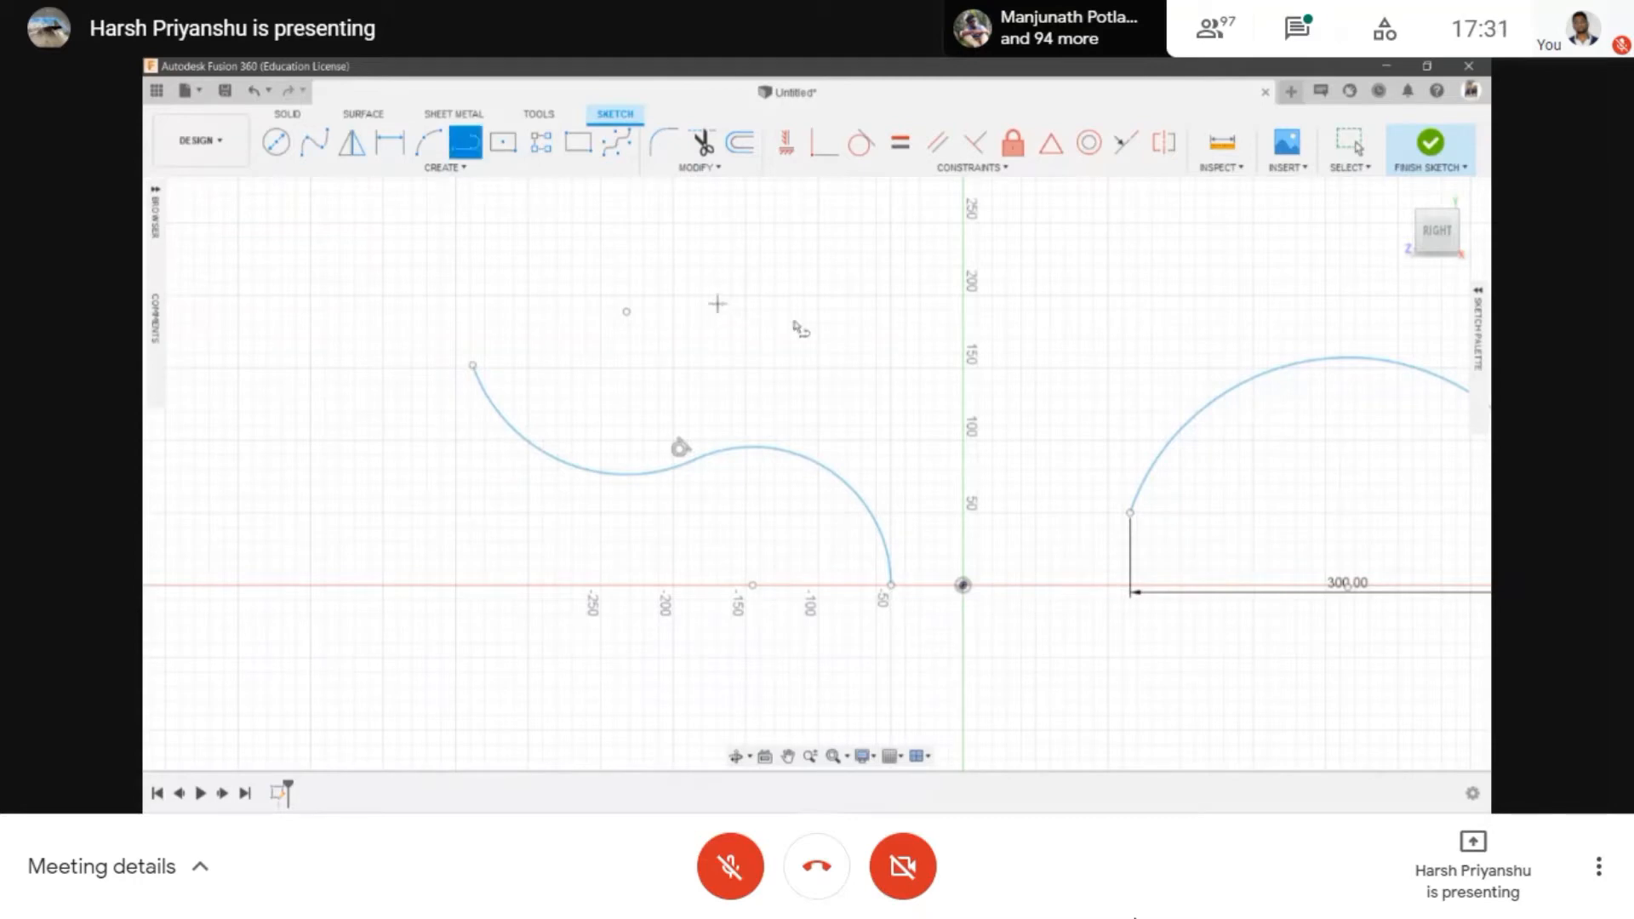
- Sketch a horizontal line above the arcs, crossing the vertical axis
{"action": "left_click", "coordinate": [718, 304]}
{"action": "left_click", "coordinate": [1007, 304]}
{"action": "key", "text": "Escape"}
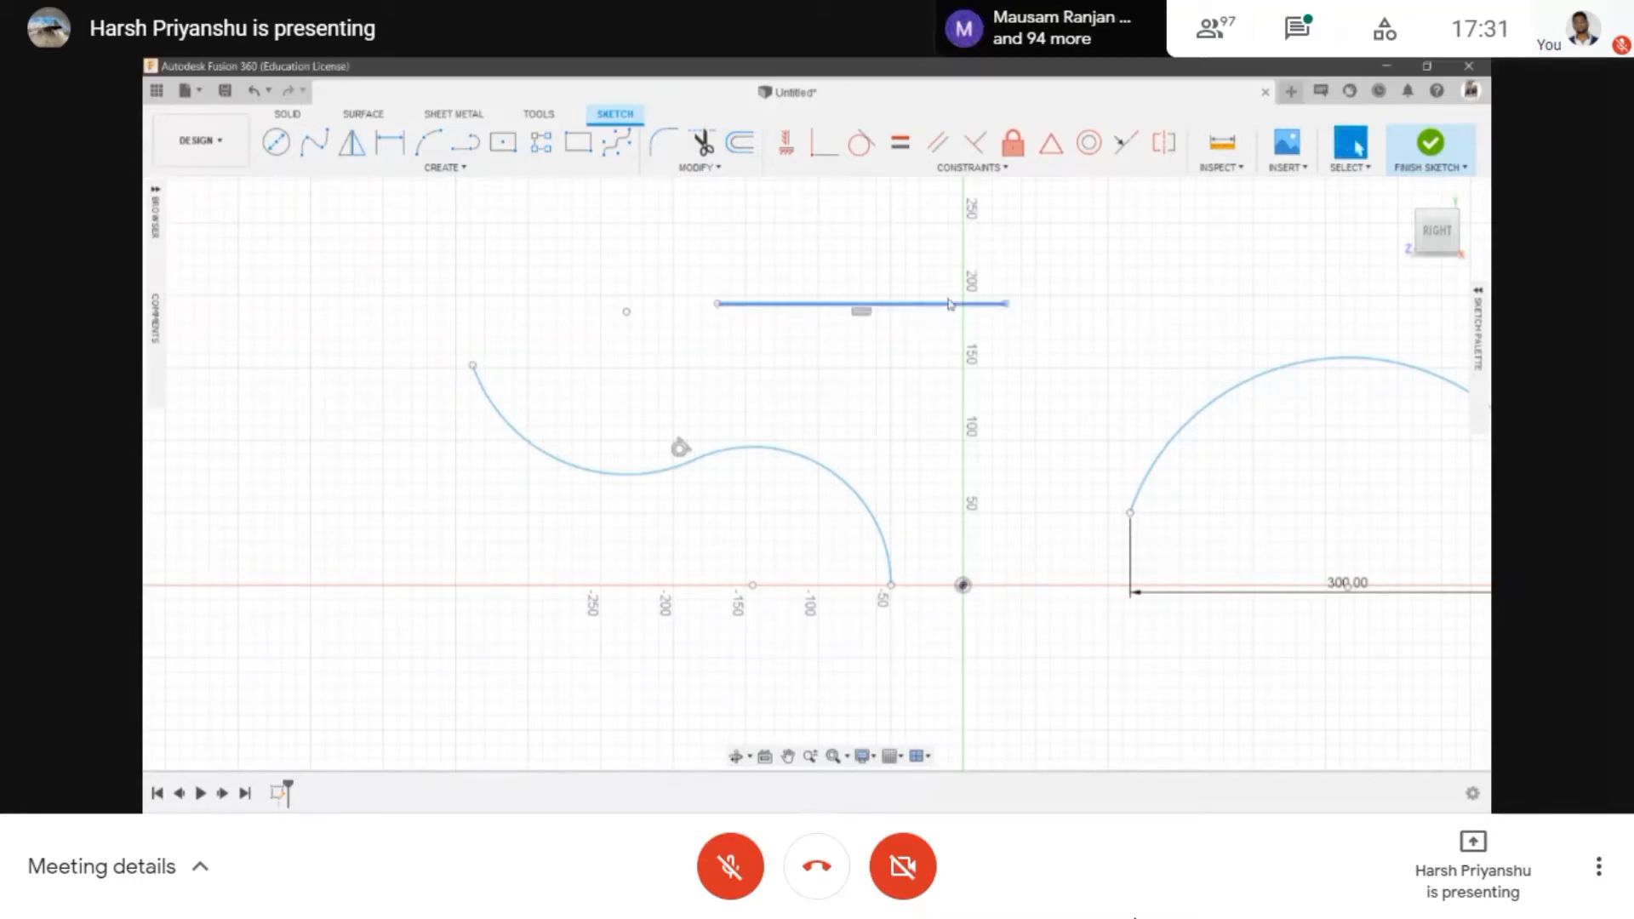
- Sketch a Tangent Arc from the horizontal line's left endpoint, curving upward to the left
{"action": "left_click", "coordinate": [461, 167]}
{"action": "mouse_move", "coordinate": [357, 245]}
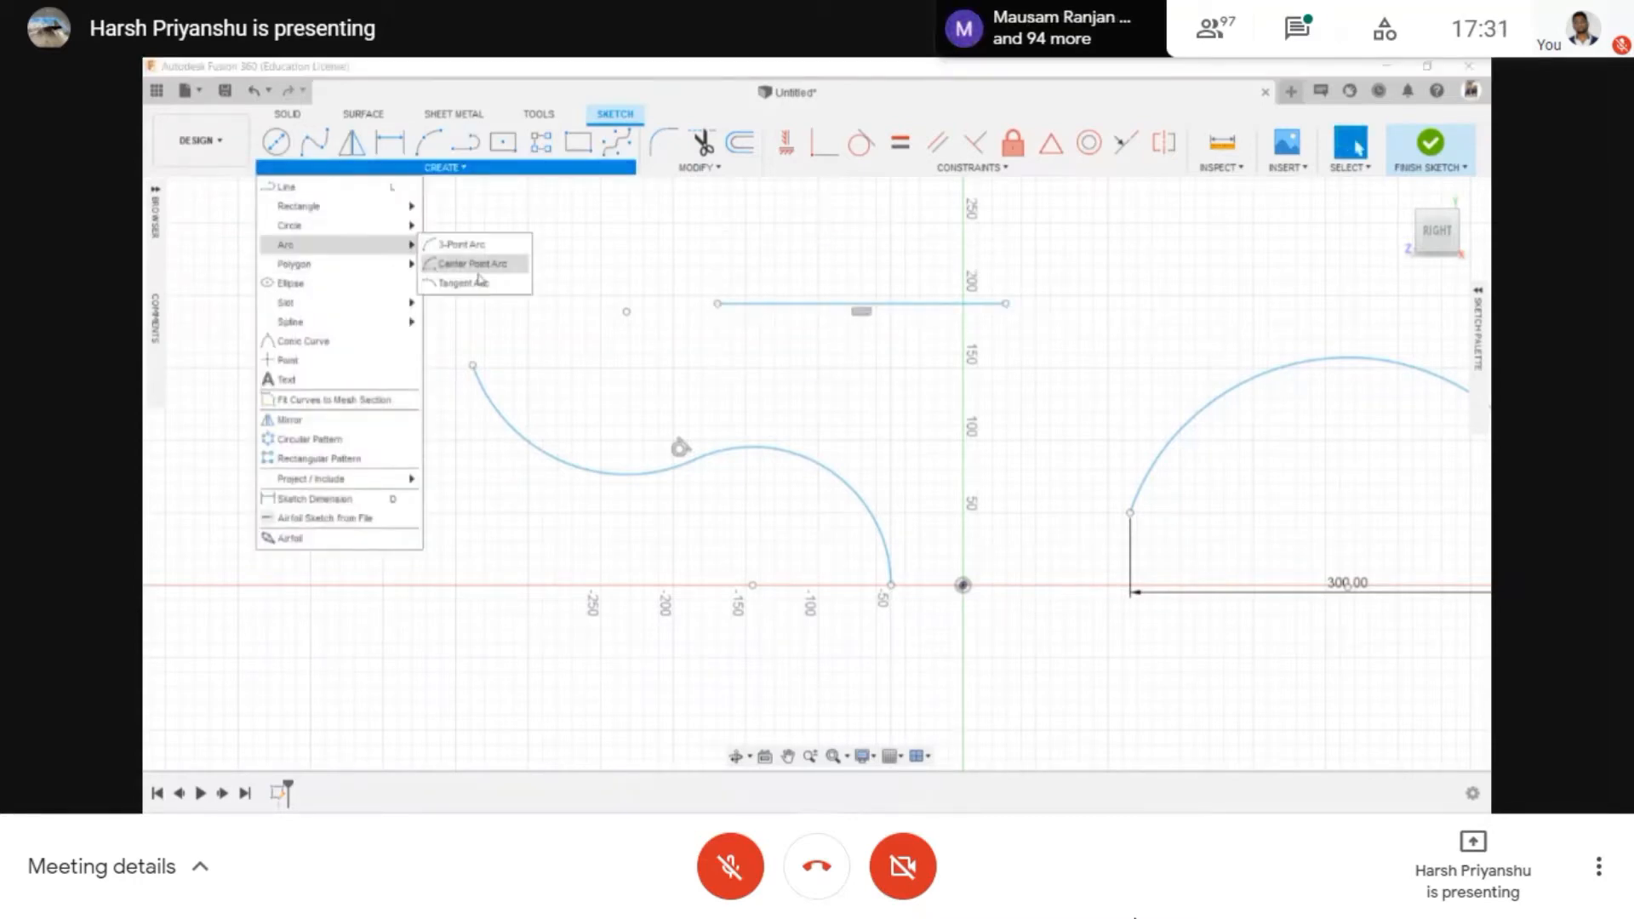
{"action": "left_click", "coordinate": [476, 282]}
{"action": "left_click", "coordinate": [720, 305]}
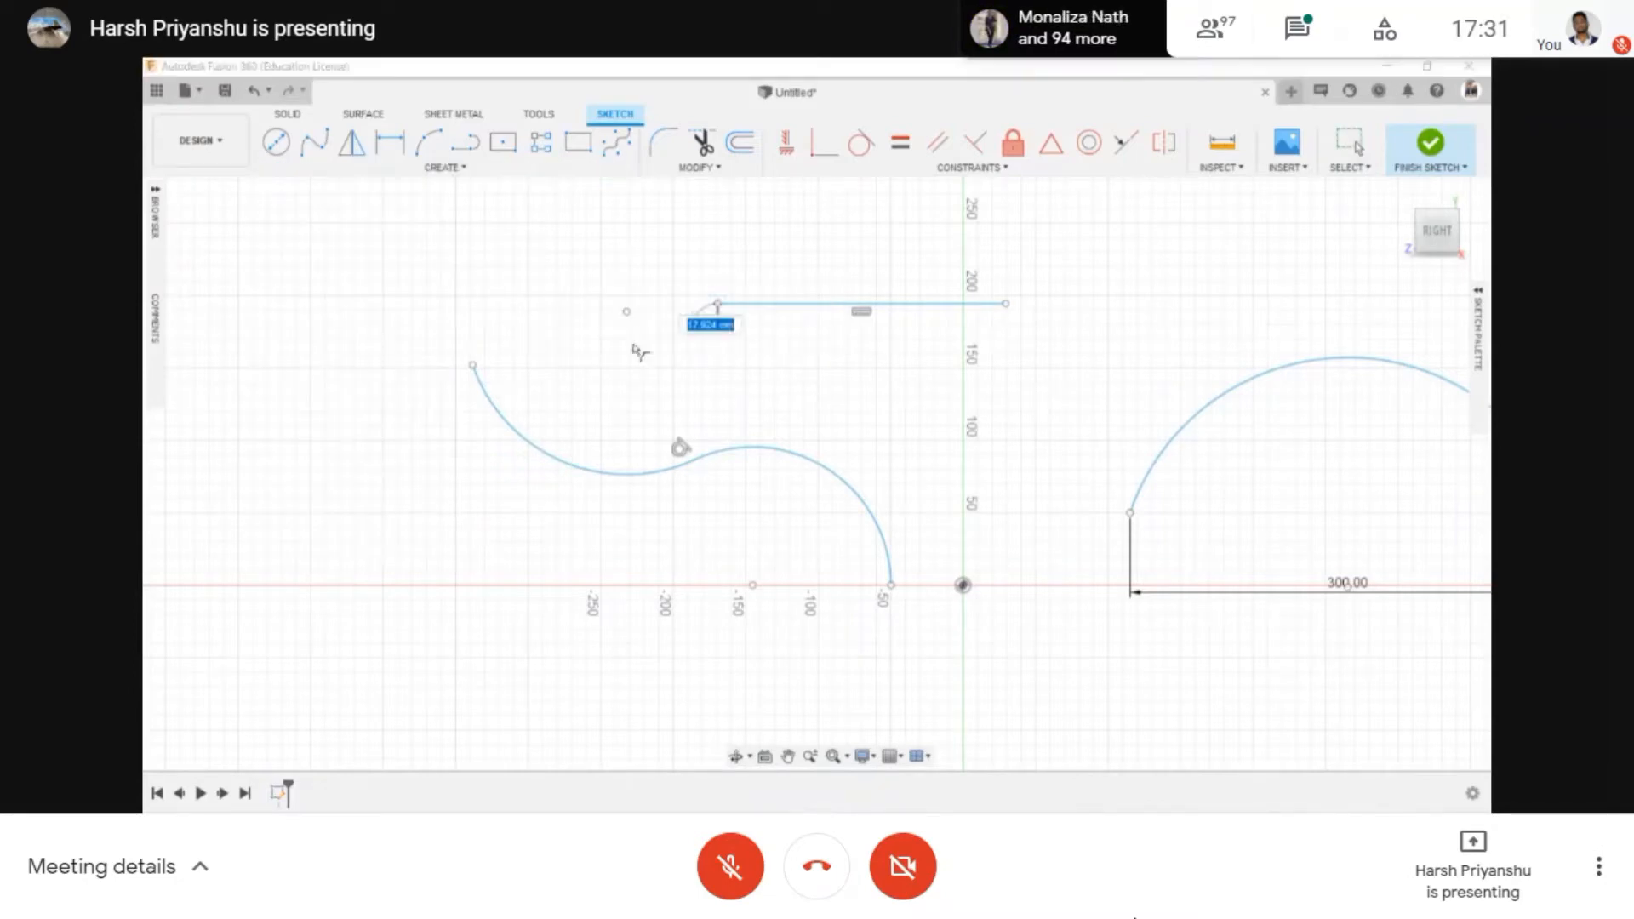
{"action": "scroll", "coordinate": [726, 401], "scroll_direction": "up", "scroll_amount": 4}
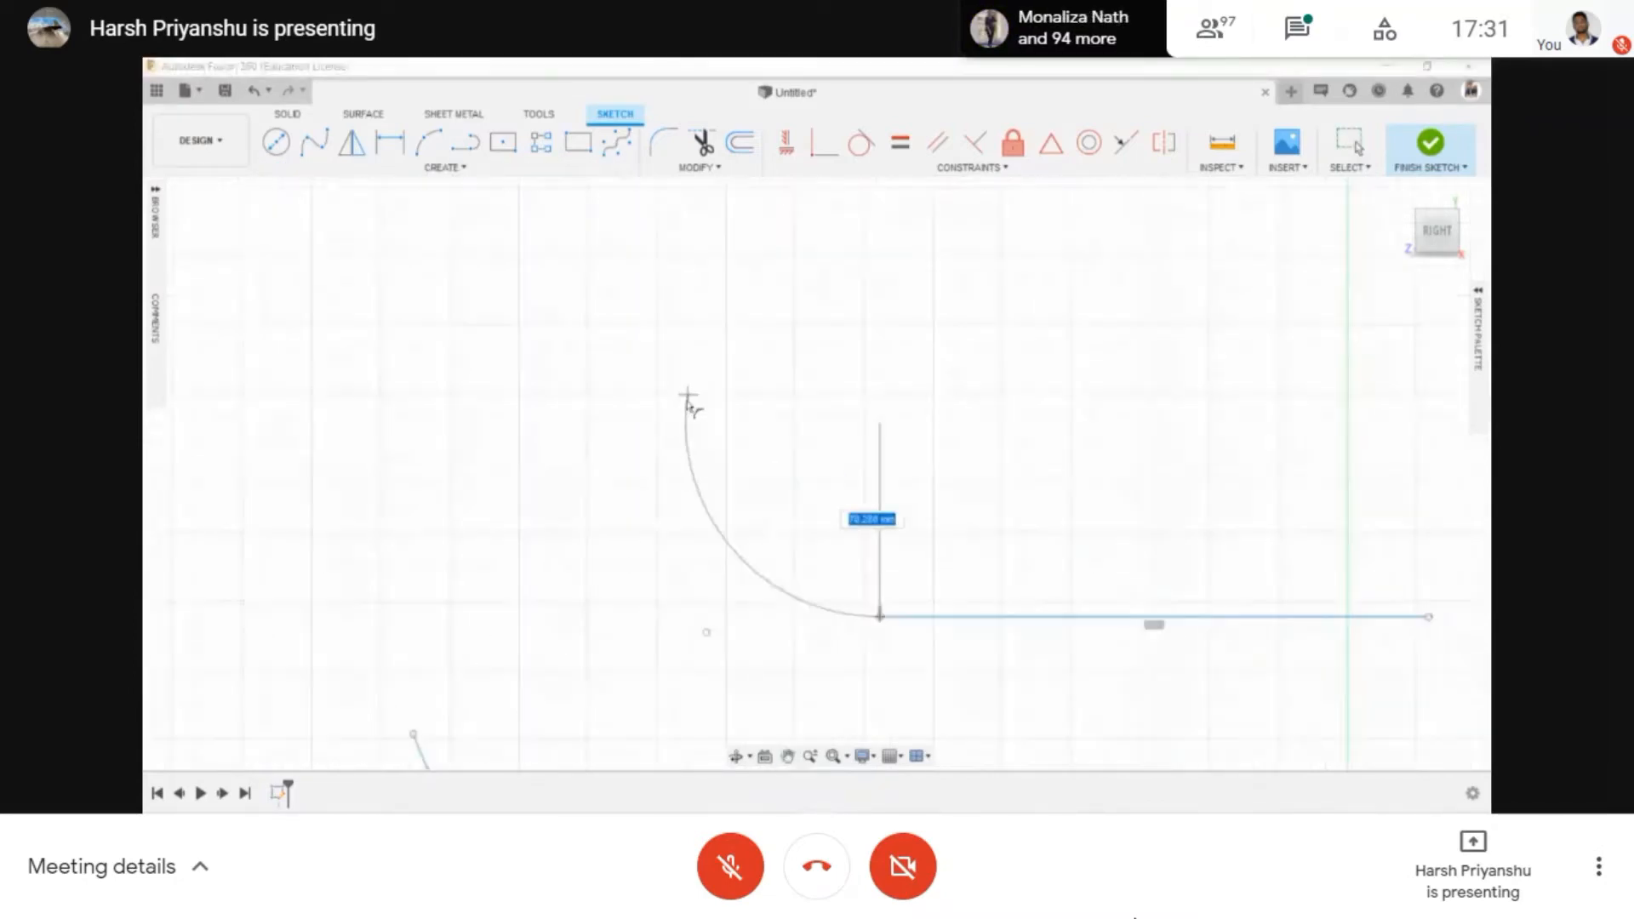
{"action": "scroll", "coordinate": [827, 343], "scroll_direction": "down", "scroll_amount": 5}
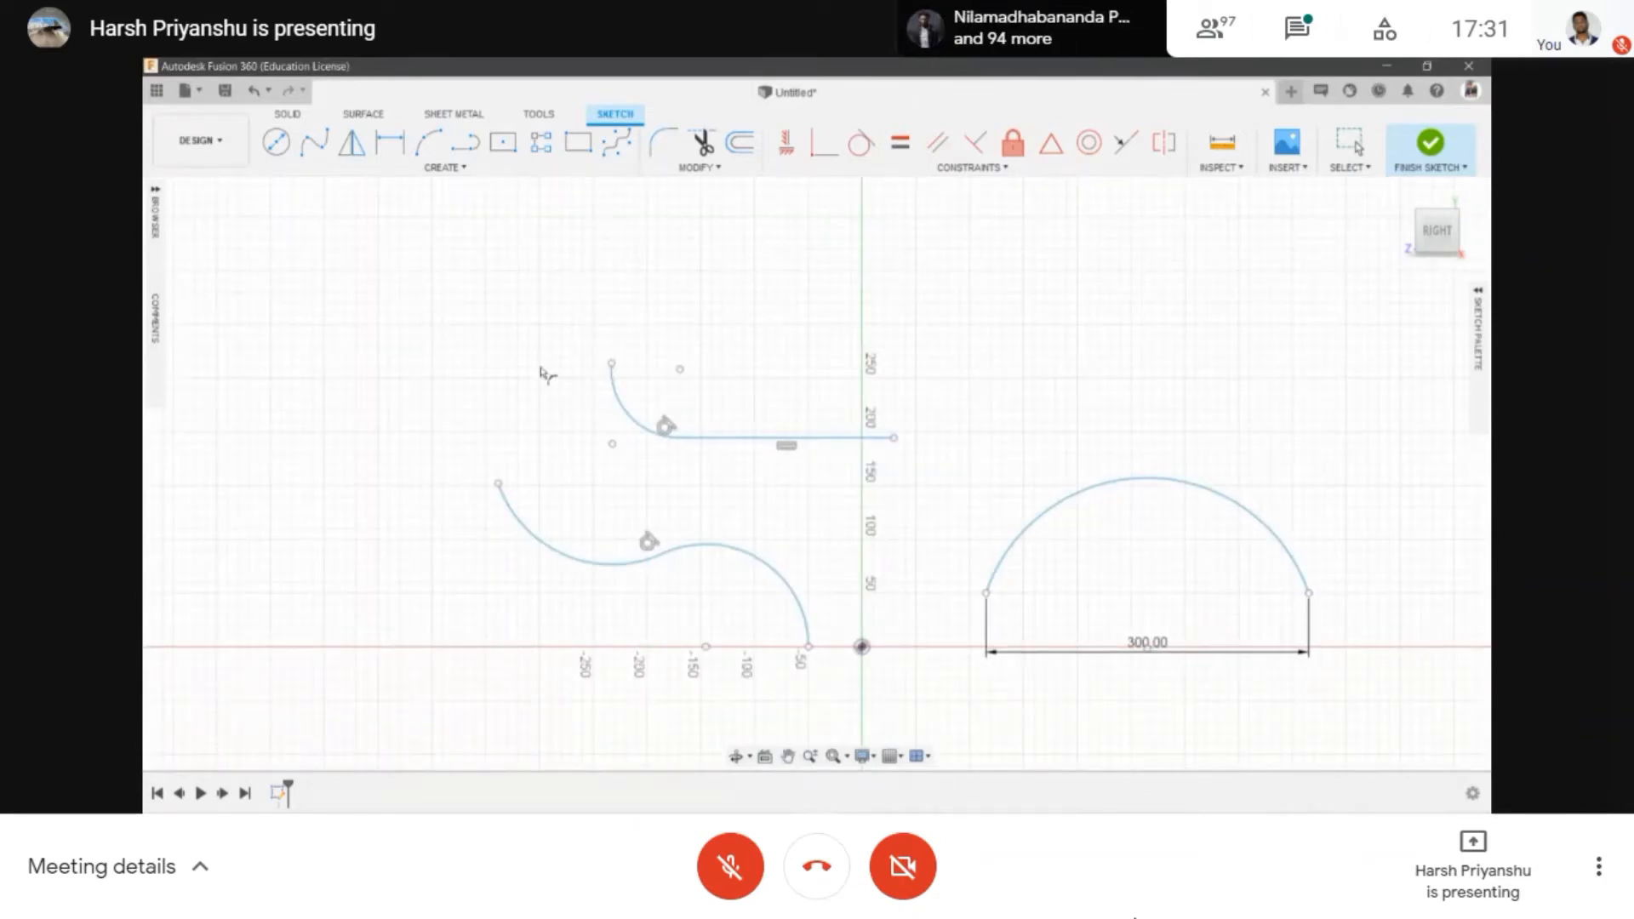
- Delete all arcs and the line in the sketch together with the 300 mm dimension
{"action": "mouse_move", "coordinate": [315, 246]}
{"action": "left_mouse_down"}
{"action": "mouse_move", "coordinate": [1314, 757]}
{"action": "mouse_move", "coordinate": [1351, 737]}
{"action": "left_mouse_up"}
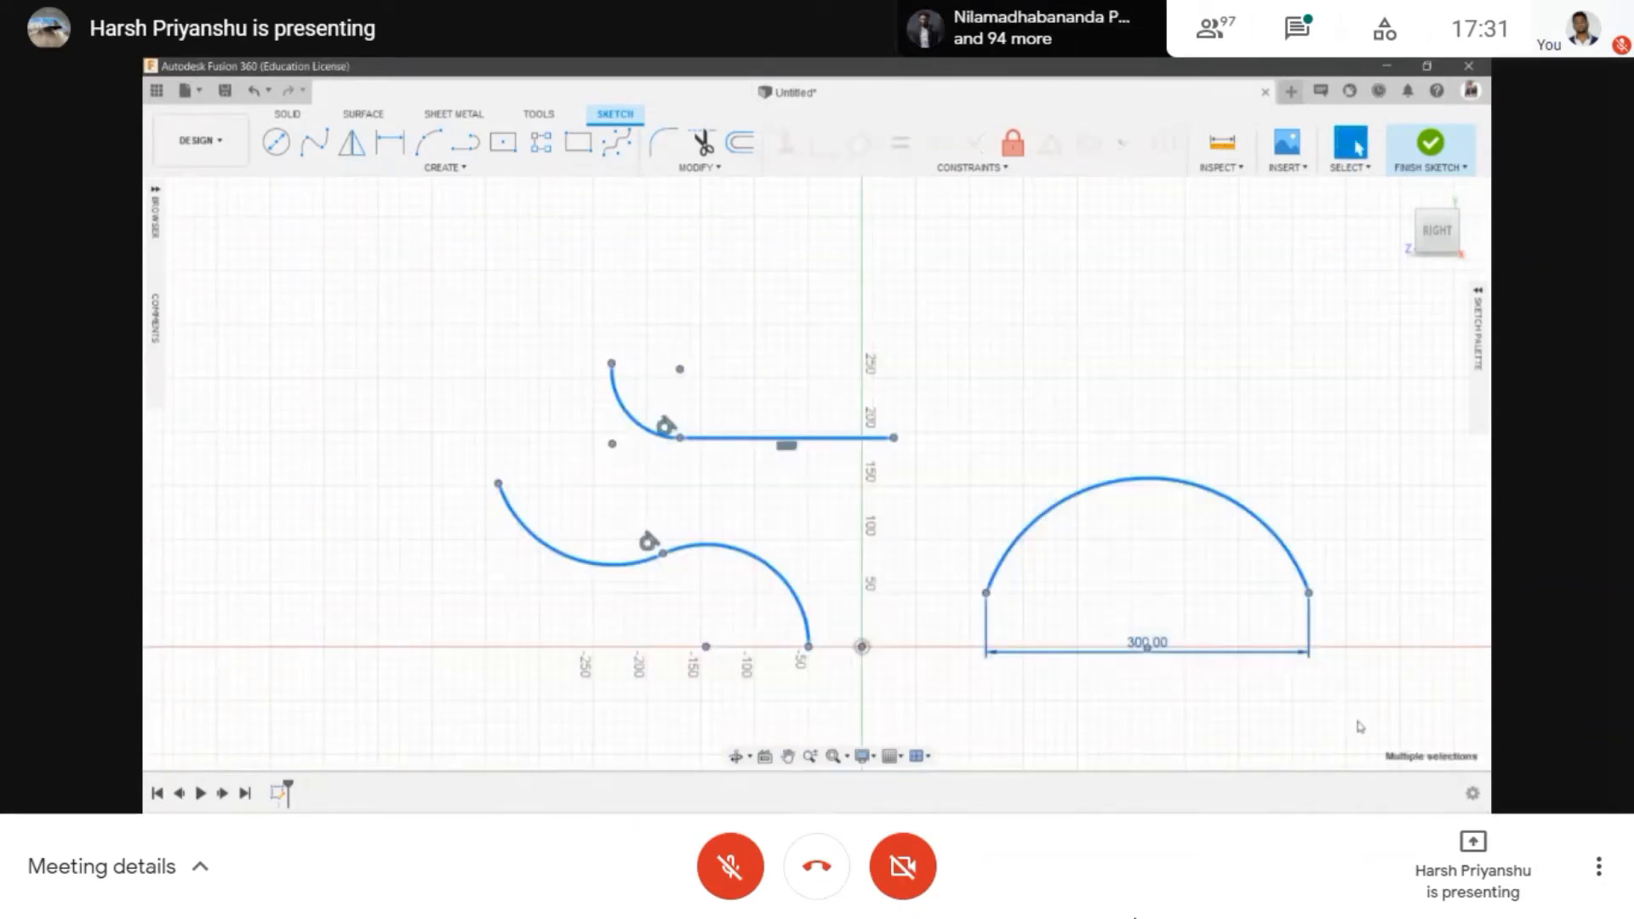
{"action": "key", "text": "Delete"}
- Sketch a five-sided Circumscribed Polygon with a 150 mm radius to the left of the origin, above the horizontal axis
{"action": "left_click", "coordinate": [396, 166]}
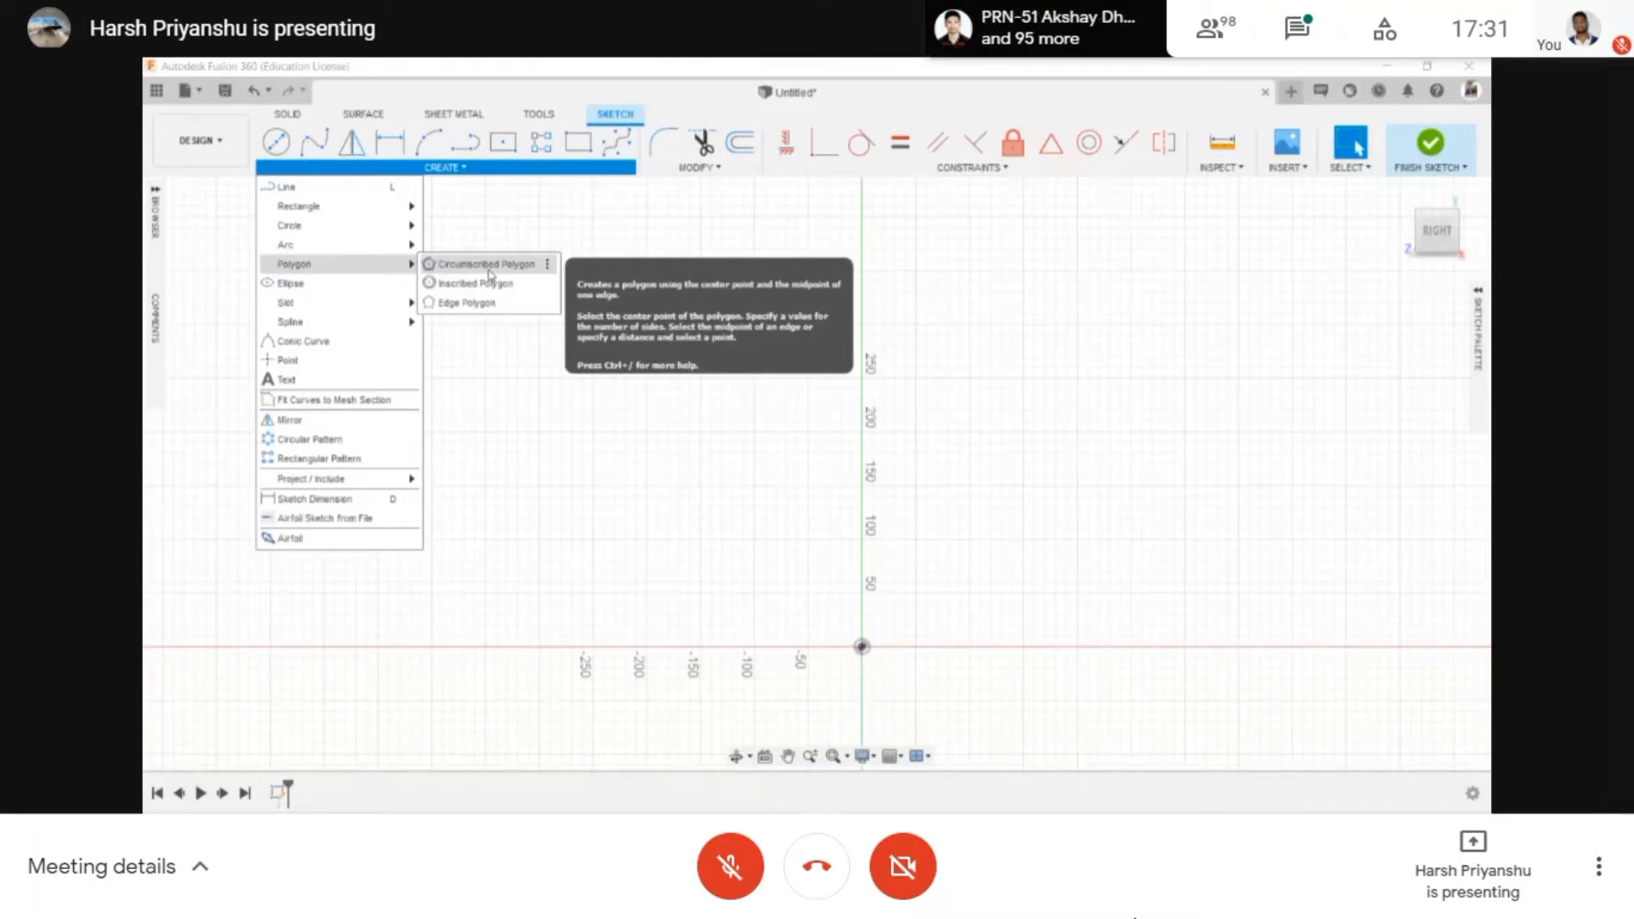
{"action": "left_click", "coordinate": [491, 271]}
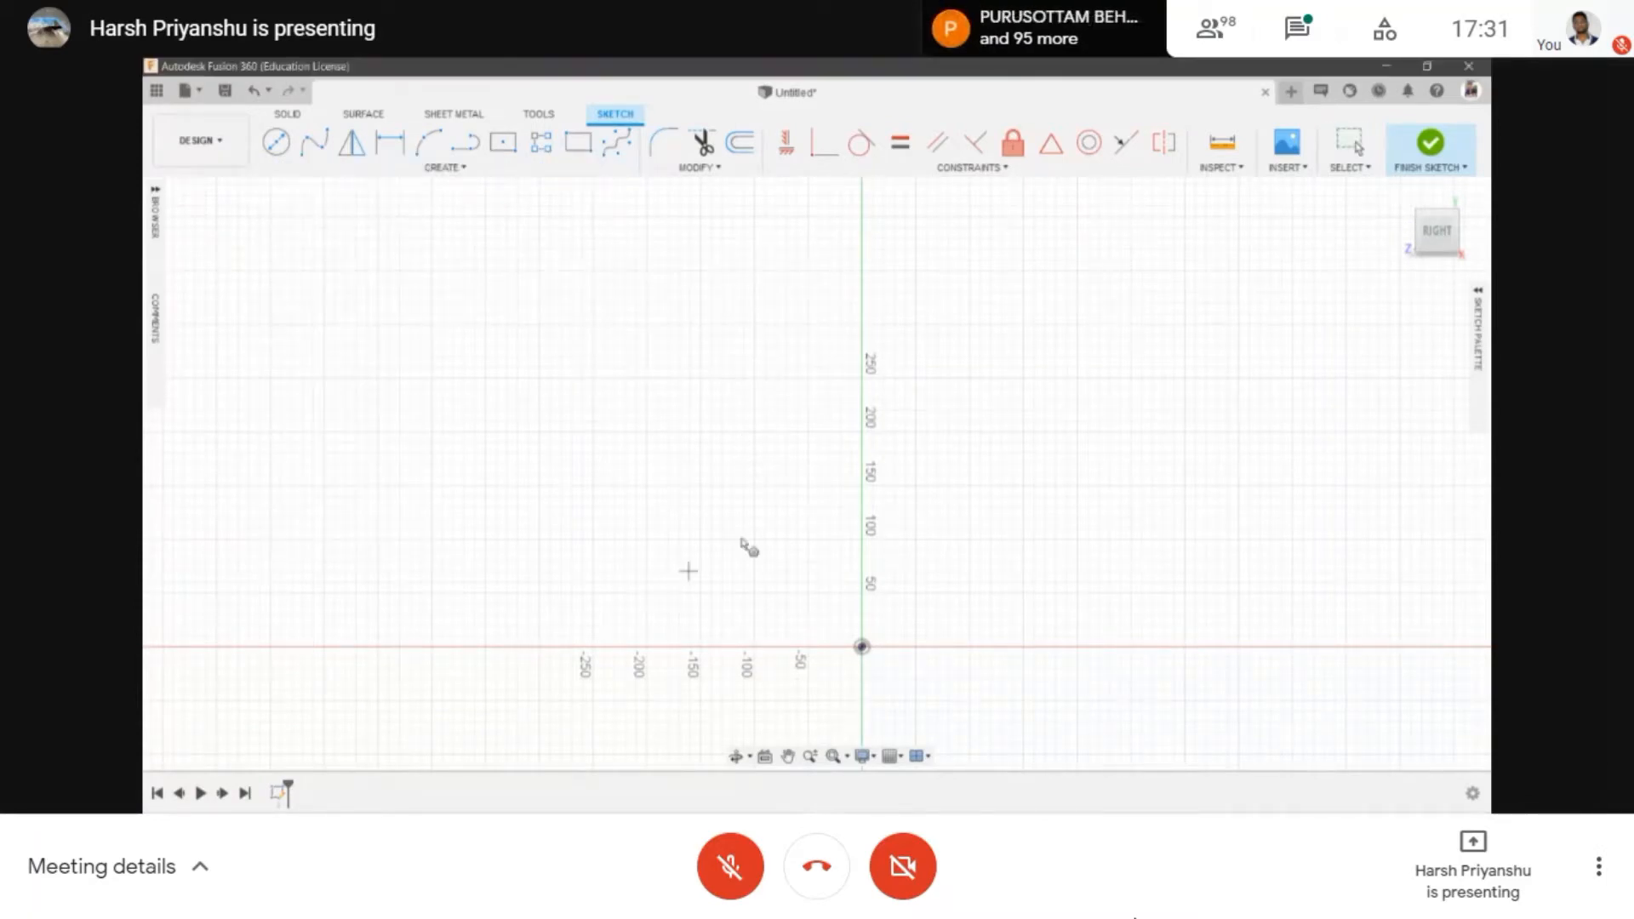
{"action": "middle_click_drag", "start_coordinate": [474, 437], "coordinate": [701, 464]}
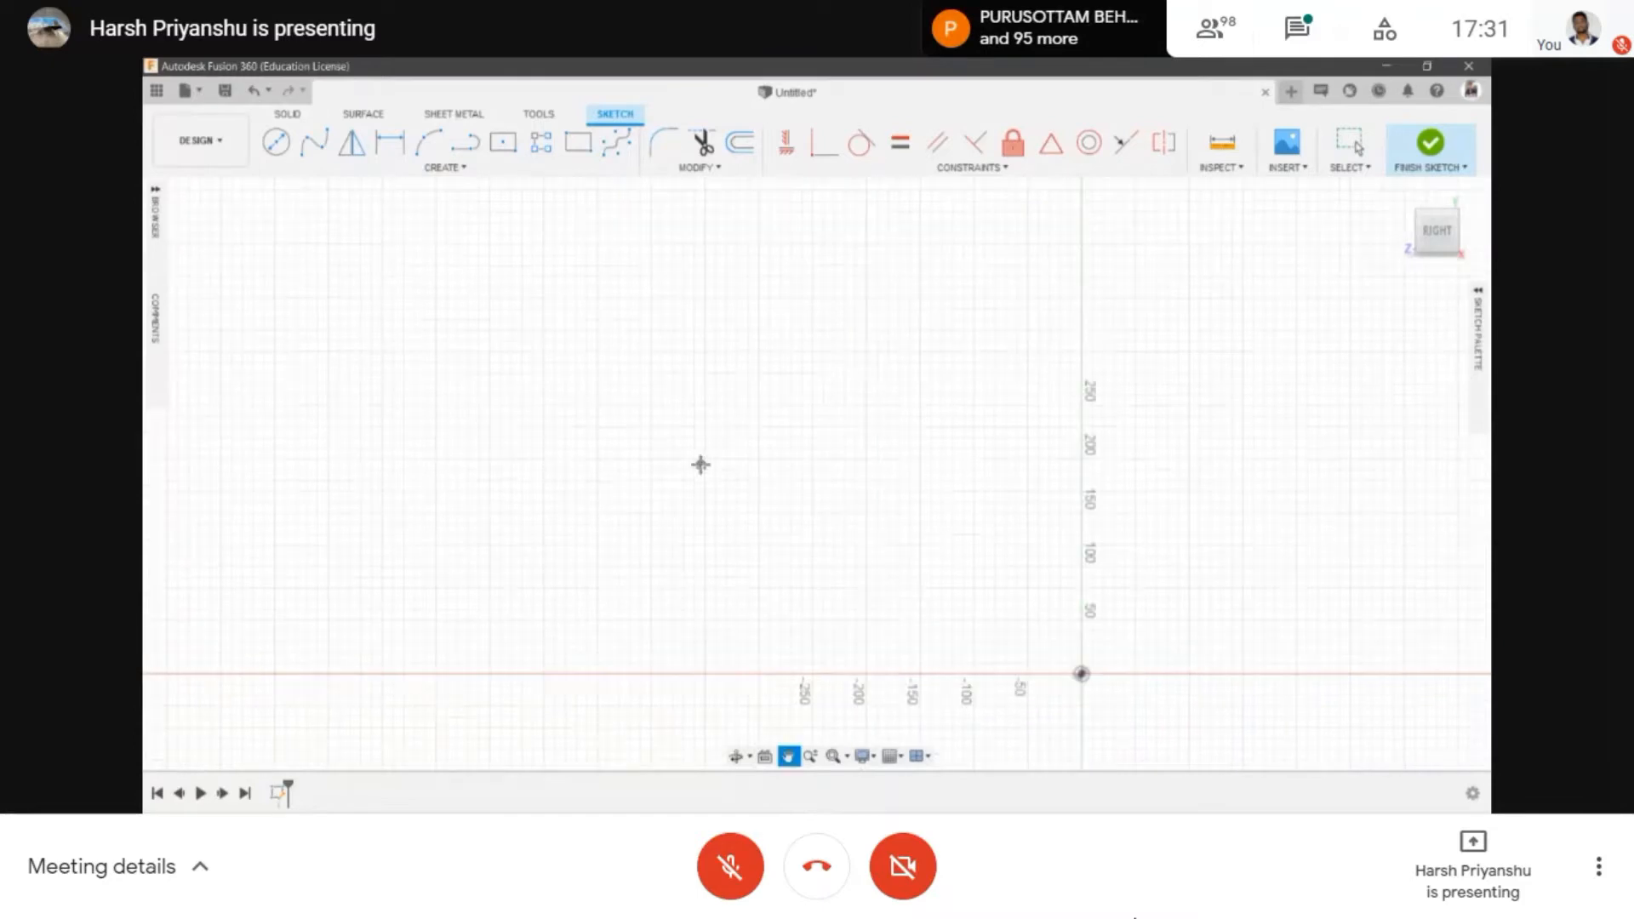
{"action": "left_click", "coordinate": [547, 458]}
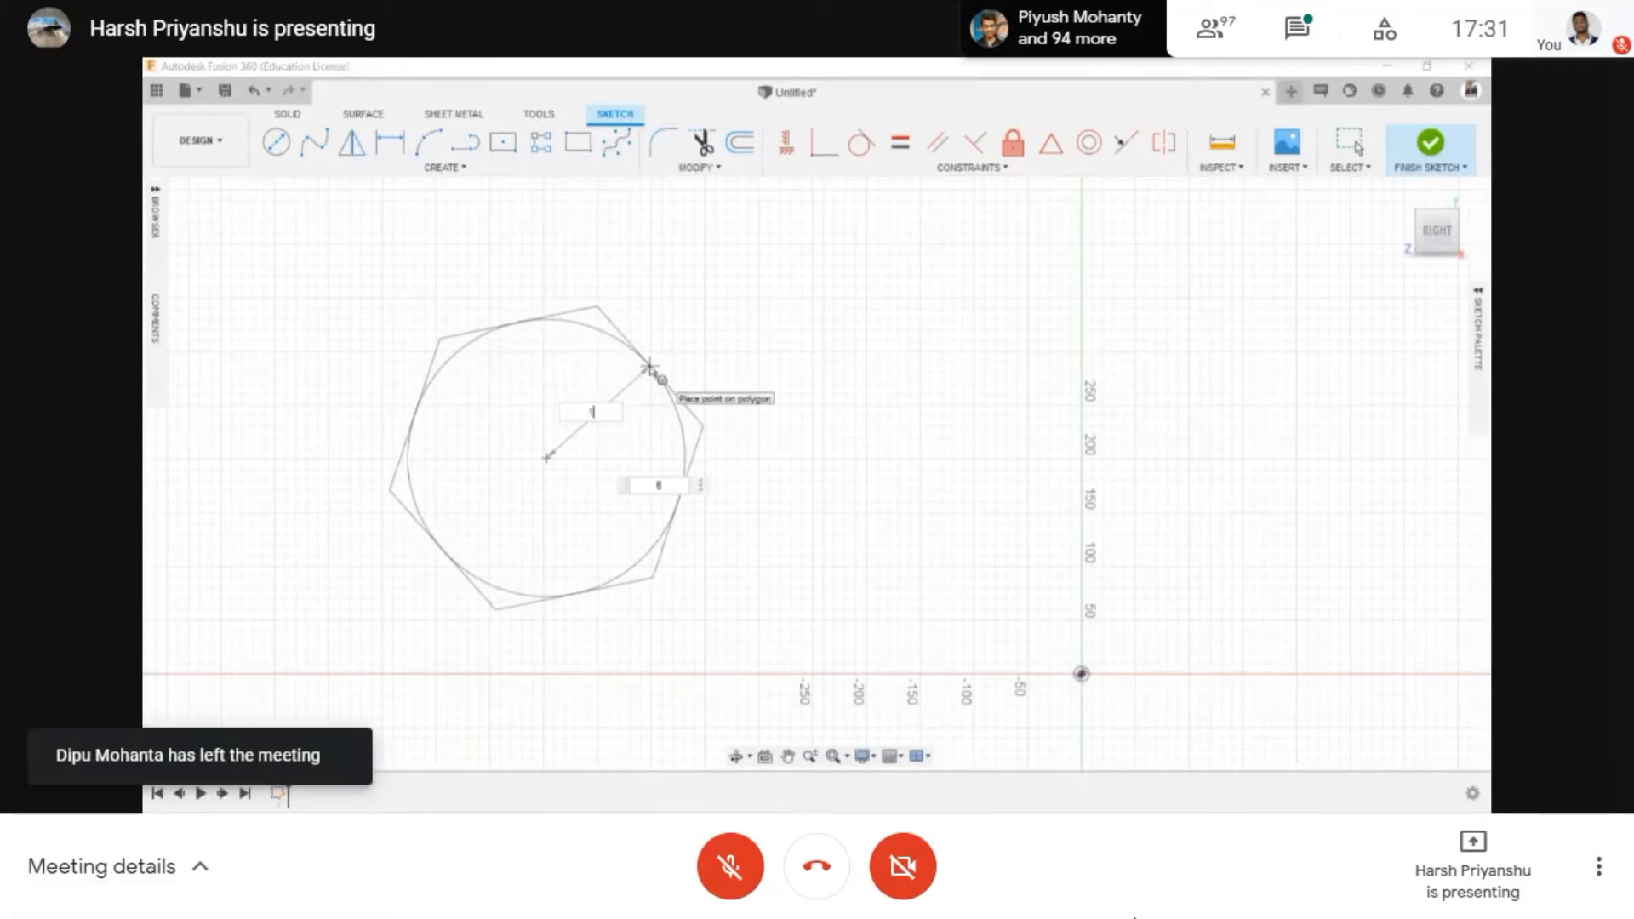
{"action": "type", "text": "150"}
{"action": "key", "text": "Tab"}
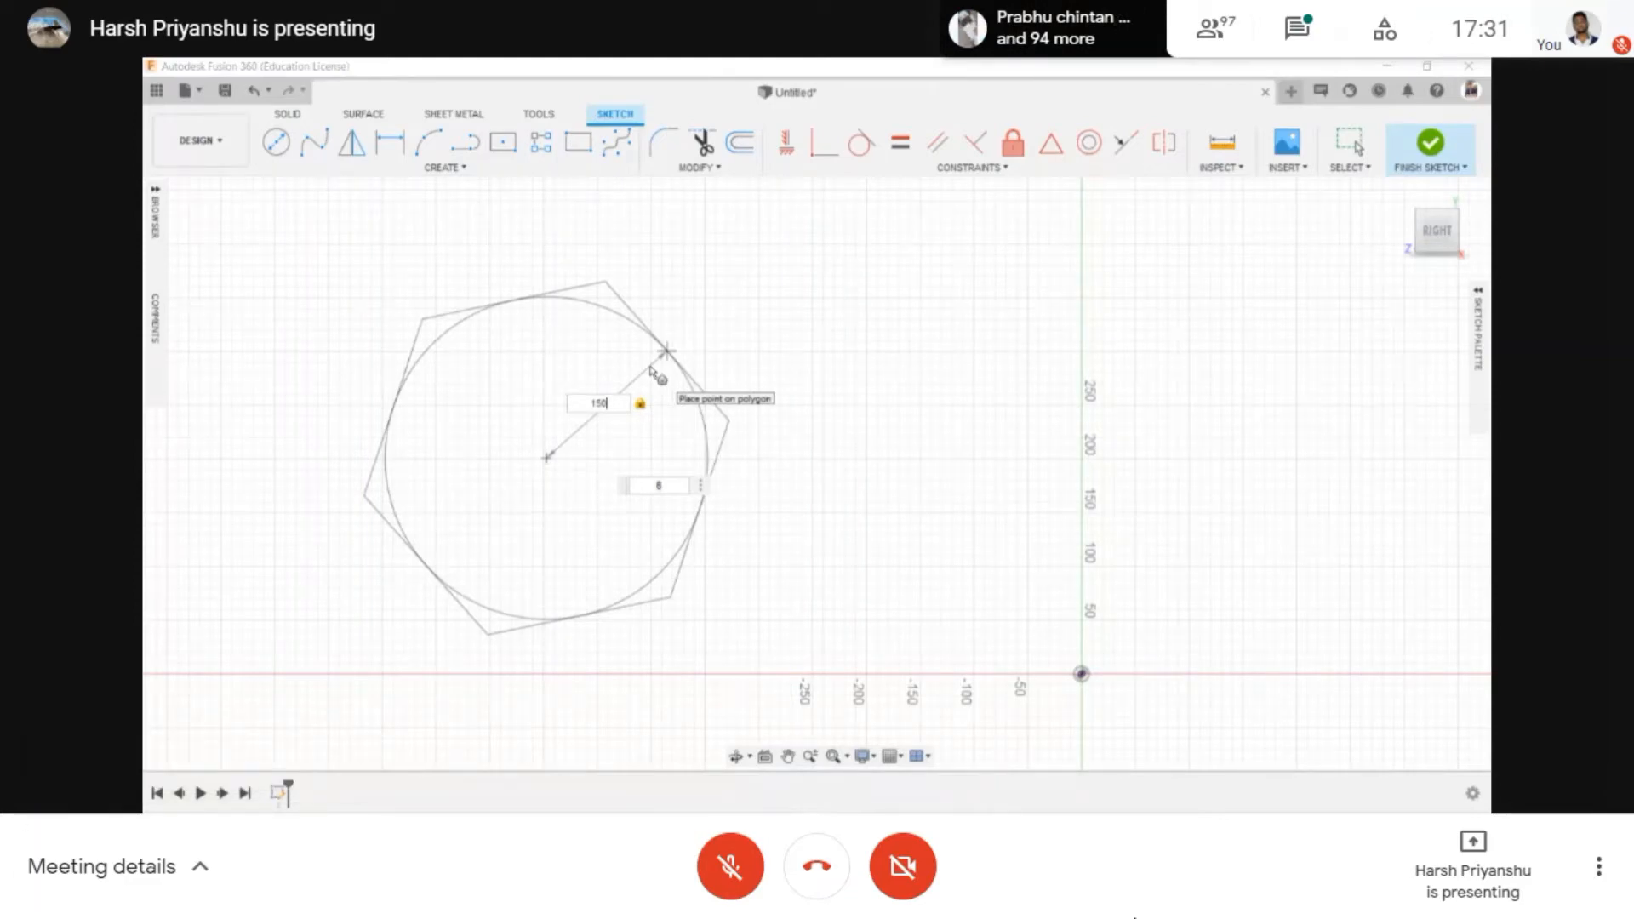
{"action": "key", "text": "Tab"}
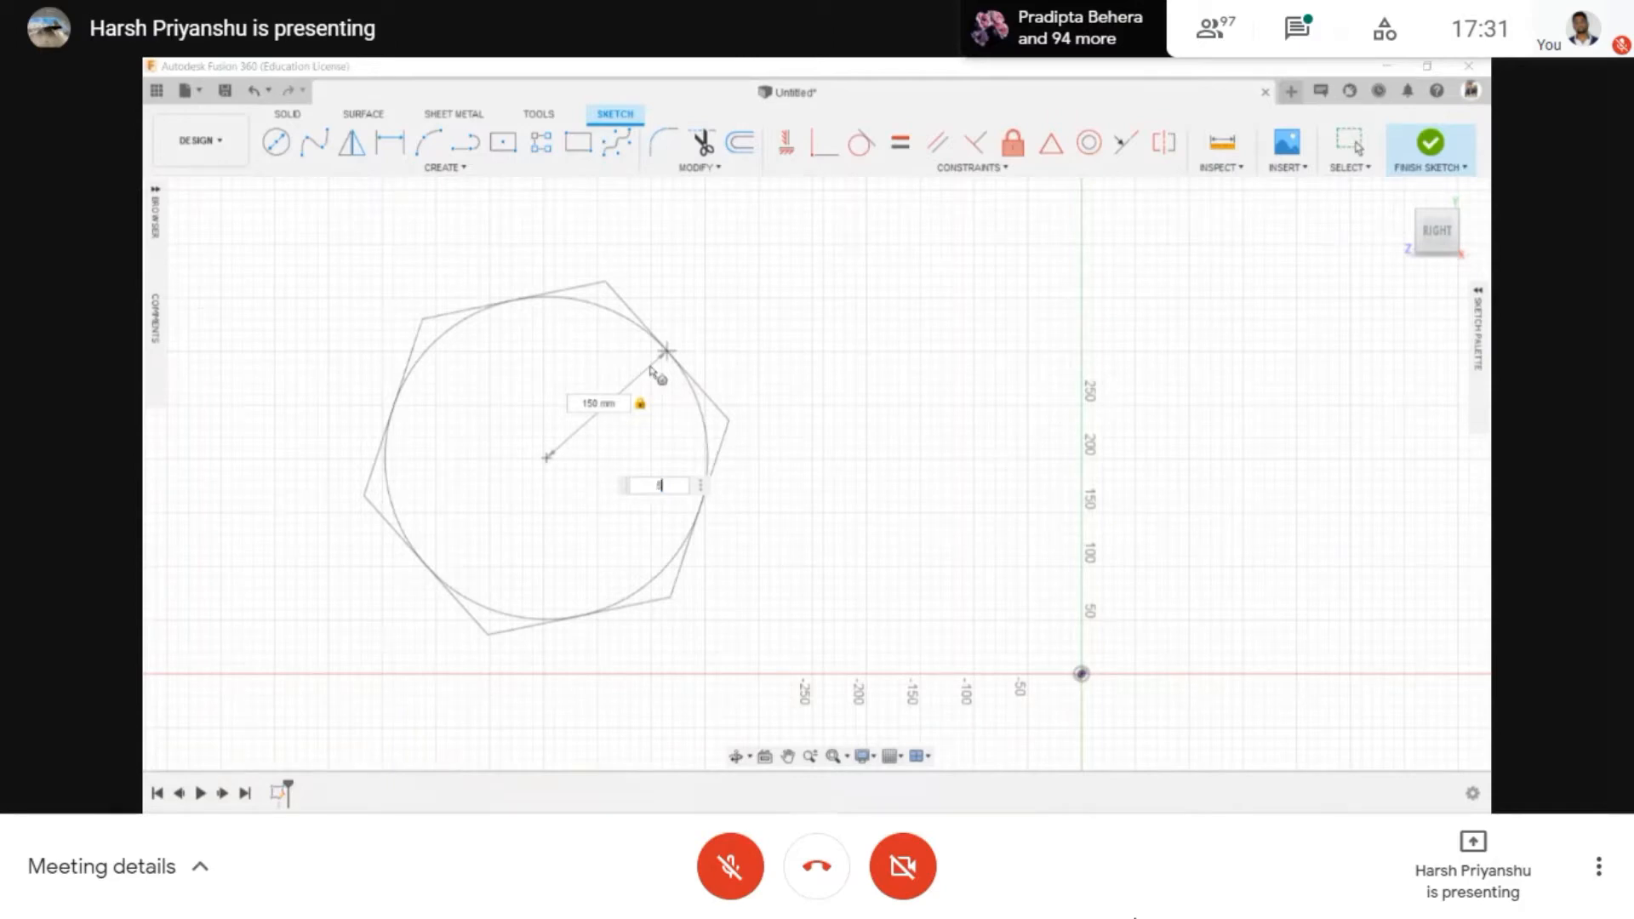
{"action": "key", "text": "Return"}
- Sketch a five-sided Inscribed Polygon with a 150 mm radius to the right of the origin, above the horizontal axis
{"action": "scroll", "coordinate": [795, 442], "scroll_direction": "down", "scroll_amount": 3}
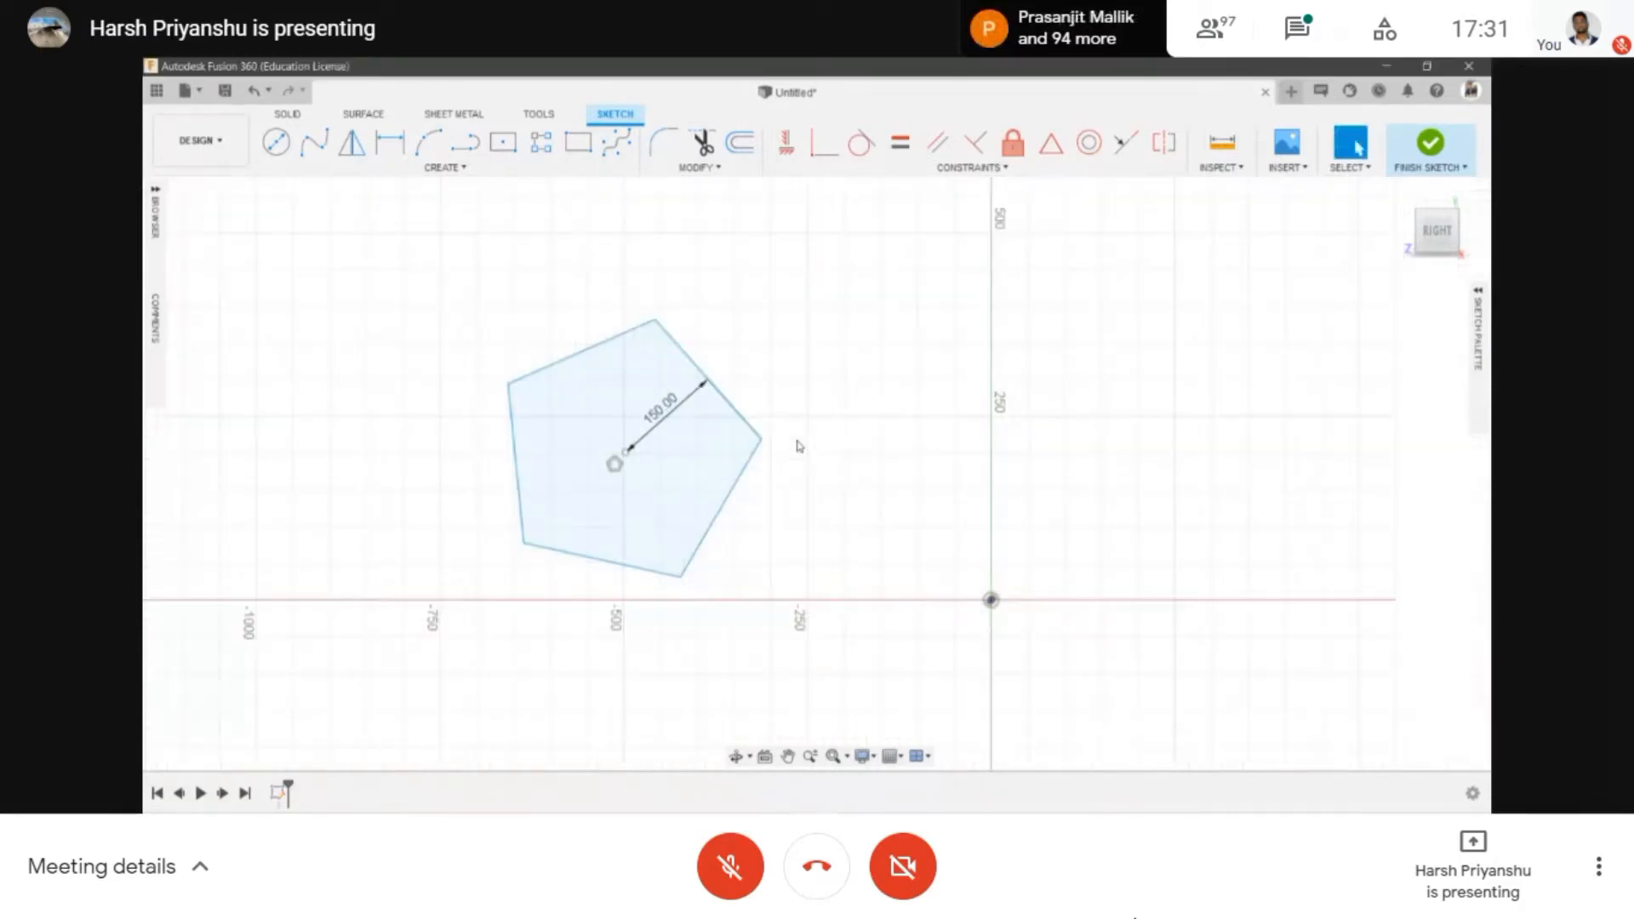
{"action": "scroll", "coordinate": [758, 431], "scroll_direction": "up", "scroll_amount": 1}
{"action": "left_click", "coordinate": [445, 167]}
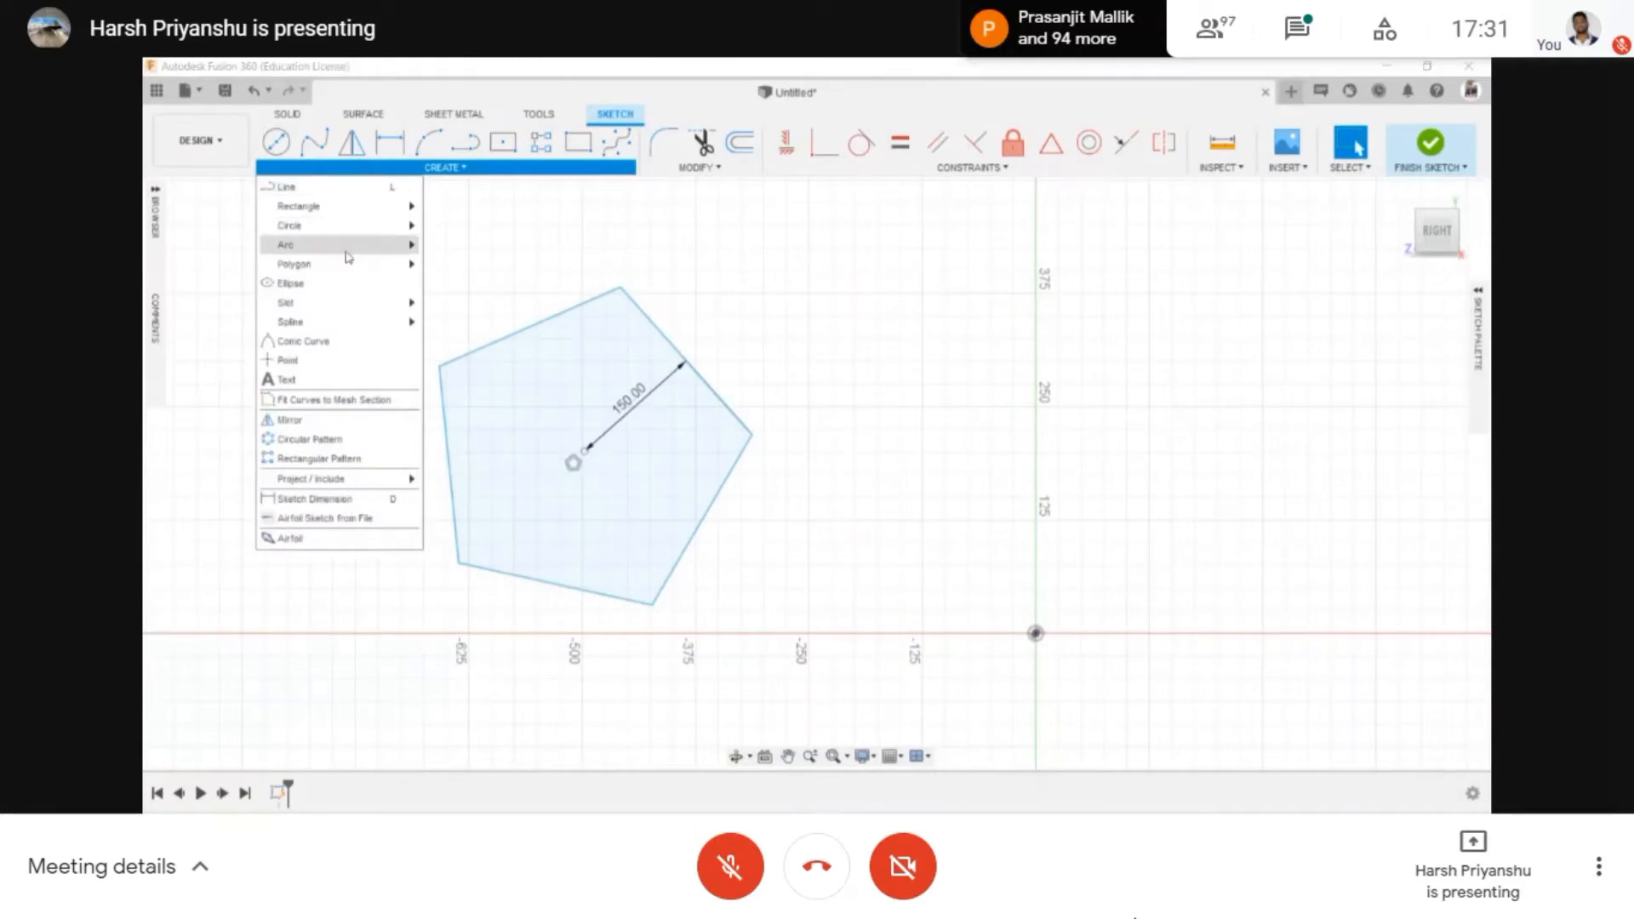
{"action": "mouse_move", "coordinate": [293, 263]}
{"action": "left_click", "coordinate": [431, 286]}
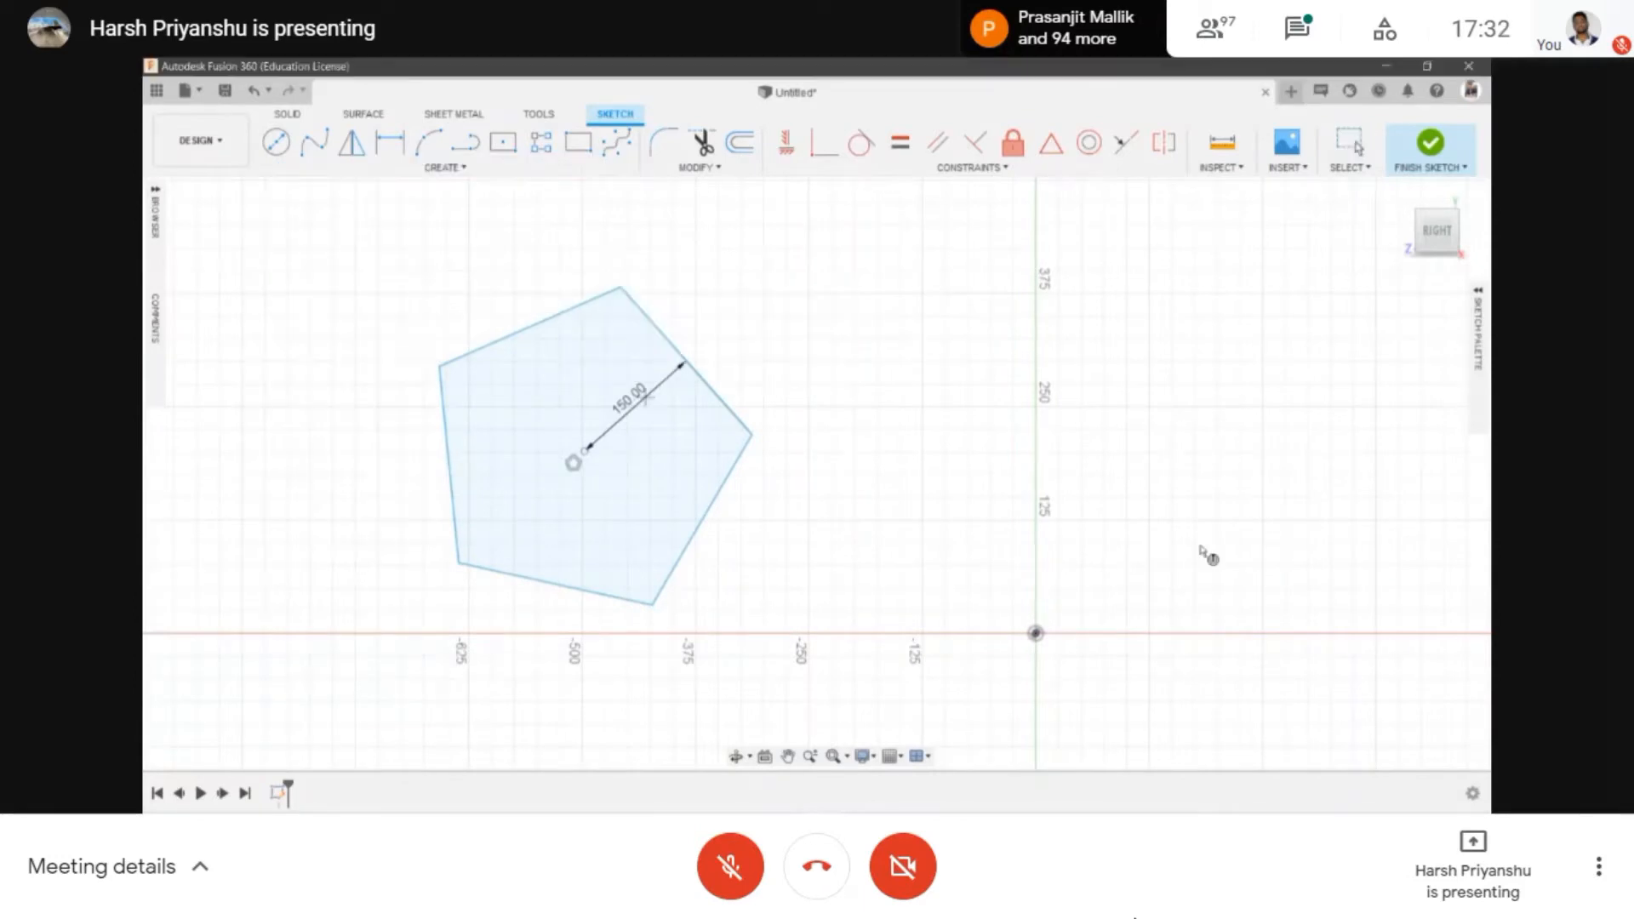
{"action": "middle_click_drag", "start_coordinate": [1203, 554], "coordinate": [978, 536]}
{"action": "left_click", "coordinate": [987, 433]}
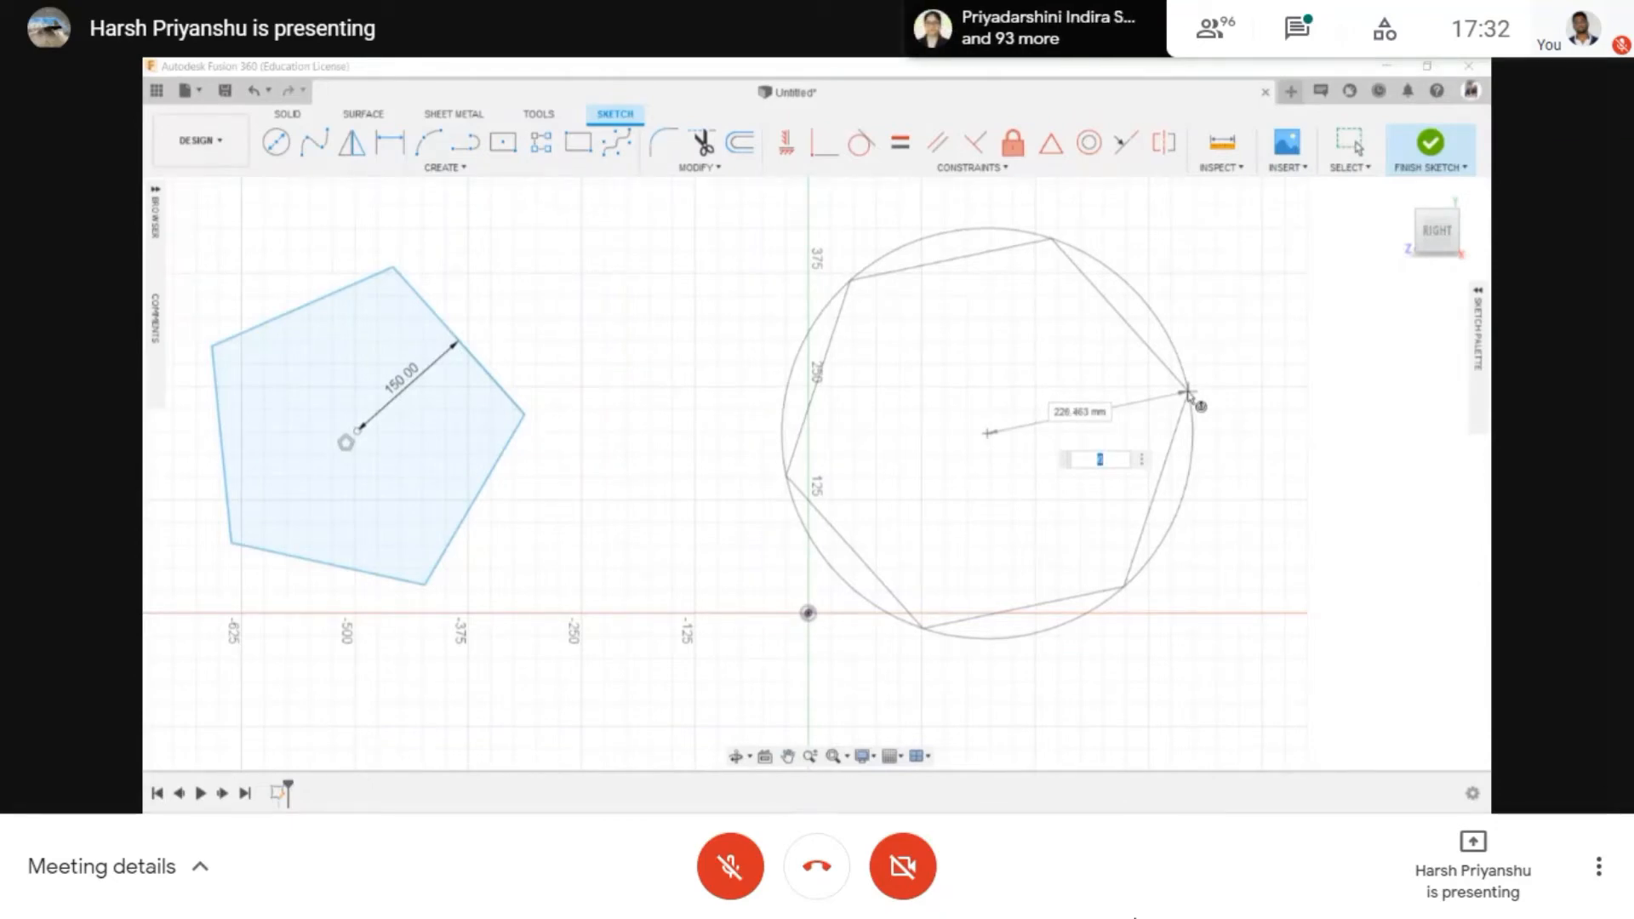
{"action": "type", "text": "150"}
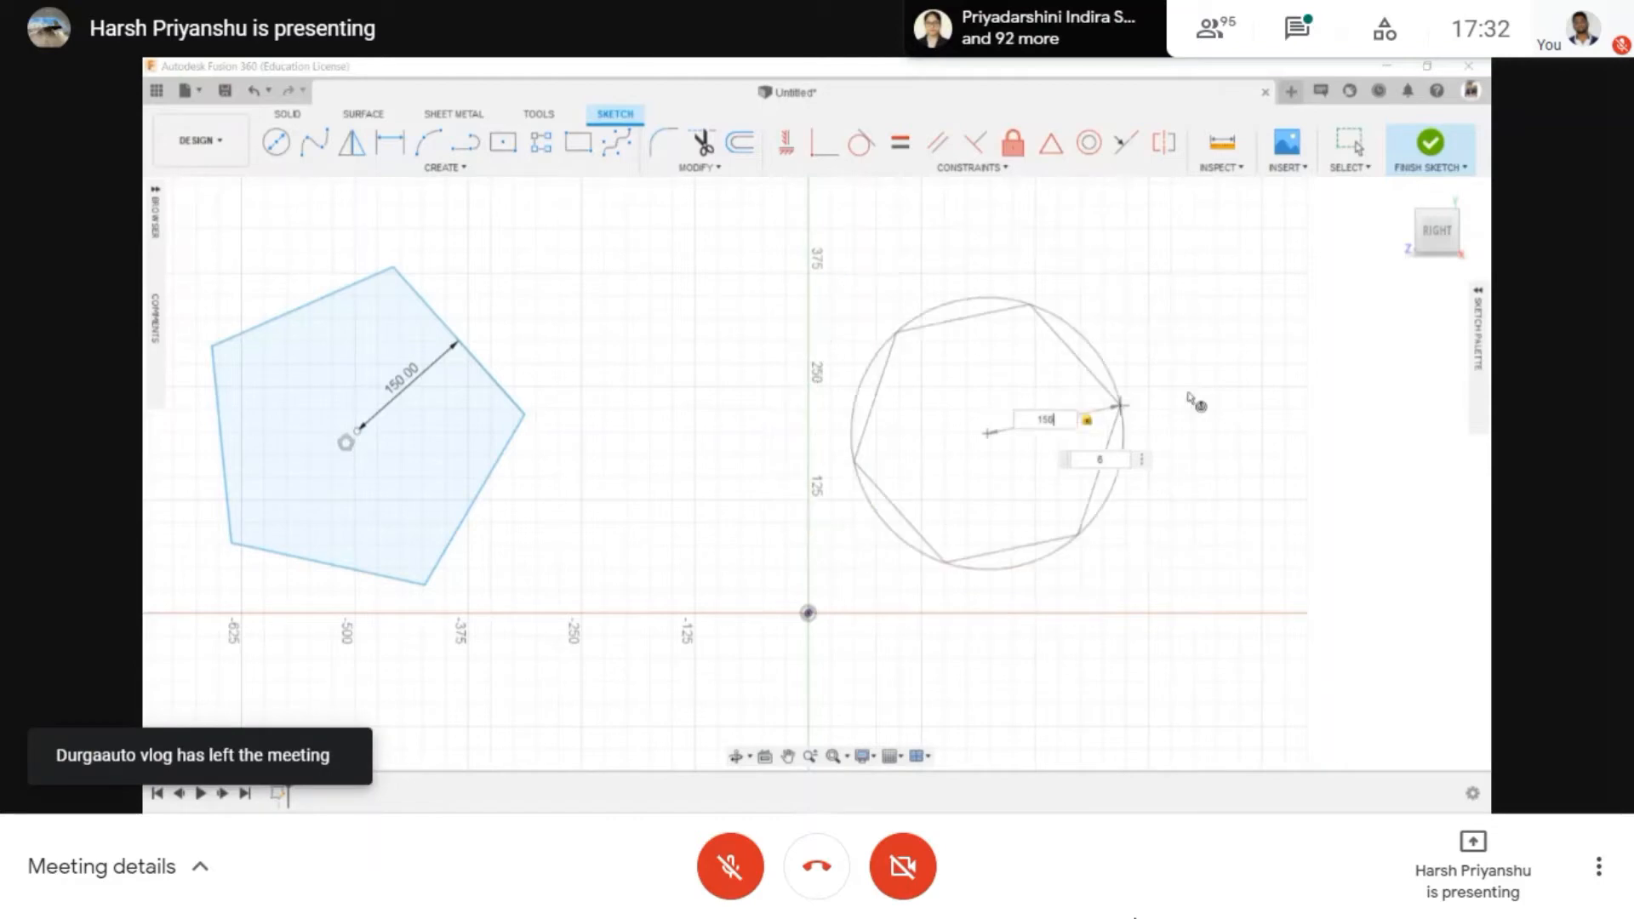
{"action": "type", "text": "5"}
{"action": "key", "text": "Return"}
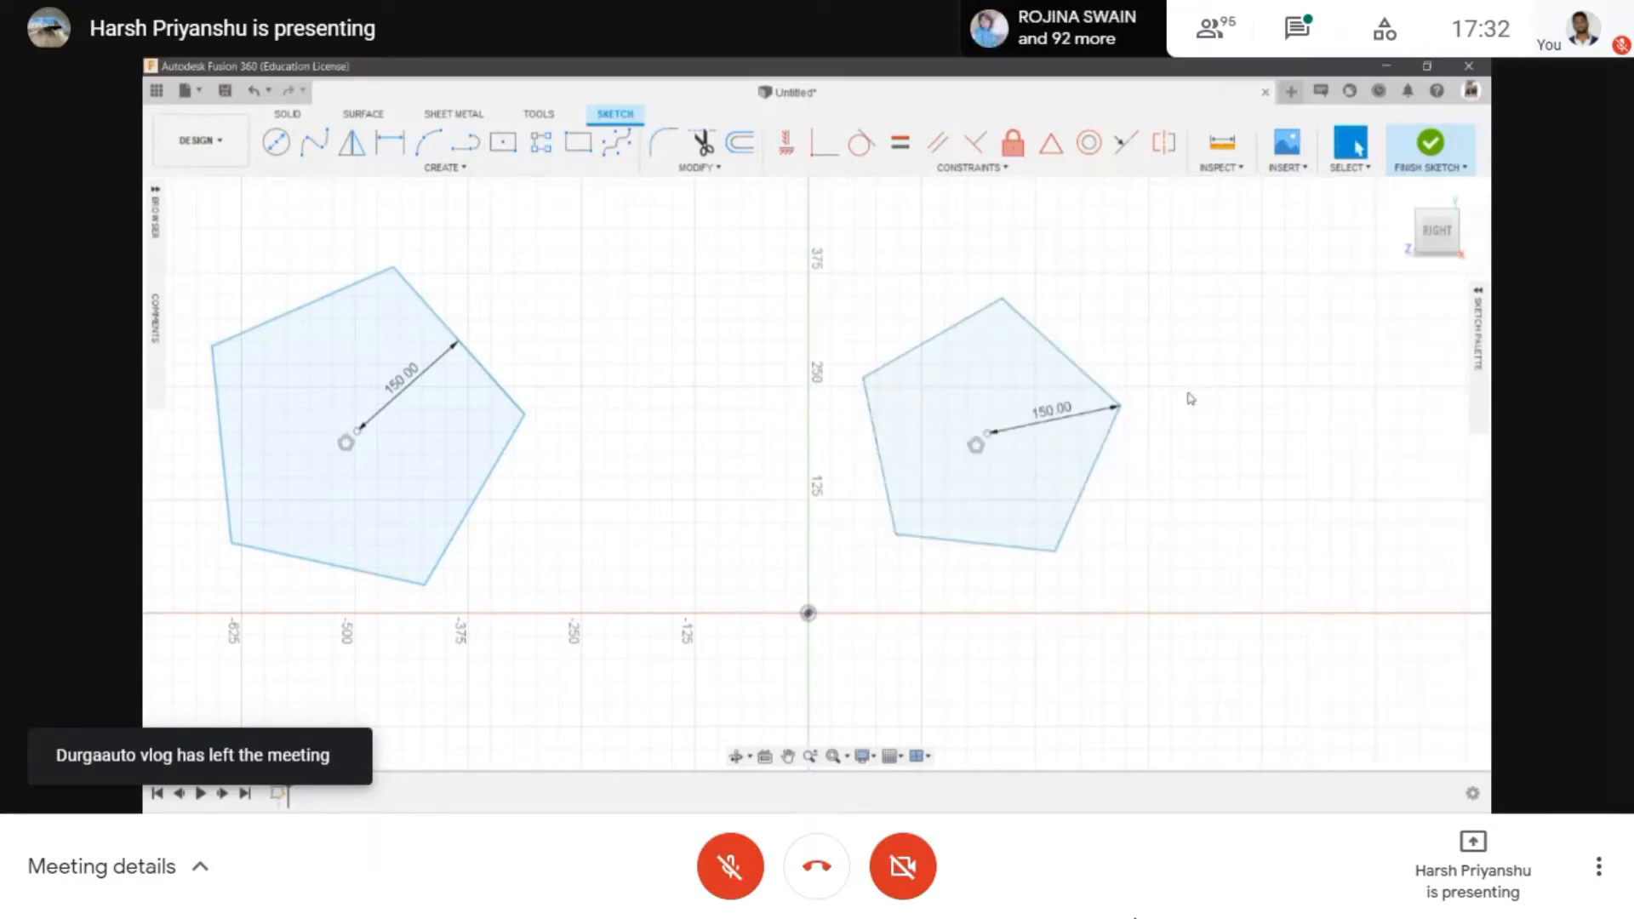
- Sketch a six-sided Edge Polygon to the right of both pentagons, rising from a nearly horizontal base edge about 370 mm long
{"action": "scroll", "coordinate": [538, 375], "scroll_direction": "down", "scroll_amount": 1}
{"action": "middle_click_drag", "start_coordinate": [846, 421], "coordinate": [937, 426]}
{"action": "scroll", "coordinate": [937, 424], "scroll_direction": "down", "scroll_amount": 3}
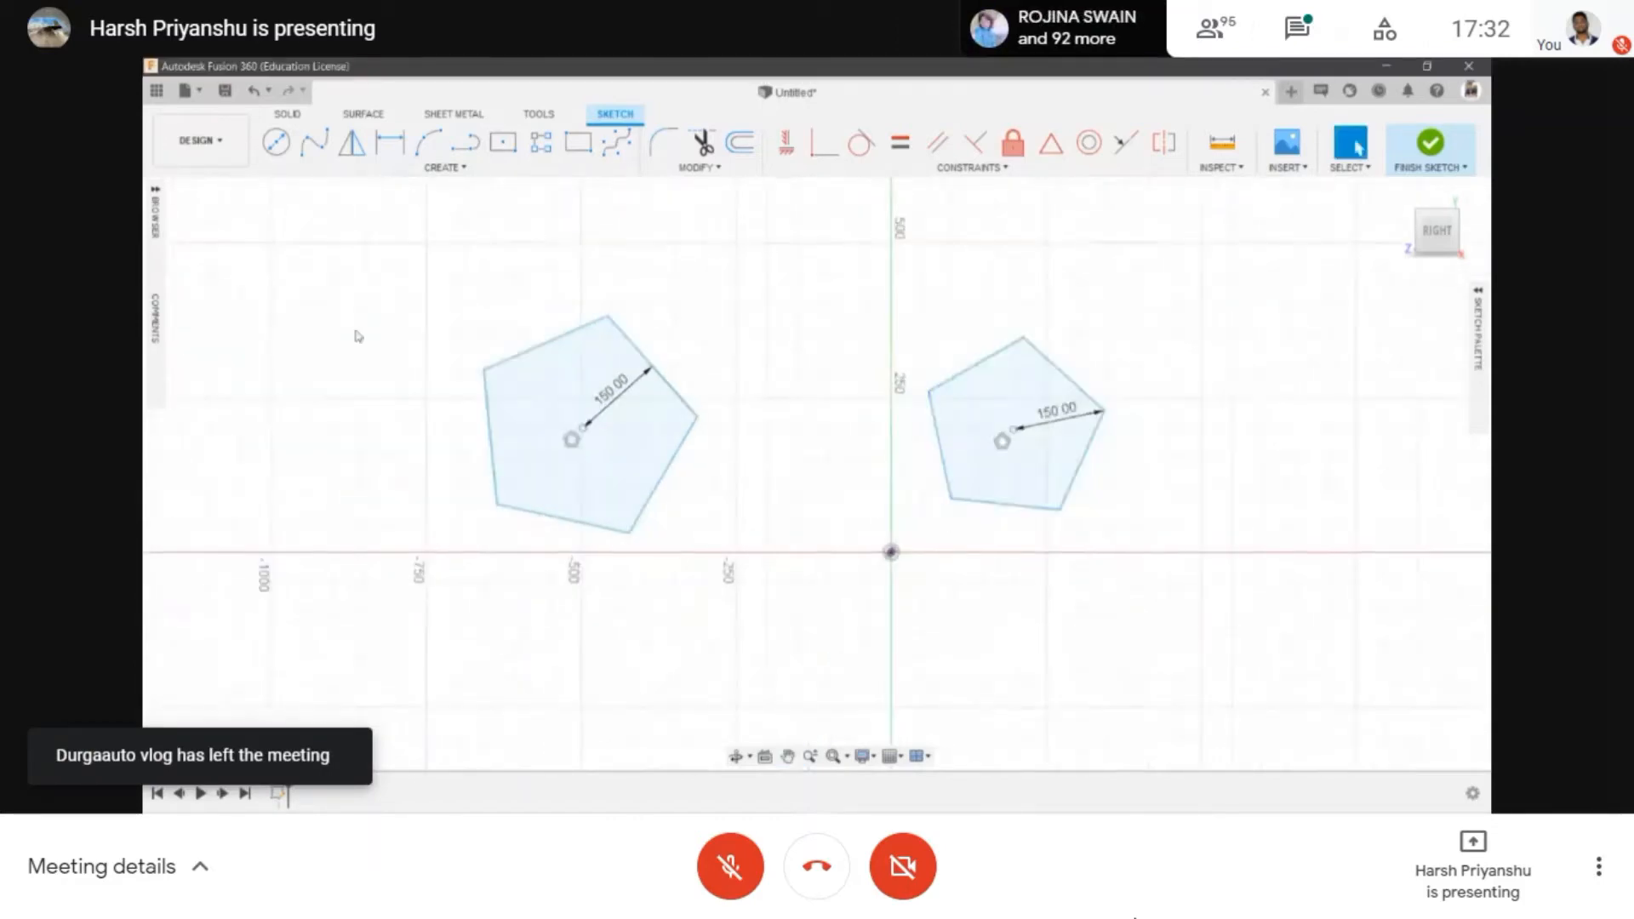
{"action": "left_click", "coordinate": [443, 168]}
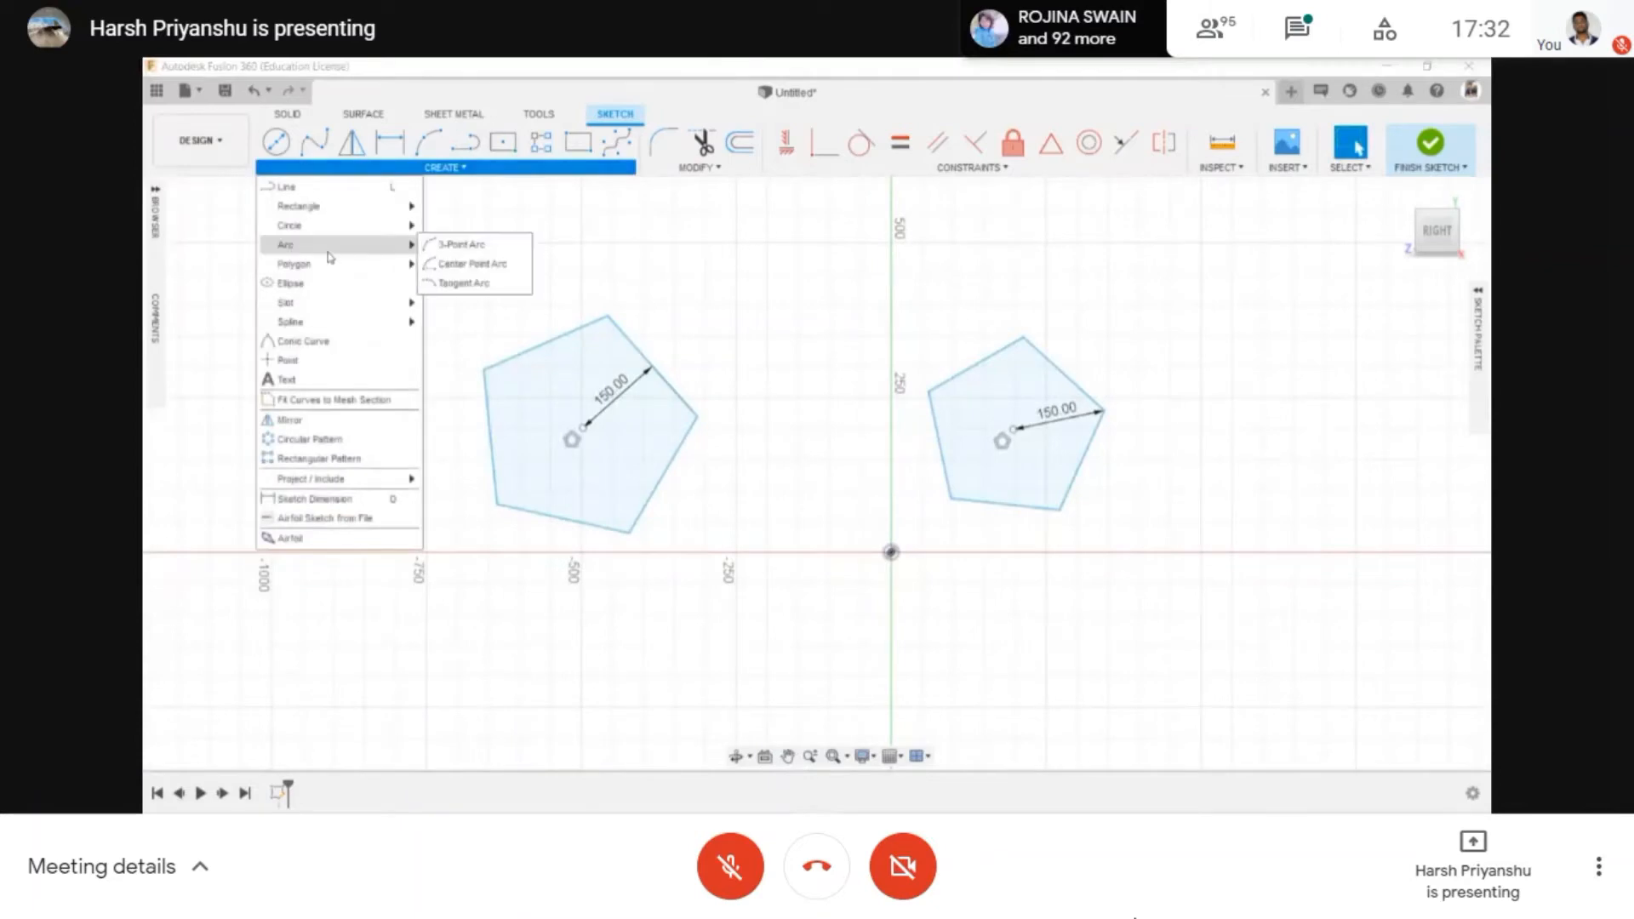
{"action": "mouse_move", "coordinate": [374, 266]}
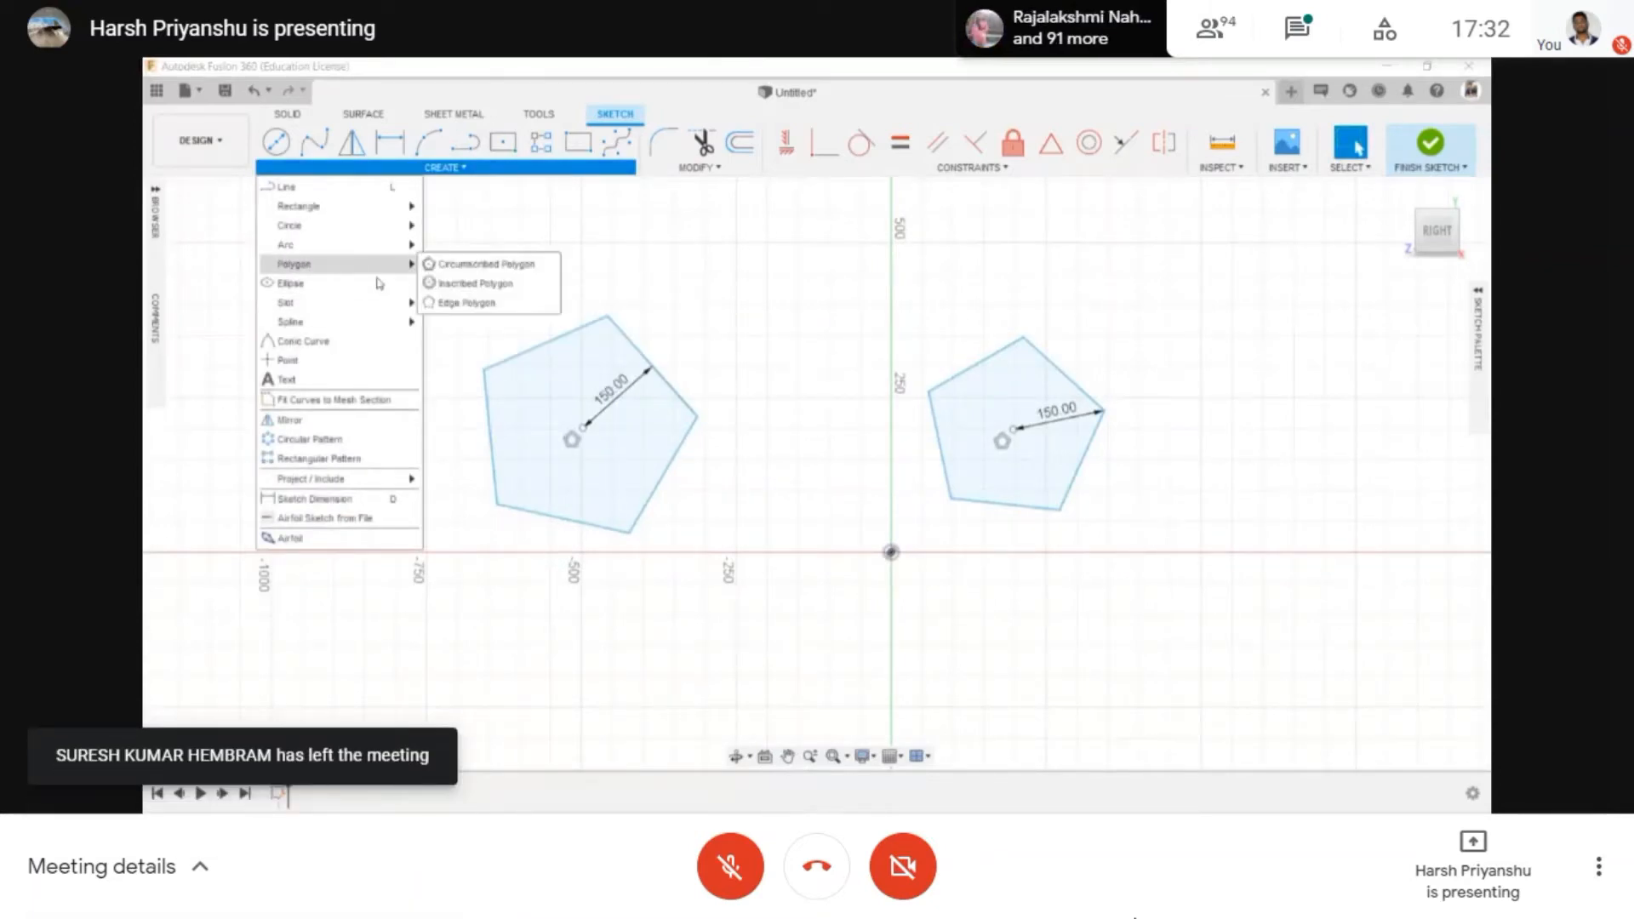
{"action": "left_click", "coordinate": [449, 303]}
{"action": "middle_click_drag", "start_coordinate": [1087, 537], "coordinate": [795, 557]}
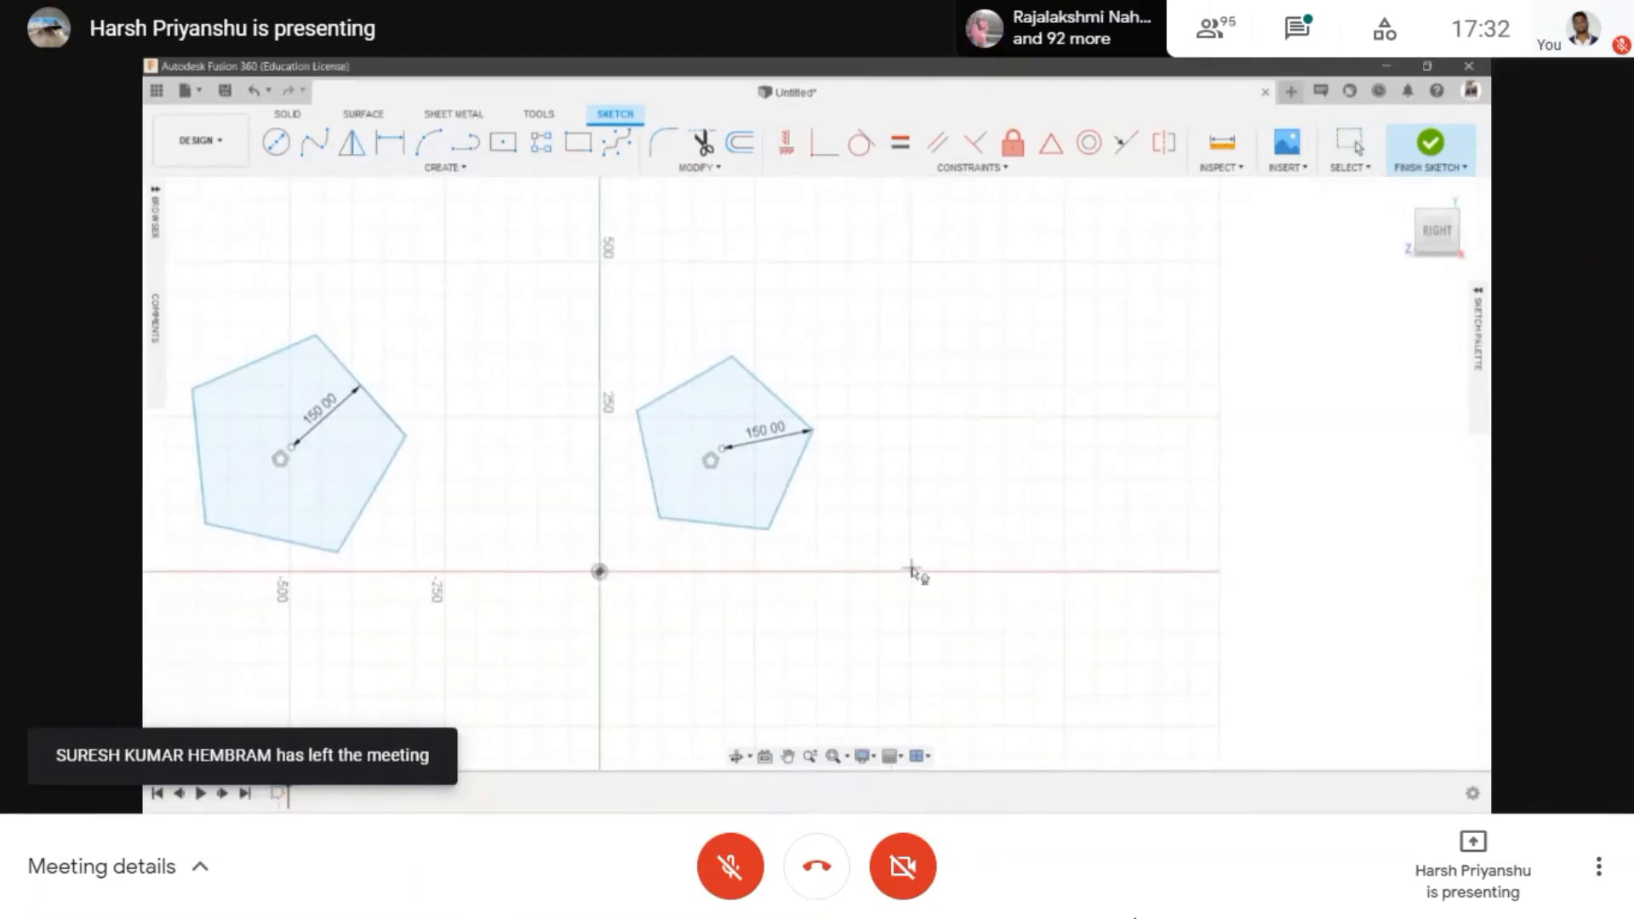
{"action": "left_click", "coordinate": [932, 554]}
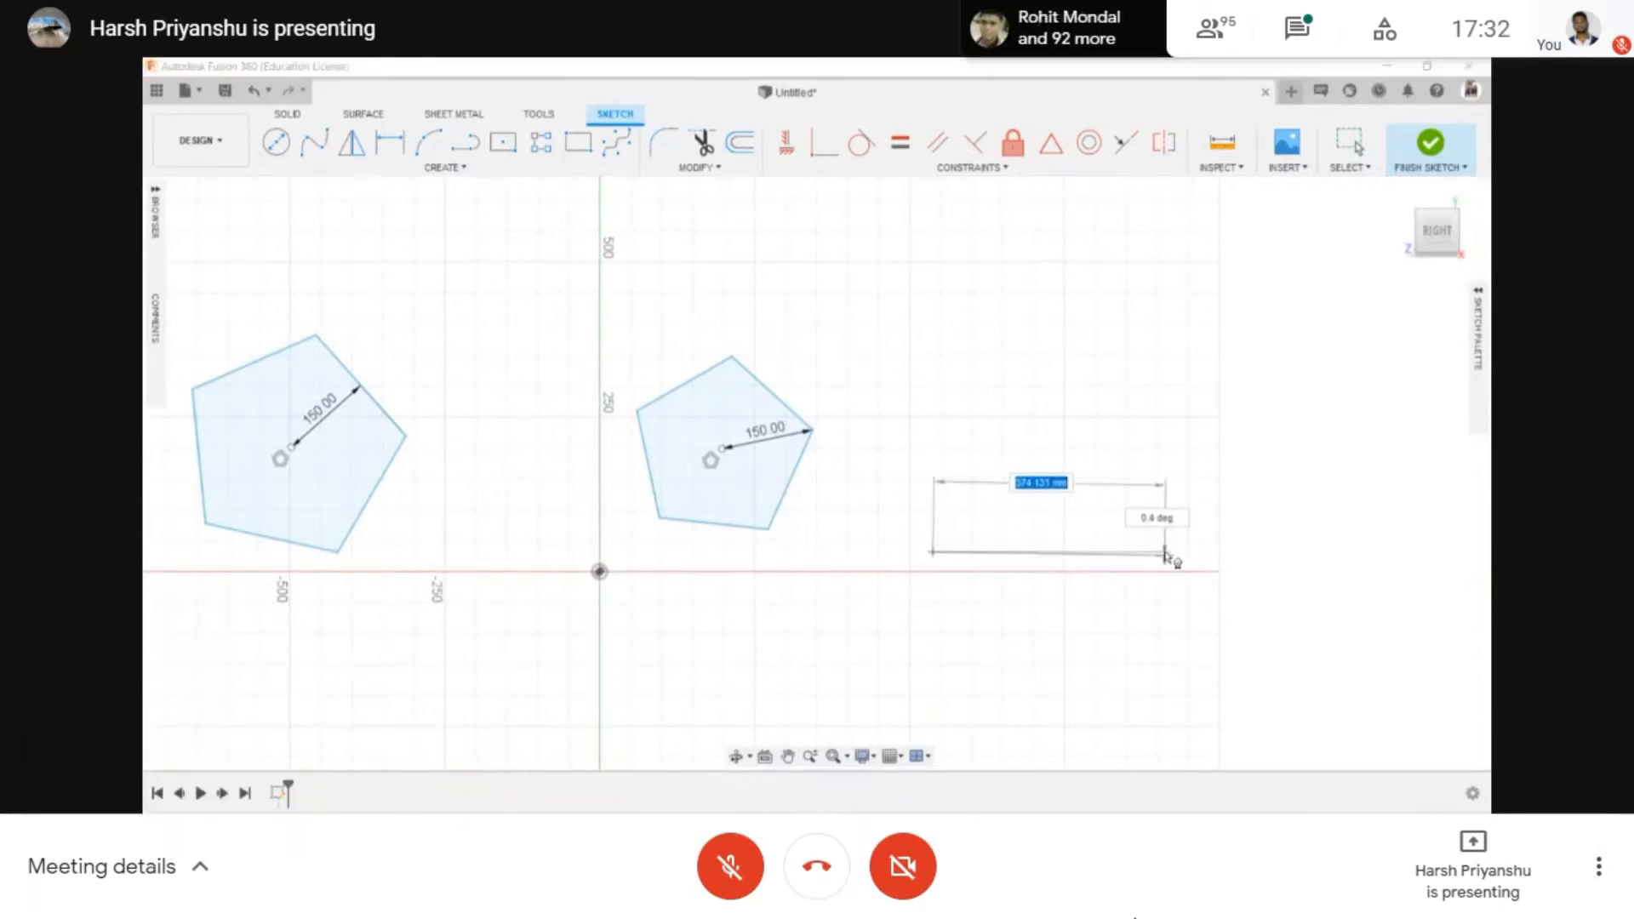
{"action": "left_click", "coordinate": [1159, 555]}
{"action": "scroll", "coordinate": [1074, 459], "scroll_direction": "down", "scroll_amount": 3}
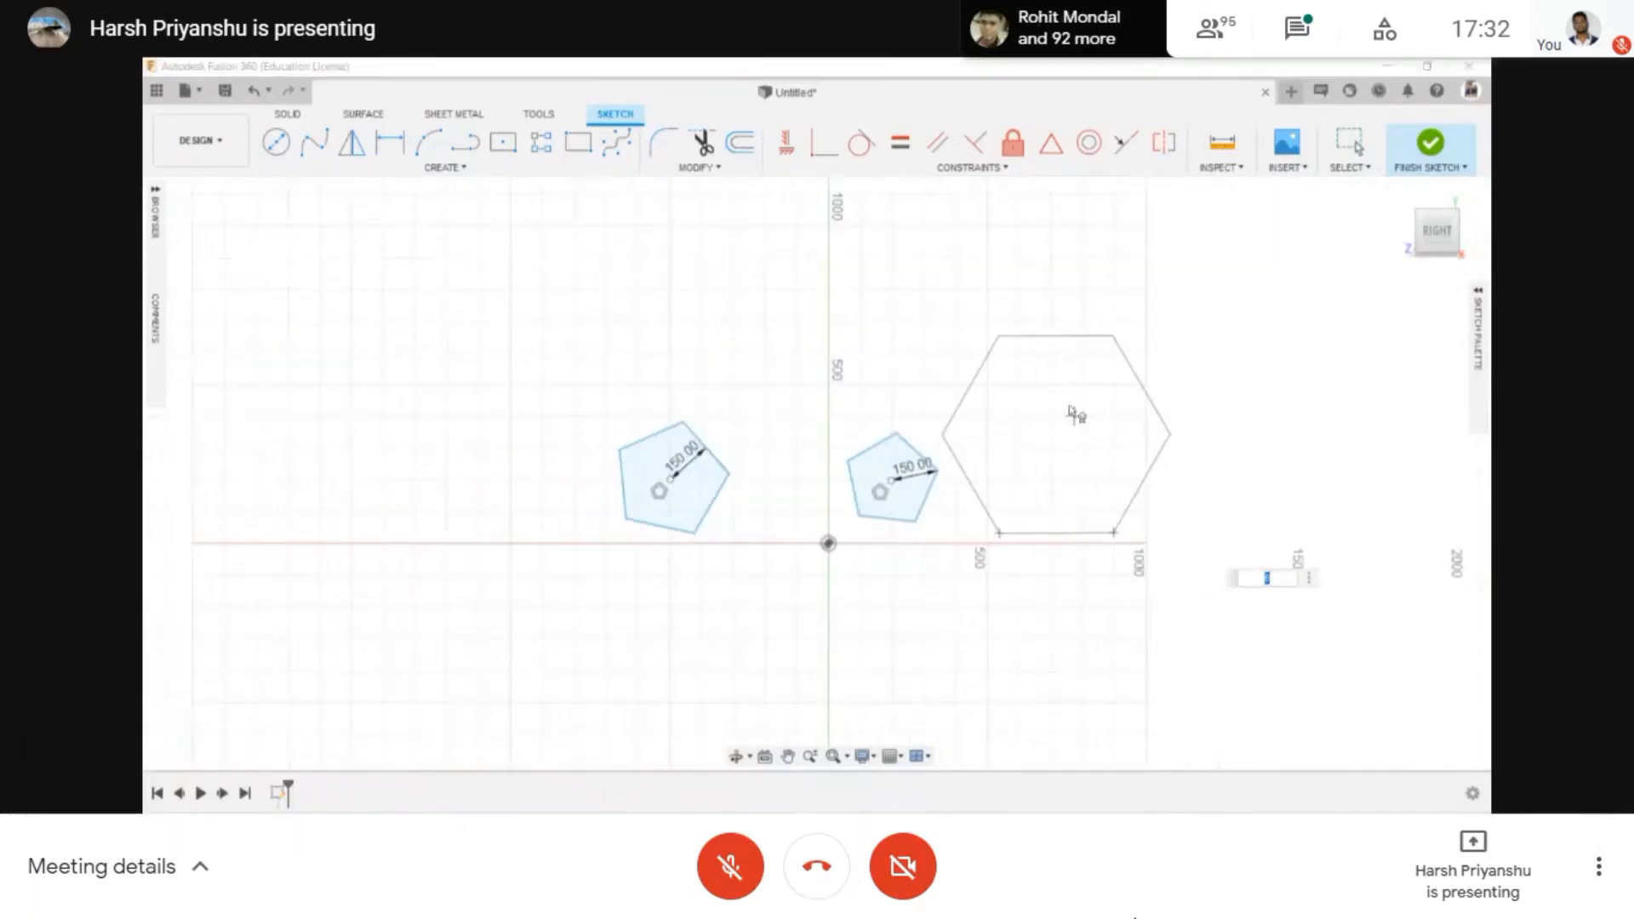
{"action": "left_click", "coordinate": [1079, 426]}
{"action": "key", "text": "Escape"}
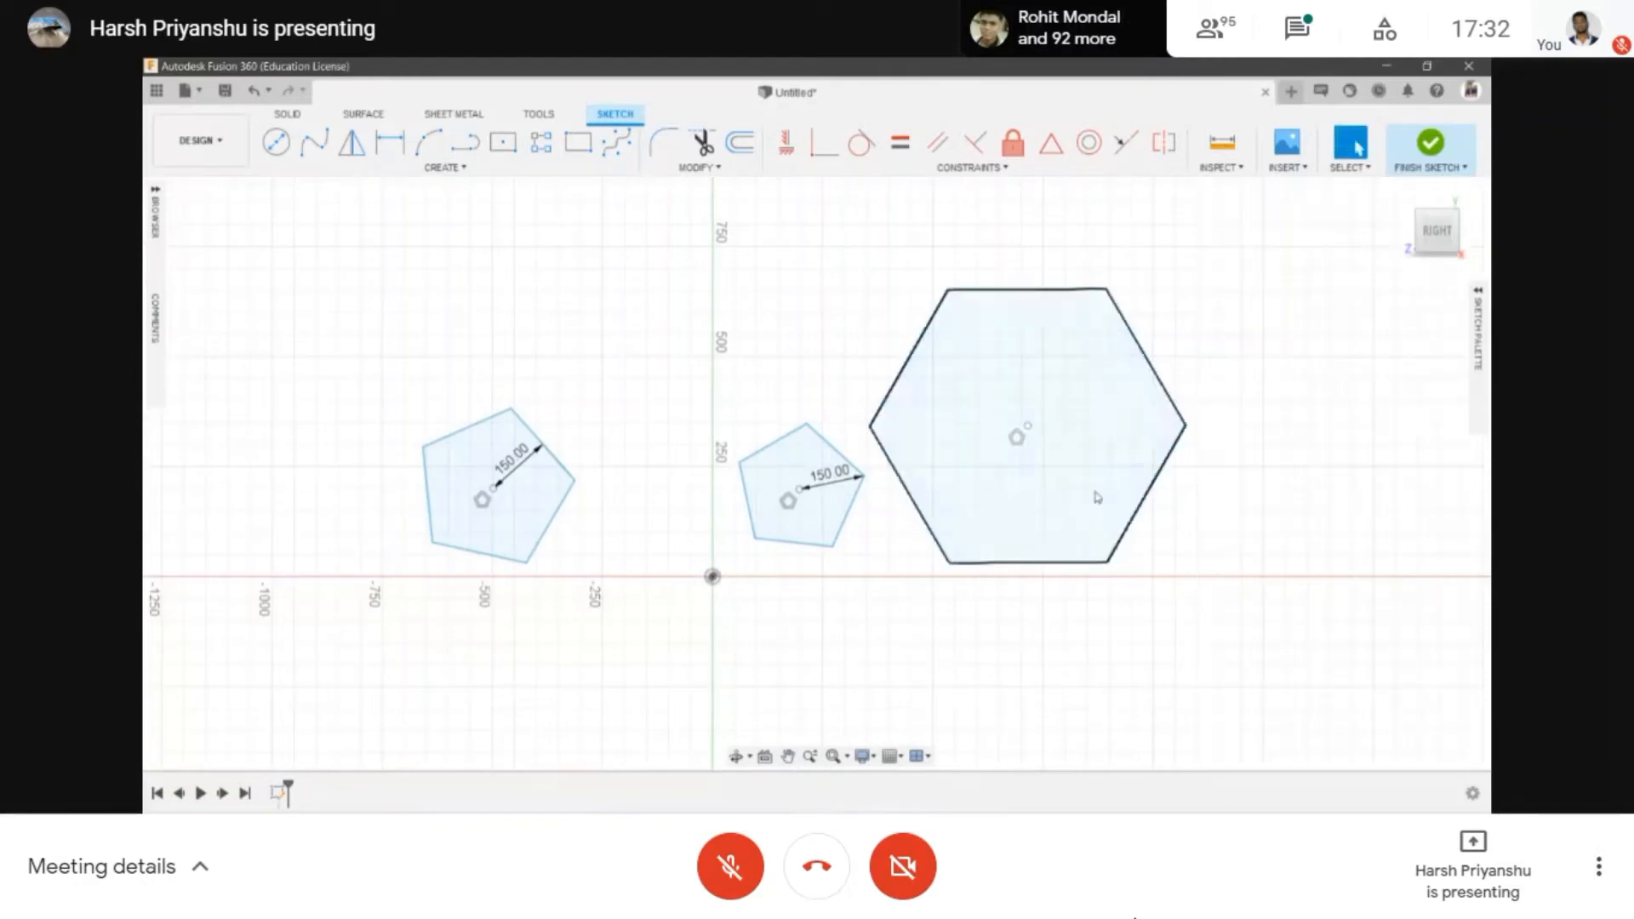
- Delete the large hexagon to the right of the two pentagons
{"action": "scroll", "coordinate": [911, 476], "scroll_direction": "down", "scroll_amount": 2}
{"action": "left_click", "coordinate": [909, 484]}
{"action": "key", "text": "Delete"}
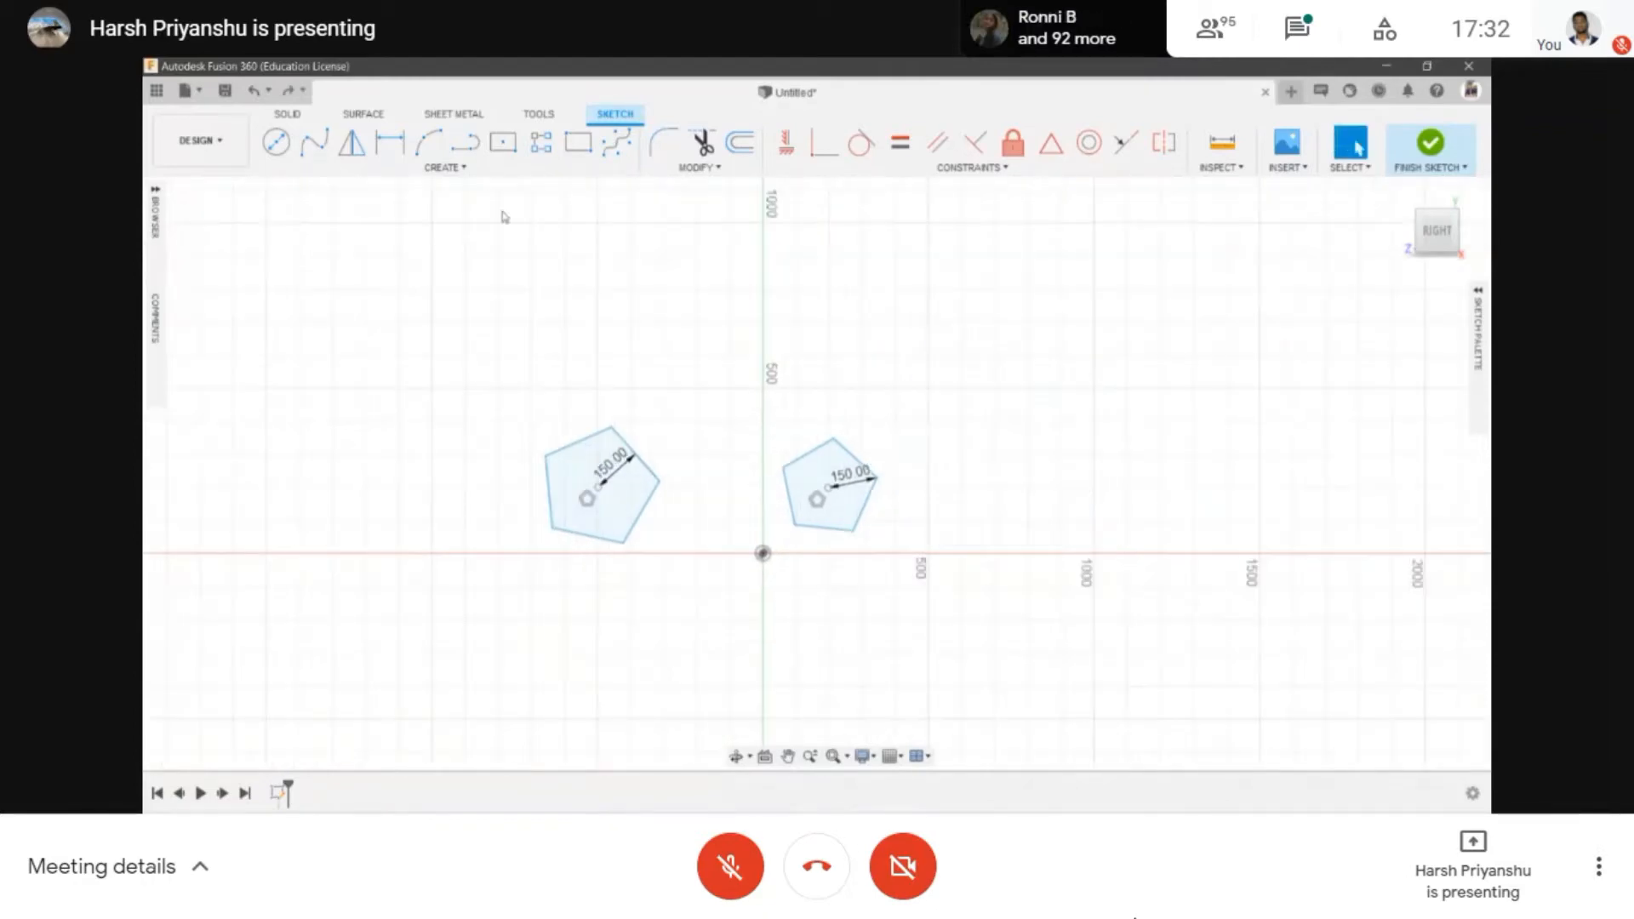
- Sketch a five-sided Edge Polygon to the right of both pentagons, rising from a nearly horizontal base edge about 500 mm long
{"action": "left_click", "coordinate": [444, 167]}
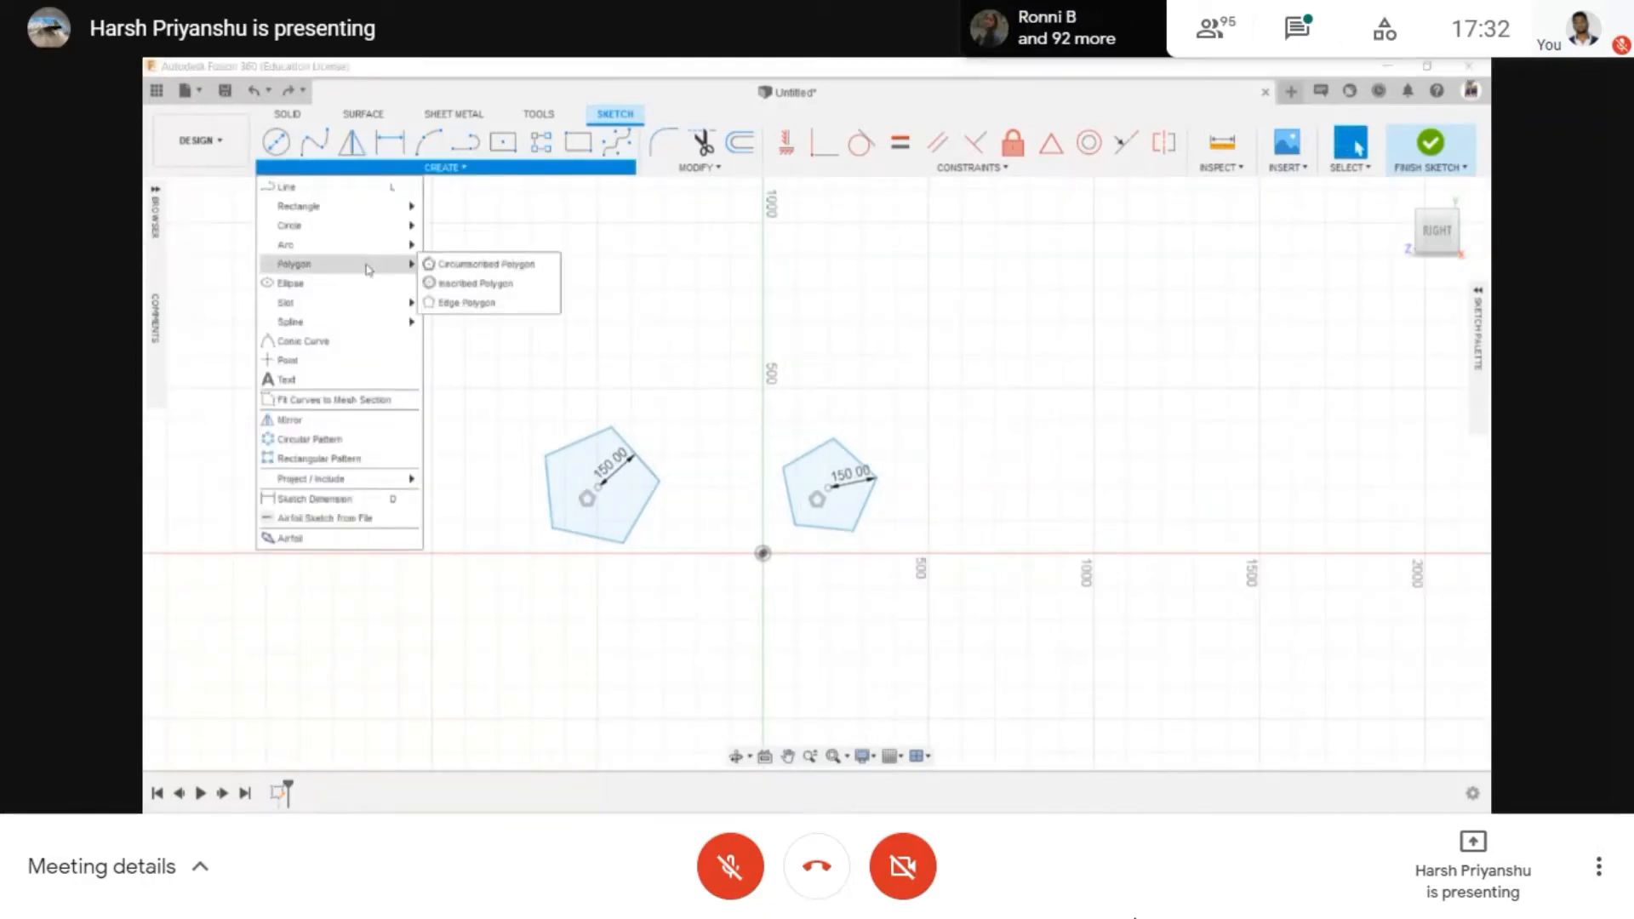
{"action": "left_click", "coordinate": [464, 302]}
{"action": "left_click", "coordinate": [1040, 475]}
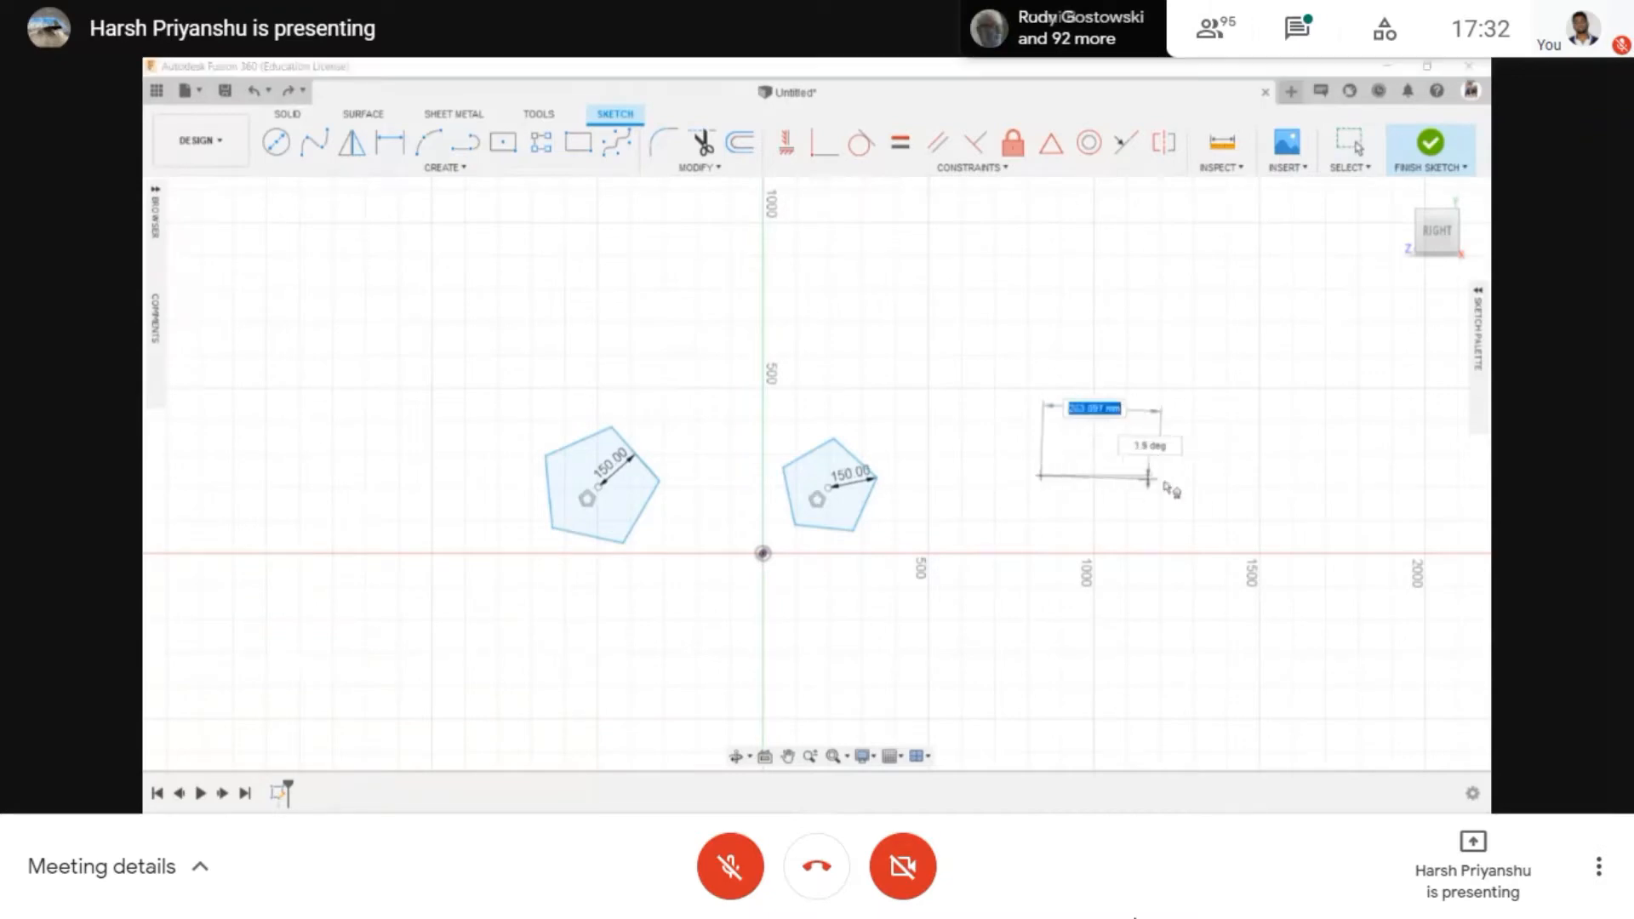
{"action": "left_click", "coordinate": [1207, 474]}
{"action": "type", "text": "5"}
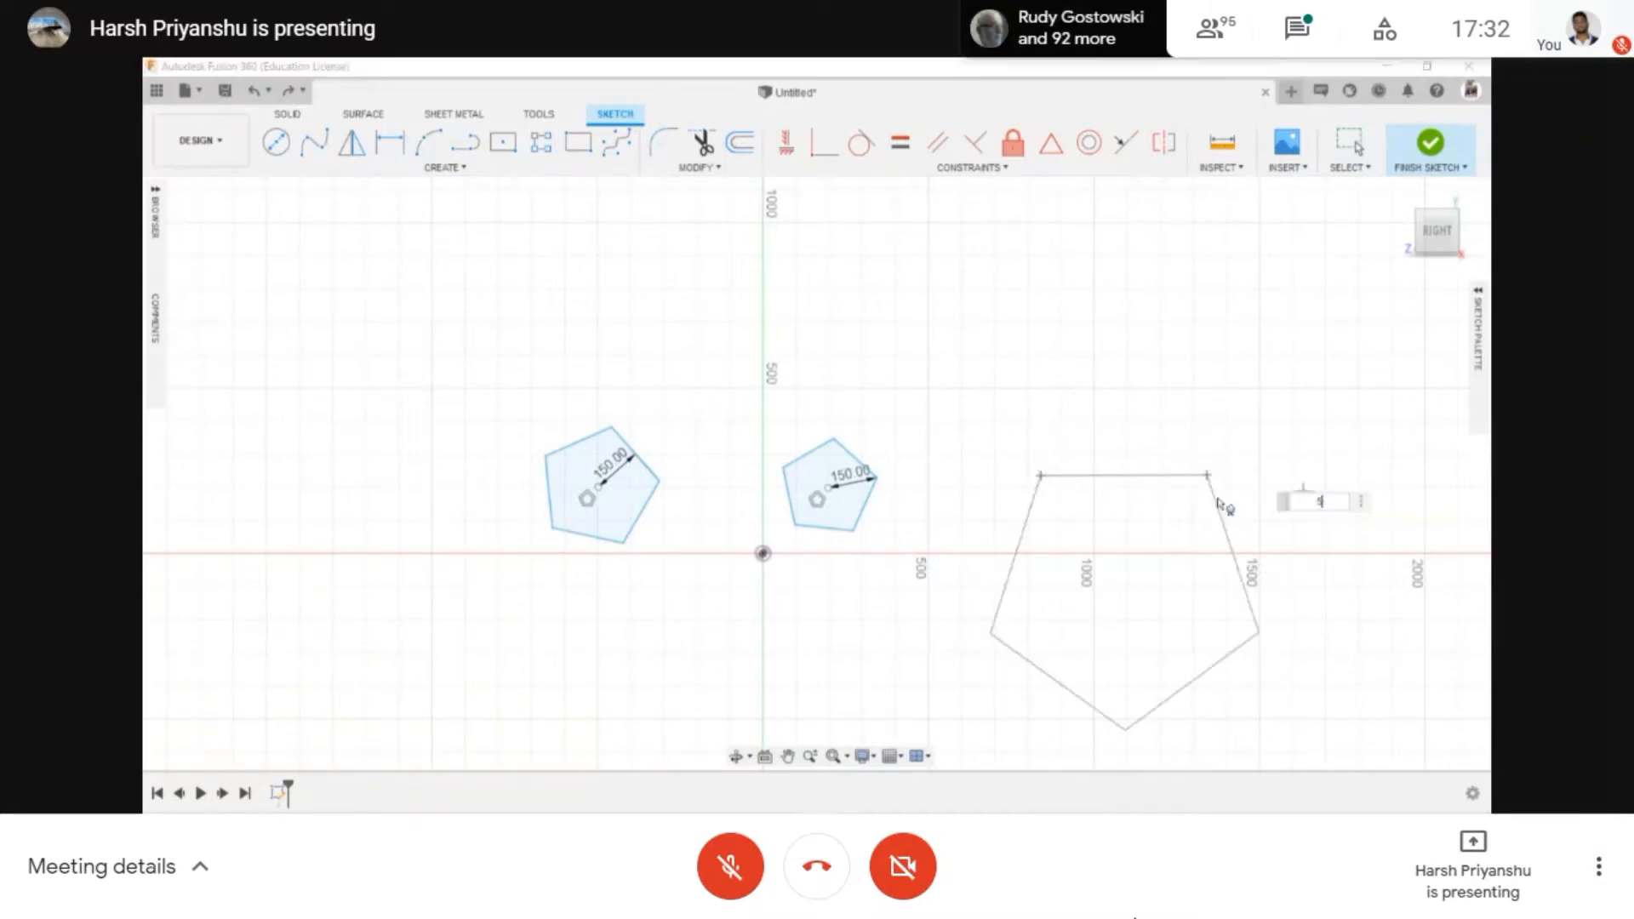
{"action": "left_click", "coordinate": [1158, 271]}
{"action": "scroll", "coordinate": [1095, 569], "scroll_direction": "down", "scroll_amount": 2}
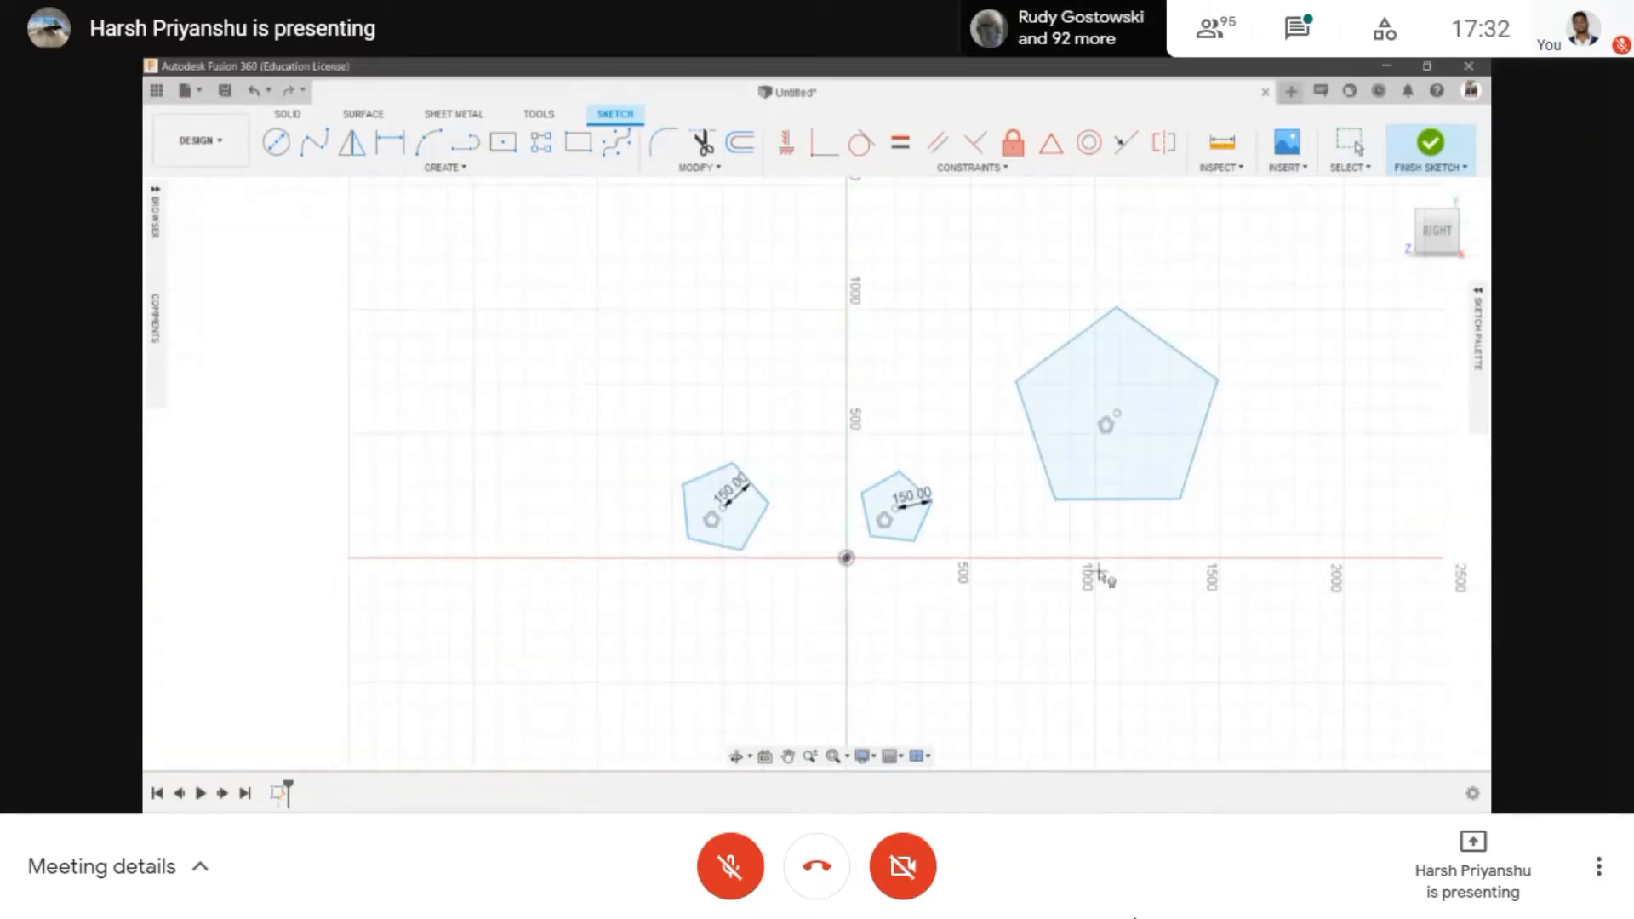
{"action": "scroll", "coordinate": [1098, 570], "scroll_direction": "up", "scroll_amount": 2}
{"action": "middle_click_drag", "start_coordinate": [1097, 570], "coordinate": [1026, 558]}
{"action": "scroll", "coordinate": [1026, 558], "scroll_direction": "down", "scroll_amount": 1}
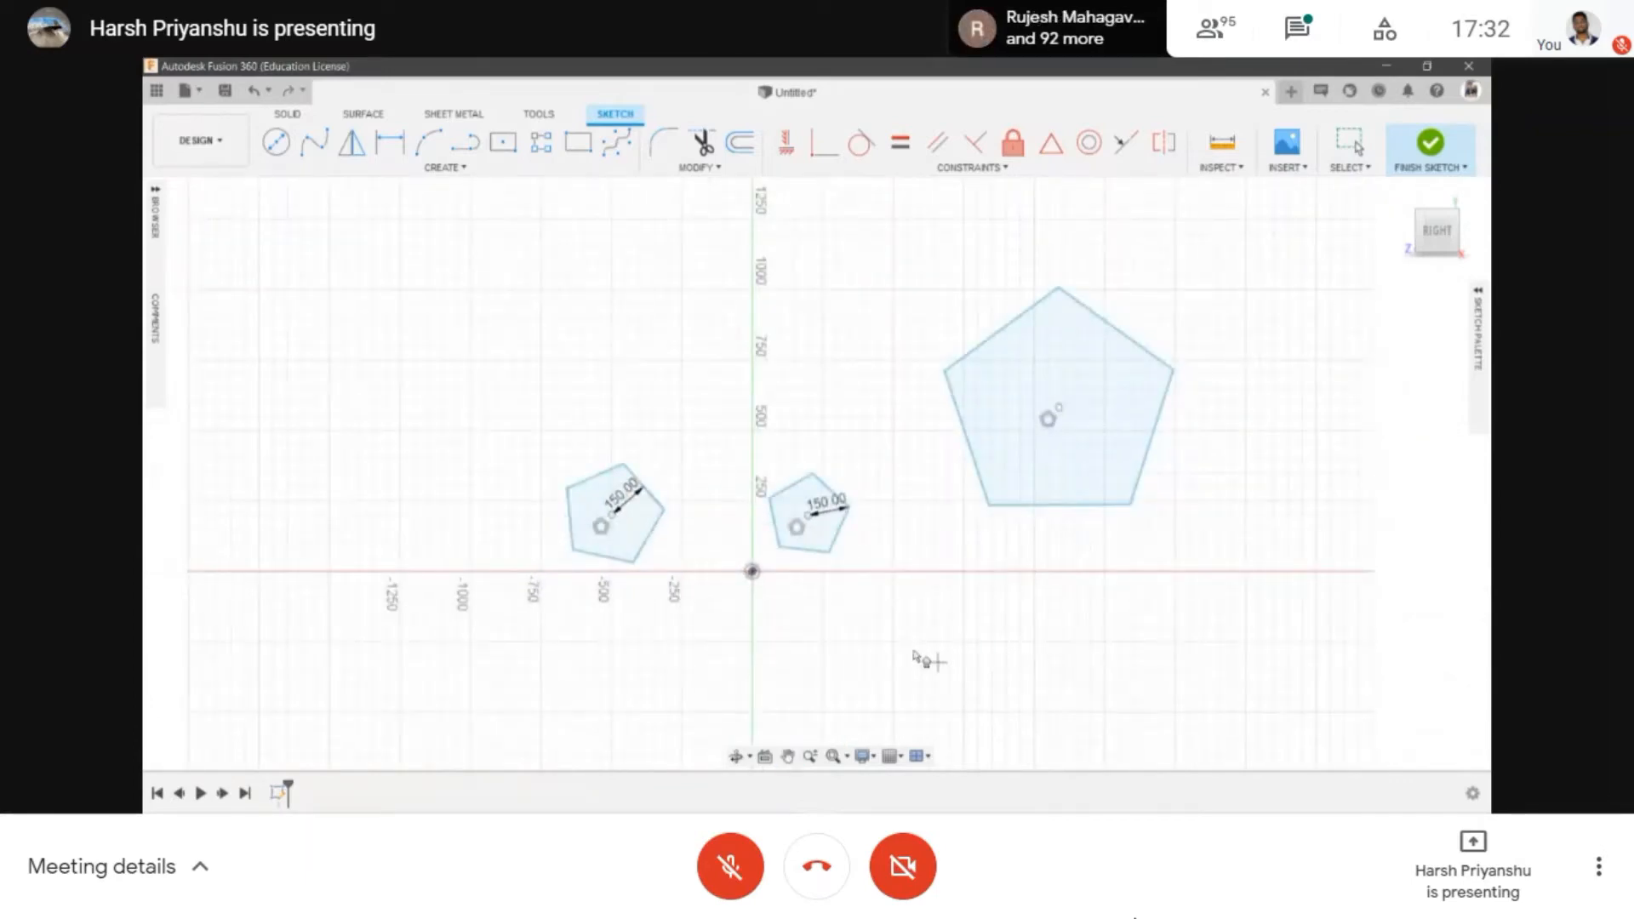
{"action": "key", "text": "Escape"}
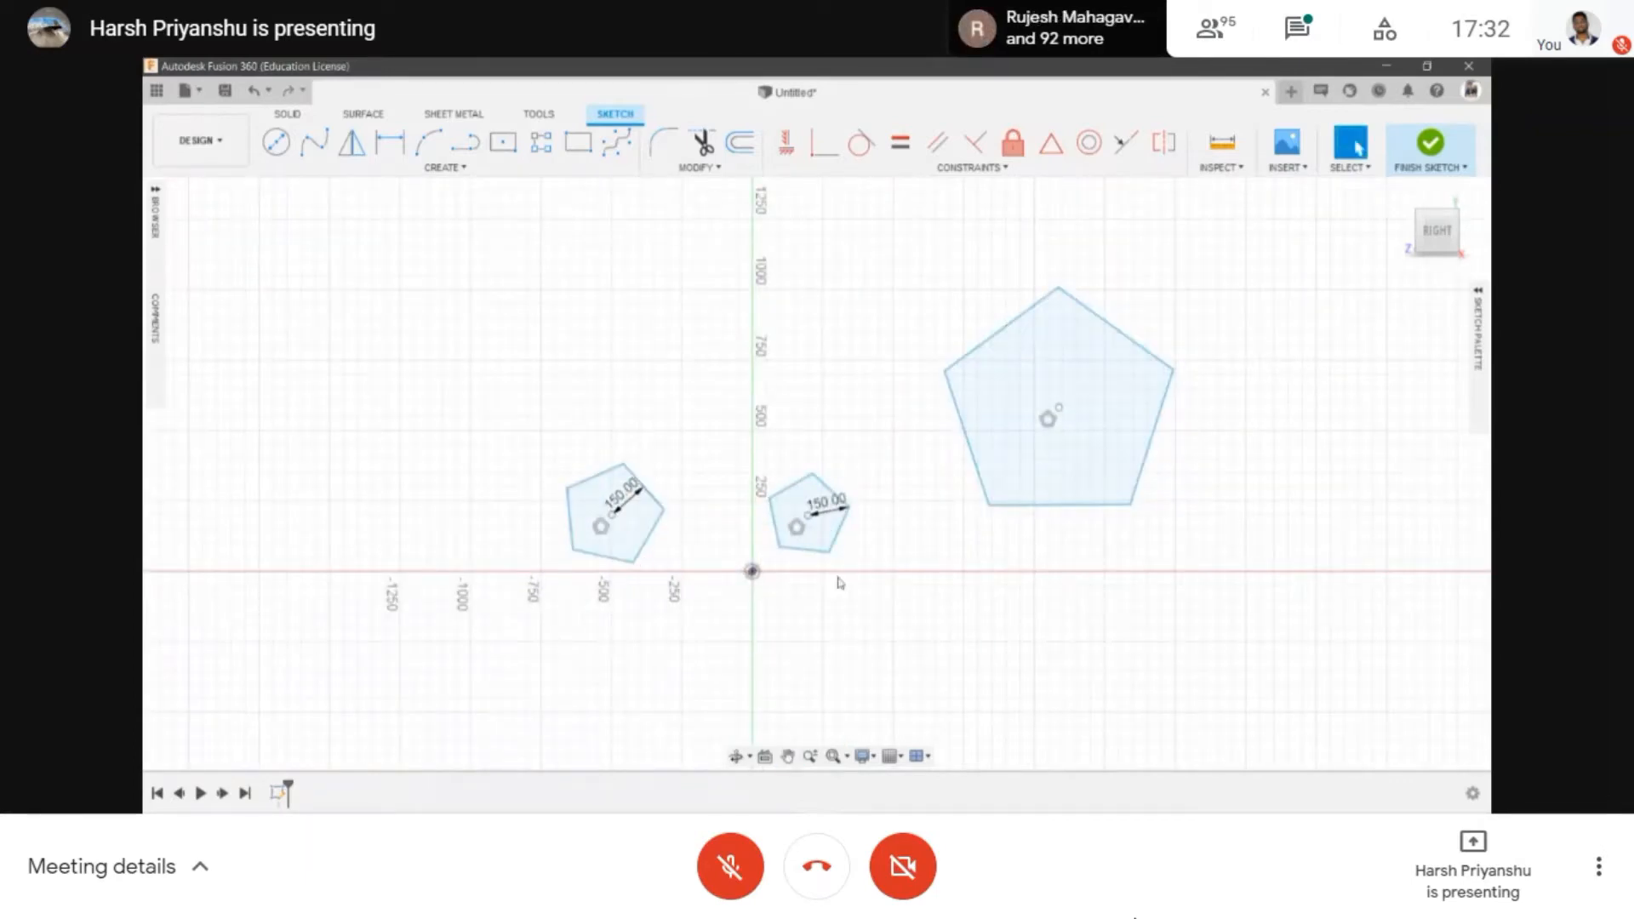
- Delete all three pentagons from the sketch
{"action": "left_click_drag", "start_coordinate": [346, 207], "coordinate": [1274, 656]}
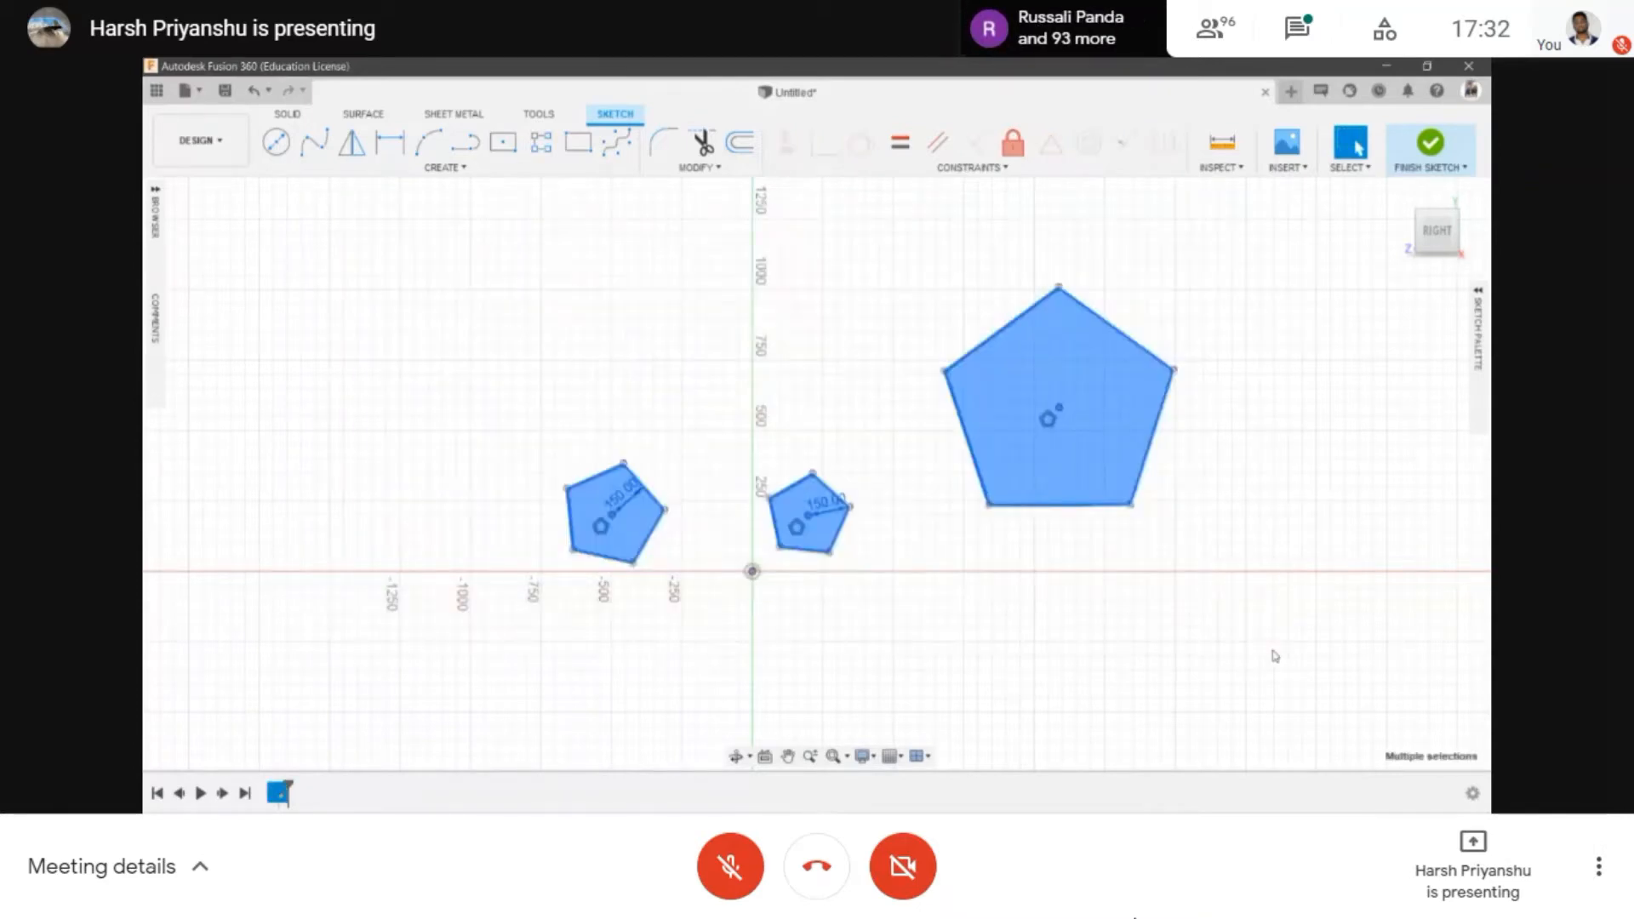
{"action": "key", "text": "Delete"}
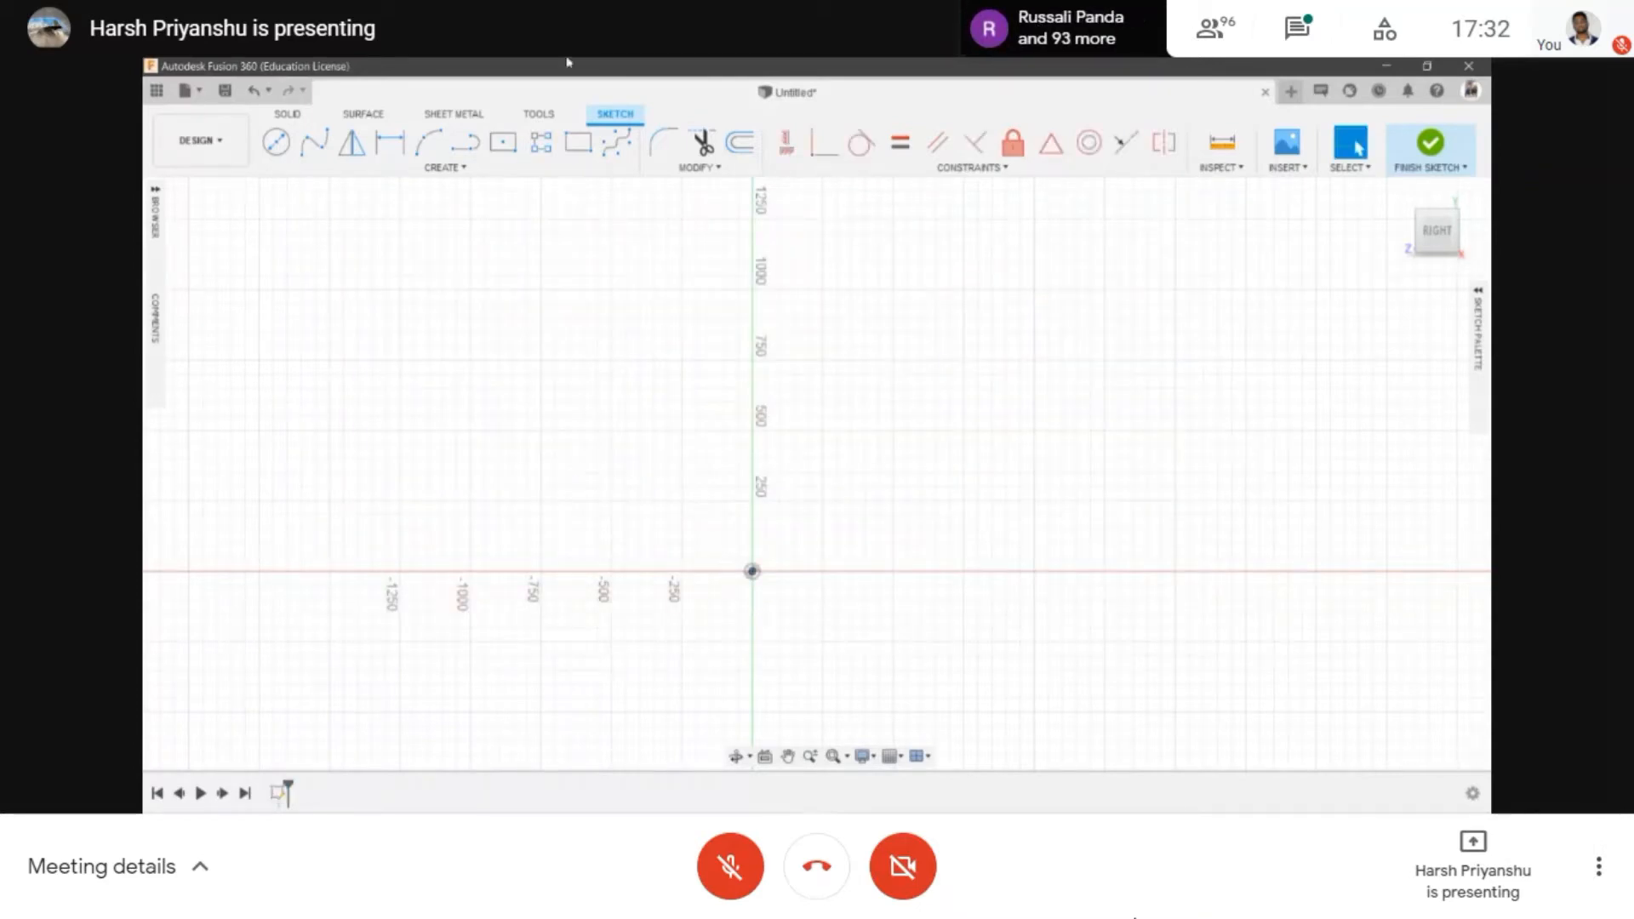
- Sketch an ellipse above and right of the origin with an 800 mm horizontal major axis and a 200 mm minor axis
{"action": "left_click", "coordinate": [438, 167]}
{"action": "mouse_move", "coordinate": [360, 298]}
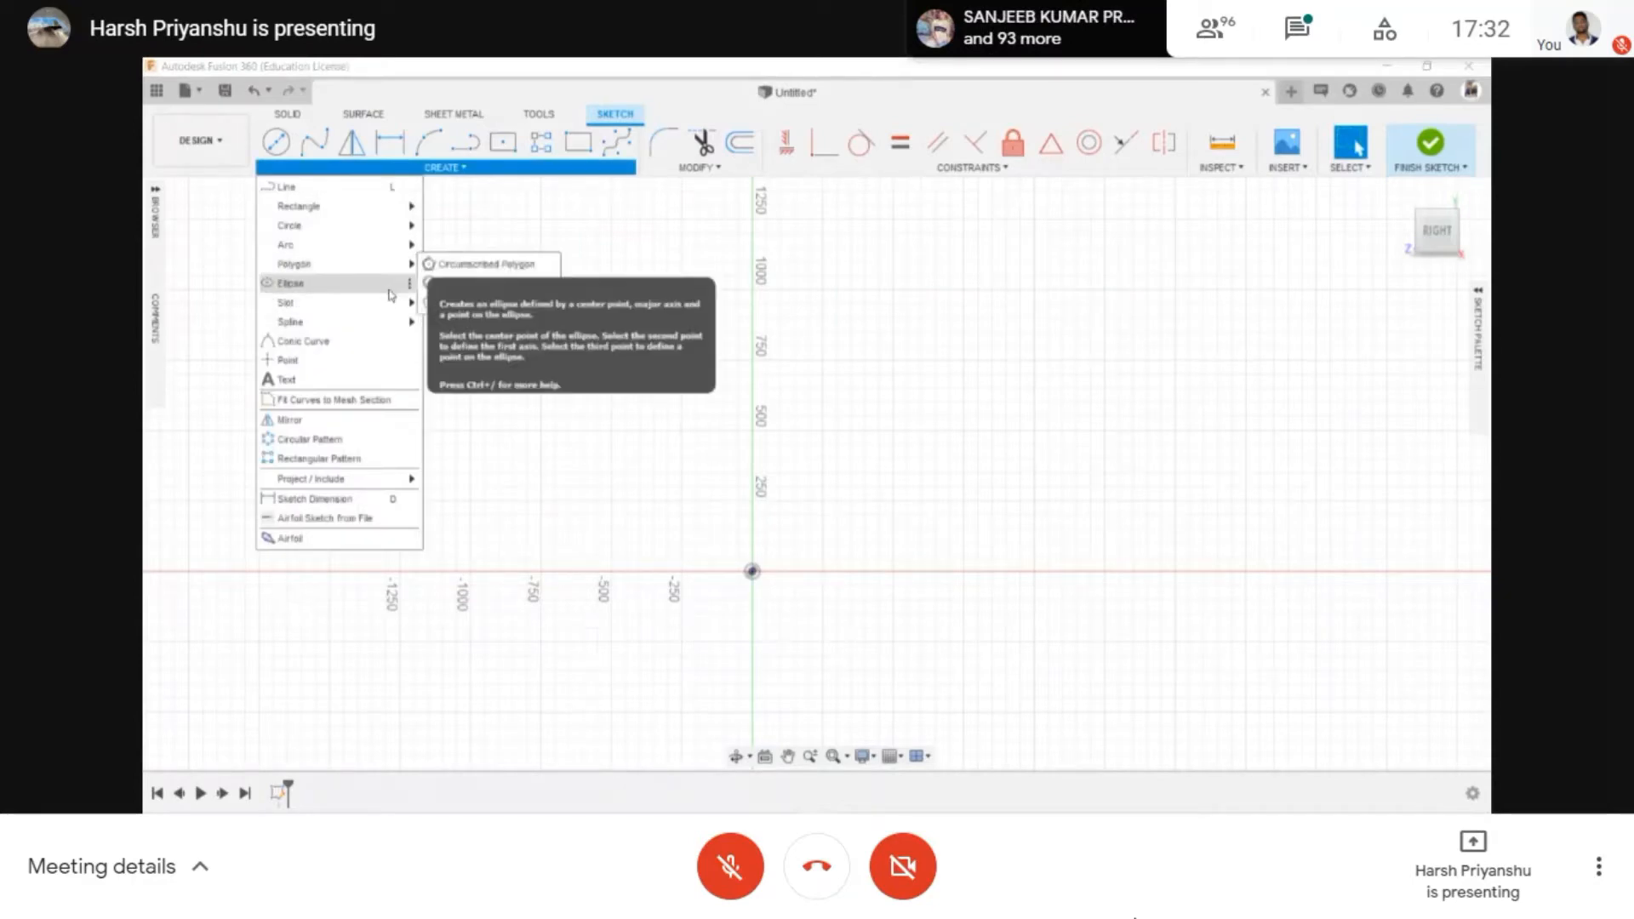
{"action": "left_click", "coordinate": [373, 289]}
{"action": "scroll", "coordinate": [883, 471], "scroll_direction": "up", "scroll_amount": 3}
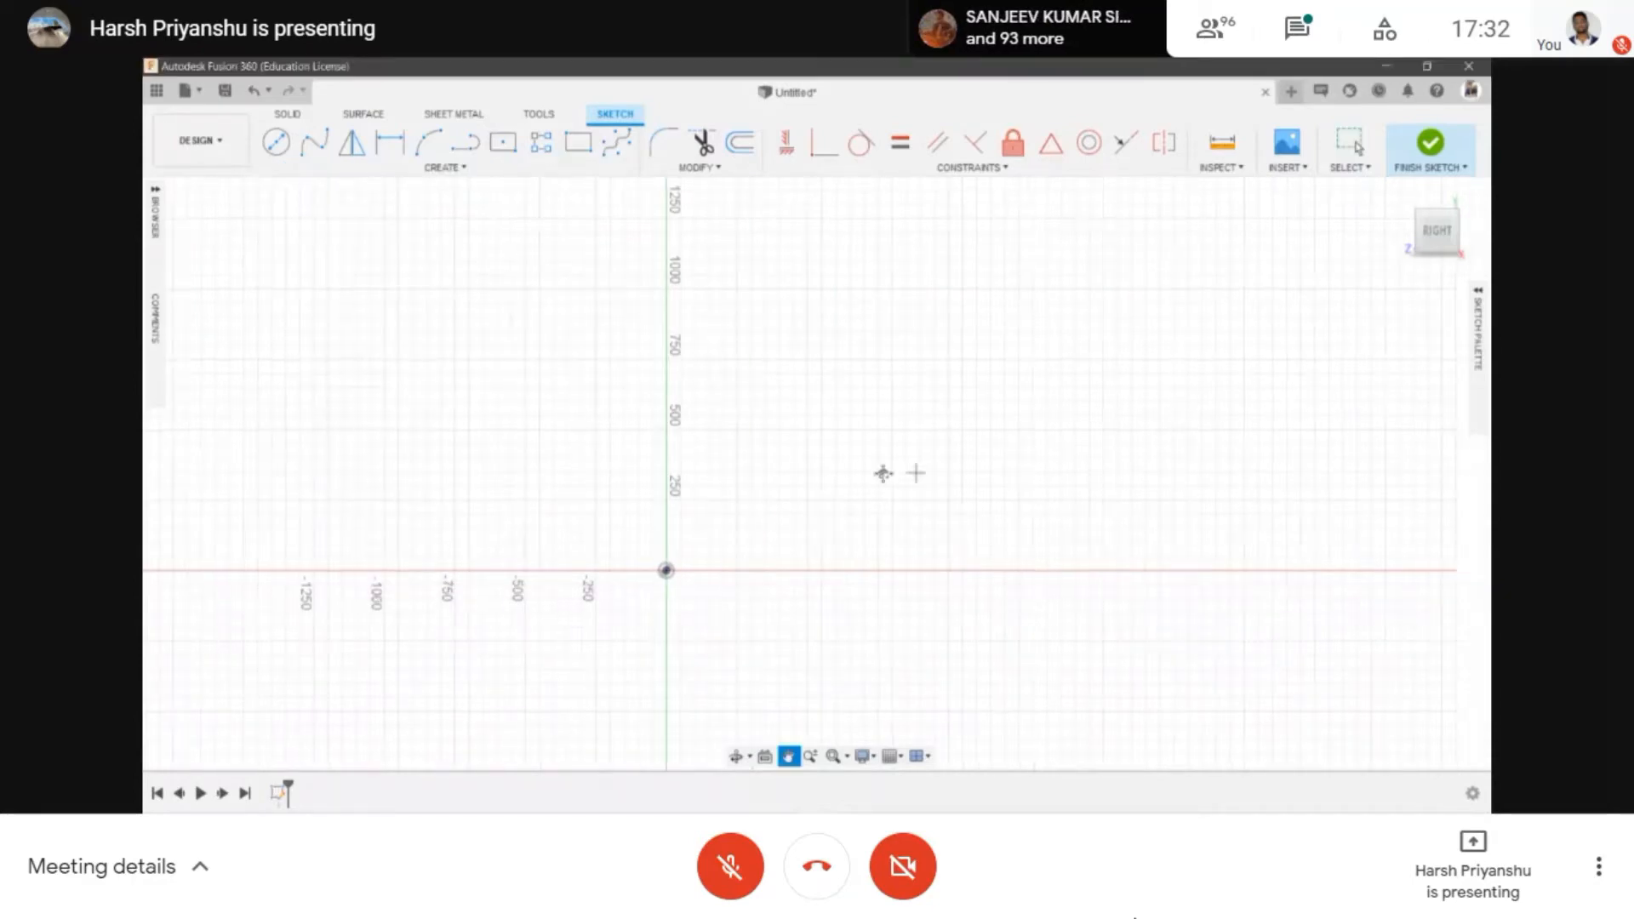
{"action": "scroll", "coordinate": [766, 453], "scroll_direction": "up", "scroll_amount": 1}
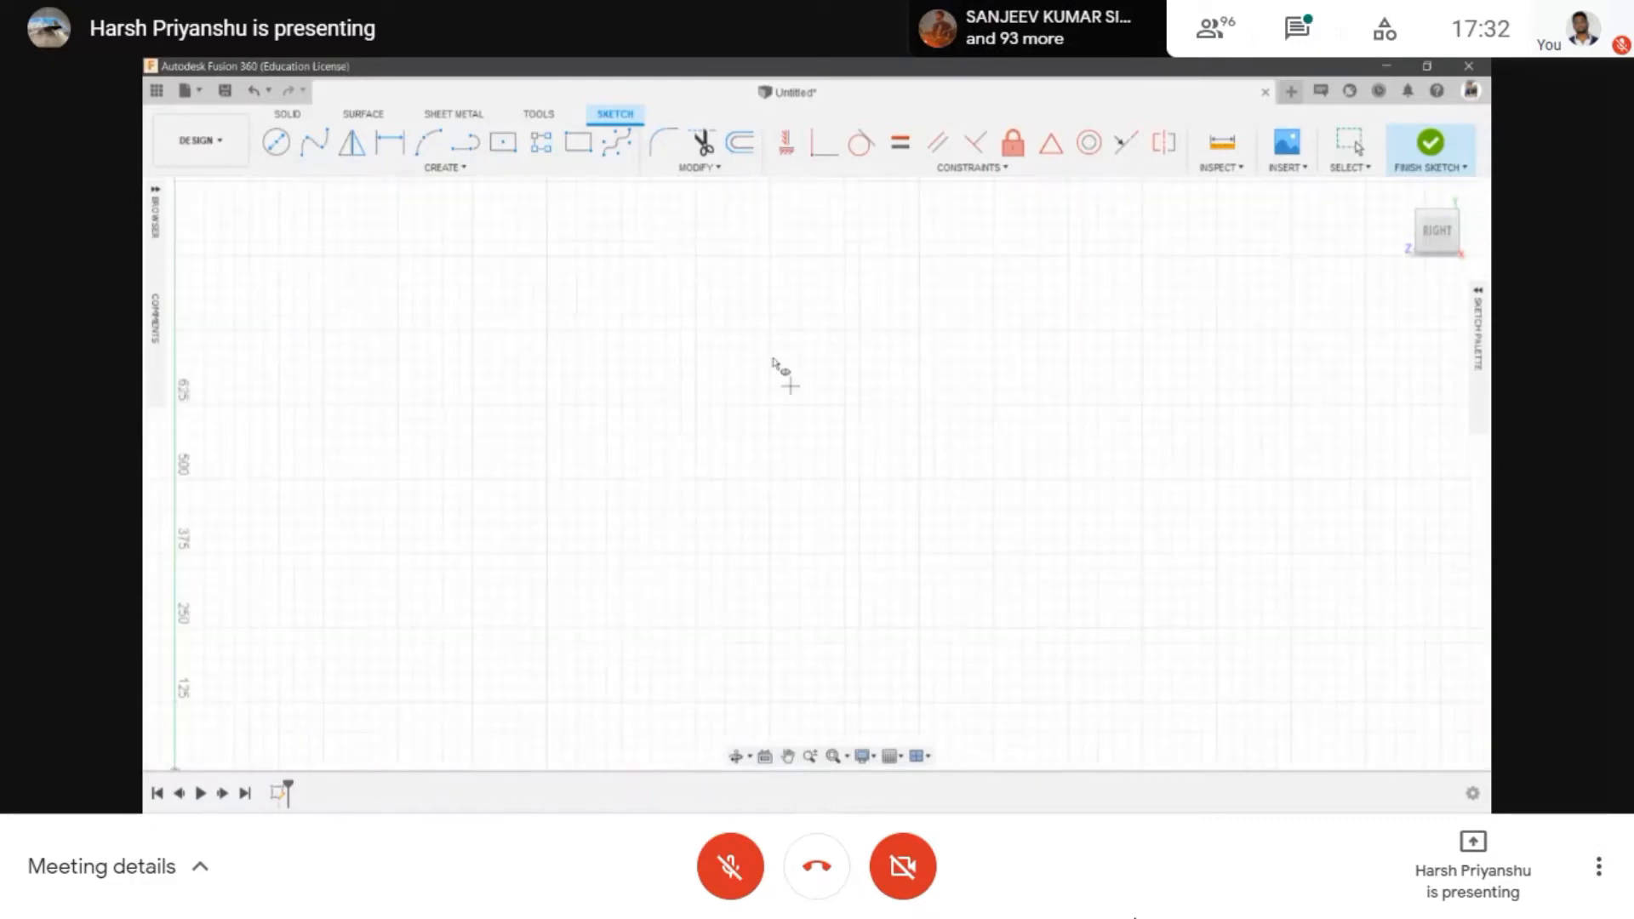
{"action": "left_click", "coordinate": [815, 451]}
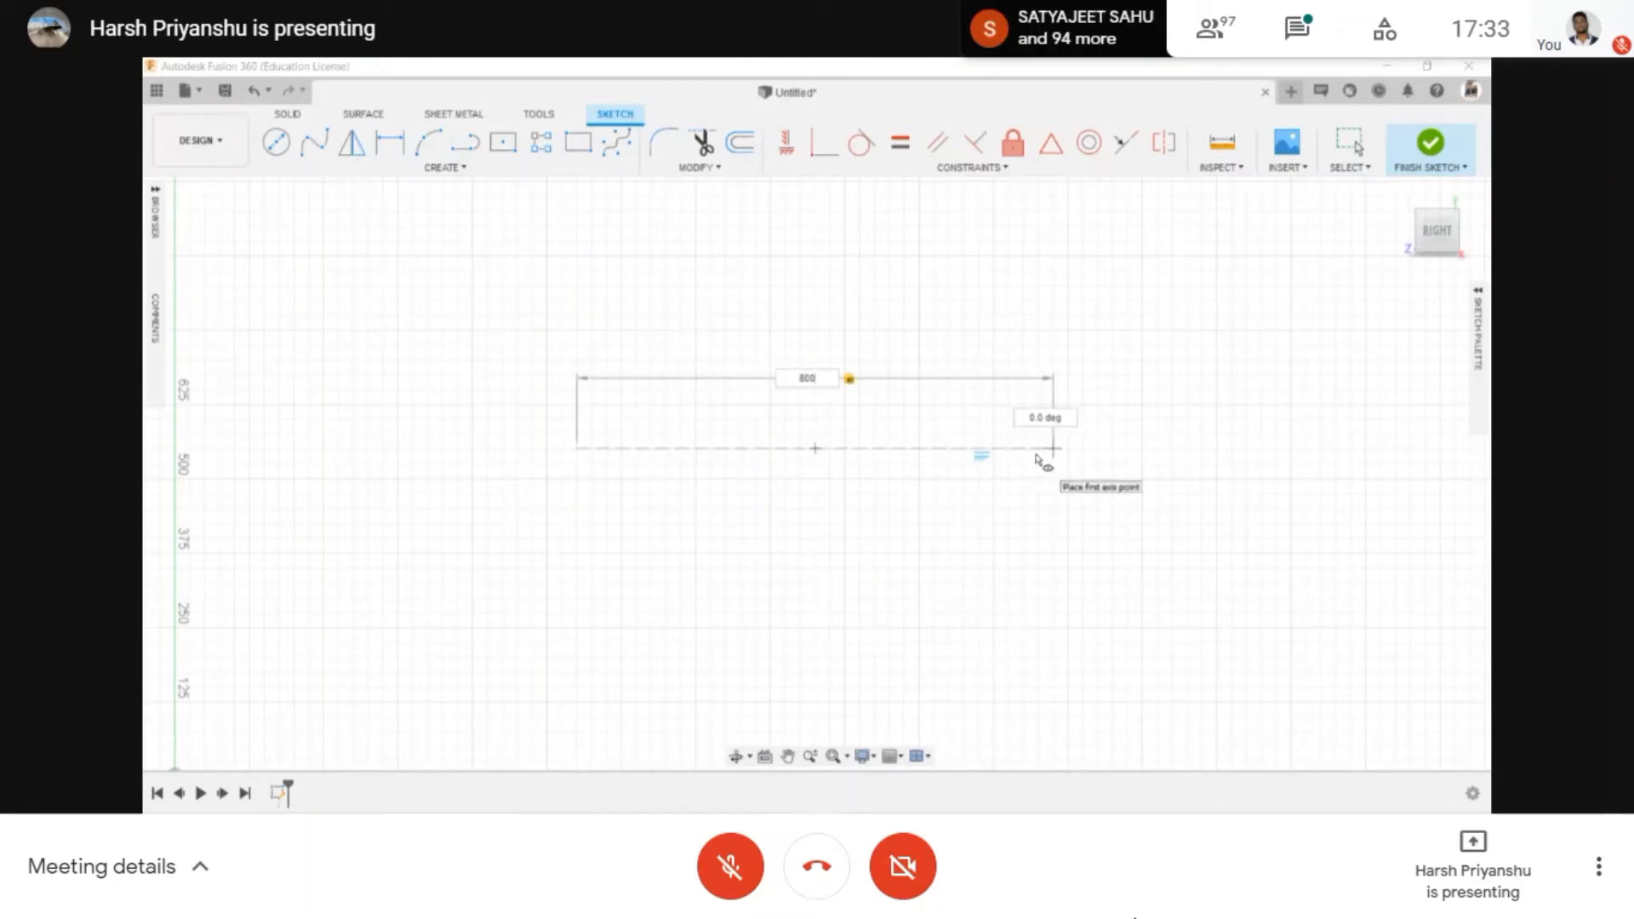
{"action": "left_click", "coordinate": [1054, 448]}
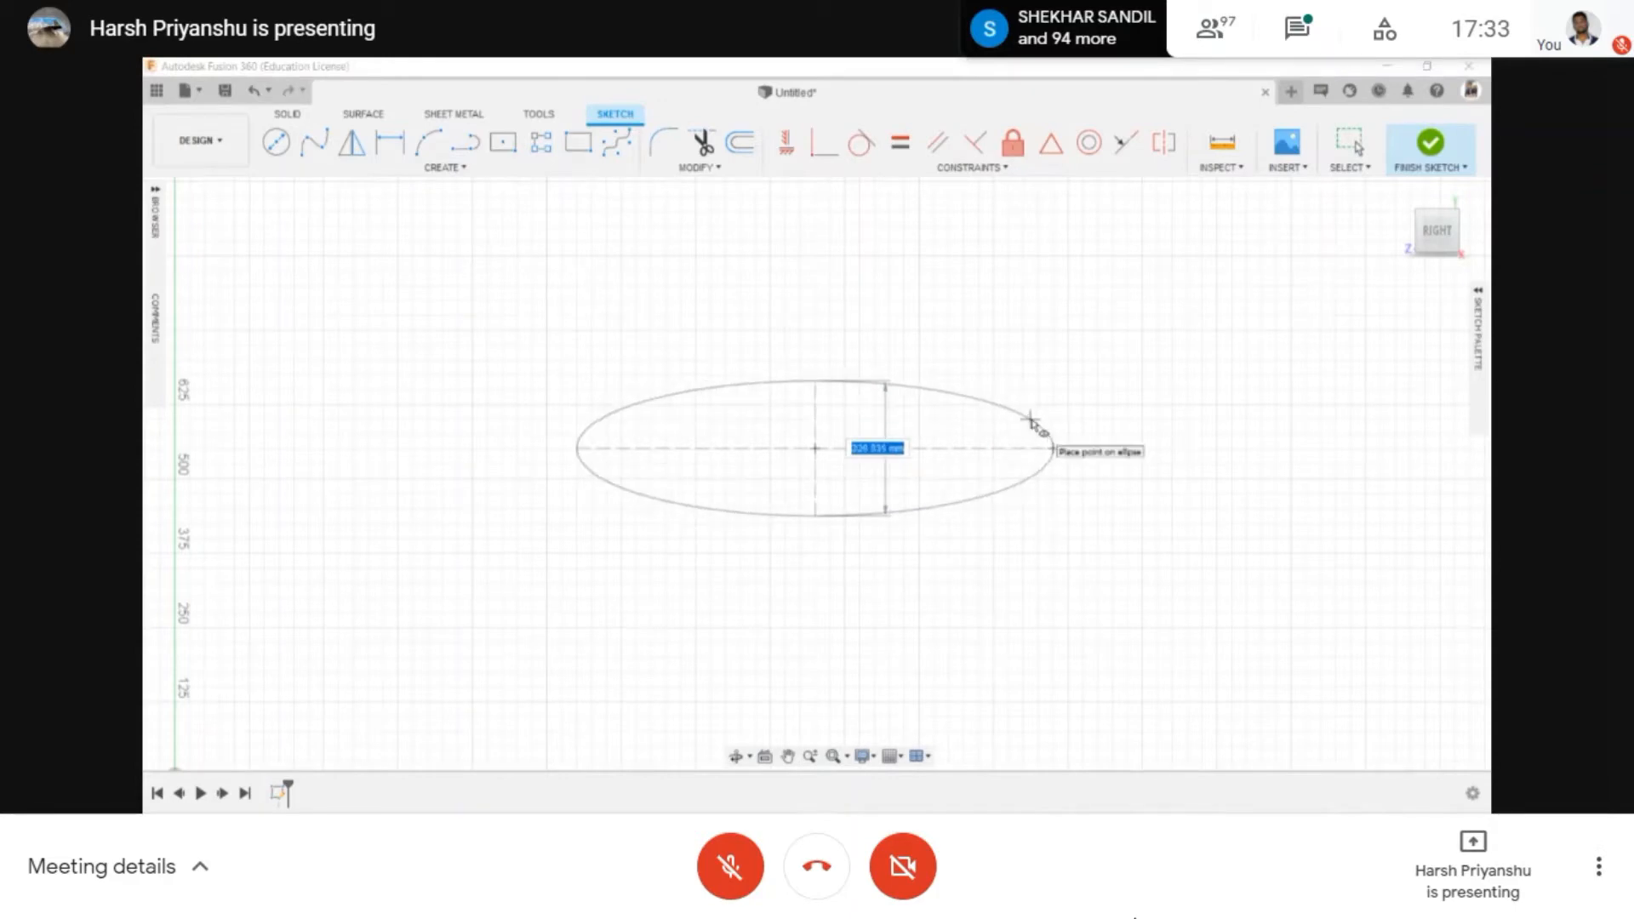
{"action": "type", "text": "200"}
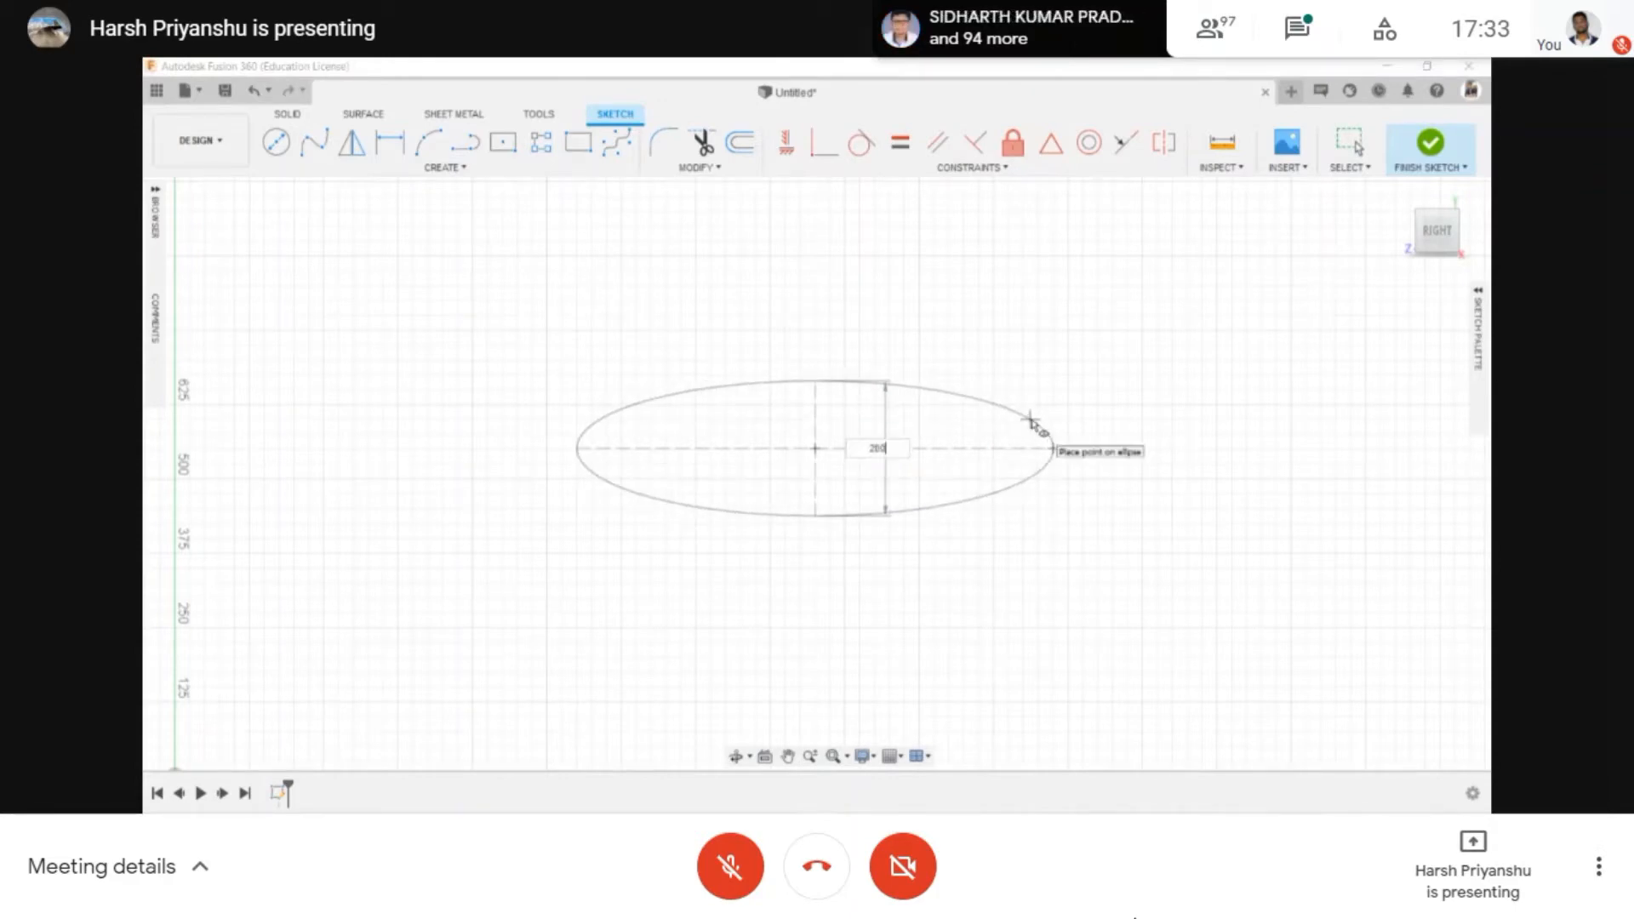
{"action": "key", "text": "Return"}
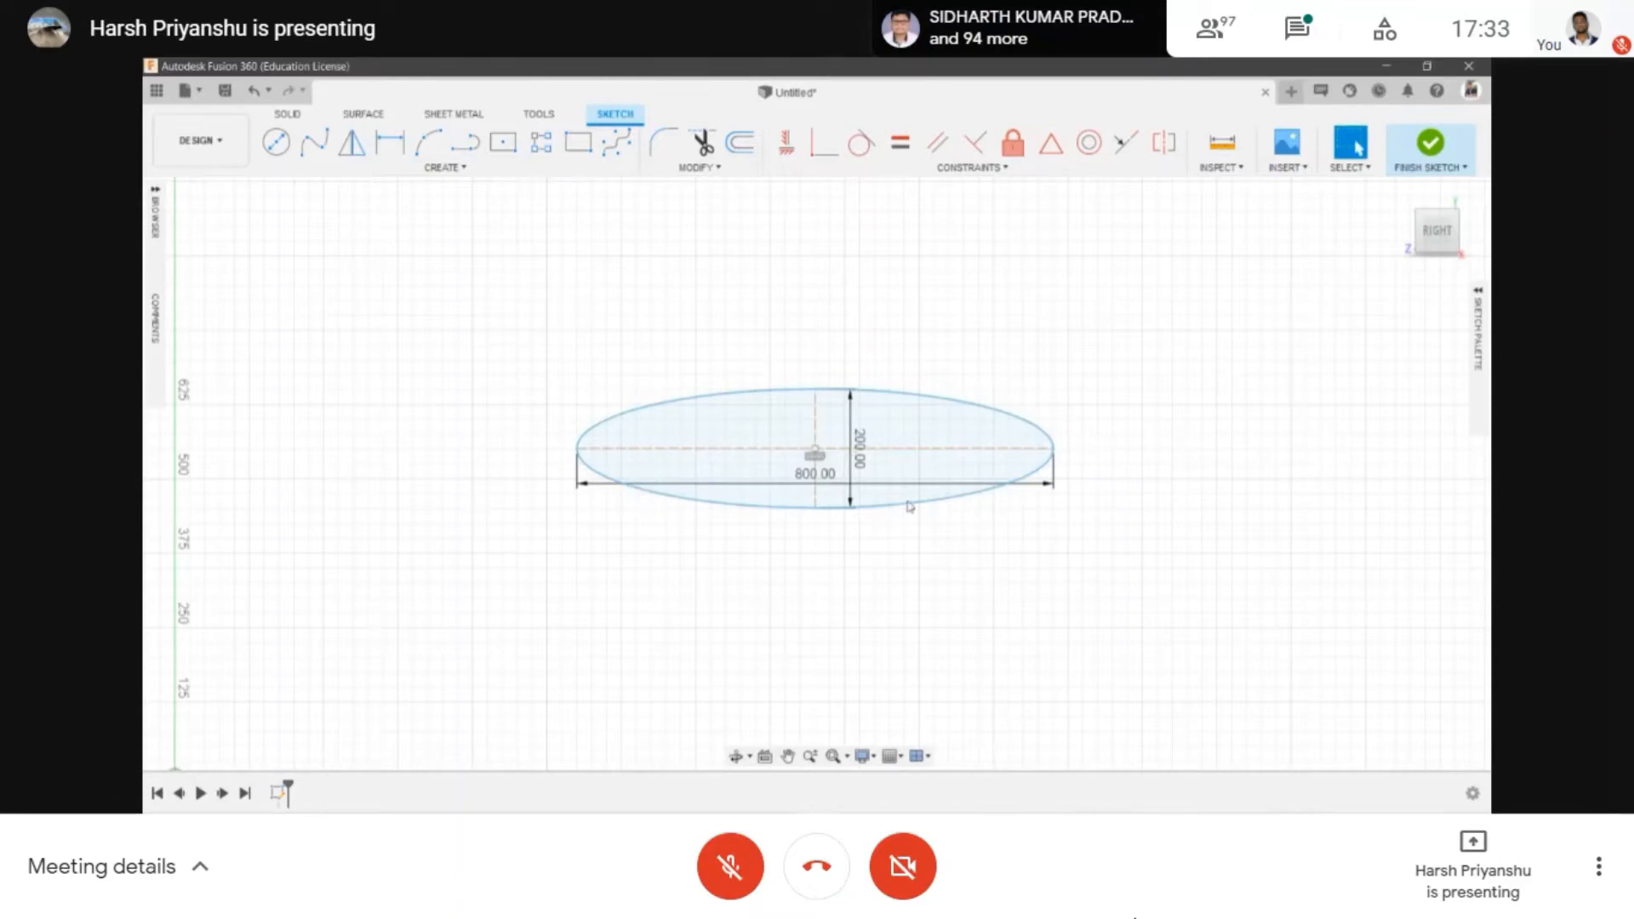
{"action": "scroll", "coordinate": [692, 426], "scroll_direction": "down", "scroll_amount": 1}
{"action": "scroll", "coordinate": [661, 383], "scroll_direction": "up", "scroll_amount": 2}
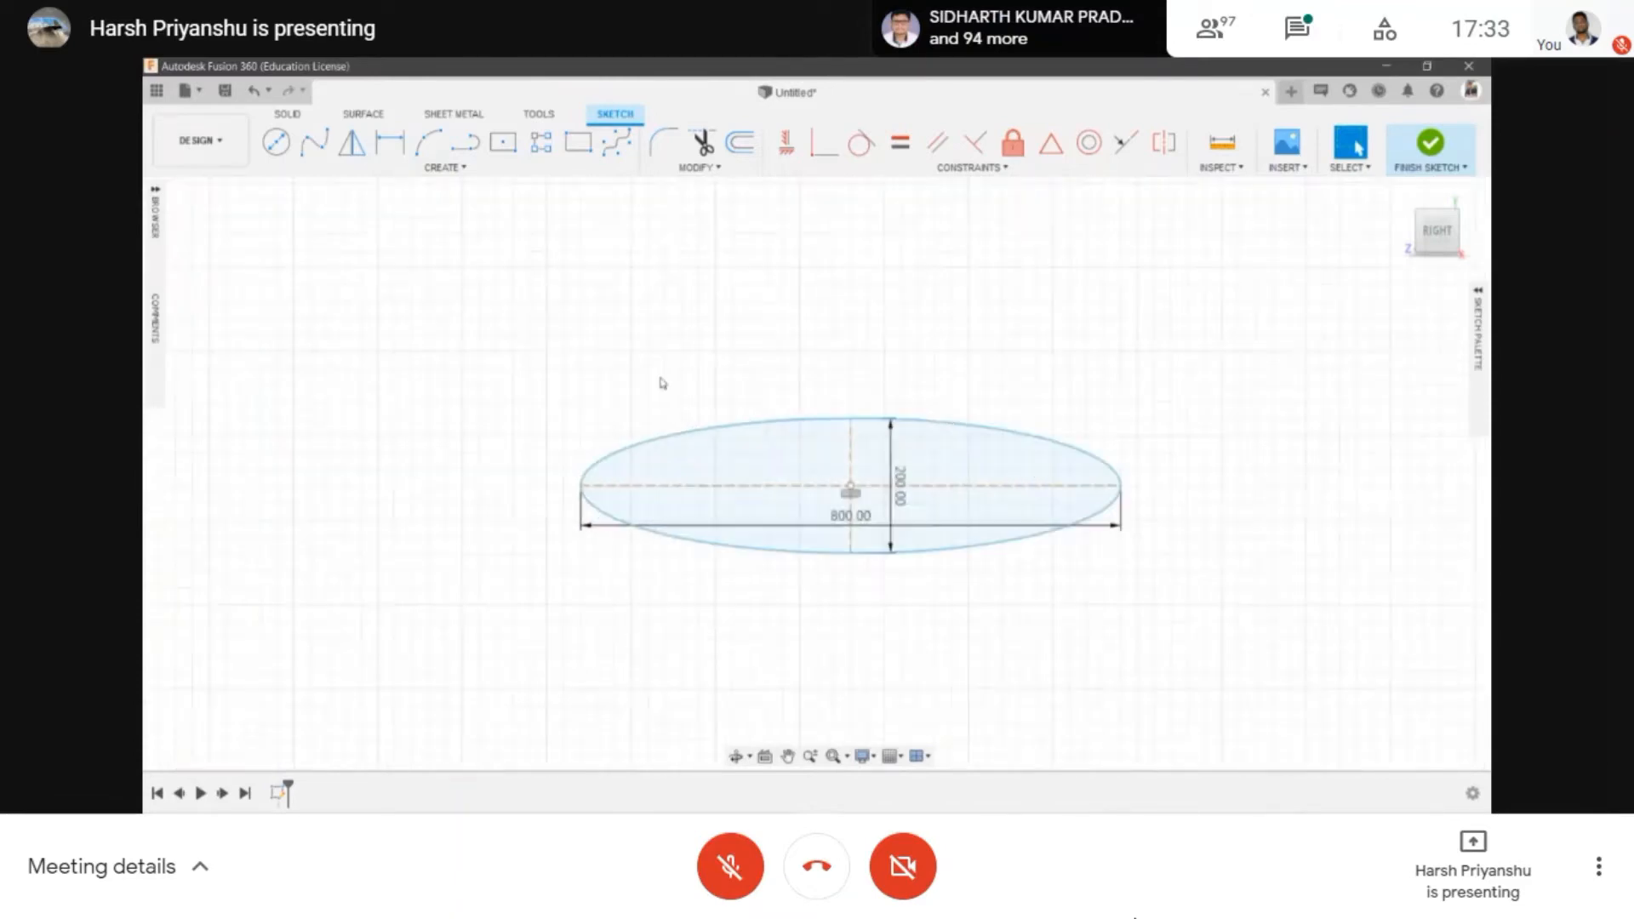
{"action": "scroll", "coordinate": [676, 385], "scroll_direction": "down", "scroll_amount": 1}
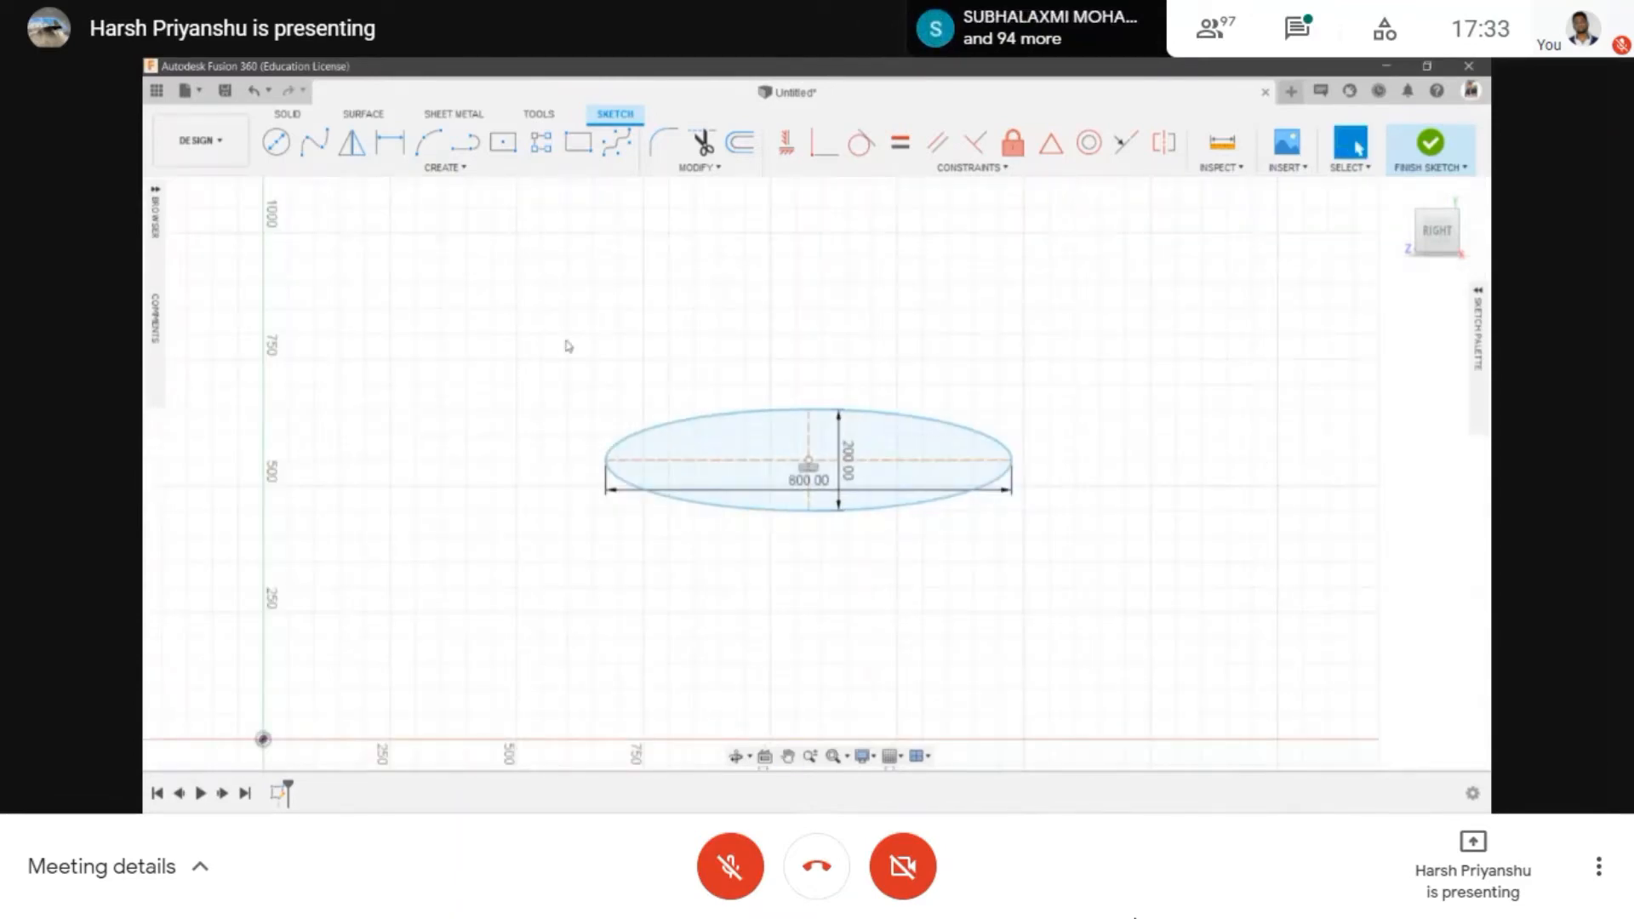
- Delete the ellipse together with its dimensions
{"action": "left_click_drag", "start_coordinate": [449, 322], "coordinate": [1216, 567]}
{"action": "key", "text": "Delete"}
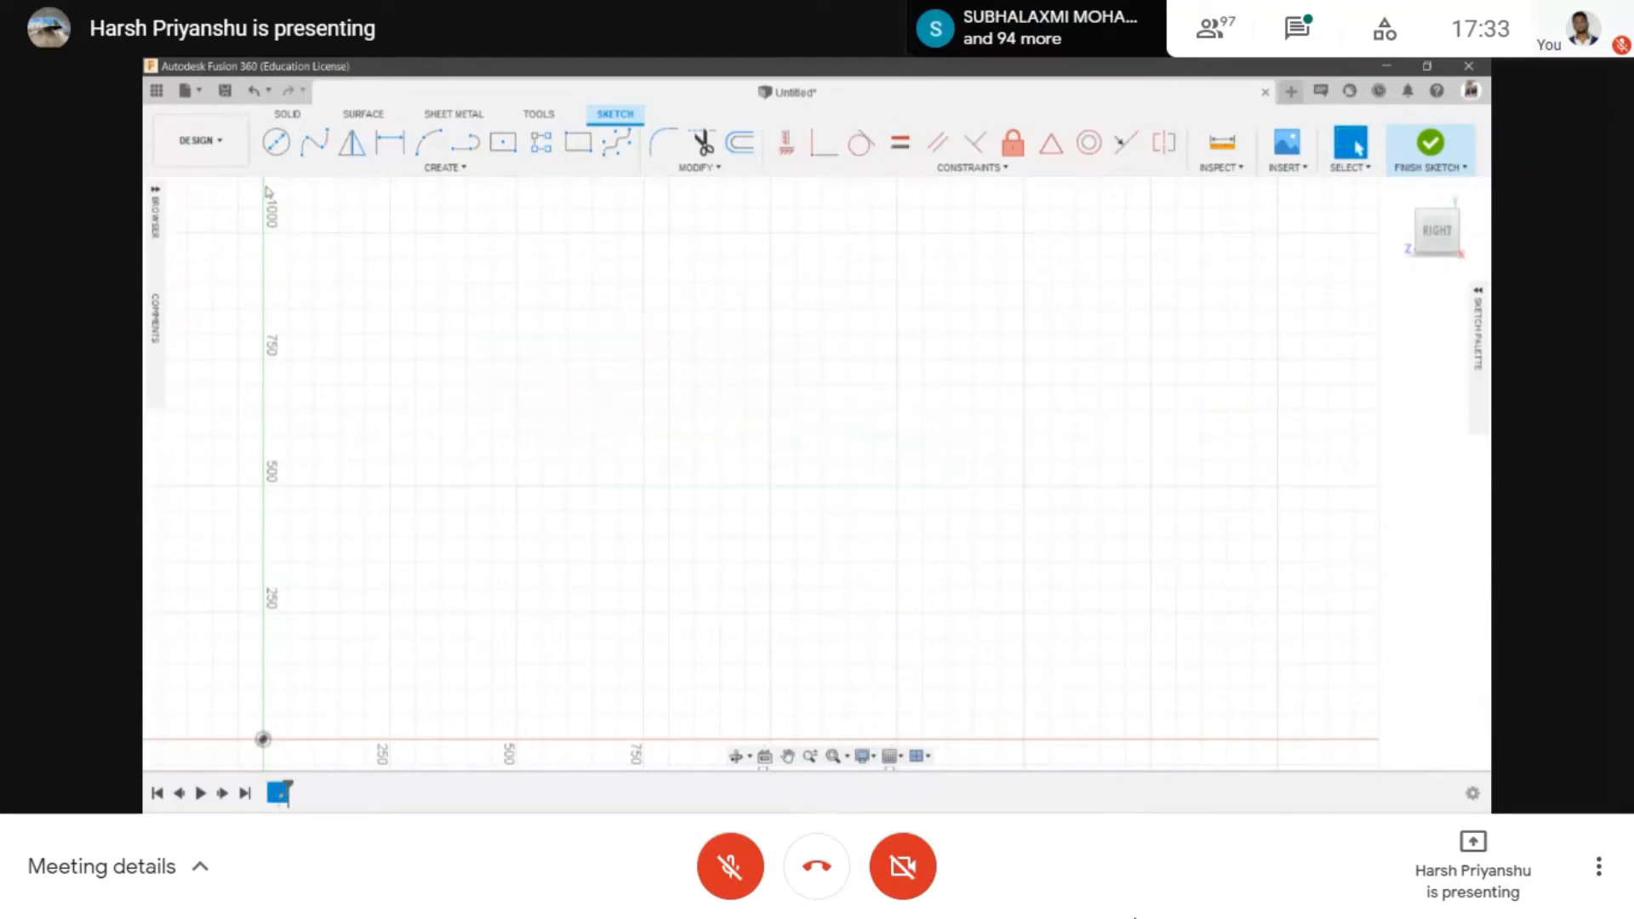
- Sketch a horizontal Center to Center Slot above and right of the origin, 700 mm between centers and about 190 mm wide
{"action": "left_click", "coordinate": [388, 168]}
{"action": "mouse_move", "coordinate": [364, 309]}
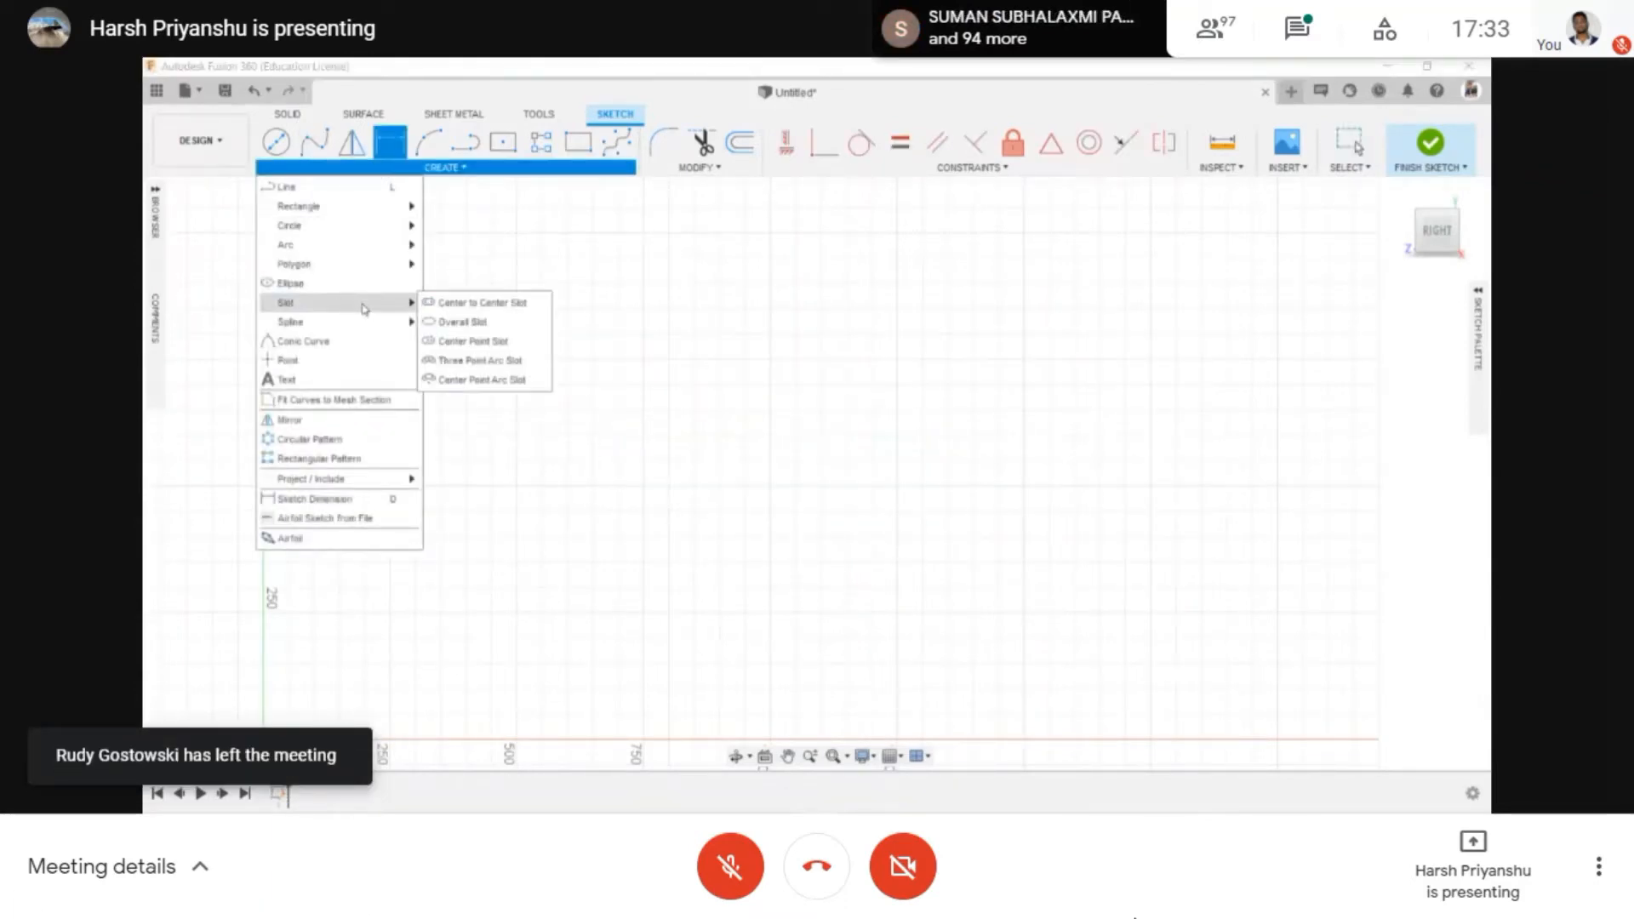
{"action": "left_click", "coordinate": [460, 304]}
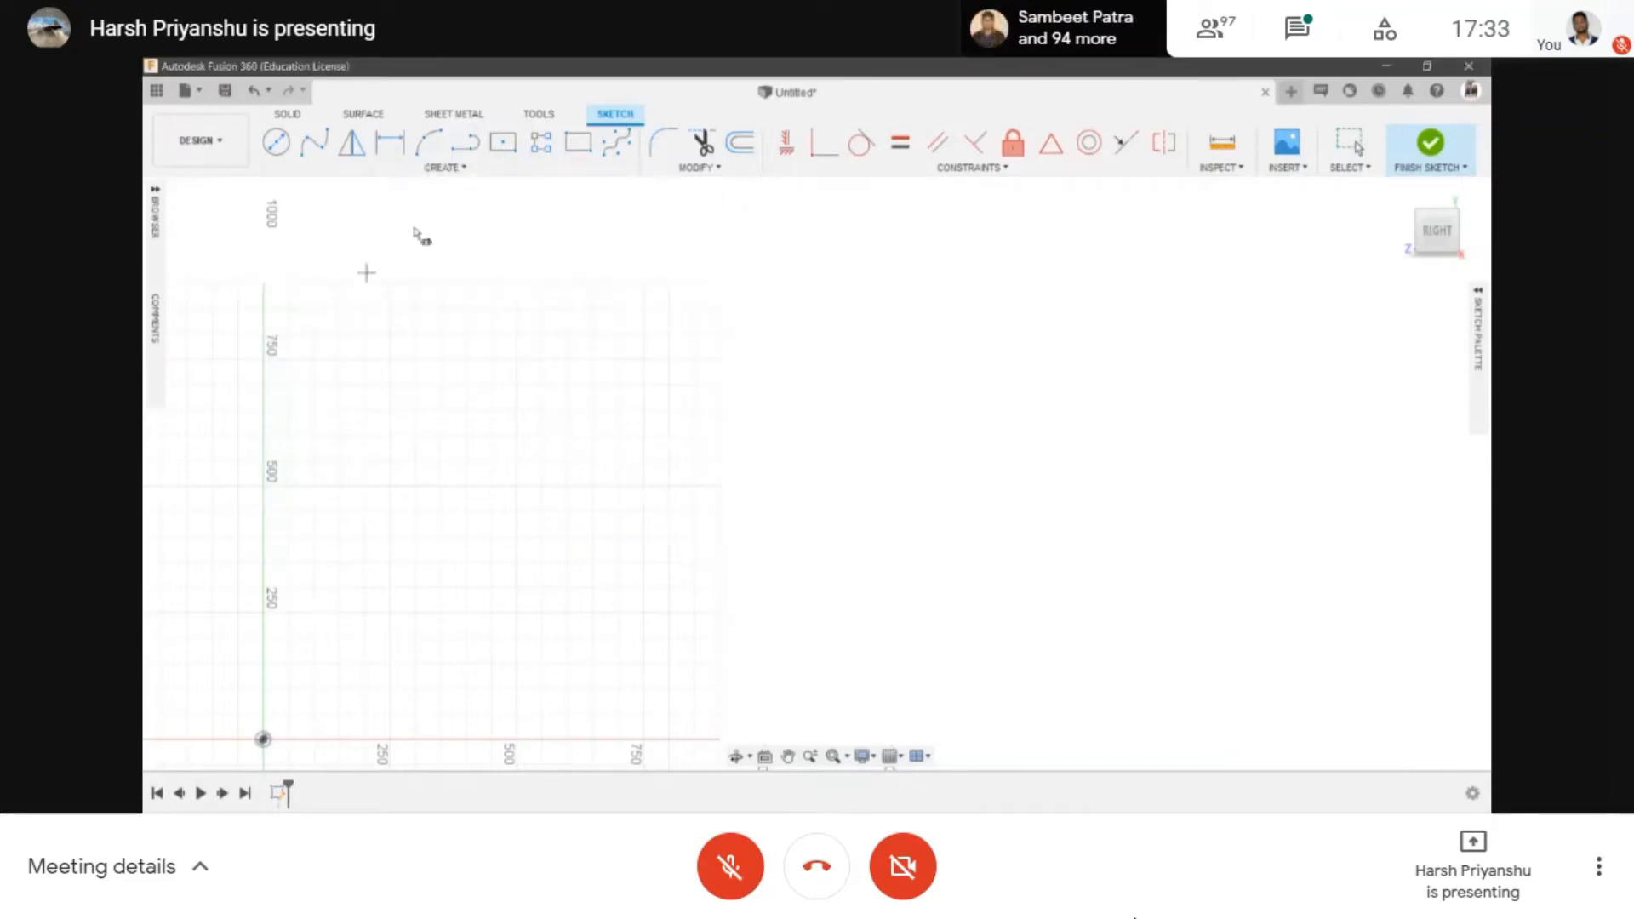
{"action": "left_click", "coordinate": [460, 168]}
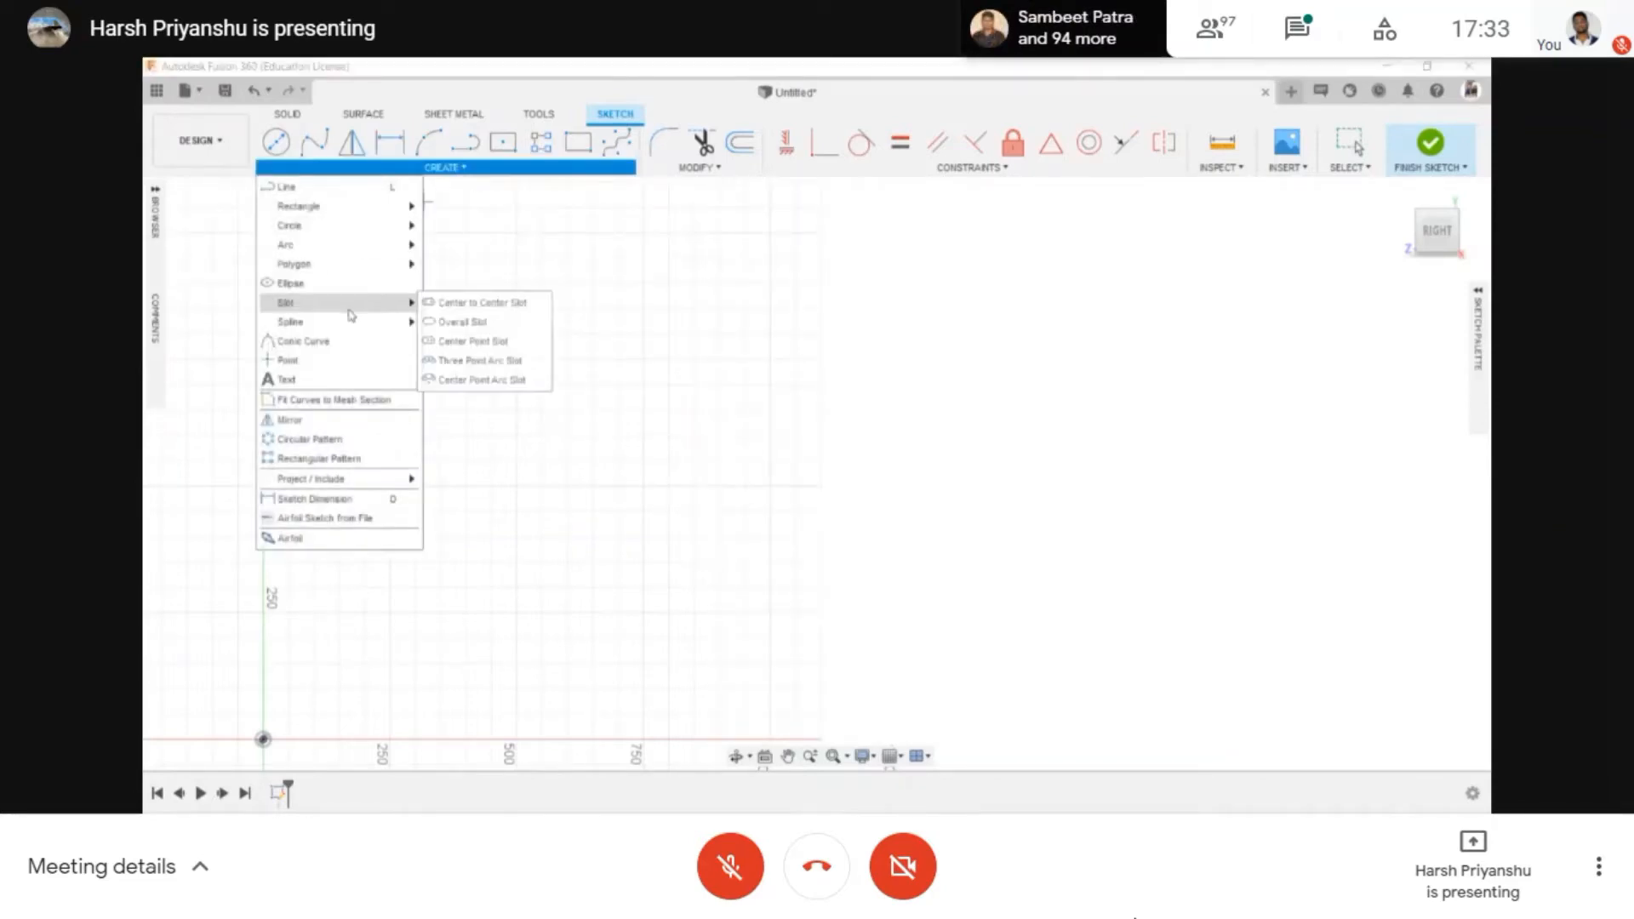
{"action": "mouse_move", "coordinate": [334, 260]}
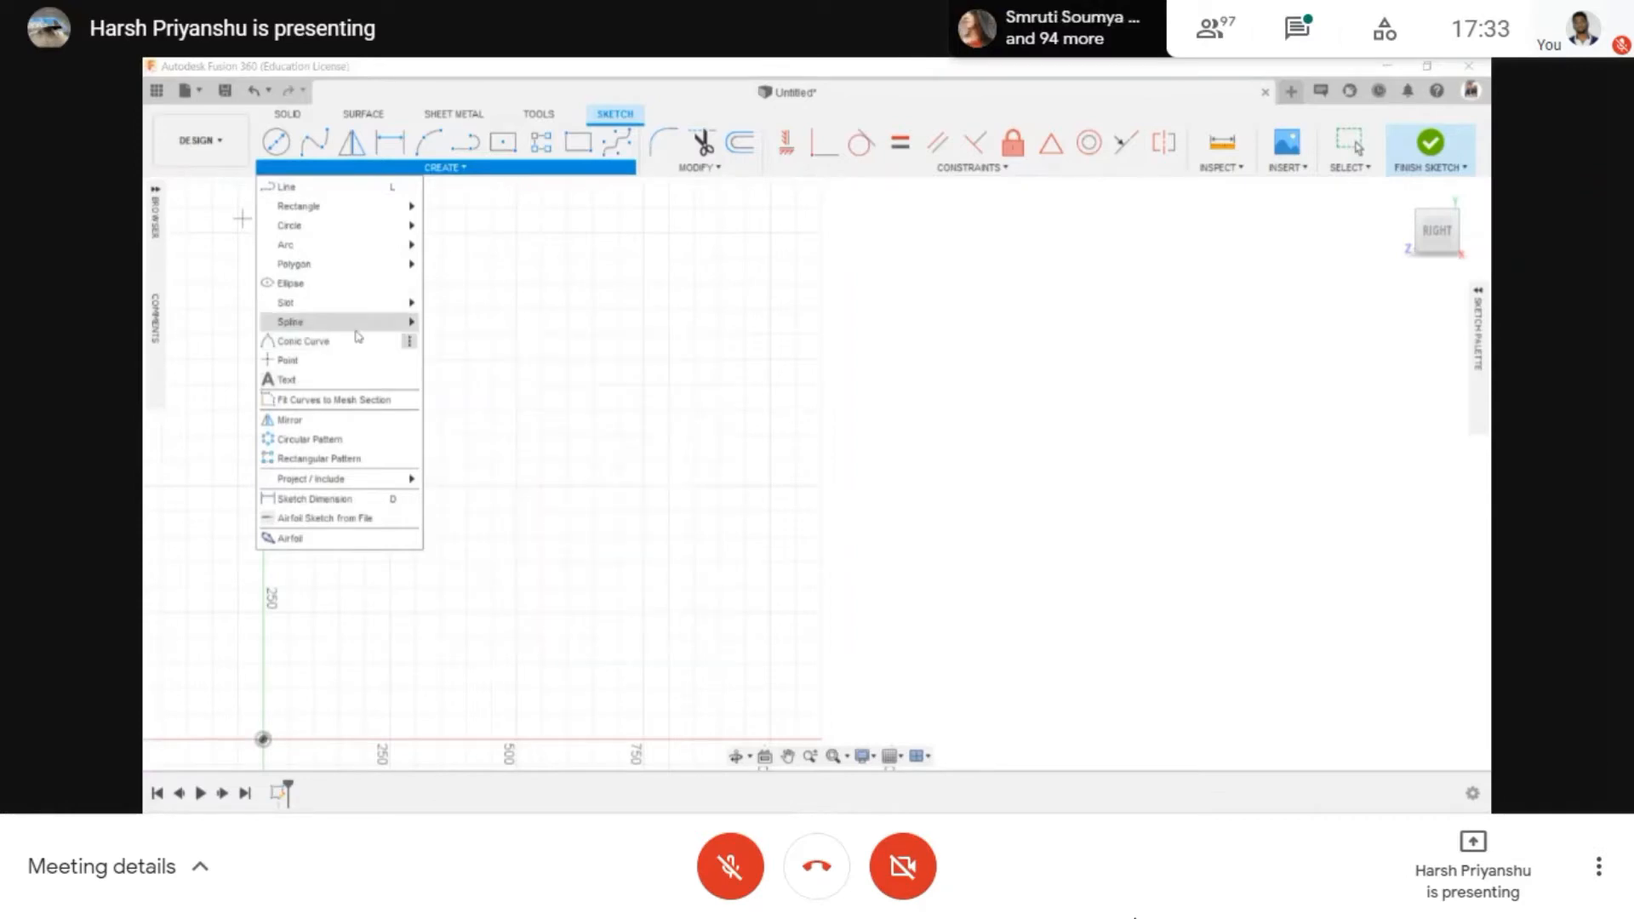
{"action": "mouse_move", "coordinate": [388, 219]}
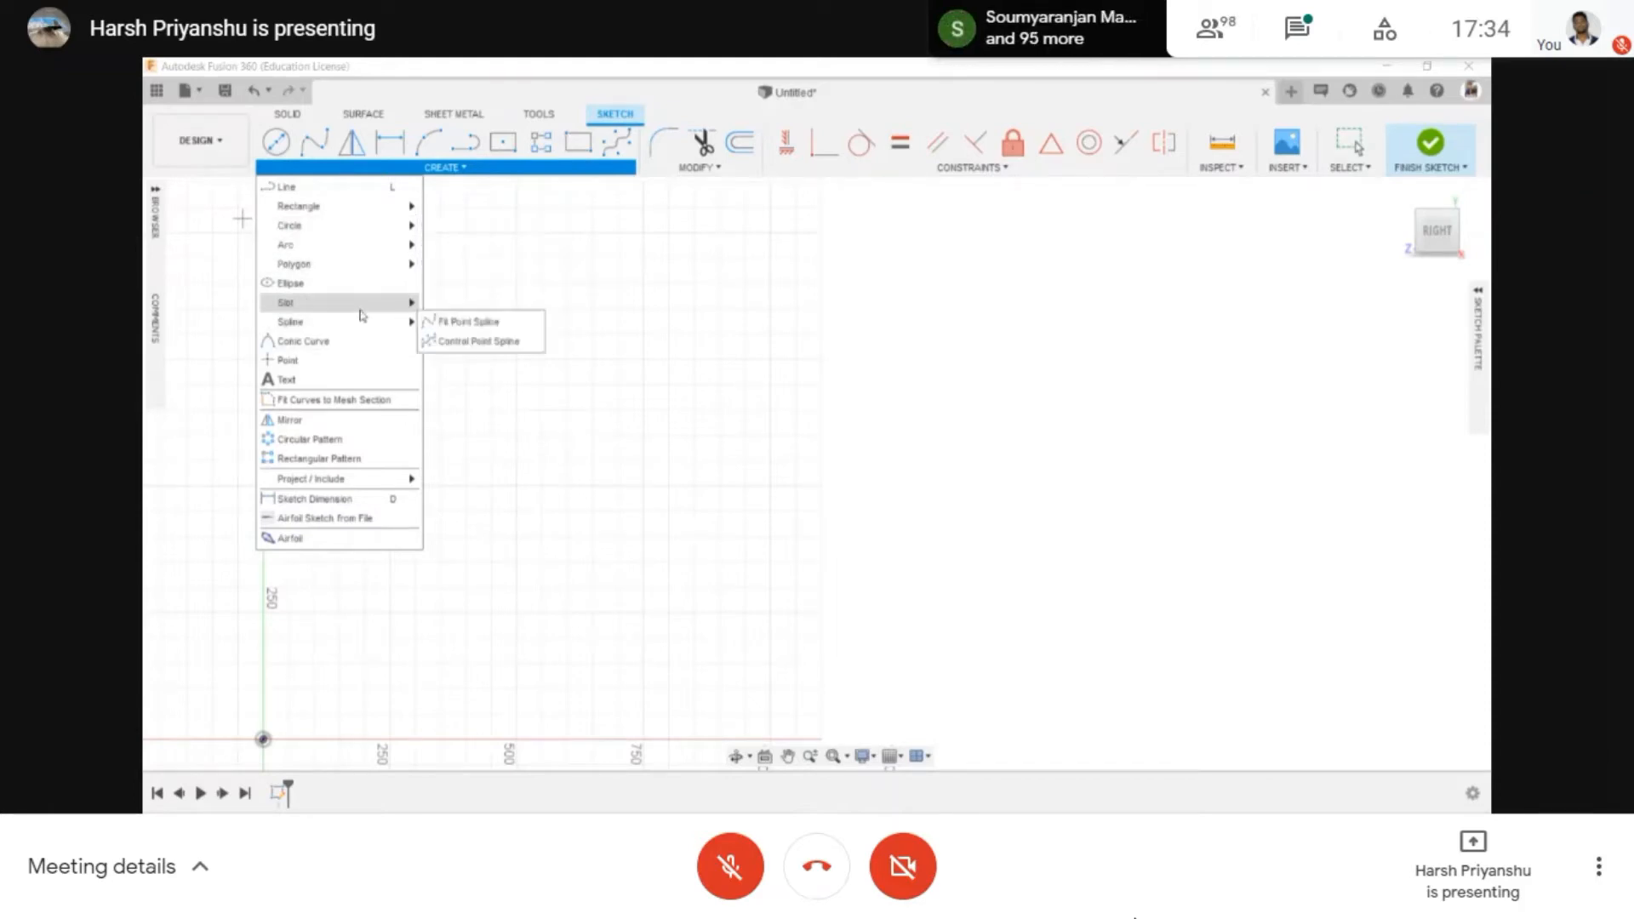
{"action": "left_click", "coordinate": [456, 308]}
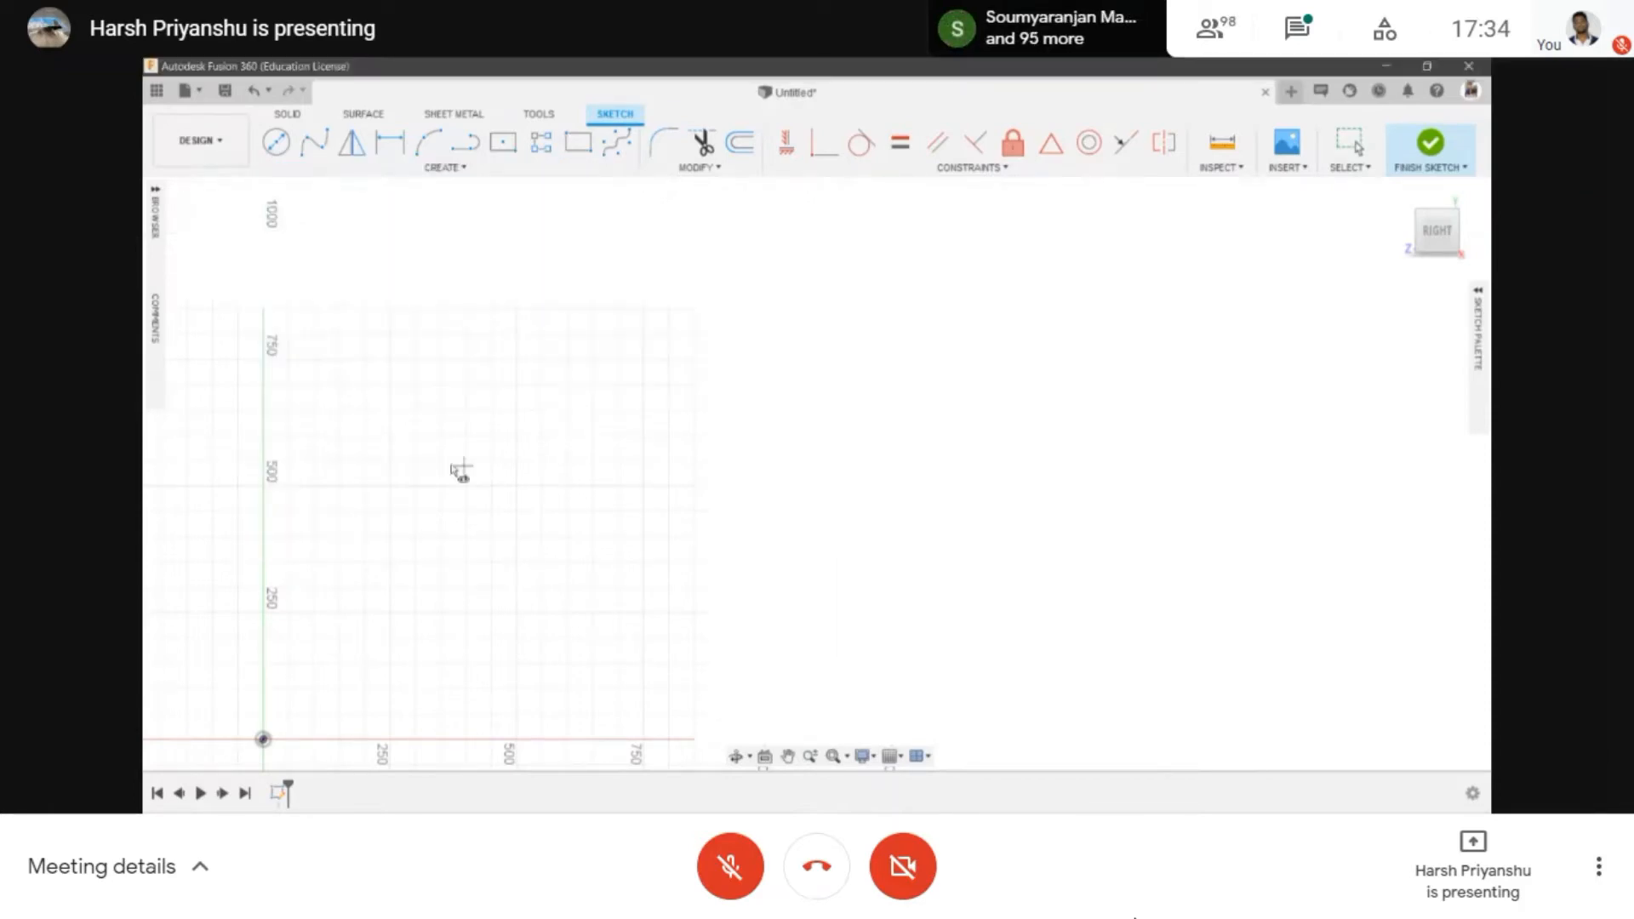
{"action": "middle_click_drag", "start_coordinate": [456, 471], "coordinate": [604, 460]}
{"action": "left_click", "coordinate": [530, 485]}
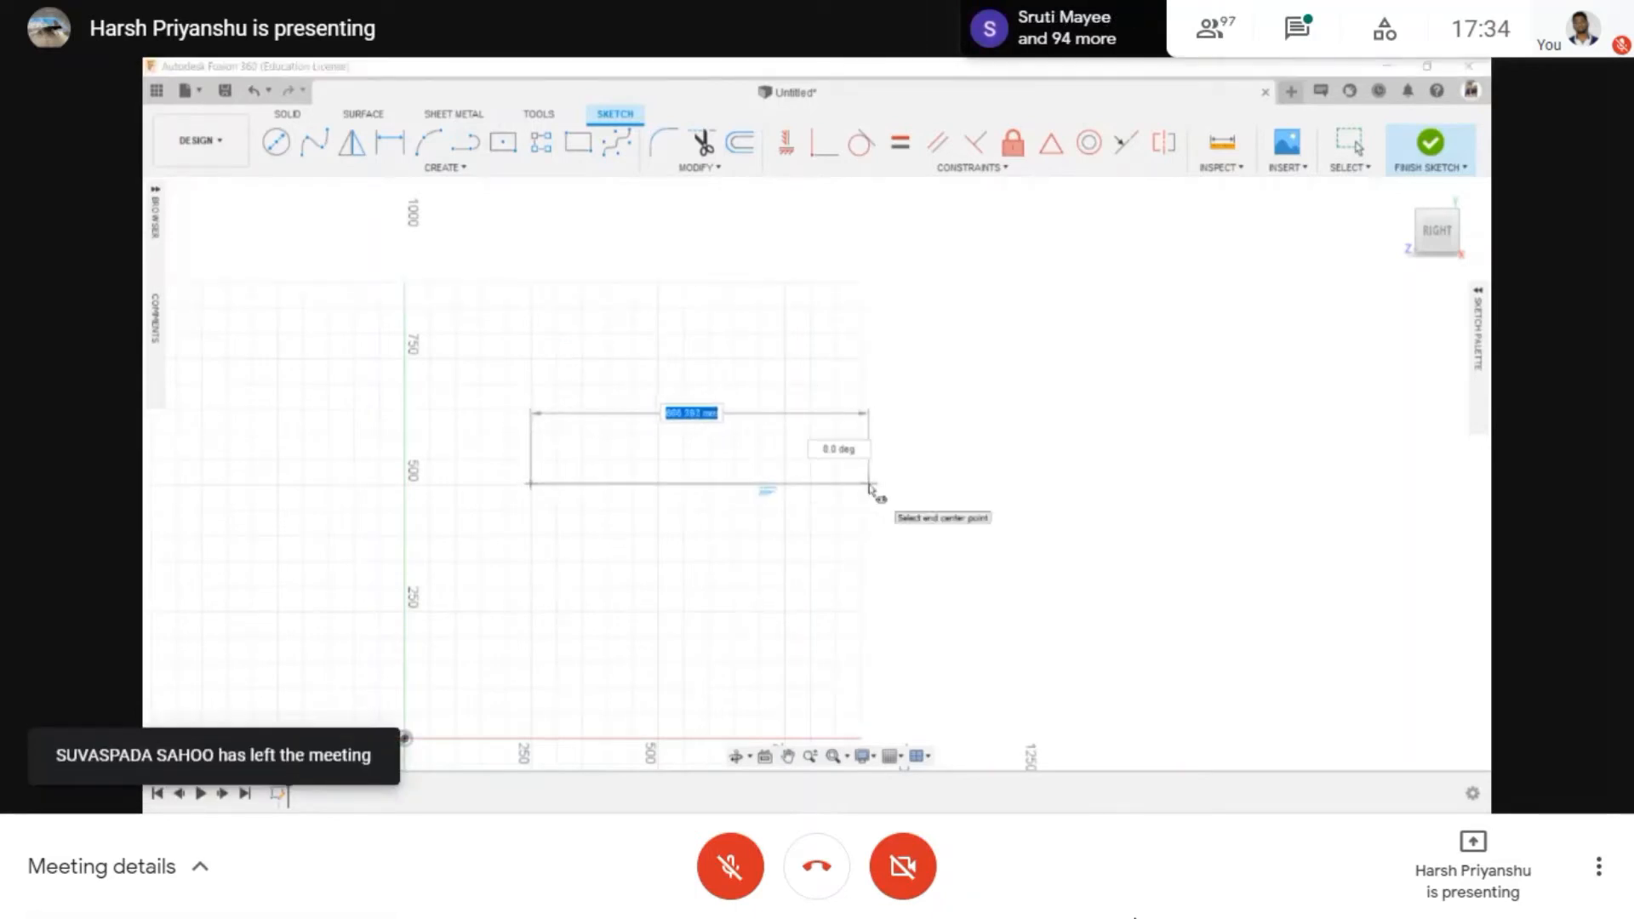
{"action": "left_click", "coordinate": [869, 485]}
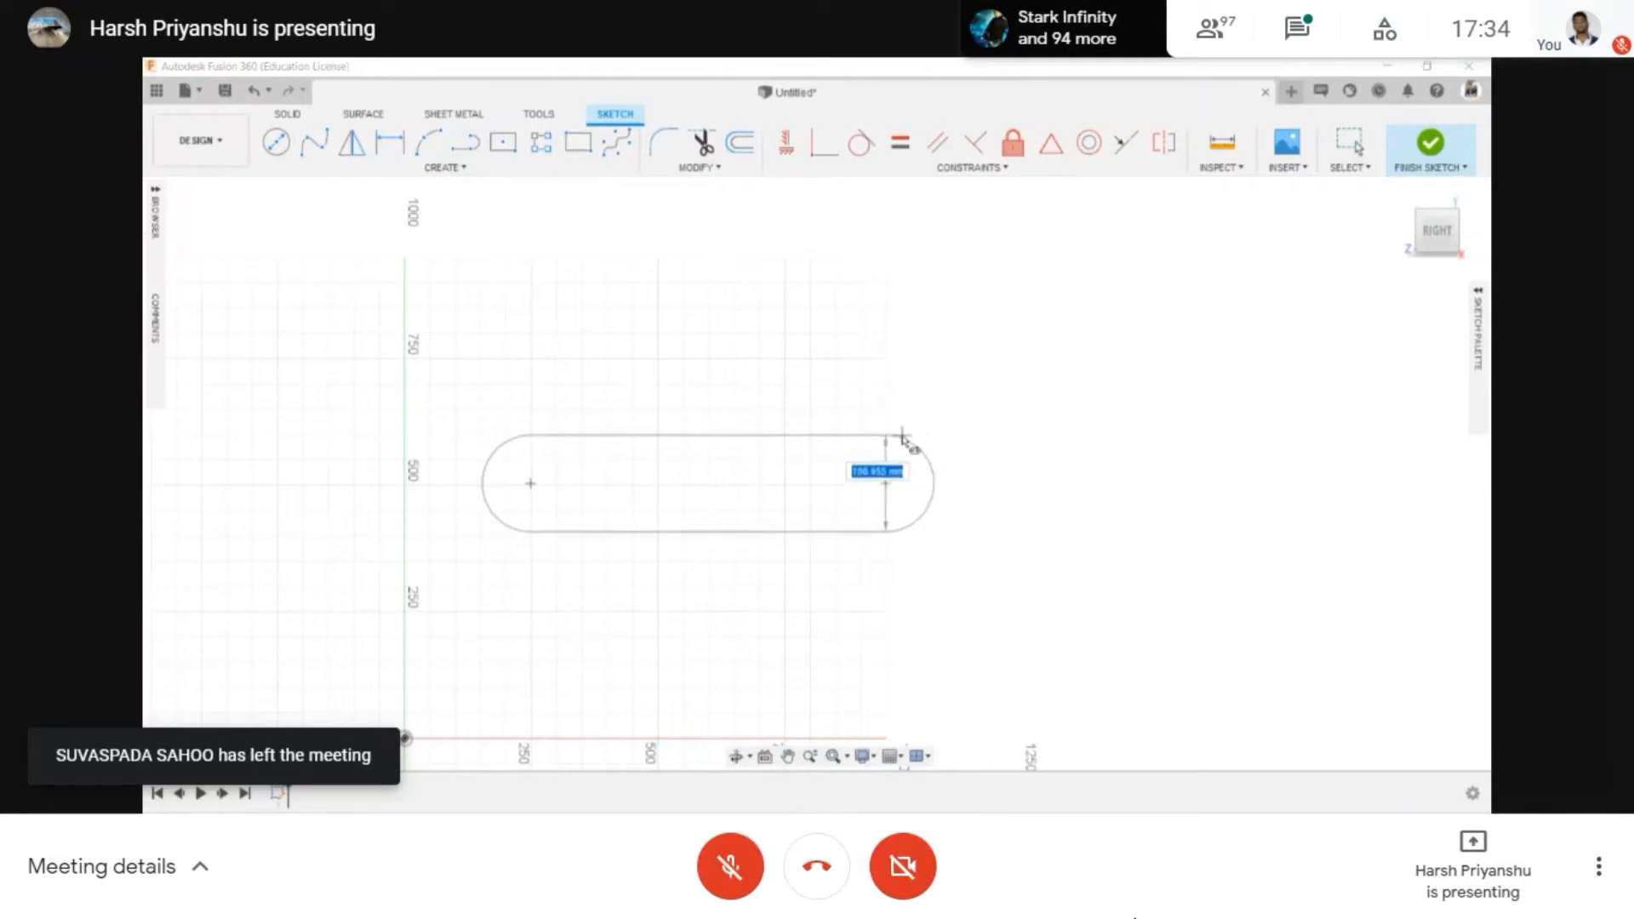
{"action": "left_click", "coordinate": [921, 534]}
{"action": "scroll", "coordinate": [559, 412], "scroll_direction": "up", "scroll_amount": 2}
{"action": "scroll", "coordinate": [559, 433], "scroll_direction": "down", "scroll_amount": 1}
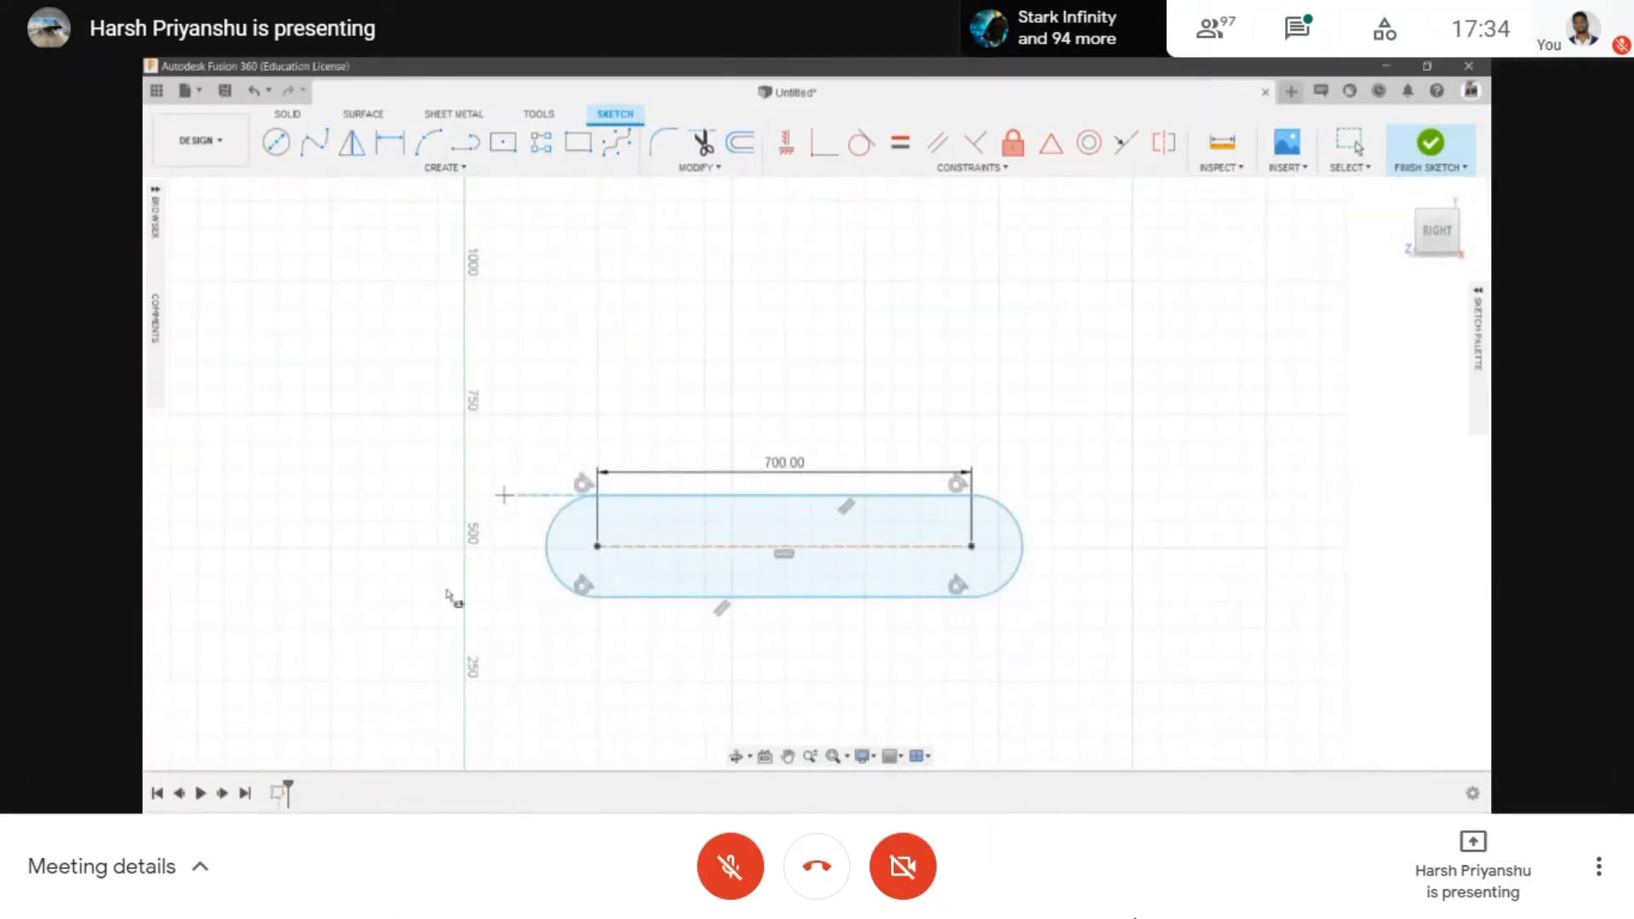
- Sketch a horizontal Overall Slot about 700 mm long and 210 mm wide above and to the right of the first slot
{"action": "left_click", "coordinate": [387, 167]}
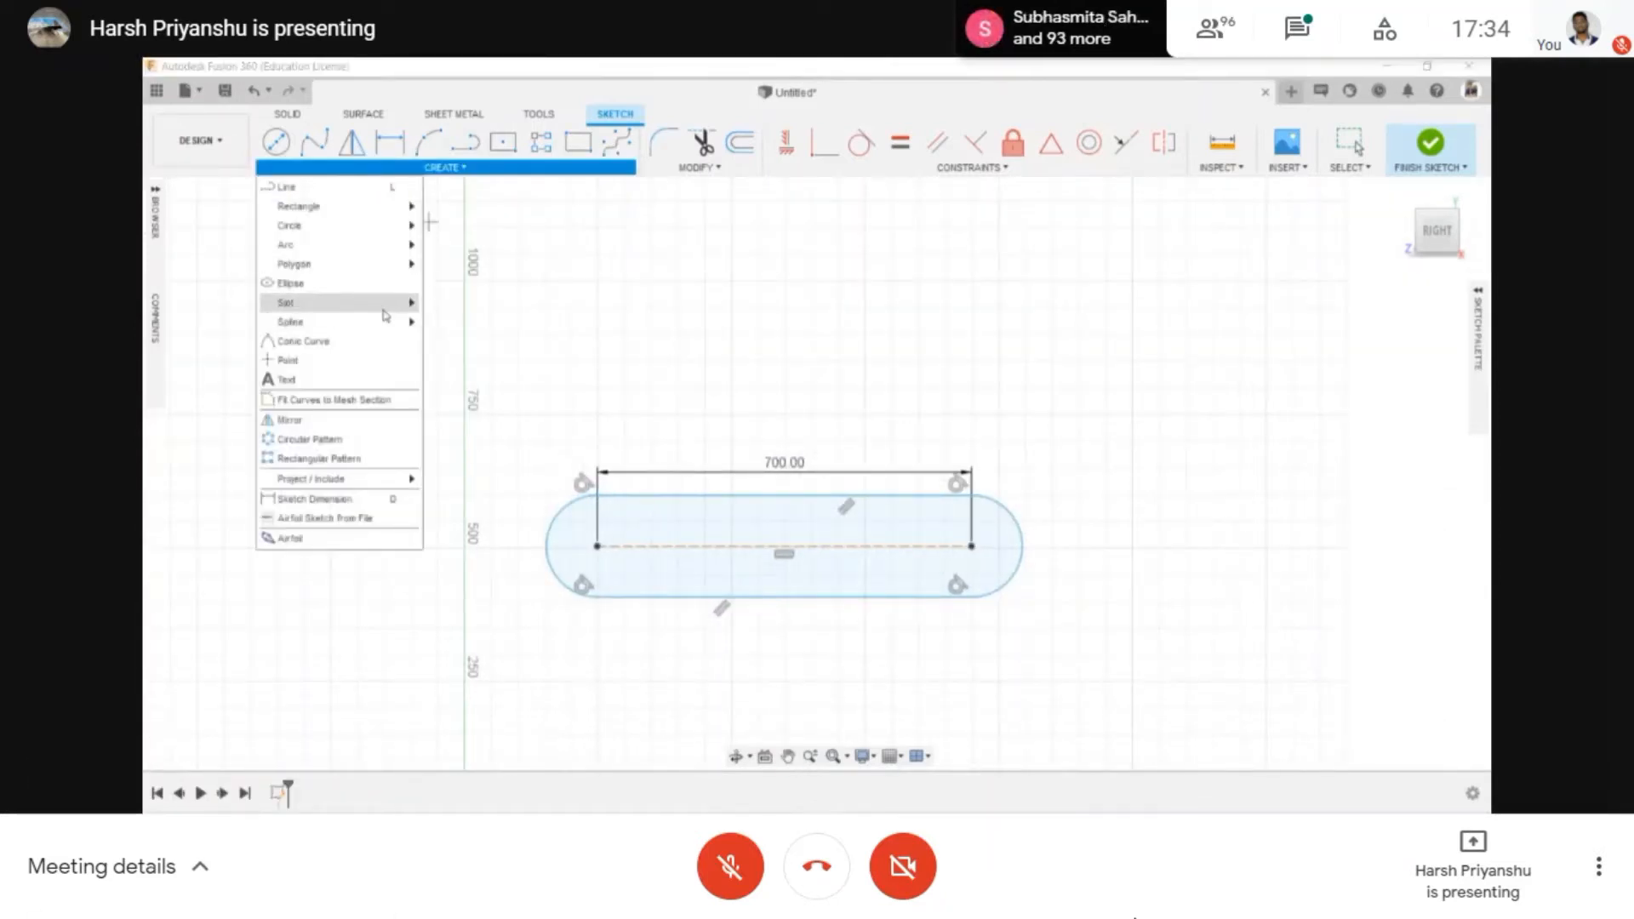
{"action": "mouse_move", "coordinate": [383, 308]}
{"action": "left_click", "coordinate": [504, 322]}
{"action": "scroll", "coordinate": [955, 621], "scroll_direction": "down", "scroll_amount": 1}
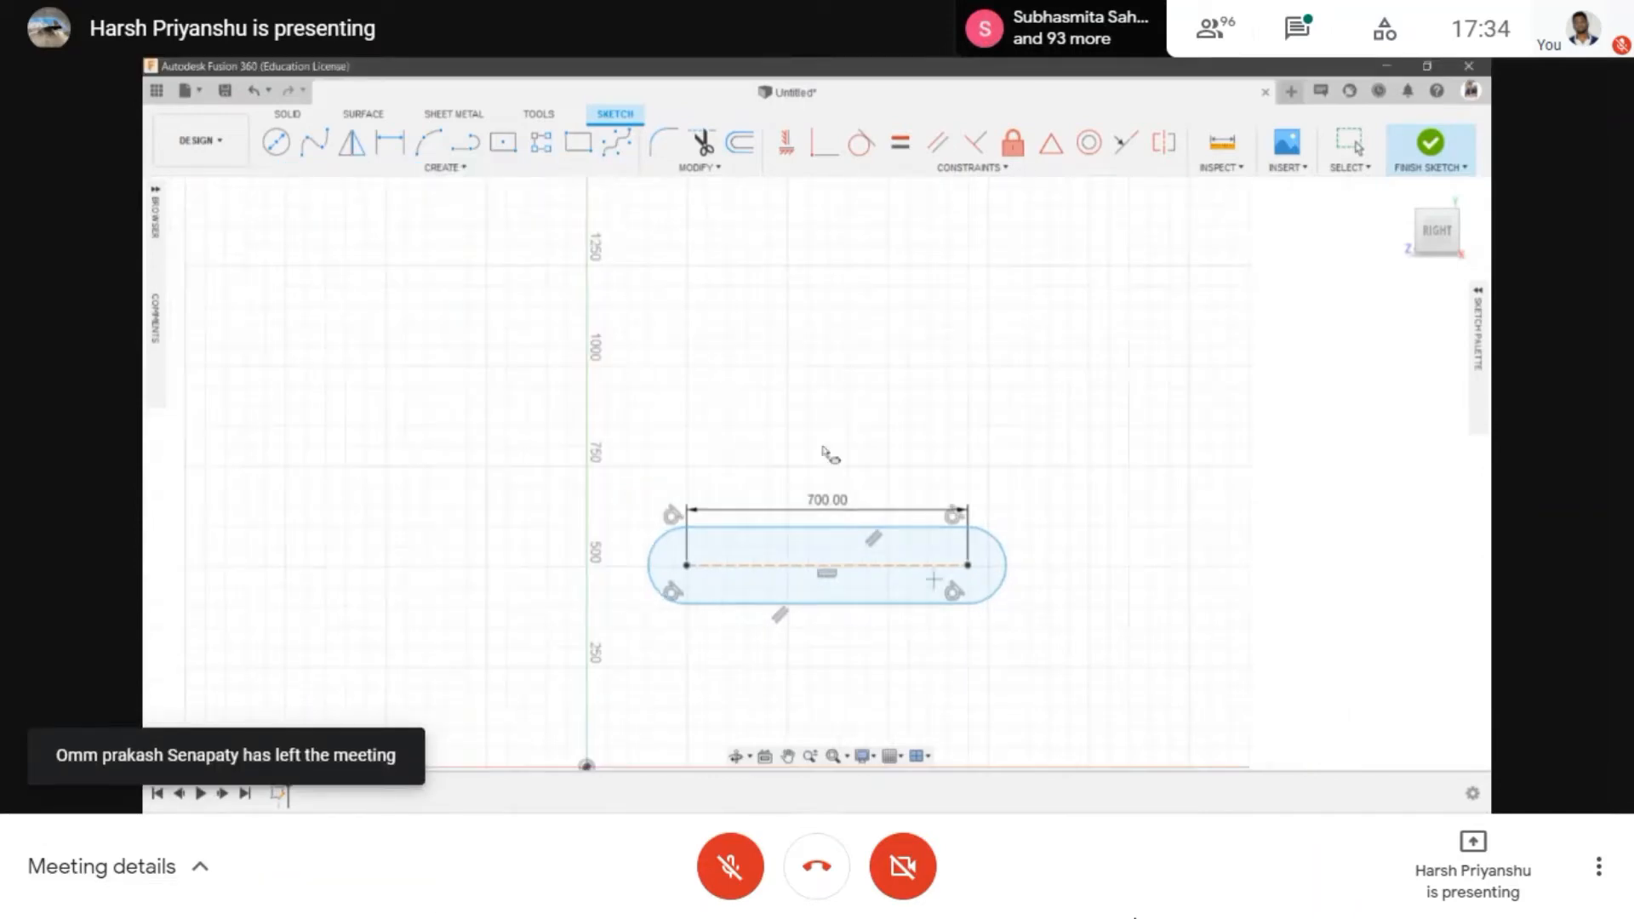
{"action": "left_click", "coordinate": [853, 406]}
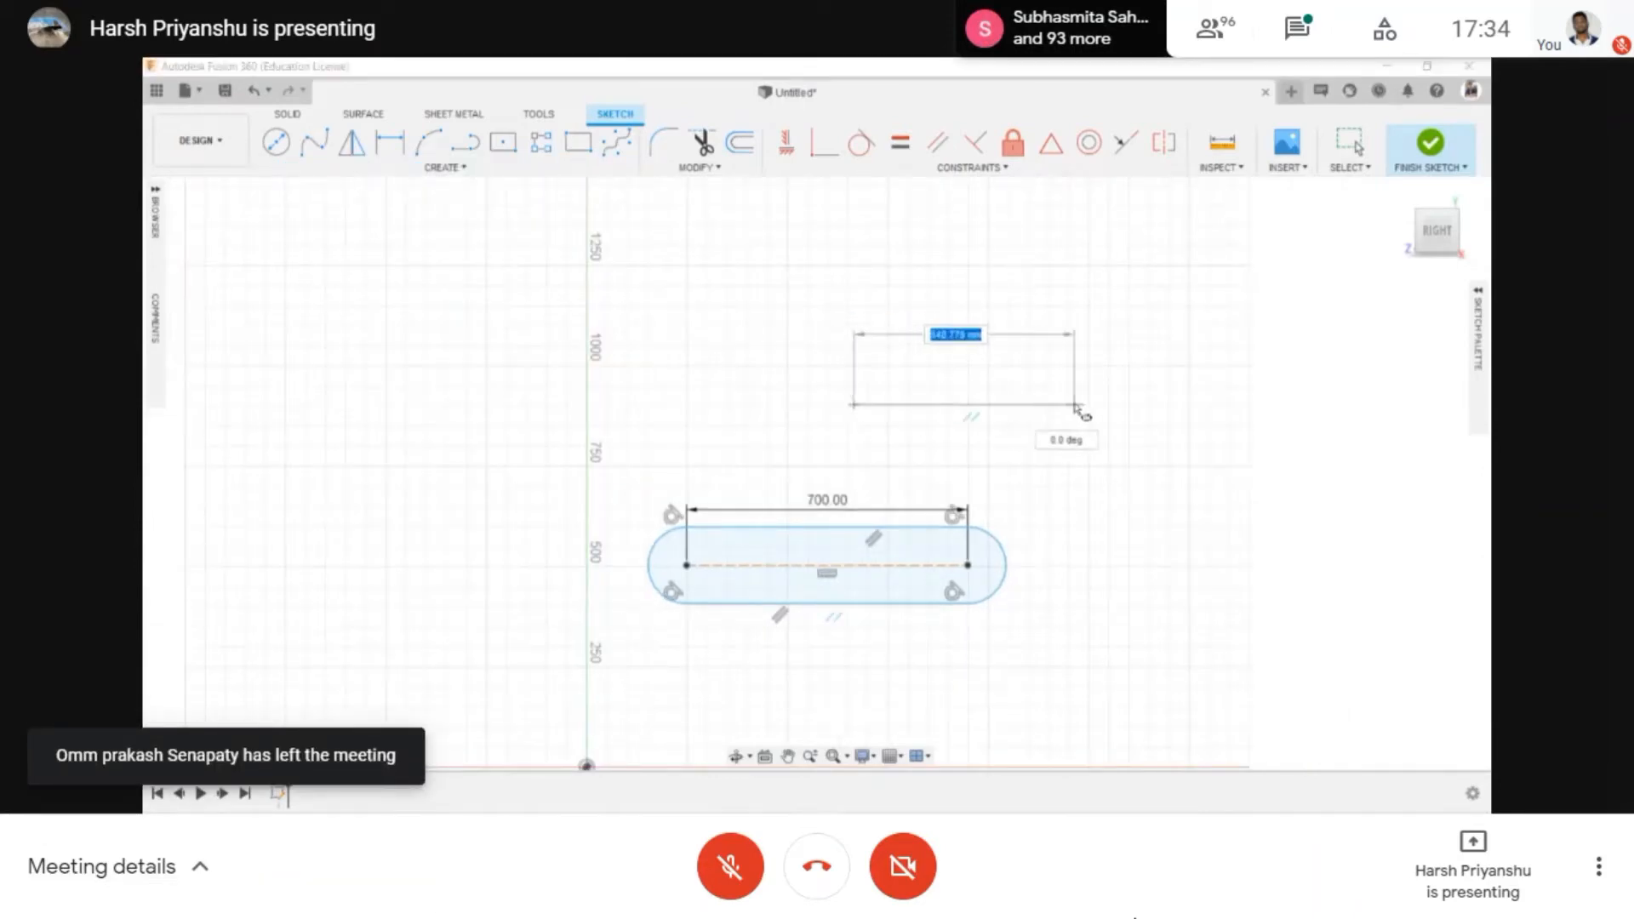
{"action": "left_click", "coordinate": [1136, 406]}
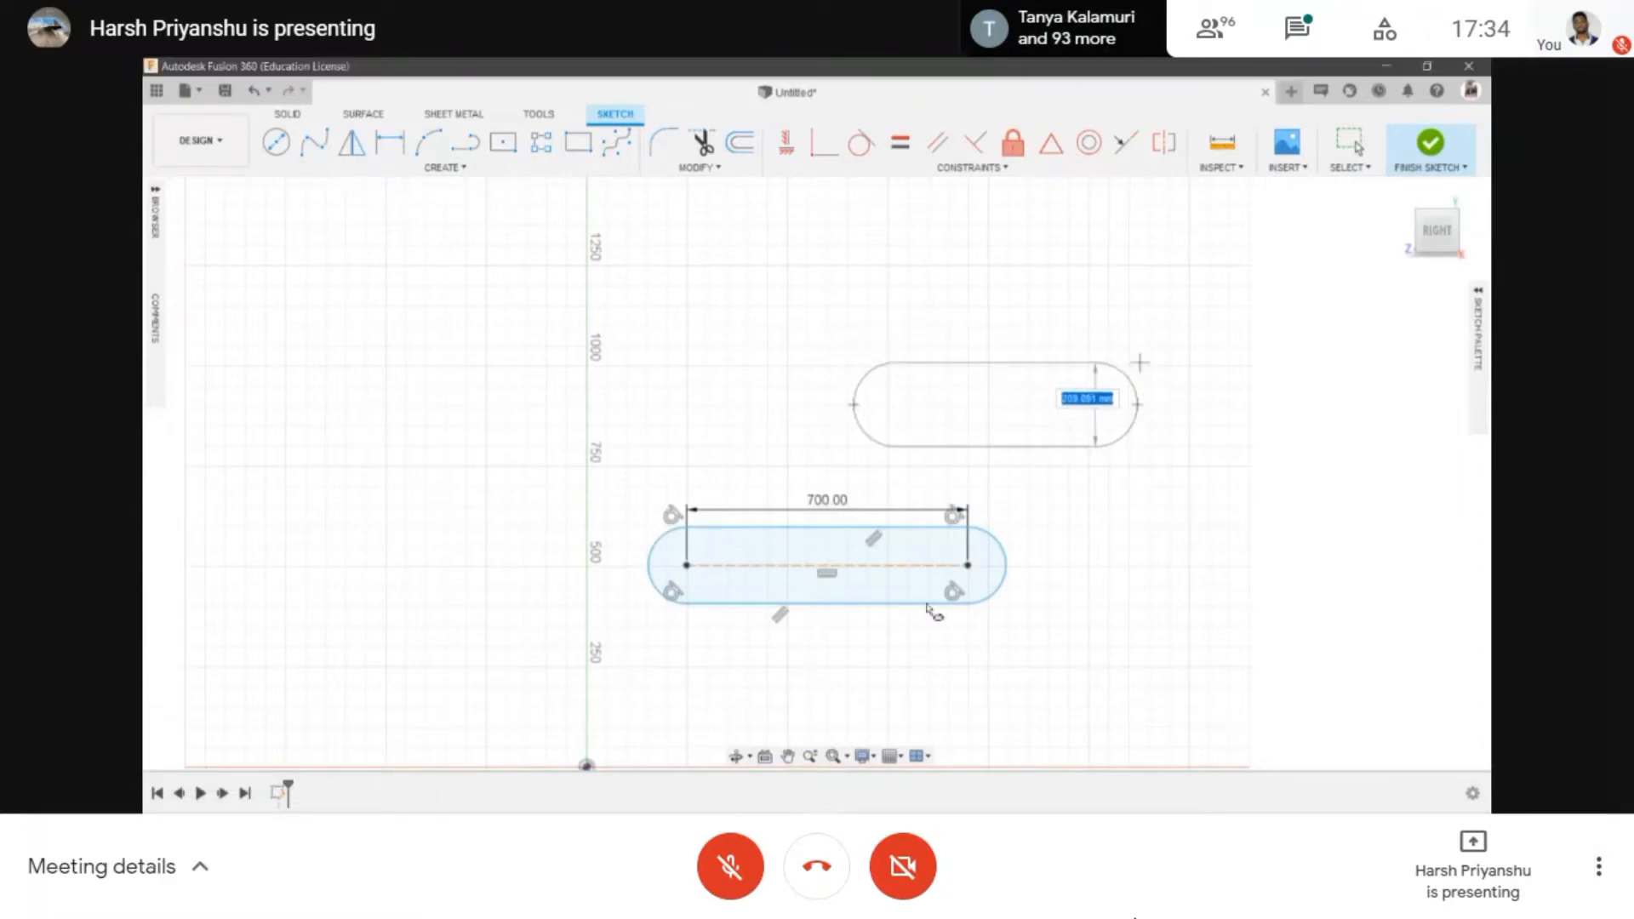
{"action": "left_click", "coordinate": [1138, 364]}
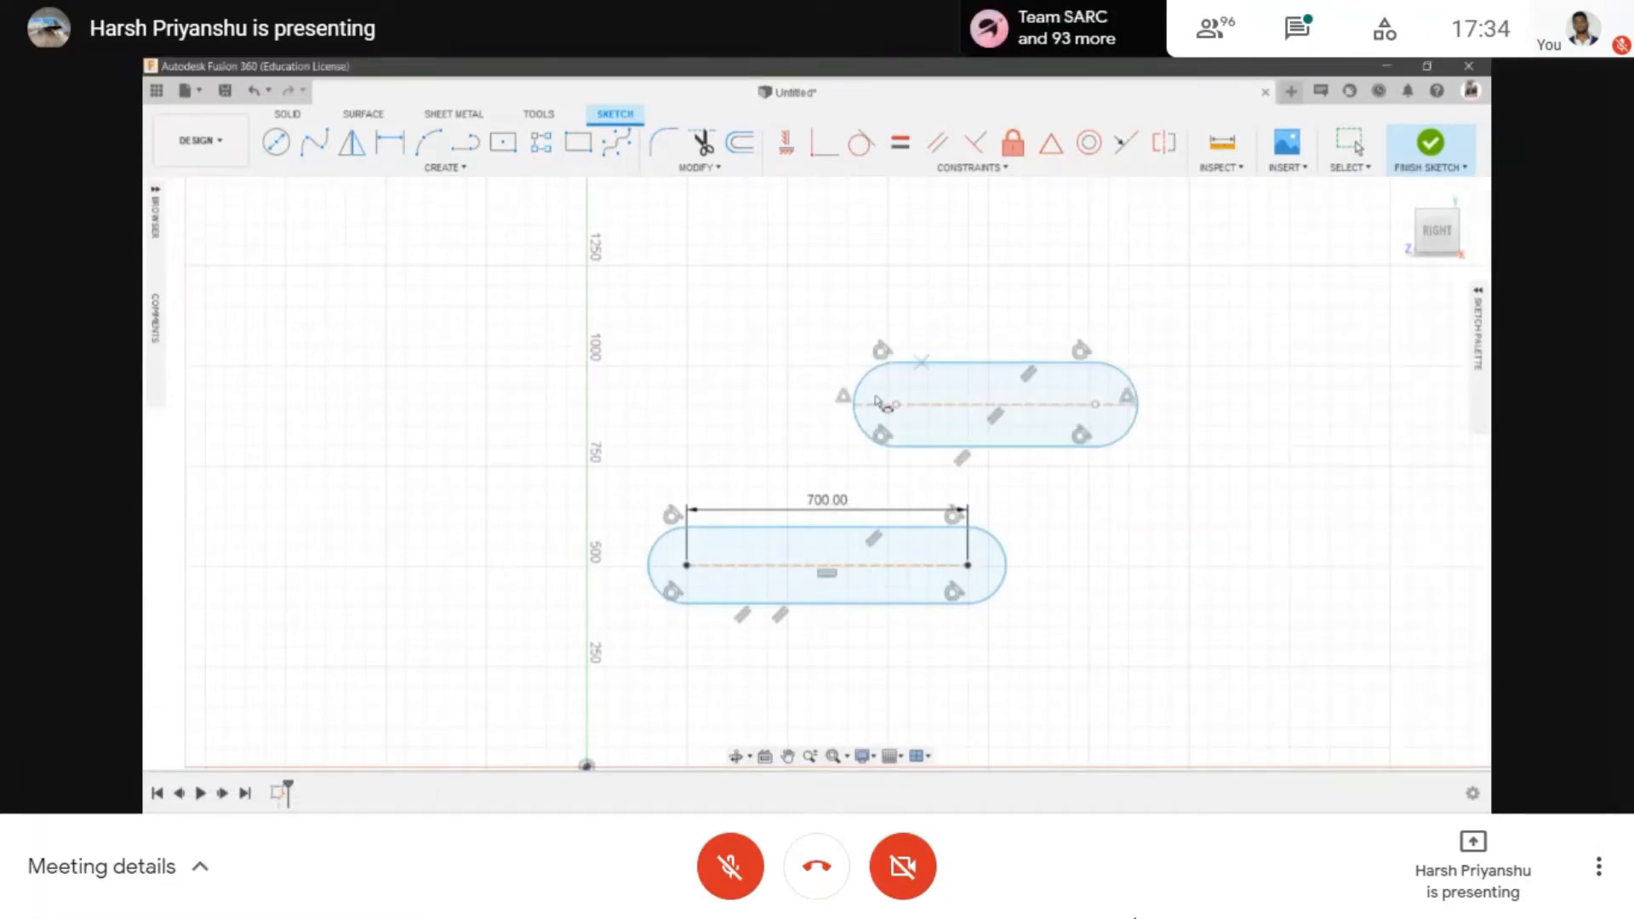
- Sketch a horizontal Center Point Slot above and left of the origin, 700 mm from center to arc center and about 250 mm wide
{"action": "left_click", "coordinate": [366, 168]}
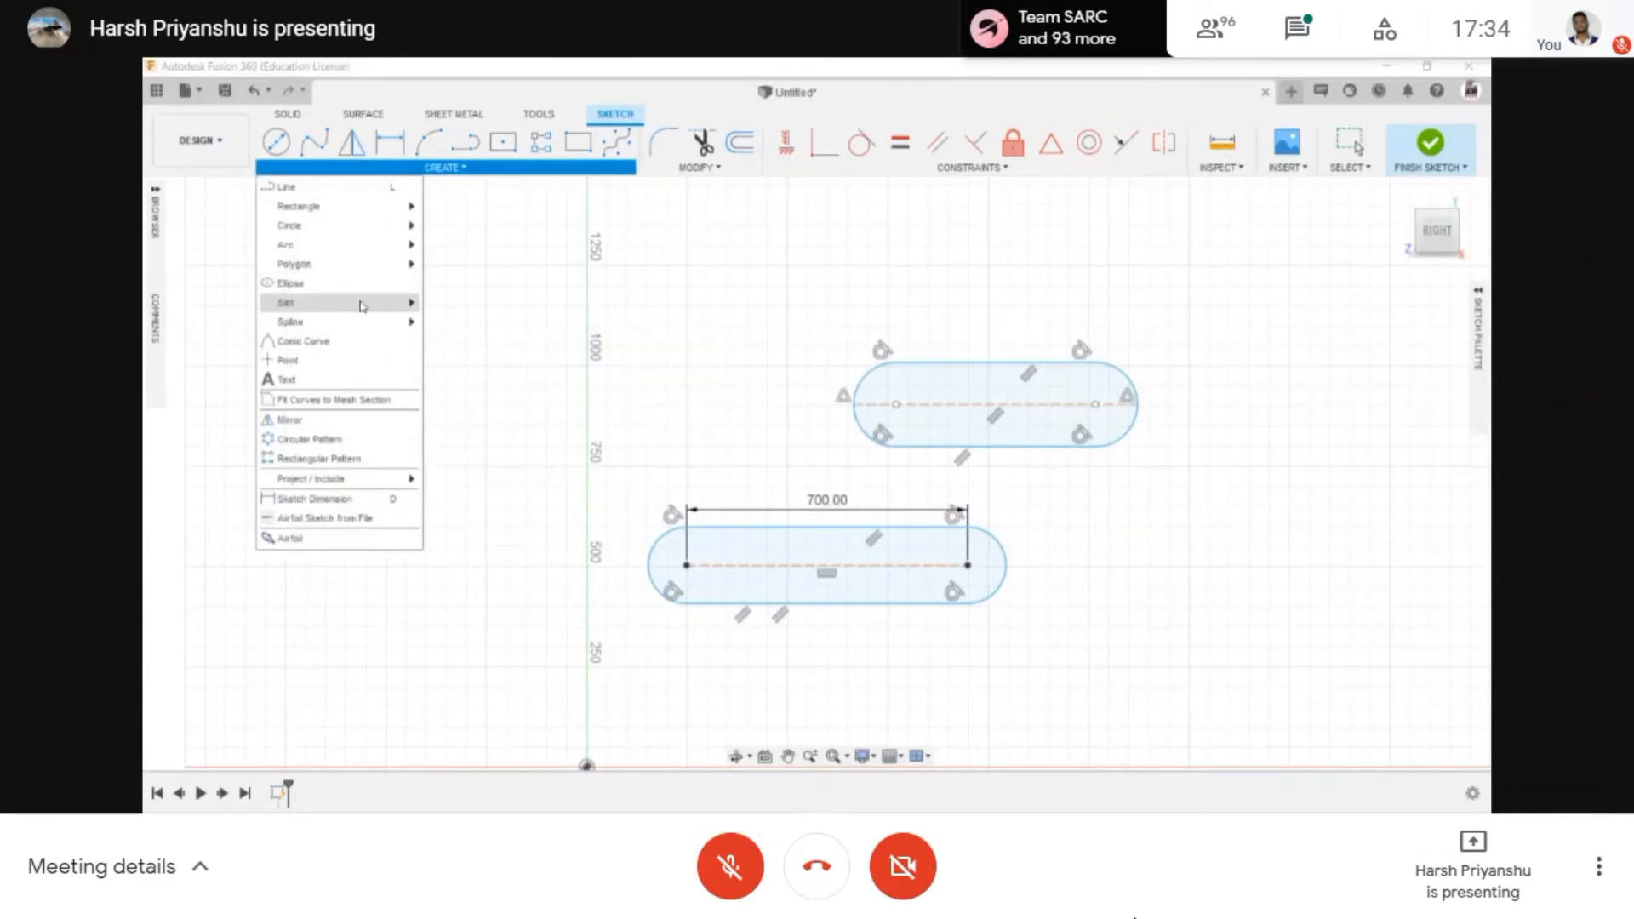
{"action": "mouse_move", "coordinate": [350, 310]}
{"action": "left_click", "coordinate": [451, 337]}
{"action": "middle_click_drag", "start_coordinate": [553, 382], "coordinate": [615, 399]}
{"action": "scroll", "coordinate": [630, 392], "scroll_direction": "down", "scroll_amount": 1}
{"action": "middle_click_drag", "start_coordinate": [441, 407], "coordinate": [618, 433]}
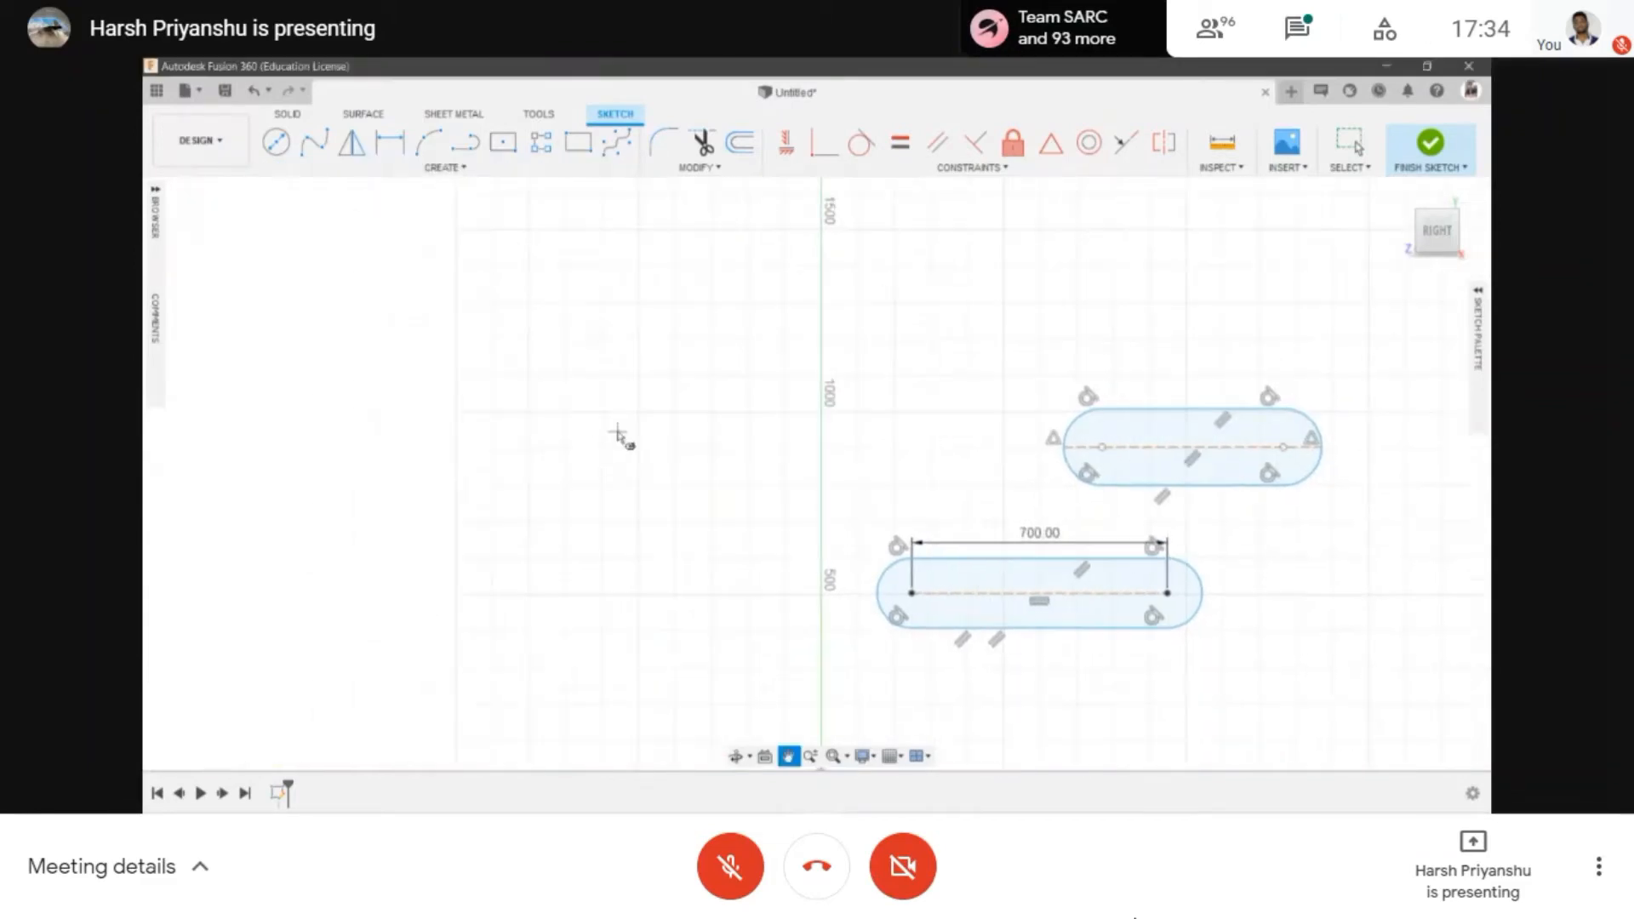
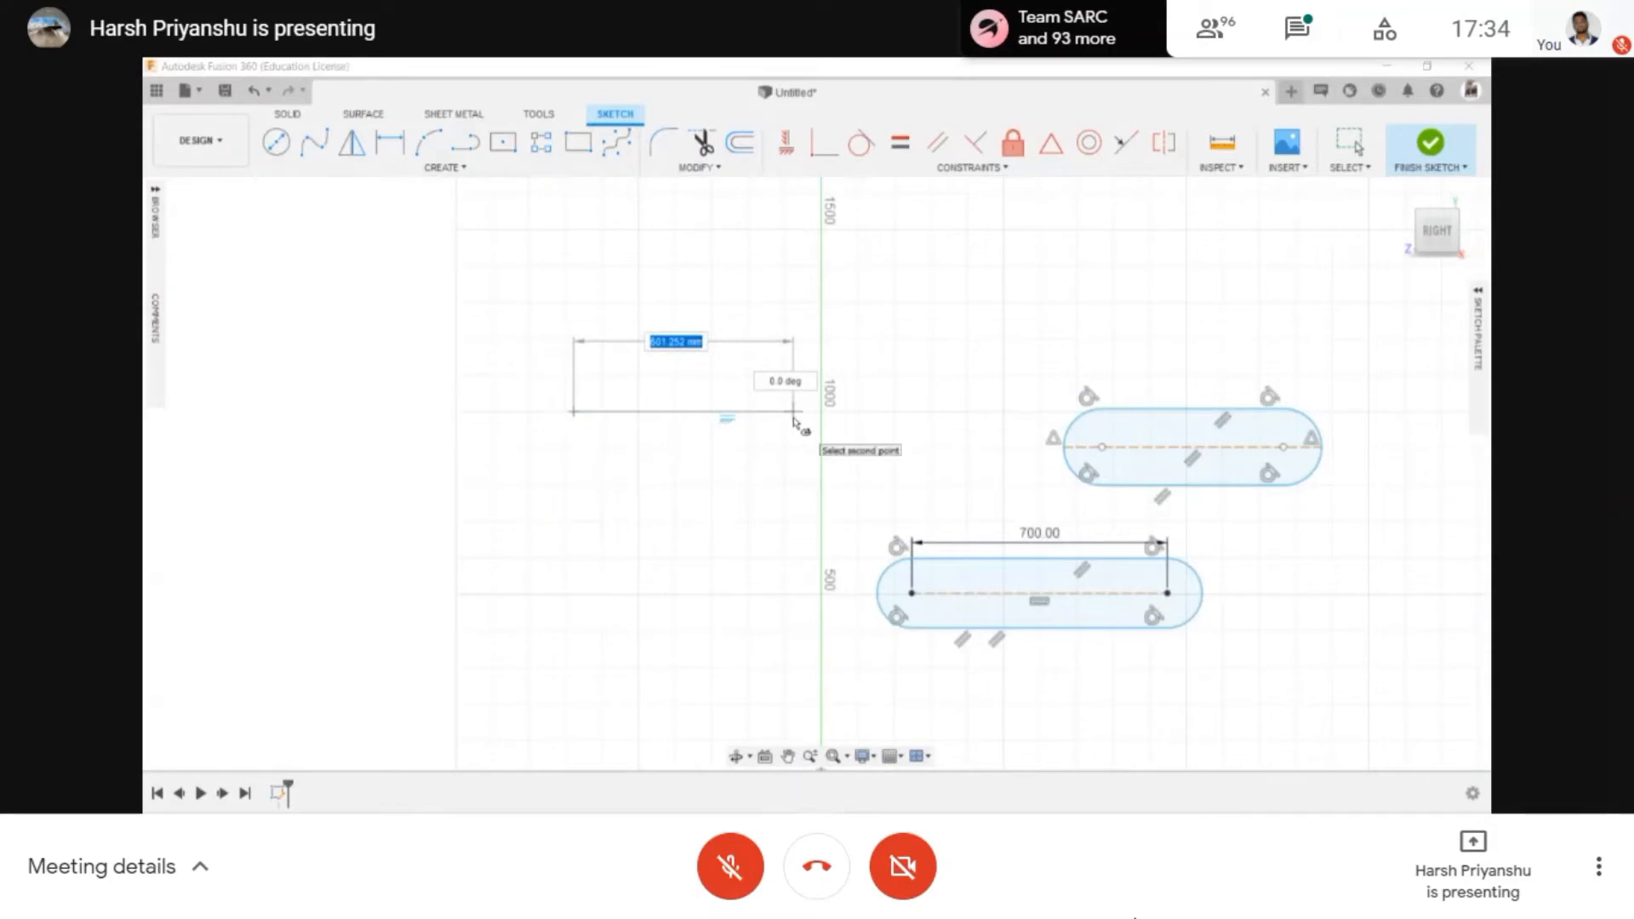
{"action": "type", "text": "00"}
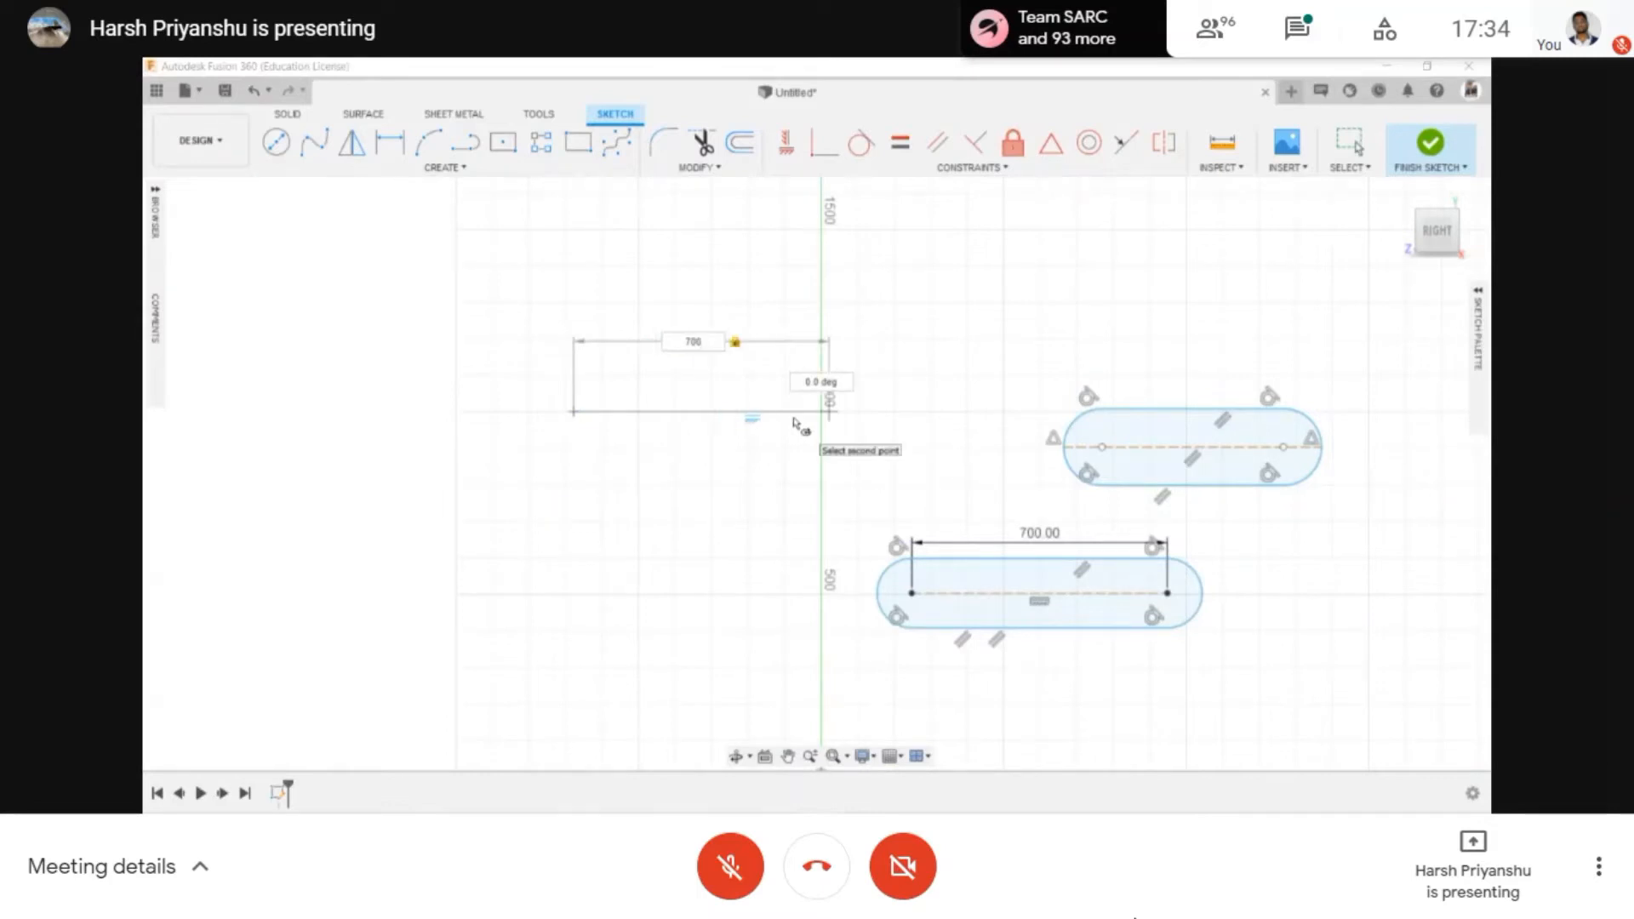
{"action": "key", "text": "Return"}
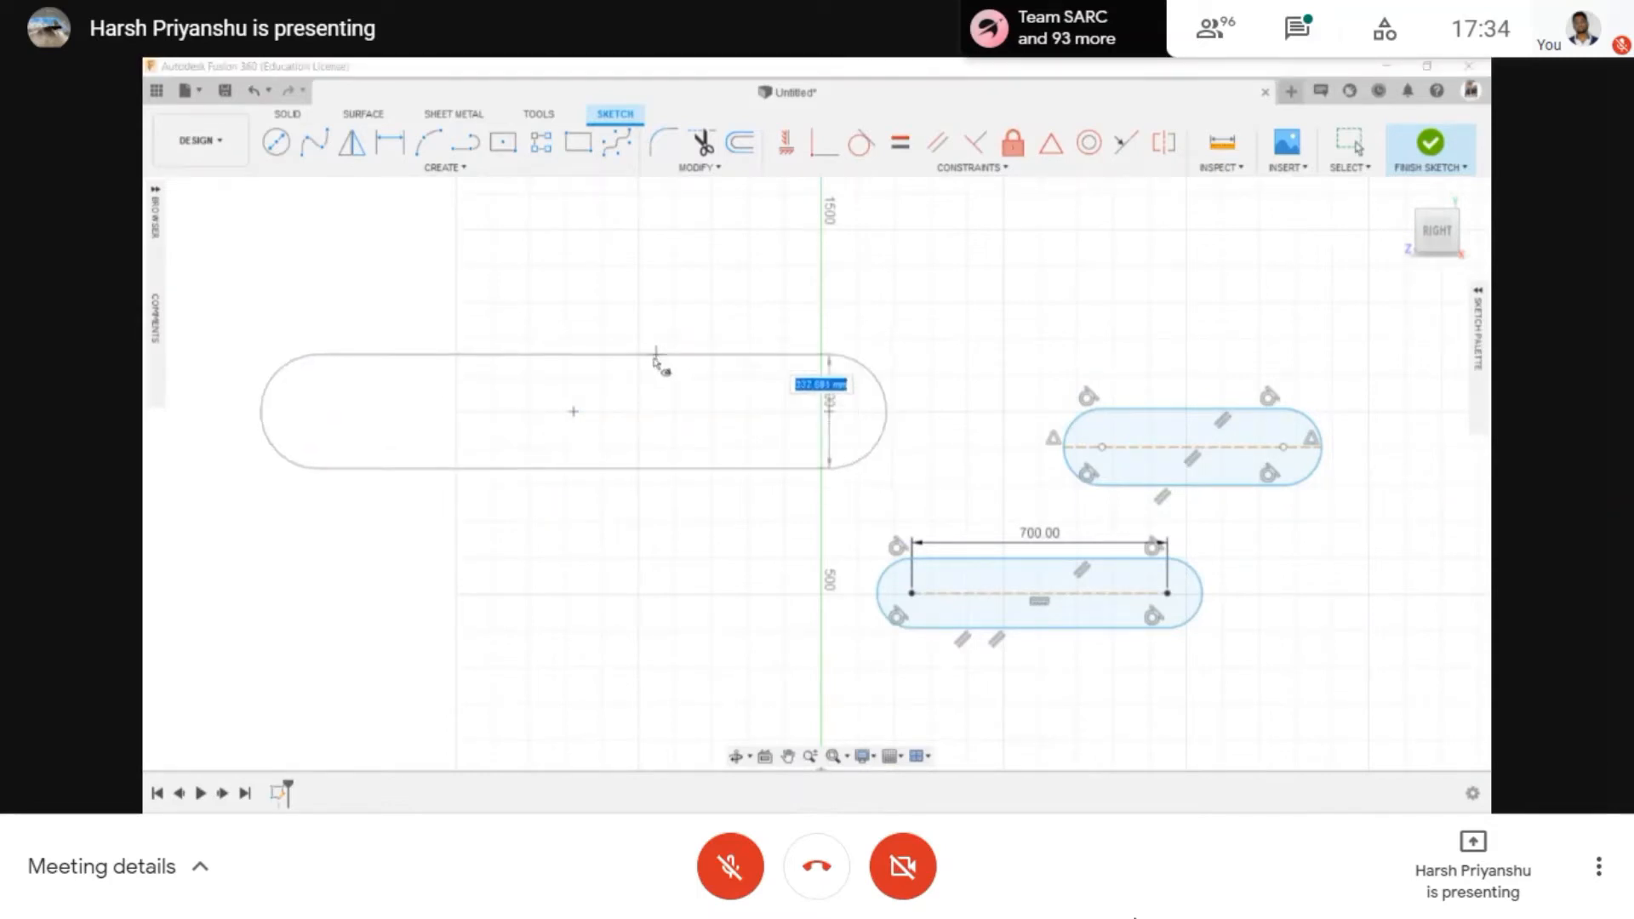
{"action": "left_click", "coordinate": [652, 365]}
{"action": "scroll", "coordinate": [958, 625], "scroll_direction": "down", "scroll_amount": 2}
{"action": "scroll", "coordinate": [763, 473], "scroll_direction": "up", "scroll_amount": 1}
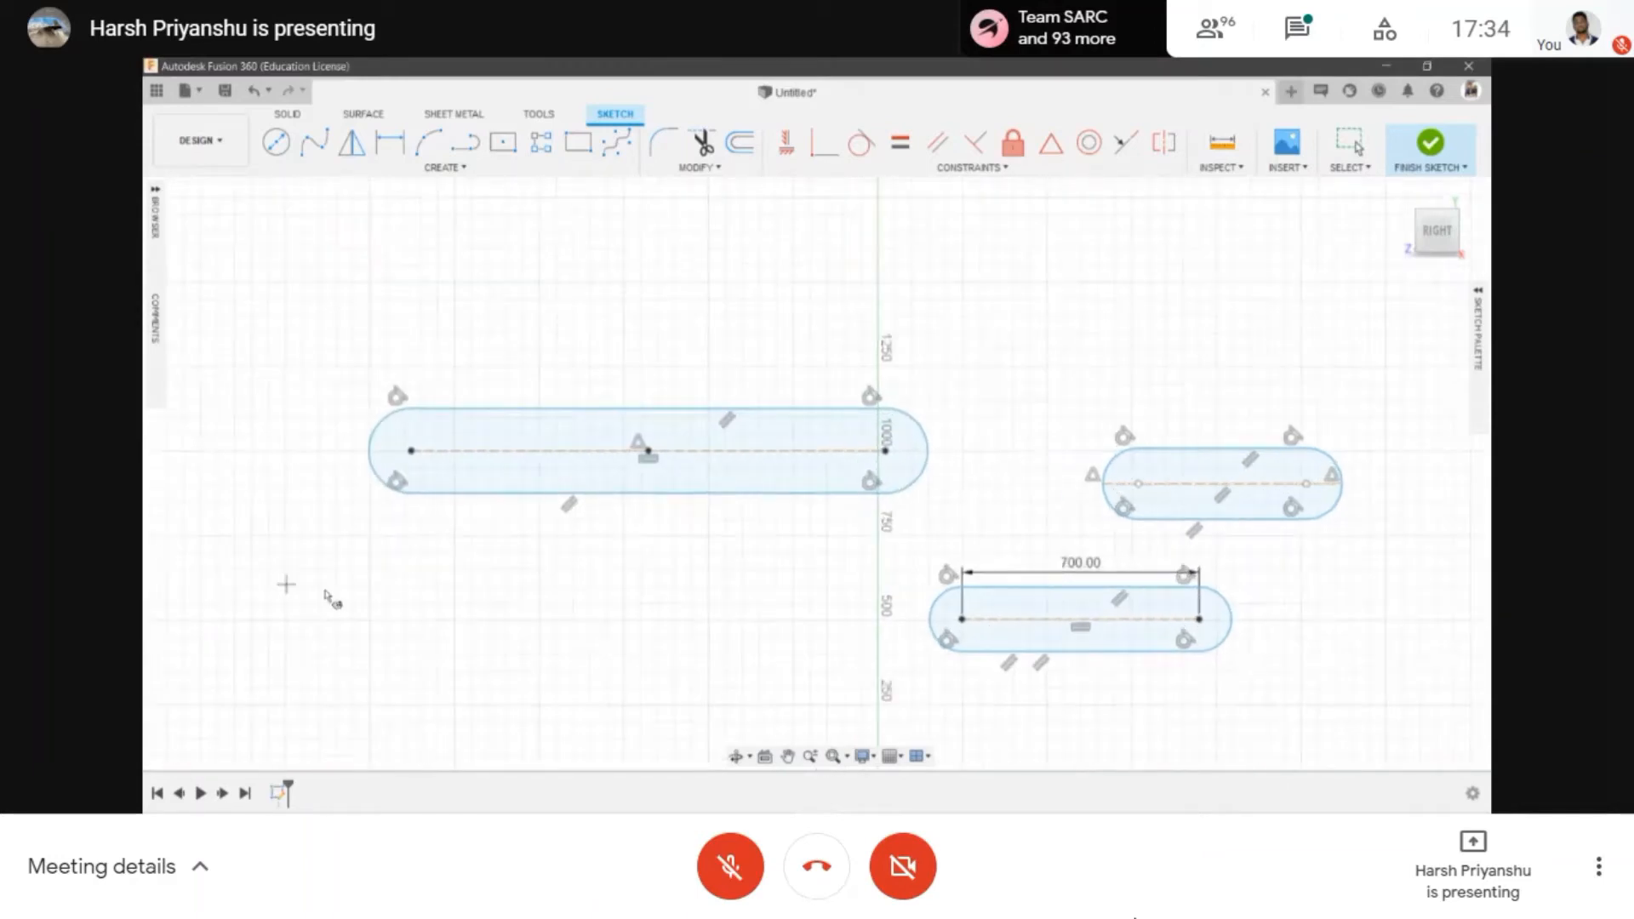
- Sketch an upward-arched Three Point Arc Slot about 190 mm wide, to the right of the straight slots and just above the horizontal axis
{"action": "left_click", "coordinate": [332, 166]}
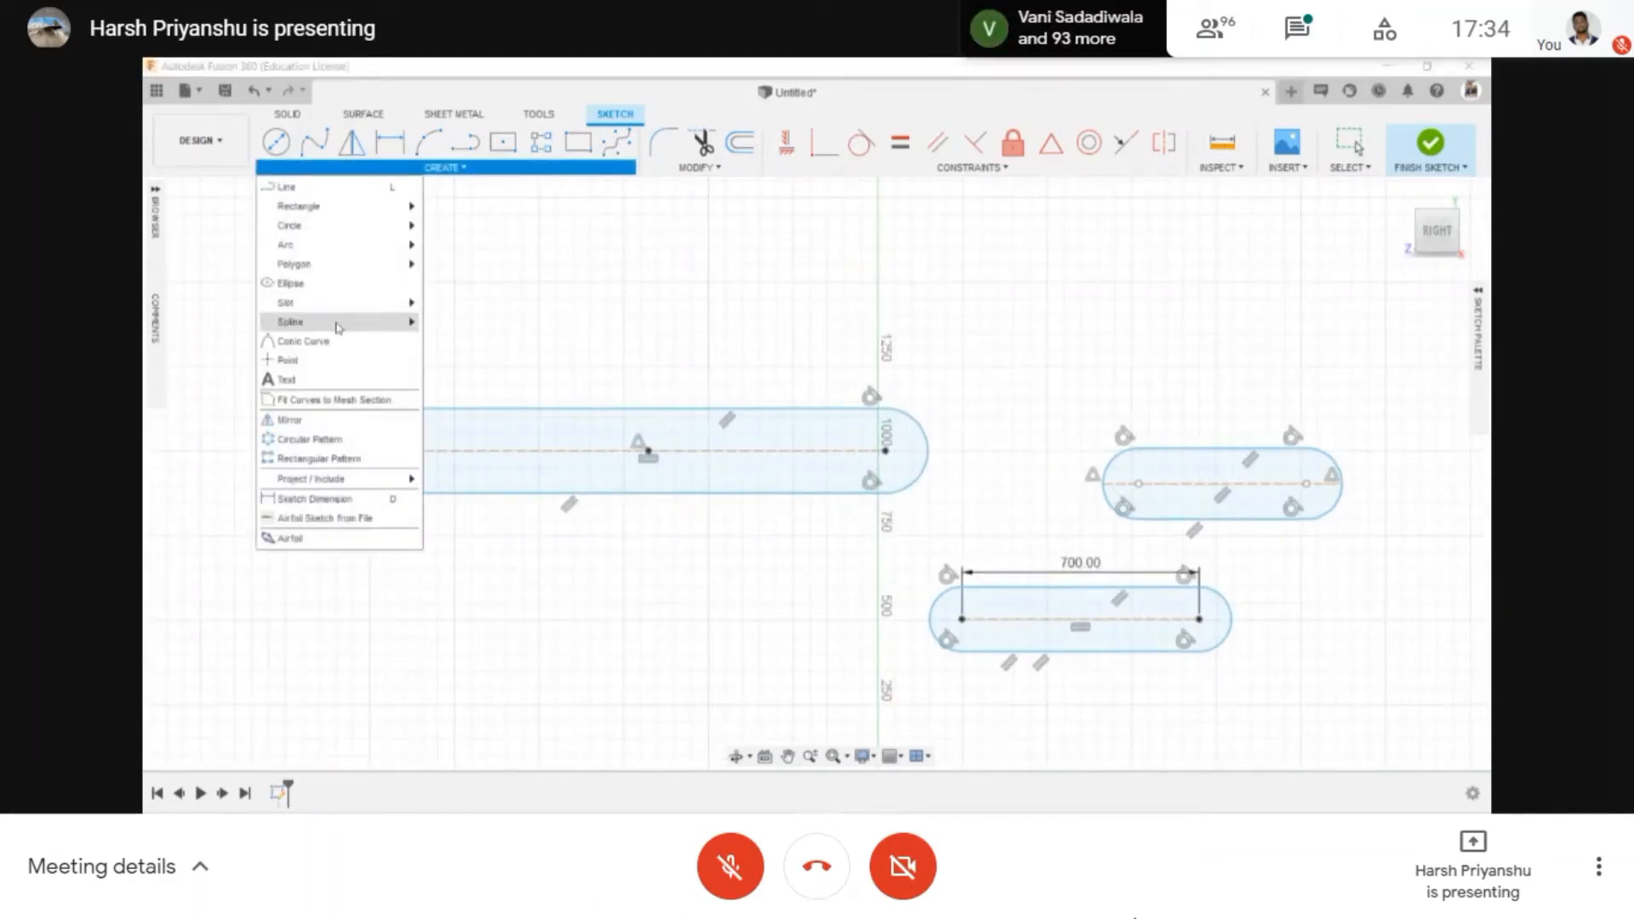
{"action": "mouse_move", "coordinate": [340, 303]}
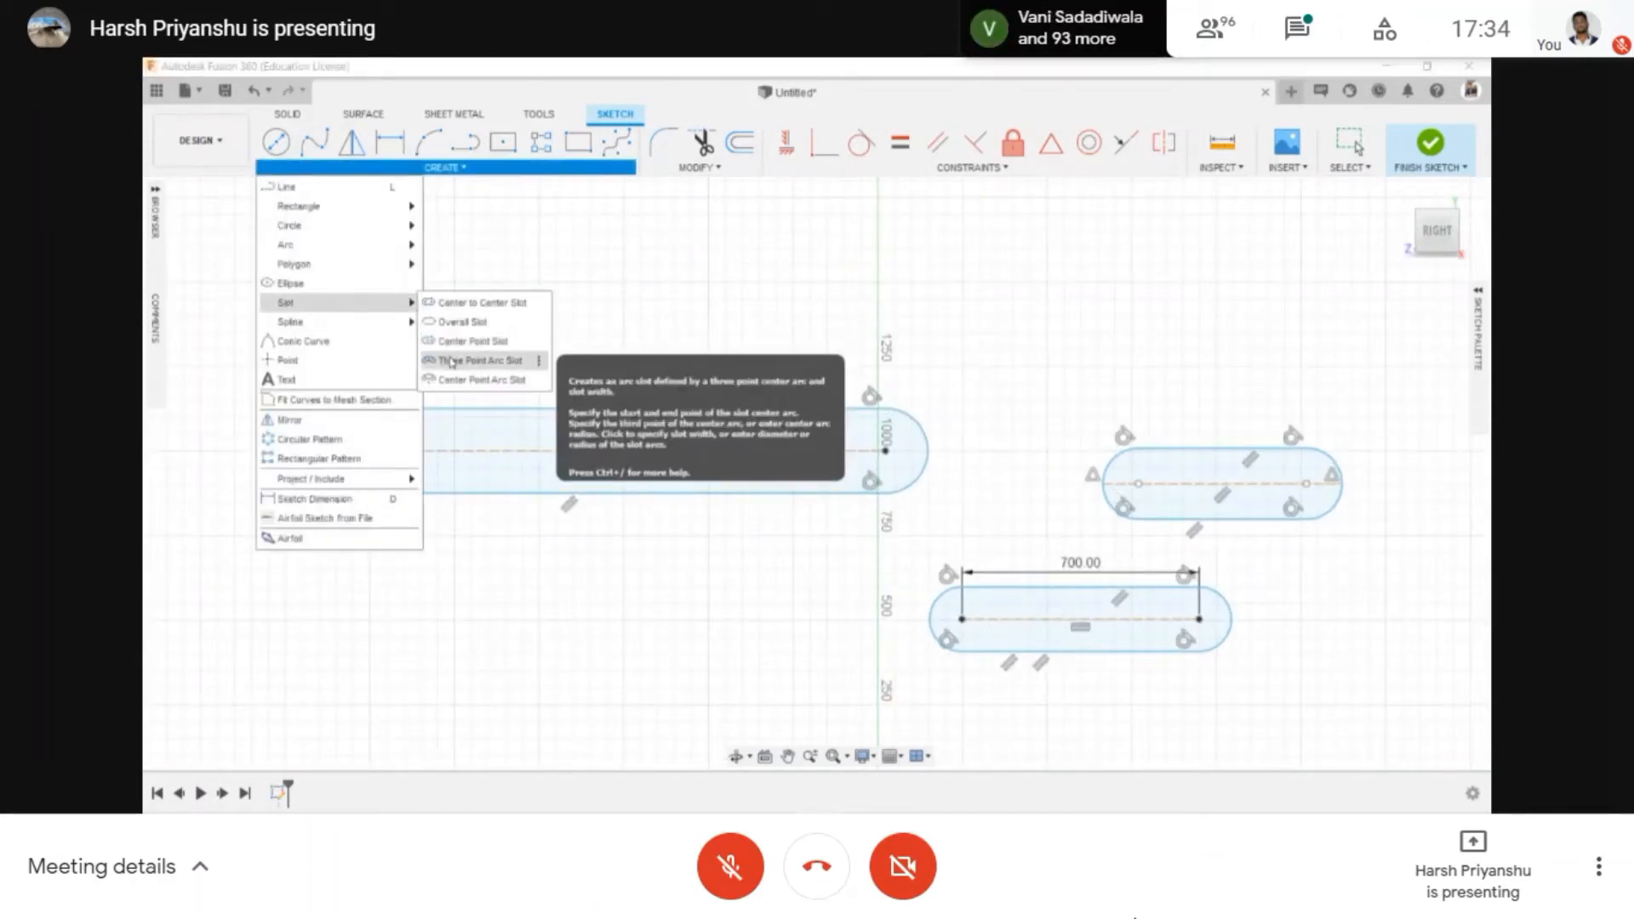
{"action": "left_click", "coordinate": [450, 360]}
{"action": "scroll", "coordinate": [444, 428], "scroll_direction": "down", "scroll_amount": 2}
{"action": "middle_click_drag", "start_coordinate": [1027, 530], "coordinate": [612, 515]}
{"action": "middle_click_drag", "start_coordinate": [935, 502], "coordinate": [826, 490]}
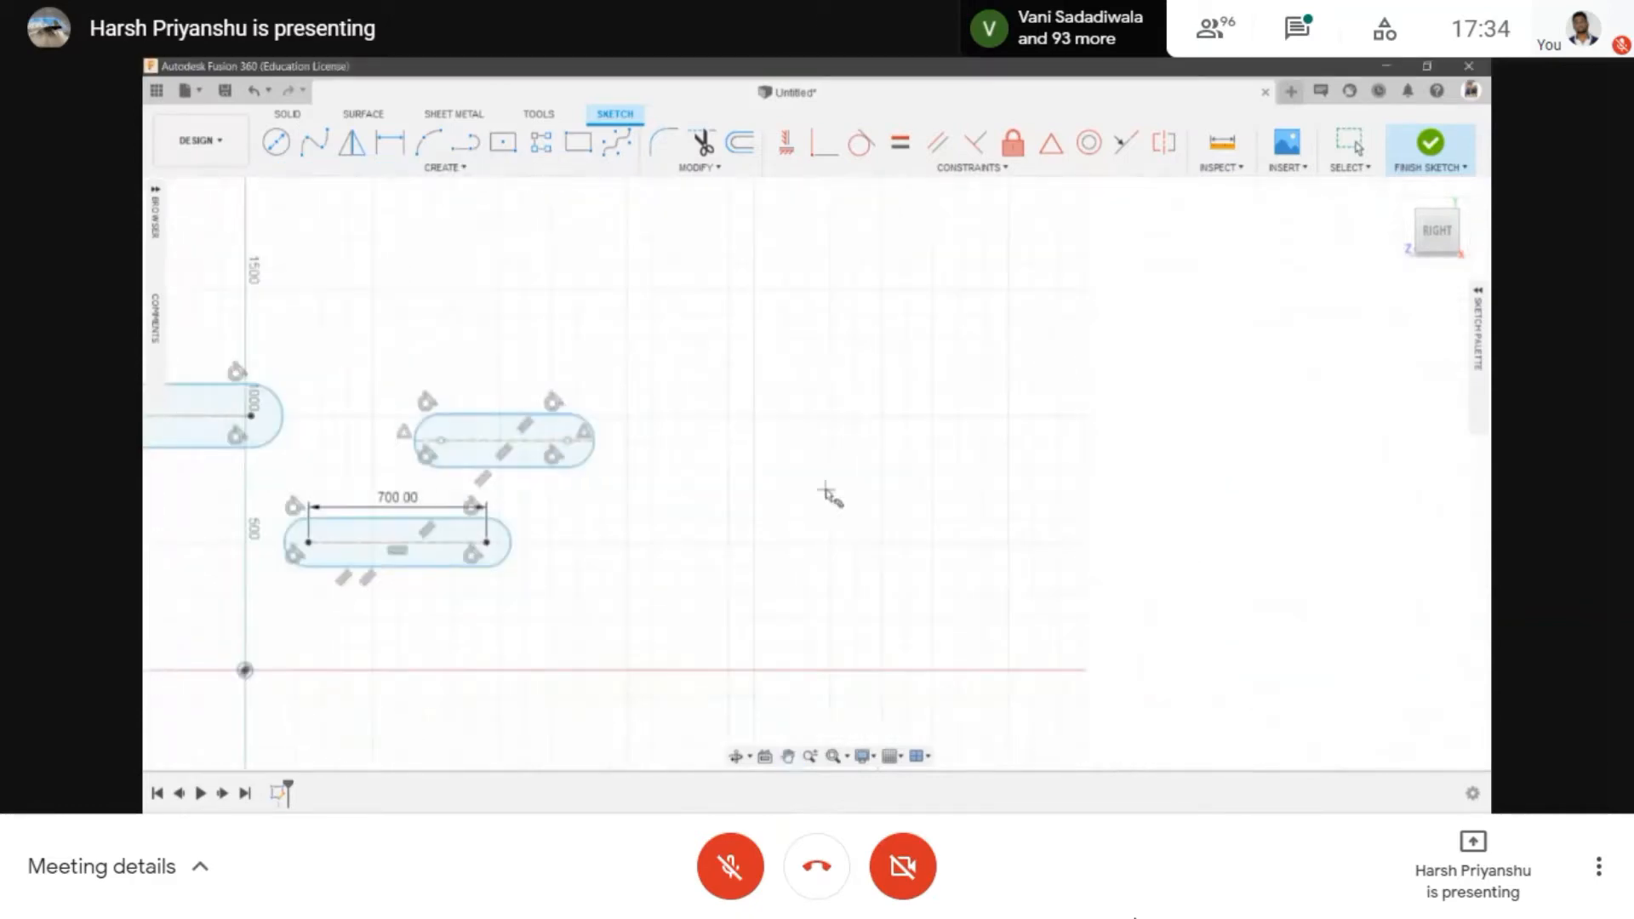
{"action": "middle_click_drag", "start_coordinate": [1087, 618], "coordinate": [842, 585]}
{"action": "scroll", "coordinate": [929, 602], "scroll_direction": "down", "scroll_amount": 1}
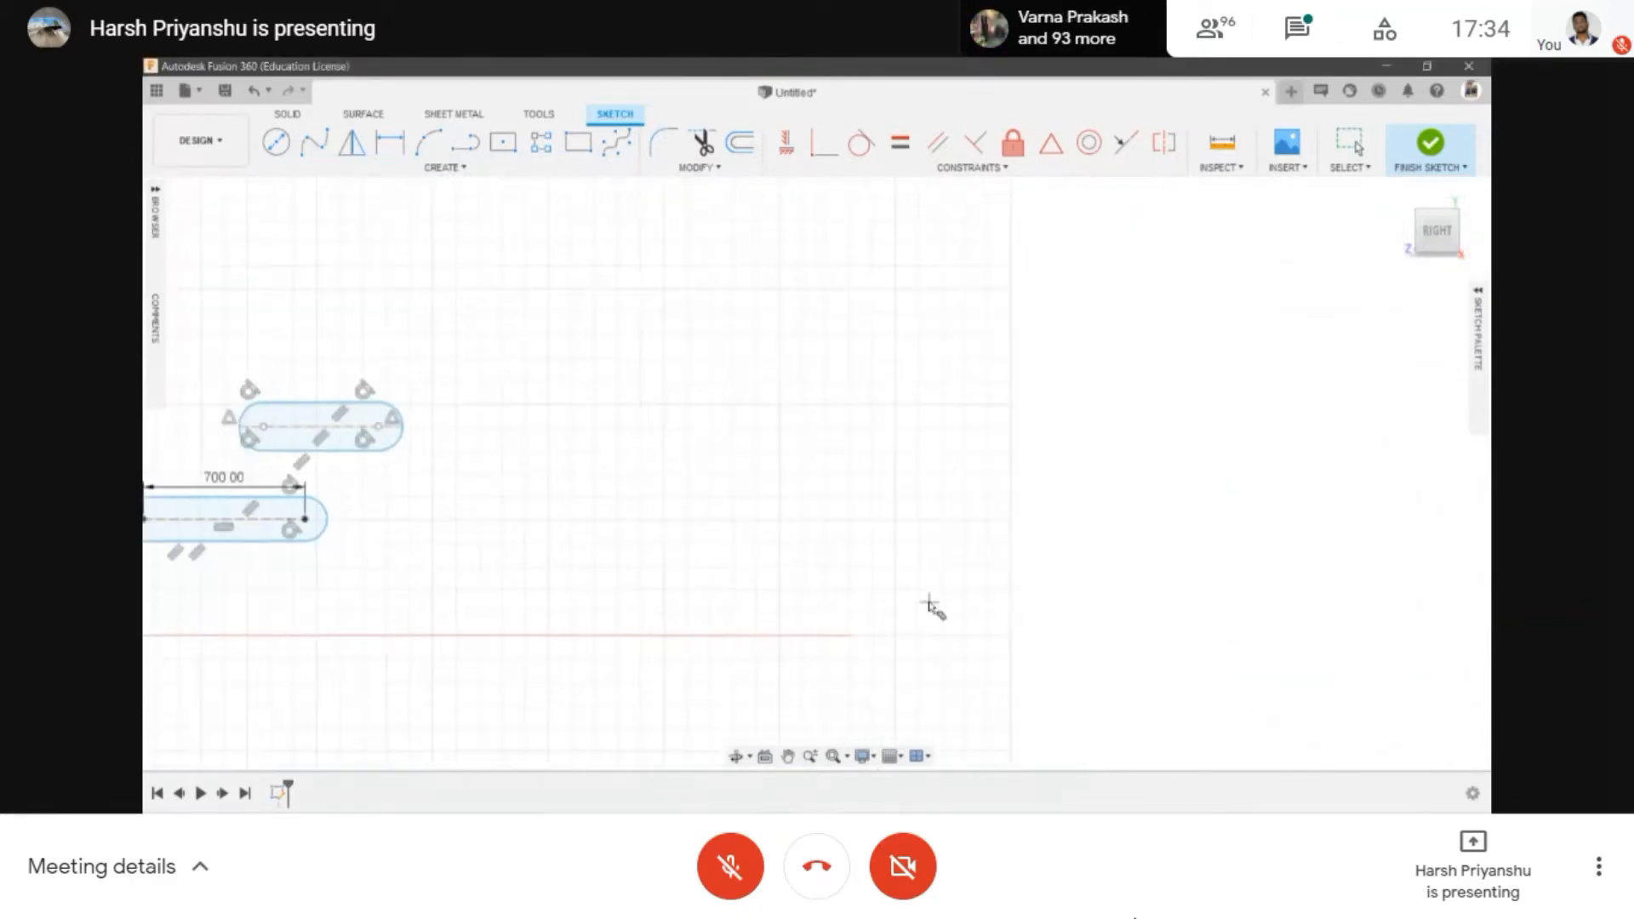
{"action": "left_click", "coordinate": [671, 600]}
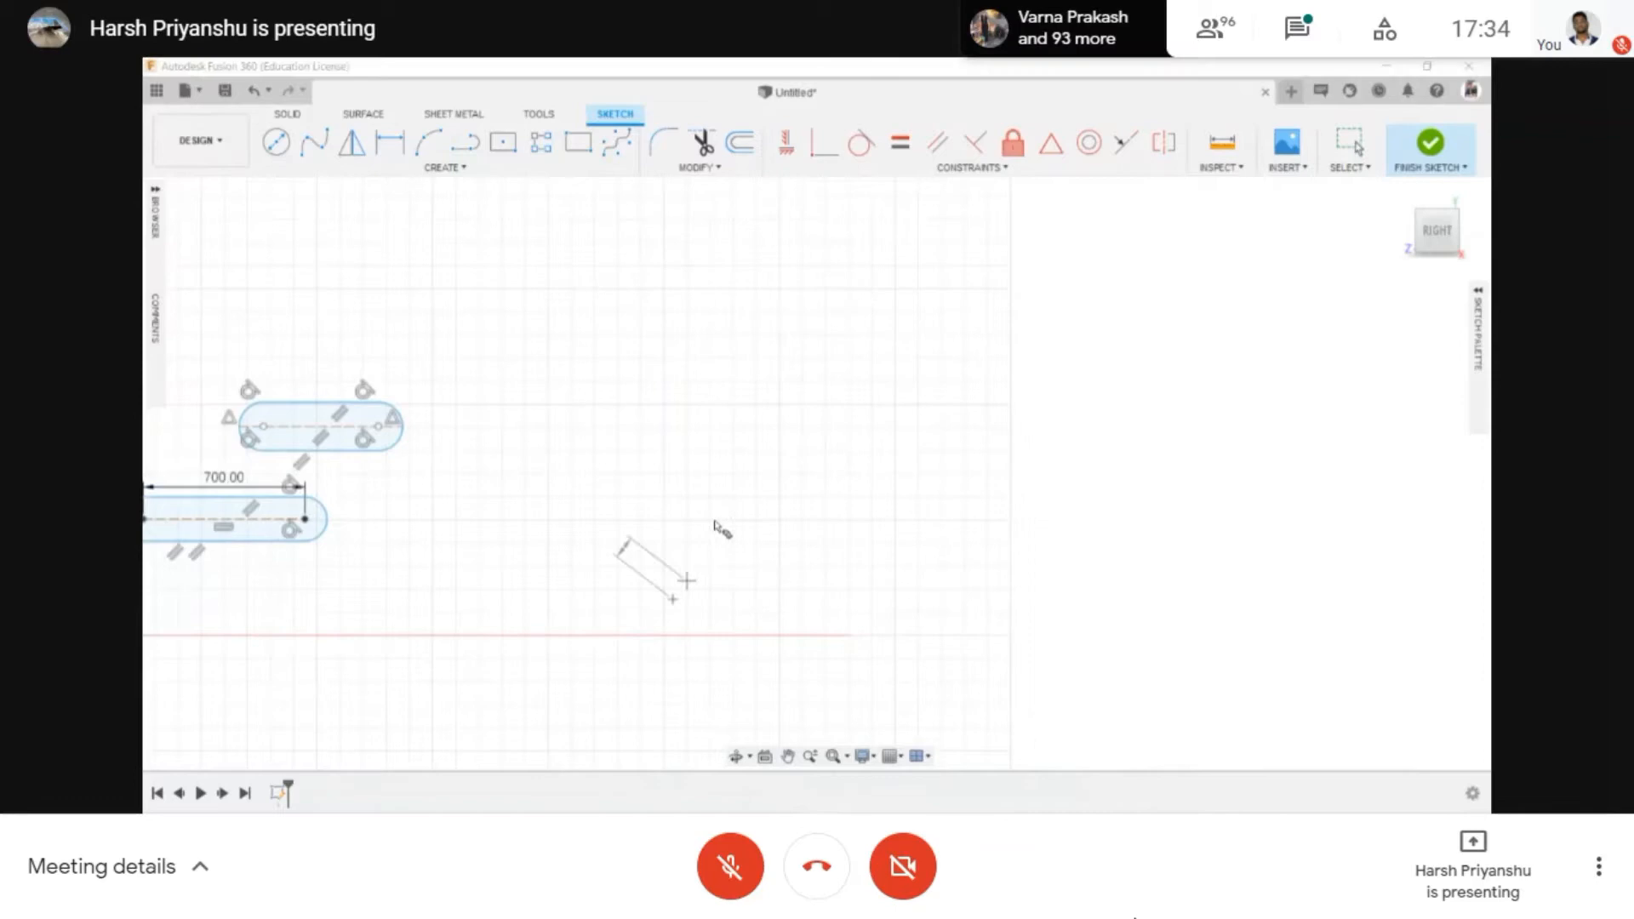
{"action": "left_click", "coordinate": [862, 519]}
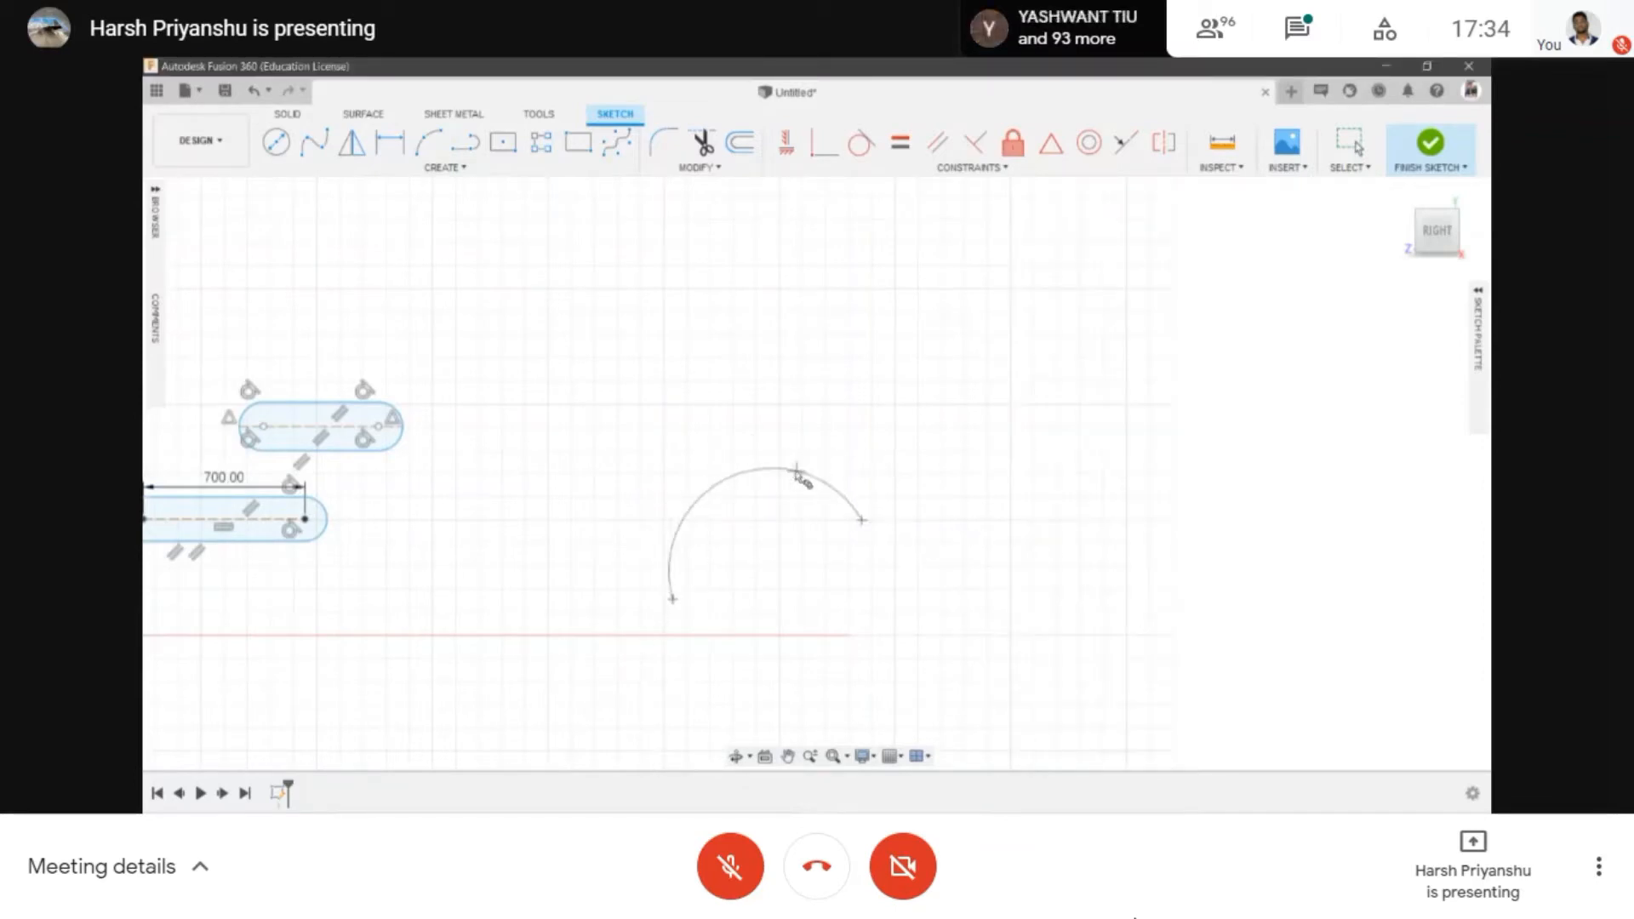
{"action": "left_click", "coordinate": [770, 462]}
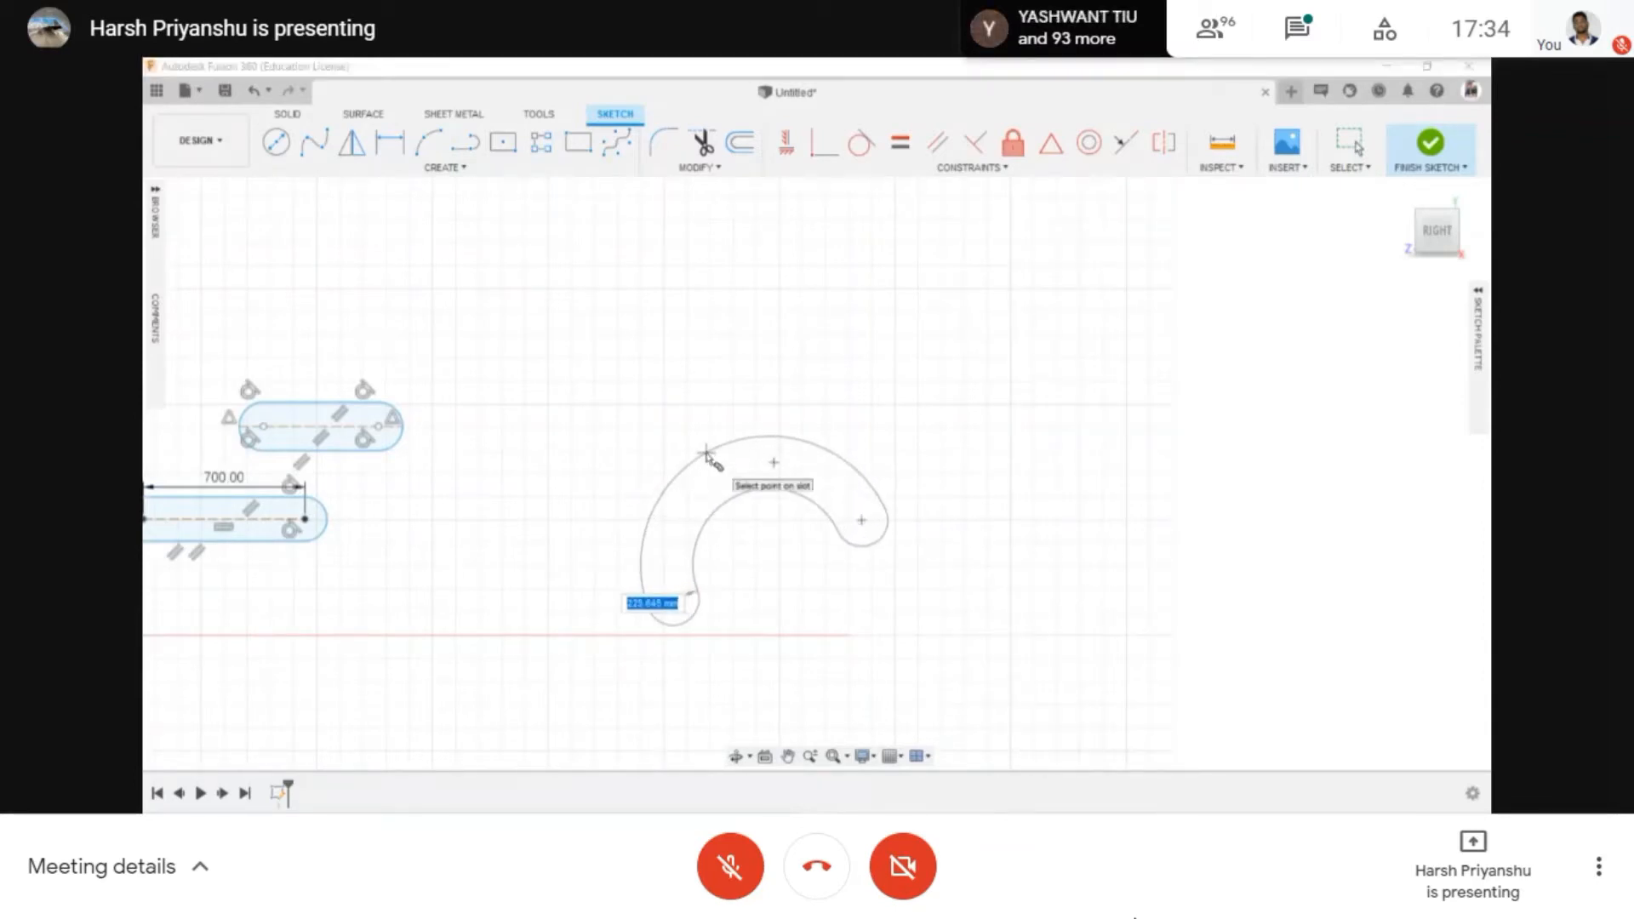
{"action": "left_click", "coordinate": [717, 463]}
{"action": "middle_click_drag", "start_coordinate": [717, 463], "coordinate": [944, 448]}
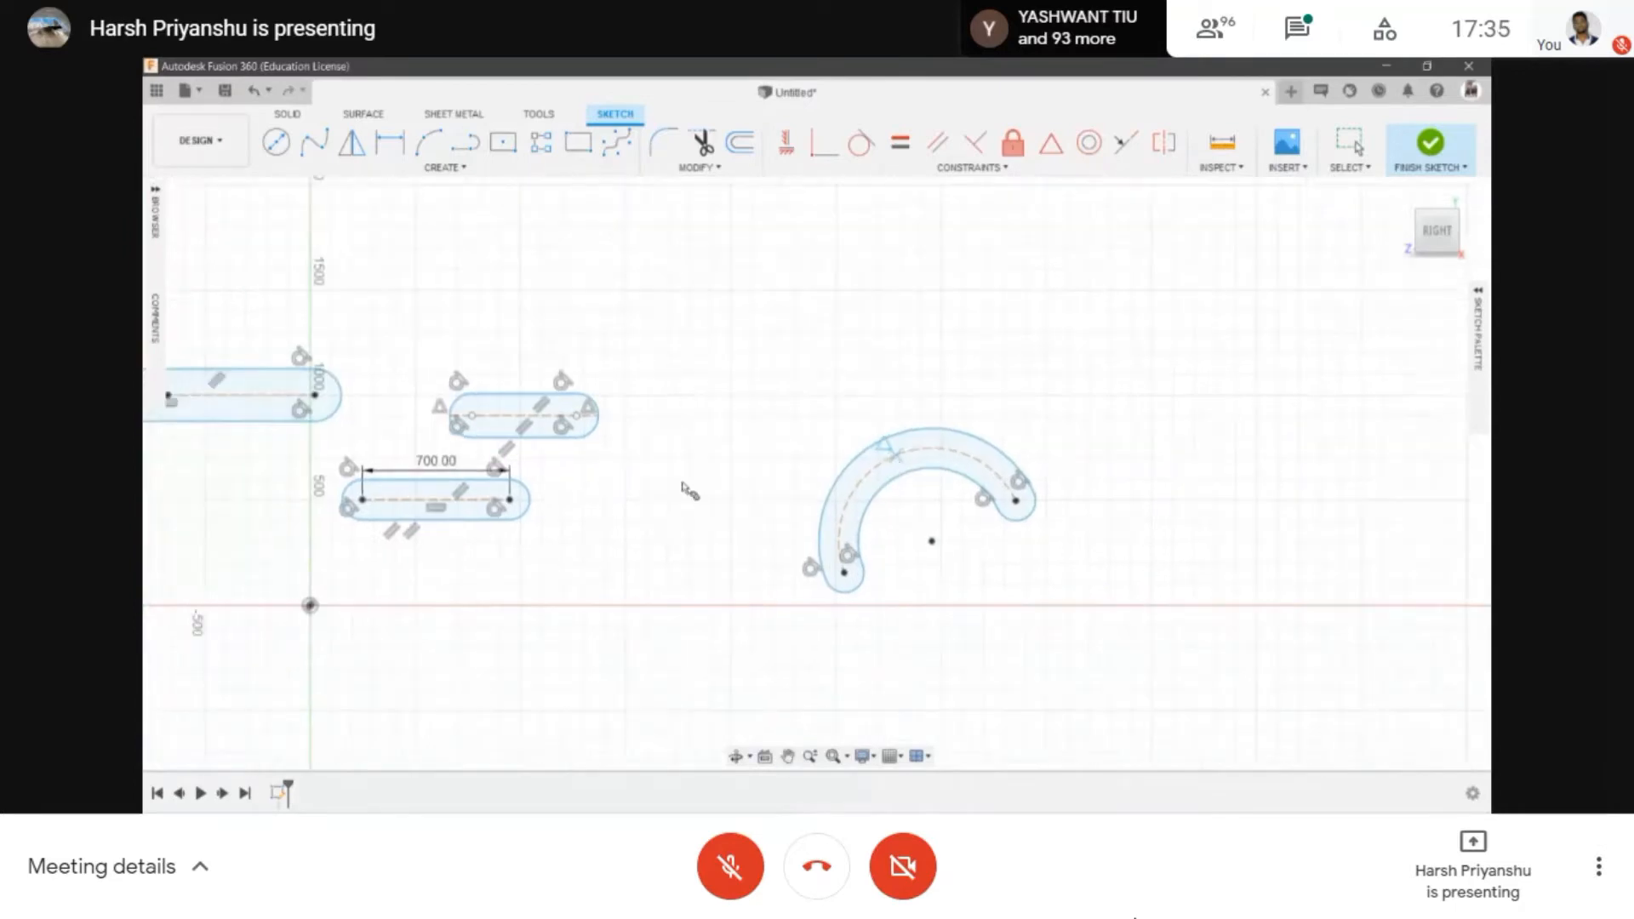
- Sketch a Center Point Arc Slot above the first arc slot, sweeping about 180 degrees with a radius of about 1100 mm and width about 330 mm
{"action": "left_click", "coordinate": [427, 170]}
{"action": "mouse_move", "coordinate": [337, 312]}
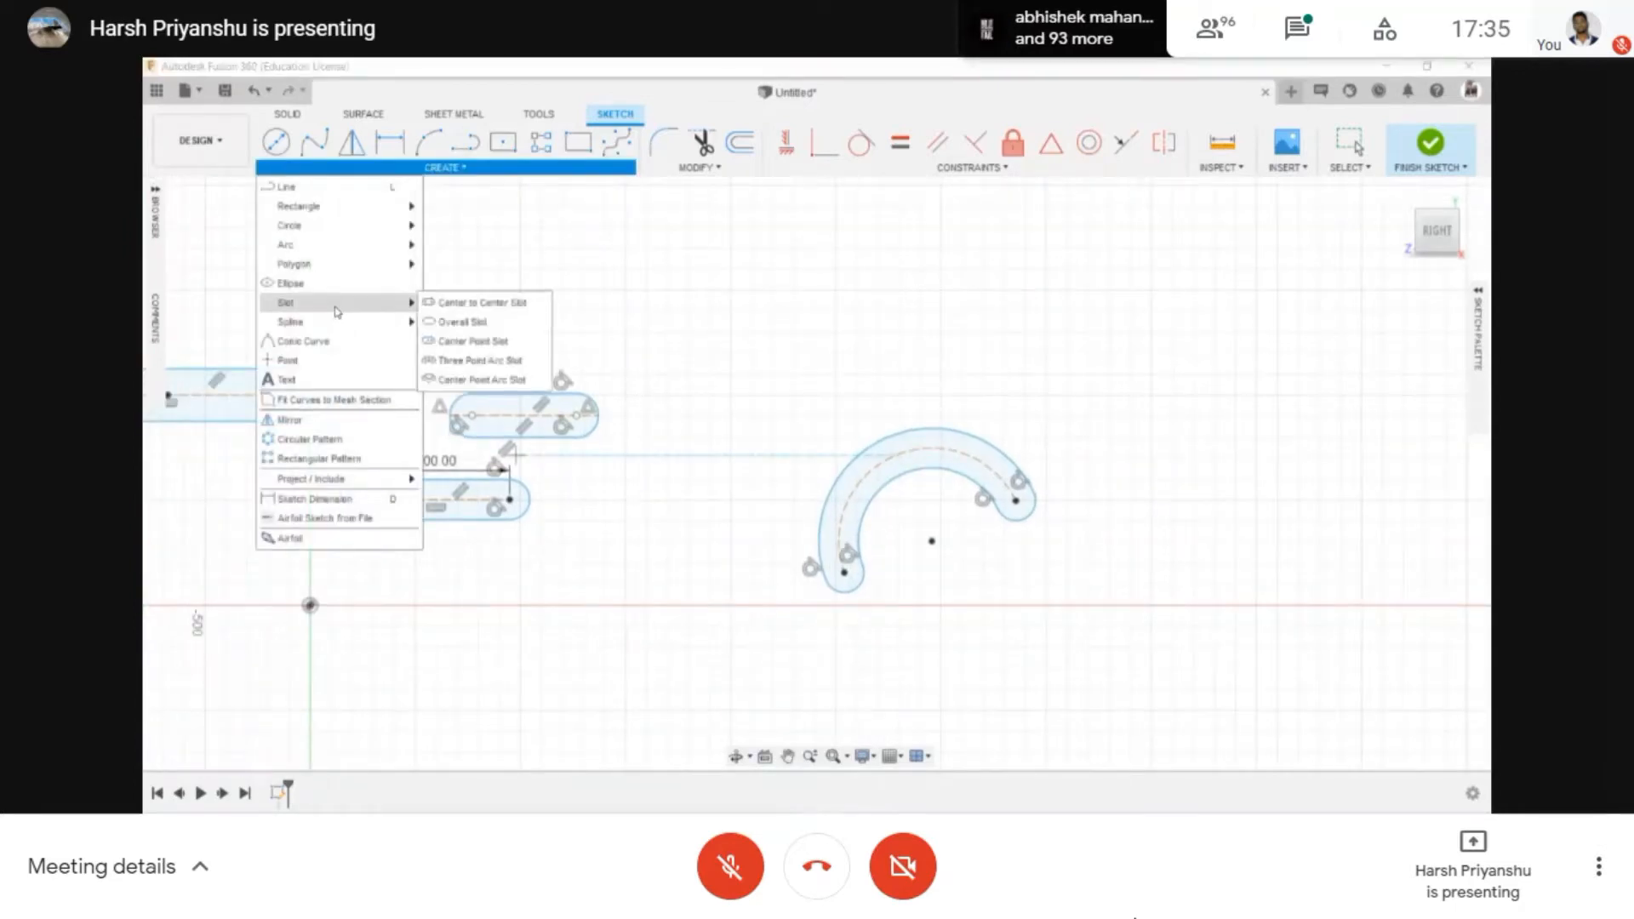
{"action": "left_click", "coordinate": [481, 380]}
{"action": "scroll", "coordinate": [987, 617], "scroll_direction": "down", "scroll_amount": 2}
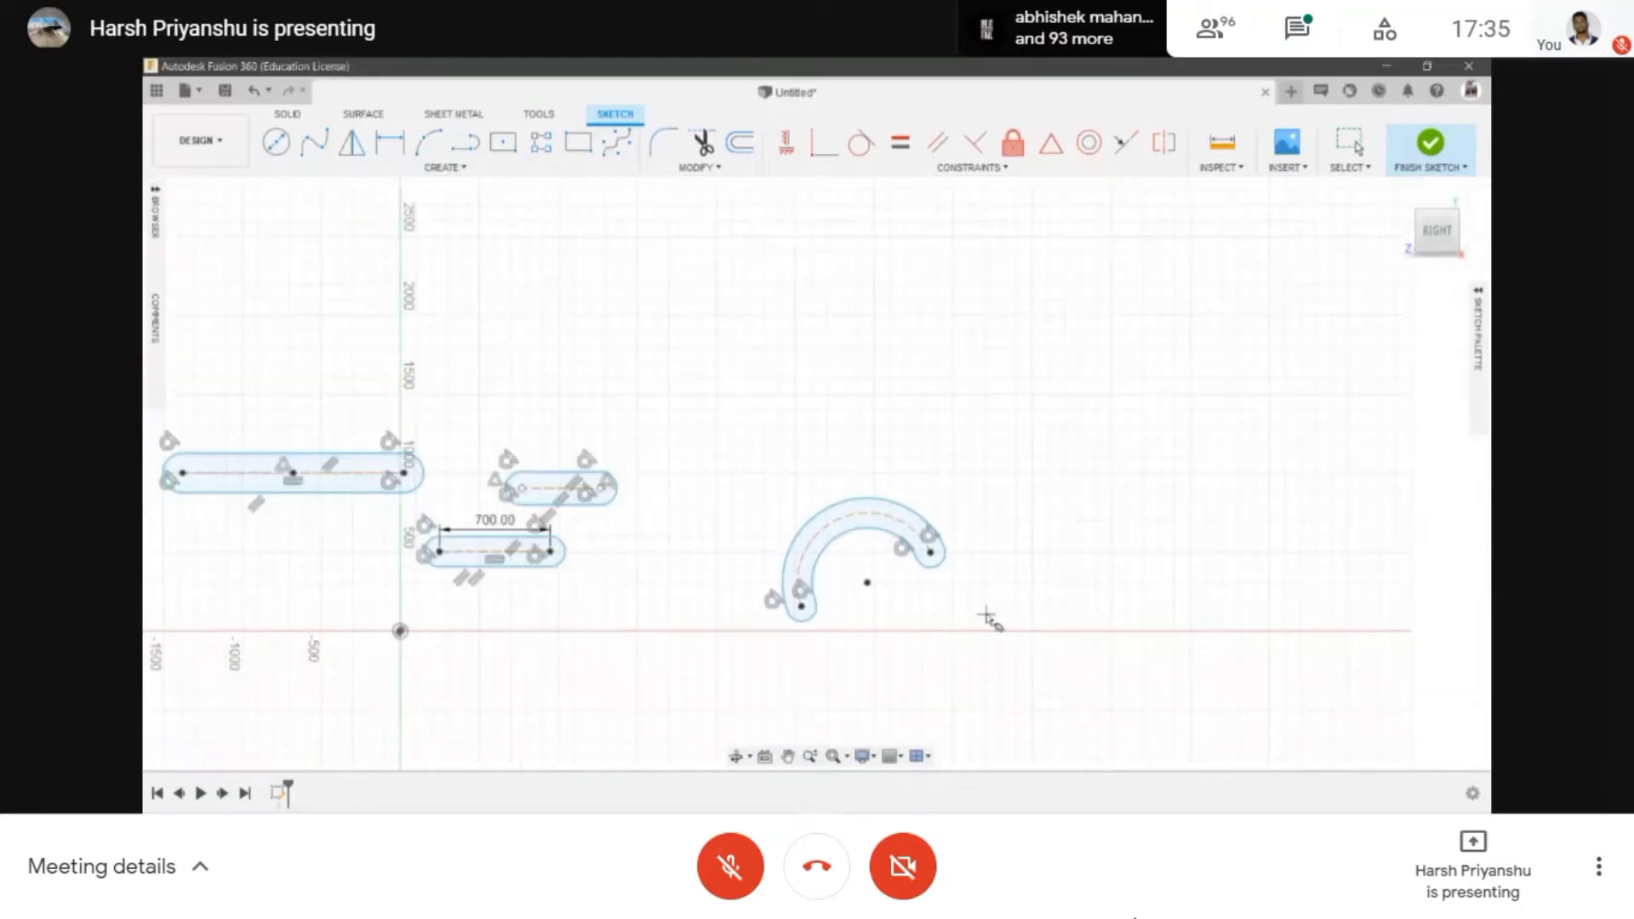
{"action": "scroll", "coordinate": [758, 345], "scroll_direction": "up", "scroll_amount": 2}
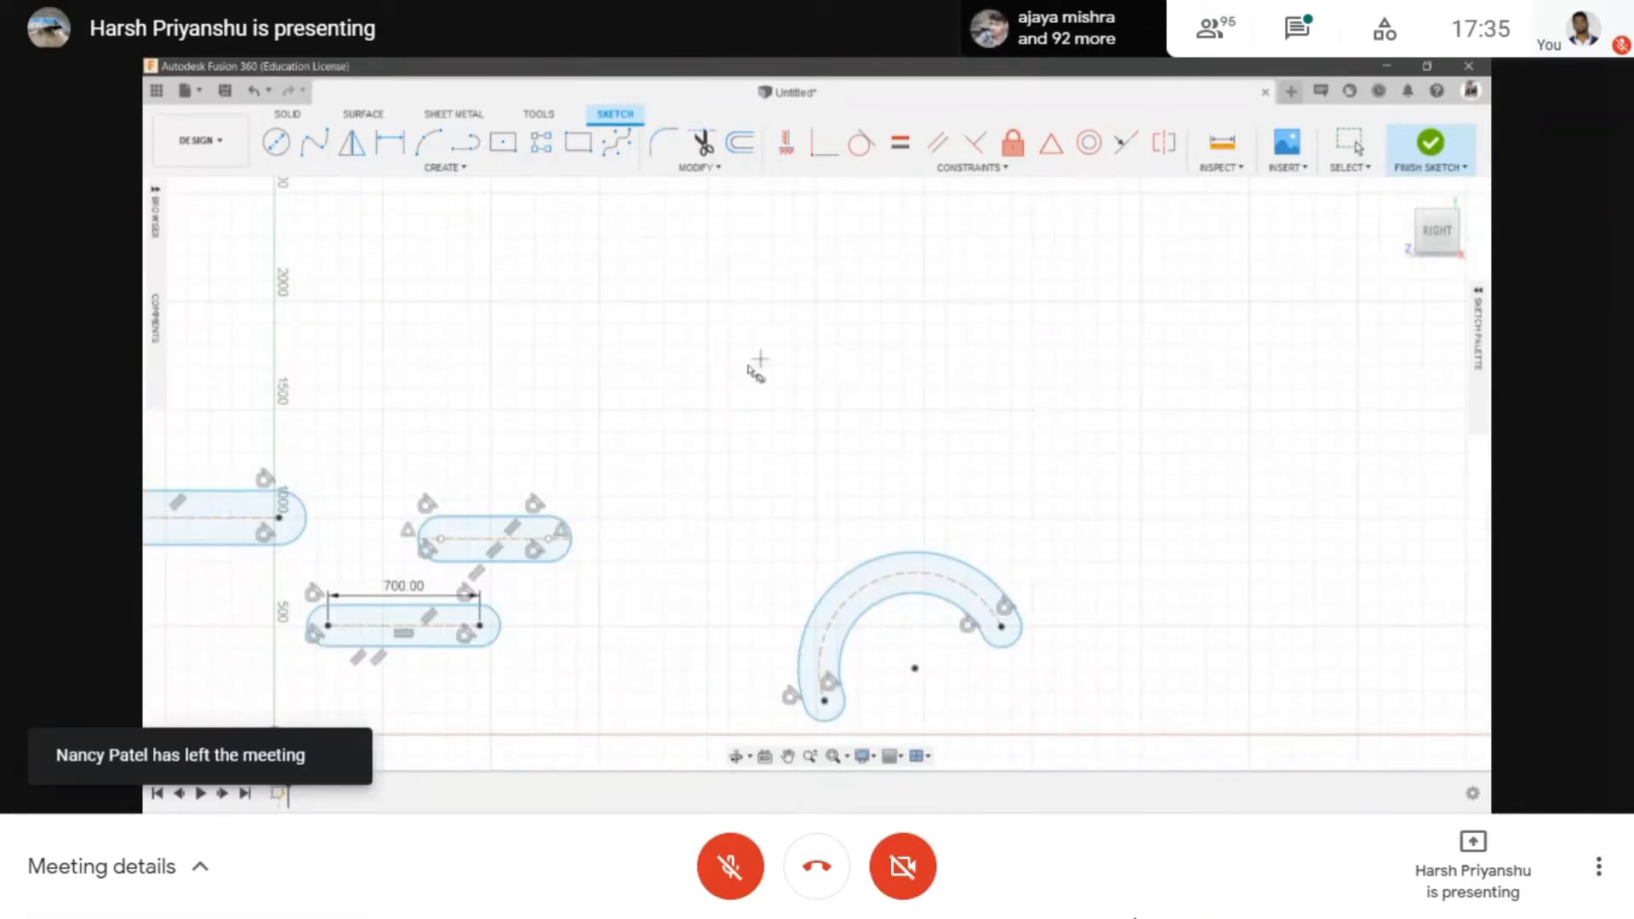
{"action": "left_click", "coordinate": [755, 368]}
{"action": "left_click", "coordinate": [994, 367]}
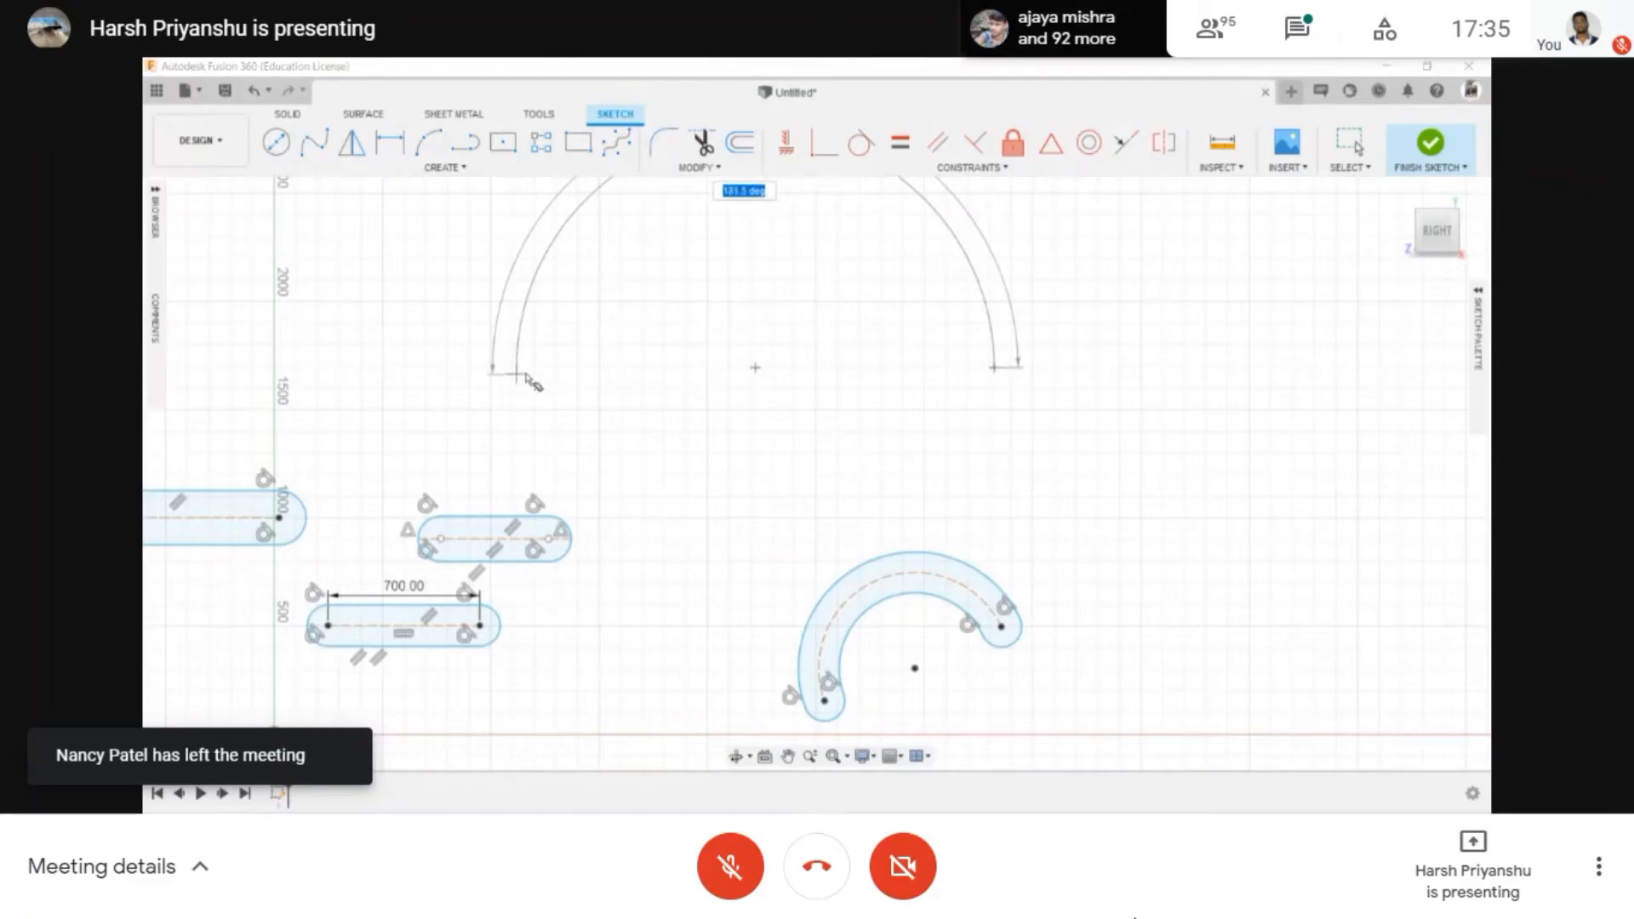
{"action": "left_click", "coordinate": [523, 375]}
{"action": "scroll", "coordinate": [706, 319], "scroll_direction": "down", "scroll_amount": 3}
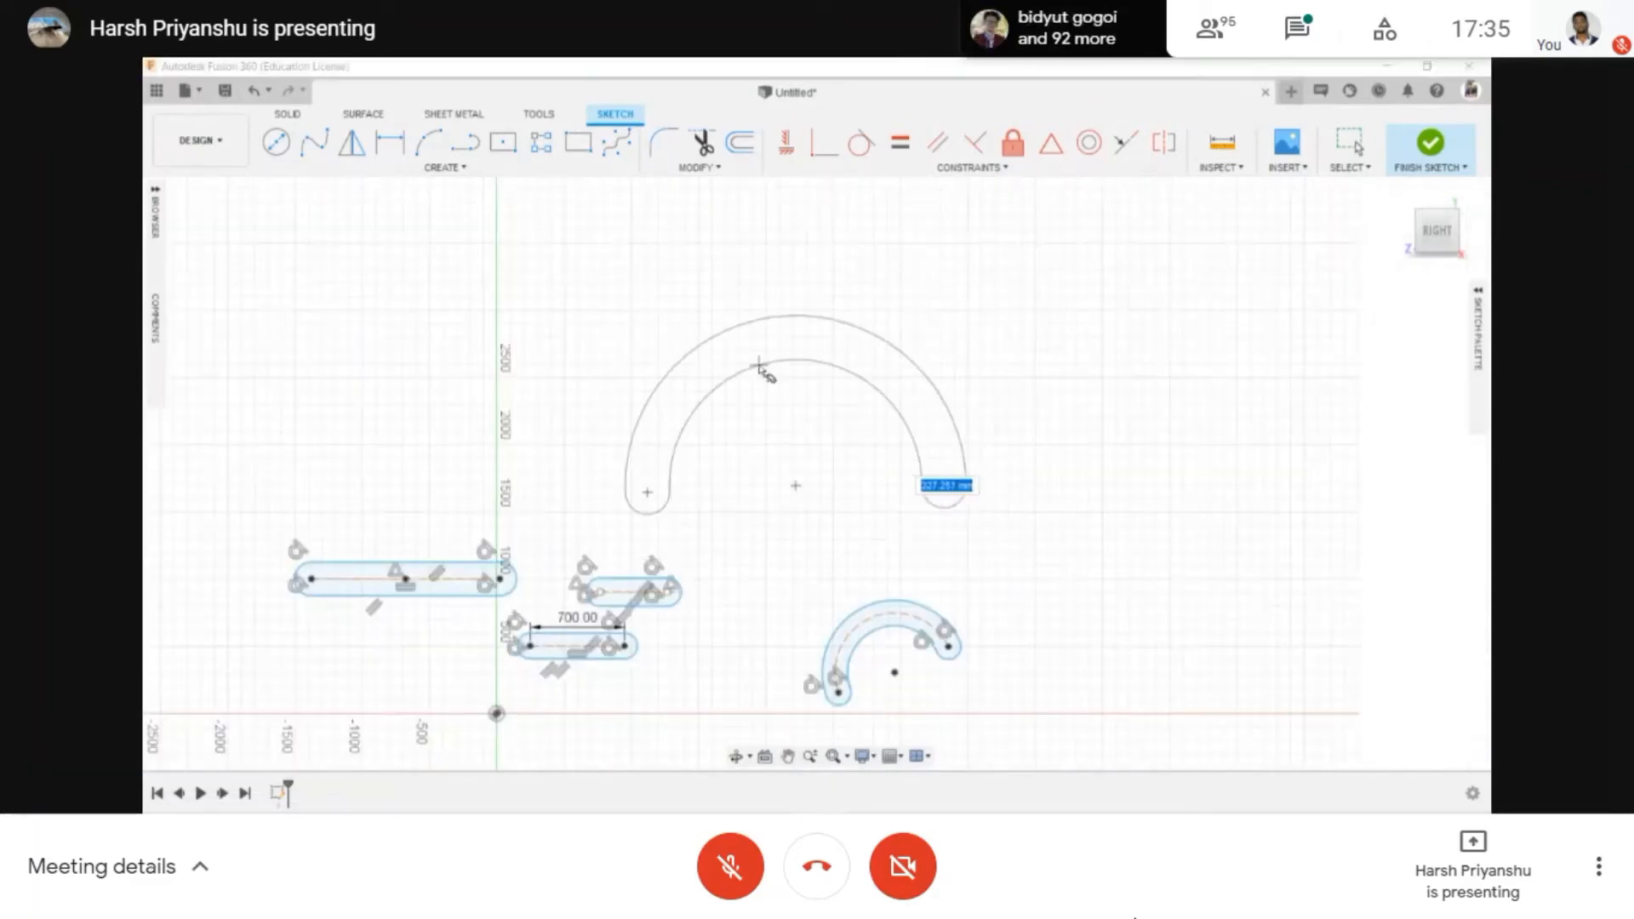
{"action": "left_click", "coordinate": [760, 366]}
{"action": "scroll", "coordinate": [755, 463], "scroll_direction": "down", "scroll_amount": 1}
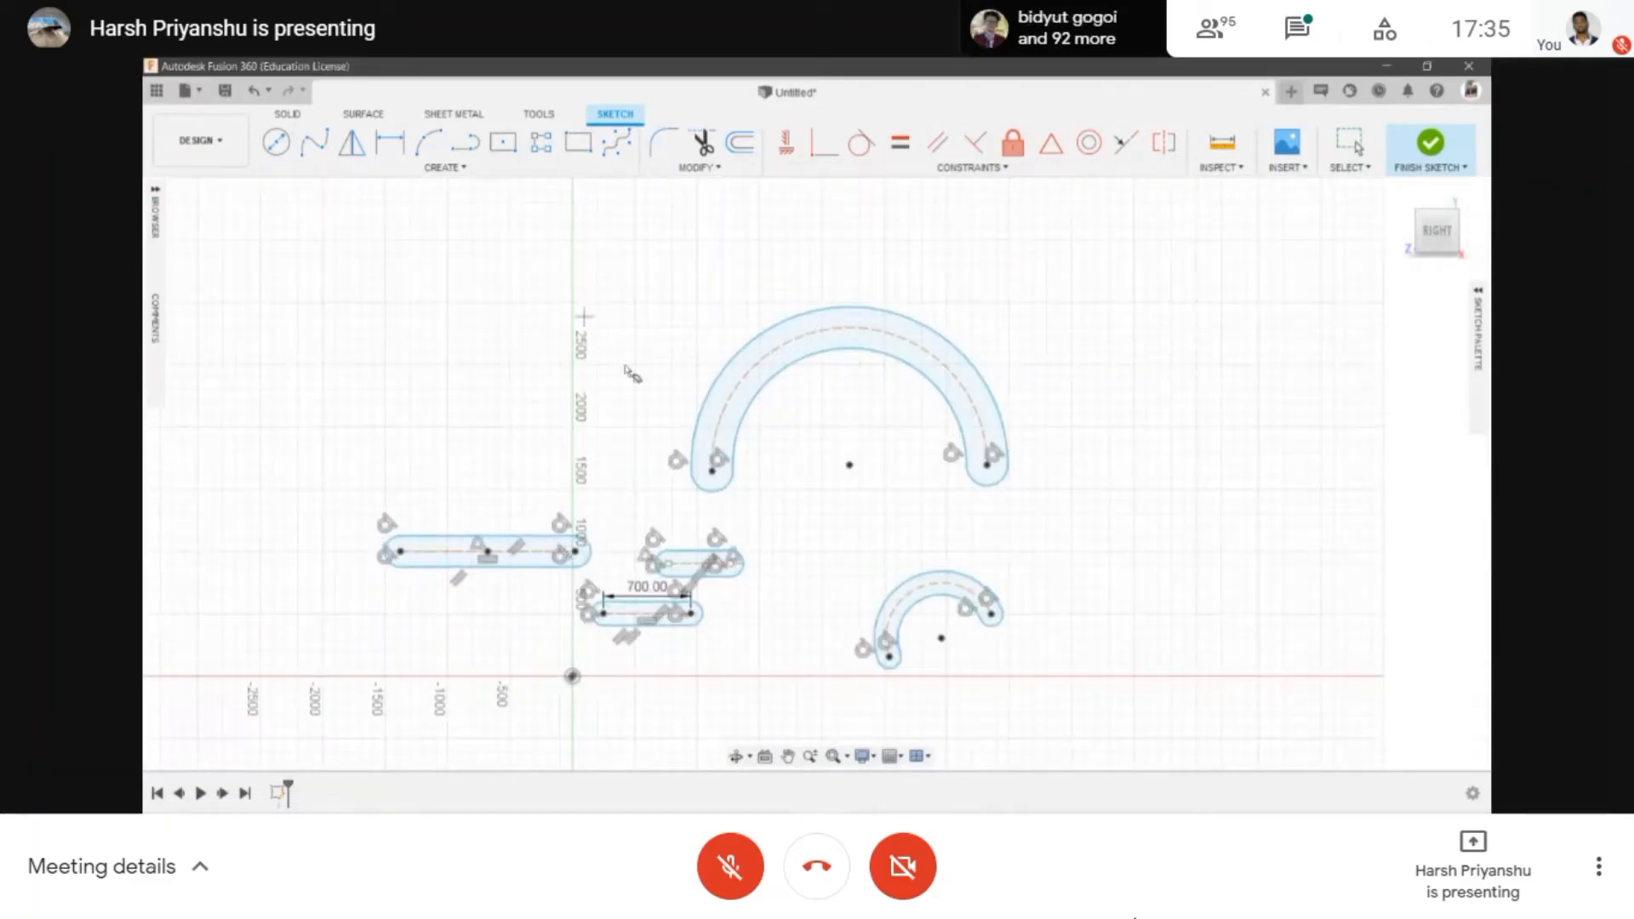
- Delete all the straight and arc slots from the sketch, together with the slot dimension
{"action": "middle_click_drag", "start_coordinate": [858, 361], "coordinate": [950, 264]}
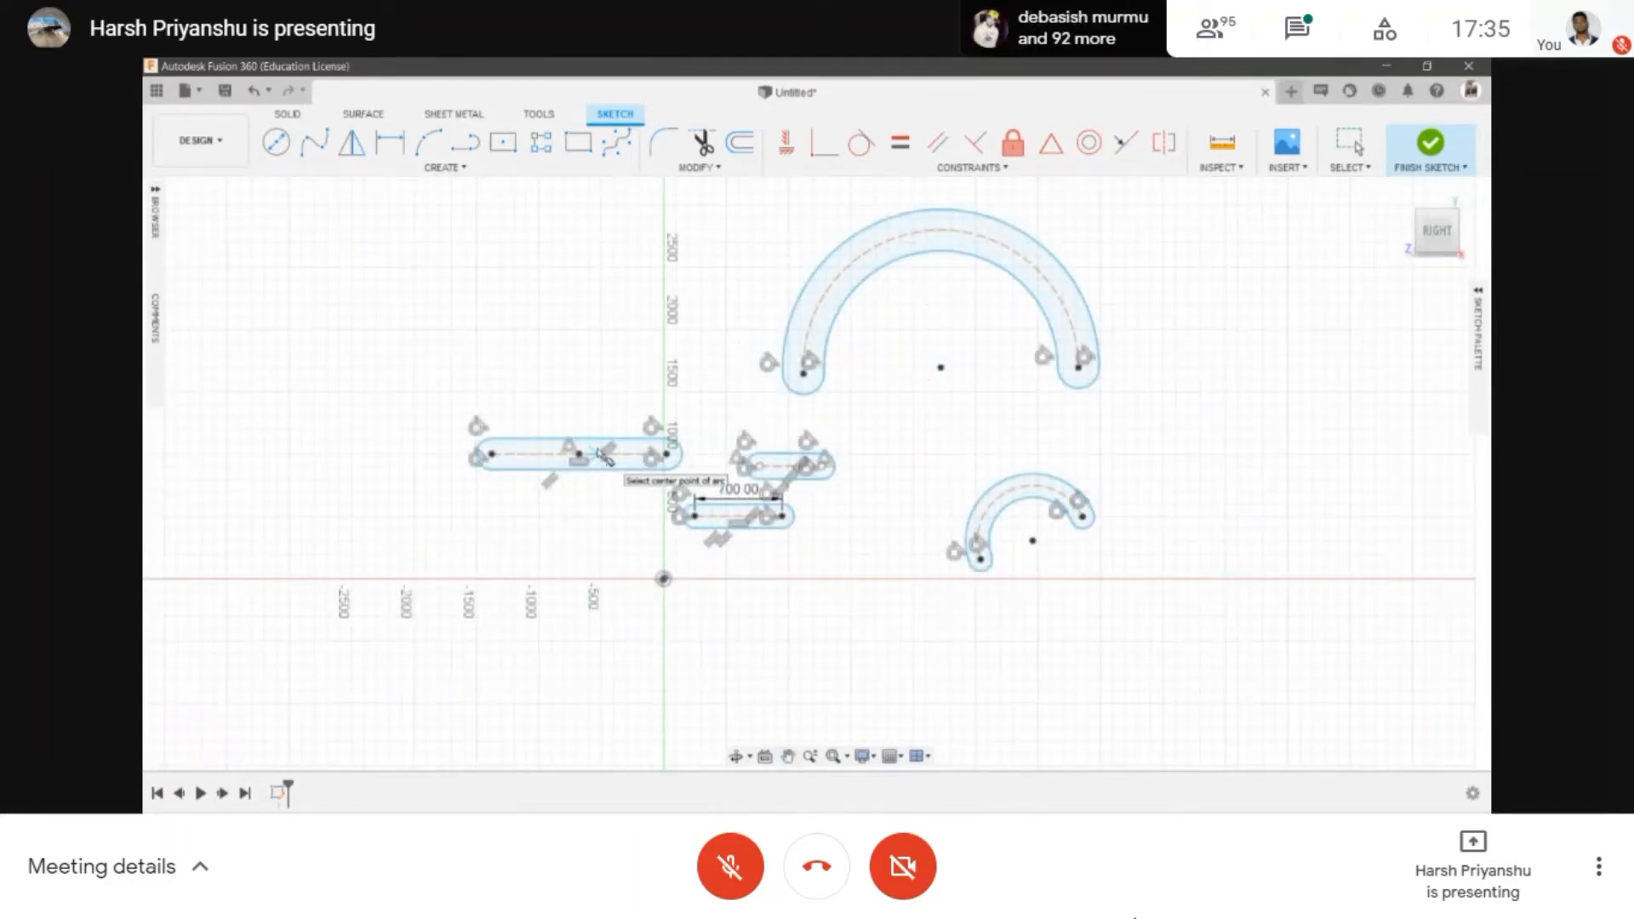
{"action": "scroll", "coordinate": [598, 450], "scroll_direction": "down", "scroll_amount": 1}
{"action": "scroll", "coordinate": [549, 362], "scroll_direction": "up", "scroll_amount": 1}
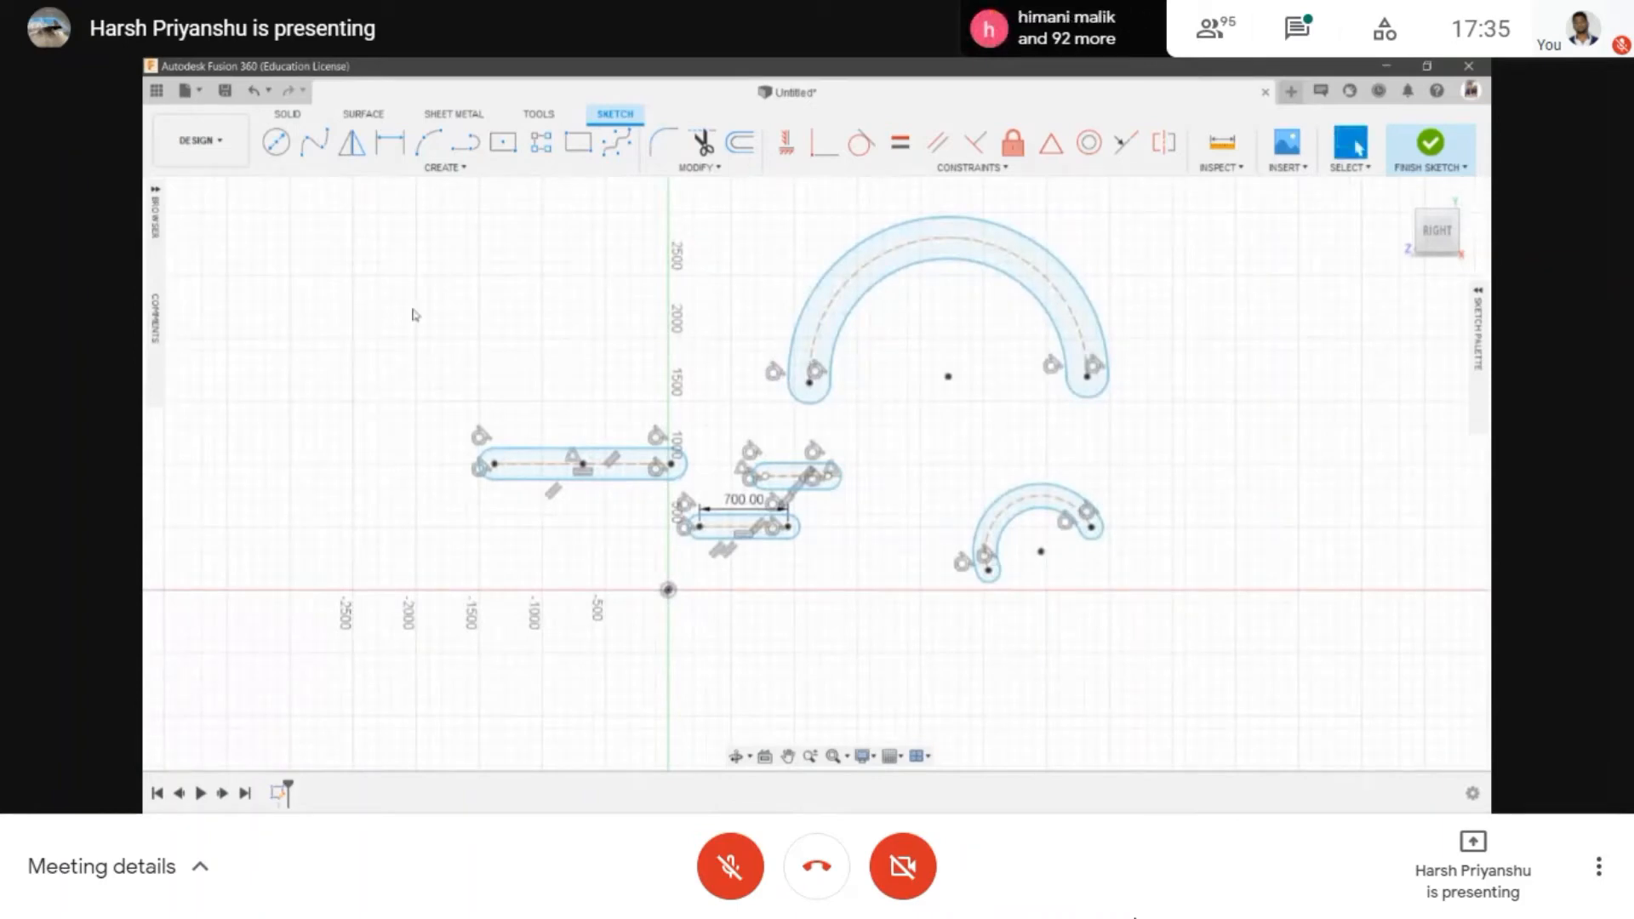
{"action": "left_click_drag", "start_coordinate": [311, 212], "coordinate": [1348, 715]}
{"action": "key", "text": "Delete"}
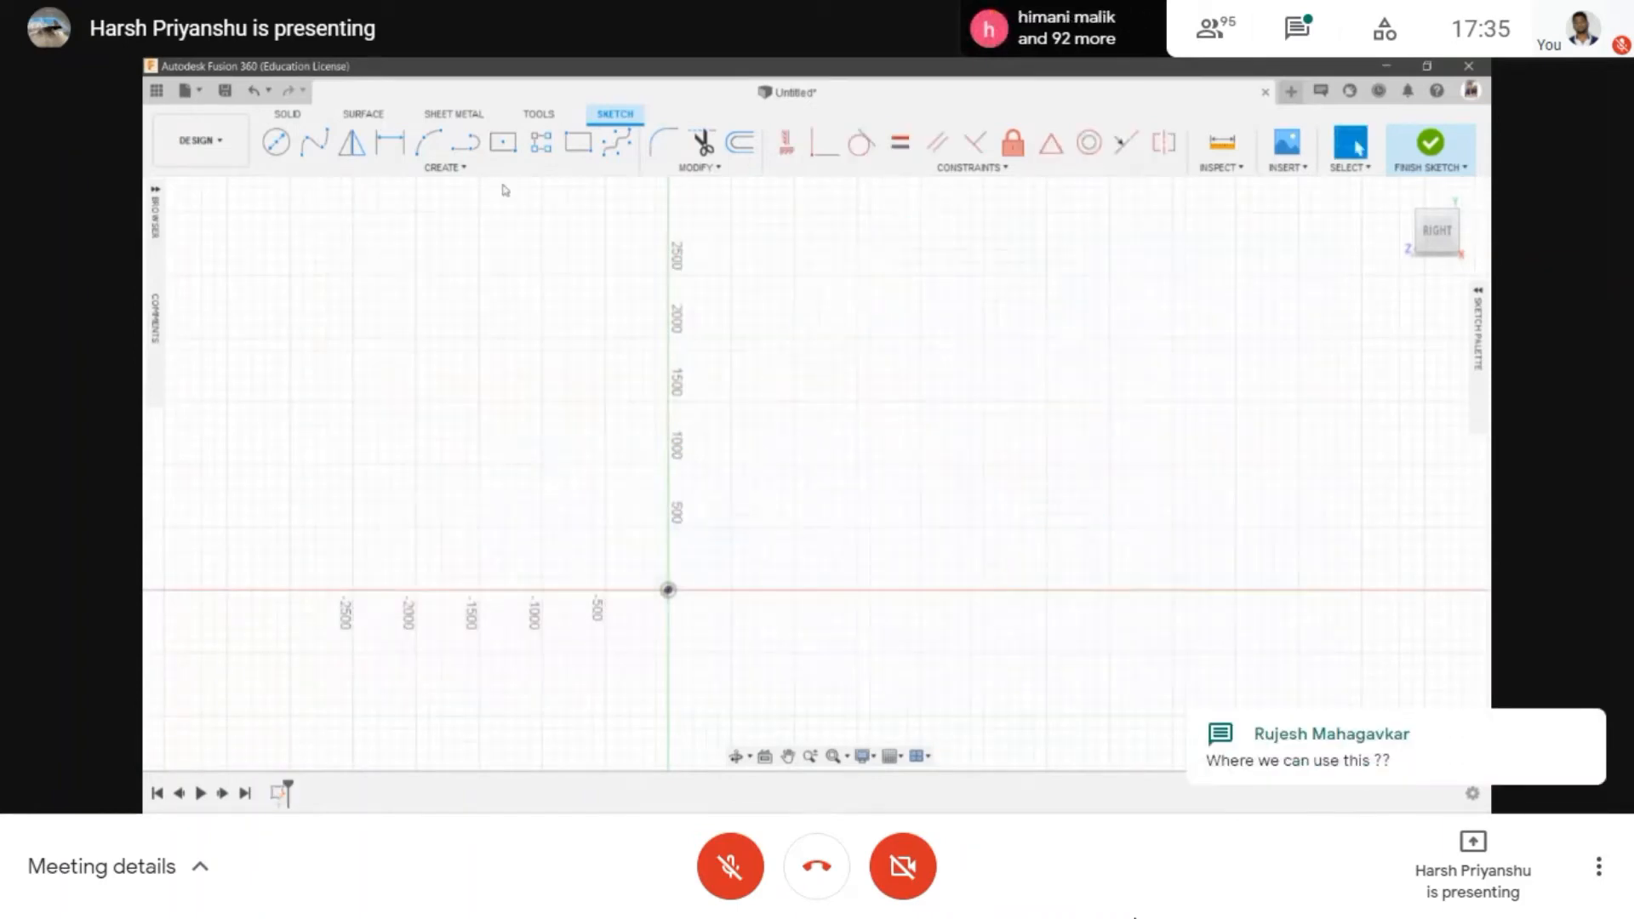
- Sketch a Conic Curve arching upward between two points about 2250 mm apart on the horizontal axis, right of the origin, with a rho of 0.718
{"action": "left_click", "coordinate": [477, 171]}
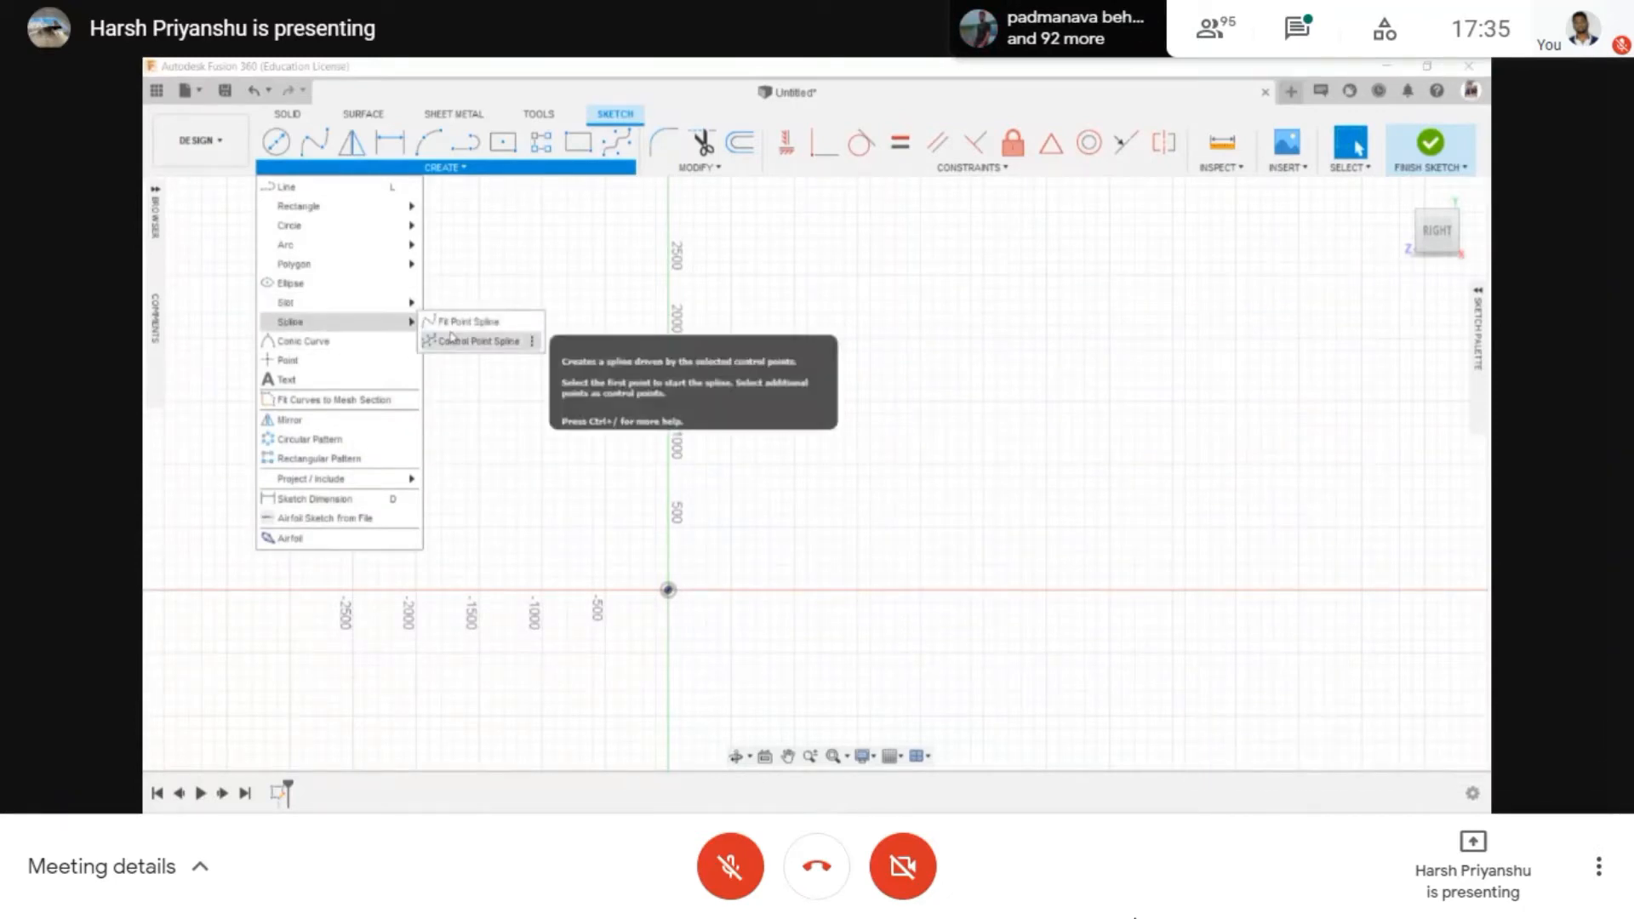
{"action": "left_click", "coordinate": [1178, 318]}
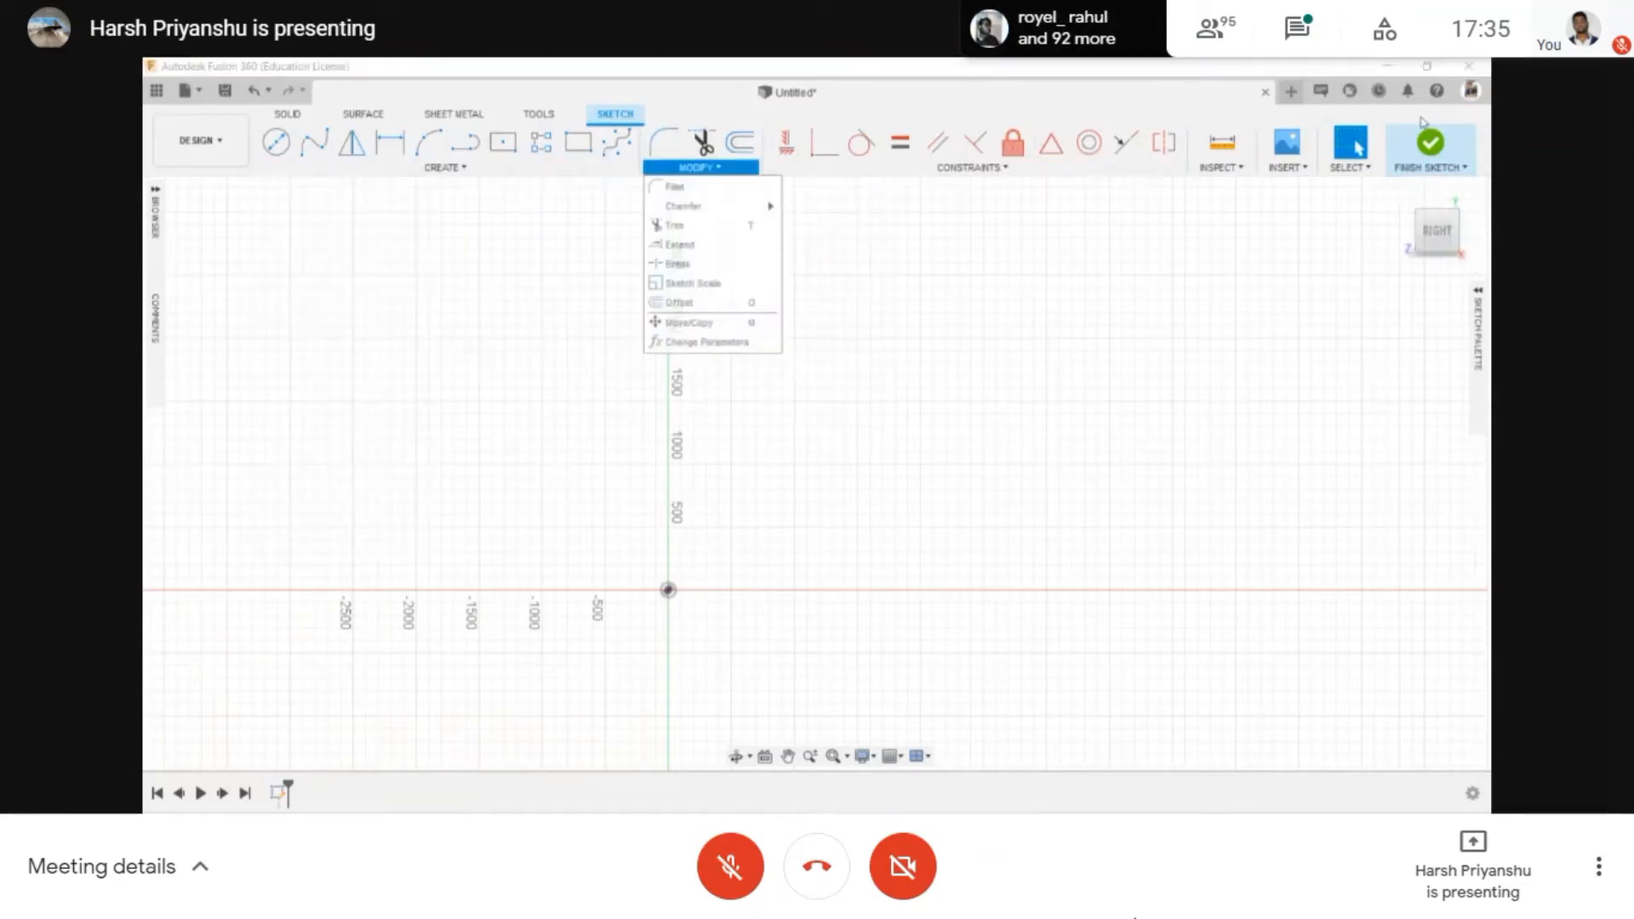
{"action": "mouse_move", "coordinate": [416, 171]}
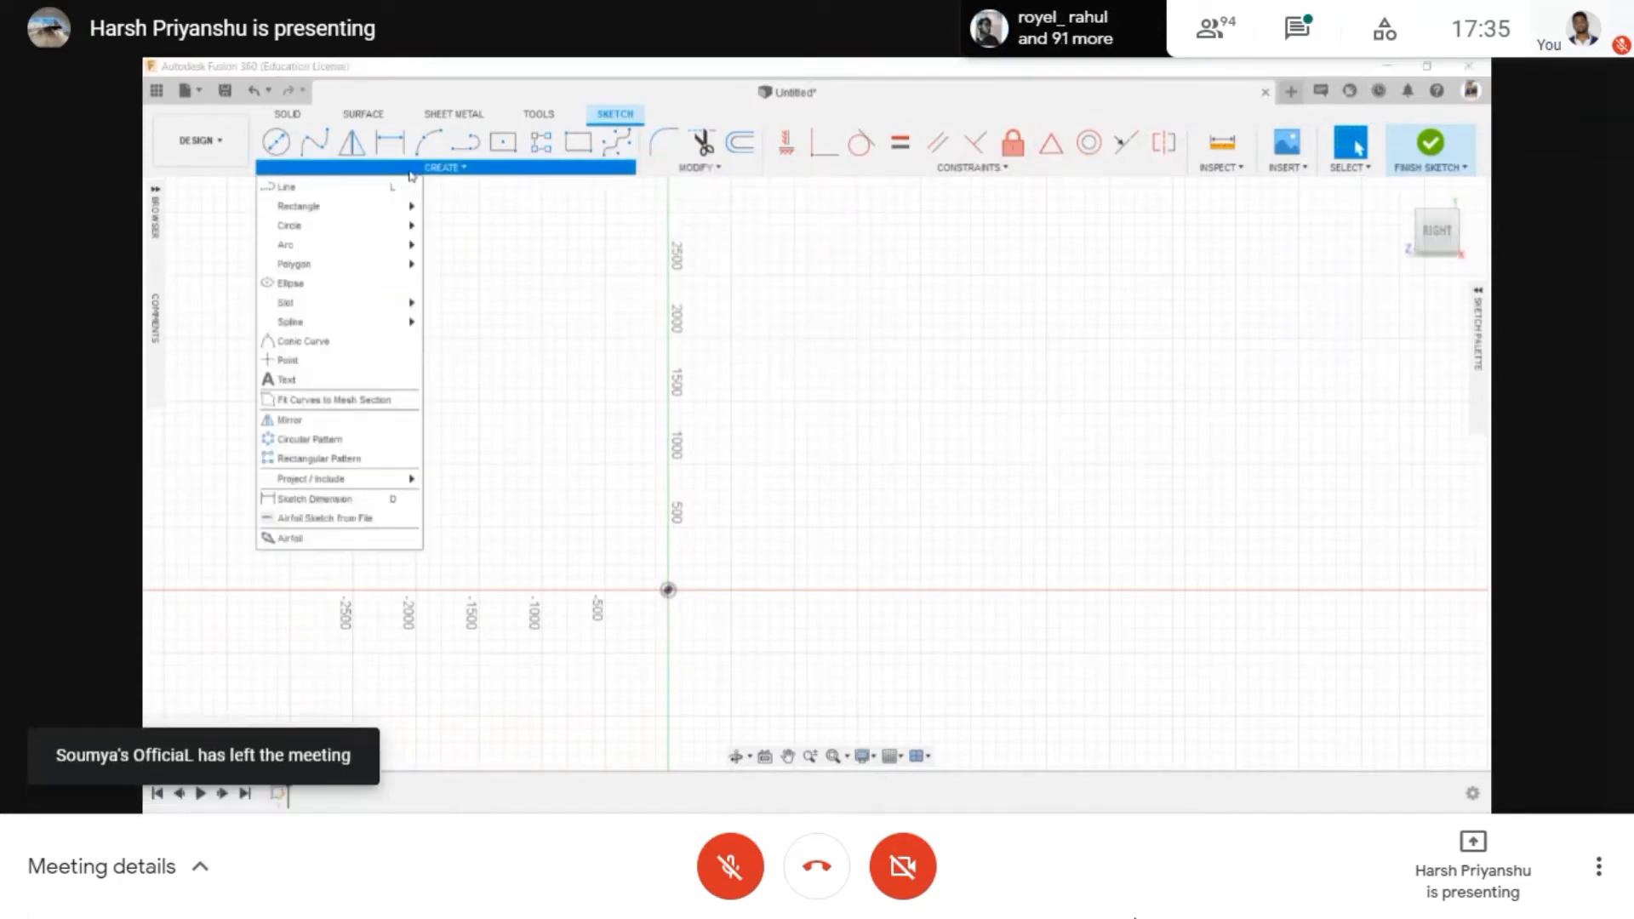
{"action": "left_click", "coordinate": [366, 342]}
{"action": "middle_click_drag", "start_coordinate": [880, 612], "coordinate": [754, 610]}
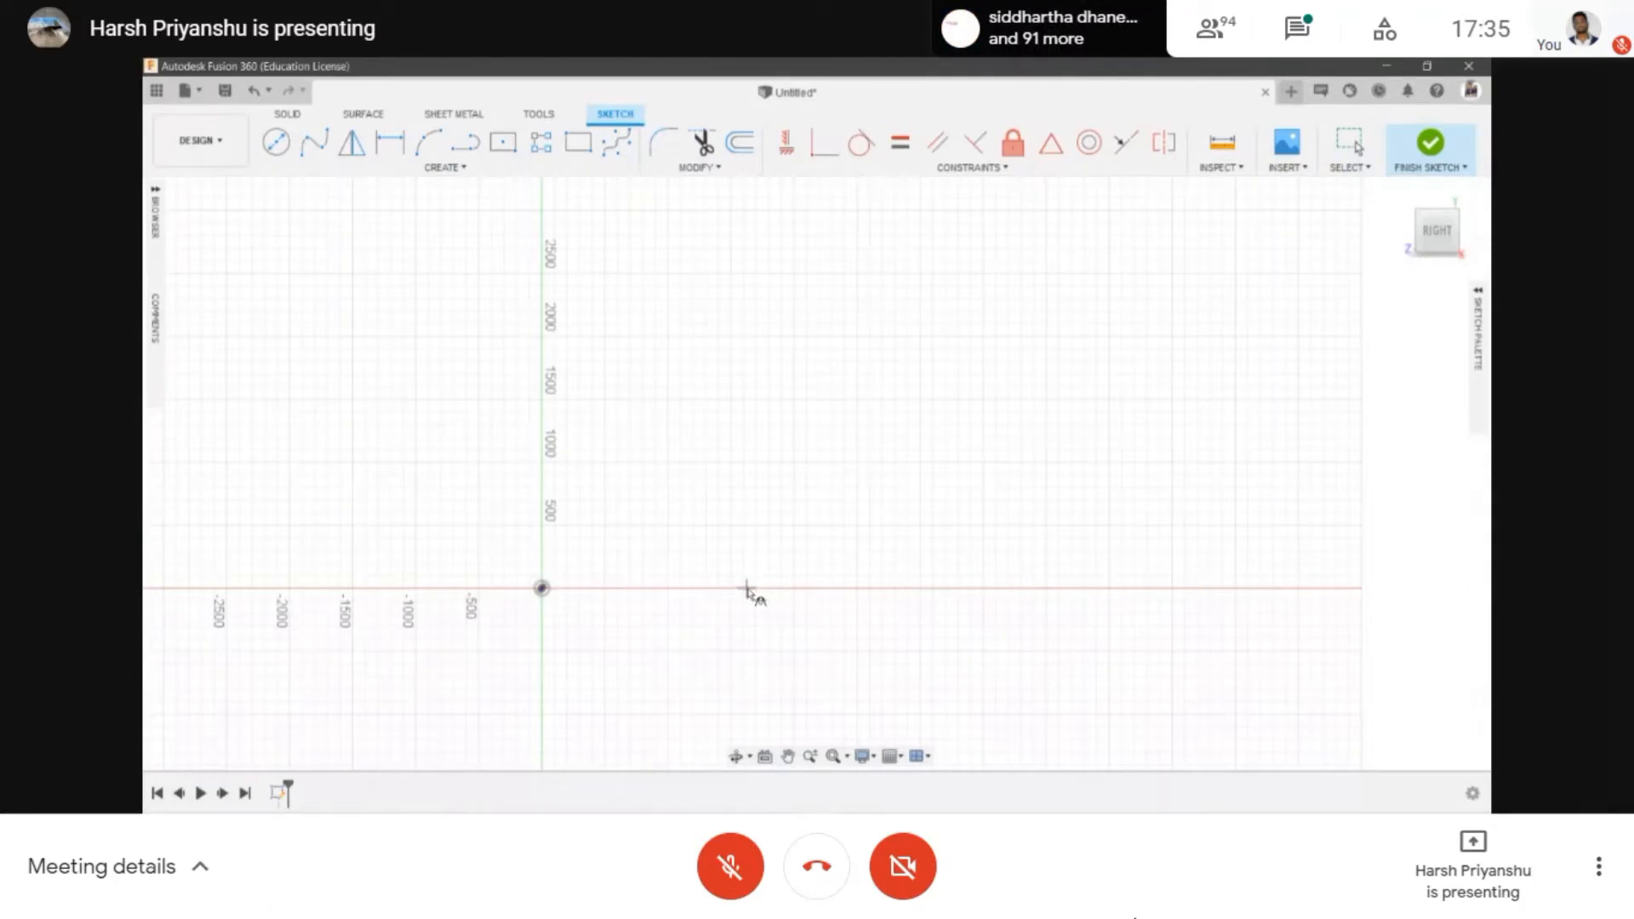
{"action": "left_click", "coordinate": [1030, 587]}
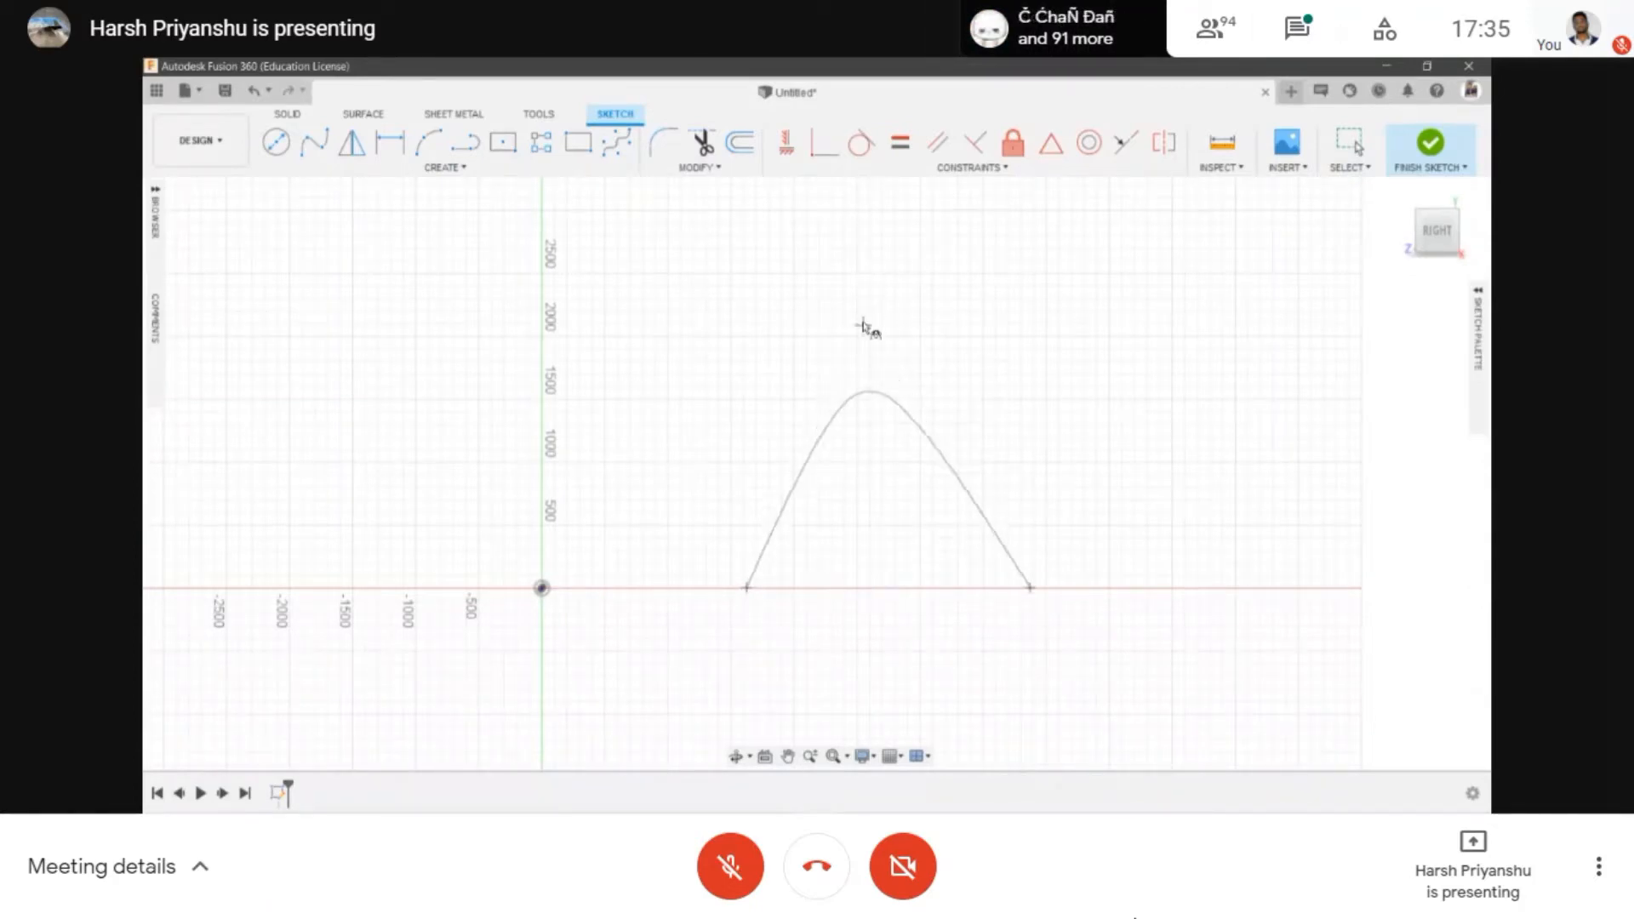
{"action": "left_click", "coordinate": [859, 283]}
{"action": "mouse_move", "coordinate": [874, 474]}
{"action": "left_mouse_down"}
{"action": "mouse_move", "coordinate": [875, 553]}
{"action": "mouse_move", "coordinate": [868, 316]}
{"action": "mouse_move", "coordinate": [885, 460]}
{"action": "mouse_move", "coordinate": [894, 321]}
{"action": "mouse_move", "coordinate": [892, 473]}
{"action": "left_mouse_up"}
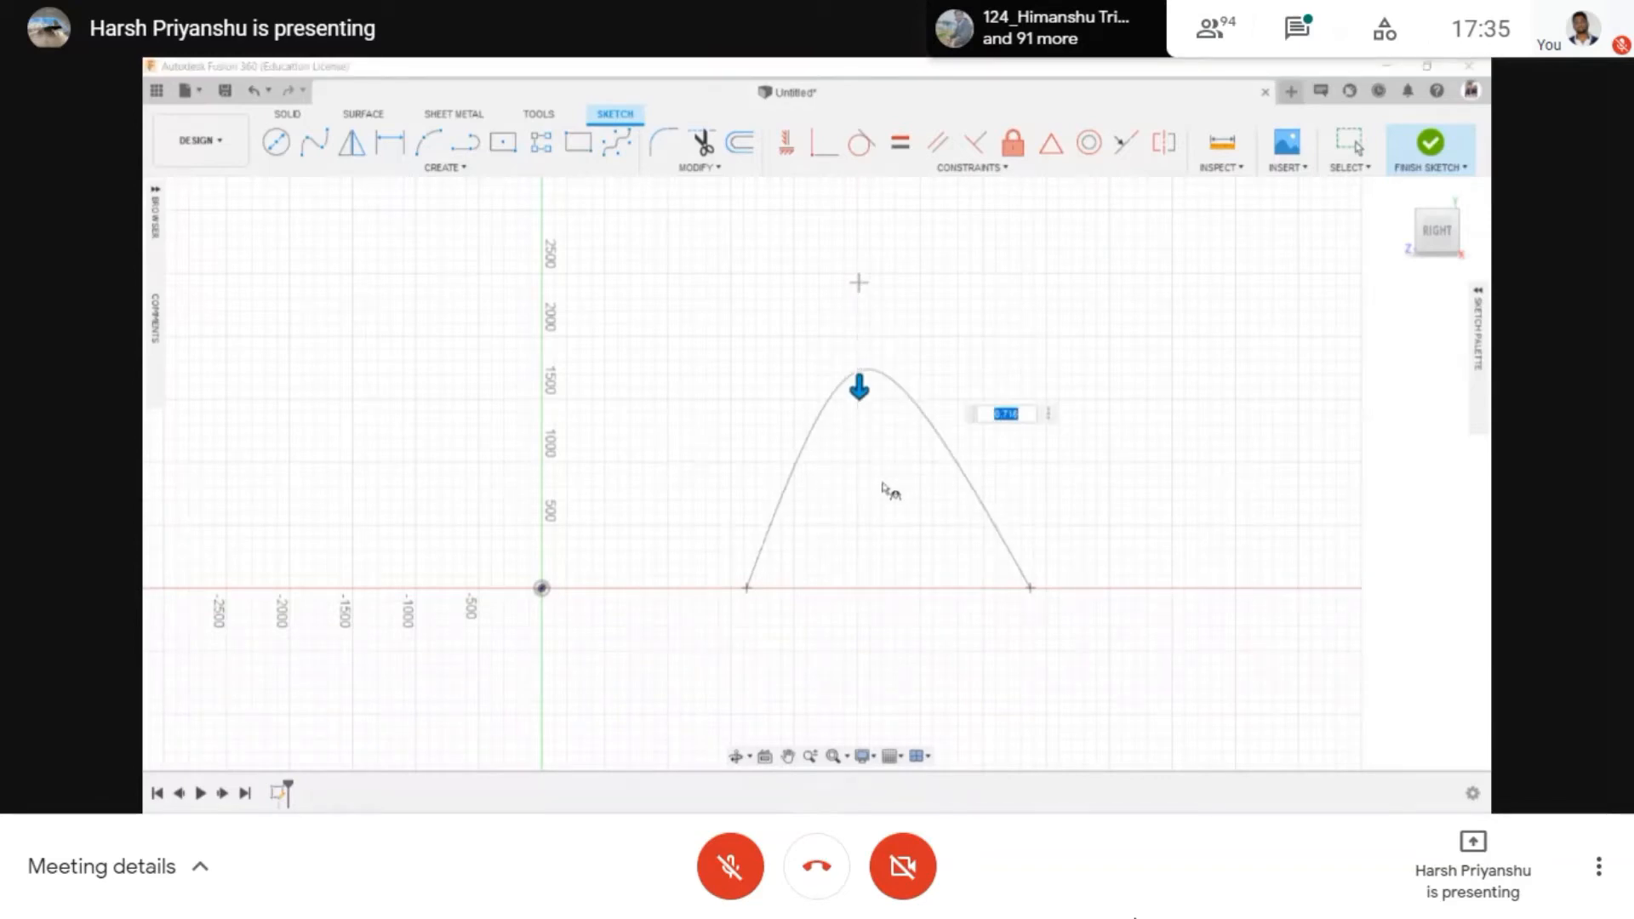
{"action": "key", "text": "Return"}
- Delete the conic curve from the sketch
{"action": "scroll", "coordinate": [906, 510], "scroll_direction": "down", "scroll_amount": 3}
{"action": "left_click_drag", "start_coordinate": [663, 307], "coordinate": [1163, 722]}
{"action": "key", "text": "Delete"}
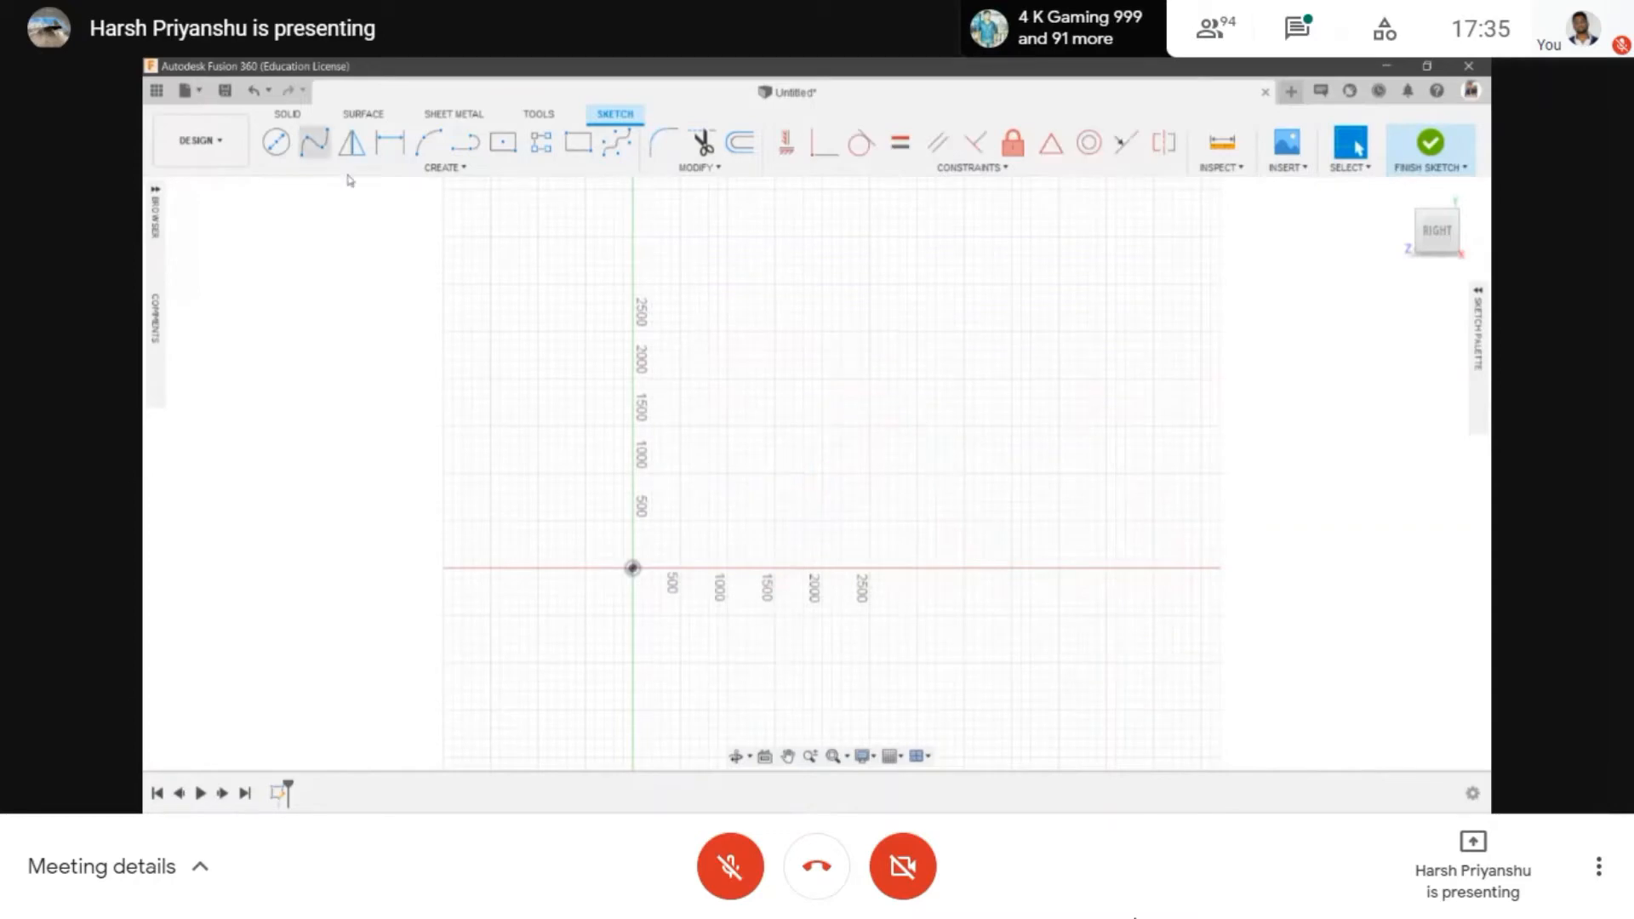
- Place a sketch Point about 1050 mm right of and 2000 mm above the origin
{"action": "left_click", "coordinate": [438, 168]}
{"action": "mouse_move", "coordinate": [320, 325]}
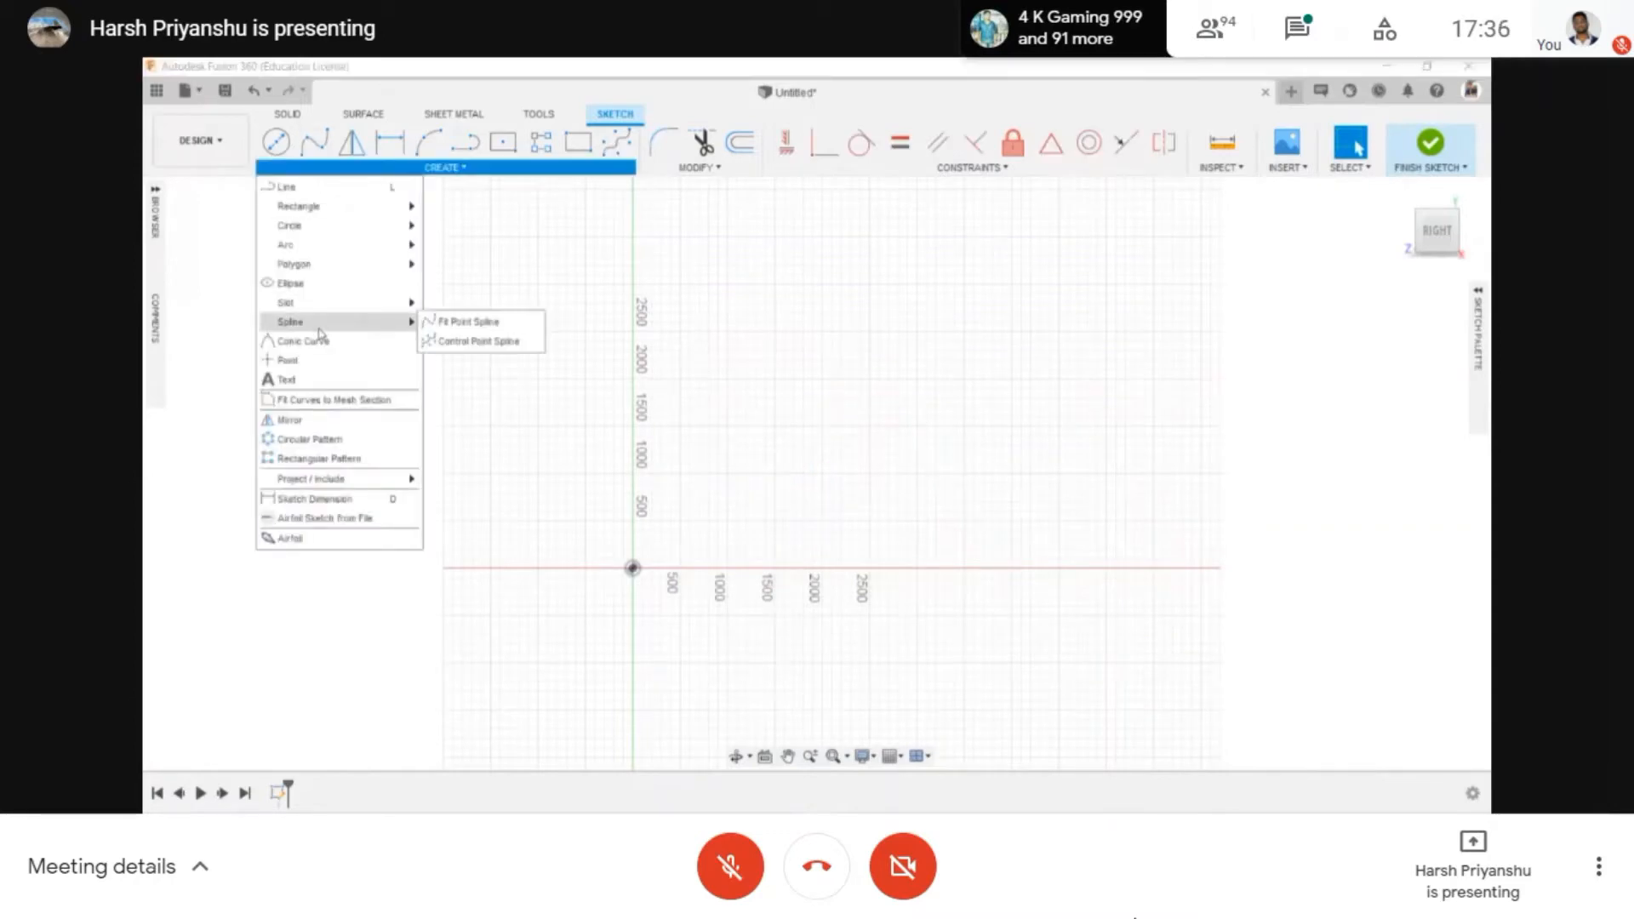
{"action": "left_click", "coordinate": [289, 361]}
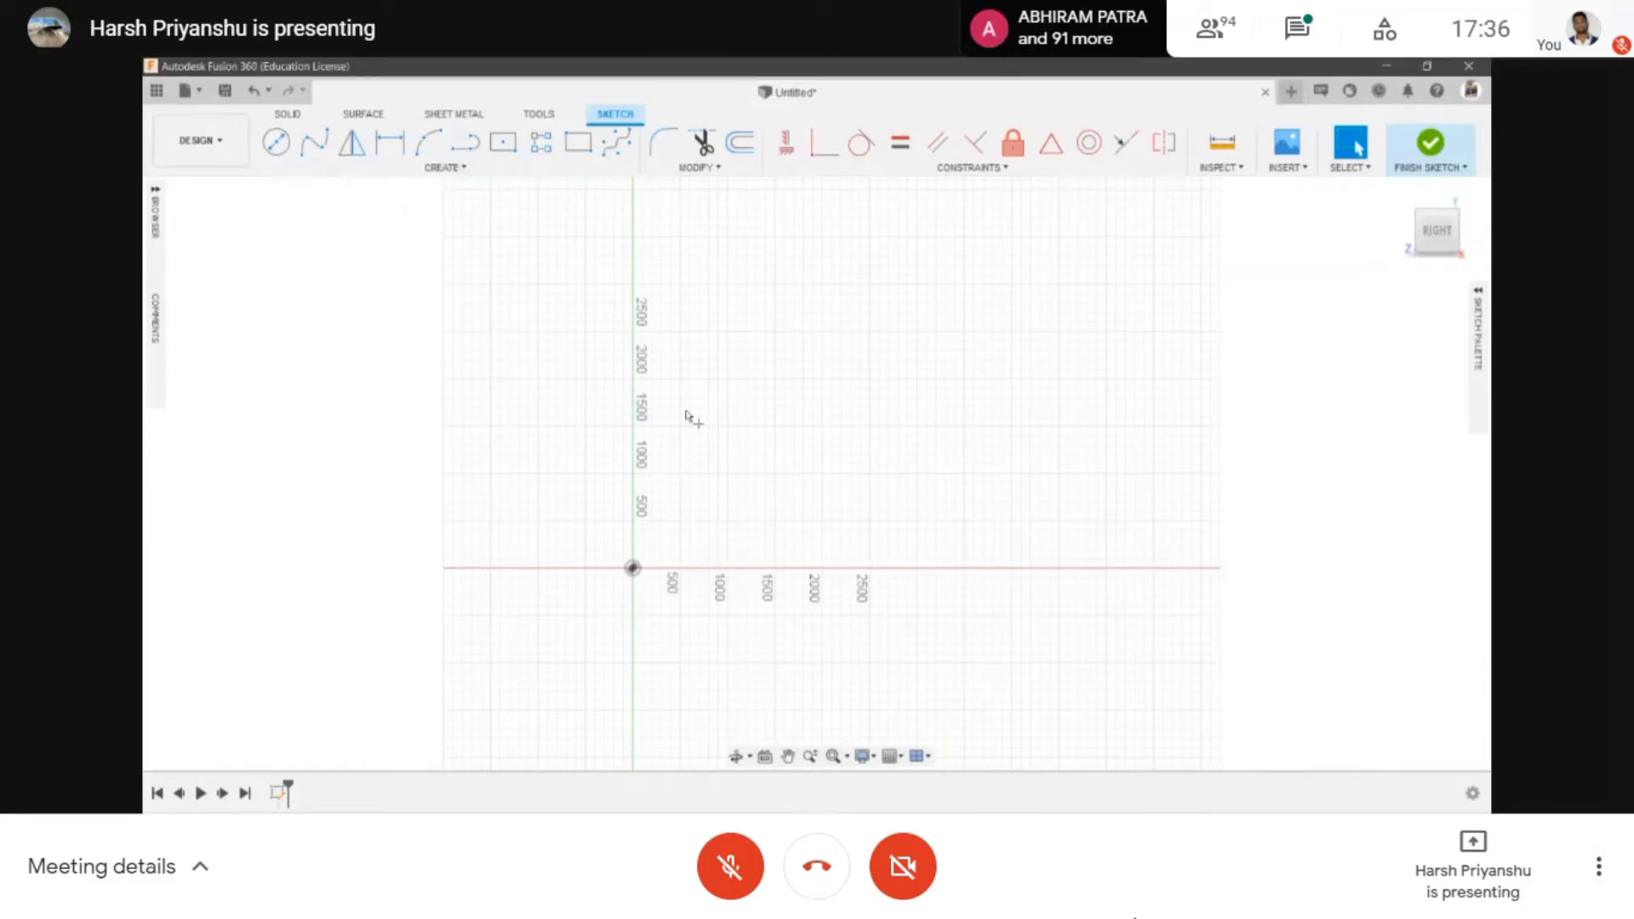
{"action": "scroll", "coordinate": [737, 391], "scroll_direction": "up", "scroll_amount": 2}
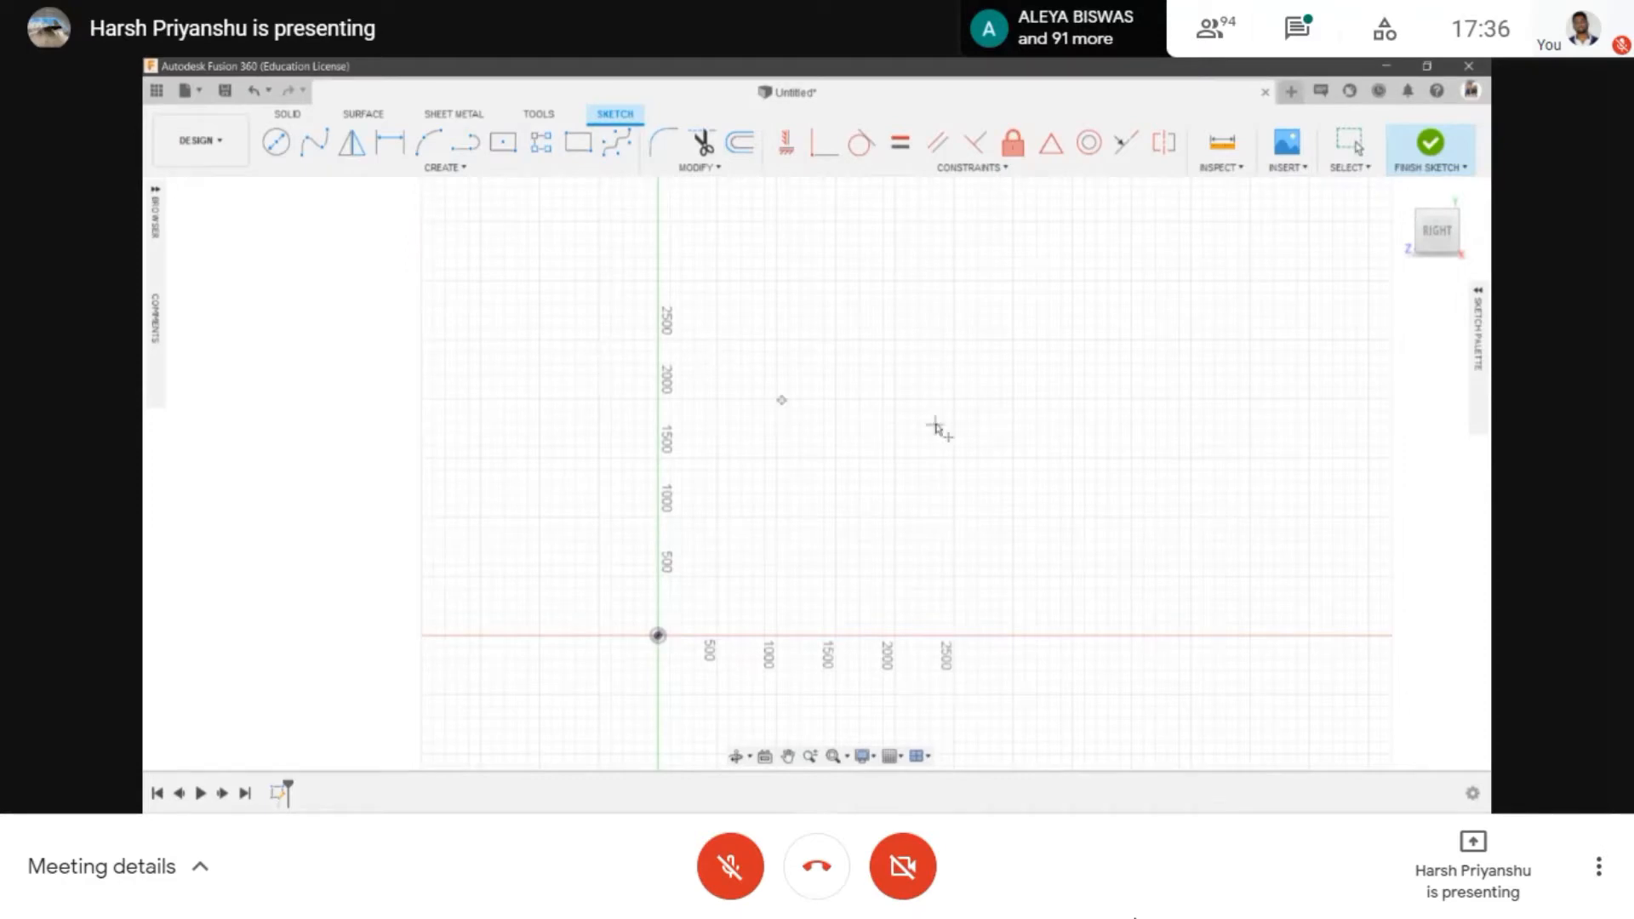
{"action": "key", "text": "Escape"}
{"action": "left_click", "coordinate": [430, 170]}
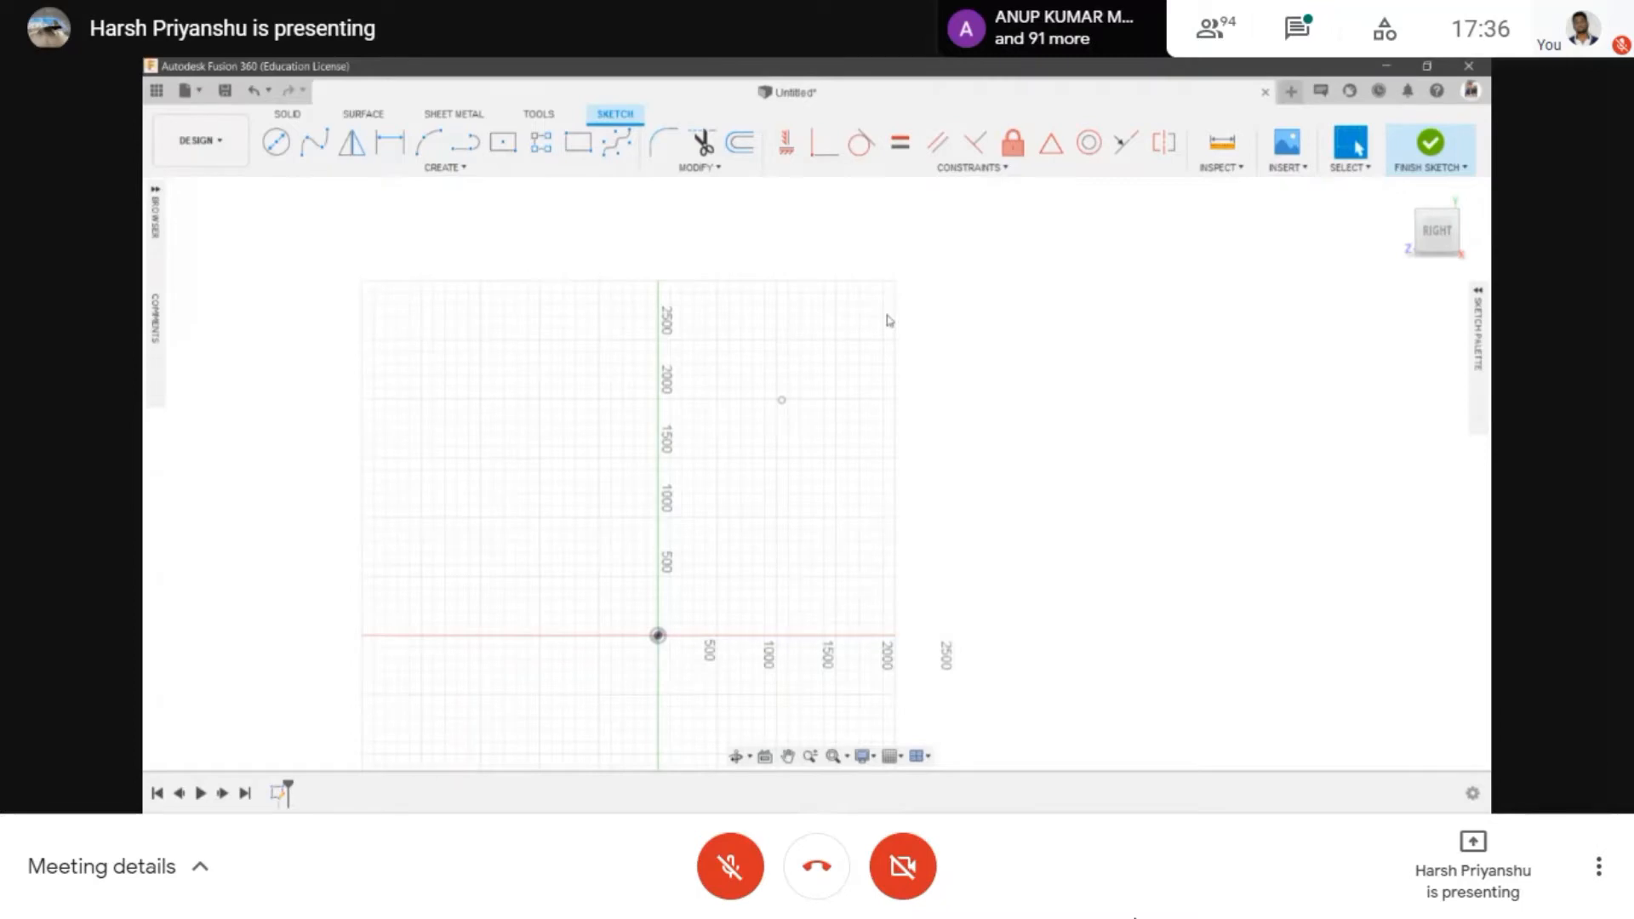
{"action": "scroll", "coordinate": [887, 320], "scroll_direction": "up", "scroll_amount": 3}
{"action": "scroll", "coordinate": [596, 494], "scroll_direction": "down", "scroll_amount": 2}
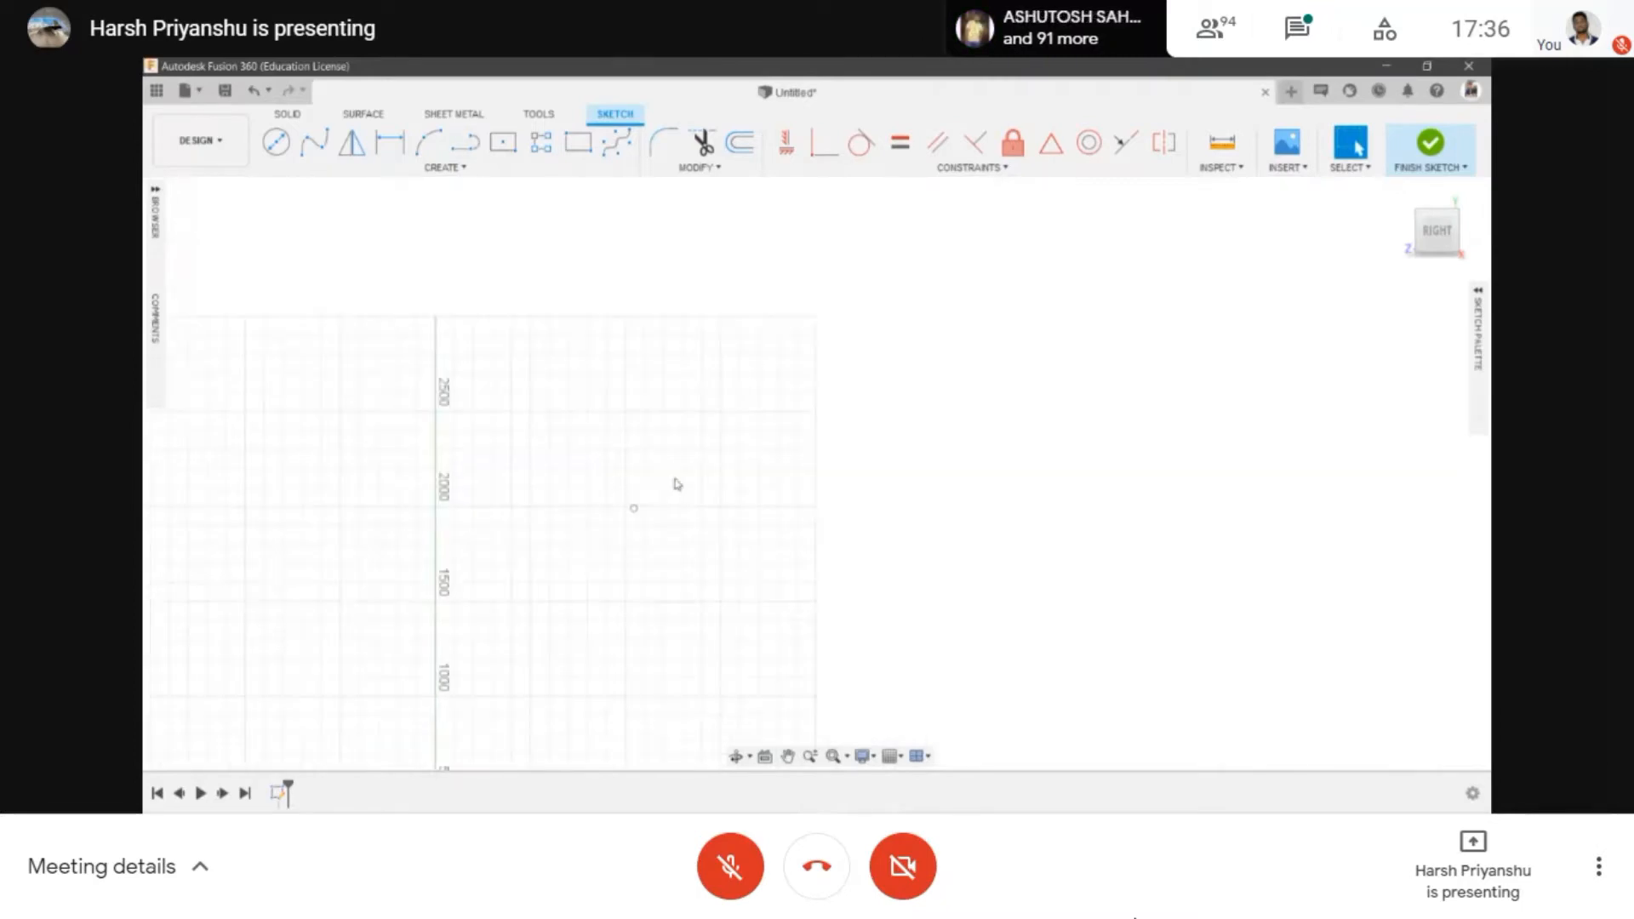
{"action": "middle_click_drag", "start_coordinate": [672, 431], "coordinate": [694, 467]}
{"action": "scroll", "coordinate": [661, 476], "scroll_direction": "up", "scroll_amount": 3}
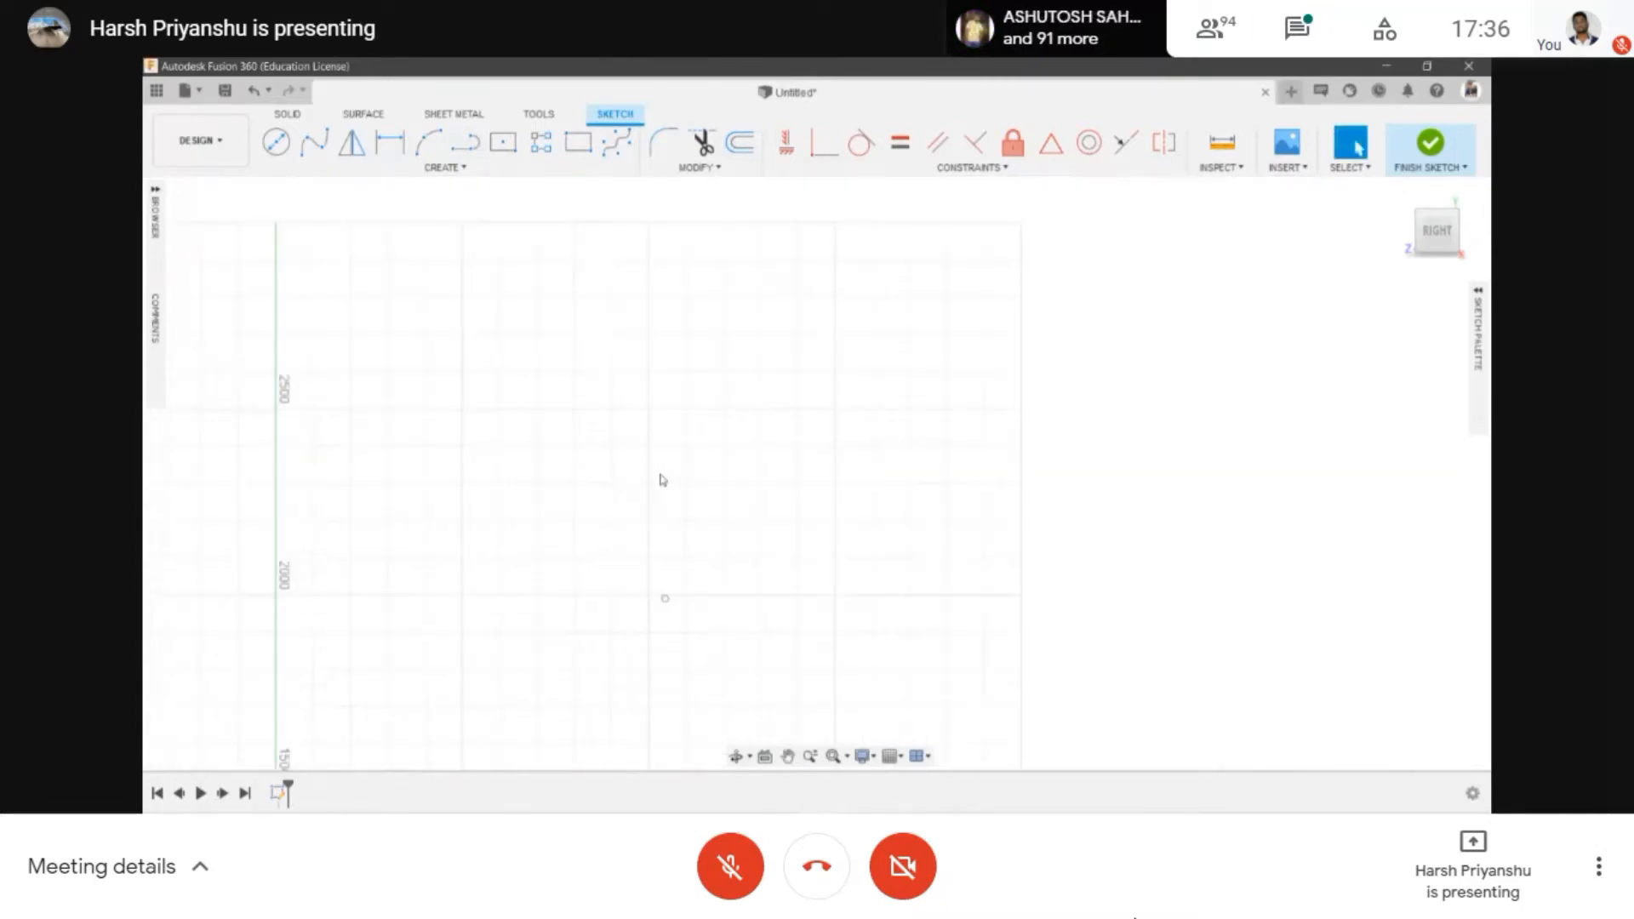
{"action": "scroll", "coordinate": [661, 478], "scroll_direction": "down", "scroll_amount": 2}
{"action": "scroll", "coordinate": [600, 443], "scroll_direction": "up", "scroll_amount": 2}
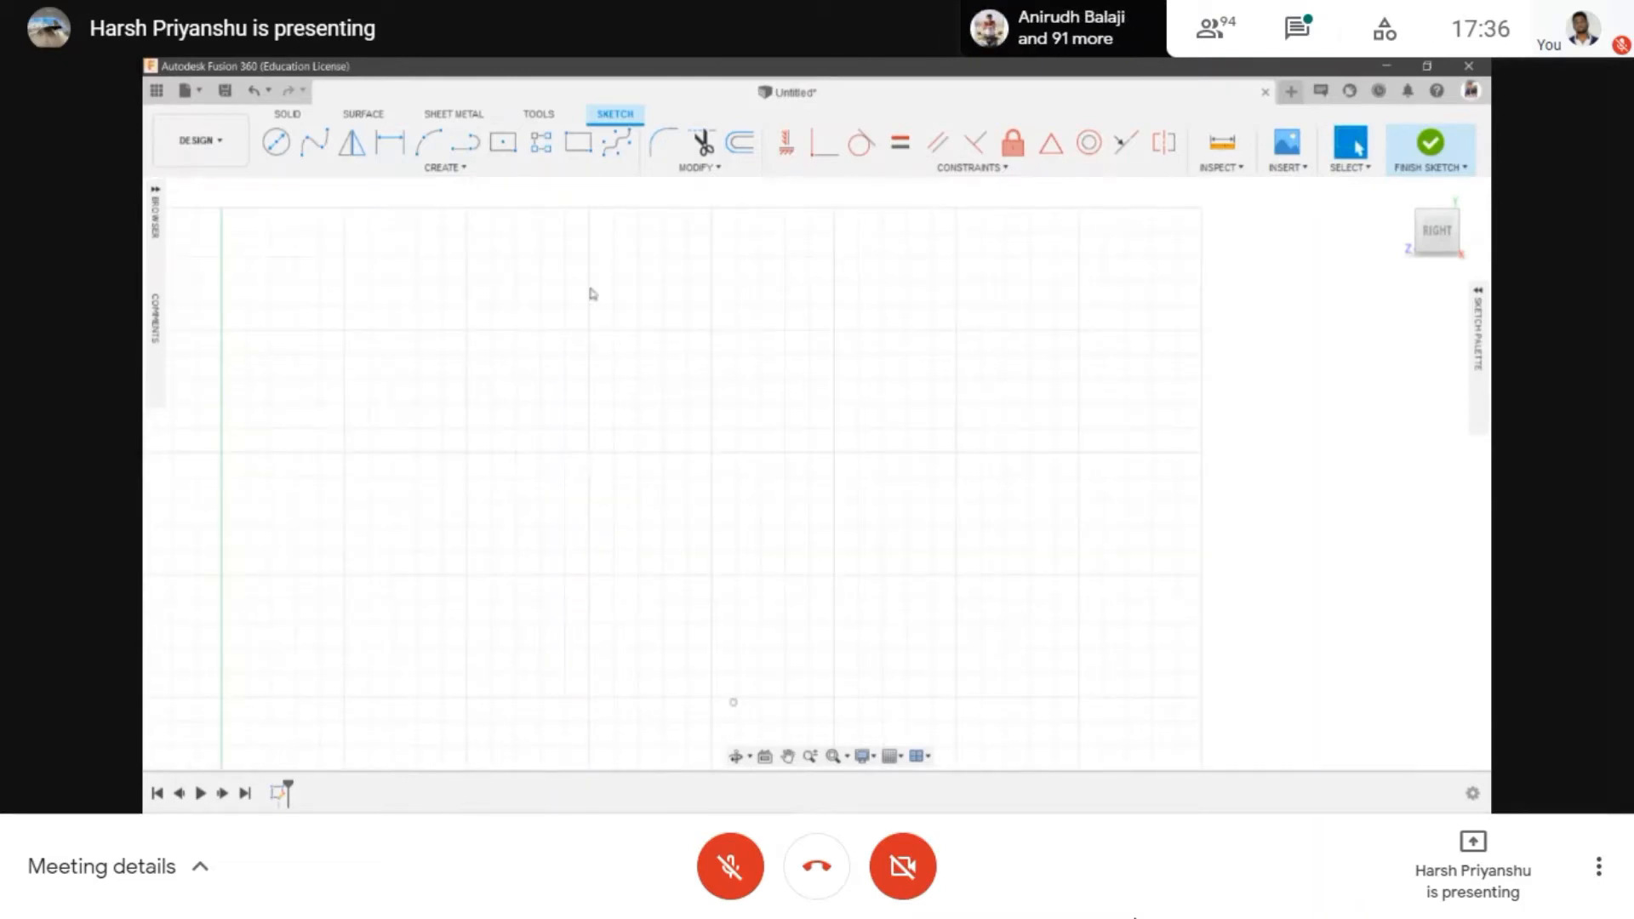
{"action": "left_click", "coordinate": [463, 149]}
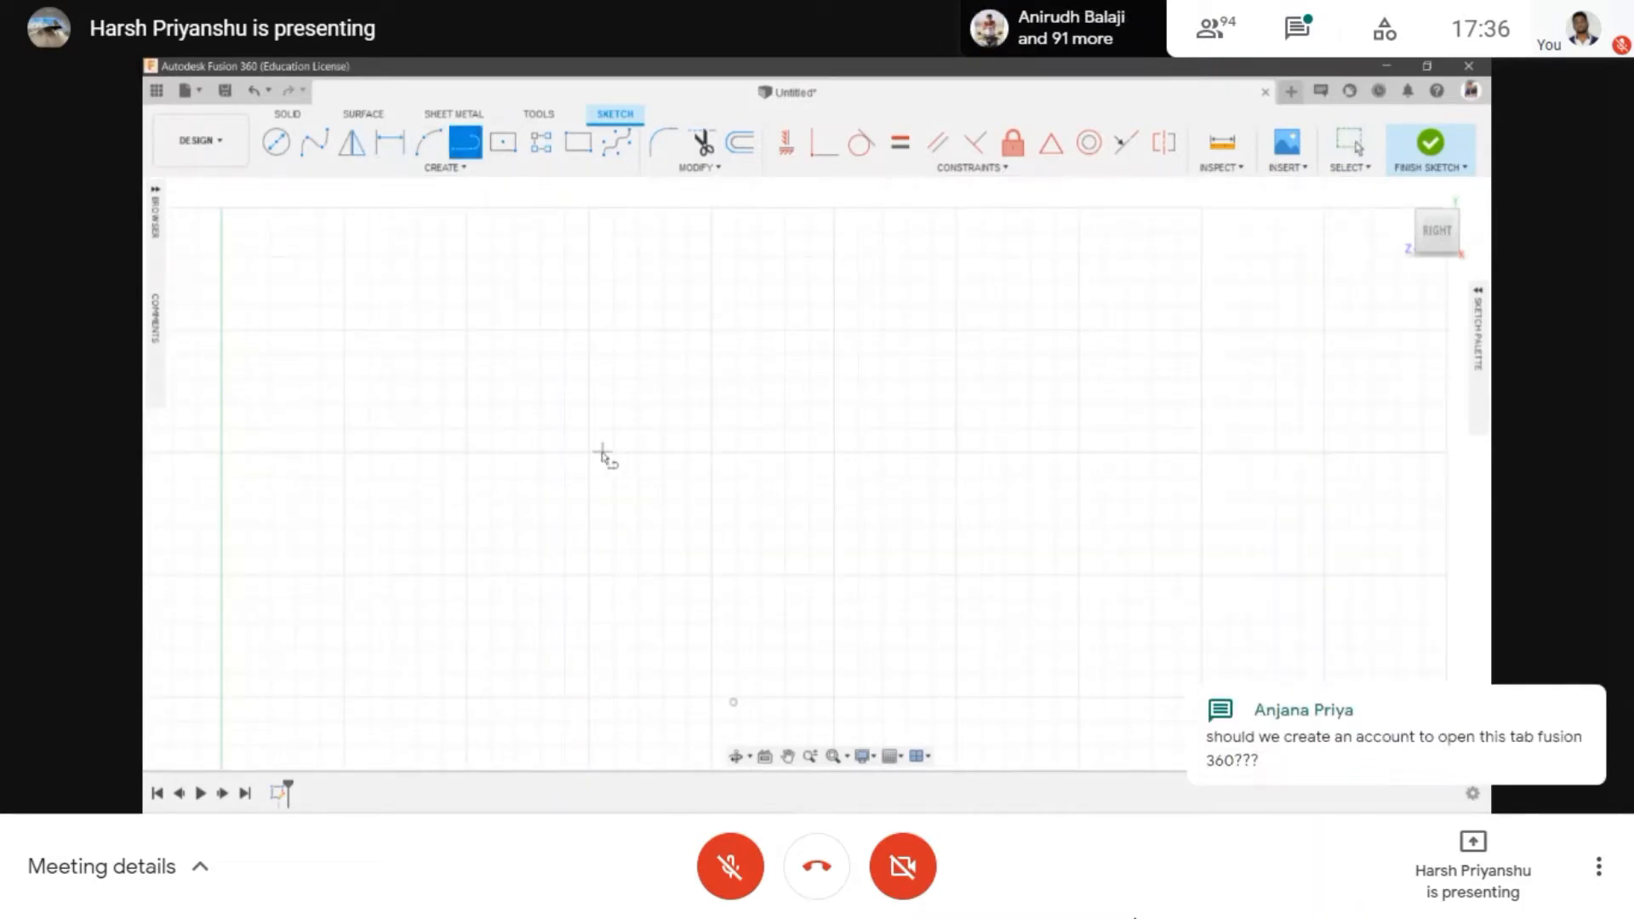
{"action": "left_click", "coordinate": [587, 452]}
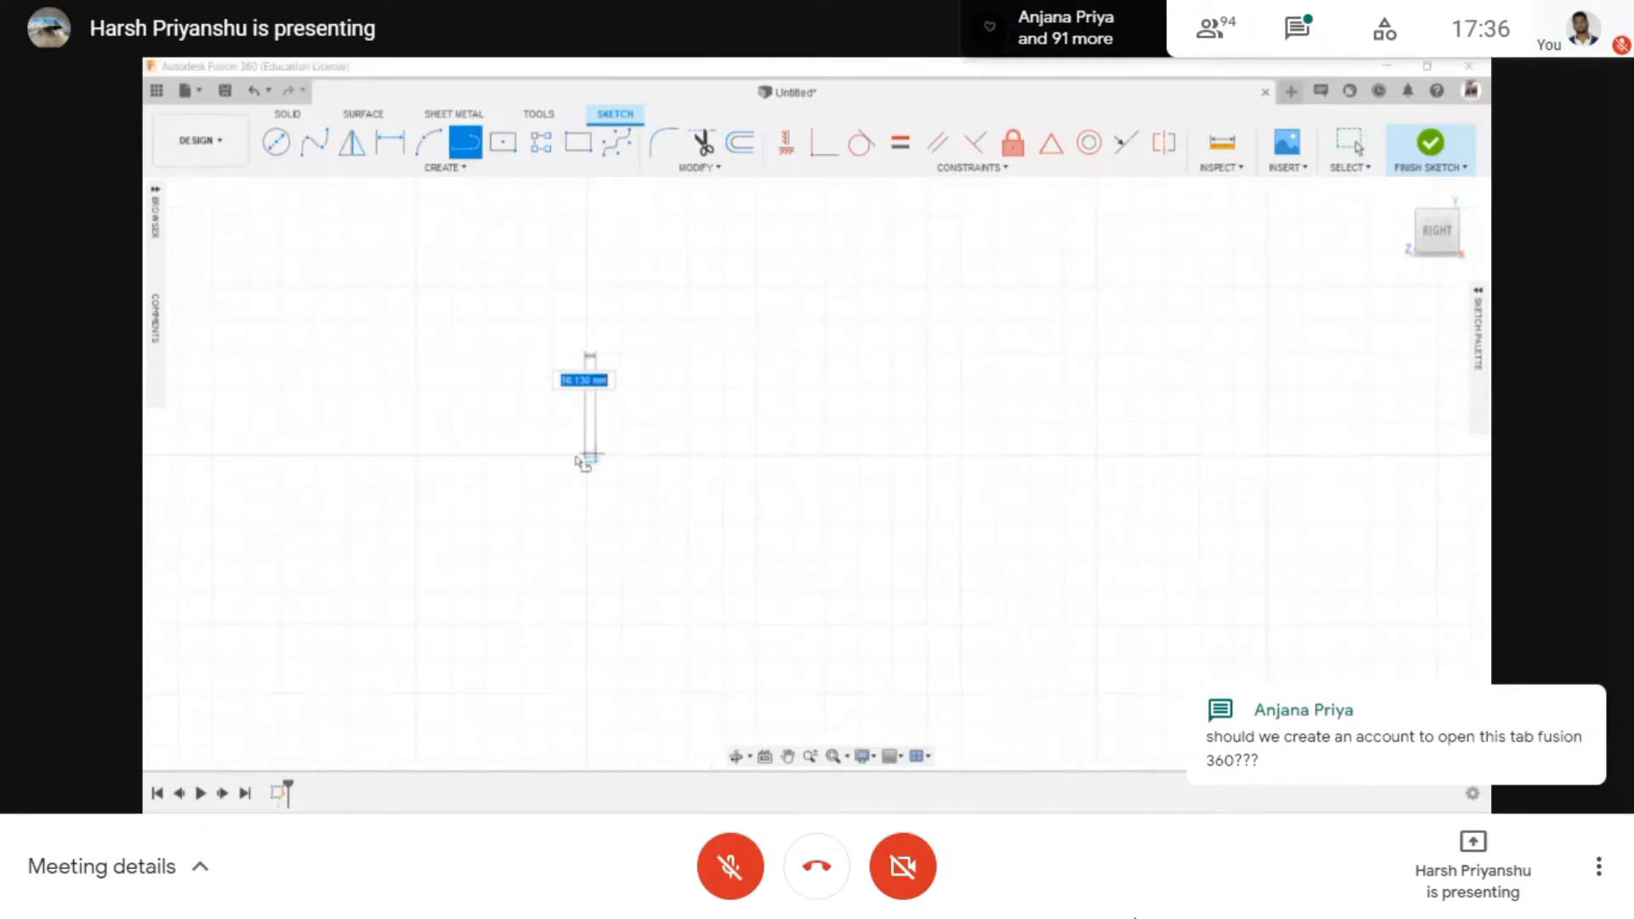
{"action": "key", "text": "Escape"}
{"action": "scroll", "coordinate": [715, 459], "scroll_direction": "down", "scroll_amount": 2}
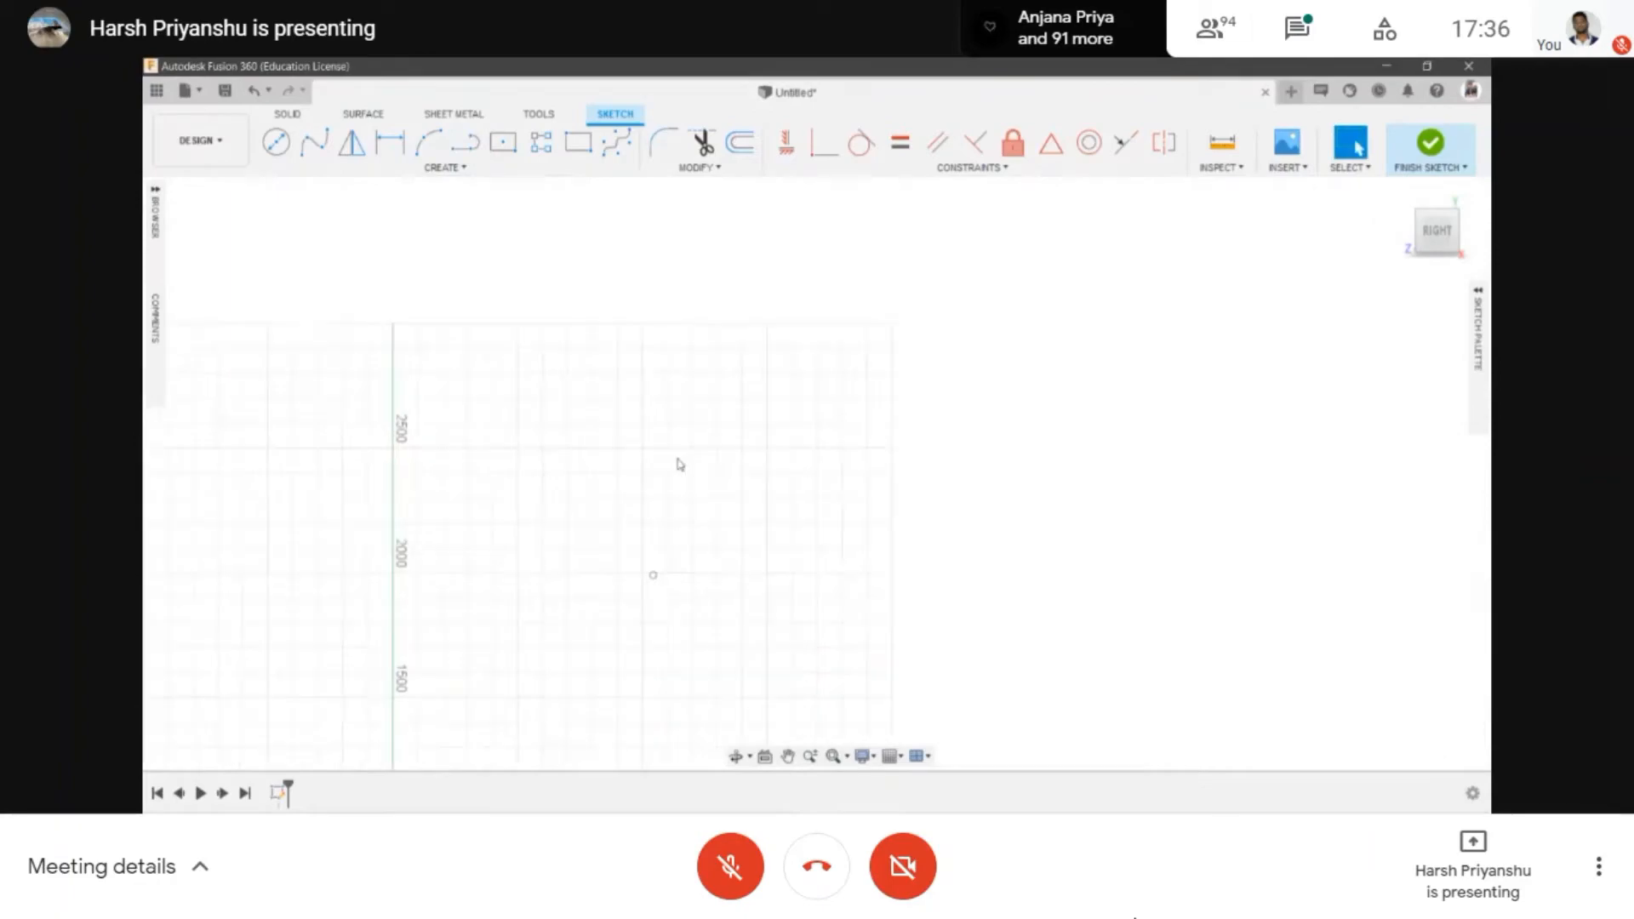
- Place two sketch points about 2500 mm above the origin and about 2500 mm apart, and connect them with a horizontal line
{"action": "left_click", "coordinate": [317, 168]}
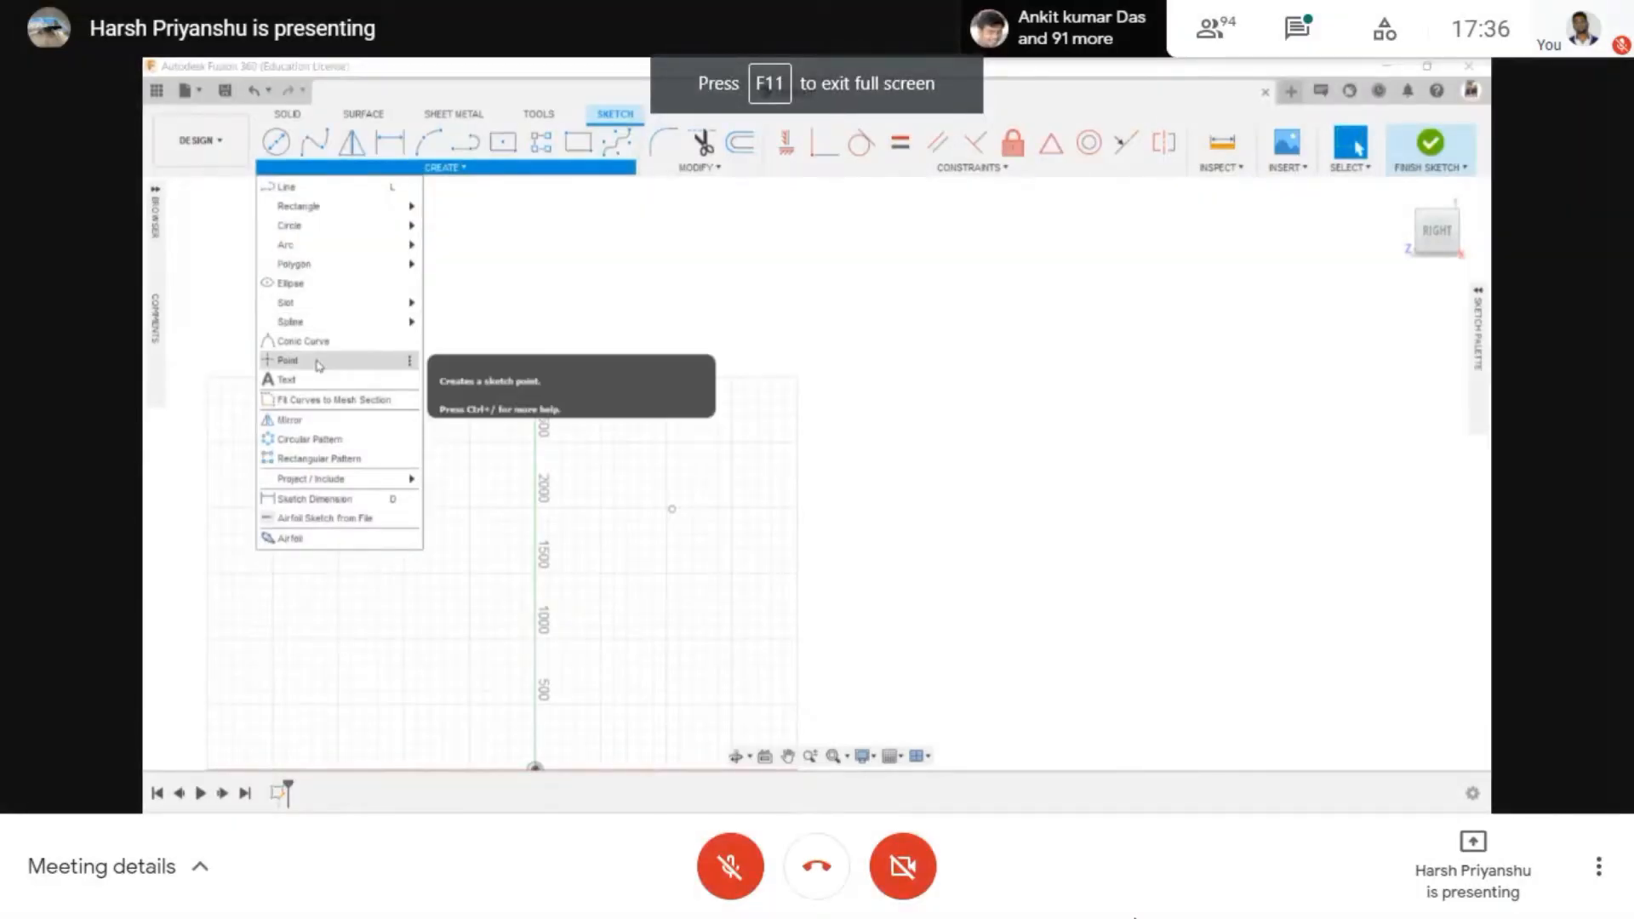
{"action": "left_click", "coordinate": [319, 362]}
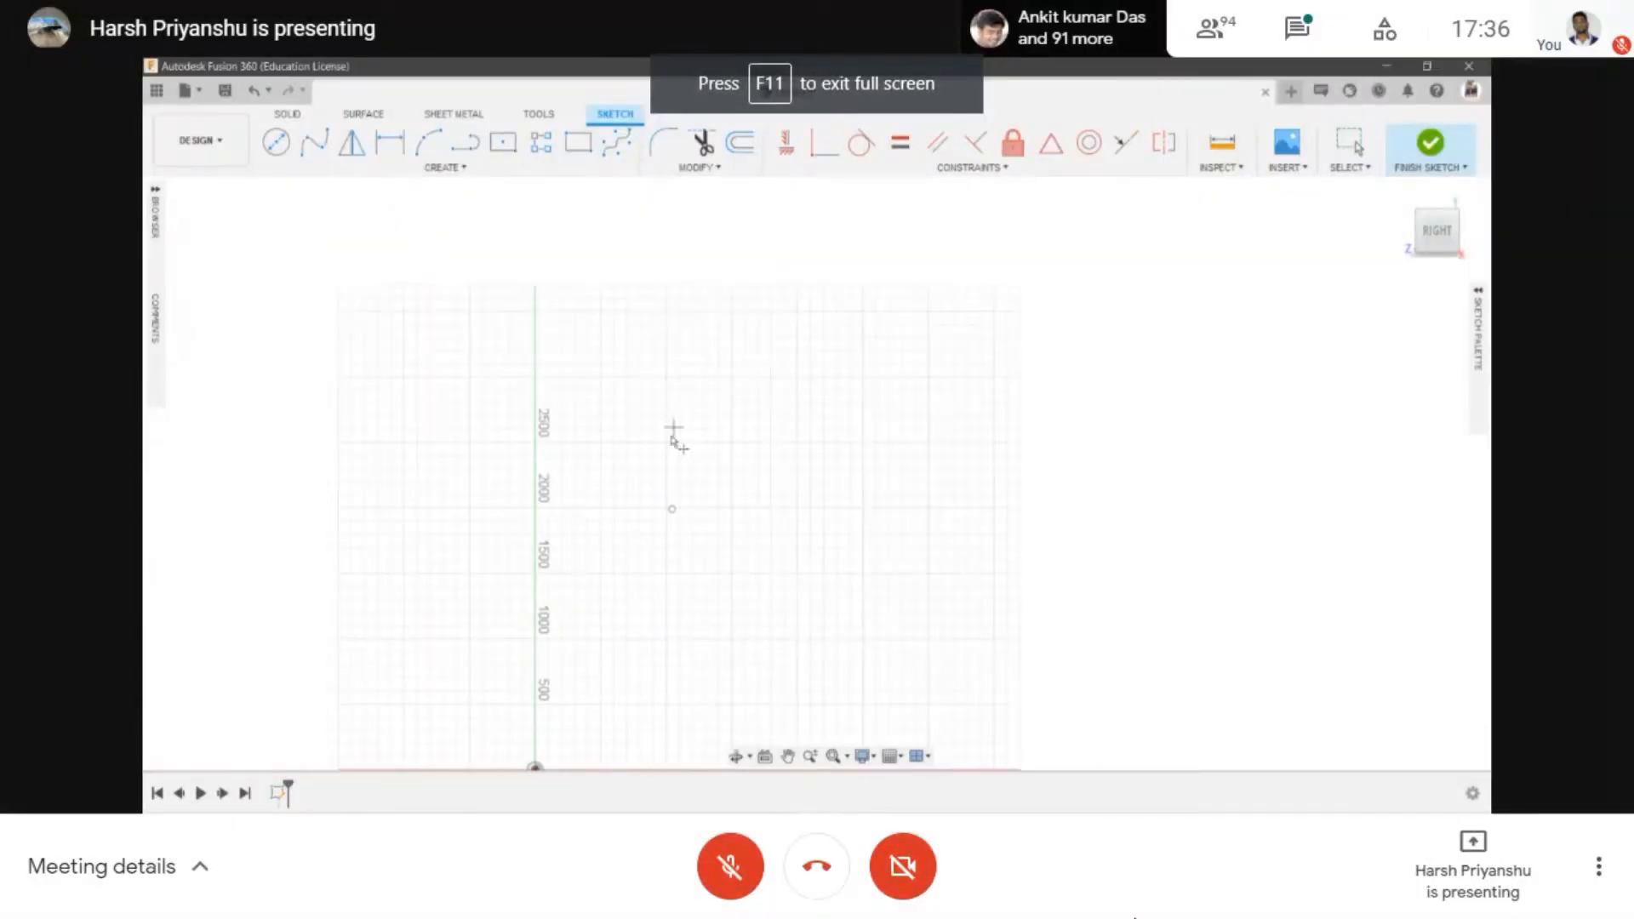
{"action": "left_click", "coordinate": [666, 441]}
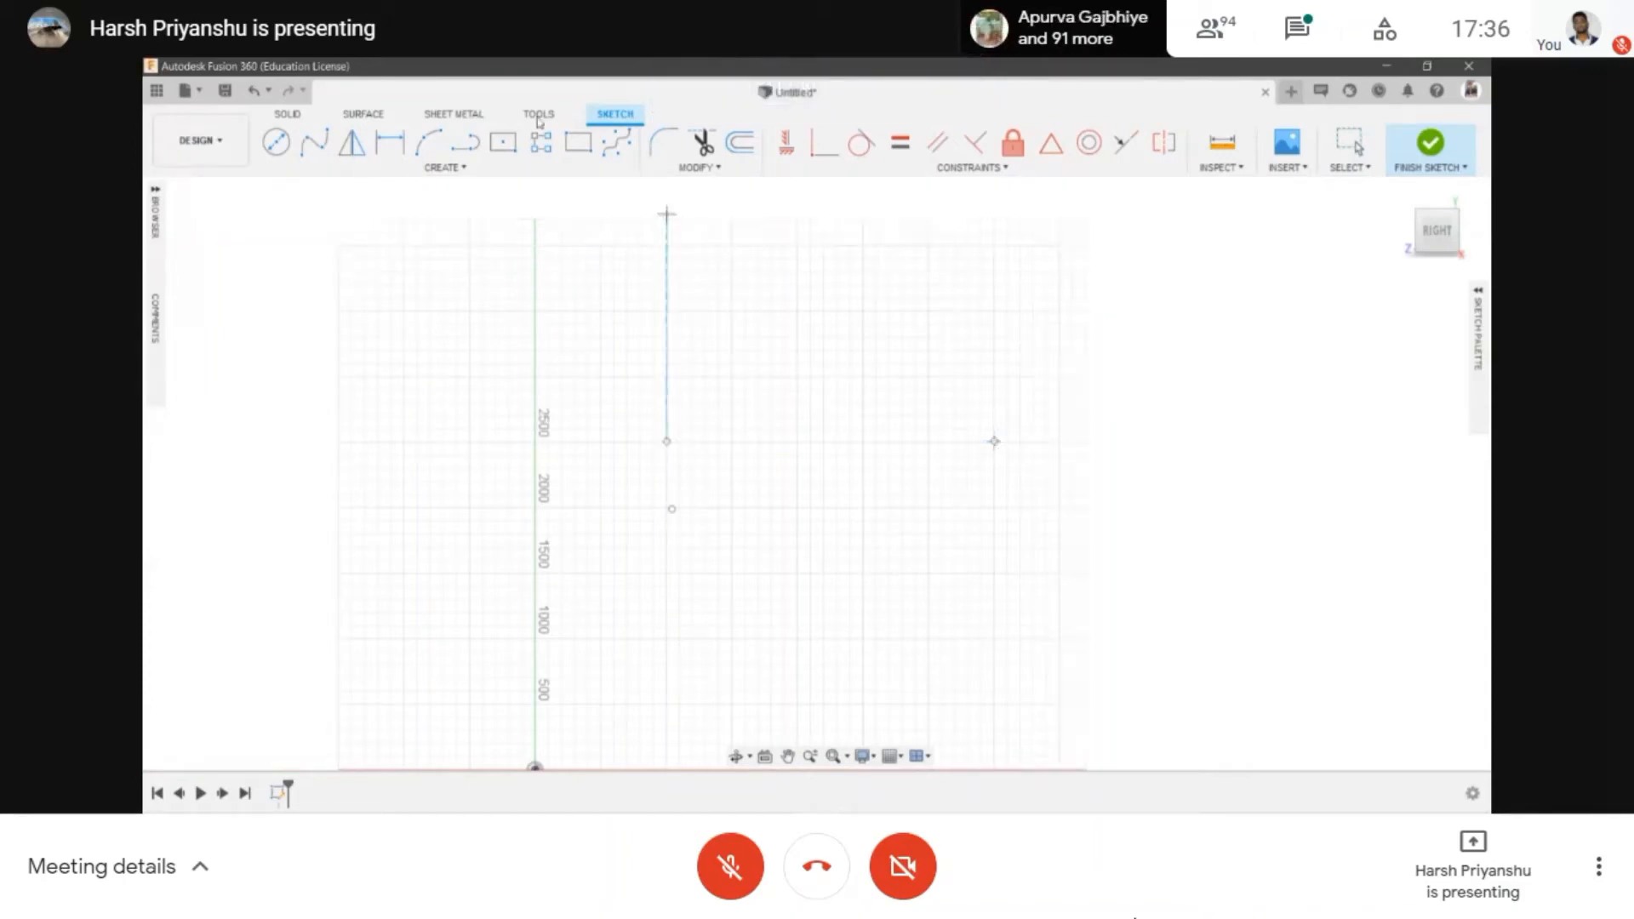
{"action": "left_click", "coordinate": [465, 142]}
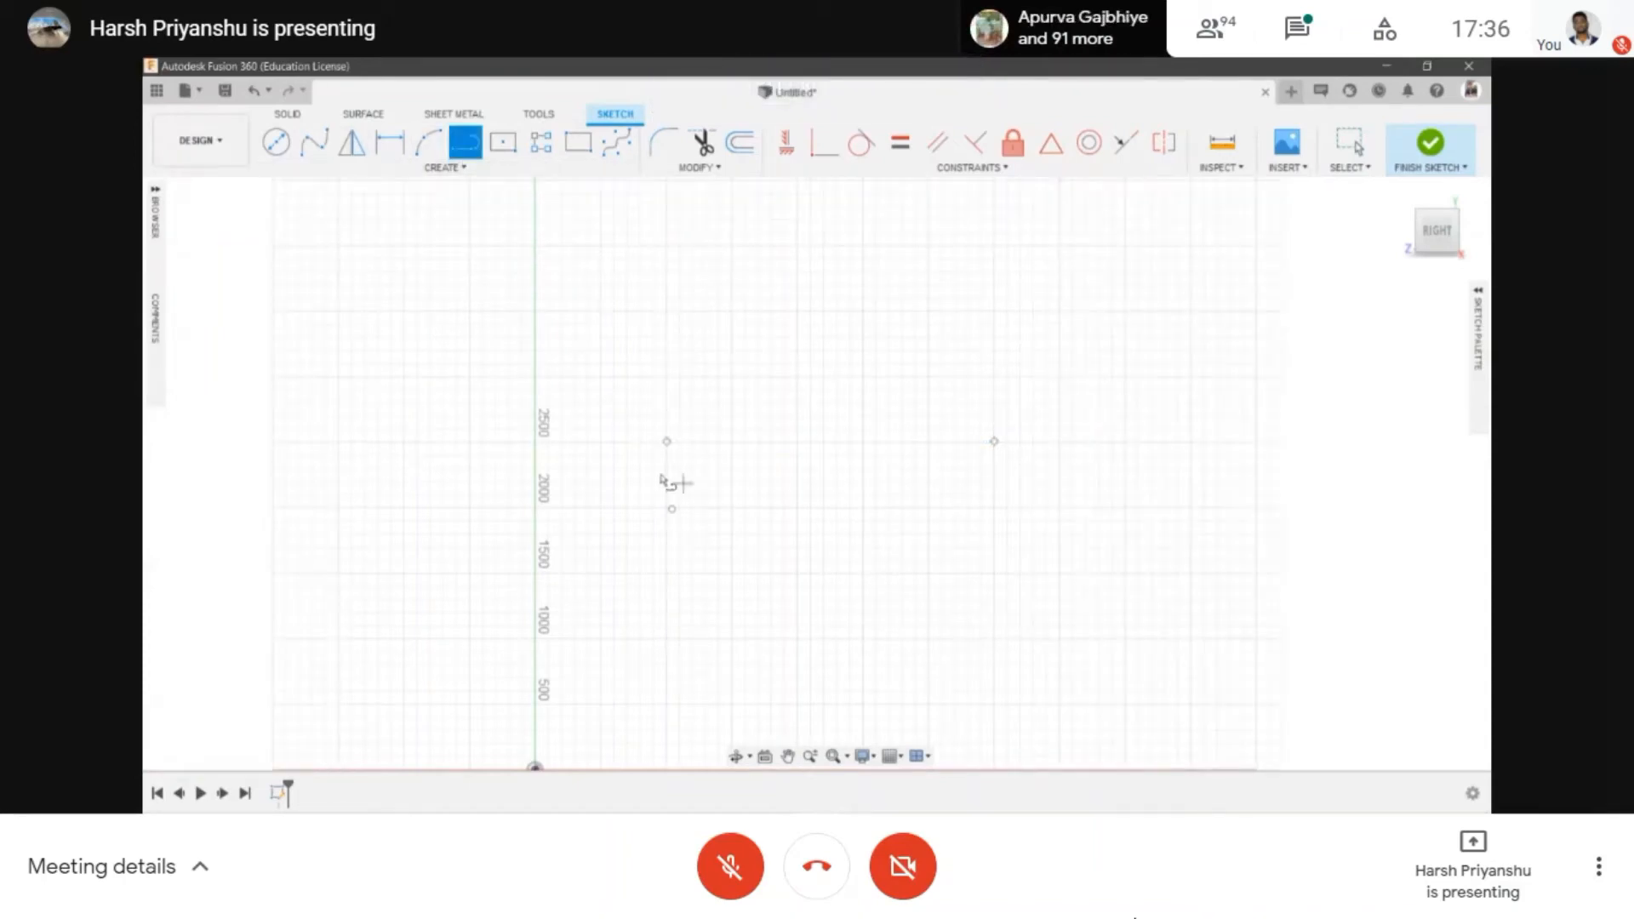
{"action": "left_click", "coordinate": [667, 441]}
{"action": "left_click", "coordinate": [994, 441]}
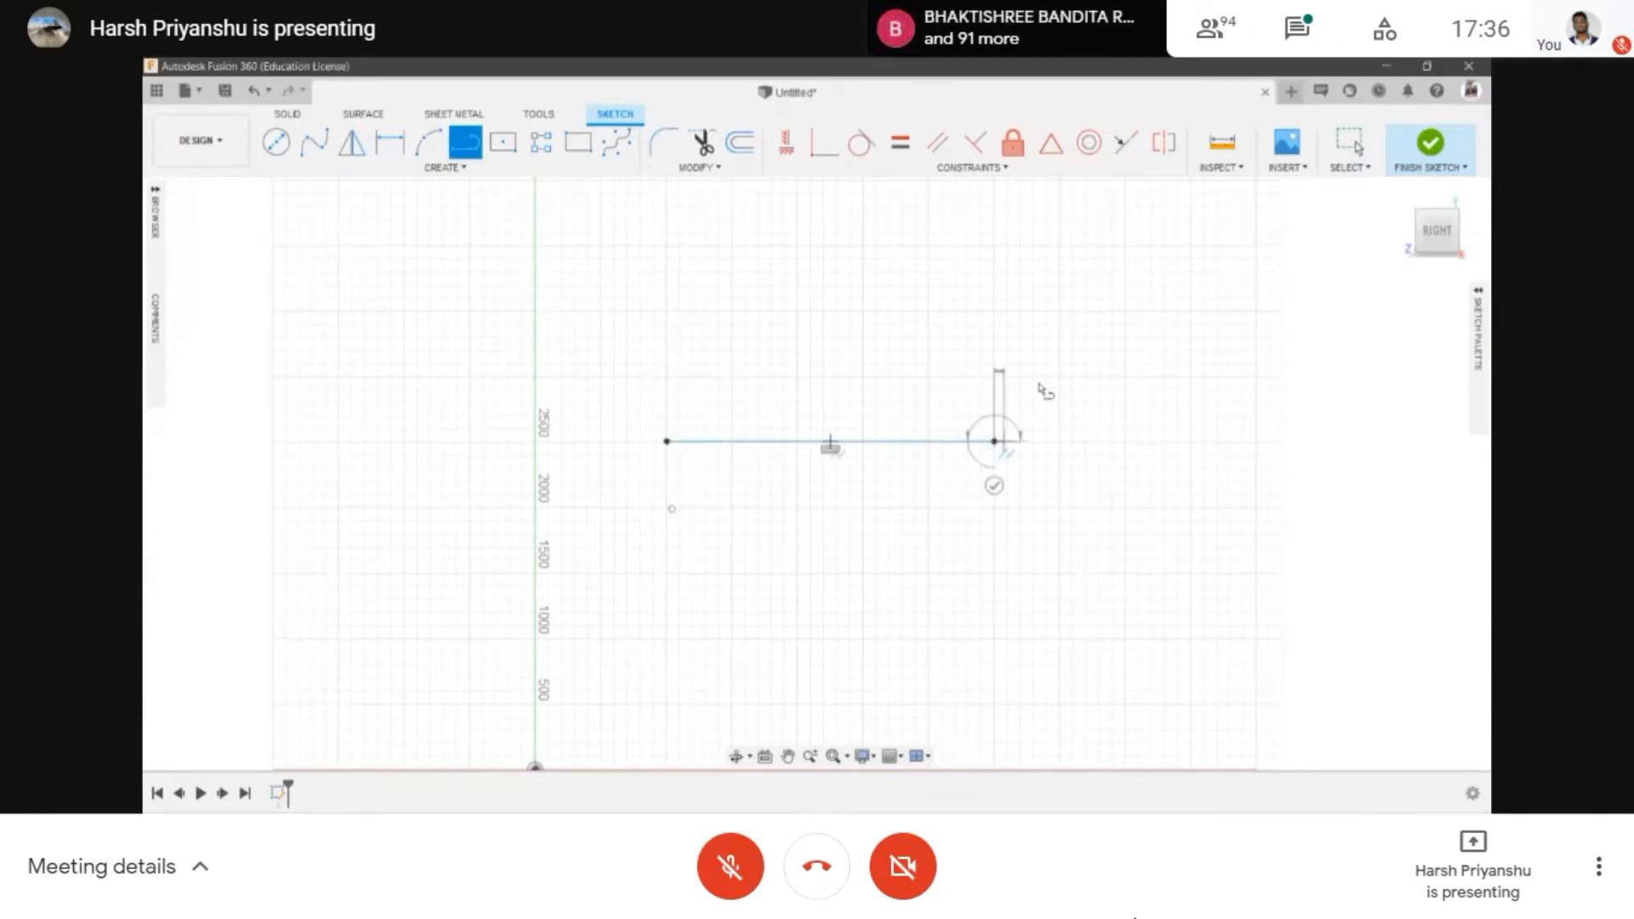
{"action": "key", "text": "Escape"}
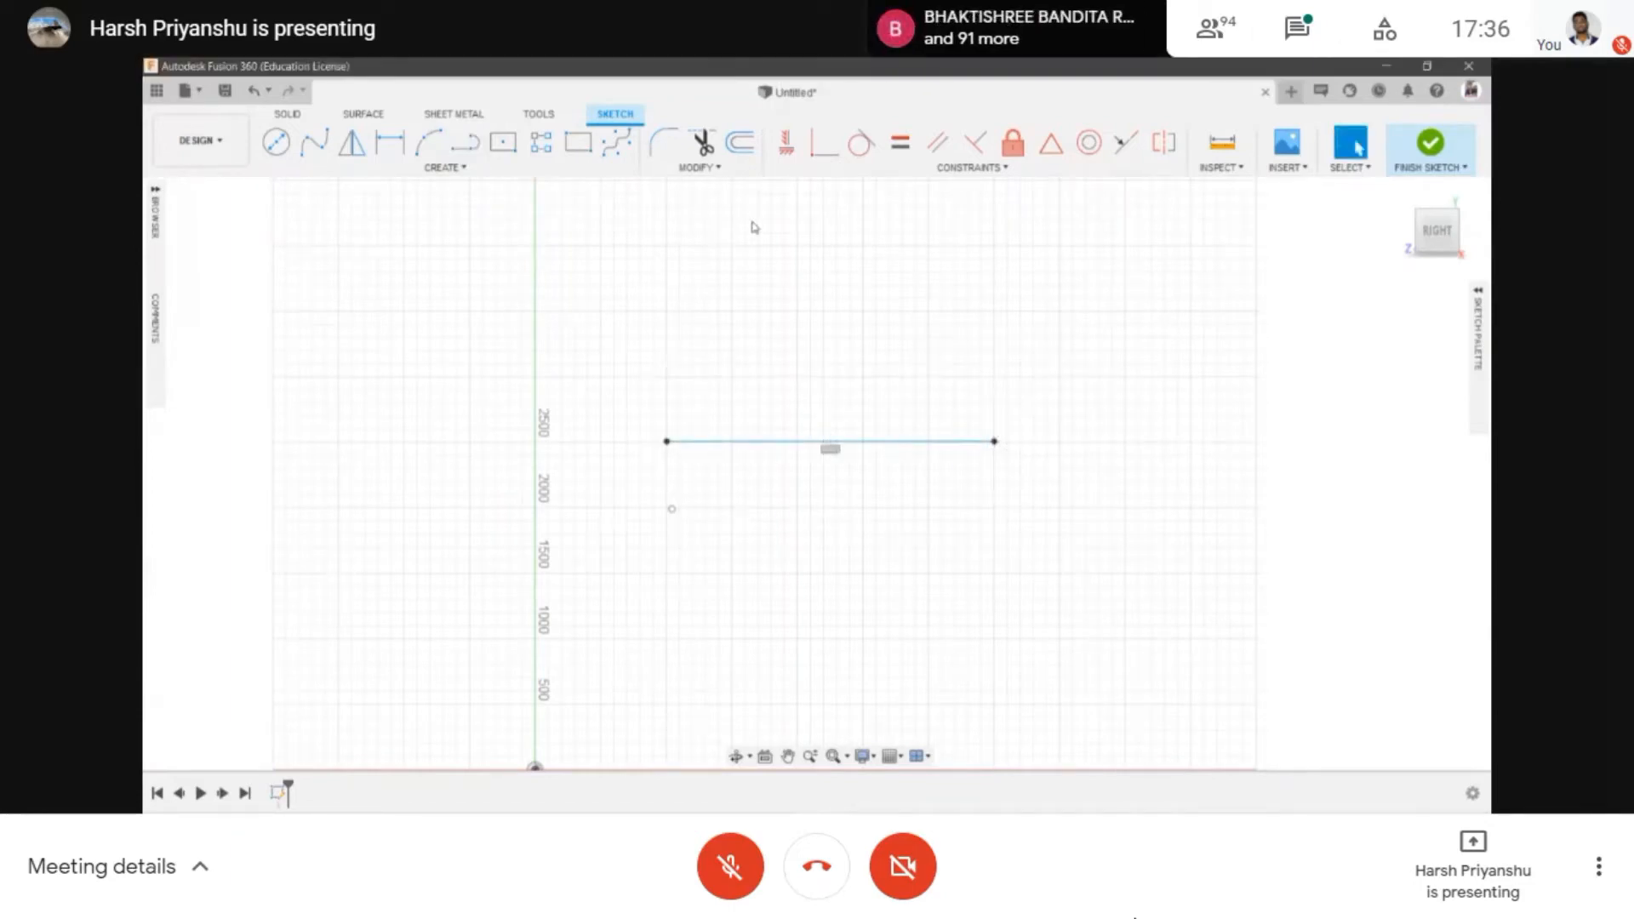
- Delete the horizontal line together with its two end points from the sketch
{"action": "left_click_drag", "start_coordinate": [627, 389], "coordinate": [1096, 470]}
{"action": "key", "text": "Delete"}
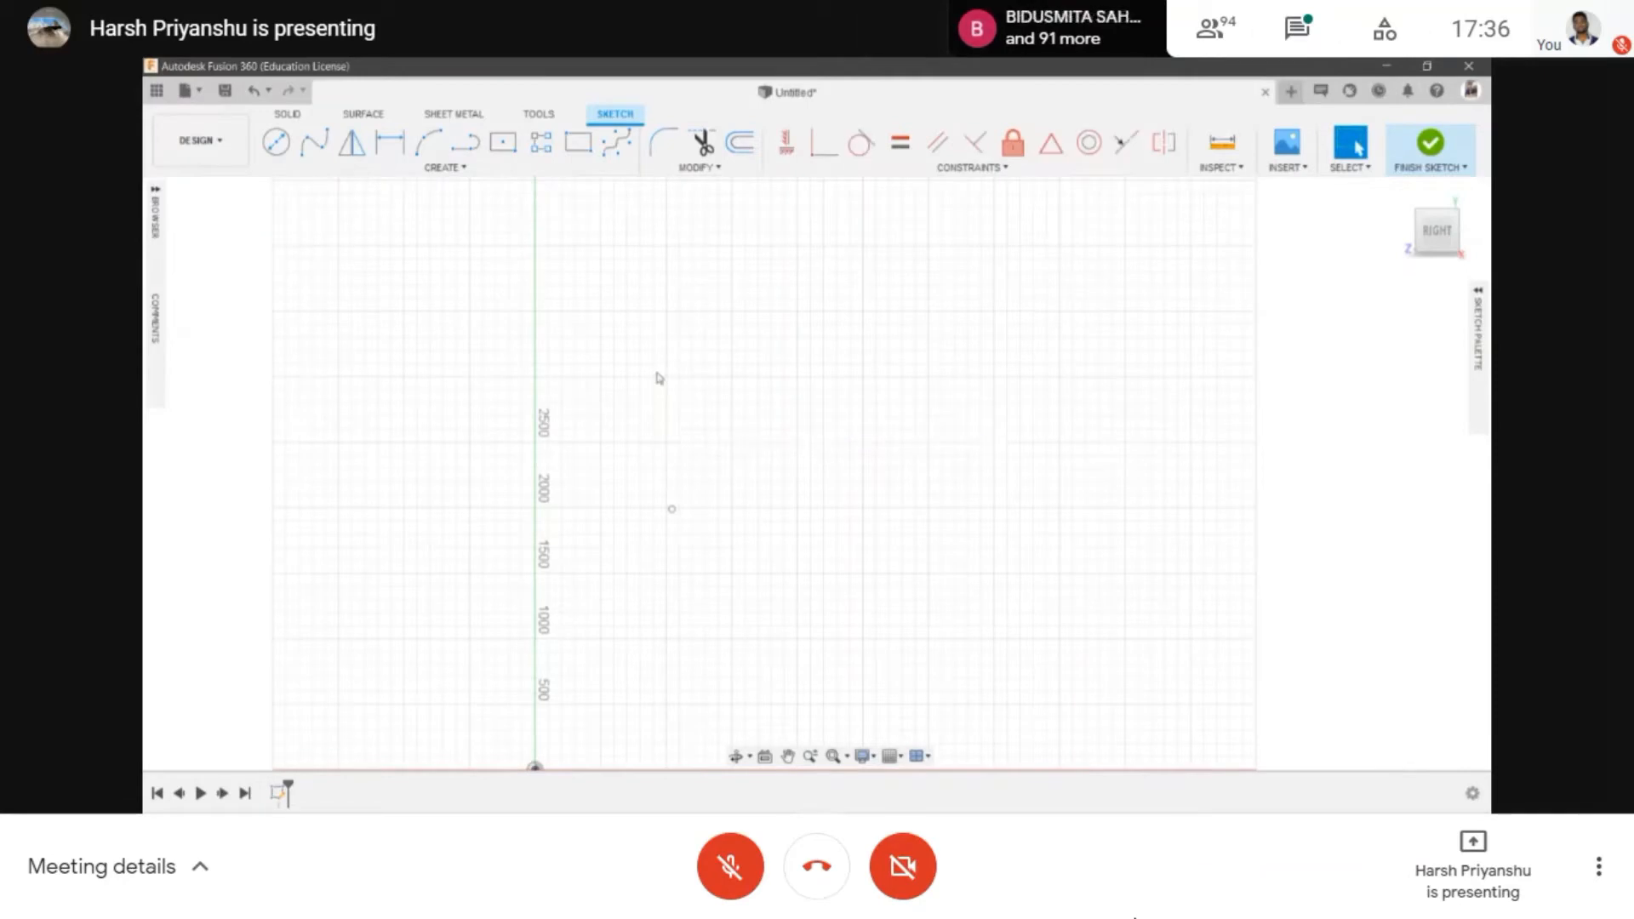
- Add the sketch text FUSION 360 in a frame about 3600 mm wide and 1100 mm high, with a text height of 100 mm
{"action": "left_click", "coordinate": [414, 168]}
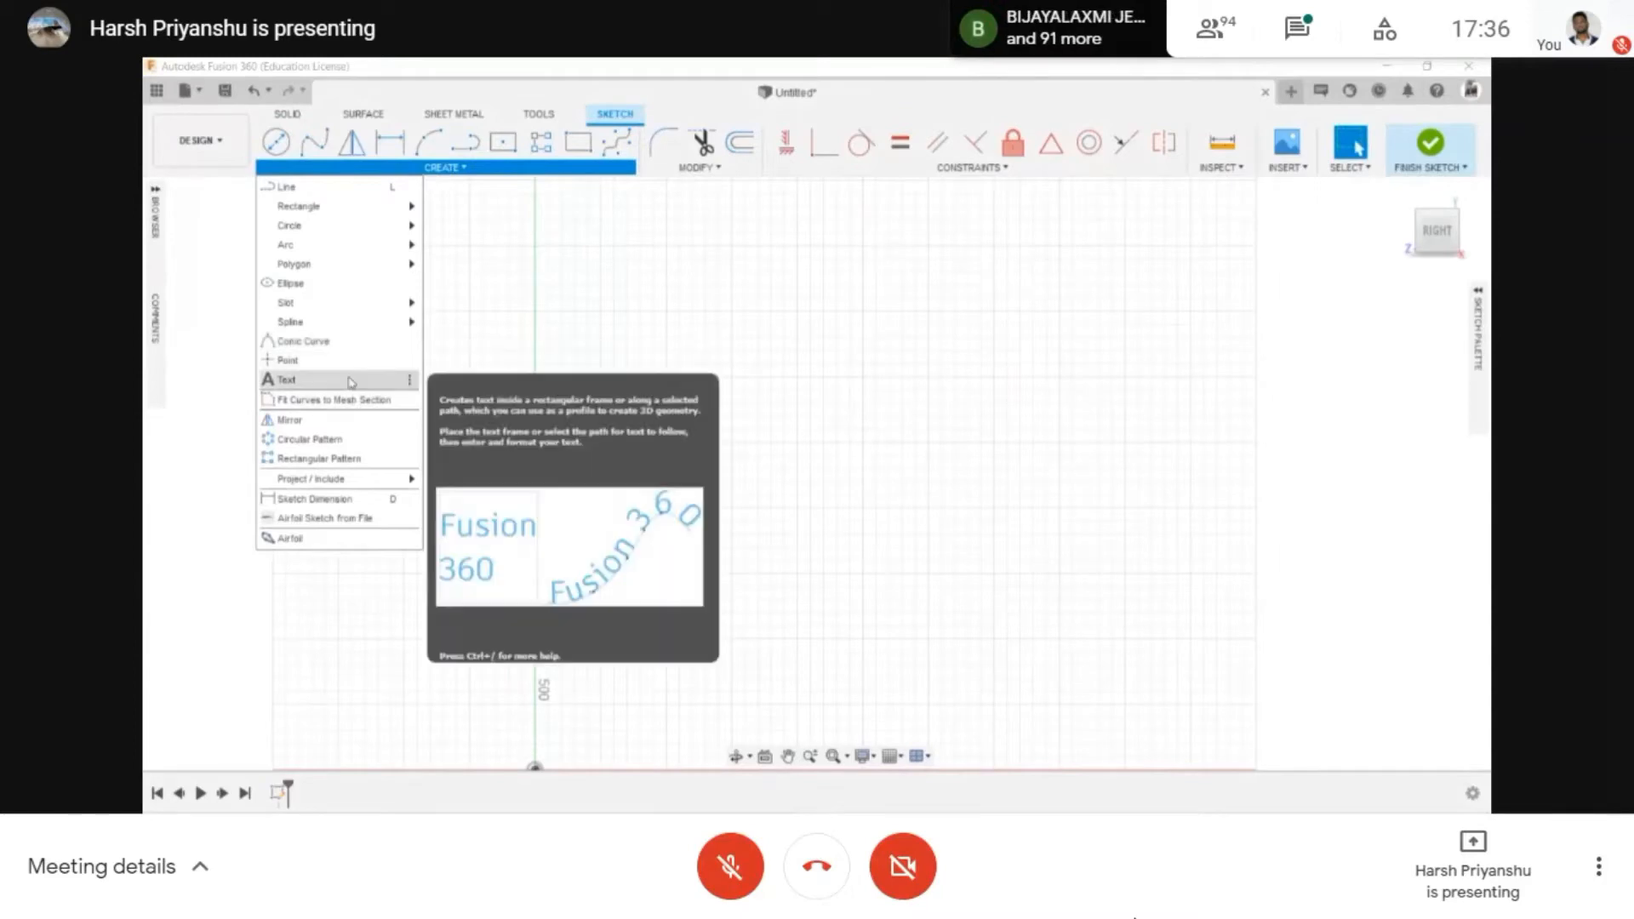
{"action": "left_click", "coordinate": [345, 382]}
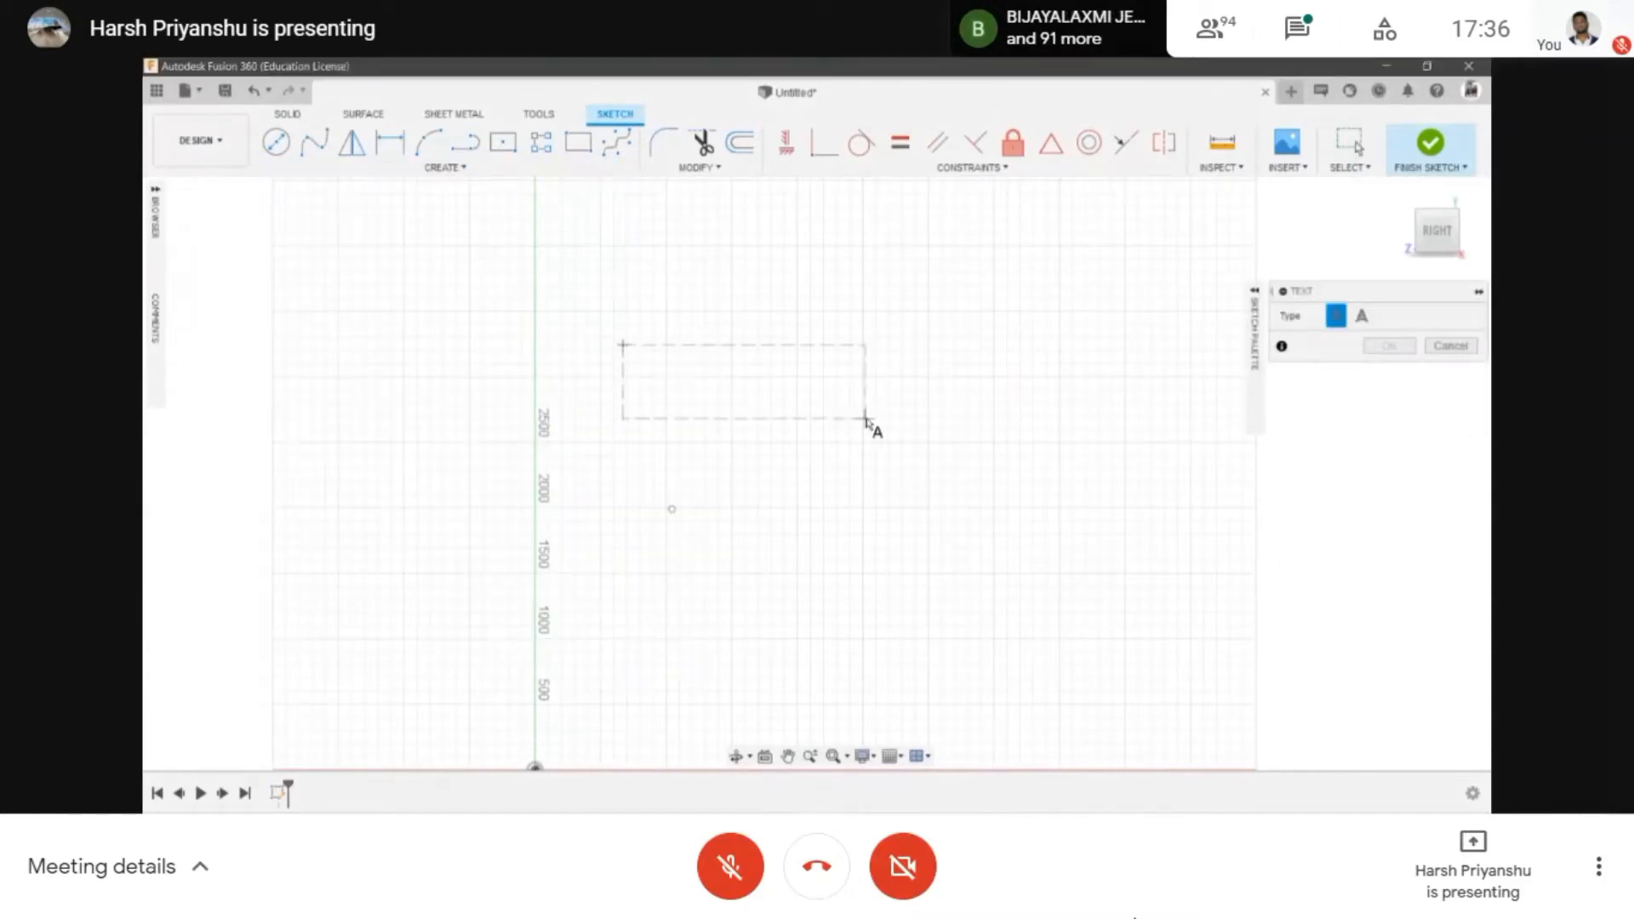
{"action": "left_click", "coordinate": [623, 345]}
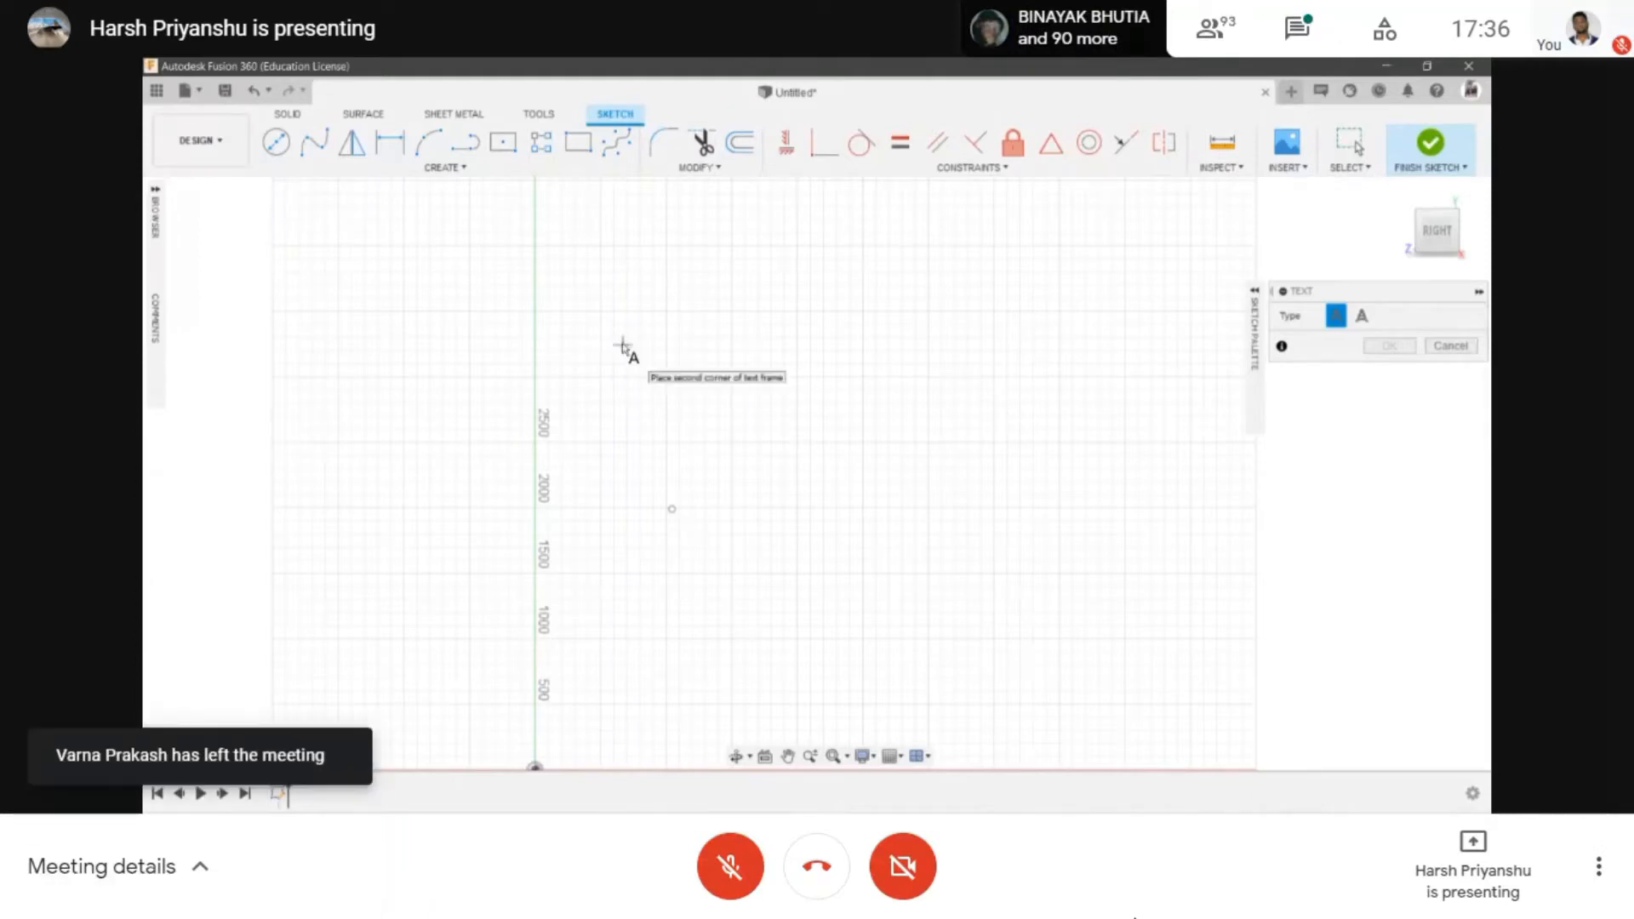
{"action": "left_click", "coordinate": [1096, 492]}
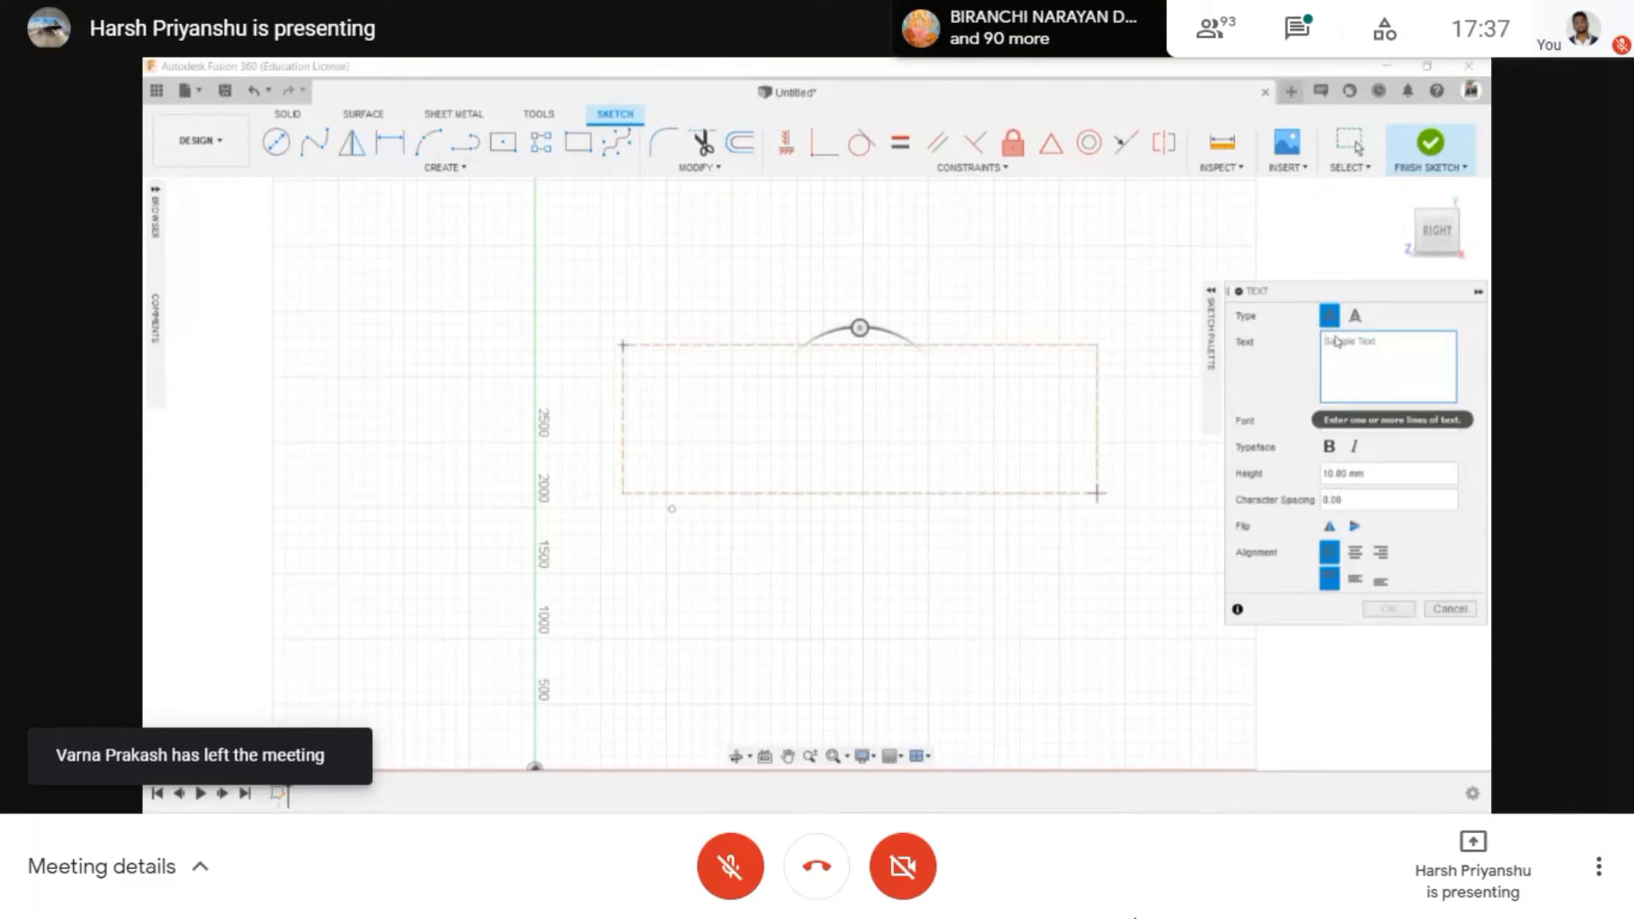
{"action": "type", "text": "F"}
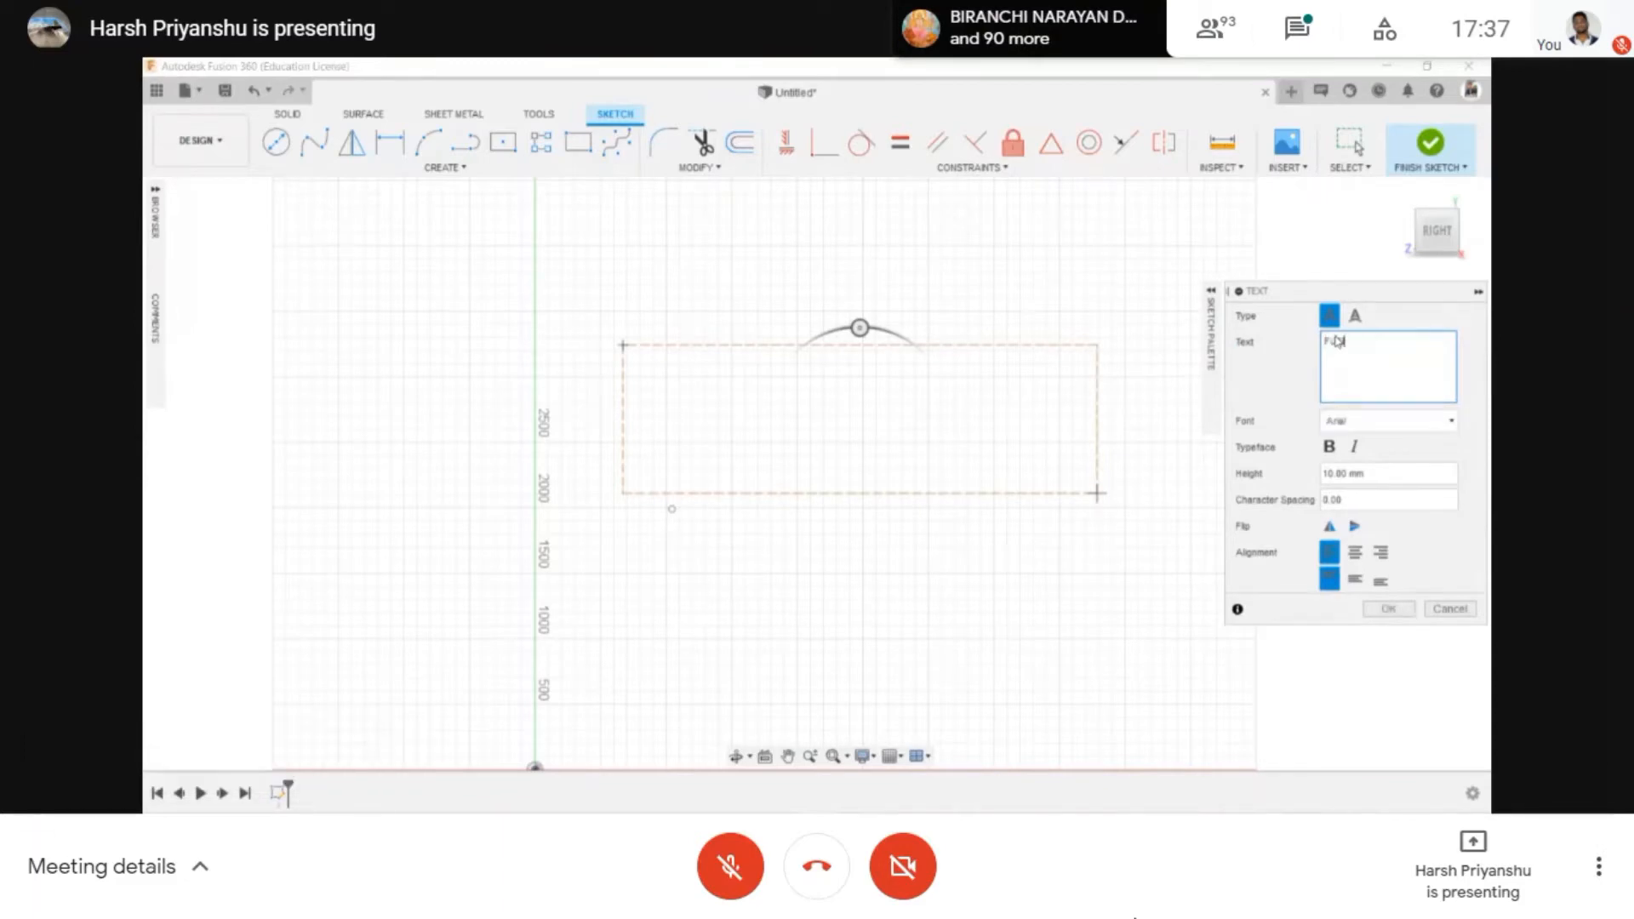
{"action": "type", "text": "USION 360"}
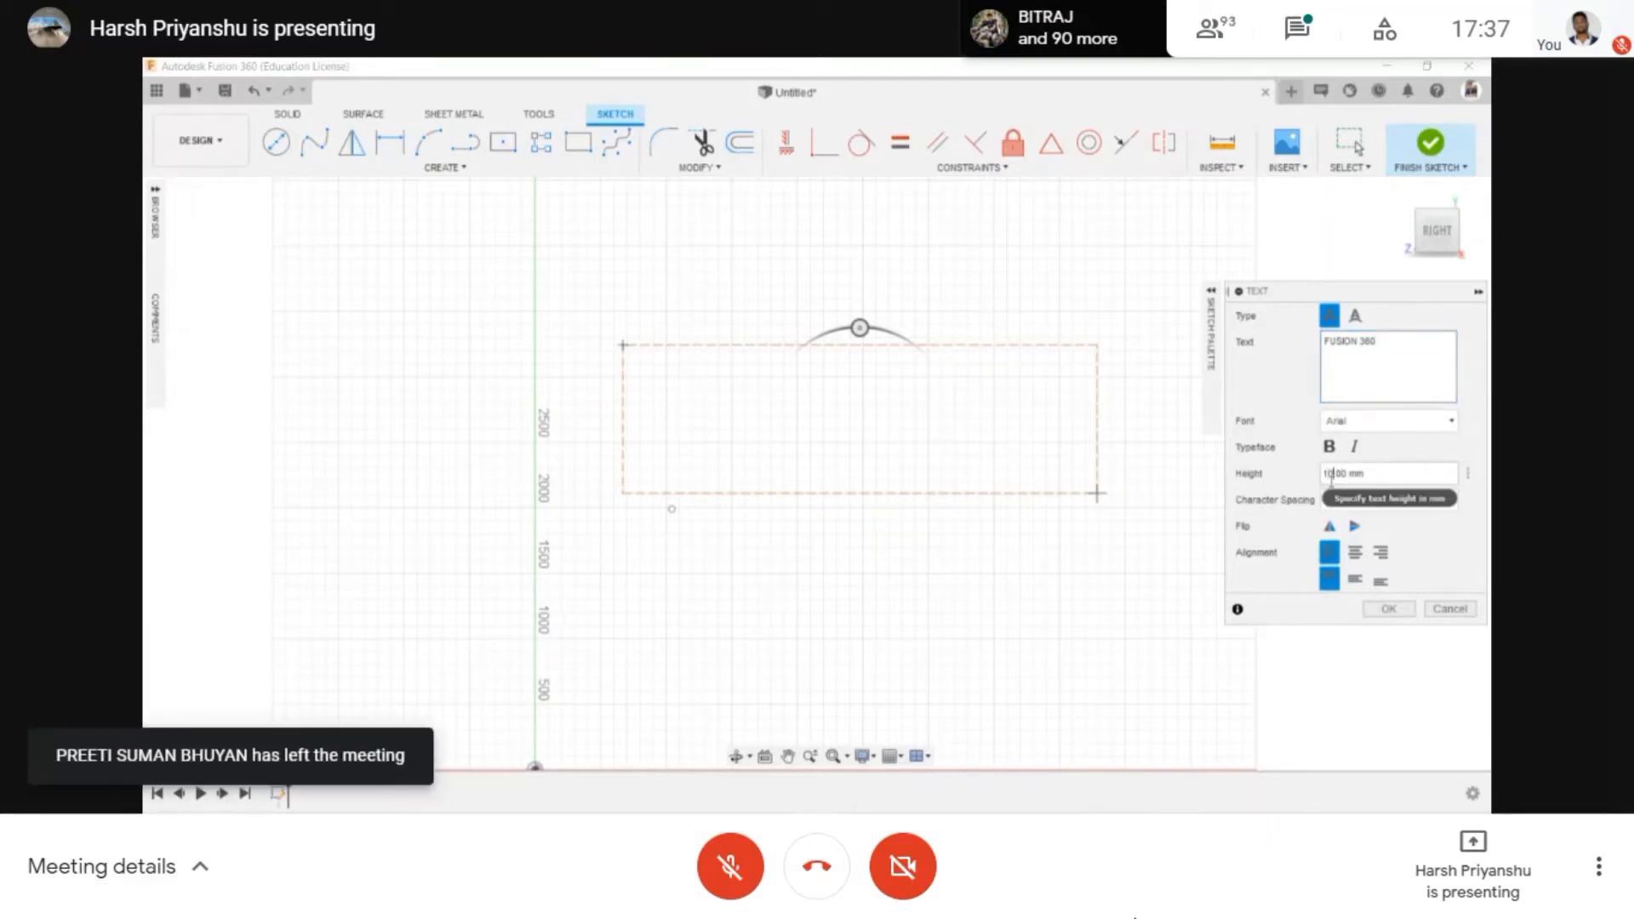
{"action": "type", "text": "100"}
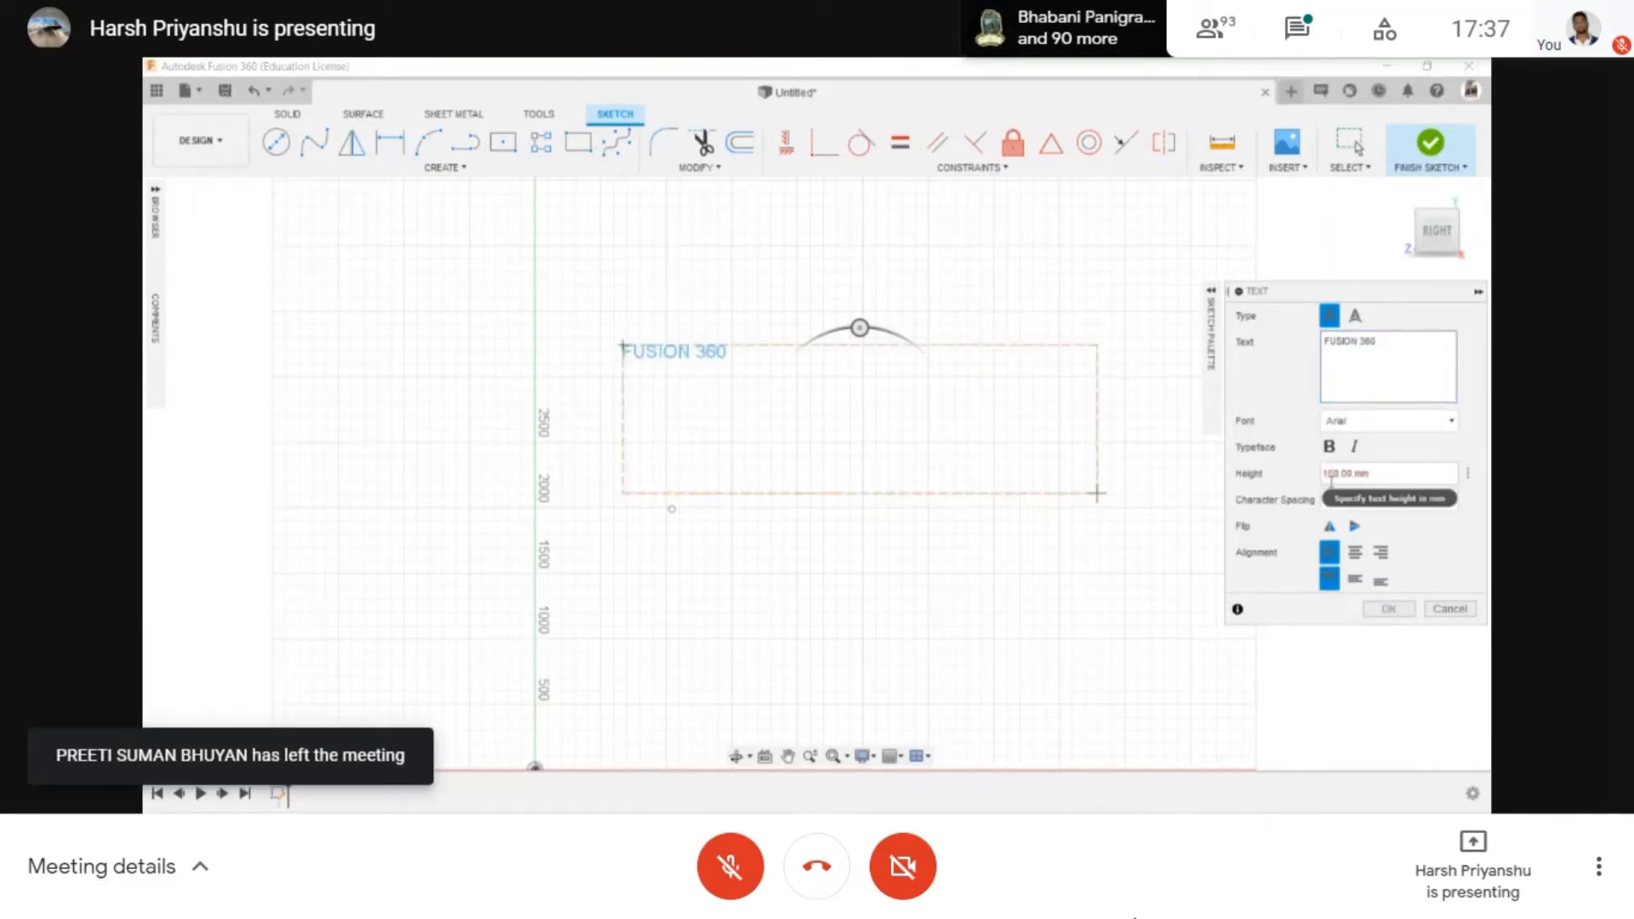
- Try centre alignment on the FUSION 360 text, restore its left alignment, and finish the text
{"action": "scroll", "coordinate": [672, 395], "scroll_direction": "up", "scroll_amount": 5}
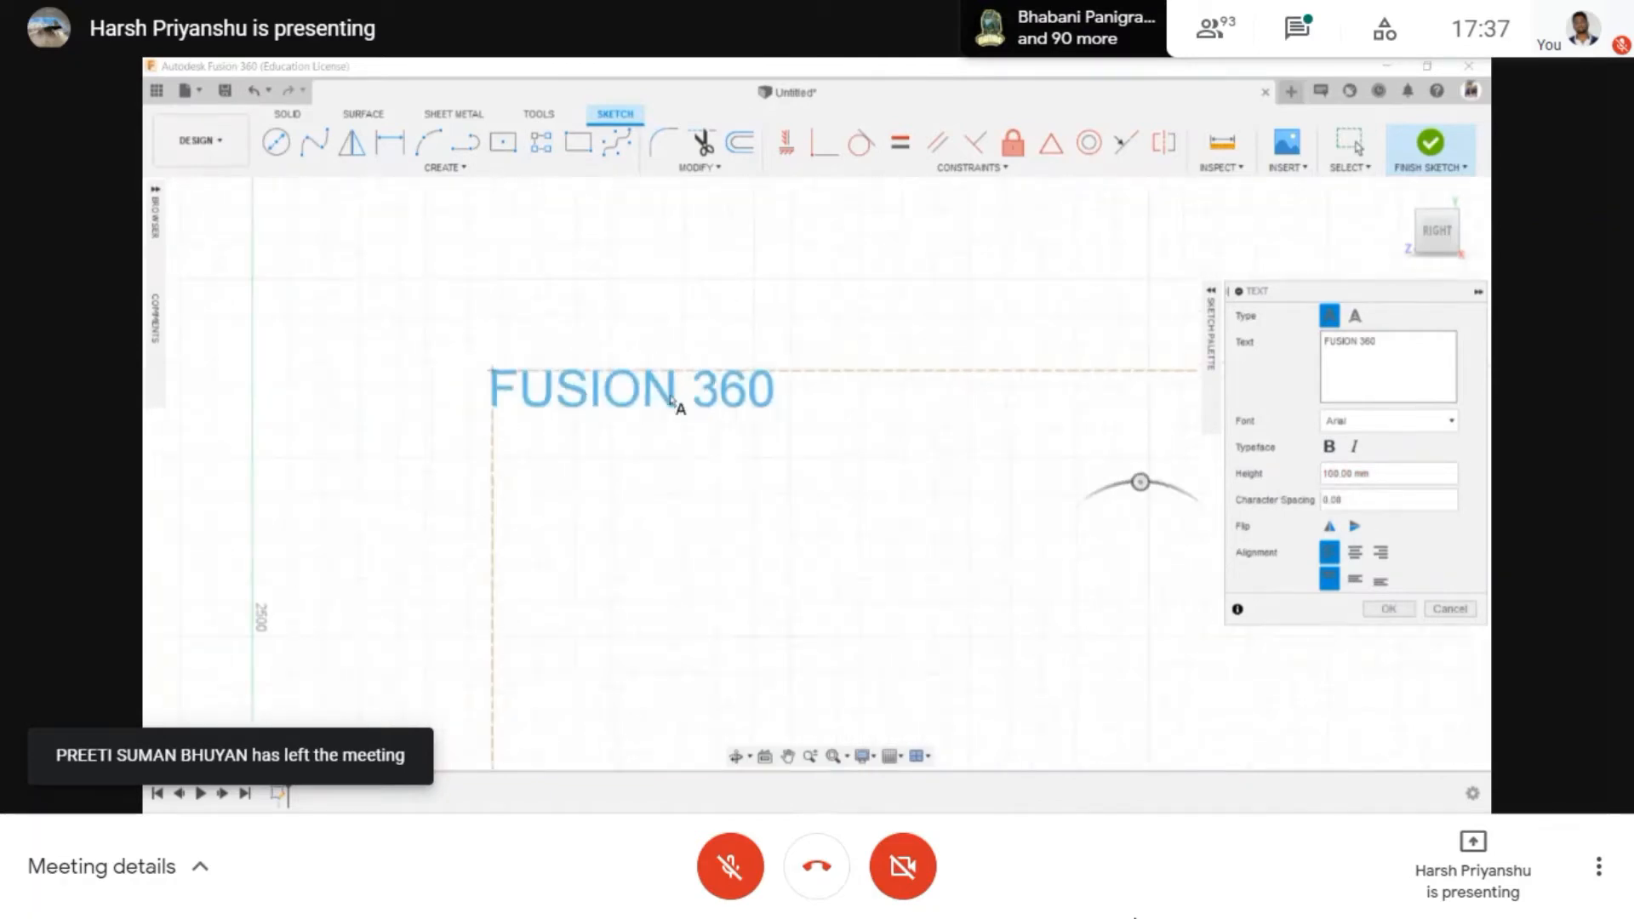
{"action": "scroll", "coordinate": [668, 393], "scroll_direction": "down", "scroll_amount": 2}
{"action": "left_click", "coordinate": [1355, 552]}
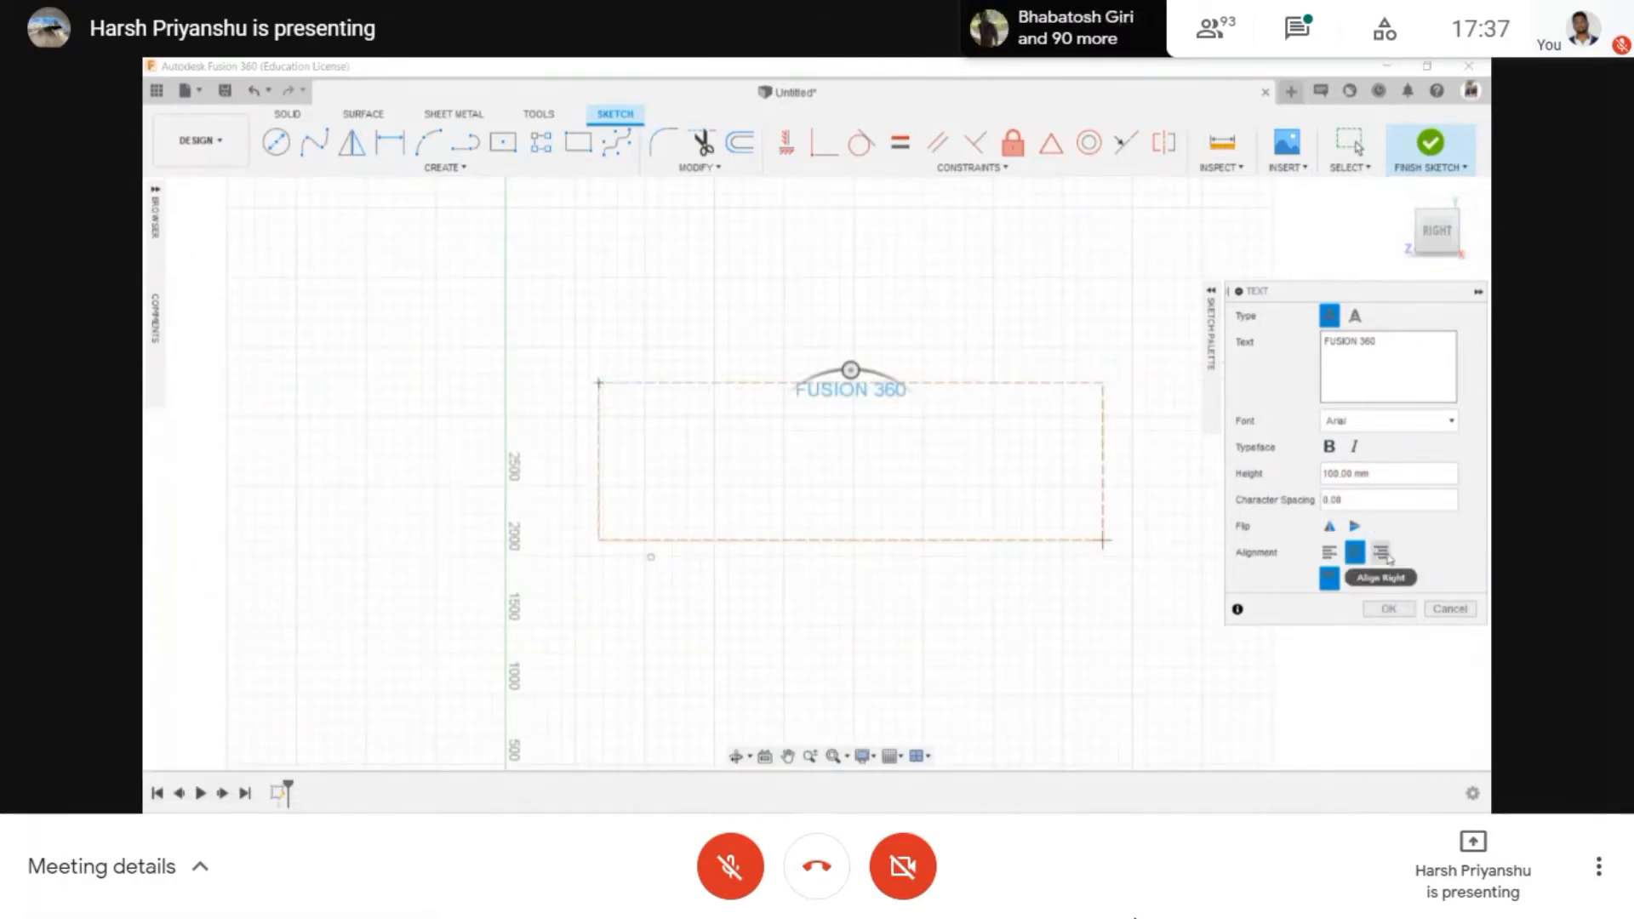
{"action": "left_click", "coordinate": [1329, 553]}
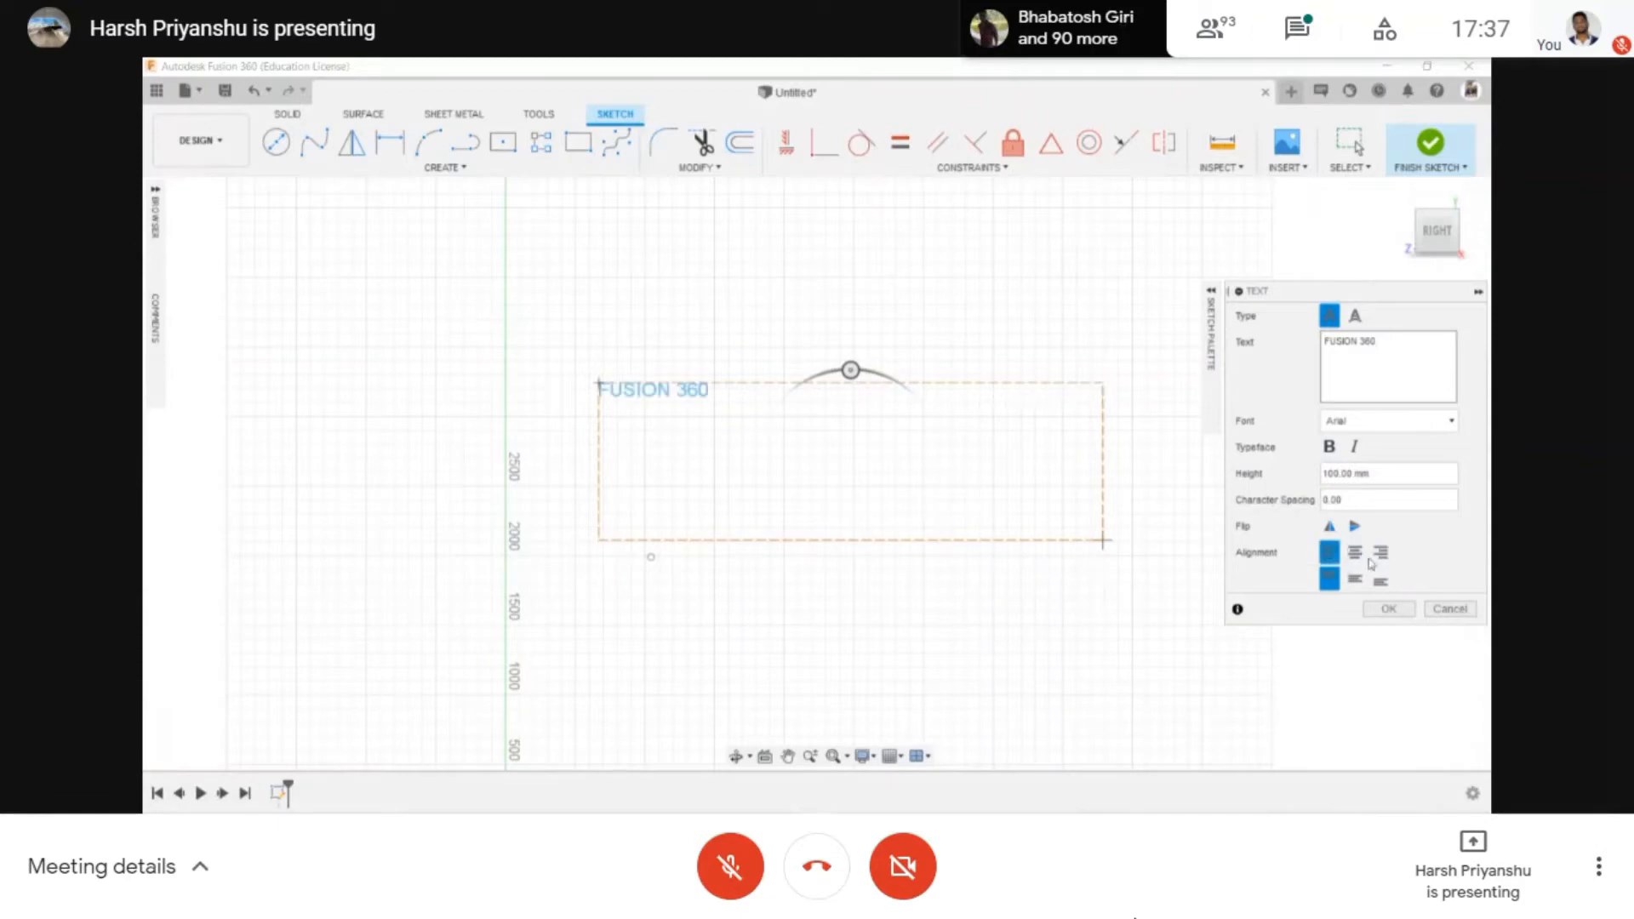
{"action": "left_click", "coordinate": [1389, 609]}
- Close the untitled design without saving and start a new sketch on the vertical plane facing the Right view
{"action": "scroll", "coordinate": [726, 445], "scroll_direction": "up", "scroll_amount": 3}
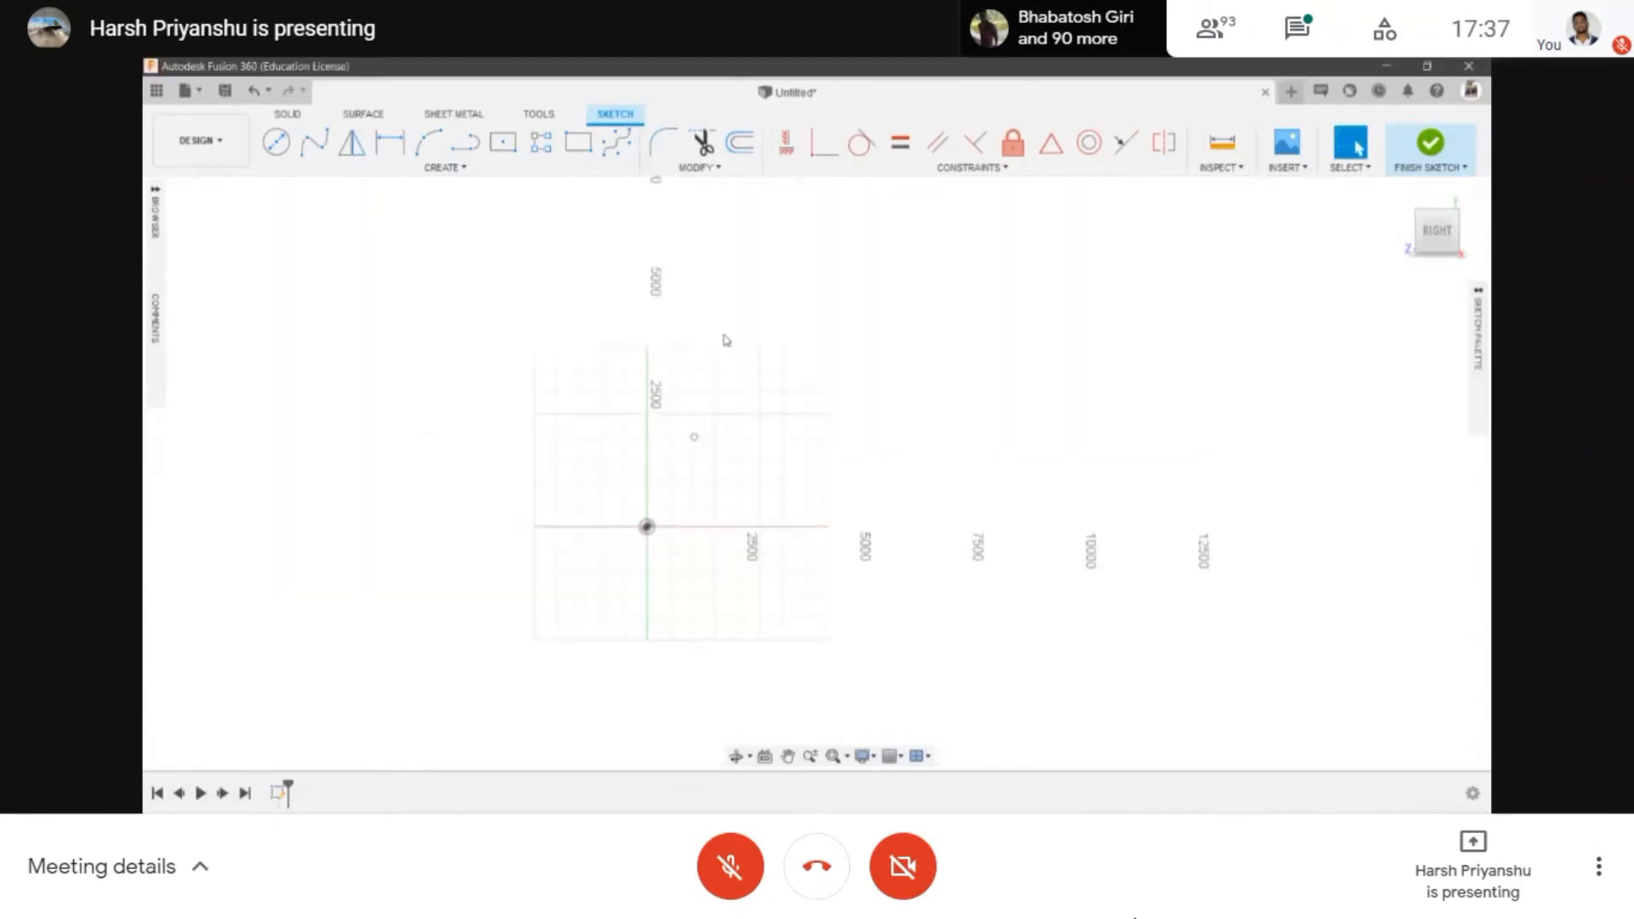
{"action": "left_click", "coordinate": [1265, 92]}
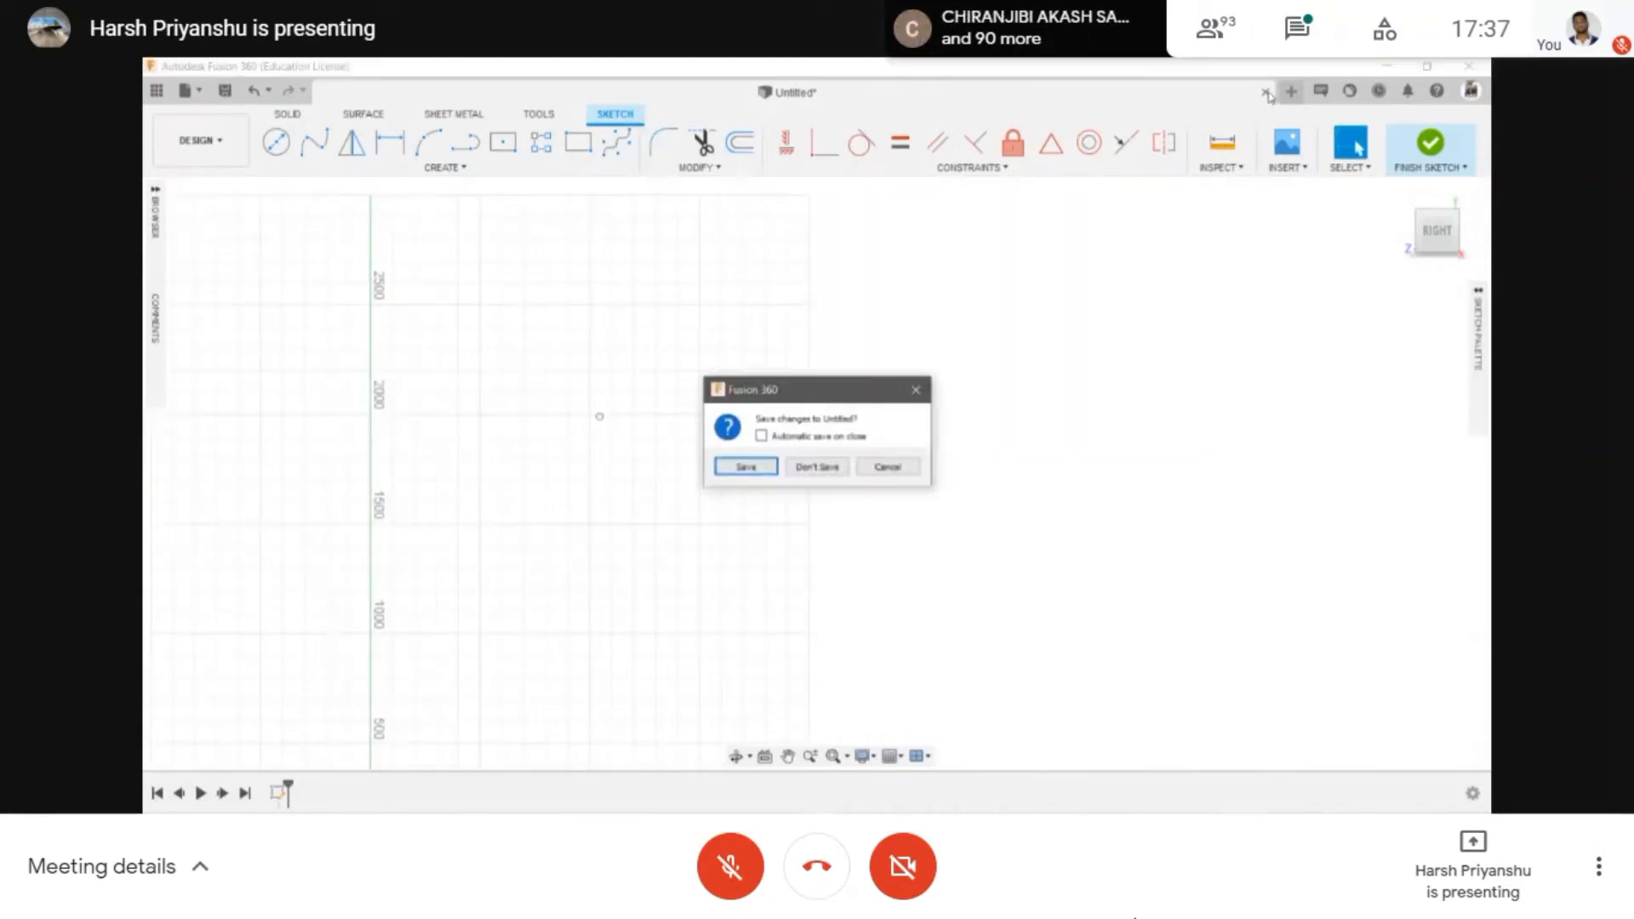
{"action": "left_click", "coordinate": [819, 467]}
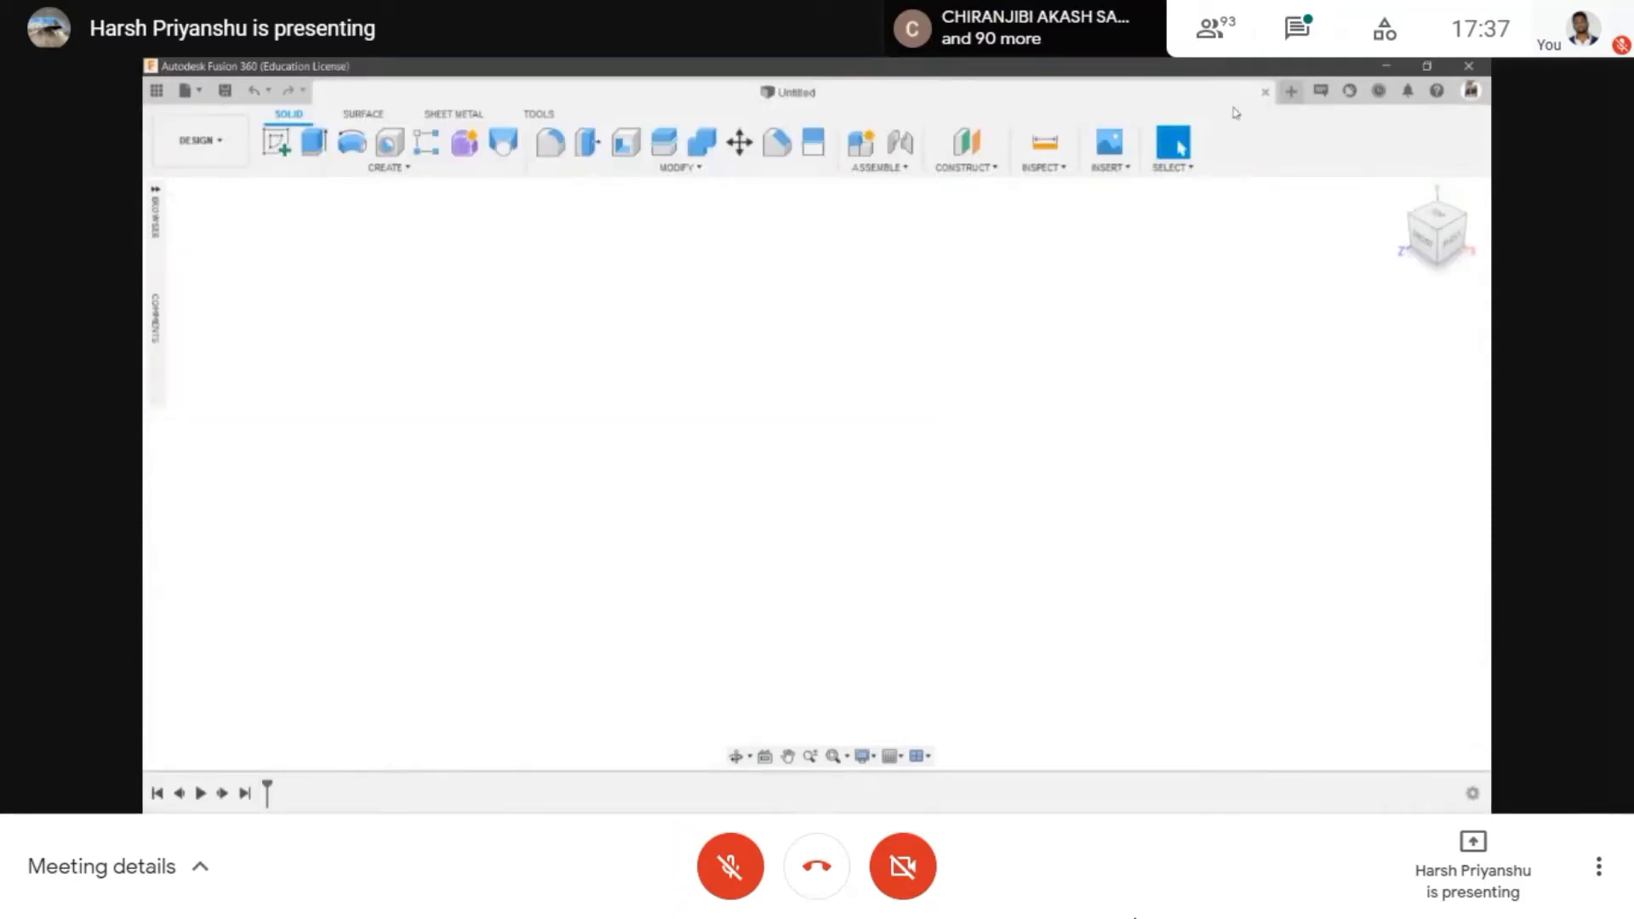
{"action": "left_click", "coordinate": [283, 145]}
{"action": "left_click", "coordinate": [791, 458]}
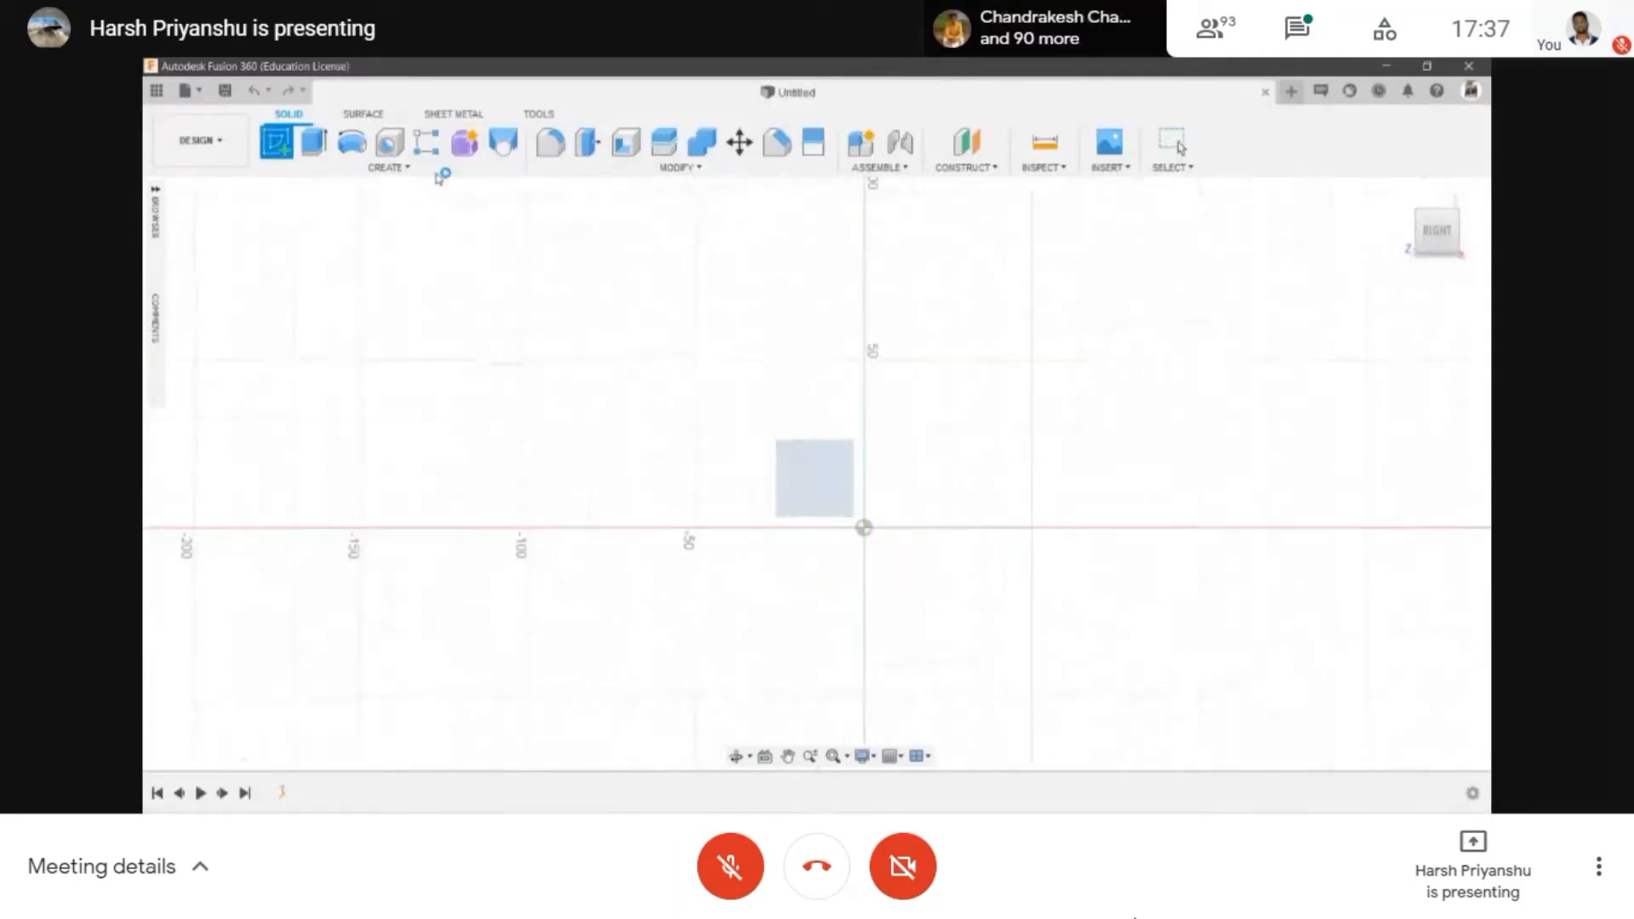
- Sketch a closed trapezoid with lines above and left of the origin, about 275 mm wide at the top, 204 mm at the base and 119 mm high
{"action": "left_click", "coordinate": [434, 167]}
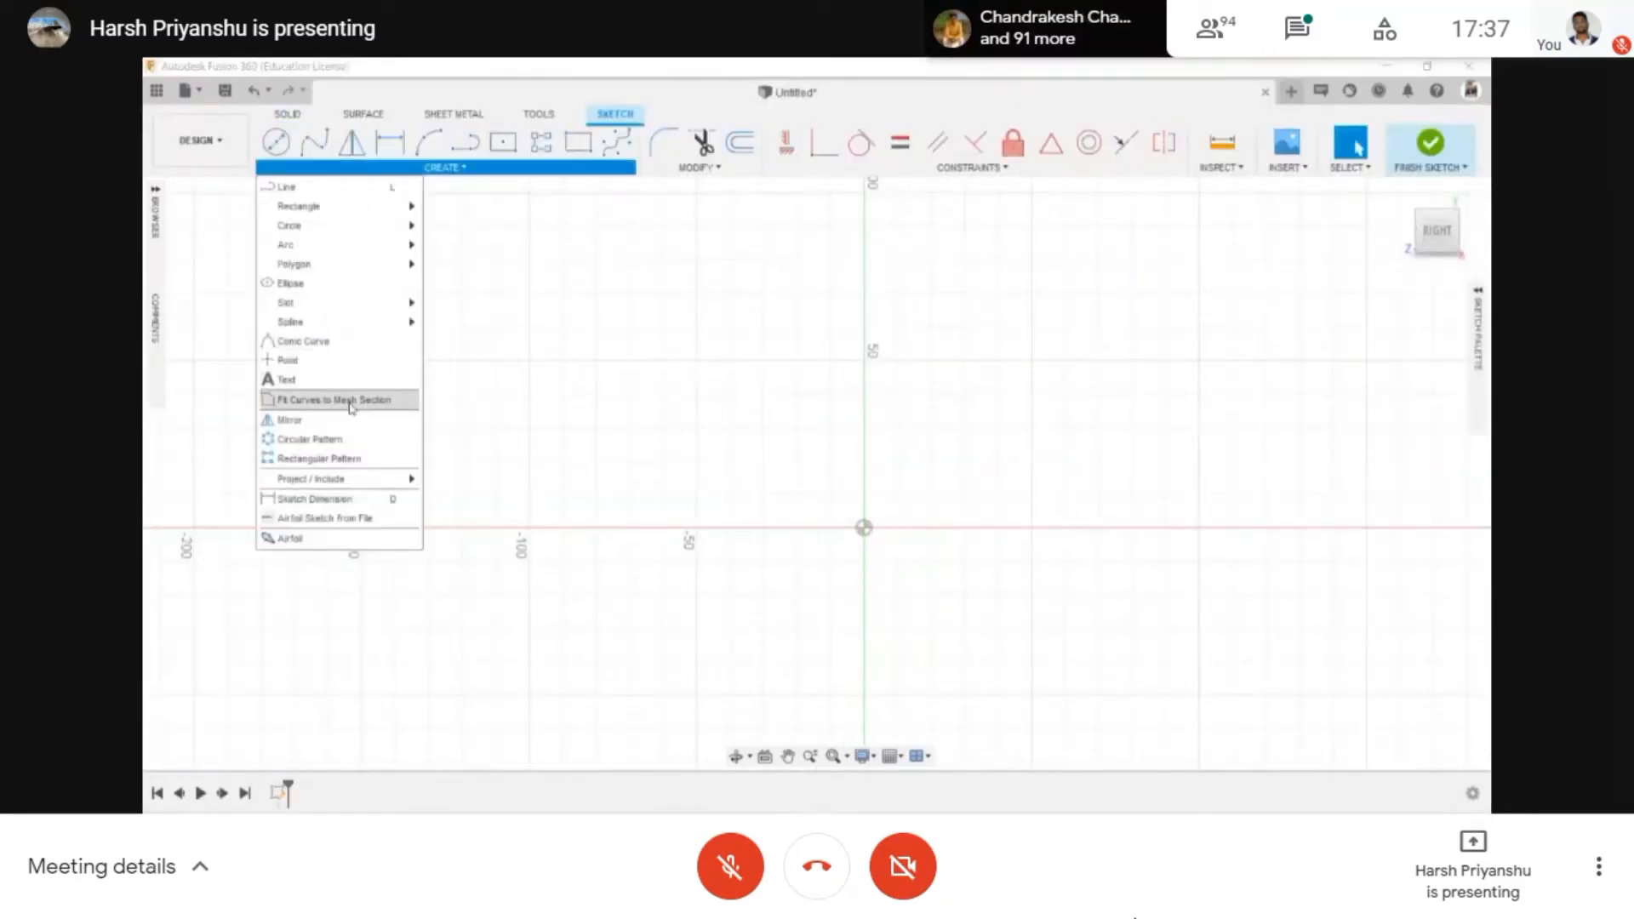
{"action": "scroll", "coordinate": [647, 498], "scroll_direction": "down", "scroll_amount": 3}
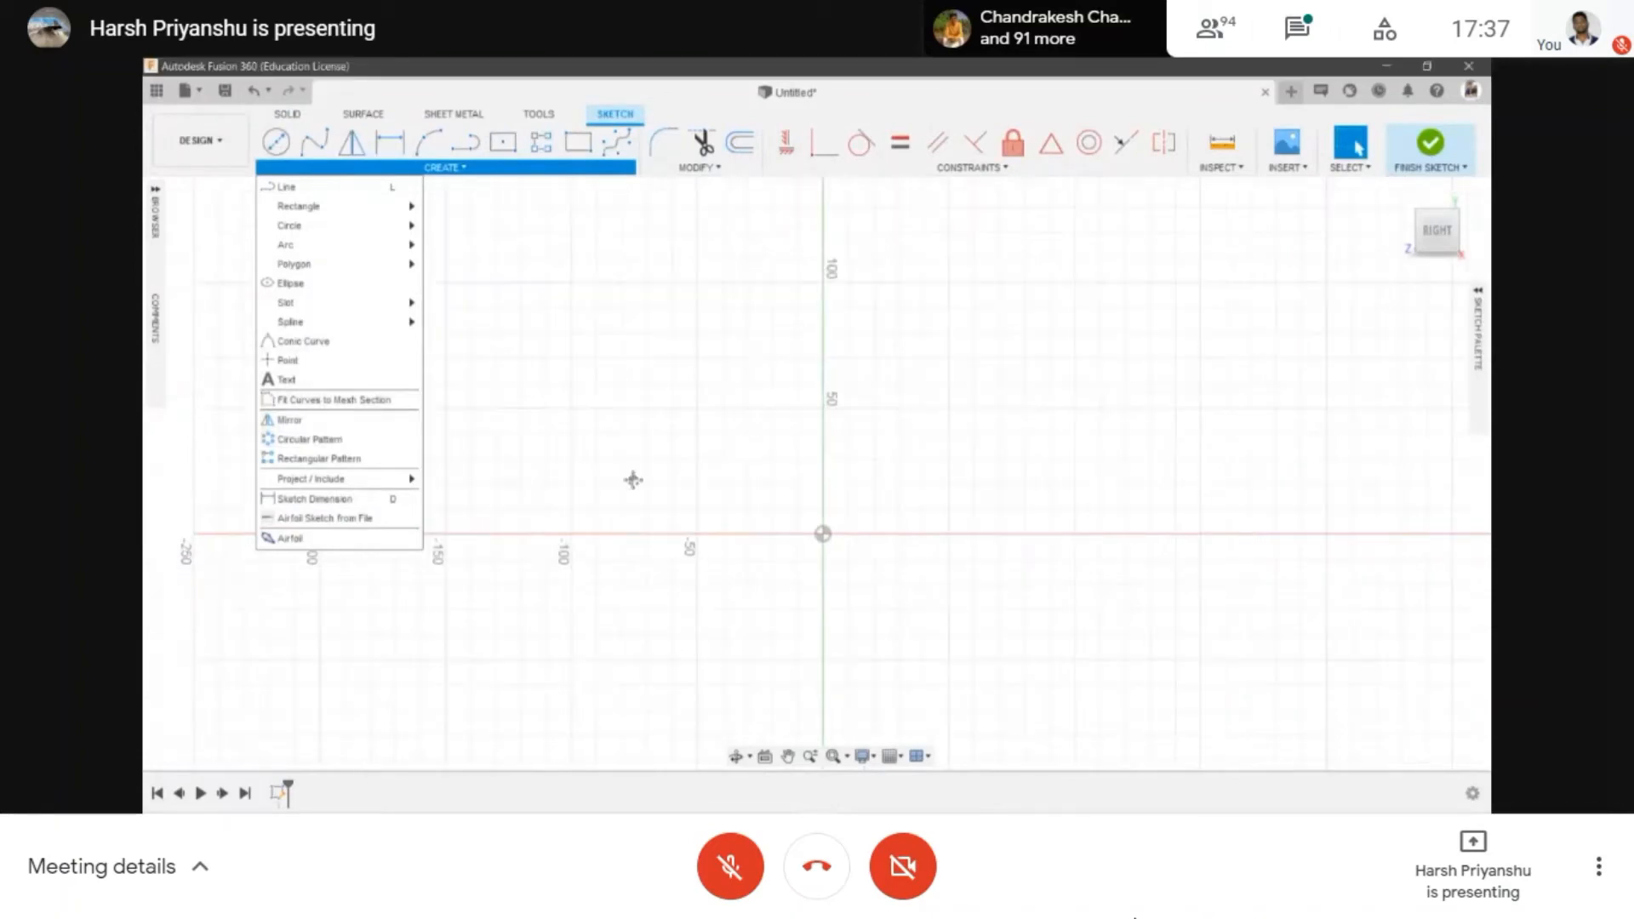
{"action": "left_click", "coordinate": [466, 142]}
{"action": "middle_click_drag", "start_coordinate": [540, 389], "coordinate": [715, 487]}
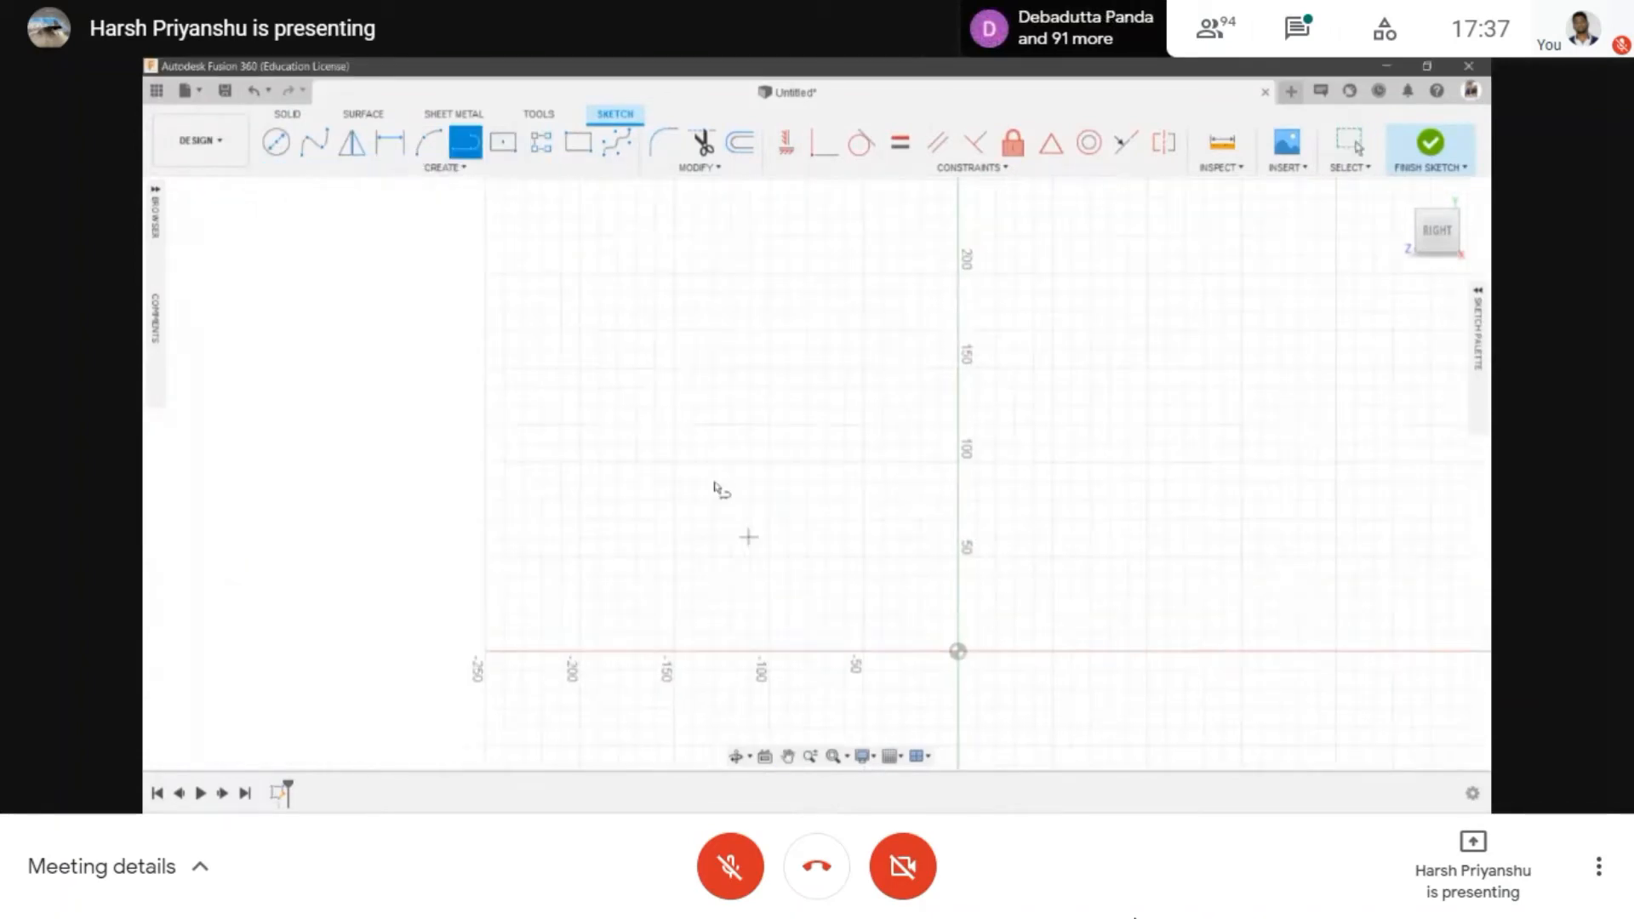
{"action": "left_click", "coordinate": [426, 252]}
{"action": "left_click", "coordinate": [498, 478]}
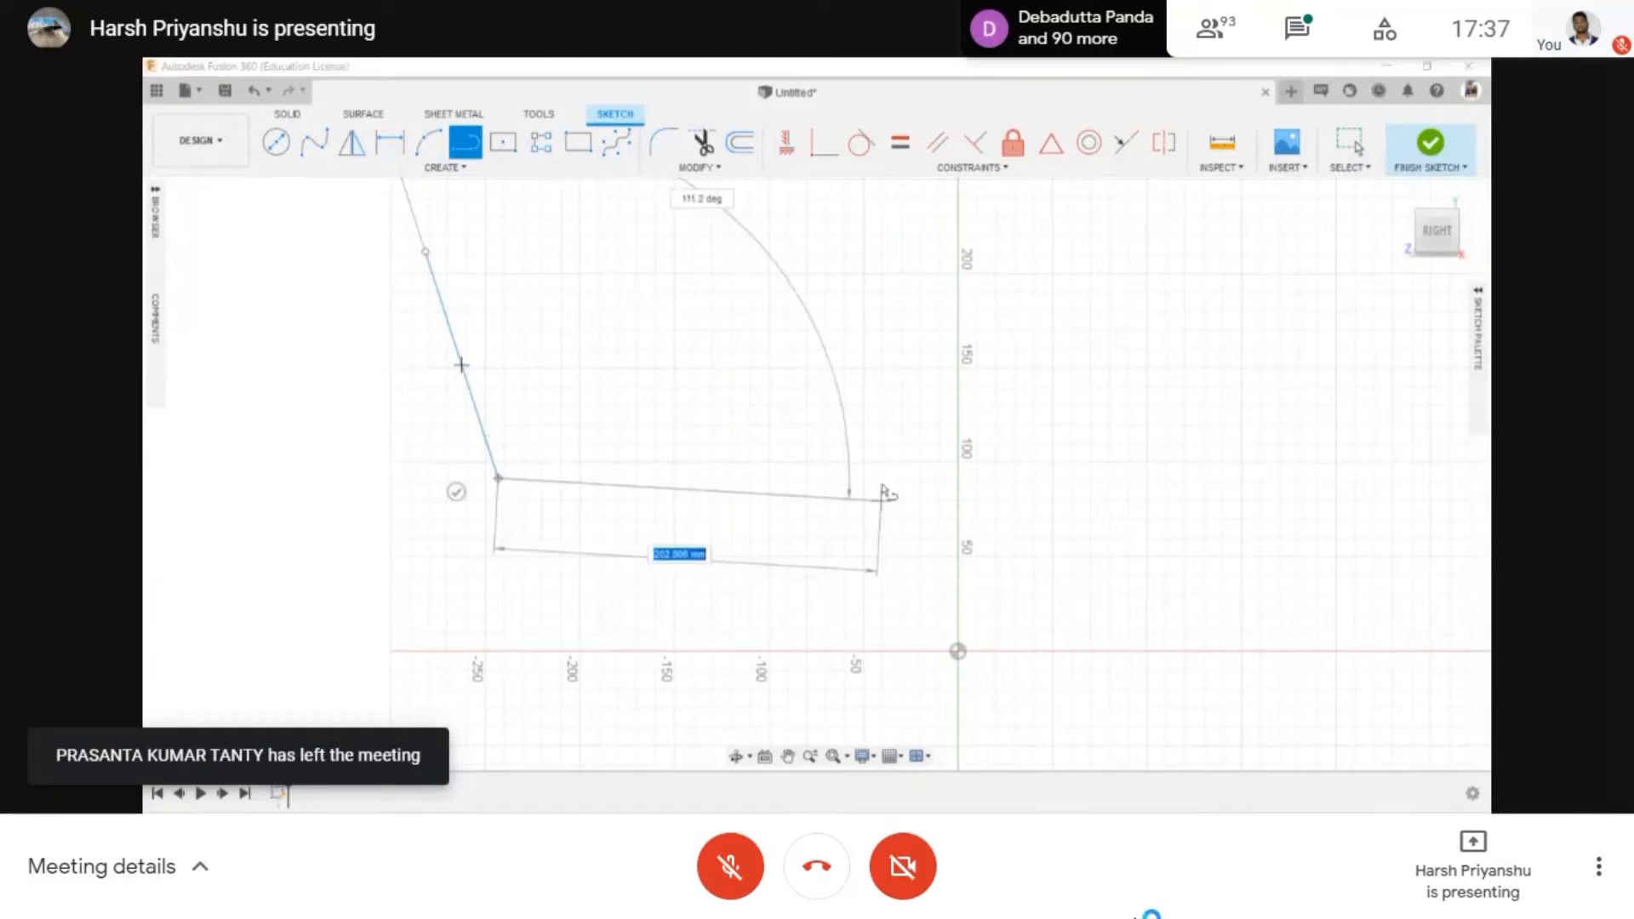
{"action": "left_click", "coordinate": [885, 478]}
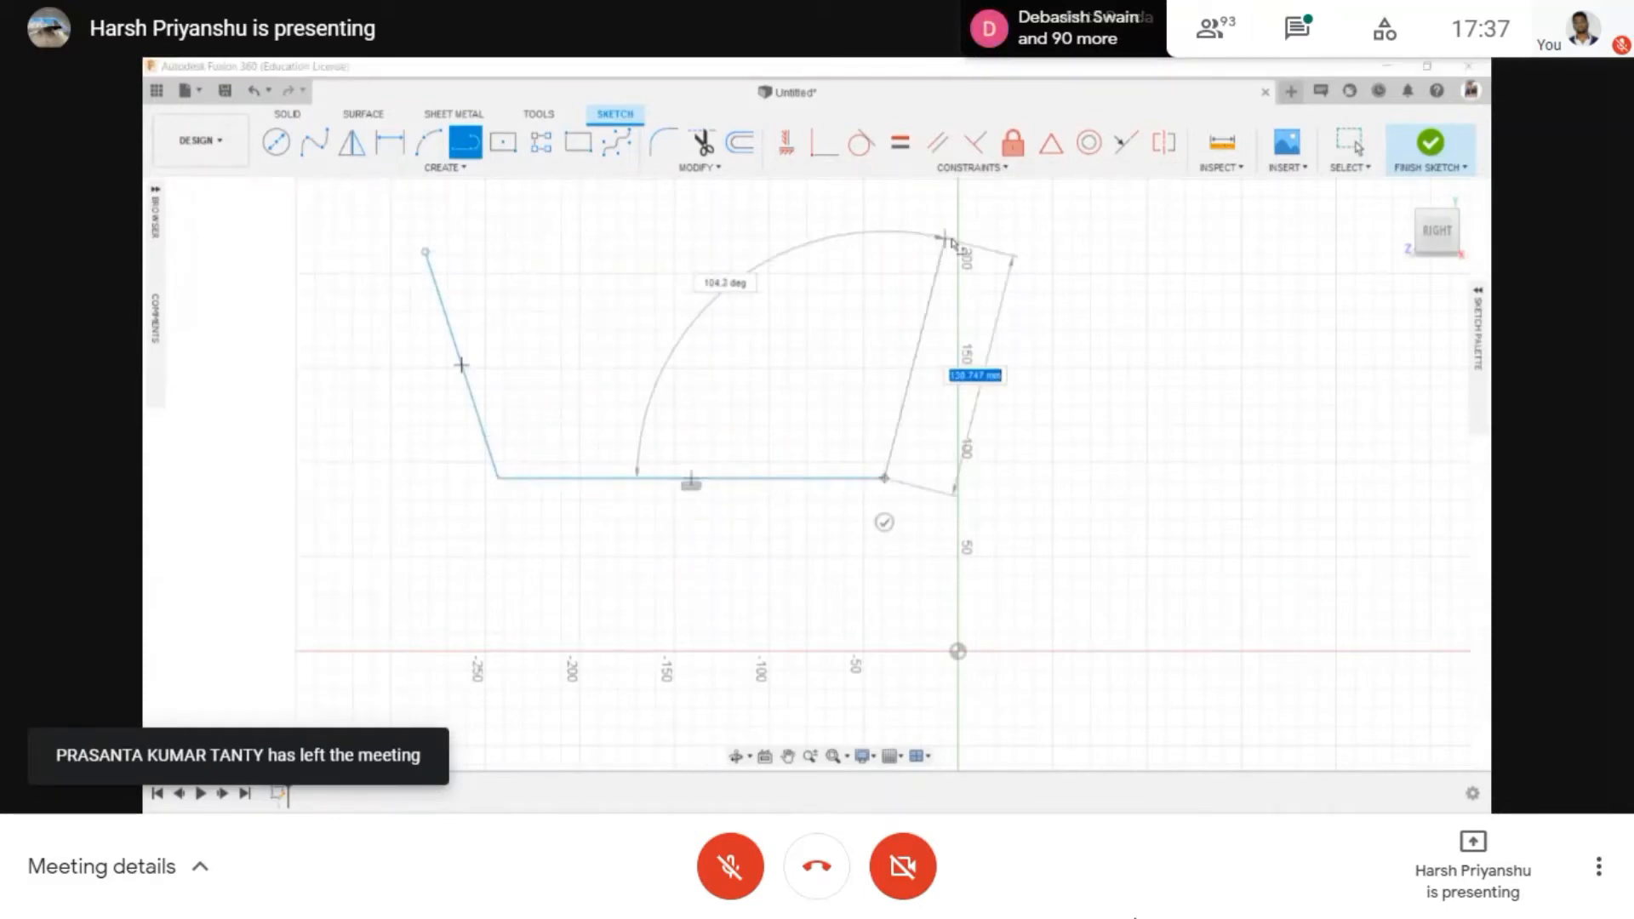
{"action": "left_click", "coordinate": [949, 252]}
{"action": "left_click", "coordinate": [426, 252]}
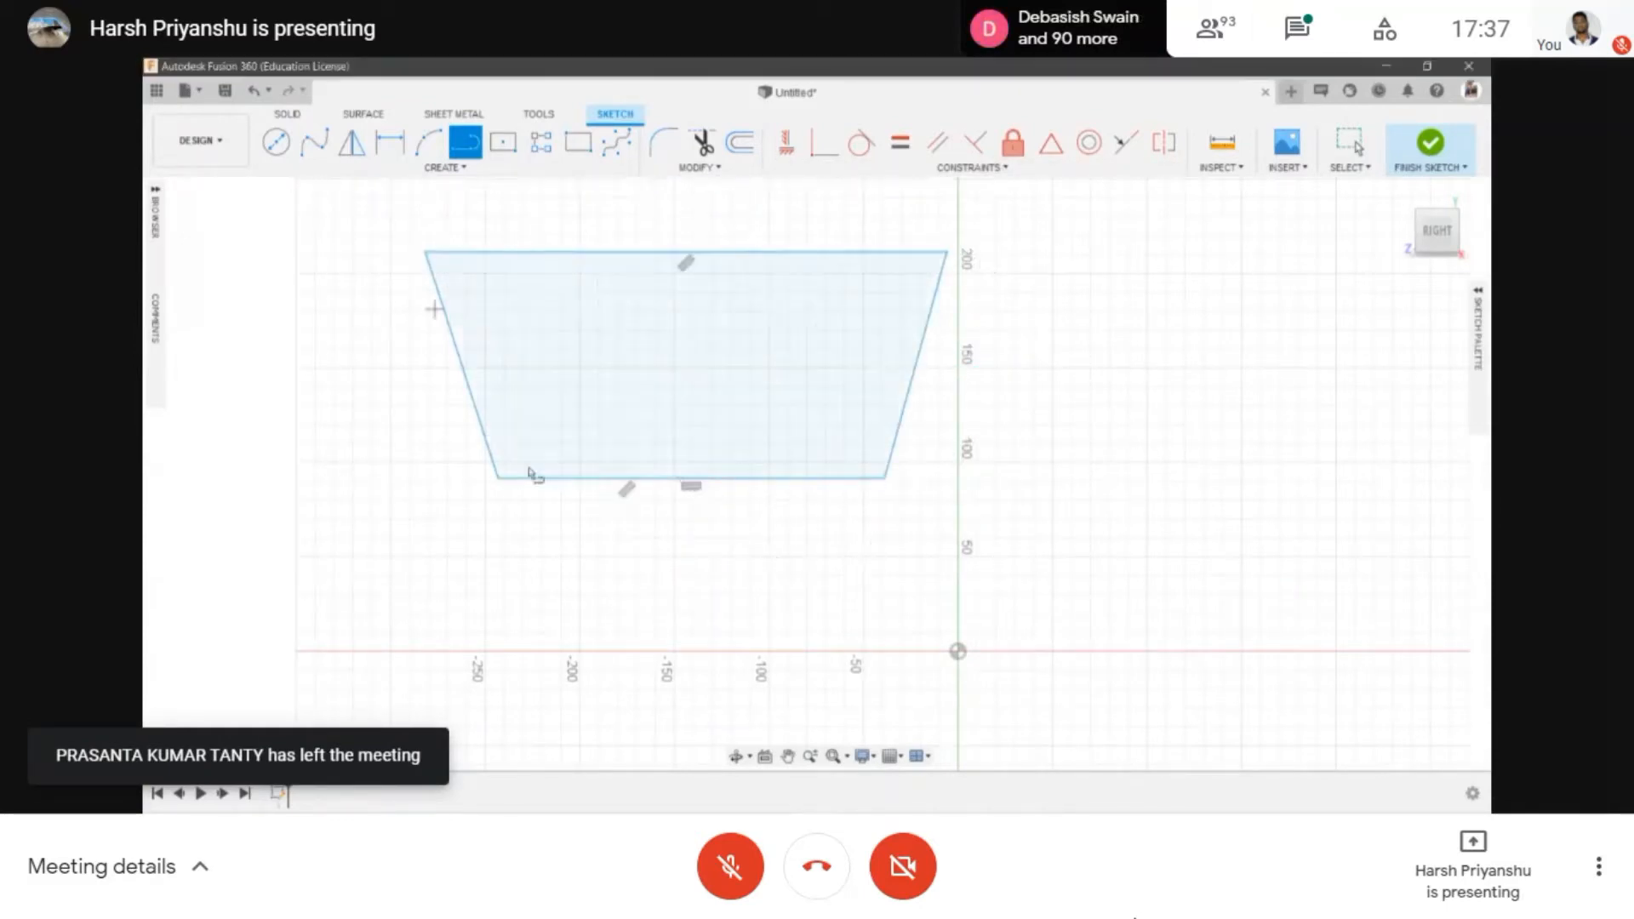
{"action": "scroll", "coordinate": [530, 471], "scroll_direction": "down", "scroll_amount": 2}
{"action": "key", "text": "Escape"}
{"action": "middle_click_drag", "start_coordinate": [561, 519], "coordinate": [695, 500]}
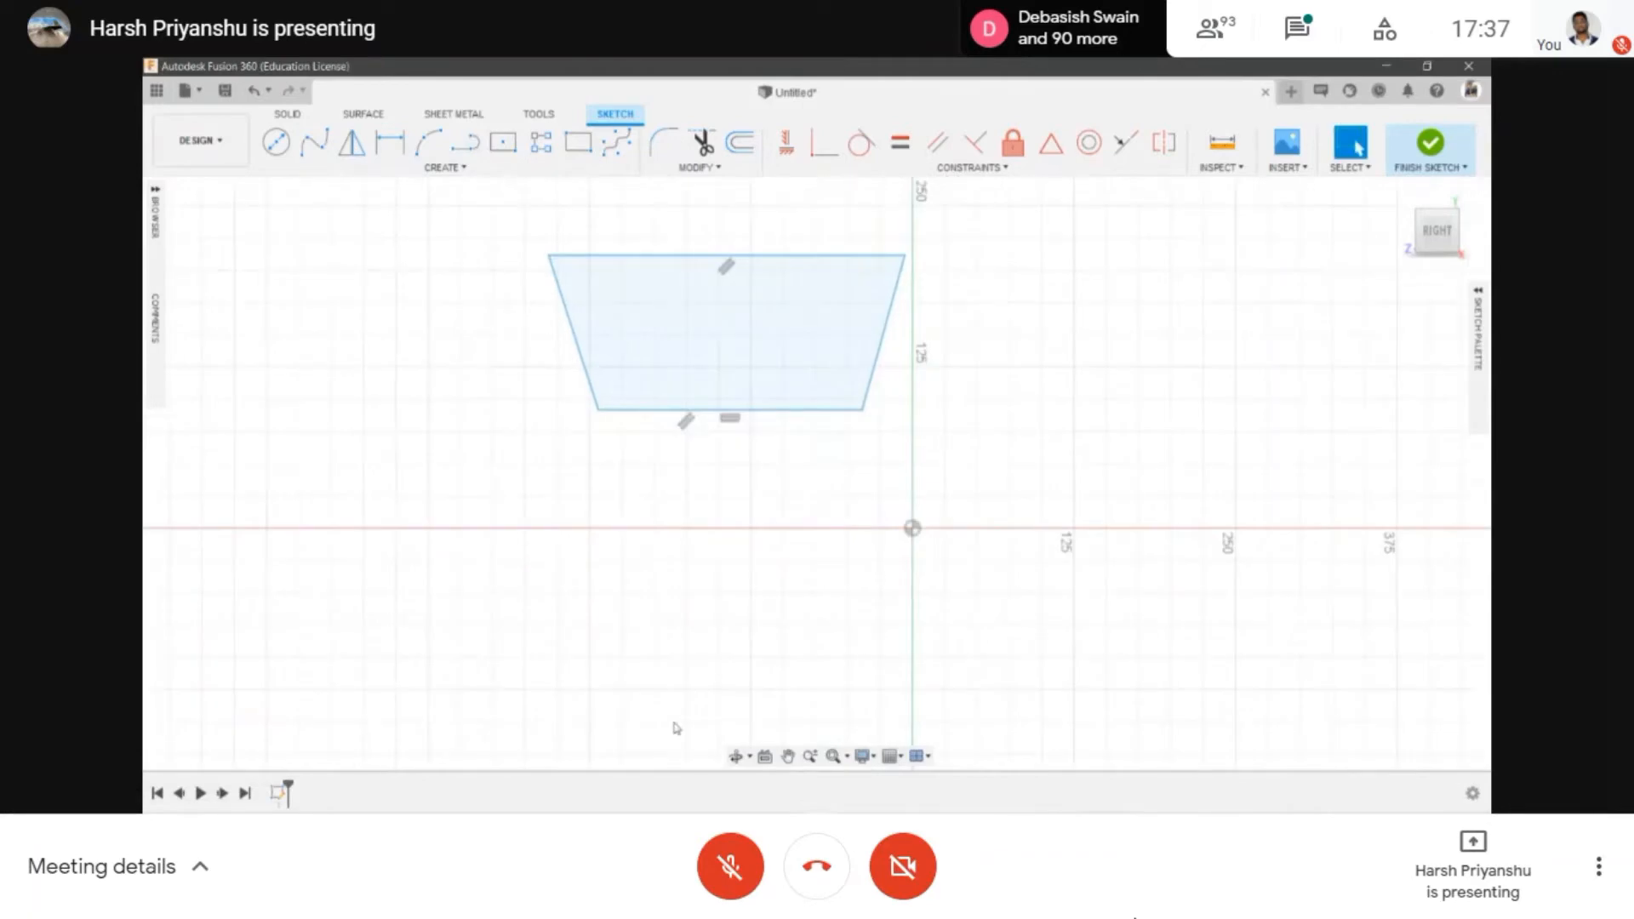
- Sketch a horizontal line about 469 mm long along the horizontal axis, ending at the origin below the trapezoid
{"action": "key", "text": "l"}
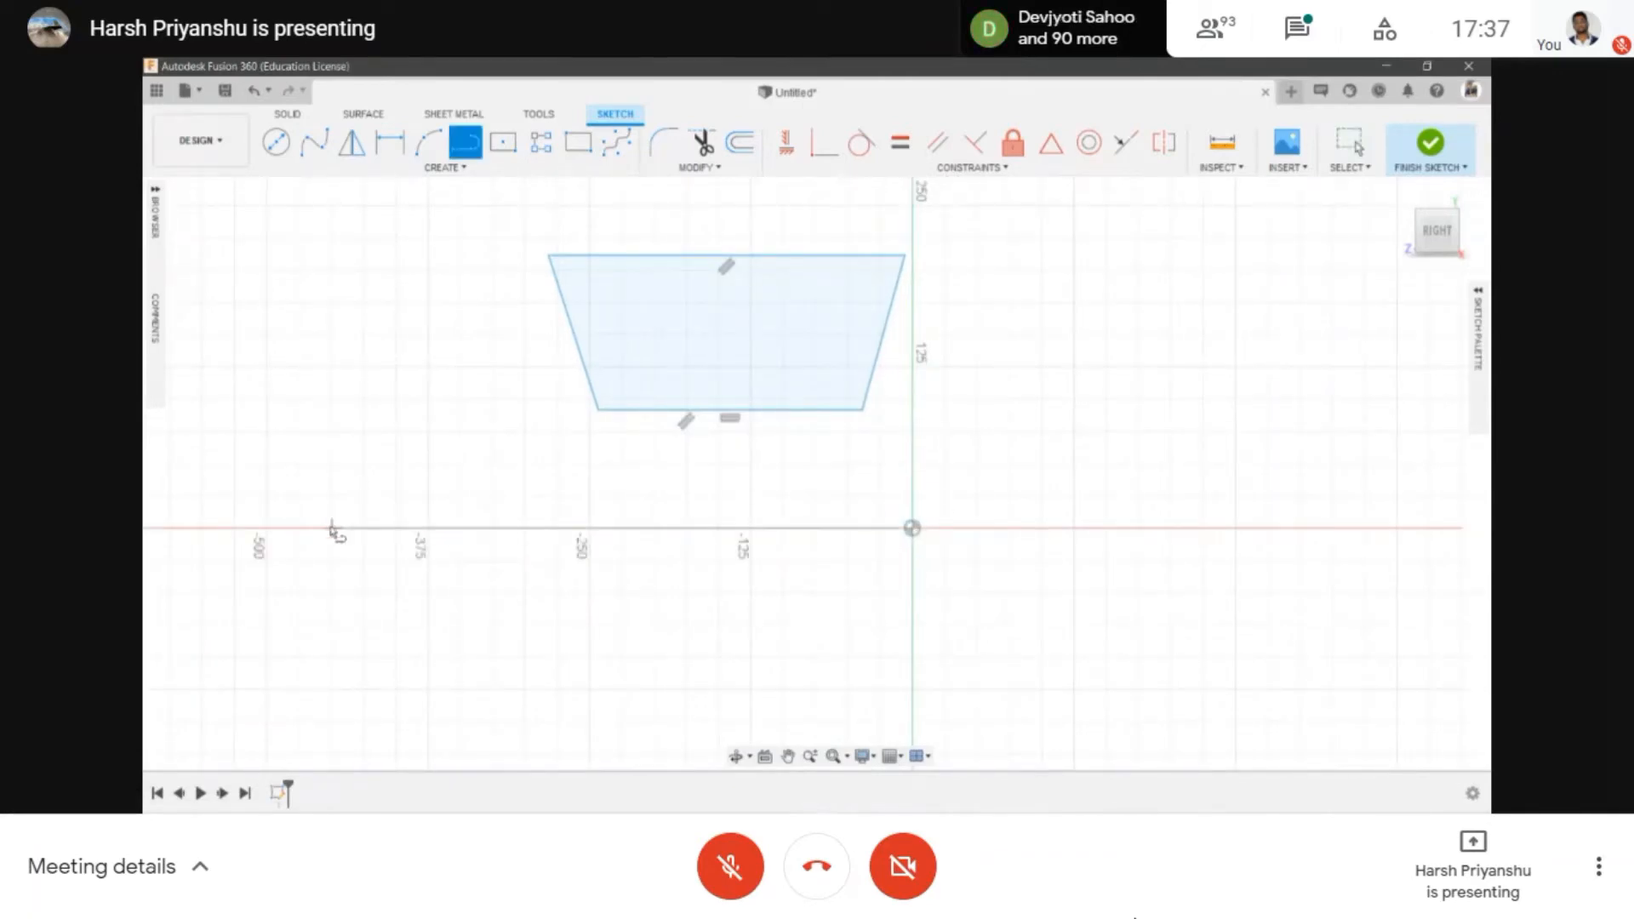
{"action": "left_click", "coordinate": [308, 529]}
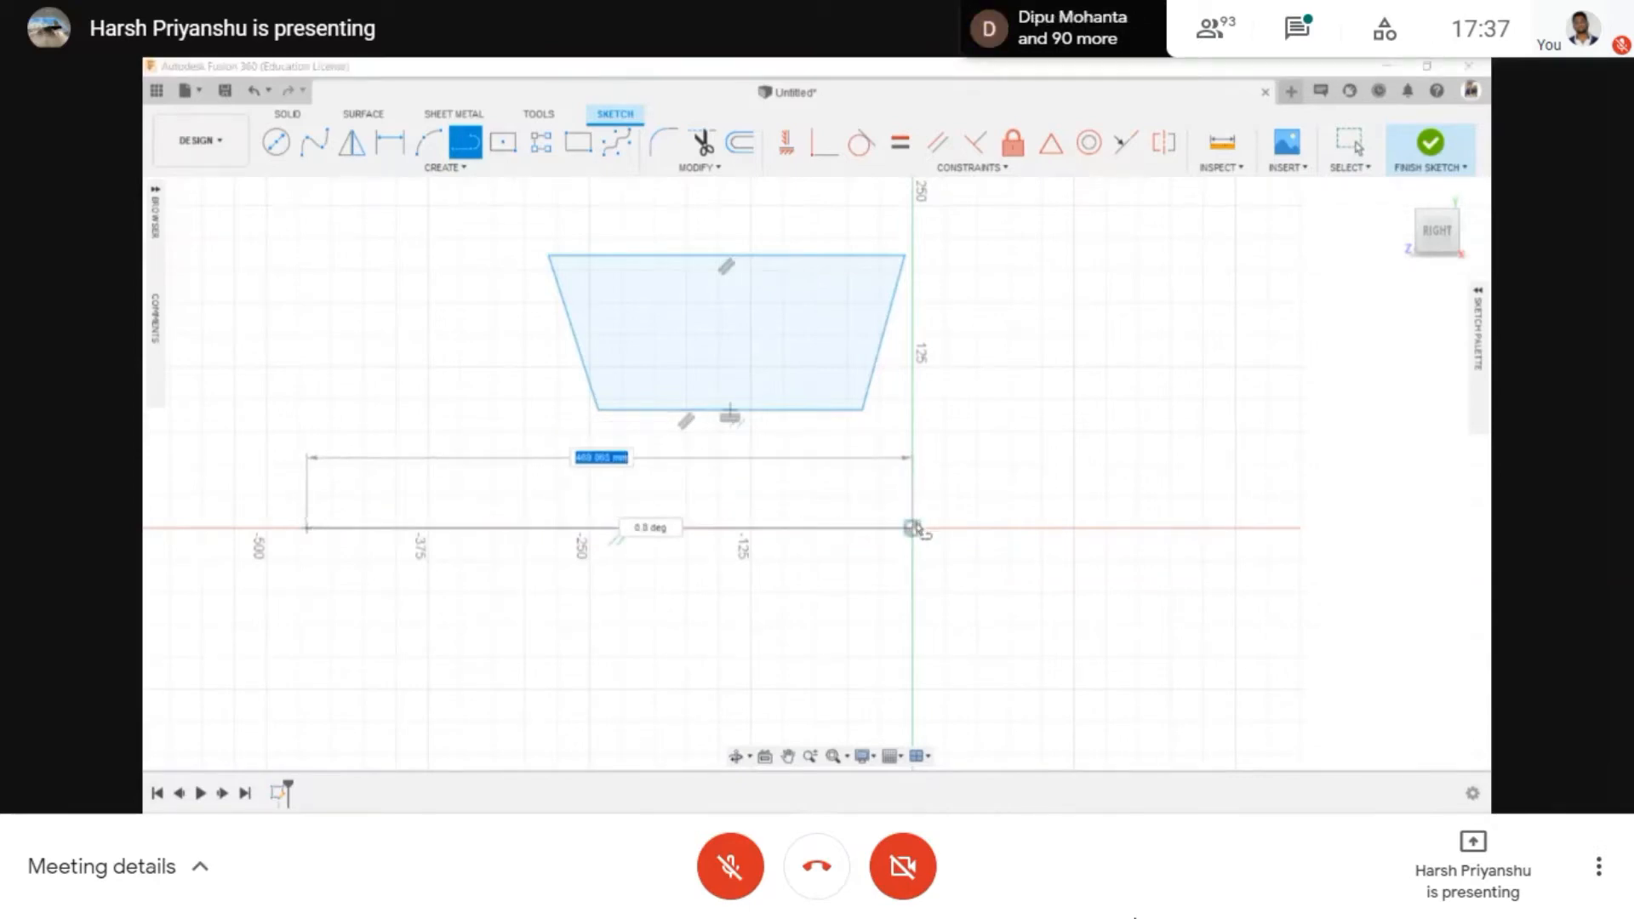
{"action": "left_click", "coordinate": [912, 528]}
{"action": "key", "text": "Escape"}
- Mirror the whole trapezoid about the horizontal line on the axis
{"action": "scroll", "coordinate": [913, 529], "scroll_direction": "down", "scroll_amount": 2}
{"action": "left_click", "coordinate": [445, 167]}
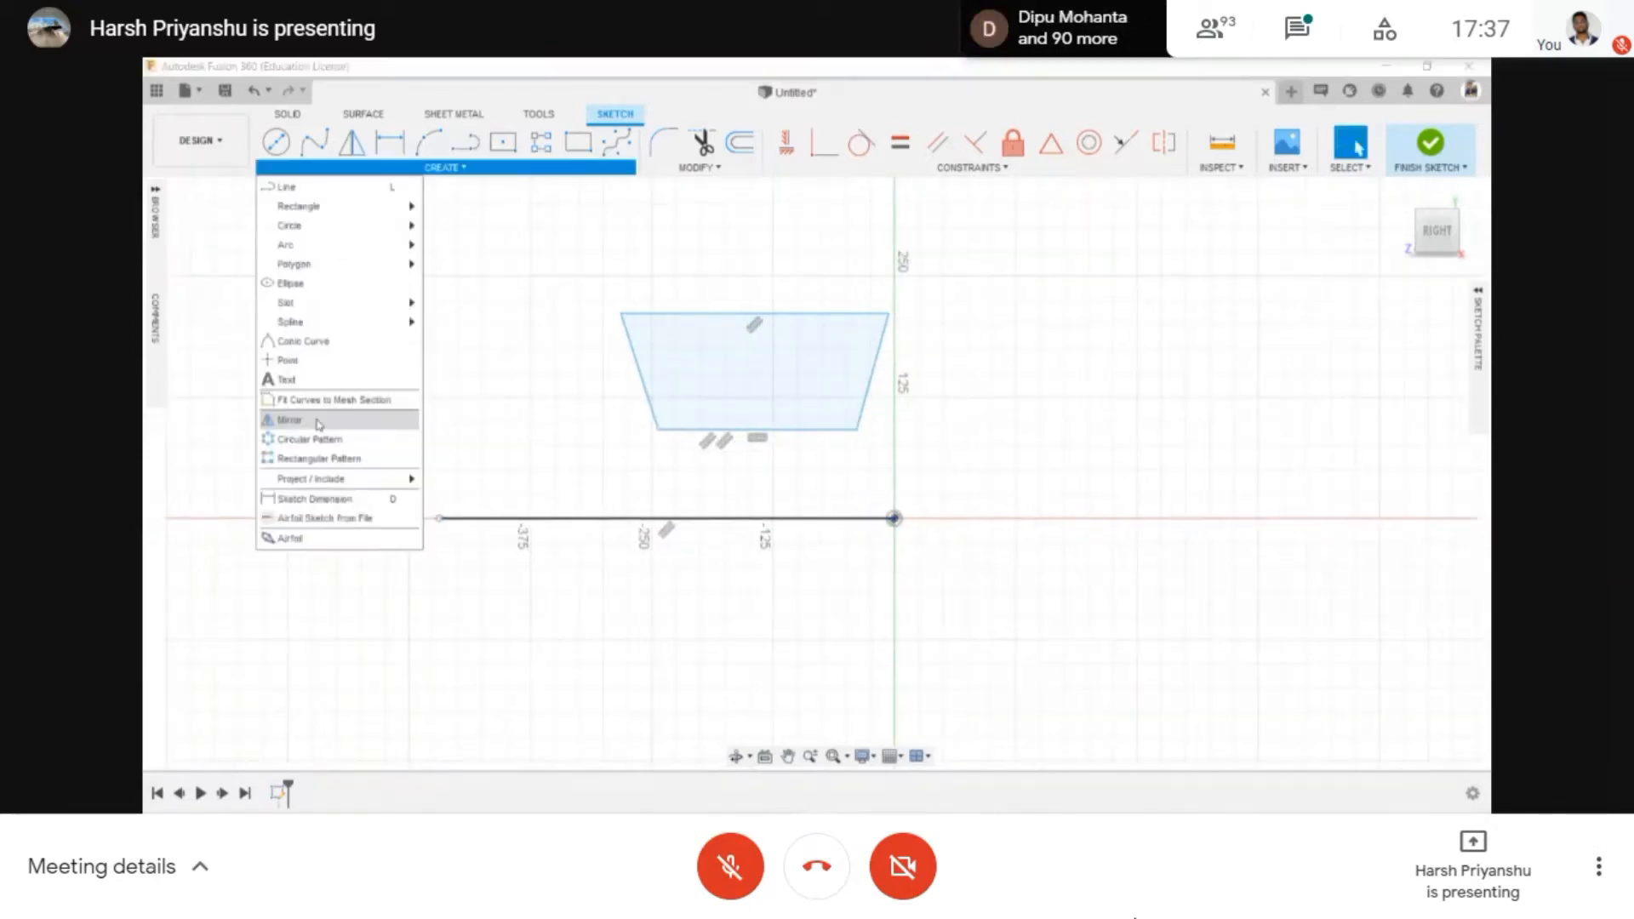
{"action": "left_click", "coordinate": [313, 420]}
{"action": "left_click_drag", "start_coordinate": [572, 250], "coordinate": [987, 466]}
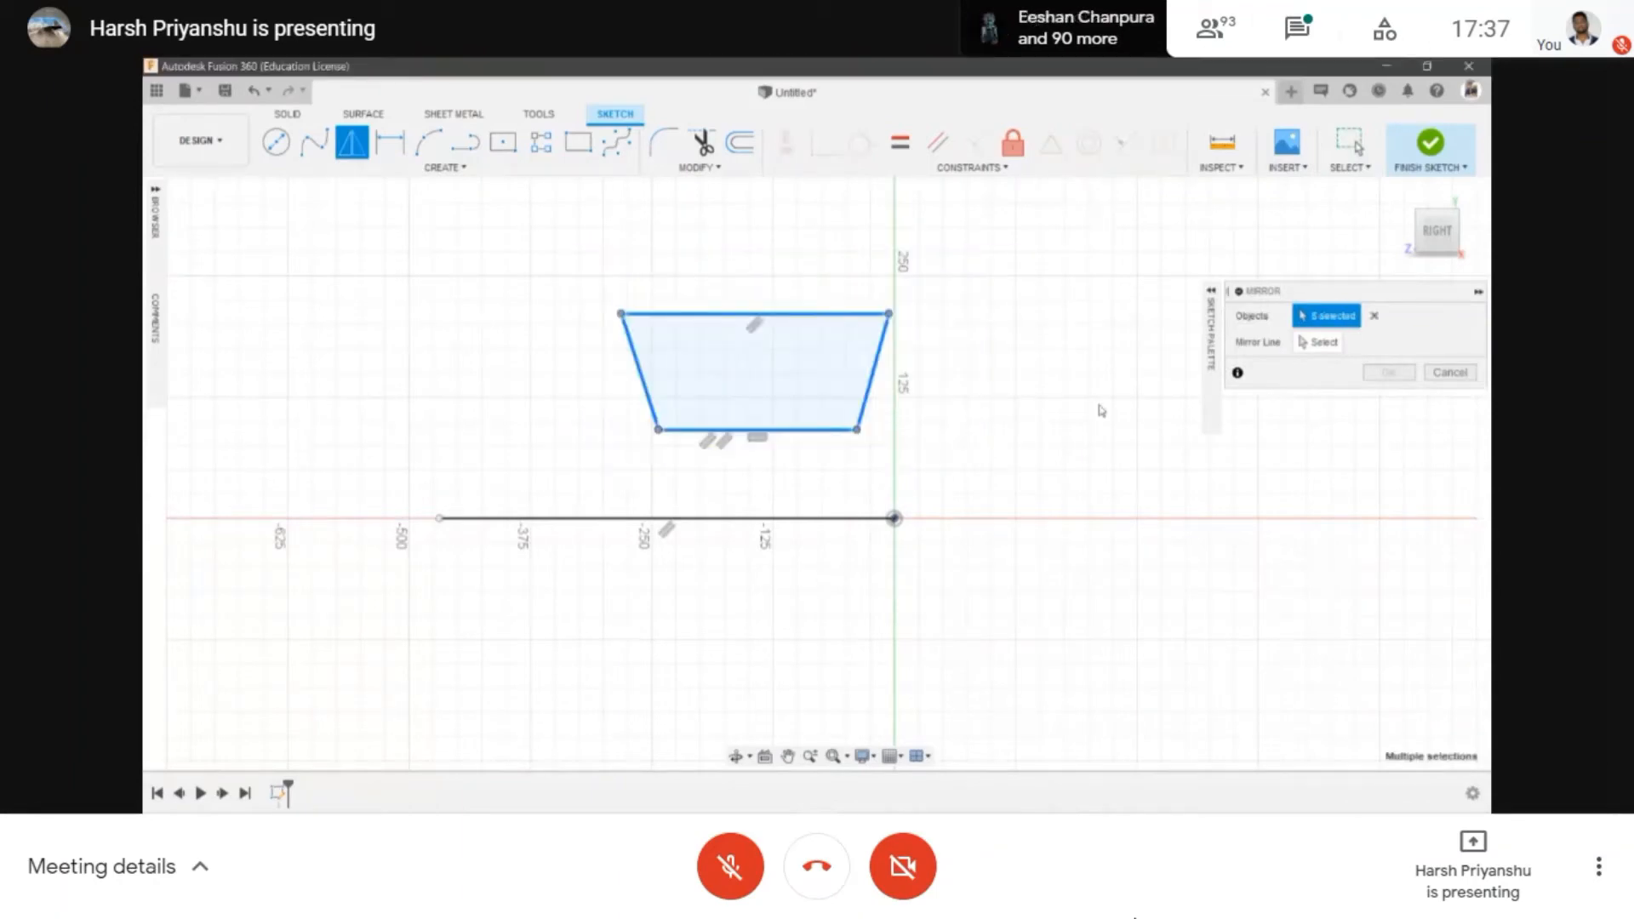
{"action": "left_click", "coordinate": [1301, 343]}
{"action": "left_click", "coordinate": [865, 517]}
{"action": "scroll", "coordinate": [924, 258], "scroll_direction": "down", "scroll_amount": 1}
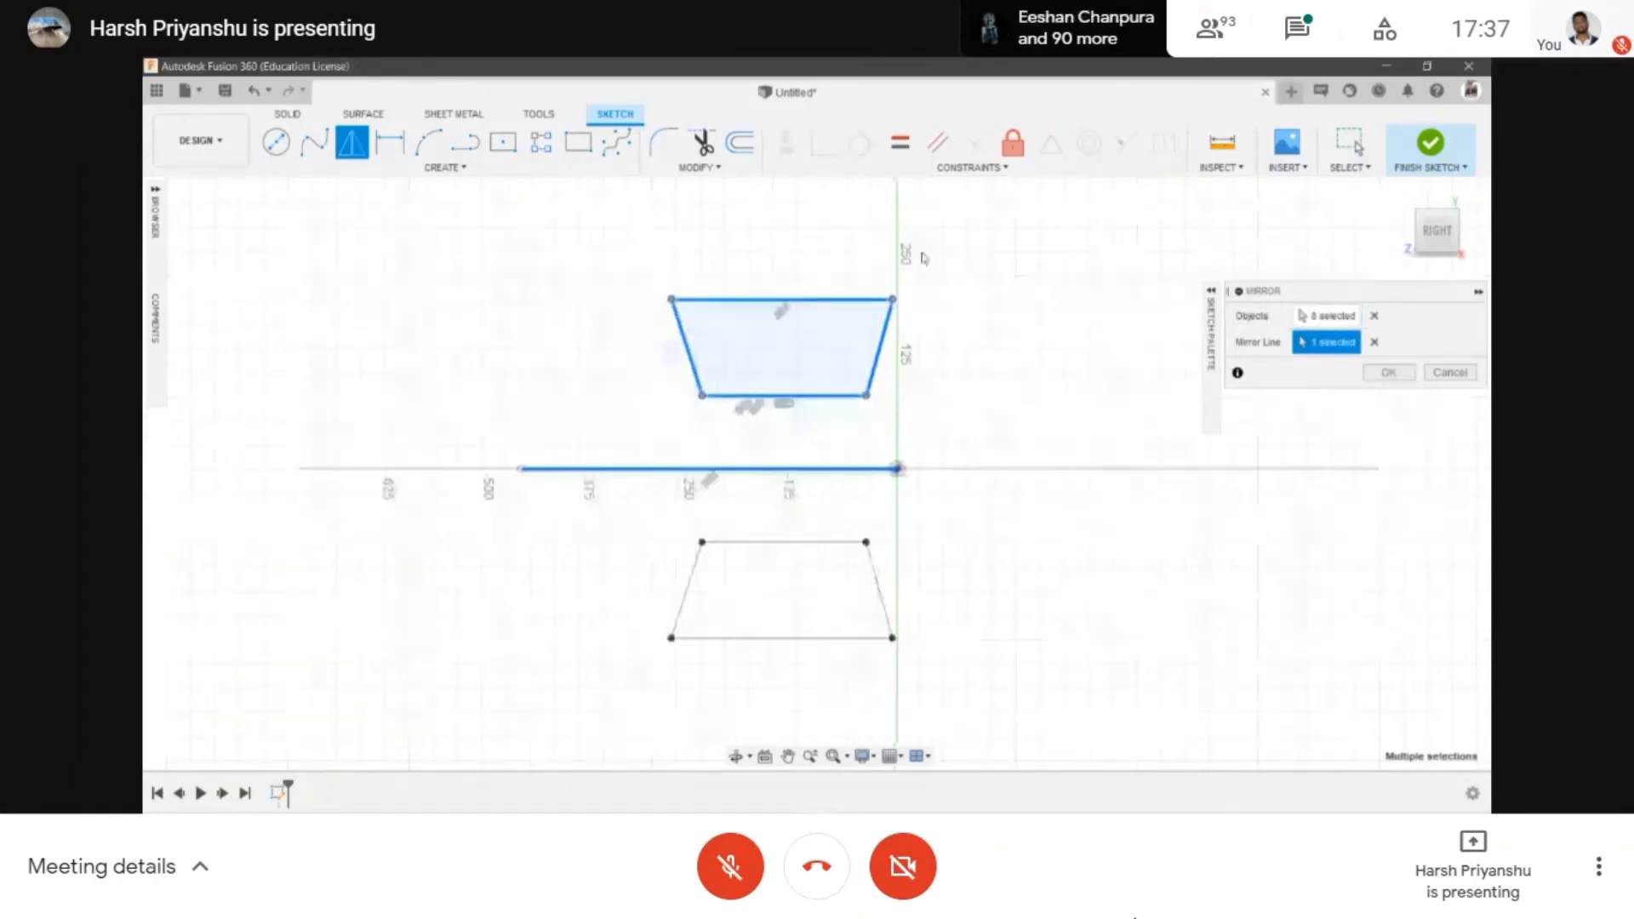
{"action": "left_click", "coordinate": [1388, 372]}
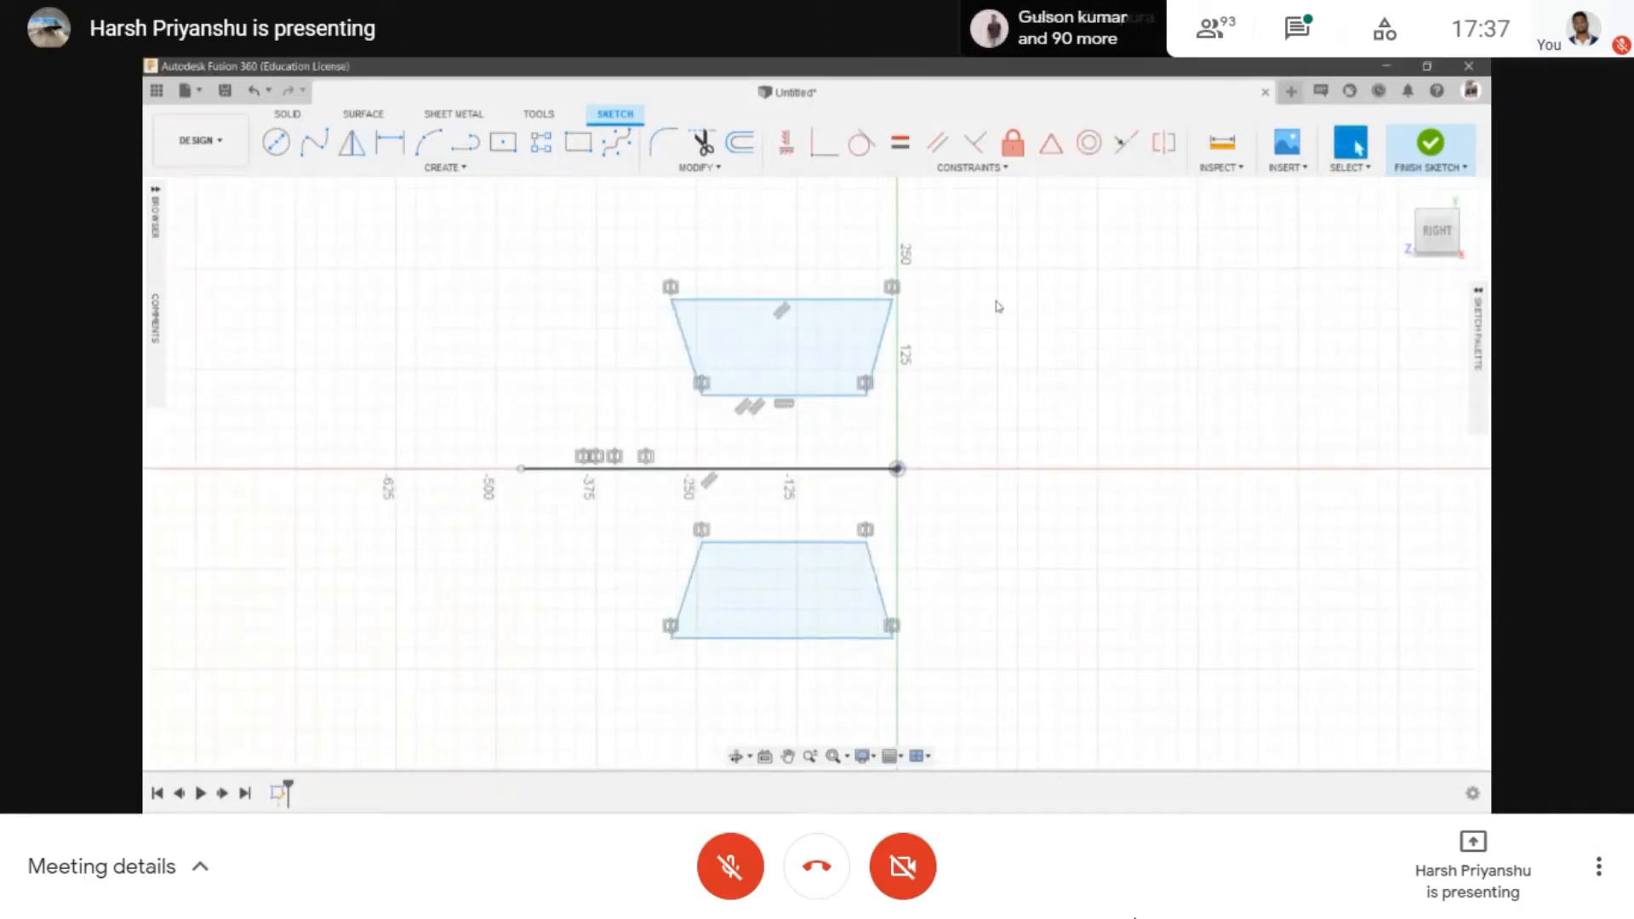
- Sketch a vertical line about 529 mm long to the right of the origin and delete the horizontal mirror line
{"action": "left_click", "coordinate": [465, 143]}
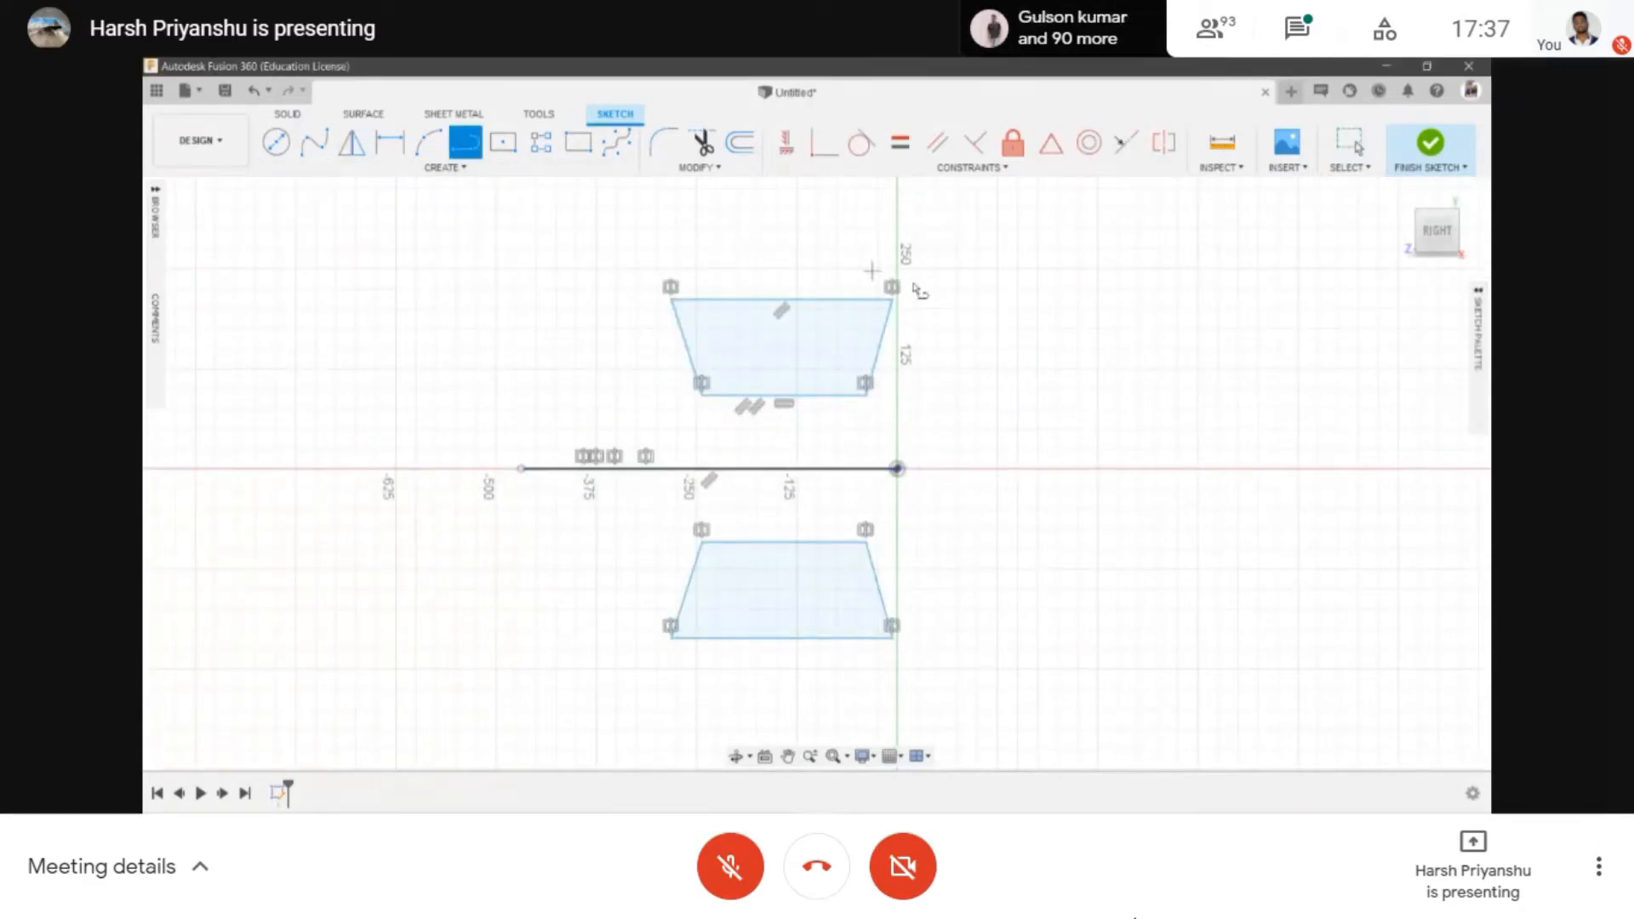
{"action": "left_click", "coordinate": [989, 250]}
{"action": "left_click", "coordinate": [989, 672]}
{"action": "key", "text": "Escape"}
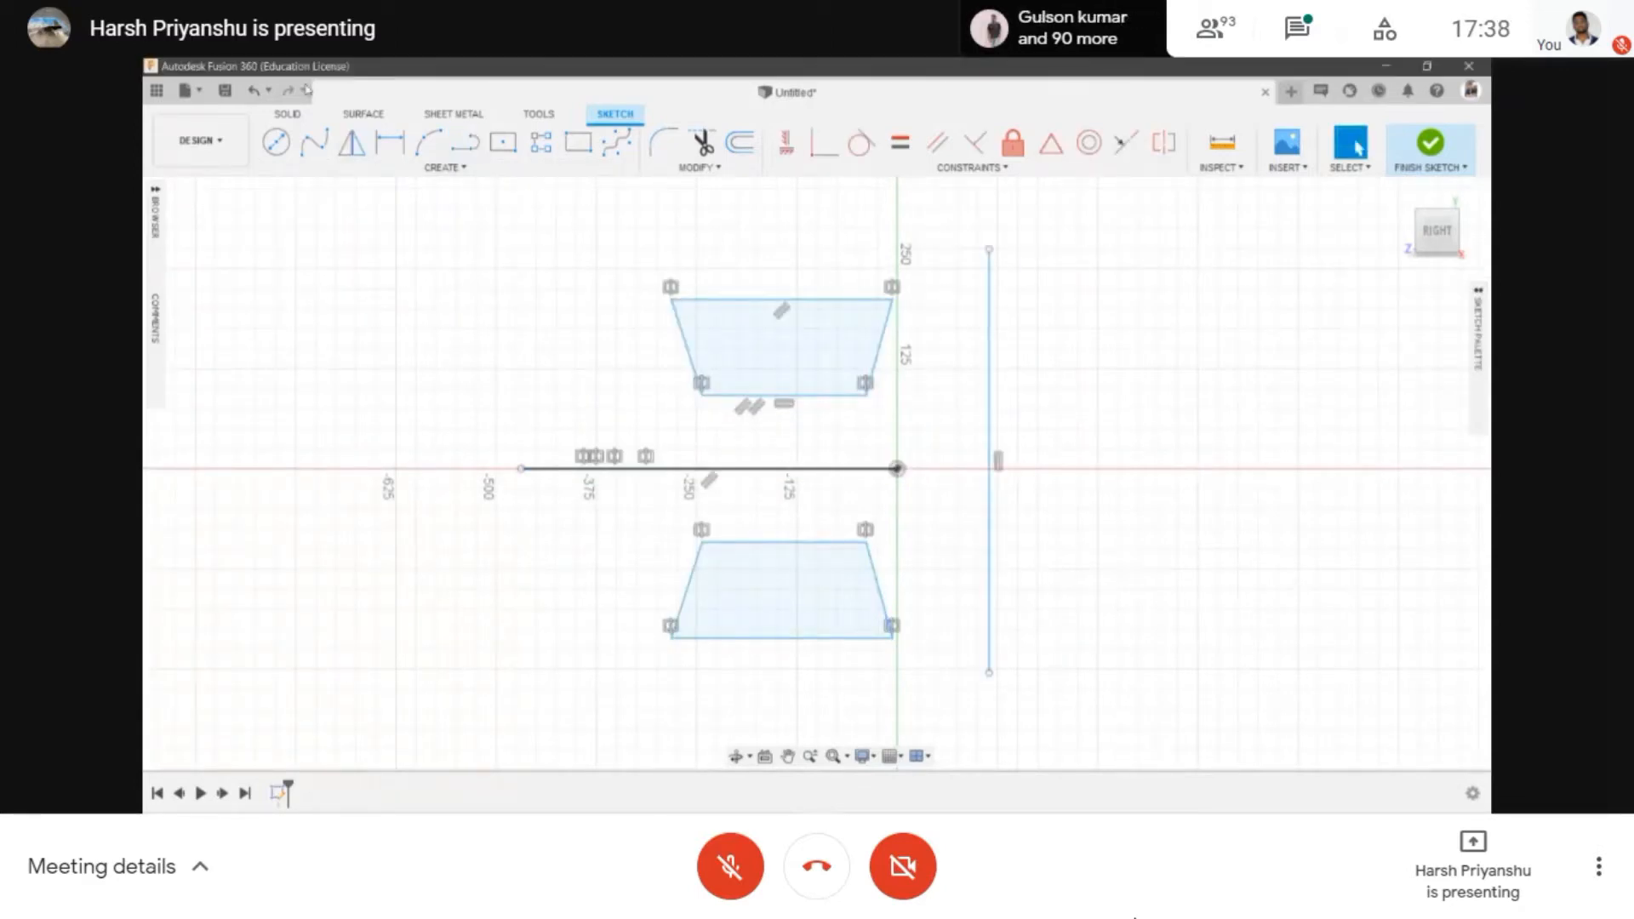
{"action": "left_click", "coordinate": [662, 475]}
{"action": "key", "text": "Delete"}
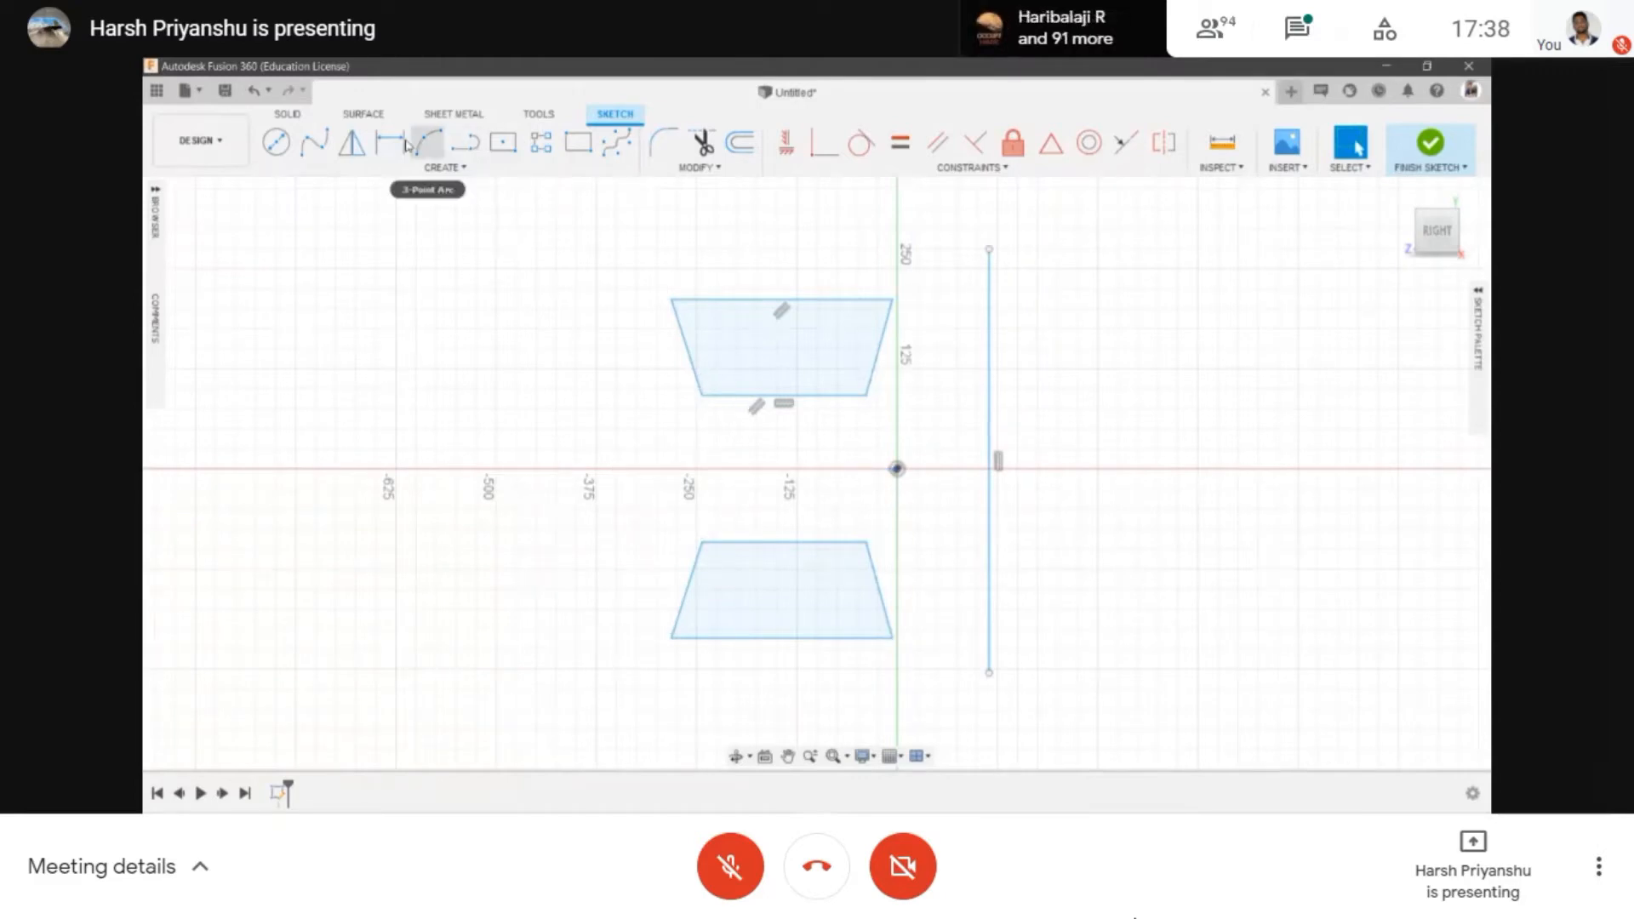
- Mirror both trapezoids and the origin point about the vertical line
{"action": "left_click", "coordinate": [349, 145]}
{"action": "left_click_drag", "start_coordinate": [445, 226], "coordinate": [926, 708]}
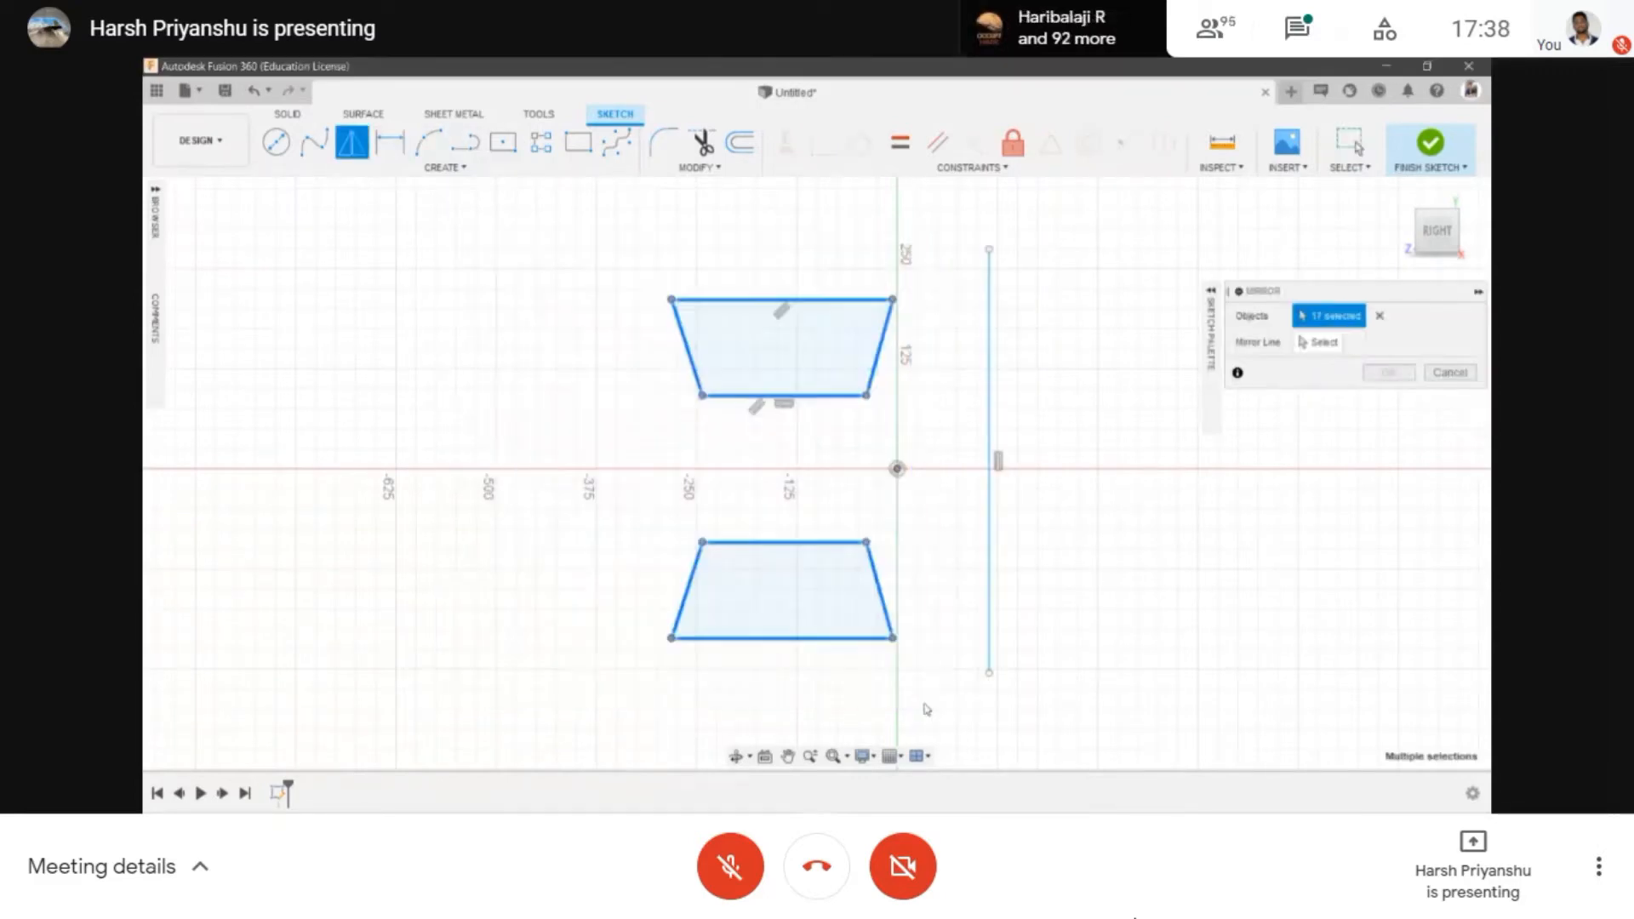
{"action": "left_click", "coordinate": [1319, 341]}
{"action": "left_click", "coordinate": [987, 380]}
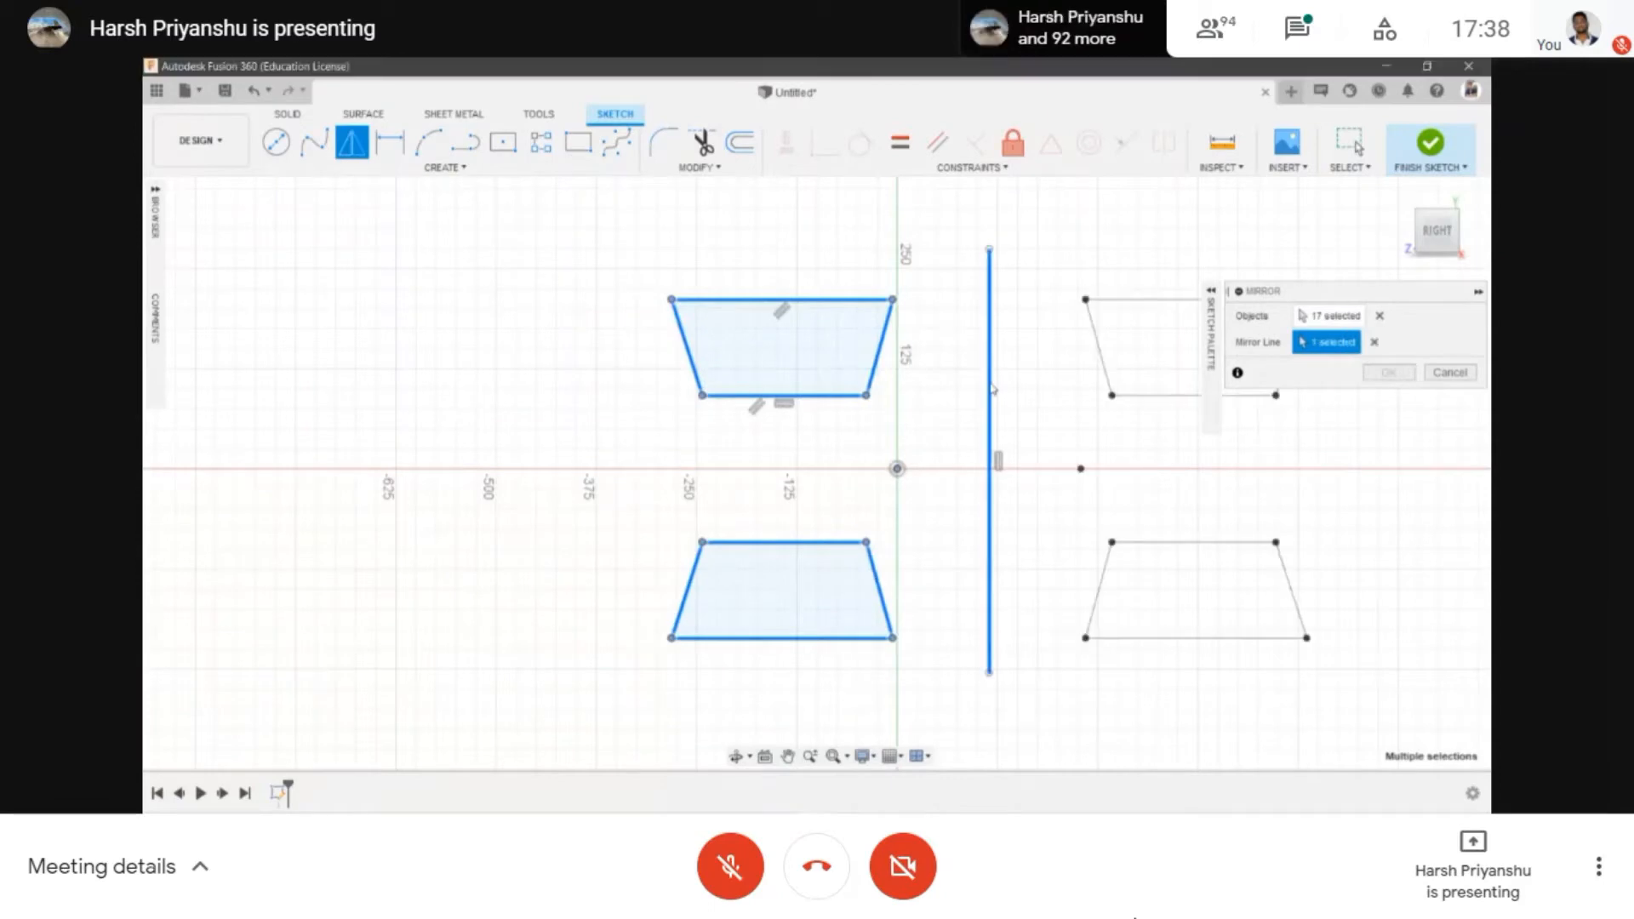
{"action": "scroll", "coordinate": [979, 387], "scroll_direction": "down", "scroll_amount": 2}
{"action": "left_click", "coordinate": [1387, 373]}
{"action": "scroll", "coordinate": [1225, 438], "scroll_direction": "up", "scroll_amount": 1}
{"action": "middle_click_drag", "start_coordinate": [1225, 442], "coordinate": [1174, 443]}
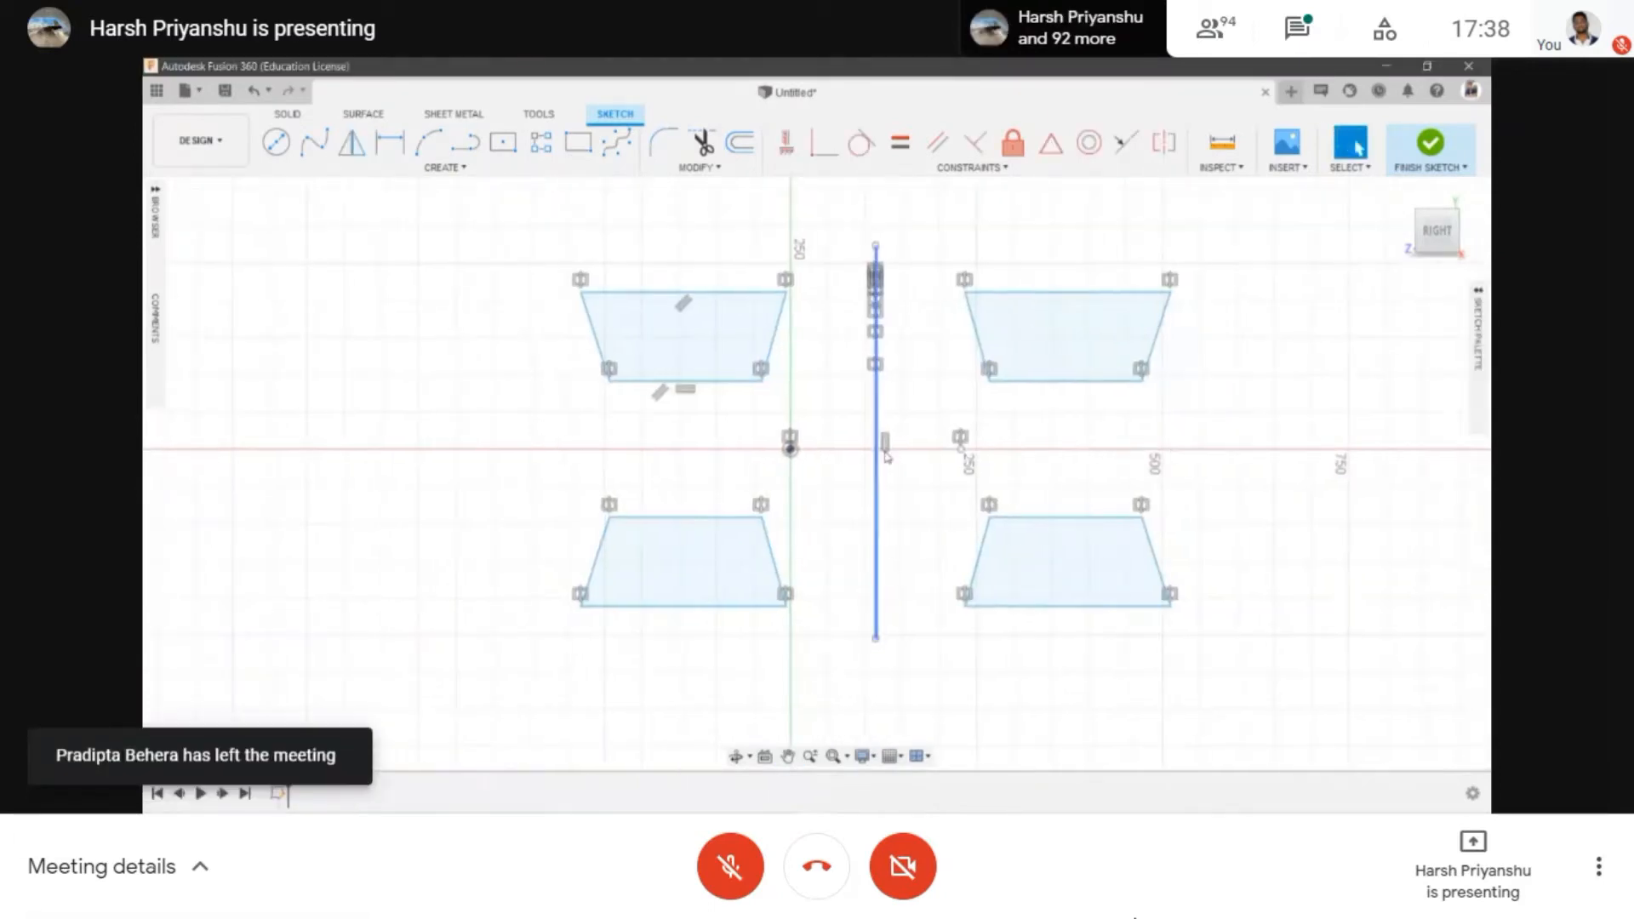
- Delete the vertical line and all mirrored trapezoids, keeping only the original trapezoid above and left of the origin
{"action": "left_click", "coordinate": [876, 417]}
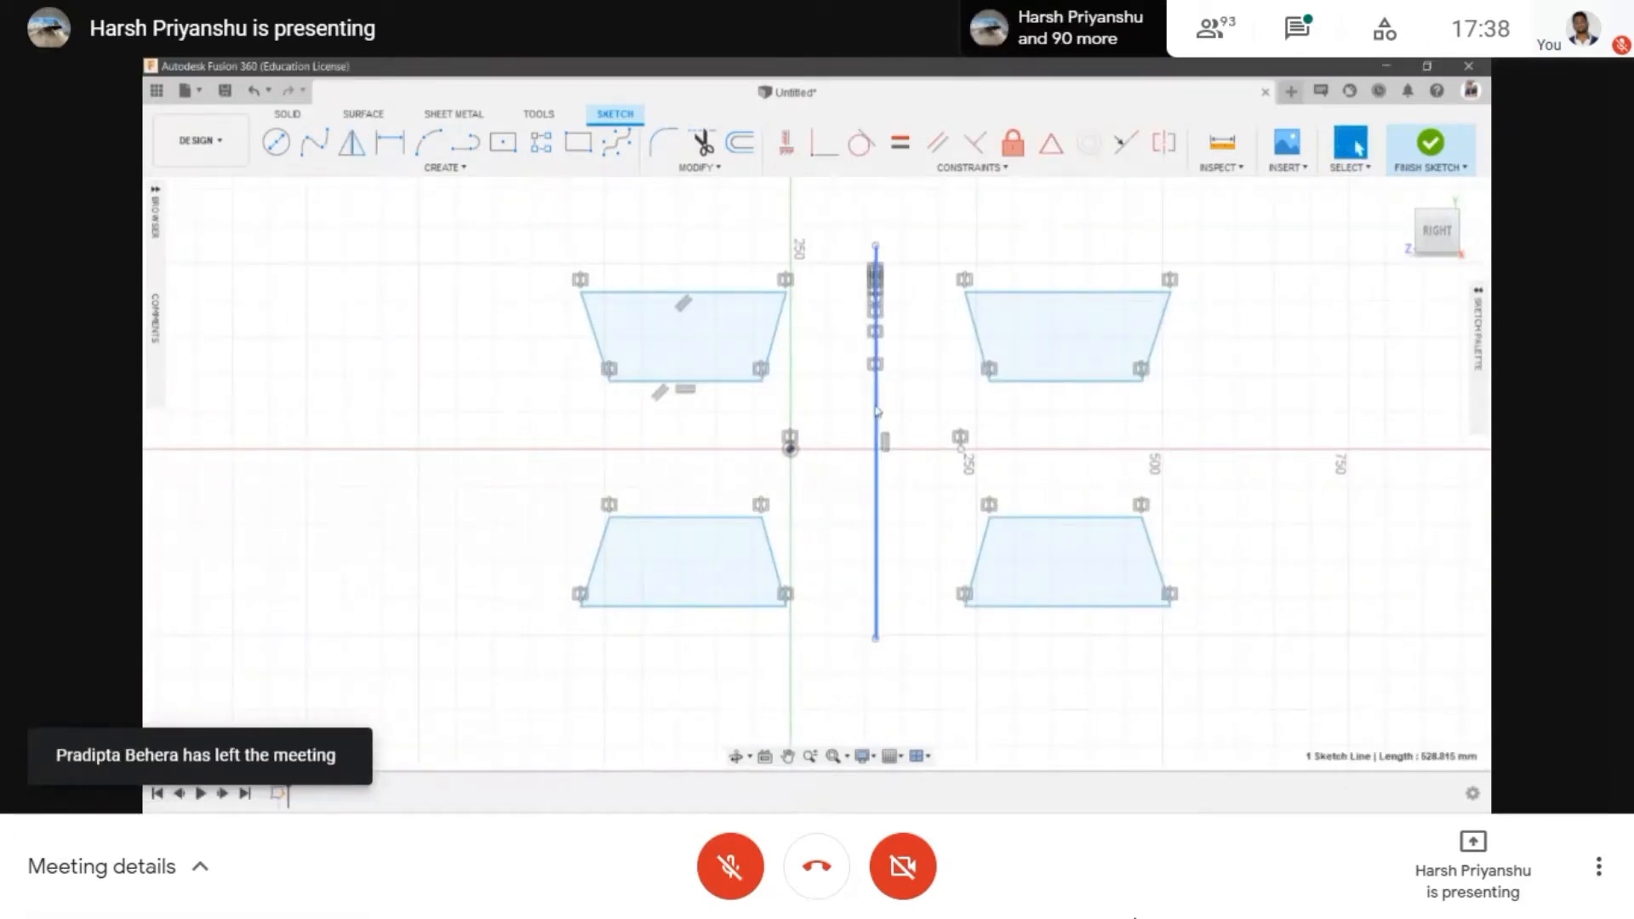
{"action": "key", "text": "Delete"}
{"action": "scroll", "coordinate": [876, 526], "scroll_direction": "down", "scroll_amount": 2}
{"action": "left_click_drag", "start_coordinate": [881, 279], "coordinate": [1157, 702]}
{"action": "key", "text": "Delete"}
{"action": "left_click_drag", "start_coordinate": [600, 460], "coordinate": [1049, 710]}
{"action": "key", "text": "Delete"}
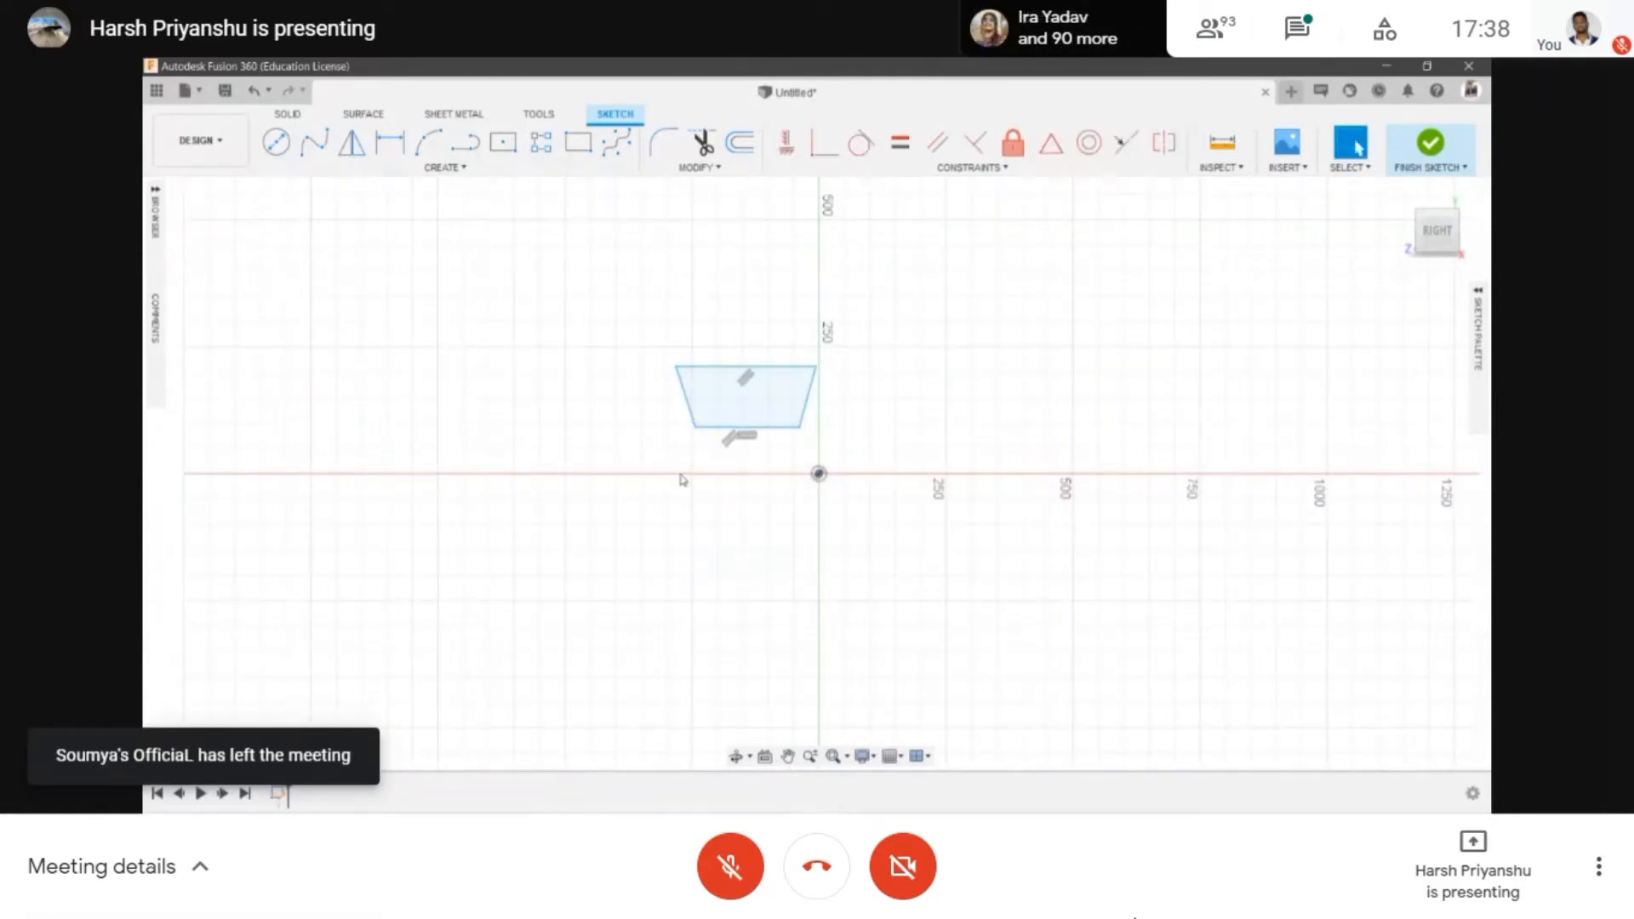
- Delete the original trapezoid to clear the sketch
{"action": "scroll", "coordinate": [694, 464], "scroll_direction": "up", "scroll_amount": 3}
{"action": "left_click", "coordinate": [311, 168]}
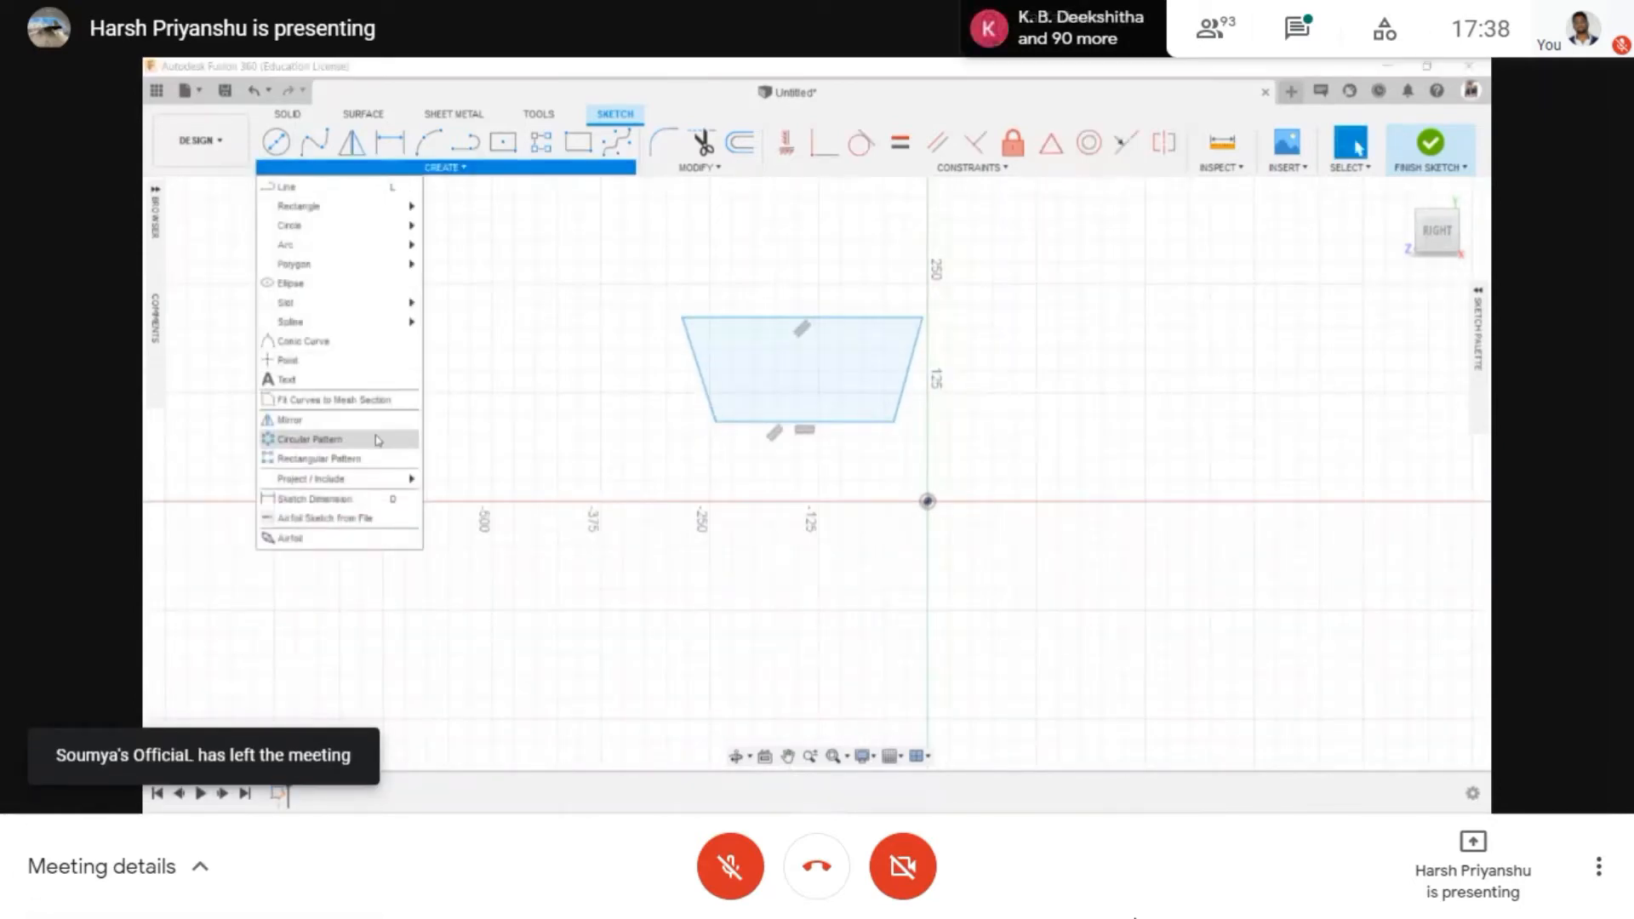
{"action": "scroll", "coordinate": [602, 417], "scroll_direction": "down", "scroll_amount": 1}
{"action": "middle_click_drag", "start_coordinate": [701, 398], "coordinate": [730, 399]}
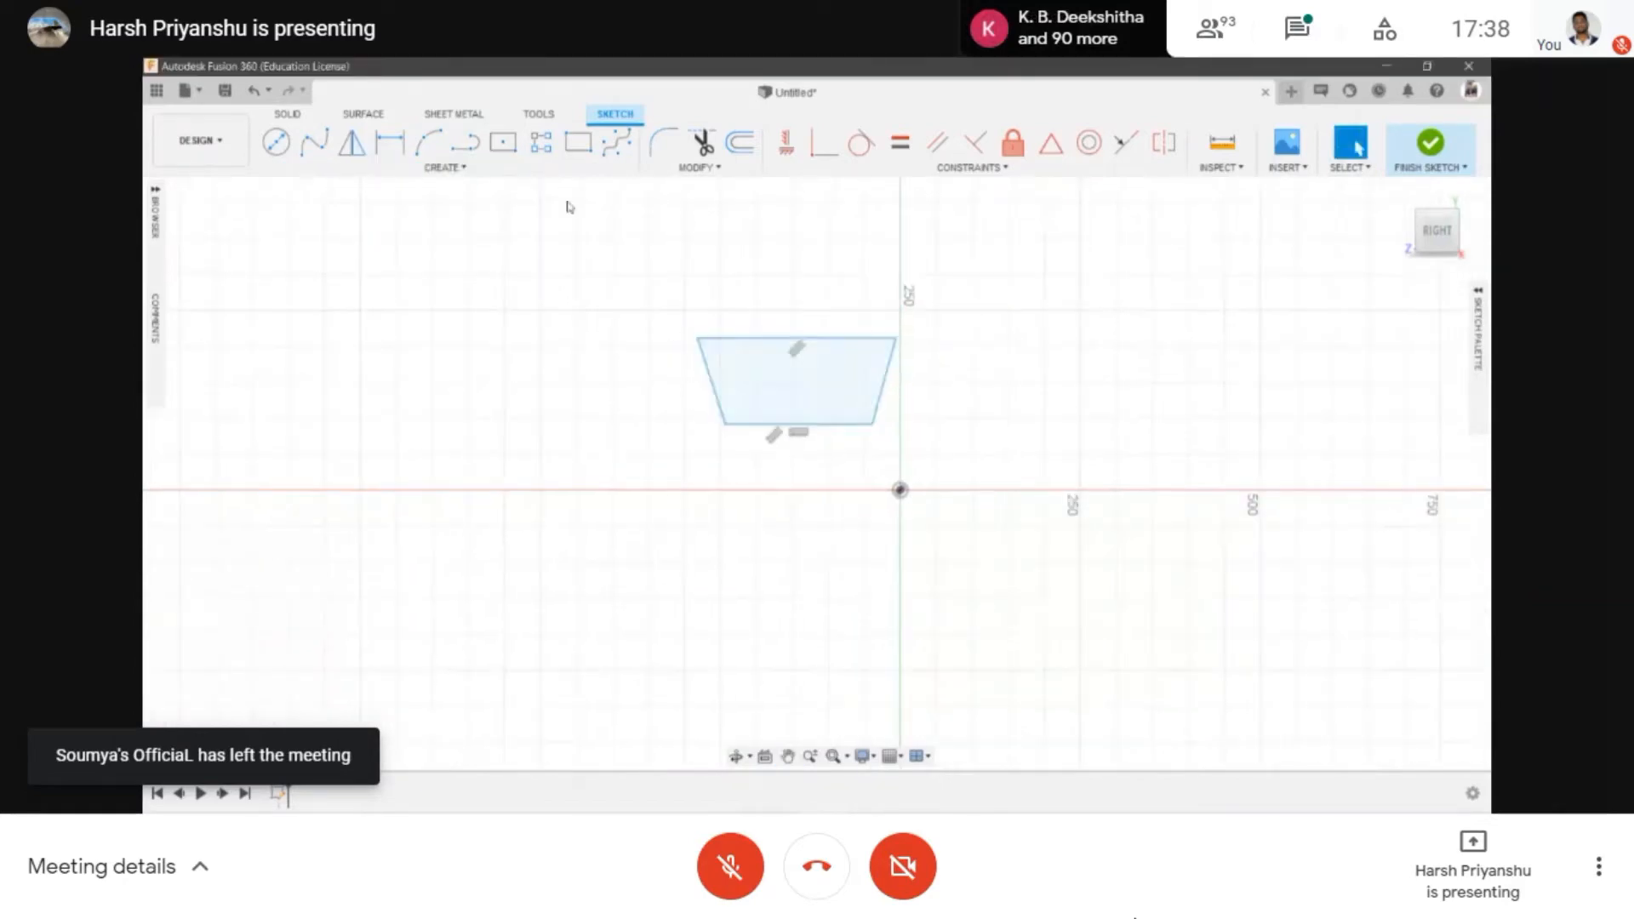
{"action": "left_click_drag", "start_coordinate": [550, 194], "coordinate": [1070, 521]}
{"action": "key", "text": "Delete"}
- Sketch a circle about 176 mm in diameter, centred on the vertical axis about 500 mm above the origin
{"action": "left_click", "coordinate": [451, 168]}
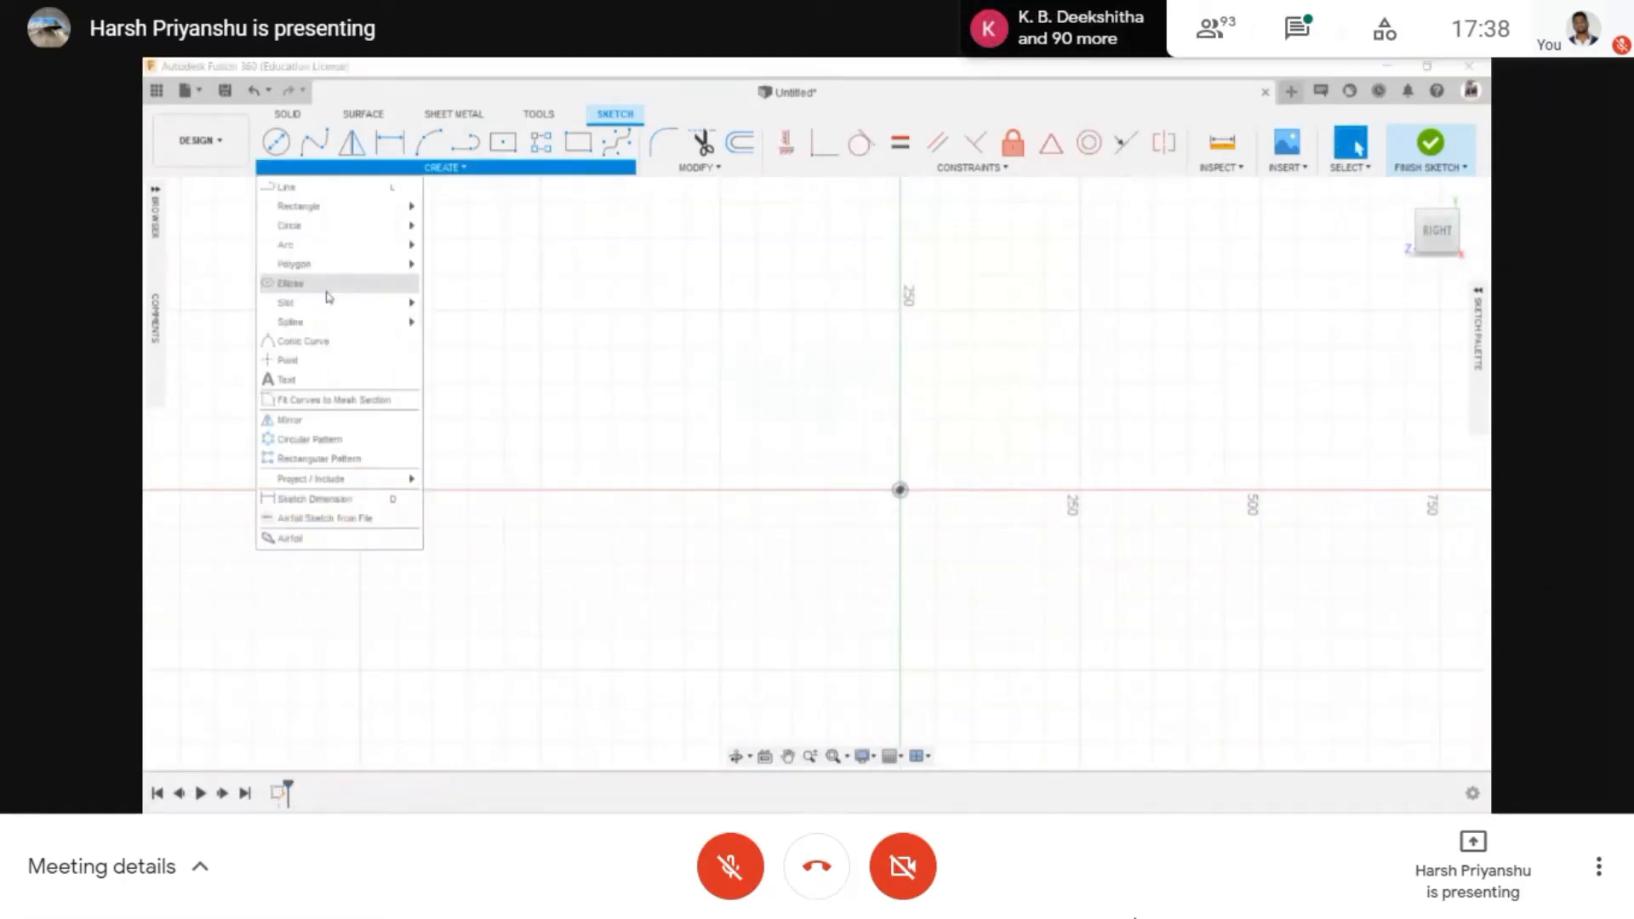
{"action": "left_click", "coordinate": [286, 146]}
{"action": "scroll", "coordinate": [904, 472], "scroll_direction": "down", "scroll_amount": 1}
{"action": "middle_click_drag", "start_coordinate": [904, 471], "coordinate": [989, 570]}
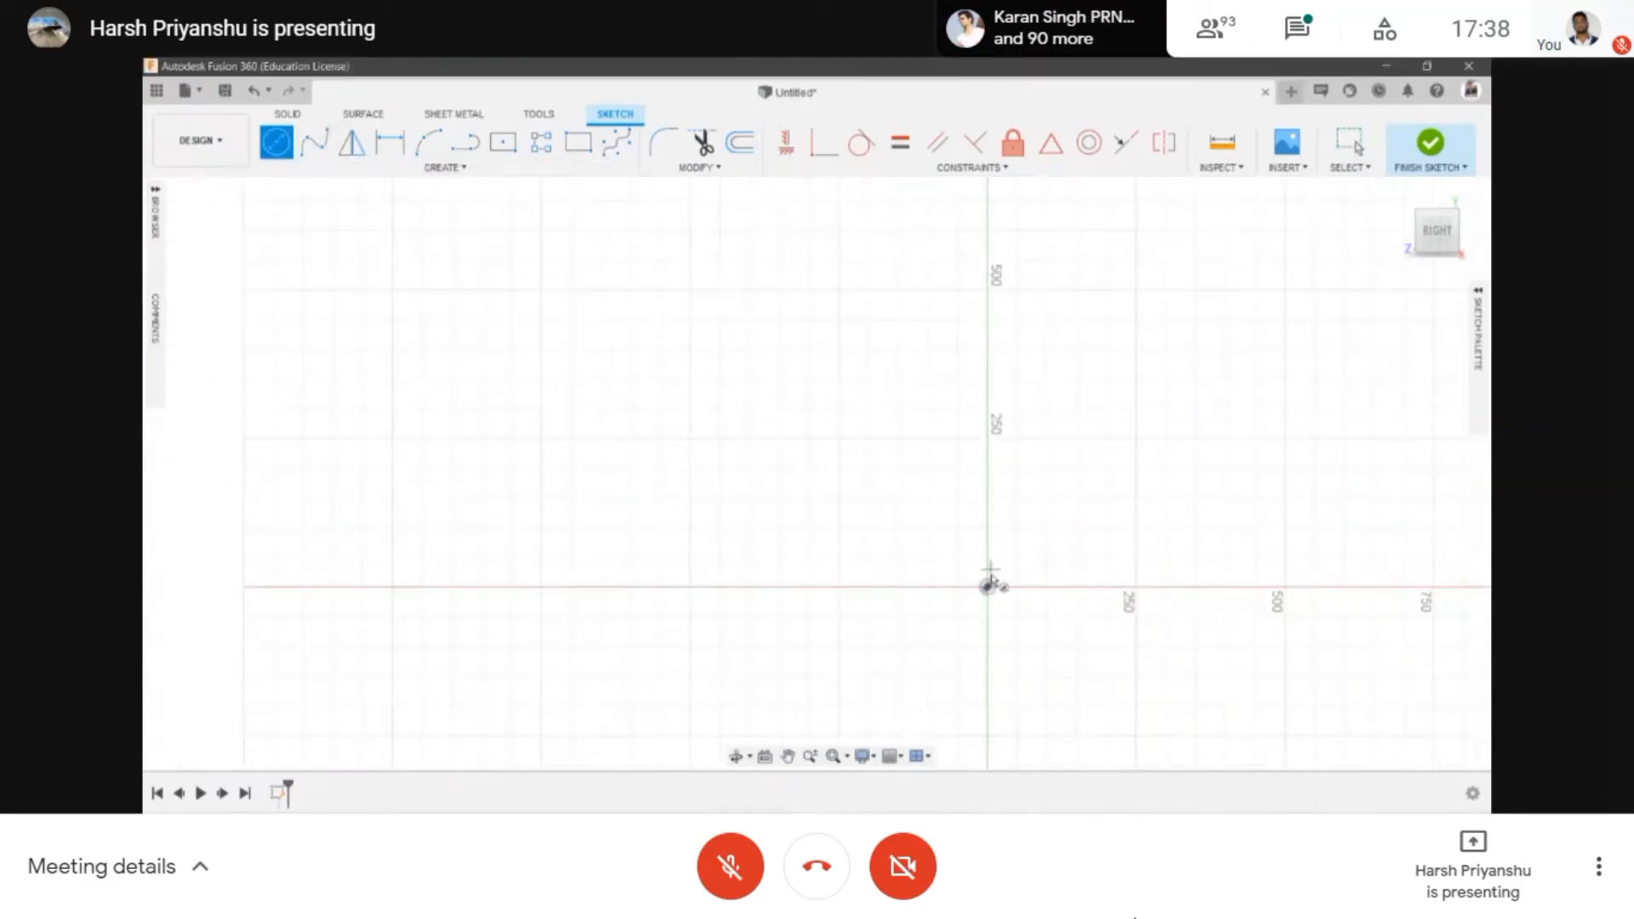
{"action": "left_click", "coordinate": [988, 296]}
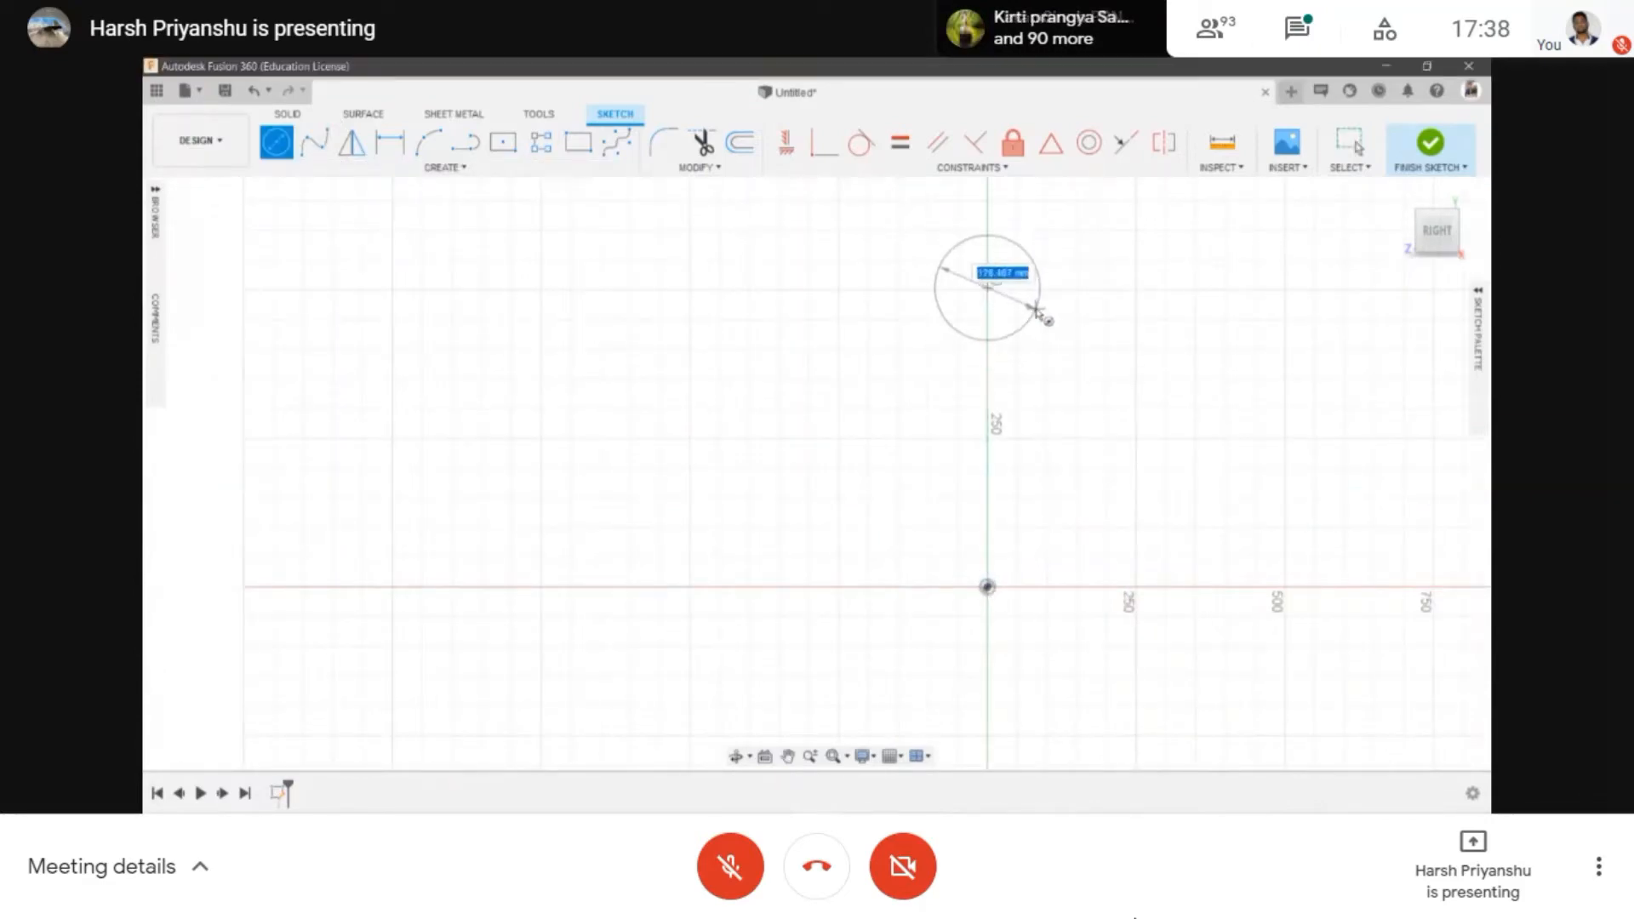
{"action": "left_click", "coordinate": [1038, 314]}
{"action": "scroll", "coordinate": [950, 367], "scroll_direction": "down", "scroll_amount": 1}
{"action": "middle_click_drag", "start_coordinate": [950, 368], "coordinate": [881, 347]}
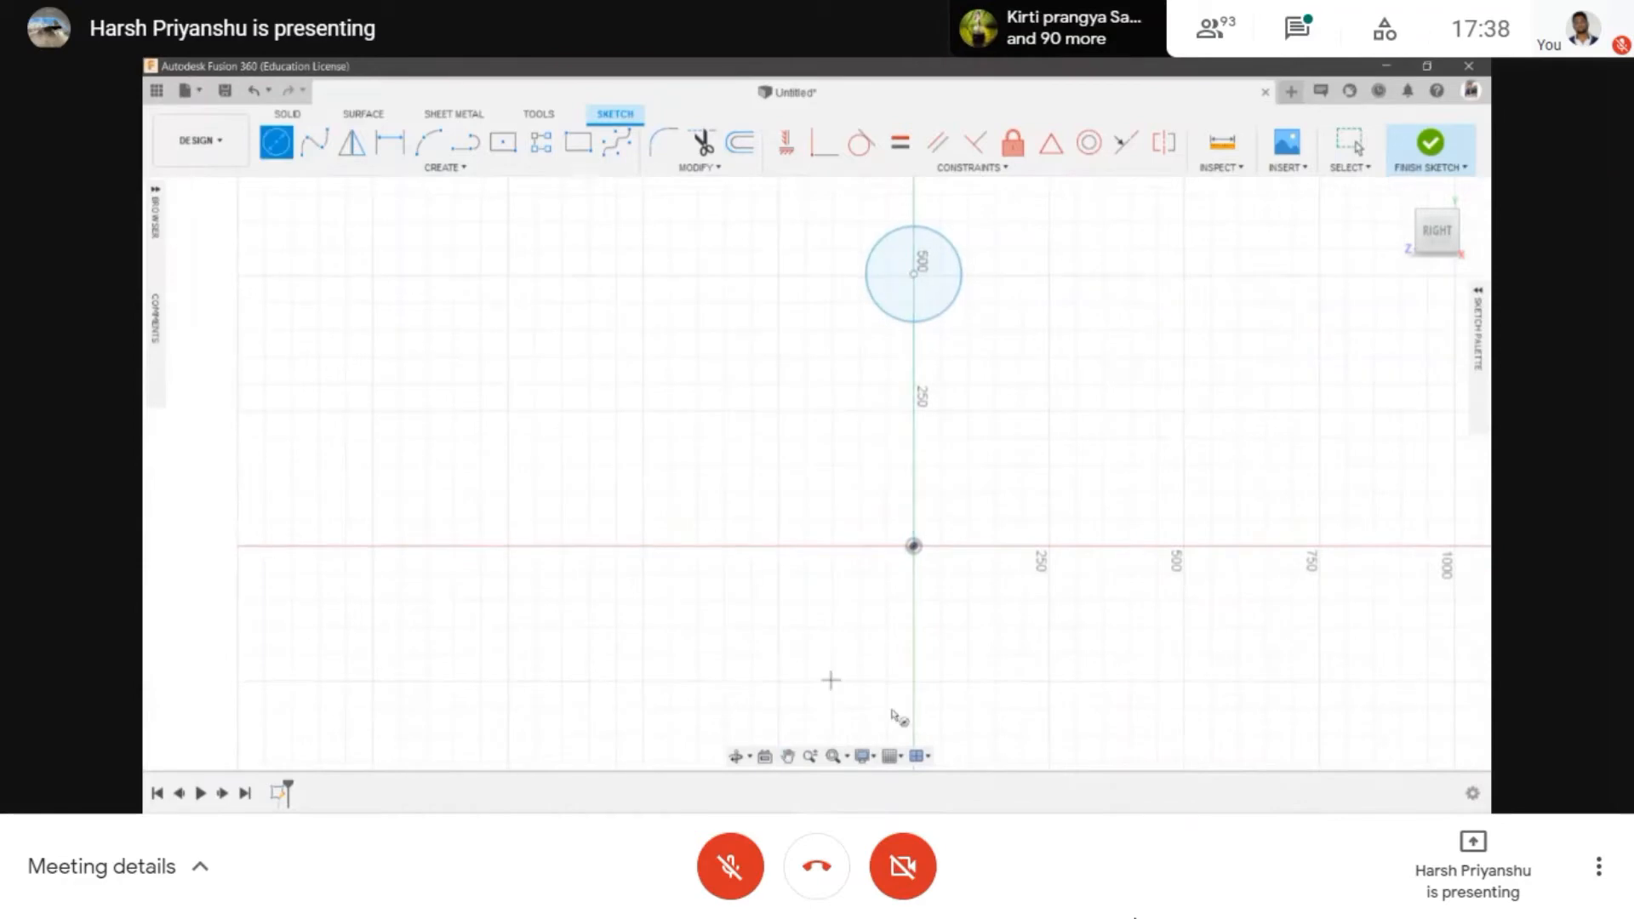
- Create a full circular pattern of the circle around the origin with a quantity of 6
{"action": "scroll", "coordinate": [675, 420], "scroll_direction": "down", "scroll_amount": 2}
{"action": "left_click", "coordinate": [341, 168]}
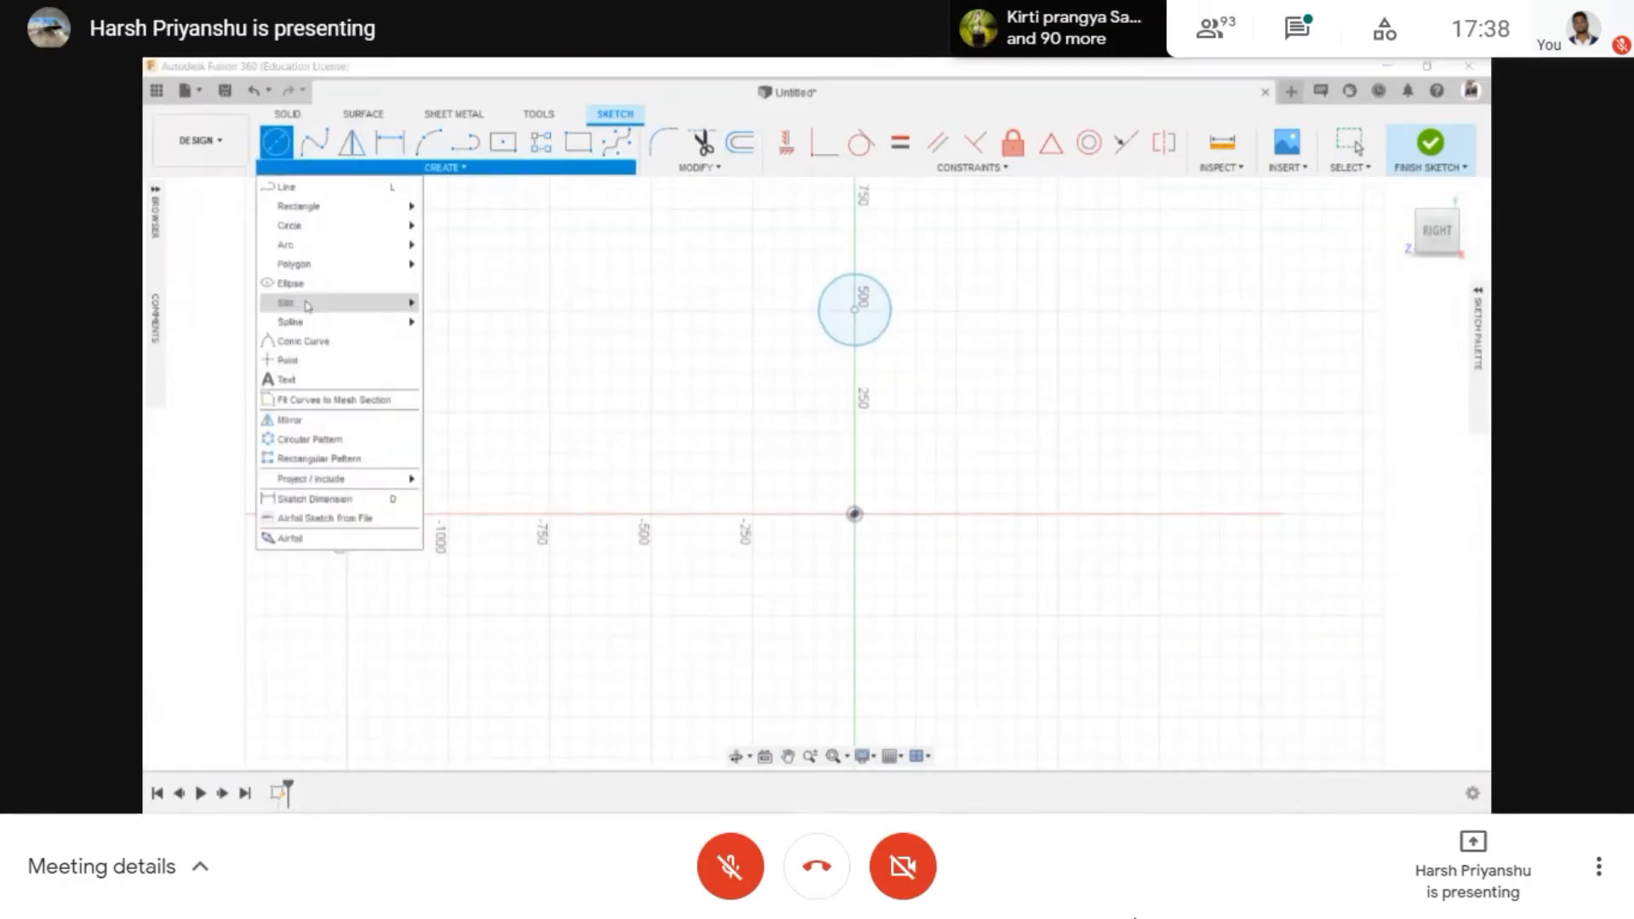
{"action": "left_click", "coordinate": [310, 439]}
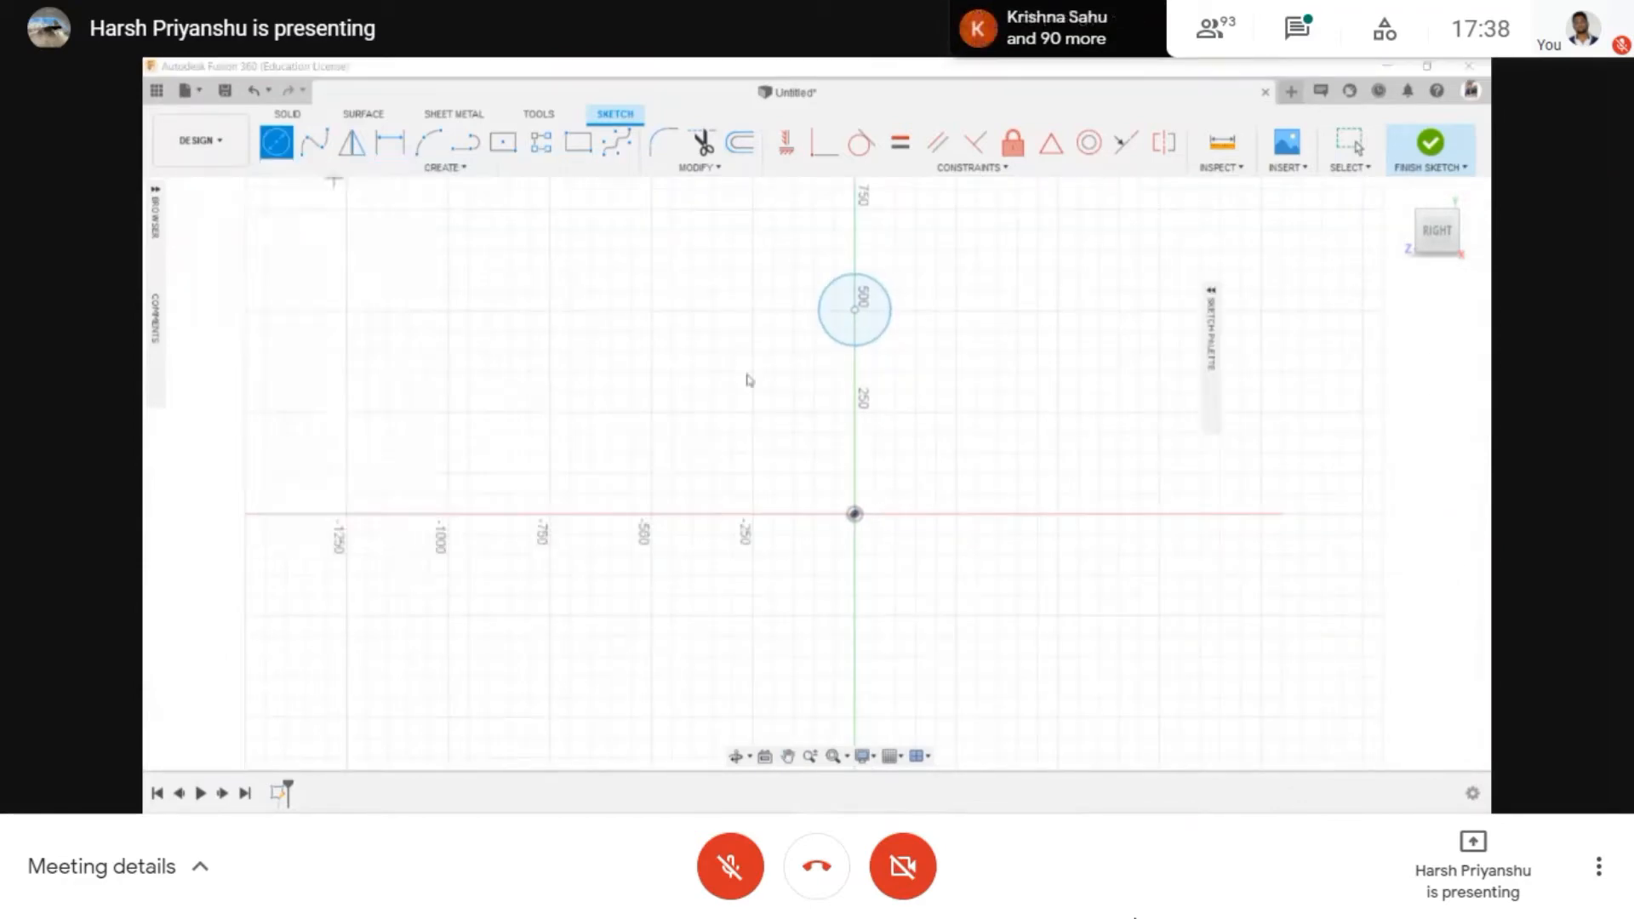
{"action": "left_click", "coordinate": [873, 341]}
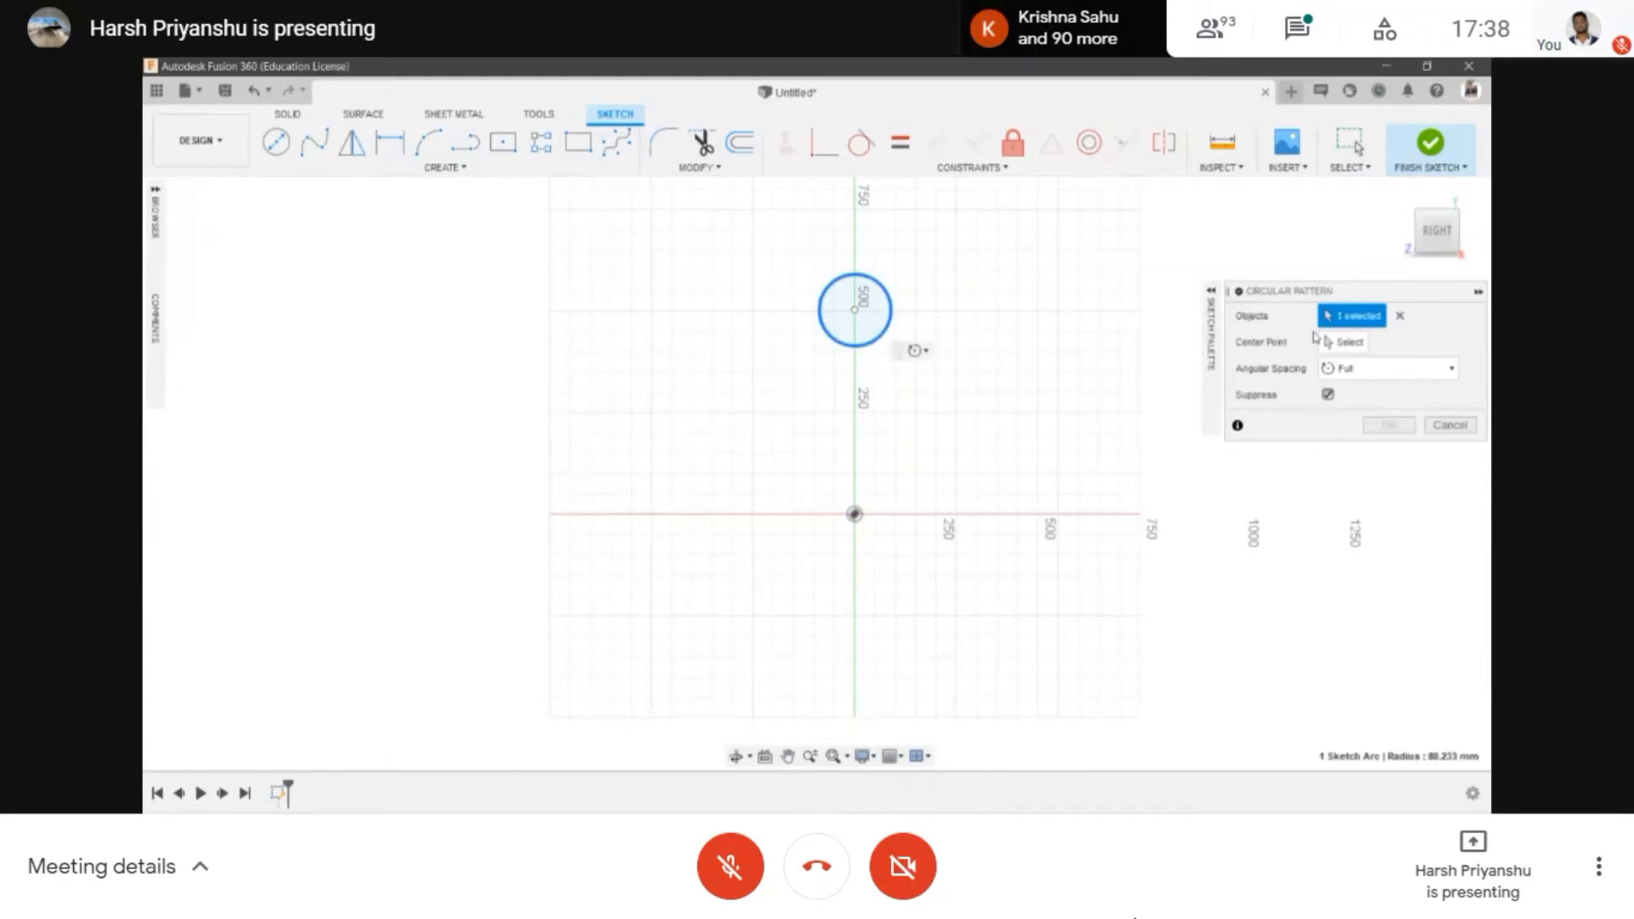
{"action": "left_click", "coordinate": [854, 515]}
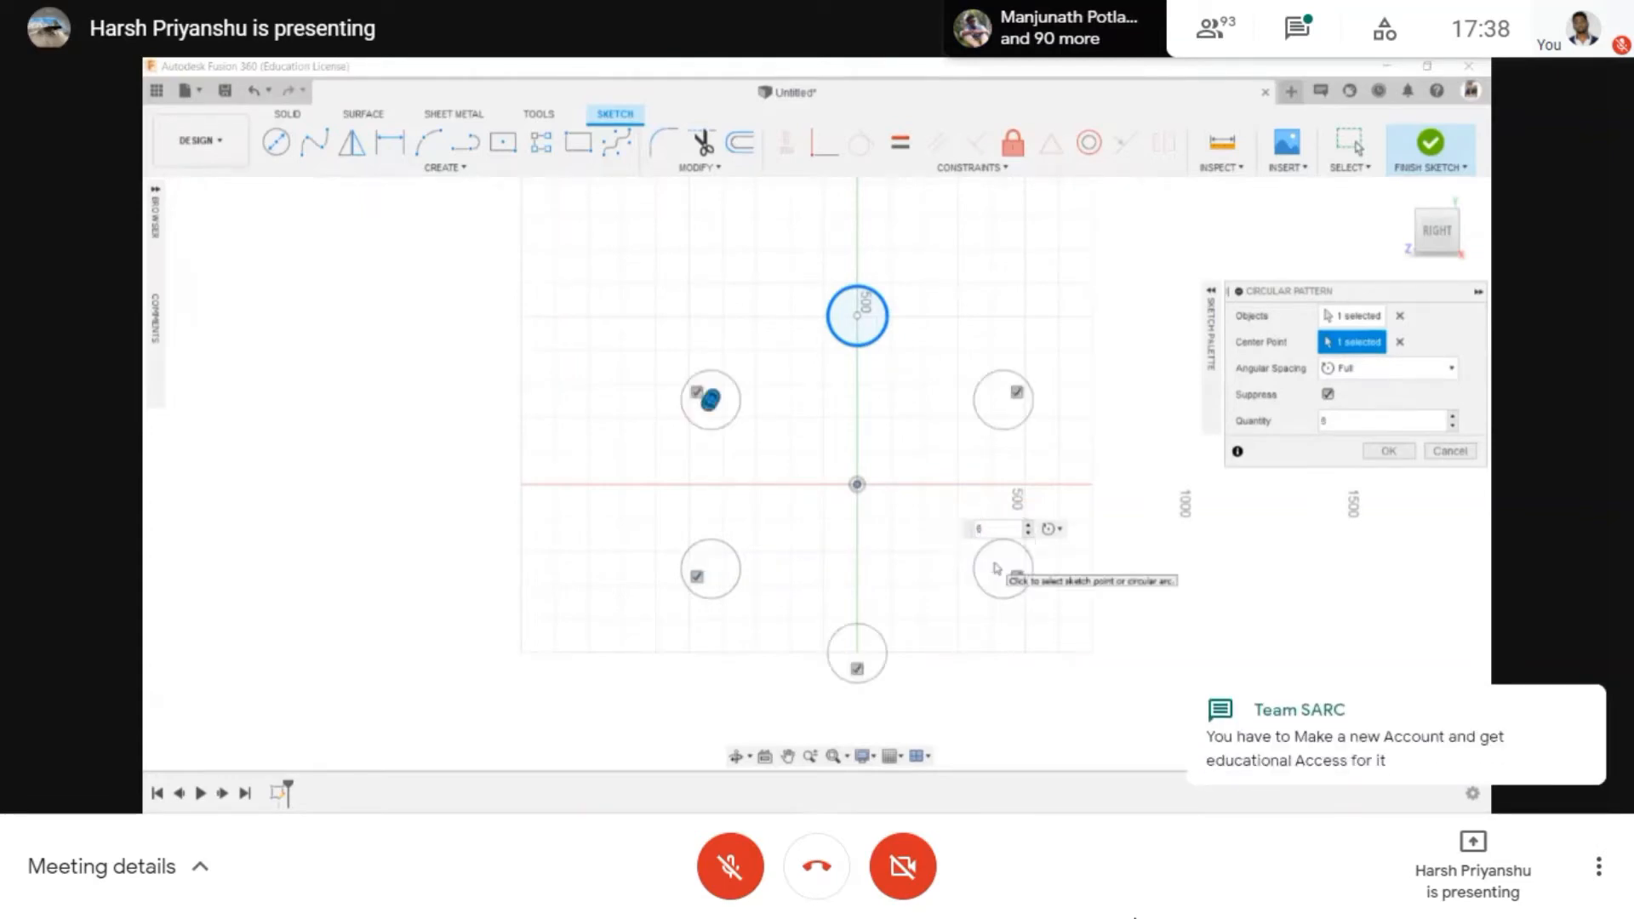
{"action": "key", "text": "Return"}
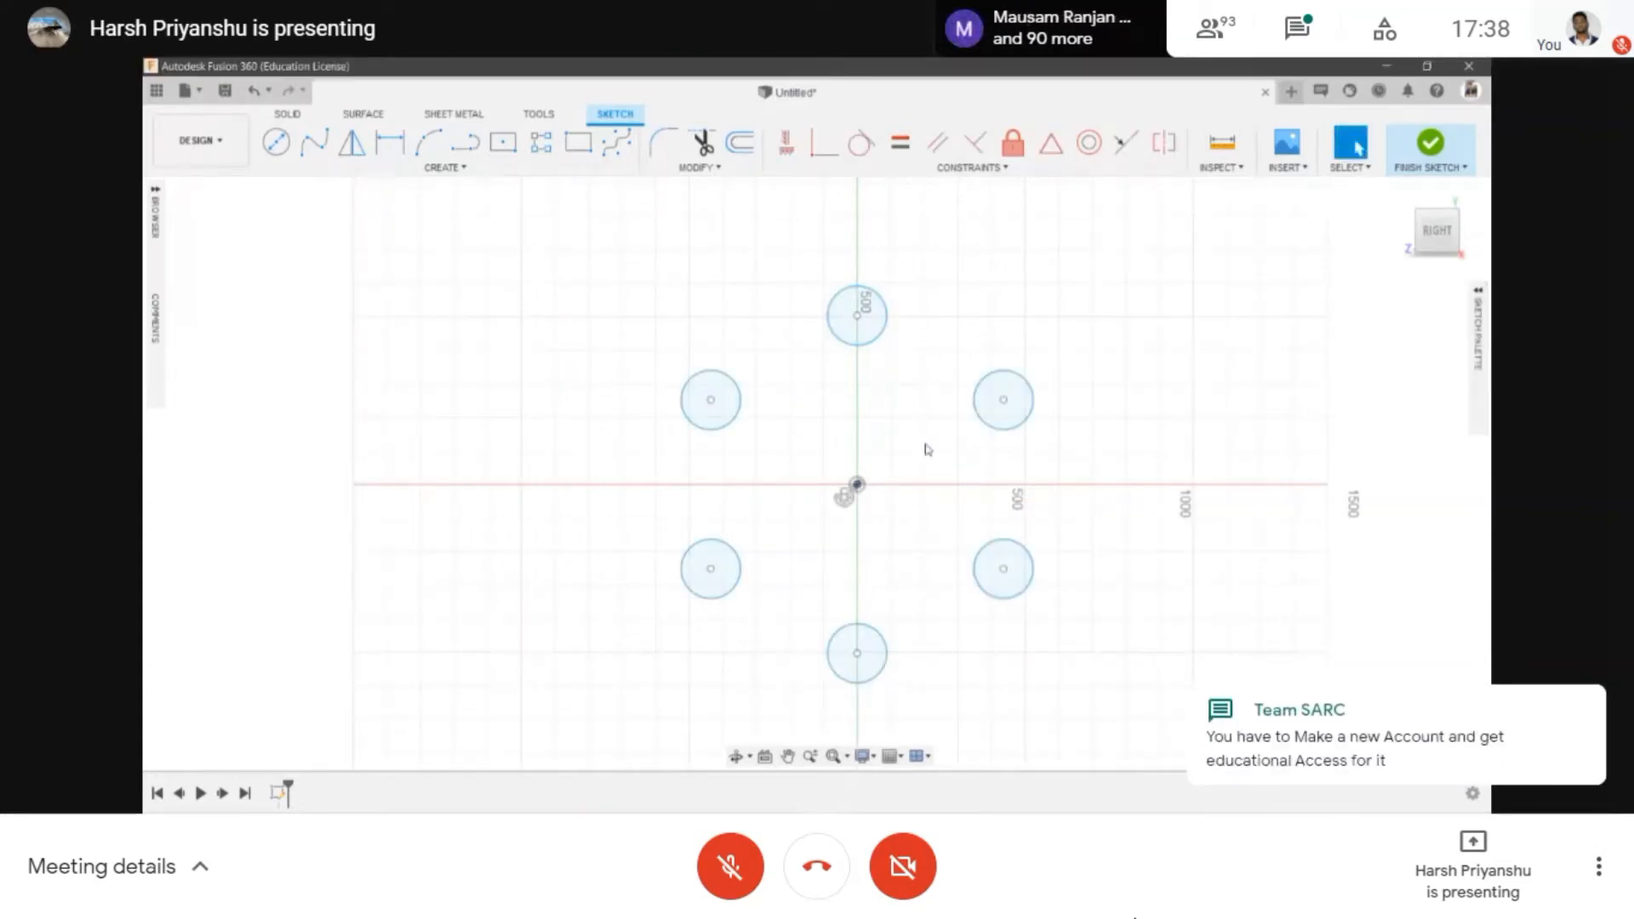
- Set up a rectangular pattern of the topmost circle to the right with a distance of 1300 mm and a quantity of 6
{"action": "scroll", "coordinate": [1073, 323], "scroll_direction": "down", "scroll_amount": 2}
{"action": "middle_click_drag", "start_coordinate": [1074, 323], "coordinate": [679, 361]}
{"action": "scroll", "coordinate": [475, 332], "scroll_direction": "up", "scroll_amount": 2}
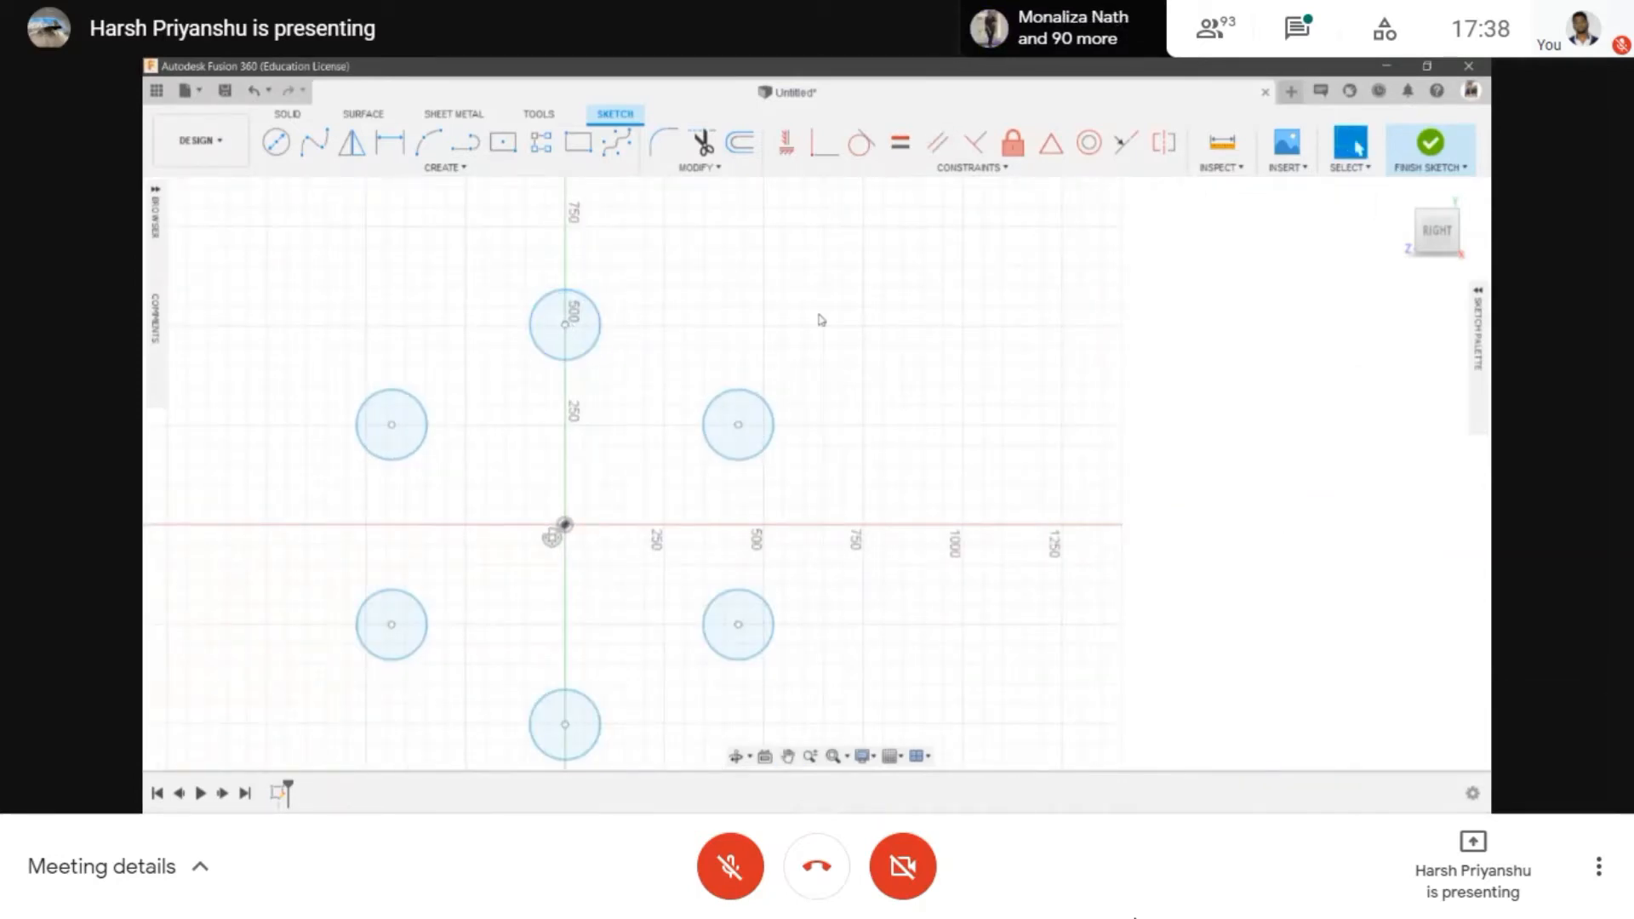
{"action": "left_click", "coordinate": [445, 168]}
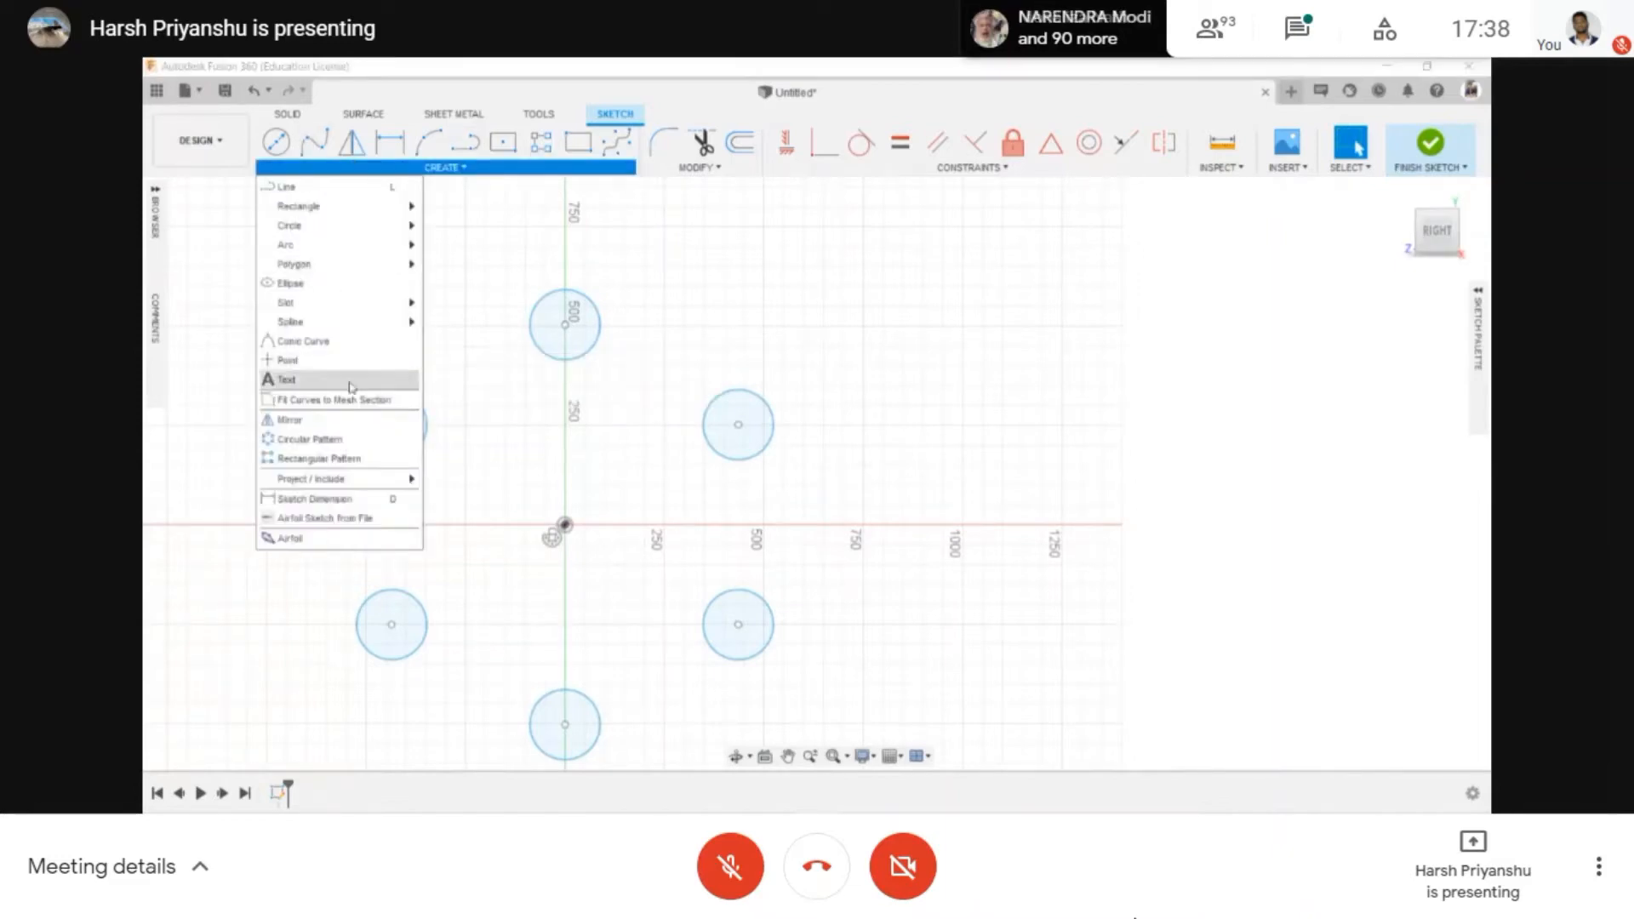
{"action": "left_click", "coordinate": [372, 460]}
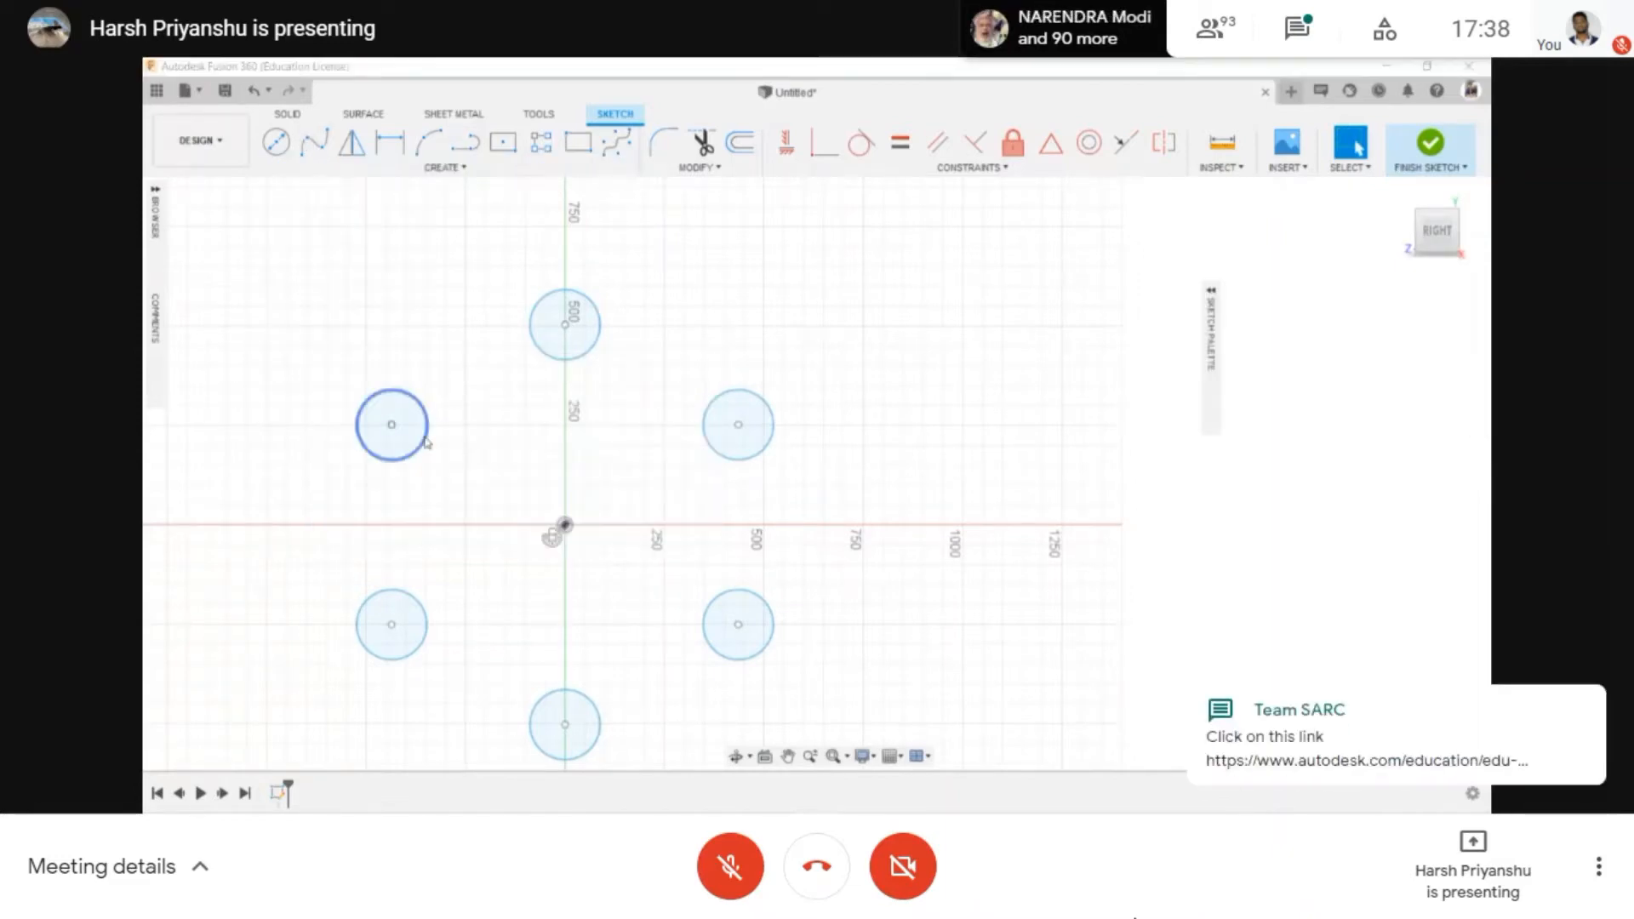
{"action": "left_click", "coordinate": [601, 331]}
{"action": "key", "text": "Tab"}
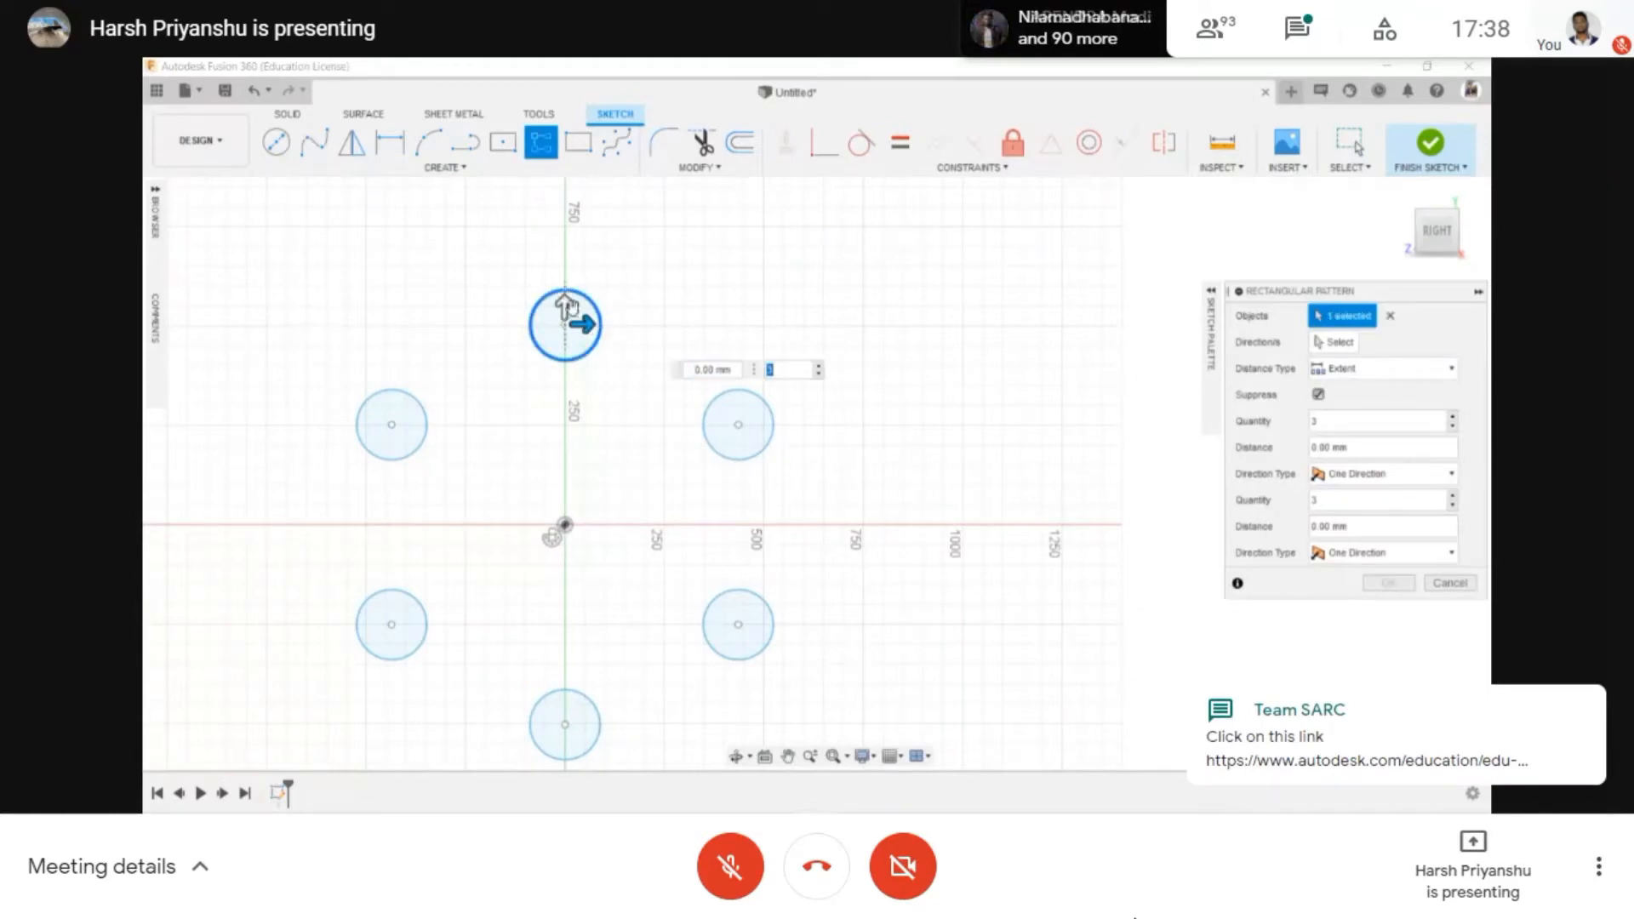
{"action": "left_click_drag", "start_coordinate": [586, 324], "coordinate": [1098, 325]}
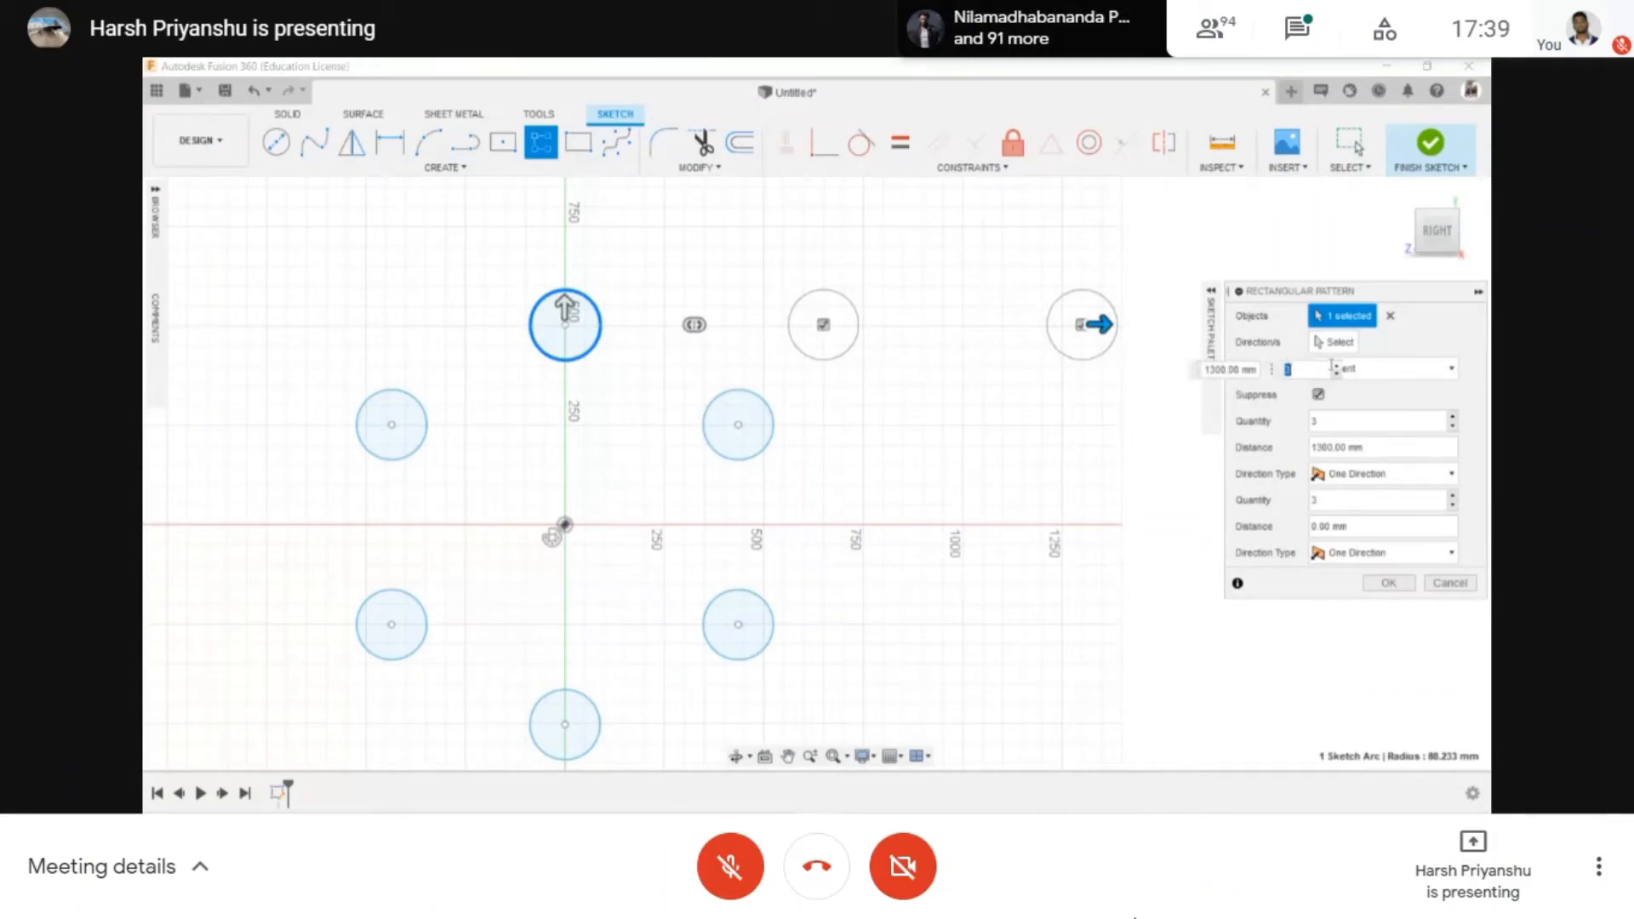
{"action": "type", "text": "6"}
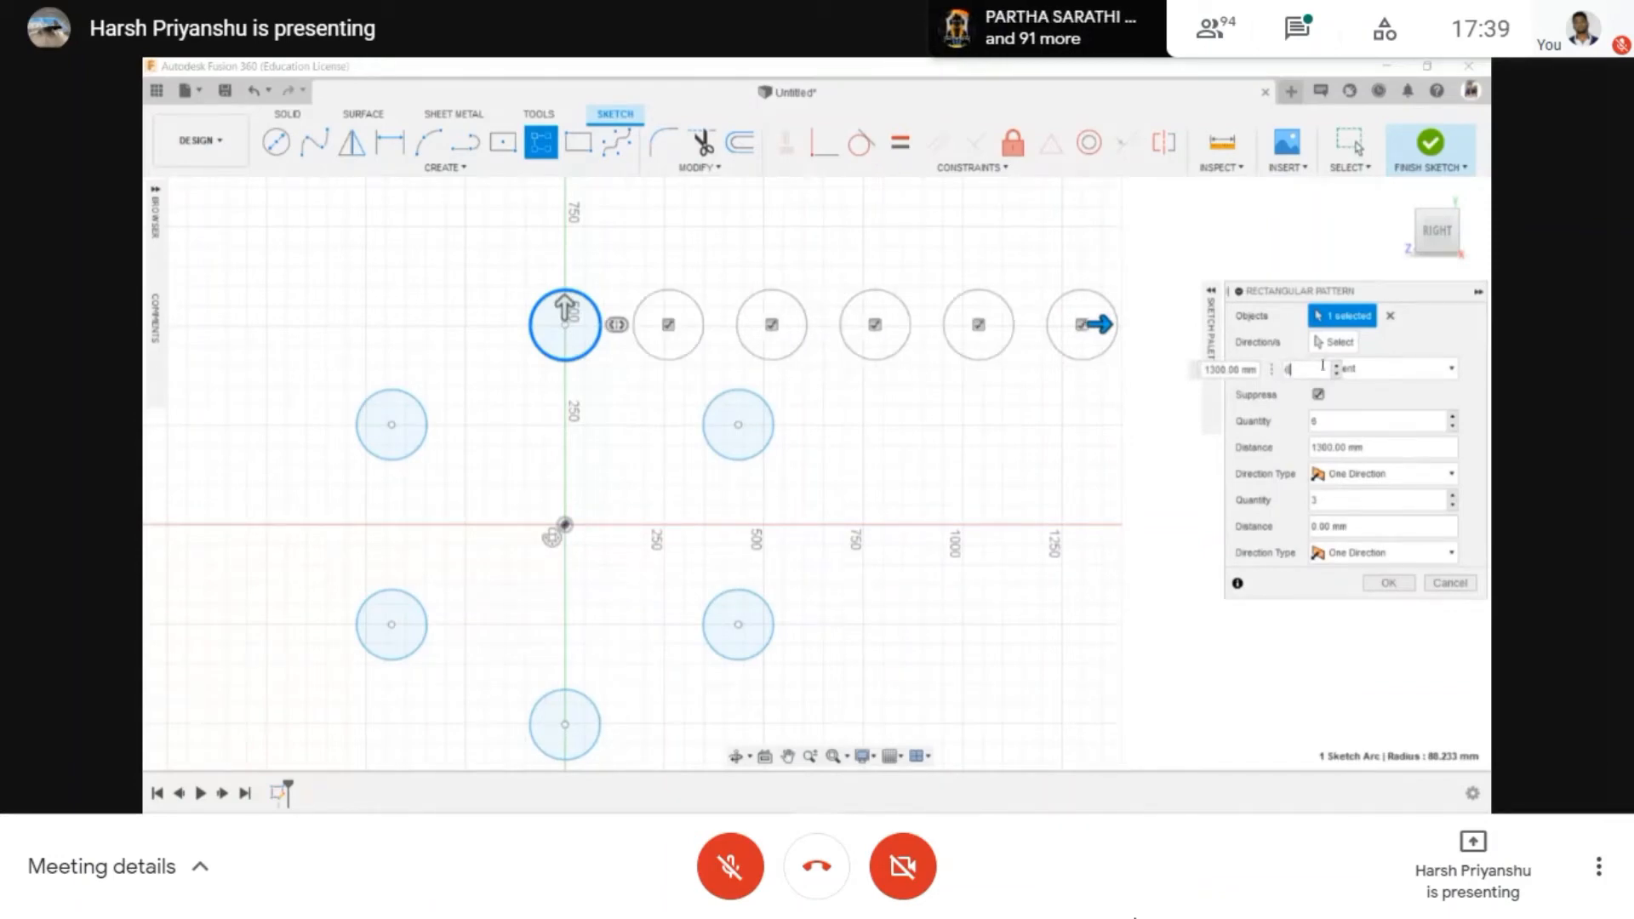
- Extend the horizontal distance of the rectangular pattern to 1700 mm and create it
{"action": "scroll", "coordinate": [490, 408], "scroll_direction": "down", "scroll_amount": 1}
{"action": "scroll", "coordinate": [489, 409], "scroll_direction": "down", "scroll_amount": 1}
{"action": "middle_click_drag", "start_coordinate": [865, 466], "coordinate": [715, 445]}
{"action": "left_click_drag", "start_coordinate": [803, 325], "coordinate": [912, 356]}
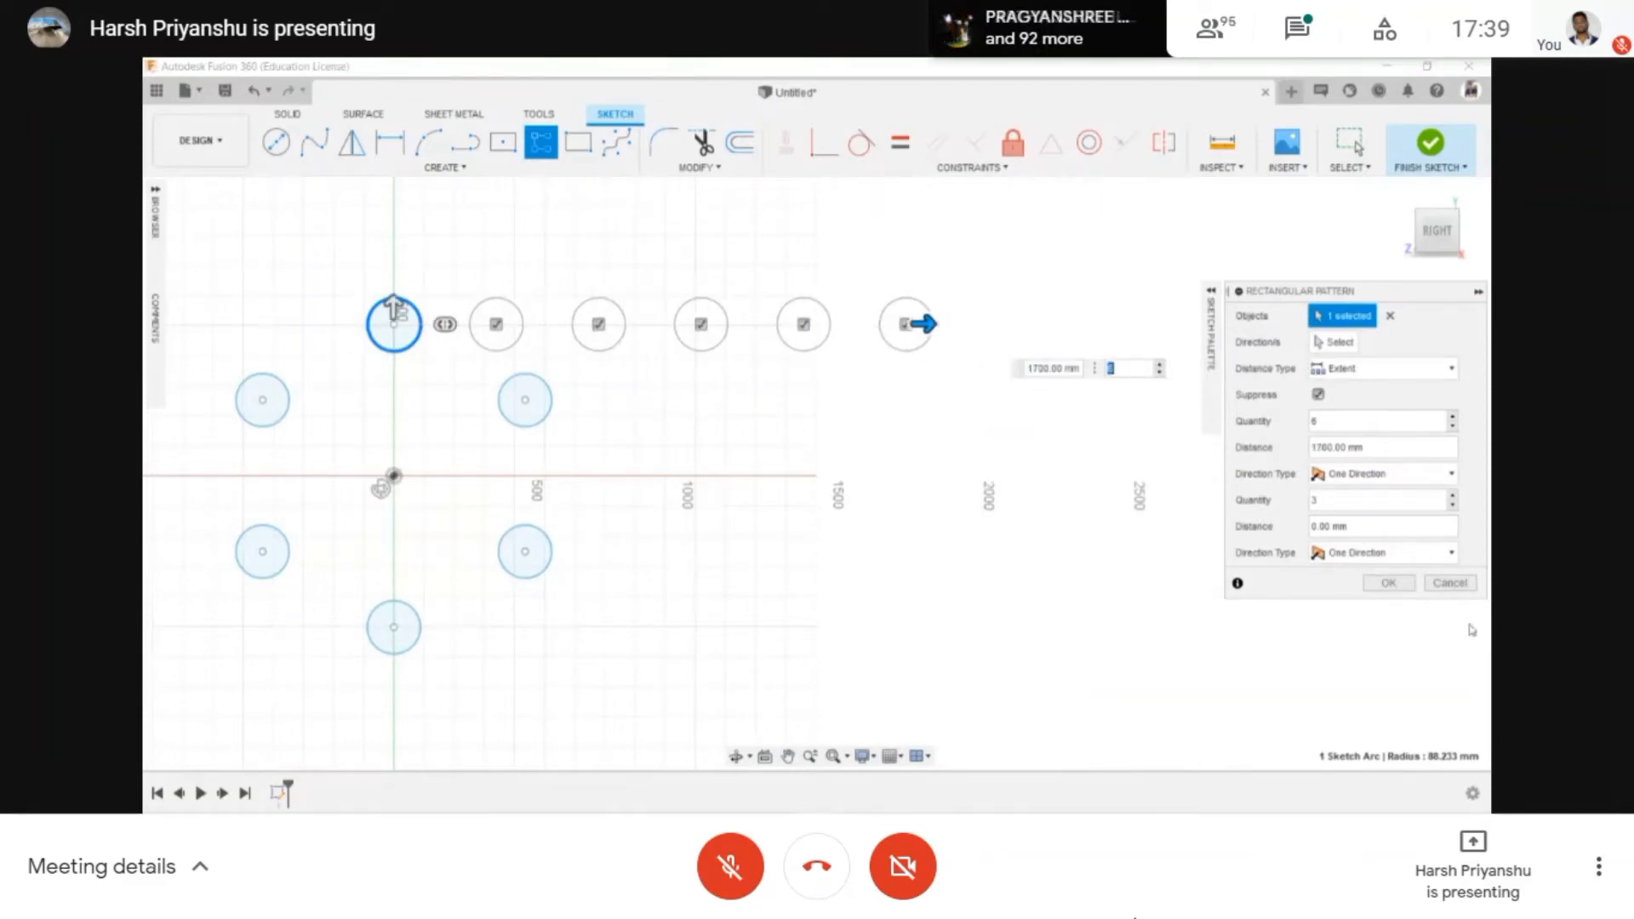
{"action": "left_click", "coordinate": [1388, 582]}
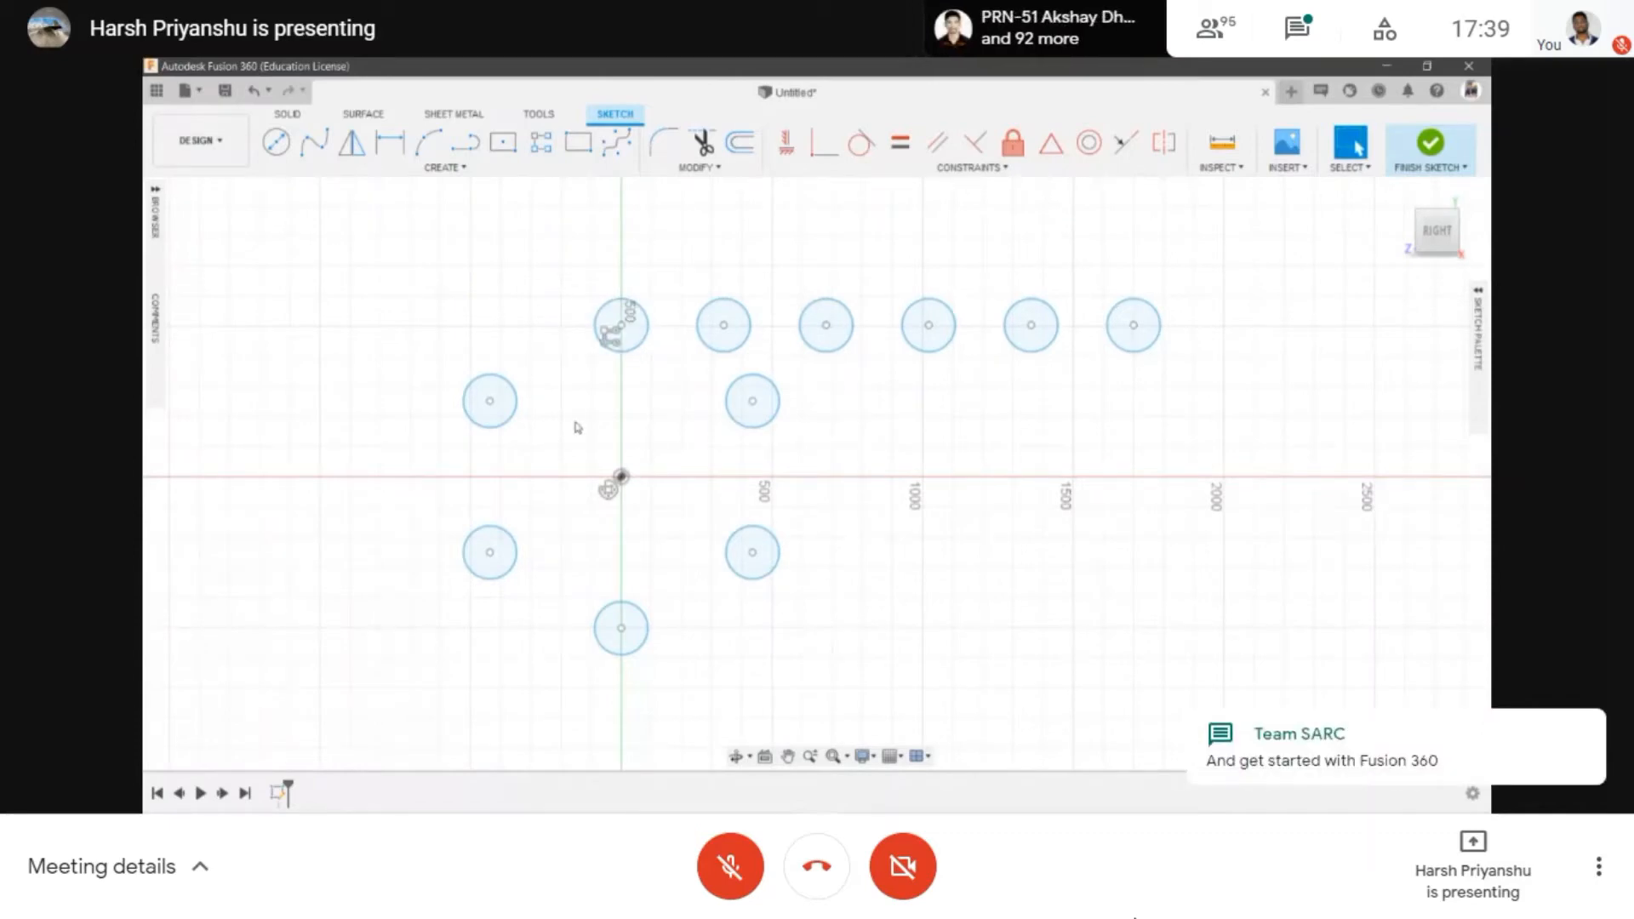
{"action": "left_click", "coordinate": [388, 169]}
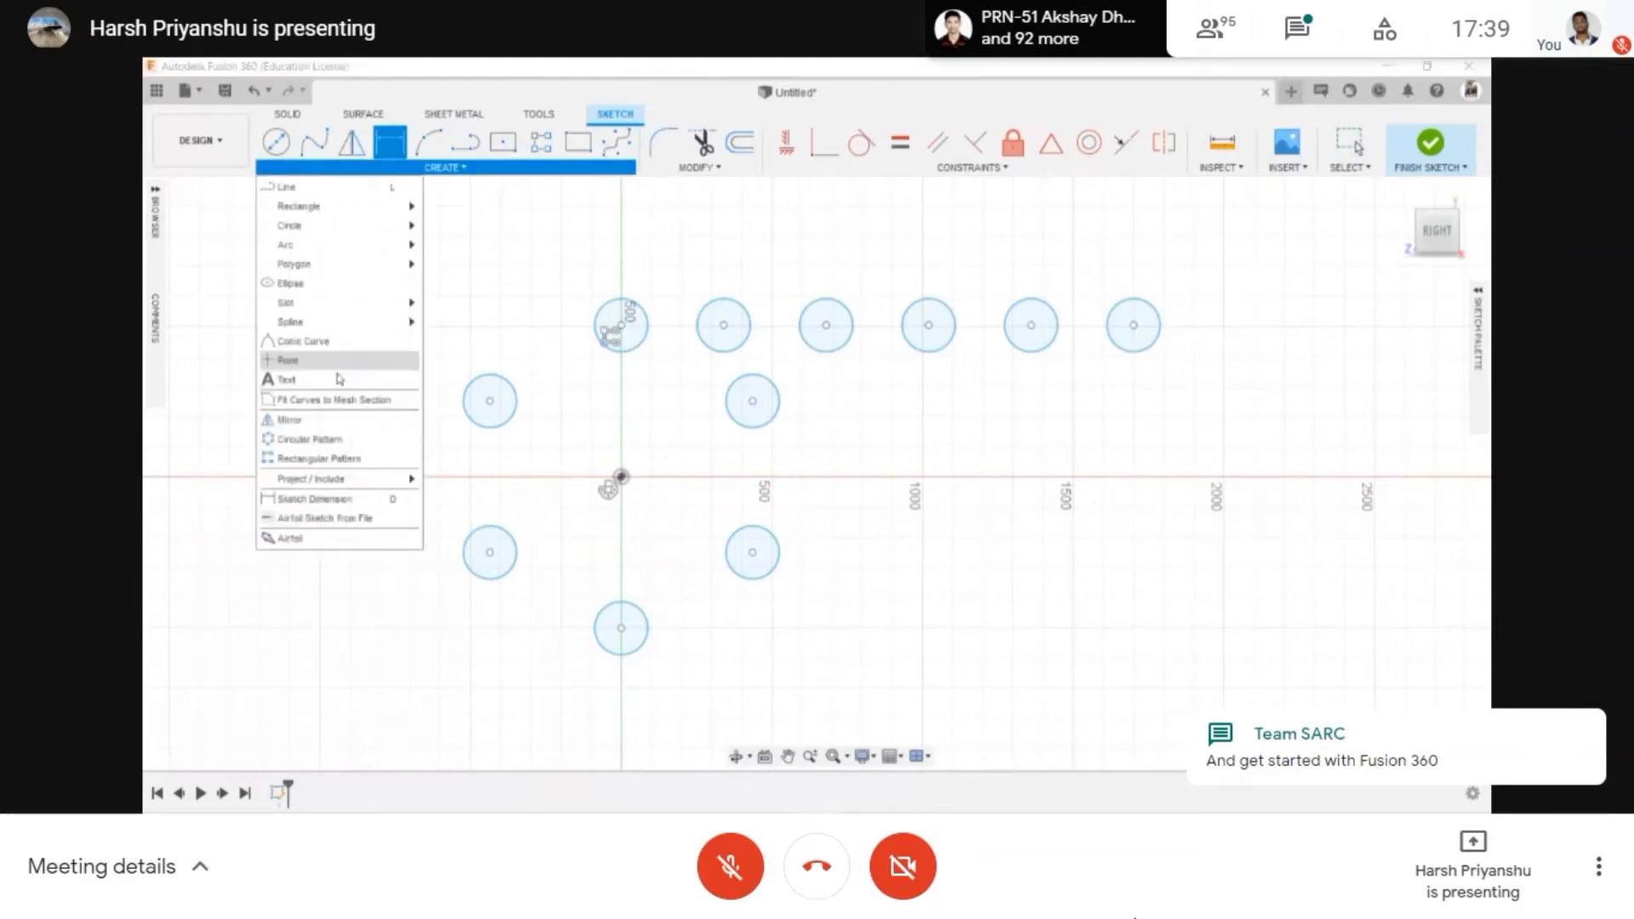
{"action": "left_click", "coordinate": [324, 460]}
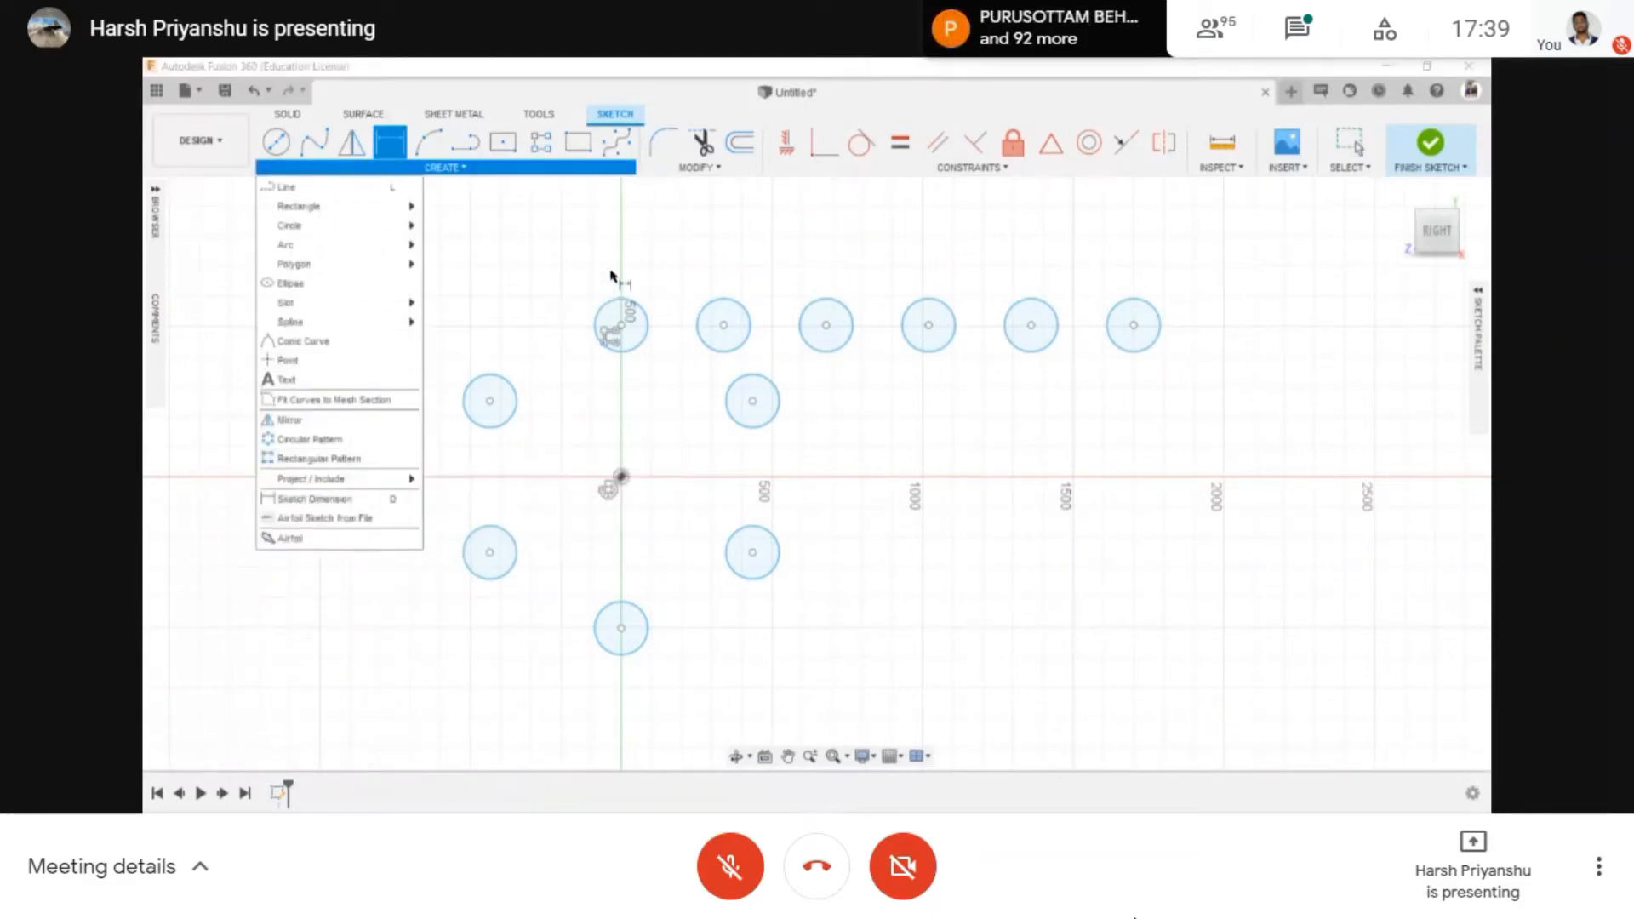
{"action": "scroll", "coordinate": [711, 440], "scroll_direction": "down", "scroll_amount": 1}
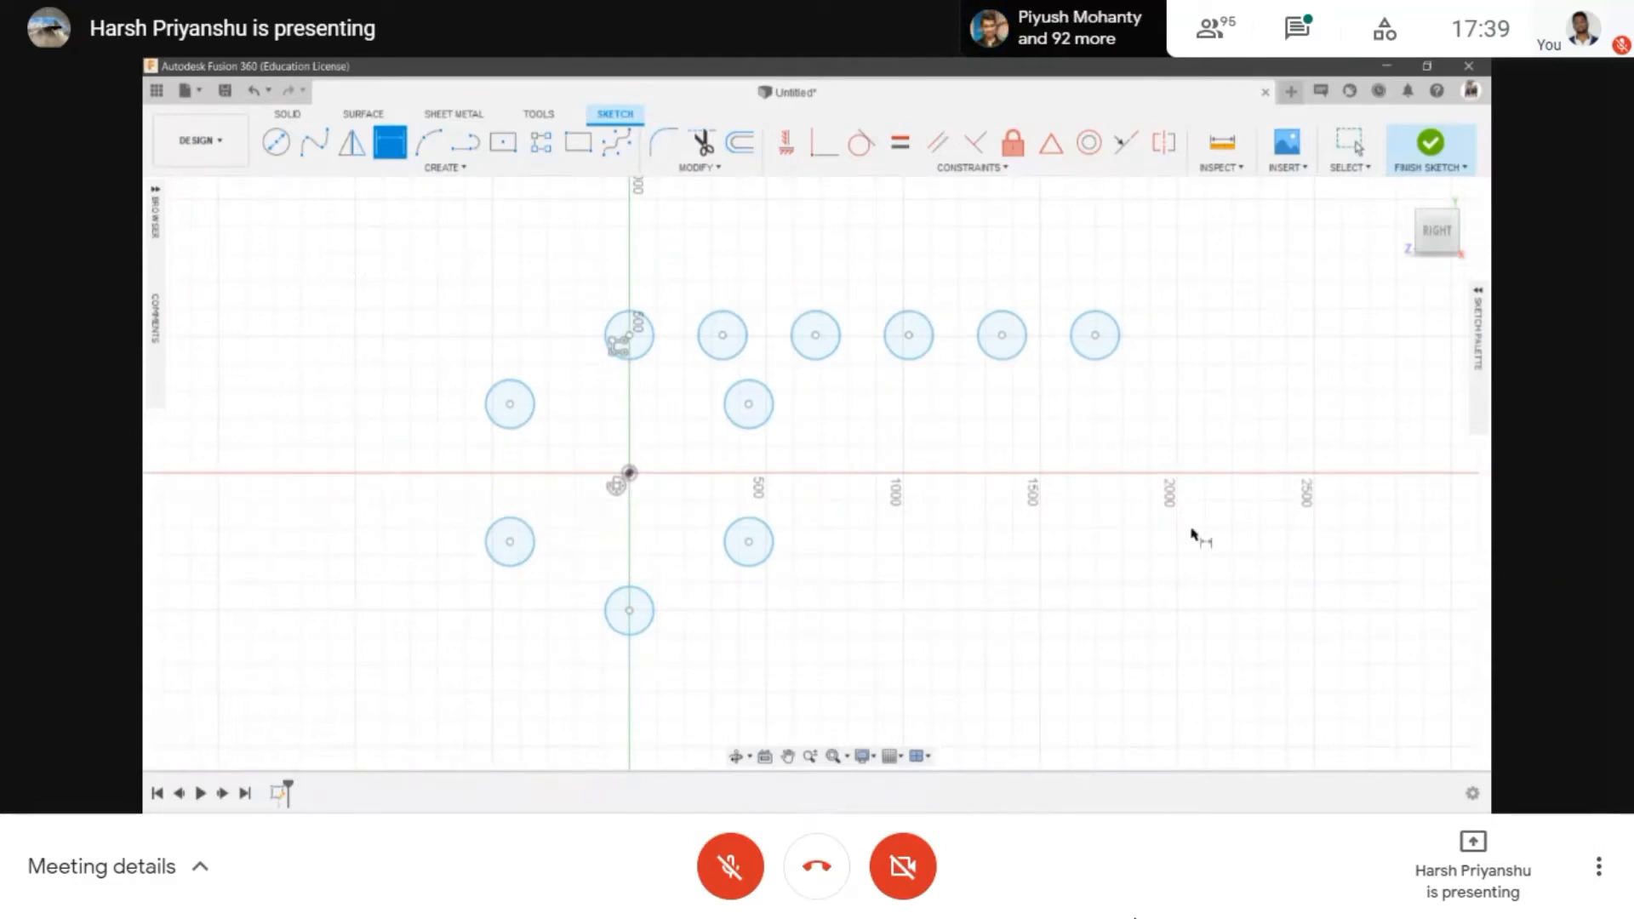
{"action": "key", "text": "Escape"}
- Delete all the patterned circles from the sketch at once
{"action": "left_click_drag", "start_coordinate": [323, 219], "coordinate": [1250, 680]}
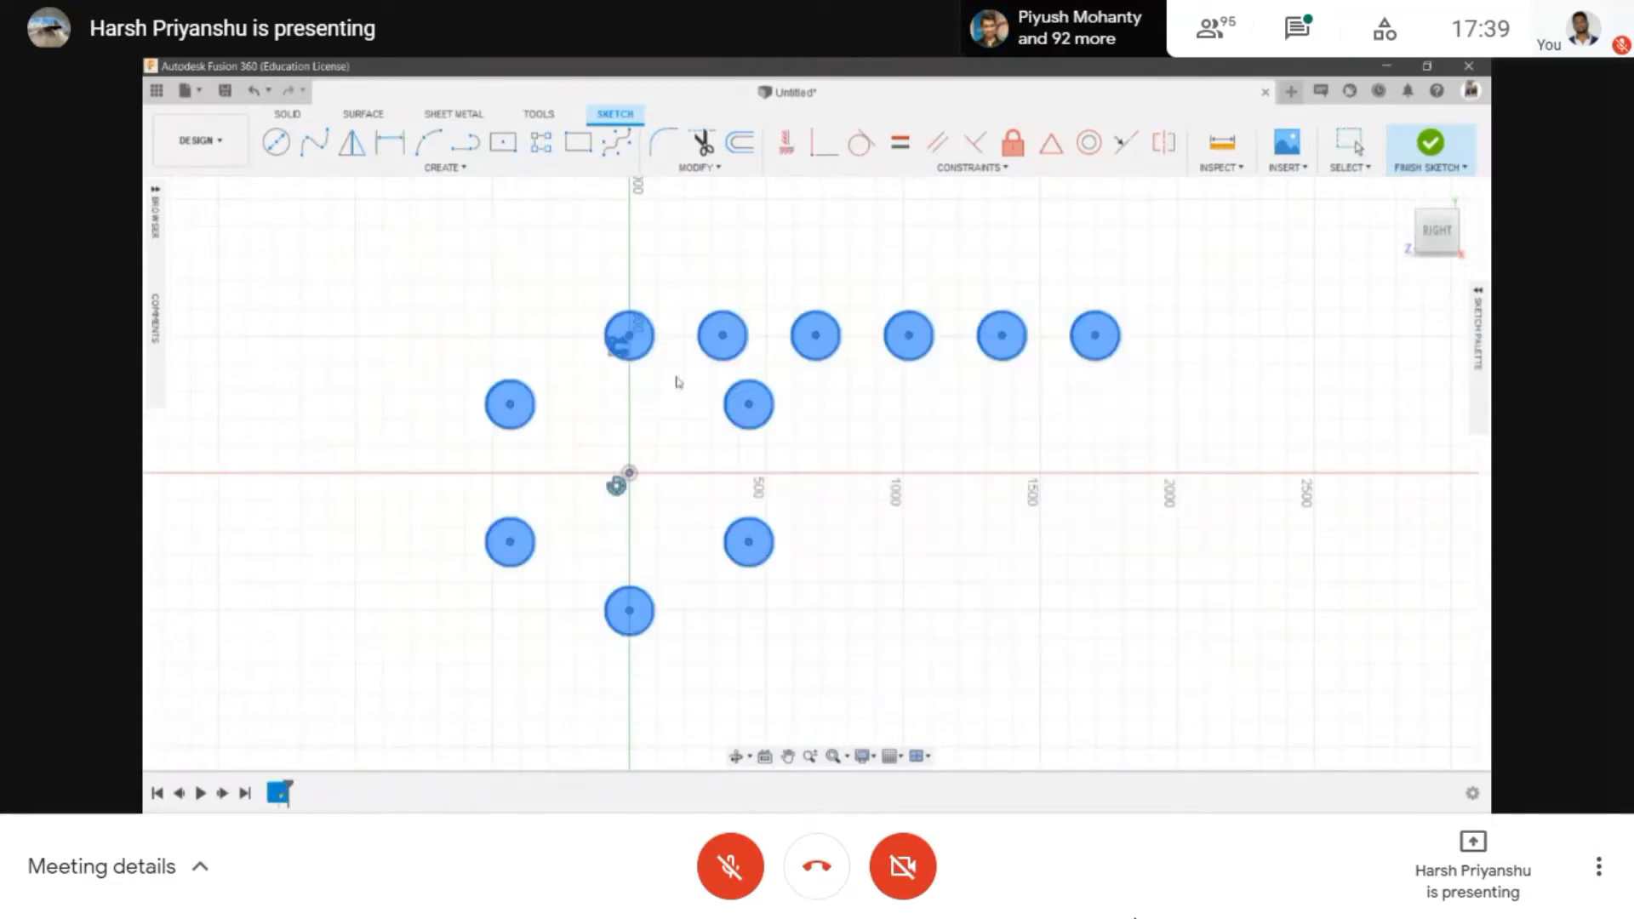
{"action": "key", "text": "Delete"}
{"action": "left_click", "coordinate": [444, 167]}
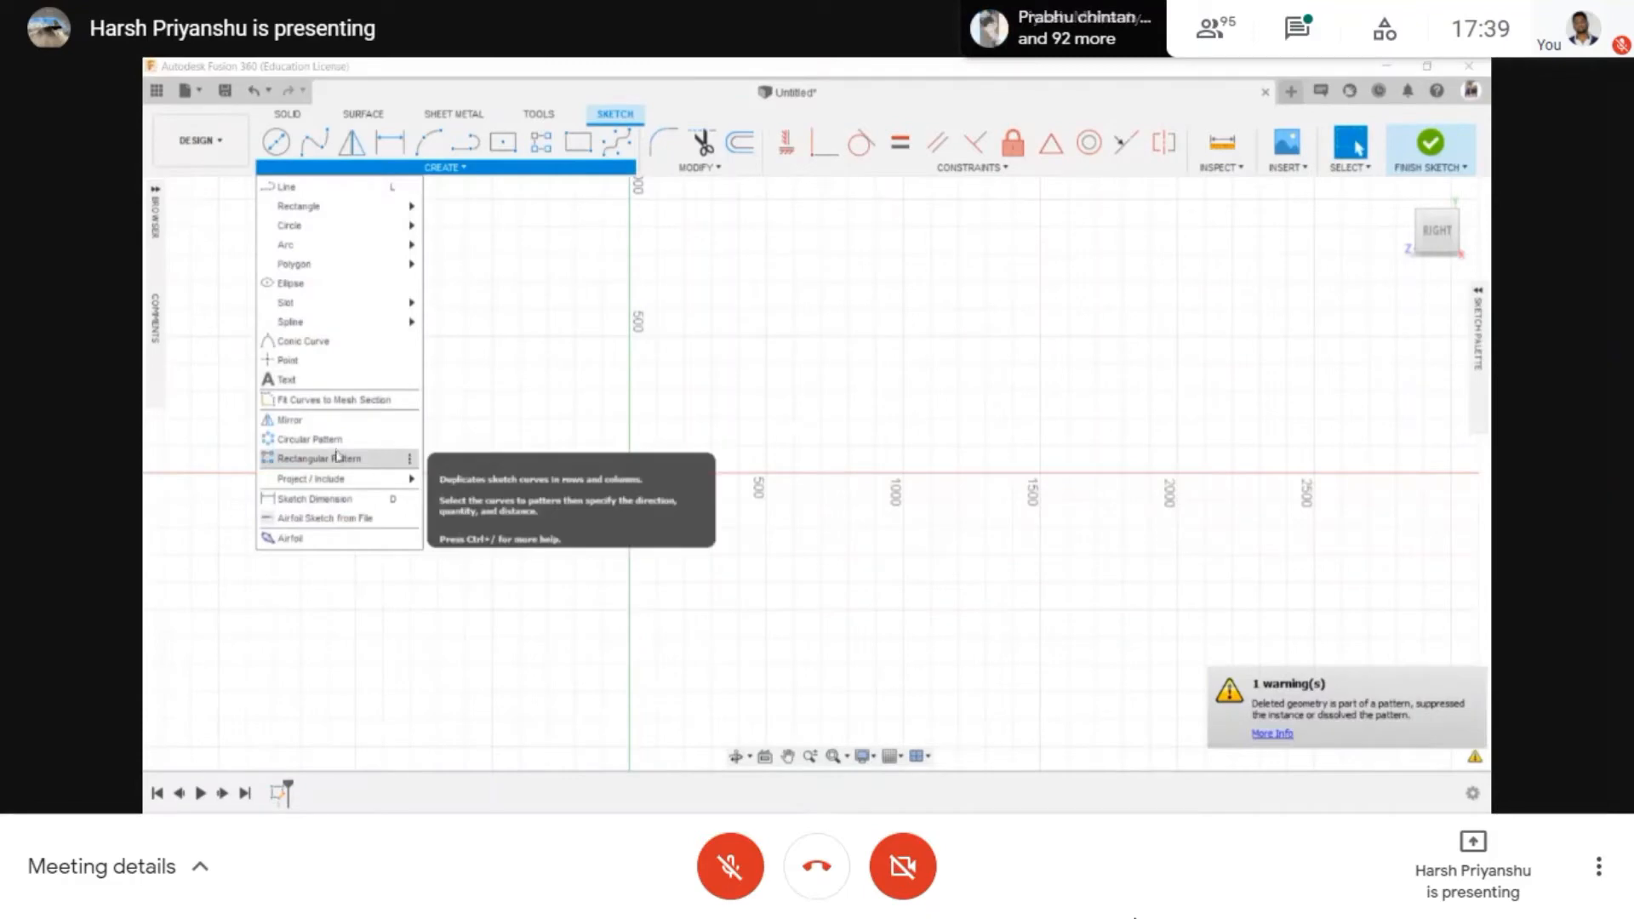
{"action": "mouse_move", "coordinate": [375, 479]}
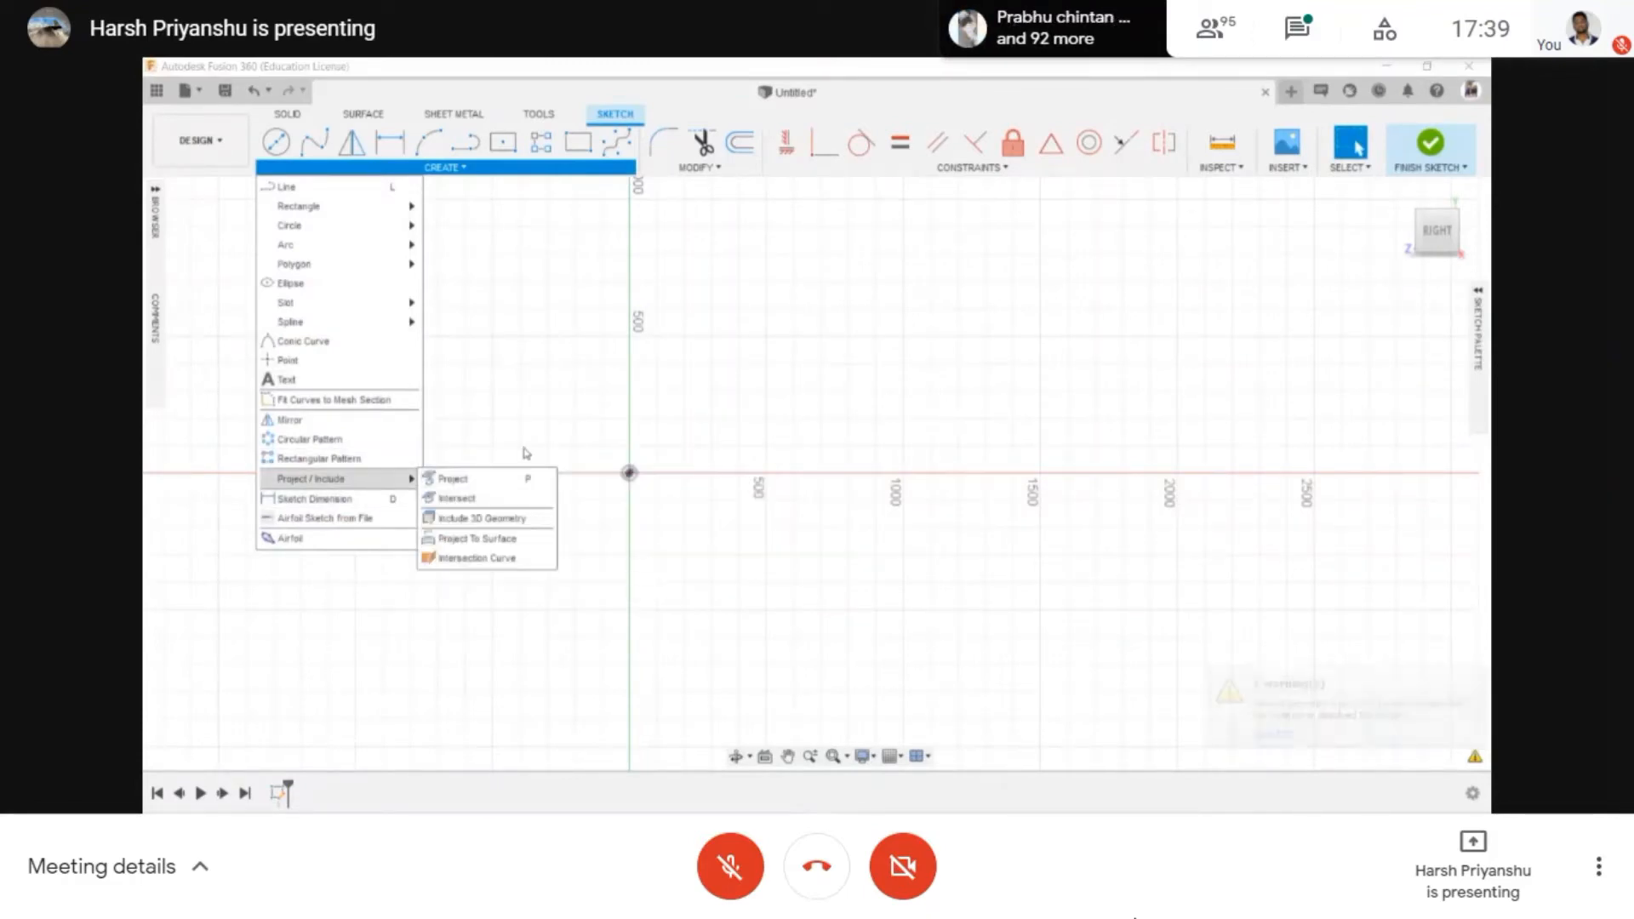
{"action": "left_click", "coordinate": [522, 247]}
- Sketch a center rectangle about 1019 mm wide, with its centre above and to the right of the origin
{"action": "scroll", "coordinate": [670, 281], "scroll_direction": "up", "scroll_amount": 2}
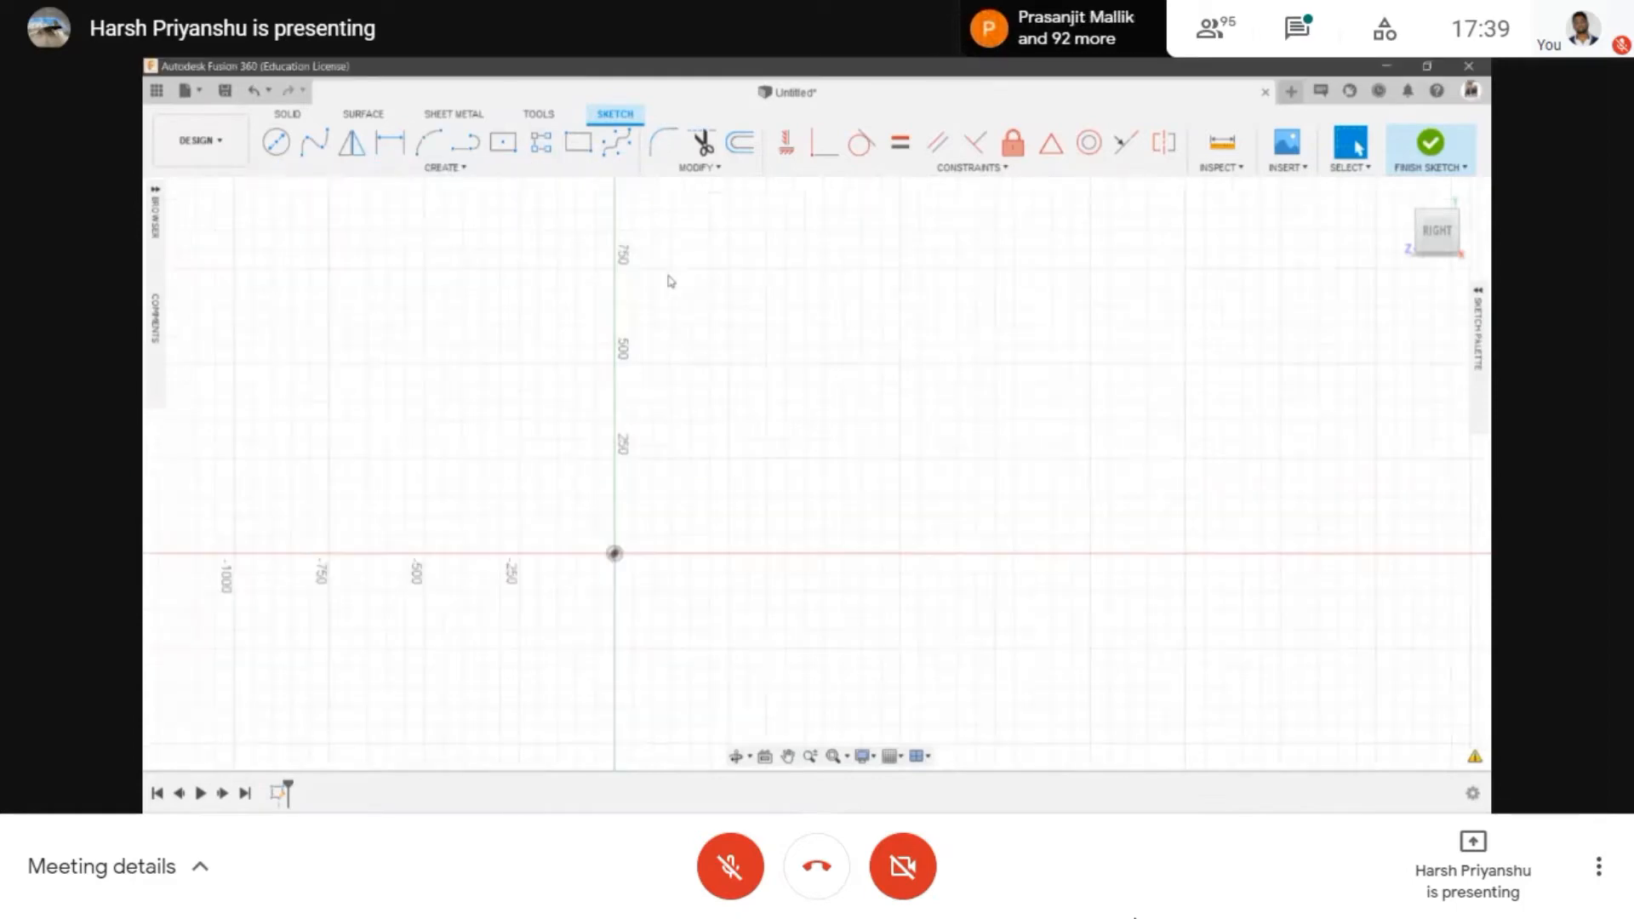
{"action": "scroll", "coordinate": [670, 281], "scroll_direction": "up", "scroll_amount": 2}
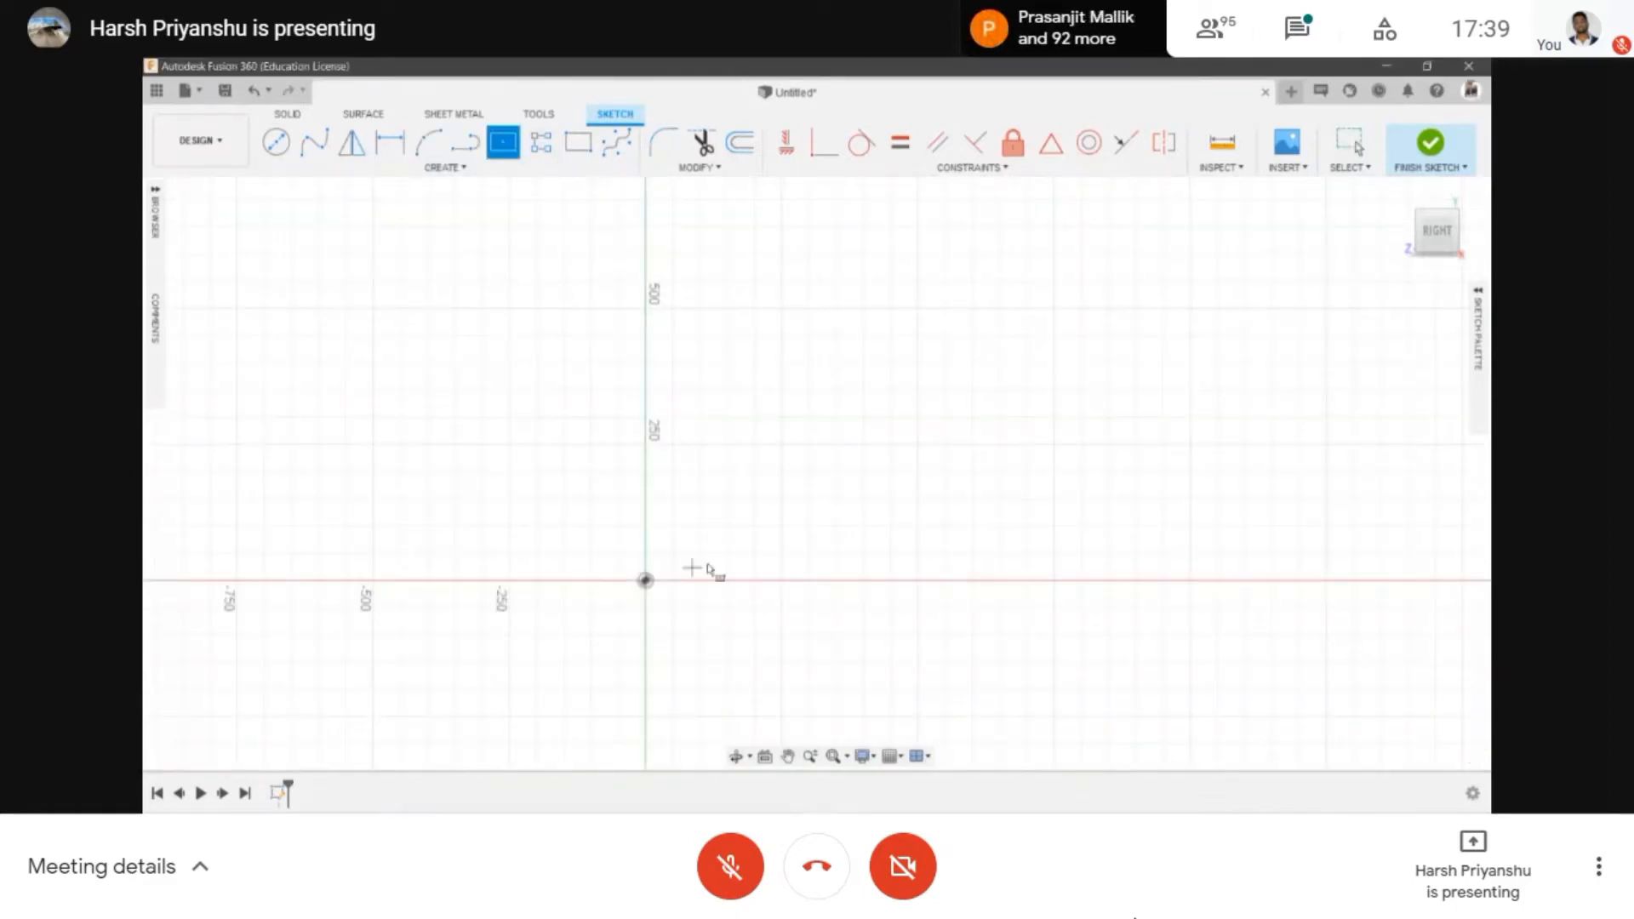
{"action": "left_click", "coordinate": [892, 503]}
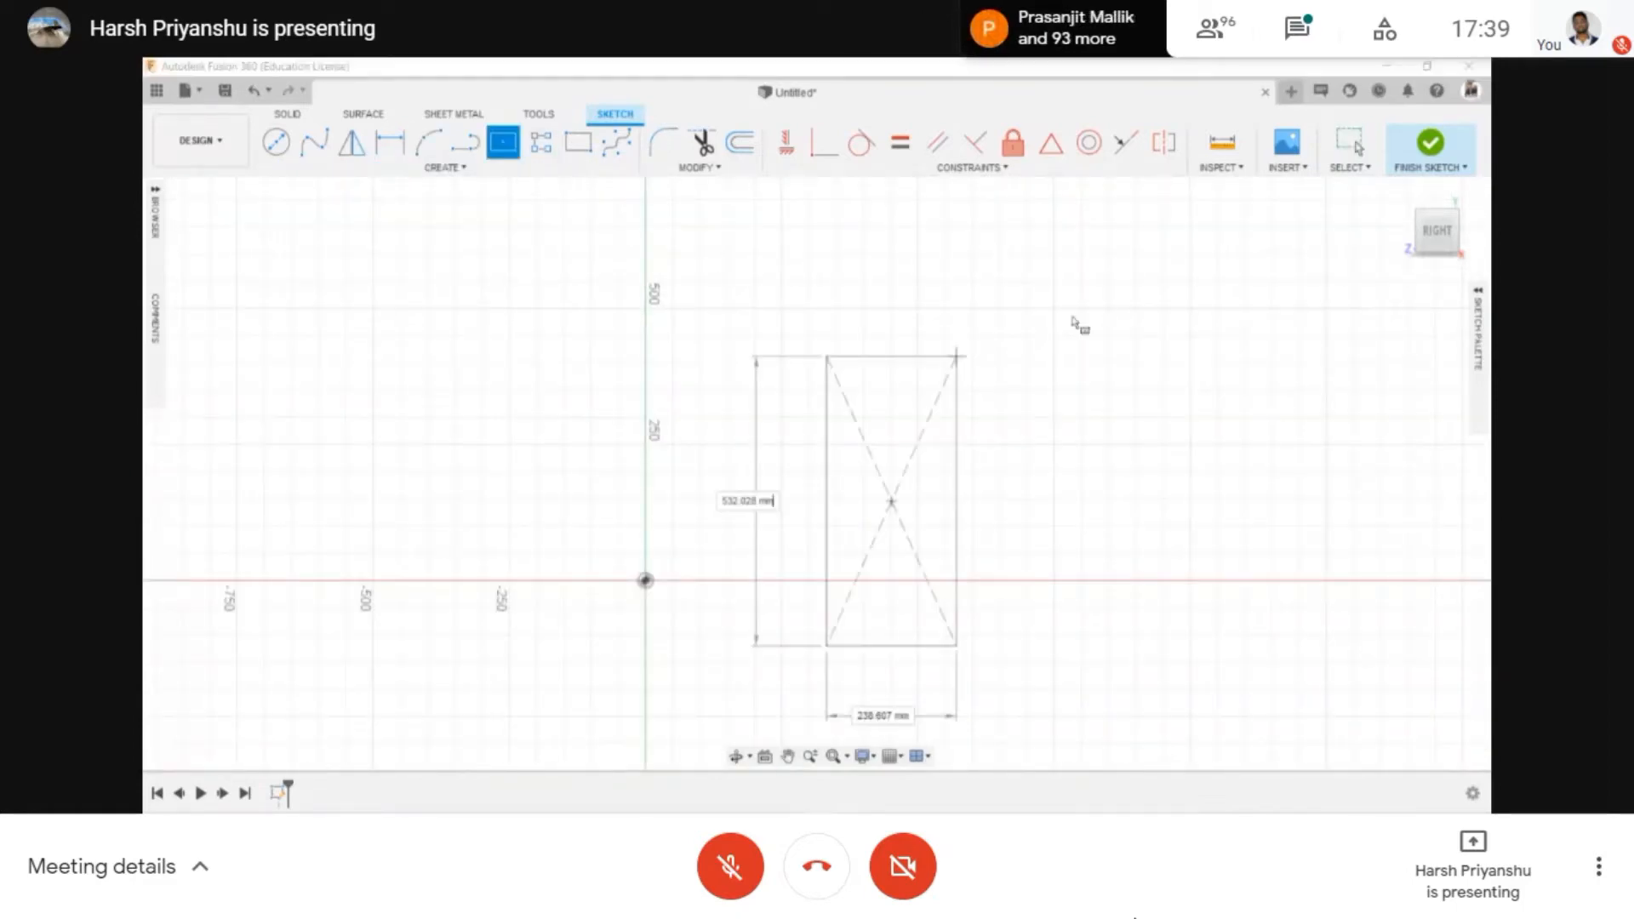
{"action": "left_click", "coordinate": [1175, 303]}
{"action": "scroll", "coordinate": [719, 386], "scroll_direction": "down", "scroll_amount": 2}
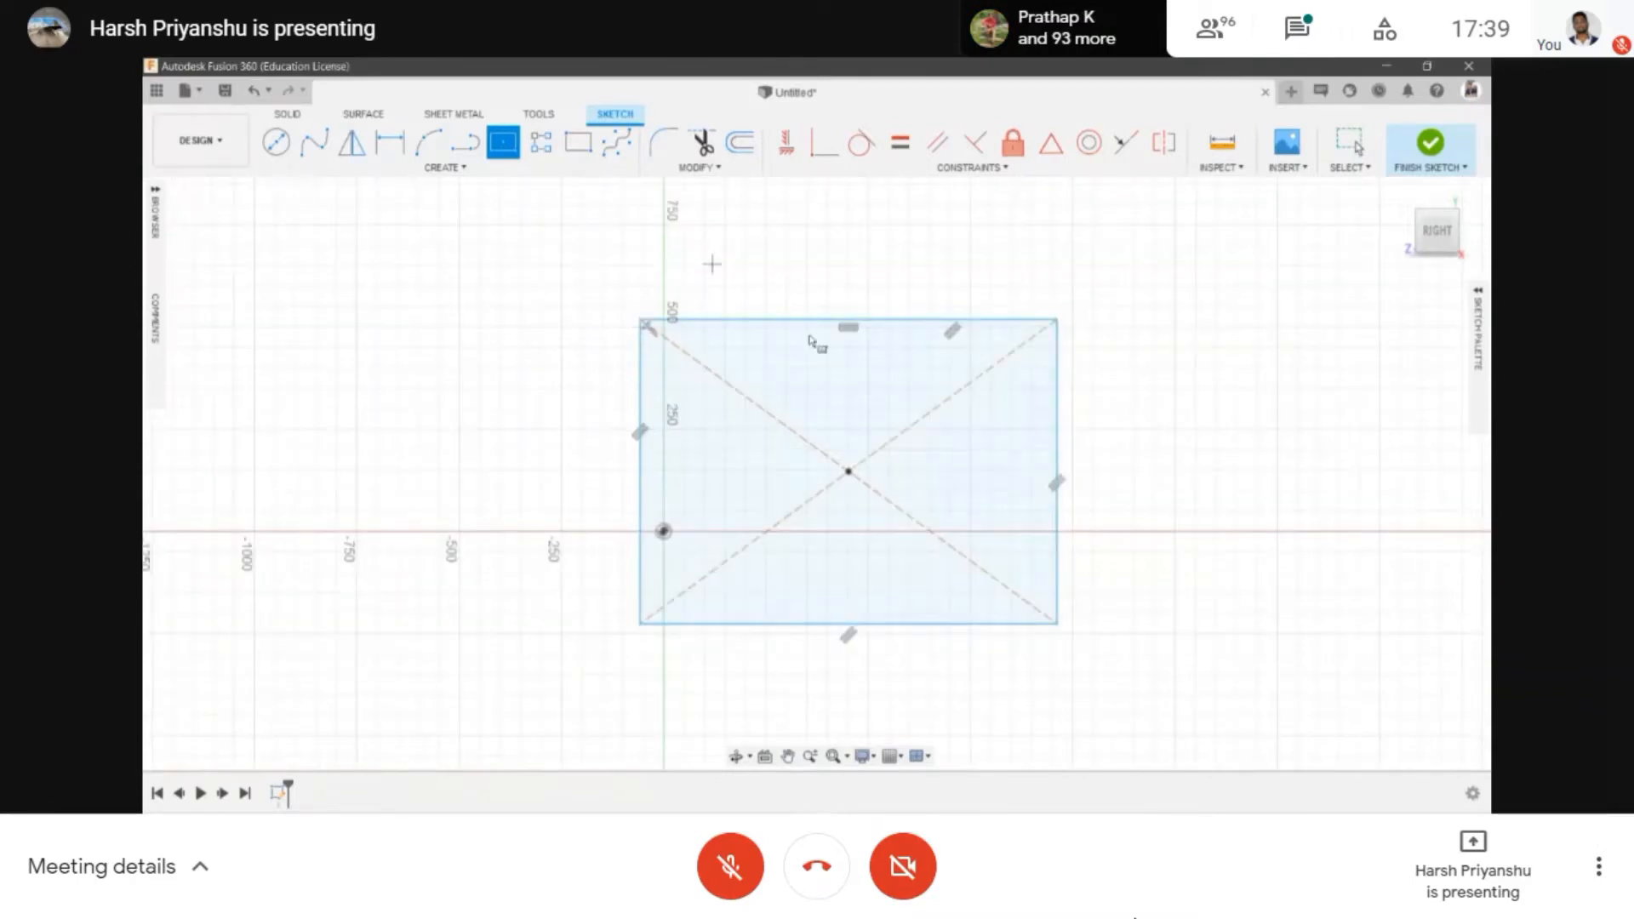
{"action": "key", "text": "Escape"}
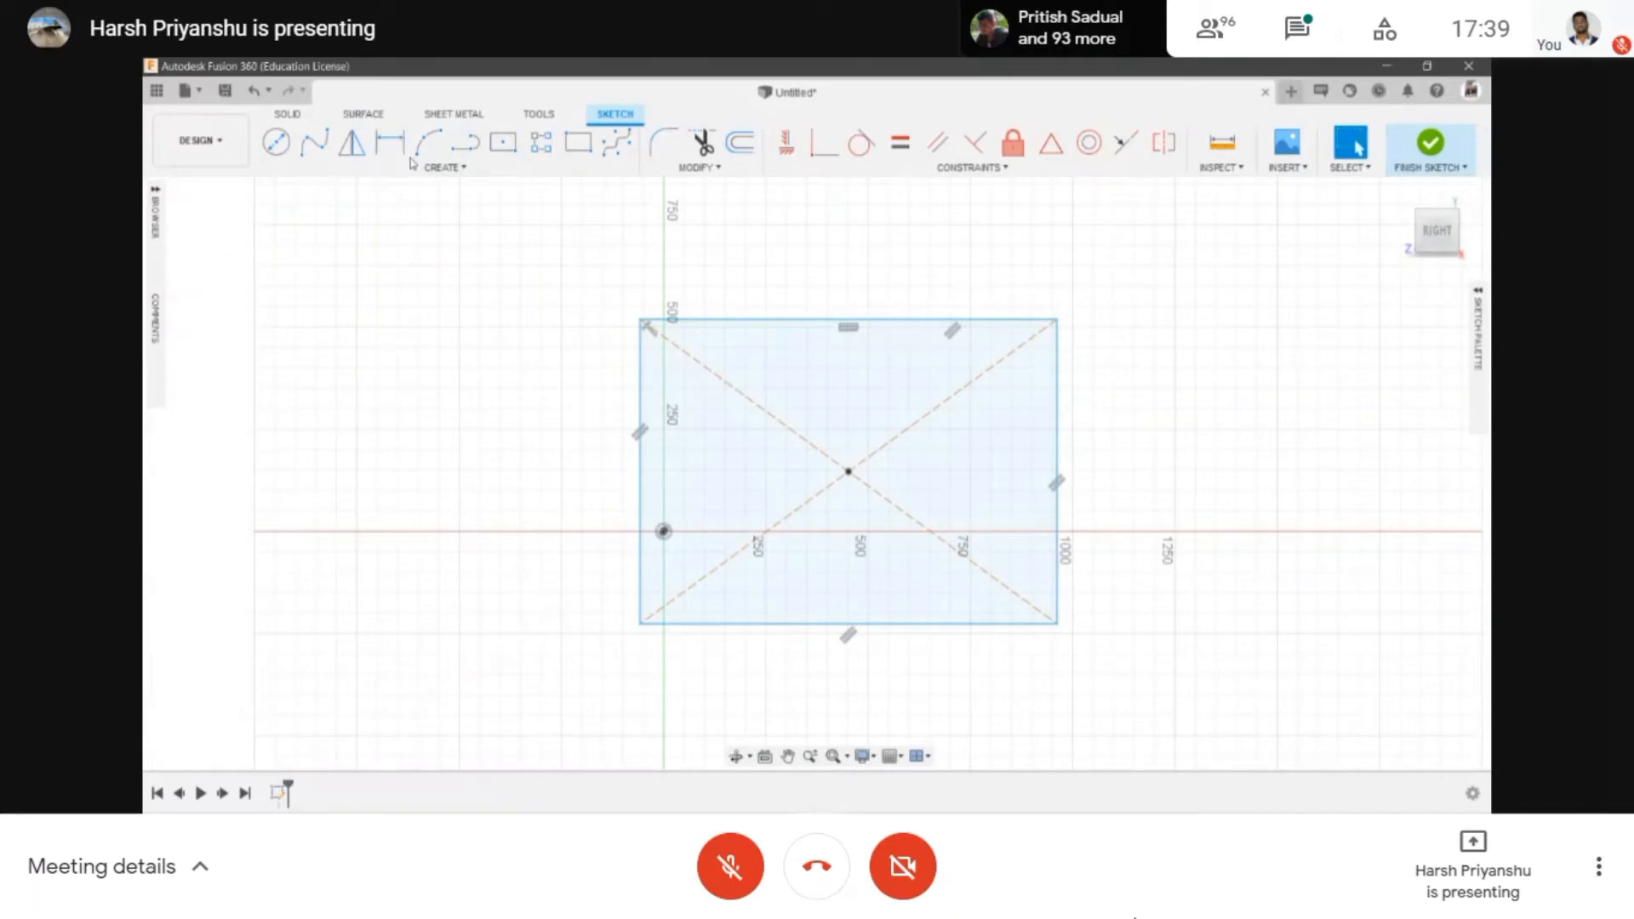
- Dimension the rectangle's top edge to 1000 mm and its left edge to 500 mm
{"action": "left_click", "coordinate": [394, 166]}
{"action": "left_click", "coordinate": [315, 499]}
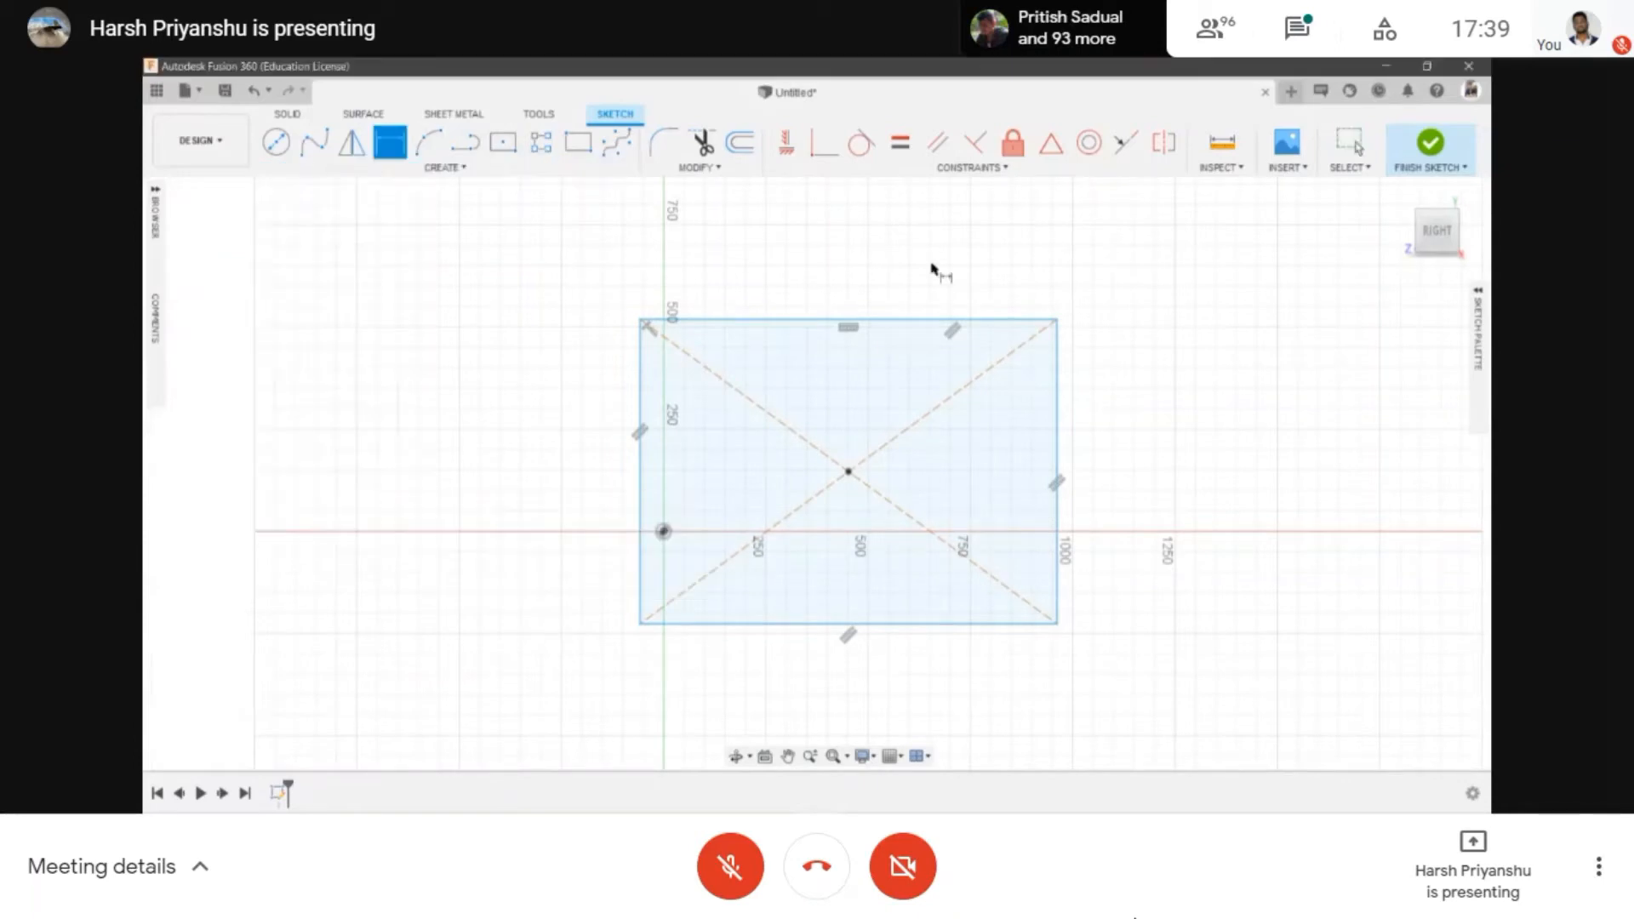
{"action": "left_click", "coordinate": [823, 320]}
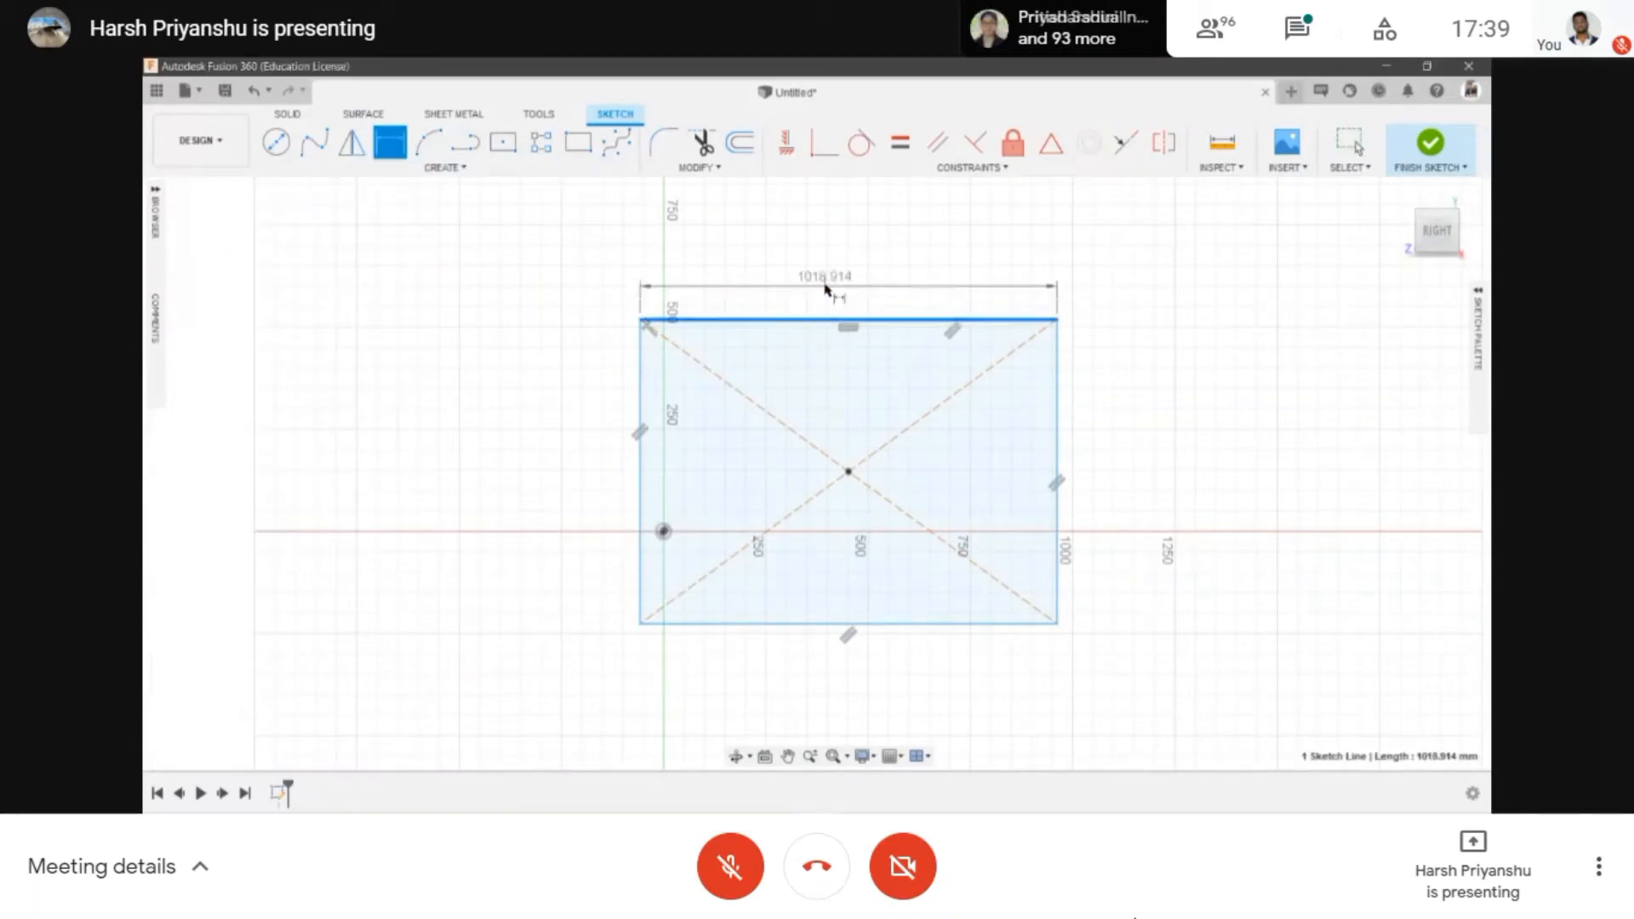
{"action": "left_click", "coordinate": [836, 282]}
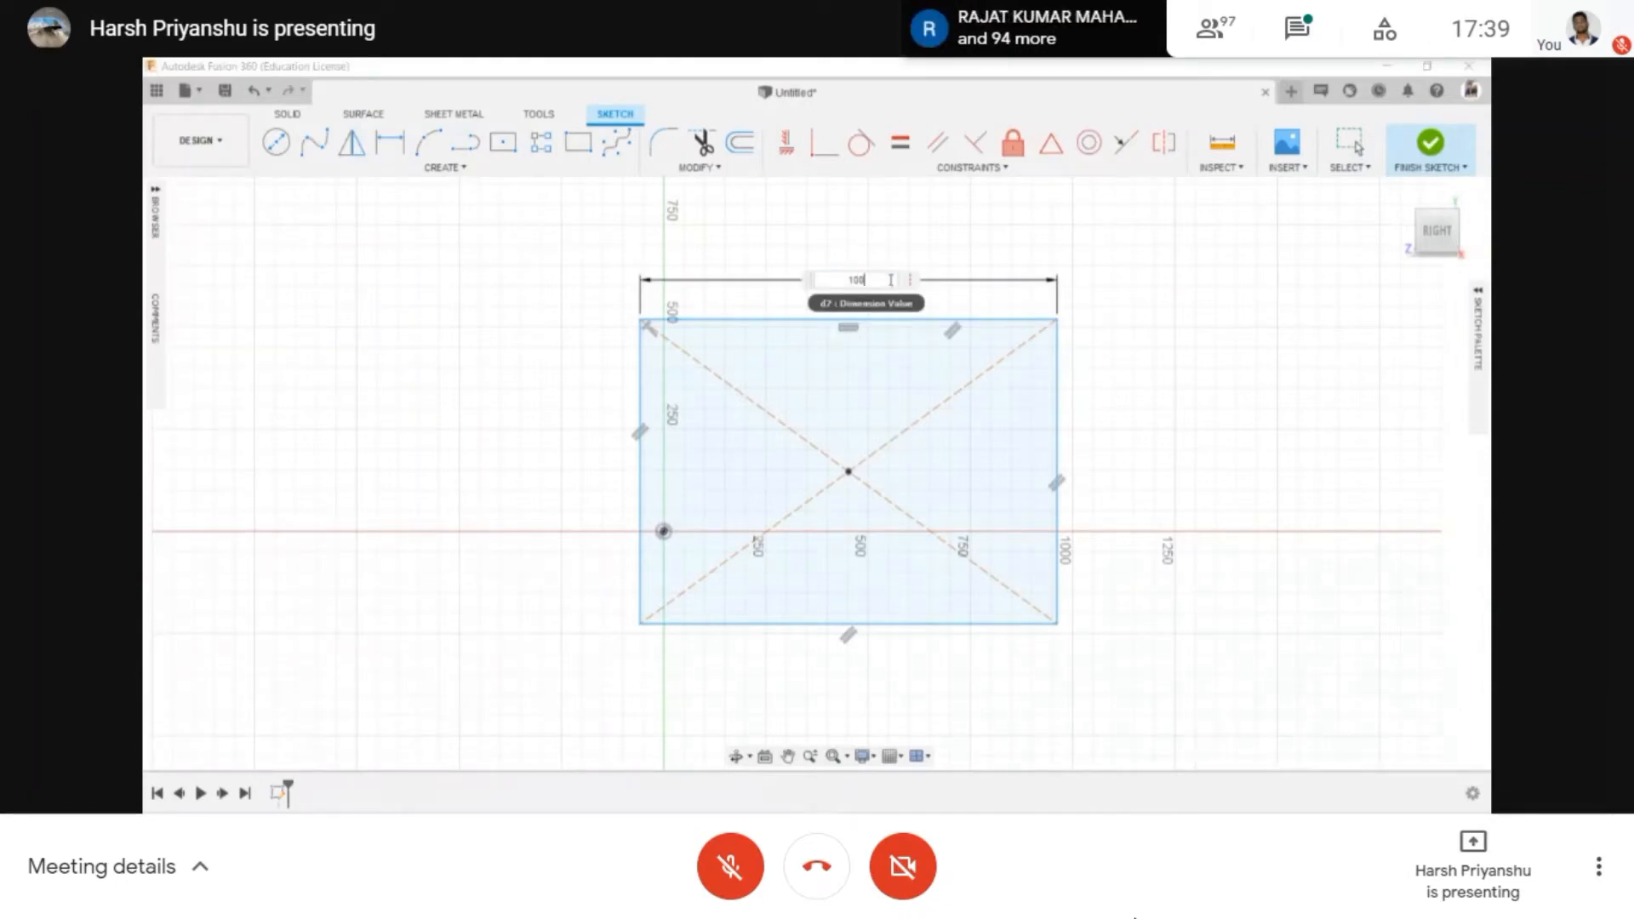
{"action": "key", "text": "Return"}
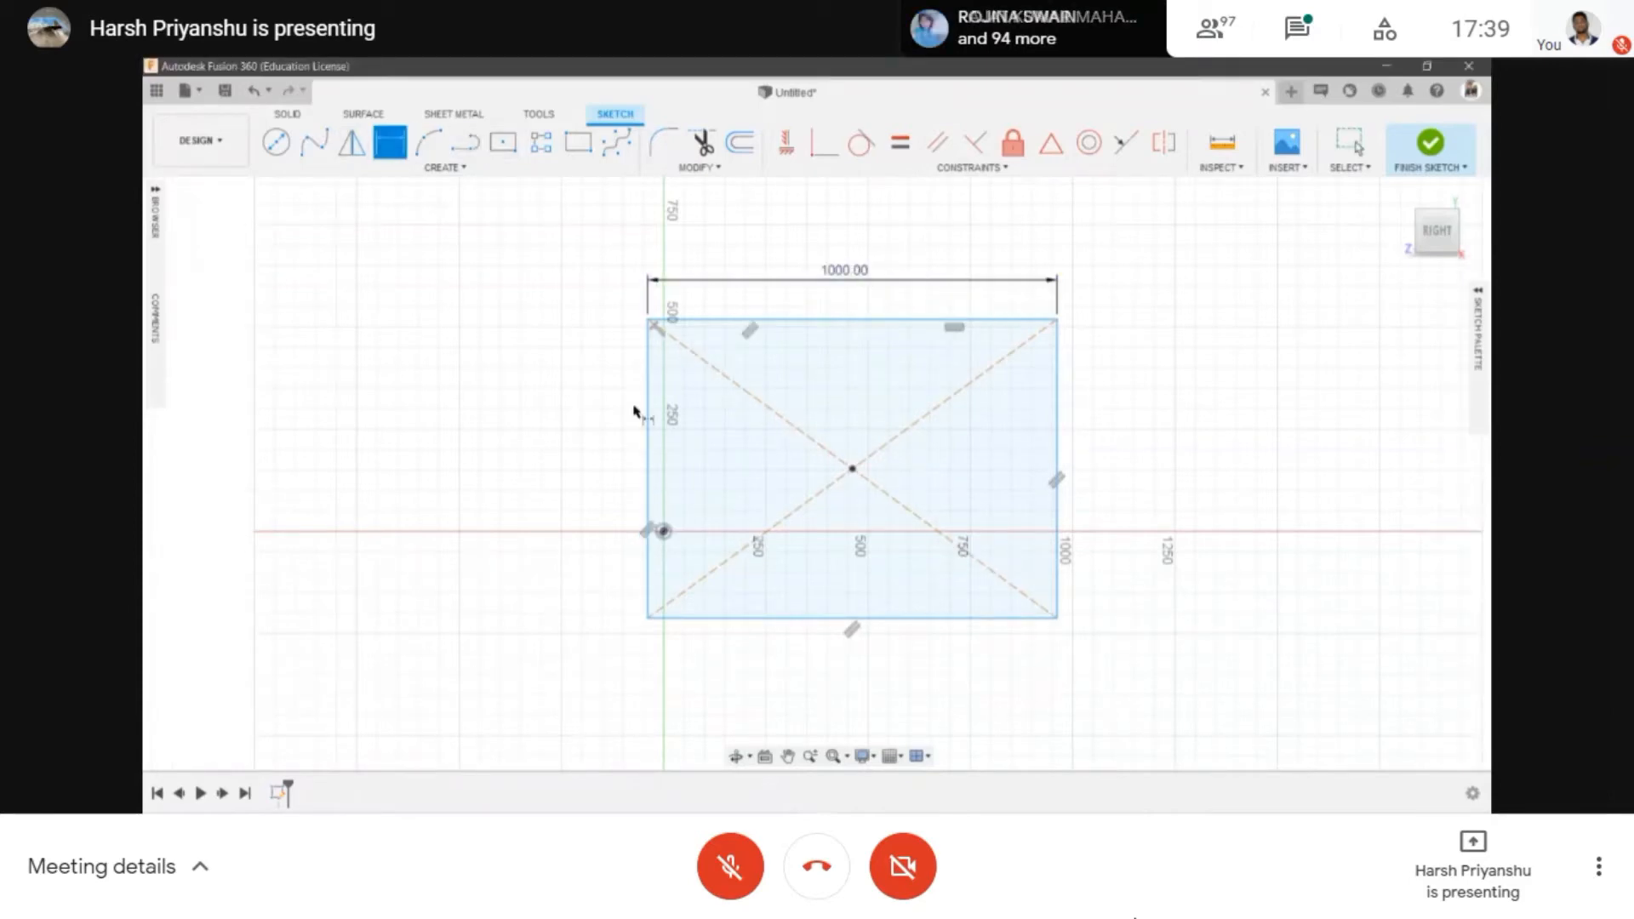
{"action": "left_click", "coordinate": [649, 438]}
{"action": "left_click", "coordinate": [615, 436]}
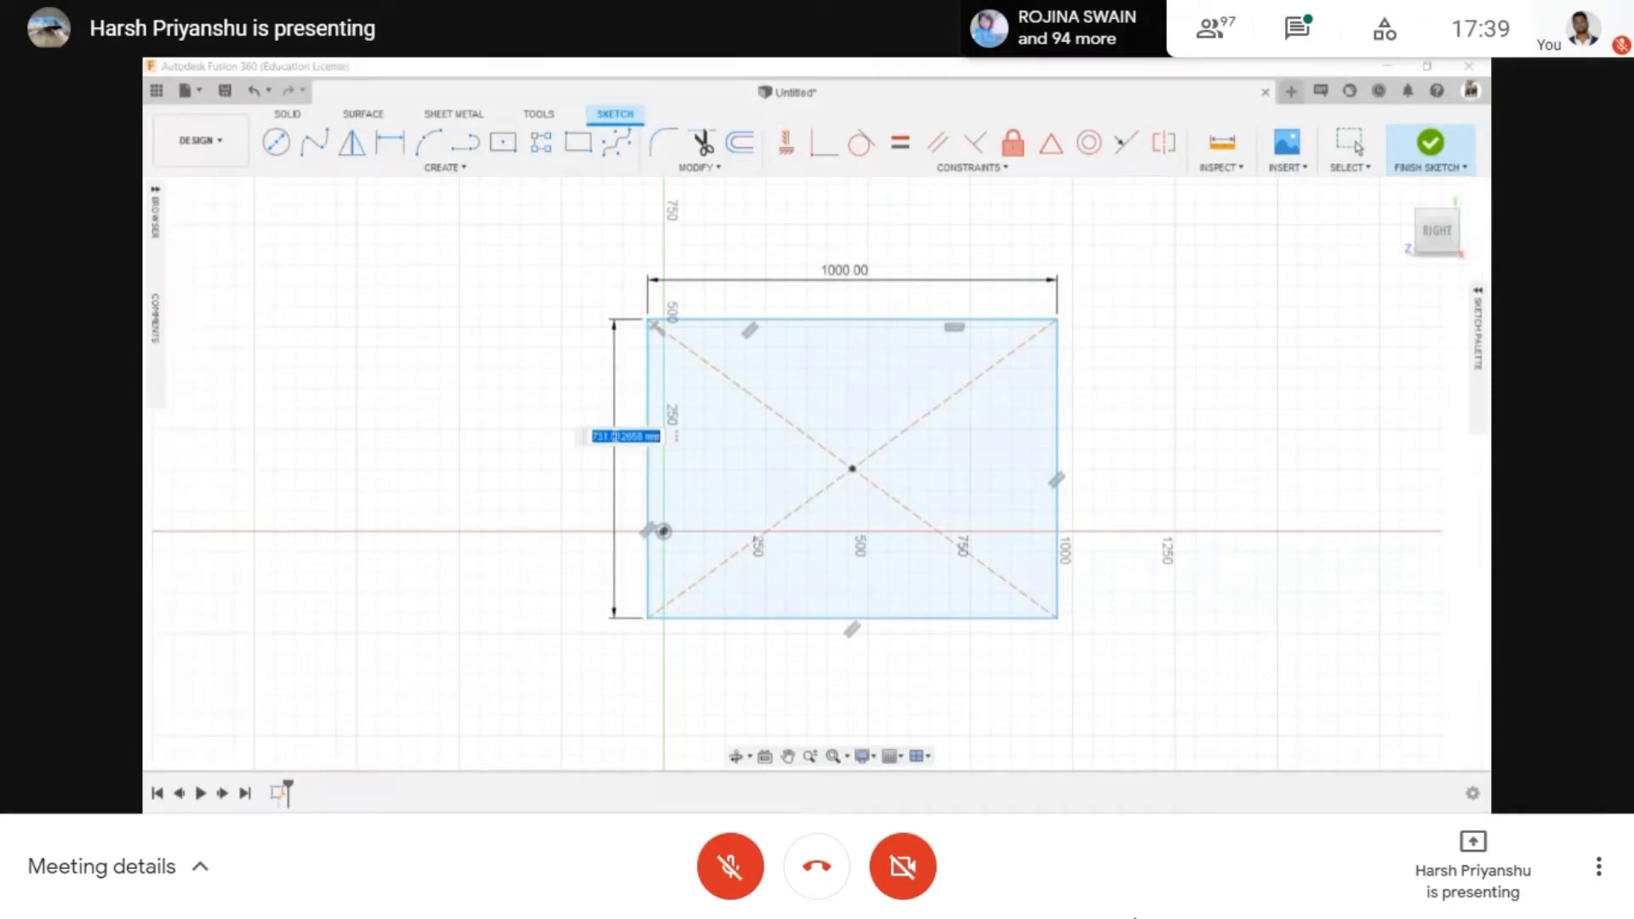
{"action": "key", "text": "Return"}
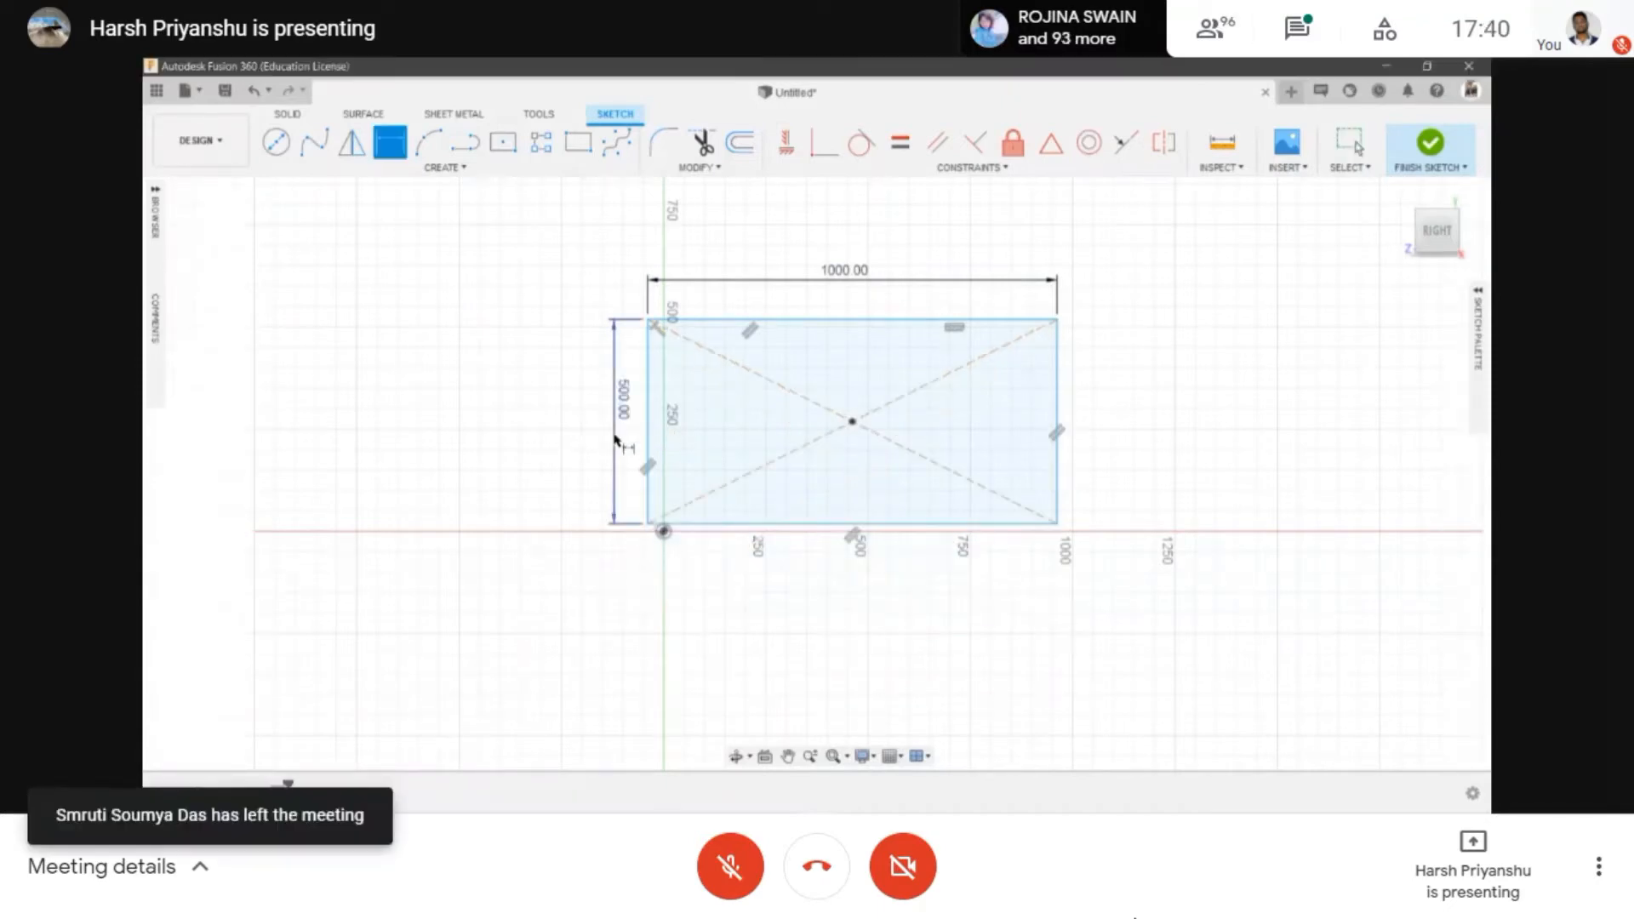
{"action": "scroll", "coordinate": [668, 335], "scroll_direction": "up", "scroll_amount": 1}
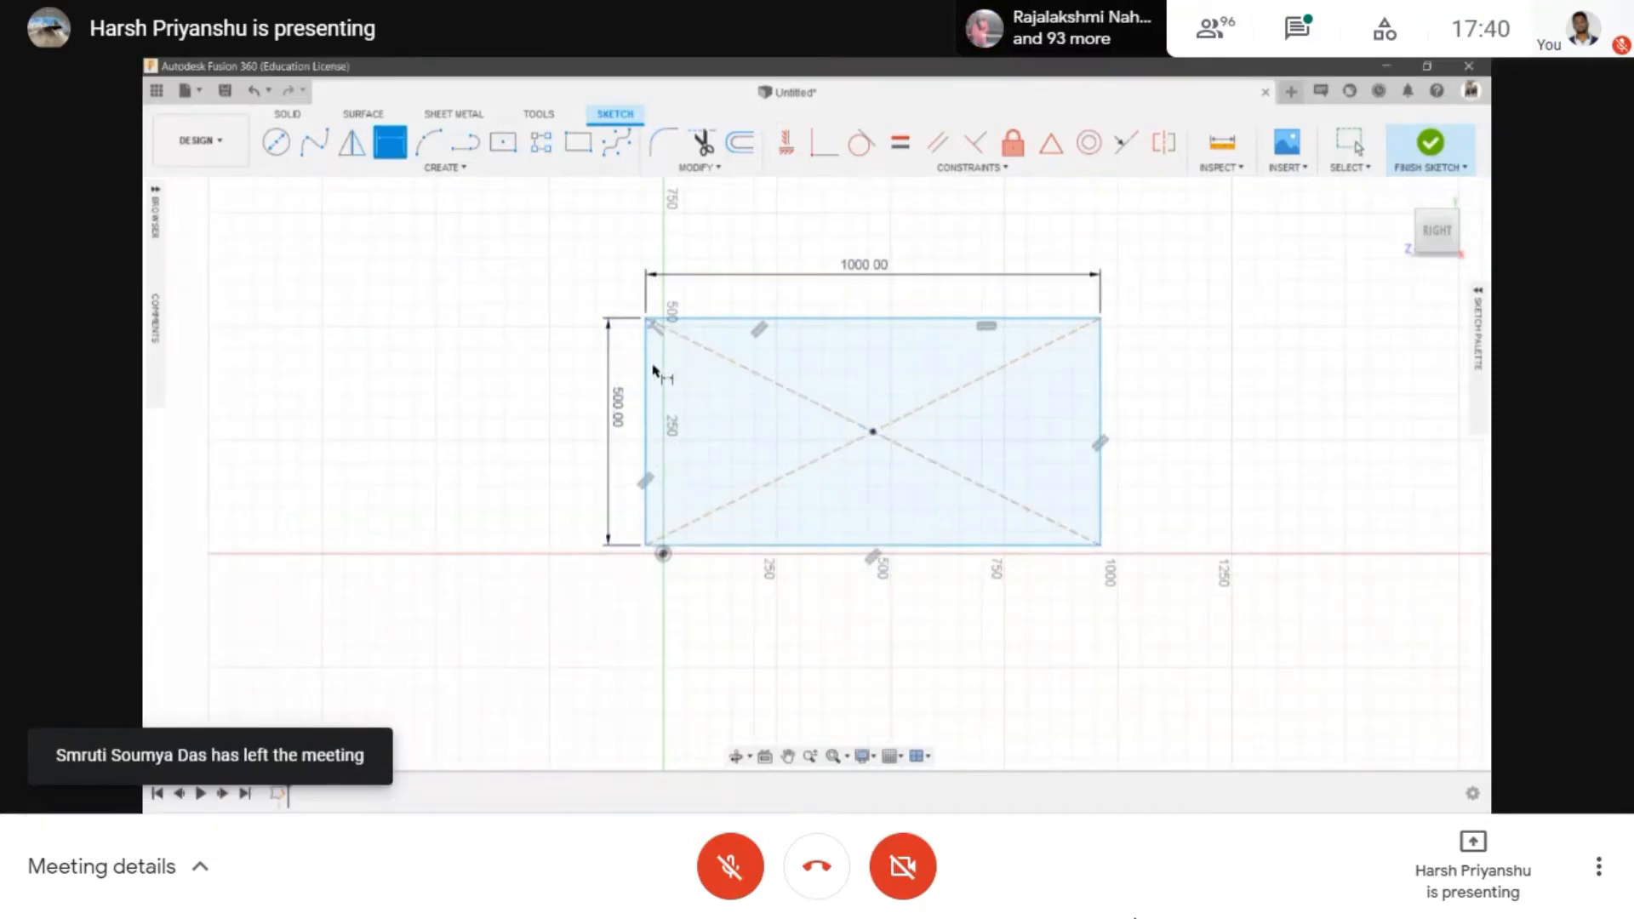
{"action": "scroll", "coordinate": [681, 369], "scroll_direction": "down", "scroll_amount": 1}
{"action": "scroll", "coordinate": [1004, 340], "scroll_direction": "up", "scroll_amount": 2}
{"action": "scroll", "coordinate": [1136, 400], "scroll_direction": "down", "scroll_amount": 1}
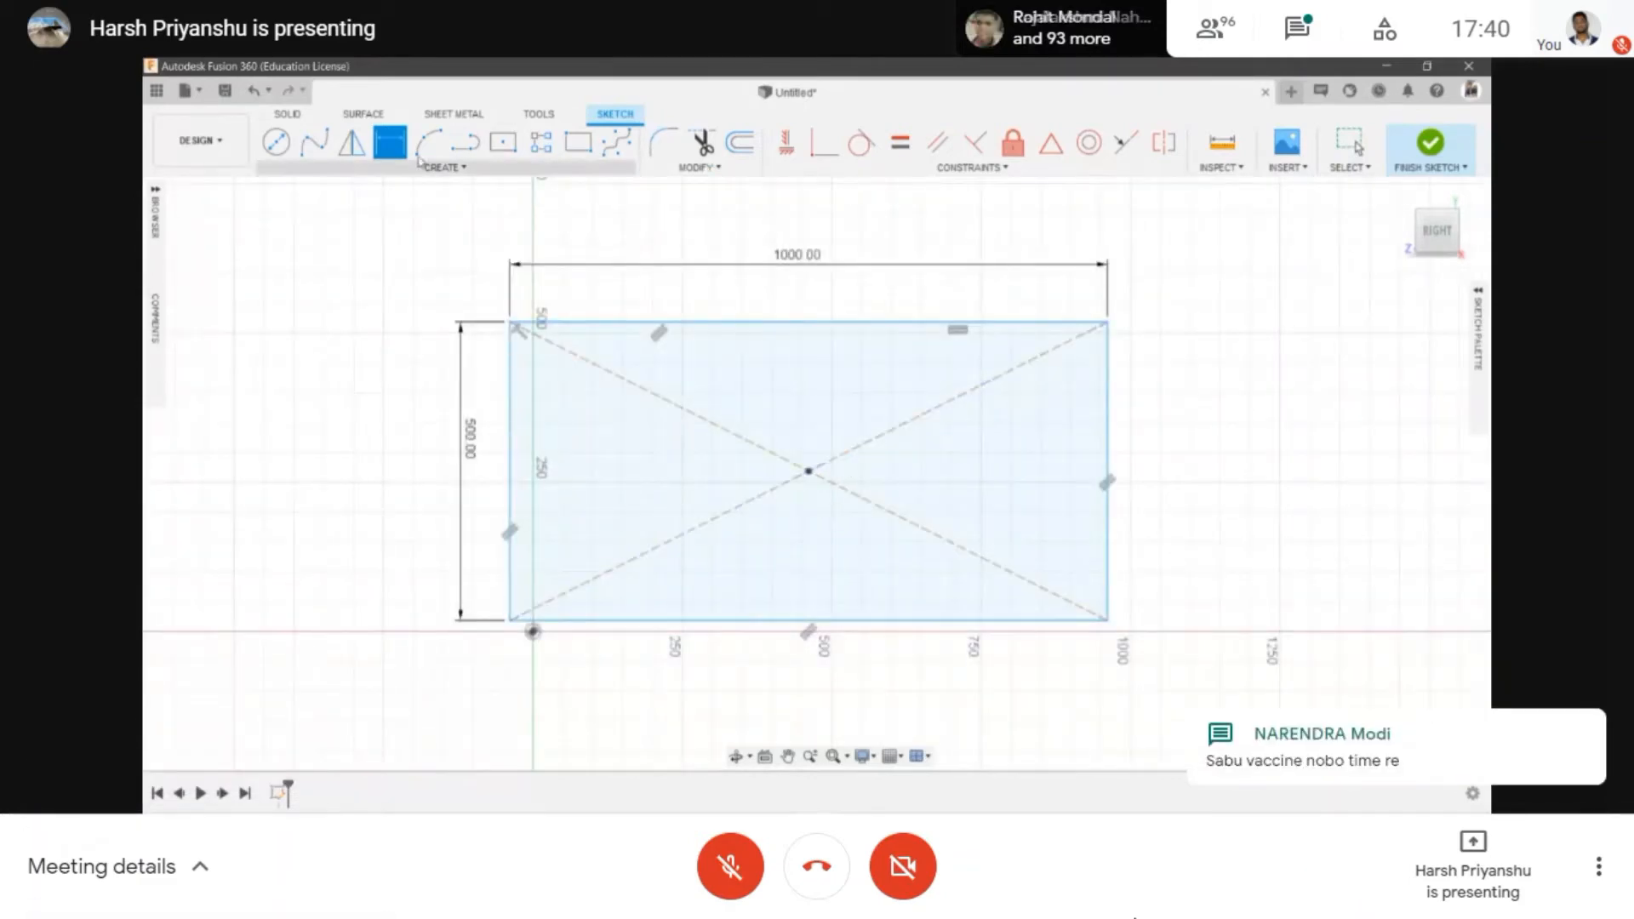
{"action": "left_click", "coordinate": [445, 167]}
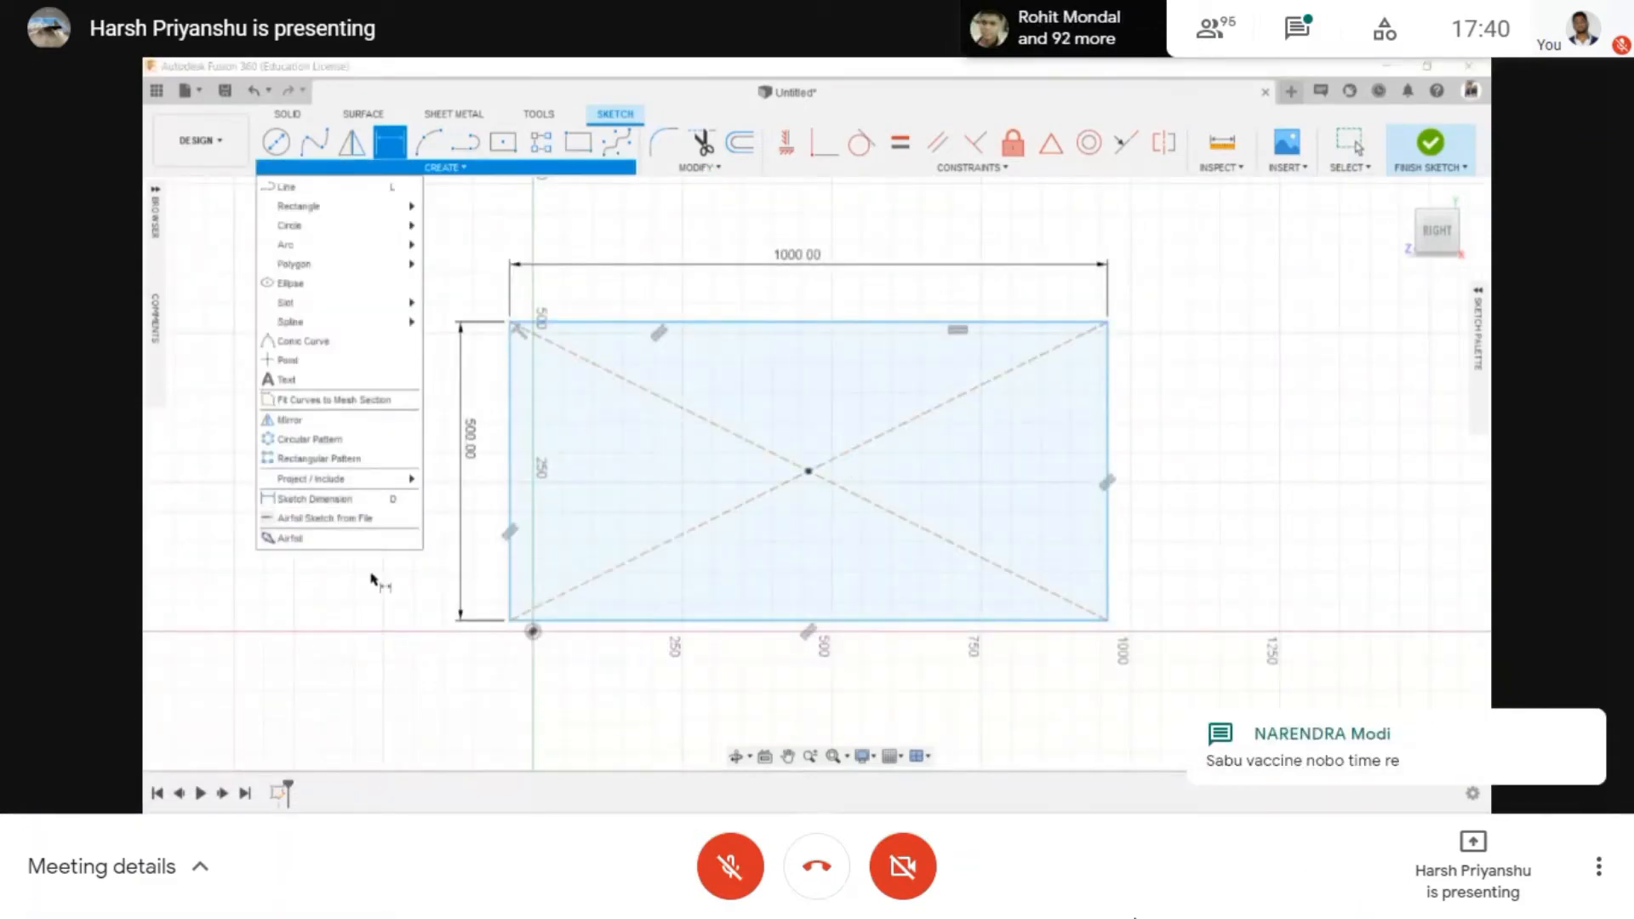
{"action": "left_click", "coordinate": [358, 499]}
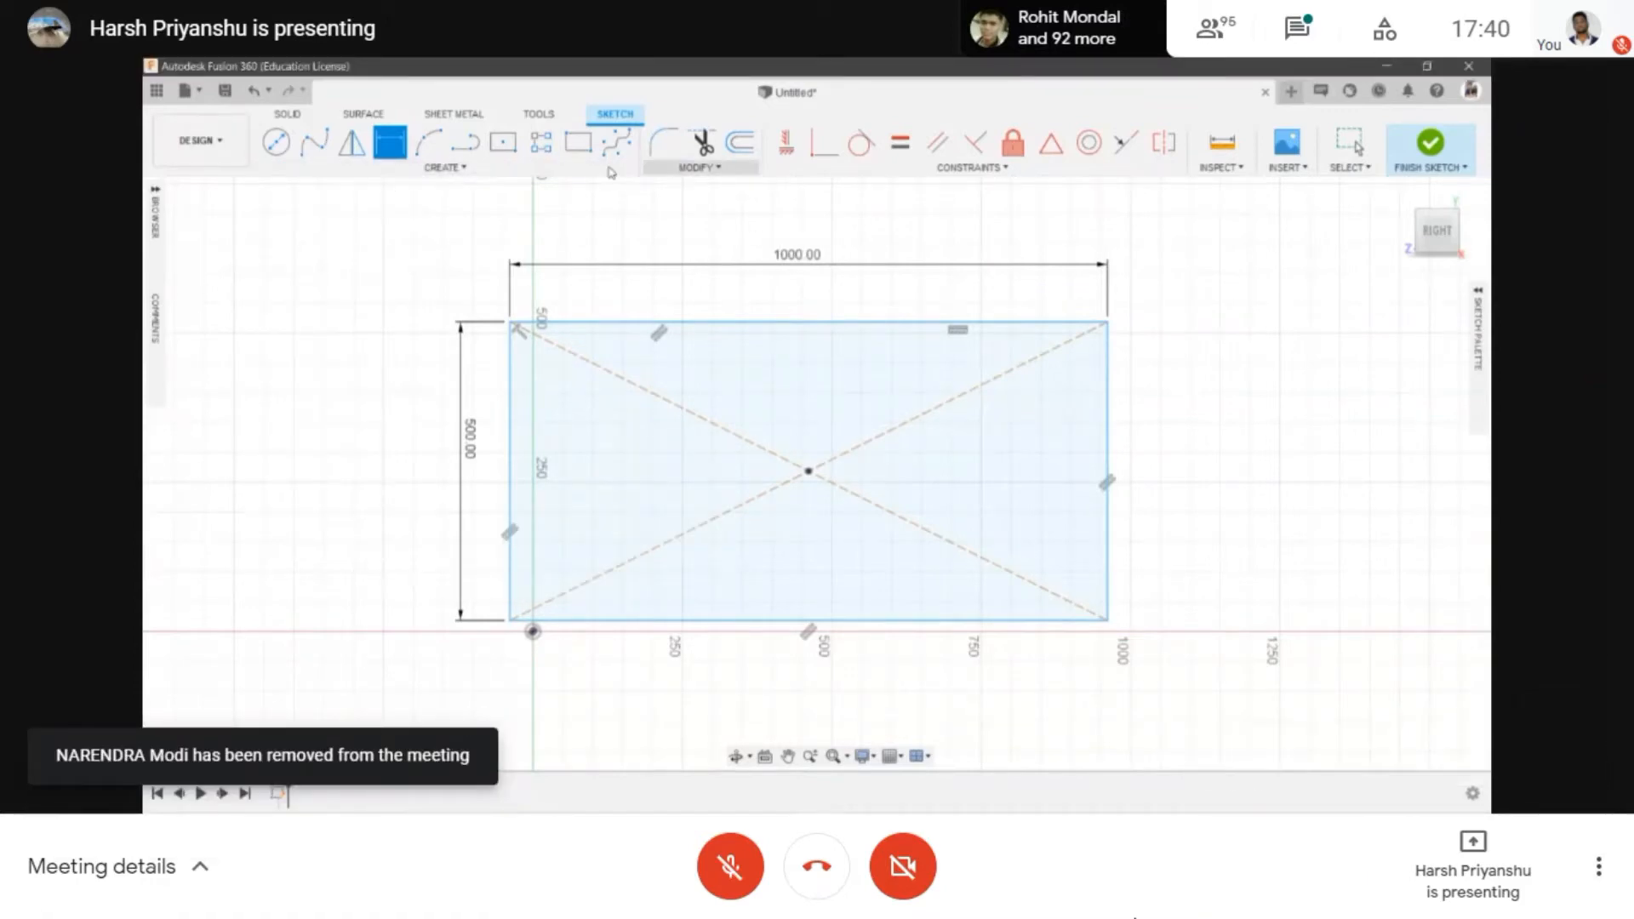
{"action": "left_click", "coordinate": [446, 167]}
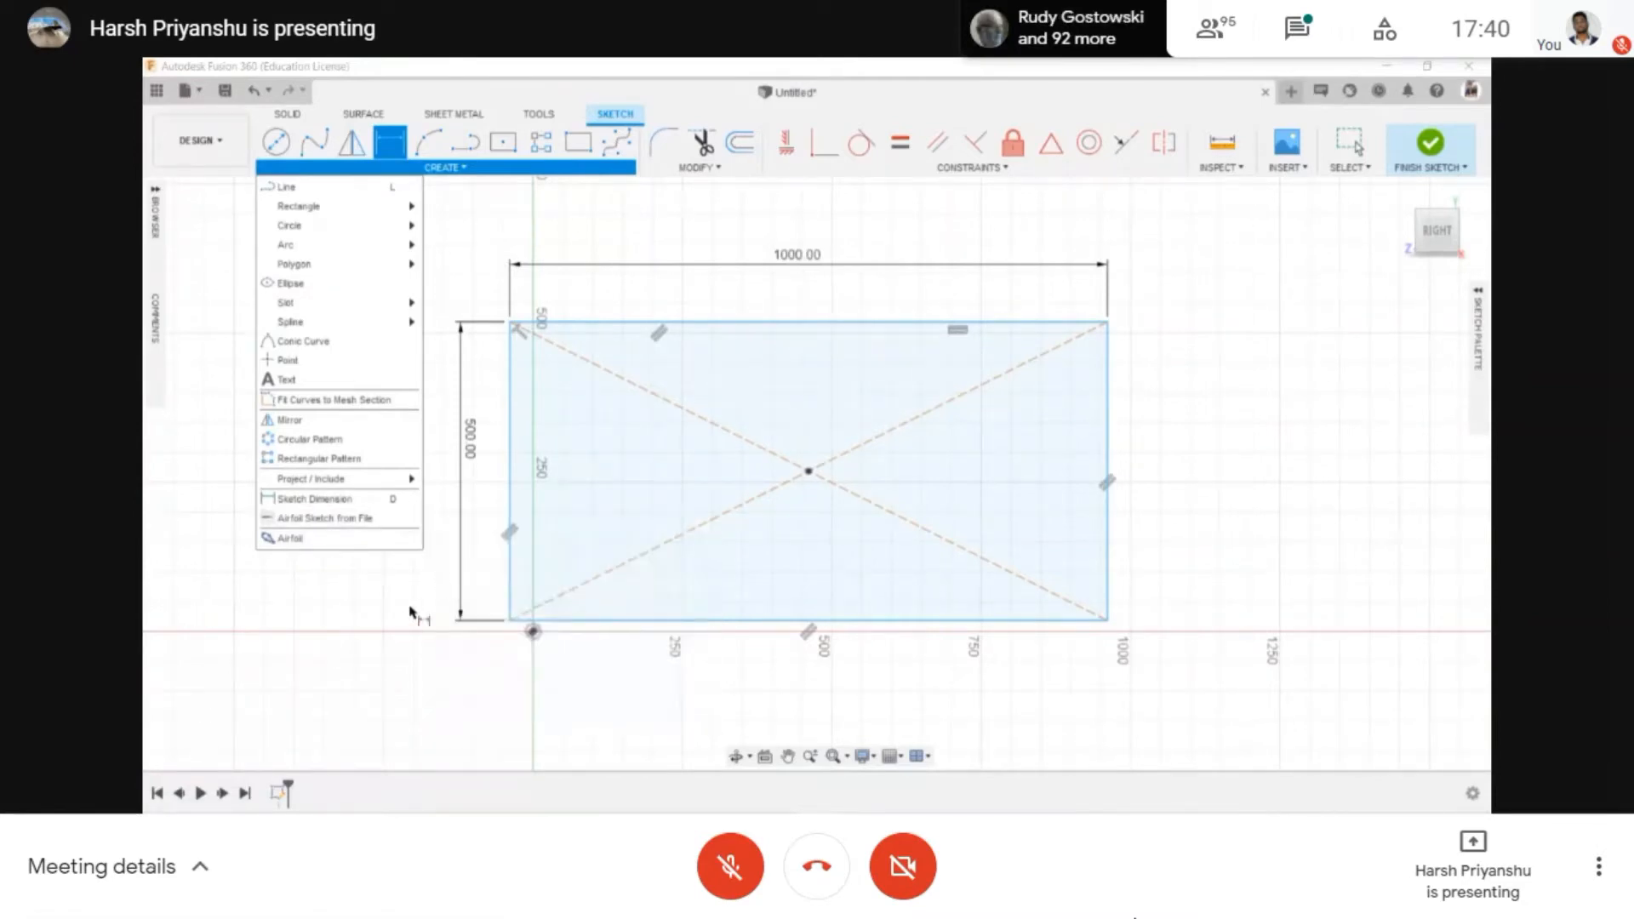
{"action": "left_click", "coordinate": [521, 240]}
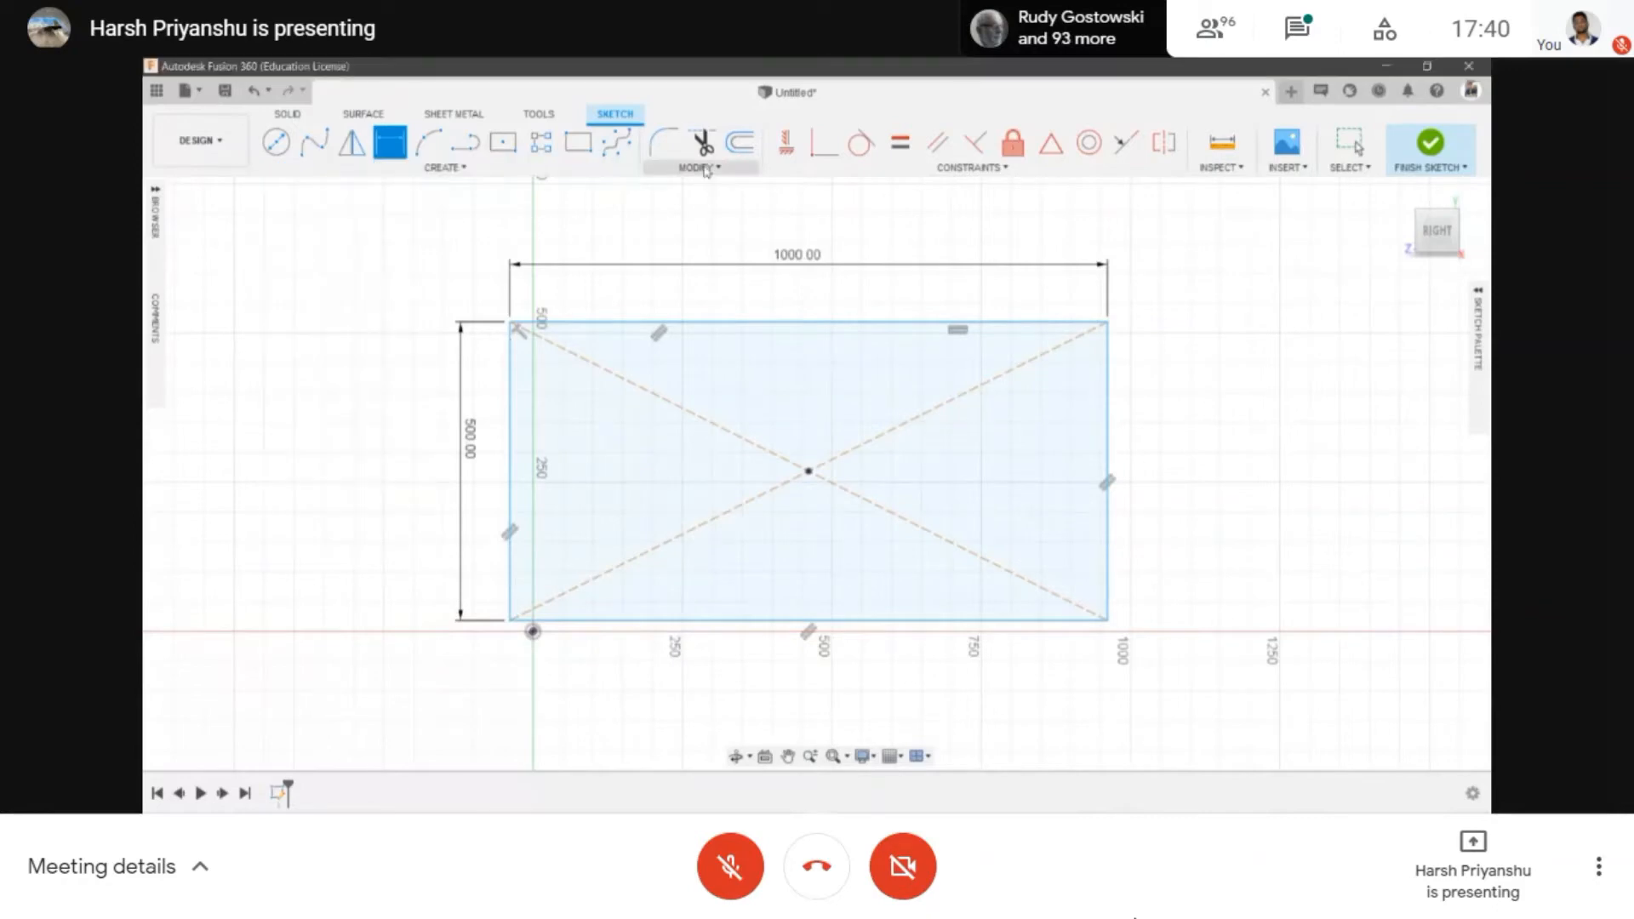
{"action": "left_click", "coordinate": [706, 168]}
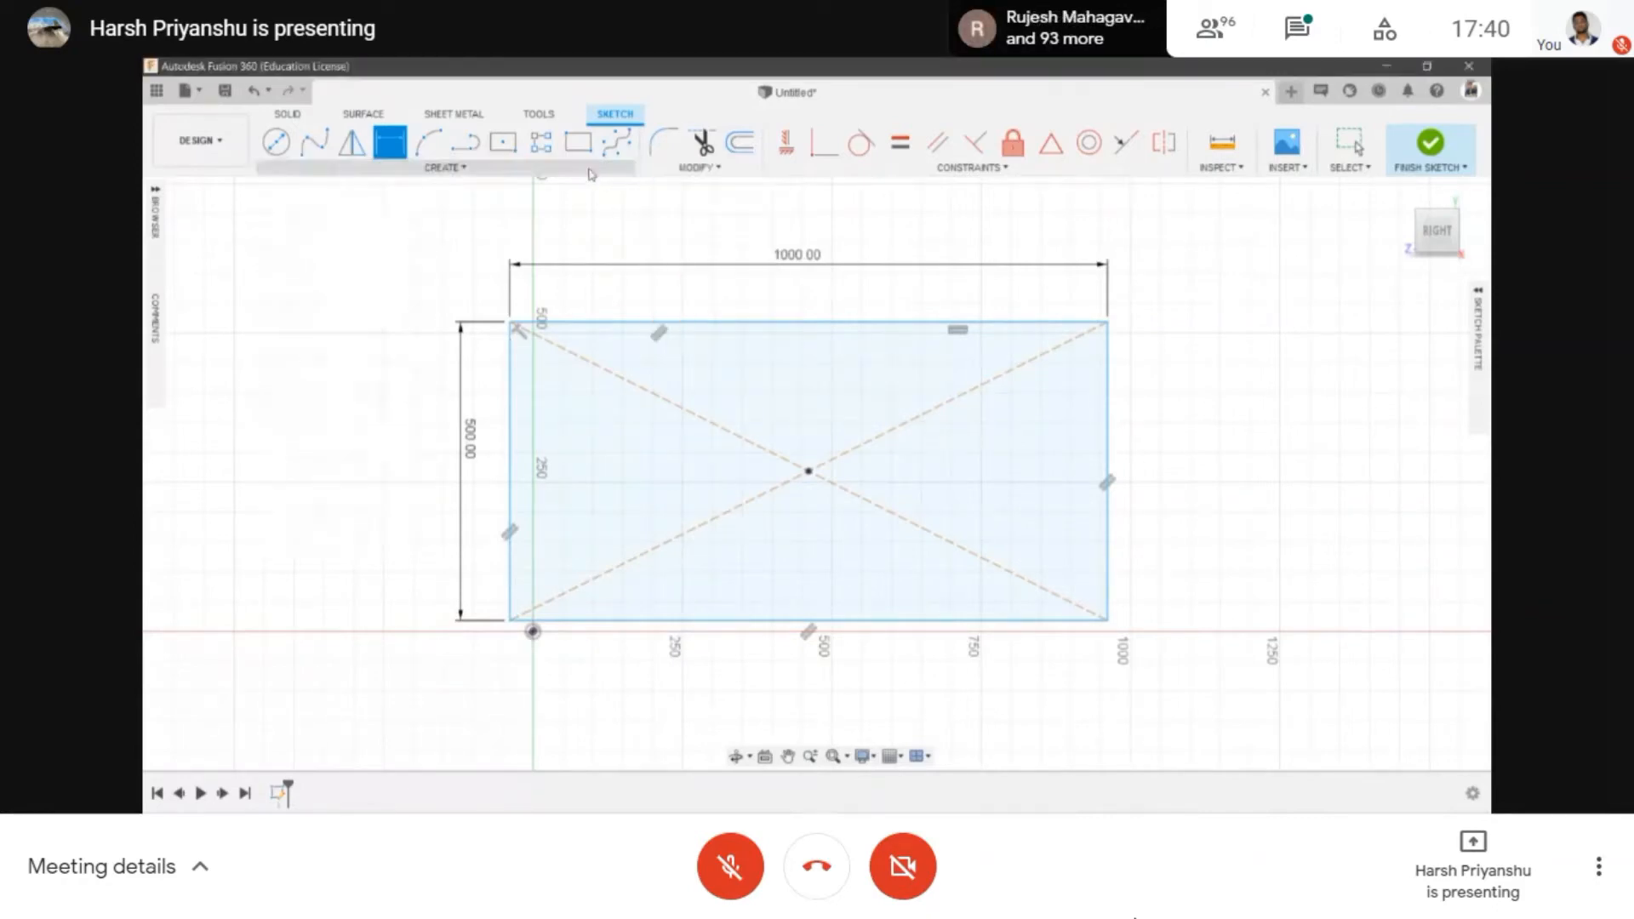
{"action": "left_click", "coordinate": [587, 168]}
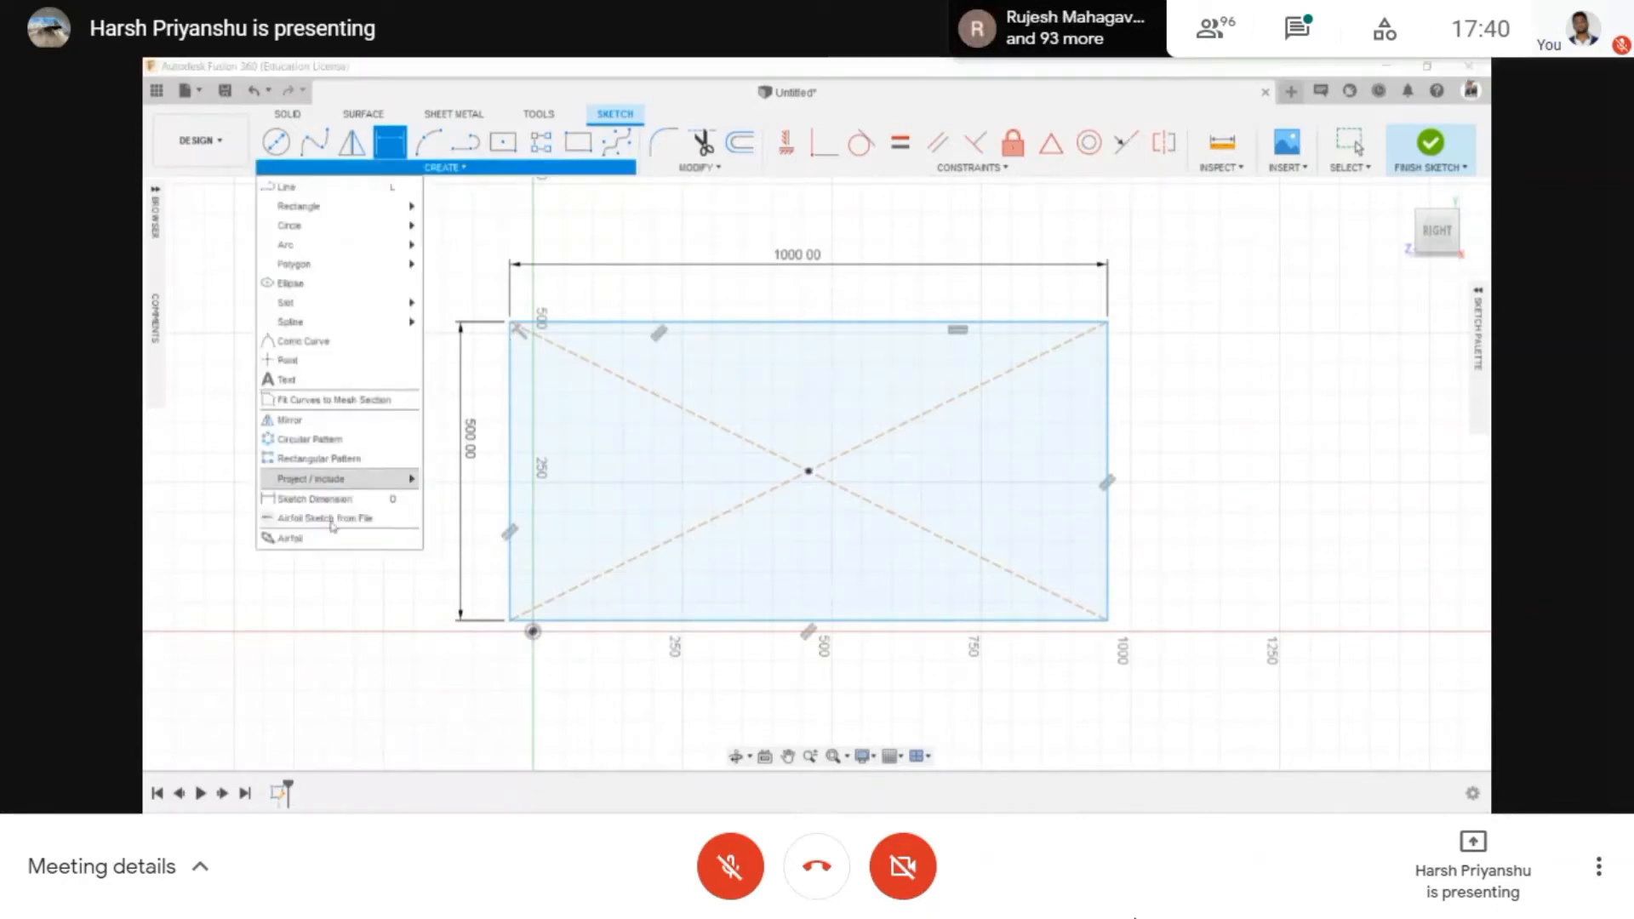
{"action": "left_click", "coordinate": [700, 174]}
- Fillet the rectangle's upper-left corner between its top and left edges
{"action": "left_click", "coordinate": [700, 168]}
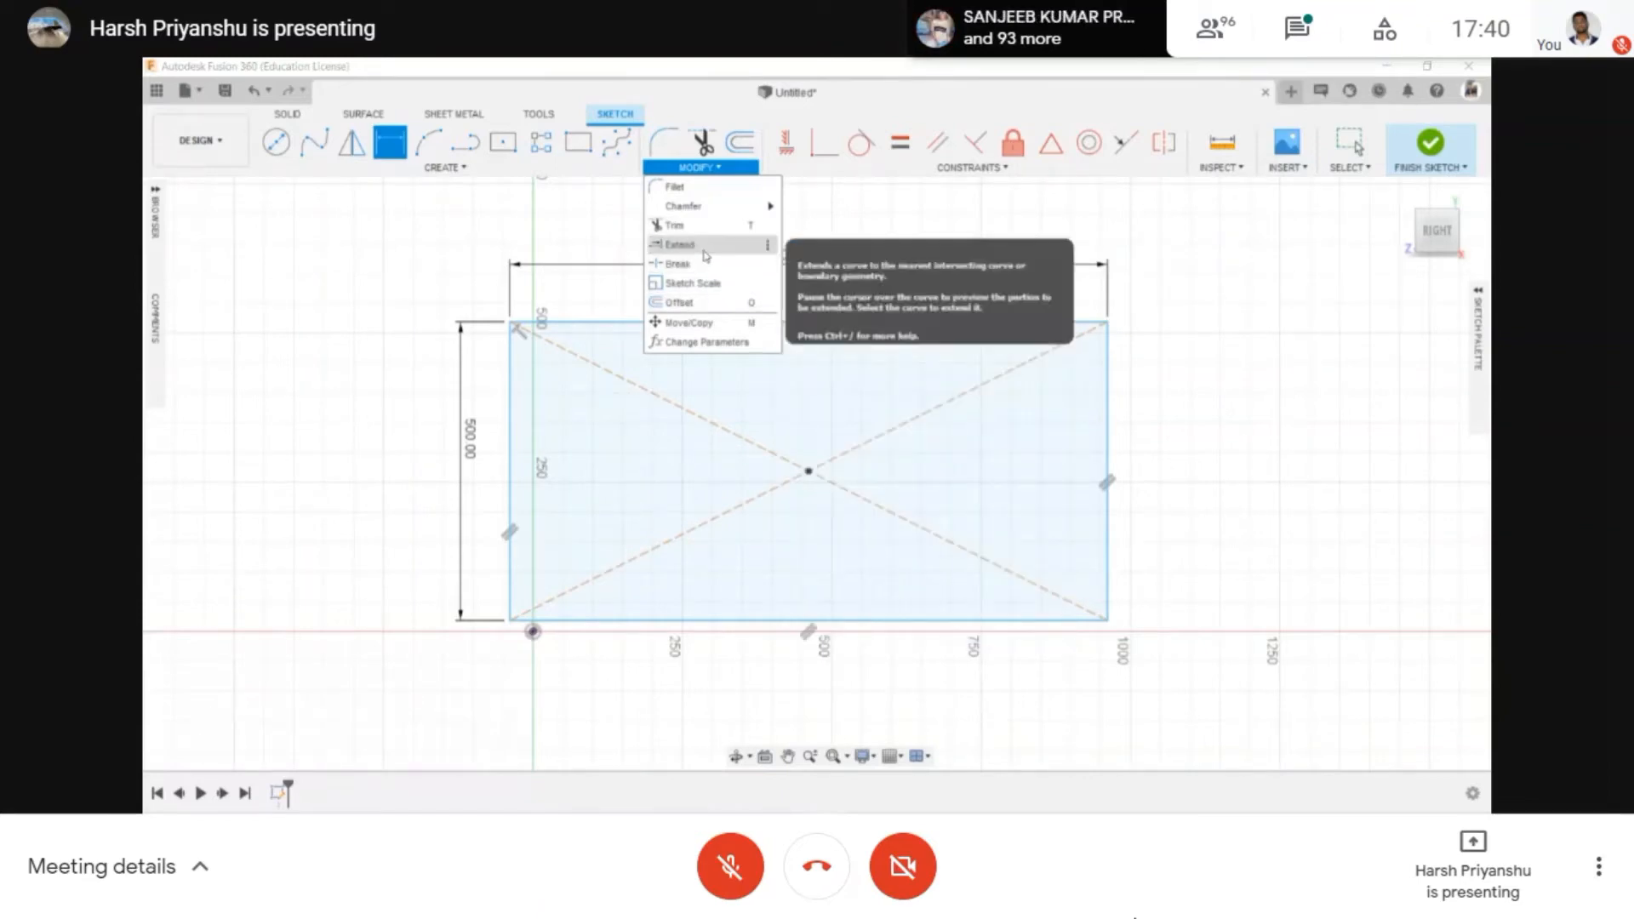
{"action": "left_click", "coordinate": [680, 189]}
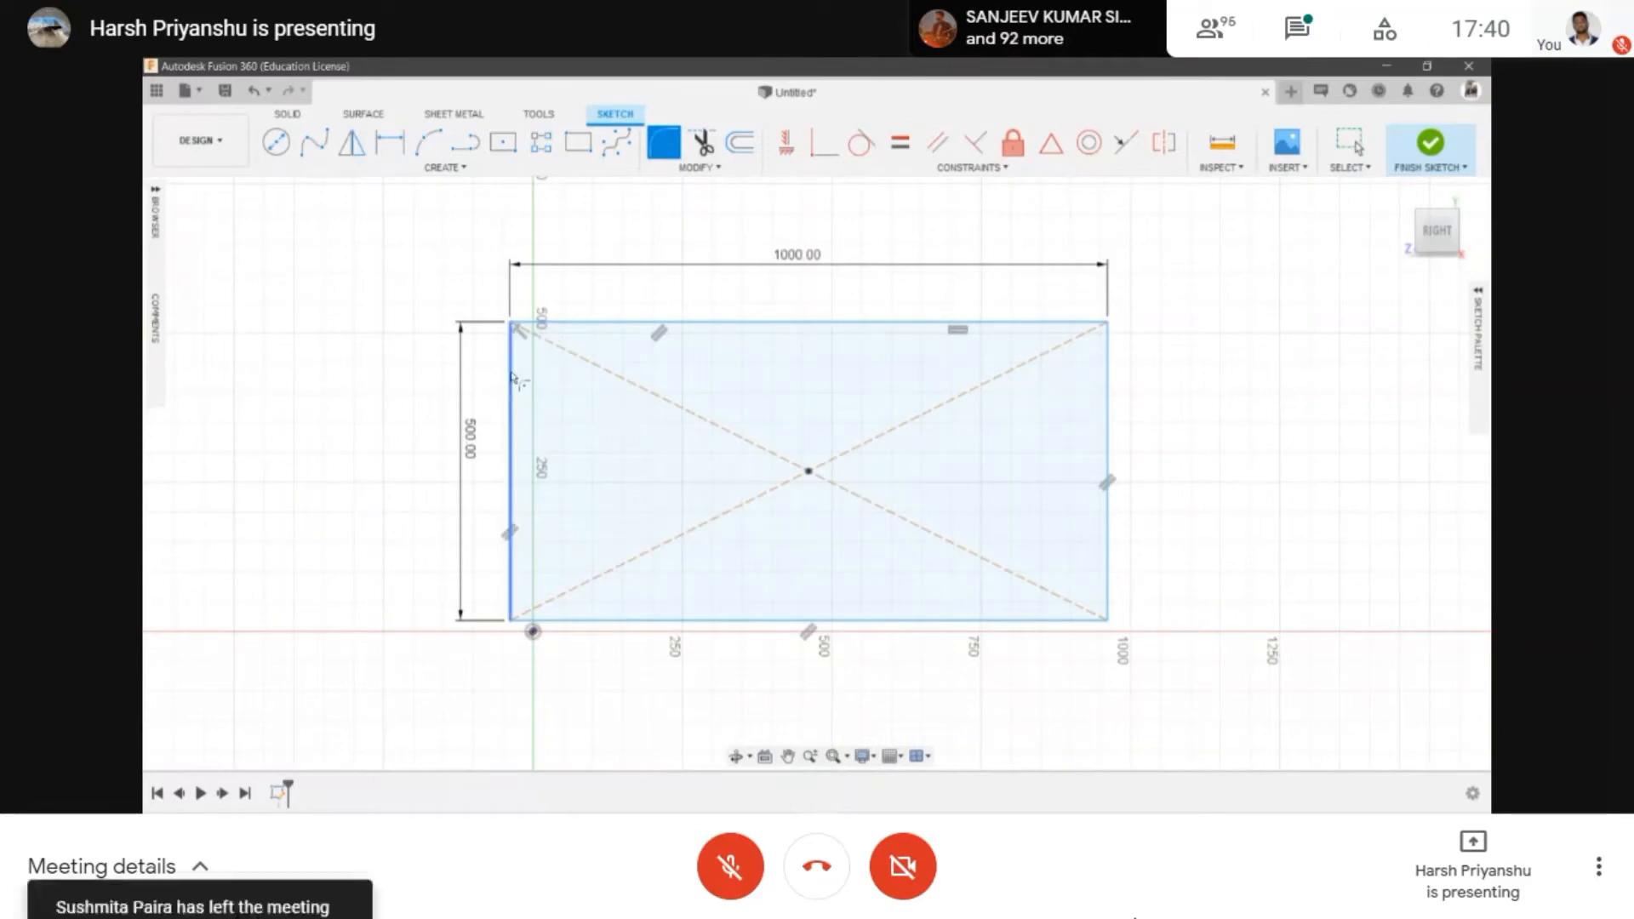
{"action": "left_click", "coordinate": [551, 323]}
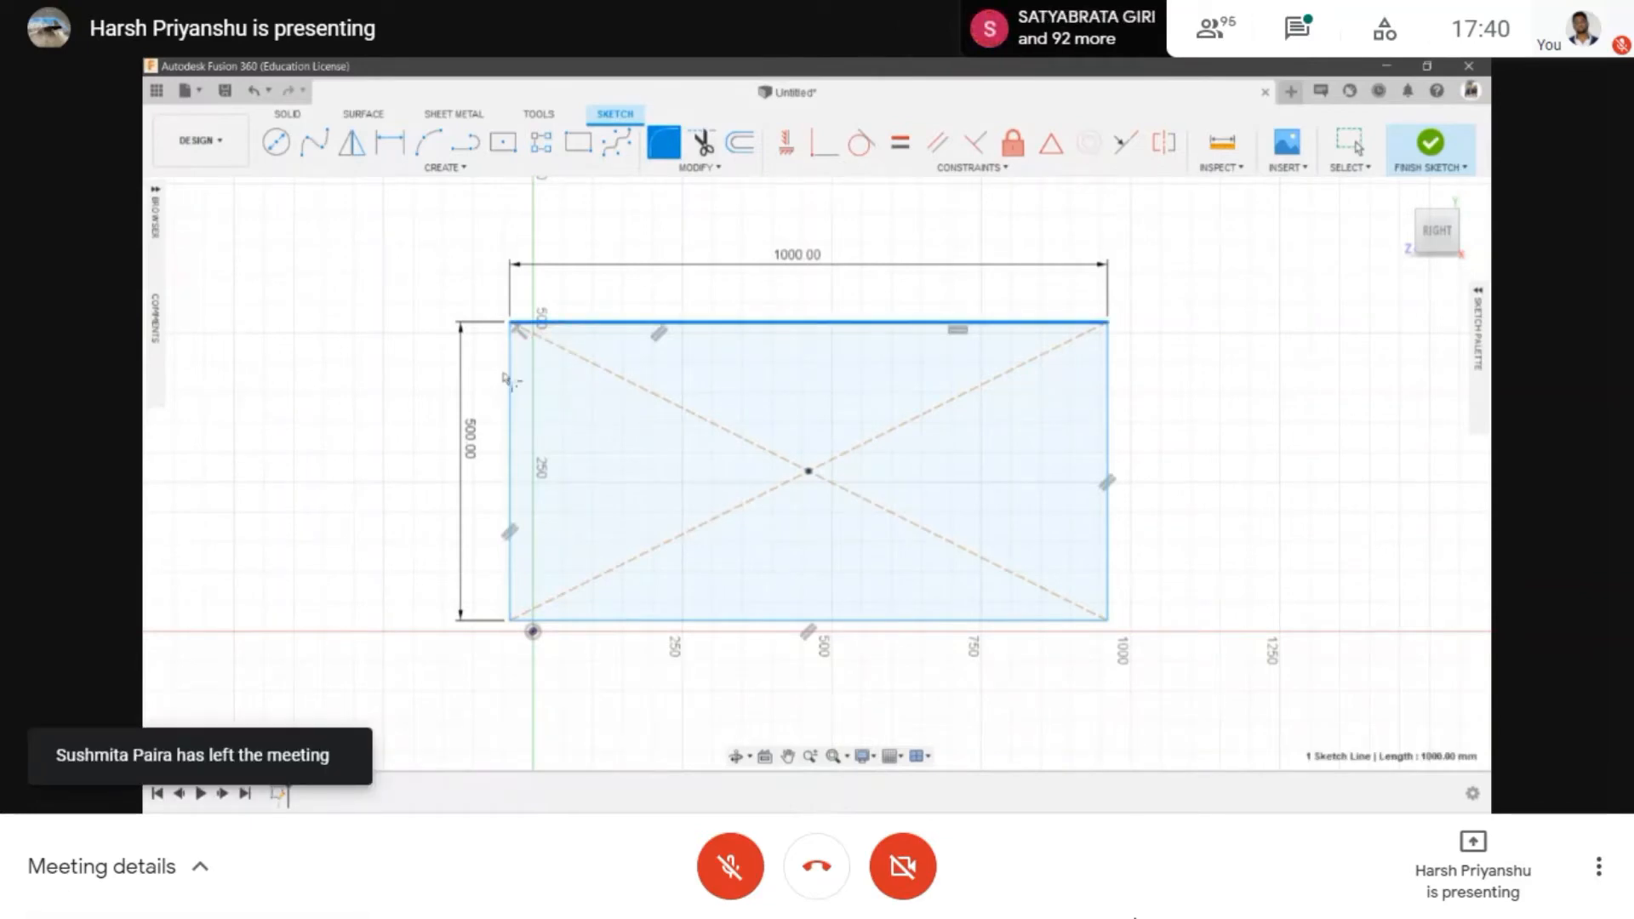
{"action": "left_click", "coordinate": [509, 380]}
{"action": "scroll", "coordinate": [511, 331], "scroll_direction": "up", "scroll_amount": 1}
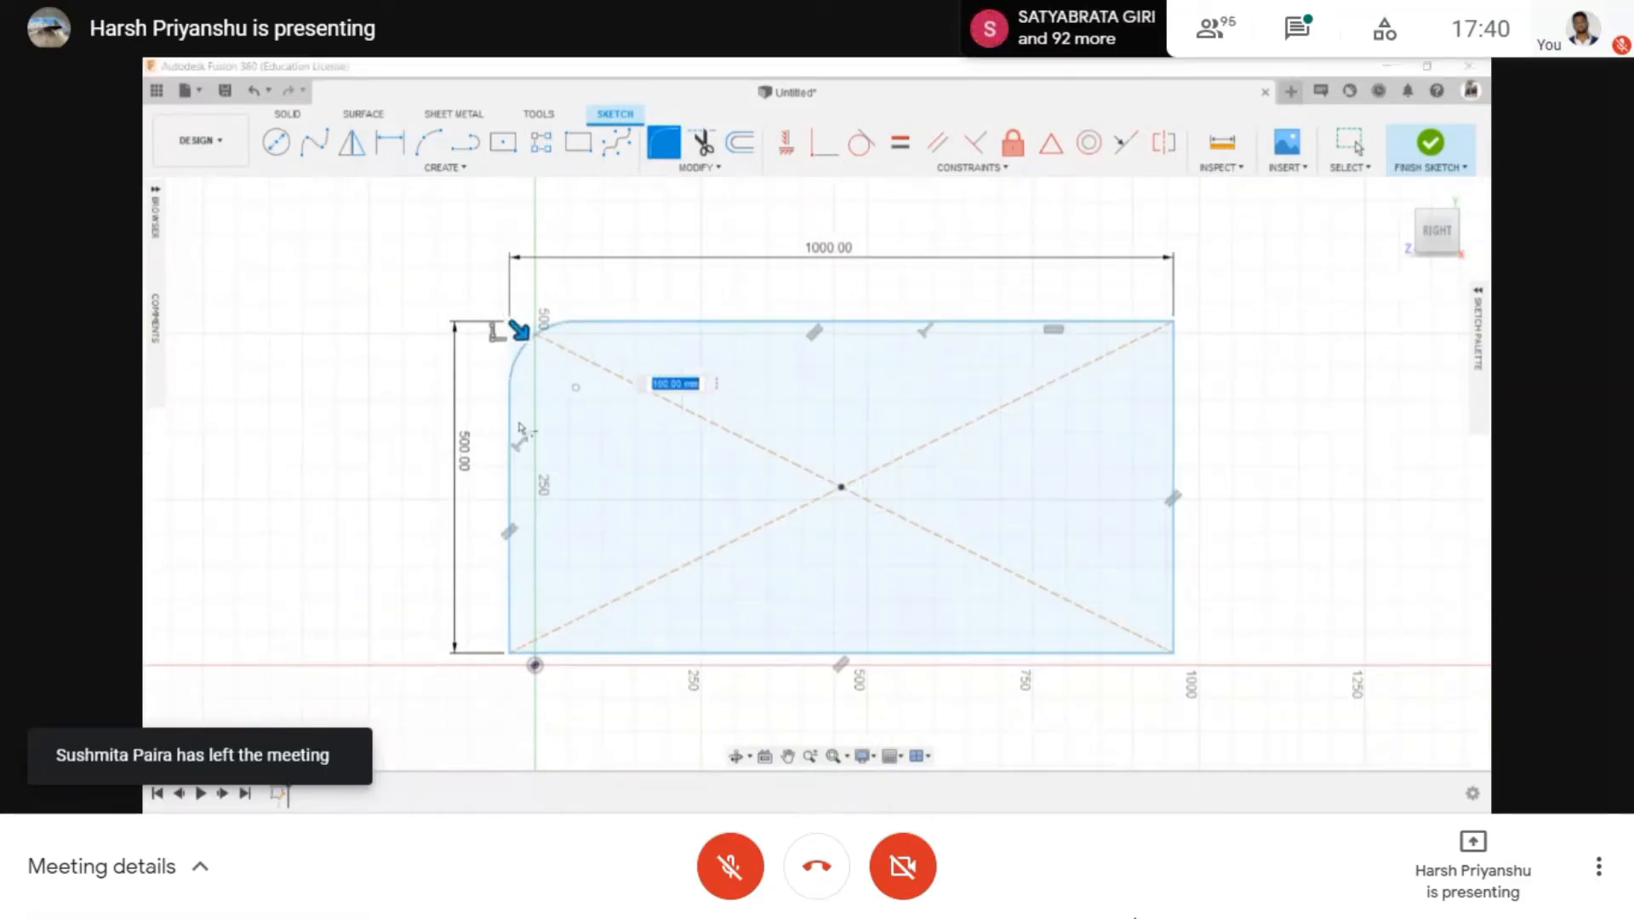
- Set the radius of the fillet on the rectangle's upper-left corner to 50 mm
{"action": "key", "text": "BackSpace"}
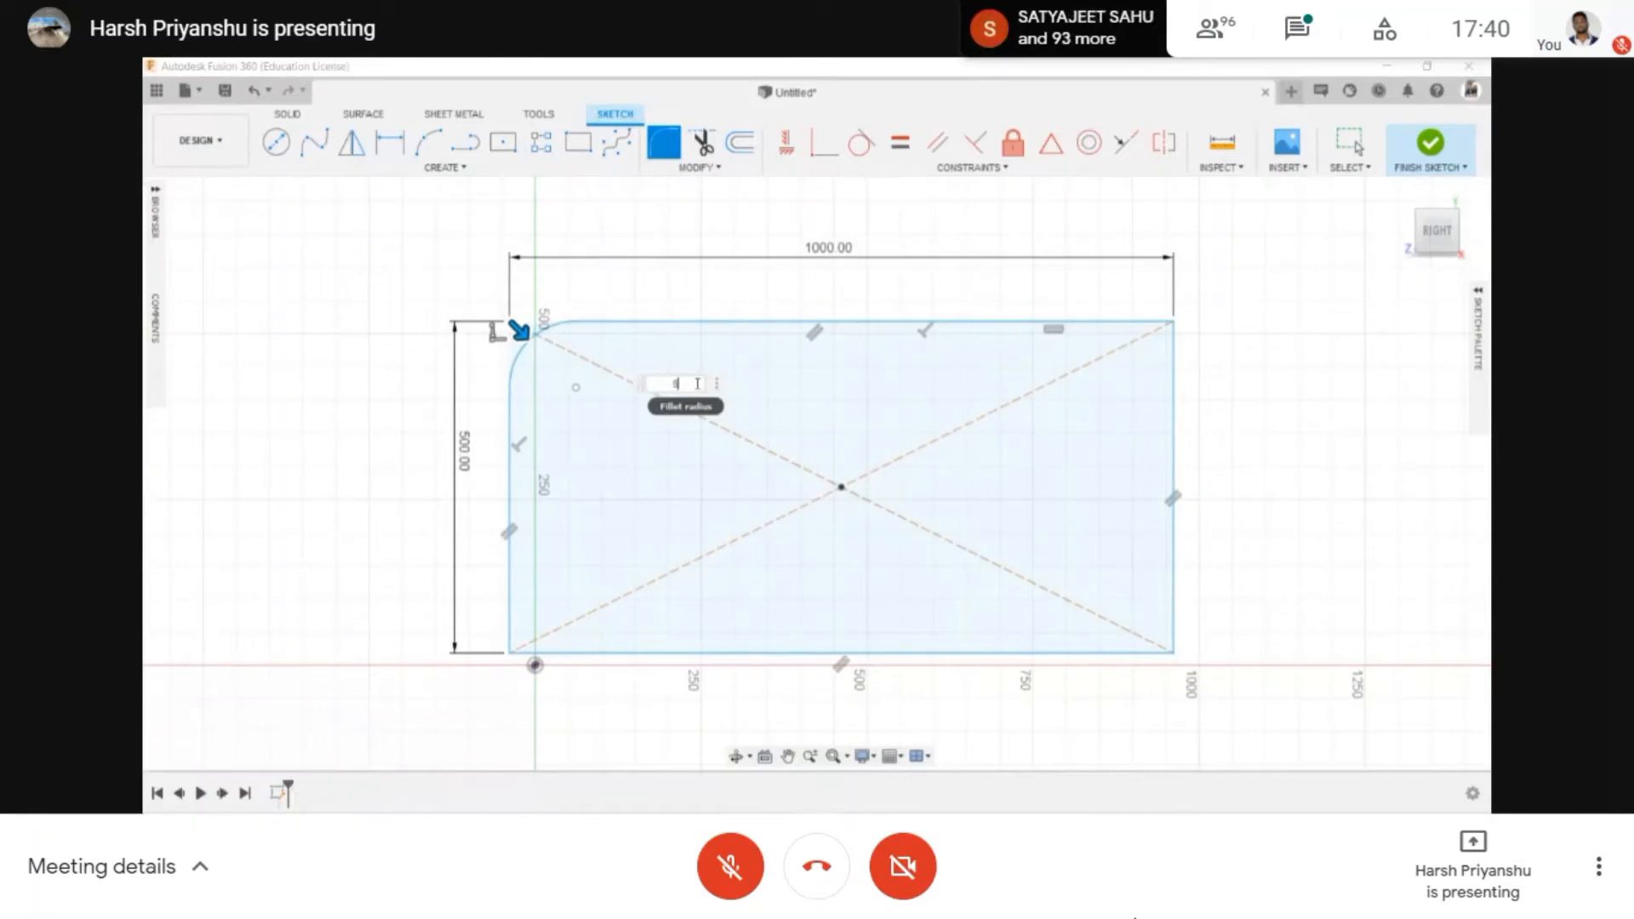
{"action": "type", "text": "50"}
{"action": "key", "text": "Return"}
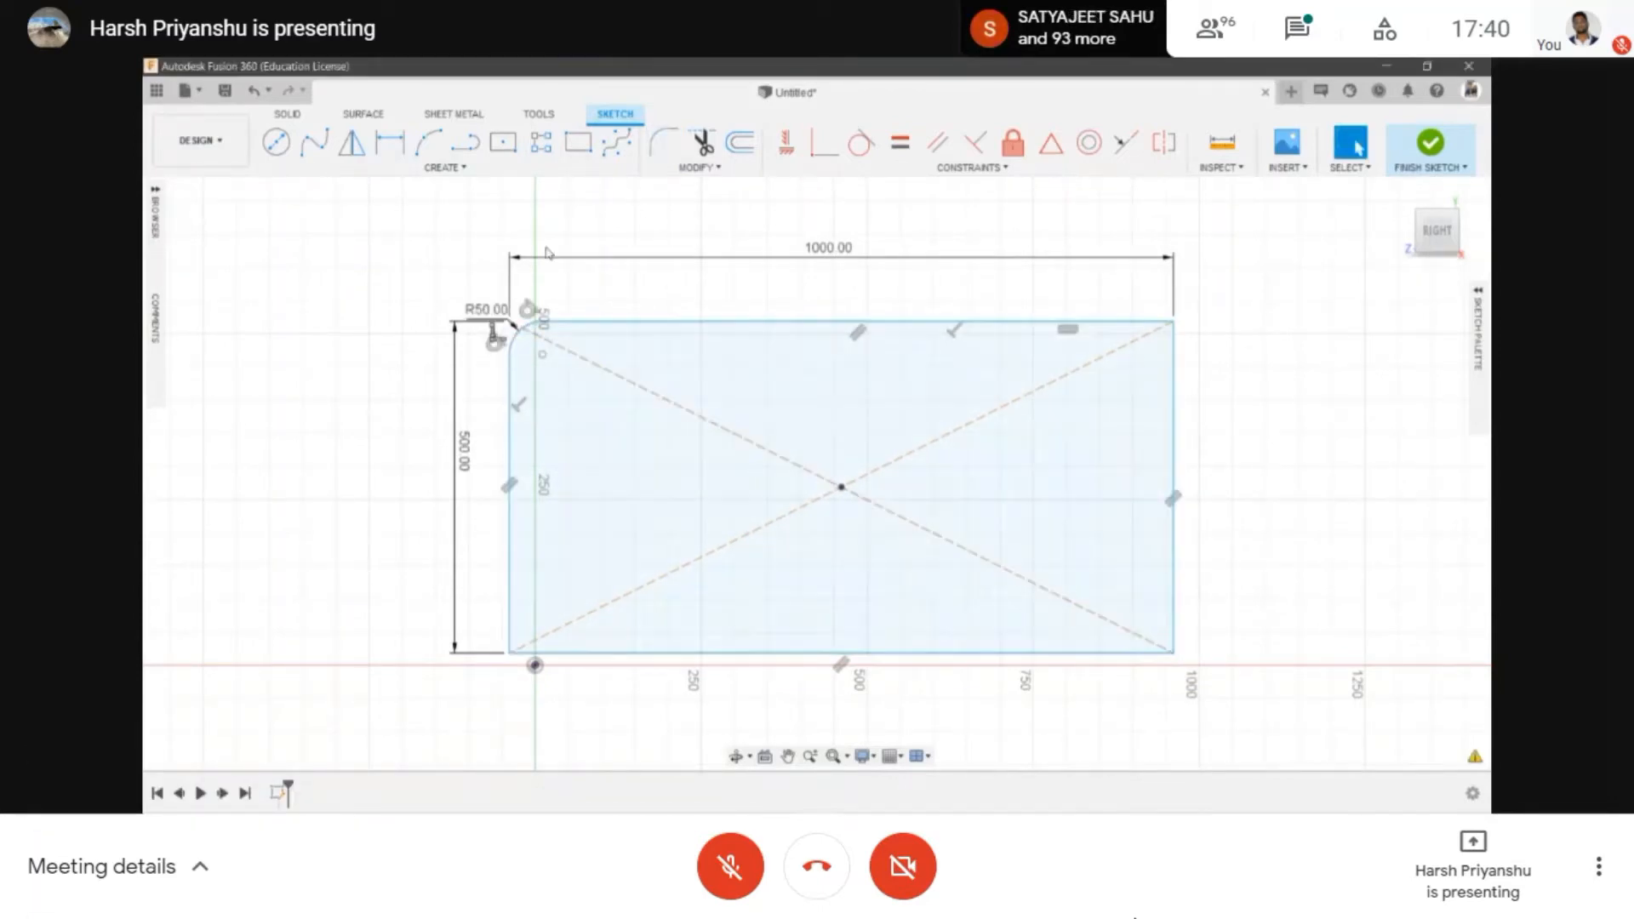
- Chamfer the rectangle's upper-right corner with an equal distance of 100 mm
{"action": "scroll", "coordinate": [511, 321], "scroll_direction": "up", "scroll_amount": 1}
{"action": "scroll", "coordinate": [515, 323], "scroll_direction": "down", "scroll_amount": 1}
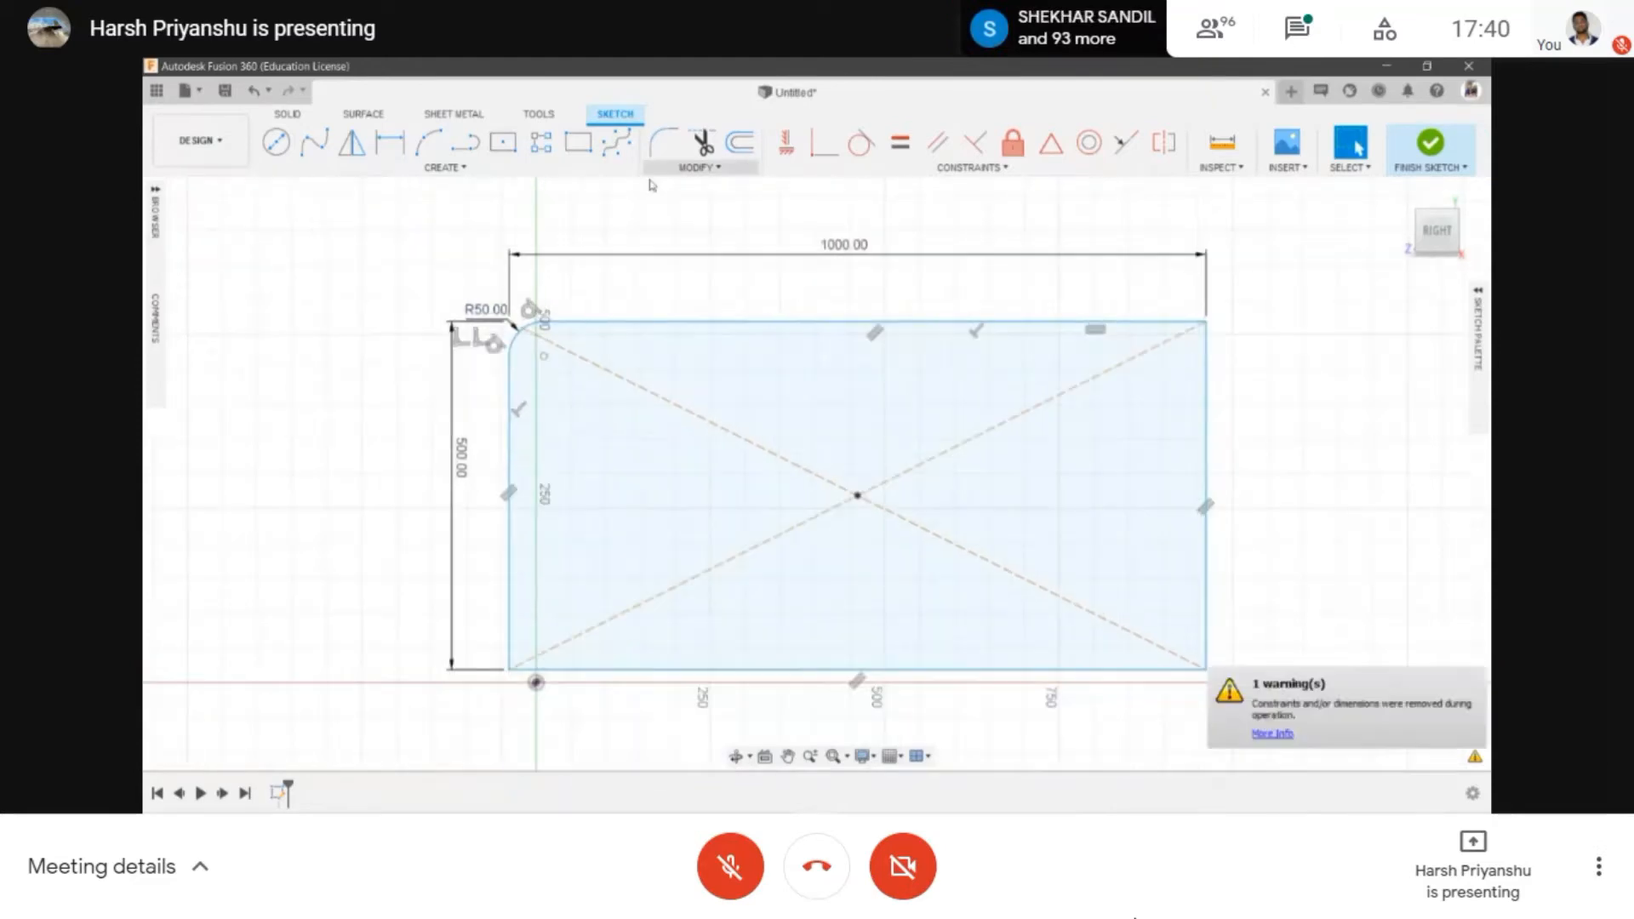
{"action": "left_click", "coordinate": [718, 170]}
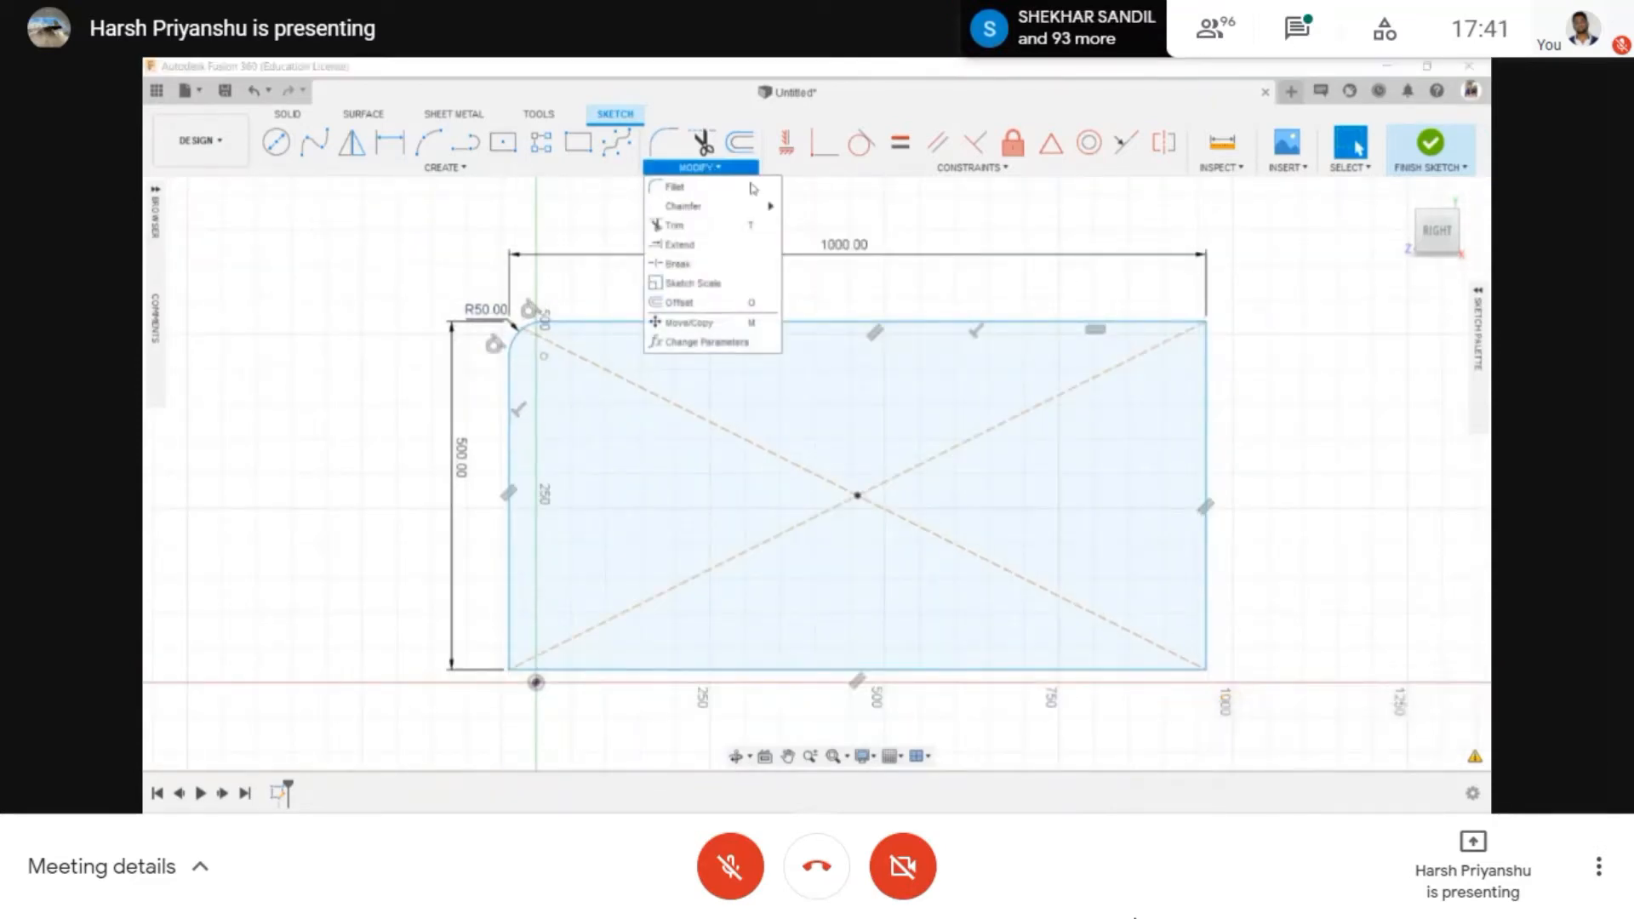
{"action": "mouse_move", "coordinate": [728, 207]}
{"action": "left_click", "coordinate": [858, 206]}
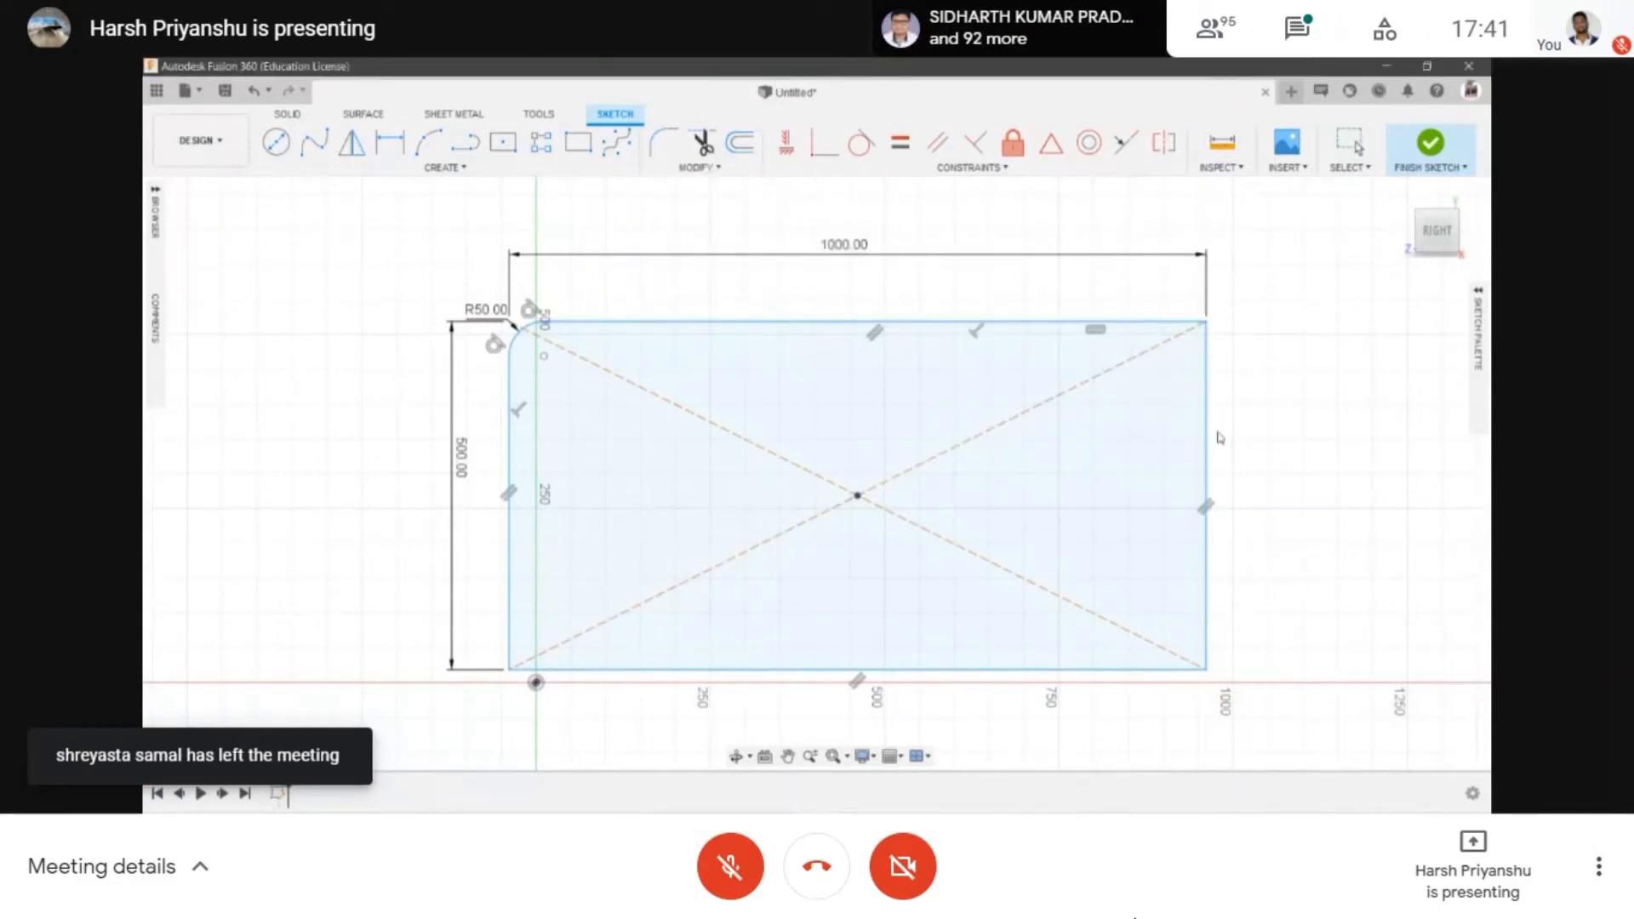
{"action": "middle_click_drag", "start_coordinate": [1234, 469], "coordinate": [1152, 463]}
{"action": "scroll", "coordinate": [1152, 463], "scroll_direction": "up", "scroll_amount": 1}
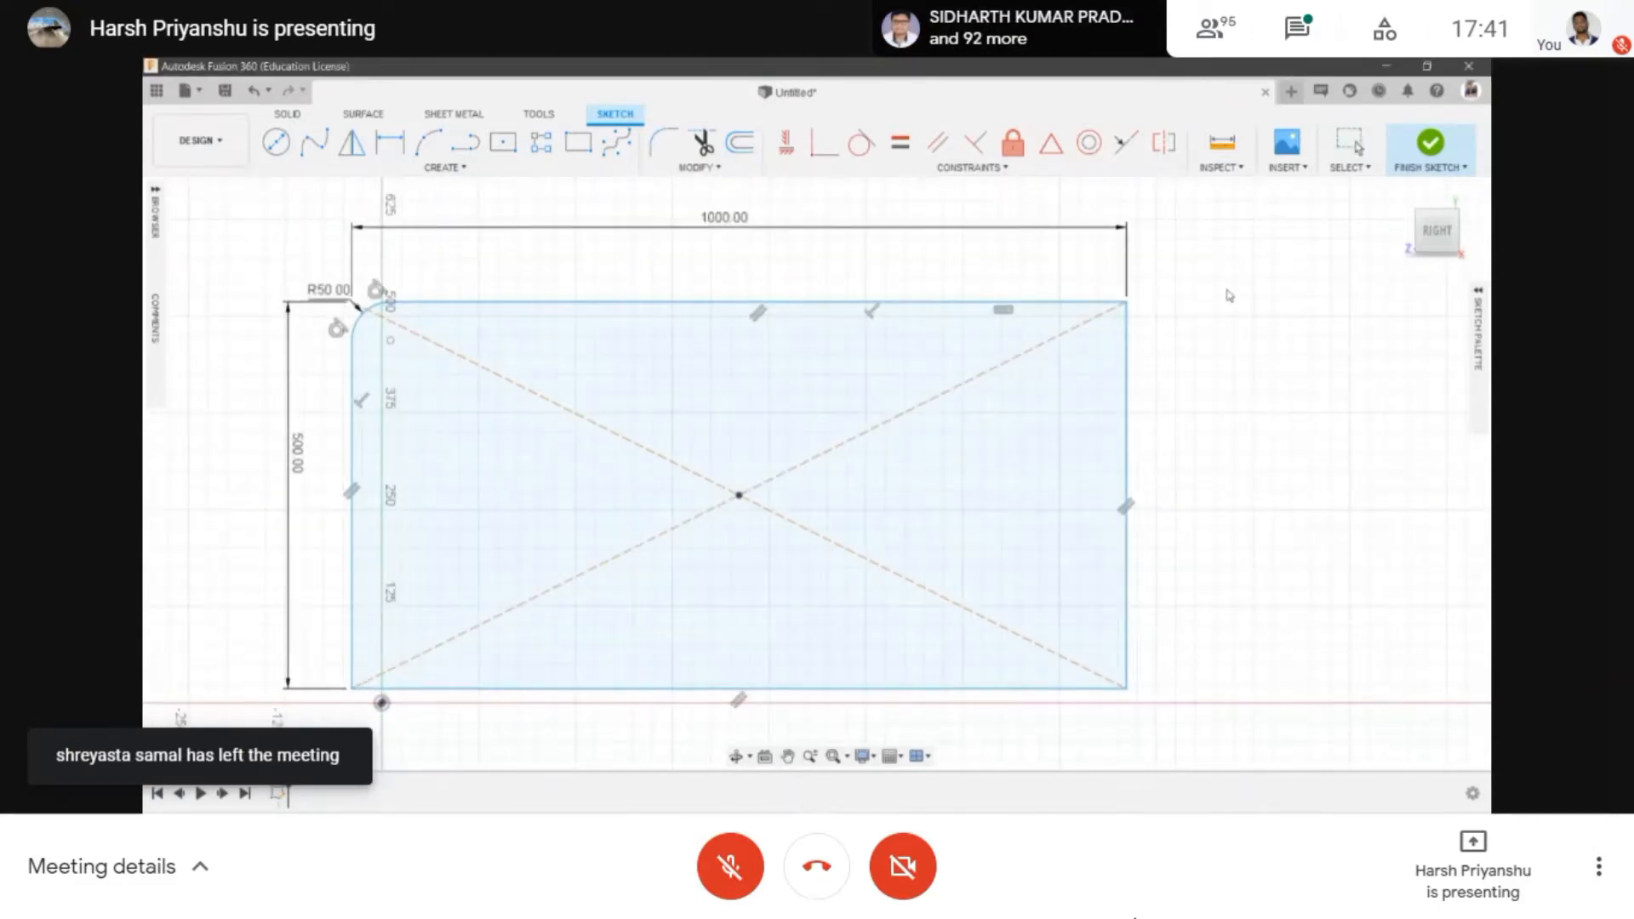
{"action": "left_click", "coordinate": [1055, 303]}
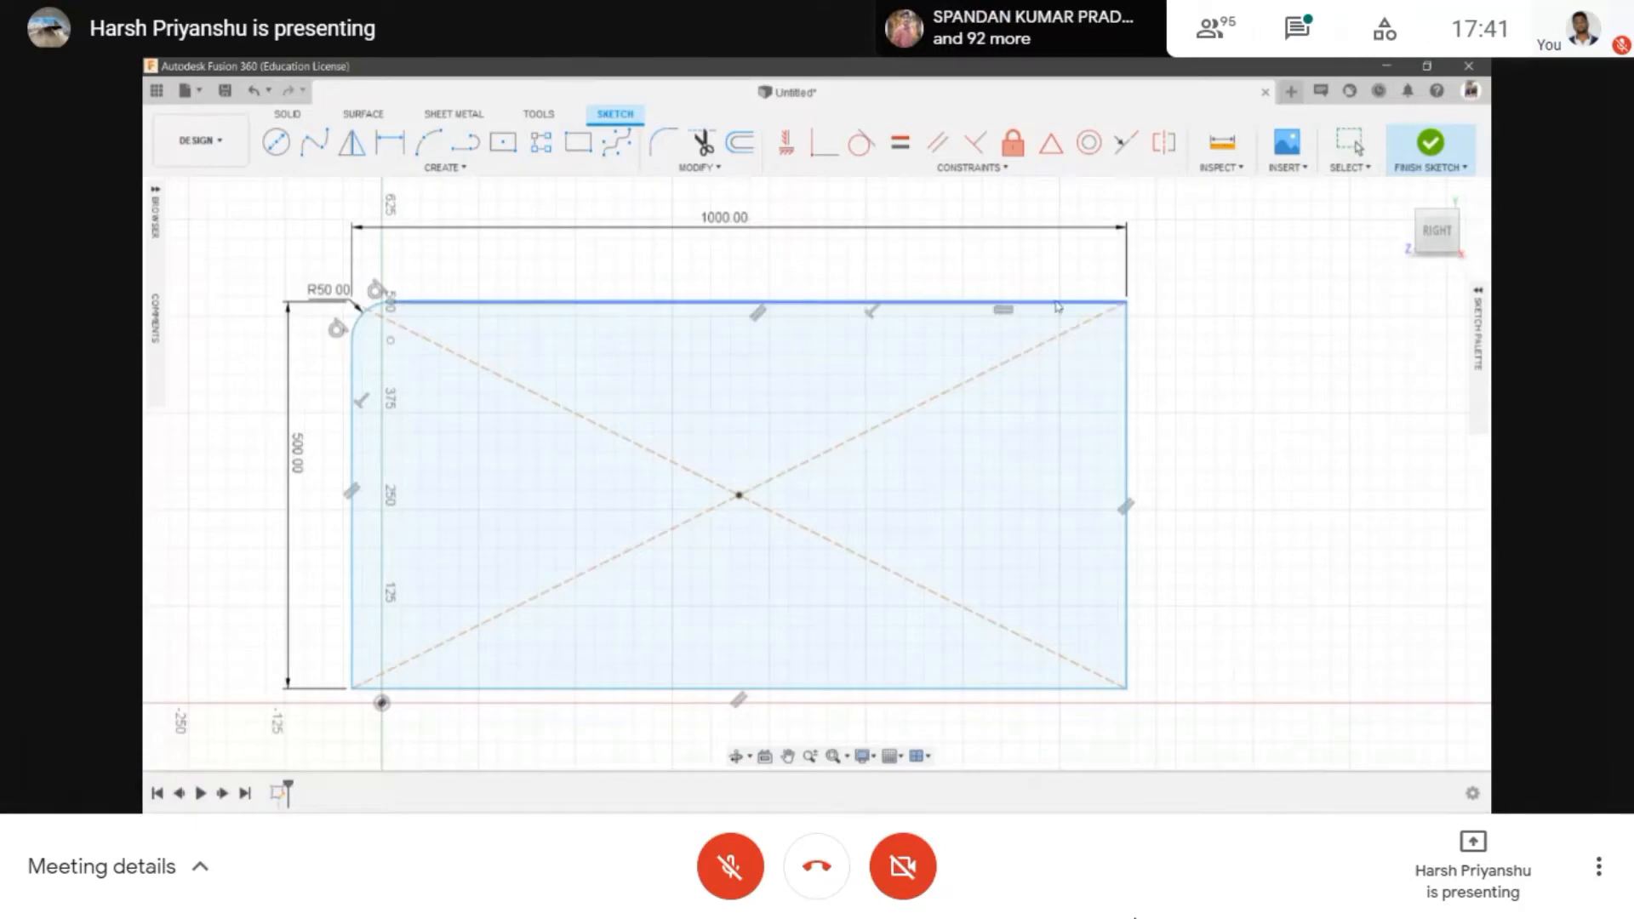
{"action": "left_click", "coordinate": [1128, 359]}
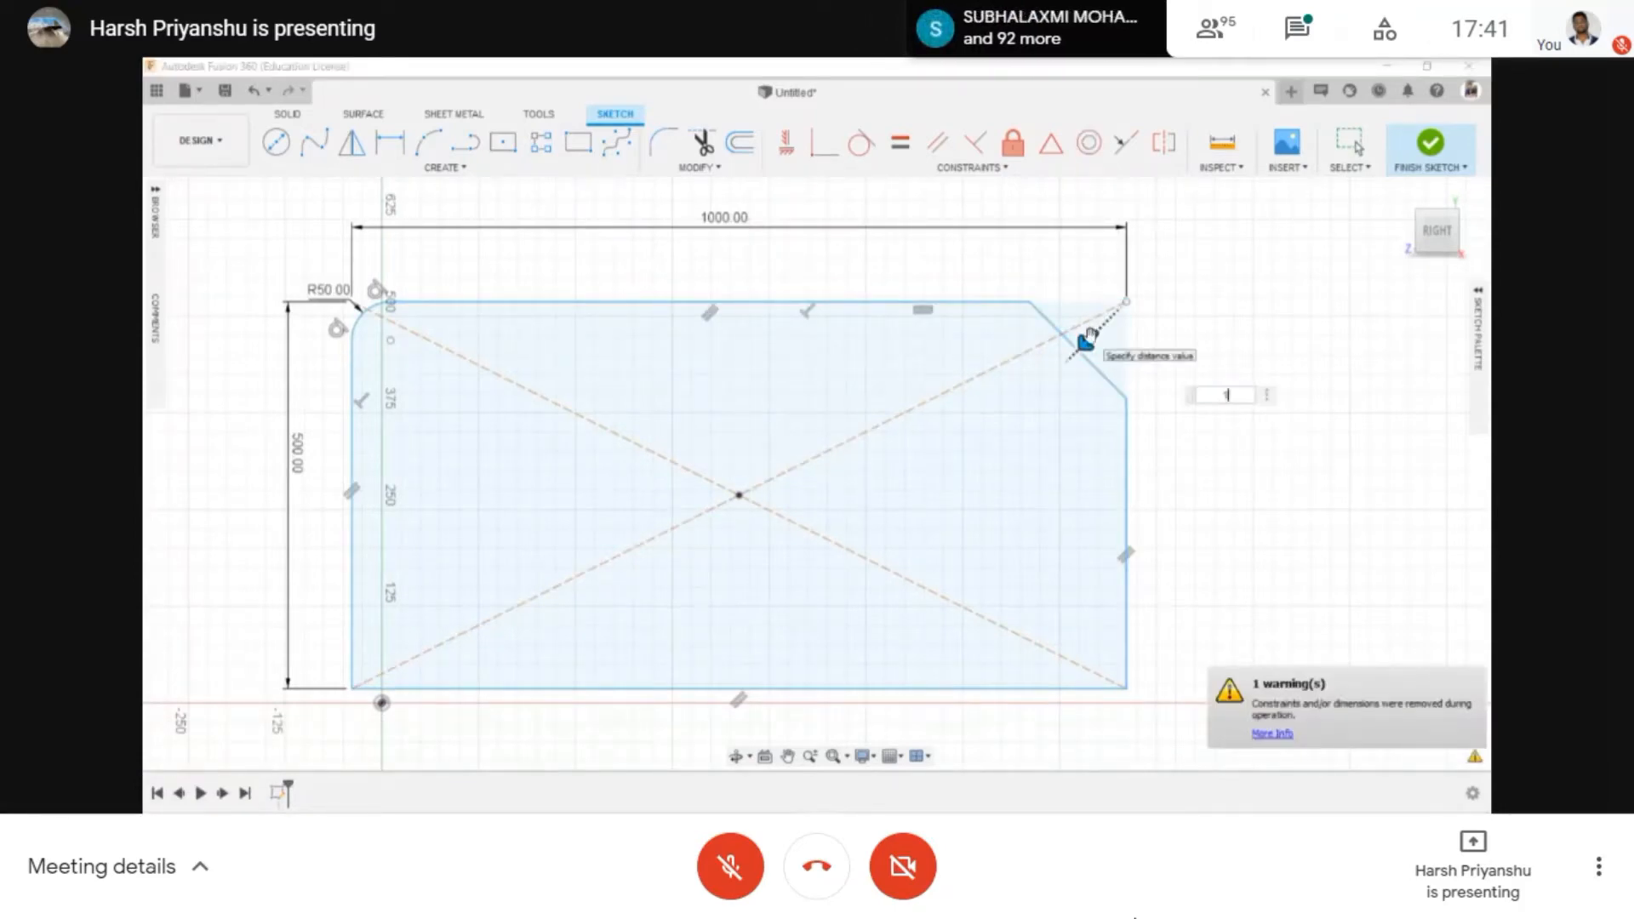
{"action": "key", "text": "Return"}
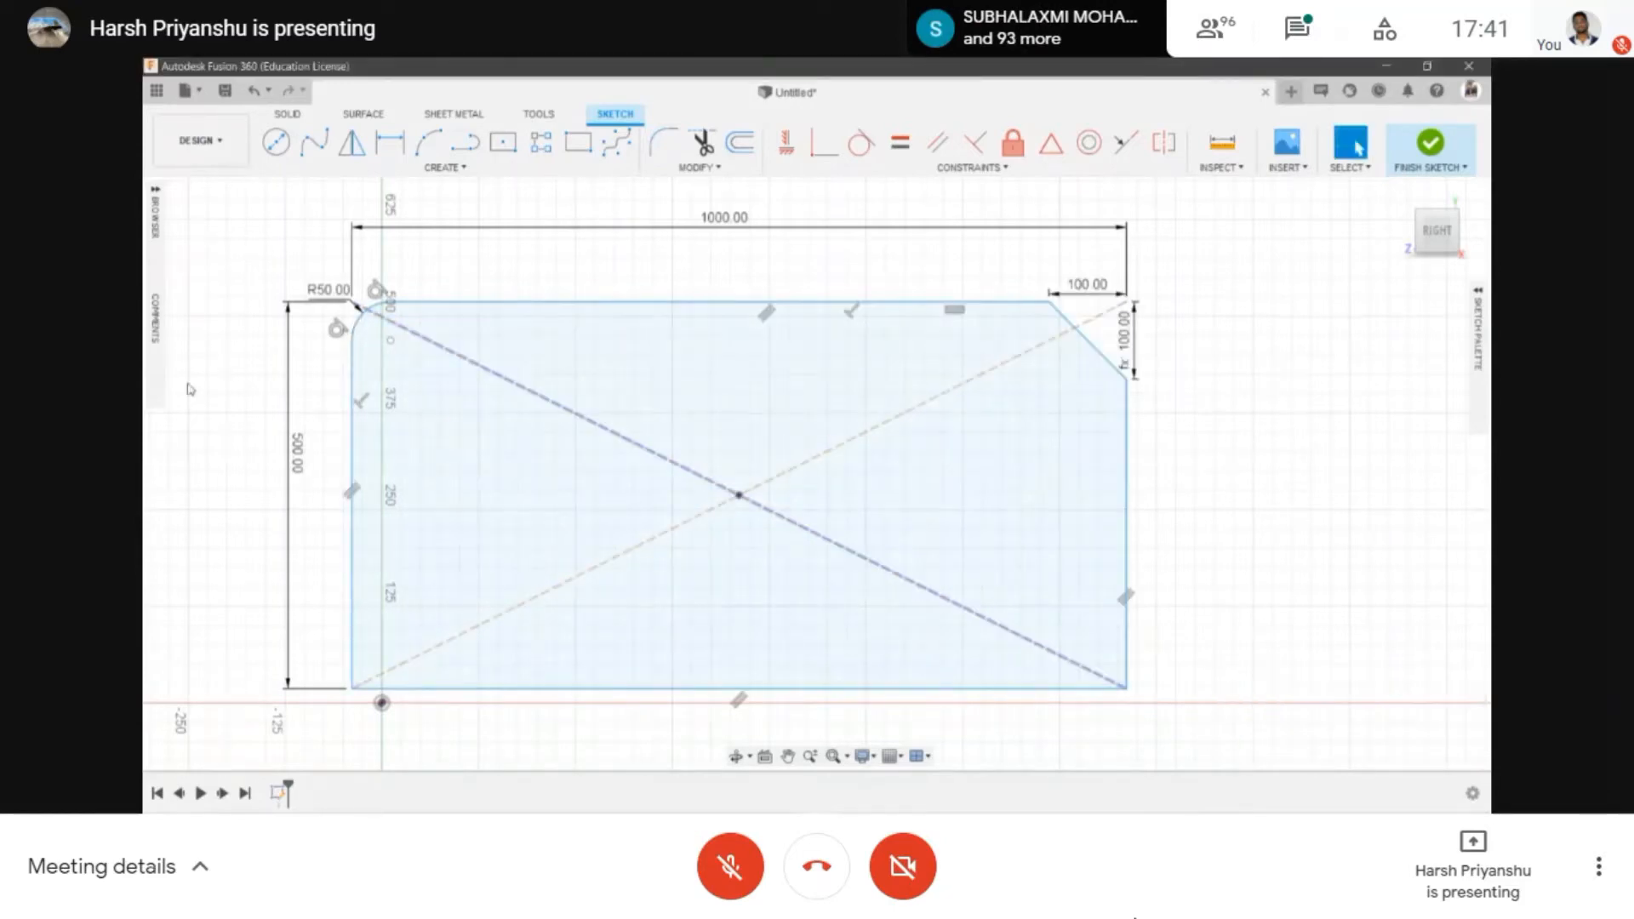
- Draw a closed upright rectangle of lines across the middle of the plate, extending beyond its upper and lower edges
{"action": "scroll", "coordinate": [522, 375], "scroll_direction": "down", "scroll_amount": 1}
{"action": "scroll", "coordinate": [522, 375], "scroll_direction": "down", "scroll_amount": 1}
{"action": "left_click", "coordinate": [700, 167]}
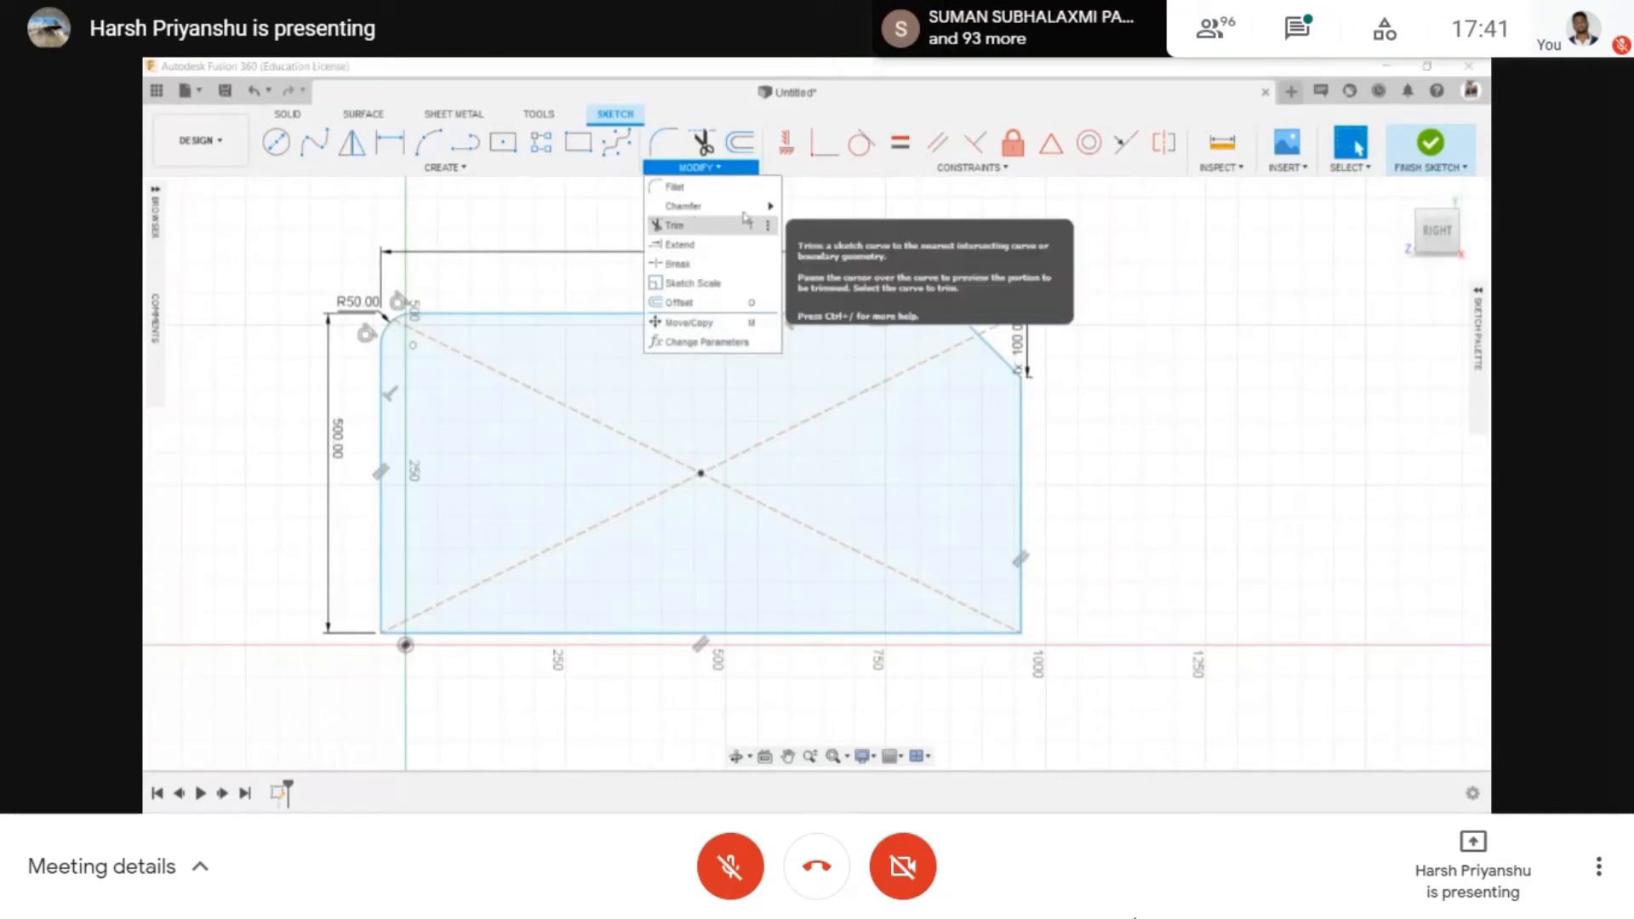
{"action": "middle_click_drag", "start_coordinate": [689, 390], "coordinate": [759, 389]}
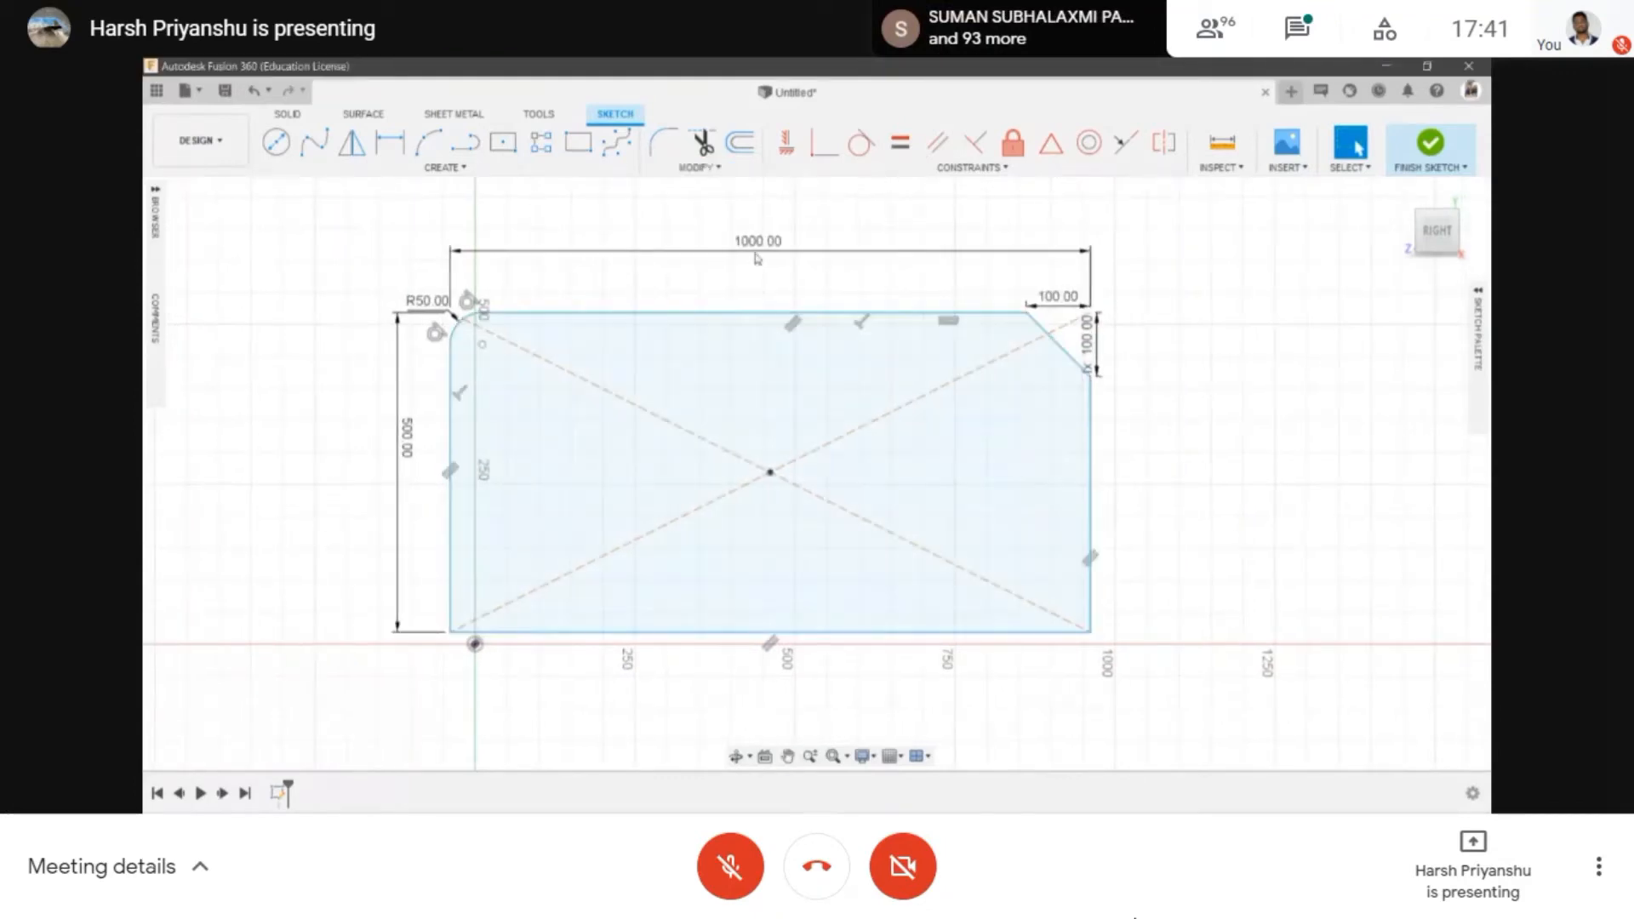
{"action": "key", "text": "l"}
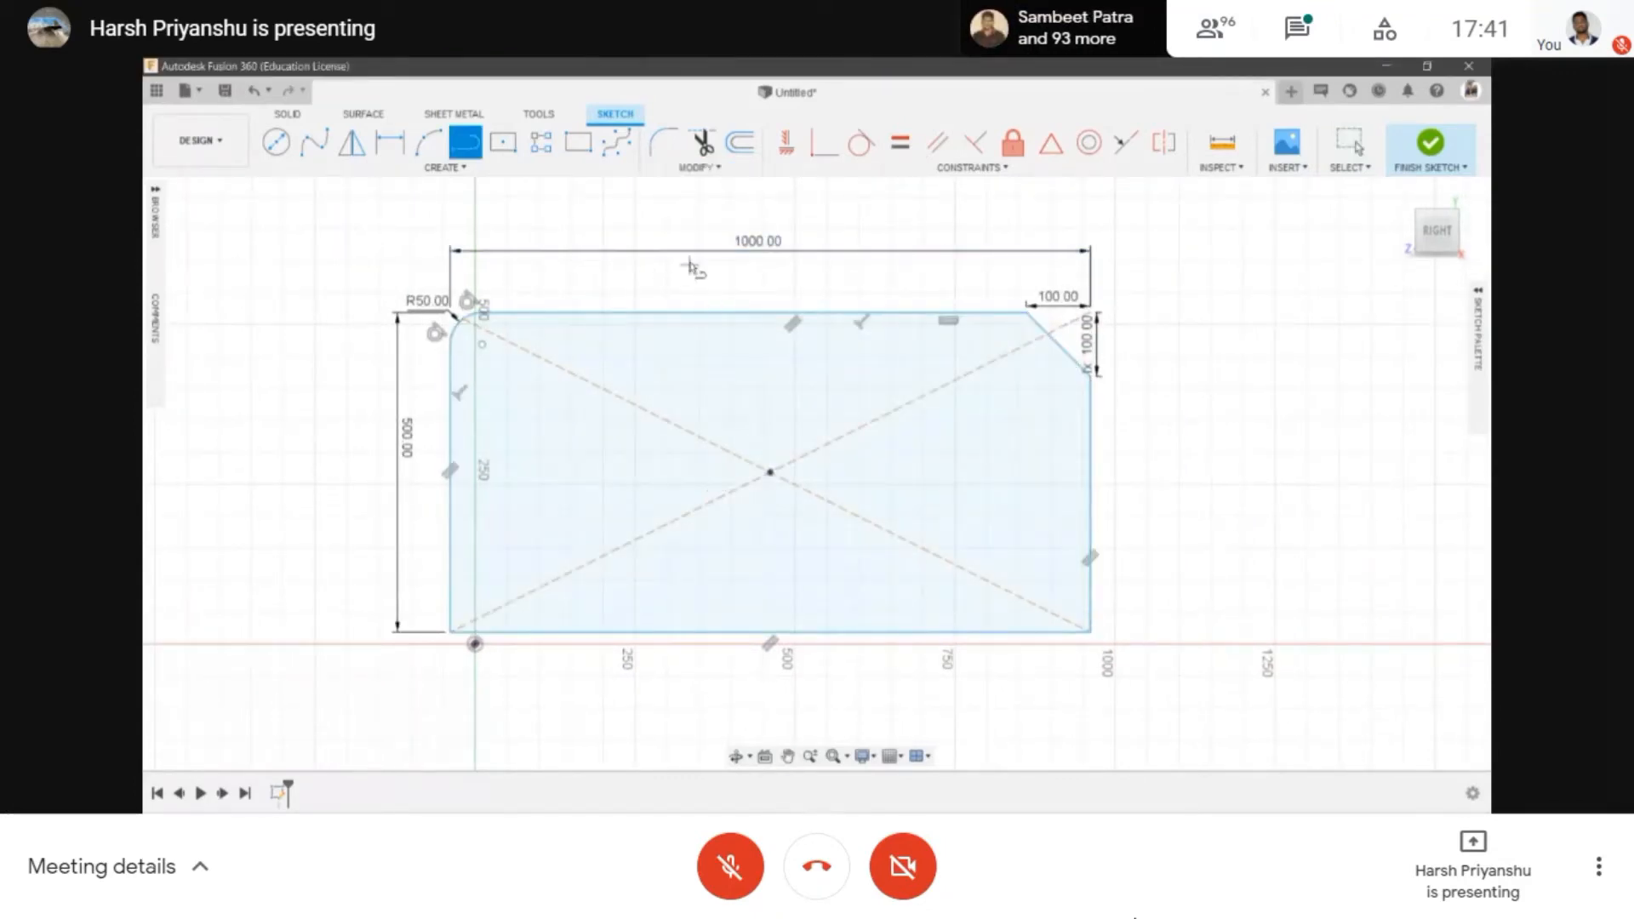
{"action": "left_click", "coordinate": [673, 222]}
{"action": "left_click", "coordinate": [673, 719]}
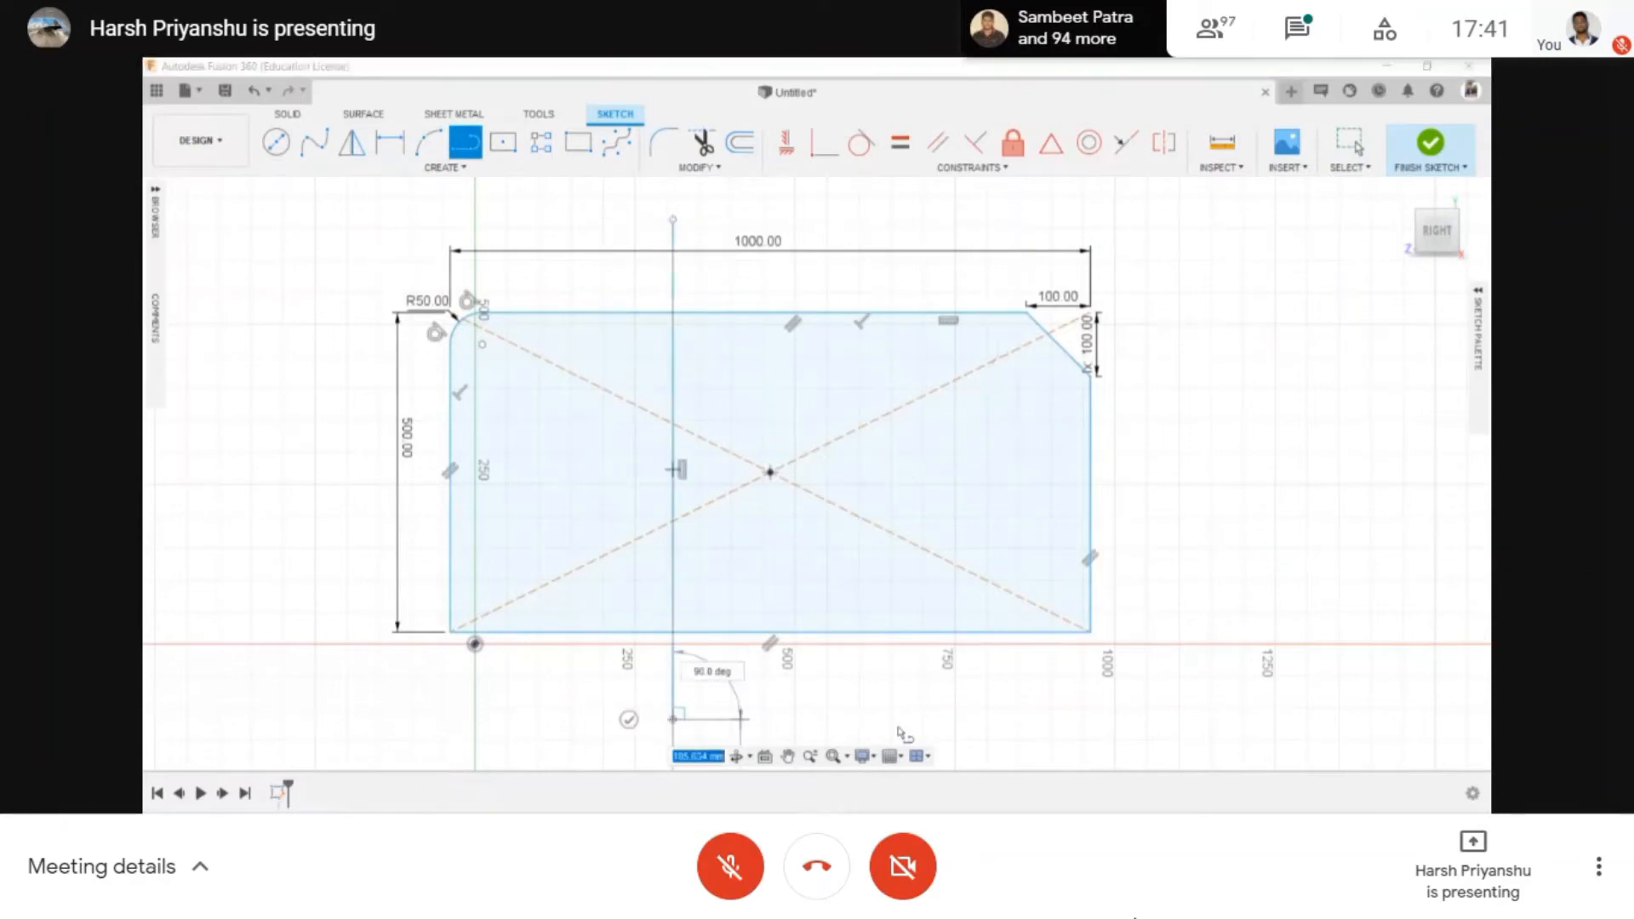
{"action": "left_click", "coordinate": [893, 720]}
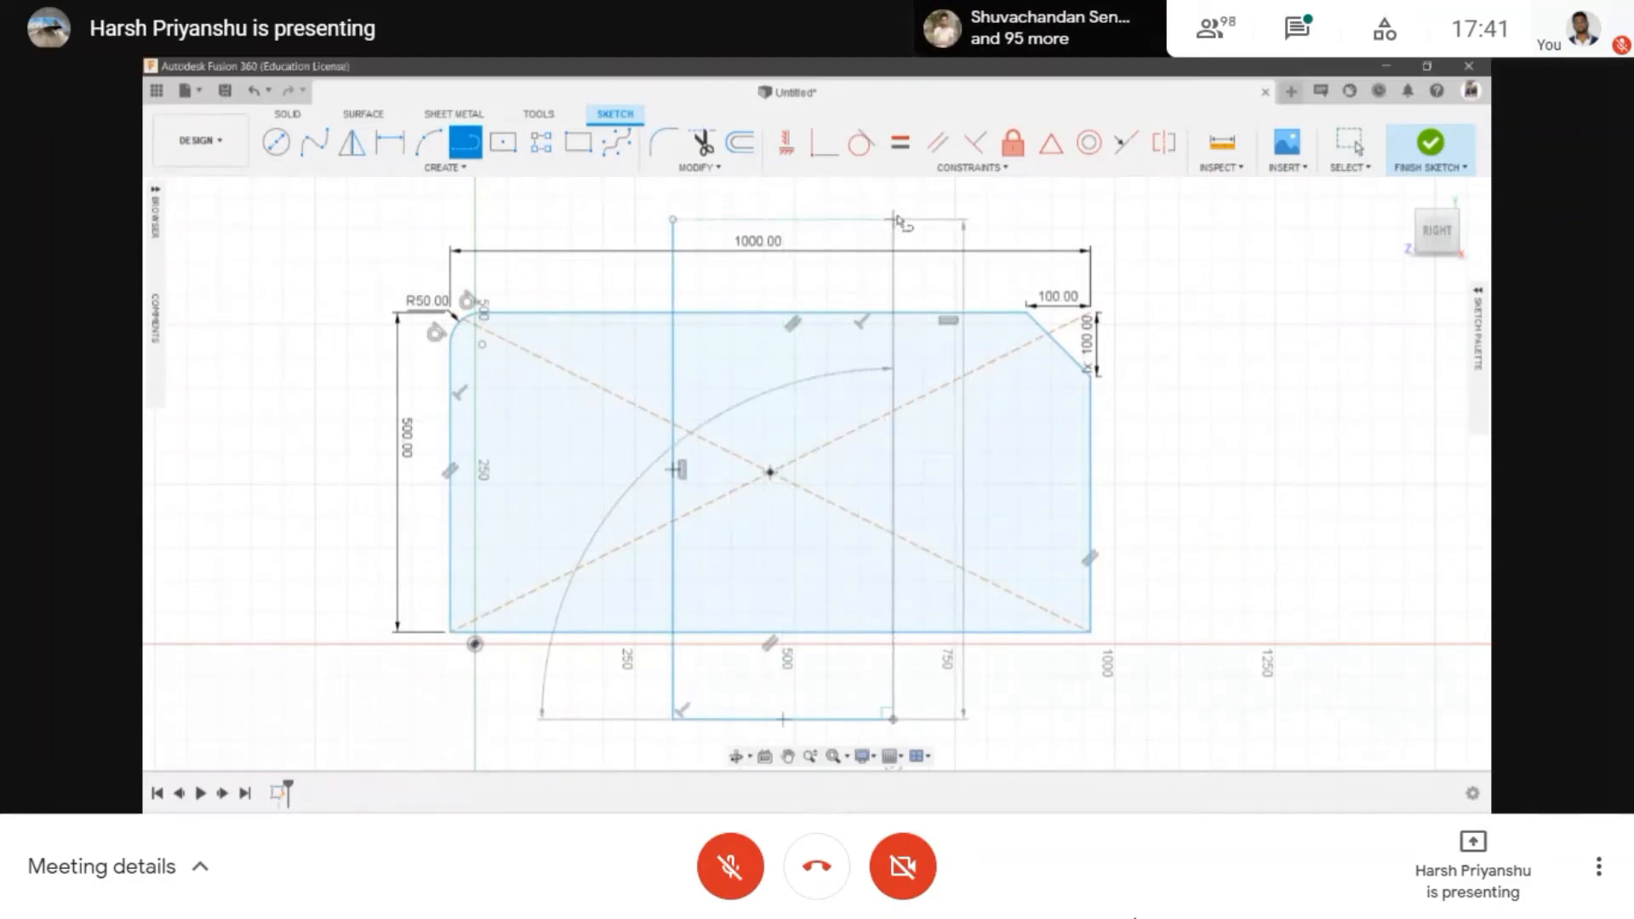
{"action": "left_click", "coordinate": [893, 220]}
{"action": "left_click", "coordinate": [673, 222]}
{"action": "key", "text": "Escape"}
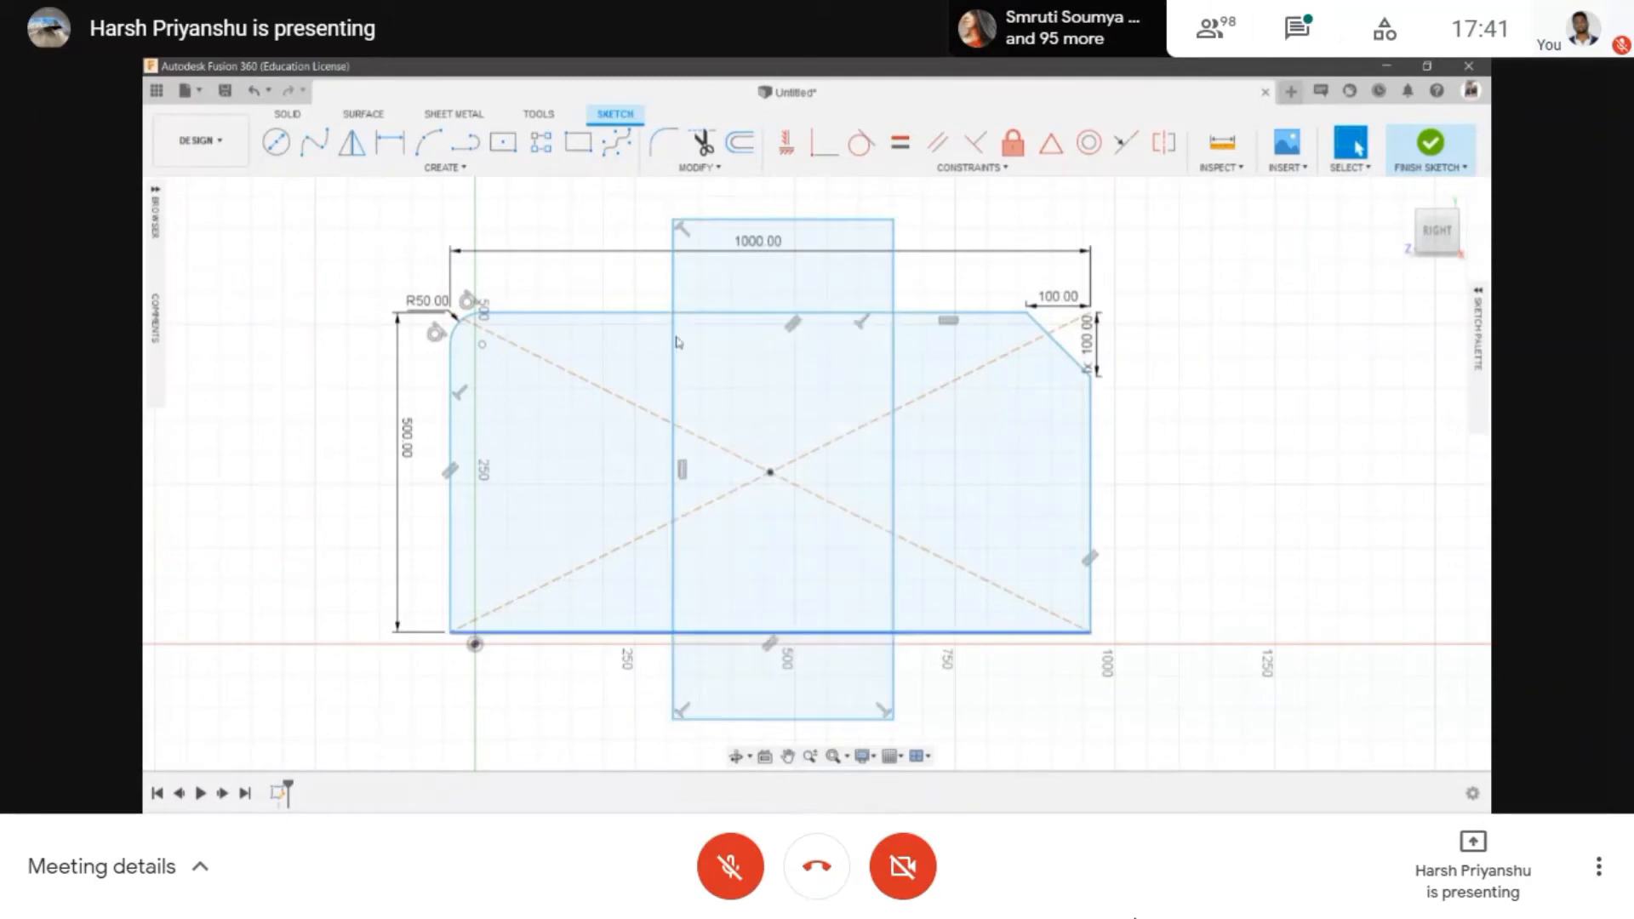
- Trim the parts of the plate's upper and lower edges that lie inside the upright rectangle
{"action": "left_click", "coordinate": [696, 168]}
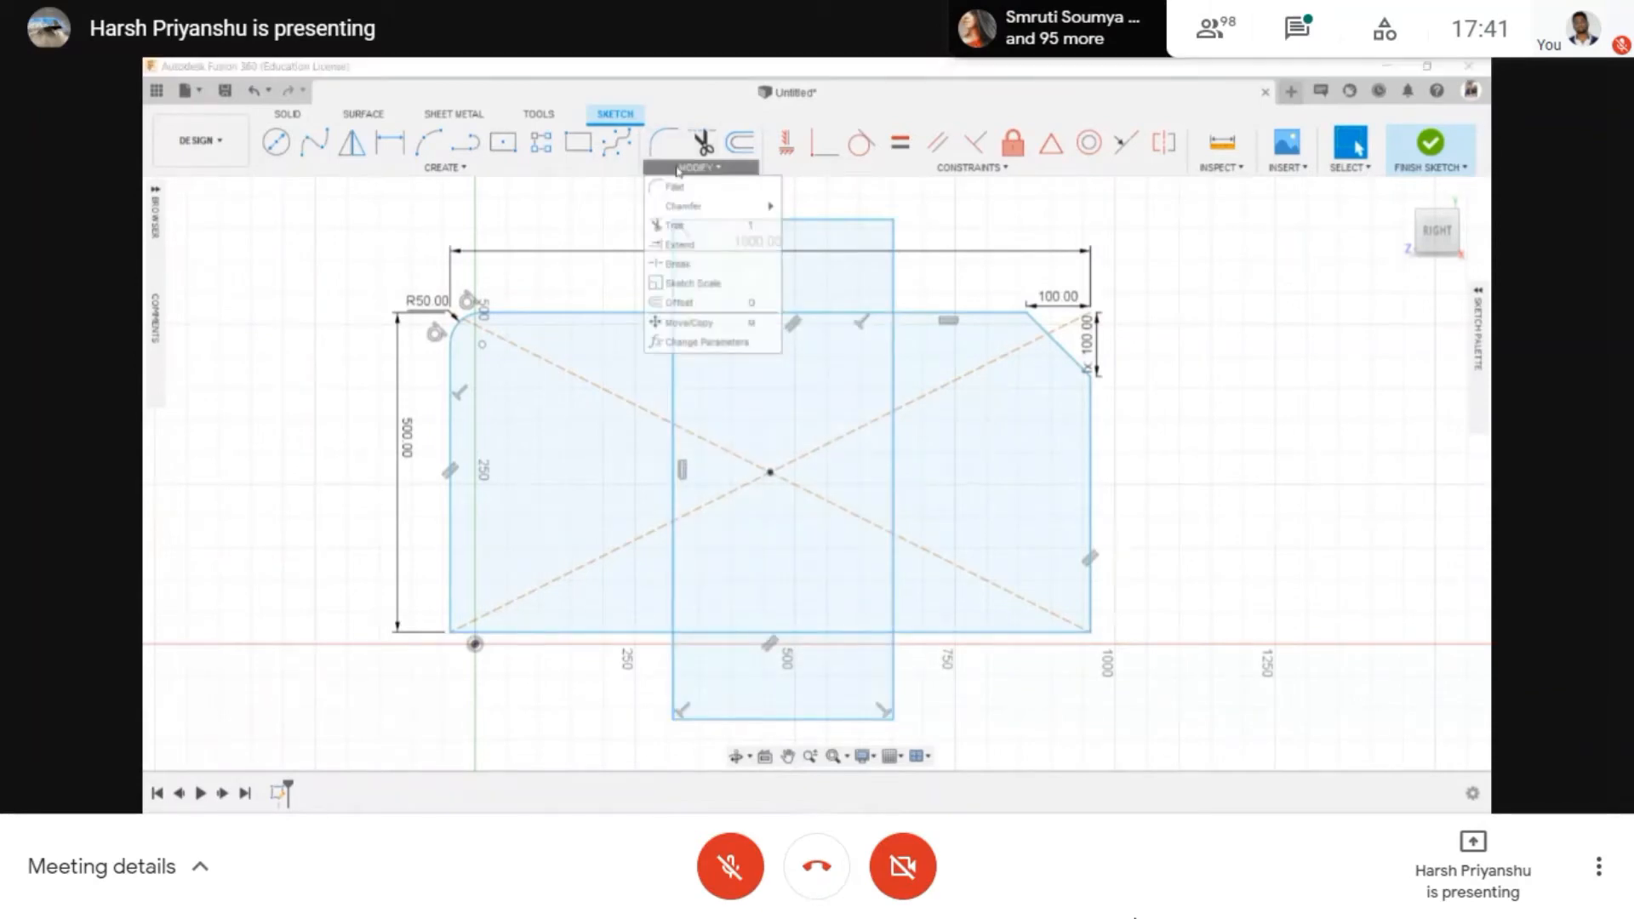
{"action": "left_click", "coordinate": [677, 225]}
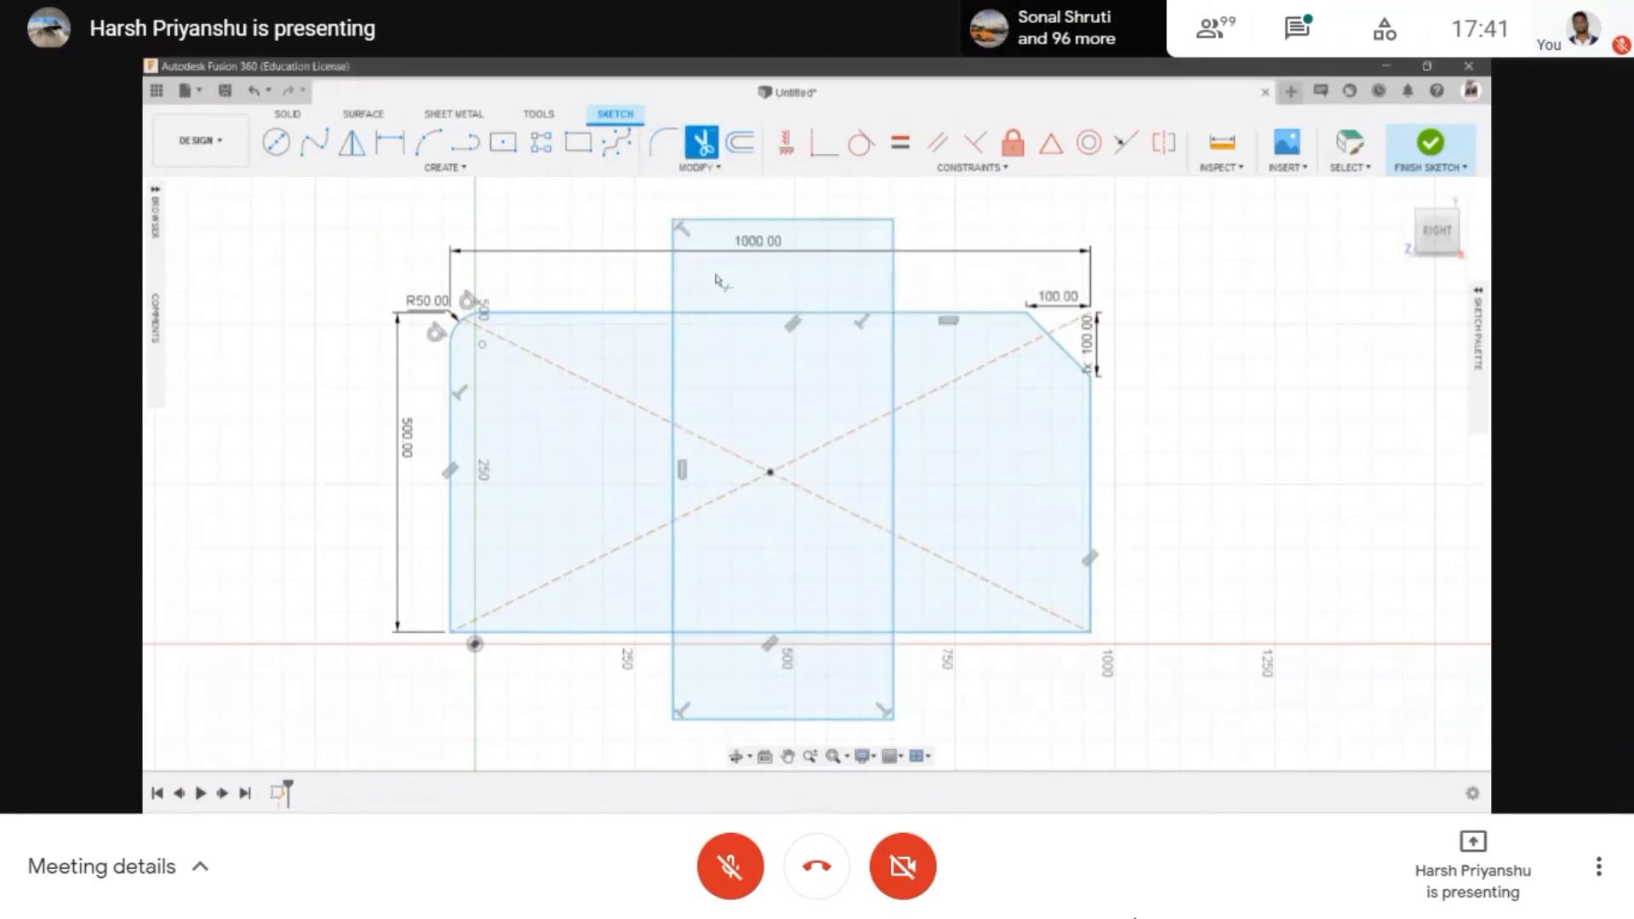
{"action": "left_click", "coordinate": [750, 316]}
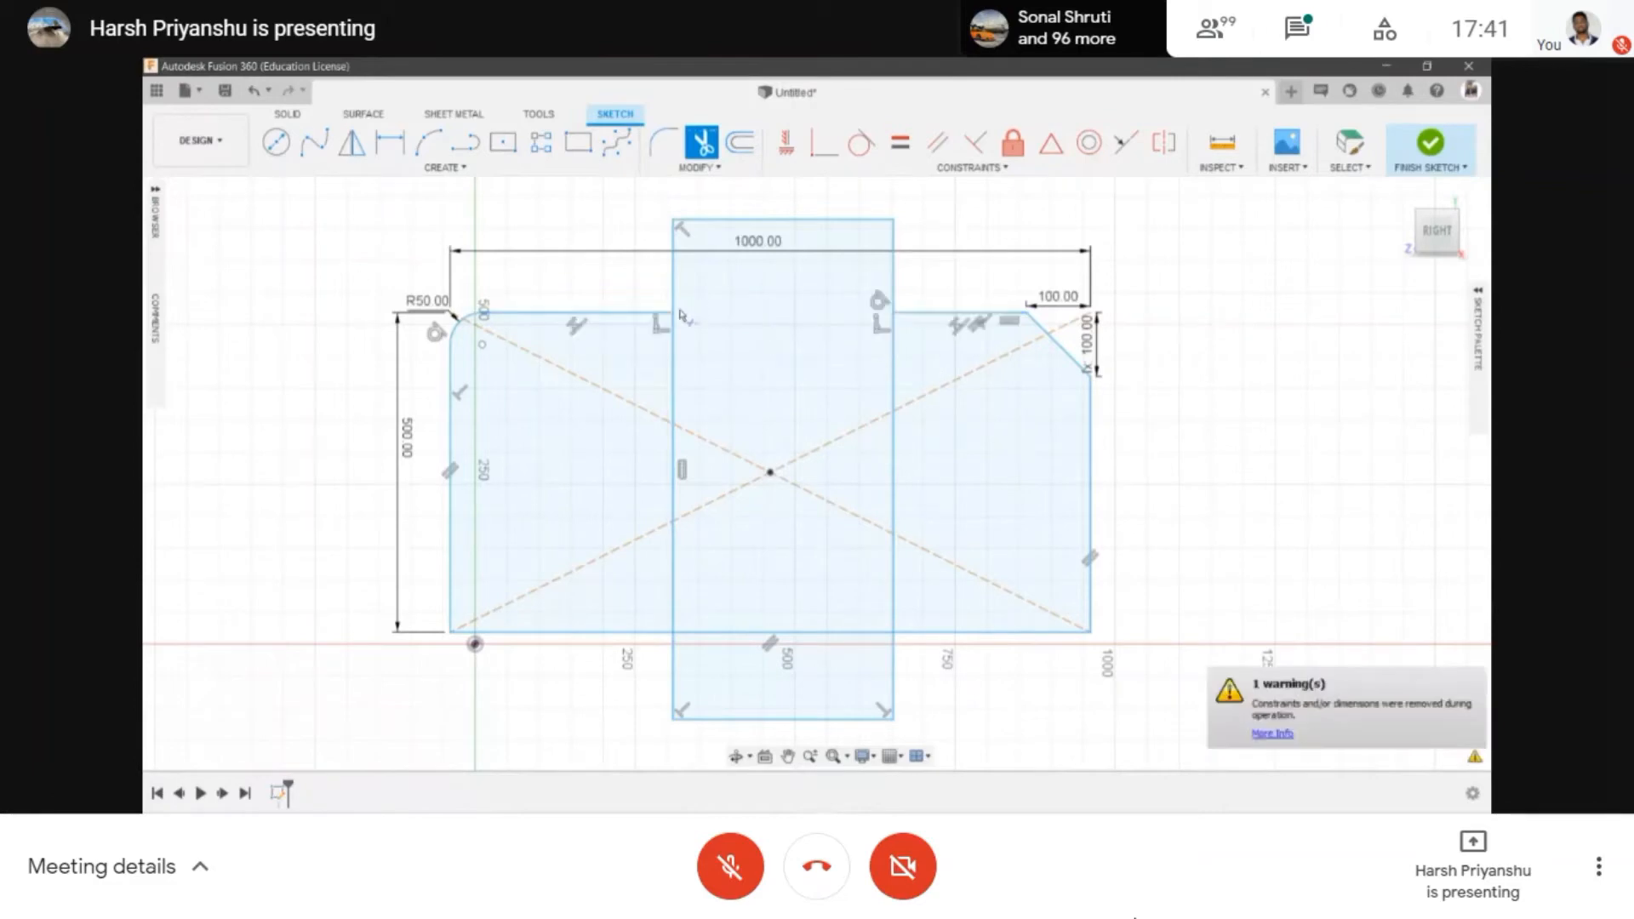
{"action": "left_click", "coordinate": [740, 634]}
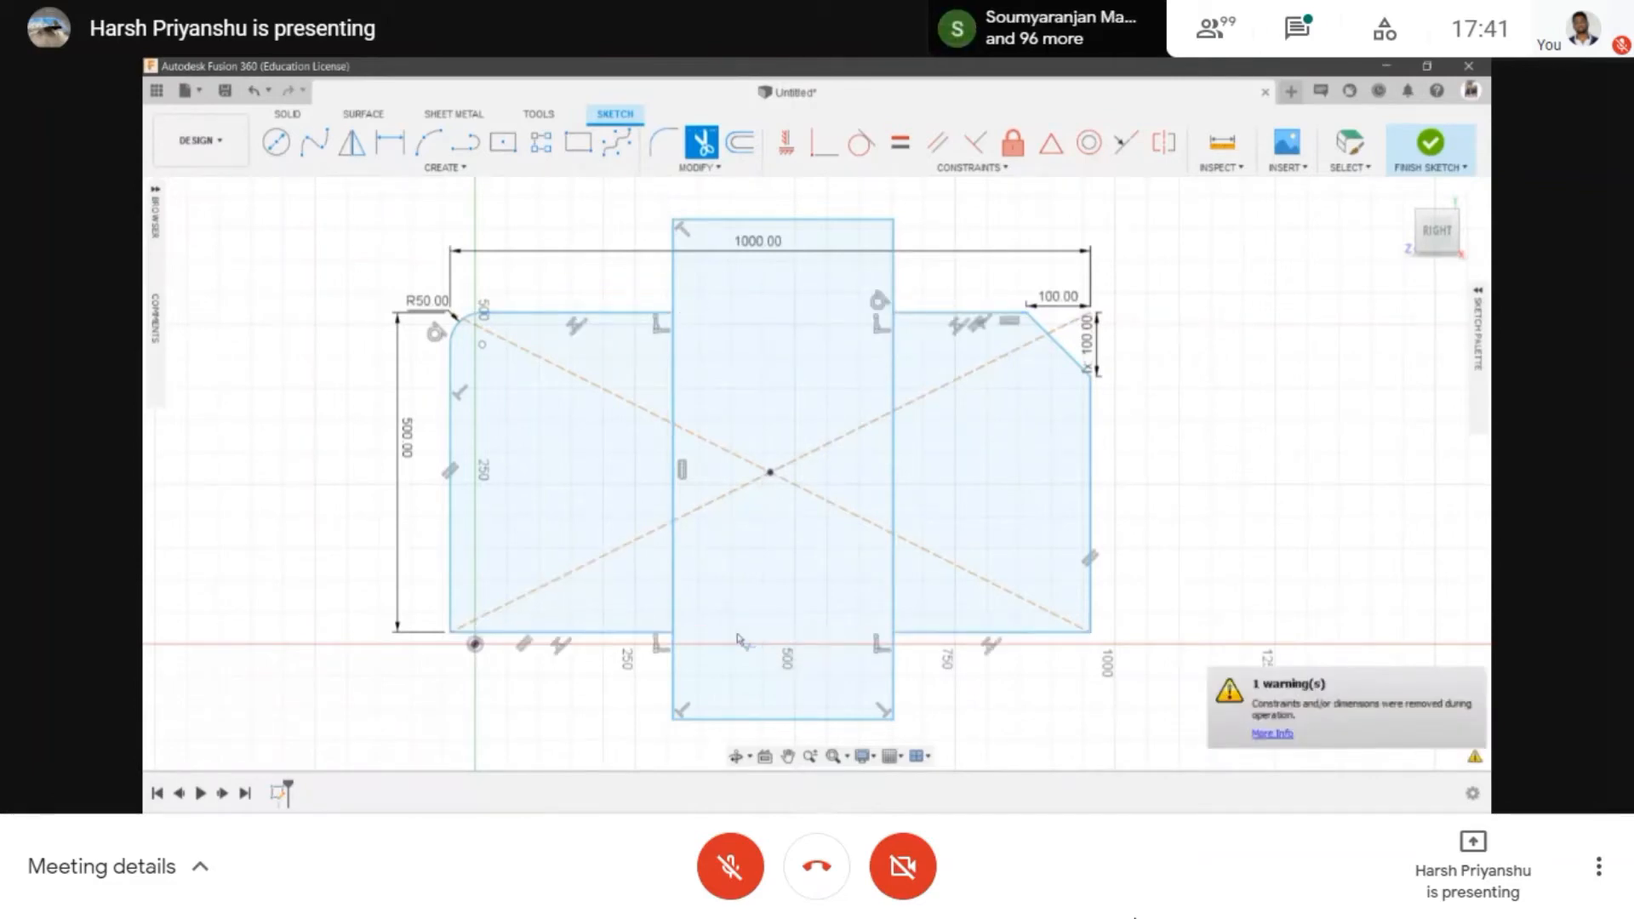
- Trim away the upright rectangle's ends that protrude above and below the plate, leaving two separate profiles
{"action": "scroll", "coordinate": [738, 638], "scroll_direction": "down", "scroll_amount": 2}
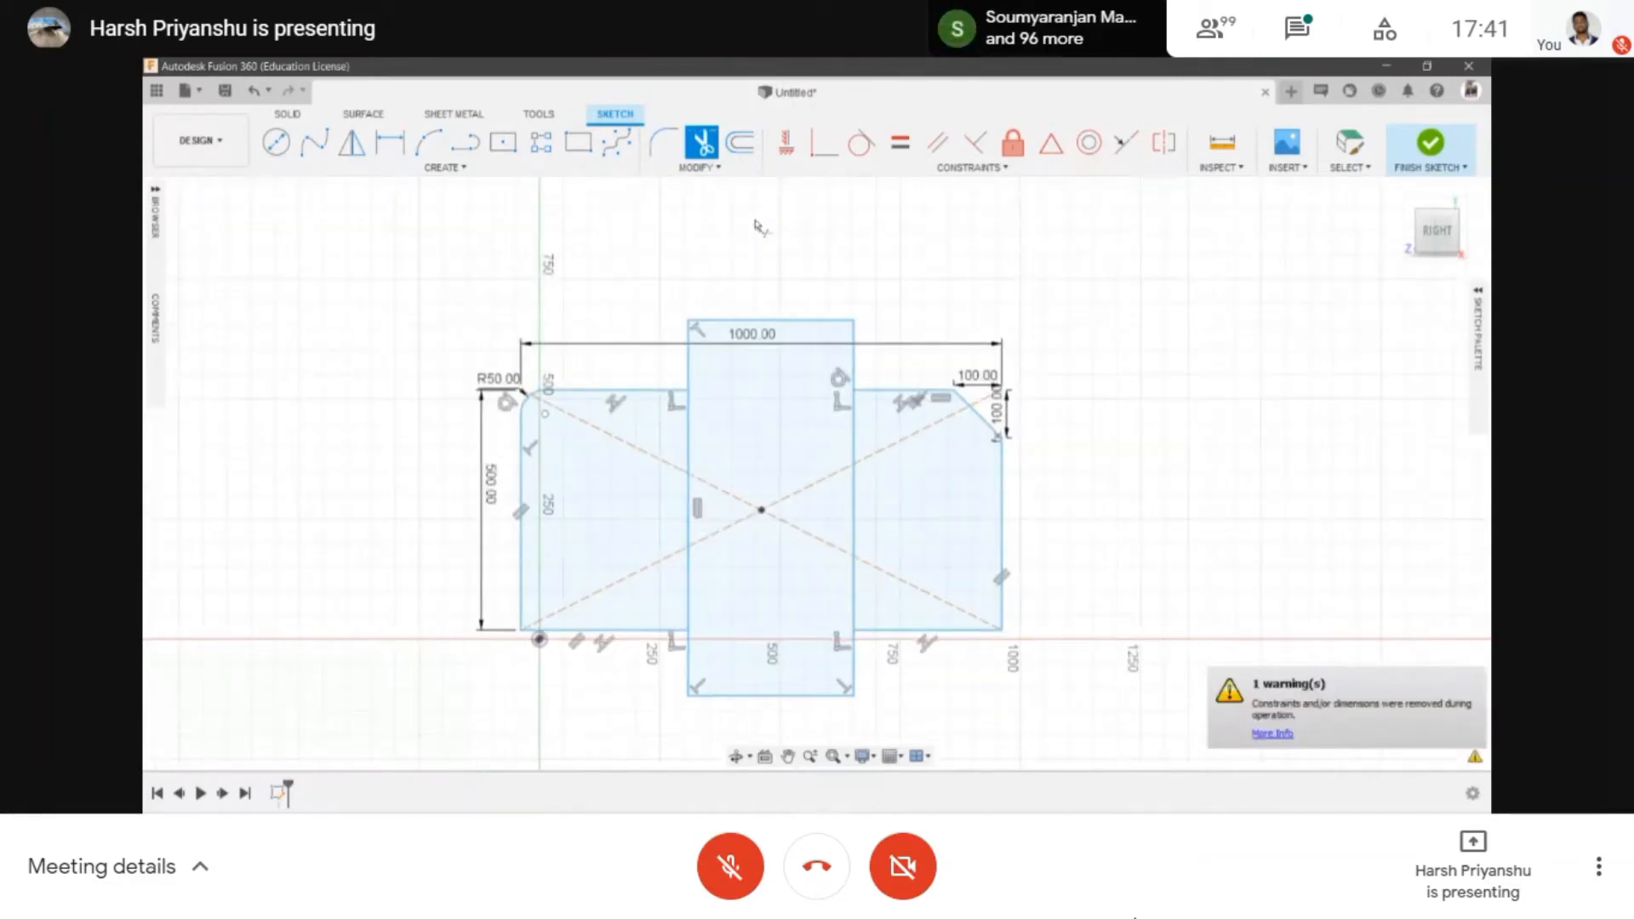
{"action": "left_click", "coordinate": [773, 321]}
{"action": "left_click", "coordinate": [691, 364]}
{"action": "left_click", "coordinate": [854, 354]}
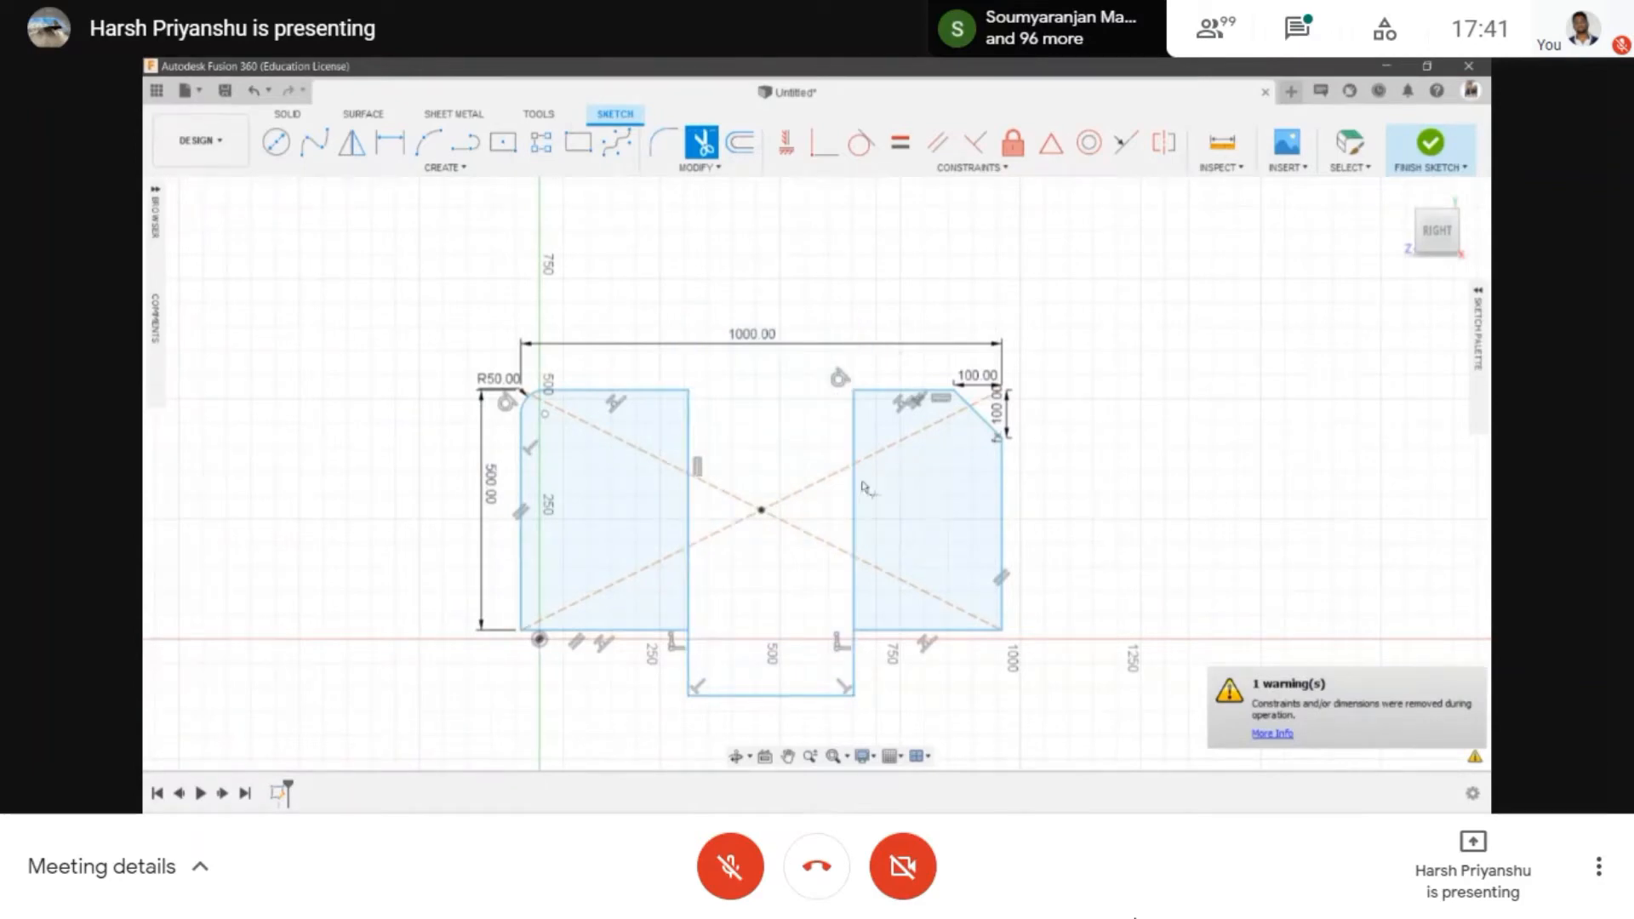
{"action": "left_click", "coordinate": [853, 668]}
{"action": "left_click", "coordinate": [689, 672]}
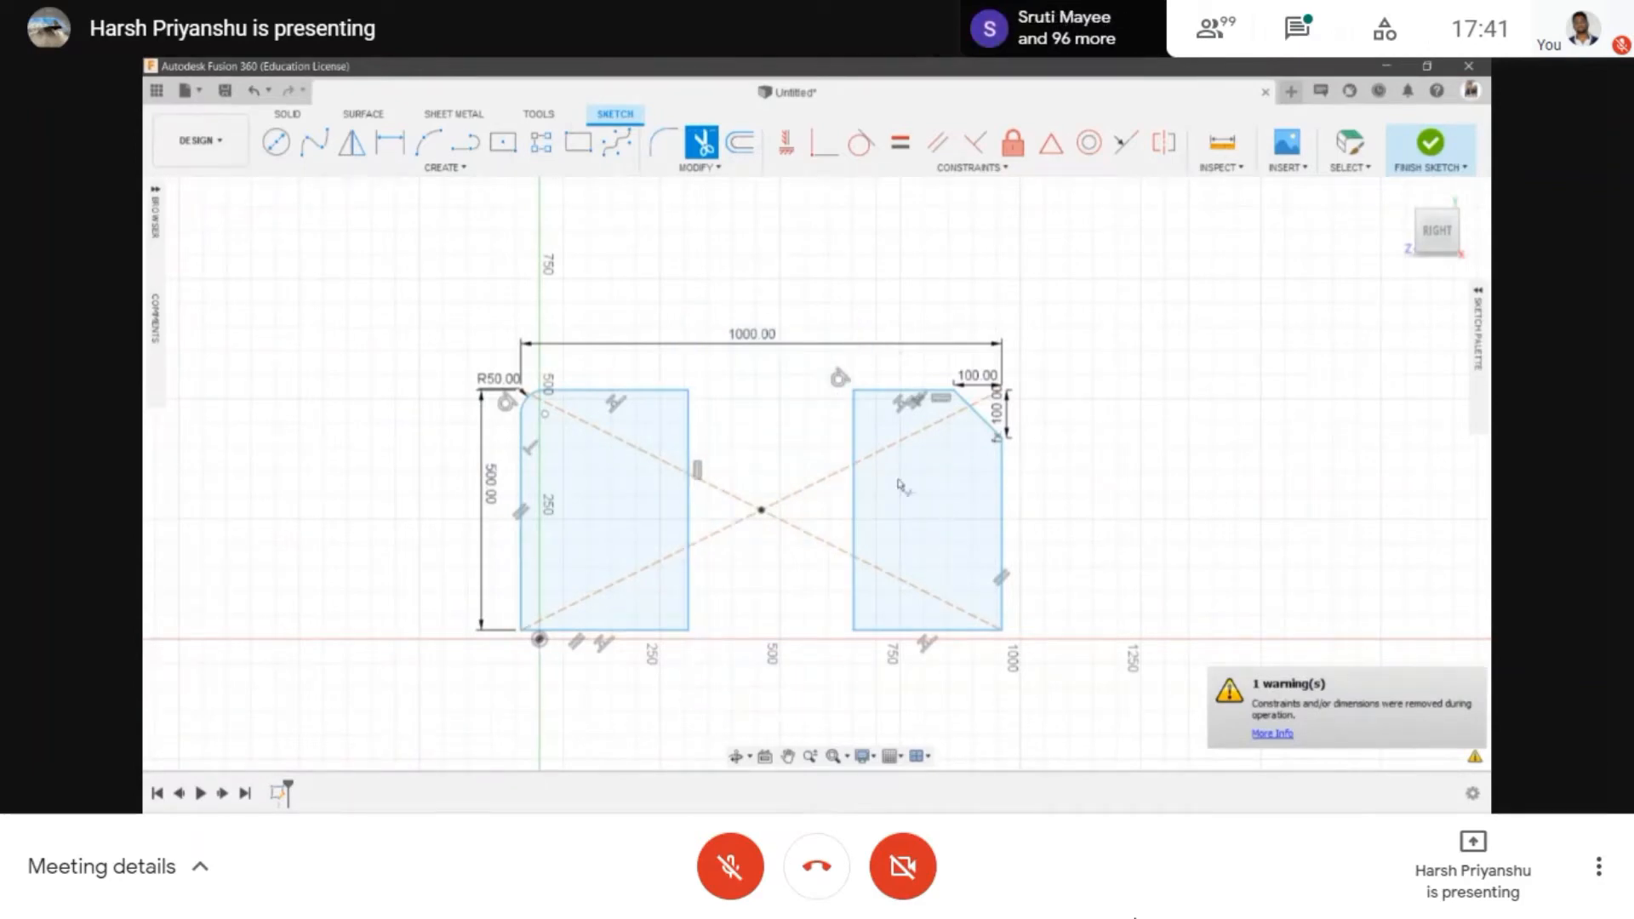
{"action": "key", "text": "Escape"}
{"action": "scroll", "coordinate": [667, 390], "scroll_direction": "up", "scroll_amount": 2}
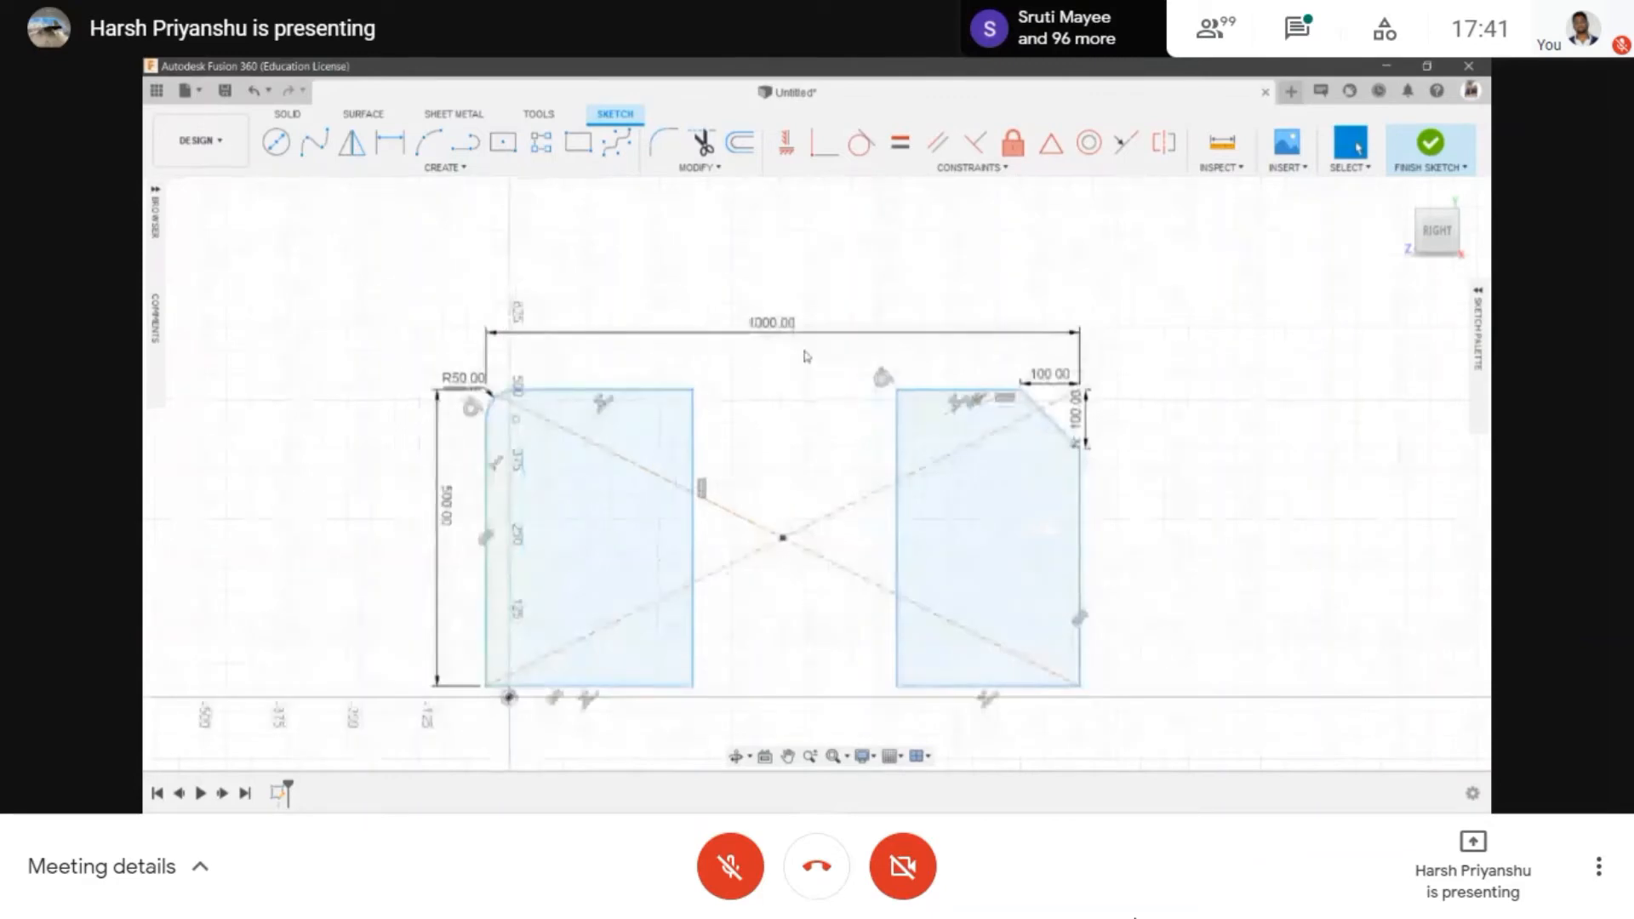
{"action": "scroll", "coordinate": [655, 492], "scroll_direction": "down", "scroll_amount": 1}
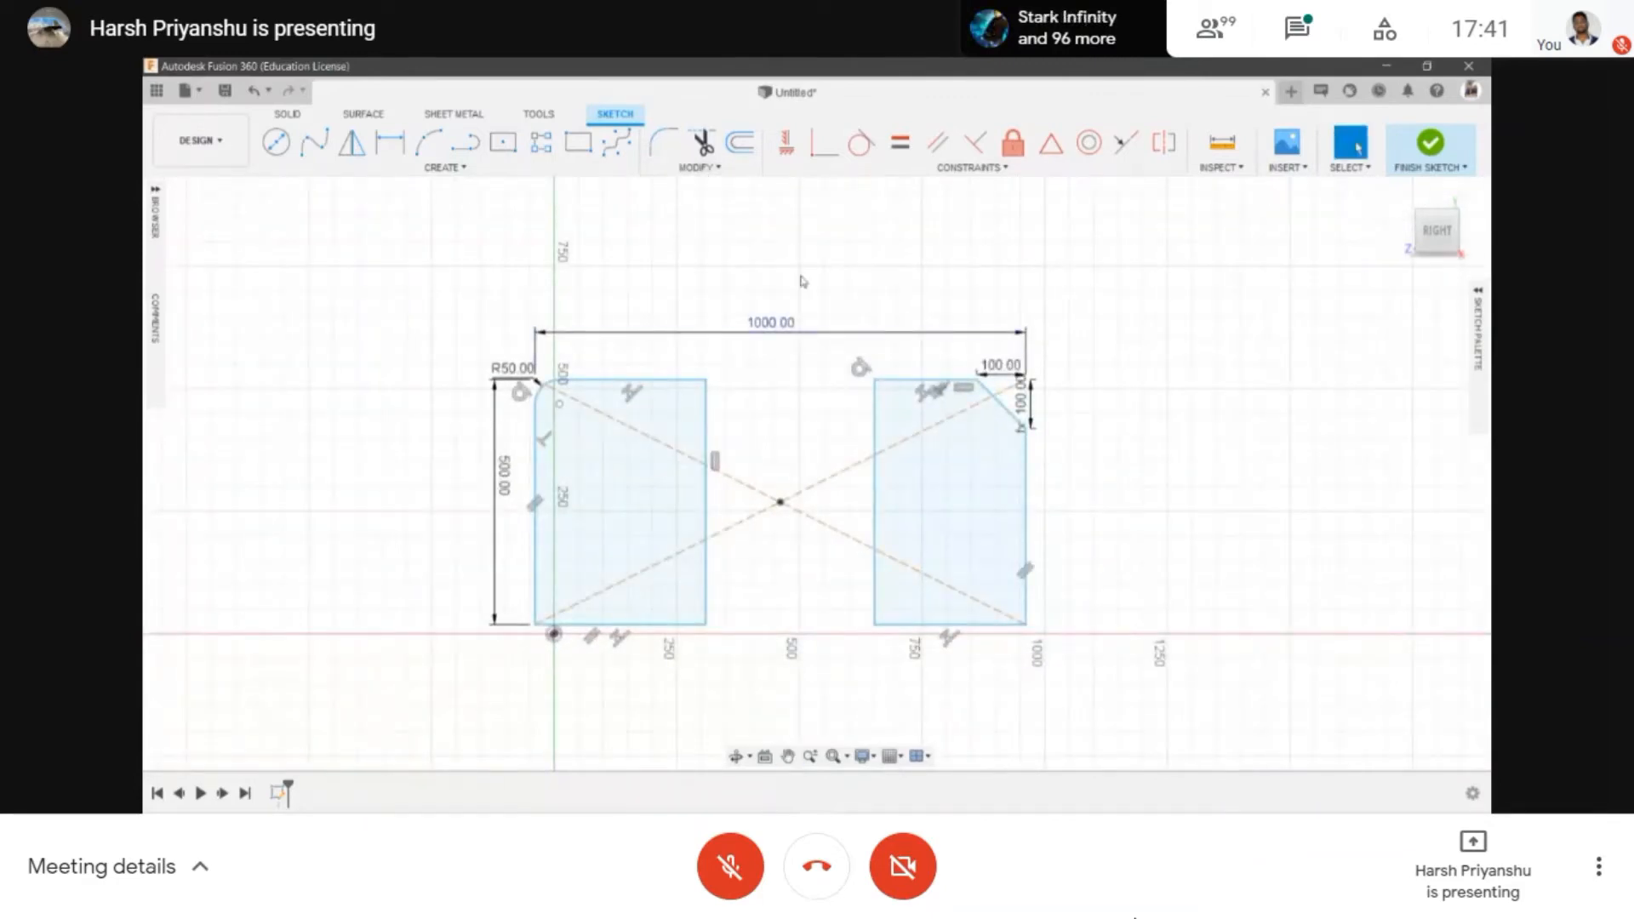
{"action": "left_click", "coordinate": [697, 171]}
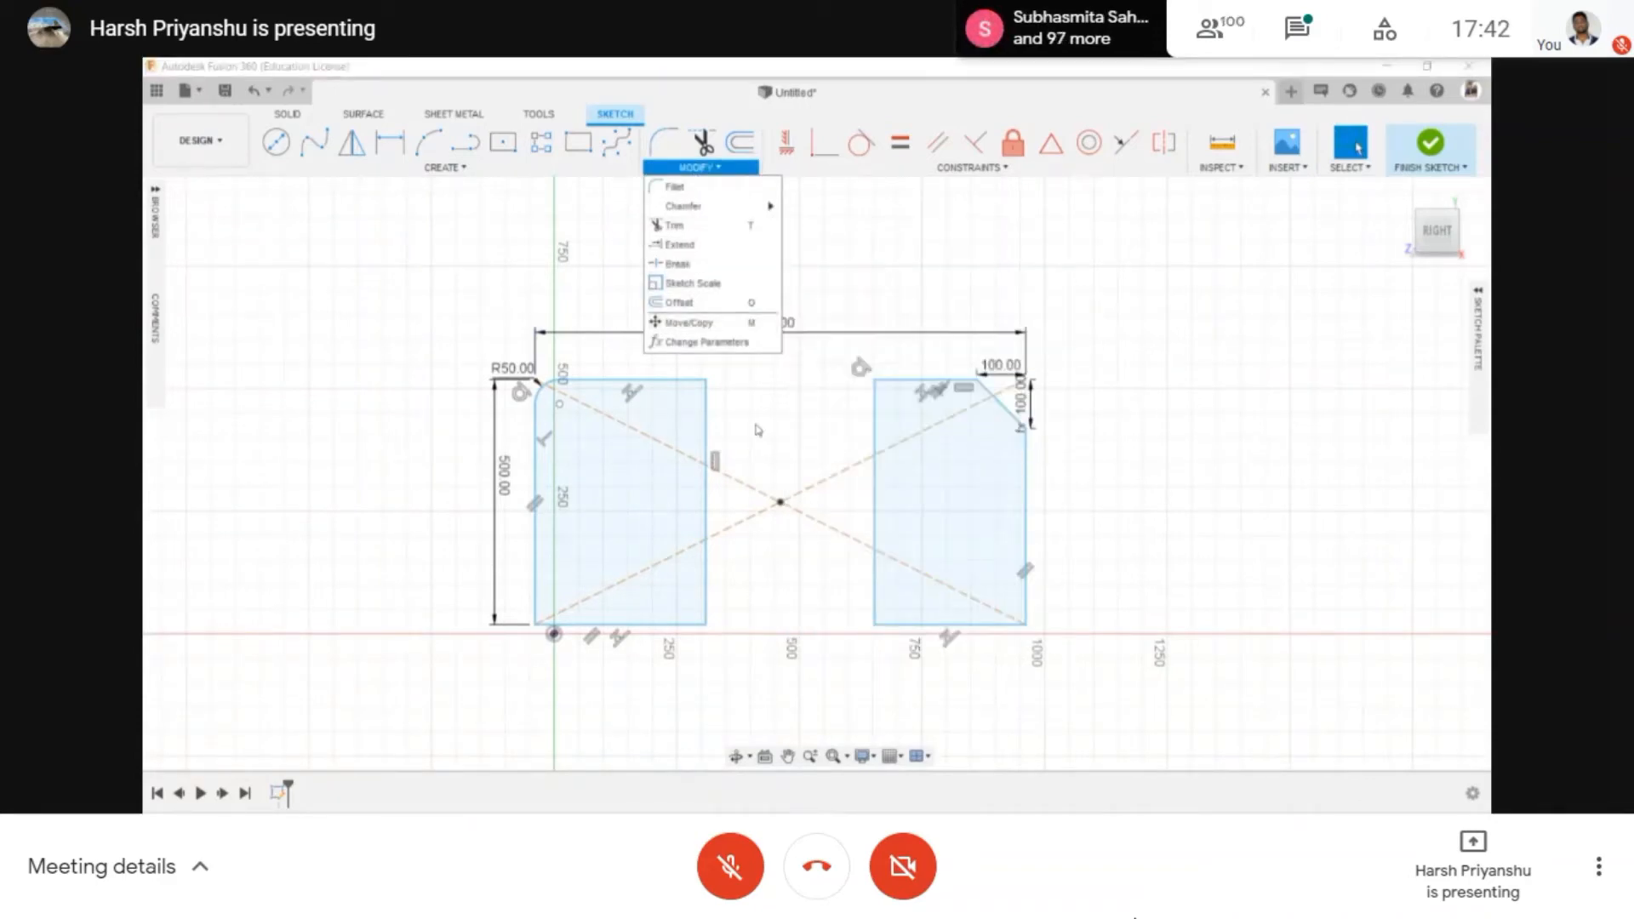
{"action": "left_click", "coordinate": [445, 306]}
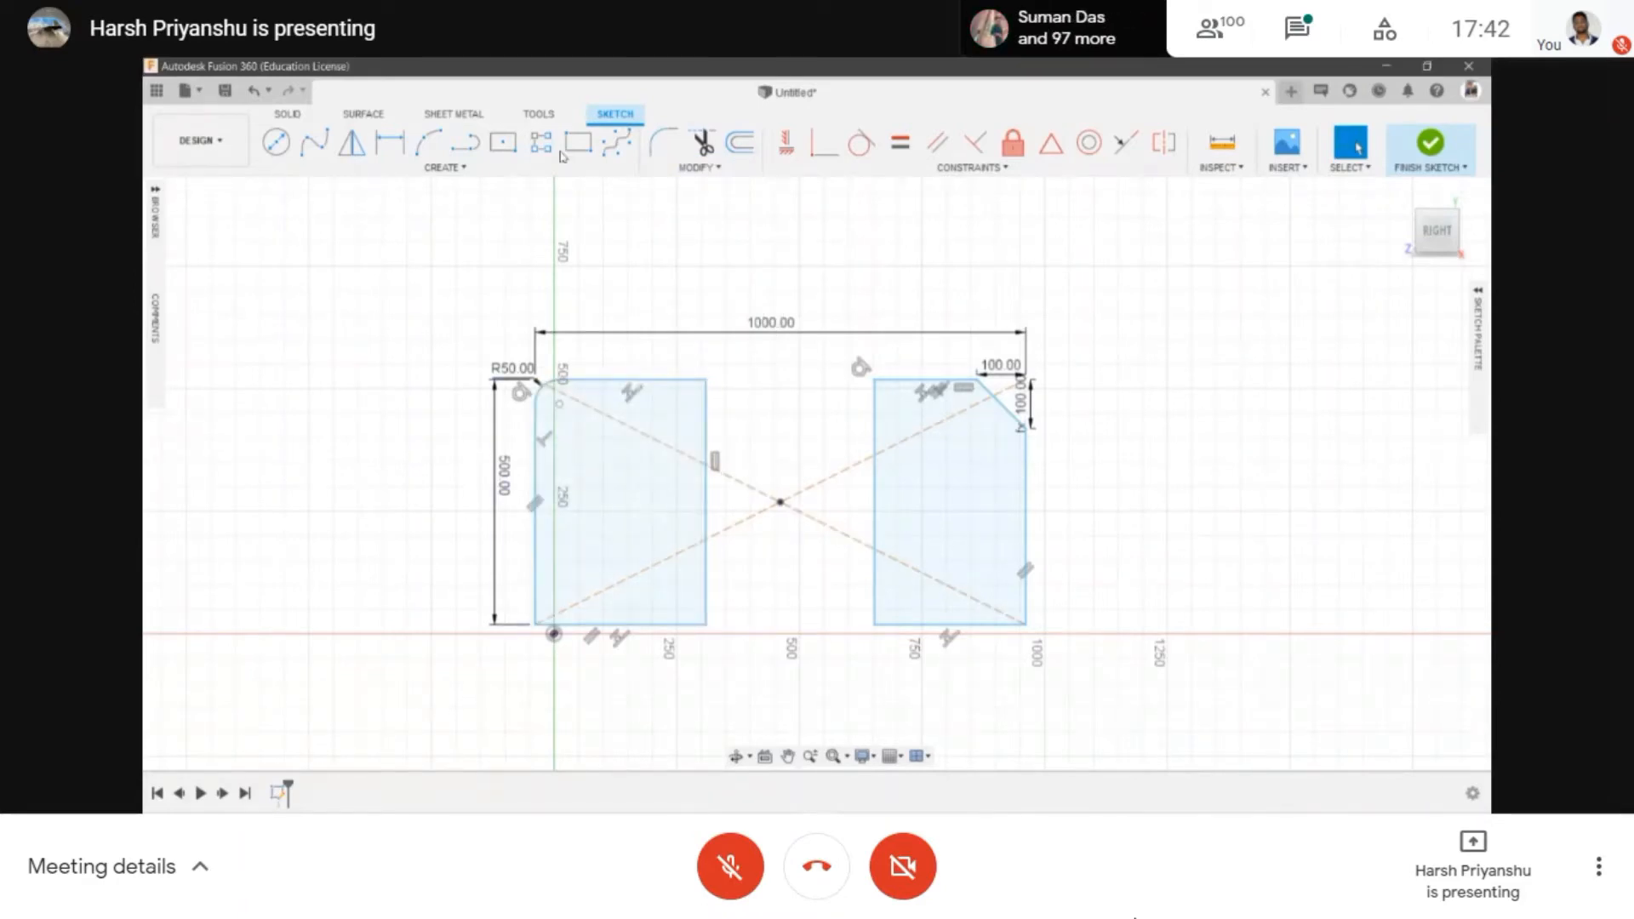
- Try to scale the left-hand profile with Sketch Scale, using one of its lower corners or the origin as the base point
{"action": "left_click", "coordinate": [692, 166]}
{"action": "left_click", "coordinate": [689, 281]}
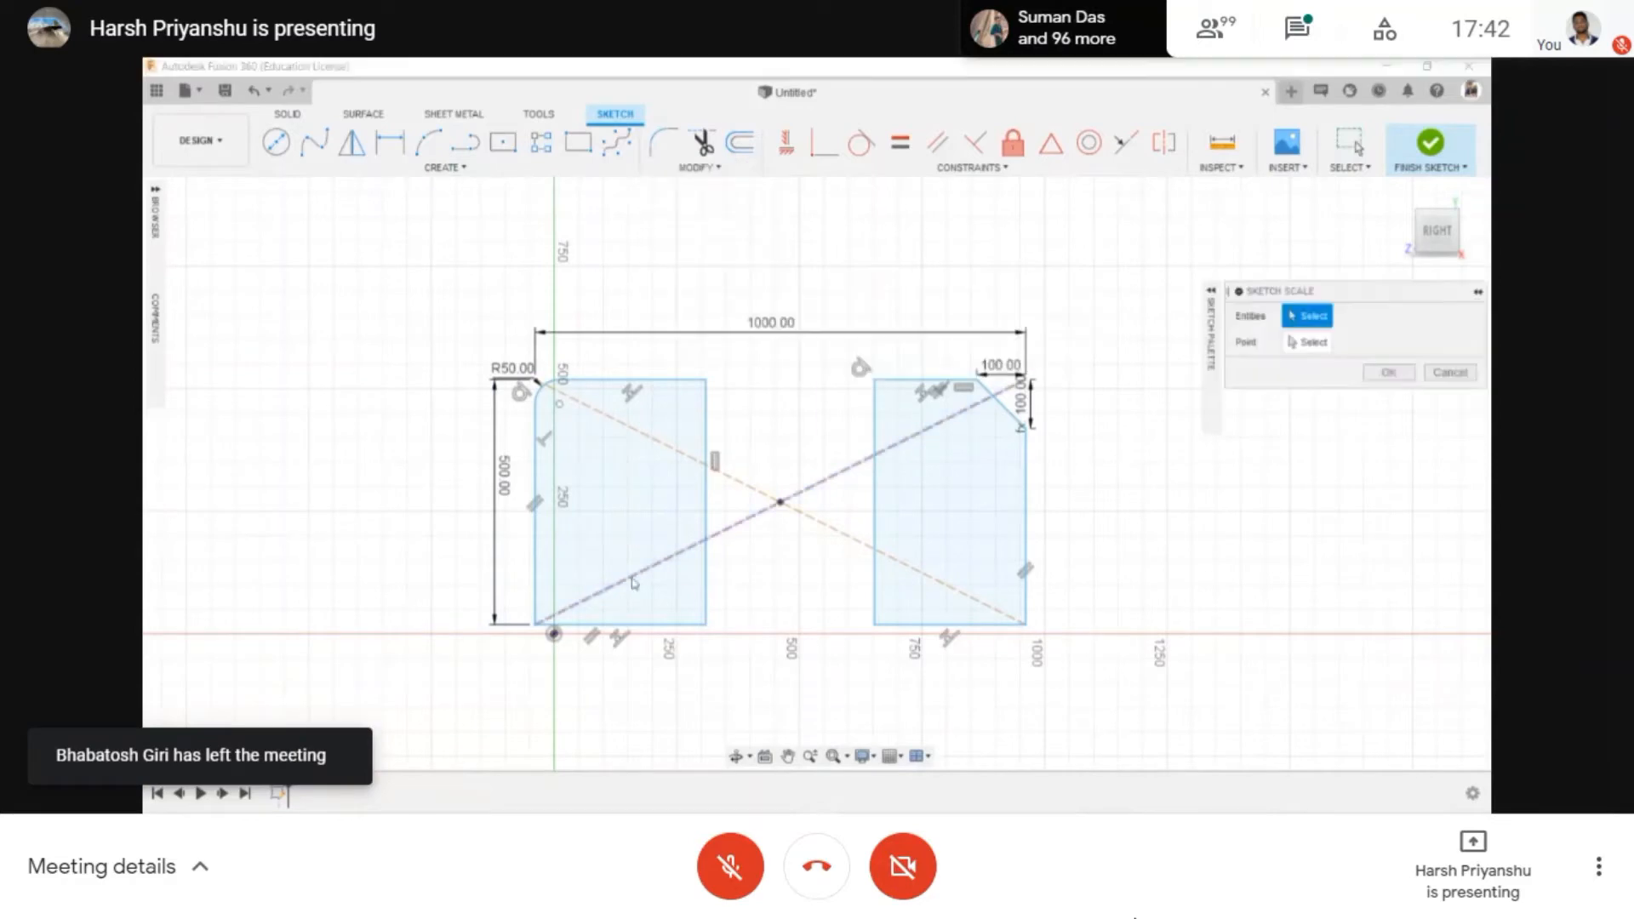
{"action": "left_click", "coordinate": [705, 511]}
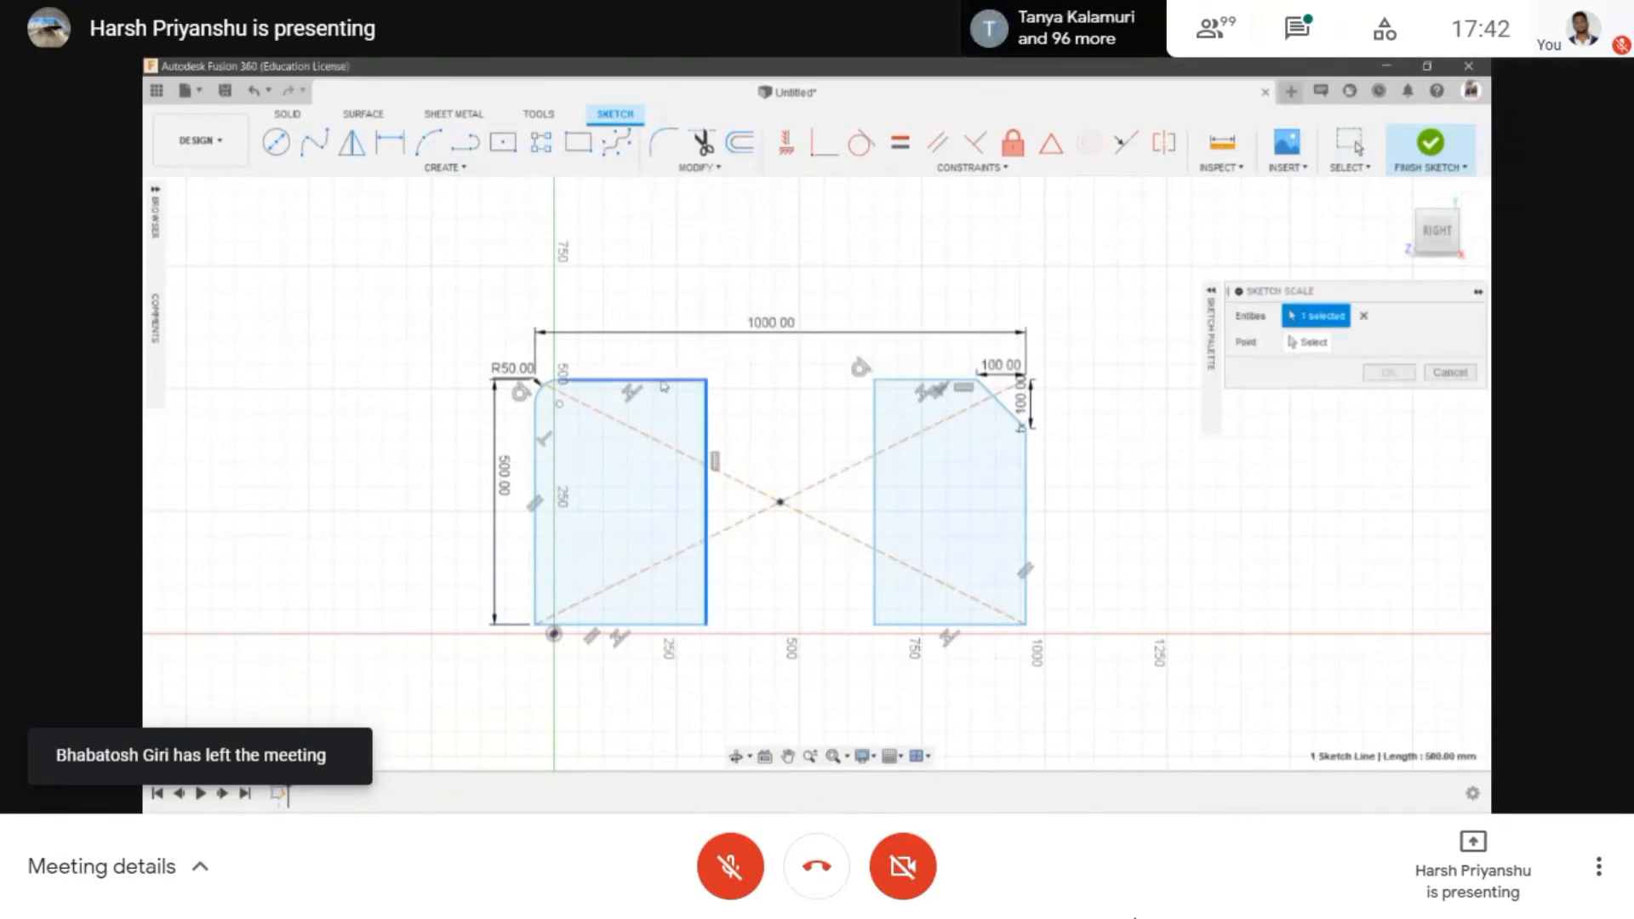
{"action": "left_click_drag", "start_coordinate": [487, 359], "coordinate": [756, 716]}
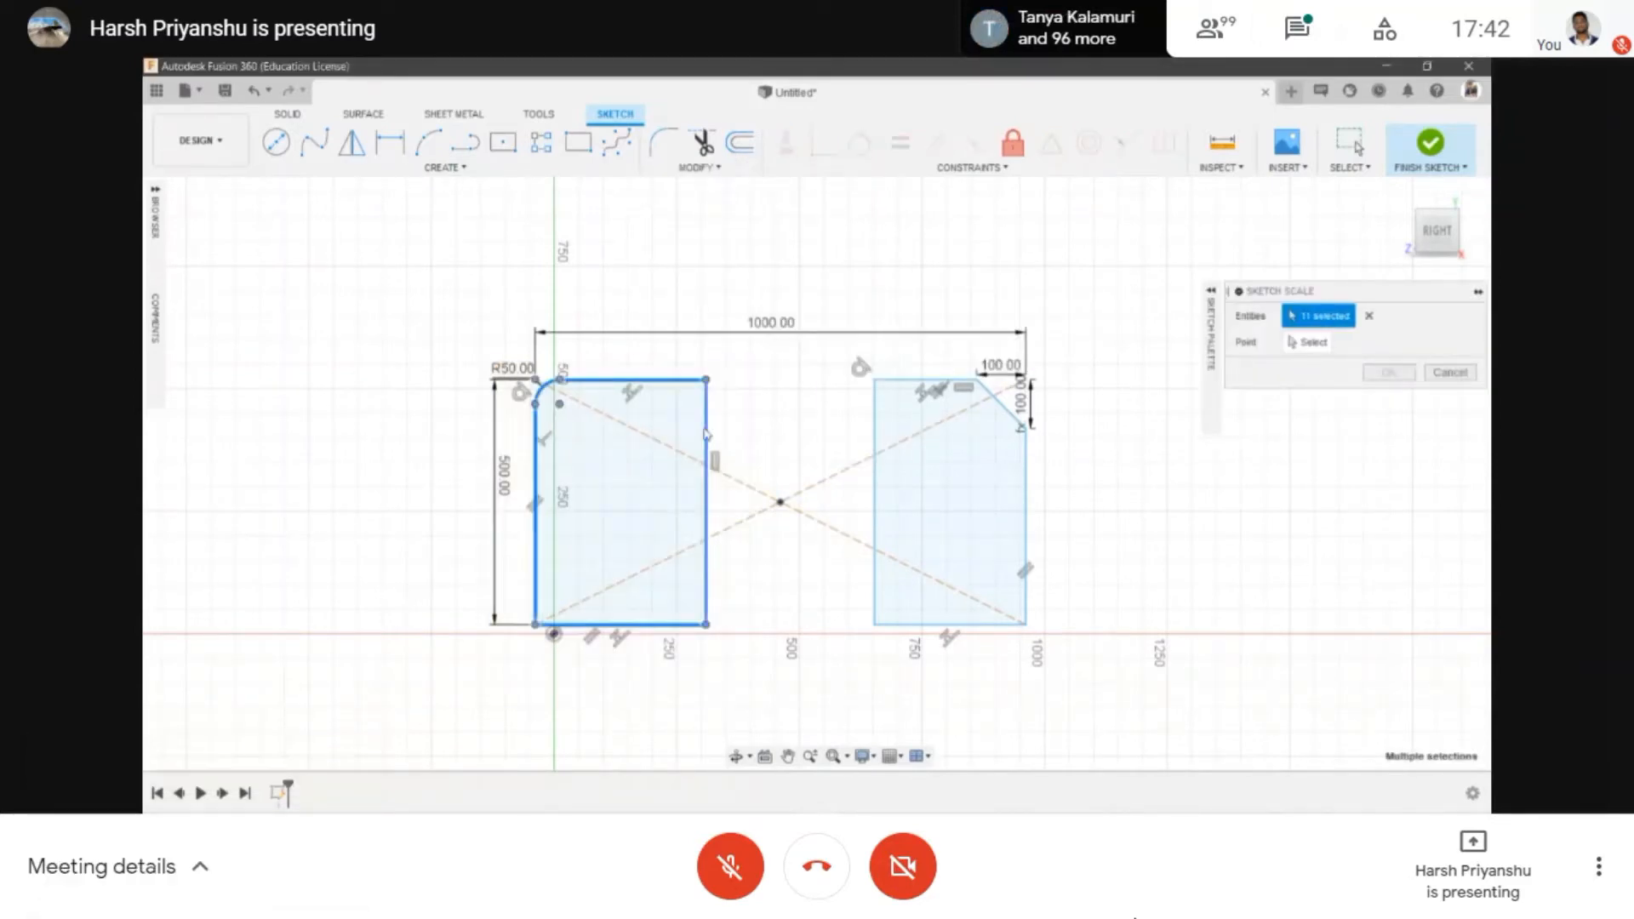
{"action": "left_click", "coordinate": [1311, 342]}
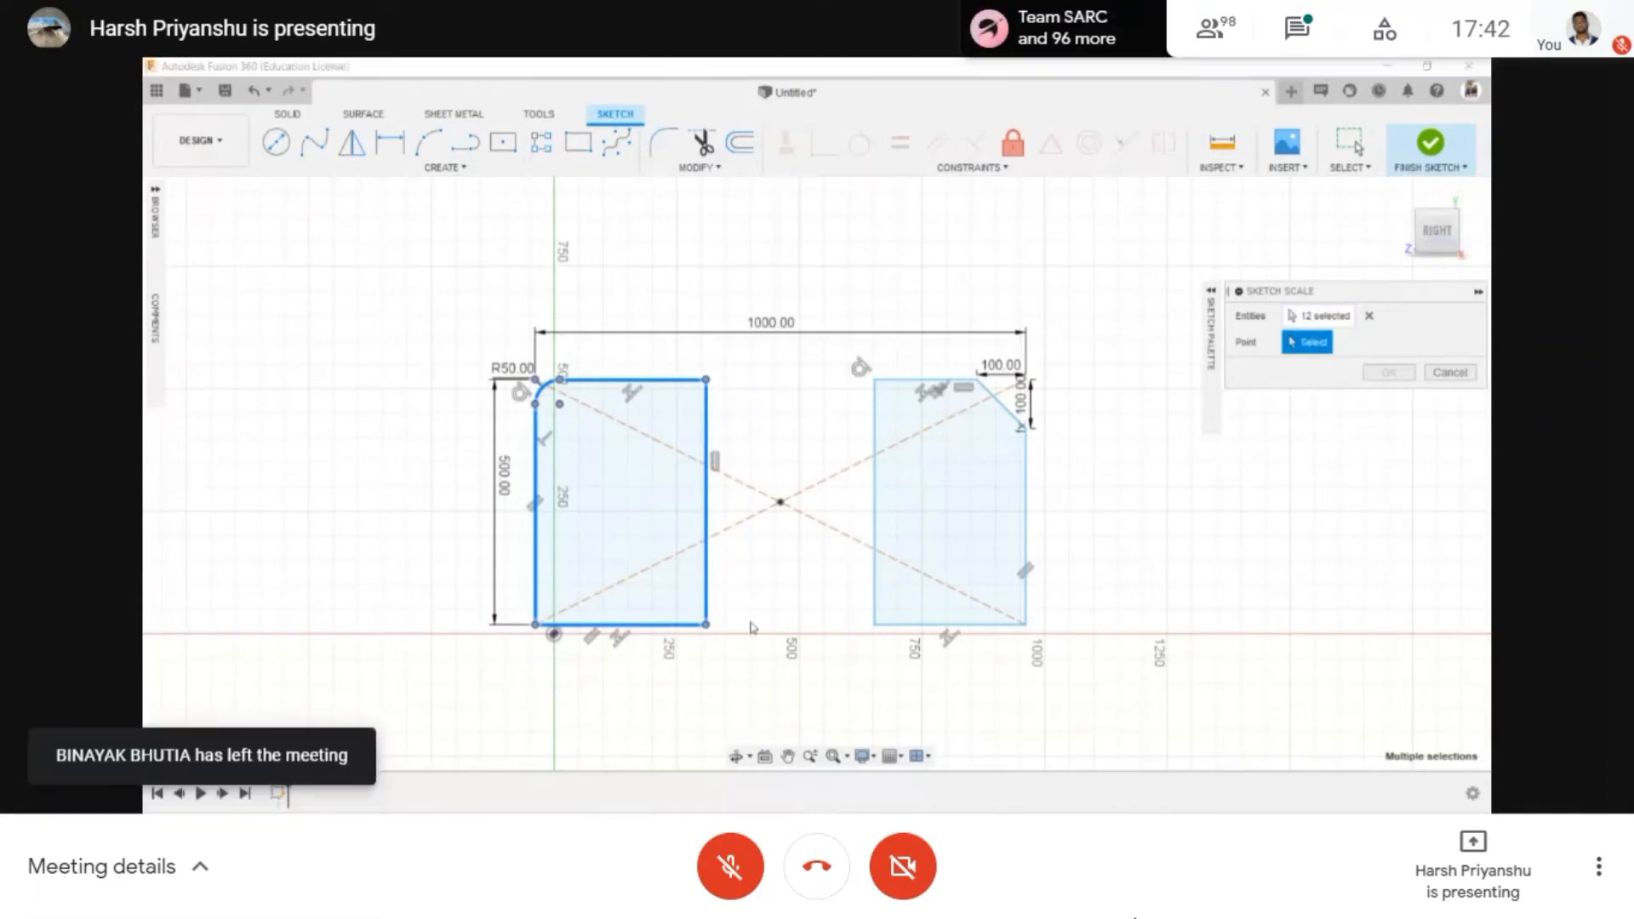
{"action": "left_click", "coordinate": [705, 625]}
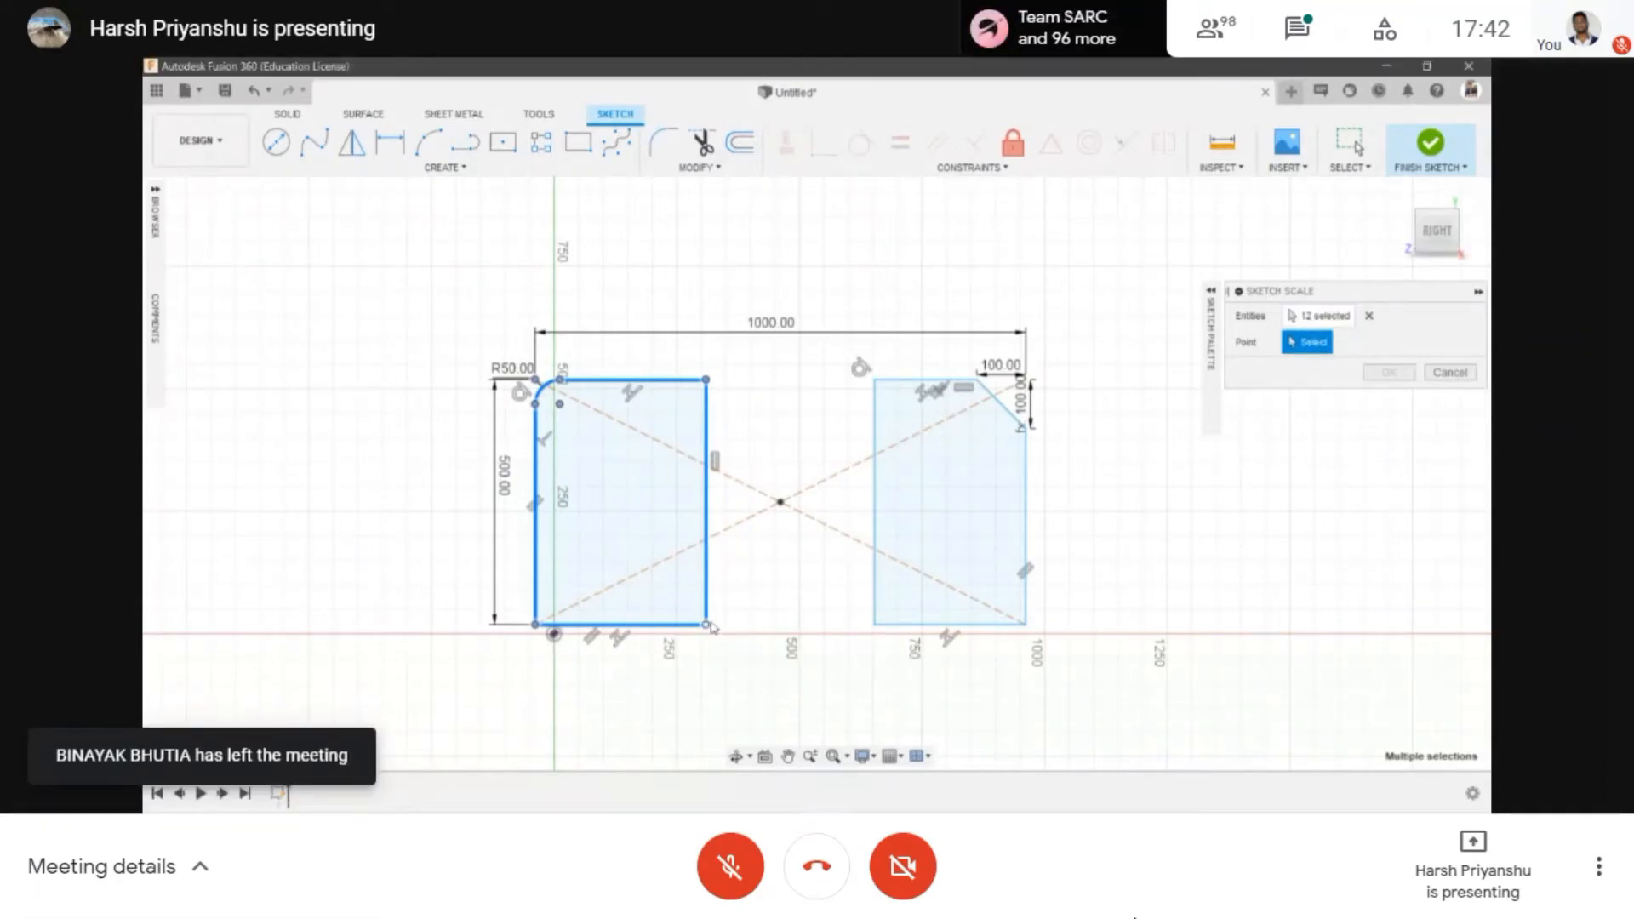
{"action": "scroll", "coordinate": [698, 645], "scroll_direction": "down", "scroll_amount": 1}
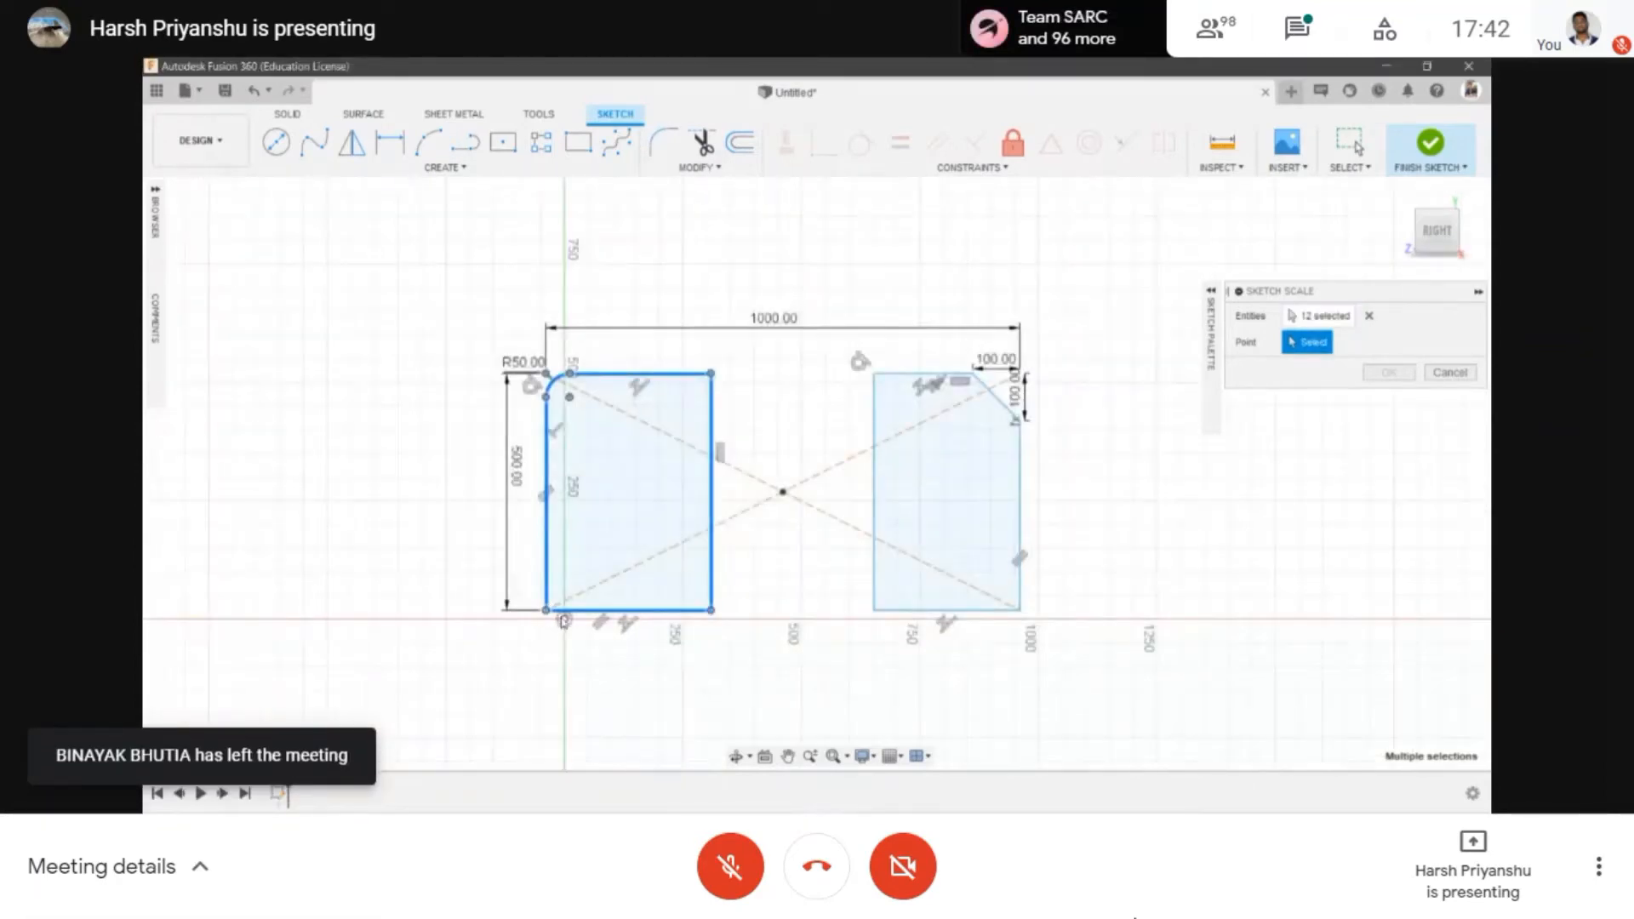
{"action": "left_click", "coordinate": [563, 620]}
{"action": "mouse_move", "coordinate": [584, 620]}
{"action": "left_mouse_down"}
{"action": "mouse_move", "coordinate": [615, 620]}
{"action": "mouse_move", "coordinate": [559, 607]}
{"action": "mouse_move", "coordinate": [590, 614]}
{"action": "left_mouse_up"}
{"action": "key", "text": "Escape"}
- Delete the right-hand profile with its chamfer dimensions, and remove the overall 1000 mm width dimension
{"action": "scroll", "coordinate": [691, 590], "scroll_direction": "down", "scroll_amount": 3}
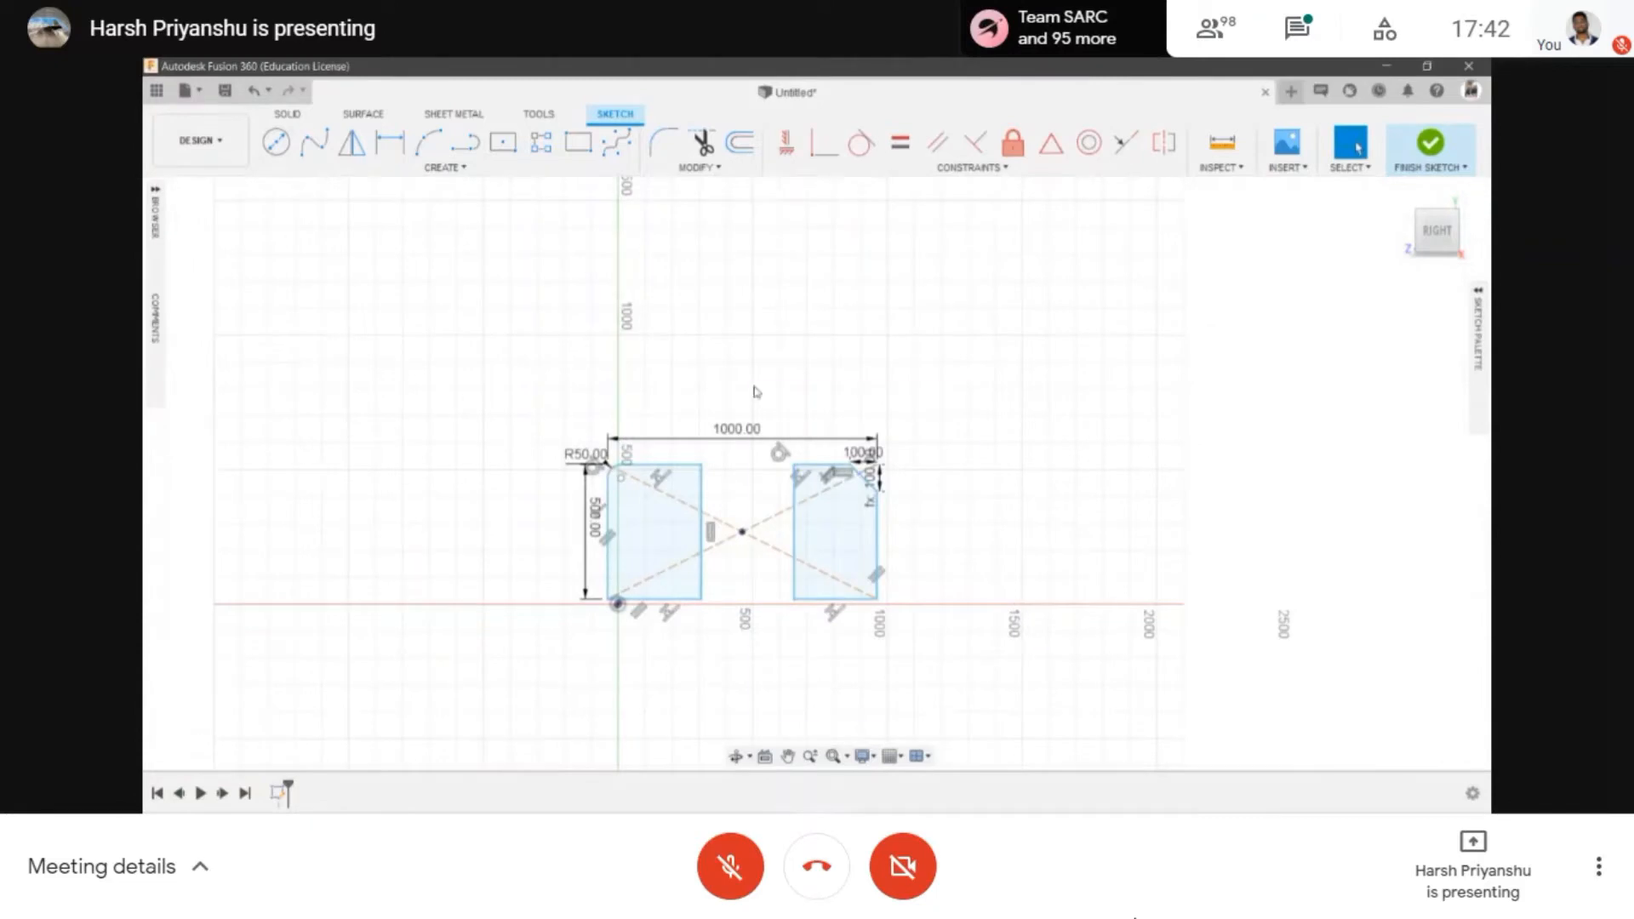
{"action": "left_click_drag", "start_coordinate": [756, 391], "coordinate": [976, 724]}
{"action": "key", "text": "Delete"}
{"action": "left_click", "coordinate": [942, 463]}
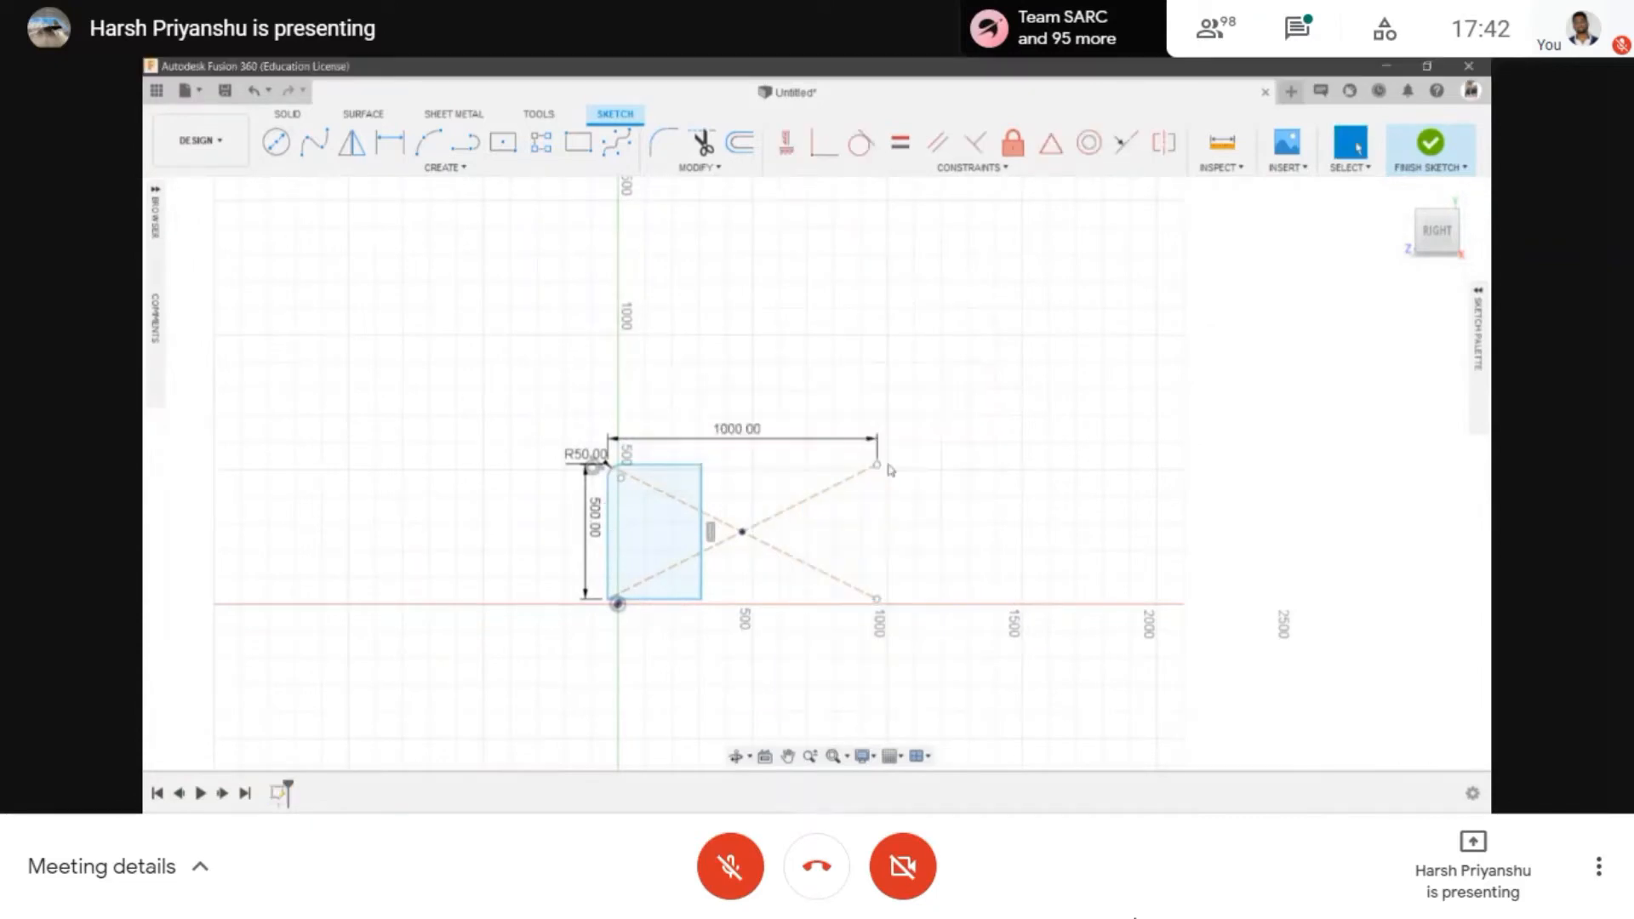
{"action": "scroll", "coordinate": [694, 553], "scroll_direction": "up", "scroll_amount": 4}
{"action": "left_click", "coordinate": [802, 341]}
{"action": "key", "text": "Delete"}
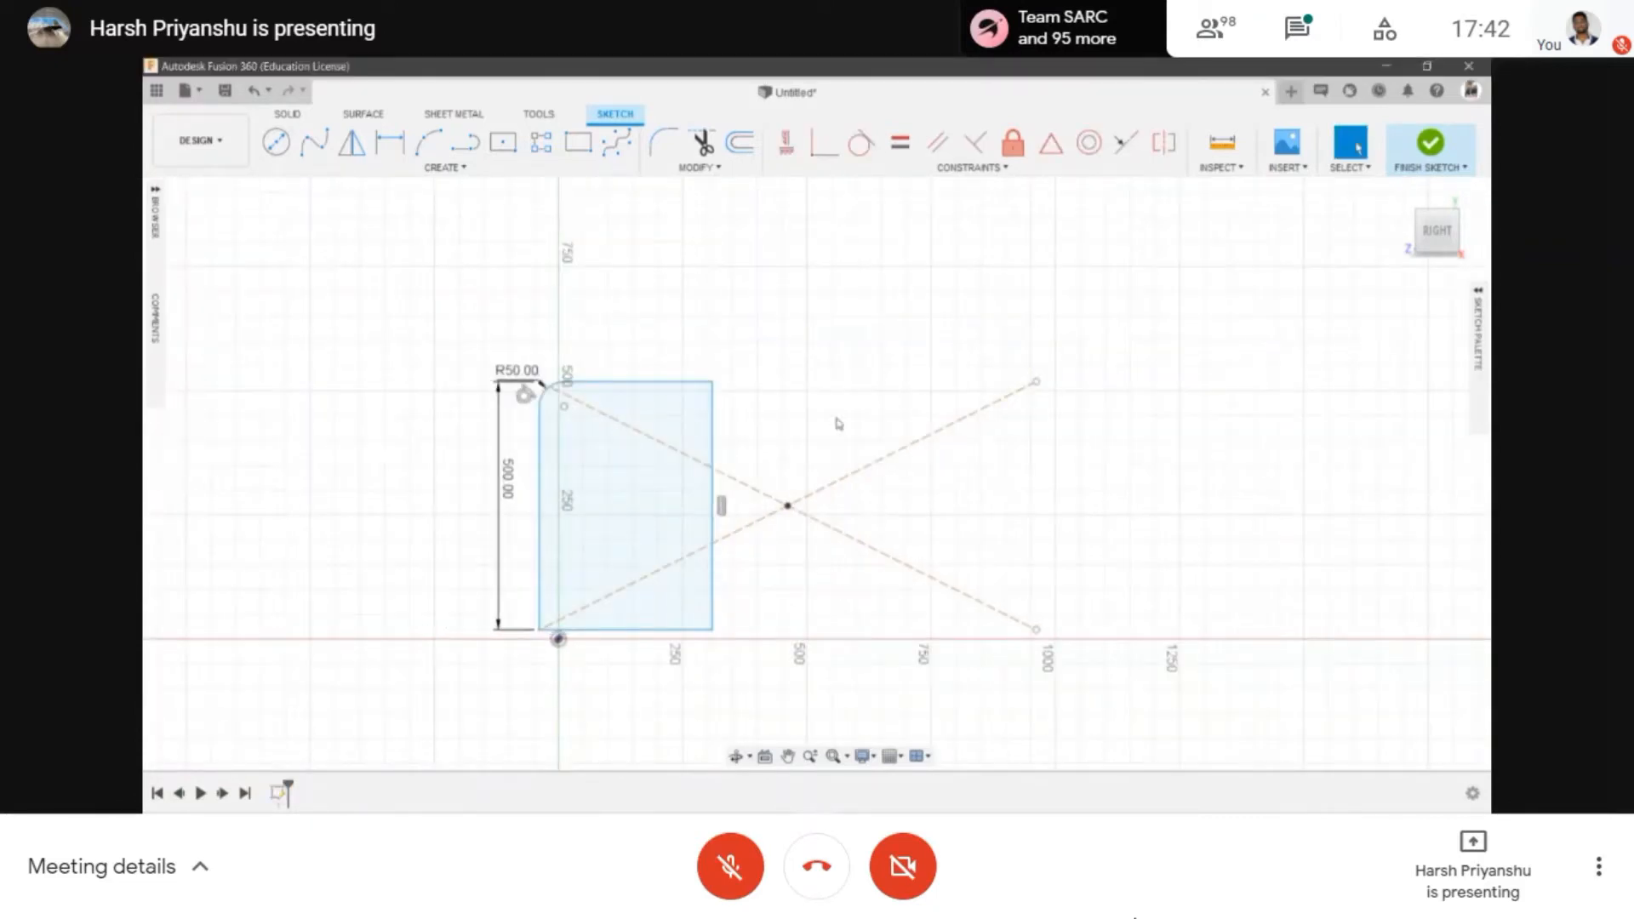
- Delete the rectangle's two dashed construction diagonals along with its 500 mm height dimension
{"action": "left_click", "coordinate": [815, 495]}
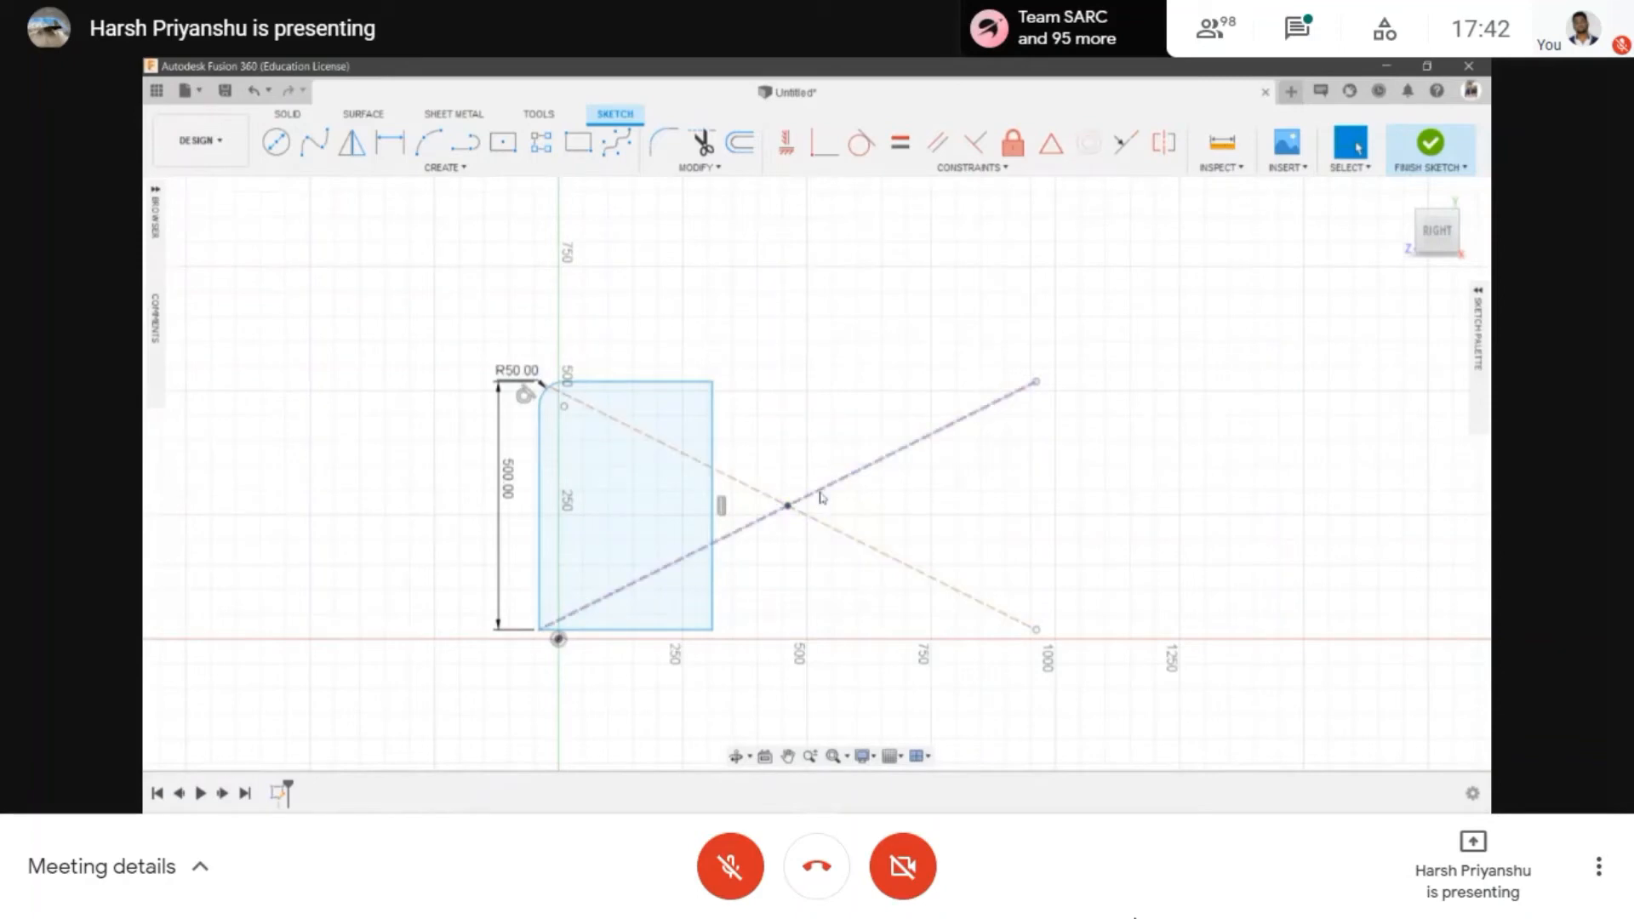
{"action": "key", "text": "Delete"}
{"action": "left_click", "coordinate": [765, 495]}
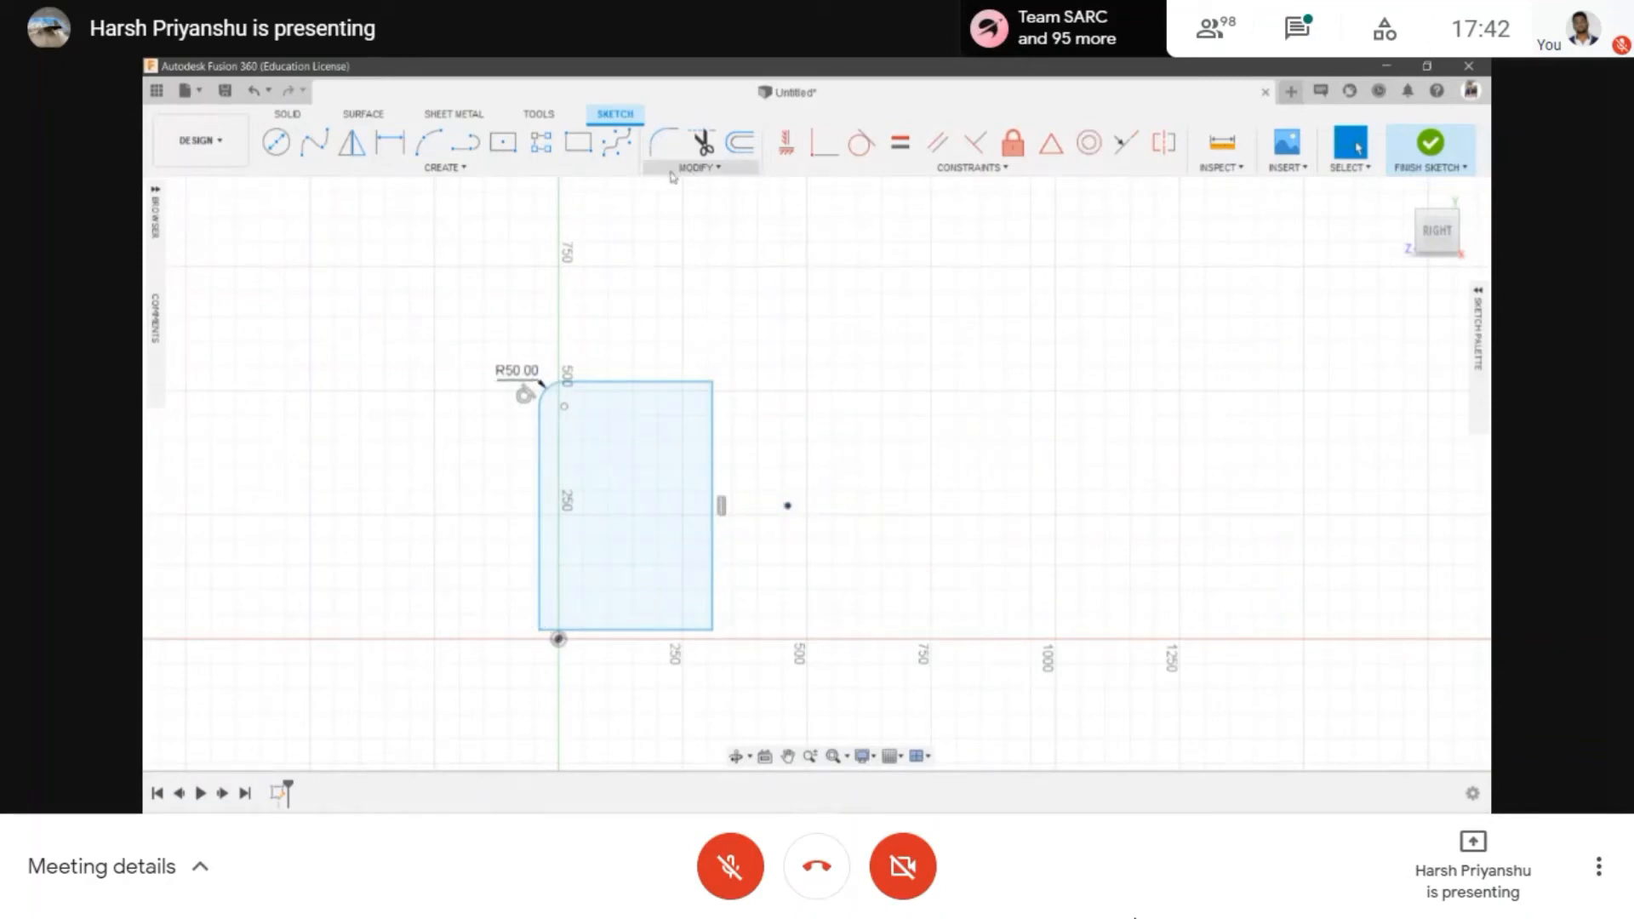
- Scale the whole filleted profile about the sketch origin with Sketch Scale, using a scale factor of 1.932
{"action": "left_click", "coordinate": [681, 167]}
{"action": "left_click", "coordinate": [687, 285]}
{"action": "scroll", "coordinate": [579, 444], "scroll_direction": "up", "scroll_amount": 1}
{"action": "left_click_drag", "start_coordinate": [457, 271], "coordinate": [758, 697]}
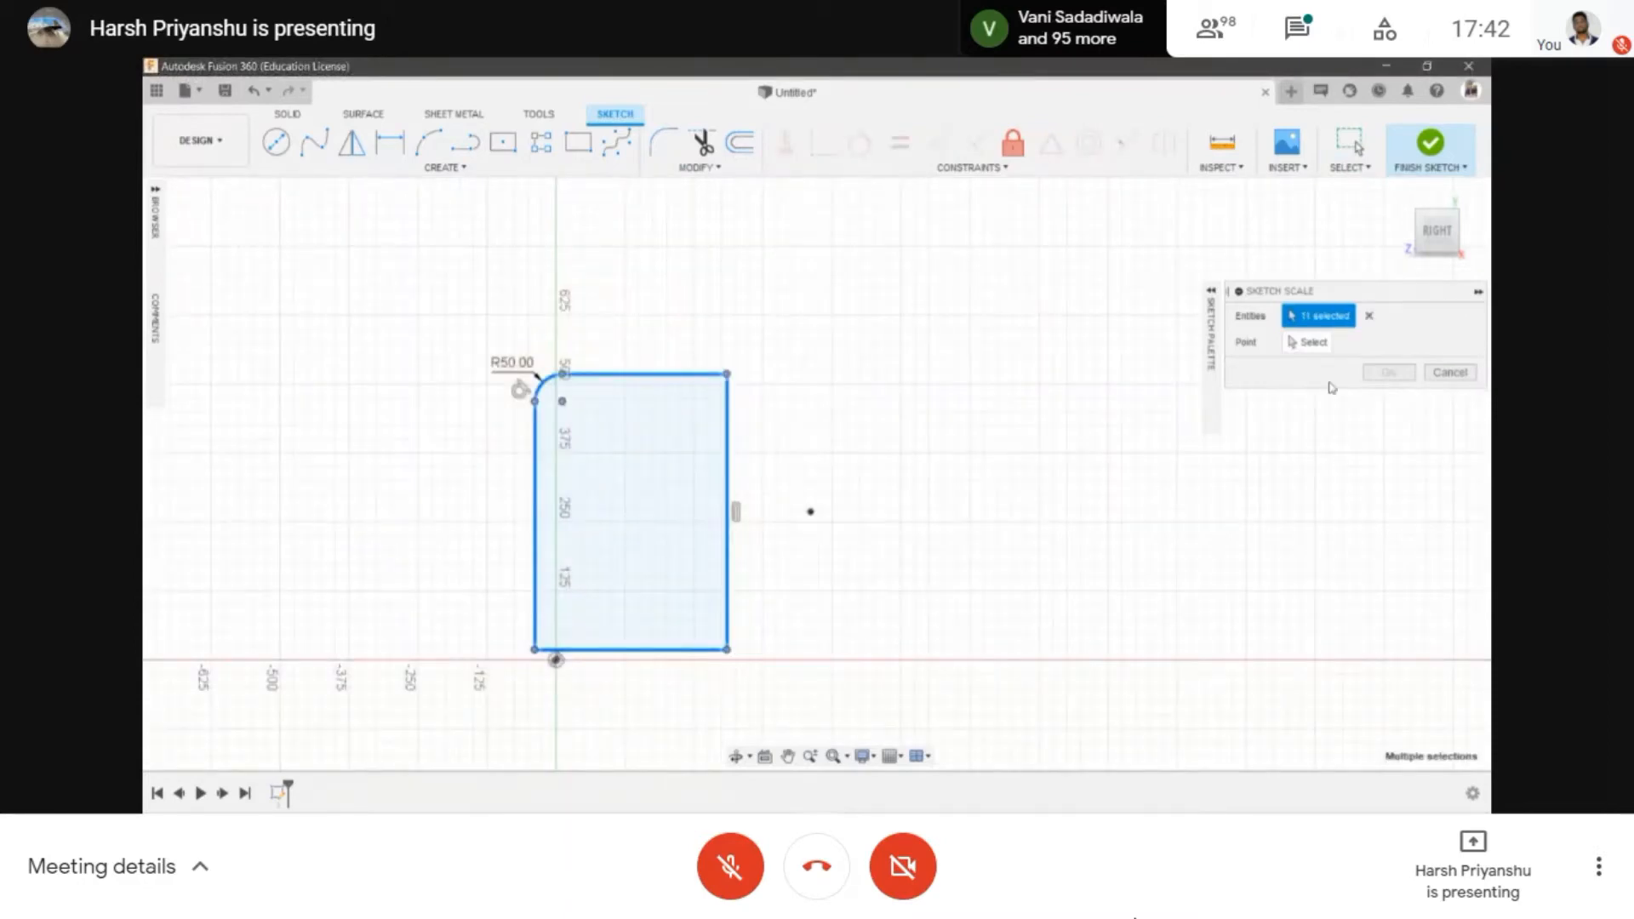
{"action": "left_click", "coordinate": [1307, 342]}
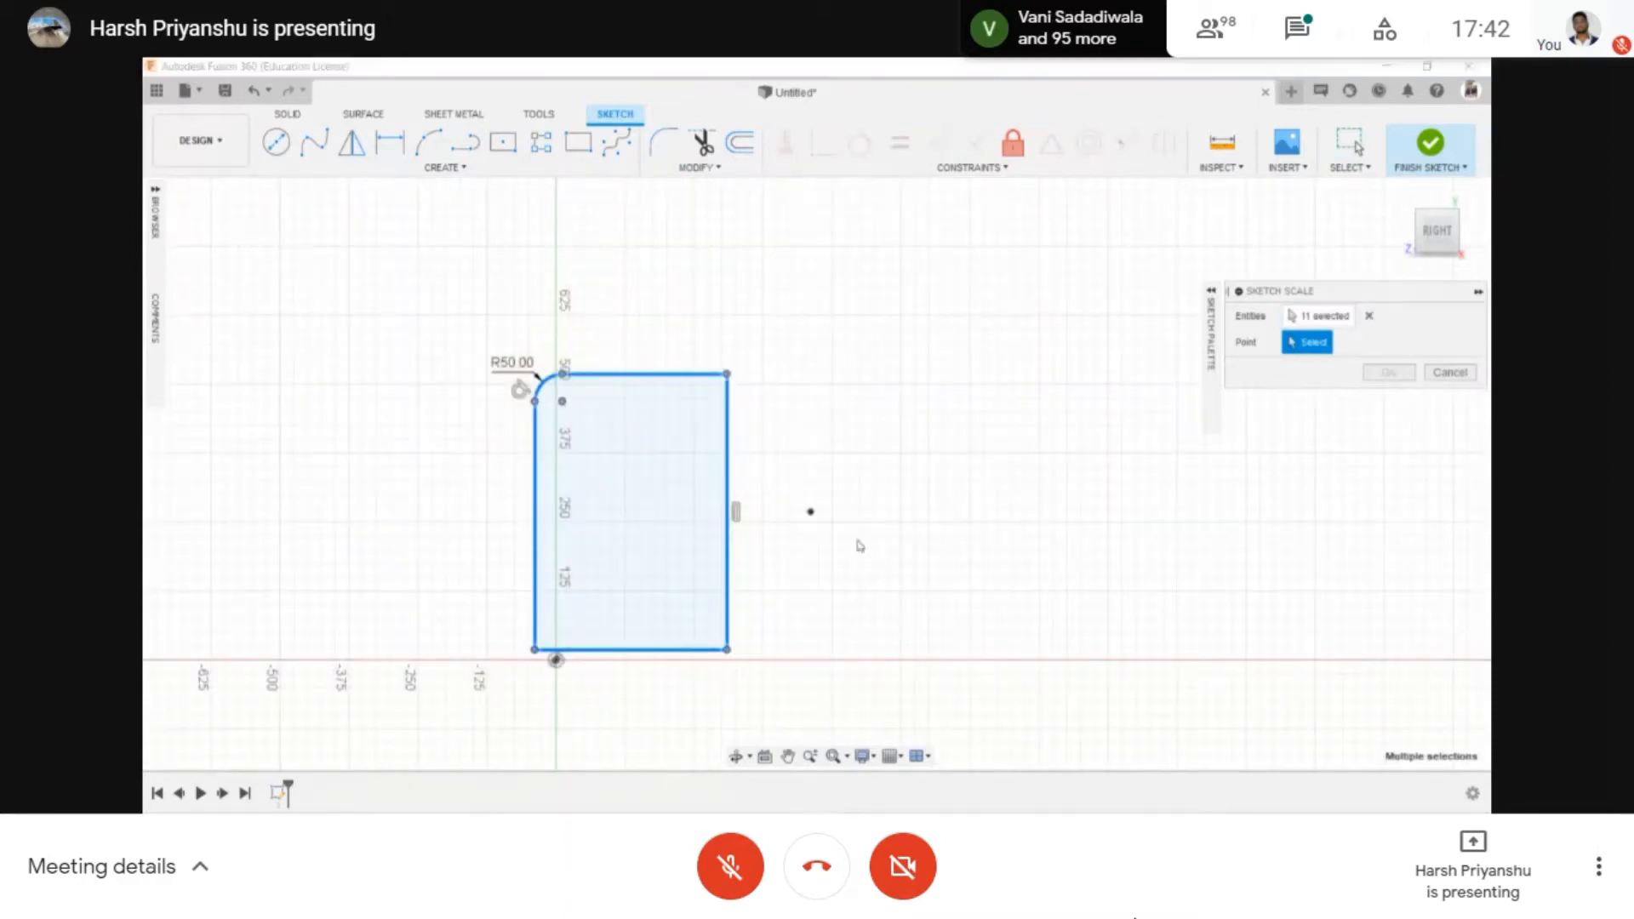
{"action": "left_click", "coordinate": [551, 658]}
{"action": "left_click_drag", "start_coordinate": [586, 663], "coordinate": [612, 661]}
{"action": "scroll", "coordinate": [588, 660], "scroll_direction": "down", "scroll_amount": 2}
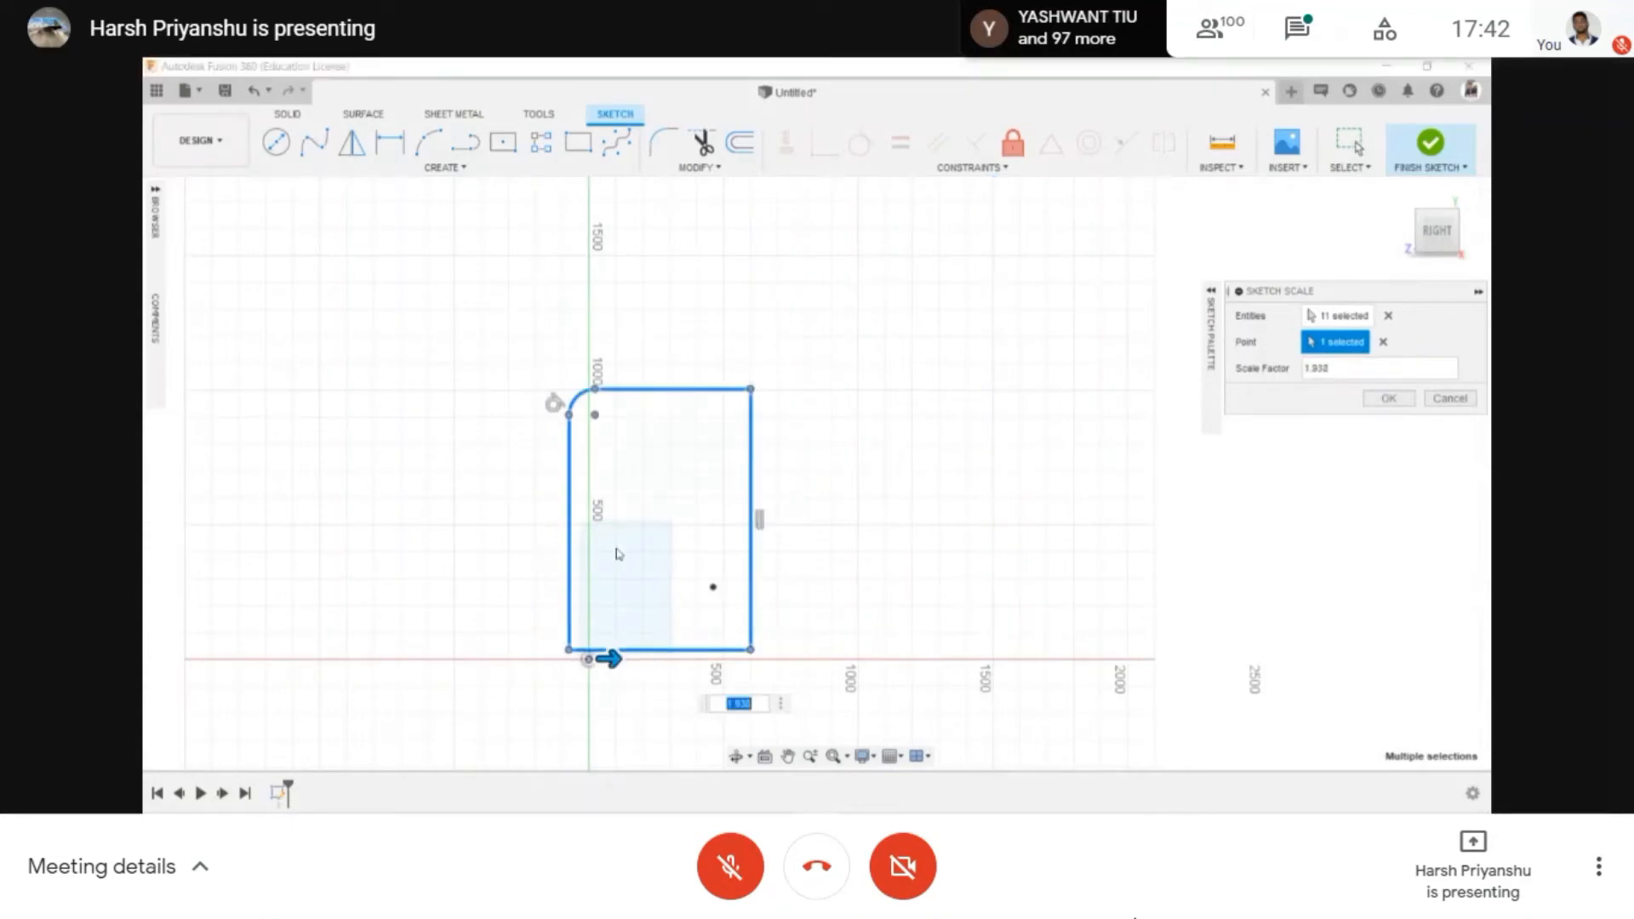
{"action": "middle_click_drag", "start_coordinate": [643, 548], "coordinate": [770, 524]}
{"action": "key", "text": "Return"}
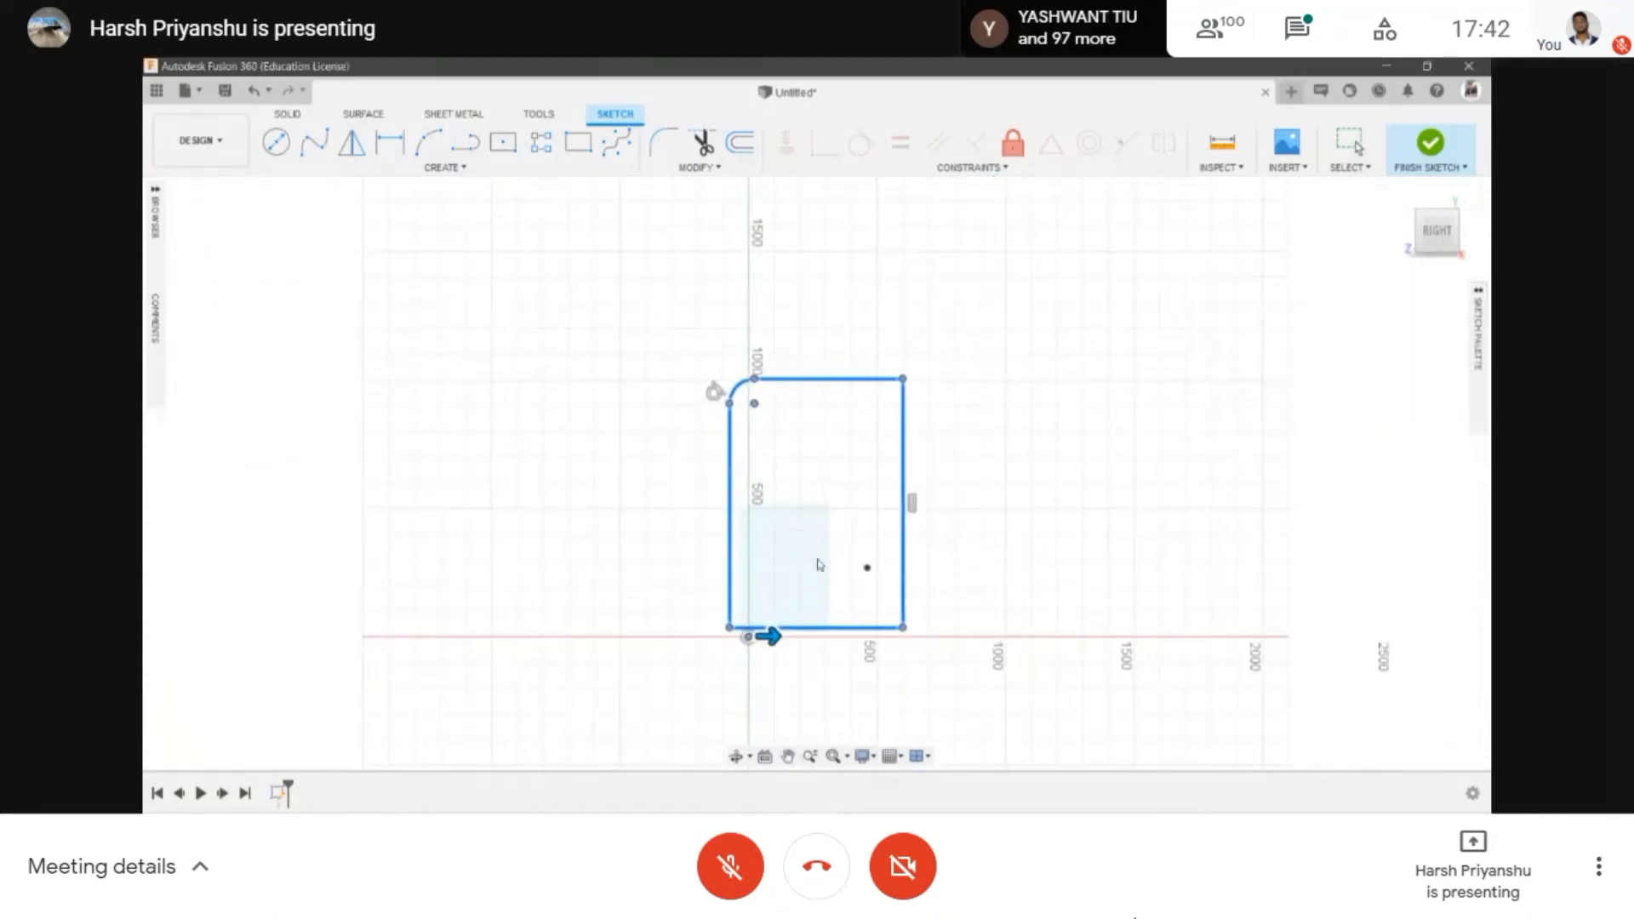
- Delete the entire scaled profile together with its leftover centre point, clearing the sketch
{"action": "left_click_drag", "start_coordinate": [630, 386], "coordinate": [905, 696]}
{"action": "key", "text": "Delete"}
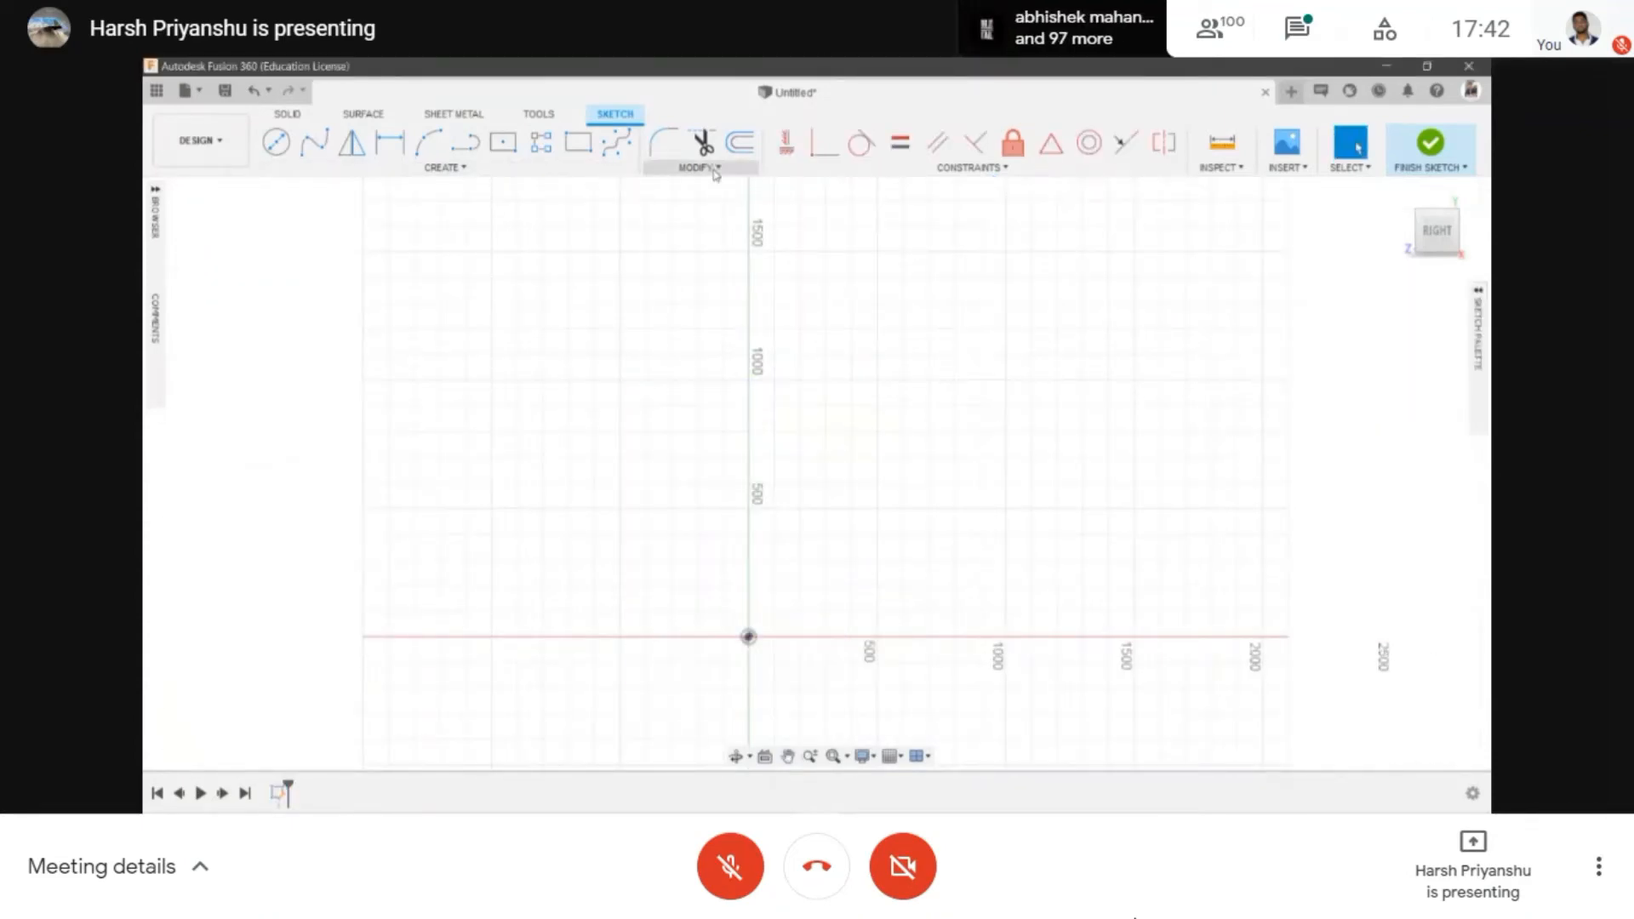
{"action": "left_click", "coordinate": [715, 168]}
{"action": "left_click", "coordinate": [618, 405]}
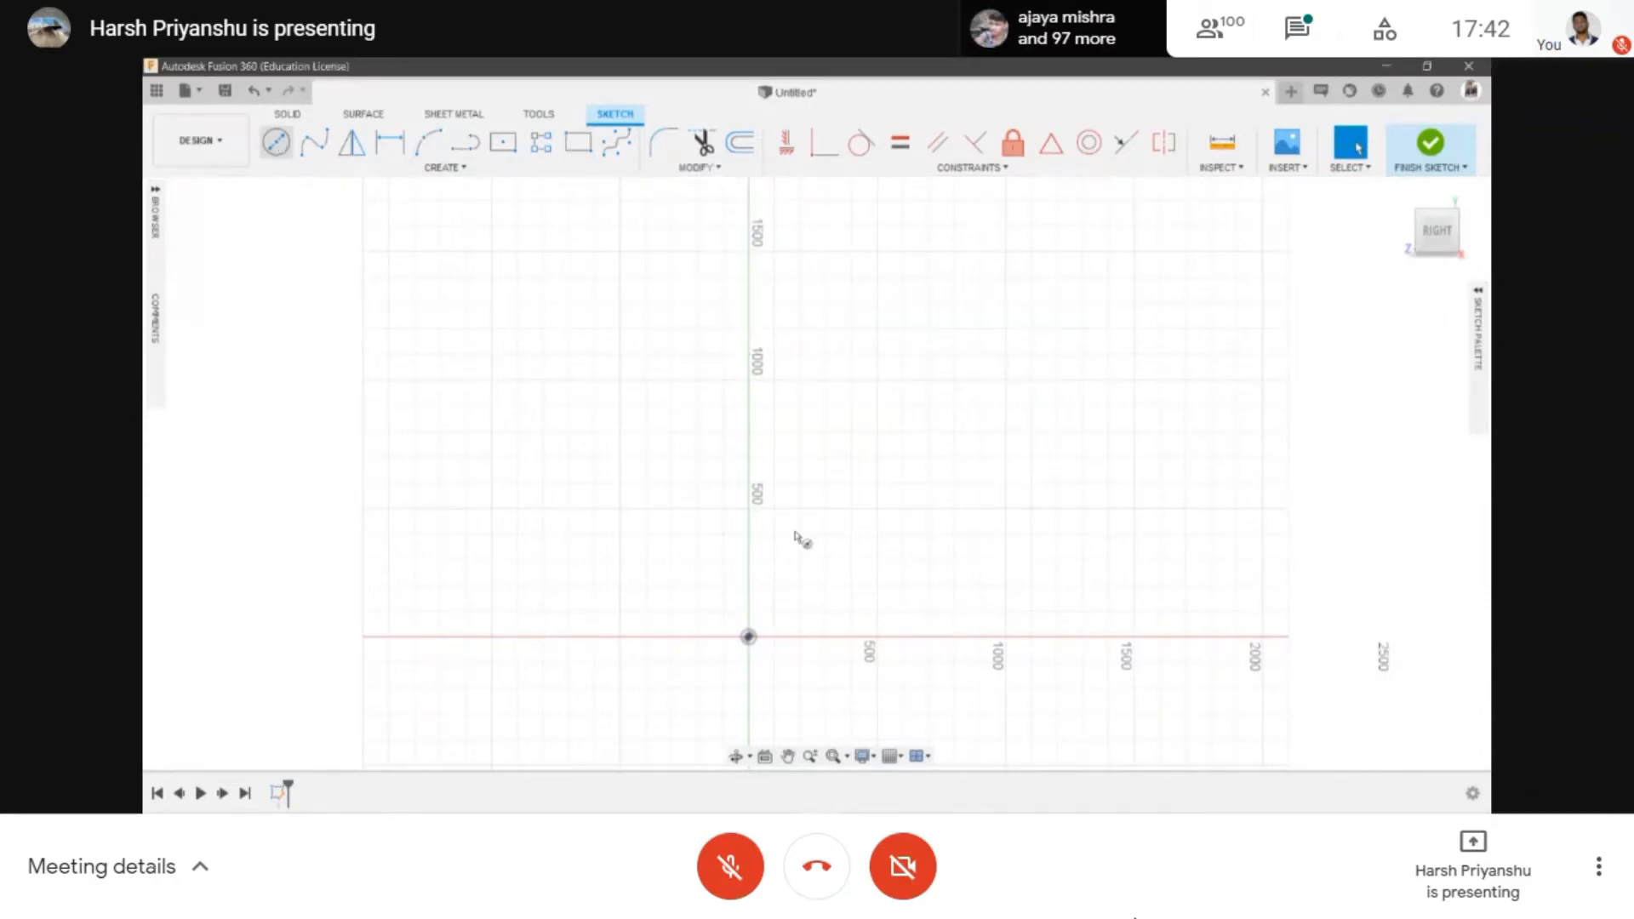
- Draw a large centre-diameter circle freehand, with its centre above and slightly to the right of the origin
{"action": "key", "text": "c"}
{"action": "left_click", "coordinate": [835, 411]}
{"action": "left_click", "coordinate": [1086, 438]}
{"action": "scroll", "coordinate": [855, 532], "scroll_direction": "down", "scroll_amount": 2}
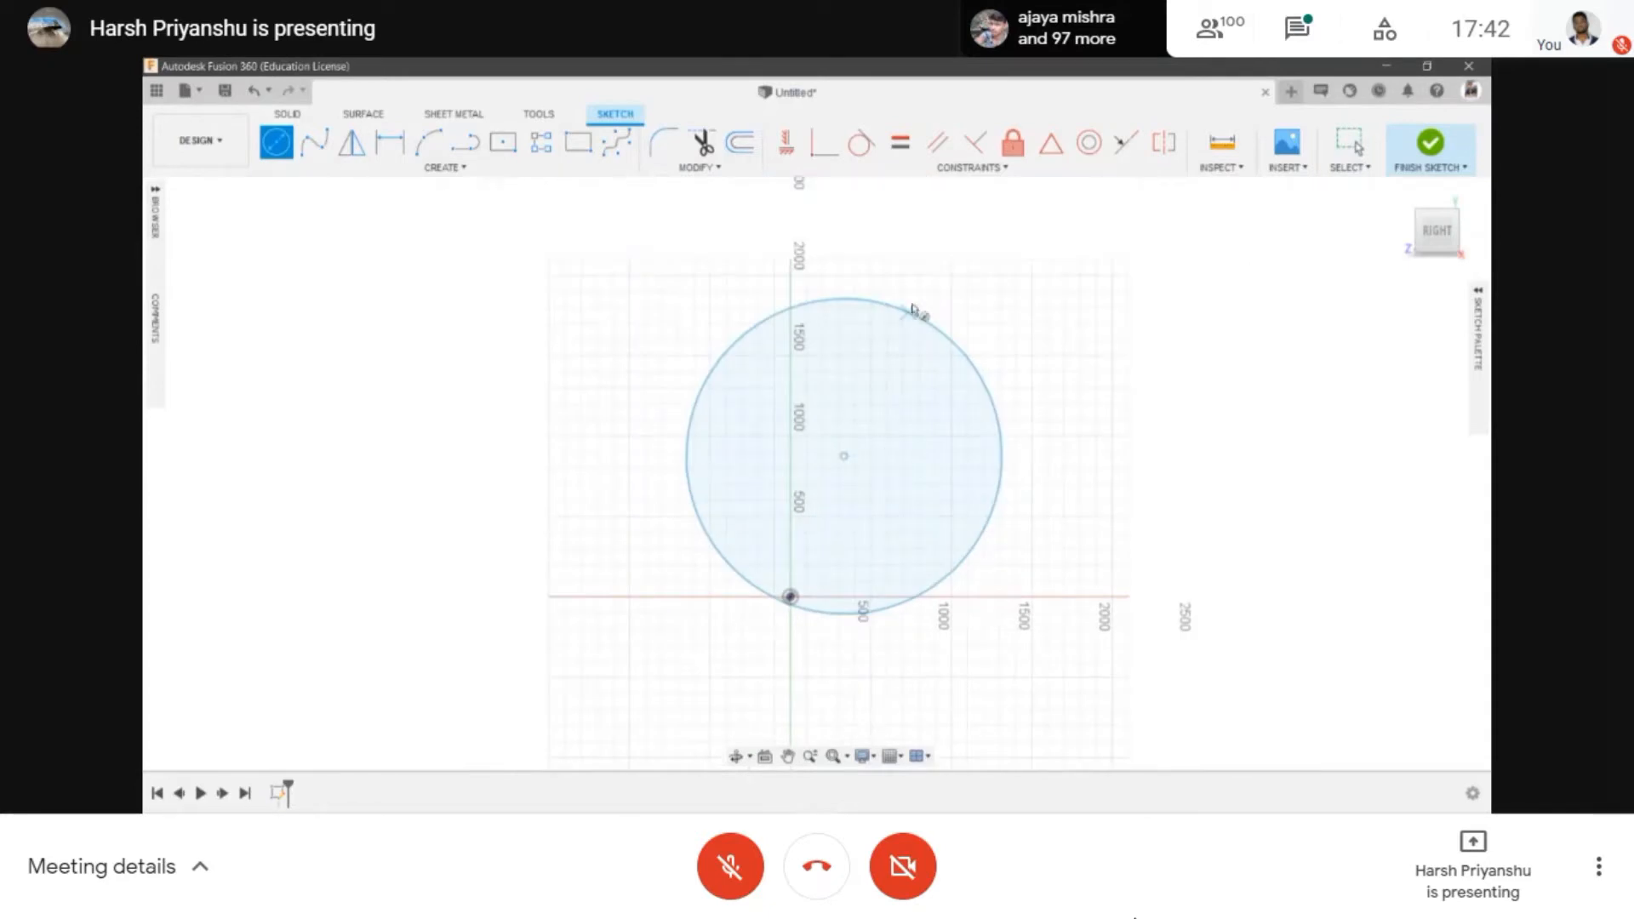
- Offset the circle outward by about 87 mm to form a concentric ring
{"action": "left_click", "coordinate": [699, 168]}
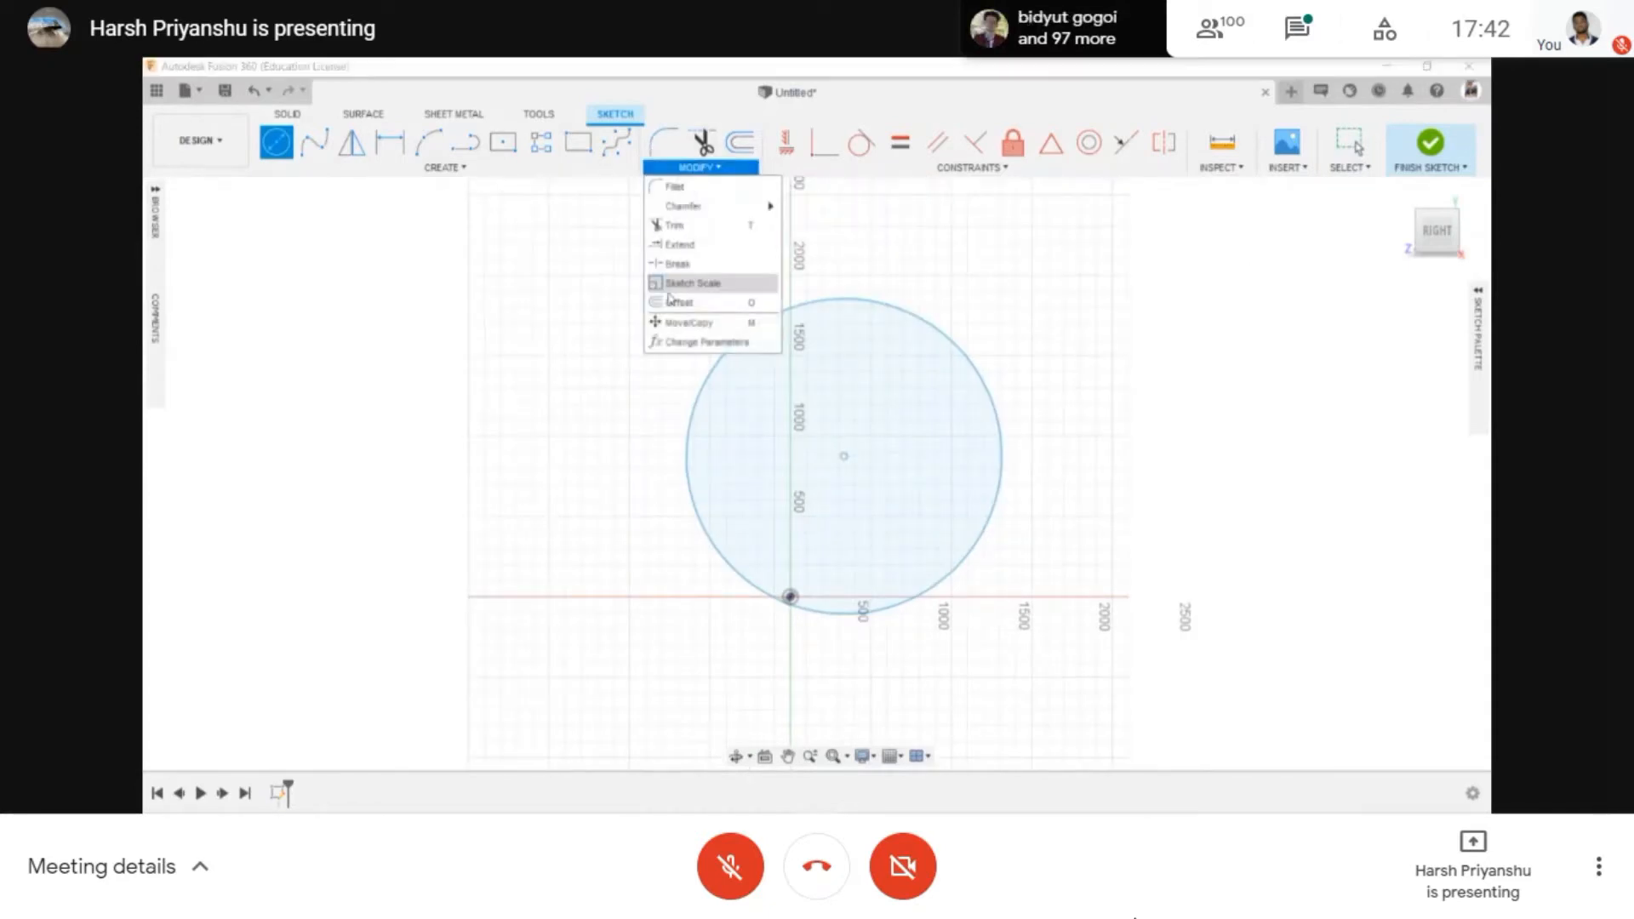
{"action": "left_click", "coordinate": [677, 303]}
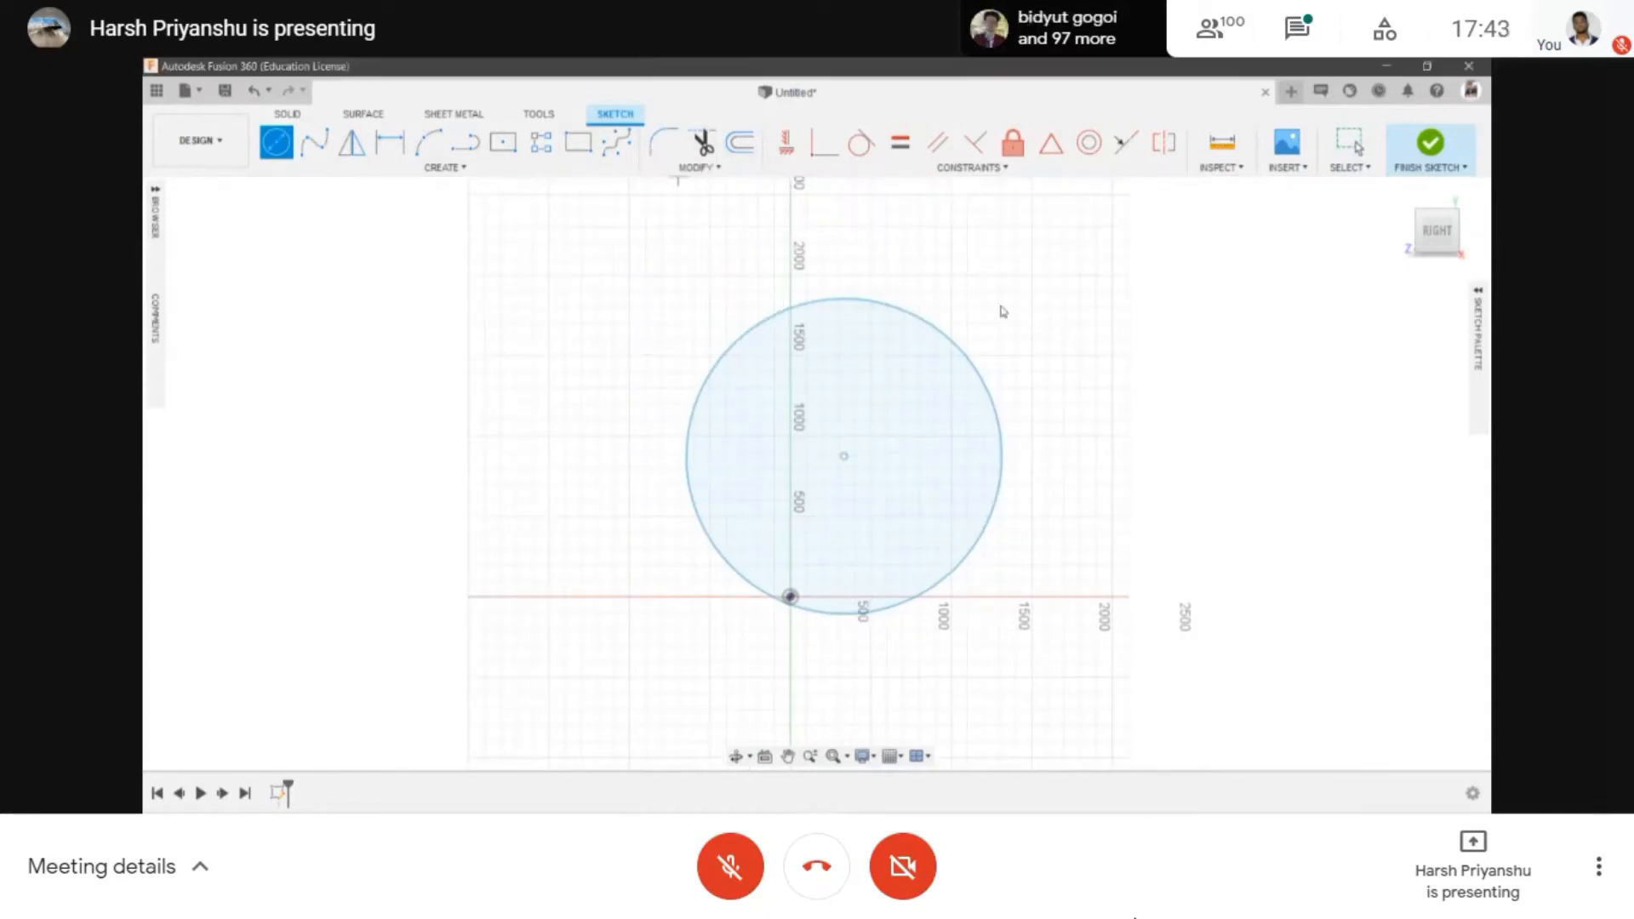
{"action": "left_click", "coordinate": [954, 343]}
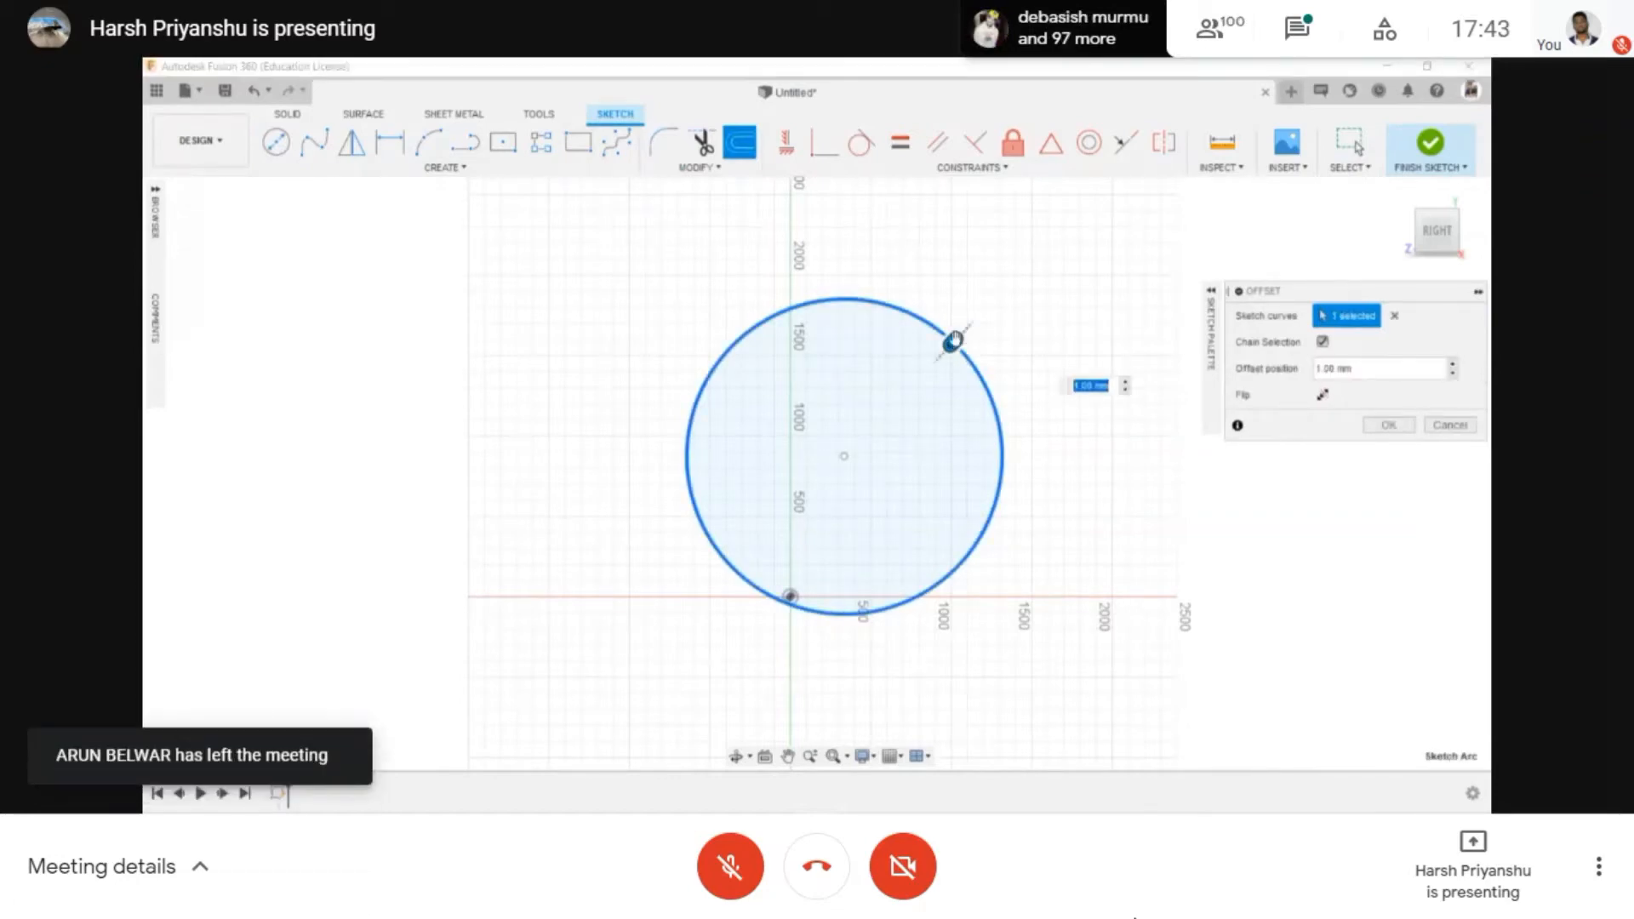
{"action": "left_click_drag", "start_coordinate": [947, 345], "coordinate": [992, 364]}
{"action": "key", "text": "Return"}
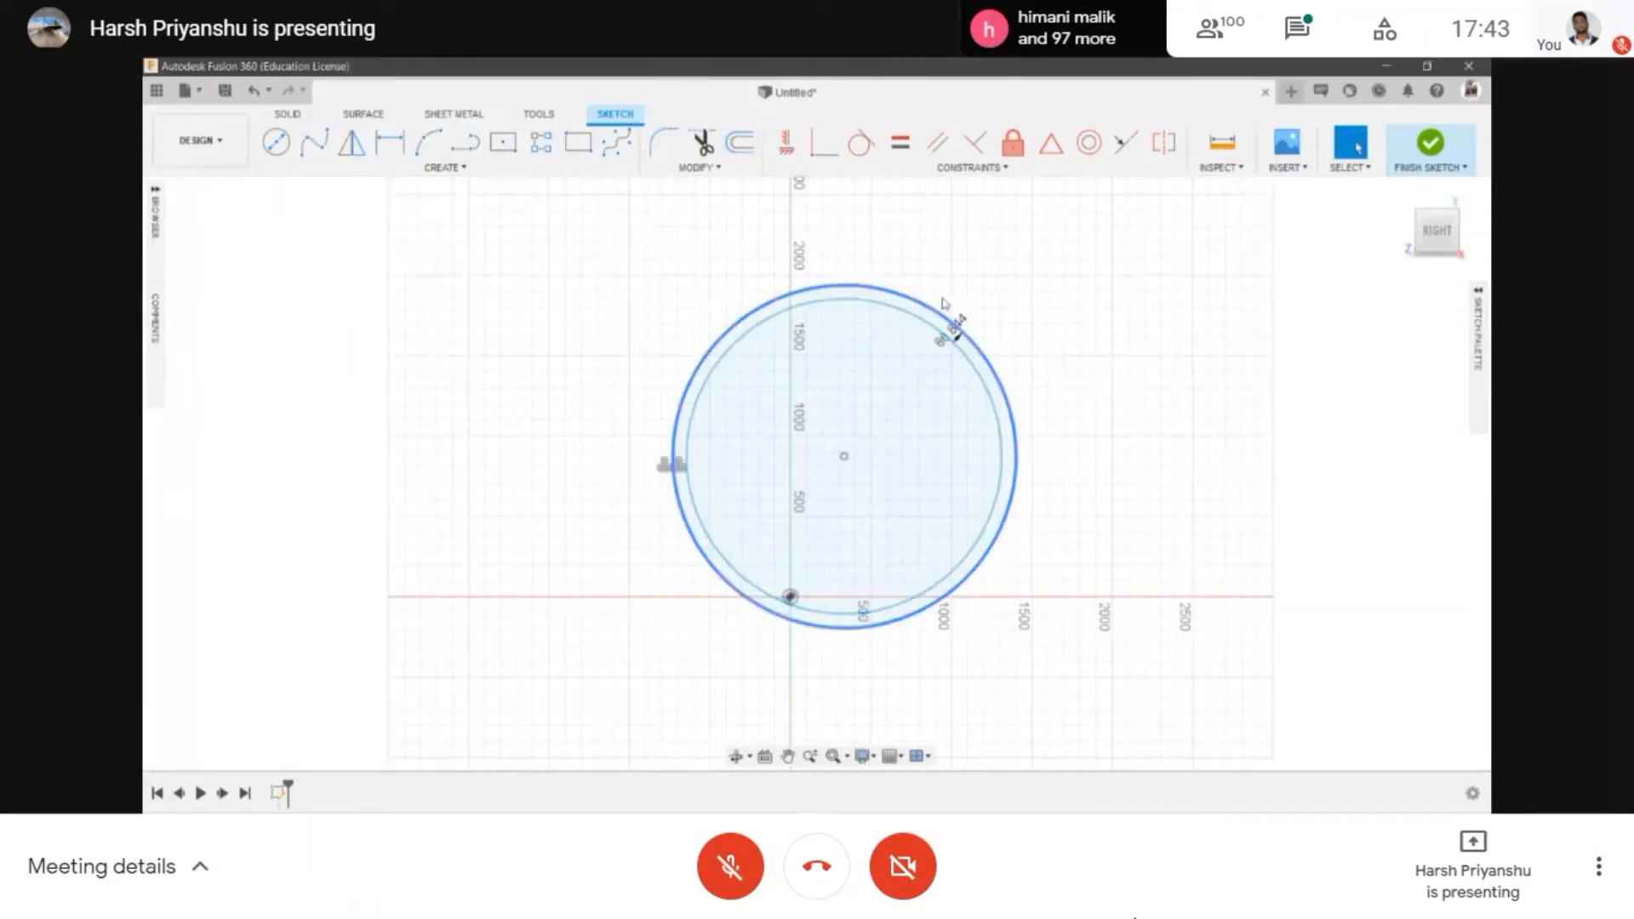
- Review the available sketch modify commands and the list of sketch constraints
{"action": "left_click", "coordinate": [699, 167]}
{"action": "left_click", "coordinate": [967, 216]}
{"action": "scroll", "coordinate": [711, 392], "scroll_direction": "down", "scroll_amount": 1}
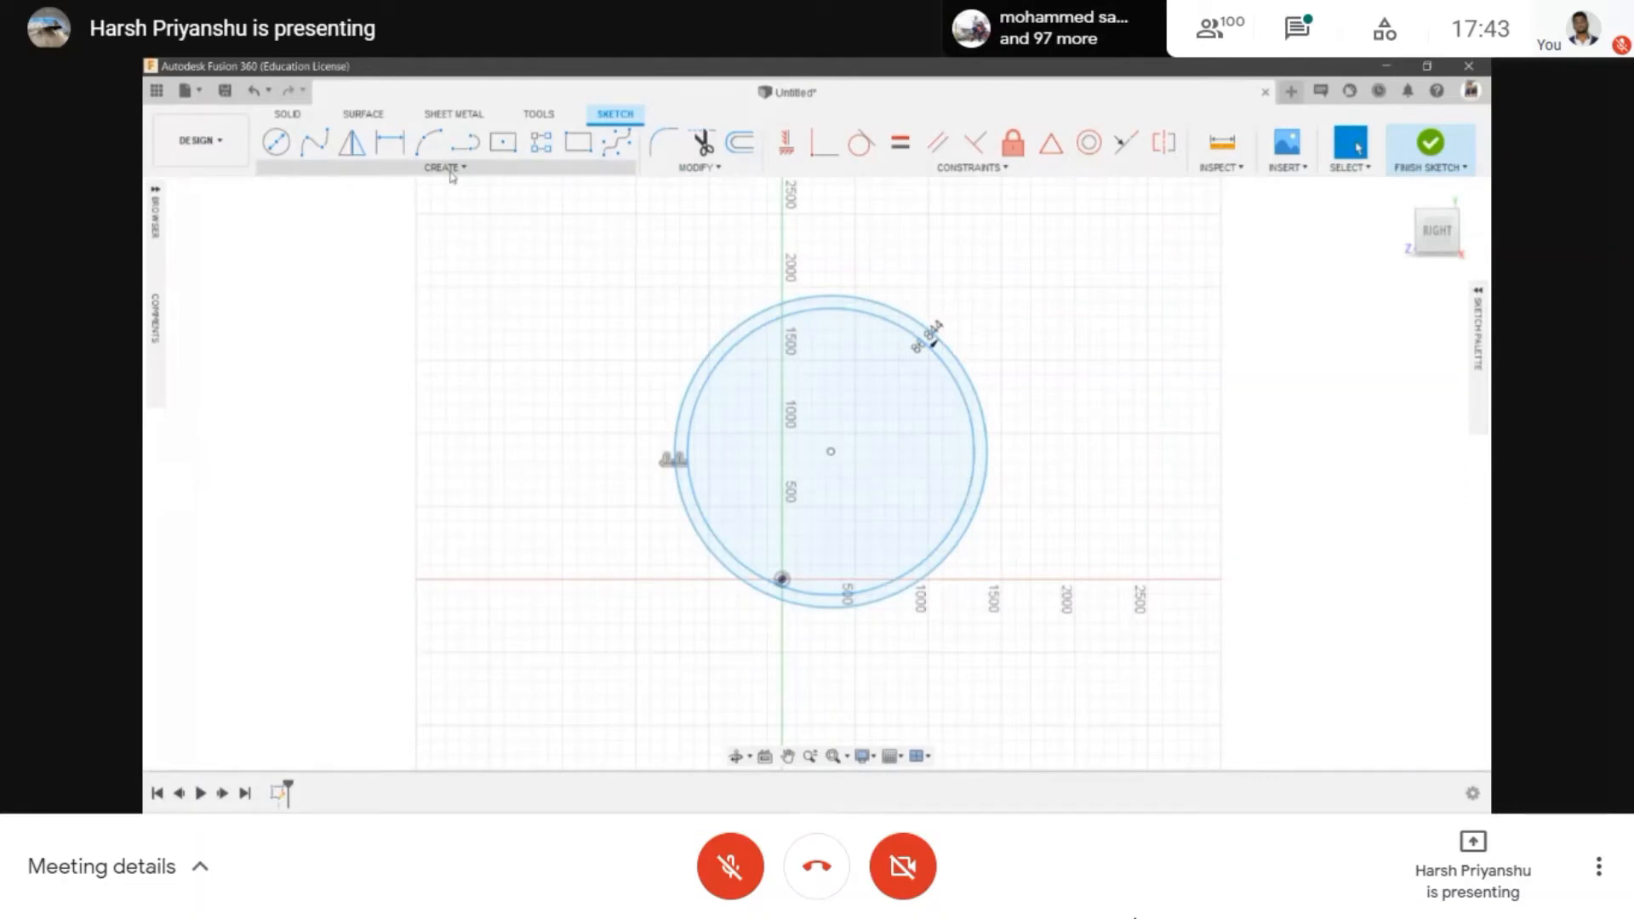
{"action": "left_click", "coordinate": [697, 170]}
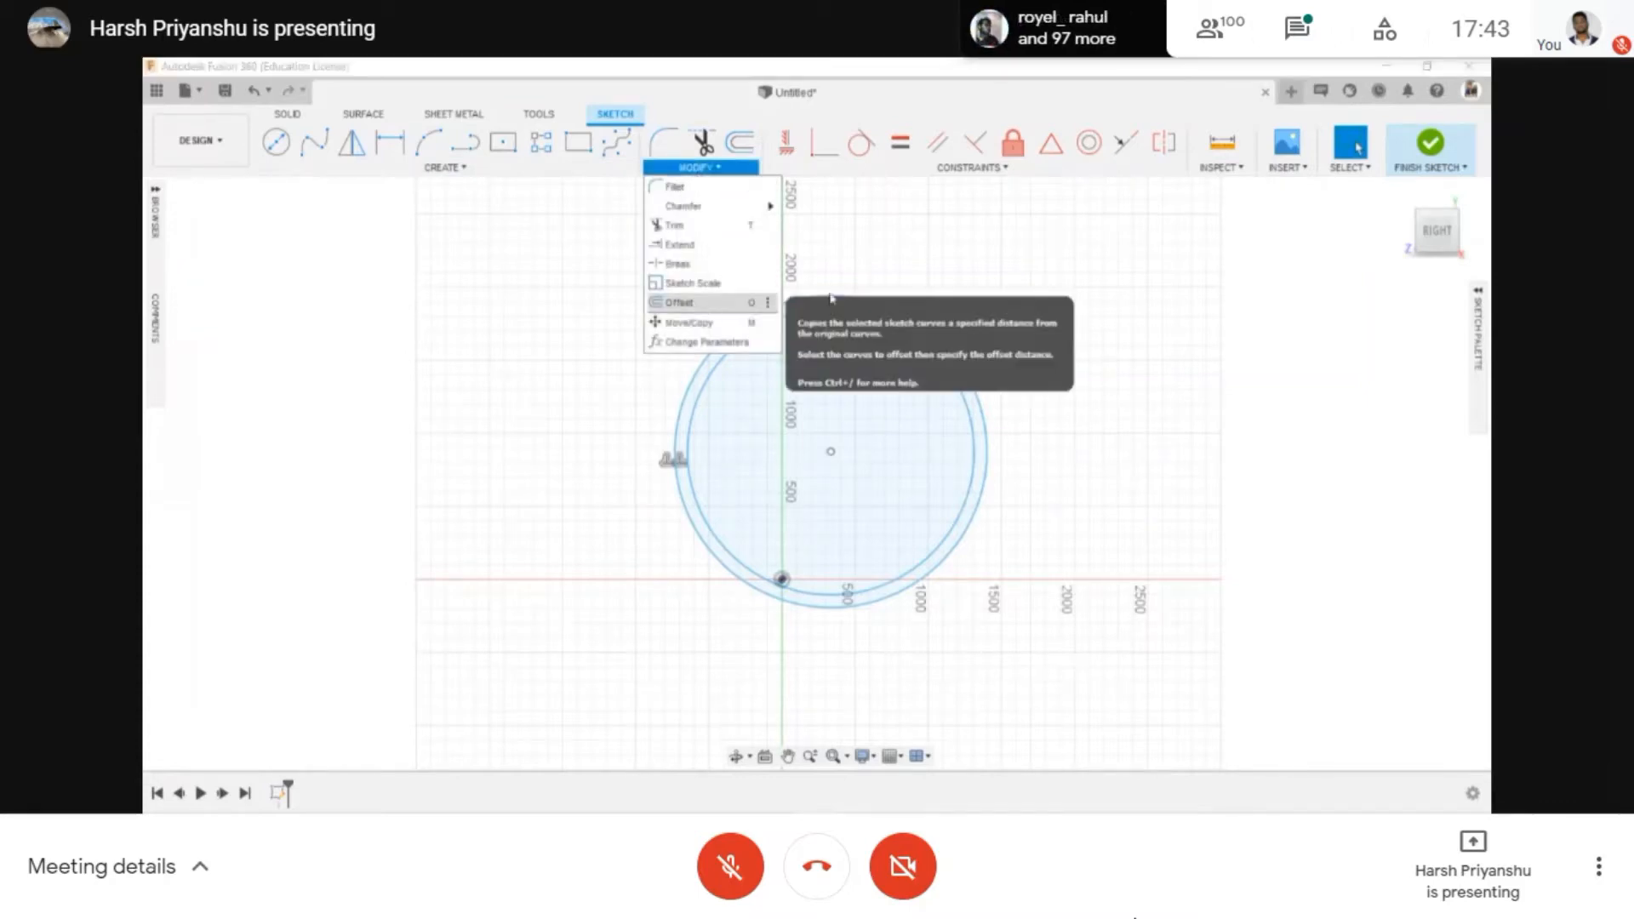
{"action": "scroll", "coordinate": [1032, 292], "scroll_direction": "down", "scroll_amount": 1}
{"action": "scroll", "coordinate": [919, 187], "scroll_direction": "up", "scroll_amount": 3}
{"action": "middle_click_drag", "start_coordinate": [918, 189], "coordinate": [914, 215]}
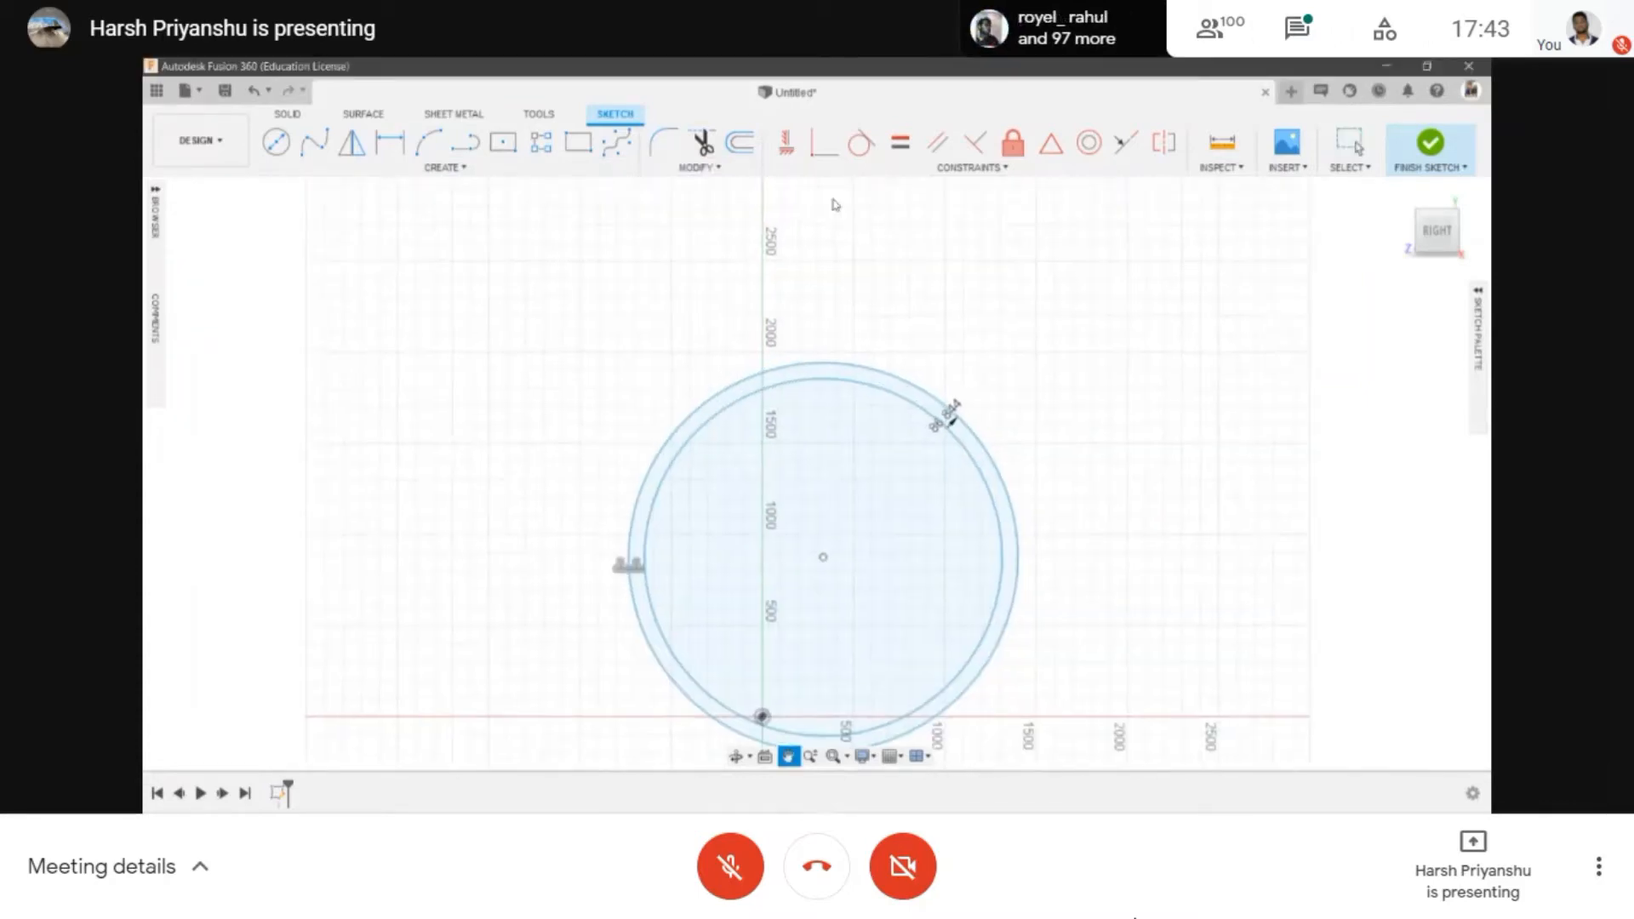
{"action": "scroll", "coordinate": [1071, 278], "scroll_direction": "down", "scroll_amount": 2}
{"action": "middle_click_drag", "start_coordinate": [1071, 278], "coordinate": [823, 309]}
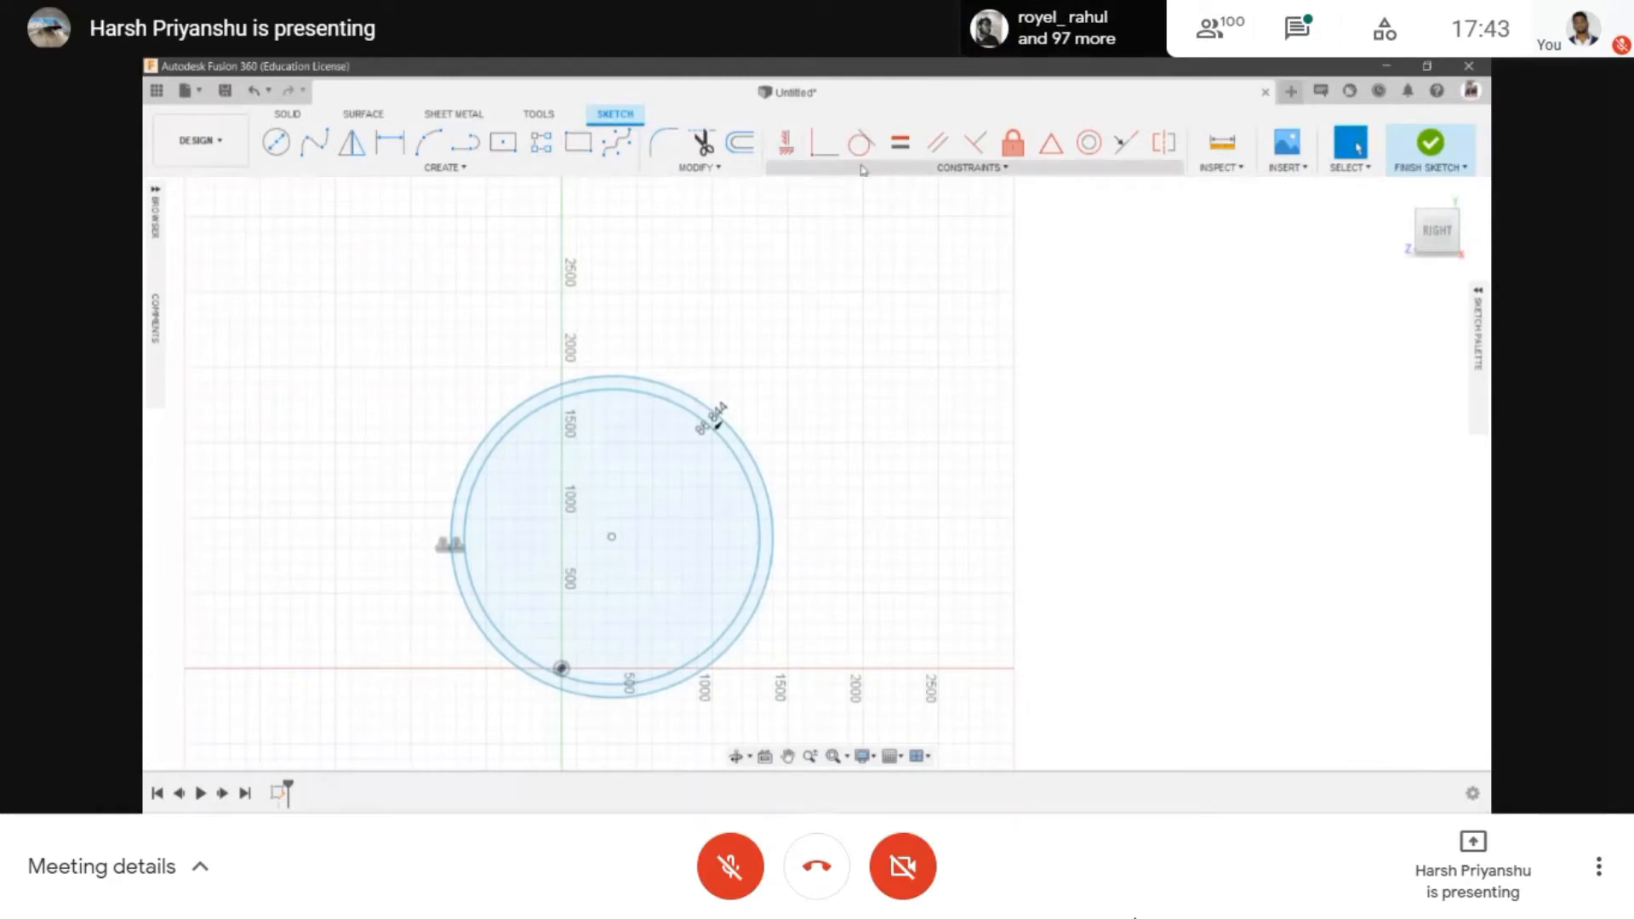
{"action": "left_click", "coordinate": [821, 168]}
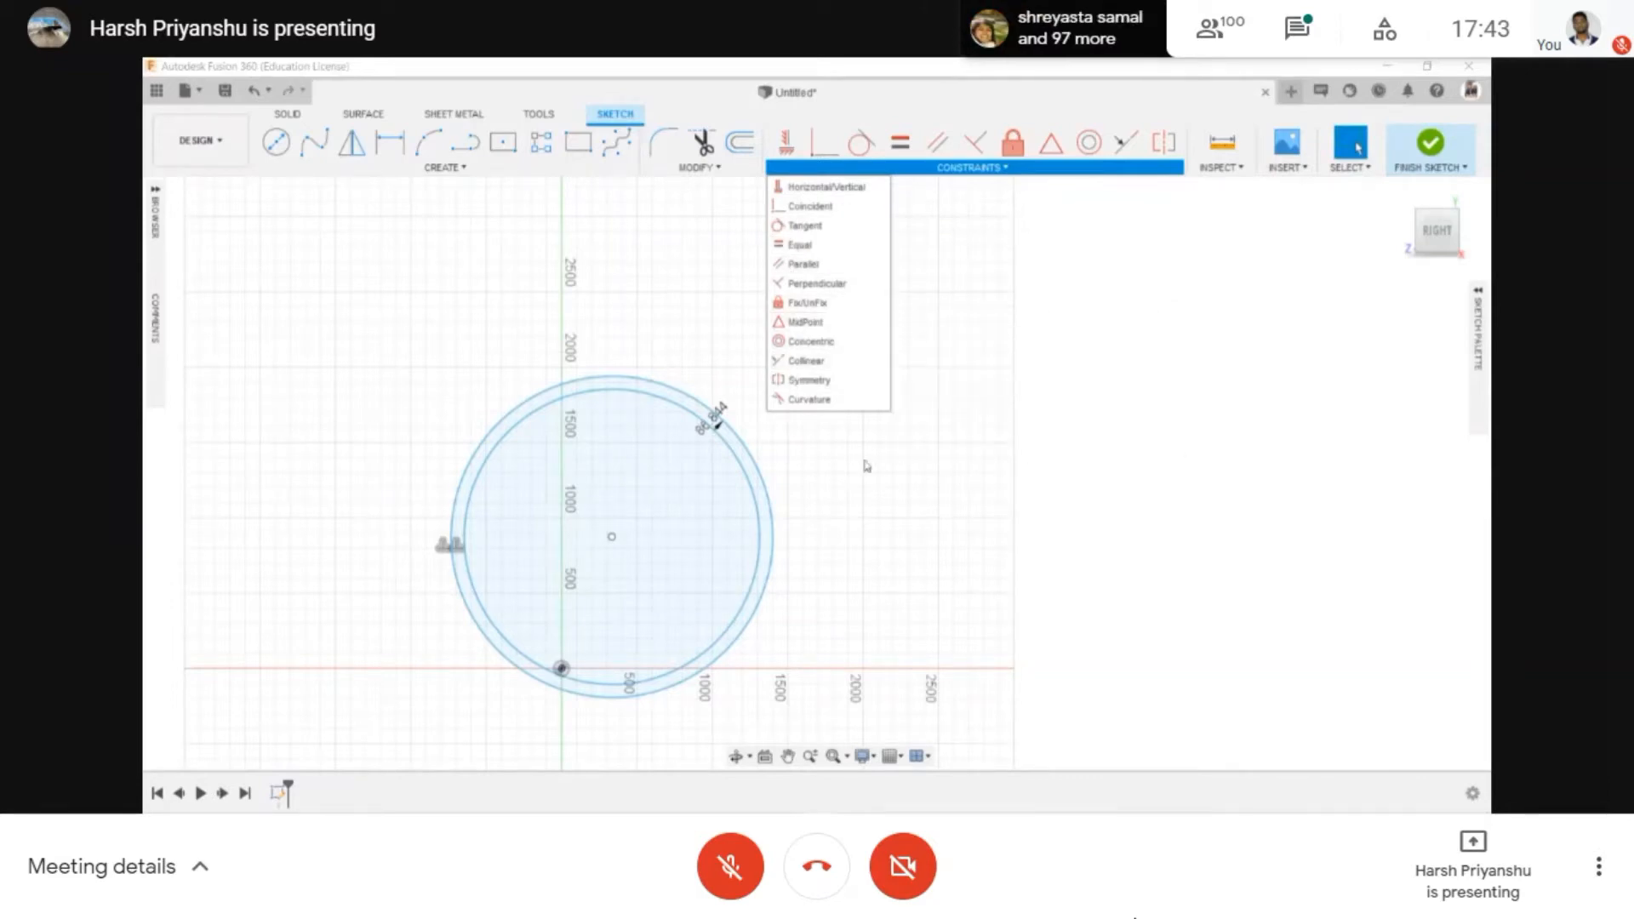
{"action": "left_click", "coordinate": [1012, 416]}
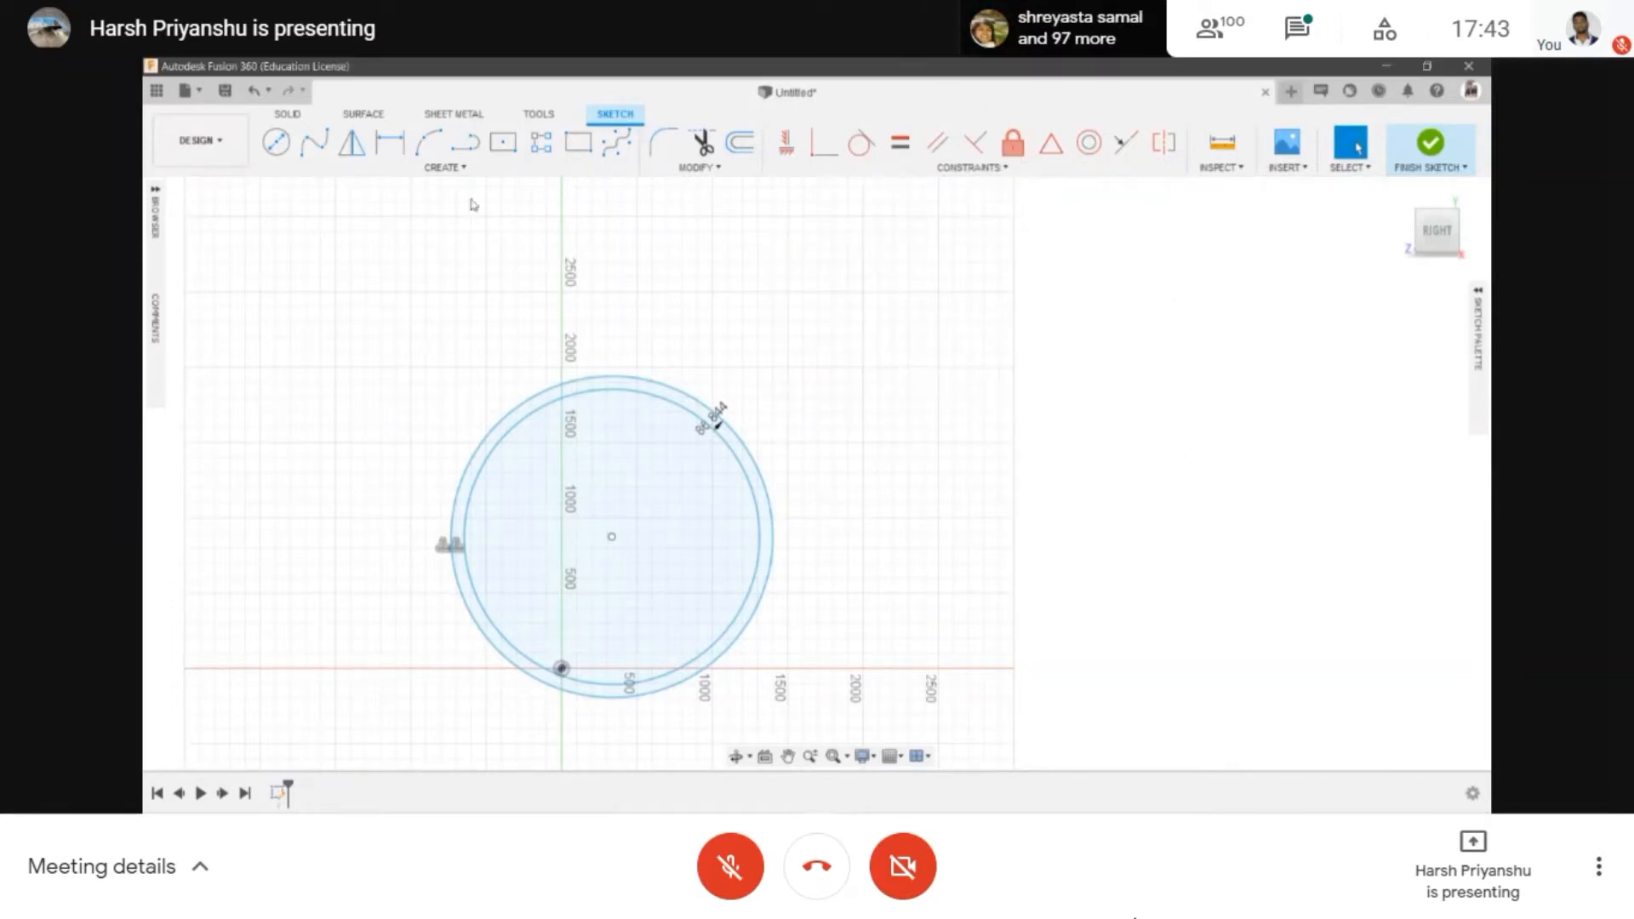
- Draw a center rectangle freehand to the right of the concentric circles, wider than it is tall
{"action": "middle_click_drag", "start_coordinate": [1070, 290], "coordinate": [957, 304]}
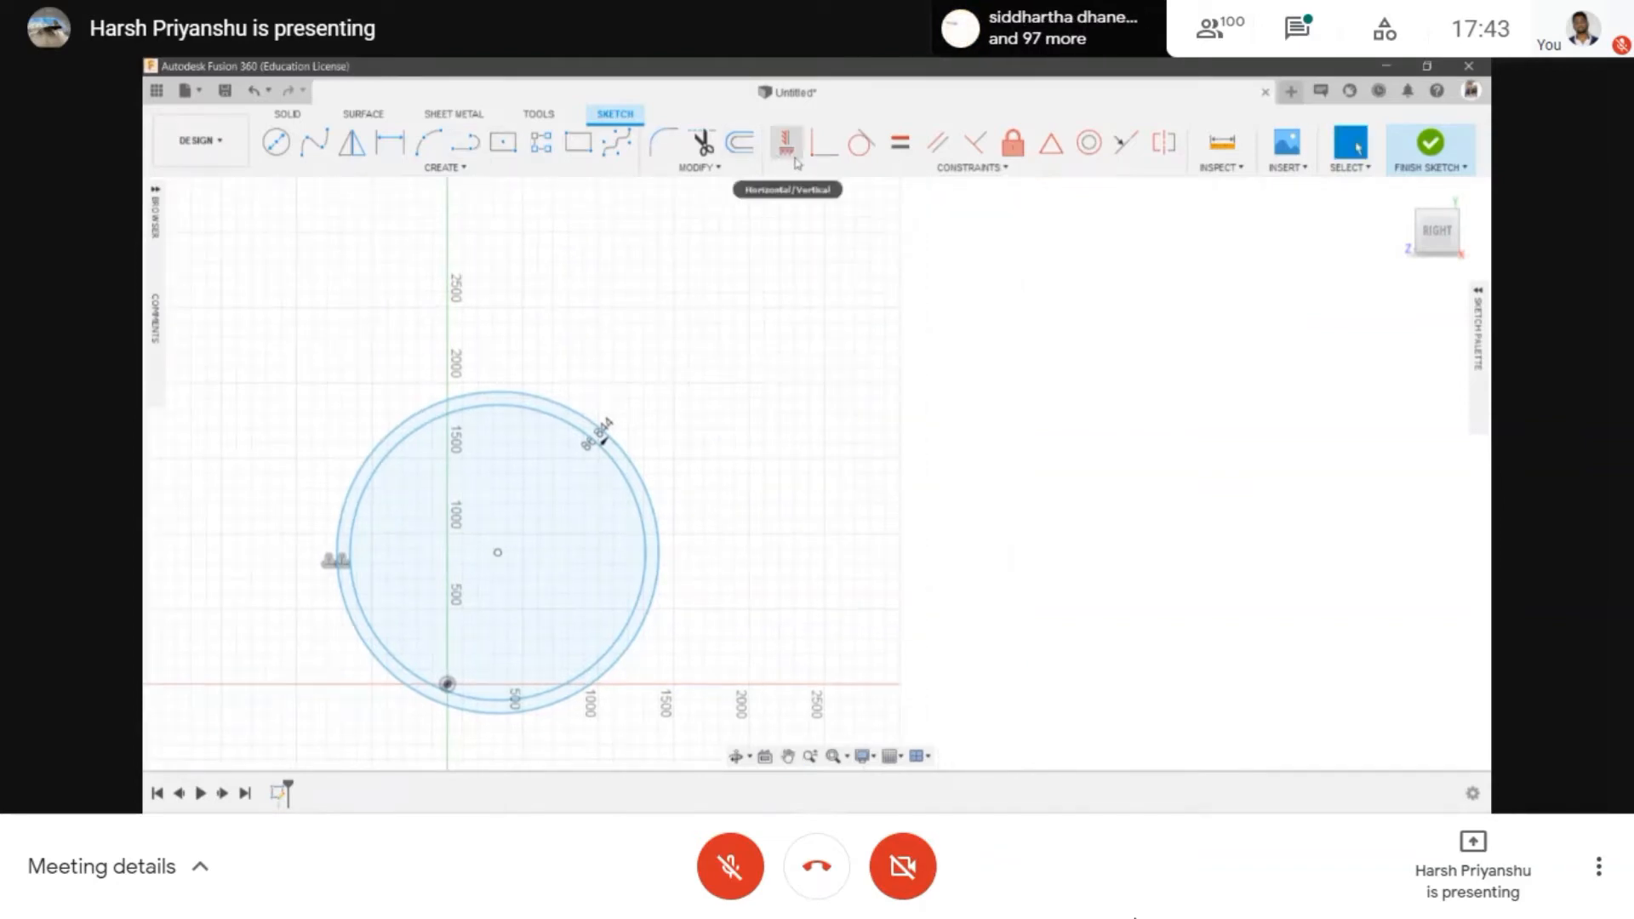
{"action": "left_click", "coordinate": [503, 142]}
{"action": "left_click", "coordinate": [1045, 445]}
{"action": "left_click", "coordinate": [1242, 296]}
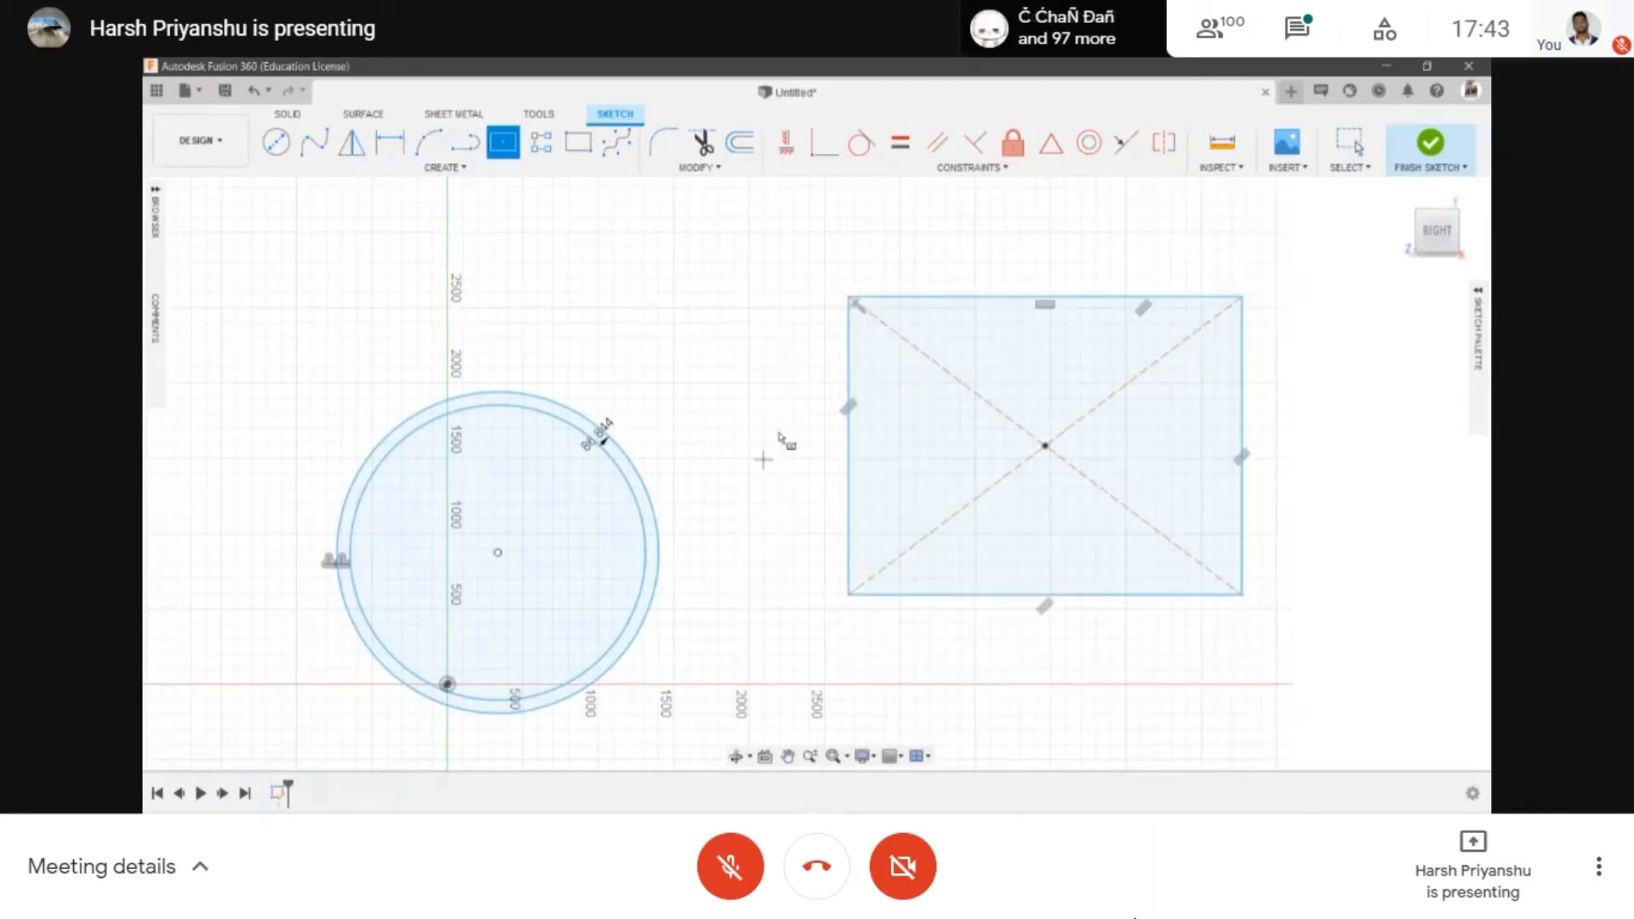
- Draw a vertical line just left of the rectangle and a horizontal line just below its lower edge
{"action": "left_click", "coordinate": [466, 142]}
{"action": "left_click", "coordinate": [802, 267]}
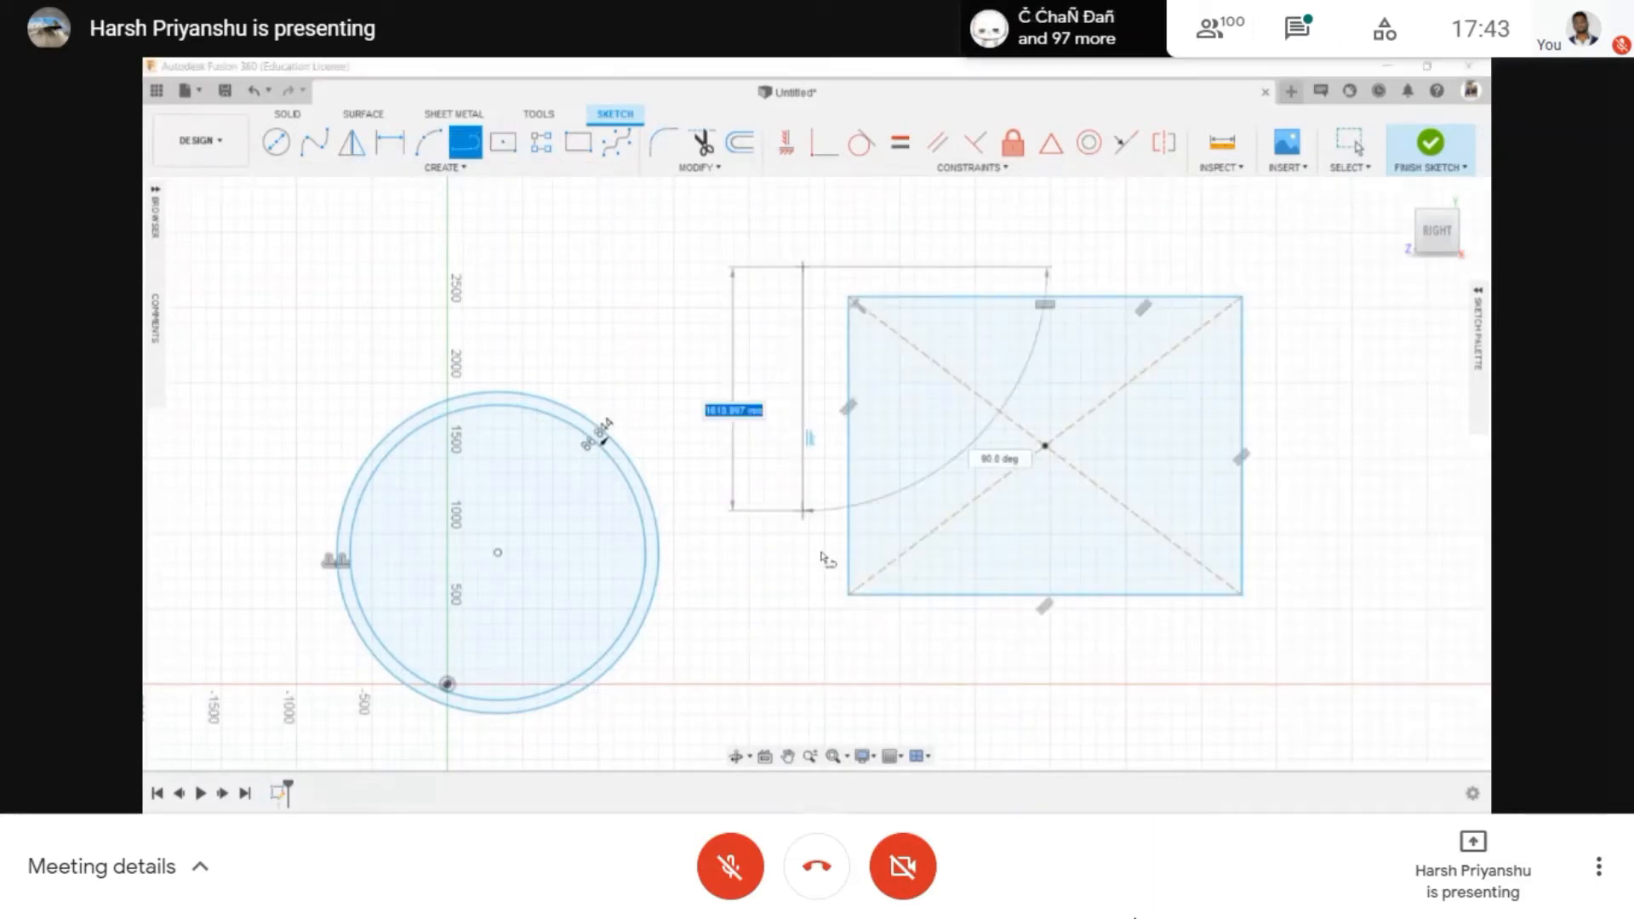
{"action": "left_click", "coordinate": [822, 637]}
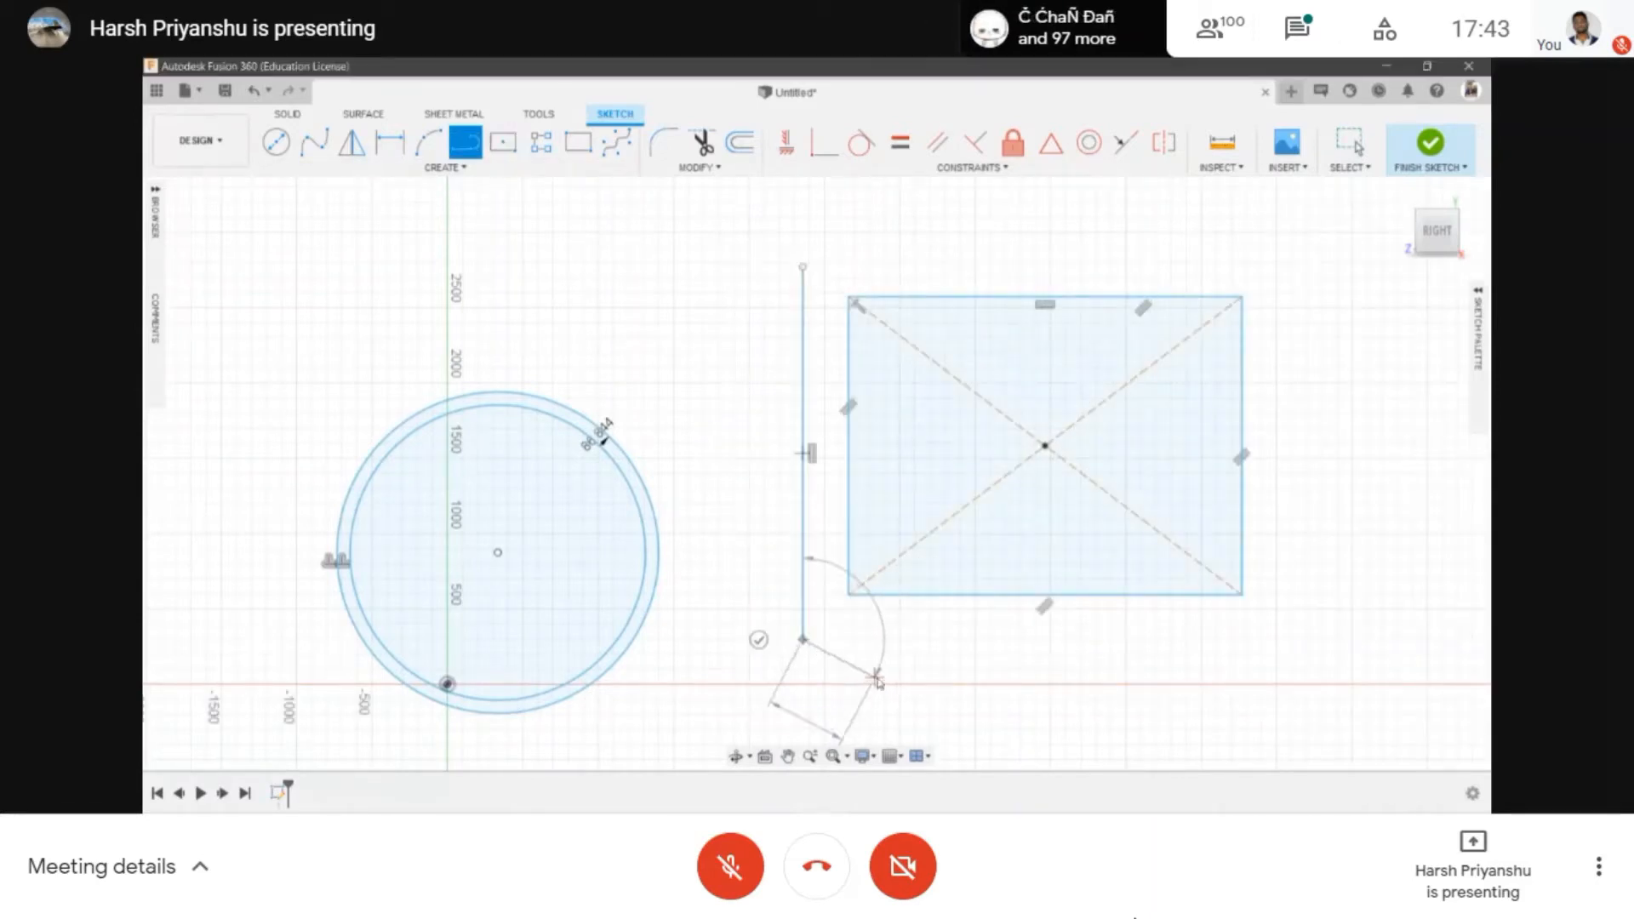
{"action": "key", "text": "Escape"}
{"action": "key", "text": "Return"}
{"action": "left_click", "coordinate": [892, 595]}
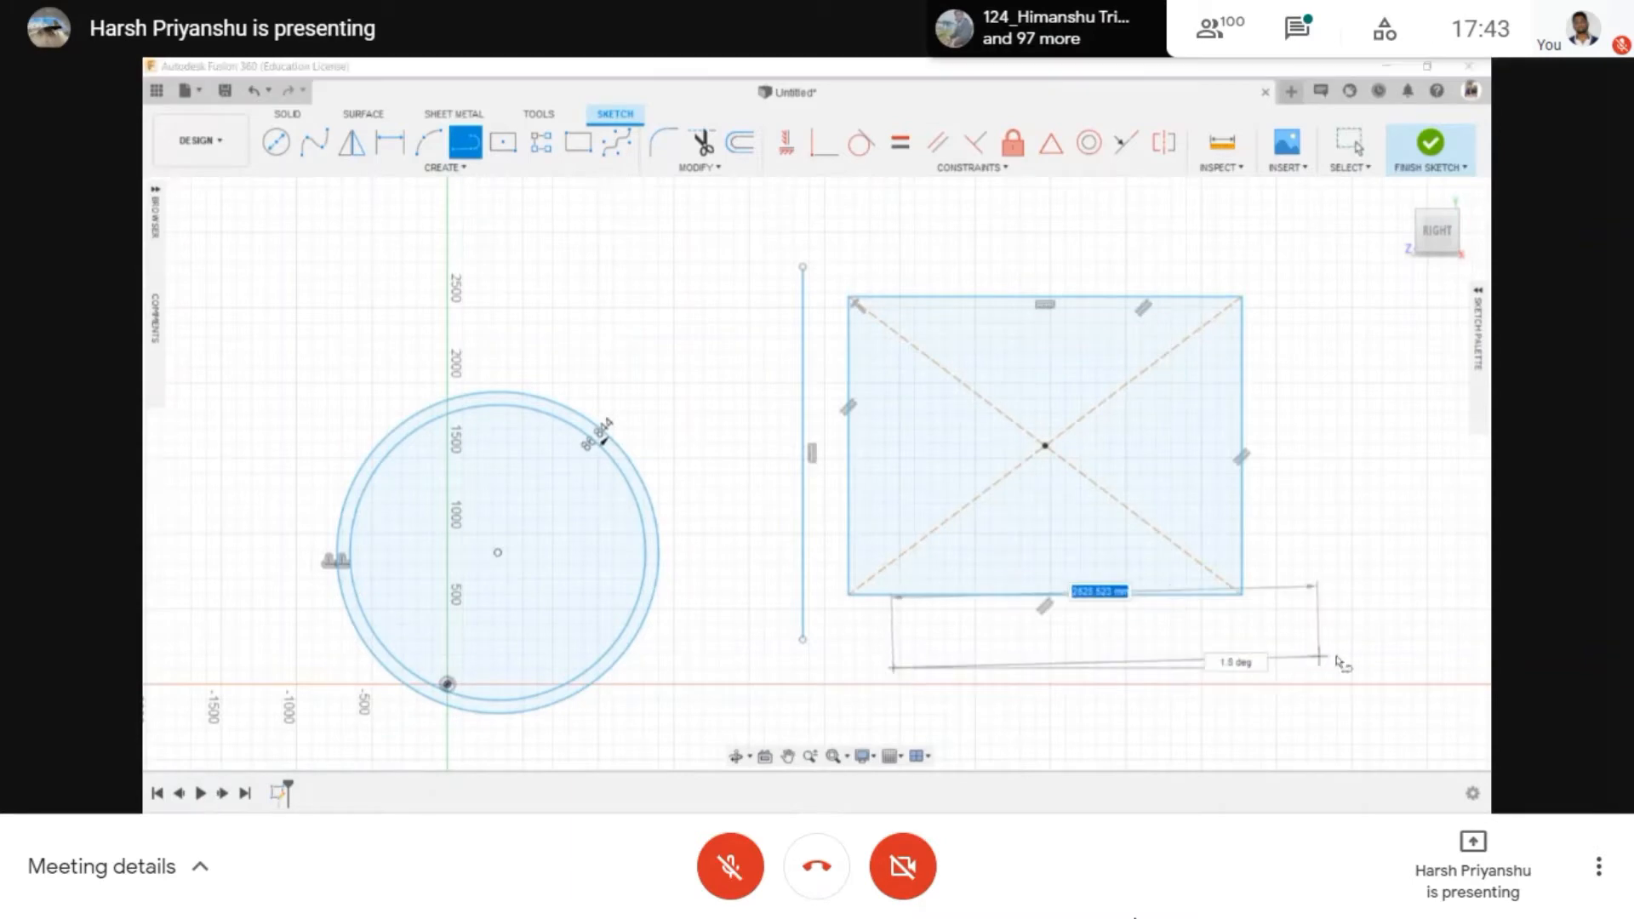
{"action": "left_click", "coordinate": [1362, 668]}
{"action": "key", "text": "Escape"}
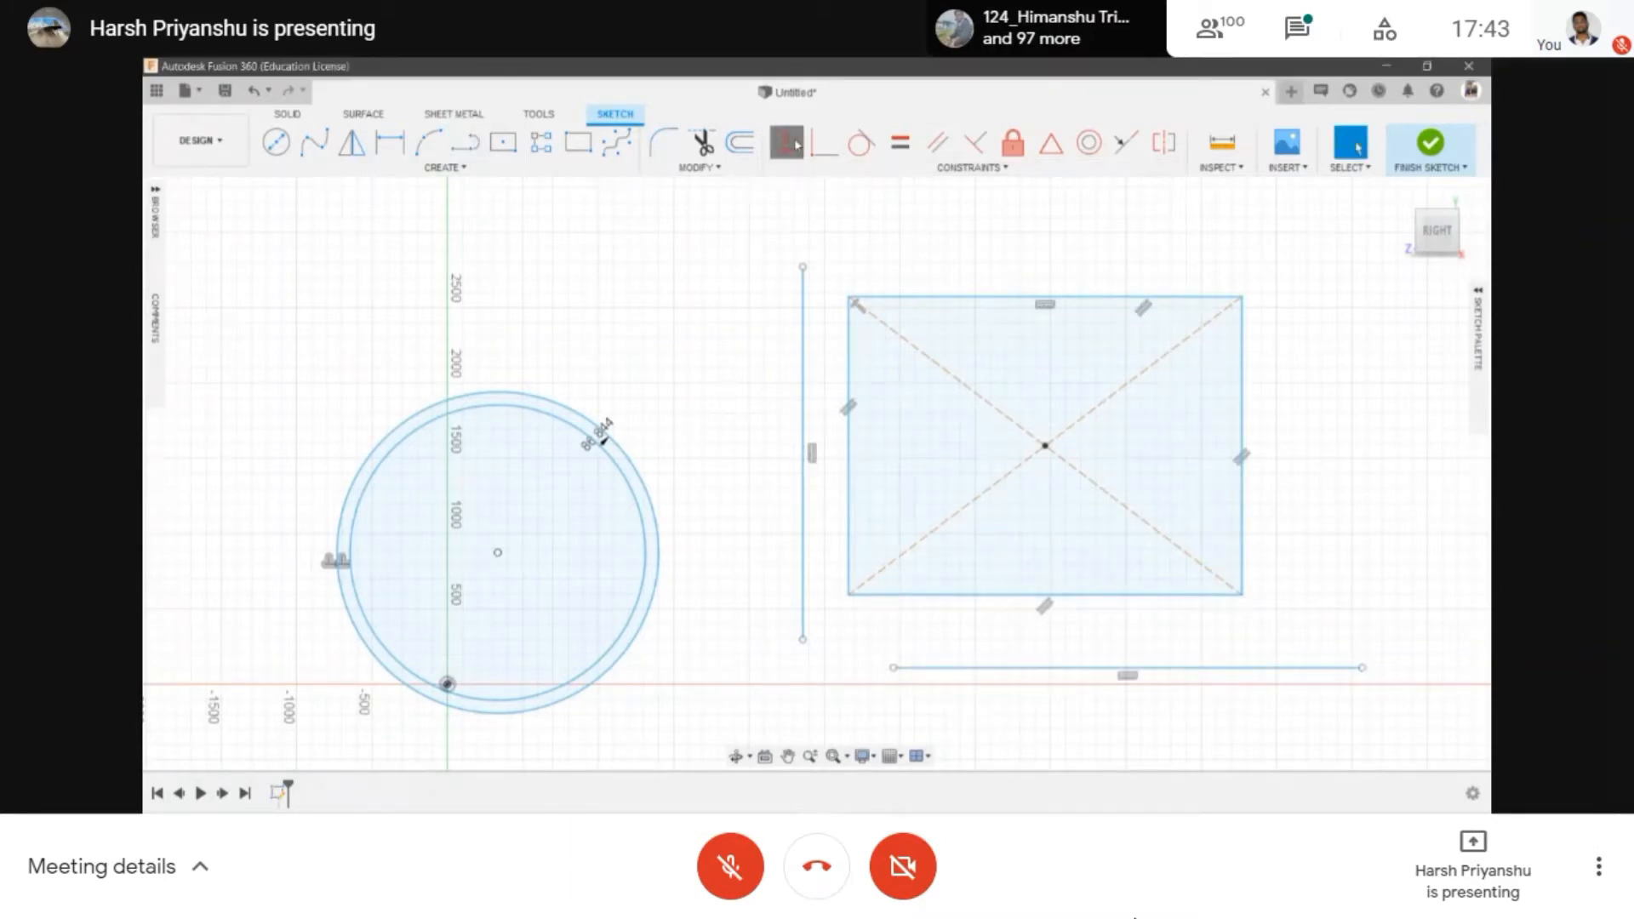
- Try the Horizontal/Vertical constraint on the vertical line and the rectangle's left edge, and undo both separately drawn lines
{"action": "left_click", "coordinate": [803, 433]}
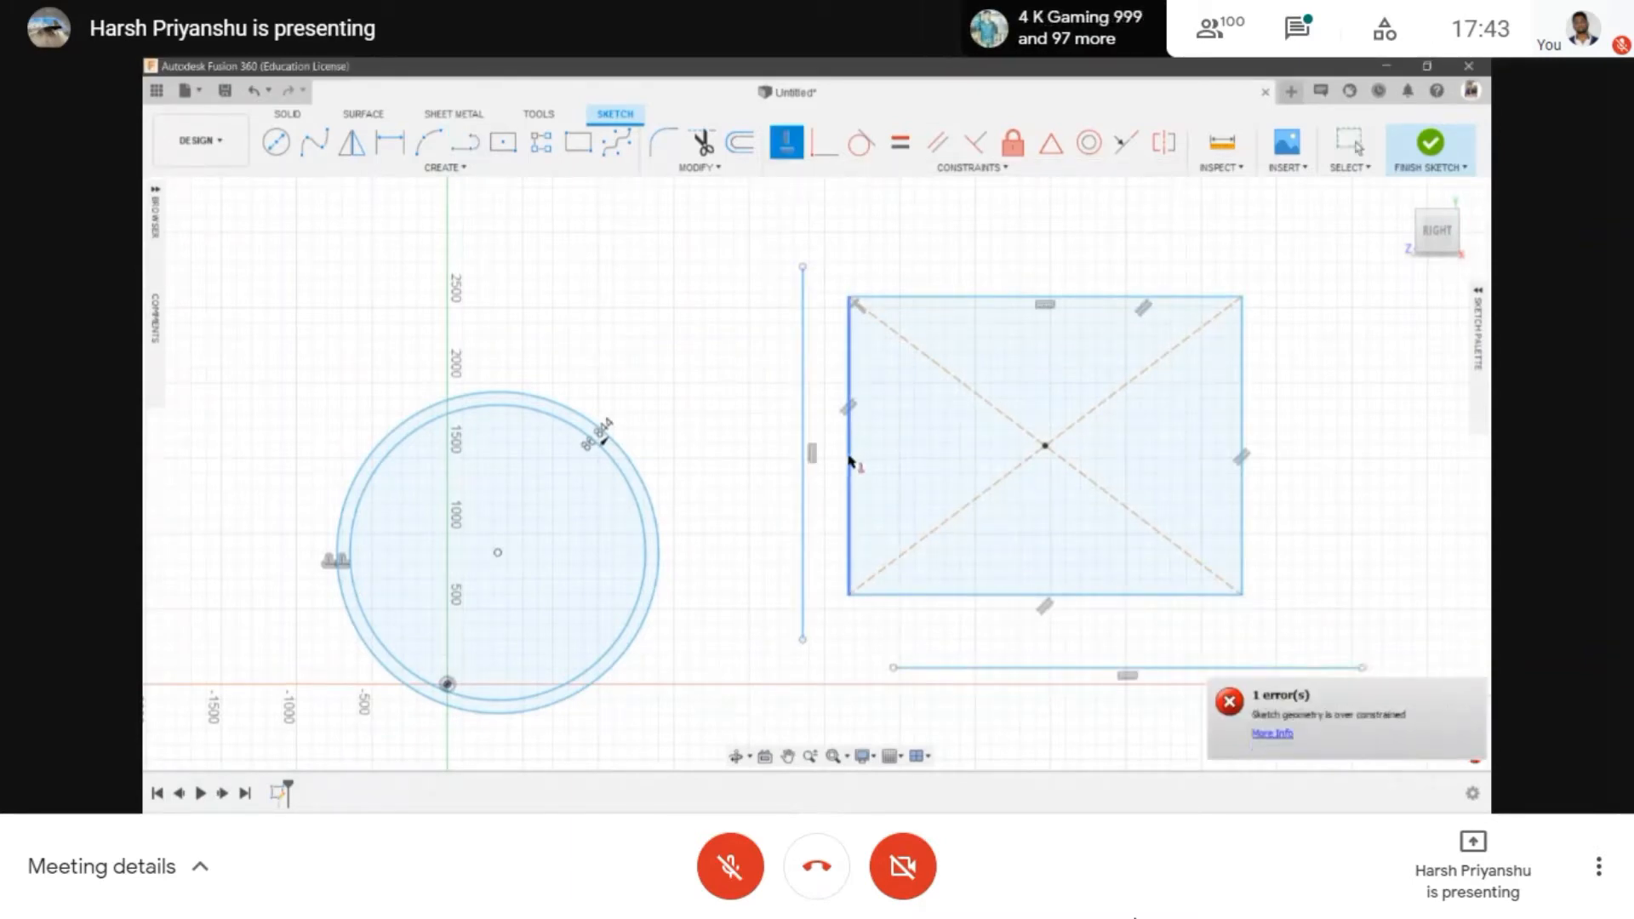
{"action": "left_click", "coordinate": [849, 464]}
{"action": "left_click", "coordinate": [847, 521]}
{"action": "key", "text": "Escape"}
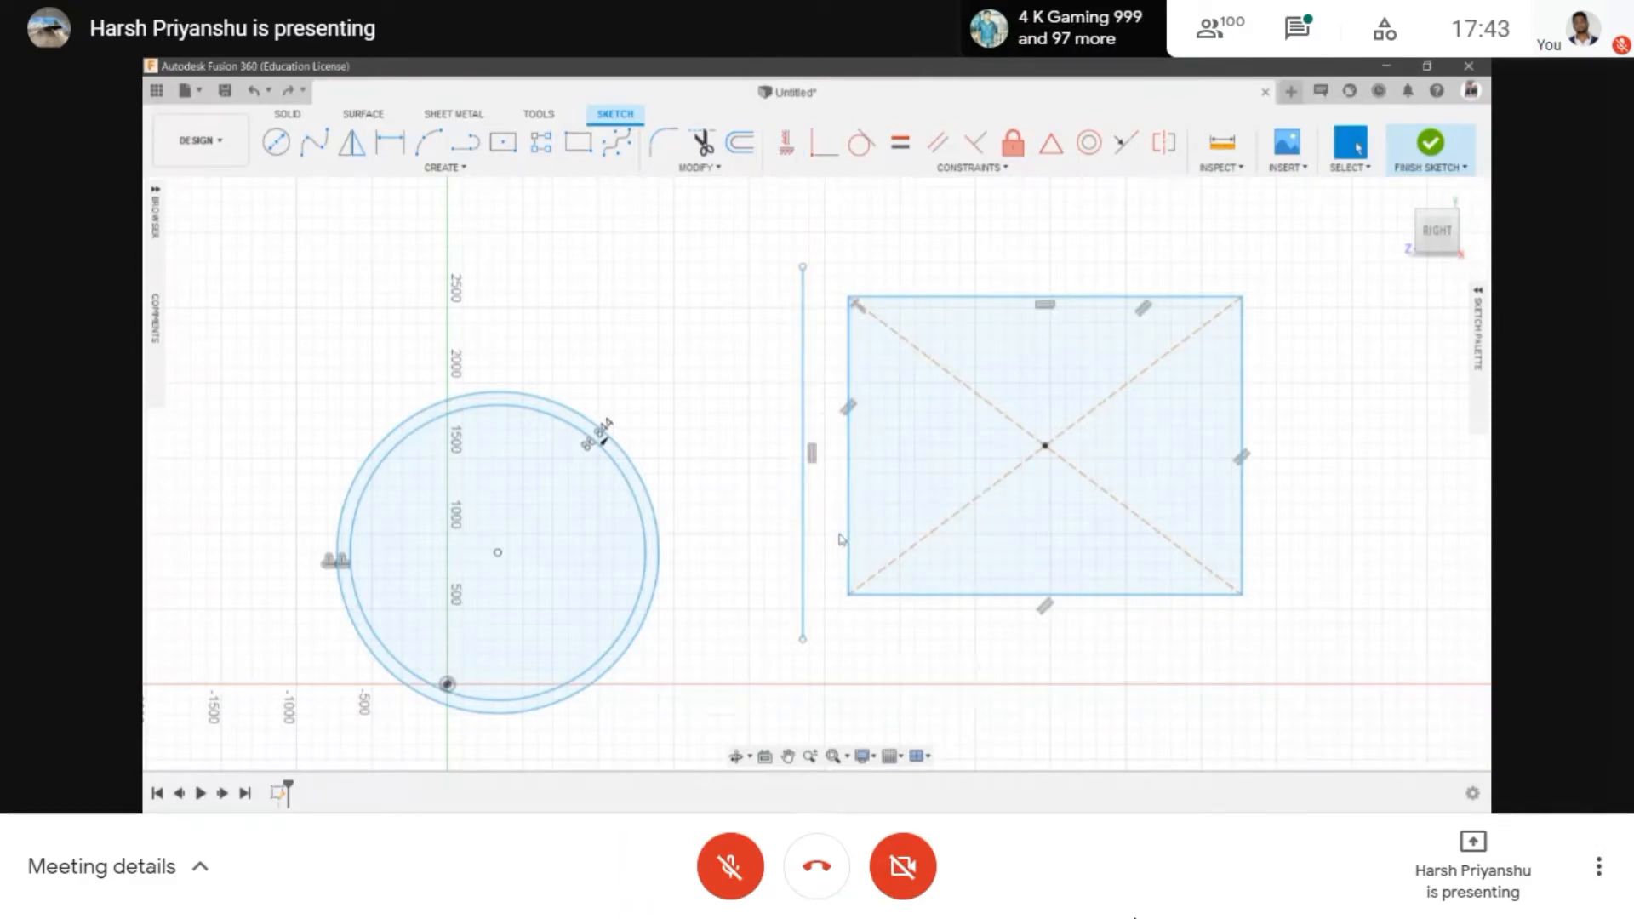
{"action": "key", "text": "ctrl+z"}
{"action": "left_click", "coordinate": [465, 142]}
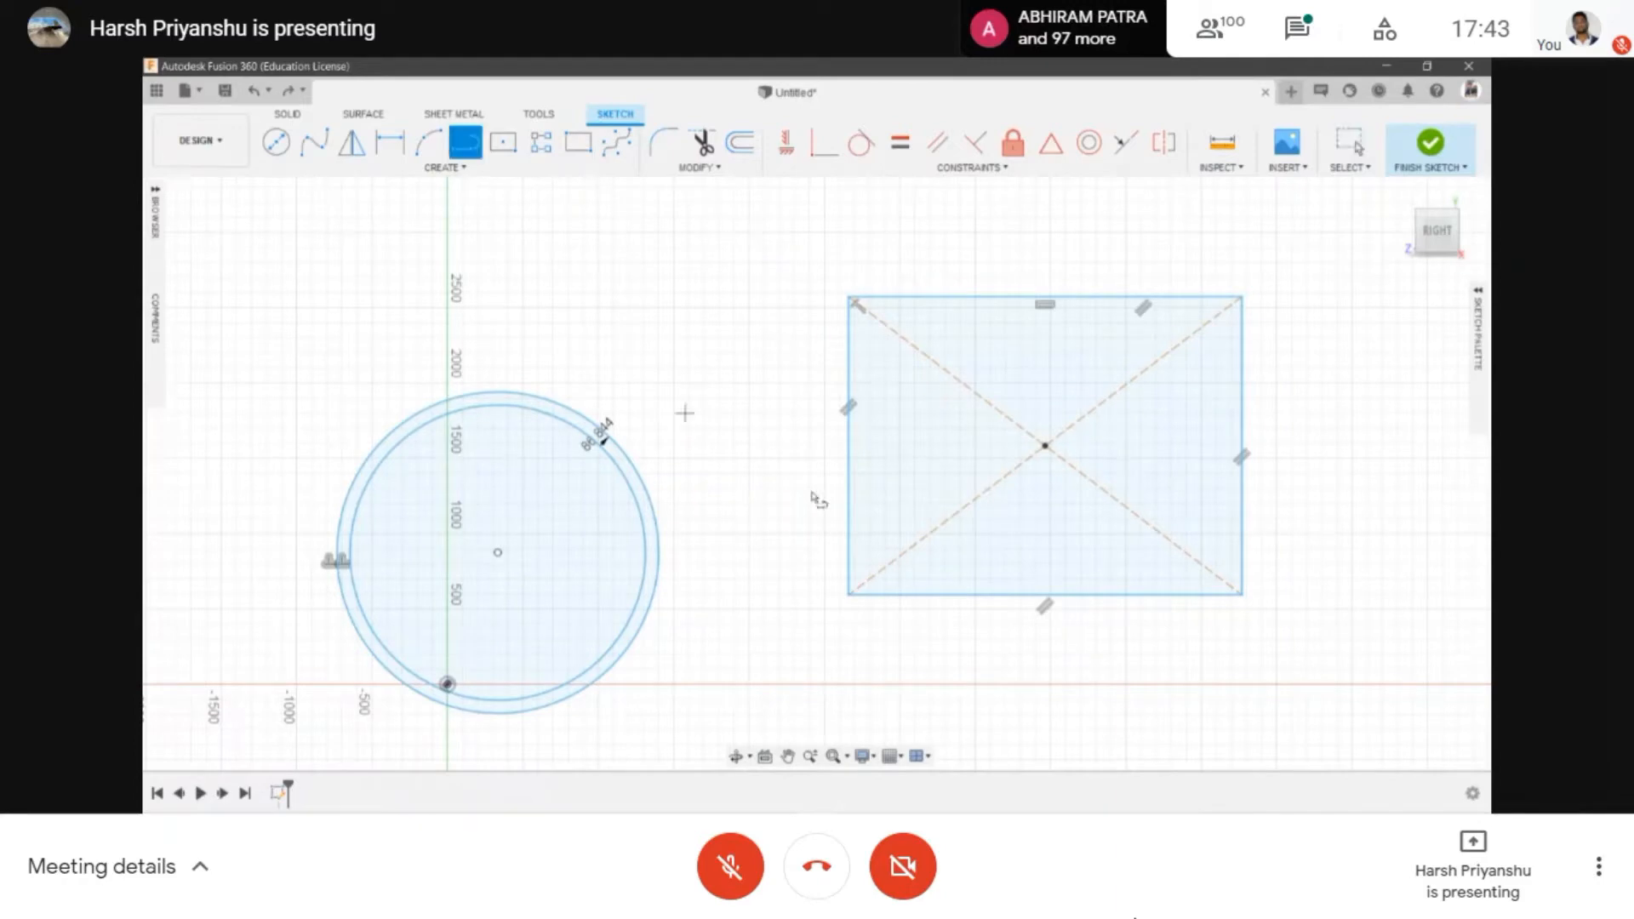
{"action": "left_click", "coordinate": [805, 298]}
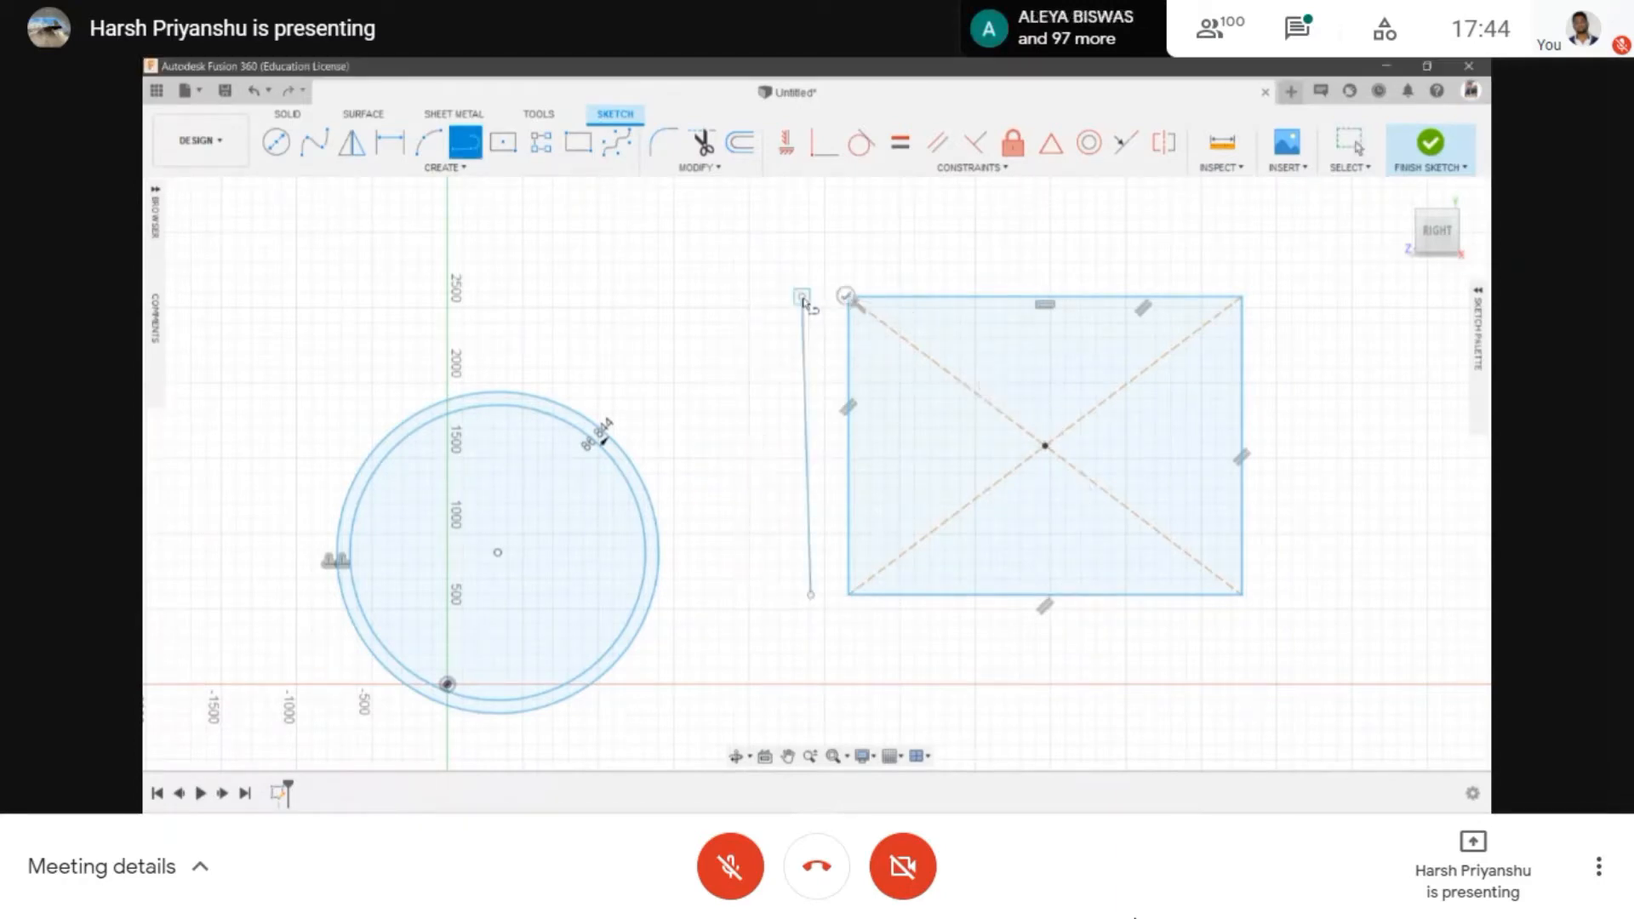
{"action": "key", "text": "Escape"}
- Draw a vertical line just left of the rectangle, running from its lower edge level to its upper edge level
{"action": "key", "text": "l"}
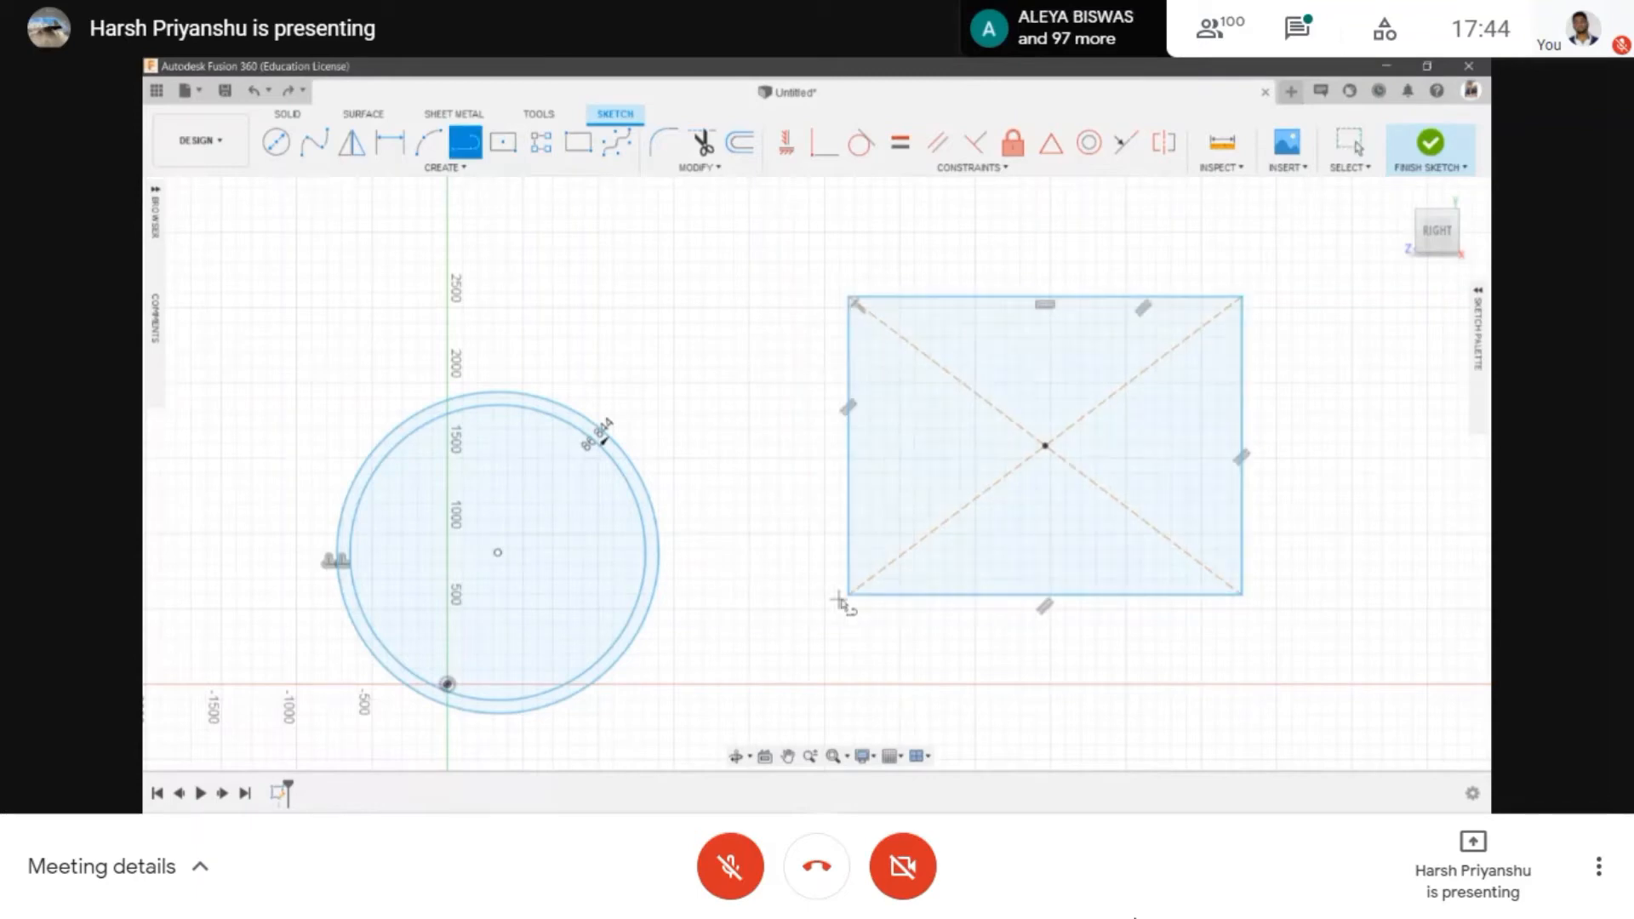
{"action": "left_click", "coordinate": [806, 595]}
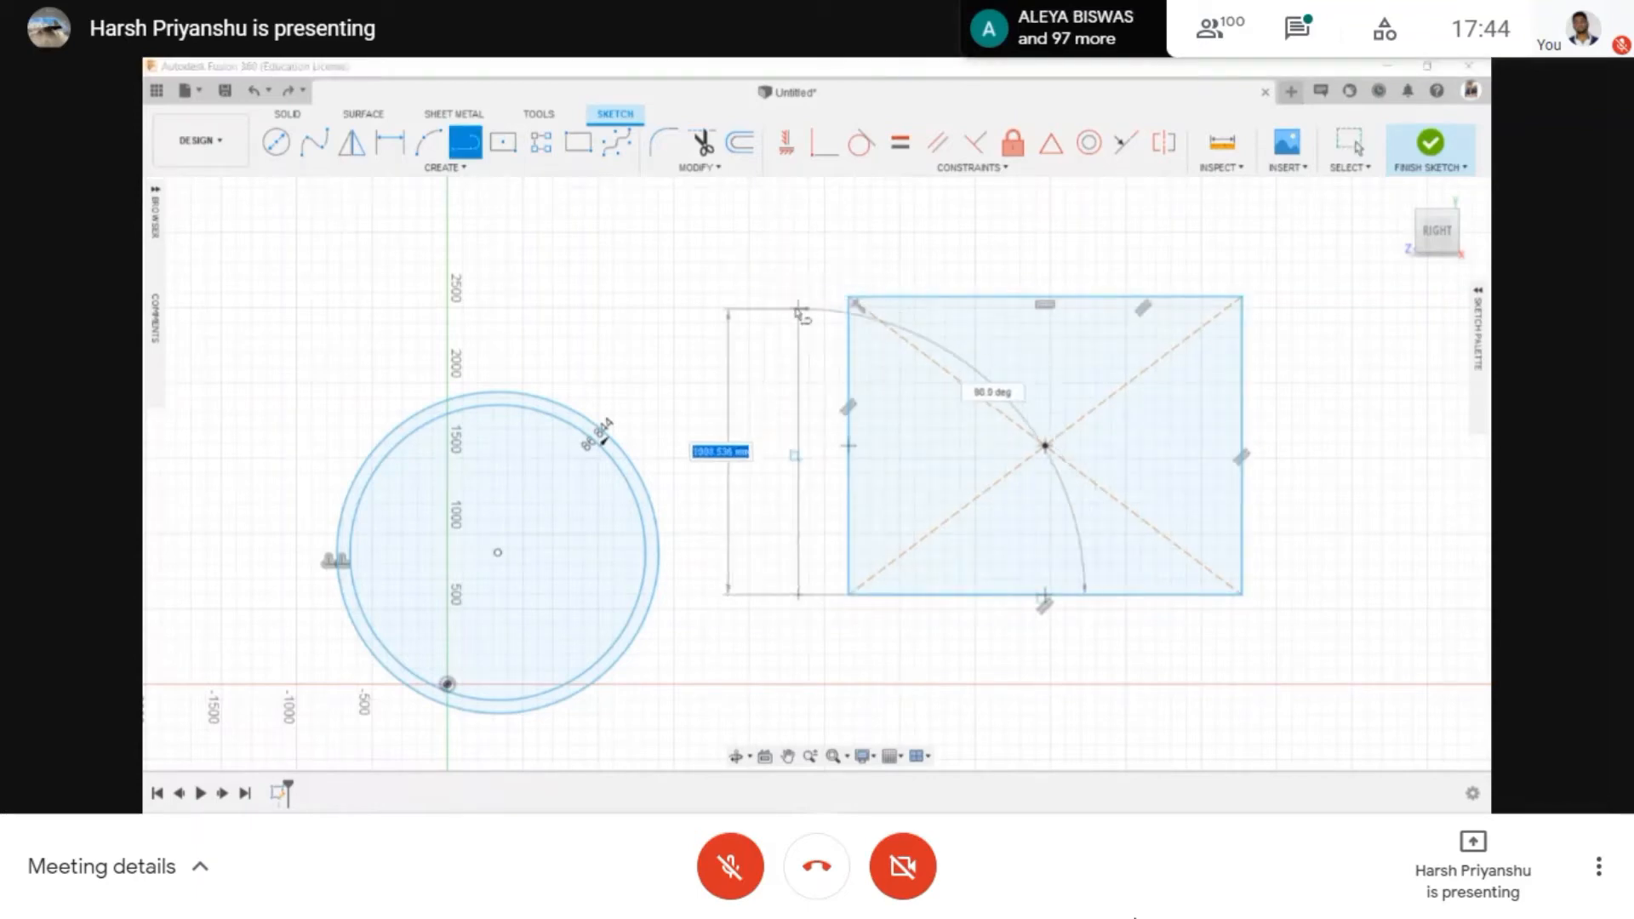
{"action": "left_click", "coordinate": [800, 298]}
{"action": "key", "text": "Escape"}
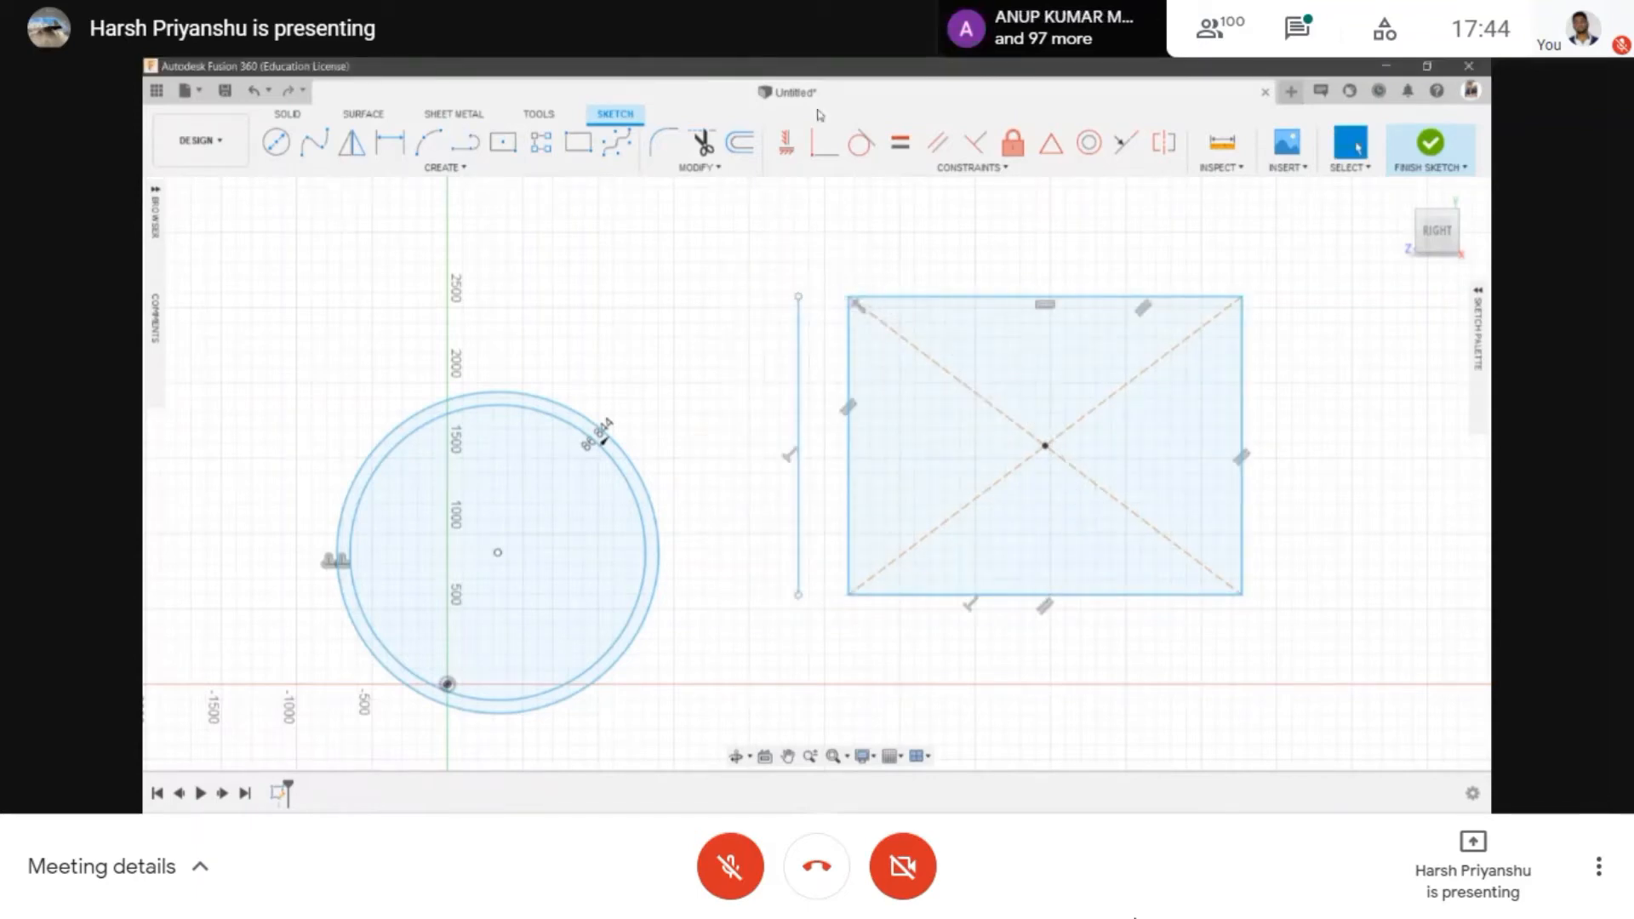
- Try to apply the Horizontal/Vertical constraint to the line beside the rectangle, and view the error details
{"action": "left_click", "coordinate": [786, 142]}
{"action": "left_click", "coordinate": [798, 585]}
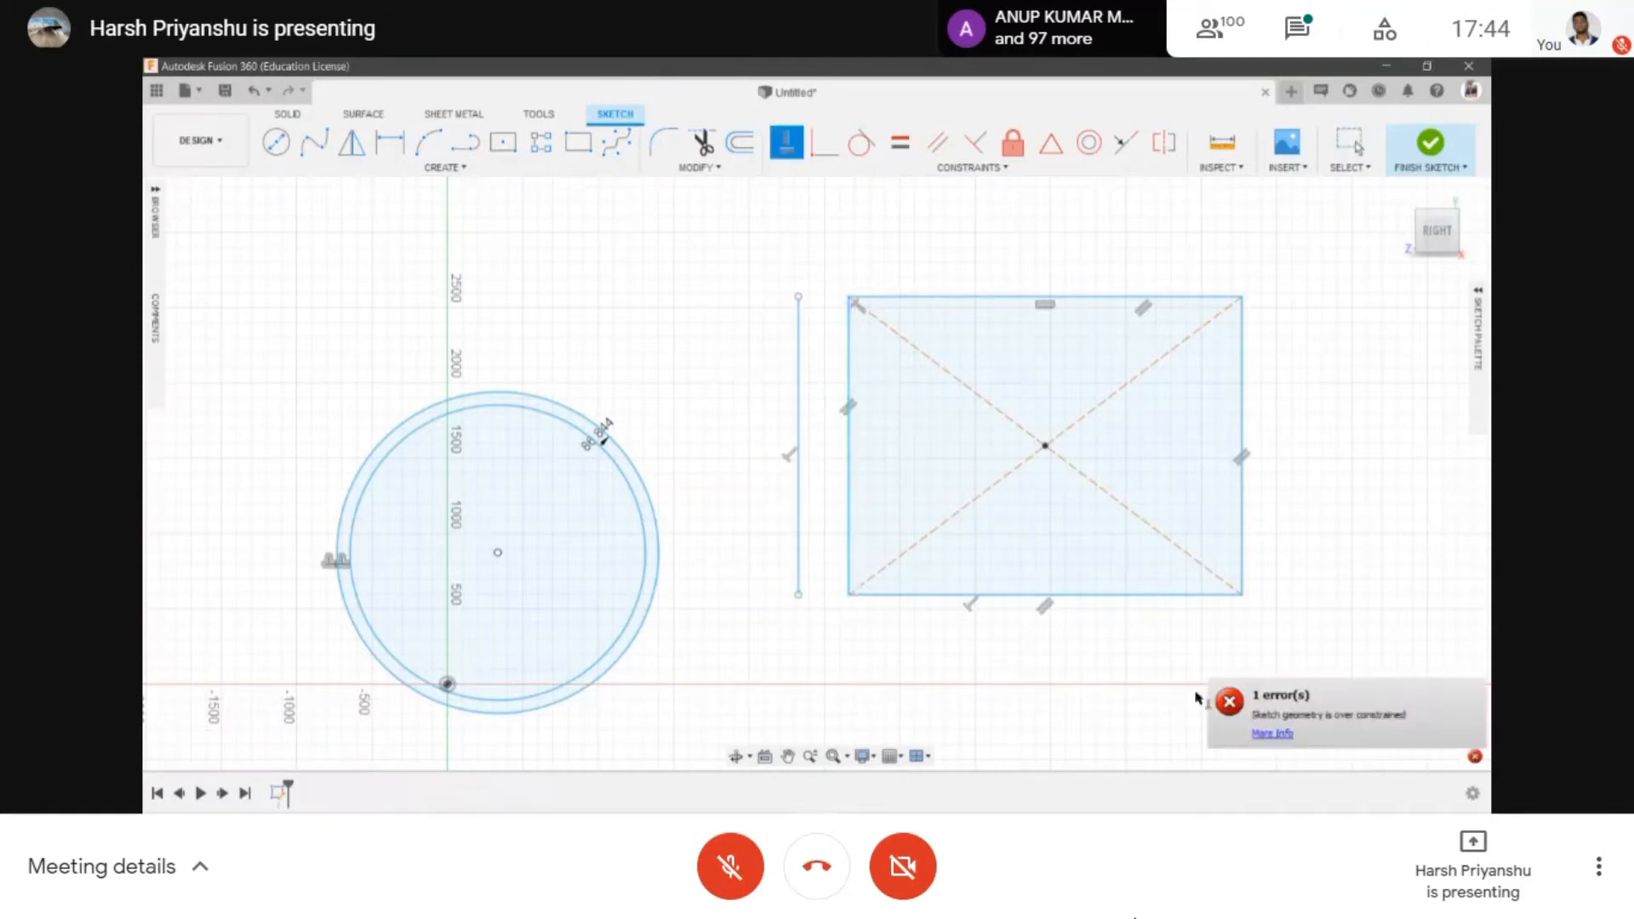
{"action": "left_click", "coordinate": [1284, 737]}
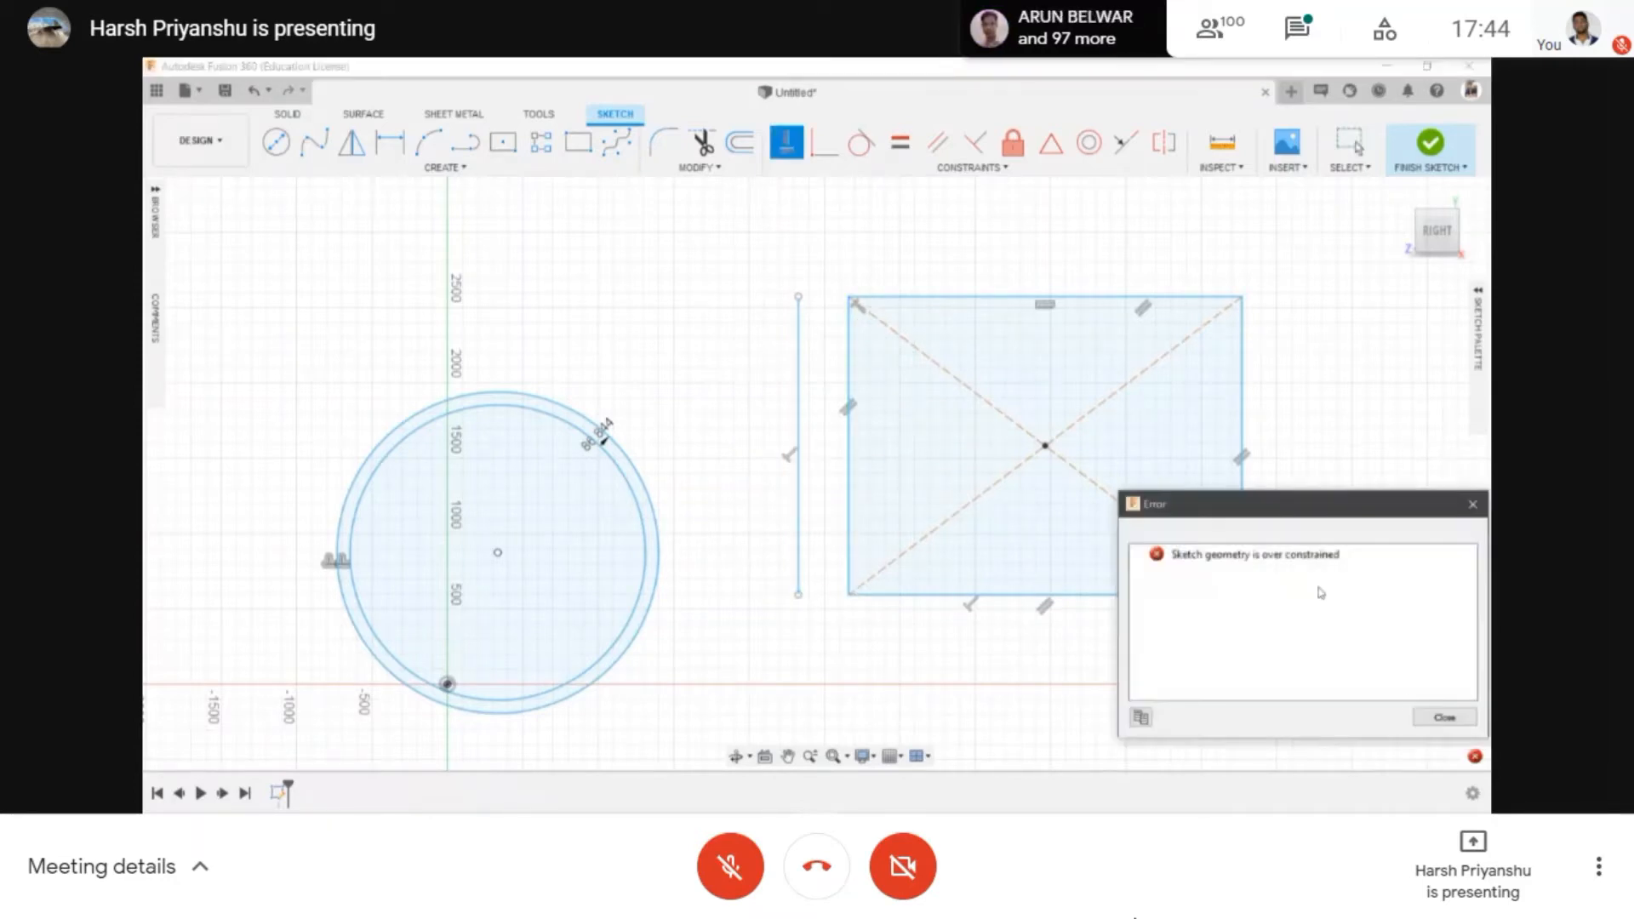
{"action": "left_click", "coordinate": [1445, 717]}
{"action": "scroll", "coordinate": [851, 340], "scroll_direction": "down", "scroll_amount": 3}
{"action": "key", "text": "Escape"}
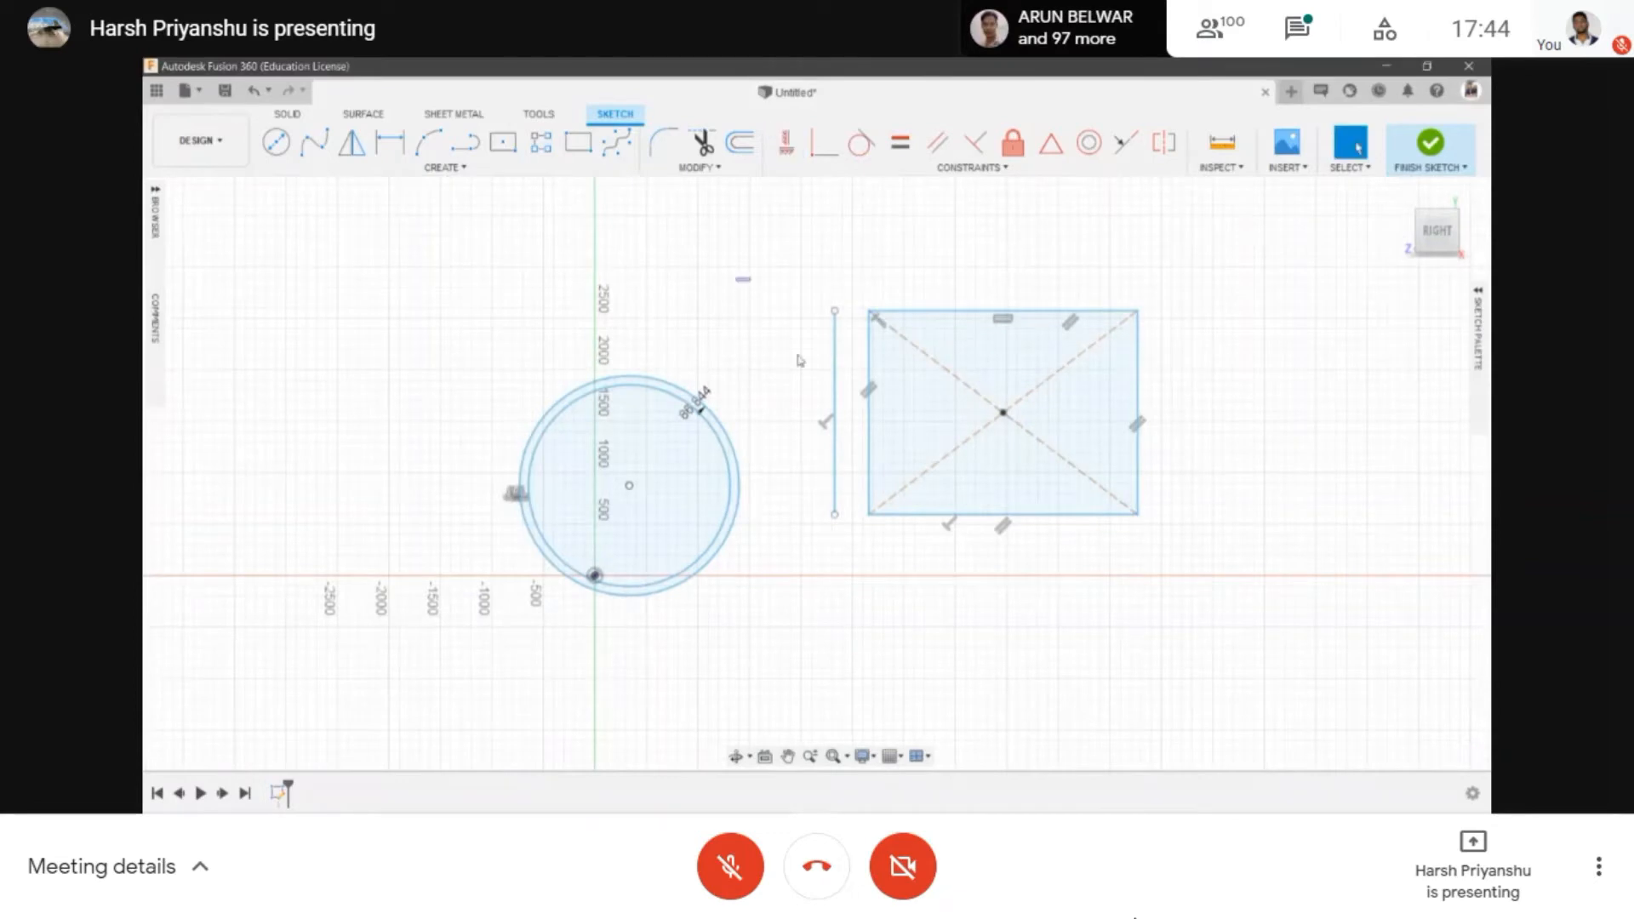
- Delete the vertical line beside the rectangle's left edge
{"action": "left_click_drag", "start_coordinate": [736, 276], "coordinate": [860, 560]}
{"action": "key", "text": "Delete"}
{"action": "scroll", "coordinate": [853, 273], "scroll_direction": "up", "scroll_amount": 3}
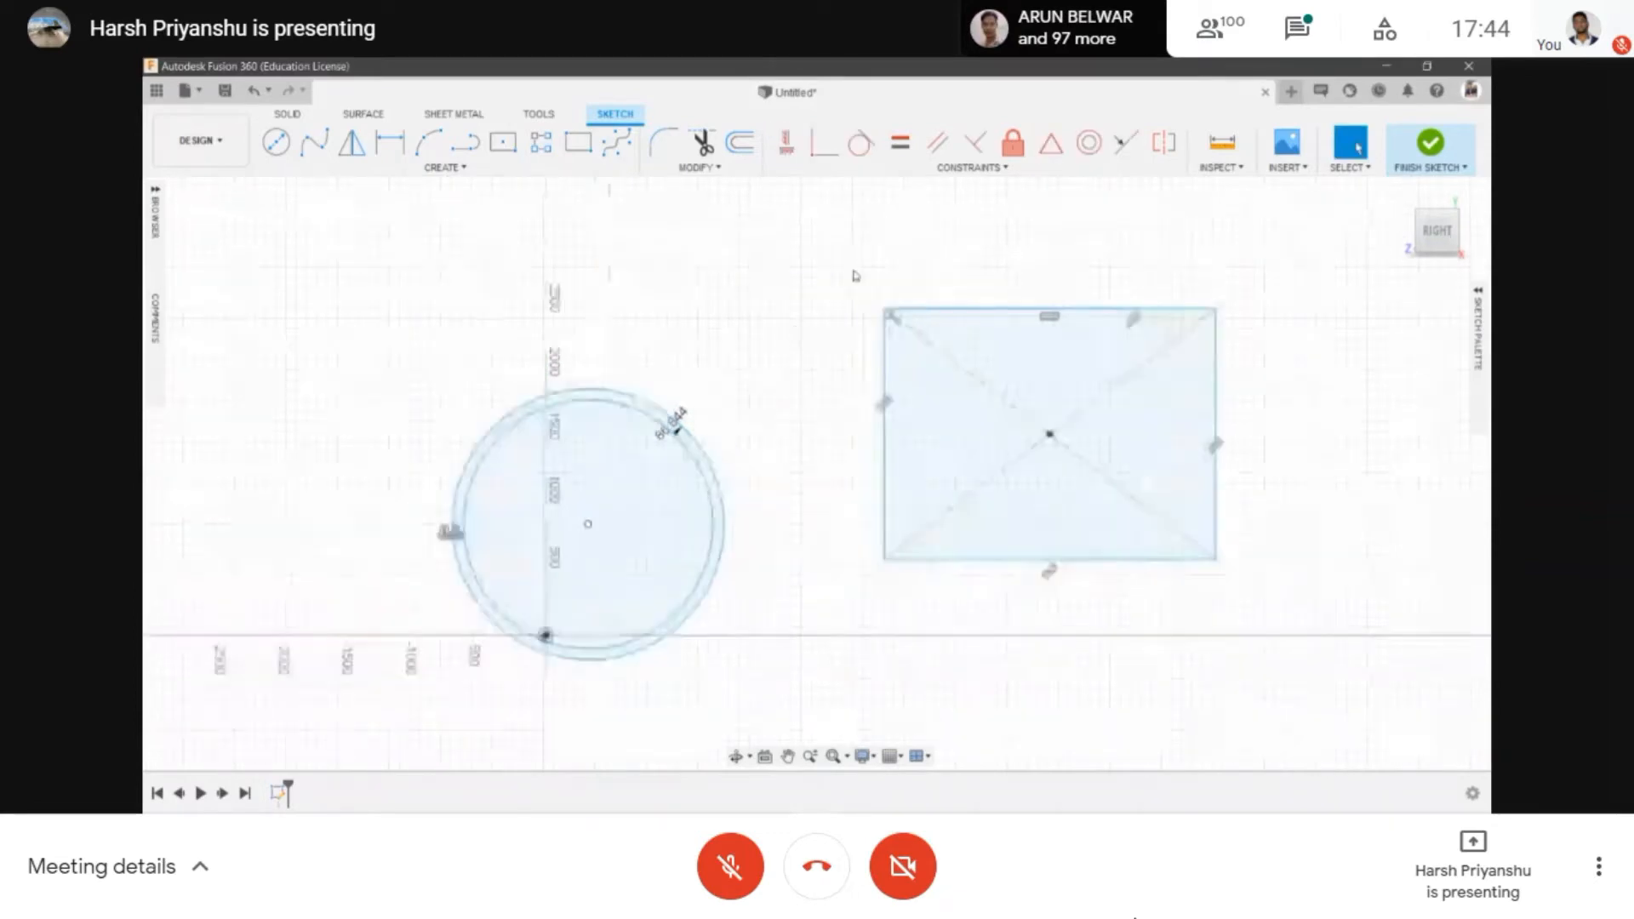
{"action": "left_click", "coordinate": [932, 171]}
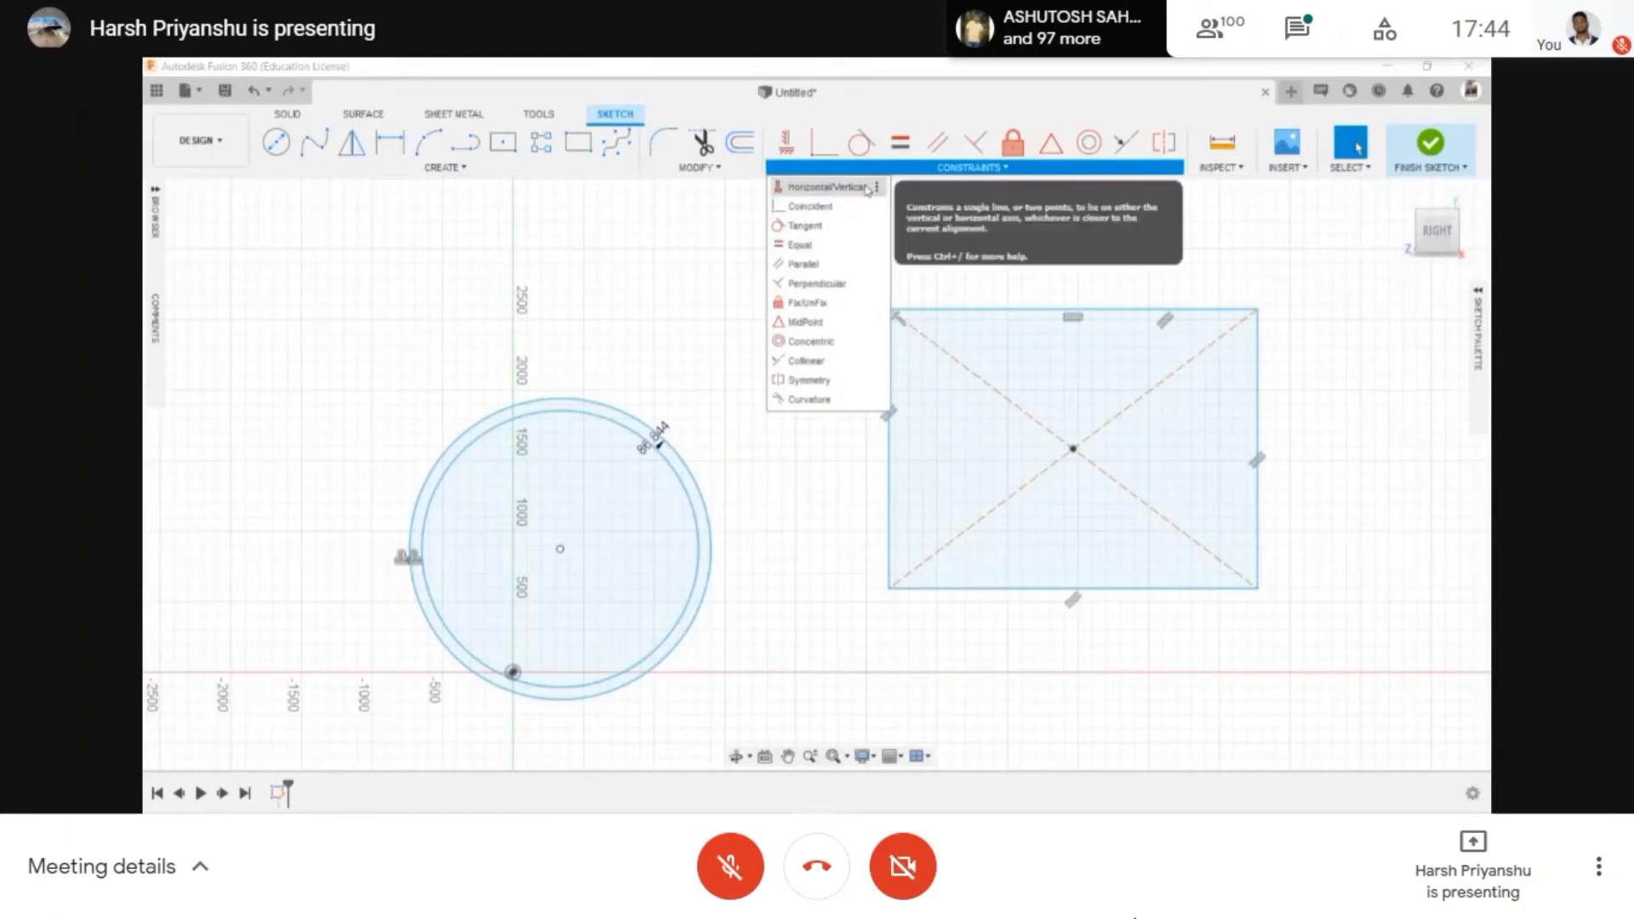
{"action": "left_click", "coordinate": [992, 278]}
{"action": "scroll", "coordinate": [1017, 292], "scroll_direction": "up", "scroll_amount": 1}
{"action": "middle_click_drag", "start_coordinate": [1017, 292], "coordinate": [905, 316]}
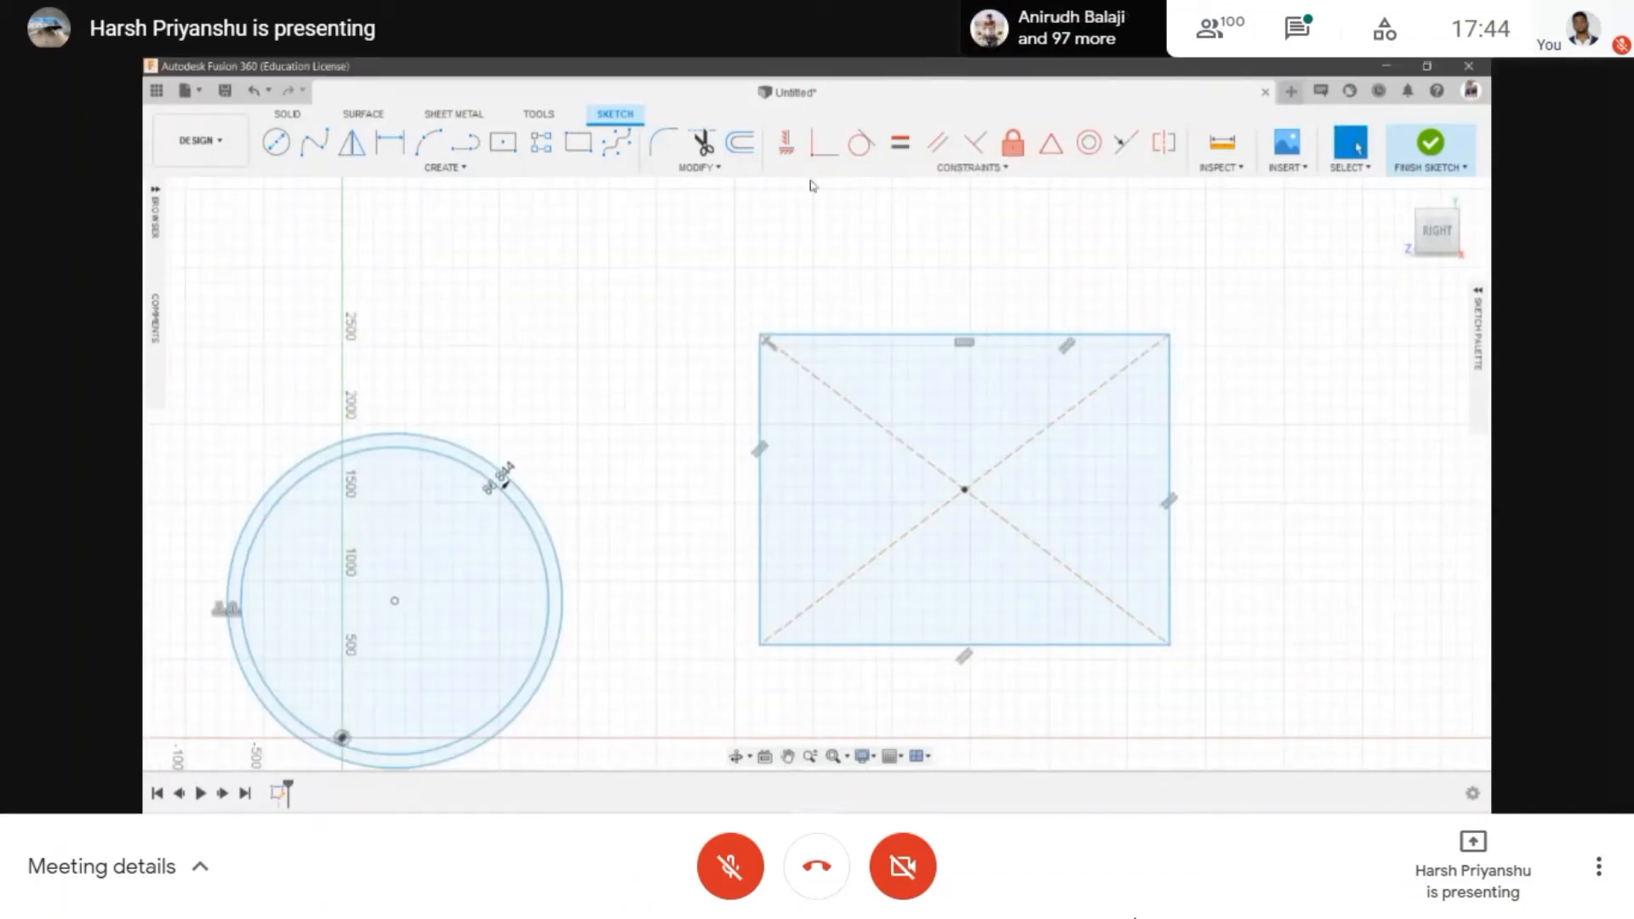
{"action": "scroll", "coordinate": [840, 340], "scroll_direction": "down", "scroll_amount": 1}
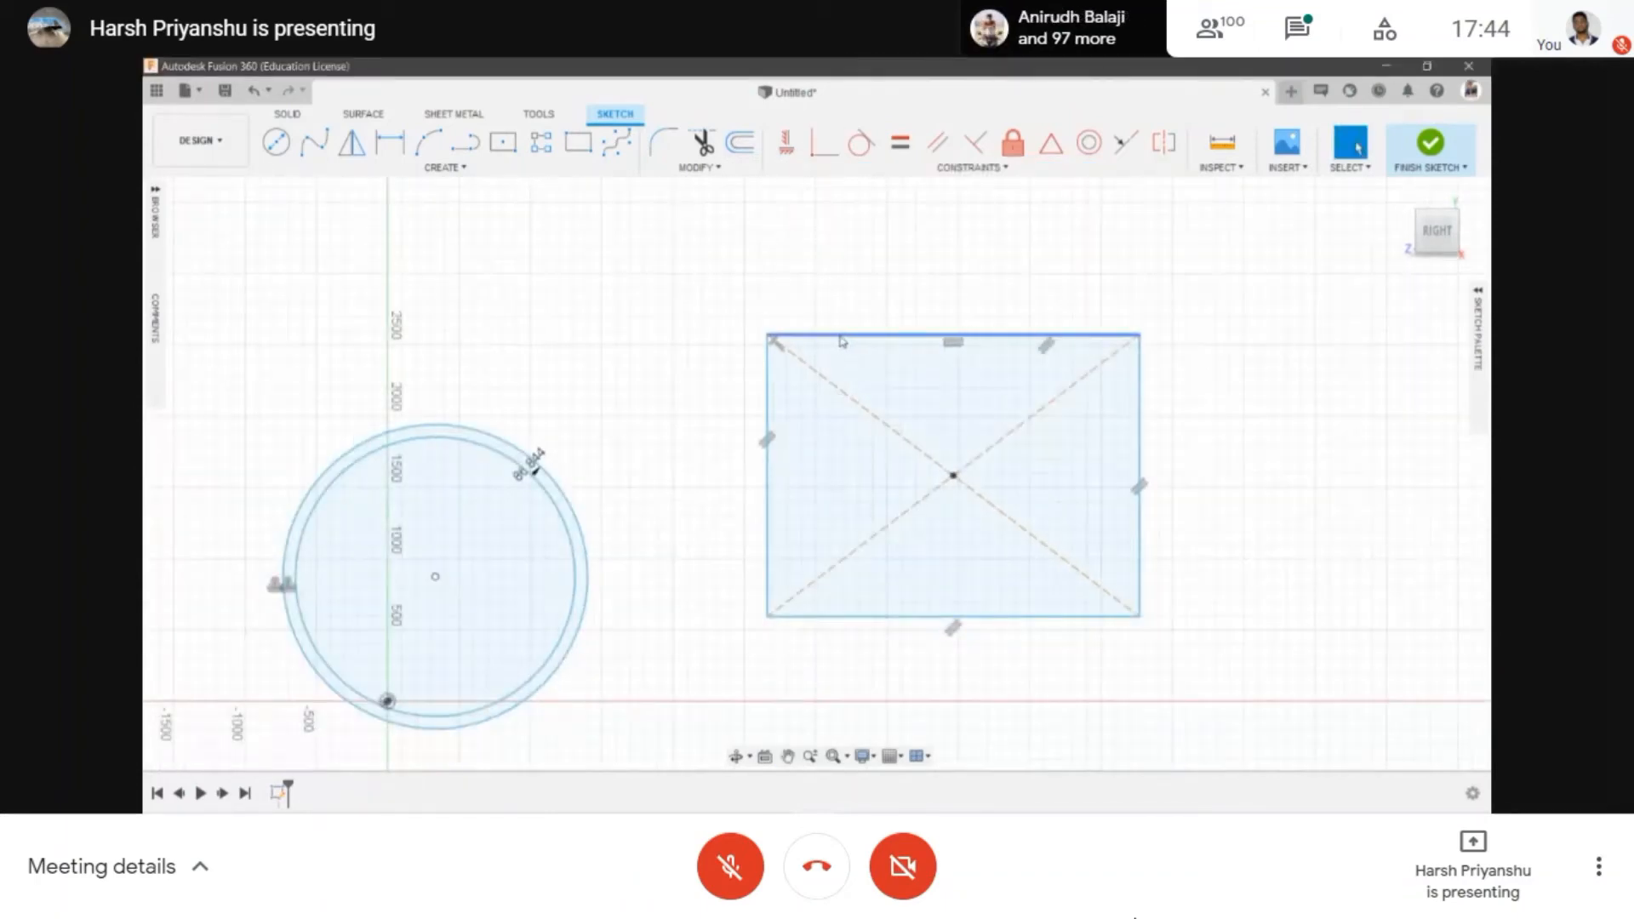
- Draw an open line chain from the rectangle's upper left corner: vertical up, then three sloped lines ending just short of the upper right corner
{"action": "scroll", "coordinate": [839, 337], "scroll_direction": "up", "scroll_amount": 2}
{"action": "key", "text": "l"}
{"action": "left_click", "coordinate": [730, 337]}
{"action": "middle_click_drag", "start_coordinate": [731, 188], "coordinate": [740, 278]}
{"action": "left_click", "coordinate": [742, 255]}
{"action": "left_click", "coordinate": [964, 197]}
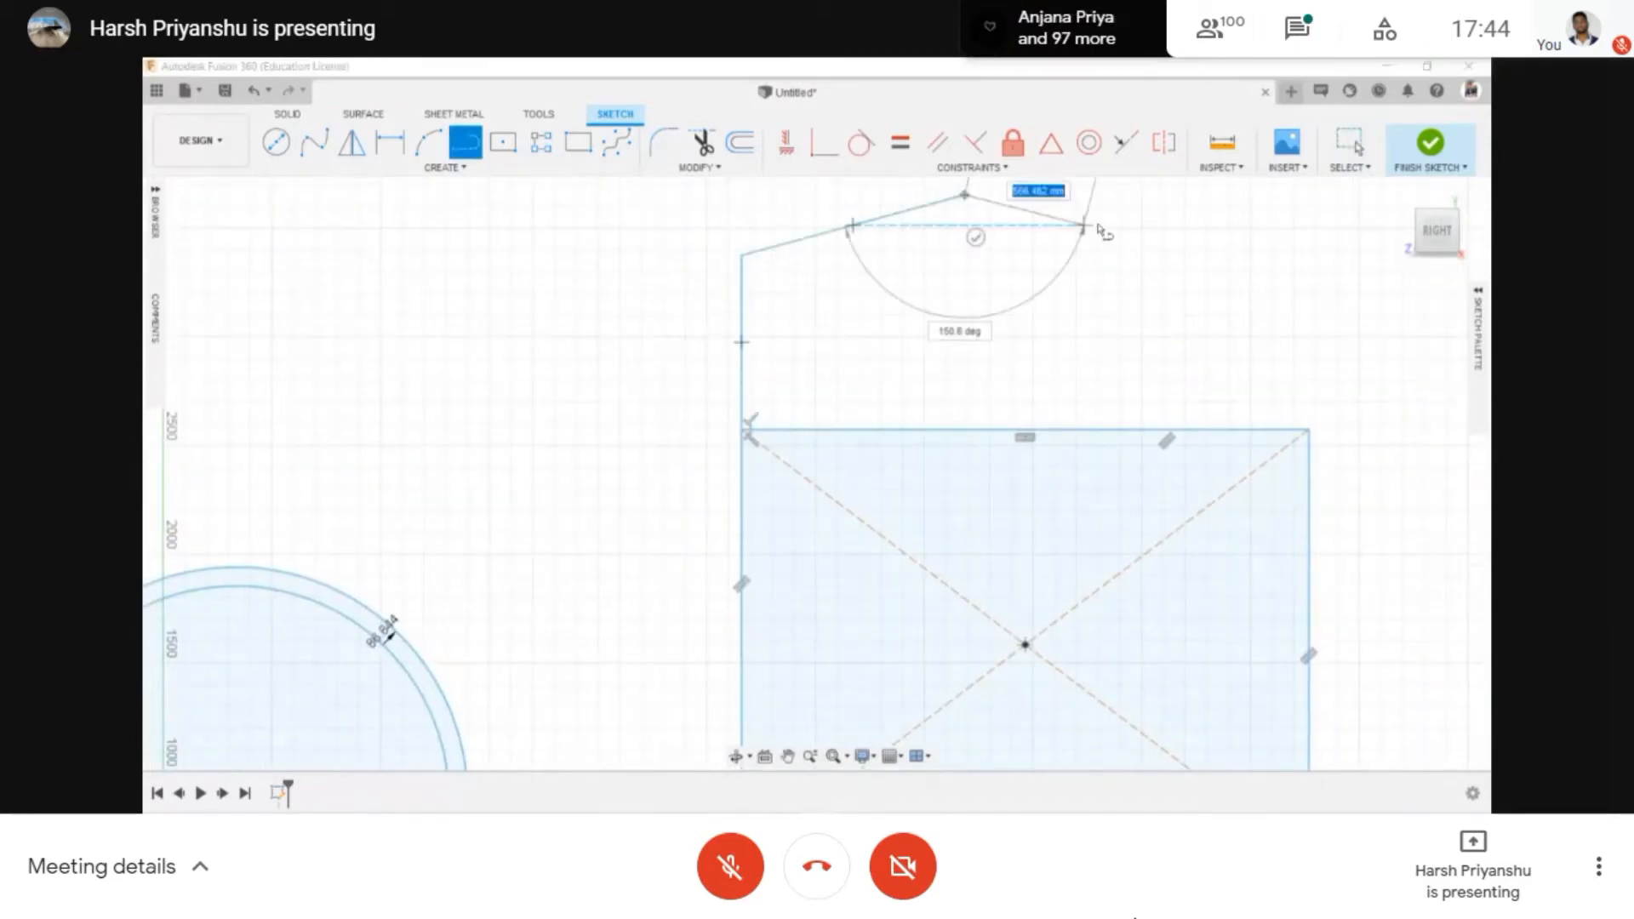
{"action": "left_click", "coordinate": [1097, 226]}
{"action": "left_click", "coordinate": [1196, 379]}
{"action": "scroll", "coordinate": [1200, 384], "scroll_direction": "up", "scroll_amount": 1}
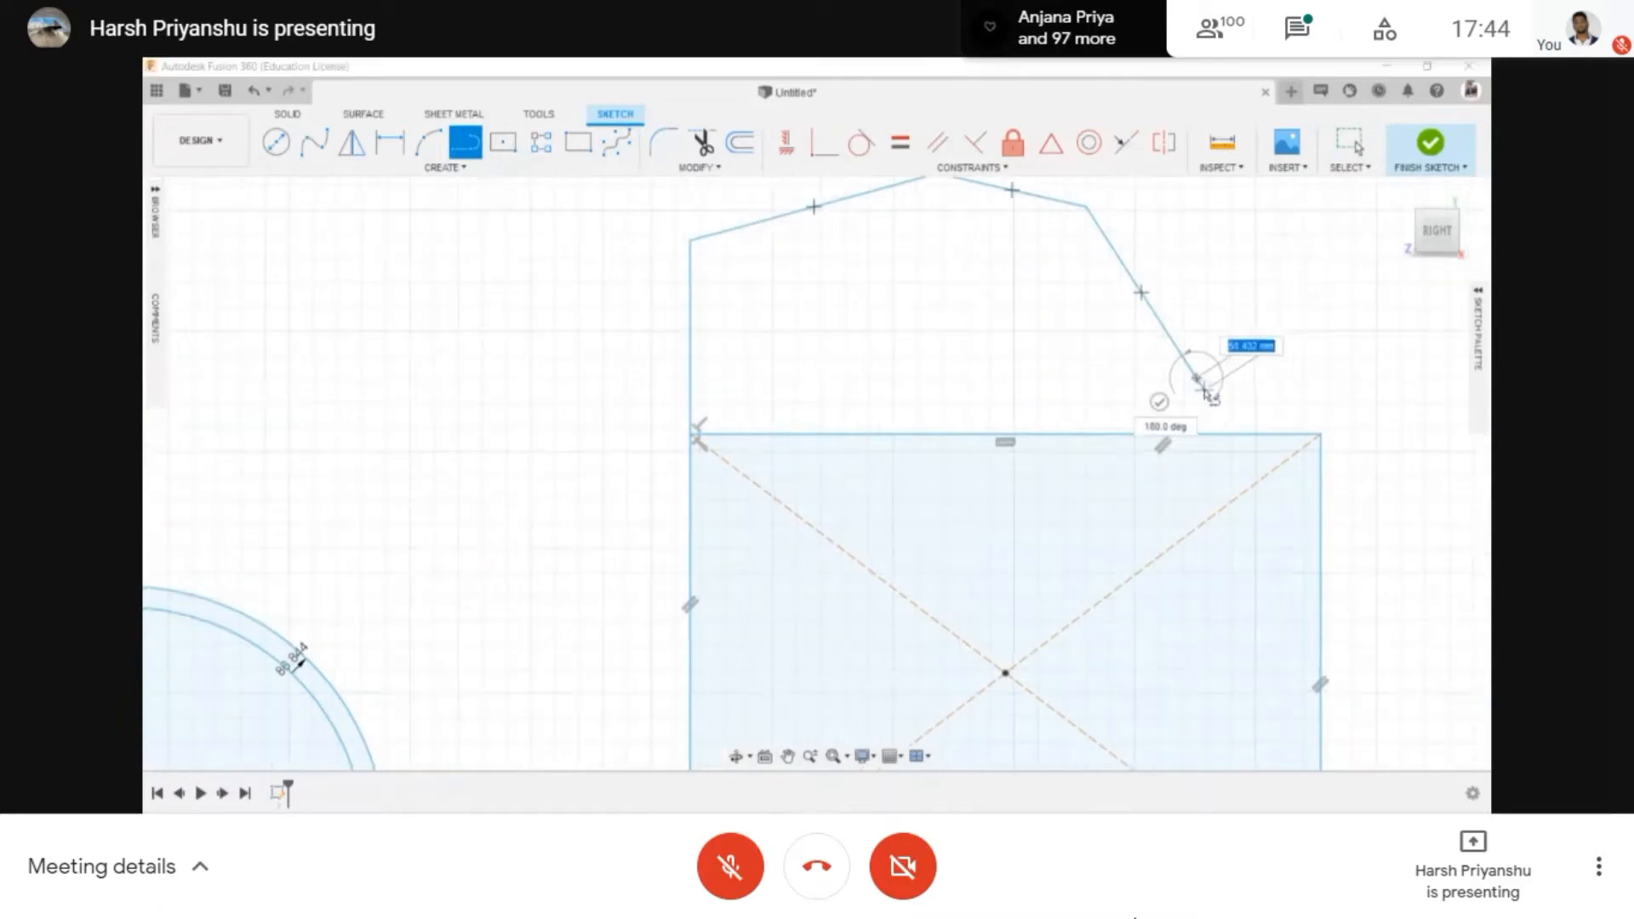
{"action": "key", "text": "Escape"}
{"action": "middle_click_drag", "start_coordinate": [1247, 405], "coordinate": [1081, 454]}
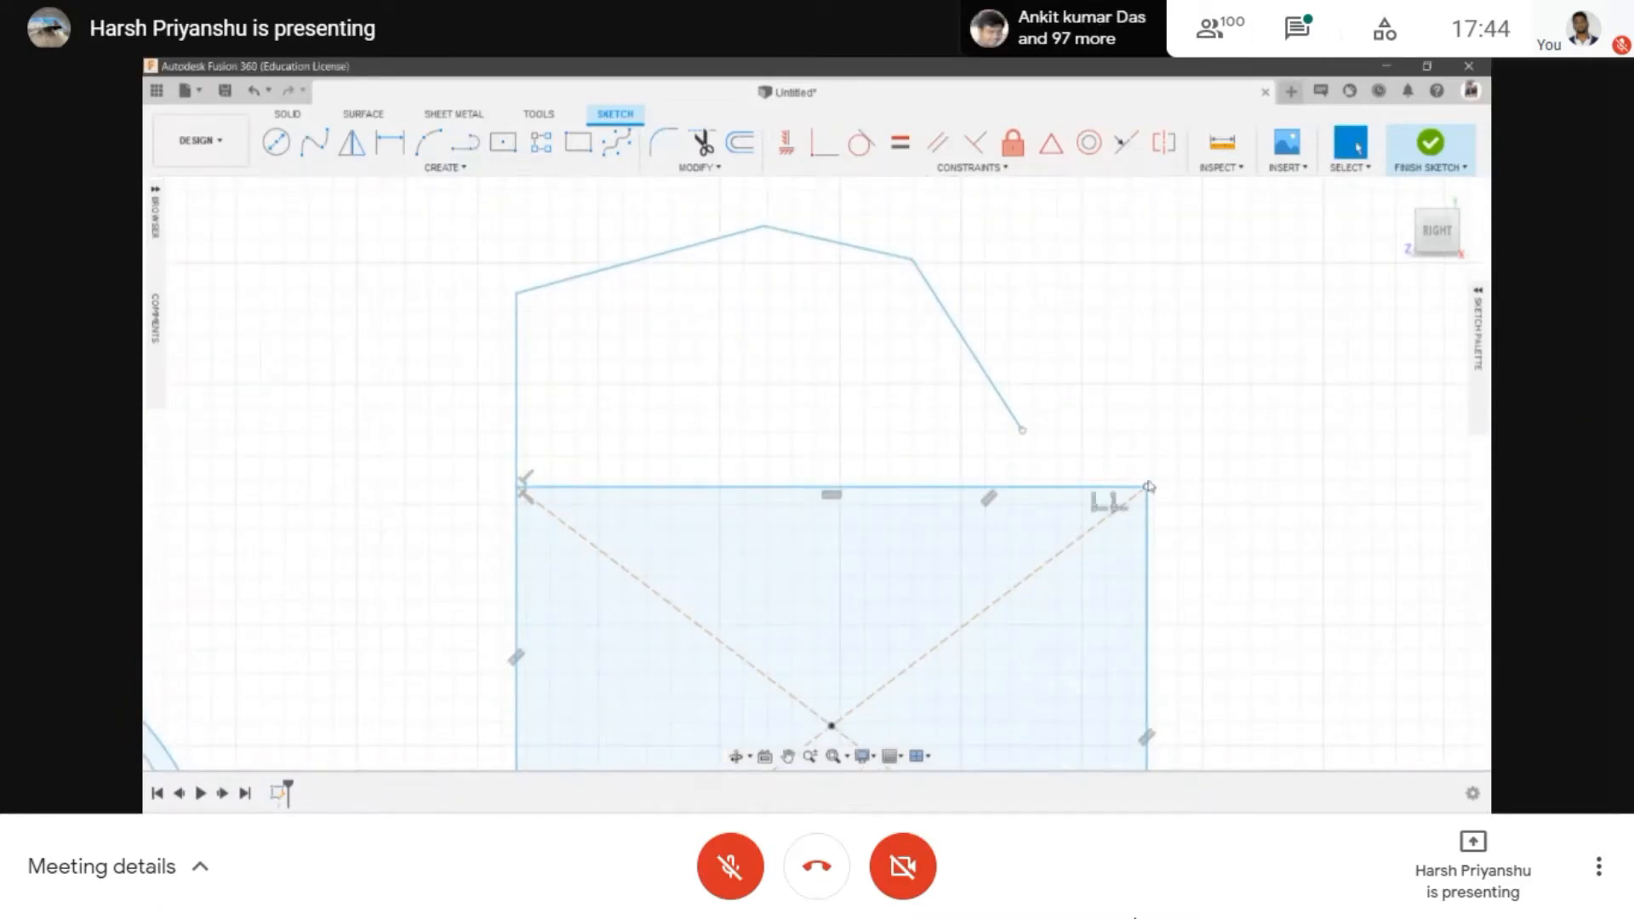
- Apply a Coincident constraint between the line chain's open end and the rectangle's upper right corner, and inspect the joint closely
{"action": "left_click", "coordinate": [819, 143]}
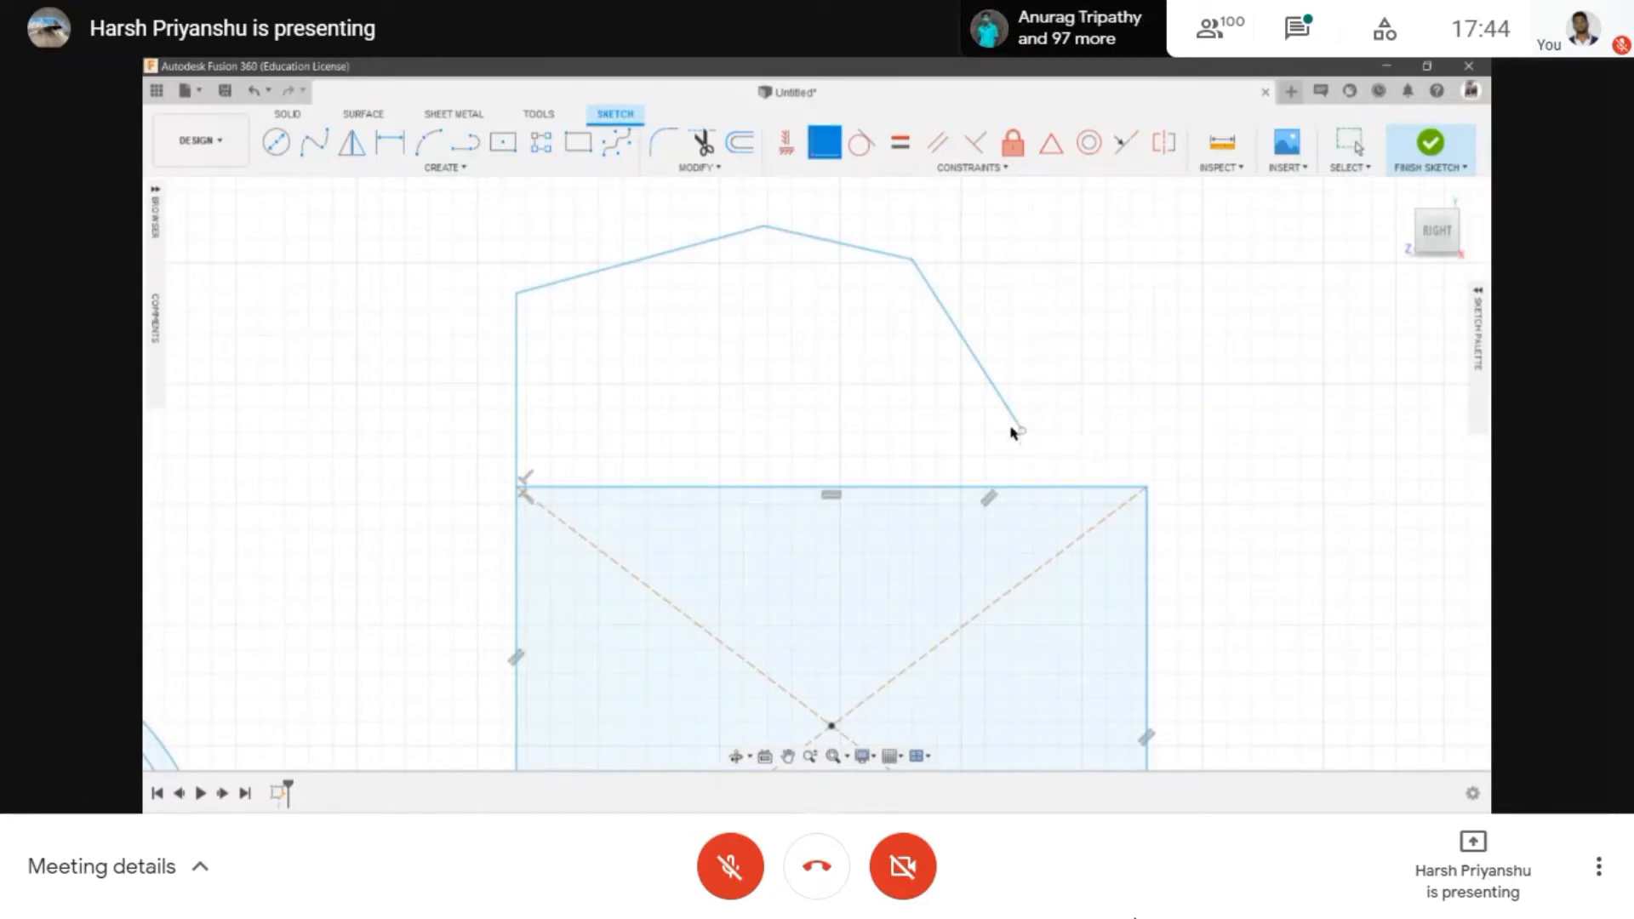
{"action": "left_click", "coordinate": [1021, 431]}
{"action": "left_click", "coordinate": [1148, 492]}
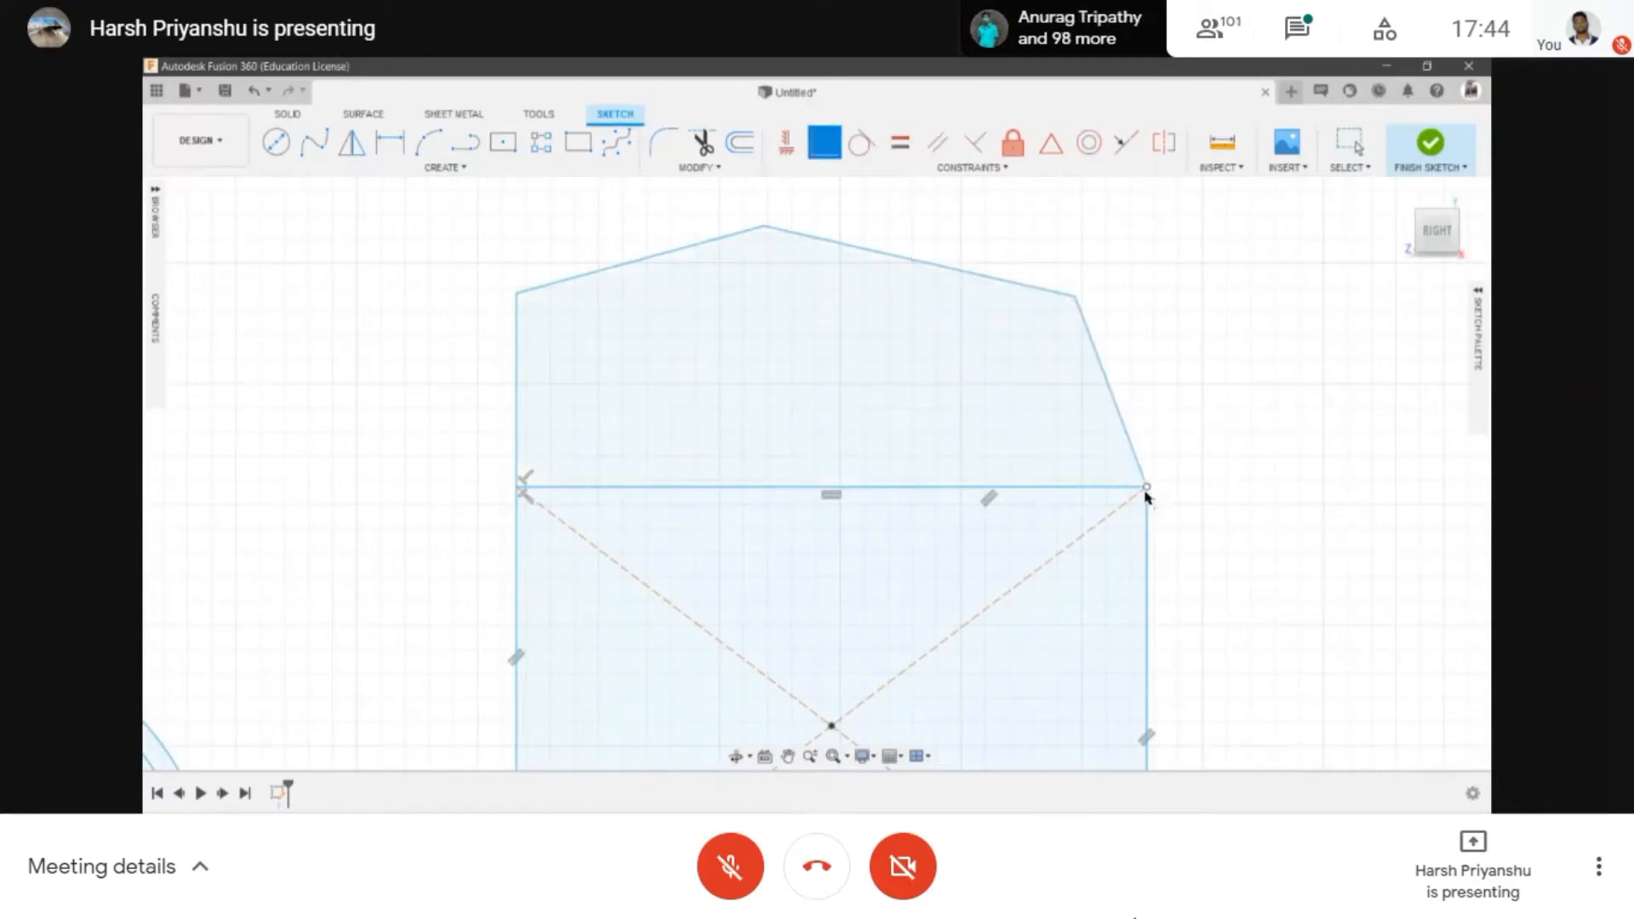
{"action": "scroll", "coordinate": [1136, 472], "scroll_direction": "down", "scroll_amount": 4}
{"action": "scroll", "coordinate": [1123, 493], "scroll_direction": "up", "scroll_amount": 5}
{"action": "scroll", "coordinate": [1132, 502], "scroll_direction": "up", "scroll_amount": 2}
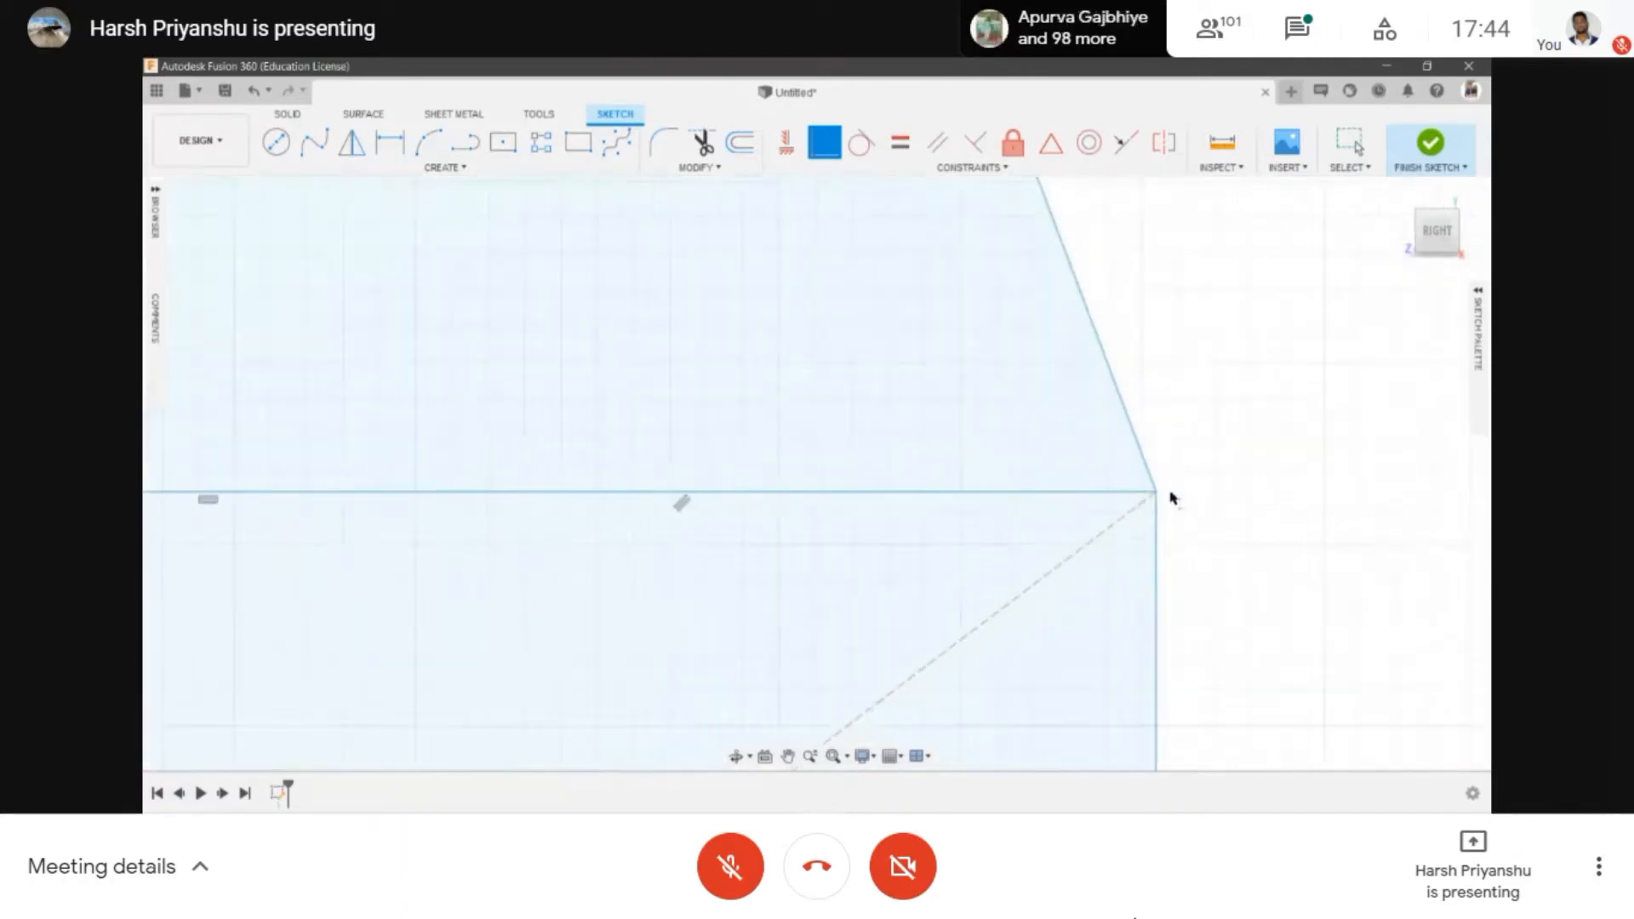
{"action": "scroll", "coordinate": [1158, 464], "scroll_direction": "down", "scroll_amount": 5}
{"action": "scroll", "coordinate": [1147, 461], "scroll_direction": "down", "scroll_amount": 2}
{"action": "middle_click_drag", "start_coordinate": [1103, 441], "coordinate": [937, 428]}
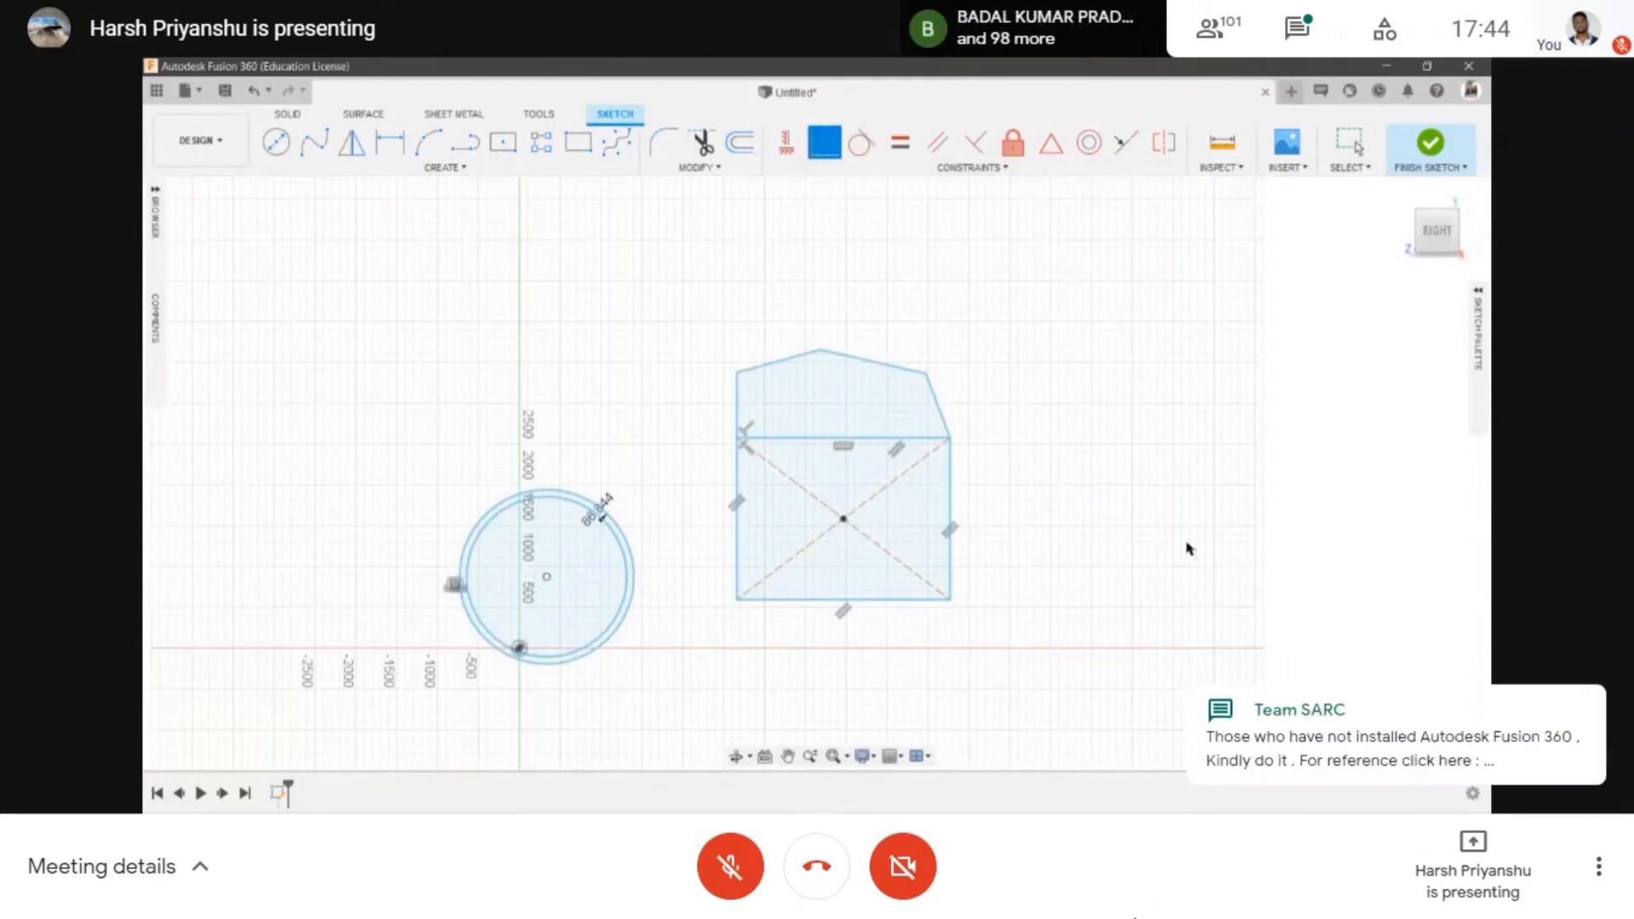
- Draw a horizontal line a little above the two concentric circles, extending past them on both sides
{"action": "scroll", "coordinate": [525, 507], "scroll_direction": "up", "scroll_amount": 5}
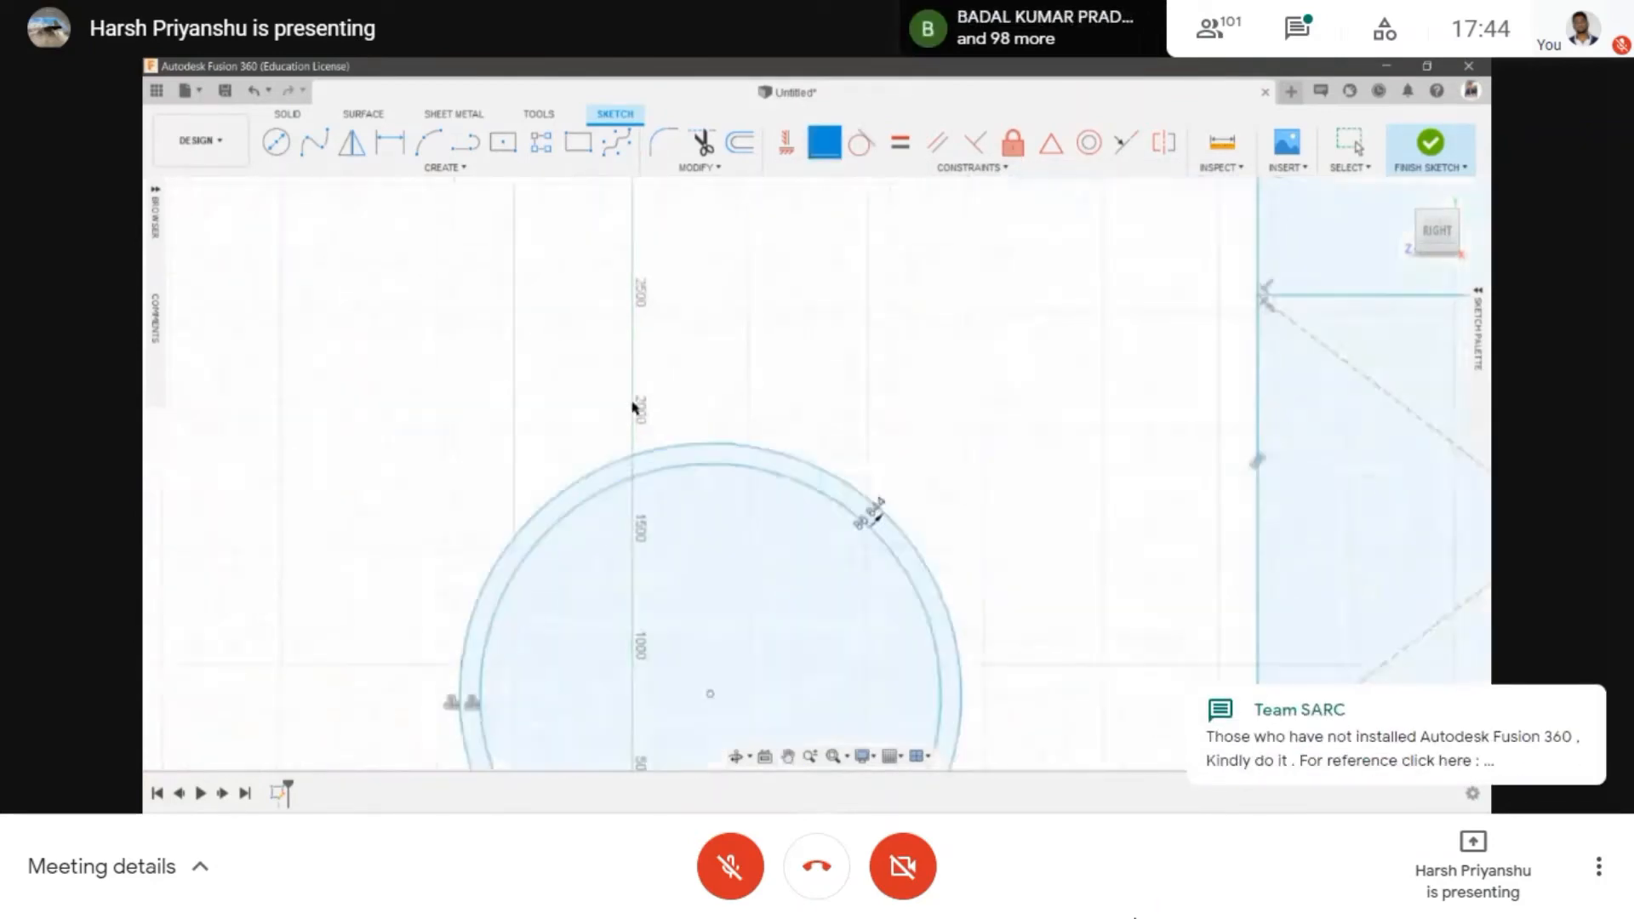
{"action": "scroll", "coordinate": [634, 407], "scroll_direction": "down", "scroll_amount": 3}
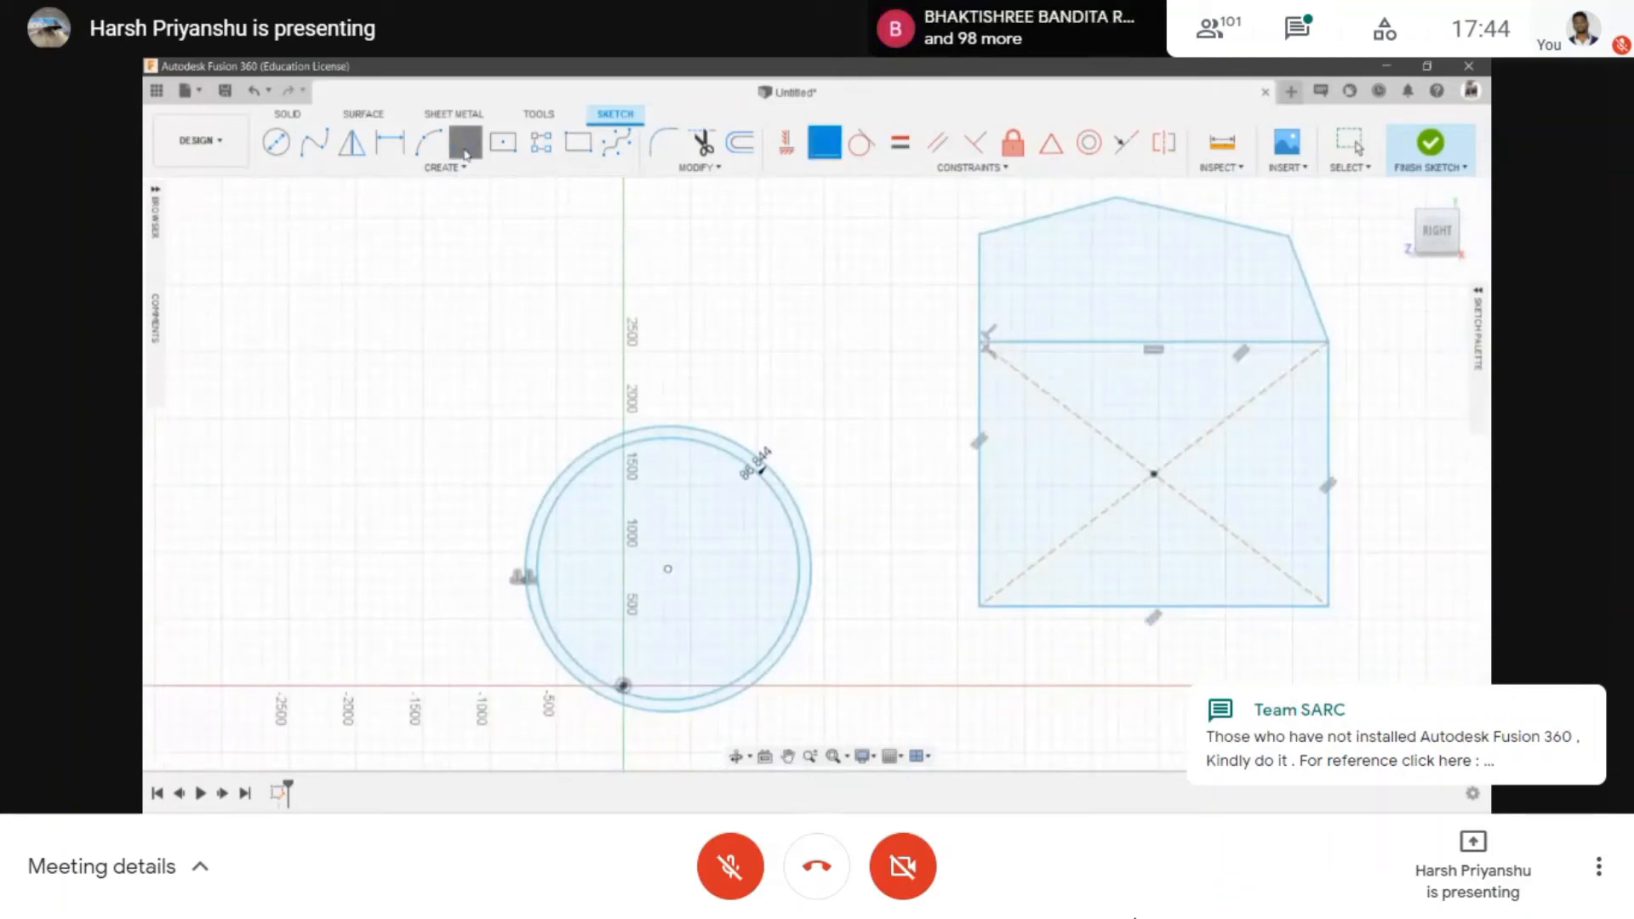
{"action": "left_click_drag", "start_coordinate": [716, 677], "coordinate": [737, 586]}
{"action": "middle_click_drag", "start_coordinate": [738, 585], "coordinate": [750, 675]}
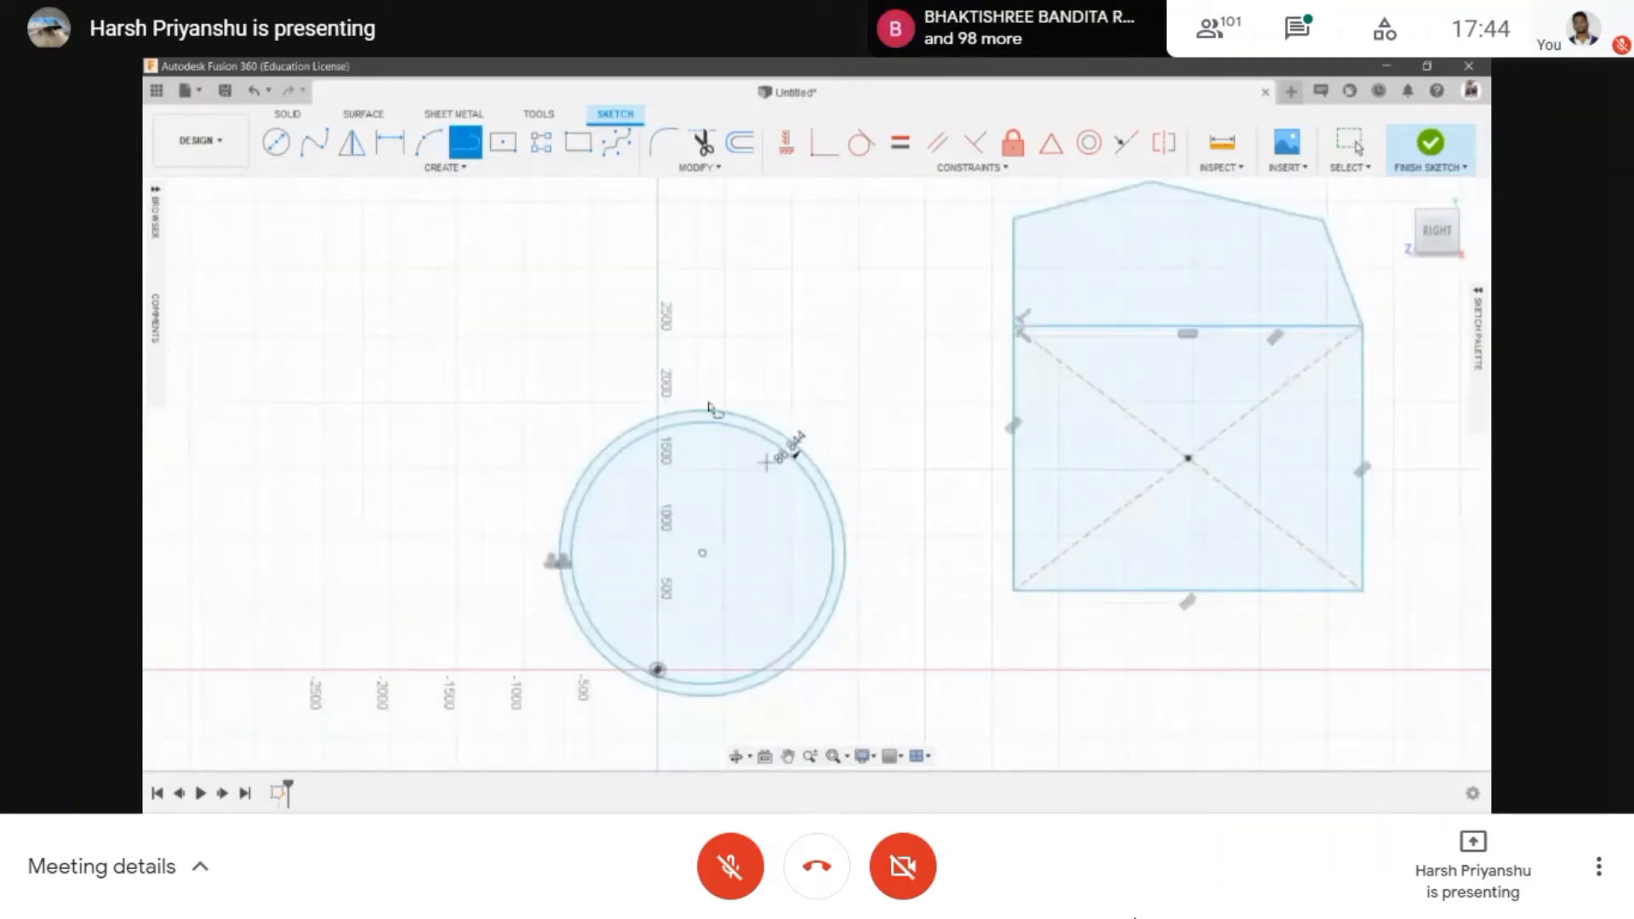
{"action": "left_click", "coordinate": [499, 355]}
{"action": "left_click", "coordinate": [938, 355]}
{"action": "key", "text": "Escape"}
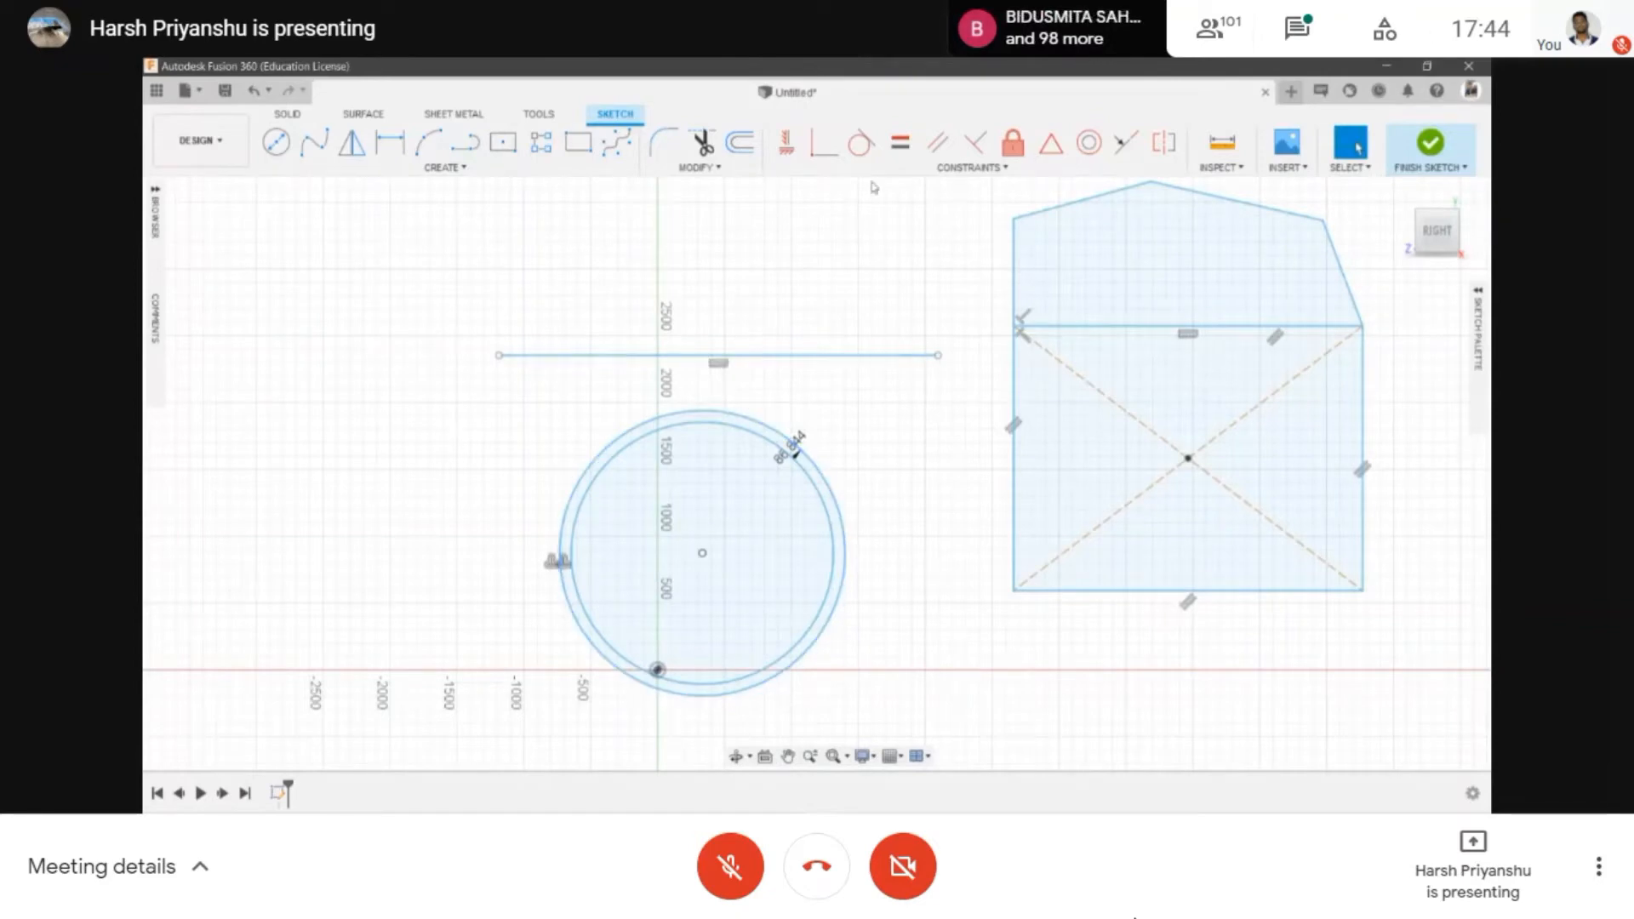
- Apply a Tangent constraint between the outer circle and the horizontal line above it
{"action": "left_click", "coordinate": [862, 142]}
{"action": "left_click", "coordinate": [763, 431]}
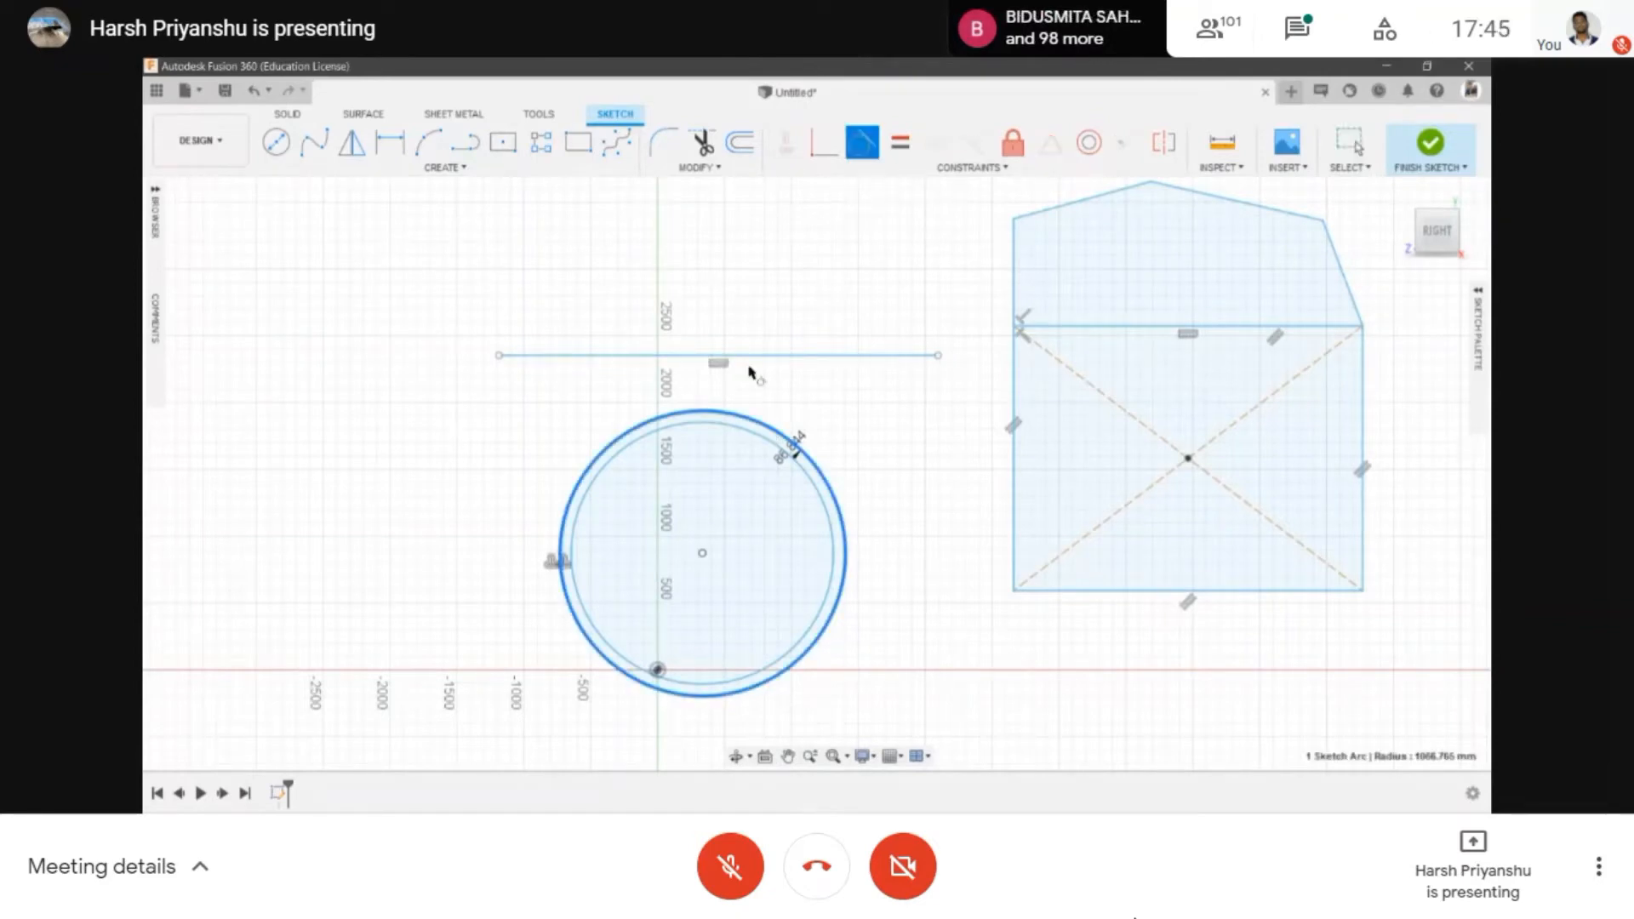
{"action": "left_click", "coordinate": [755, 355]}
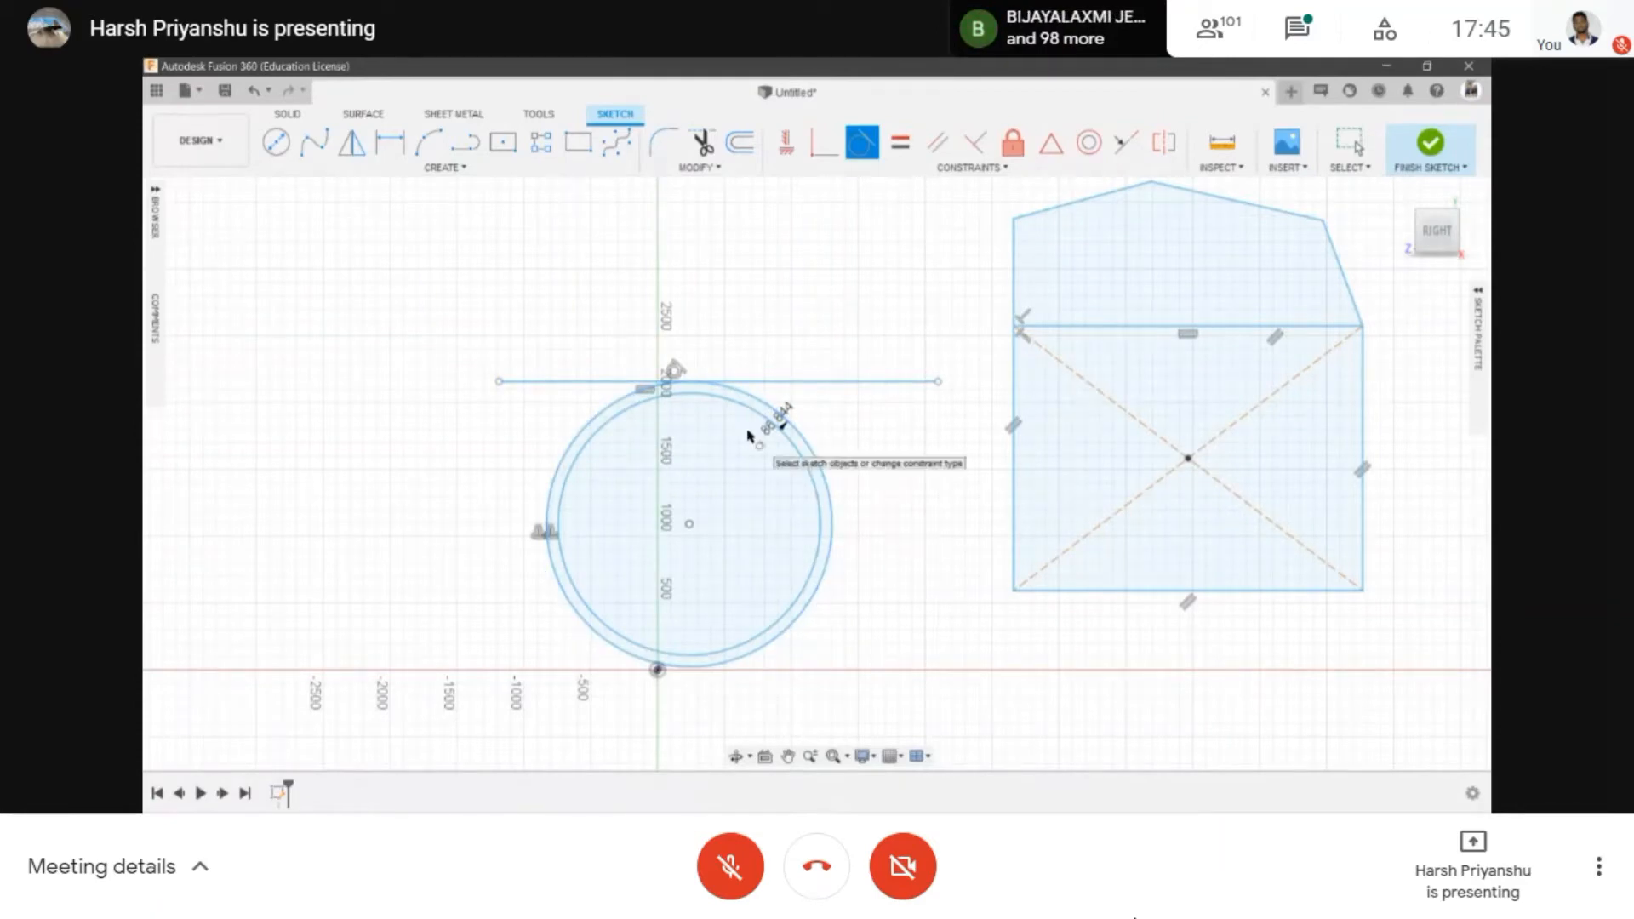
- Try the Fix/UnFix constraint on the outer circle and undo it
{"action": "left_click", "coordinate": [972, 168]}
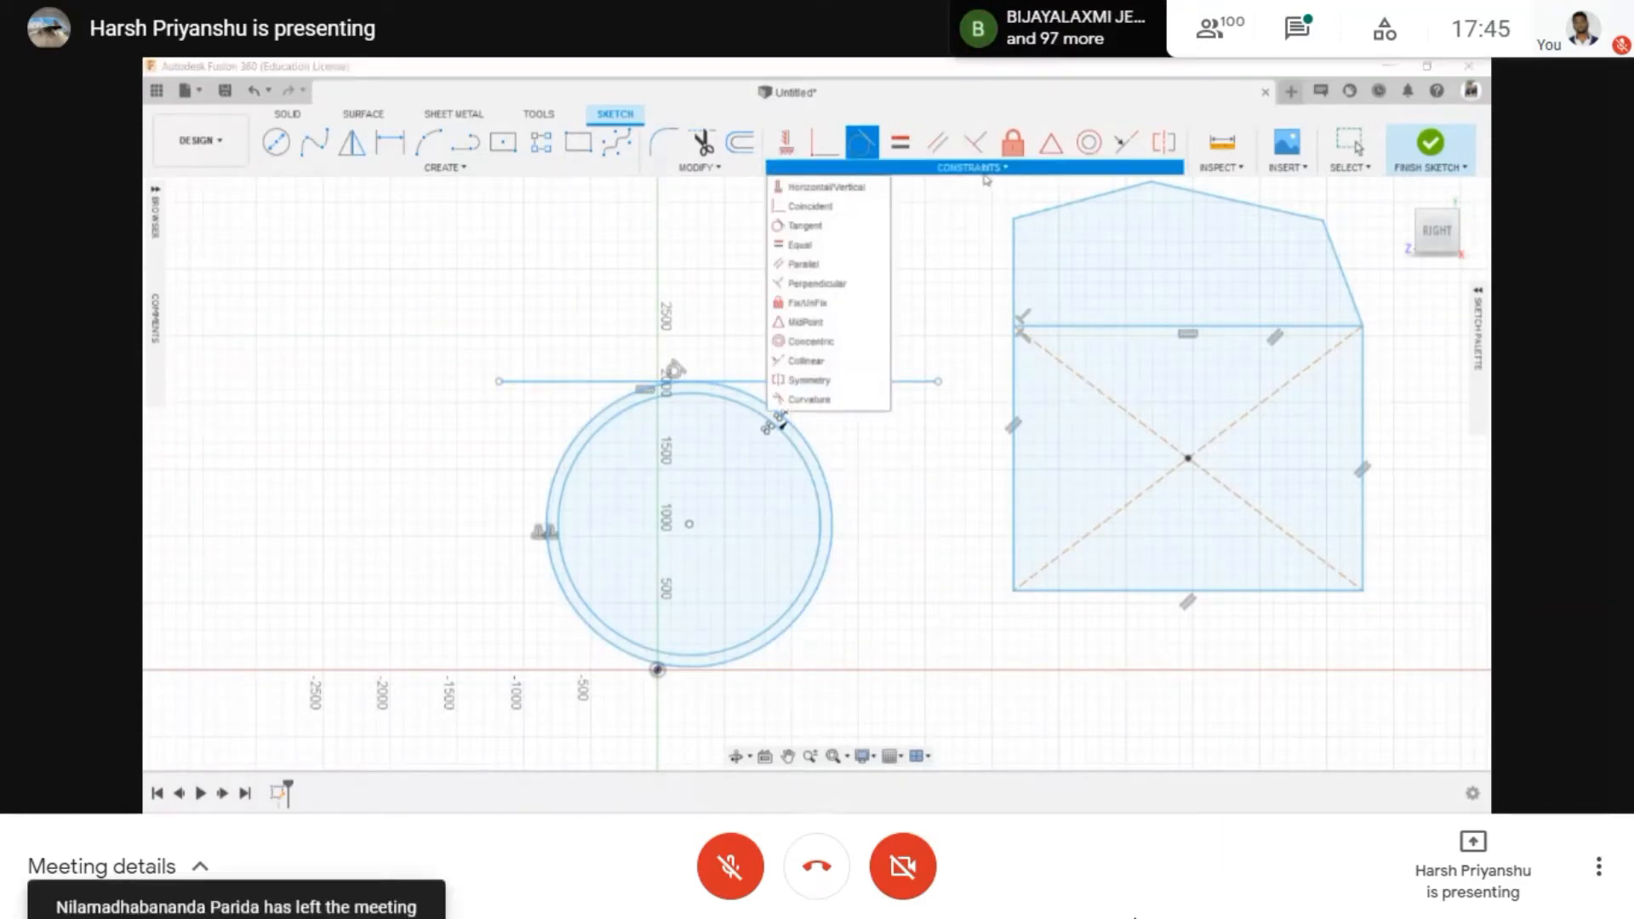
{"action": "left_click", "coordinate": [834, 304]}
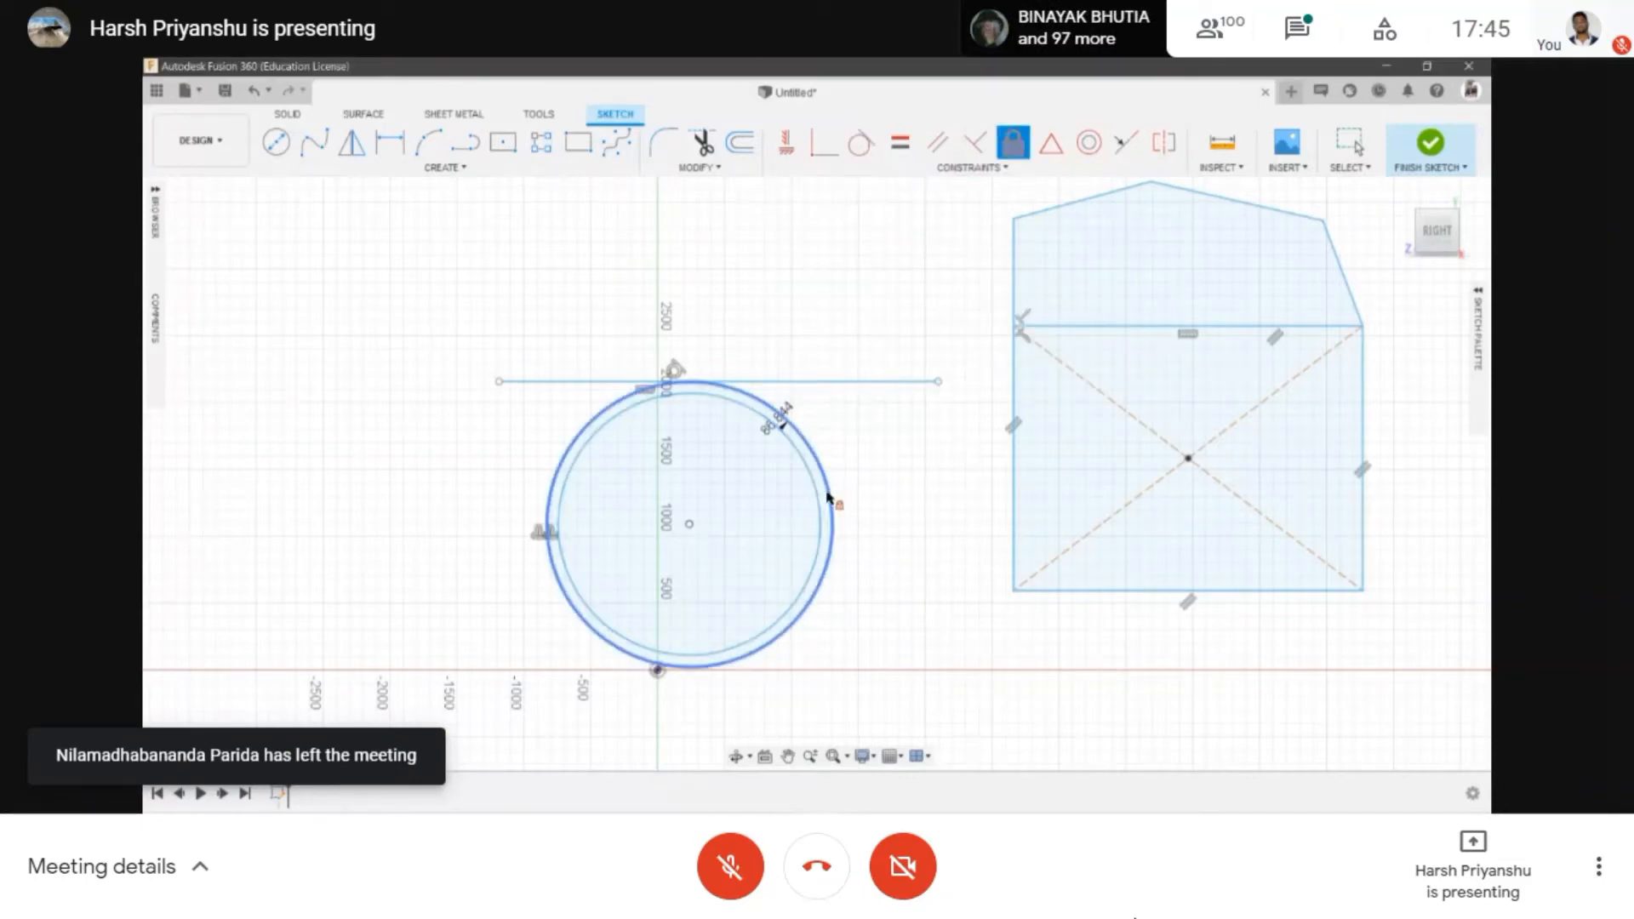
{"action": "left_click", "coordinate": [836, 513]}
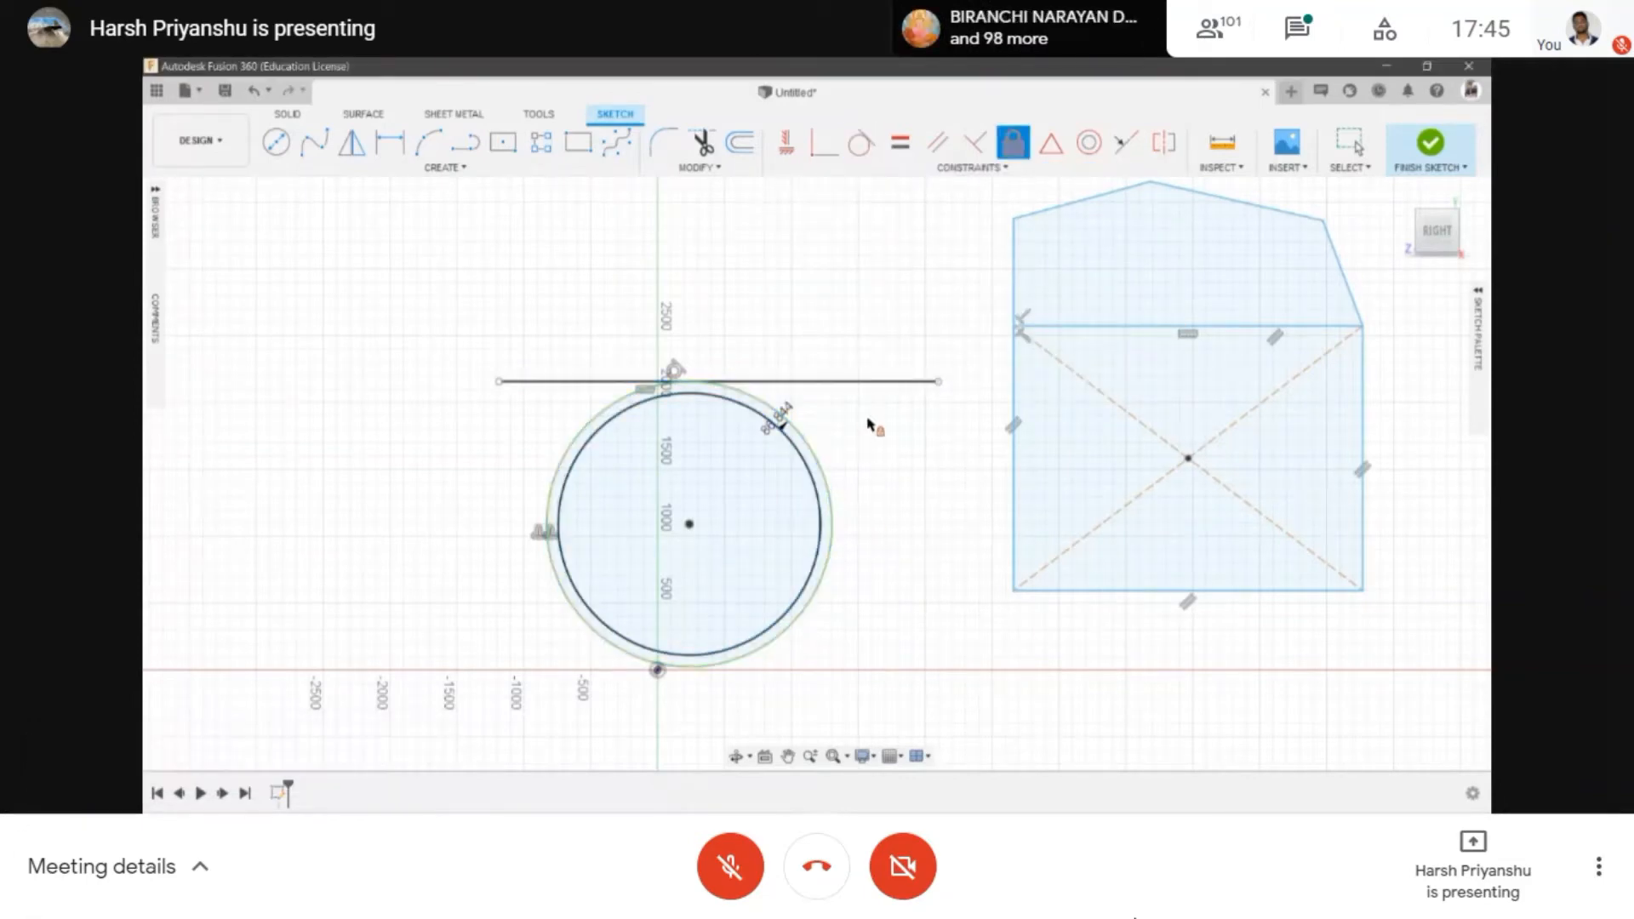
{"action": "left_click", "coordinate": [601, 603]}
{"action": "key", "text": "Escape"}
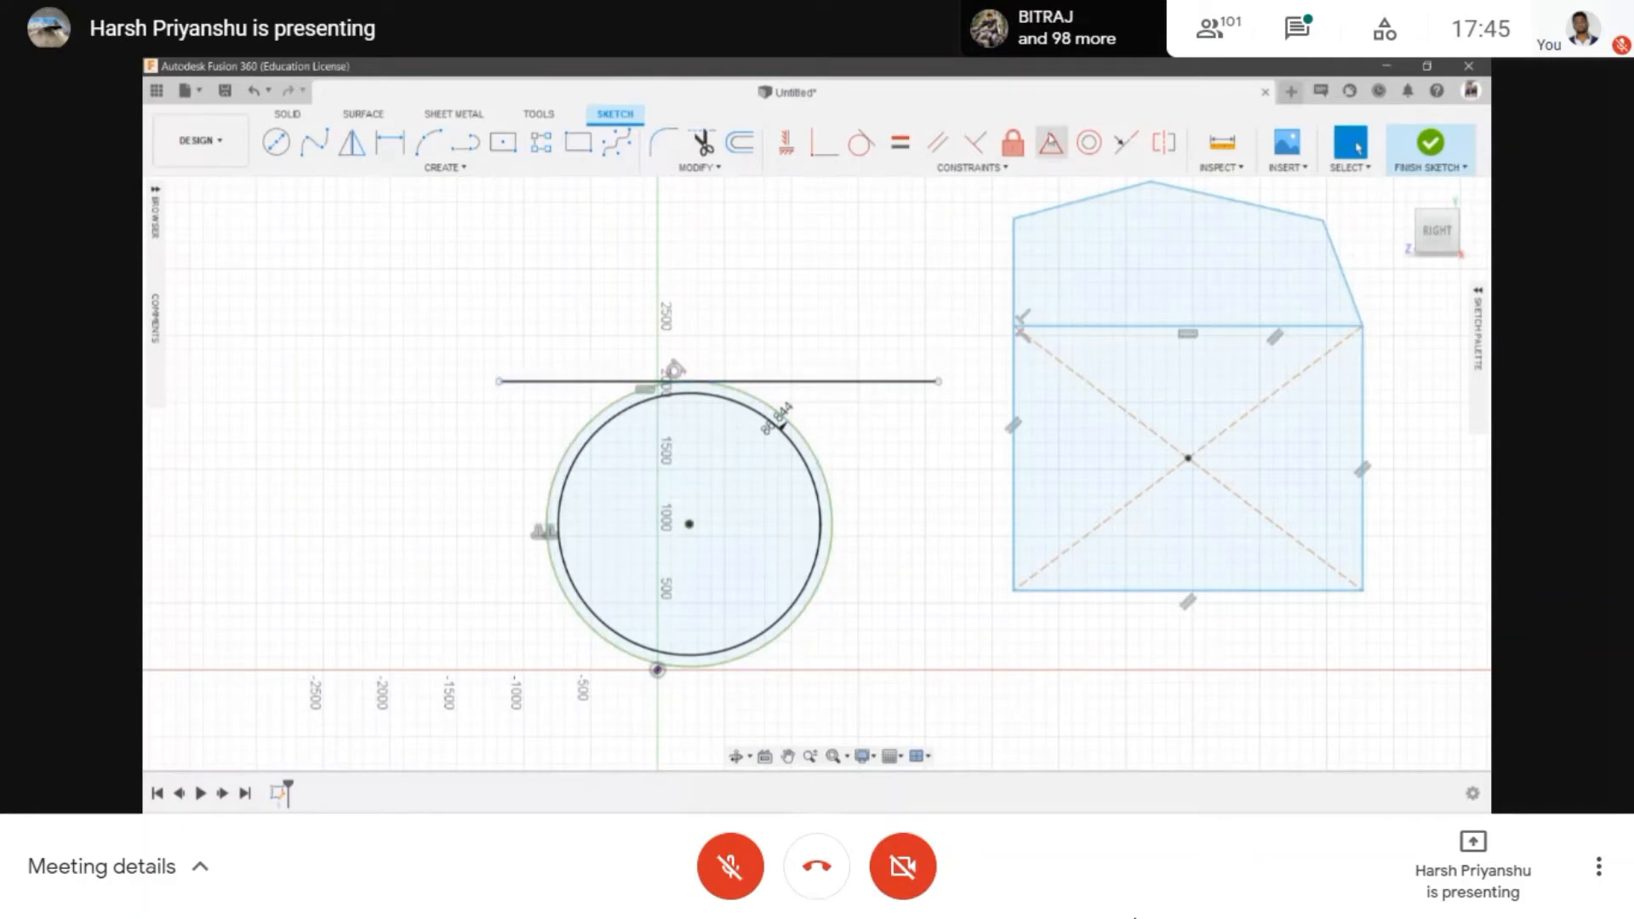
{"action": "key", "text": "ctrl+z"}
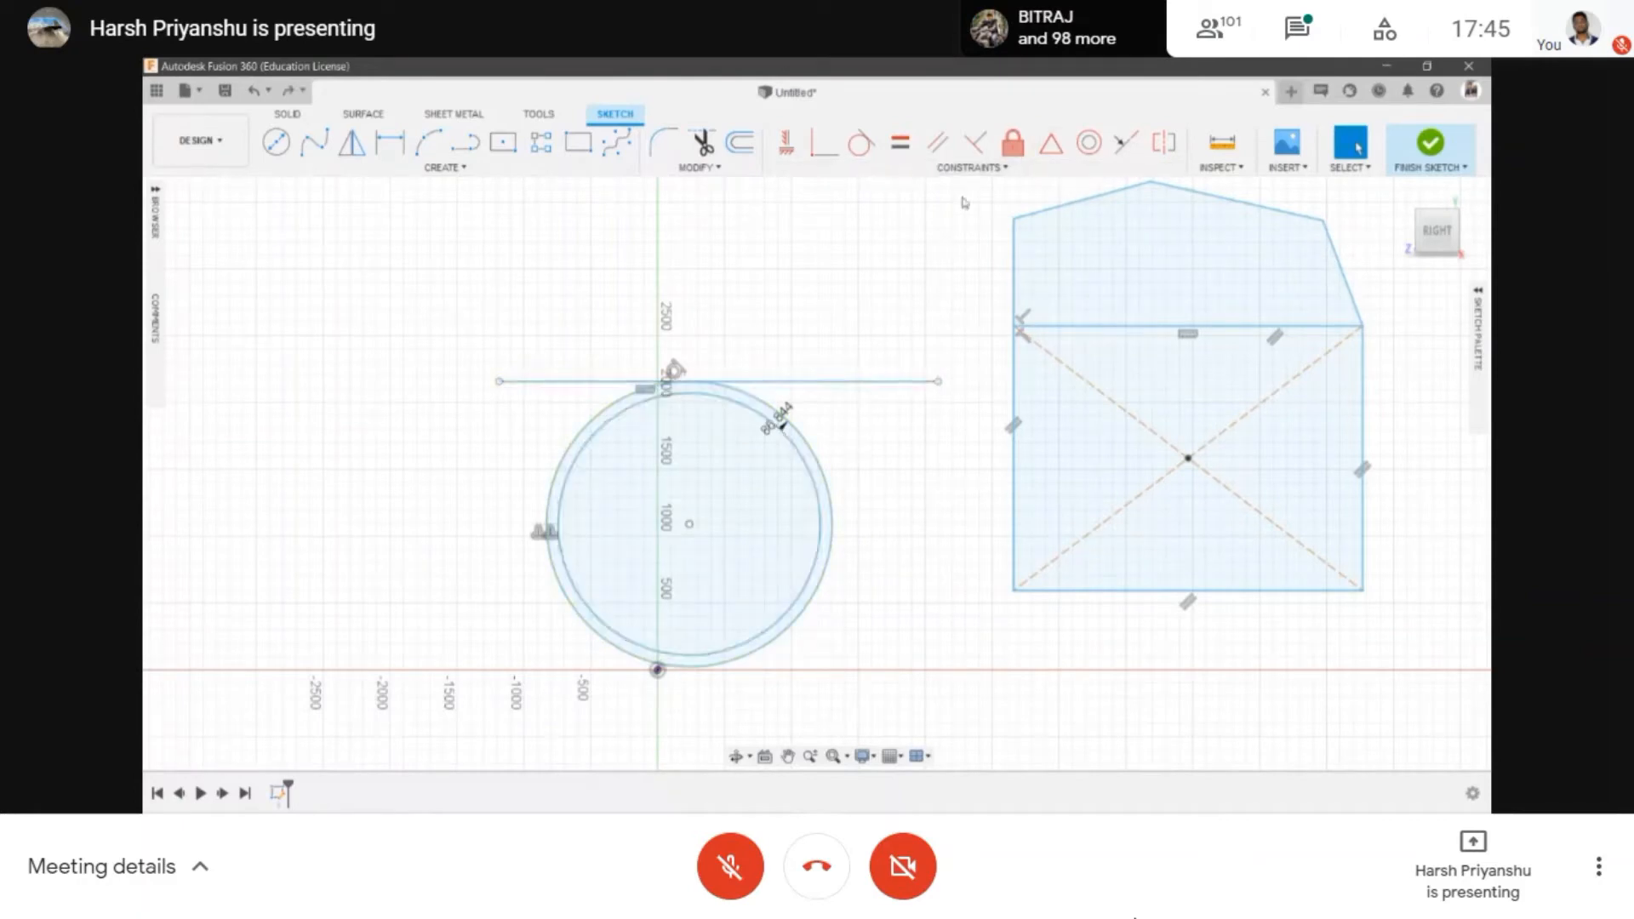
- Pick the Concentric constraint briefly, leave it, and delete the inner offset circle
{"action": "left_click", "coordinate": [971, 168]}
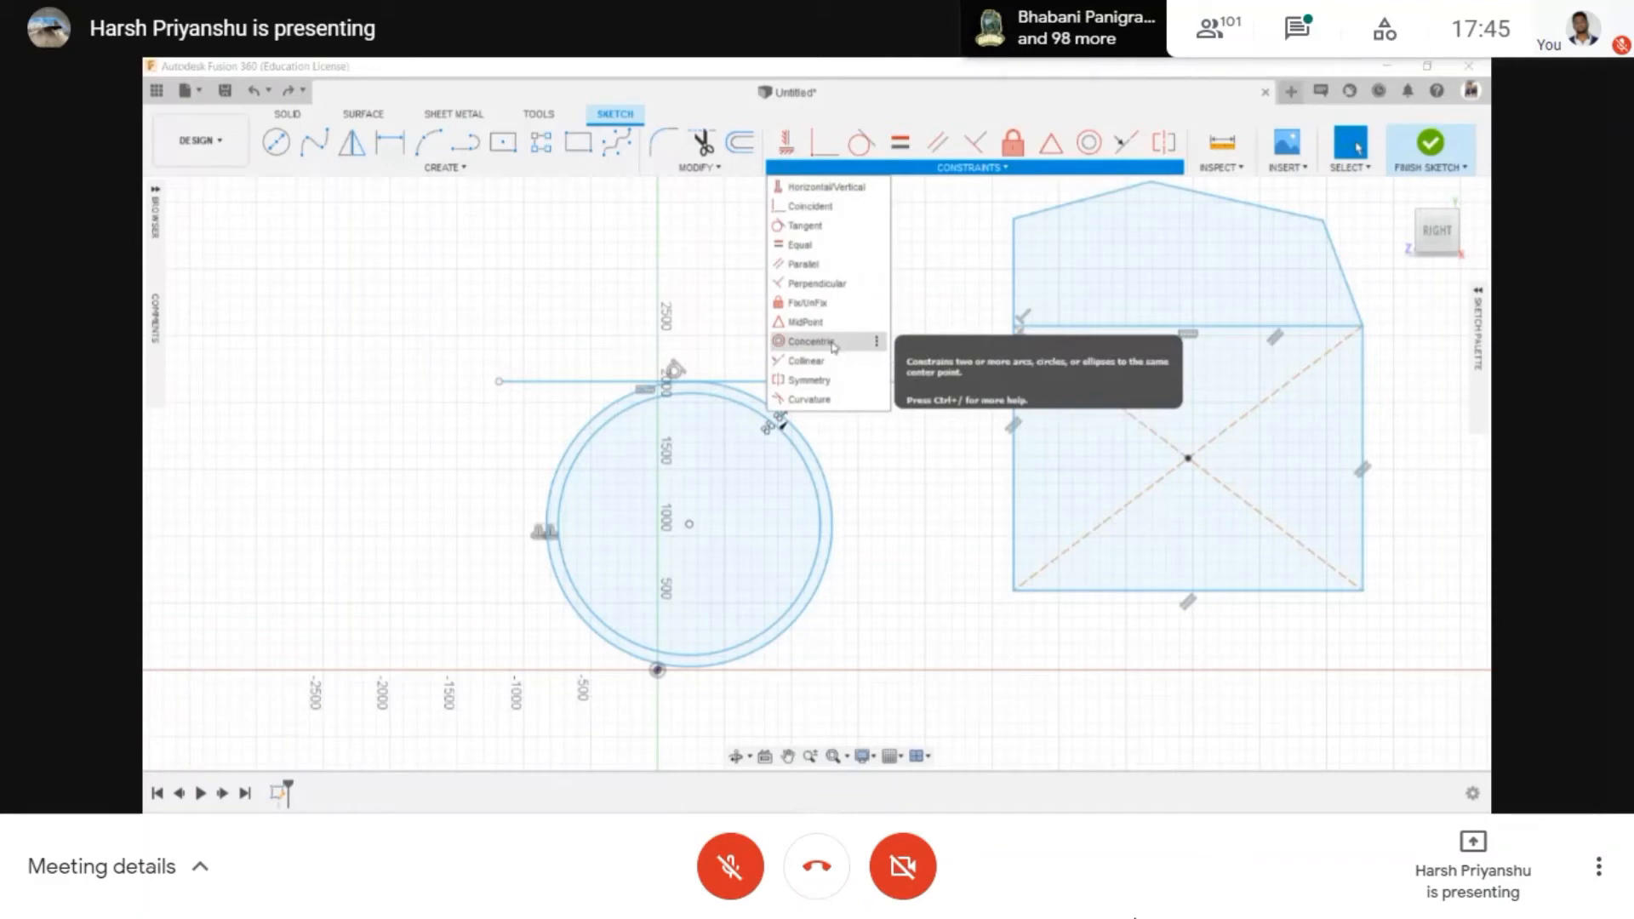
{"action": "left_click", "coordinate": [834, 344]}
{"action": "left_click", "coordinate": [772, 421]}
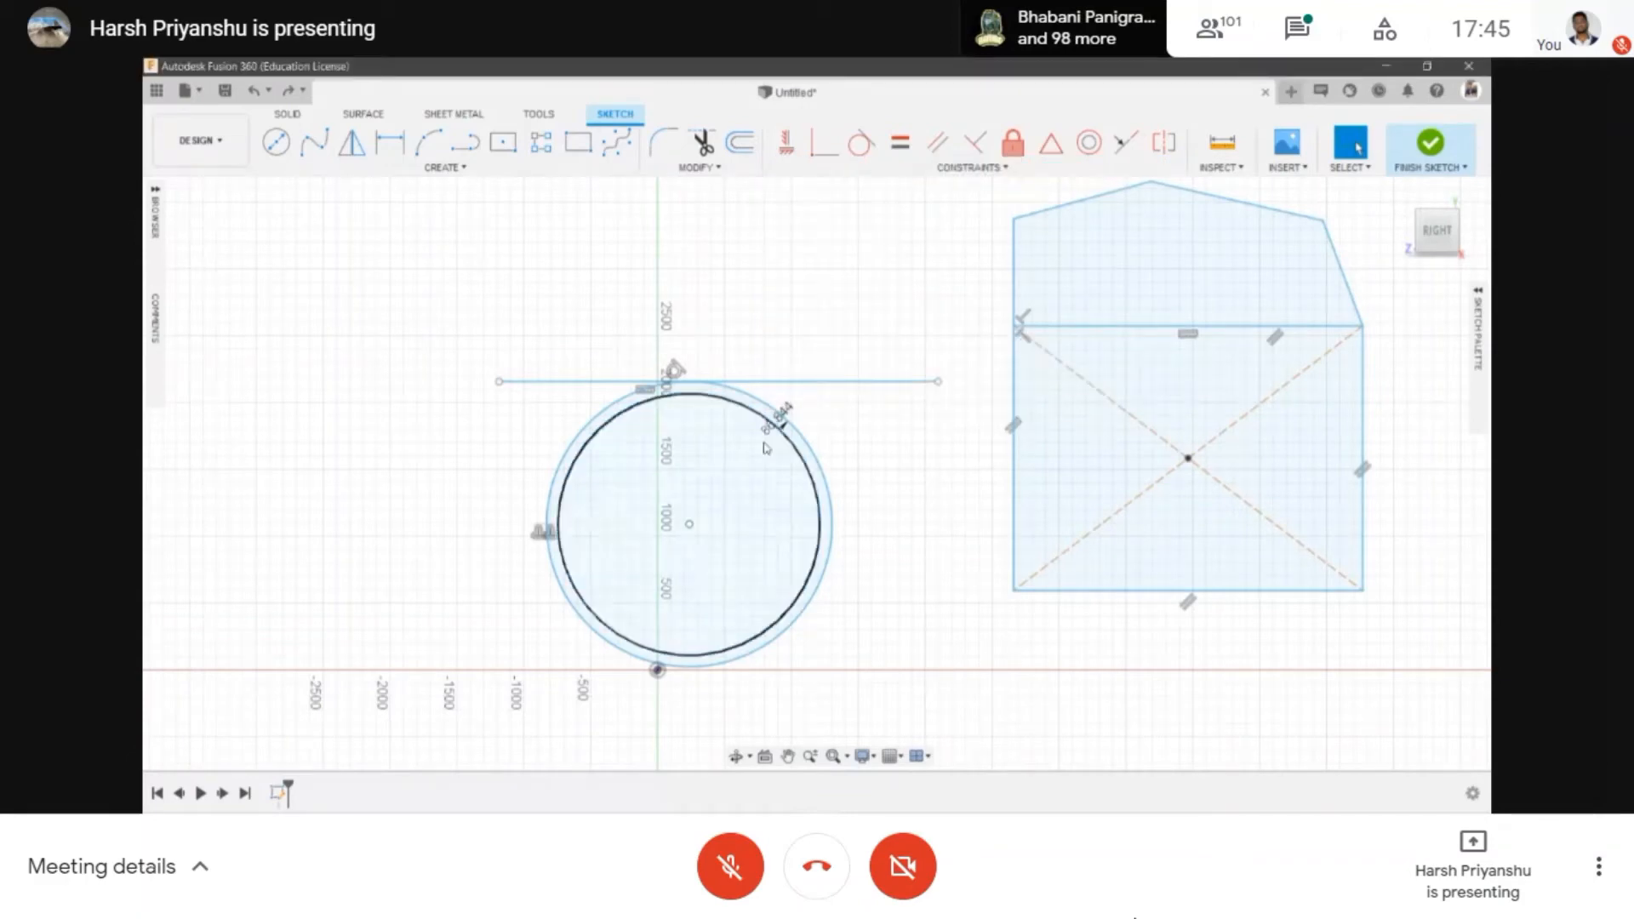
{"action": "left_click", "coordinate": [790, 444]}
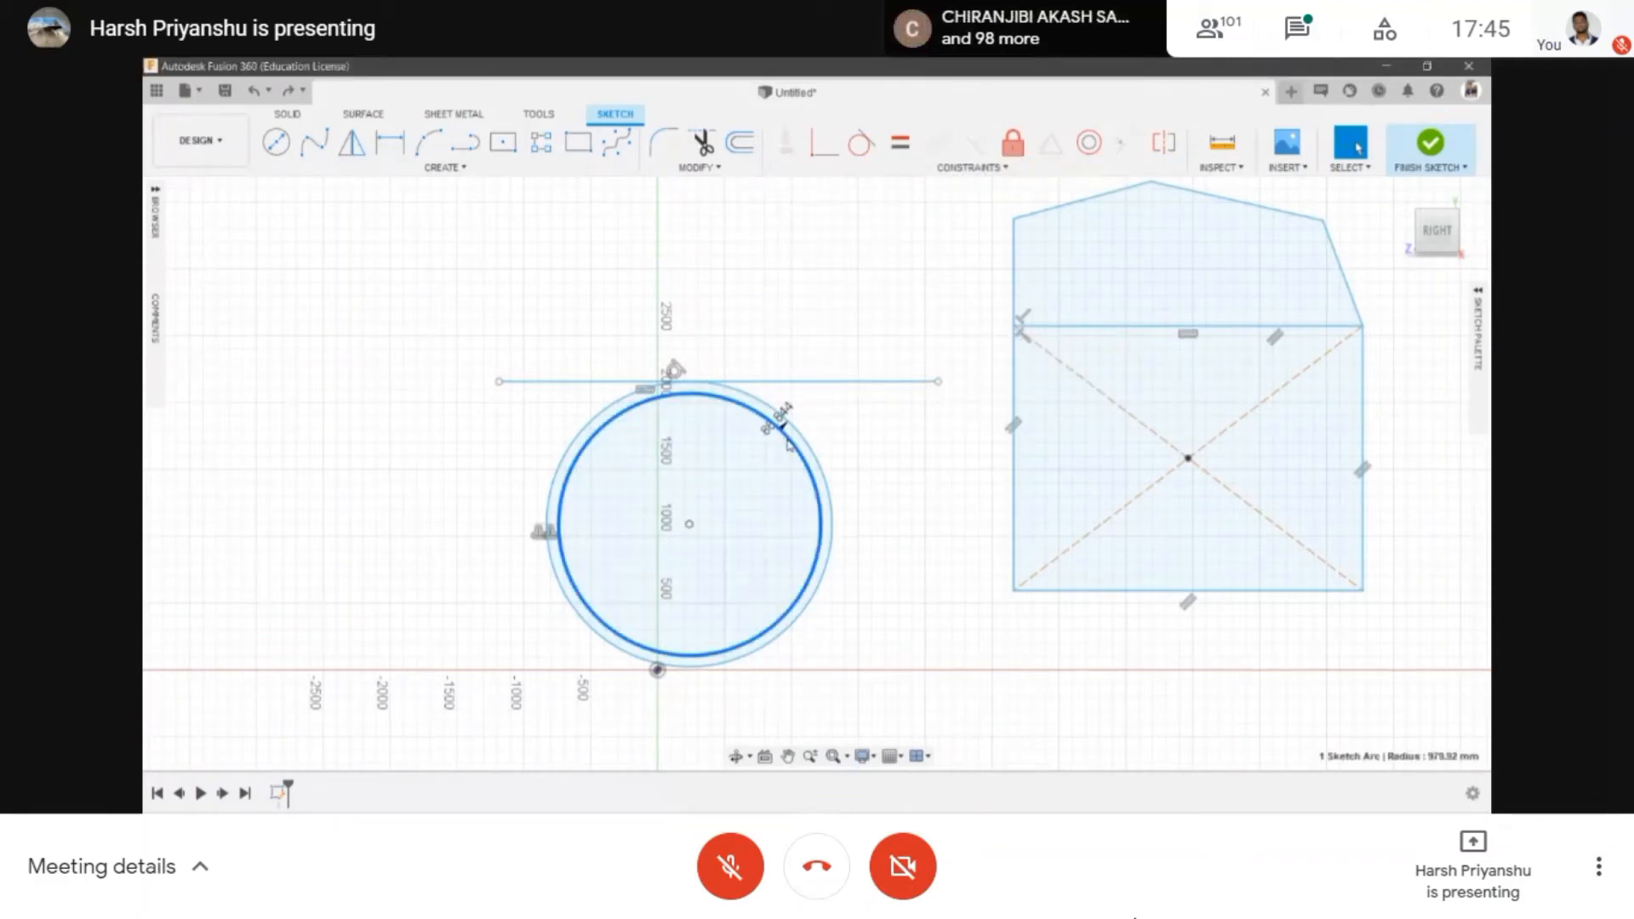
{"action": "key", "text": "Escape"}
- Draw a small circle about 500 mm in radius above the tangent line, centred on the vertical axis
{"action": "key", "text": "c"}
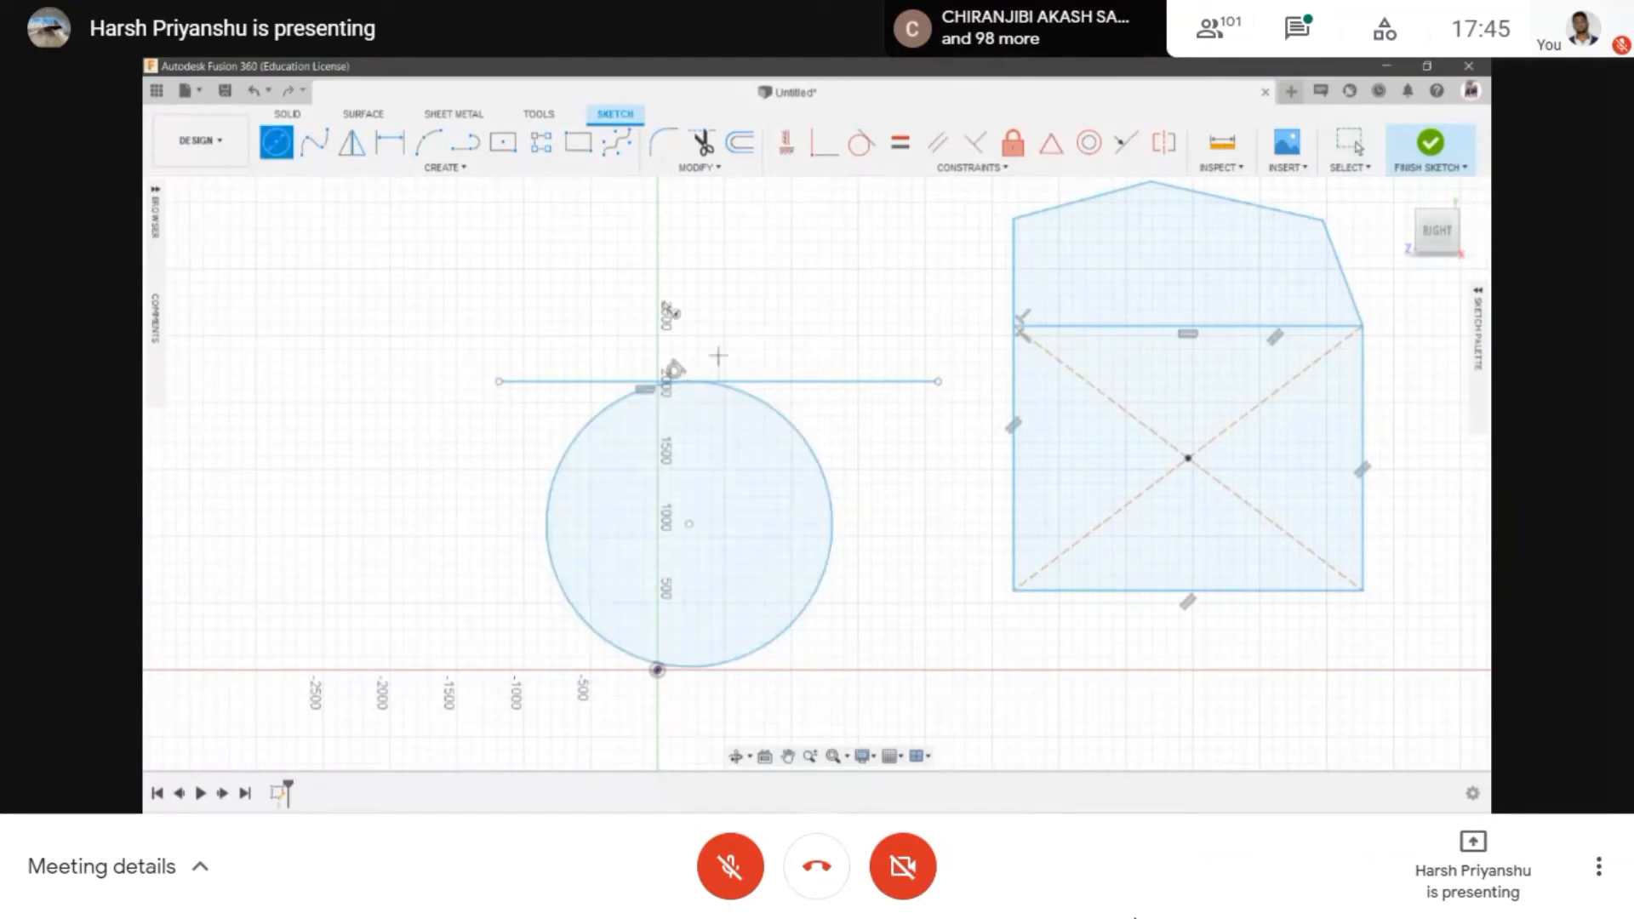
{"action": "left_click", "coordinate": [657, 291]}
{"action": "left_click", "coordinate": [716, 321]}
{"action": "key", "text": "Escape"}
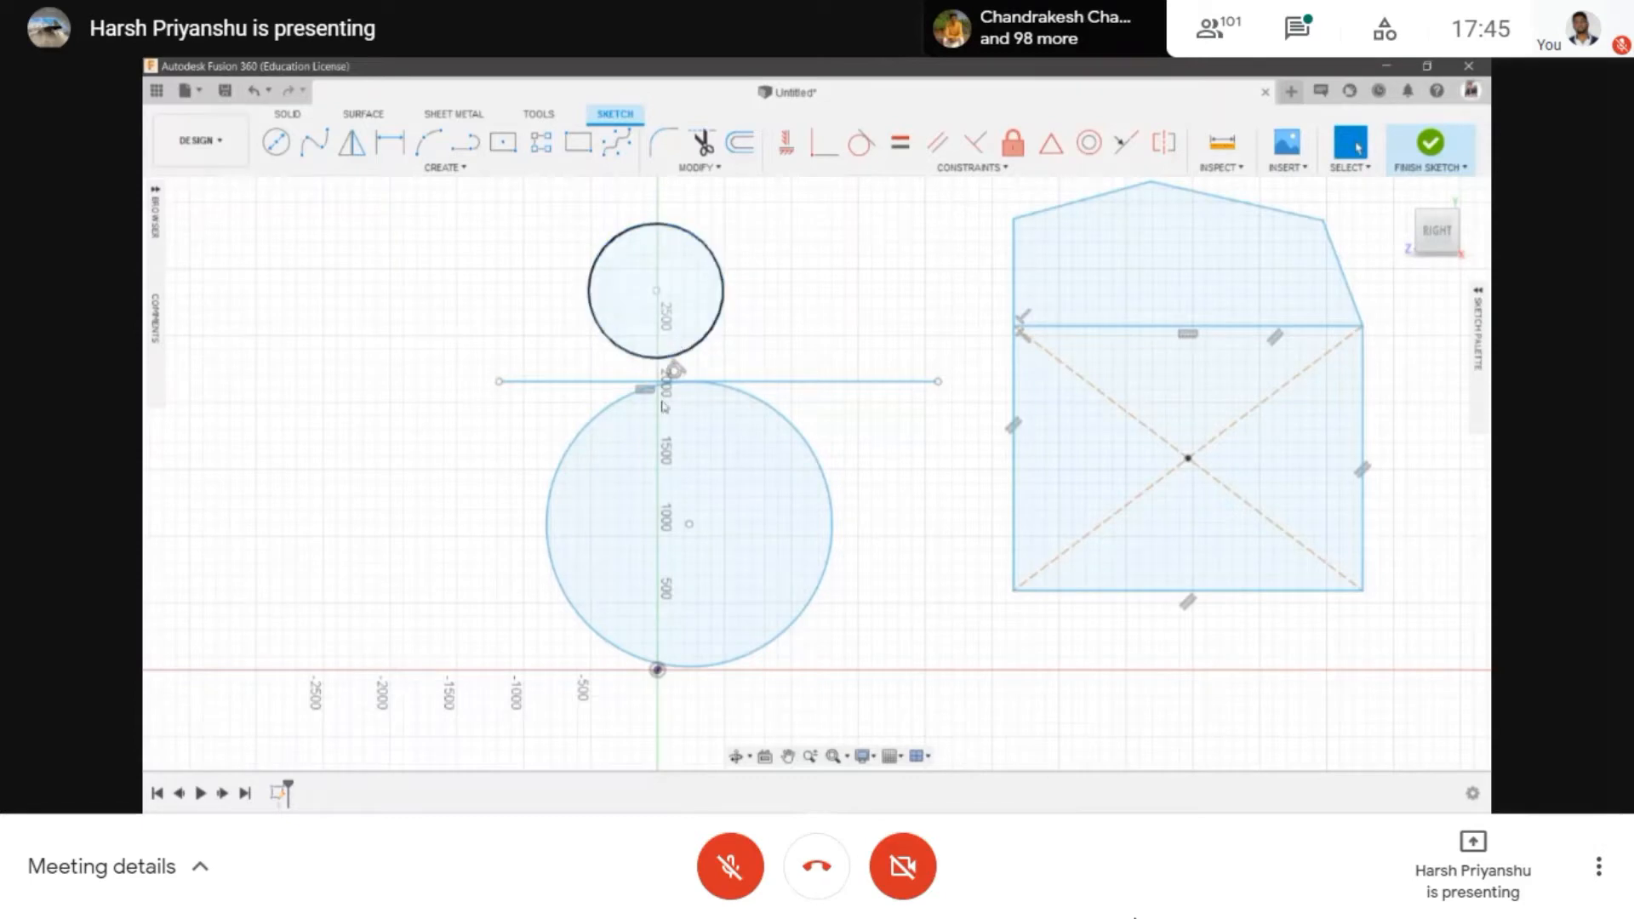
- Apply a Concentric constraint between the small upper circle and the large circle
{"action": "left_click", "coordinate": [1089, 142]}
{"action": "left_click", "coordinate": [672, 363]}
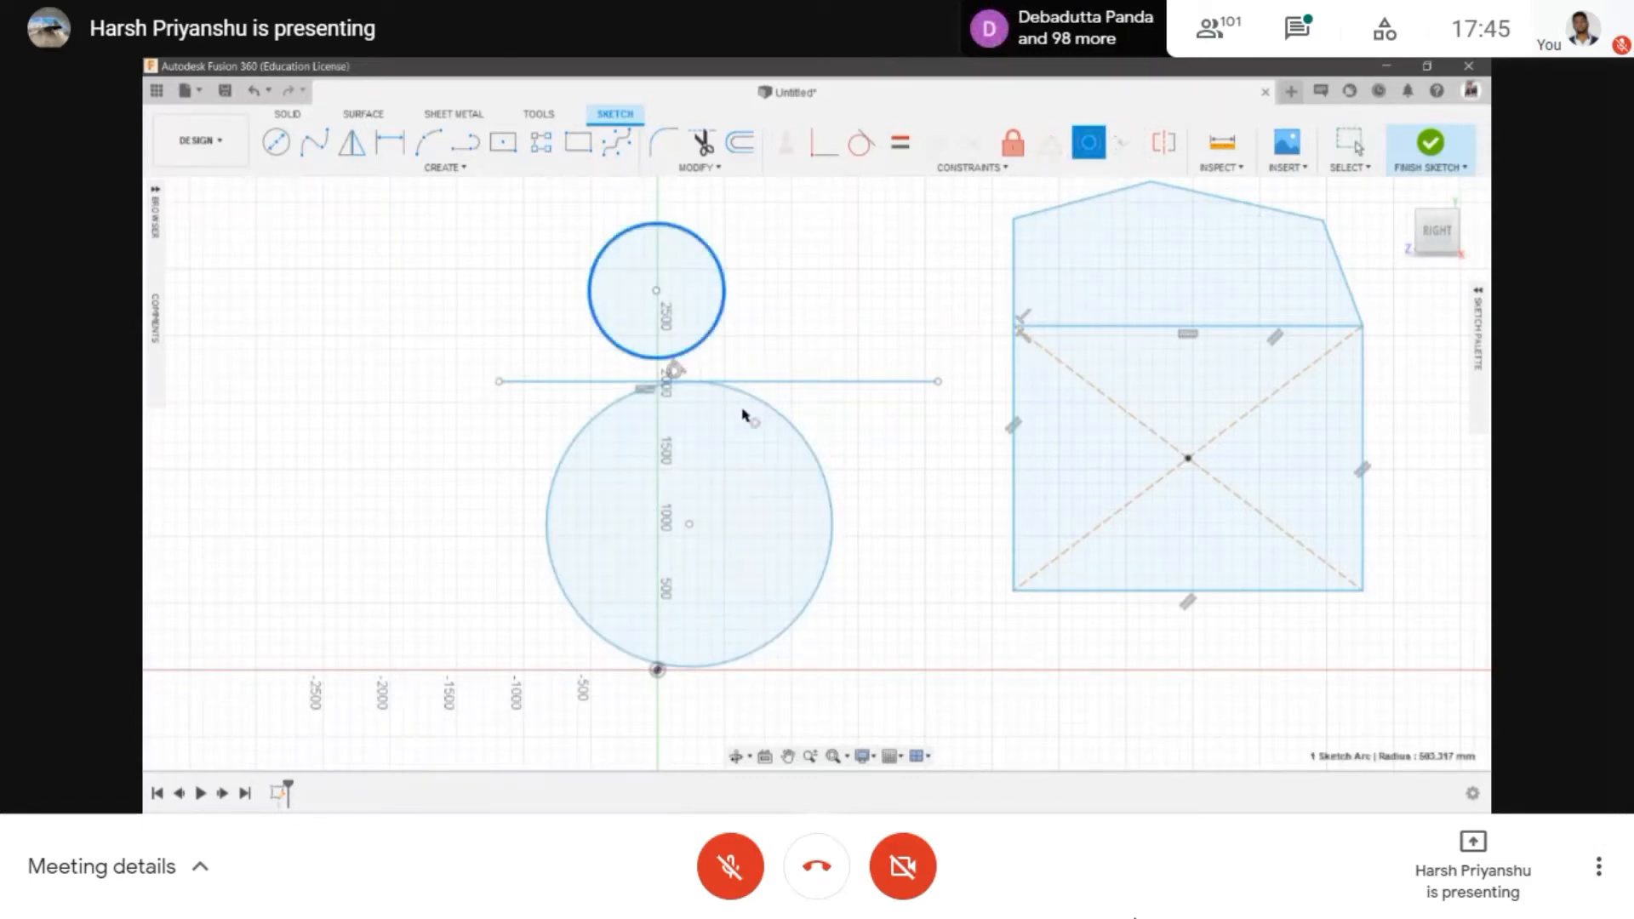
{"action": "left_click", "coordinate": [753, 403]}
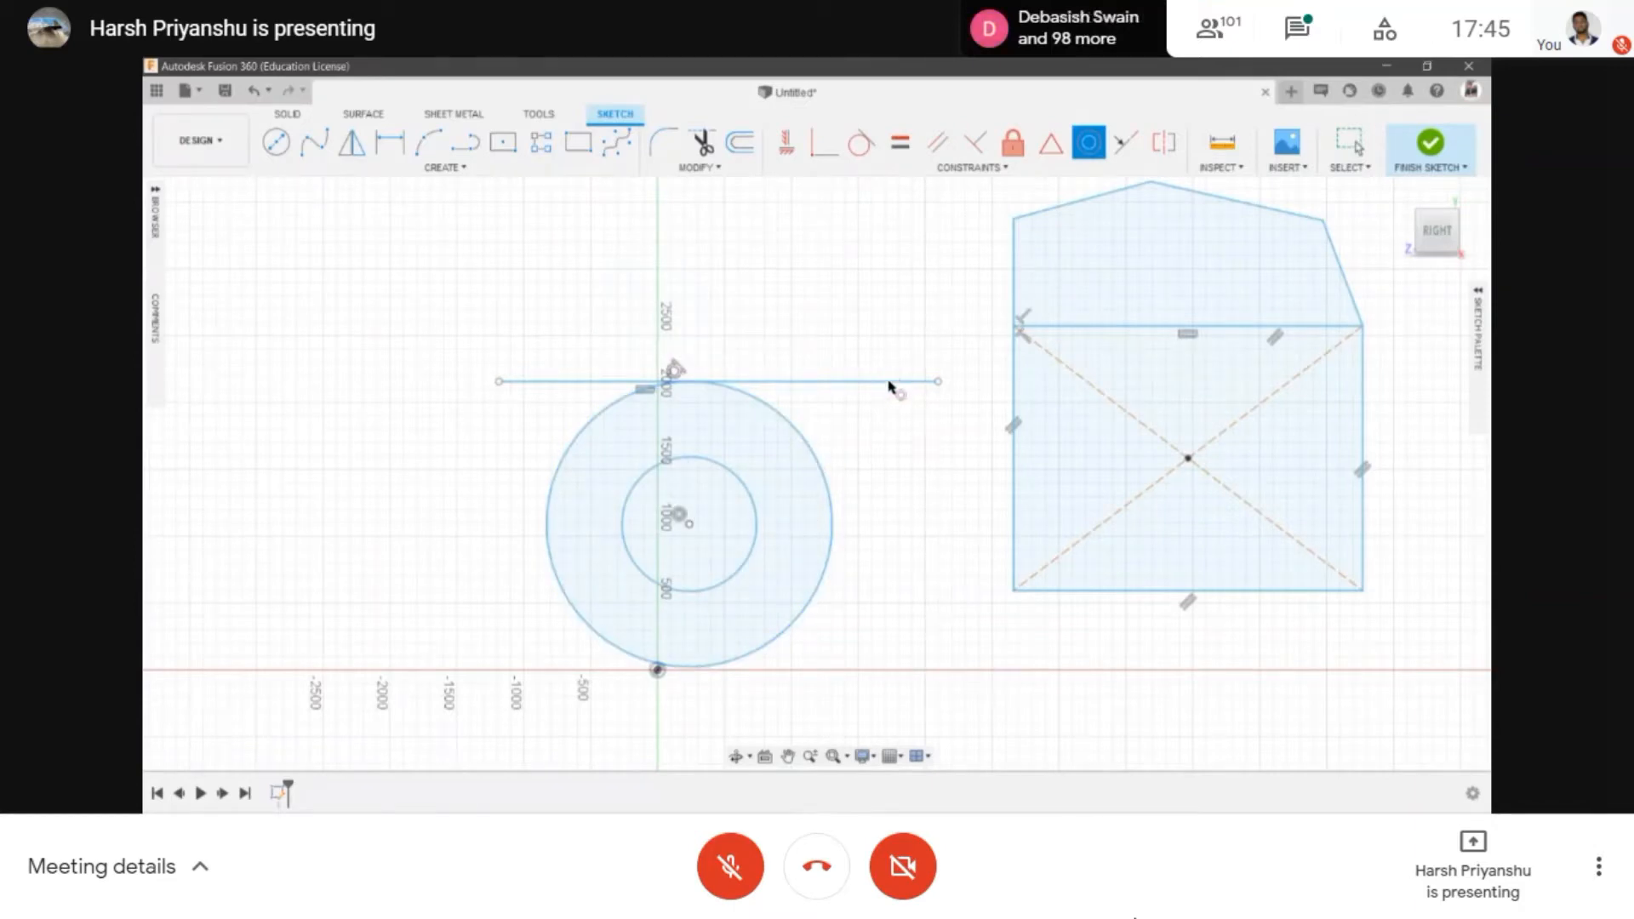
{"action": "key", "text": "Escape"}
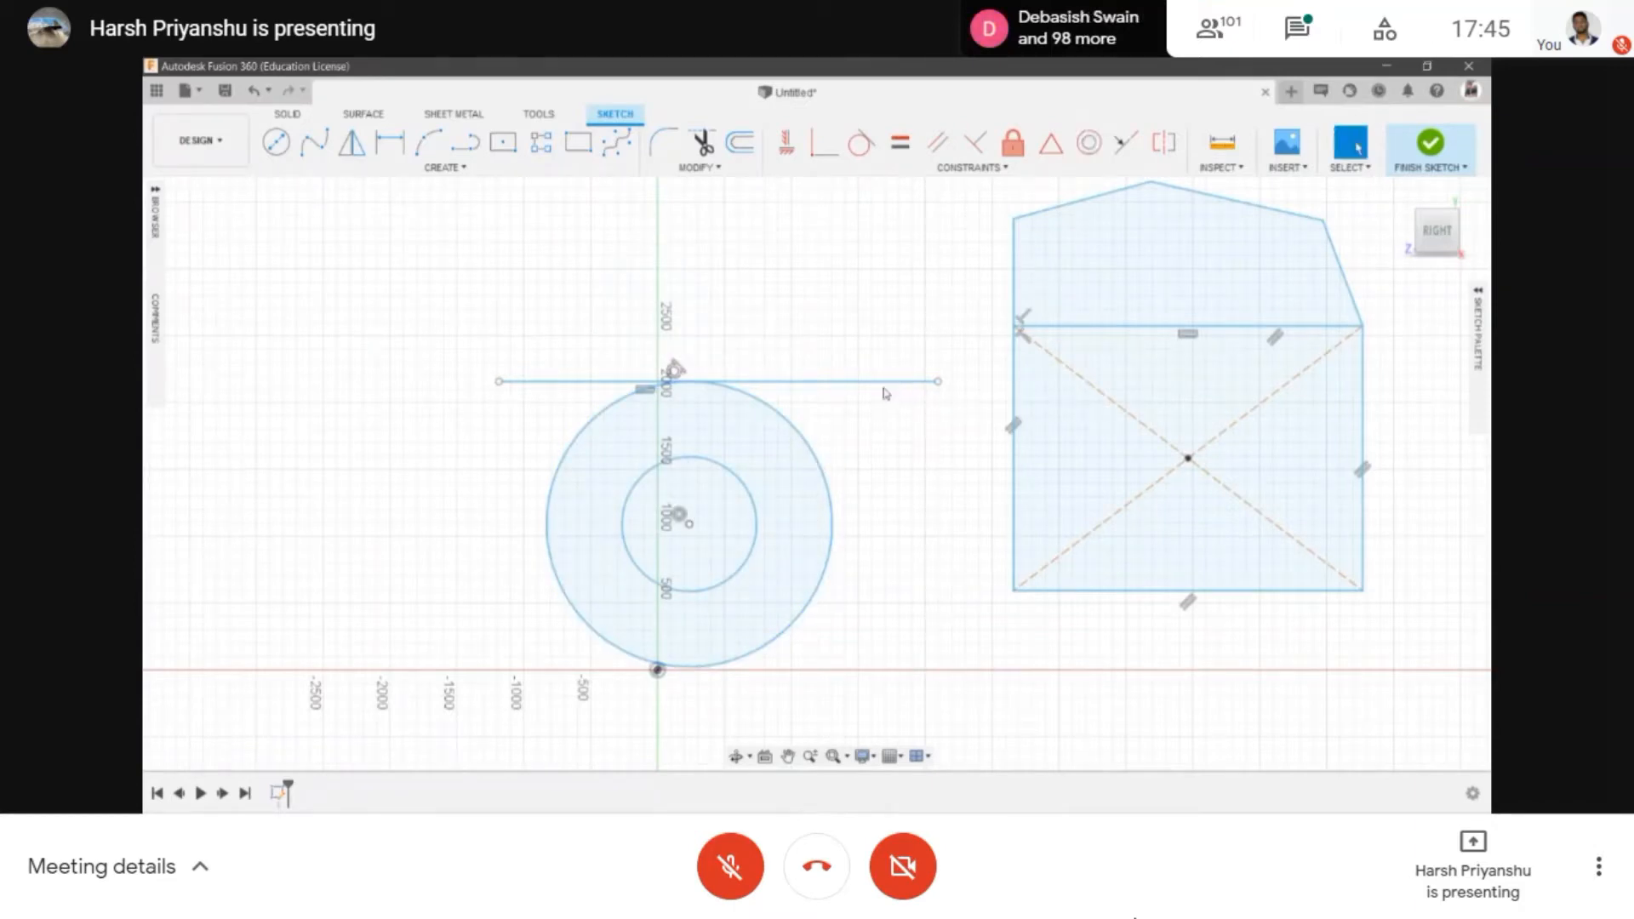
- Select all the sketch geometry, including the circles, tangent line, rectangle and line chain, and delete it
{"action": "left_click", "coordinate": [1128, 167]}
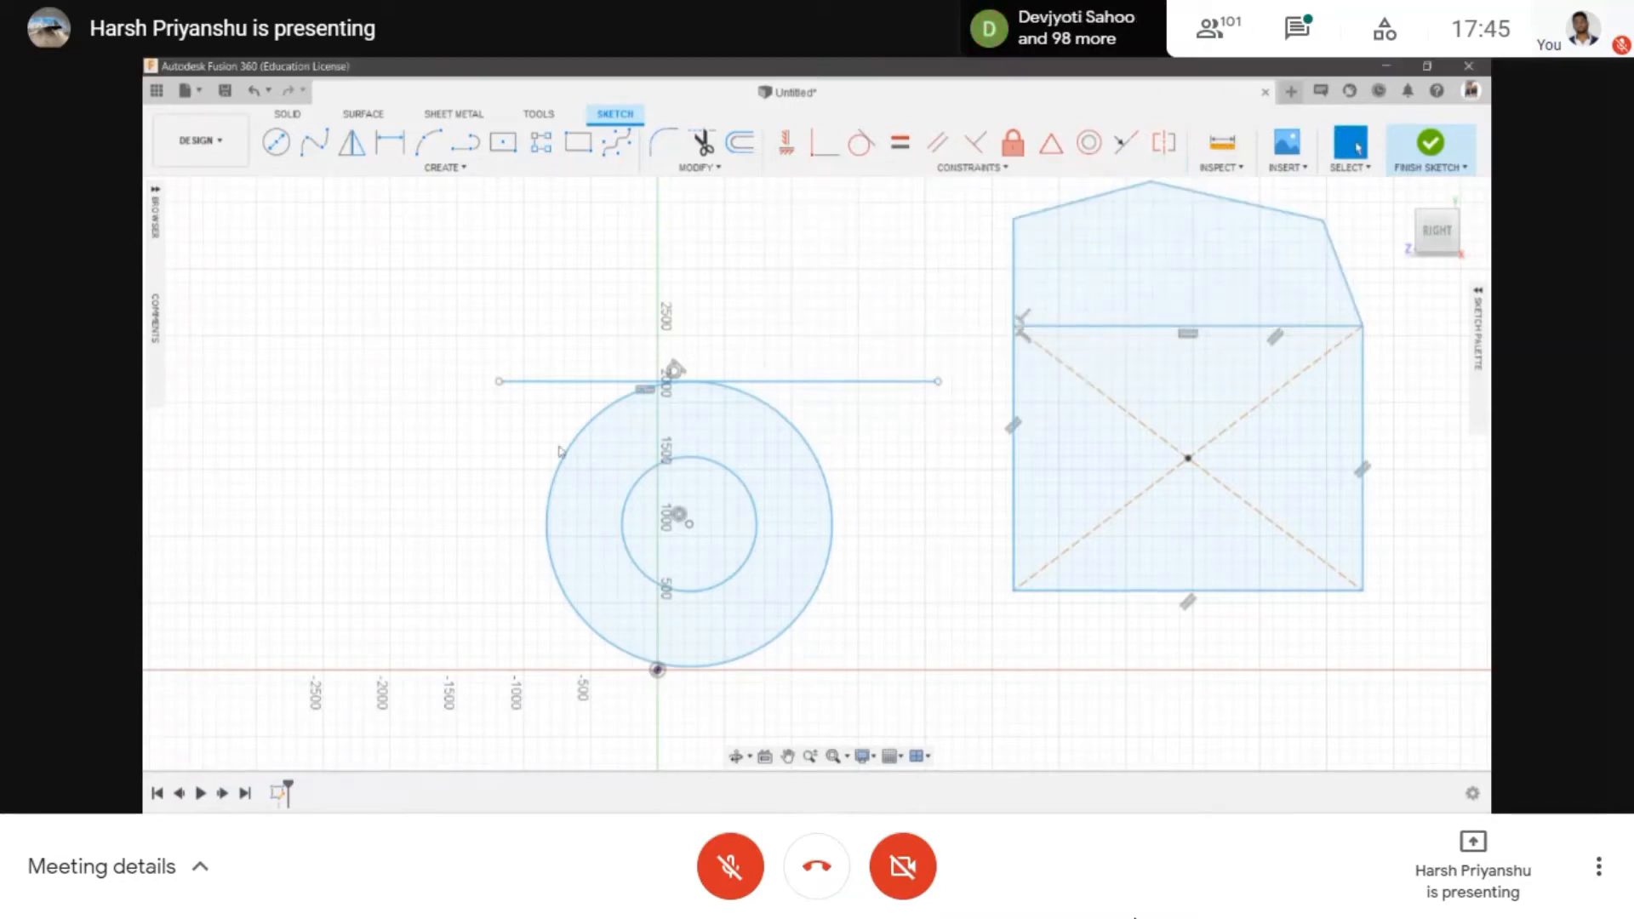
{"action": "scroll", "coordinate": [560, 451], "scroll_direction": "down", "scroll_amount": 1}
{"action": "scroll", "coordinate": [1063, 542], "scroll_direction": "down", "scroll_amount": 2}
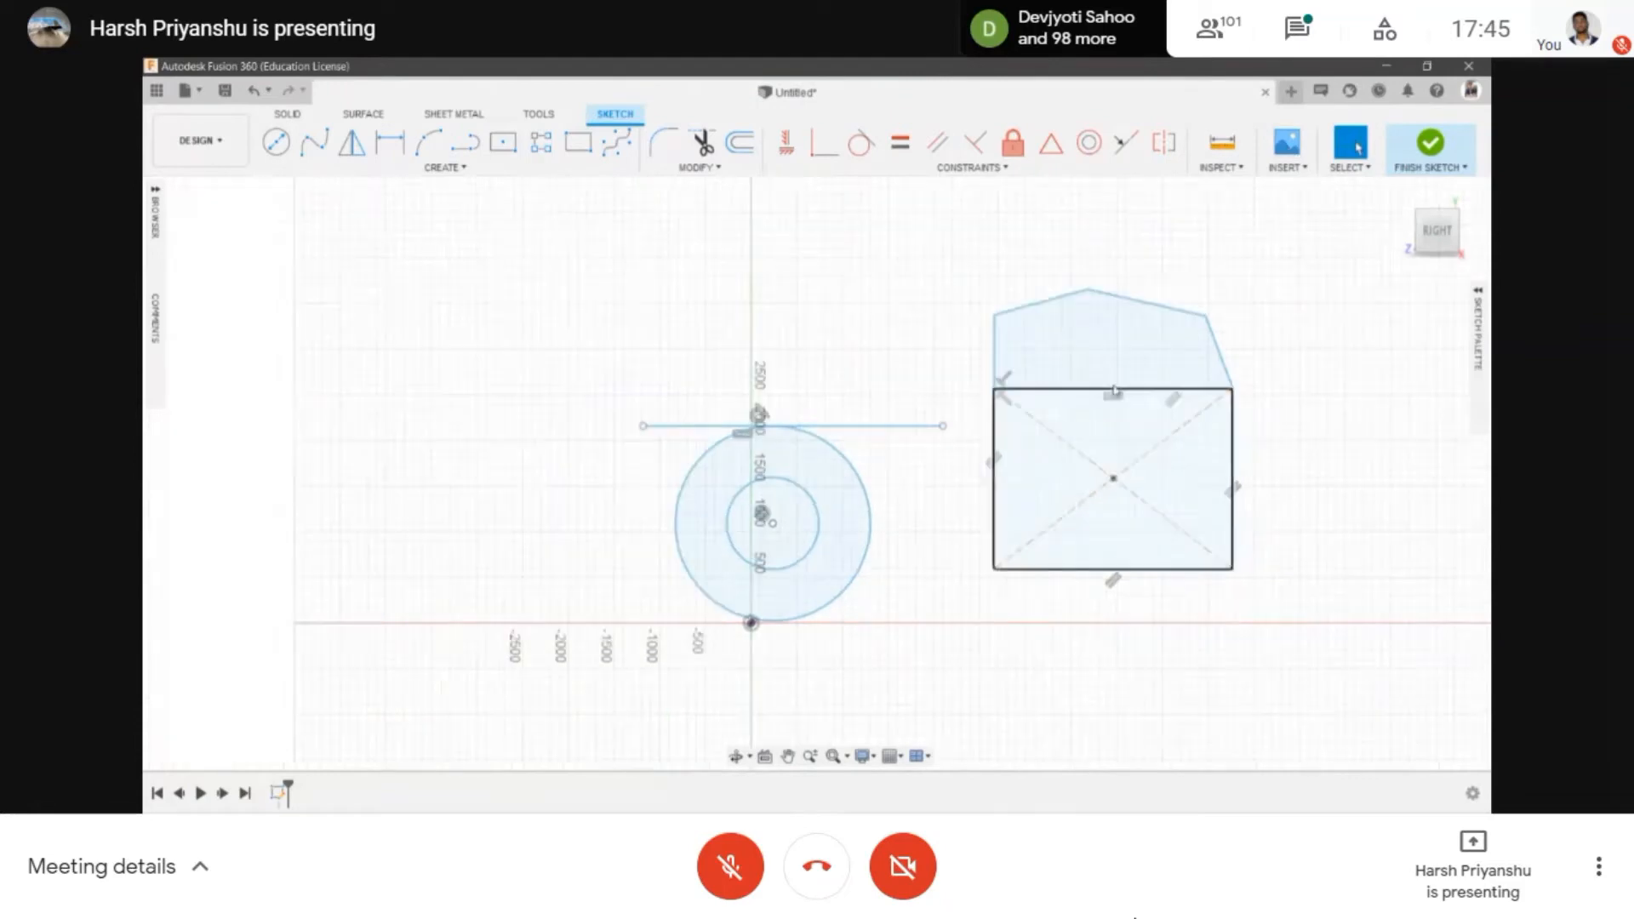
{"action": "middle_click_drag", "start_coordinate": [1062, 542], "coordinate": [980, 555]}
{"action": "mouse_move", "coordinate": [379, 221]}
{"action": "left_mouse_down"}
{"action": "mouse_move", "coordinate": [1171, 646]}
{"action": "mouse_move", "coordinate": [1249, 664]}
{"action": "left_mouse_up"}
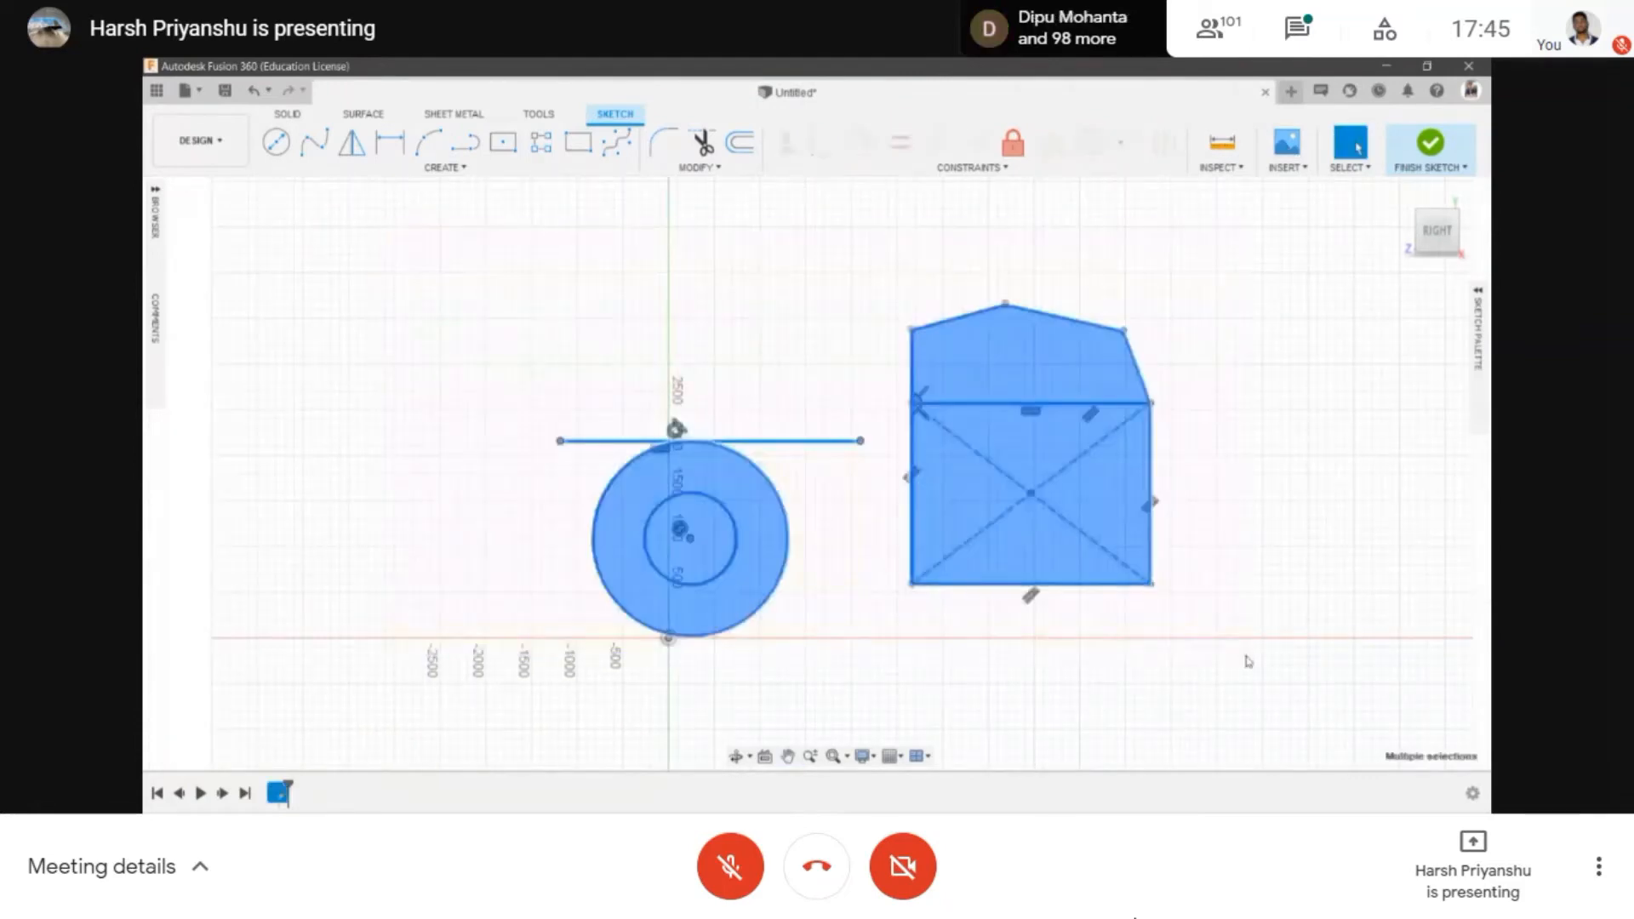
{"action": "key", "text": "Delete"}
- Try inserting Screenshot 2021-04-22 101821.png from the computer's modls folder as a canvas on the YZ plane
{"action": "scroll", "coordinate": [817, 477], "scroll_direction": "up", "scroll_amount": 2}
{"action": "scroll", "coordinate": [868, 467], "scroll_direction": "down", "scroll_amount": 1}
{"action": "middle_click_drag", "start_coordinate": [868, 467], "coordinate": [820, 363]}
{"action": "left_click", "coordinate": [1288, 142]}
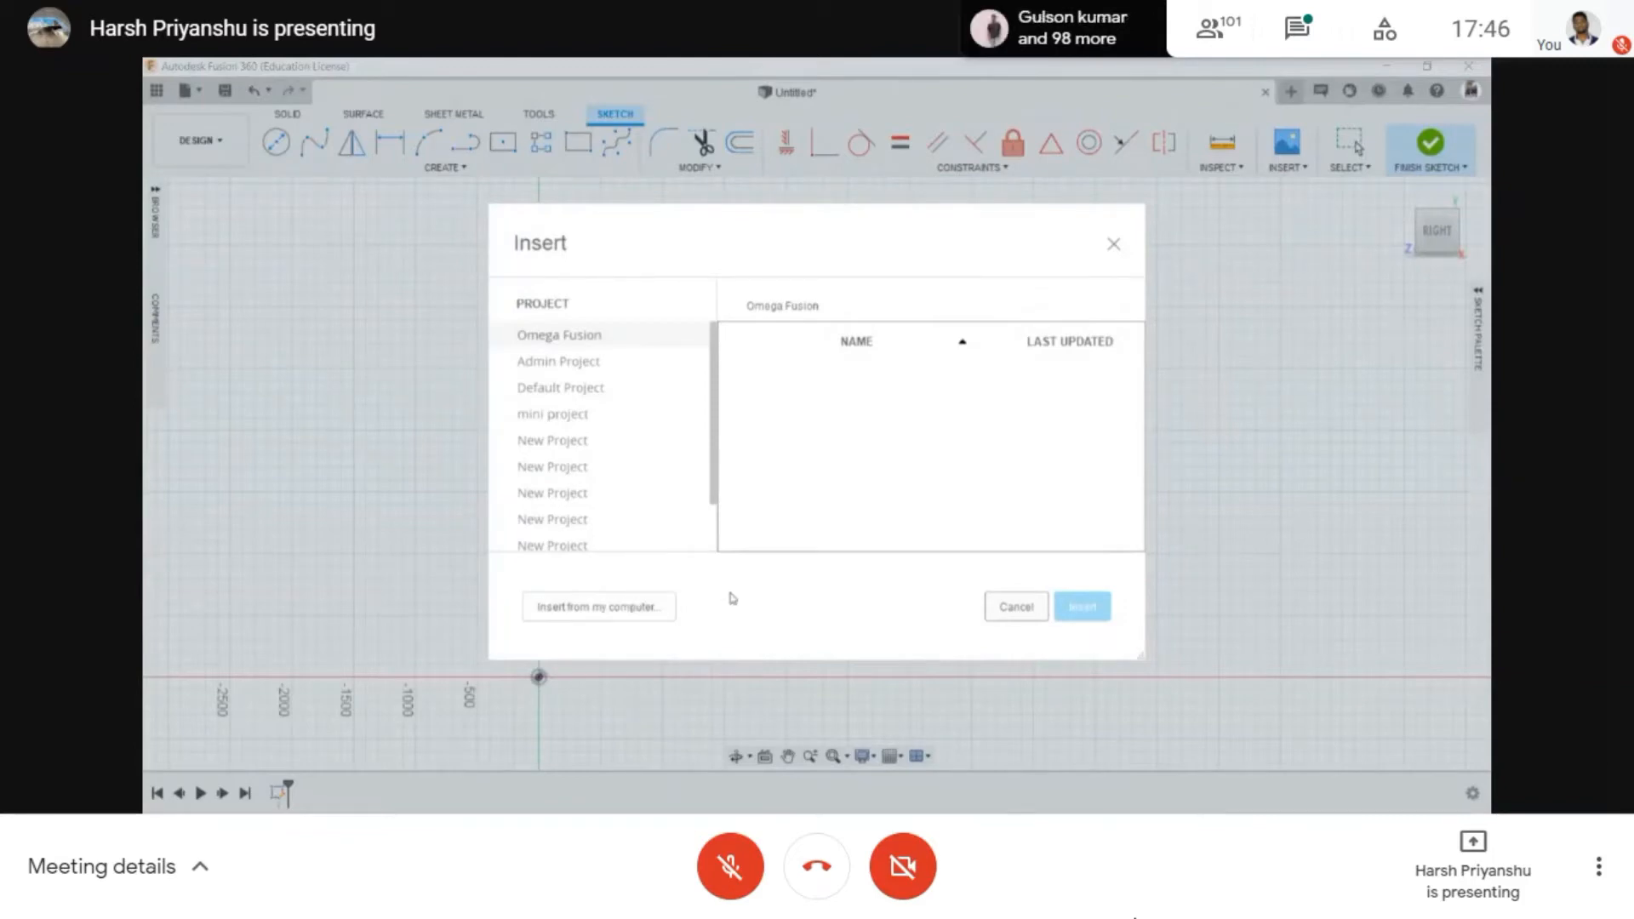
{"action": "left_click", "coordinate": [645, 615]}
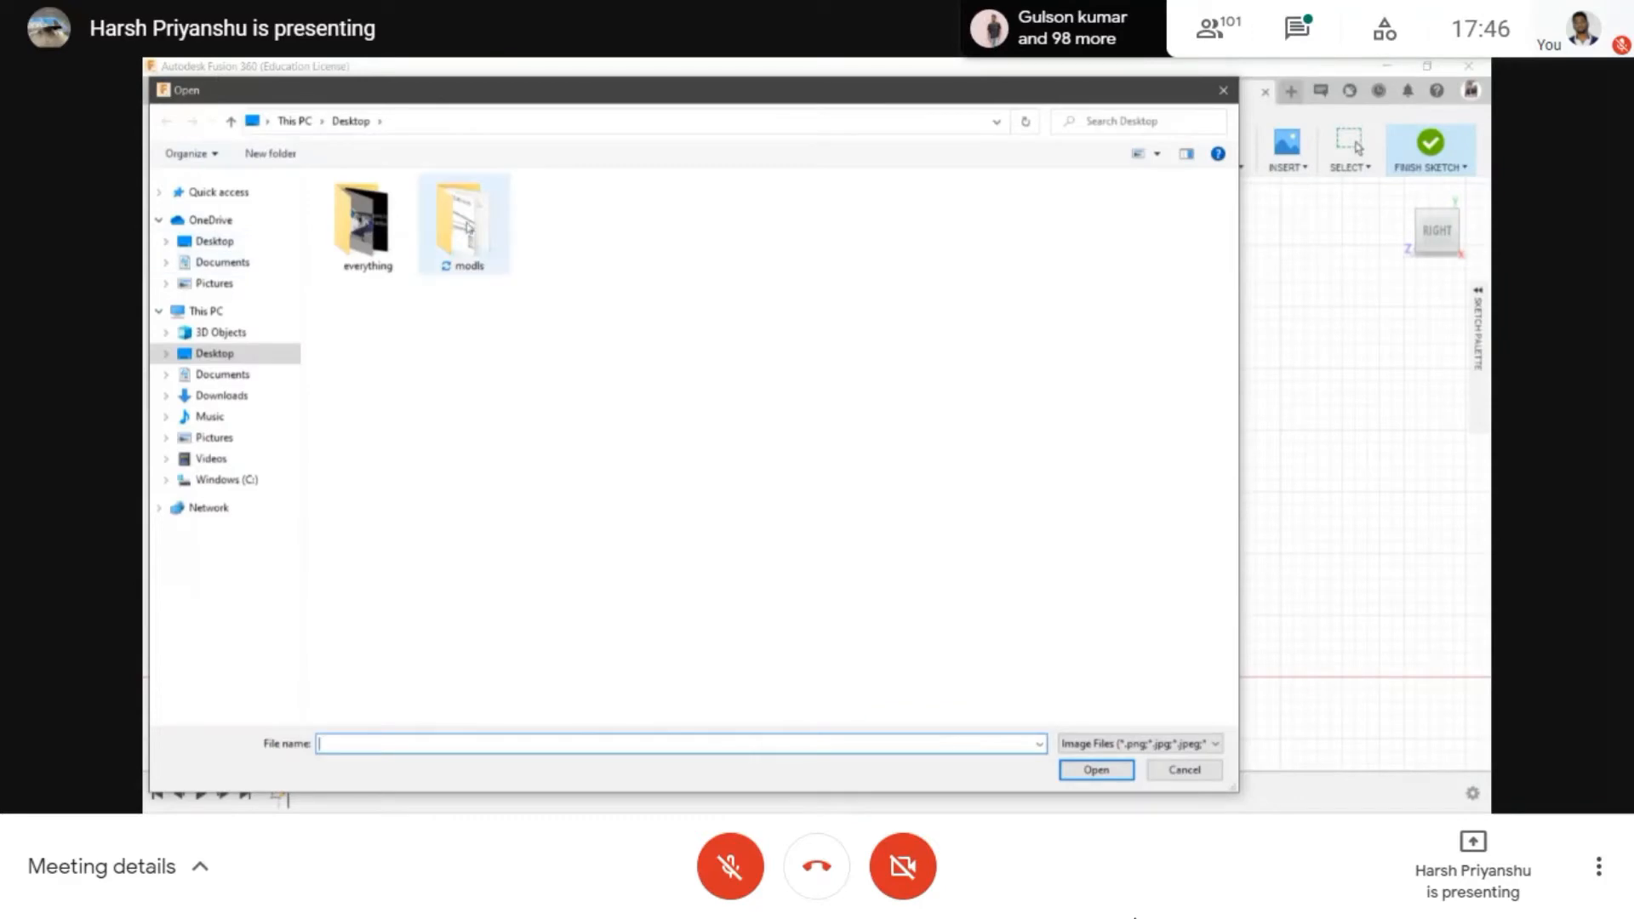
{"action": "double_click", "coordinate": [467, 226]}
{"action": "double_click", "coordinate": [389, 415]}
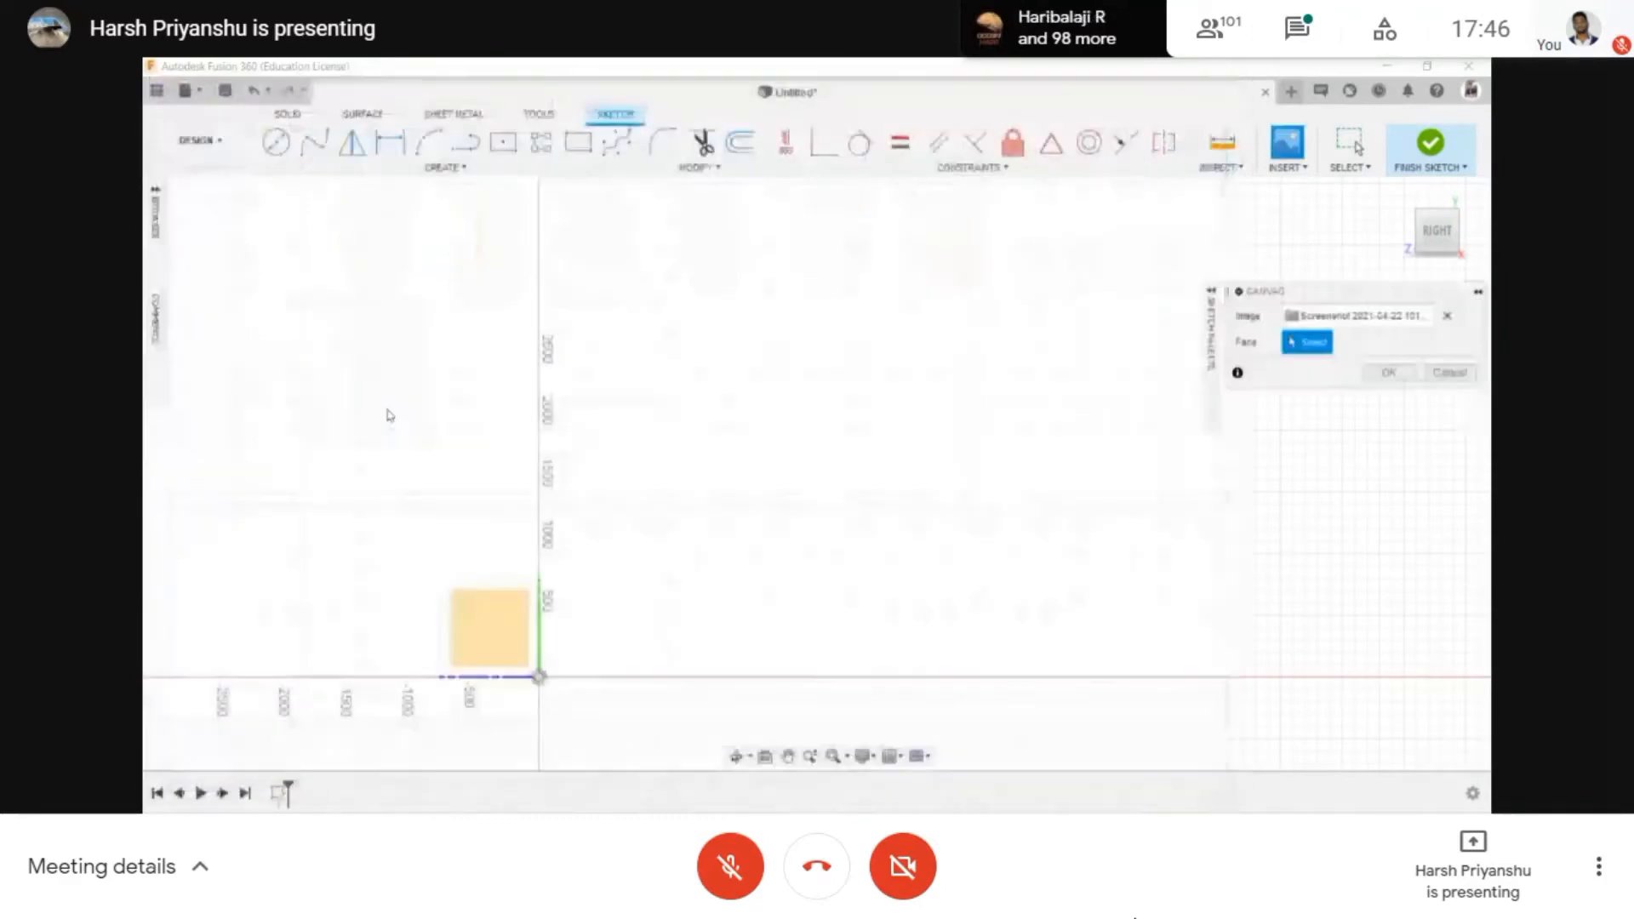
{"action": "scroll", "coordinate": [894, 434], "scroll_direction": "up", "scroll_amount": 2}
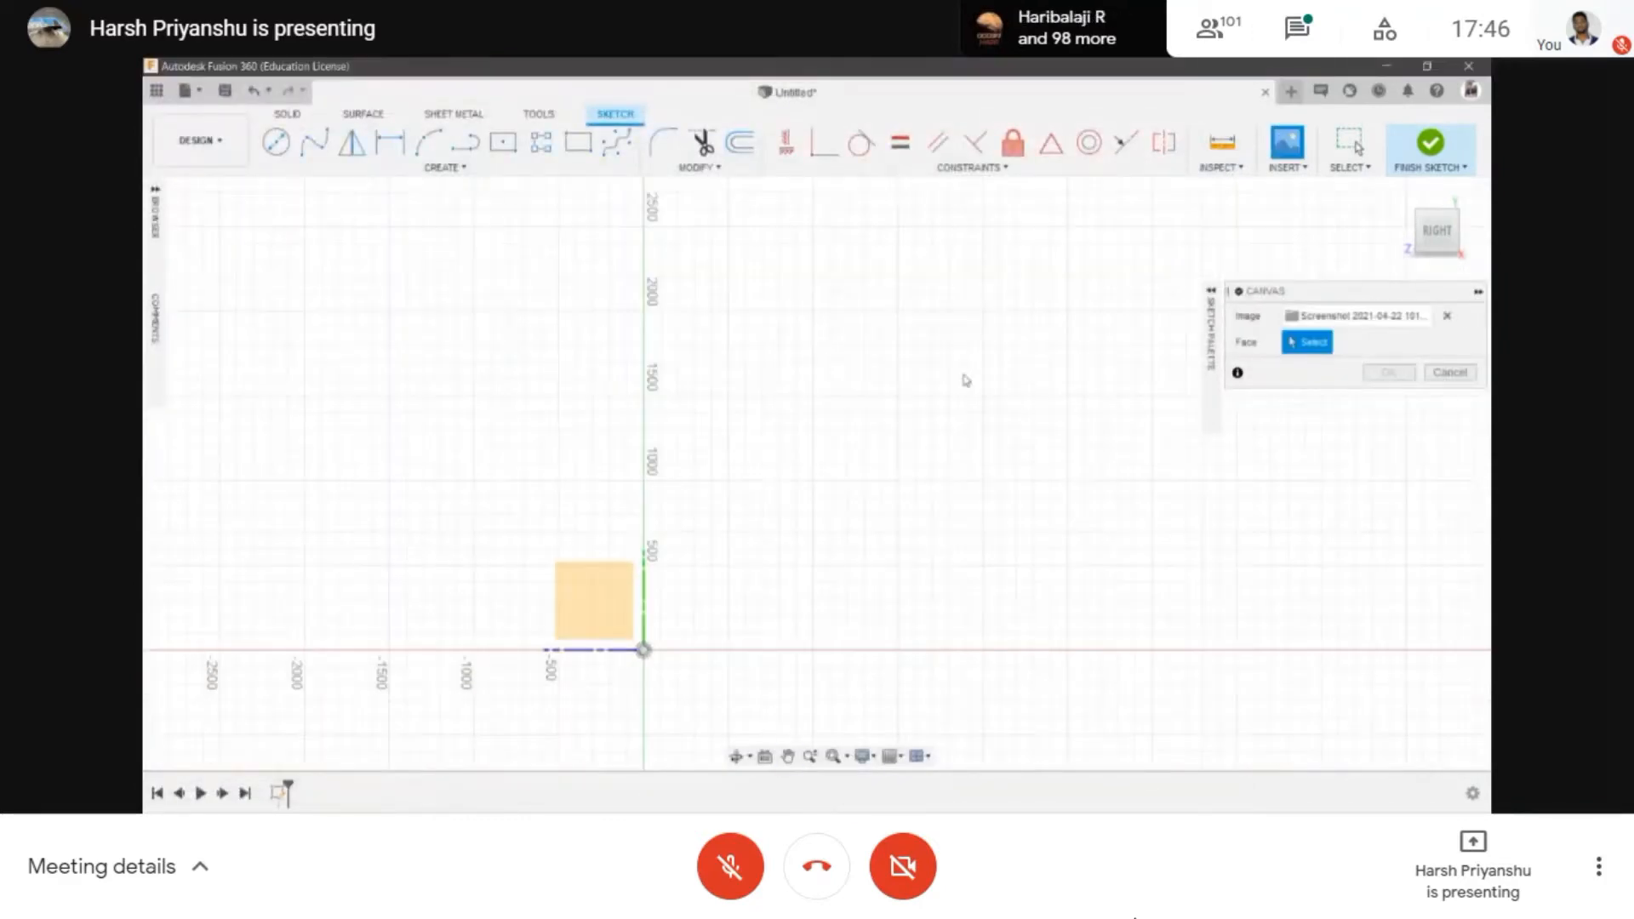
{"action": "middle_click_drag", "start_coordinate": [565, 595], "coordinate": [676, 482]}
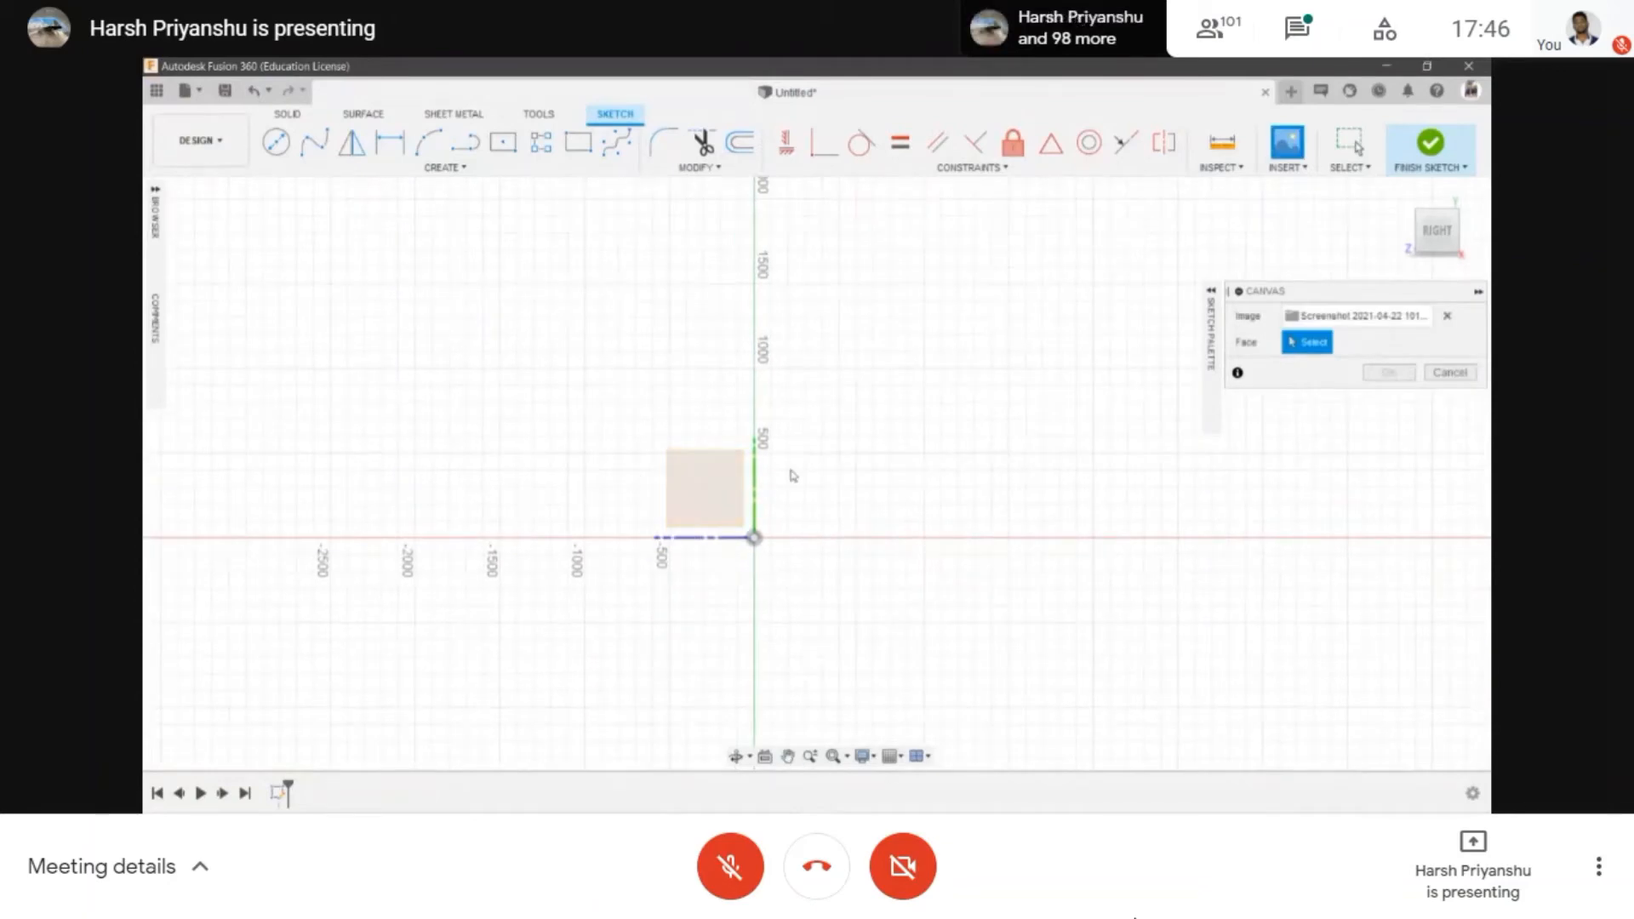
{"action": "left_click", "coordinate": [737, 756]}
{"action": "mouse_move", "coordinate": [826, 464]}
{"action": "left_mouse_down"}
{"action": "mouse_move", "coordinate": [858, 458]}
{"action": "mouse_move", "coordinate": [828, 488]}
{"action": "mouse_move", "coordinate": [732, 529]}
{"action": "mouse_move", "coordinate": [719, 517]}
{"action": "left_mouse_up"}
{"action": "key", "text": "Escape"}
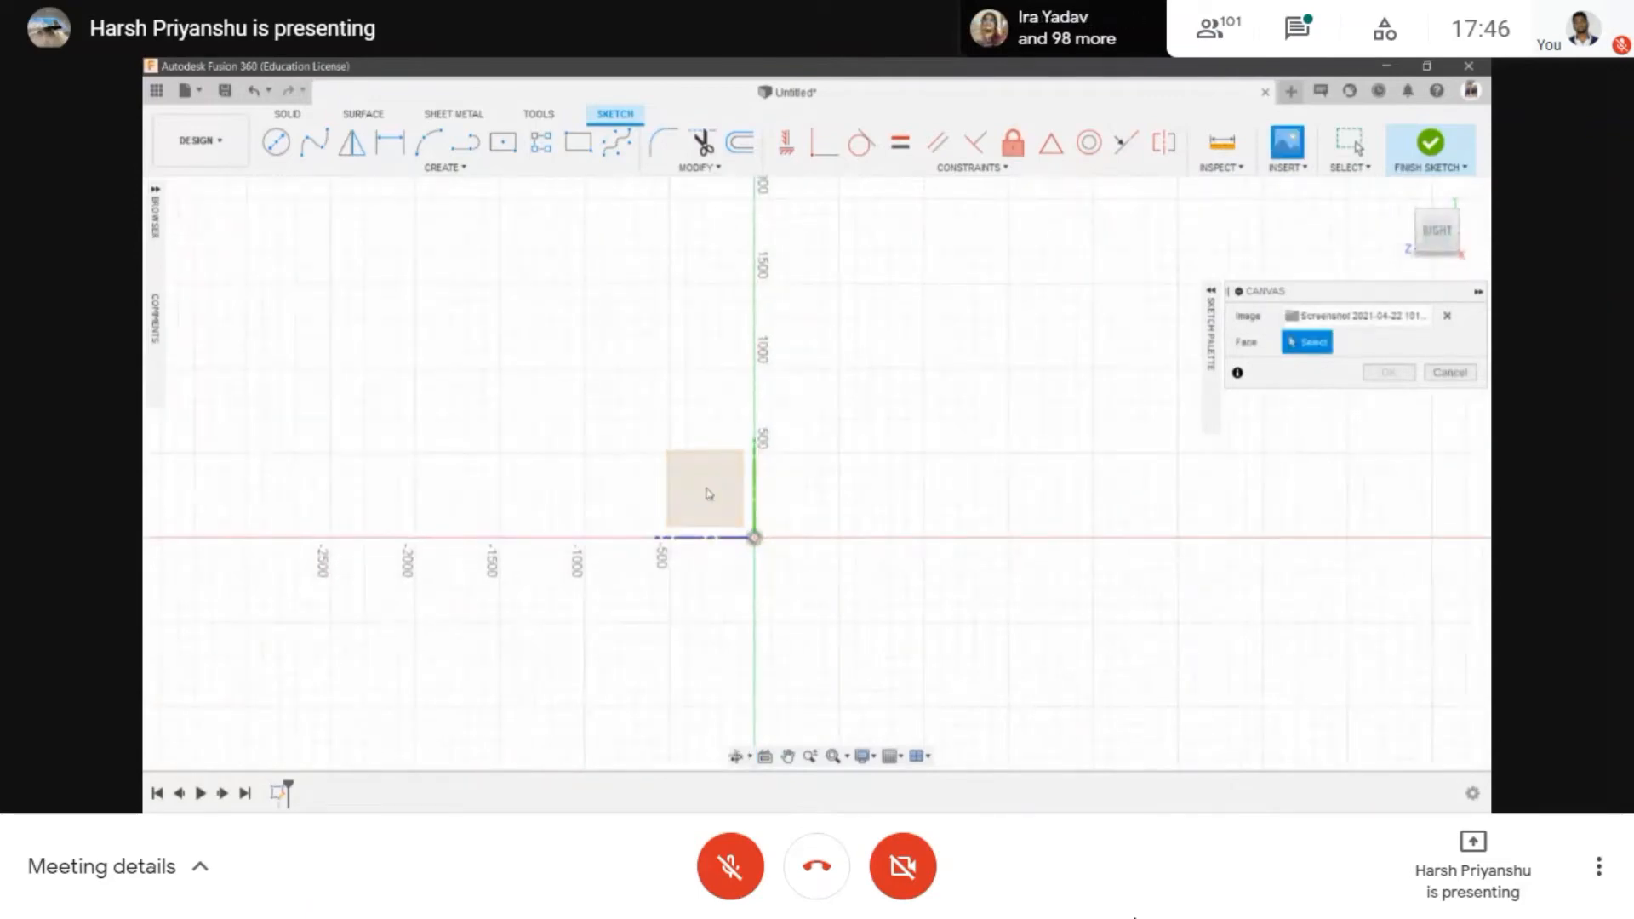
{"action": "left_click", "coordinate": [708, 494]}
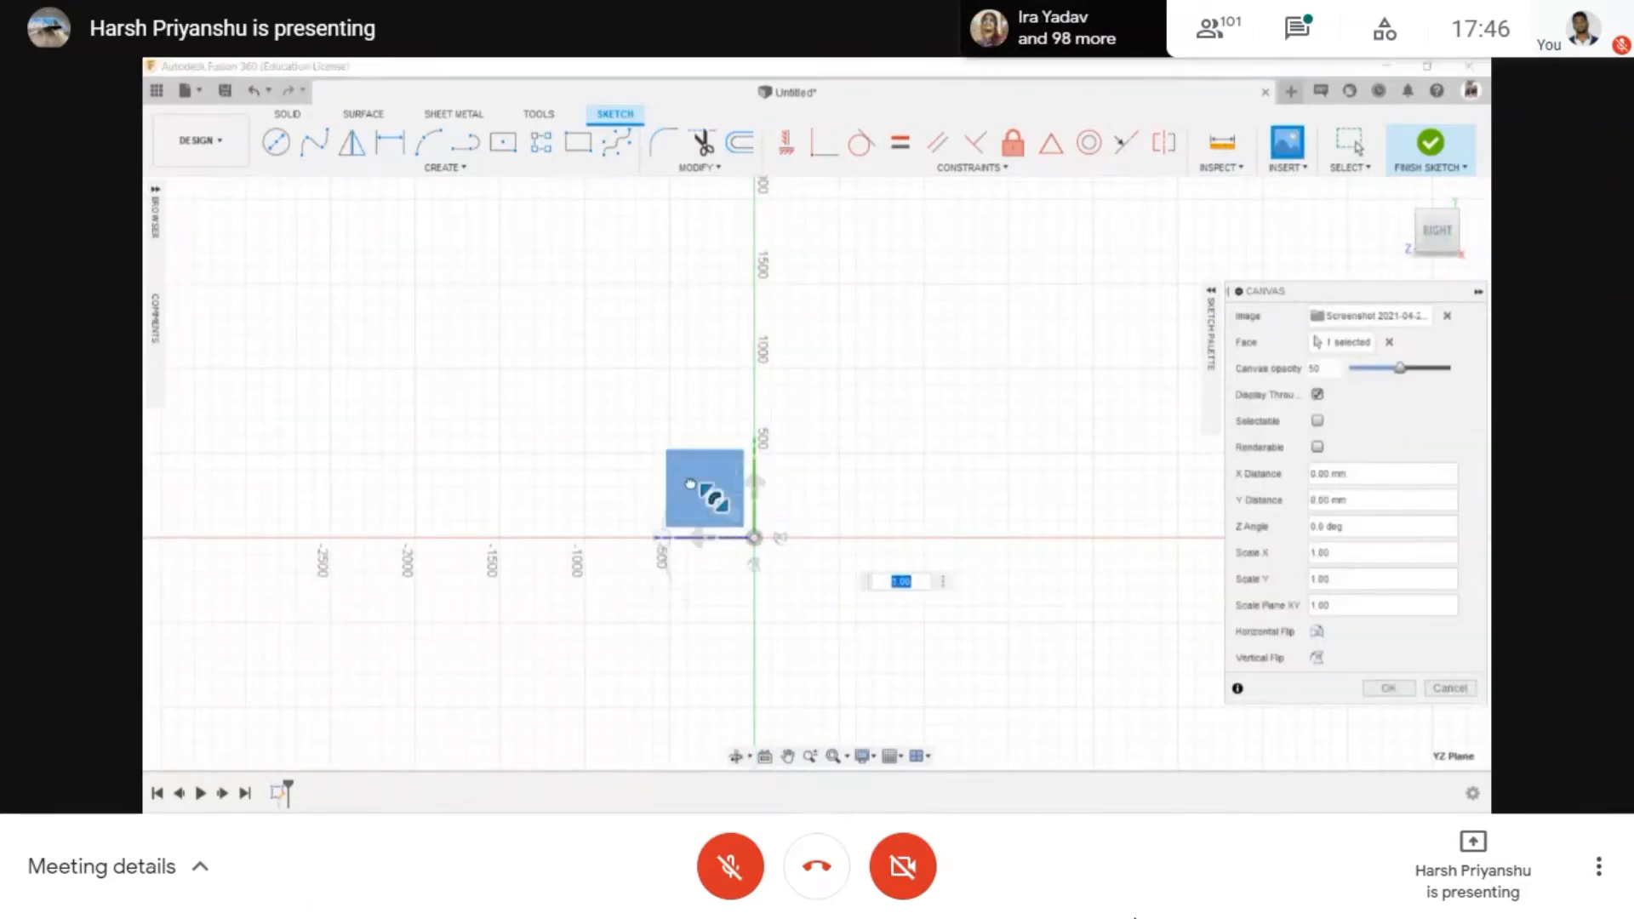
- Try scaling up the rocket drawing canvas uniformly and rotating it to 270 degrees
{"action": "mouse_move", "coordinate": [711, 498]}
{"action": "left_mouse_down"}
{"action": "mouse_move", "coordinate": [675, 477]}
{"action": "mouse_move", "coordinate": [657, 498]}
{"action": "mouse_move", "coordinate": [685, 465]}
{"action": "mouse_move", "coordinate": [651, 427]}
{"action": "left_mouse_up"}
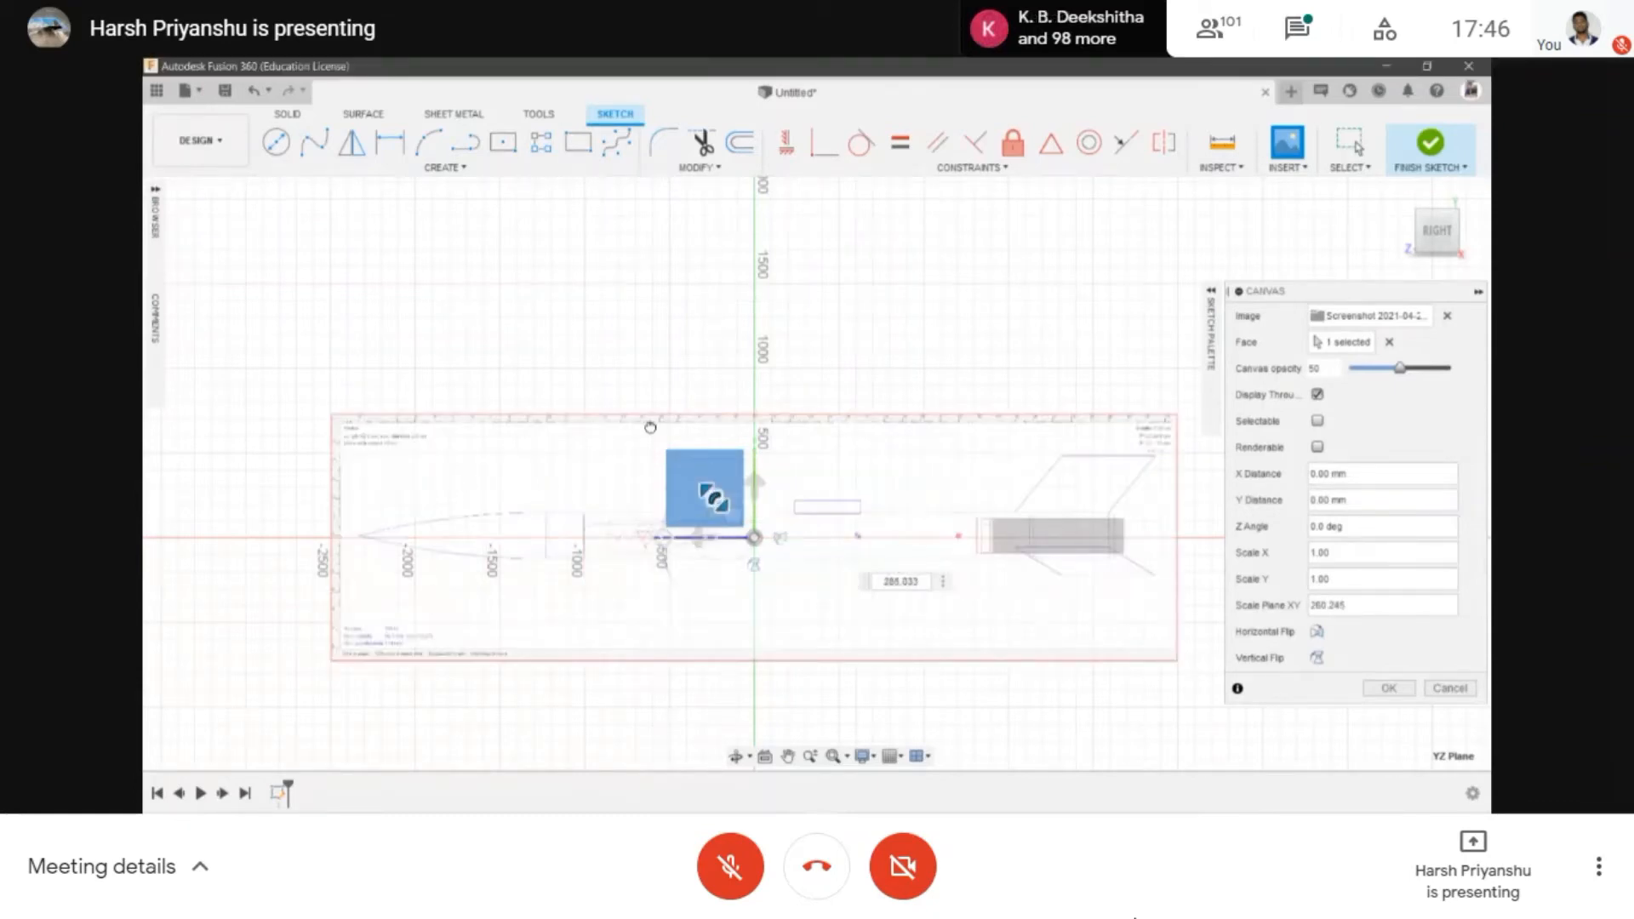
{"action": "left_click_drag", "start_coordinate": [663, 537], "coordinate": [763, 493]}
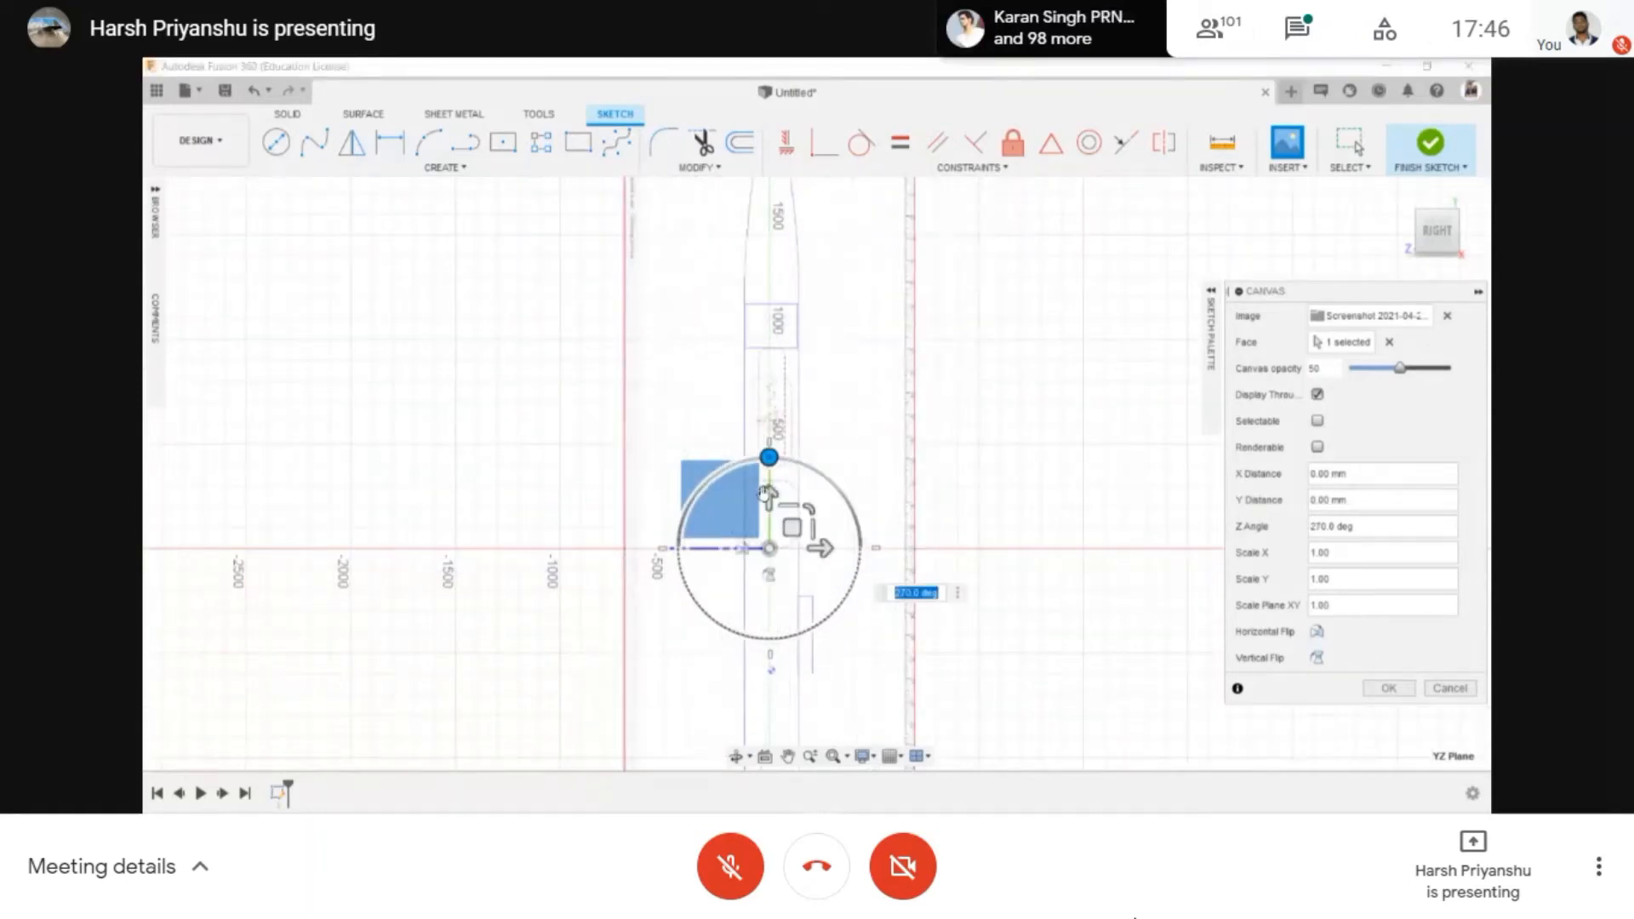
{"action": "scroll", "coordinate": [763, 494], "scroll_direction": "down", "scroll_amount": 3}
{"action": "scroll", "coordinate": [919, 402], "scroll_direction": "up", "scroll_amount": 3}
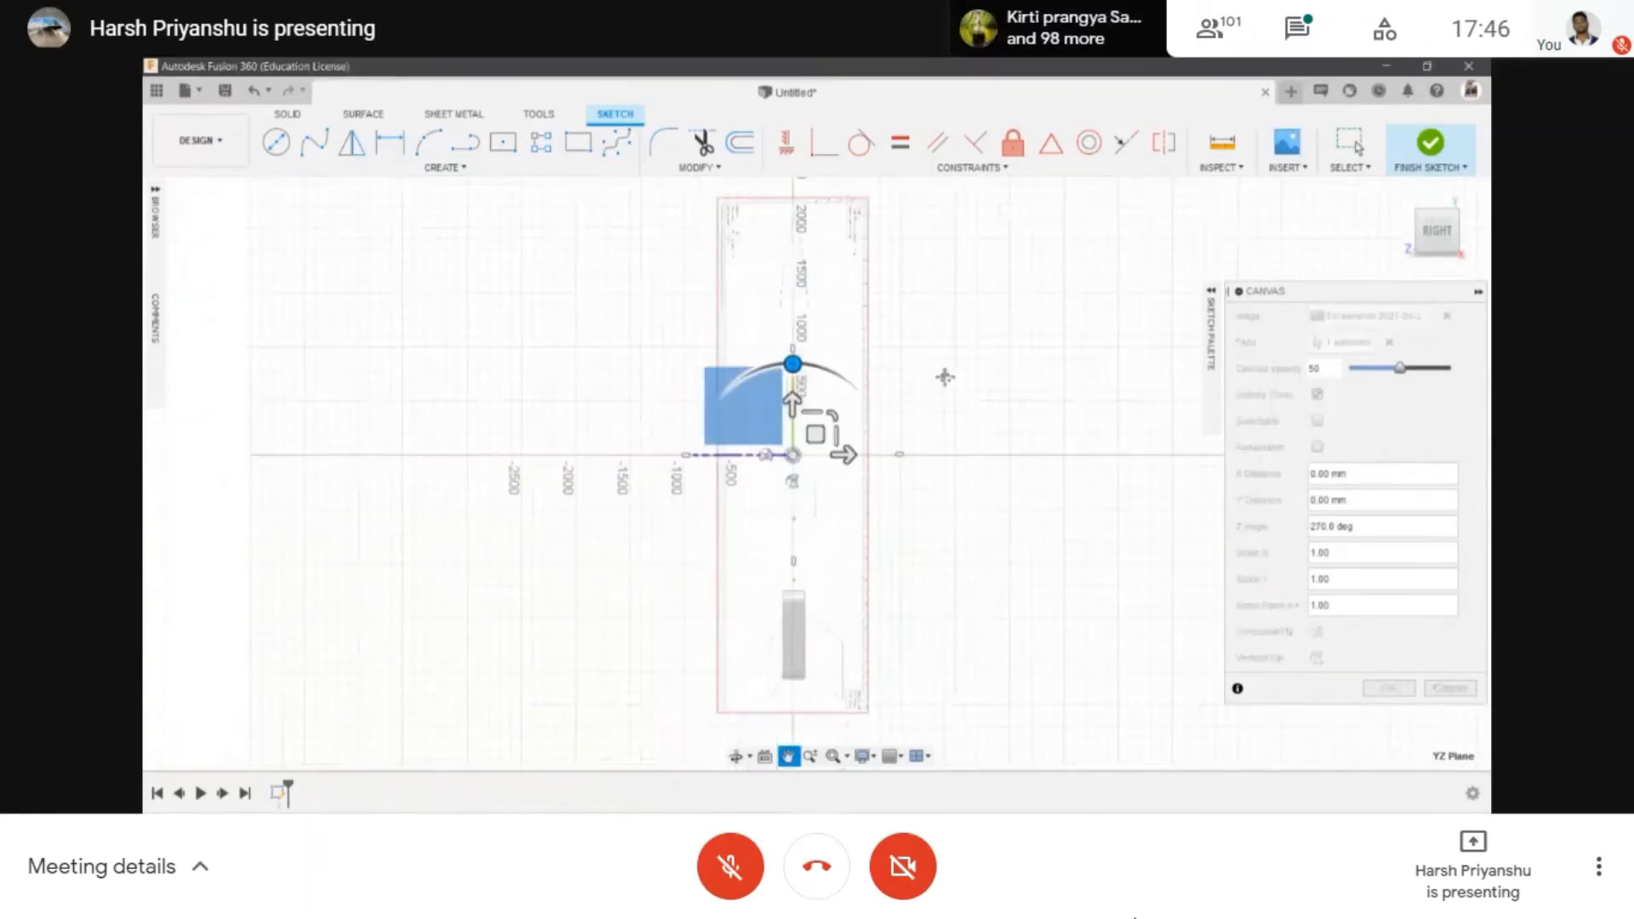
{"action": "scroll", "coordinate": [825, 468], "scroll_direction": "down", "scroll_amount": 1}
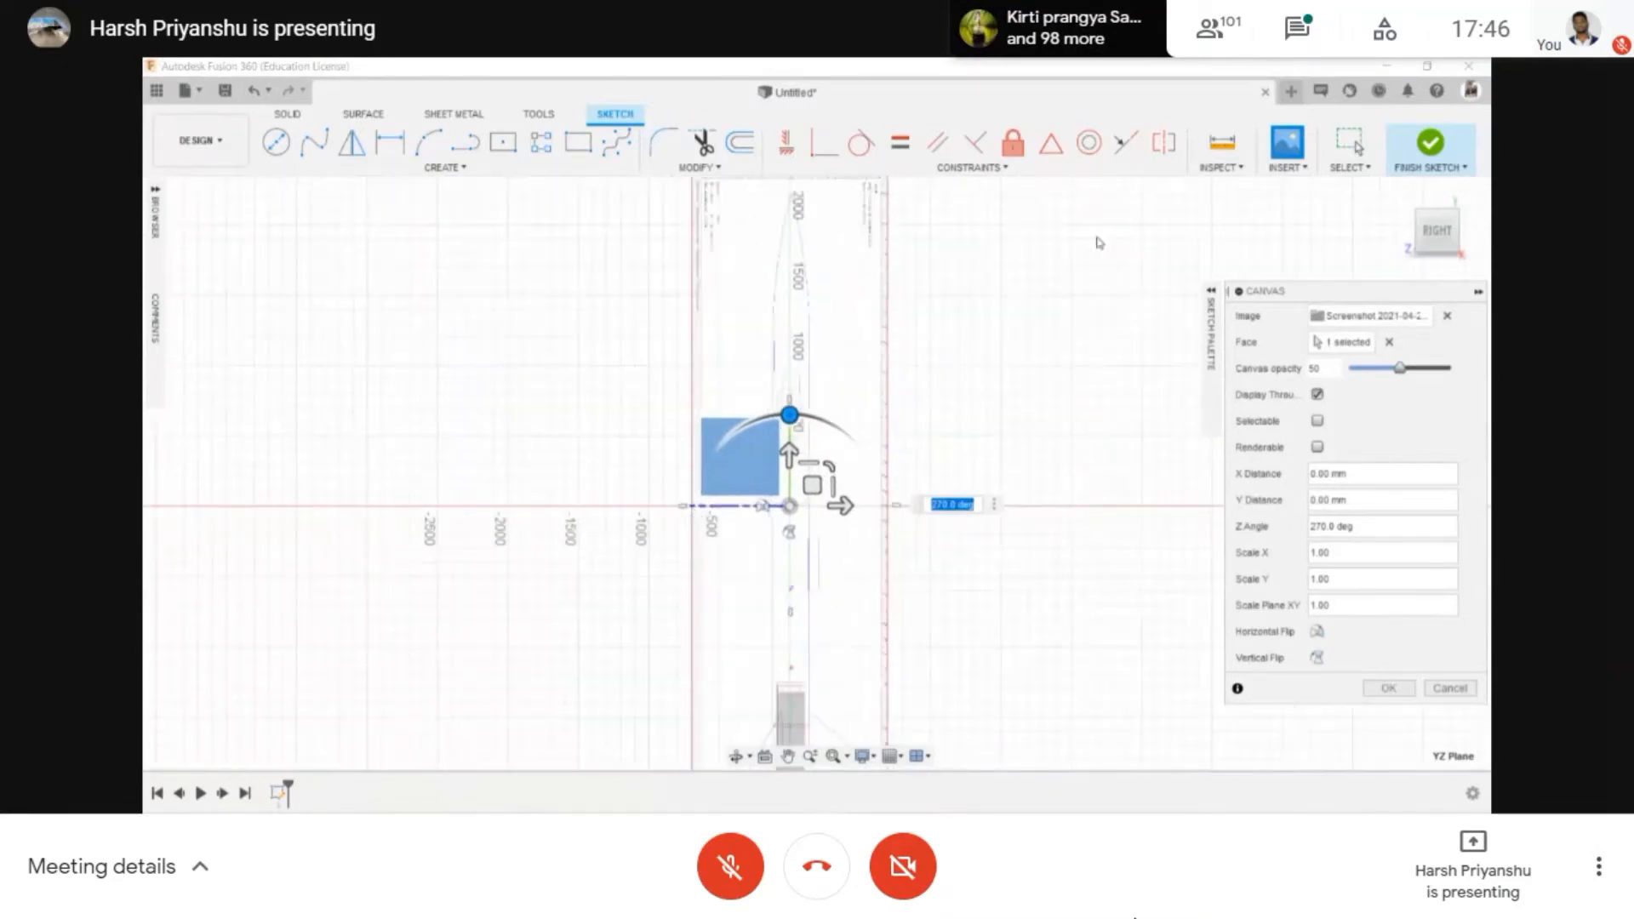
{"action": "key", "text": "Return"}
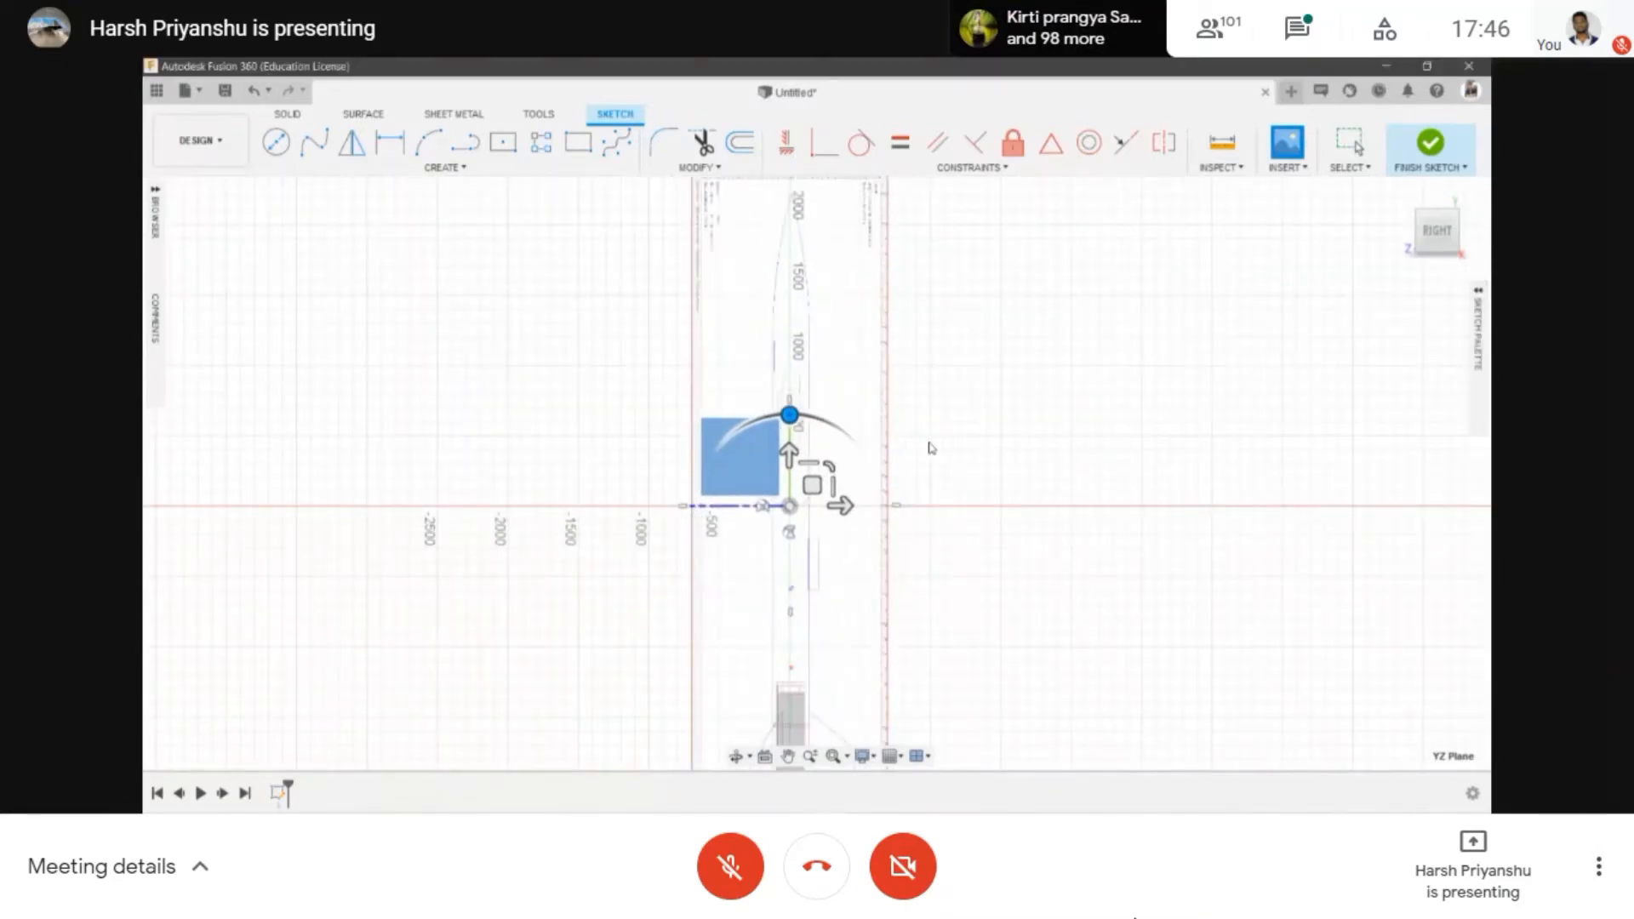
- Load the airfoil image unnamed (2).png from the computer as a new canvas
{"action": "left_click", "coordinate": [1286, 143]}
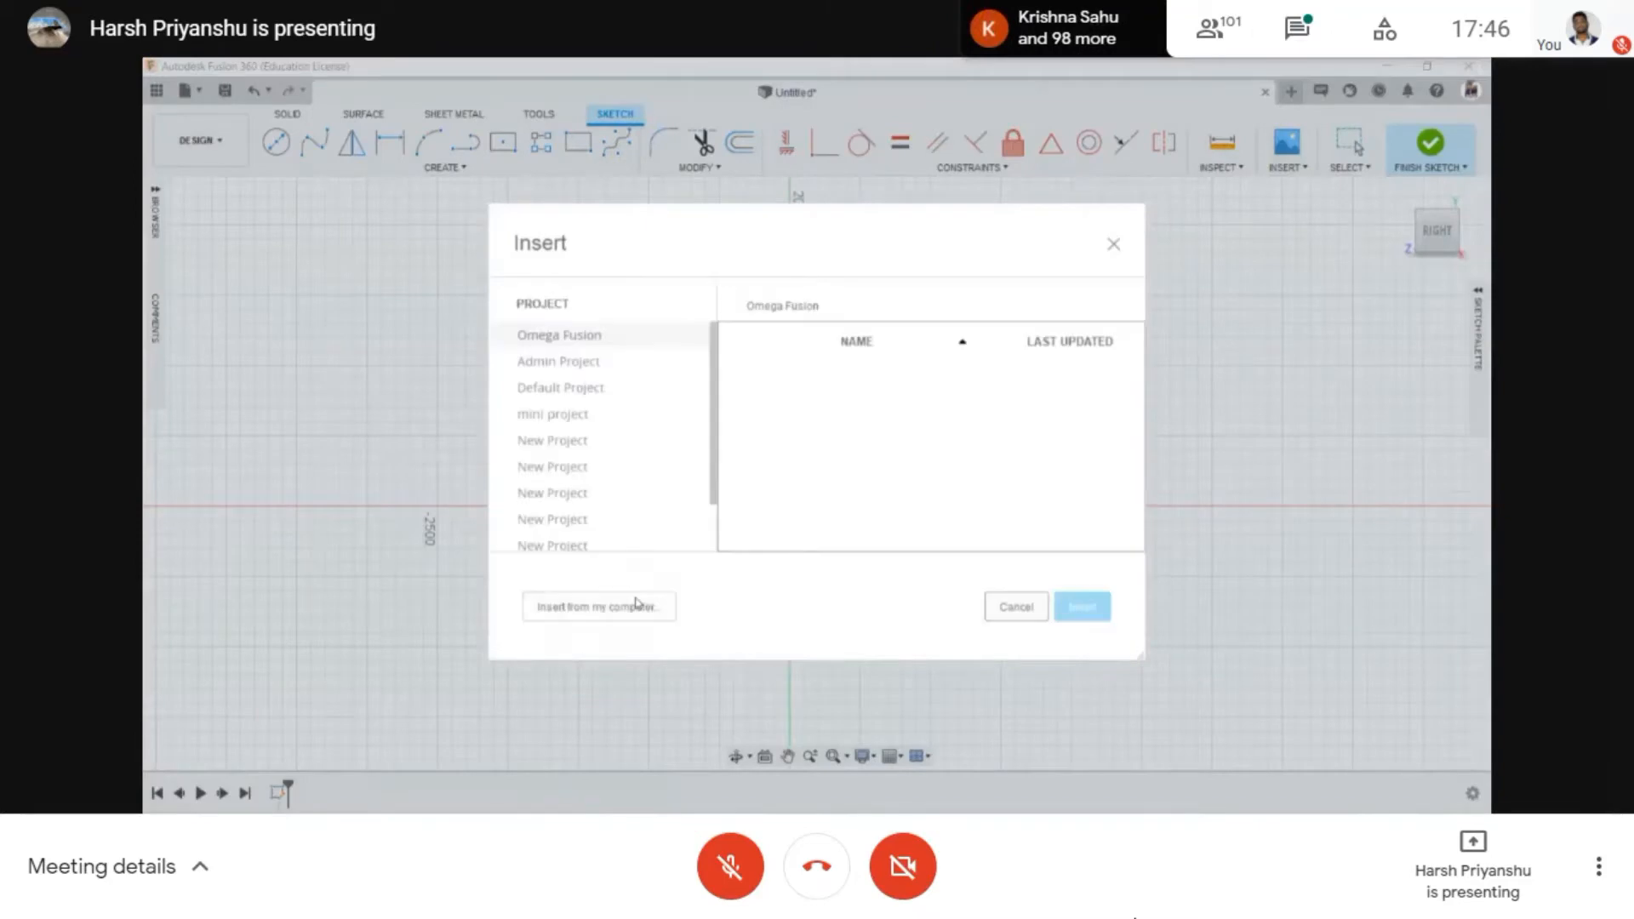
{"action": "left_click", "coordinate": [636, 606]}
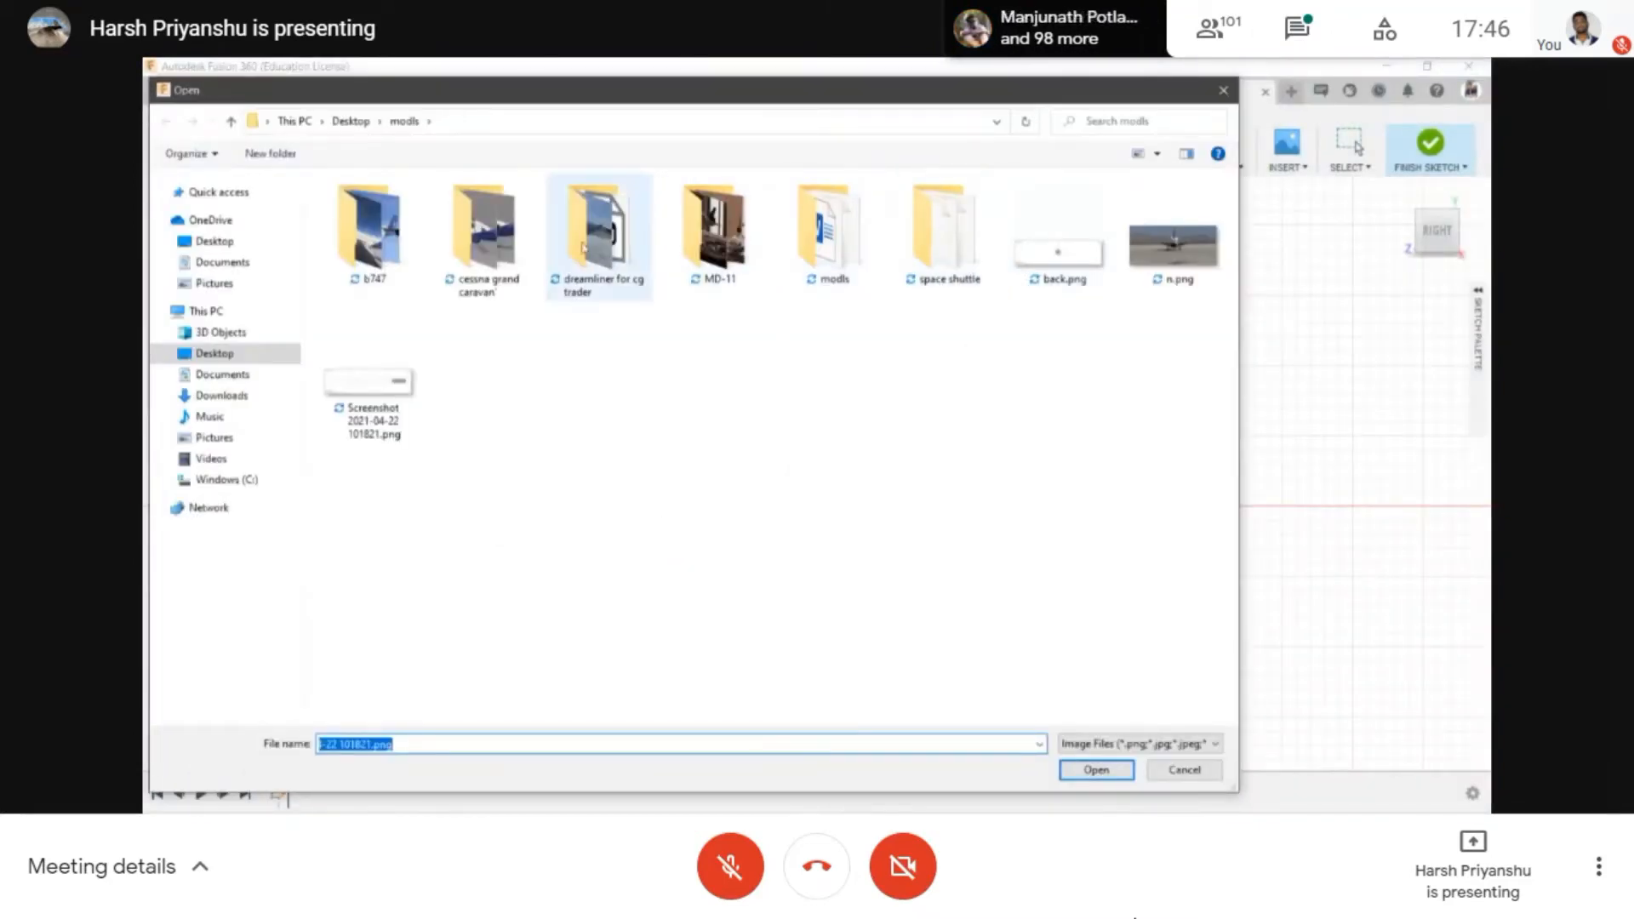
{"action": "double_click", "coordinate": [816, 245]}
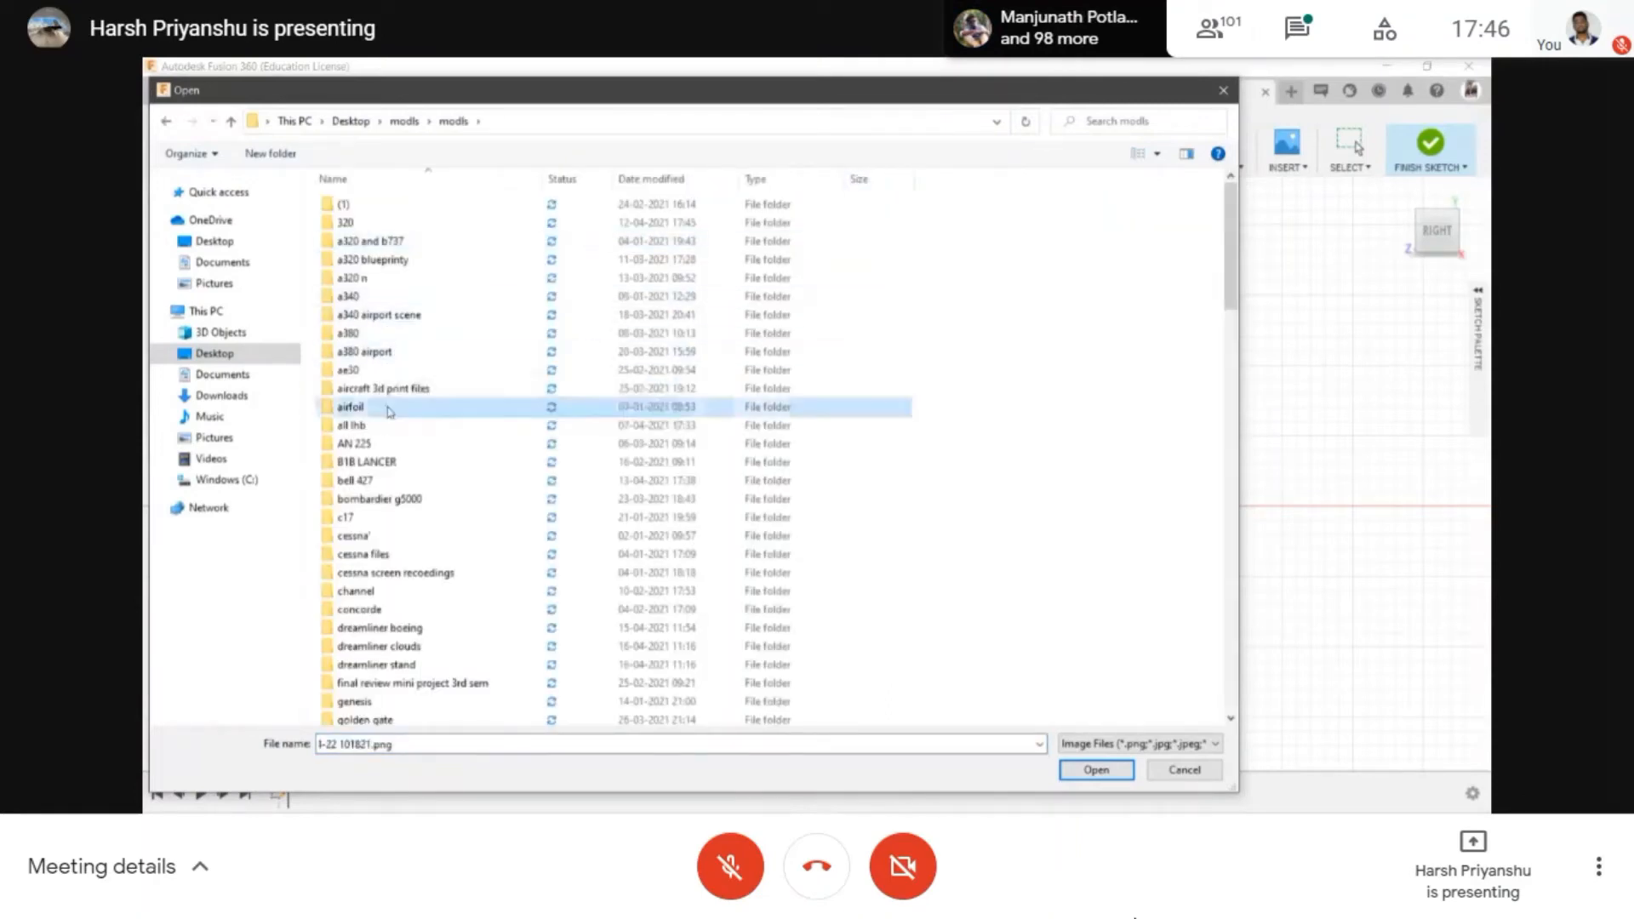
{"action": "double_click", "coordinate": [379, 321]}
{"action": "double_click", "coordinate": [372, 246]}
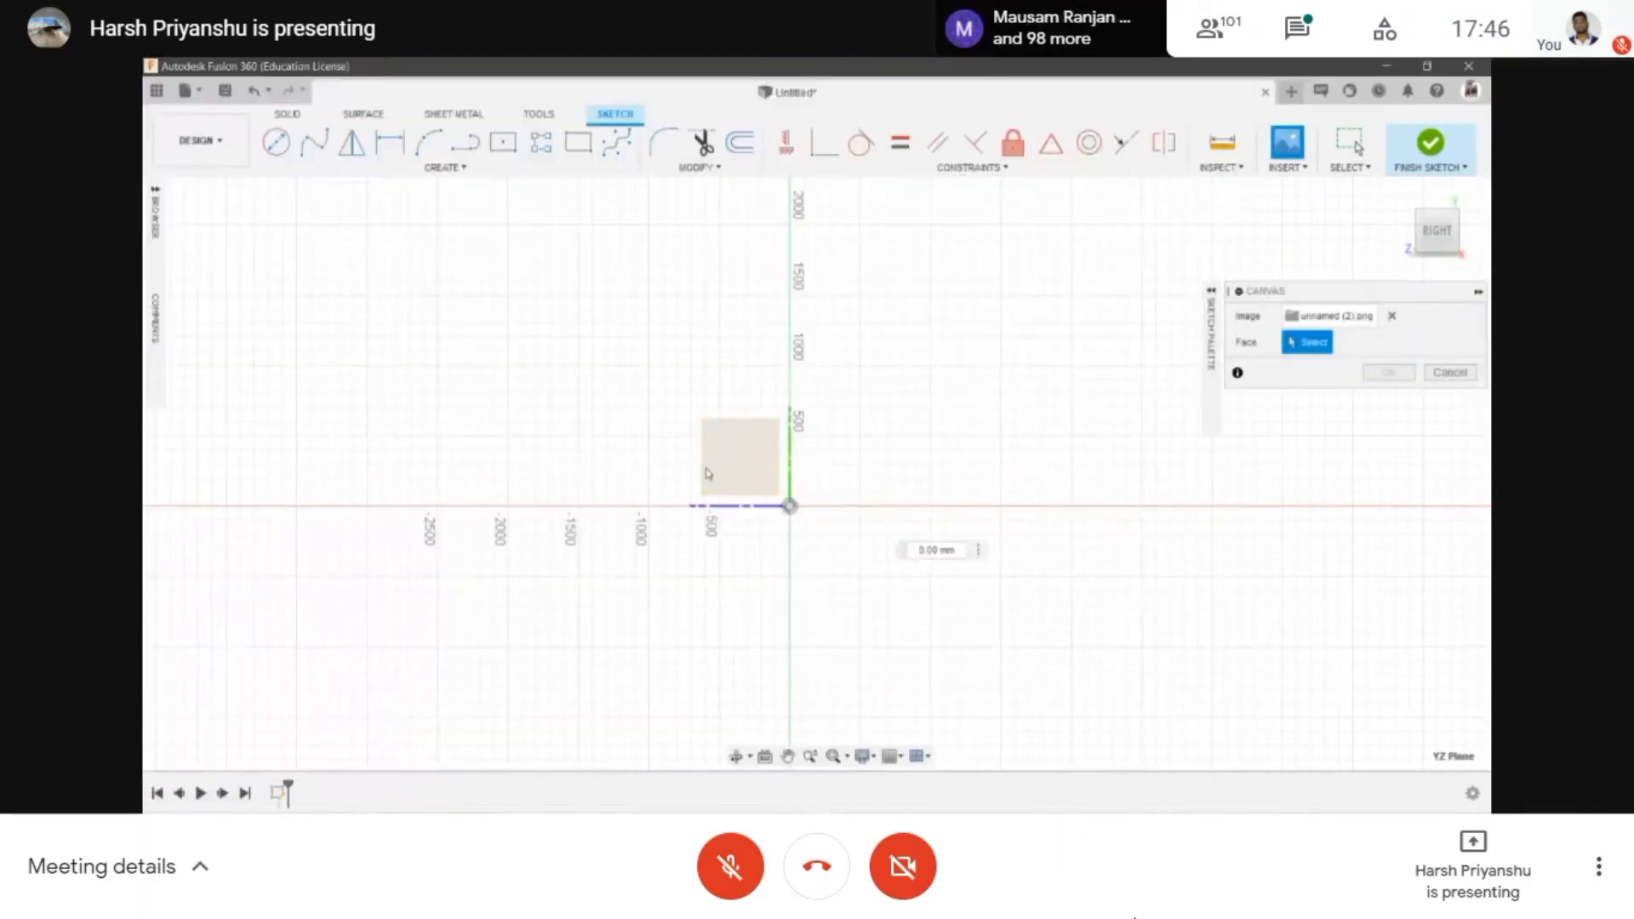
- Place the airfoil canvas on the YZ plane at the origin and scale it up uniformly
{"action": "left_click_drag", "start_coordinate": [747, 471], "coordinate": [393, 243]}
{"action": "left_click_drag", "start_coordinate": [748, 467], "coordinate": [185, 62]}
{"action": "left_click_drag", "start_coordinate": [748, 467], "coordinate": [670, 408]}
{"action": "key", "text": "Return"}
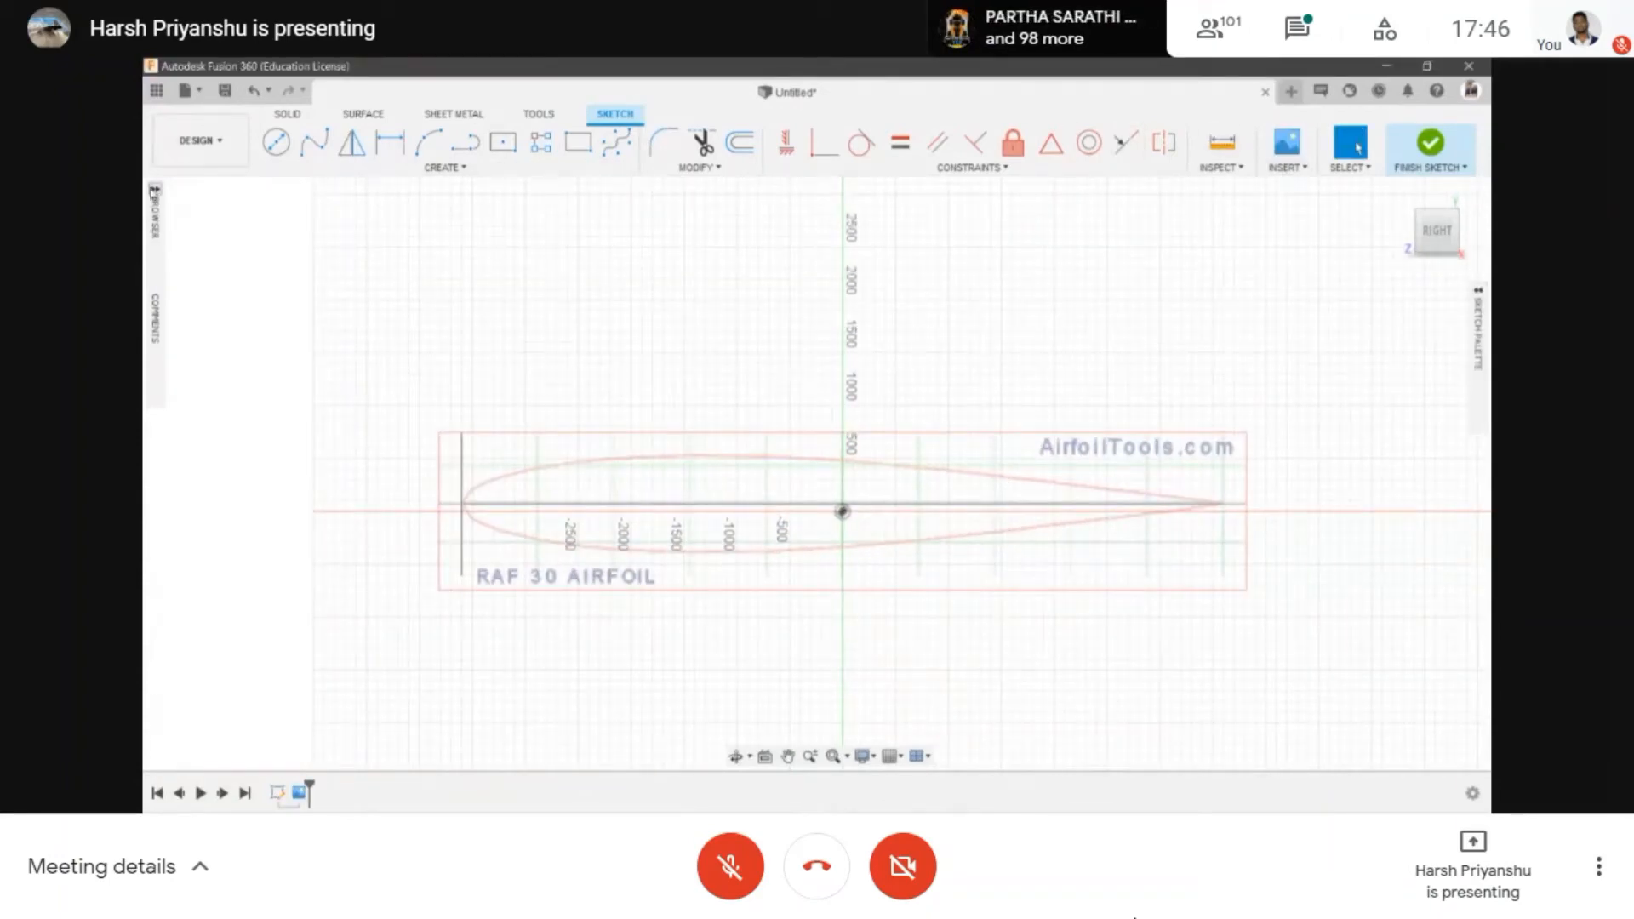
- Edit the airfoil canvas, moving it about -70 mm in X and -261 mm in Y to align its chord with the horizontal axis
{"action": "left_click", "coordinate": [154, 190]}
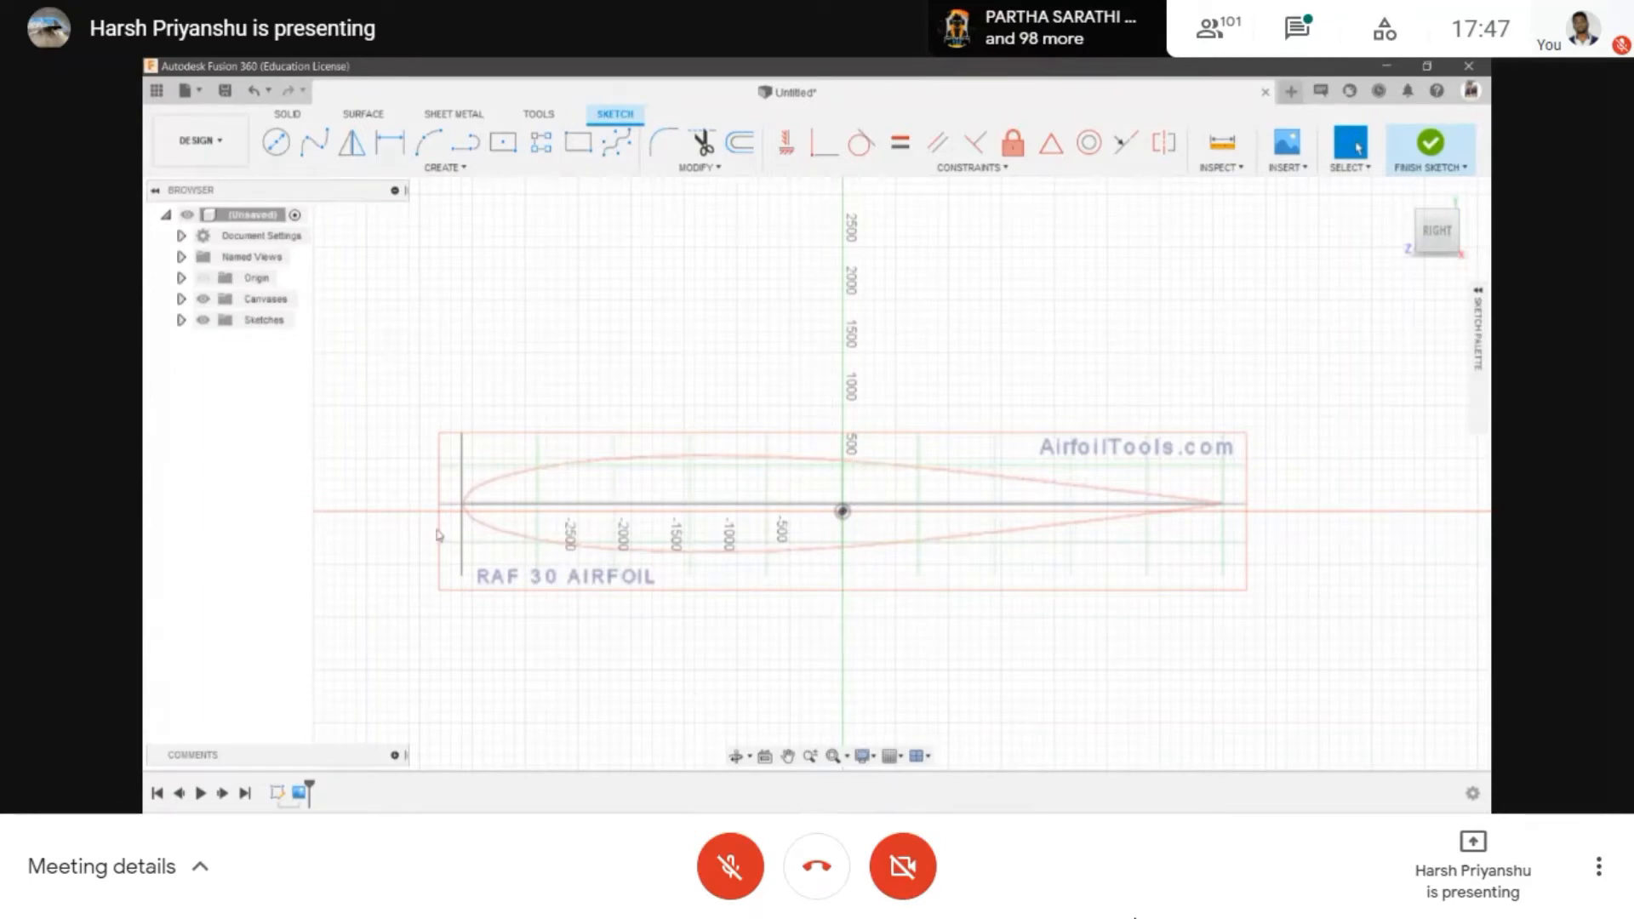
{"action": "left_click", "coordinate": [180, 300]}
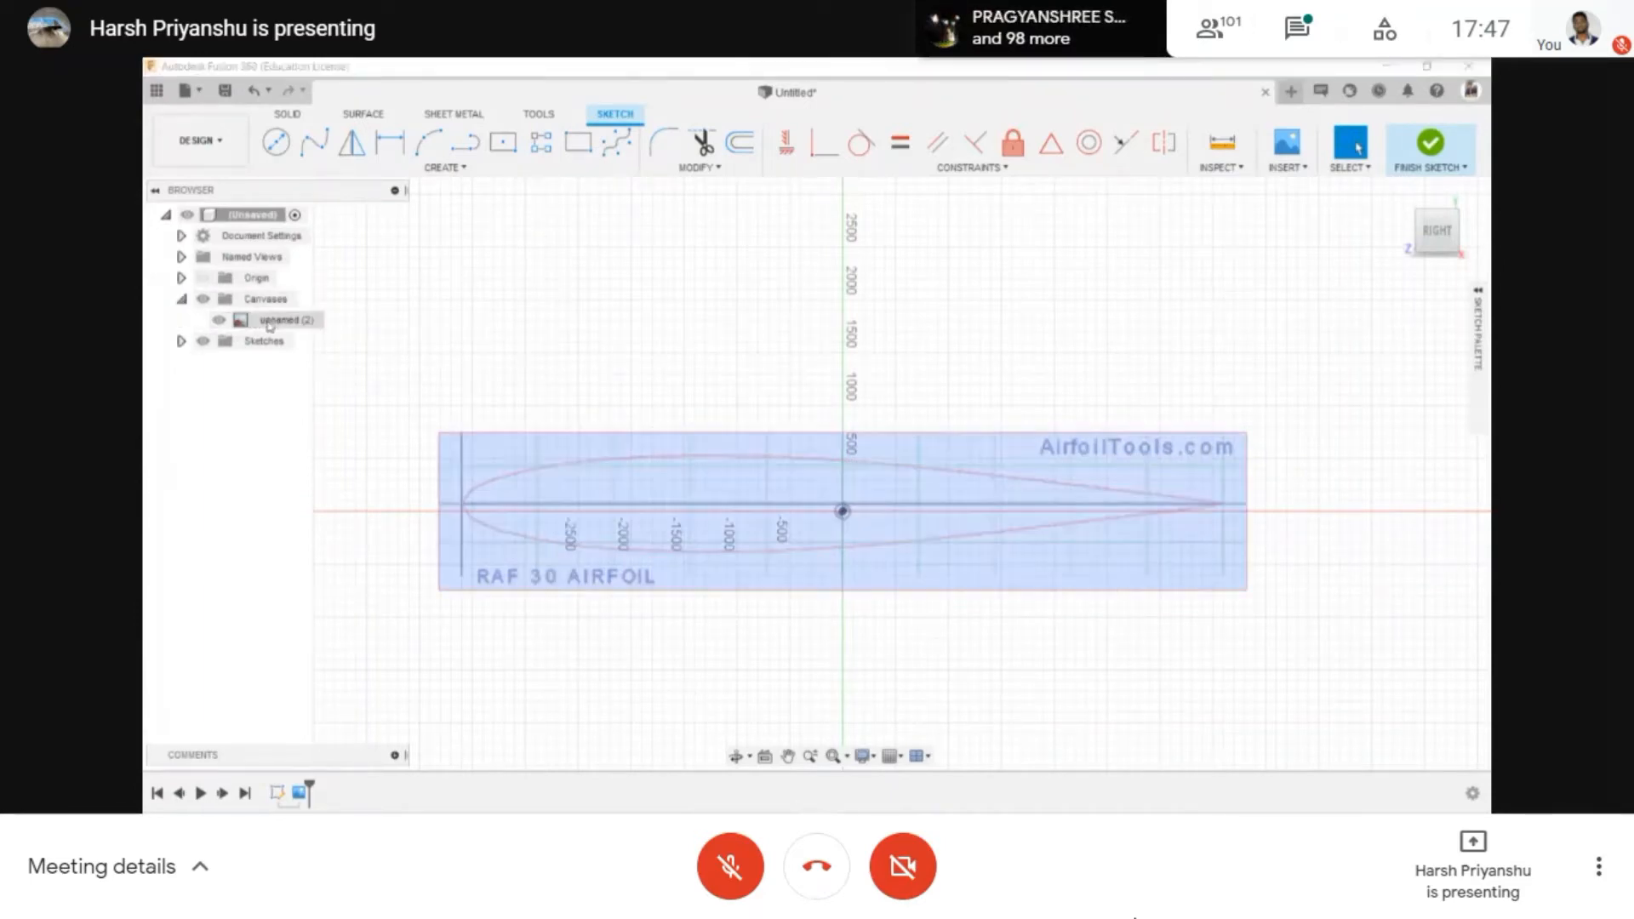
{"action": "right_click", "coordinate": [269, 323]}
{"action": "left_click", "coordinate": [307, 357]}
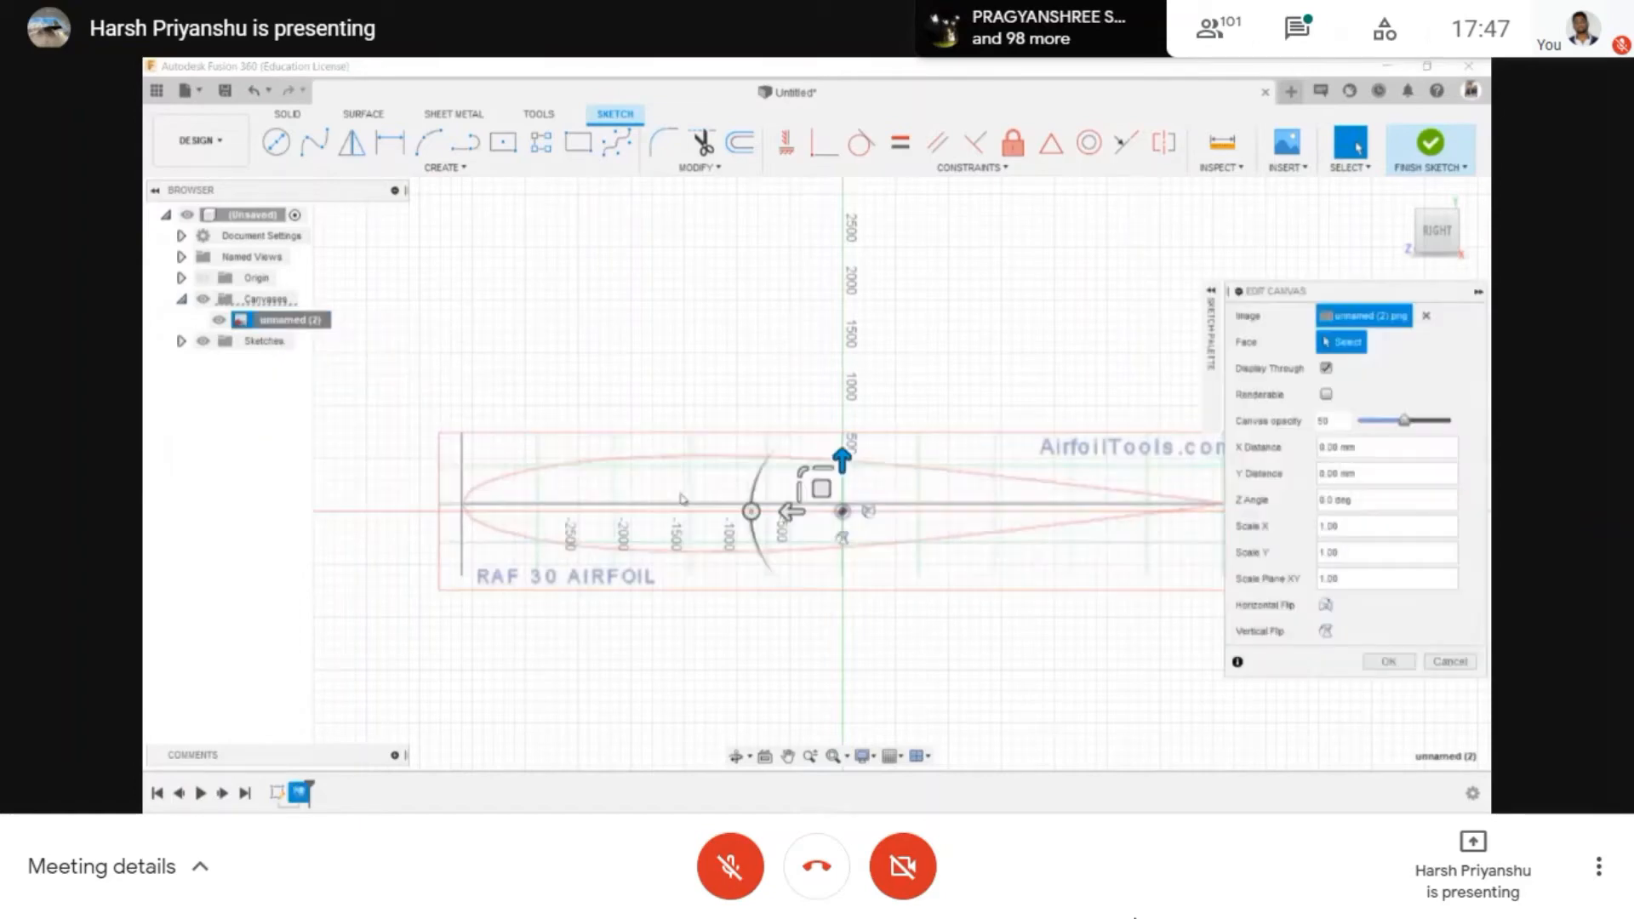
{"action": "scroll", "coordinate": [830, 413], "scroll_direction": "down", "scroll_amount": 2}
{"action": "left_click_drag", "start_coordinate": [866, 460], "coordinate": [817, 487]}
{"action": "scroll", "coordinate": [790, 517], "scroll_direction": "up", "scroll_amount": 4}
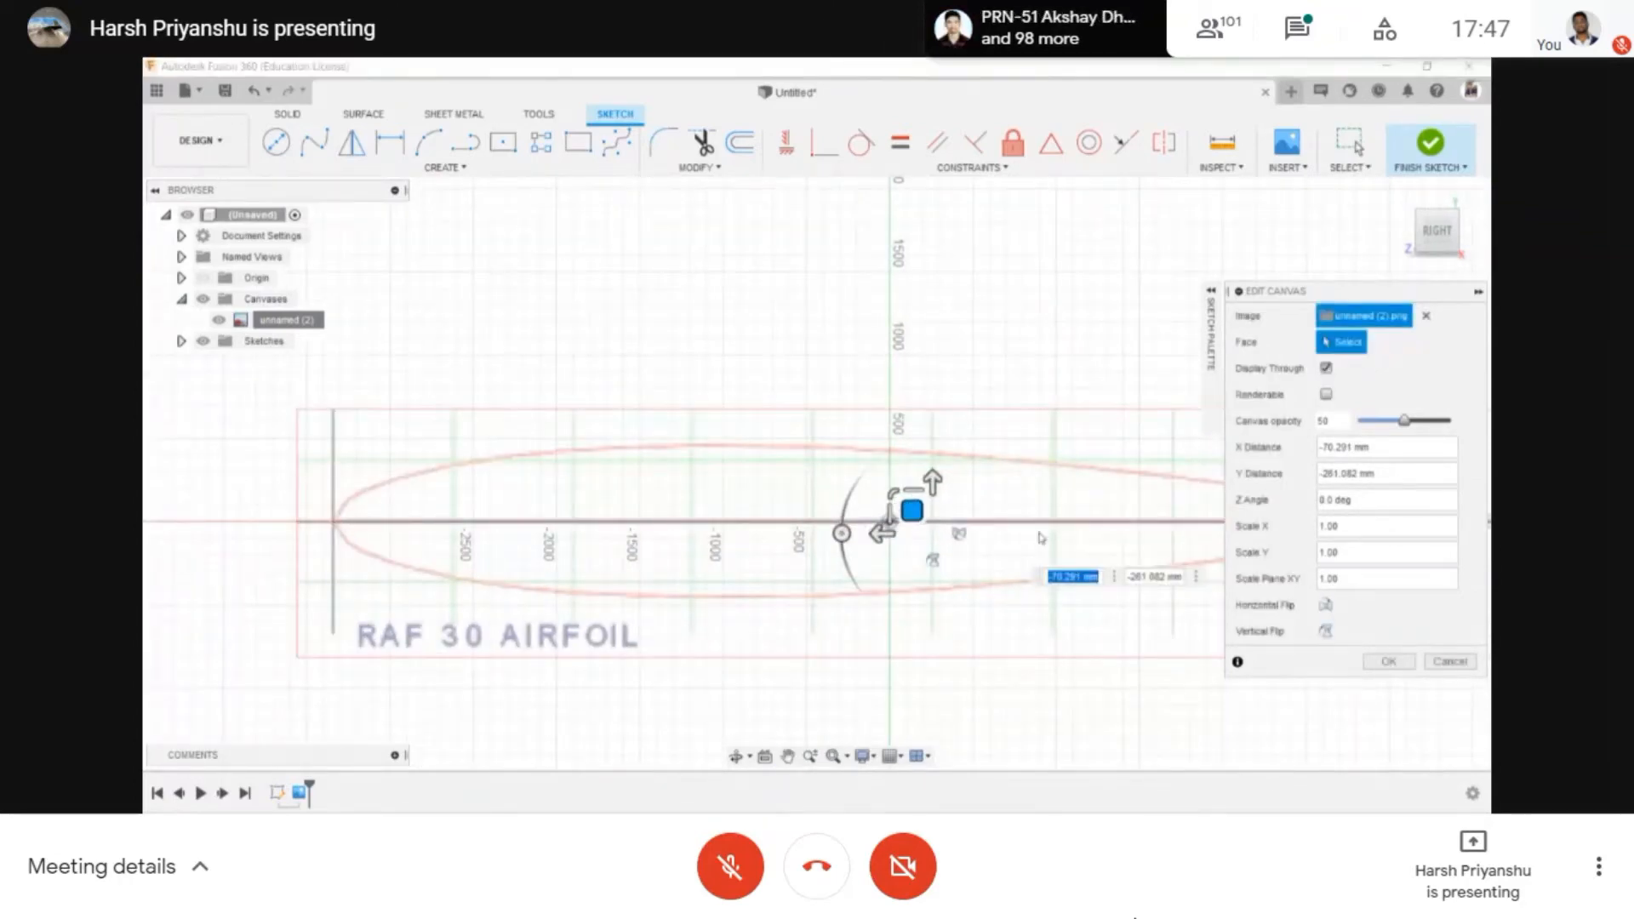
{"action": "left_click", "coordinate": [1386, 662]}
{"action": "scroll", "coordinate": [909, 529], "scroll_direction": "down", "scroll_amount": 3}
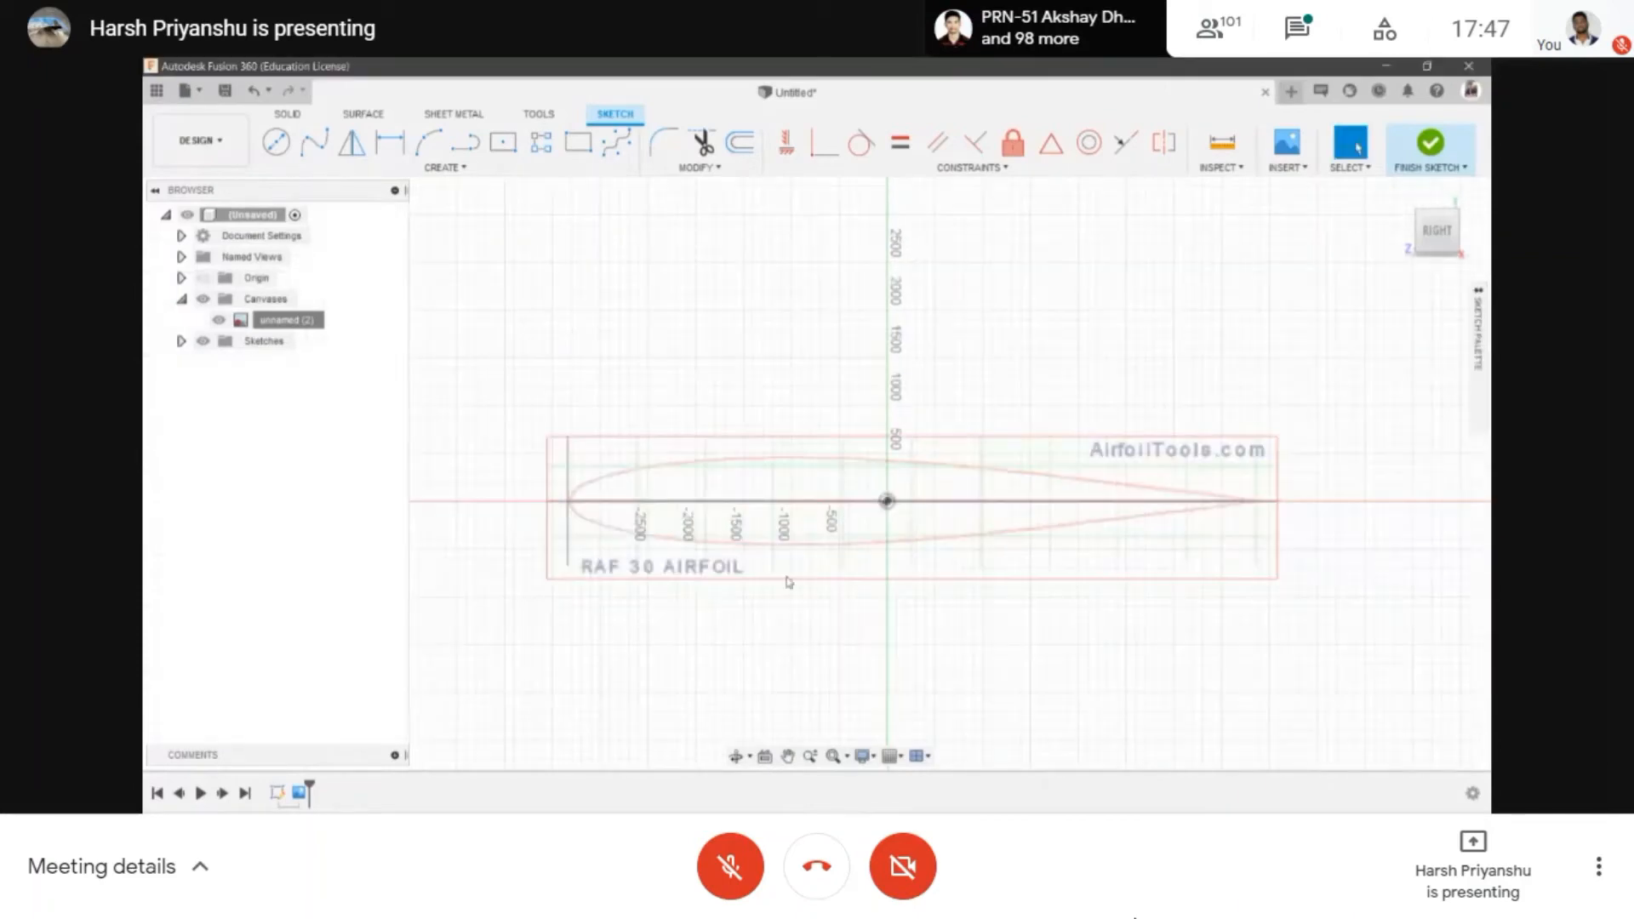
- Draw a horizontal line along the airfoil's chord from the leading edge to the trailing edge
{"action": "key", "text": "alt+Tab"}
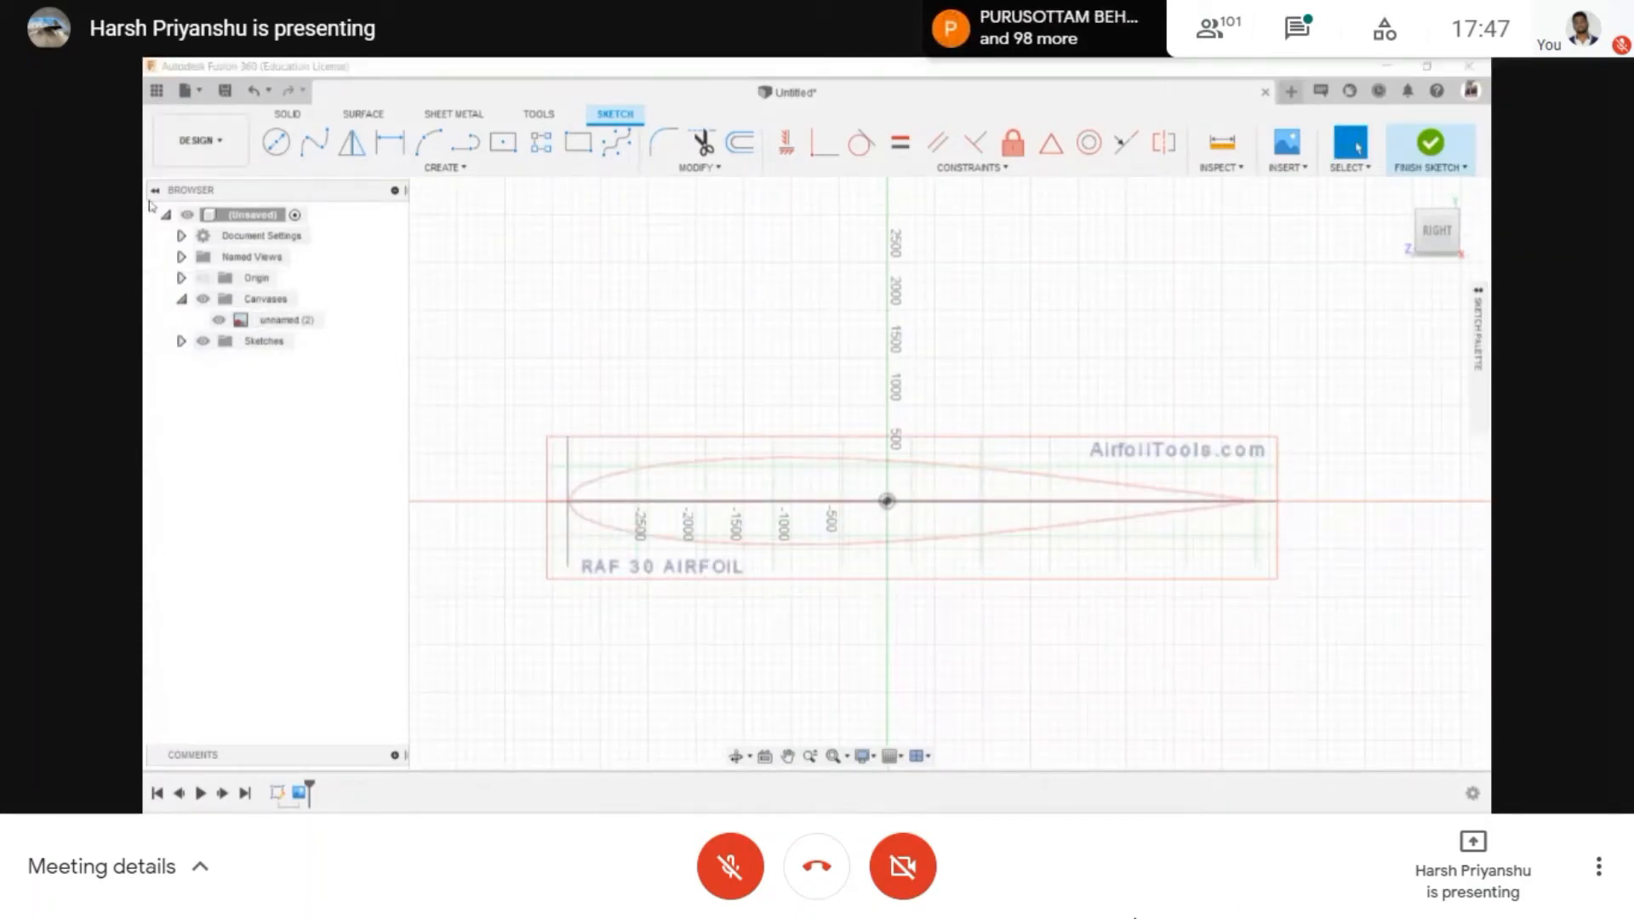
{"action": "left_click", "coordinate": [155, 190]}
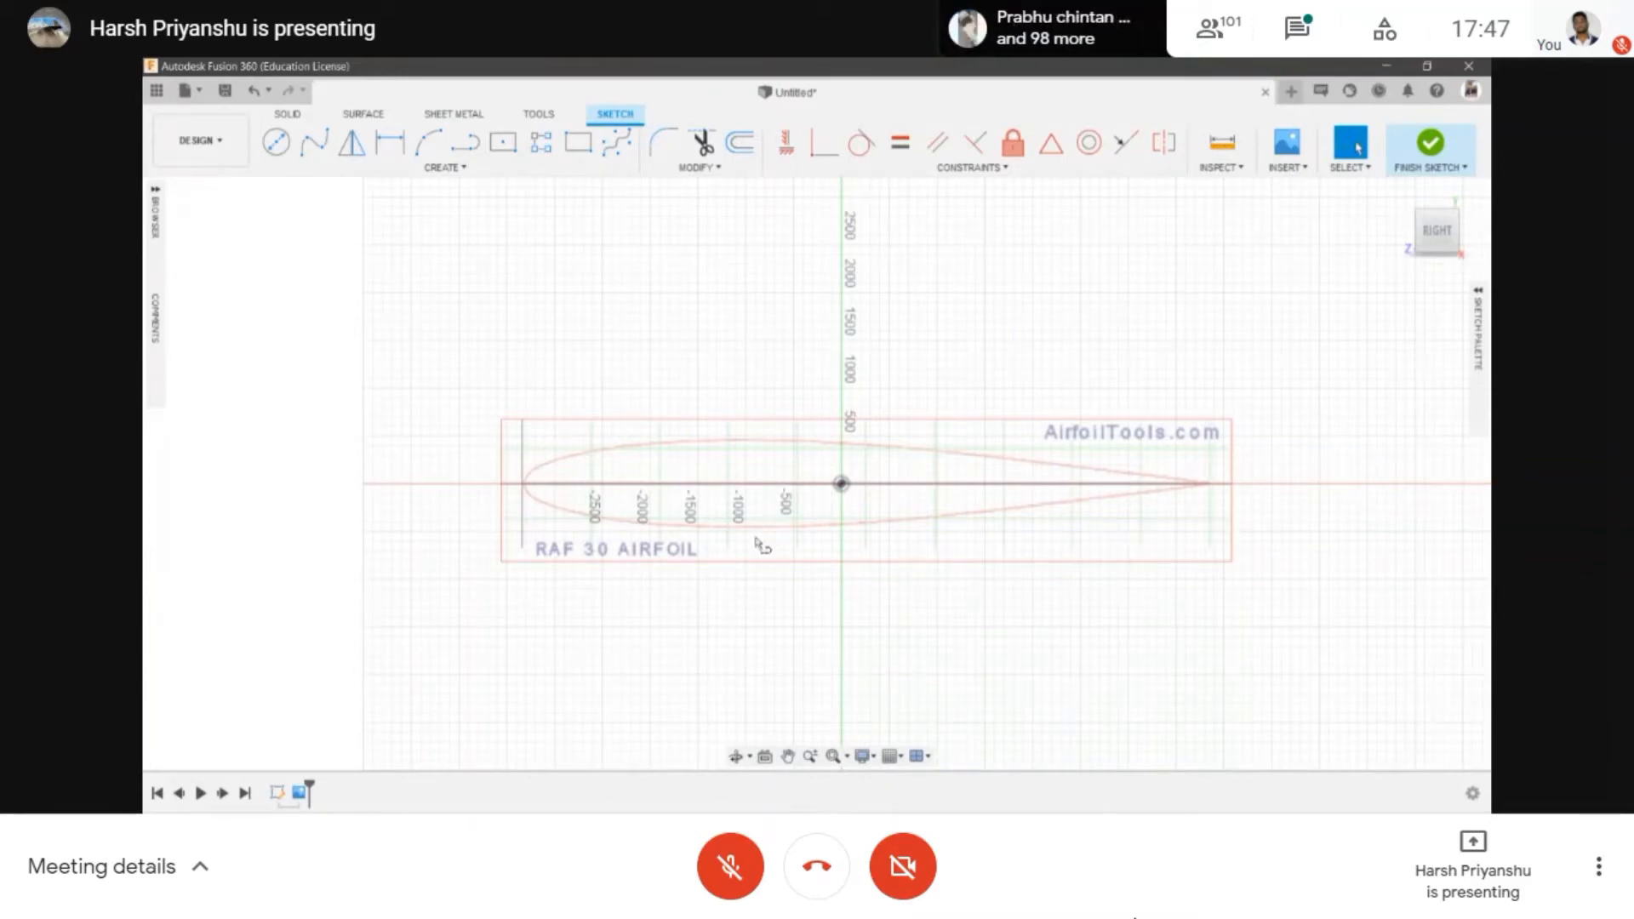
{"action": "key", "text": "l"}
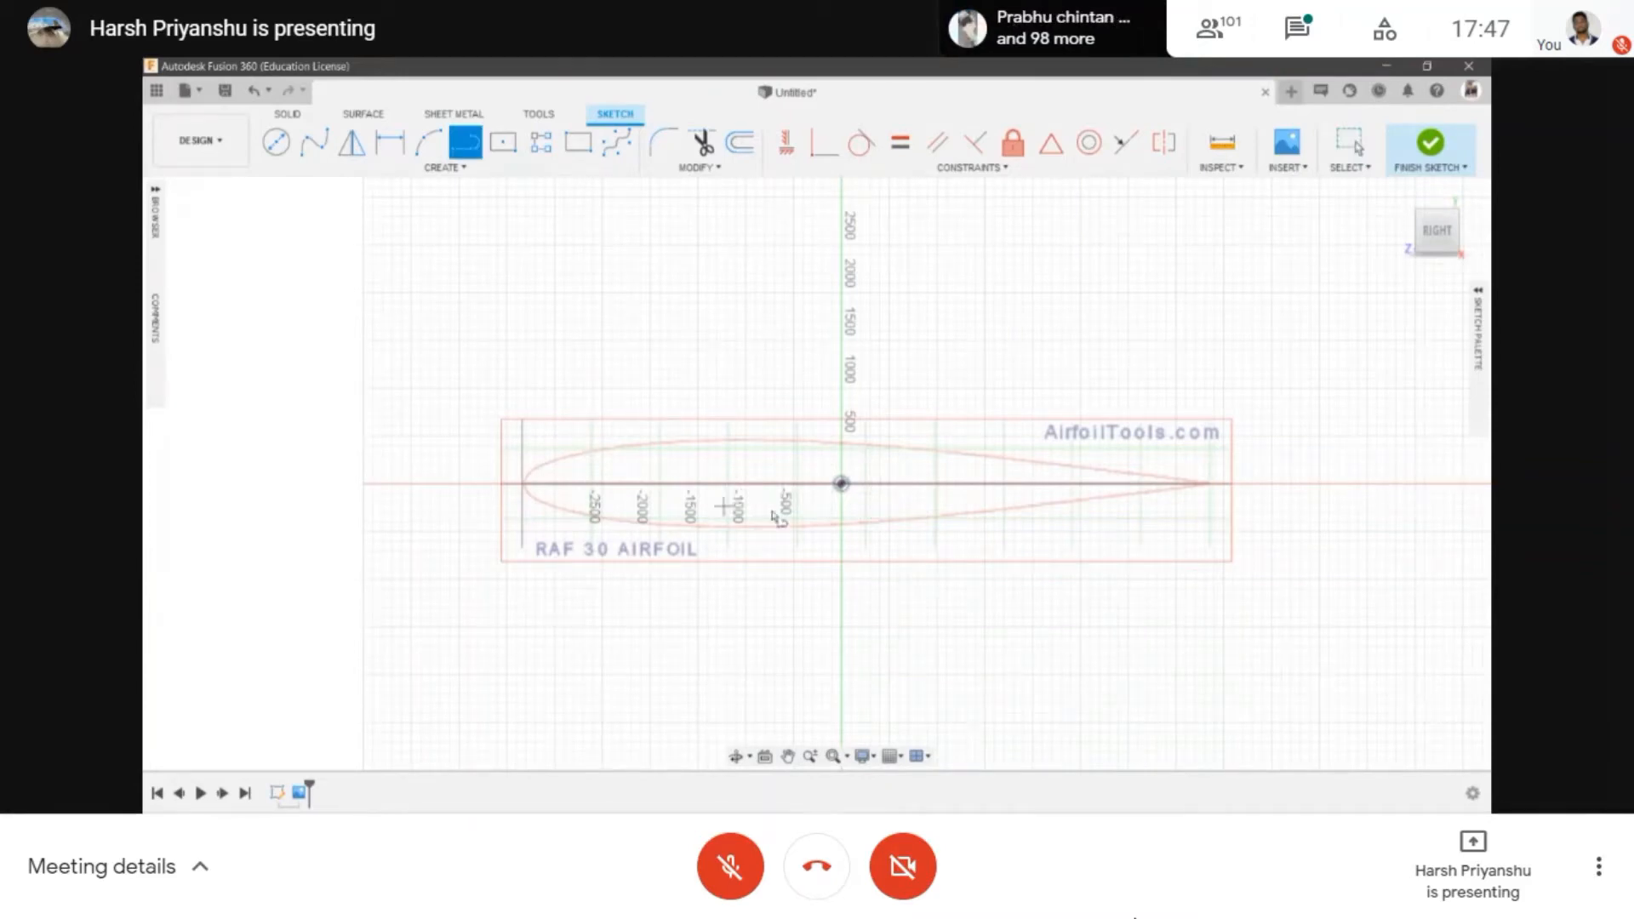
{"action": "left_click", "coordinate": [522, 485]}
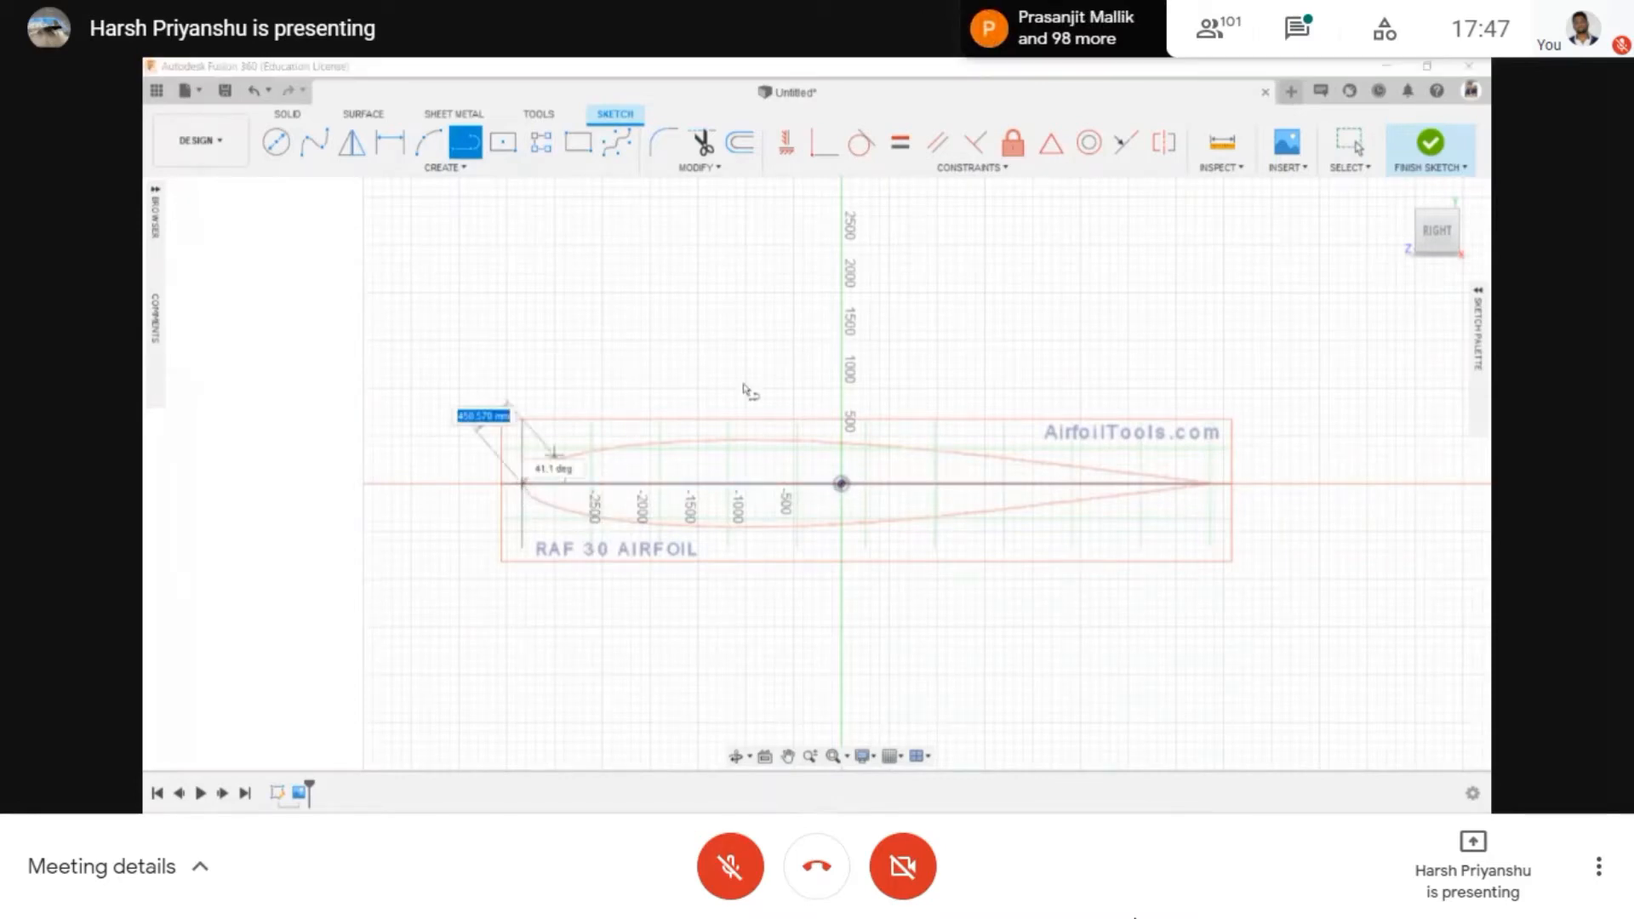
{"action": "left_click", "coordinate": [1209, 485]}
{"action": "key", "text": "Escape"}
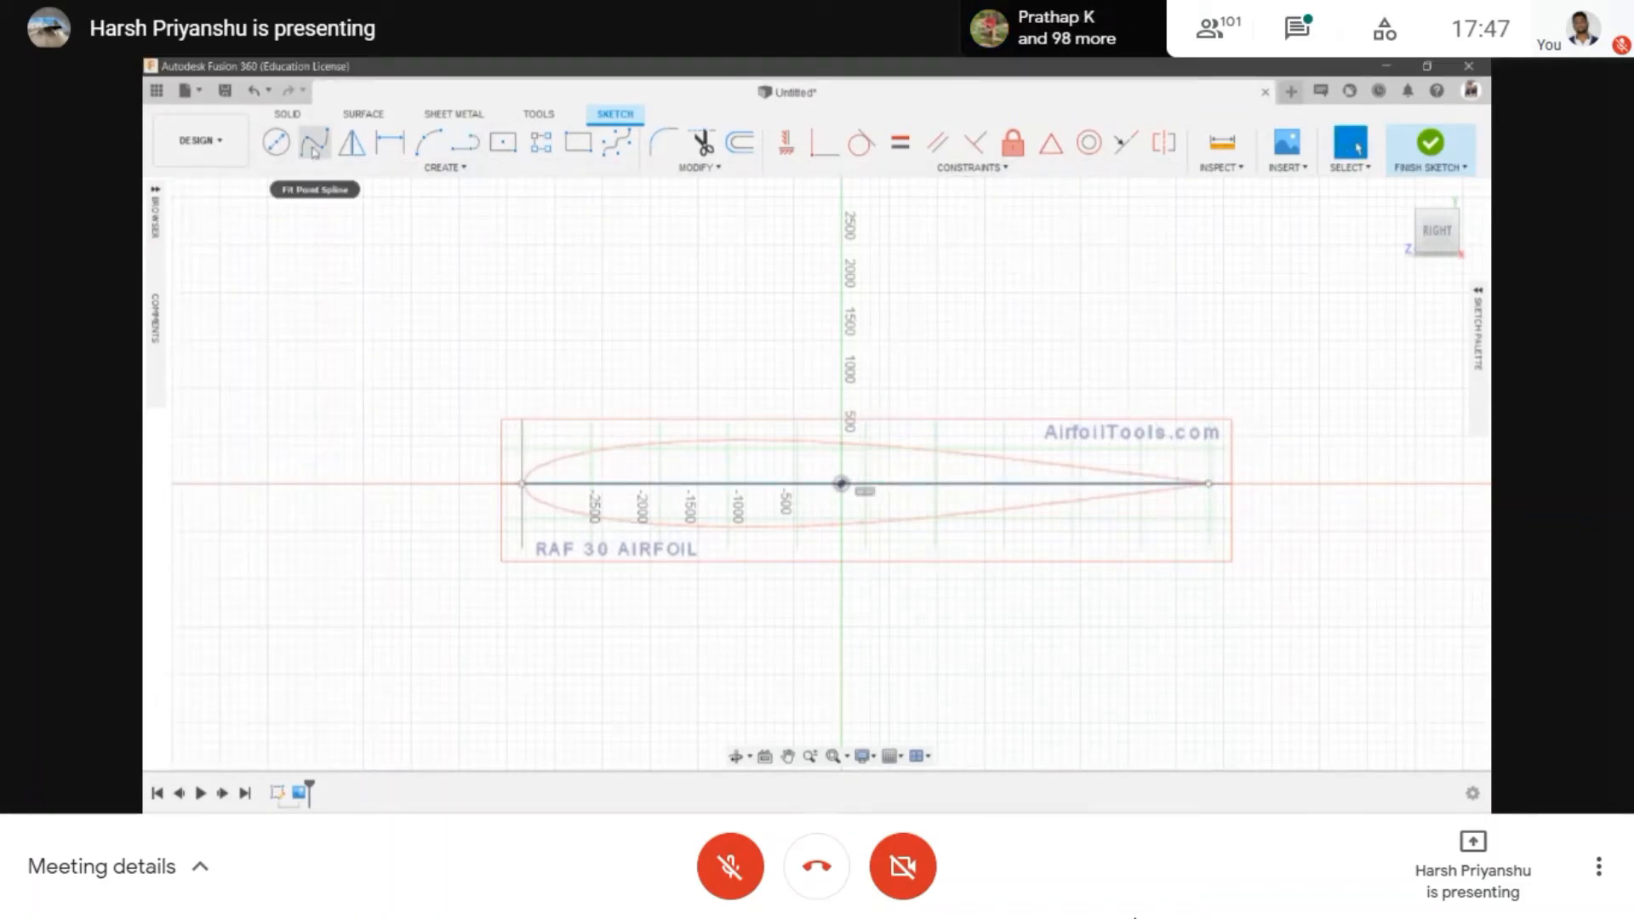
- Trace the airfoil's upper surface with a fit point spline from the trailing edge to just beyond the leading edge
{"action": "left_click", "coordinate": [446, 166]}
{"action": "mouse_move", "coordinate": [310, 323]}
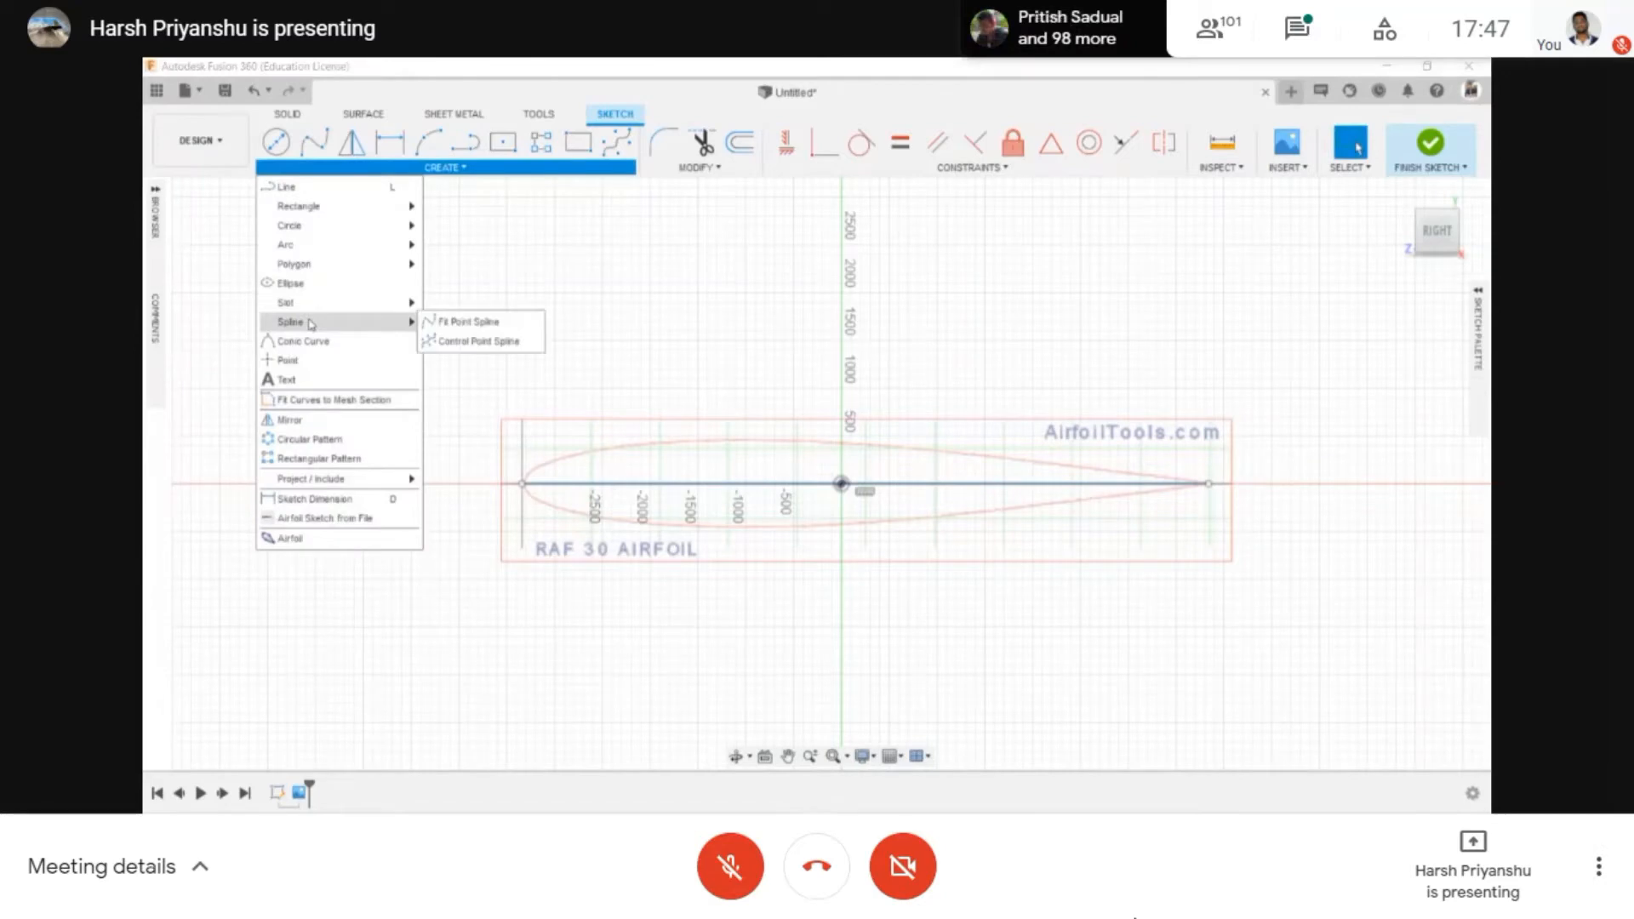
{"action": "left_click", "coordinate": [455, 323]}
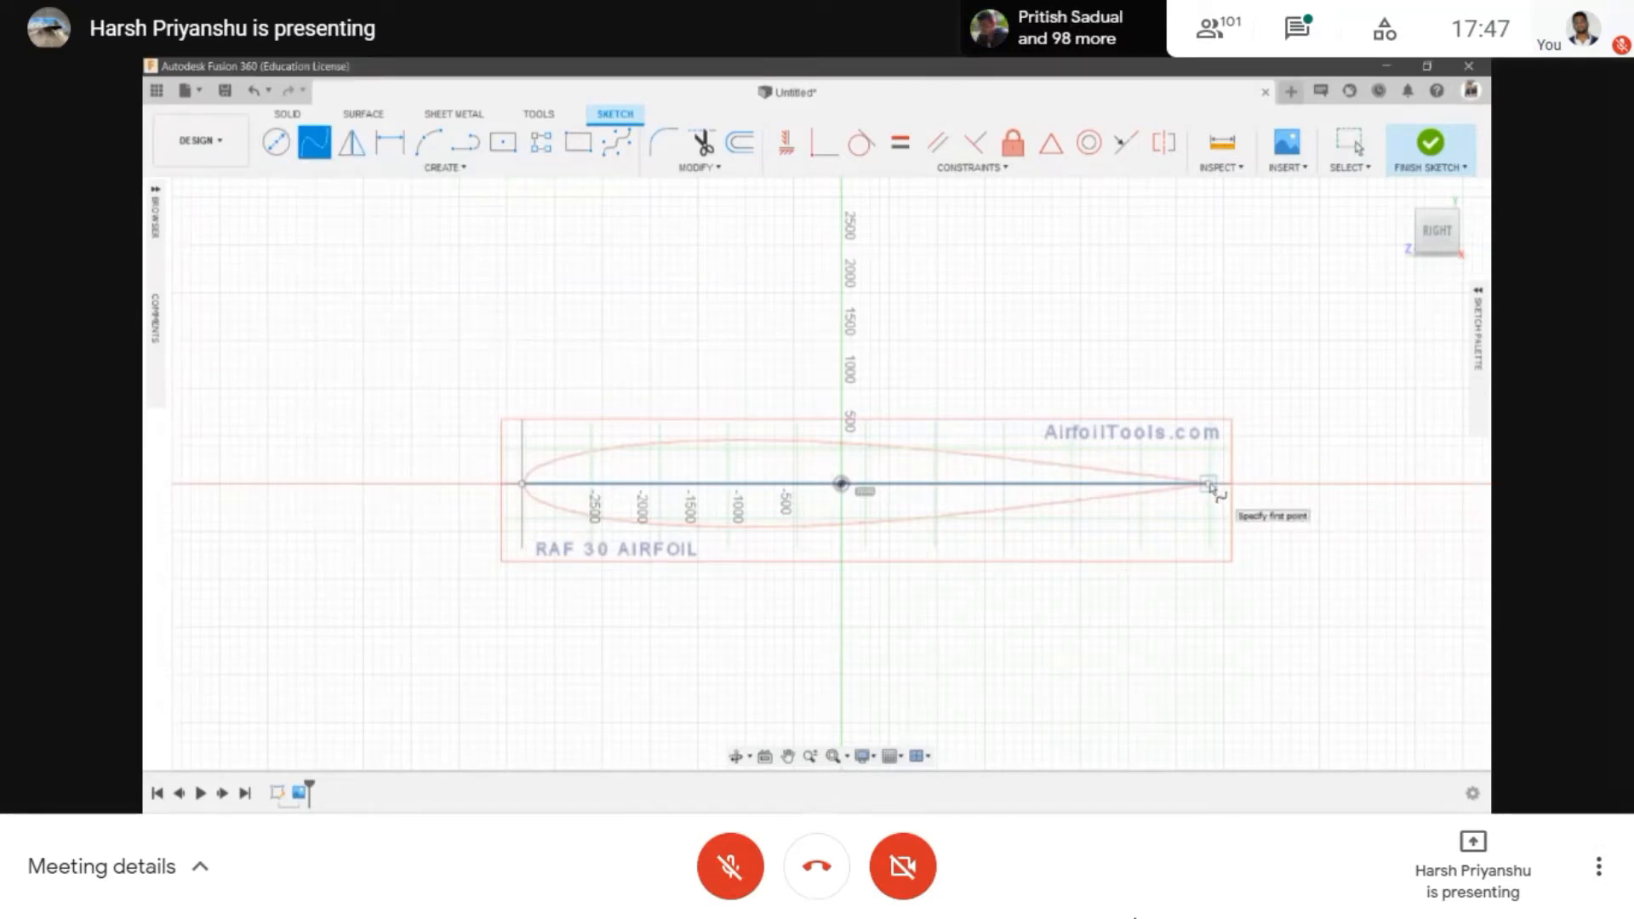
{"action": "scroll", "coordinate": [1122, 449], "scroll_direction": "up", "scroll_amount": 4}
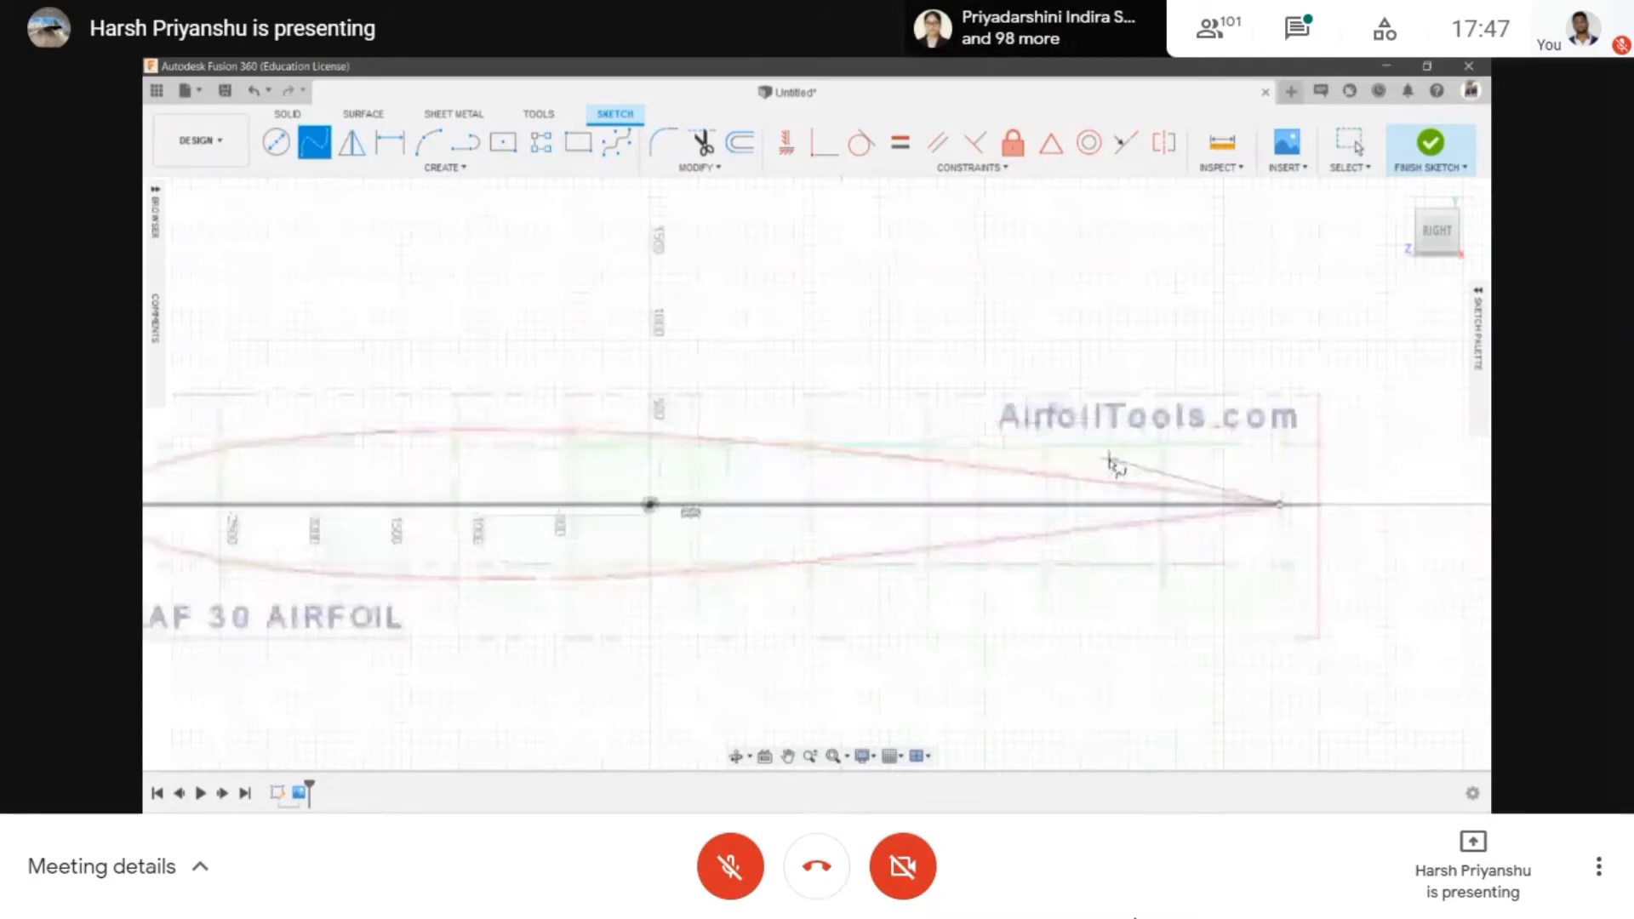
{"action": "left_click", "coordinate": [1072, 480]}
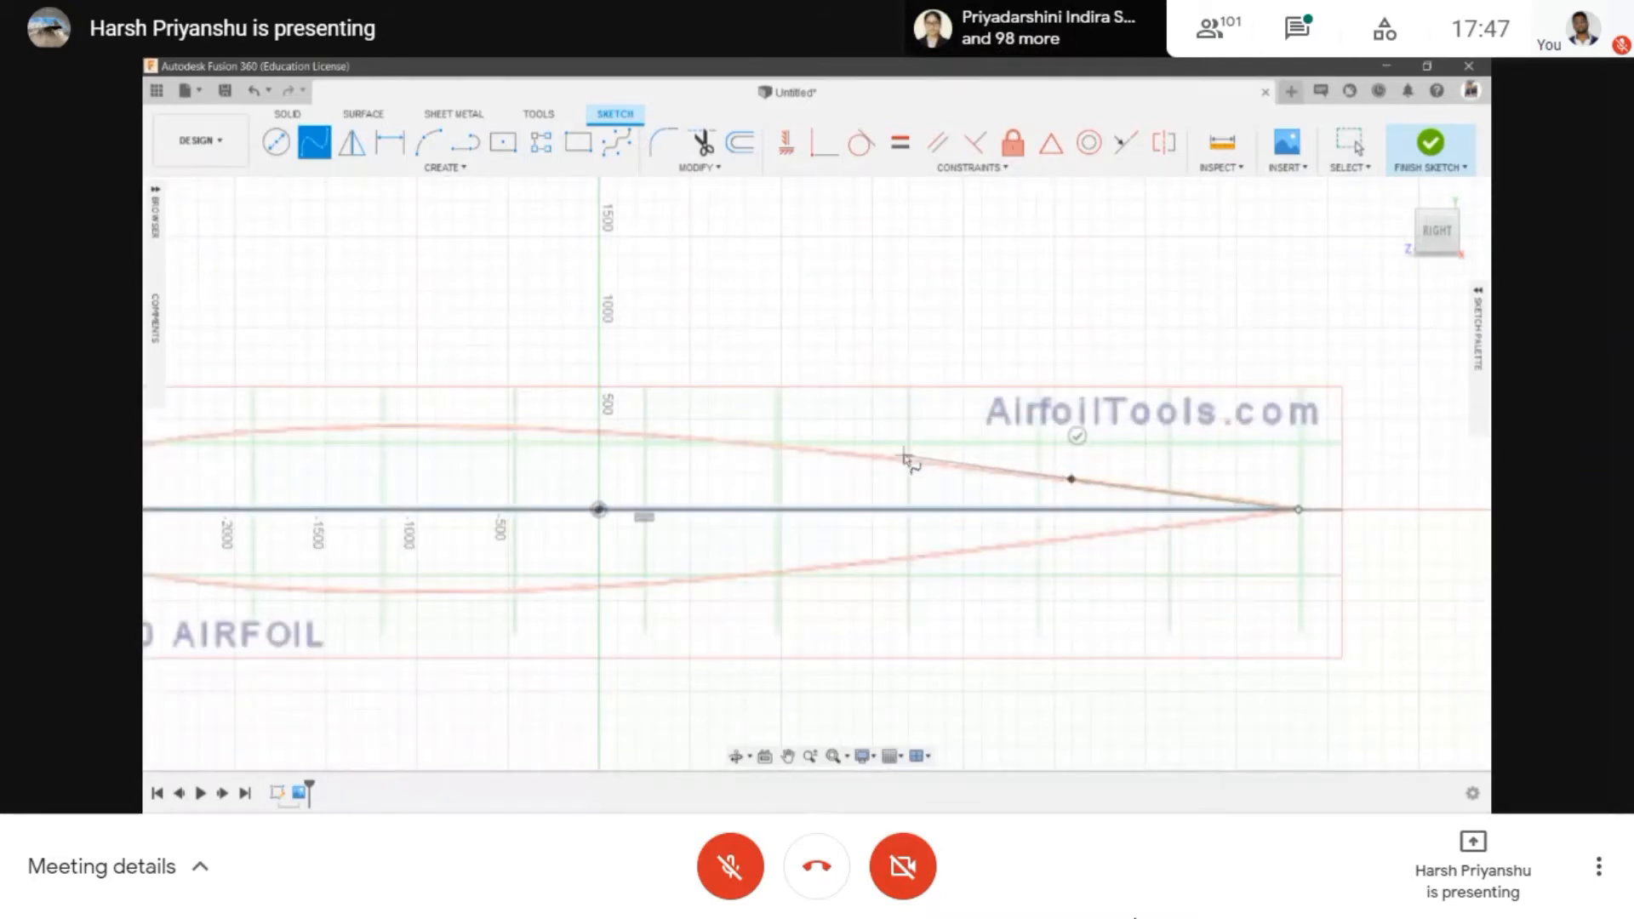
{"action": "left_click", "coordinate": [888, 458]}
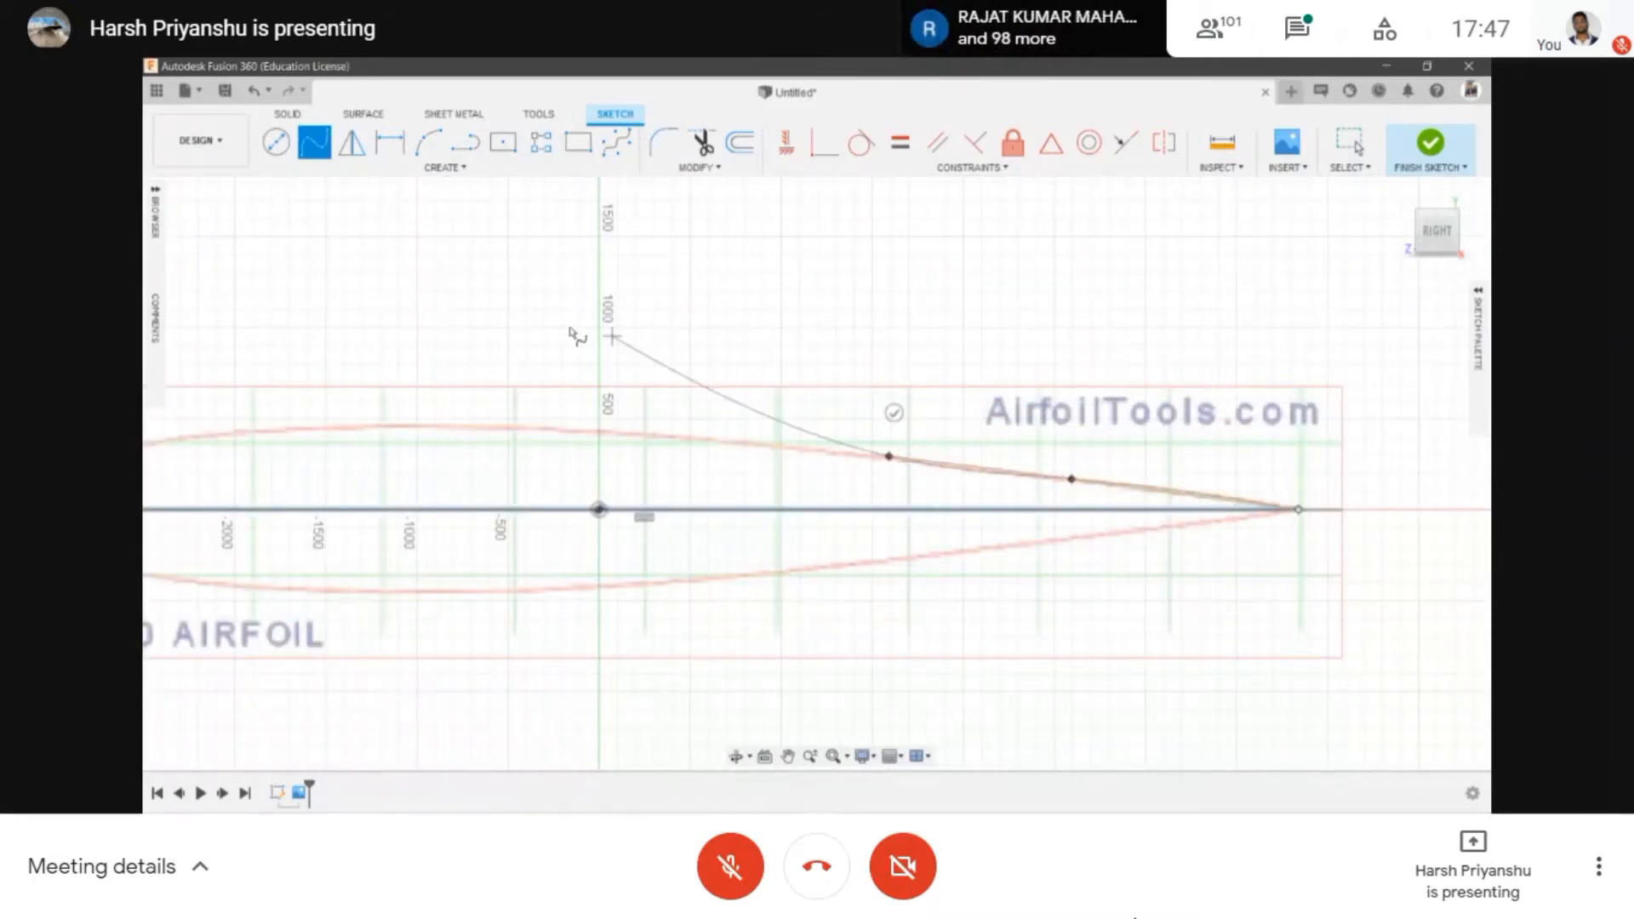
{"action": "left_click", "coordinate": [656, 434]}
{"action": "middle_click_drag", "start_coordinate": [507, 432], "coordinate": [752, 522]}
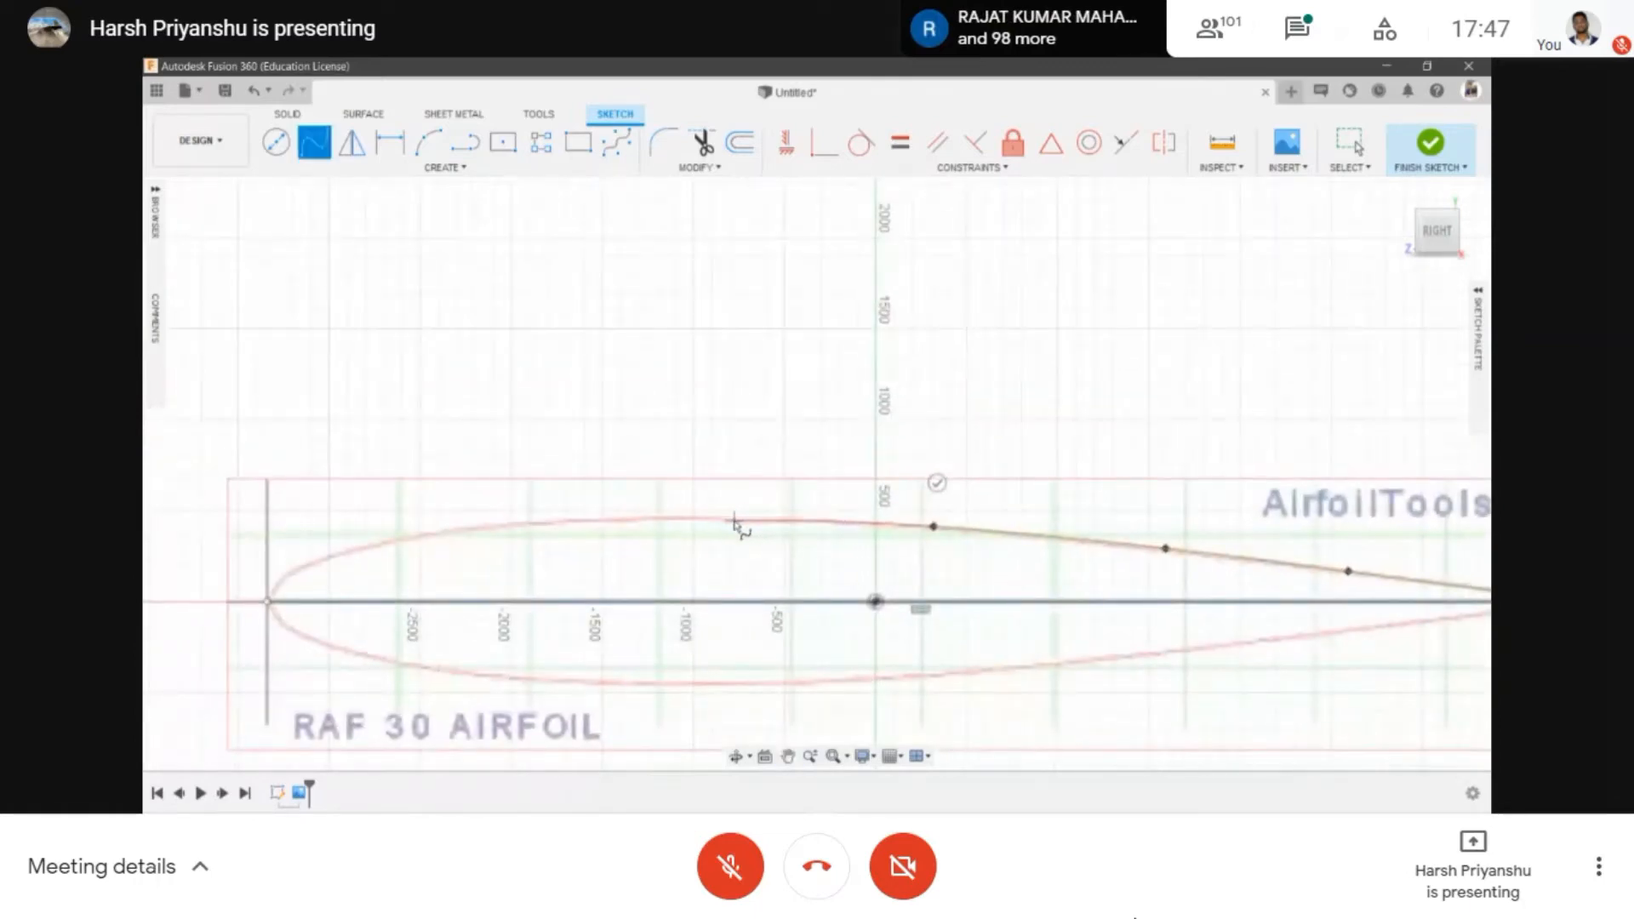
{"action": "left_click", "coordinate": [729, 517]}
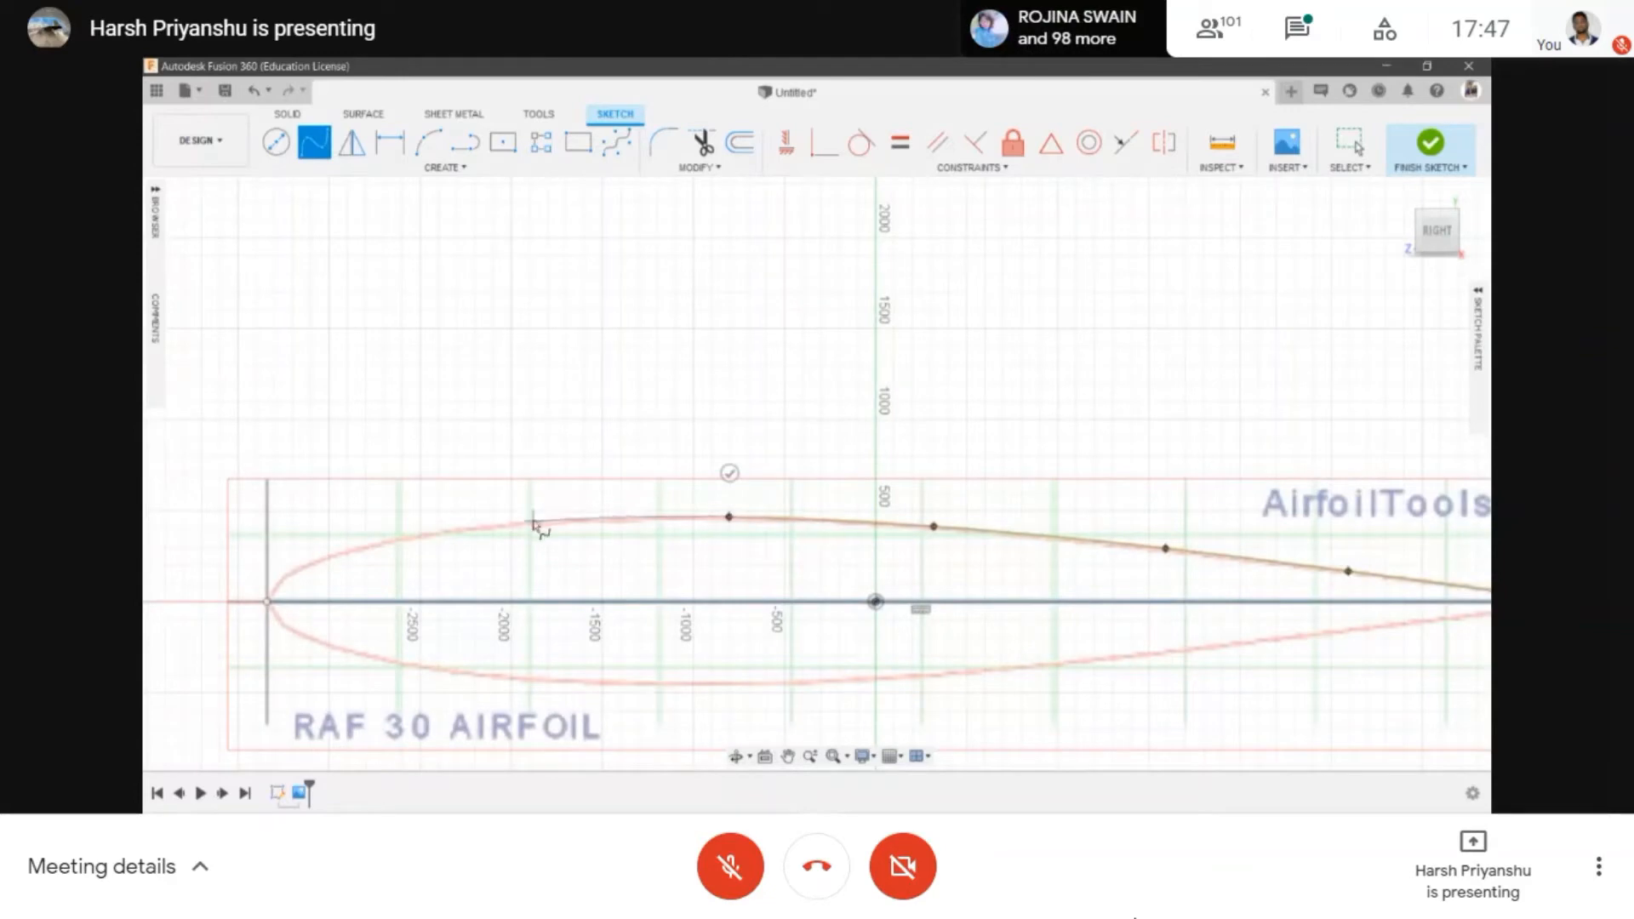
{"action": "left_click", "coordinate": [531, 521]}
{"action": "left_click", "coordinate": [366, 545]}
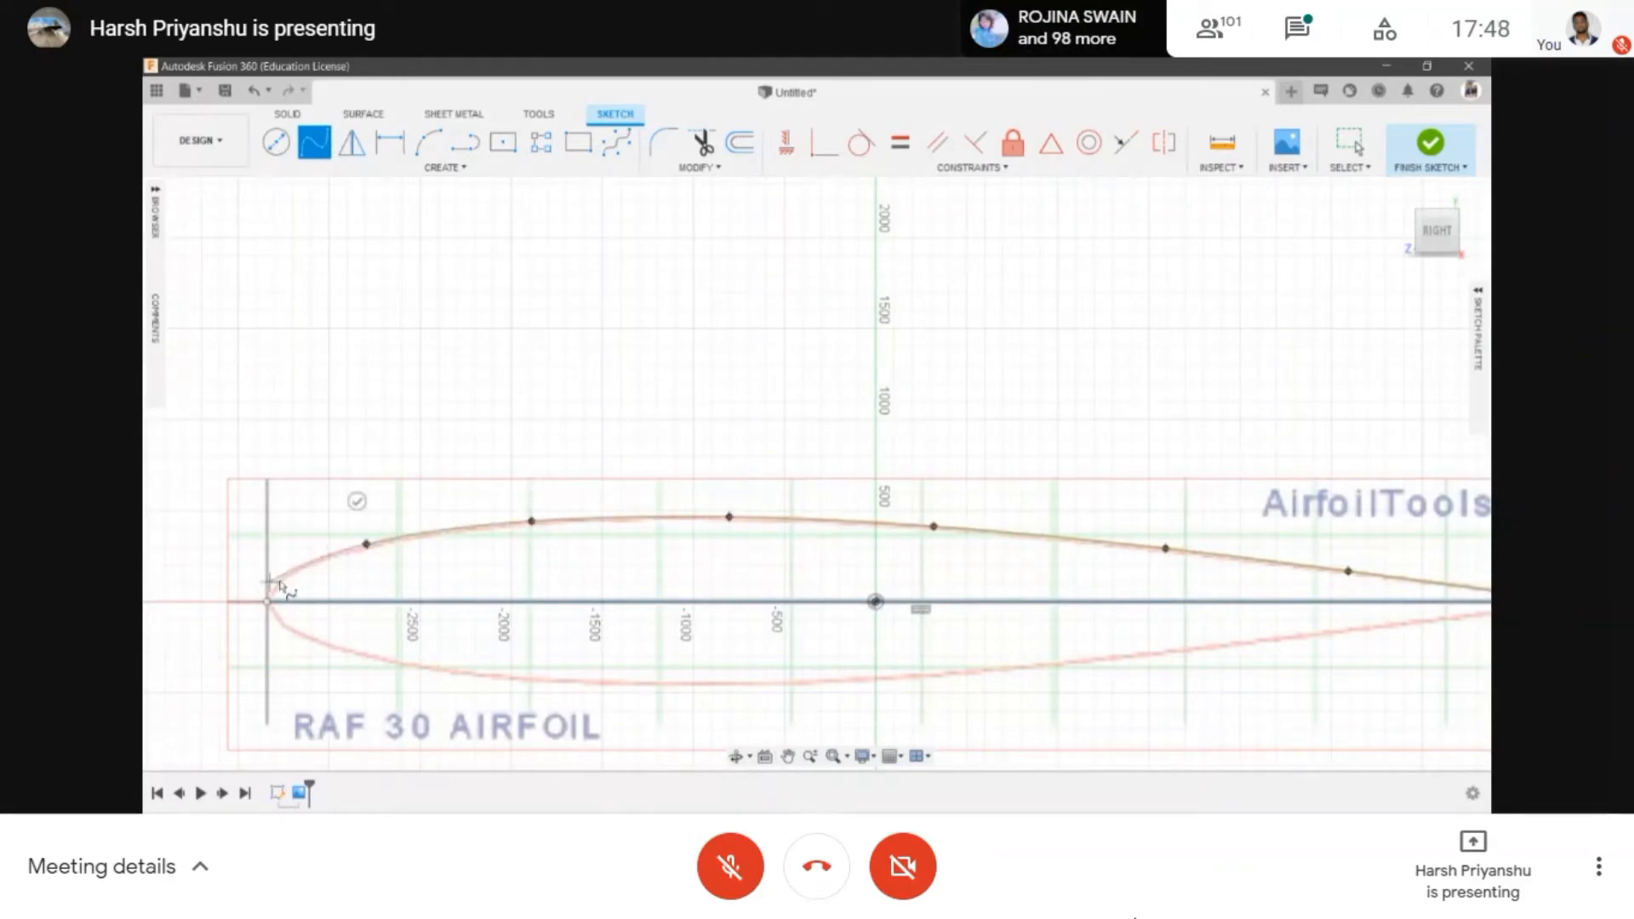
{"action": "left_click", "coordinate": [283, 574]}
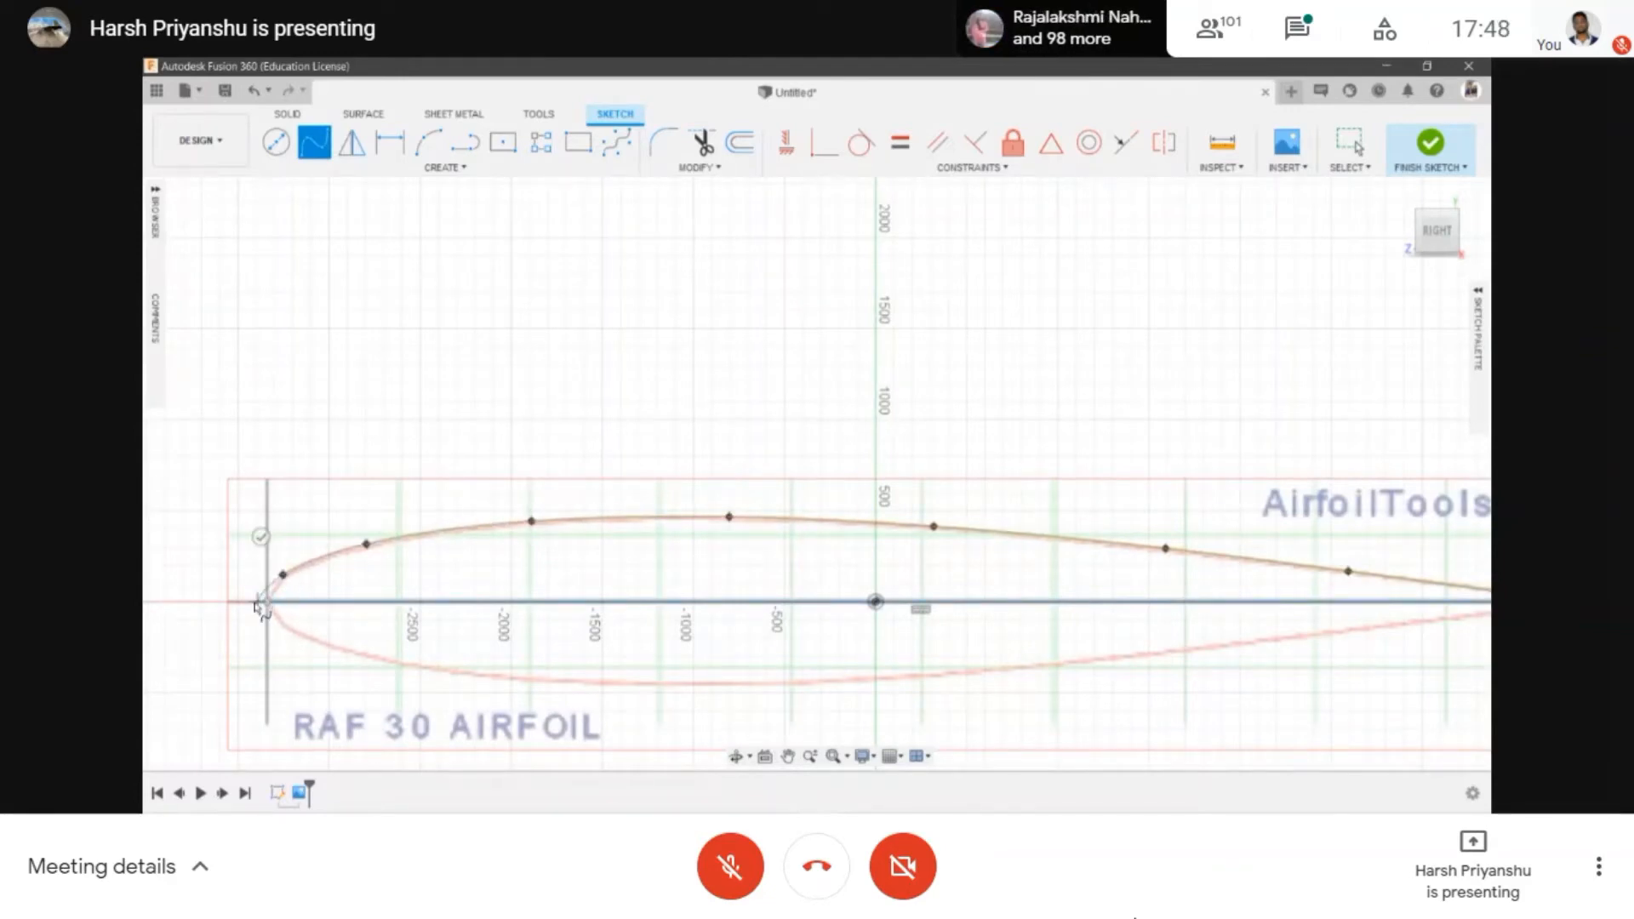
{"action": "left_click", "coordinate": [251, 602]}
{"action": "key", "text": "Escape"}
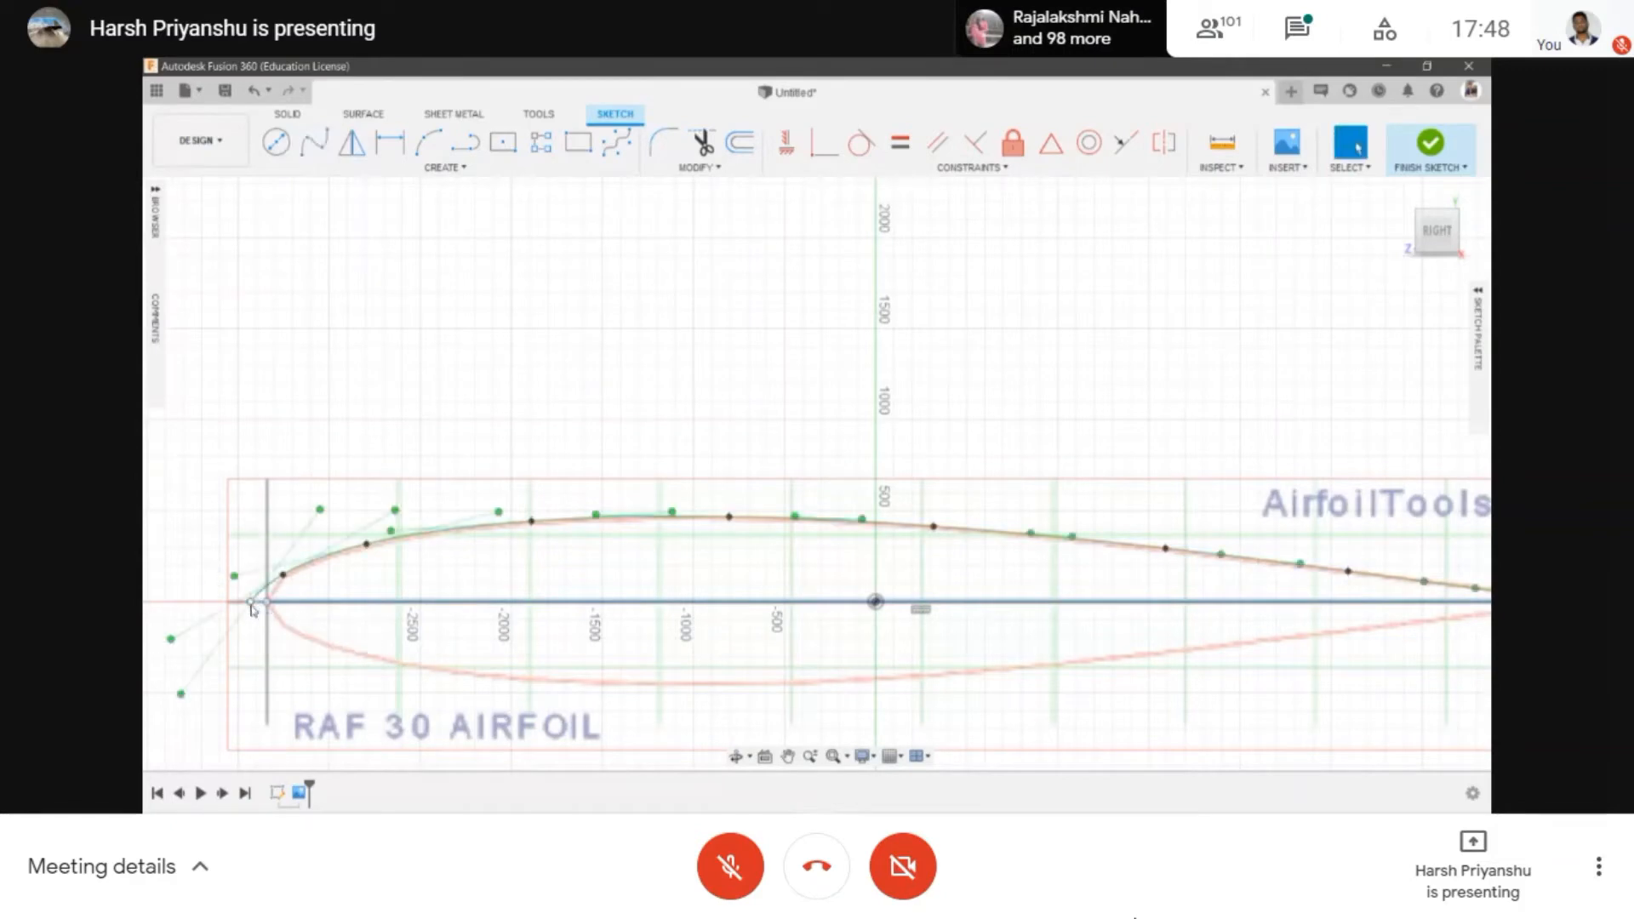
- Mirror the upper-surface spline about the chord line to form the airfoil's lower surface
{"action": "scroll", "coordinate": [319, 560], "scroll_direction": "down", "scroll_amount": 2}
{"action": "middle_click_drag", "start_coordinate": [513, 577], "coordinate": [661, 578]}
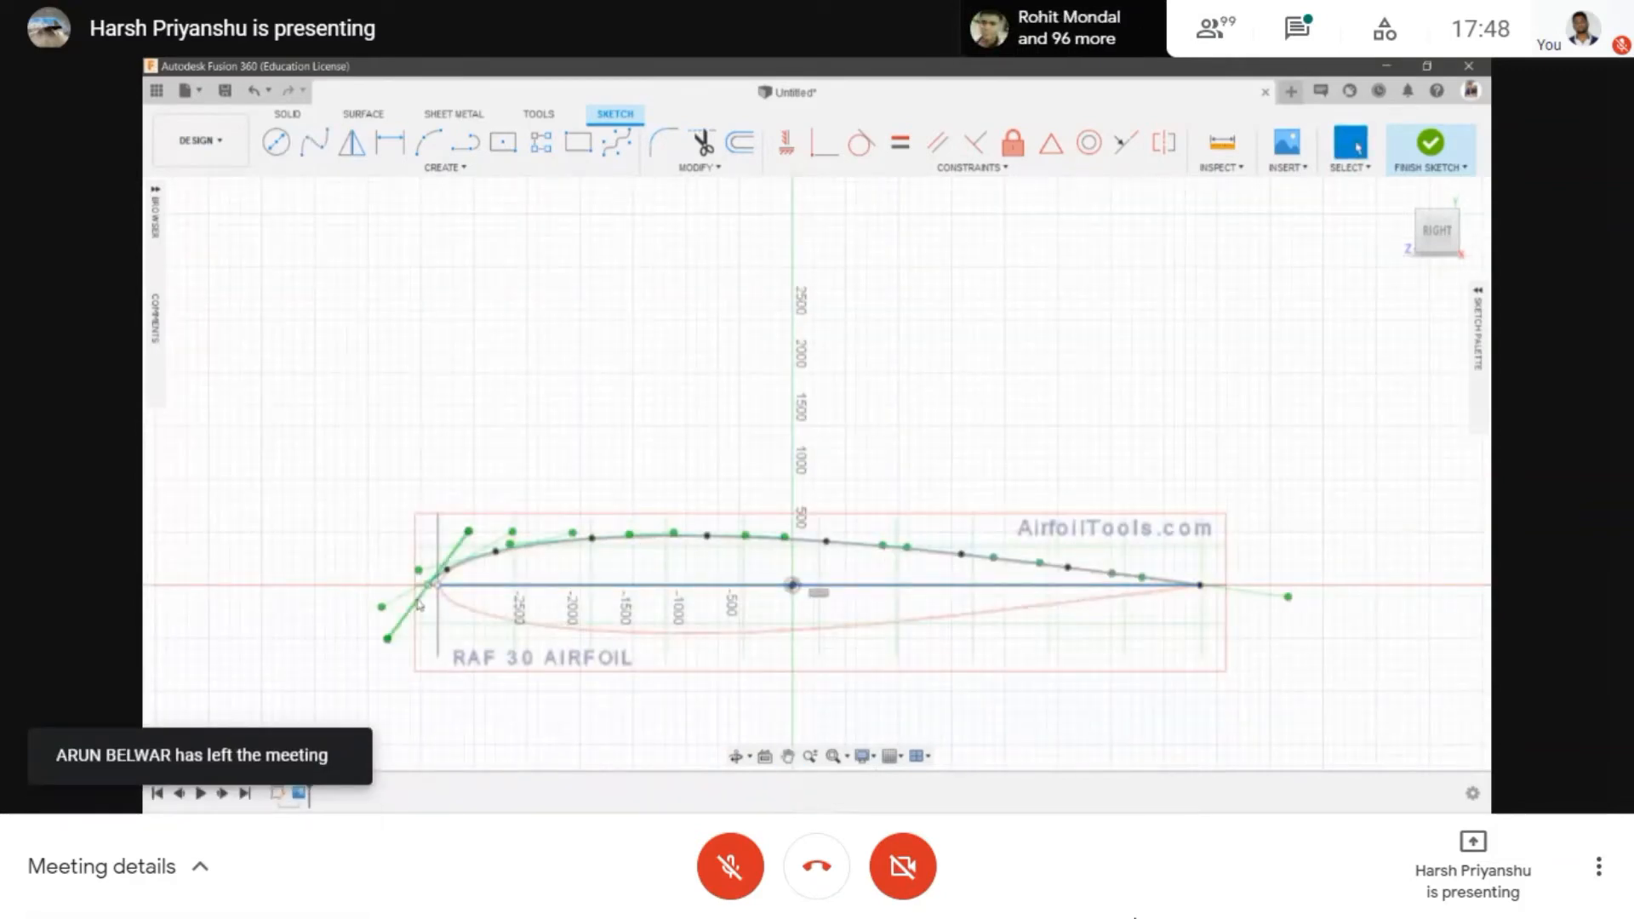
{"action": "left_click", "coordinate": [351, 142]}
{"action": "left_click", "coordinate": [625, 545]}
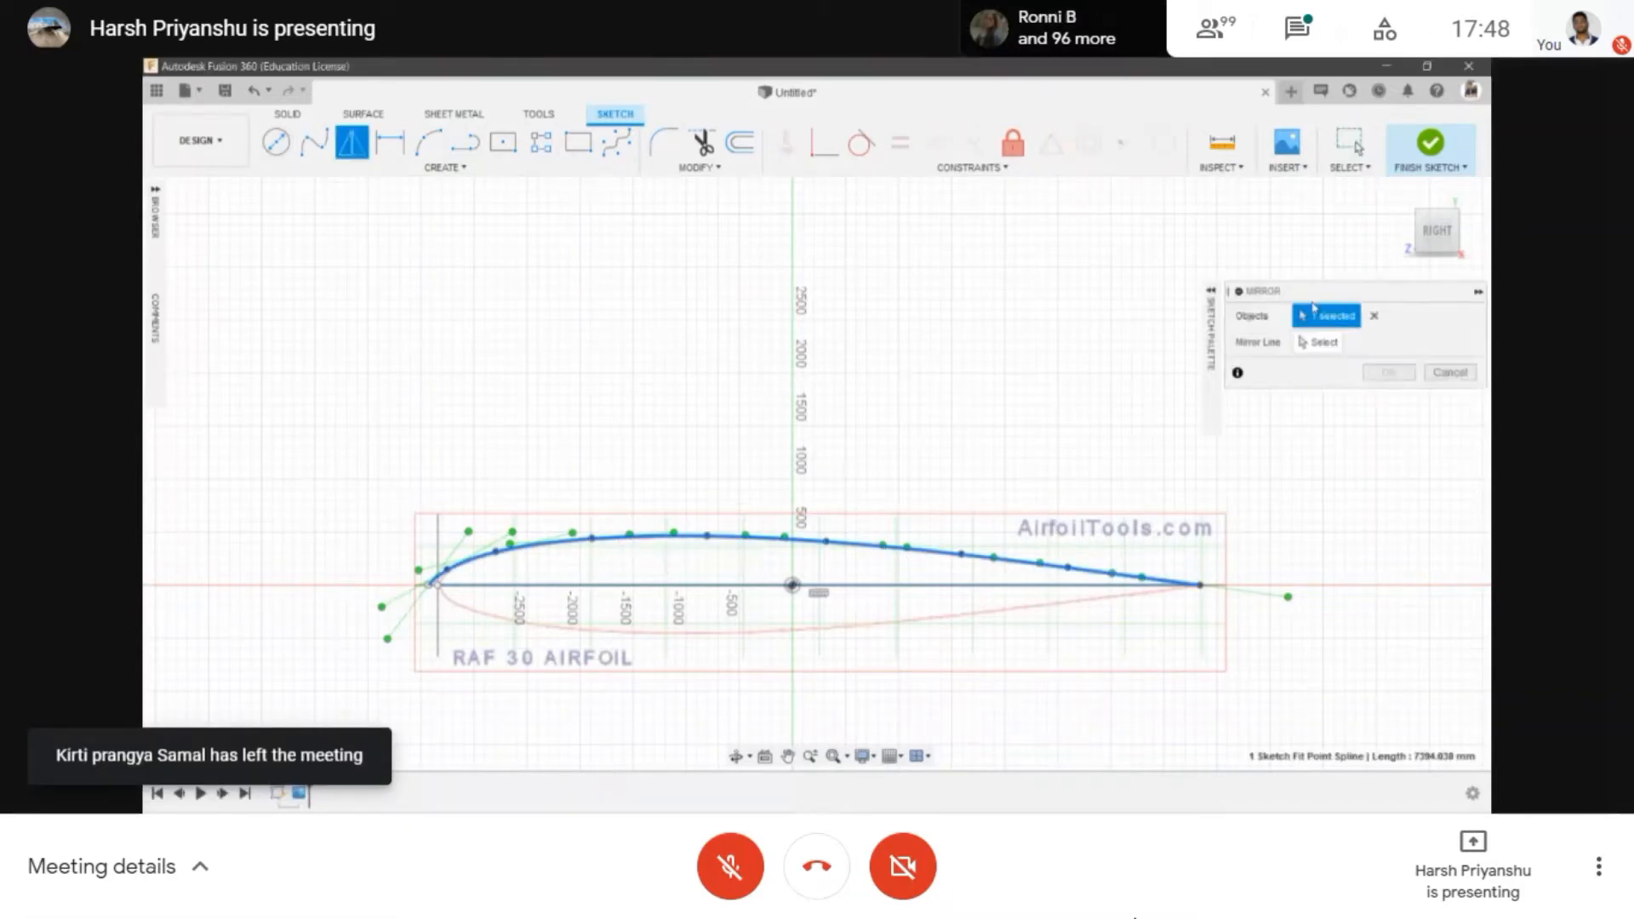
{"action": "left_click", "coordinate": [886, 586]}
{"action": "left_click", "coordinate": [1388, 372]}
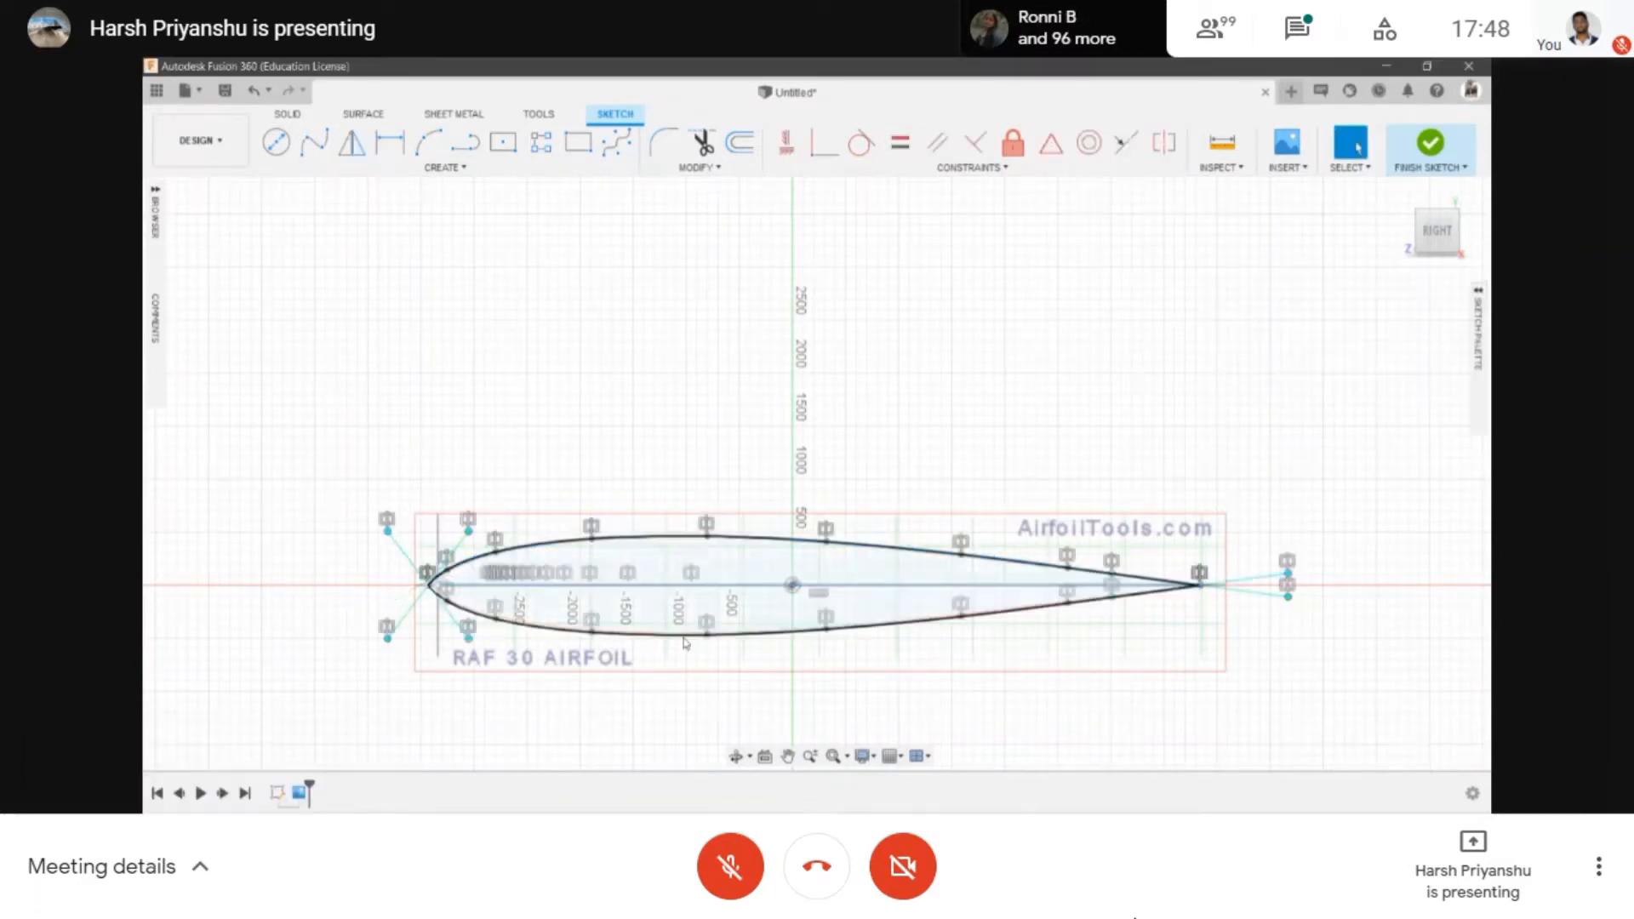
- Delete the chord line running between the two airfoil splines
{"action": "left_click", "coordinate": [686, 587]}
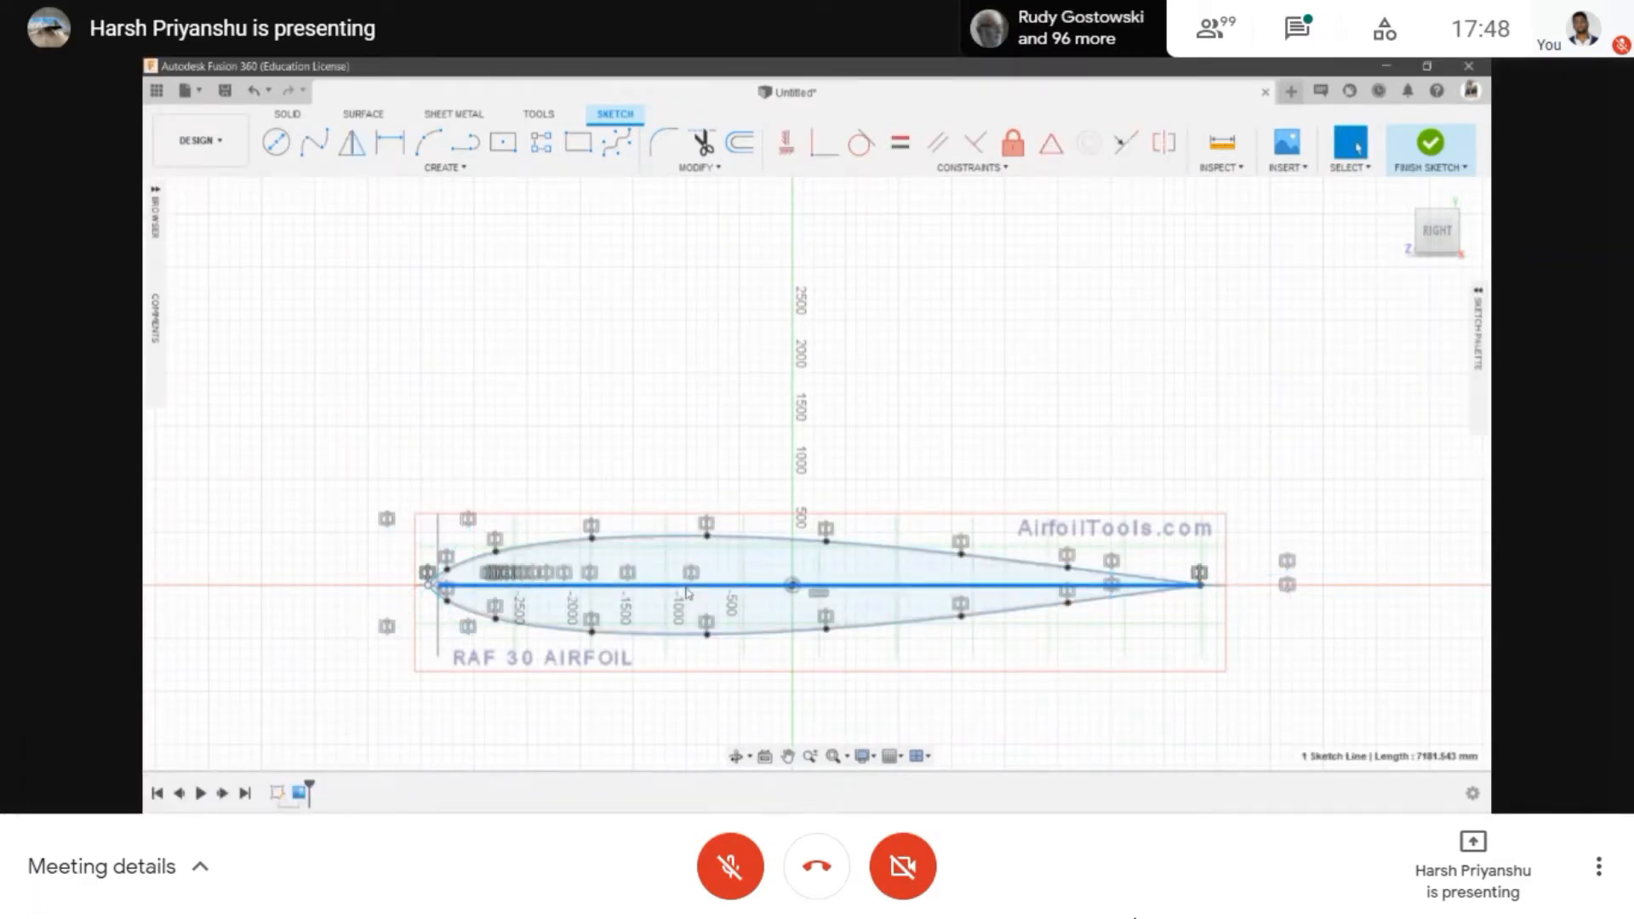
{"action": "key", "text": "Escape"}
{"action": "scroll", "coordinate": [687, 594], "scroll_direction": "down", "scroll_amount": 2}
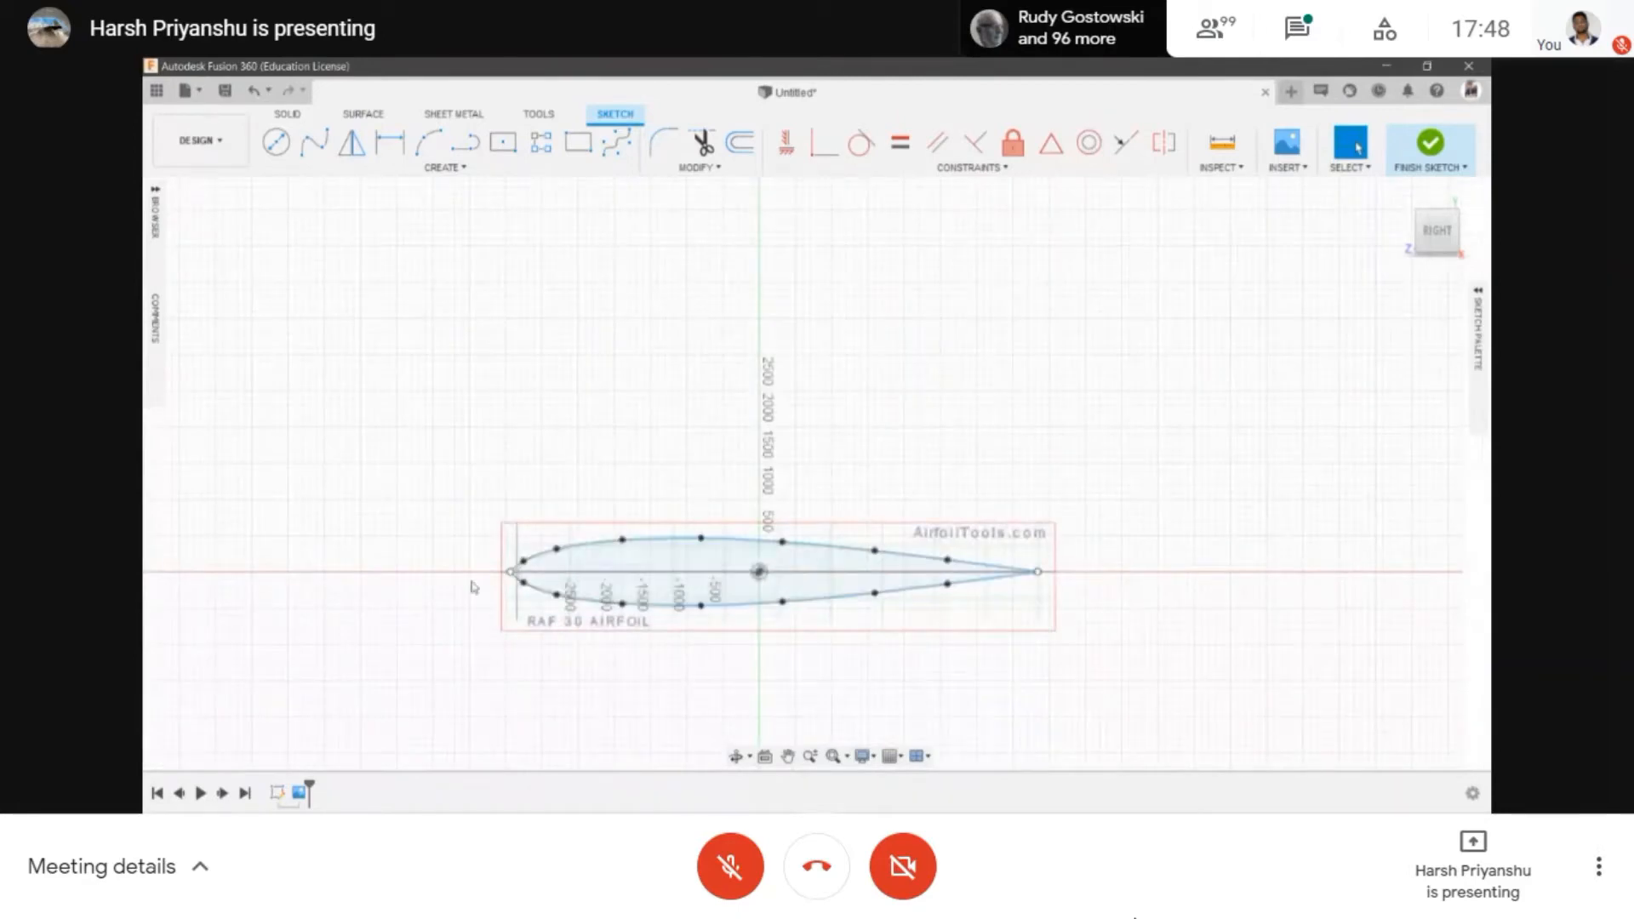
{"action": "scroll", "coordinate": [630, 662], "scroll_direction": "up", "scroll_amount": 2}
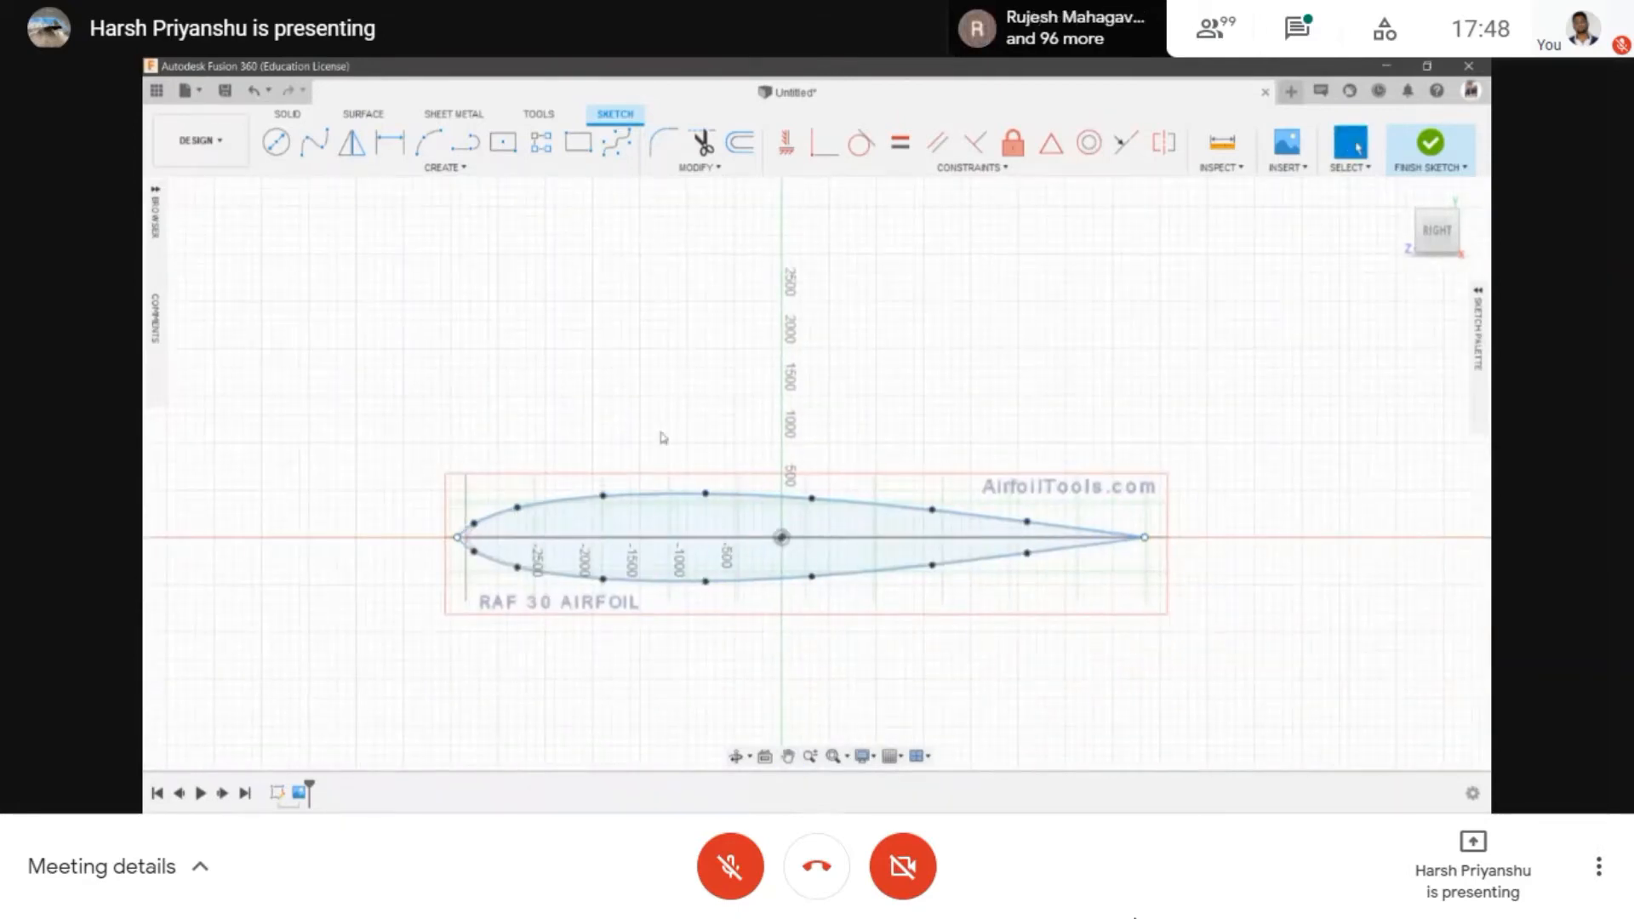
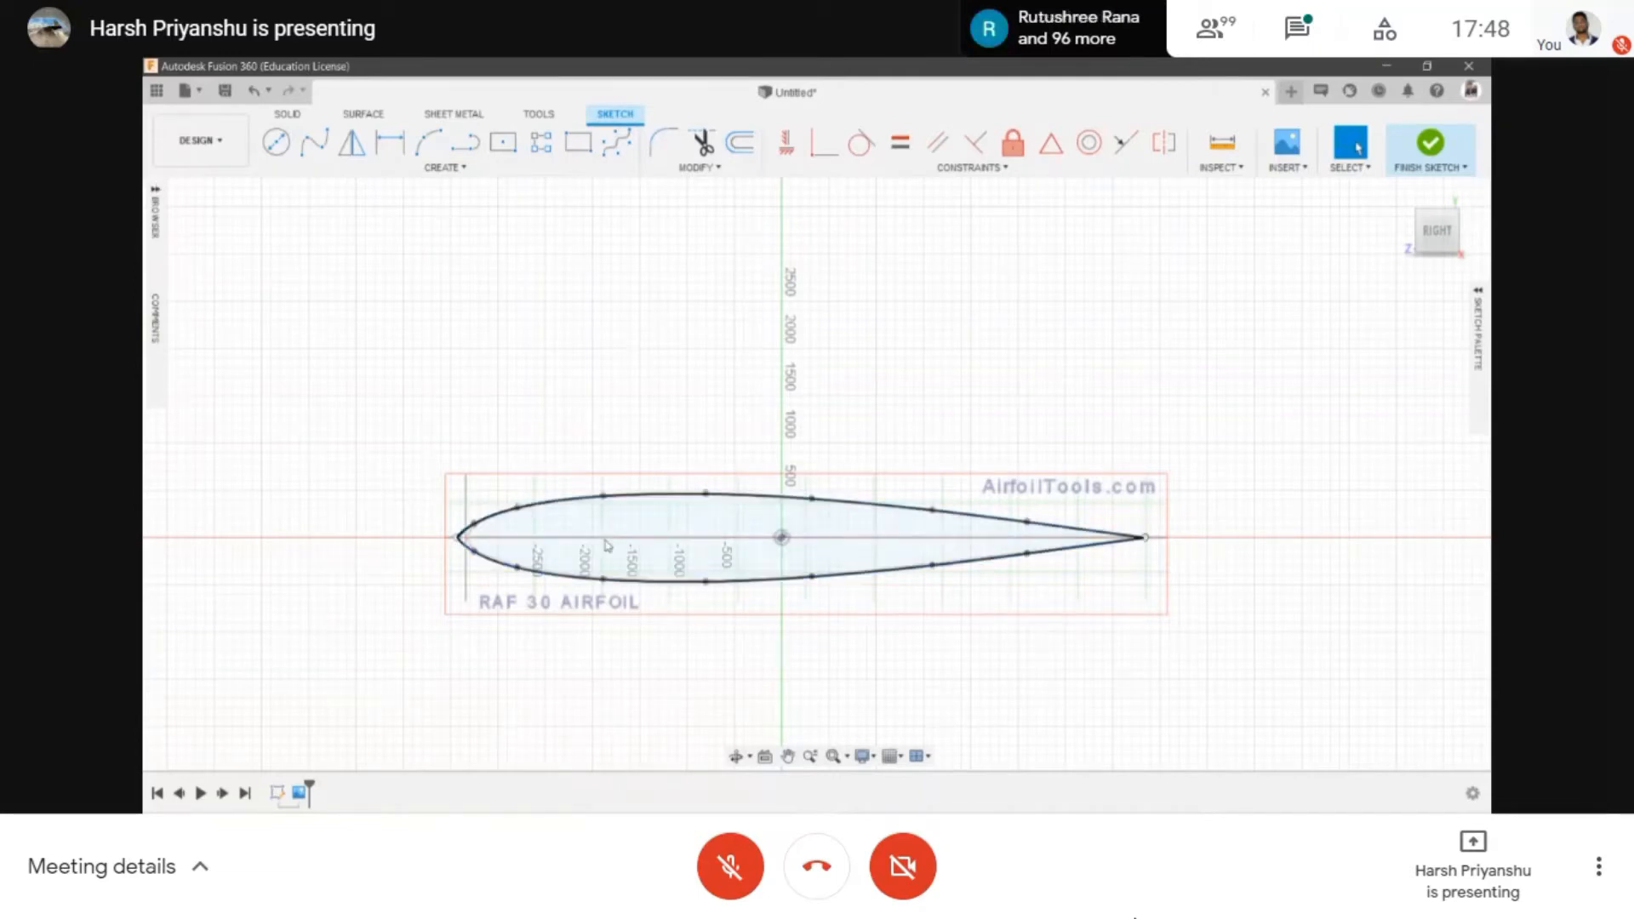
- Hide the canvases so that only the traced airfoil sketch is displayed
{"action": "scroll", "coordinate": [766, 523], "scroll_direction": "up", "scroll_amount": 1}
{"action": "left_click", "coordinate": [157, 220]}
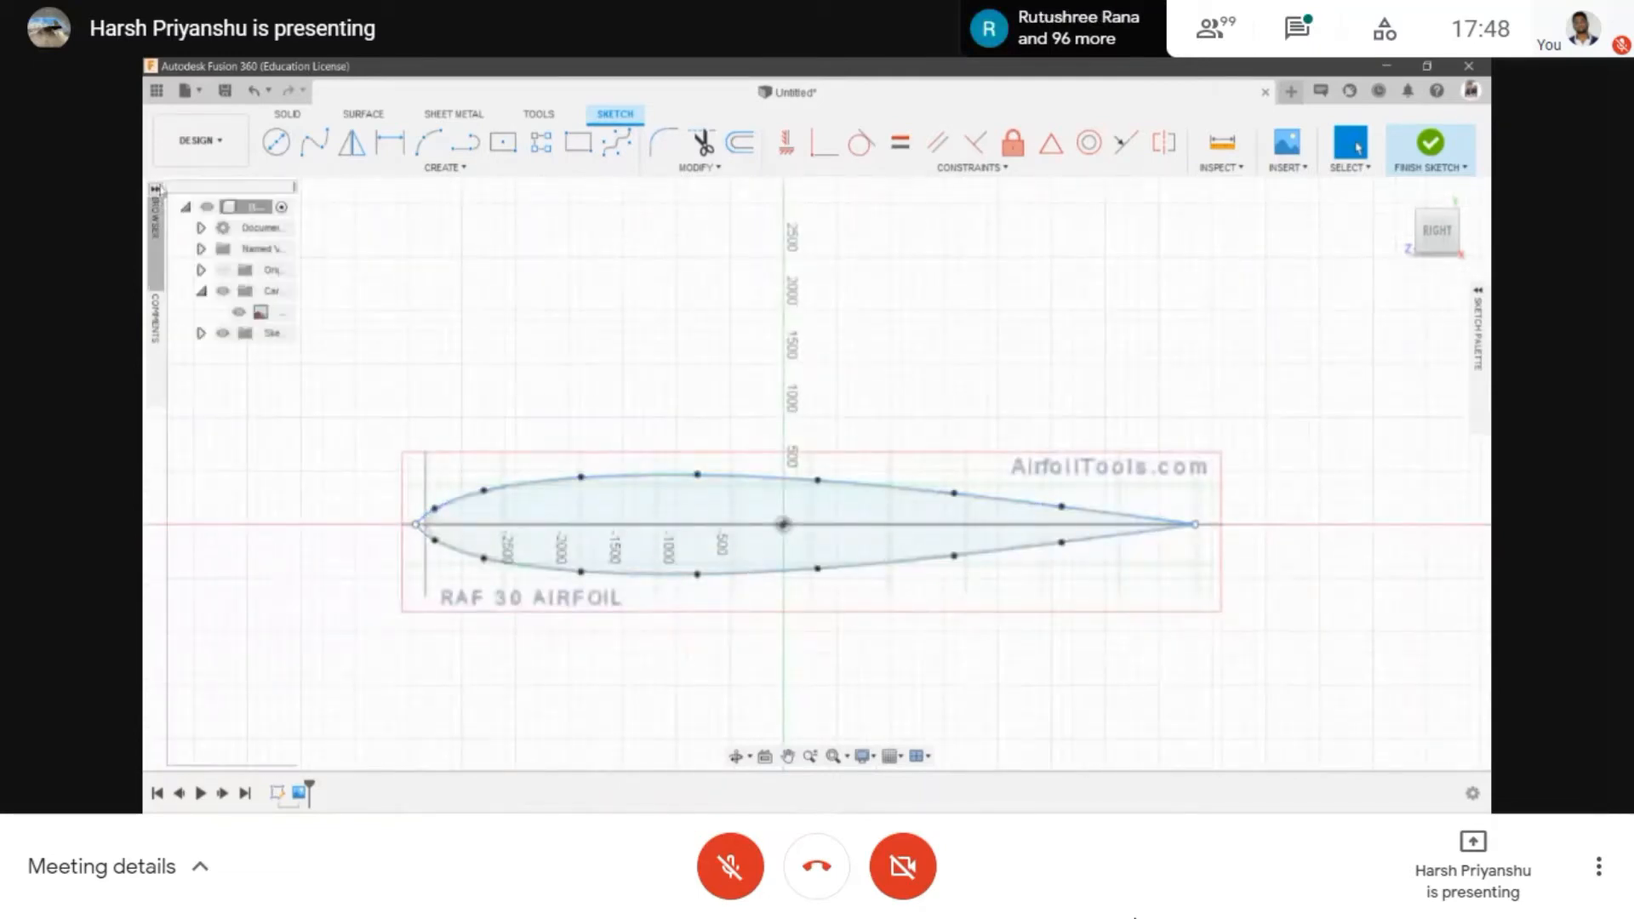
{"action": "left_click", "coordinate": [202, 300]}
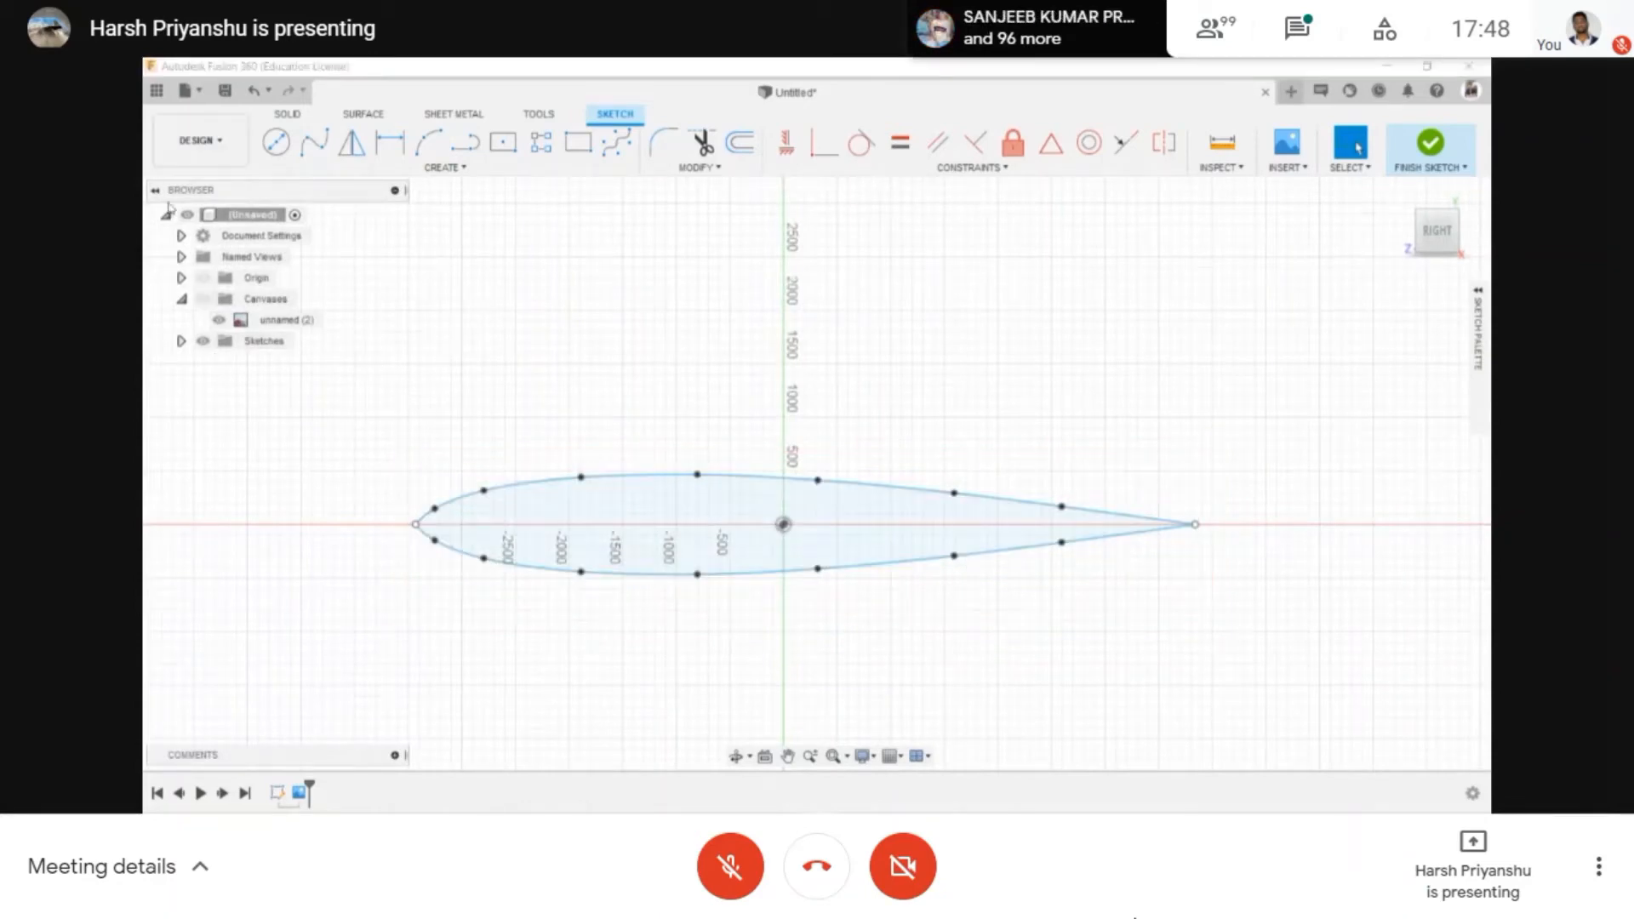
- Draw a three-point arc just behind the pointed leading edge, joining the upper and lower splines
{"action": "scroll", "coordinate": [414, 528], "scroll_direction": "up", "scroll_amount": 3}
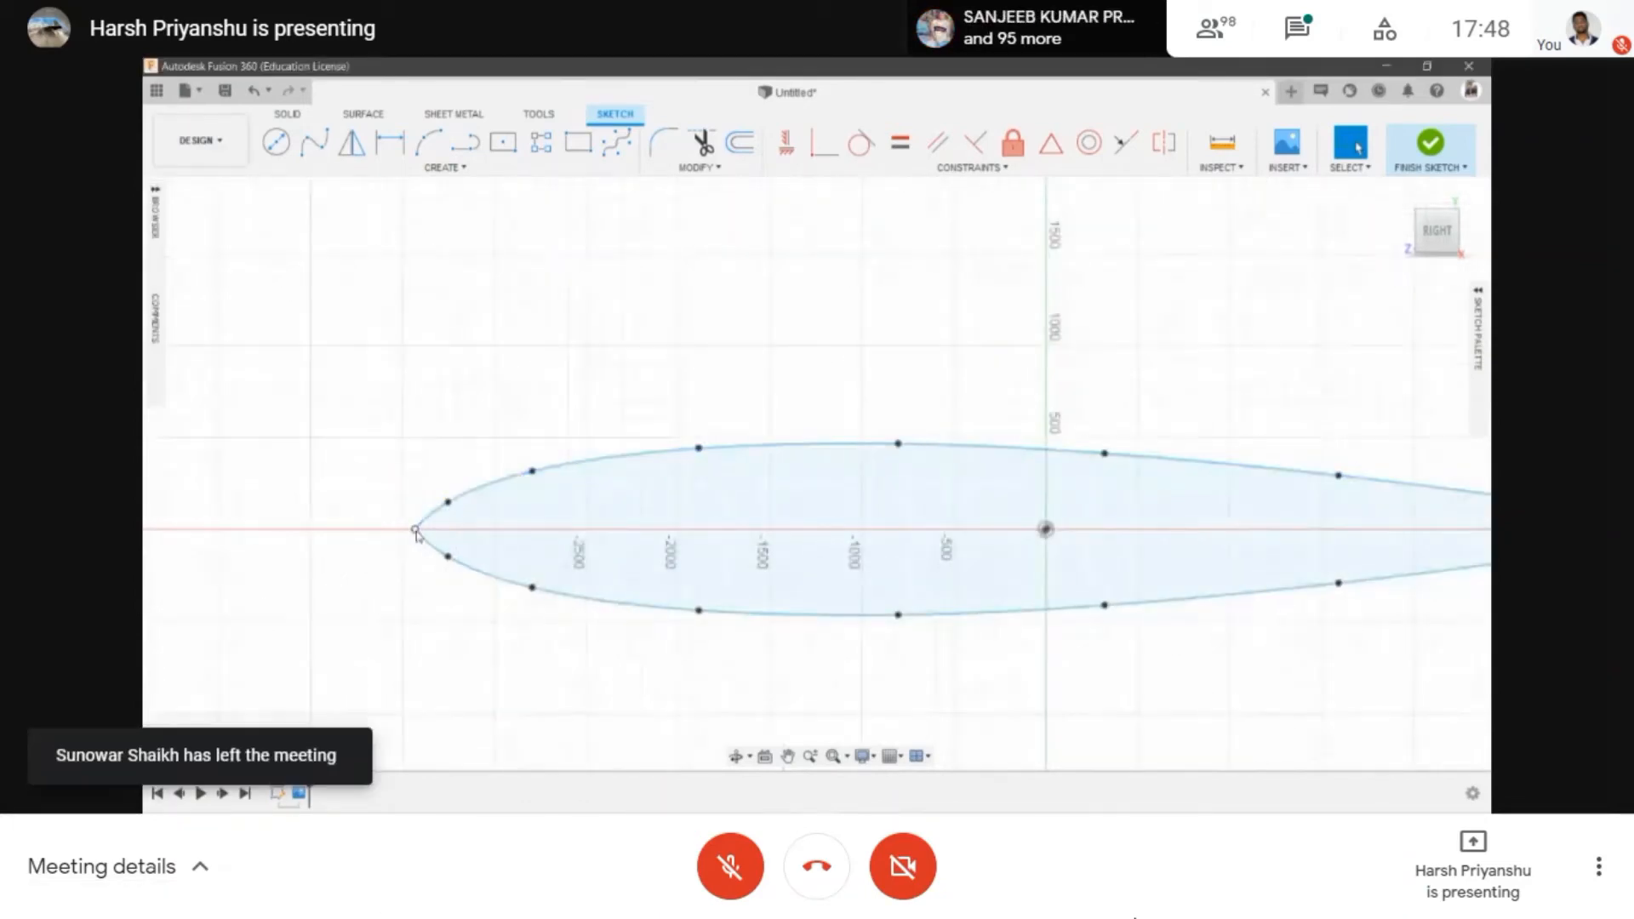
{"action": "left_click", "coordinate": [414, 530]}
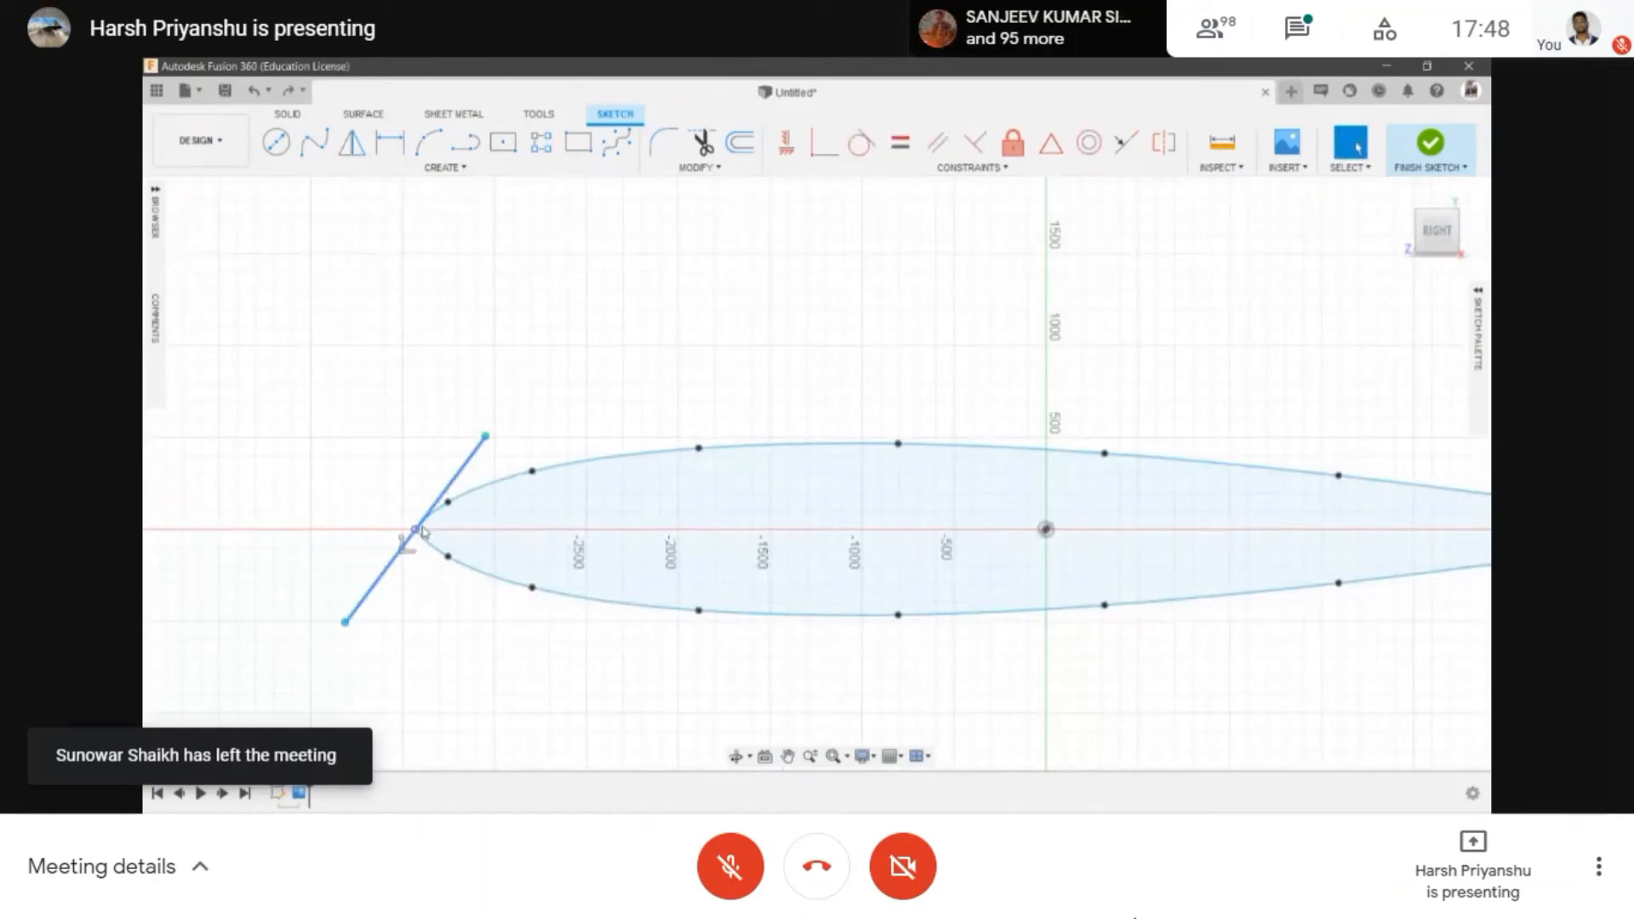
{"action": "scroll", "coordinate": [417, 530], "scroll_direction": "up", "scroll_amount": 5}
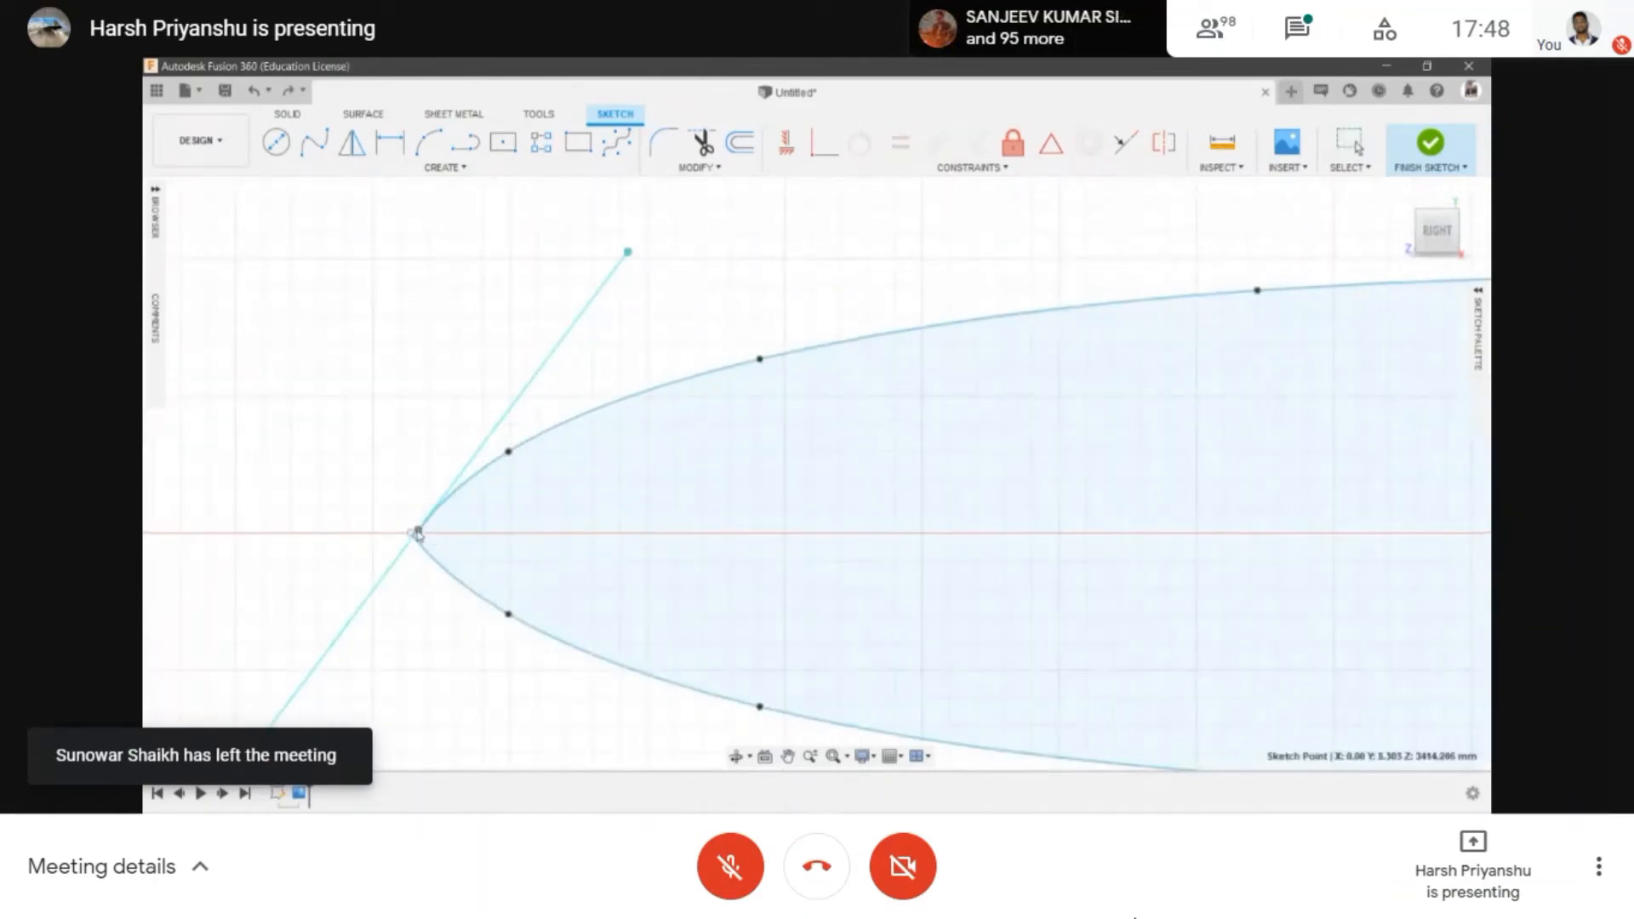
{"action": "scroll", "coordinate": [412, 535], "scroll_direction": "down", "scroll_amount": 5}
{"action": "scroll", "coordinate": [397, 441], "scroll_direction": "up", "scroll_amount": 6}
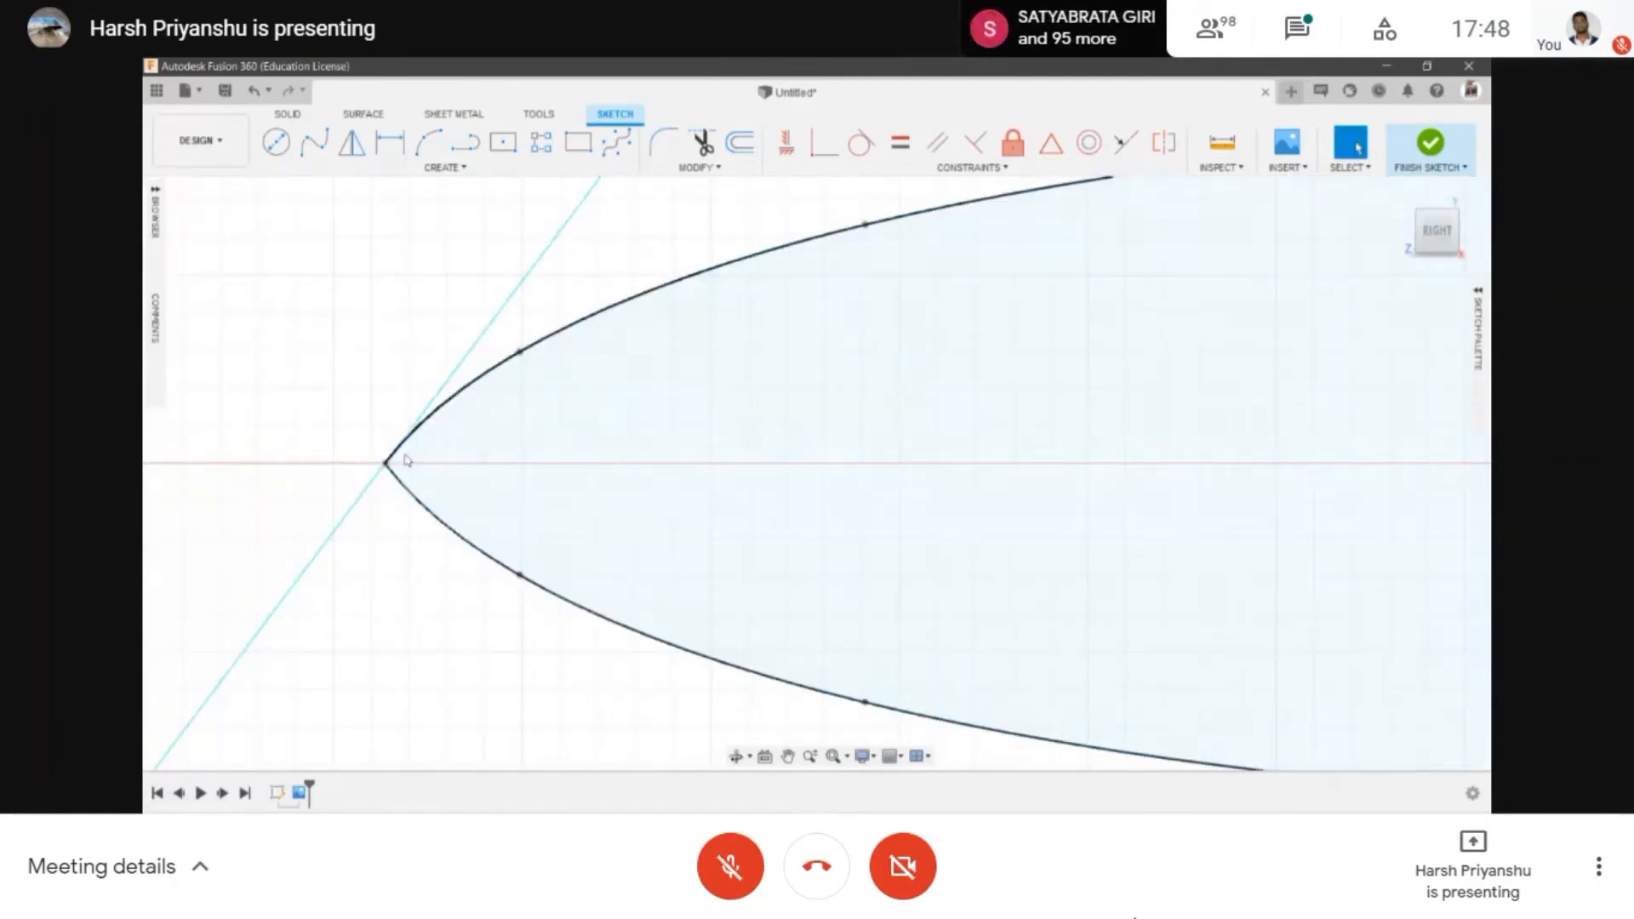
{"action": "left_click", "coordinate": [428, 142]}
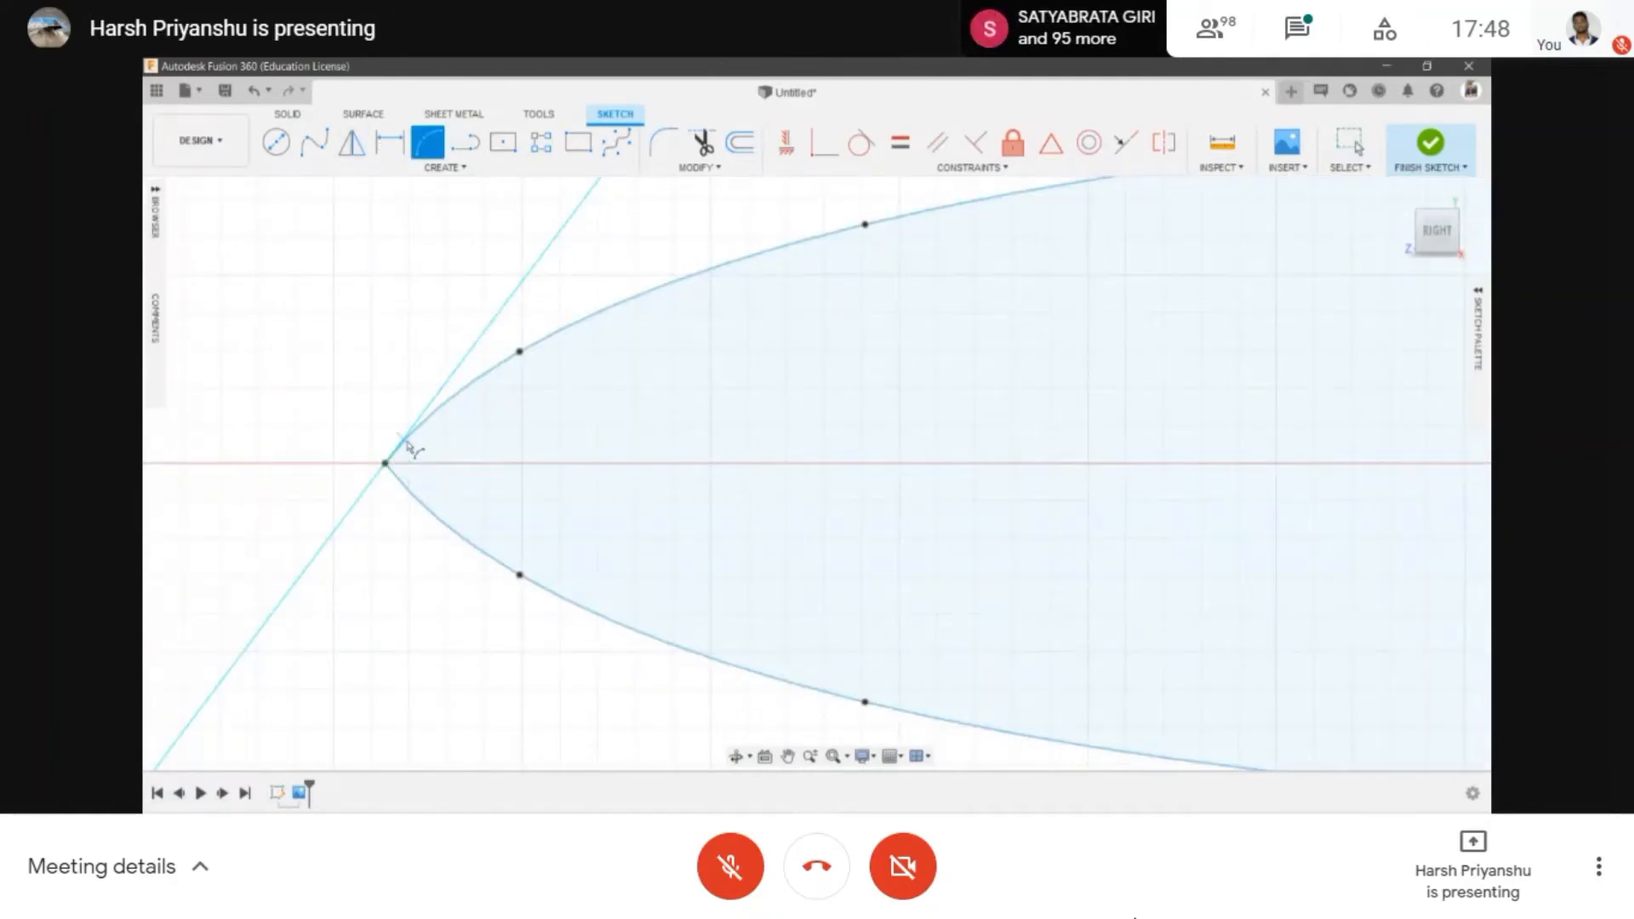
{"action": "left_click", "coordinate": [442, 402]}
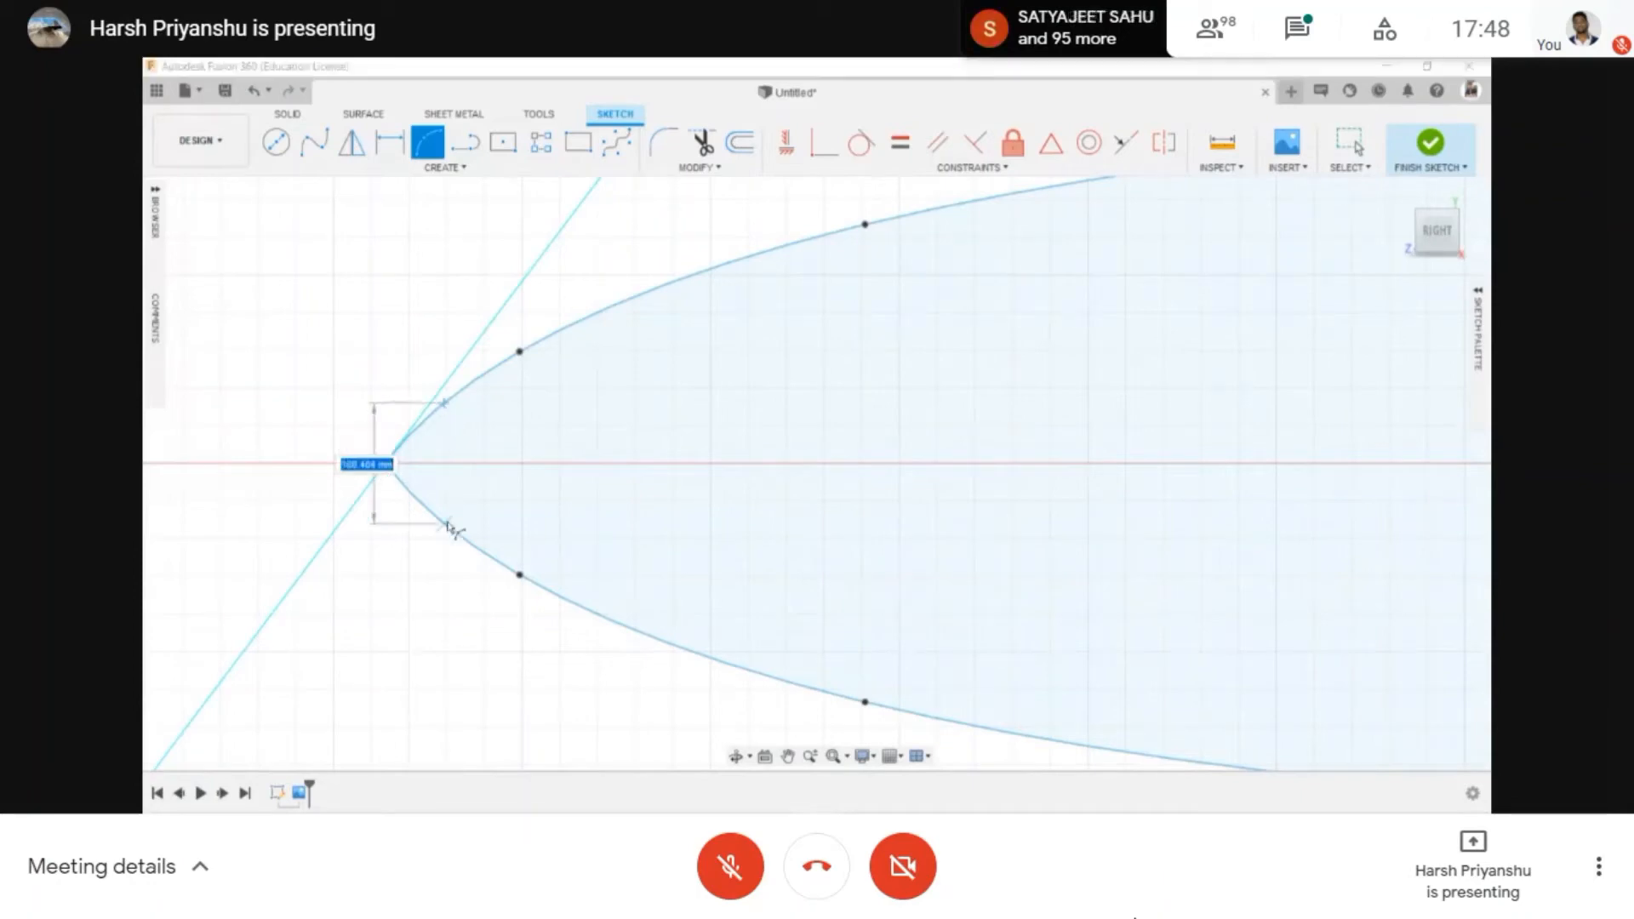
{"action": "left_click", "coordinate": [445, 525]}
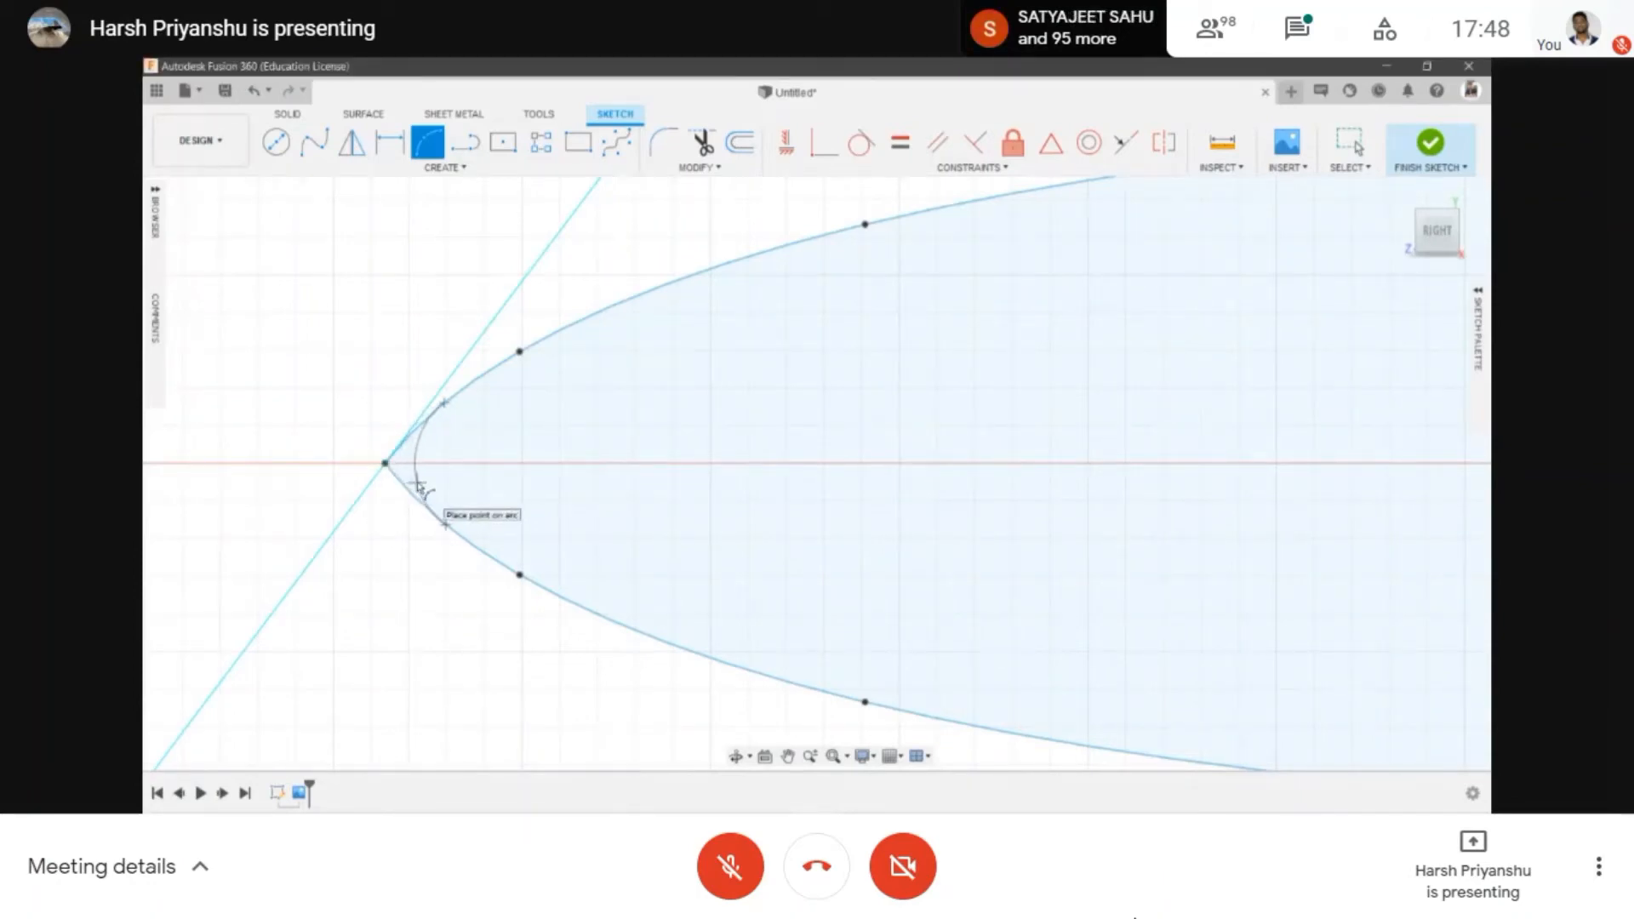
{"action": "left_click", "coordinate": [418, 486]}
{"action": "key", "text": "Escape"}
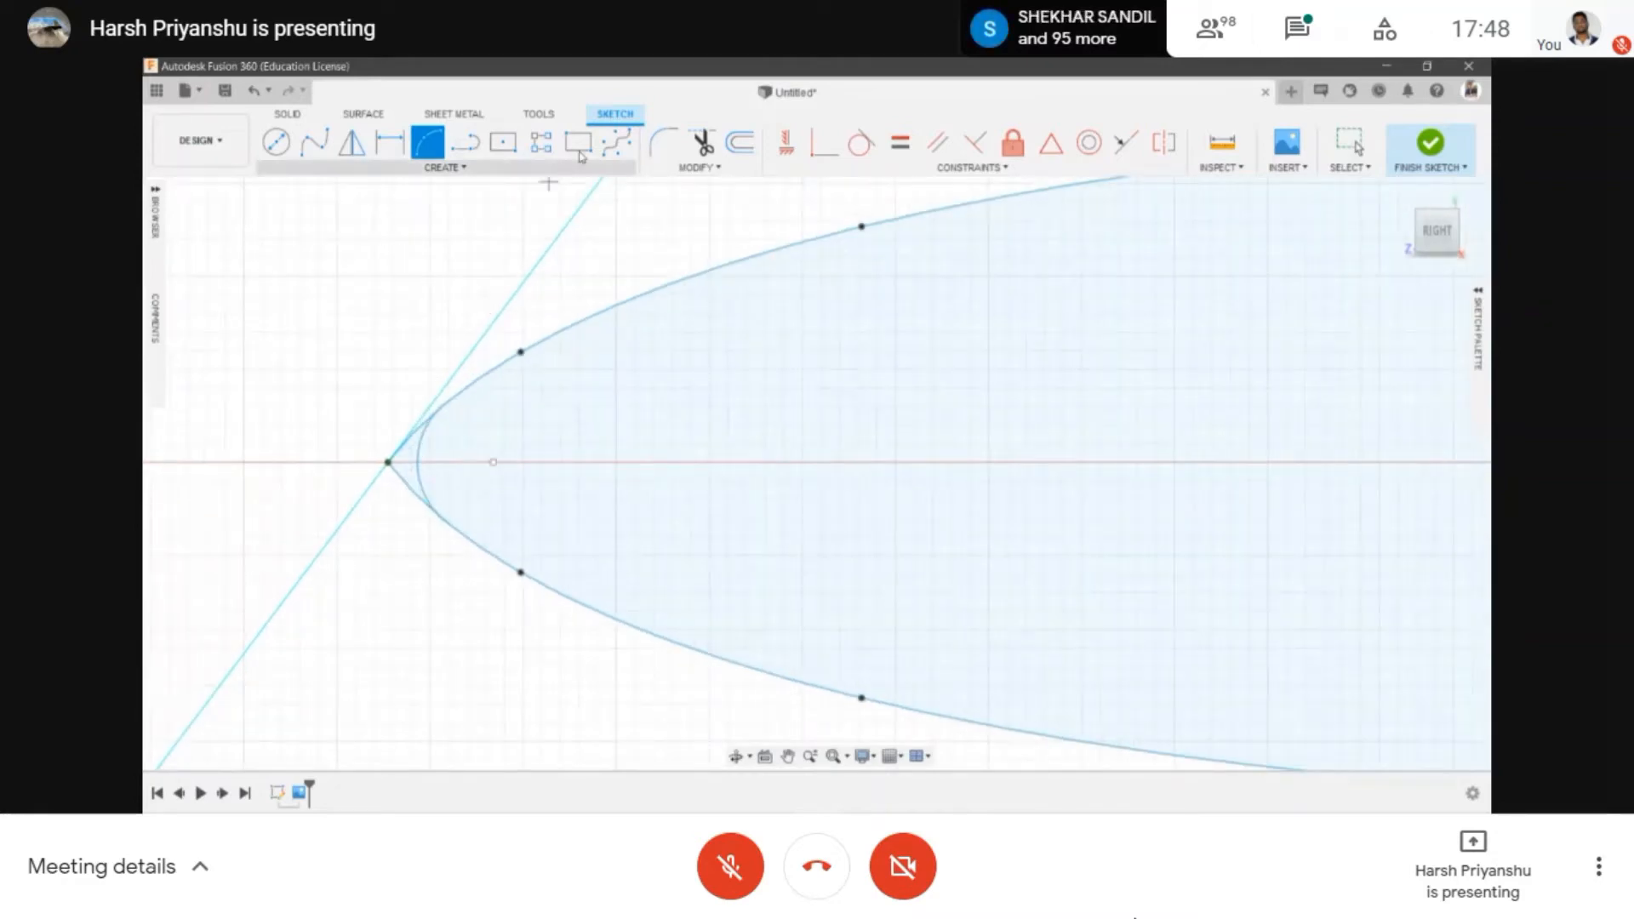
- Trim the pointed spline ends beyond the arc to leave a rounded leading edge
{"action": "key", "text": "t"}
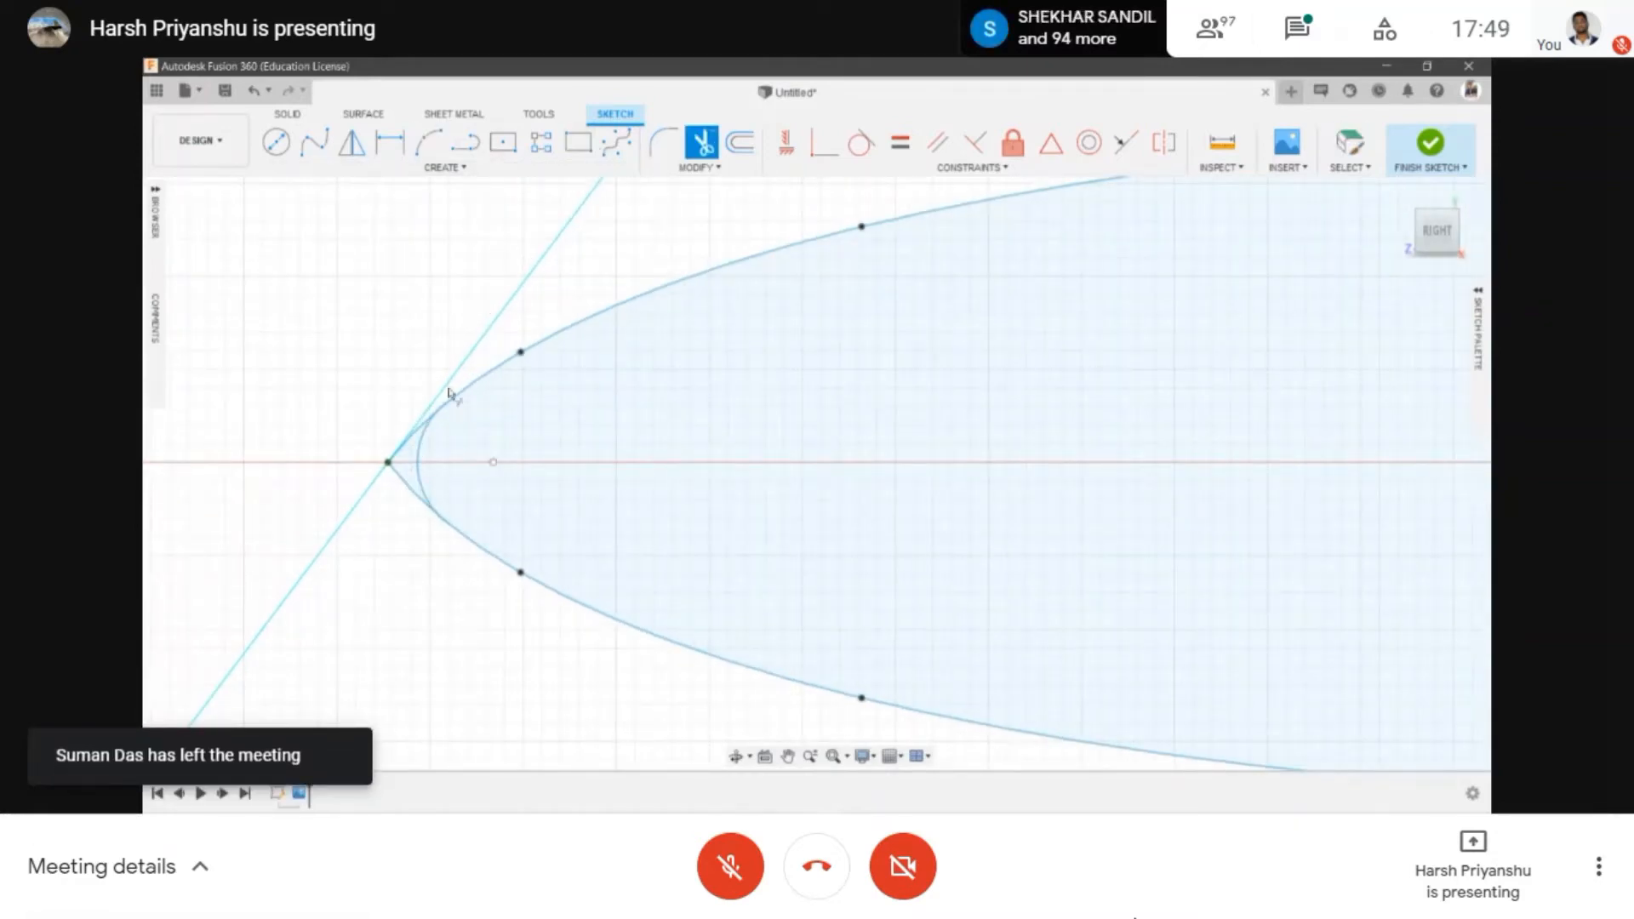
{"action": "scroll", "coordinate": [418, 444], "scroll_direction": "up", "scroll_amount": 2}
{"action": "left_click", "coordinate": [451, 393]}
{"action": "scroll", "coordinate": [401, 494], "scroll_direction": "down", "scroll_amount": 3}
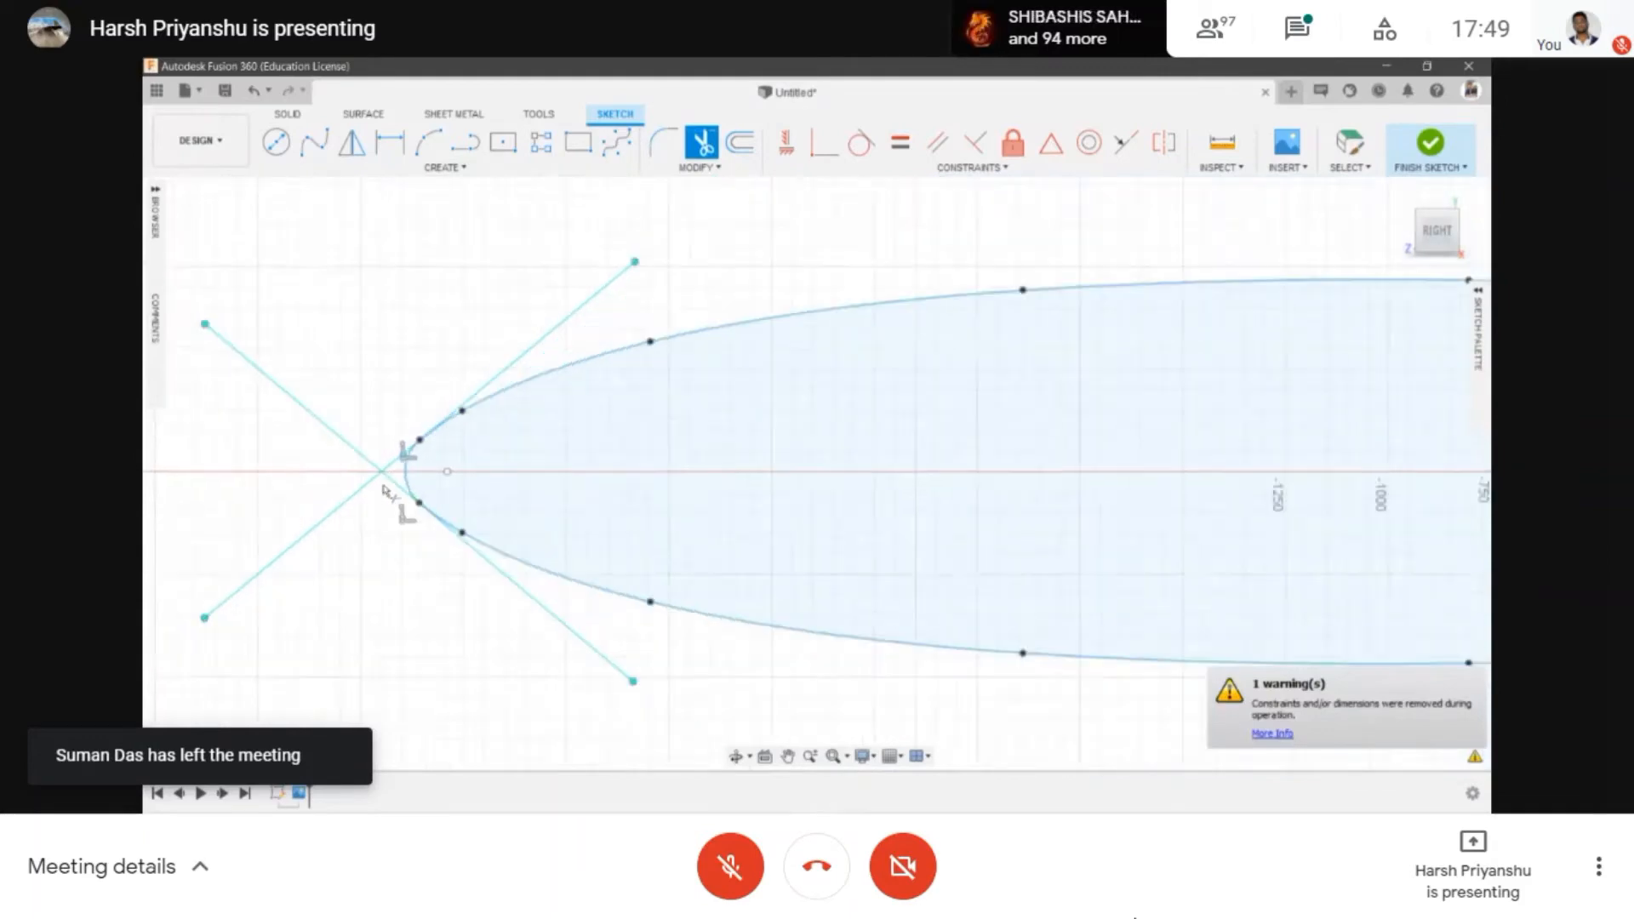
{"action": "scroll", "coordinate": [405, 502], "scroll_direction": "down", "scroll_amount": 2}
{"action": "scroll", "coordinate": [949, 298], "scroll_direction": "up", "scroll_amount": 1}
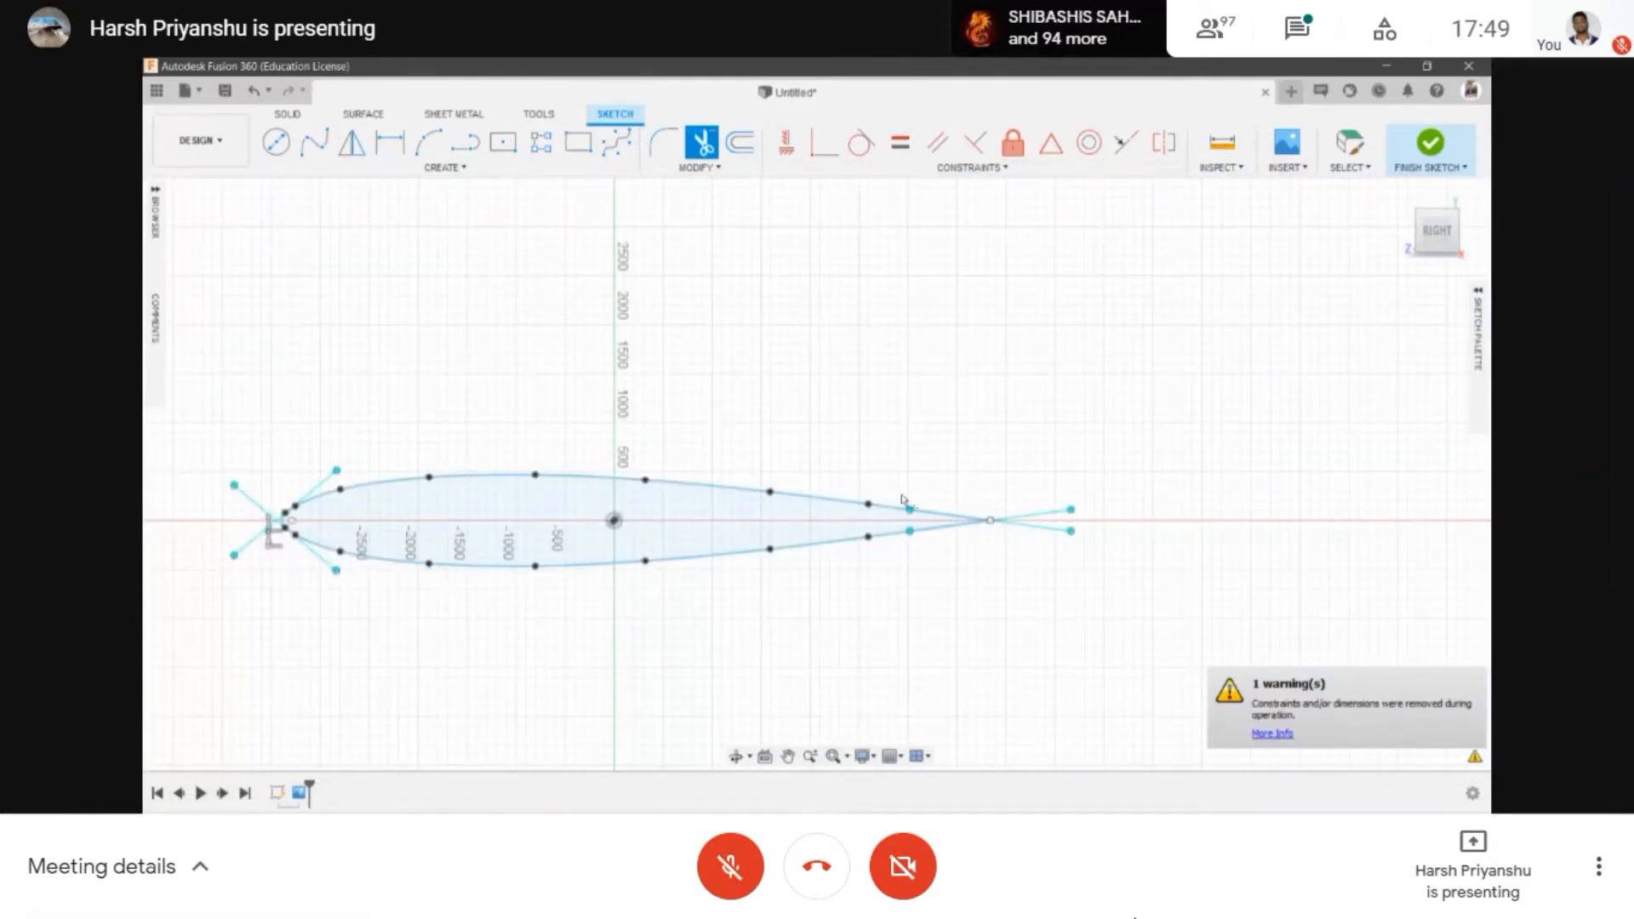
{"action": "middle_click_drag", "start_coordinate": [830, 470], "coordinate": [1017, 452]}
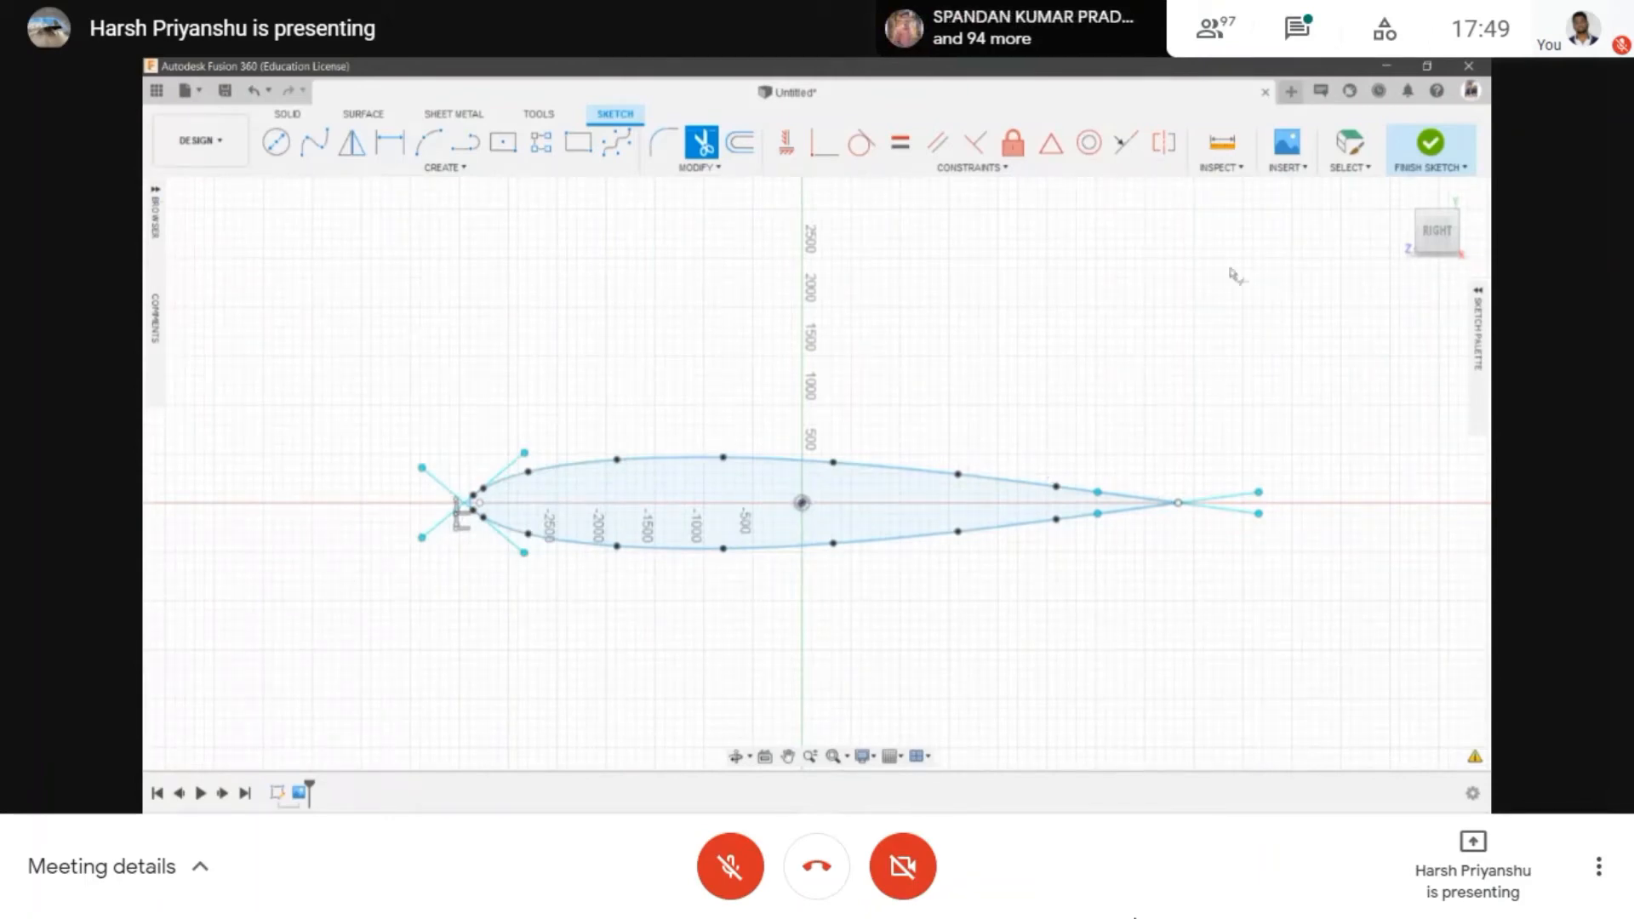
- Finish the closed airfoil sketch and view its profile at an angle in solid modelling
{"action": "left_click", "coordinate": [1433, 145]}
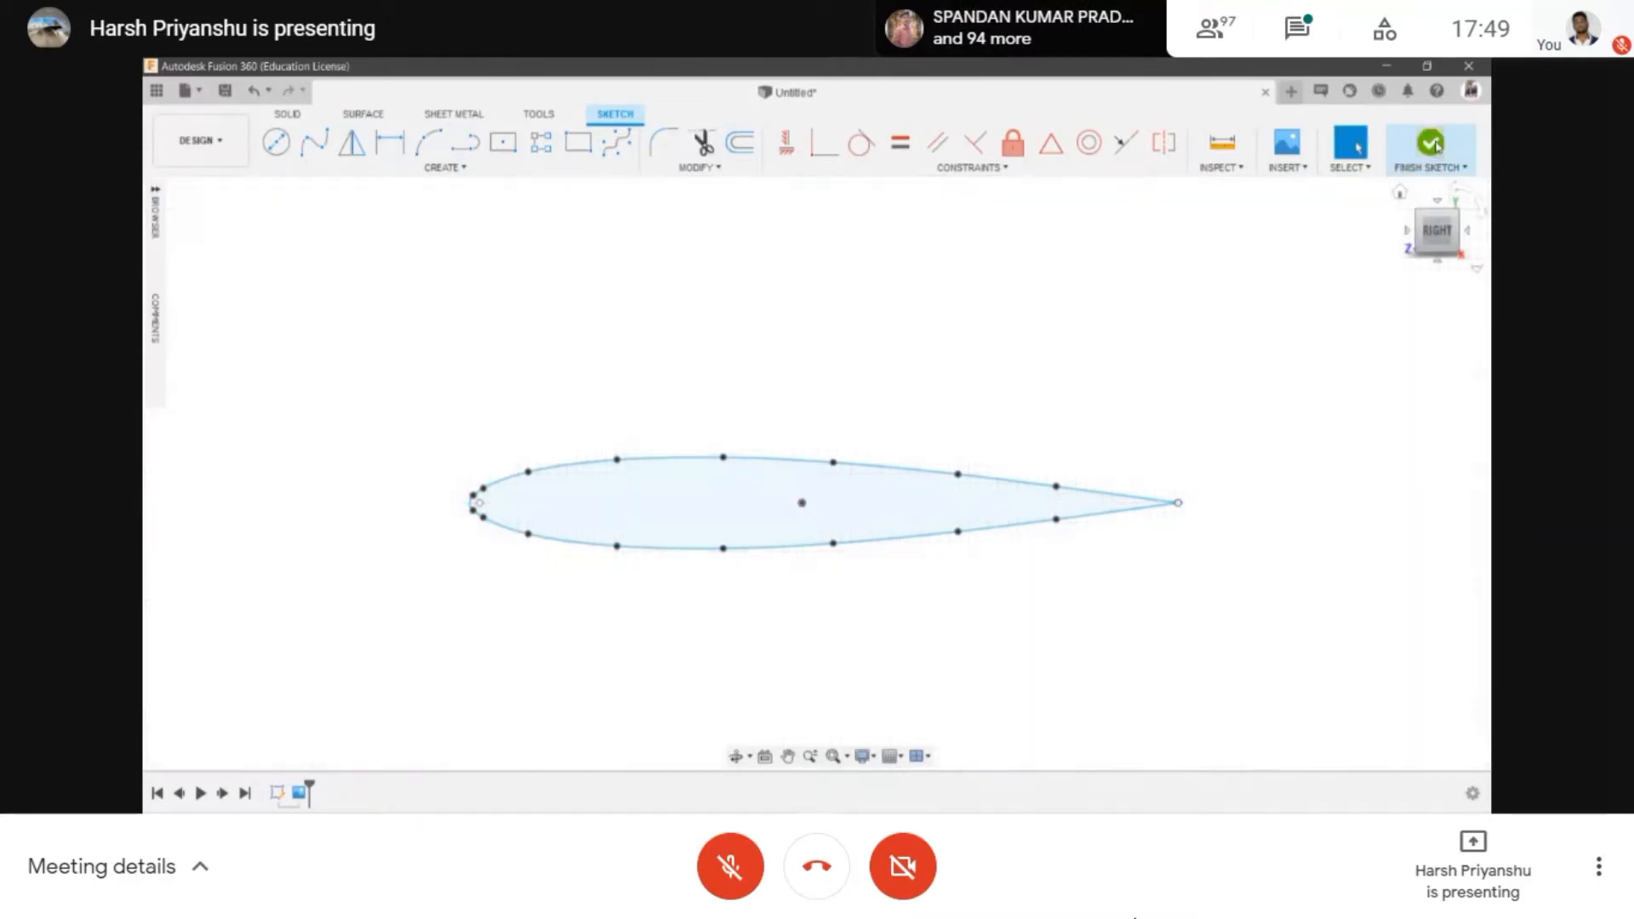
{"action": "left_click", "coordinate": [735, 756]}
{"action": "left_click_drag", "start_coordinate": [876, 343], "coordinate": [607, 536]}
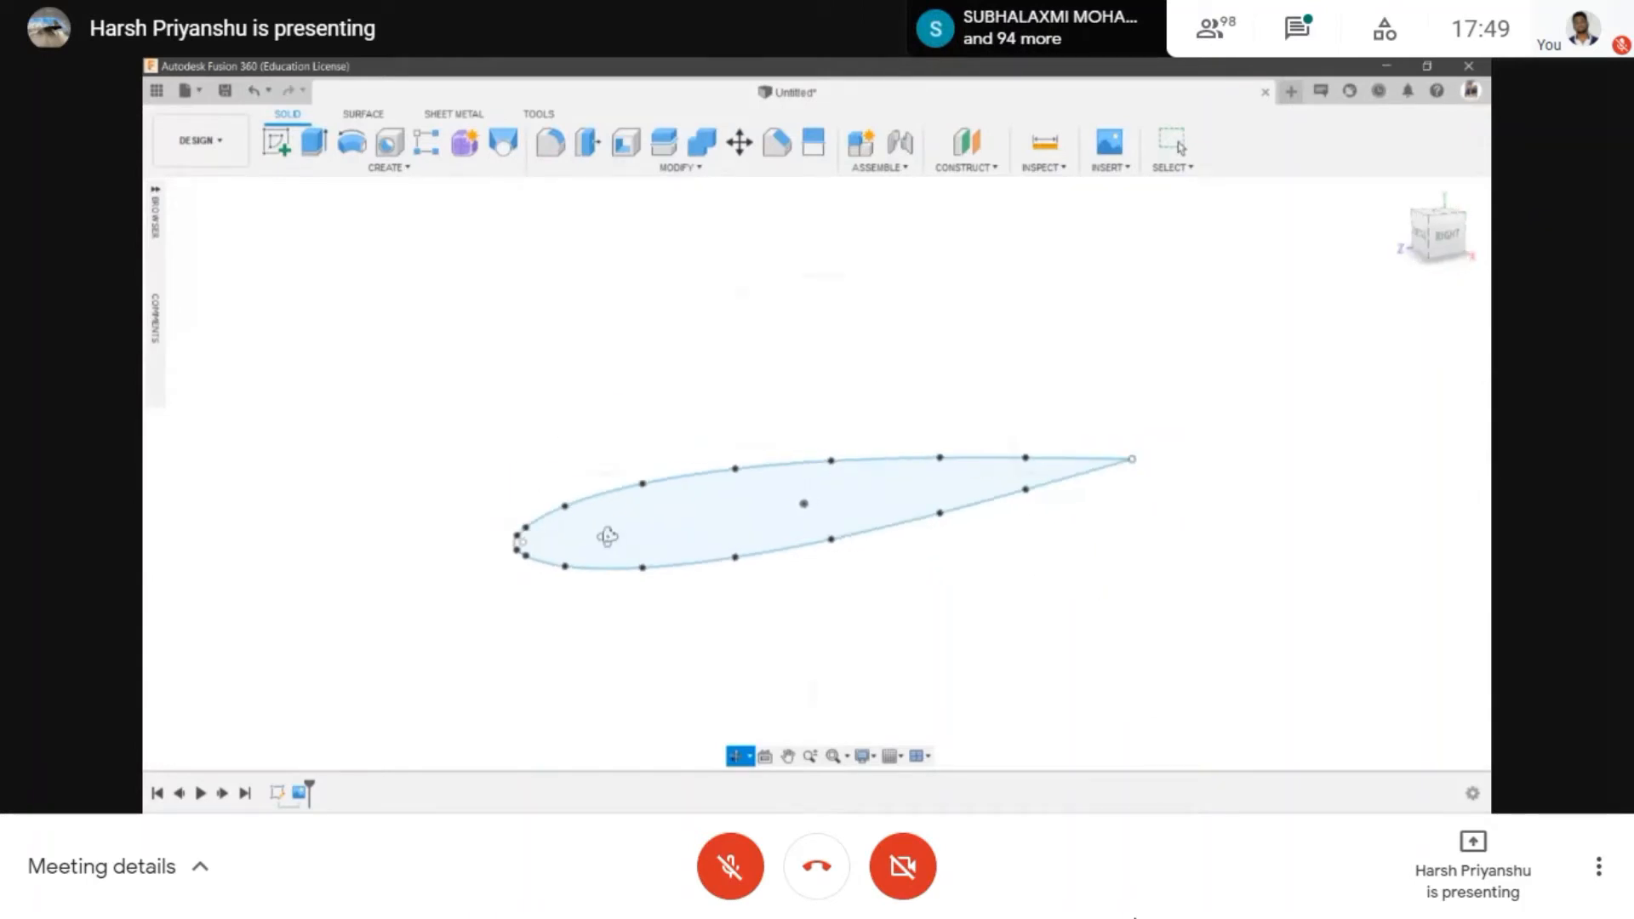
{"action": "scroll", "coordinate": [745, 511], "scroll_direction": "up", "scroll_amount": 3}
{"action": "scroll", "coordinate": [730, 477], "scroll_direction": "down", "scroll_amount": 3}
{"action": "left_click_drag", "start_coordinate": [730, 478], "coordinate": [691, 464]}
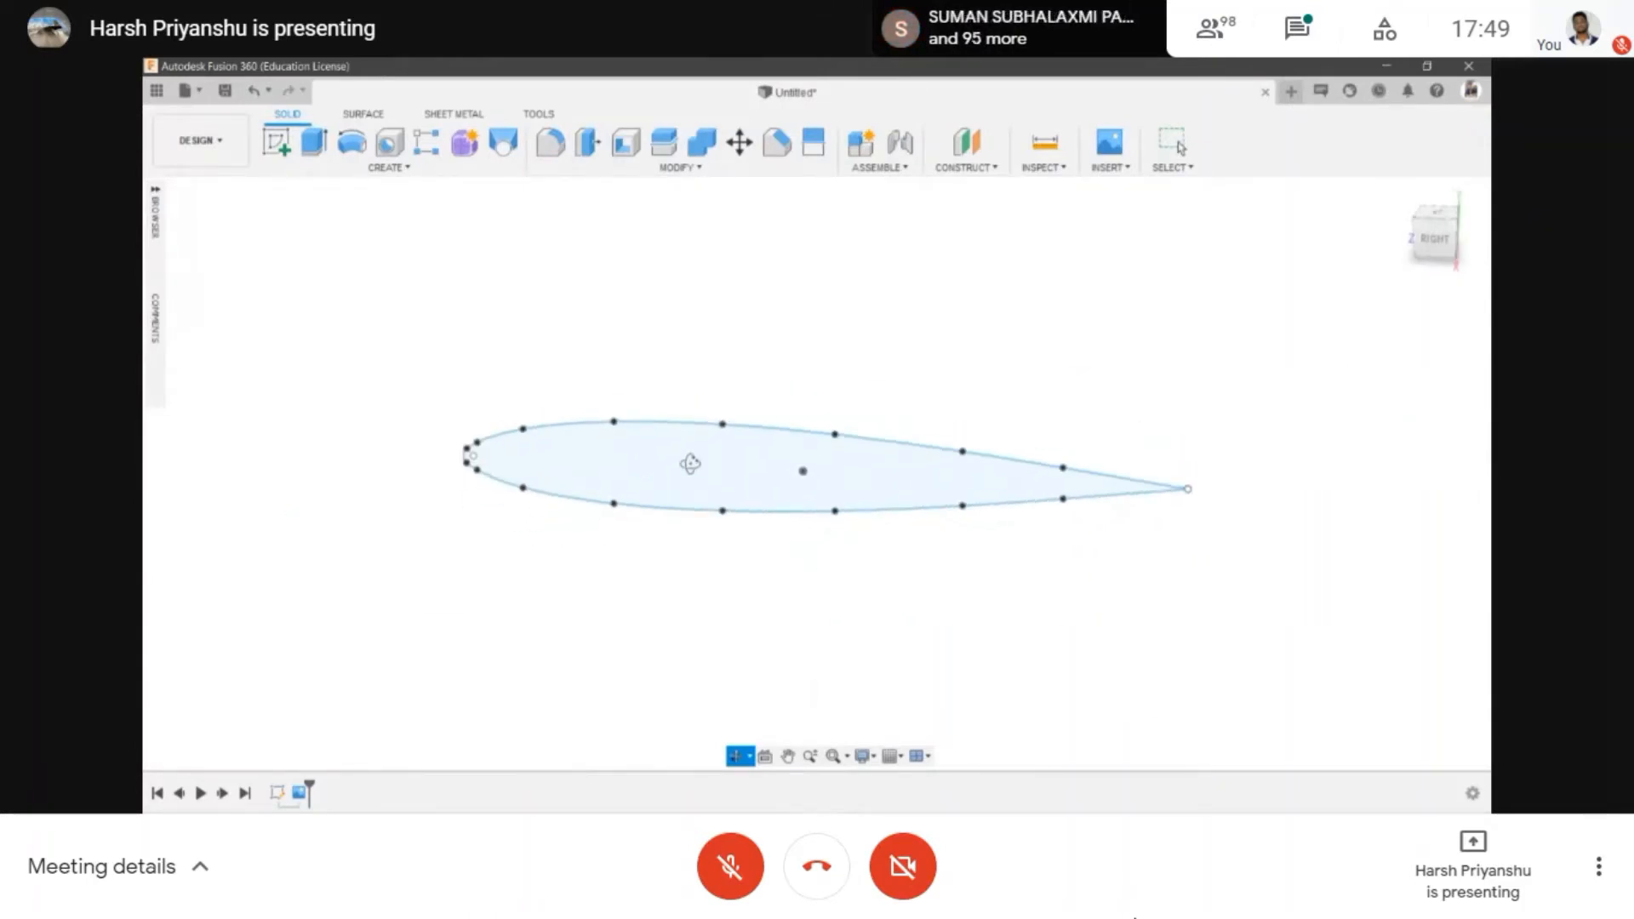
{"action": "left_click_drag", "start_coordinate": [818, 325], "coordinate": [682, 423]}
{"action": "key", "text": "Escape"}
- Extrude the airfoil profile 100 mm to one side as a new body
{"action": "left_click", "coordinate": [375, 168]}
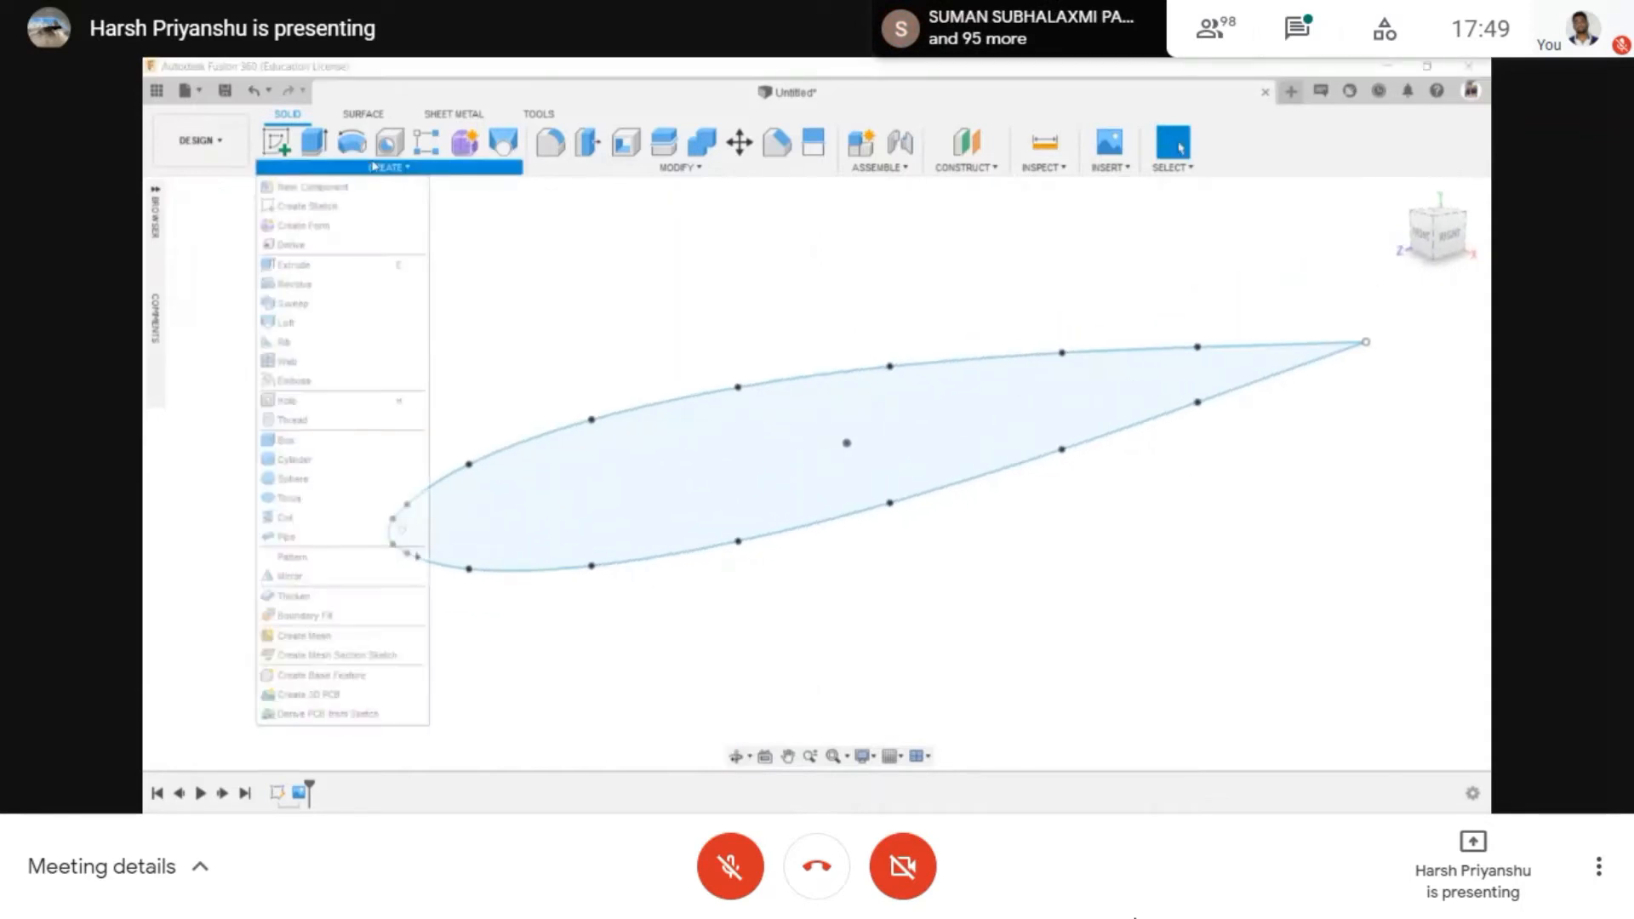
{"action": "left_click", "coordinate": [340, 264]}
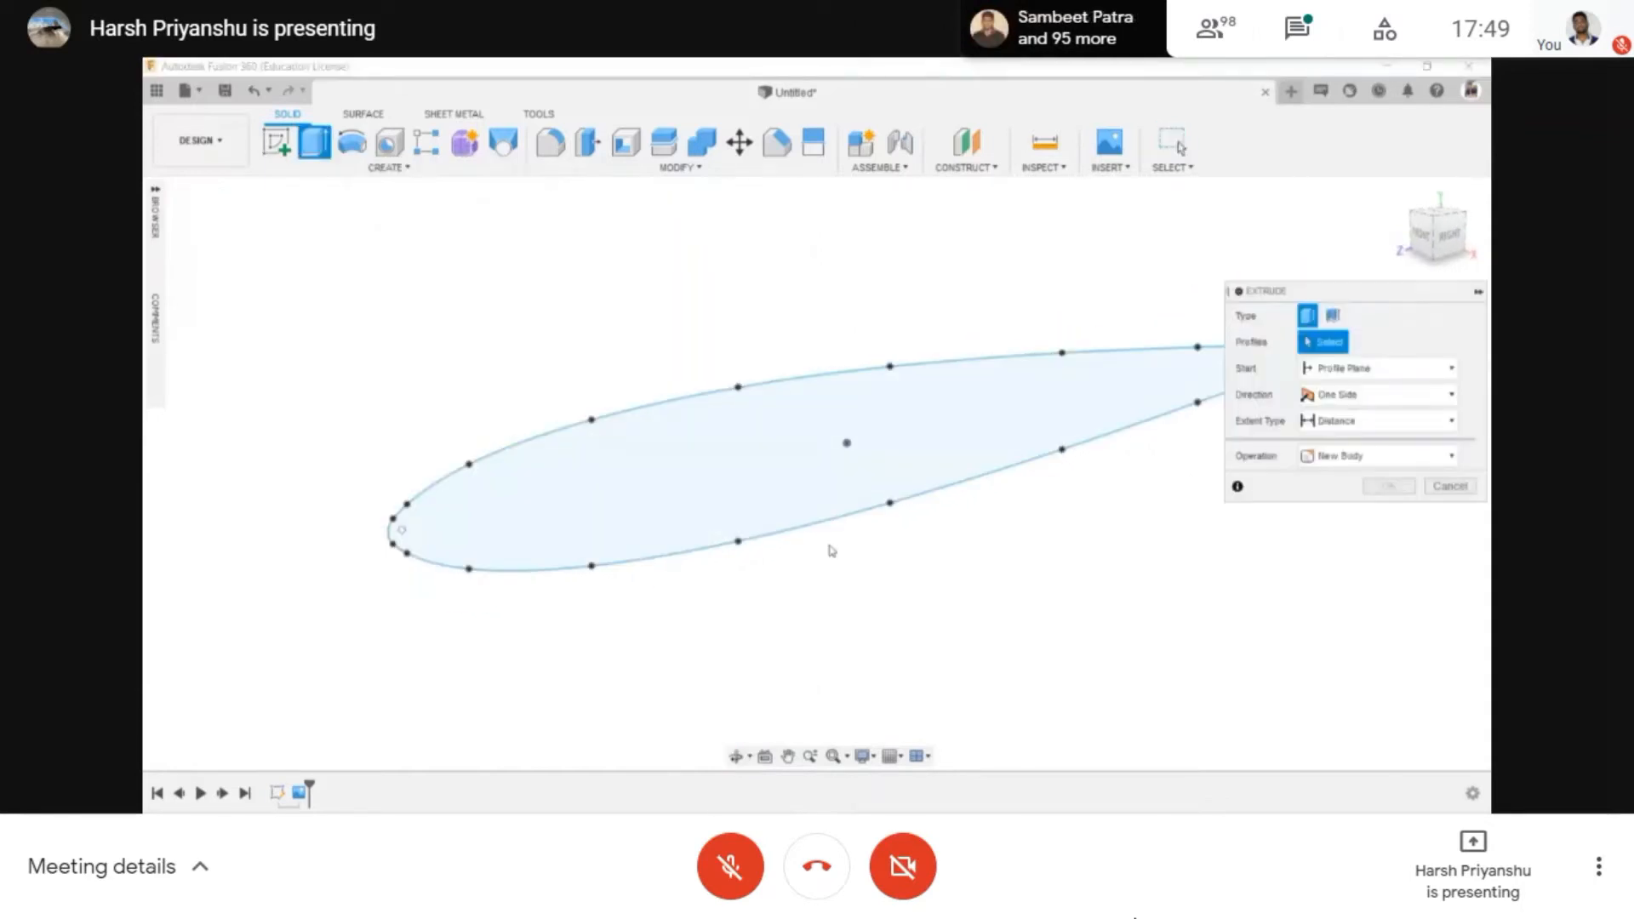
{"action": "left_click", "coordinate": [700, 469]}
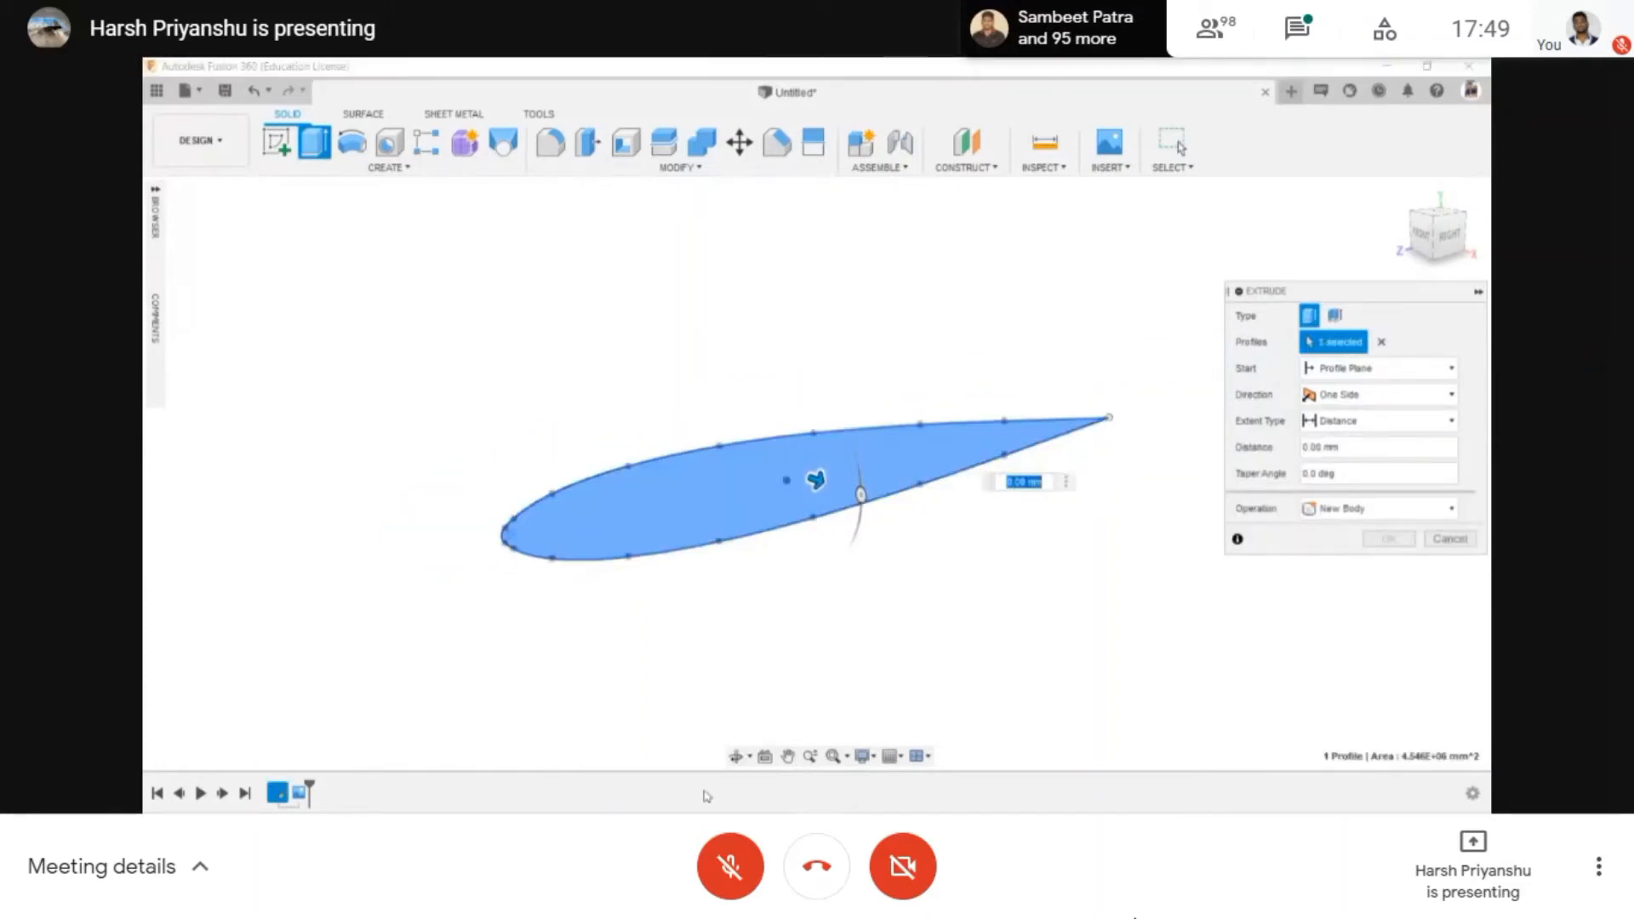
{"action": "left_click", "coordinate": [736, 756]}
{"action": "mouse_move", "coordinate": [862, 482]}
{"action": "left_mouse_down"}
{"action": "mouse_move", "coordinate": [835, 525]}
{"action": "mouse_move", "coordinate": [820, 474]}
{"action": "mouse_move", "coordinate": [860, 492]}
{"action": "left_mouse_up"}
{"action": "key", "text": "Escape"}
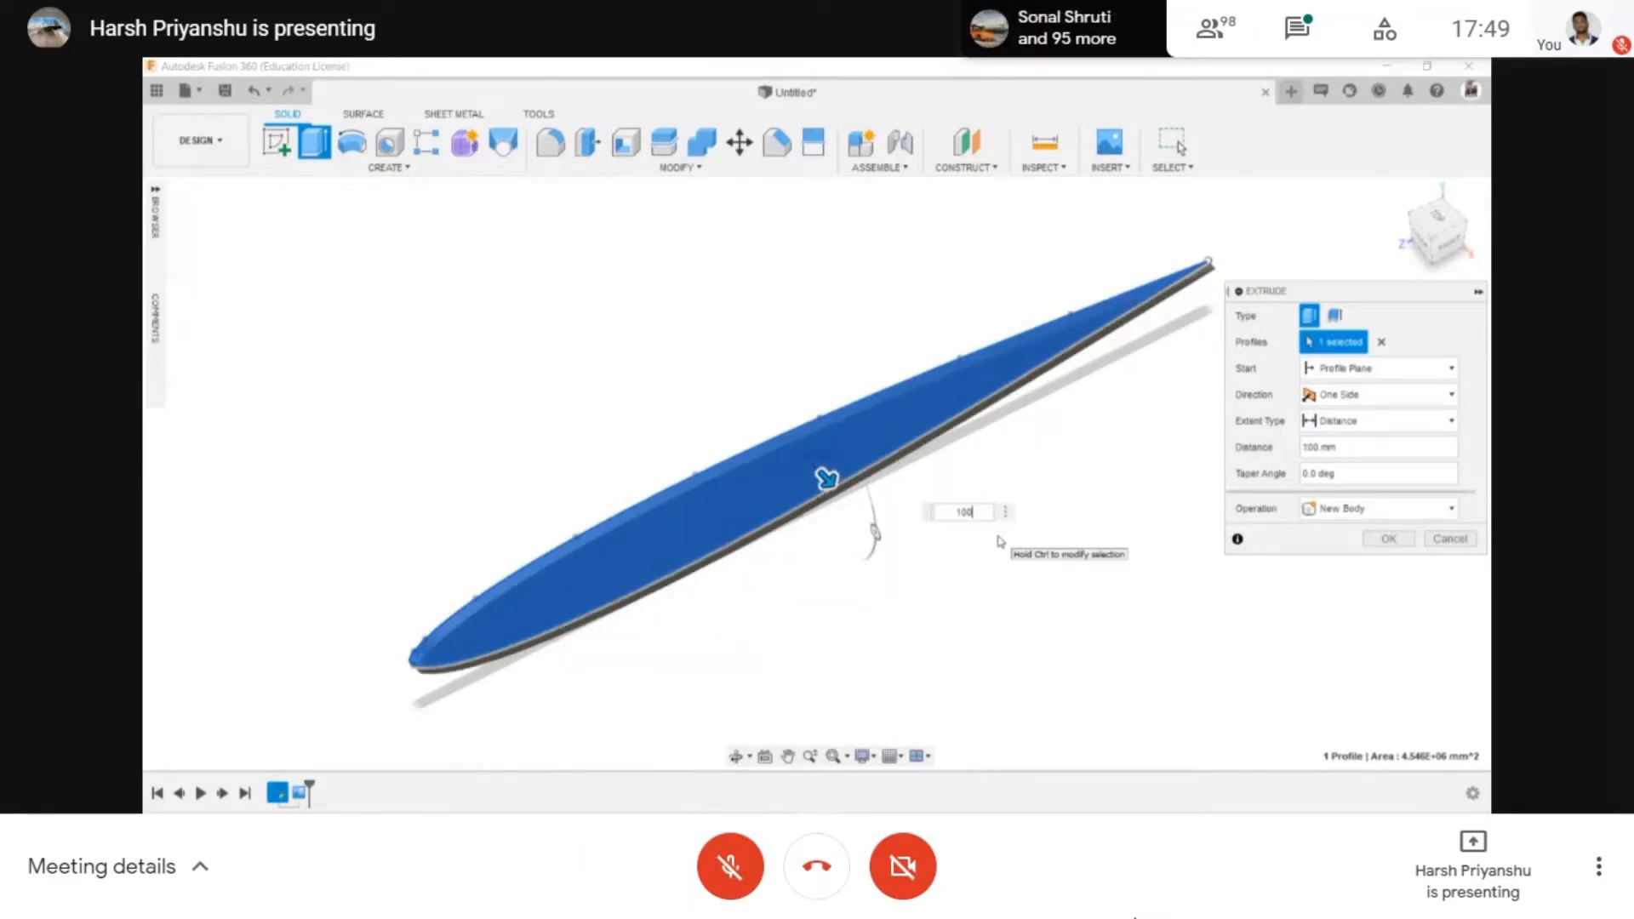
{"action": "left_click", "coordinate": [1389, 538]}
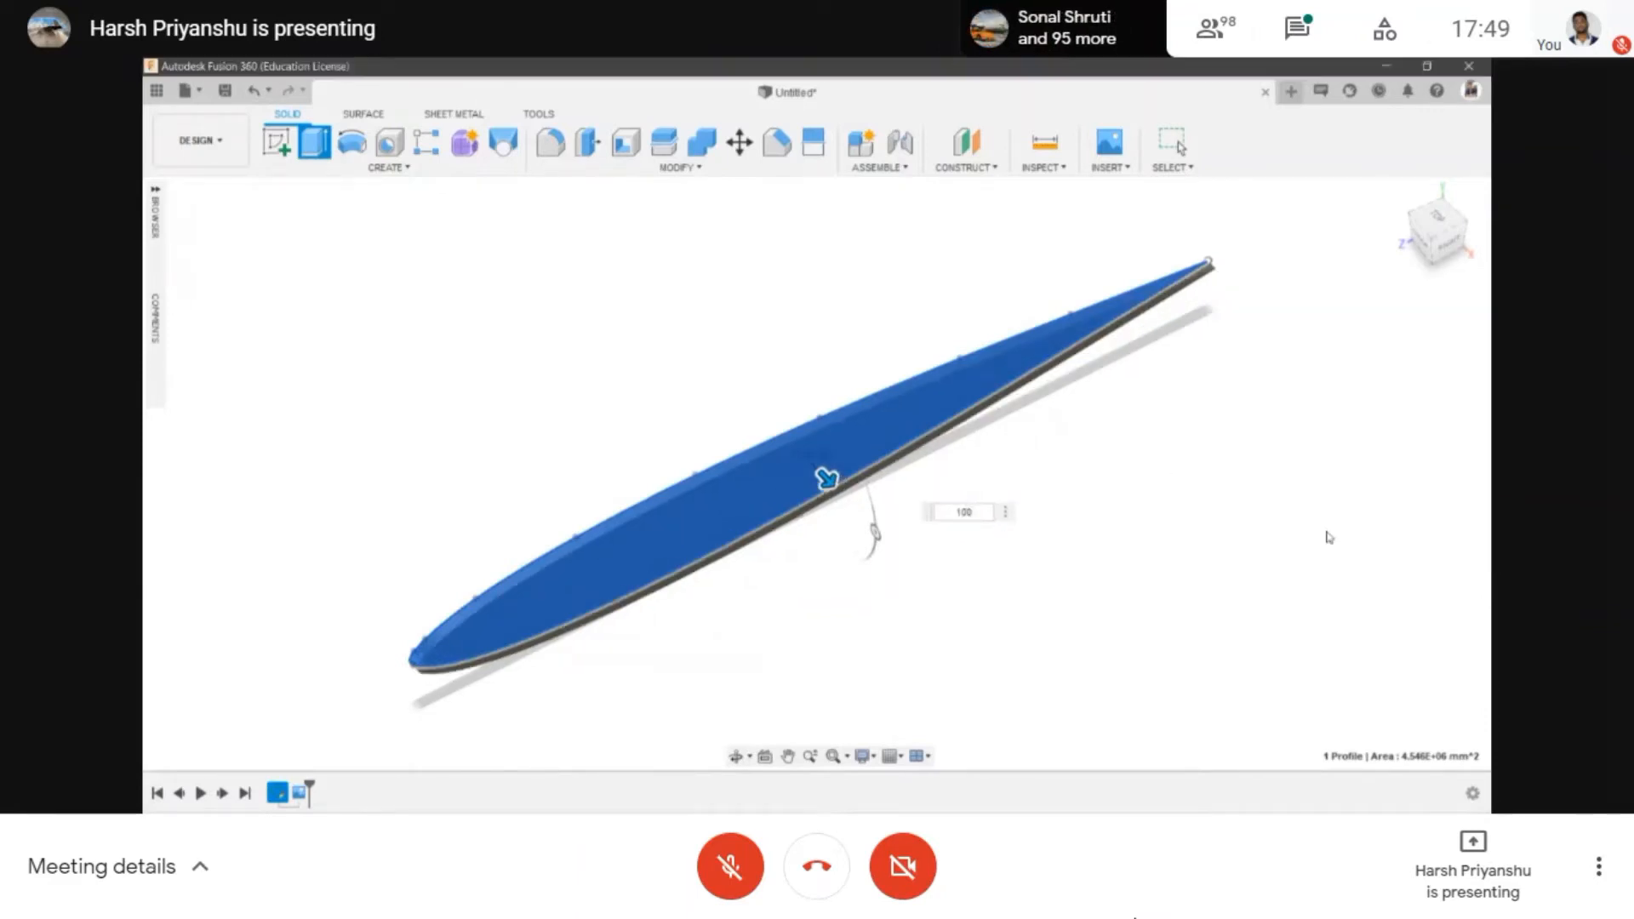
{"action": "scroll", "coordinate": [796, 557], "scroll_direction": "down", "scroll_amount": 3}
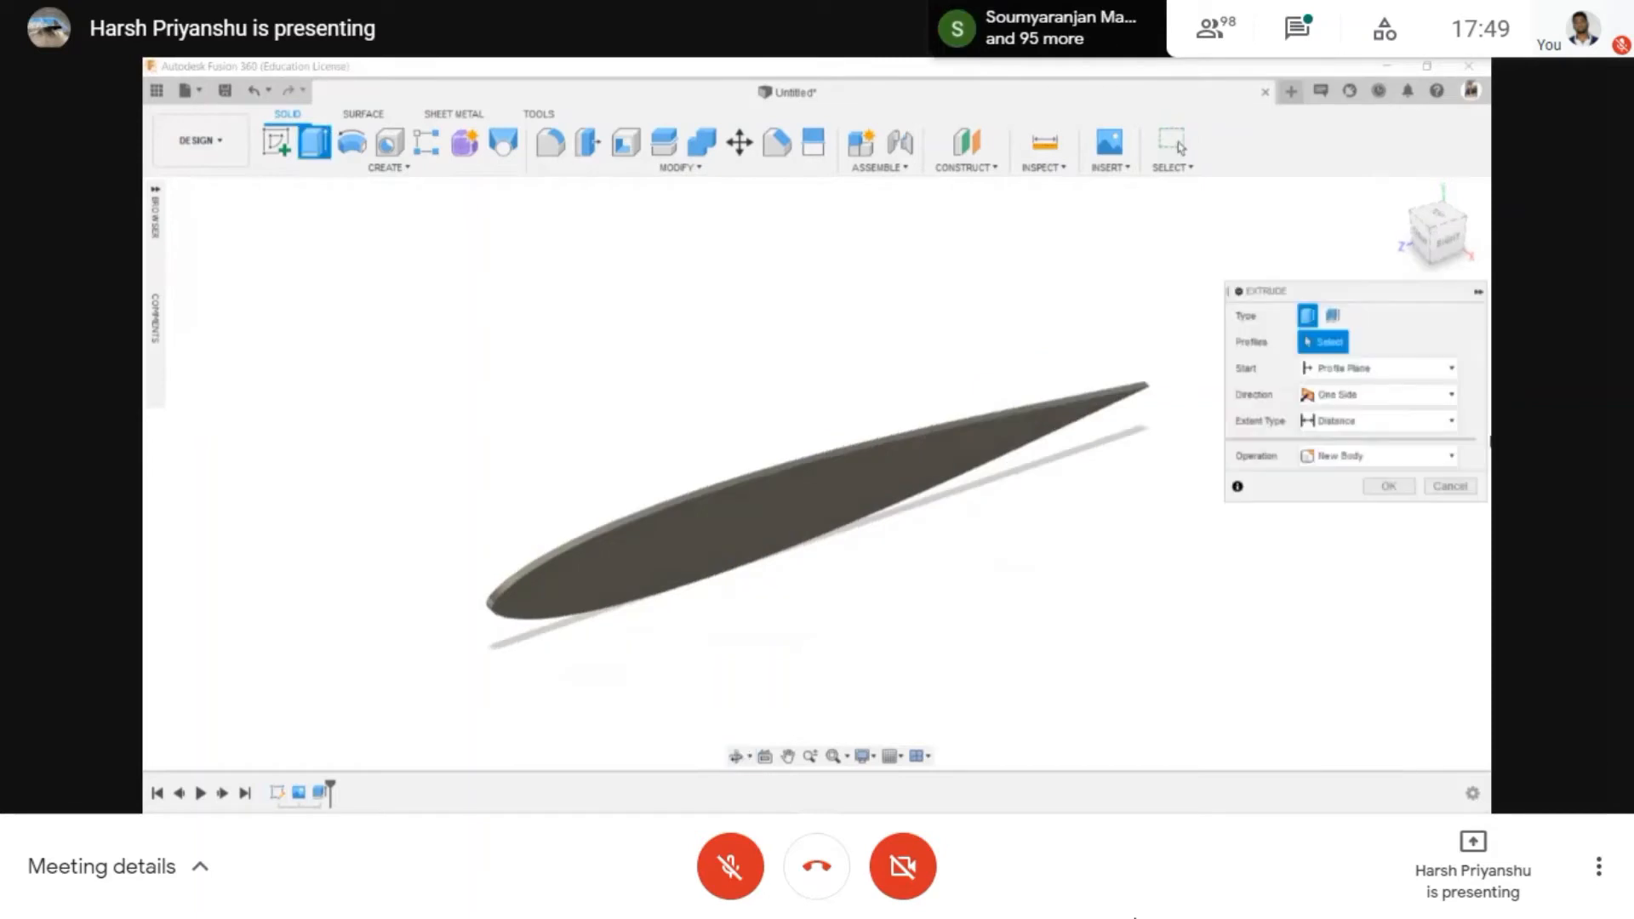
- Undo the 100 mm extrusion of the airfoil profile
{"action": "key", "text": "e"}
{"action": "left_click", "coordinate": [1354, 381]}
{"action": "key", "text": "Escape"}
{"action": "key", "text": "Escape"}
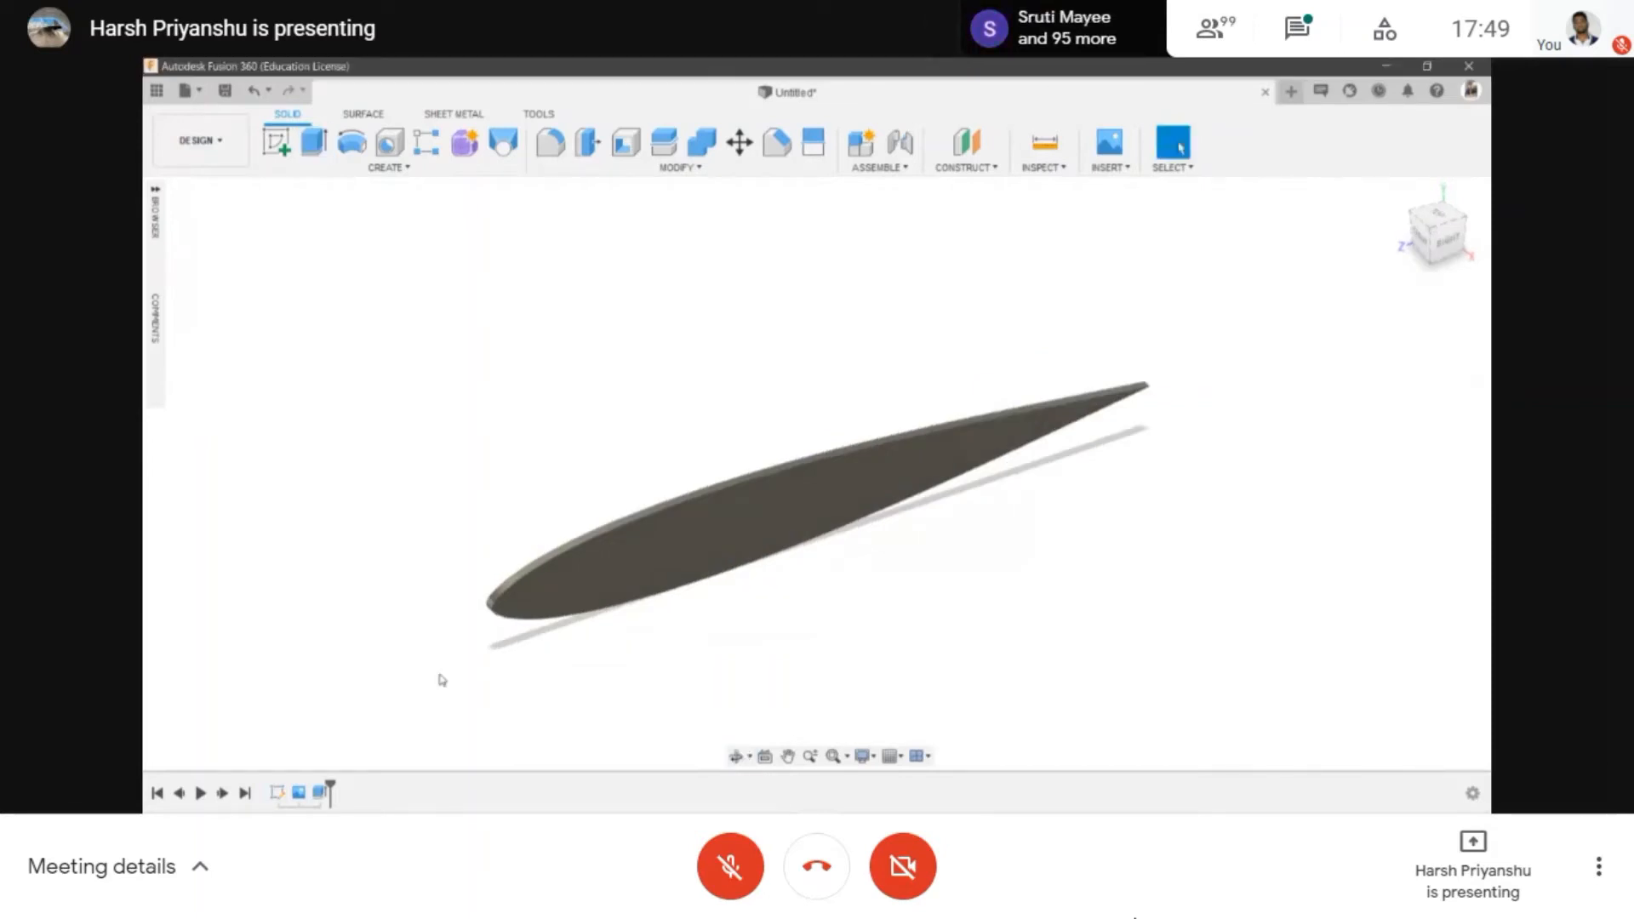
{"action": "key", "text": "ctrl+z"}
- Try extruding the airfoil profile 200 mm and switch the extrusion direction to Two Sides
{"action": "left_click", "coordinate": [314, 142]}
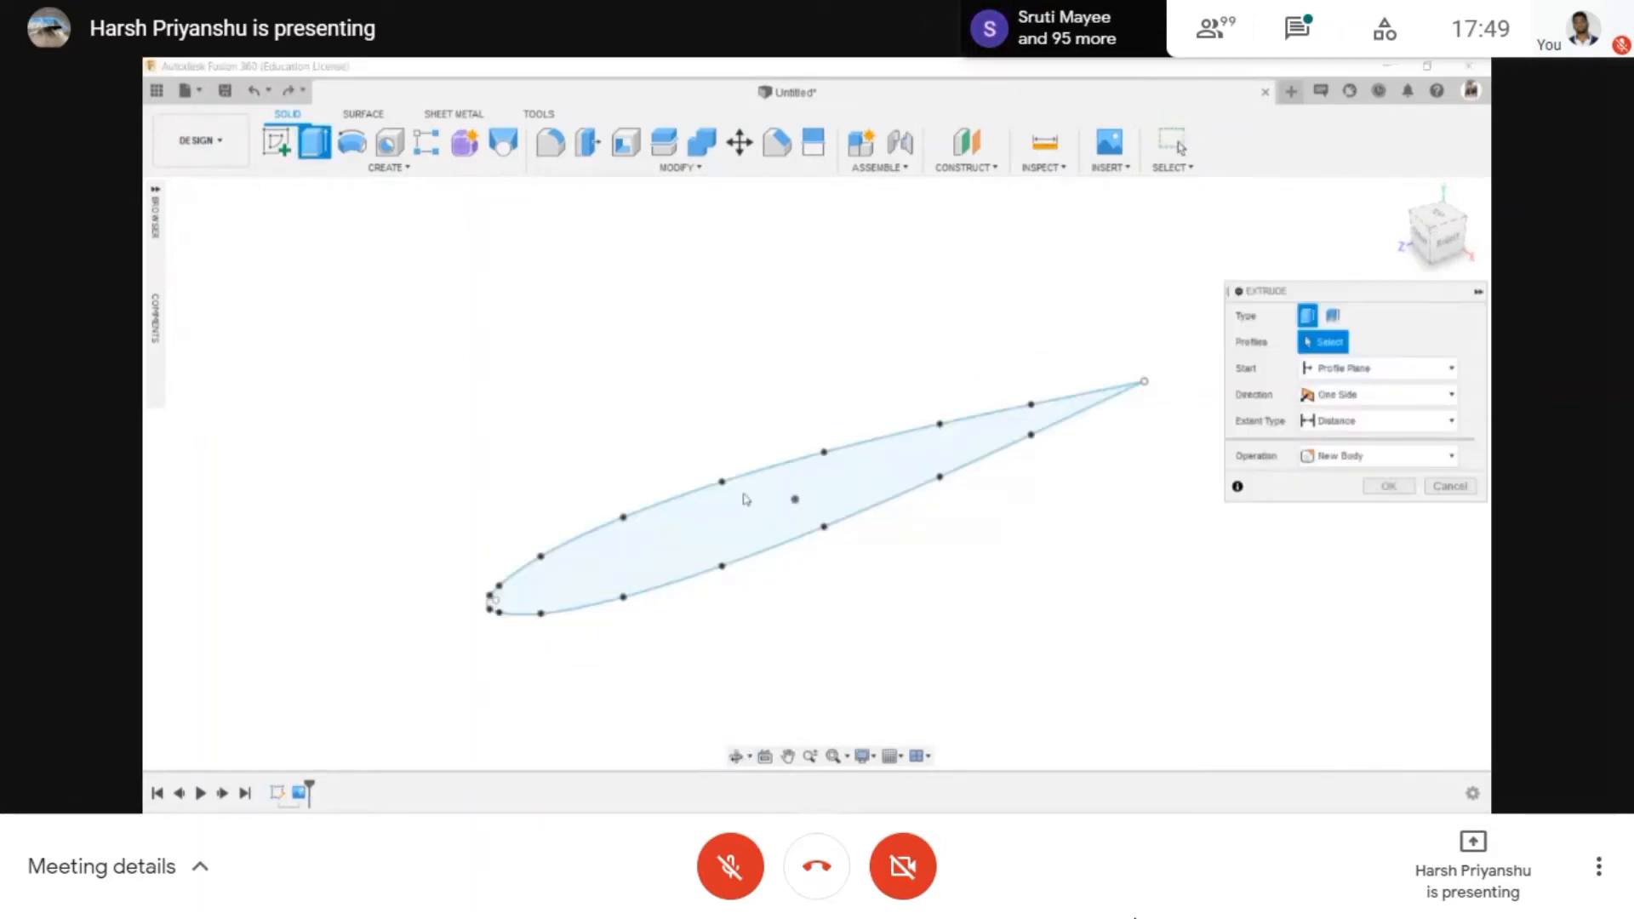
{"action": "left_click", "coordinate": [710, 512]}
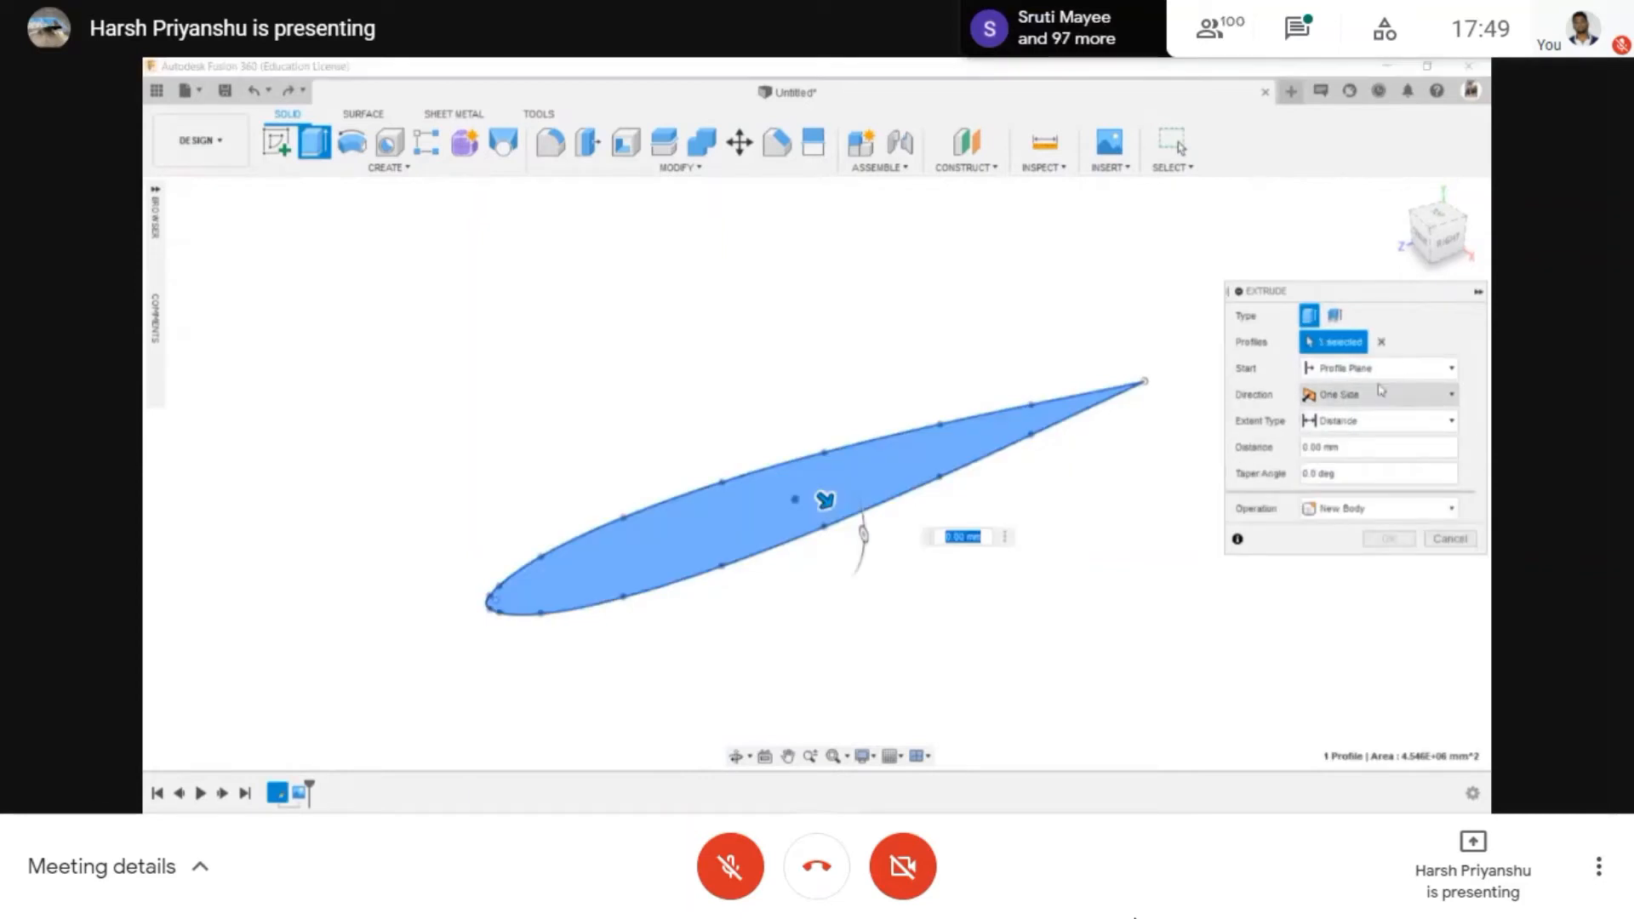
{"action": "left_click", "coordinate": [1377, 394]}
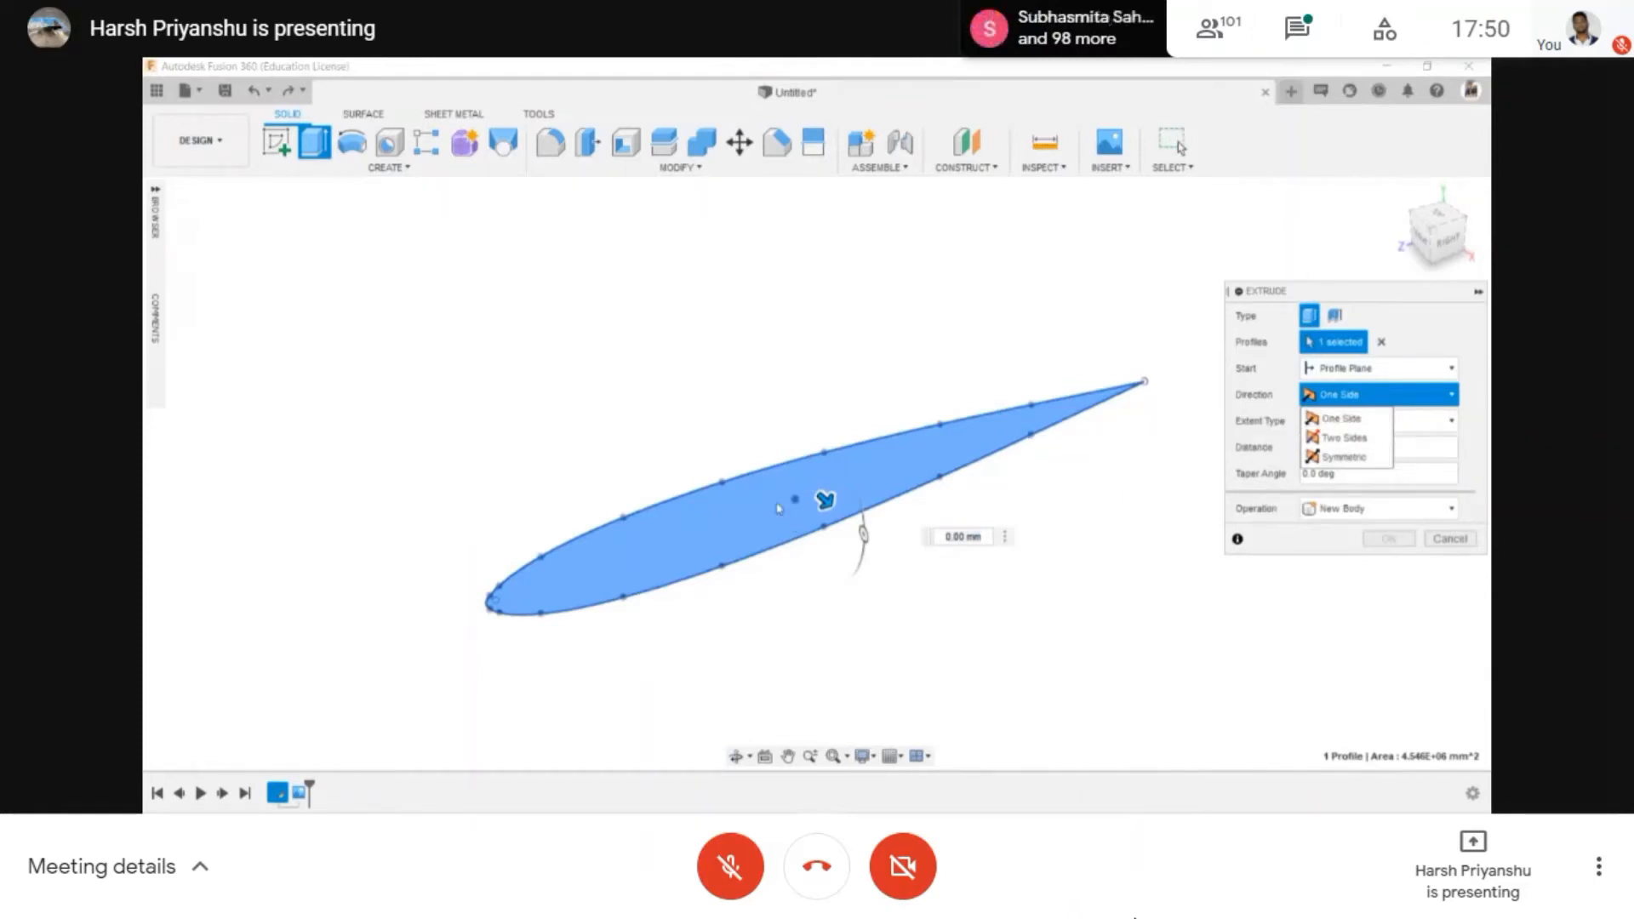
{"action": "left_click", "coordinate": [824, 500]}
{"action": "left_click_drag", "start_coordinate": [823, 500], "coordinate": [770, 581]}
{"action": "left_click", "coordinate": [1332, 394]}
{"action": "left_click", "coordinate": [1376, 438]}
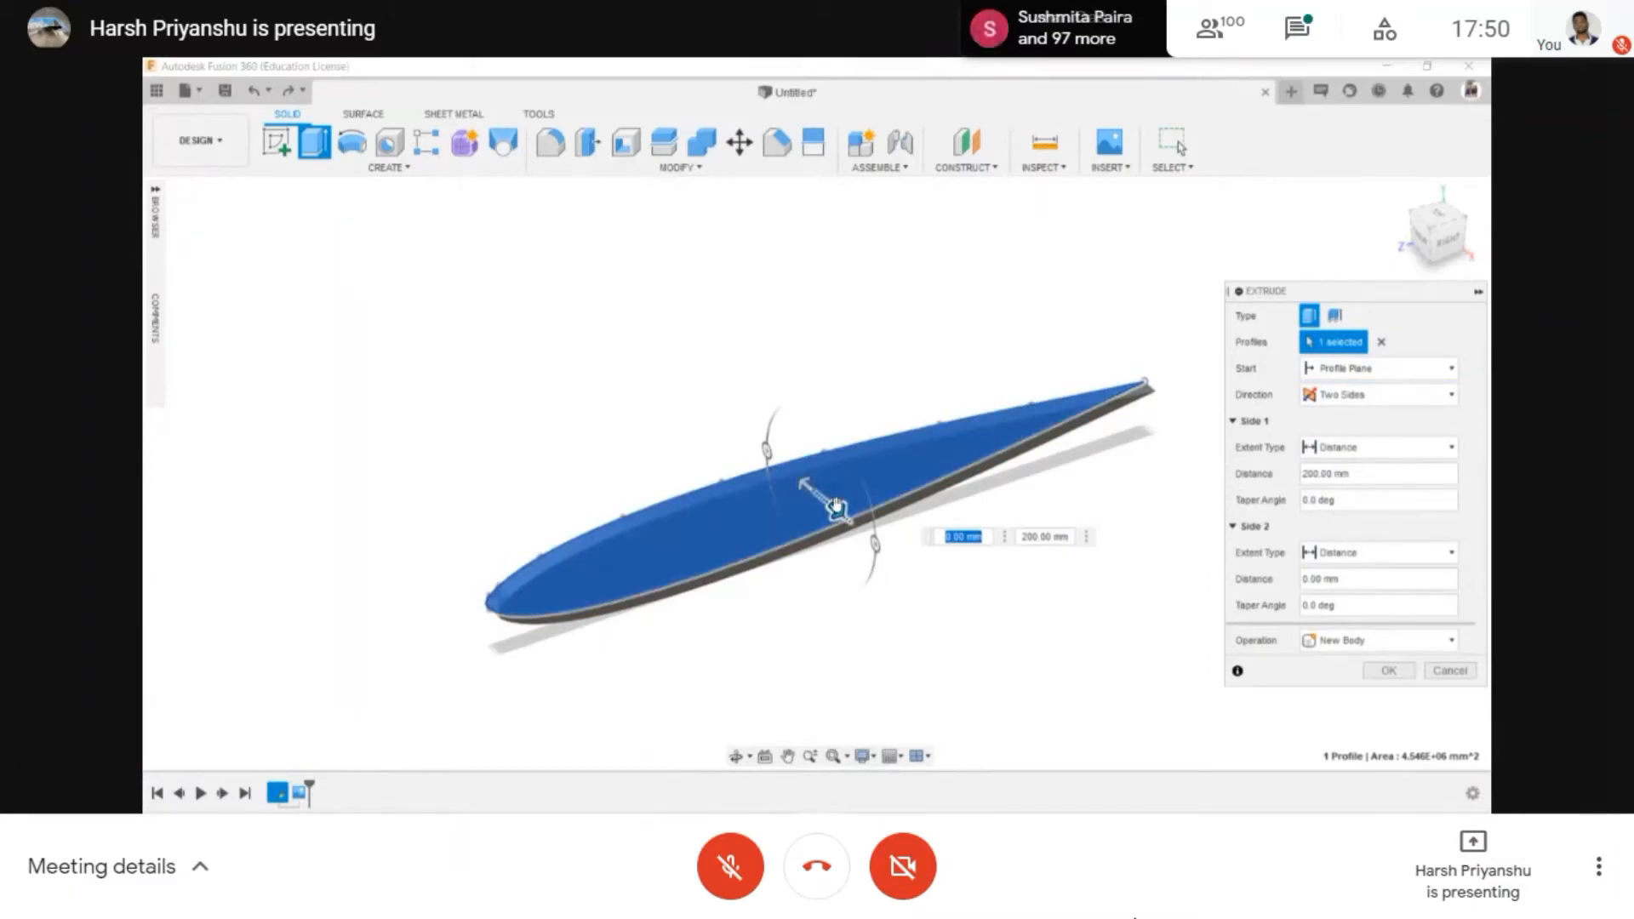
- Try a two-sided airfoil extrusion with 3000 mm on side 1 and 6000 mm on side 2
{"action": "left_click_drag", "start_coordinate": [837, 508], "coordinate": [984, 633]}
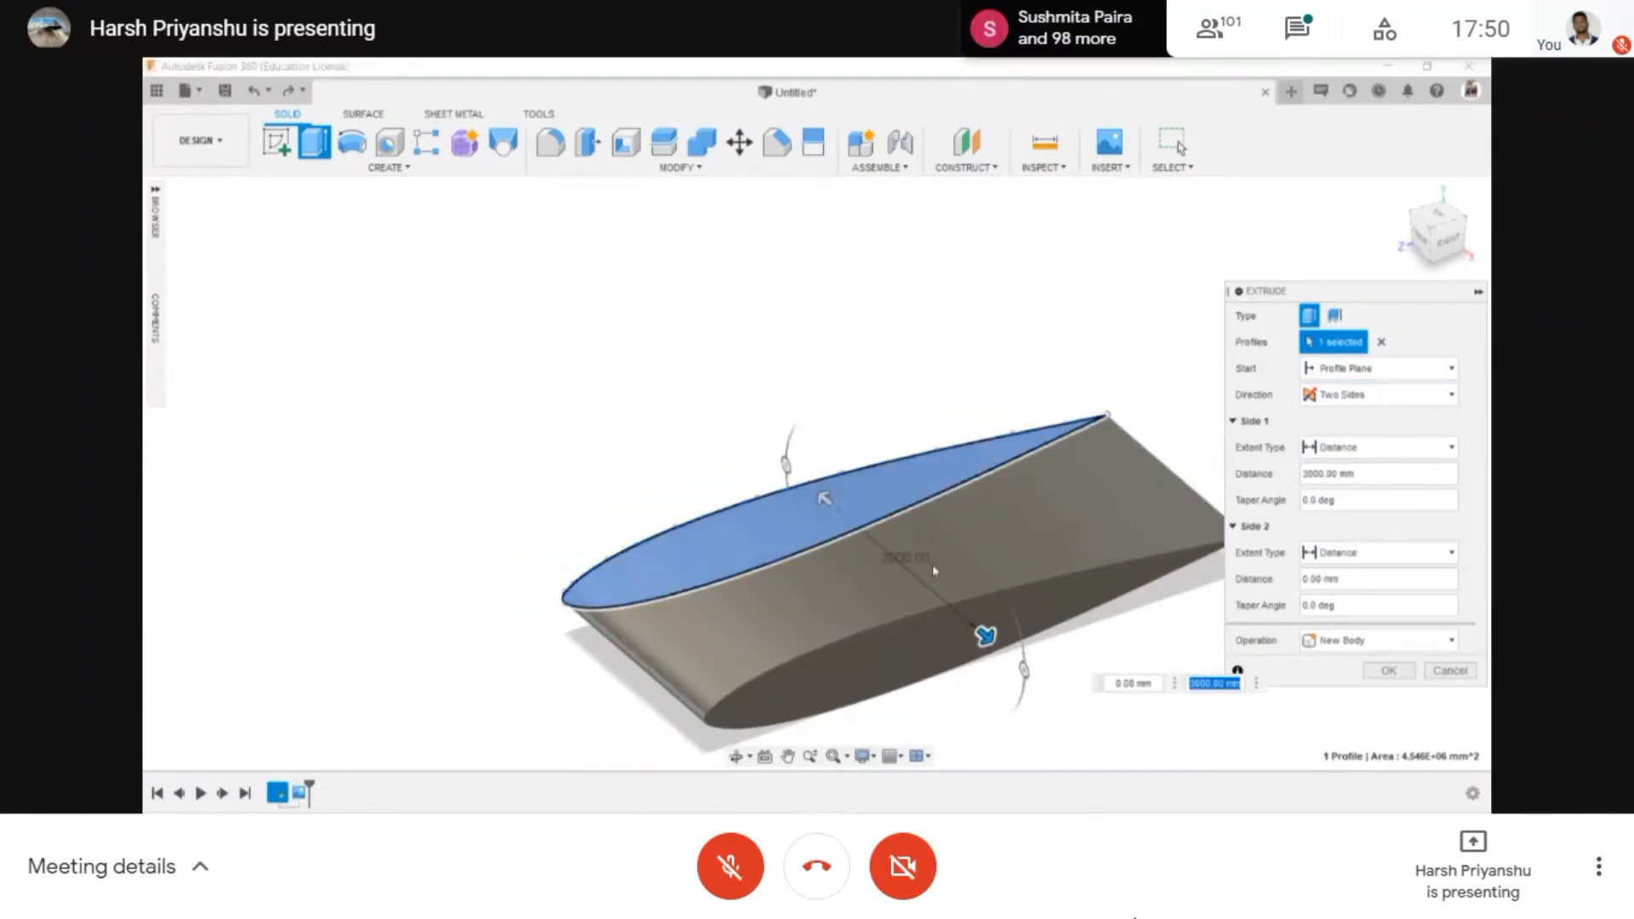
{"action": "left_click_drag", "start_coordinate": [823, 497], "coordinate": [532, 281]}
{"action": "scroll", "coordinate": [546, 400], "scroll_direction": "down", "scroll_amount": 2}
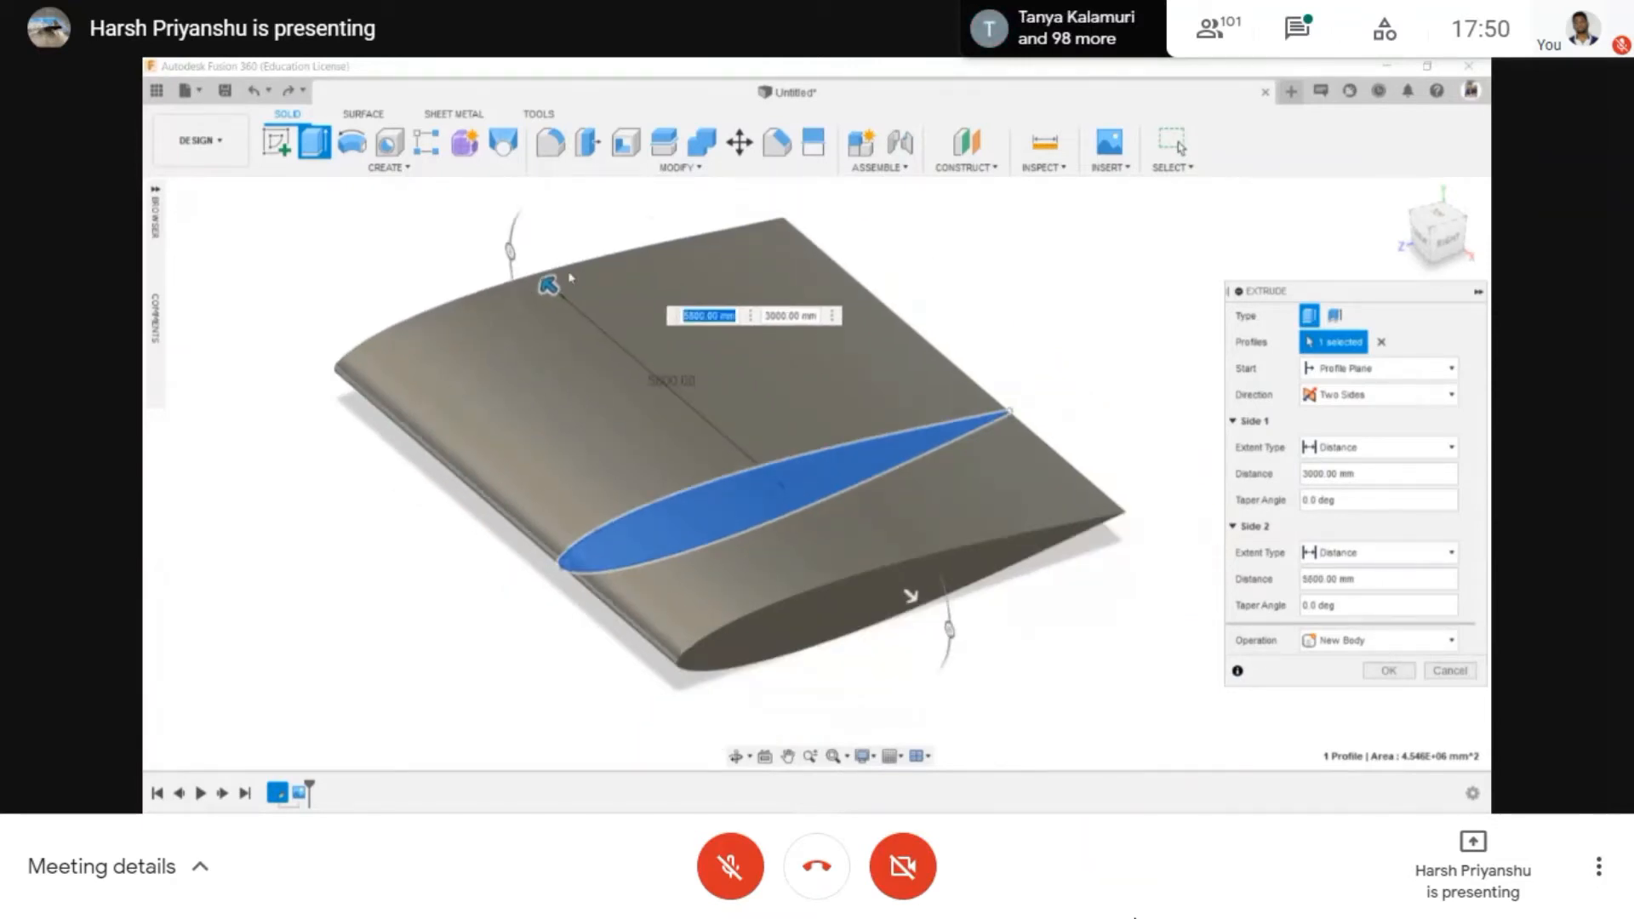
{"action": "type", "text": "6000"}
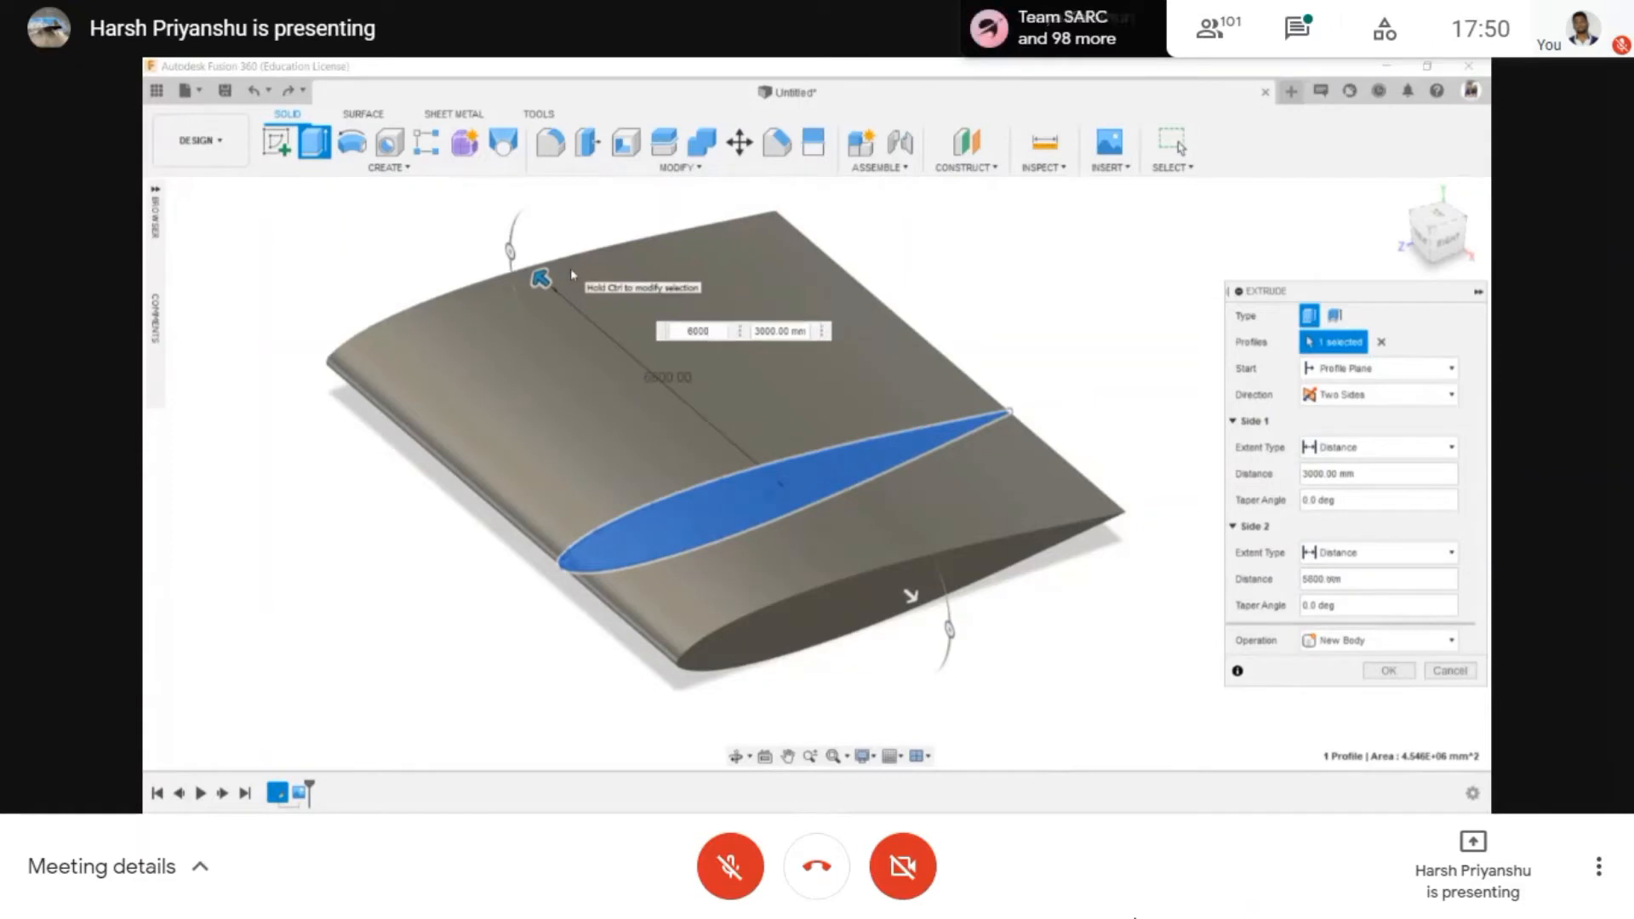
{"action": "scroll", "coordinate": [737, 441], "scroll_direction": "up", "scroll_amount": 2}
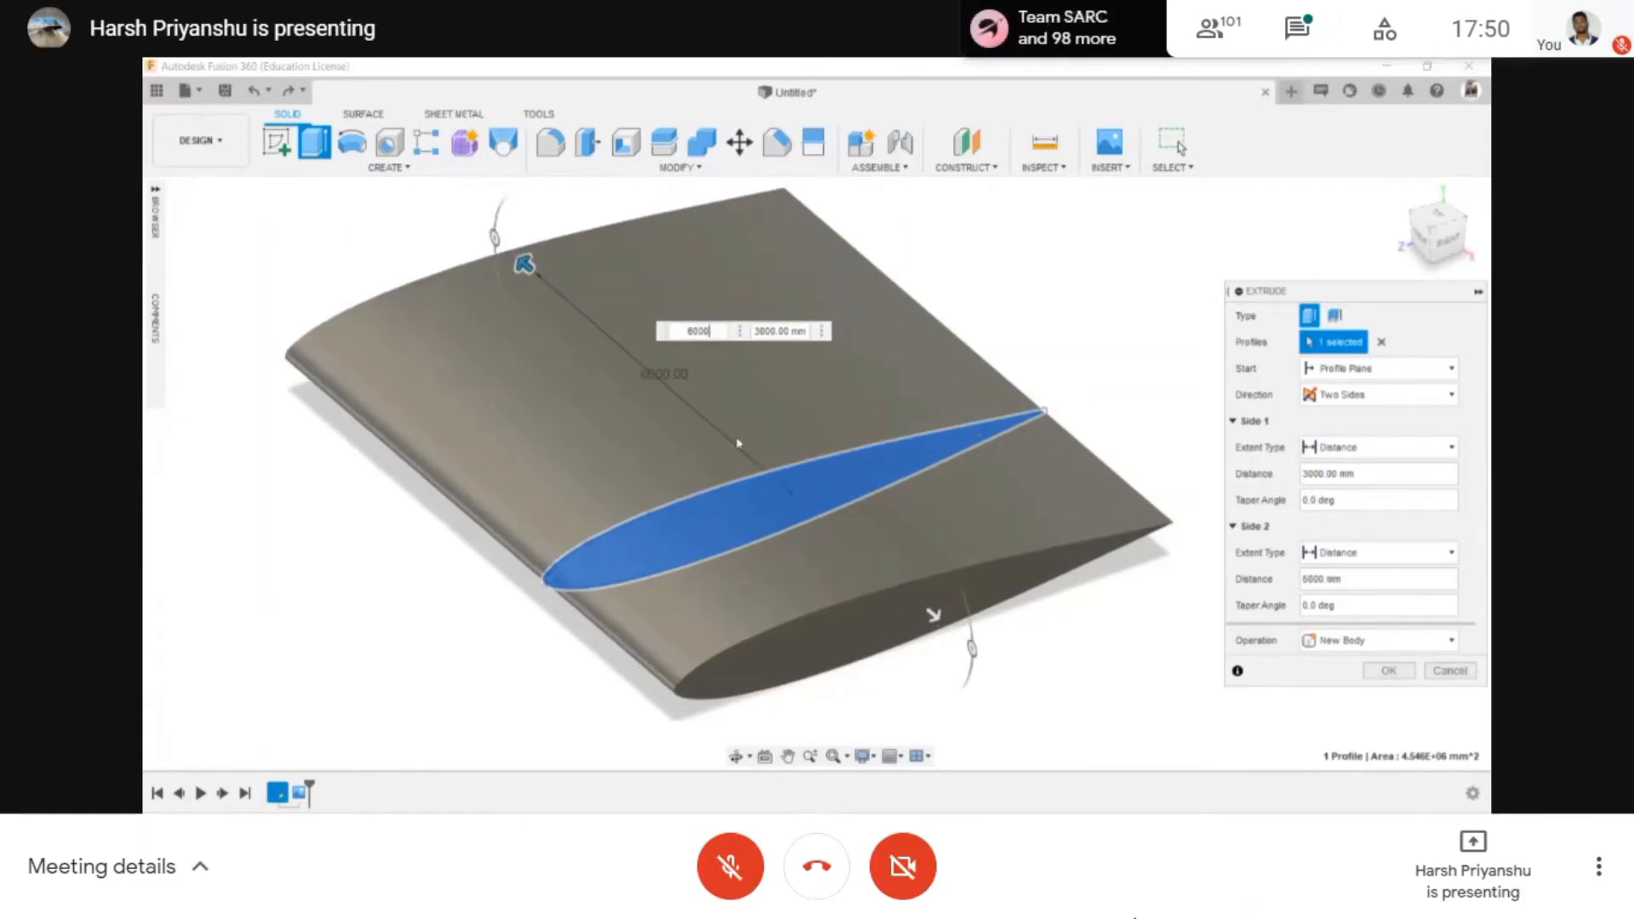
{"action": "middle_click_drag", "start_coordinate": [737, 442], "coordinate": [795, 452]}
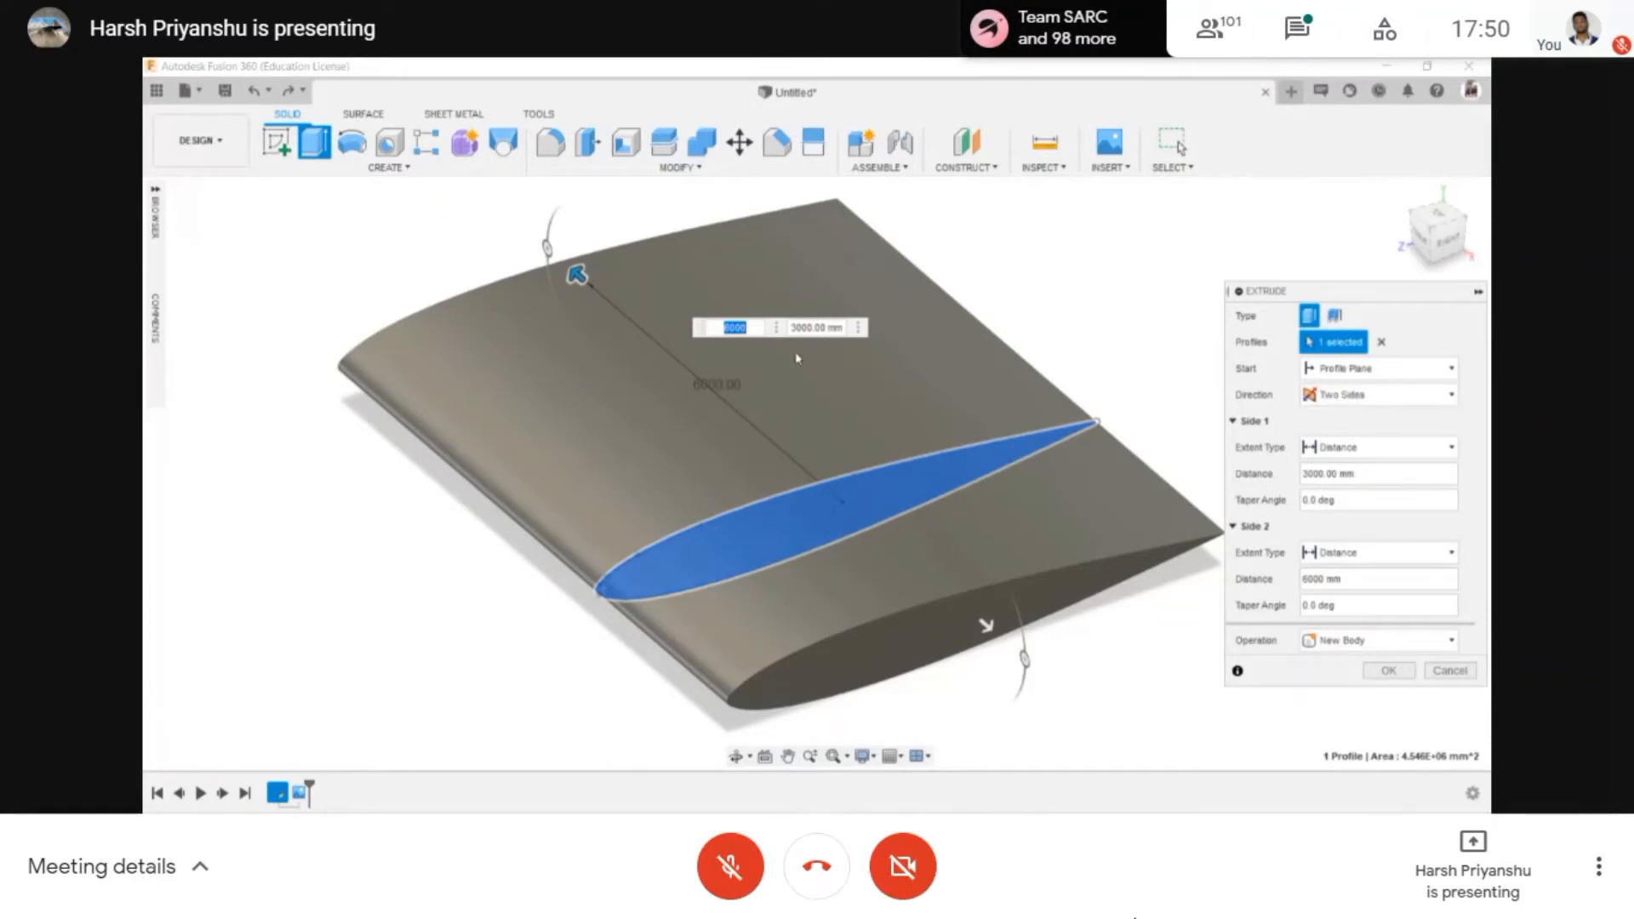
{"action": "key", "text": "Escape"}
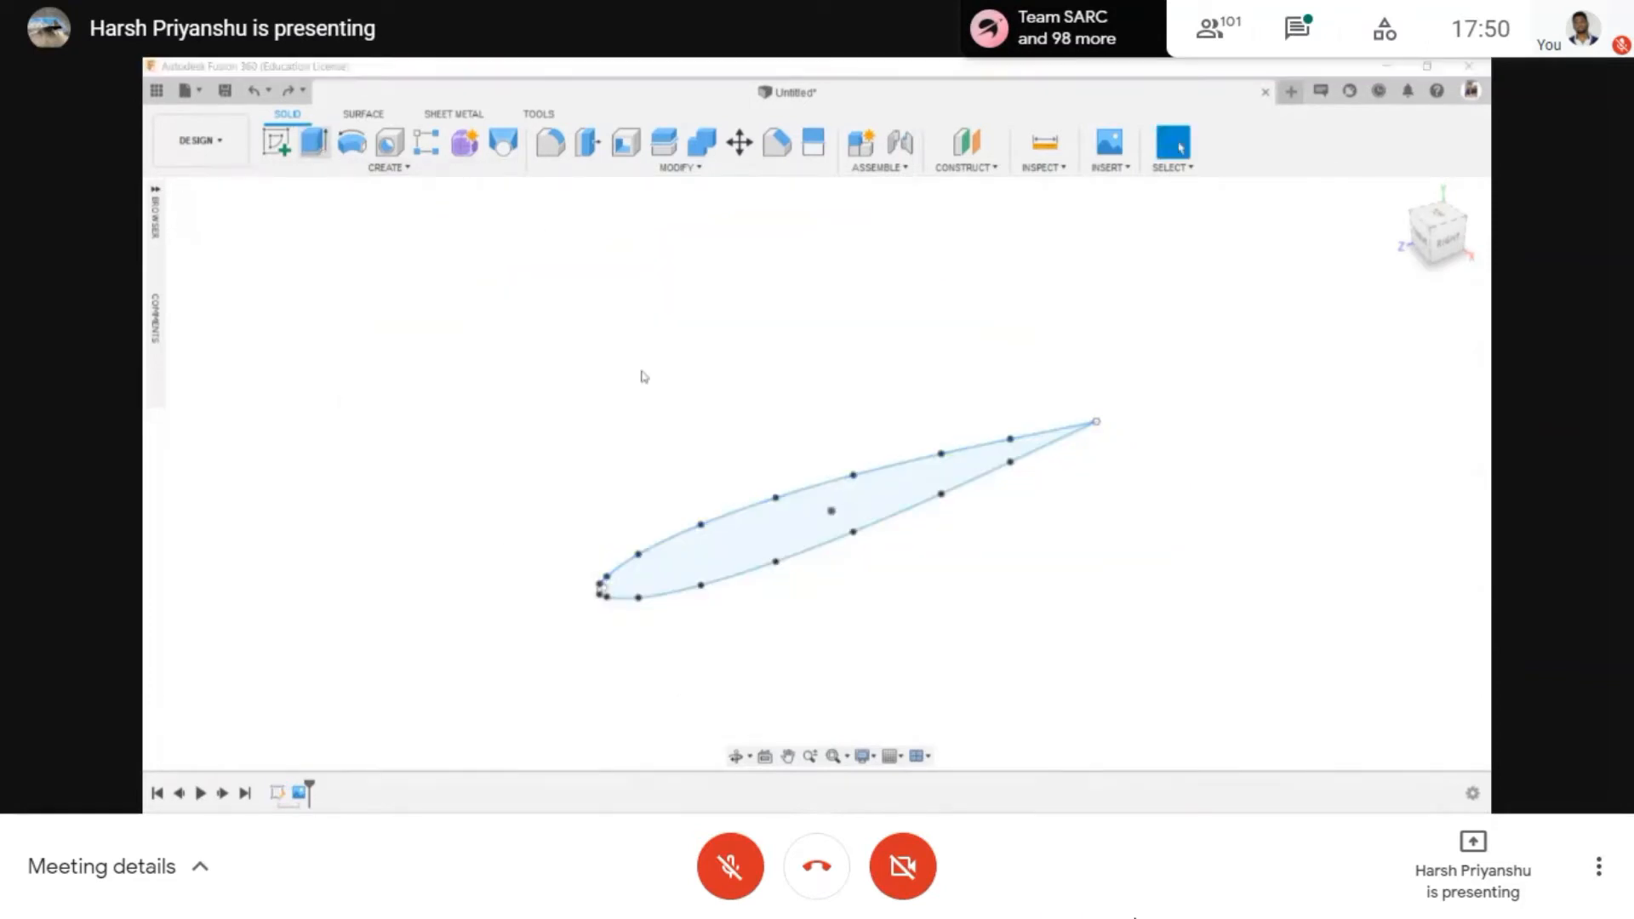
- Try a symmetric extrusion of the airfoil profile with a distance of 7000 mm
{"action": "key", "text": "e"}
{"action": "left_click", "coordinate": [839, 532]}
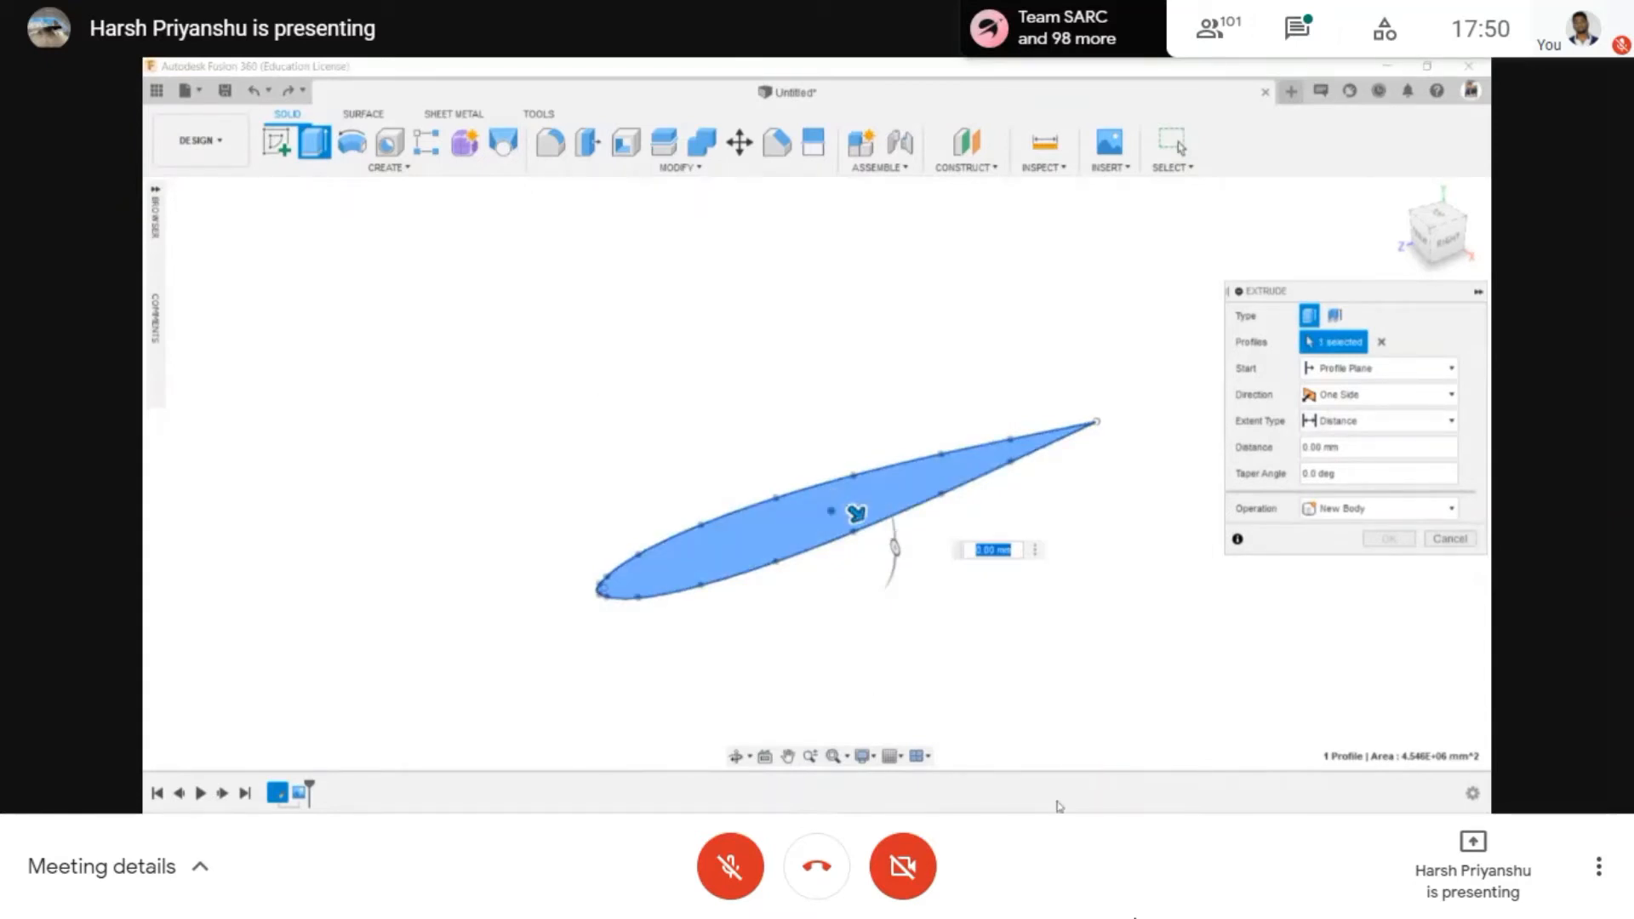
{"action": "left_click", "coordinate": [1378, 394]}
{"action": "left_click", "coordinate": [1349, 459]}
{"action": "left_click_drag", "start_coordinate": [845, 485], "coordinate": [1102, 763]}
{"action": "scroll", "coordinate": [864, 511], "scroll_direction": "down", "scroll_amount": 3}
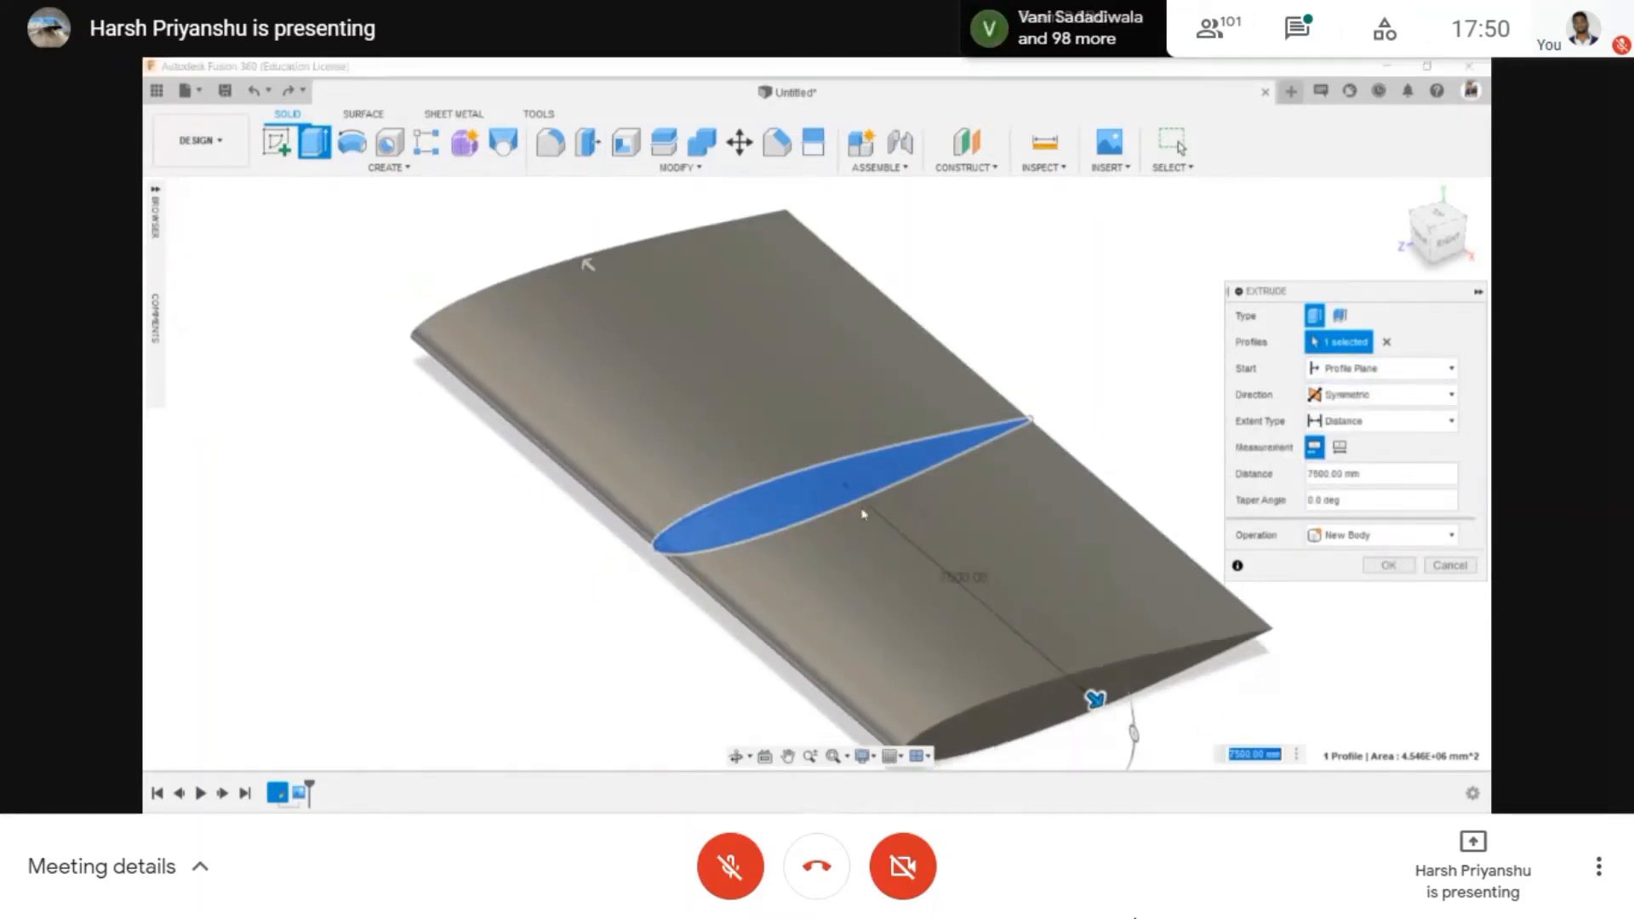
{"action": "mouse_move", "coordinate": [1025, 640]}
{"action": "left_mouse_down"}
{"action": "mouse_move", "coordinate": [1036, 651]}
{"action": "mouse_move", "coordinate": [1012, 631]}
{"action": "left_mouse_up"}
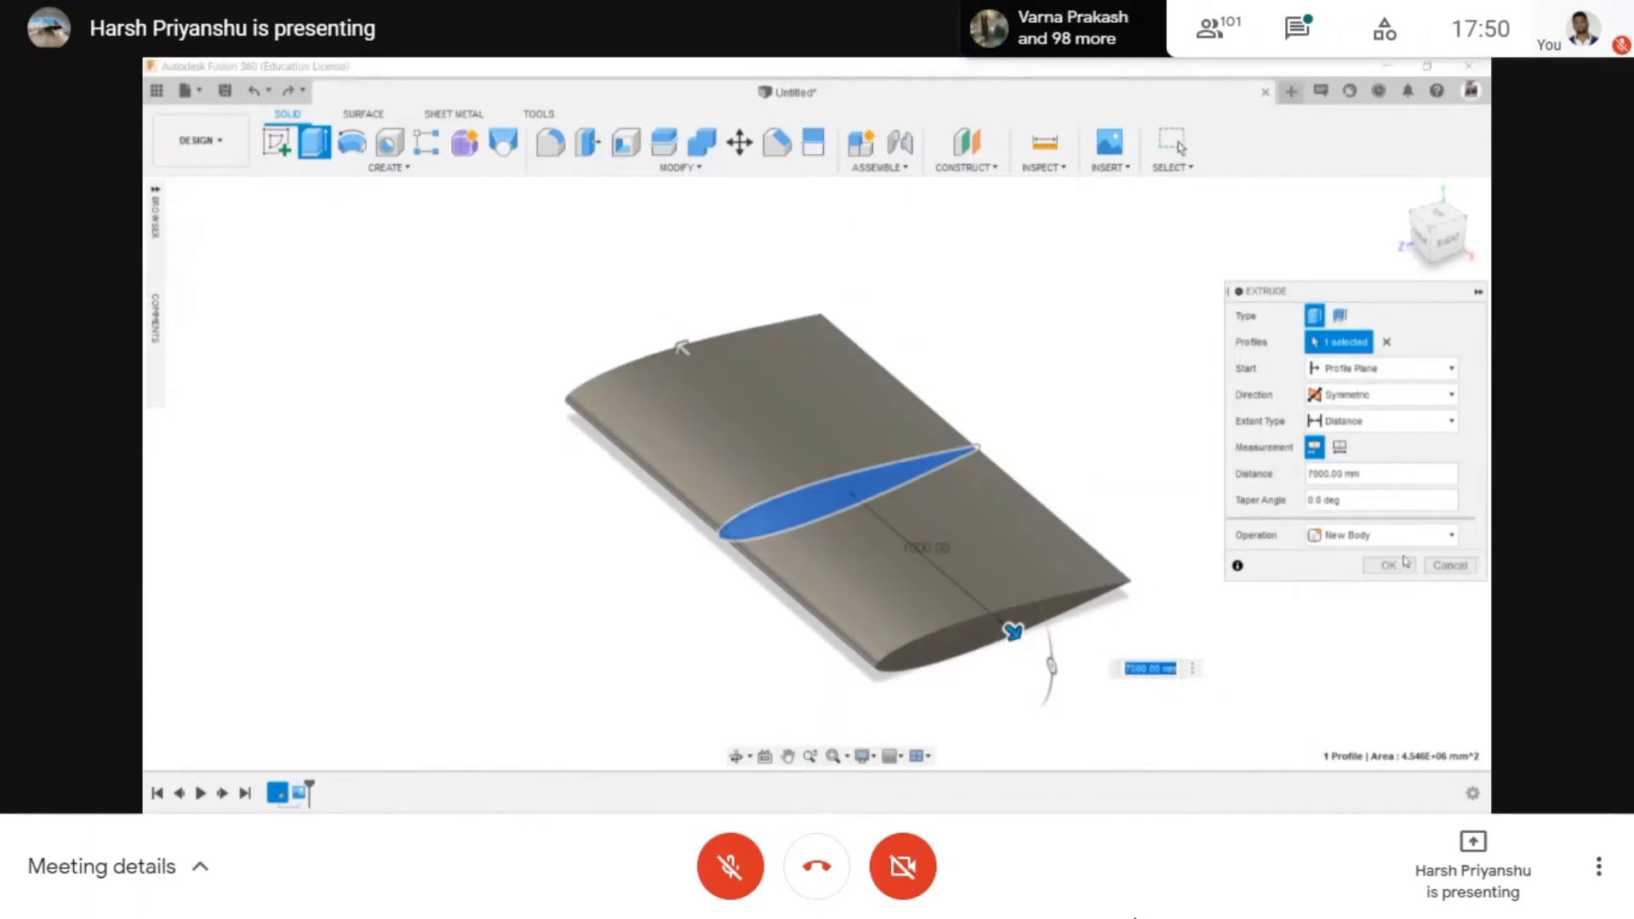
{"action": "key", "text": "Escape"}
- Begin a new extrusion, review its direction options, and set the type to Thin Extrude
{"action": "left_click", "coordinate": [314, 143]}
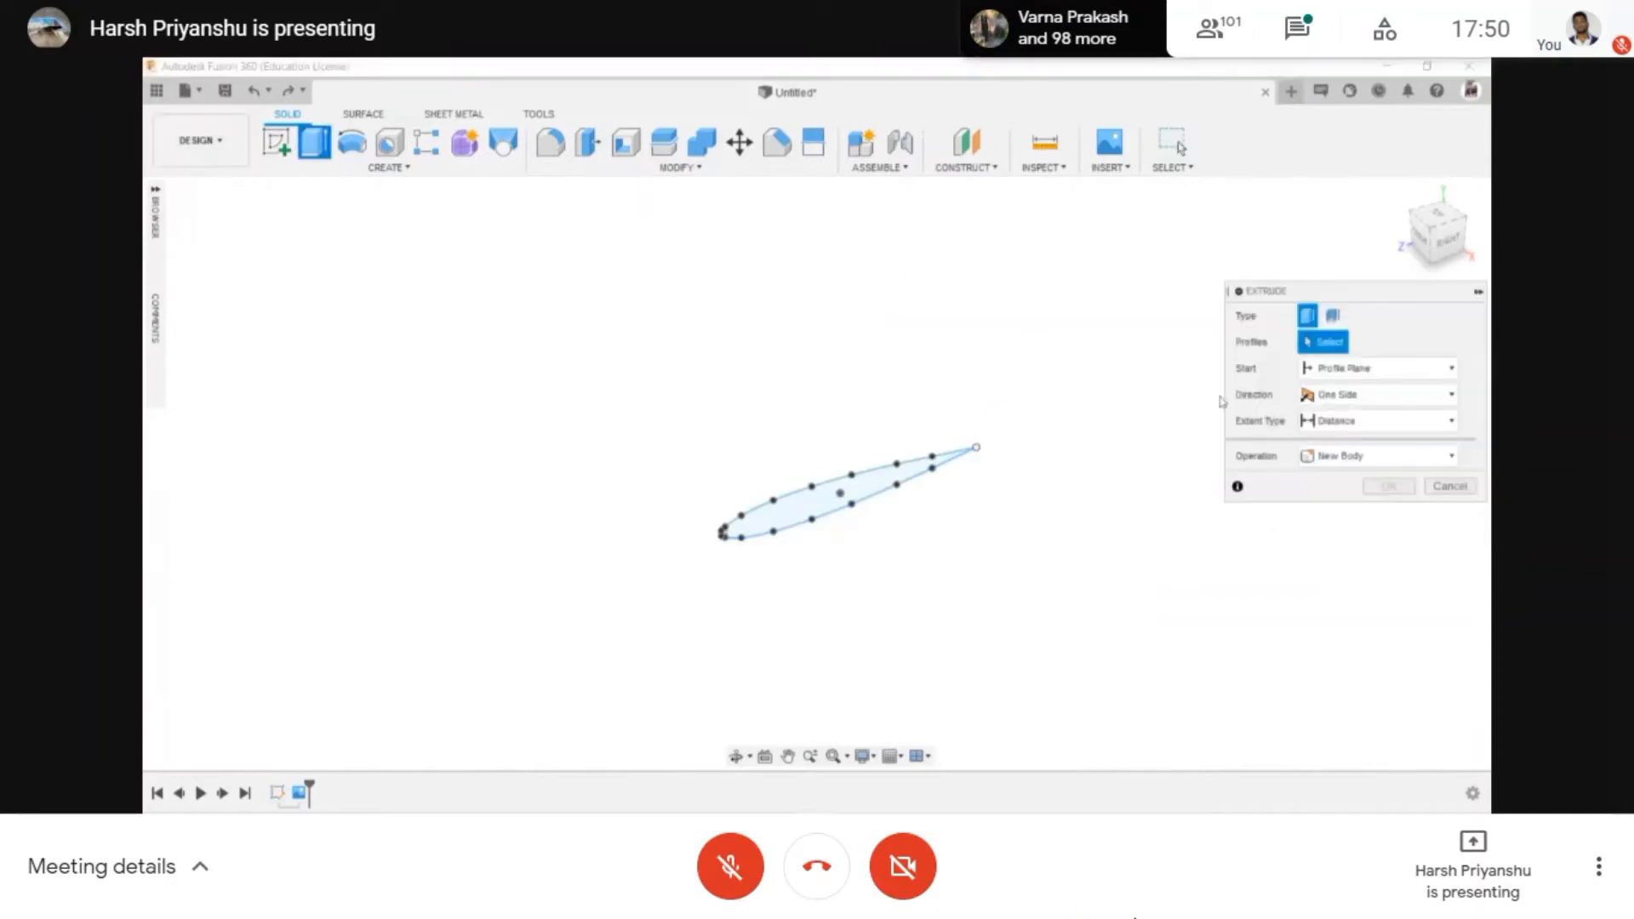
{"action": "left_click", "coordinate": [1378, 421]}
{"action": "left_click", "coordinate": [1407, 400]}
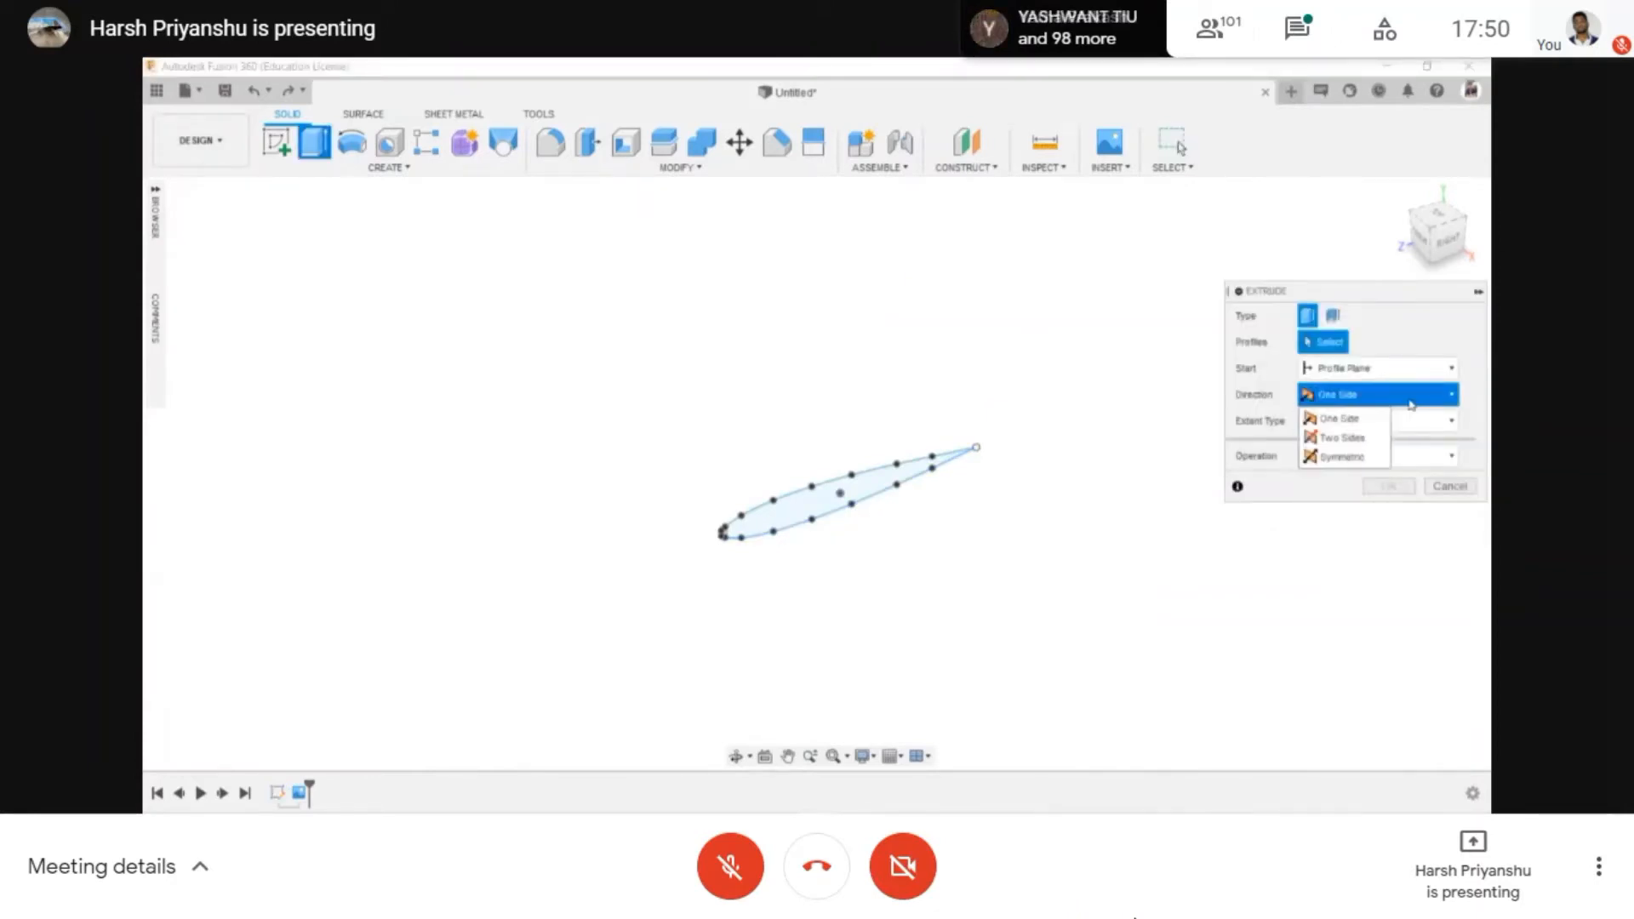
{"action": "left_click", "coordinate": [1481, 397]}
{"action": "scroll", "coordinate": [855, 477], "scroll_direction": "up", "scroll_amount": 3}
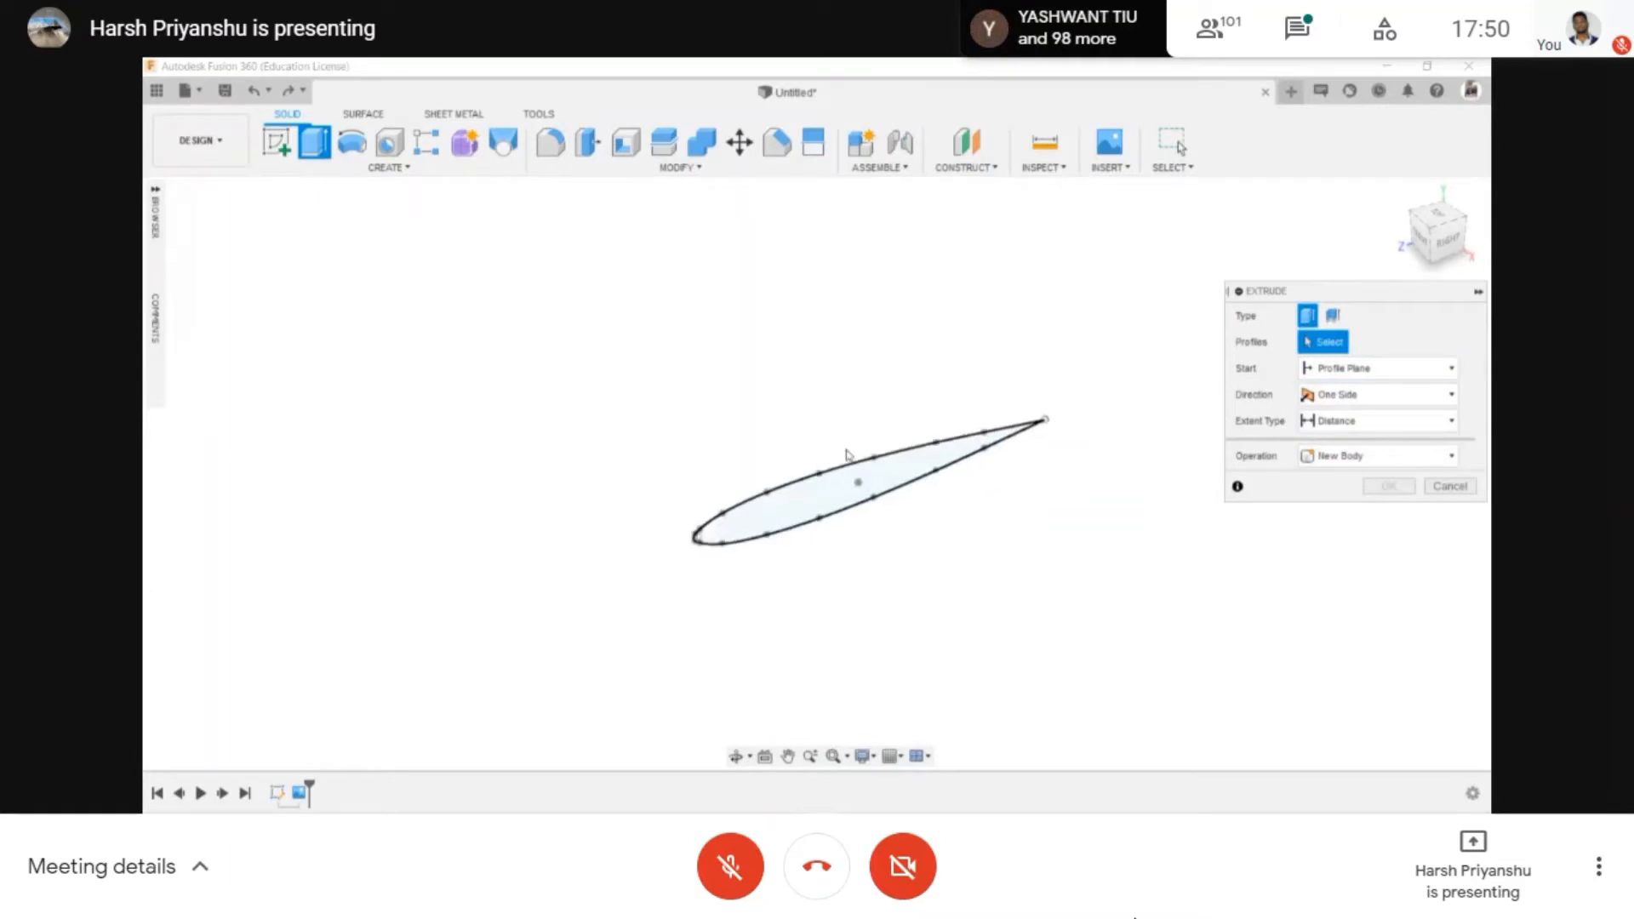
{"action": "left_click", "coordinate": [1330, 317]}
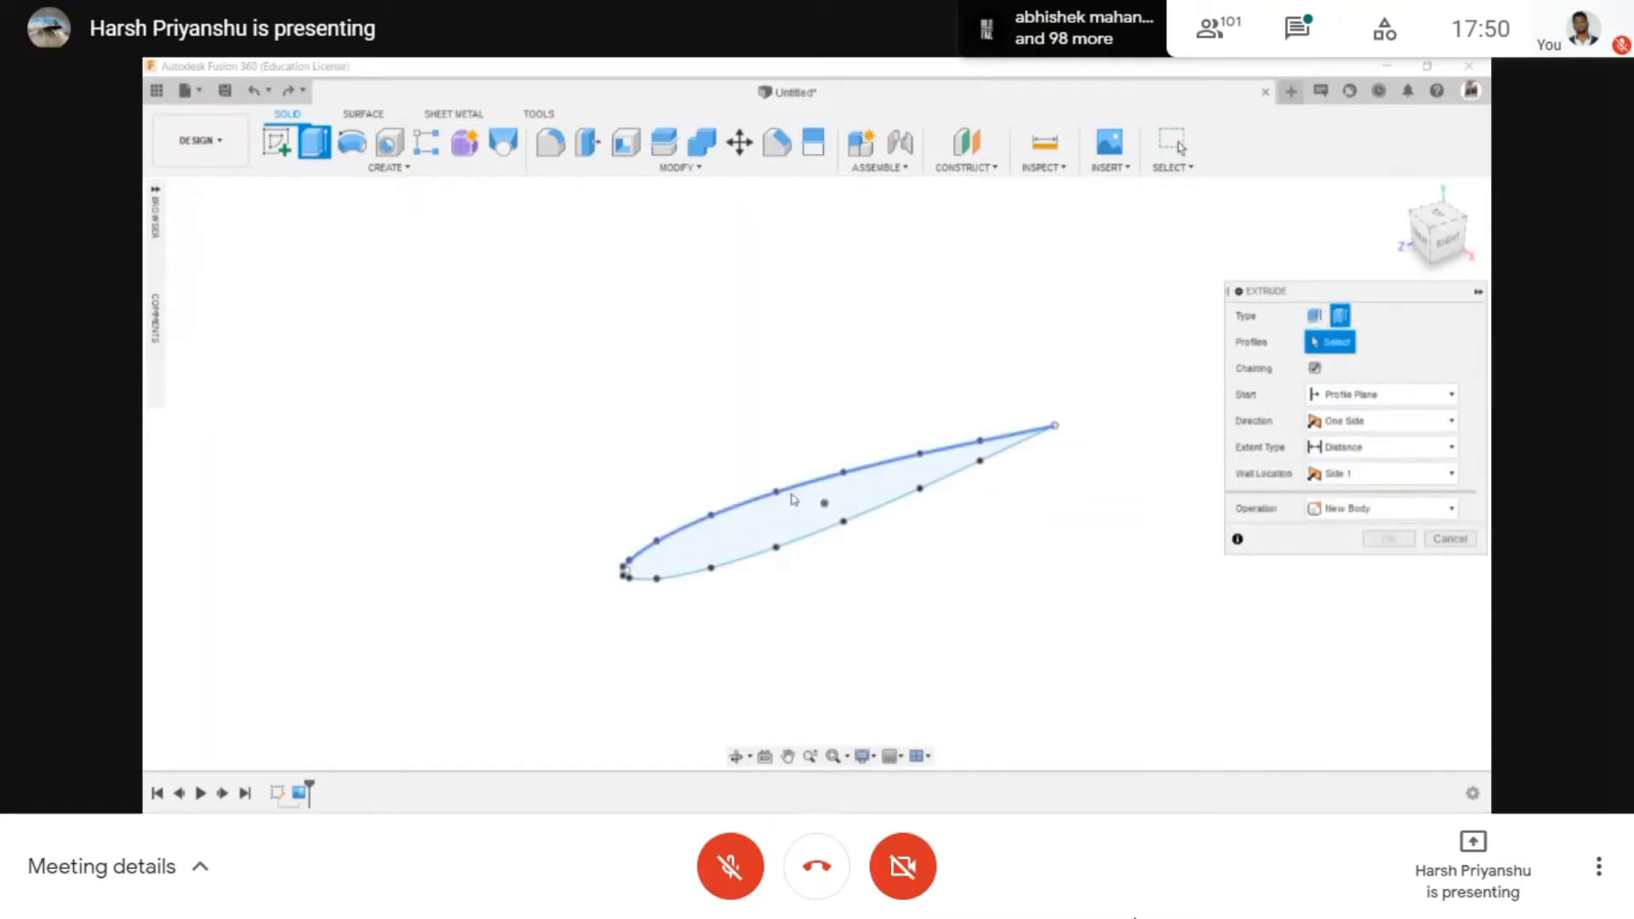
- Thin-extrude the airfoil profile about 4000 mm to one side with a 1 mm wall as a new body
{"action": "scroll", "coordinate": [796, 502], "scroll_direction": "up", "scroll_amount": 2}
{"action": "scroll", "coordinate": [795, 502], "scroll_direction": "down", "scroll_amount": 1}
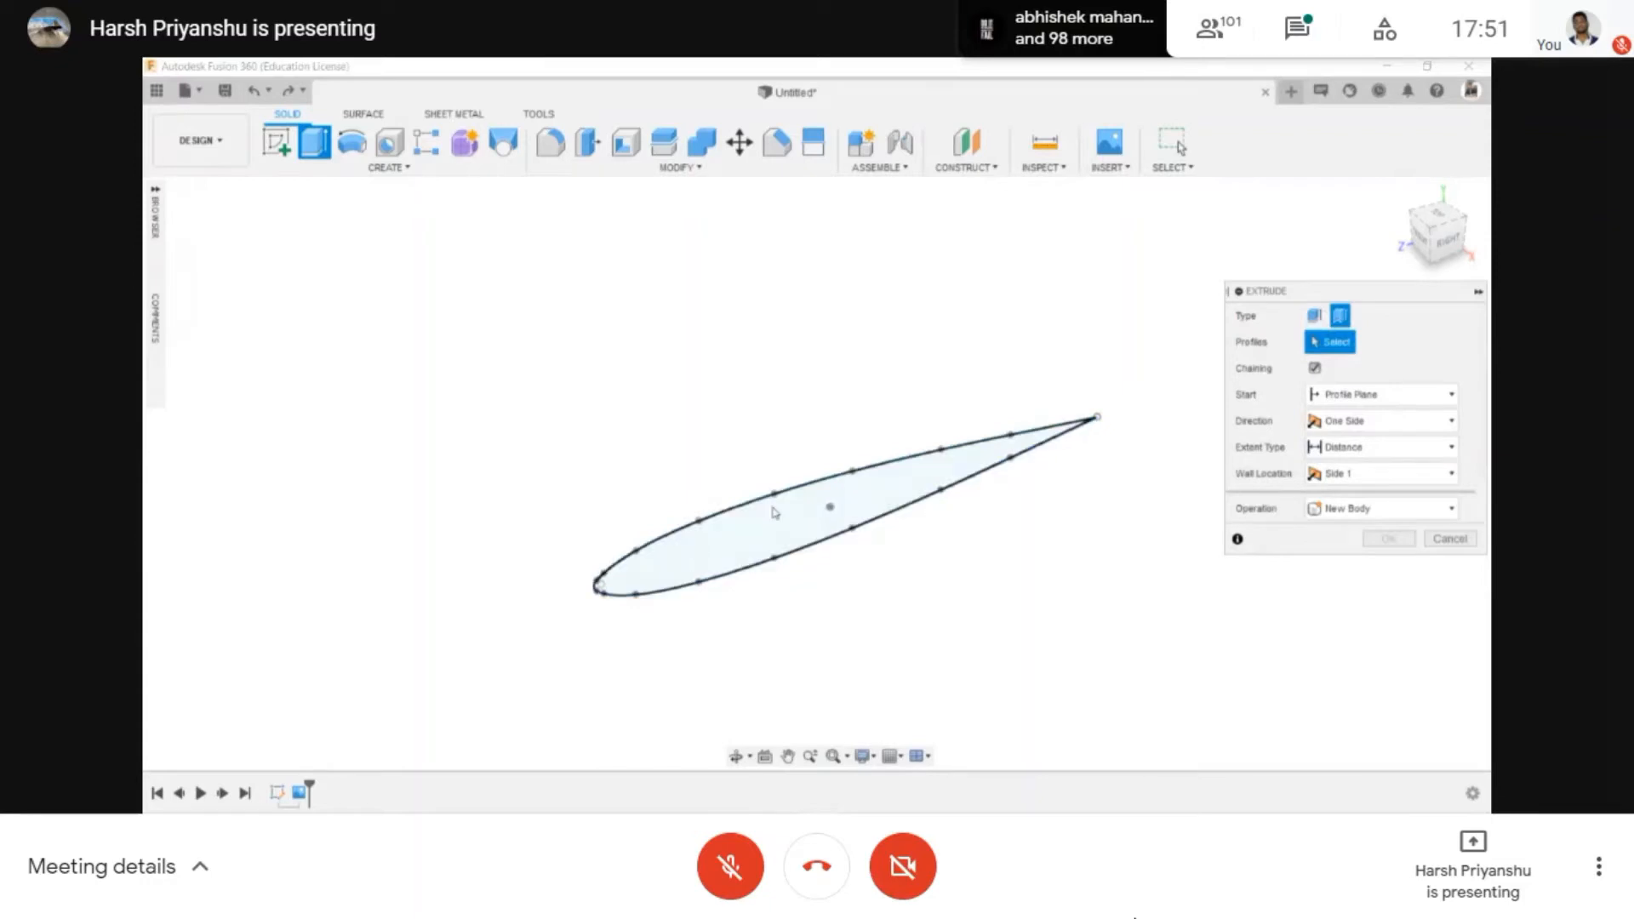
{"action": "scroll", "coordinate": [730, 536], "scroll_direction": "up", "scroll_amount": 2}
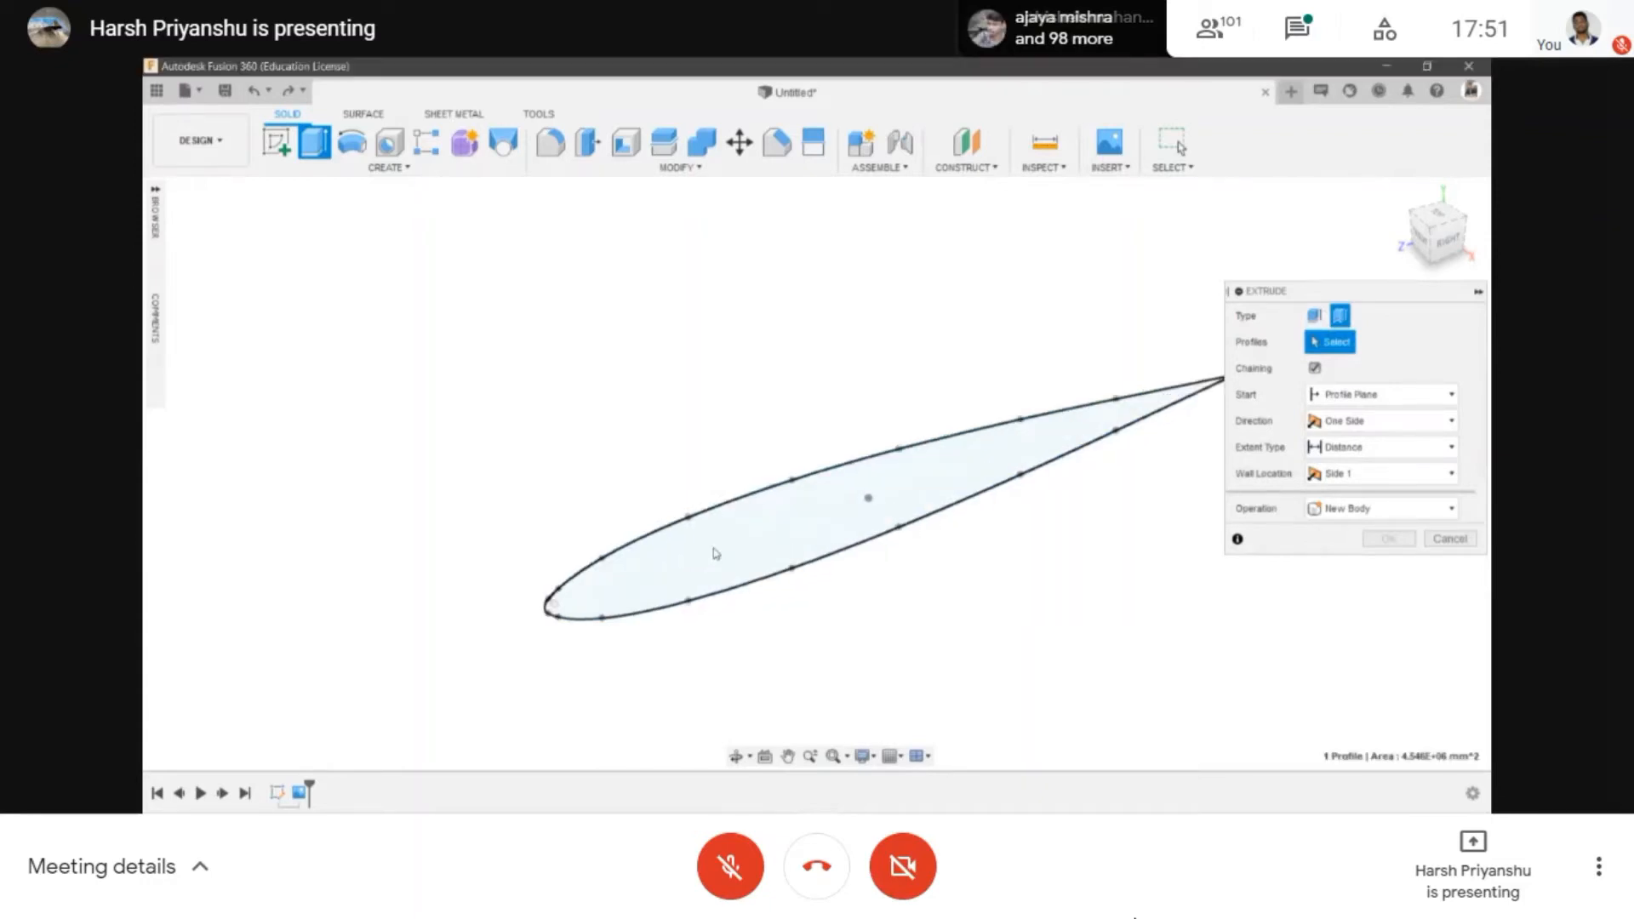
{"action": "scroll", "coordinate": [749, 519], "scroll_direction": "down", "scroll_amount": 2}
{"action": "left_click", "coordinate": [786, 478]}
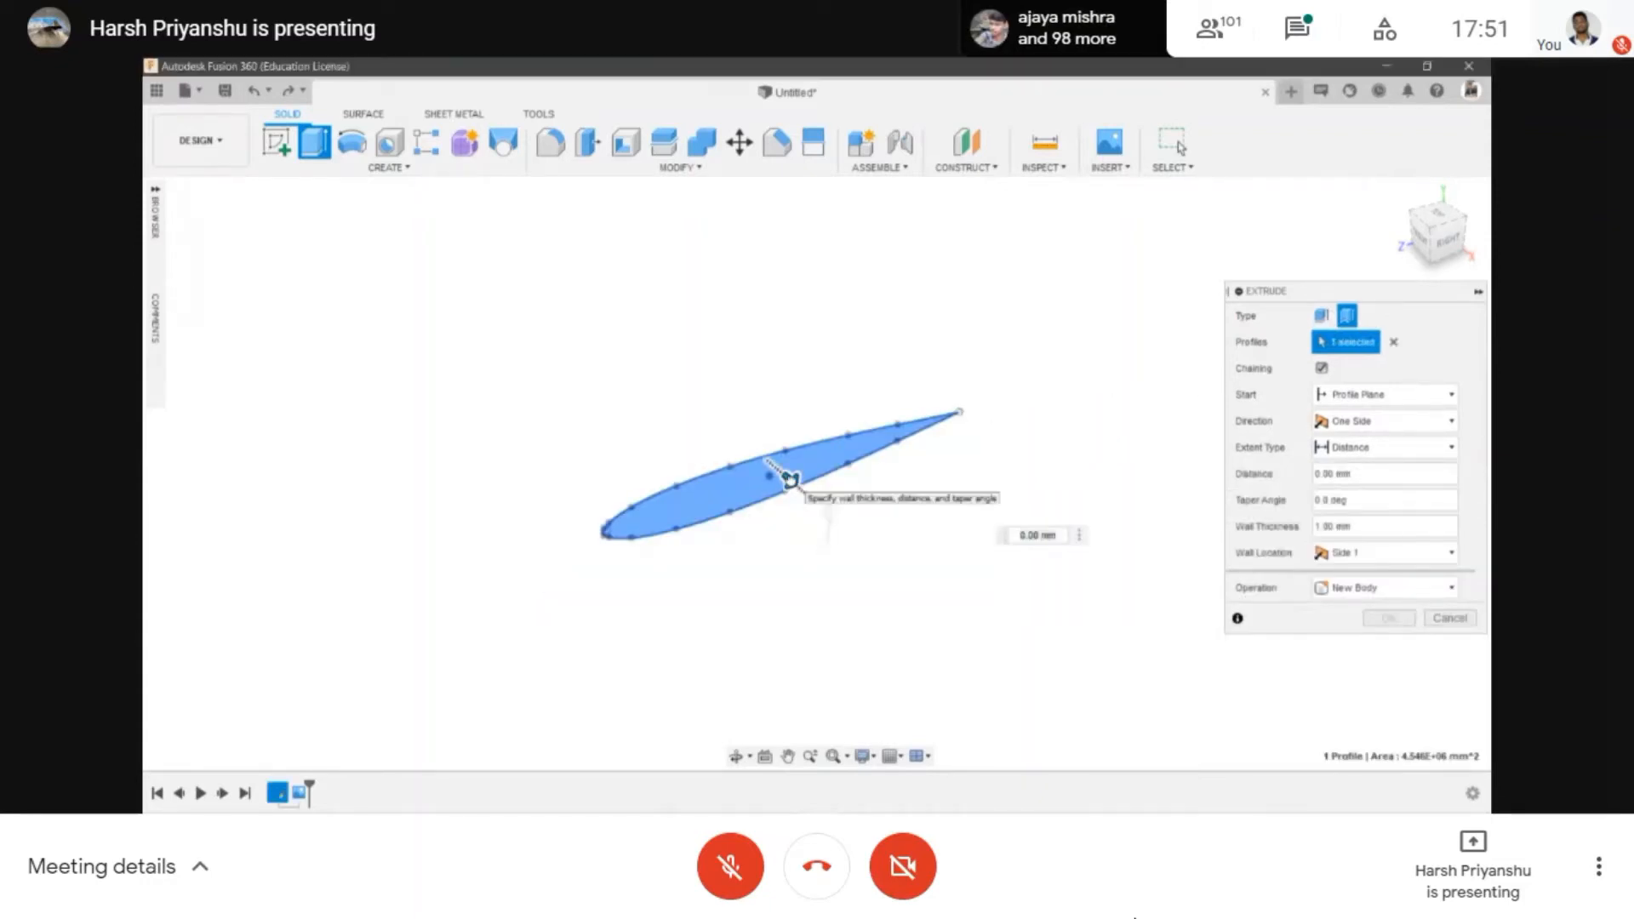
{"action": "left_click_drag", "start_coordinate": [788, 477], "coordinate": [914, 586]}
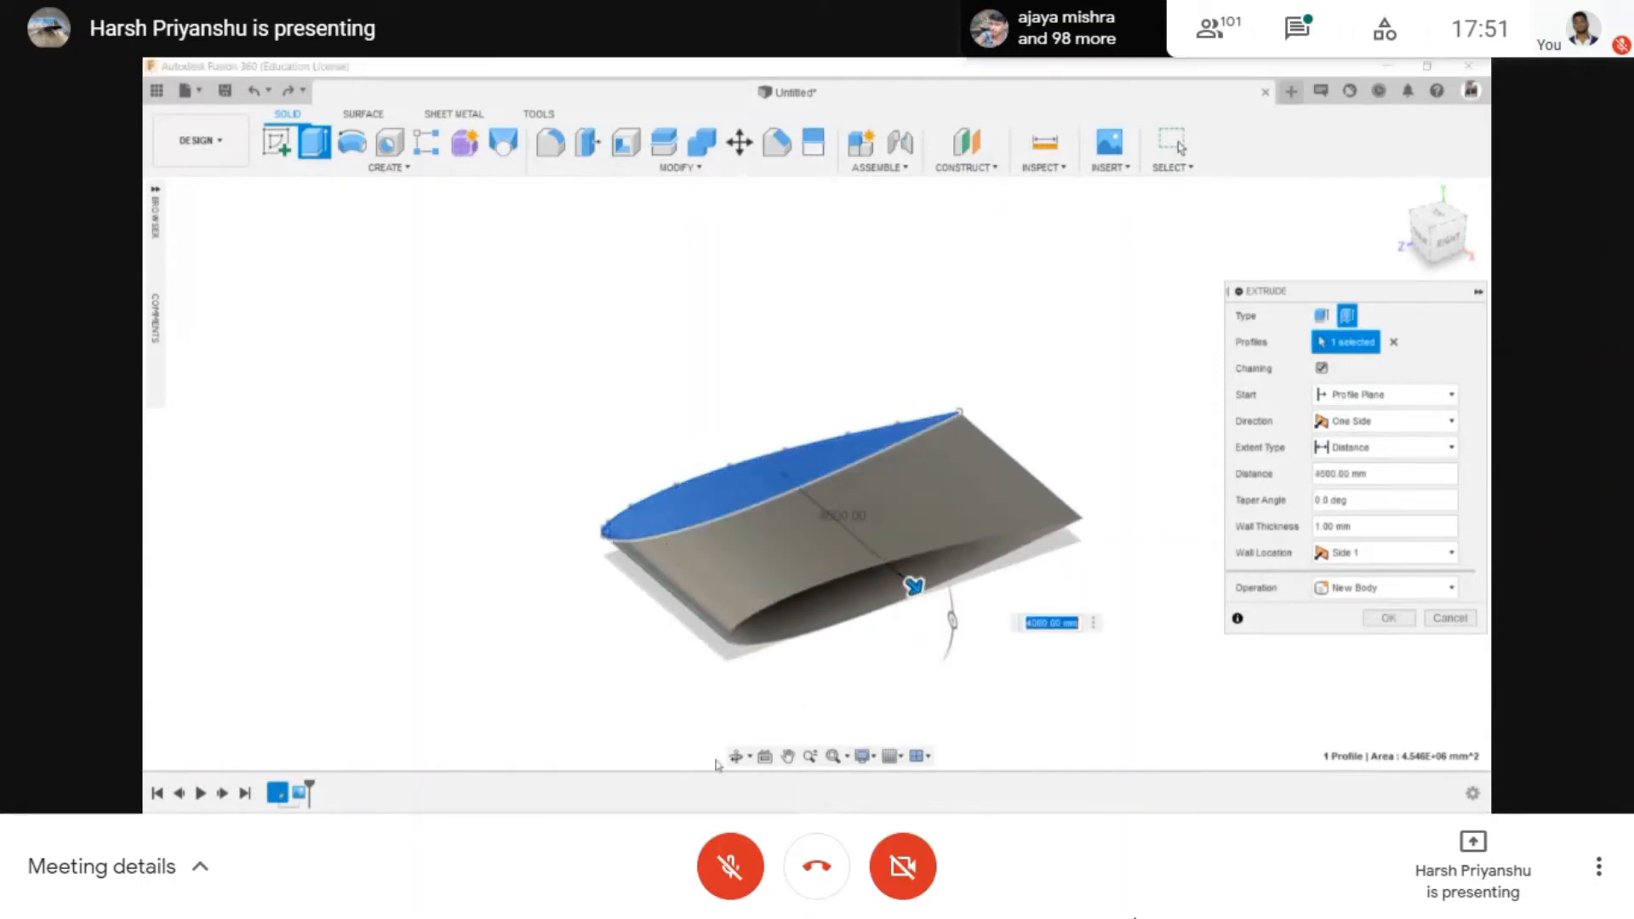
{"action": "left_click", "coordinate": [747, 759]}
{"action": "left_click", "coordinate": [1381, 622]}
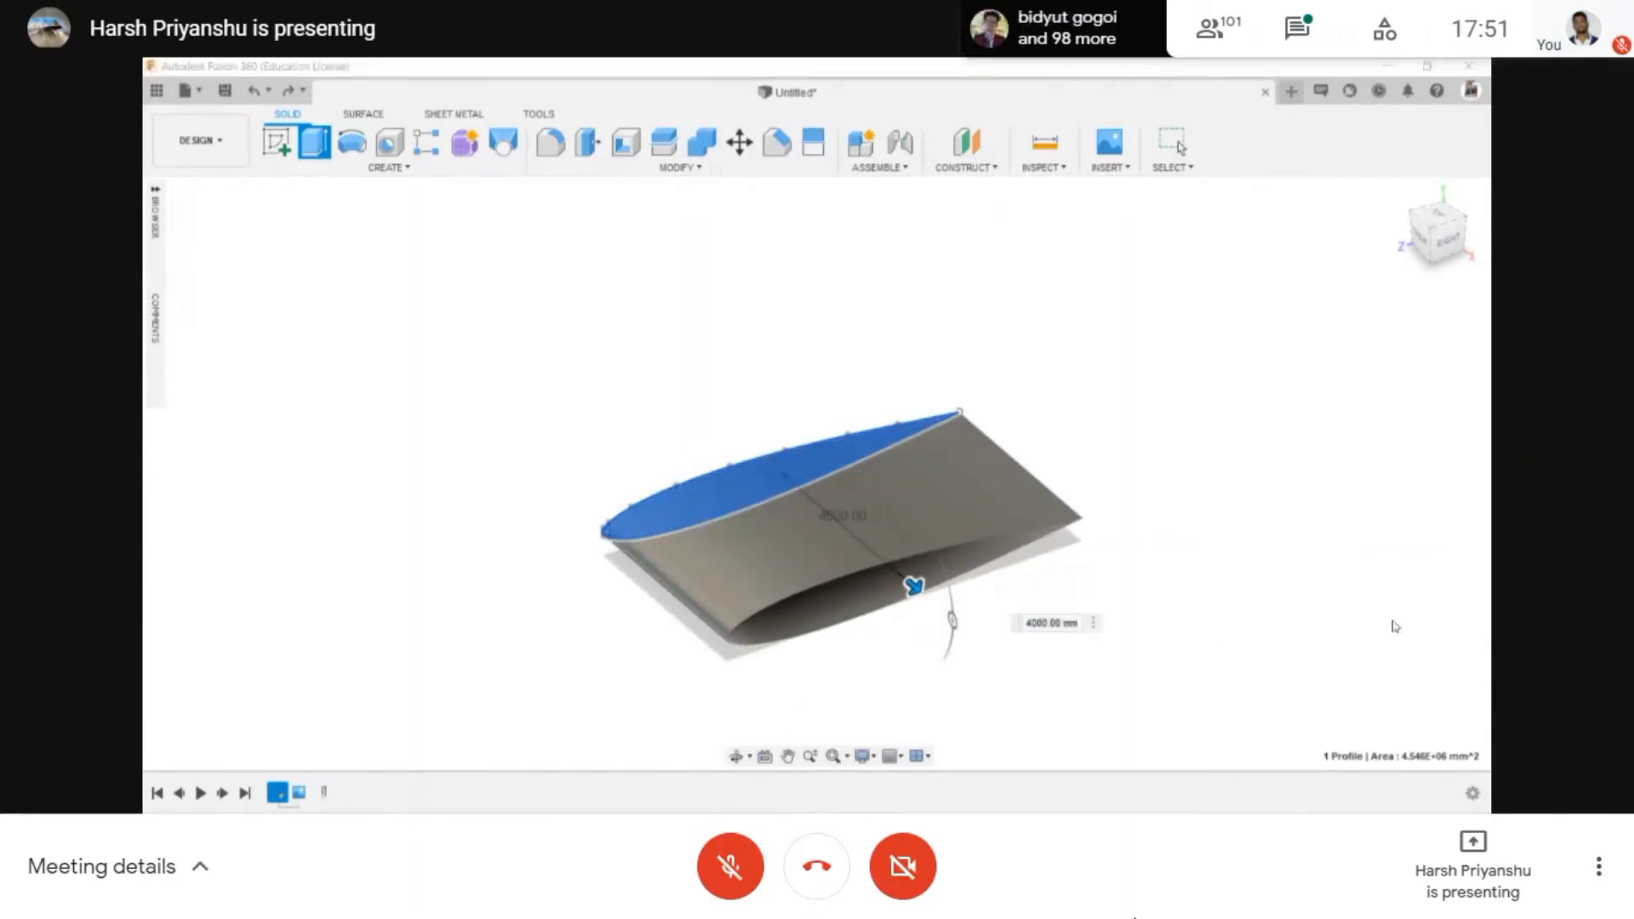
- Examine the hollow airfoil body from another angle and inspect its thin wall up close
{"action": "left_click", "coordinate": [737, 758]}
{"action": "left_click_drag", "start_coordinate": [851, 587], "coordinate": [732, 459]}
{"action": "scroll", "coordinate": [813, 532], "scroll_direction": "up", "scroll_amount": 3}
{"action": "key", "text": "Escape"}
{"action": "left_click", "coordinate": [315, 147]}
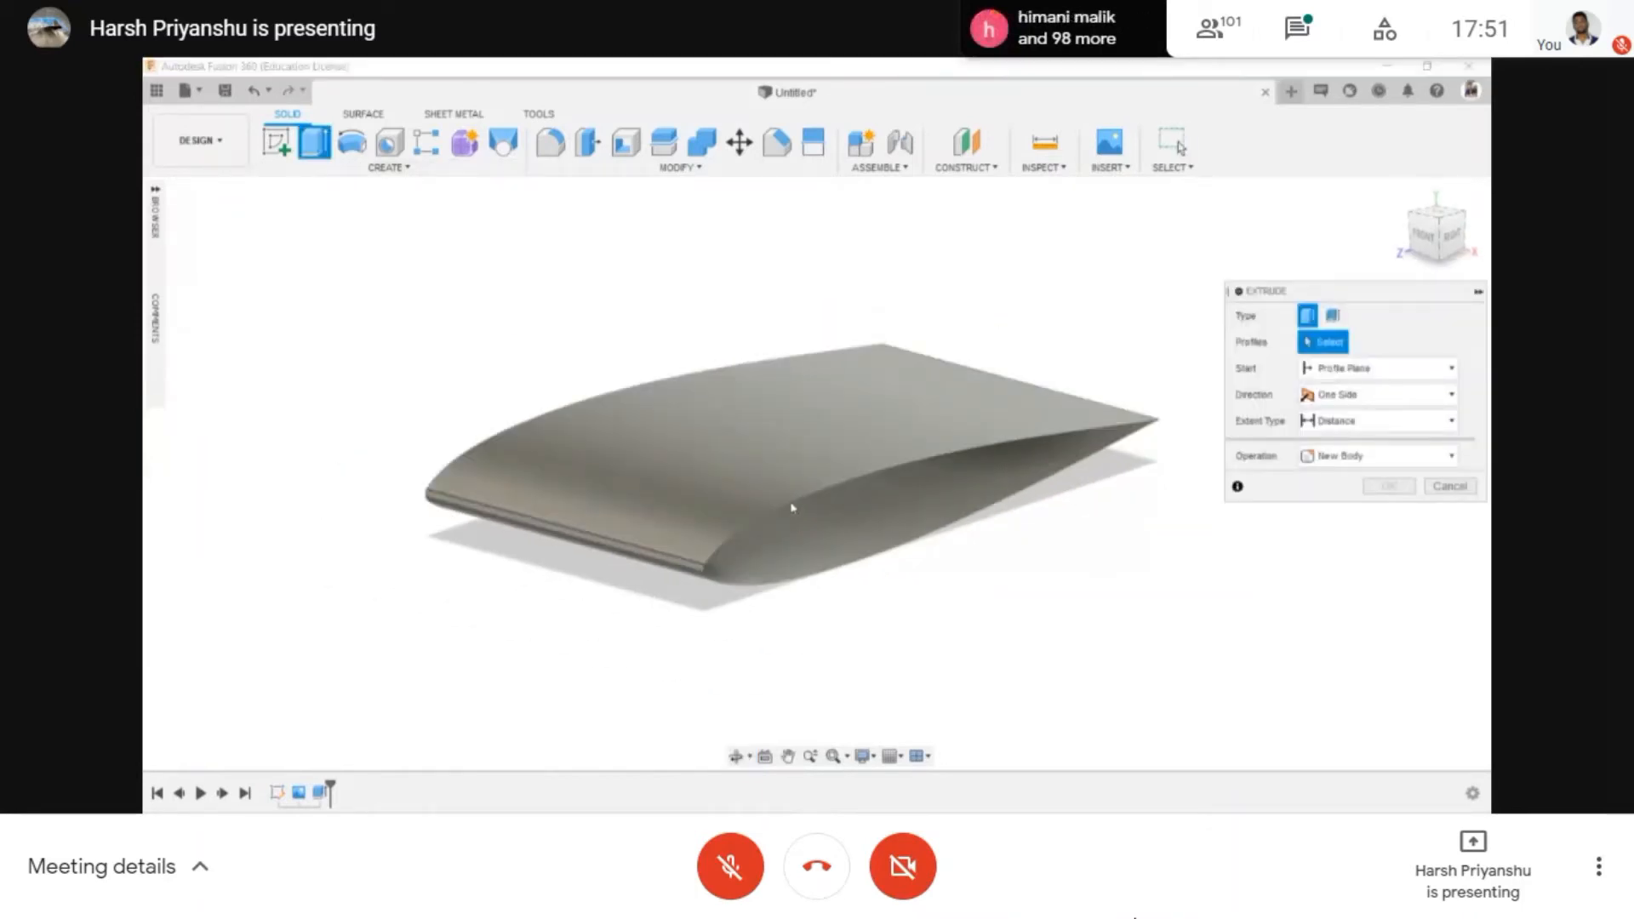
{"action": "left_click", "coordinate": [1333, 316]}
{"action": "key", "text": "Escape"}
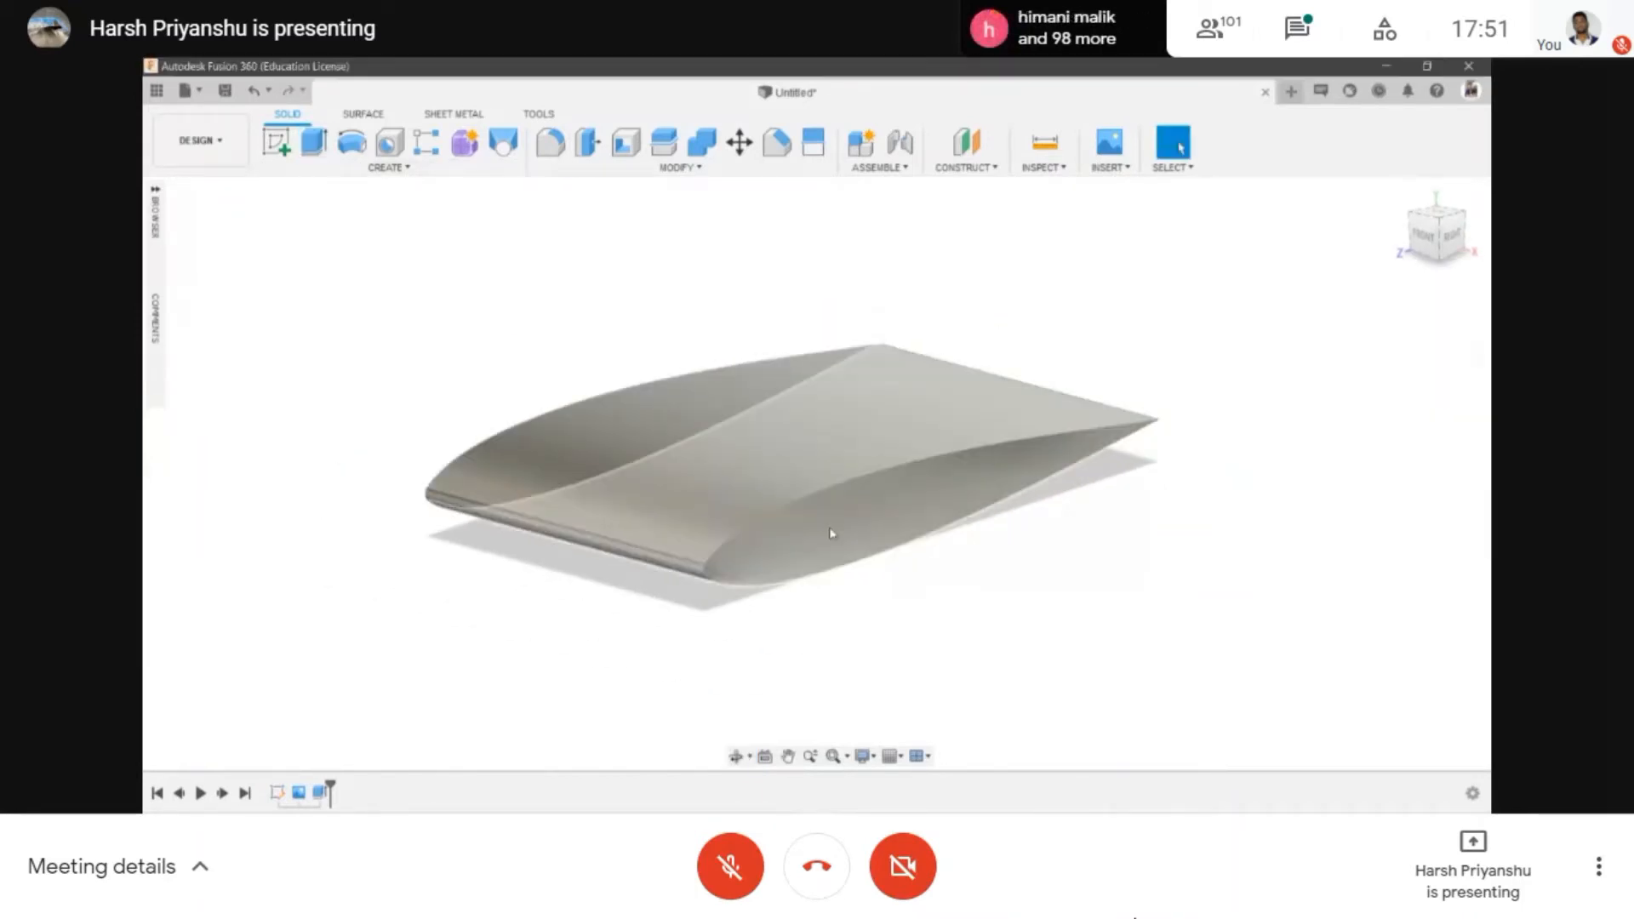
{"action": "scroll", "coordinate": [832, 540], "scroll_direction": "up", "scroll_amount": 10}
{"action": "scroll", "coordinate": [824, 529], "scroll_direction": "up", "scroll_amount": 5}
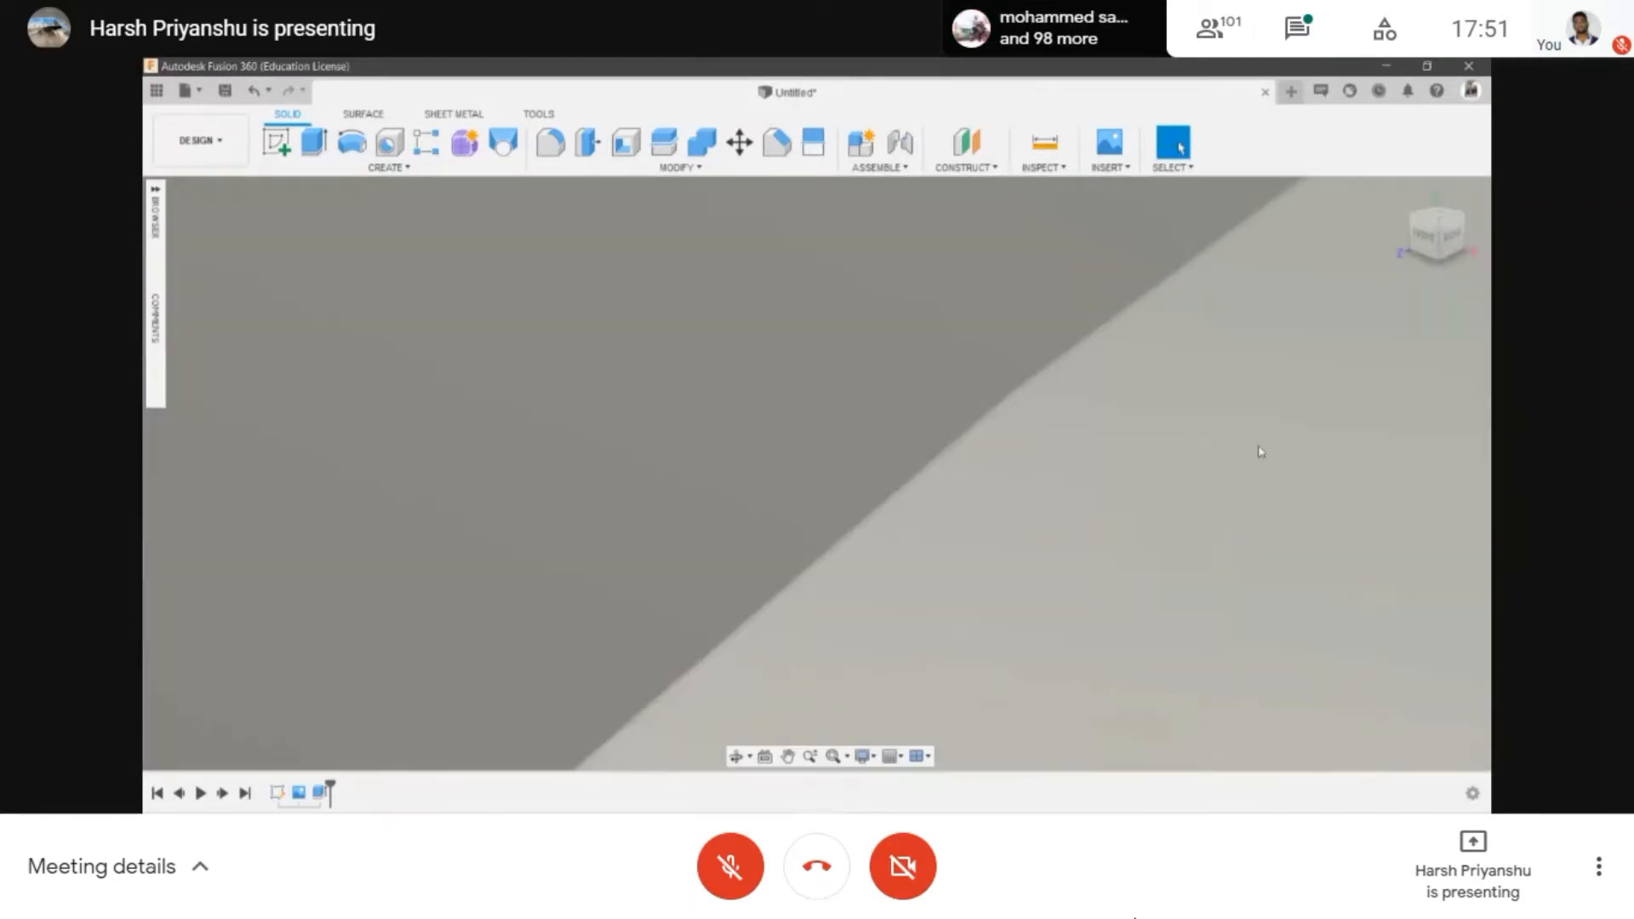
- Start a one-sided extrusion of the hollow airfoil's thin end face and pull it out about 3700 mm
{"action": "scroll", "coordinate": [770, 578], "scroll_direction": "up", "scroll_amount": 5}
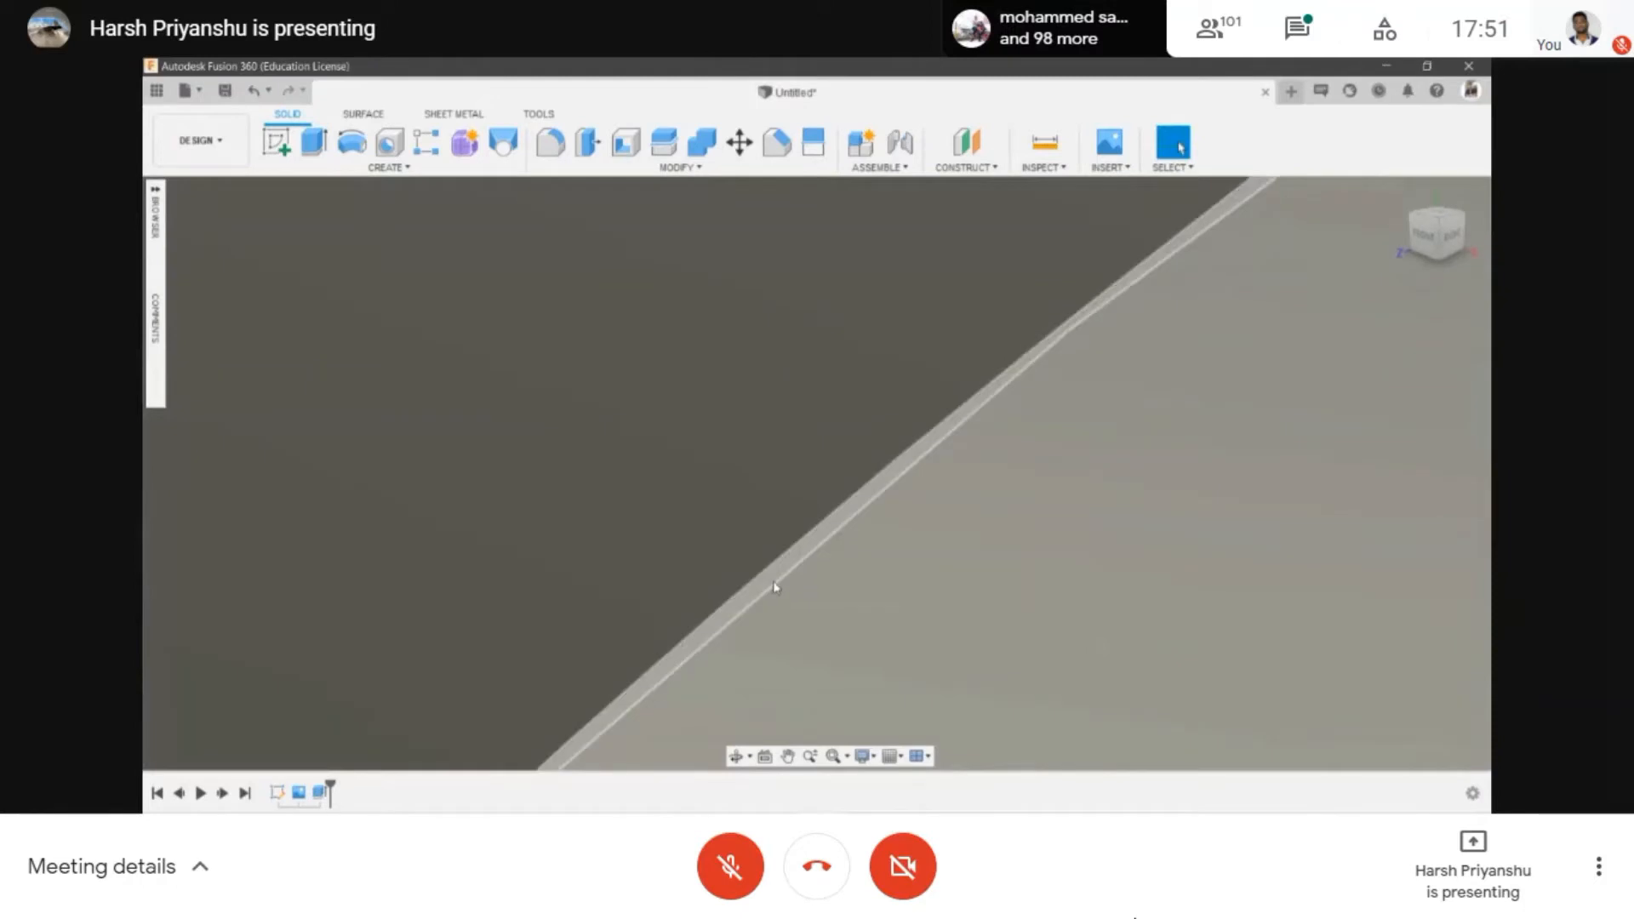
{"action": "key", "text": "e"}
{"action": "left_click", "coordinate": [774, 586]}
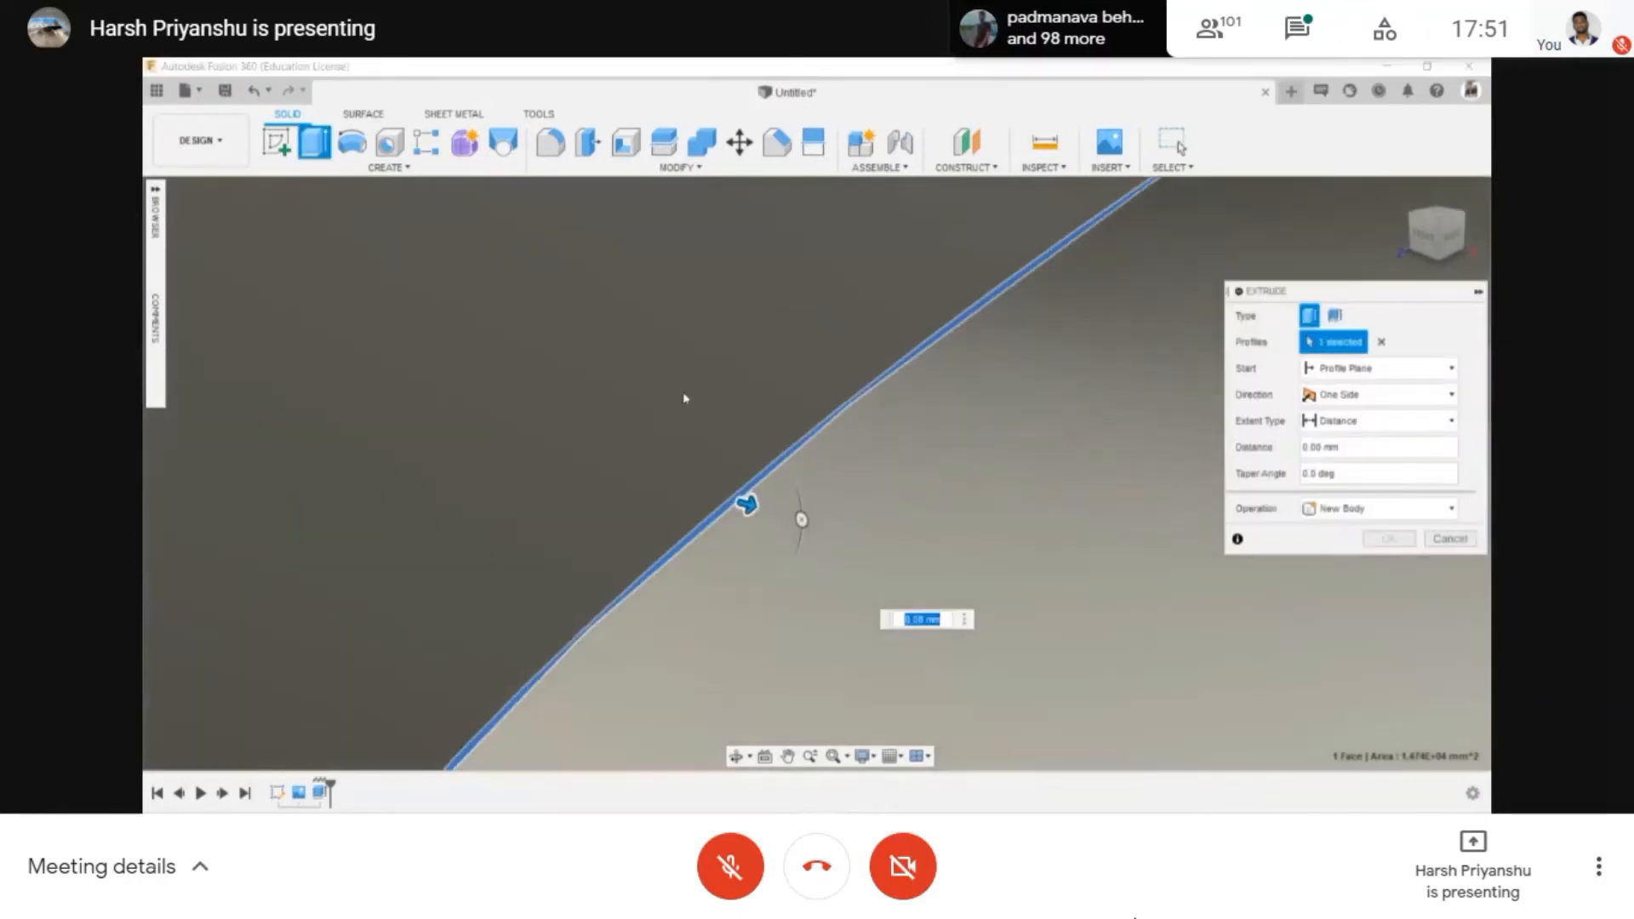
{"action": "scroll", "coordinate": [685, 399], "scroll_direction": "down", "scroll_amount": 8}
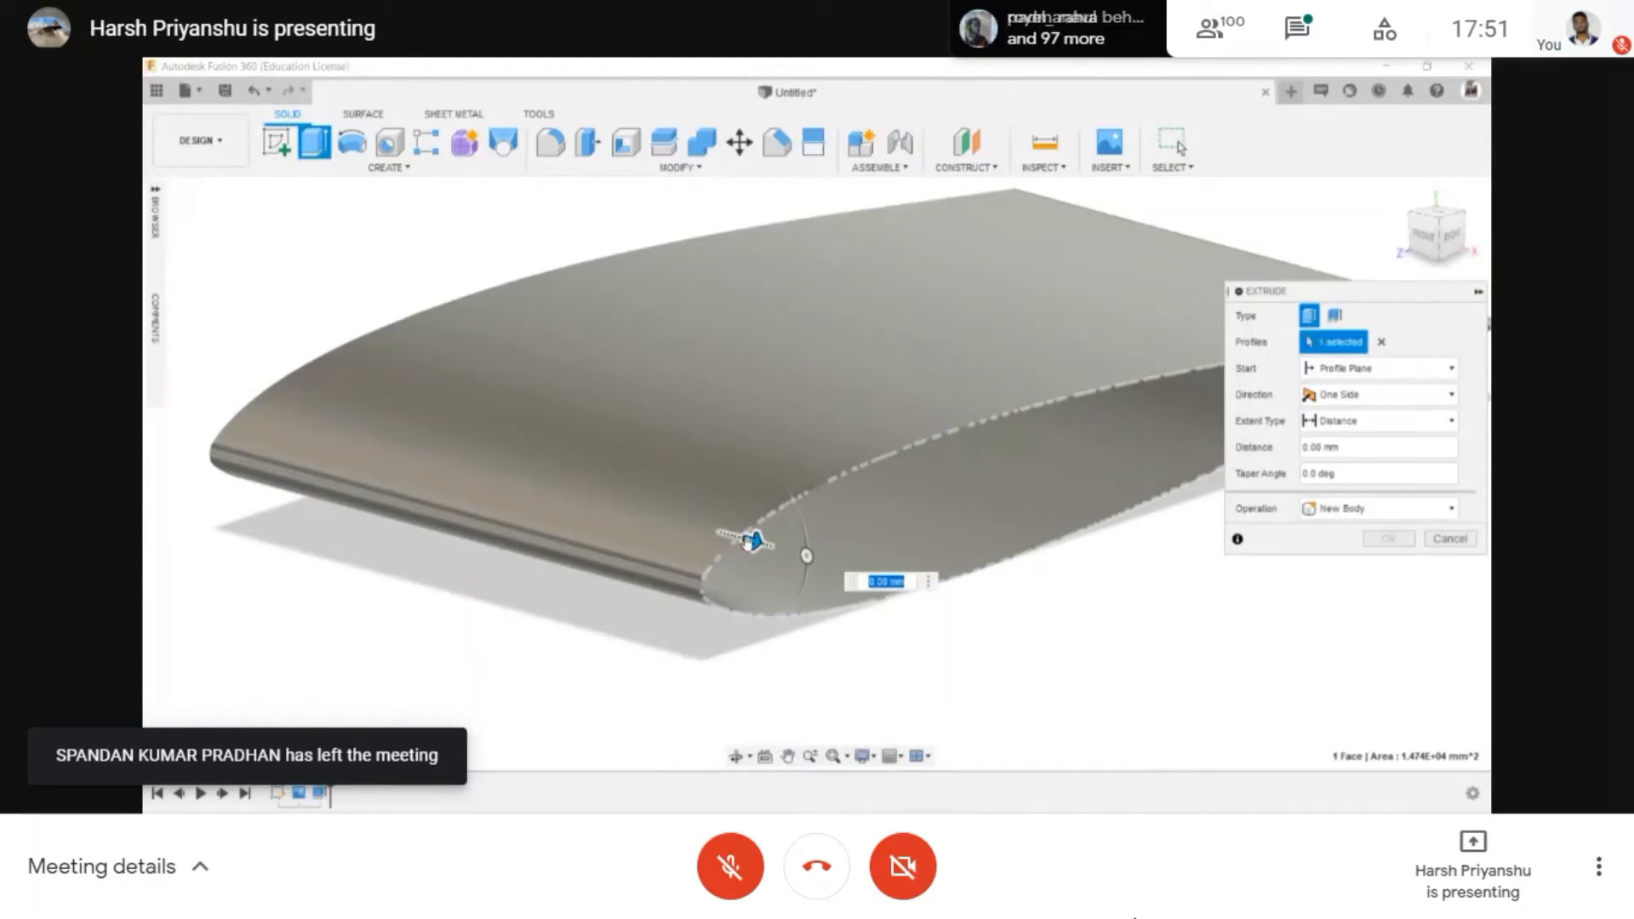
{"action": "left_click_drag", "start_coordinate": [757, 542], "coordinate": [808, 483]}
{"action": "scroll", "coordinate": [807, 483], "scroll_direction": "down", "scroll_amount": 4}
{"action": "middle_click_drag", "start_coordinate": [1136, 589], "coordinate": [971, 569]}
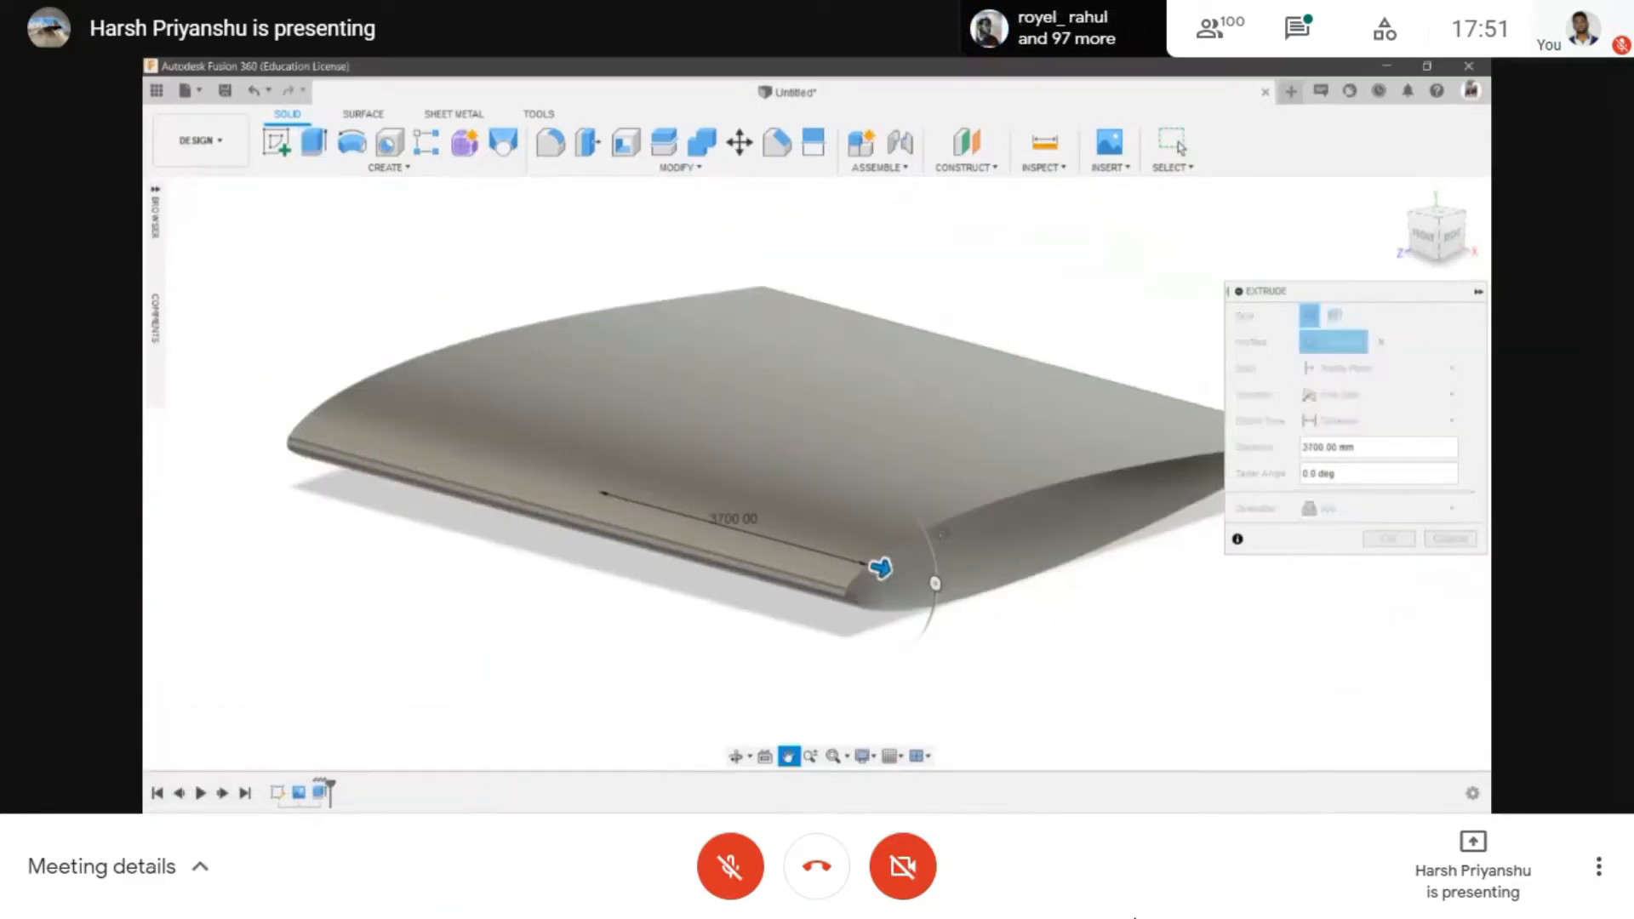
{"action": "scroll", "coordinate": [971, 569], "scroll_direction": "up", "scroll_amount": 1}
- Review the operation options for the end-face extrusion and set the operation to New Component
{"action": "left_click", "coordinate": [1447, 508]}
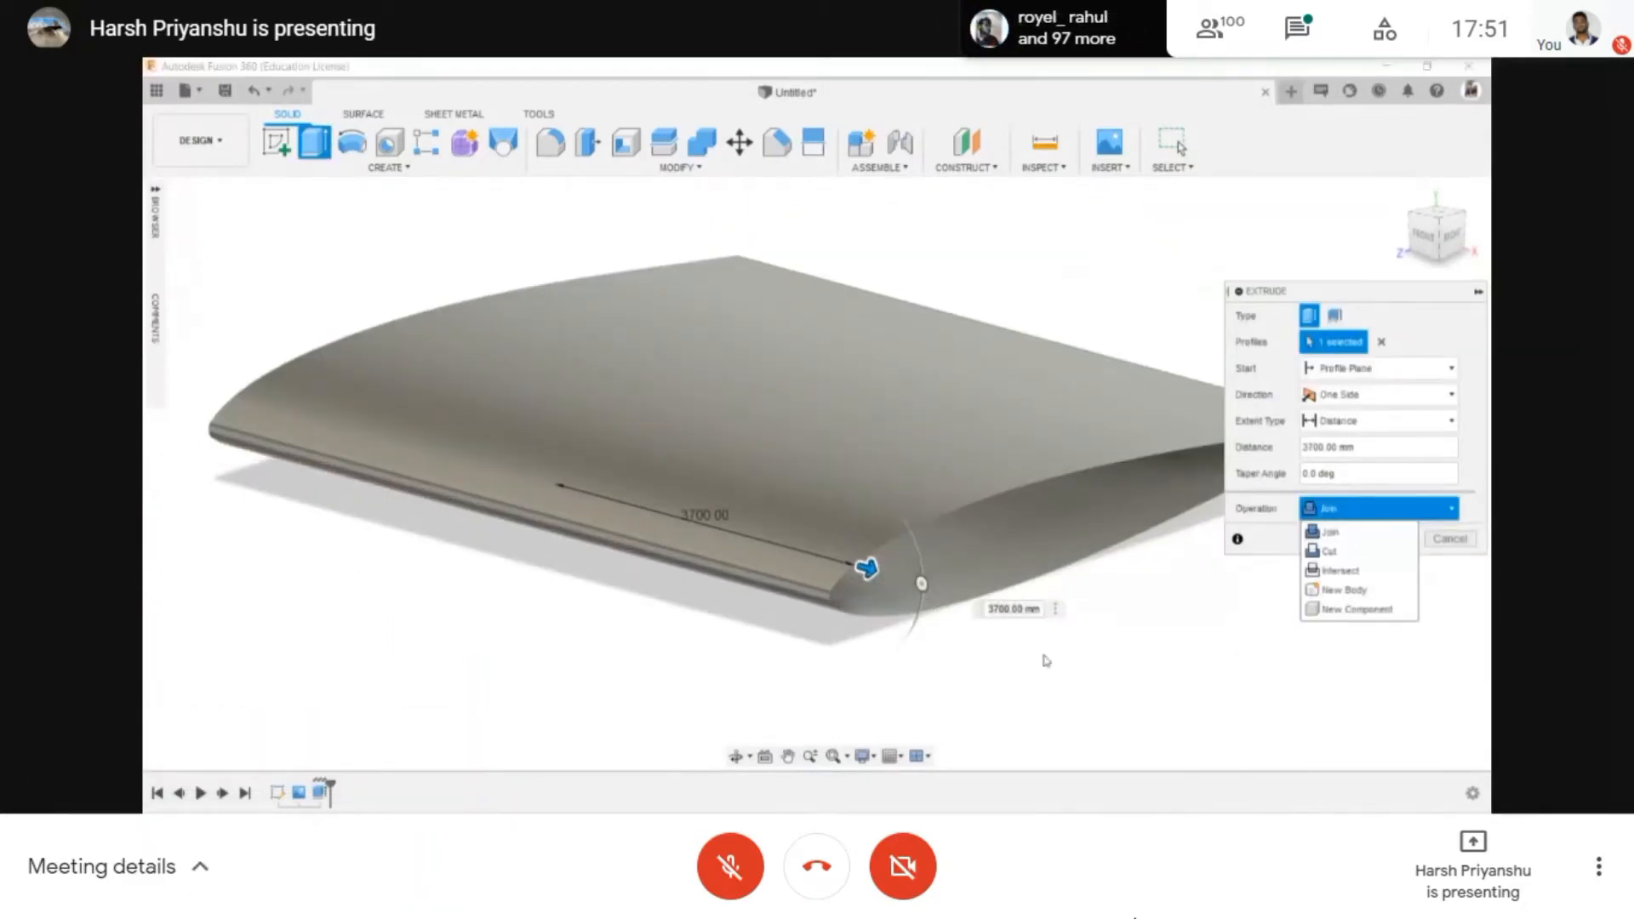
{"action": "middle_click_drag", "start_coordinate": [922, 436], "coordinate": [583, 495], "text": "shift"}
{"action": "scroll", "coordinate": [822, 501], "scroll_direction": "down", "scroll_amount": 1}
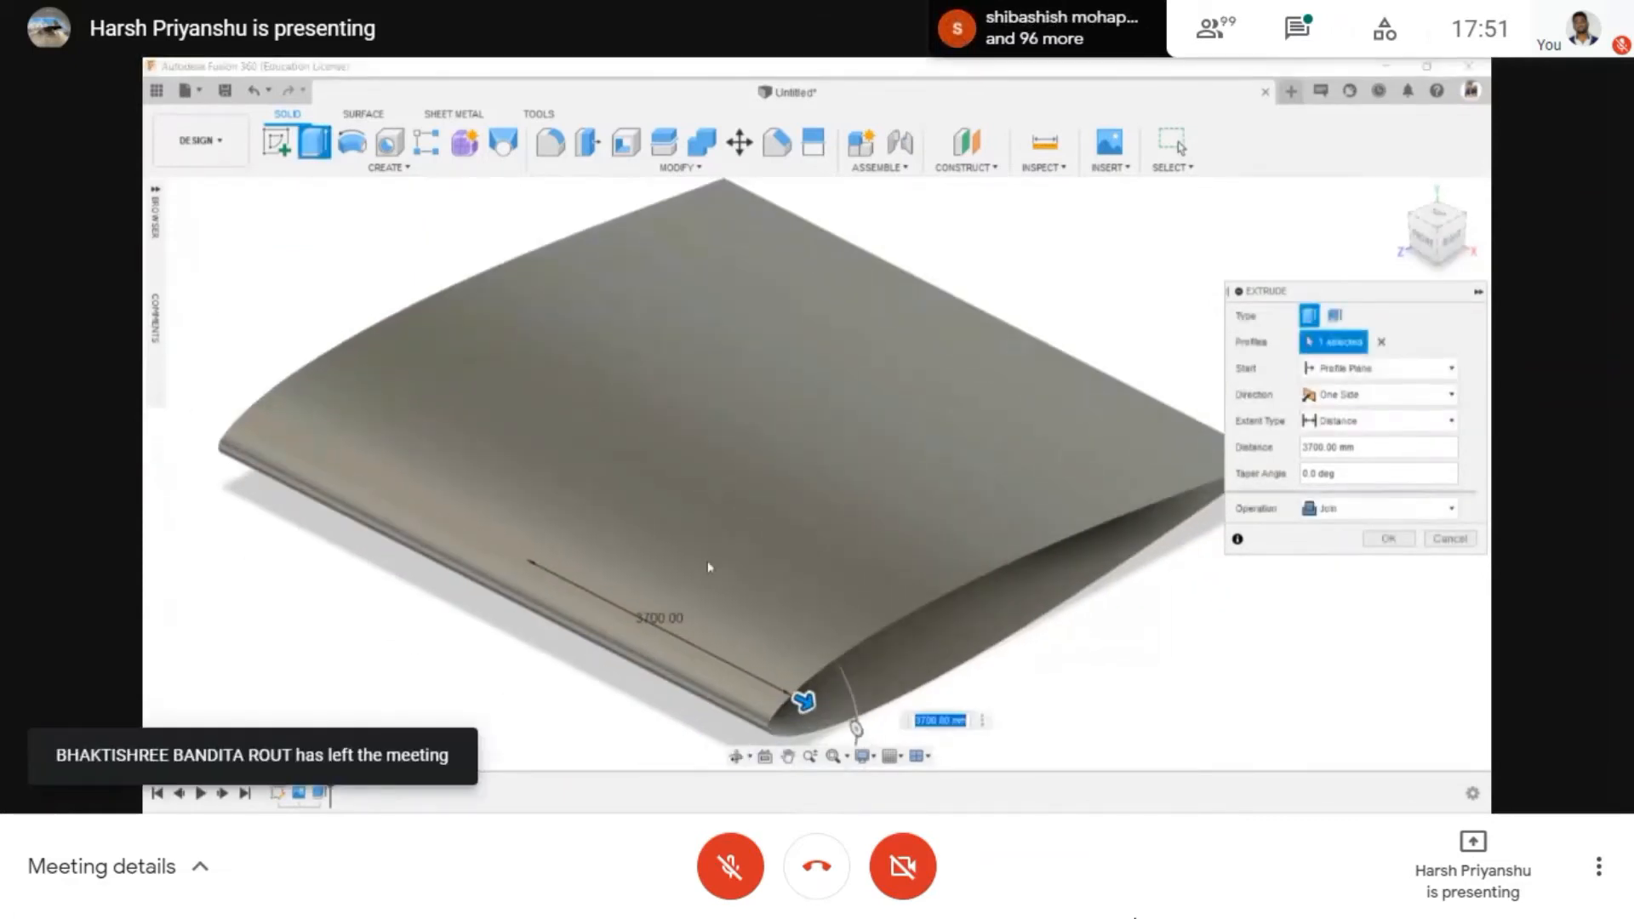
{"action": "middle_click_drag", "start_coordinate": [766, 625], "coordinate": [722, 562]}
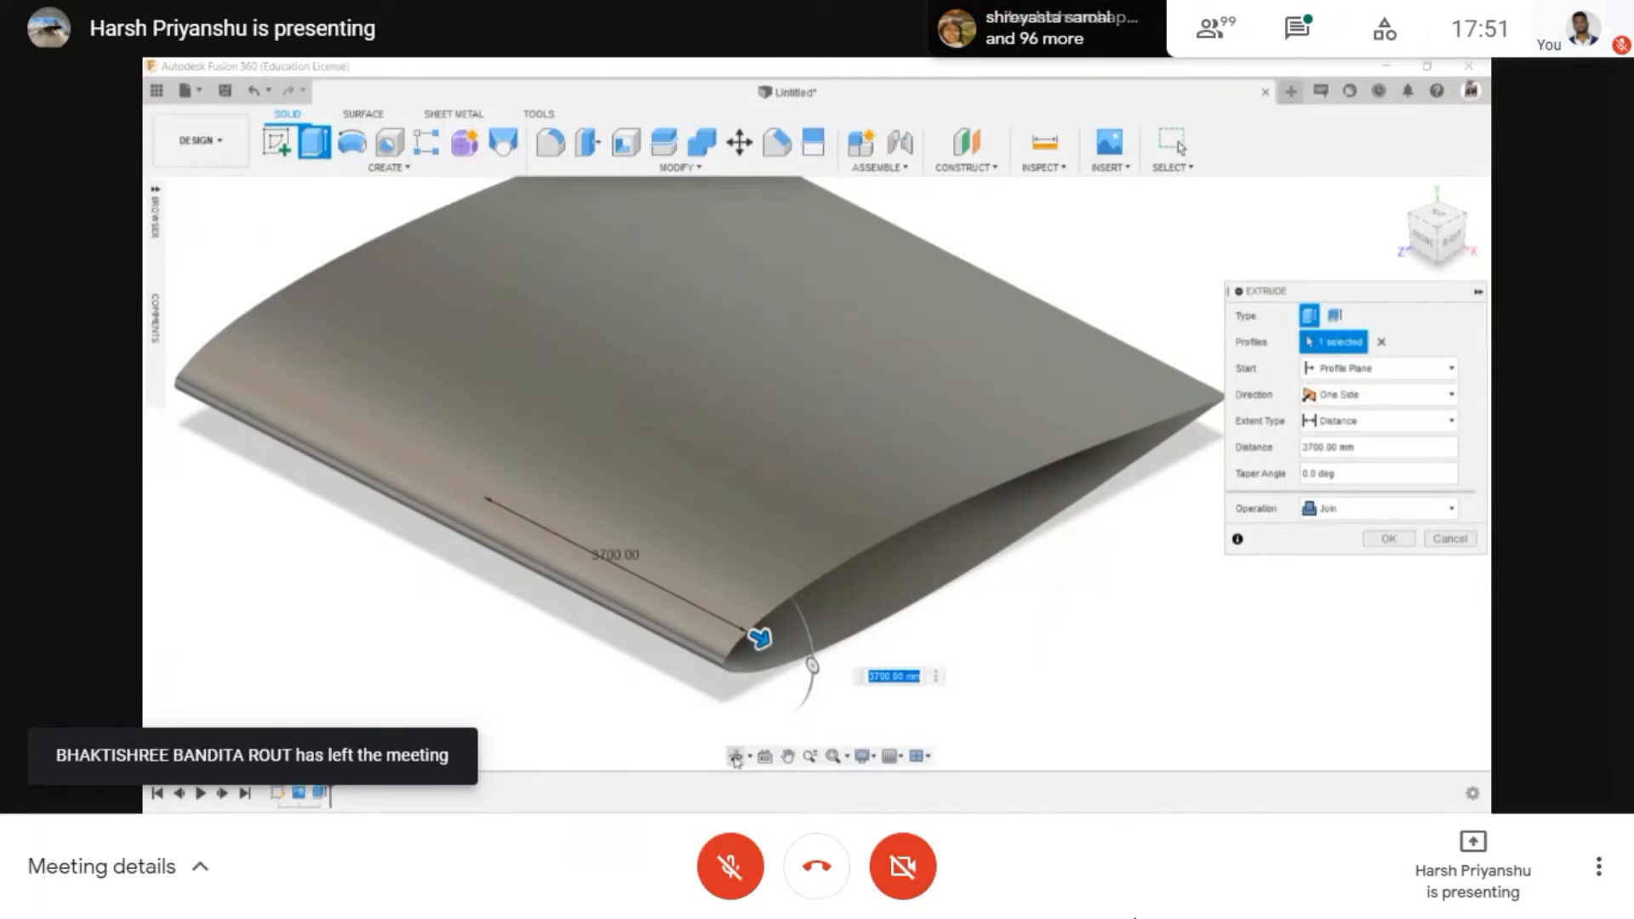
{"action": "left_click_drag", "start_coordinate": [895, 371], "coordinate": [876, 351]}
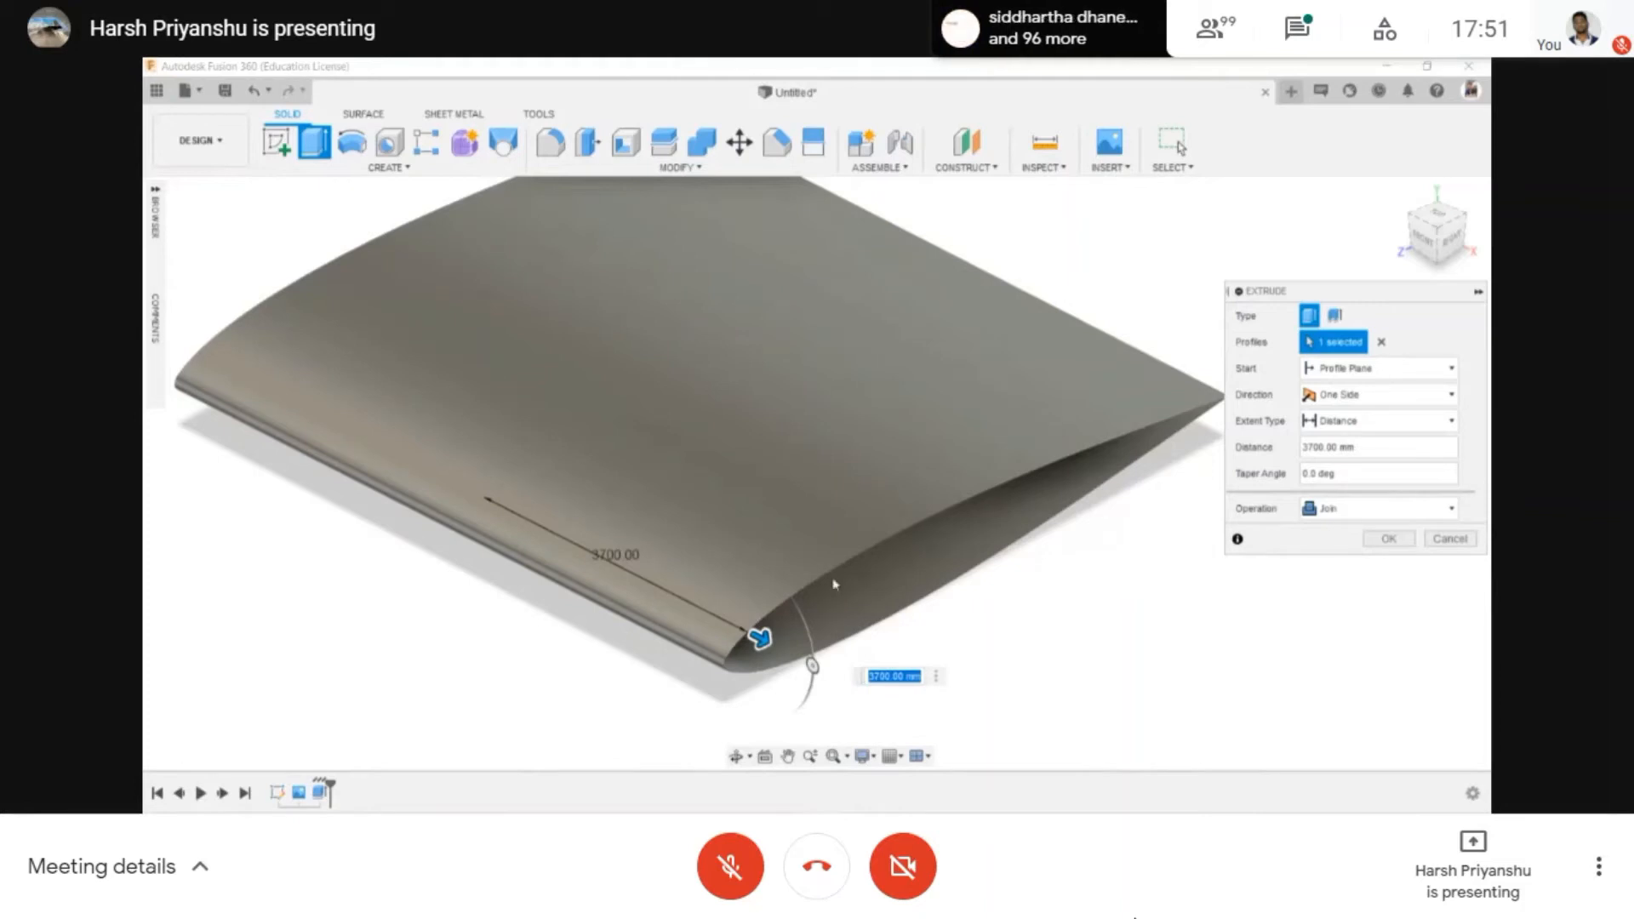
{"action": "left_click", "coordinate": [1378, 508]}
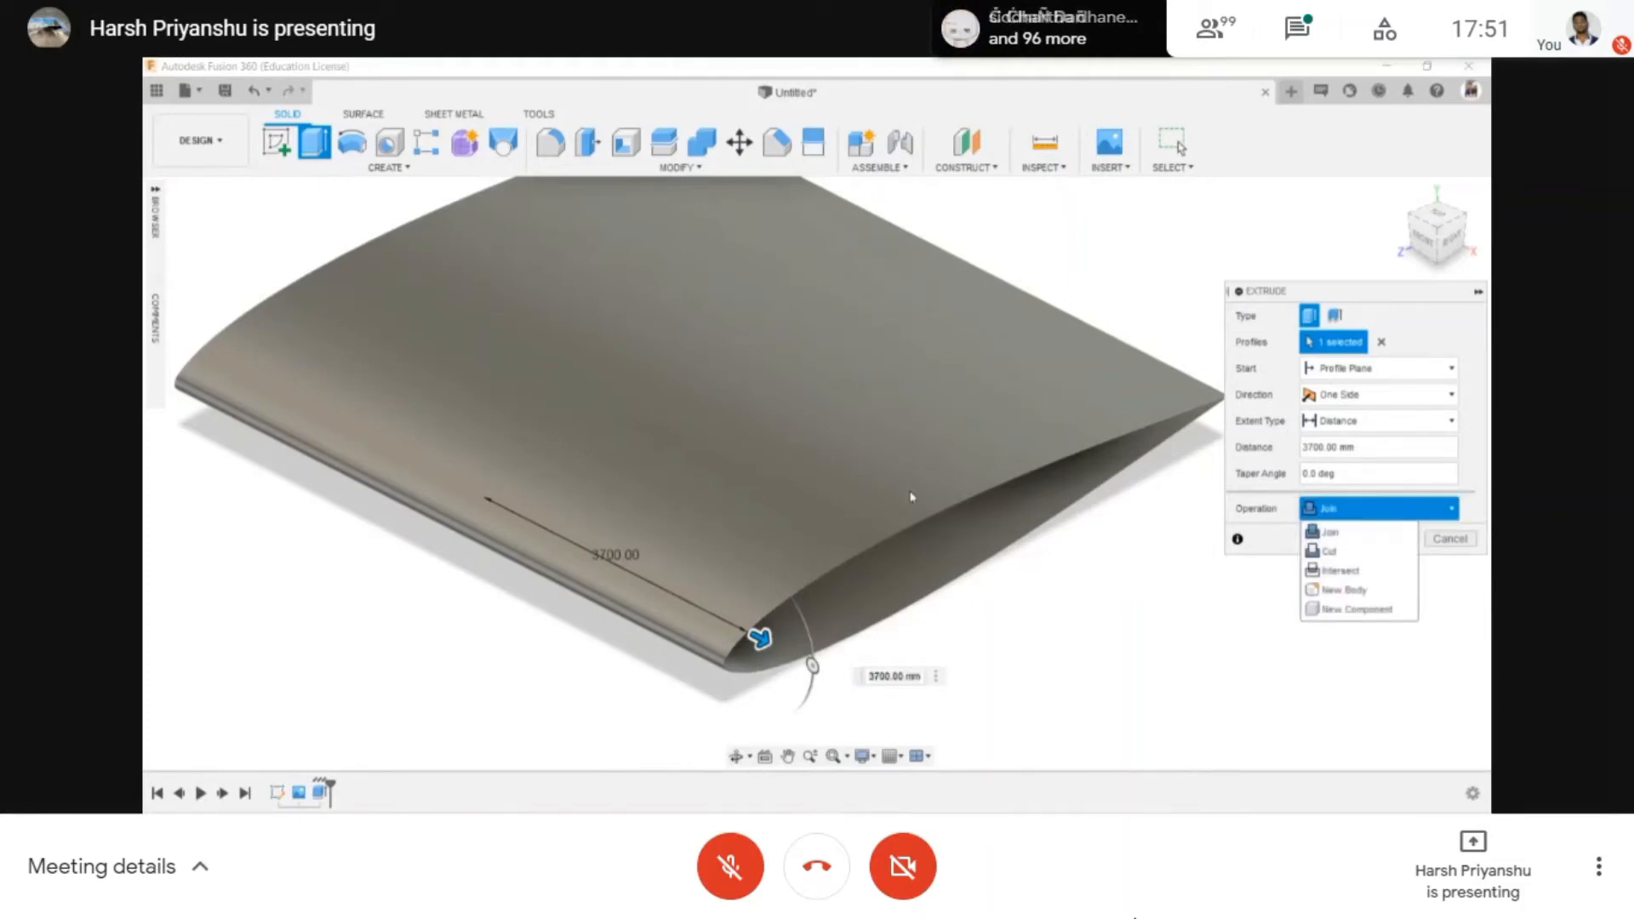
{"action": "left_click", "coordinate": [1367, 611]}
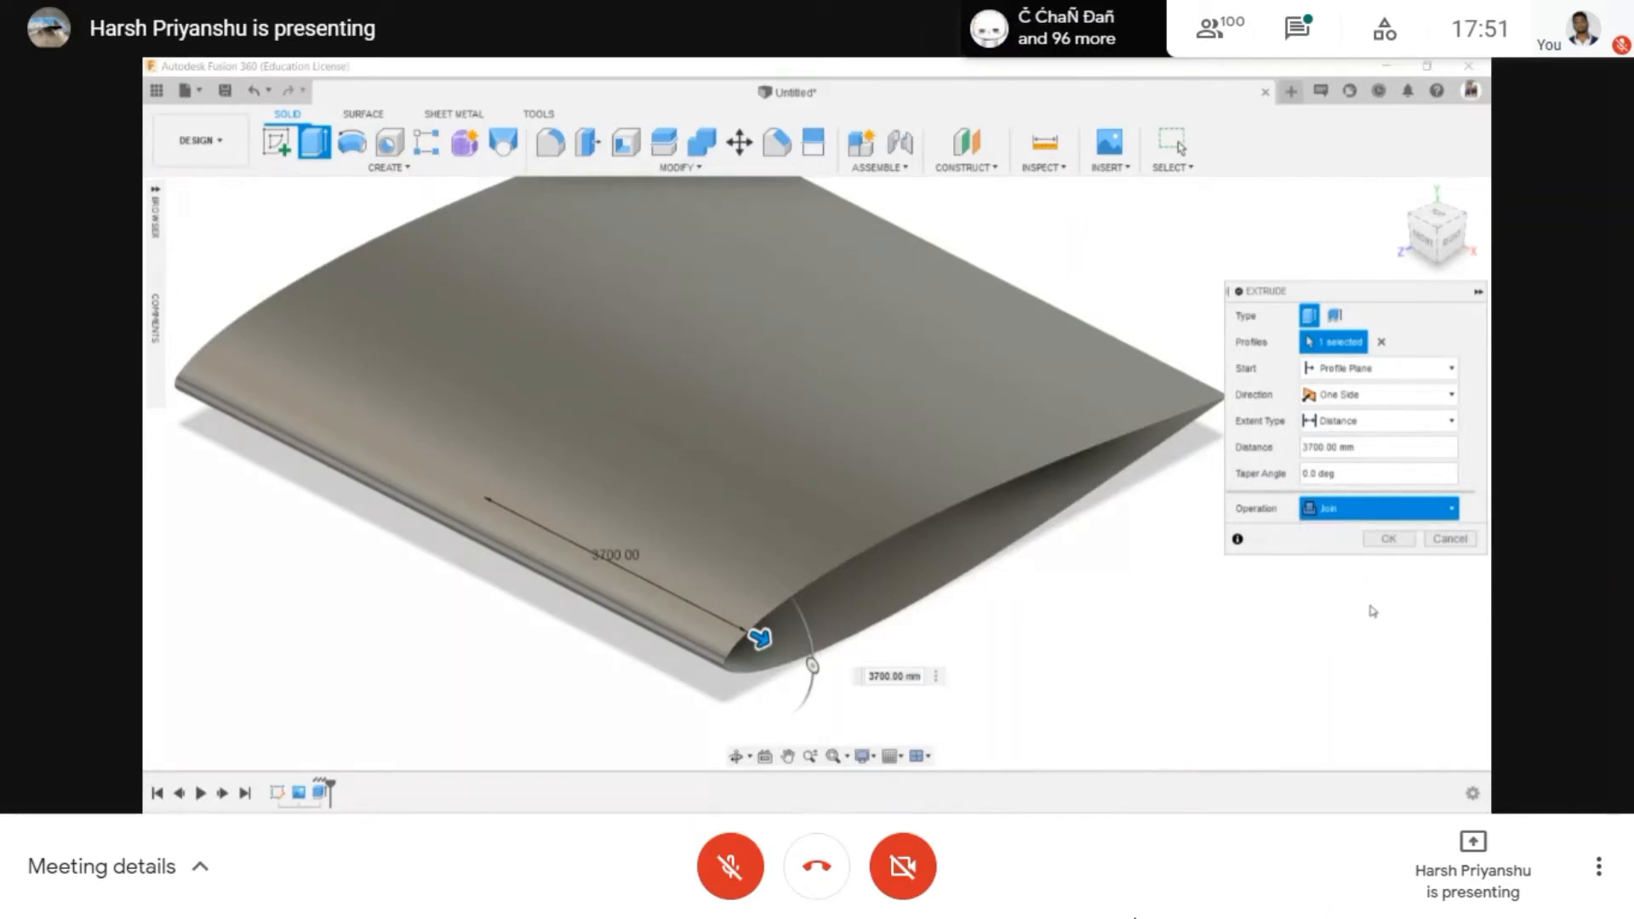
- Set the visual style to Shaded with Visible Edges Only and complete the extrusion at about 6700 mm
{"action": "left_click", "coordinate": [863, 756]}
{"action": "mouse_move", "coordinate": [890, 601]}
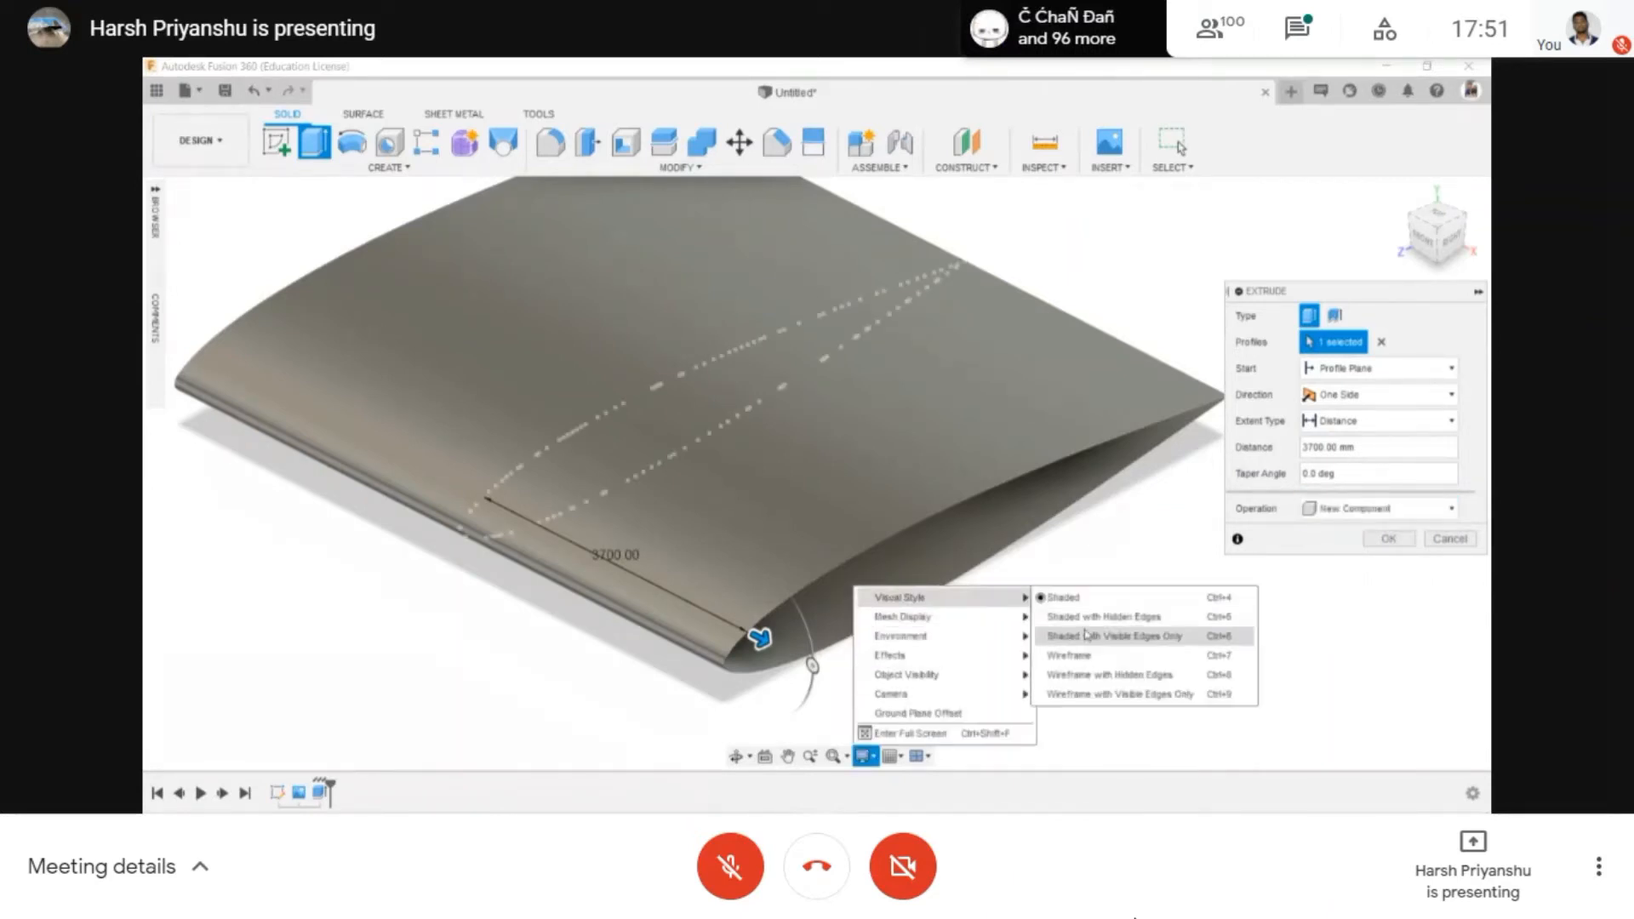
{"action": "left_click", "coordinate": [1080, 635]}
{"action": "scroll", "coordinate": [777, 637], "scroll_direction": "down", "scroll_amount": 1}
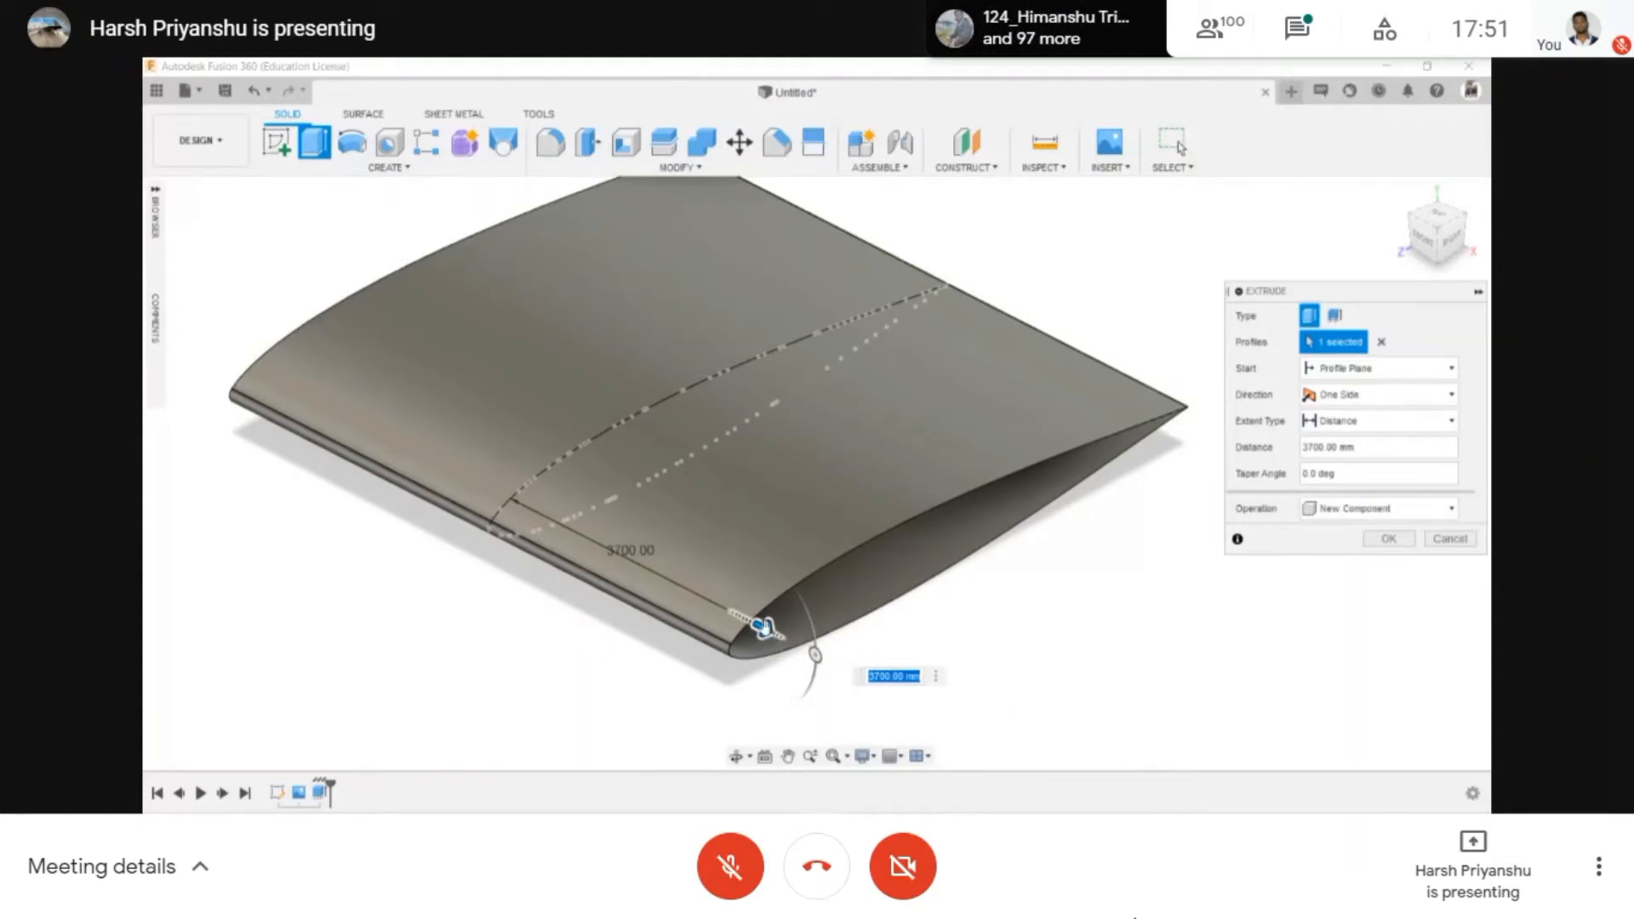
{"action": "left_click_drag", "start_coordinate": [764, 628], "coordinate": [957, 727]}
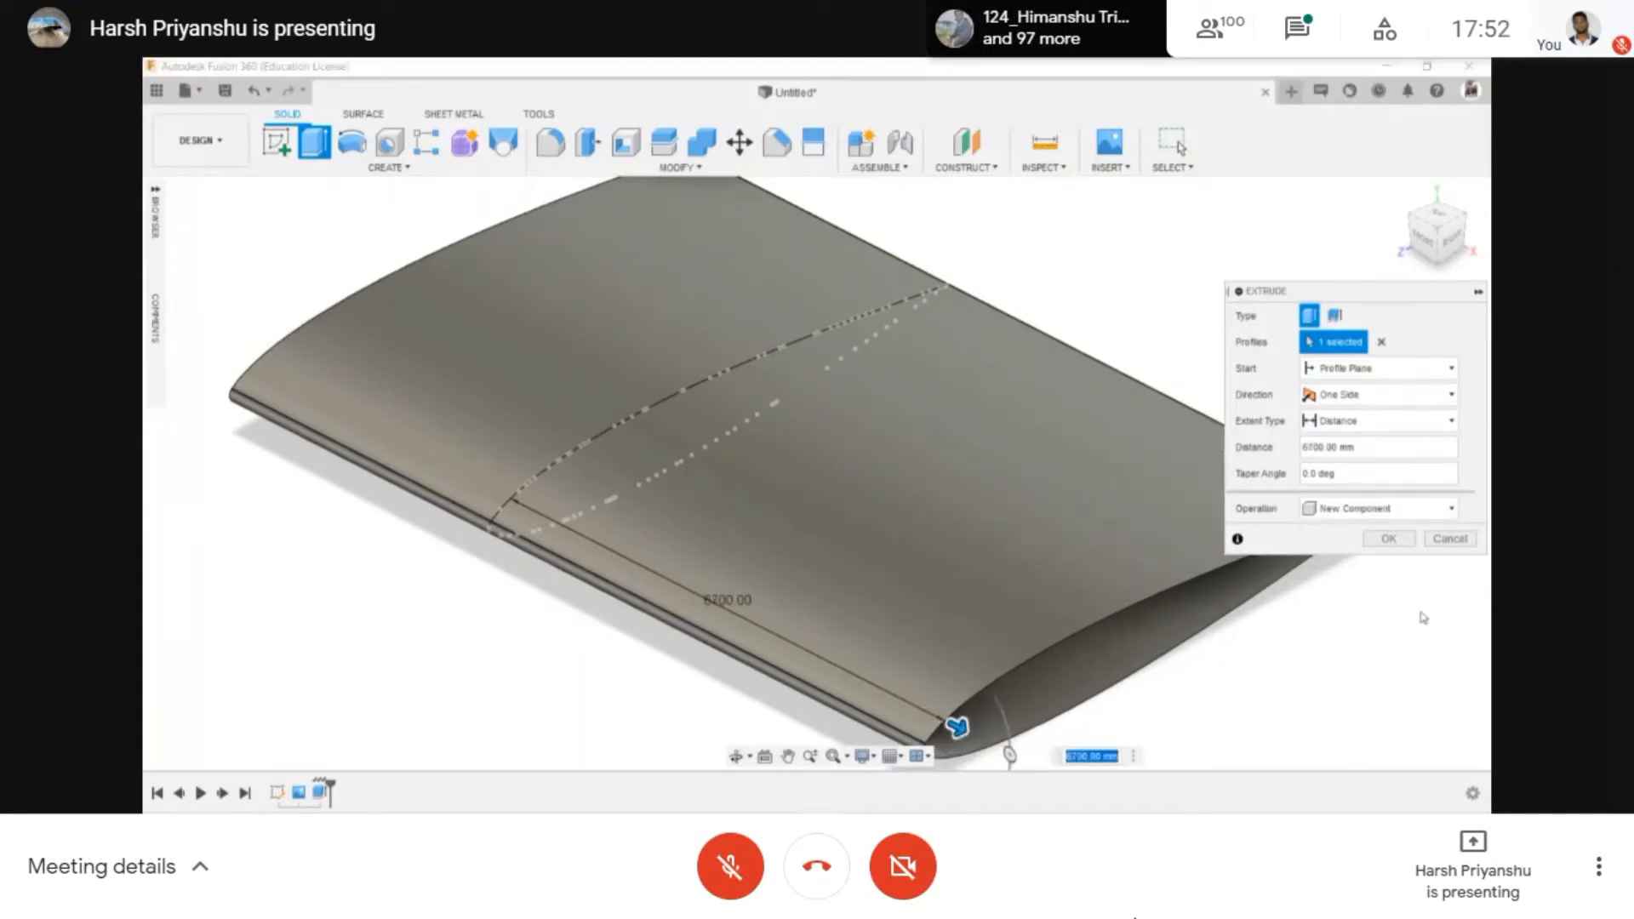
{"action": "left_click", "coordinate": [1388, 539]}
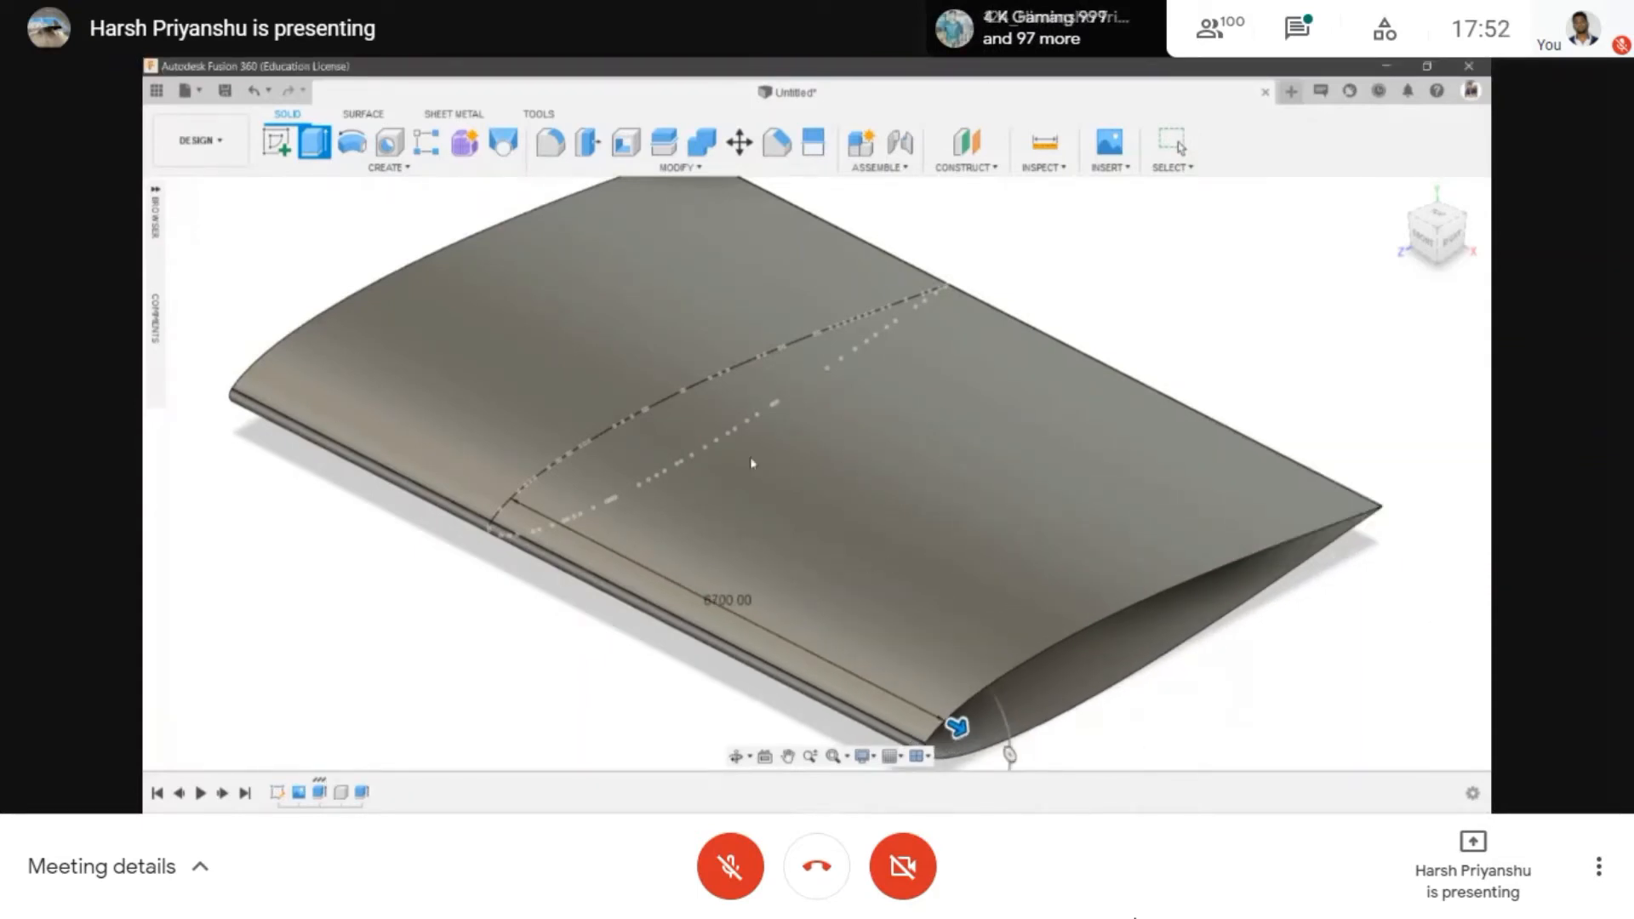
- Examine the extended hollow airfoil and the seam between its two sections from different angles
{"action": "scroll", "coordinate": [753, 485], "scroll_direction": "down", "scroll_amount": 5}
{"action": "middle_click_drag", "start_coordinate": [1357, 481], "coordinate": [1211, 611]}
{"action": "scroll", "coordinate": [706, 531], "scroll_direction": "up", "scroll_amount": 3}
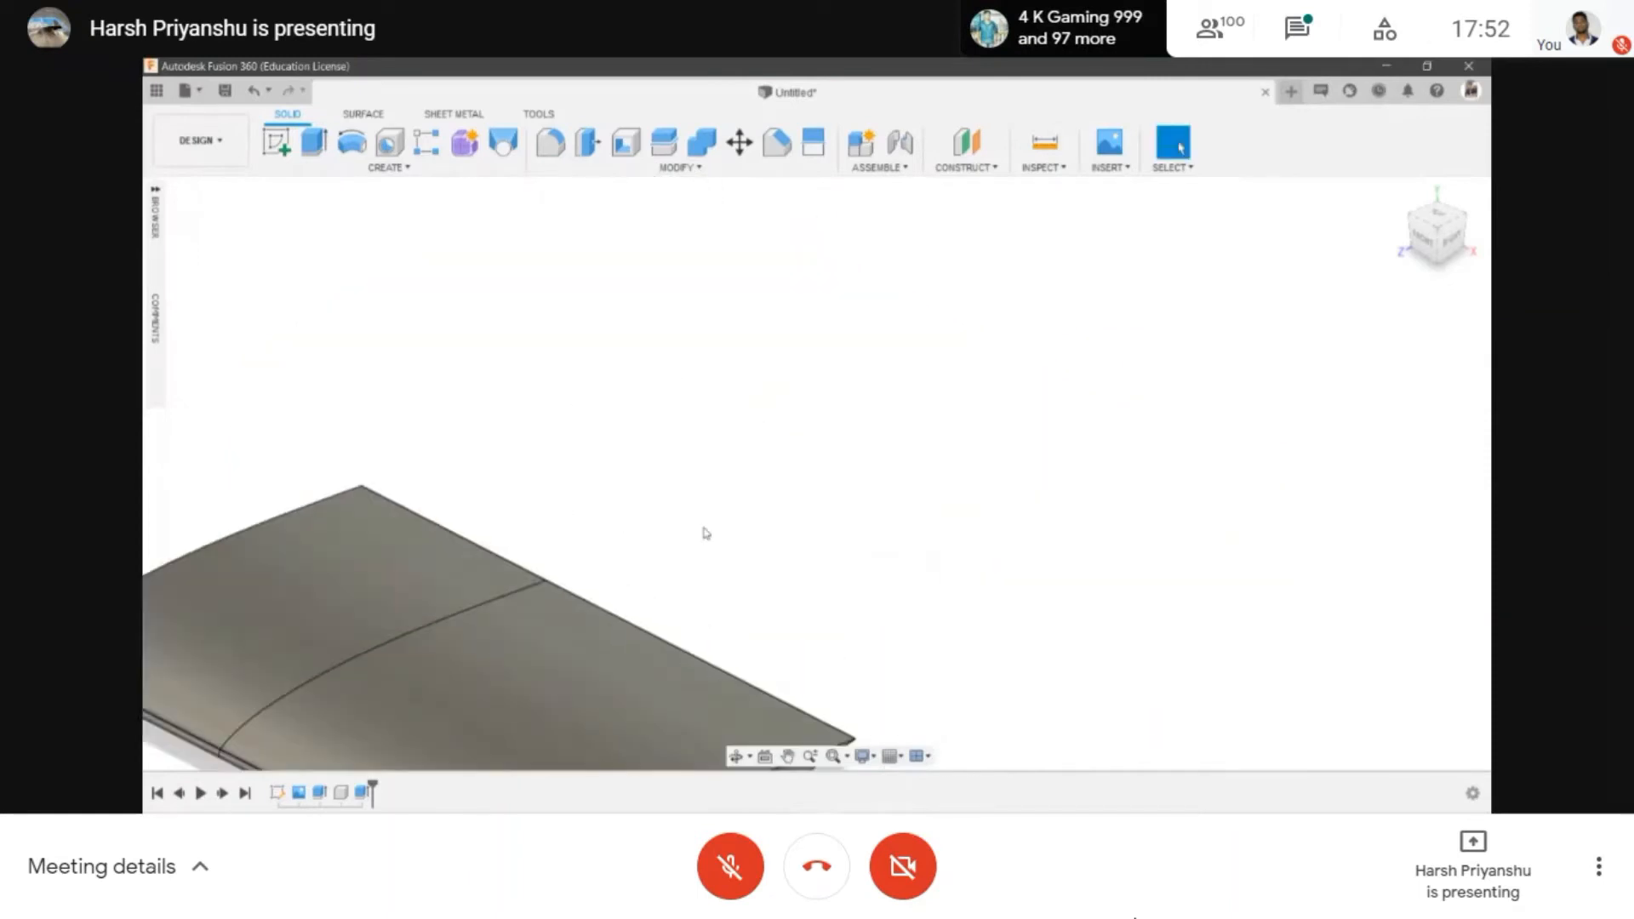
{"action": "middle_click_drag", "start_coordinate": [711, 526], "coordinate": [921, 350]}
{"action": "scroll", "coordinate": [1017, 460], "scroll_direction": "down", "scroll_amount": 1}
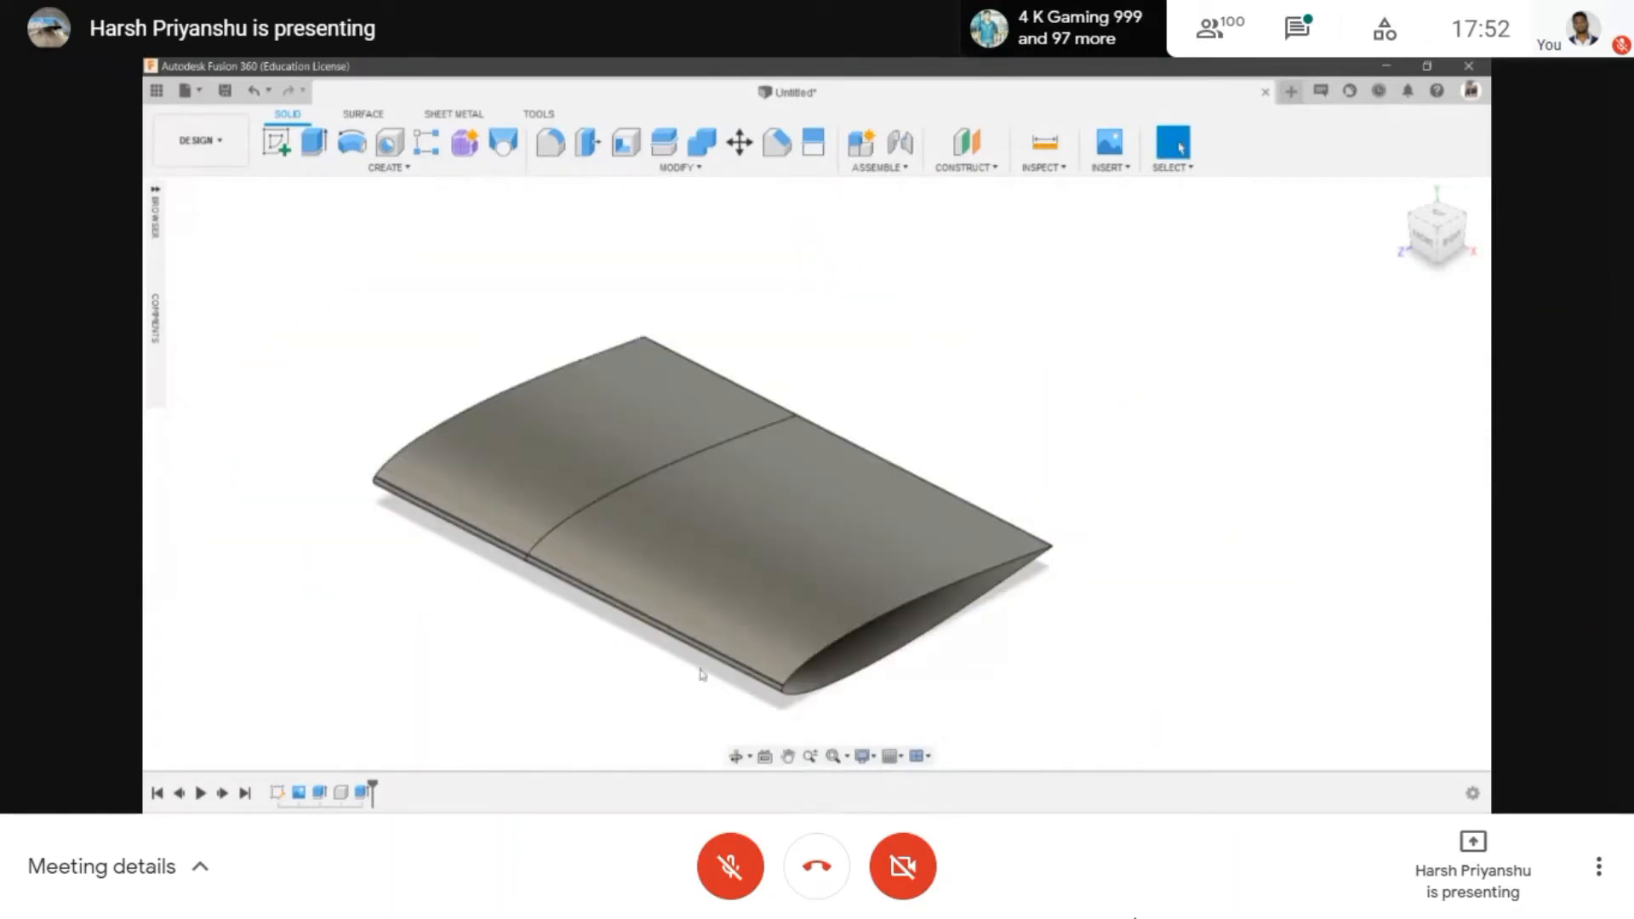
{"action": "left_click", "coordinate": [736, 756]}
{"action": "left_click_drag", "start_coordinate": [730, 547], "coordinate": [721, 504]}
{"action": "scroll", "coordinate": [711, 494], "scroll_direction": "up", "scroll_amount": 2}
{"action": "key", "text": "Escape"}
{"action": "middle_click_drag", "start_coordinate": [635, 544], "coordinate": [785, 546]}
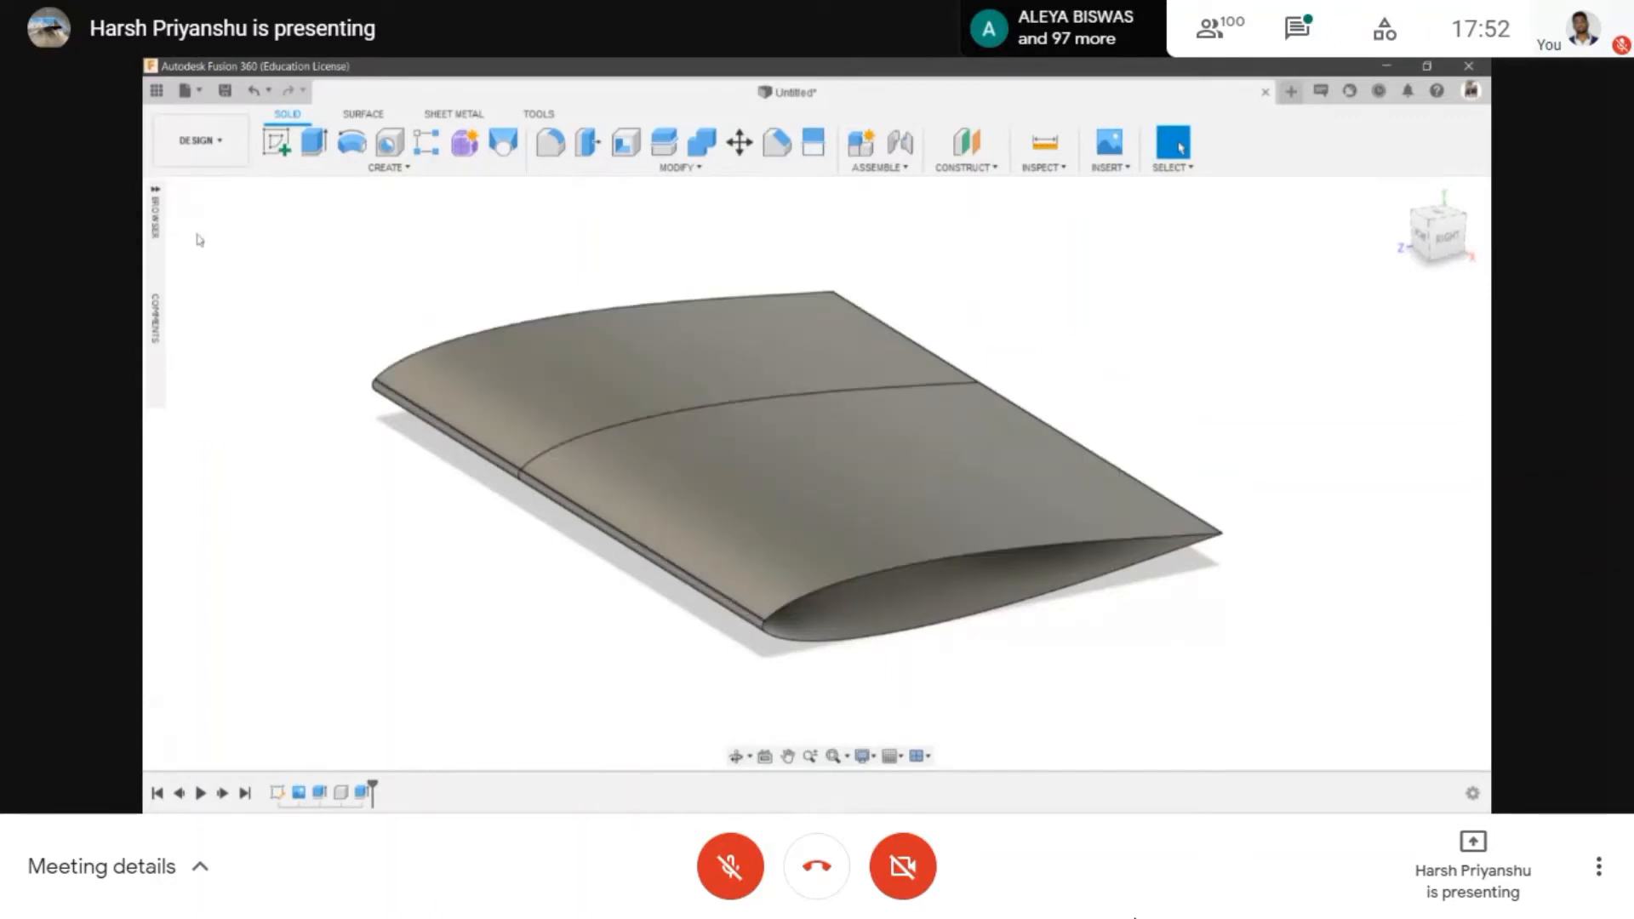
- Identify the new extruded section in the browser and rename its component as airfoil
{"action": "left_click", "coordinate": [155, 189]}
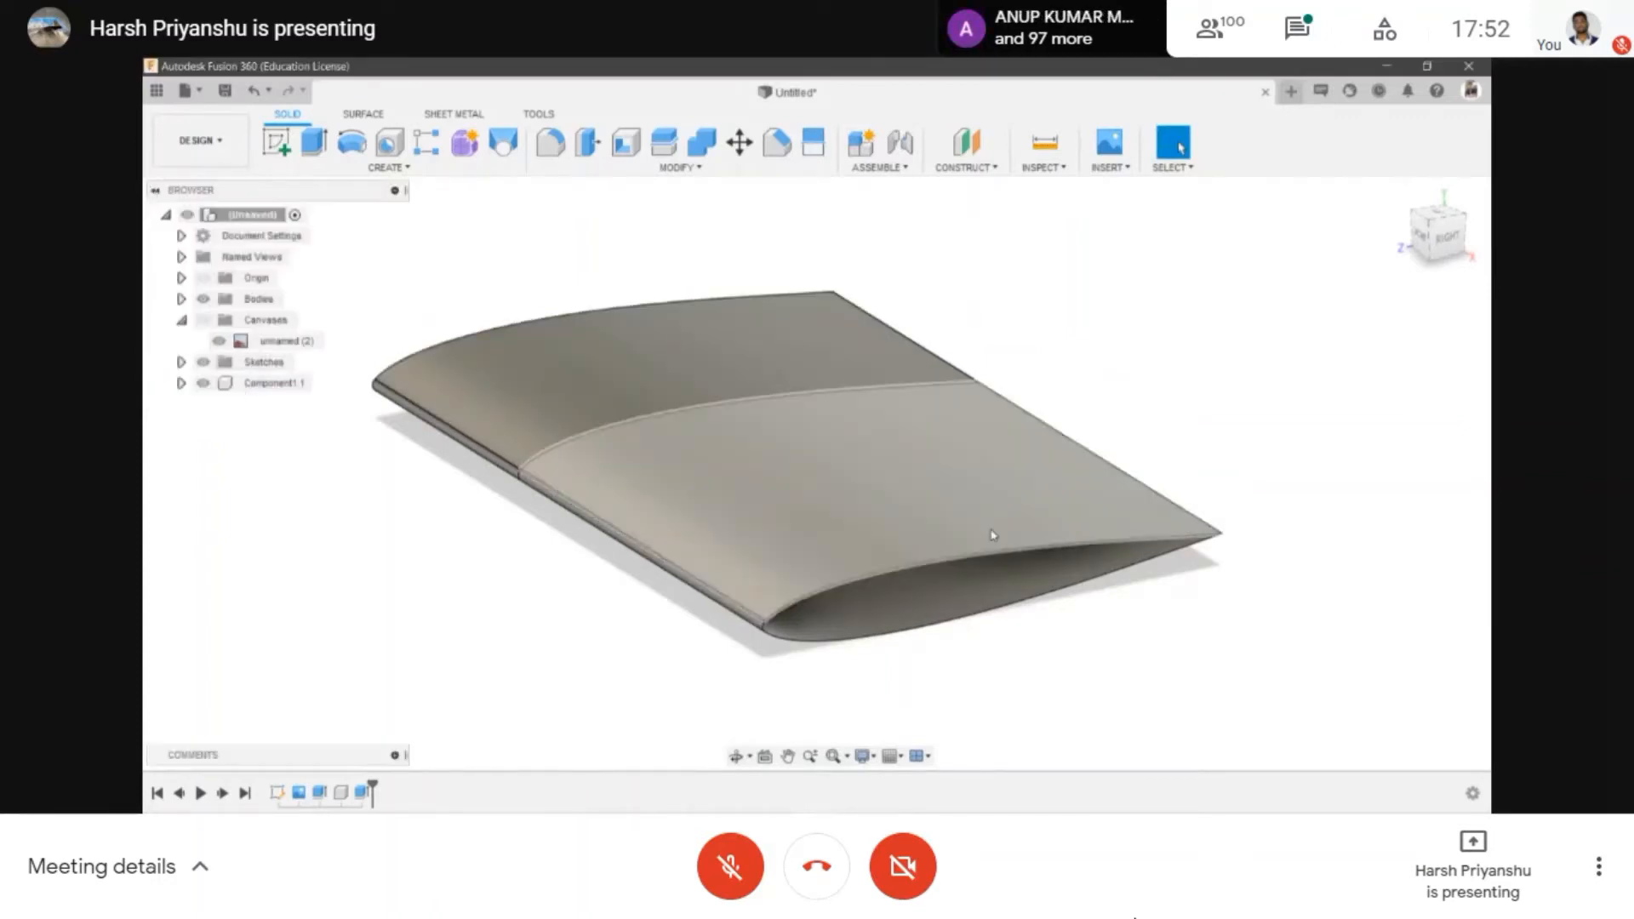
{"action": "left_click", "coordinate": [758, 503]}
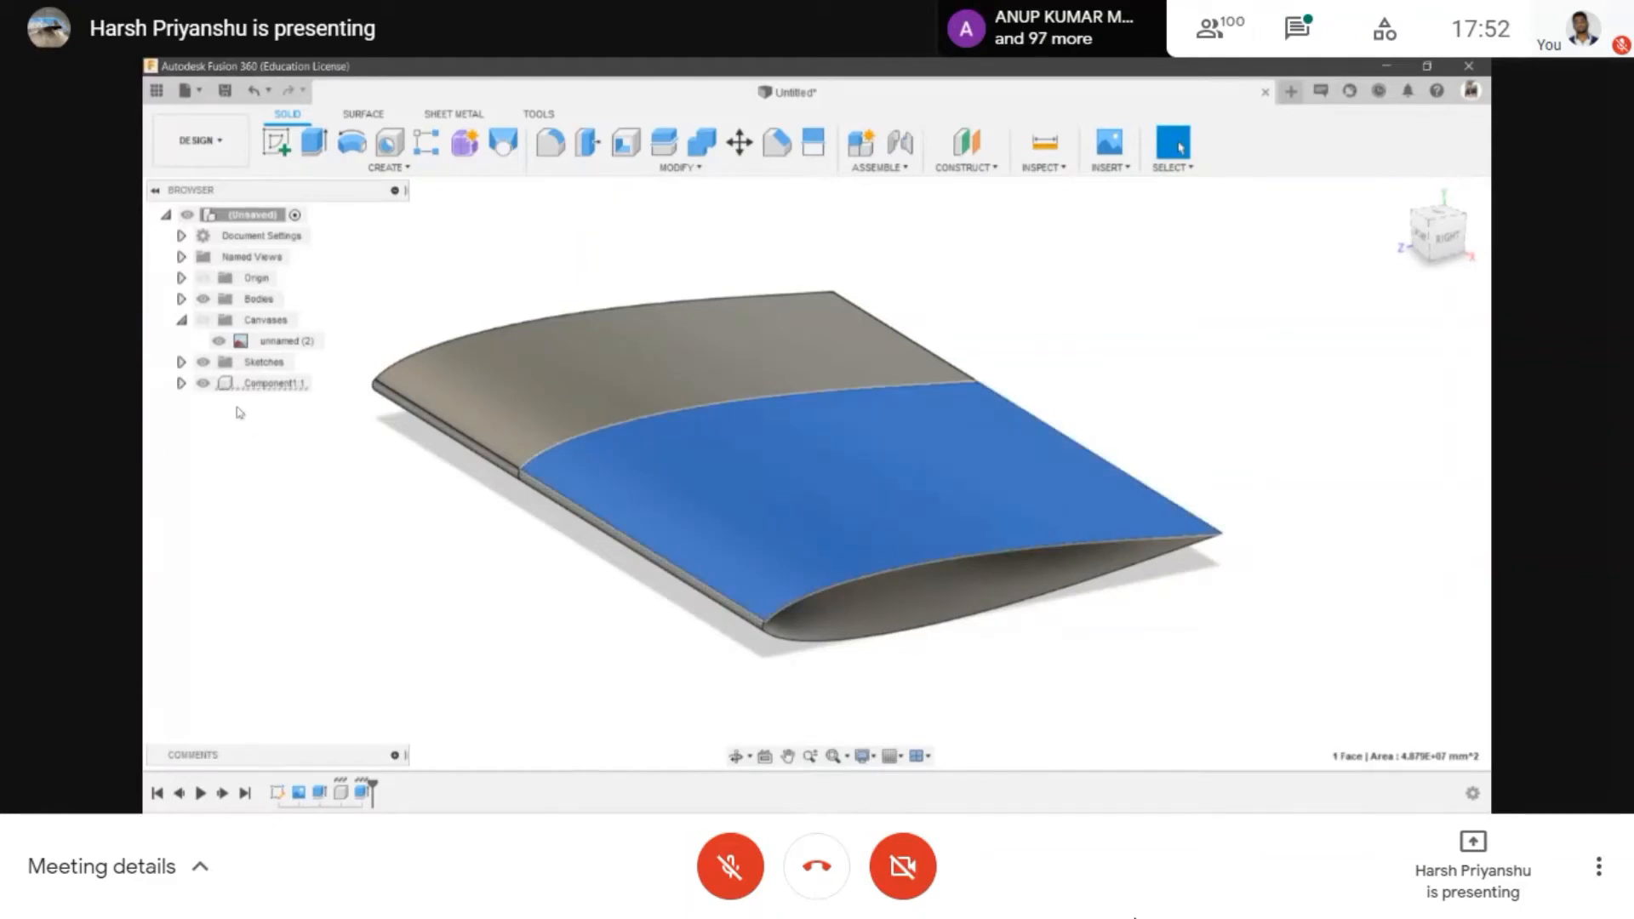
{"action": "left_click", "coordinate": [321, 504]}
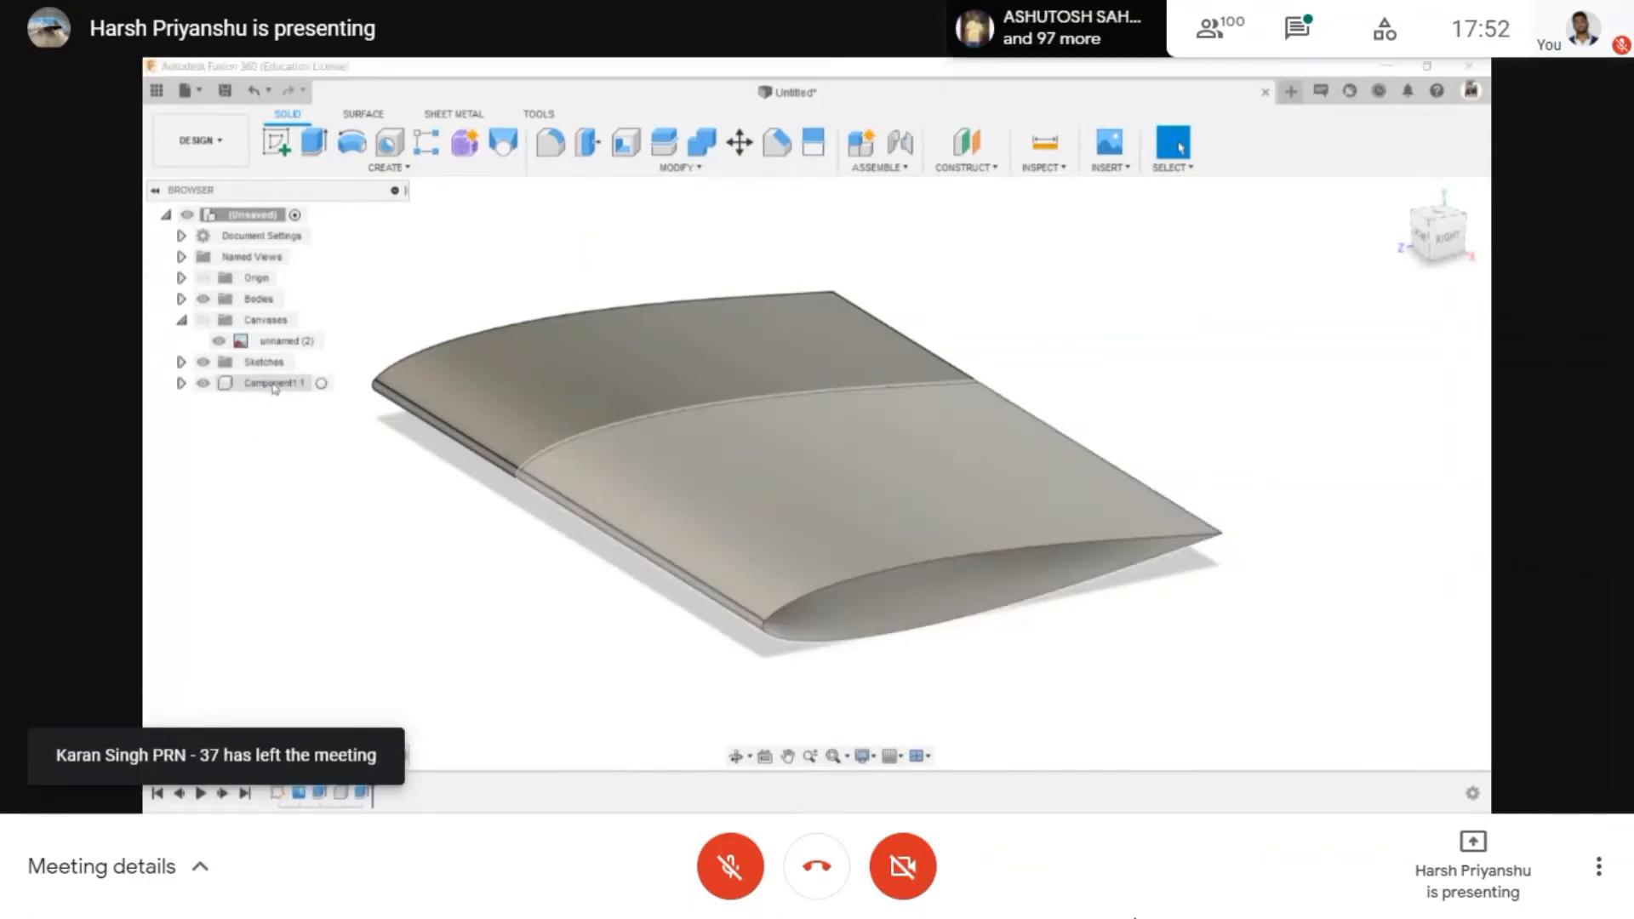
{"action": "double_click", "coordinate": [273, 383]}
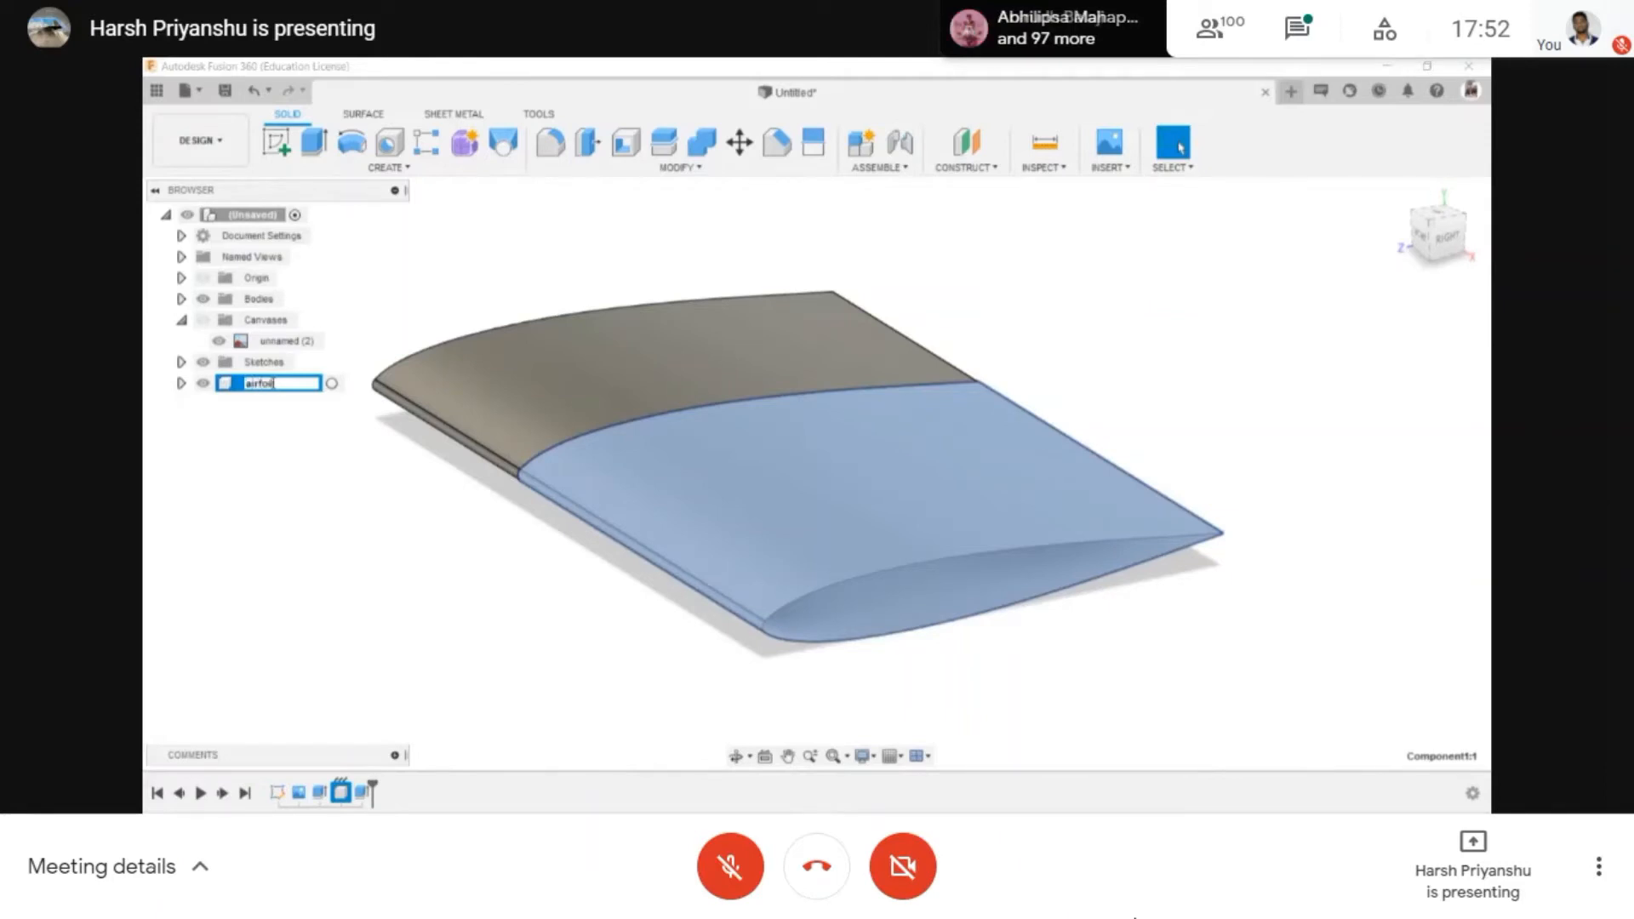
{"action": "type", "text": "l 1"}
{"action": "left_click", "coordinate": [357, 573]}
- Review the available solid creation commands, including the Extrude options and the Revolve description
{"action": "scroll", "coordinate": [681, 479], "scroll_direction": "up", "scroll_amount": 3}
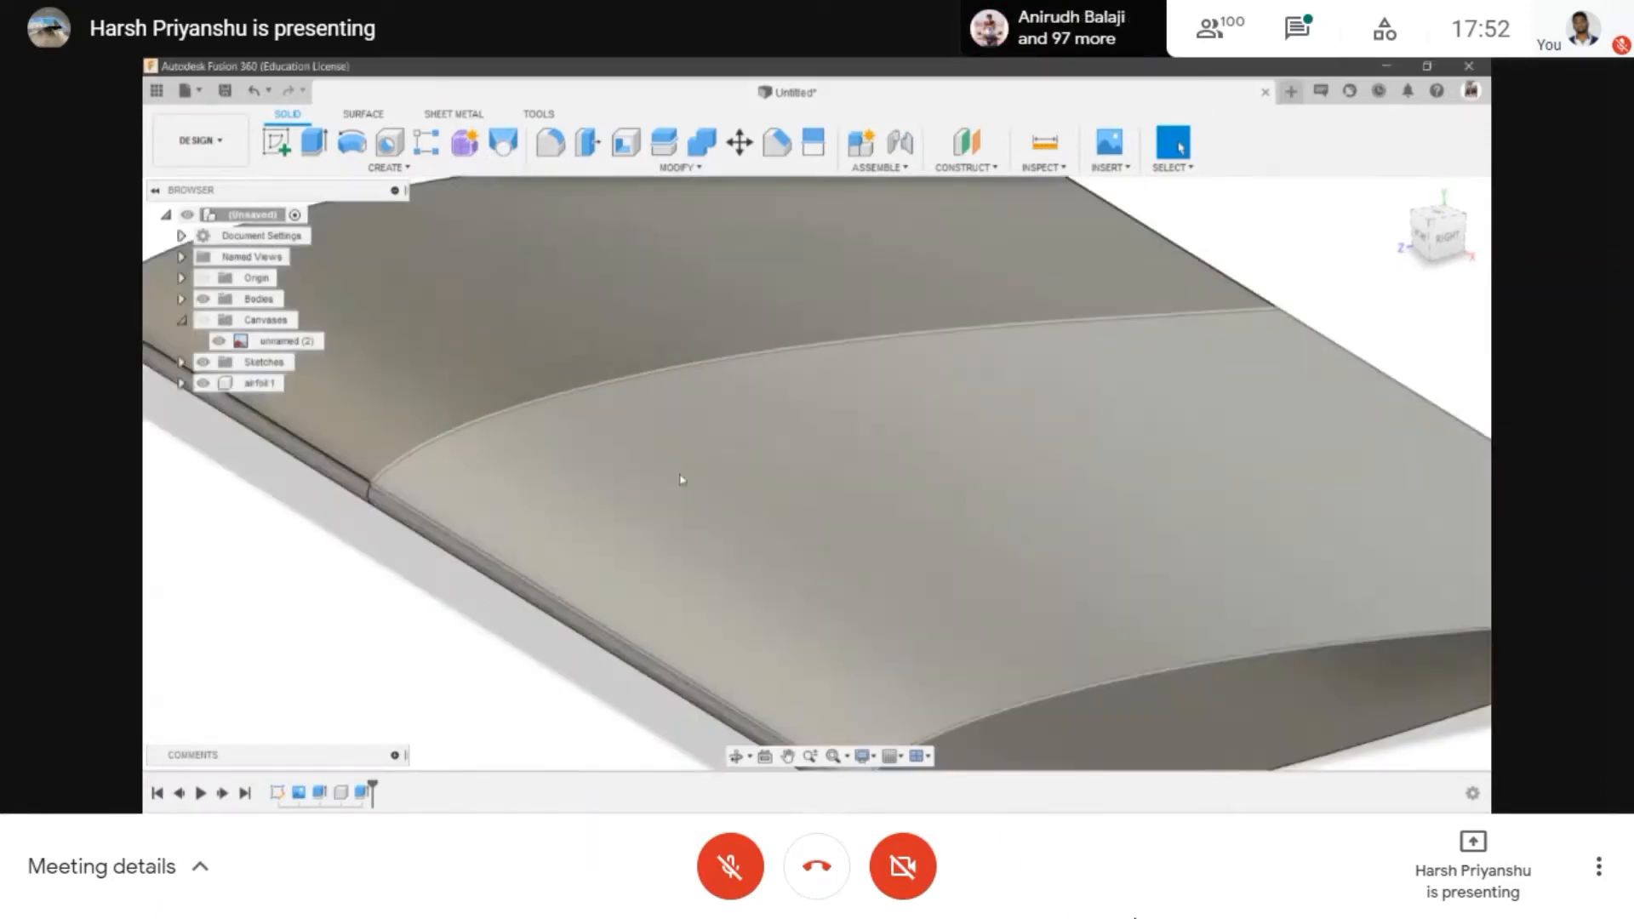
{"action": "scroll", "coordinate": [680, 479], "scroll_direction": "down", "scroll_amount": 3}
{"action": "middle_click_drag", "start_coordinate": [934, 459], "coordinate": [1002, 474]}
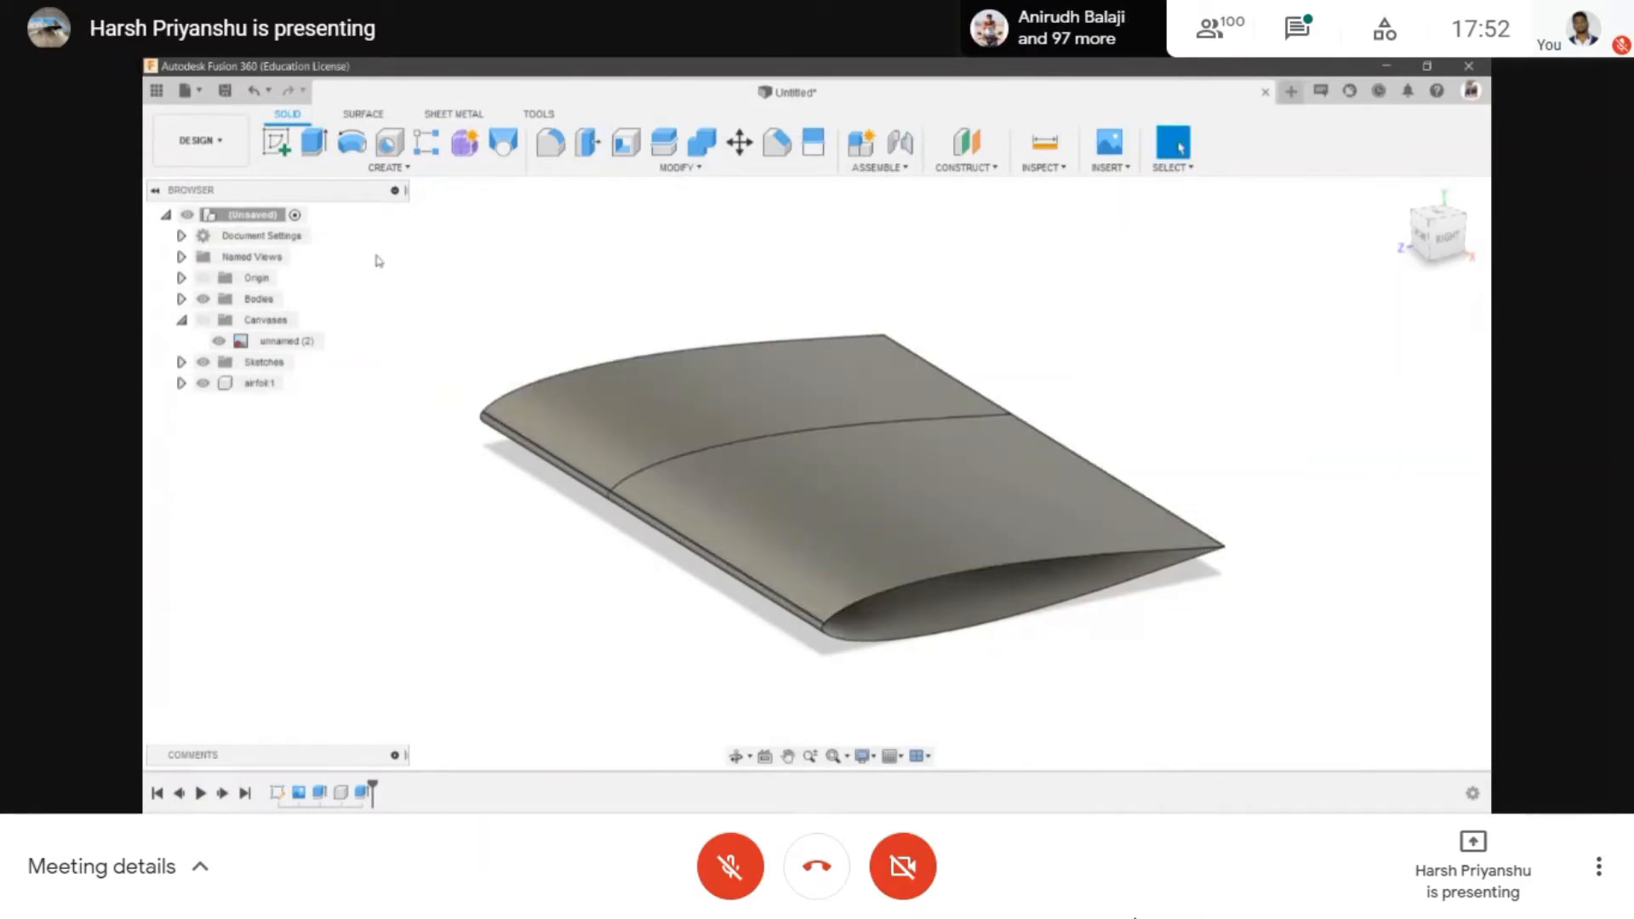
{"action": "left_click", "coordinate": [379, 169]}
{"action": "scroll", "coordinate": [816, 474], "scroll_direction": "up", "scroll_amount": 2}
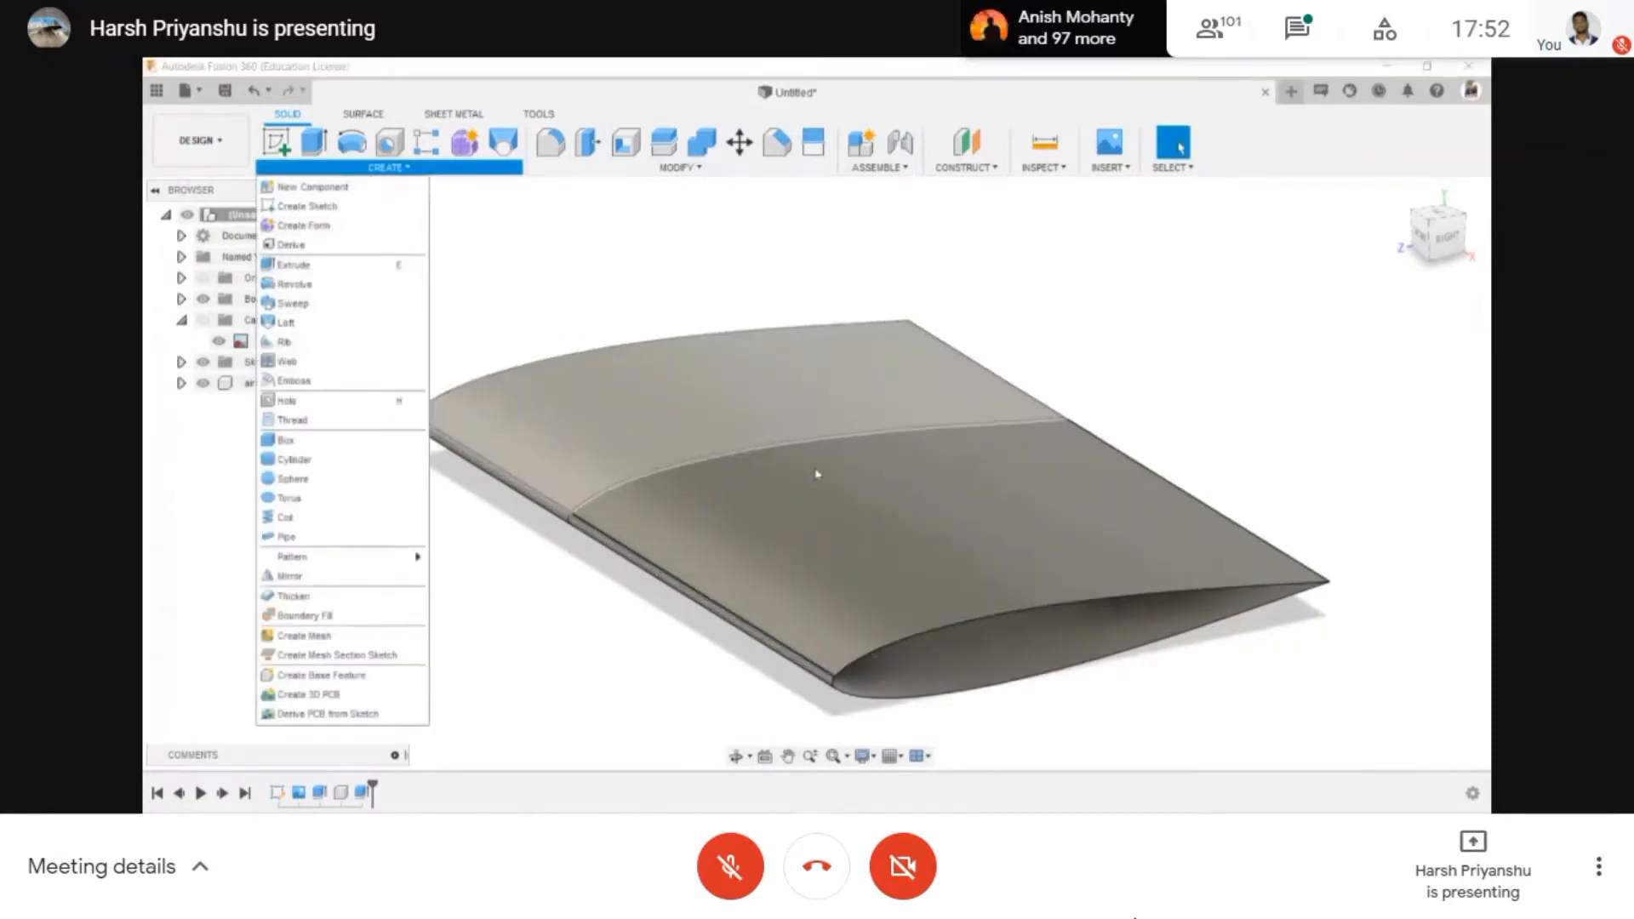
{"action": "scroll", "coordinate": [819, 470], "scroll_direction": "down", "scroll_amount": 2}
{"action": "left_click", "coordinate": [1277, 430]}
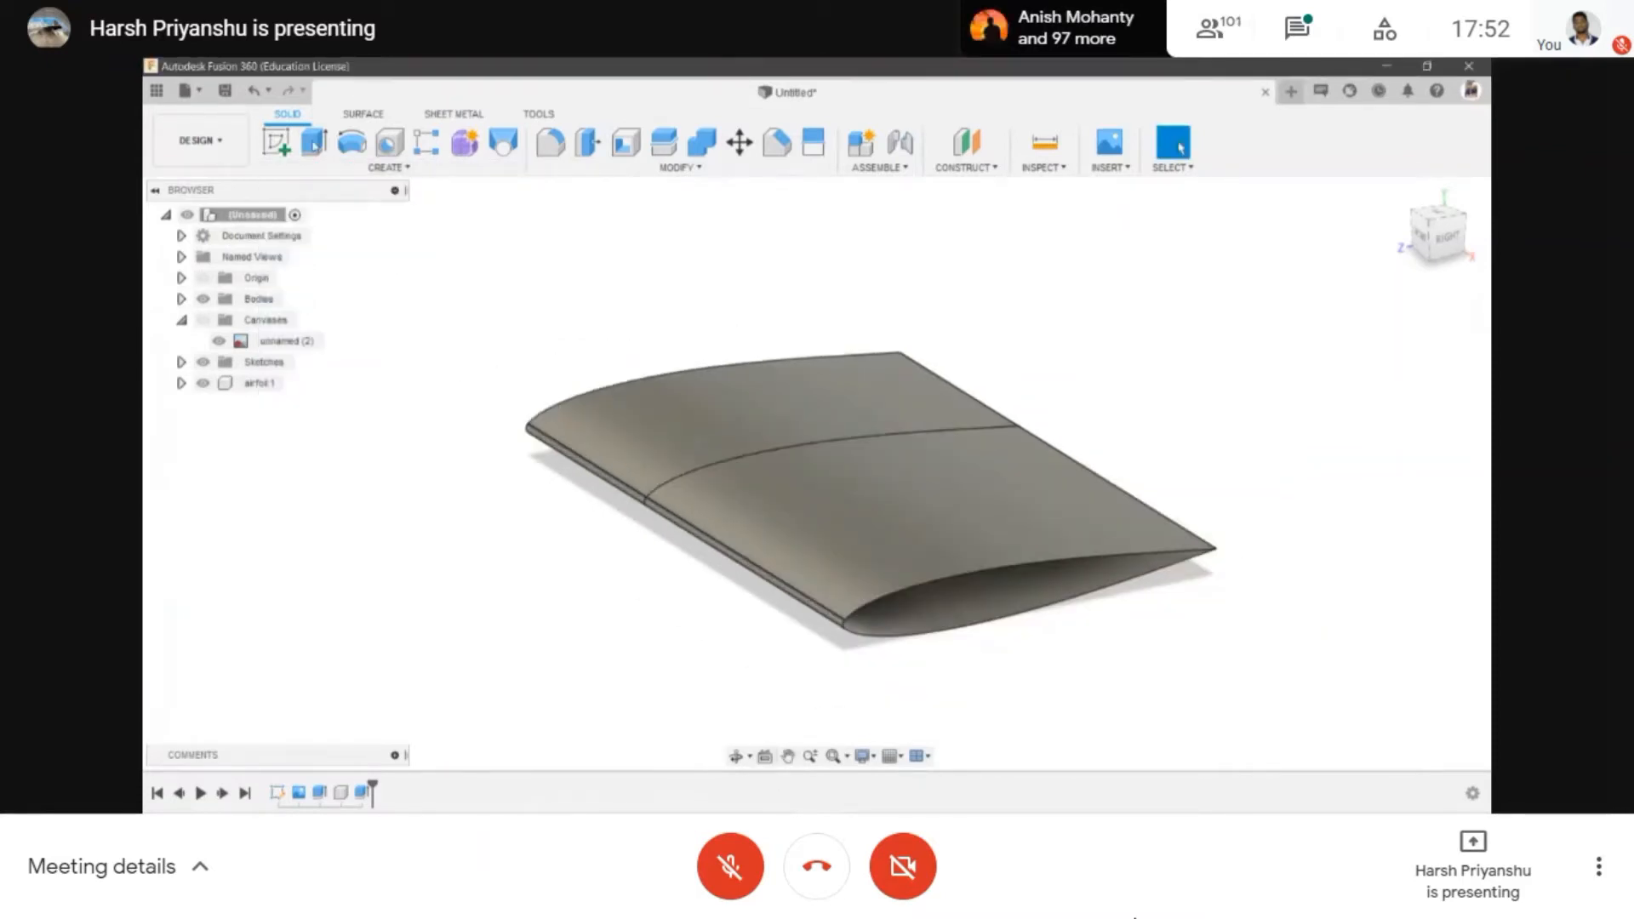
{"action": "key", "text": "e"}
{"action": "scroll", "coordinate": [817, 583], "scroll_direction": "up", "scroll_amount": 2}
{"action": "scroll", "coordinate": [839, 584], "scroll_direction": "down", "scroll_amount": 1}
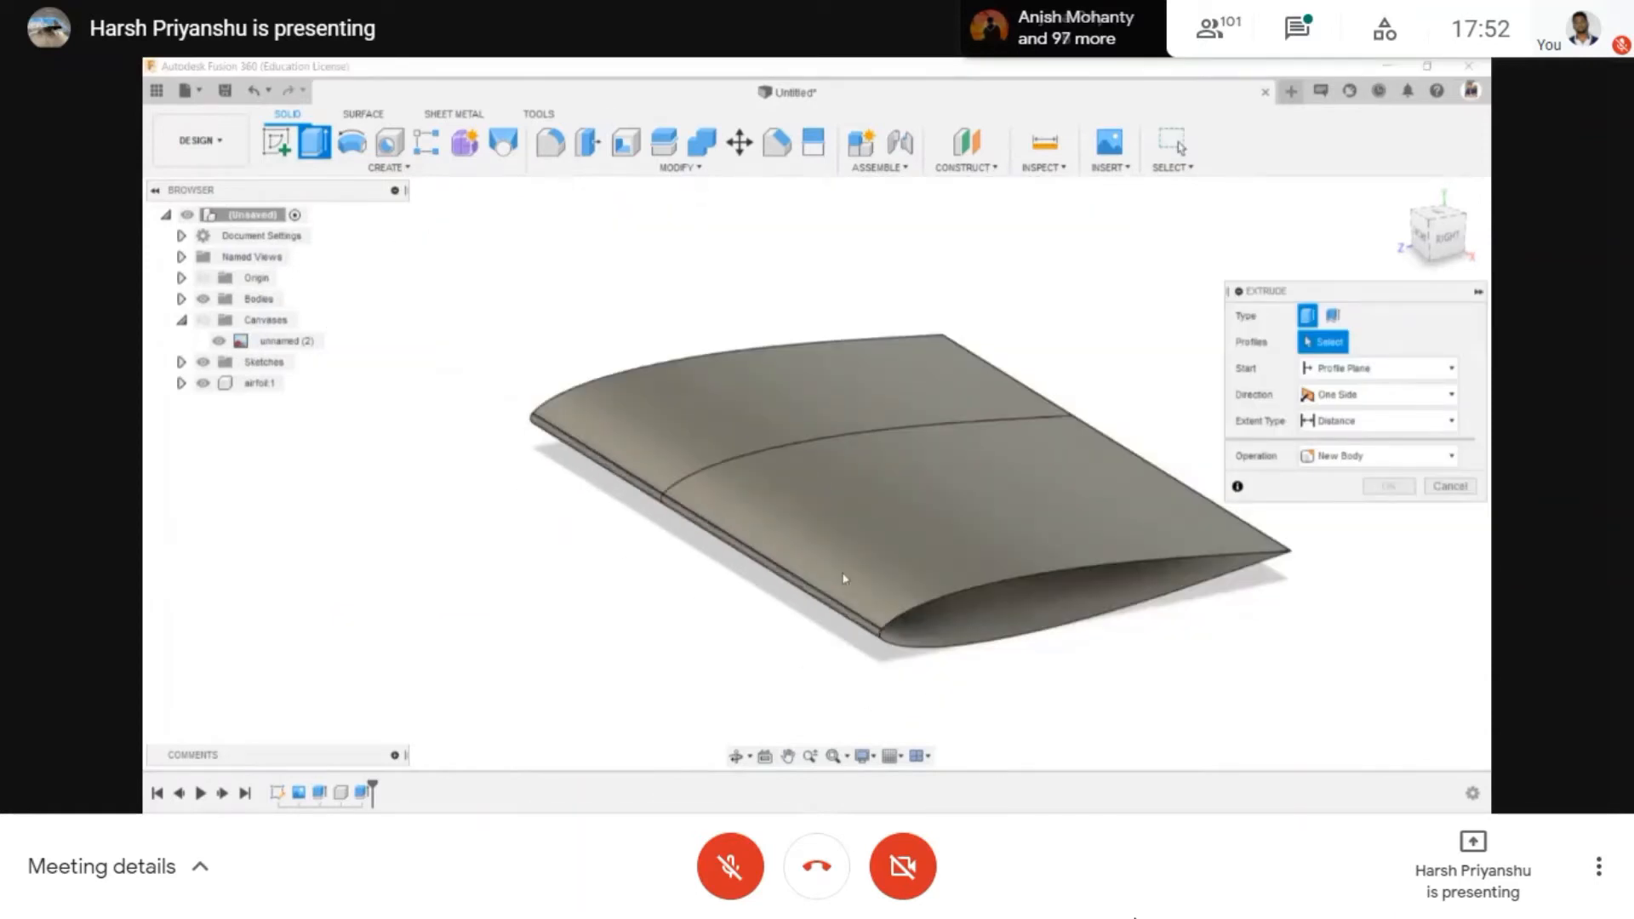
{"action": "key", "text": "Escape"}
{"action": "left_click", "coordinate": [345, 167]}
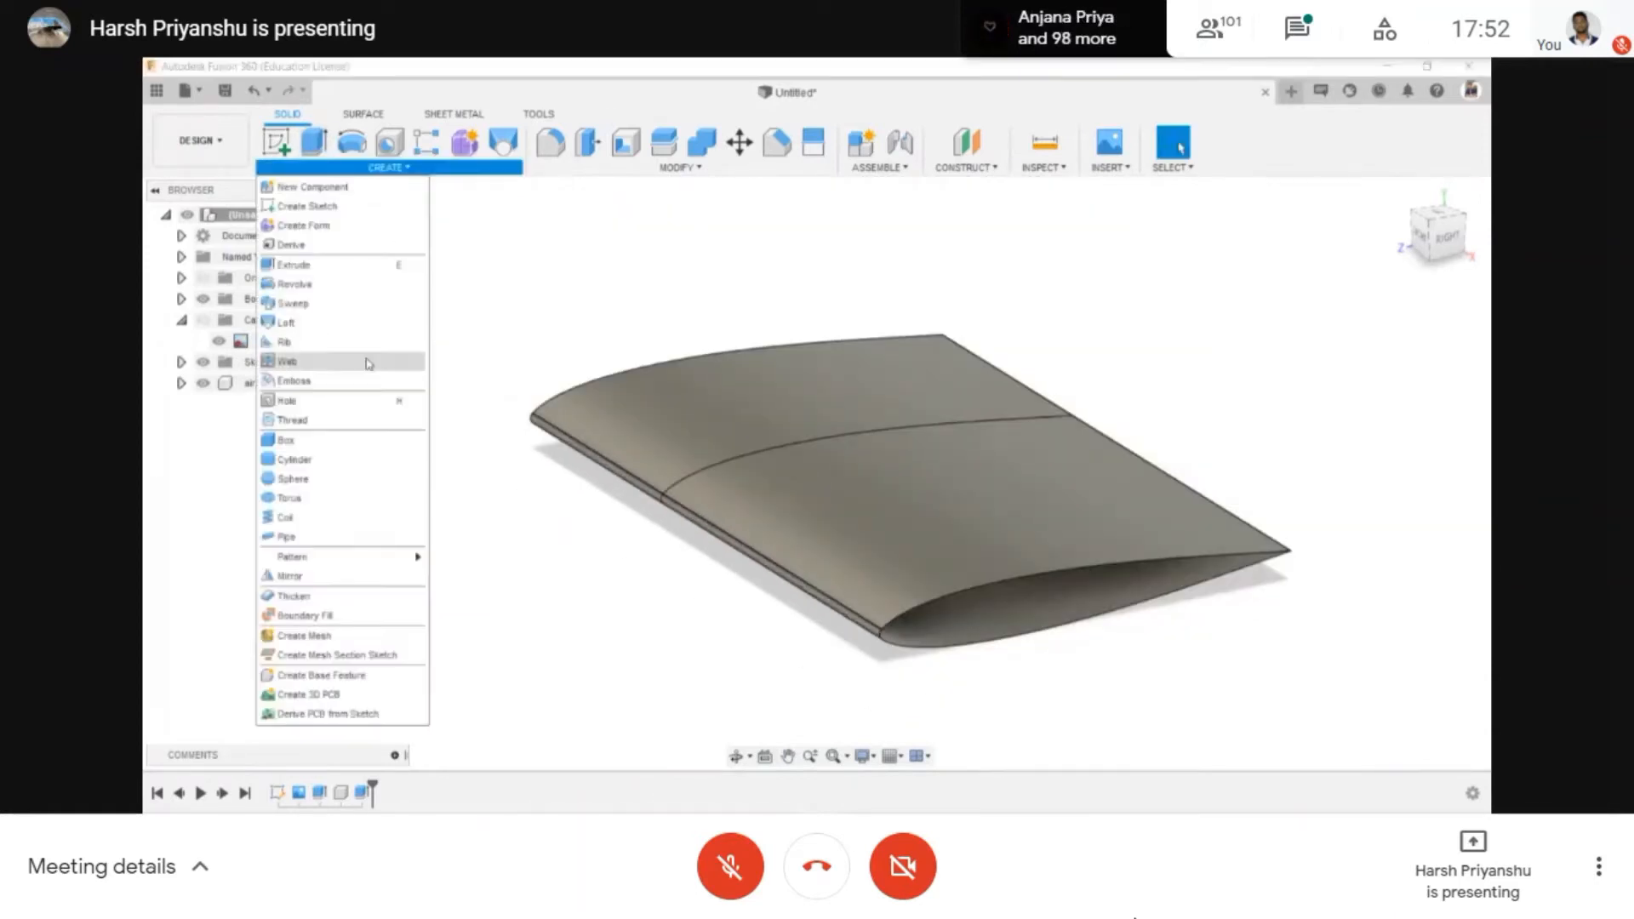
{"action": "left_click", "coordinate": [525, 290]}
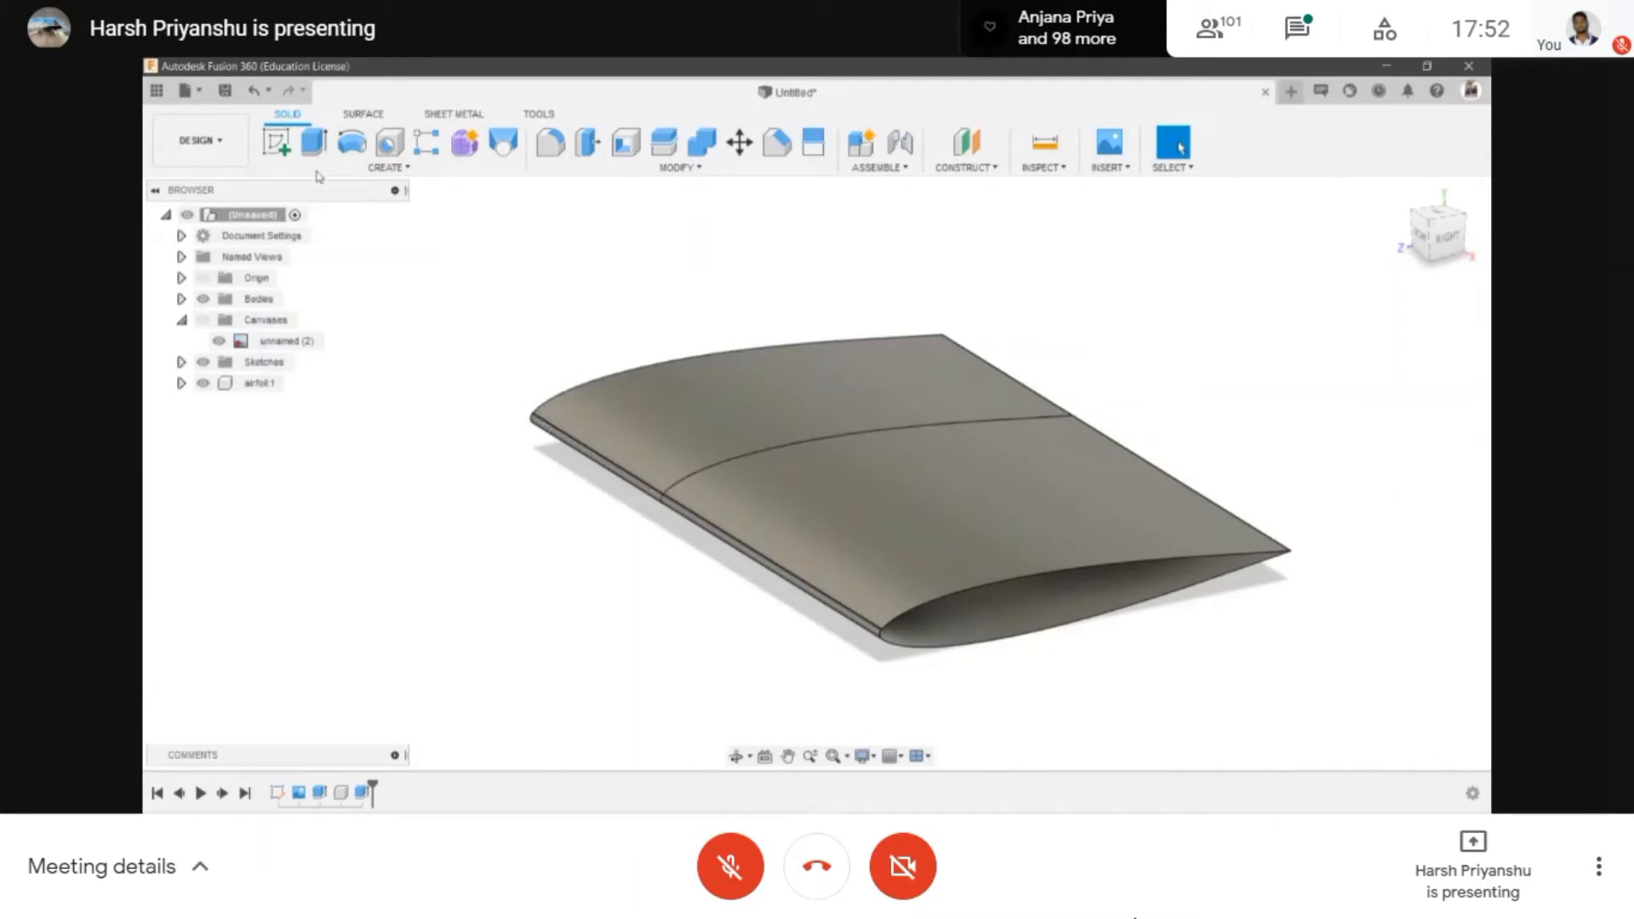
{"action": "scroll", "coordinate": [599, 340], "scroll_direction": "down", "scroll_amount": 1}
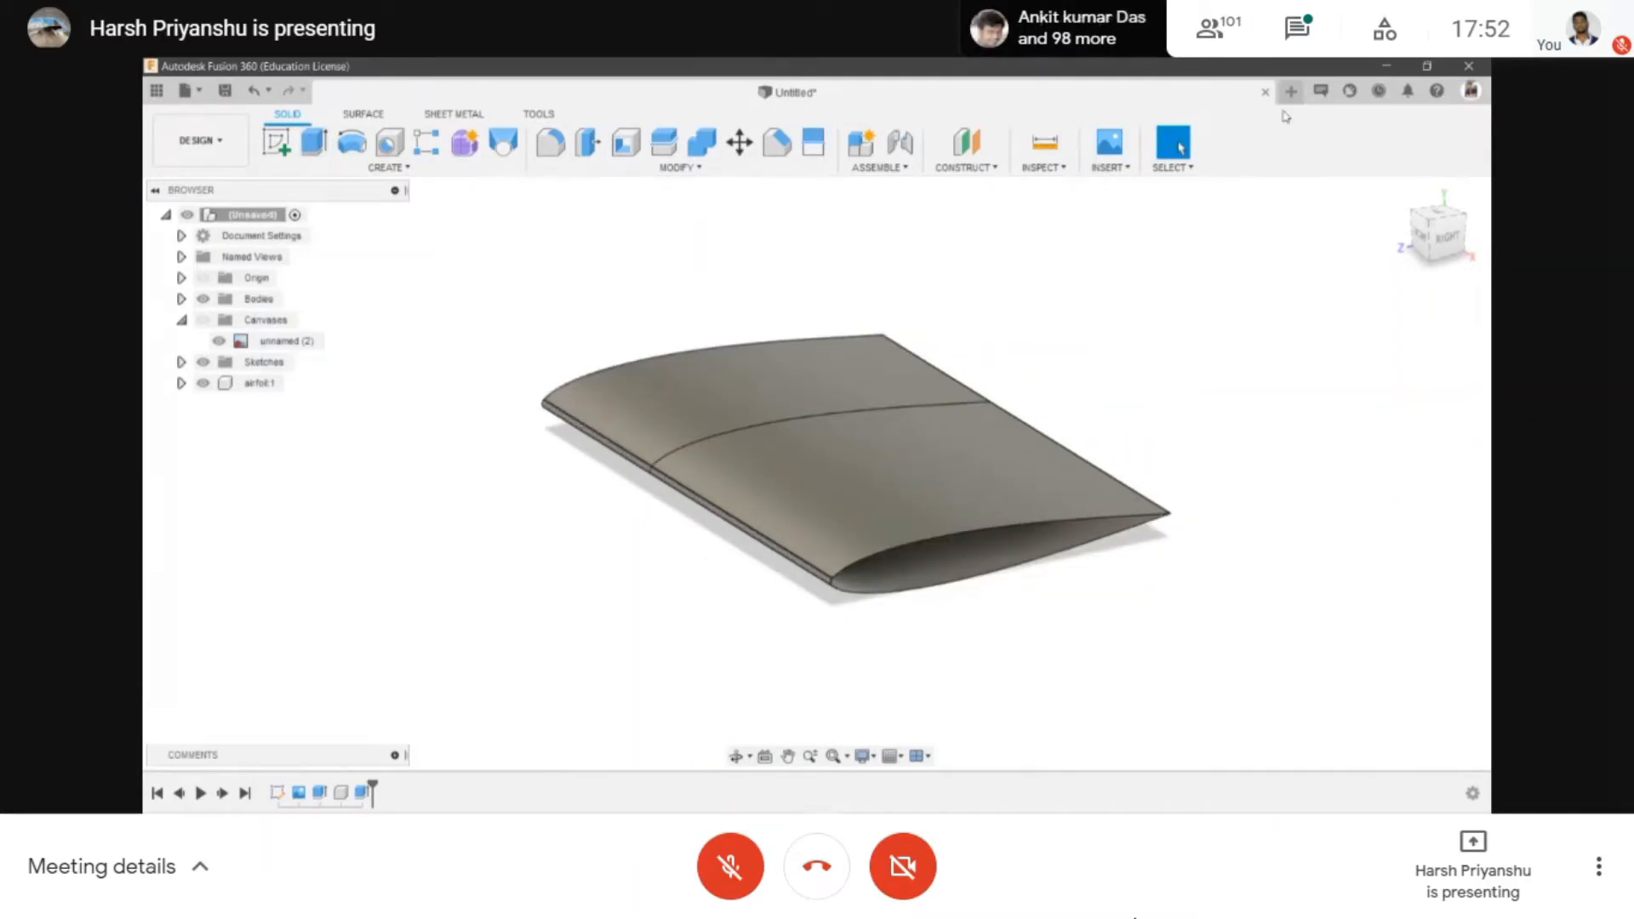
{"action": "left_click", "coordinate": [389, 166]}
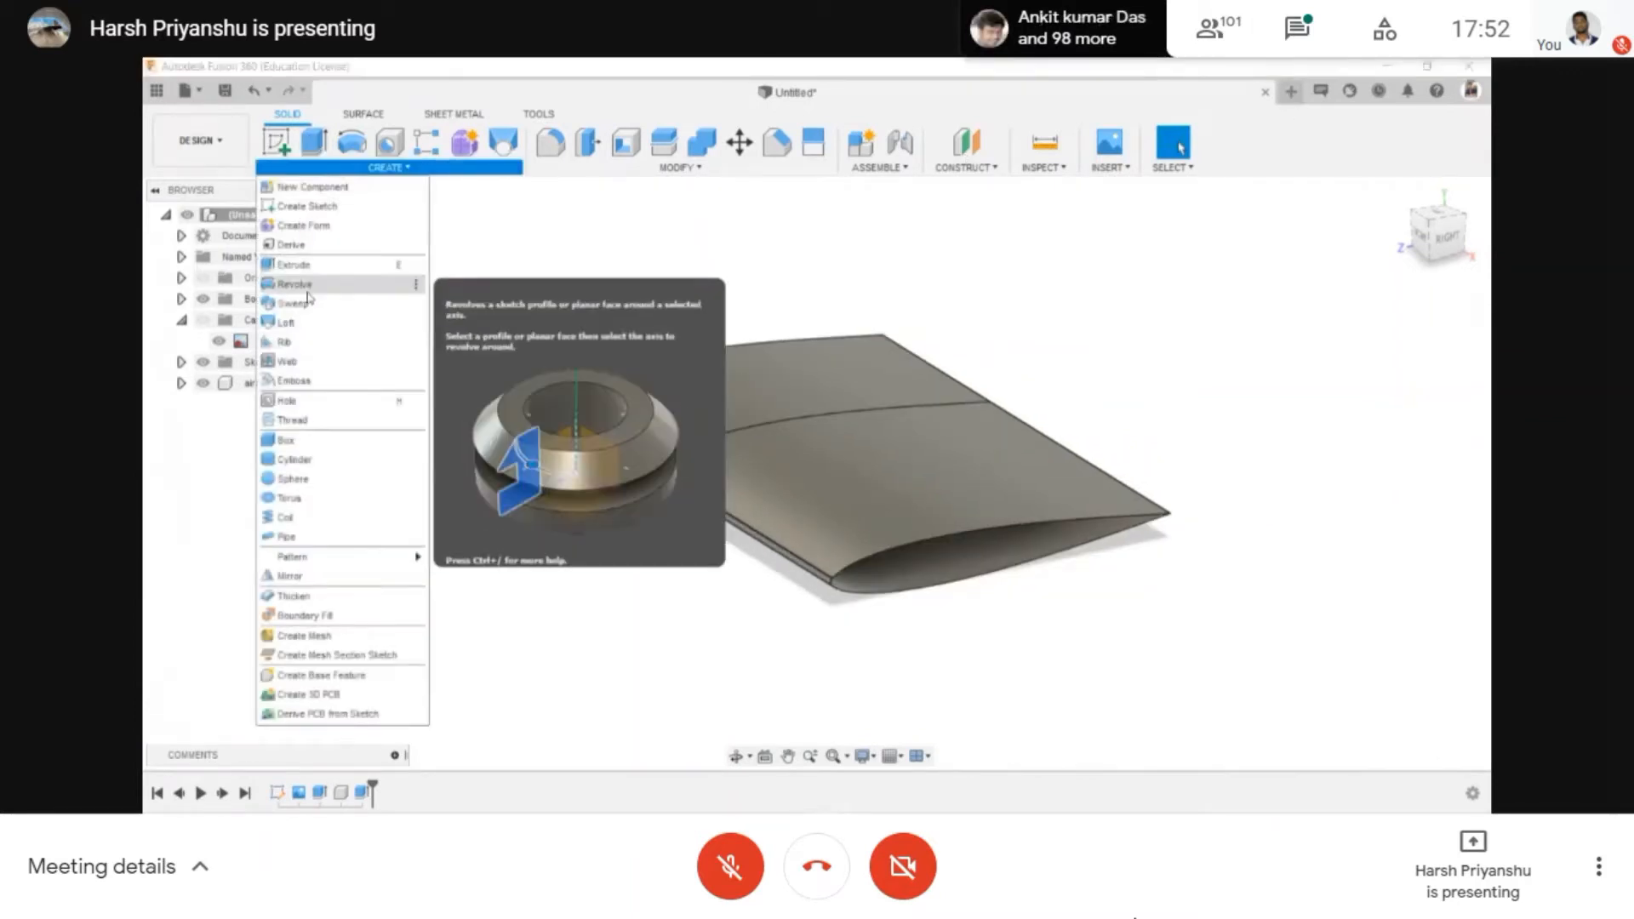
- Close the airfoil design without saving and start a sketch on the vertical YZ plane of the empty design
{"action": "left_click", "coordinate": [1265, 92]}
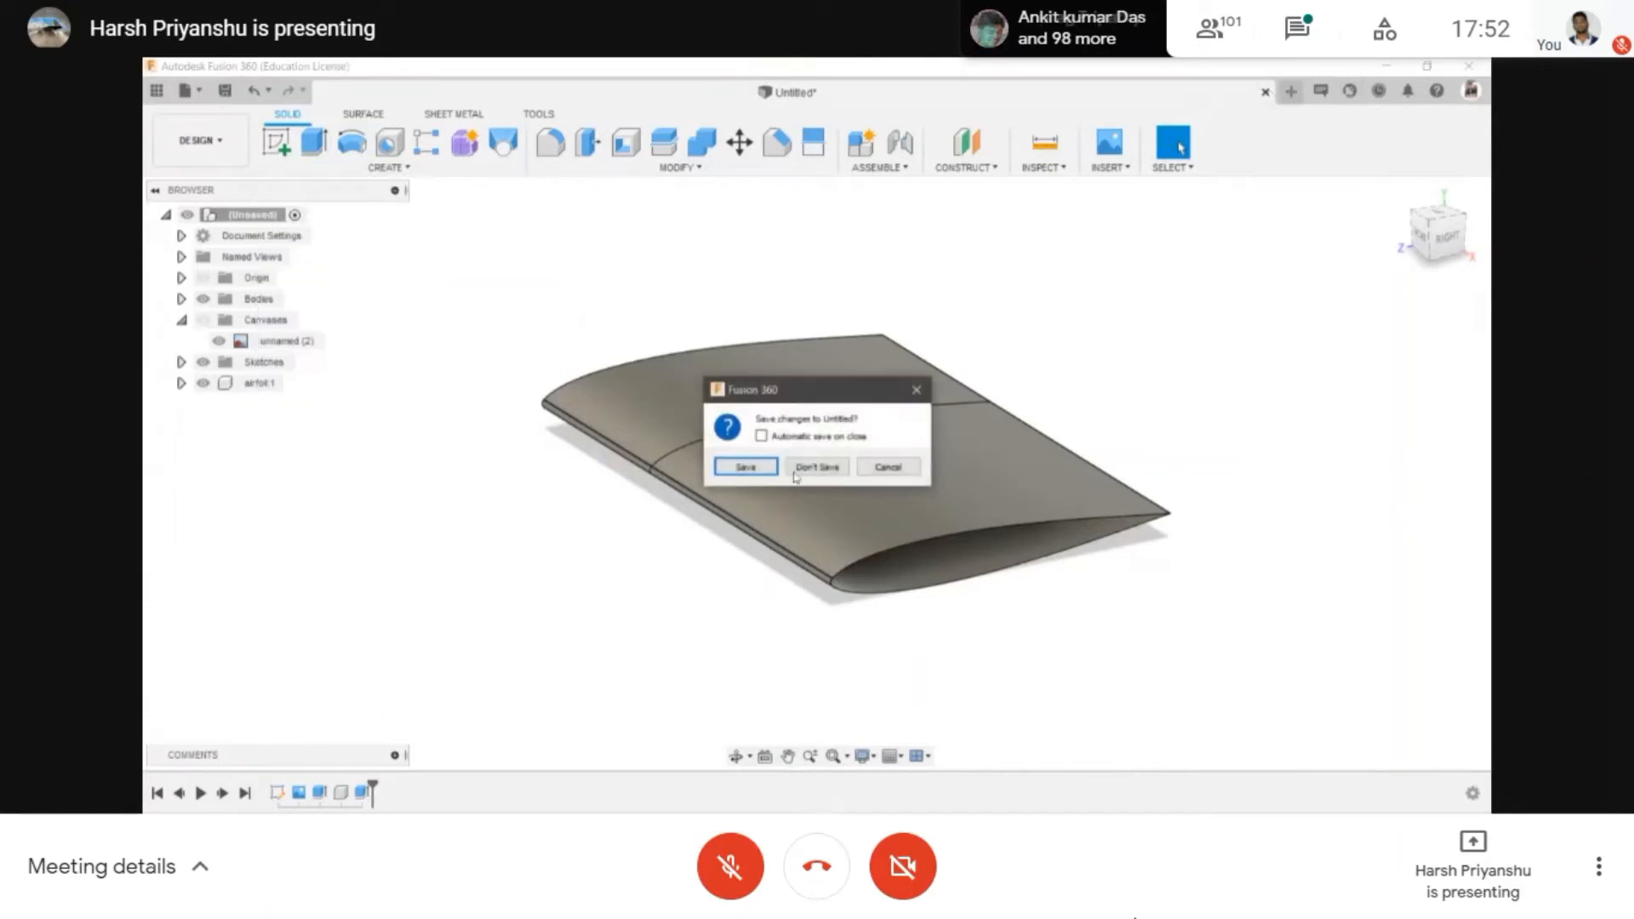
{"action": "left_click", "coordinate": [817, 466]}
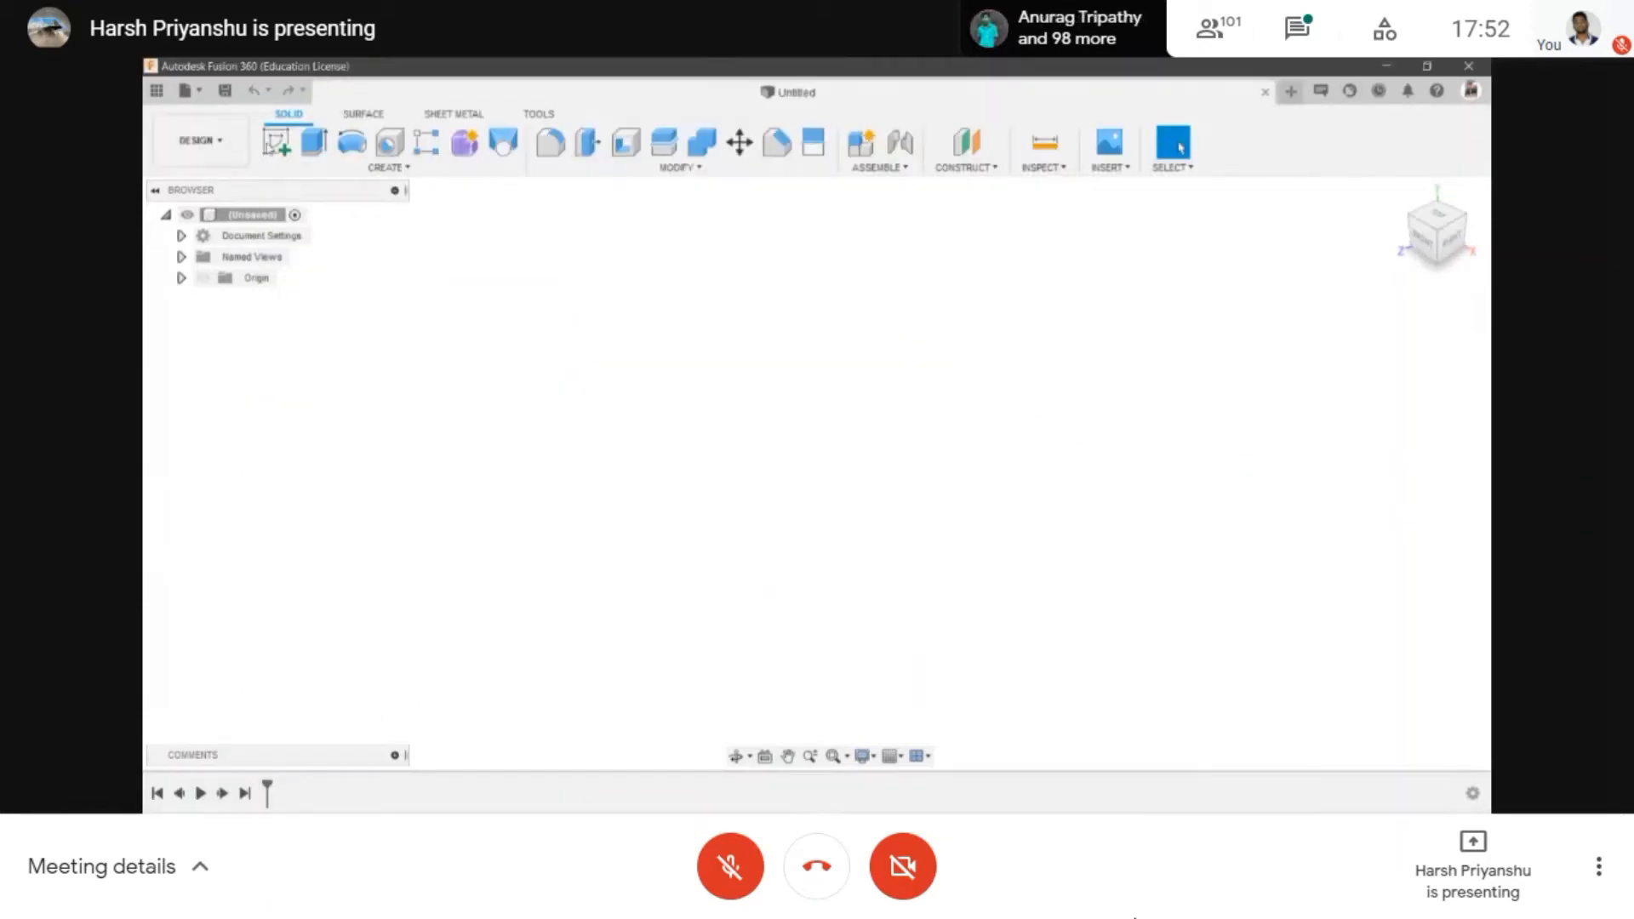
{"action": "left_click", "coordinate": [277, 141]}
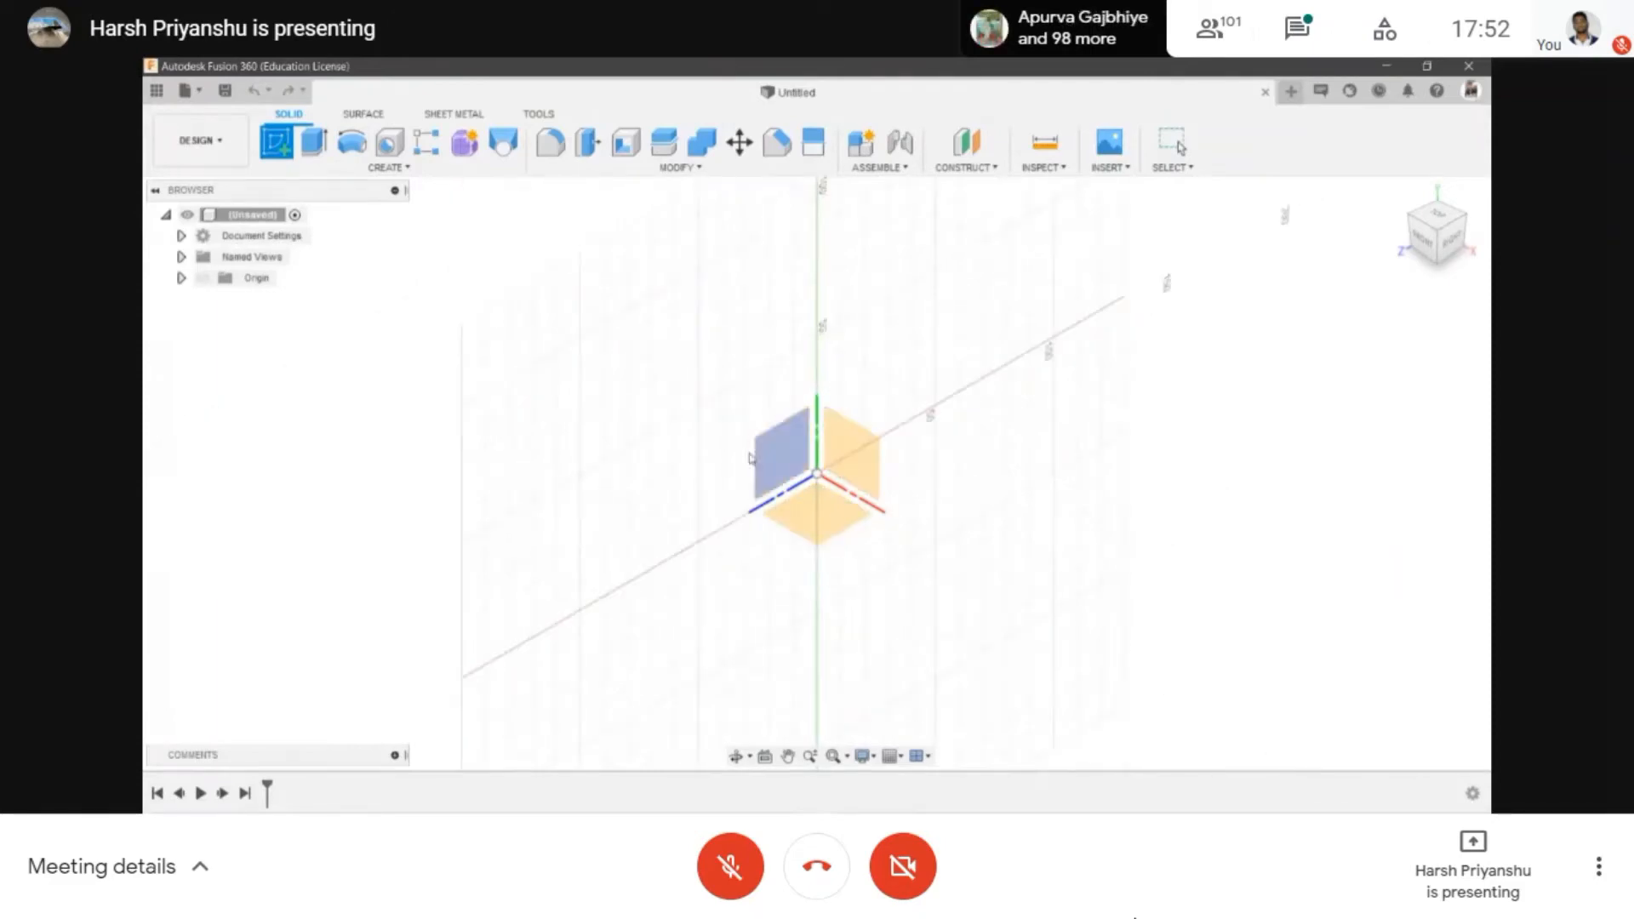
{"action": "left_click", "coordinate": [777, 463]}
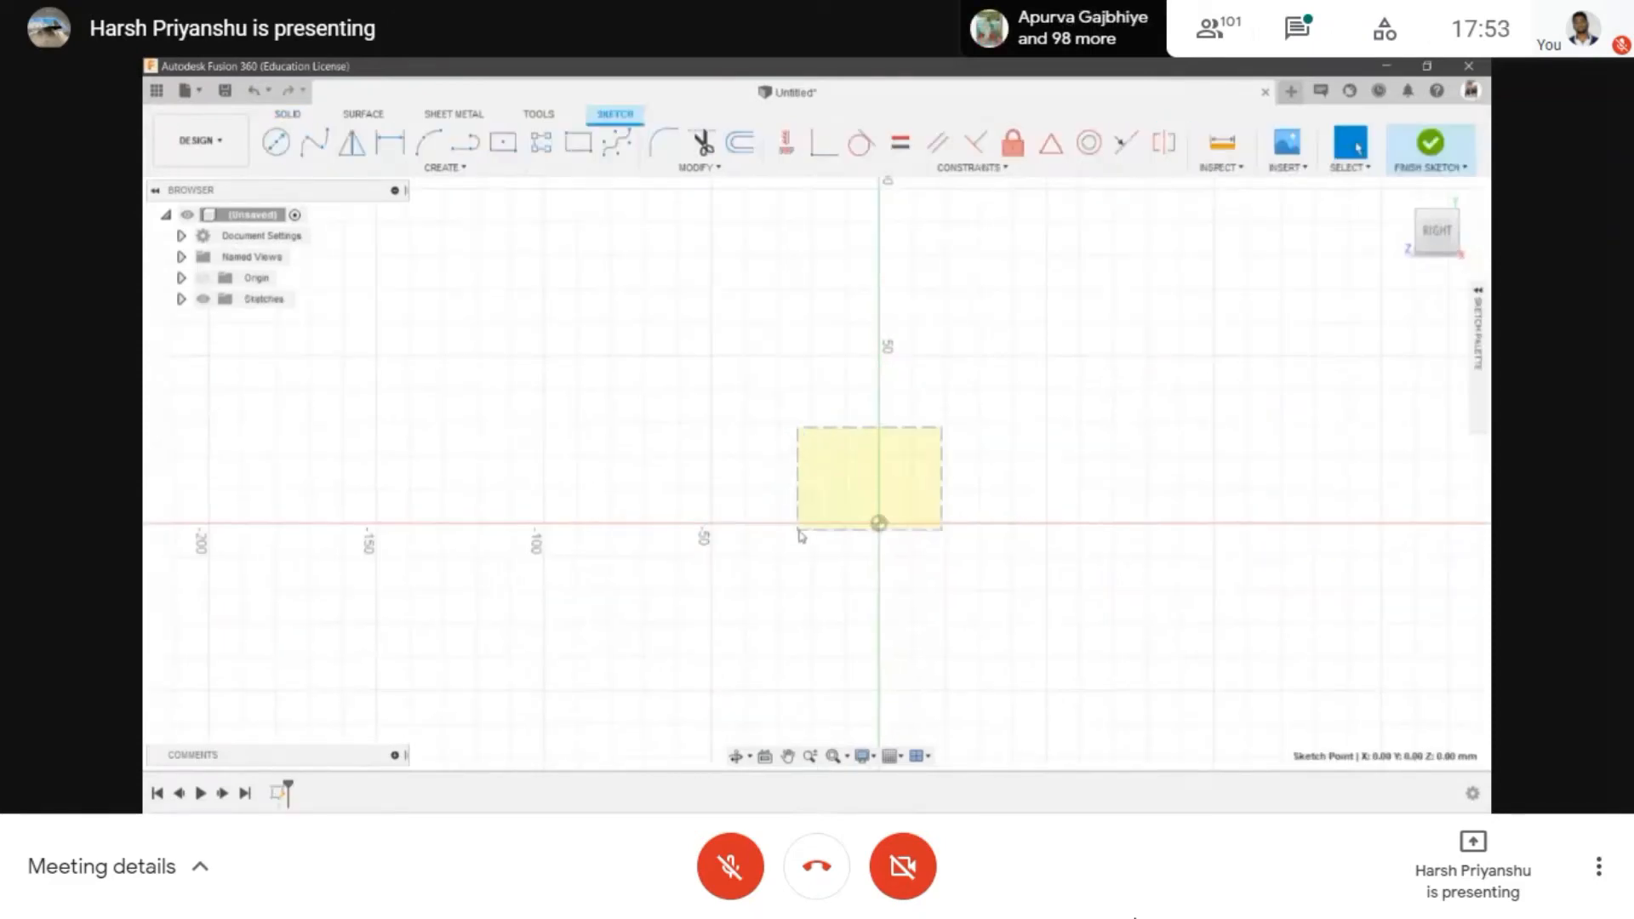
- Sketch a closed tapered half-profile from the origin, with its long straight edge on the vertical axis and a short flat top, and finish the sketch
{"action": "left_click", "coordinate": [466, 142]}
{"action": "left_click", "coordinate": [746, 659]}
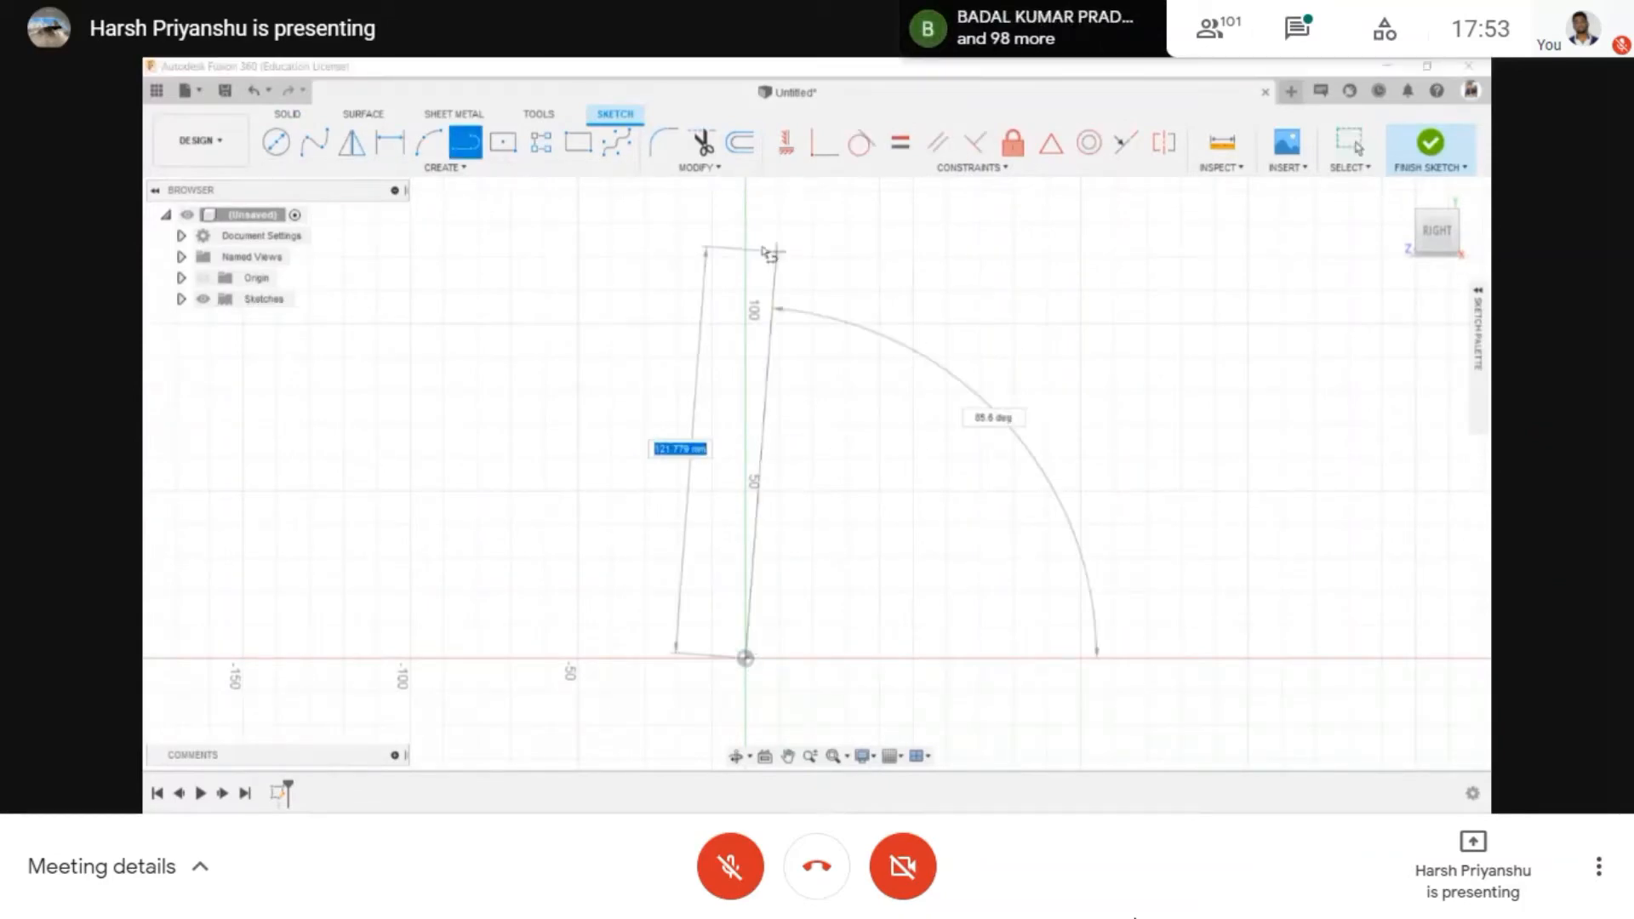
{"action": "middle_click_drag", "start_coordinate": [745, 204], "coordinate": [755, 277]}
{"action": "scroll", "coordinate": [754, 277], "scroll_direction": "down", "scroll_amount": 2}
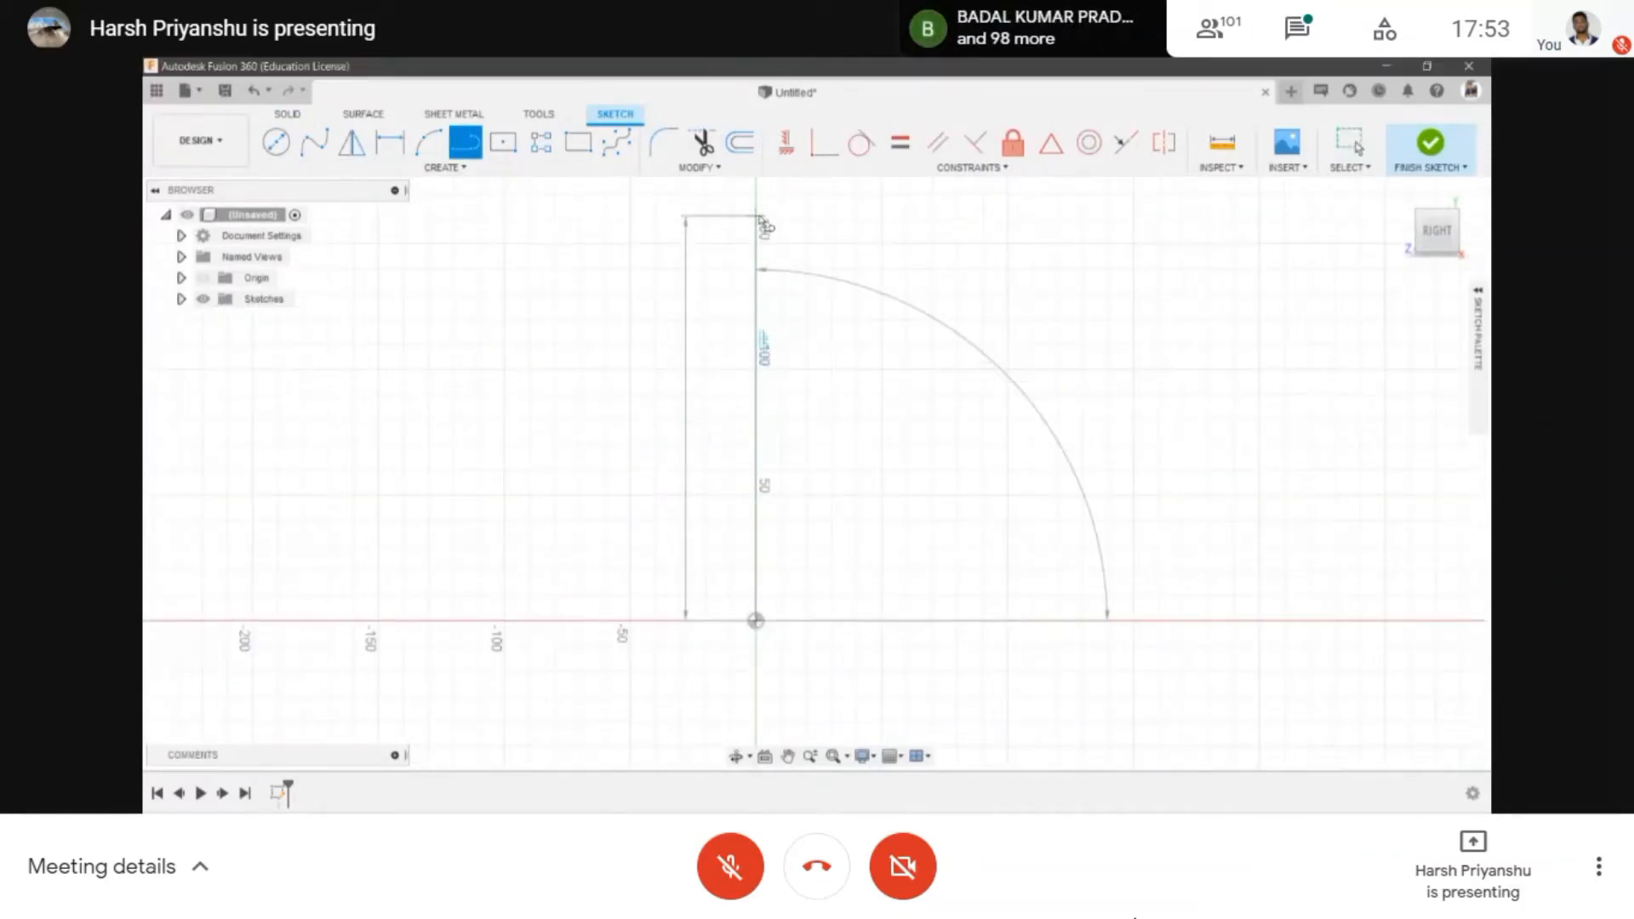
{"action": "left_click", "coordinate": [755, 216]}
{"action": "left_click", "coordinate": [705, 216]}
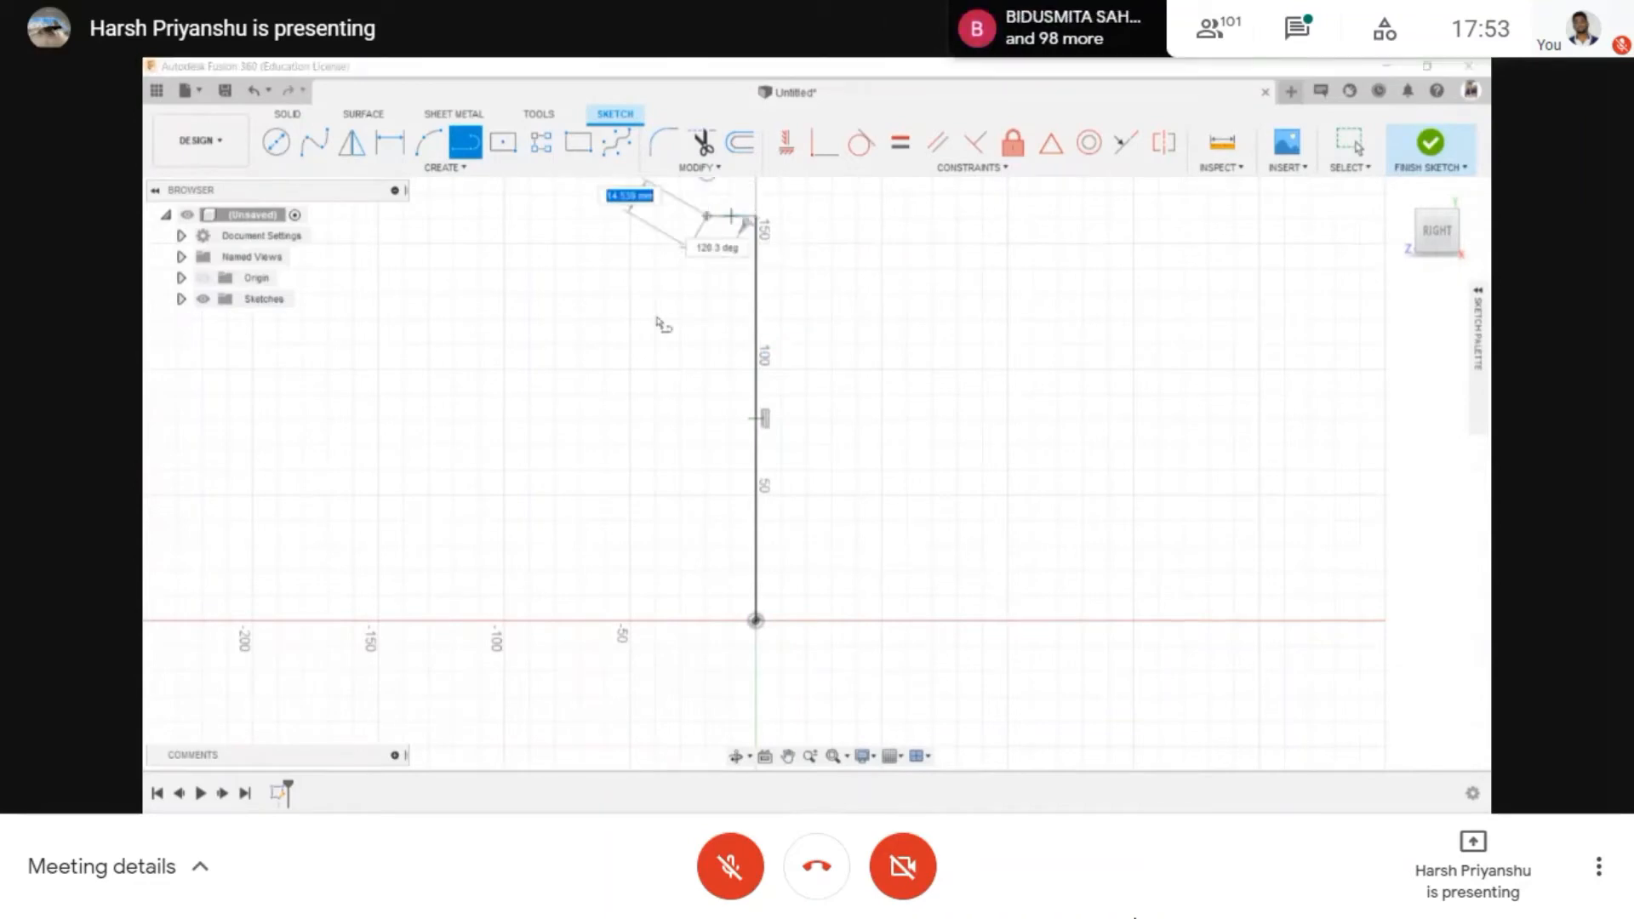
{"action": "left_click", "coordinate": [568, 451]}
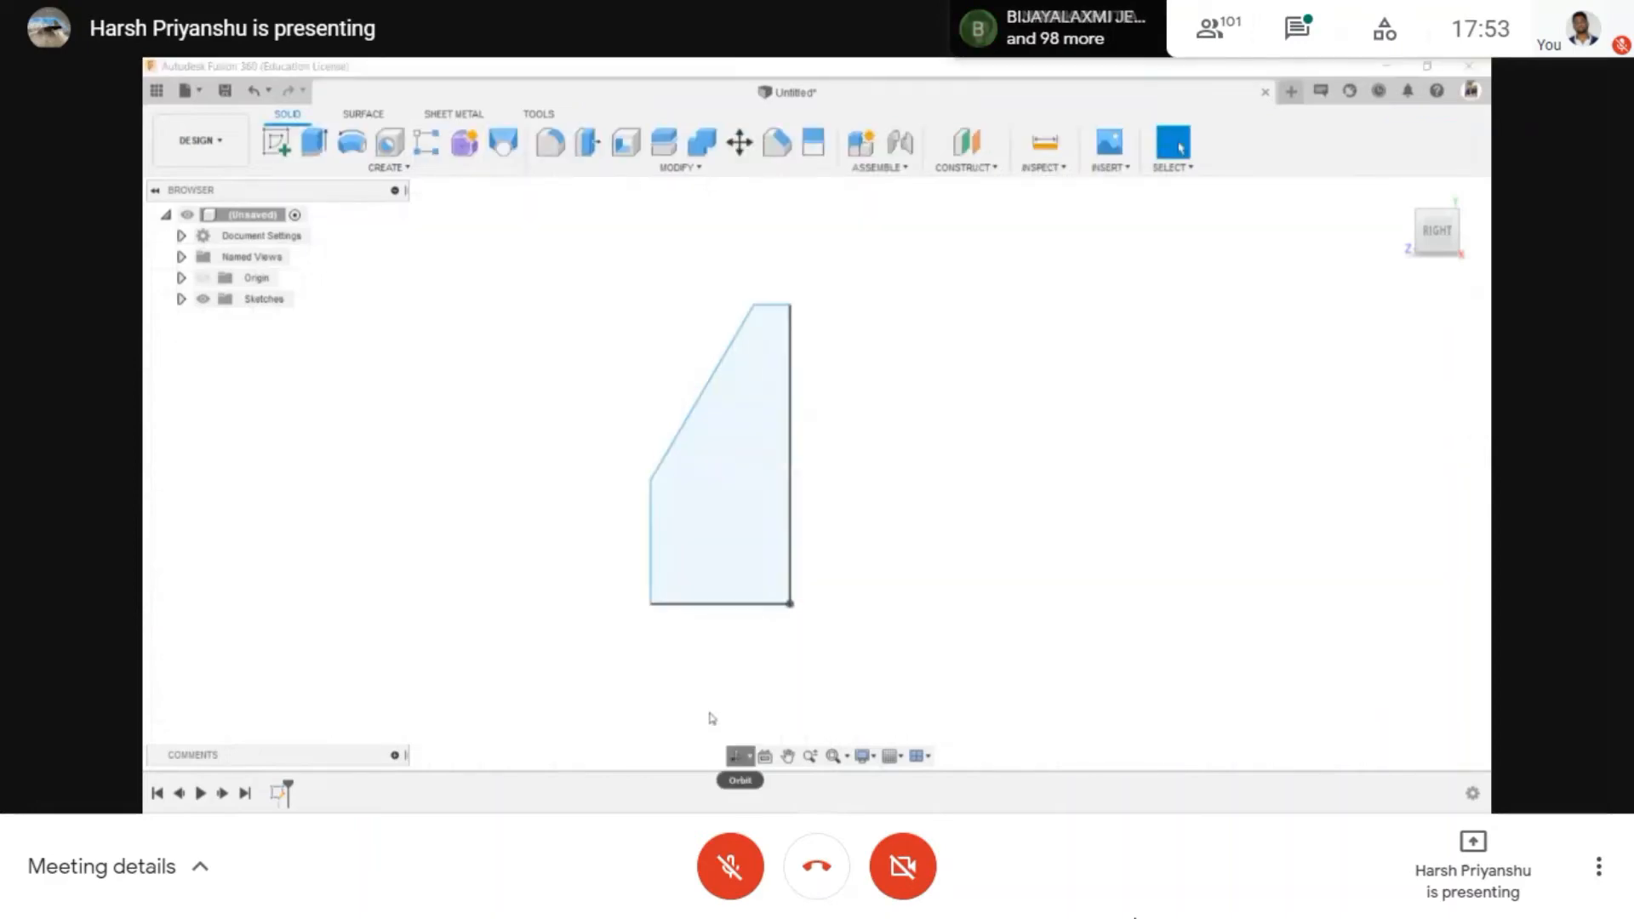
- Revolve the tapered profile about its long vertical edge as a new body, using the Angle type and One Side direction
{"action": "mouse_move", "coordinate": [696, 501]}
{"action": "left_mouse_down"}
{"action": "mouse_move", "coordinate": [667, 476]}
{"action": "mouse_move", "coordinate": [696, 514]}
{"action": "left_mouse_up"}
{"action": "left_click", "coordinate": [737, 758]}
{"action": "left_click_drag", "start_coordinate": [868, 354], "coordinate": [876, 381]}
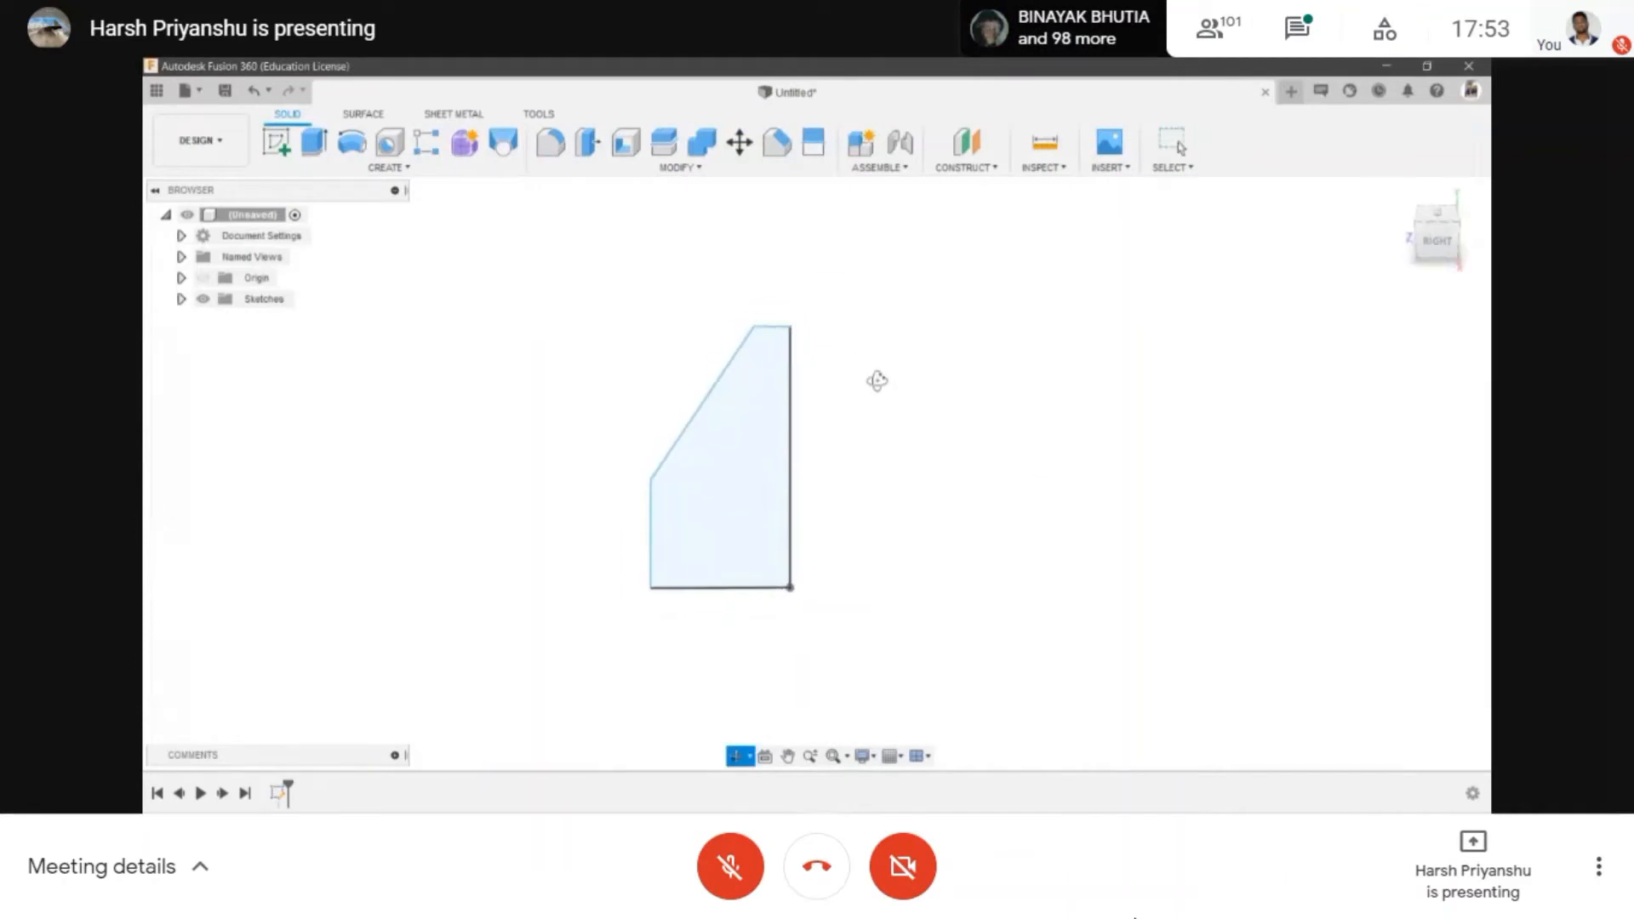
{"action": "left_click", "coordinate": [407, 168]}
{"action": "left_click", "coordinate": [339, 305]}
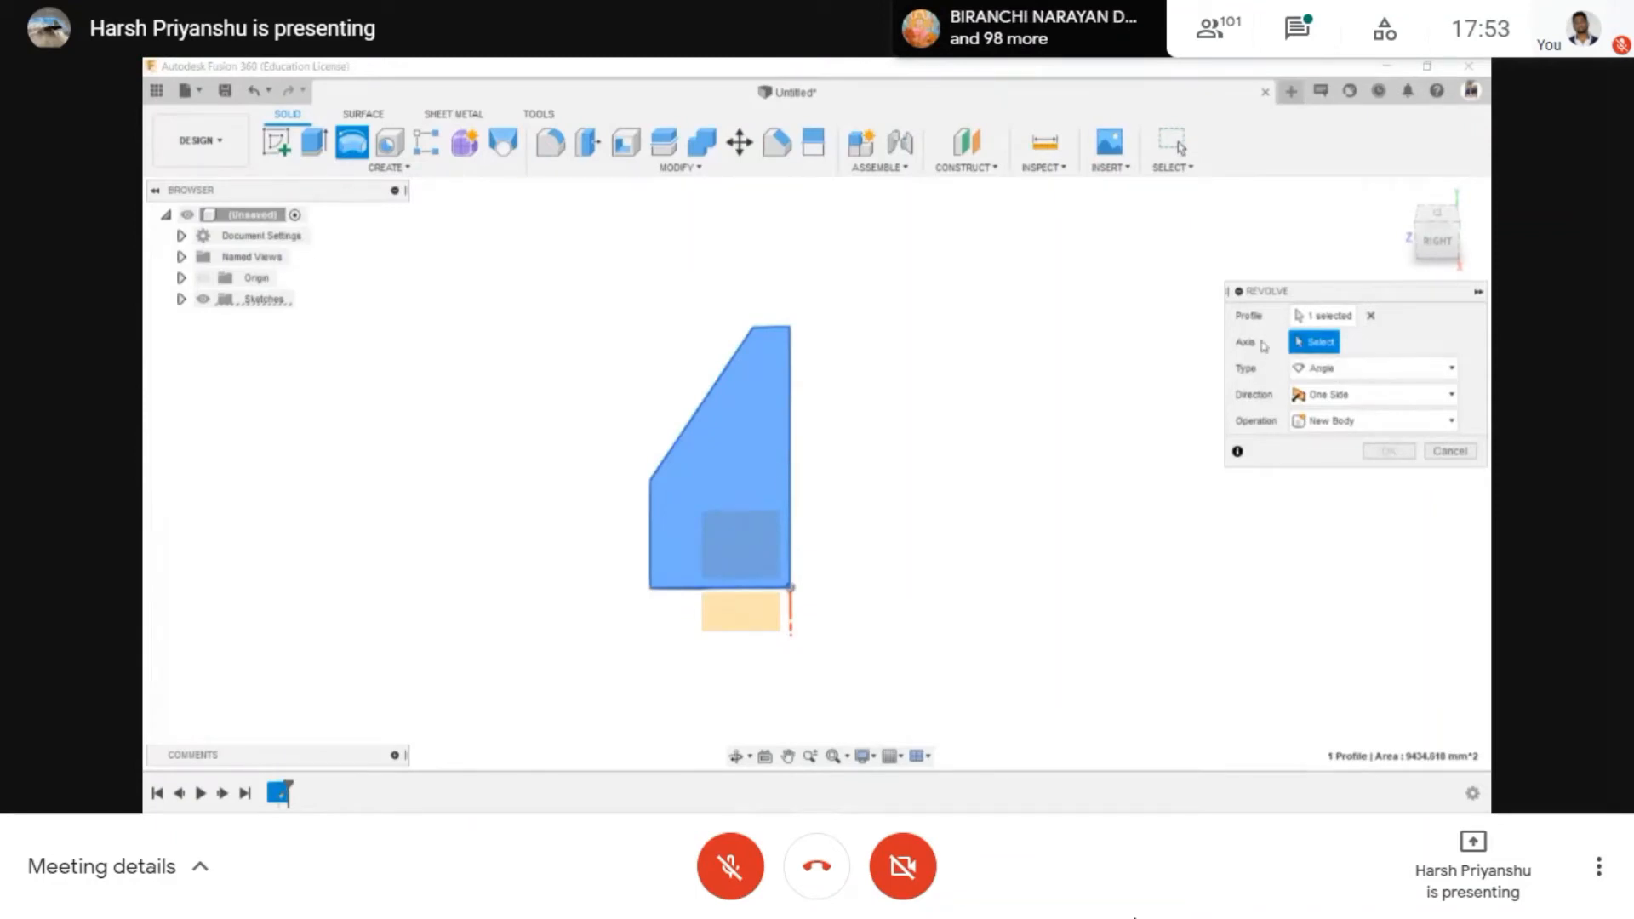
{"action": "left_click", "coordinate": [737, 756]}
{"action": "left_click_drag", "start_coordinate": [893, 514], "coordinate": [838, 596]}
{"action": "key", "text": "Escape"}
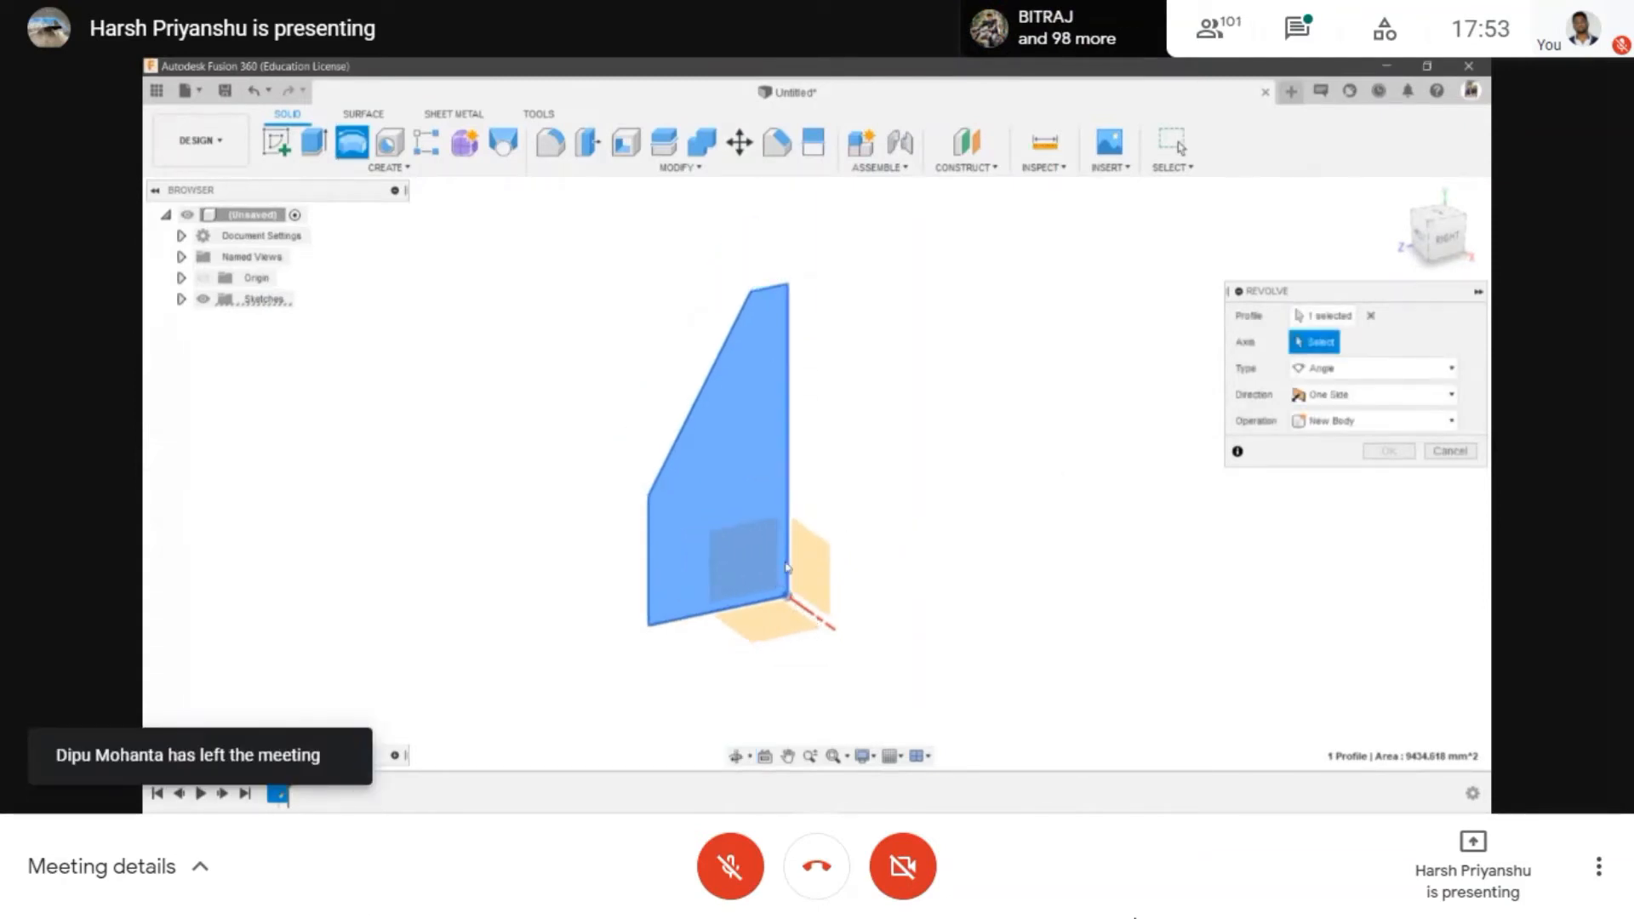
{"action": "left_click", "coordinate": [789, 428]}
{"action": "left_click", "coordinate": [1388, 477]}
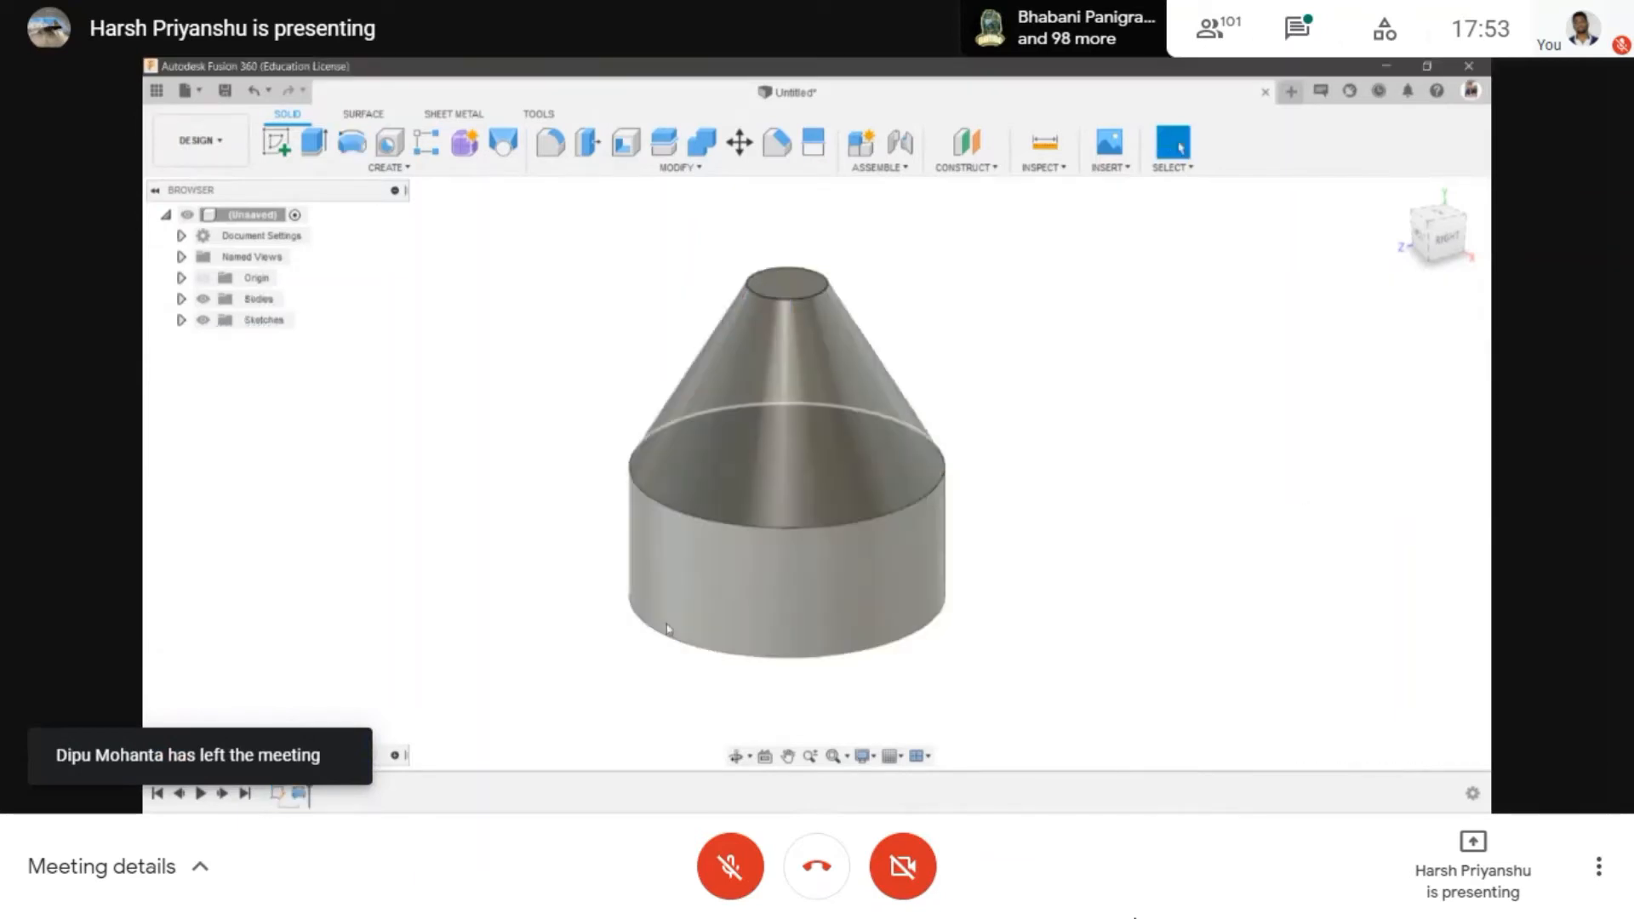
- Examine the revolved conical body from different angles, including the straight-on right view
{"action": "middle_click_drag", "start_coordinate": [722, 712], "coordinate": [755, 440], "text": "shift"}
{"action": "scroll", "coordinate": [817, 380], "scroll_direction": "down", "scroll_amount": 5}
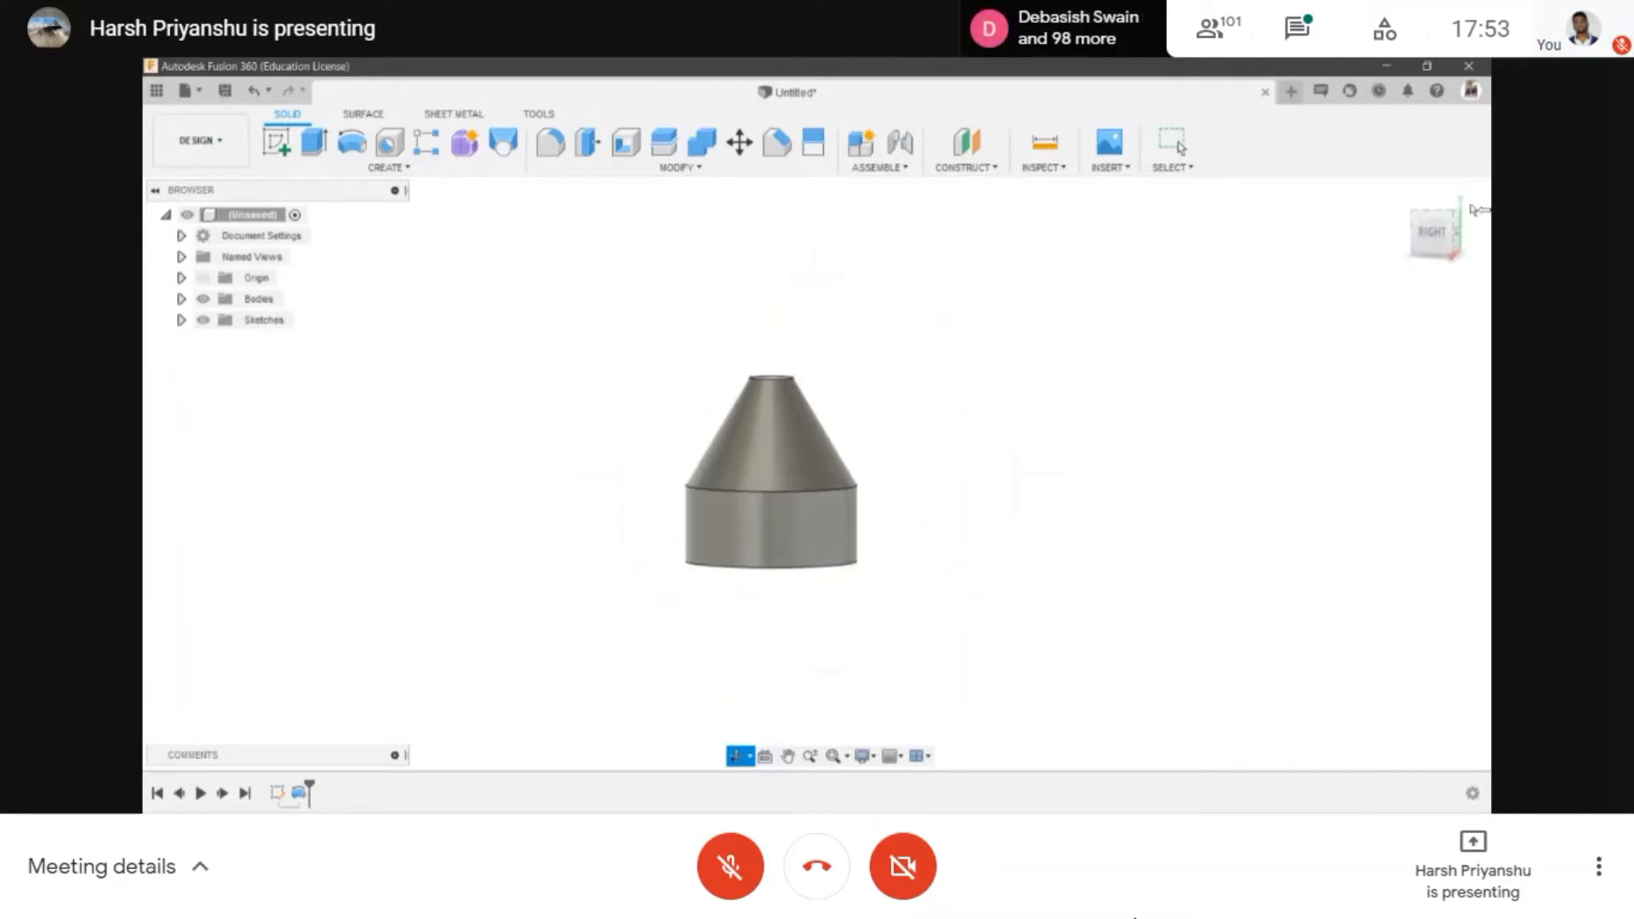
{"action": "left_click", "coordinate": [1432, 231]}
{"action": "scroll", "coordinate": [854, 507], "scroll_direction": "up", "scroll_amount": 3}
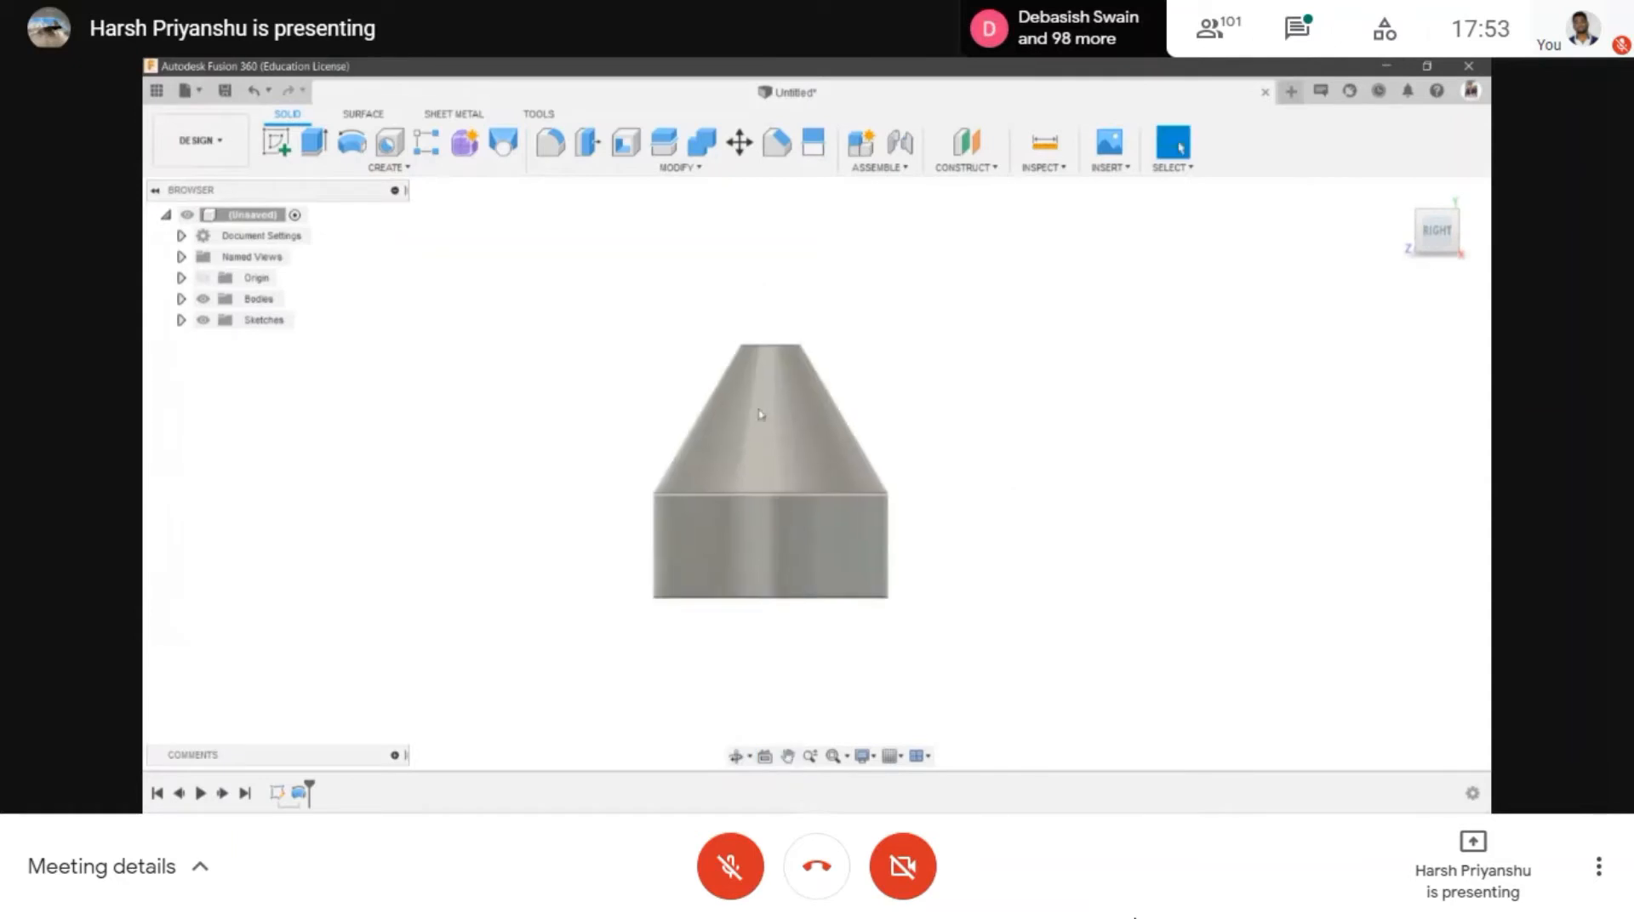
{"action": "scroll", "coordinate": [792, 465], "scroll_direction": "down", "scroll_amount": 1}
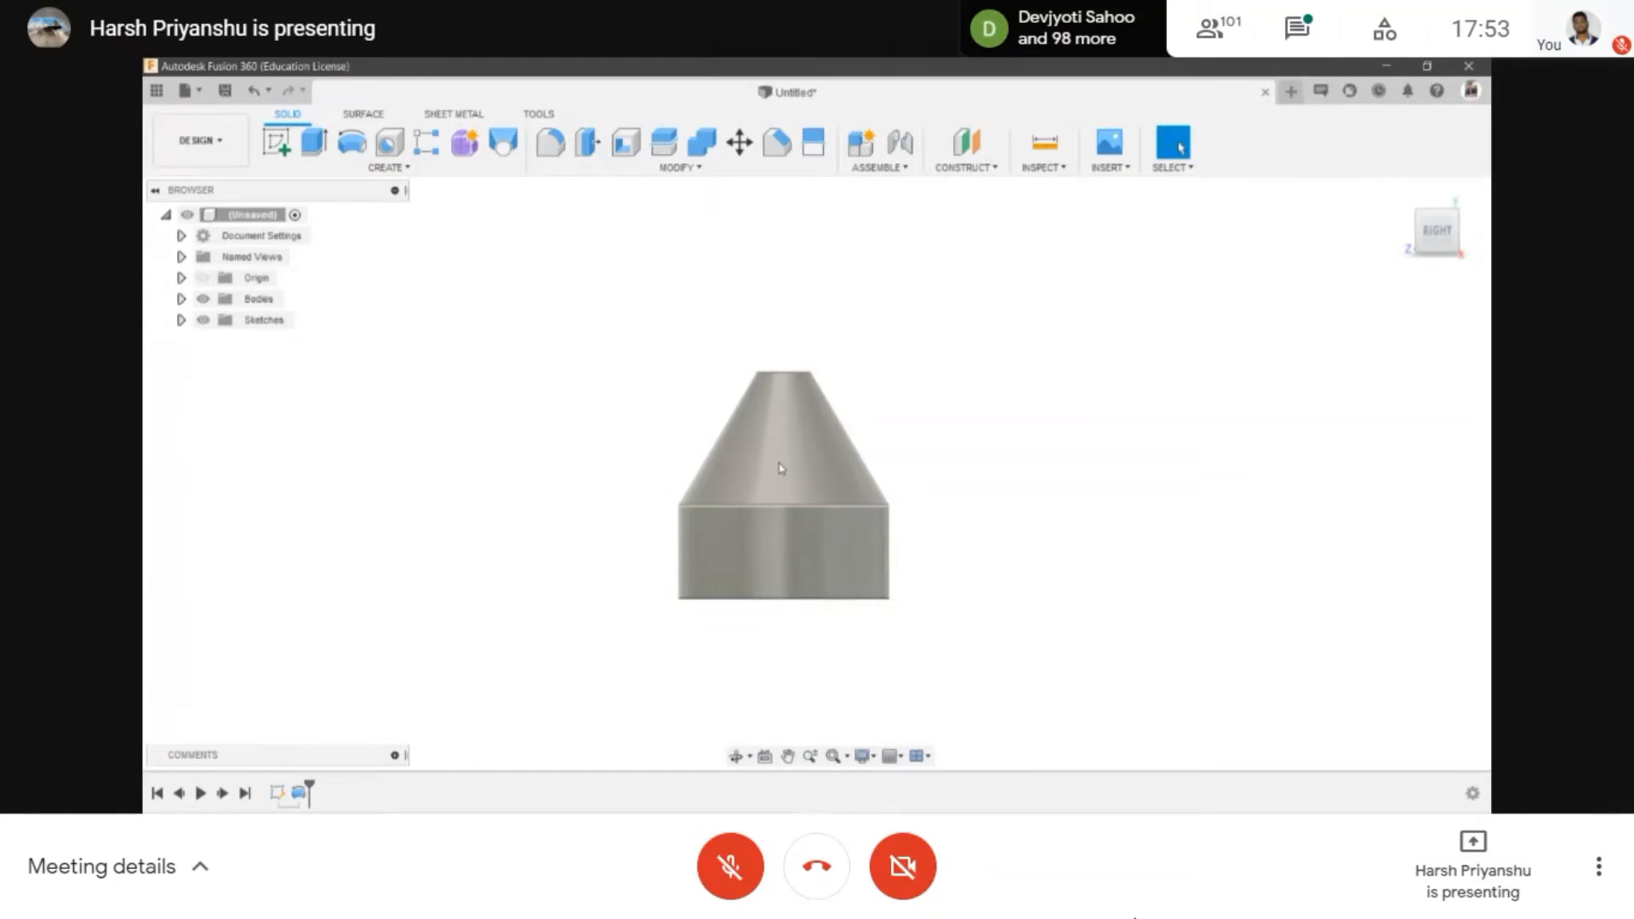
{"action": "scroll", "coordinate": [624, 435], "scroll_direction": "down", "scroll_amount": 1}
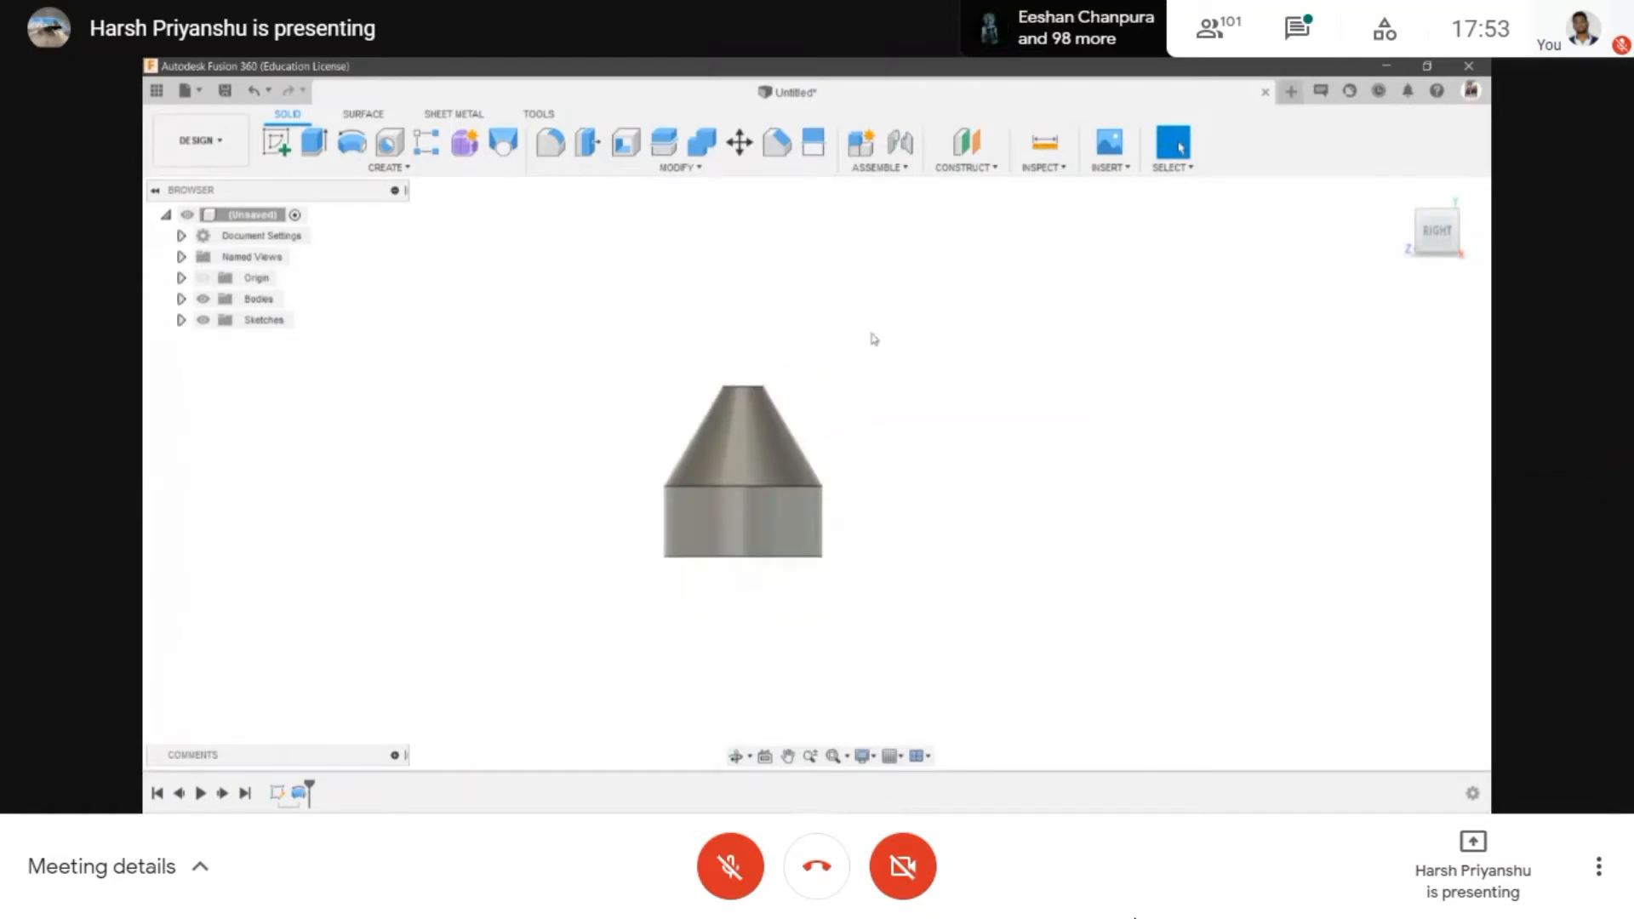
- Undo the revolve and the whole profile sketch until the design is empty
{"action": "key", "text": "ctrl+z"}
{"action": "key", "text": "ctrl+z"}
{"action": "key", "text": "ctrl+z"}
{"action": "key", "text": "ctrl+z"}
{"action": "key", "text": "ctrl+z"}
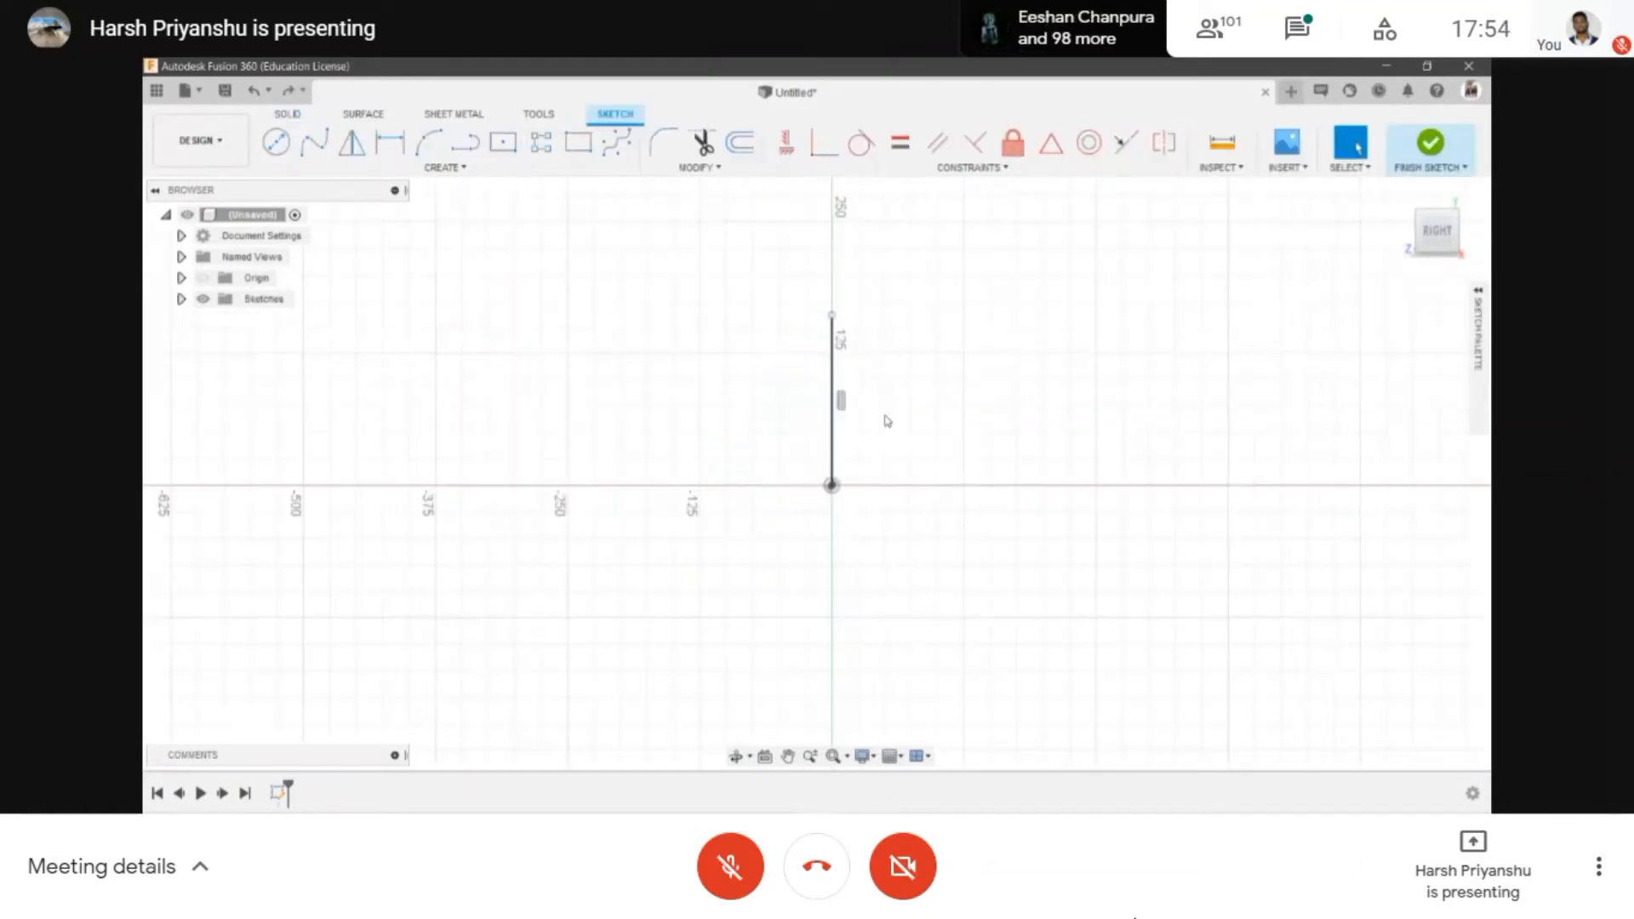
{"action": "key", "text": "ctrl+z"}
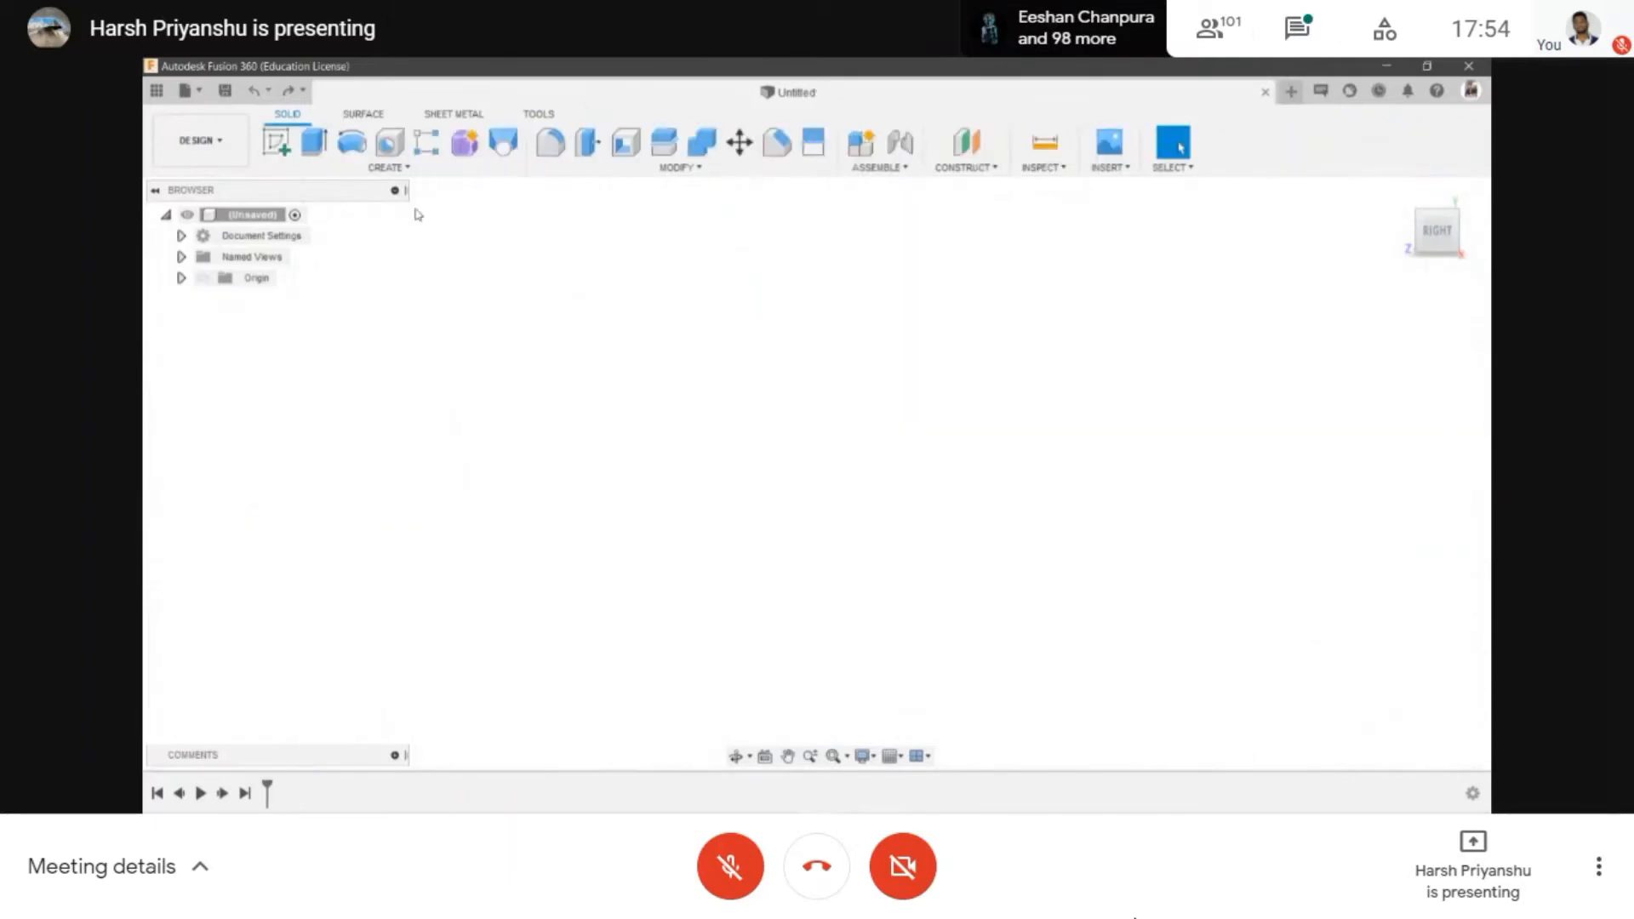
- Review the descriptions of the Sweep and Loft creation commands
{"action": "left_click", "coordinate": [341, 170]}
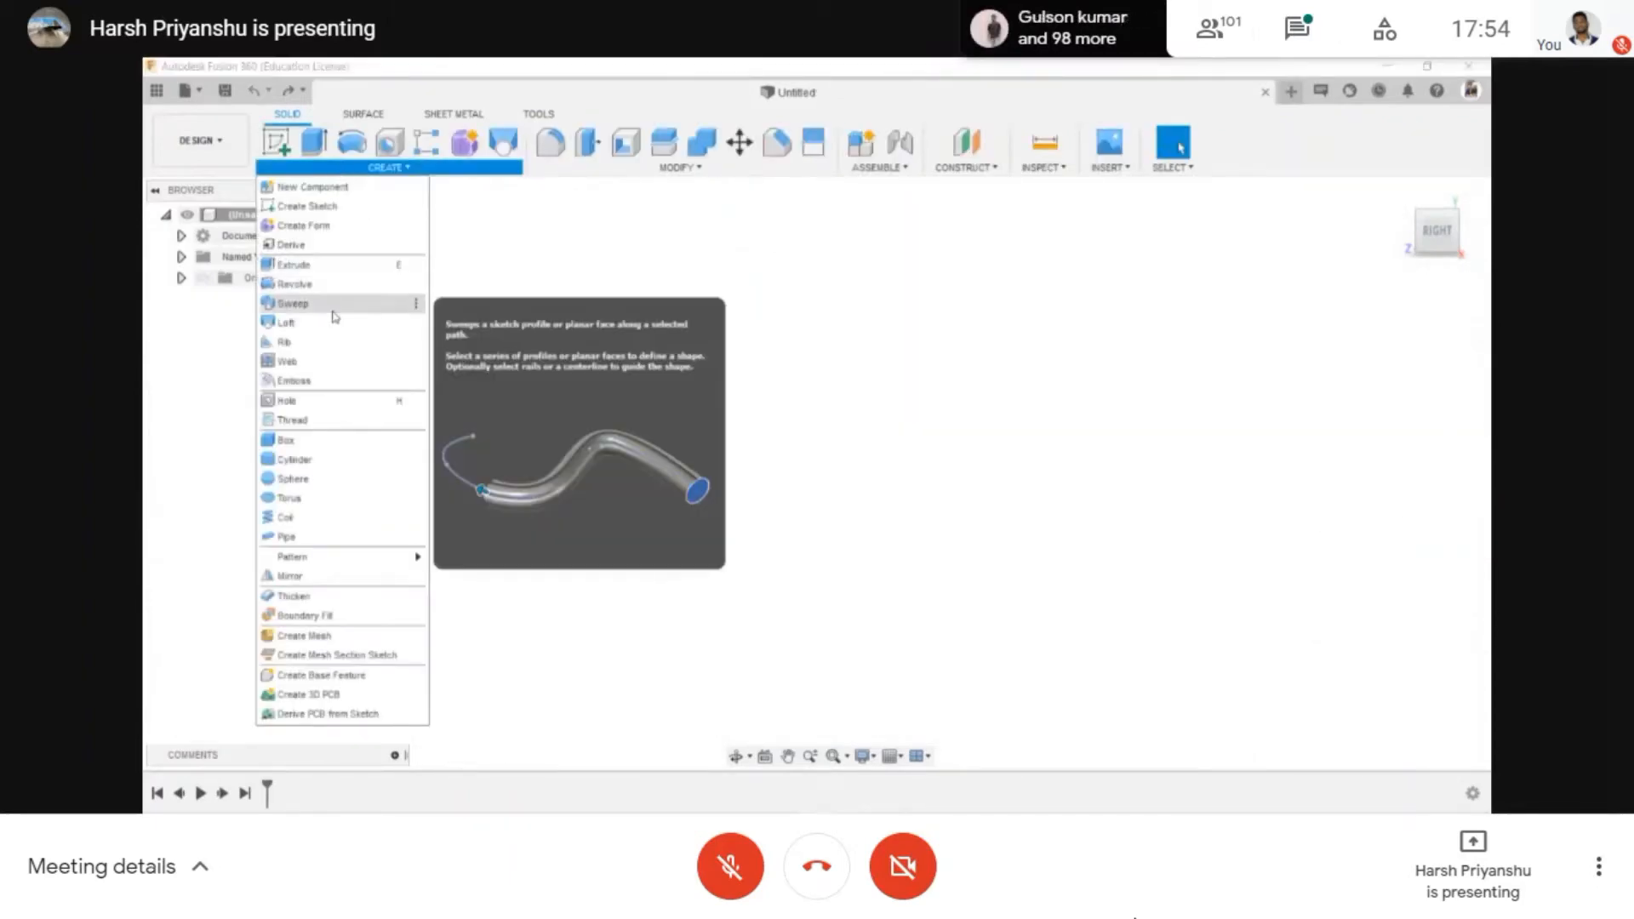
{"action": "left_click", "coordinate": [707, 417]}
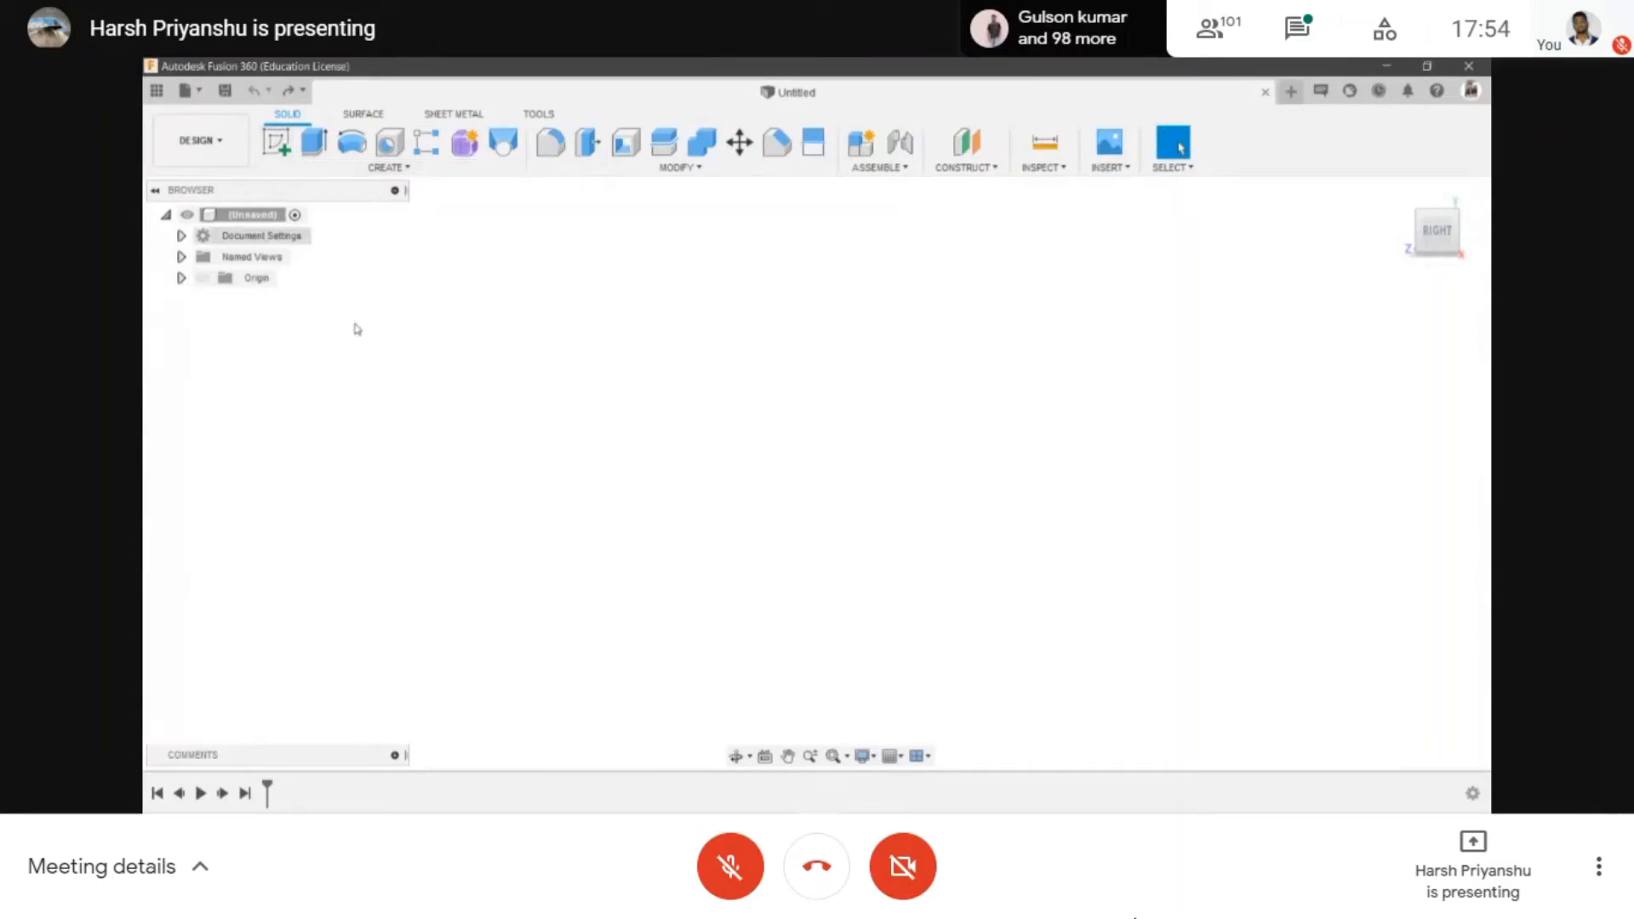
{"action": "left_click", "coordinate": [337, 169]}
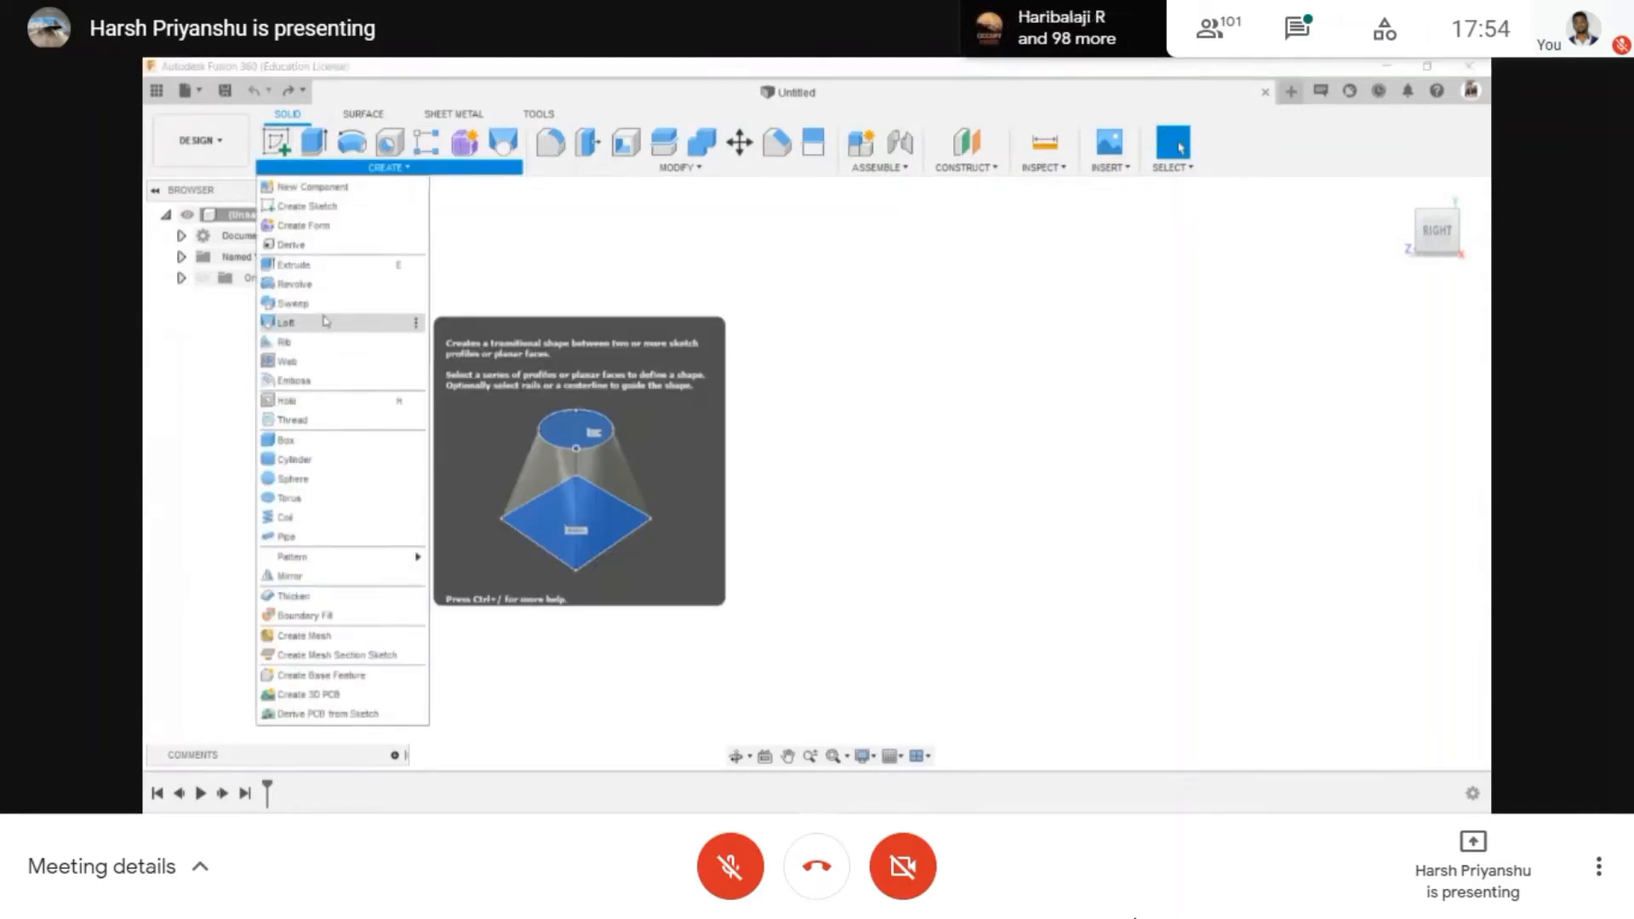
{"action": "left_click", "coordinate": [740, 351]}
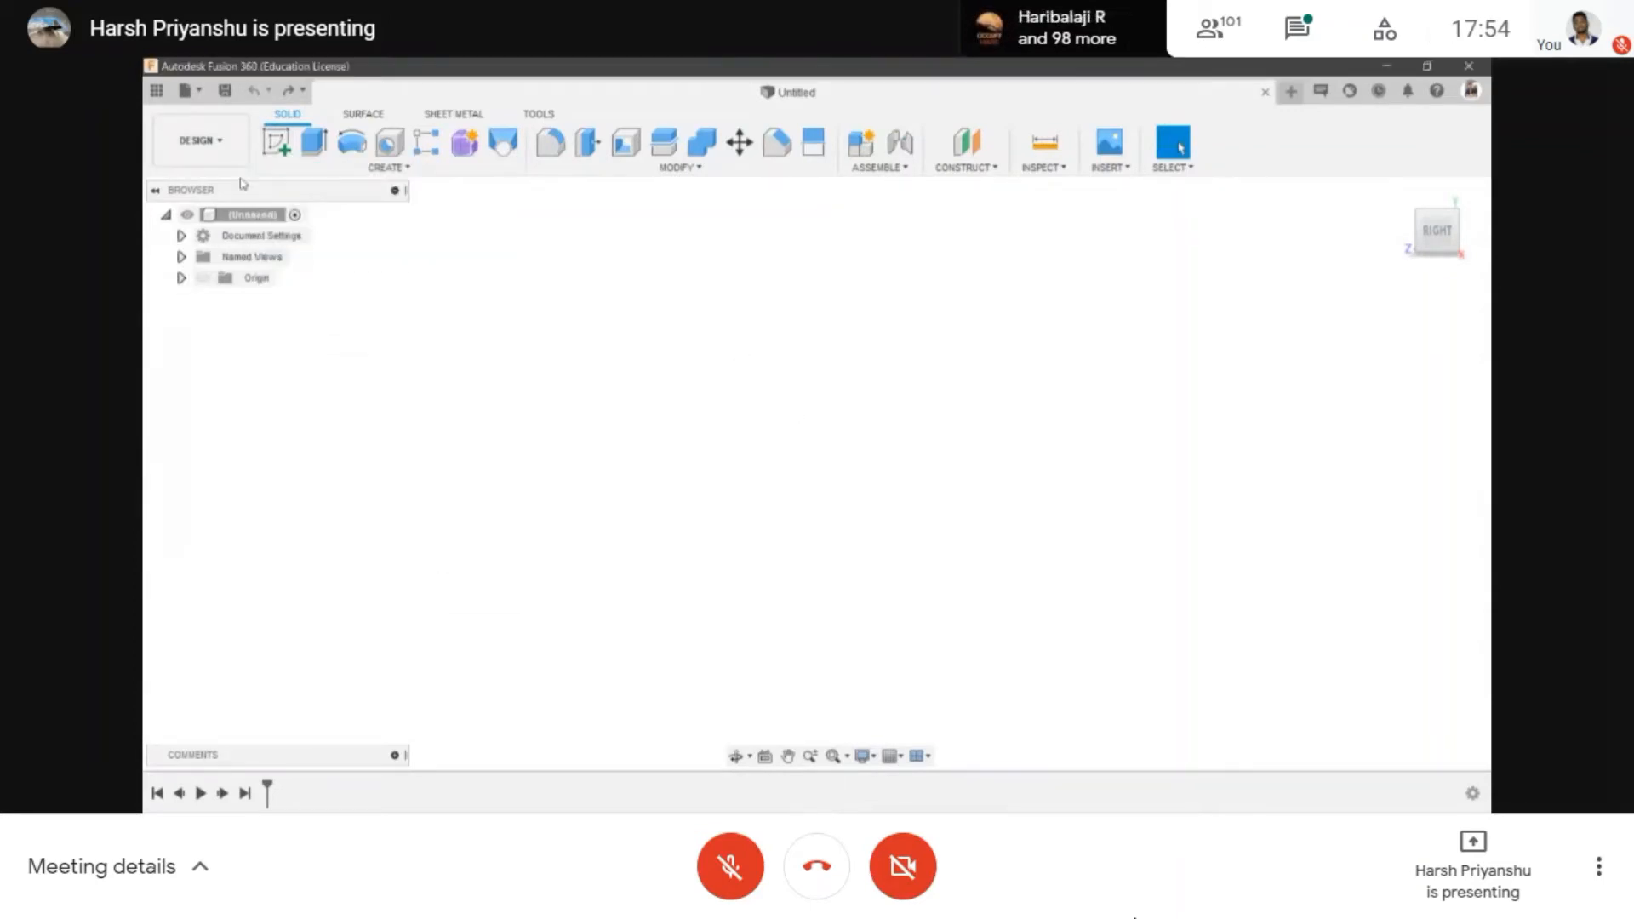
- Start a sketch on the horizontal XZ plane and draw a line from the origin along the red axis in the positive X direction
{"action": "left_click", "coordinate": [274, 145]}
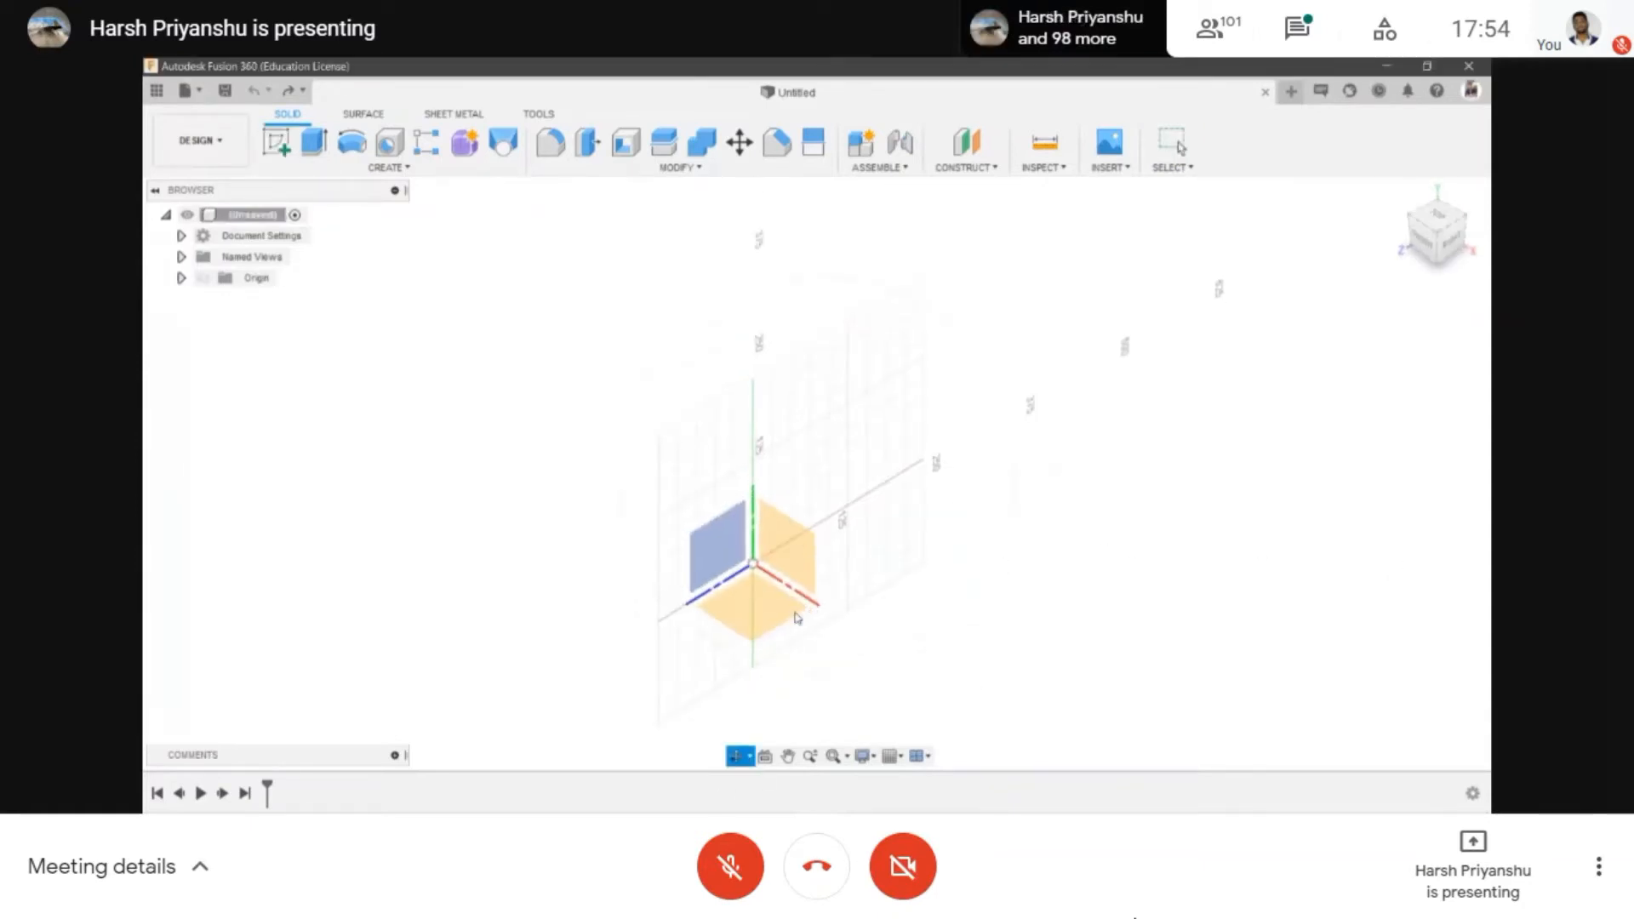
{"action": "left_click", "coordinate": [763, 609]}
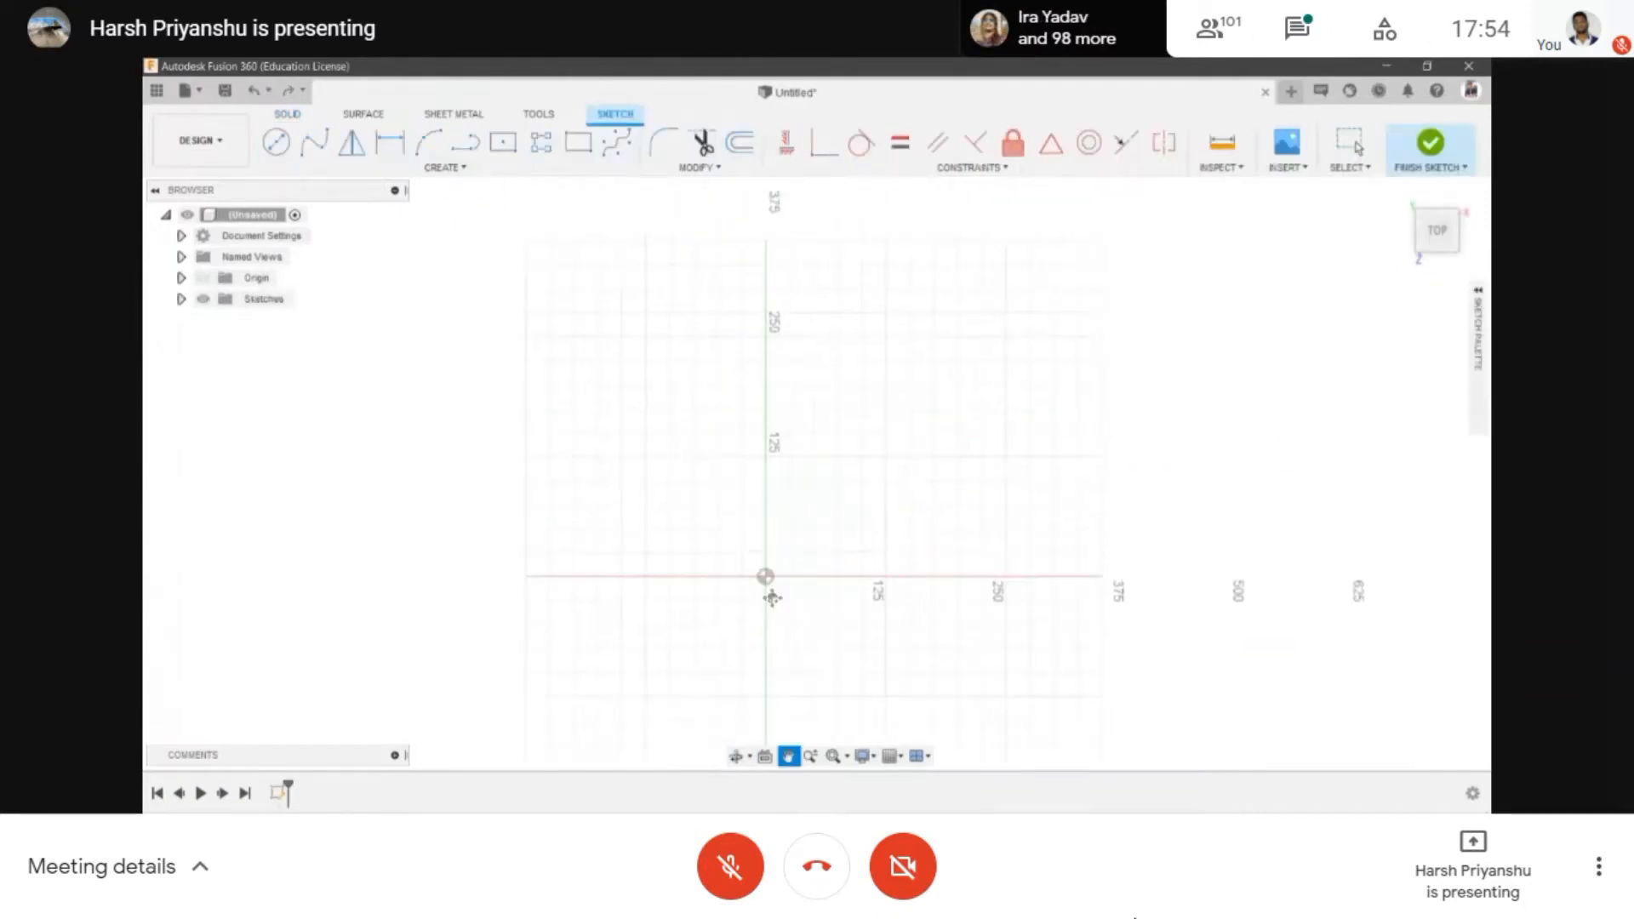
{"action": "key", "text": "l"}
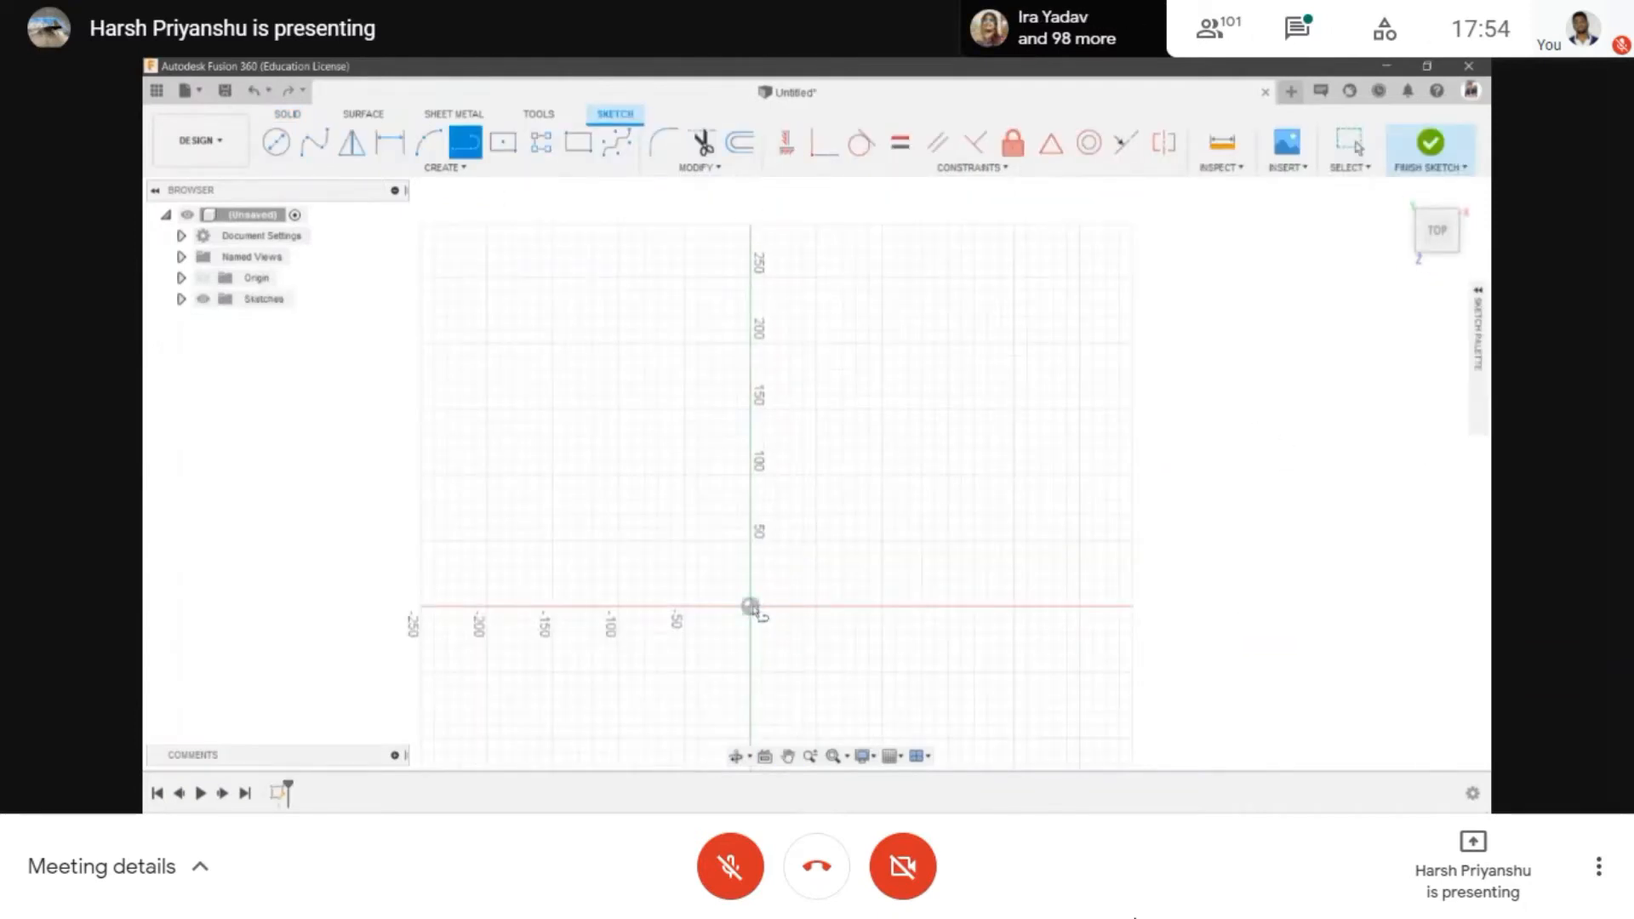
{"action": "left_click", "coordinate": [750, 607]}
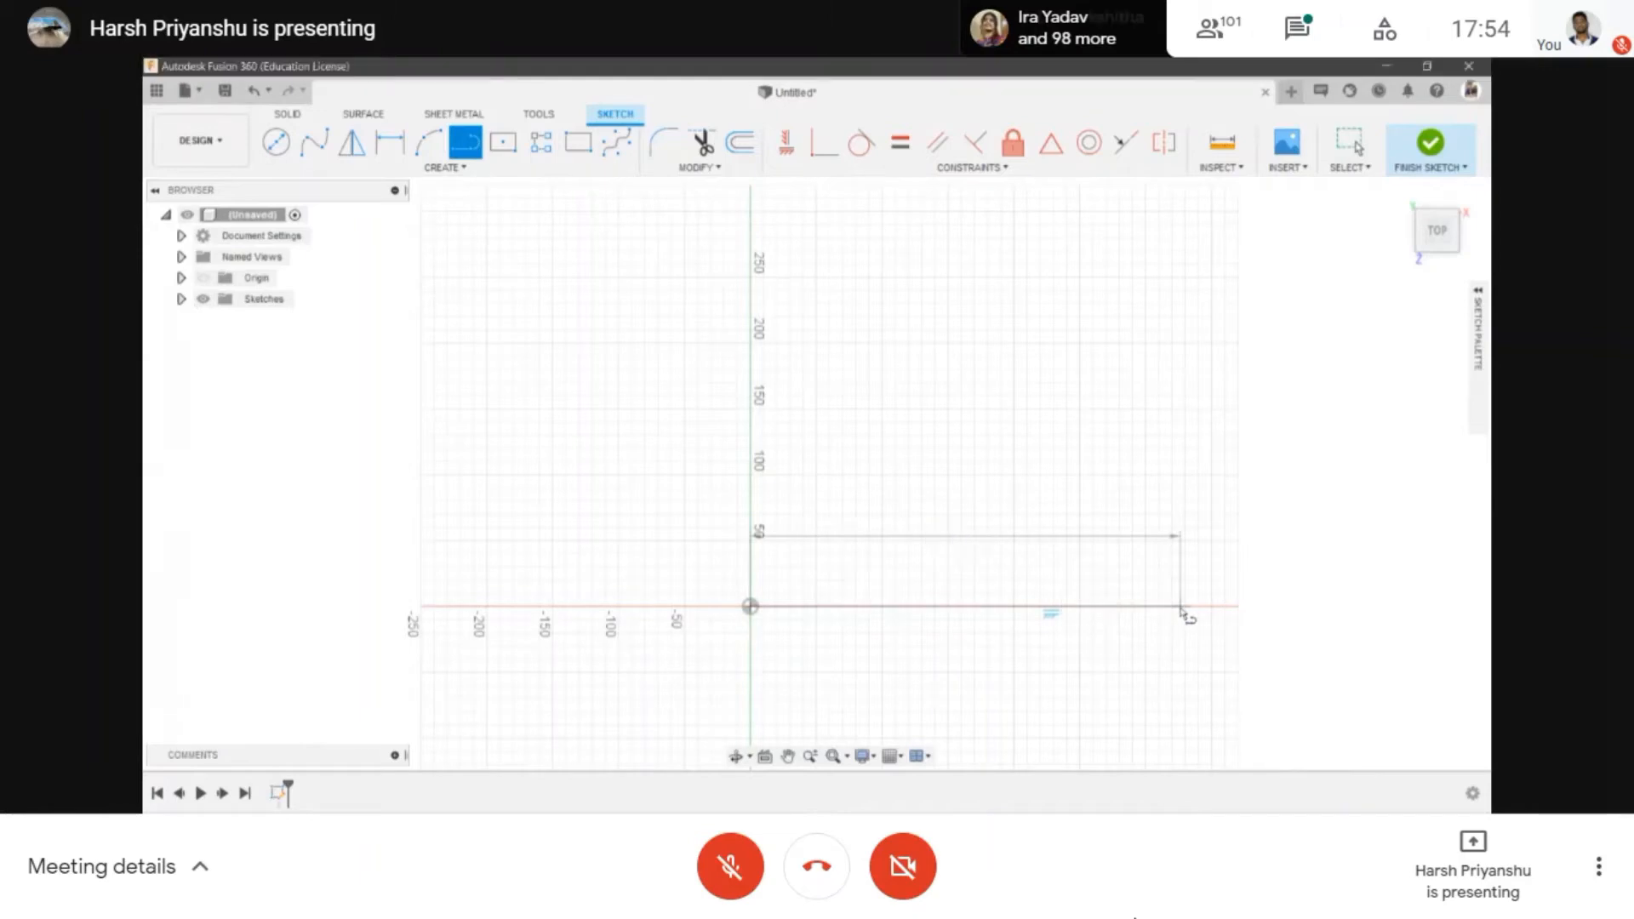
{"action": "left_click", "coordinate": [1181, 607]}
{"action": "key", "text": "Escape"}
- Add an outward half-circle arc above the line's right end and continue from it with a long horizontal line past the green axis
{"action": "left_click", "coordinate": [1180, 606]}
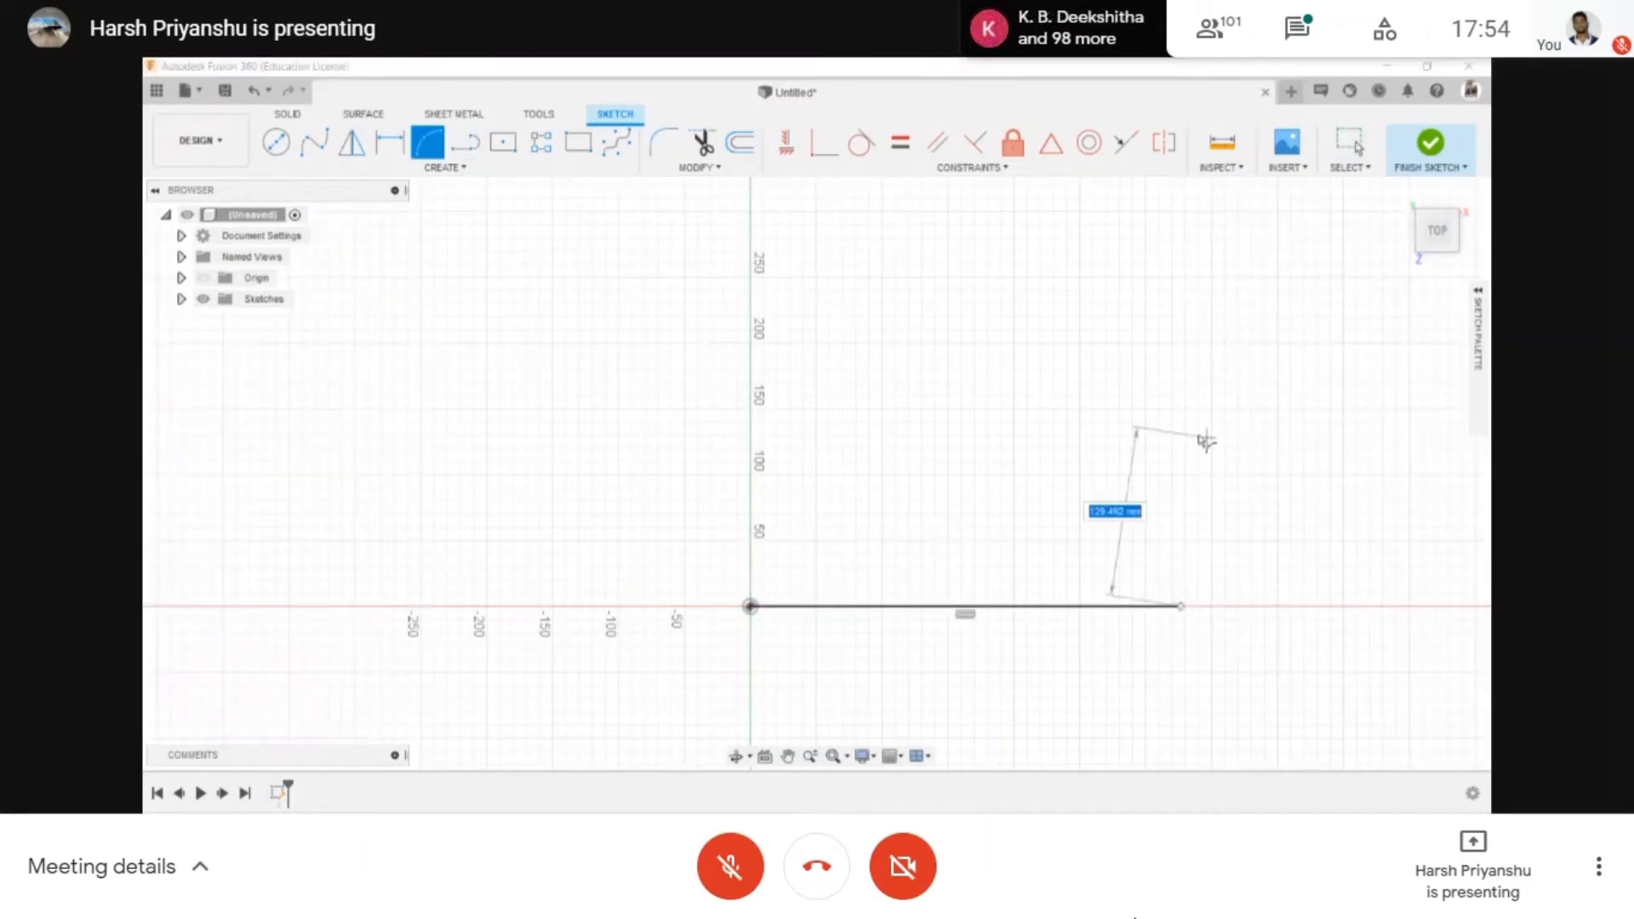
{"action": "left_click", "coordinate": [1180, 427]}
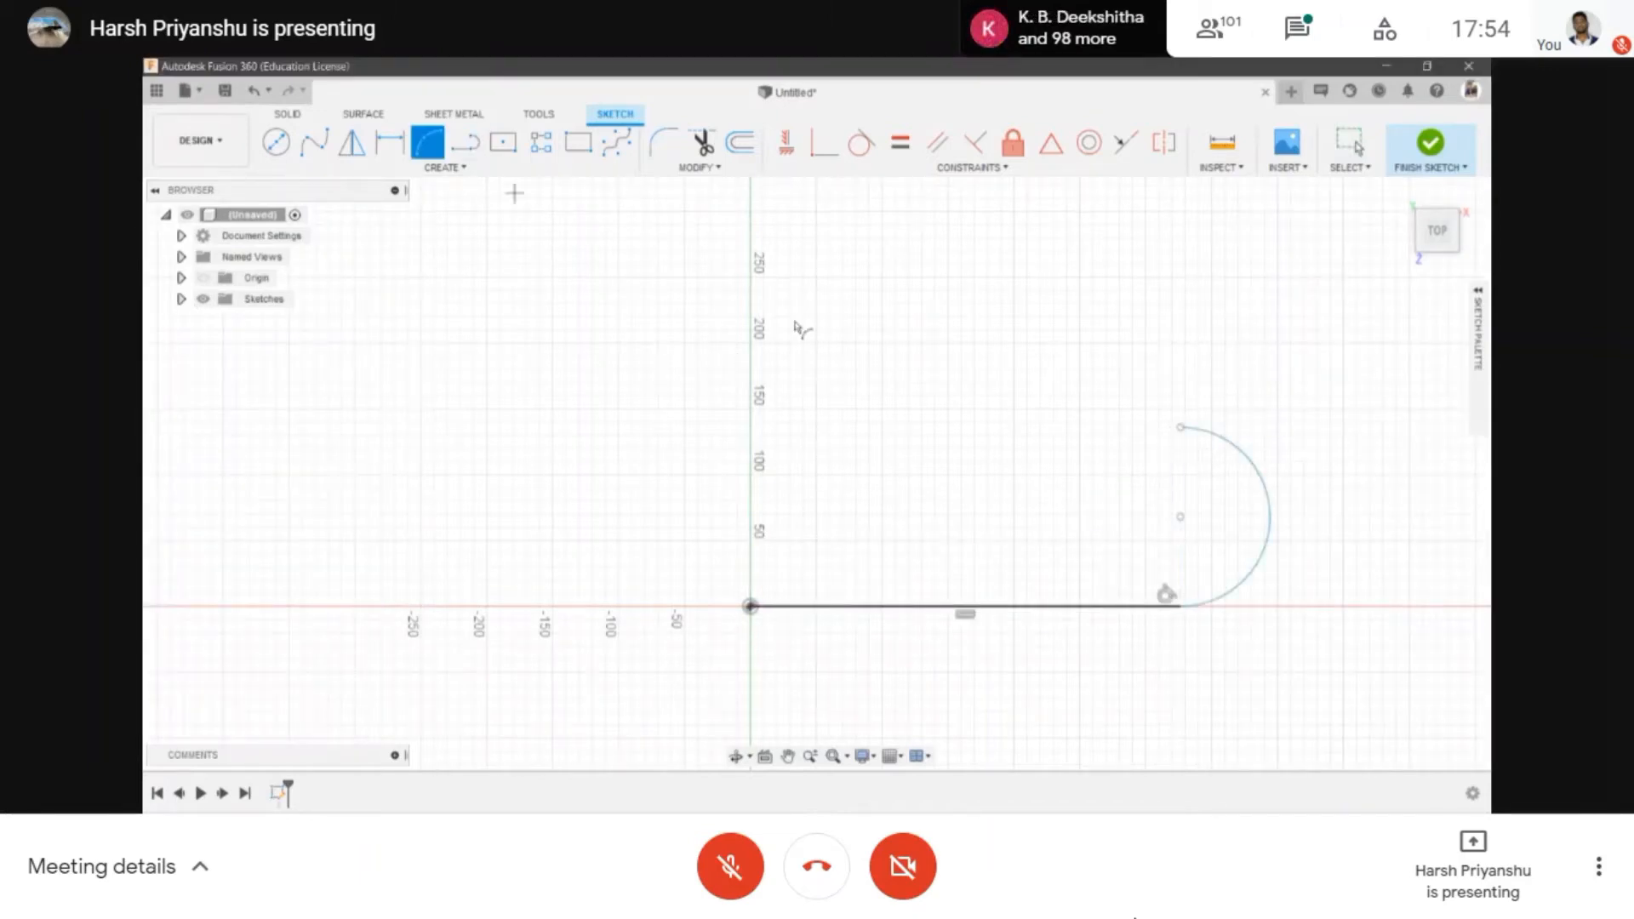
{"action": "key", "text": "l"}
{"action": "left_click", "coordinate": [1180, 427]}
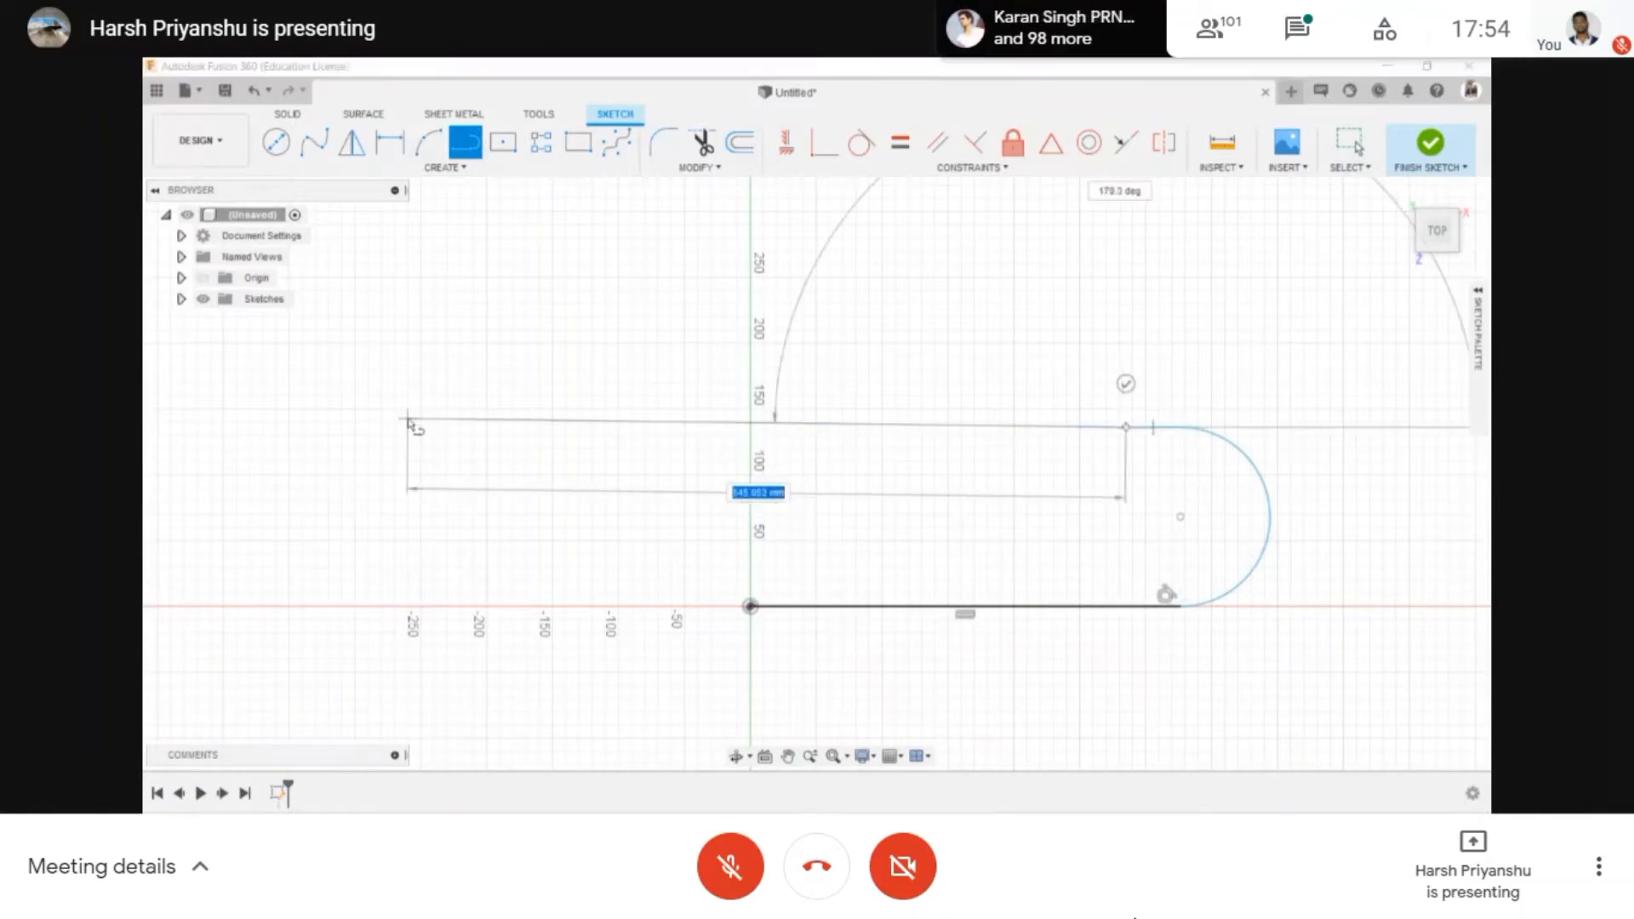
{"action": "left_click", "coordinate": [393, 428]}
{"action": "key", "text": "Escape"}
- Turn the upper line's left end back with a tangent arc and draw a horizontal line to just above the first line's right end
{"action": "left_click", "coordinate": [429, 142]}
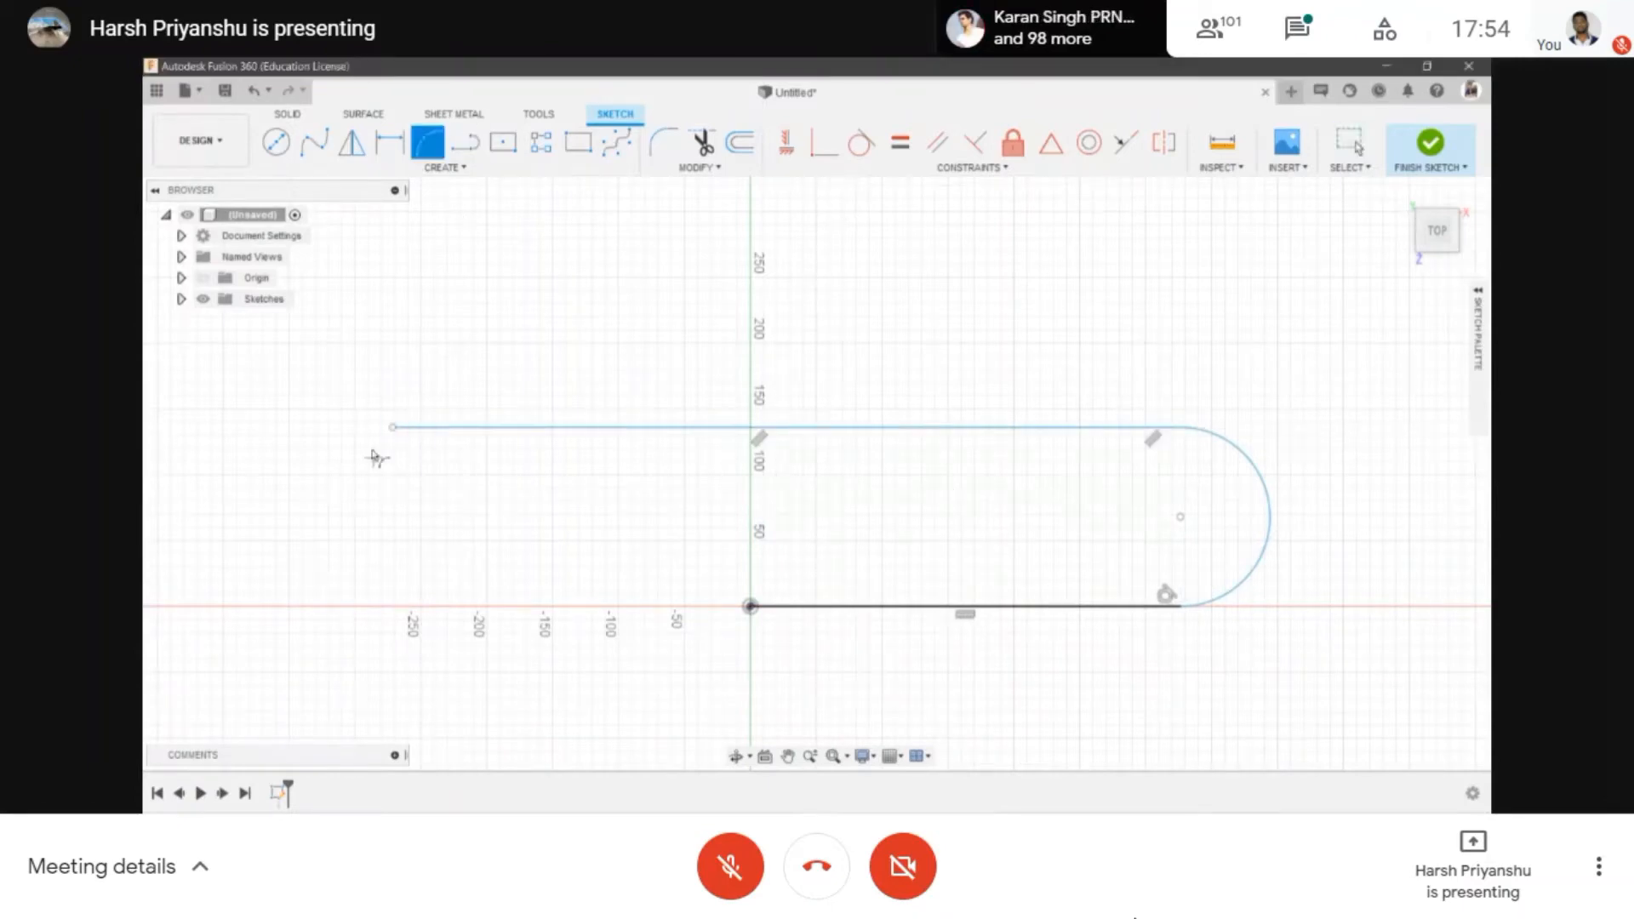
{"action": "left_click", "coordinate": [393, 427]}
{"action": "left_click", "coordinate": [393, 574]}
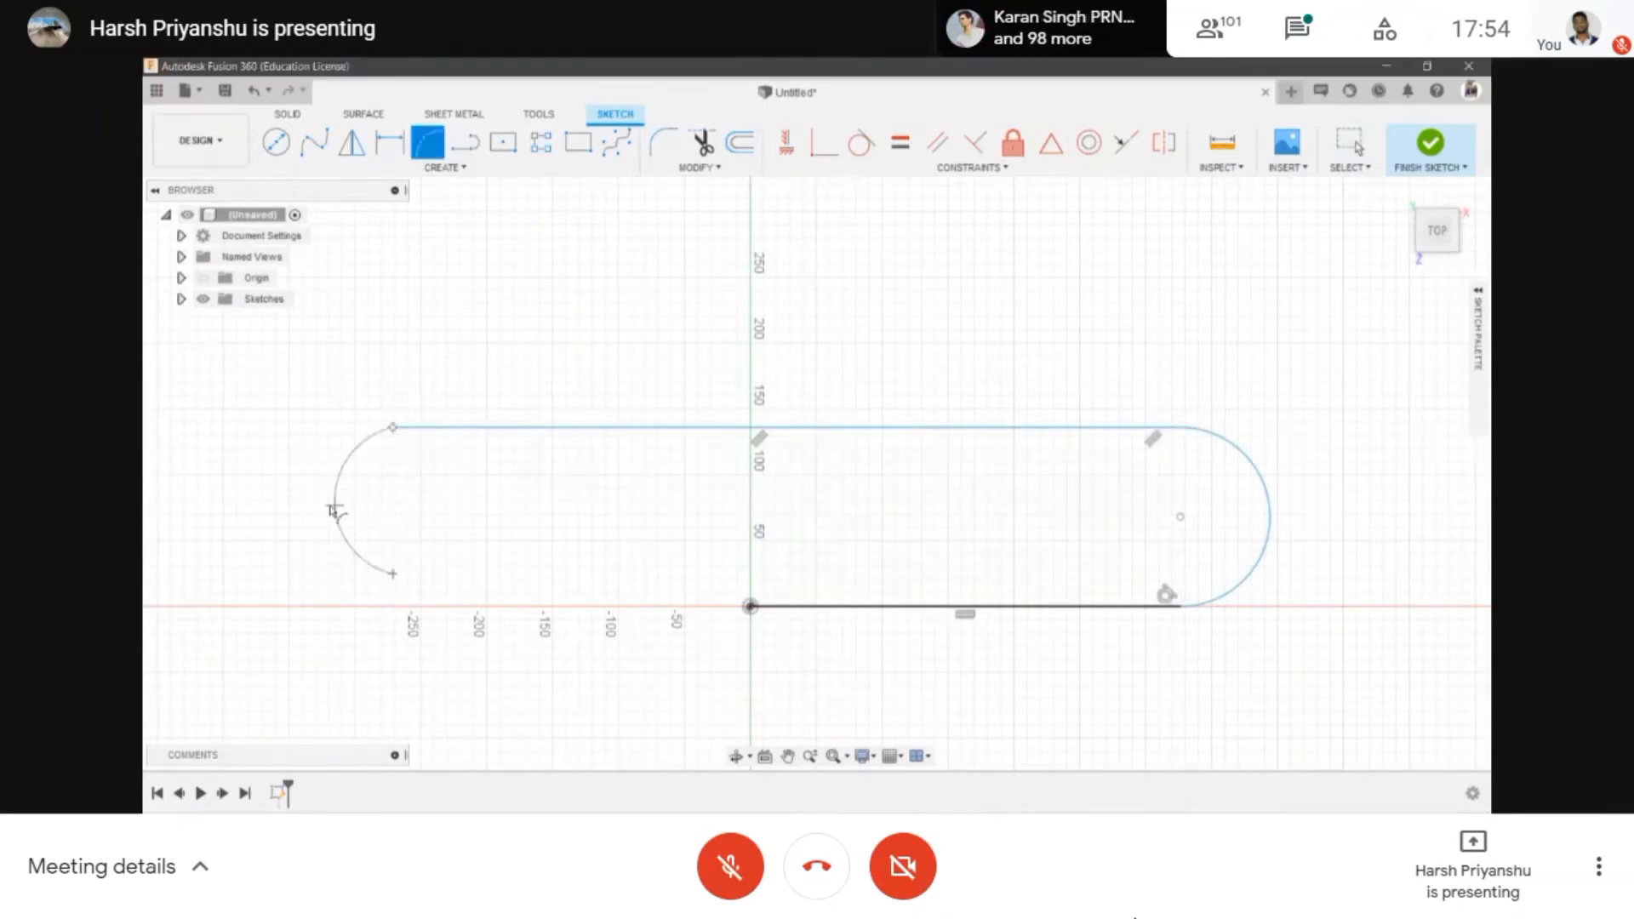
{"action": "left_click", "coordinate": [465, 142]}
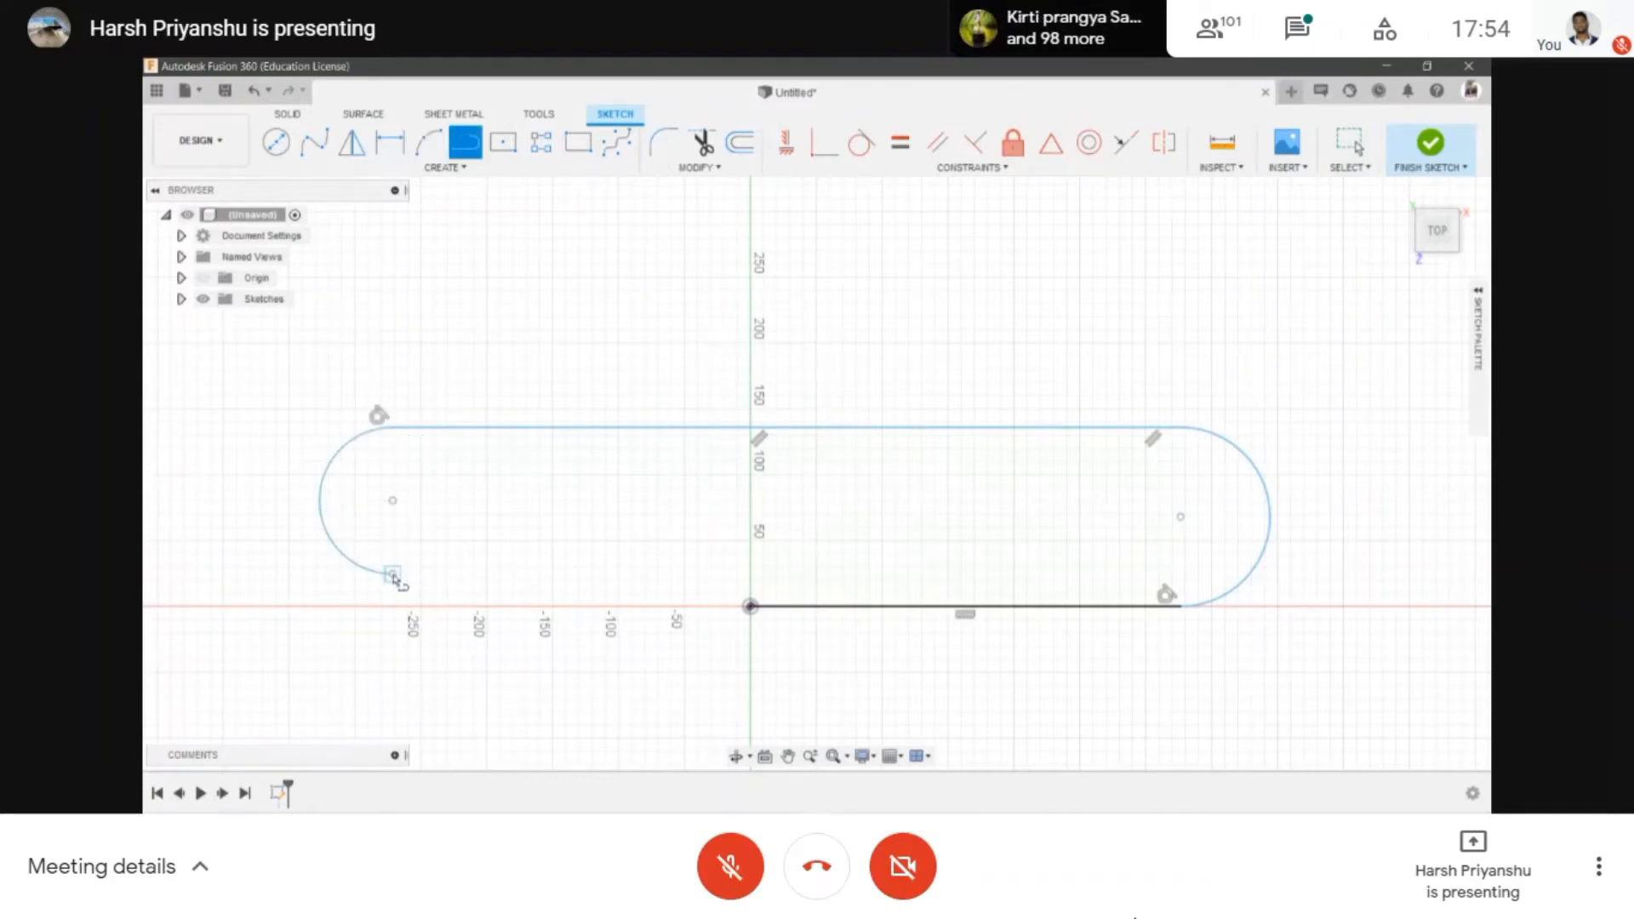
{"action": "left_click", "coordinate": [393, 575]}
{"action": "left_click", "coordinate": [1173, 574]}
{"action": "key", "text": "Escape"}
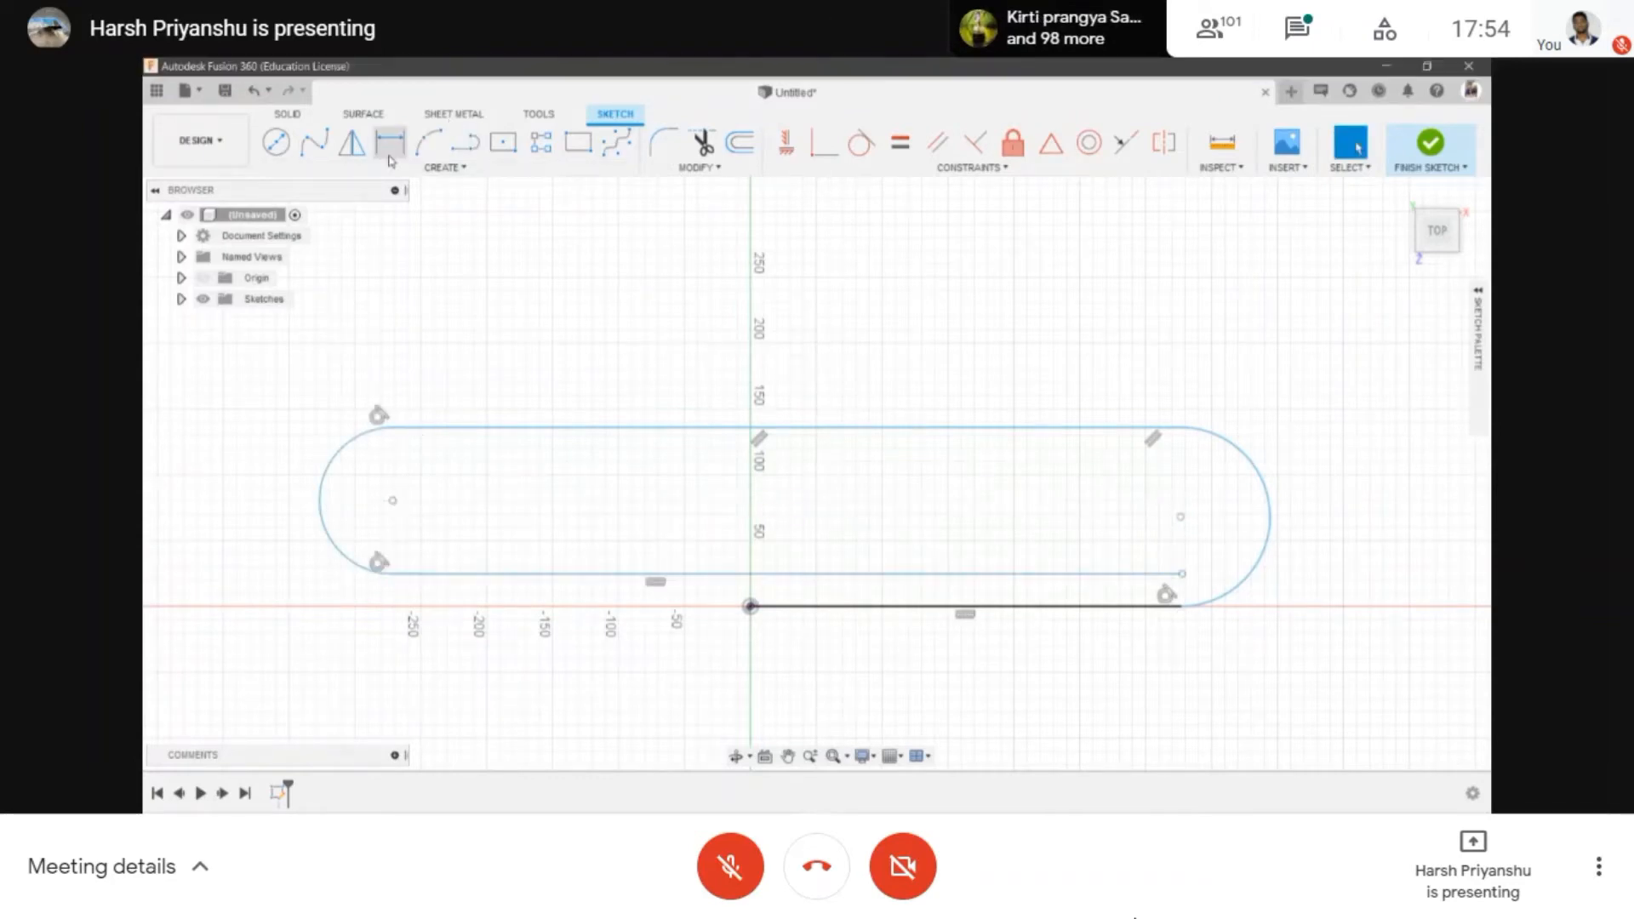
{"action": "left_click", "coordinate": [426, 143]}
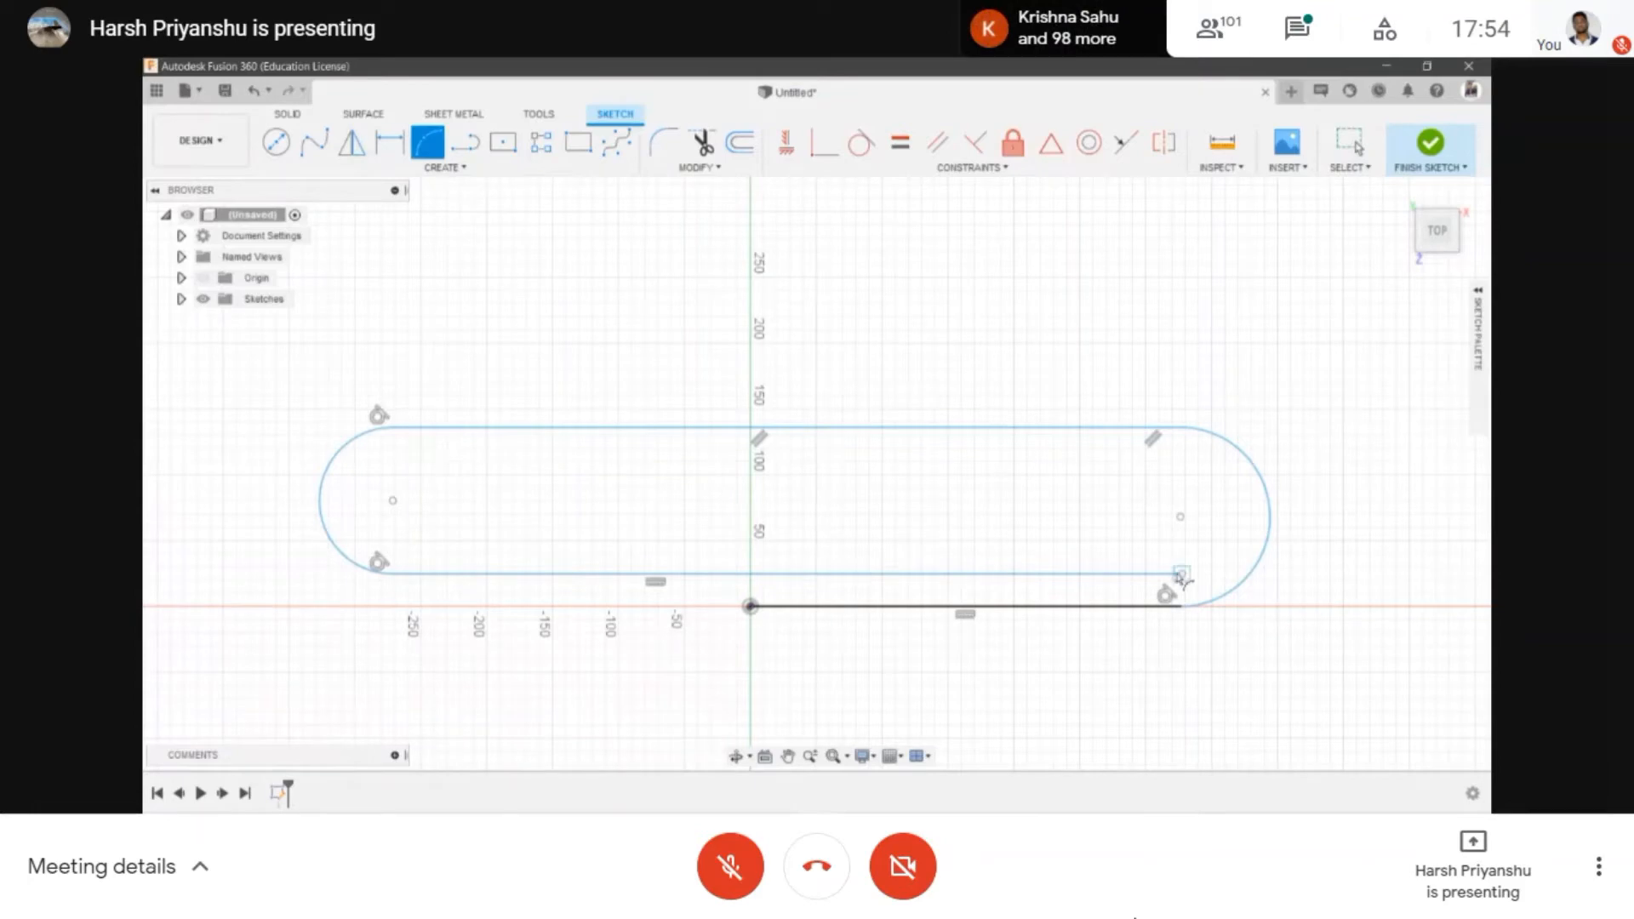
{"action": "left_click", "coordinate": [1182, 573]}
{"action": "left_click", "coordinate": [1174, 442]}
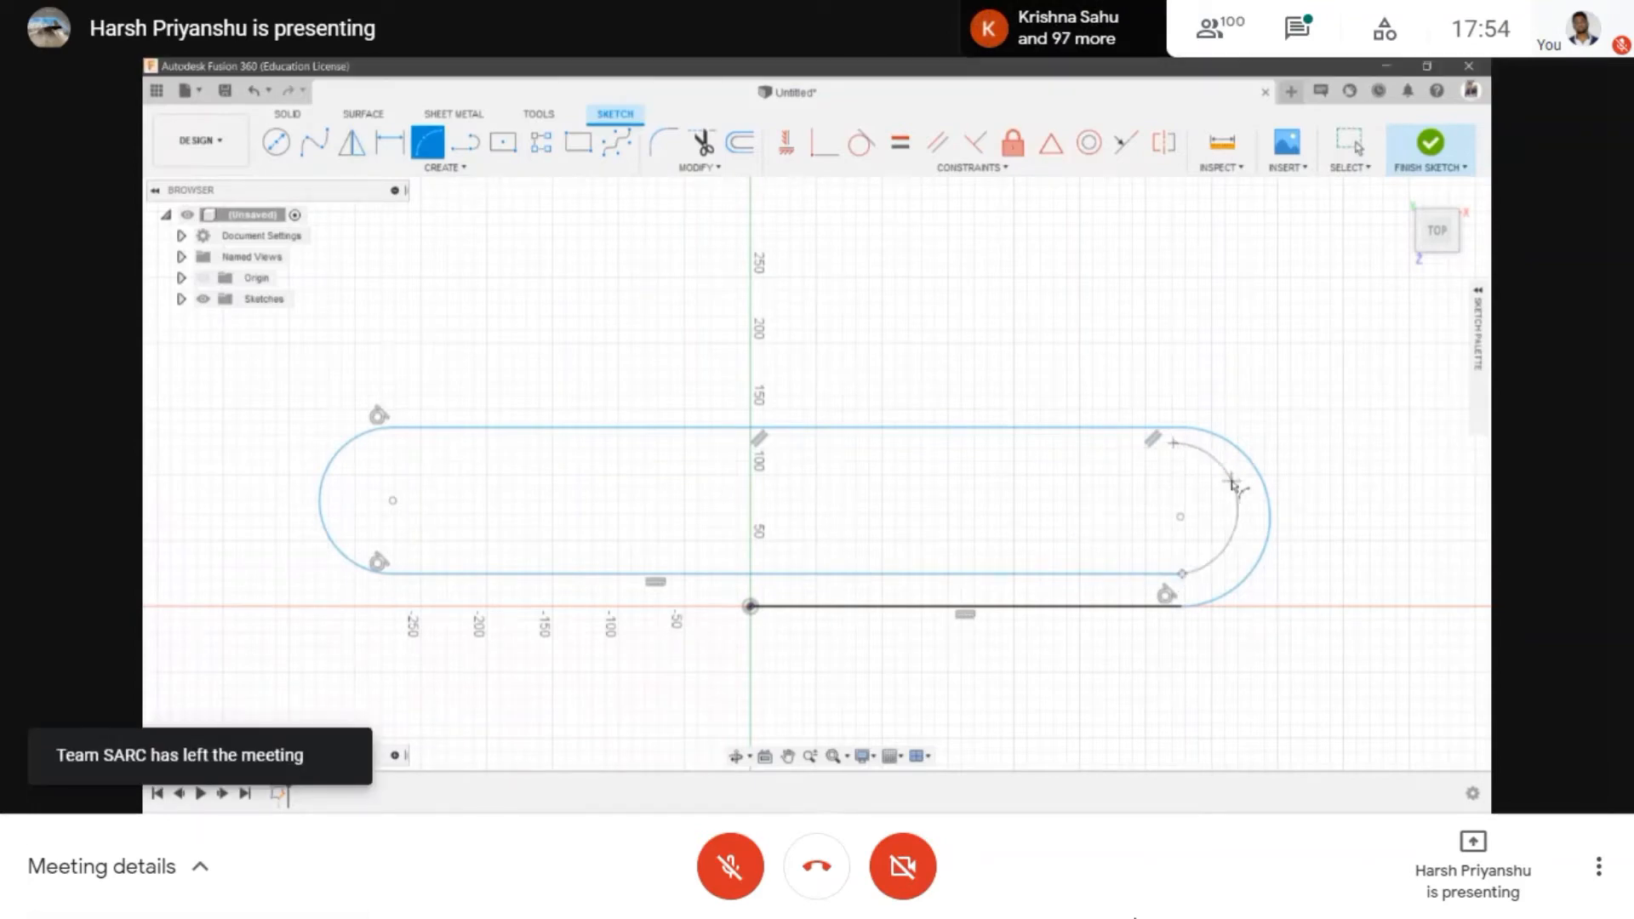
{"action": "key", "text": "Escape"}
- Turn the lower line's right end back with a smaller inner half-circle arc and draw a horizontal line about 100 mm past the green axis
{"action": "left_click", "coordinate": [427, 143]}
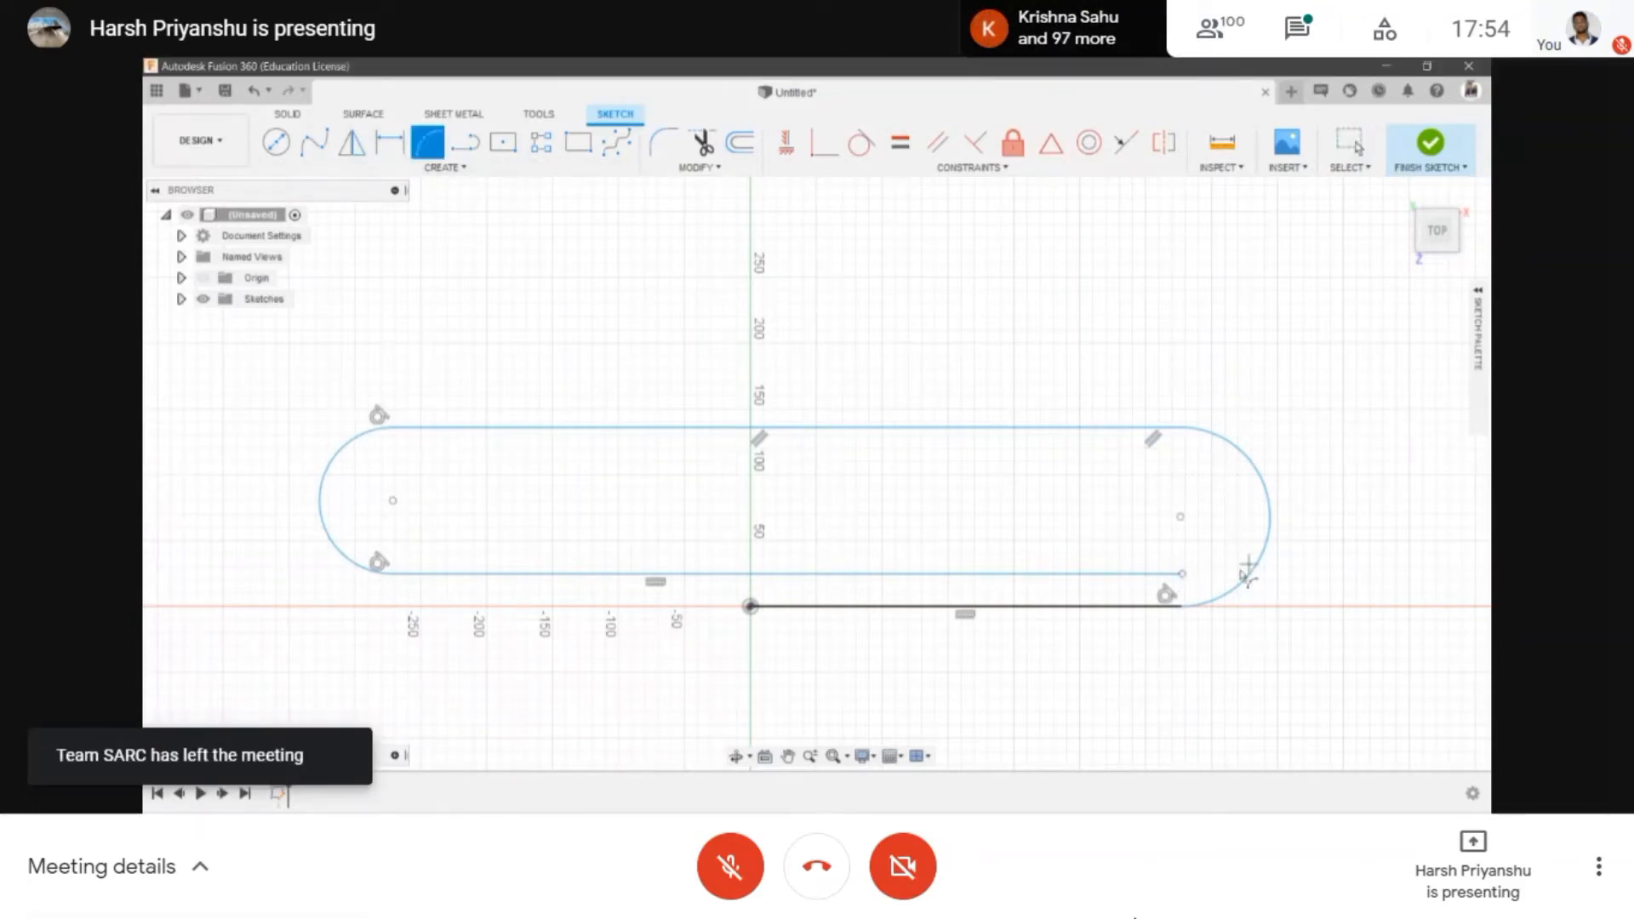
{"action": "left_click", "coordinate": [1182, 574]}
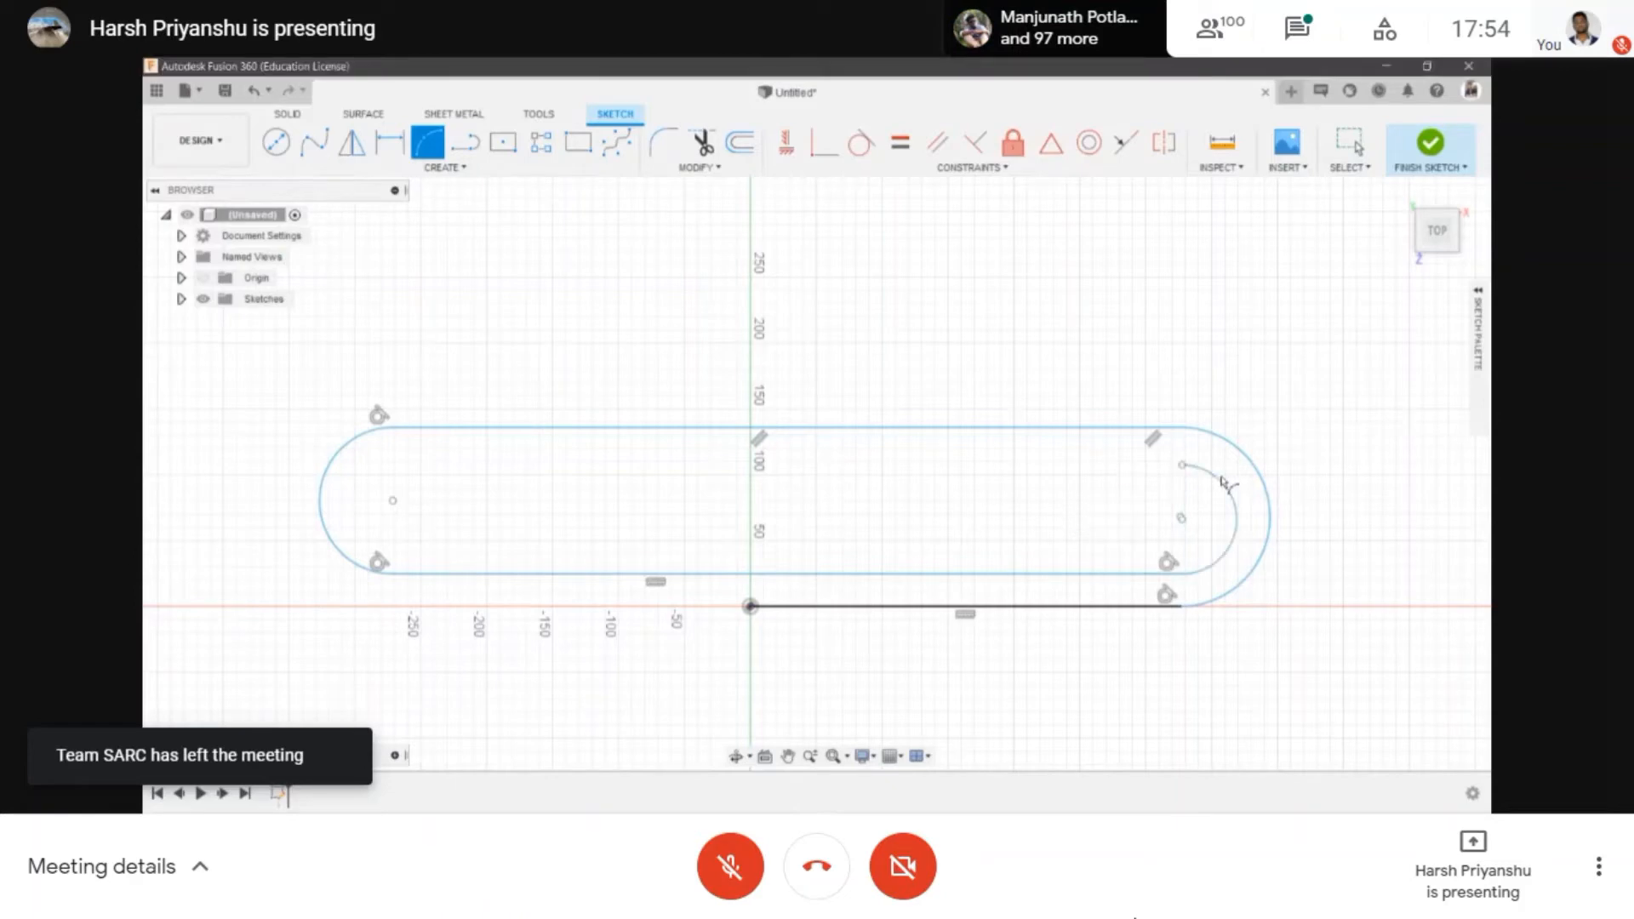
{"action": "key", "text": "l"}
{"action": "left_click", "coordinate": [1182, 464]}
{"action": "left_click", "coordinate": [610, 465]}
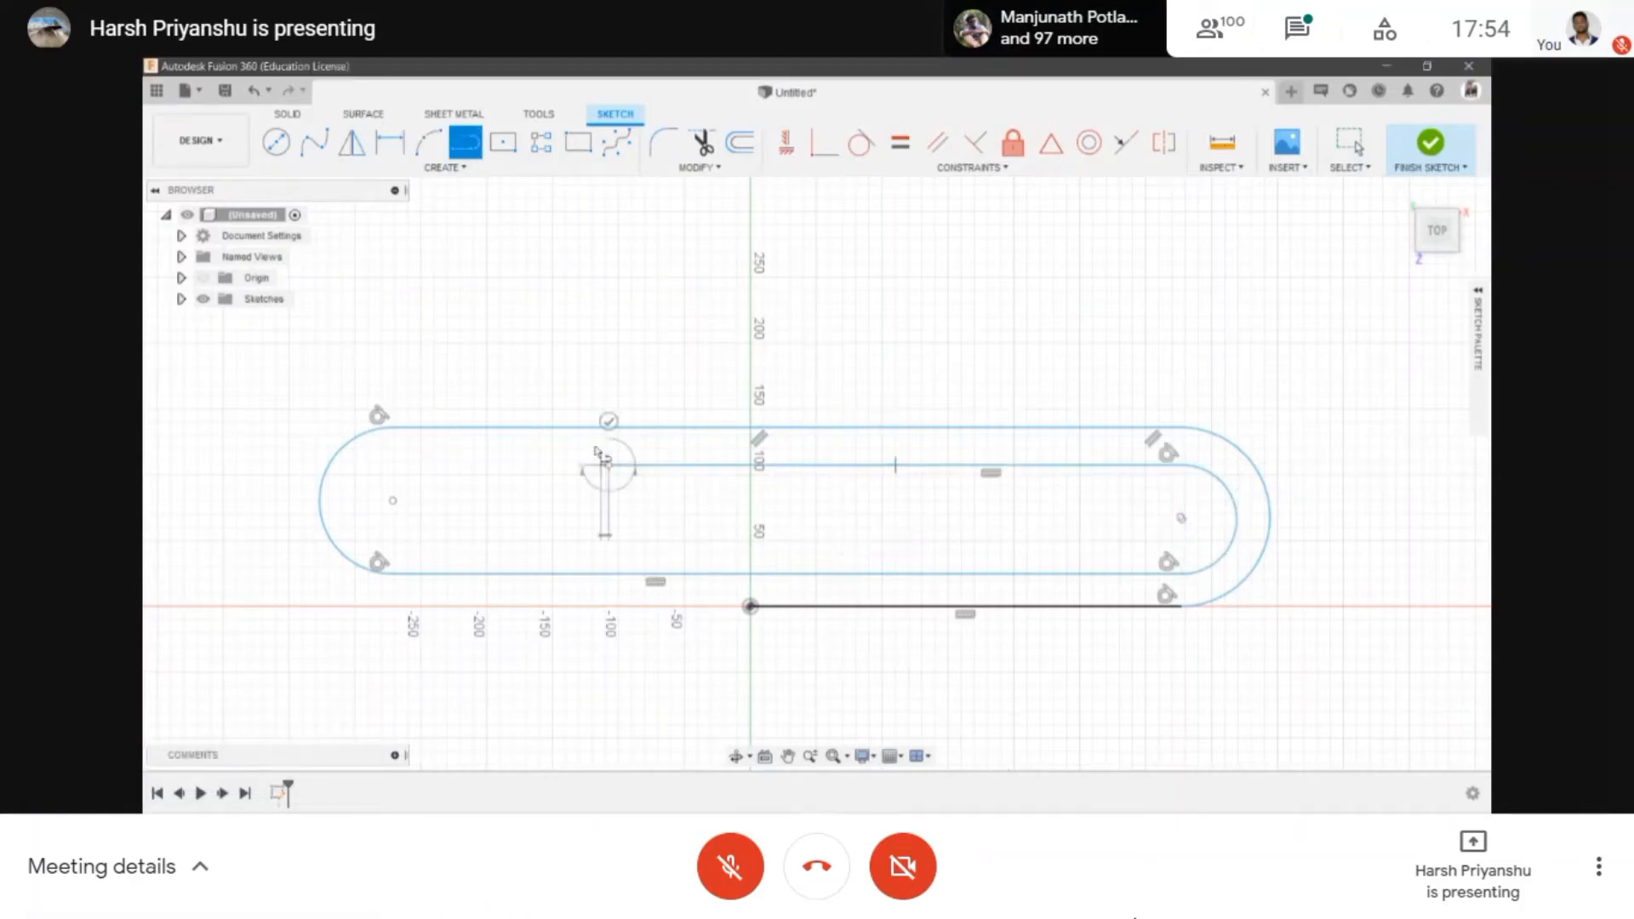
- Extend the inner line horizontally to about 240 mm left of the green axis, near the left arc, and finish the sketch
{"action": "scroll", "coordinate": [591, 442], "scroll_direction": "up", "scroll_amount": 2}
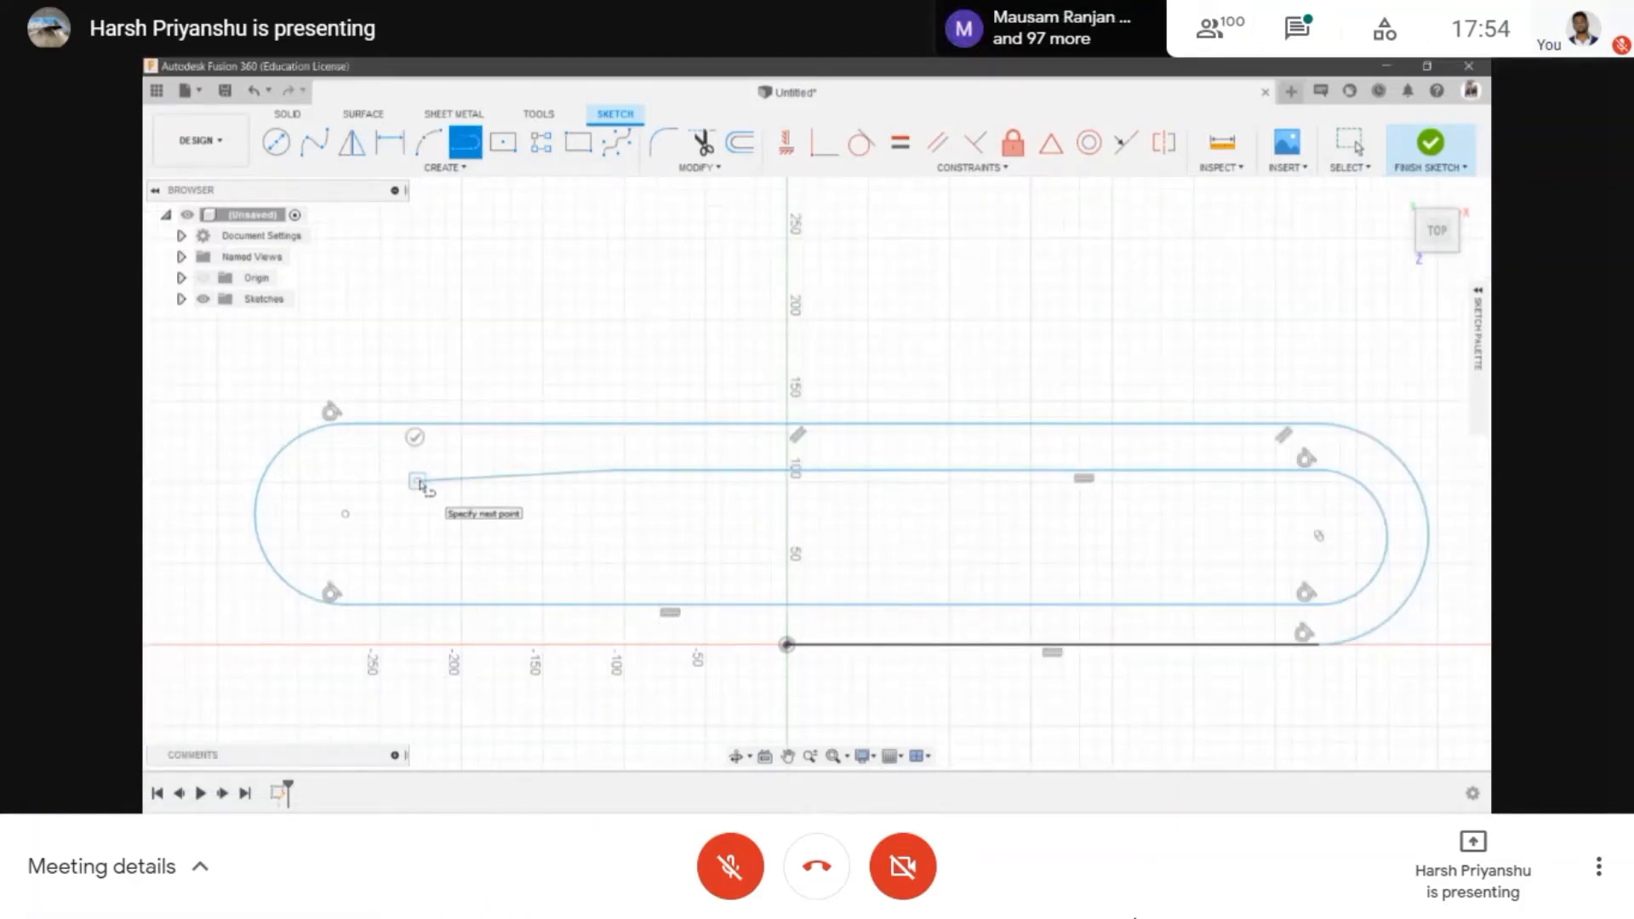
{"action": "left_click", "coordinate": [418, 482]}
{"action": "key", "text": "Escape"}
{"action": "key", "text": "l"}
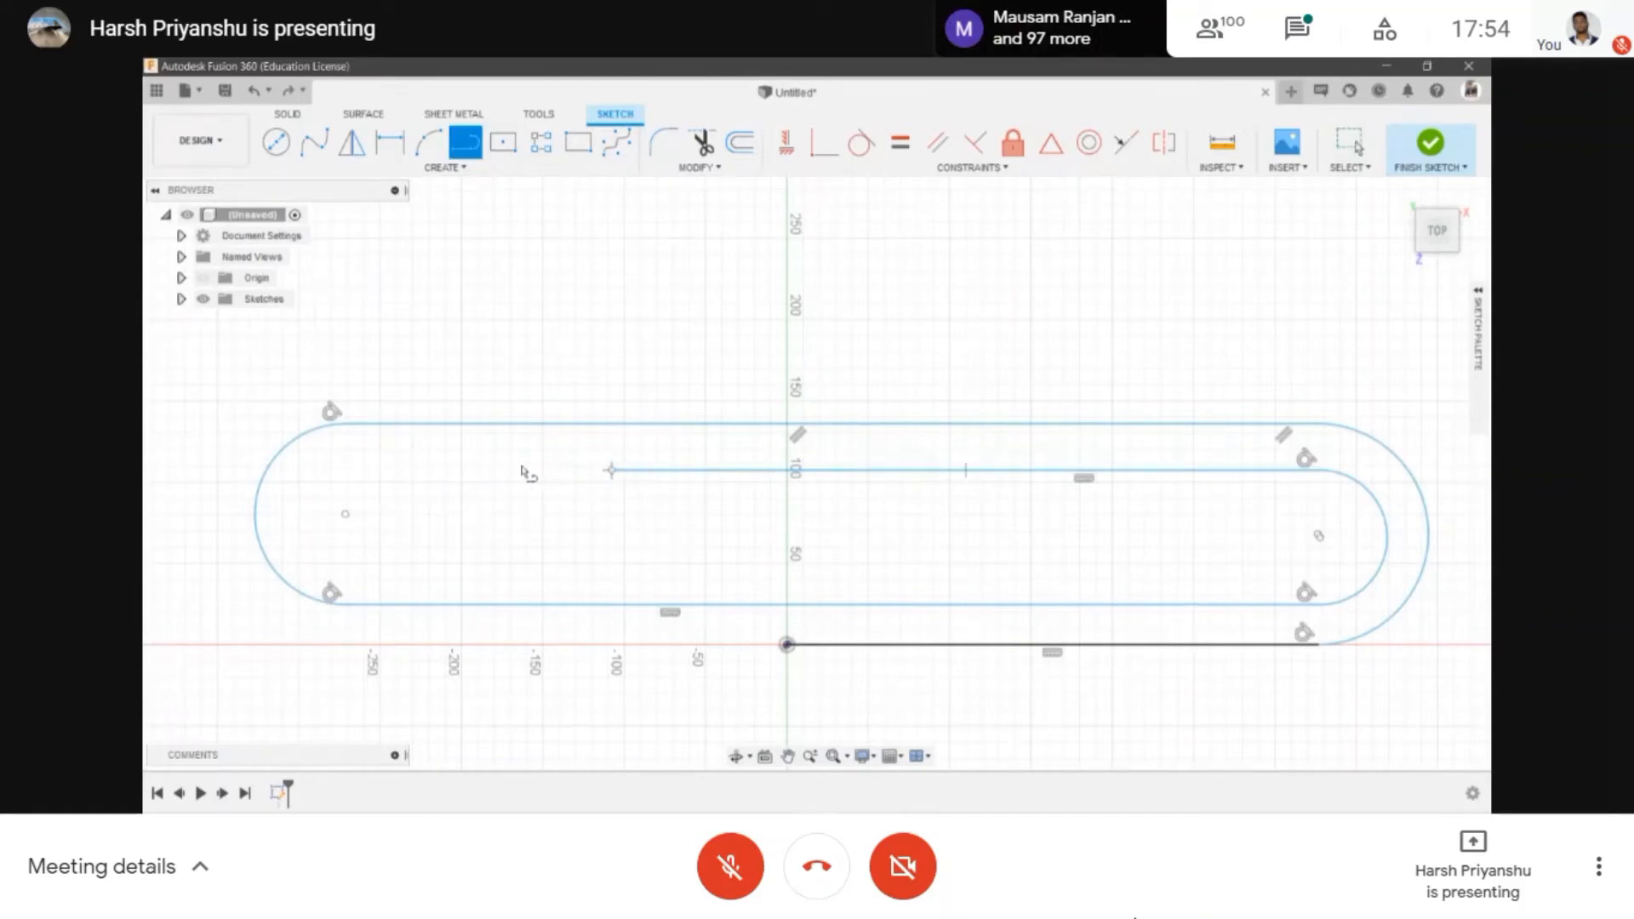
{"action": "left_click", "coordinate": [390, 470]}
{"action": "key", "text": "Escape"}
{"action": "scroll", "coordinate": [535, 423], "scroll_direction": "down", "scroll_amount": 2}
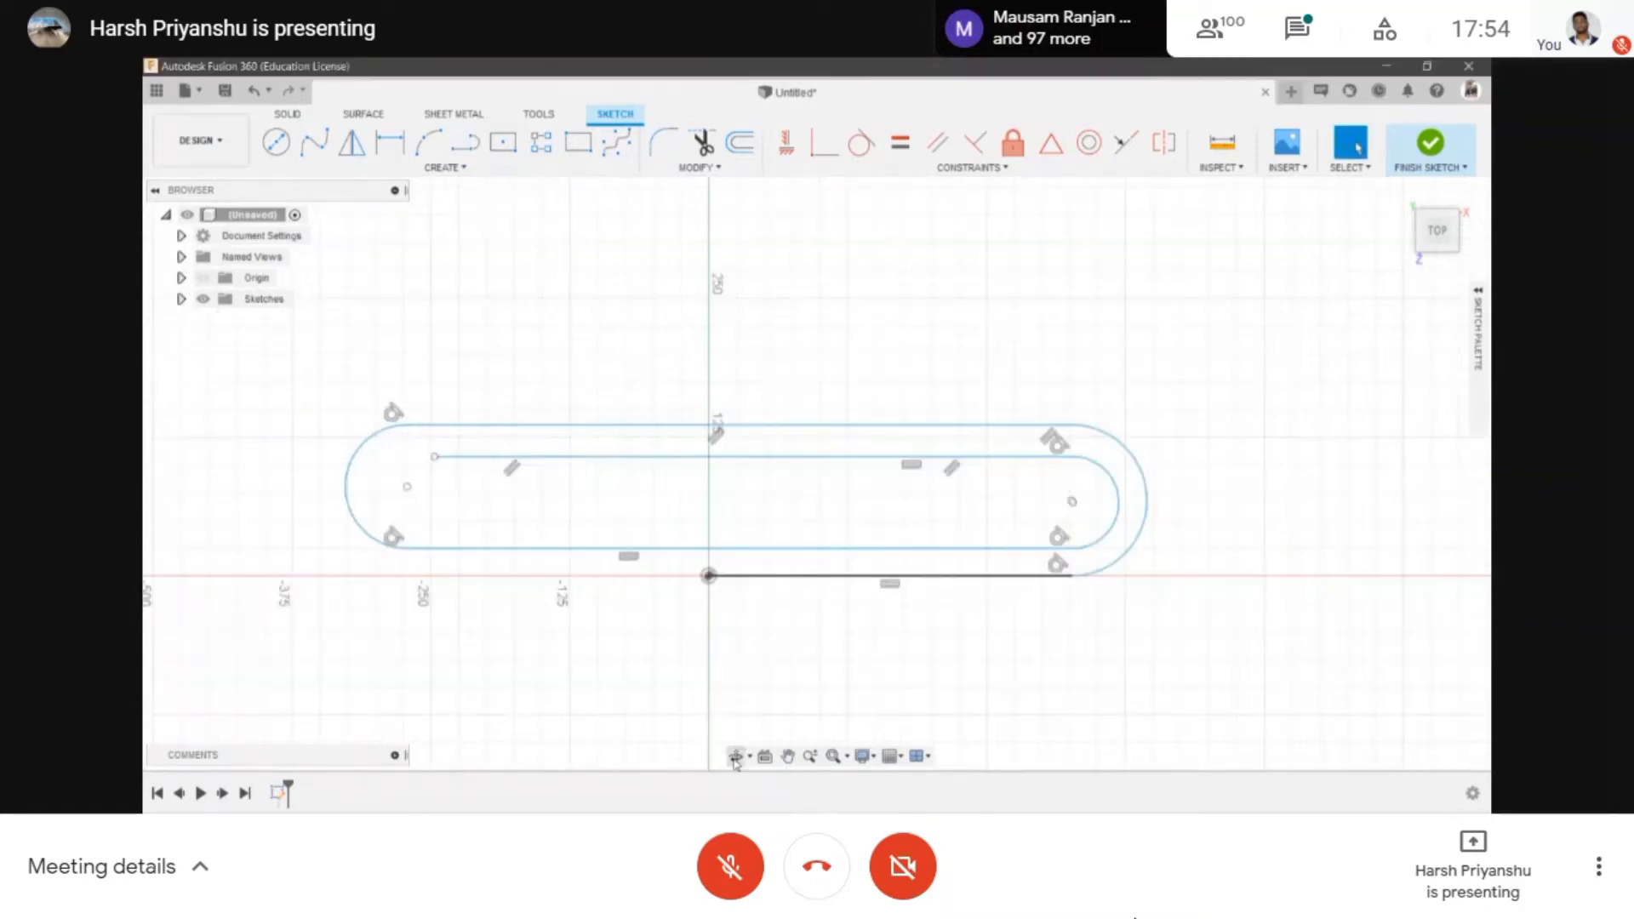
{"action": "left_click", "coordinate": [736, 757]}
{"action": "left_click_drag", "start_coordinate": [723, 647], "coordinate": [685, 458]}
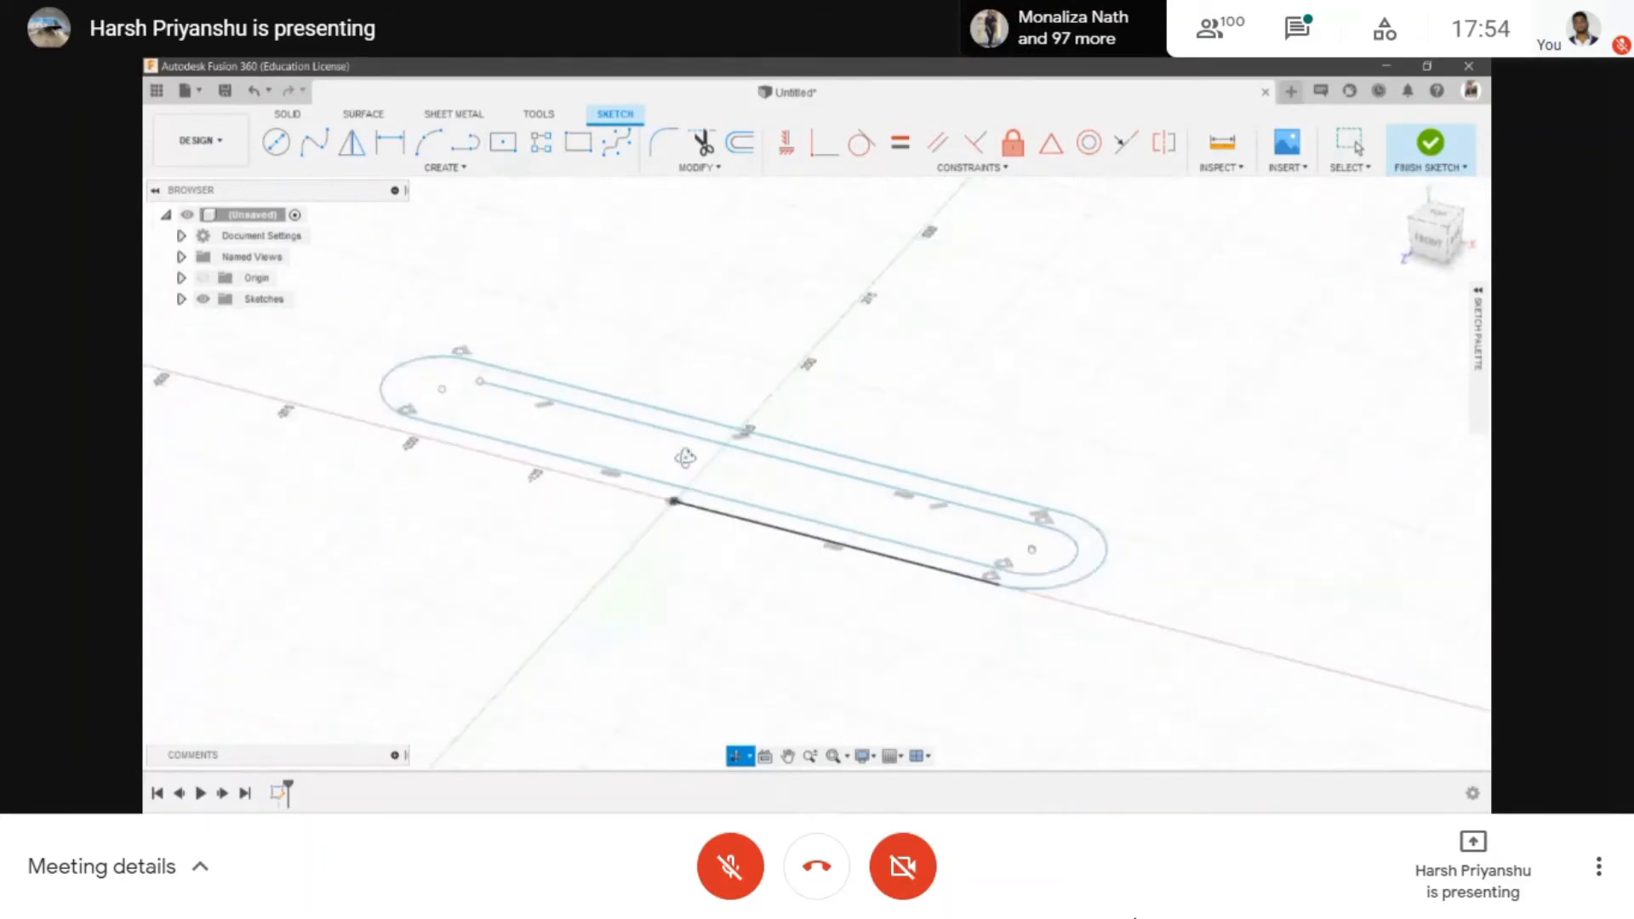
{"action": "scroll", "coordinate": [953, 379], "scroll_direction": "up", "scroll_amount": 2}
{"action": "left_click", "coordinate": [1449, 136]}
{"action": "scroll", "coordinate": [1239, 407], "scroll_direction": "down", "scroll_amount": 2}
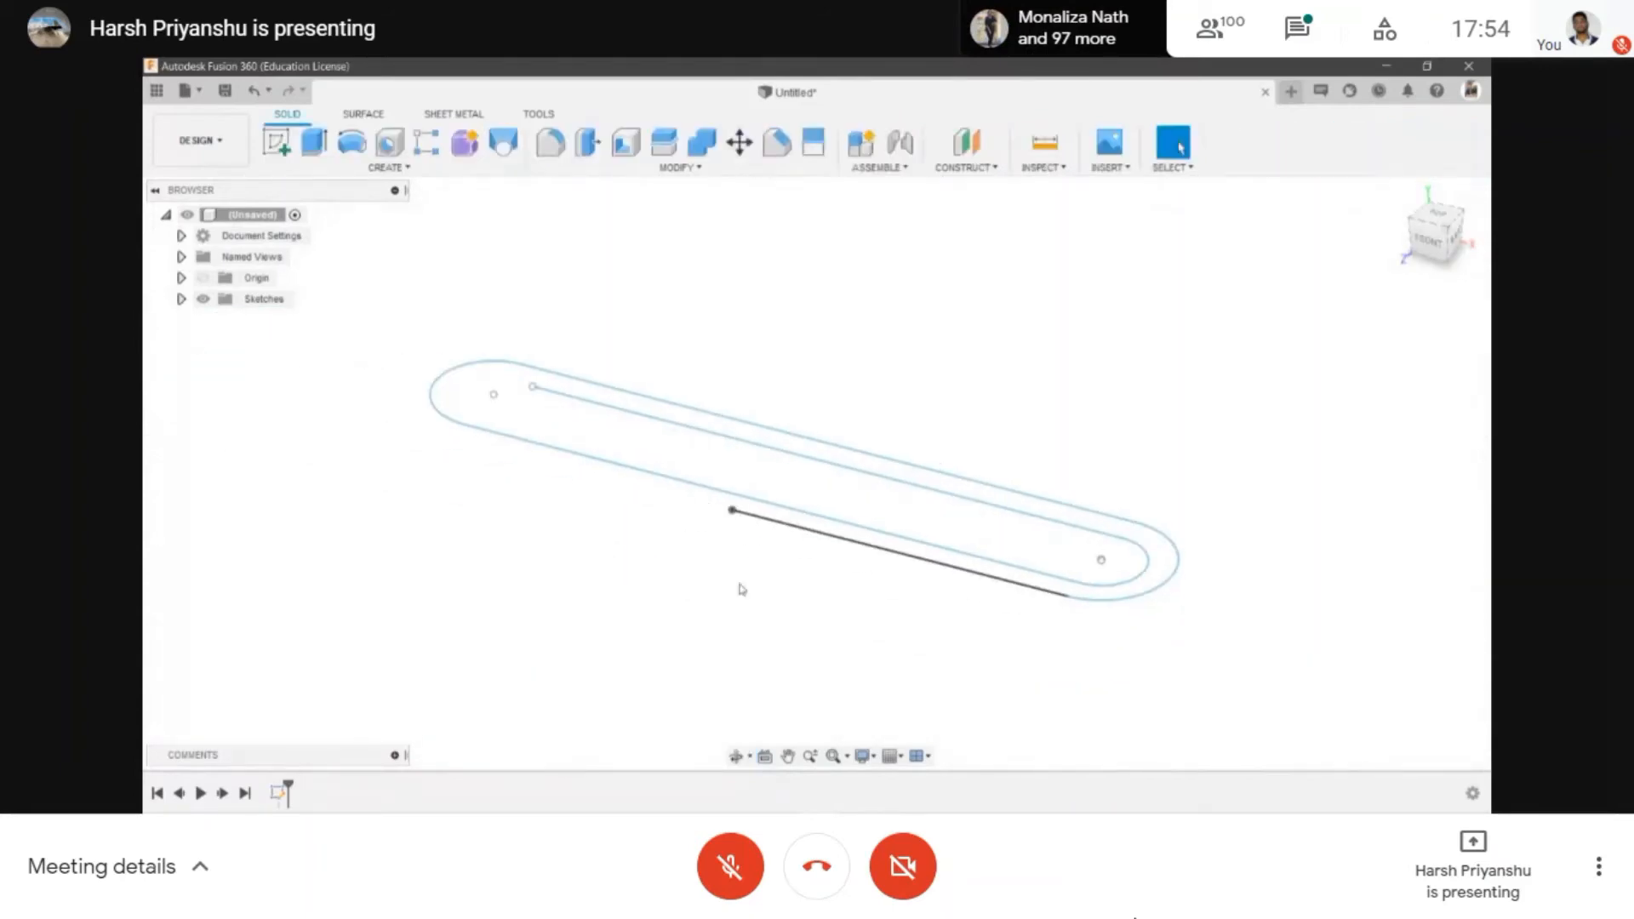
{"action": "scroll", "coordinate": [740, 587], "scroll_direction": "up", "scroll_amount": 1}
{"action": "left_click", "coordinate": [389, 167]}
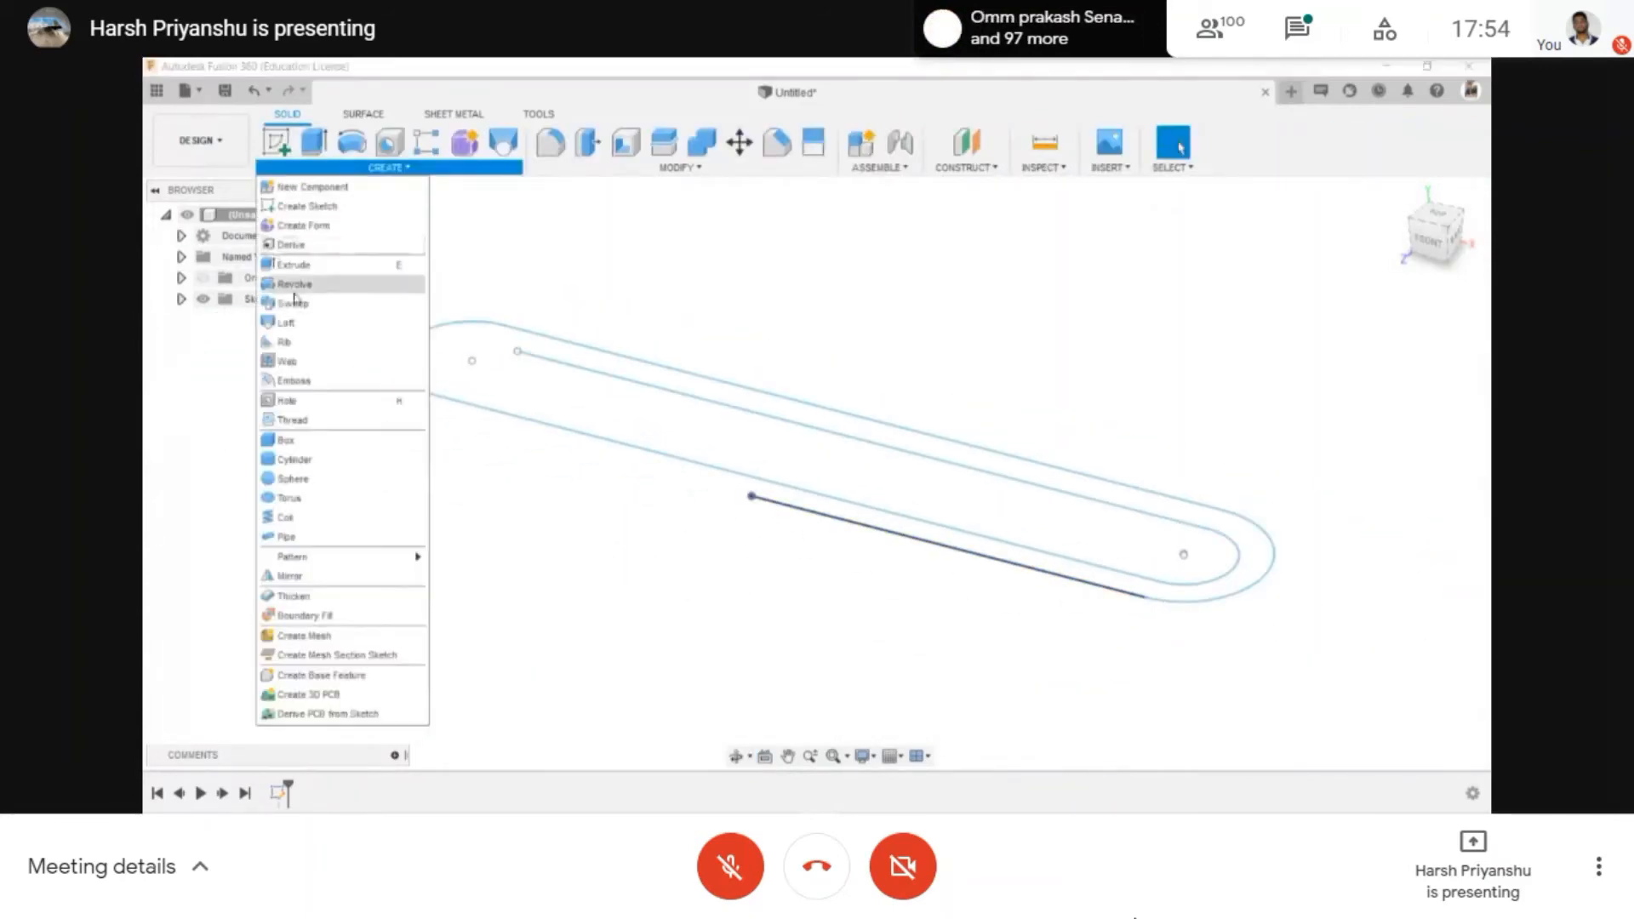
{"action": "left_click", "coordinate": [291, 304]}
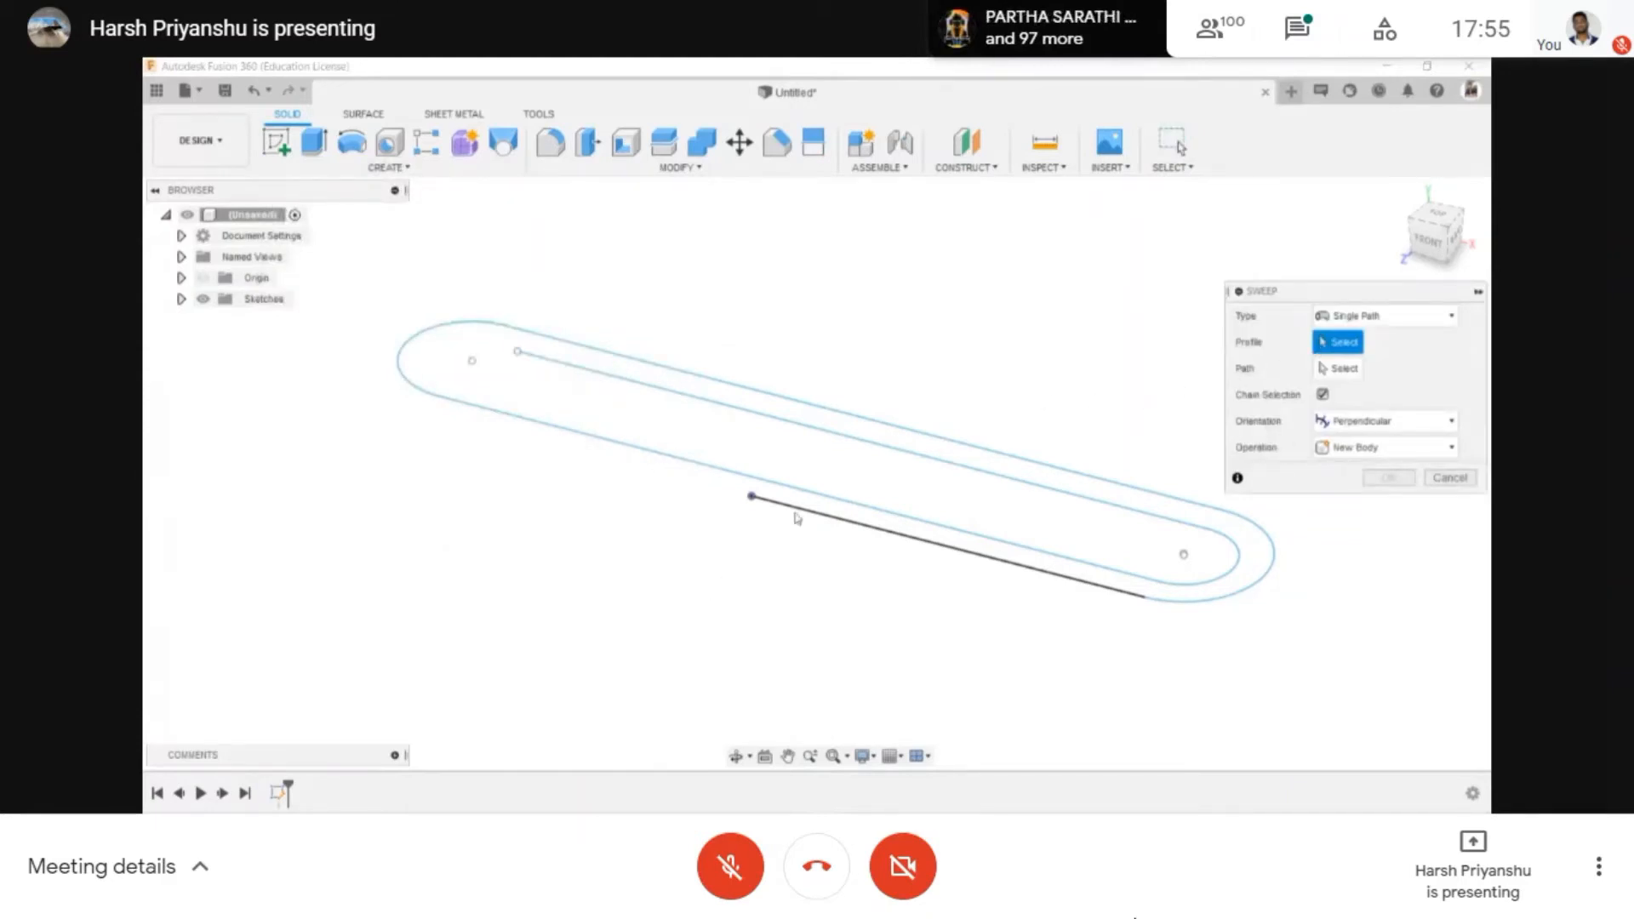
{"action": "left_click", "coordinate": [948, 548]}
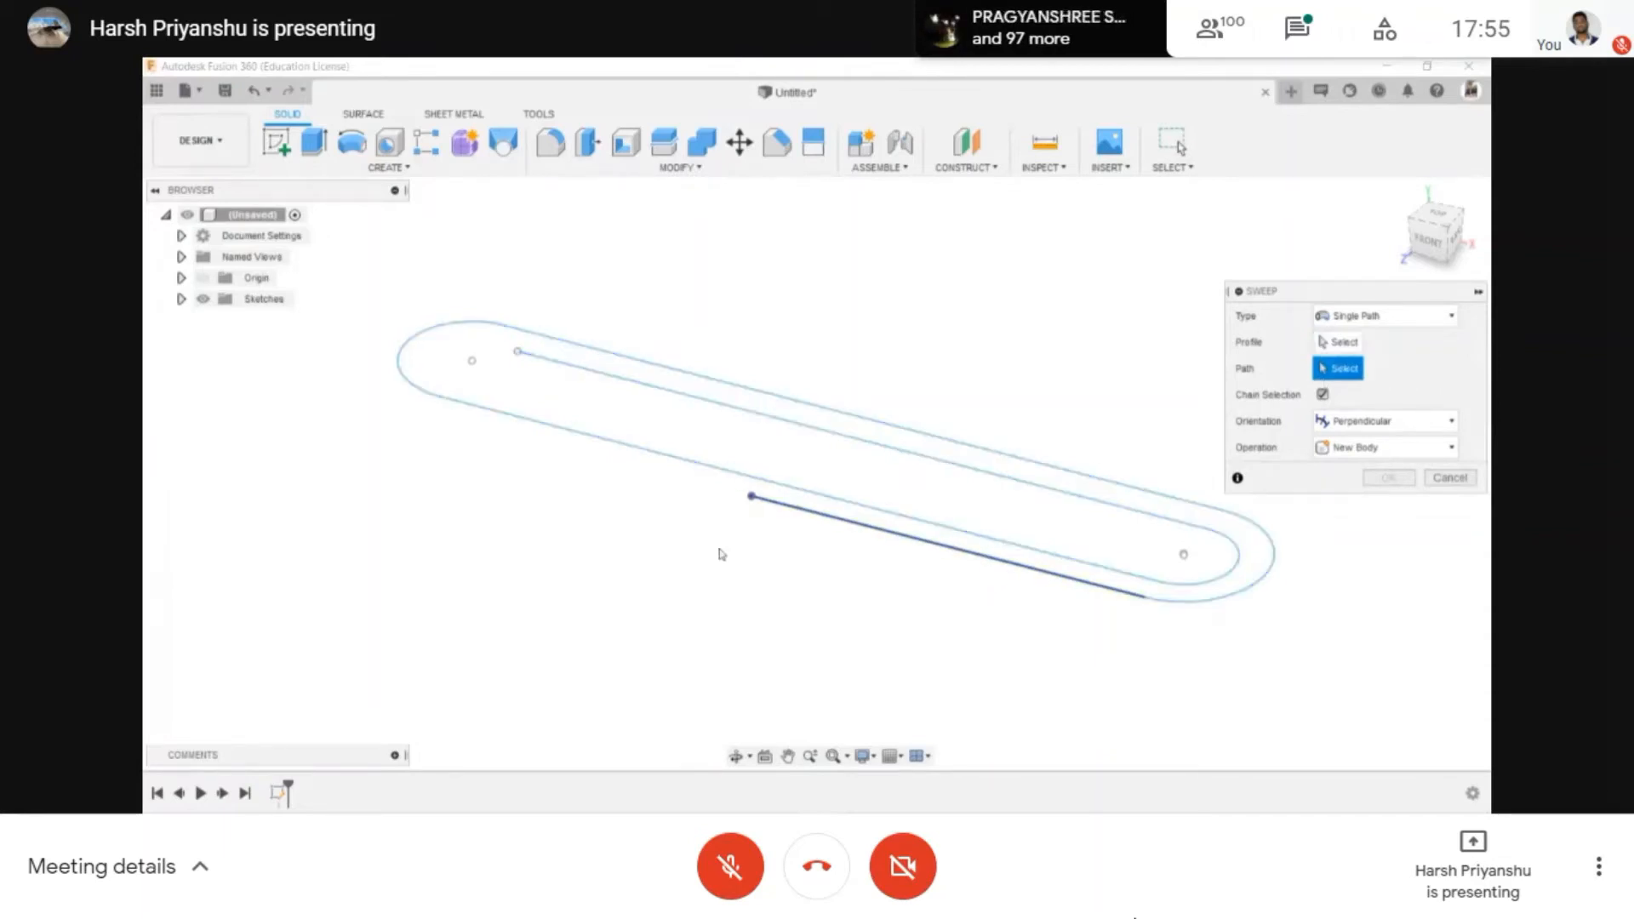
{"action": "scroll", "coordinate": [721, 554], "scroll_direction": "up", "scroll_amount": 2}
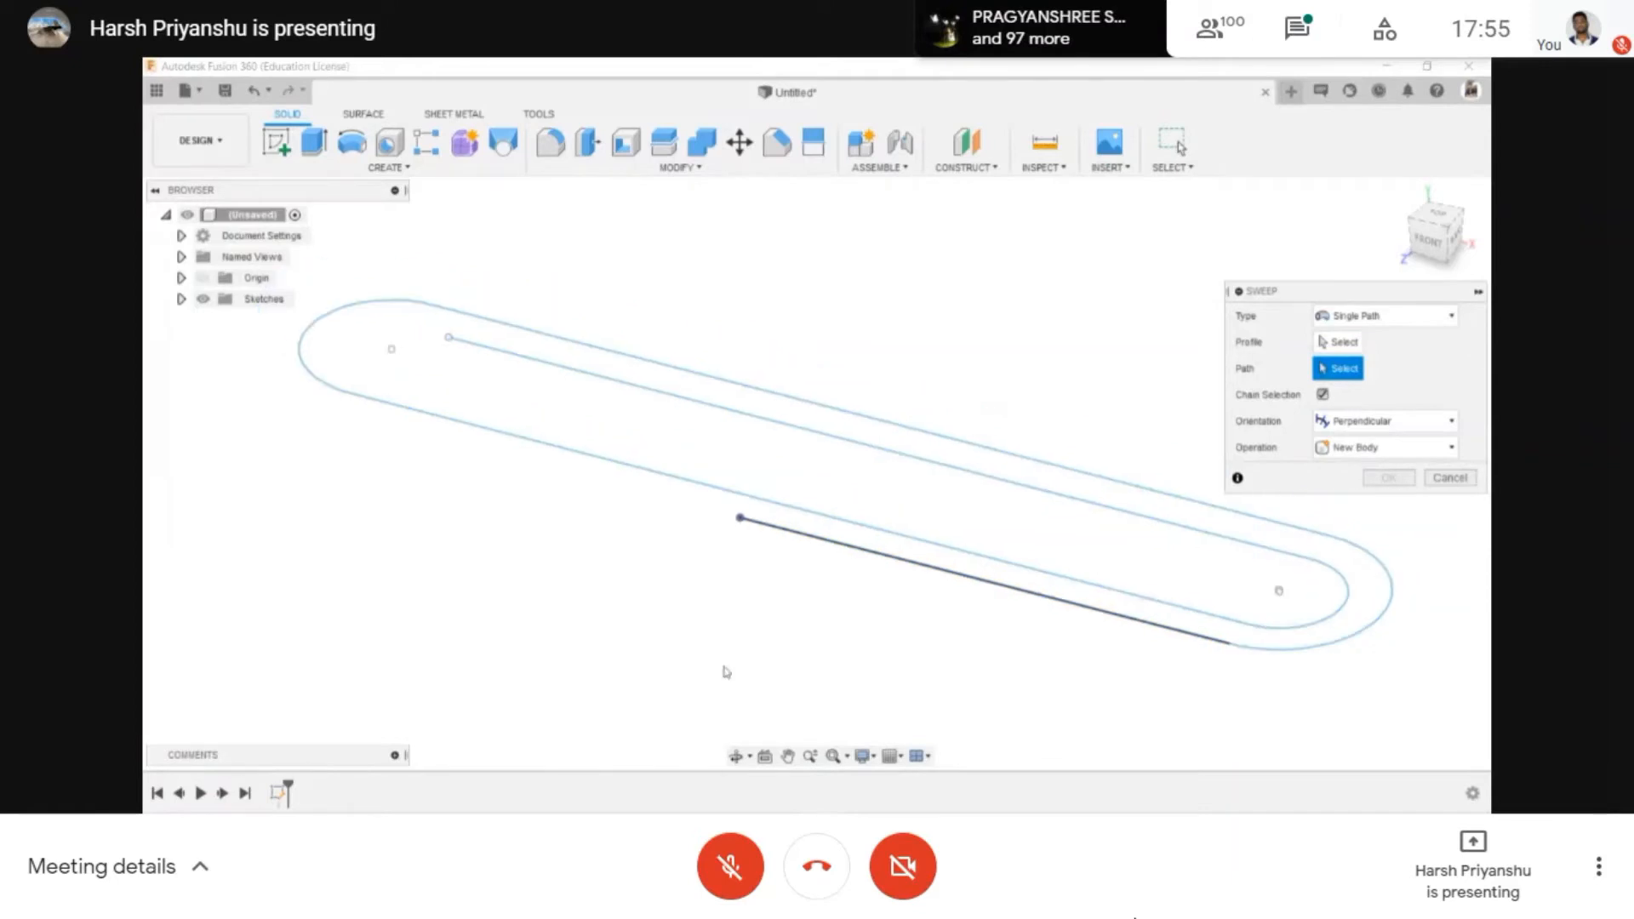
{"action": "scroll", "coordinate": [726, 672], "scroll_direction": "down", "scroll_amount": 2}
{"action": "key", "text": "Escape"}
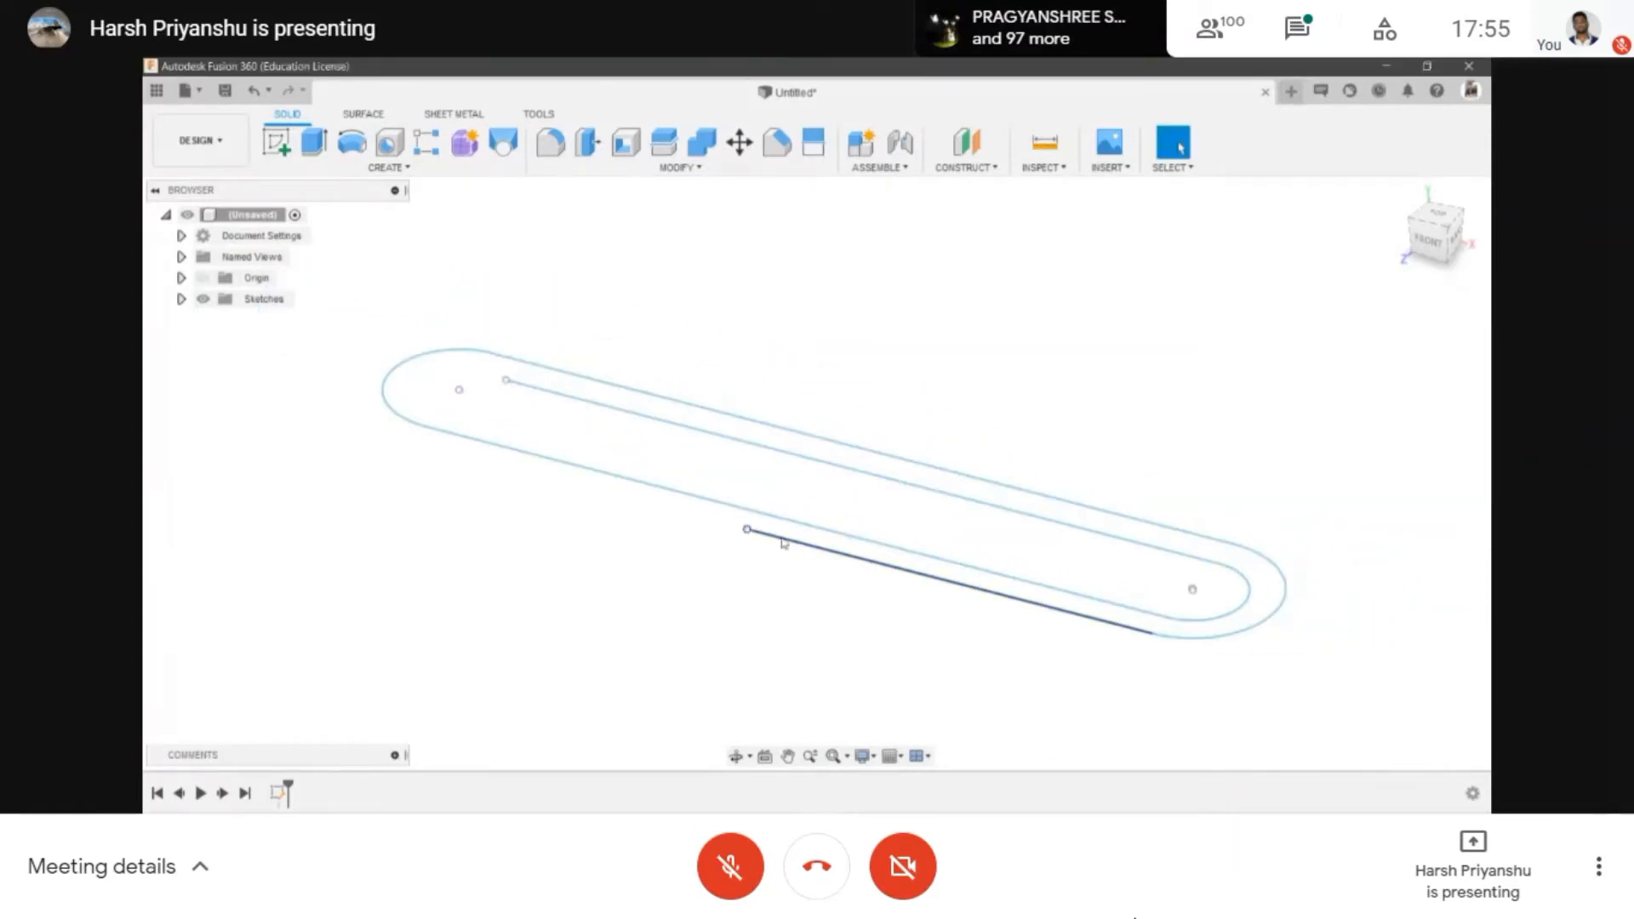
- Sketch a 5 mm diameter circle centred on the origin on the vertical YZ plane and finish the sketch
{"action": "scroll", "coordinate": [758, 532], "scroll_direction": "down", "scroll_amount": 1}
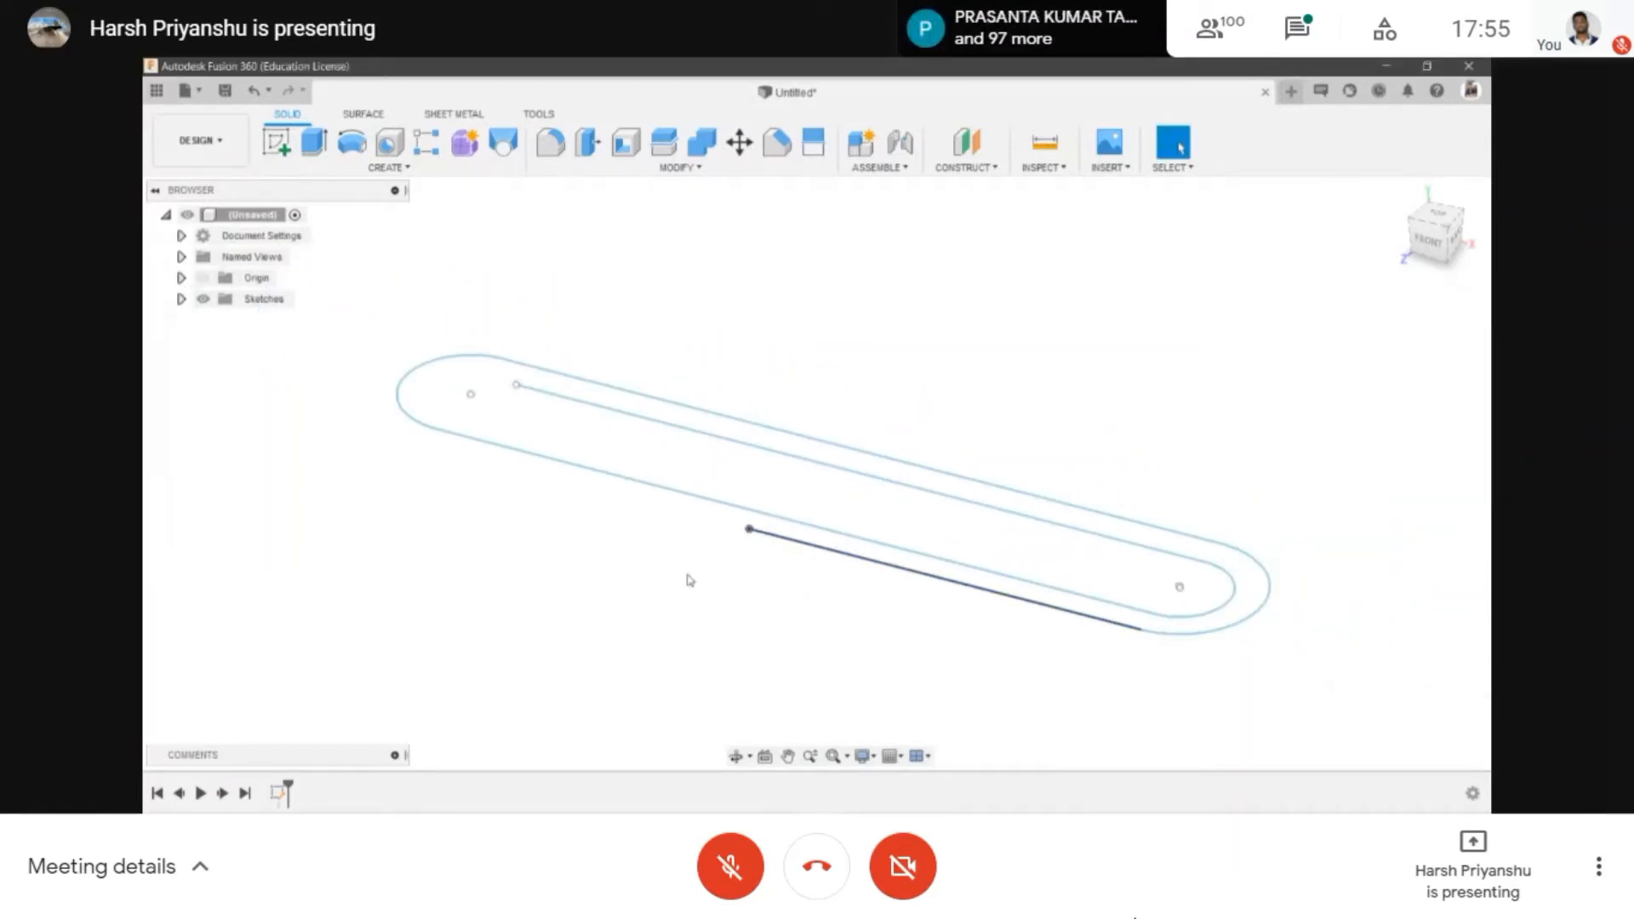
{"action": "scroll", "coordinate": [756, 537], "scroll_direction": "up", "scroll_amount": 2}
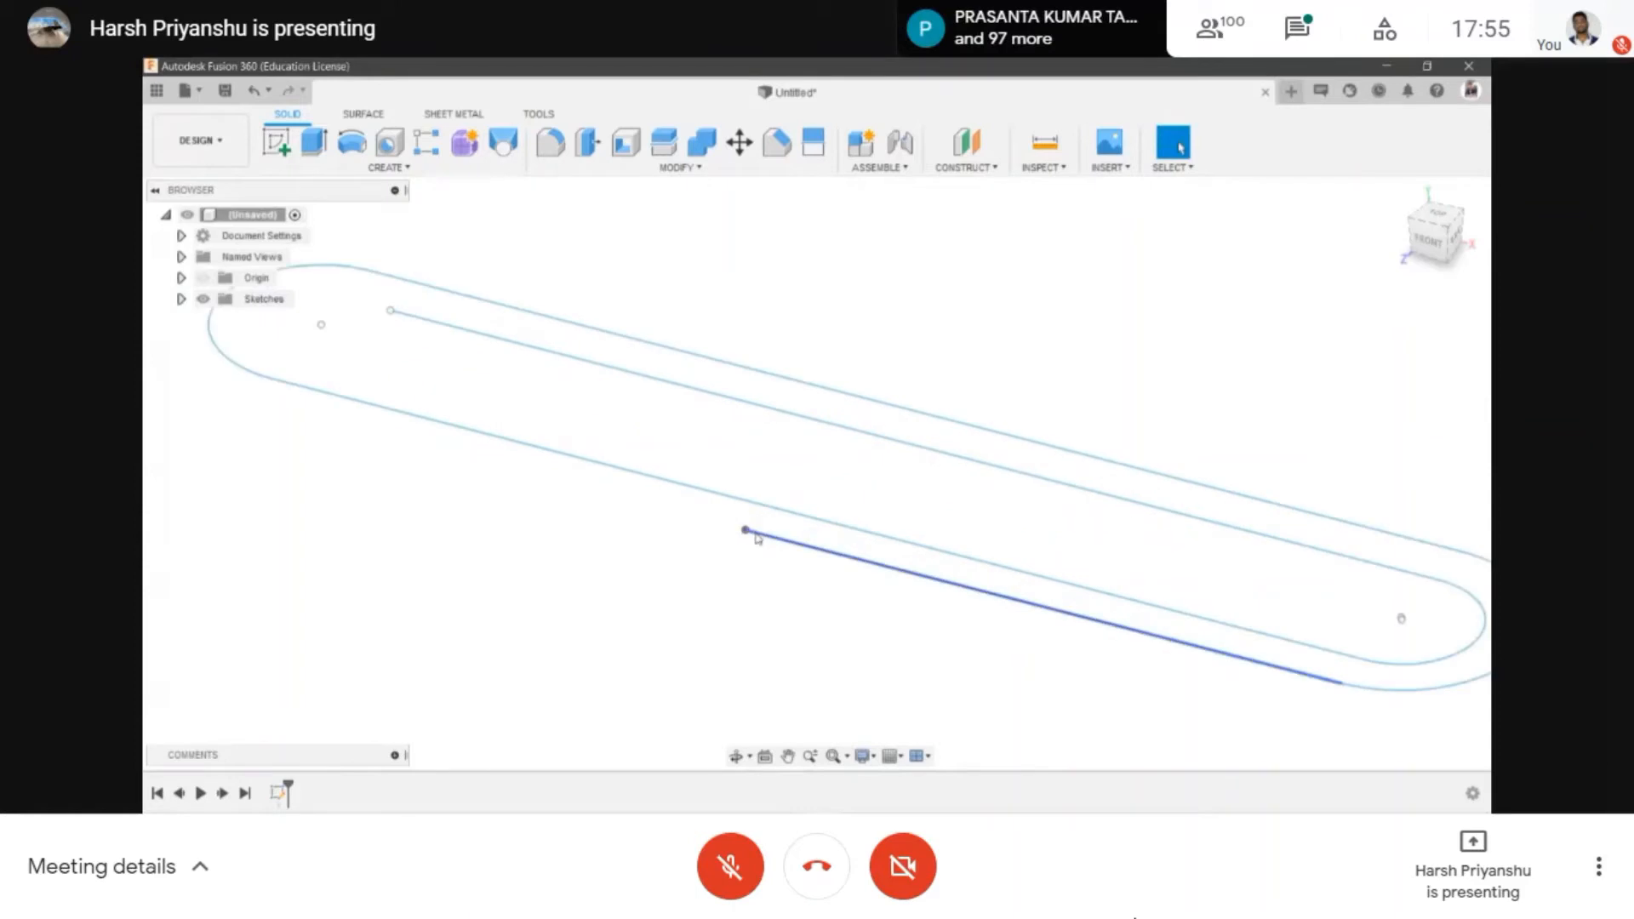
{"action": "left_click", "coordinate": [274, 145]}
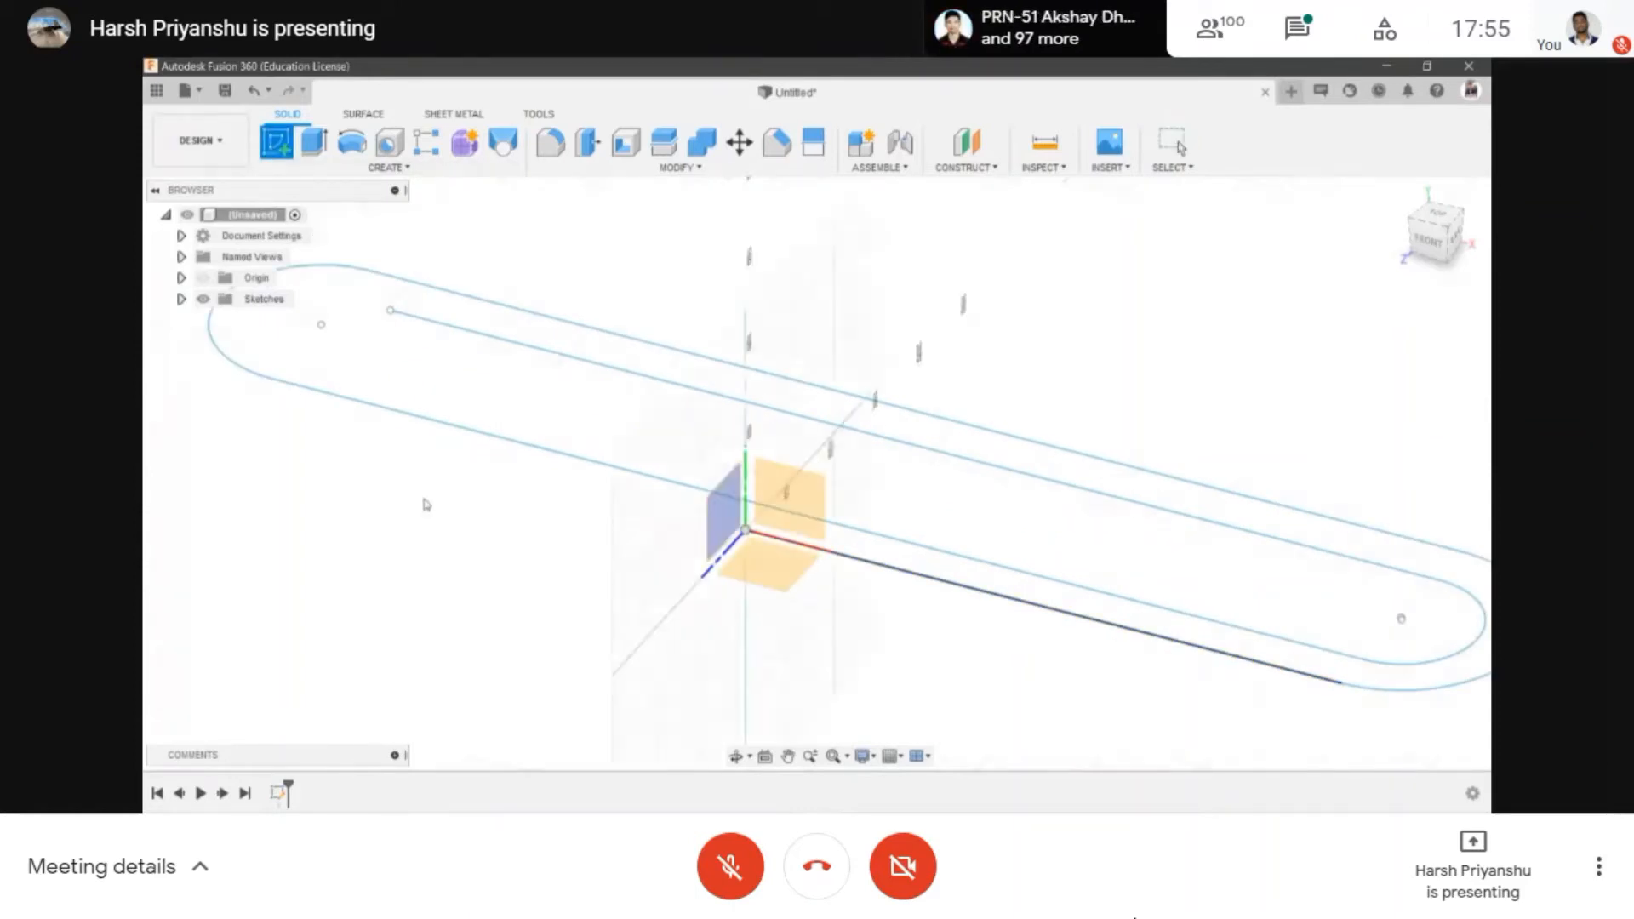
{"action": "left_click", "coordinate": [642, 519]}
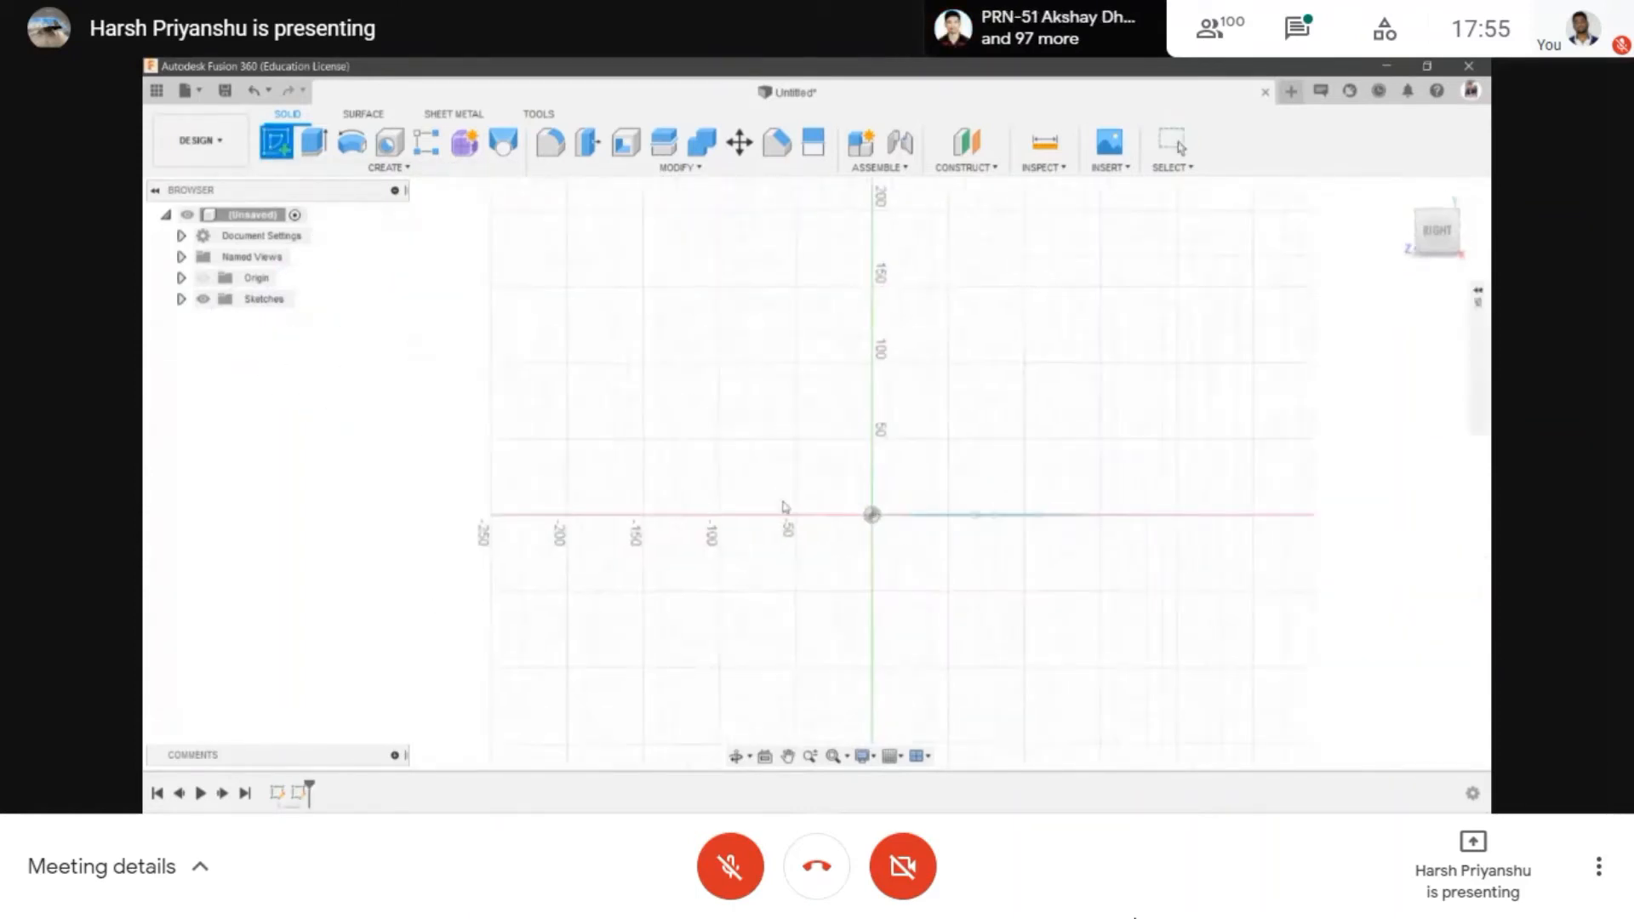
{"action": "key", "text": "c"}
{"action": "left_click", "coordinate": [814, 517]}
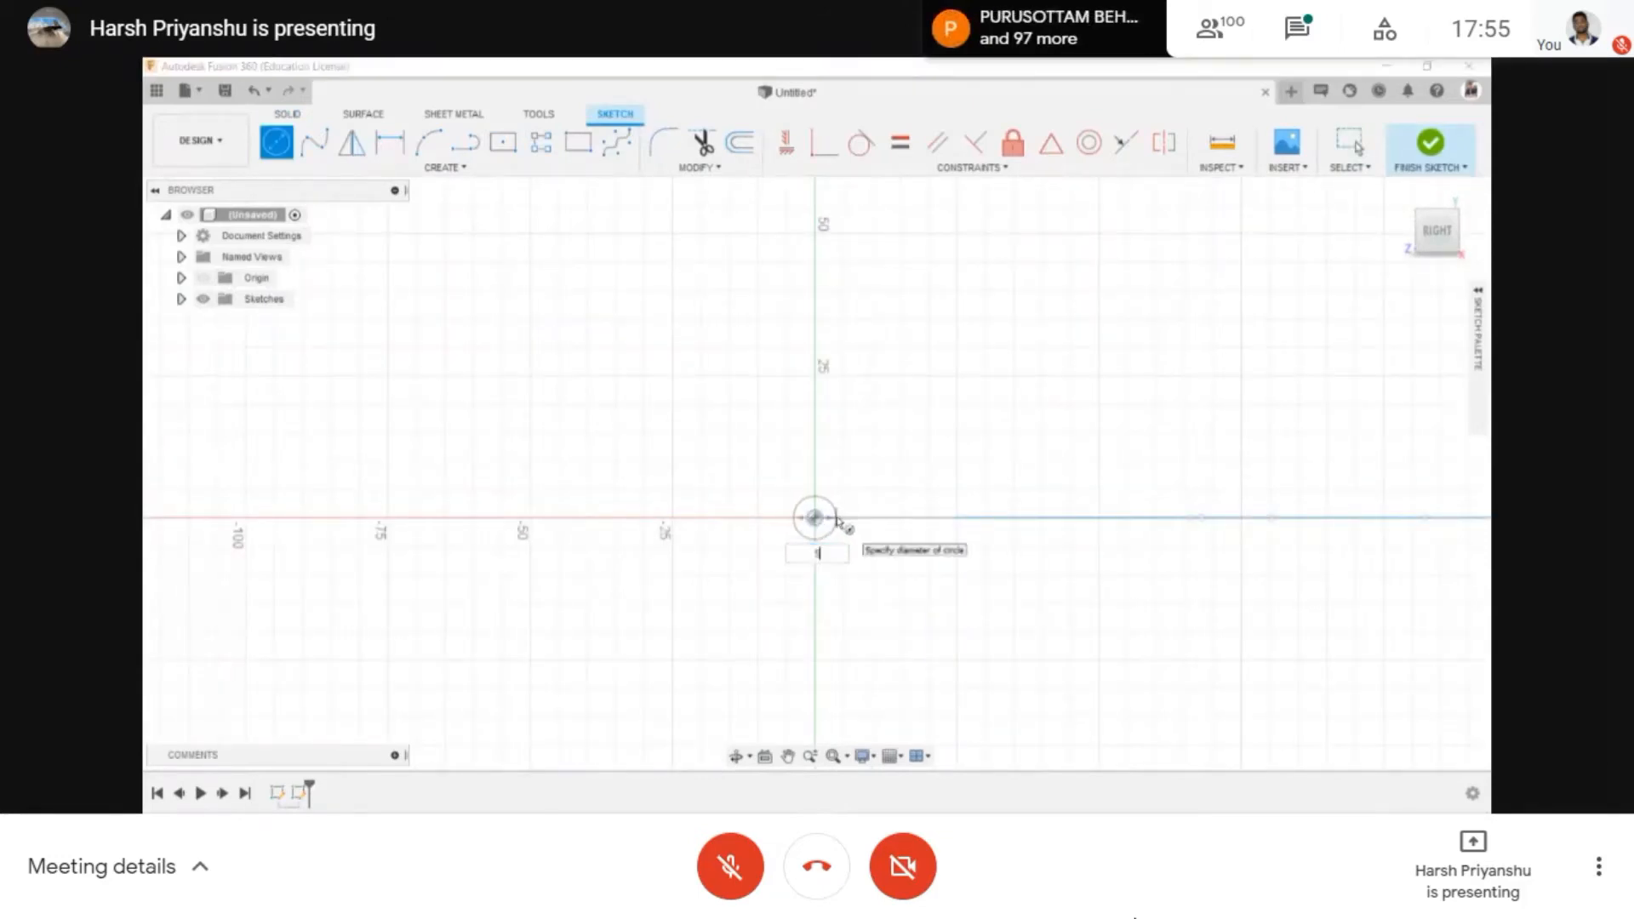
{"action": "left_click", "coordinate": [838, 523]}
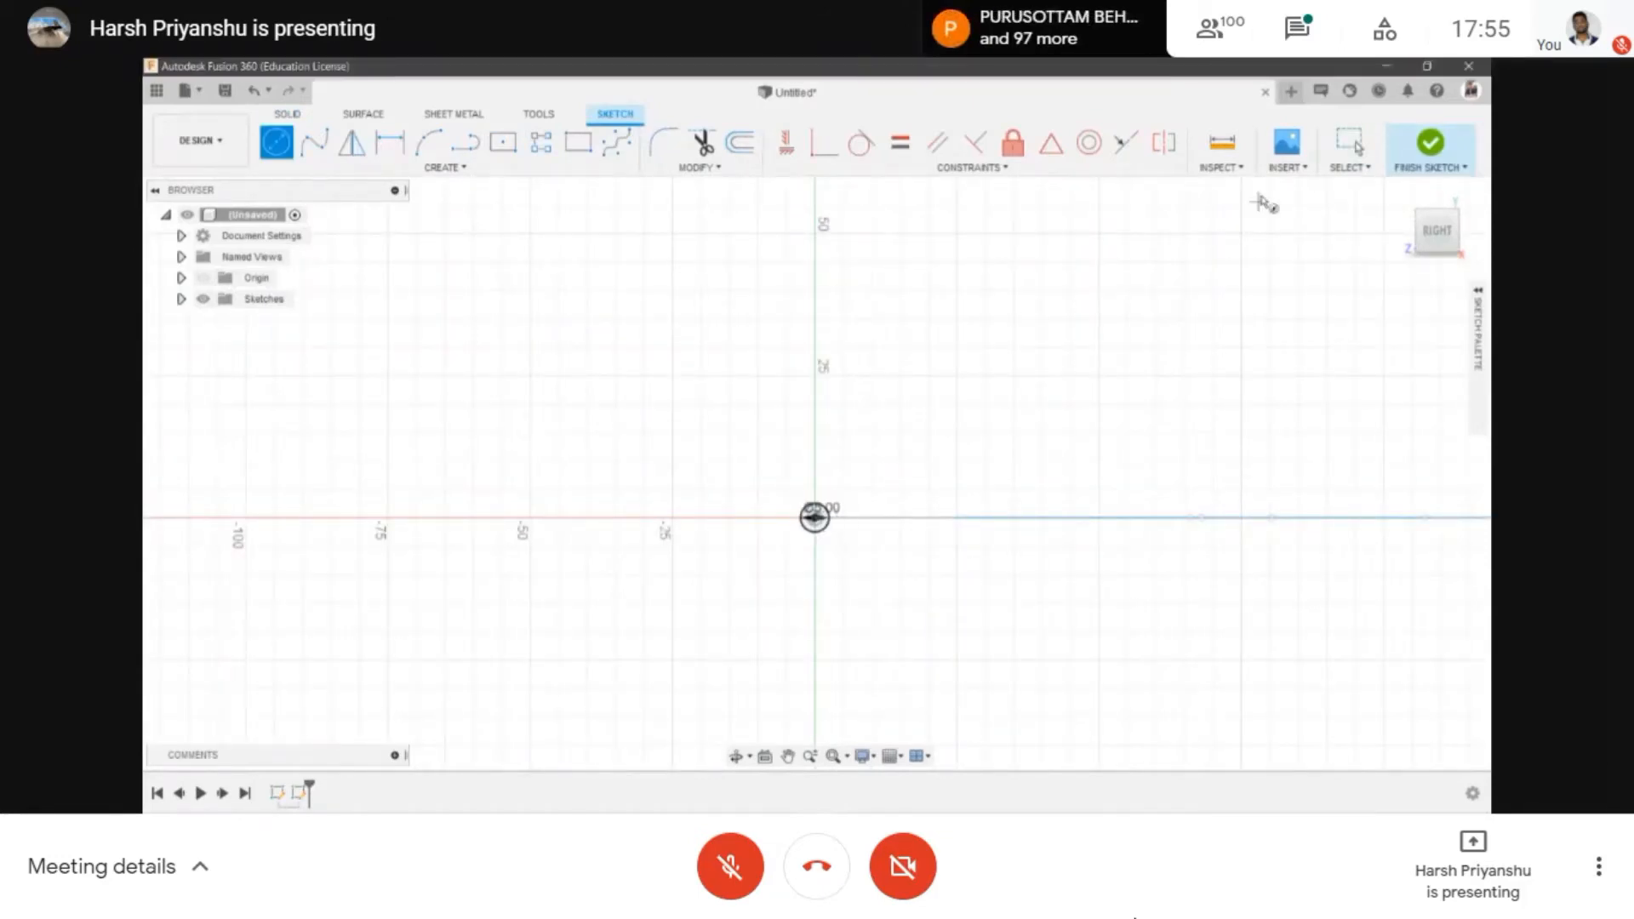
{"action": "left_click", "coordinate": [1447, 150]}
- Sweep the small circle along the chained winding path as a new body with perpendicular orientation
{"action": "scroll", "coordinate": [934, 467], "scroll_direction": "down", "scroll_amount": 3}
{"action": "left_click", "coordinate": [738, 756]}
{"action": "mouse_move", "coordinate": [809, 511]}
{"action": "left_mouse_down"}
{"action": "mouse_move", "coordinate": [902, 572]}
{"action": "mouse_move", "coordinate": [885, 477]}
{"action": "left_mouse_up"}
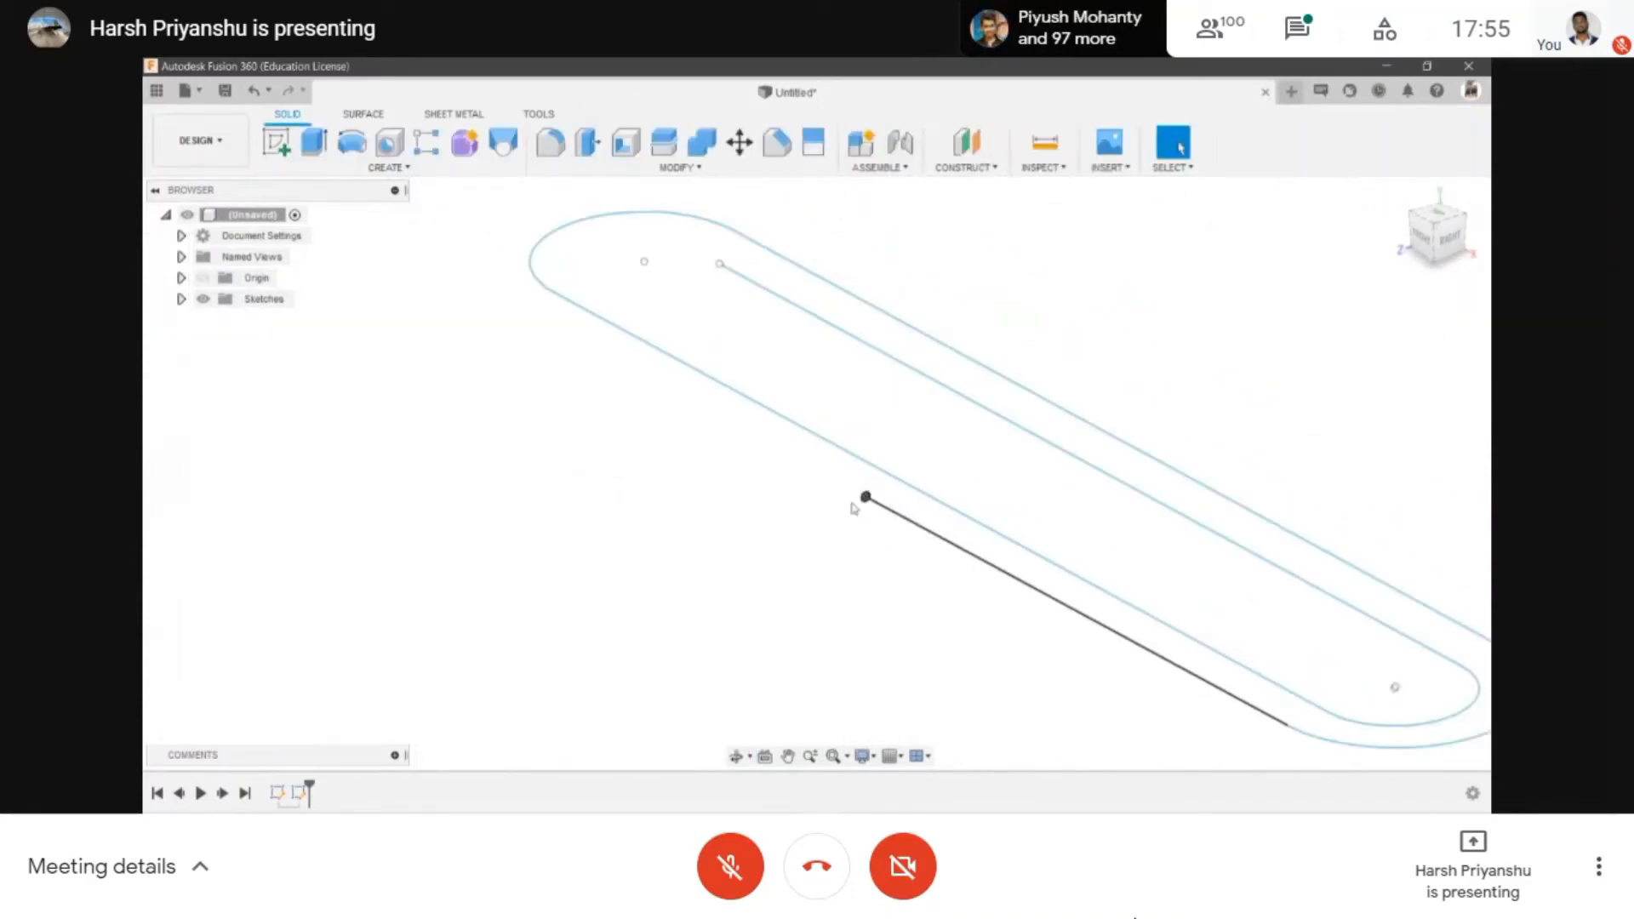
{"action": "left_click", "coordinate": [388, 166]}
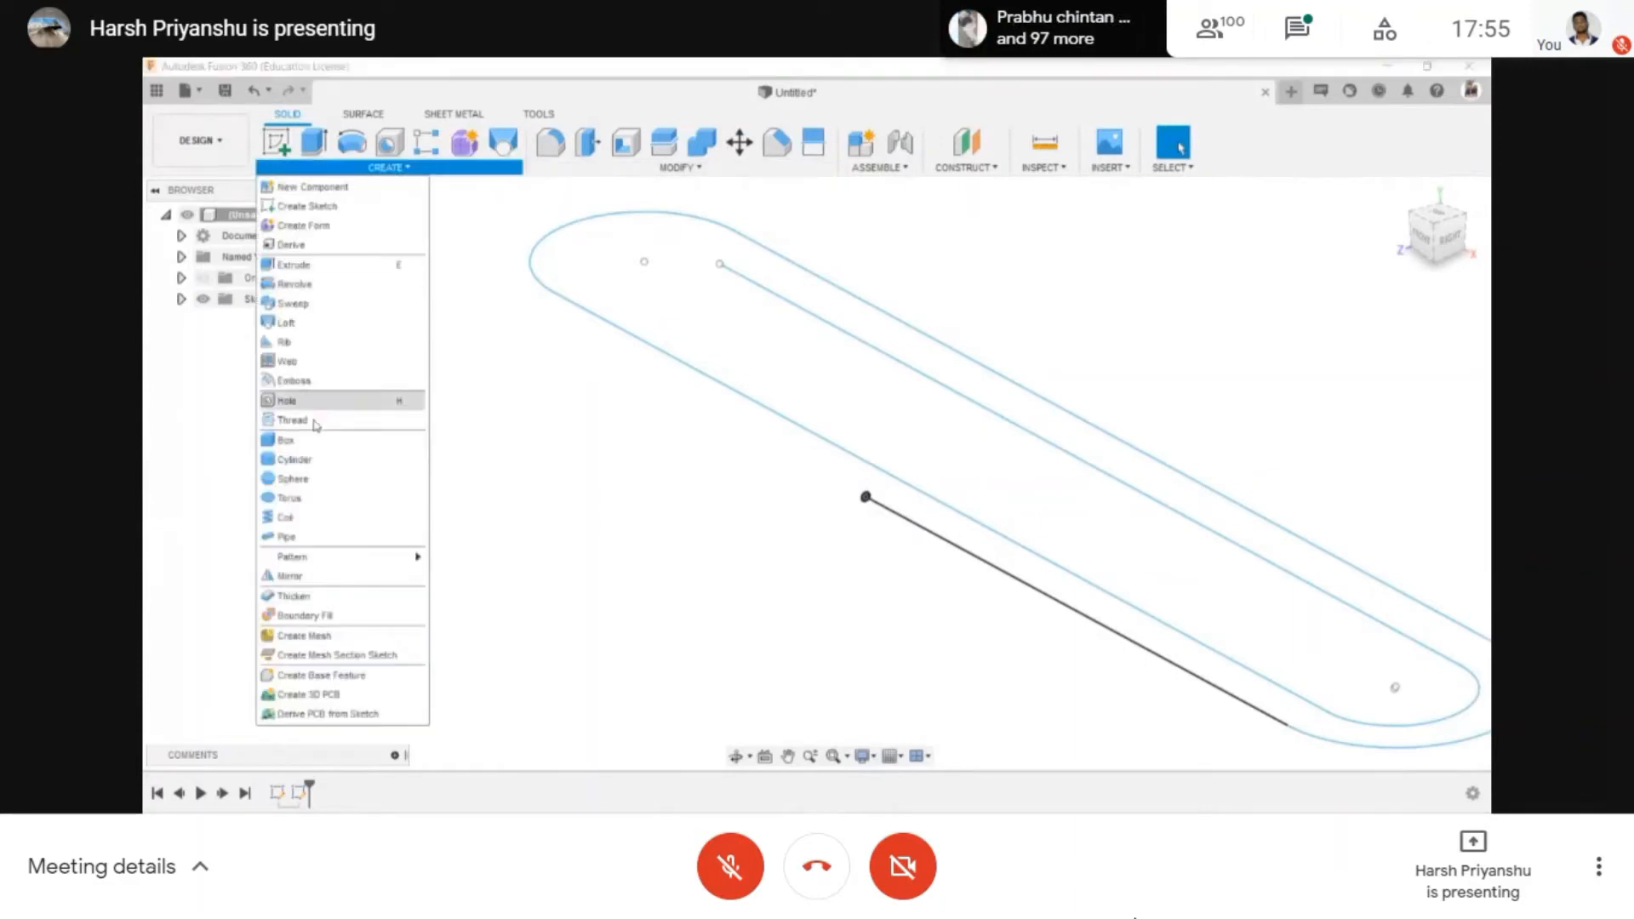
{"action": "left_click", "coordinate": [292, 303]}
{"action": "scroll", "coordinate": [730, 507], "scroll_direction": "up", "scroll_amount": 5}
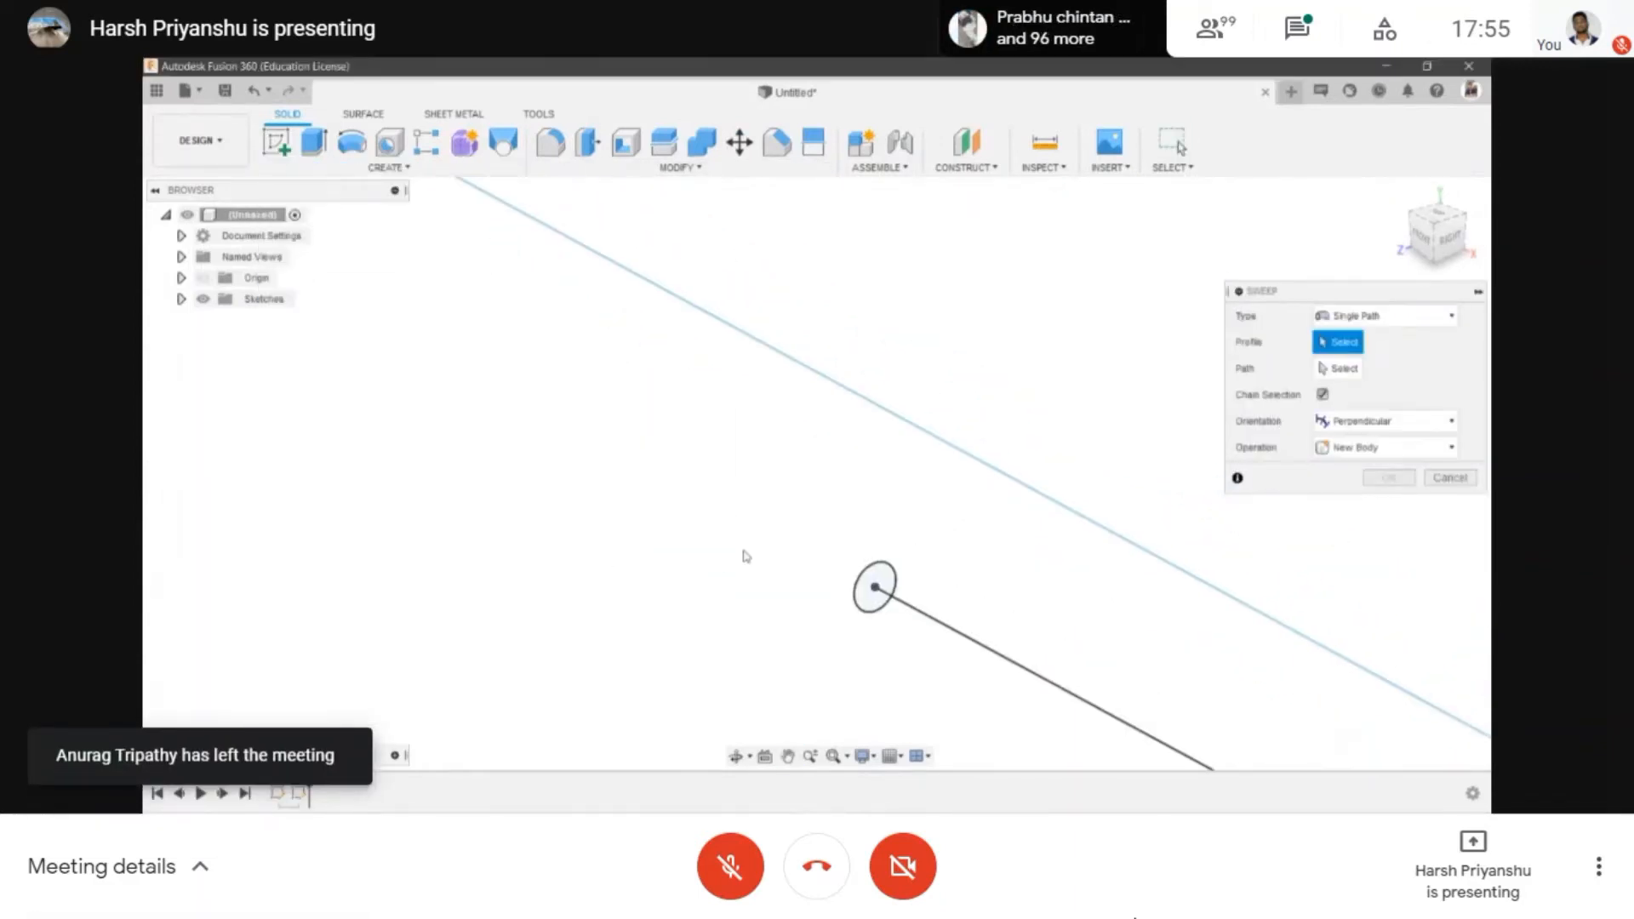
{"action": "left_click", "coordinate": [864, 596]}
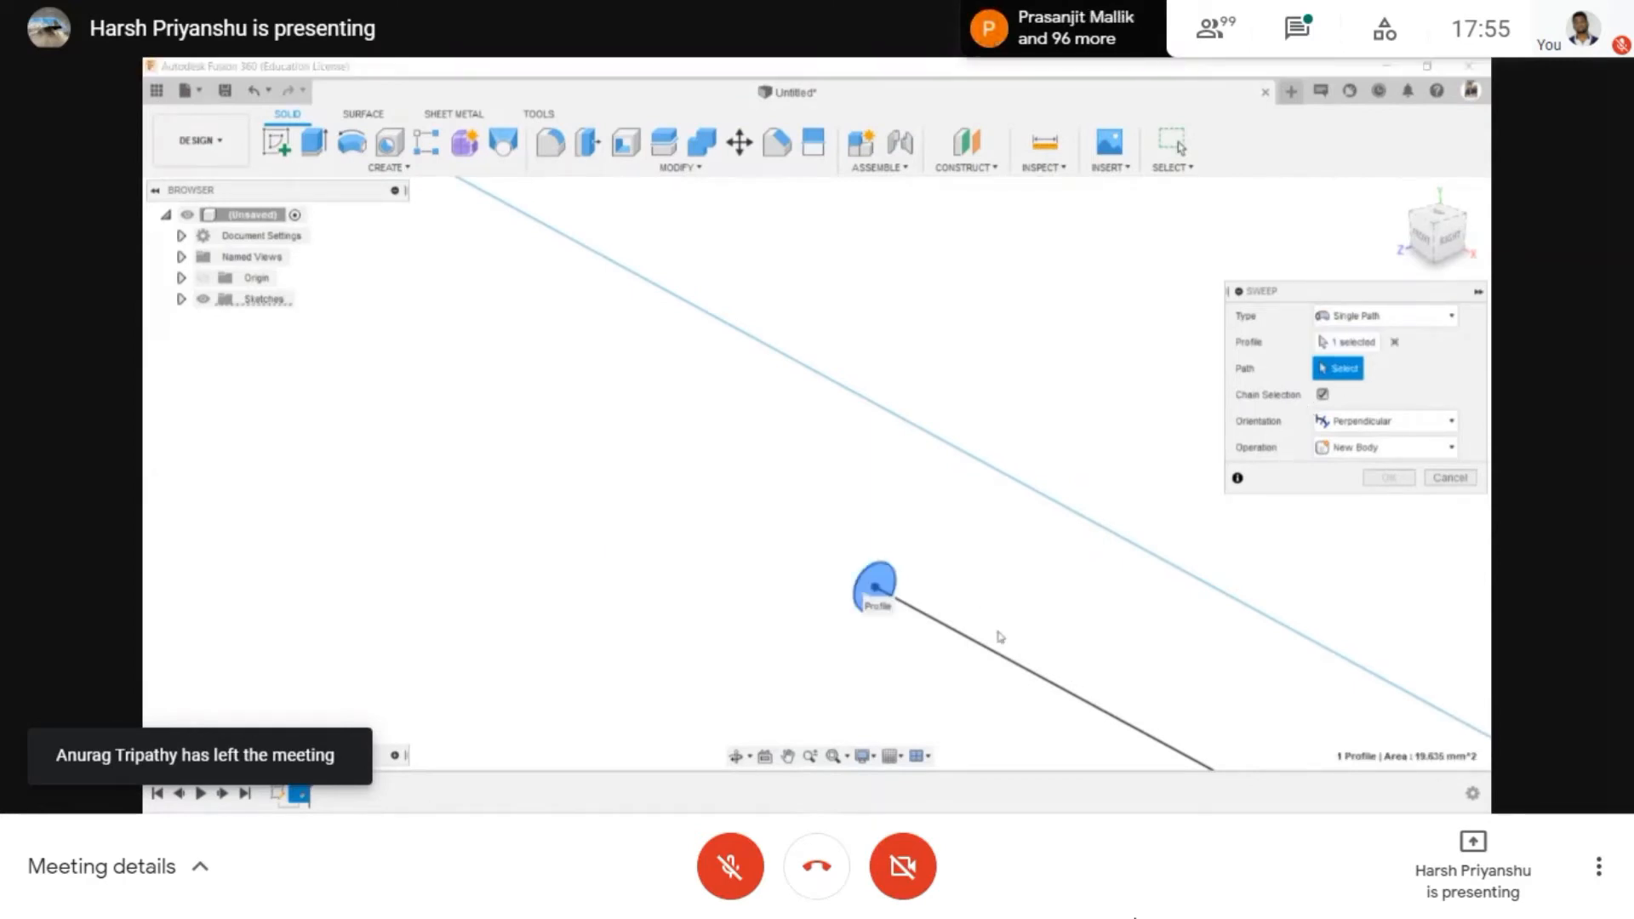
{"action": "left_click", "coordinate": [990, 655]}
{"action": "scroll", "coordinate": [689, 540], "scroll_direction": "down", "scroll_amount": 5}
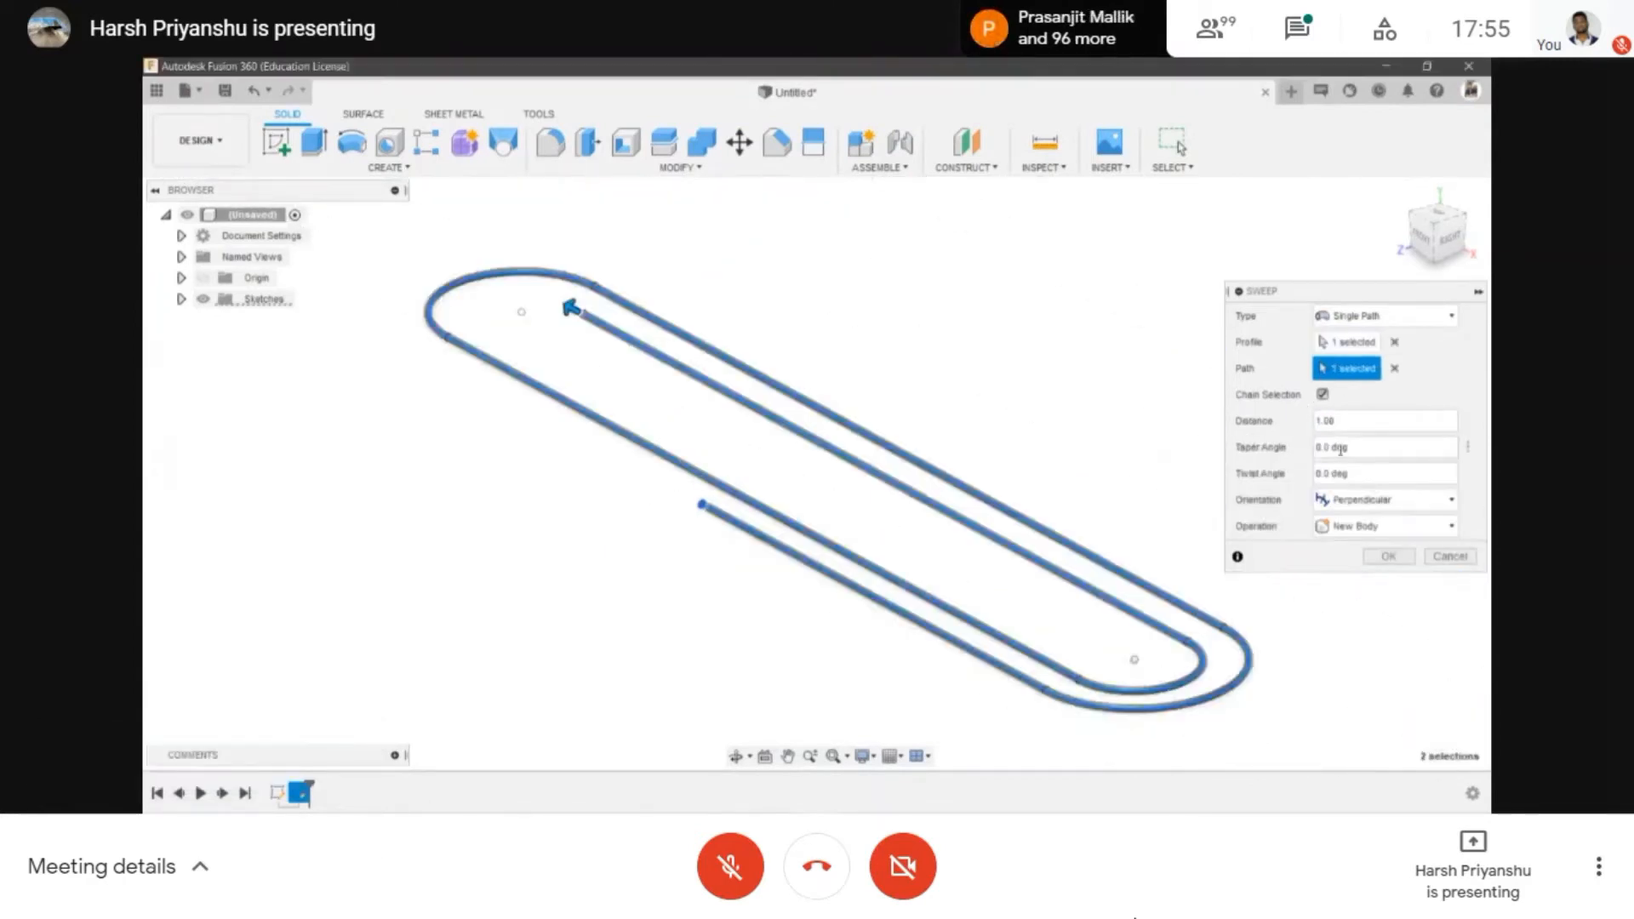
{"action": "left_click", "coordinate": [1389, 558]}
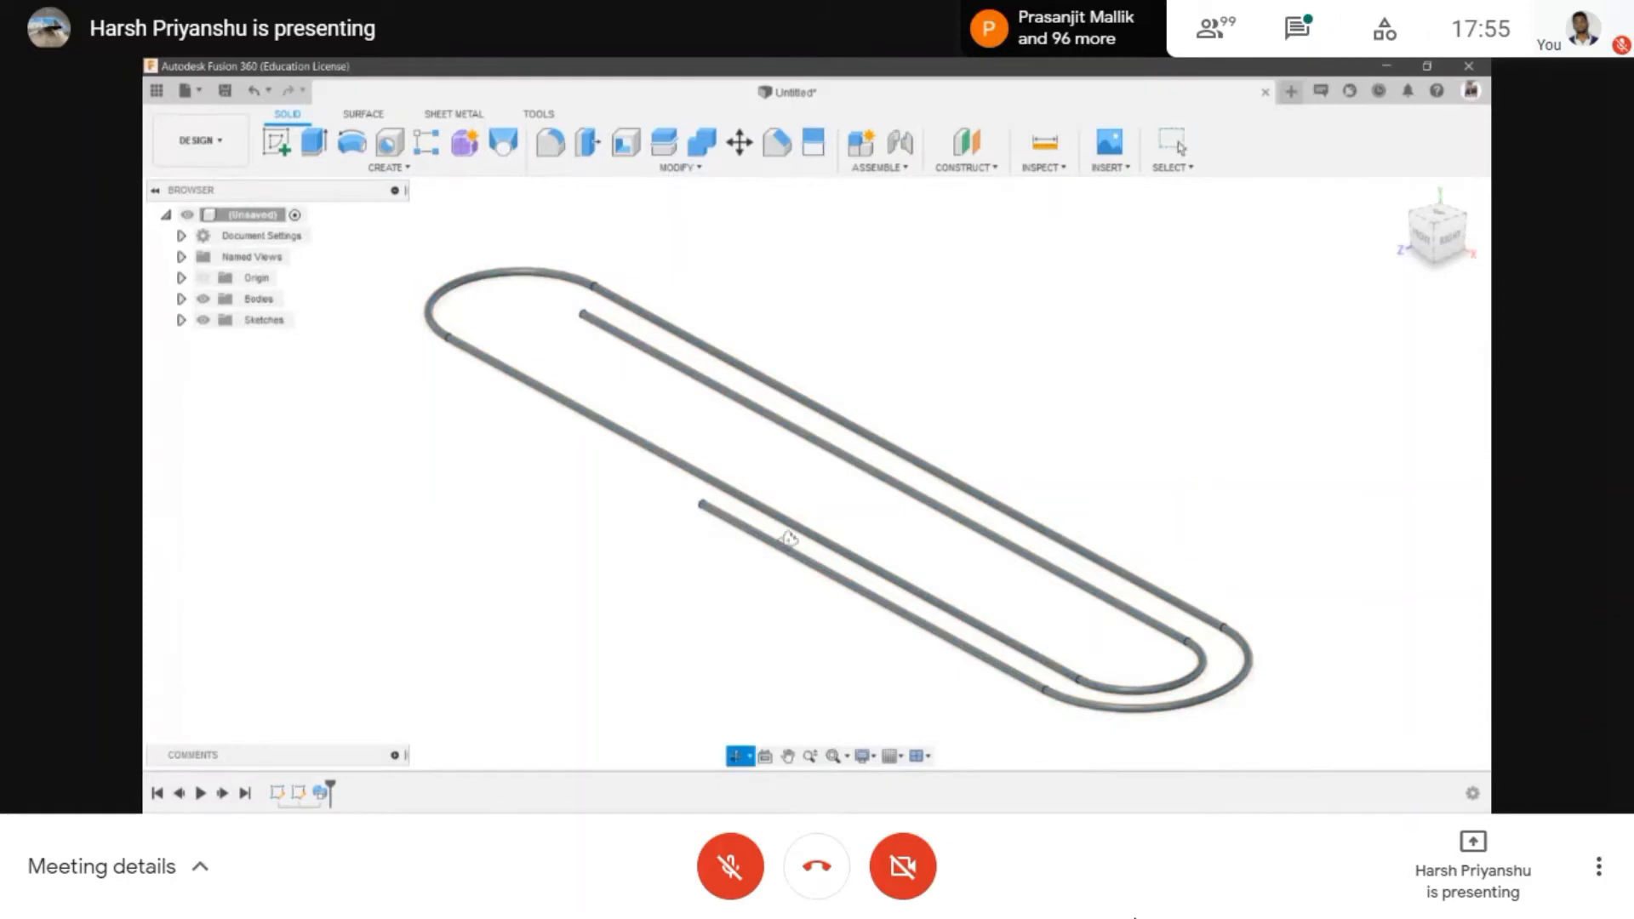
- Examine the swept paperclip-shaped body along its straight runs, bends and open ends
{"action": "middle_click_drag", "start_coordinate": [789, 538], "coordinate": [542, 475], "text": "shift"}
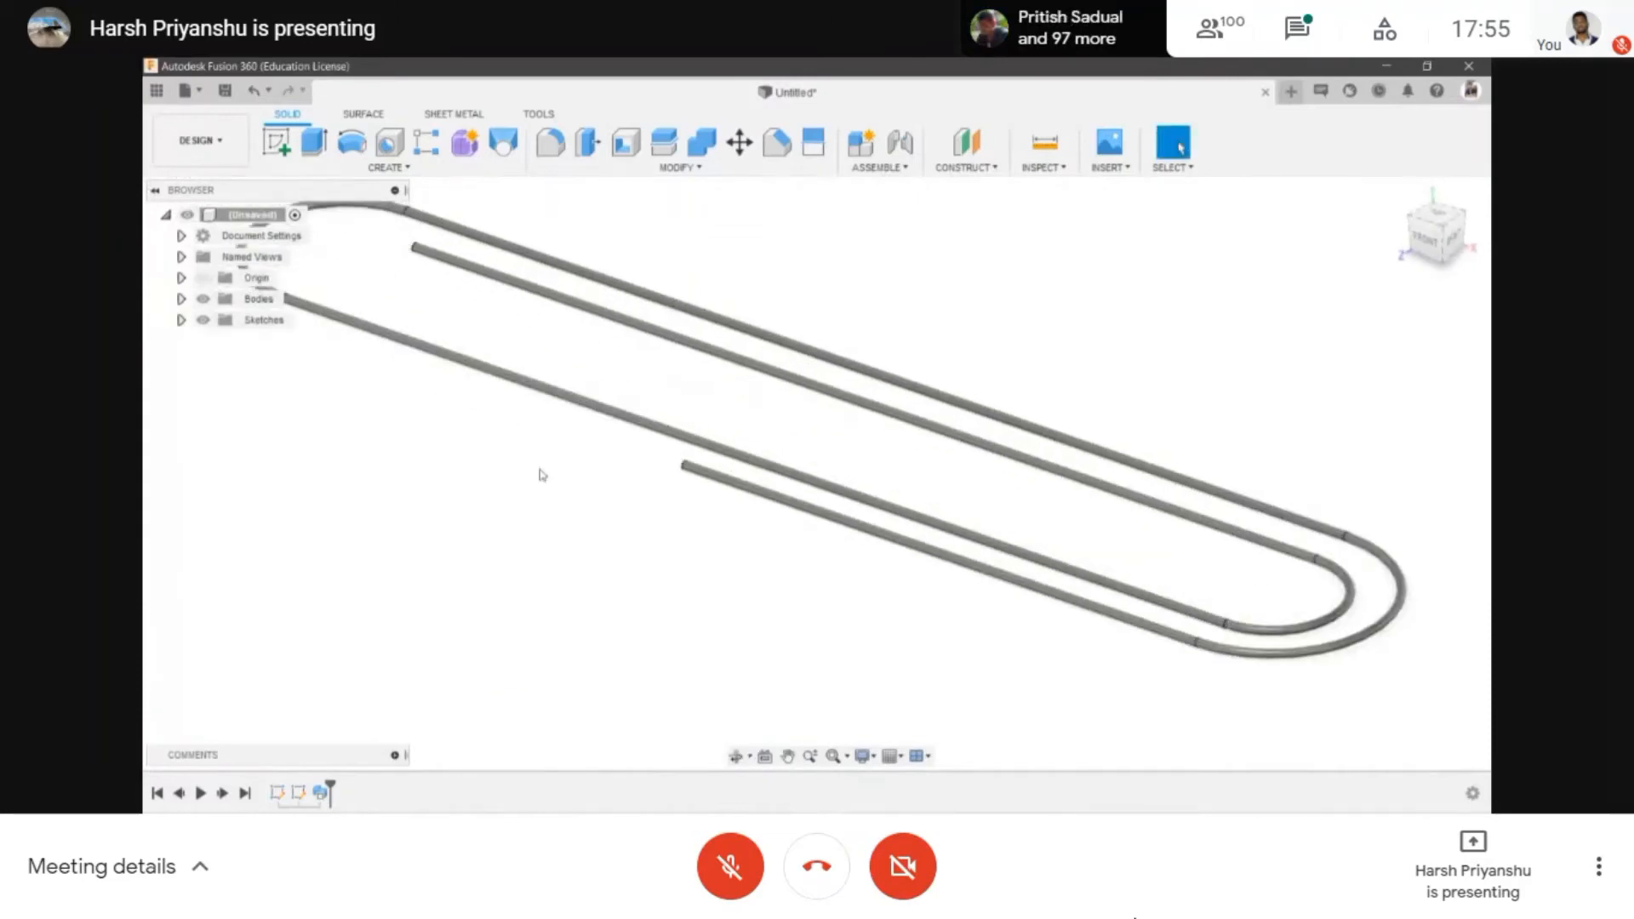
{"action": "middle_click_drag", "start_coordinate": [753, 560], "coordinate": [1044, 557]}
{"action": "scroll", "coordinate": [956, 505], "scroll_direction": "up", "scroll_amount": 3}
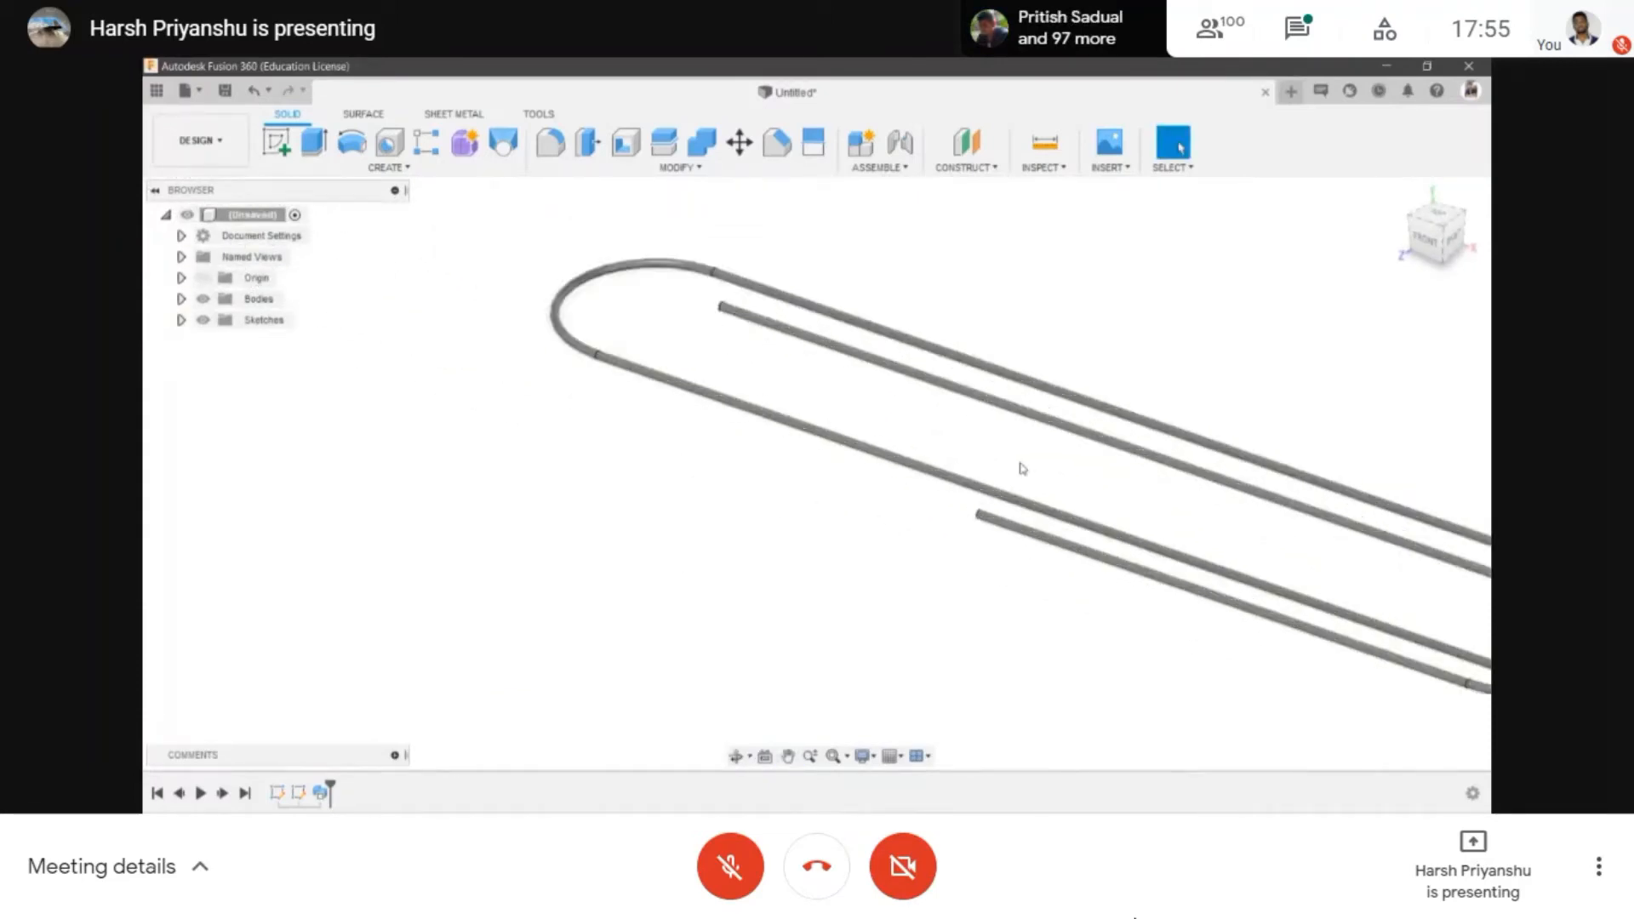
{"action": "middle_click_drag", "start_coordinate": [1022, 466], "coordinate": [705, 432]}
{"action": "scroll", "coordinate": [705, 433], "scroll_direction": "down", "scroll_amount": 1}
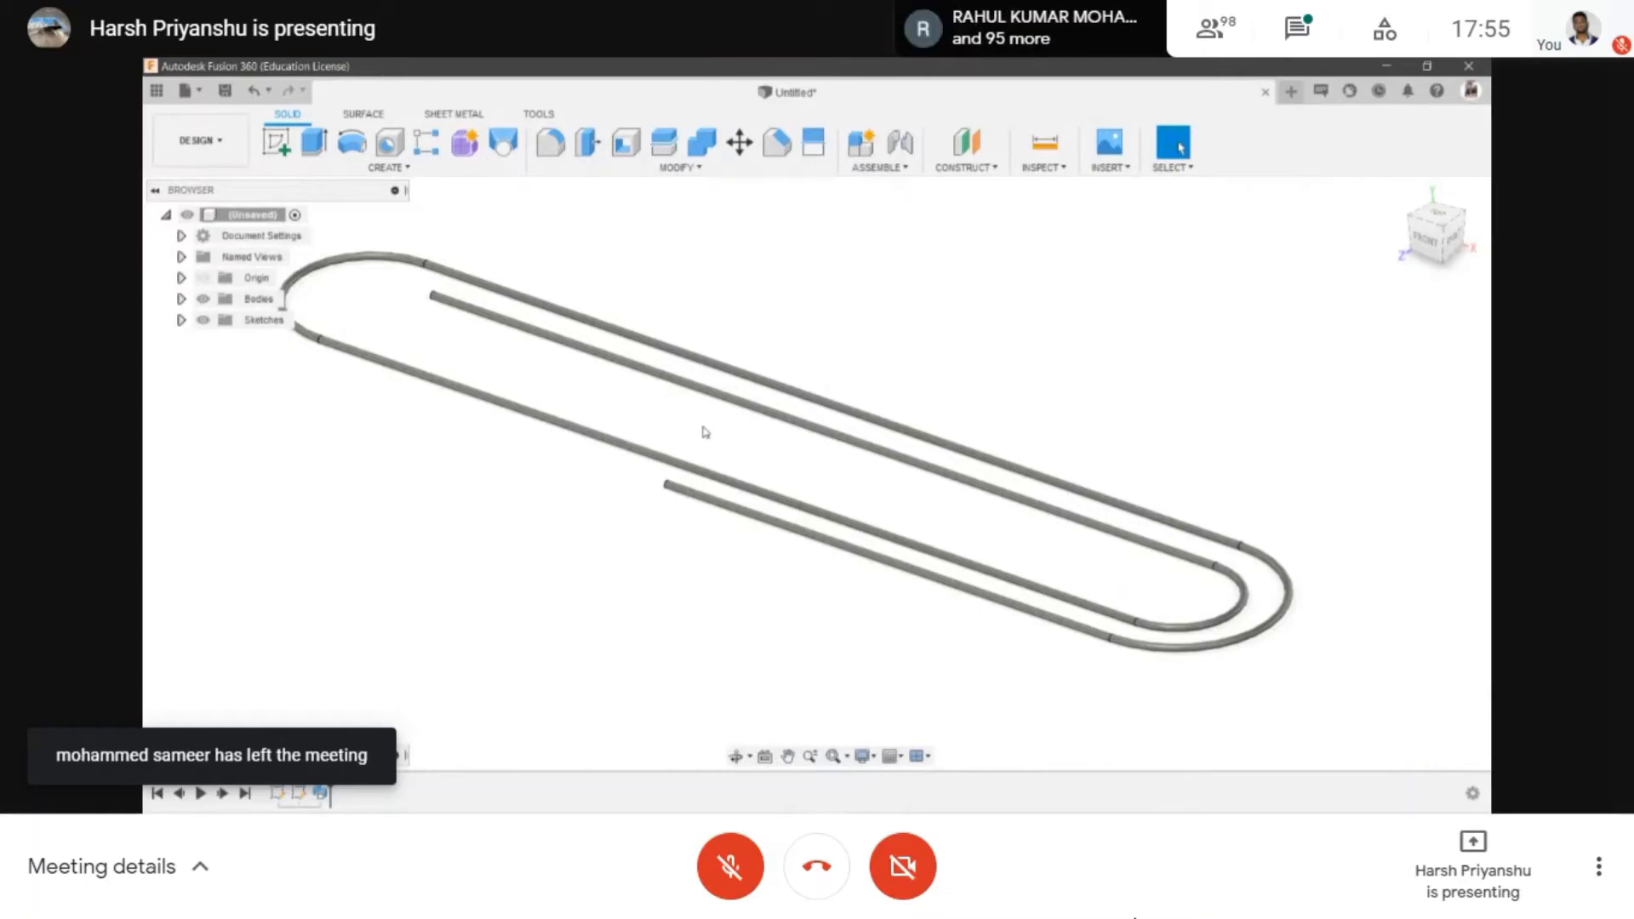
{"action": "scroll", "coordinate": [711, 433], "scroll_direction": "down", "scroll_amount": 2}
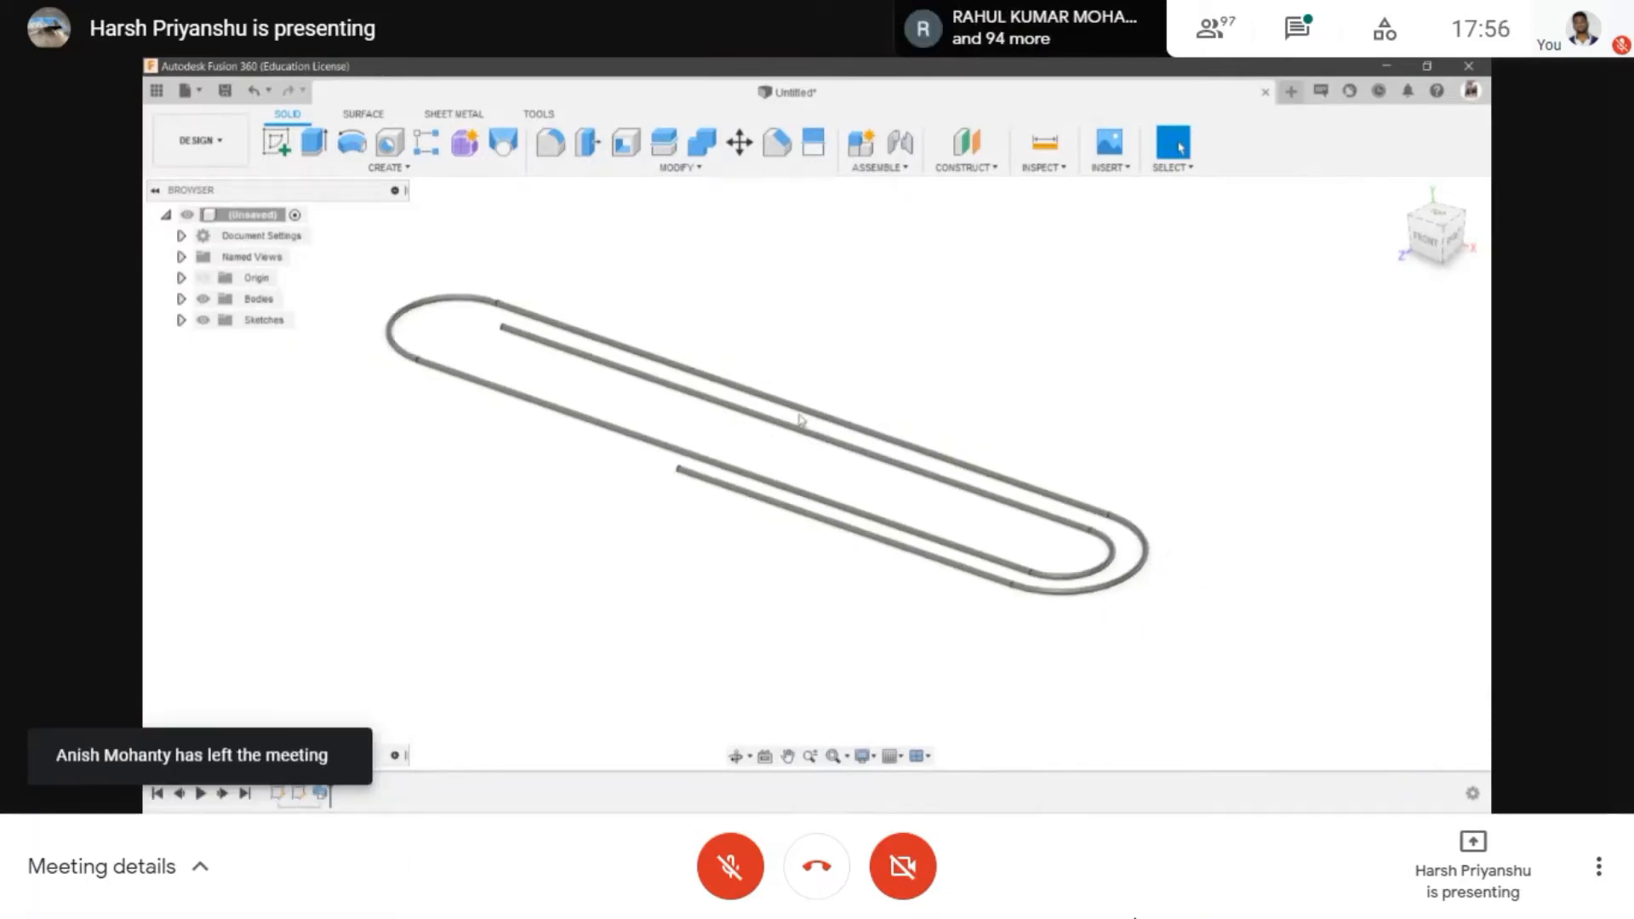
{"action": "scroll", "coordinate": [838, 419], "scroll_direction": "up", "scroll_amount": 4}
{"action": "middle_click_drag", "start_coordinate": [838, 419], "coordinate": [981, 412]}
{"action": "scroll", "coordinate": [869, 393], "scroll_direction": "down", "scroll_amount": 3}
{"action": "middle_click_drag", "start_coordinate": [869, 394], "coordinate": [869, 397]}
- Undo the sweep, the circle sketch and the most recent segments of the winding path
{"action": "key", "text": "ctrl+z"}
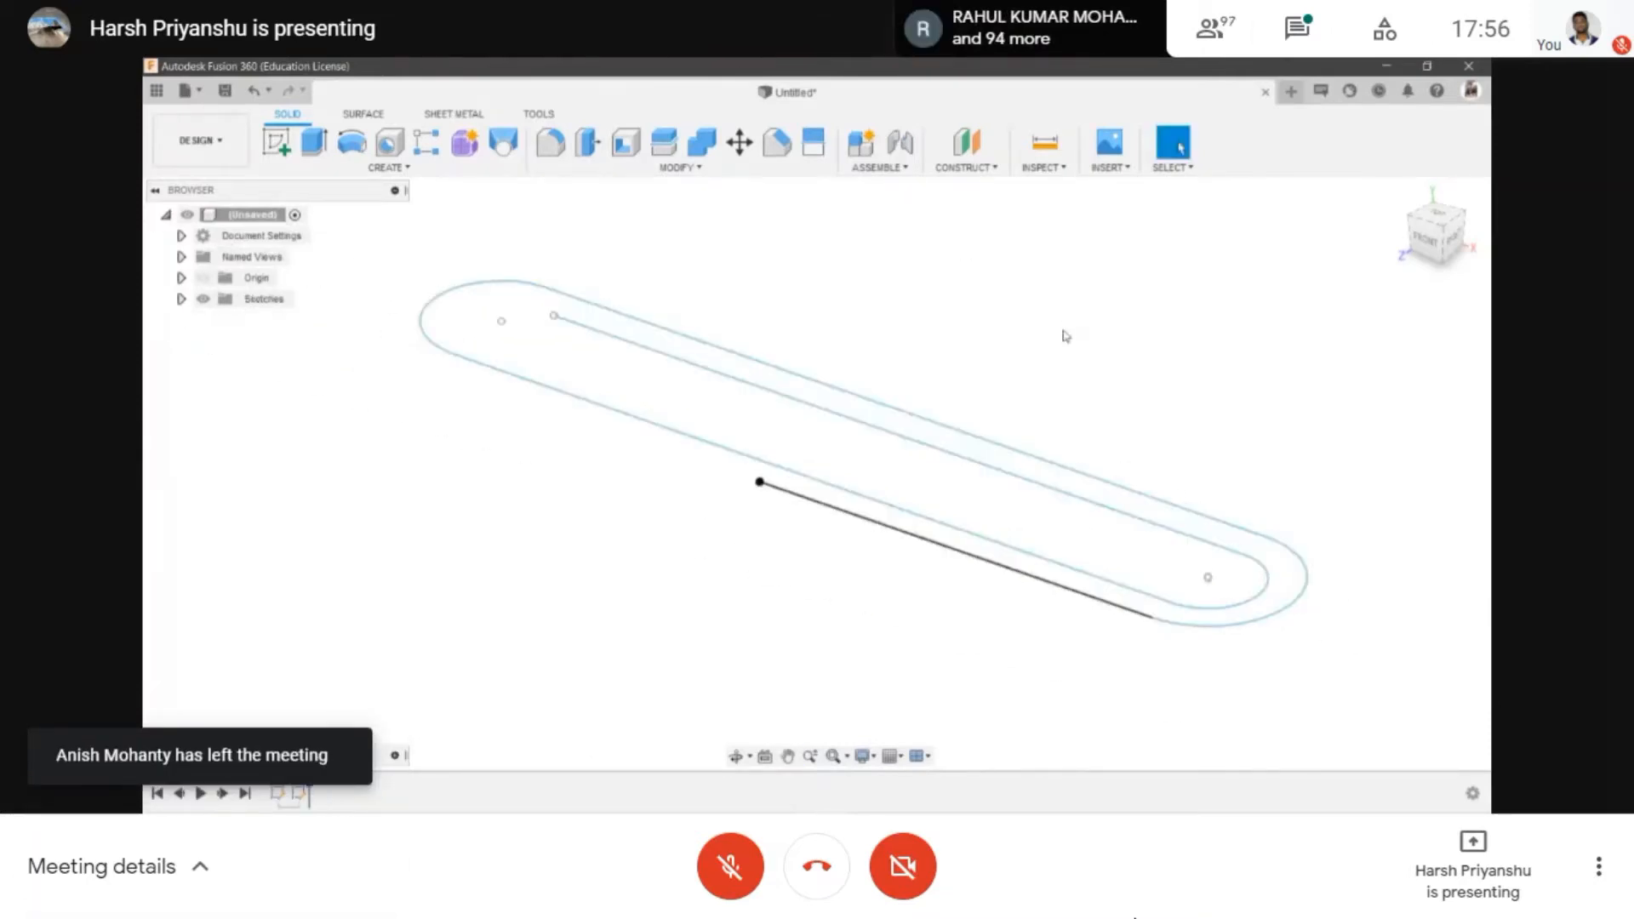
{"action": "key", "text": "ctrl+z"}
{"action": "key", "text": "ctrl+z"}
{"action": "key", "text": "ctrl+z"}
{"action": "key", "text": "ctrl+z"}
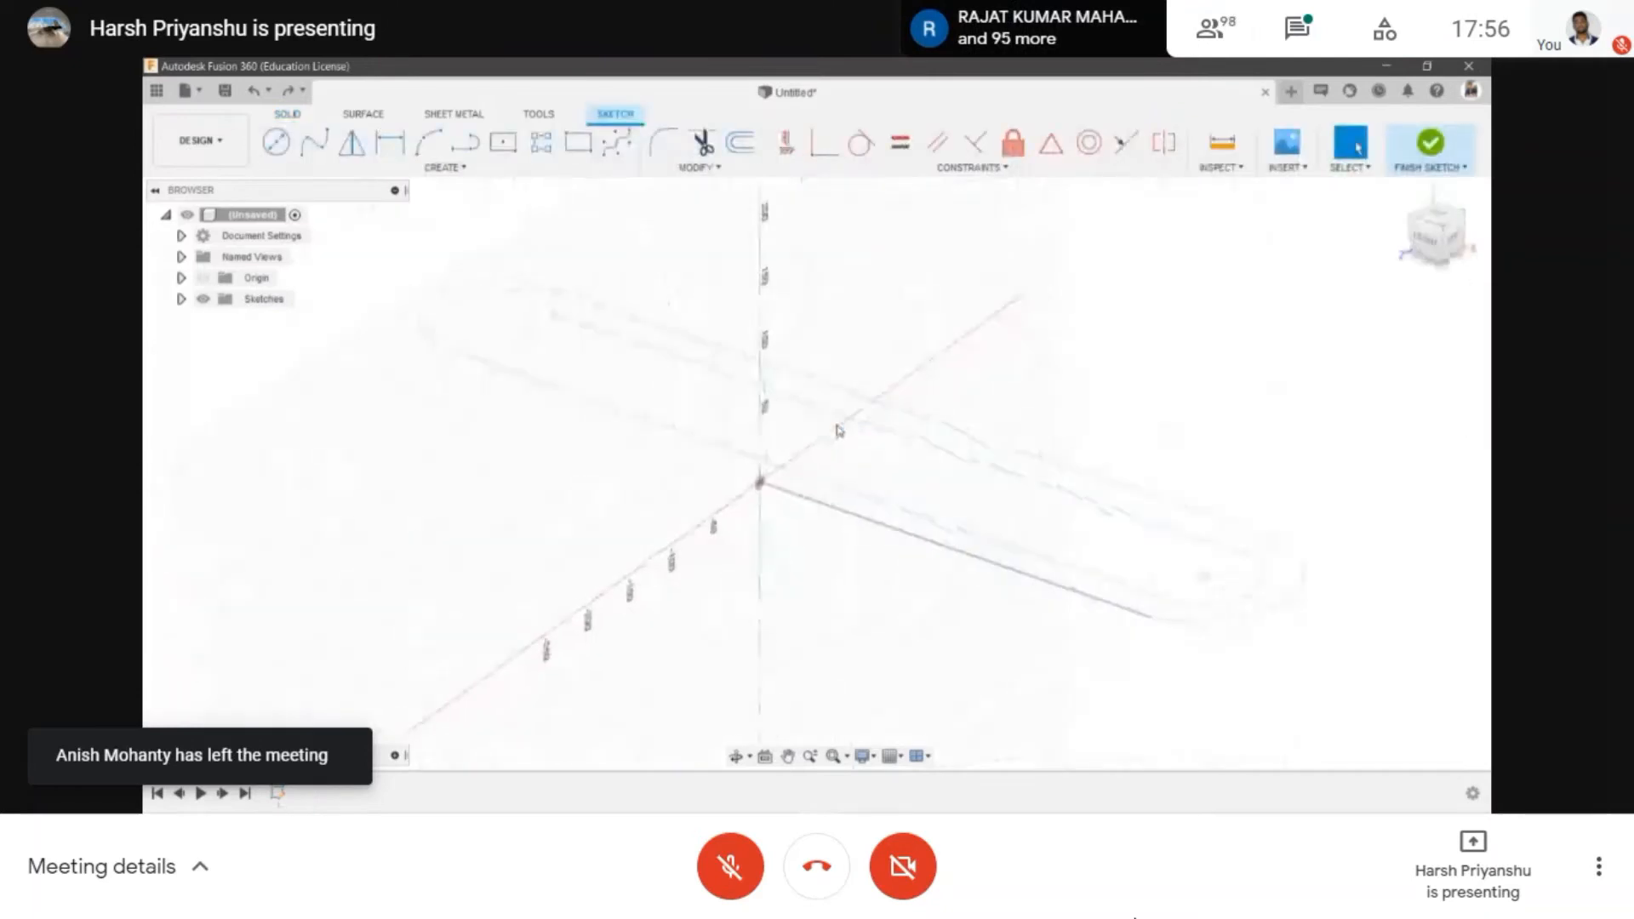
{"action": "key", "text": "ctrl+z"}
{"action": "key", "text": "ctrl+z"}
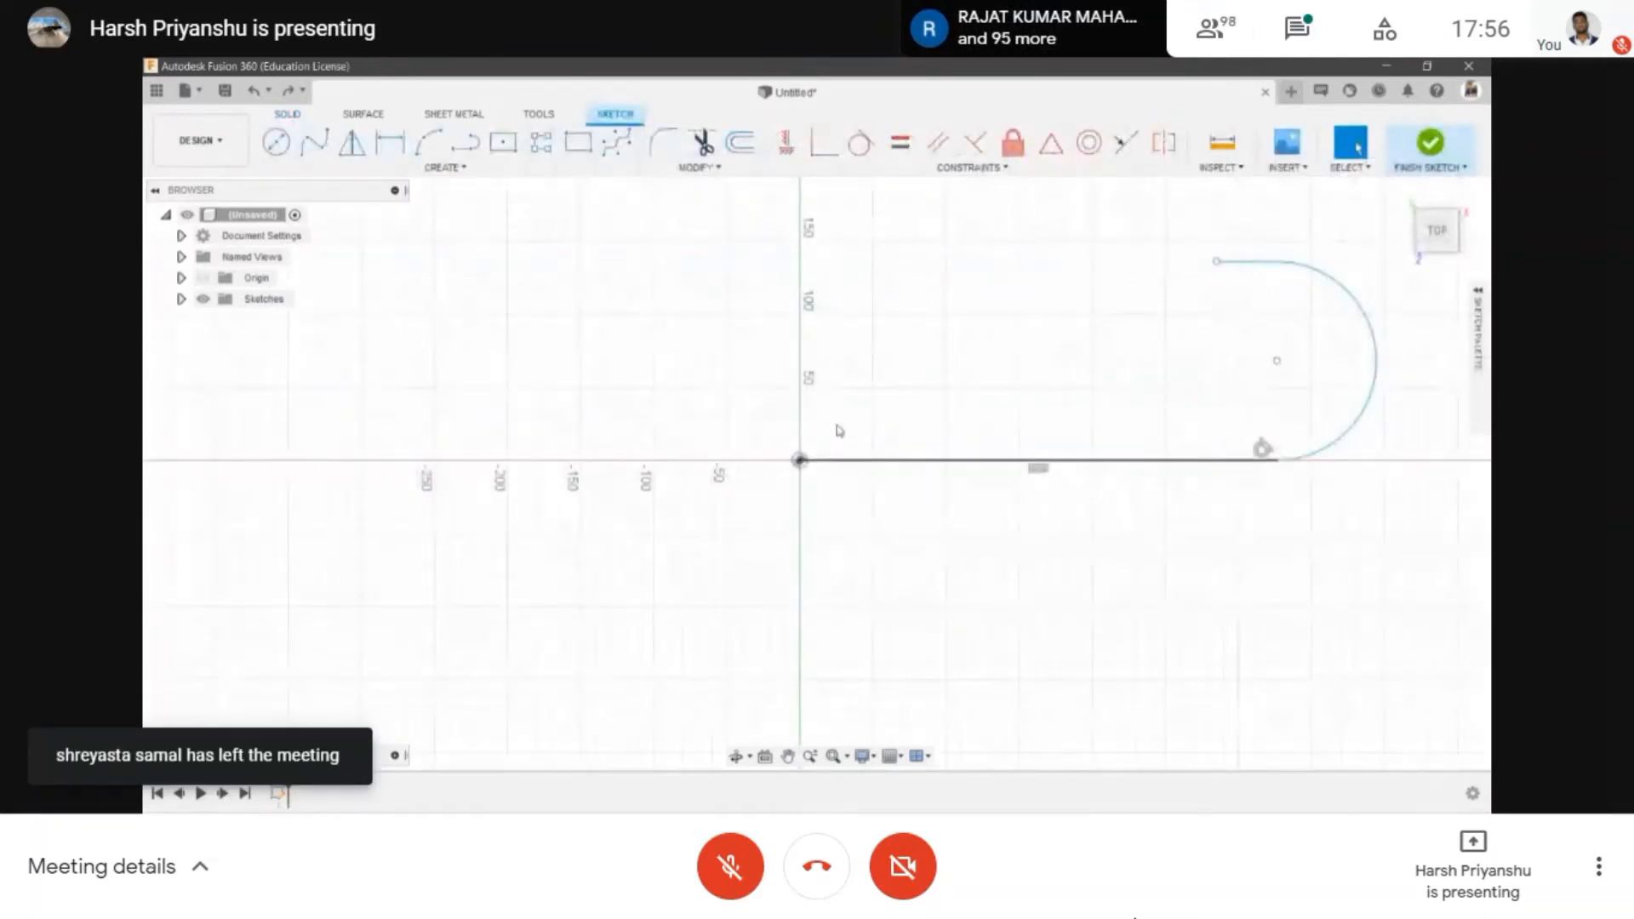
- Start a new sketch on the vertical YZ plane
{"action": "left_click", "coordinate": [1286, 143]}
{"action": "left_click", "coordinate": [642, 606]}
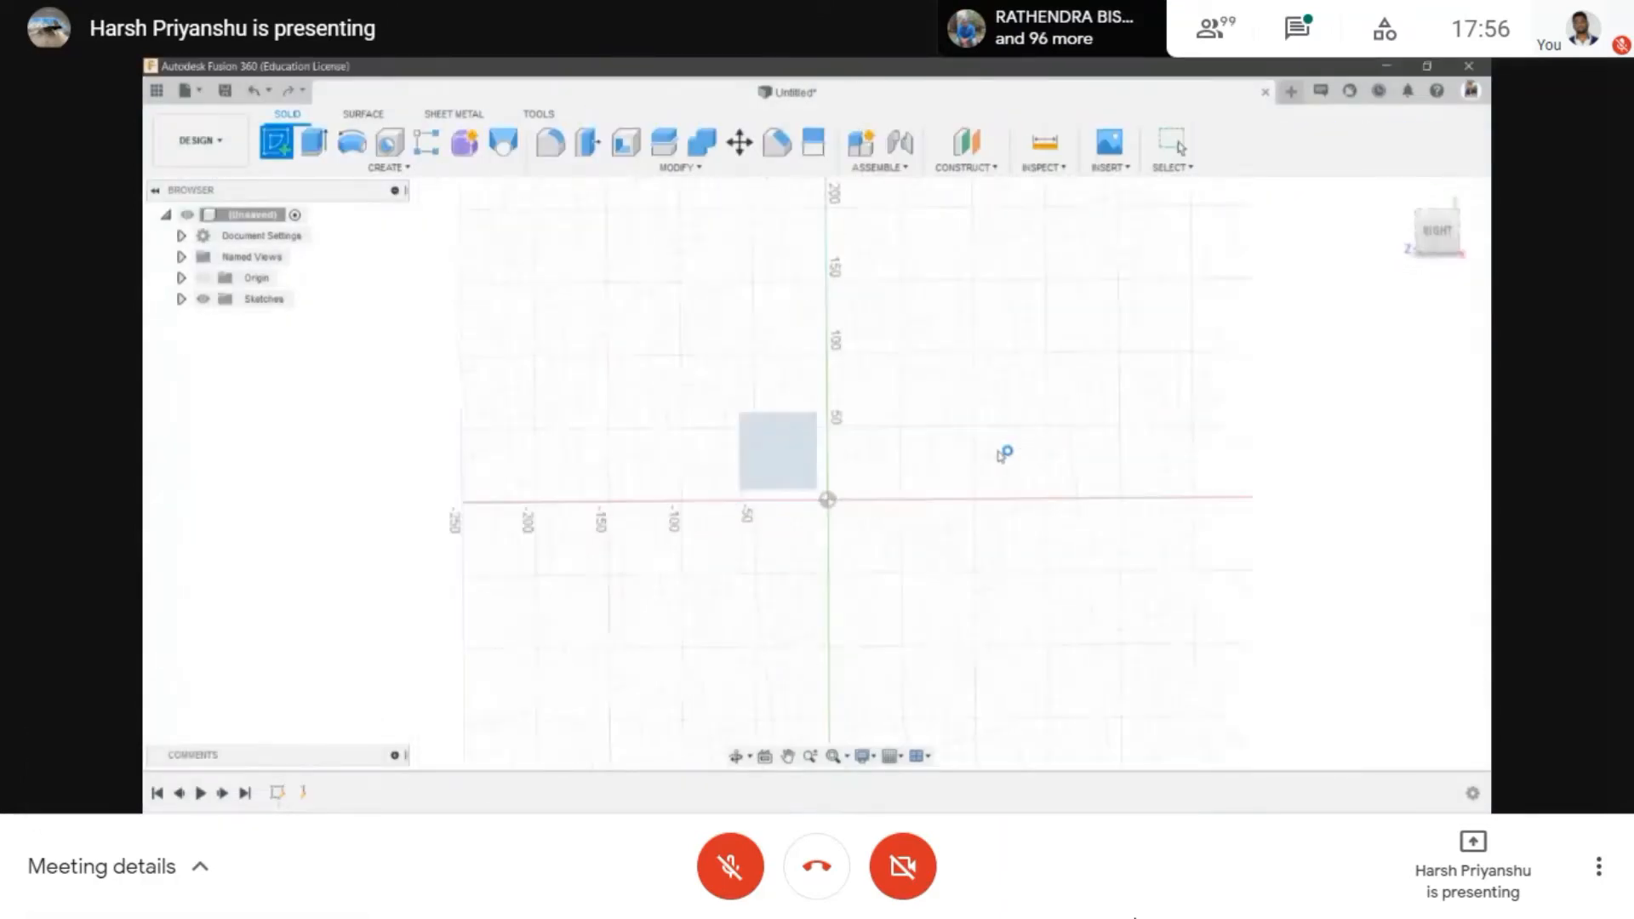
{"action": "left_click", "coordinate": [1004, 454]}
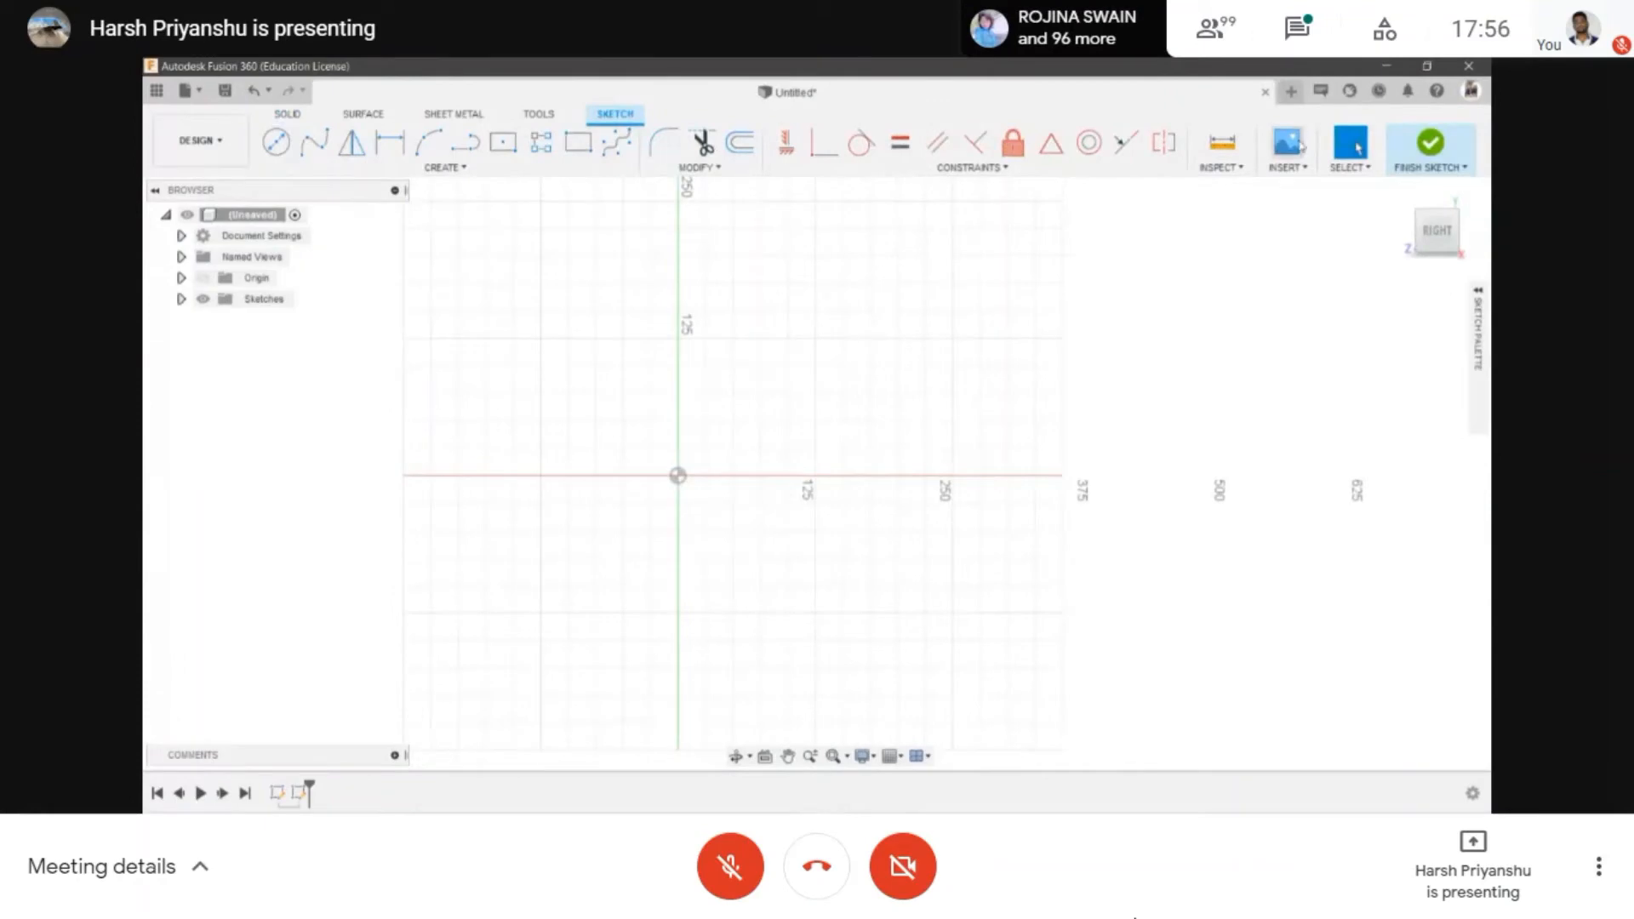
{"action": "left_click", "coordinate": [1288, 143]}
{"action": "left_click", "coordinate": [566, 608]}
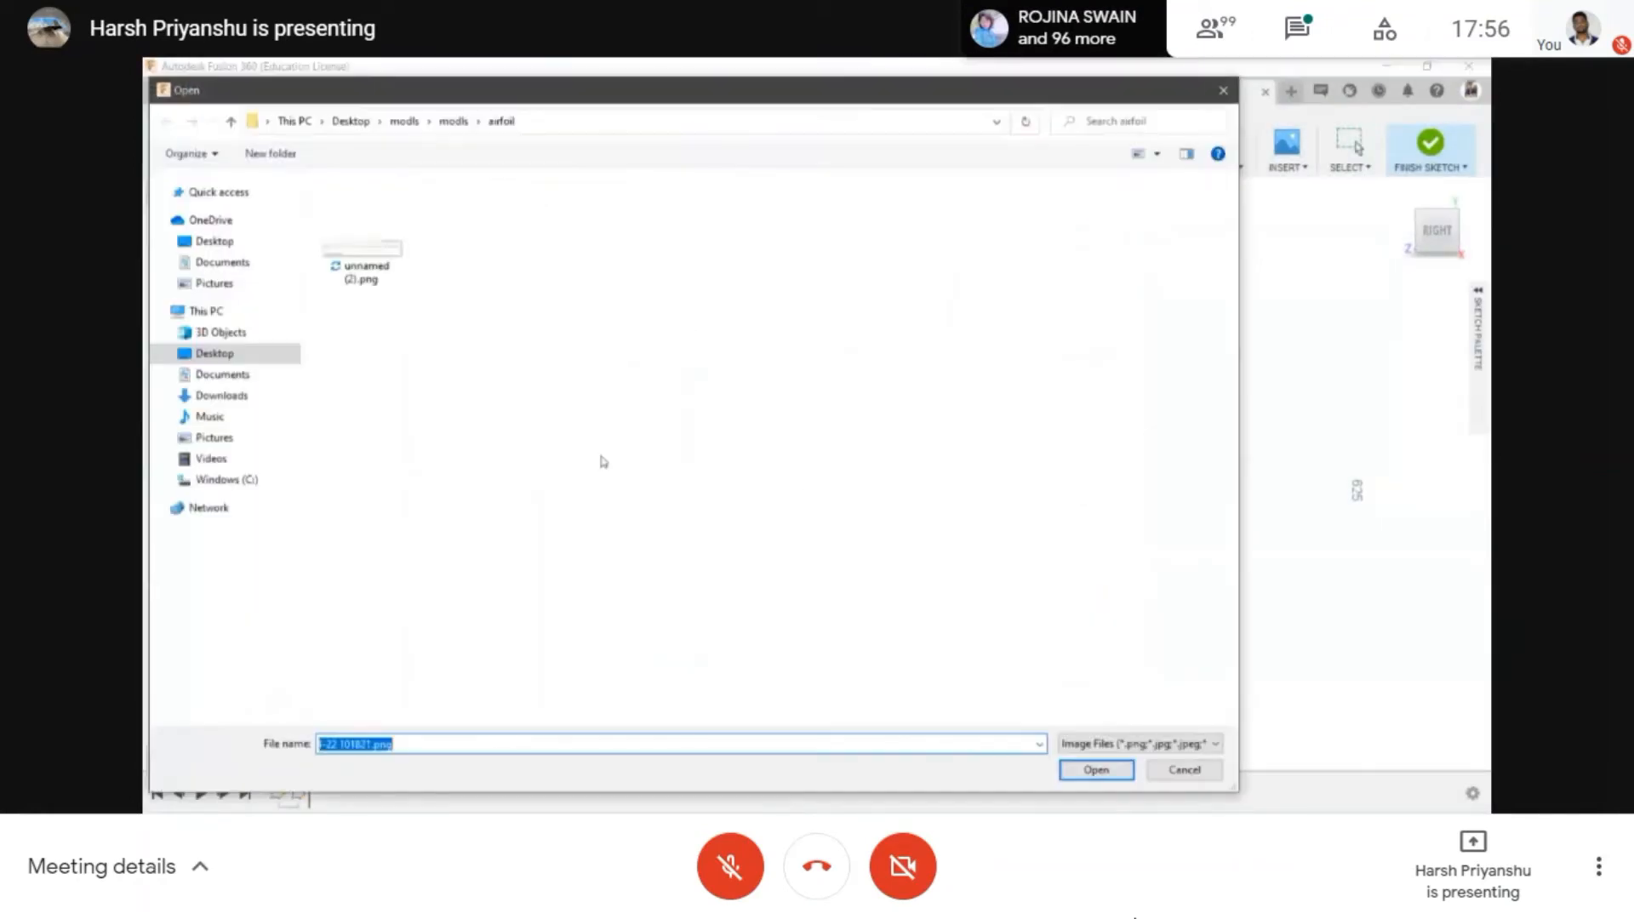
{"action": "double_click", "coordinate": [362, 255]}
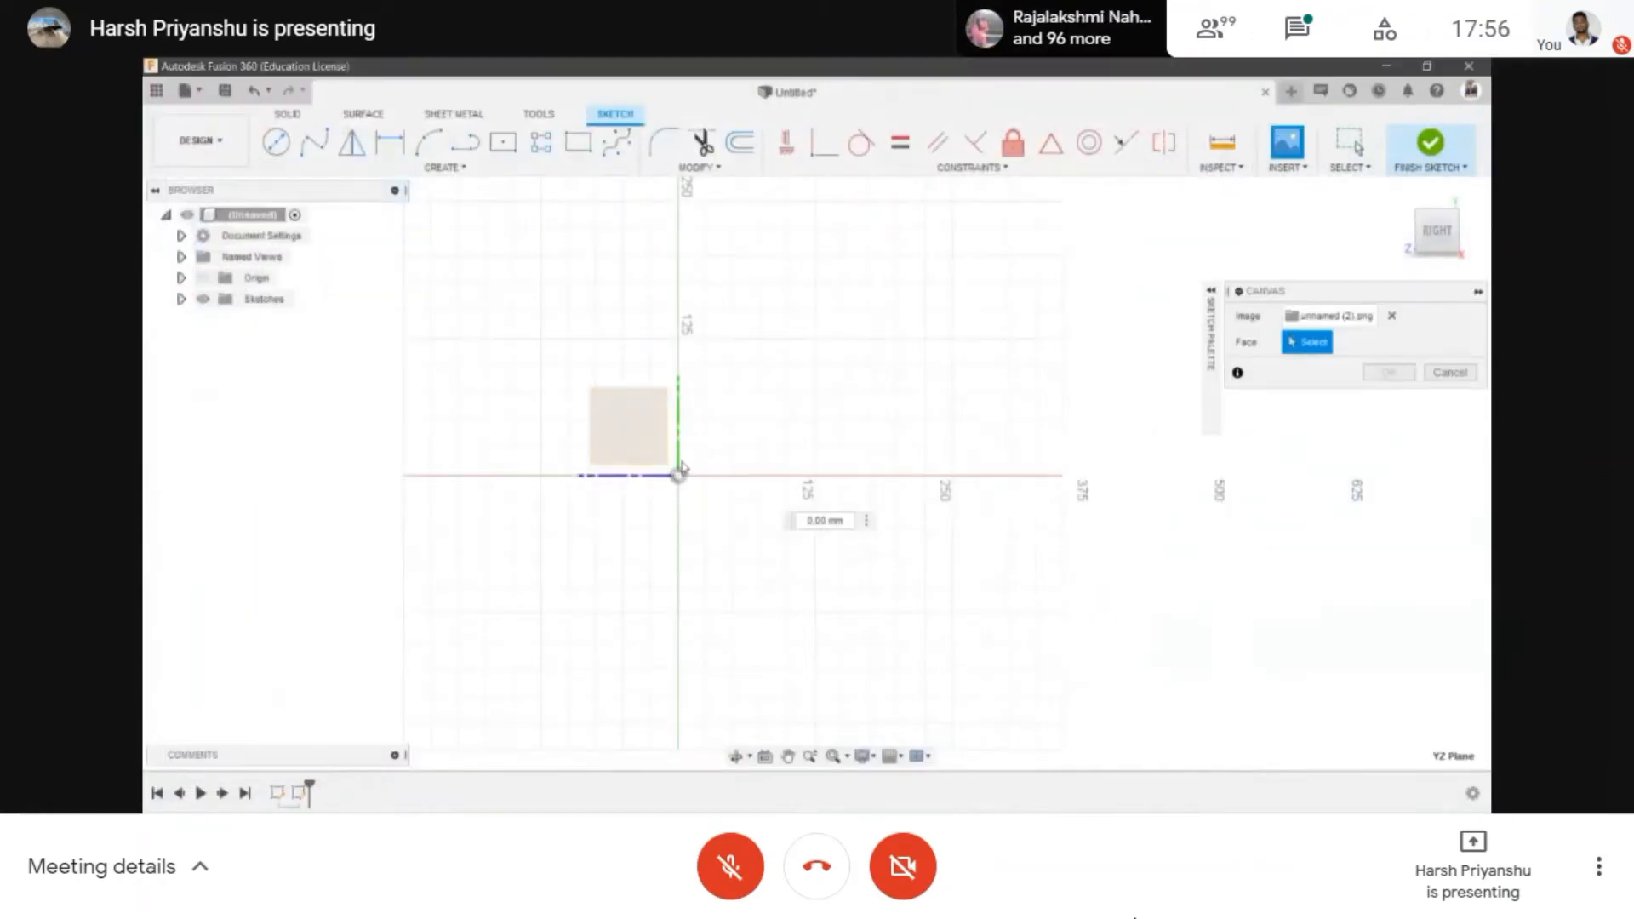
{"action": "left_click", "coordinate": [681, 467]}
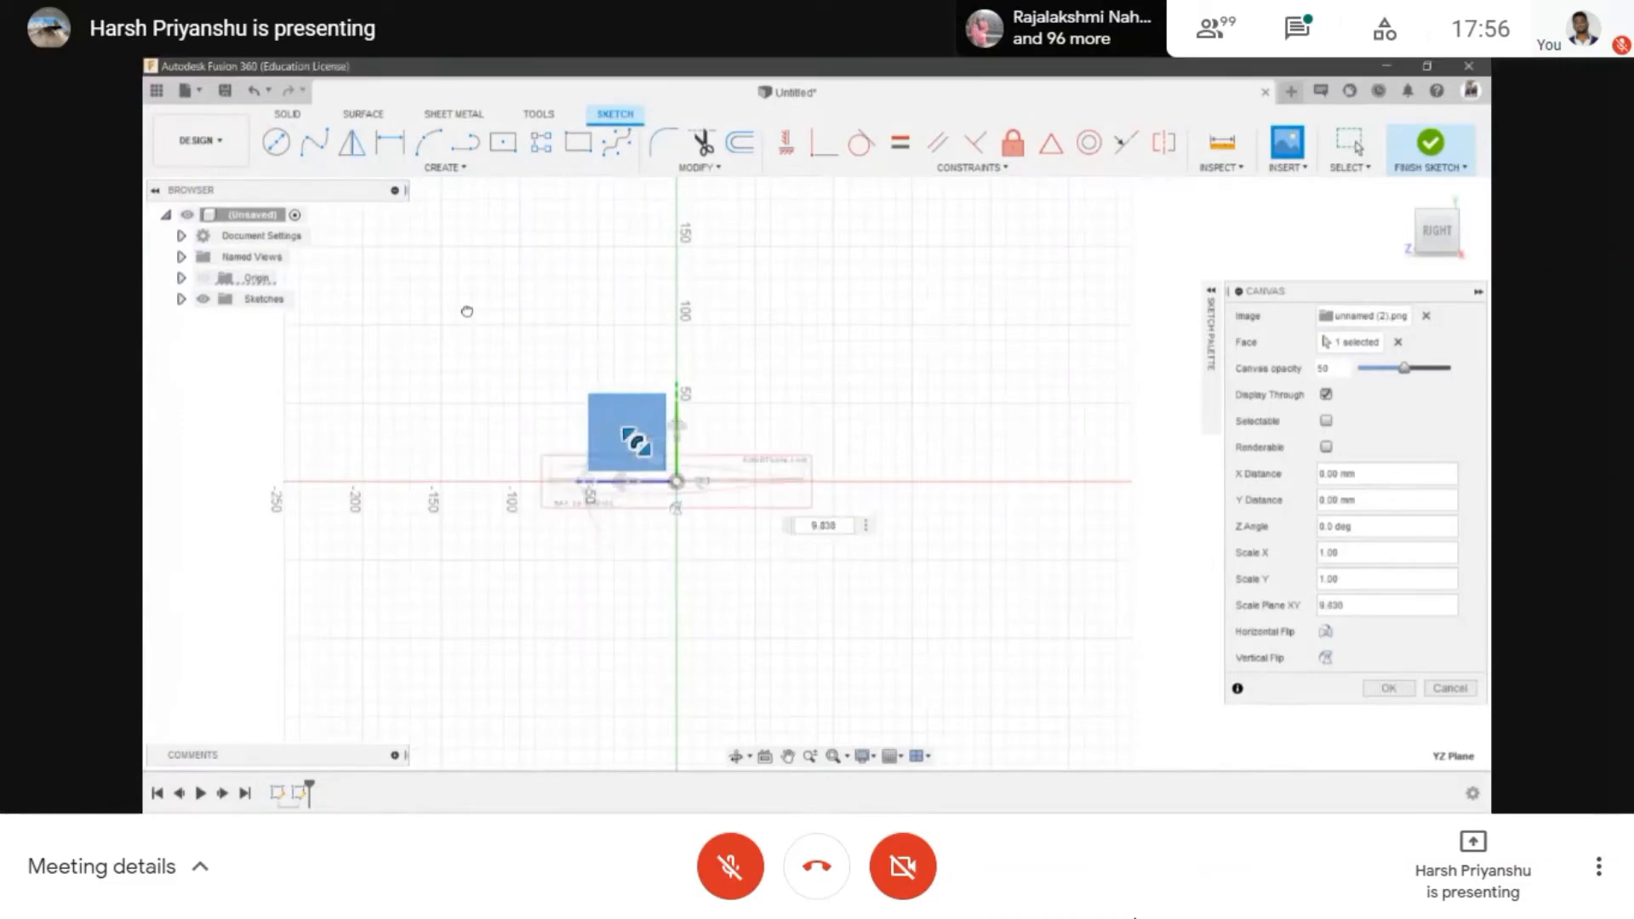
{"action": "left_click_drag", "start_coordinate": [466, 311], "coordinate": [383, 242]}
{"action": "key", "text": "Return"}
- Sketch a centre rectangle about 662 mm wide and 187 mm high centred on the origin
{"action": "left_click", "coordinate": [500, 141]}
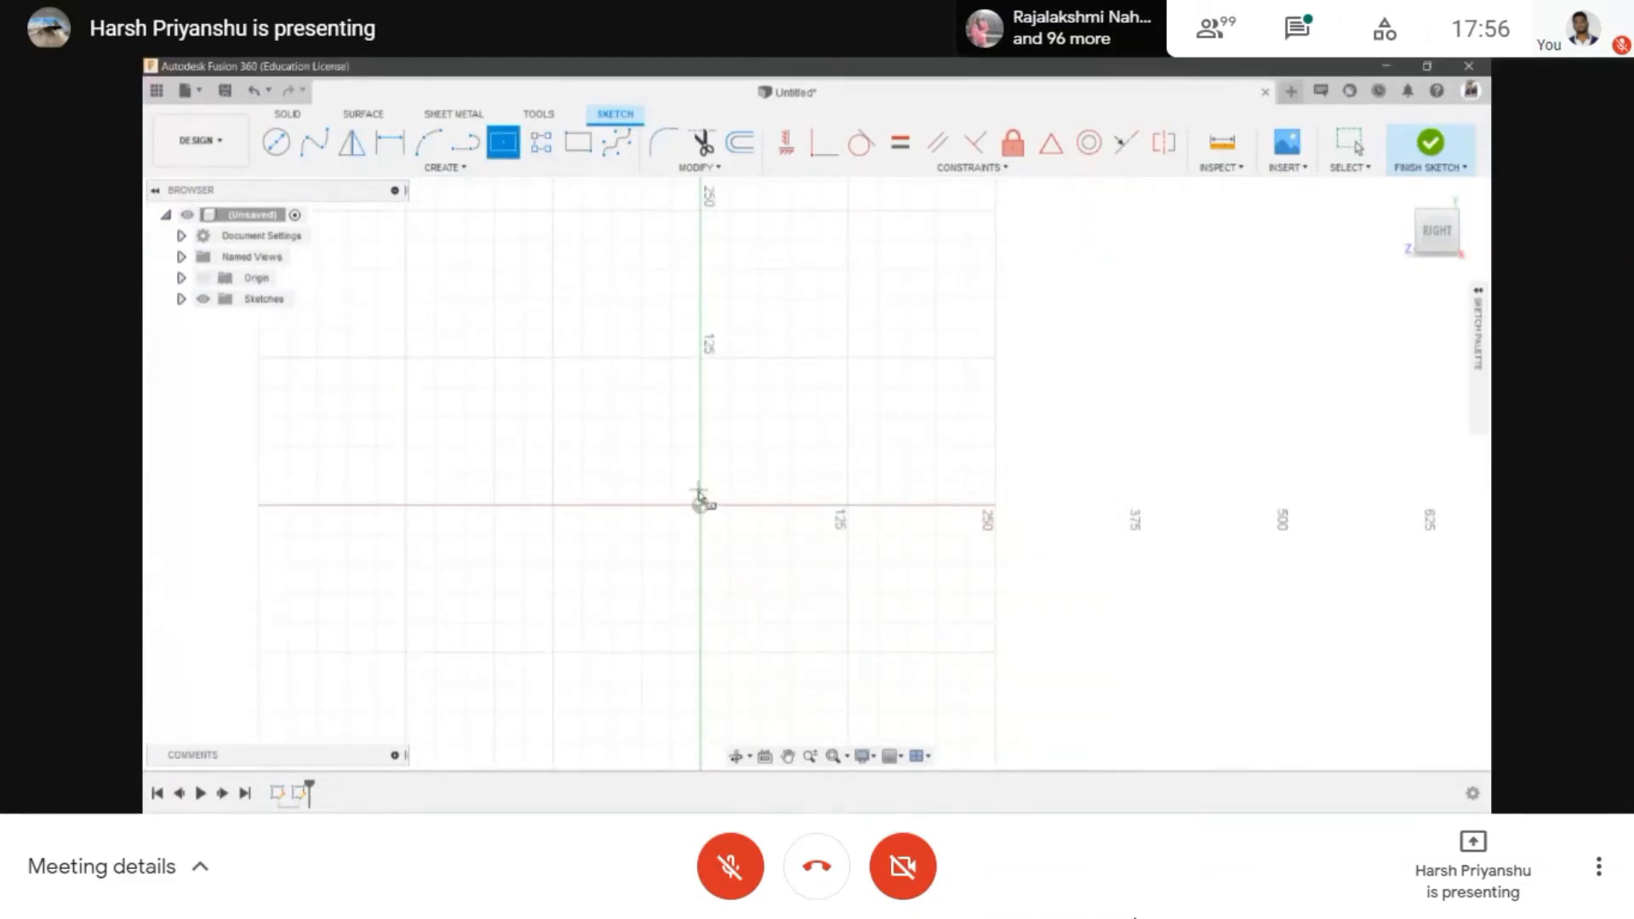
{"action": "left_click", "coordinate": [700, 505]}
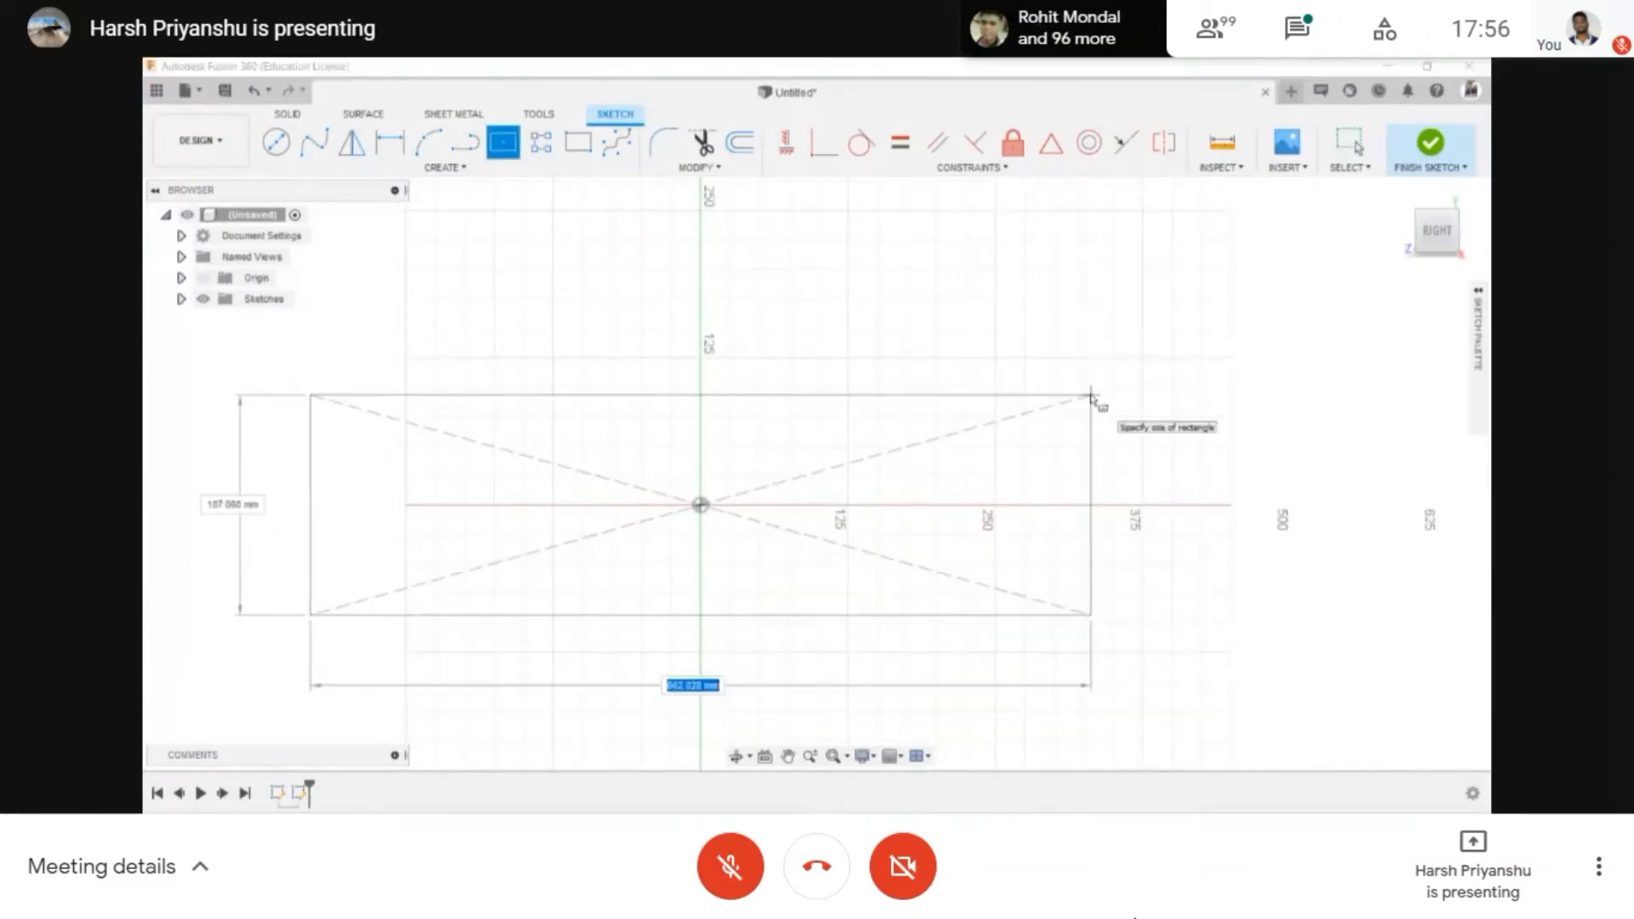
{"action": "left_click", "coordinate": [1091, 393]}
- Insert the local image unnamed (2).png as a canvas on the rectangle with its default placement and scale
{"action": "left_click", "coordinate": [1287, 143]}
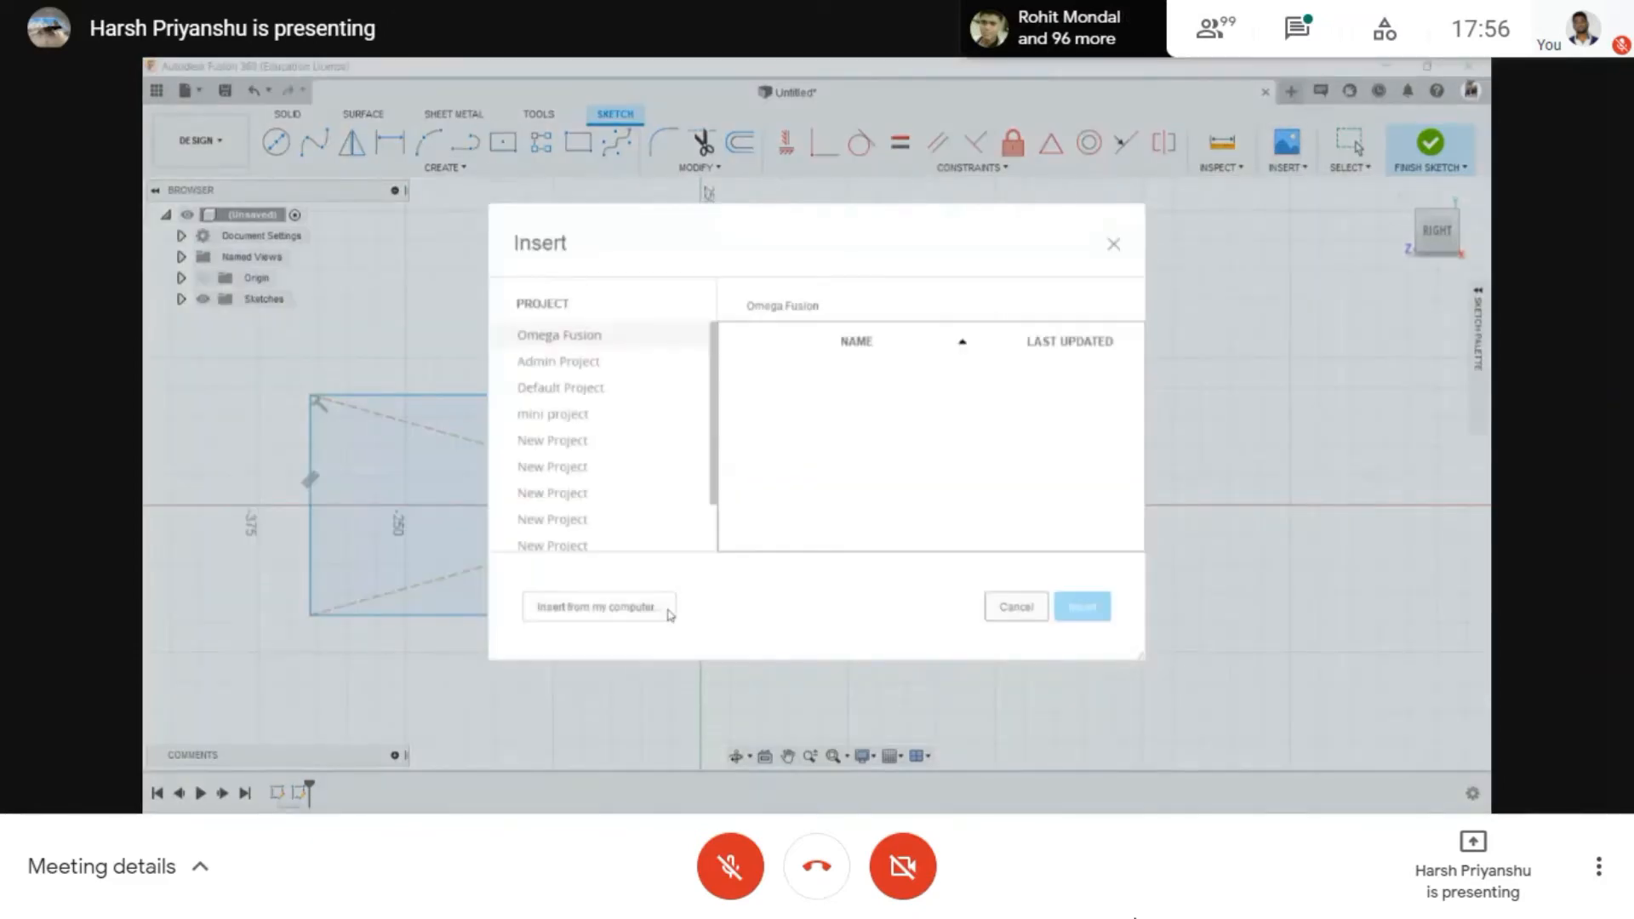
{"action": "left_click", "coordinate": [667, 611]}
{"action": "double_click", "coordinate": [364, 231]}
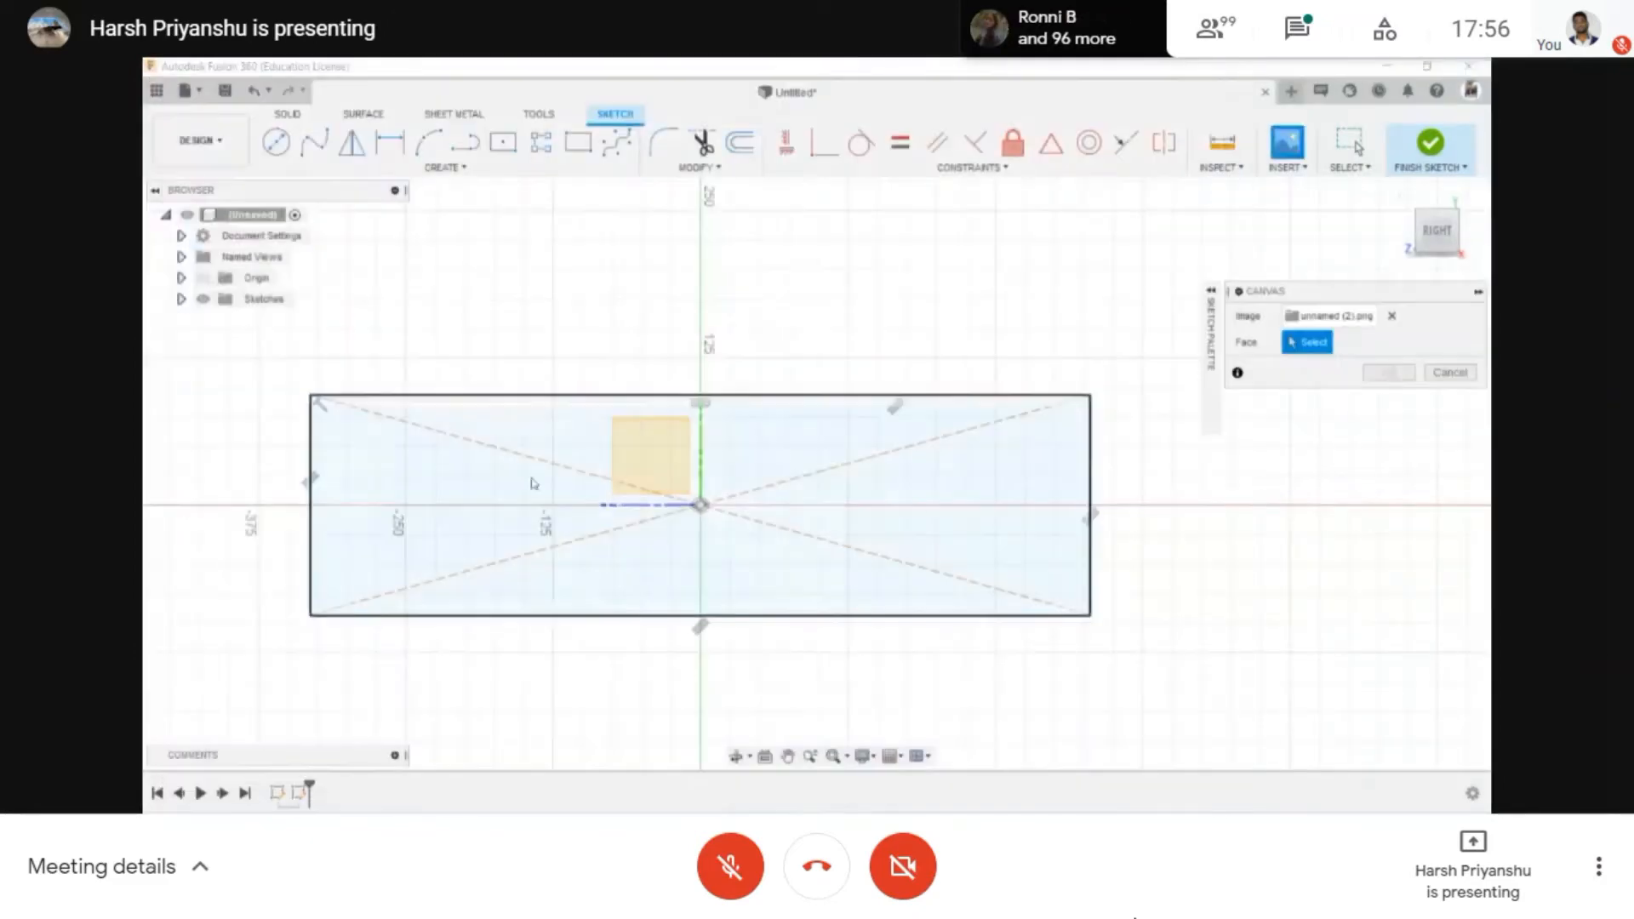
{"action": "left_click", "coordinate": [491, 493]}
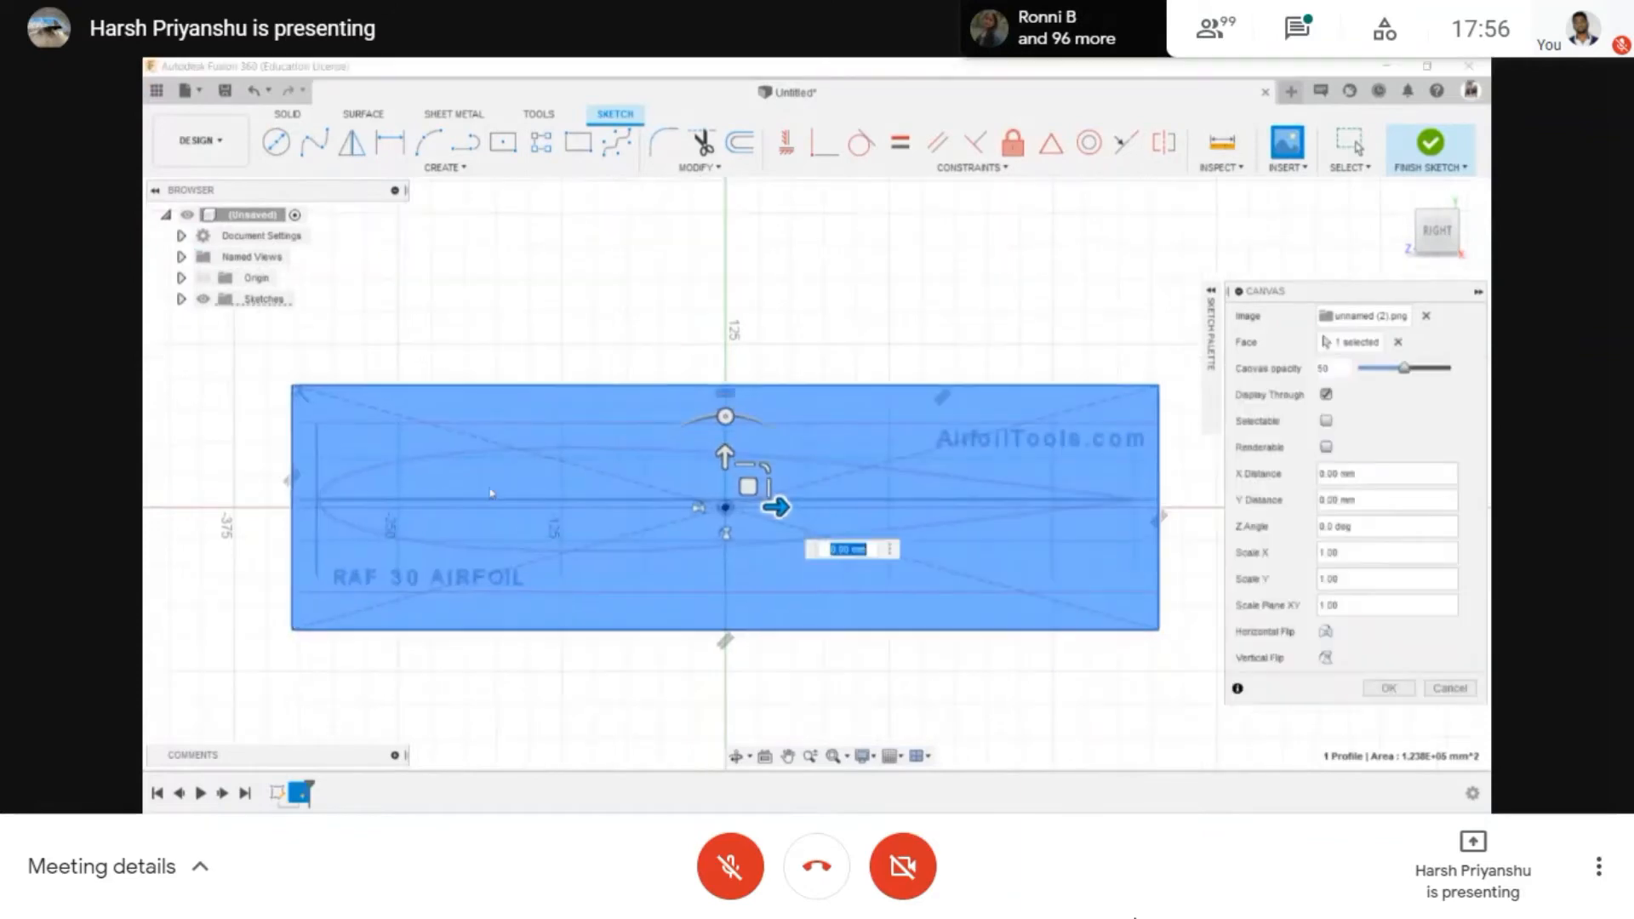
{"action": "left_click", "coordinate": [1389, 688]}
- Draw a horizontal line about 650 mm long along the airfoil's chord, from its nose to just past the trailing edge
{"action": "scroll", "coordinate": [1324, 665], "scroll_direction": "down", "scroll_amount": 2}
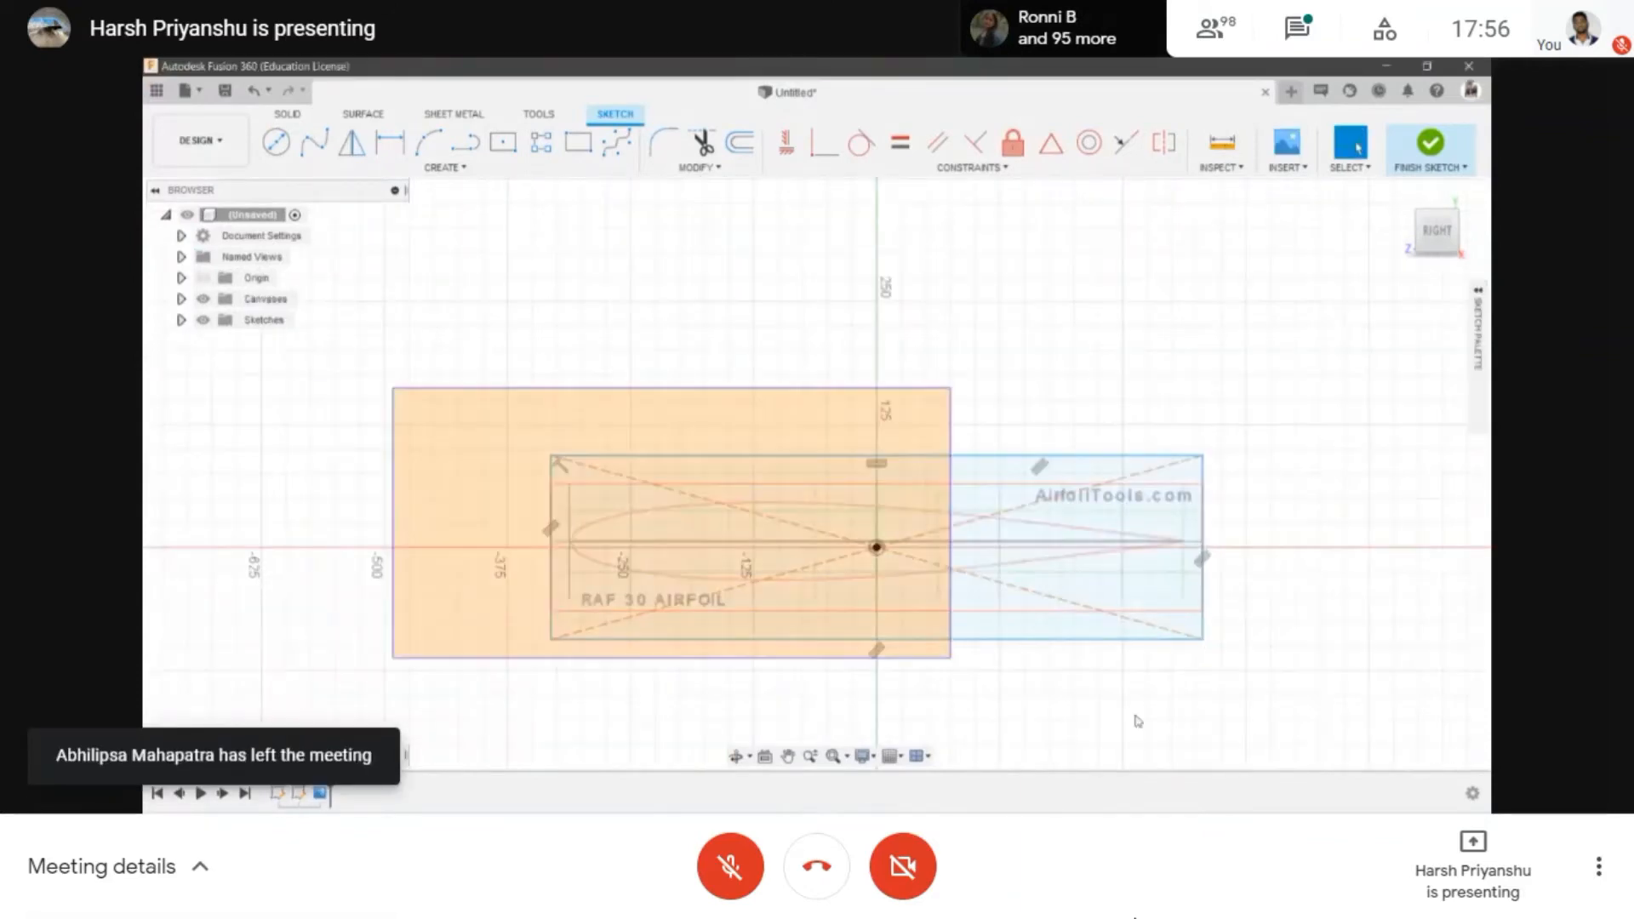
{"action": "scroll", "coordinate": [792, 555], "scroll_direction": "up", "scroll_amount": 3}
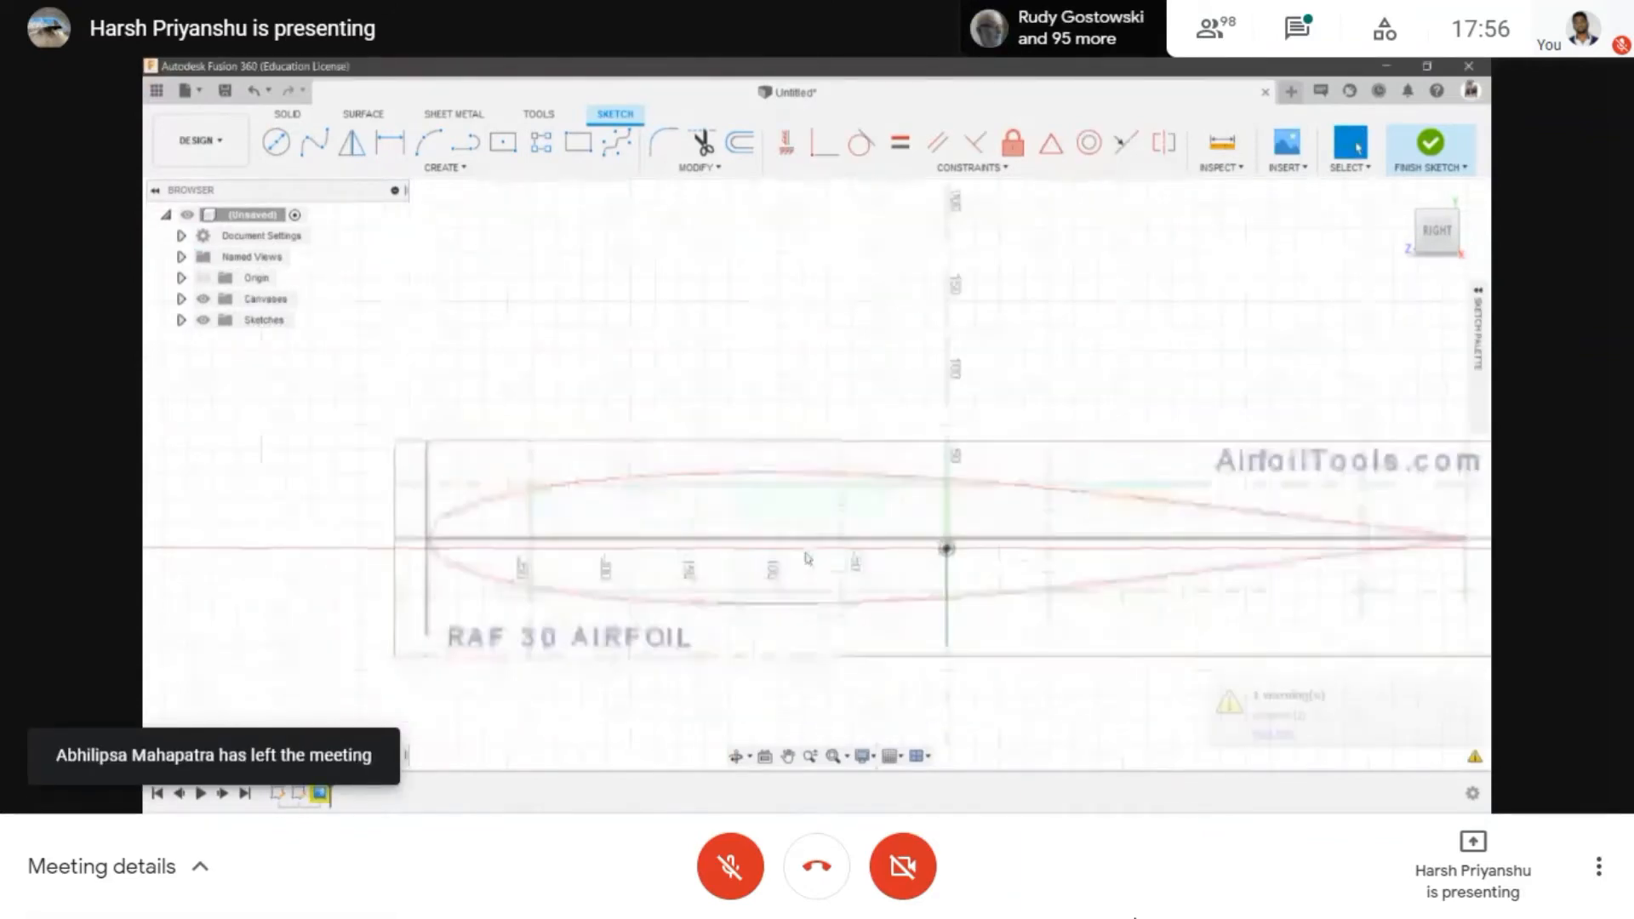
{"action": "scroll", "coordinate": [621, 553], "scroll_direction": "up", "scroll_amount": 2}
{"action": "key", "text": "l"}
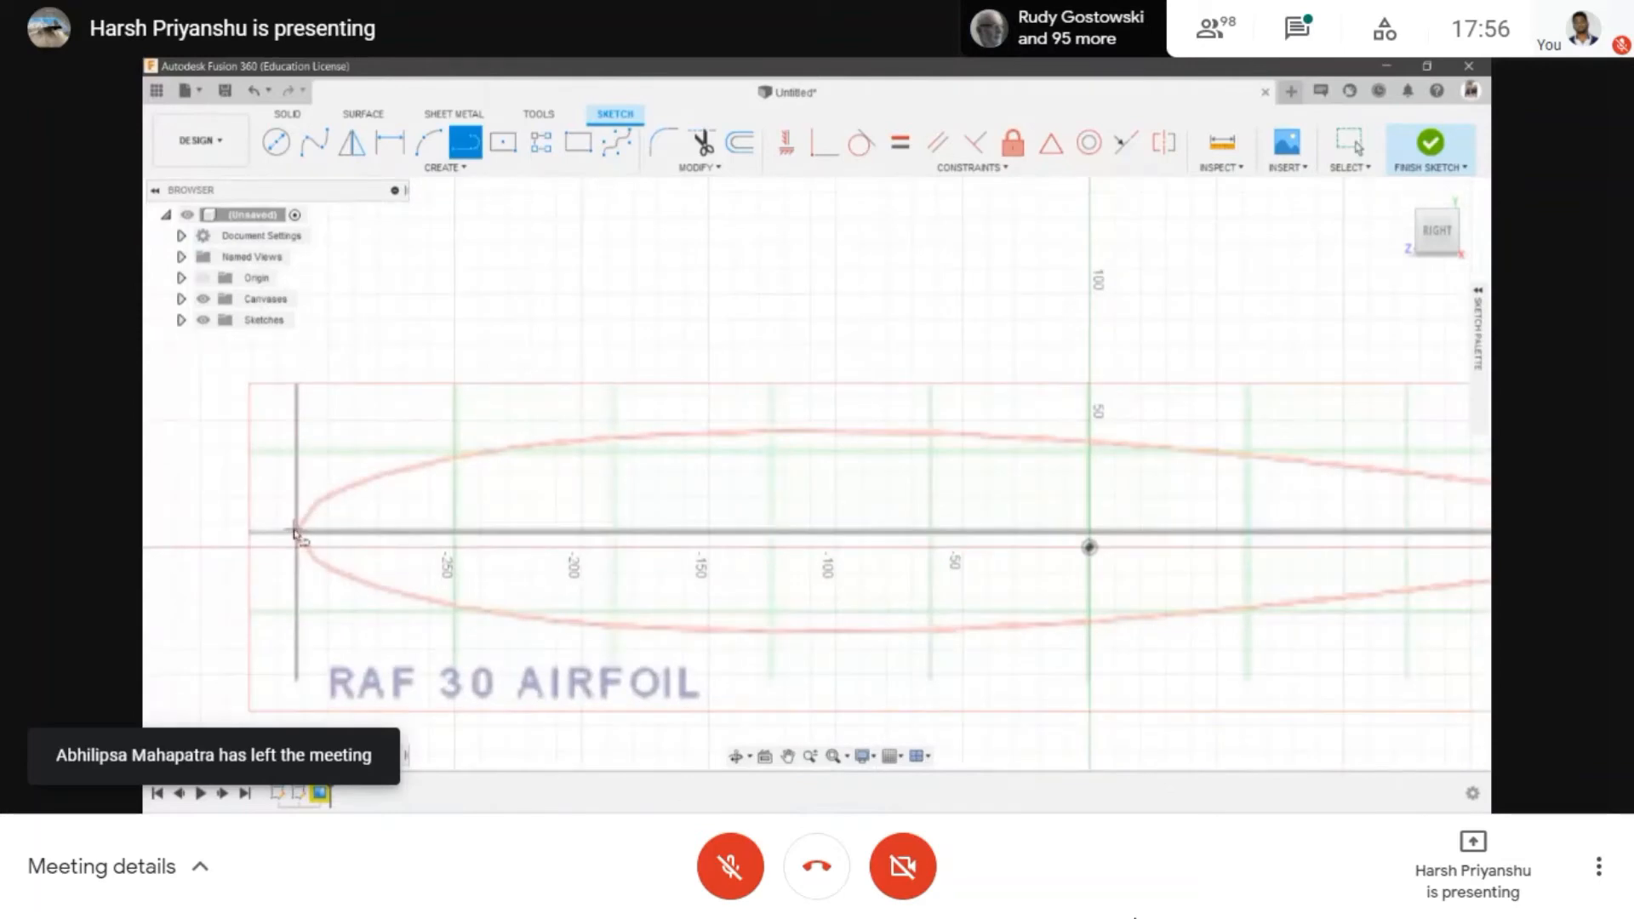
{"action": "left_click", "coordinate": [295, 532]}
{"action": "middle_click_drag", "start_coordinate": [882, 541], "coordinate": [573, 583]}
{"action": "scroll", "coordinate": [885, 553], "scroll_direction": "down", "scroll_amount": 2}
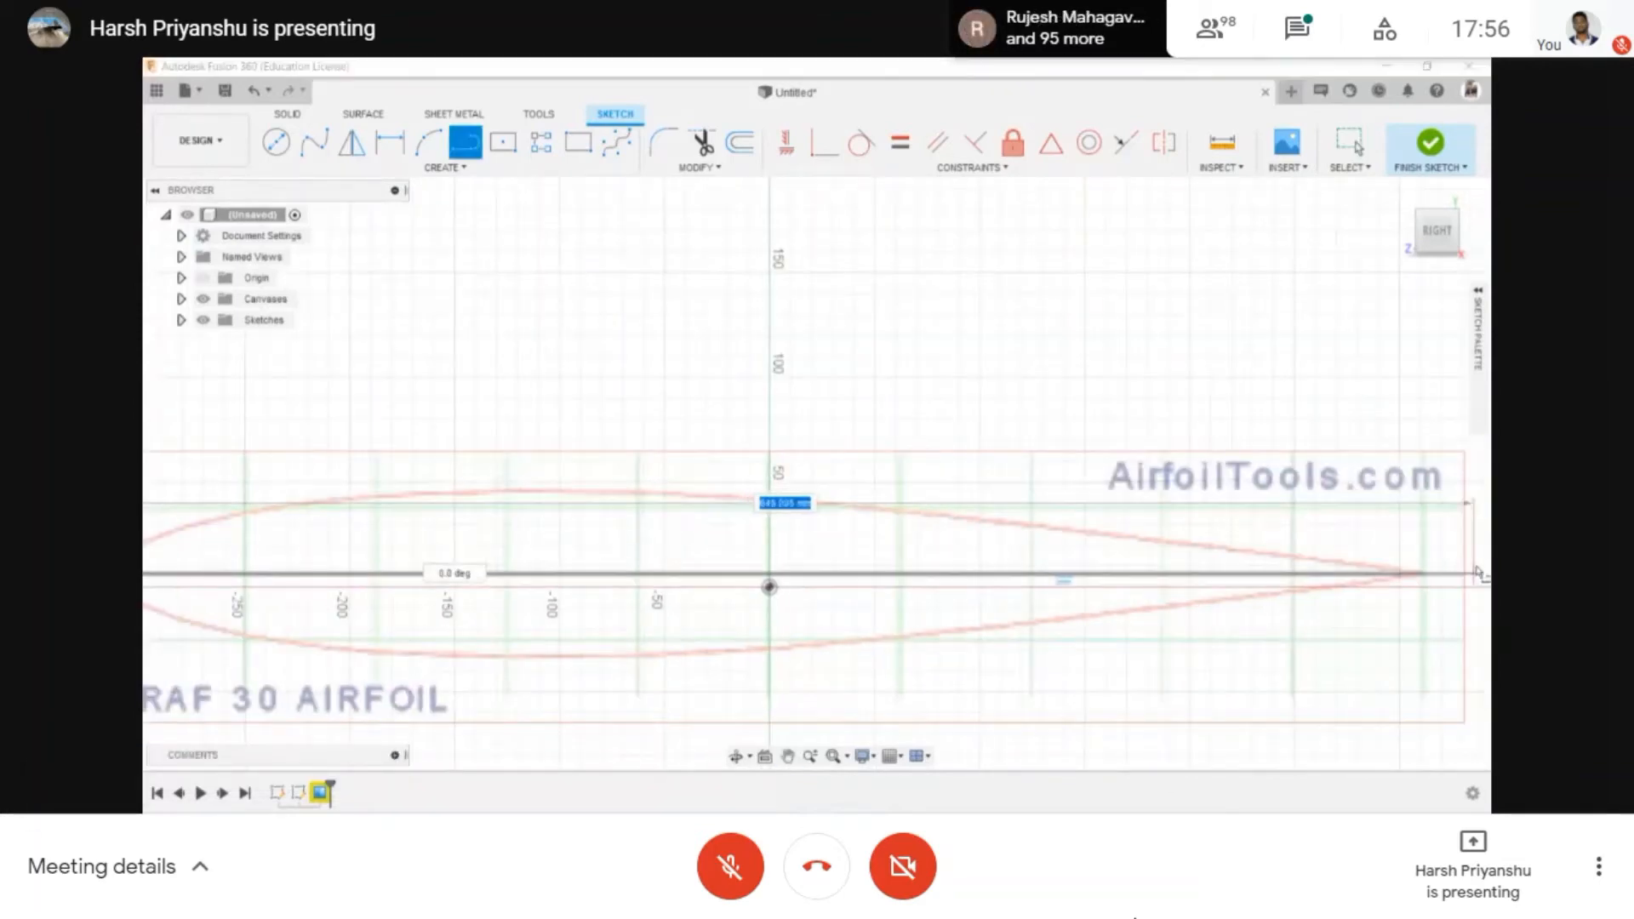
{"action": "left_click", "coordinate": [1476, 573]}
{"action": "key", "text": "Escape"}
- Trace the airfoil's upper edge with a fit point spline from the trailing edge to just past the nose
{"action": "scroll", "coordinate": [1432, 579], "scroll_direction": "down", "scroll_amount": 2}
{"action": "left_click", "coordinate": [314, 143]}
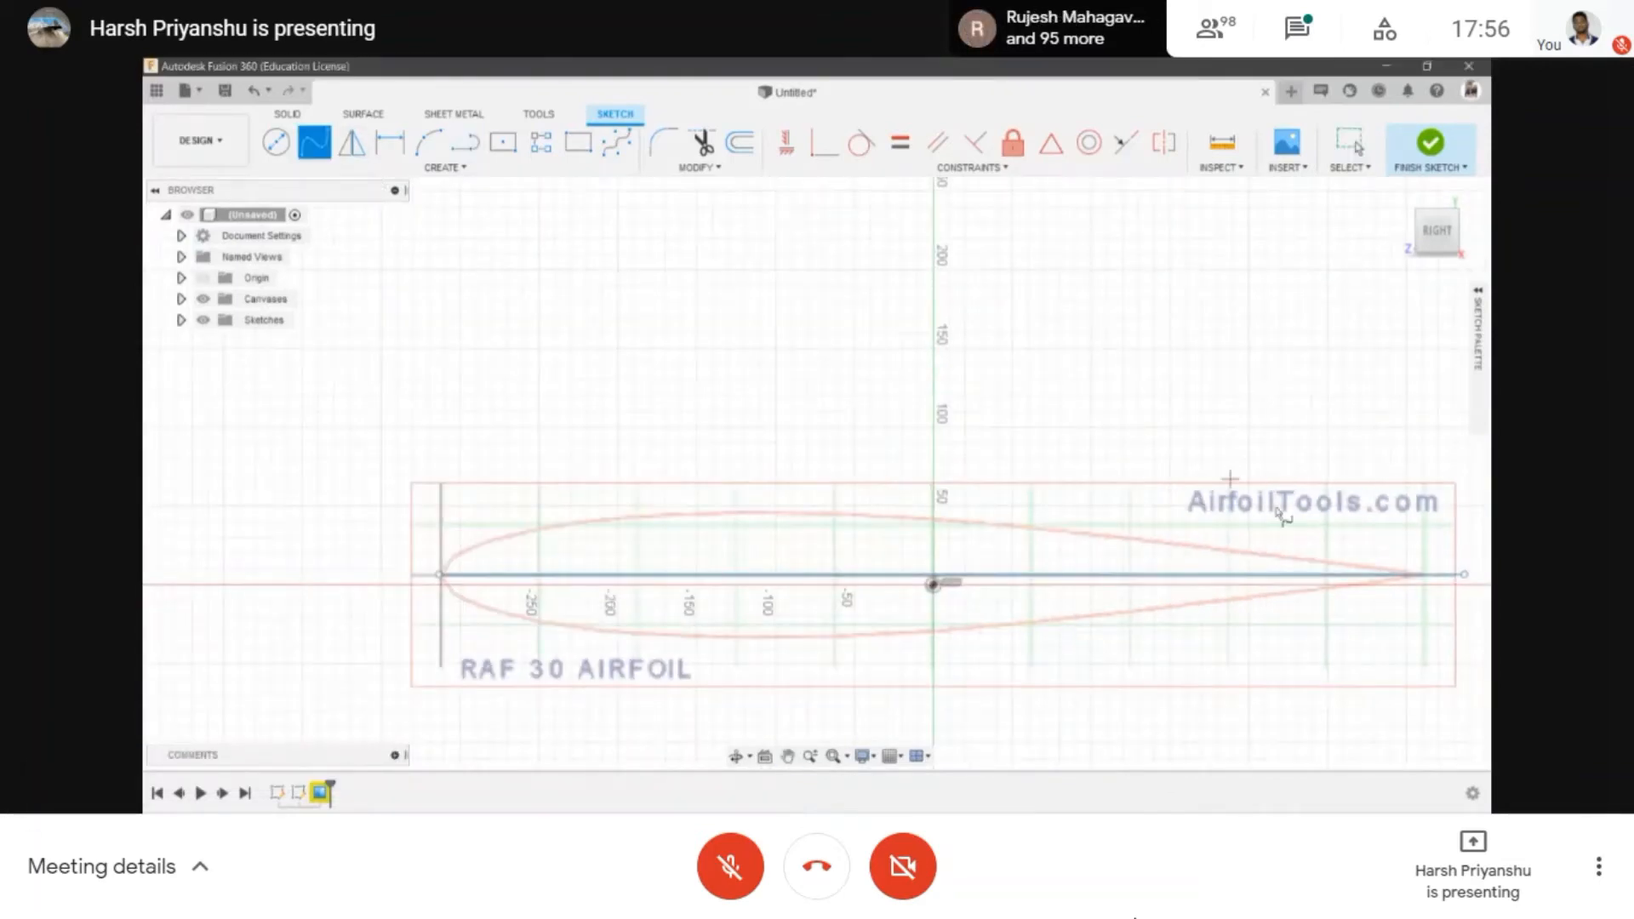
{"action": "left_click", "coordinate": [1428, 575]}
{"action": "left_click", "coordinate": [1196, 544]}
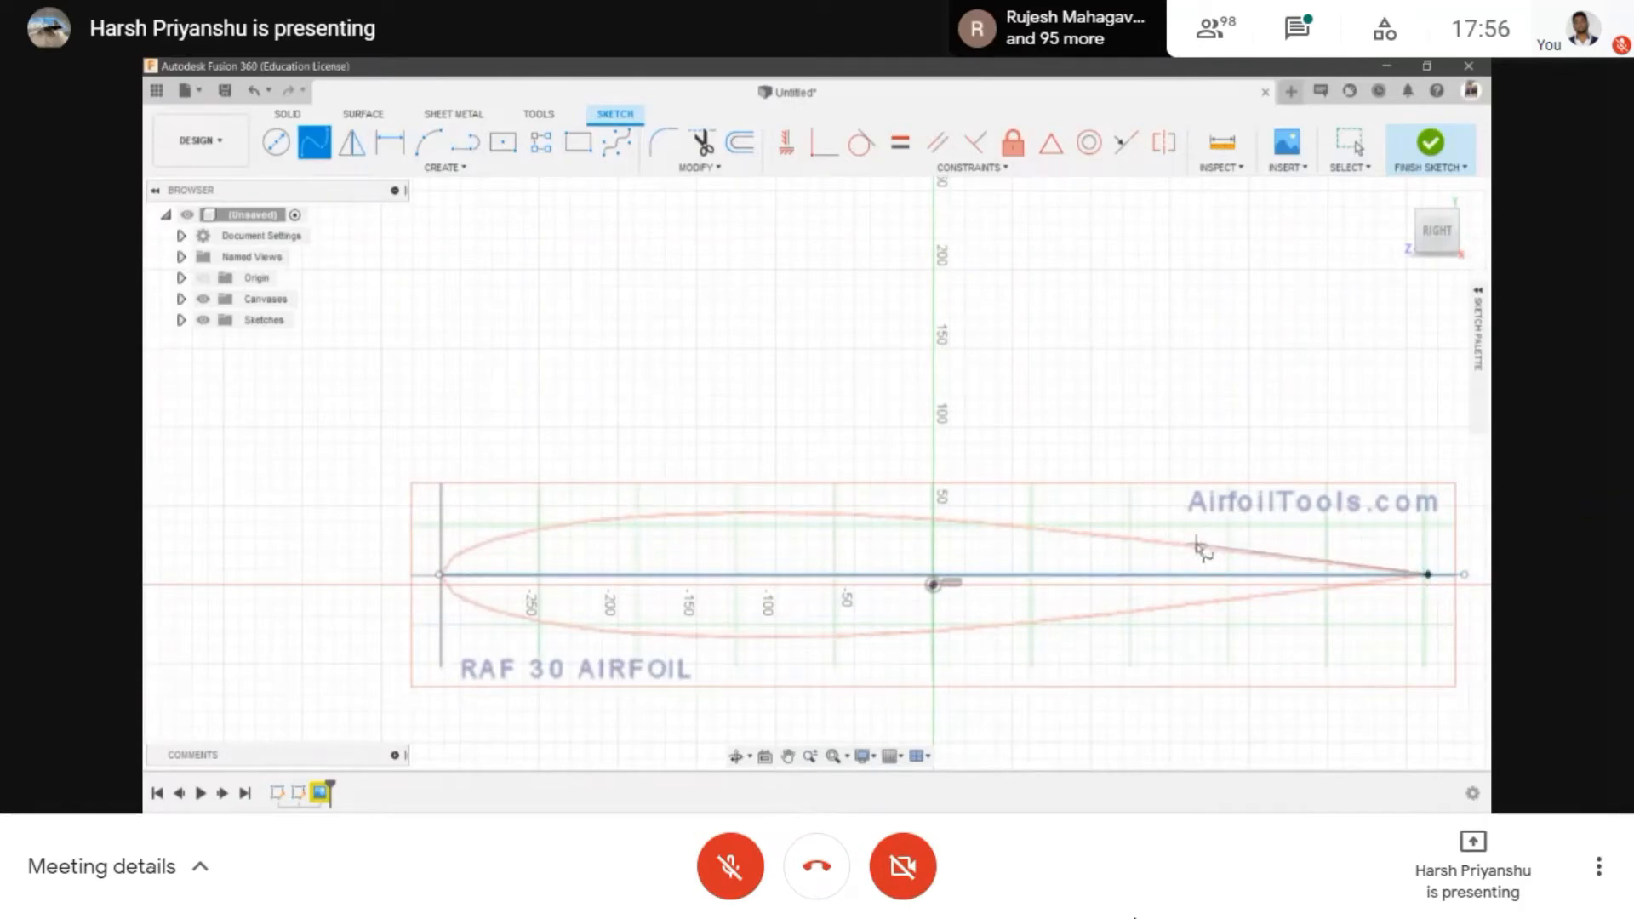
{"action": "left_click", "coordinate": [732, 511]}
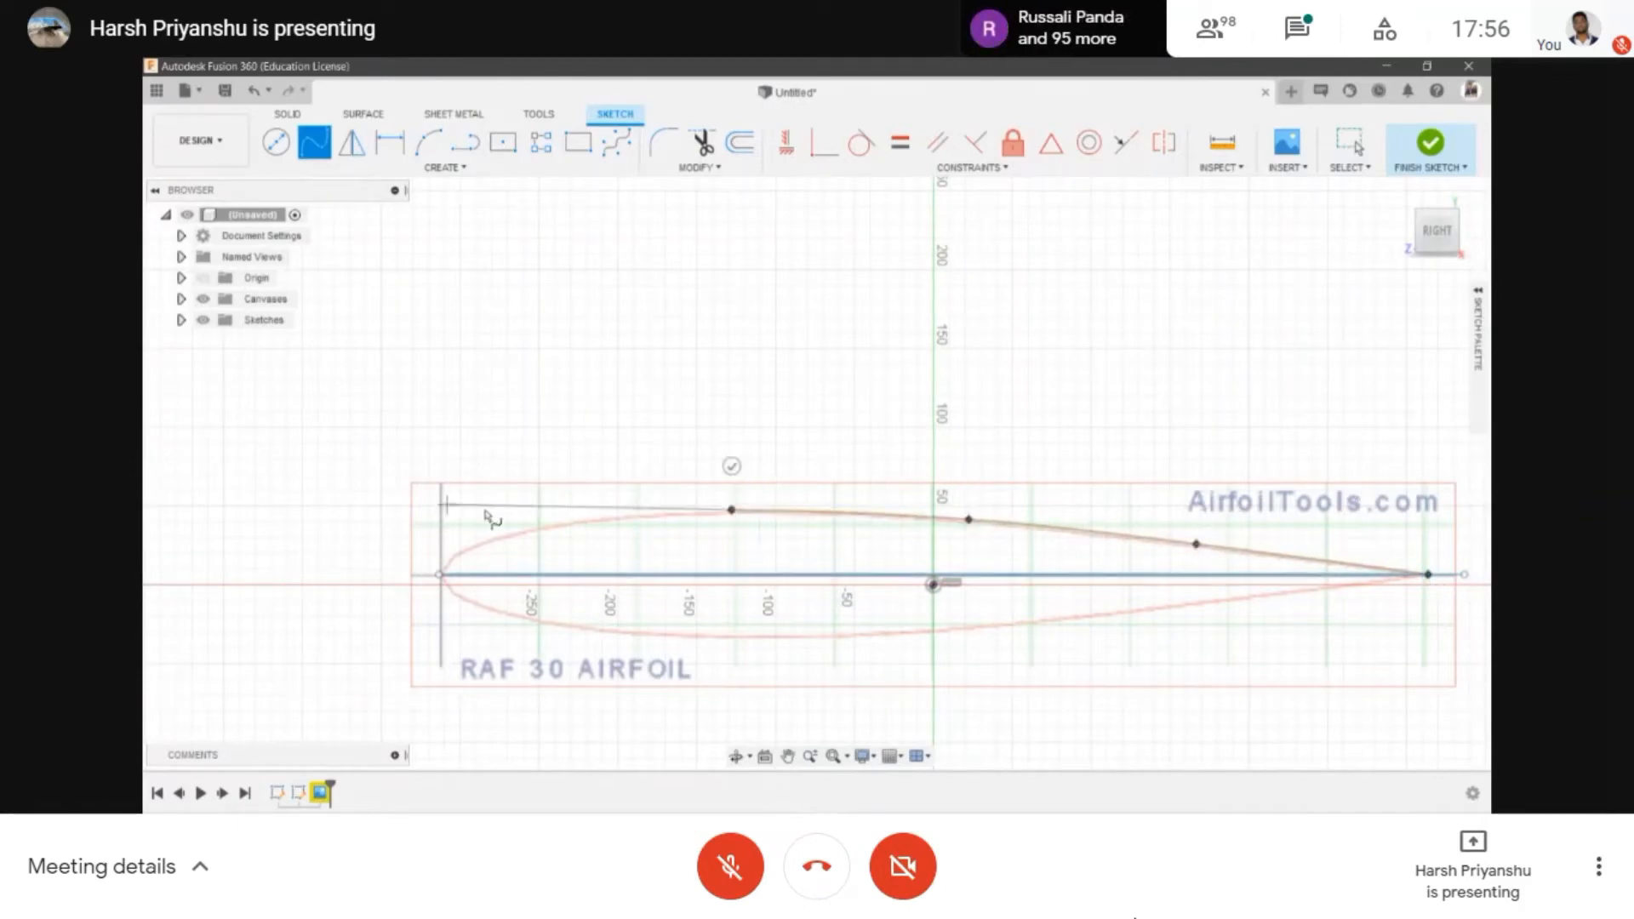
{"action": "left_click", "coordinate": [541, 526]}
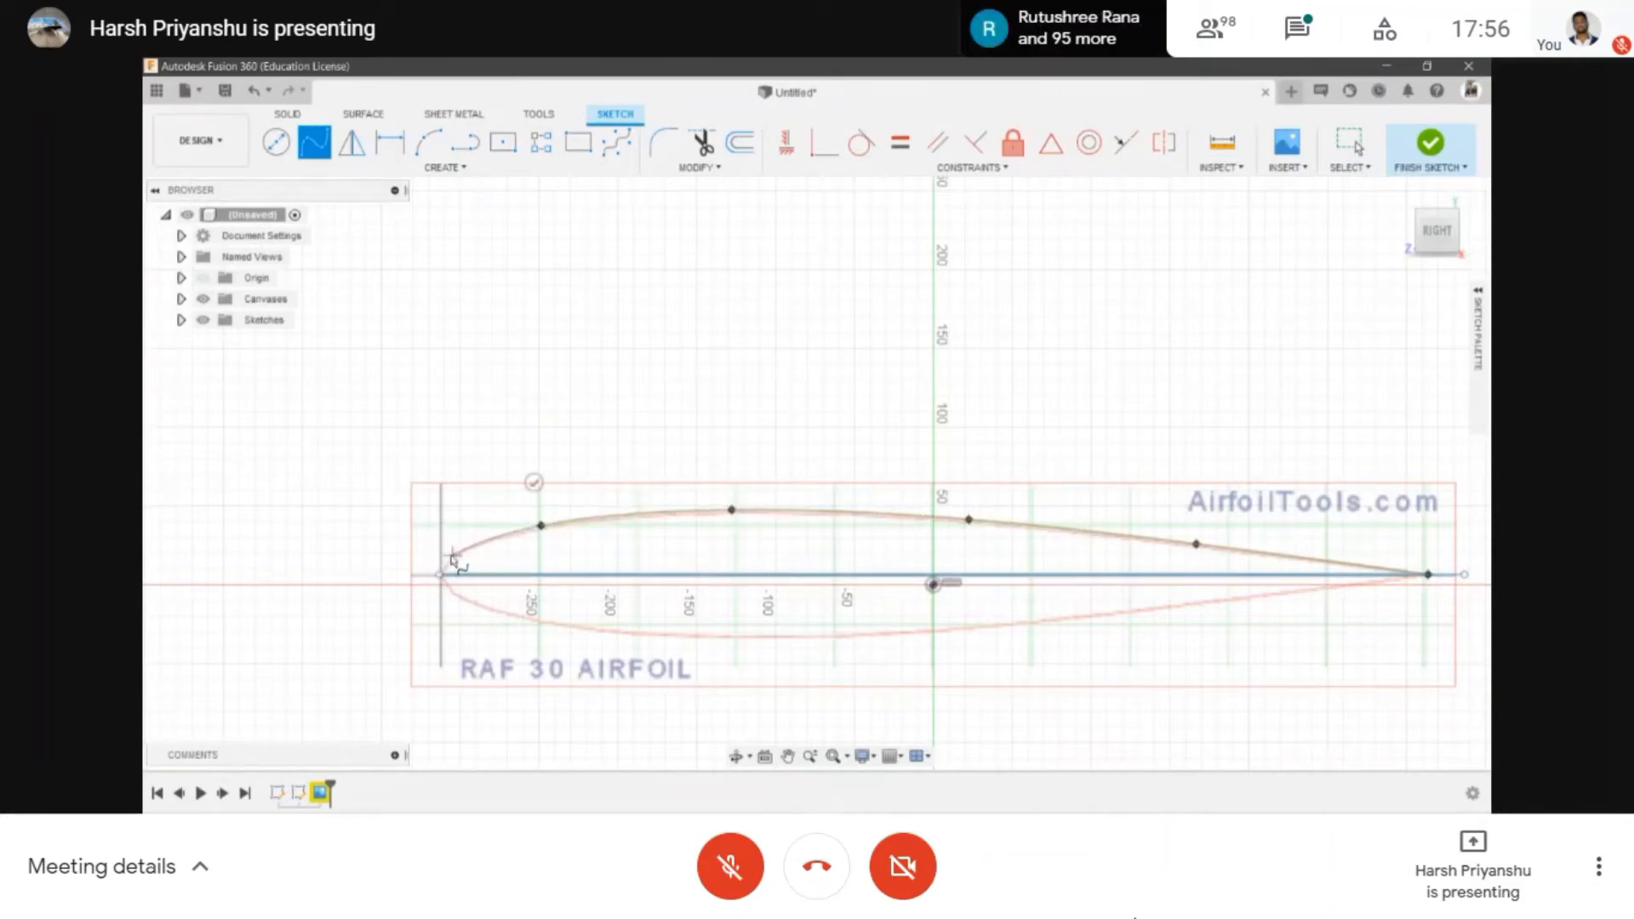
{"action": "left_click", "coordinate": [448, 557]}
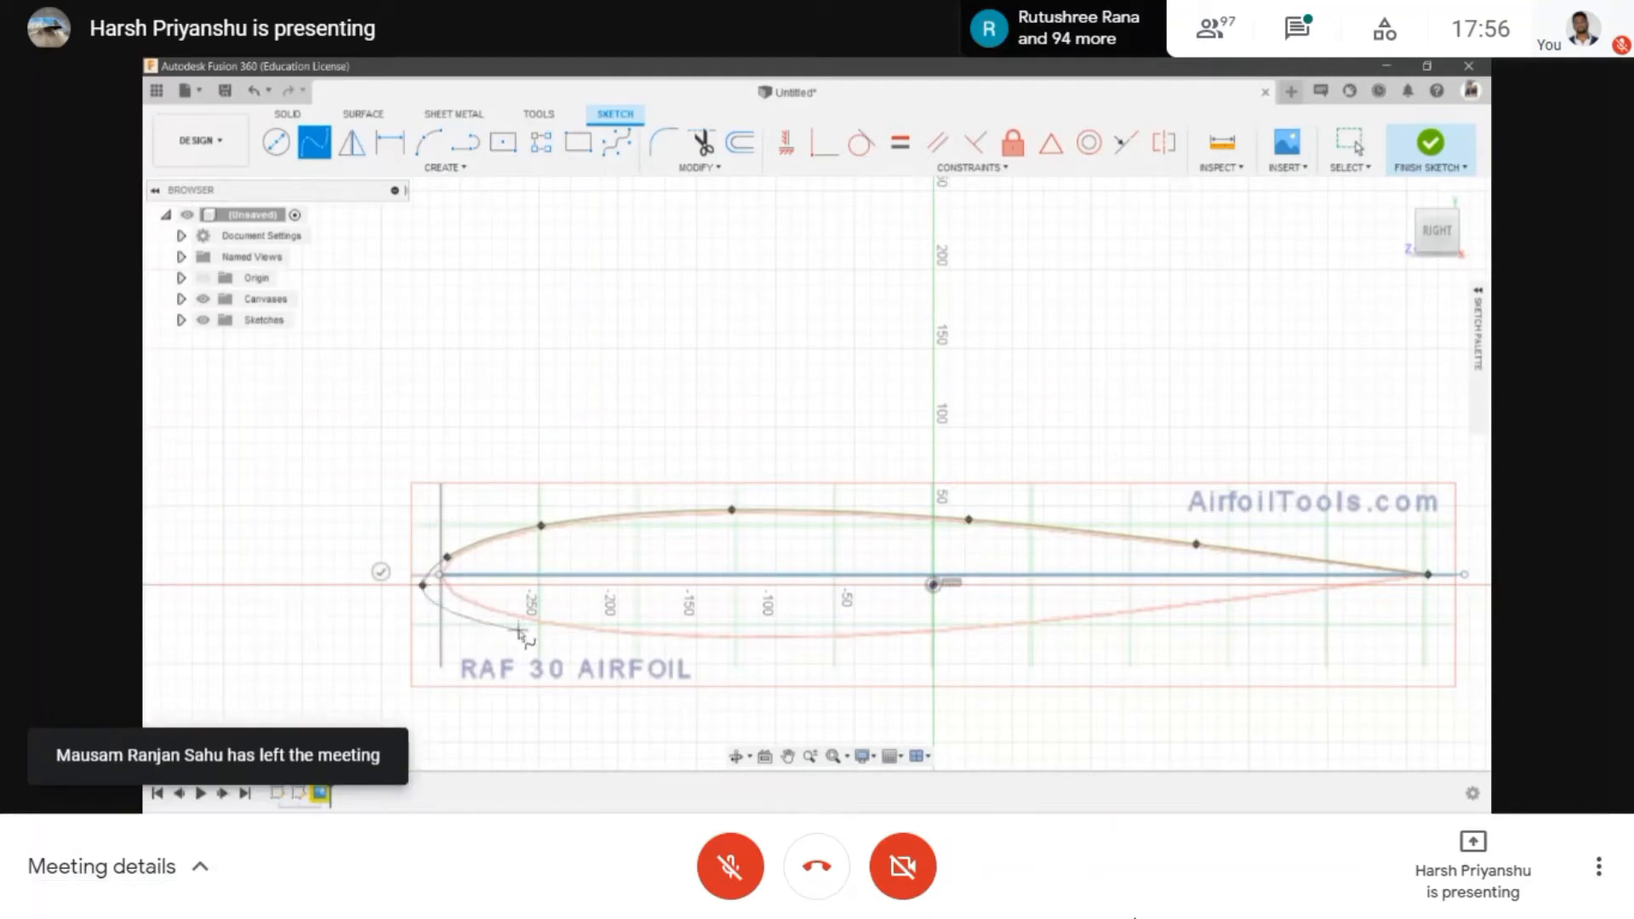
{"action": "left_click", "coordinate": [423, 585]}
{"action": "key", "text": "Return"}
- Mirror the upper spline about the horizontal chord line to form the airfoil's lower edge
{"action": "scroll", "coordinate": [441, 579], "scroll_direction": "up", "scroll_amount": 3}
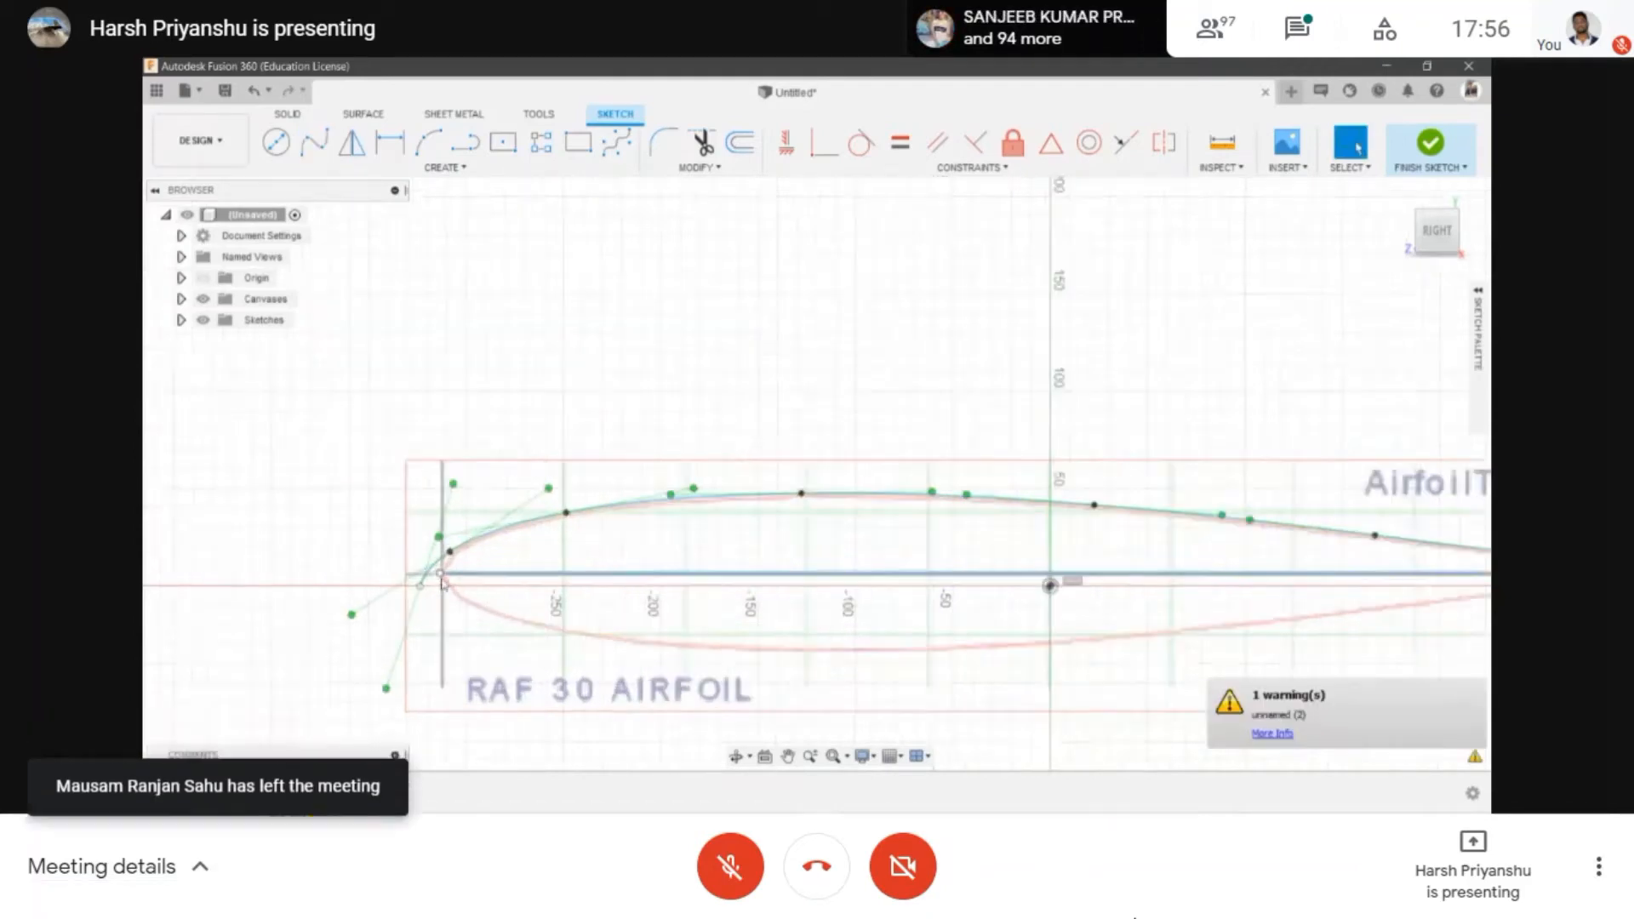
{"action": "left_click", "coordinate": [350, 146]}
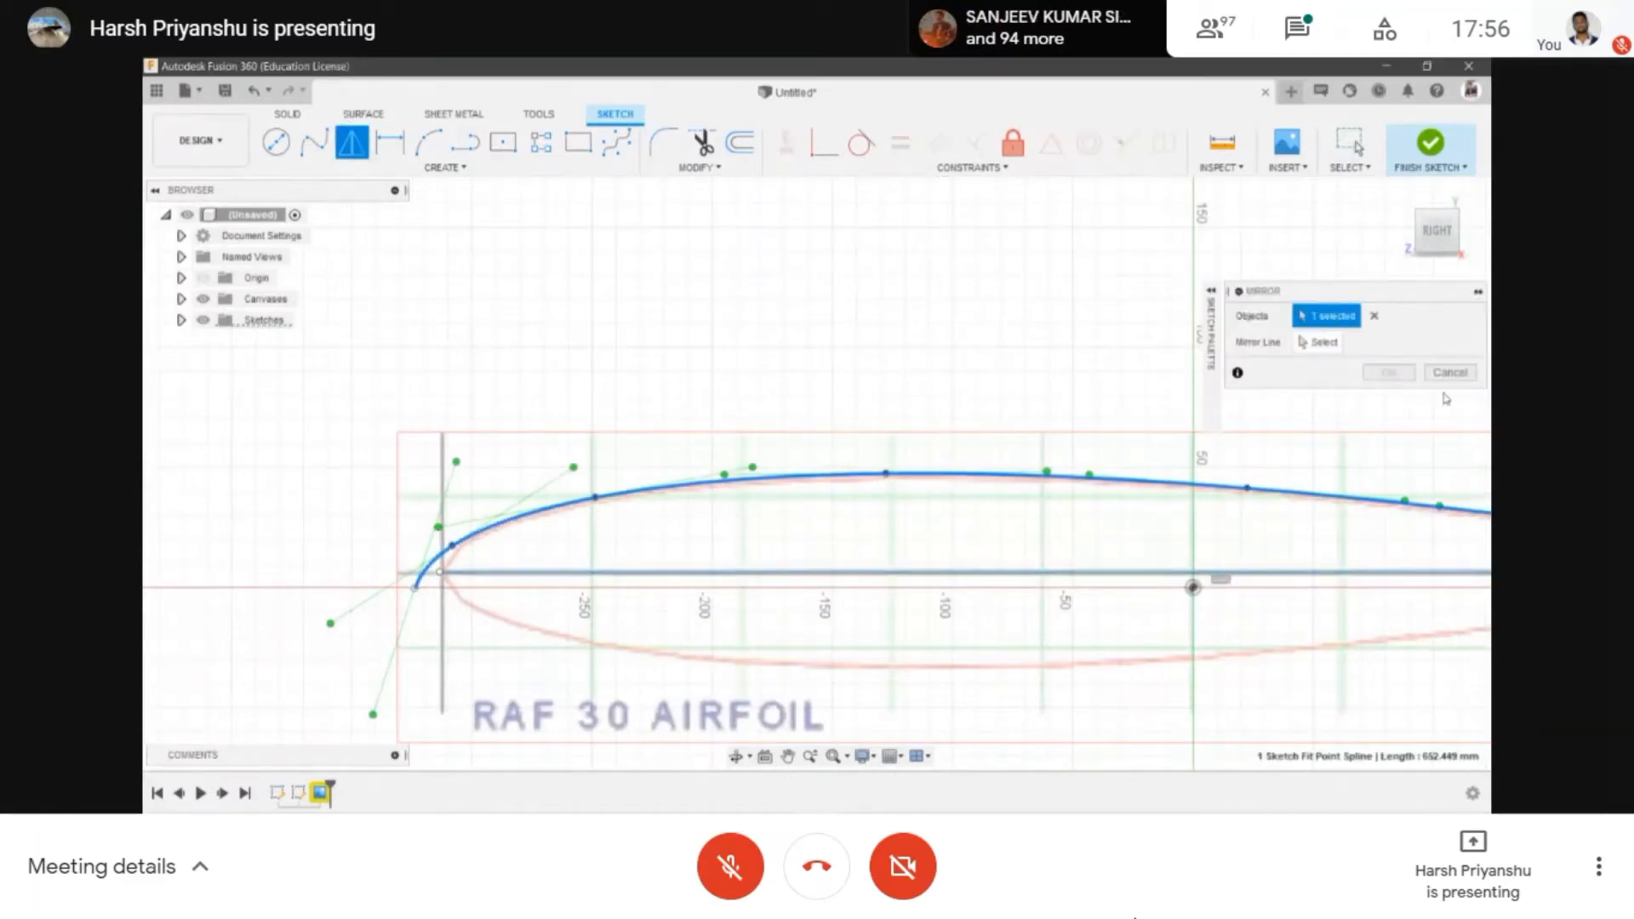
{"action": "left_click", "coordinate": [1299, 341]}
{"action": "left_click", "coordinate": [499, 574]}
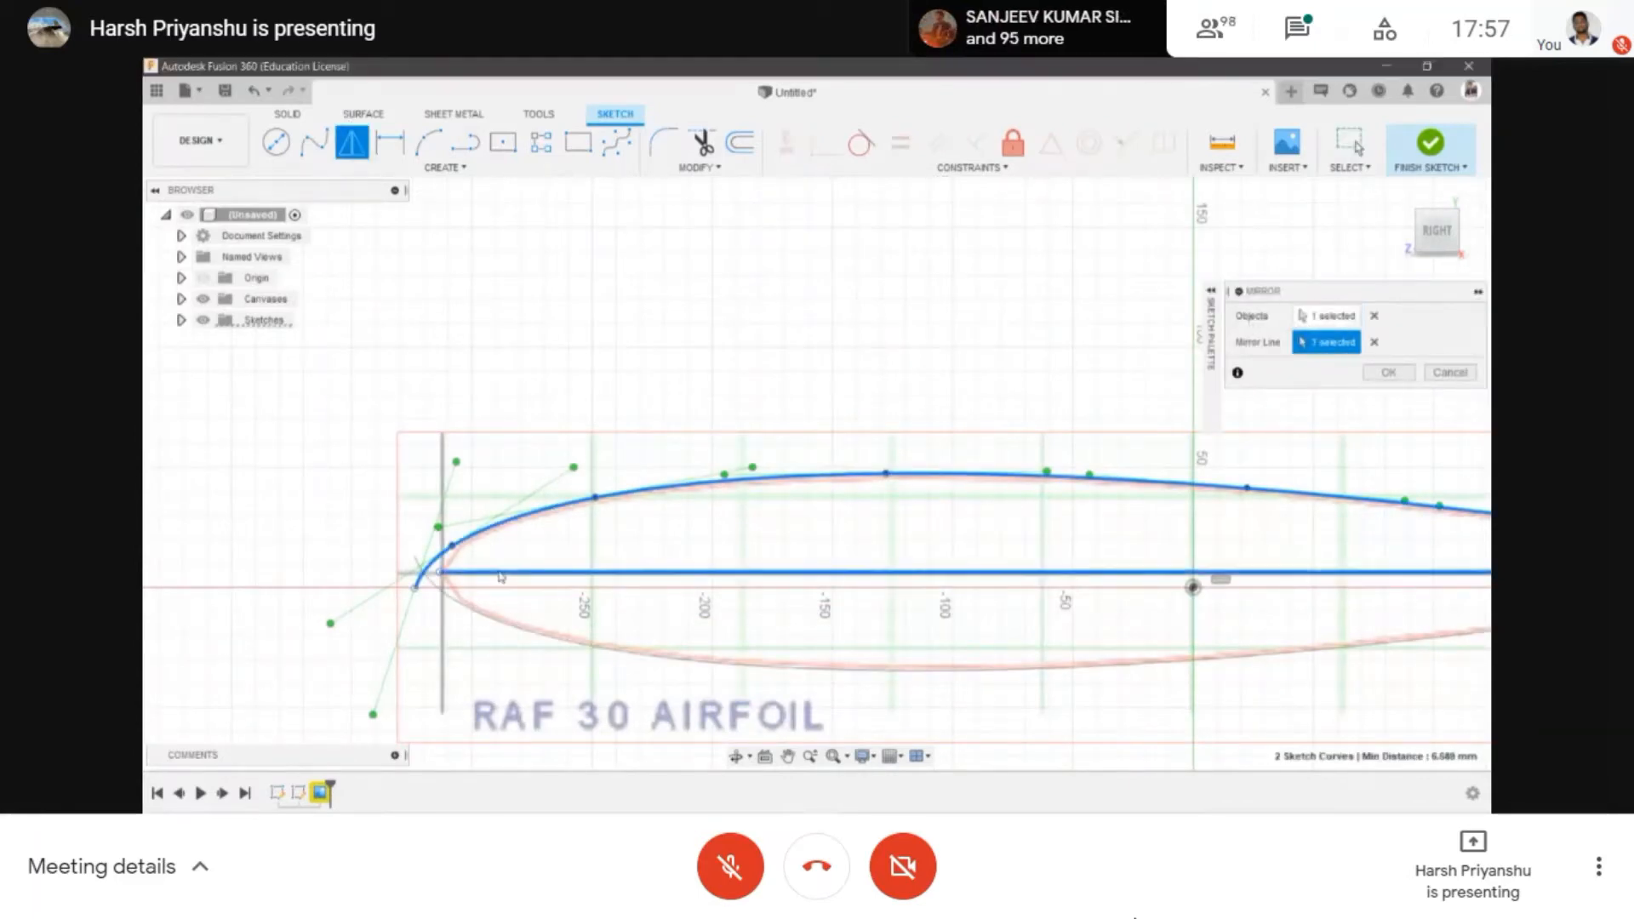
{"action": "scroll", "coordinate": [483, 534], "scroll_direction": "down", "scroll_amount": 5}
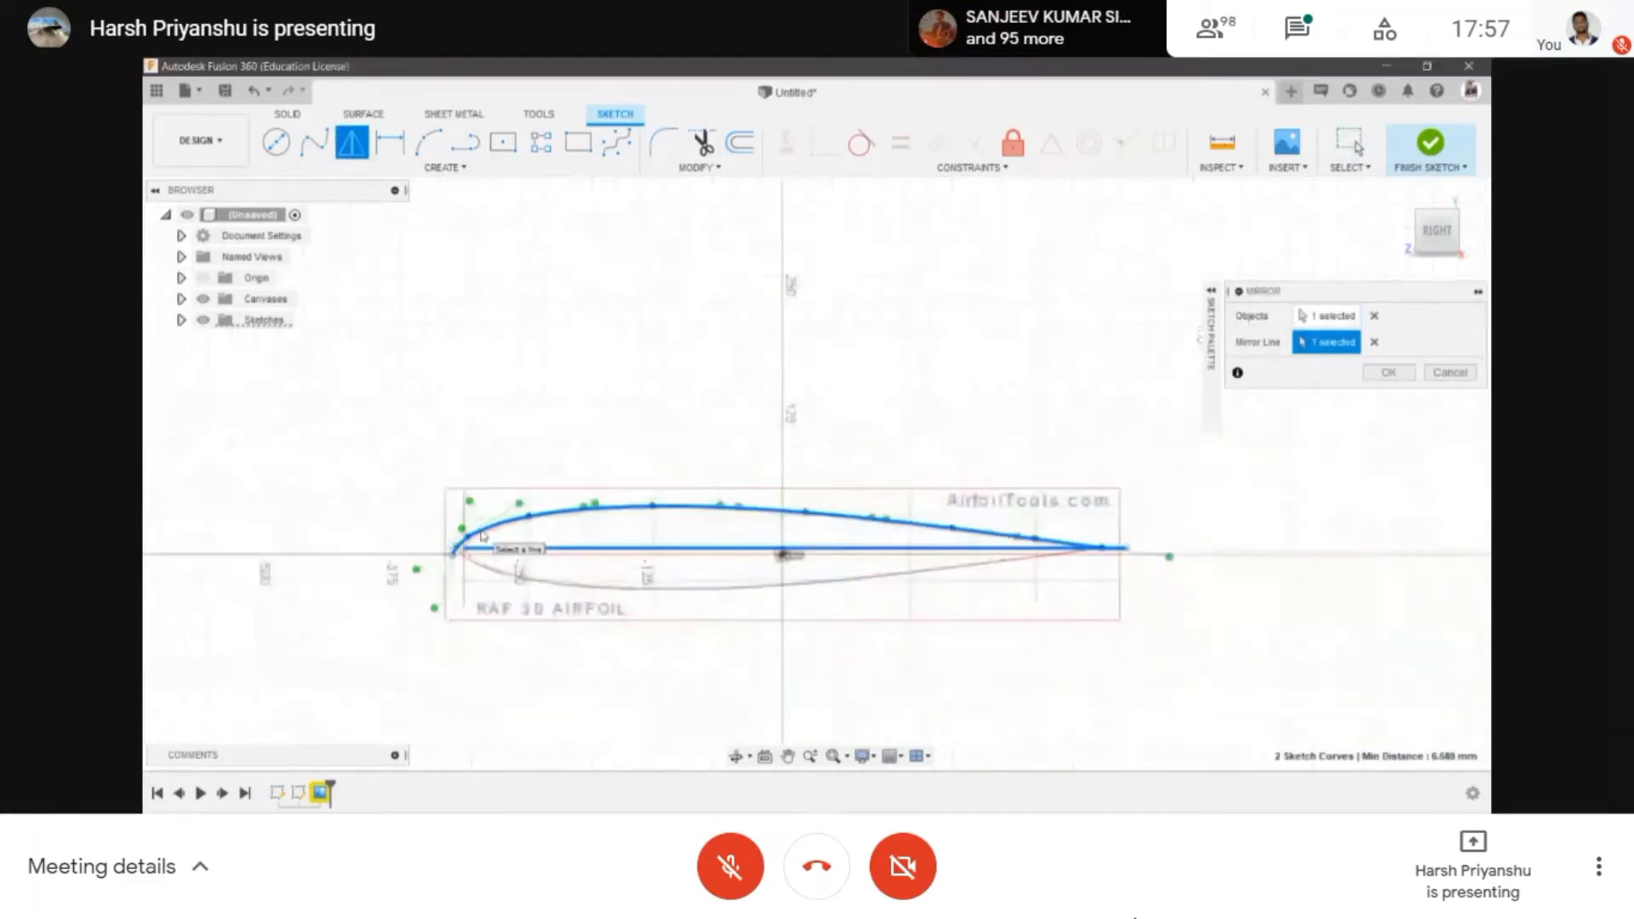
{"action": "left_click", "coordinate": [1388, 373]}
- Draw a line along the chord from the point where the two splines cross at the nose
{"action": "scroll", "coordinate": [487, 548], "scroll_direction": "up", "scroll_amount": 6}
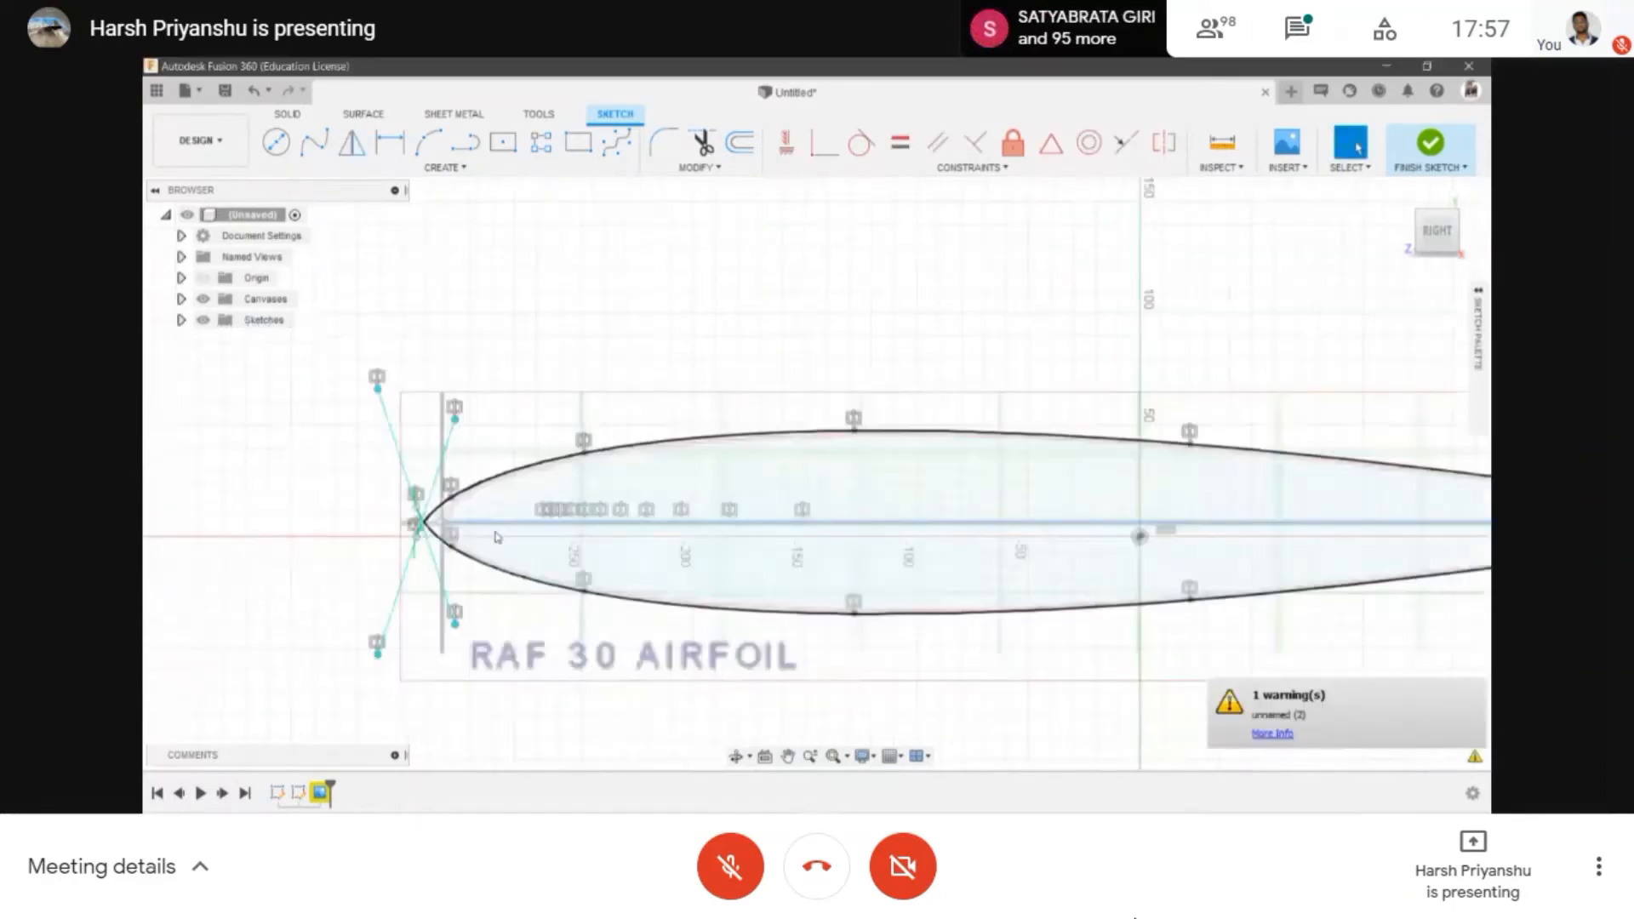
{"action": "scroll", "coordinate": [425, 519], "scroll_direction": "down", "scroll_amount": 4}
{"action": "scroll", "coordinate": [423, 515], "scroll_direction": "down", "scroll_amount": 5}
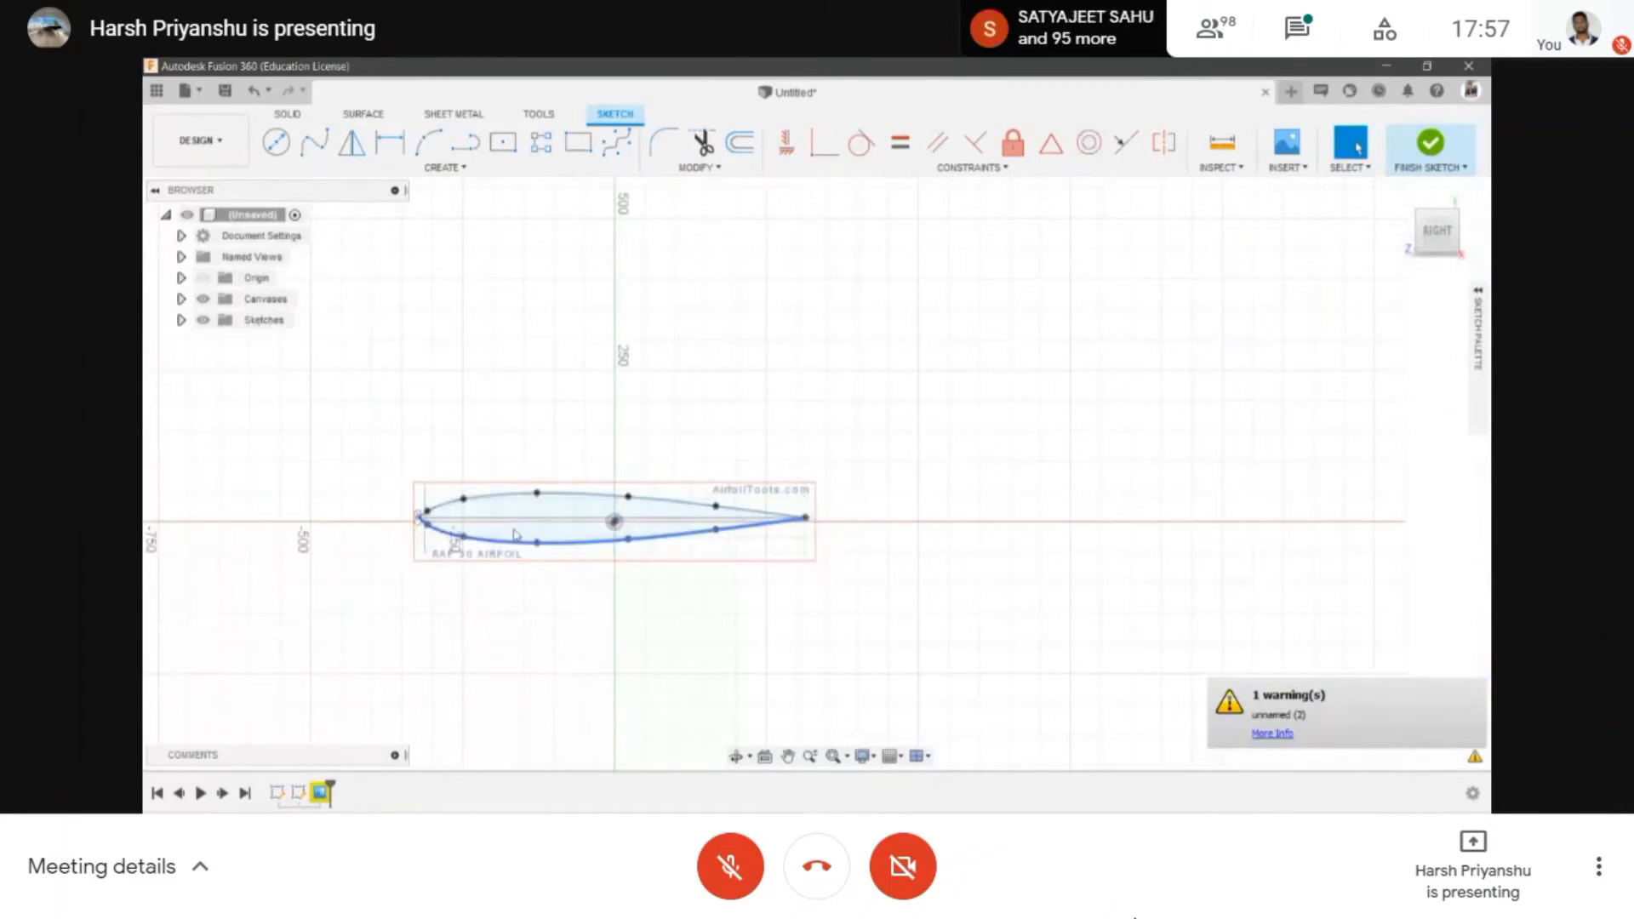
{"action": "left_click", "coordinate": [419, 517]}
{"action": "scroll", "coordinate": [400, 544], "scroll_direction": "up", "scroll_amount": 5}
{"action": "scroll", "coordinate": [443, 511], "scroll_direction": "up", "scroll_amount": 5}
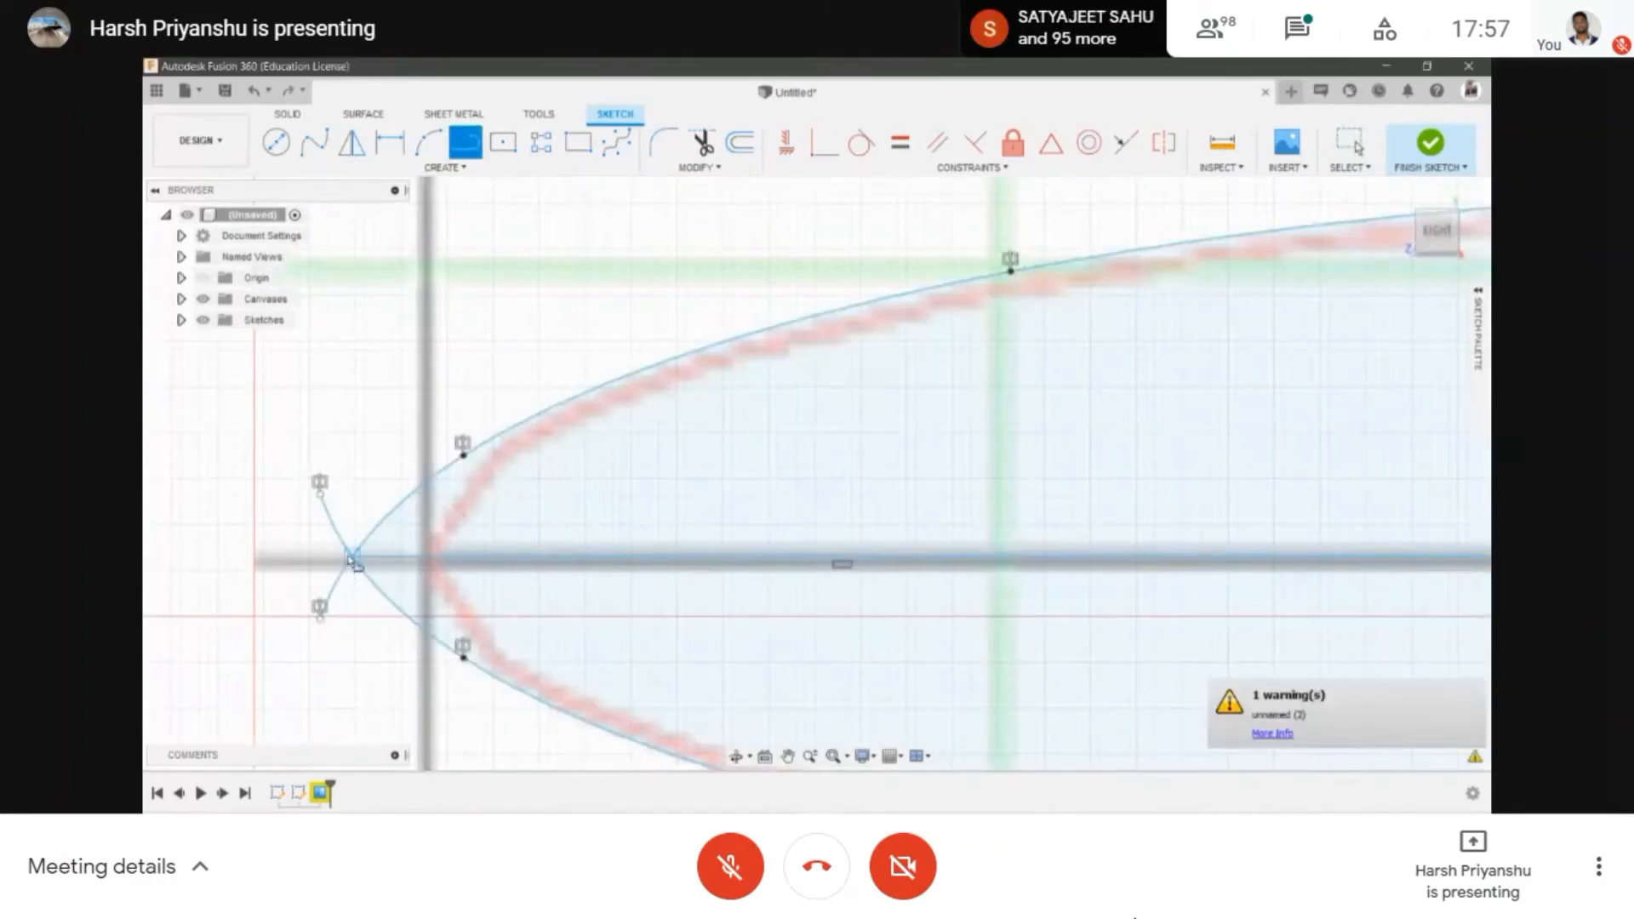
- Try to trim the overhanging spline ends at the nose and finish the sketch
{"action": "key", "text": "t"}
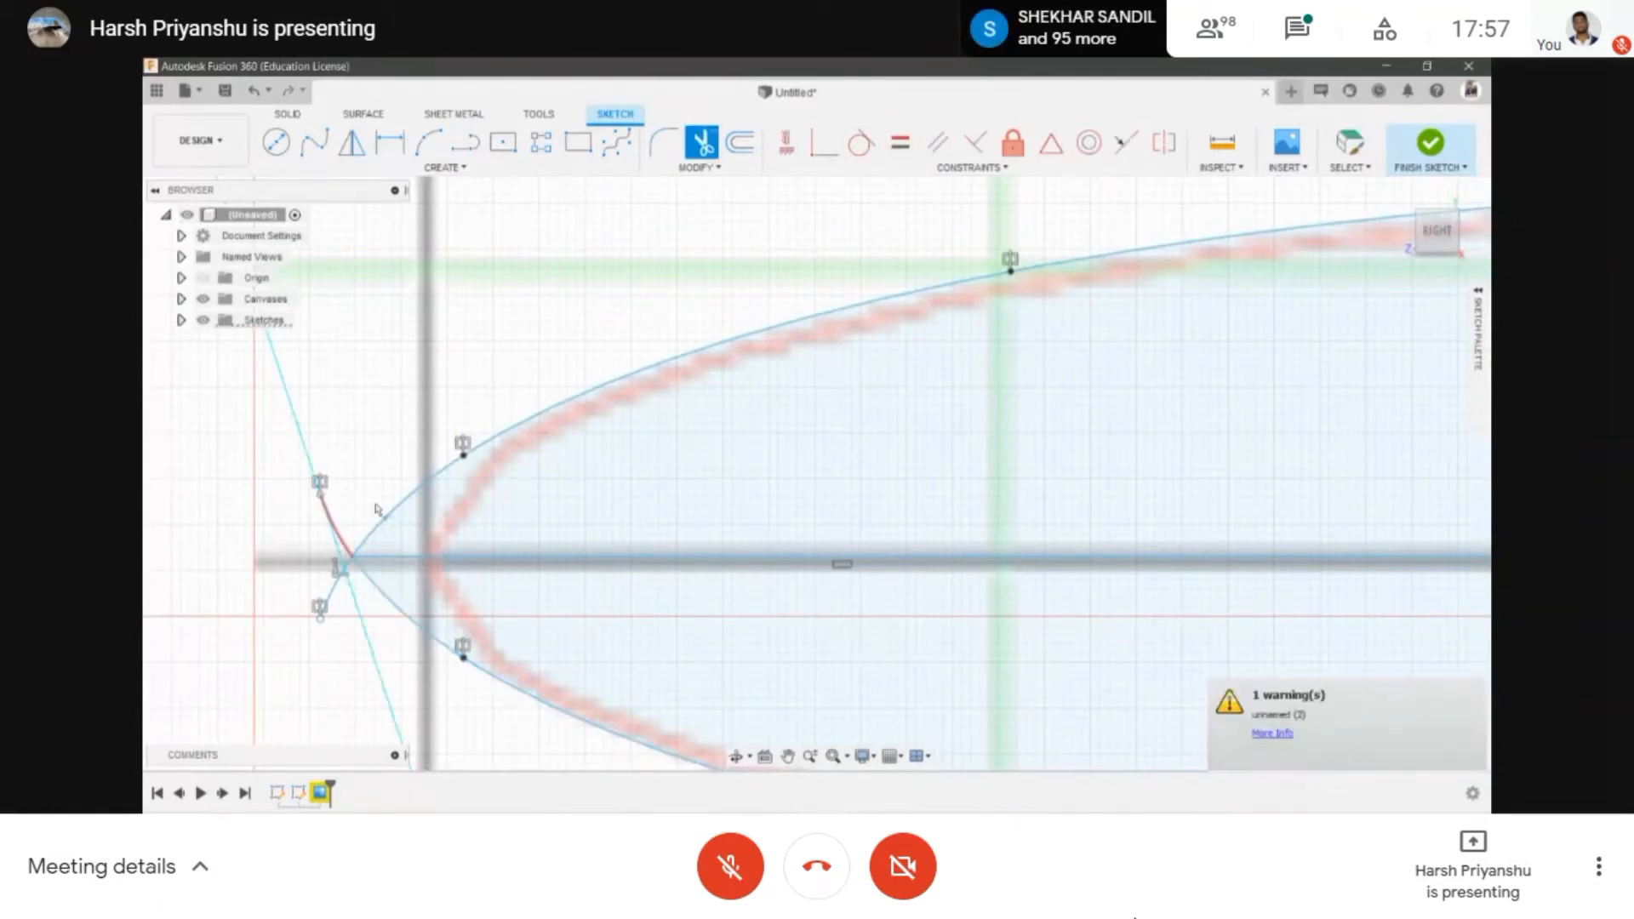
{"action": "left_click", "coordinate": [338, 589]}
{"action": "scroll", "coordinate": [338, 589], "scroll_direction": "down", "scroll_amount": 5}
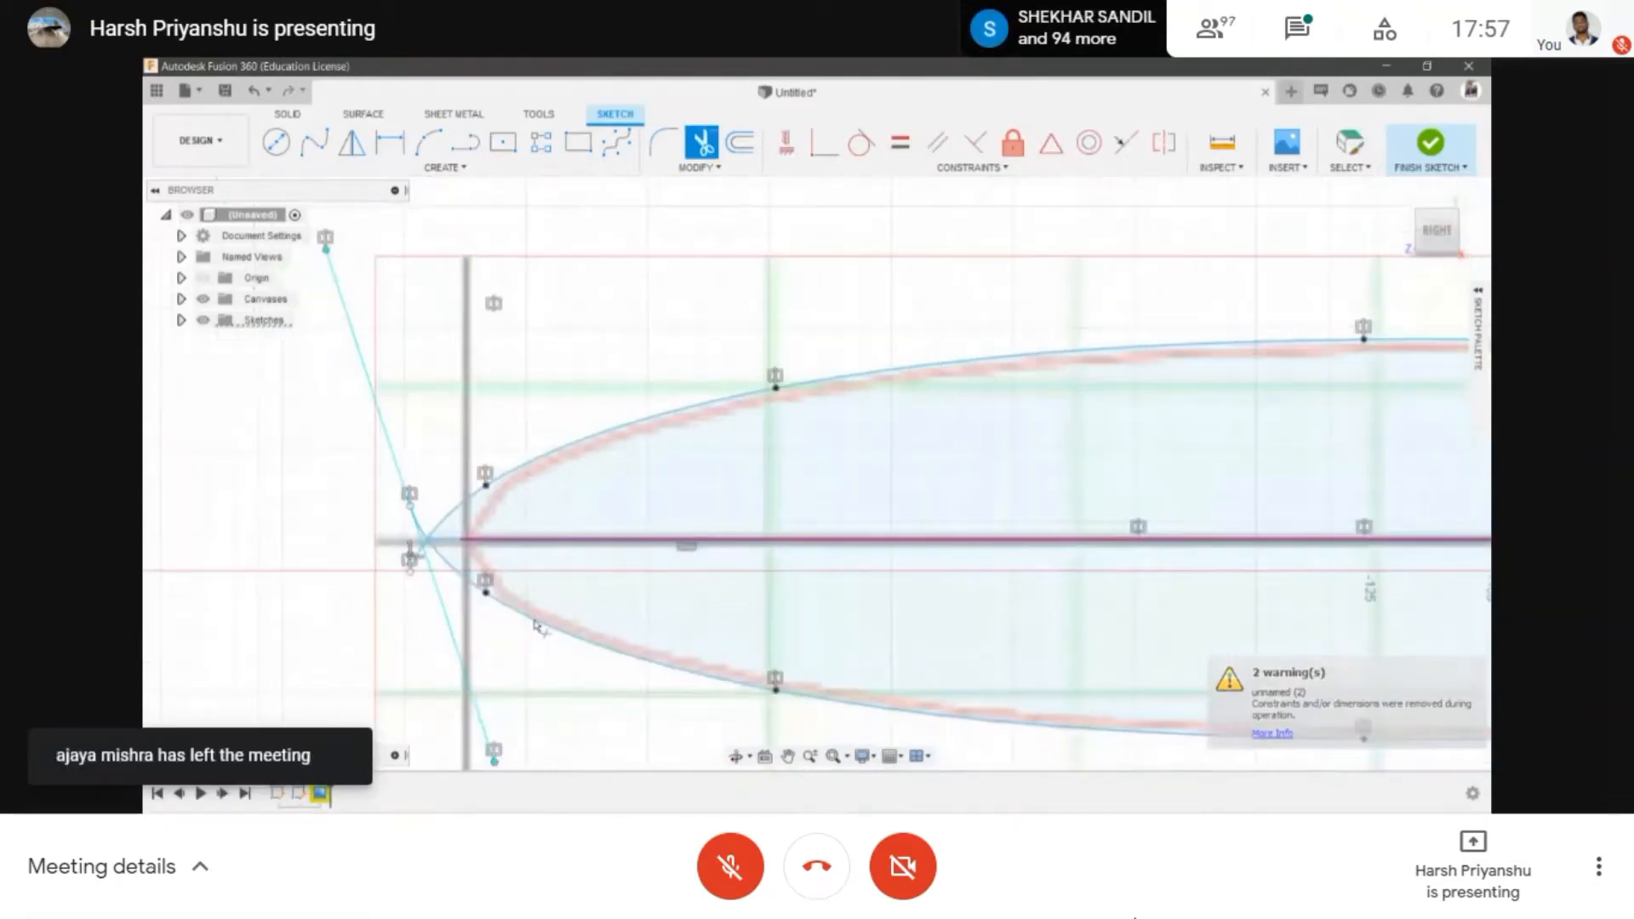
{"action": "left_click", "coordinate": [1444, 141]}
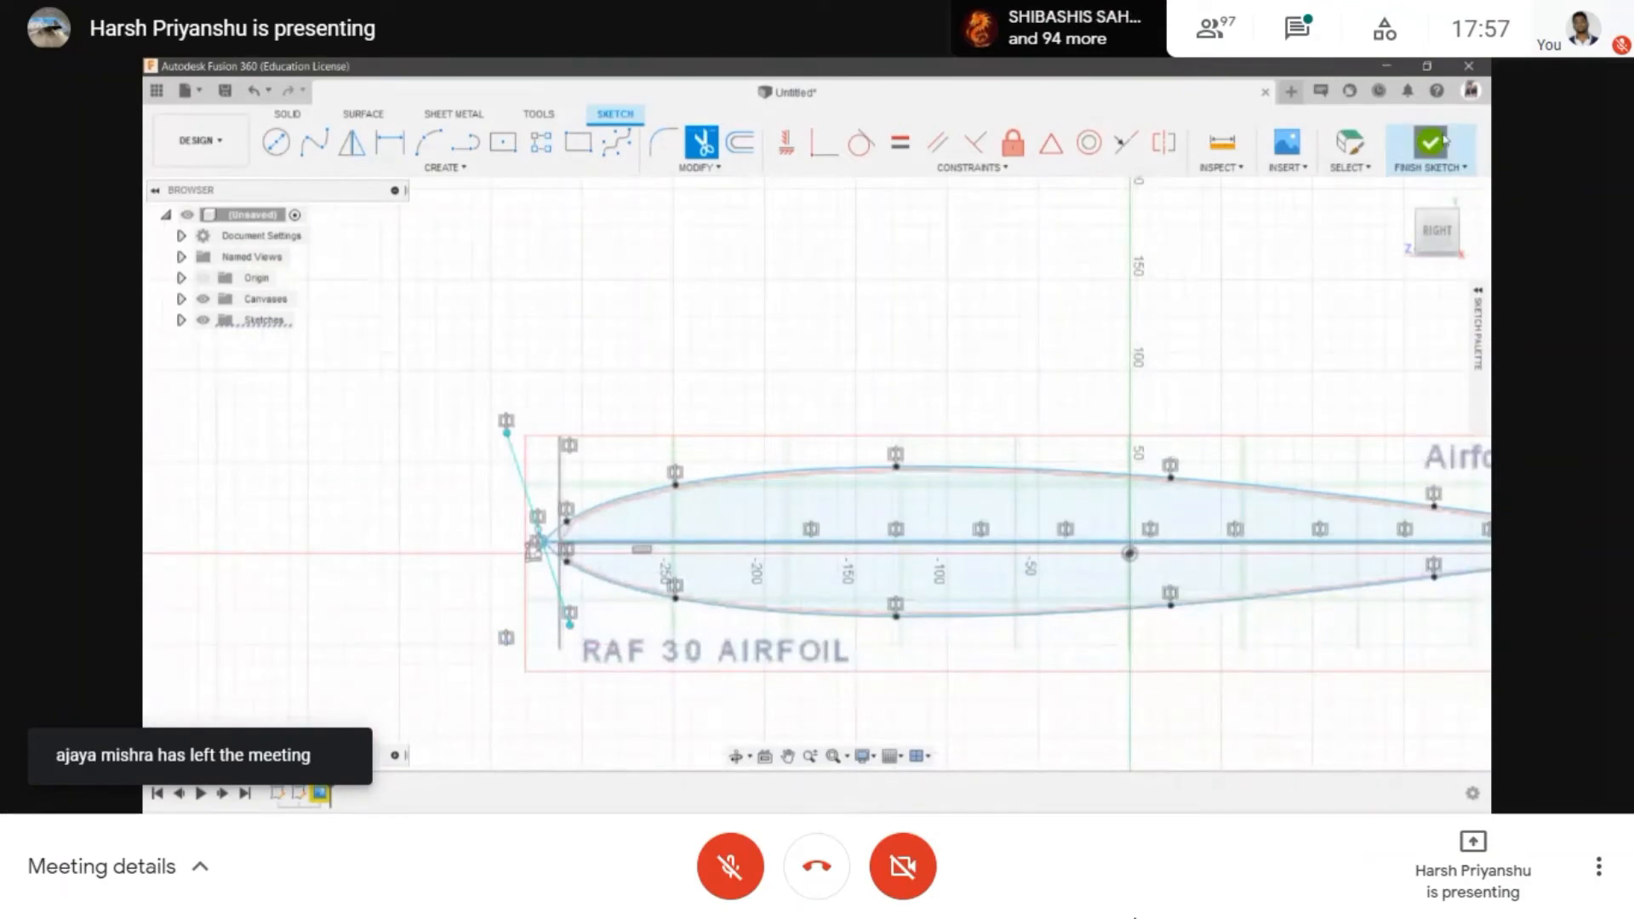
- Reopen the airfoil sketch and try again to trim the spline end extending past the crossing point at the nose
{"action": "scroll", "coordinate": [506, 459], "scroll_direction": "down", "scroll_amount": 3}
{"action": "scroll", "coordinate": [514, 492], "scroll_direction": "up", "scroll_amount": 8}
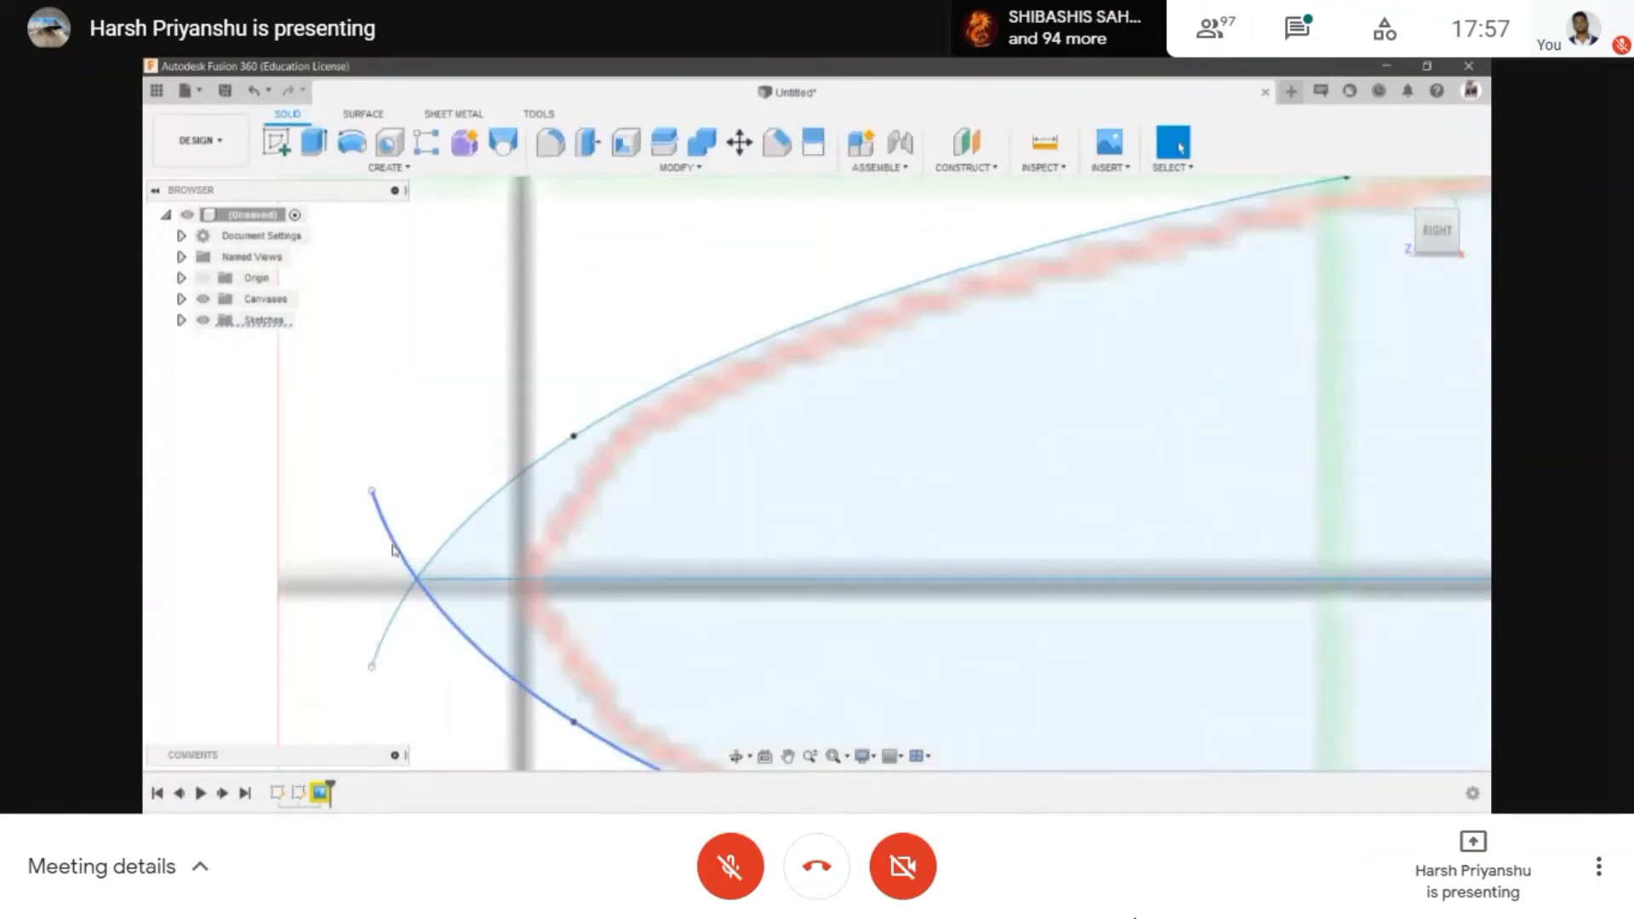
{"action": "scroll", "coordinate": [391, 548], "scroll_direction": "down", "scroll_amount": 4}
{"action": "middle_click_drag", "start_coordinate": [763, 635], "coordinate": [153, 587]}
{"action": "middle_click_drag", "start_coordinate": [1464, 557], "coordinate": [1216, 540]}
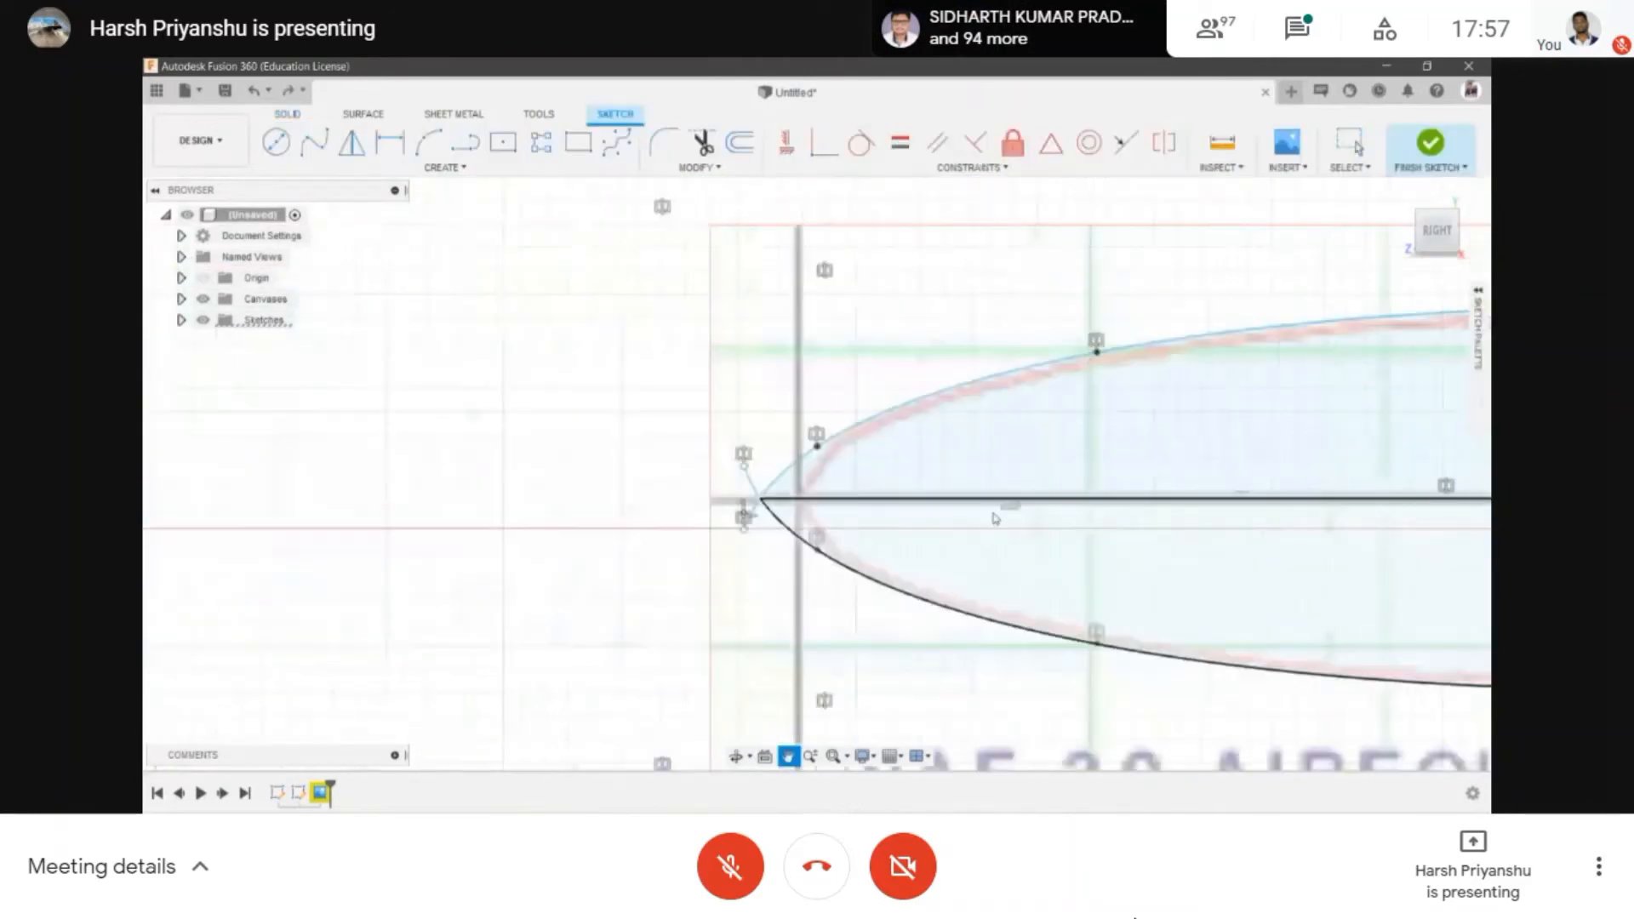
{"action": "scroll", "coordinate": [749, 486], "scroll_direction": "up", "scroll_amount": 5}
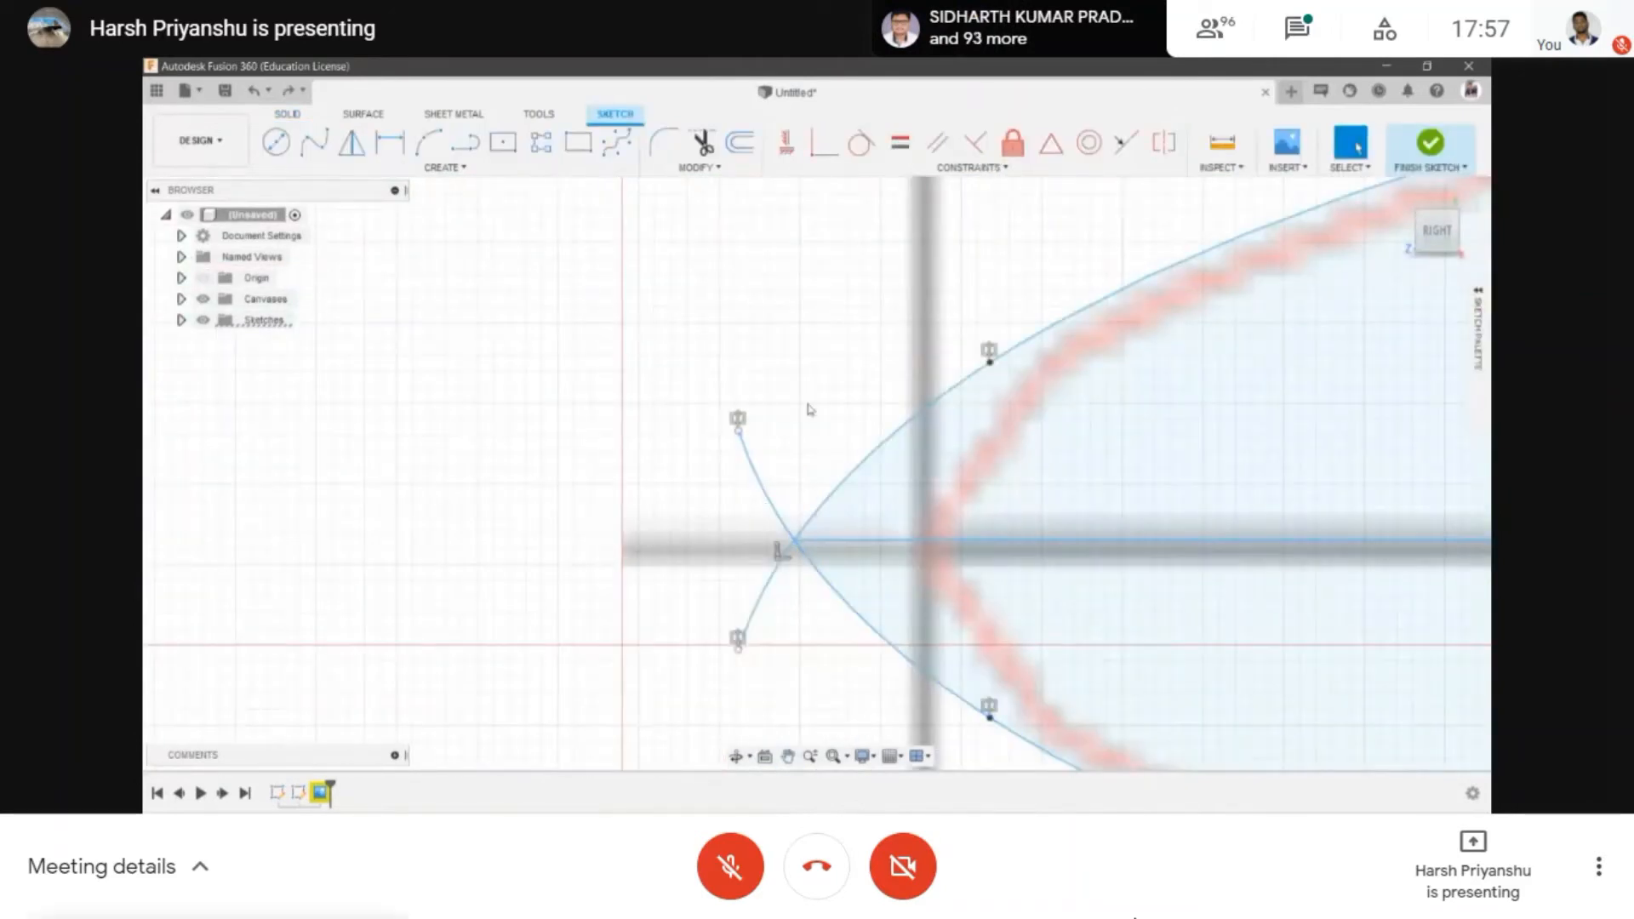
{"action": "key", "text": "t"}
{"action": "left_click", "coordinate": [779, 549]}
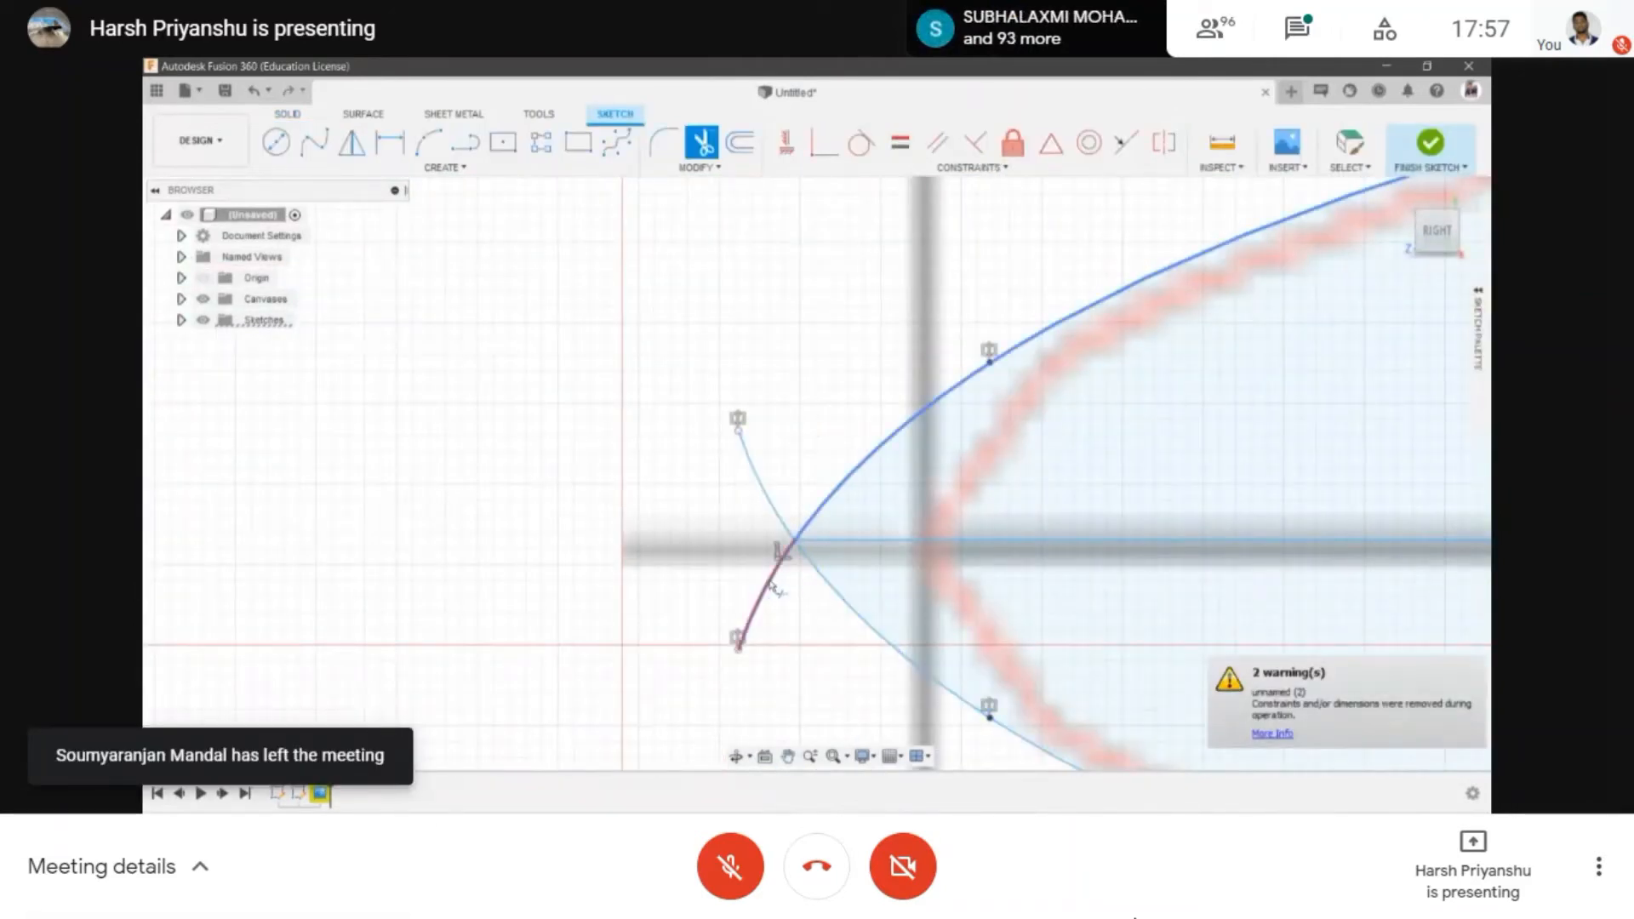
{"action": "scroll", "coordinate": [766, 583], "scroll_direction": "down", "scroll_amount": 2}
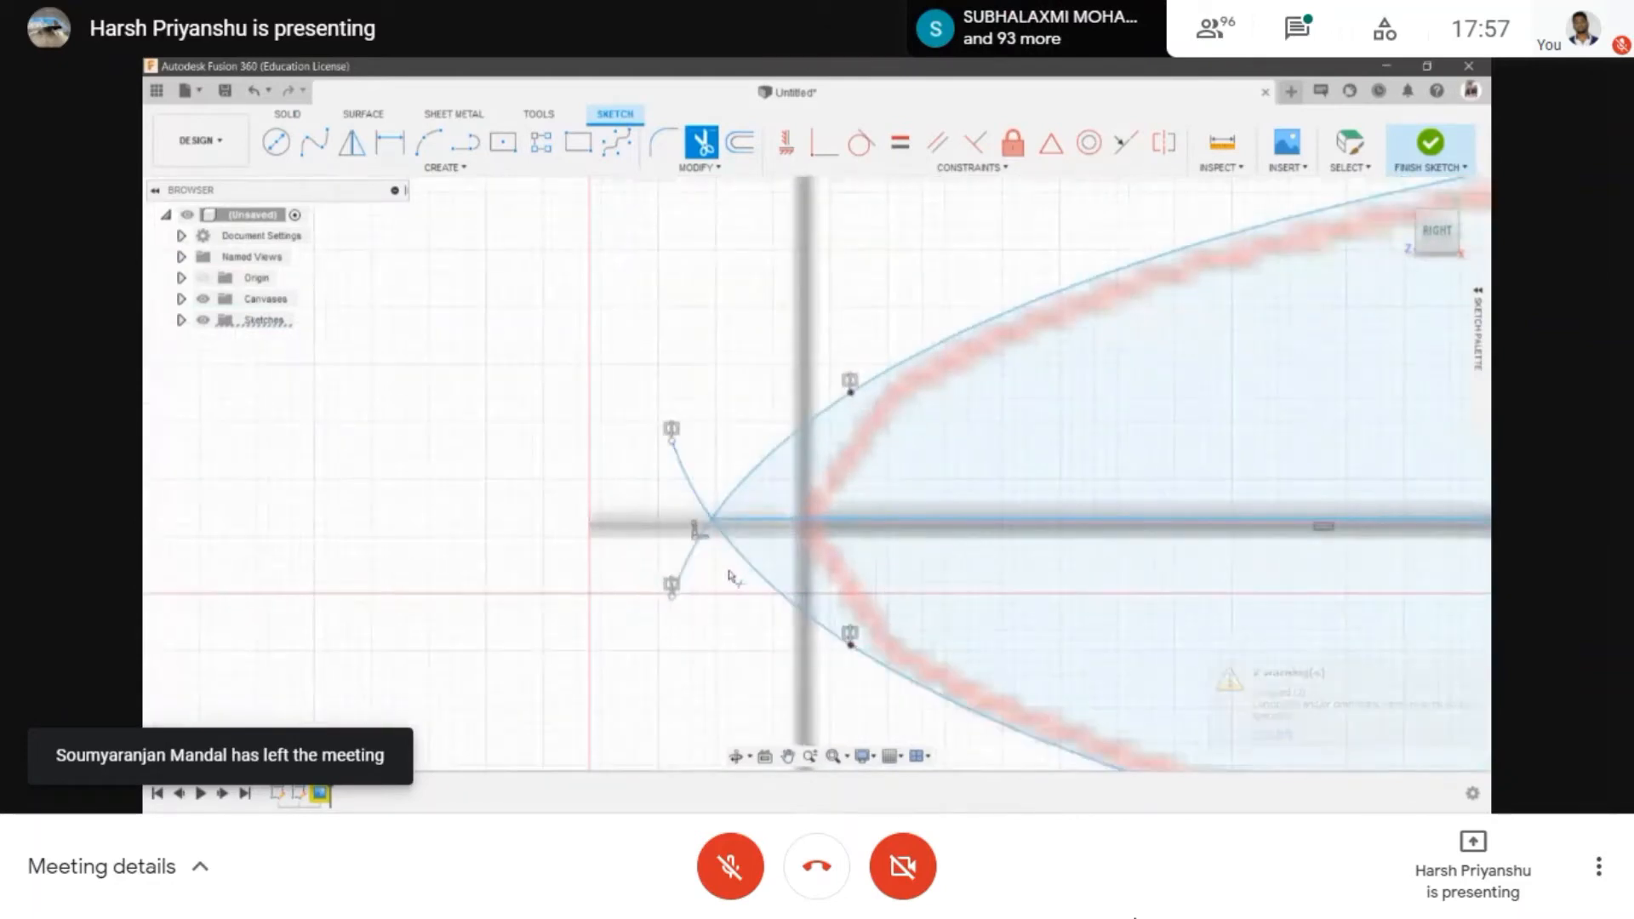
{"action": "key", "text": "Escape"}
- Delete the mirrored lower spline of the airfoil, and undo the deletion
{"action": "scroll", "coordinate": [595, 475], "scroll_direction": "down", "scroll_amount": 3}
{"action": "scroll", "coordinate": [715, 451], "scroll_direction": "up", "scroll_amount": 3}
{"action": "left_click", "coordinate": [649, 566]}
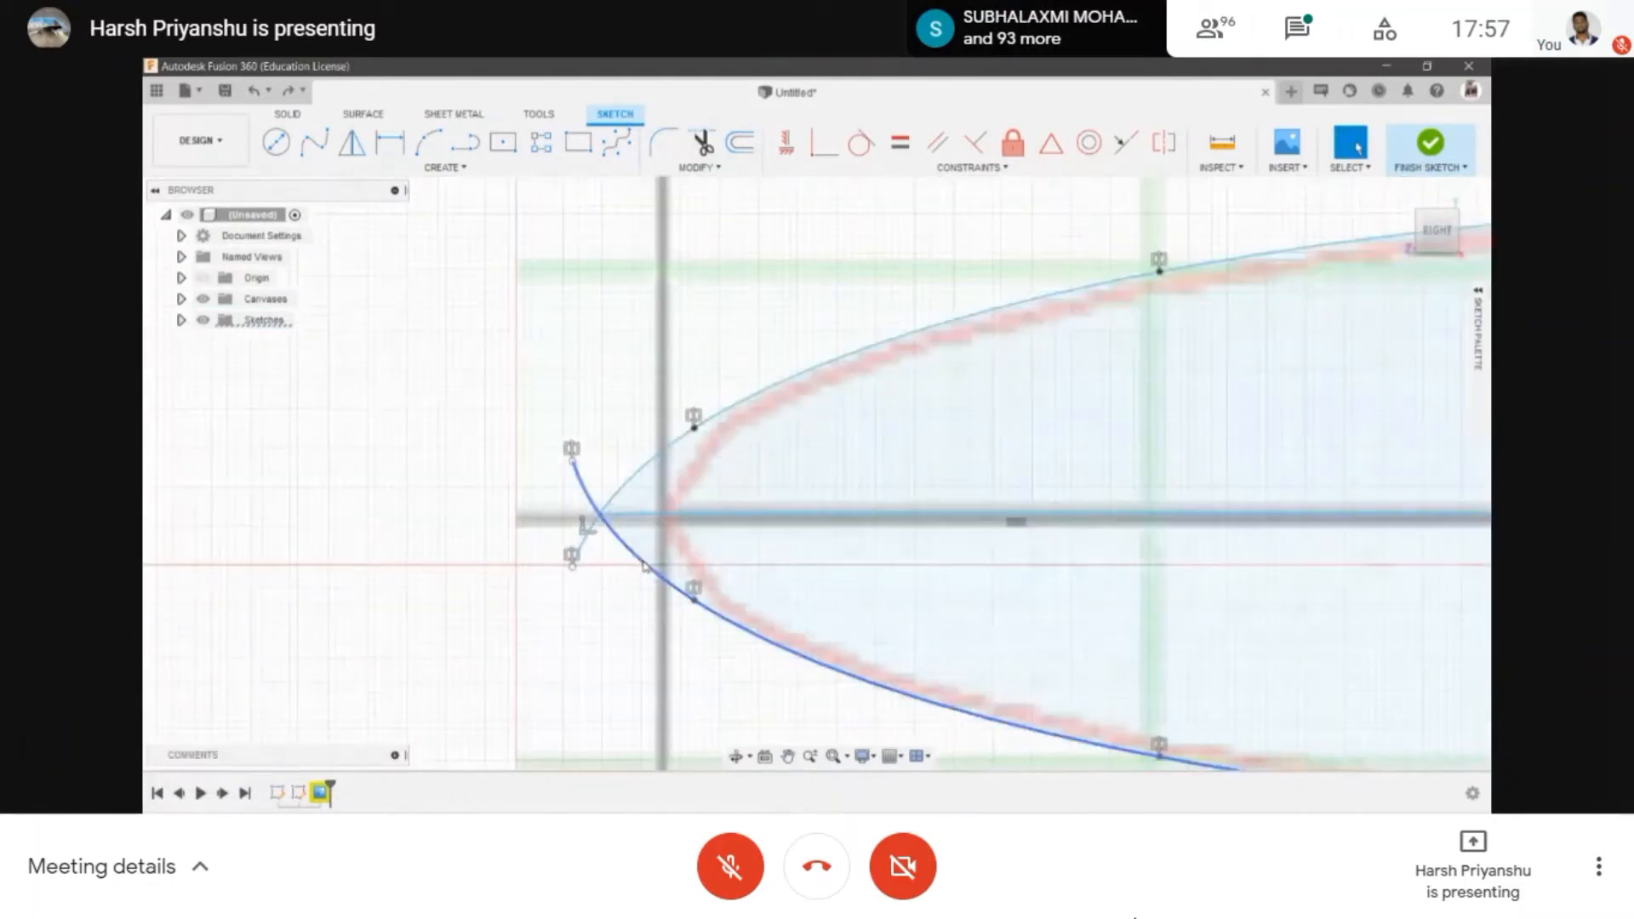
{"action": "key", "text": "Delete"}
{"action": "scroll", "coordinate": [634, 557], "scroll_direction": "down", "scroll_amount": 1}
{"action": "scroll", "coordinate": [603, 567], "scroll_direction": "down", "scroll_amount": 1}
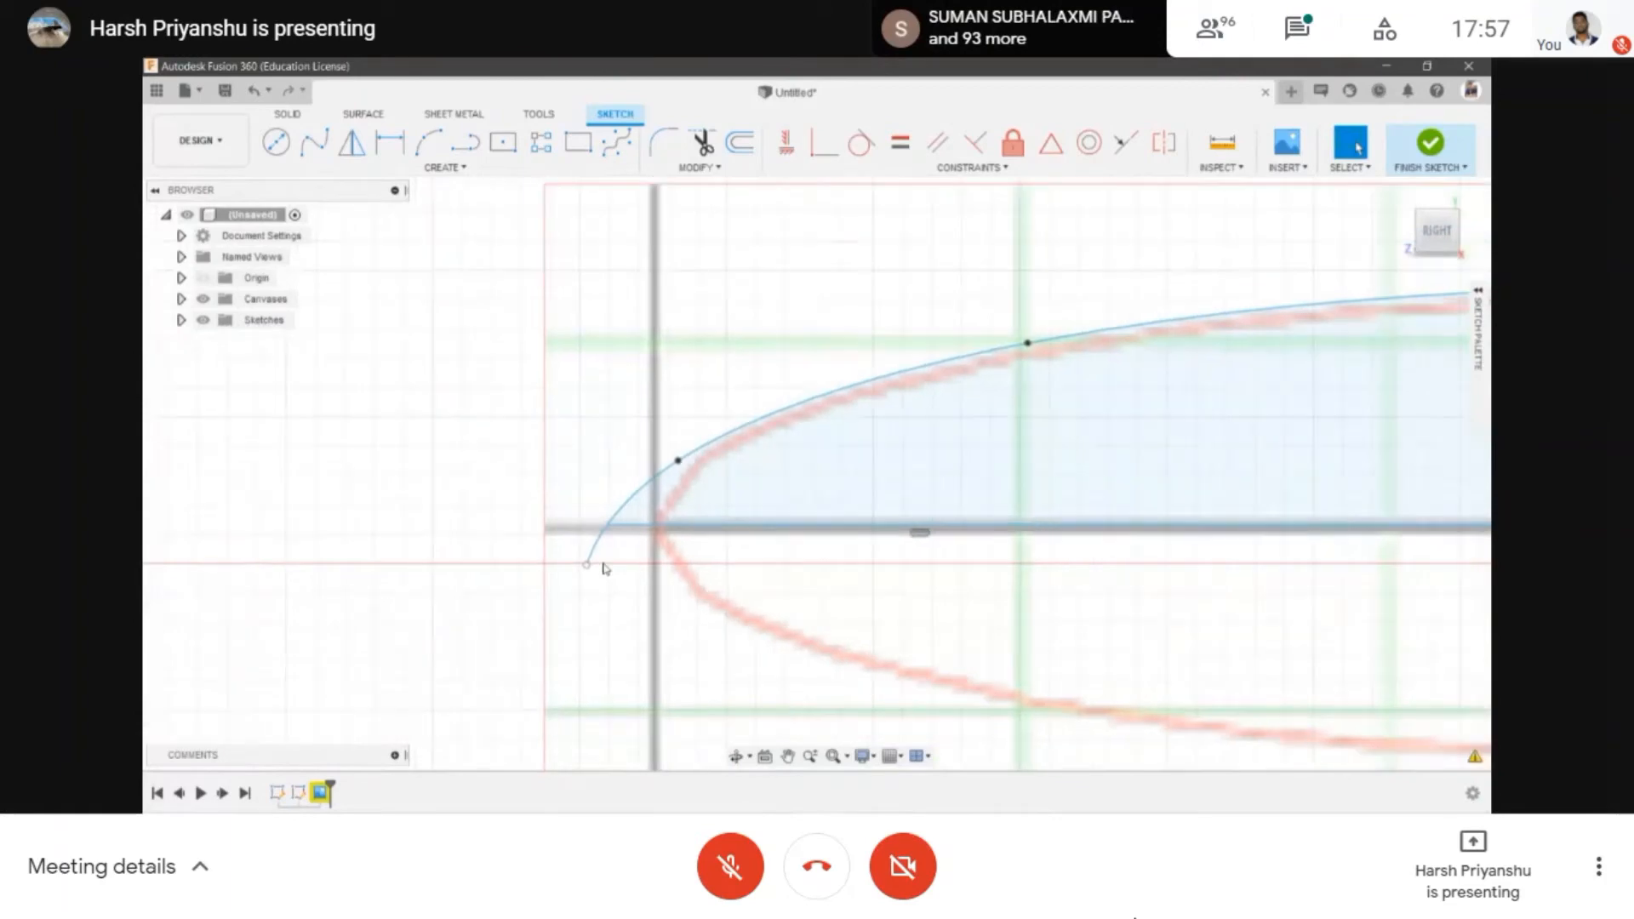
{"action": "key", "text": "ctrl+z"}
- Undo the mirroring of the lower spline and the drawing of the traced upper spline
{"action": "scroll", "coordinate": [597, 546], "scroll_direction": "down", "scroll_amount": 4}
{"action": "middle_click_drag", "start_coordinate": [652, 509], "coordinate": [615, 508]}
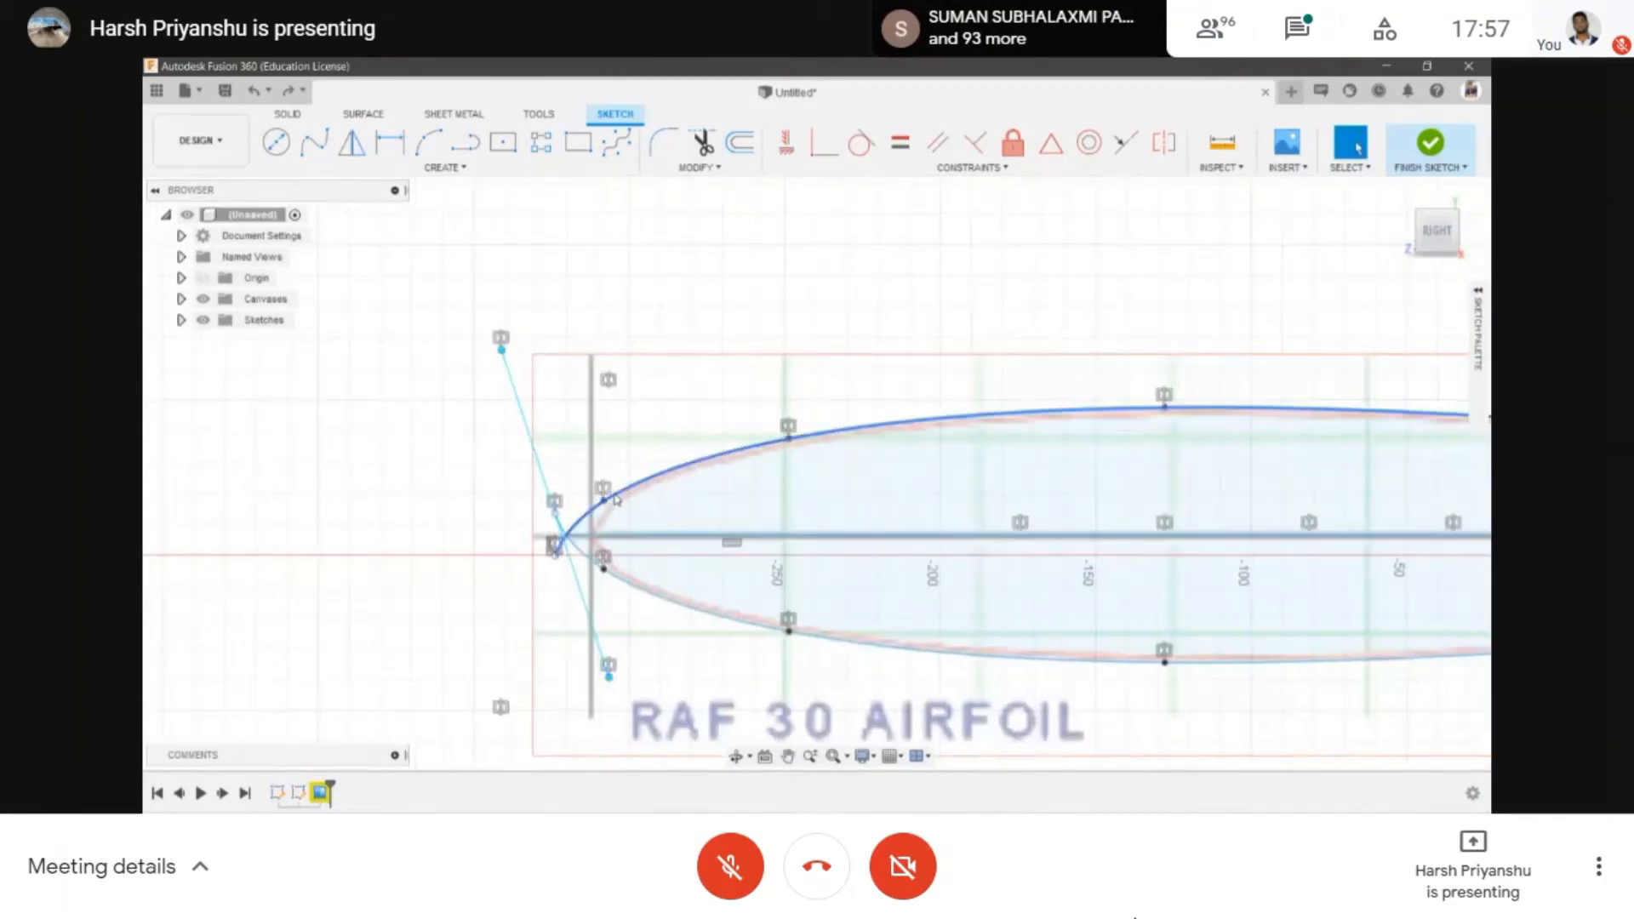
{"action": "key", "text": "ctrl+z"}
{"action": "scroll", "coordinate": [553, 480], "scroll_direction": "down", "scroll_amount": 3}
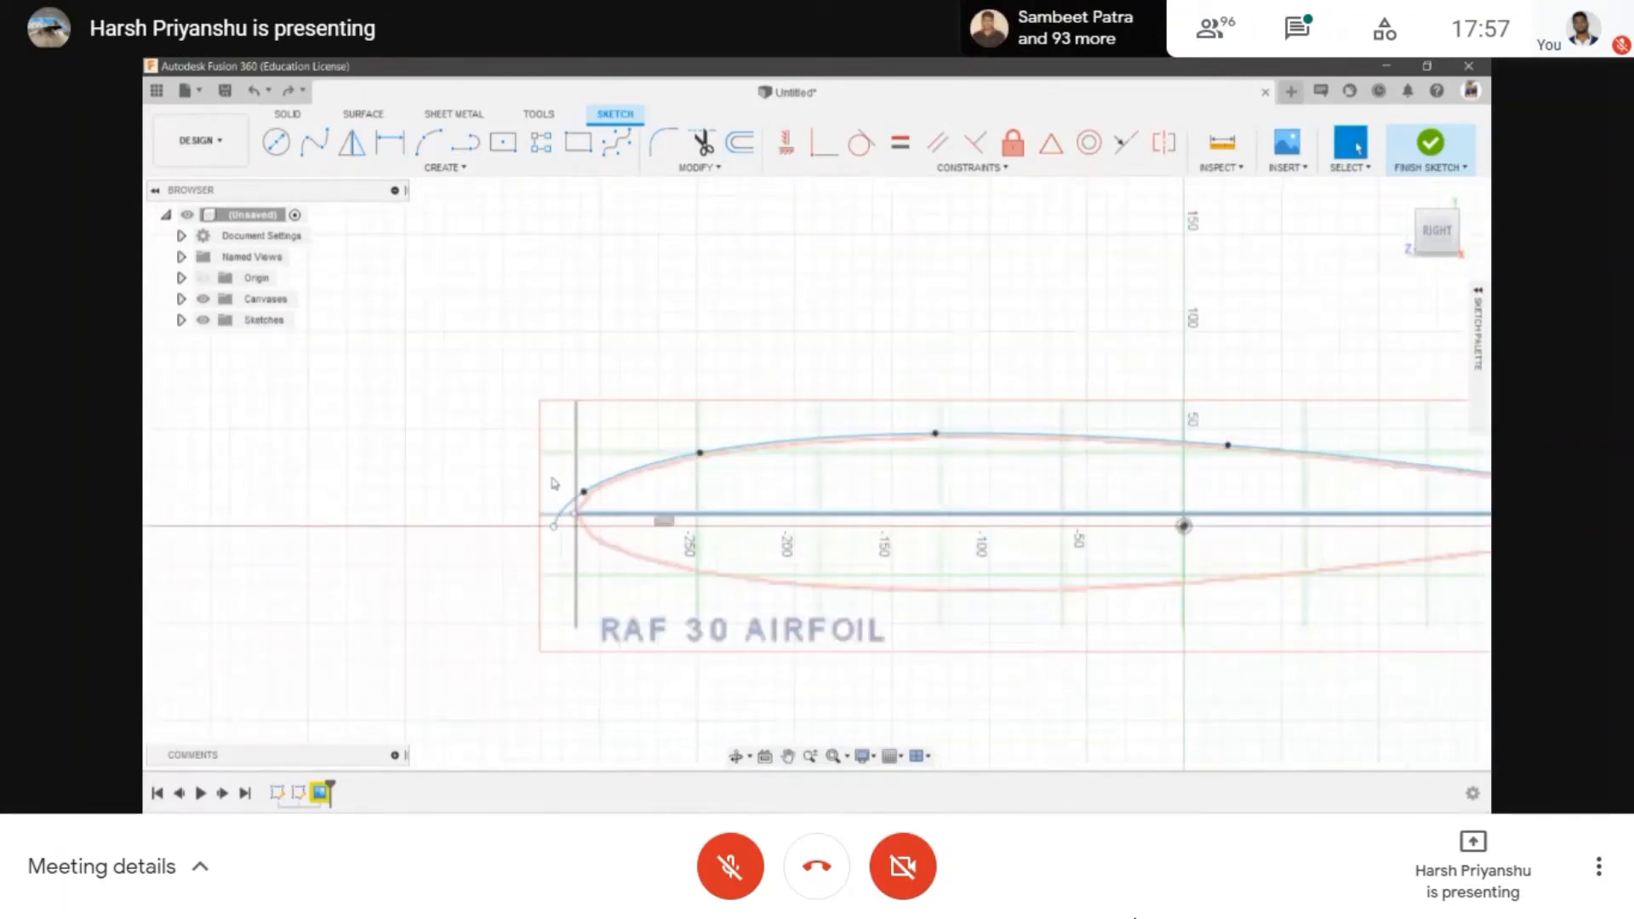
{"action": "key", "text": "ctrl+z"}
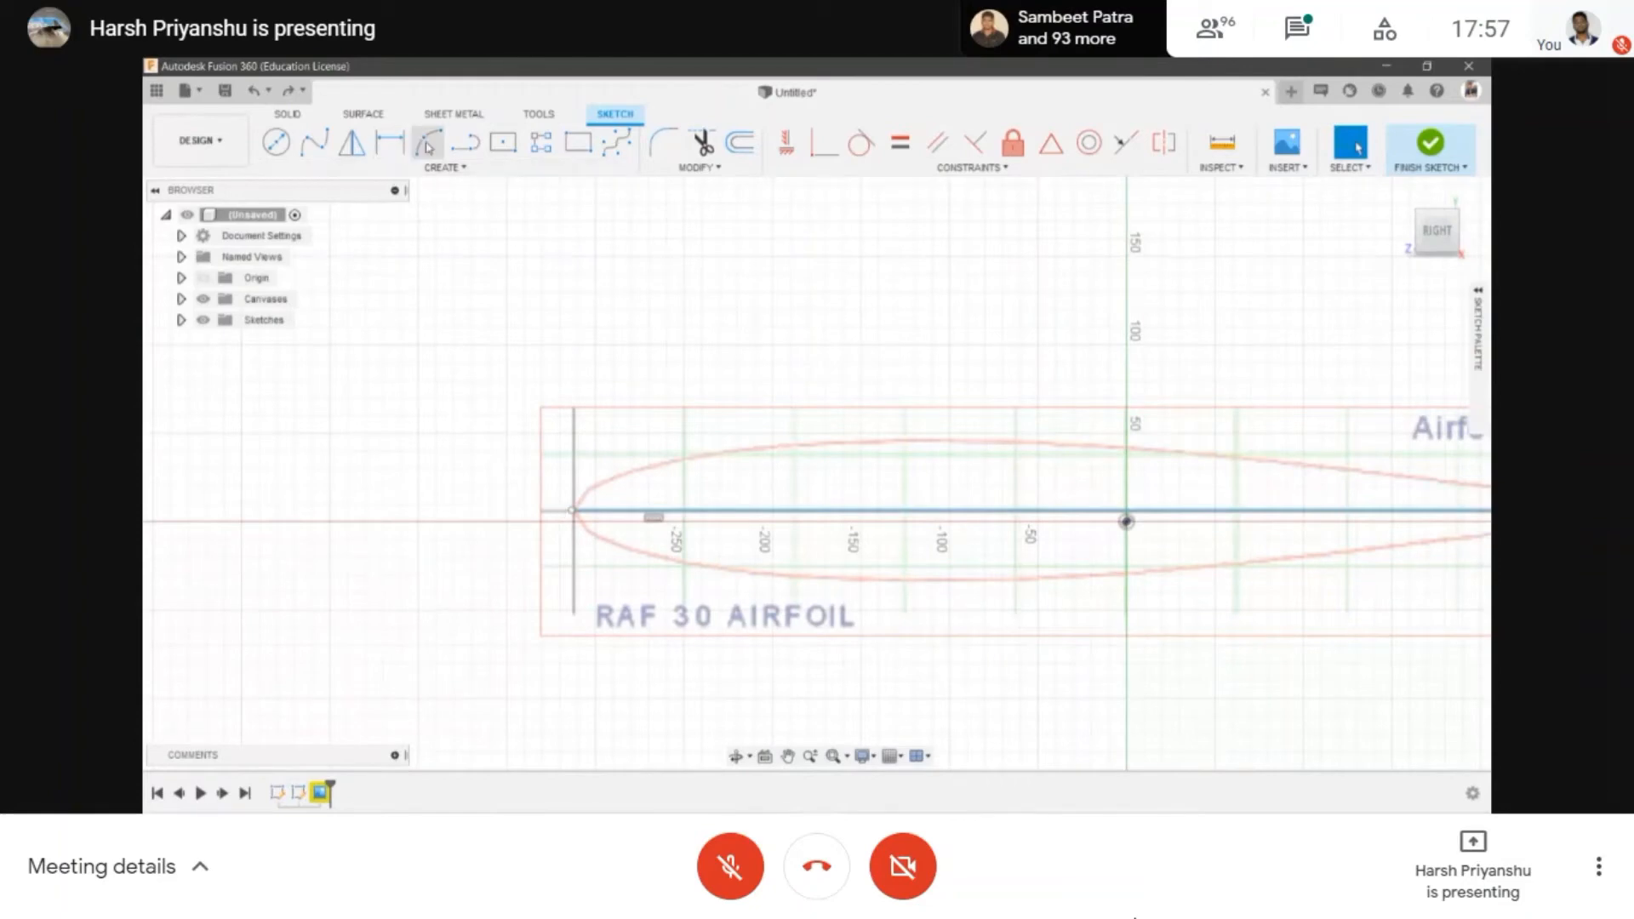
- Draw a seven-point fit point spline along the airfoil's upper edge, from the trailing tip on the chord line to the chord's nose endpoint
{"action": "left_click", "coordinate": [314, 142]}
{"action": "middle_click_drag", "start_coordinate": [1060, 491], "coordinate": [727, 540]}
{"action": "left_click", "coordinate": [1350, 560]}
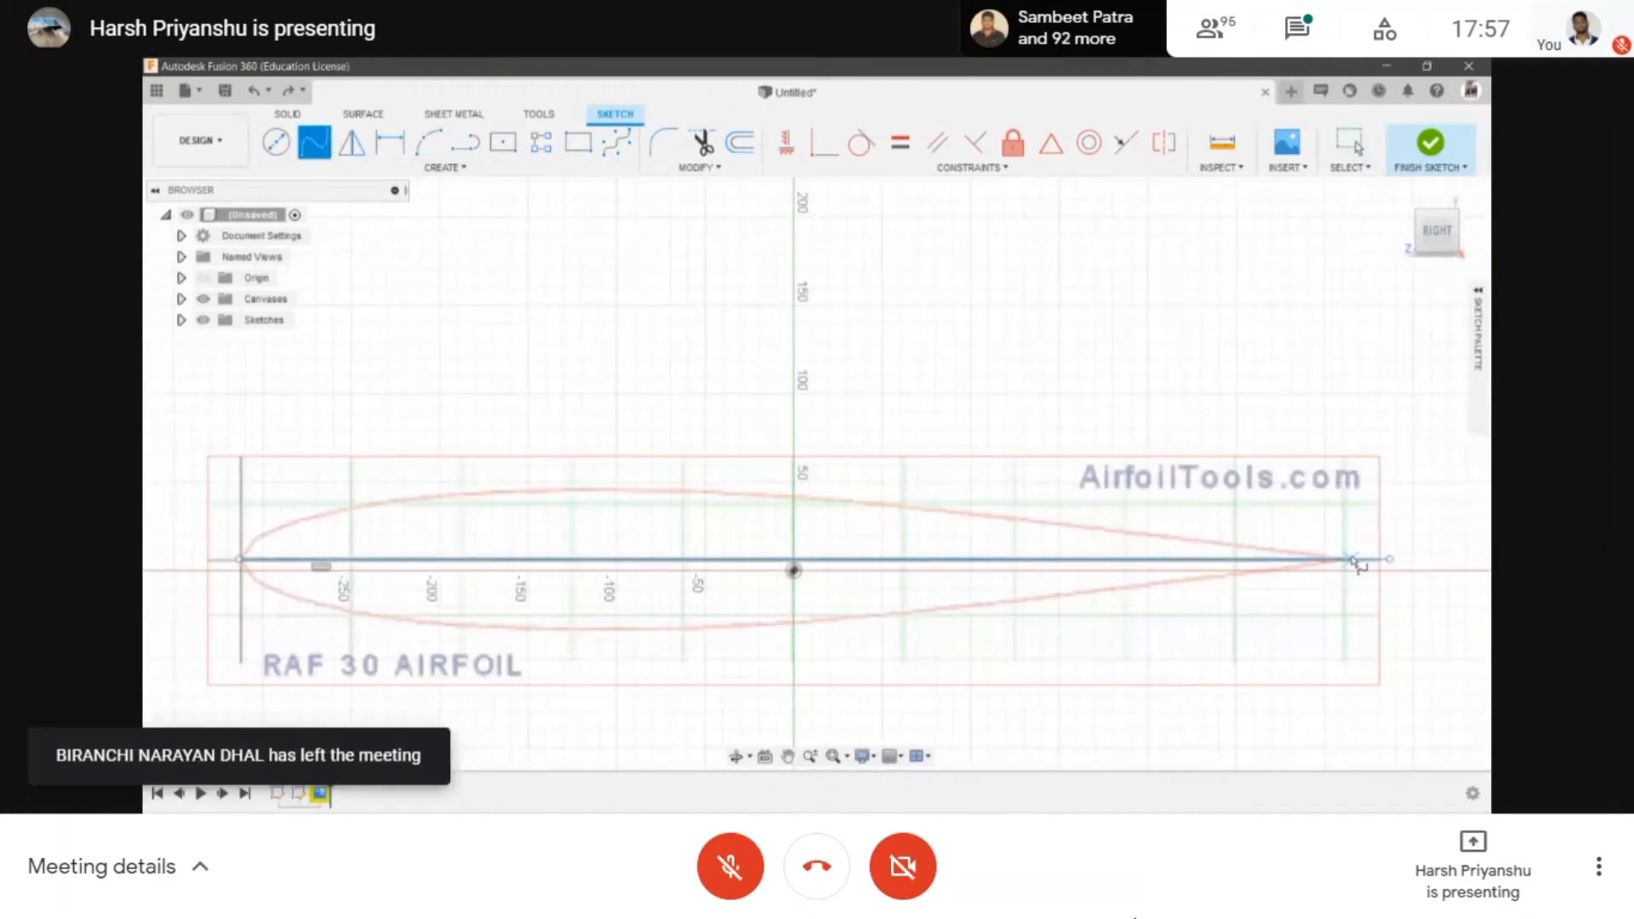
{"action": "left_click", "coordinate": [1109, 526]}
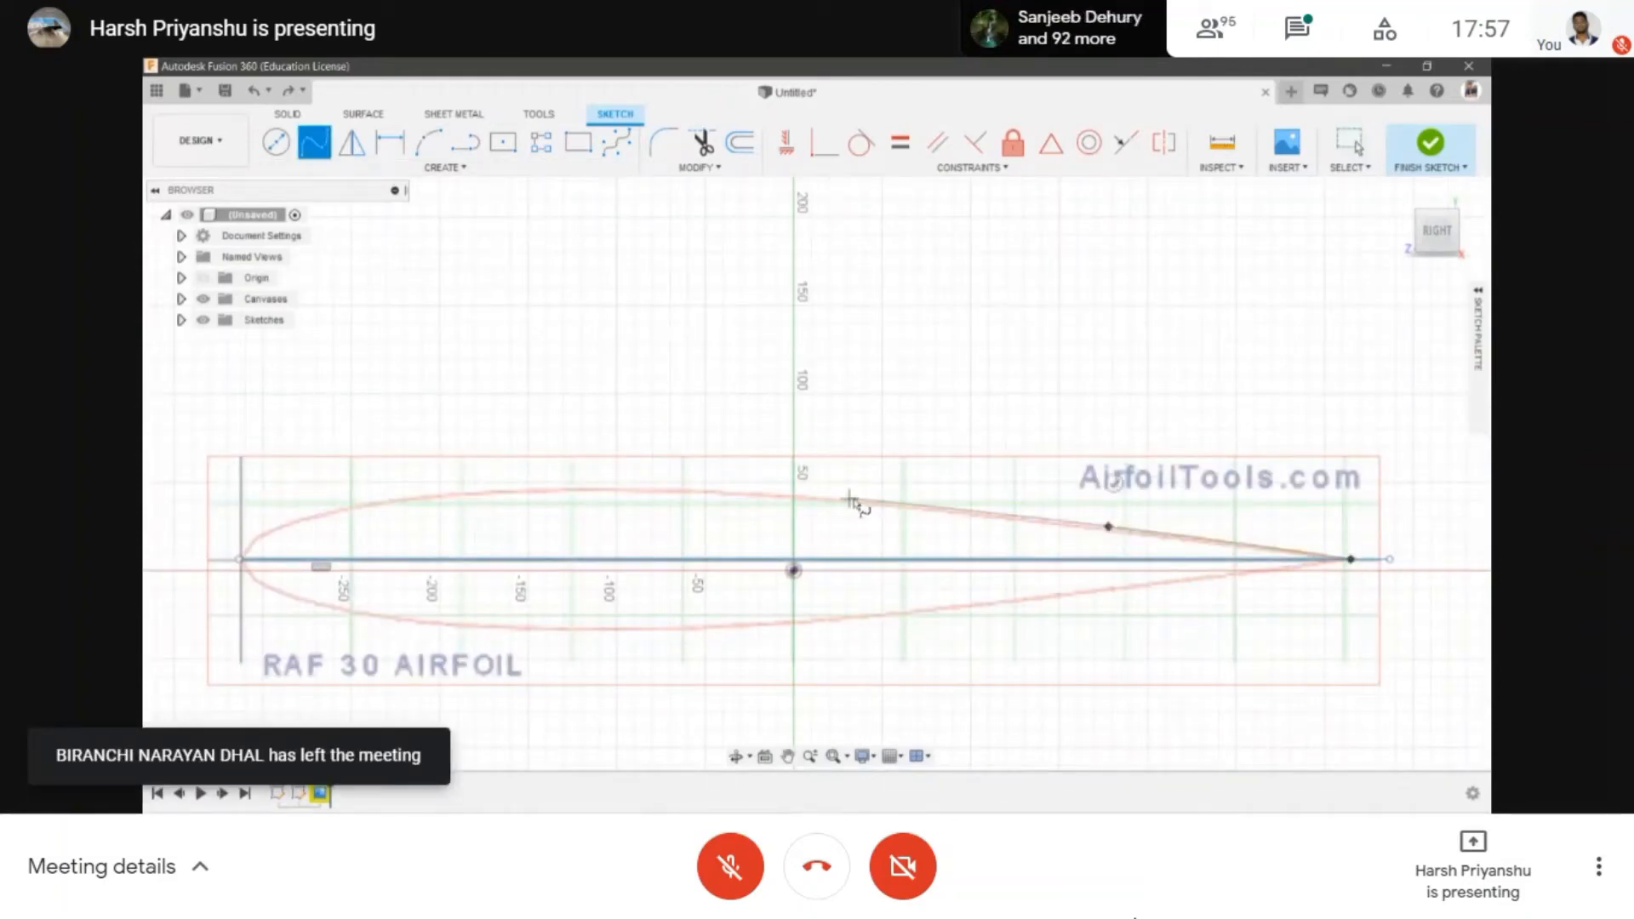
{"action": "left_click", "coordinate": [653, 489]}
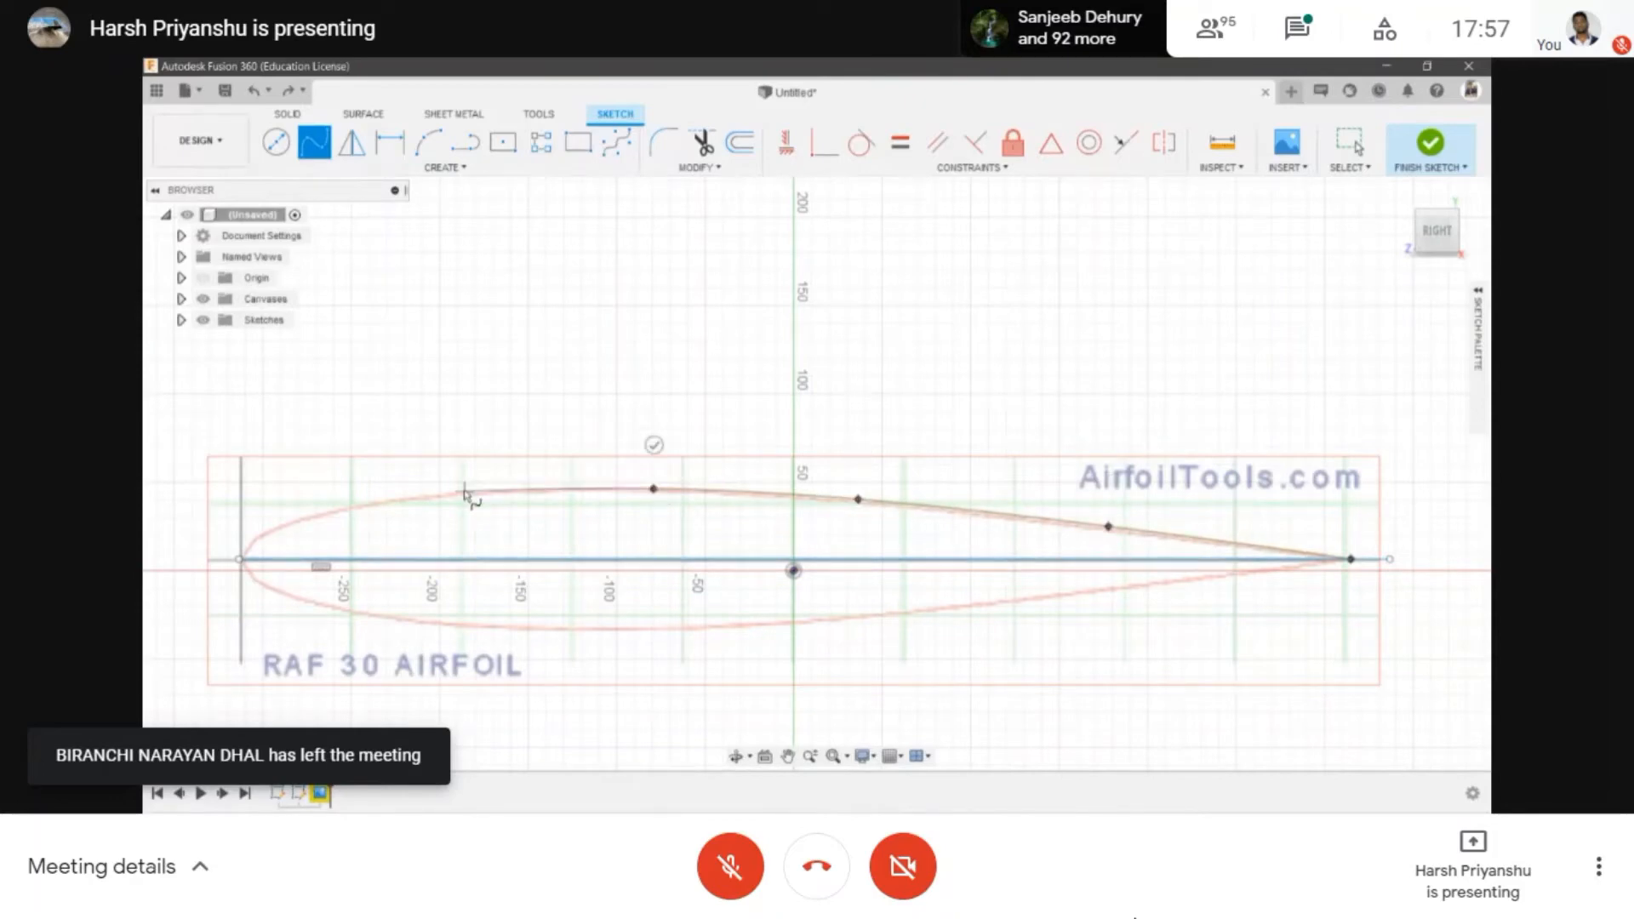
{"action": "left_click", "coordinate": [460, 492]}
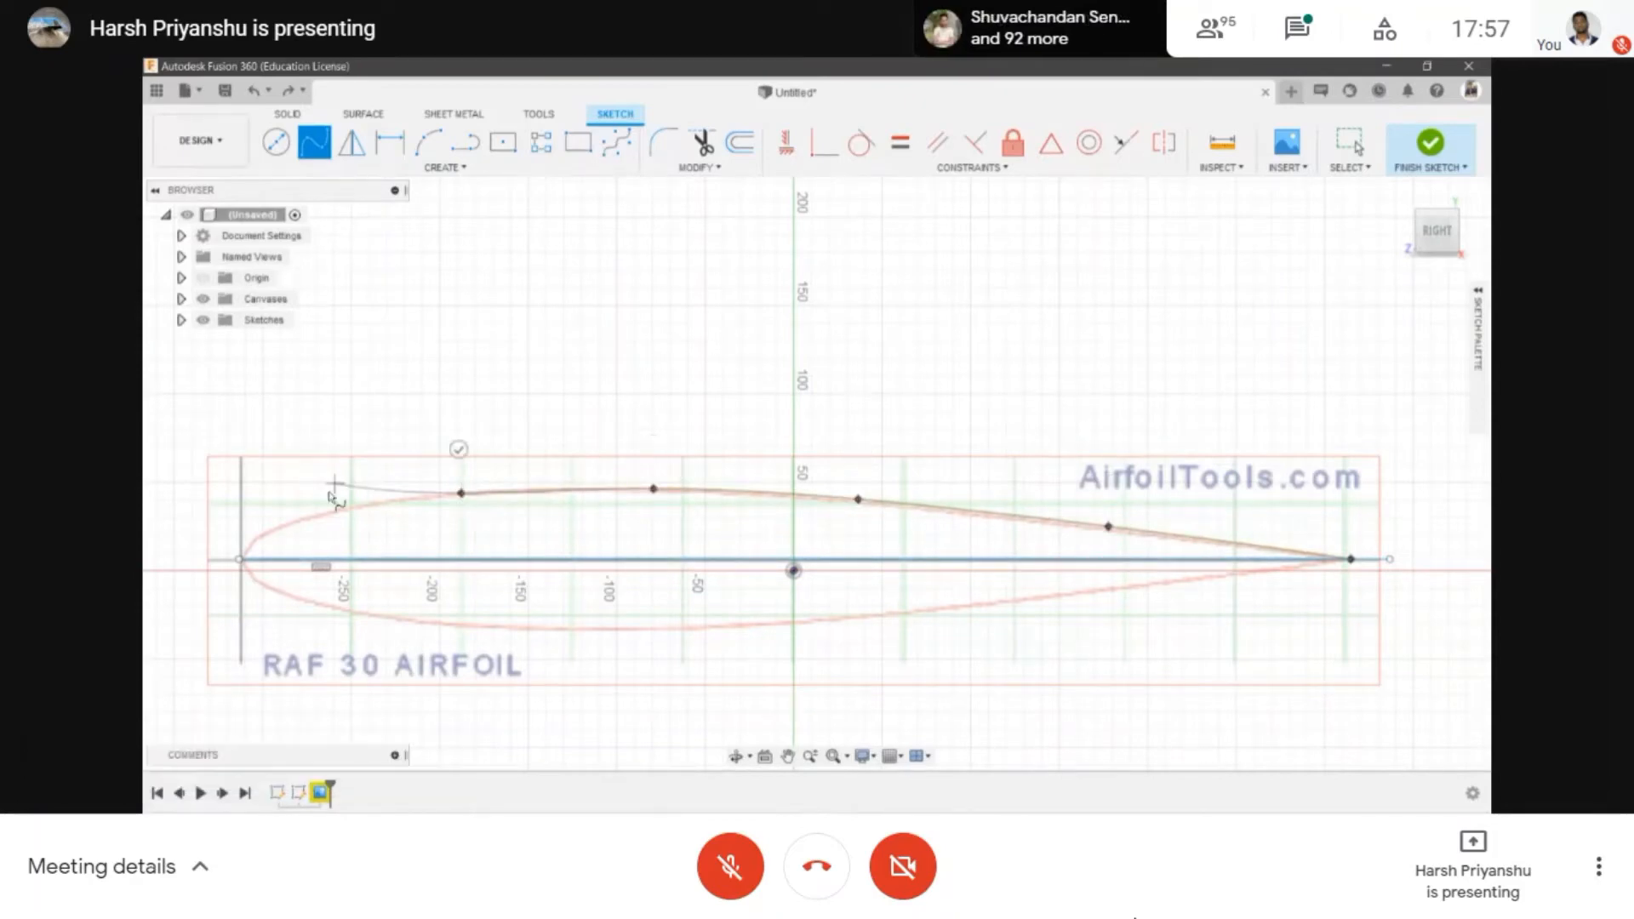
{"action": "left_click", "coordinate": [330, 510]}
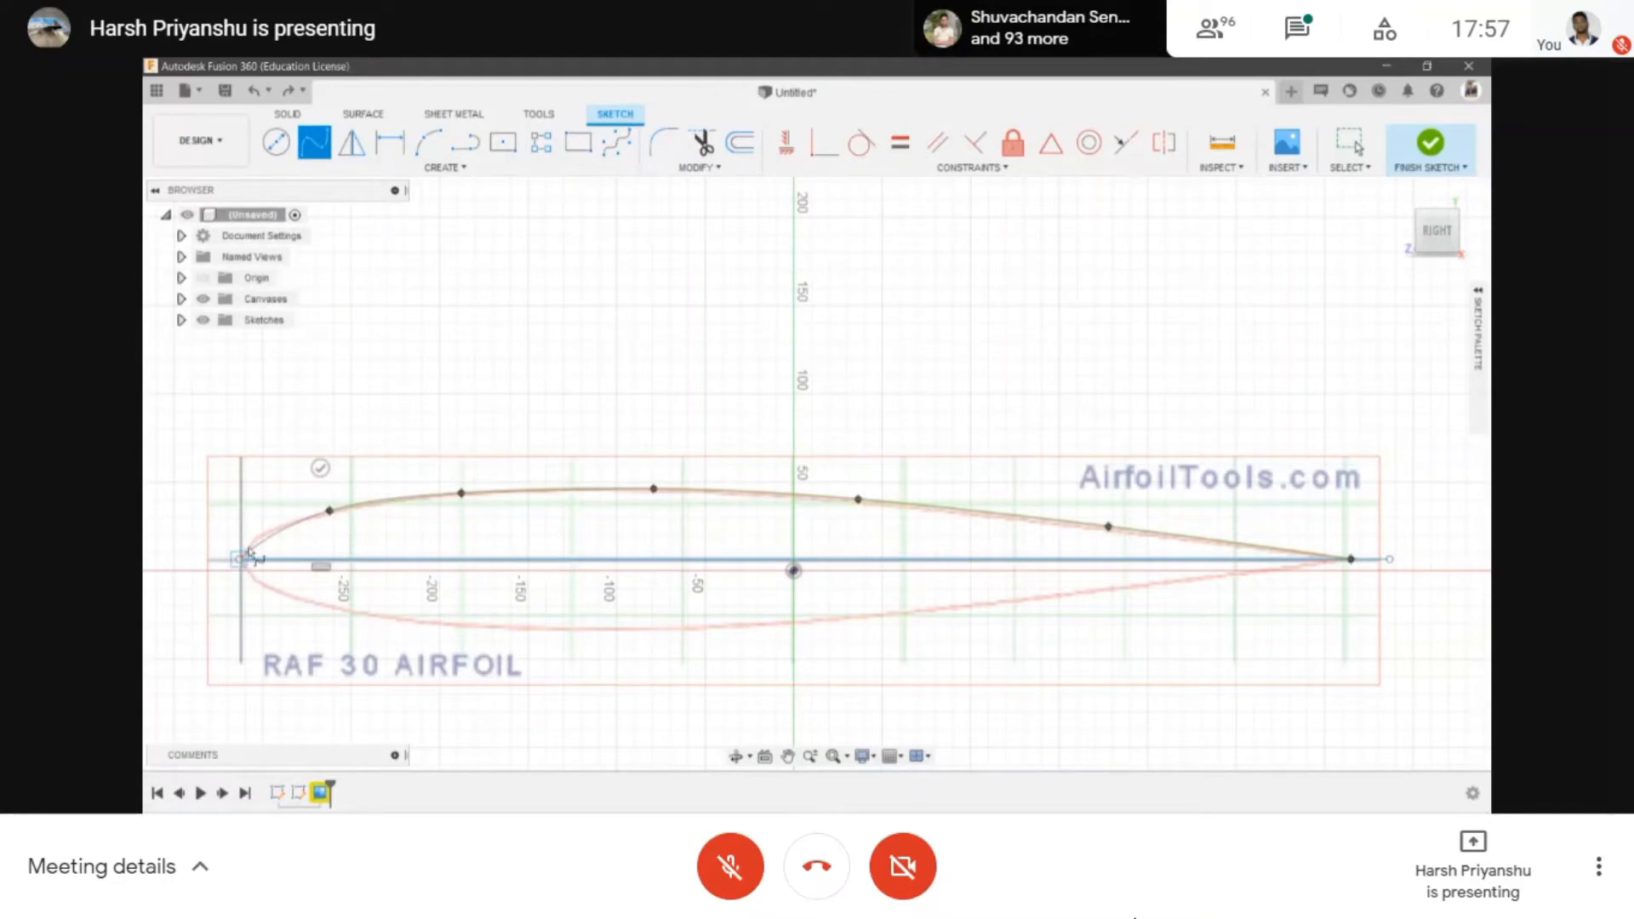
{"action": "double_click", "coordinate": [242, 559]}
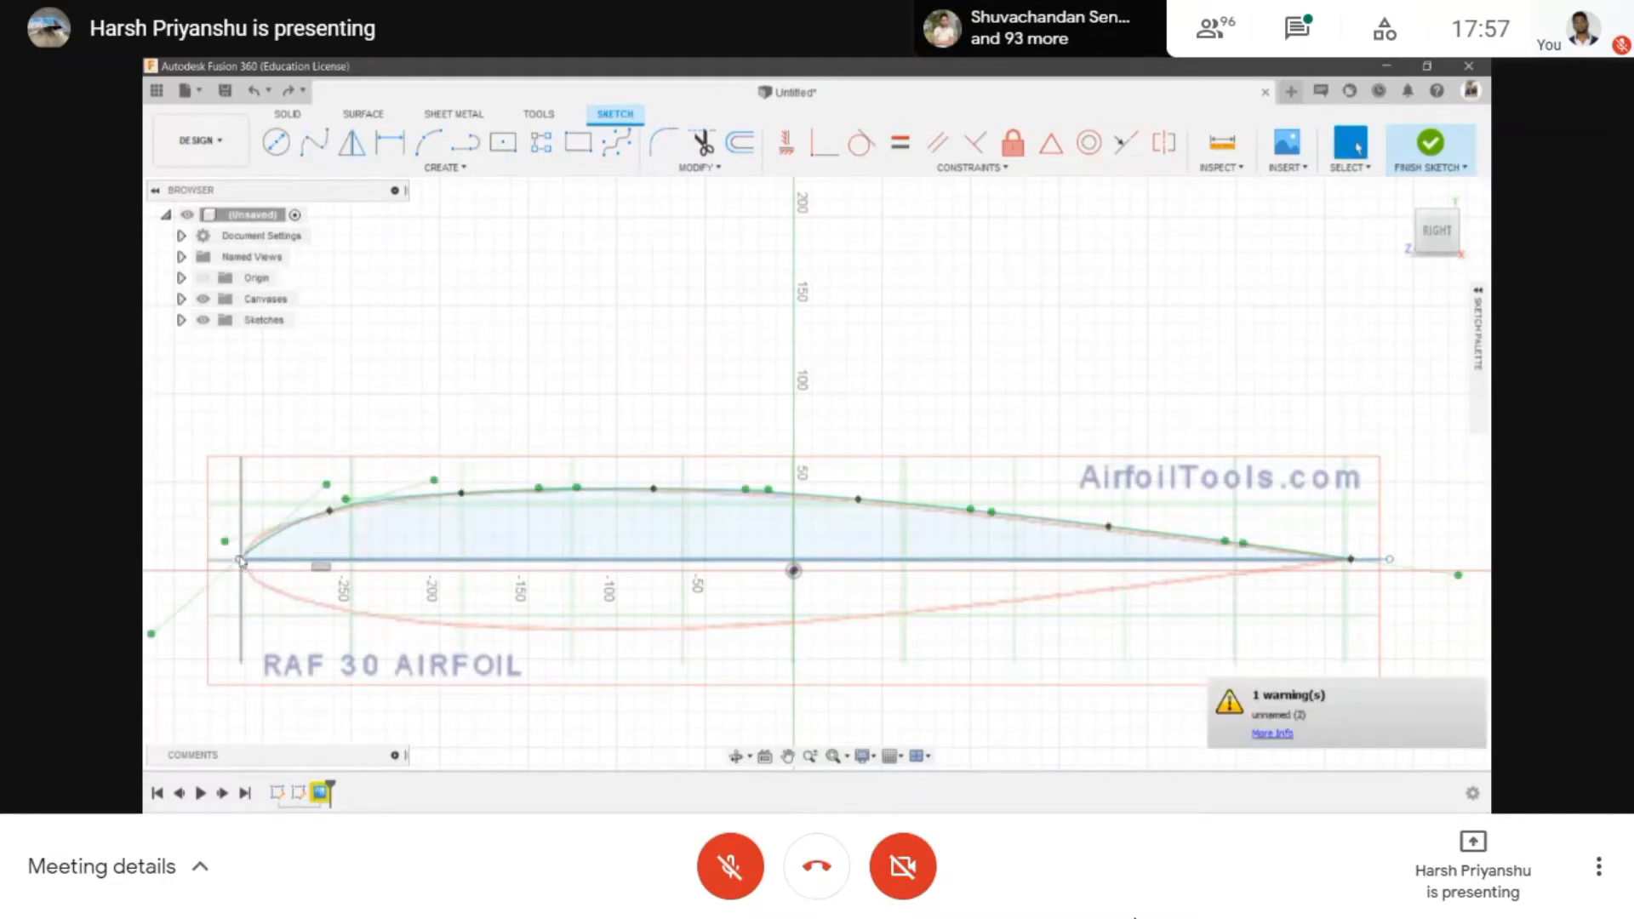
- Mirror the new upper spline about the horizontal chord line to form the airfoil's lower edge
{"action": "left_click", "coordinate": [351, 142]}
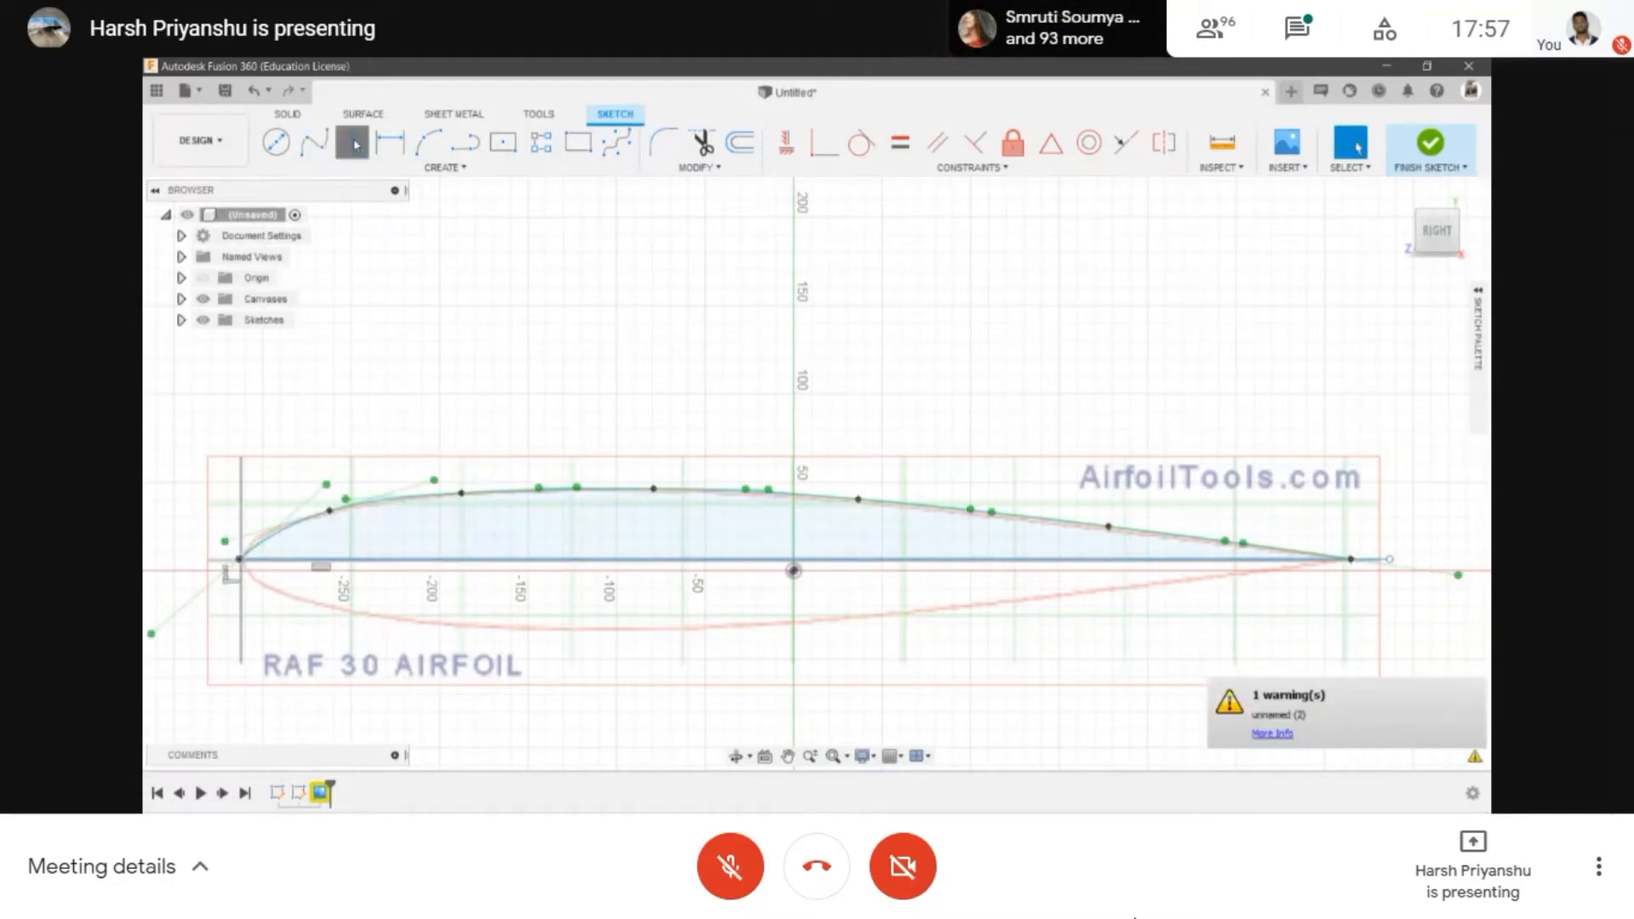
{"action": "left_click", "coordinate": [514, 492]}
{"action": "left_click", "coordinate": [1306, 343]}
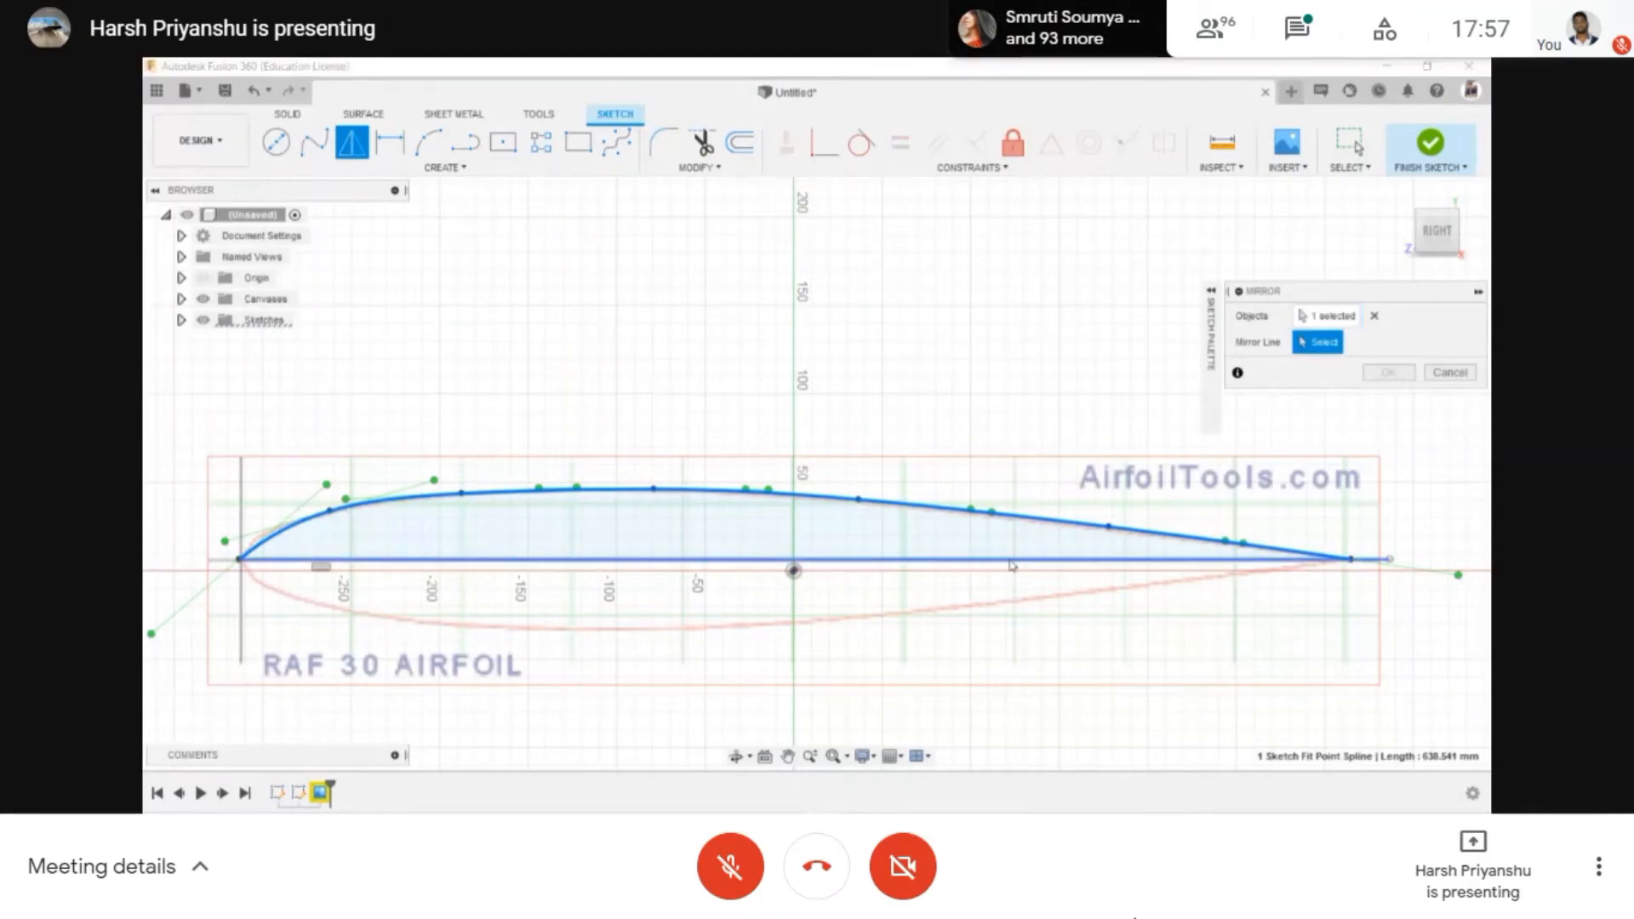
{"action": "left_click", "coordinate": [1008, 560]}
{"action": "key", "text": "Return"}
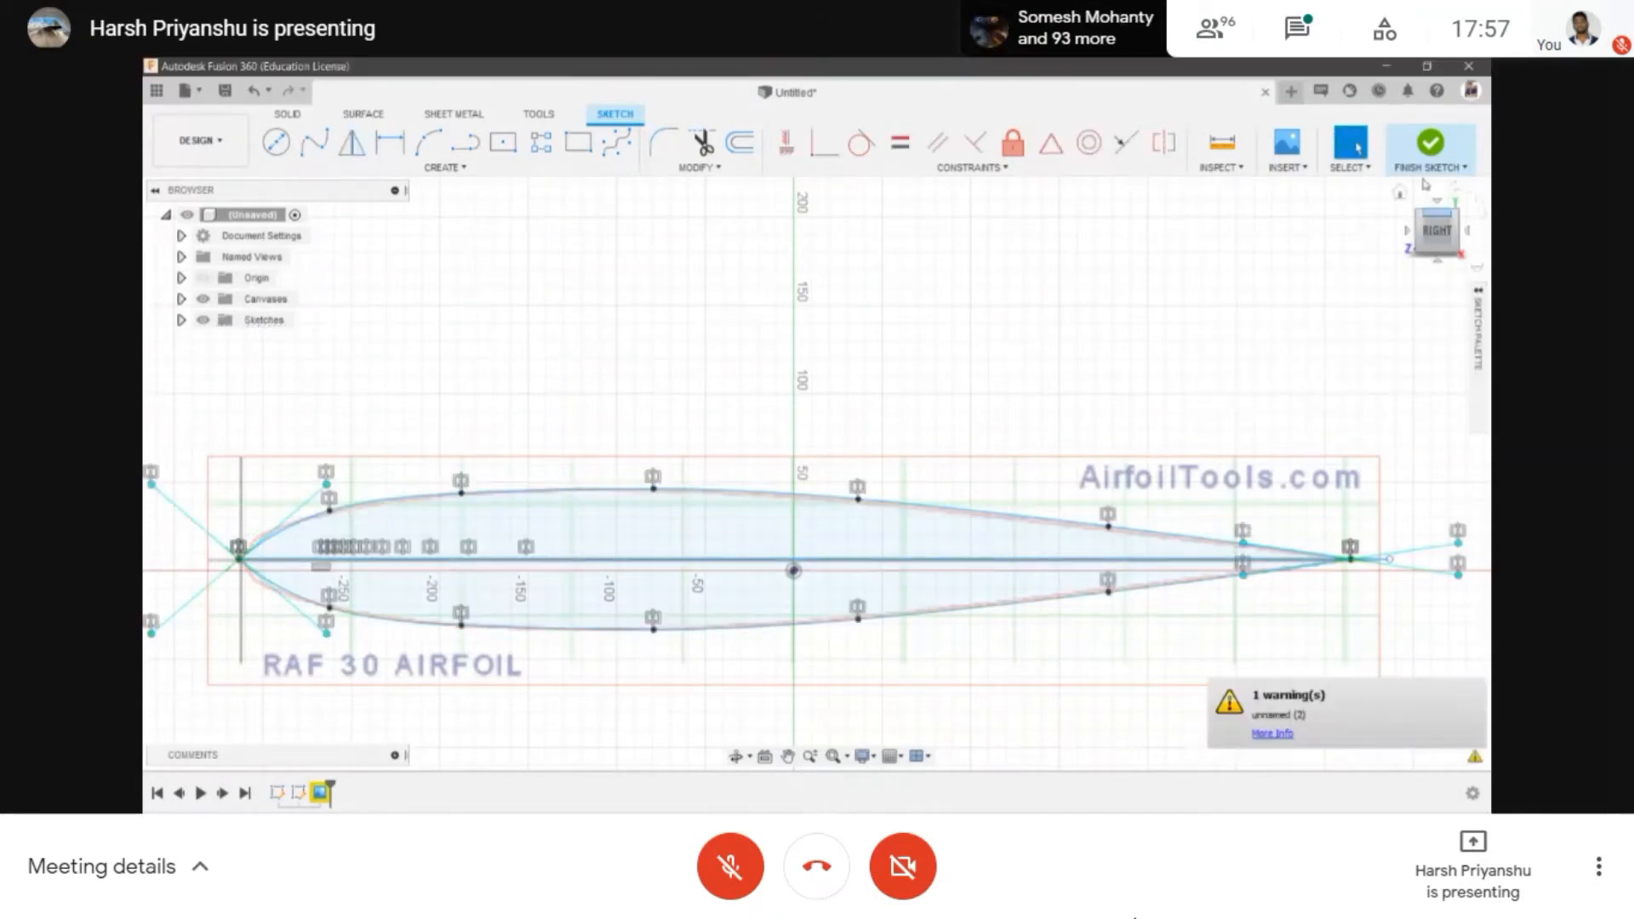
- Finish the airfoil sketch and hide the reference image canvas
{"action": "left_click", "coordinate": [1420, 146]}
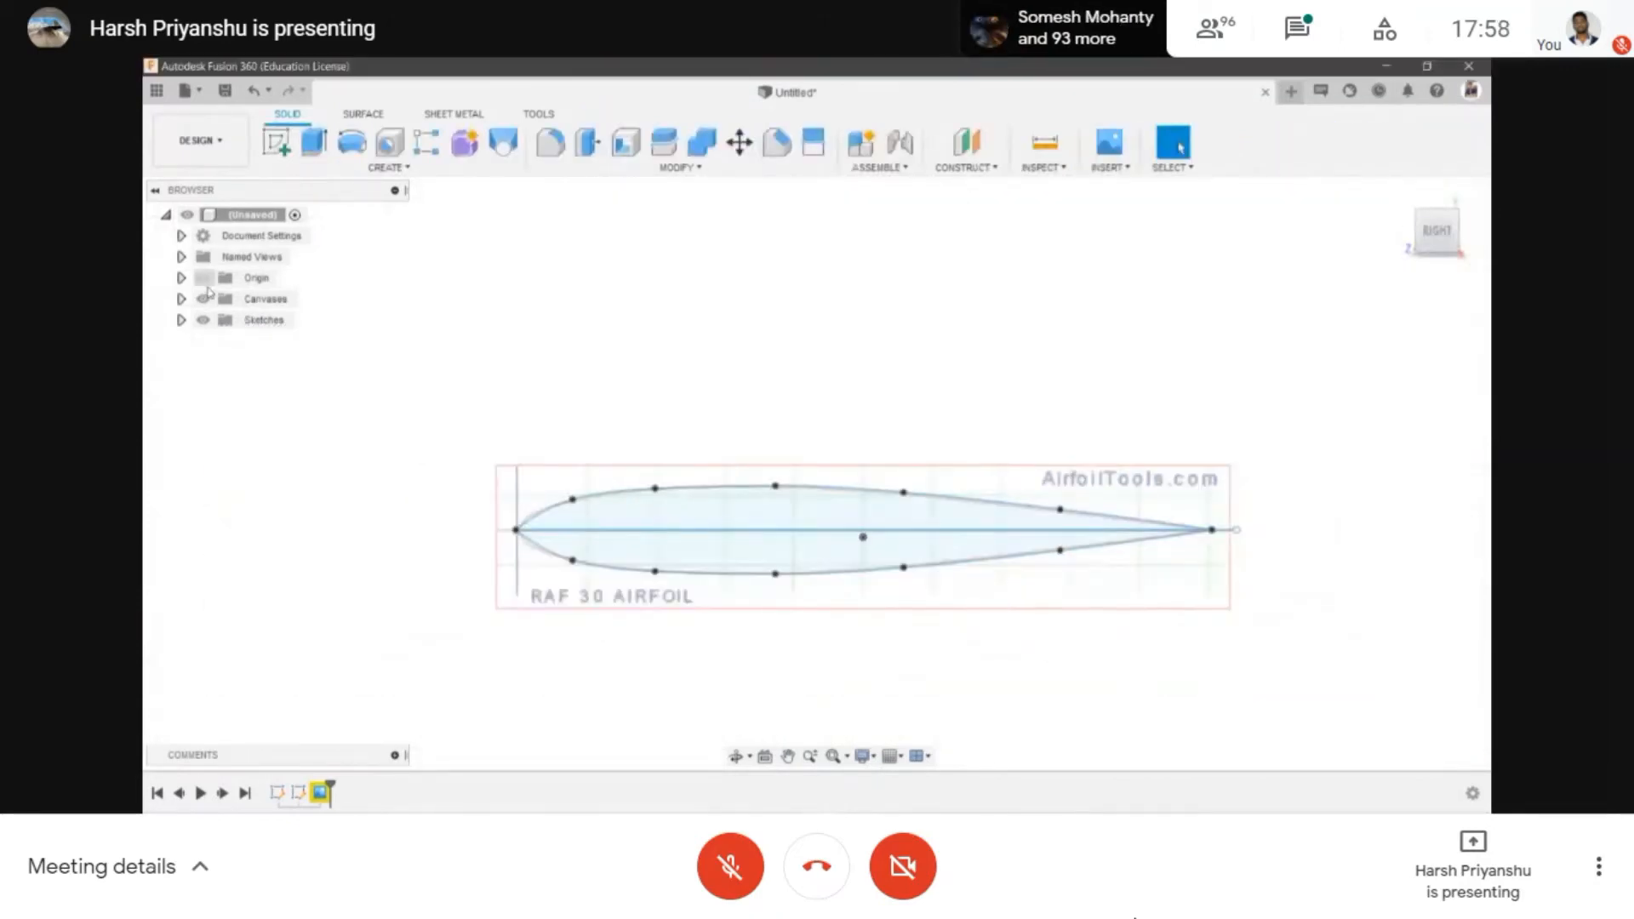
{"action": "left_click", "coordinate": [203, 298]}
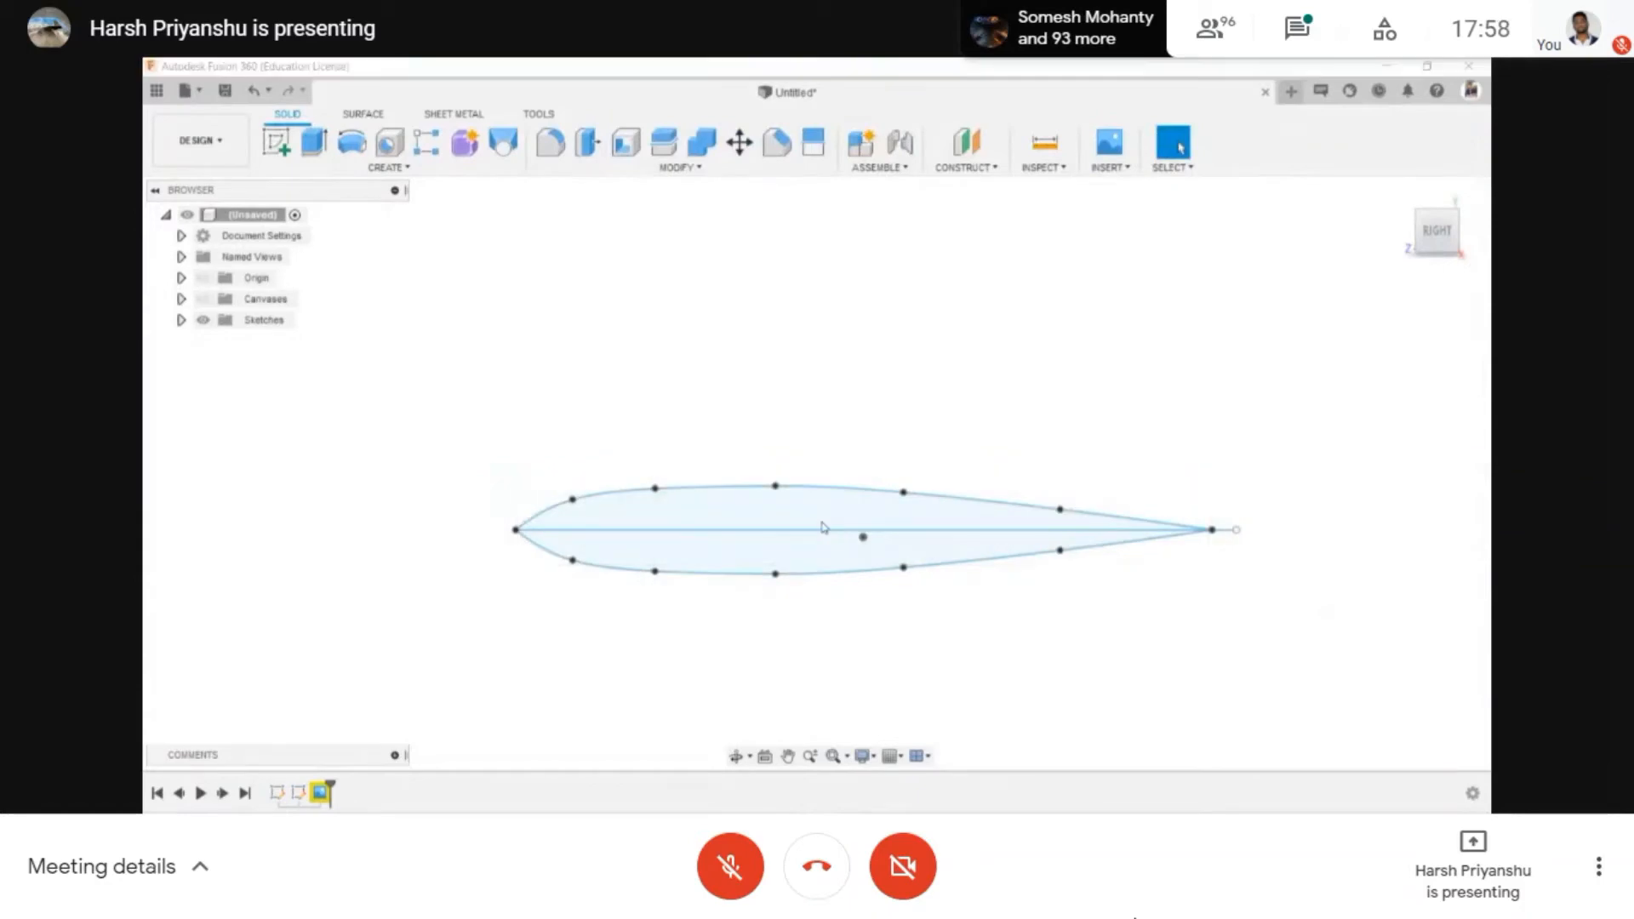
{"action": "left_click", "coordinate": [732, 760]}
{"action": "mouse_move", "coordinate": [863, 545]}
{"action": "left_mouse_down"}
{"action": "mouse_move", "coordinate": [874, 525]}
{"action": "mouse_move", "coordinate": [839, 558]}
{"action": "mouse_move", "coordinate": [891, 491]}
{"action": "mouse_move", "coordinate": [741, 569]}
{"action": "mouse_move", "coordinate": [584, 490]}
{"action": "left_mouse_up"}
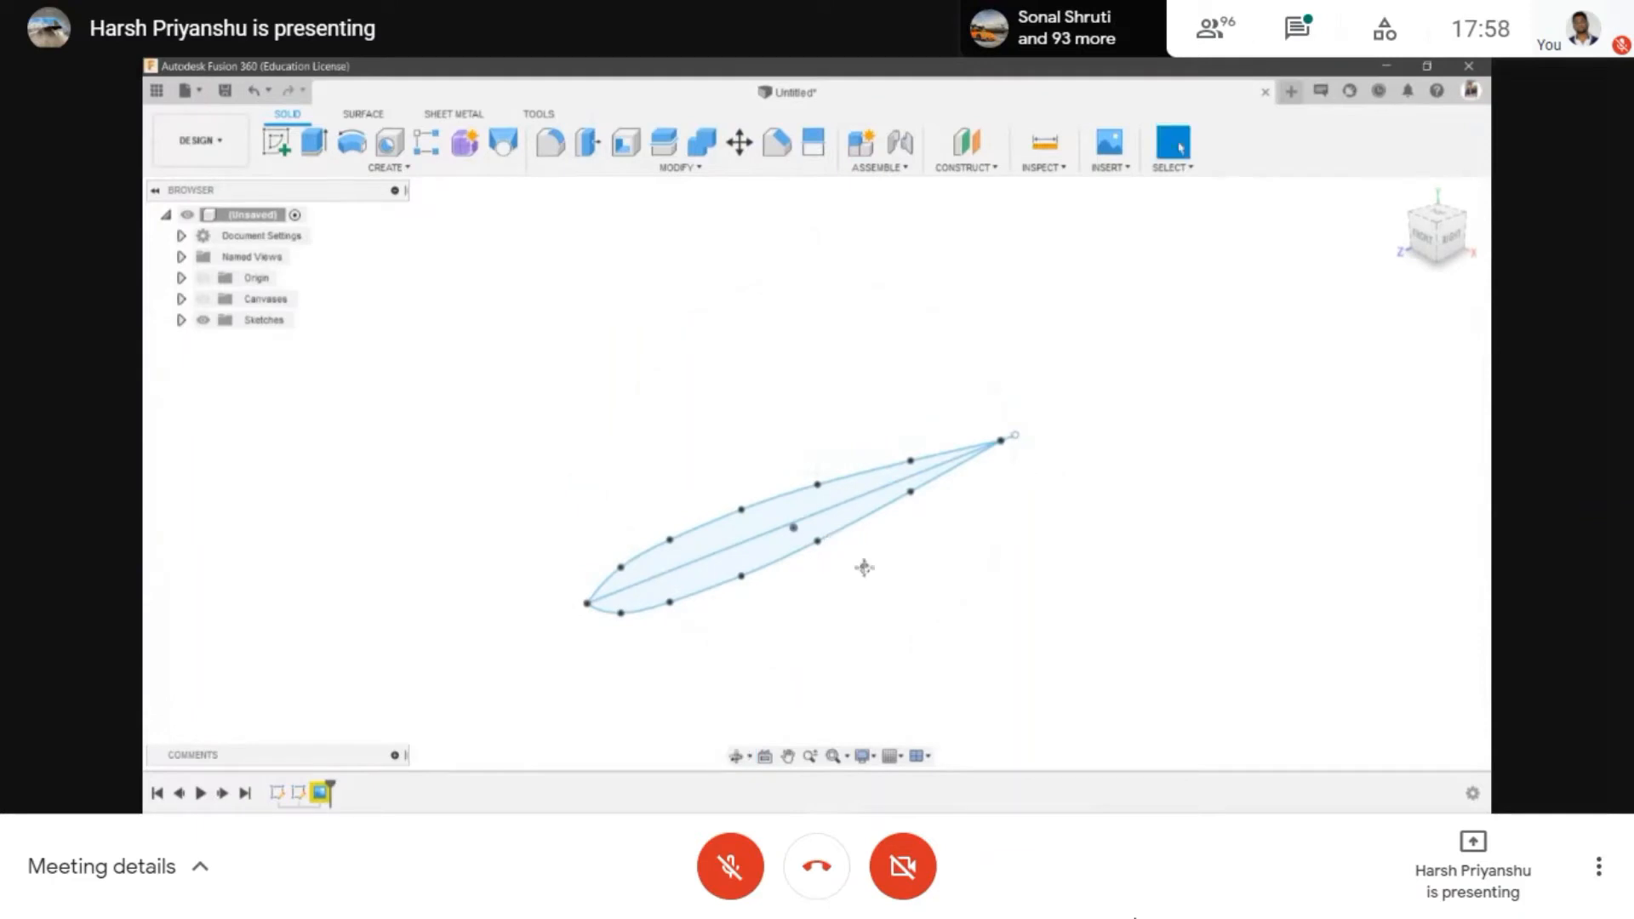
{"action": "middle_click_drag", "start_coordinate": [863, 568], "coordinate": [827, 550]}
{"action": "scroll", "coordinate": [842, 565], "scroll_direction": "up", "scroll_amount": 2}
{"action": "scroll", "coordinate": [806, 584], "scroll_direction": "down", "scroll_amount": 2}
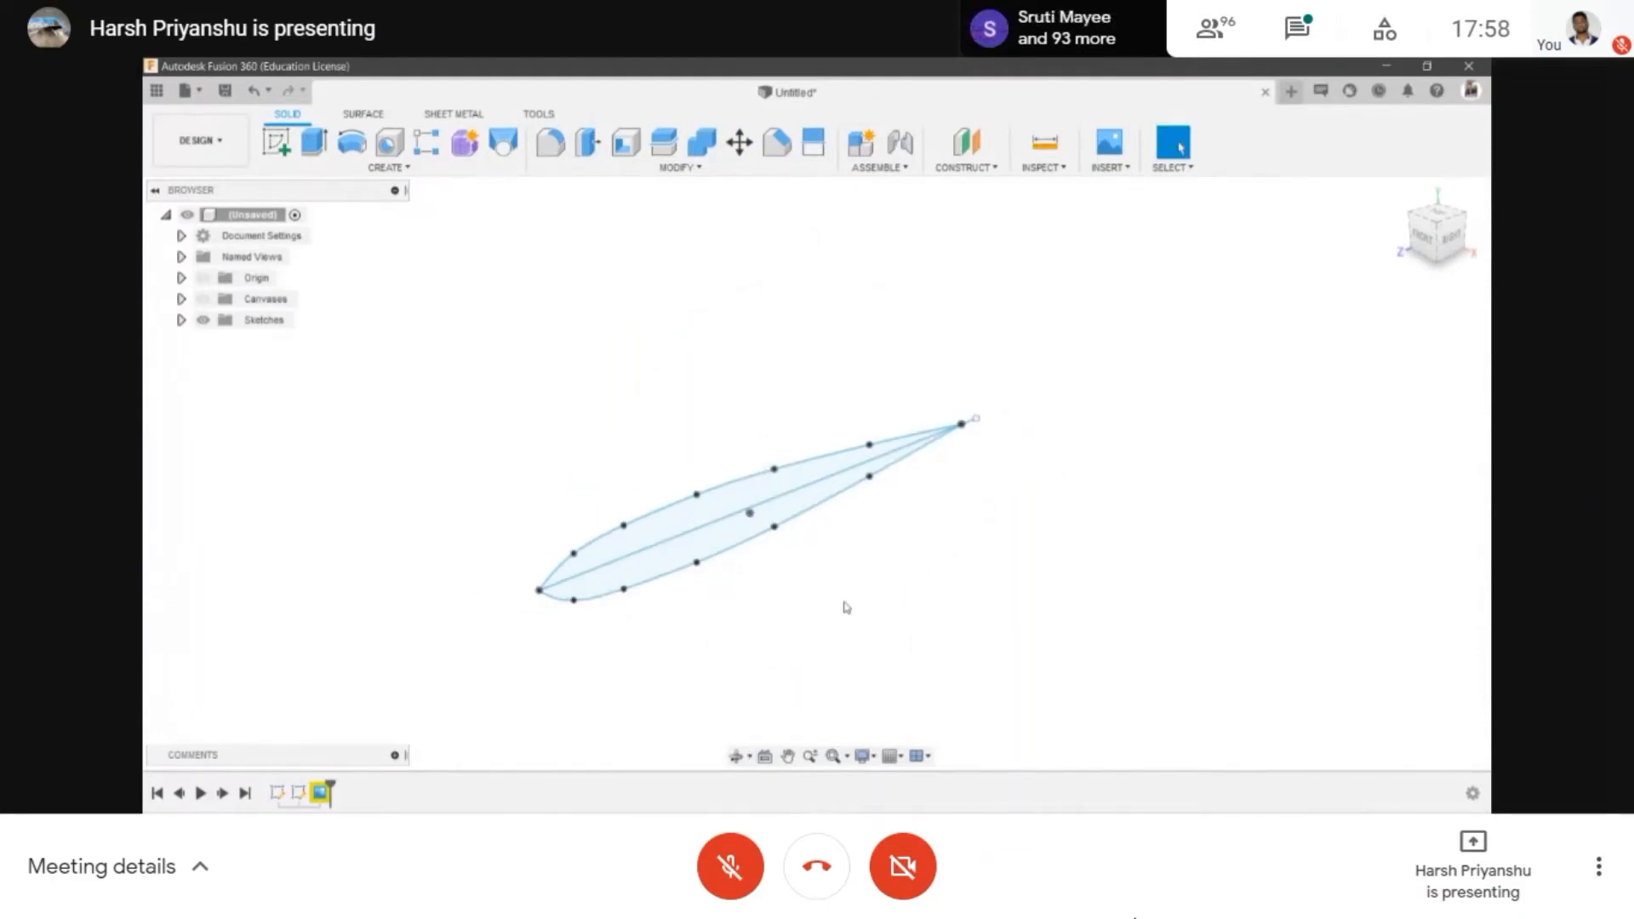
{"action": "middle_click_drag", "start_coordinate": [816, 542], "coordinate": [757, 427]}
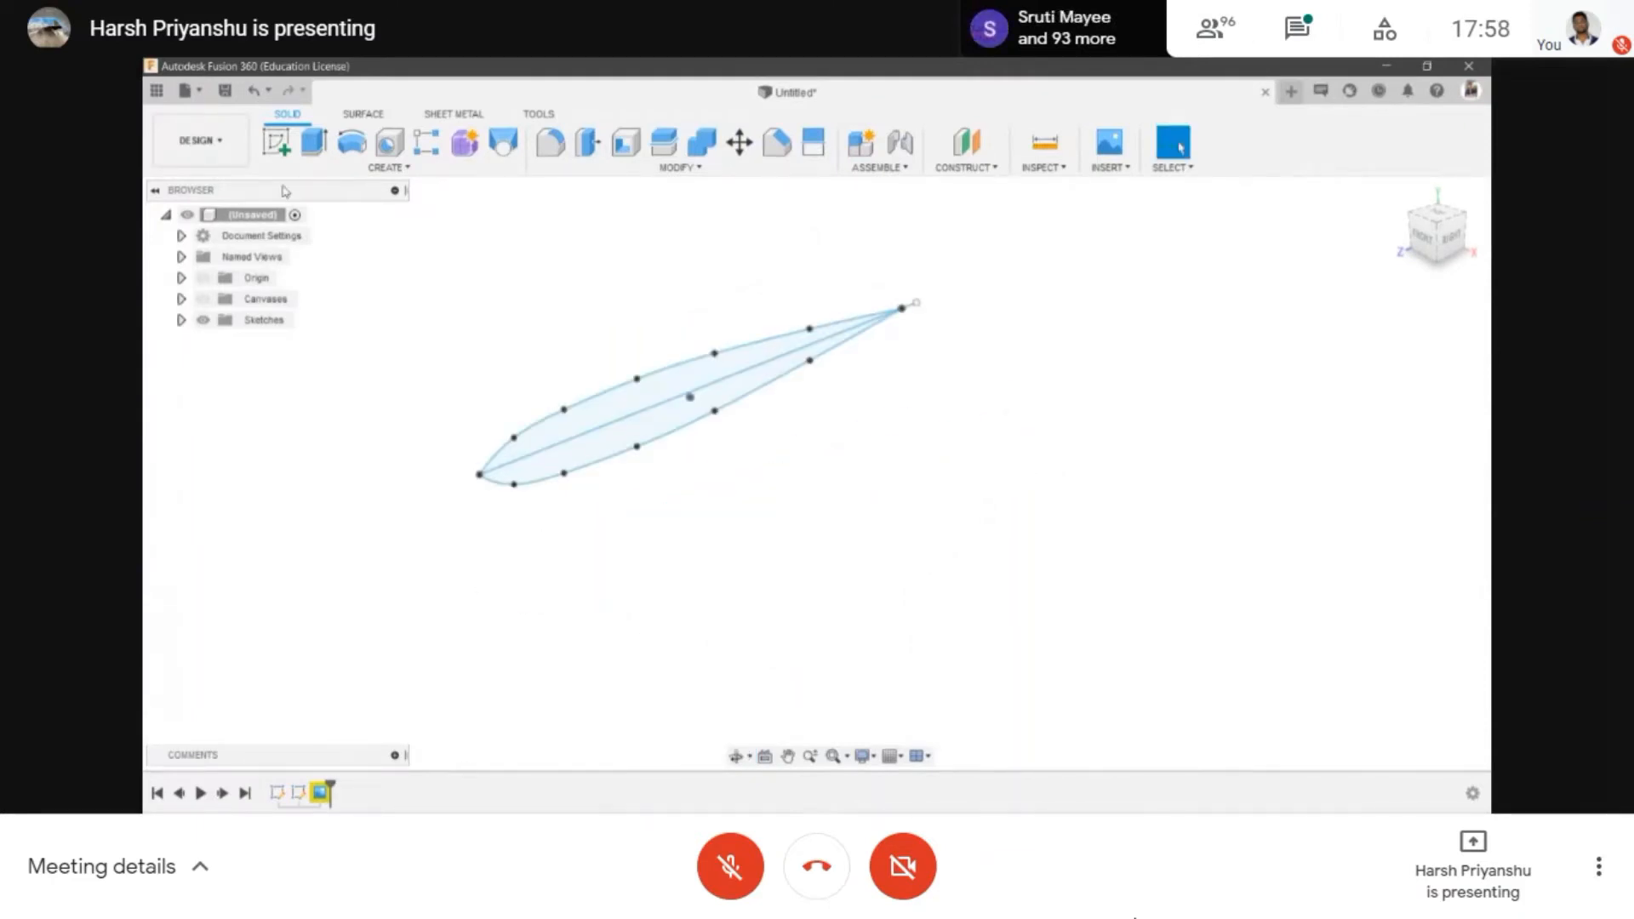
{"action": "left_click", "coordinate": [276, 142]}
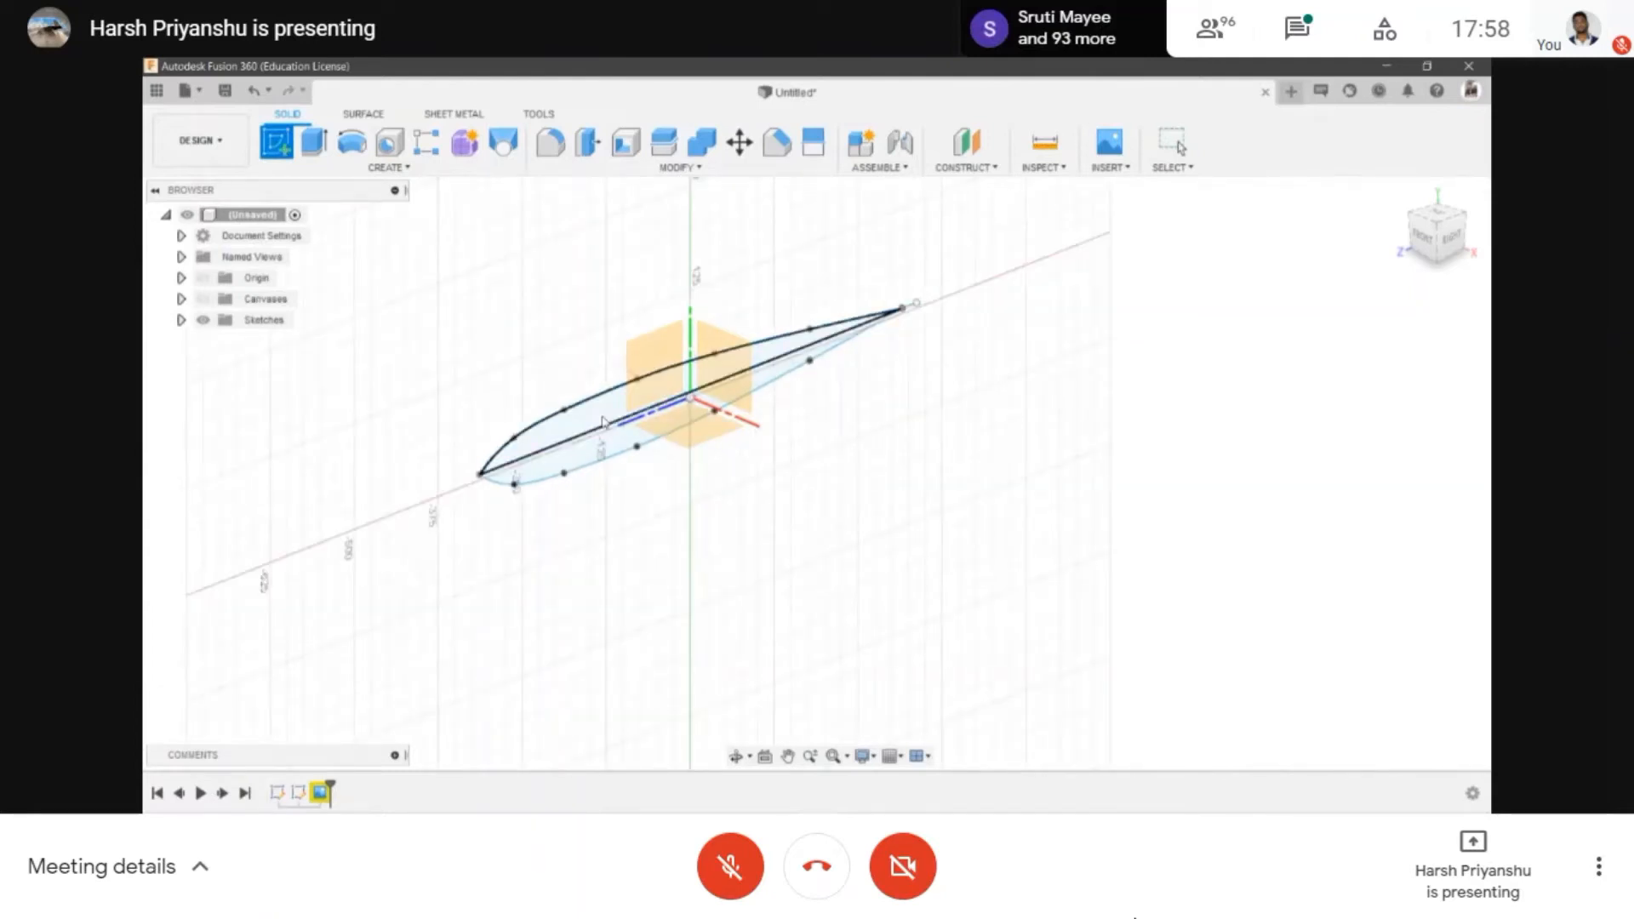
{"action": "scroll", "coordinate": [605, 424], "scroll_direction": "up", "scroll_amount": 2}
{"action": "key", "text": "Escape"}
{"action": "scroll", "coordinate": [971, 348], "scroll_direction": "down", "scroll_amount": 2}
{"action": "left_click", "coordinate": [959, 170]}
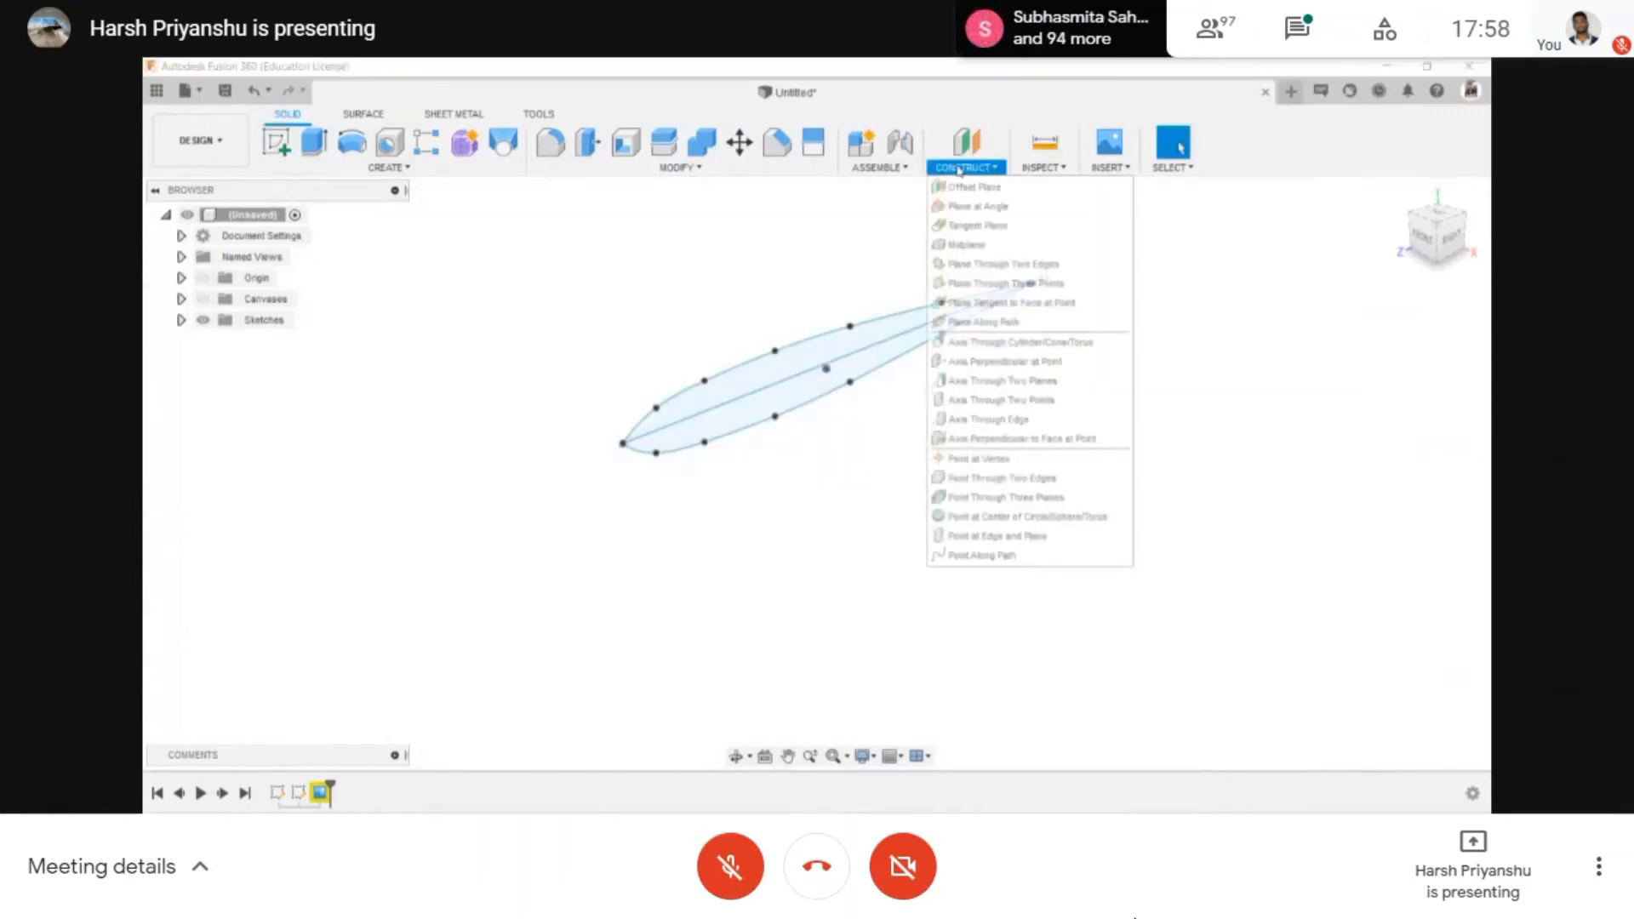
{"action": "scroll", "coordinate": [804, 328], "scroll_direction": "up", "scroll_amount": 5}
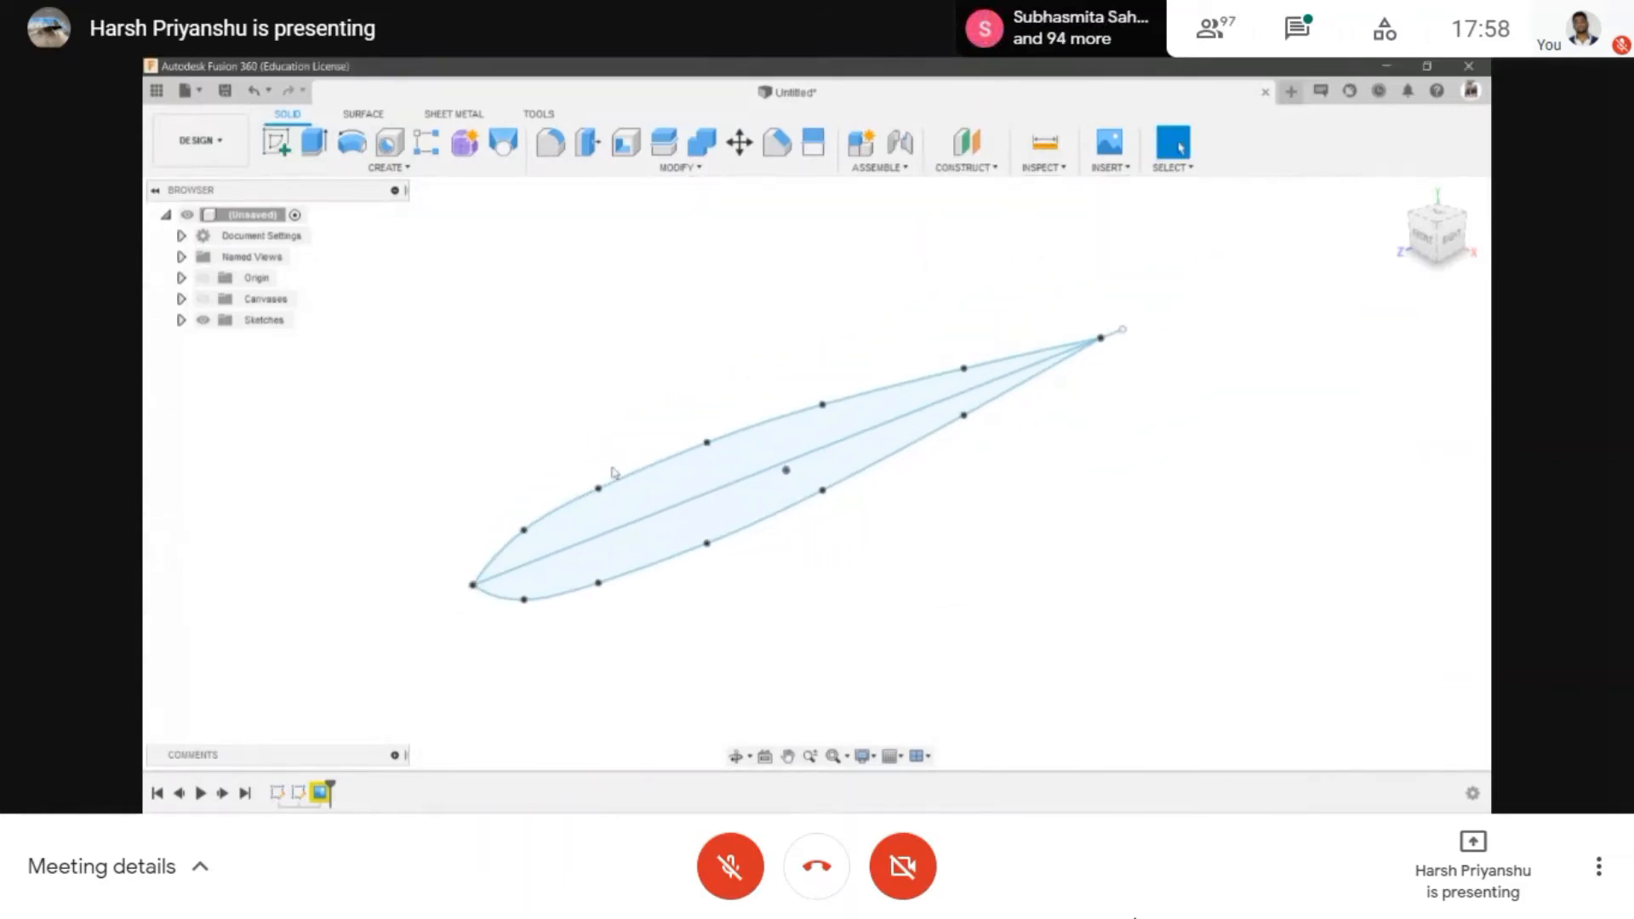
{"action": "scroll", "coordinate": [669, 516], "scroll_direction": "up", "scroll_amount": 3}
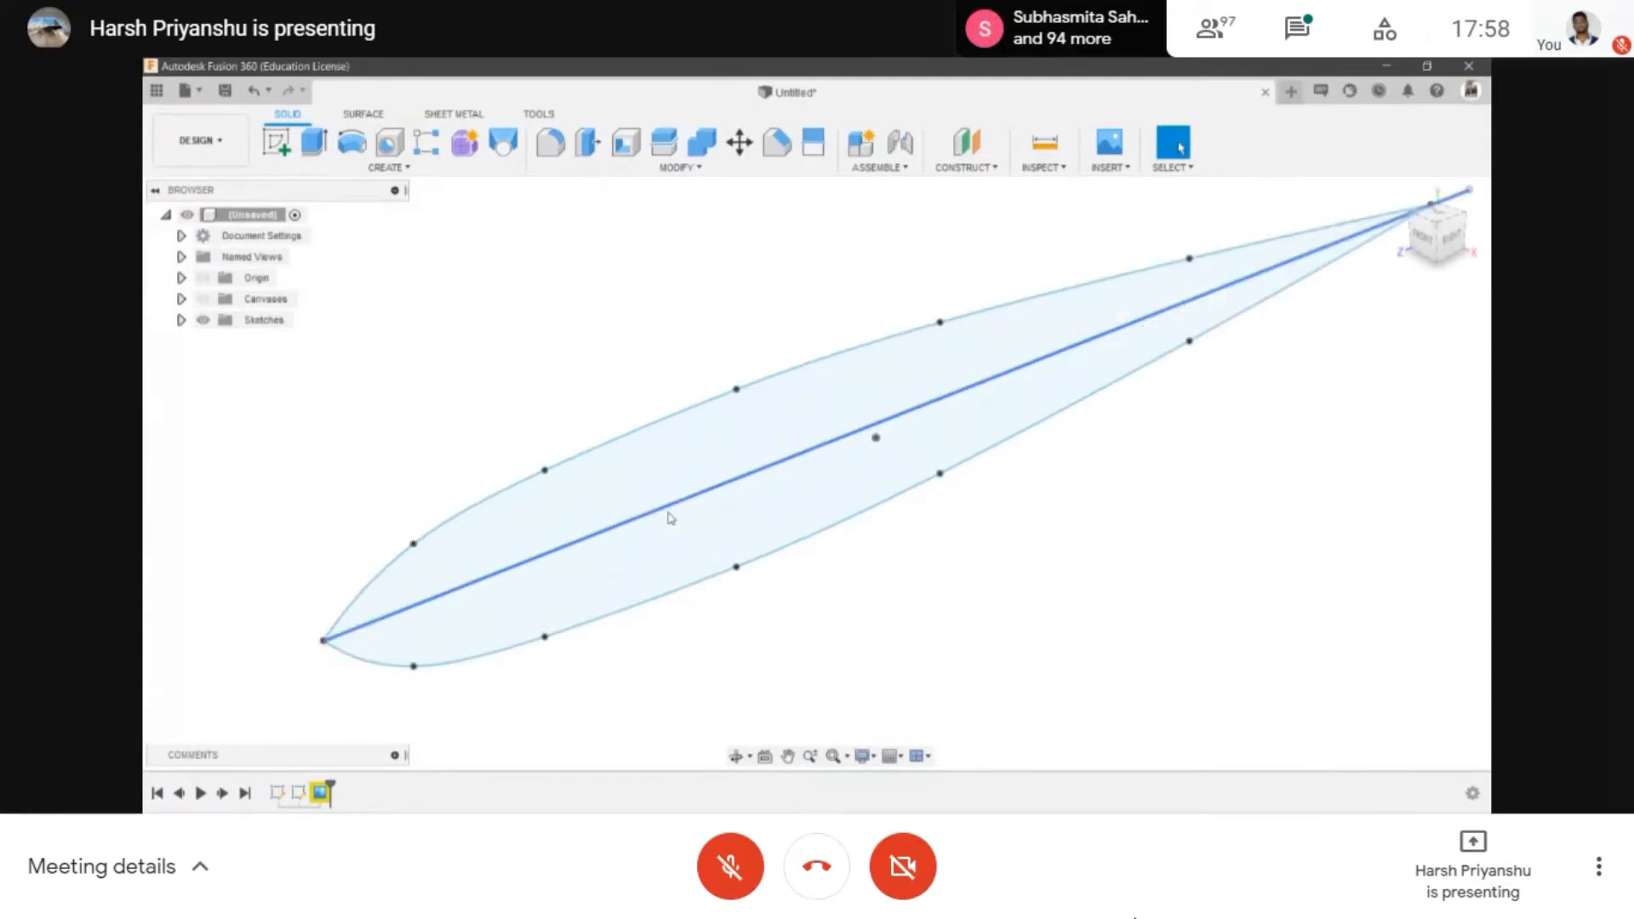
{"action": "scroll", "coordinate": [643, 525], "scroll_direction": "down", "scroll_amount": 1}
{"action": "scroll", "coordinate": [737, 489], "scroll_direction": "down", "scroll_amount": 1}
{"action": "middle_click_drag", "start_coordinate": [735, 478], "coordinate": [696, 473]}
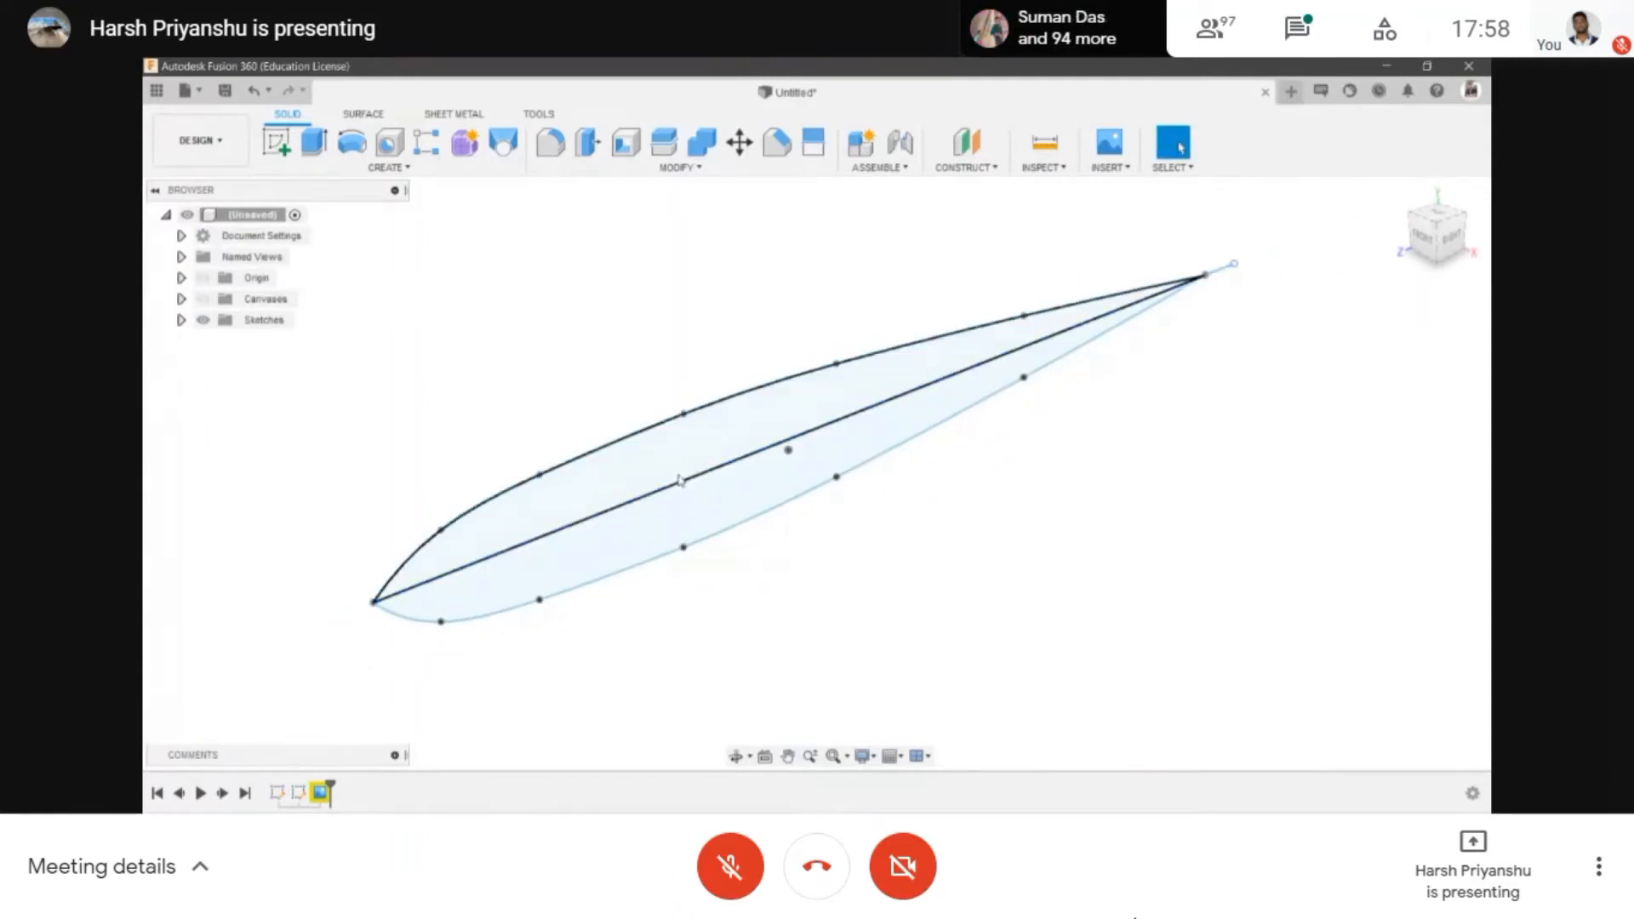
{"action": "scroll", "coordinate": [630, 512], "scroll_direction": "down", "scroll_amount": 2}
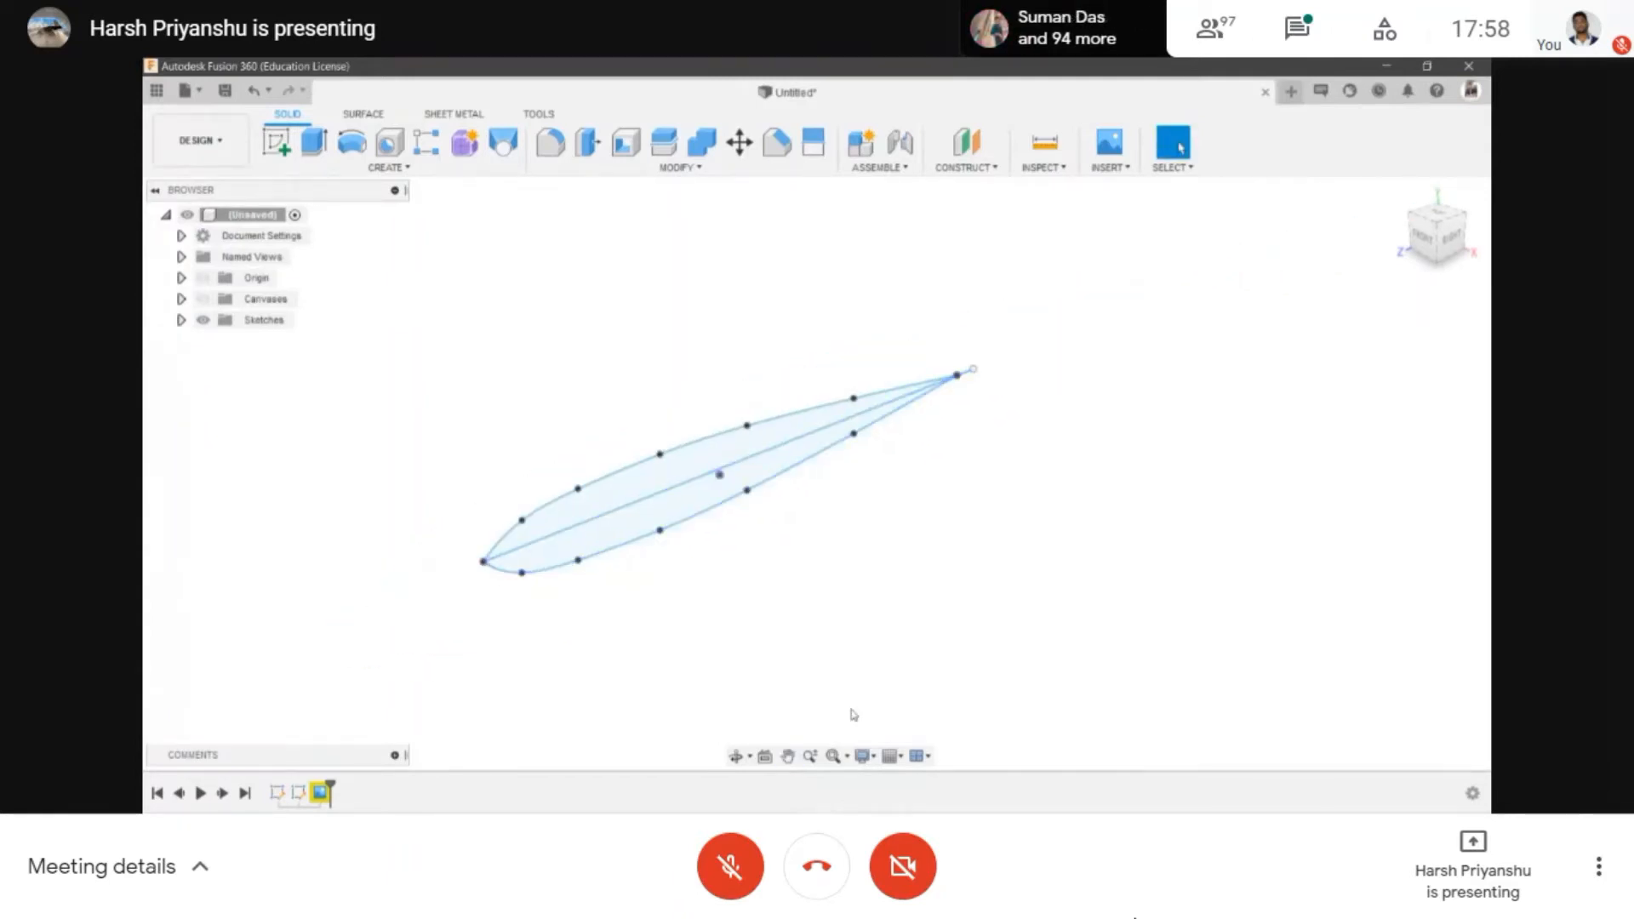
- Construct a plane at a 0 degree angle through the airfoil's chord line
{"action": "left_click", "coordinate": [970, 167]}
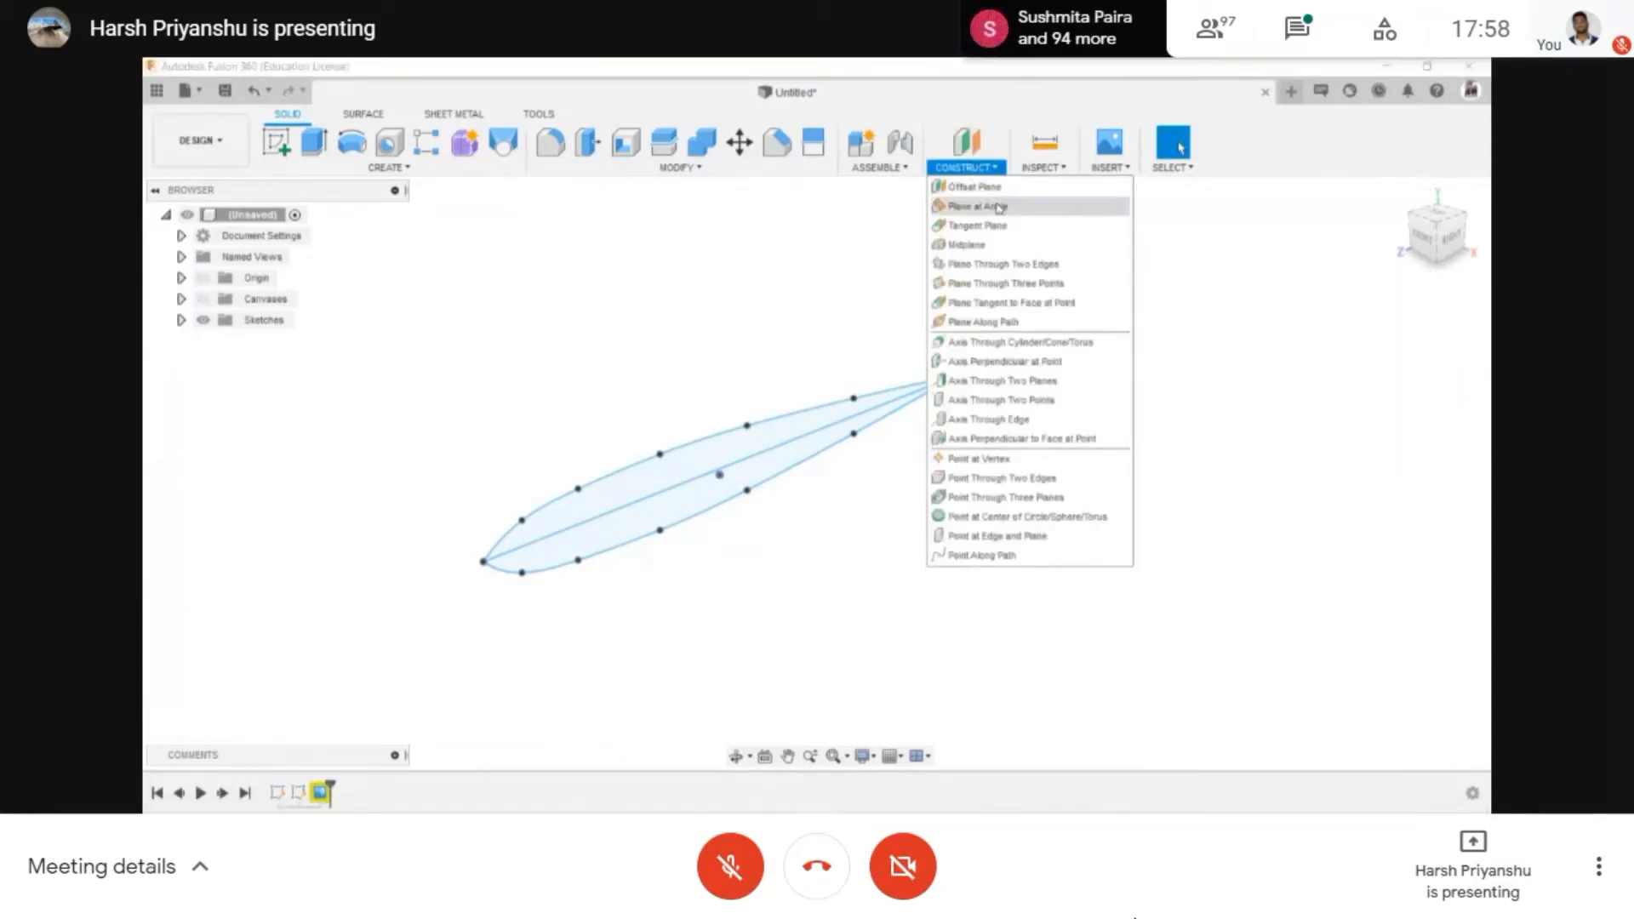
{"action": "left_click", "coordinate": [979, 206]}
{"action": "left_click", "coordinate": [605, 517]}
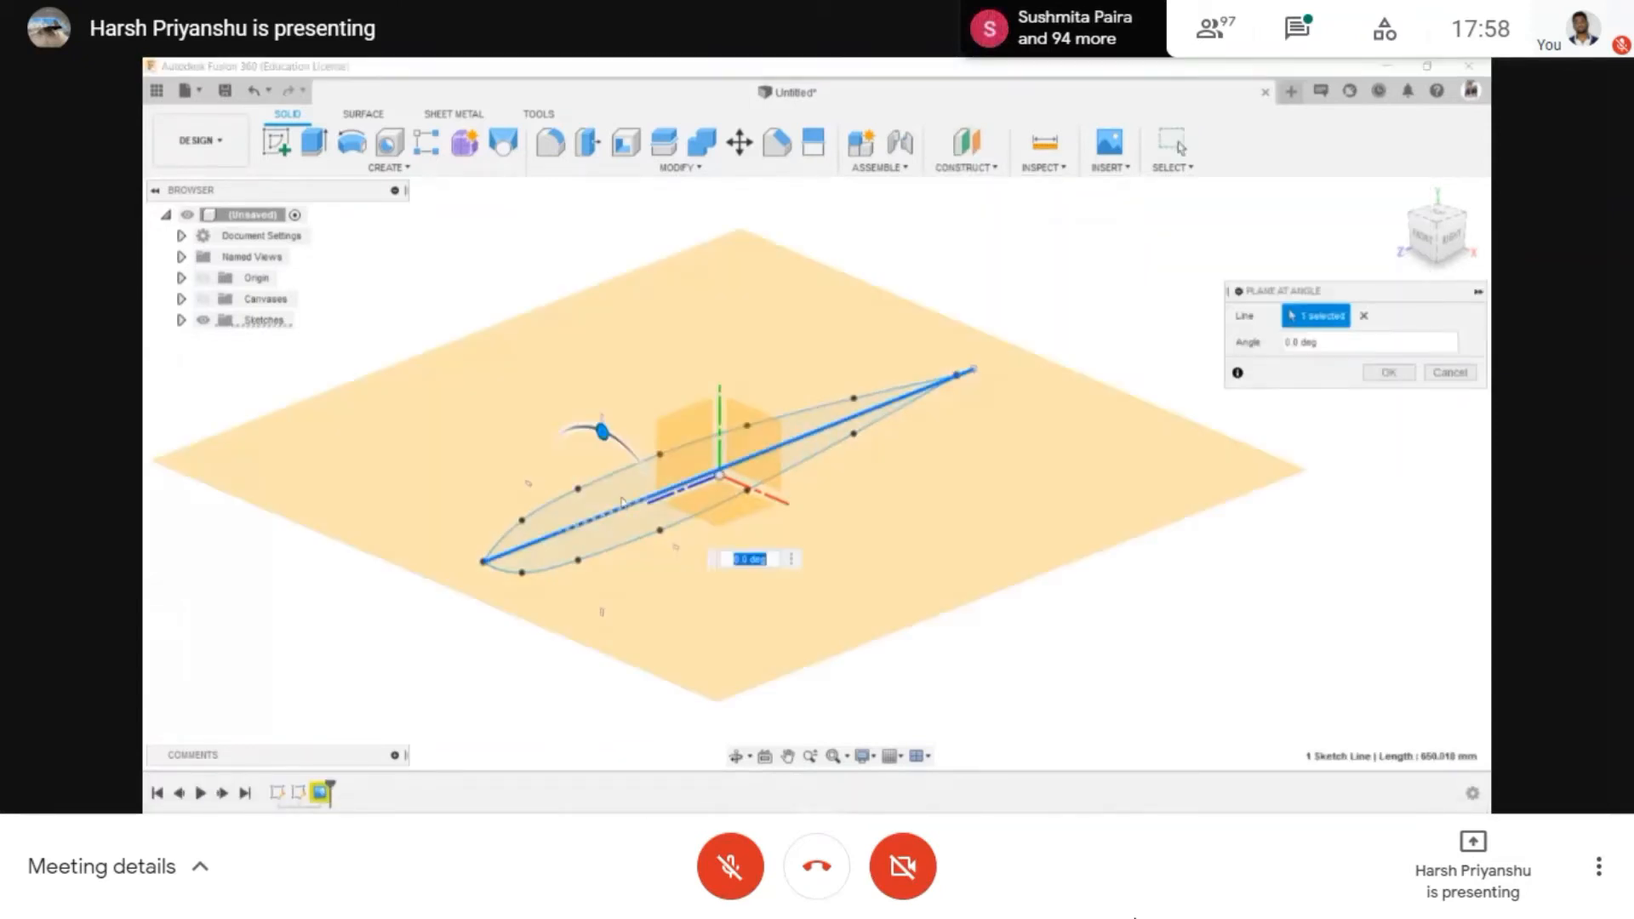
{"action": "scroll", "coordinate": [610, 508], "scroll_direction": "up", "scroll_amount": 2}
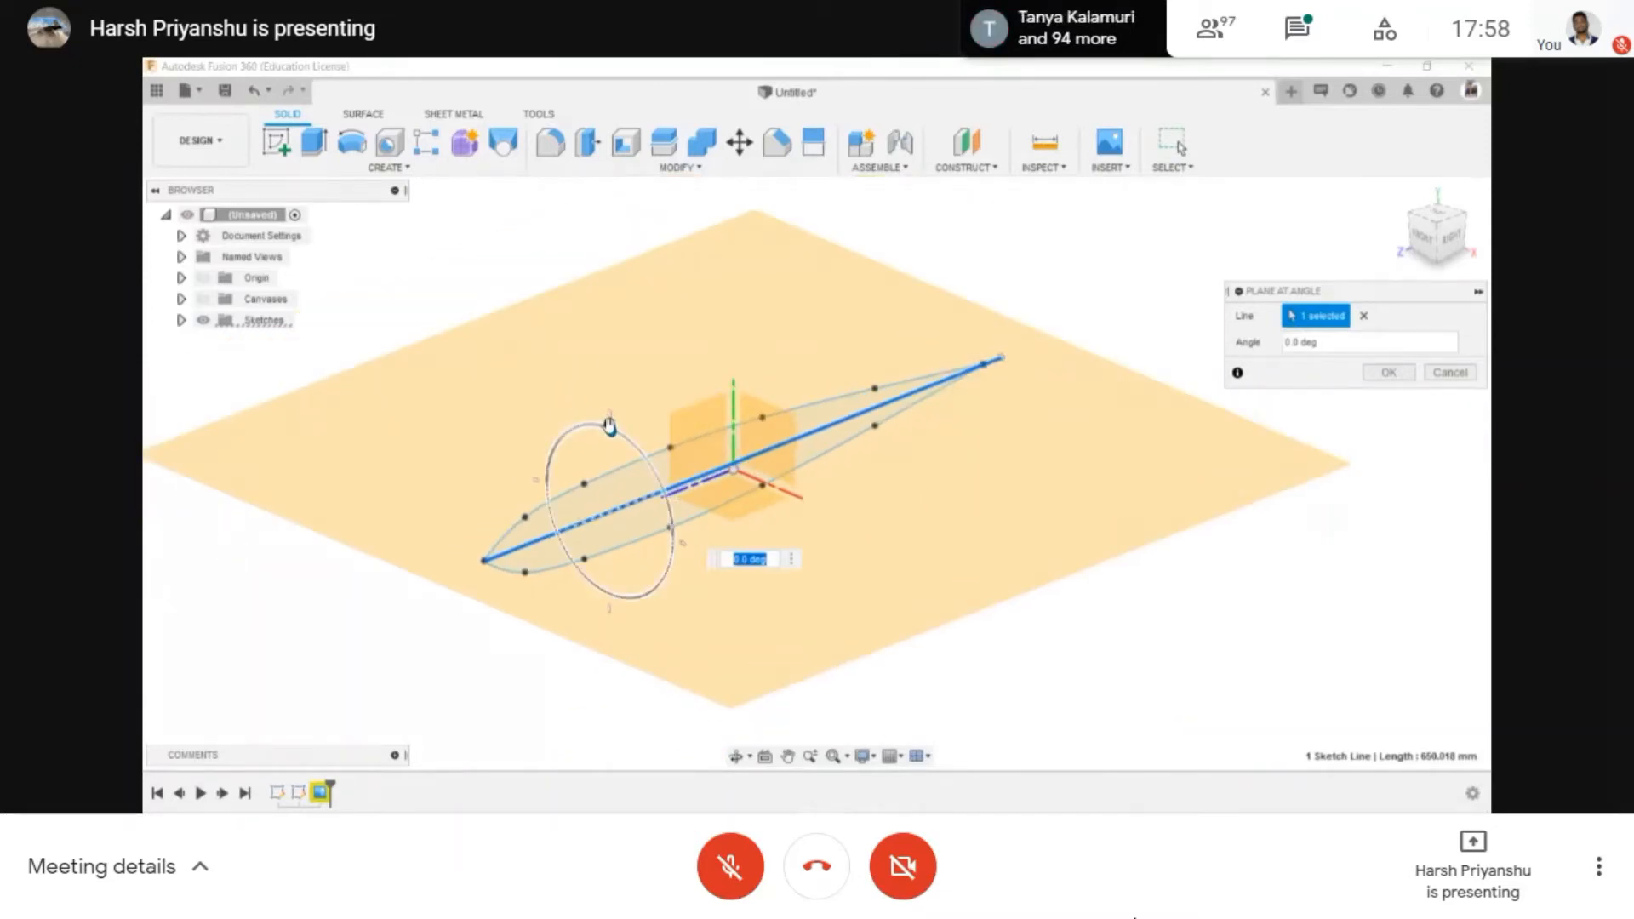
{"action": "left_click", "coordinate": [609, 425]}
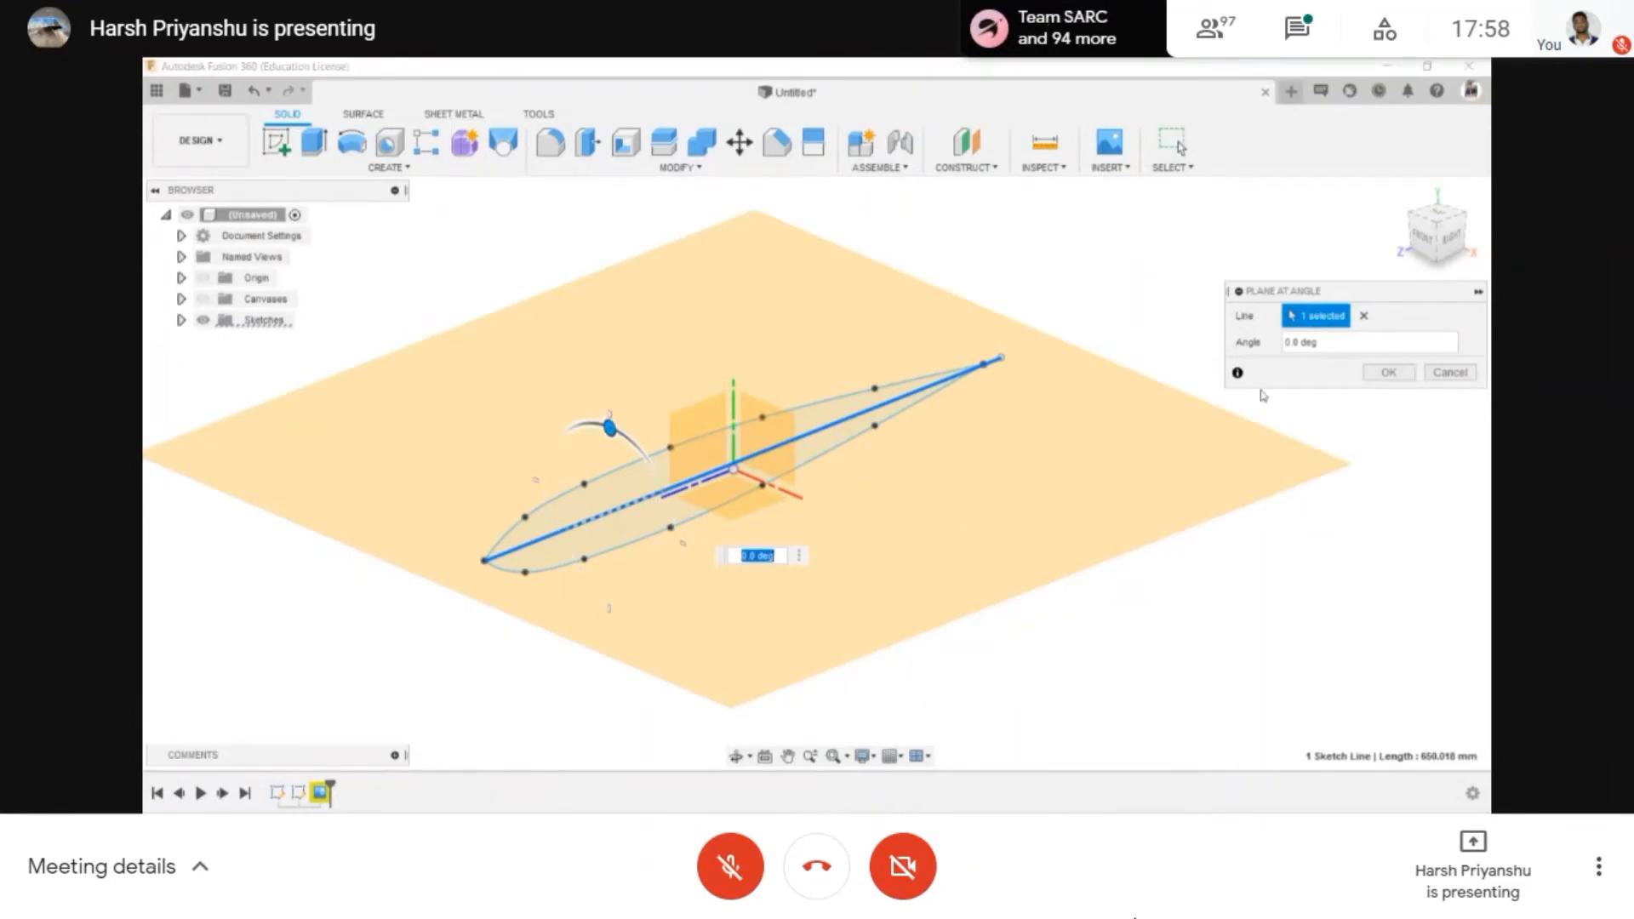
{"action": "left_click", "coordinate": [1390, 374]}
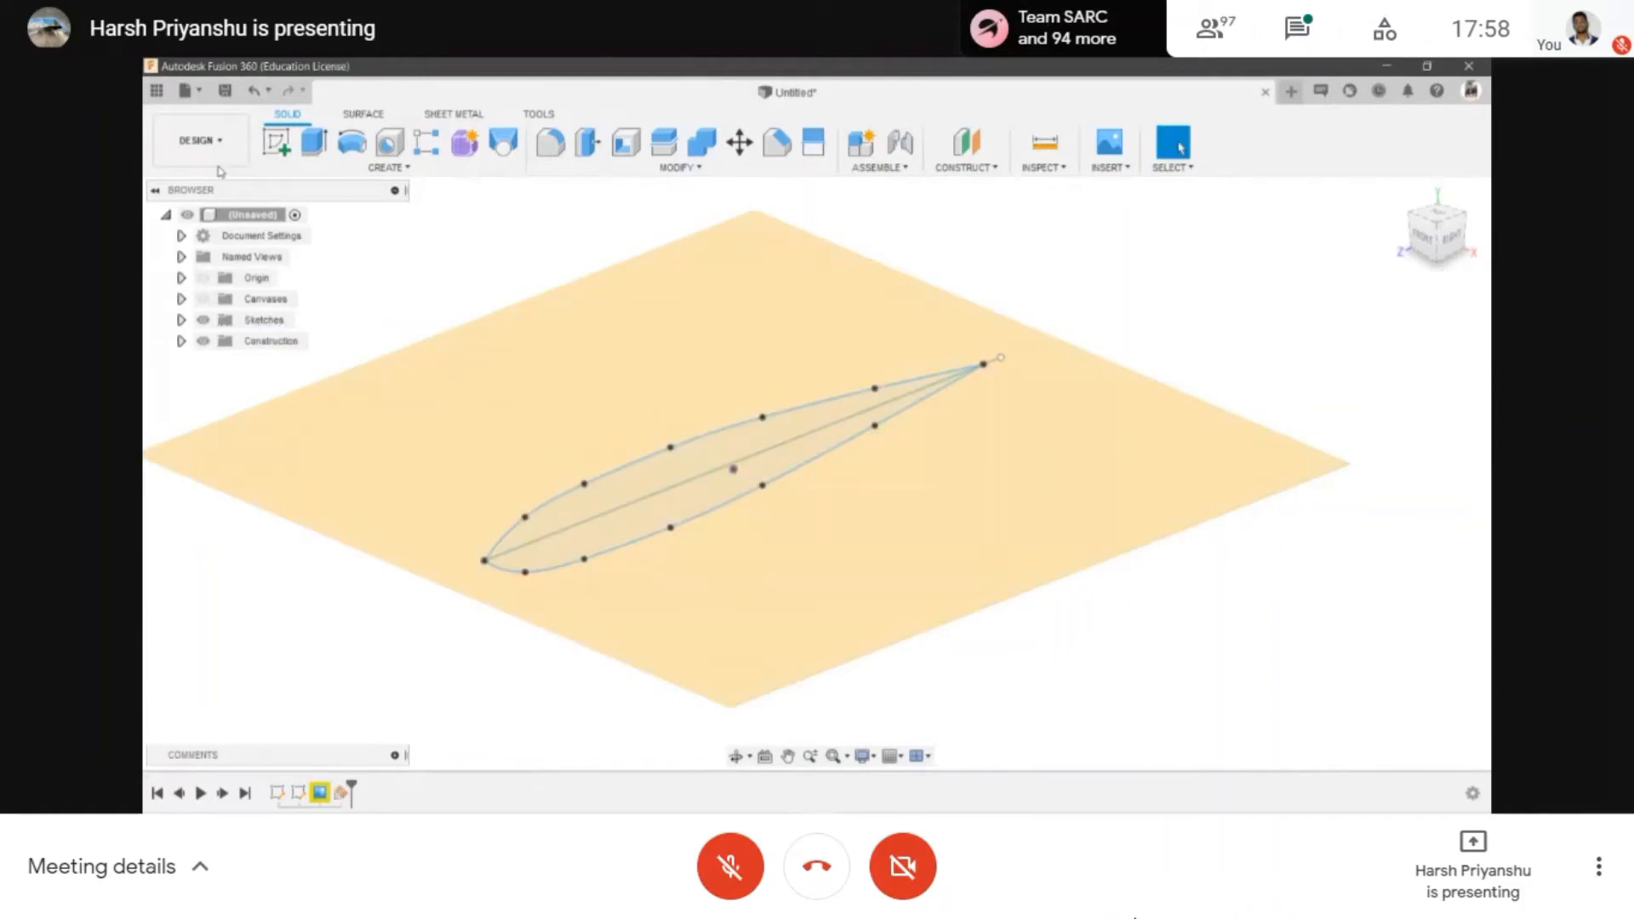
- Create a sketch on the new construction plane through the chord line
{"action": "left_click", "coordinate": [276, 141]}
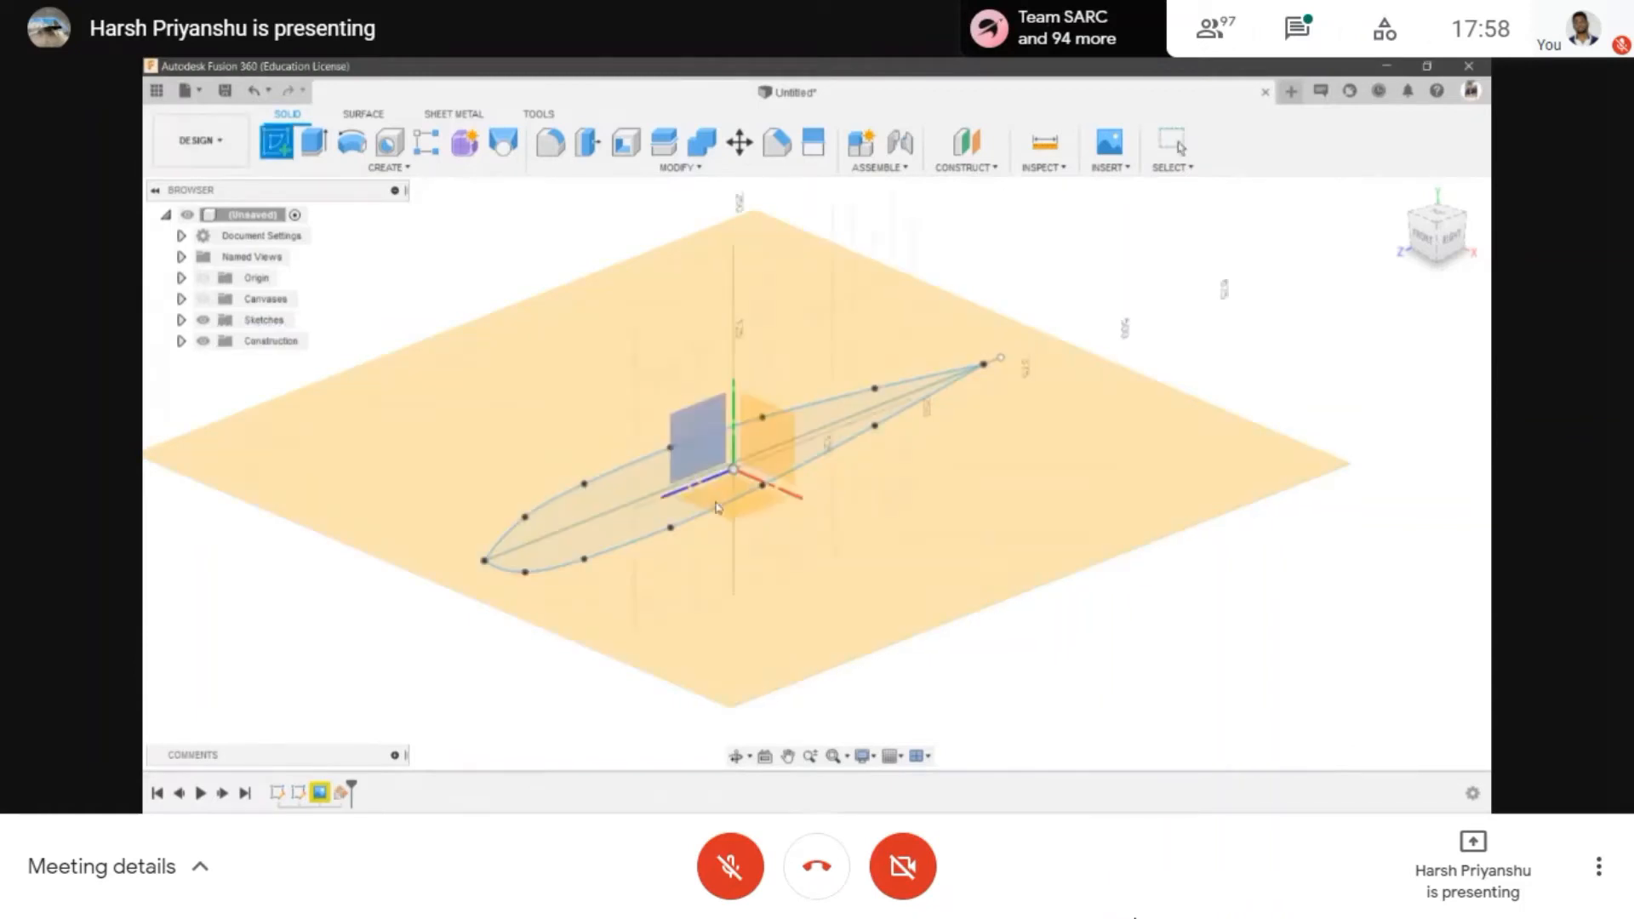
{"action": "left_click", "coordinate": [836, 619]}
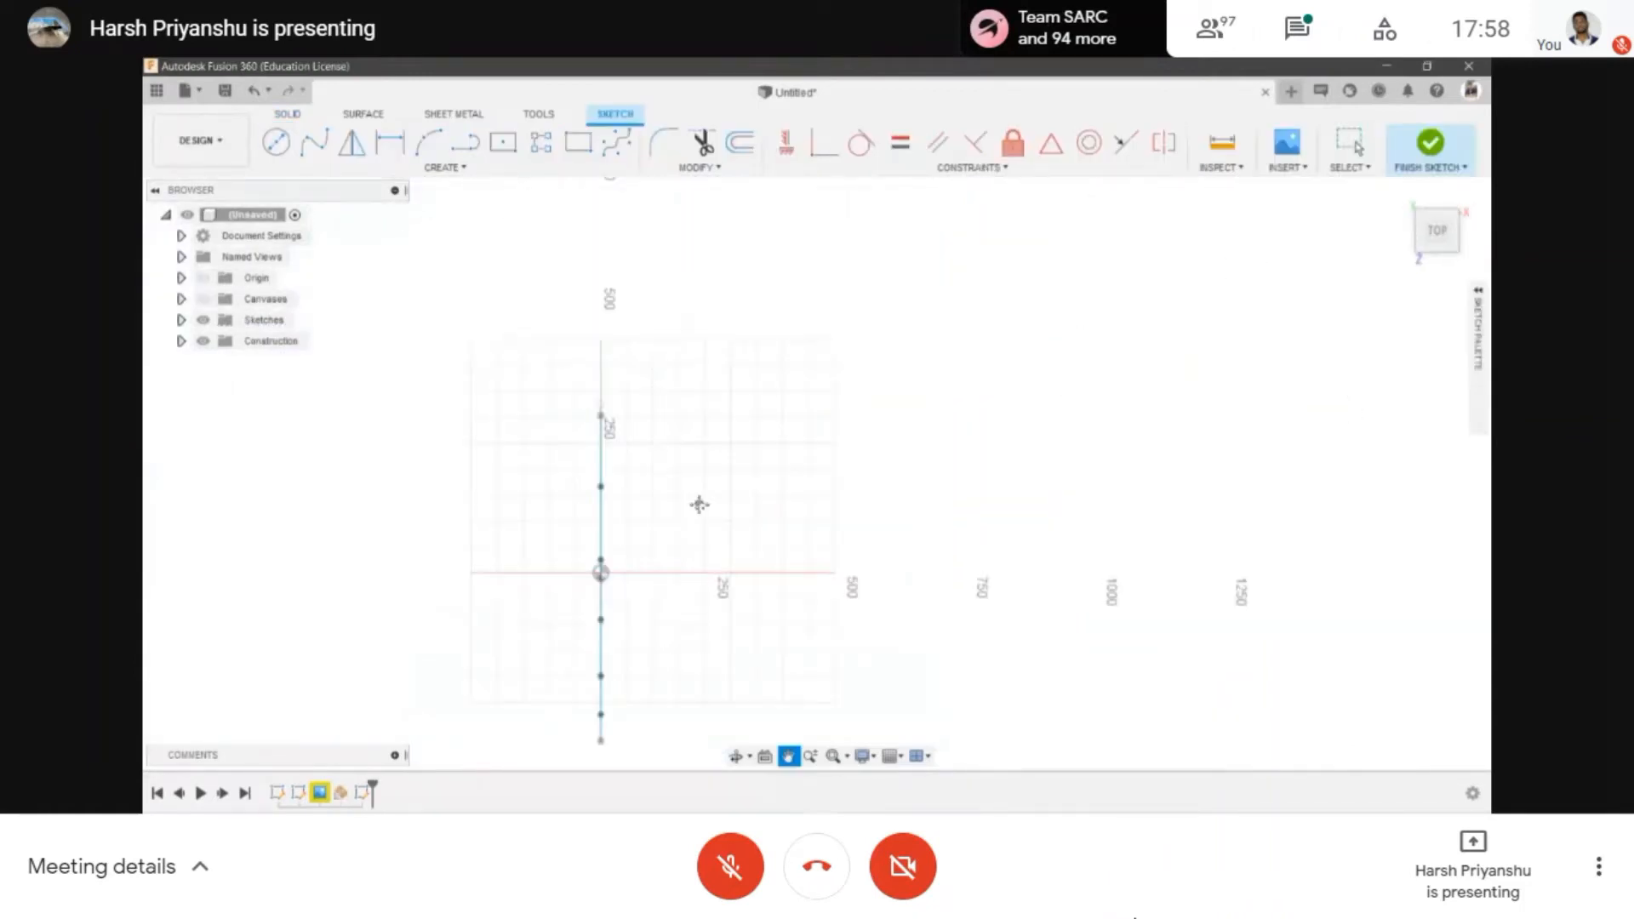
{"action": "scroll", "coordinate": [712, 501], "scroll_direction": "down", "scroll_amount": 2}
{"action": "middle_click_drag", "start_coordinate": [679, 457], "coordinate": [602, 445], "text": "shift"}
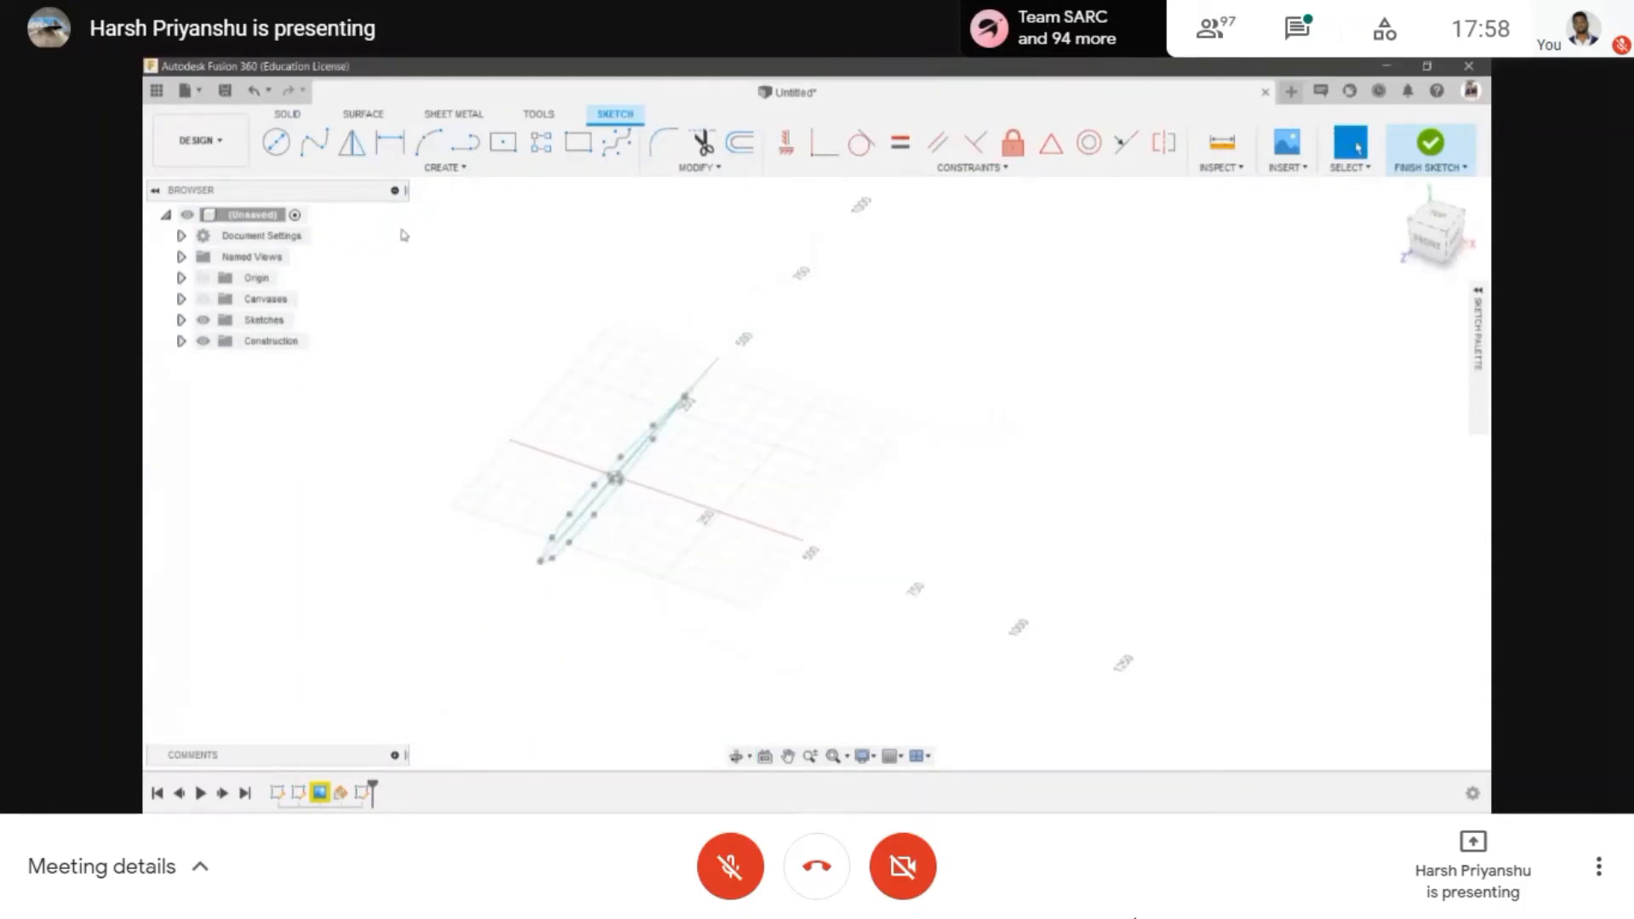
- Start the Project command to project airfoil geometry into the new sketch
{"action": "left_click", "coordinate": [444, 167]}
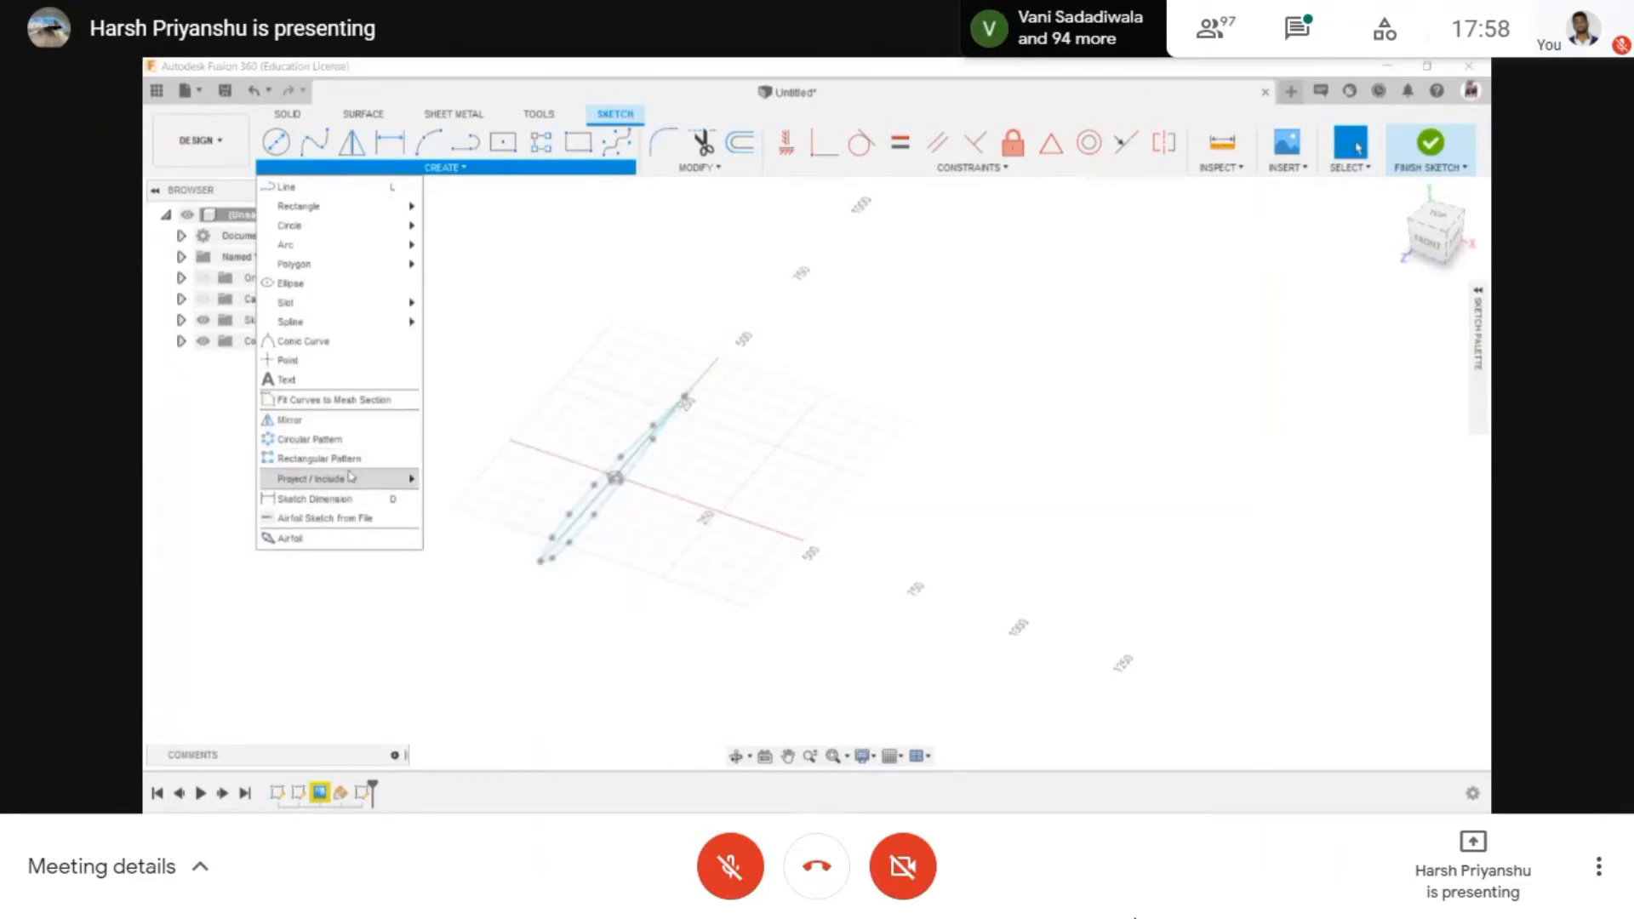
{"action": "mouse_move", "coordinate": [350, 478]}
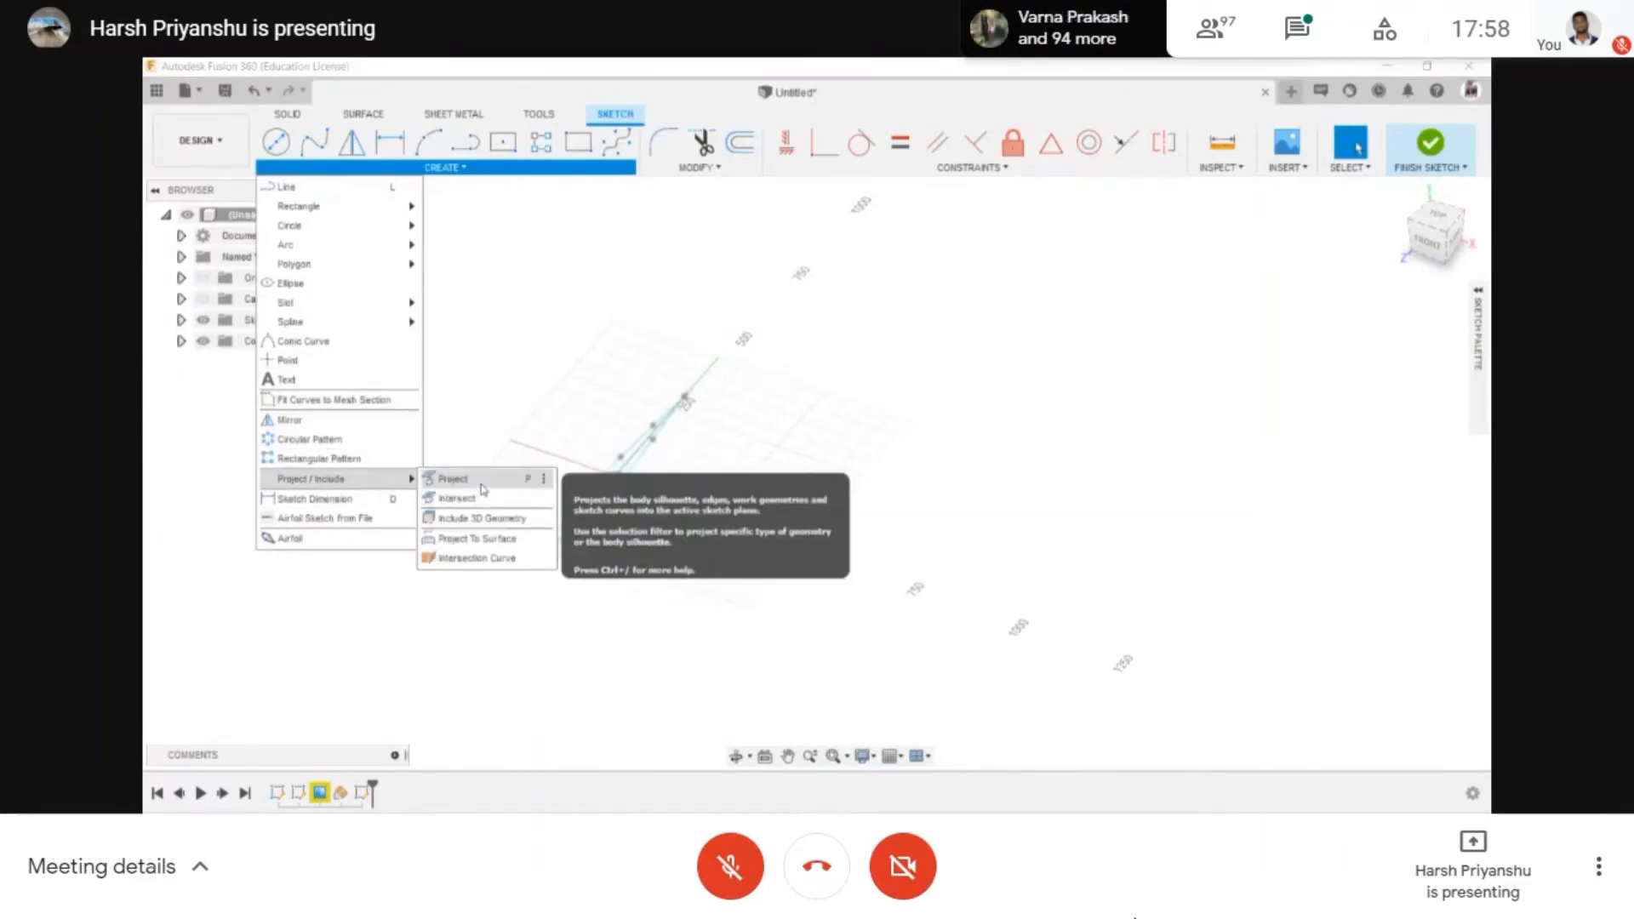
{"action": "left_click", "coordinate": [453, 478]}
{"action": "scroll", "coordinate": [699, 369], "scroll_direction": "up", "scroll_amount": 5}
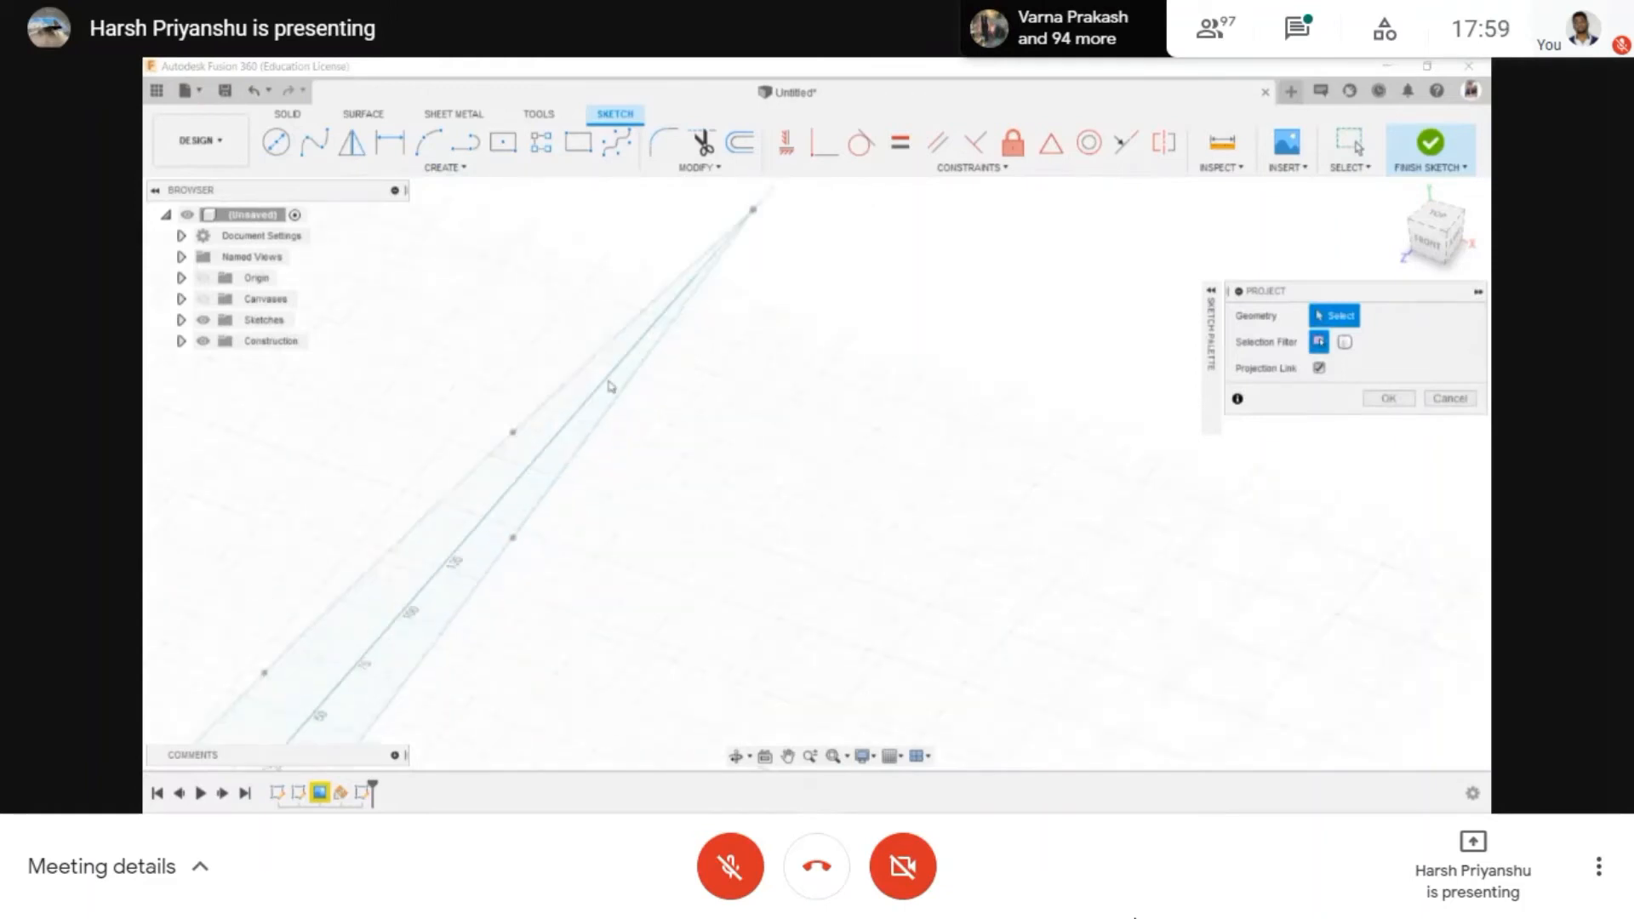
- Project the airfoil's long centre chord line into the active sketch
{"action": "left_click", "coordinate": [603, 383]}
{"action": "scroll", "coordinate": [860, 350], "scroll_direction": "down", "scroll_amount": 5}
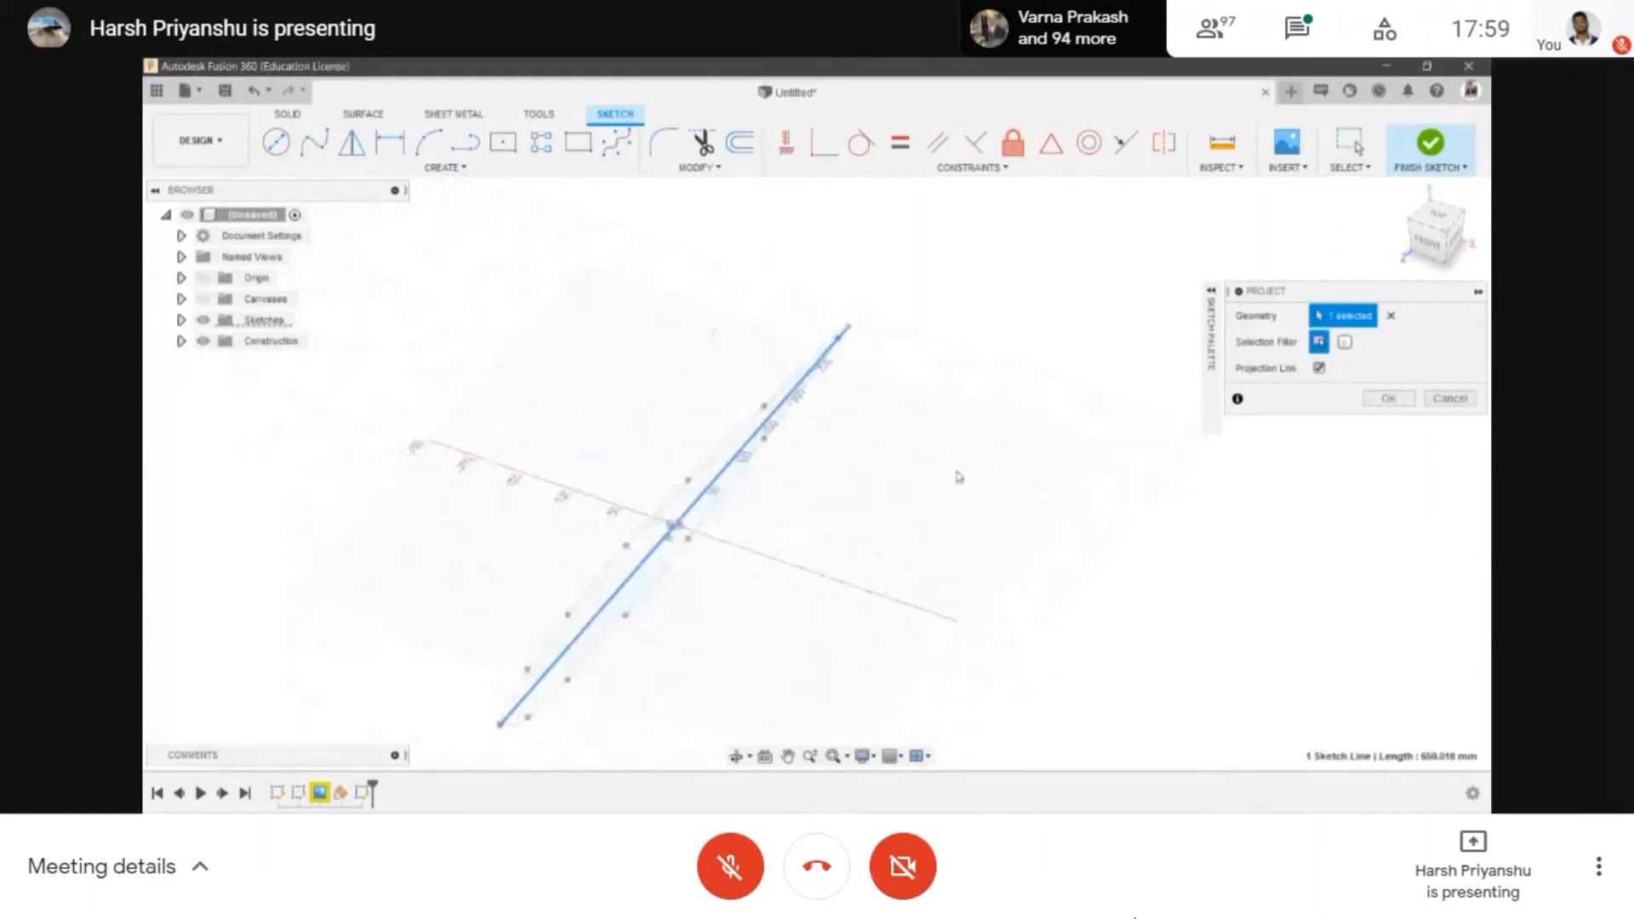
{"action": "left_click", "coordinate": [1388, 398]}
{"action": "scroll", "coordinate": [879, 406], "scroll_direction": "up", "scroll_amount": 3}
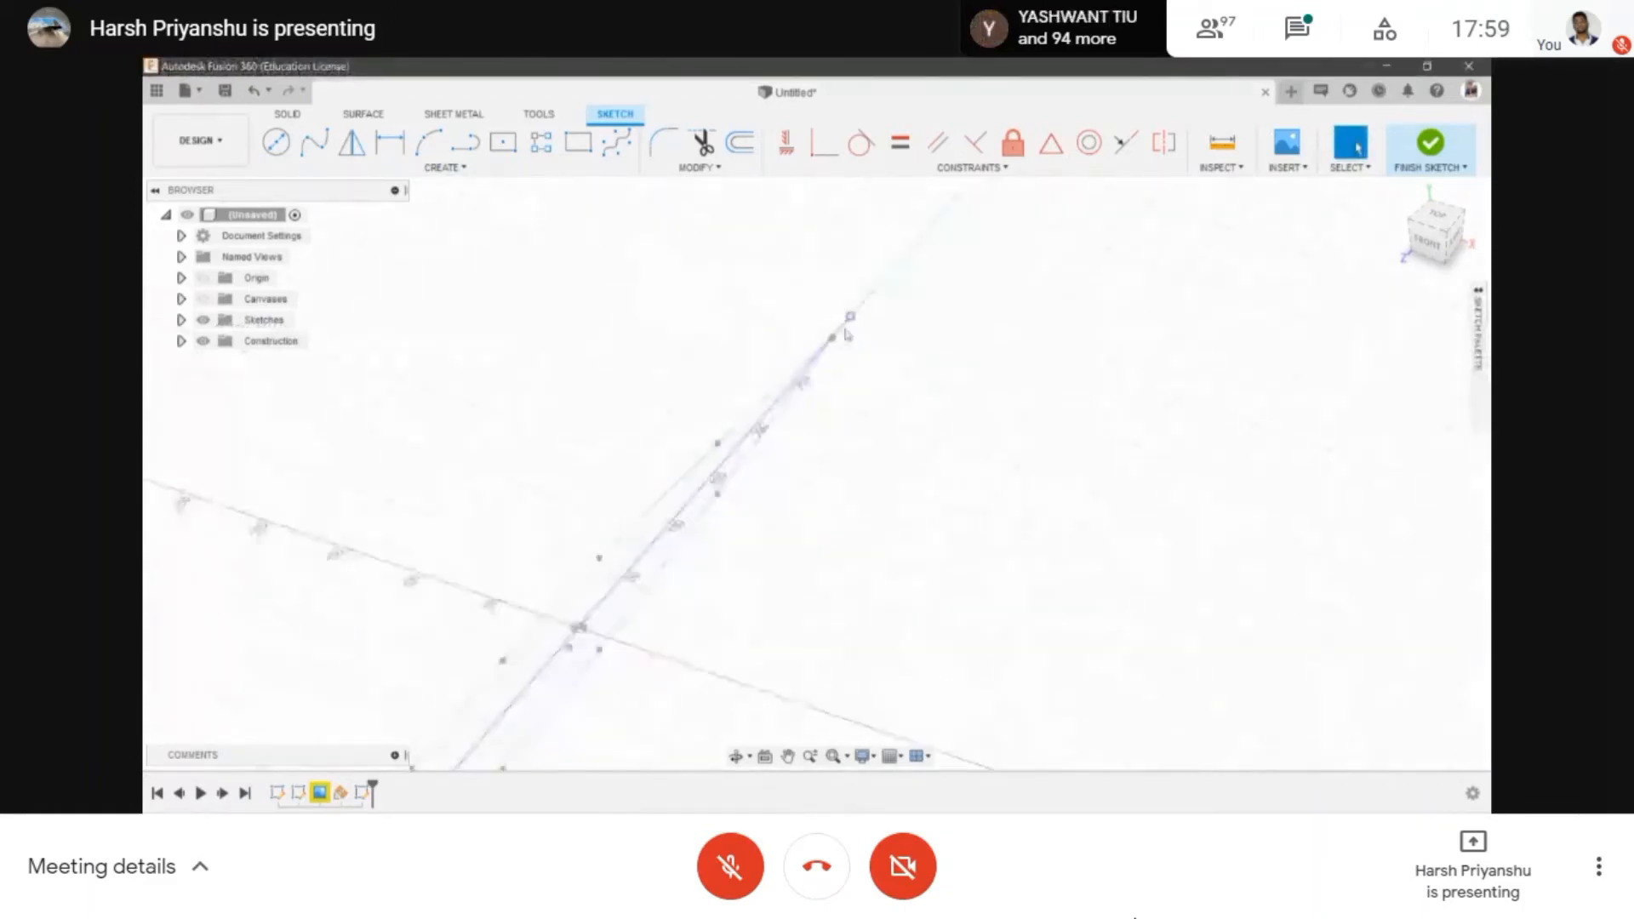
{"action": "scroll", "coordinate": [906, 286], "scroll_direction": "down", "scroll_amount": 2}
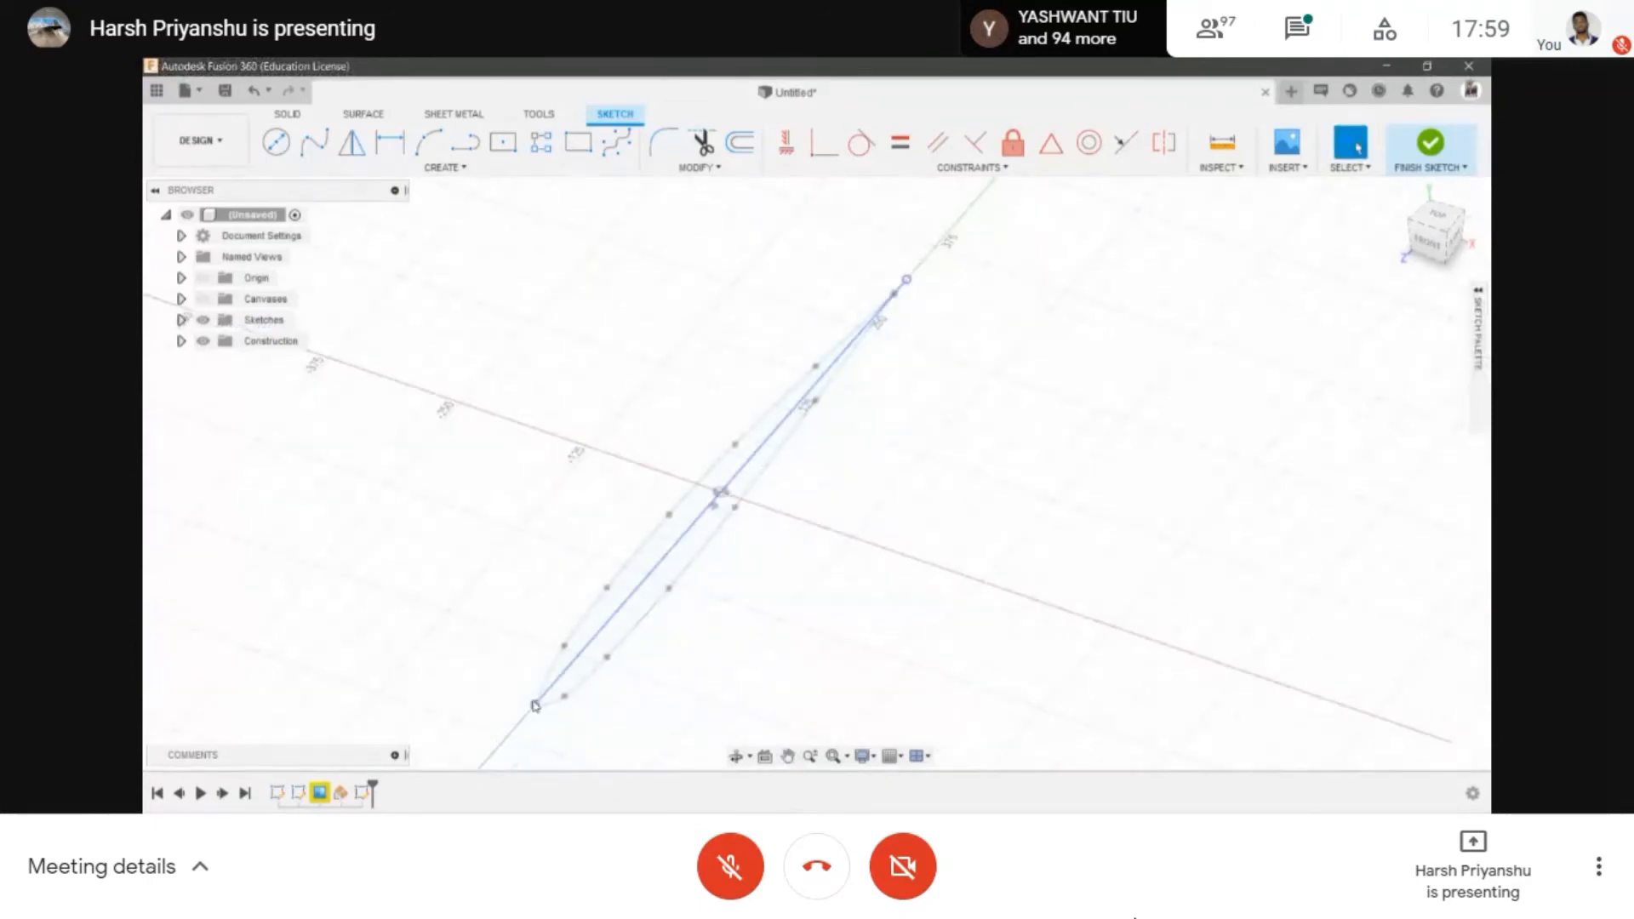
{"action": "scroll", "coordinate": [866, 321], "scroll_direction": "down", "scroll_amount": 3}
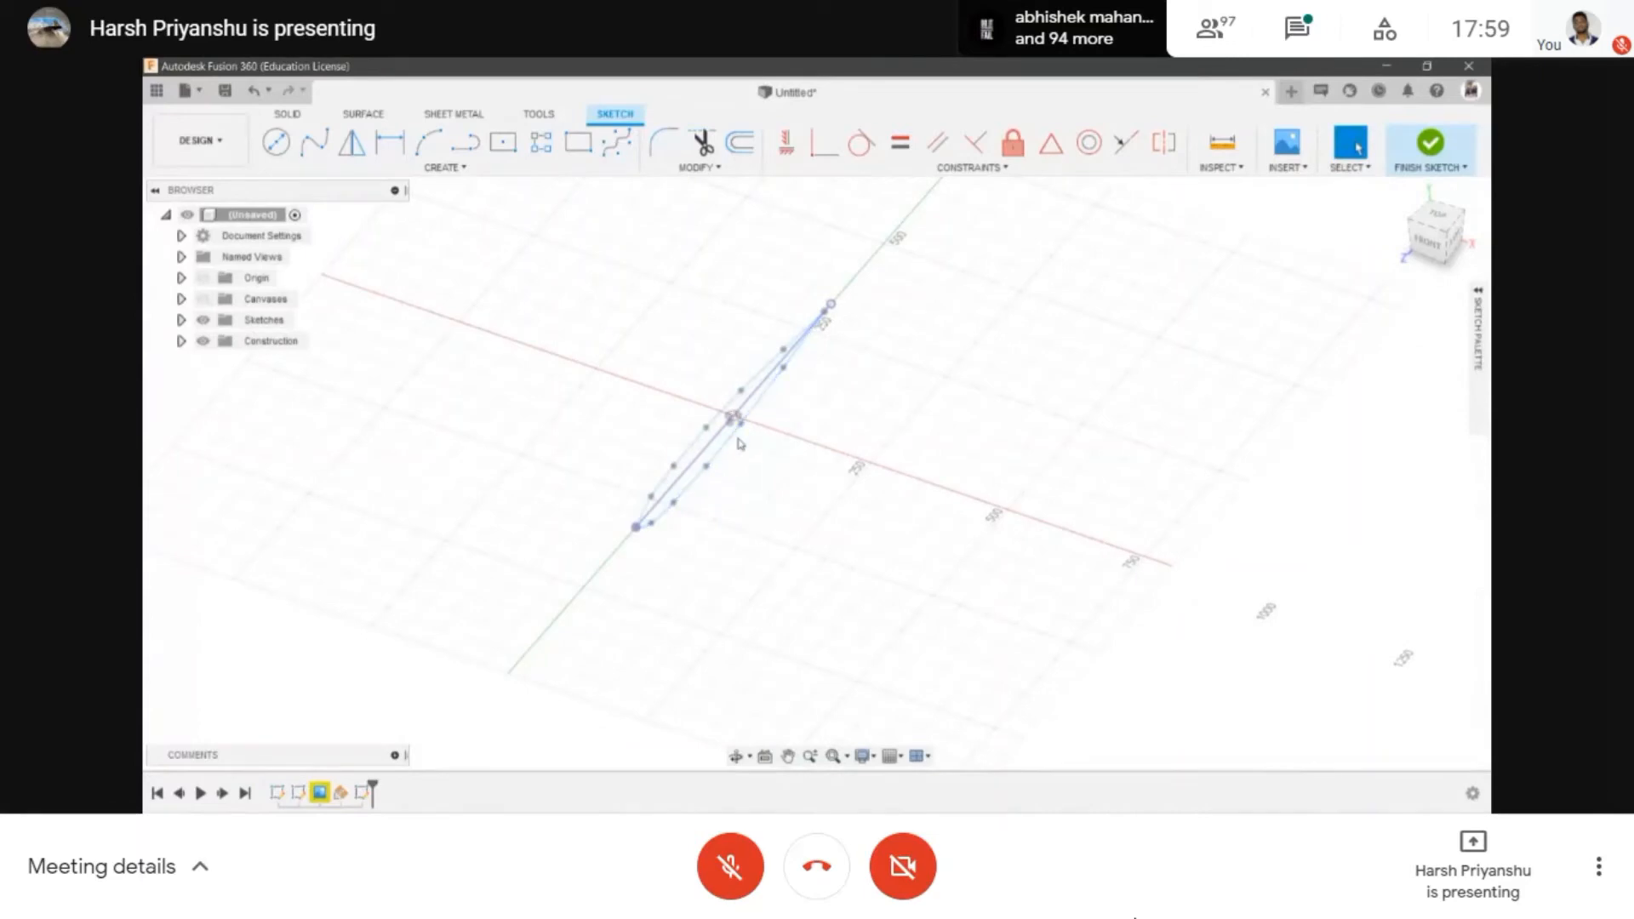
- Project the chord line's end point just beyond the airfoil's trailing edge into the sketch
{"action": "key", "text": "p"}
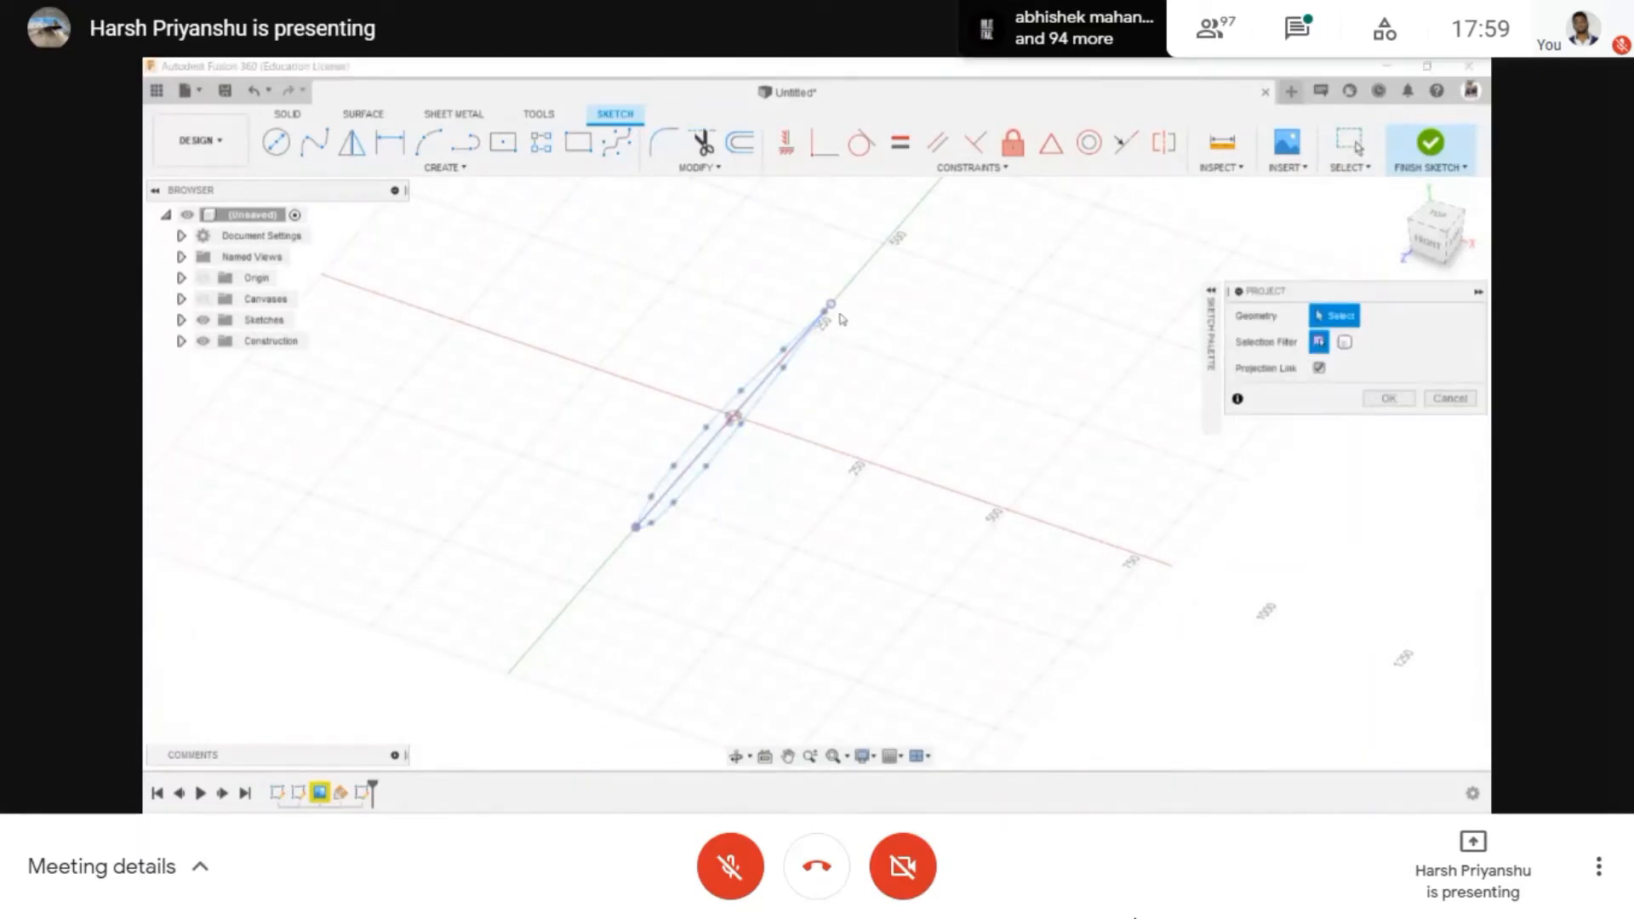
{"action": "scroll", "coordinate": [837, 312], "scroll_direction": "up", "scroll_amount": 3}
{"action": "left_click", "coordinate": [825, 298]}
{"action": "middle_click_drag", "start_coordinate": [485, 705], "coordinate": [511, 682]}
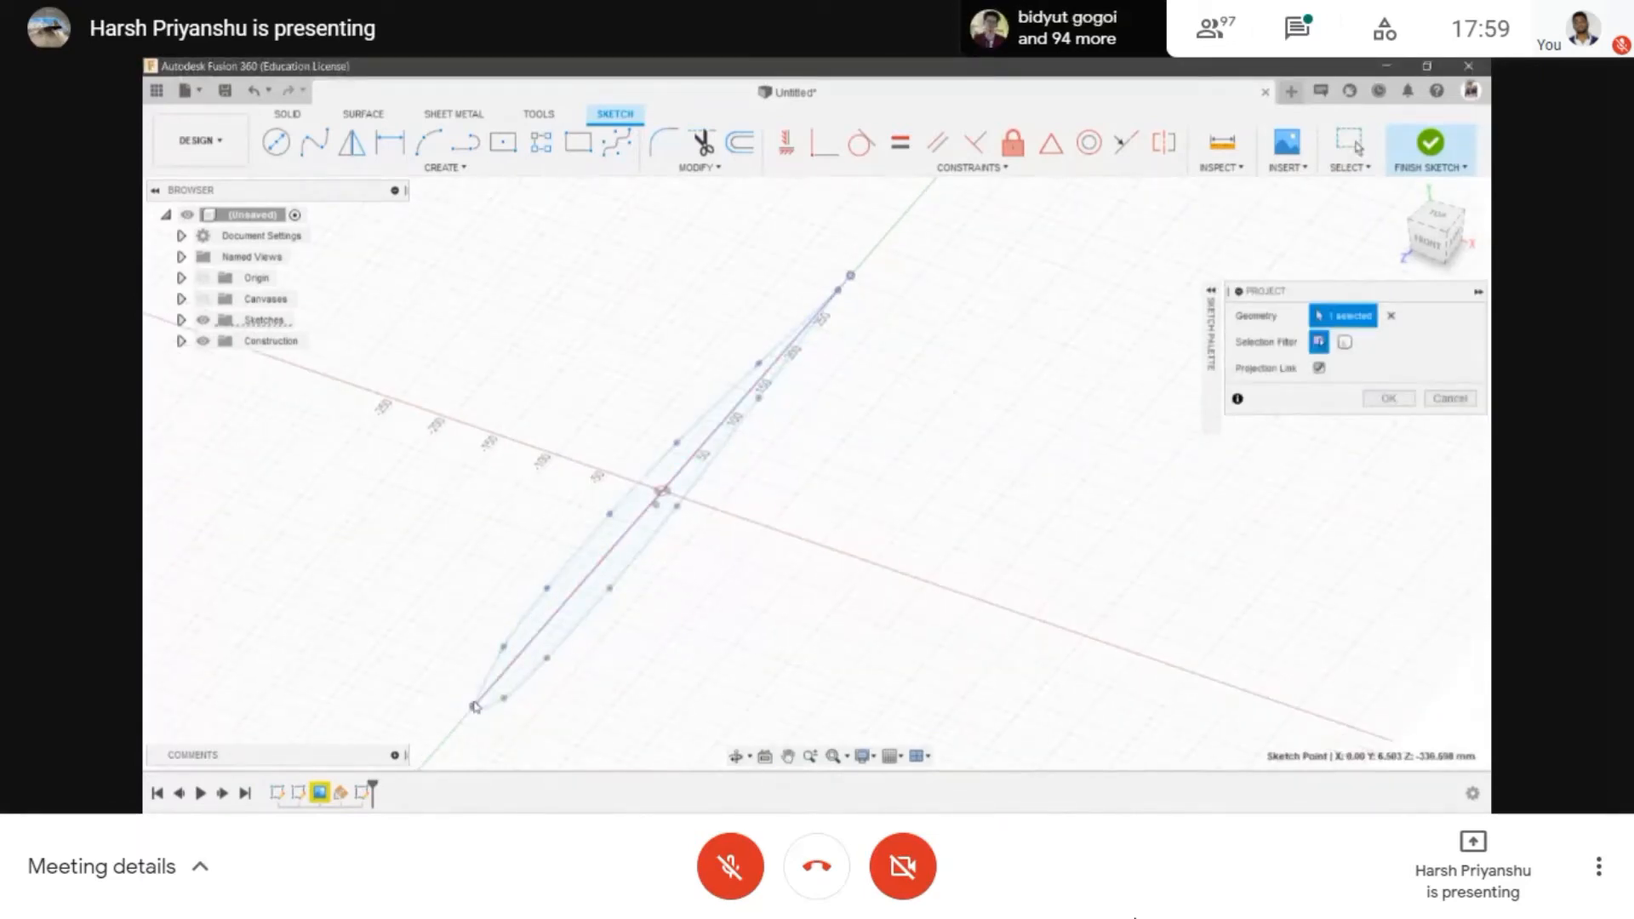
{"action": "scroll", "coordinate": [804, 311], "scroll_direction": "up", "scroll_amount": 4}
{"action": "key", "text": "Return"}
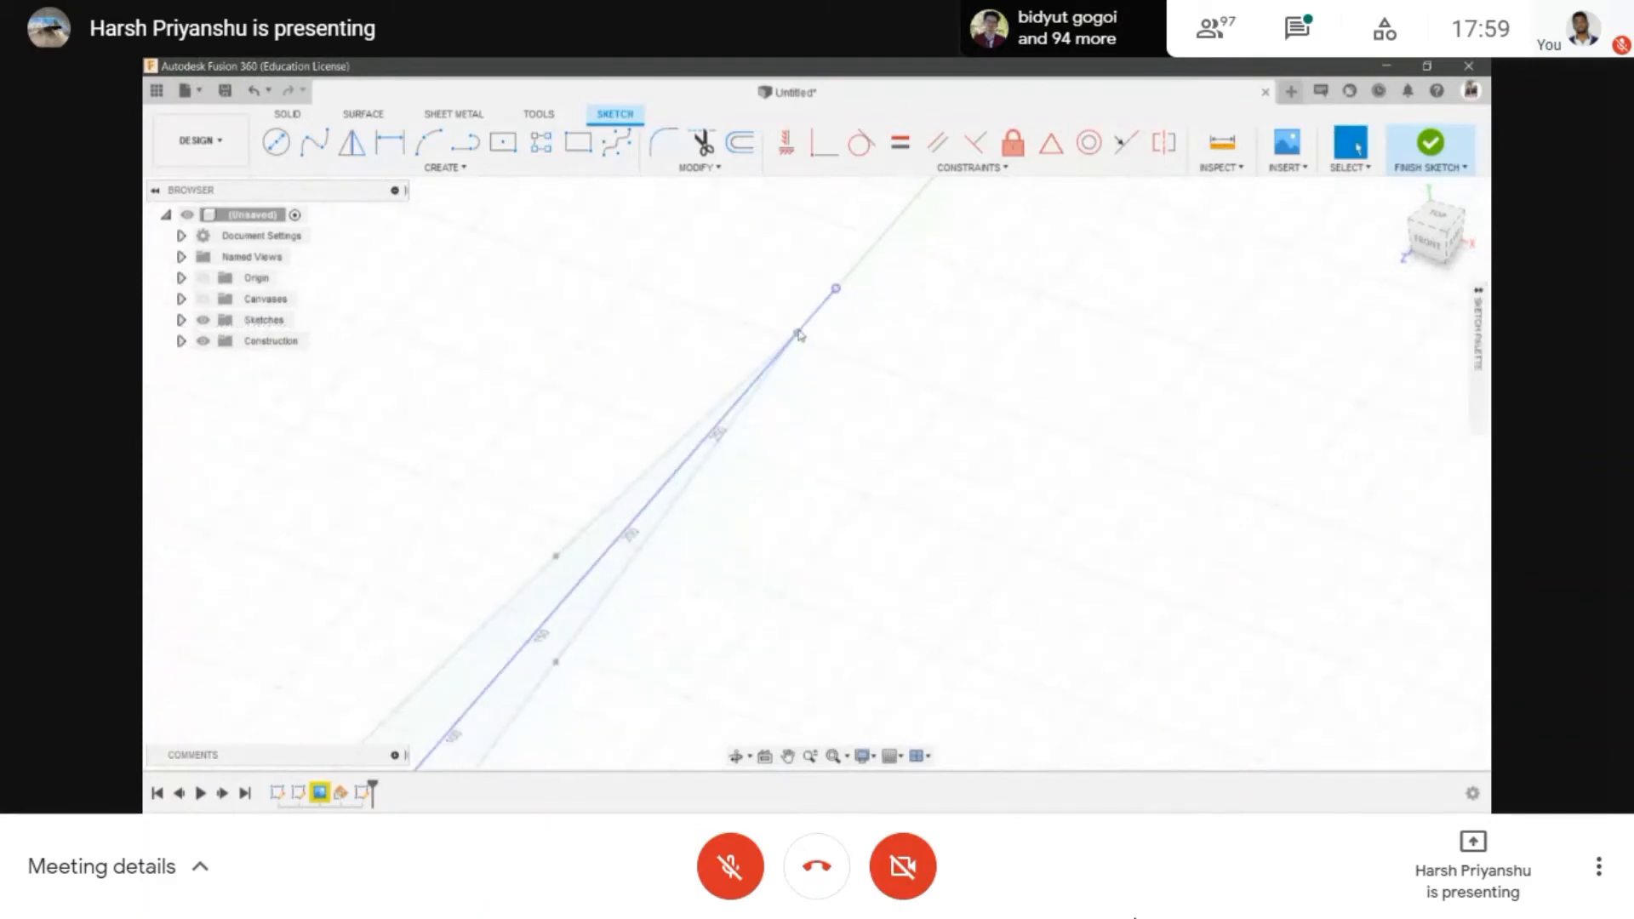
- Project the airfoil's trailing-edge tip point and its leading-edge point into the sketch
{"action": "scroll", "coordinate": [815, 328], "scroll_direction": "up", "scroll_amount": 2}
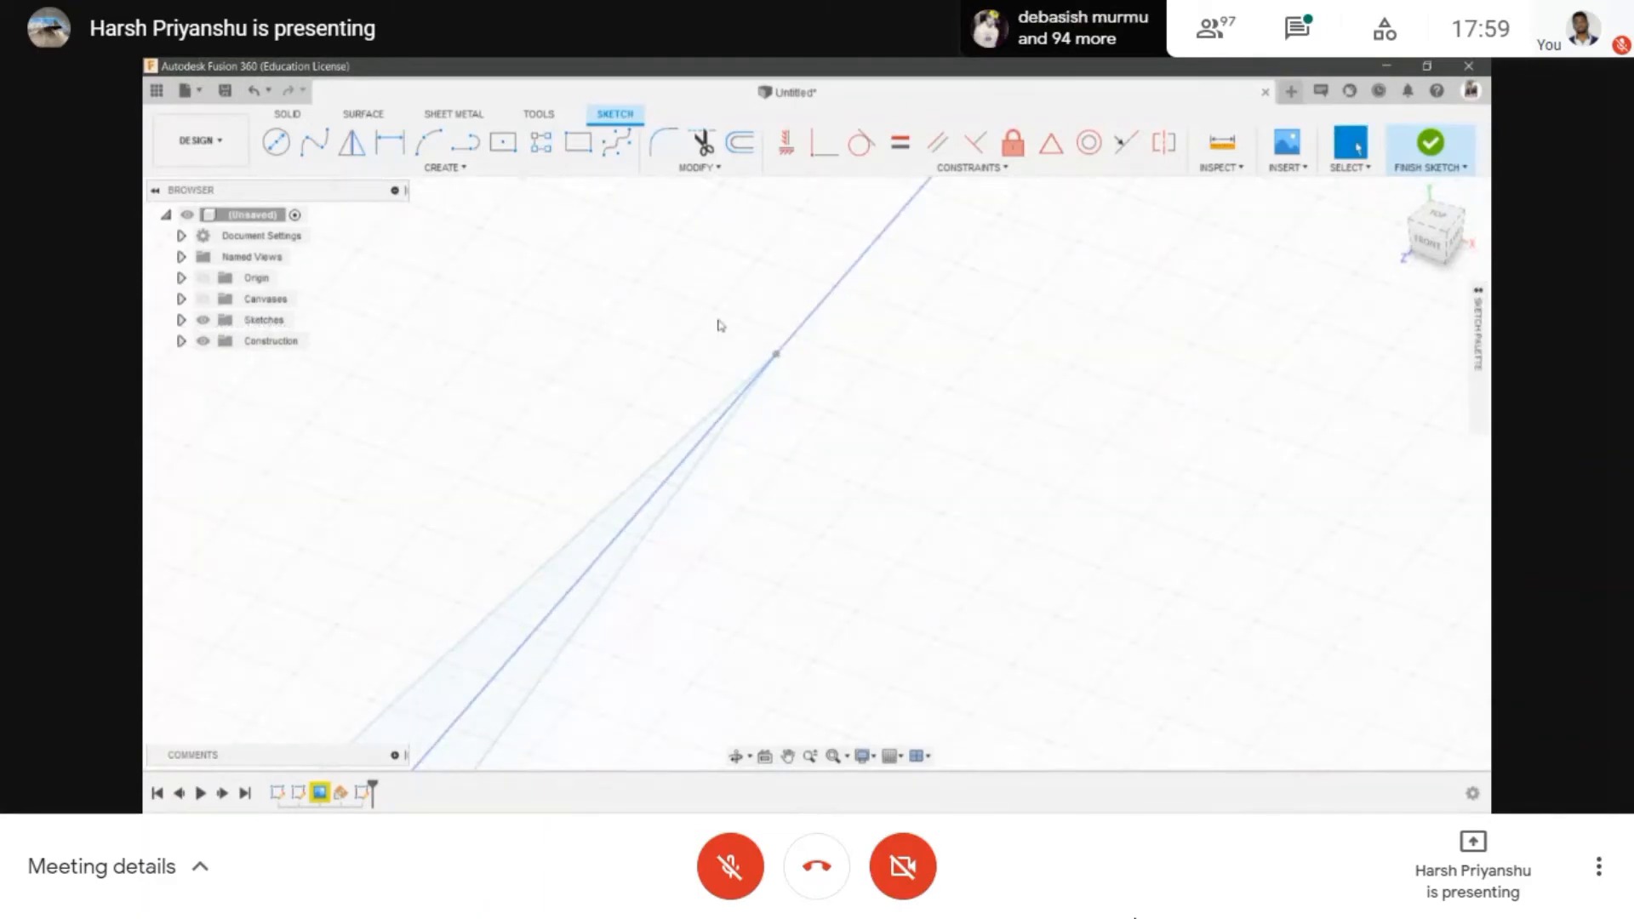
{"action": "key", "text": "p"}
{"action": "left_click", "coordinate": [777, 353]}
{"action": "scroll", "coordinate": [776, 353], "scroll_direction": "down", "scroll_amount": 3}
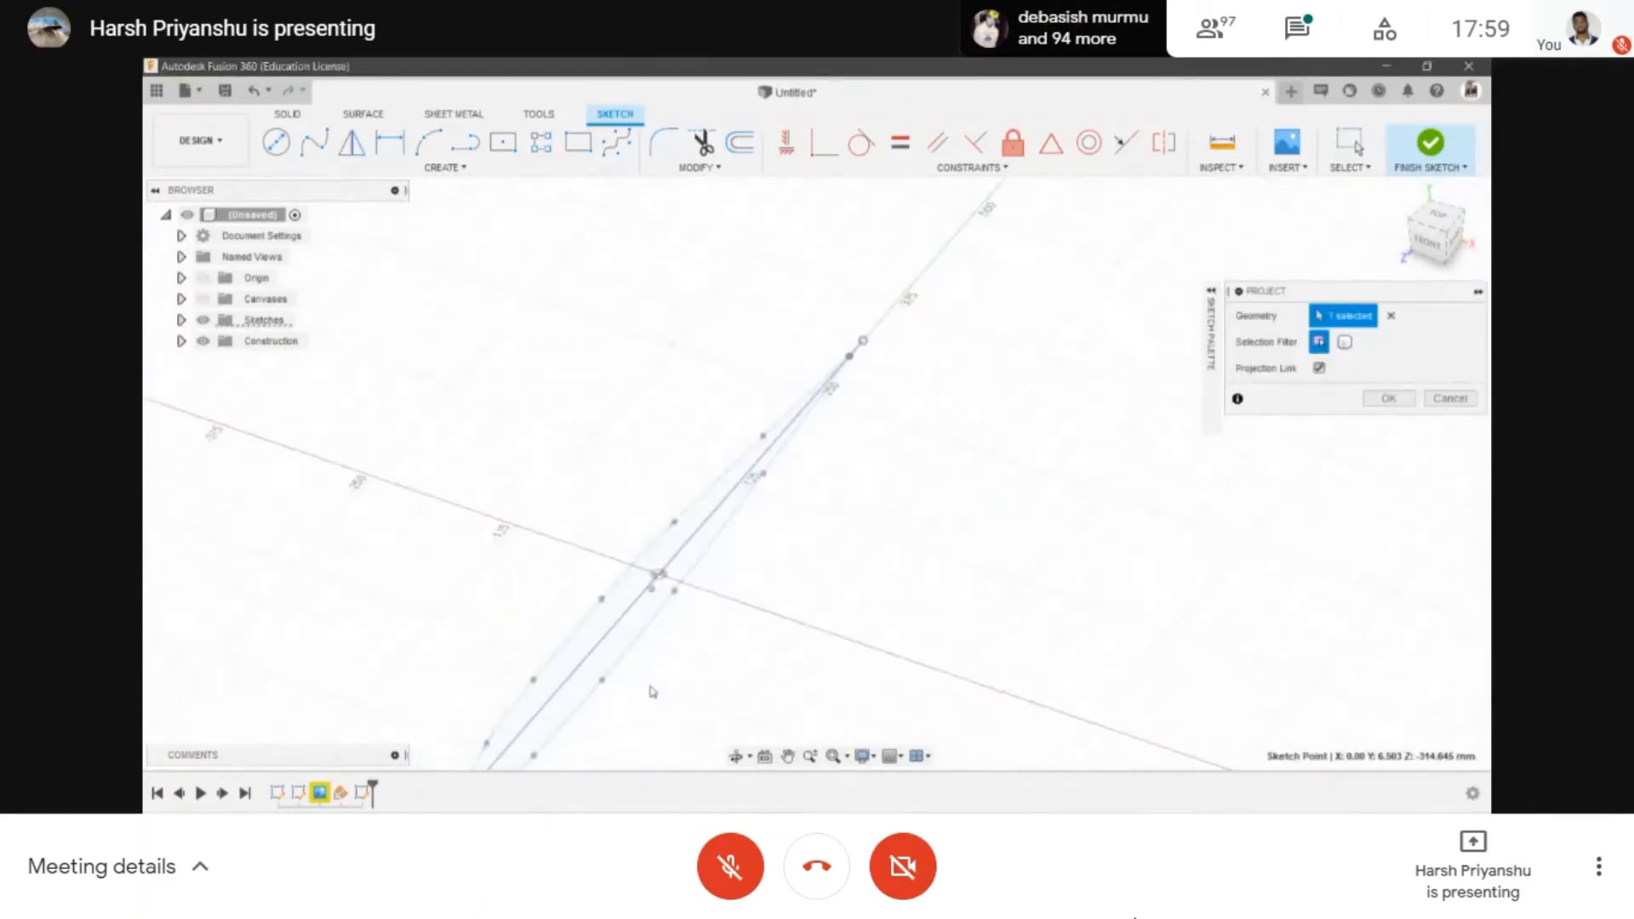
{"action": "scroll", "coordinate": [640, 536], "scroll_direction": "up", "scroll_amount": 3}
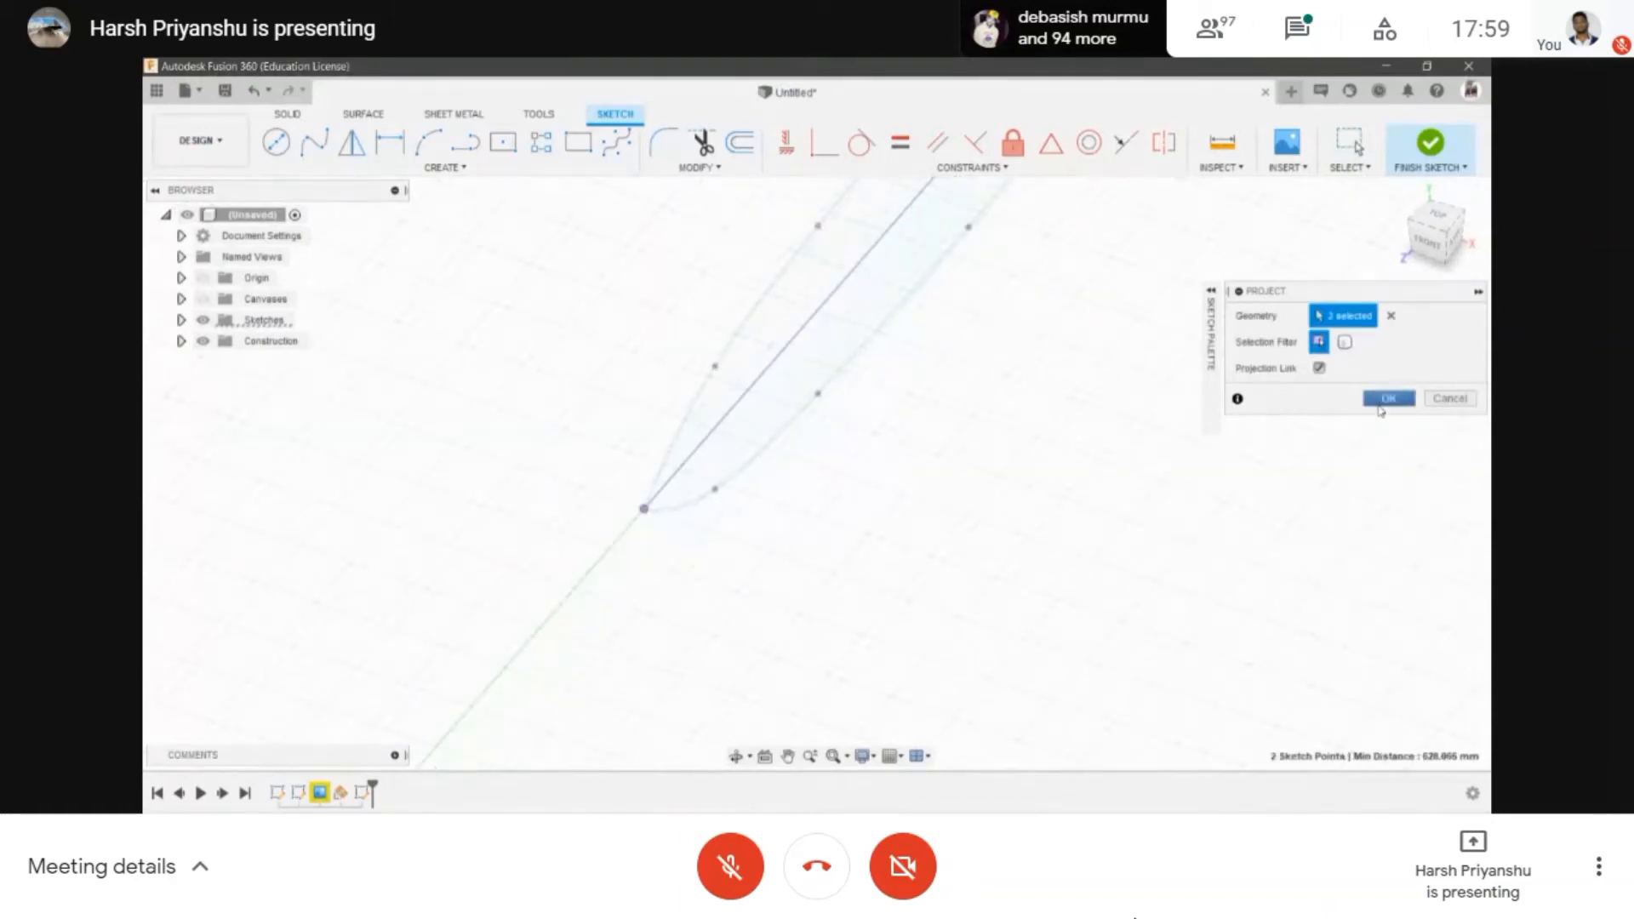
{"action": "left_click", "coordinate": [1383, 403]}
- Draw a slanted line from the projected leading-edge point, reaching about 2450 mm along the X direction
{"action": "scroll", "coordinate": [697, 598], "scroll_direction": "down", "scroll_amount": 3}
{"action": "mouse_move", "coordinate": [885, 383]}
{"action": "middle_mouse_down", "text": "shift"}
{"action": "mouse_move", "coordinate": [920, 394]}
{"action": "mouse_move", "coordinate": [883, 398]}
{"action": "middle_mouse_up", "text": "shift"}
{"action": "scroll", "coordinate": [877, 413], "scroll_direction": "down", "scroll_amount": 3}
{"action": "key", "text": "l"}
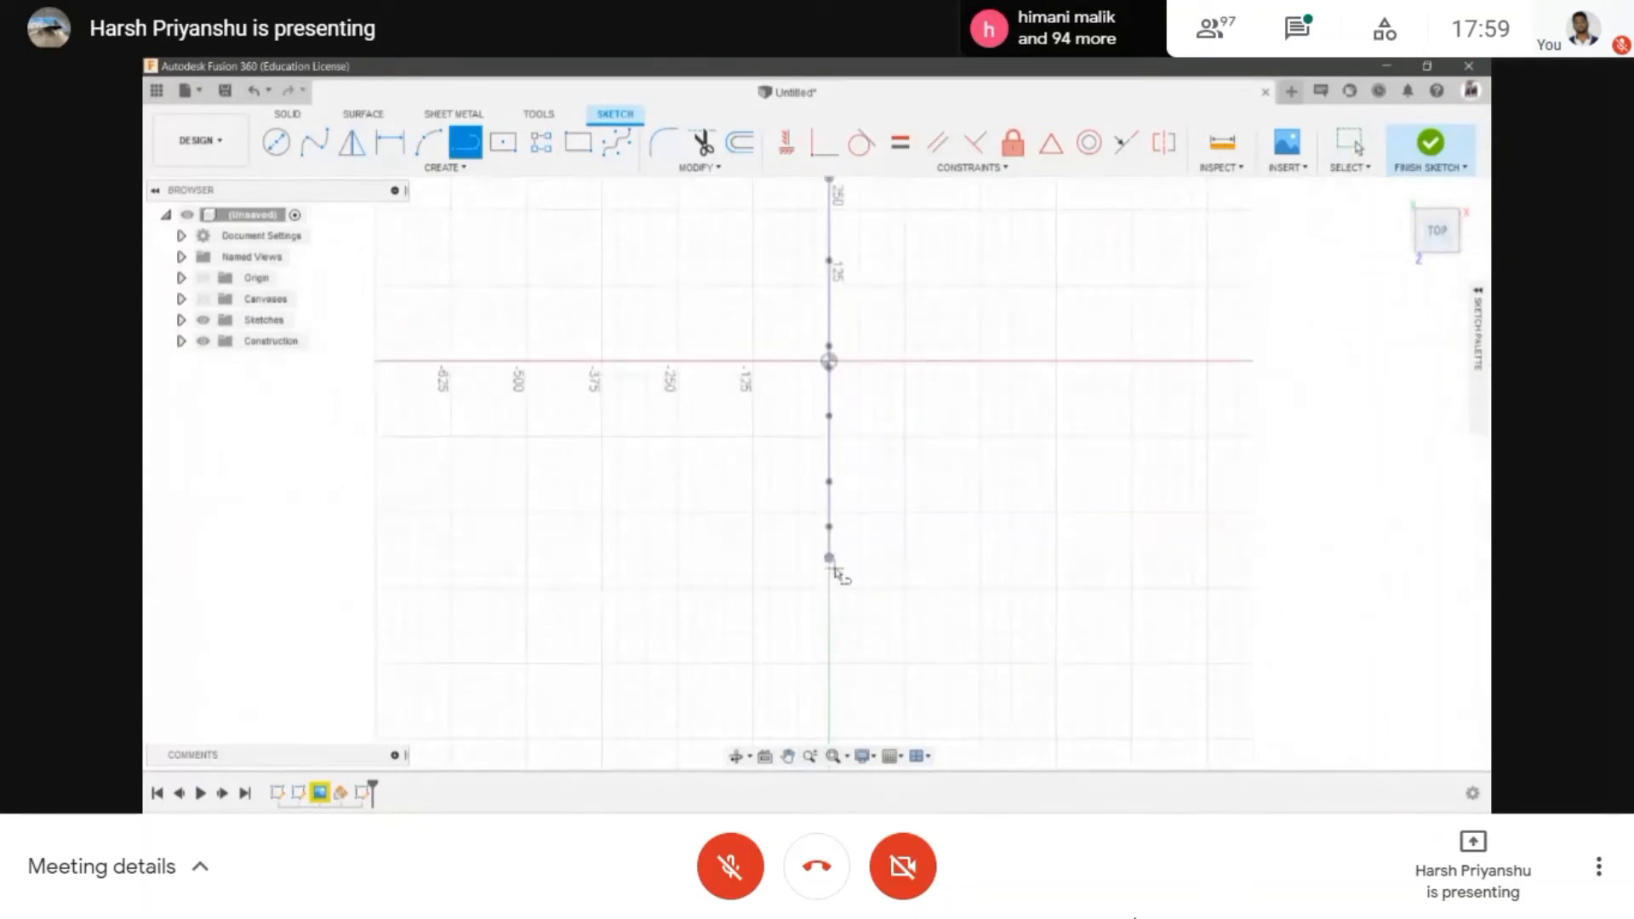
{"action": "left_click", "coordinate": [830, 559]}
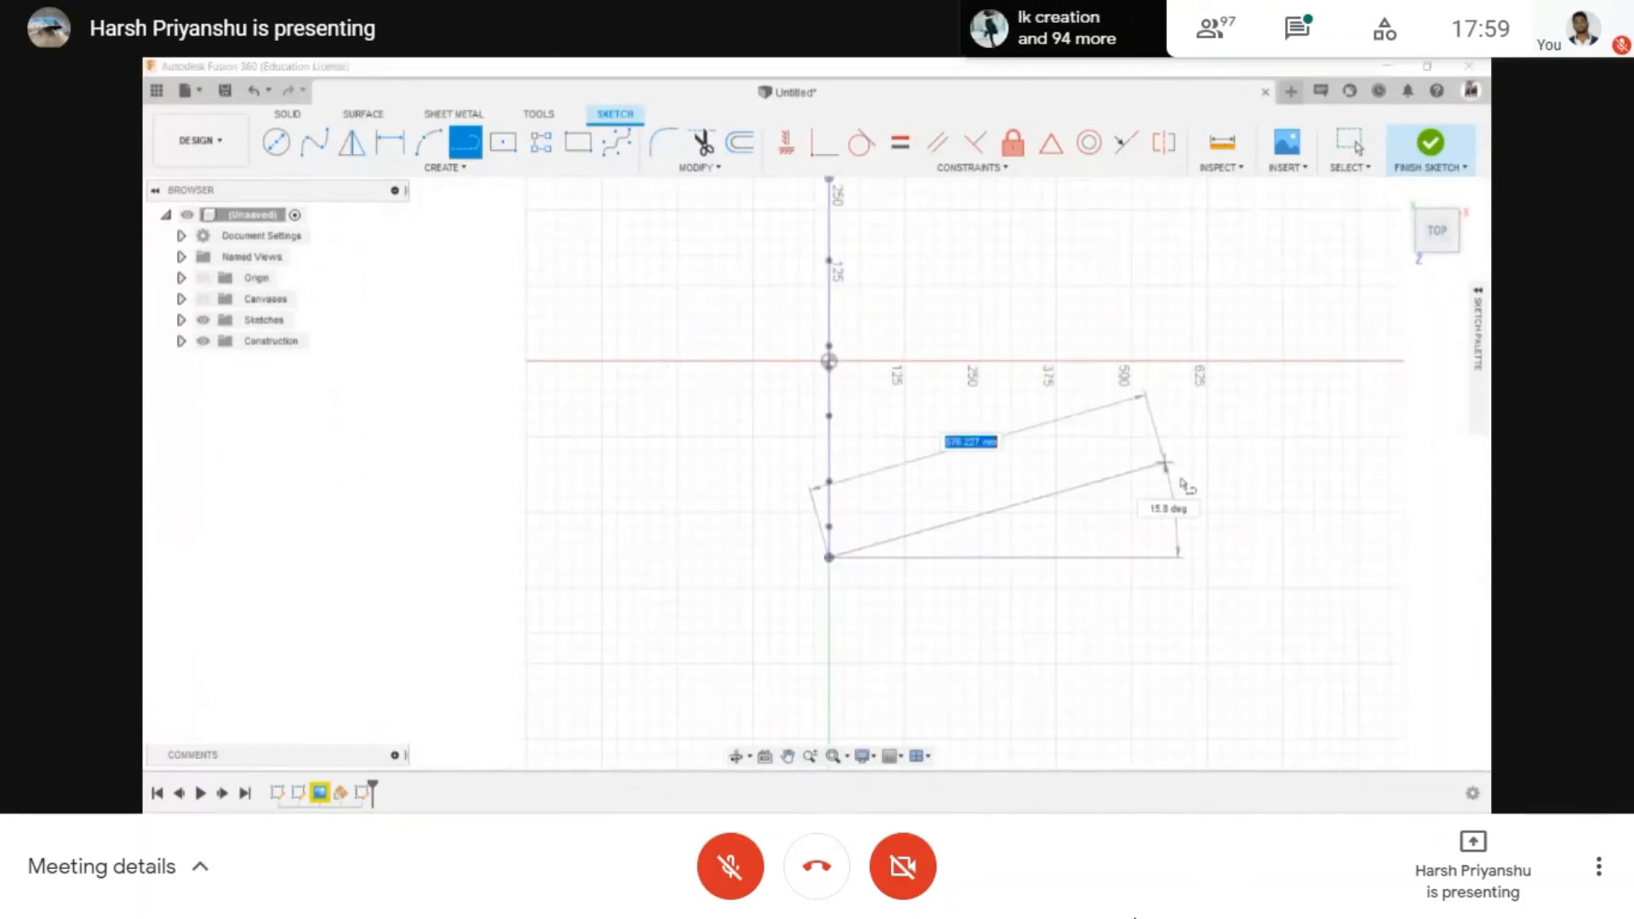
{"action": "scroll", "coordinate": [1064, 544], "scroll_direction": "down", "scroll_amount": 3}
{"action": "left_click", "coordinate": [1413, 558]}
{"action": "key", "text": "Escape"}
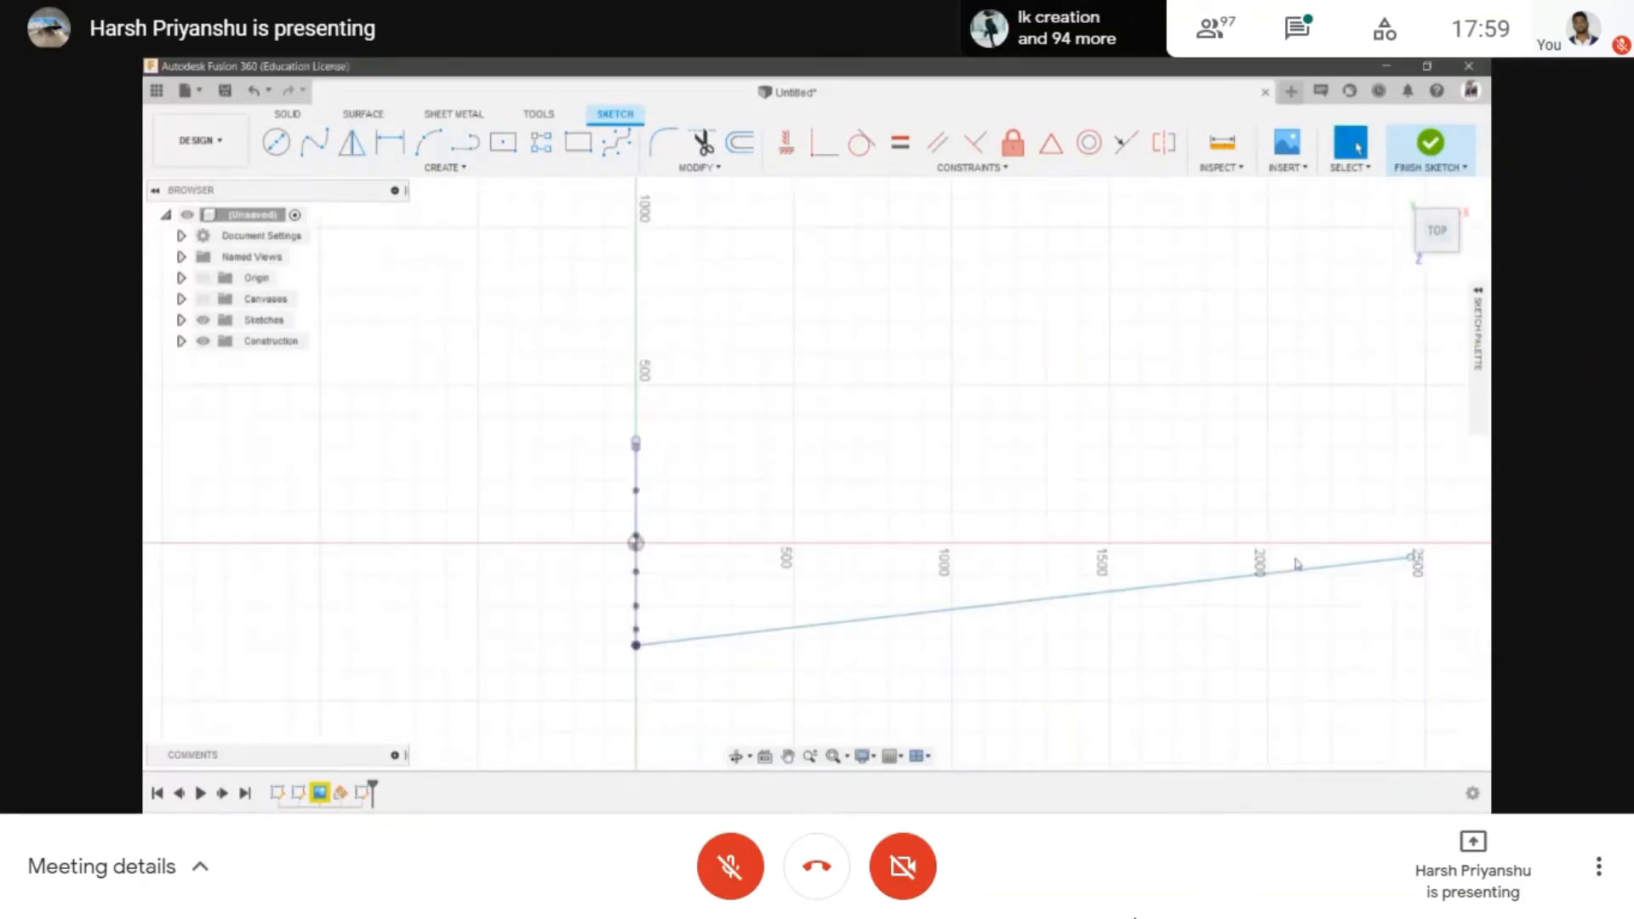
- Draw a second line from the trailing-edge tip point, ending about level in X with the first line's end, and finish the sketch
{"action": "key", "text": "l"}
{"action": "scroll", "coordinate": [656, 459], "scroll_direction": "up", "scroll_amount": 6}
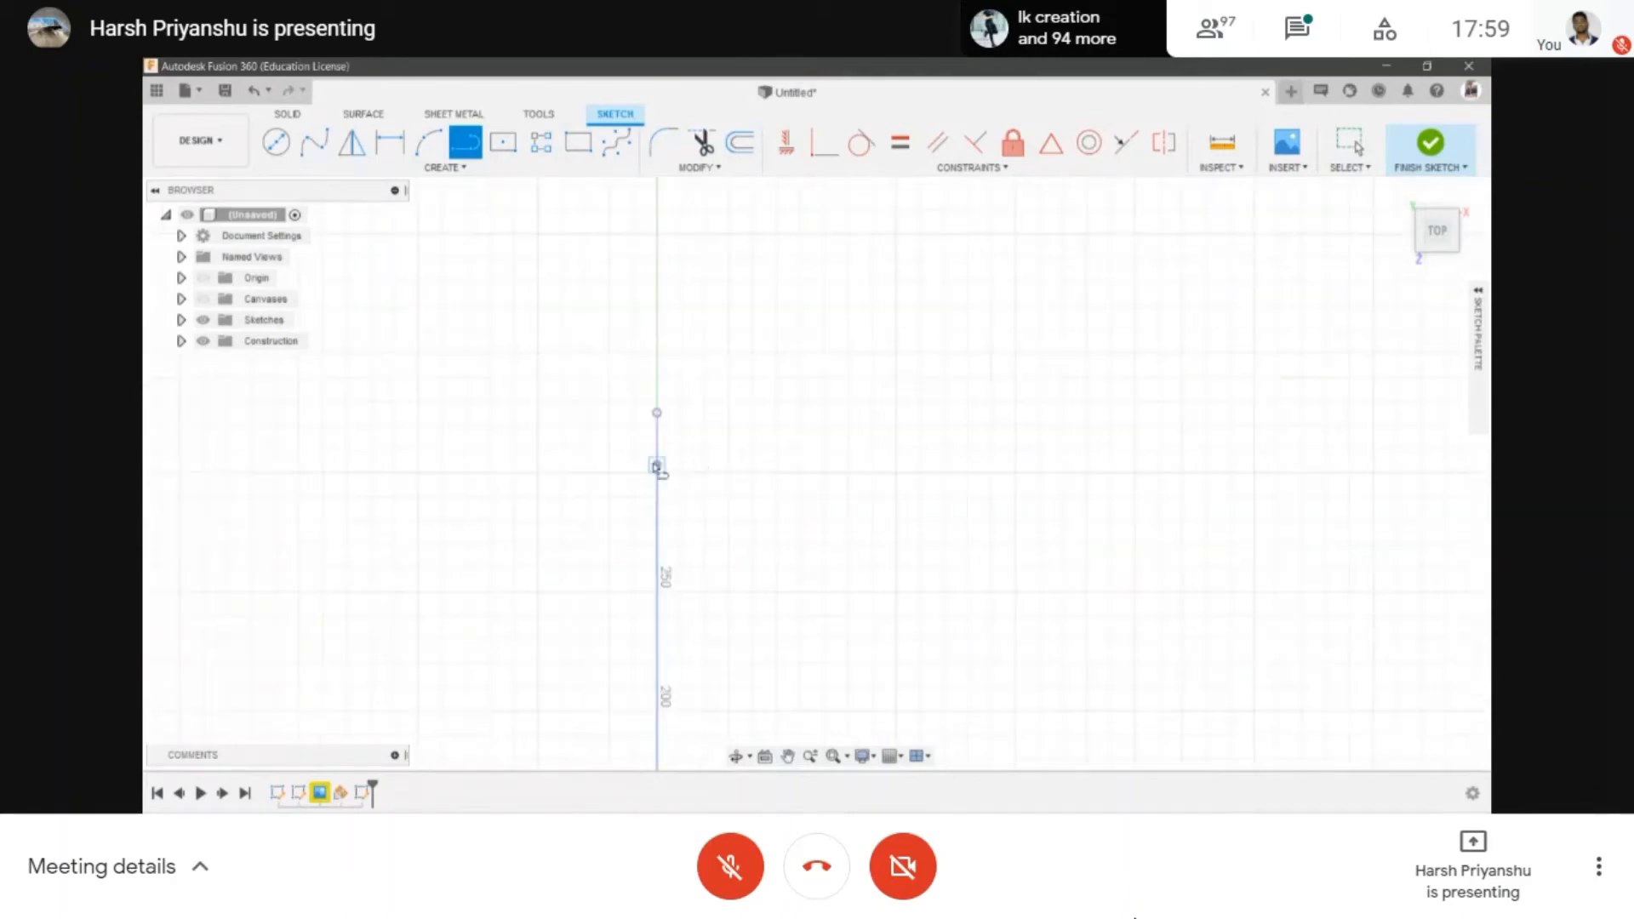
{"action": "left_click", "coordinate": [657, 465]}
{"action": "scroll", "coordinate": [1003, 452], "scroll_direction": "down", "scroll_amount": 4}
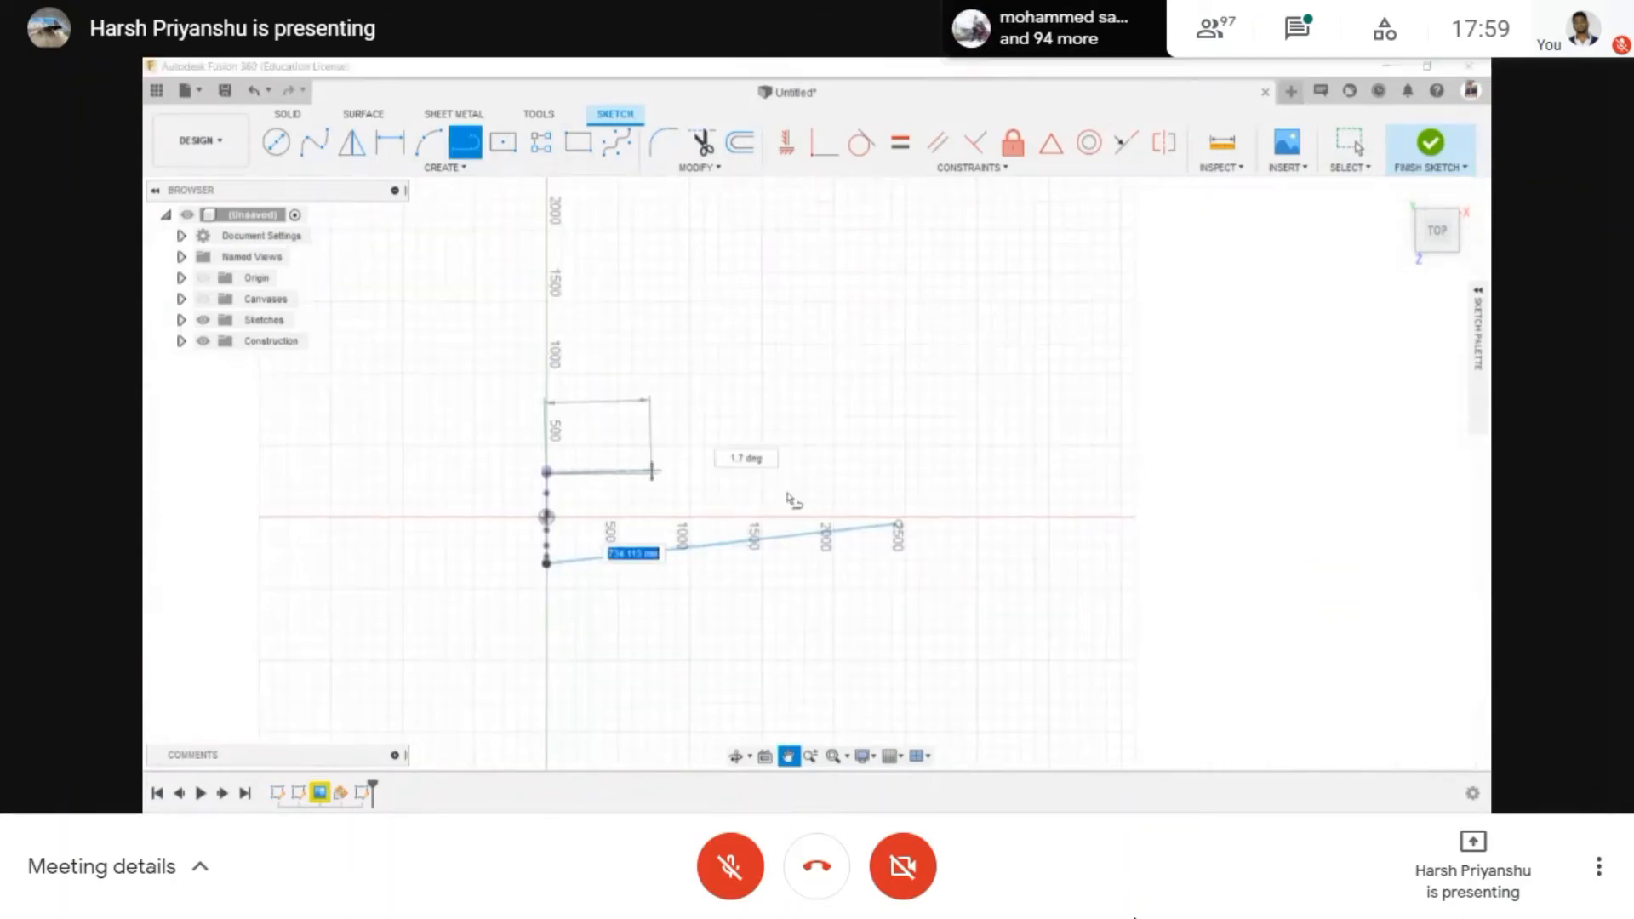
{"action": "left_click", "coordinate": [946, 465]}
{"action": "left_click", "coordinate": [1431, 143]}
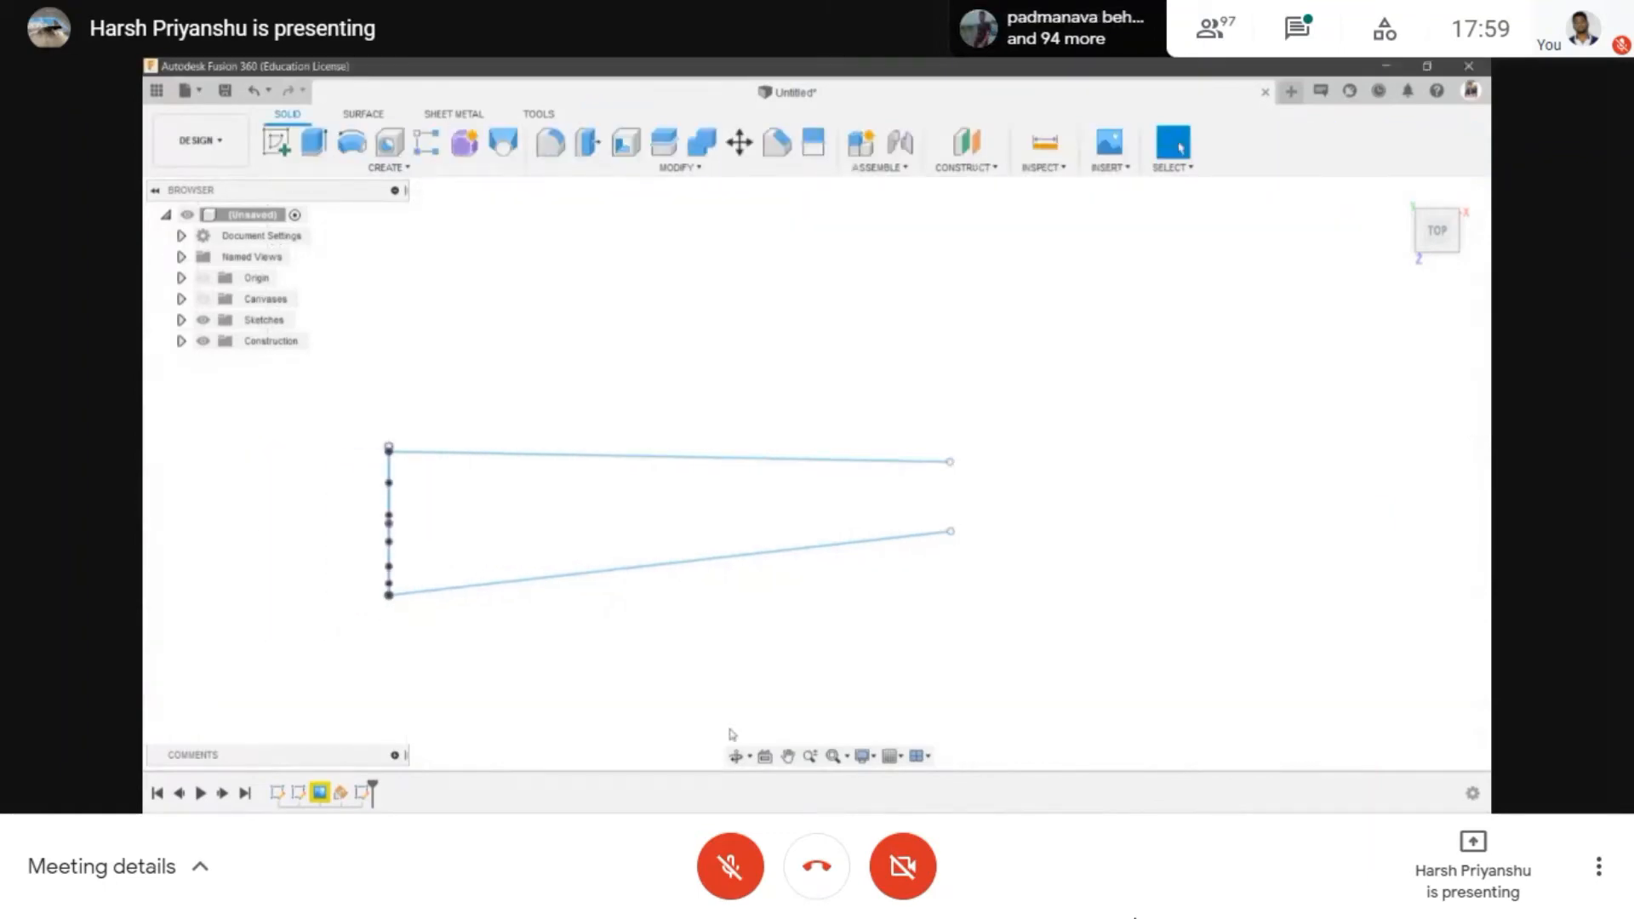
- Start a Sweep of type Path + Guide Rail with both halves of the airfoil as profiles
{"action": "middle_click_drag", "start_coordinate": [599, 403], "coordinate": [545, 340], "text": "shift"}
{"action": "left_click", "coordinate": [388, 167]}
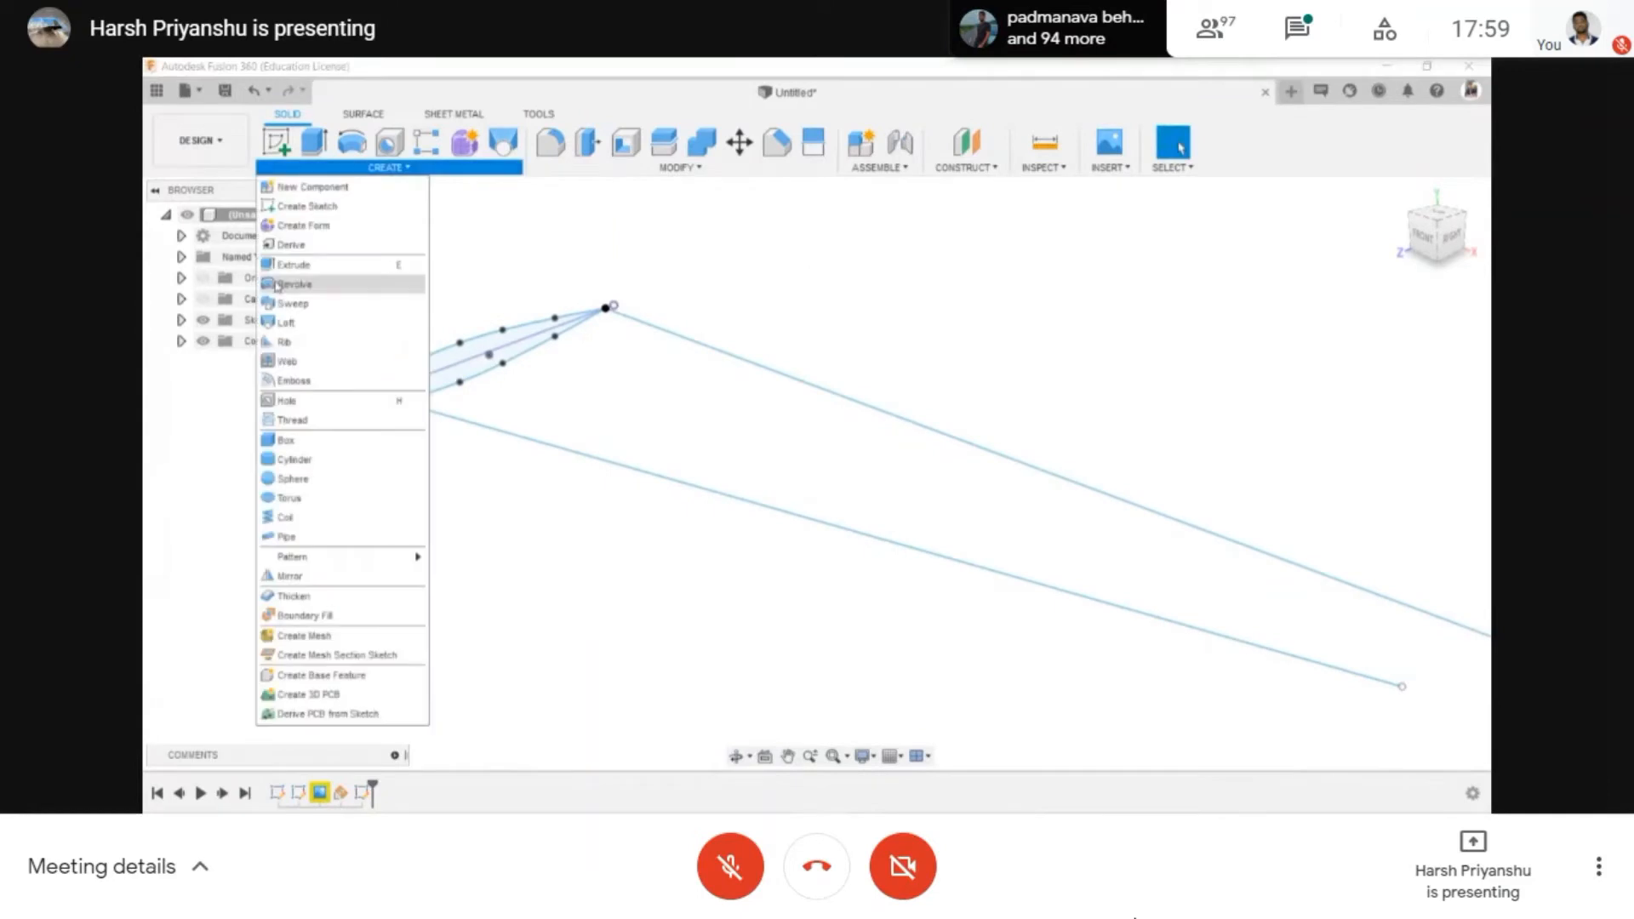
{"action": "left_click", "coordinate": [298, 306]}
{"action": "left_click", "coordinate": [1387, 316]}
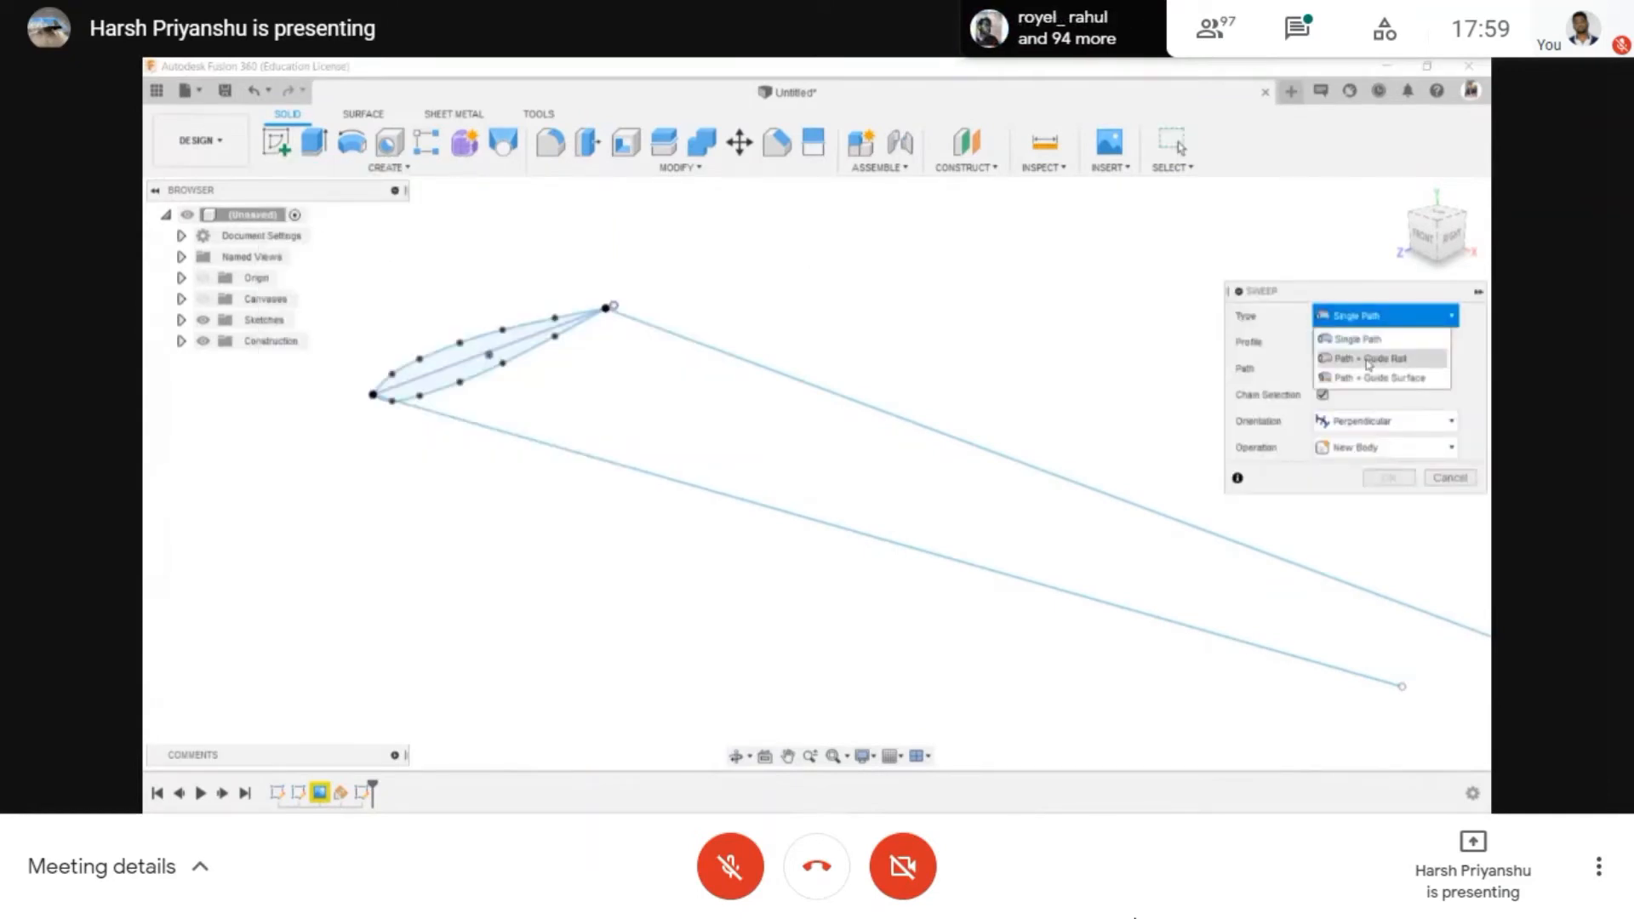
{"action": "left_click", "coordinate": [1369, 358]}
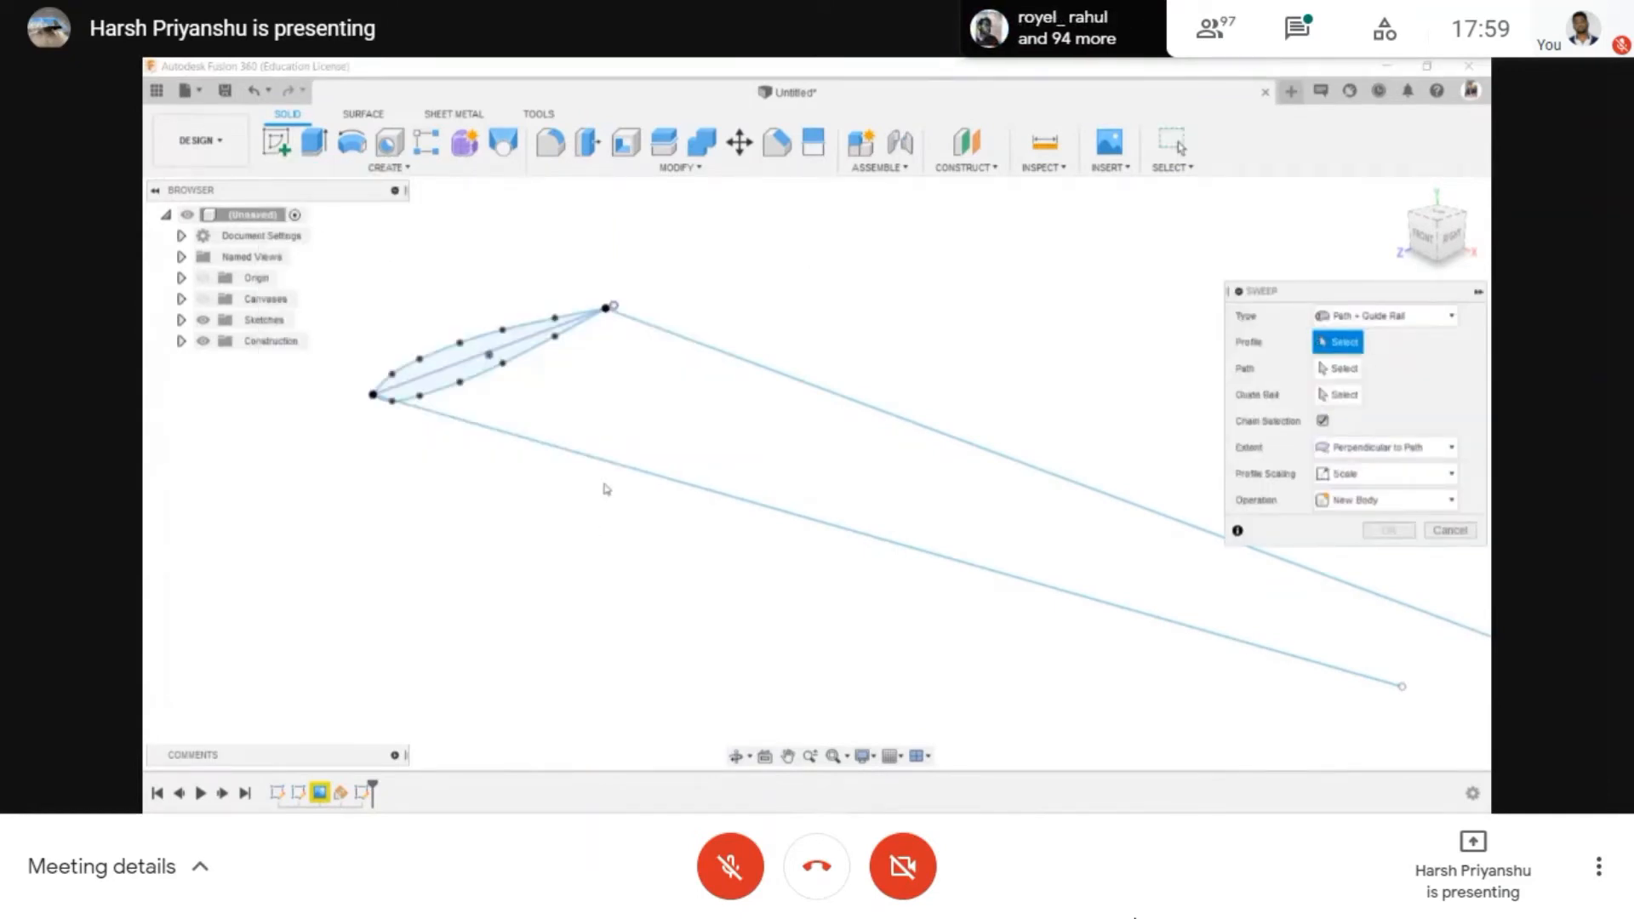
{"action": "scroll", "coordinate": [454, 351], "scroll_direction": "up", "scroll_amount": 3}
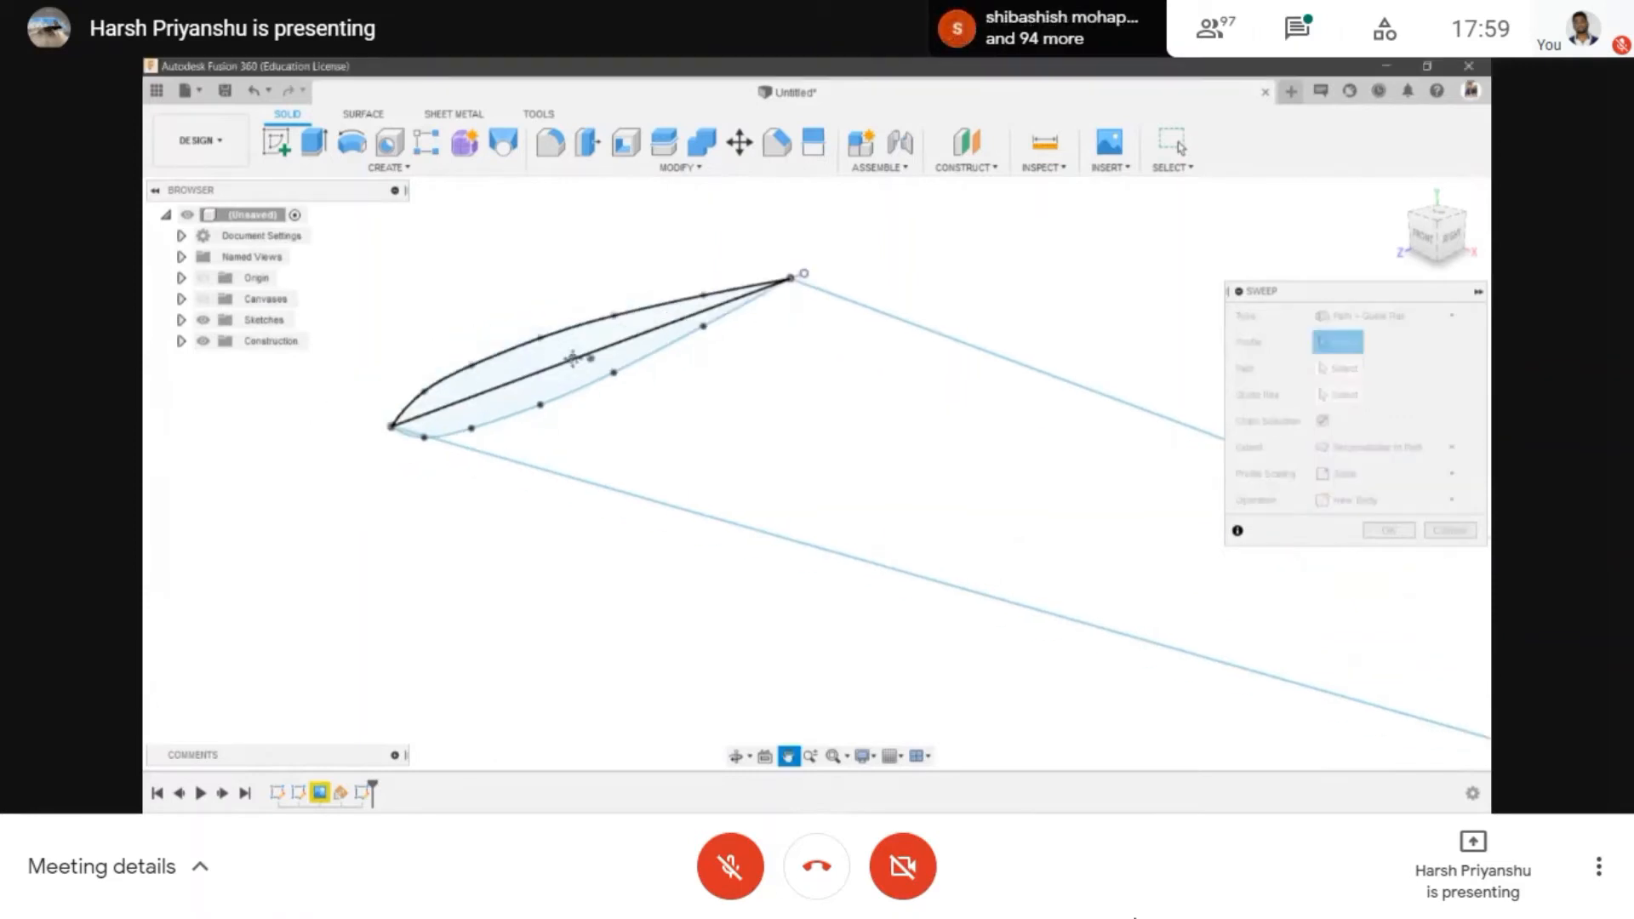
{"action": "scroll", "coordinate": [528, 410], "scroll_direction": "up", "scroll_amount": 3}
{"action": "left_click", "coordinate": [523, 414]}
{"action": "scroll", "coordinate": [430, 518], "scroll_direction": "up", "scroll_amount": 2}
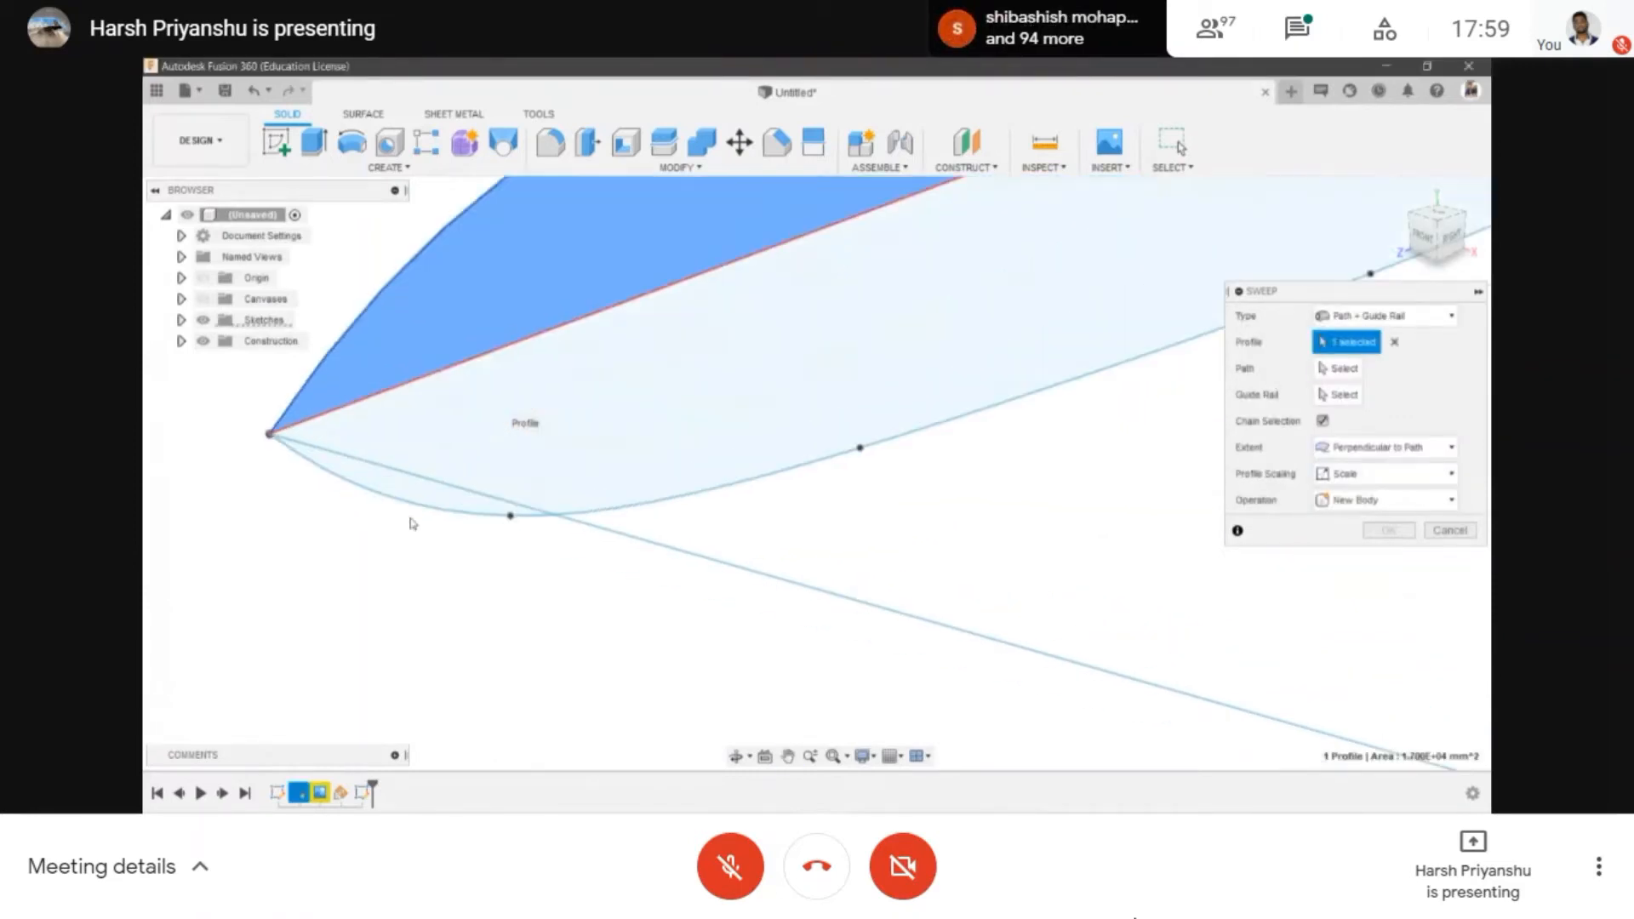
{"action": "left_click", "coordinate": [412, 523]}
{"action": "scroll", "coordinate": [1084, 362], "scroll_direction": "down", "scroll_amount": 3}
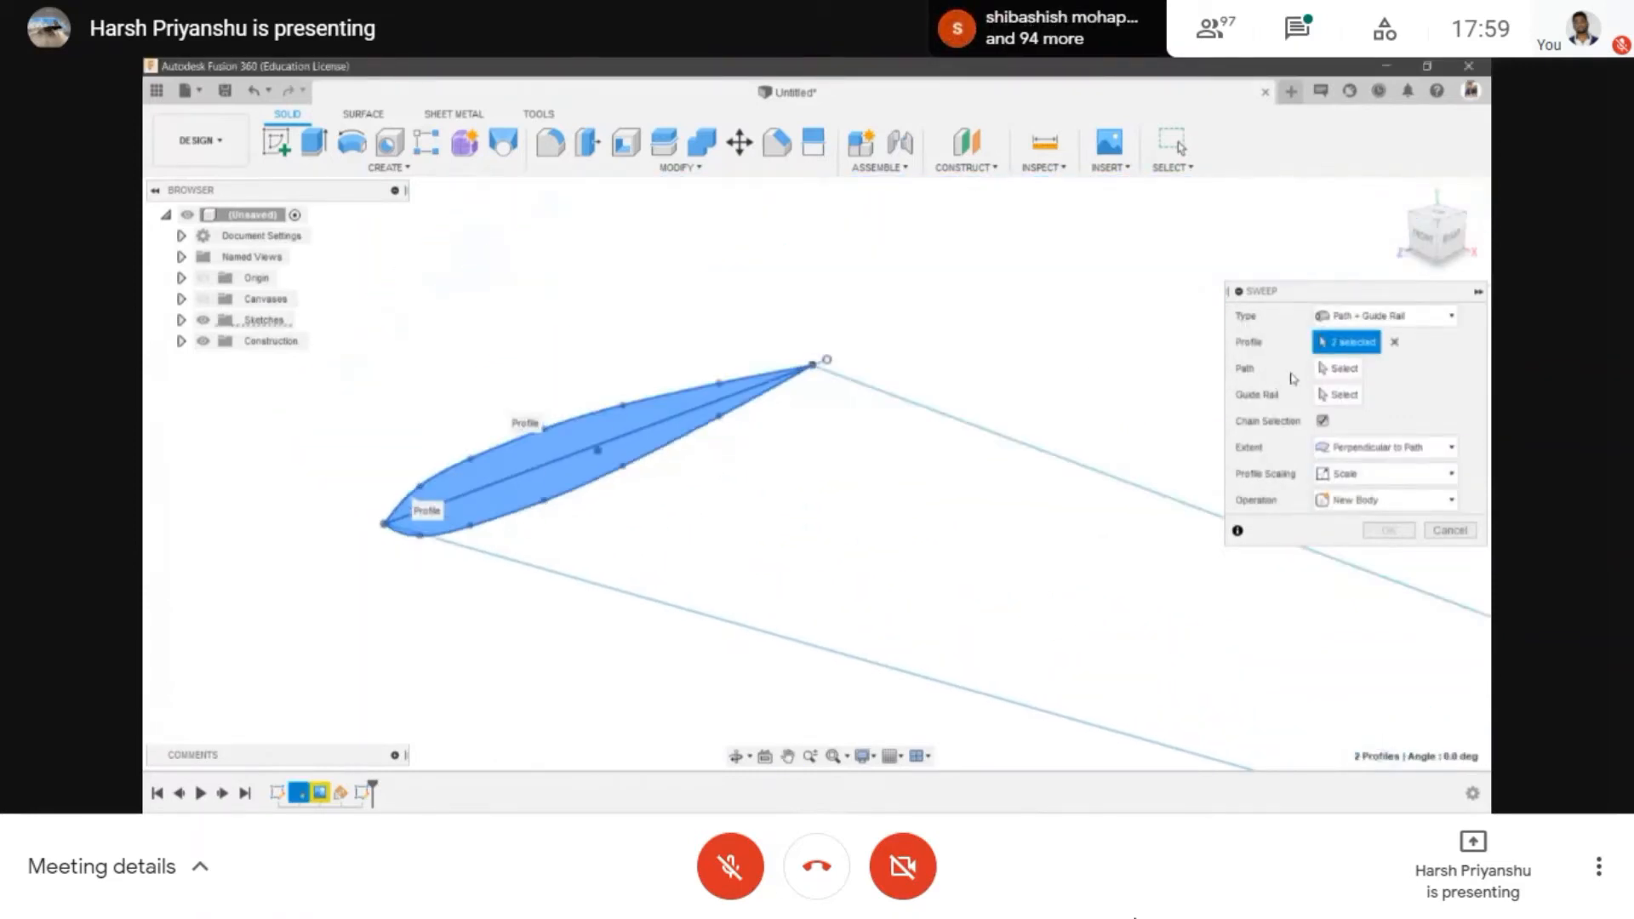
- Set the leading-edge line as path and the trailing-edge line as guide rail, and create the tapered wing as a new body
{"action": "left_click", "coordinate": [1339, 368]}
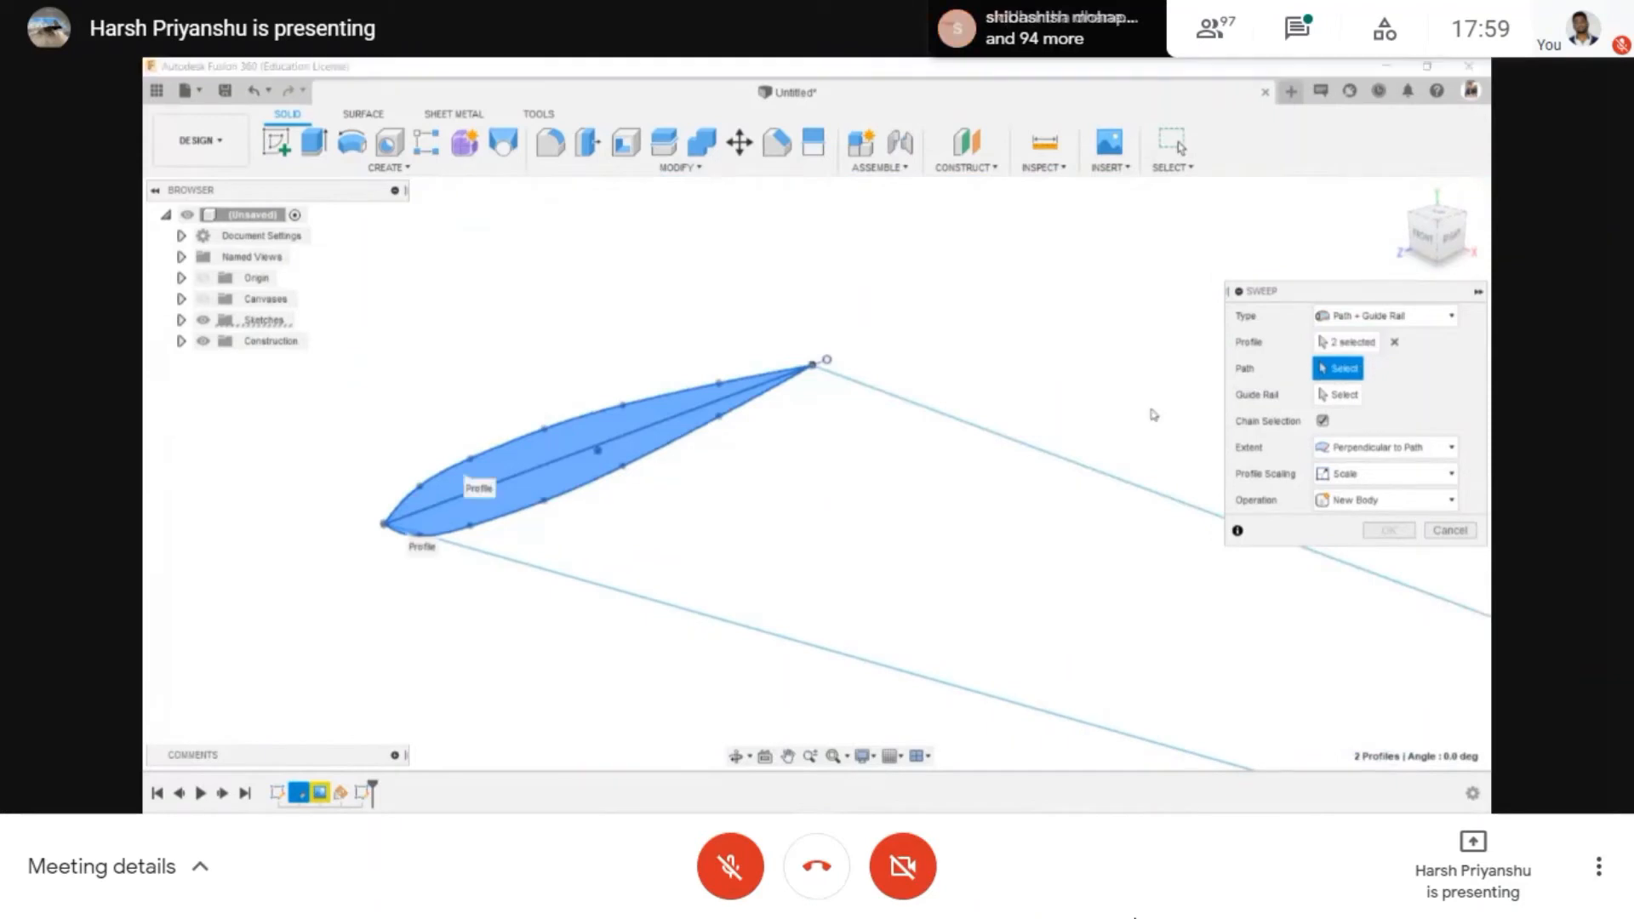
{"action": "left_click", "coordinate": [795, 637]}
{"action": "scroll", "coordinate": [791, 545], "scroll_direction": "down", "scroll_amount": 2}
{"action": "left_click", "coordinate": [1343, 395]}
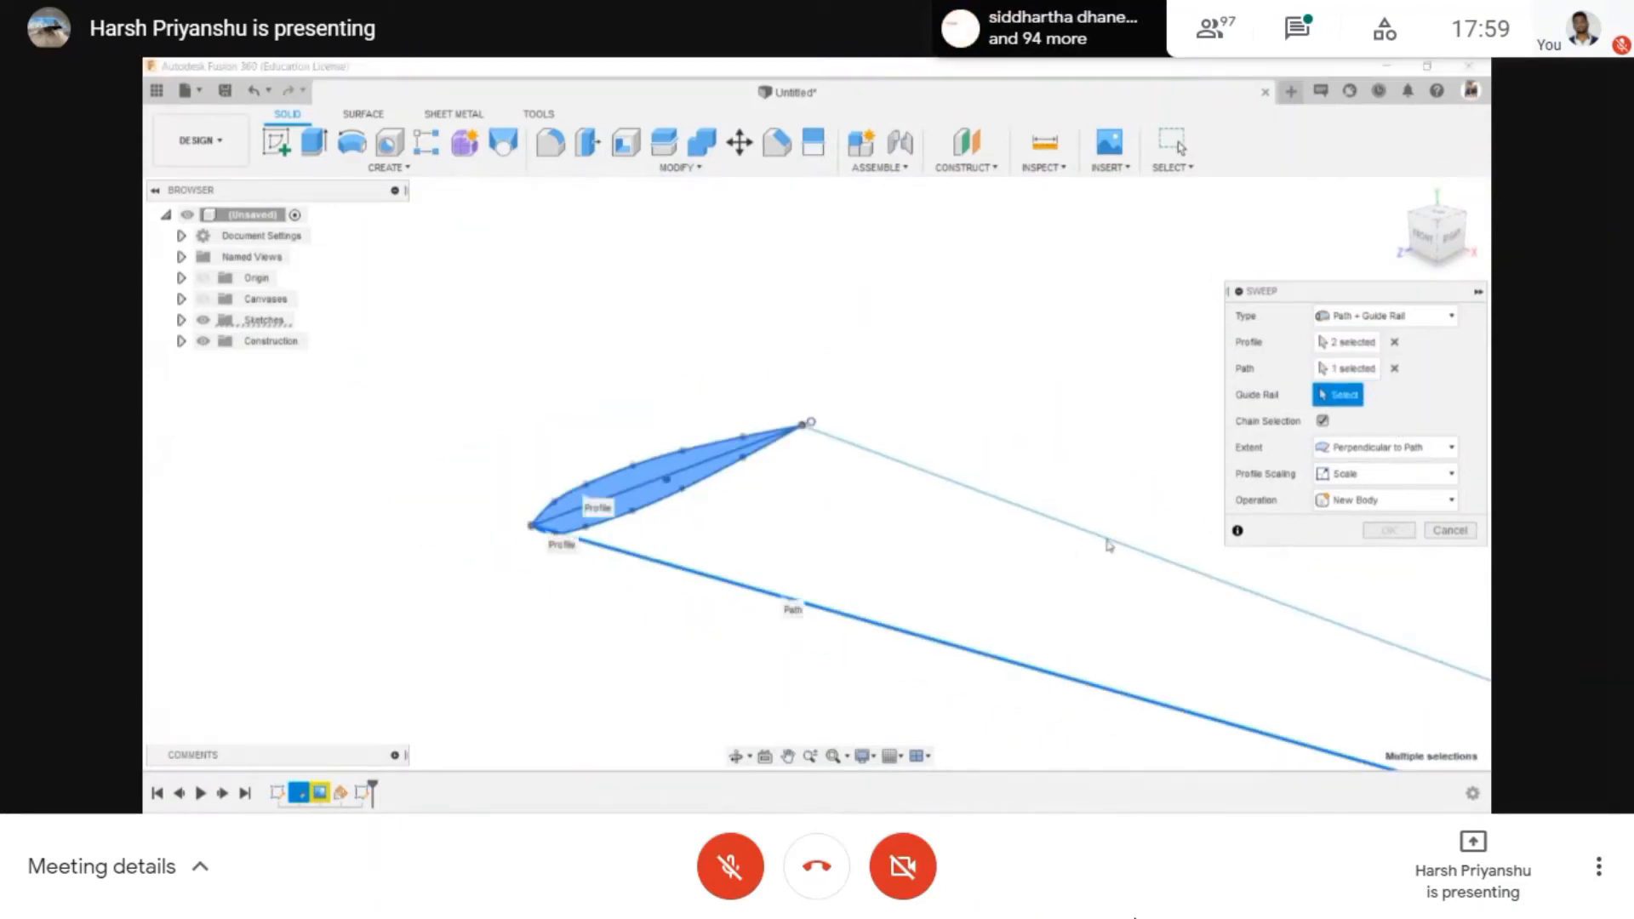
{"action": "left_click", "coordinate": [1141, 547]}
{"action": "scroll", "coordinate": [768, 440], "scroll_direction": "down", "scroll_amount": 2}
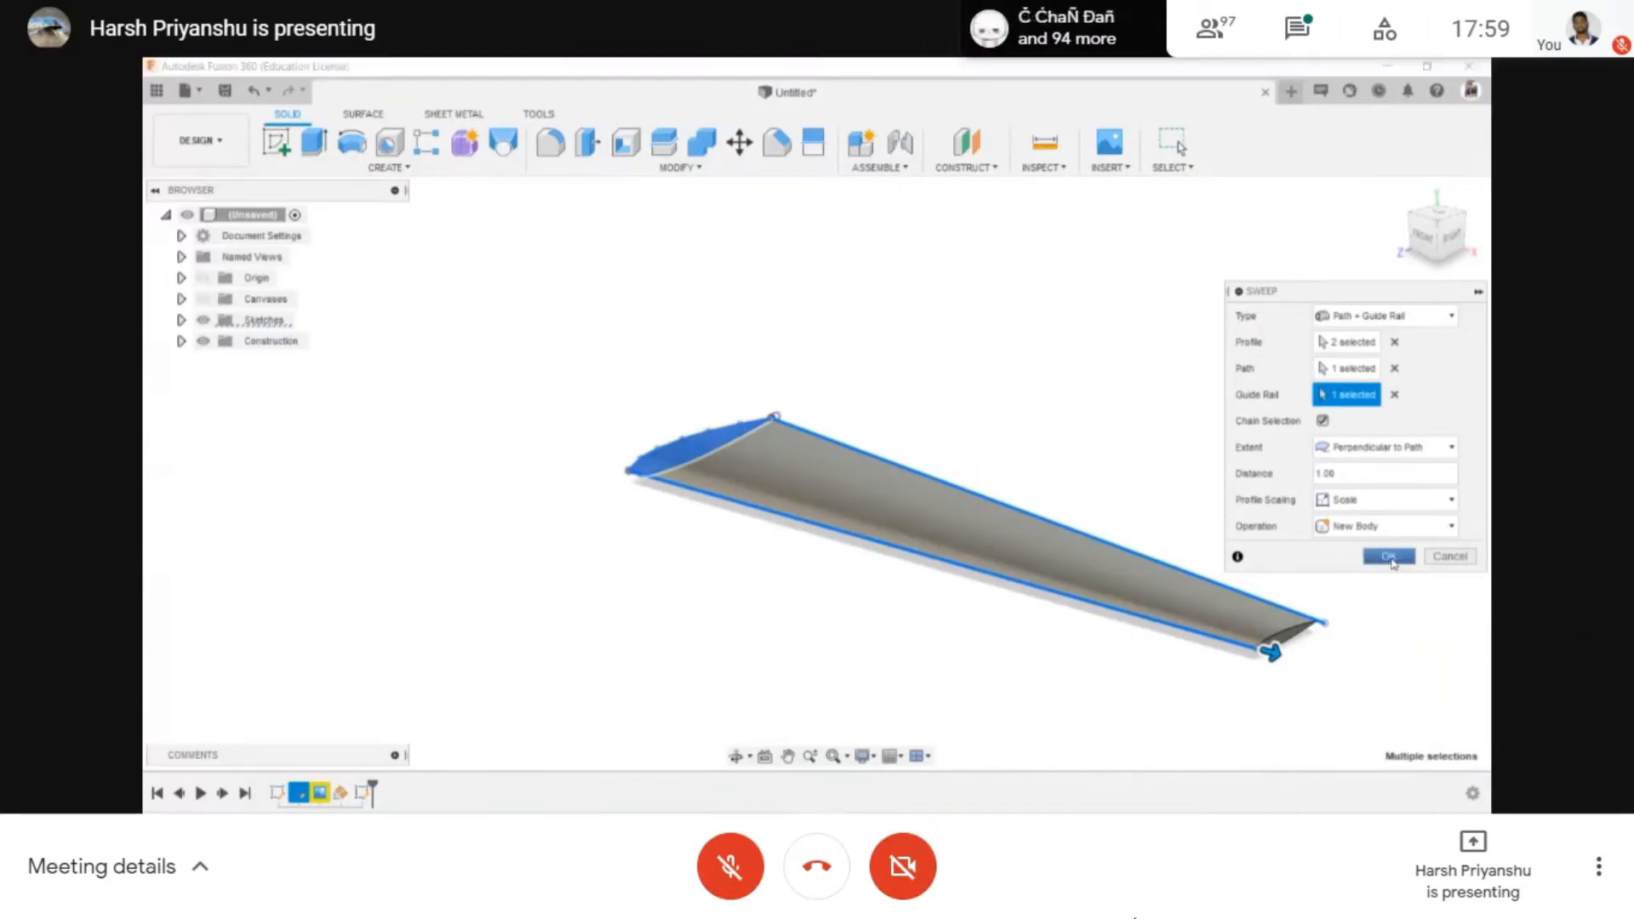
{"action": "left_click", "coordinate": [1388, 557]}
- Examine the swept wing body from several angles, including its taper from root to tip
{"action": "scroll", "coordinate": [839, 628], "scroll_direction": "up", "scroll_amount": 3}
{"action": "middle_click_drag", "start_coordinate": [839, 627], "coordinate": [844, 605]}
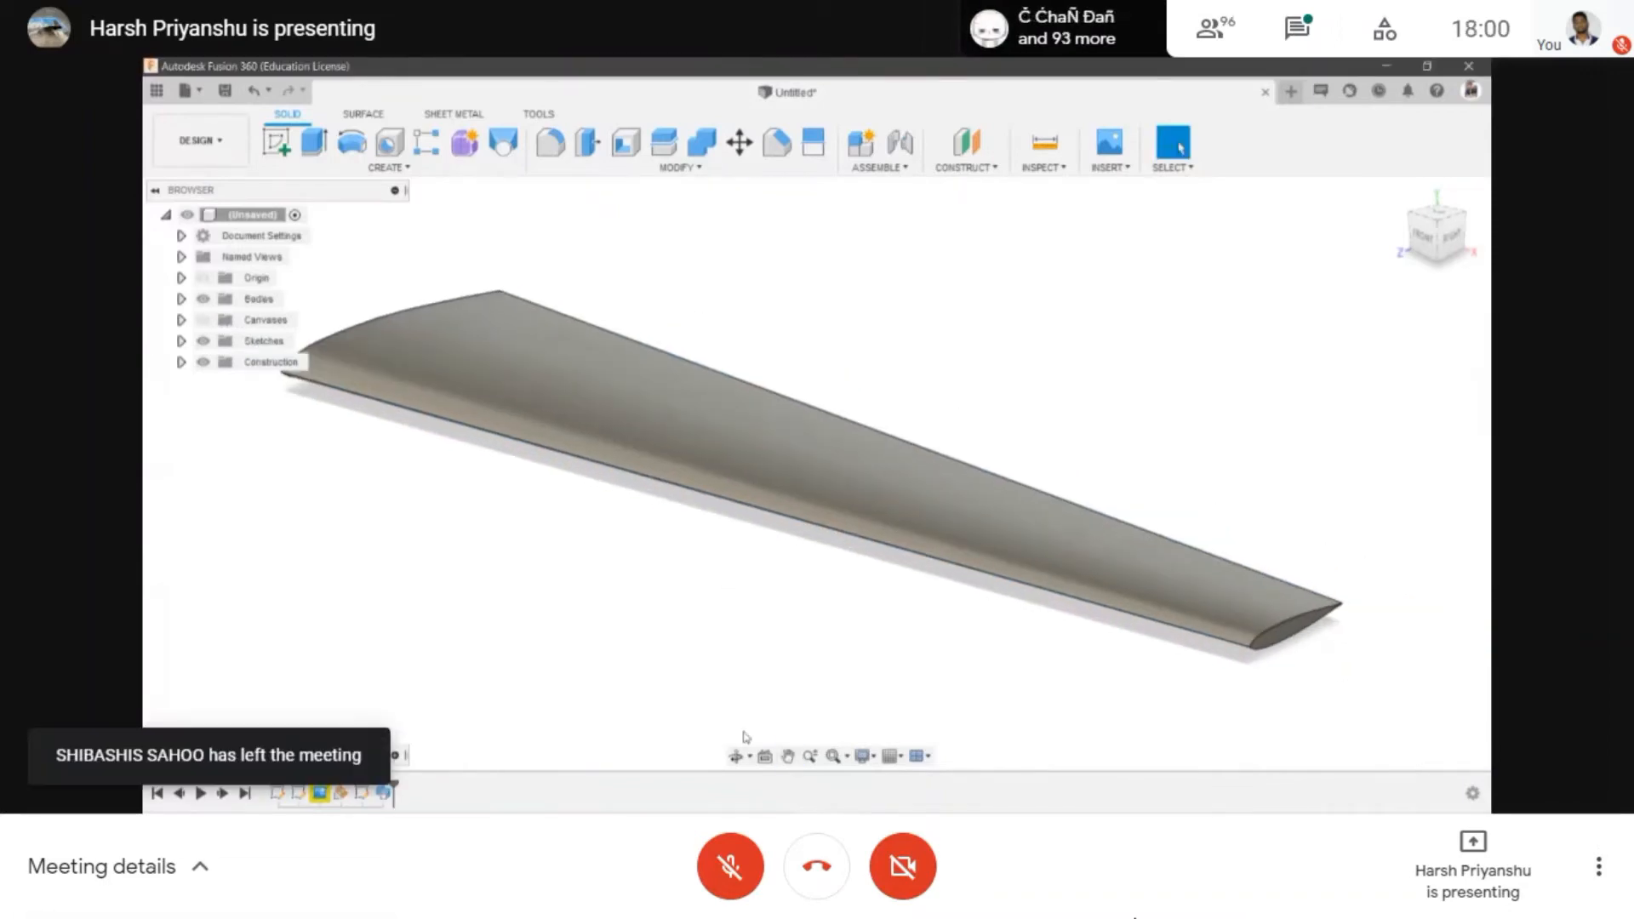
{"action": "scroll", "coordinate": [791, 681], "scroll_direction": "down", "scroll_amount": 2}
{"action": "left_click", "coordinate": [737, 756]}
{"action": "left_click_drag", "start_coordinate": [766, 613], "coordinate": [678, 462]}
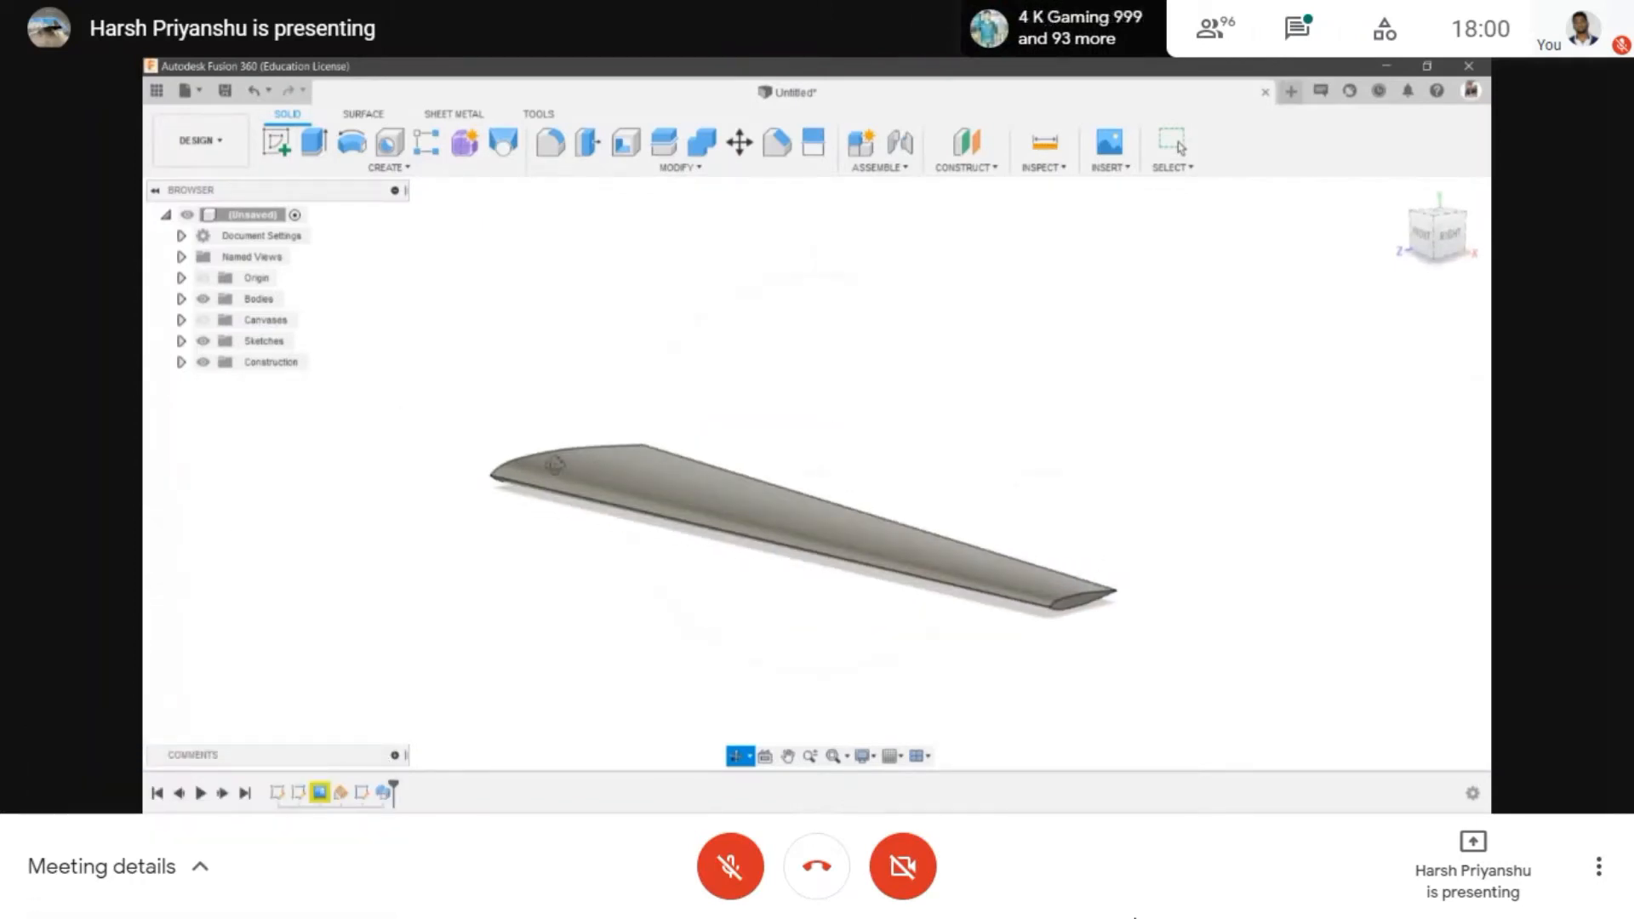
{"action": "left_click", "coordinate": [1174, 143]}
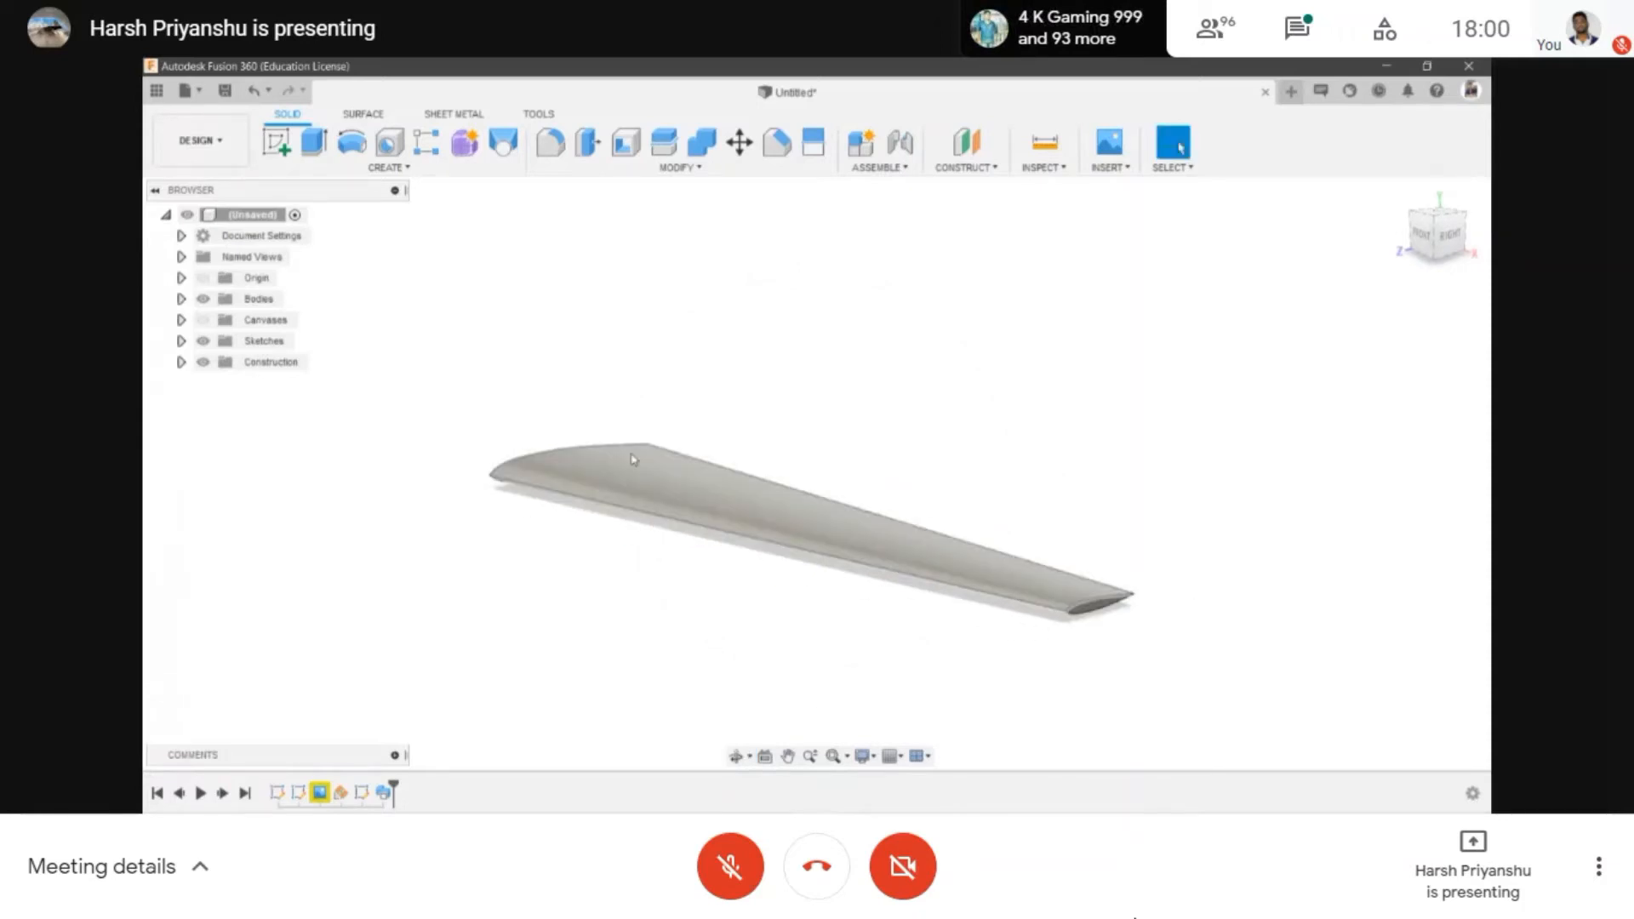
{"action": "scroll", "coordinate": [605, 467], "scroll_direction": "up", "scroll_amount": 1}
{"action": "scroll", "coordinate": [605, 466], "scroll_direction": "down", "scroll_amount": 2}
{"action": "left_click", "coordinate": [734, 757]}
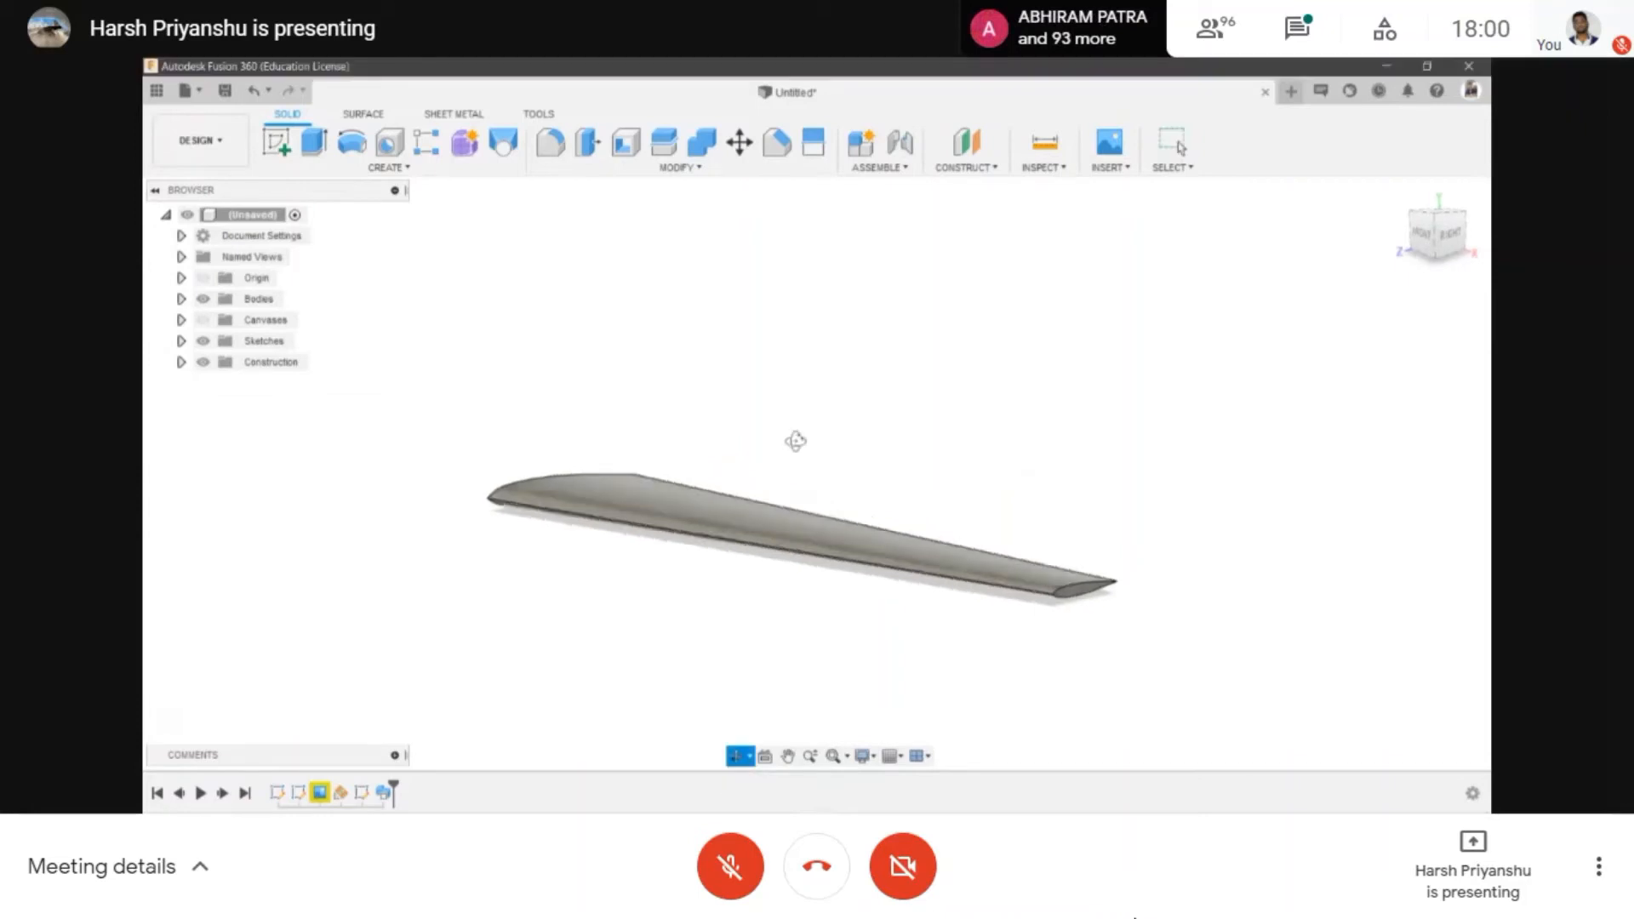
{"action": "mouse_move", "coordinate": [794, 441]}
{"action": "left_mouse_down"}
{"action": "mouse_move", "coordinate": [817, 441]}
{"action": "mouse_move", "coordinate": [802, 465]}
{"action": "left_mouse_up"}
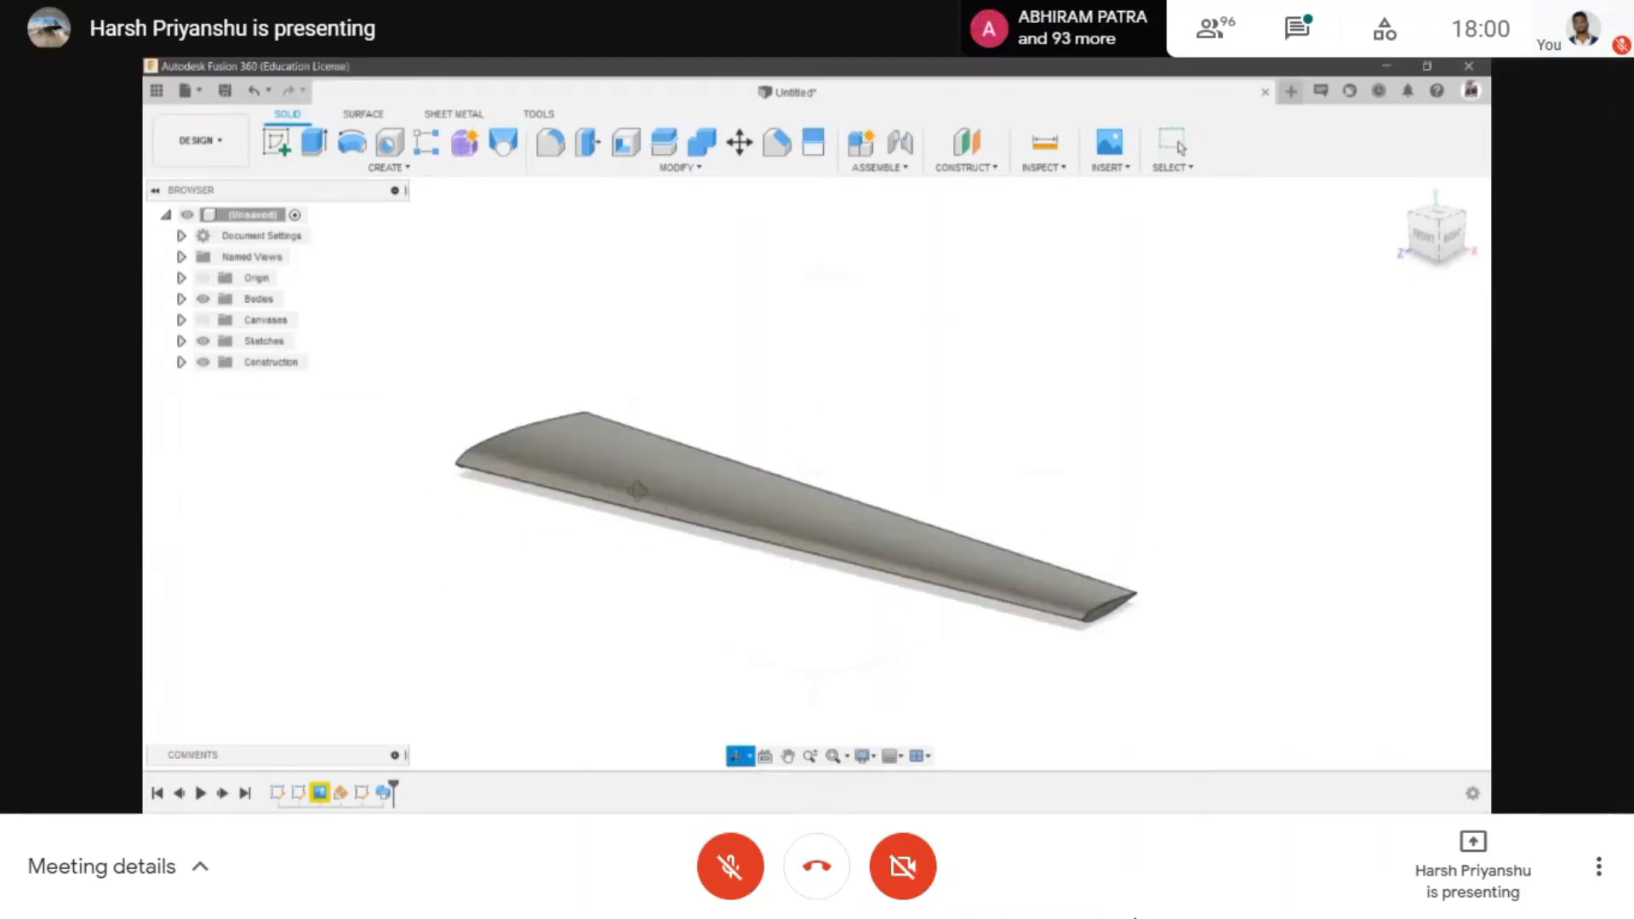
{"action": "scroll", "coordinate": [637, 491], "scroll_direction": "down", "scroll_amount": 1}
{"action": "scroll", "coordinate": [661, 493], "scroll_direction": "up", "scroll_amount": 2}
{"action": "scroll", "coordinate": [675, 456], "scroll_direction": "down", "scroll_amount": 2}
{"action": "scroll", "coordinate": [680, 518], "scroll_direction": "up", "scroll_amount": 3}
{"action": "scroll", "coordinate": [681, 520], "scroll_direction": "down", "scroll_amount": 2}
{"action": "key", "text": "Escape"}
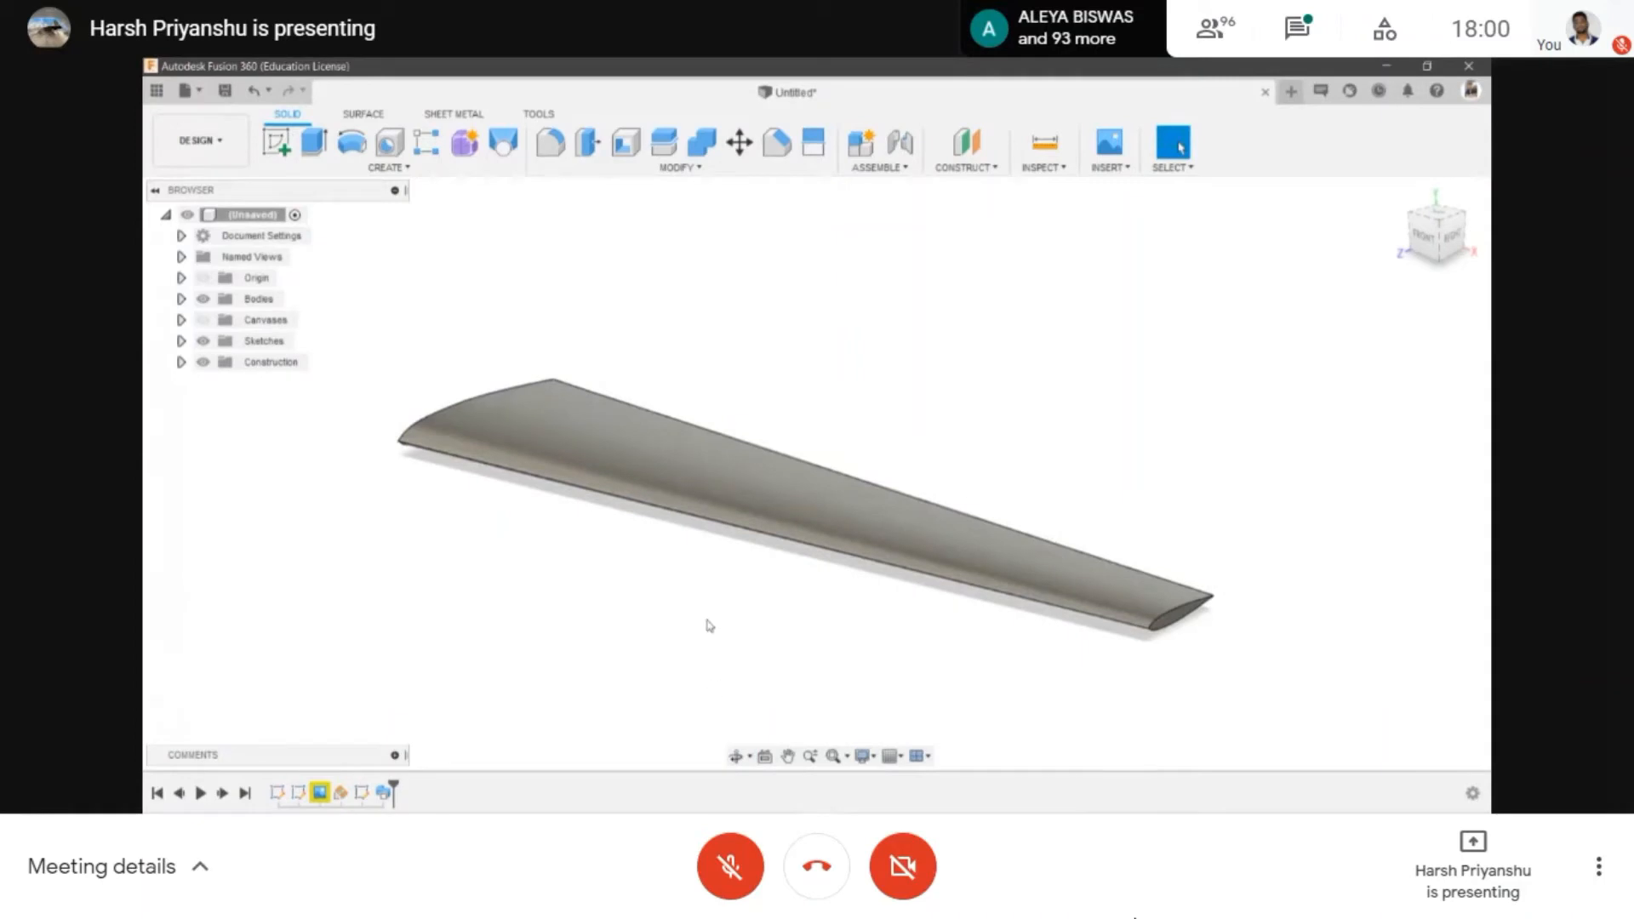
- Undo the wing sweep and the two lines drawn from the leading and trailing edges
{"action": "key", "text": "ctrl+z"}
{"action": "key", "text": "ctrl+z"}
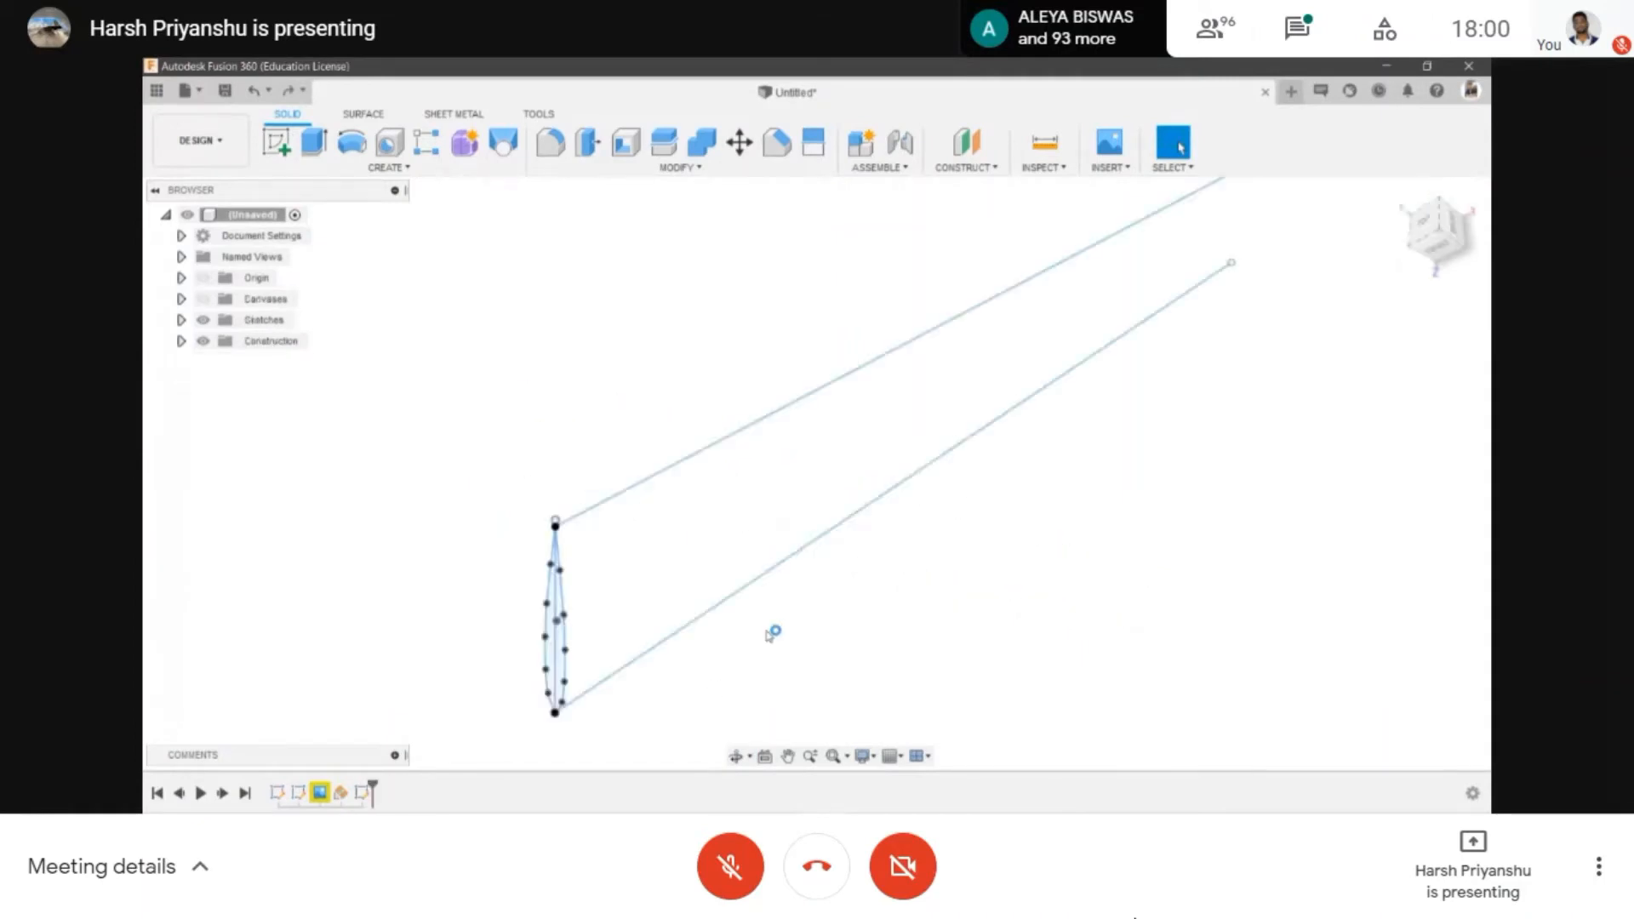
{"action": "key", "text": "ctrl+z"}
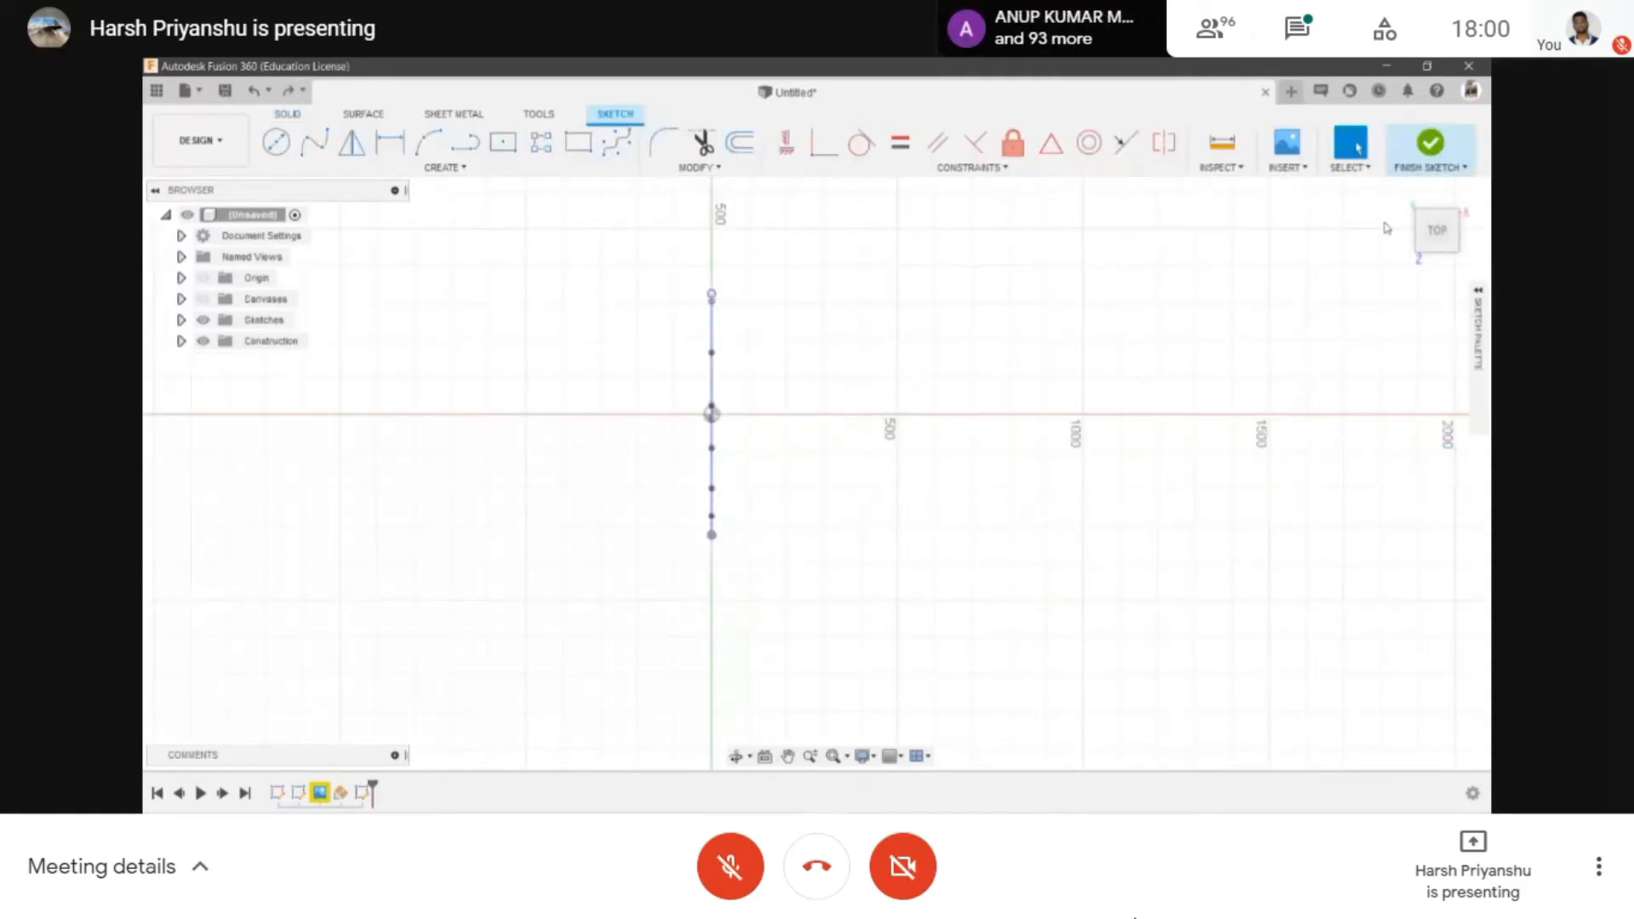
- Finish the sketch and extrude both halves of the airfoil profile 25 mm as a new body
{"action": "left_click", "coordinate": [1430, 142]}
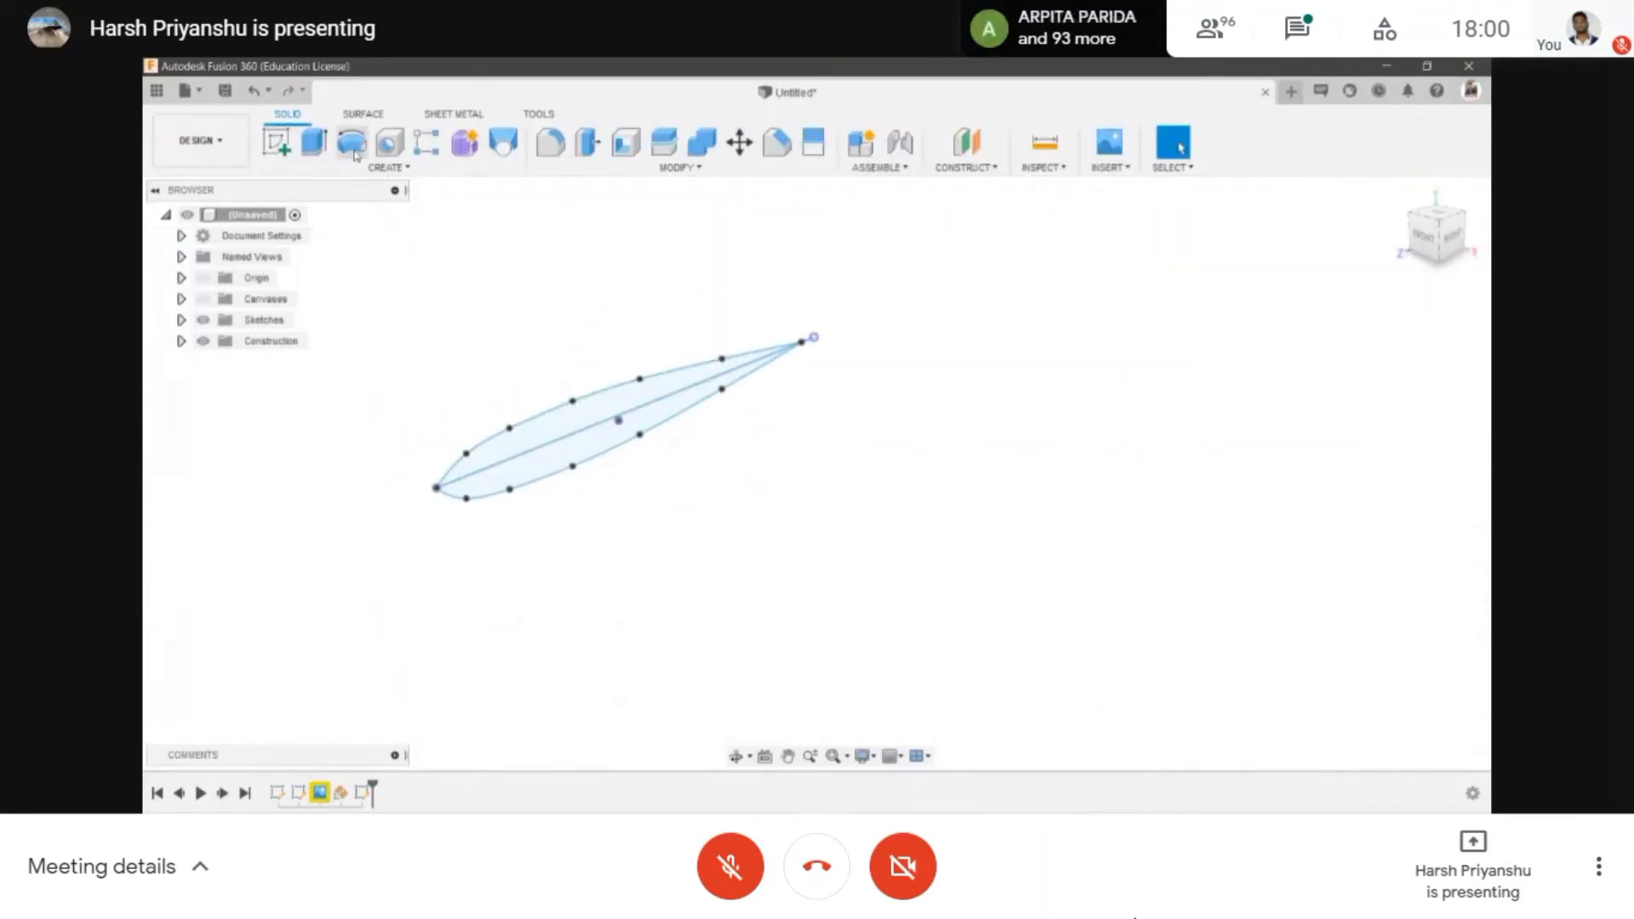
{"action": "left_click", "coordinate": [316, 142]}
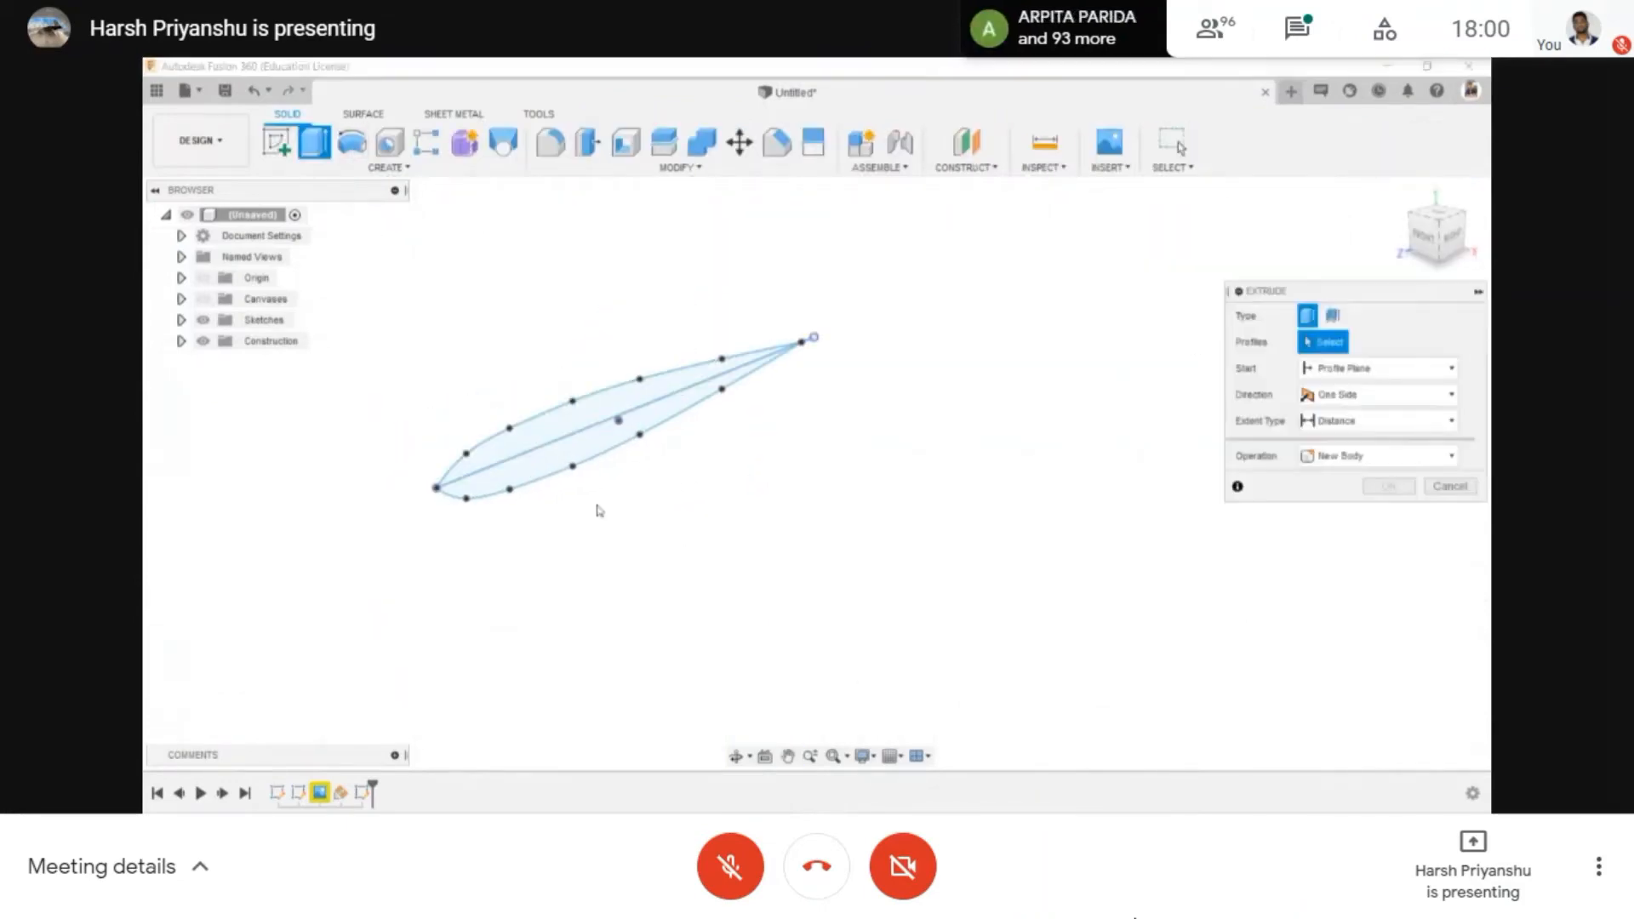
{"action": "left_click", "coordinate": [534, 443]}
{"action": "left_click", "coordinate": [629, 440]}
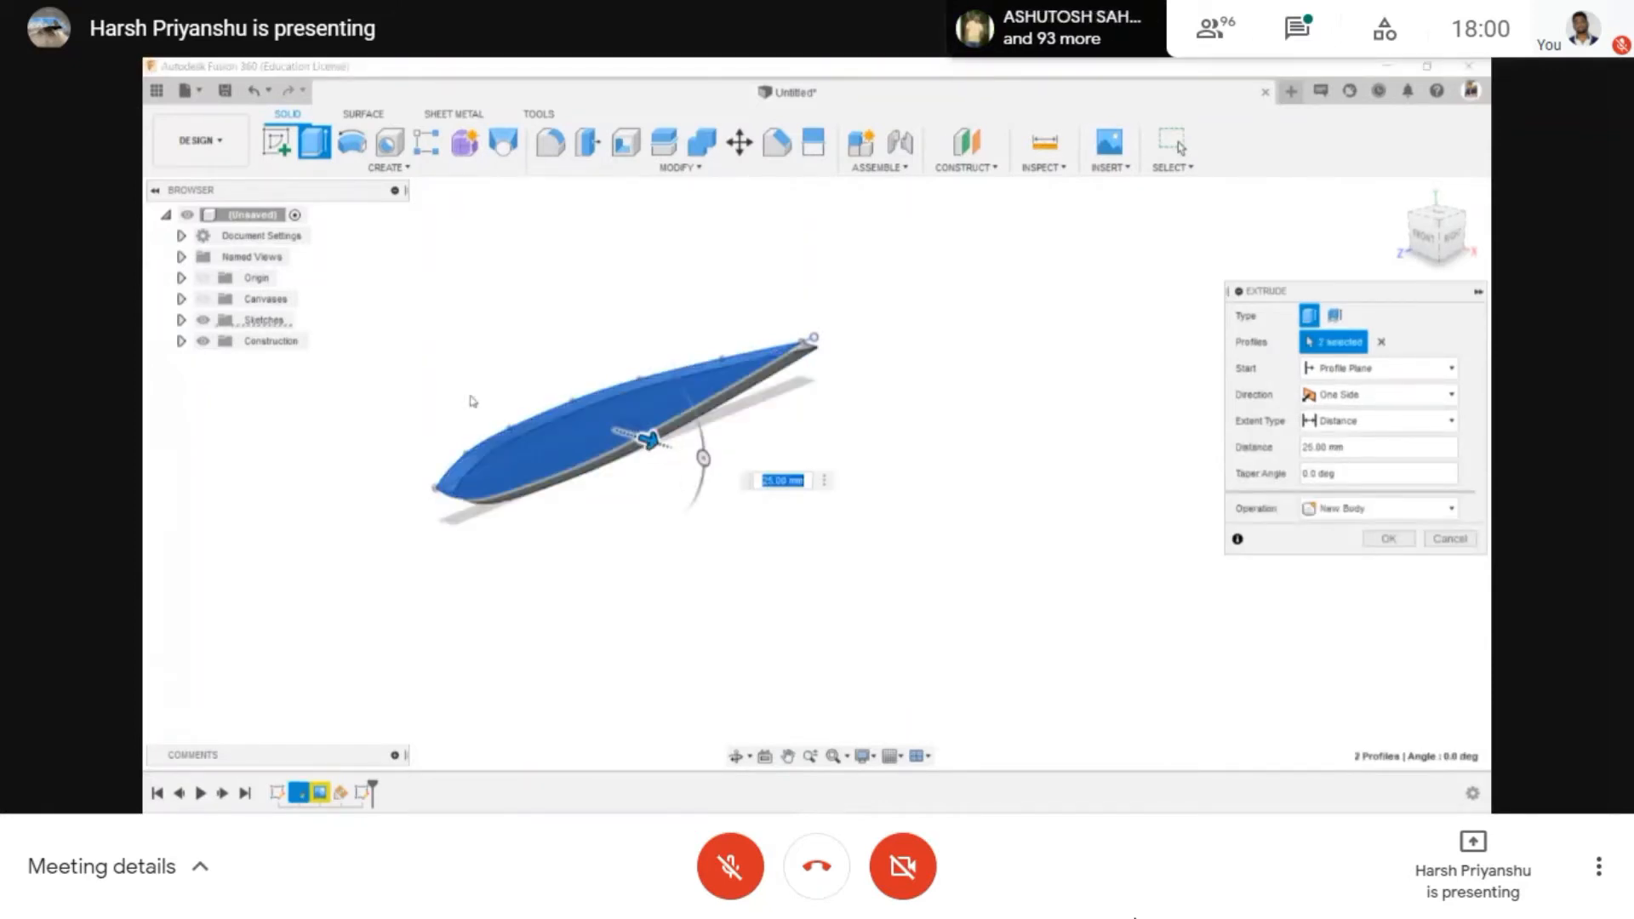
{"action": "left_click", "coordinate": [1388, 538]}
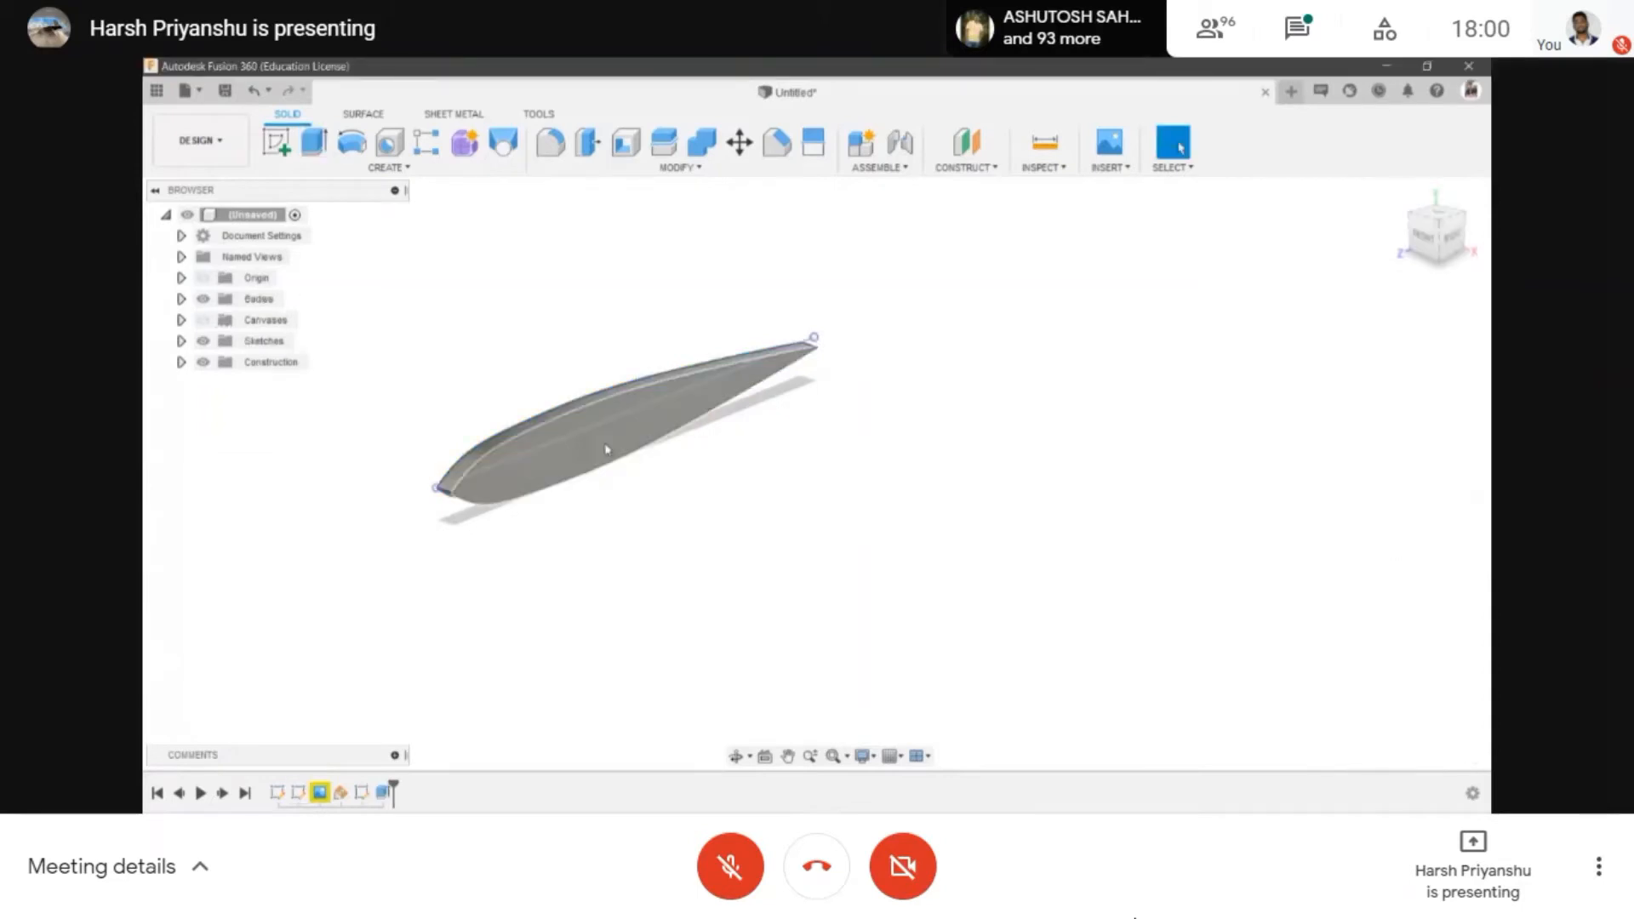
- Start a sketch on the rib's side face and draw a vertical line across it near the nose, just inside the outline
{"action": "left_click", "coordinate": [276, 142]}
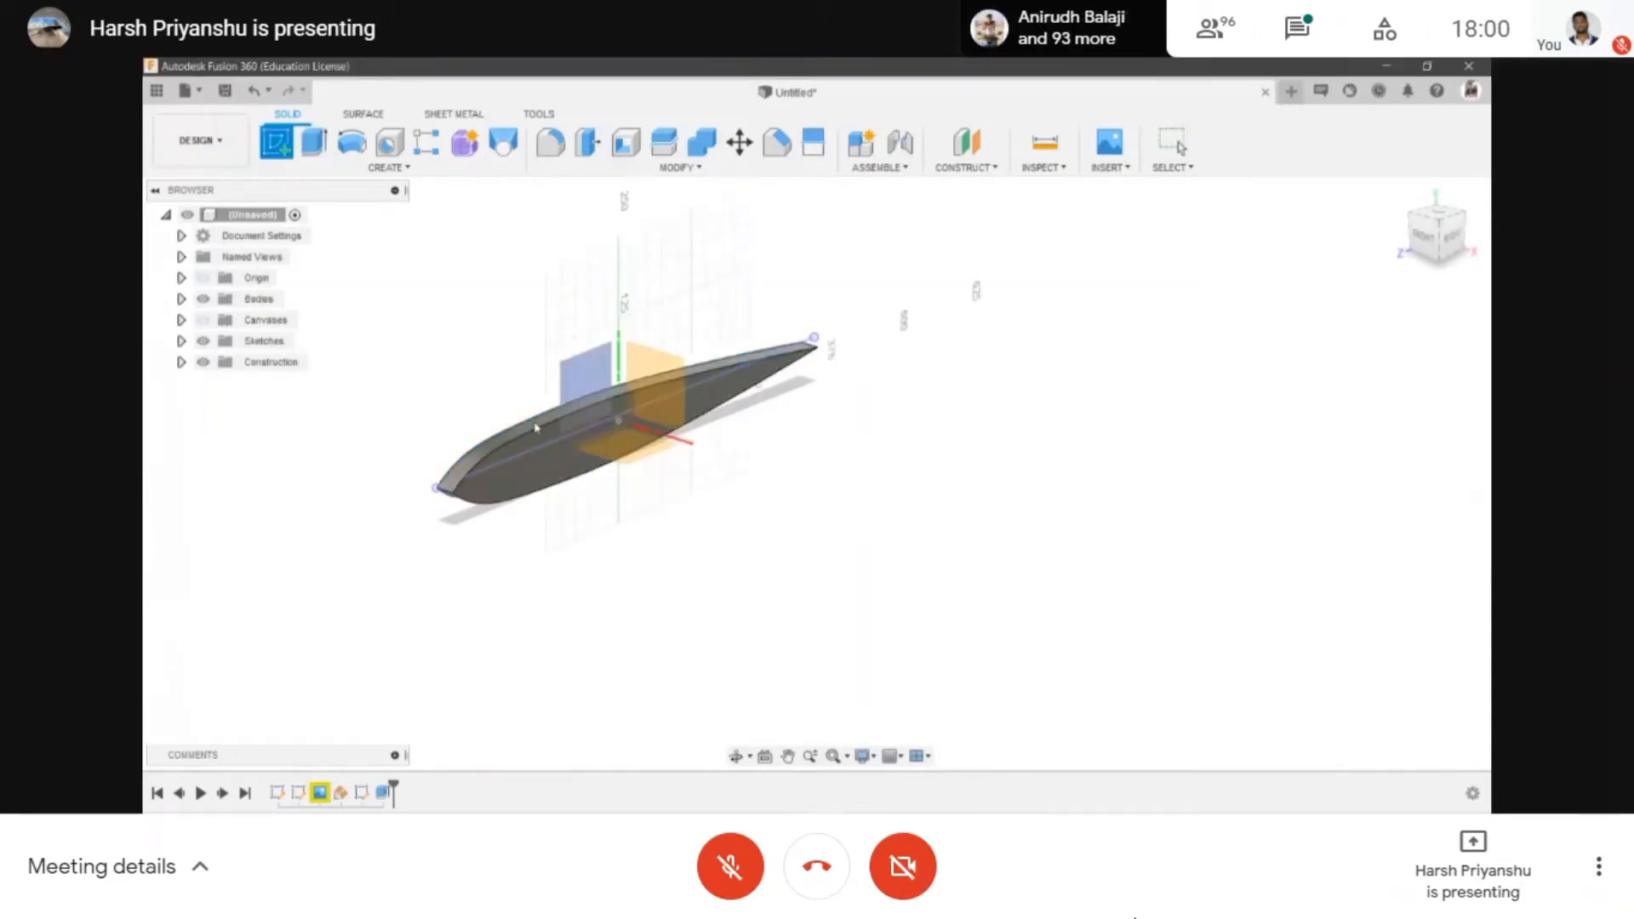
{"action": "left_click", "coordinate": [656, 475]}
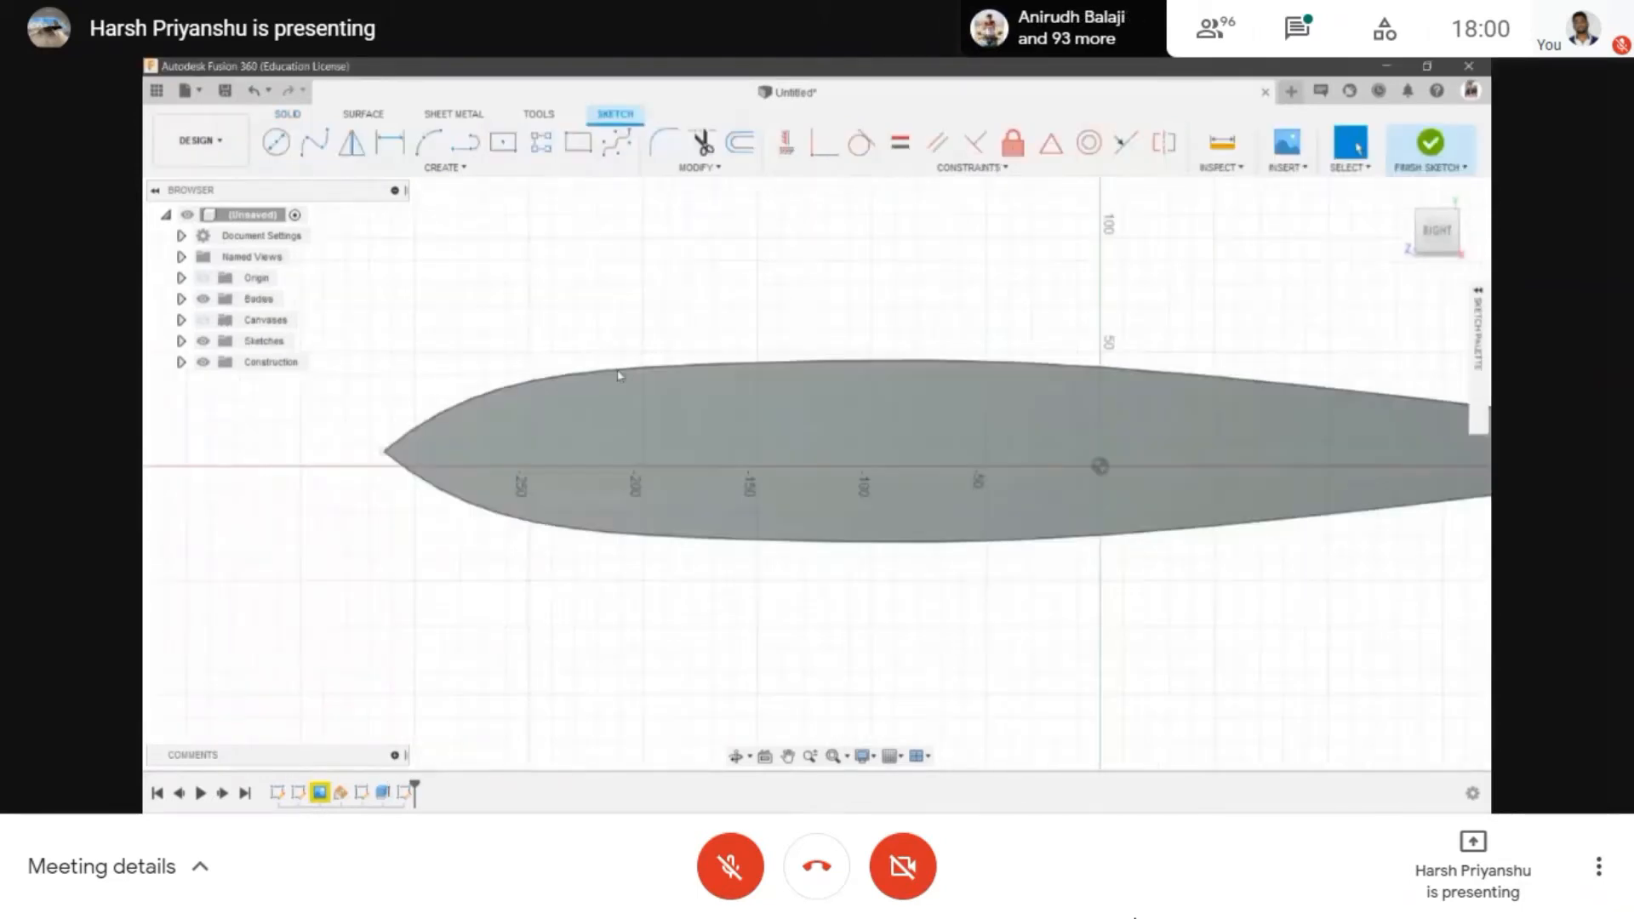
{"action": "scroll", "coordinate": [623, 380], "scroll_direction": "up", "scroll_amount": 3}
{"action": "key", "text": "l"}
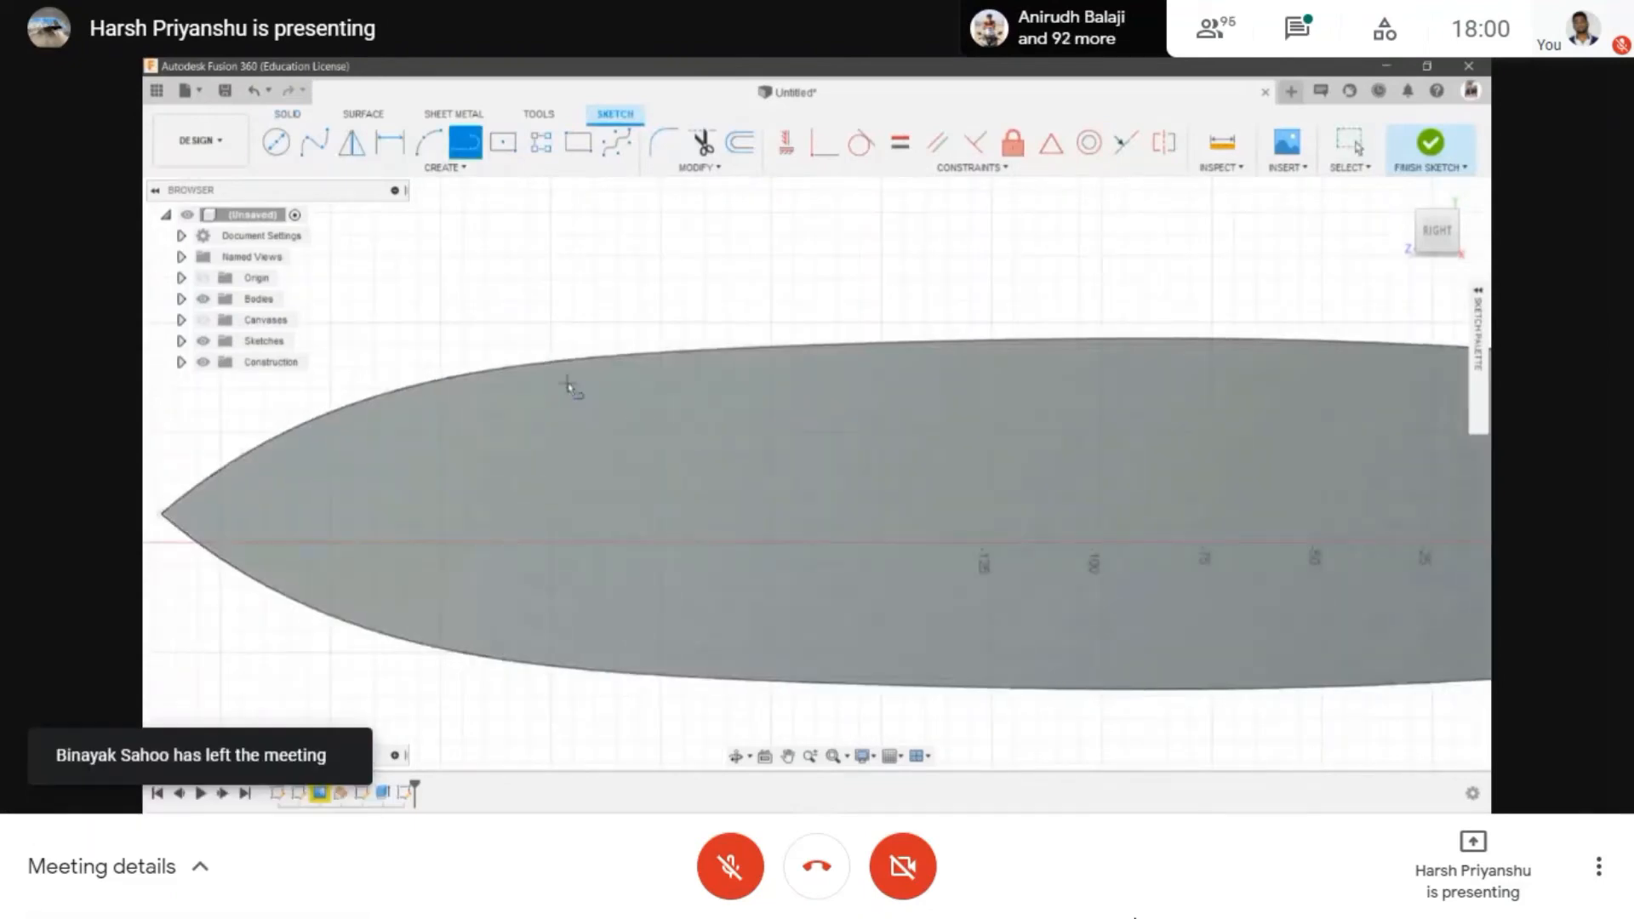
{"action": "left_click", "coordinate": [567, 385]}
{"action": "left_click", "coordinate": [568, 650]}
{"action": "key", "text": "Escape"}
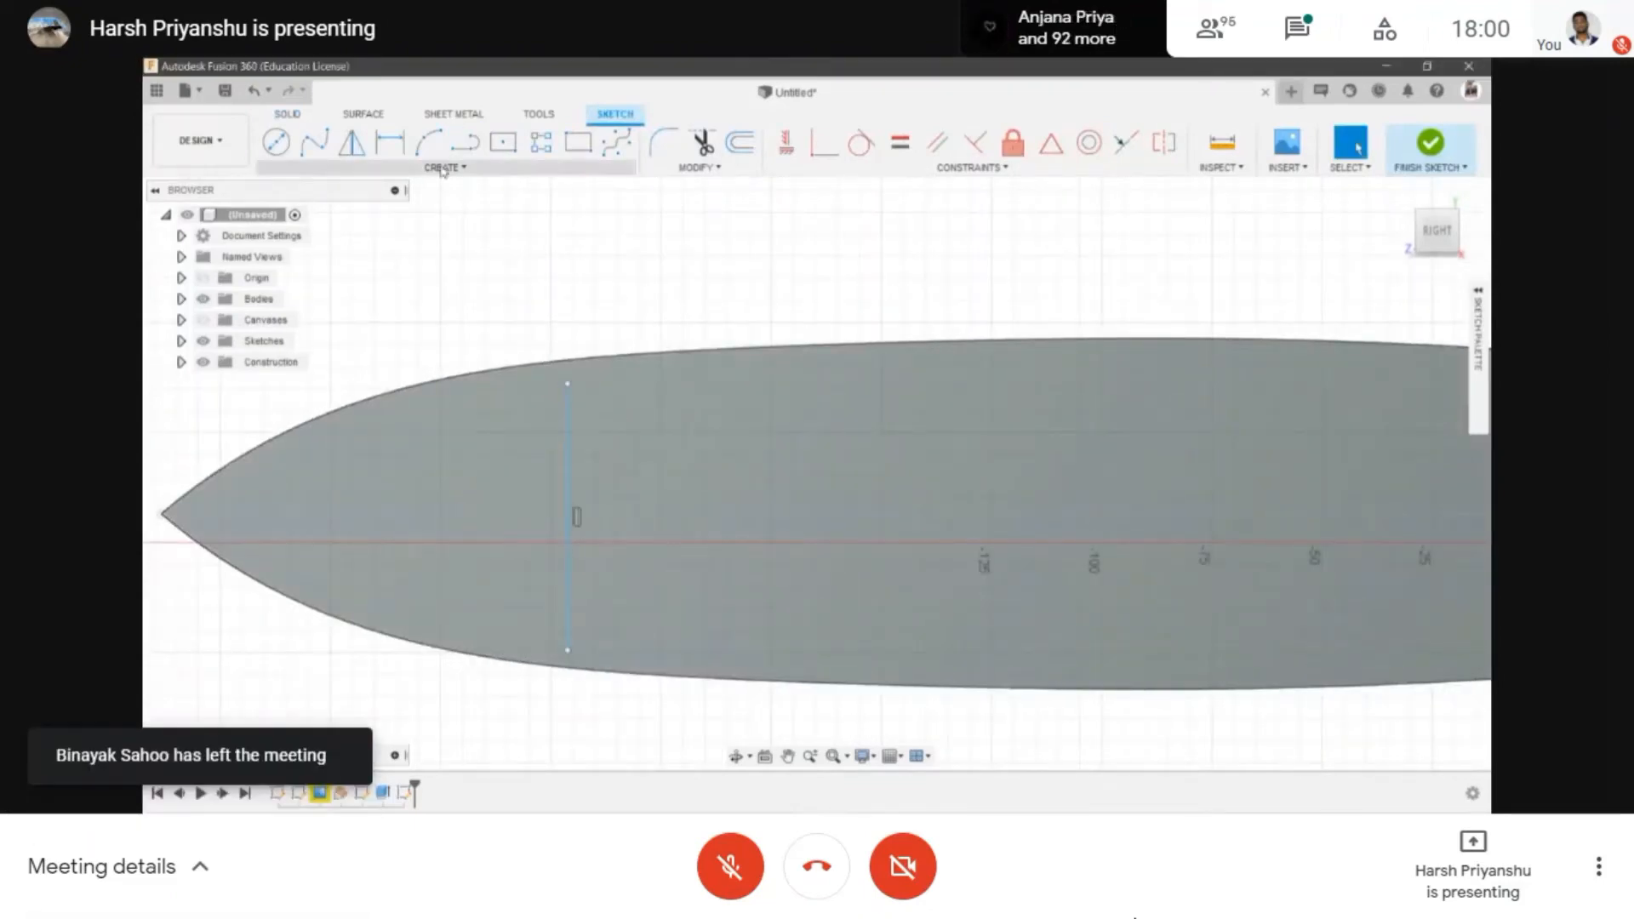
{"action": "left_click", "coordinate": [428, 142]}
{"action": "left_click", "coordinate": [568, 385]}
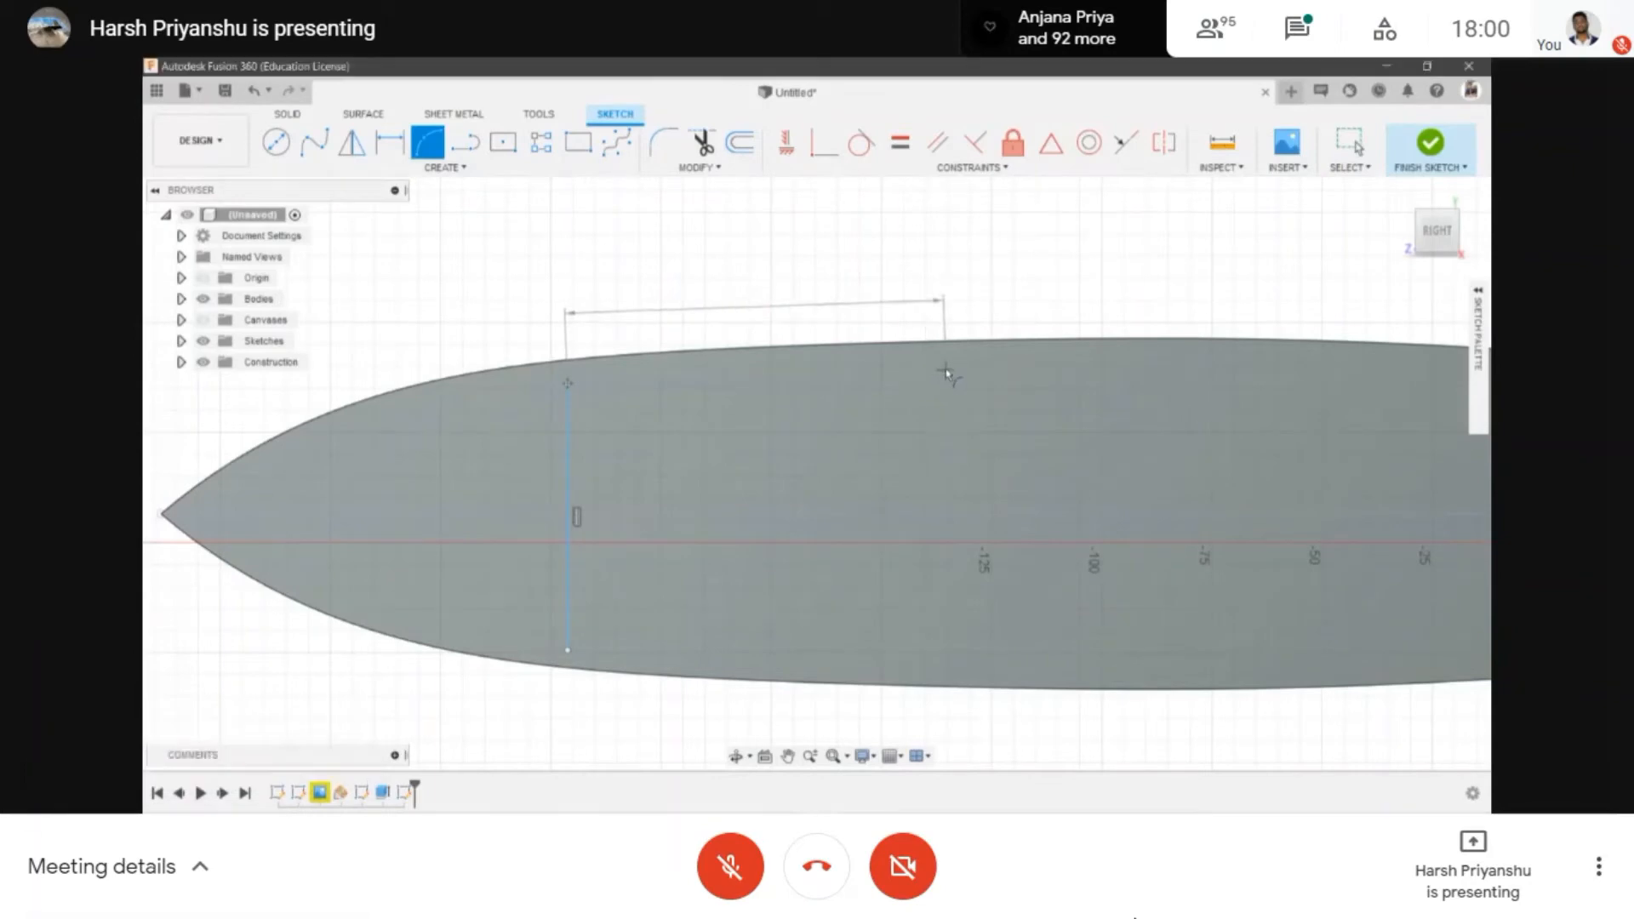
{"action": "left_click", "coordinate": [945, 370]}
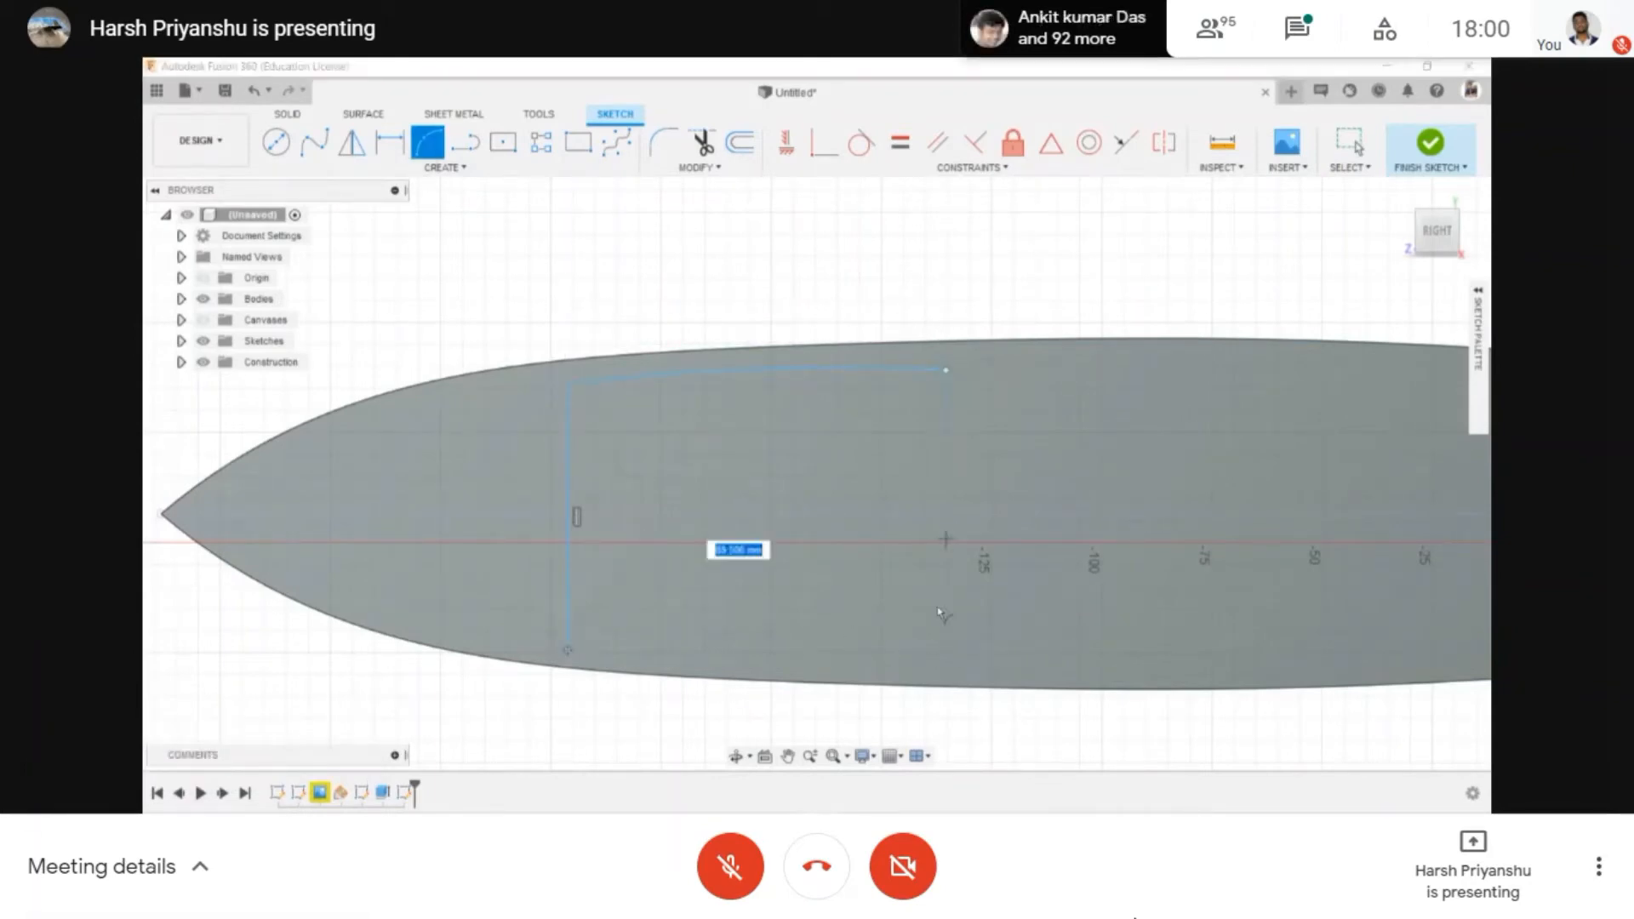
{"action": "key", "text": "Escape"}
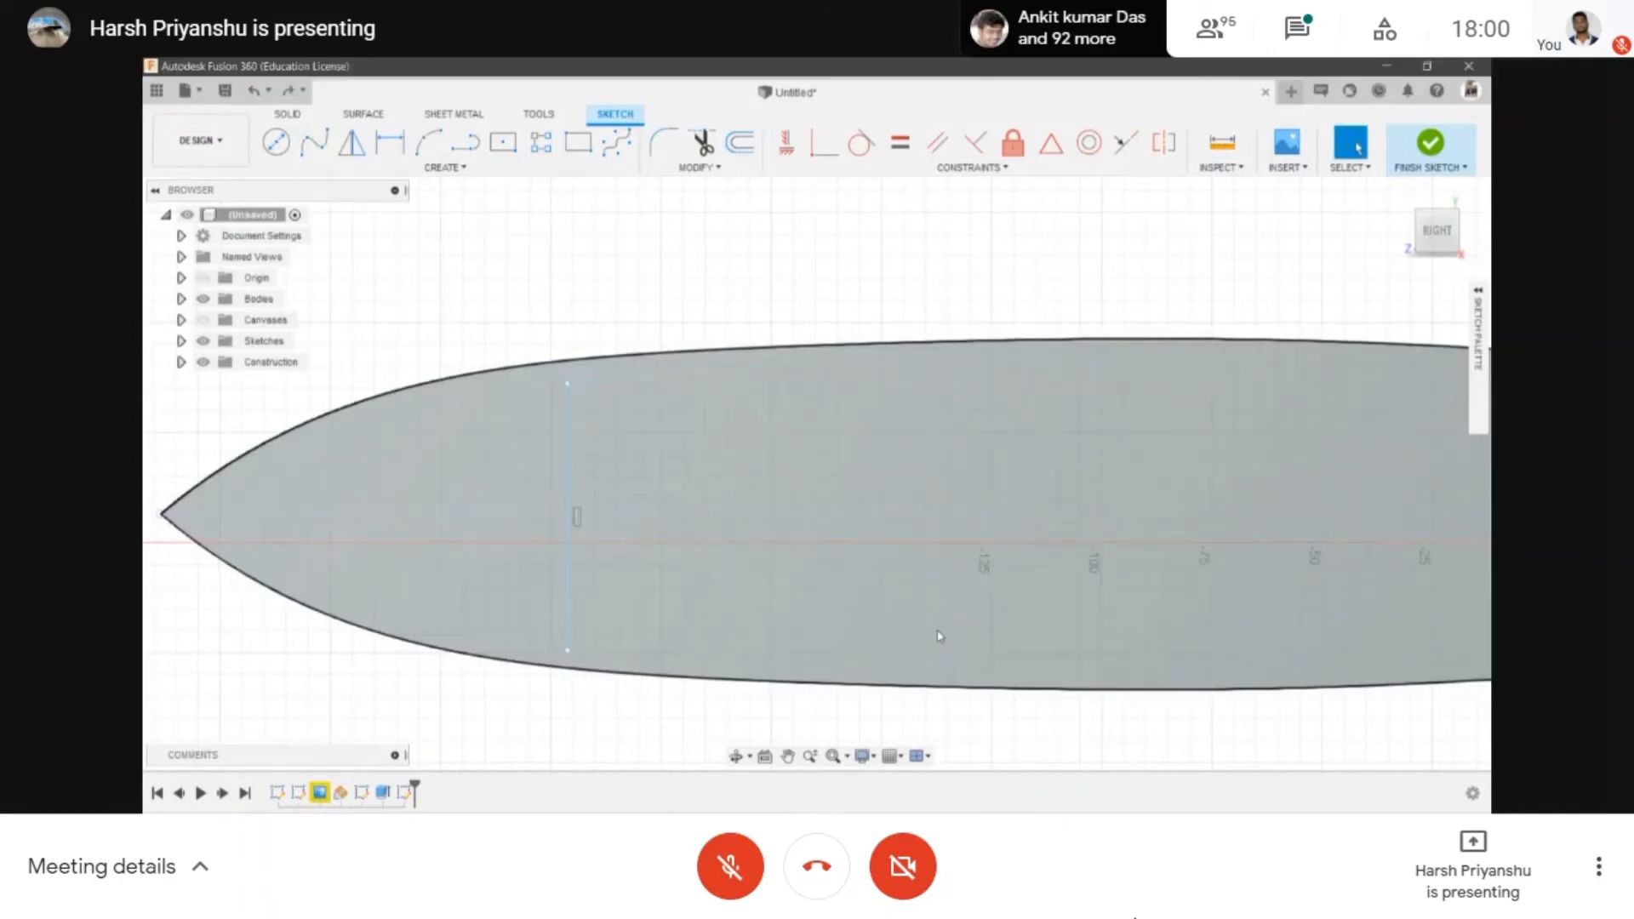
- Complete a closed four-sided cutout outline about 85 mm wide from the vertical line near the nose, following the airfoil's edges
{"action": "key", "text": "l"}
{"action": "left_click", "coordinate": [568, 384]}
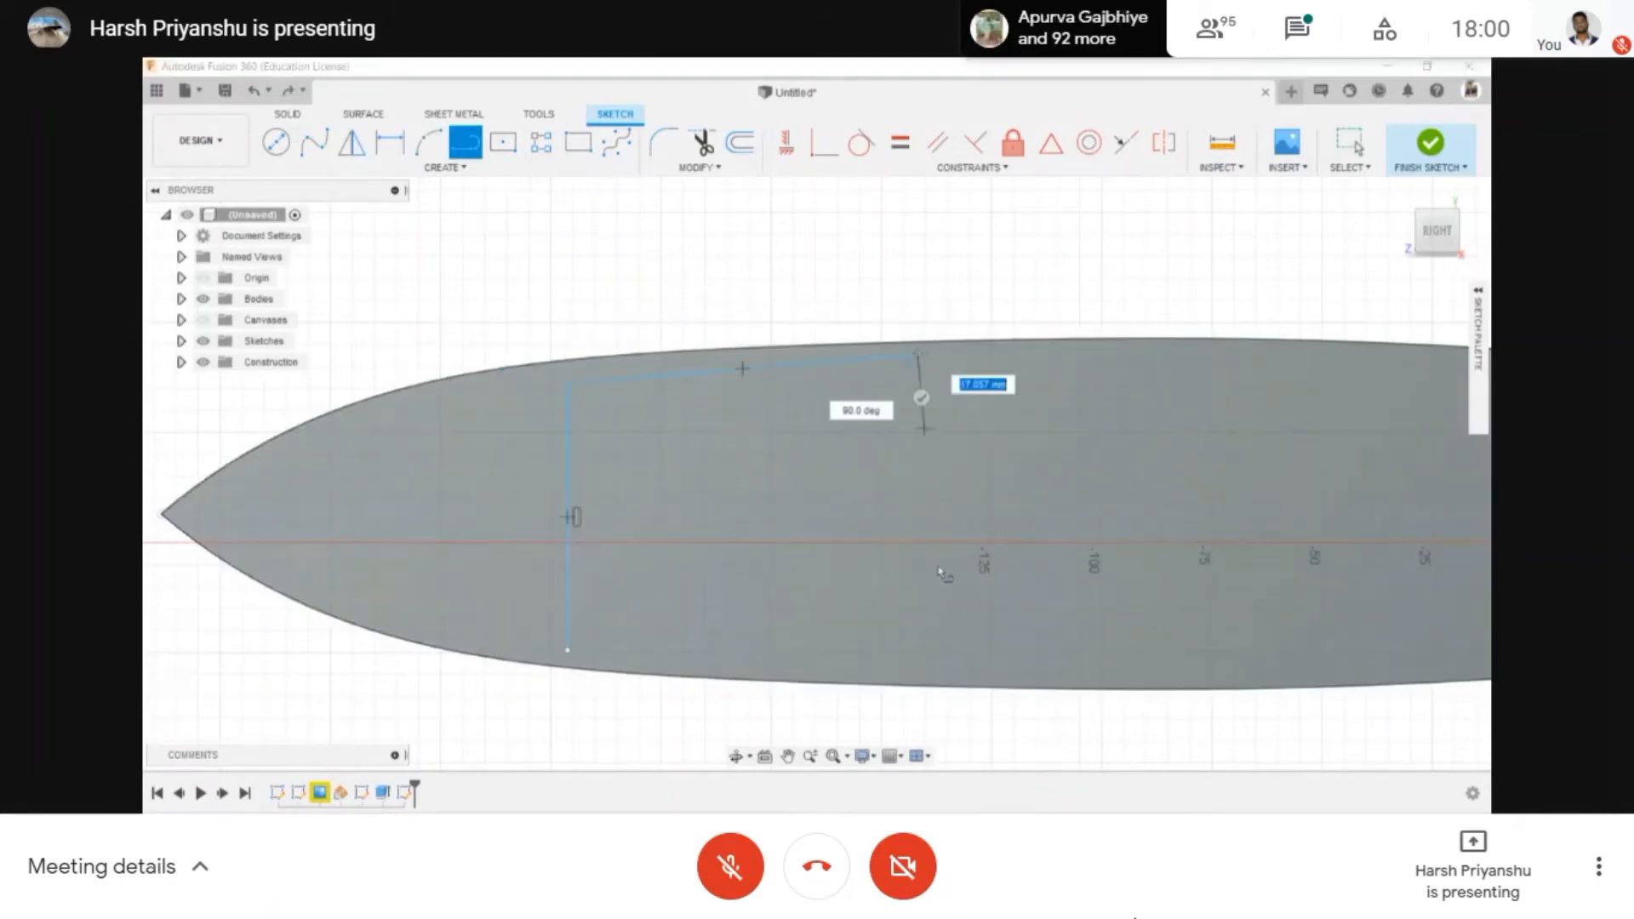
{"action": "left_click", "coordinate": [917, 353]}
{"action": "left_click", "coordinate": [942, 671]}
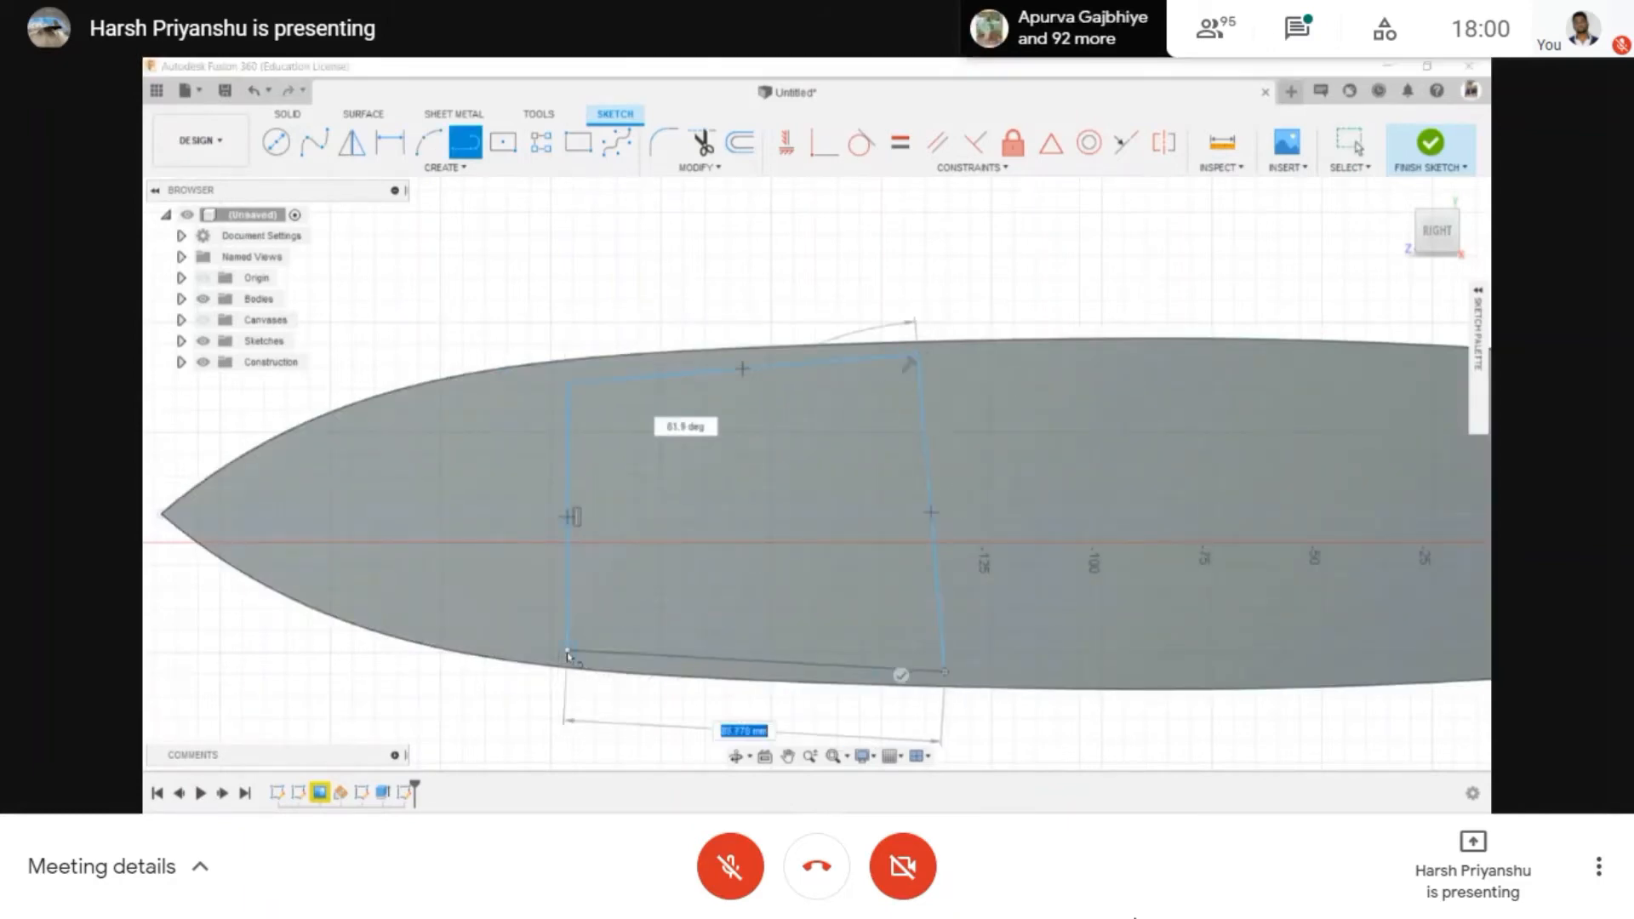
{"action": "left_click", "coordinate": [568, 650]}
- Draw a second closed four-sided cutout outline about 100 mm wide beside the first, in the middle of the rib
{"action": "scroll", "coordinate": [877, 574], "scroll_direction": "down", "scroll_amount": 2}
{"action": "middle_click_drag", "start_coordinate": [1010, 513], "coordinate": [884, 512]}
{"action": "left_click", "coordinate": [830, 423]}
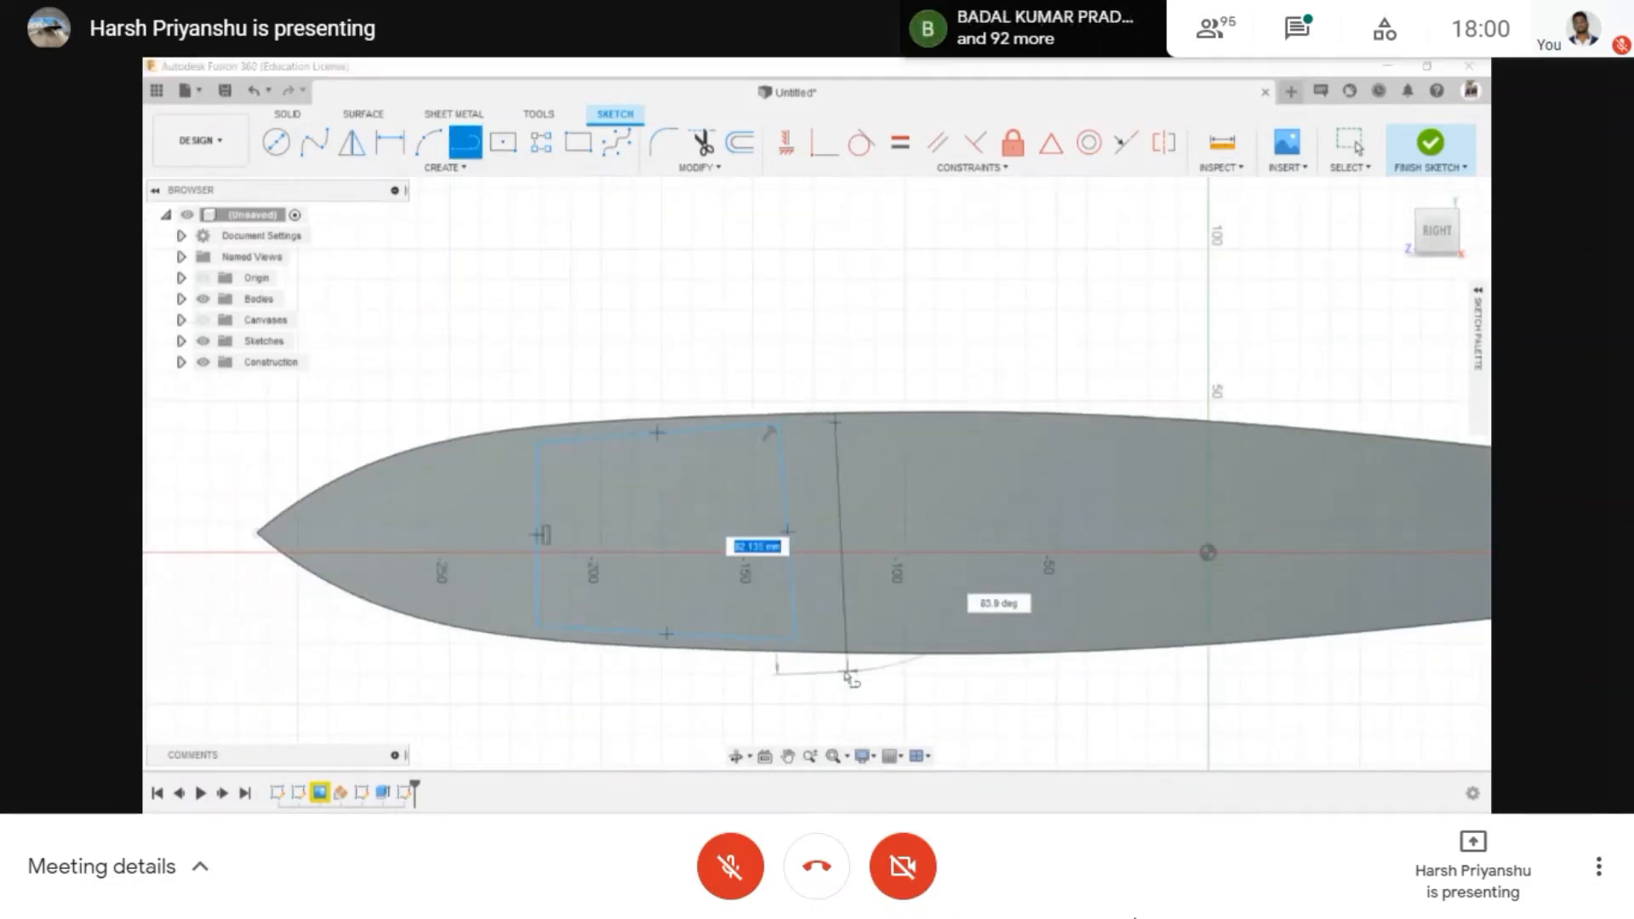
{"action": "left_click", "coordinate": [823, 634]}
{"action": "left_click", "coordinate": [1123, 635]}
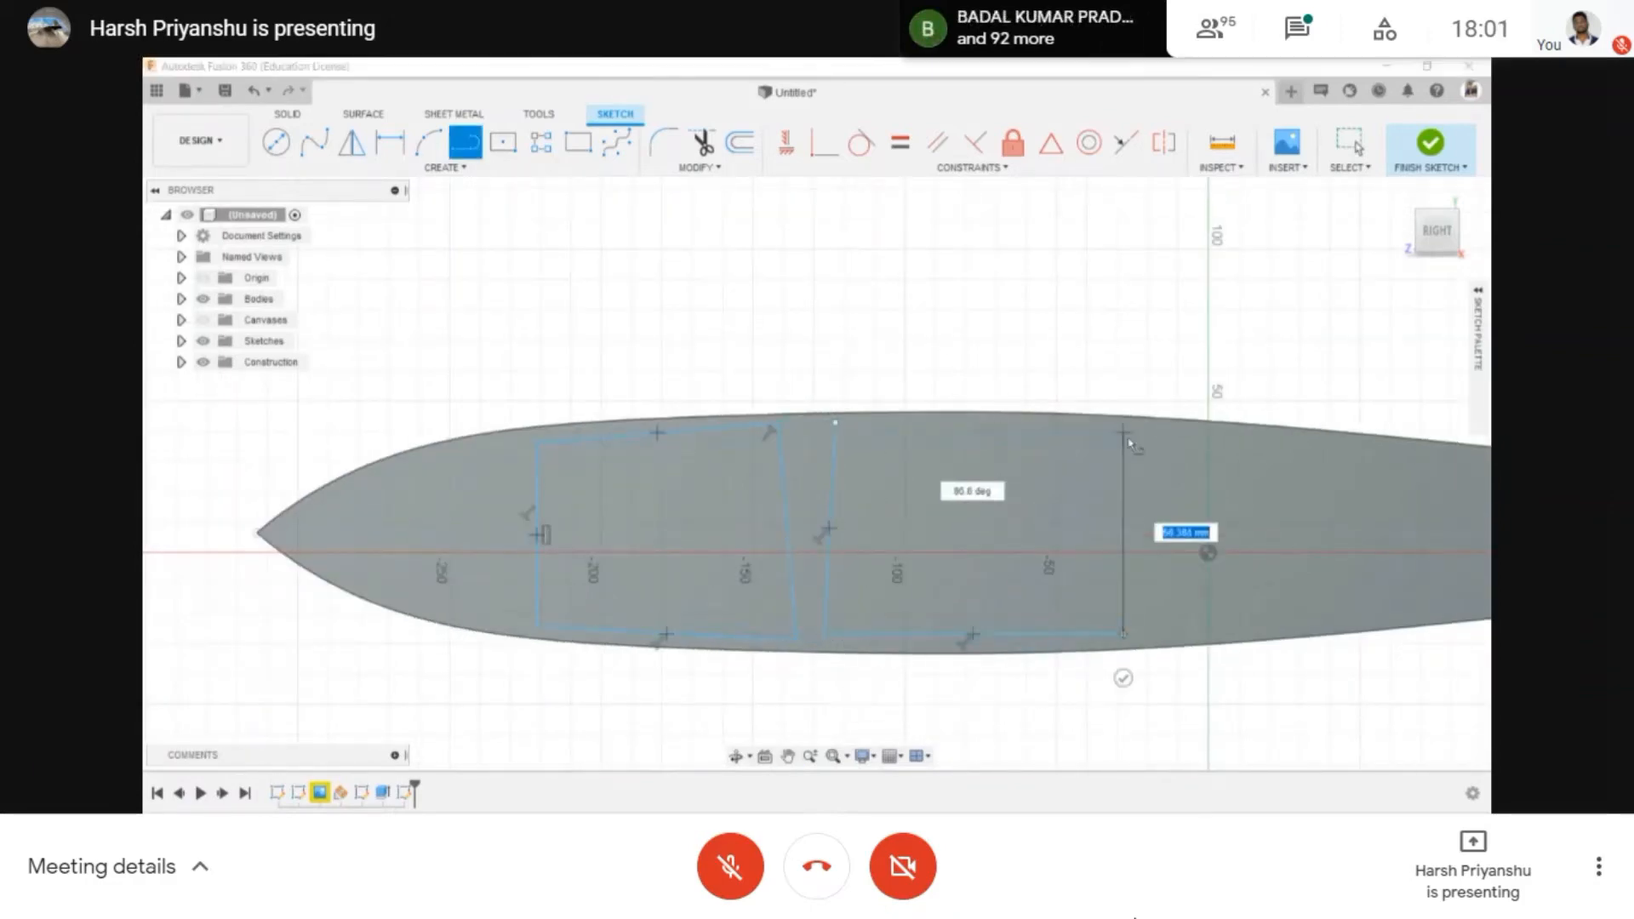
{"action": "left_click", "coordinate": [1134, 432]}
{"action": "left_click", "coordinate": [834, 423]}
- Draw a closed triangular cutout outline about 180 mm long beside the second outline, with its apex towards the trailing edge
{"action": "scroll", "coordinate": [1195, 571], "scroll_direction": "down", "scroll_amount": 2}
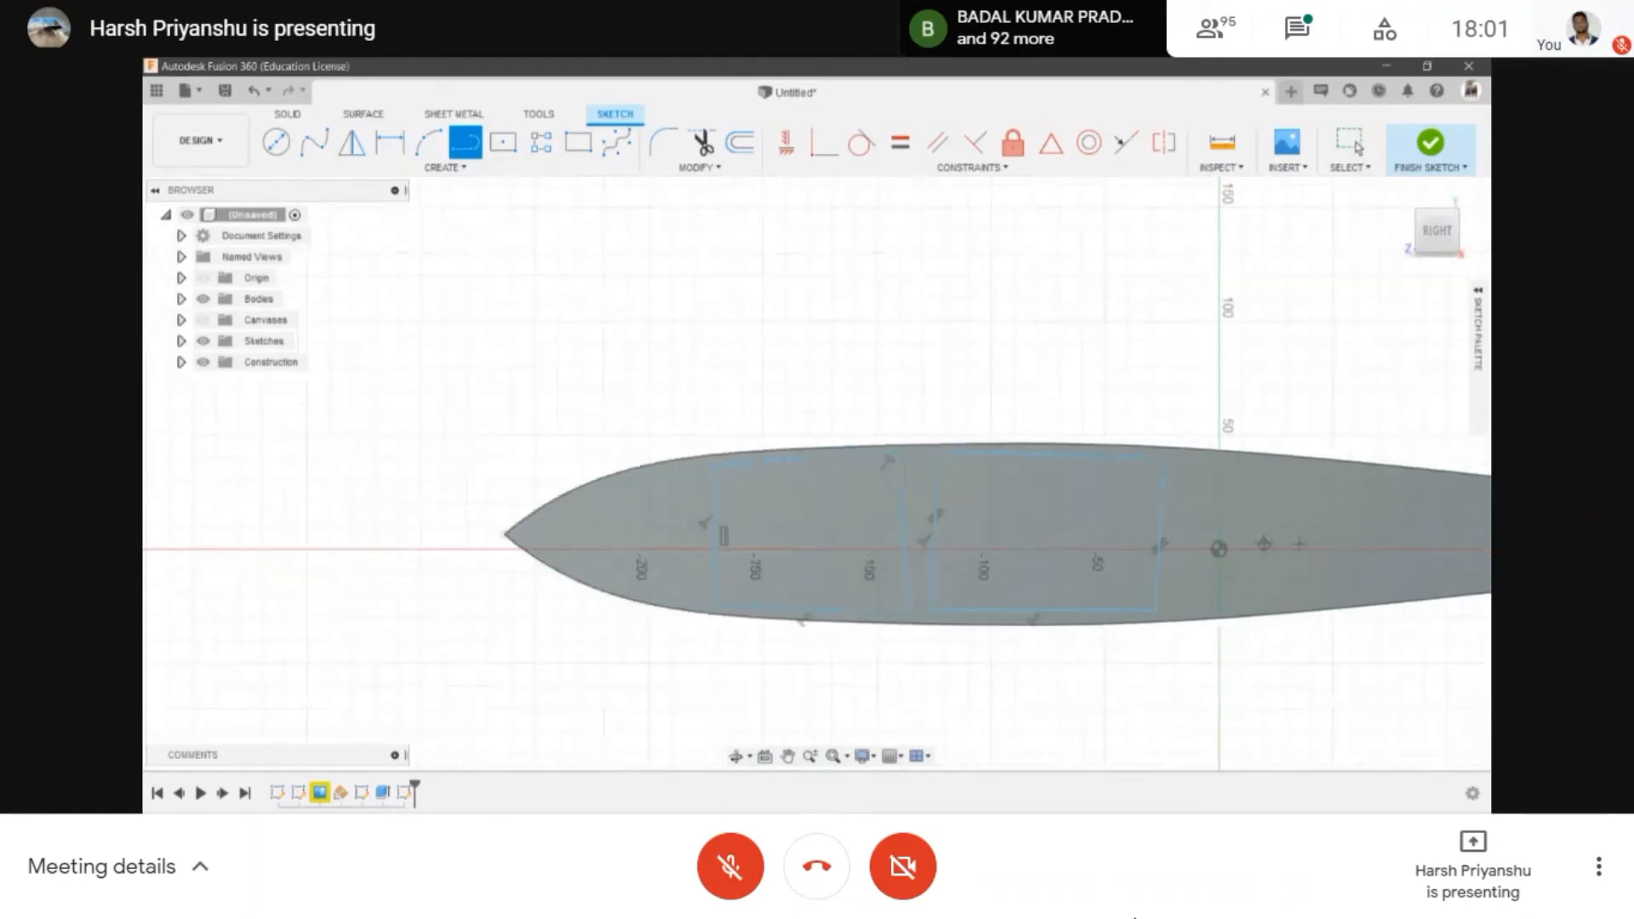
{"action": "middle_click_drag", "start_coordinate": [1195, 571], "coordinate": [1006, 571]}
{"action": "left_click", "coordinate": [983, 467]}
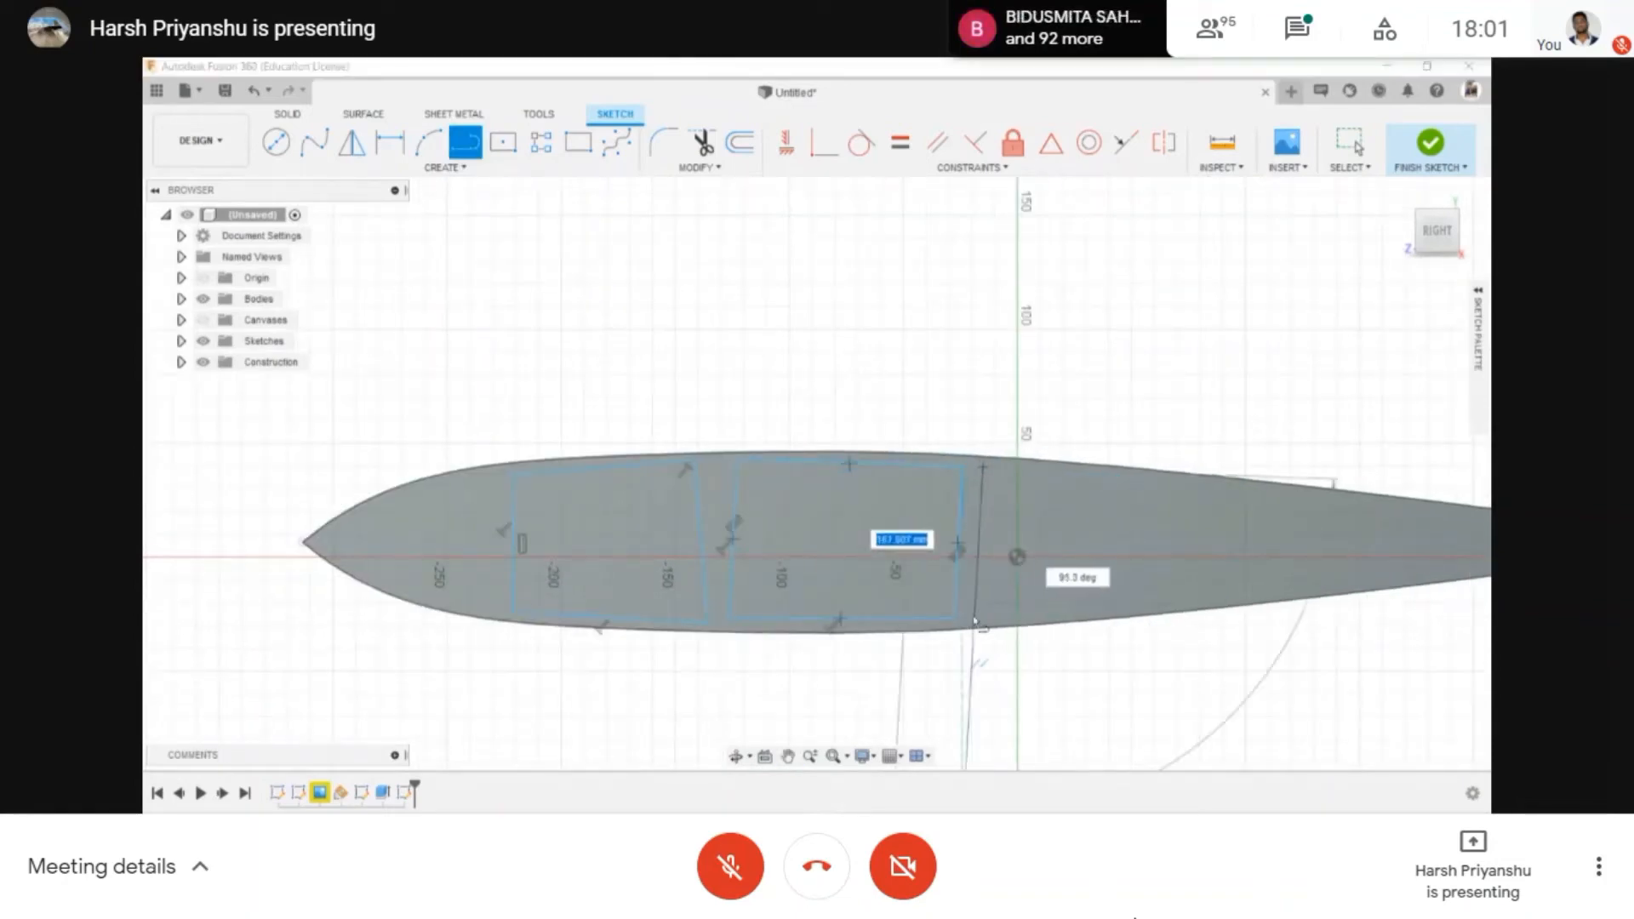
{"action": "left_click", "coordinate": [979, 619]}
{"action": "left_click", "coordinate": [1379, 553]}
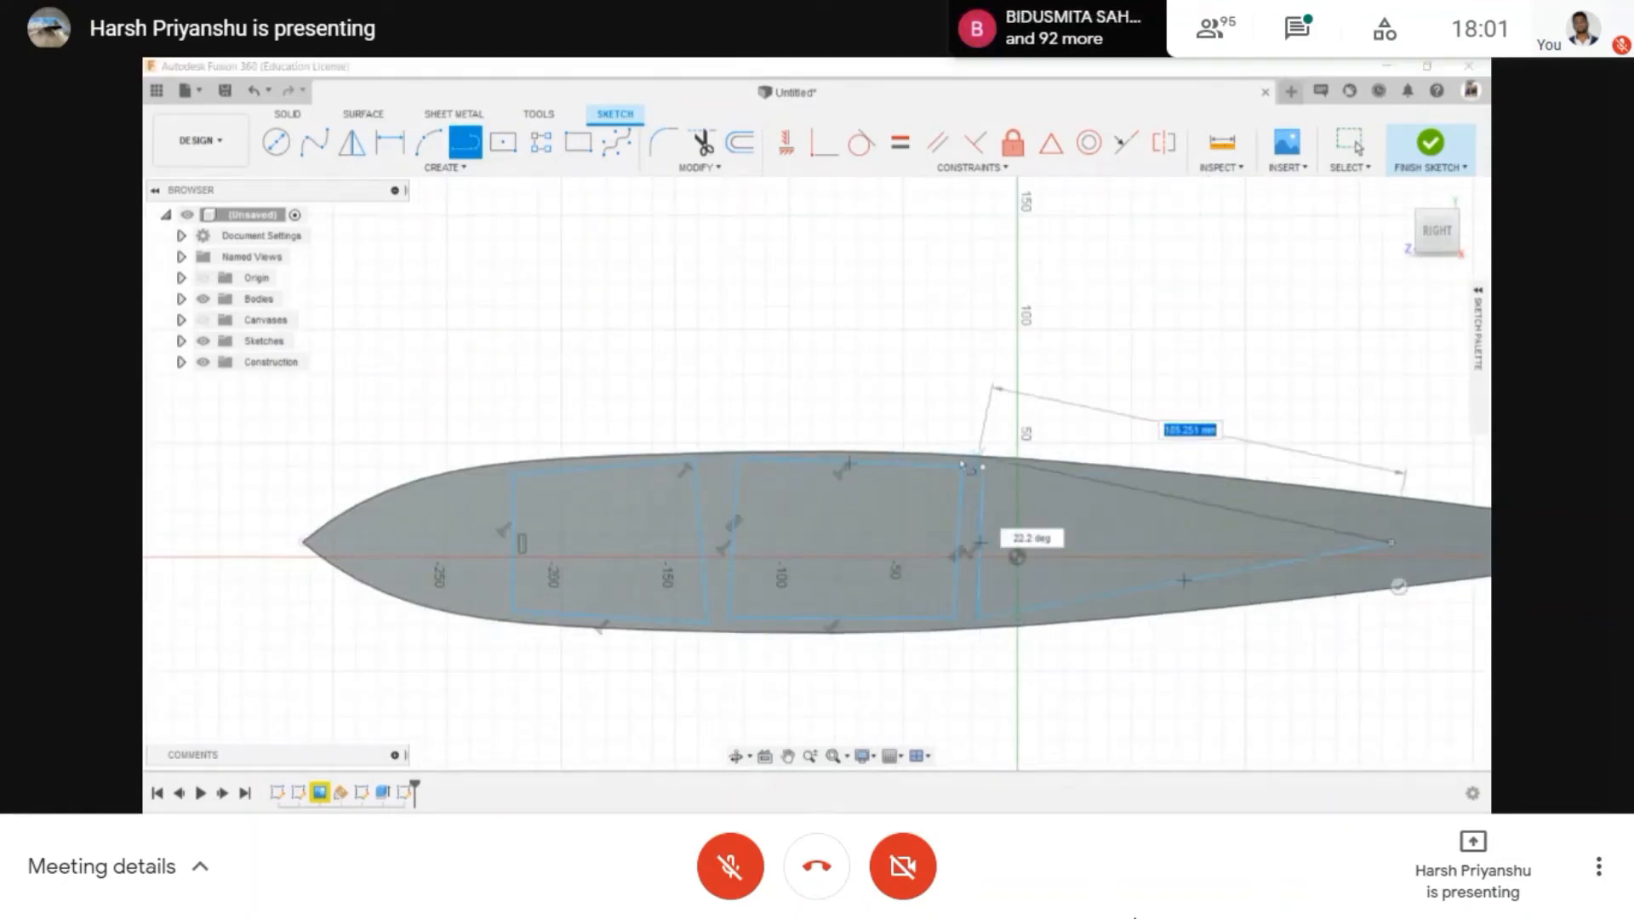
{"action": "left_click", "coordinate": [983, 467]}
{"action": "scroll", "coordinate": [670, 559], "scroll_direction": "down", "scroll_amount": 2}
{"action": "scroll", "coordinate": [670, 559], "scroll_direction": "up", "scroll_amount": 3}
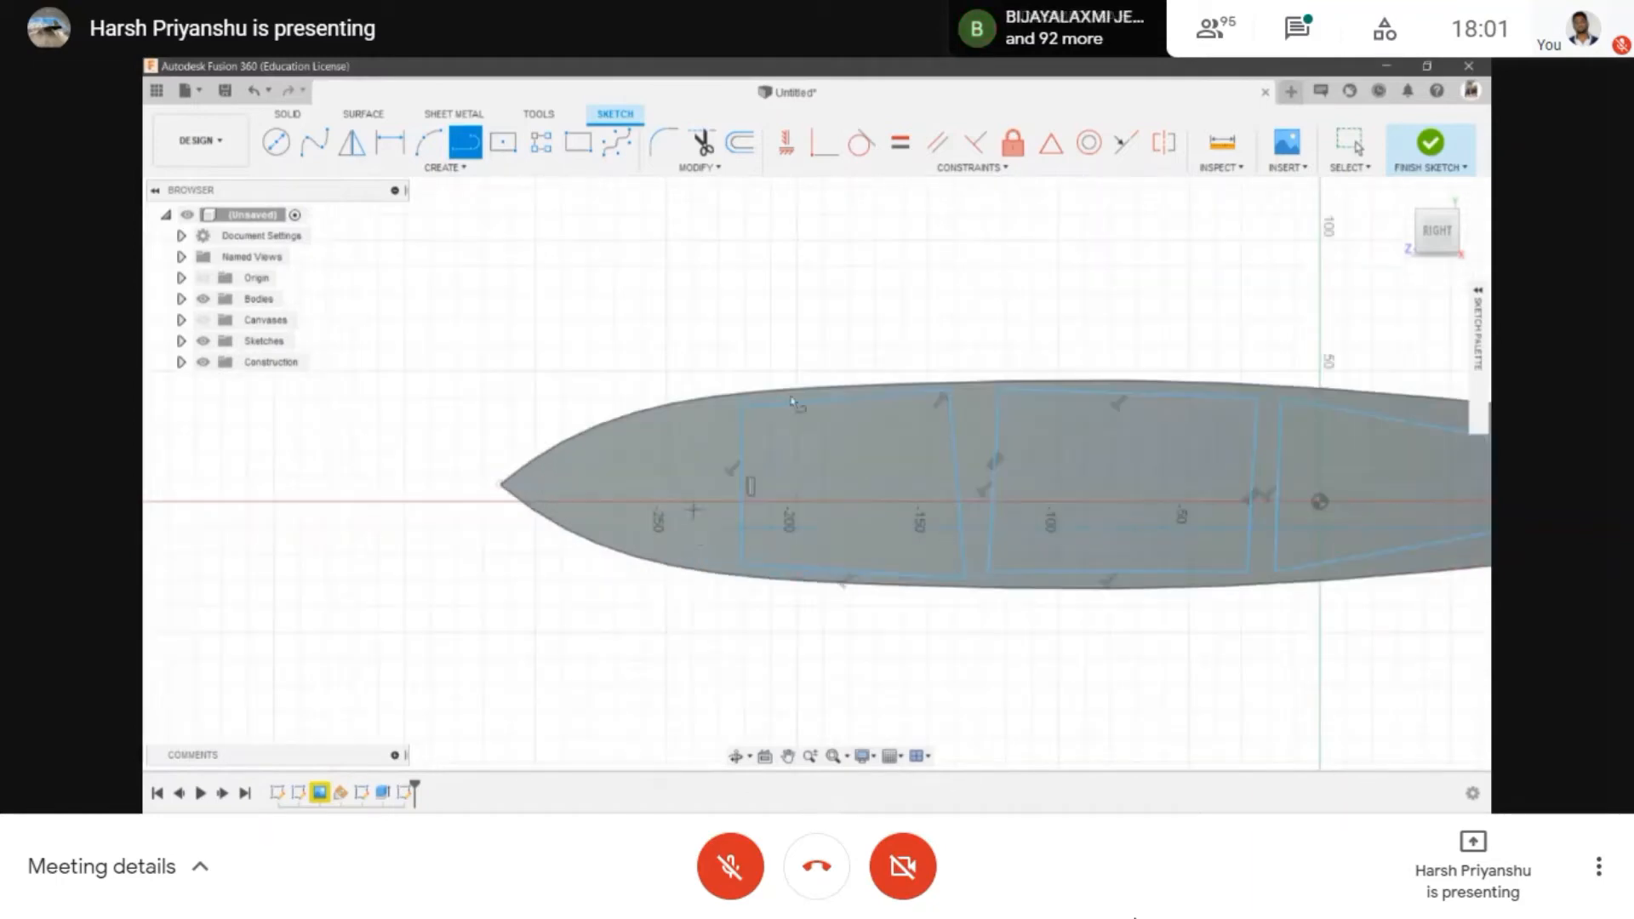
{"action": "key", "text": "Escape"}
{"action": "scroll", "coordinate": [789, 456], "scroll_direction": "up", "scroll_amount": 3}
{"action": "scroll", "coordinate": [749, 430], "scroll_direction": "down", "scroll_amount": 3}
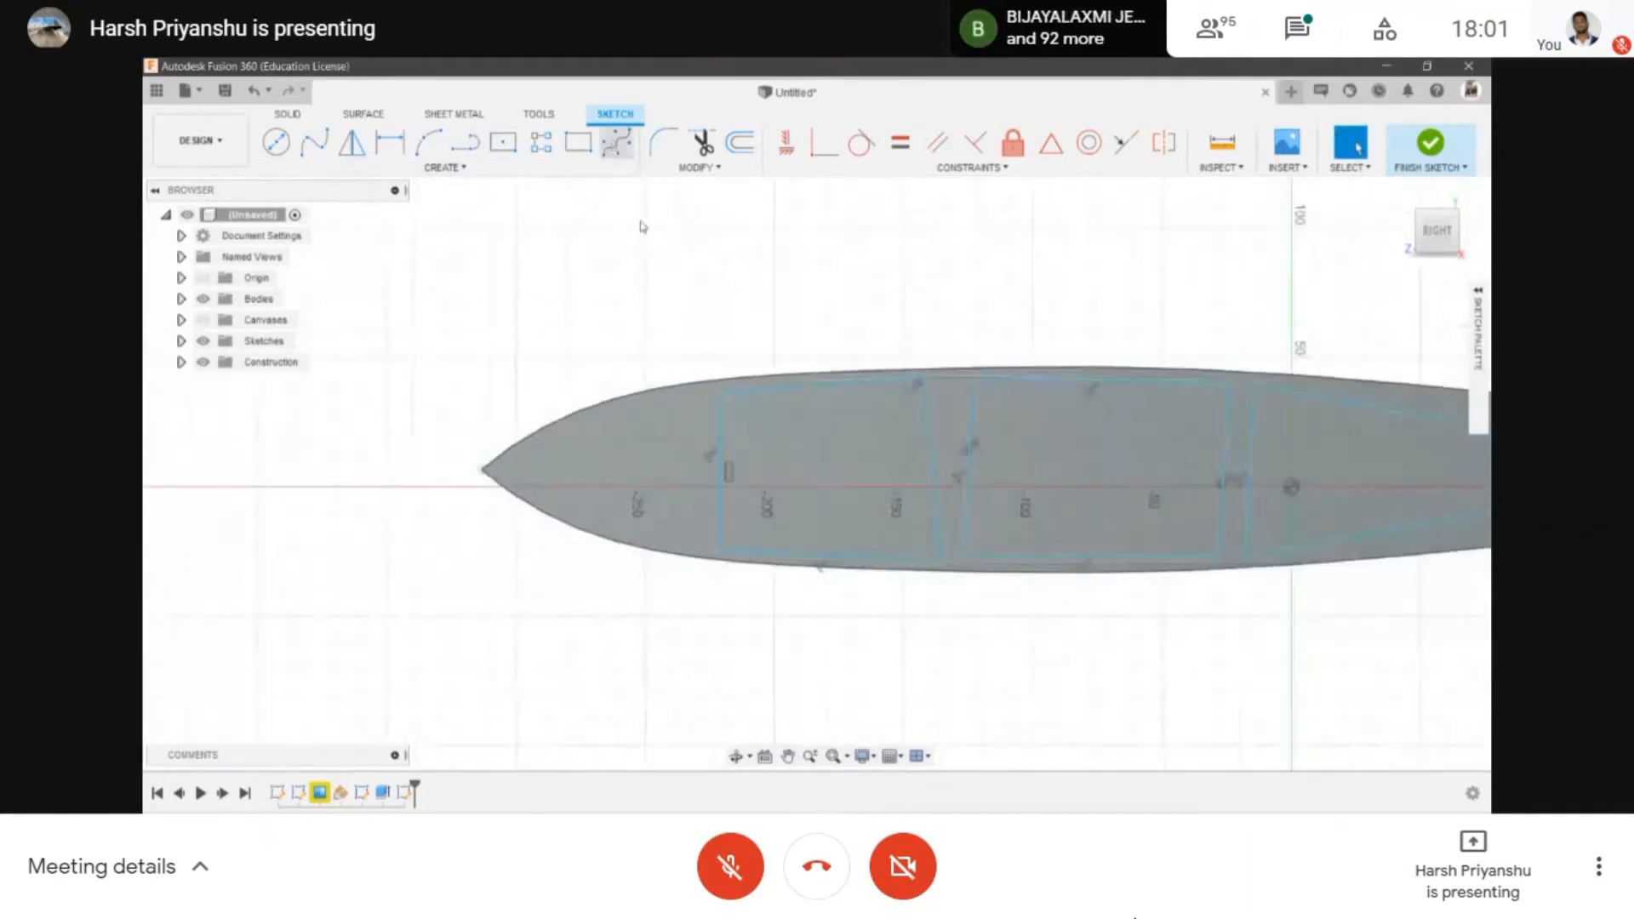
{"action": "scroll", "coordinate": [766, 361], "scroll_direction": "up", "scroll_amount": 1}
{"action": "scroll", "coordinate": [770, 367], "scroll_direction": "up", "scroll_amount": 3}
{"action": "scroll", "coordinate": [851, 442], "scroll_direction": "down", "scroll_amount": 4}
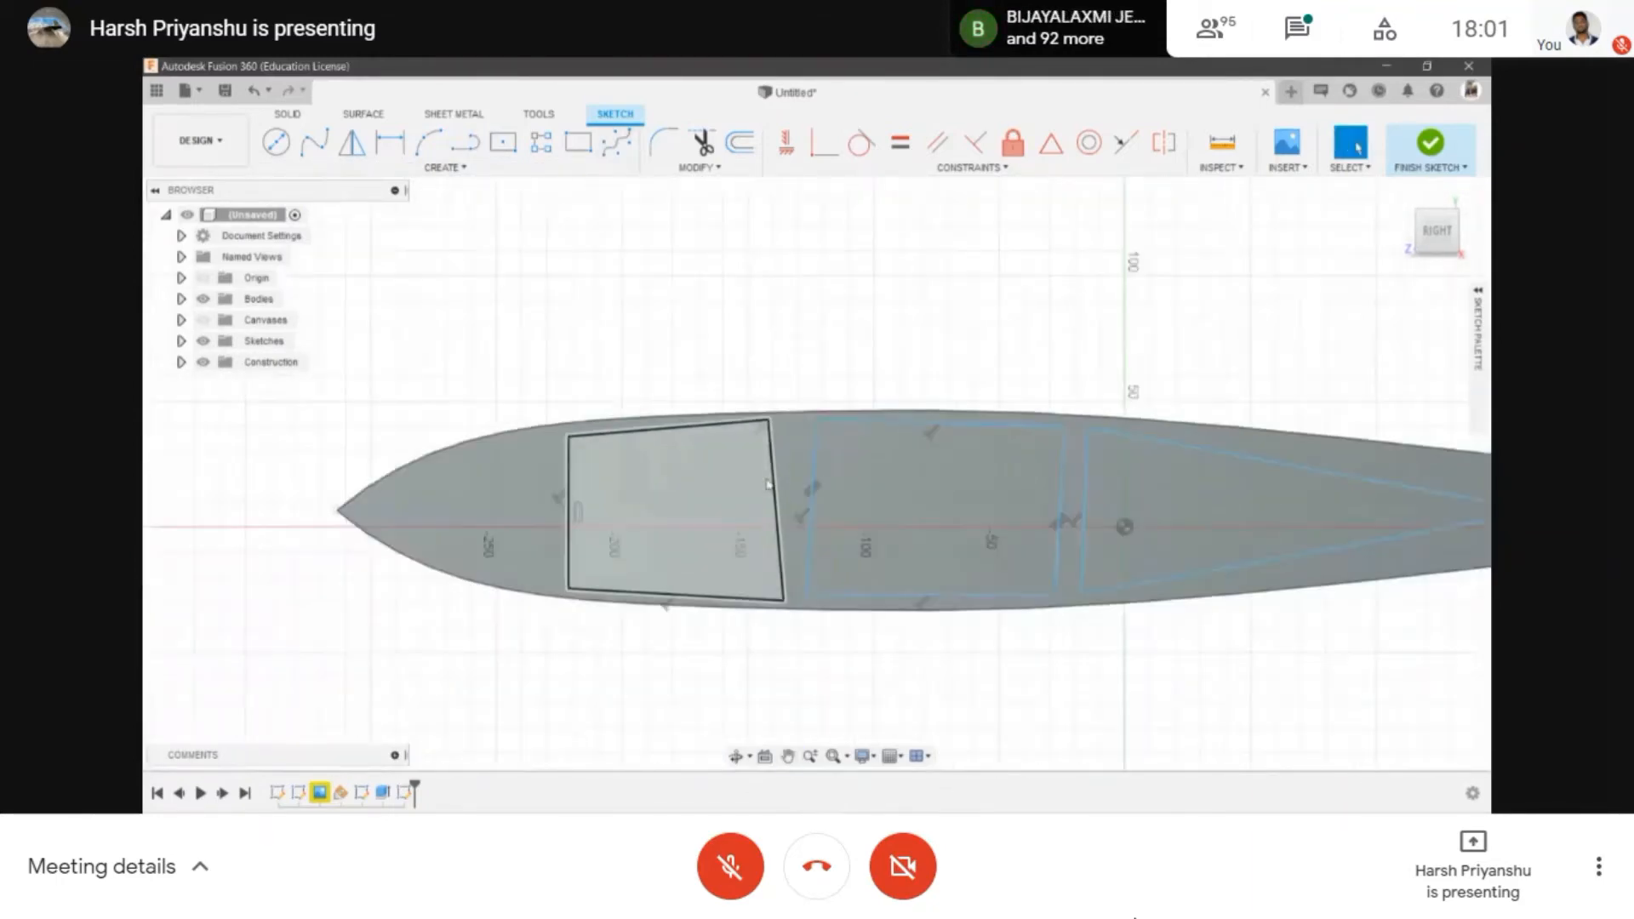
{"action": "scroll", "coordinate": [1106, 477], "scroll_direction": "up", "scroll_amount": 3}
{"action": "scroll", "coordinate": [655, 408], "scroll_direction": "up", "scroll_amount": 2}
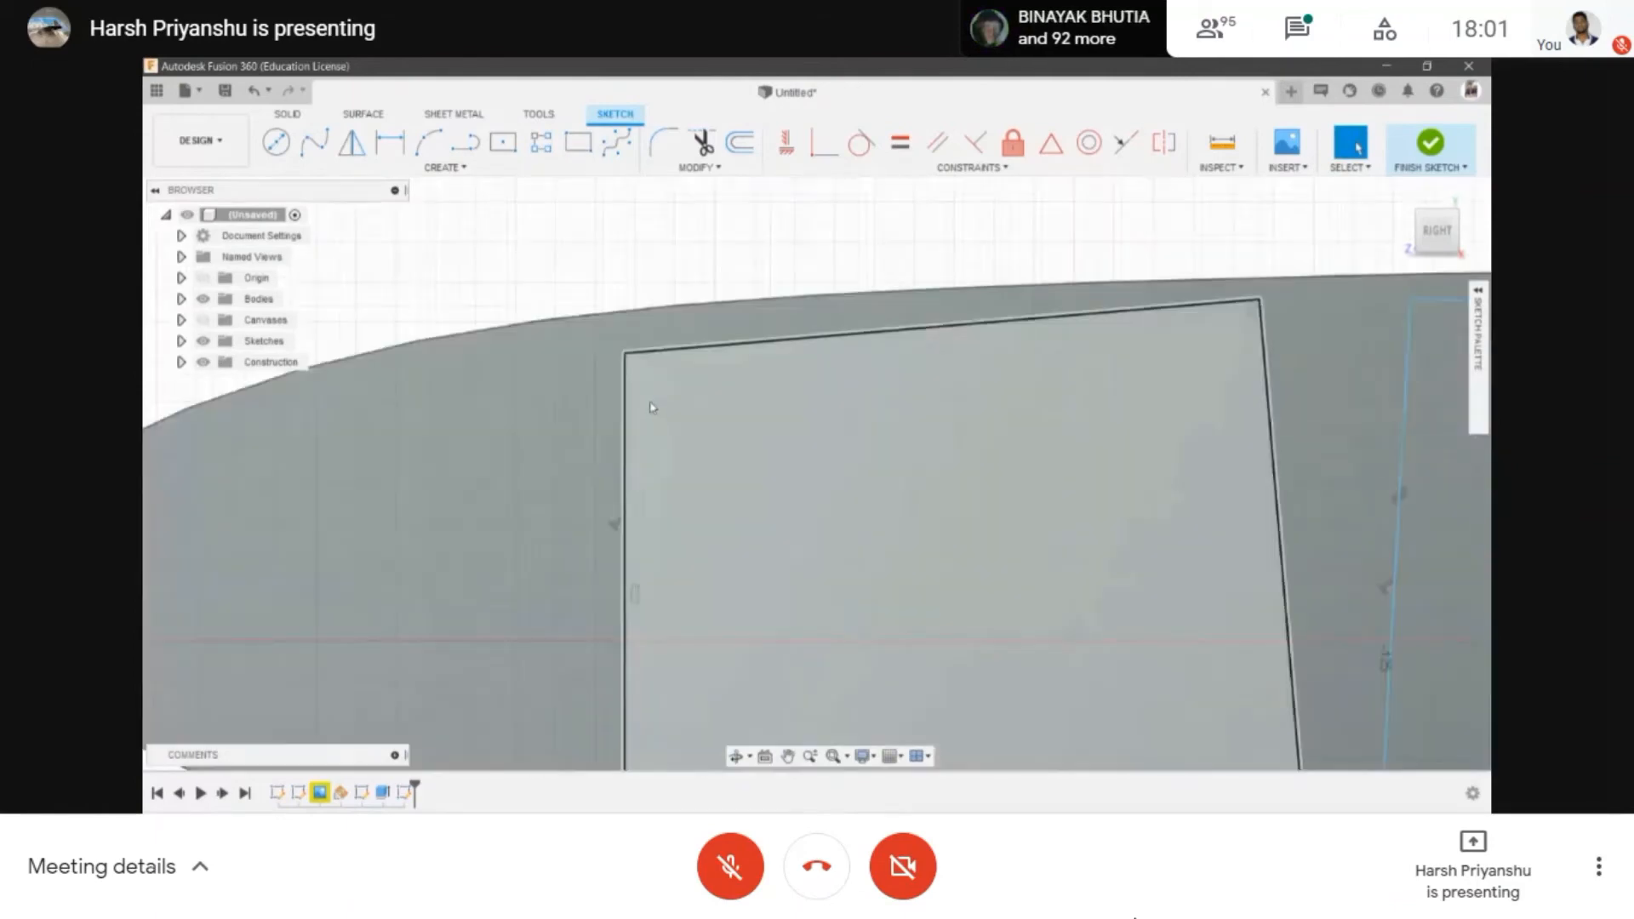
- Fillet all four corners of the cutout outline nearest the nose with a 15 mm radius
{"action": "scroll", "coordinate": [656, 400], "scroll_direction": "down", "scroll_amount": 2}
{"action": "left_click", "coordinate": [699, 167]}
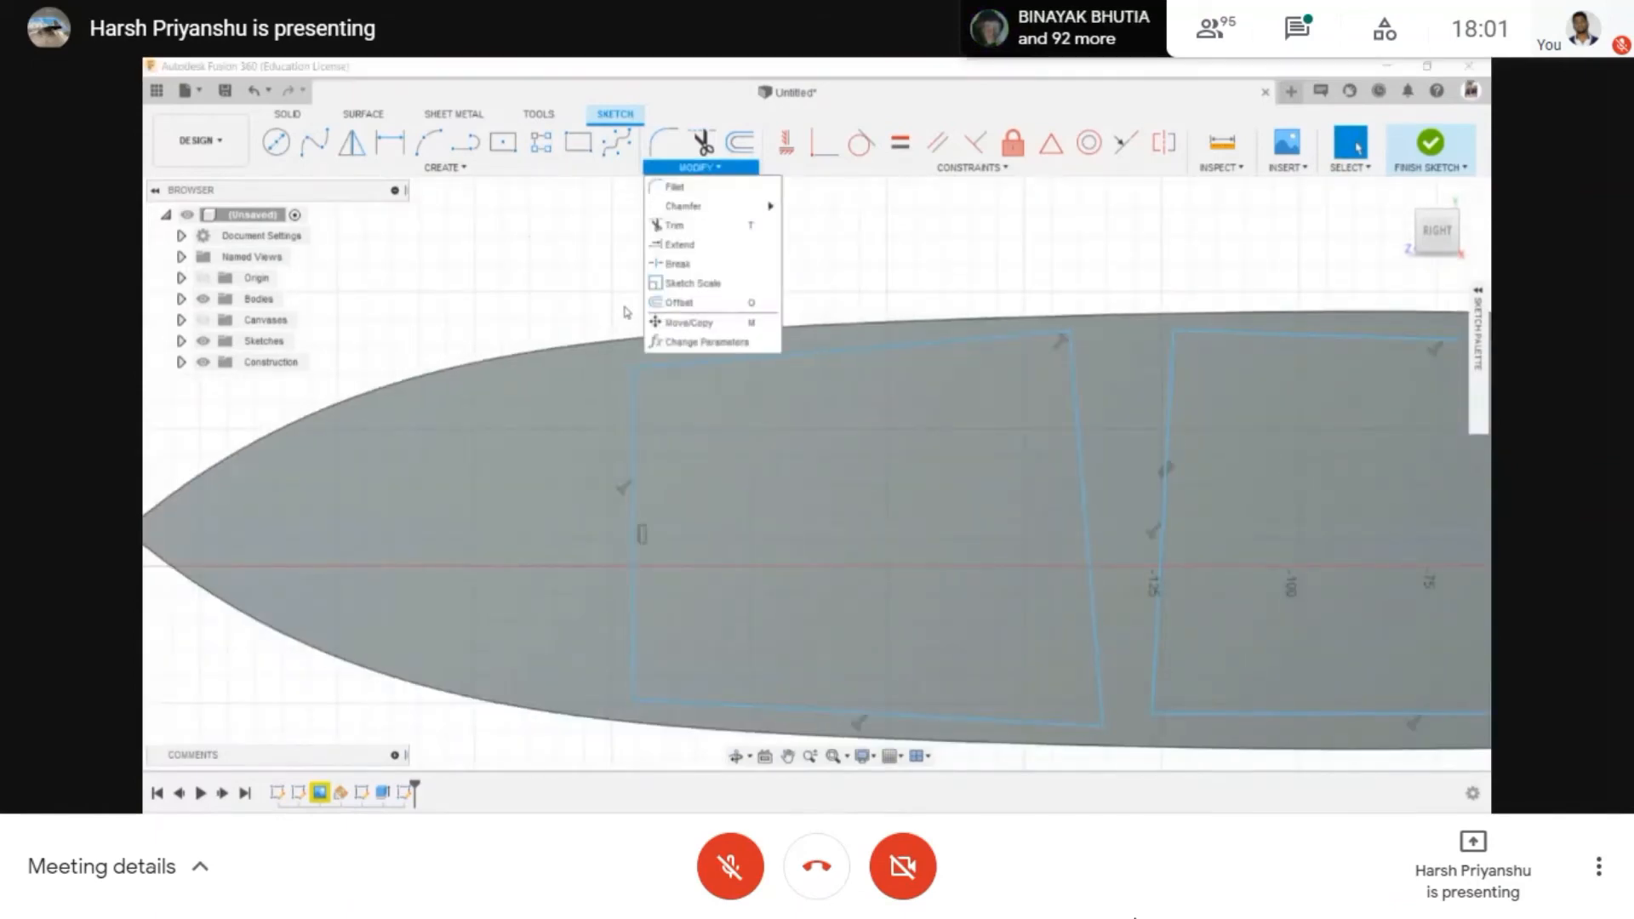
{"action": "scroll", "coordinate": [466, 262], "scroll_direction": "down", "scroll_amount": 1}
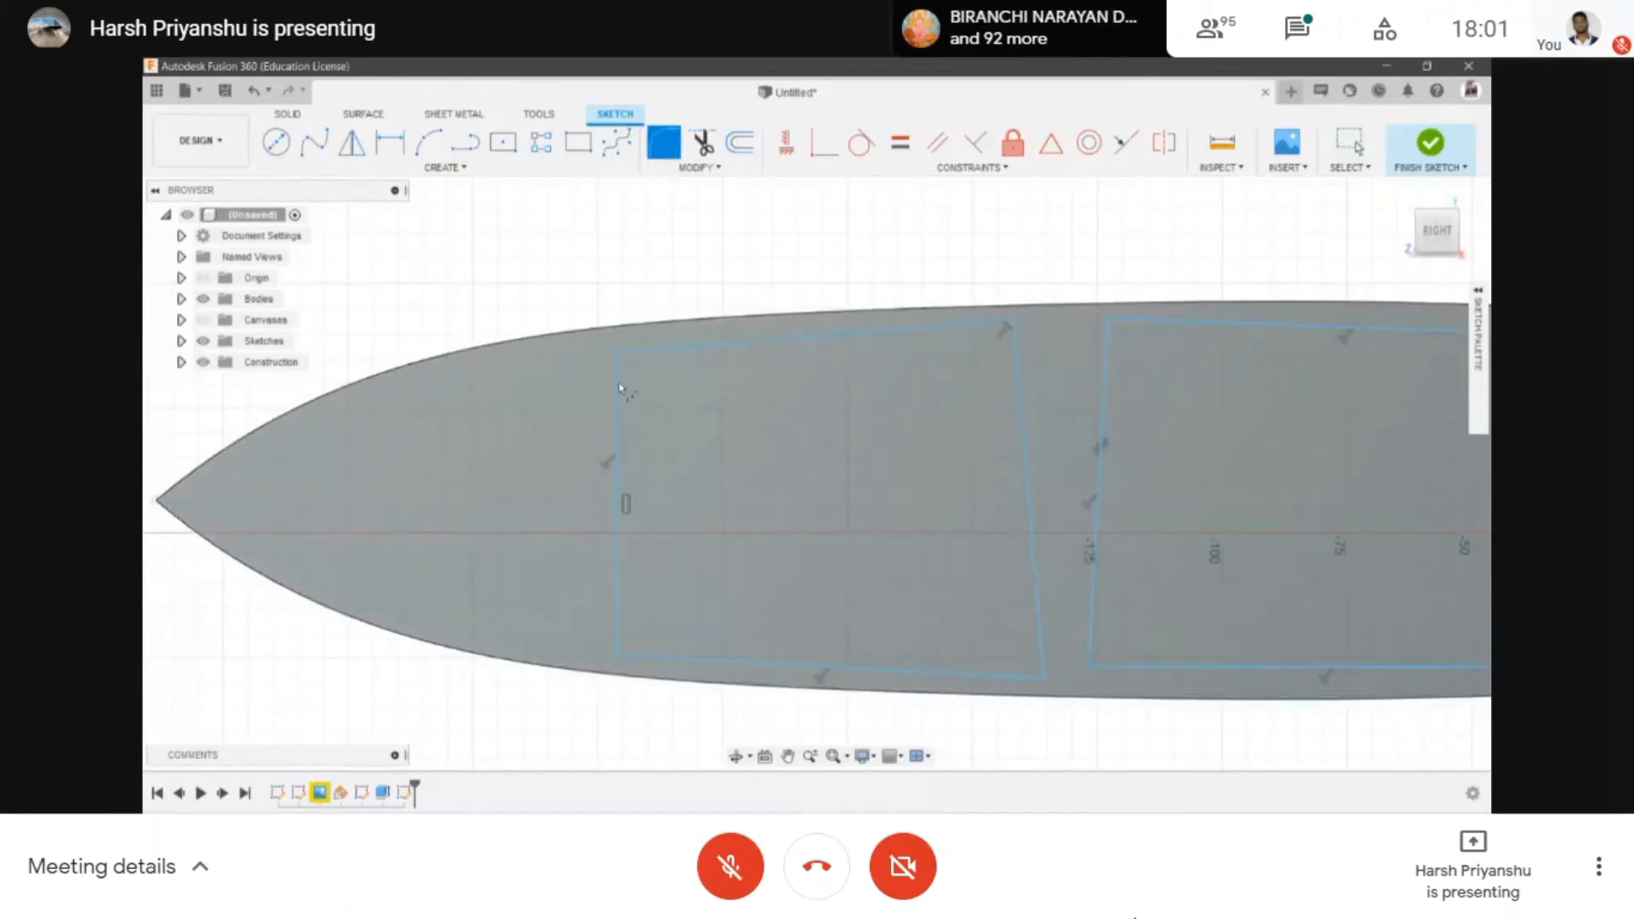
{"action": "left_click", "coordinate": [619, 388]}
{"action": "left_click", "coordinate": [907, 339]}
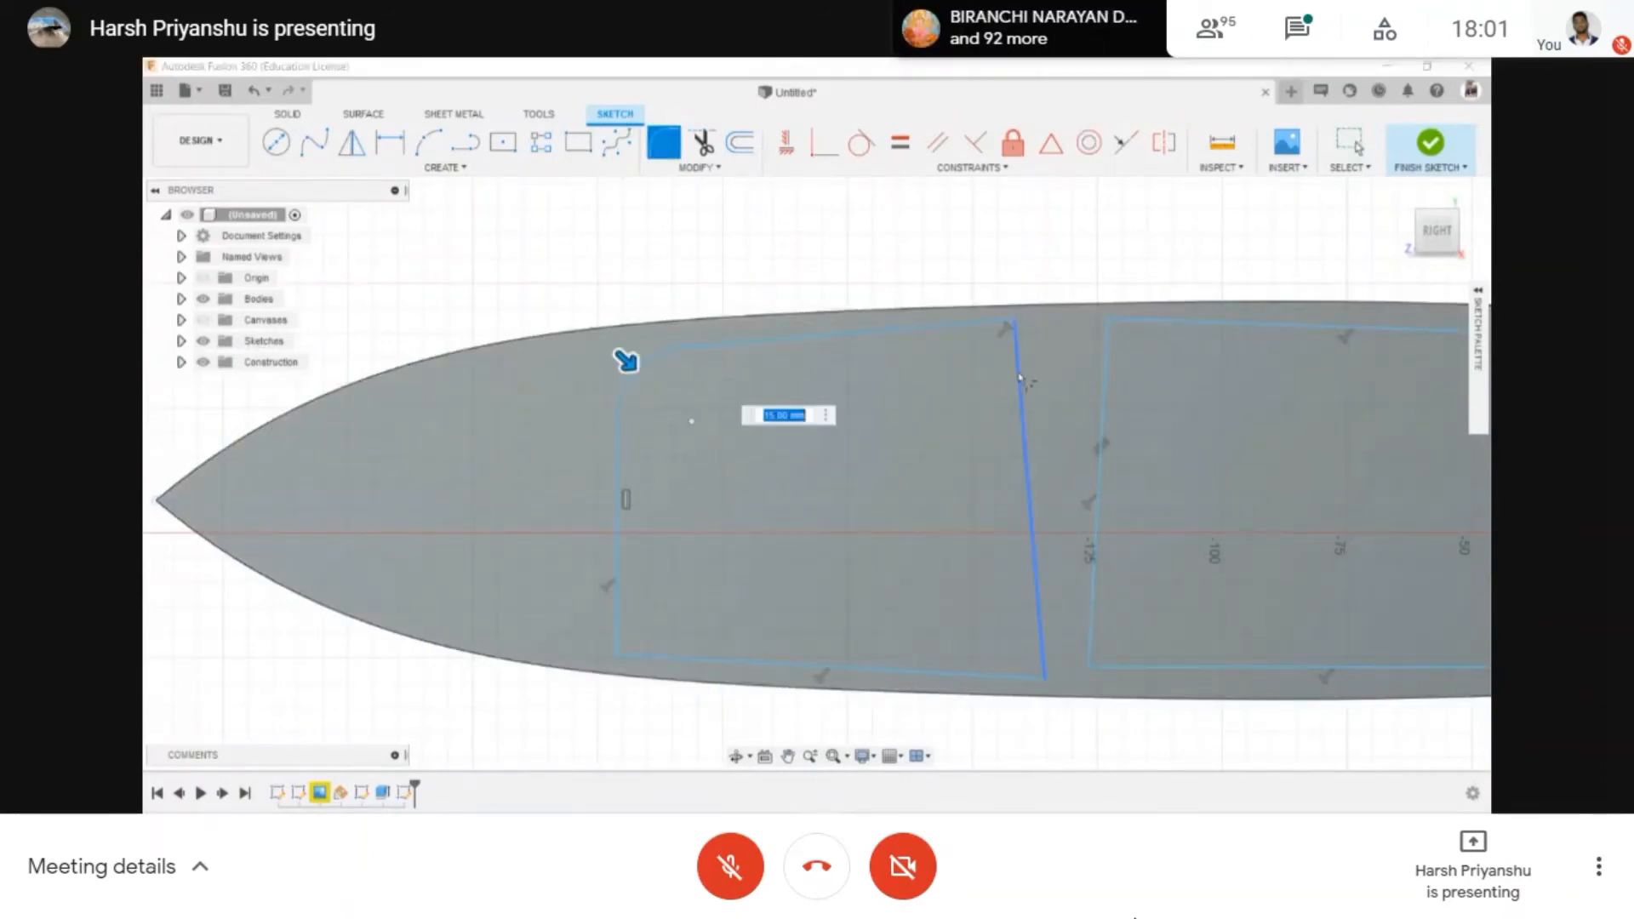
{"action": "left_click", "coordinate": [1020, 377]}
{"action": "left_click", "coordinate": [972, 324]}
{"action": "left_click", "coordinate": [618, 579]}
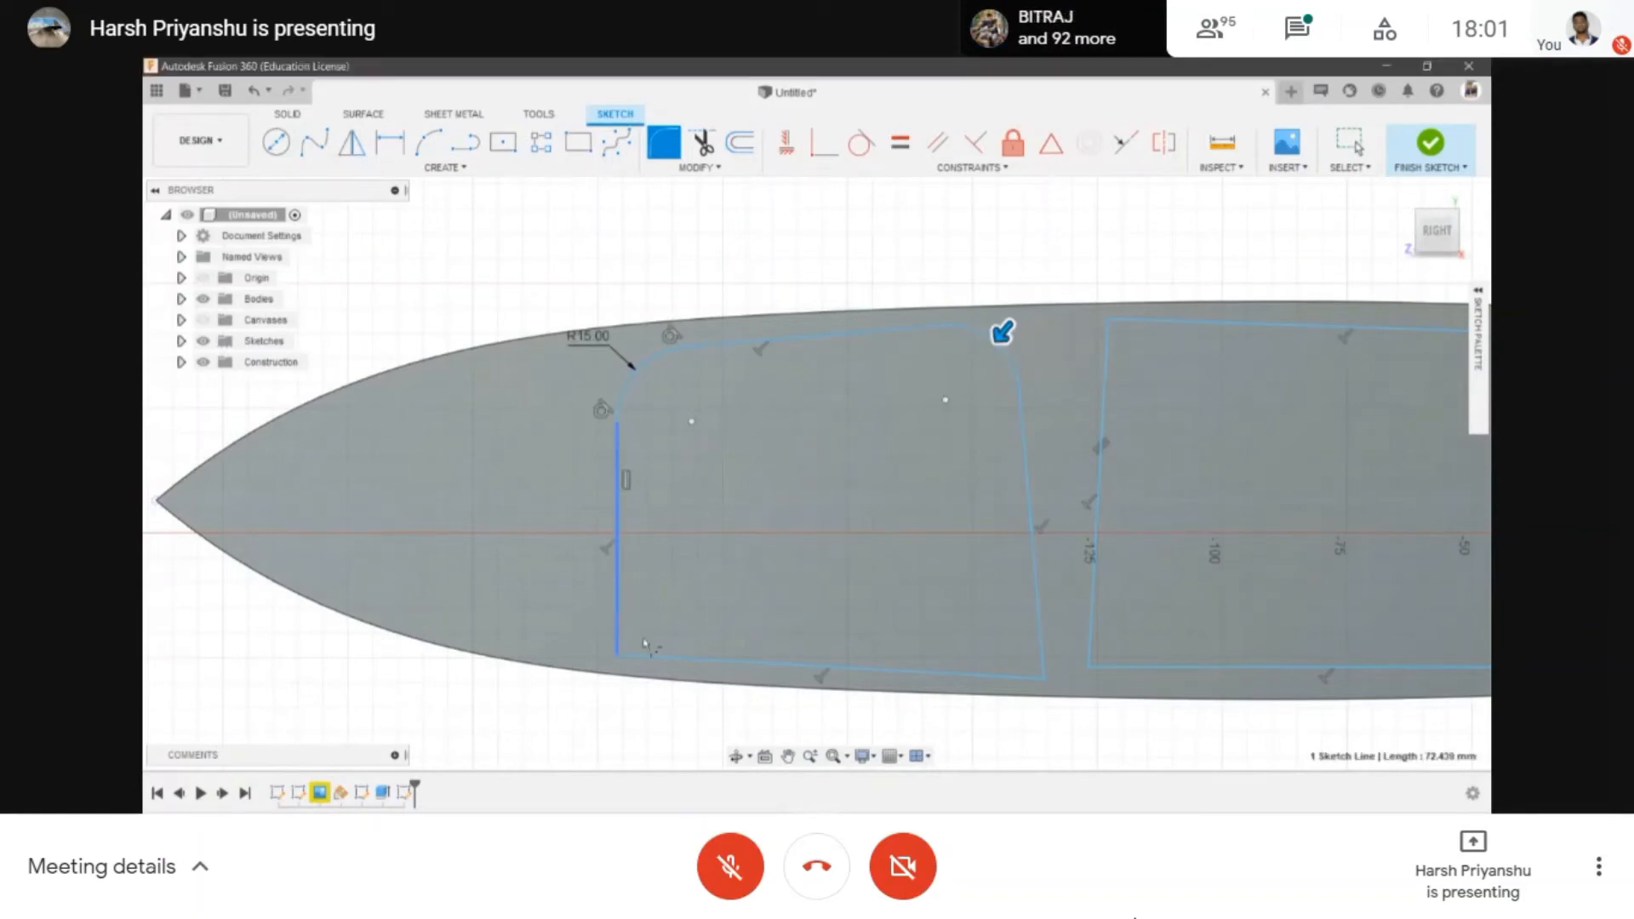
{"action": "left_click", "coordinate": [682, 659]}
{"action": "left_click", "coordinate": [1035, 596]}
{"action": "left_click", "coordinate": [998, 675]}
{"action": "scroll", "coordinate": [921, 561], "scroll_direction": "down", "scroll_amount": 2}
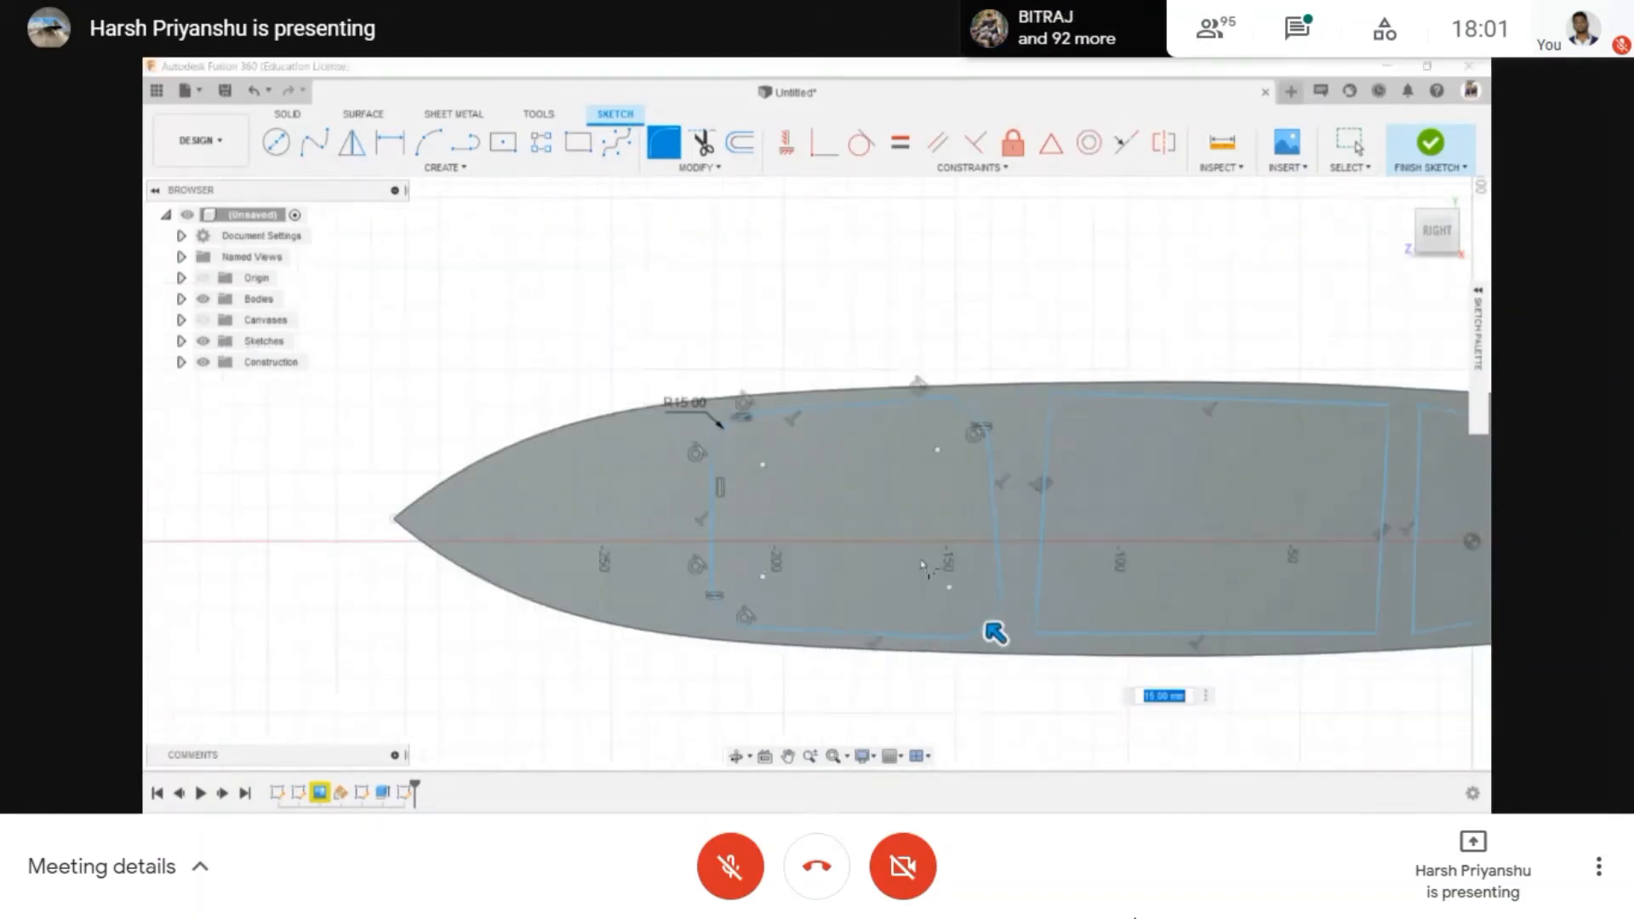
{"action": "scroll", "coordinate": [922, 563], "scroll_direction": "down", "scroll_amount": 1}
{"action": "key", "text": "Return"}
- Fillet all four corners of the middle cutout outline with a 20 mm radius
{"action": "scroll", "coordinate": [1098, 557], "scroll_direction": "down", "scroll_amount": 1}
{"action": "middle_click_drag", "start_coordinate": [1098, 558], "coordinate": [749, 560]}
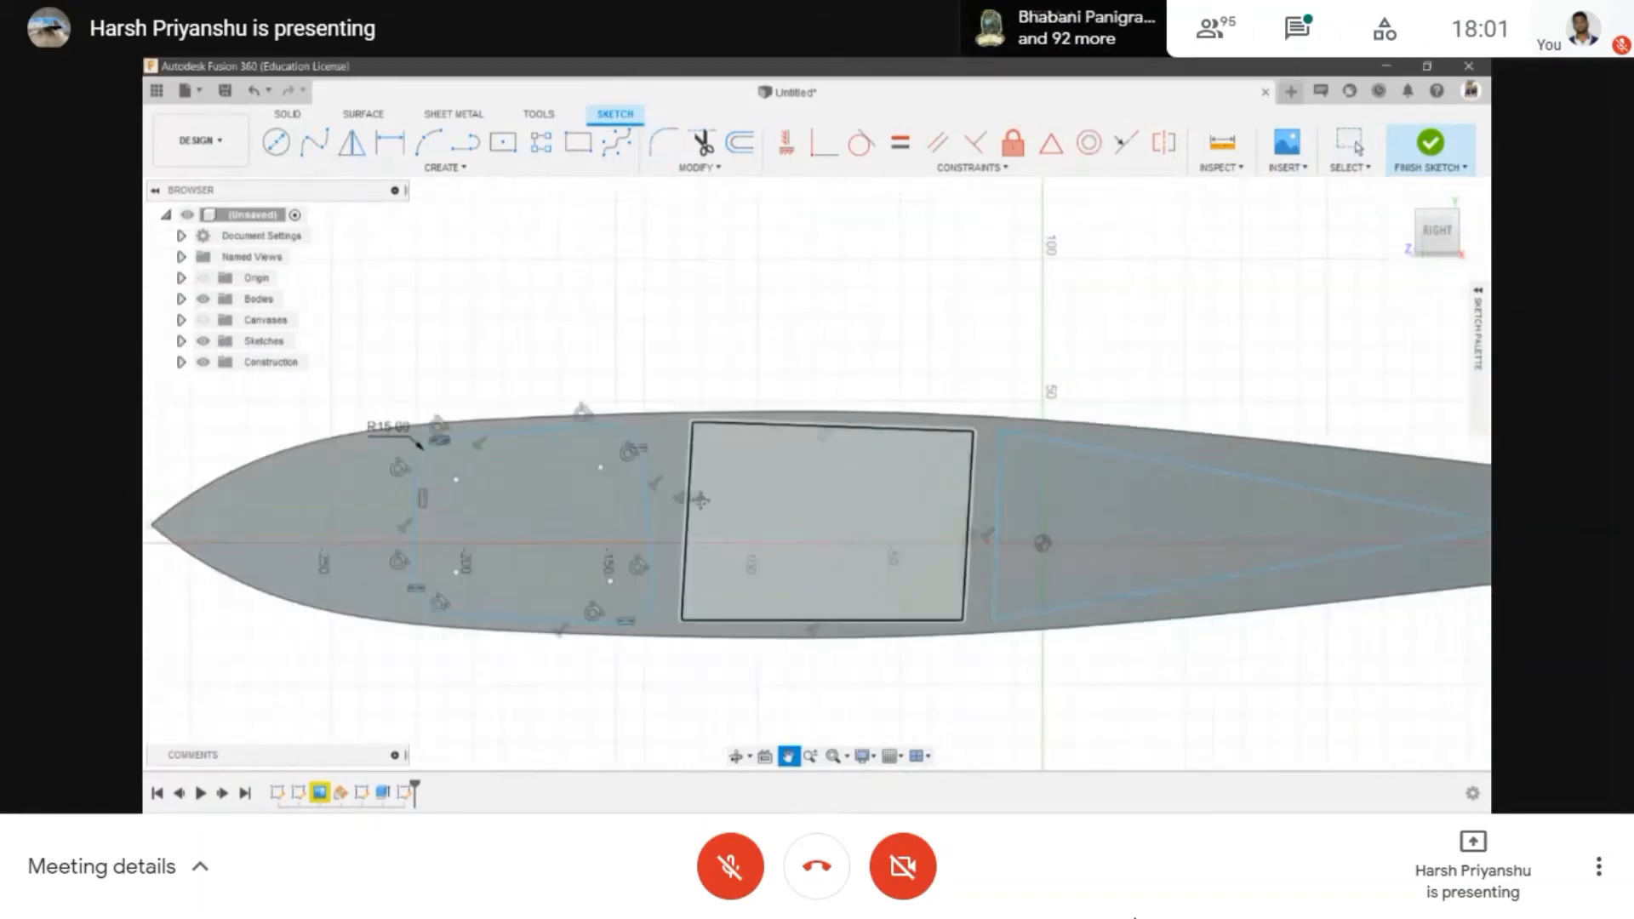
{"action": "left_click", "coordinate": [663, 143]}
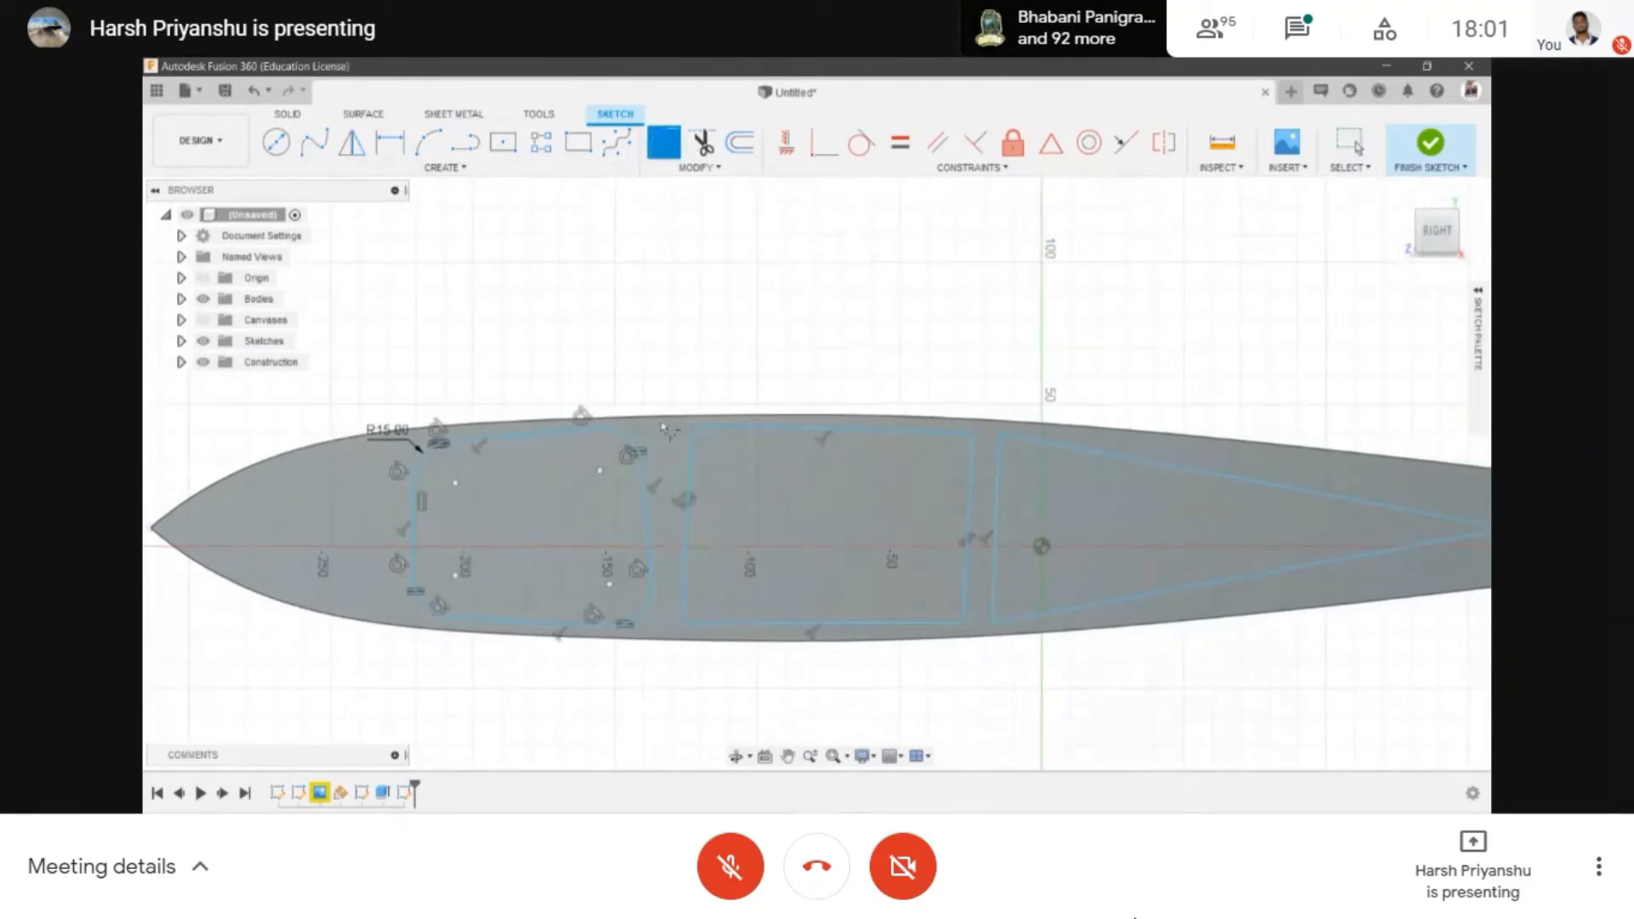
{"action": "left_click", "coordinate": [692, 466]}
{"action": "left_click", "coordinate": [734, 425]}
{"action": "left_click", "coordinate": [972, 468]}
{"action": "left_click", "coordinate": [935, 433]}
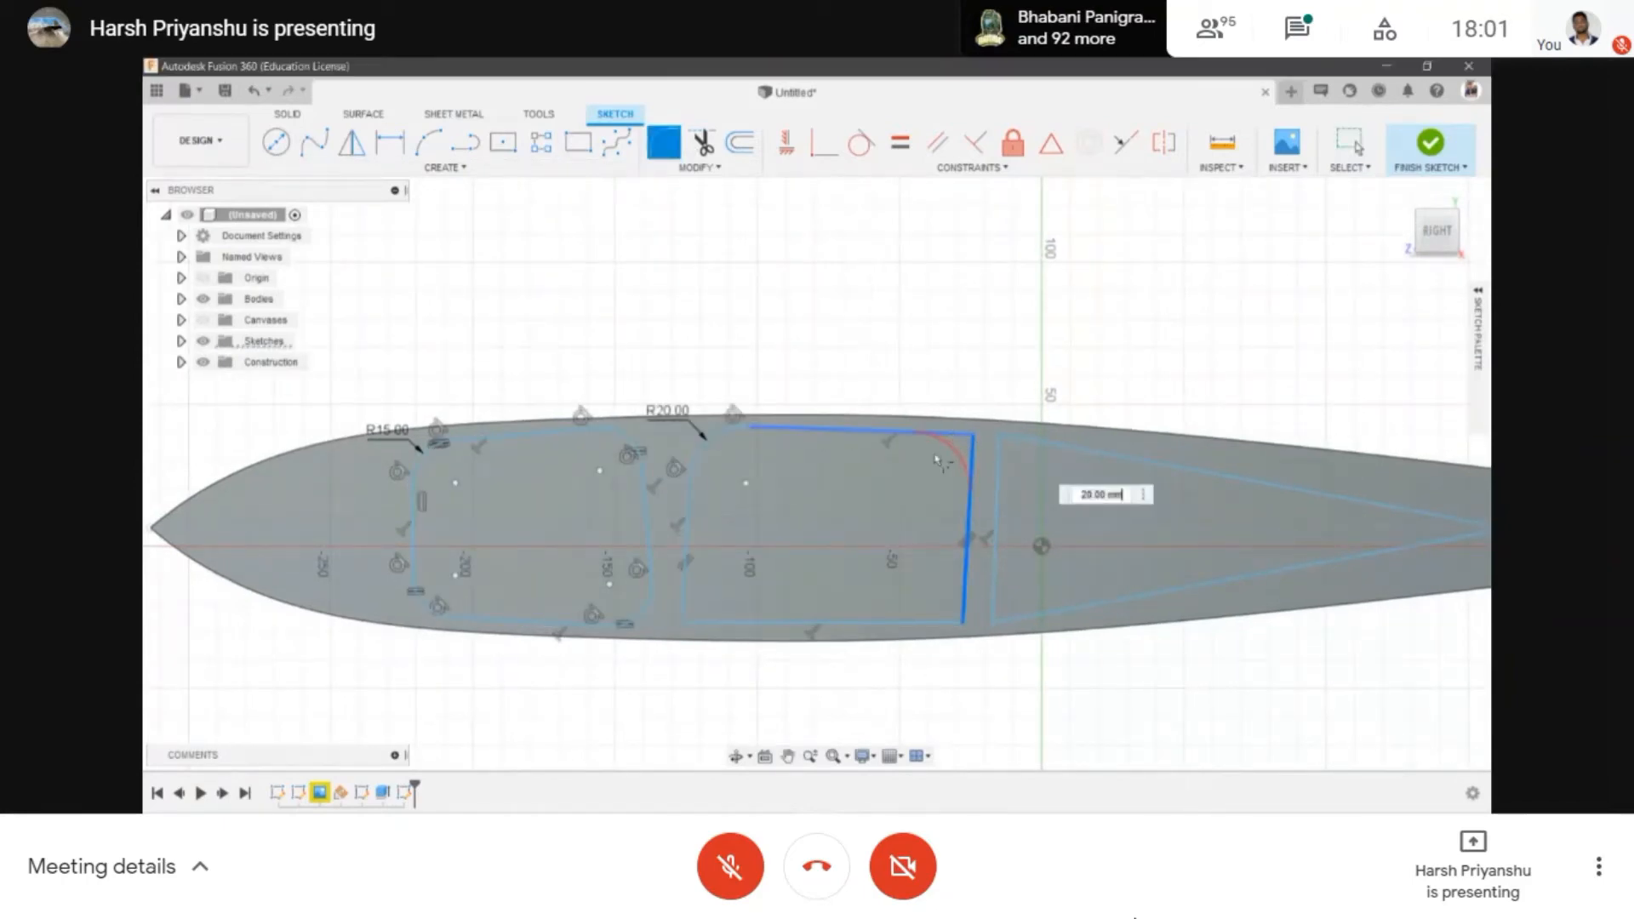
{"action": "left_click", "coordinate": [686, 588]}
{"action": "left_click", "coordinate": [720, 623]}
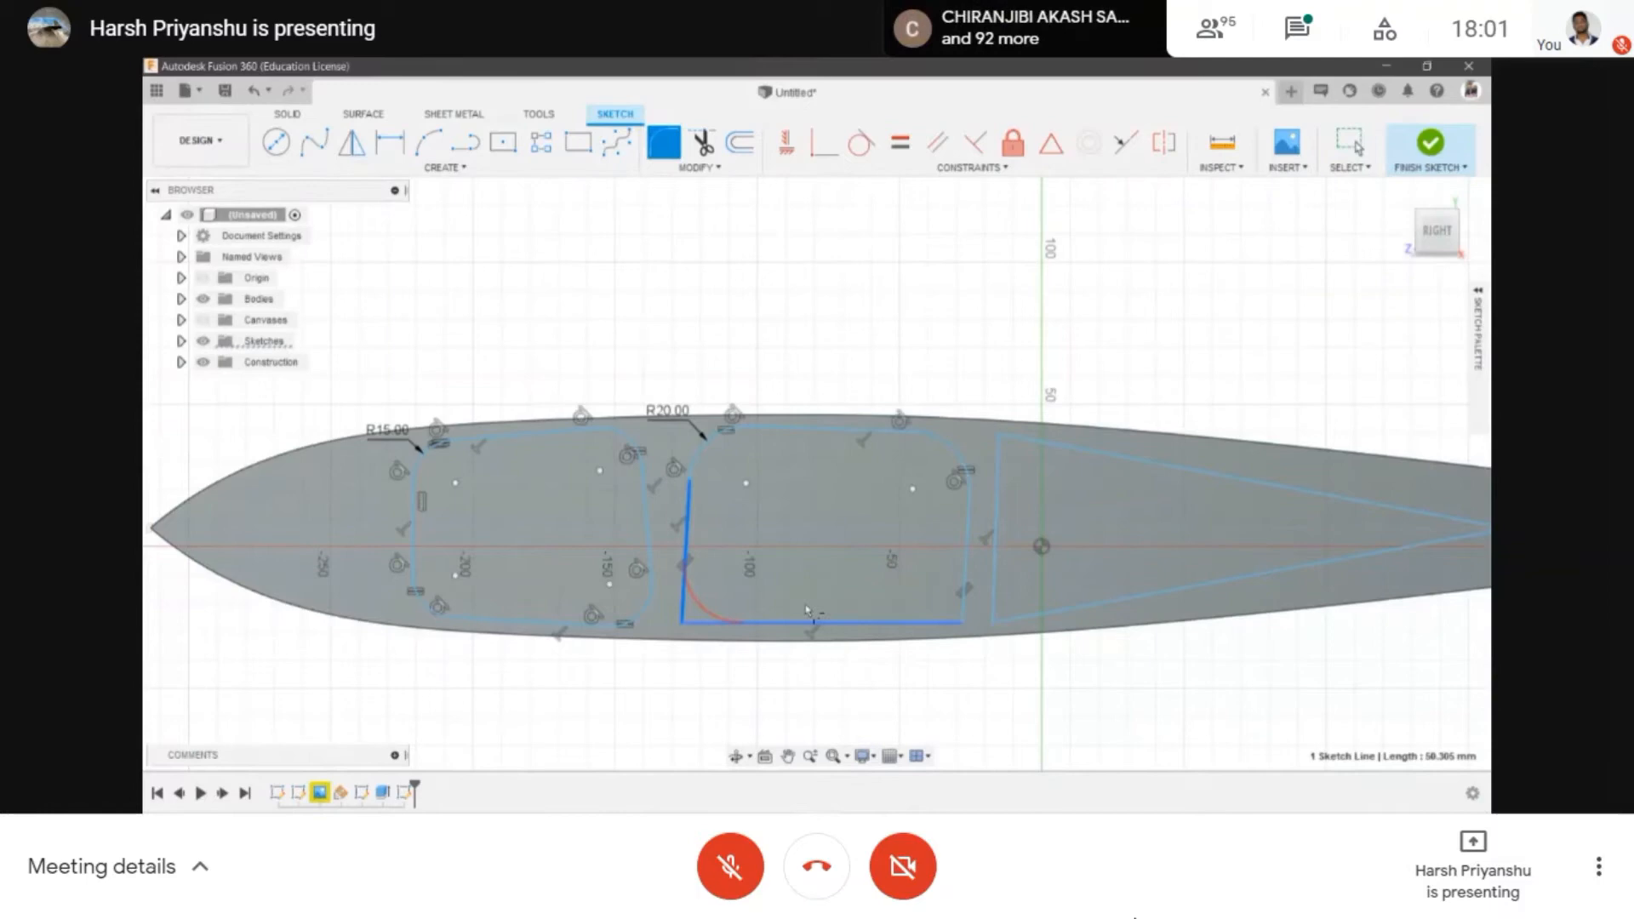
{"action": "left_click", "coordinate": [965, 596]}
{"action": "left_click", "coordinate": [927, 628]}
{"action": "key", "text": "Return"}
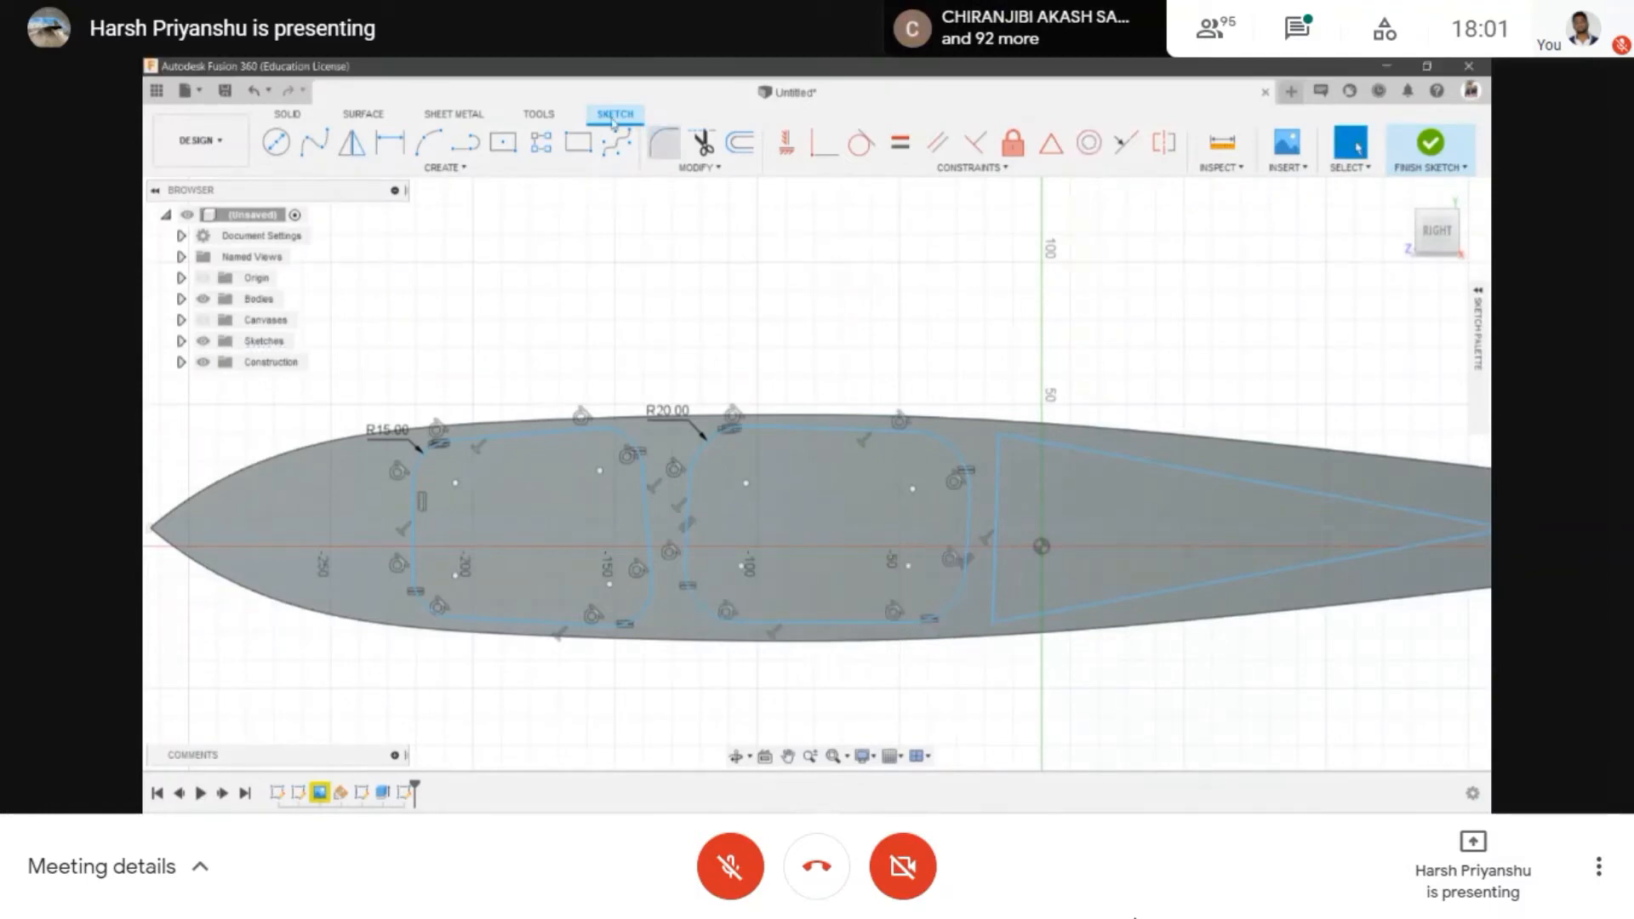
- Fillet the two corners at the wide end of the triangular cutout outline with a 15 mm radius
{"action": "left_click", "coordinate": [656, 150]}
{"action": "scroll", "coordinate": [741, 403], "scroll_direction": "up", "scroll_amount": 3}
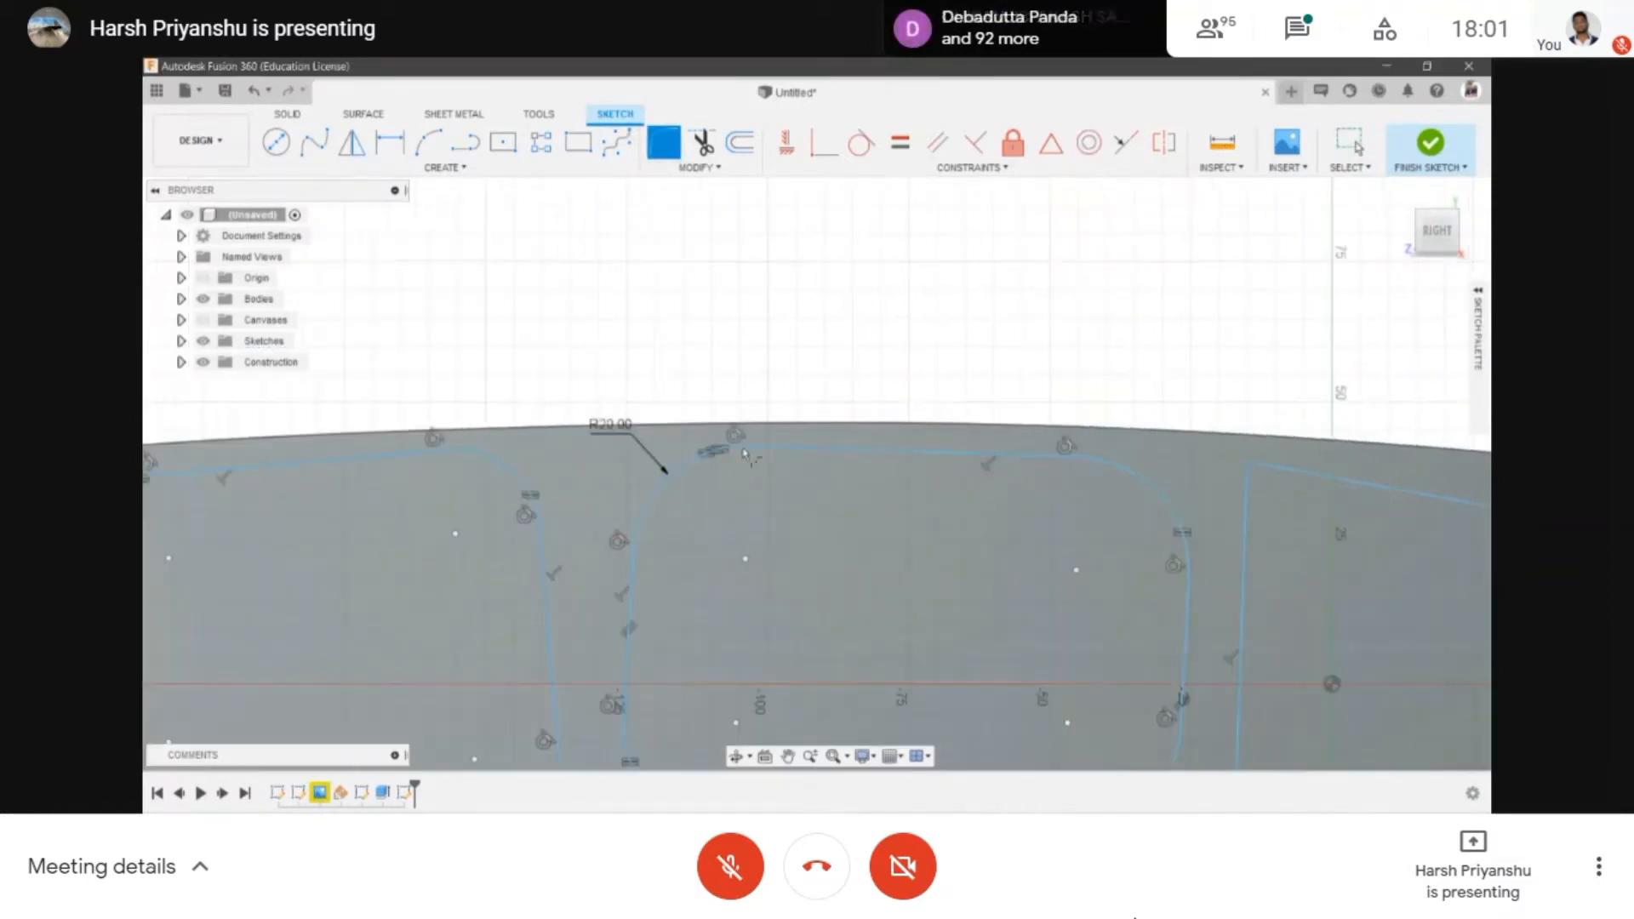
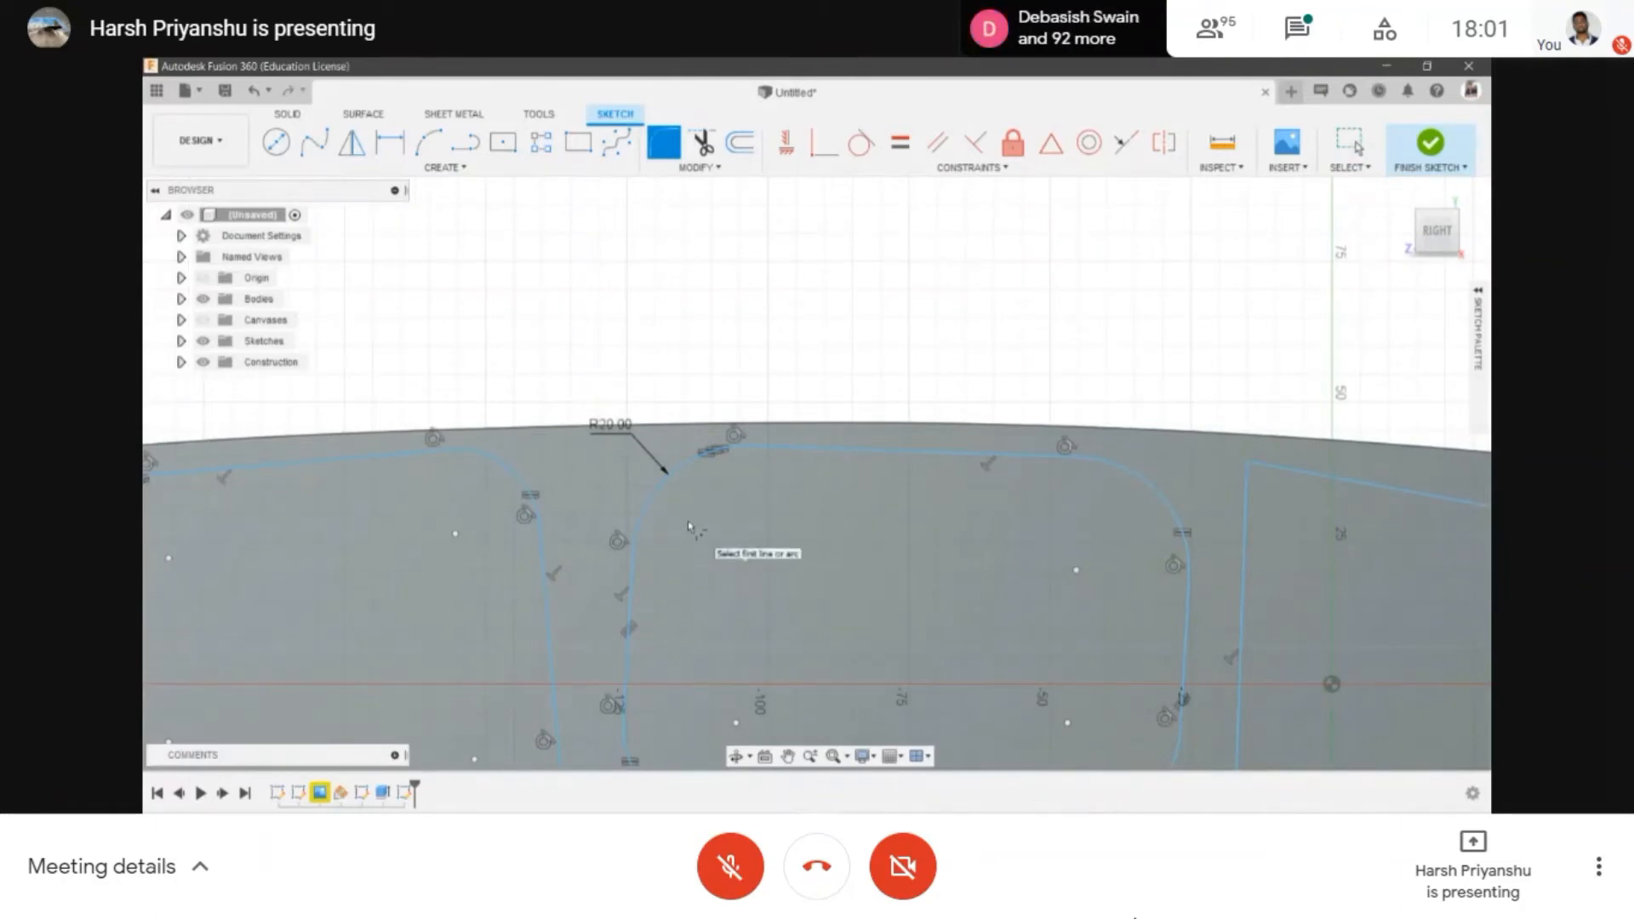
{"action": "scroll", "coordinate": [571, 330], "scroll_direction": "down", "scroll_amount": 3}
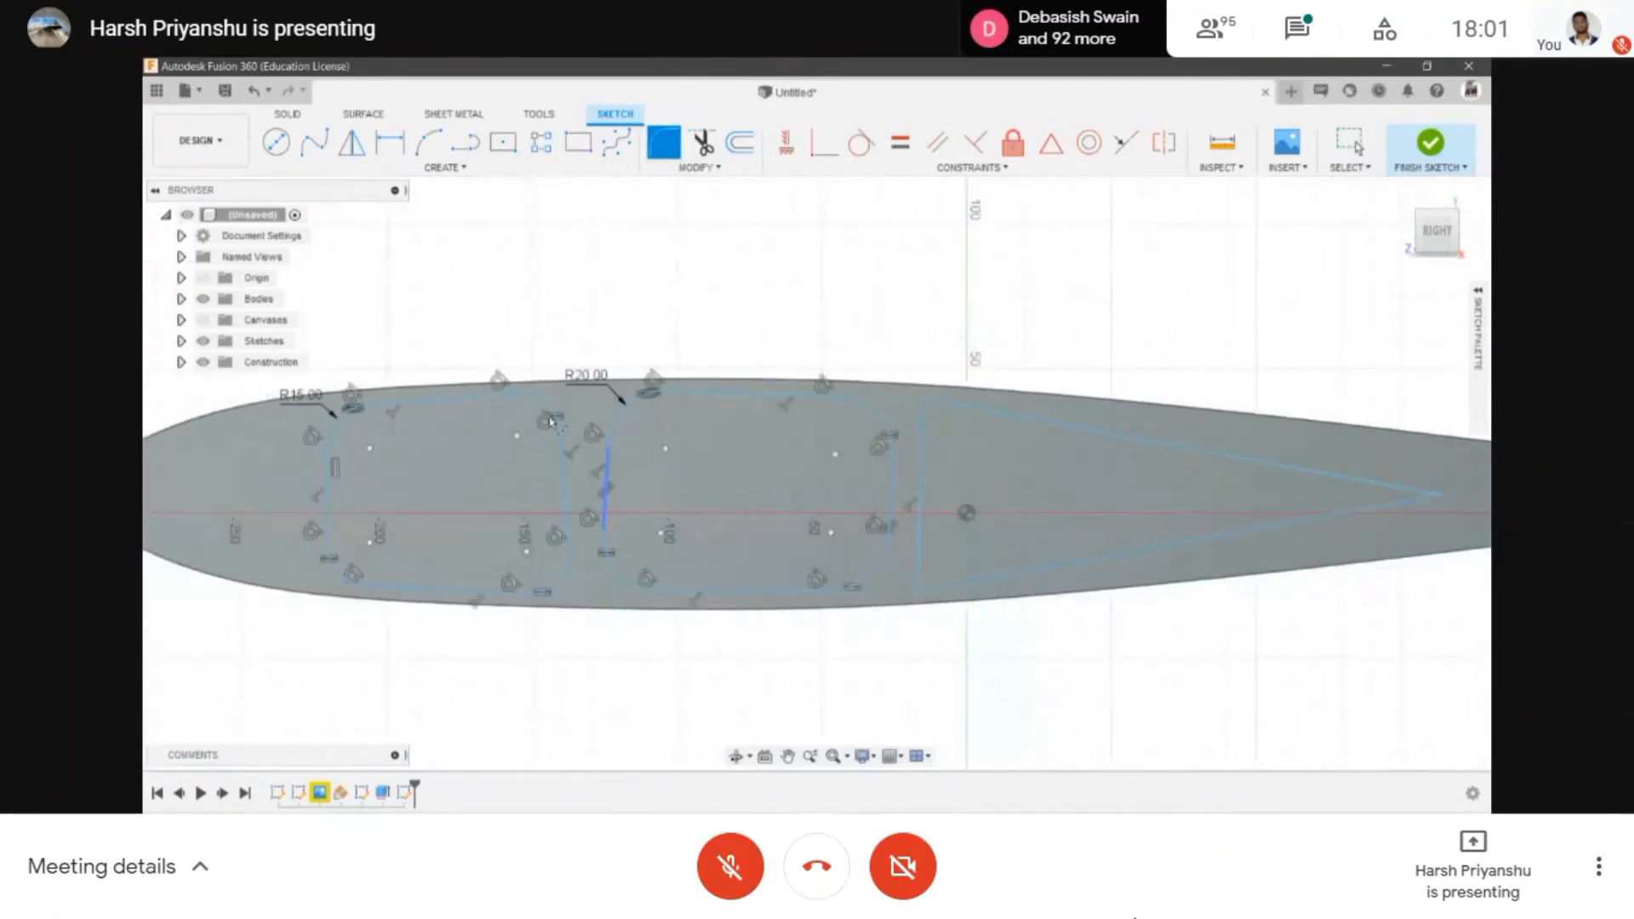
{"action": "scroll", "coordinate": [545, 357], "scroll_direction": "up", "scroll_amount": 2}
{"action": "middle_click_drag", "start_coordinate": [965, 397], "coordinate": [655, 344]}
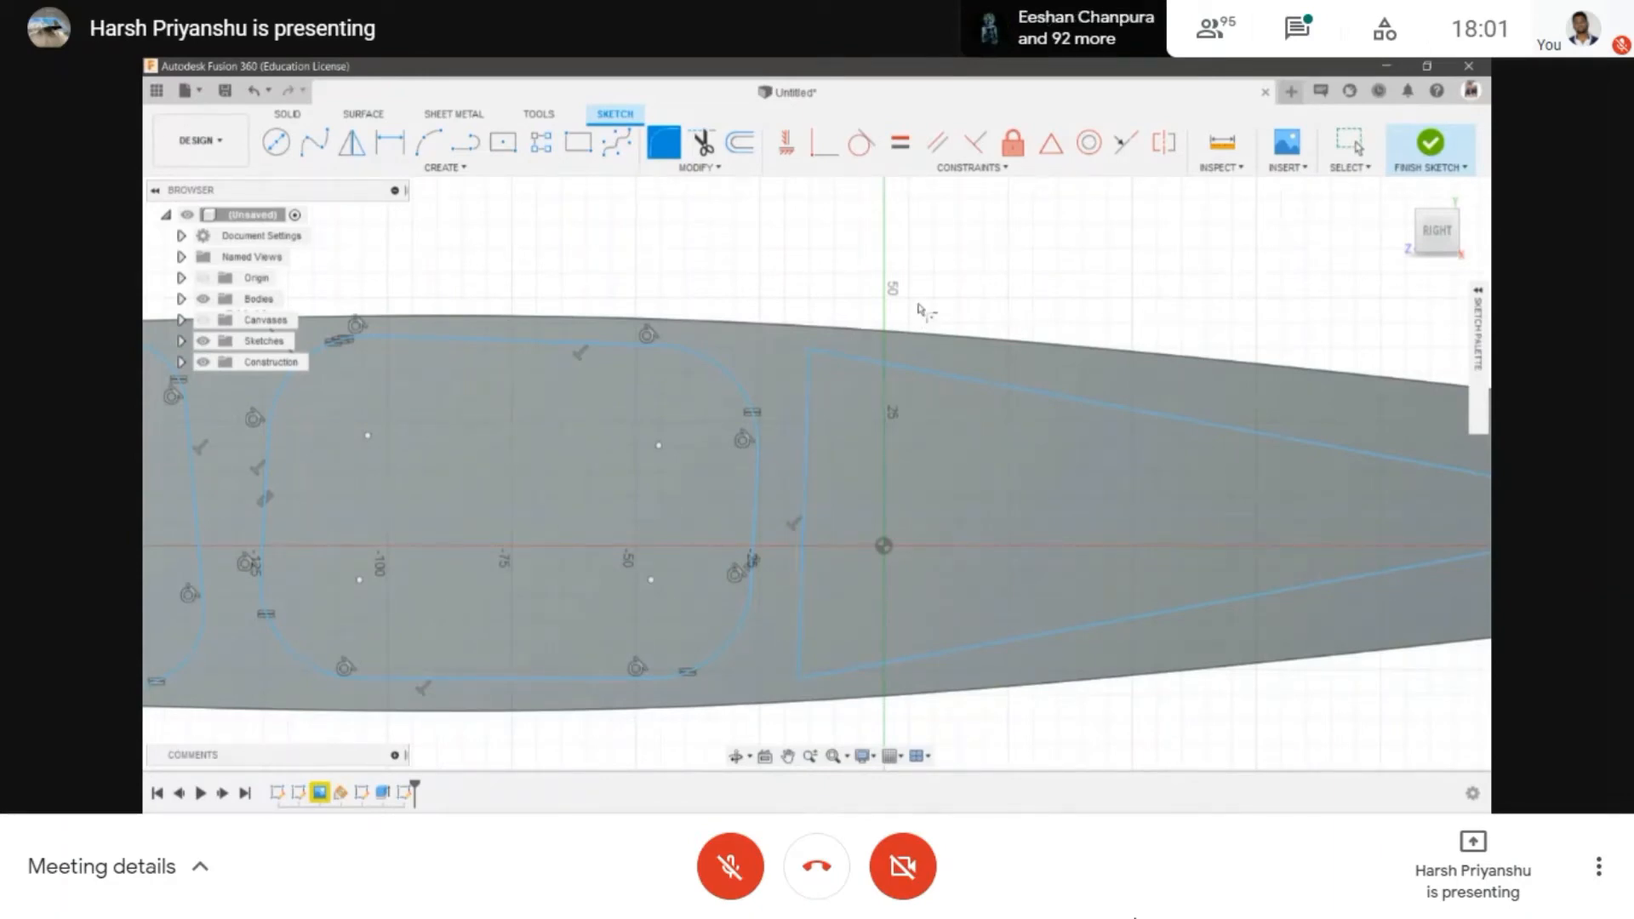
{"action": "mouse_move", "coordinate": [896, 307]}
{"action": "middle_mouse_down"}
{"action": "mouse_move", "coordinate": [679, 281]}
{"action": "mouse_move", "coordinate": [670, 319]}
{"action": "middle_mouse_up"}
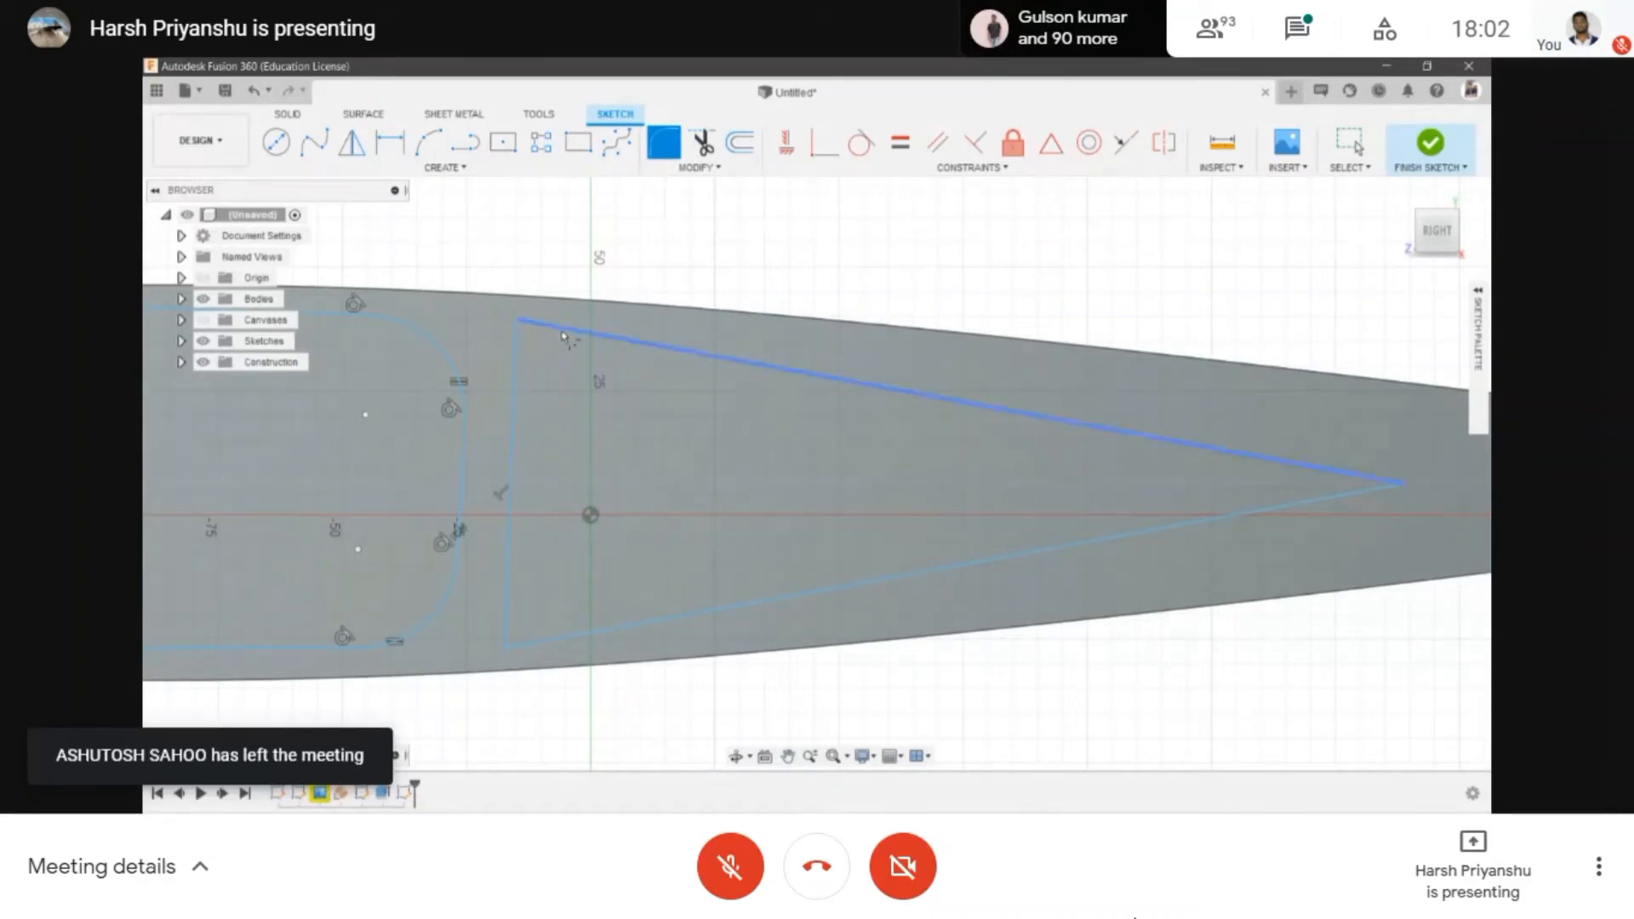
{"action": "left_click", "coordinate": [515, 367]}
{"action": "left_click", "coordinate": [566, 331]}
{"action": "key", "text": "Return"}
{"action": "left_click", "coordinate": [507, 614]}
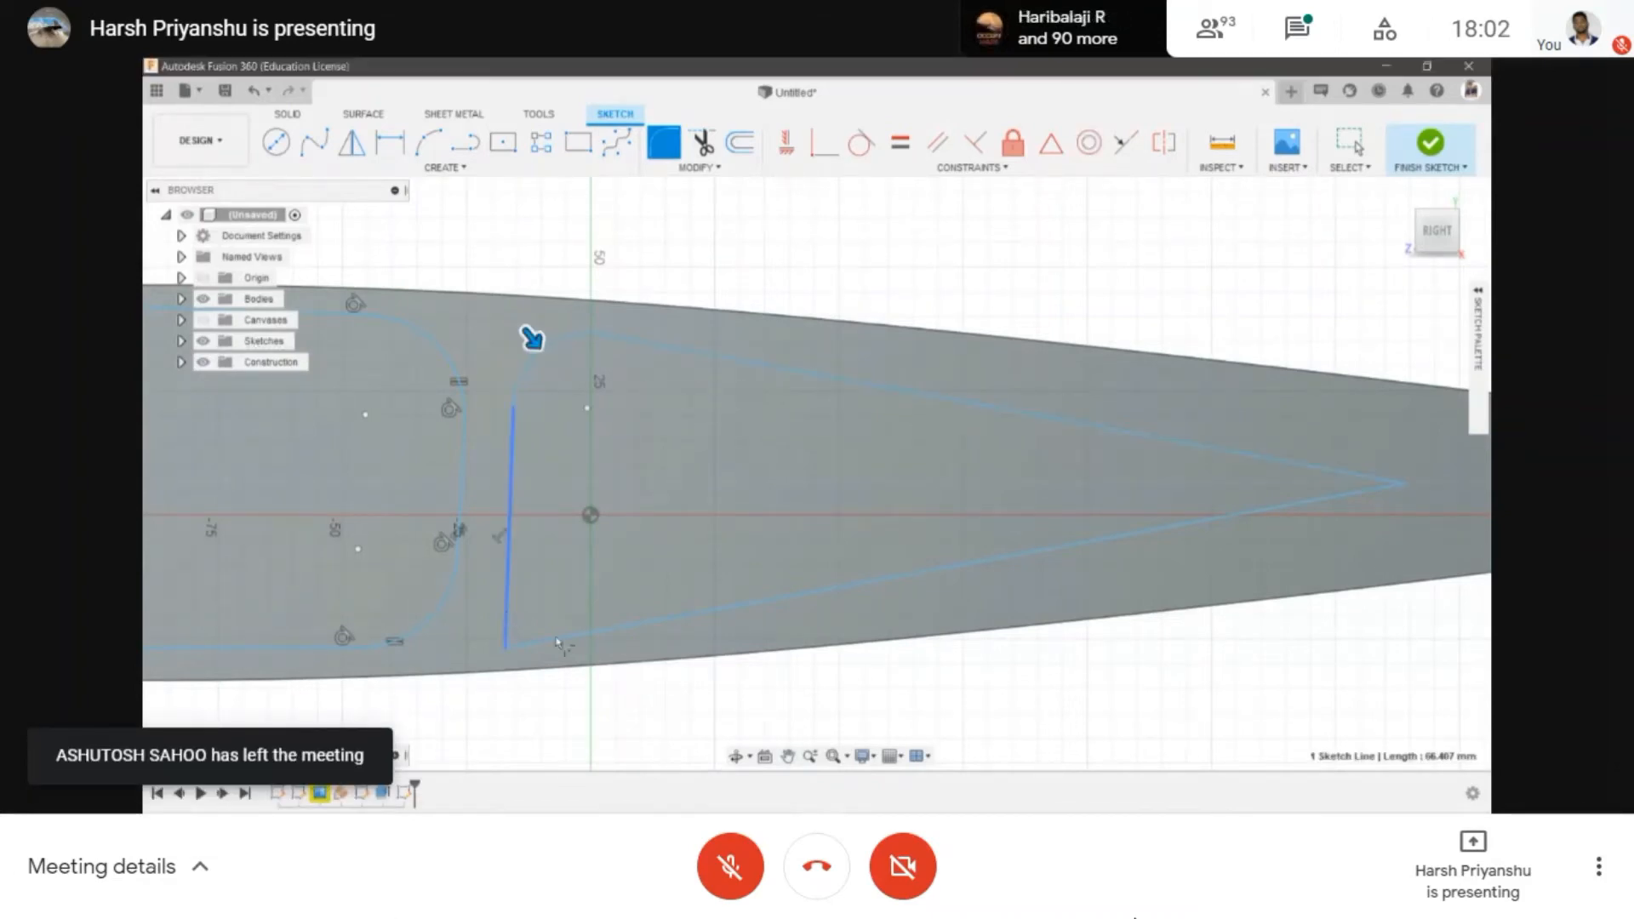
{"action": "left_click", "coordinate": [576, 639]}
{"action": "key", "text": "Return"}
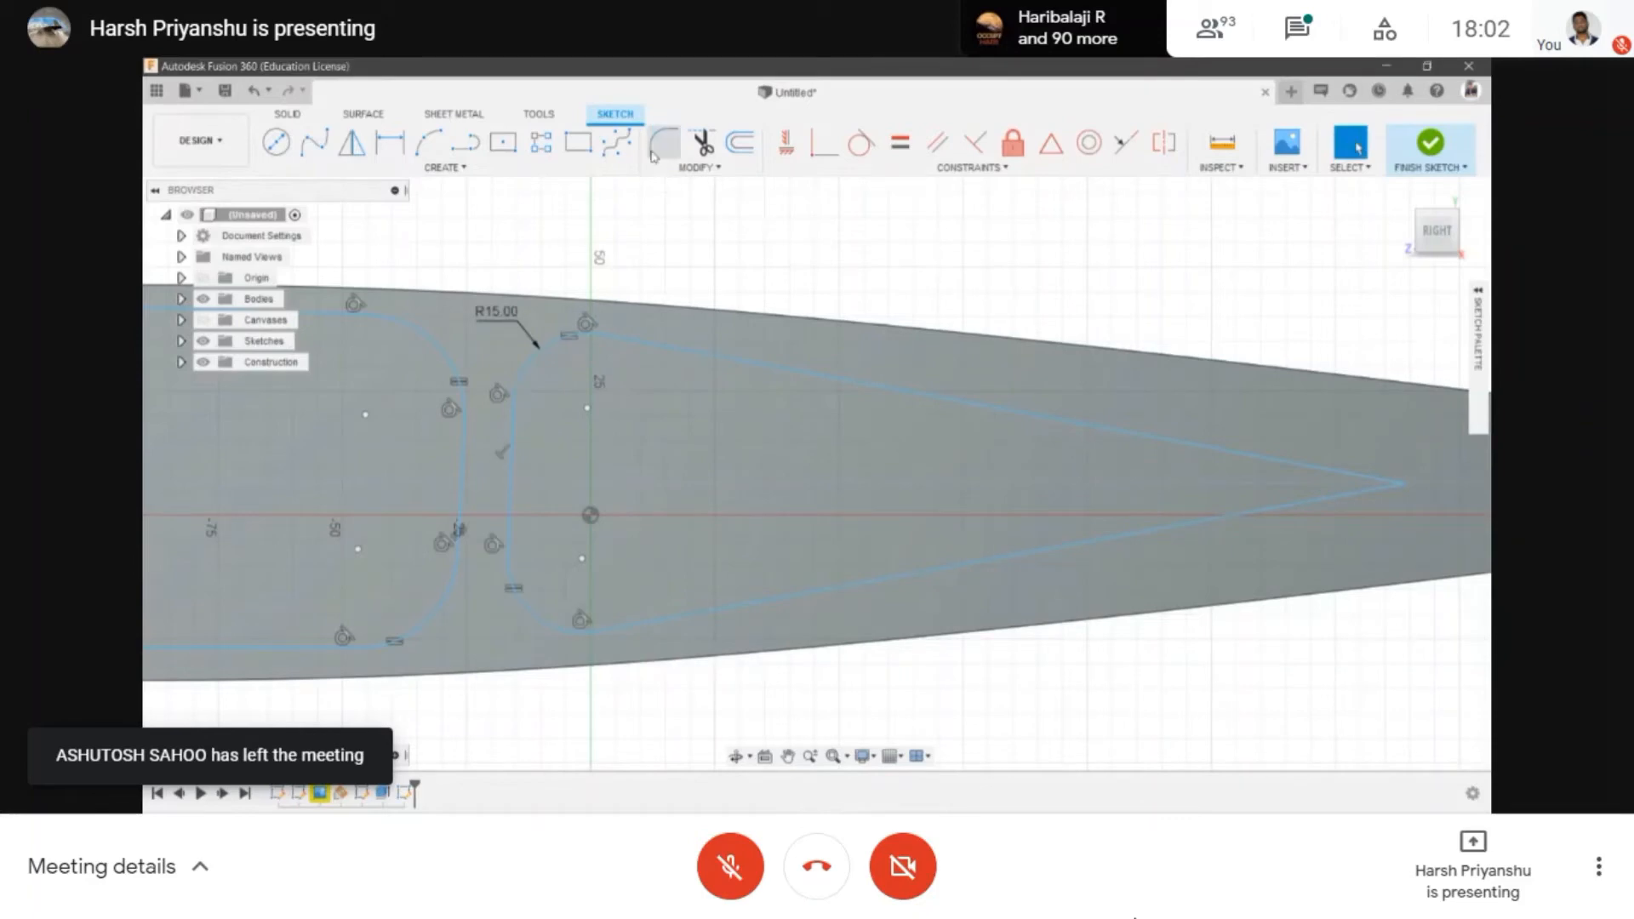
- Fillet the apex of the triangular cutout outline with a 5 mm radius and finish the sketch
{"action": "scroll", "coordinate": [1046, 477], "scroll_direction": "up", "scroll_amount": 5}
{"action": "left_click", "coordinate": [944, 558]}
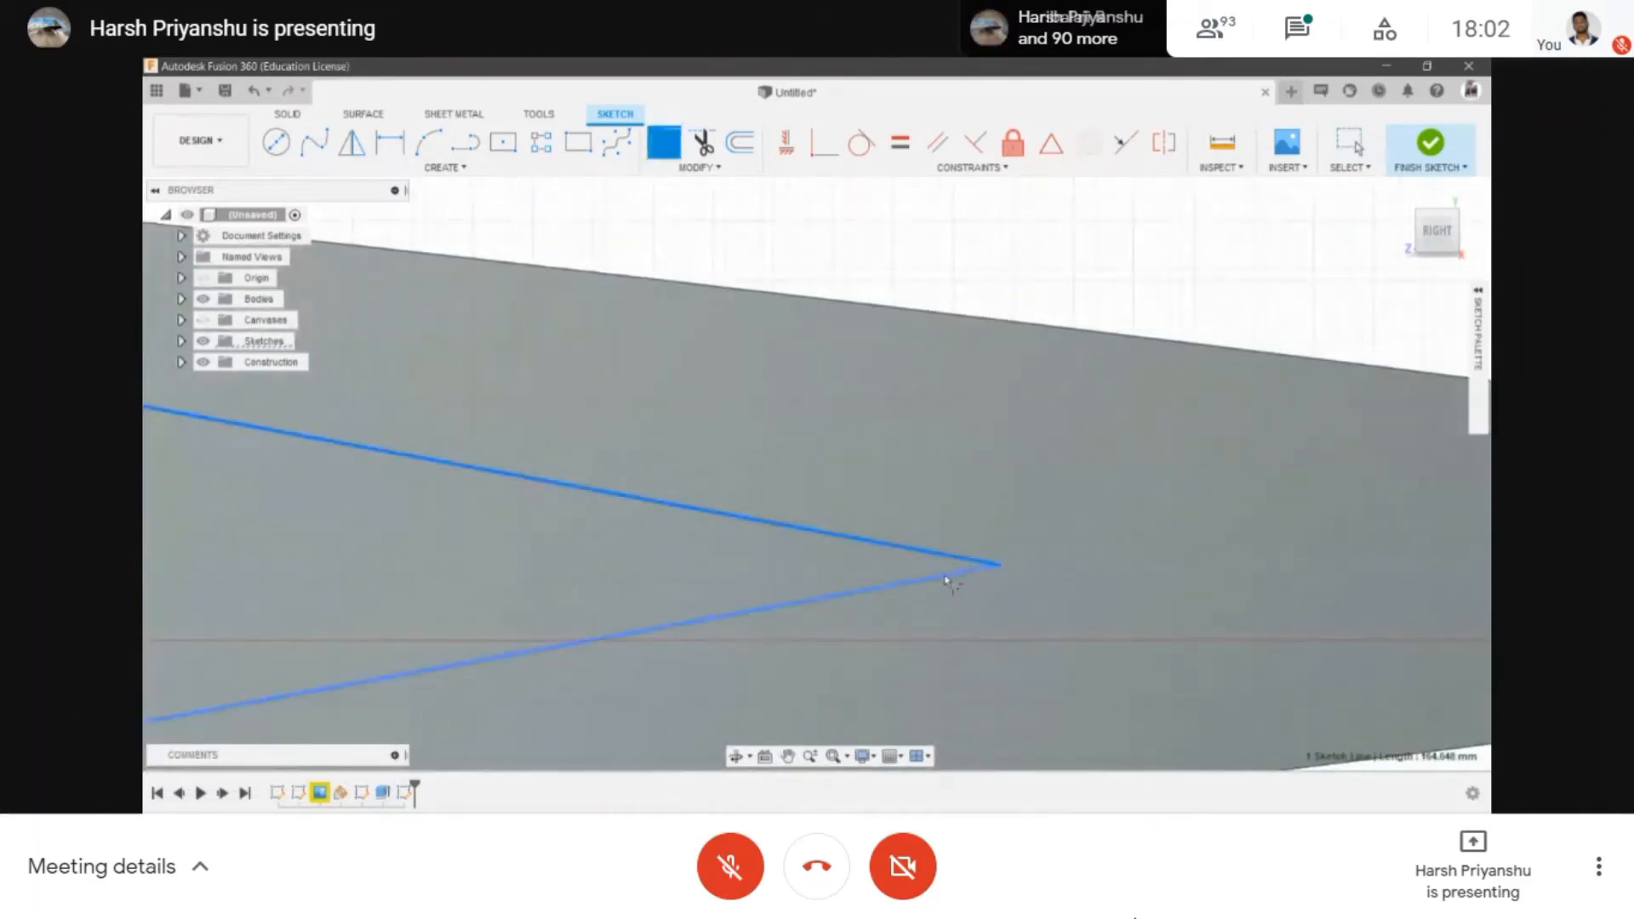
{"action": "left_click", "coordinate": [944, 575]}
{"action": "scroll", "coordinate": [703, 528], "scroll_direction": "down", "scroll_amount": 5}
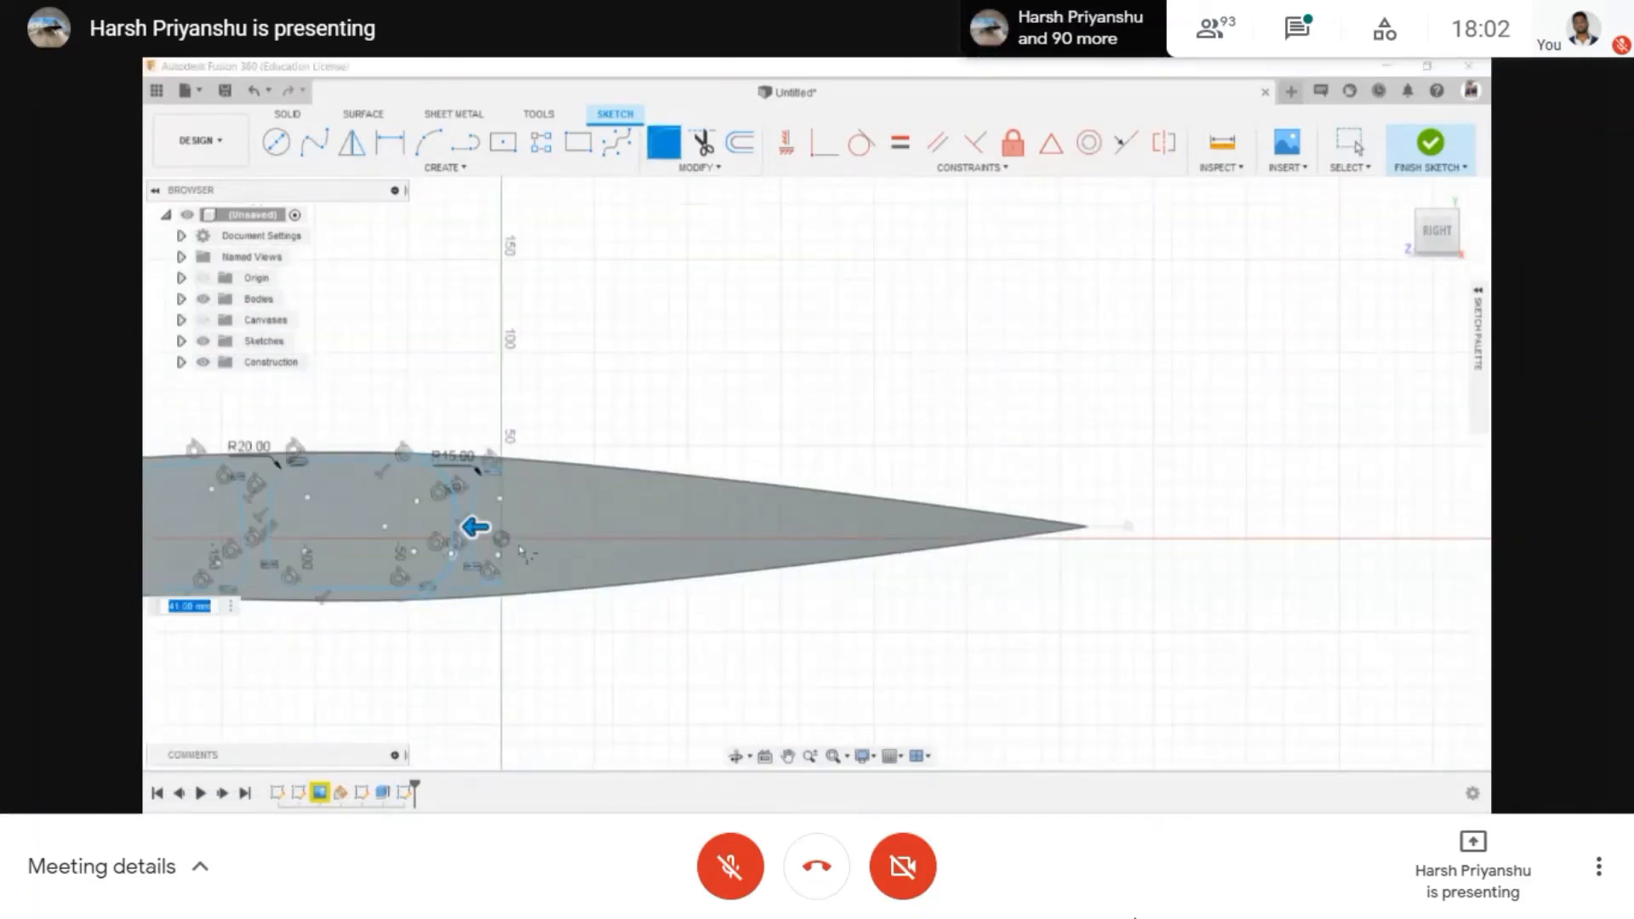
{"action": "left_click_drag", "start_coordinate": [473, 527], "coordinate": [757, 530]}
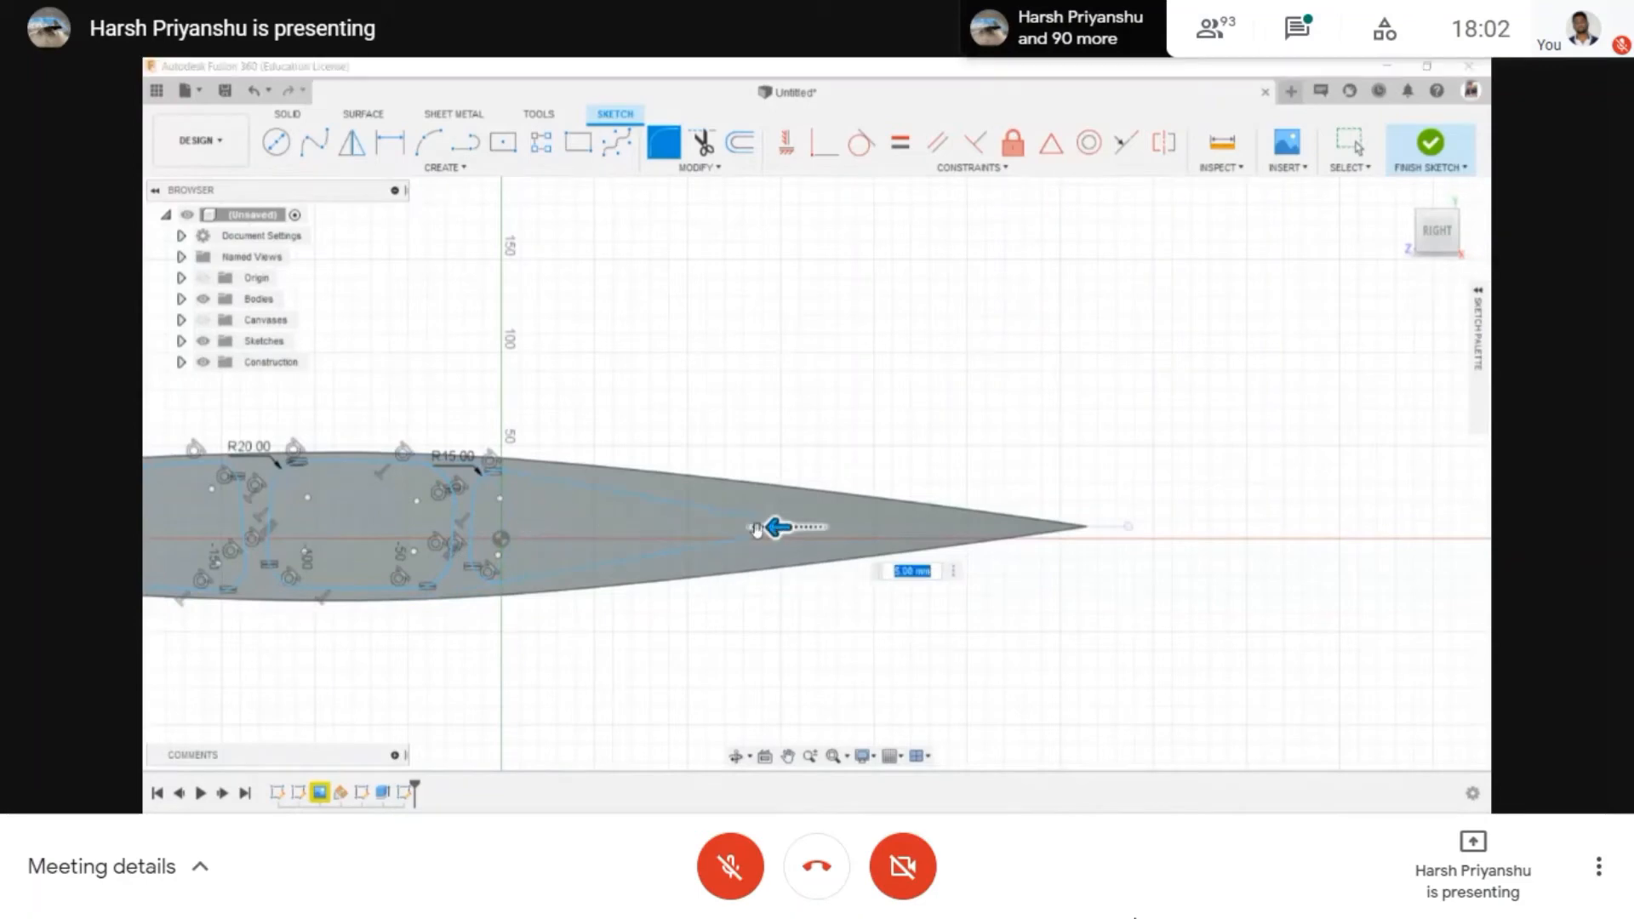
{"action": "scroll", "coordinate": [757, 529], "scroll_direction": "up", "scroll_amount": 5}
{"action": "scroll", "coordinate": [822, 523], "scroll_direction": "down", "scroll_amount": 5}
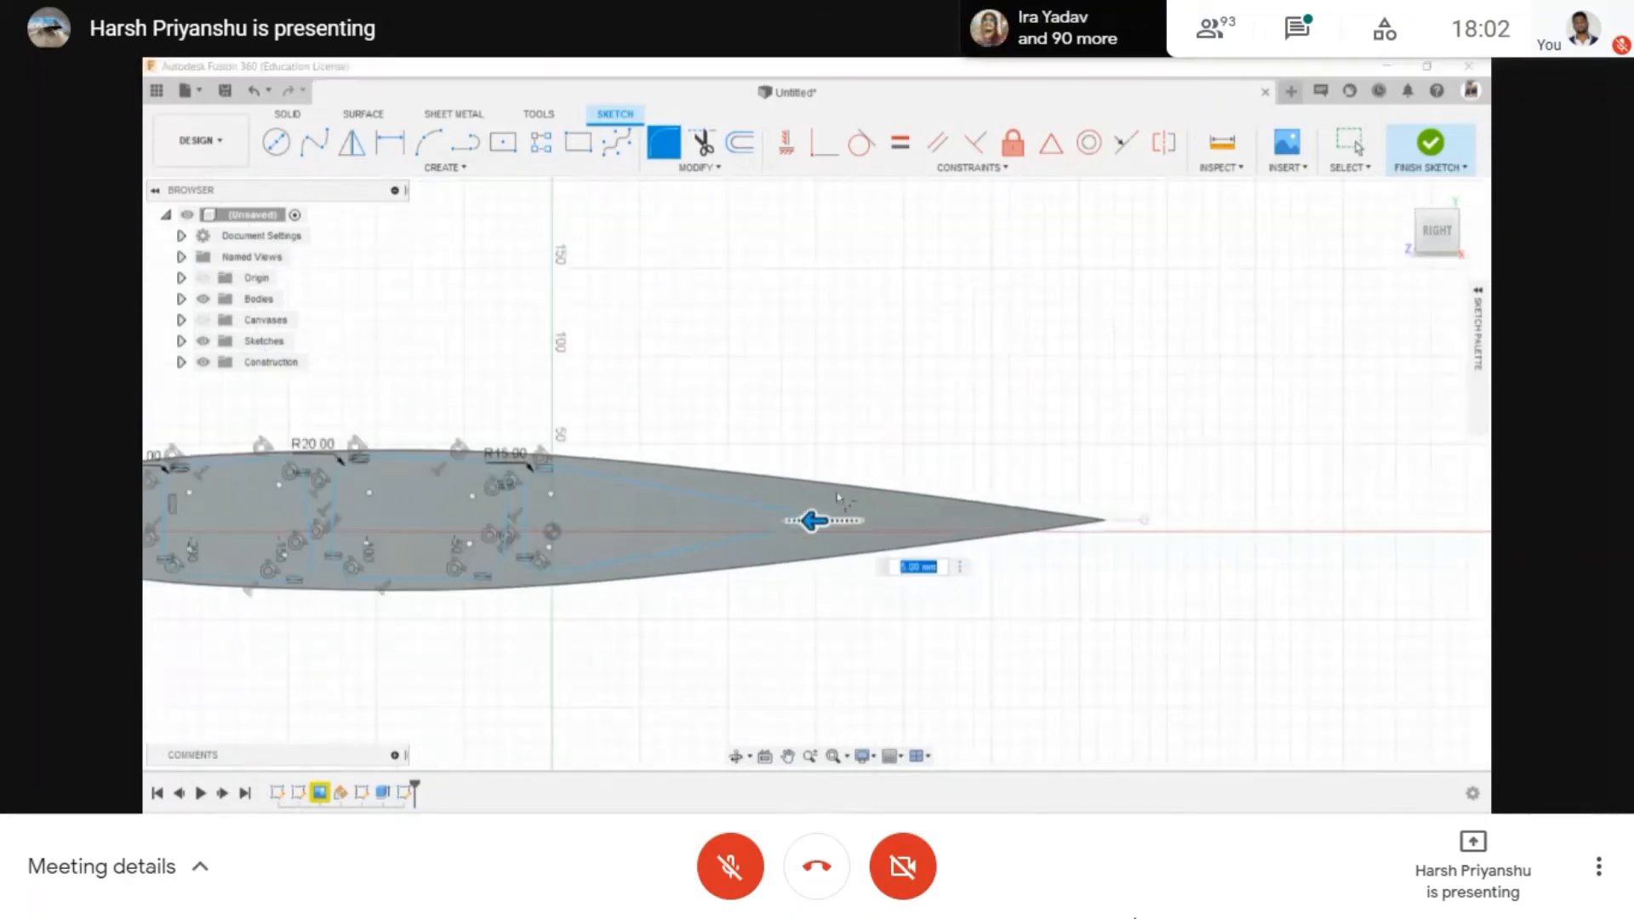
{"action": "left_click", "coordinate": [1439, 142]}
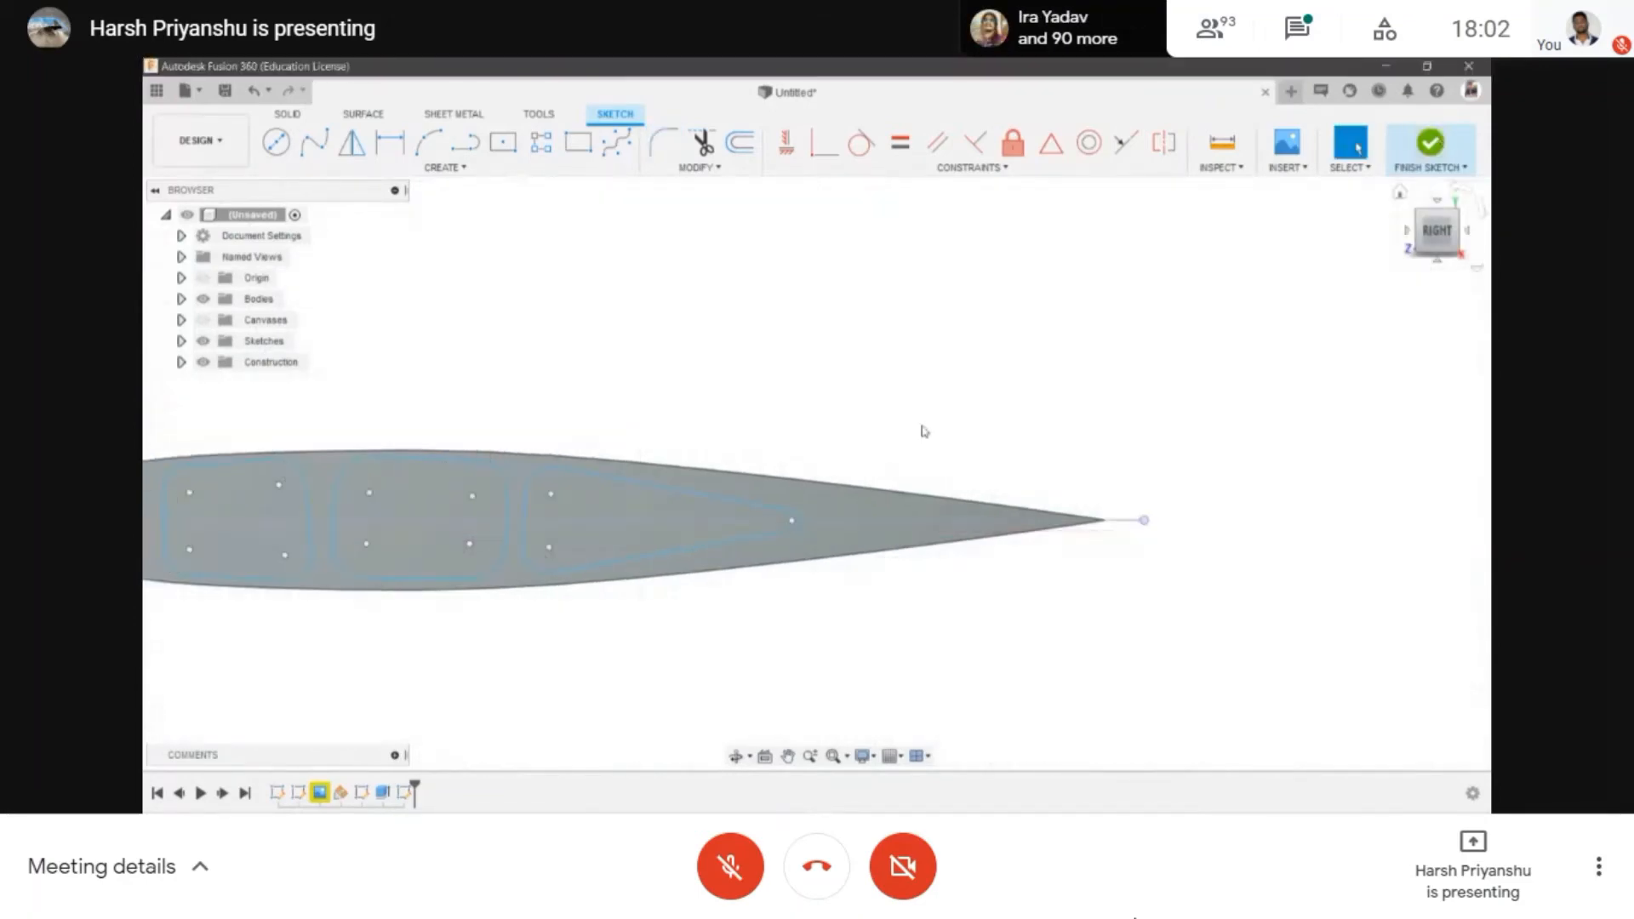
- Extrude the three rounded outlines as a cut of -340 mm through the rib
{"action": "scroll", "coordinate": [1012, 517], "scroll_direction": "down", "scroll_amount": 3}
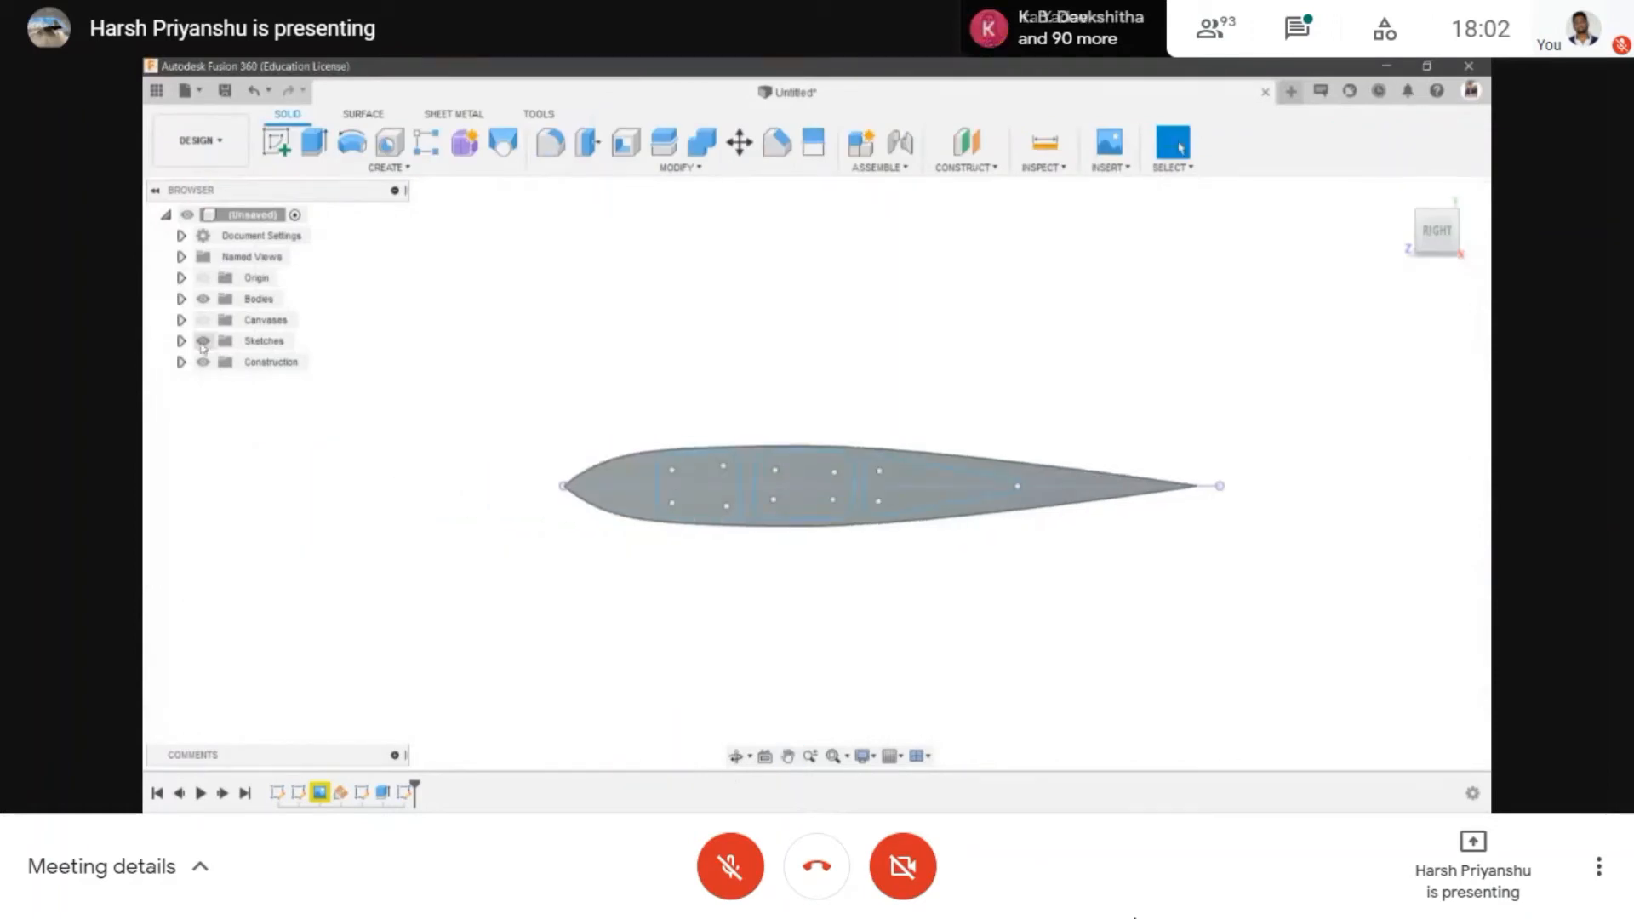
{"action": "scroll", "coordinate": [771, 640], "scroll_direction": "up", "scroll_amount": 3}
{"action": "left_click", "coordinate": [736, 756]}
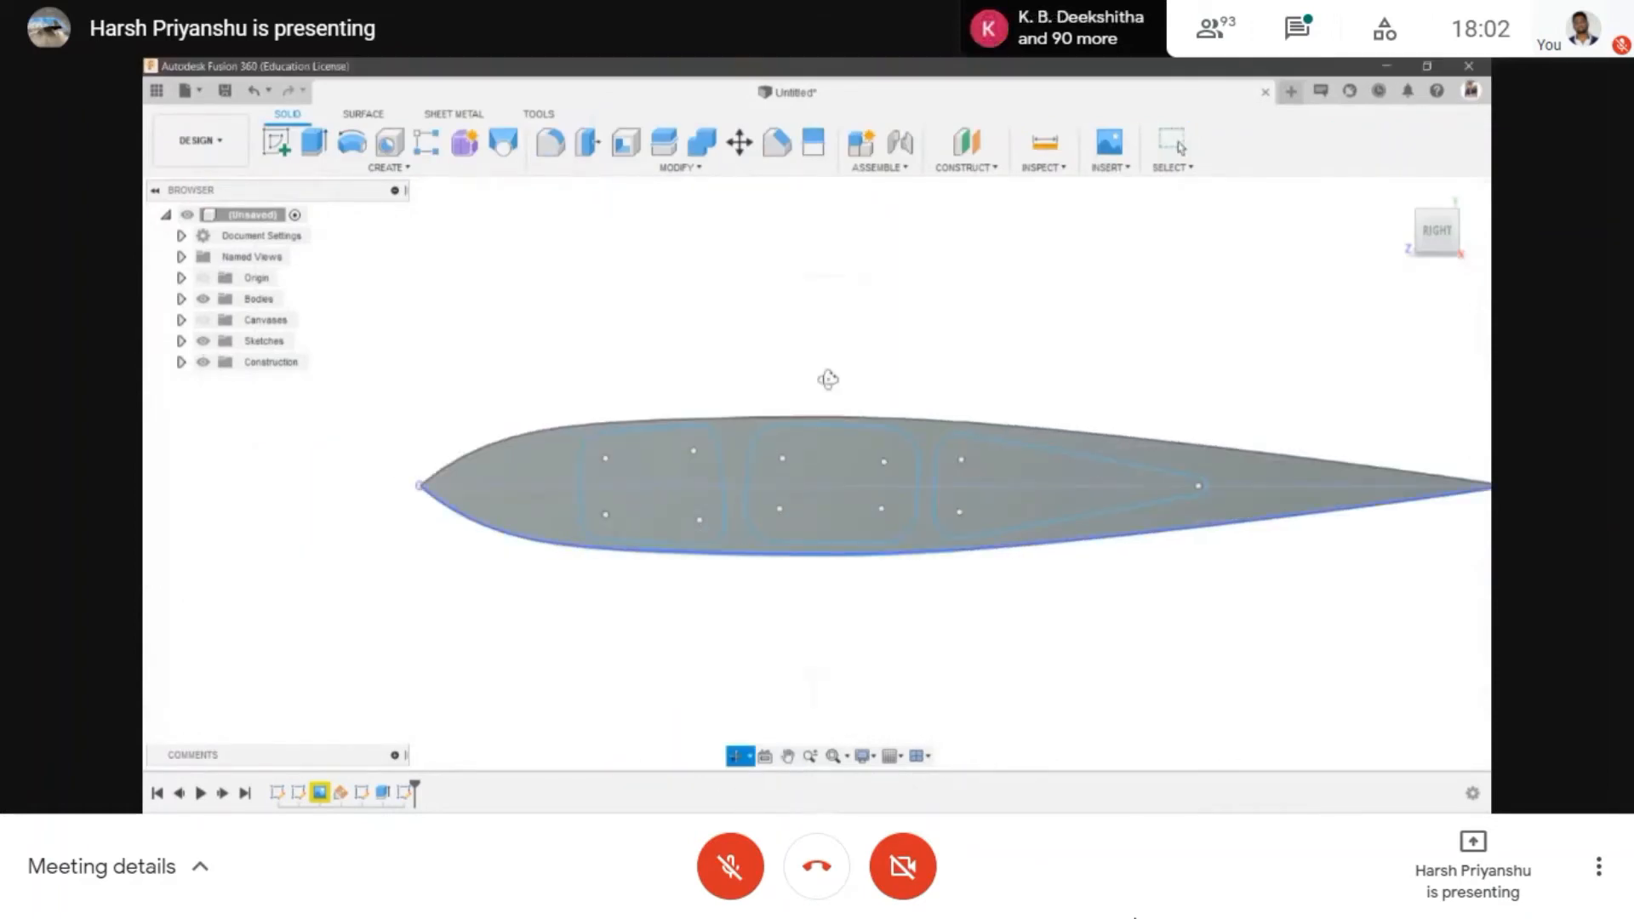
{"action": "left_click_drag", "start_coordinate": [829, 379], "coordinate": [634, 507]}
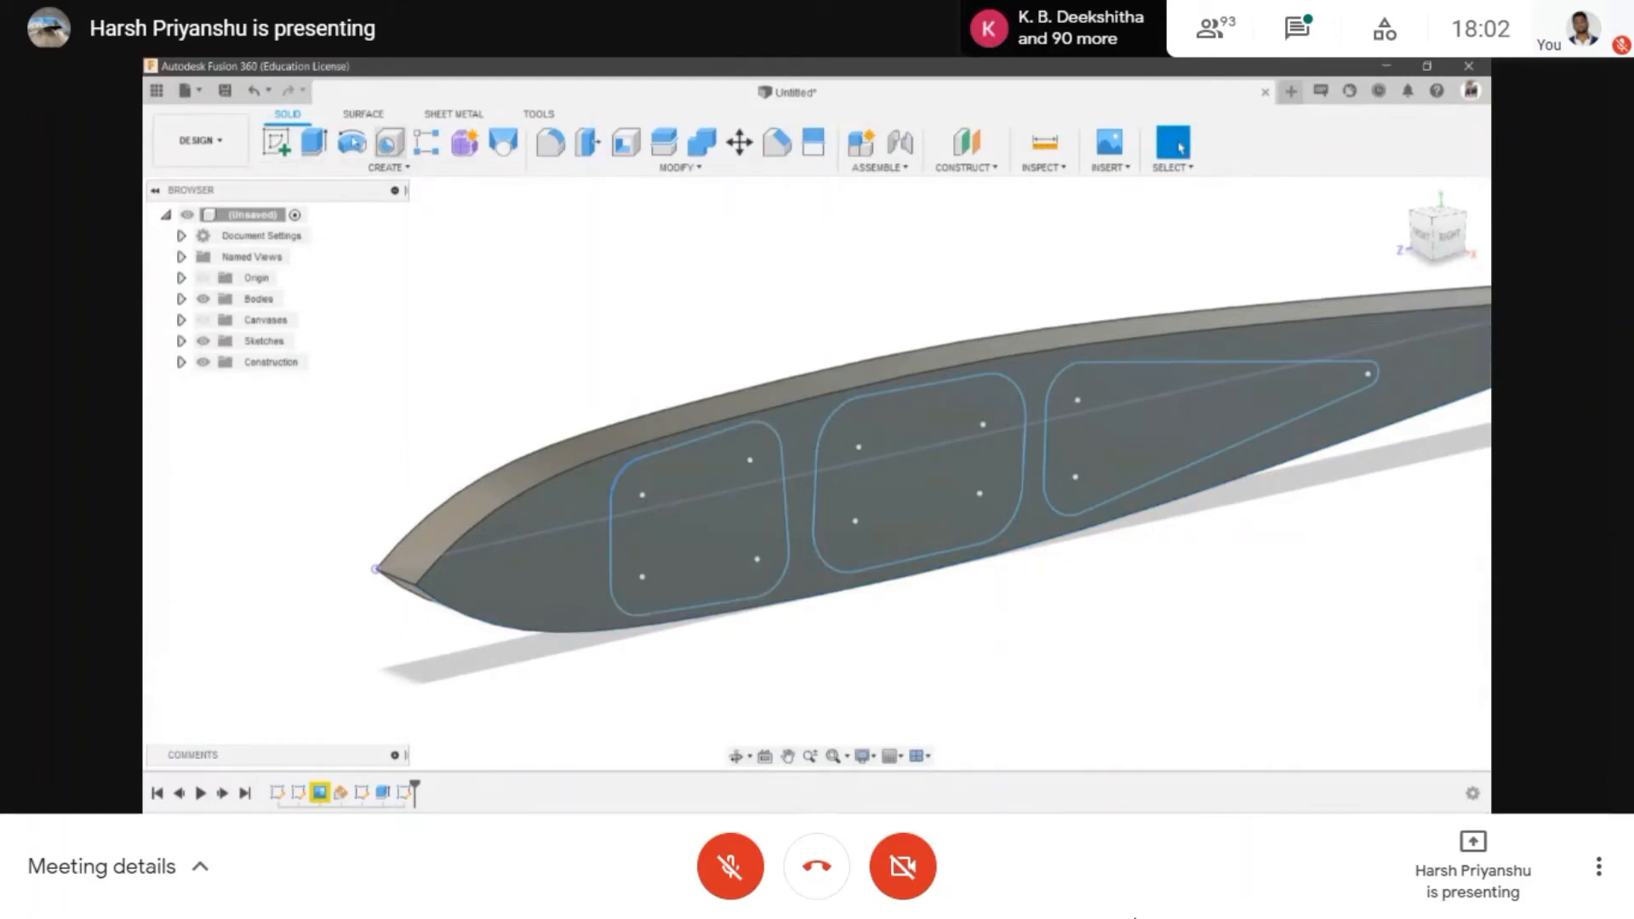
{"action": "left_click", "coordinate": [319, 147]}
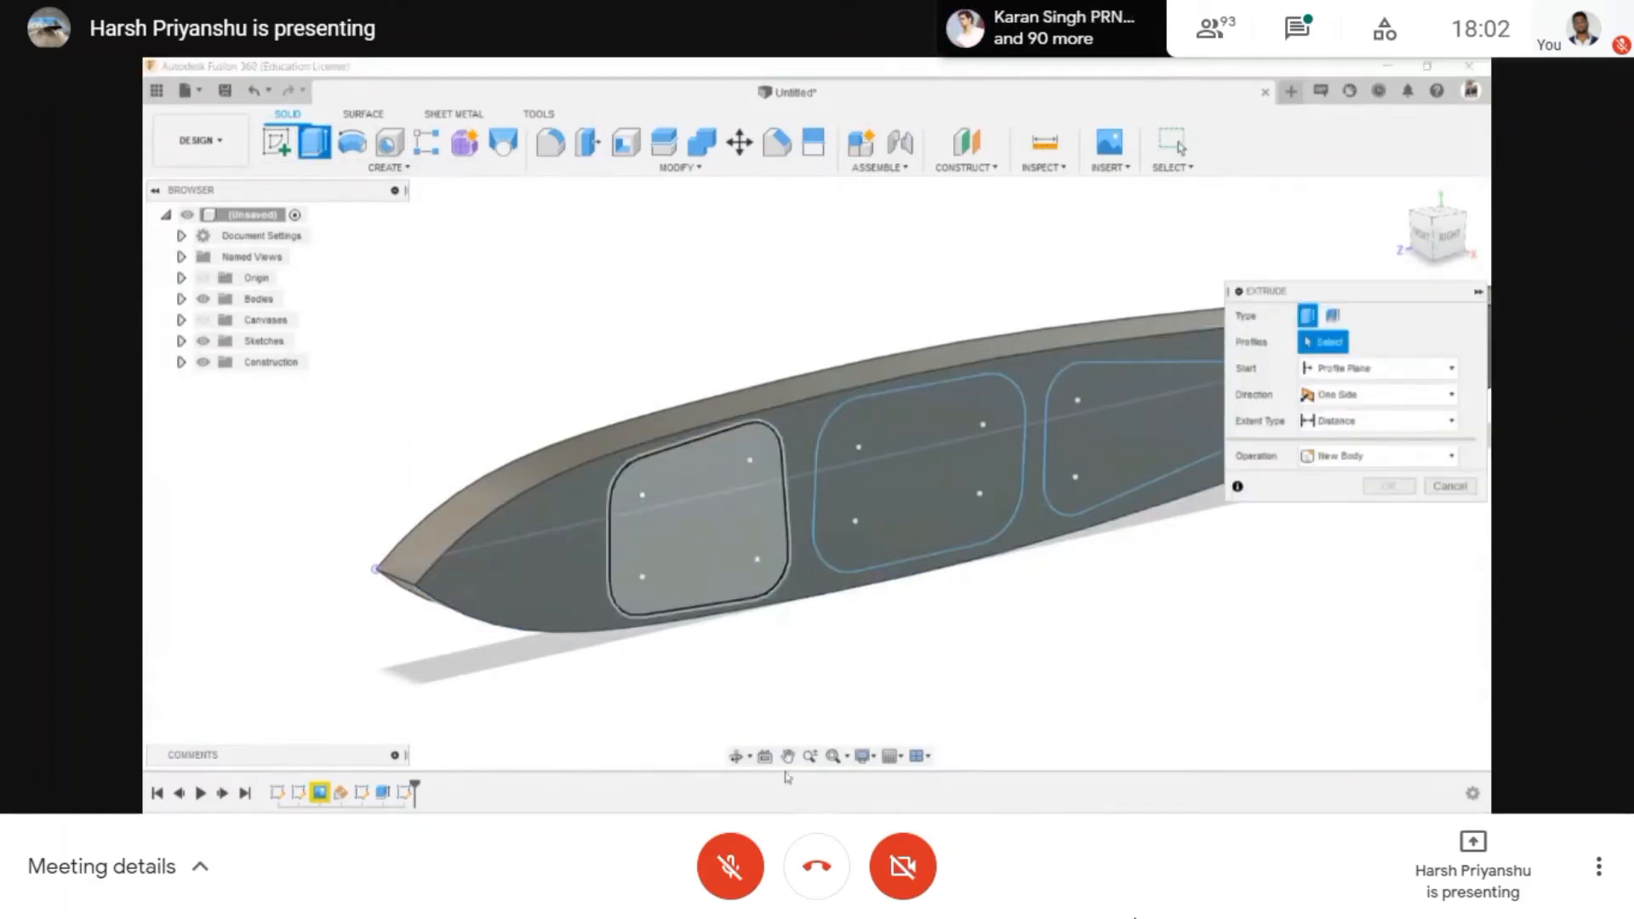
{"action": "left_click", "coordinate": [730, 596]}
{"action": "left_click", "coordinate": [897, 536]}
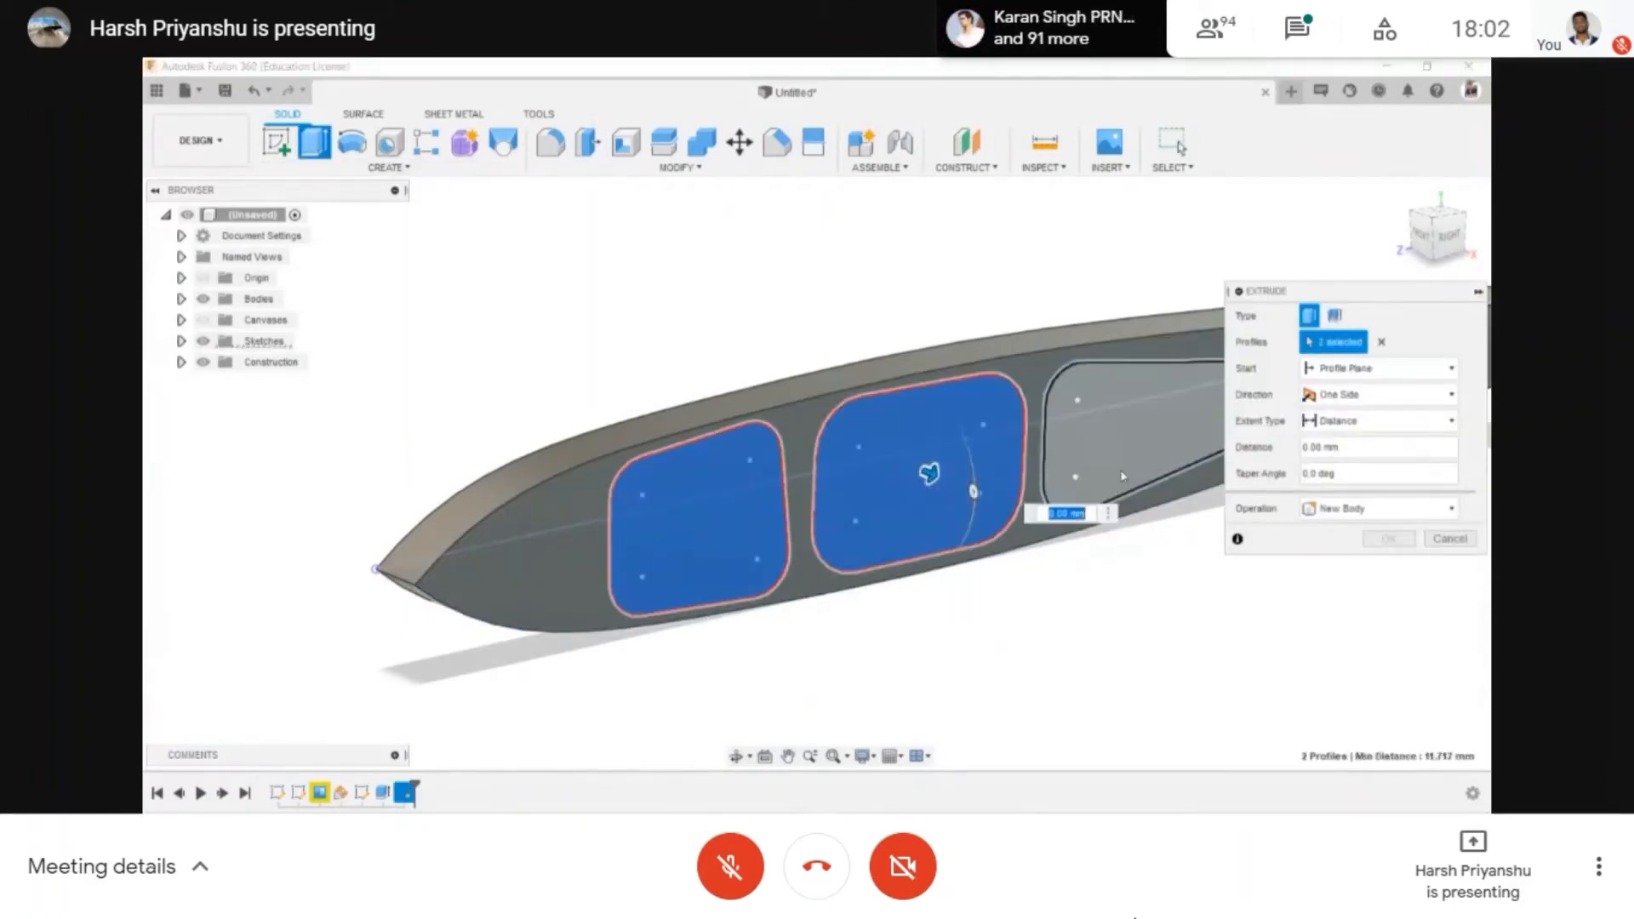
{"action": "left_click", "coordinate": [1080, 477]}
{"action": "scroll", "coordinate": [963, 590], "scroll_direction": "down", "scroll_amount": 2}
{"action": "middle_click_drag", "start_coordinate": [982, 552], "coordinate": [795, 621]}
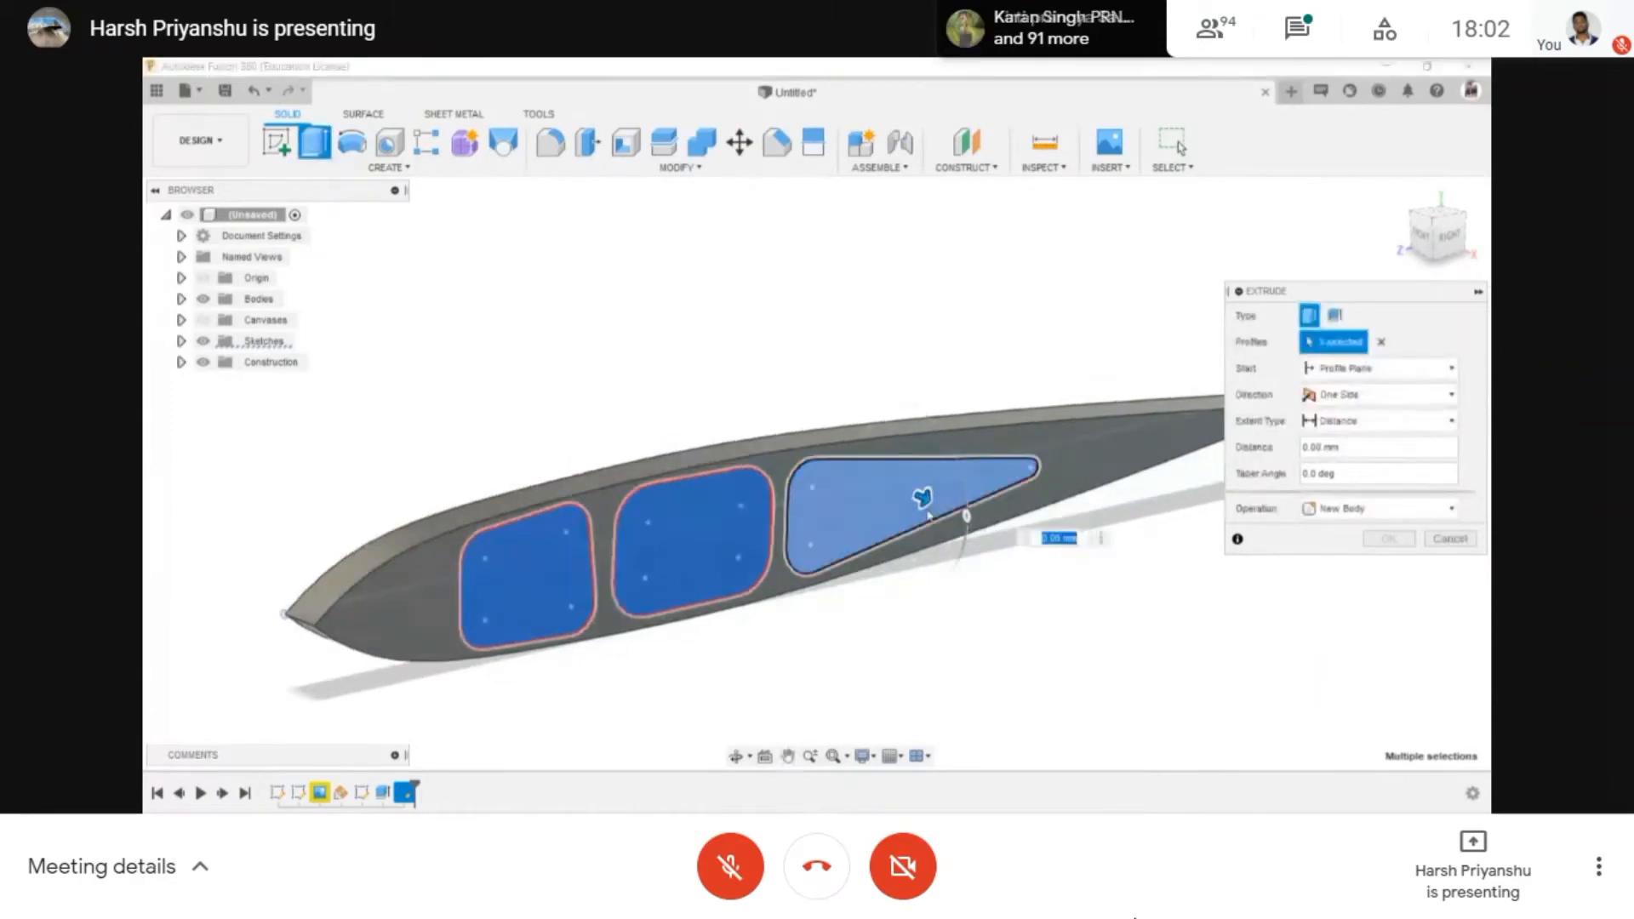
{"action": "left_click_drag", "start_coordinate": [926, 496], "coordinate": [1017, 536]}
{"action": "left_click_drag", "start_coordinate": [1007, 557], "coordinate": [495, 401]}
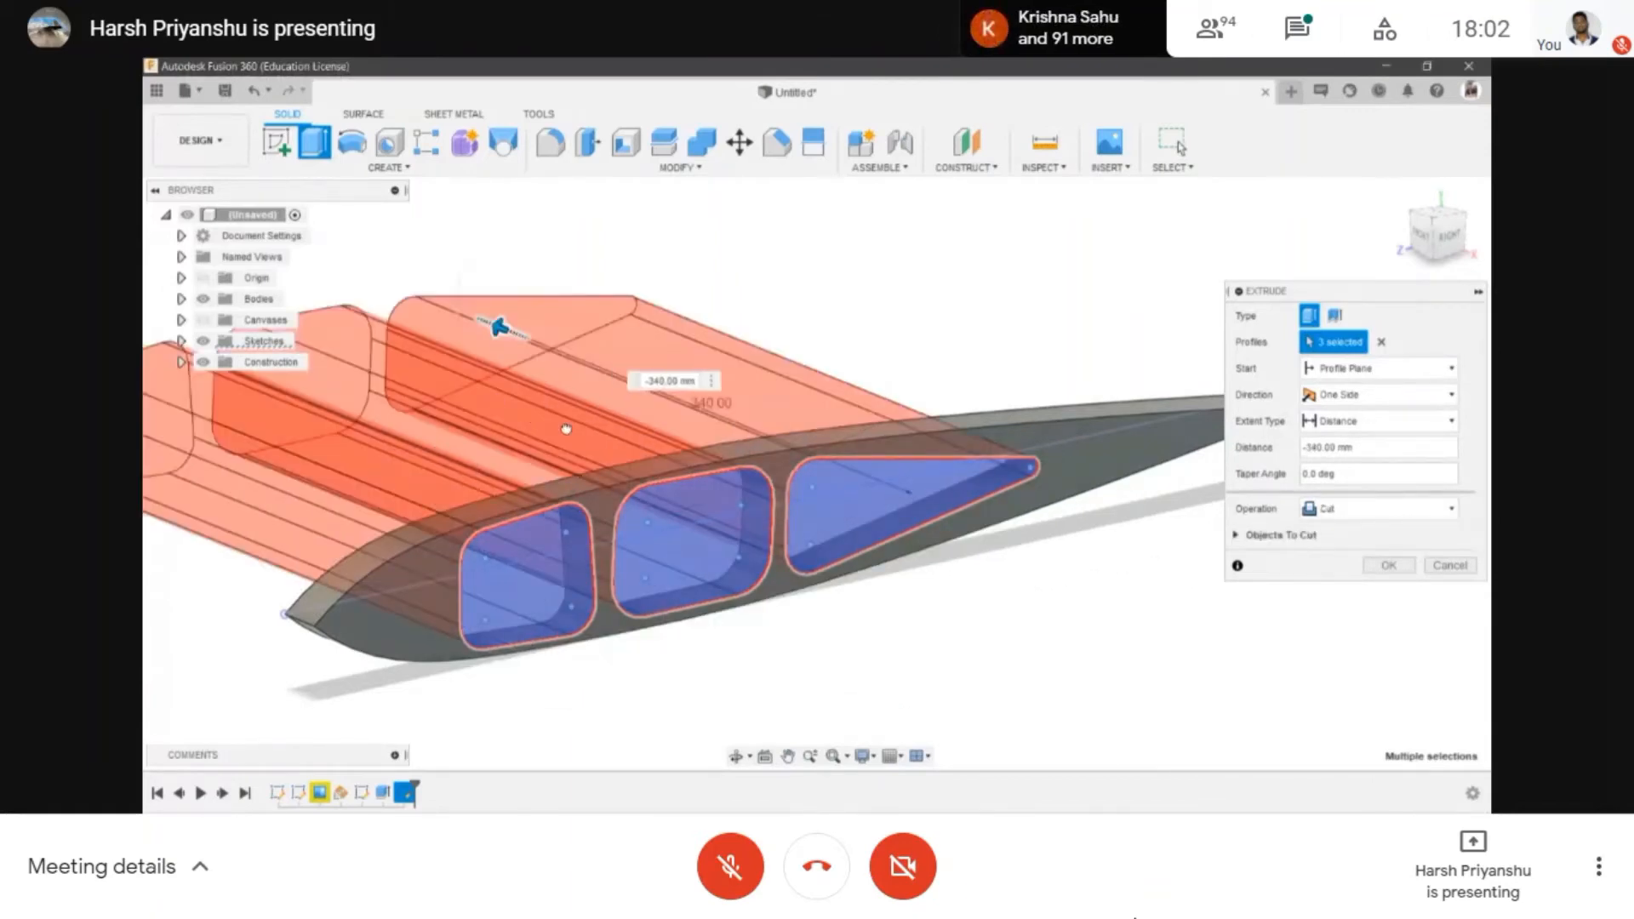
{"action": "left_click", "coordinate": [1388, 565]}
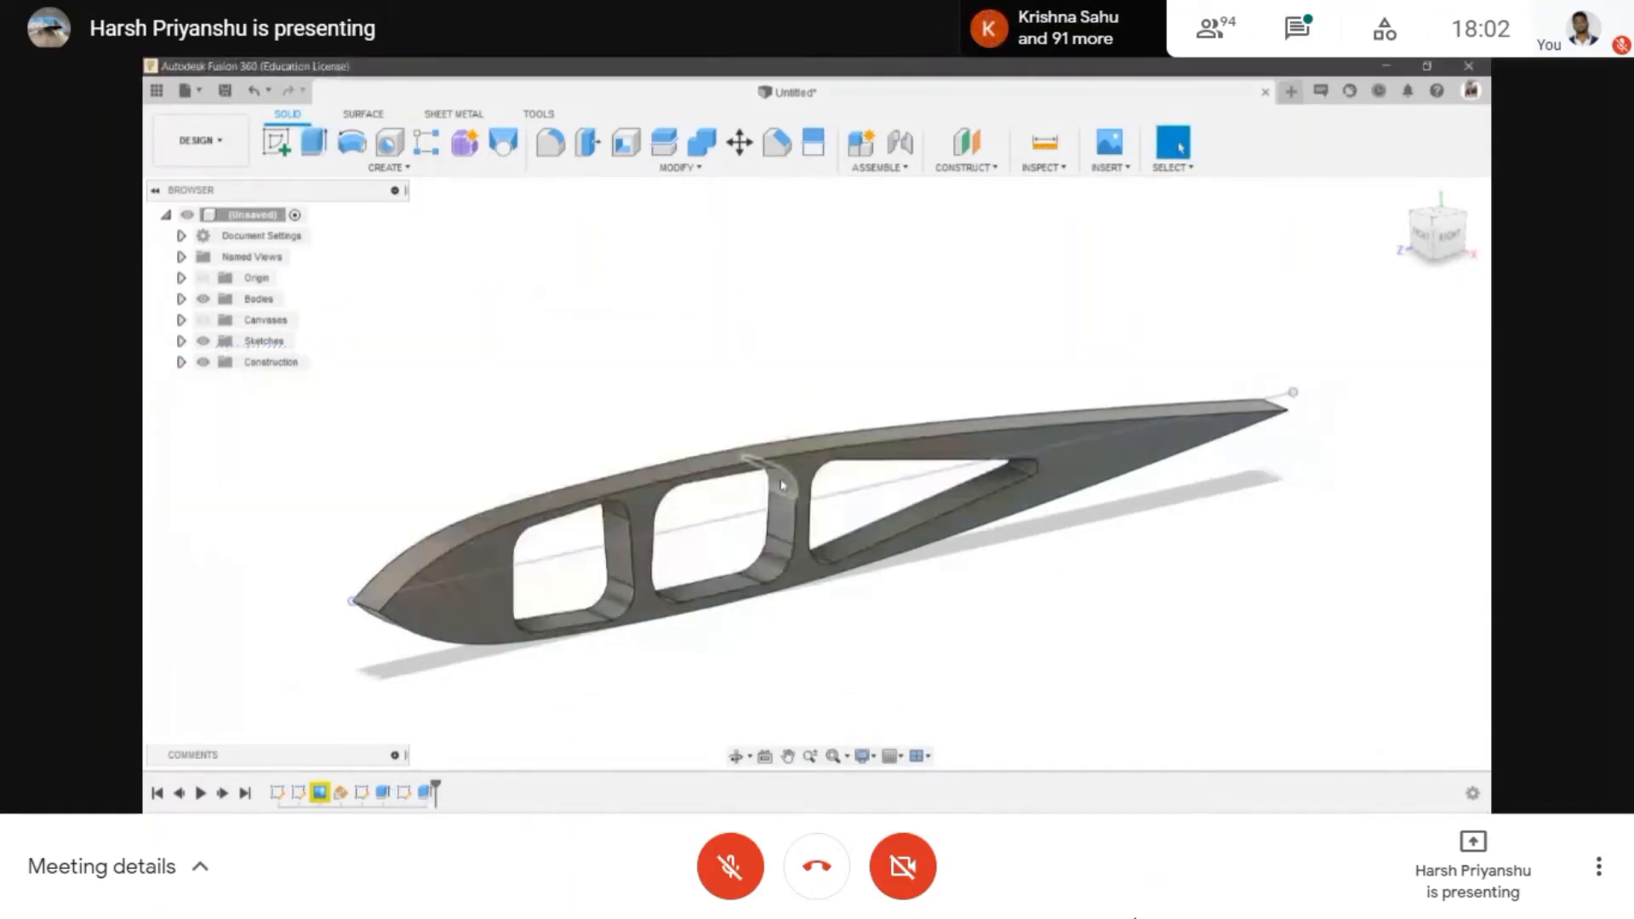
- Examine the three cutouts through the rib from several angles
{"action": "scroll", "coordinate": [781, 485], "scroll_direction": "up", "scroll_amount": 2}
{"action": "middle_click_drag", "start_coordinate": [620, 583], "coordinate": [654, 579]}
{"action": "scroll", "coordinate": [843, 467], "scroll_direction": "down", "scroll_amount": 1}
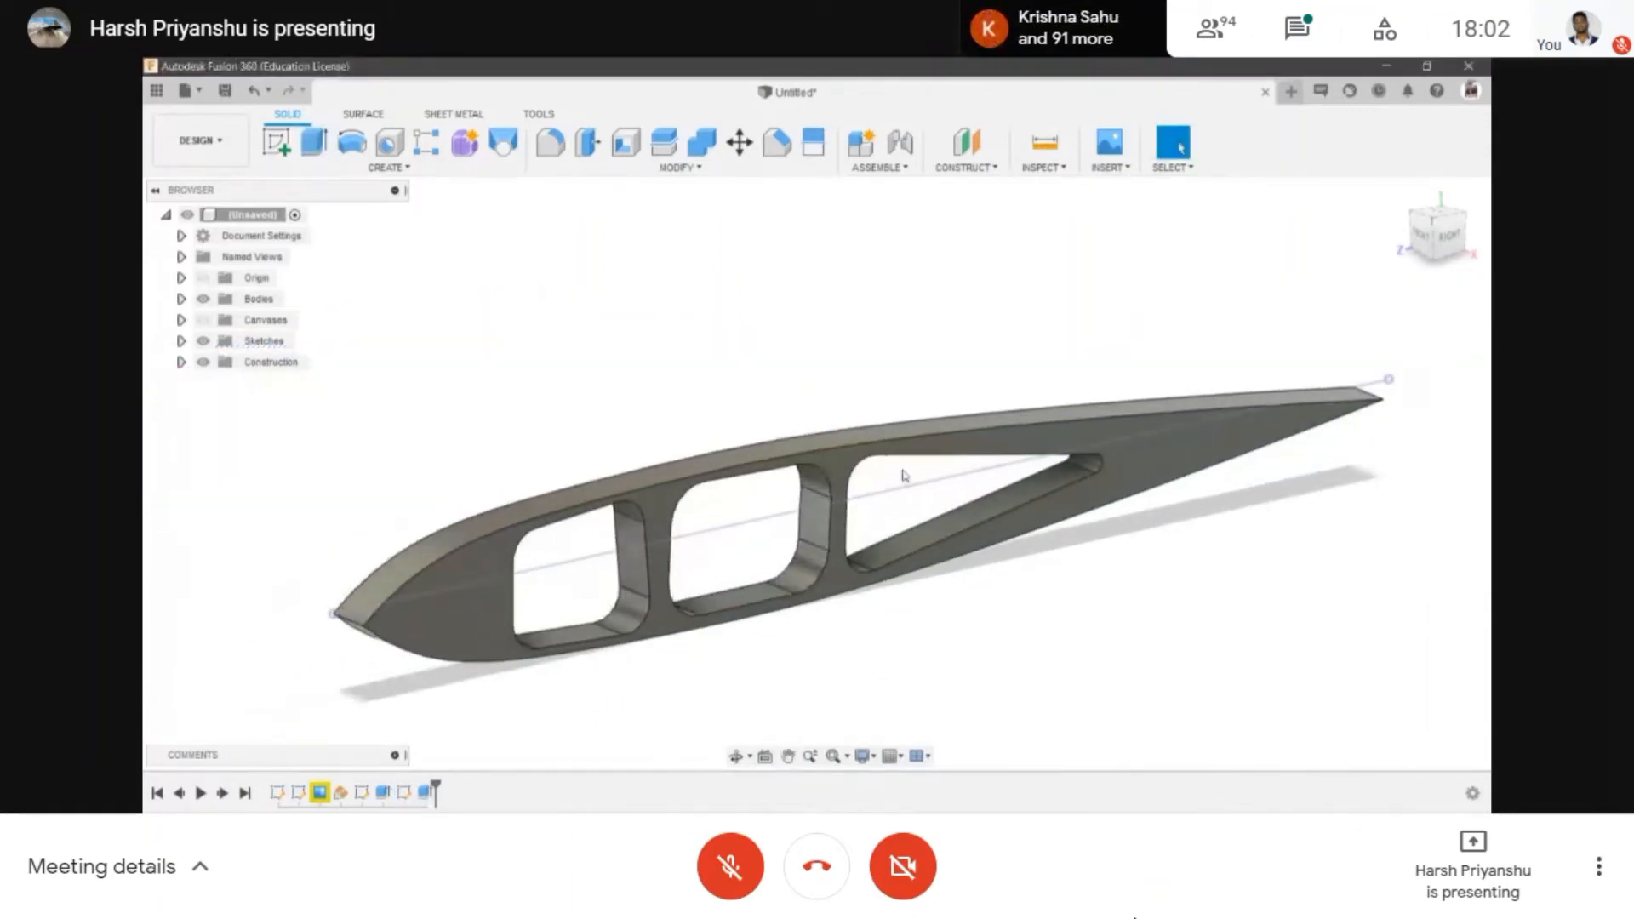
{"action": "left_click", "coordinate": [737, 759]}
{"action": "left_click_drag", "start_coordinate": [609, 391], "coordinate": [618, 352]}
{"action": "scroll", "coordinate": [501, 470], "scroll_direction": "up", "scroll_amount": 3}
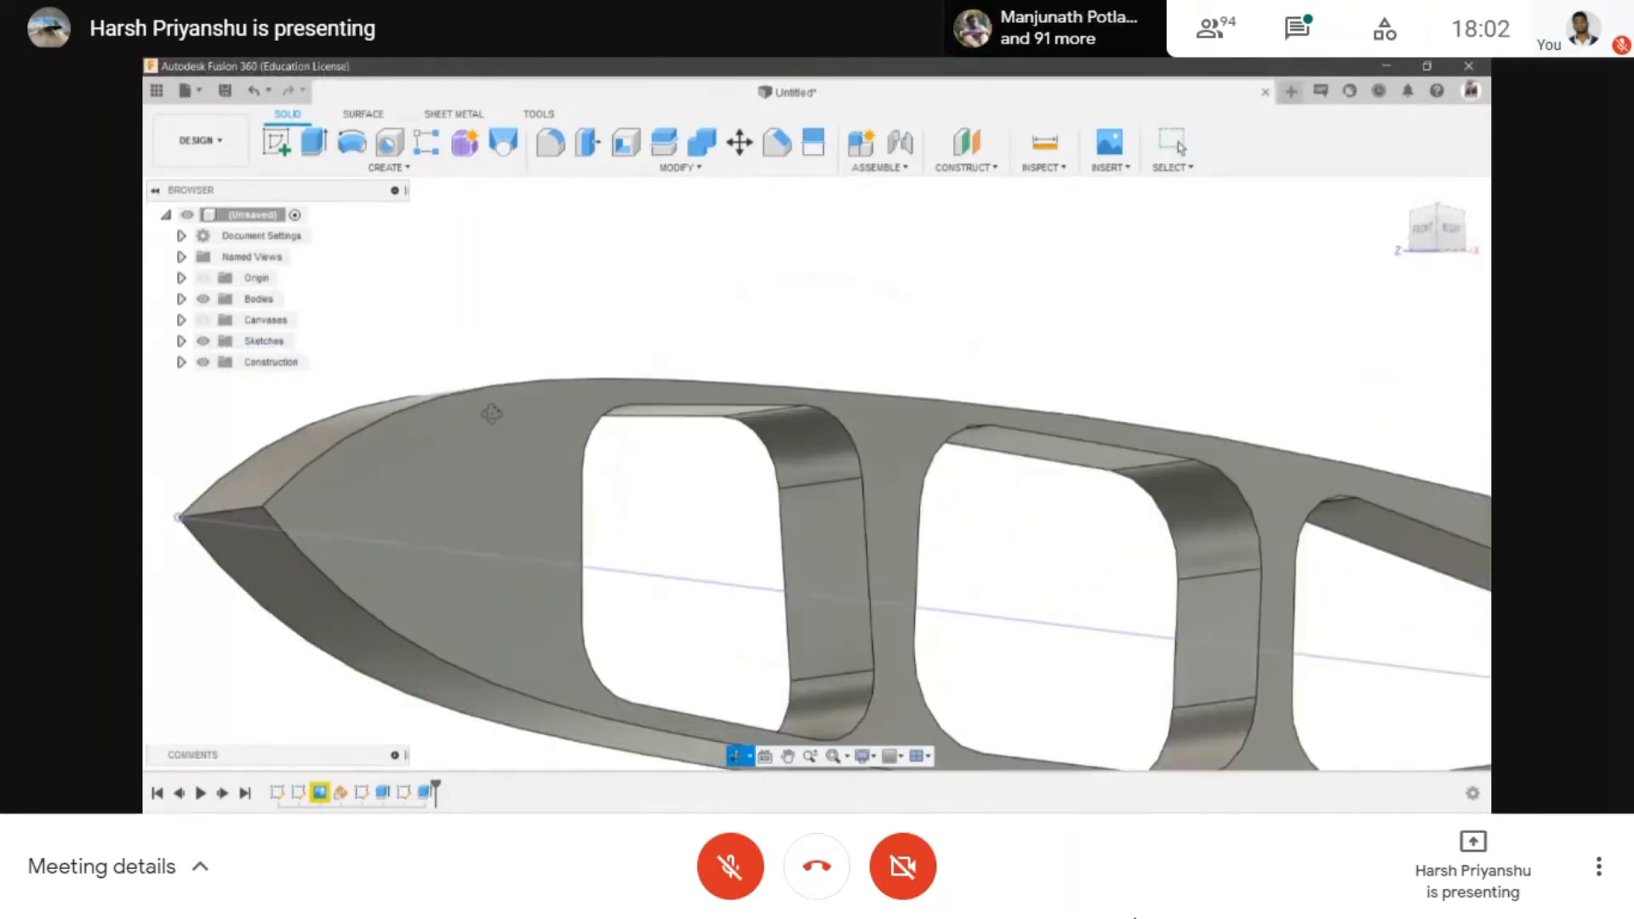
{"action": "key", "text": "Escape"}
{"action": "scroll", "coordinate": [579, 418], "scroll_direction": "up", "scroll_amount": 2}
{"action": "scroll", "coordinate": [338, 524], "scroll_direction": "down", "scroll_amount": 3}
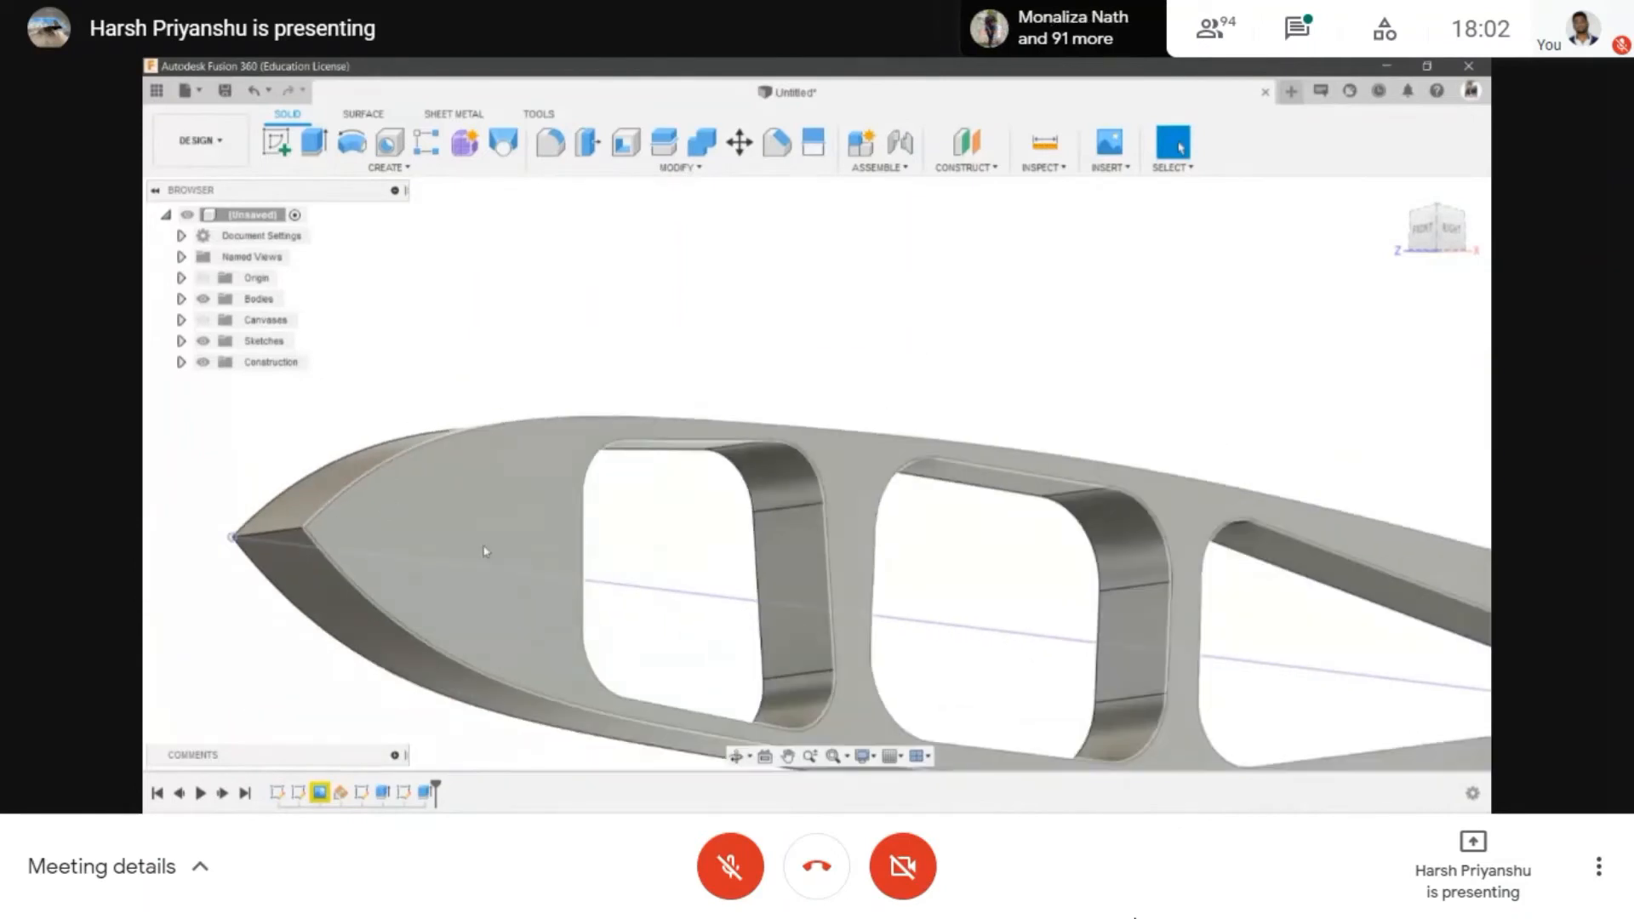
{"action": "scroll", "coordinate": [486, 551], "scroll_direction": "down", "scroll_amount": 2}
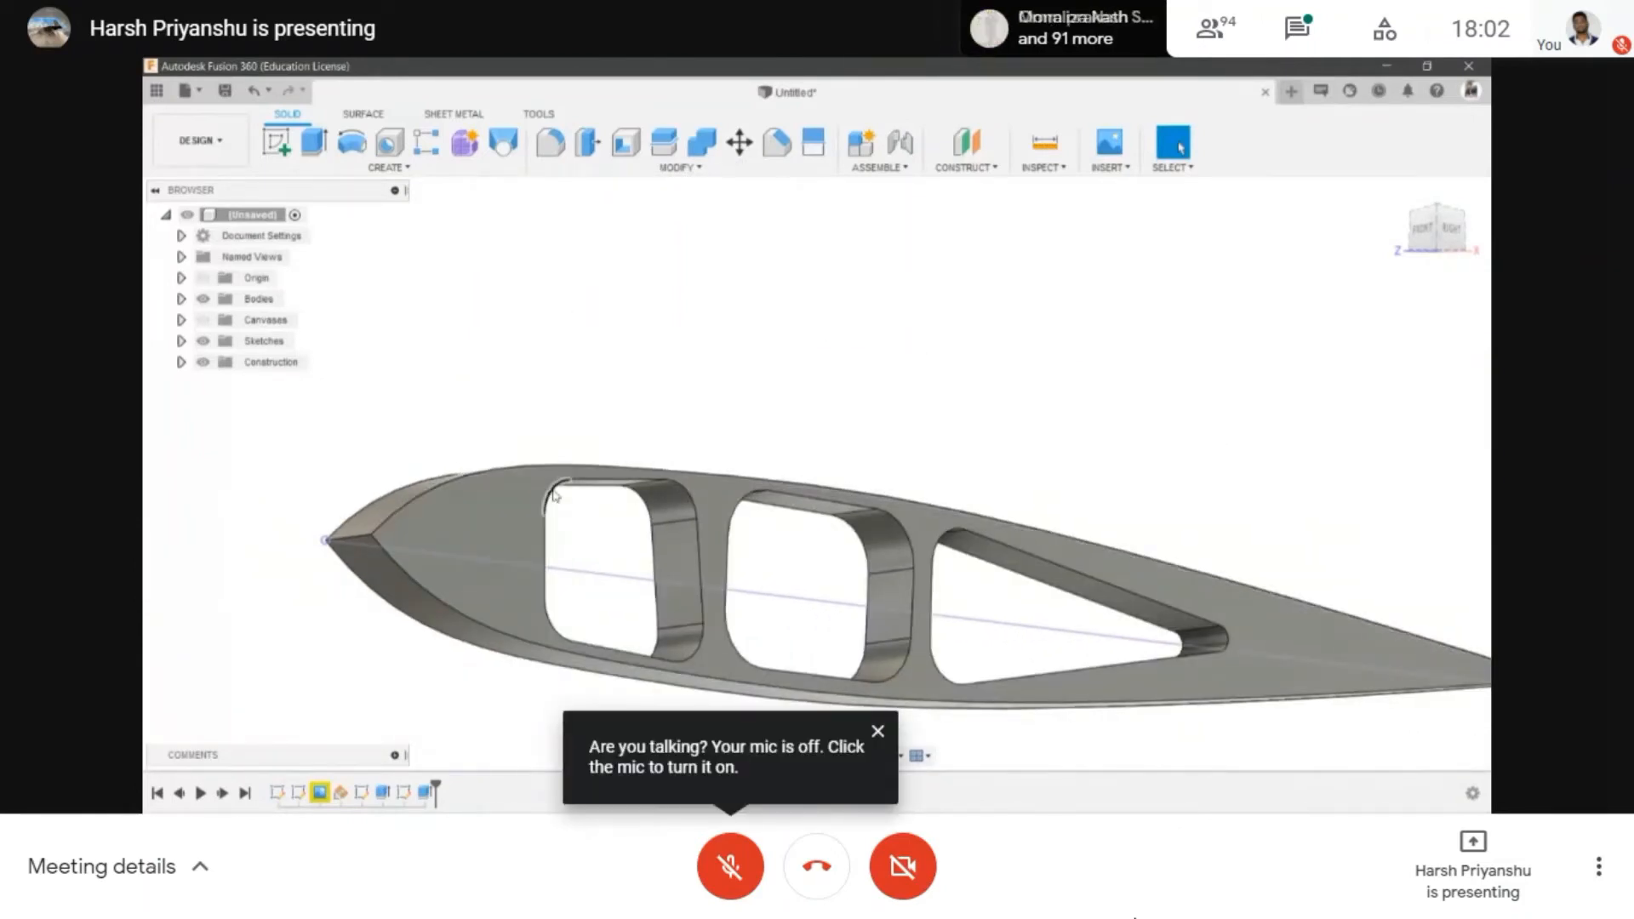
- Offset the rib's outer contour about 2.35 mm inwards in a new sketch on its side face and finish the sketch
{"action": "key", "text": "o"}
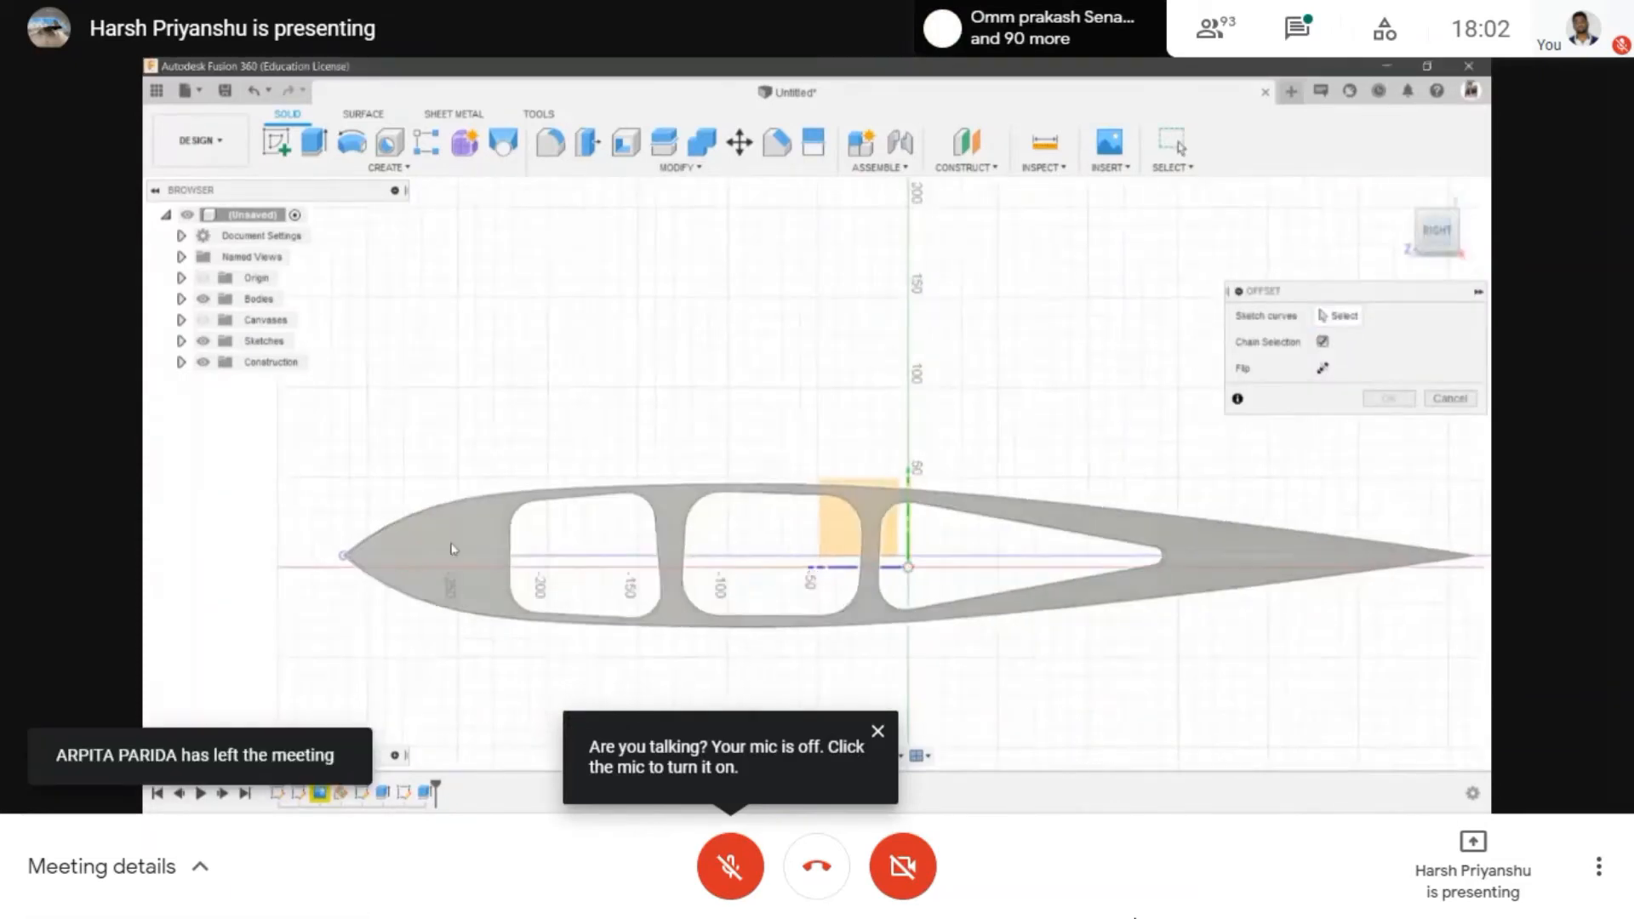
{"action": "middle_click_drag", "start_coordinate": [577, 524], "coordinate": [823, 486]}
{"action": "left_click", "coordinate": [823, 486]}
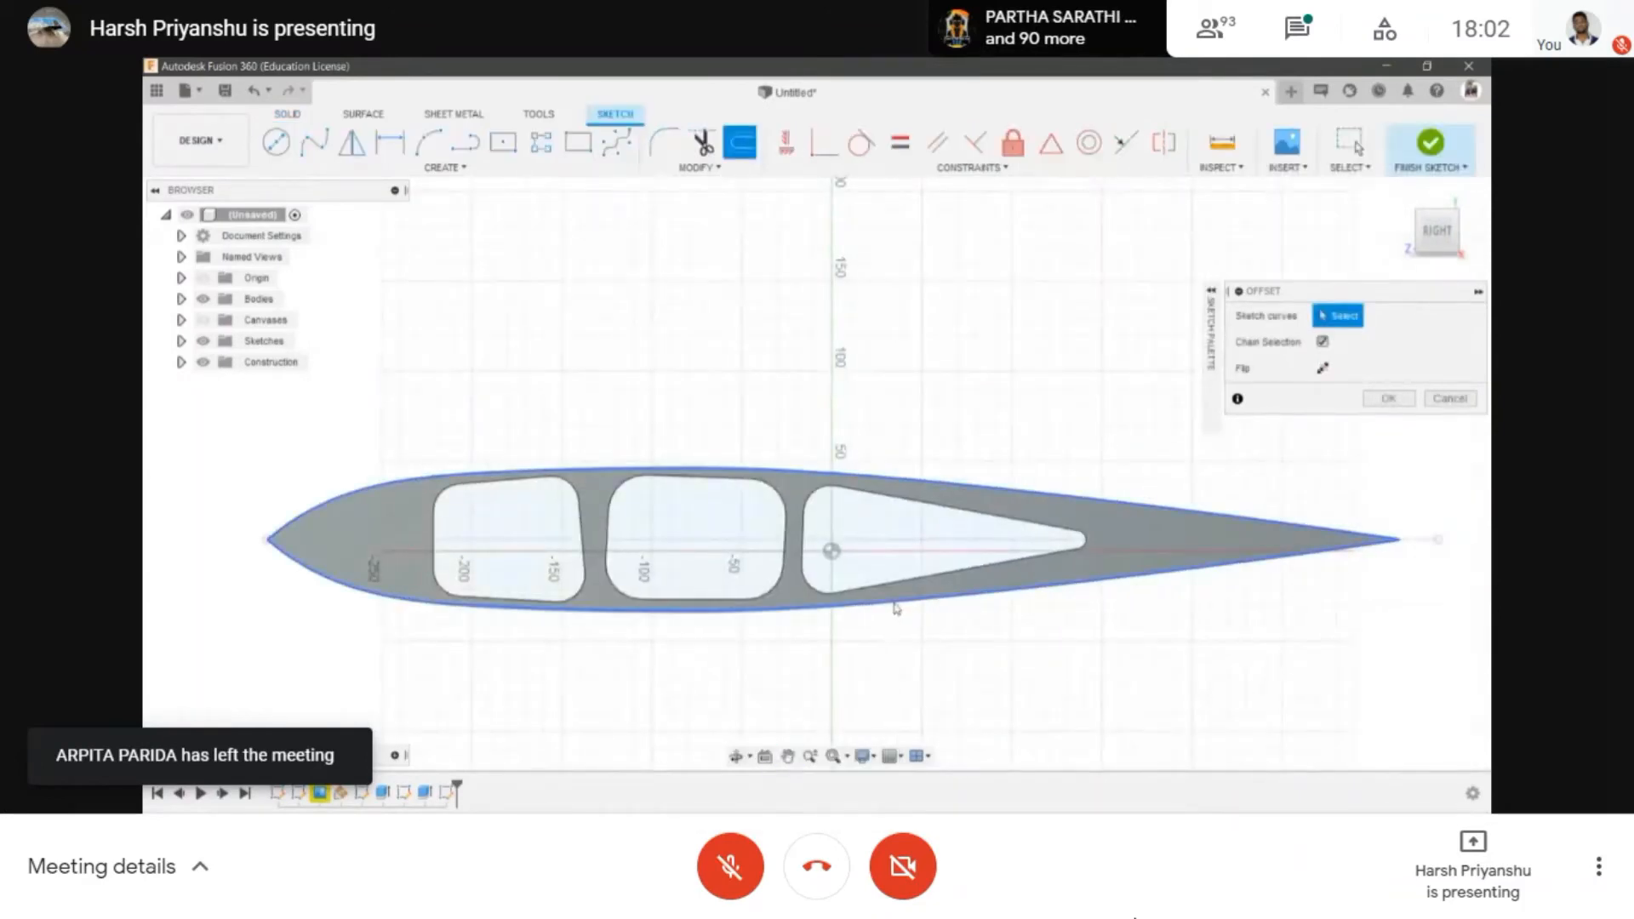
{"action": "left_click", "coordinate": [891, 608]}
{"action": "scroll", "coordinate": [894, 613], "scroll_direction": "up", "scroll_amount": 3}
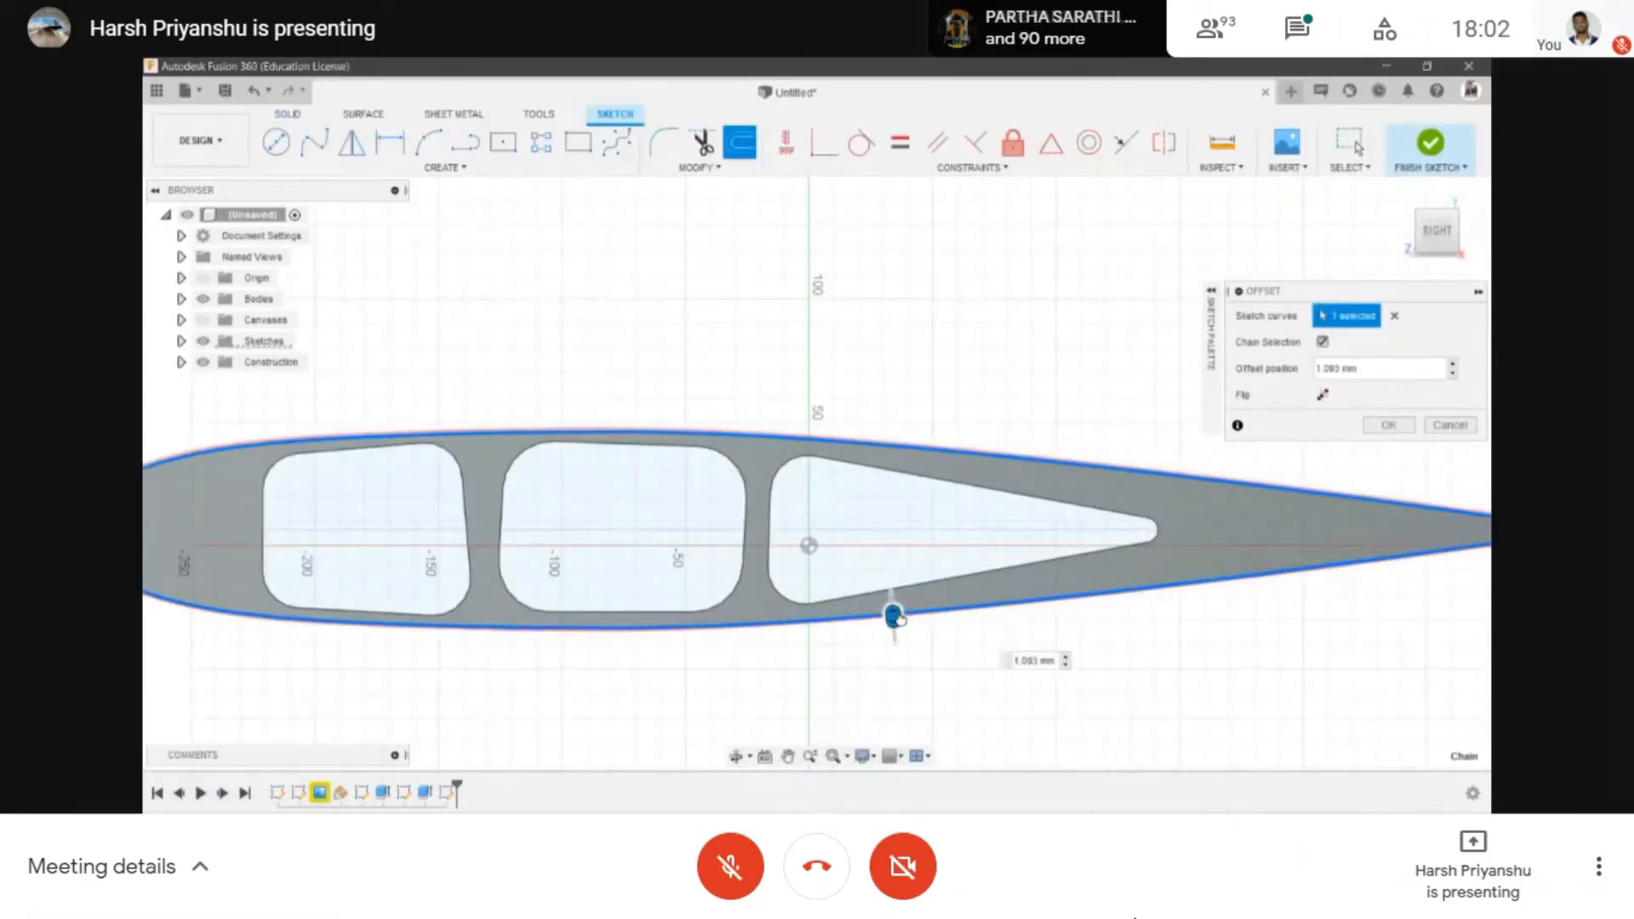
{"action": "left_click_drag", "start_coordinate": [899, 618], "coordinate": [900, 613]}
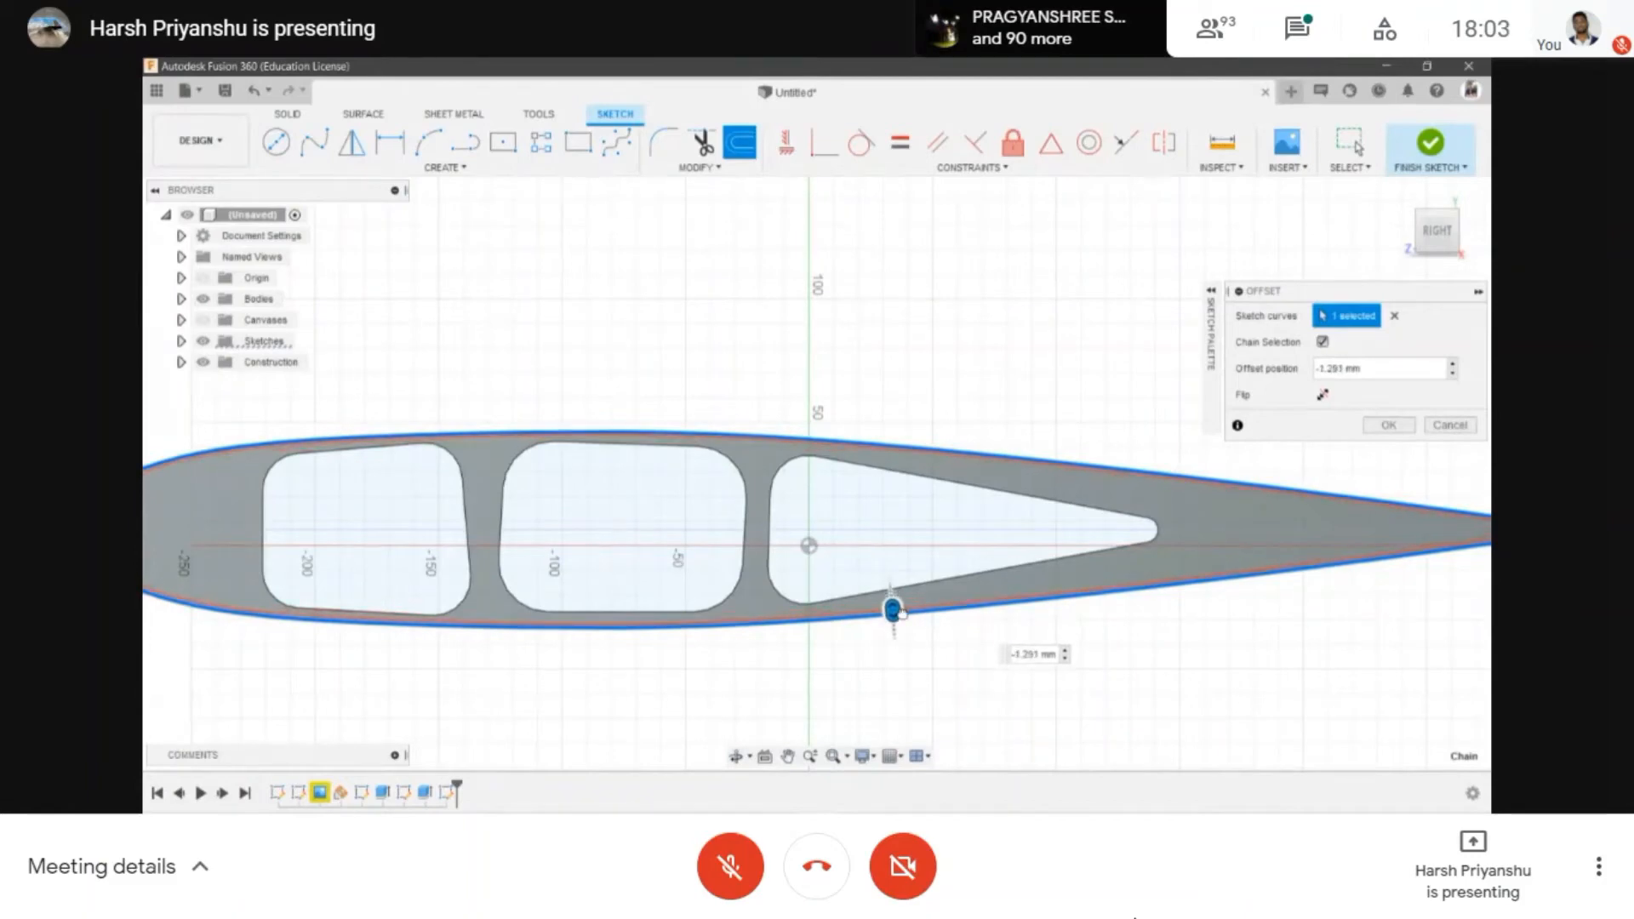
{"action": "scroll", "coordinate": [885, 596], "scroll_direction": "down", "scroll_amount": 2}
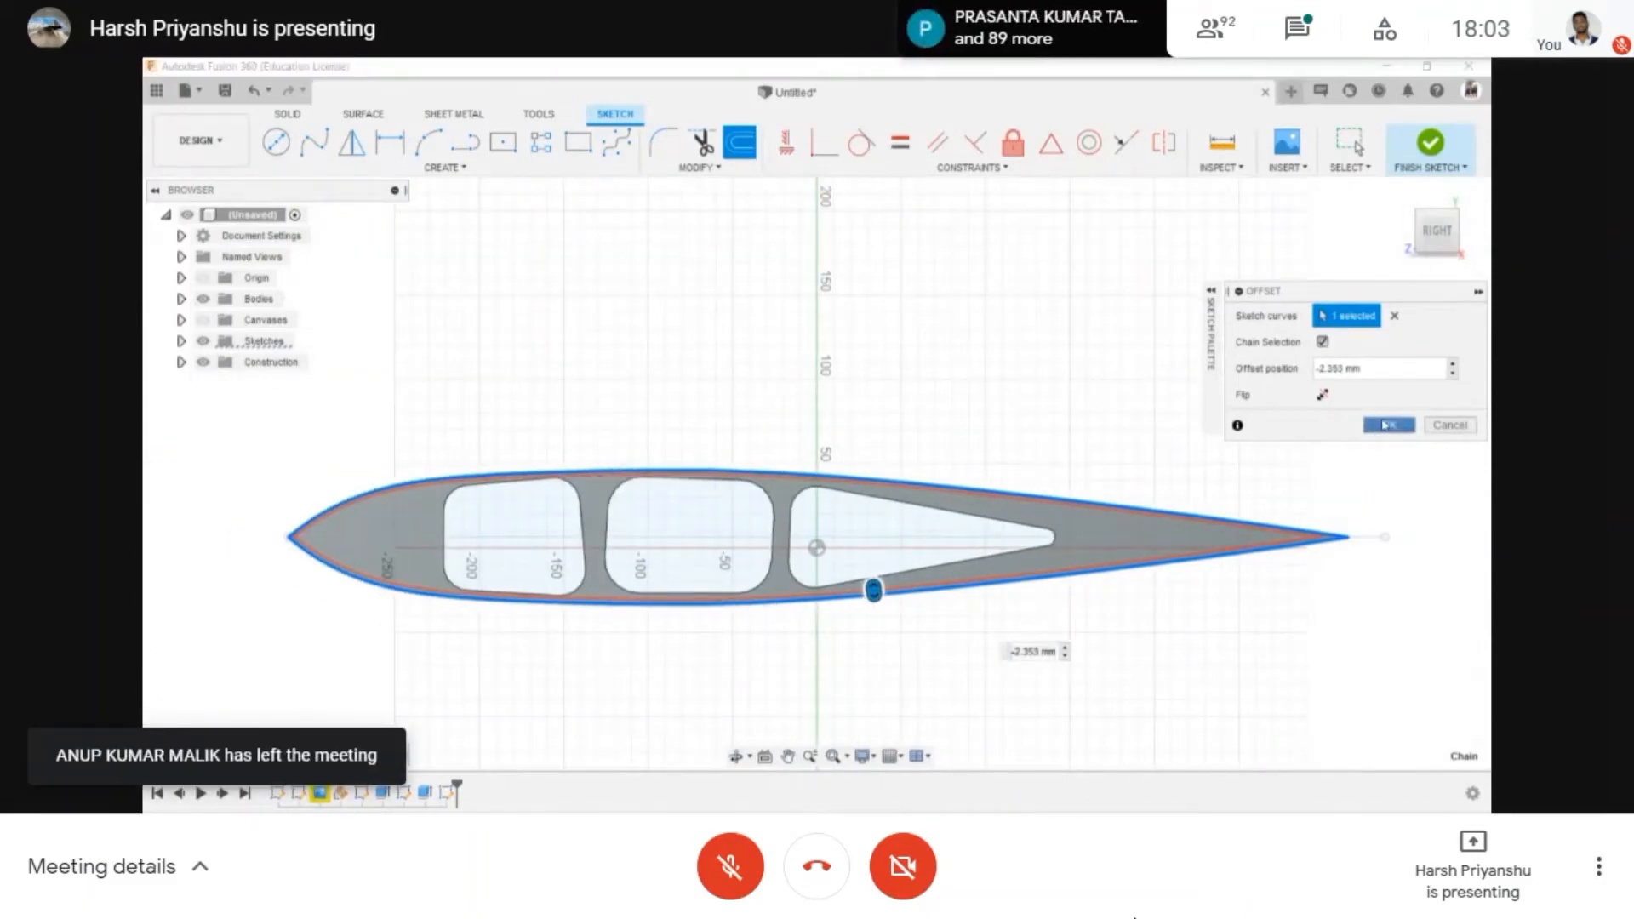
{"action": "left_click", "coordinate": [1384, 425]}
{"action": "left_click", "coordinate": [1432, 149]}
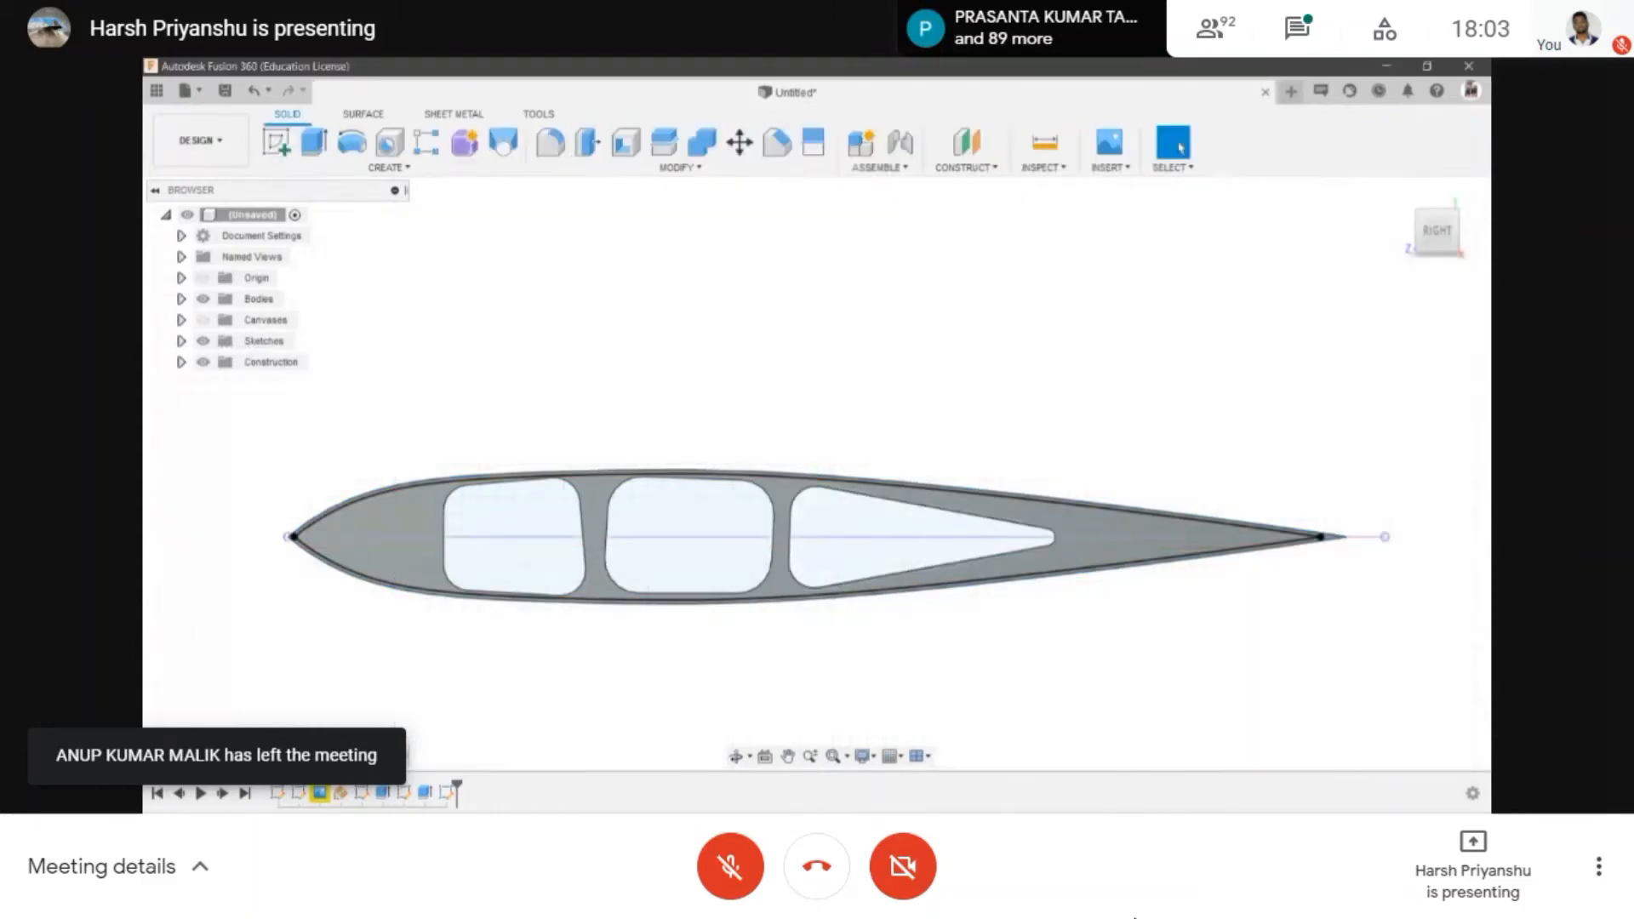
- Offset the rib's outer contour about 3.38 mm inwards in a new sketch on the opposite side face and finish the sketch
{"action": "mouse_move", "coordinate": [732, 500]}
{"action": "middle_mouse_down", "text": "shift"}
{"action": "mouse_move", "coordinate": [766, 544]}
{"action": "mouse_move", "coordinate": [855, 417]}
{"action": "middle_mouse_up", "text": "shift"}
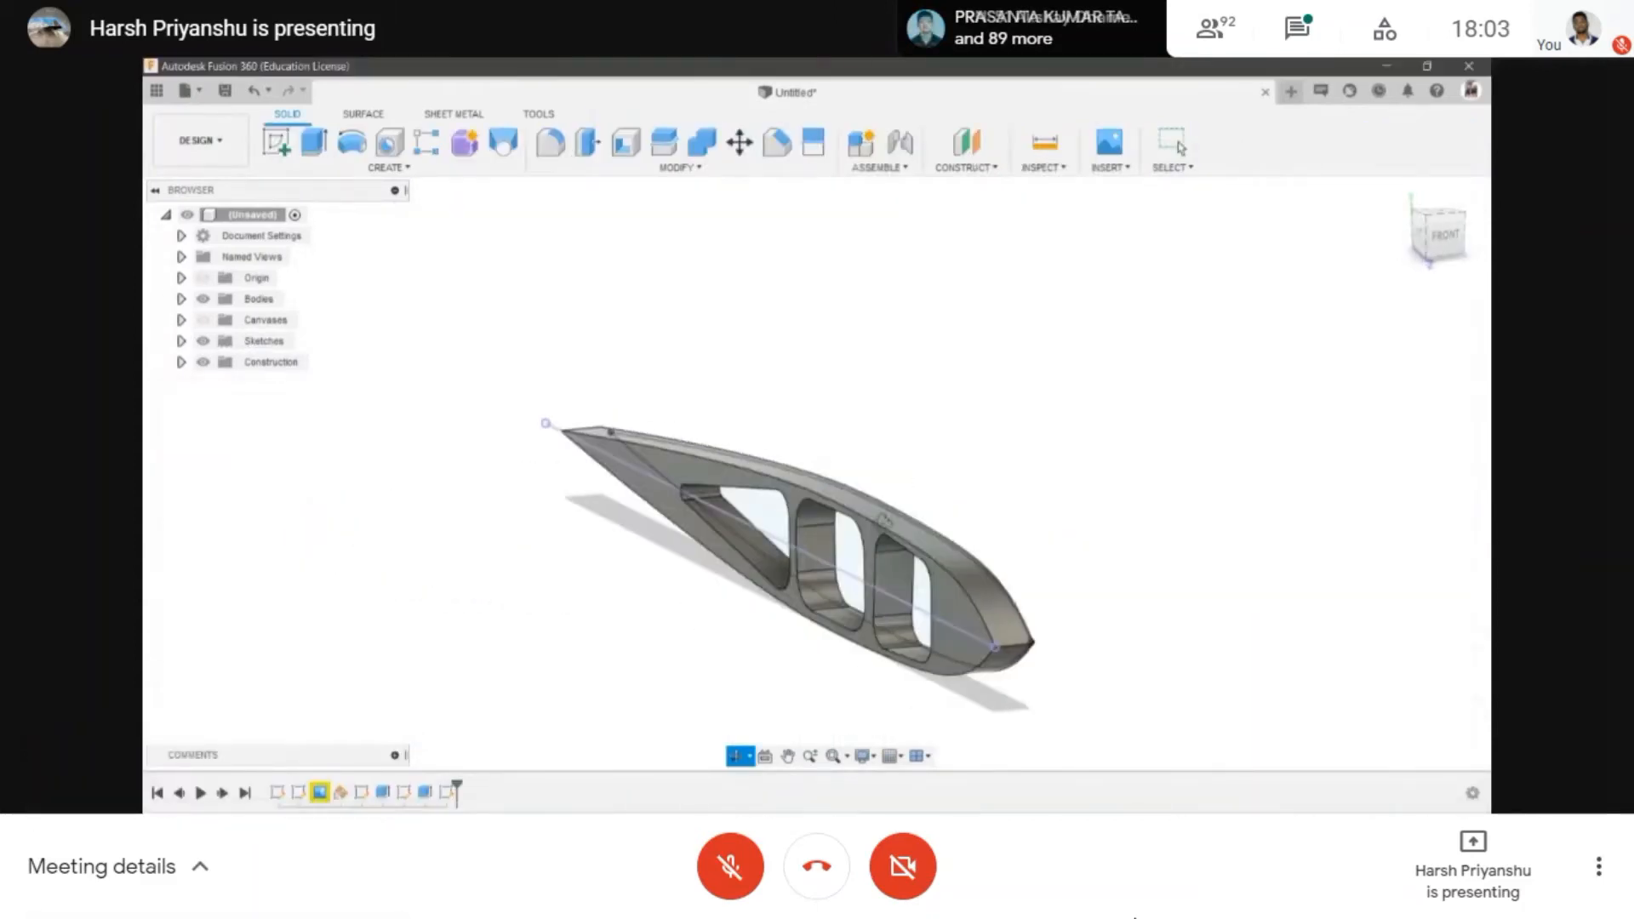
{"action": "key", "text": "o"}
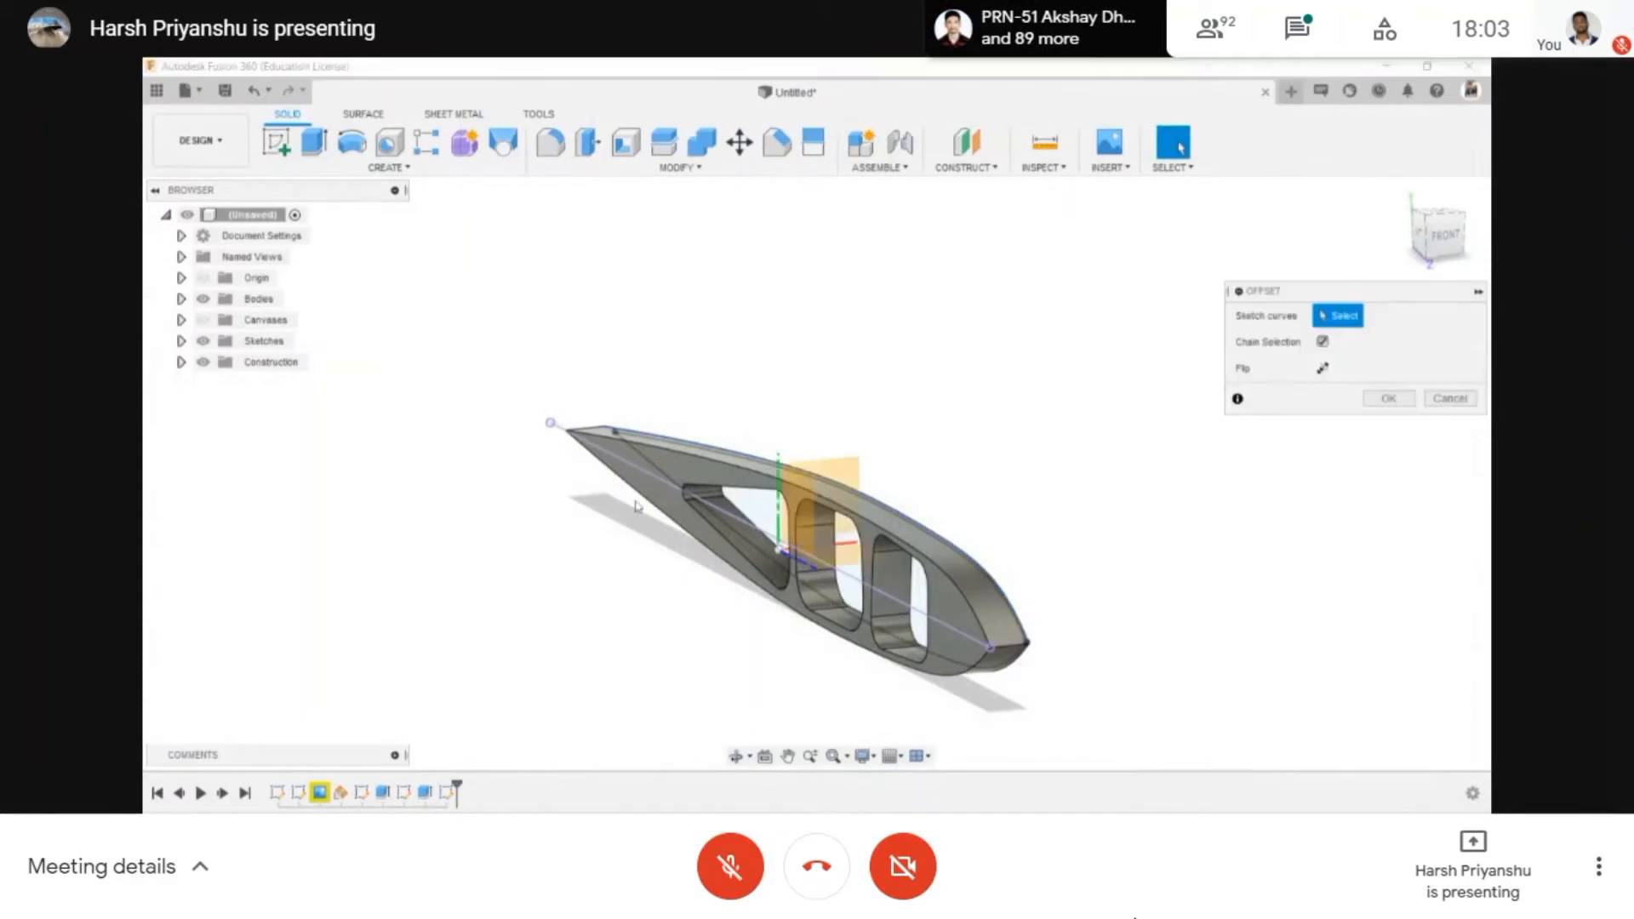
{"action": "left_click", "coordinate": [662, 479]}
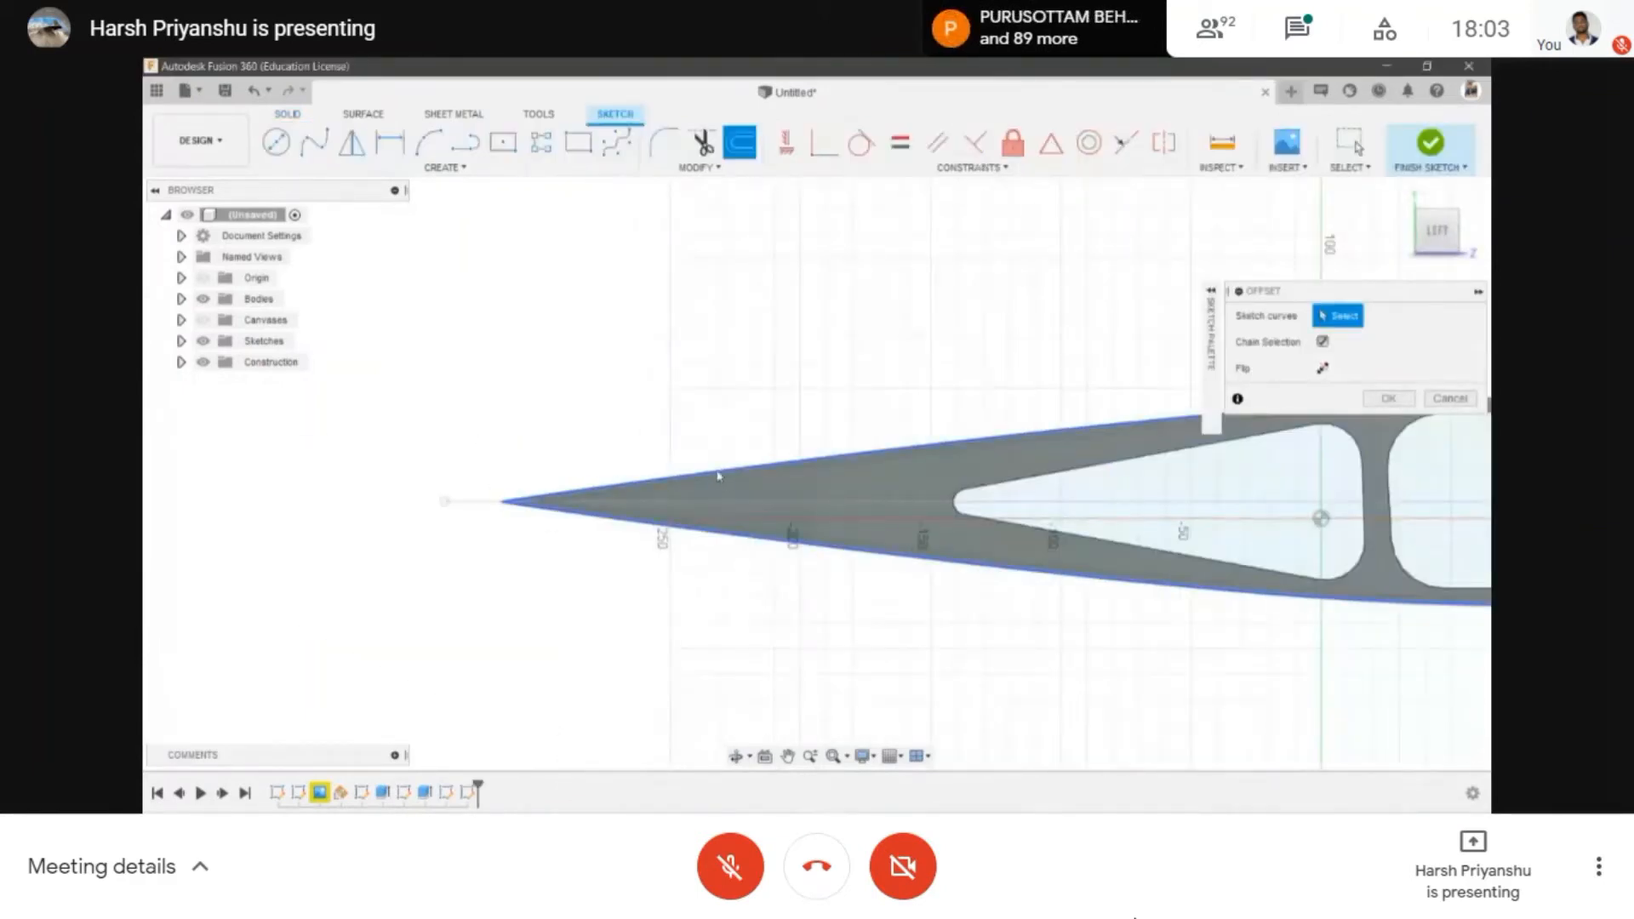
{"action": "left_click", "coordinate": [716, 474]}
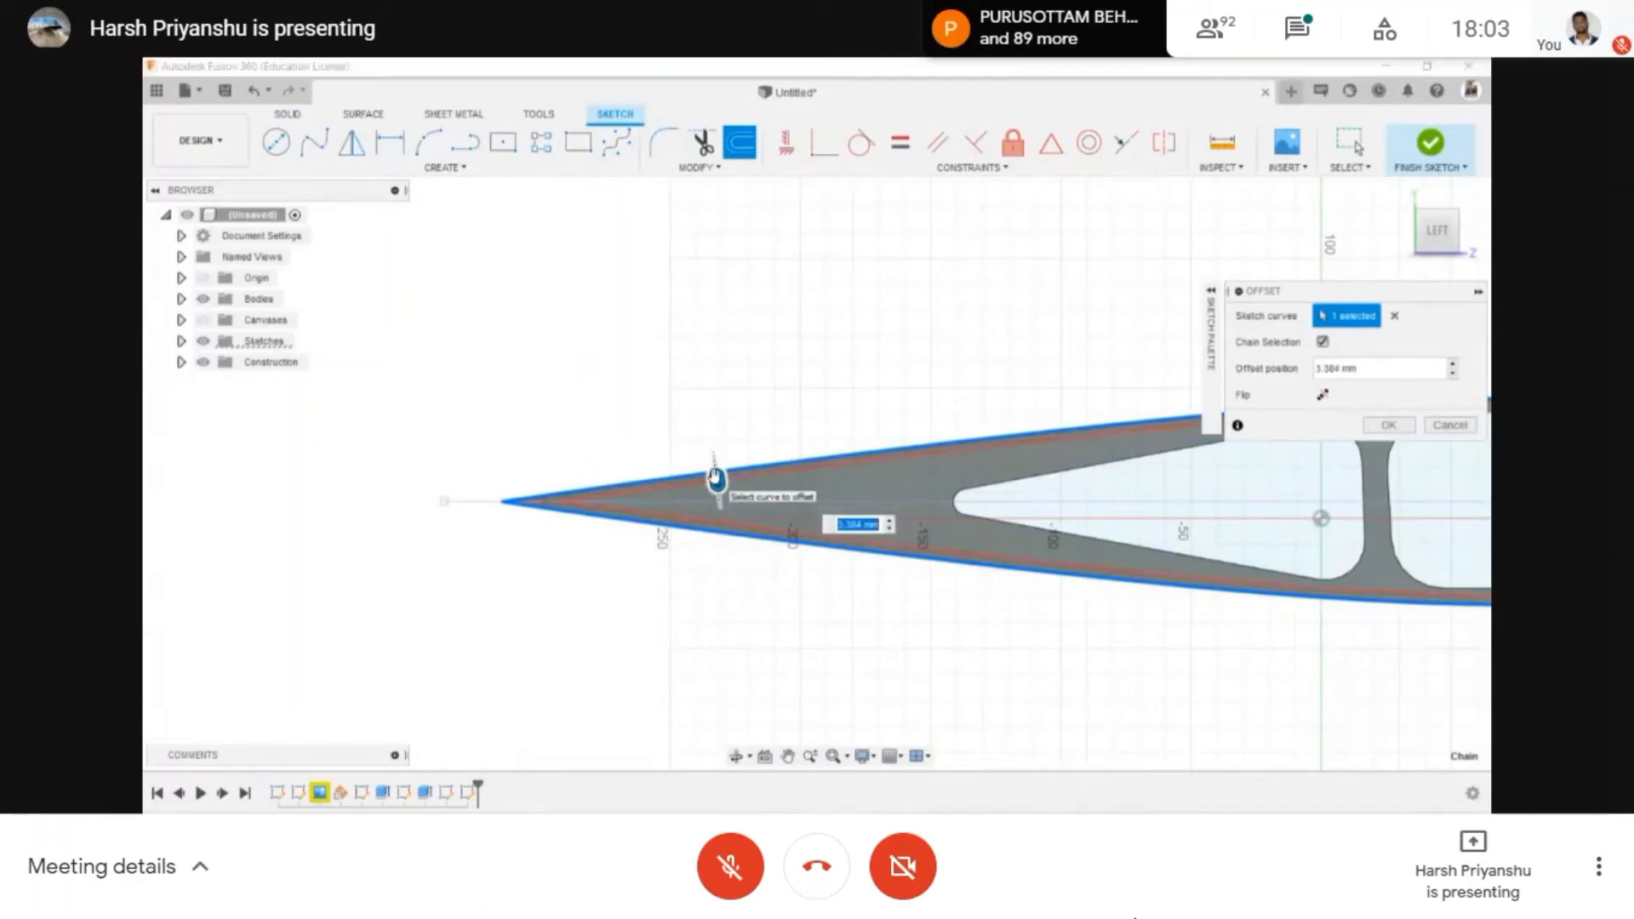
{"action": "scroll", "coordinate": [709, 527], "scroll_direction": "down", "scroll_amount": 3}
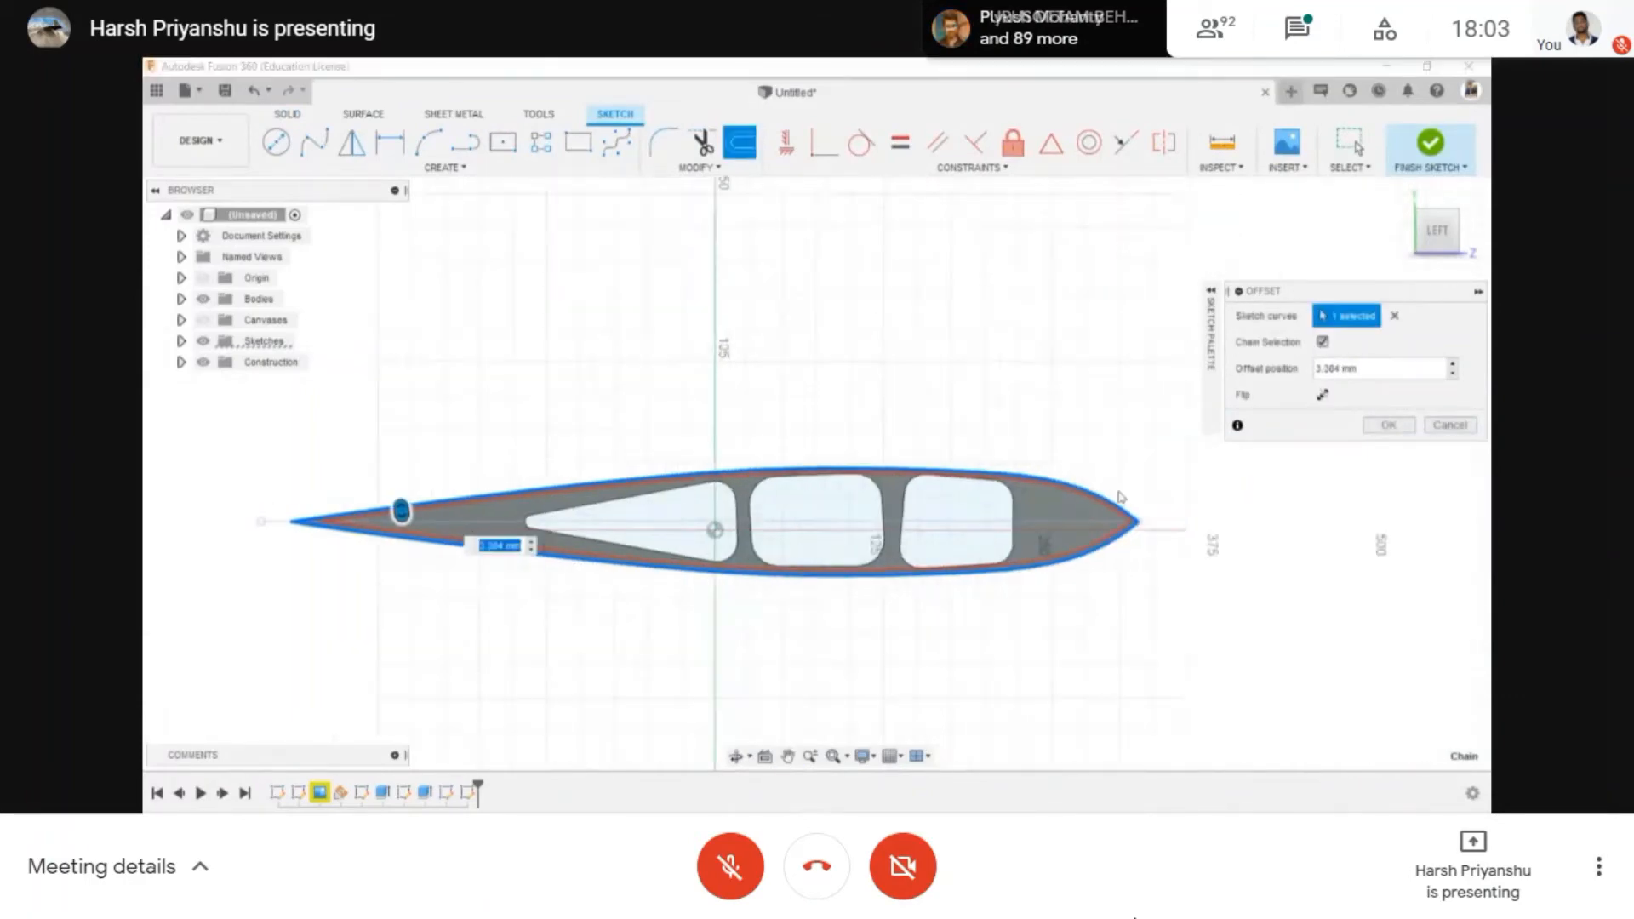
{"action": "scroll", "coordinate": [1103, 407], "scroll_direction": "up", "scroll_amount": 2}
{"action": "left_click", "coordinate": [1387, 425]}
{"action": "scroll", "coordinate": [1175, 621], "scroll_direction": "down", "scroll_amount": 3}
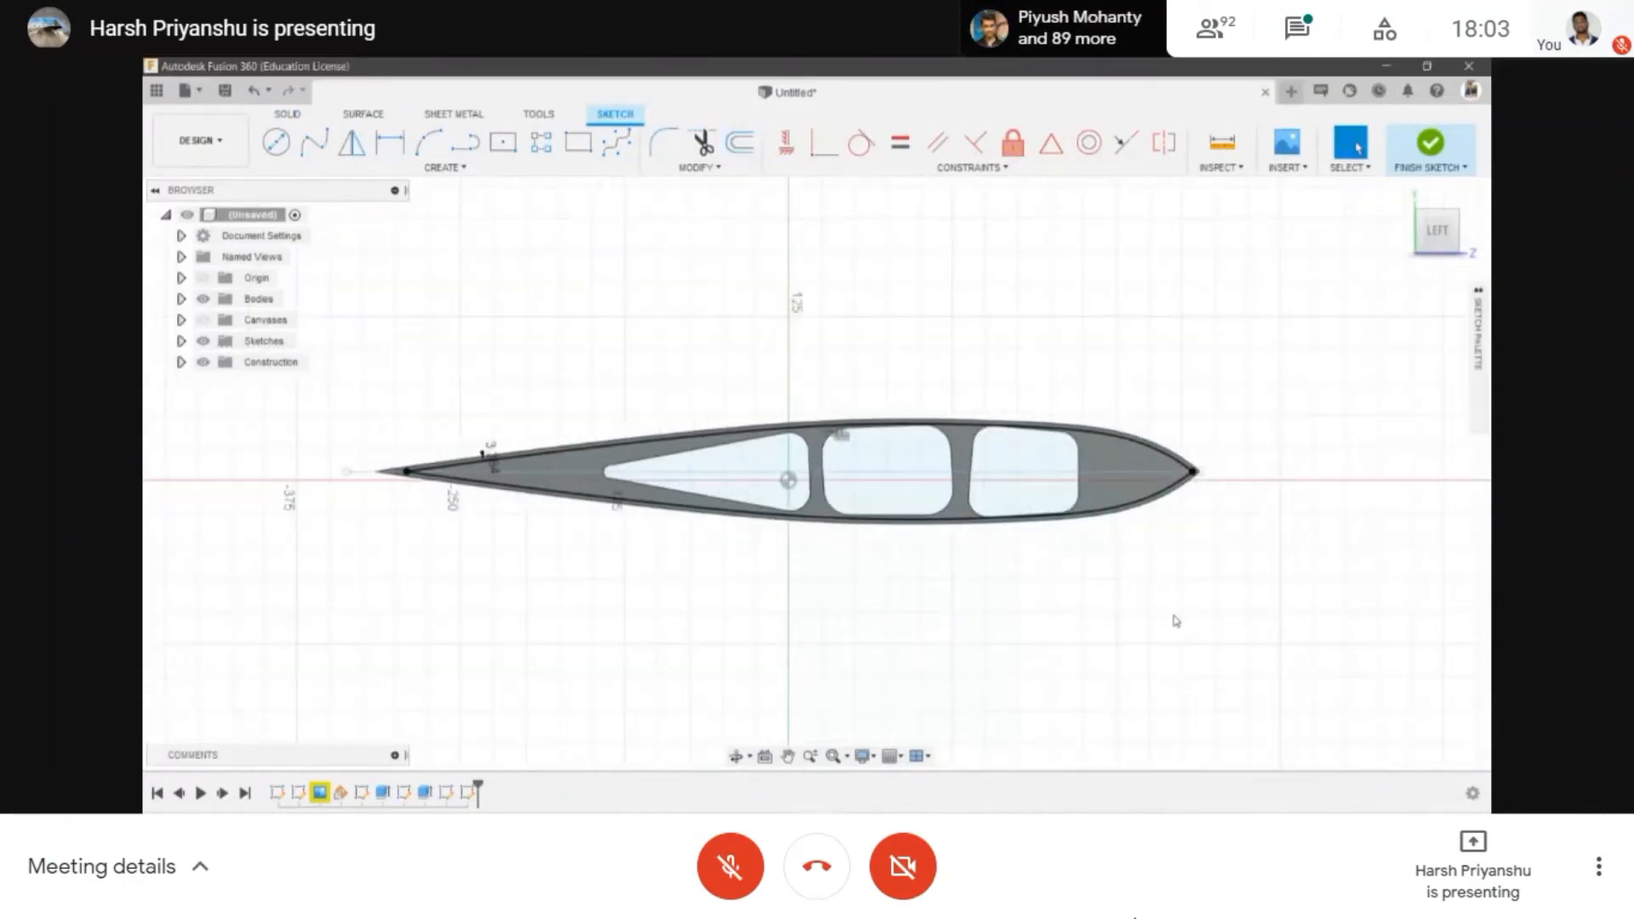
{"action": "left_click", "coordinate": [1441, 157]}
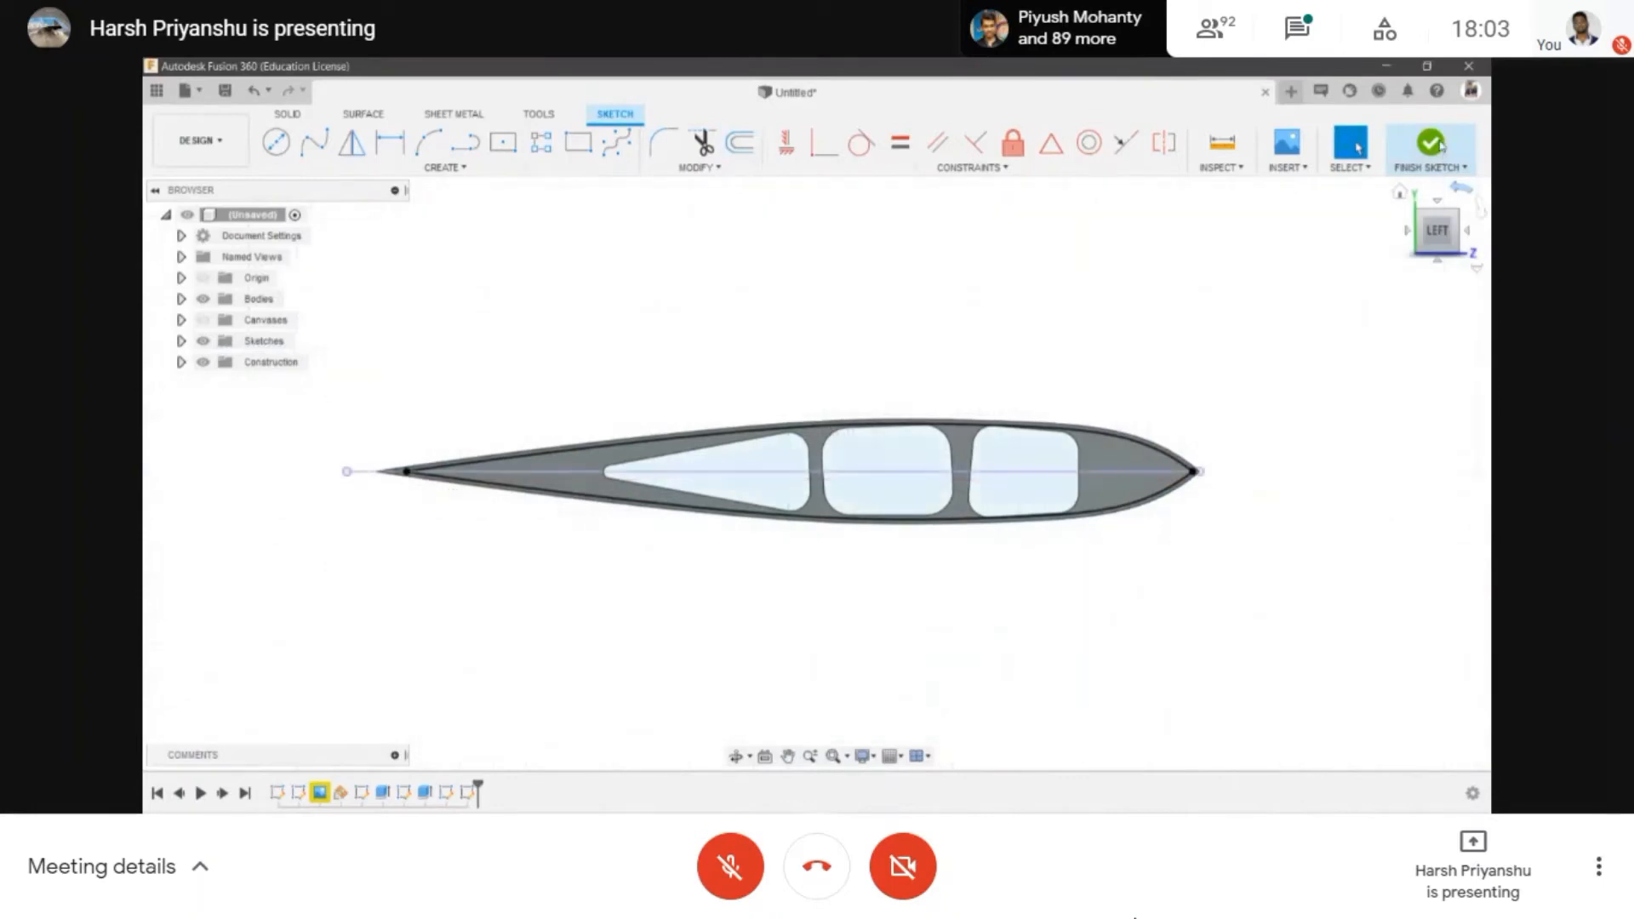
- Extrude the inset profile on one side face as a shallow cut into the rib, leaving a raised rim along its contour
{"action": "left_click", "coordinate": [735, 757]}
{"action": "left_click_drag", "start_coordinate": [817, 472], "coordinate": [596, 485]}
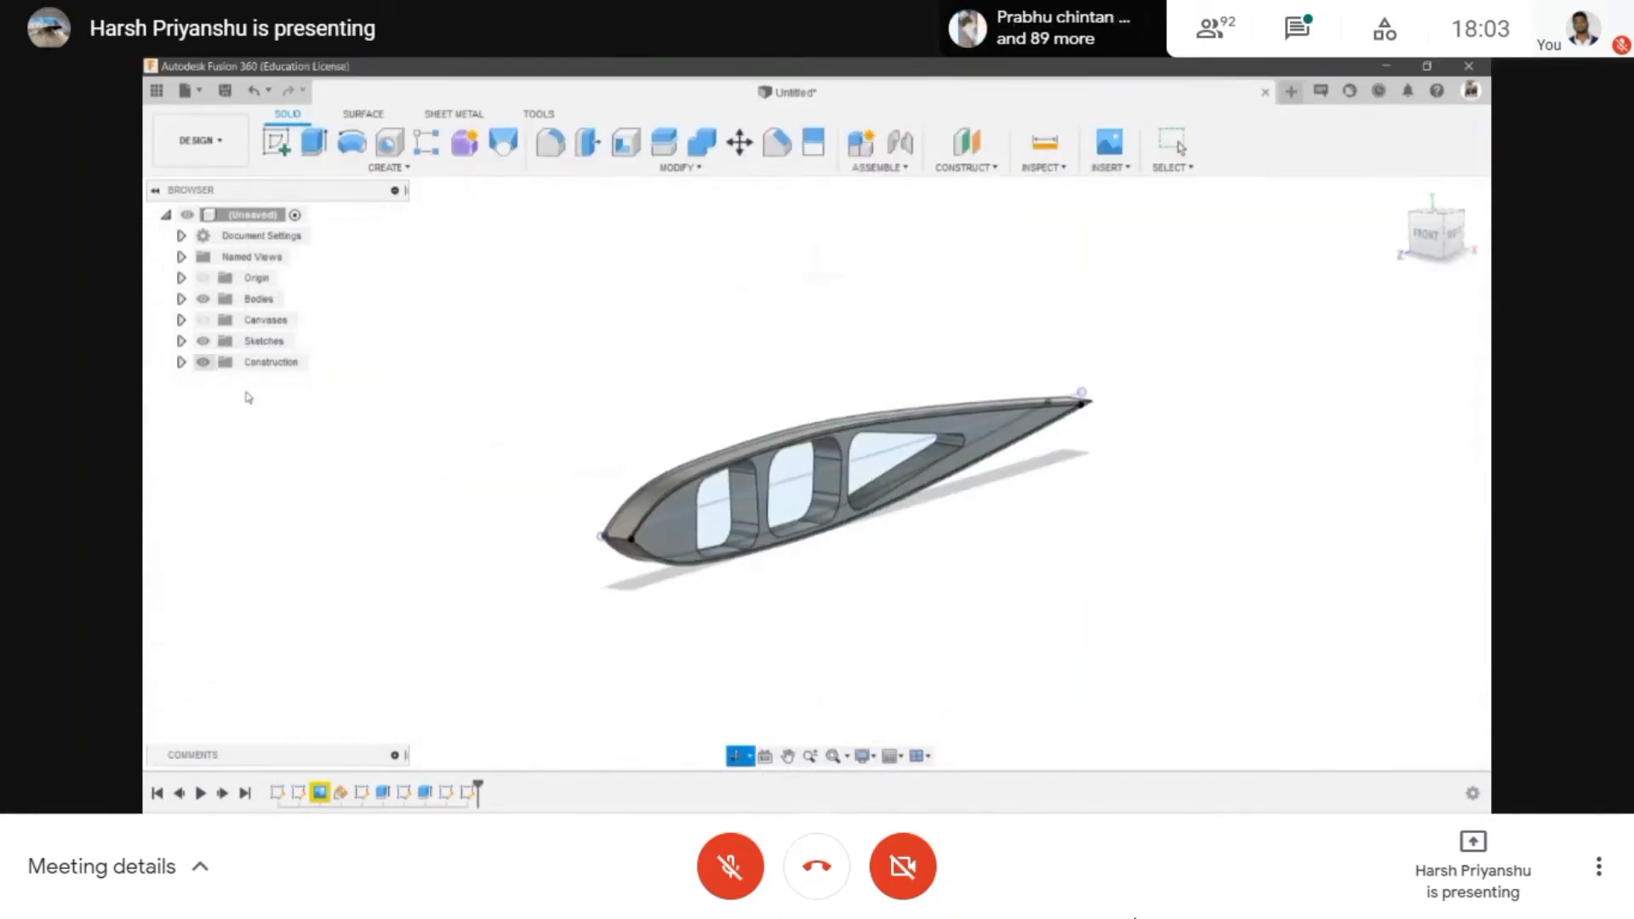
{"action": "scroll", "coordinate": [686, 510], "scroll_direction": "up", "scroll_amount": 5}
{"action": "left_click_drag", "start_coordinate": [578, 559], "coordinate": [613, 416]}
{"action": "middle_click_drag", "start_coordinate": [613, 416], "coordinate": [624, 374], "text": "shift"}
{"action": "middle_click_drag", "start_coordinate": [624, 375], "coordinate": [656, 749]}
{"action": "scroll", "coordinate": [591, 509], "scroll_direction": "down", "scroll_amount": 3}
{"action": "key", "text": "e"}
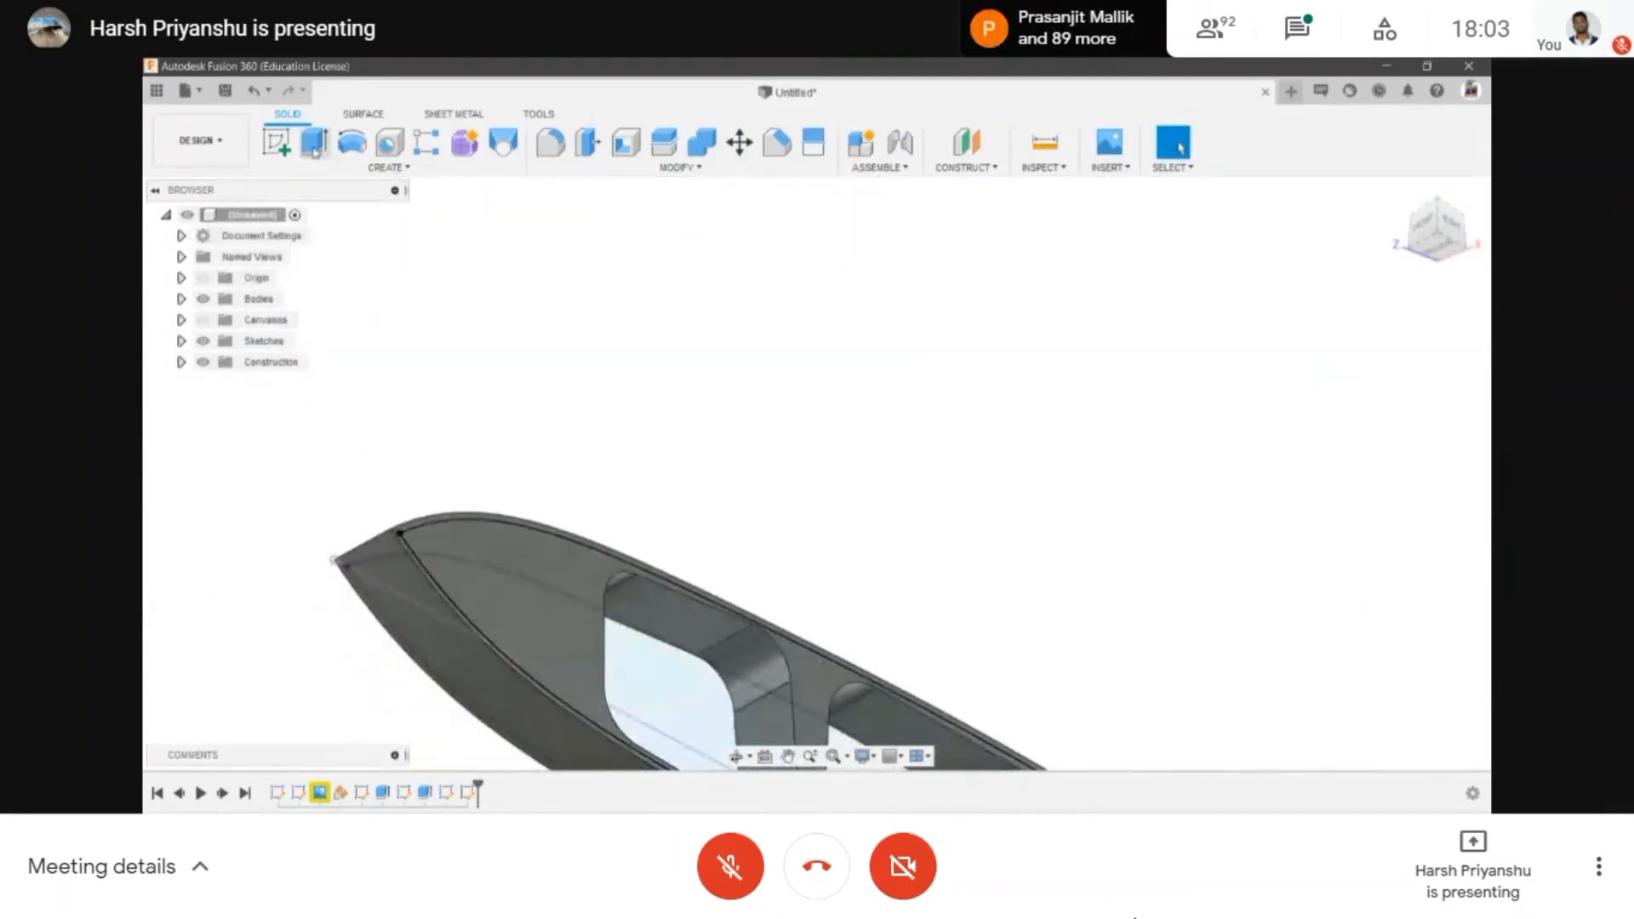
{"action": "left_click", "coordinate": [604, 488]}
{"action": "scroll", "coordinate": [770, 445], "scroll_direction": "down", "scroll_amount": 1}
{"action": "middle_click_drag", "start_coordinate": [779, 443], "coordinate": [795, 405]}
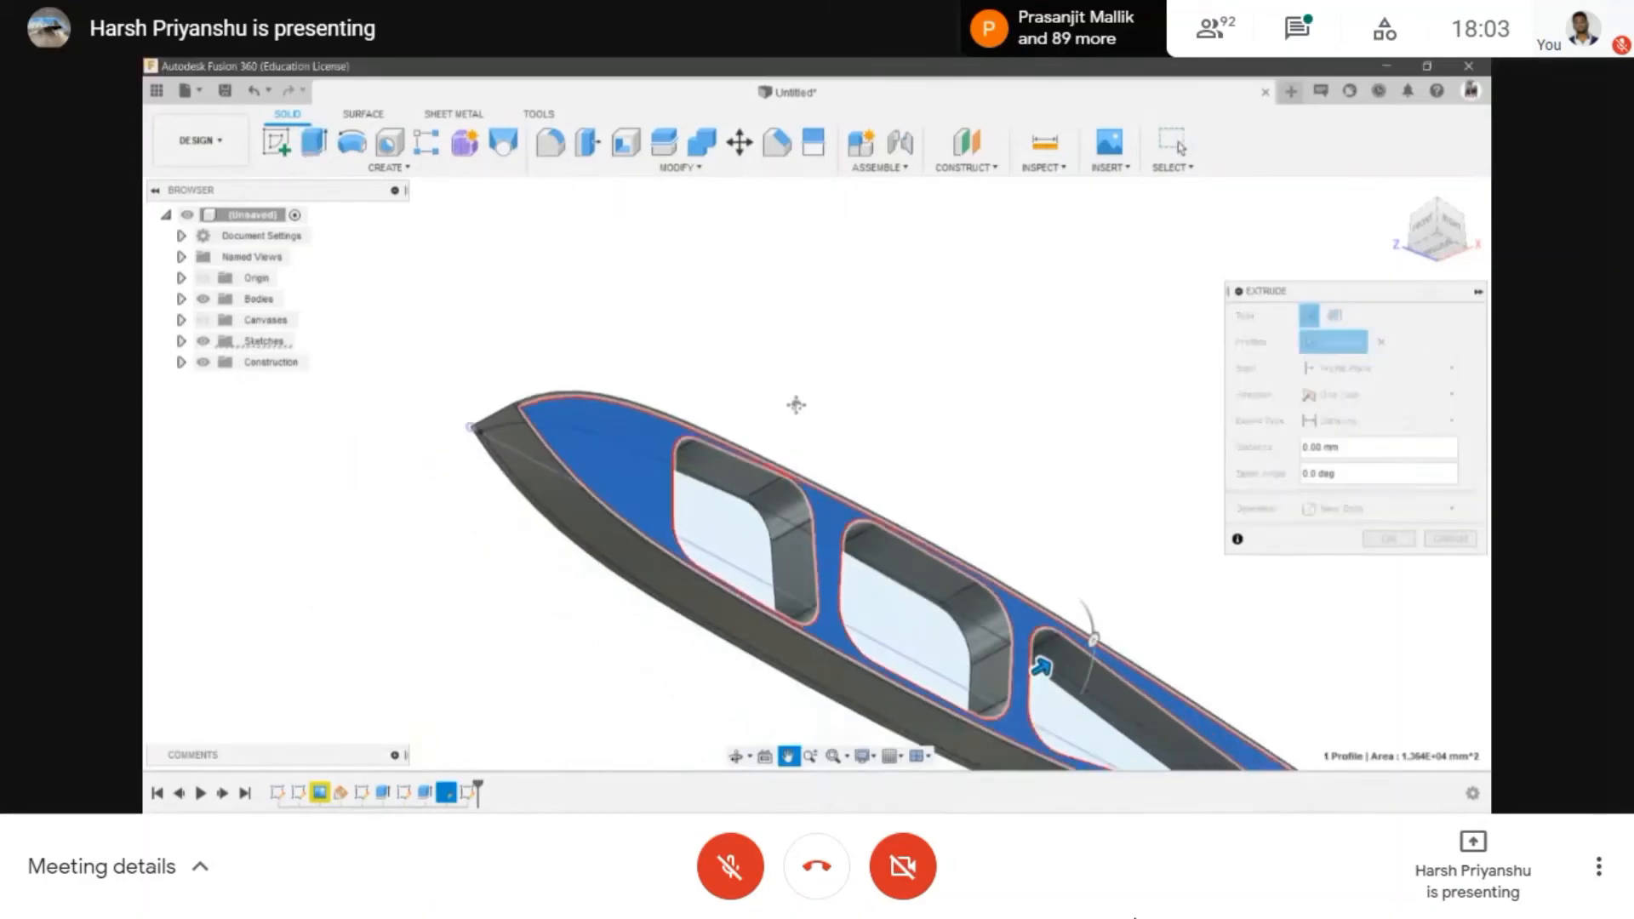
{"action": "left_click_drag", "start_coordinate": [1037, 664], "coordinate": [1028, 668]}
{"action": "type", "text": "-10"}
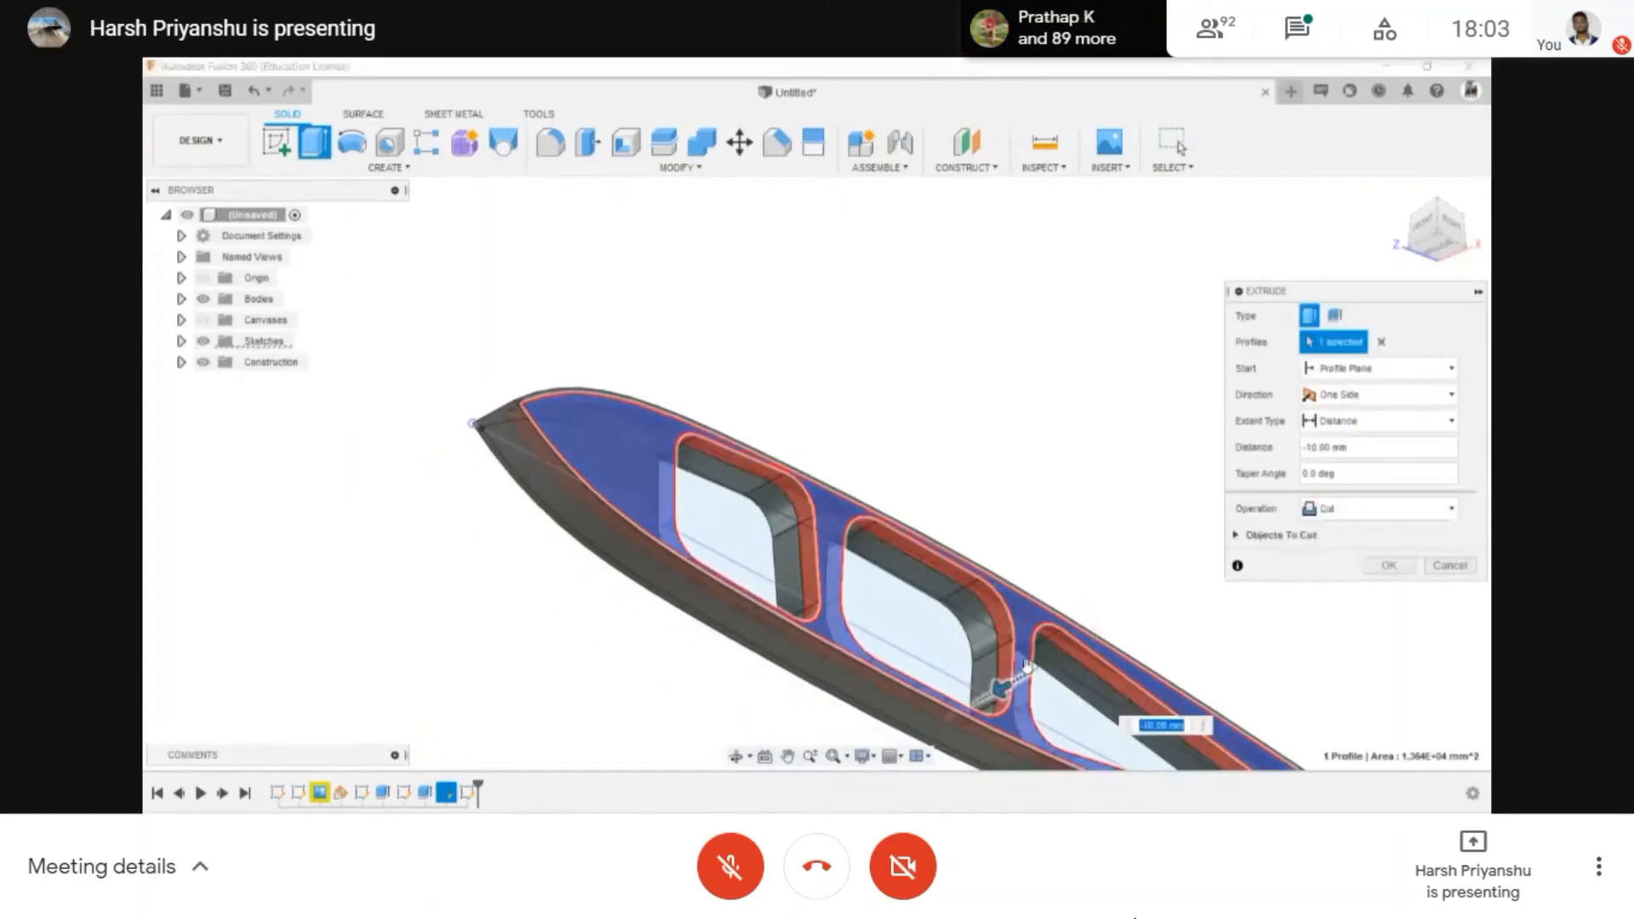
{"action": "key", "text": "Return"}
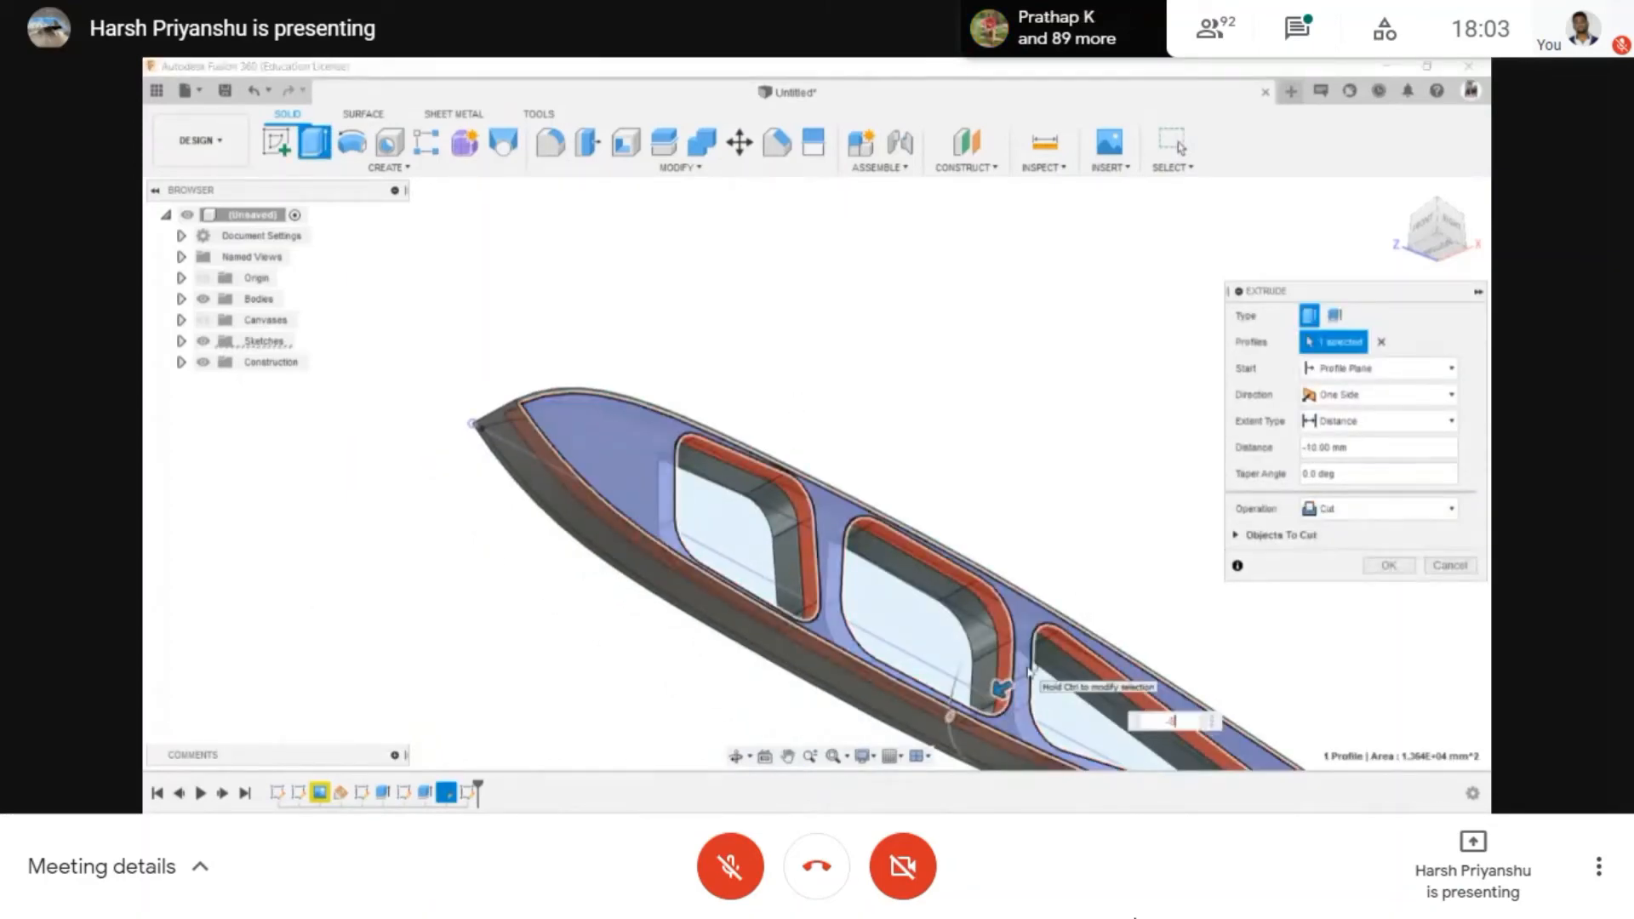
{"action": "key", "text": "Return"}
- Extrude the inset profile on the other side face as a cut of -5 mm and hide all sketches
{"action": "scroll", "coordinate": [932, 621], "scroll_direction": "down", "scroll_amount": 1}
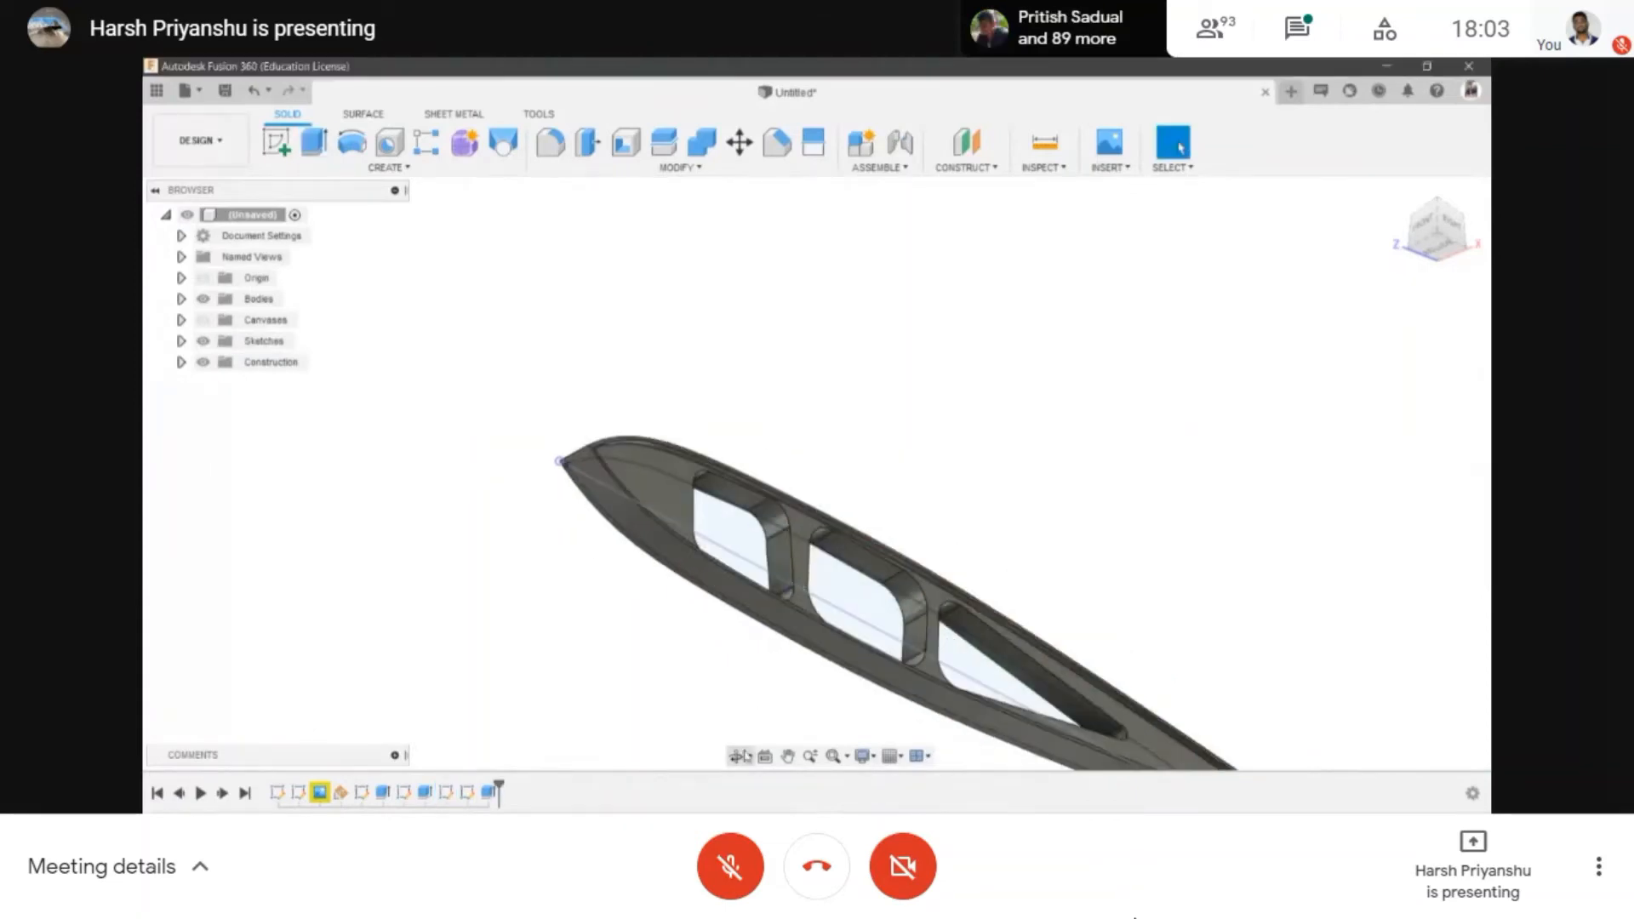
{"action": "left_click", "coordinate": [741, 755]}
{"action": "left_click_drag", "start_coordinate": [749, 443], "coordinate": [870, 502]}
{"action": "key", "text": "Escape"}
{"action": "scroll", "coordinate": [744, 511], "scroll_direction": "up", "scroll_amount": 3}
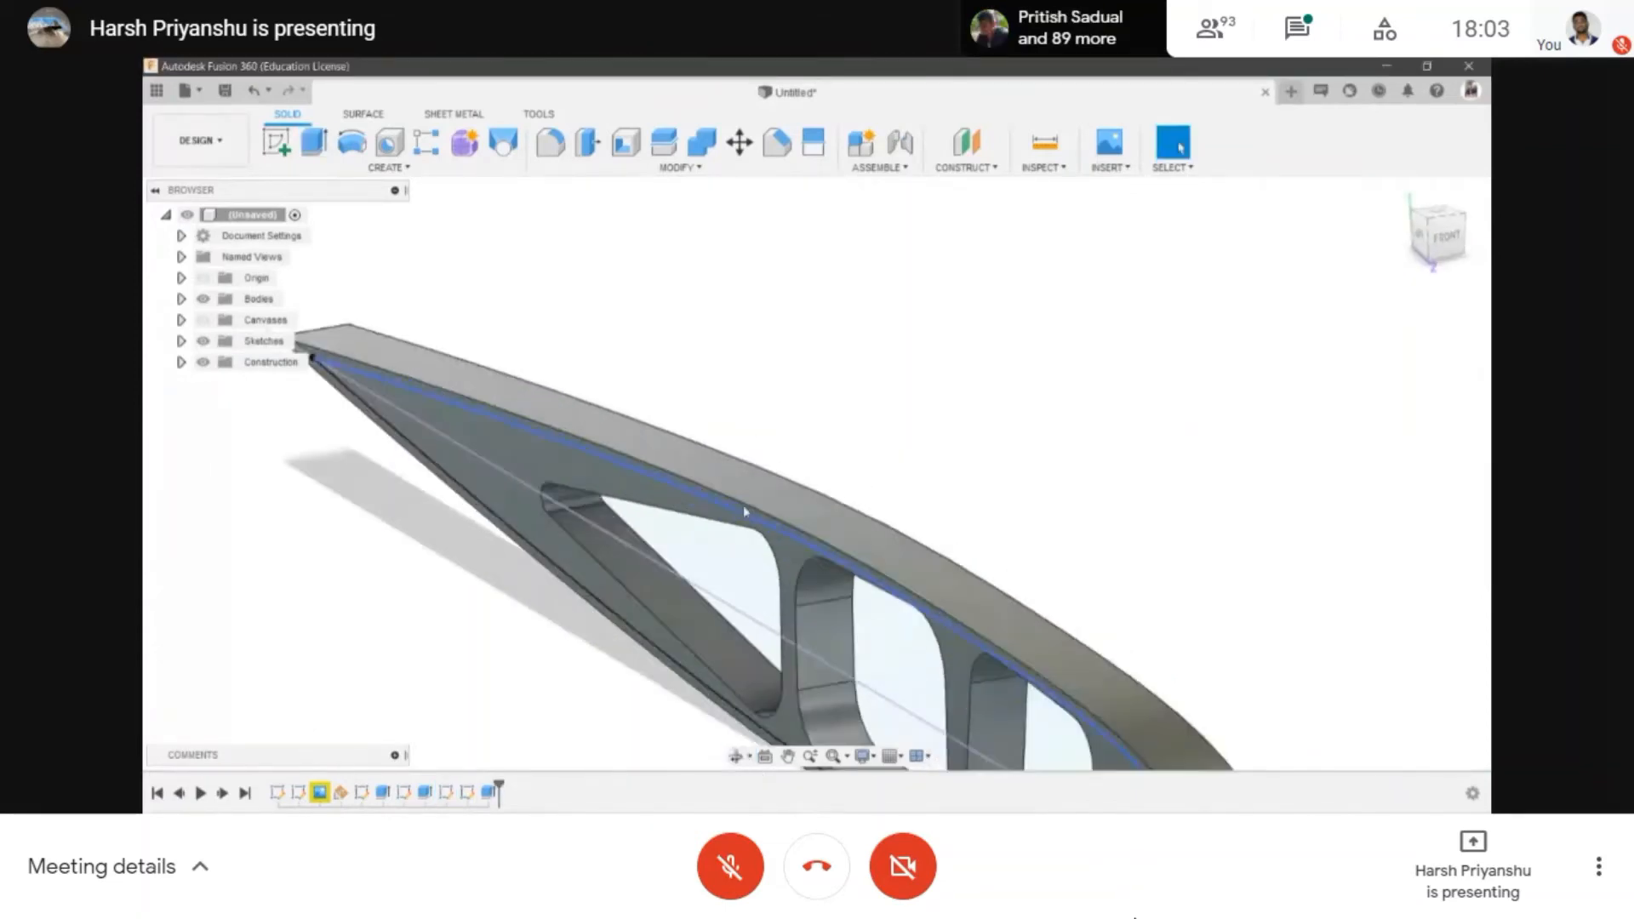
{"action": "key", "text": "e"}
{"action": "left_click", "coordinate": [766, 638]}
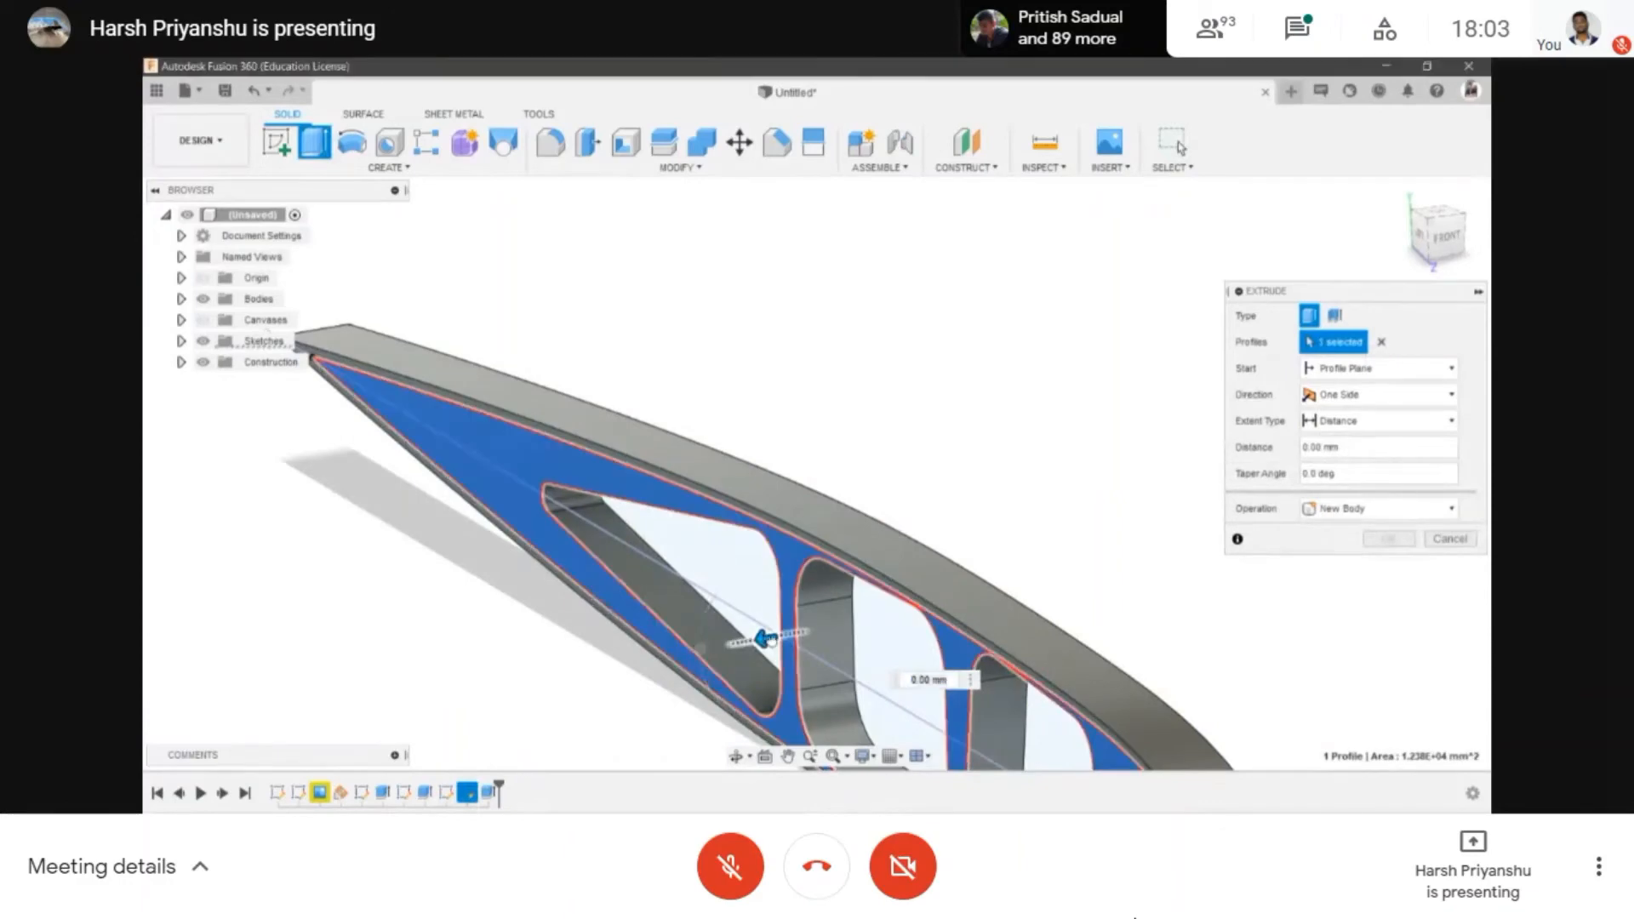
{"action": "left_click_drag", "start_coordinate": [775, 640], "coordinate": [805, 632]}
{"action": "type", "text": "-"}
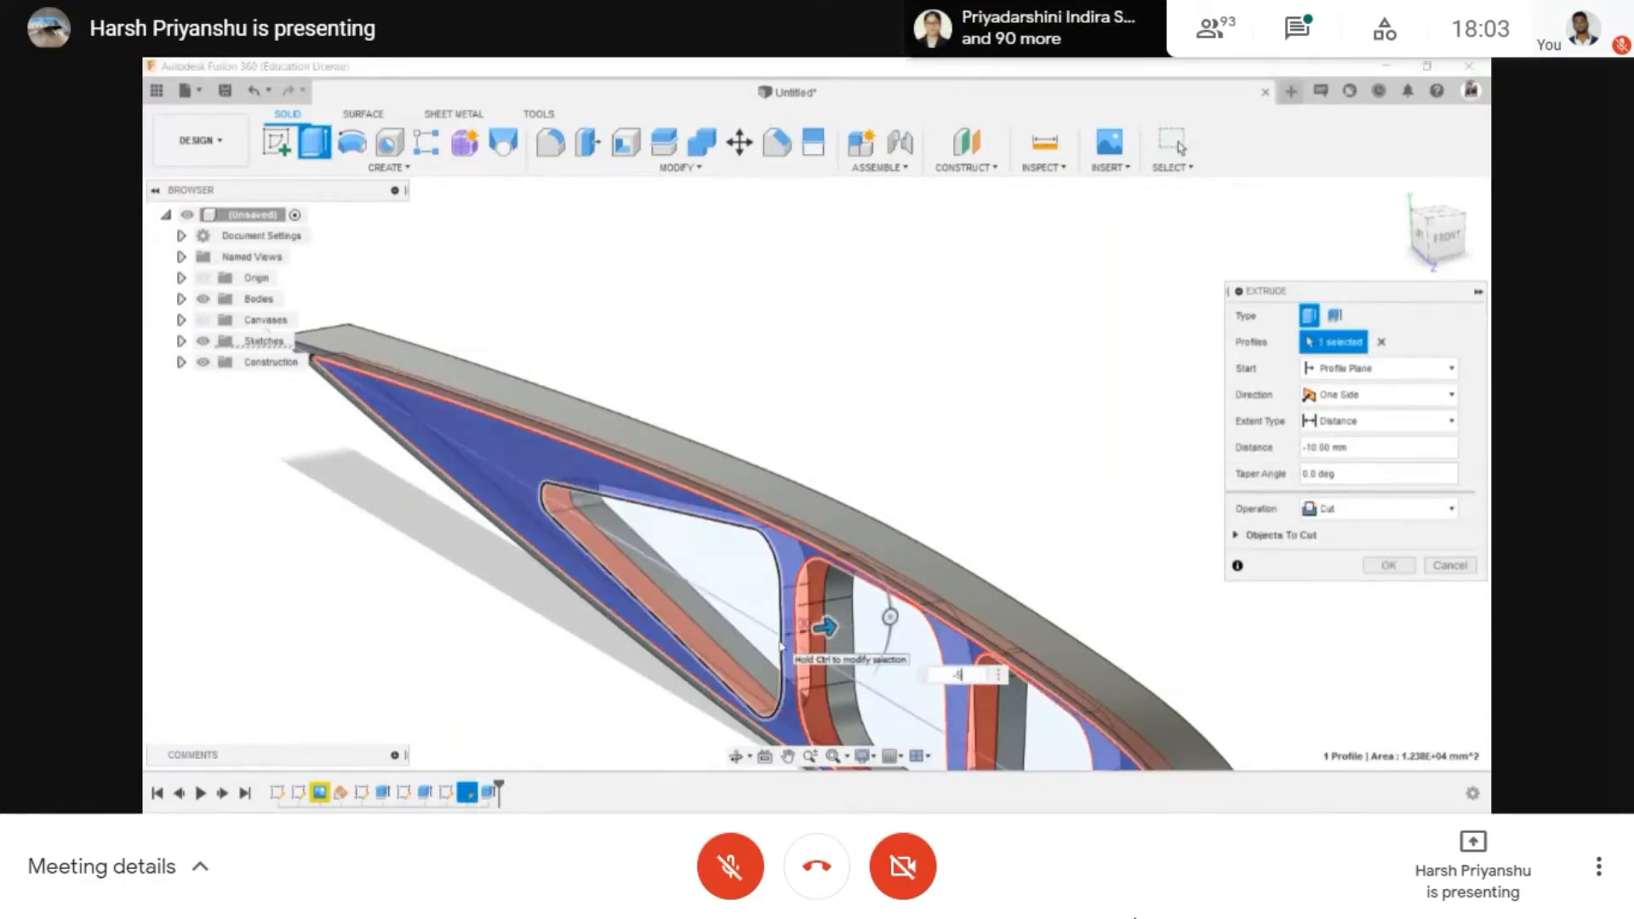
{"action": "type", "text": "5"}
{"action": "key", "text": "Return"}
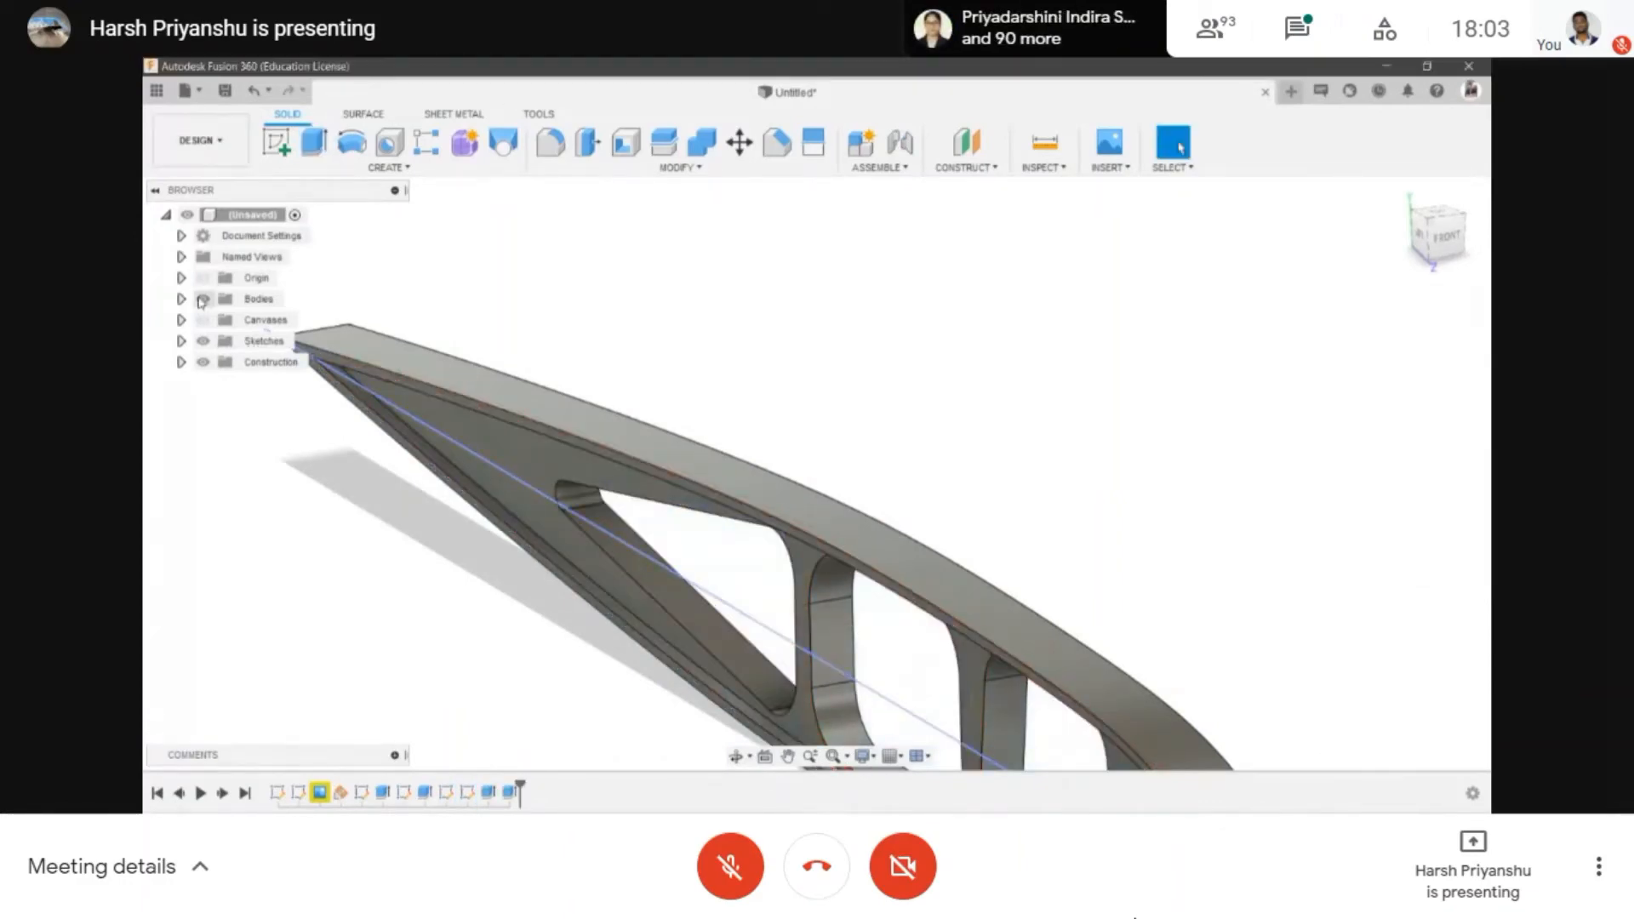
{"action": "left_click", "coordinate": [203, 341]}
- Examine the recessed side faces, rims and cutouts of the rib from both sides
{"action": "scroll", "coordinate": [721, 374], "scroll_direction": "down", "scroll_amount": 3}
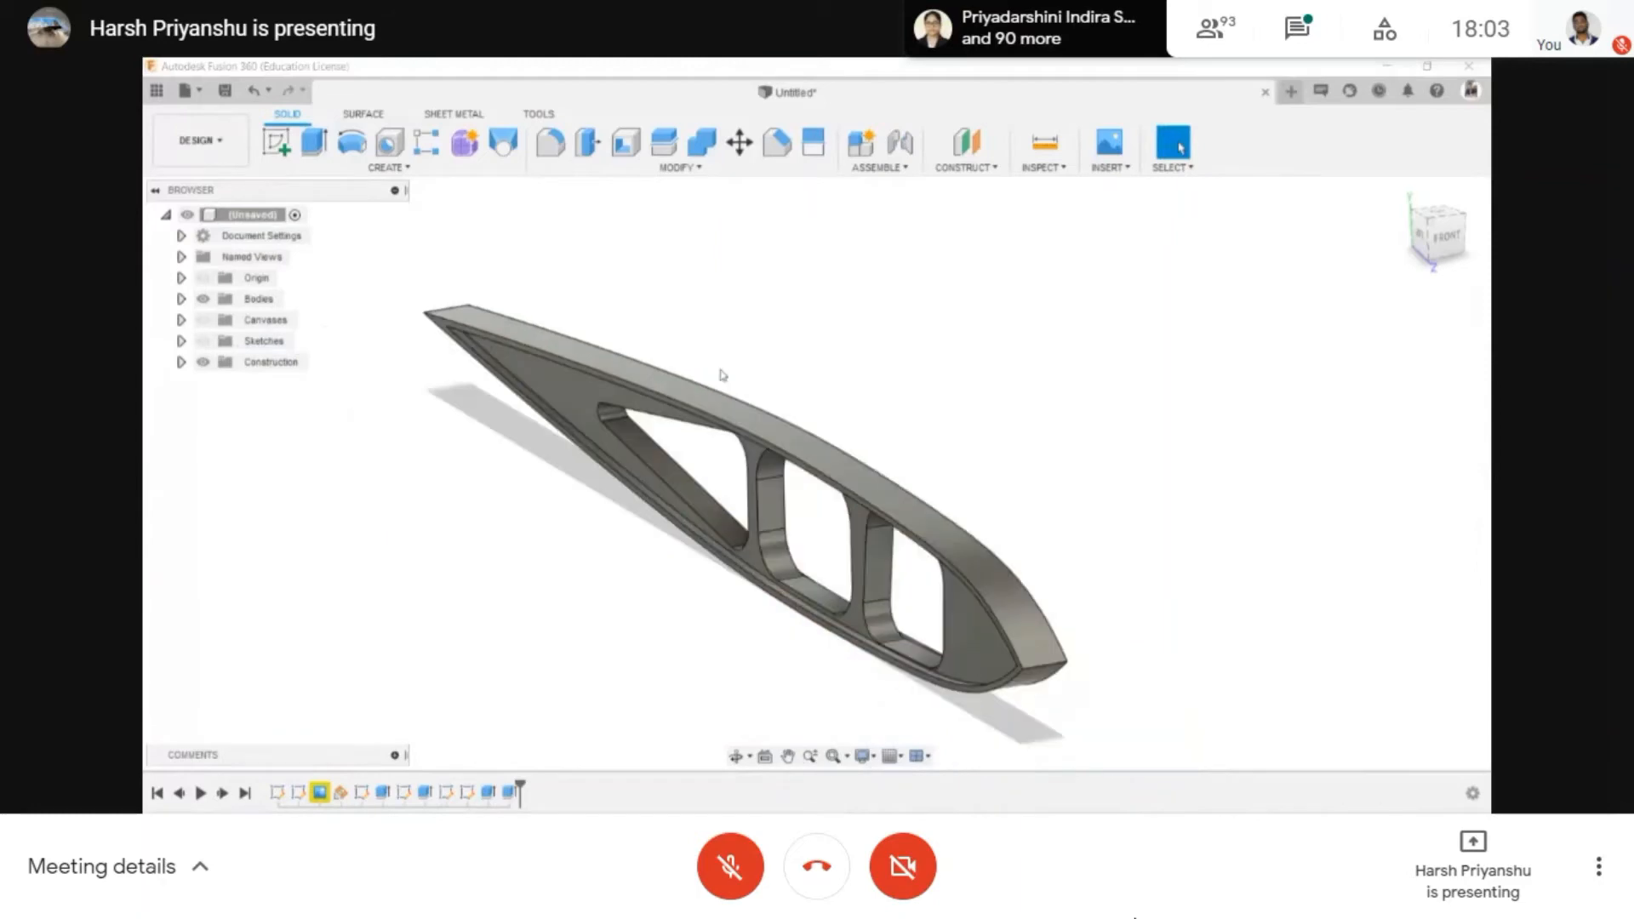
{"action": "left_click", "coordinate": [736, 758]}
{"action": "left_click_drag", "start_coordinate": [1025, 514], "coordinate": [989, 506]}
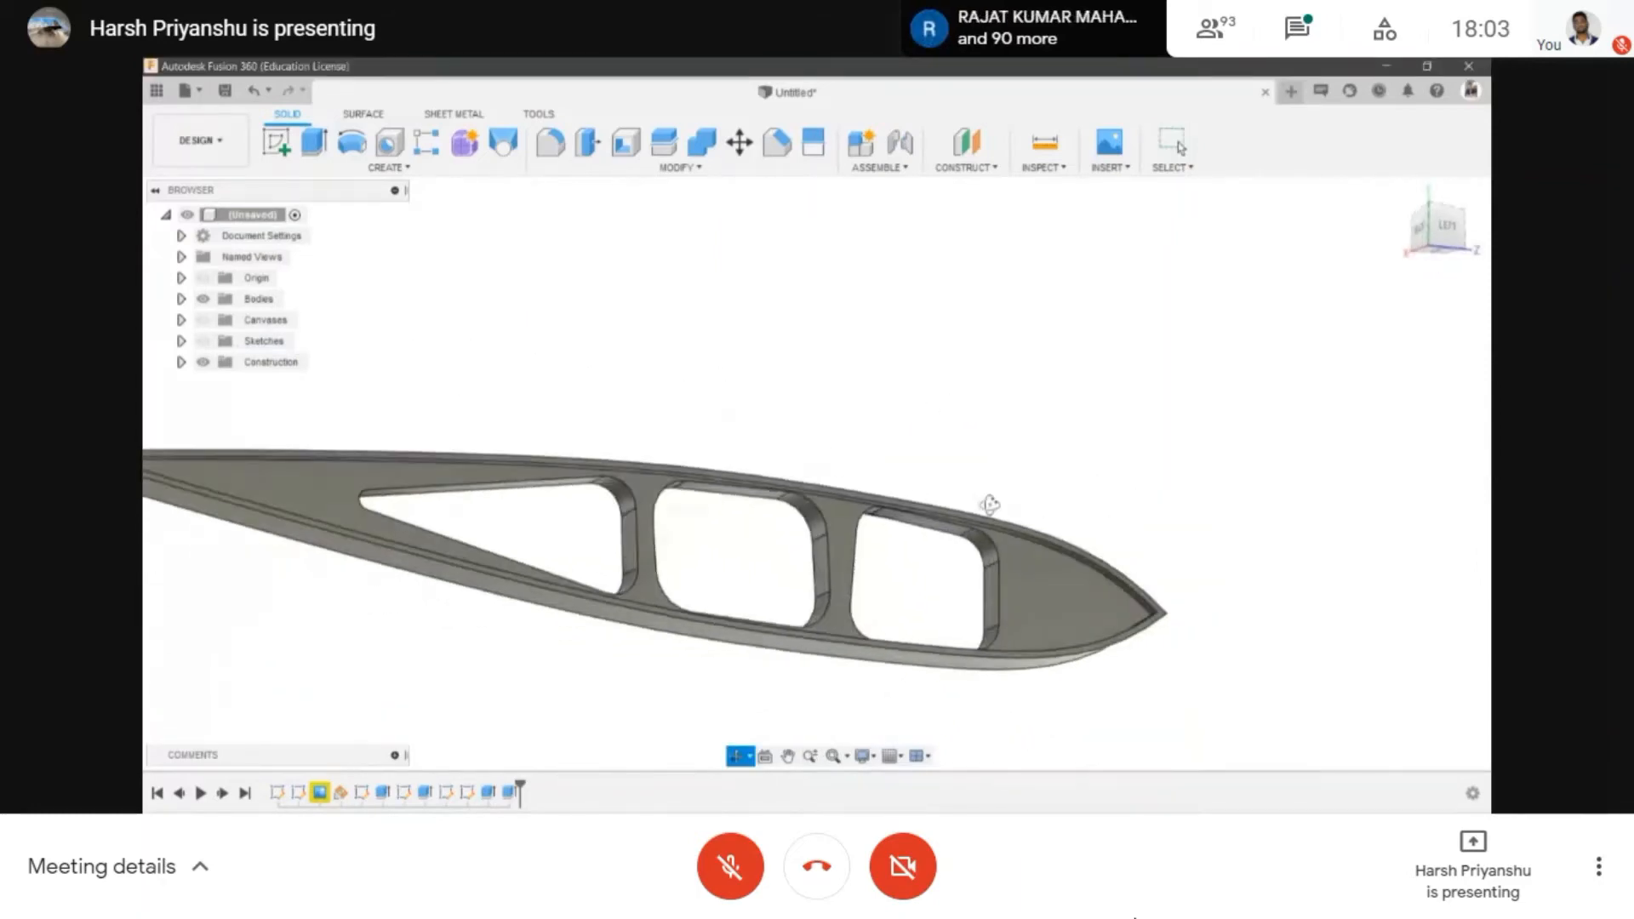
{"action": "scroll", "coordinate": [1120, 554], "scroll_direction": "up", "scroll_amount": 5}
{"action": "key", "text": "Escape"}
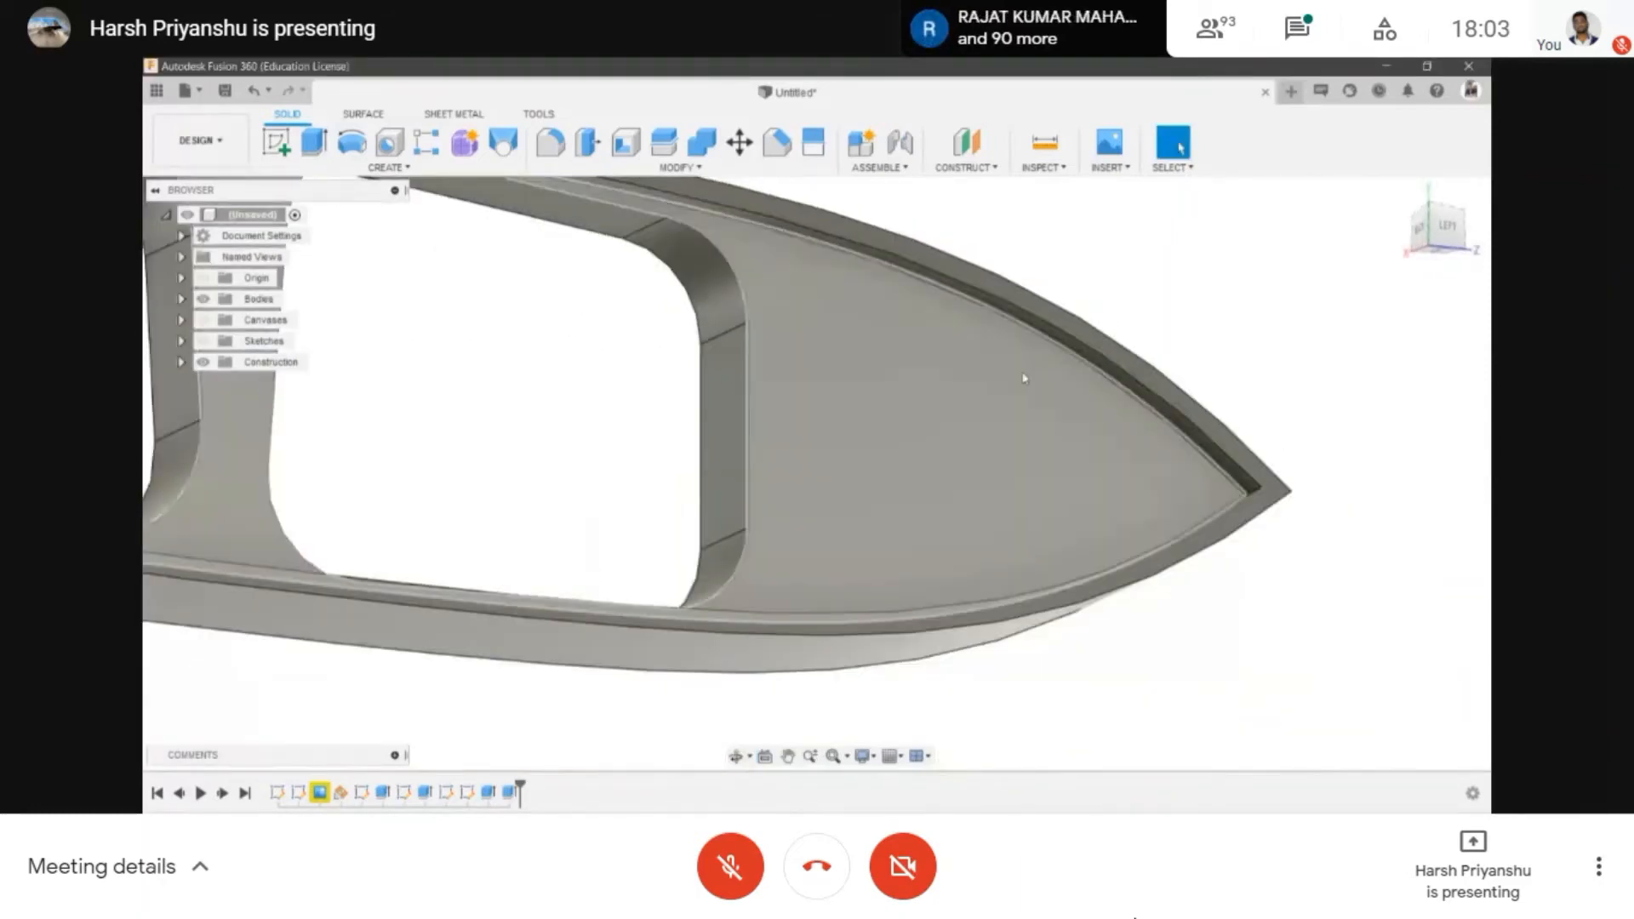
{"action": "scroll", "coordinate": [941, 428], "scroll_direction": "down", "scroll_amount": 5}
{"action": "left_click", "coordinate": [736, 757]}
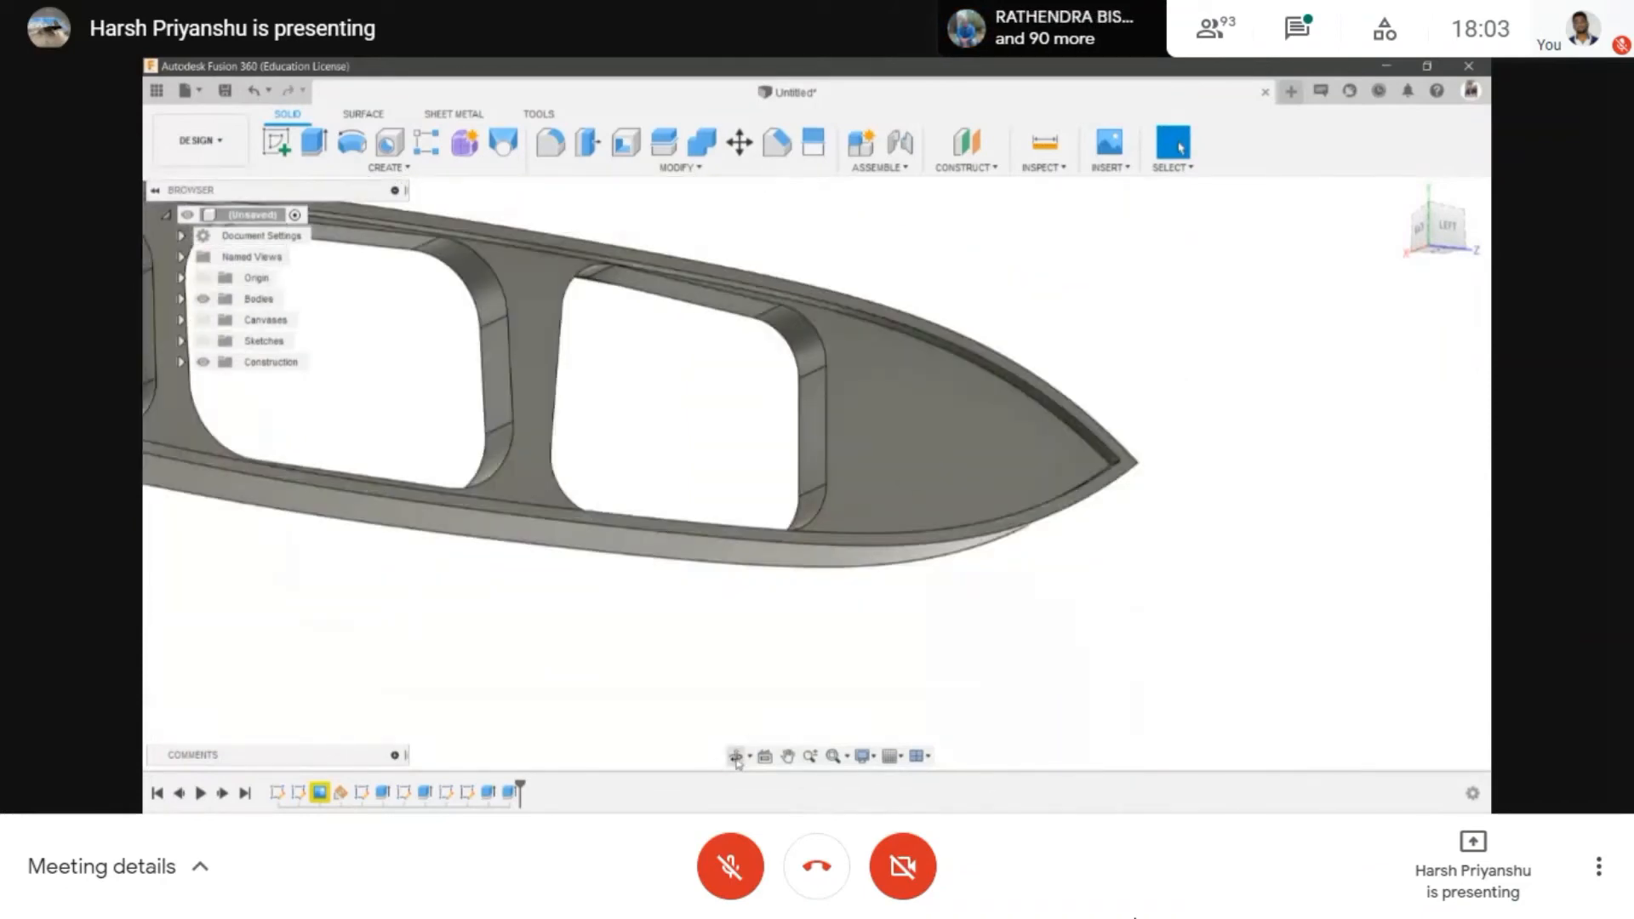
{"action": "left_click_drag", "start_coordinate": [817, 477], "coordinate": [701, 417]}
{"action": "middle_click_drag", "start_coordinate": [700, 417], "coordinate": [692, 381], "text": "shift"}
{"action": "scroll", "coordinate": [701, 285], "scroll_direction": "up", "scroll_amount": 3}
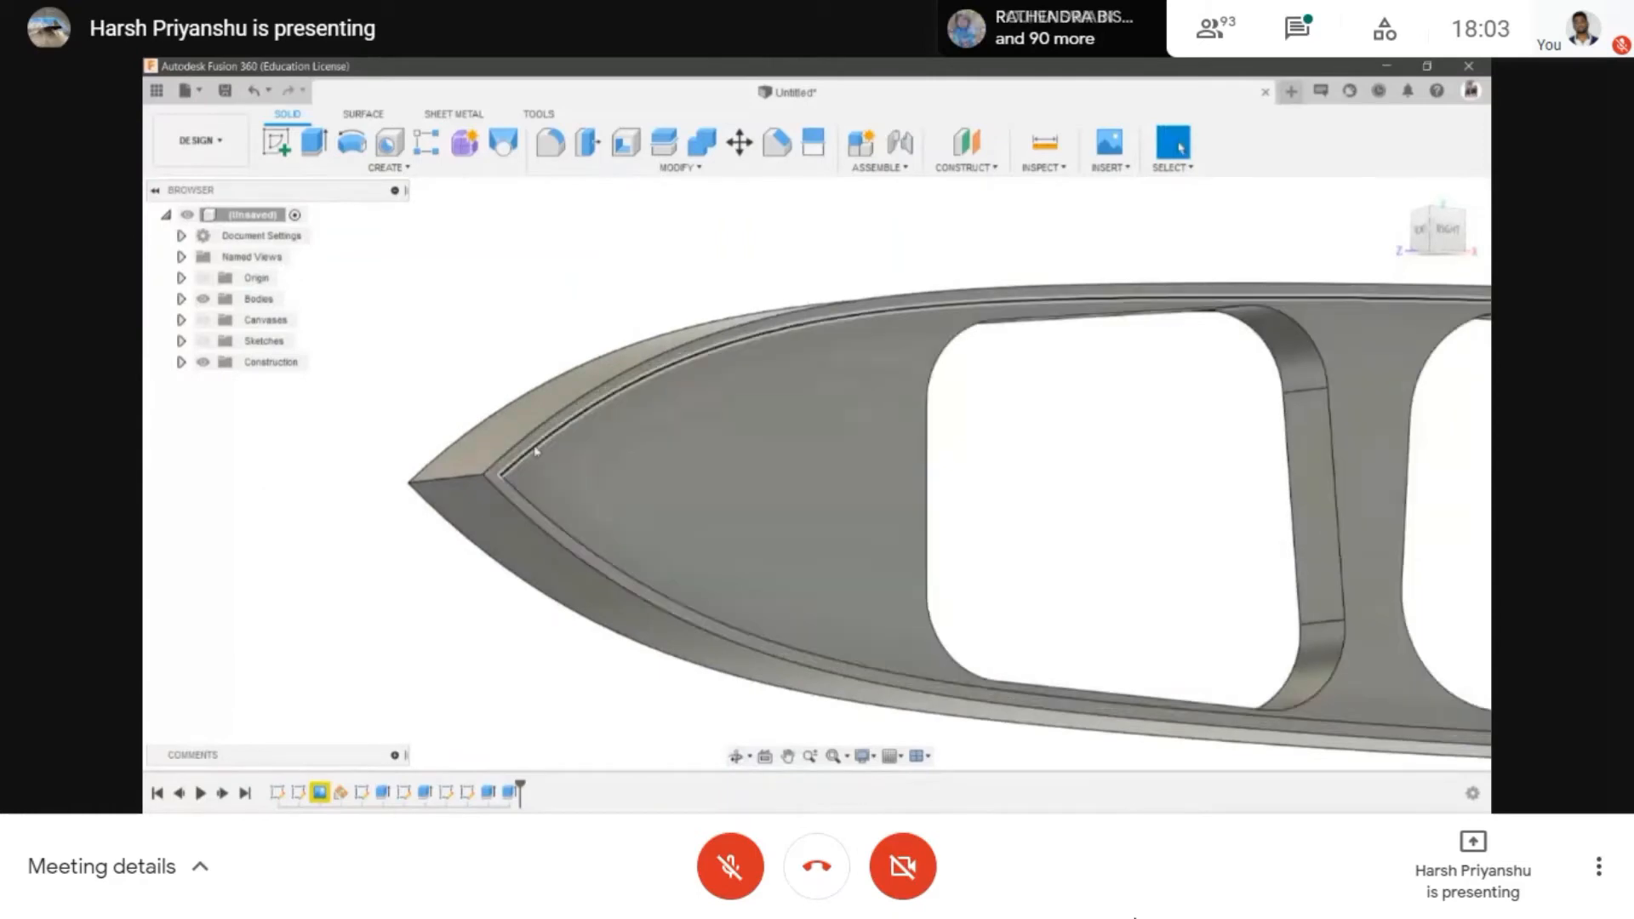
{"action": "scroll", "coordinate": [510, 446], "scroll_direction": "down", "scroll_amount": 3}
{"action": "middle_click_drag", "start_coordinate": [958, 461], "coordinate": [864, 465]}
{"action": "scroll", "coordinate": [863, 465], "scroll_direction": "down", "scroll_amount": 3}
{"action": "middle_click_drag", "start_coordinate": [1005, 528], "coordinate": [664, 554]}
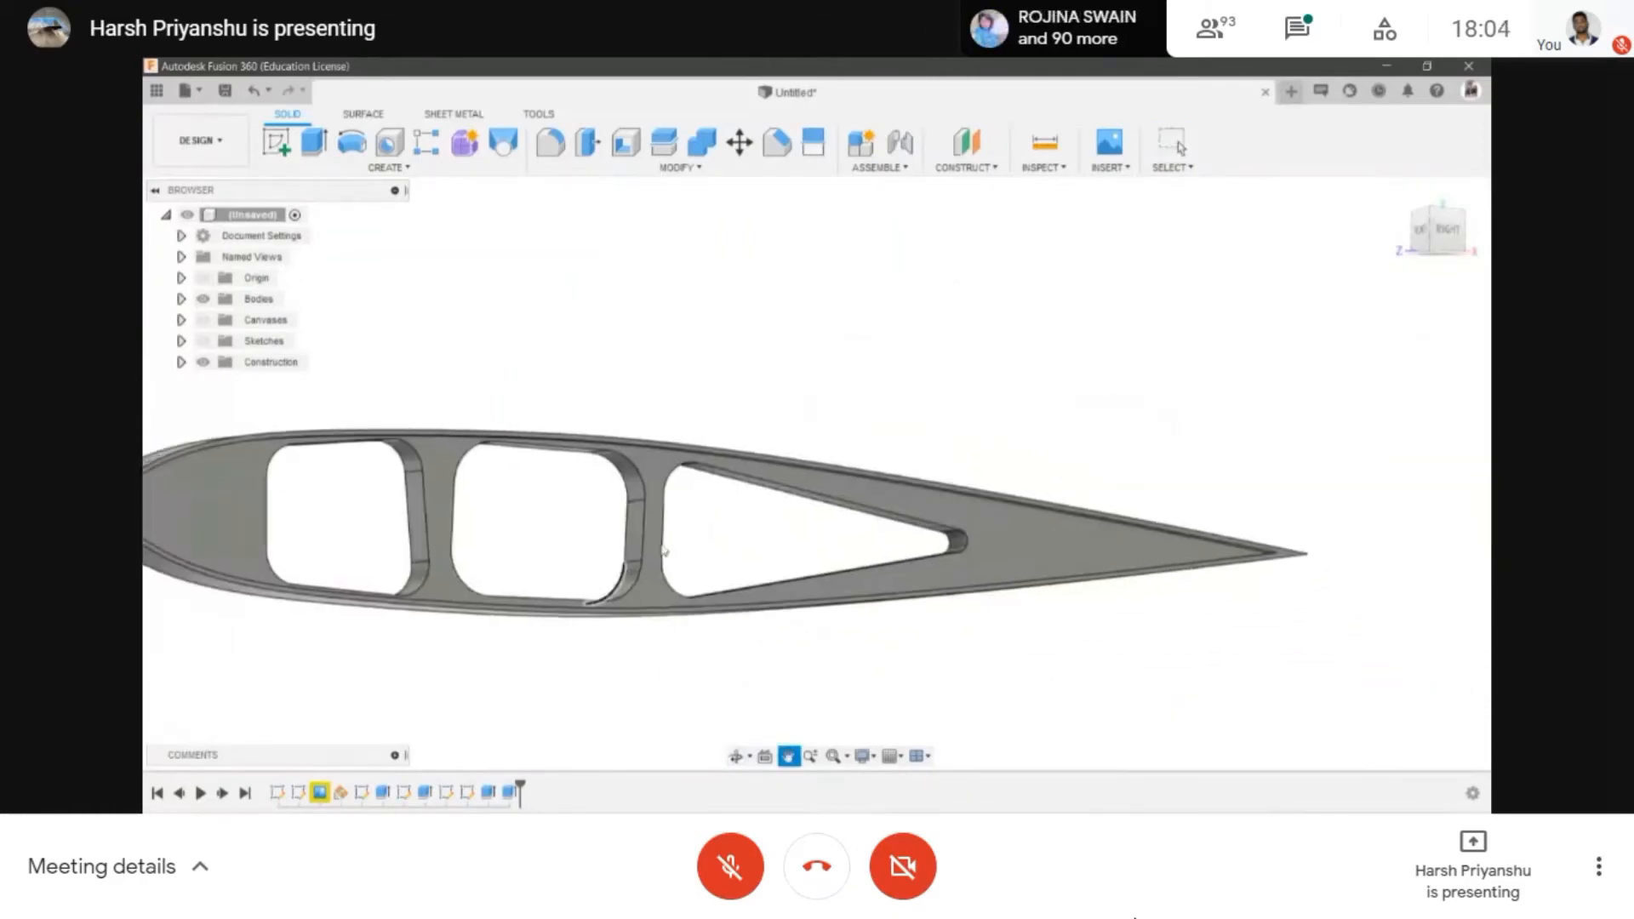
{"action": "scroll", "coordinate": [664, 554], "scroll_direction": "down", "scroll_amount": 3}
{"action": "left_click", "coordinate": [736, 756]}
{"action": "left_click_drag", "start_coordinate": [748, 452], "coordinate": [756, 492]}
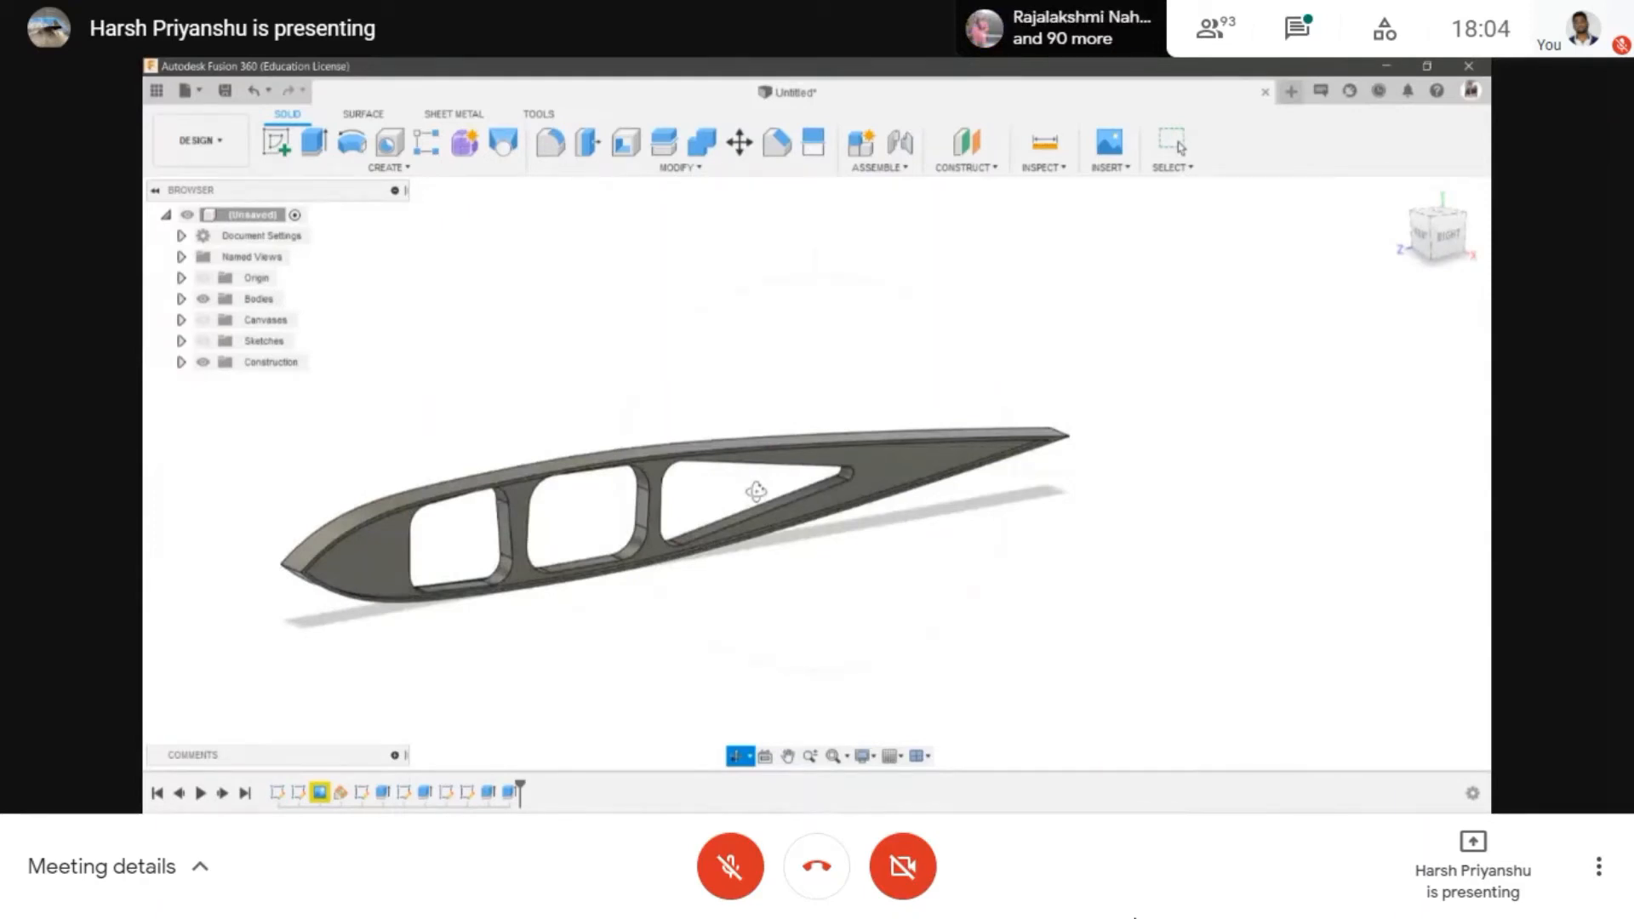
{"action": "left_click_drag", "start_coordinate": [755, 413], "coordinate": [843, 426]}
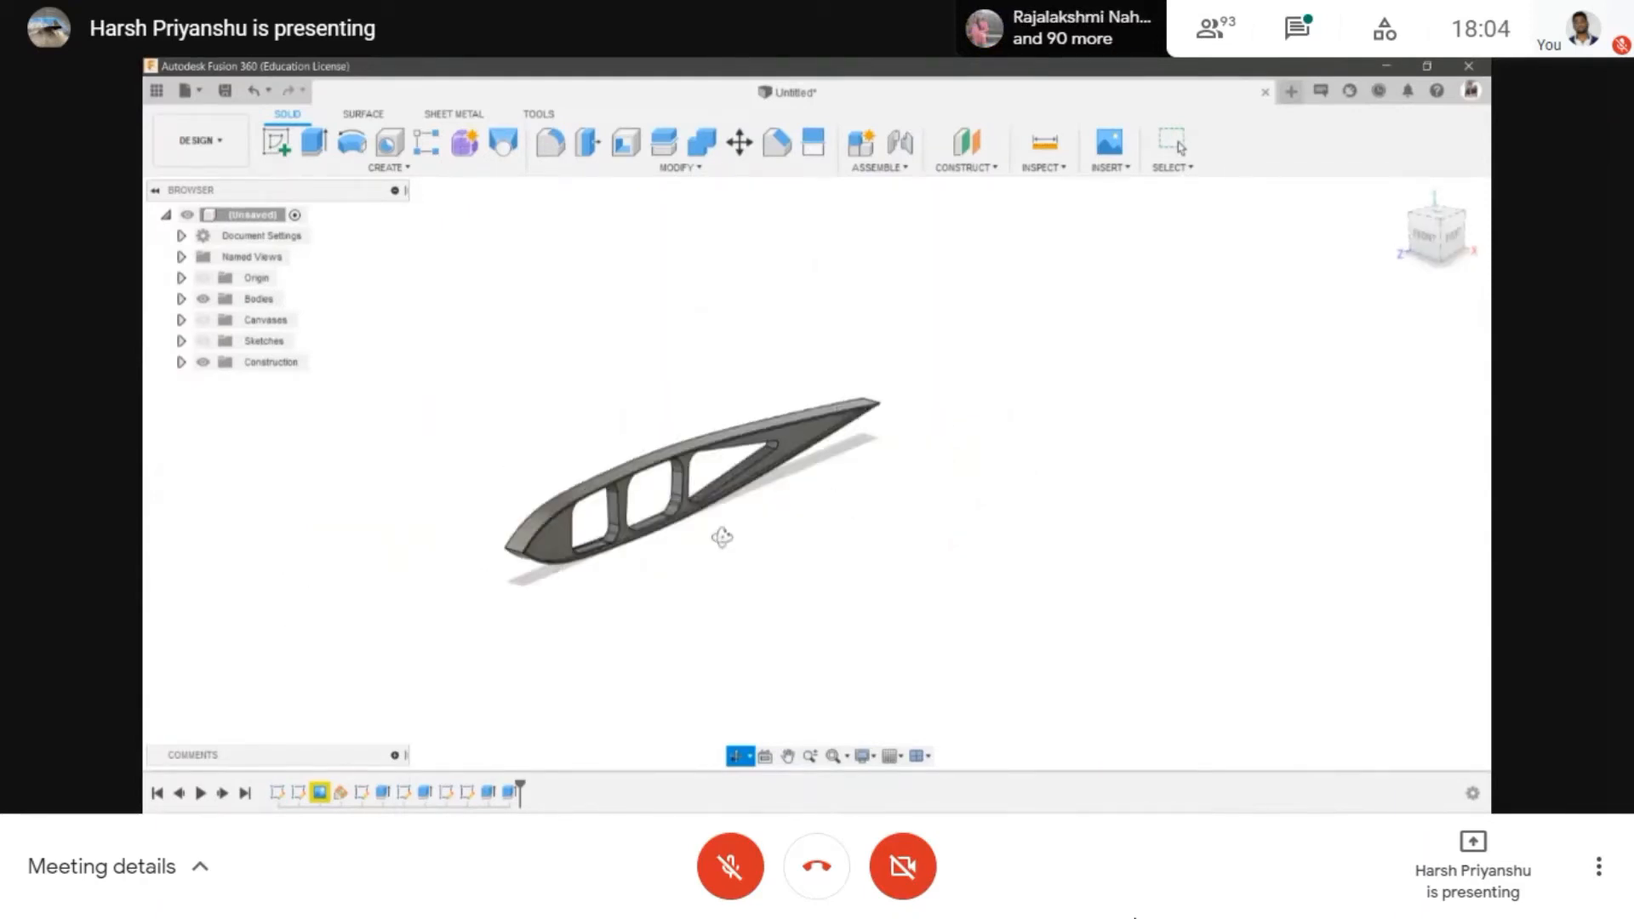
{"action": "scroll", "coordinate": [722, 537], "scroll_direction": "up", "scroll_amount": 1}
{"action": "middle_click_drag", "start_coordinate": [807, 584], "coordinate": [904, 518]}
{"action": "scroll", "coordinate": [737, 553], "scroll_direction": "down", "scroll_amount": 2}
{"action": "scroll", "coordinate": [784, 511], "scroll_direction": "up", "scroll_amount": 4}
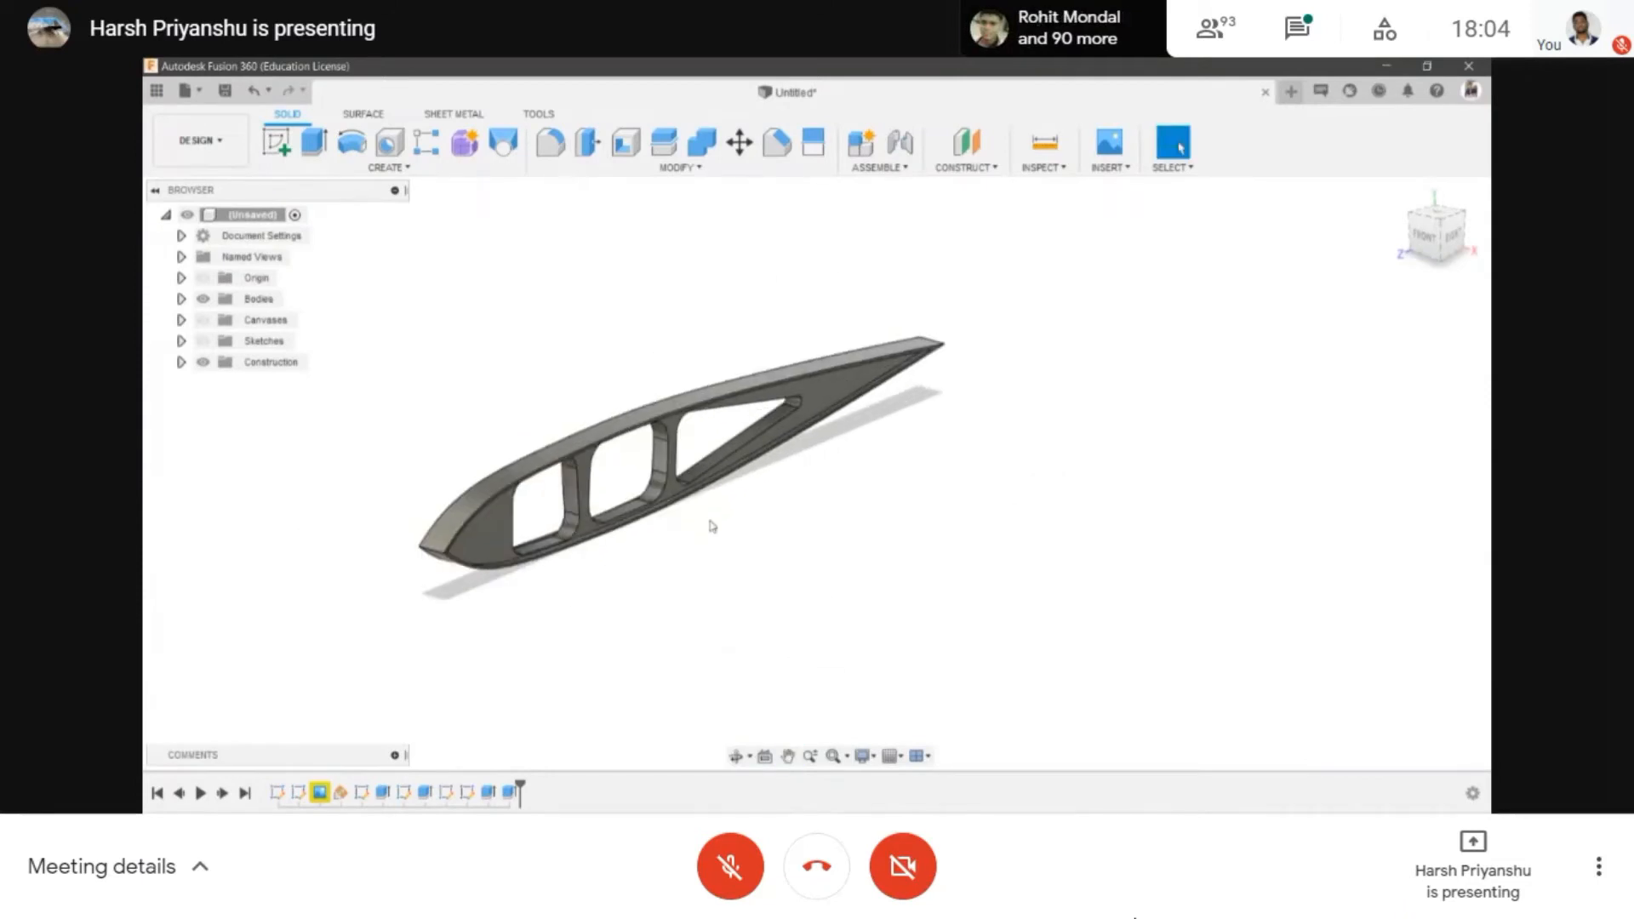
{"action": "left_click", "coordinate": [739, 142]}
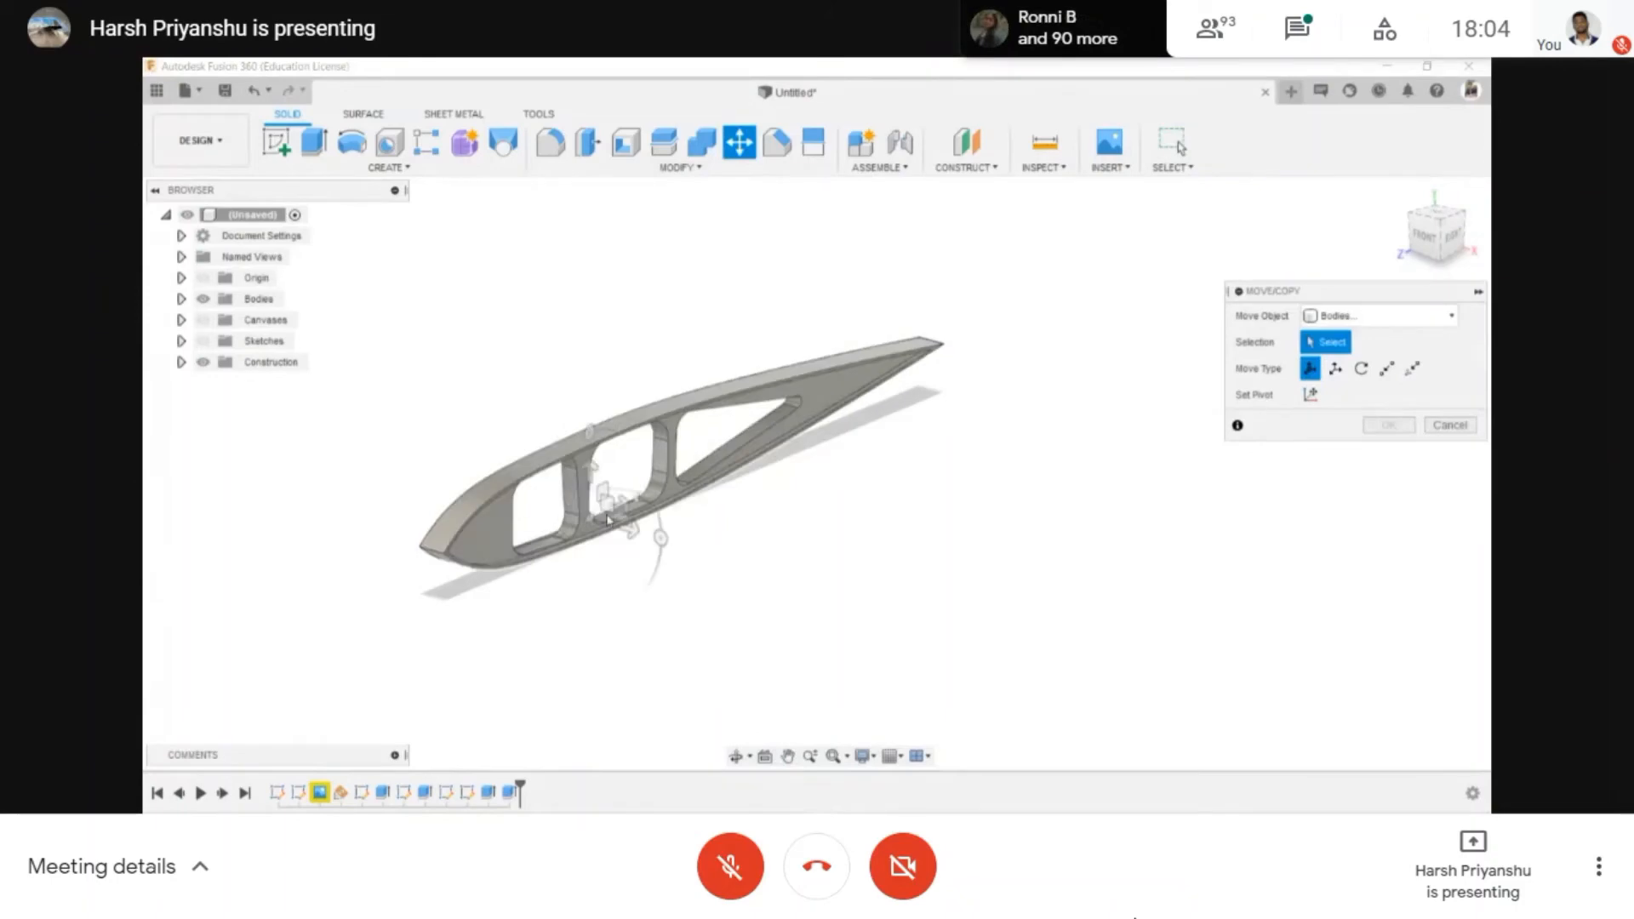
{"action": "left_click", "coordinate": [506, 564]}
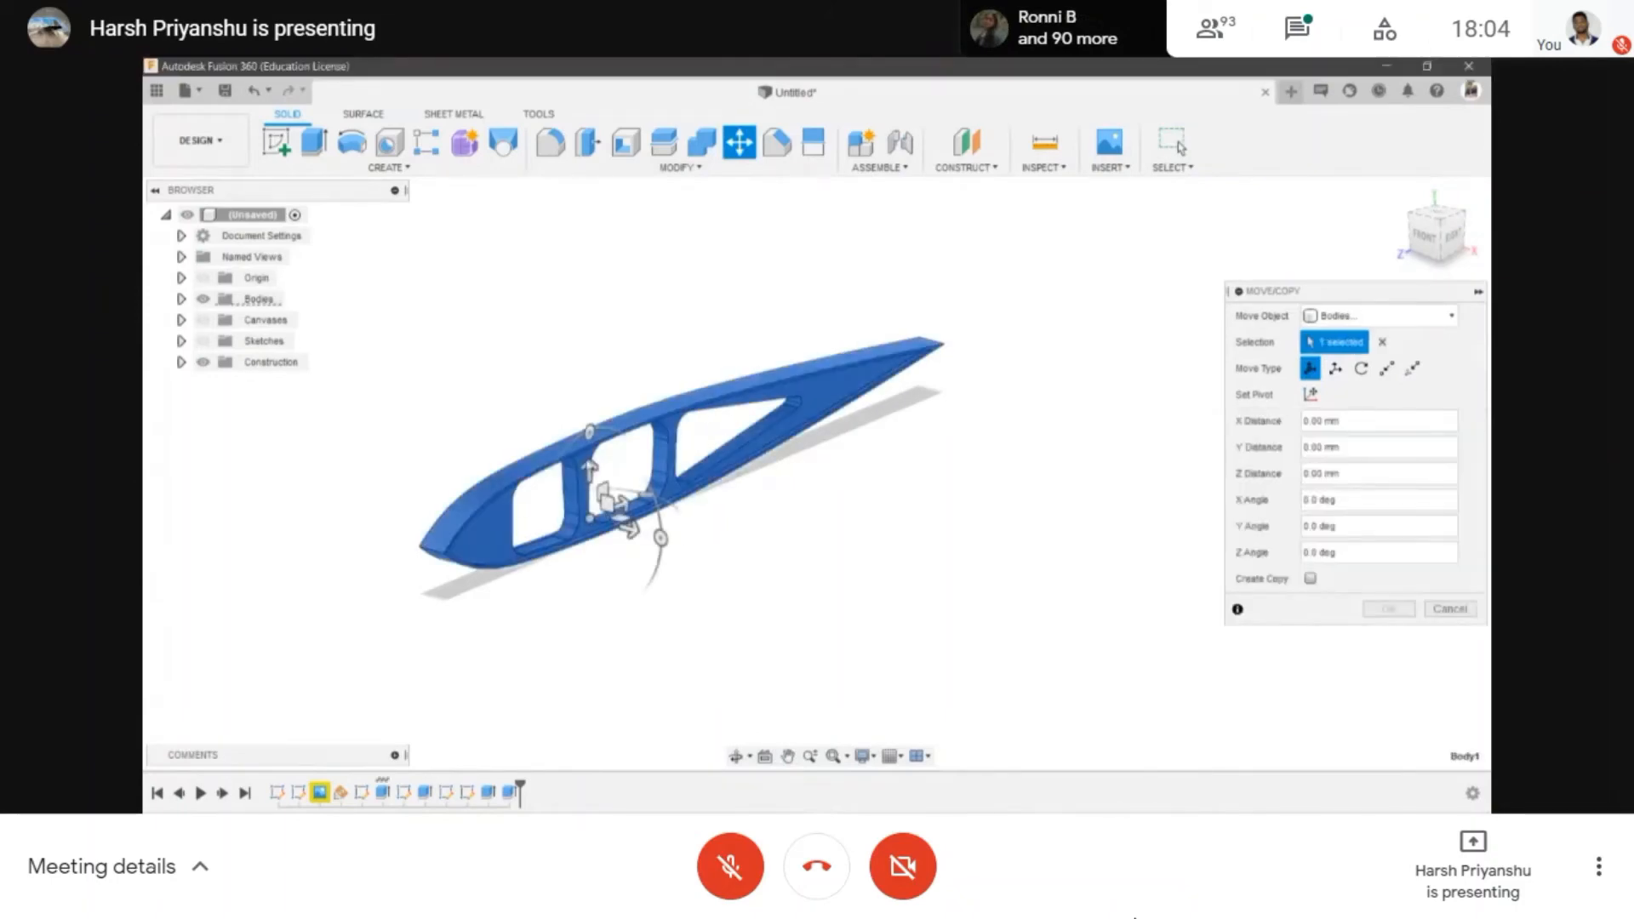
{"action": "mouse_move", "coordinate": [631, 532]}
{"action": "left_mouse_down"}
{"action": "mouse_move", "coordinate": [777, 468]}
{"action": "mouse_move", "coordinate": [447, 464]}
{"action": "mouse_move", "coordinate": [613, 521]}
{"action": "left_mouse_up"}
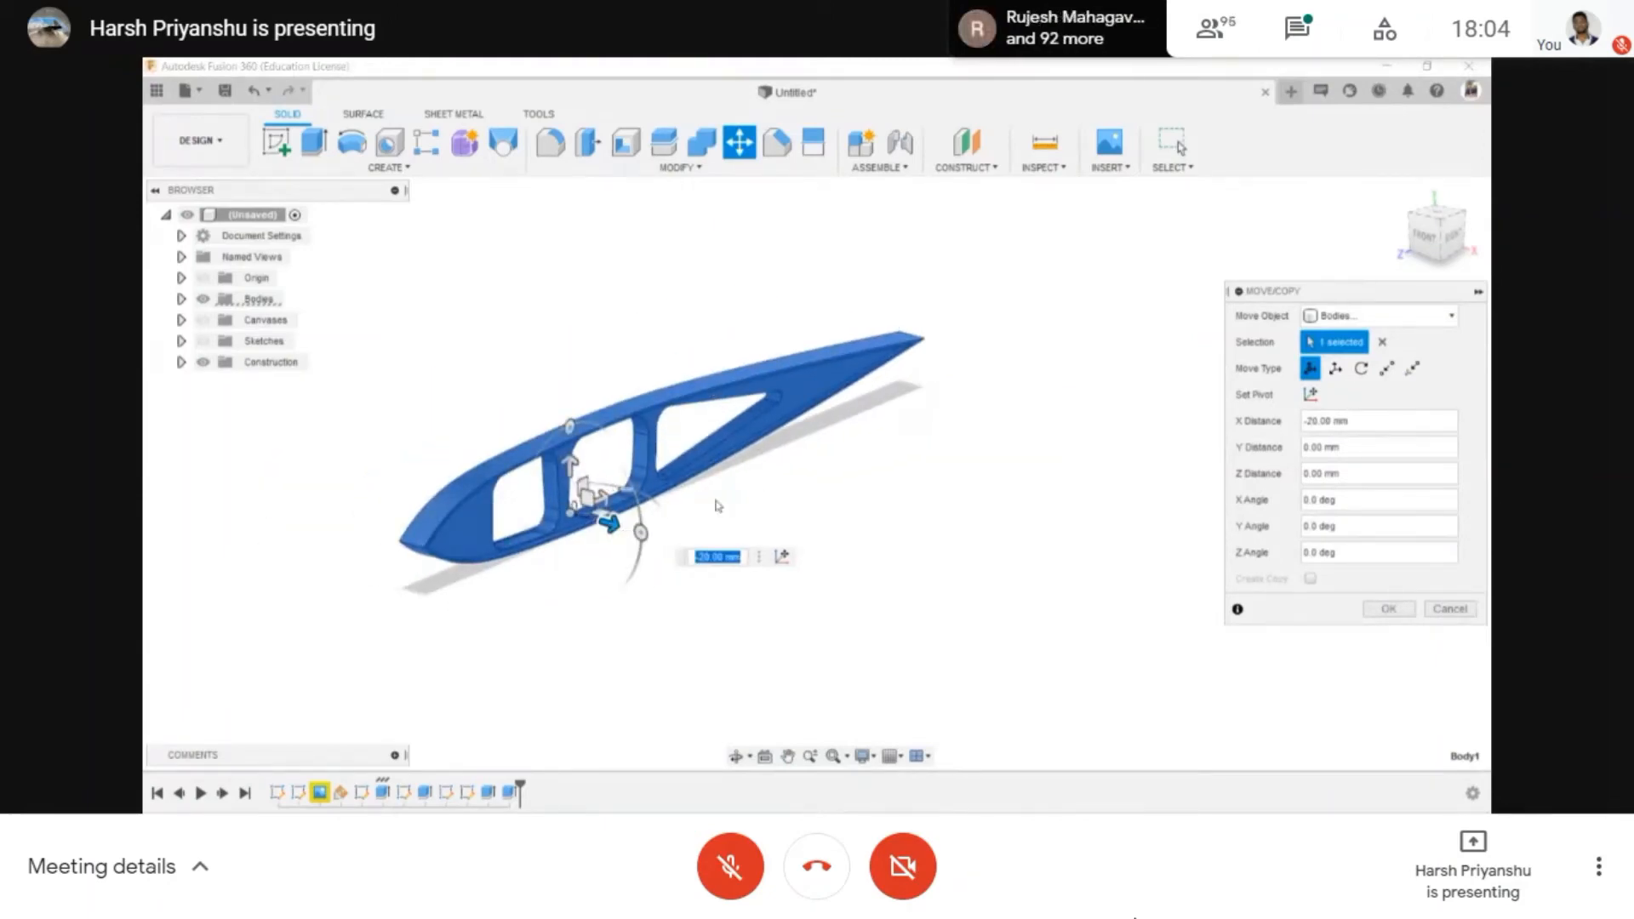
{"action": "key", "text": "Escape"}
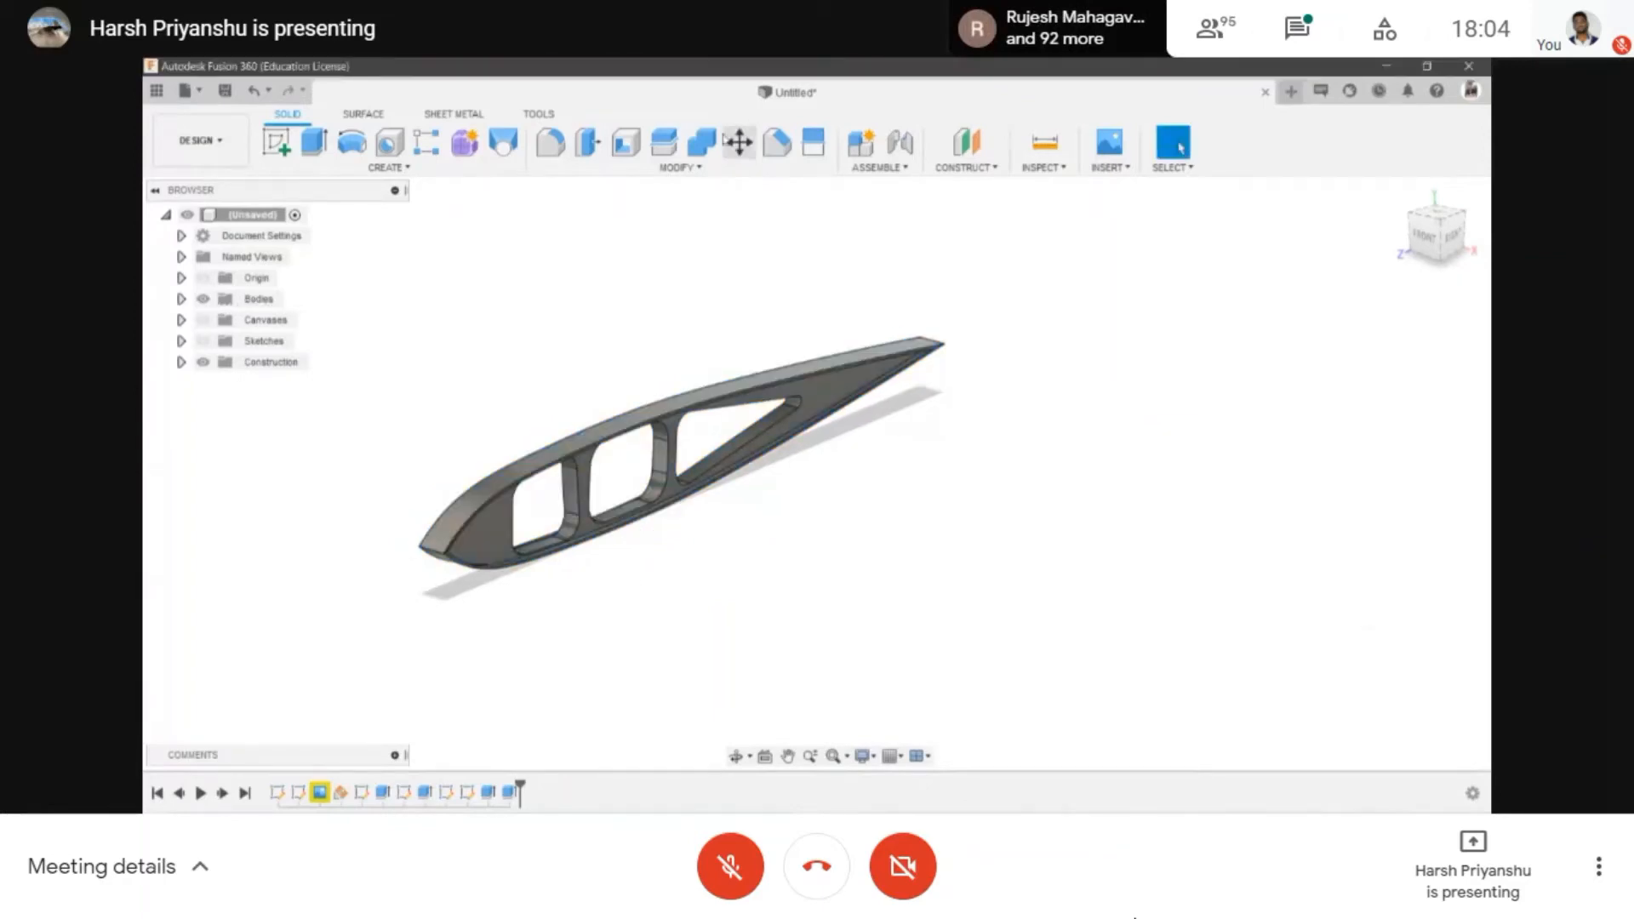
- Create a copy of the rib body moved 300 mm in the Z distance, perpendicular to its side face
{"action": "left_click", "coordinate": [739, 145]}
{"action": "left_click", "coordinate": [799, 405]}
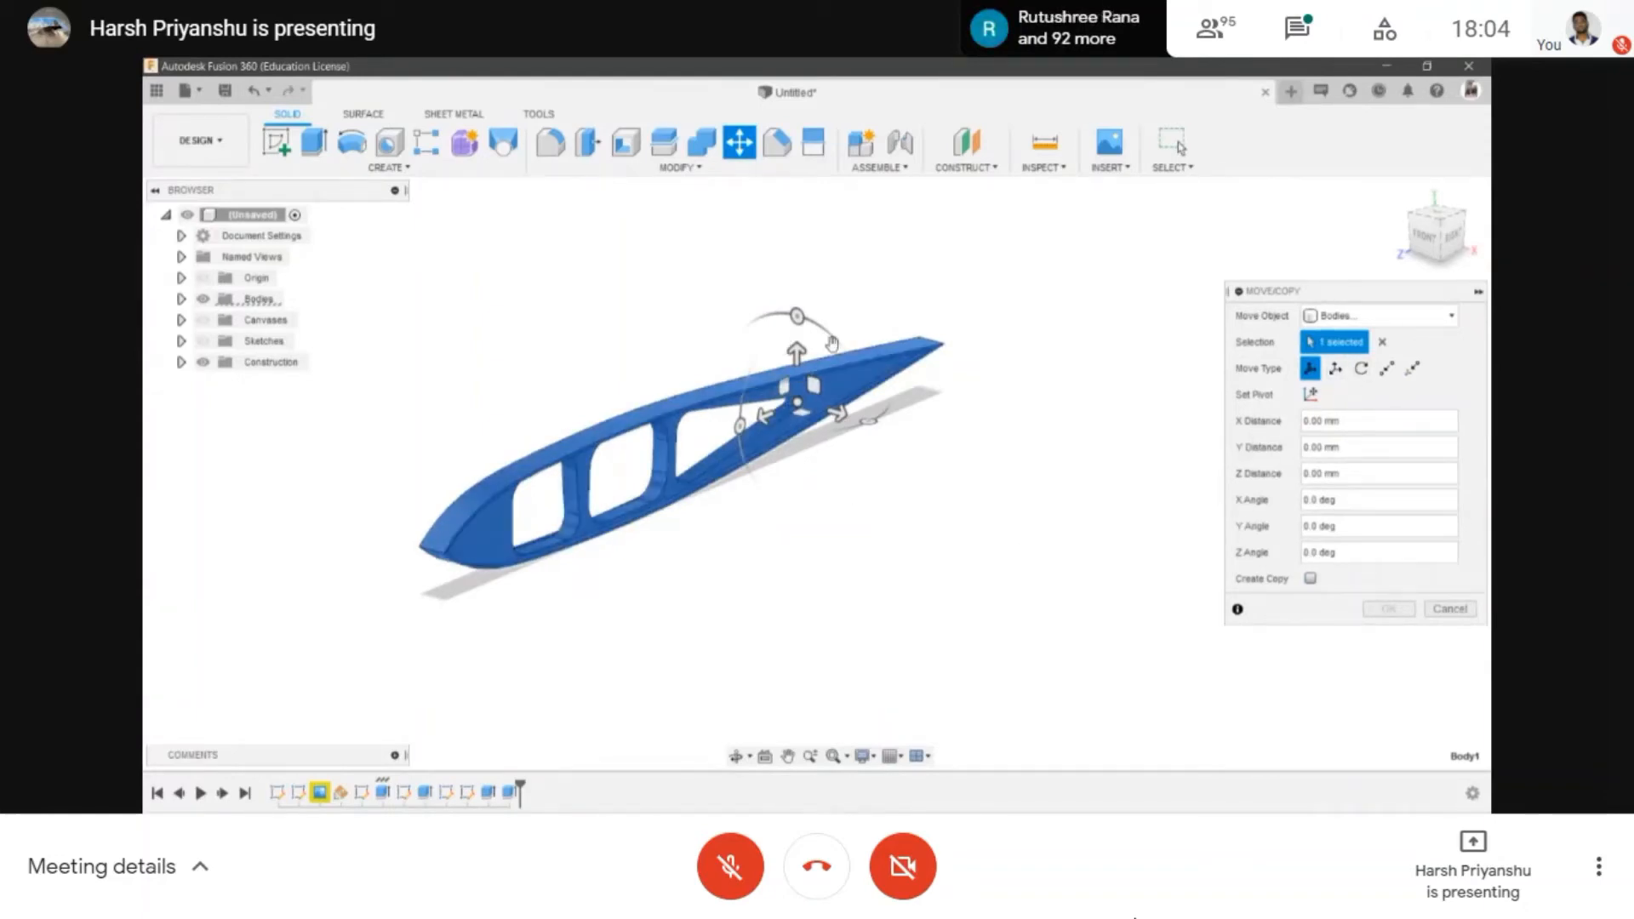
{"action": "left_click", "coordinate": [1309, 578]}
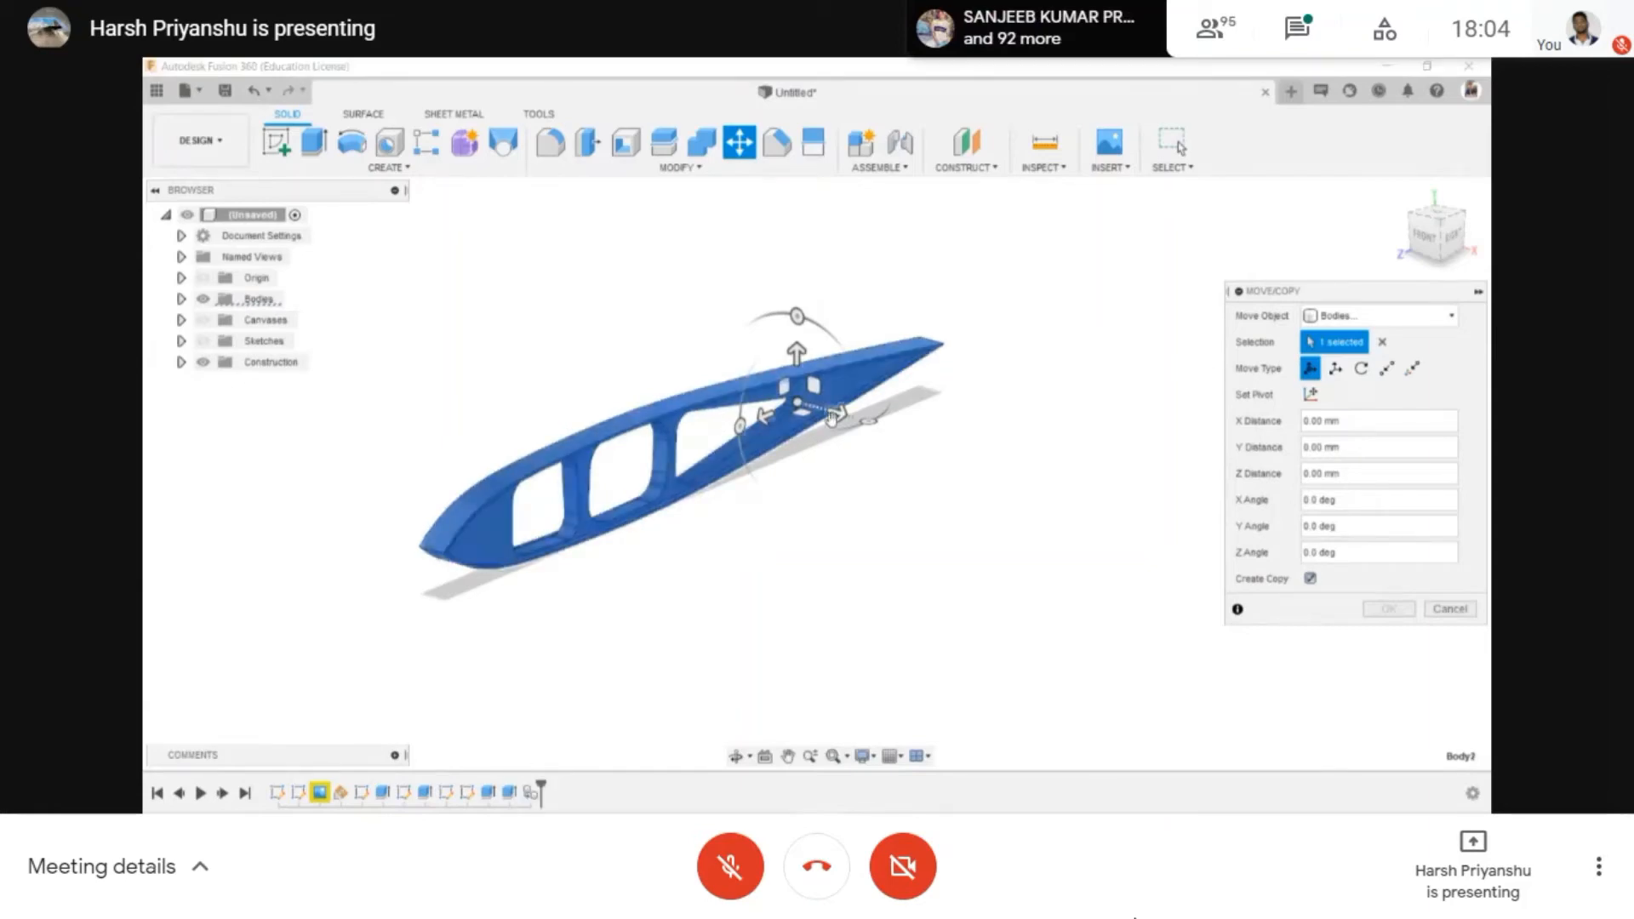
{"action": "left_click_drag", "start_coordinate": [841, 413], "coordinate": [1028, 564]}
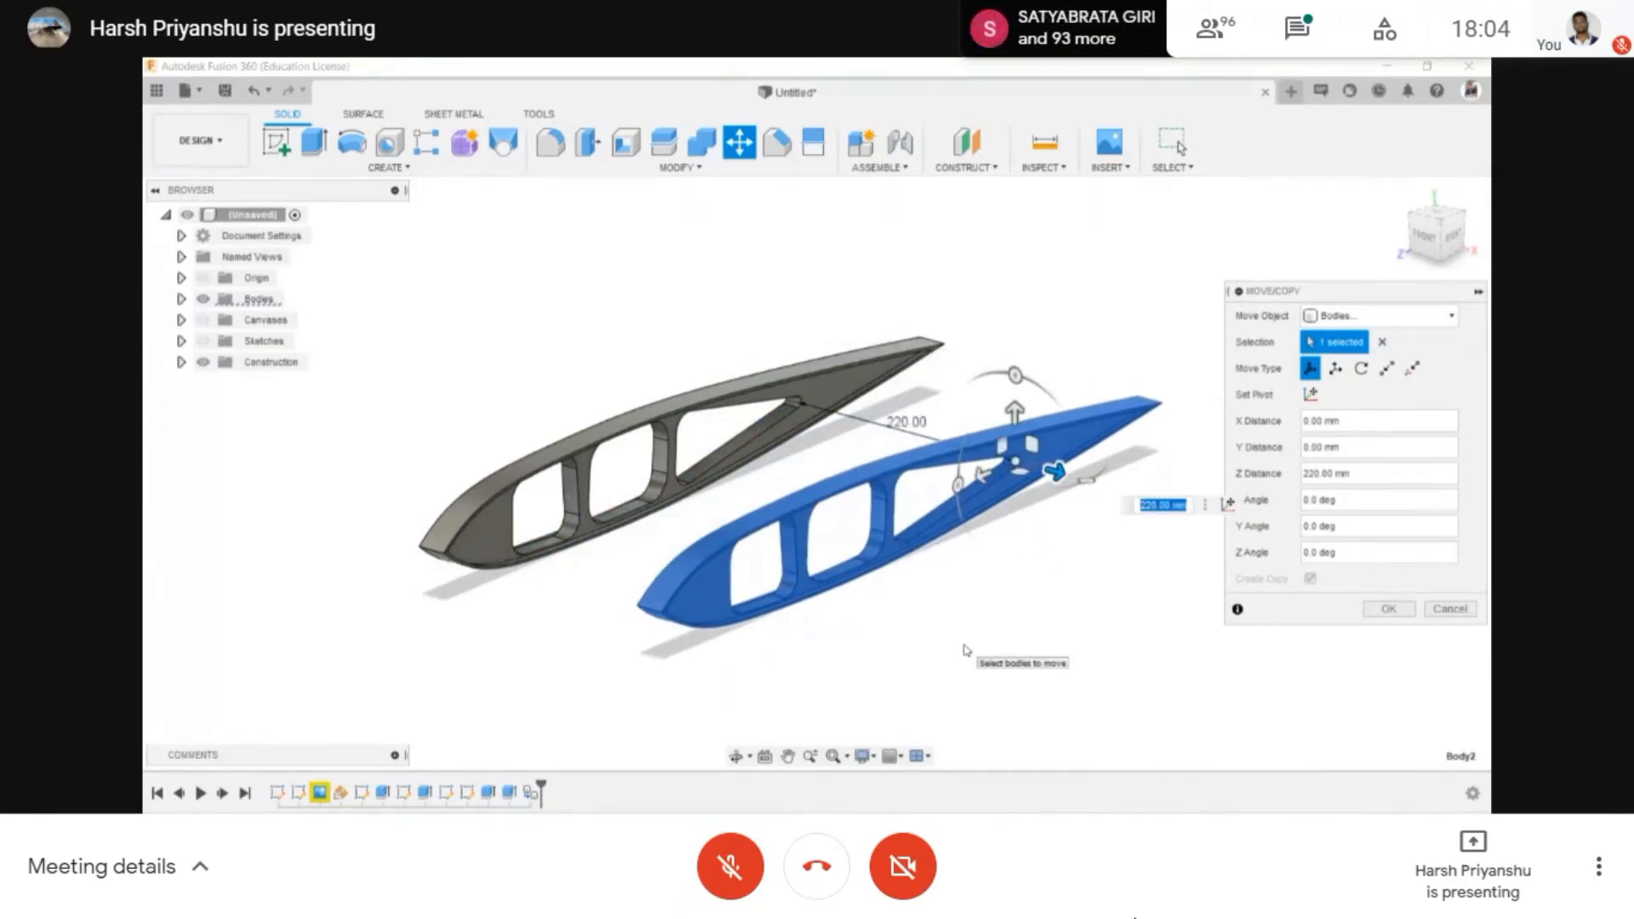
{"action": "type", "text": "4"}
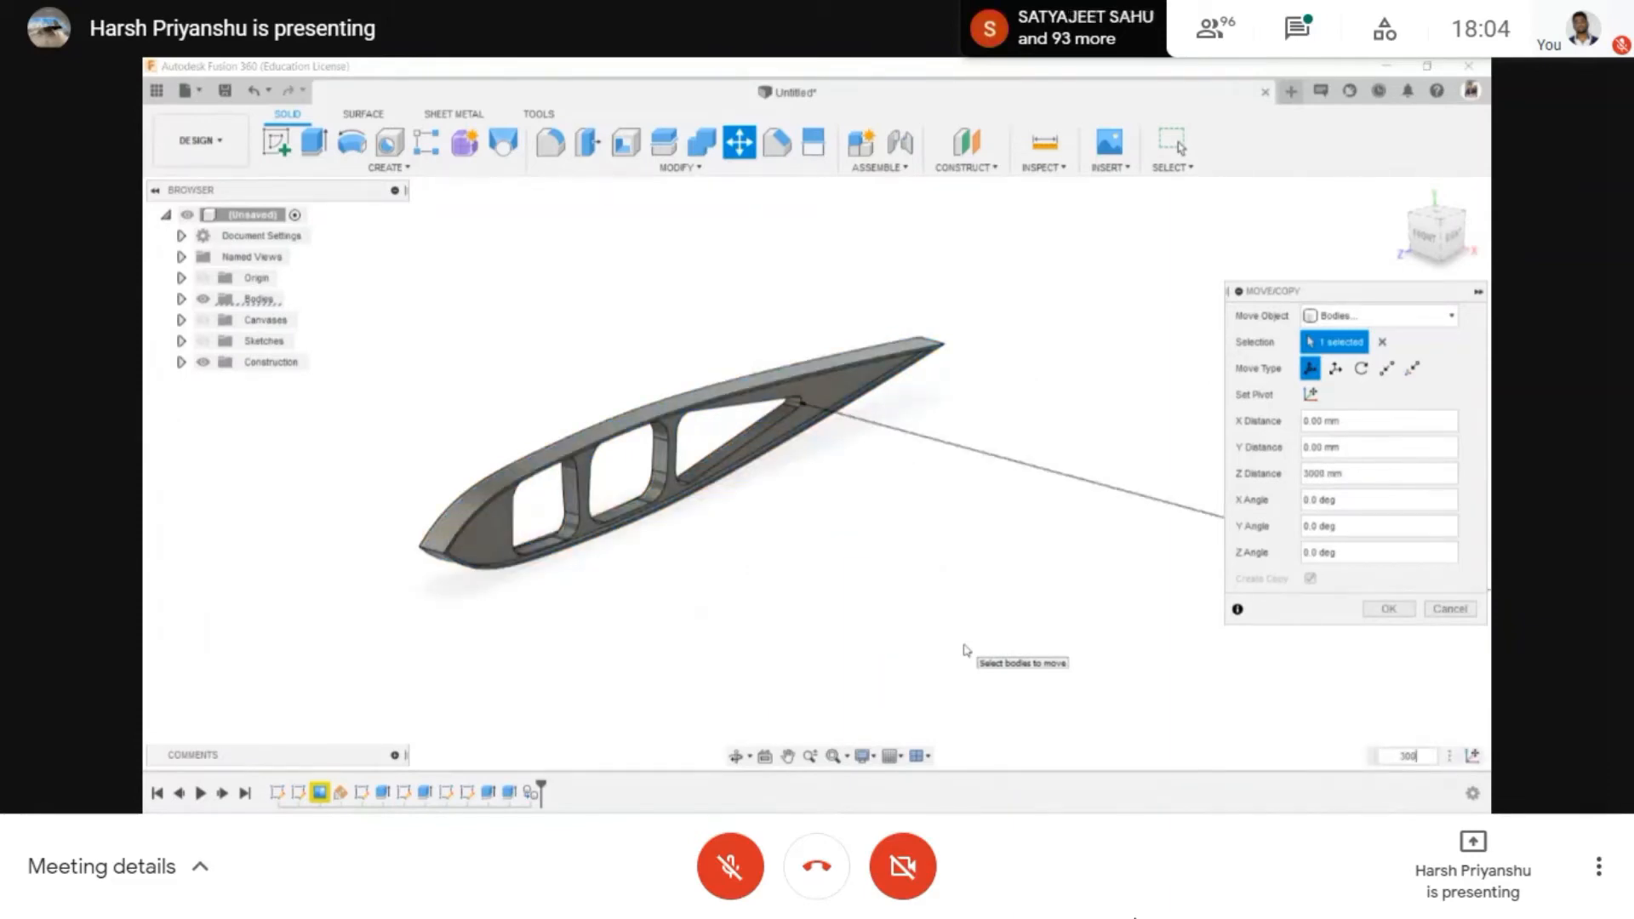
{"action": "key", "text": "Return"}
{"action": "scroll", "coordinate": [960, 603], "scroll_direction": "down", "scroll_amount": 2}
{"action": "middle_click_drag", "start_coordinate": [960, 601], "coordinate": [754, 510]}
- Copy the second rib body 300 mm further in the Z distance to add a third rib to the row
{"action": "left_click", "coordinate": [753, 141]}
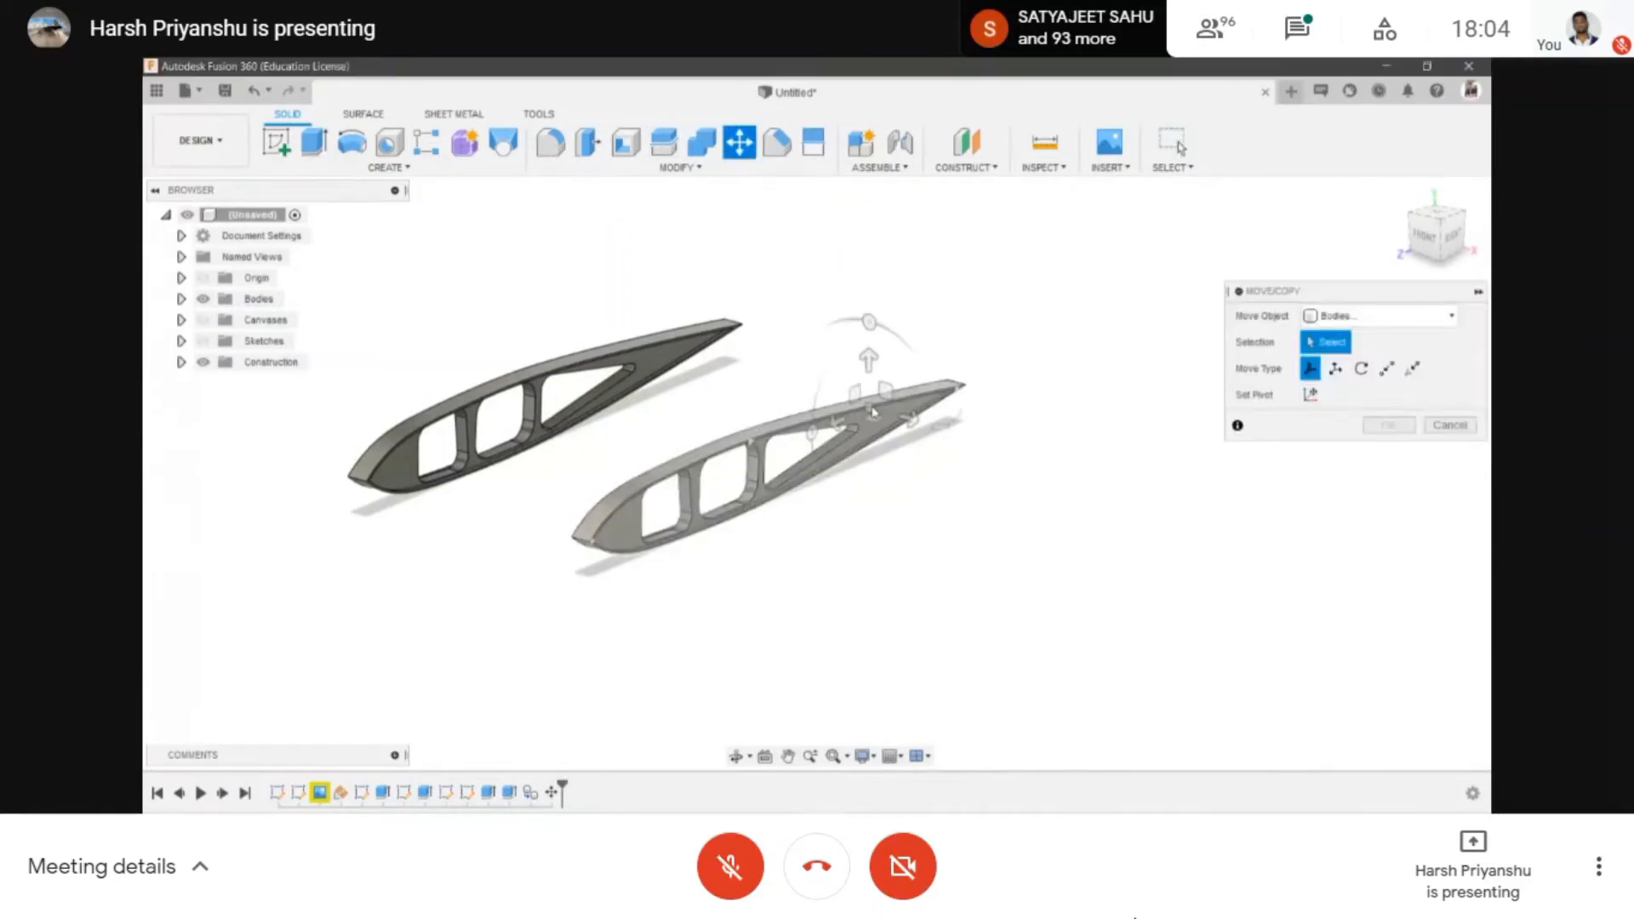
{"action": "left_click", "coordinate": [875, 417]}
{"action": "left_click", "coordinate": [1309, 579]}
{"action": "left_click_drag", "start_coordinate": [909, 418], "coordinate": [1028, 511]}
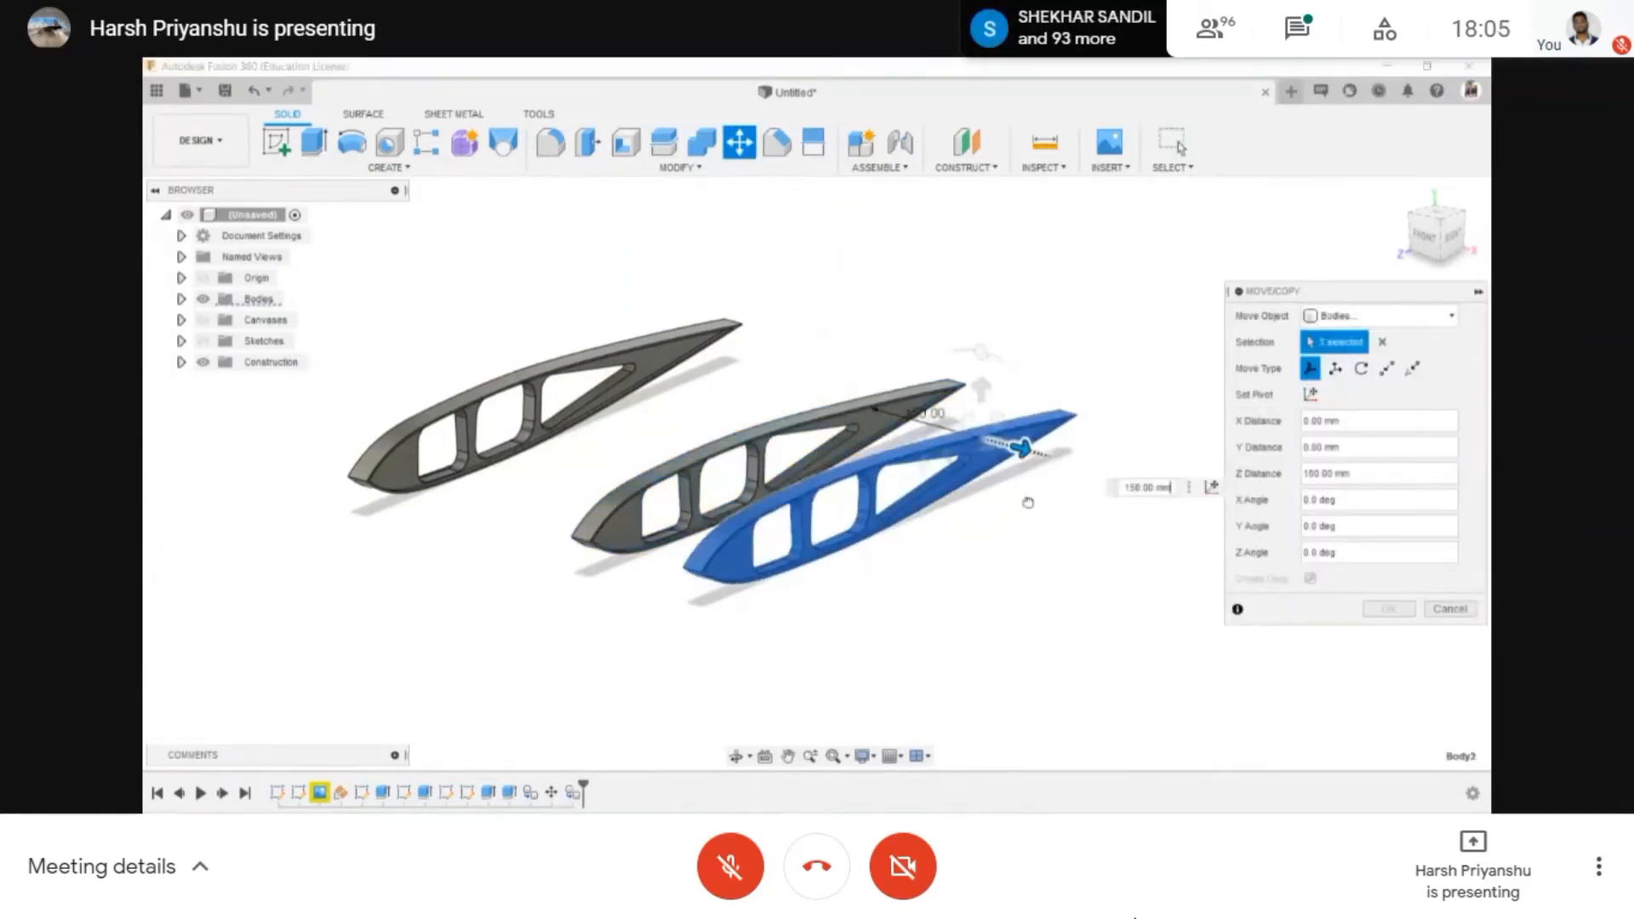
{"action": "type", "text": "300"}
{"action": "key", "text": "Return"}
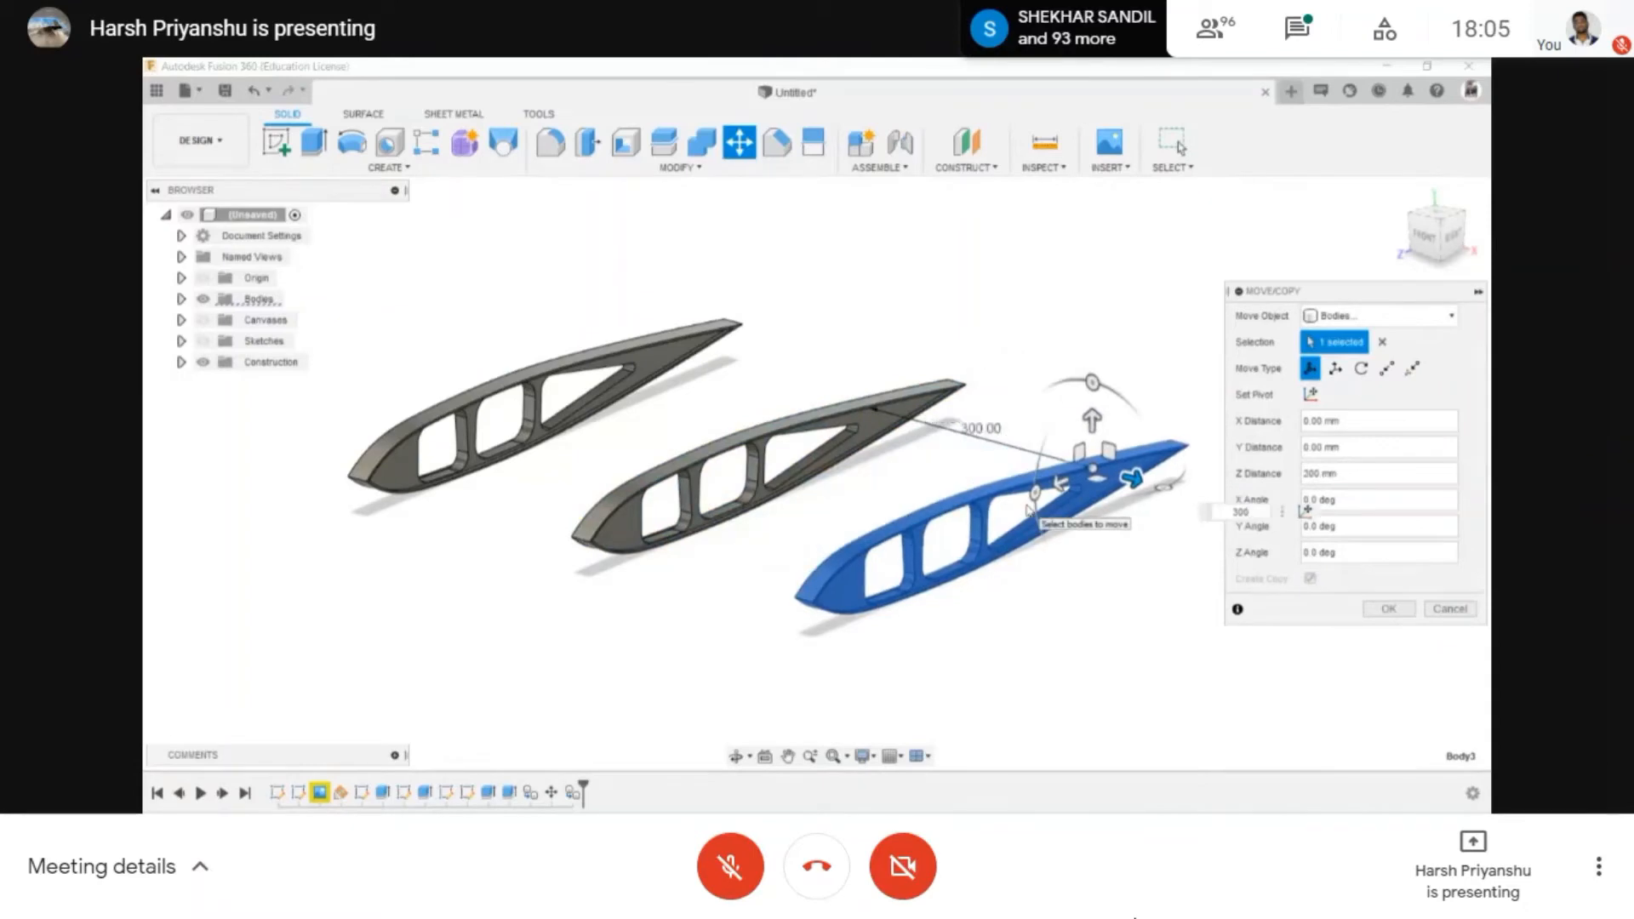
{"action": "scroll", "coordinate": [1020, 509], "scroll_direction": "down", "scroll_amount": 2}
{"action": "middle_click_drag", "start_coordinate": [781, 452], "coordinate": [971, 455]}
{"action": "scroll", "coordinate": [953, 452], "scroll_direction": "up", "scroll_amount": 3}
{"action": "scroll", "coordinate": [971, 455], "scroll_direction": "down", "scroll_amount": 2}
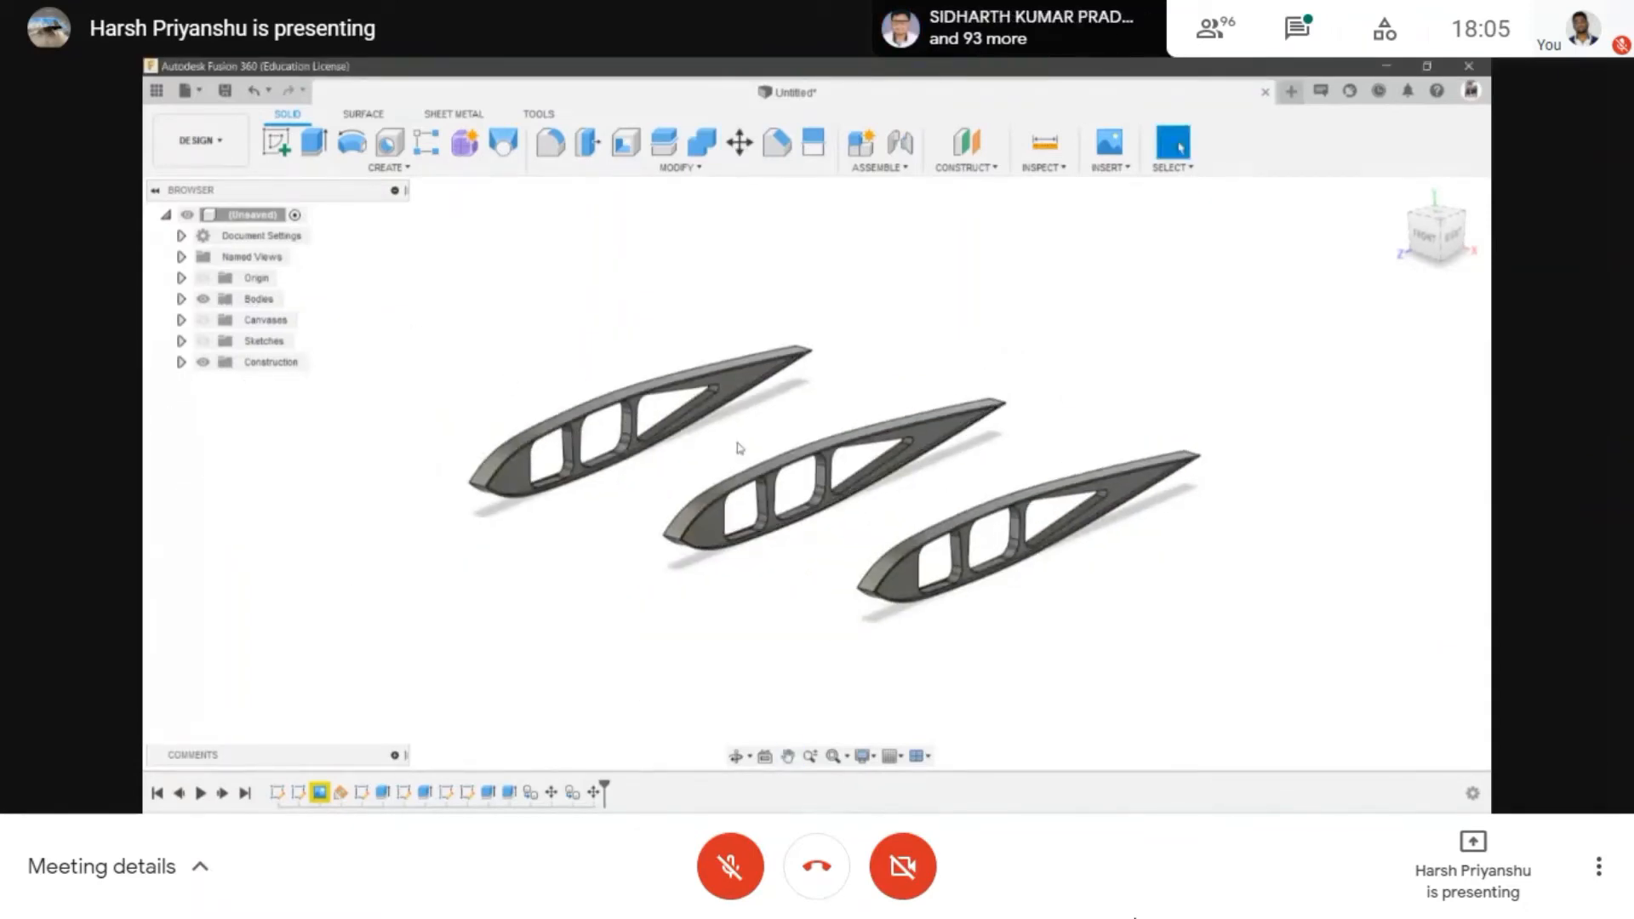
{"action": "key", "text": "m"}
{"action": "left_click", "coordinate": [1144, 487]}
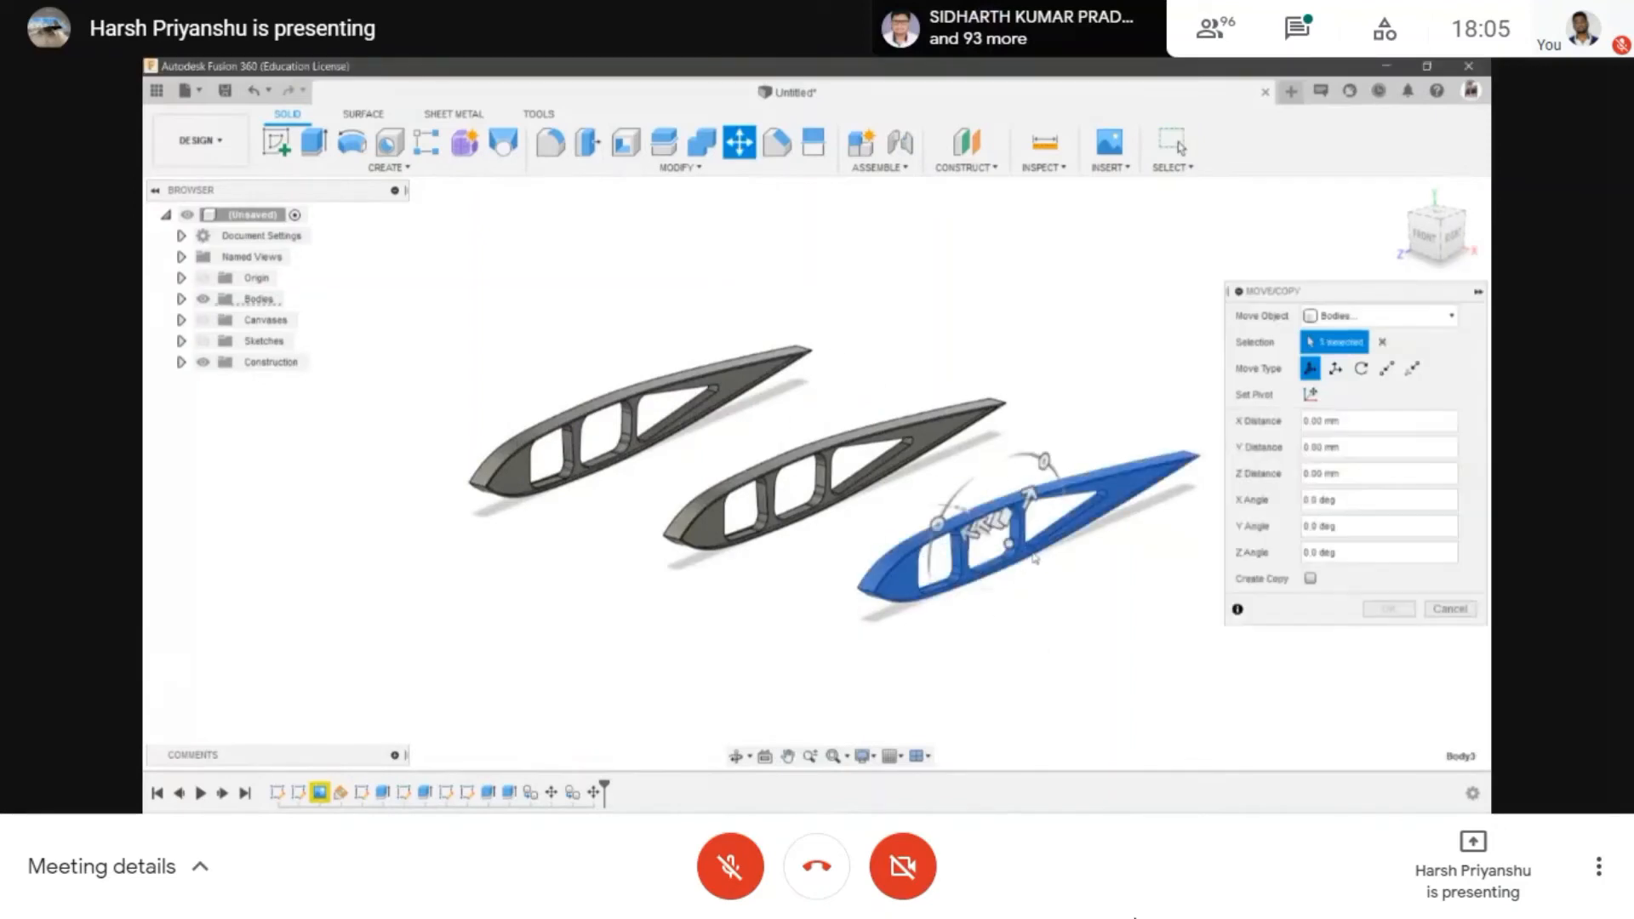
{"action": "key", "text": "Escape"}
- Copy the outermost third rib body by -300 mm in the Y distance to add a fourth rib
{"action": "key", "text": "m"}
{"action": "left_click", "coordinate": [1140, 466]}
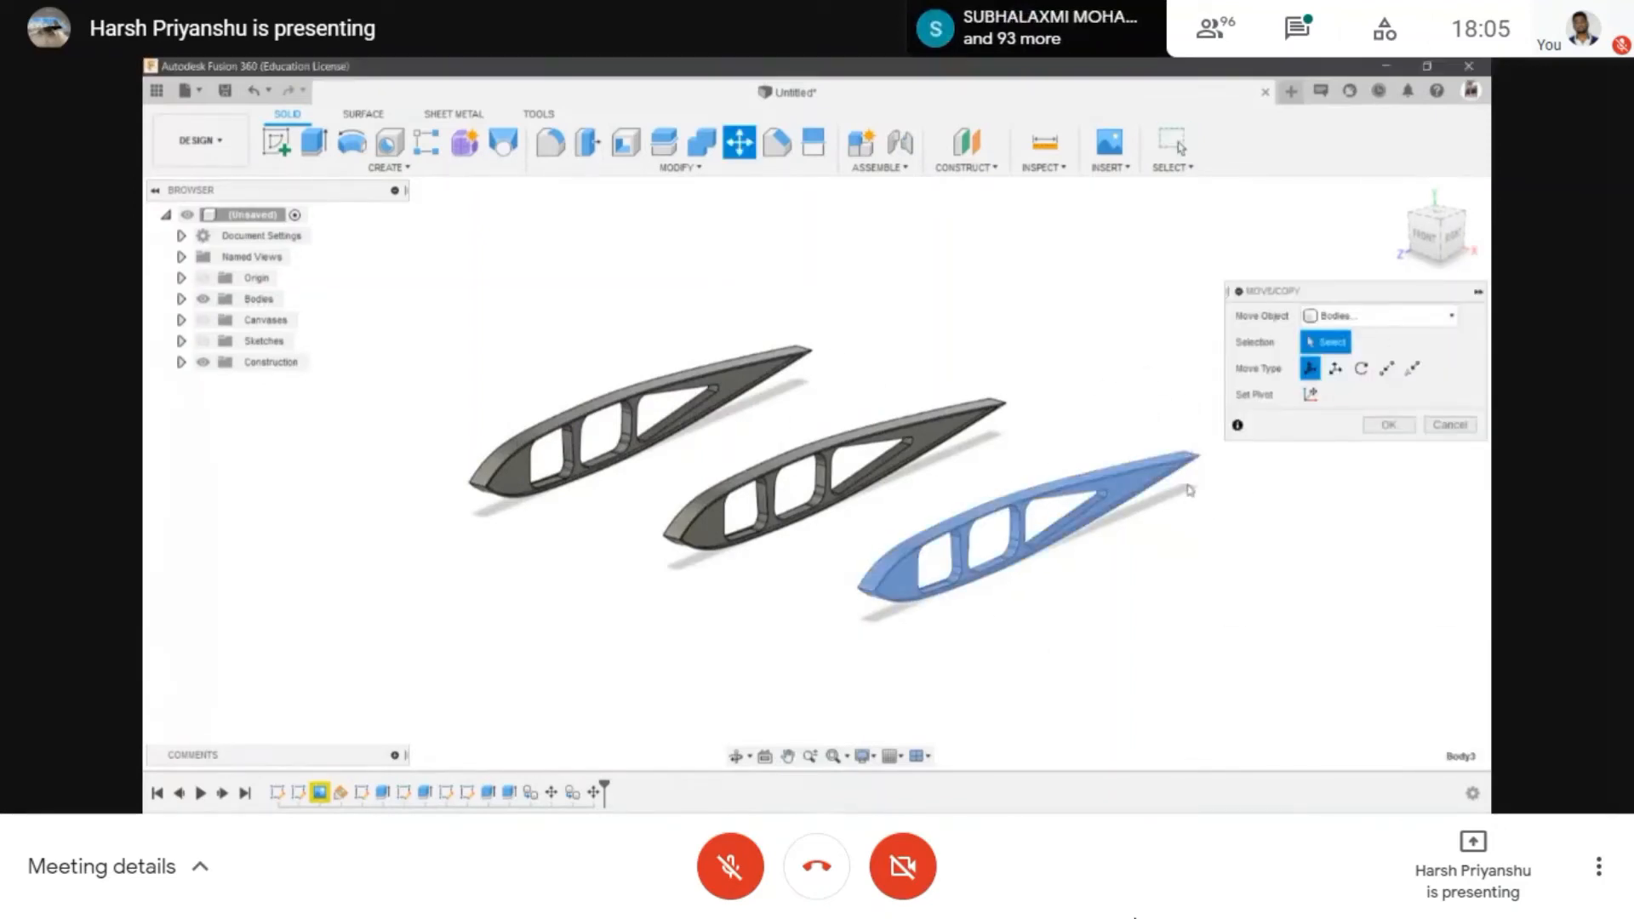
{"action": "left_click", "coordinate": [1311, 580]}
{"action": "left_click_drag", "start_coordinate": [1098, 460], "coordinate": [1188, 549]}
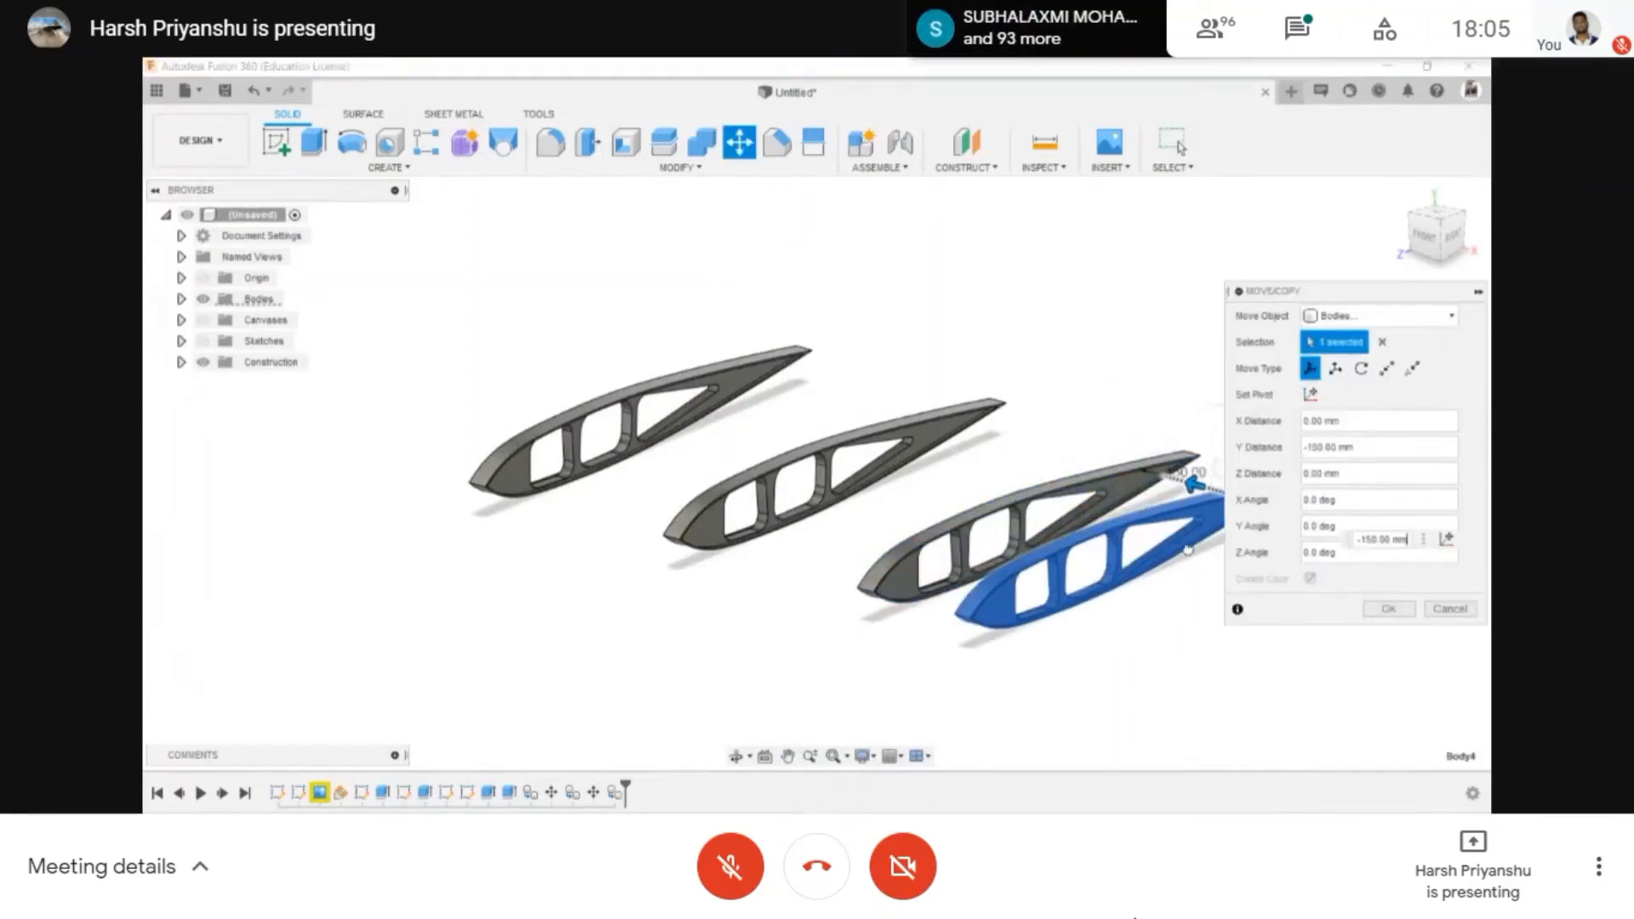
{"action": "type", "text": "-30"}
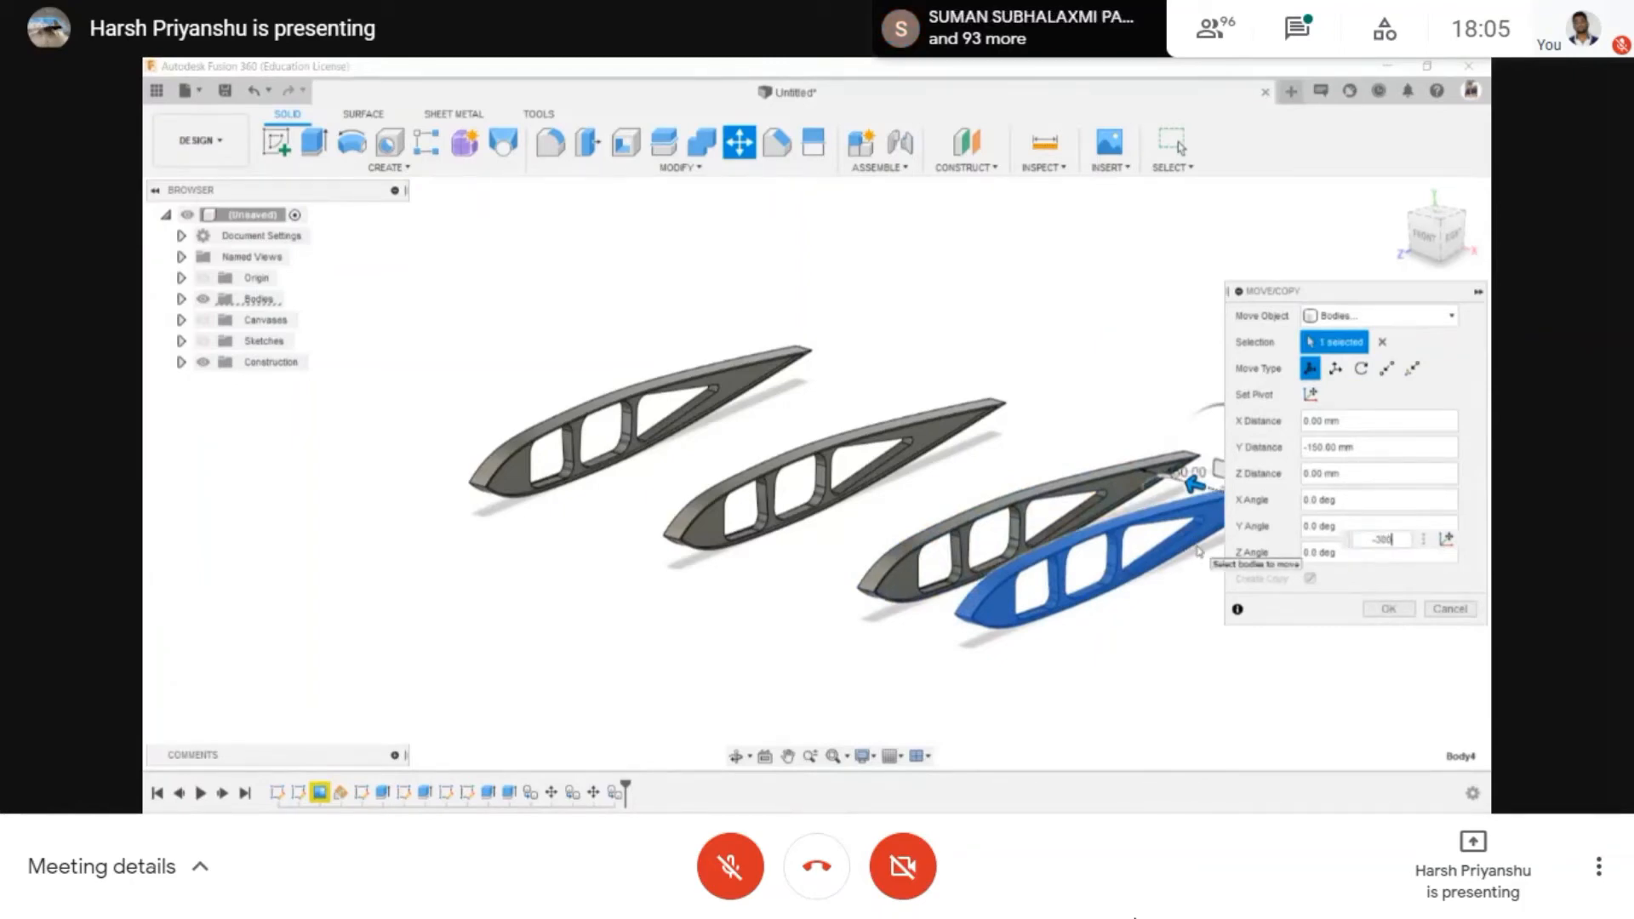
{"action": "type", "text": "0"}
{"action": "key", "text": "Return"}
{"action": "key", "text": "Return"}
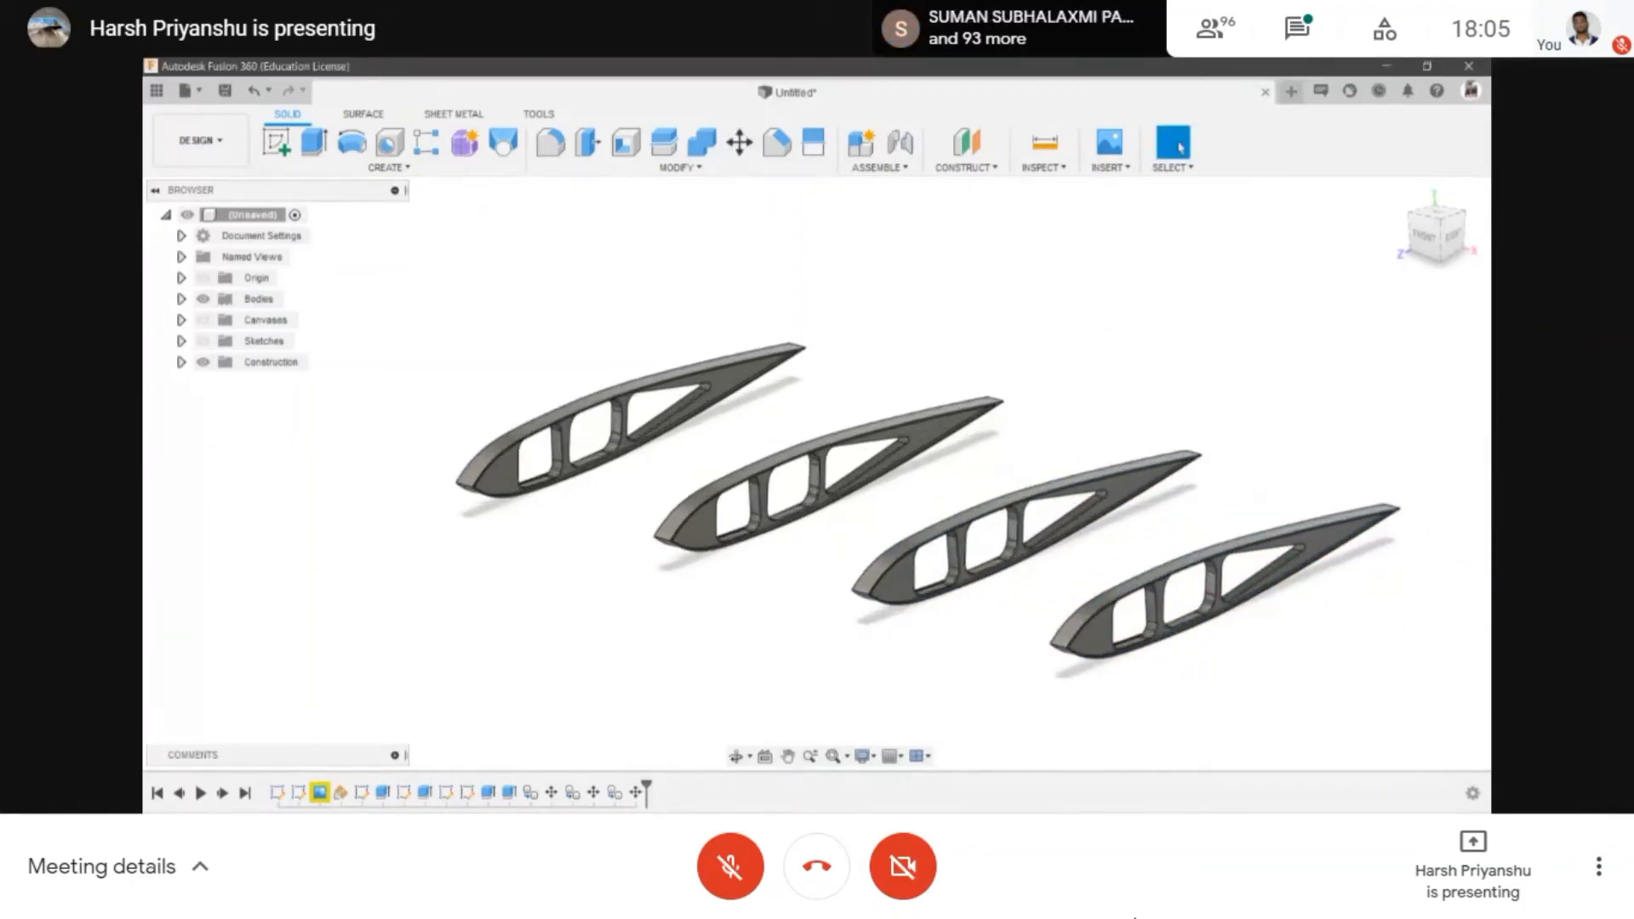
- Copy all four rib bodies together by -1150 mm in the X distance, continuing the row beyond the outermost rib
{"action": "scroll", "coordinate": [610, 488], "scroll_direction": "down", "scroll_amount": 2}
{"action": "scroll", "coordinate": [691, 443], "scroll_direction": "up", "scroll_amount": 1}
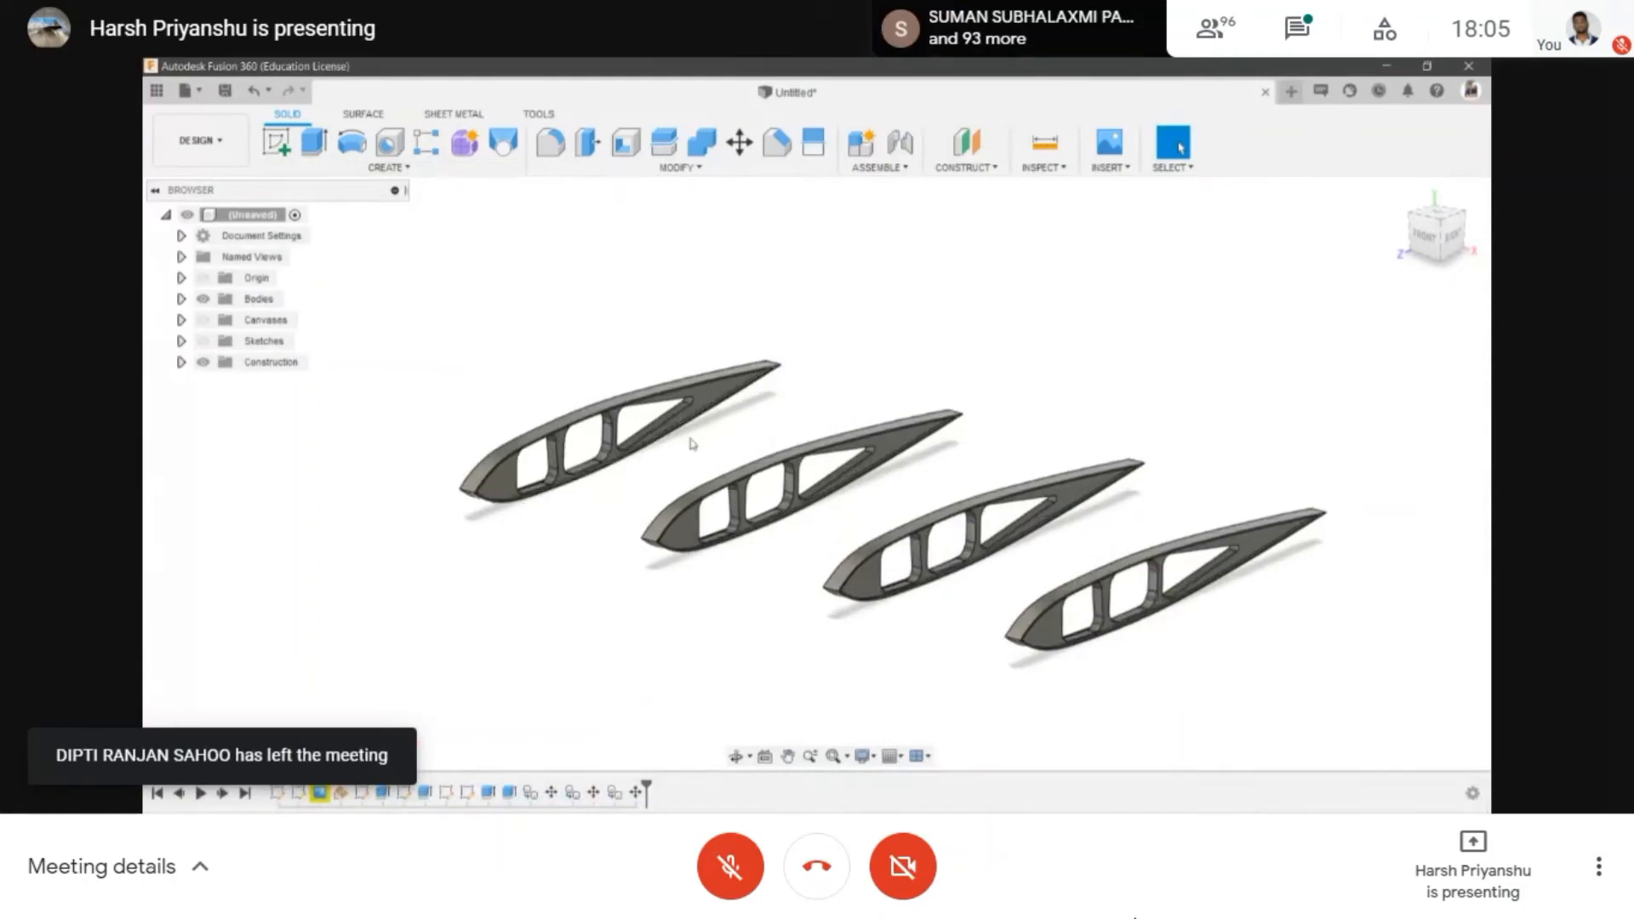
{"action": "scroll", "coordinate": [691, 444], "scroll_direction": "down", "scroll_amount": 1}
{"action": "left_click", "coordinate": [737, 756]}
{"action": "left_click_drag", "start_coordinate": [944, 511], "coordinate": [898, 519]}
{"action": "key", "text": "Escape"}
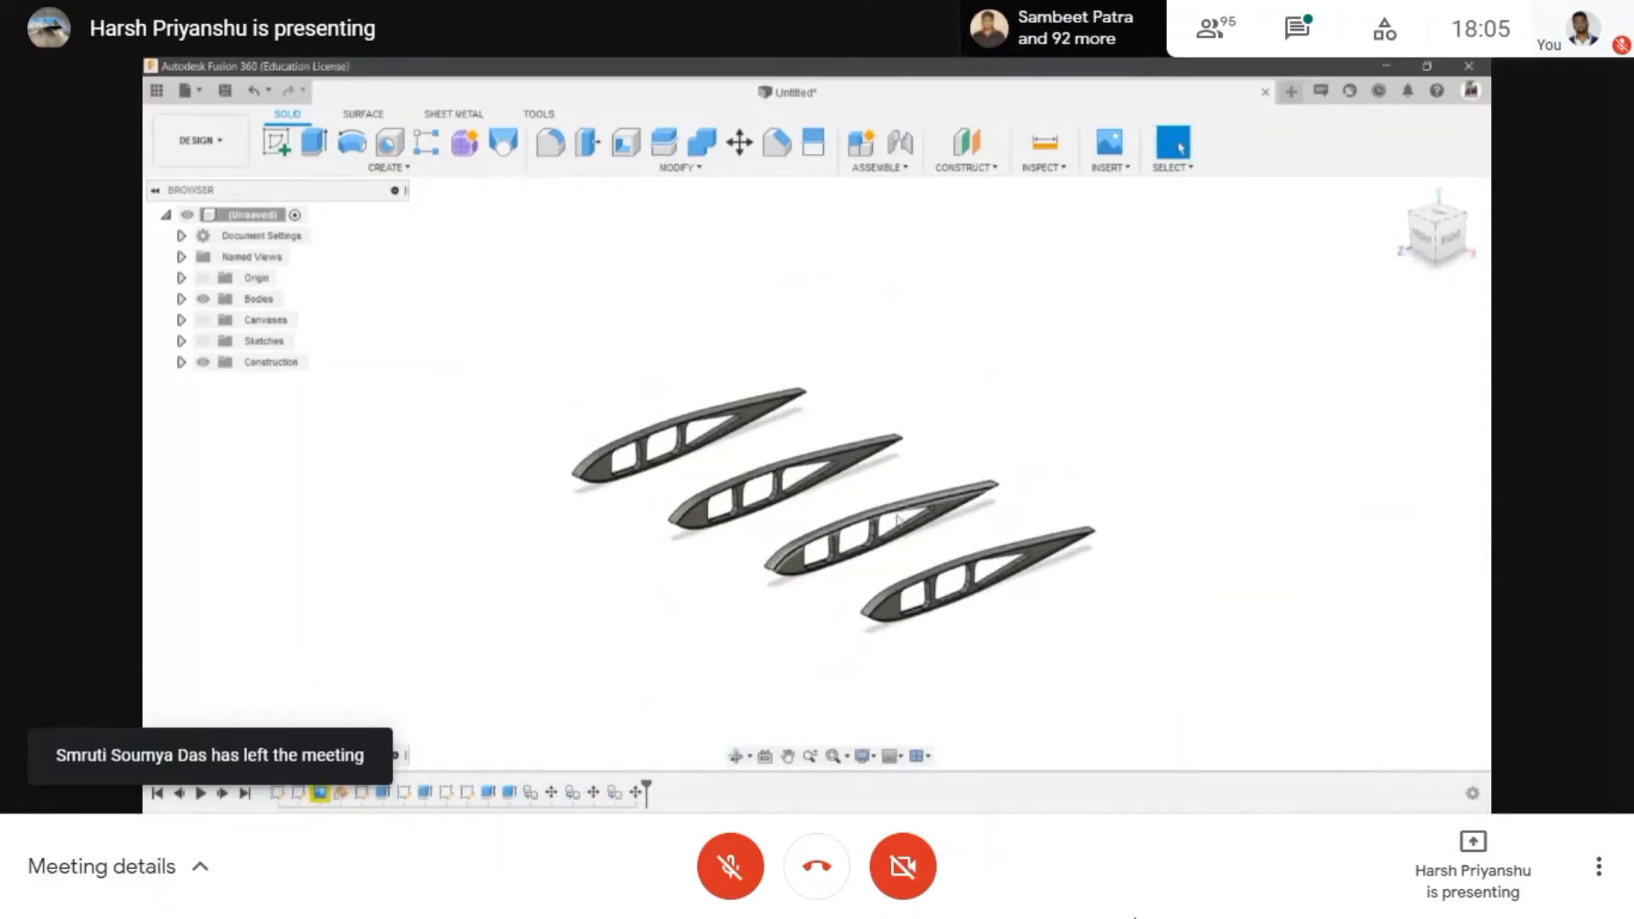
{"action": "key", "text": "m"}
{"action": "left_click", "coordinate": [885, 600]}
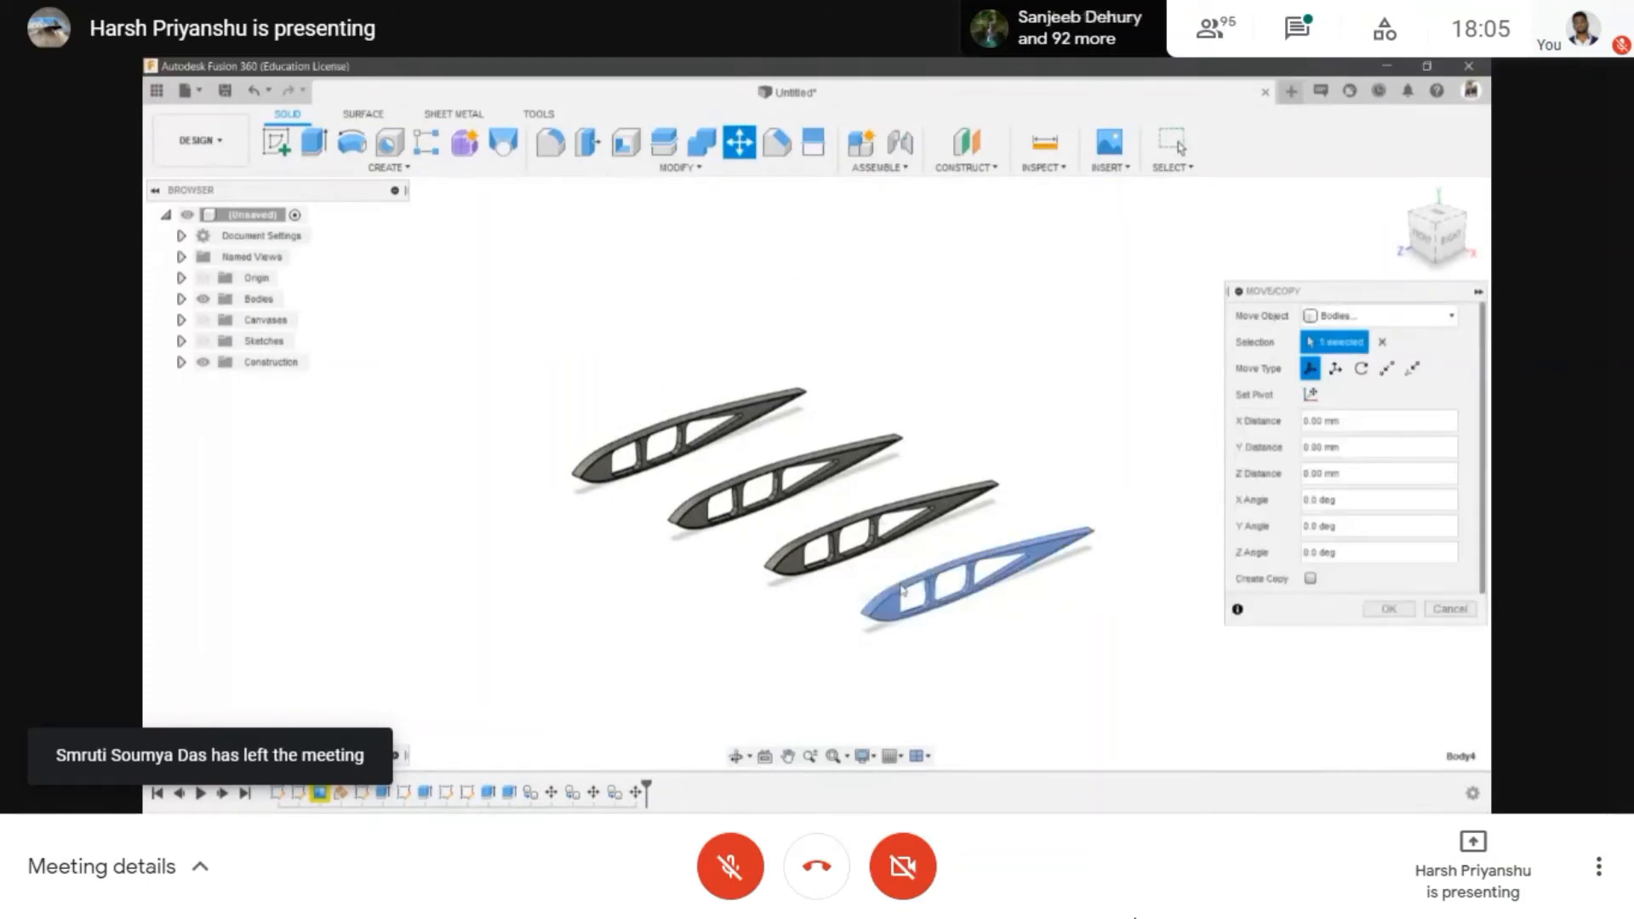
{"action": "left_click", "coordinate": [833, 559]}
{"action": "left_click", "coordinate": [766, 479]}
{"action": "left_click", "coordinate": [673, 436]}
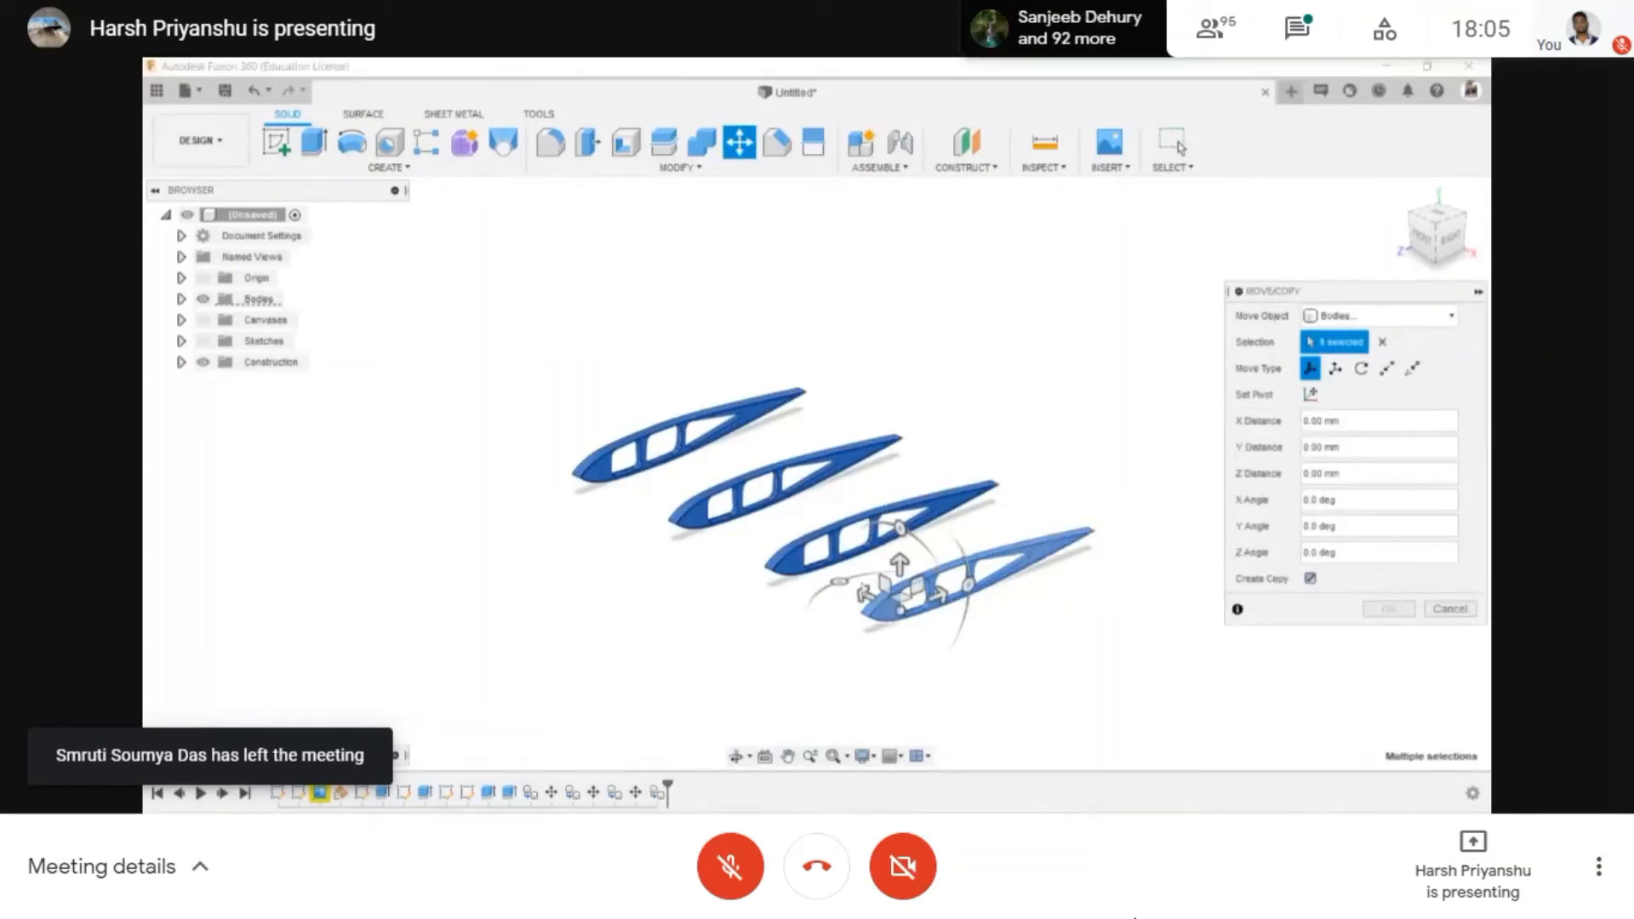
{"action": "left_click_drag", "start_coordinate": [864, 591], "coordinate": [1232, 768]}
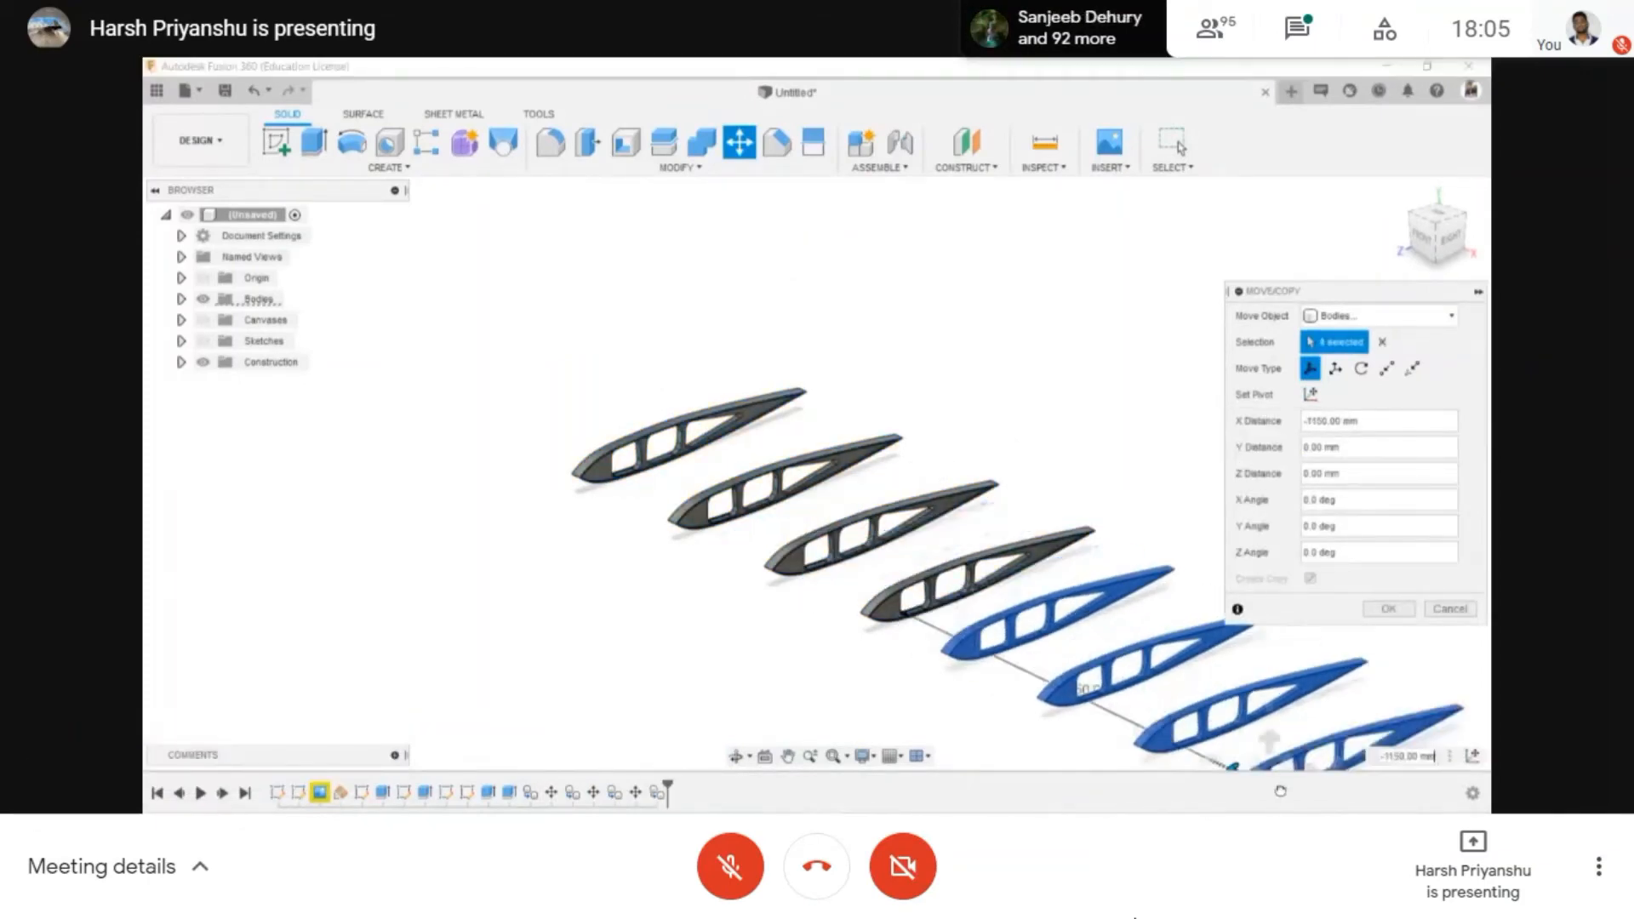
{"action": "middle_click_drag", "start_coordinate": [1231, 766], "coordinate": [929, 605]}
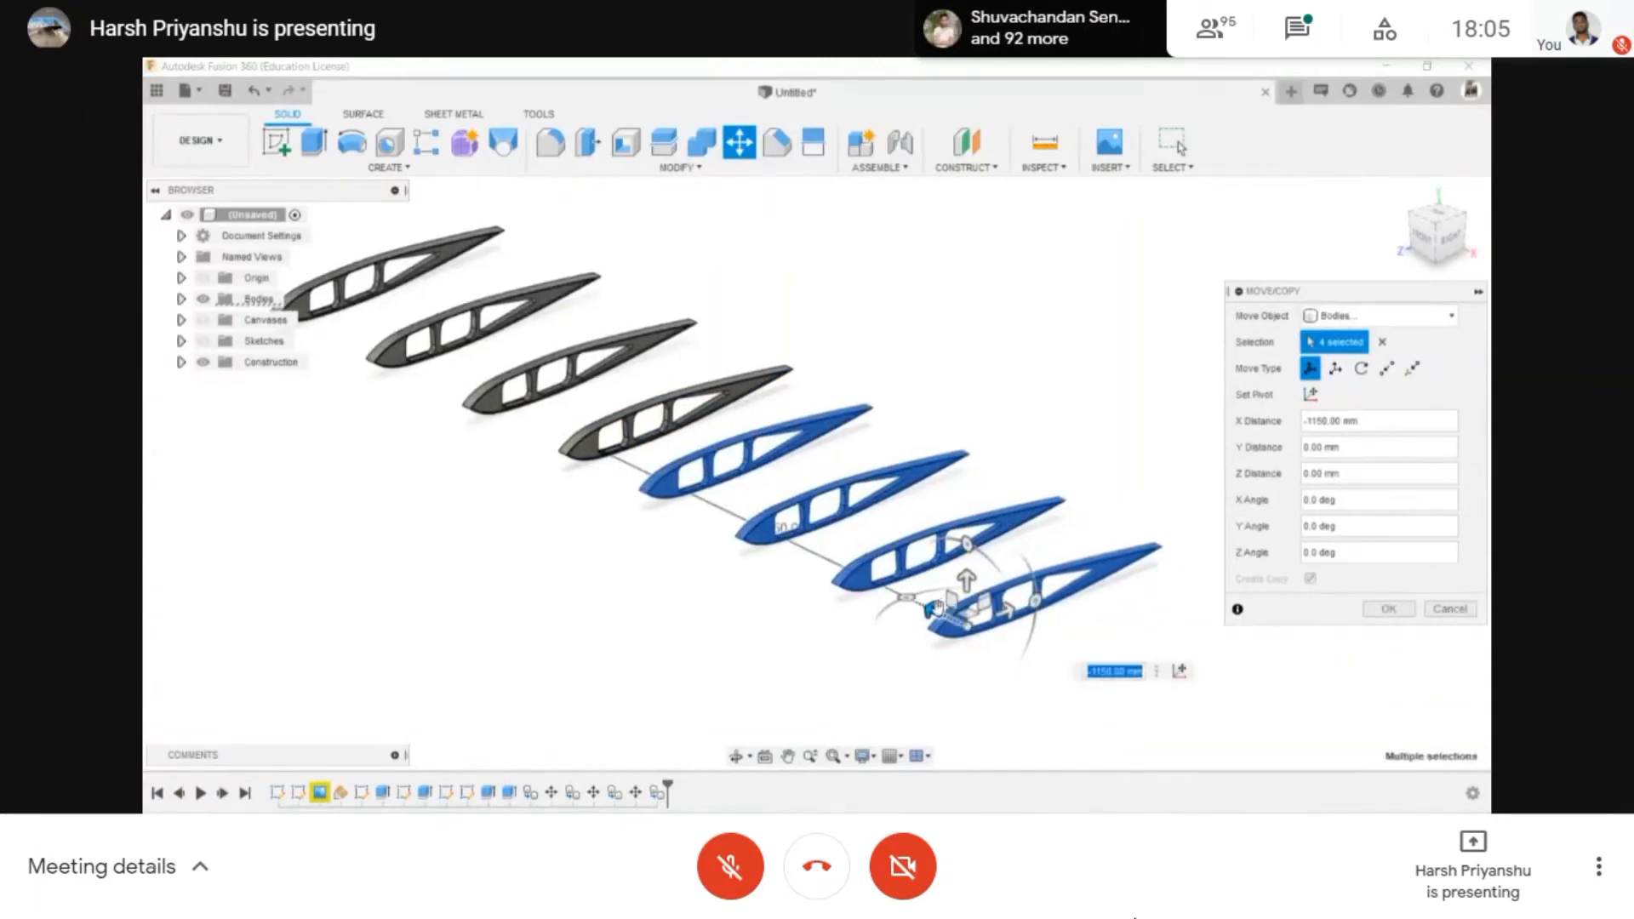
{"action": "key", "text": "Return"}
- Examine the full row of ribs and their spacing from one end to the other
{"action": "middle_click_drag", "start_coordinate": [924, 537], "coordinate": [1038, 595]}
{"action": "scroll", "coordinate": [969, 617], "scroll_direction": "up", "scroll_amount": 2}
{"action": "left_click", "coordinate": [733, 755]}
{"action": "left_click_drag", "start_coordinate": [970, 485], "coordinate": [367, 297]}
{"action": "scroll", "coordinate": [380, 303], "scroll_direction": "up", "scroll_amount": 3}
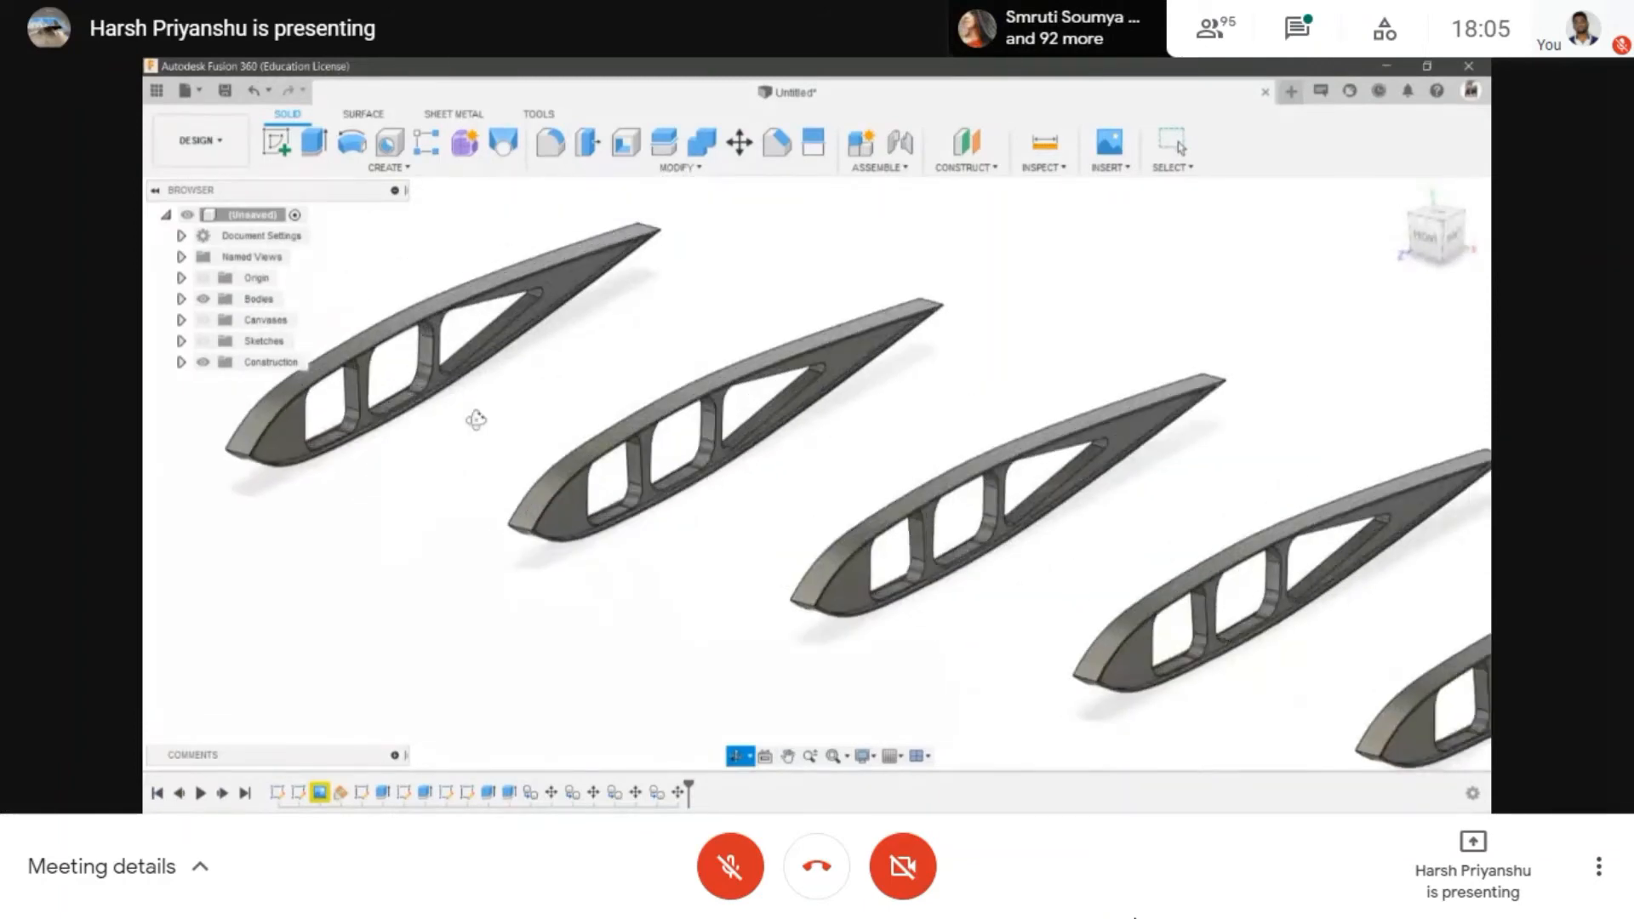
{"action": "scroll", "coordinate": [478, 419], "scroll_direction": "down", "scroll_amount": 3}
{"action": "scroll", "coordinate": [479, 363], "scroll_direction": "up", "scroll_amount": 1}
{"action": "middle_click_drag", "start_coordinate": [1260, 585], "coordinate": [879, 525]}
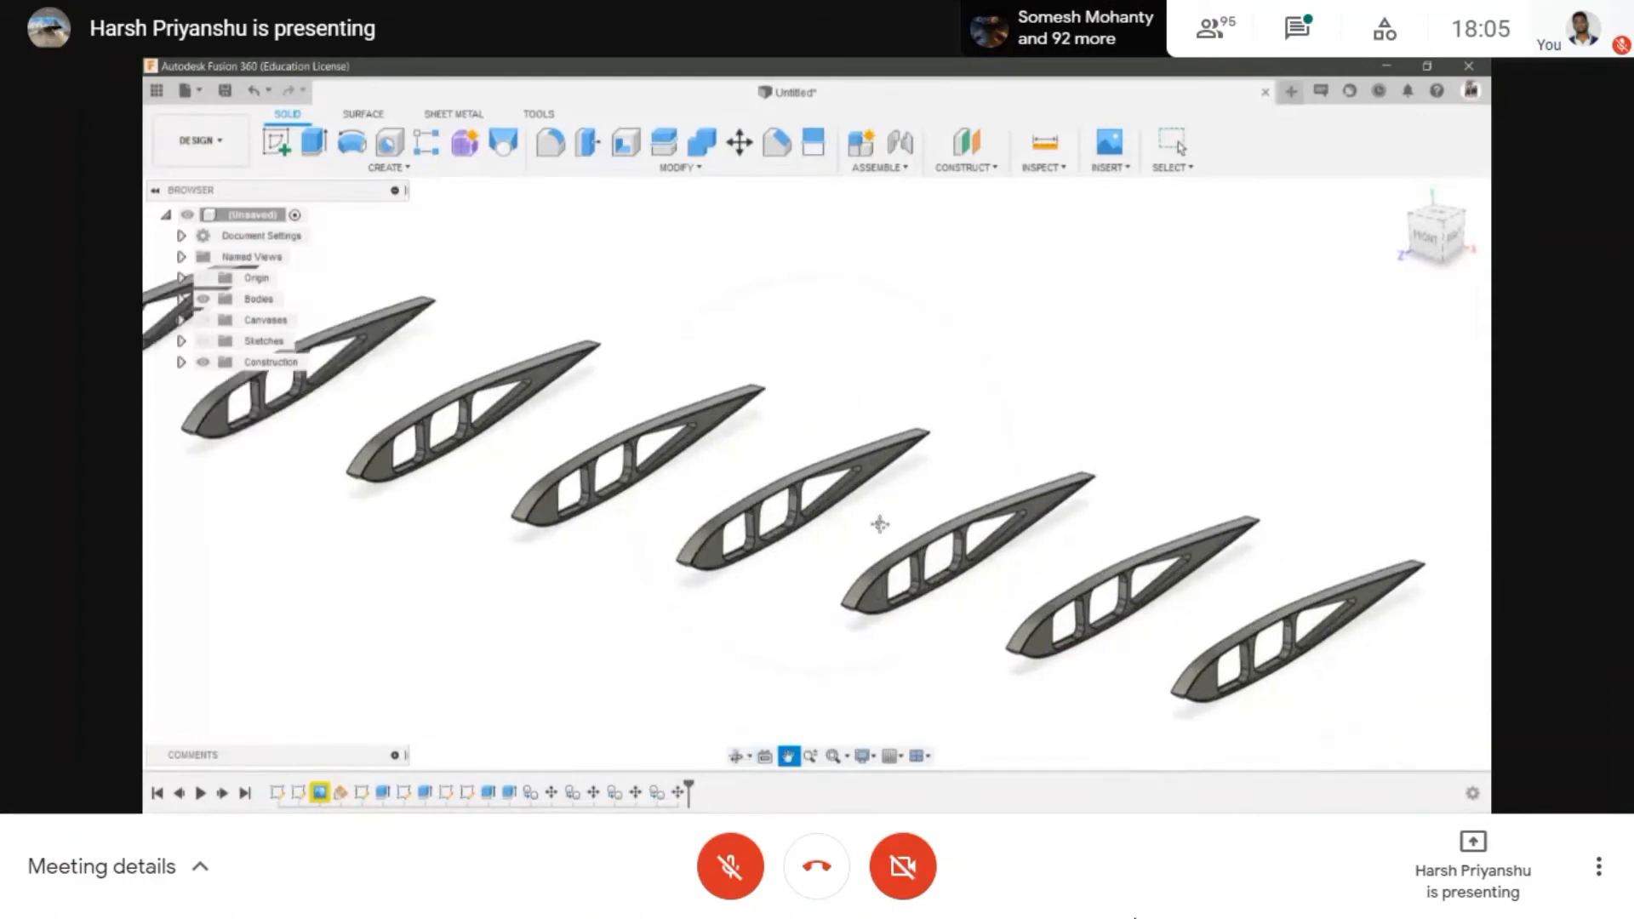
{"action": "scroll", "coordinate": [882, 529], "scroll_direction": "down", "scroll_amount": 3}
{"action": "scroll", "coordinate": [473, 411], "scroll_direction": "up", "scroll_amount": 3}
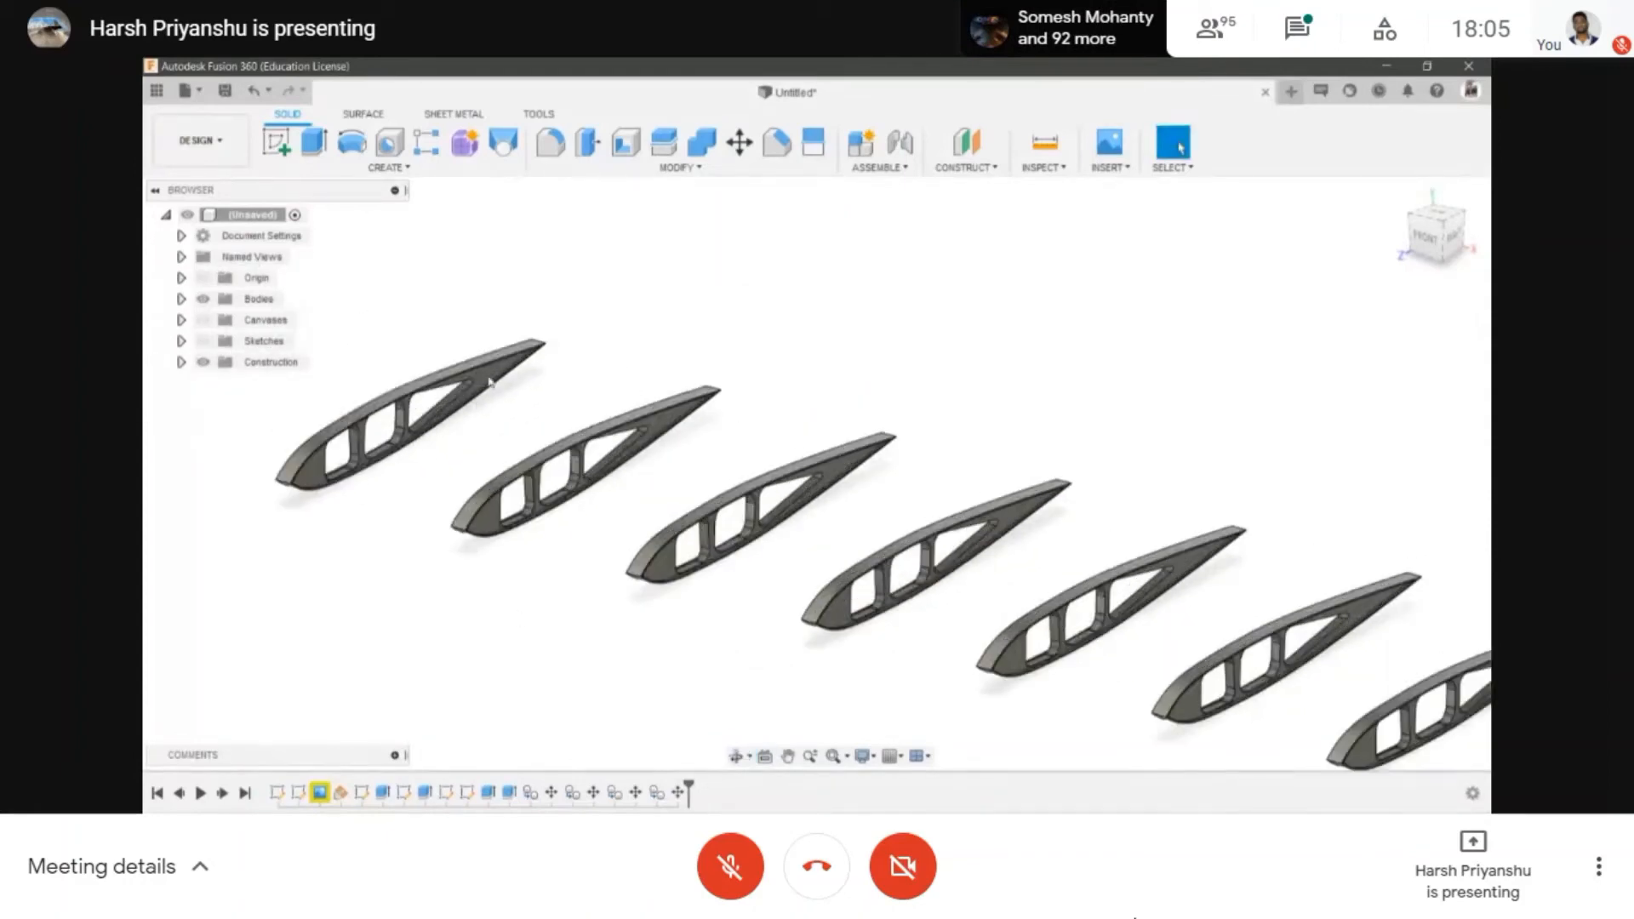
{"action": "scroll", "coordinate": [491, 391], "scroll_direction": "down", "scroll_amount": 2}
{"action": "scroll", "coordinate": [495, 390], "scroll_direction": "up", "scroll_amount": 3}
{"action": "middle_click_drag", "start_coordinate": [555, 393], "coordinate": [558, 393]}
{"action": "scroll", "coordinate": [578, 404], "scroll_direction": "down", "scroll_amount": 2}
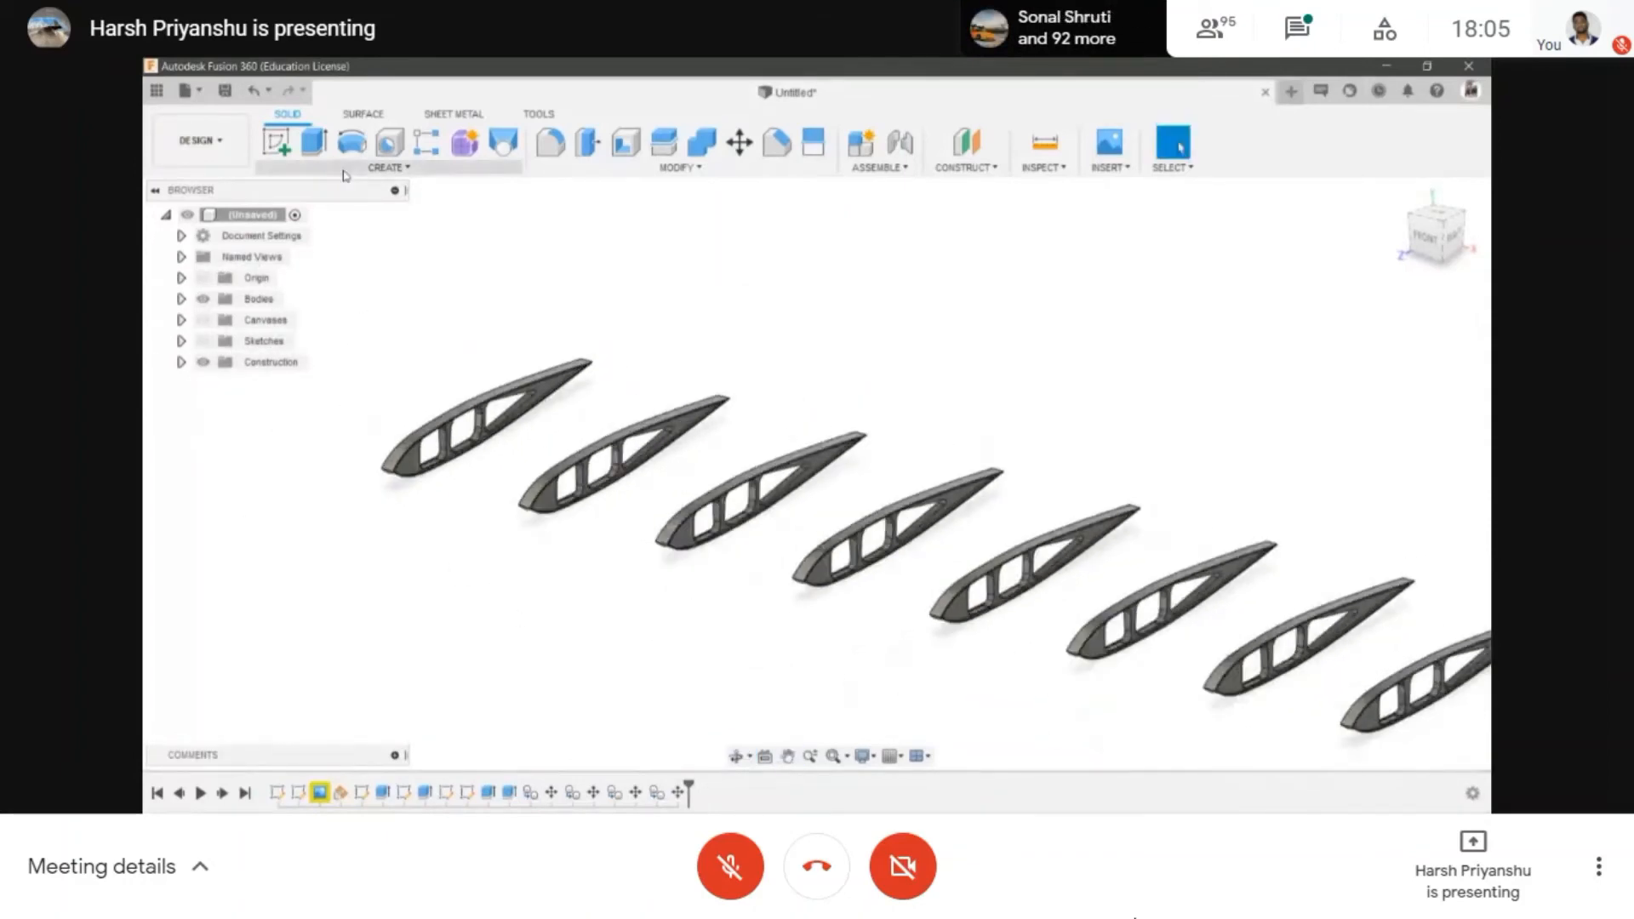
- Start a thin extrude using the narrow outer rim face of the first rib as its profile
{"action": "left_click", "coordinate": [313, 150]}
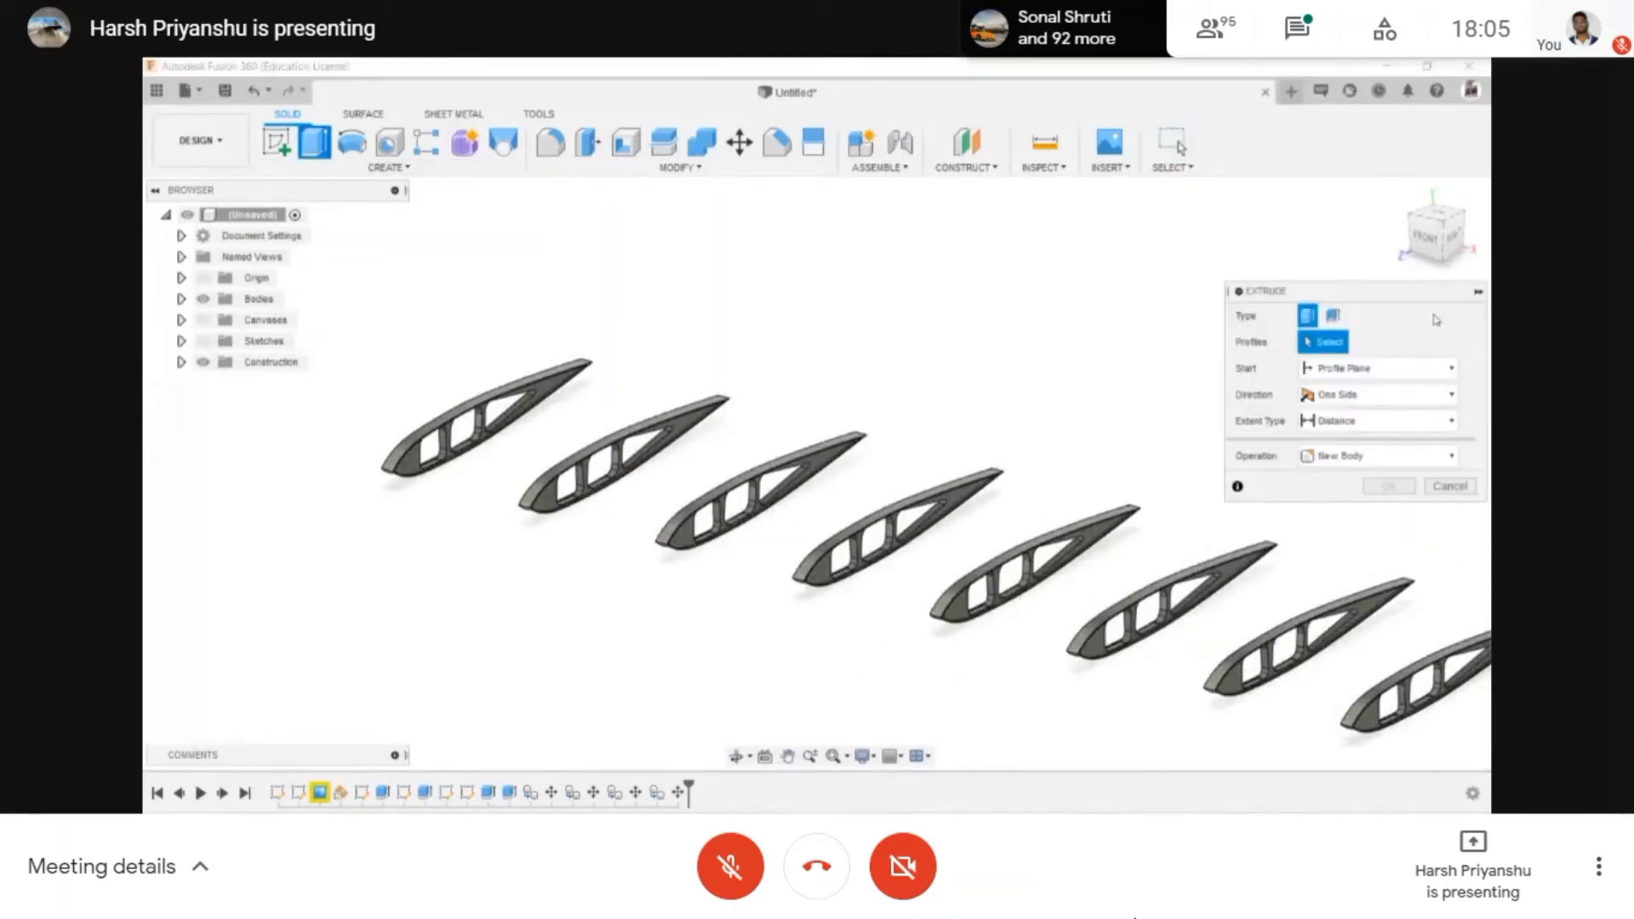
{"action": "left_click", "coordinate": [1333, 317]}
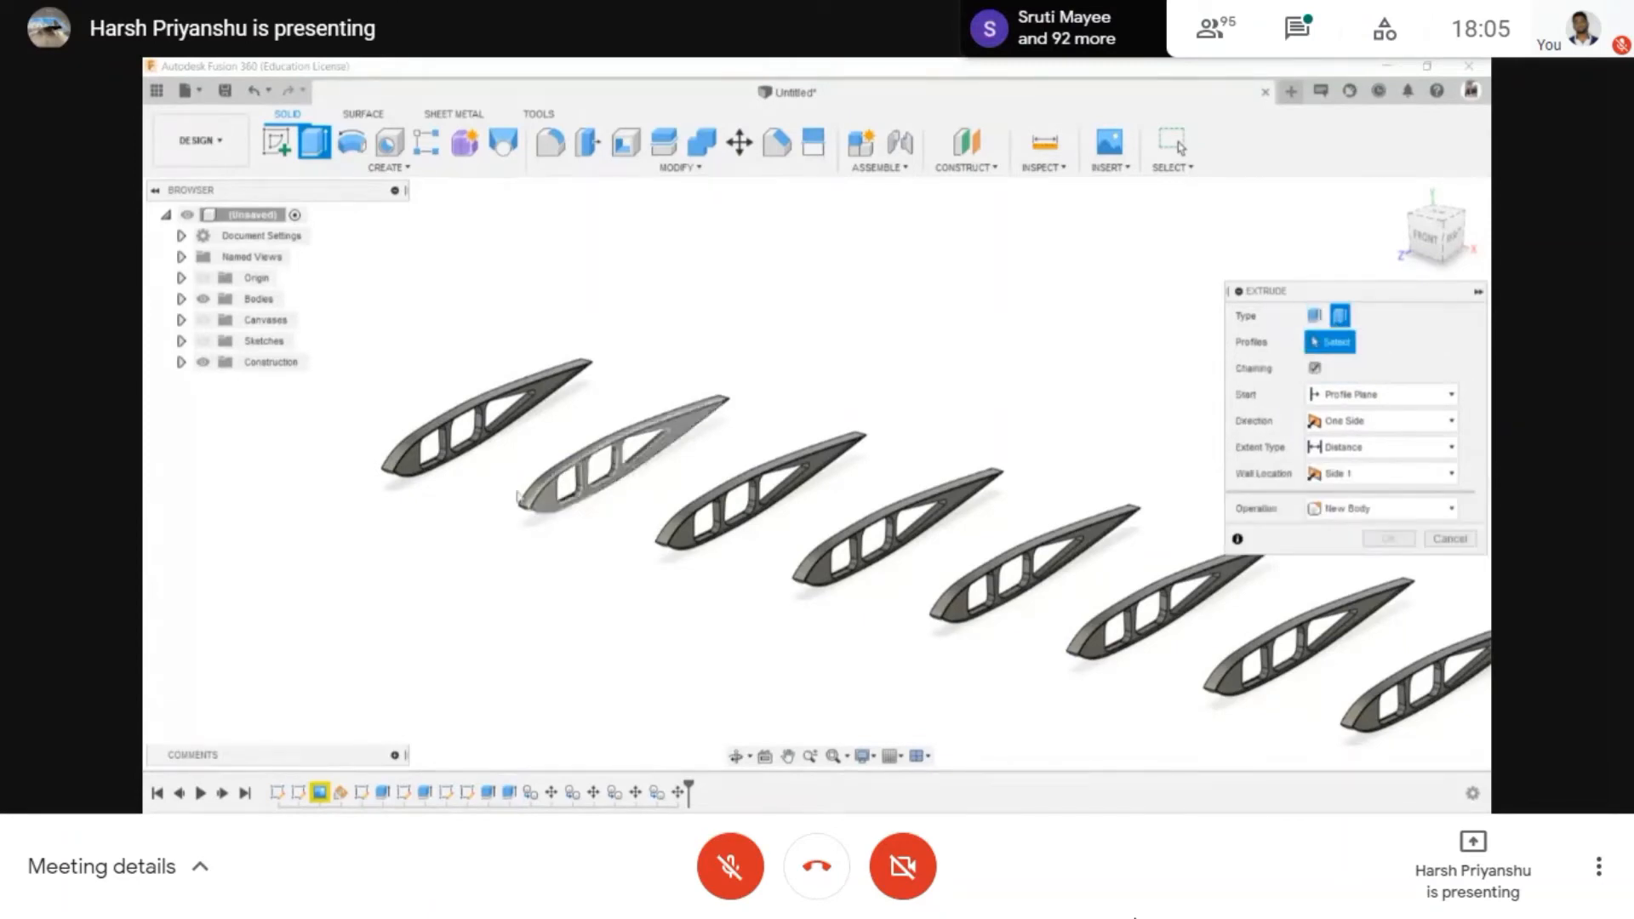
{"action": "scroll", "coordinate": [393, 489], "scroll_direction": "up", "scroll_amount": 10}
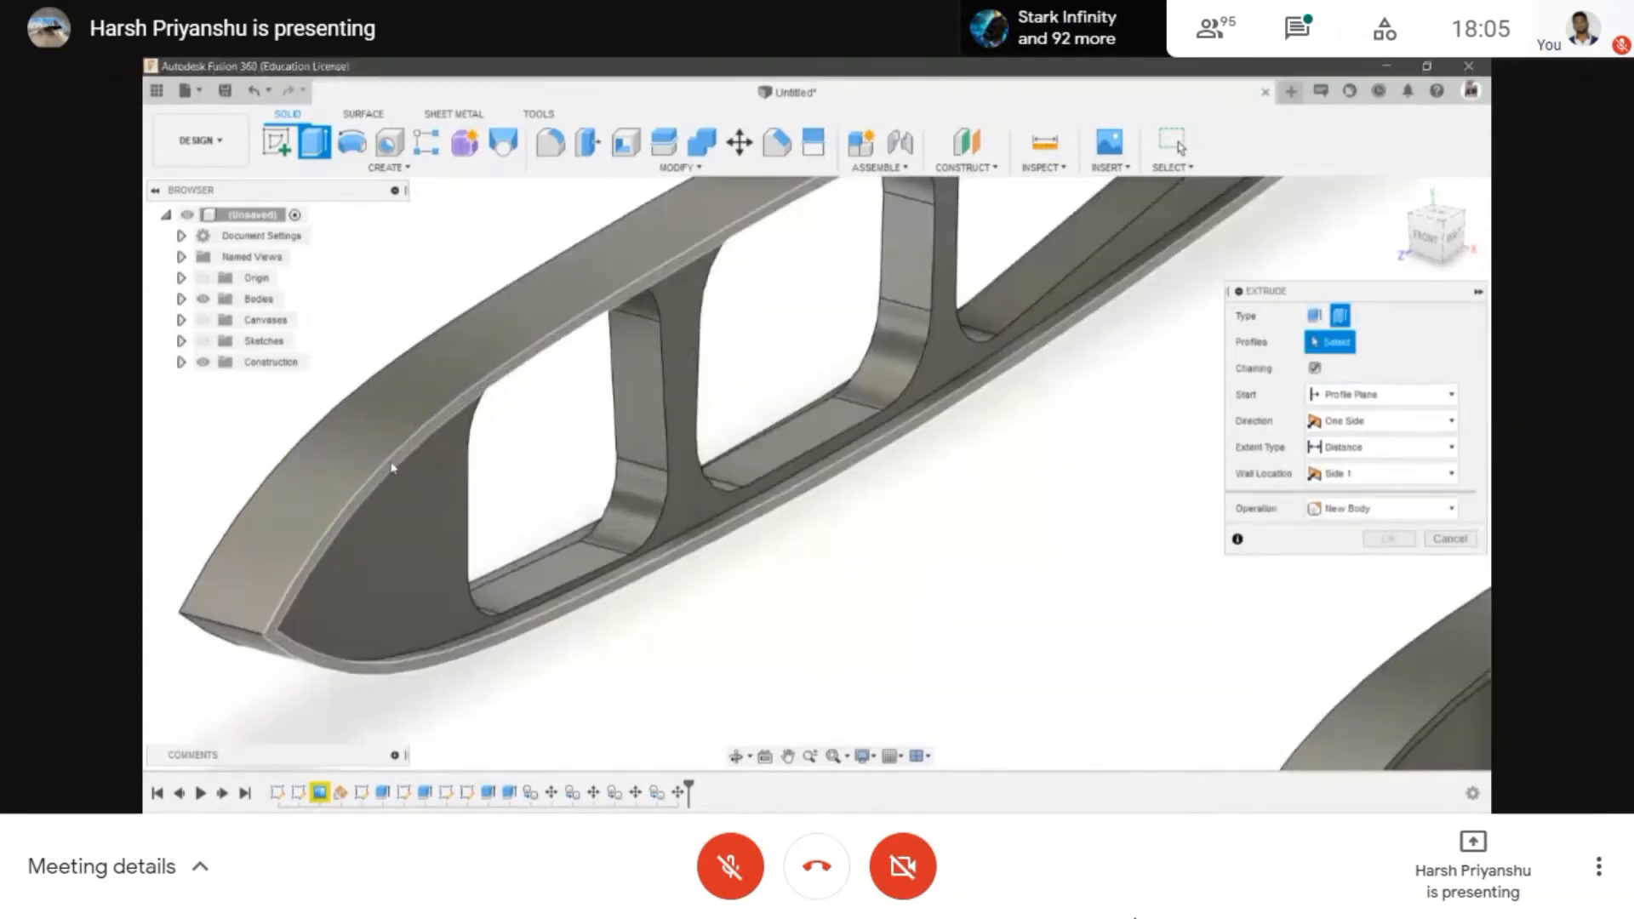
{"action": "left_click", "coordinate": [394, 466]}
{"action": "scroll", "coordinate": [401, 459], "scroll_direction": "down", "scroll_amount": 15}
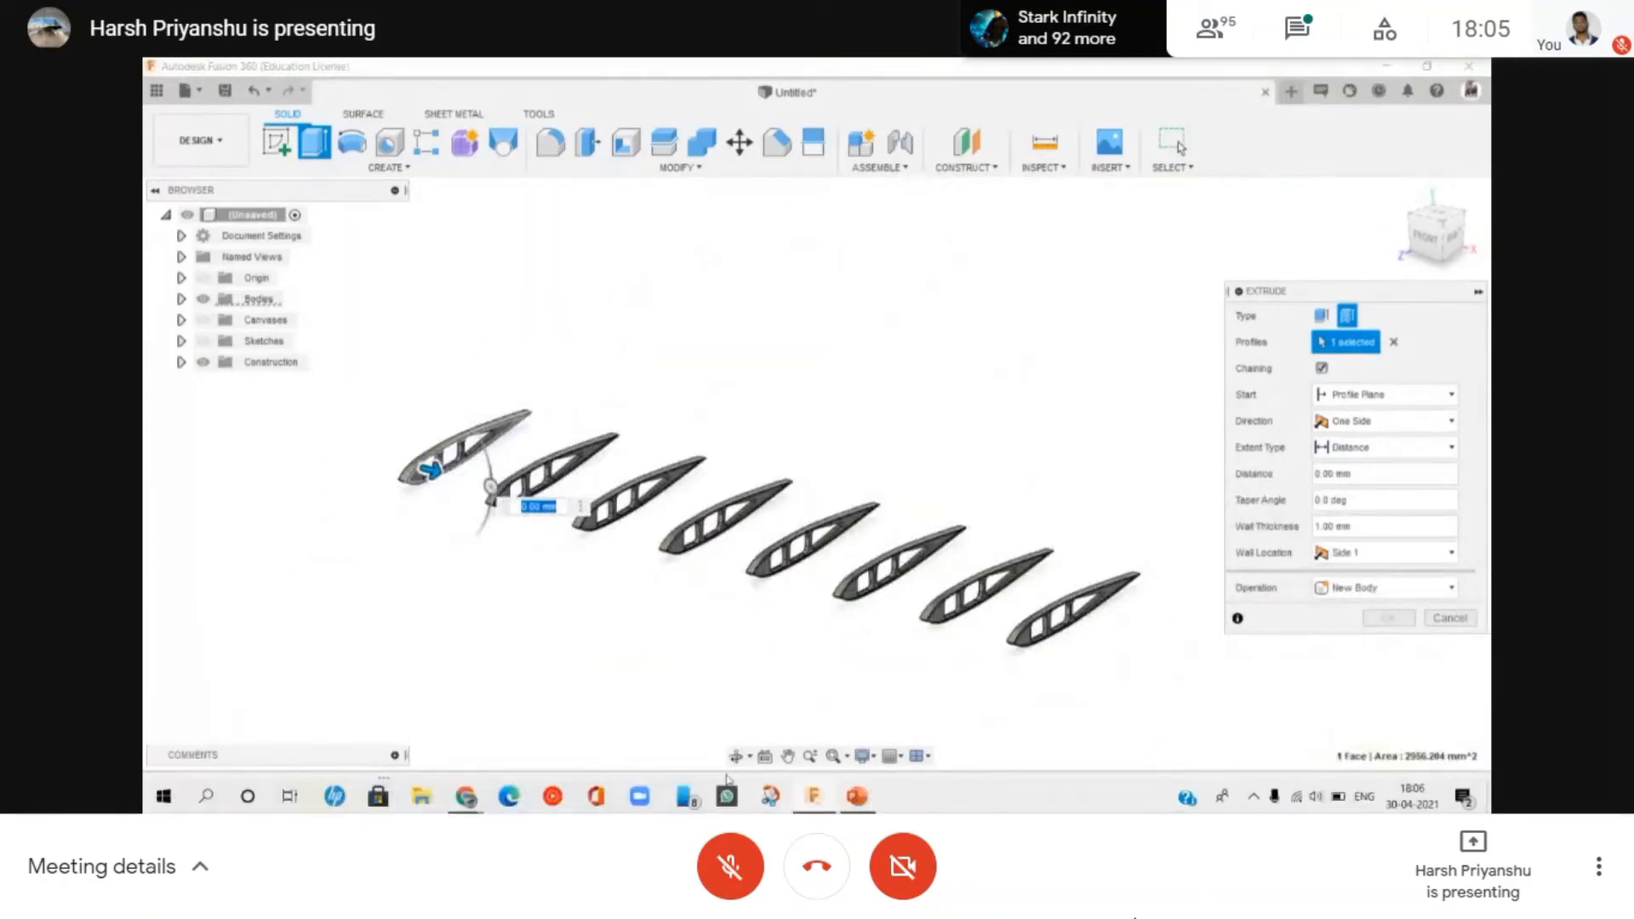
- Extrude the thin wing skin 2075 mm along the row of ribs as a new component
{"action": "left_click", "coordinate": [737, 755]}
{"action": "left_click_drag", "start_coordinate": [766, 553], "coordinate": [982, 539]}
{"action": "middle_click_drag", "start_coordinate": [981, 540], "coordinate": [728, 585]}
{"action": "scroll", "coordinate": [1044, 594], "scroll_direction": "up", "scroll_amount": 6}
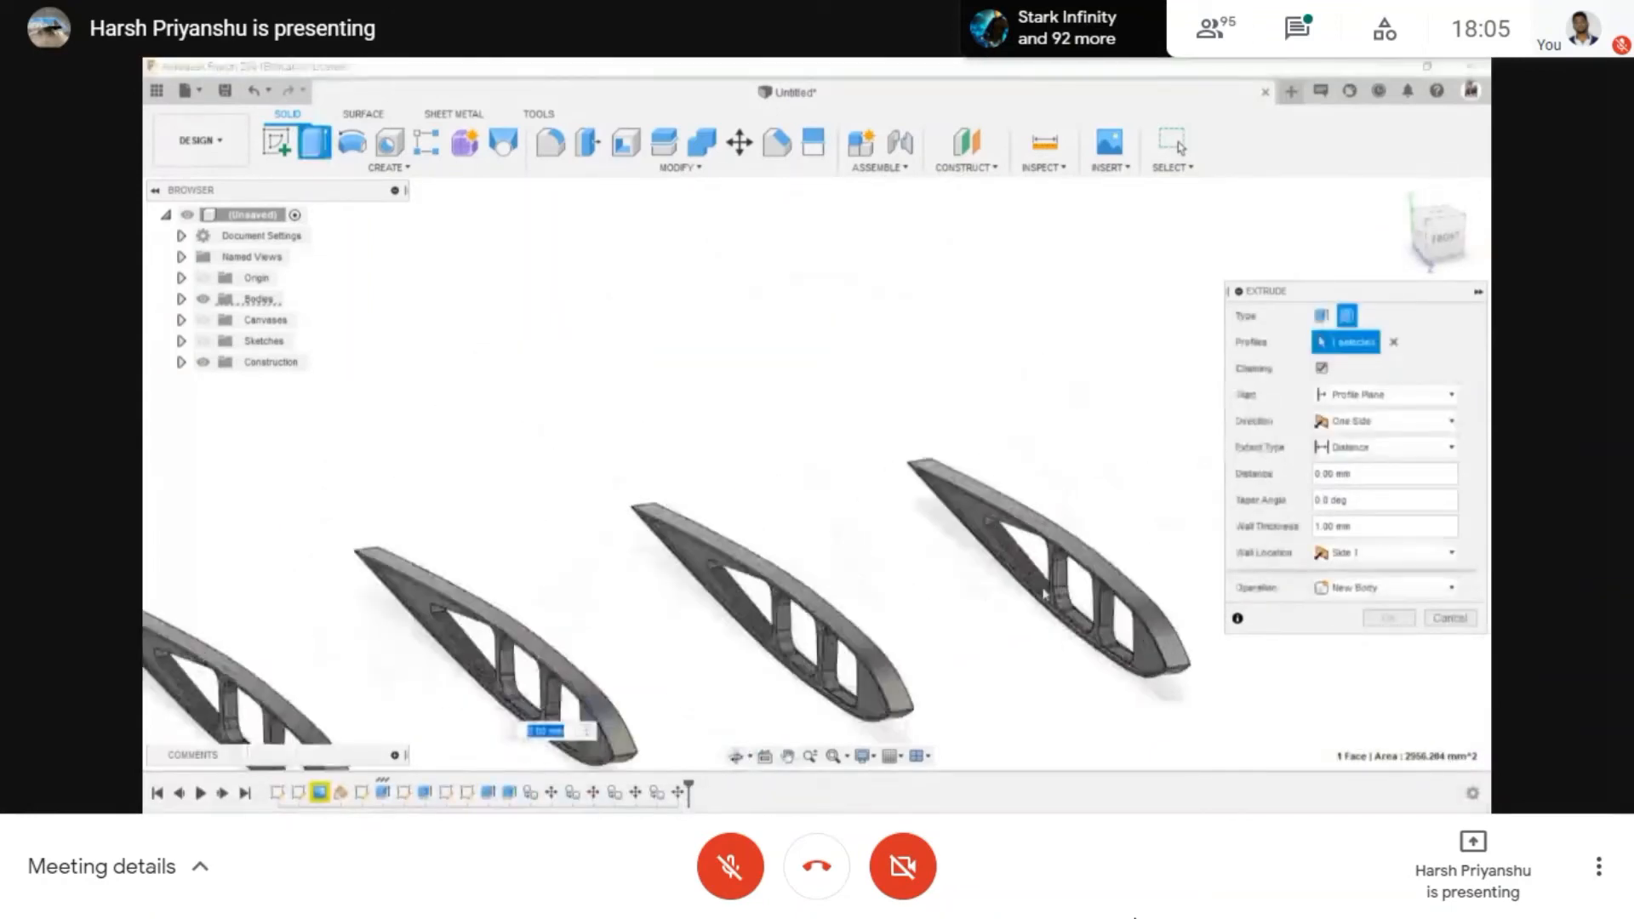
{"action": "scroll", "coordinate": [1044, 594], "scroll_direction": "up", "scroll_amount": 8}
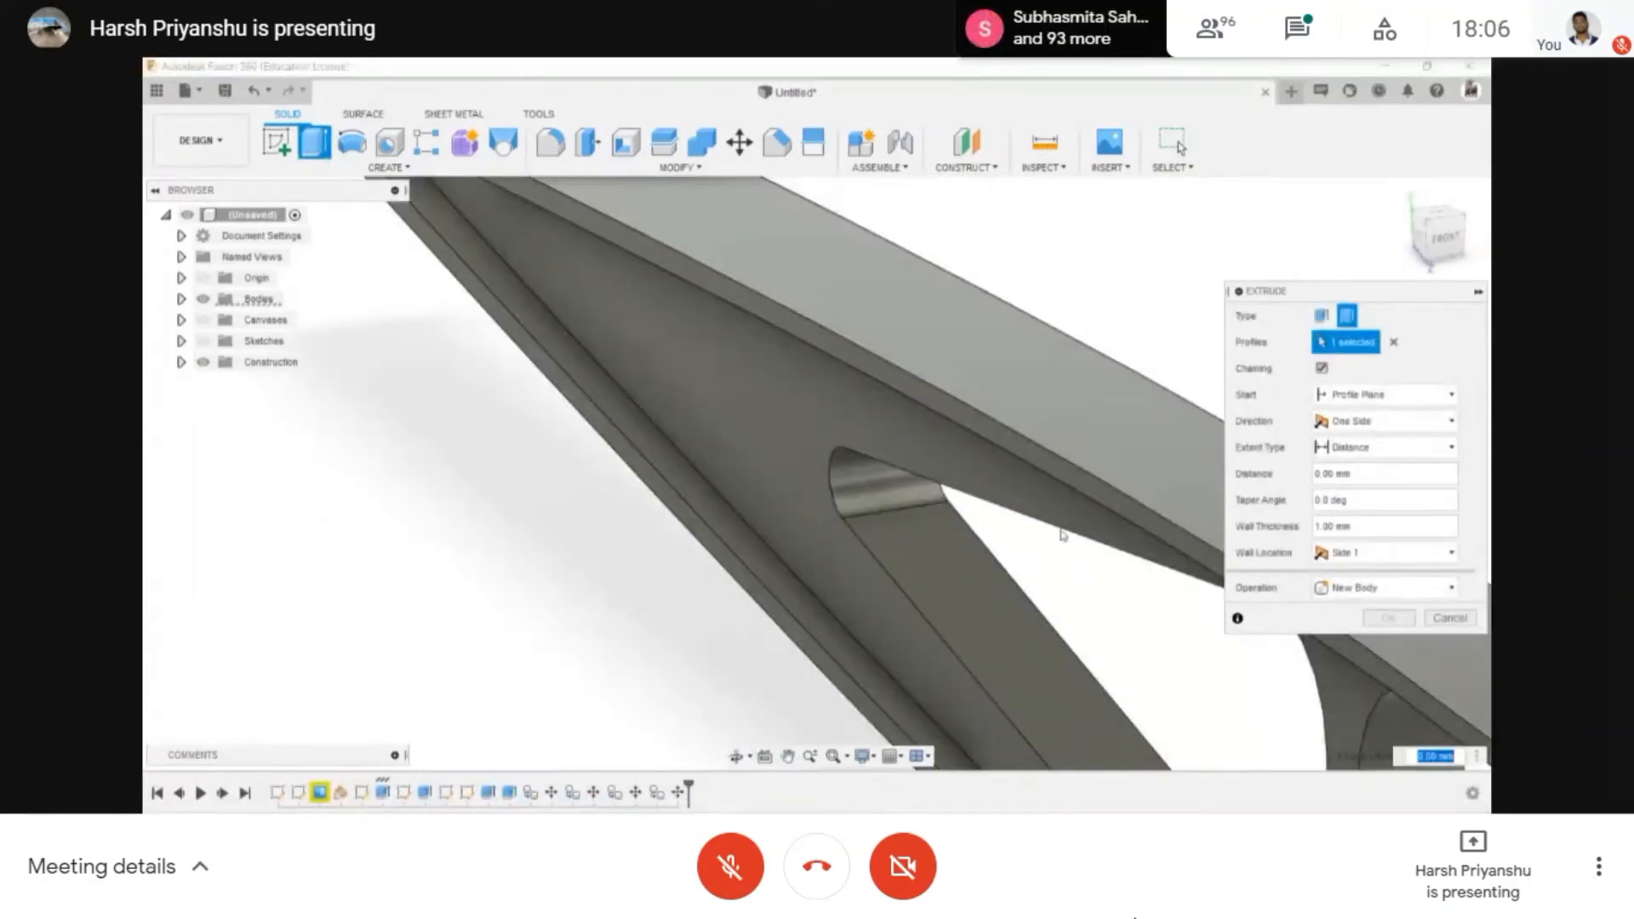
{"action": "type", "text": "2075"}
{"action": "key", "text": "Return"}
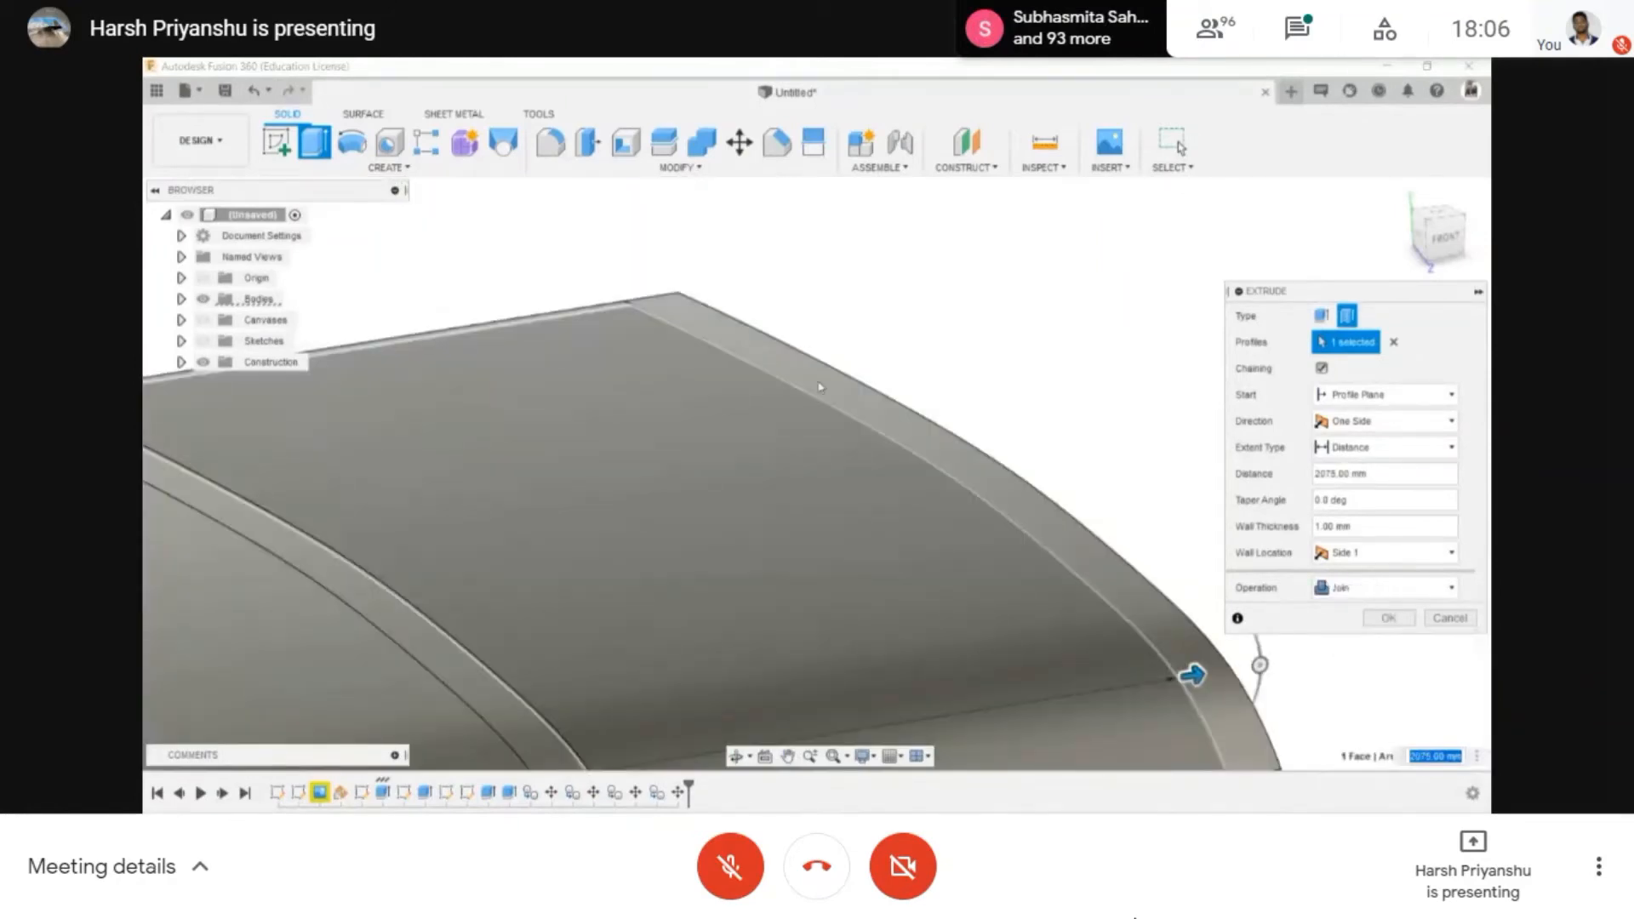
{"action": "scroll", "coordinate": [819, 388], "scroll_direction": "down", "scroll_amount": 8}
{"action": "middle_click_drag", "start_coordinate": [708, 515], "coordinate": [936, 536]}
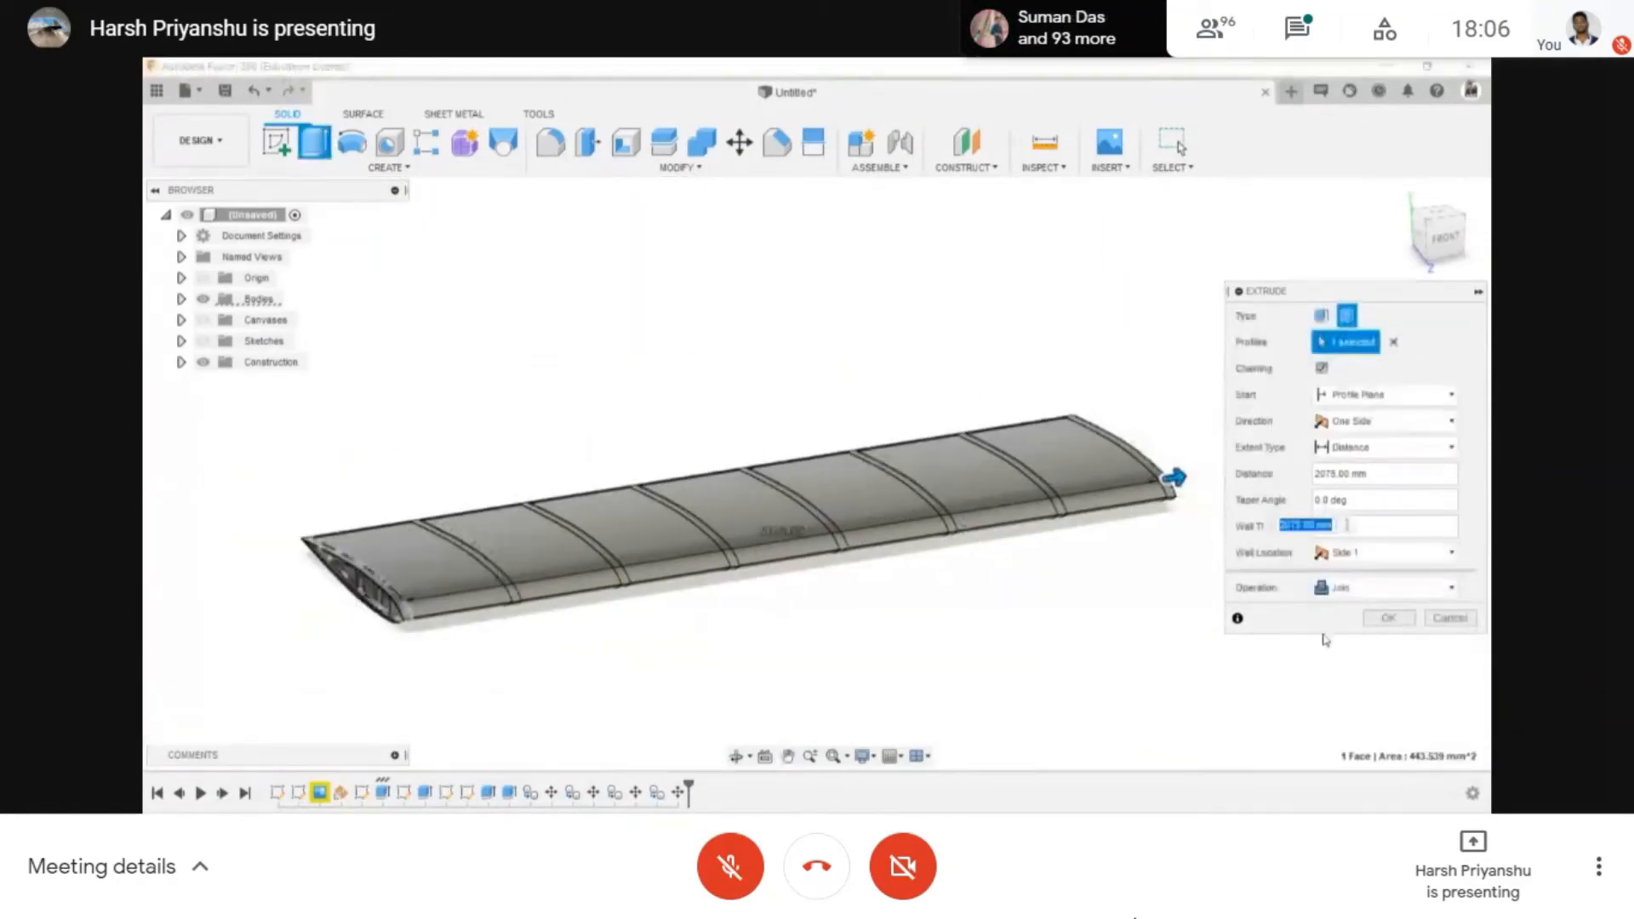
{"action": "left_click", "coordinate": [1357, 591]}
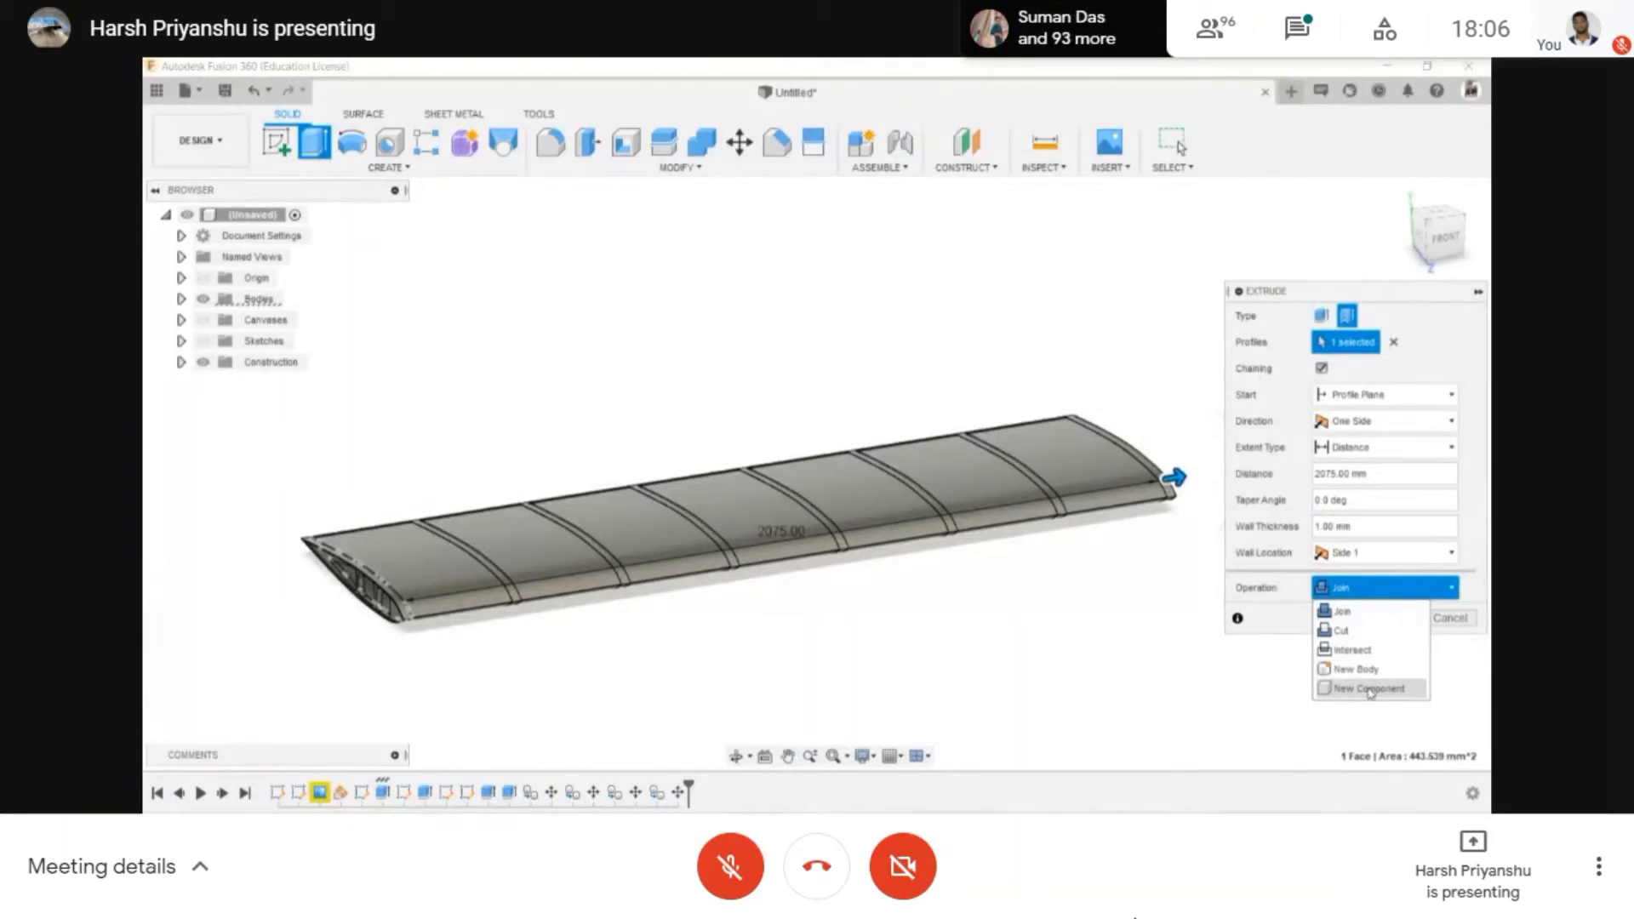
{"action": "left_click", "coordinate": [1370, 689]}
{"action": "left_click", "coordinate": [1379, 619]}
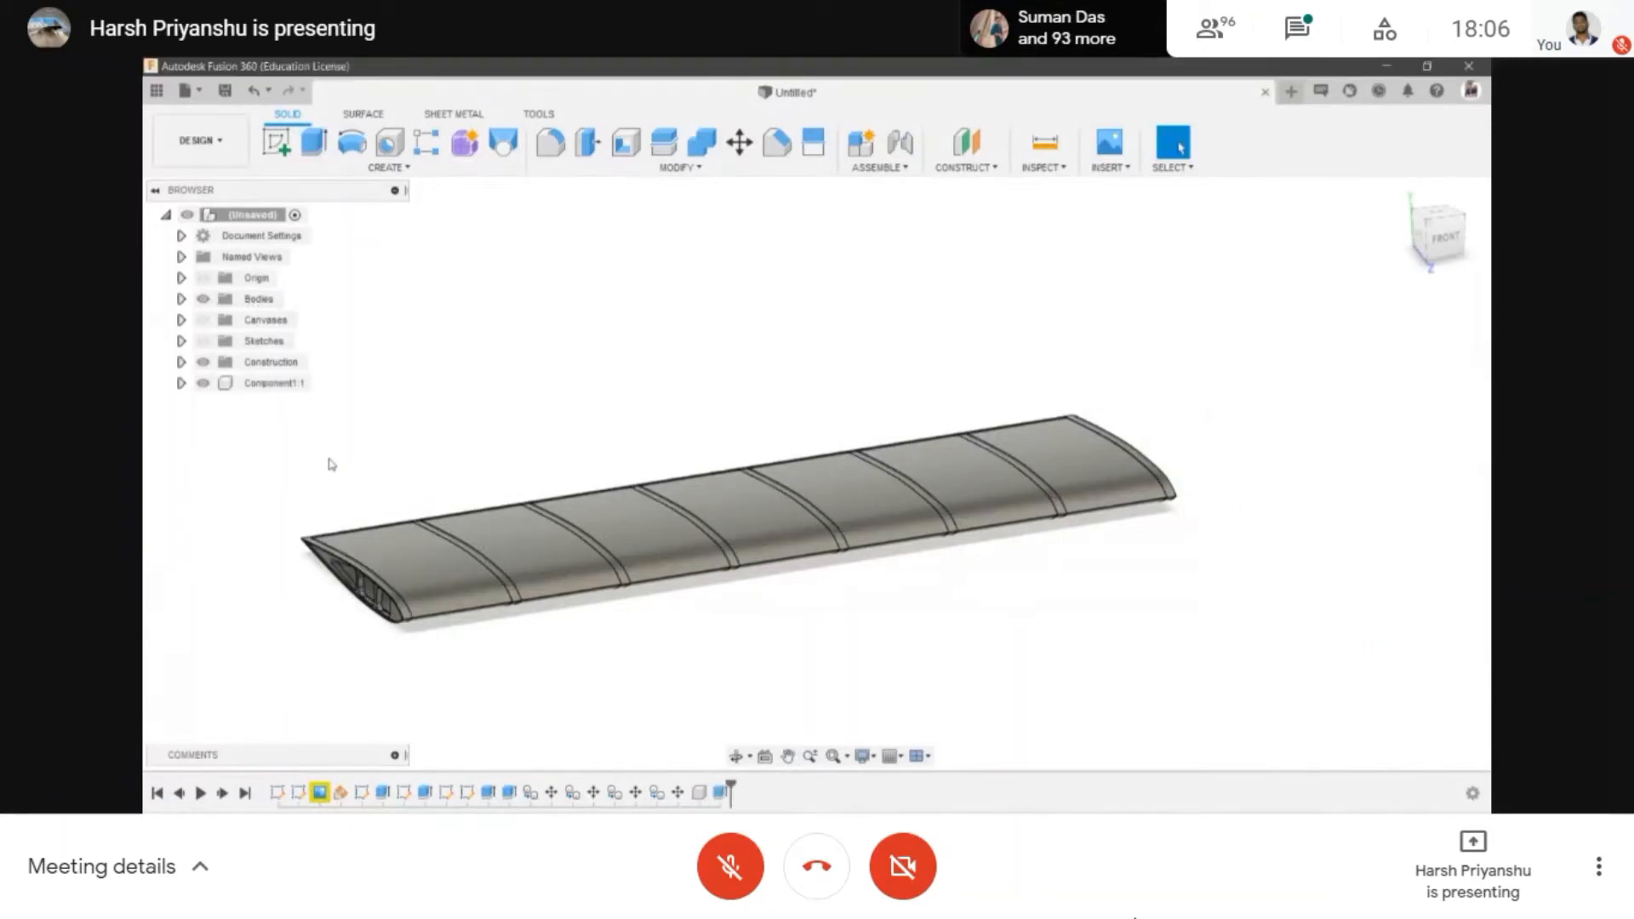
- Change the visual style of the wing to Shaded, without visible edges
{"action": "middle_click_drag", "start_coordinate": [777, 603], "coordinate": [682, 606], "text": "shift"}
{"action": "scroll", "coordinate": [683, 507], "scroll_direction": "up", "scroll_amount": 2}
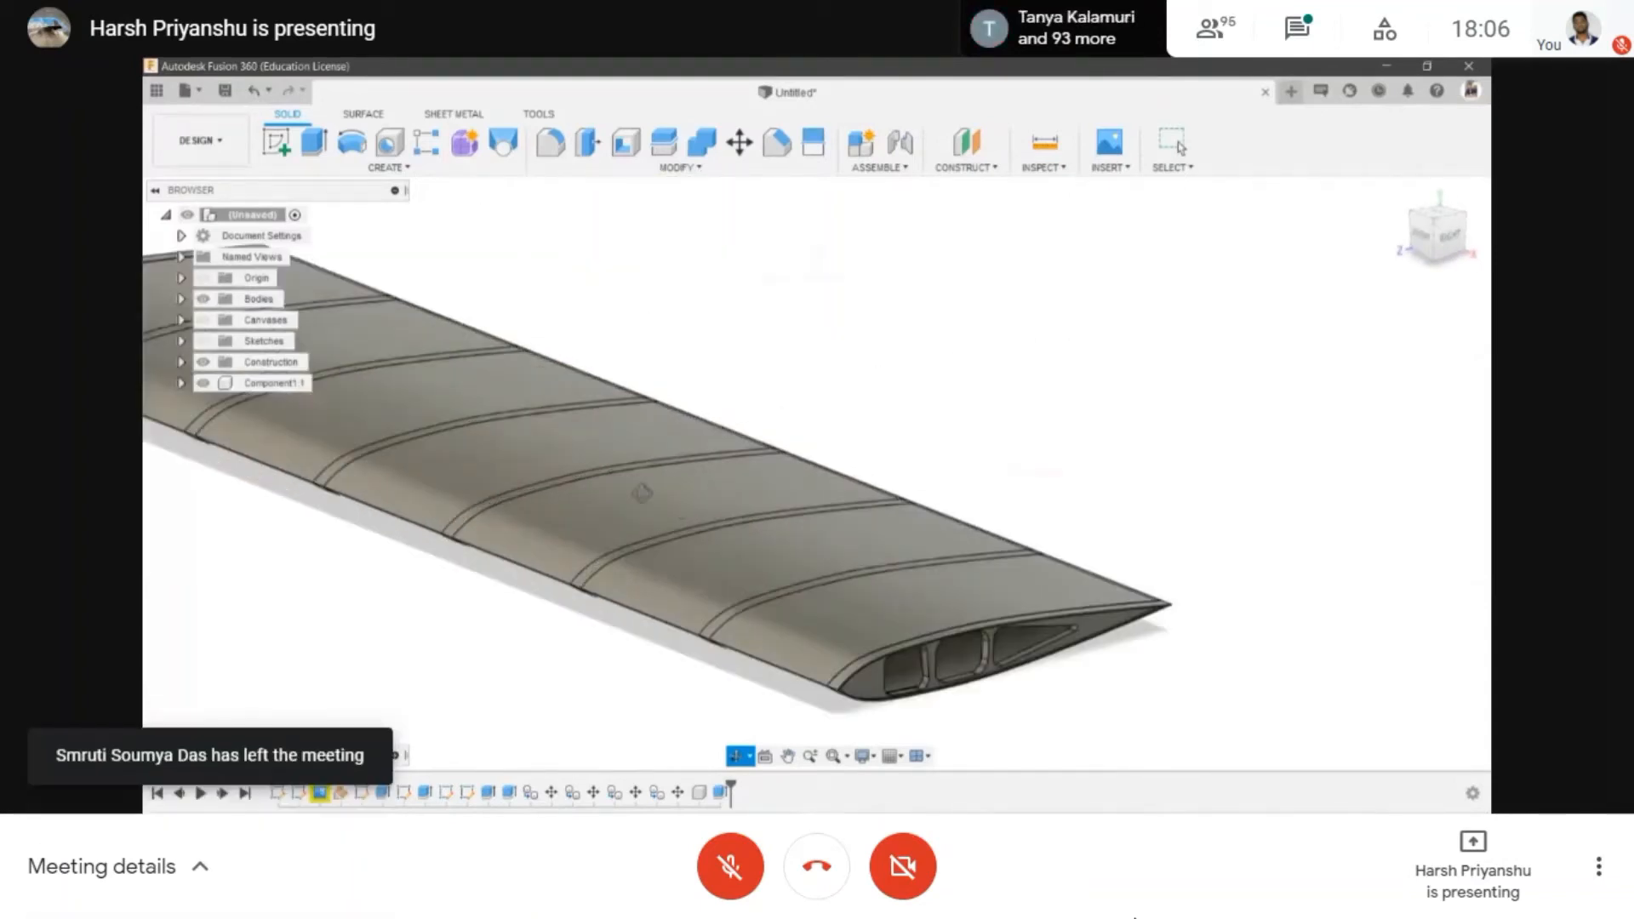
{"action": "middle_click_drag", "start_coordinate": [641, 492], "coordinate": [817, 525]}
{"action": "scroll", "coordinate": [838, 523], "scroll_direction": "down", "scroll_amount": 3}
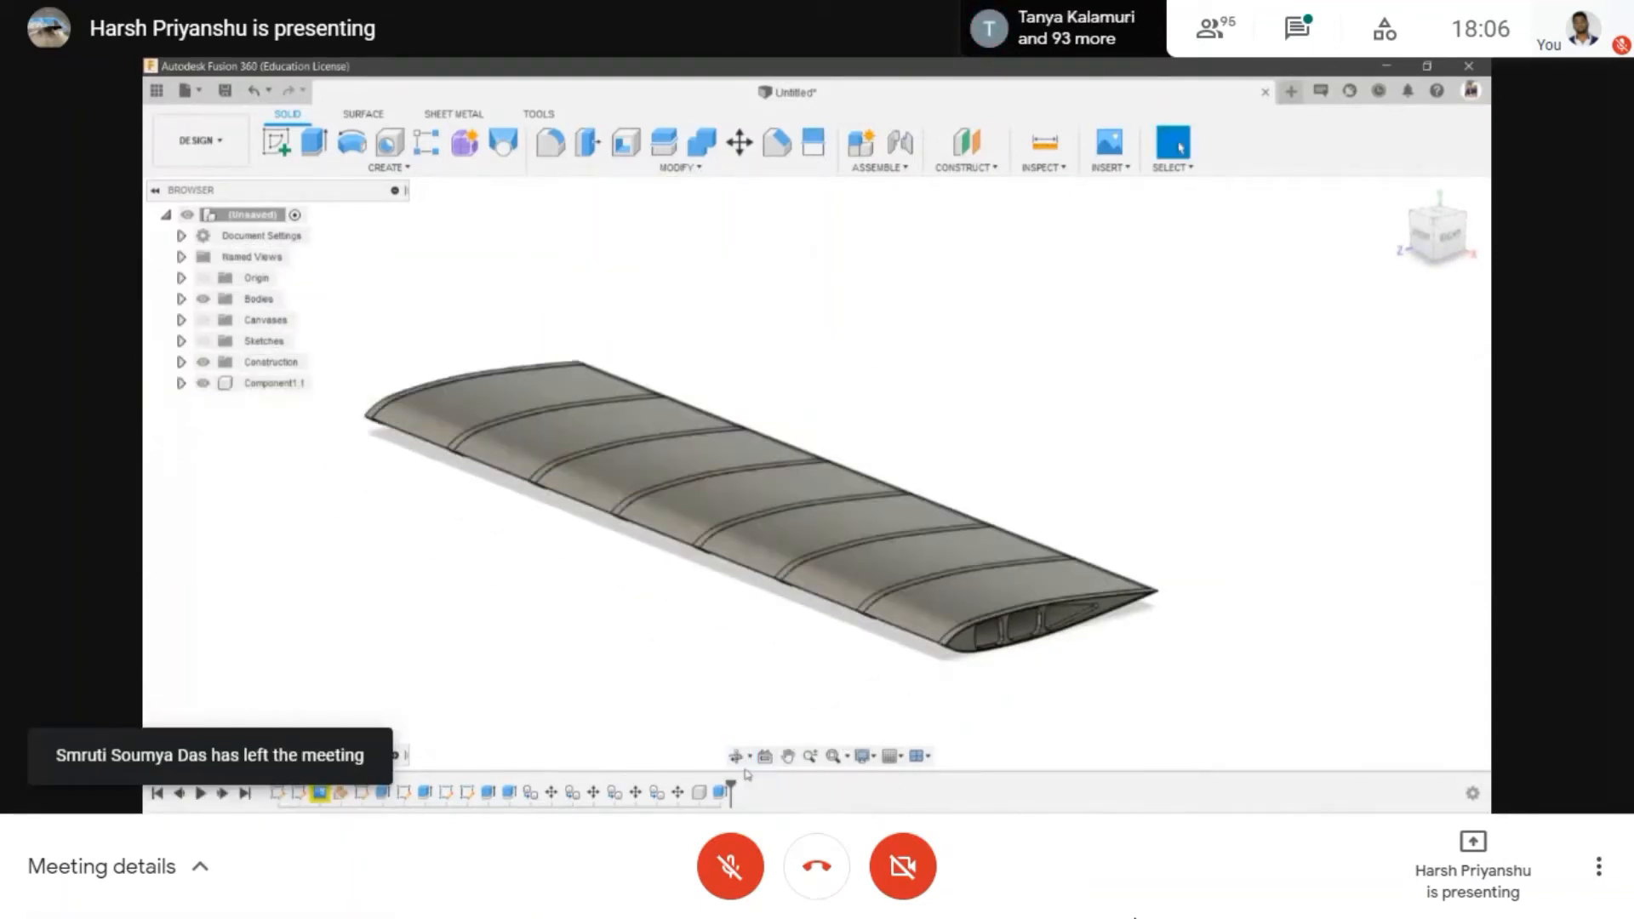
{"action": "scroll", "coordinate": [941, 439], "scroll_direction": "up", "scroll_amount": 2}
{"action": "scroll", "coordinate": [851, 705], "scroll_direction": "down", "scroll_amount": 2}
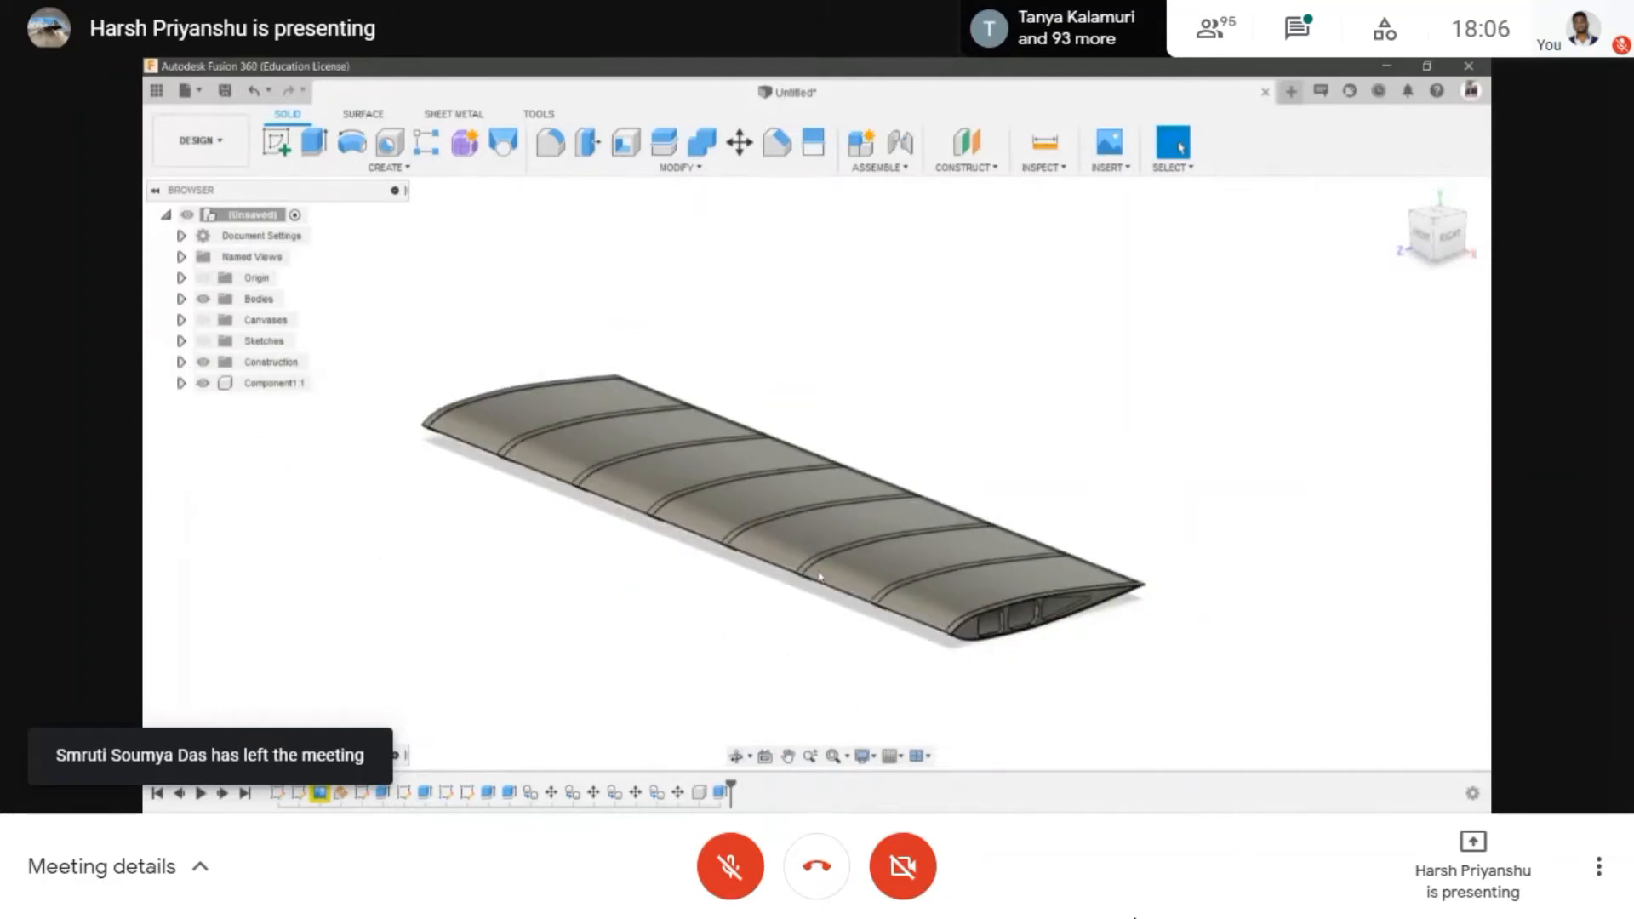
{"action": "left_click", "coordinate": [863, 757]}
{"action": "mouse_move", "coordinate": [943, 598]}
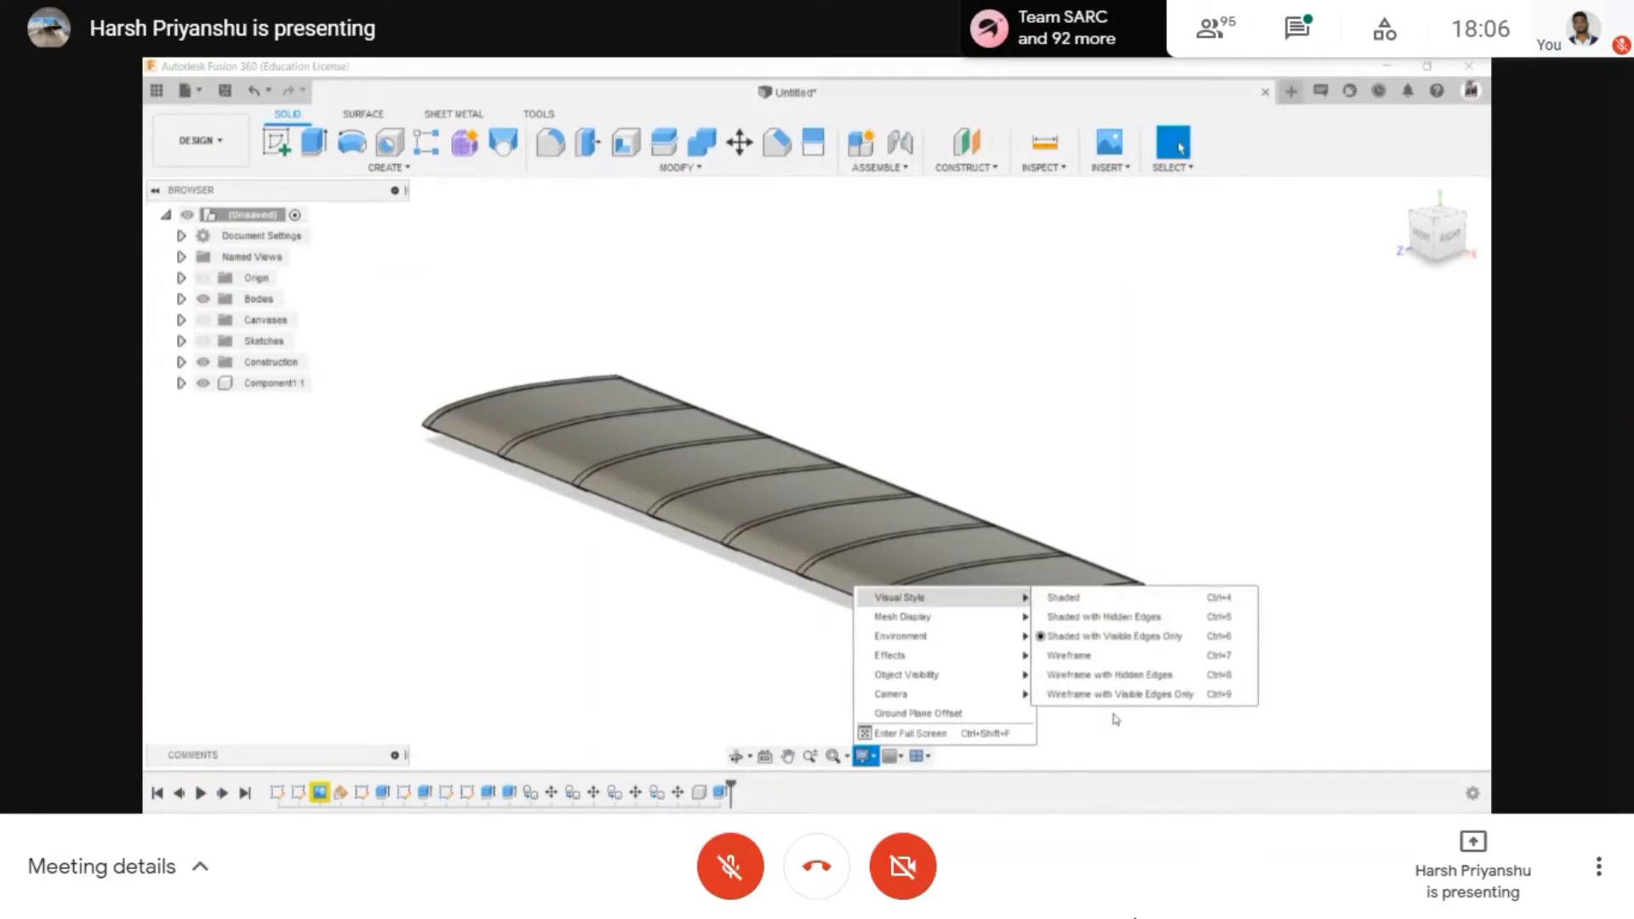
{"action": "left_click", "coordinate": [1116, 598]}
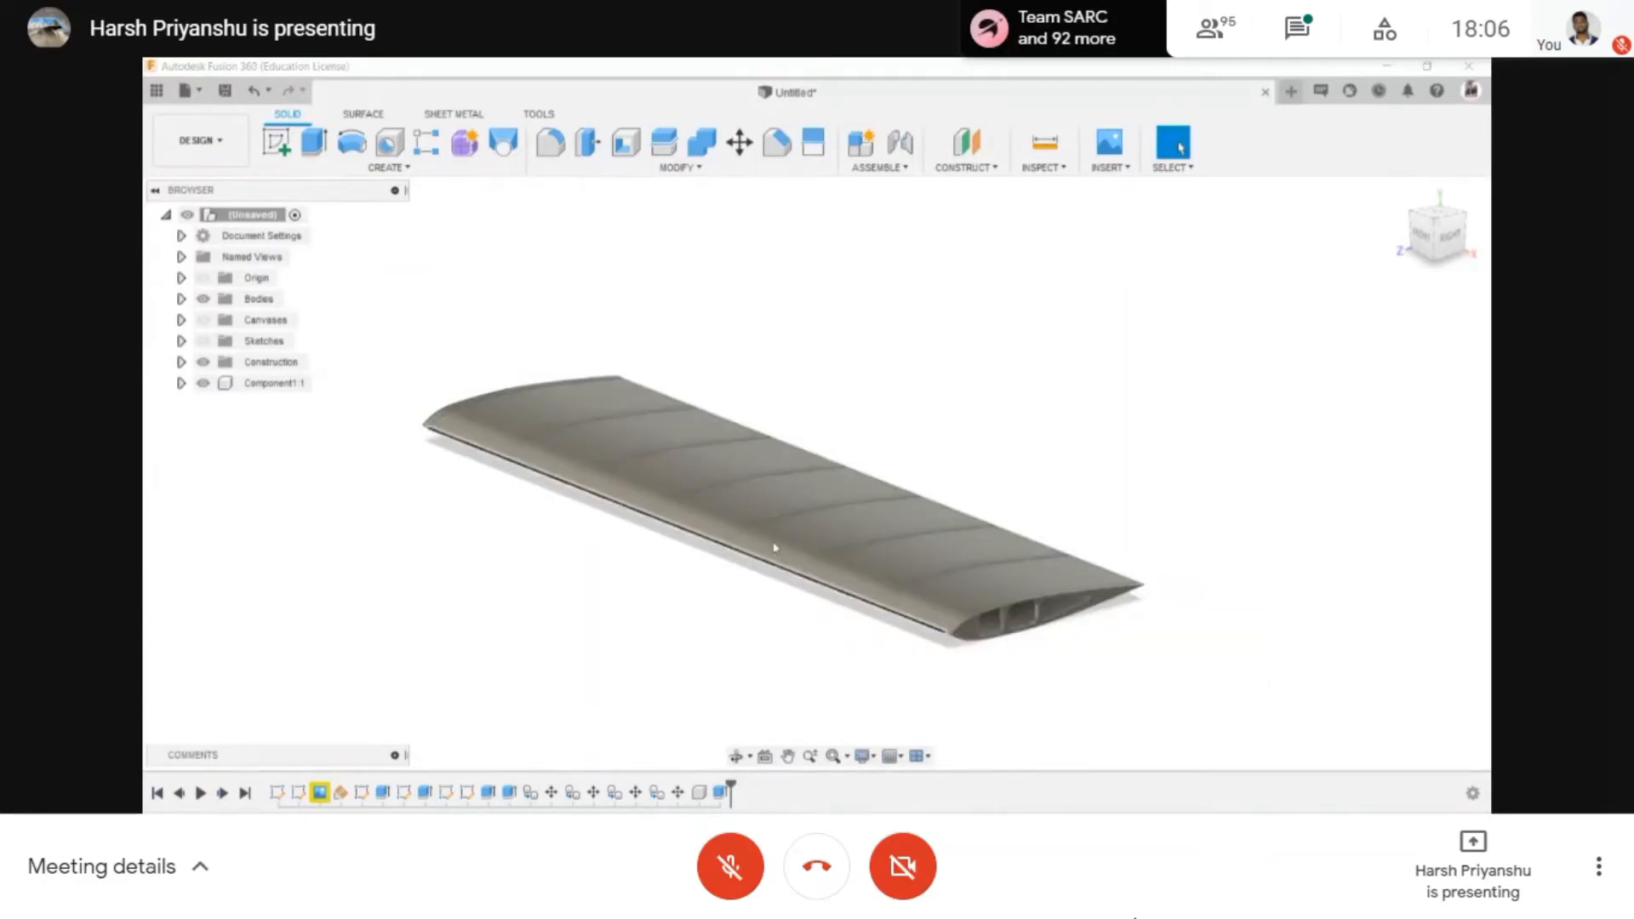
{"action": "scroll", "coordinate": [774, 547], "scroll_direction": "up", "scroll_amount": 1}
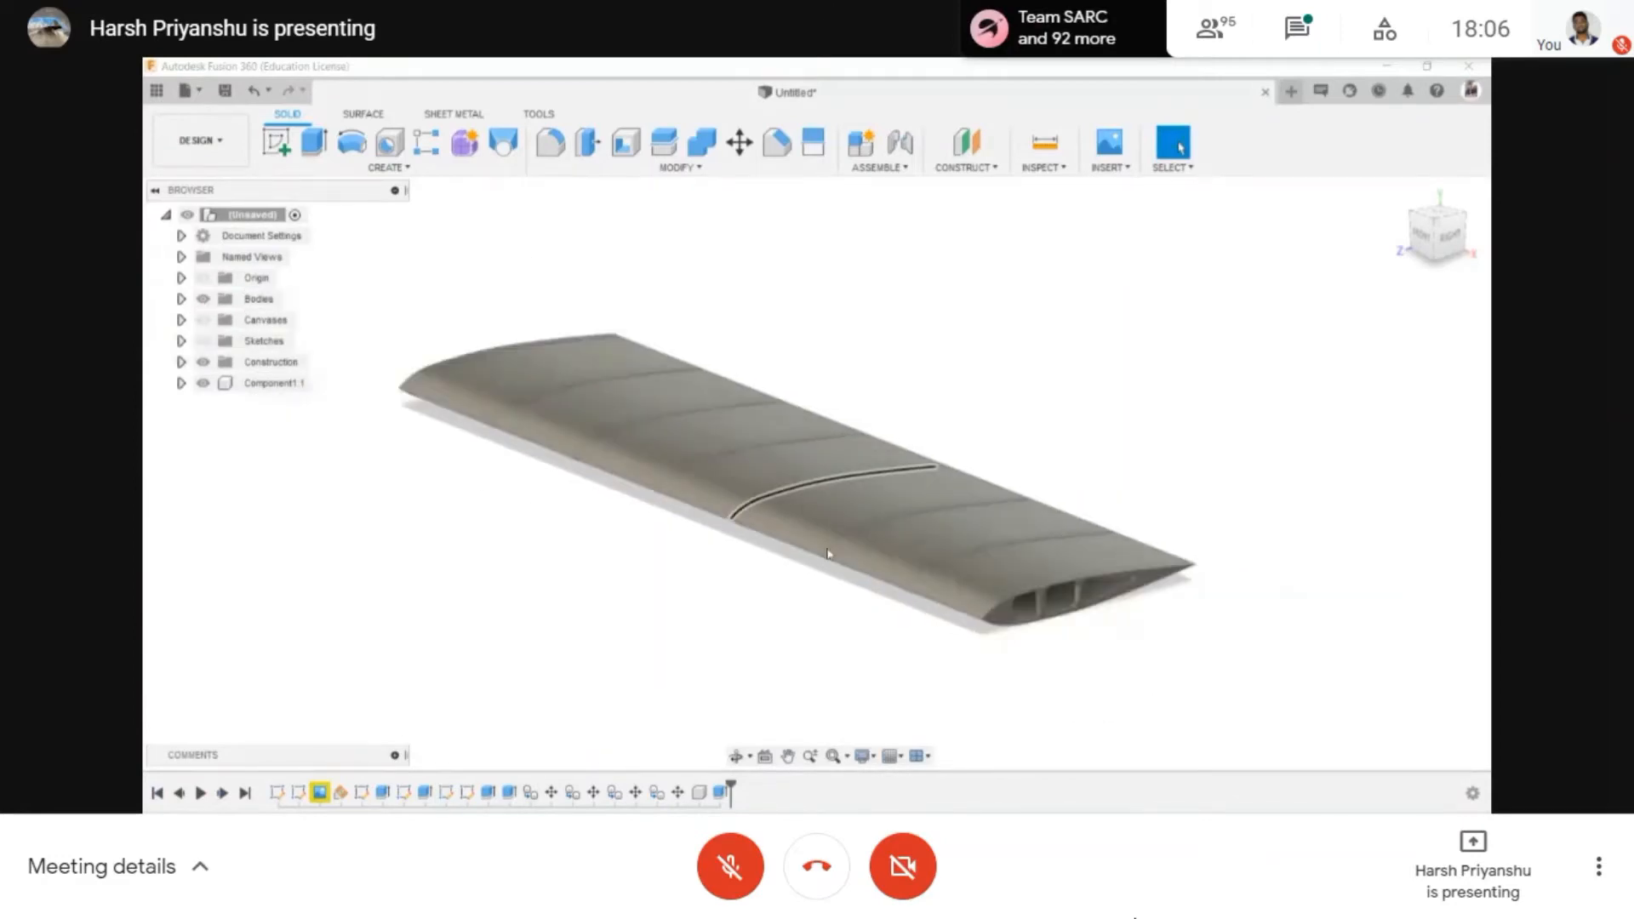
- Display the wing in the Shaded with Hidden Edges style and in the Shaded with Visible Edges Only style
{"action": "left_click", "coordinate": [863, 757]}
{"action": "mouse_move", "coordinate": [926, 598]}
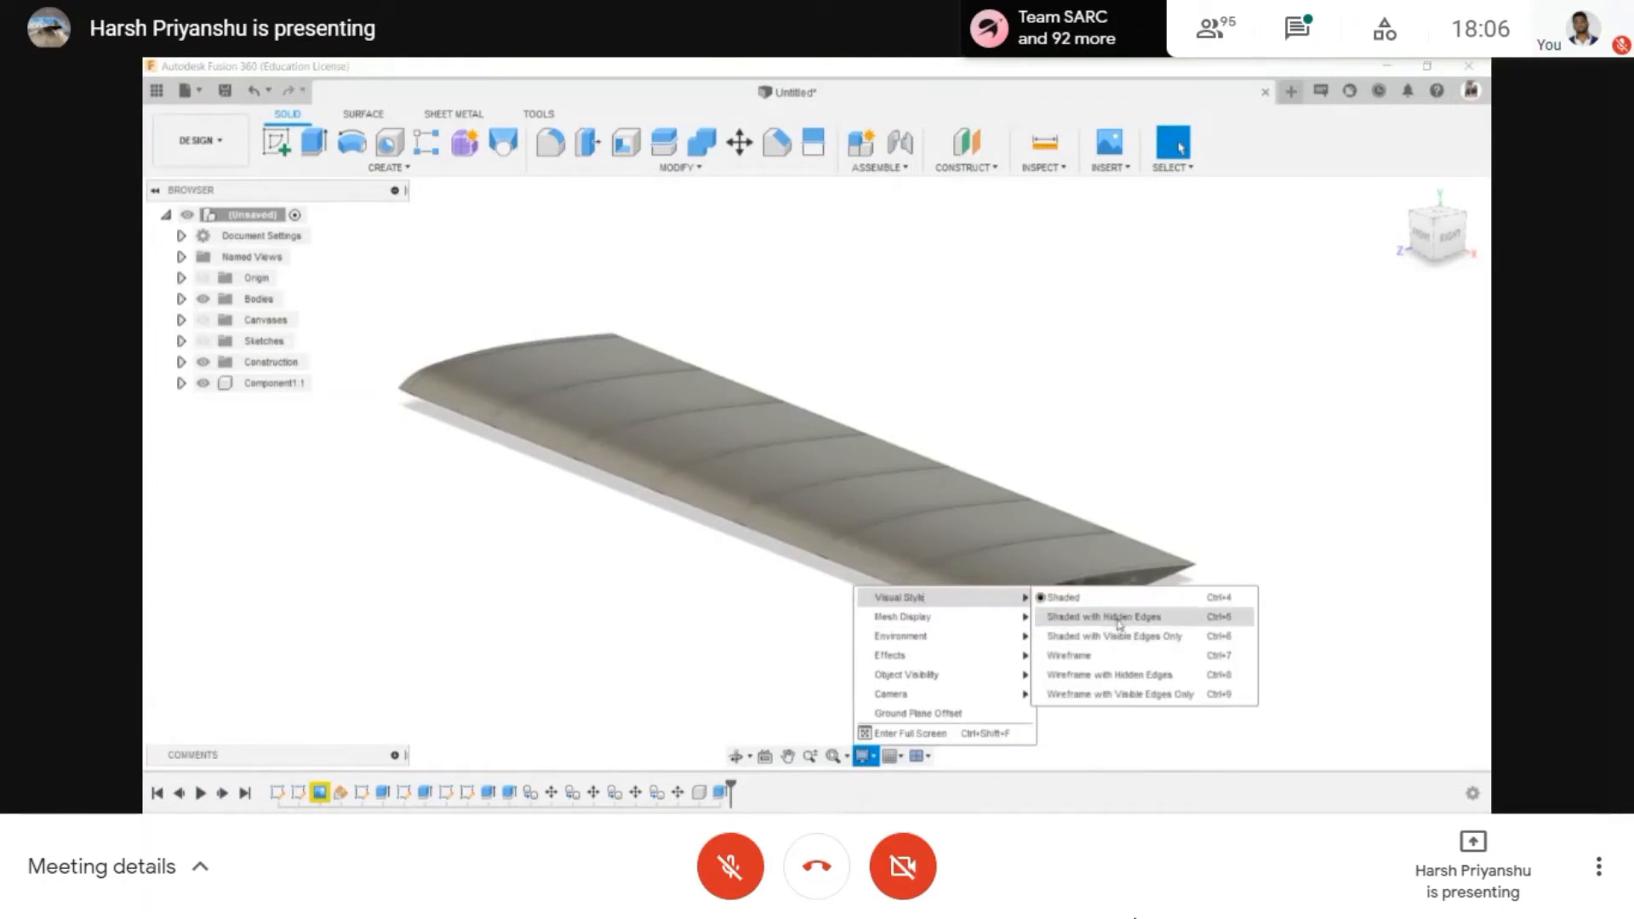
{"action": "left_click", "coordinate": [1119, 624]}
{"action": "scroll", "coordinate": [740, 463], "scroll_direction": "up", "scroll_amount": 3}
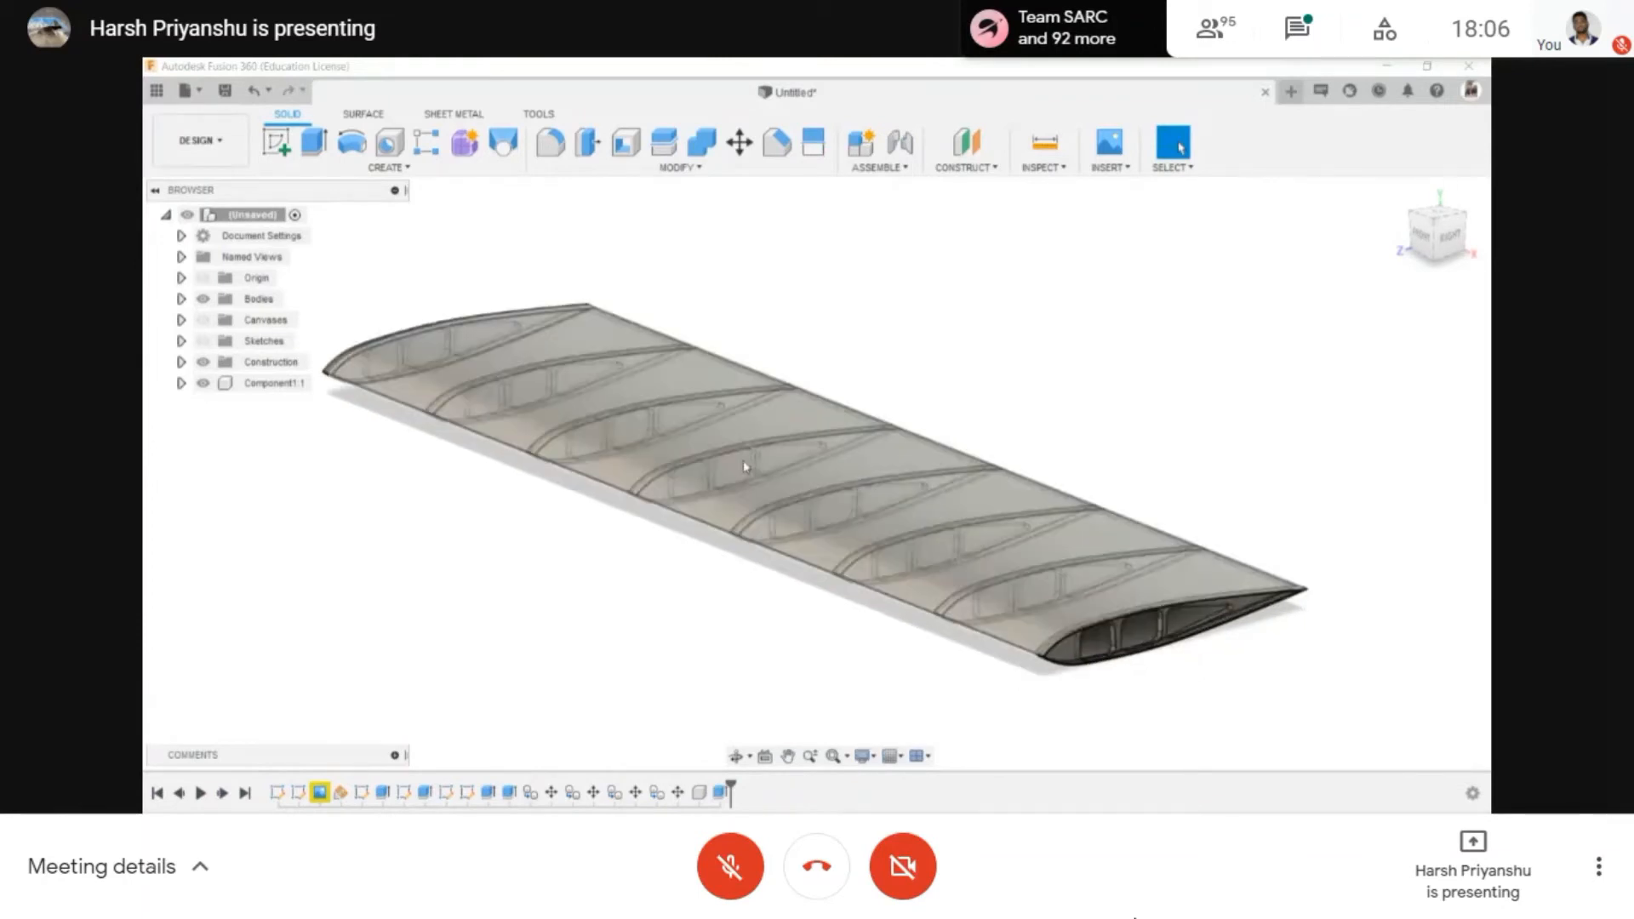
{"action": "left_click", "coordinate": [861, 757]}
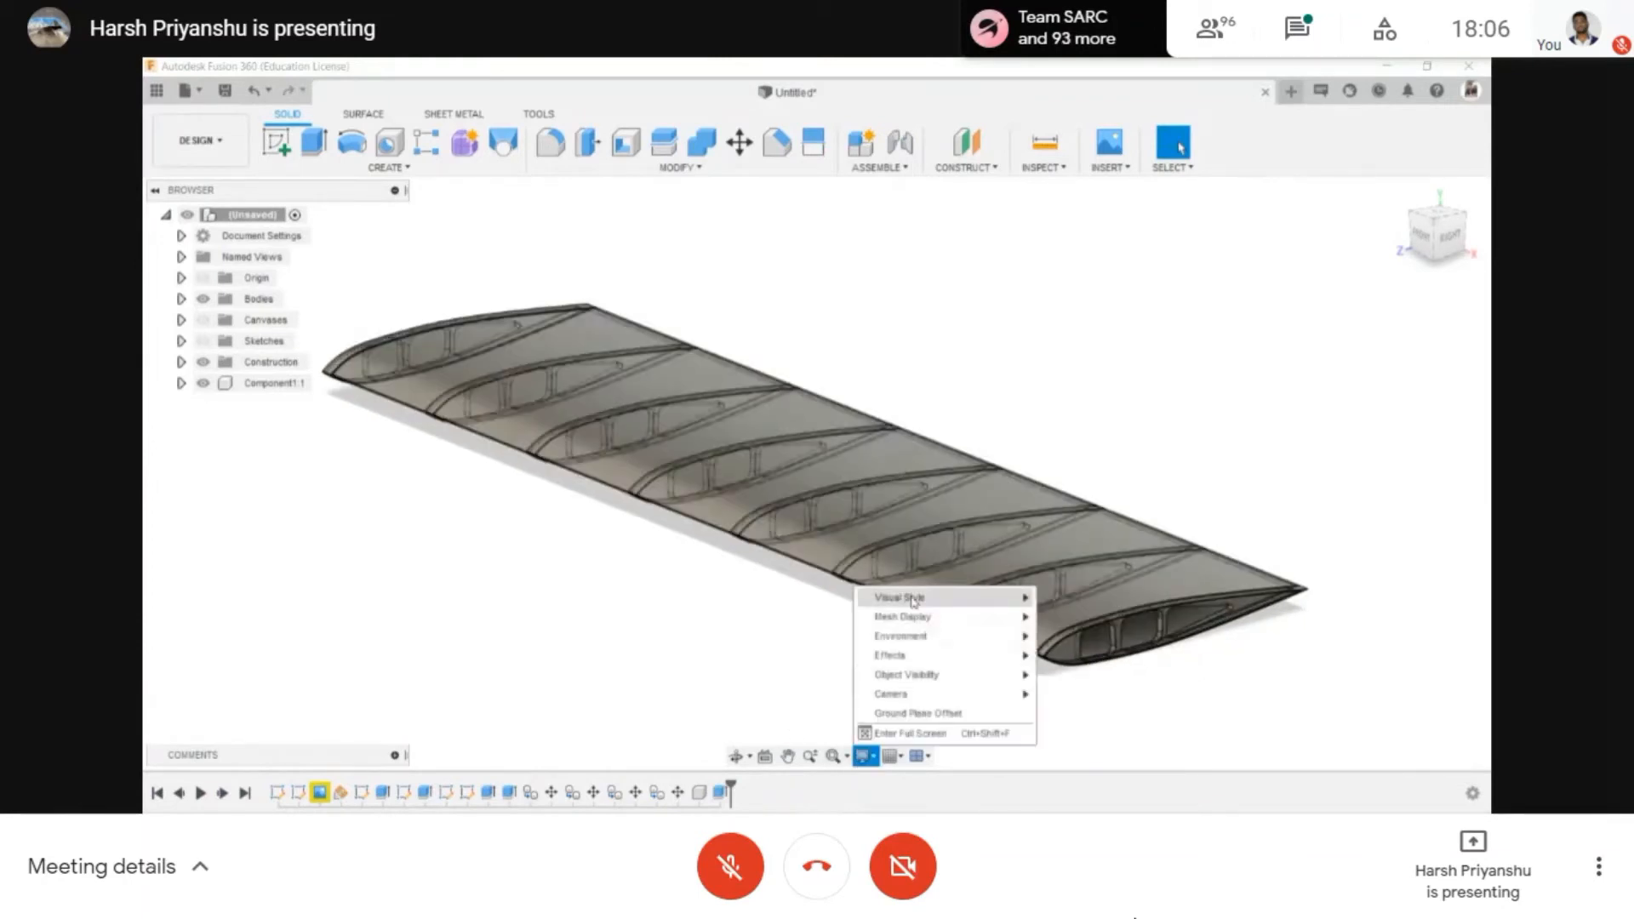
{"action": "mouse_move", "coordinate": [936, 597]}
{"action": "left_click", "coordinate": [1080, 636]}
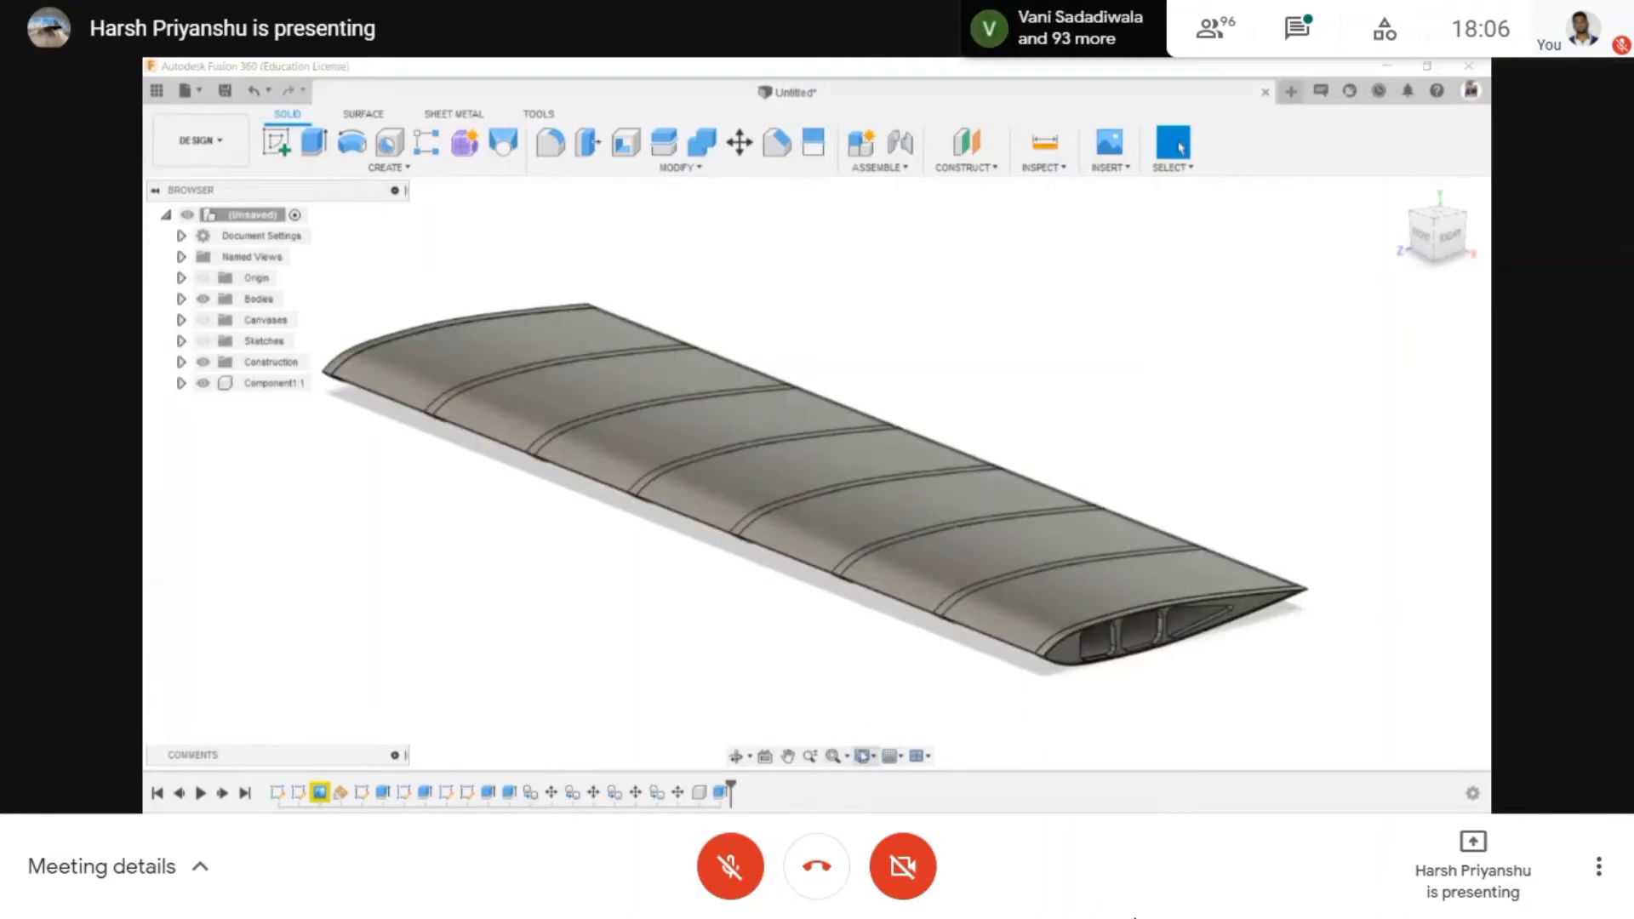
- Display the wing in the Wireframe style and in the Wireframe with Hidden Edges style
{"action": "left_click", "coordinate": [863, 756]}
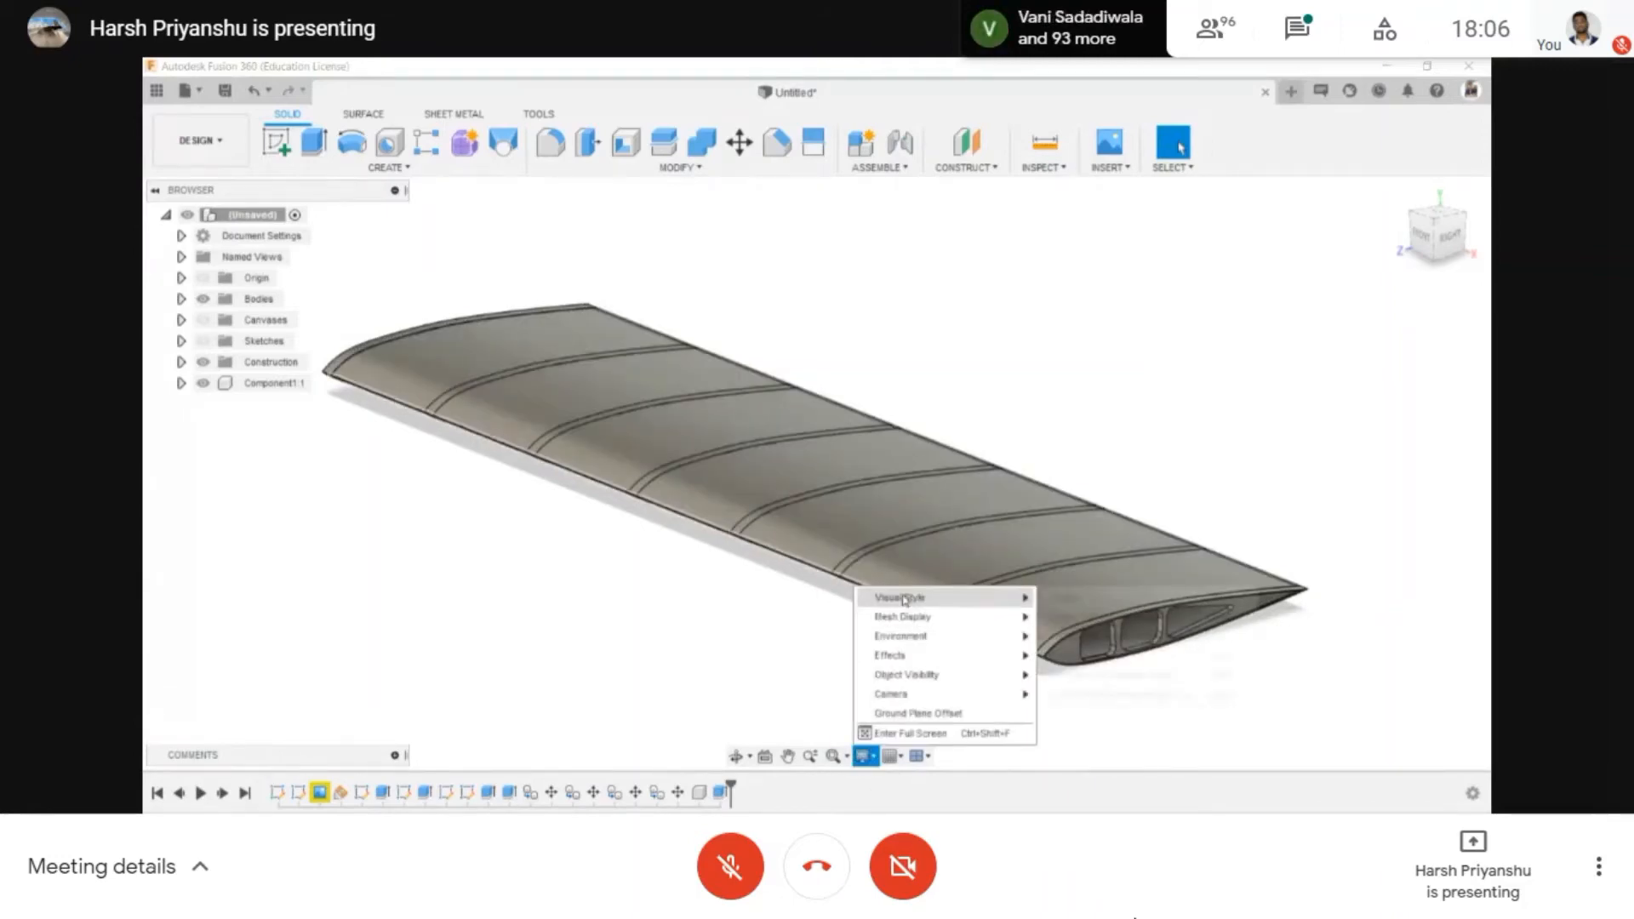
{"action": "mouse_move", "coordinate": [936, 597]}
{"action": "left_click", "coordinate": [1067, 657]}
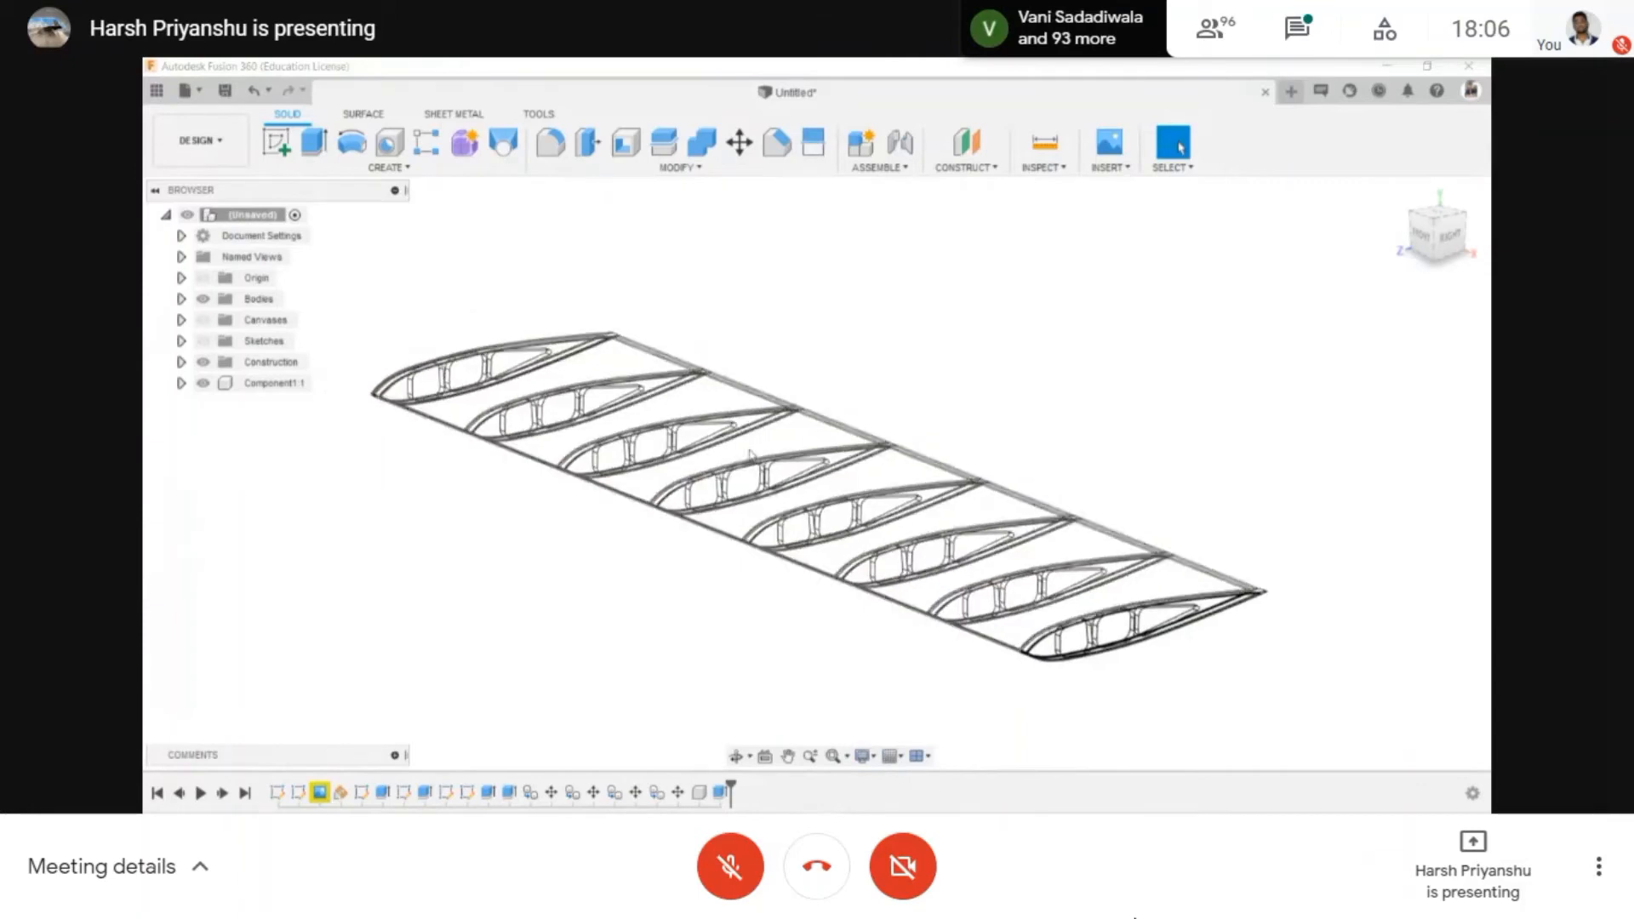
{"action": "left_click", "coordinate": [864, 756]}
{"action": "mouse_move", "coordinate": [936, 598]}
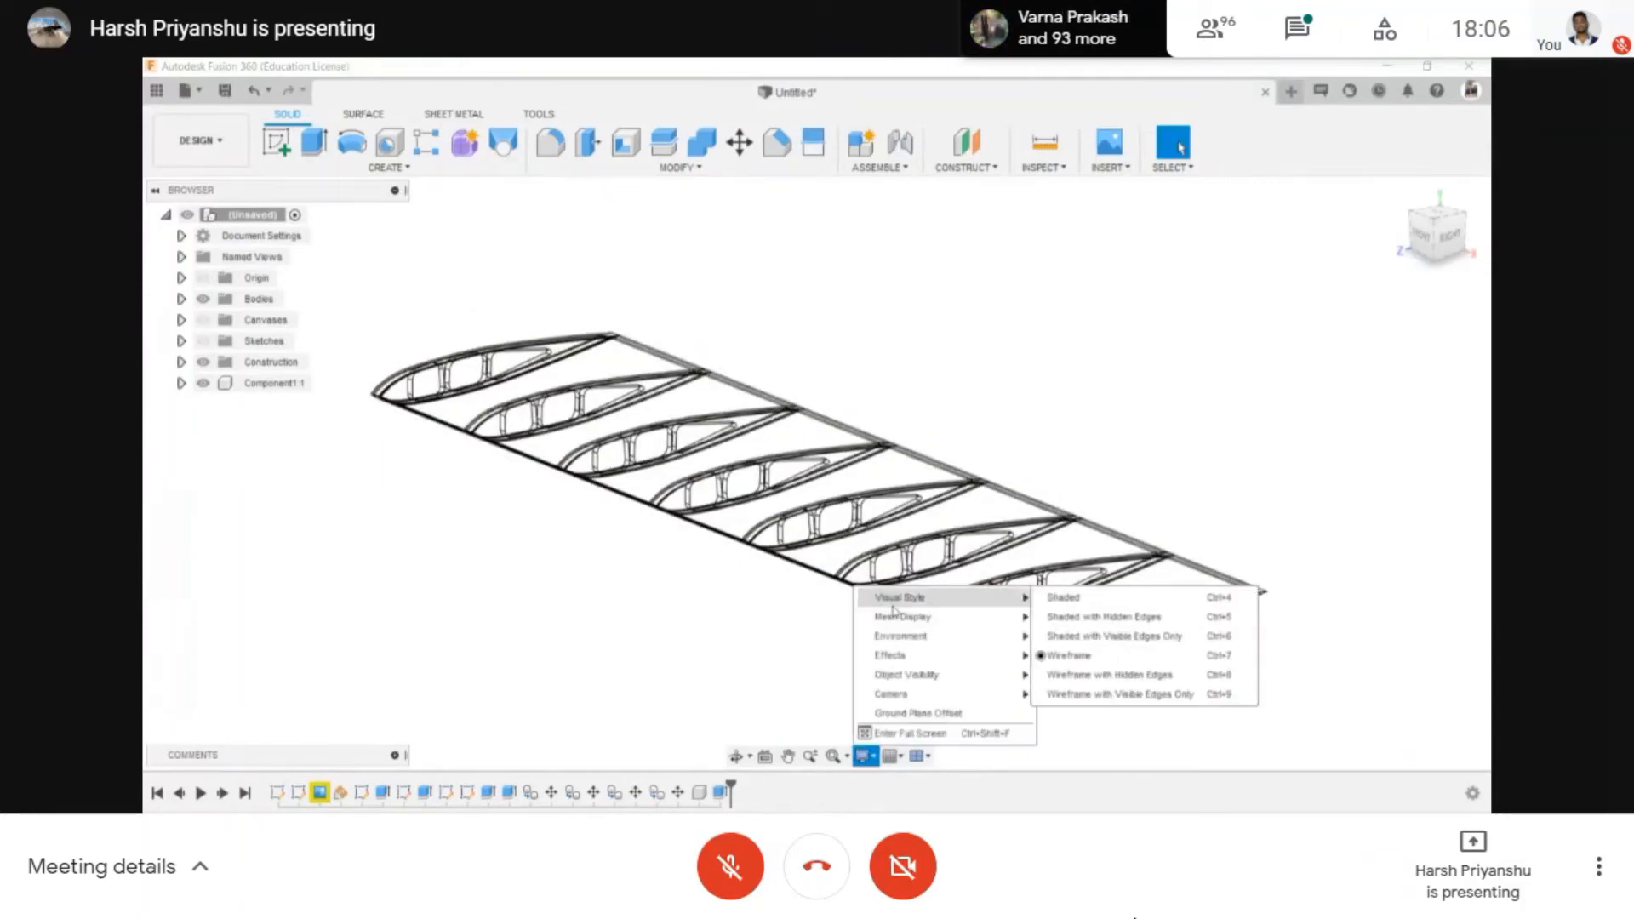
{"action": "left_click", "coordinate": [1143, 675]}
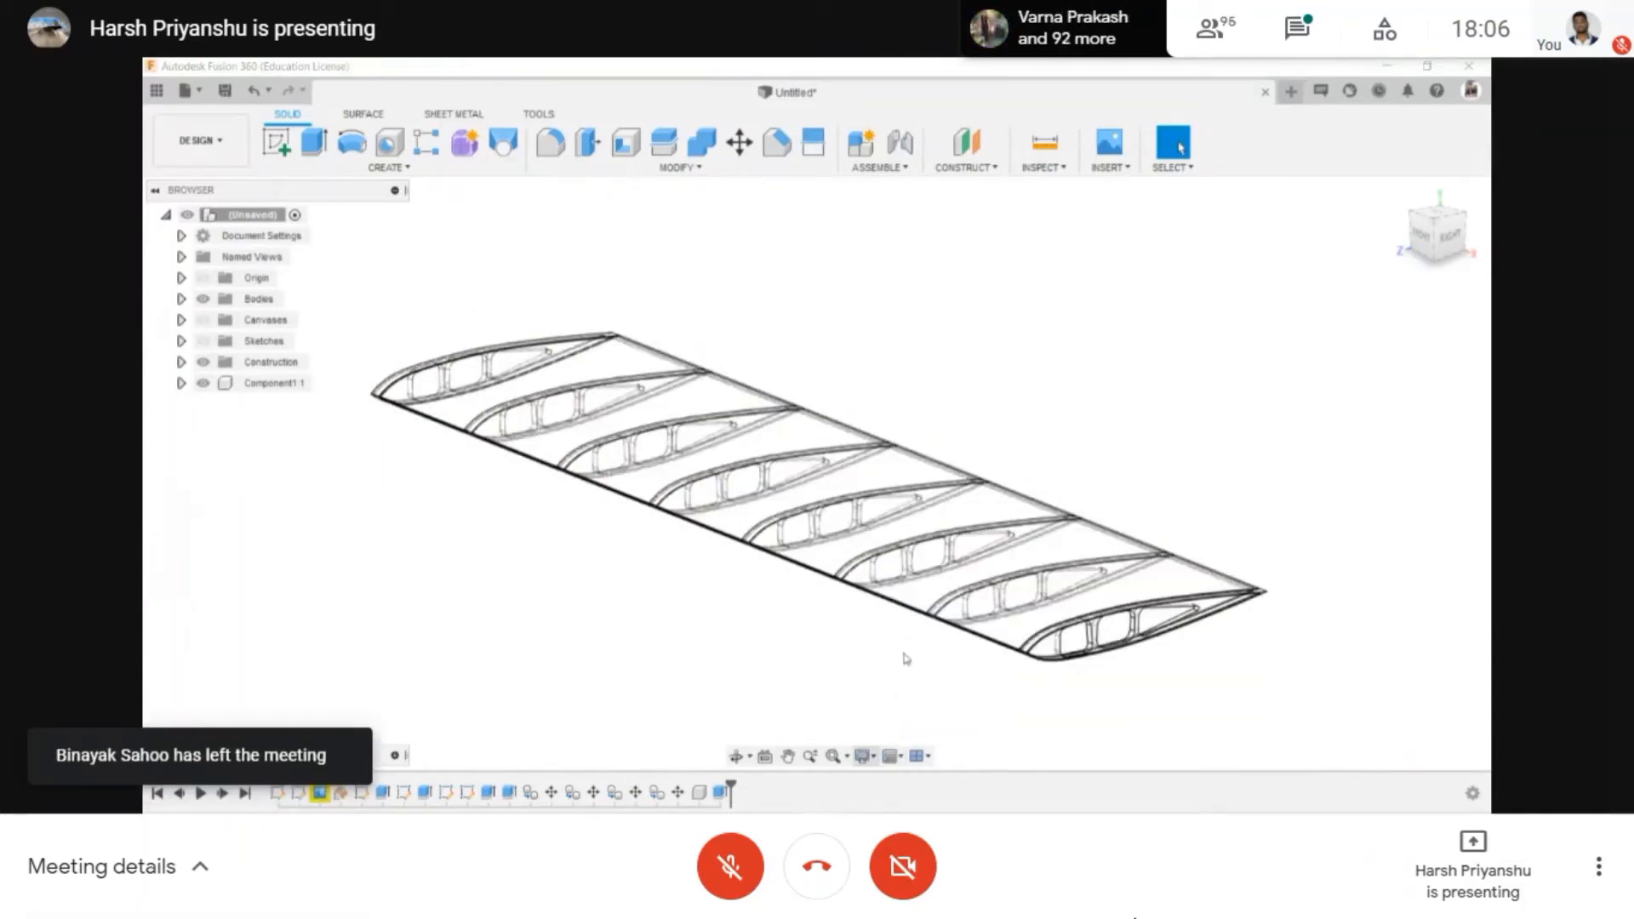
- Display the wing in the Wireframe with Visible Edges Only style
{"action": "left_click", "coordinate": [864, 757]}
{"action": "mouse_move", "coordinate": [936, 598]}
{"action": "left_click", "coordinate": [1140, 697]}
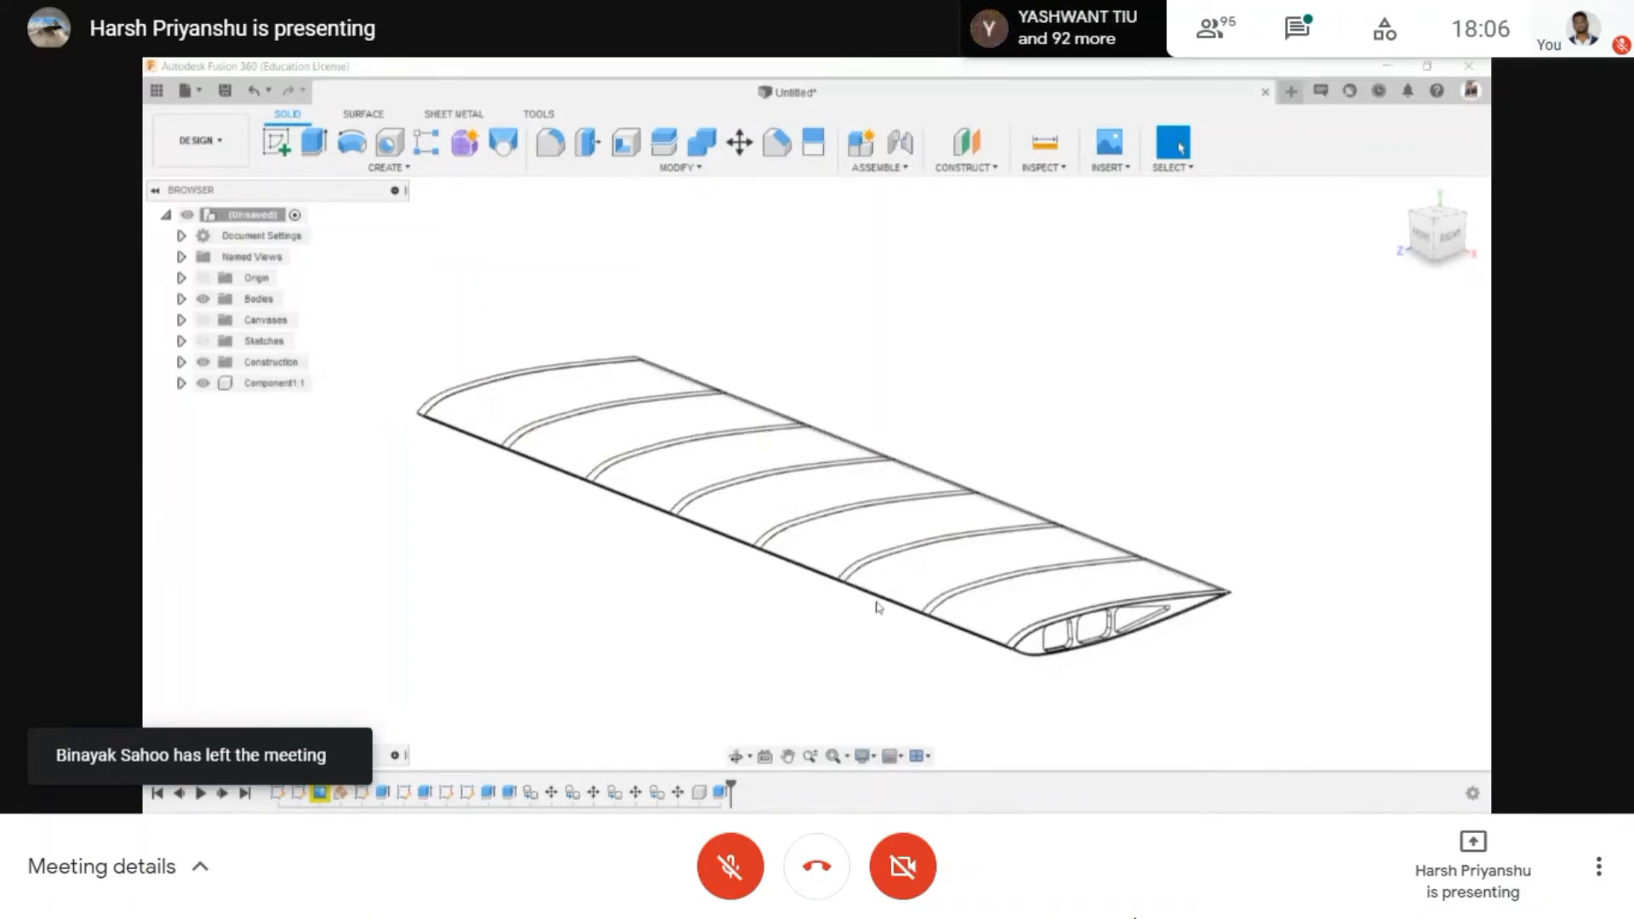
{"action": "scroll", "coordinate": [915, 643], "scroll_direction": "up", "scroll_amount": 2}
- Set the wing's visual style to Shaded with Visible Edges Only
{"action": "left_click", "coordinate": [868, 757]}
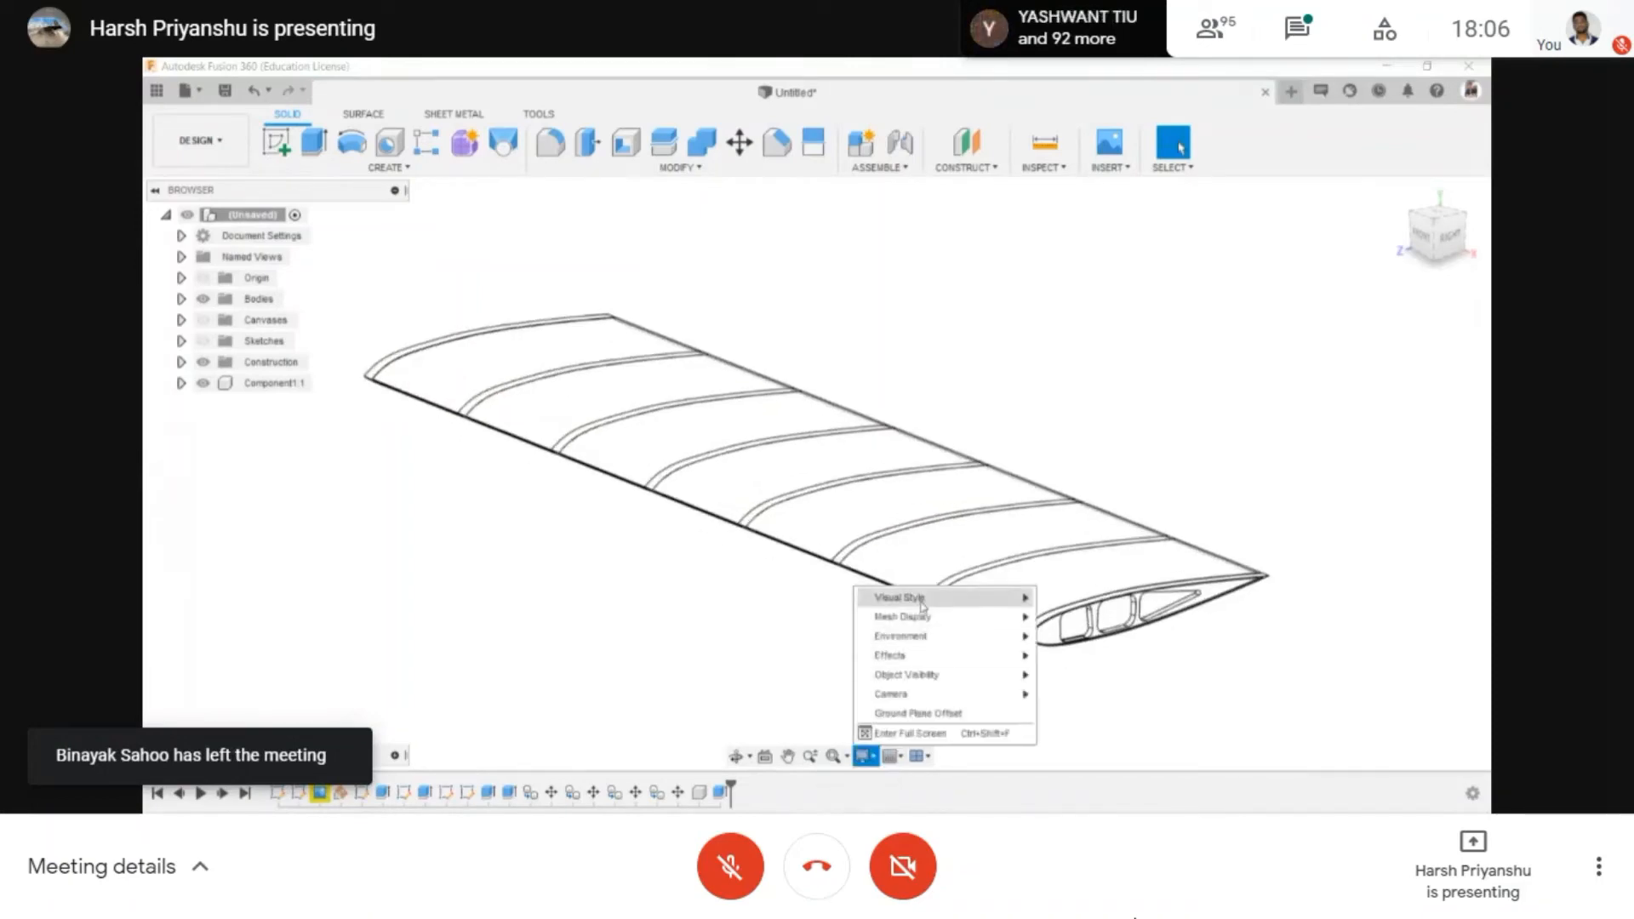
{"action": "mouse_move", "coordinate": [936, 598]}
{"action": "left_click", "coordinate": [1095, 637]}
- Examine the skinned wing from a low side angle and from above
{"action": "scroll", "coordinate": [930, 650], "scroll_direction": "down", "scroll_amount": 3}
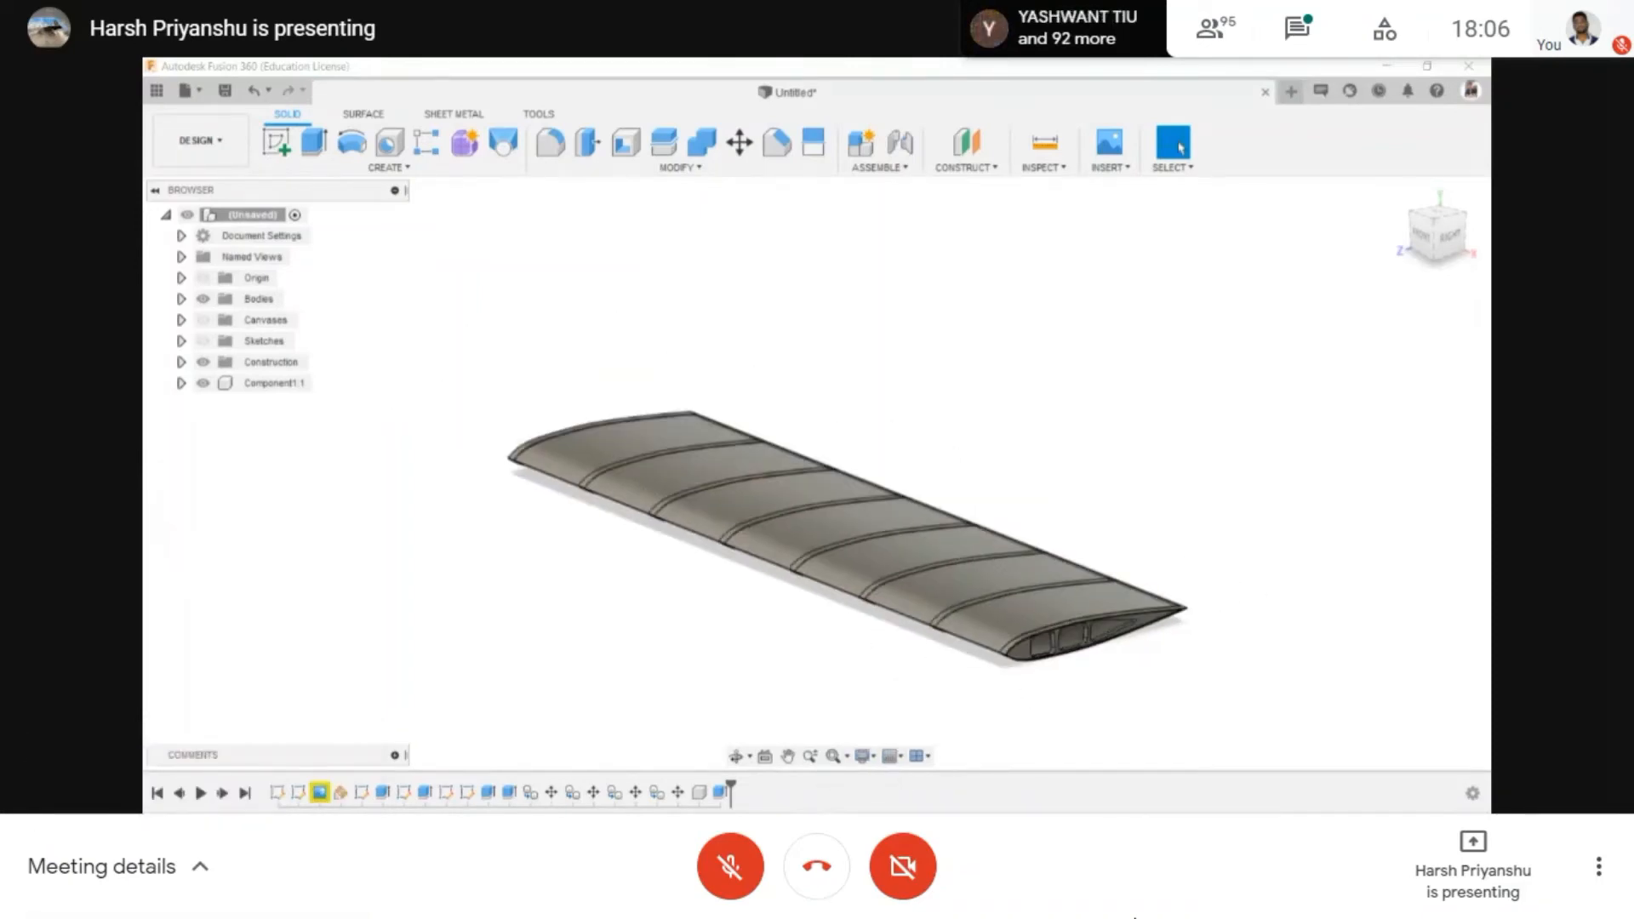
{"action": "middle_click_drag", "start_coordinate": [811, 478], "coordinate": [819, 435], "text": "shift"}
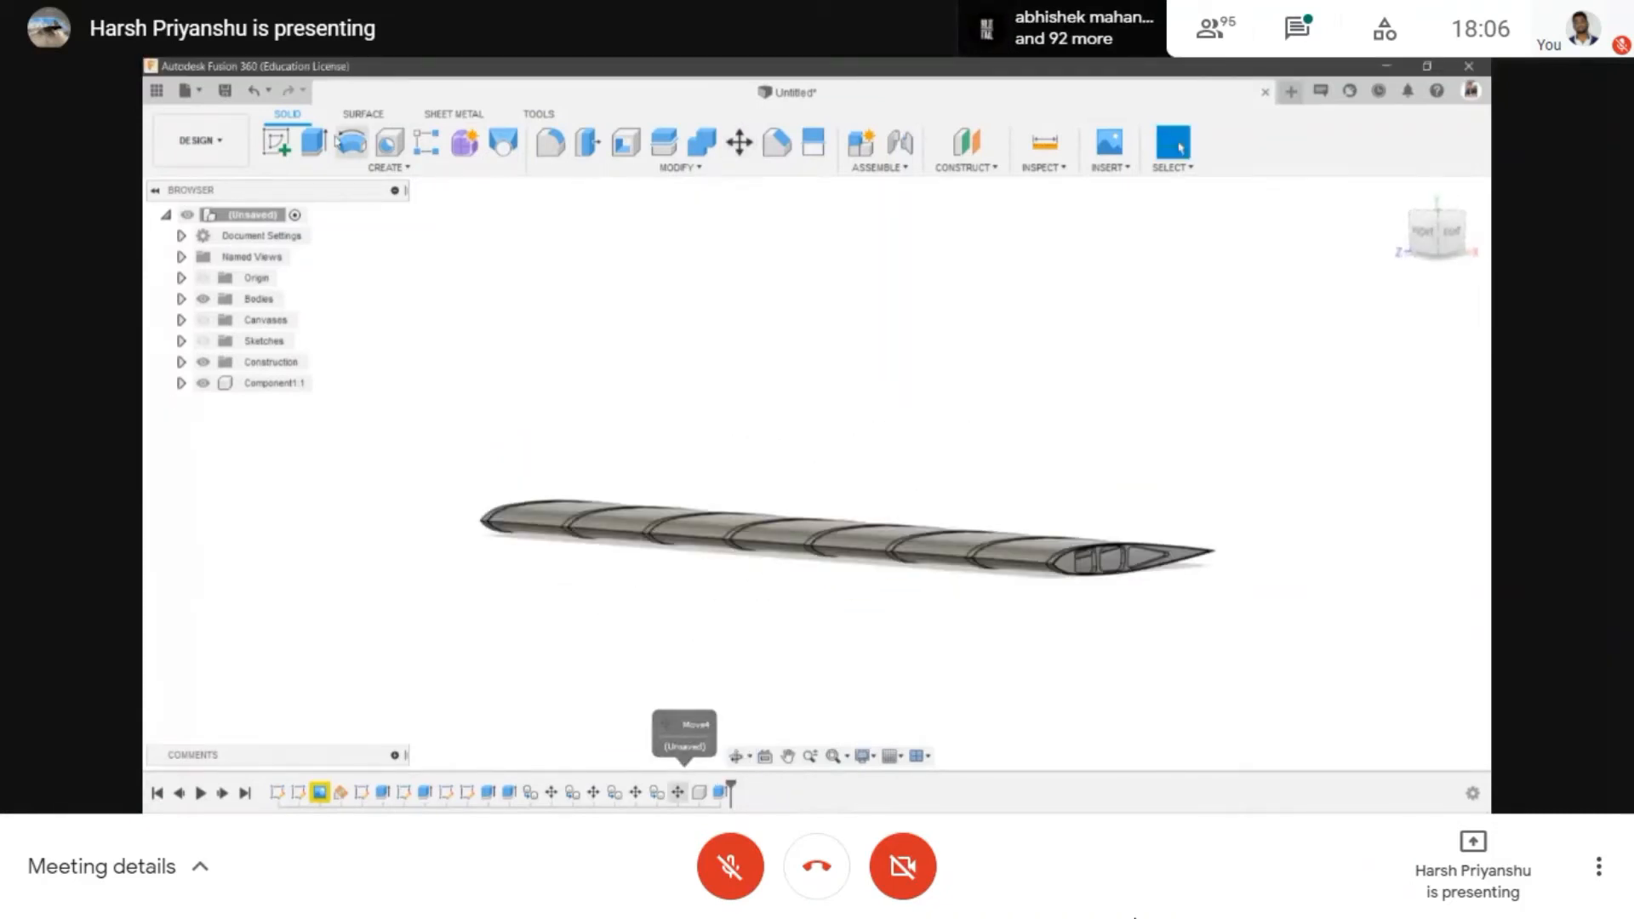
{"action": "scroll", "coordinate": [758, 488], "scroll_direction": "down", "scroll_amount": 1}
{"action": "scroll", "coordinate": [758, 488], "scroll_direction": "up", "scroll_amount": 4}
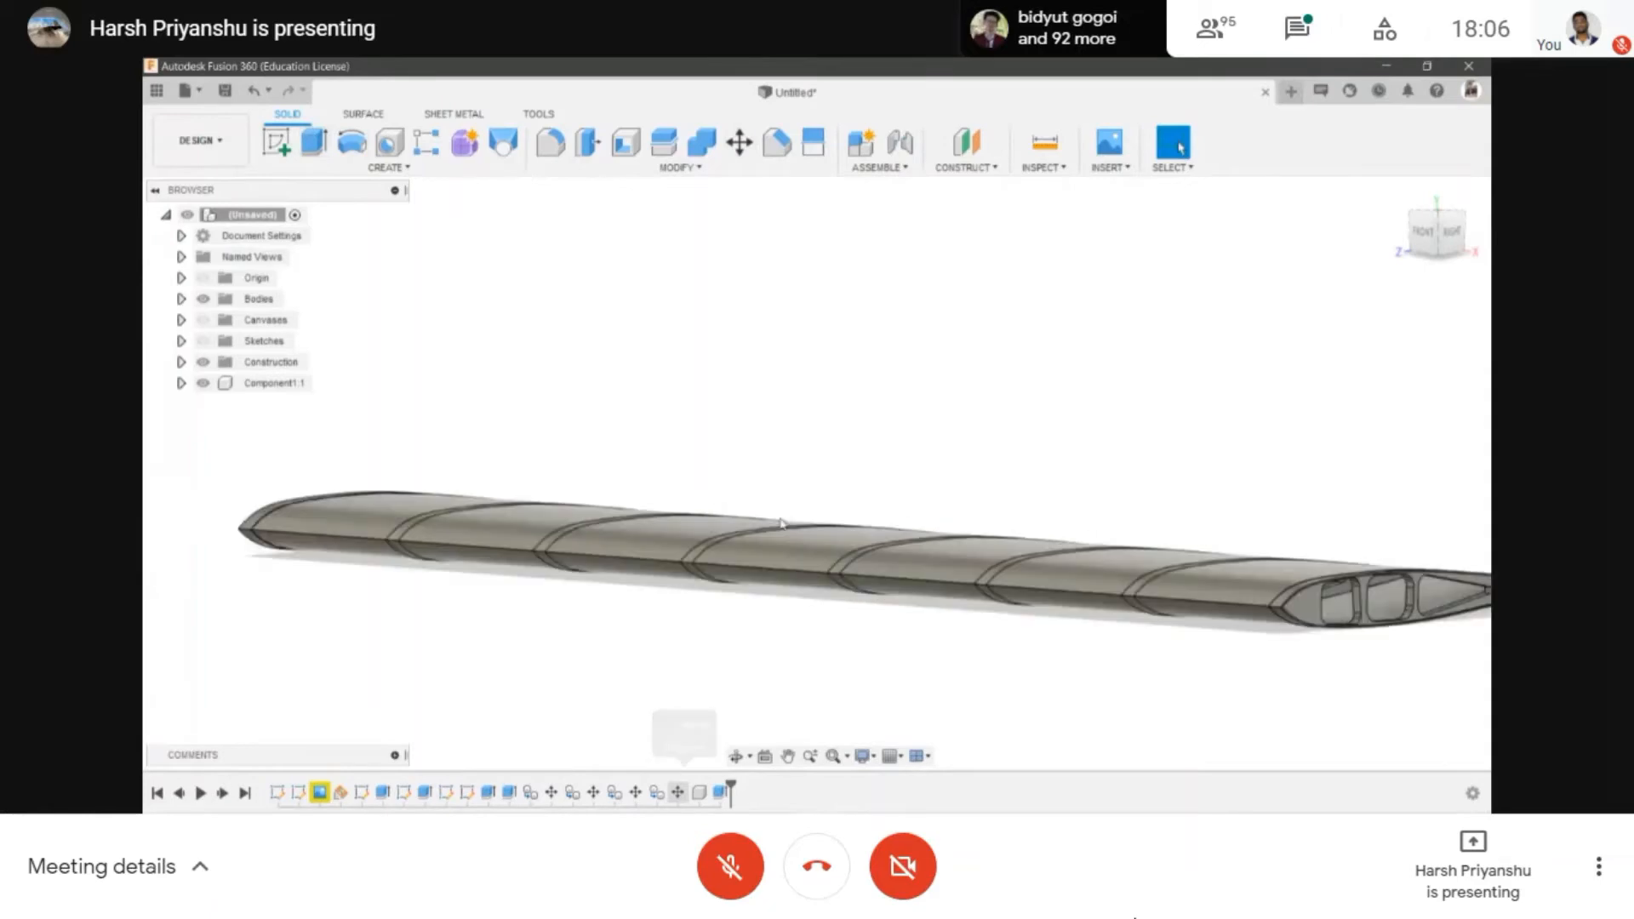
{"action": "scroll", "coordinate": [779, 485], "scroll_direction": "down", "scroll_amount": 3}
{"action": "middle_click_drag", "start_coordinate": [798, 470], "coordinate": [724, 455]}
{"action": "scroll", "coordinate": [725, 455], "scroll_direction": "down", "scroll_amount": 1}
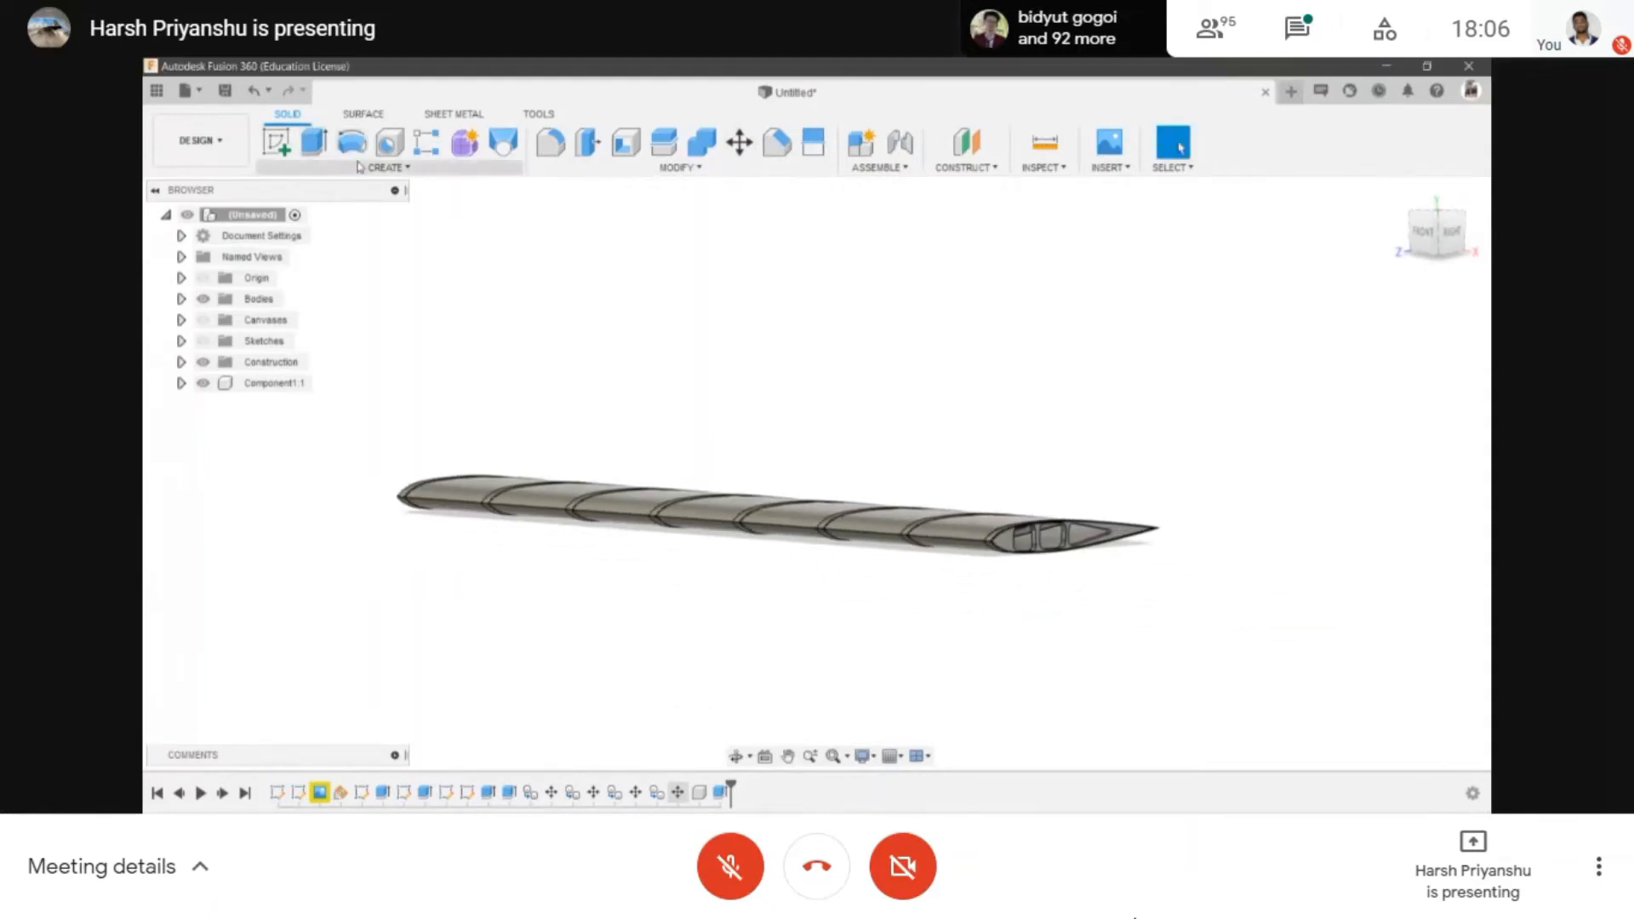
{"action": "left_click", "coordinate": [359, 167]}
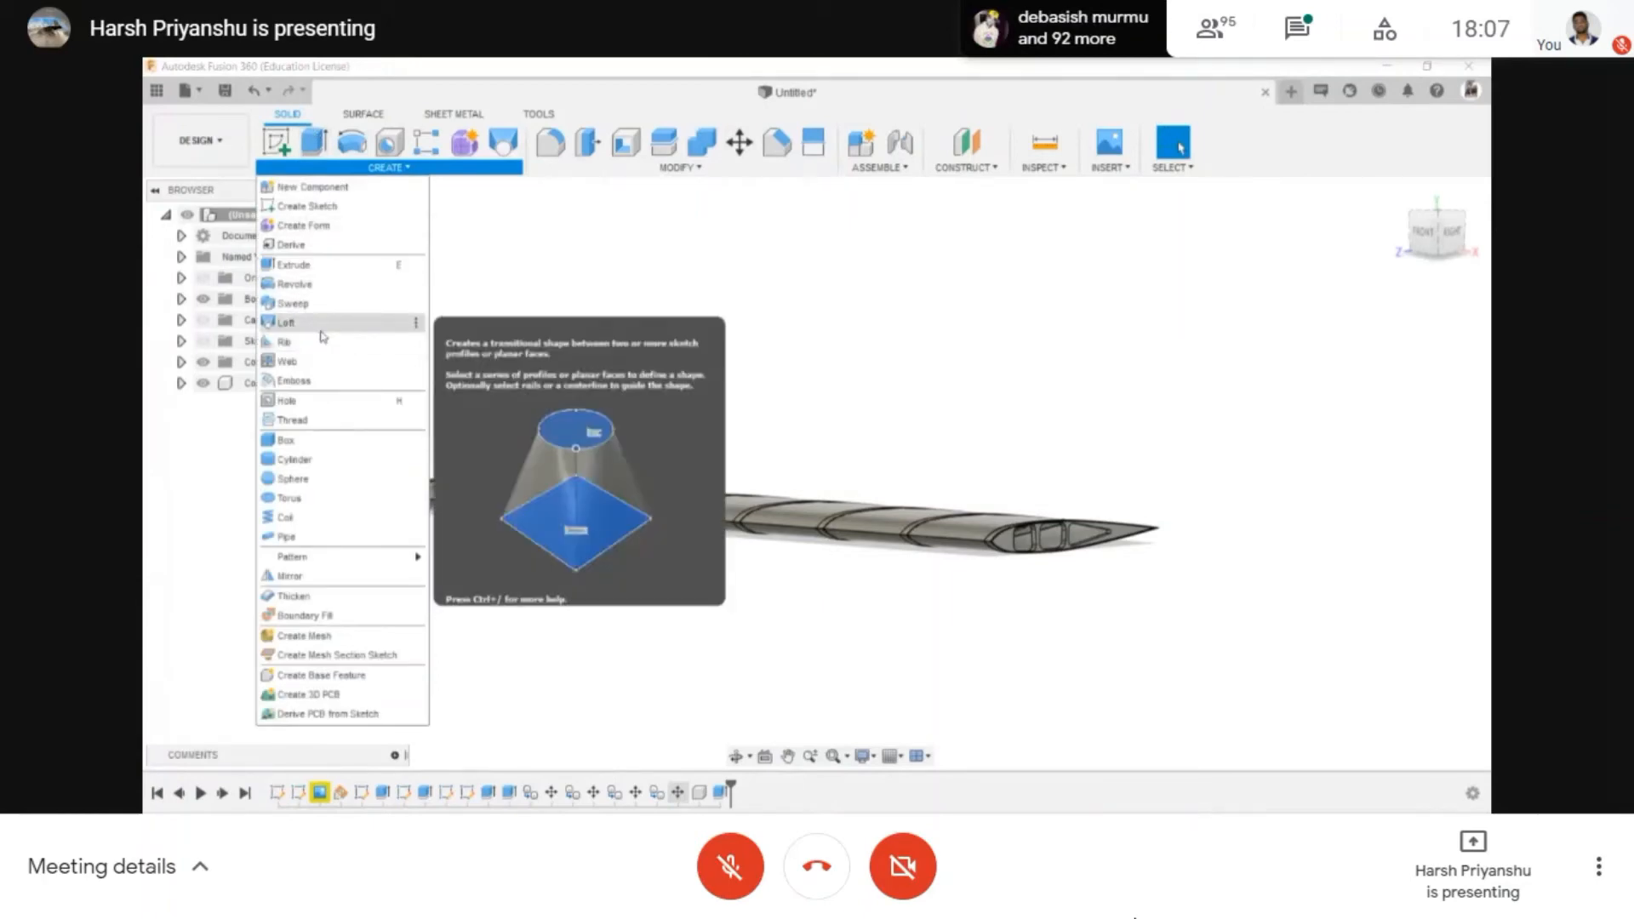
{"action": "left_click", "coordinate": [857, 207]}
{"action": "scroll", "coordinate": [830, 487], "scroll_direction": "down", "scroll_amount": 2}
{"action": "scroll", "coordinate": [805, 502], "scroll_direction": "up", "scroll_amount": 4}
{"action": "scroll", "coordinate": [826, 468], "scroll_direction": "down", "scroll_amount": 3}
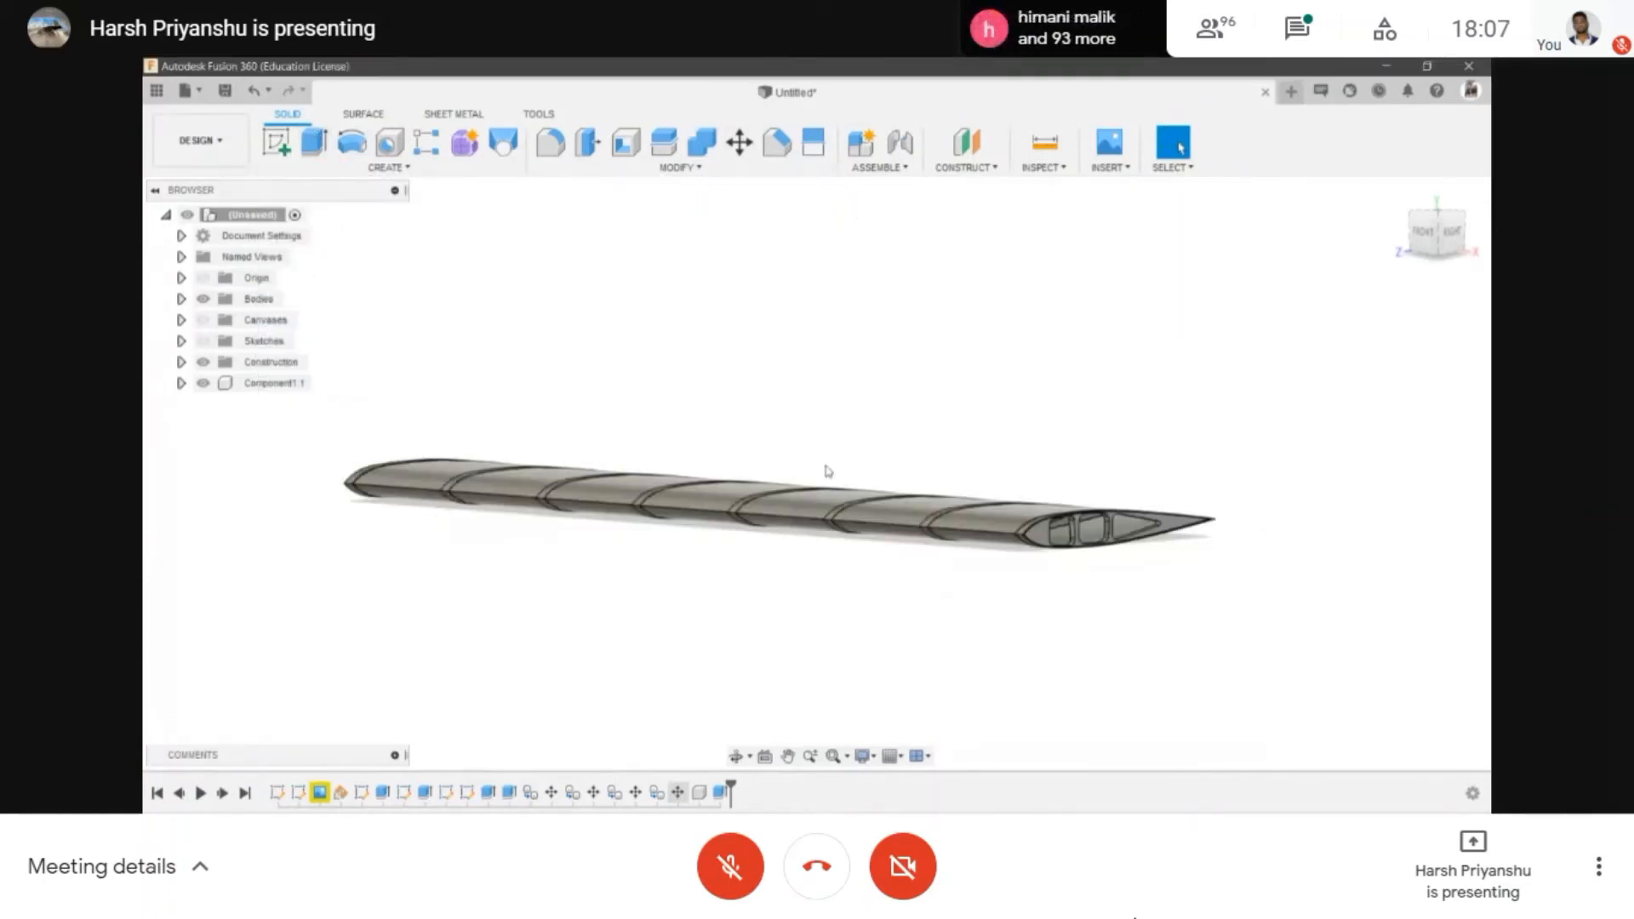
{"action": "left_click", "coordinate": [735, 756]}
{"action": "left_click_drag", "start_coordinate": [875, 474], "coordinate": [886, 509]}
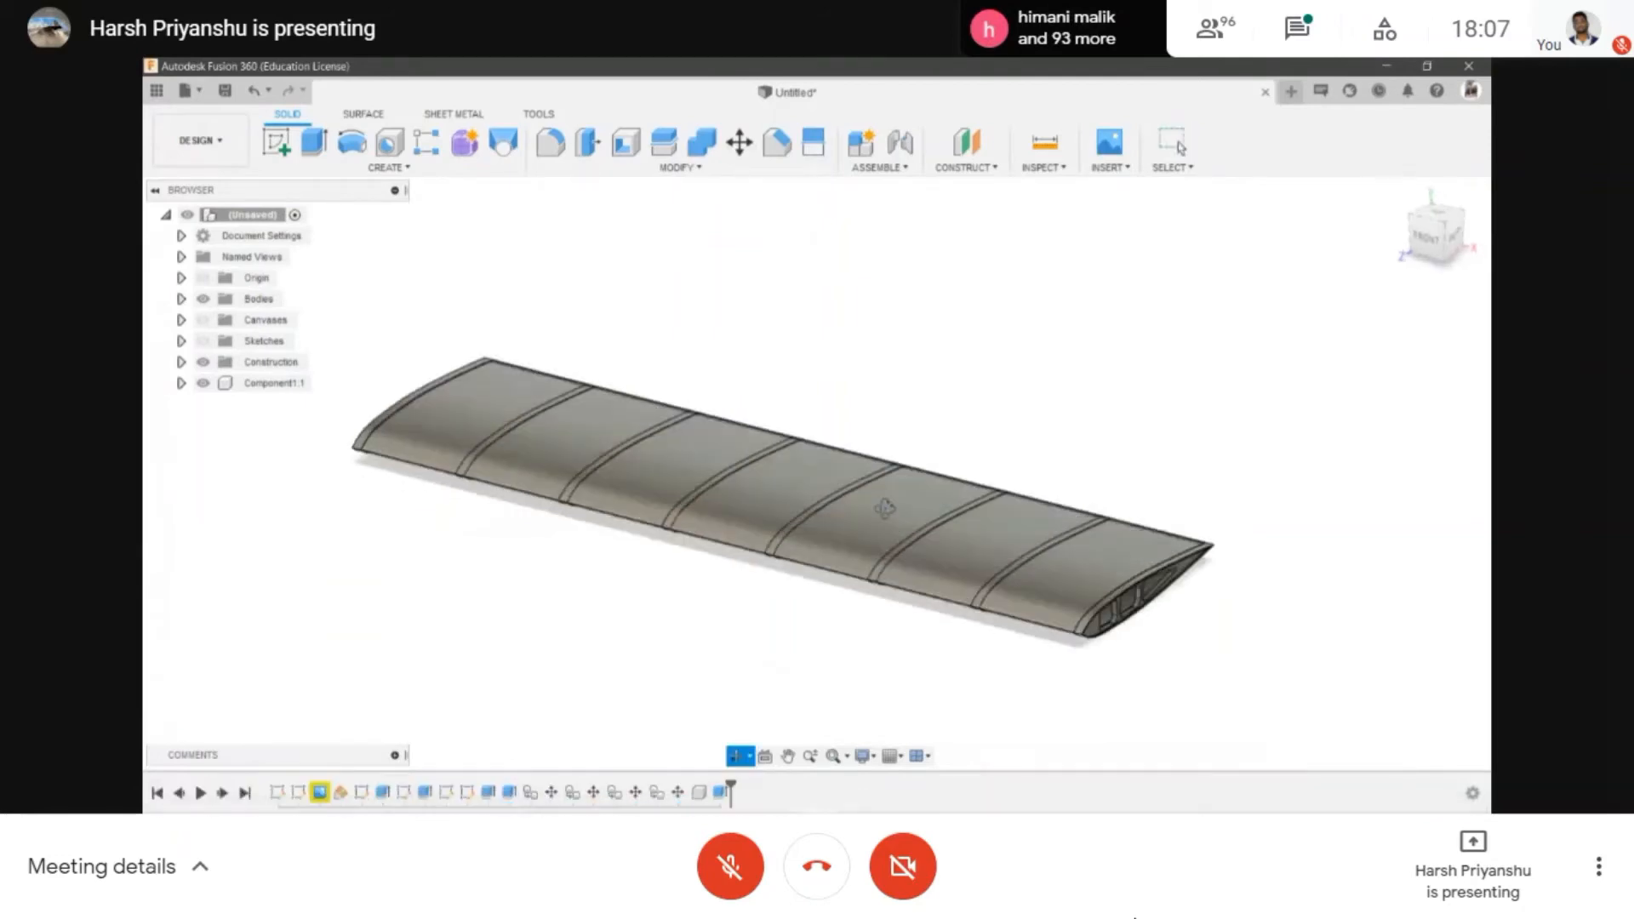
- Hide the wing skin component so that only the row of ribs is displayed
{"action": "left_click", "coordinate": [203, 383]}
{"action": "scroll", "coordinate": [584, 346], "scroll_direction": "up", "scroll_amount": 3}
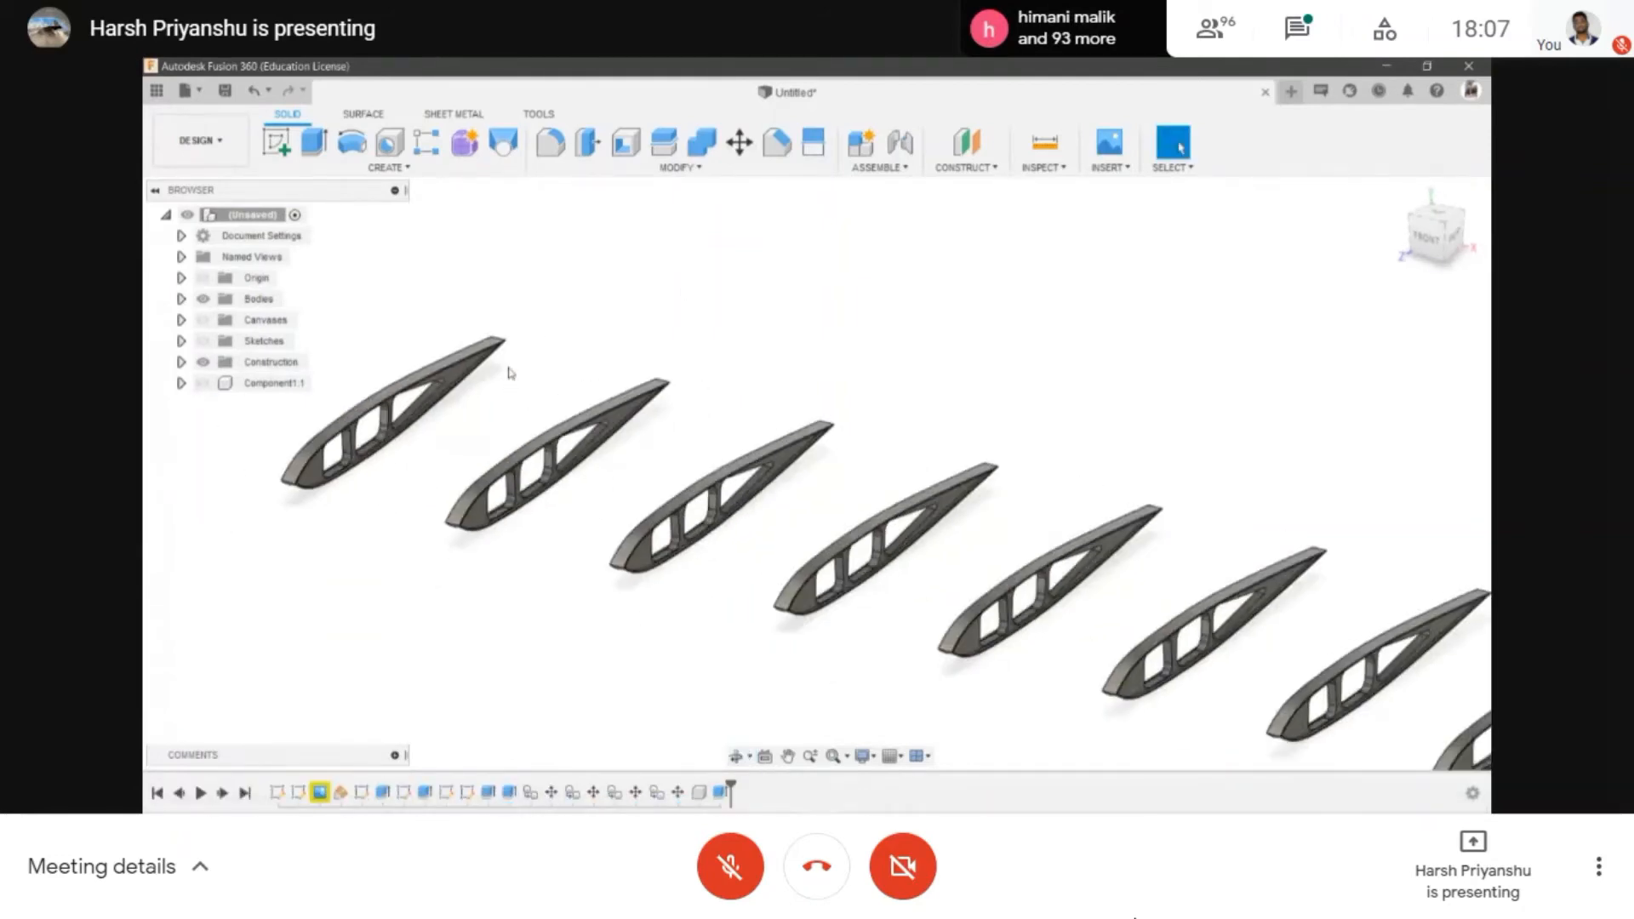
{"action": "scroll", "coordinate": [507, 368], "scroll_direction": "down", "scroll_amount": 3}
{"action": "scroll", "coordinate": [707, 378], "scroll_direction": "up", "scroll_amount": 3}
{"action": "scroll", "coordinate": [718, 438], "scroll_direction": "down", "scroll_amount": 2}
{"action": "key", "text": "Escape"}
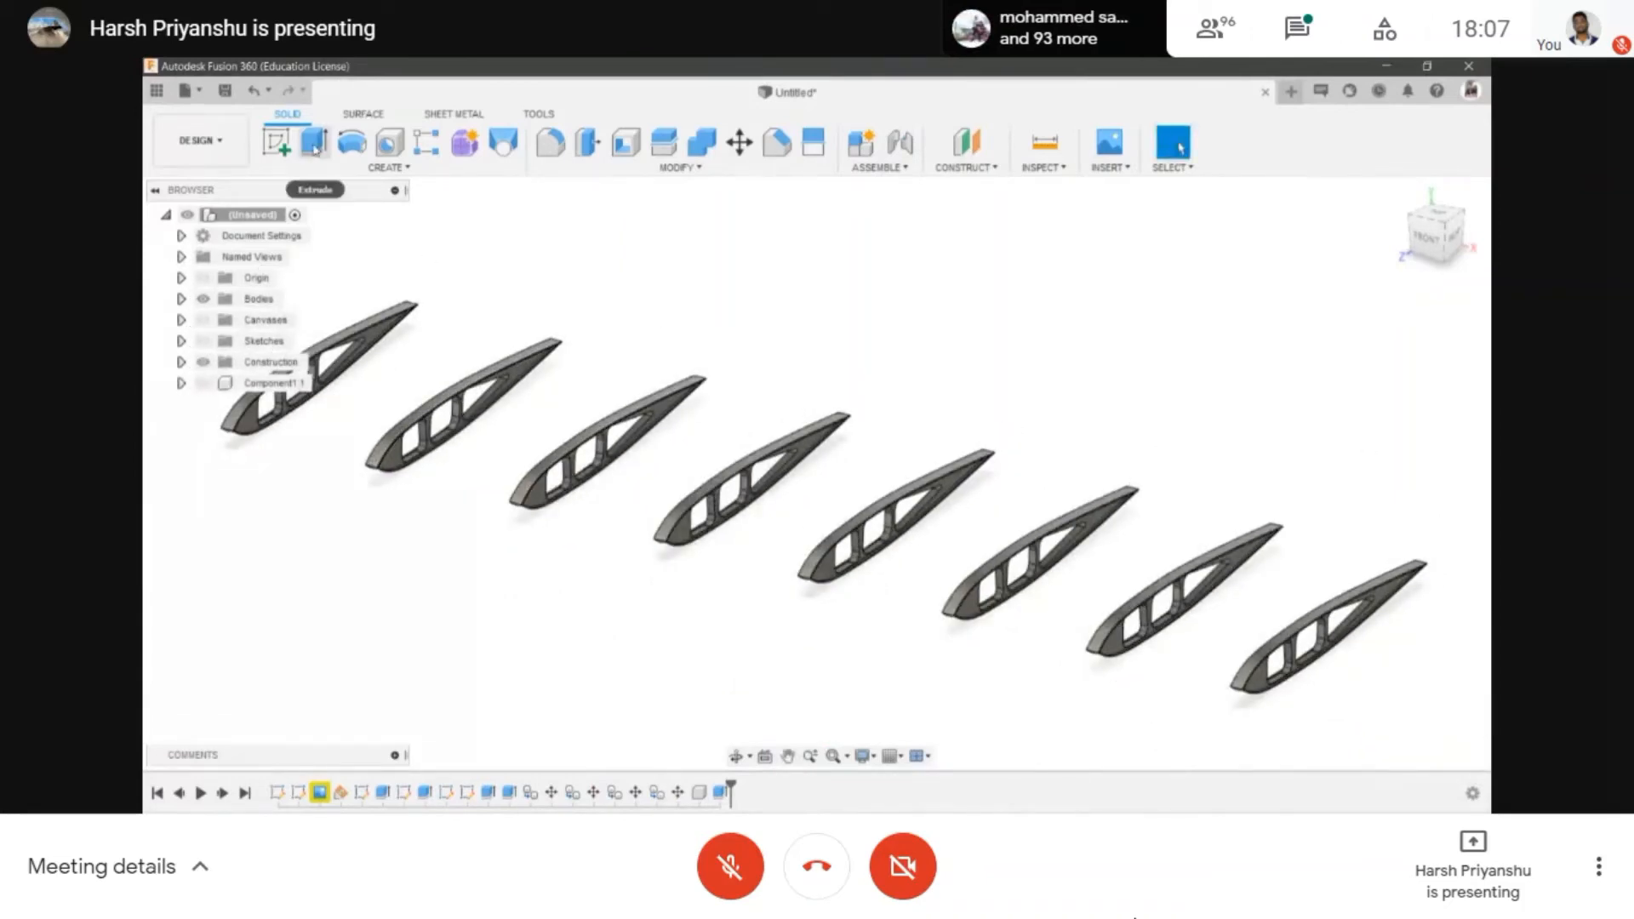
{"action": "left_click", "coordinate": [371, 169]}
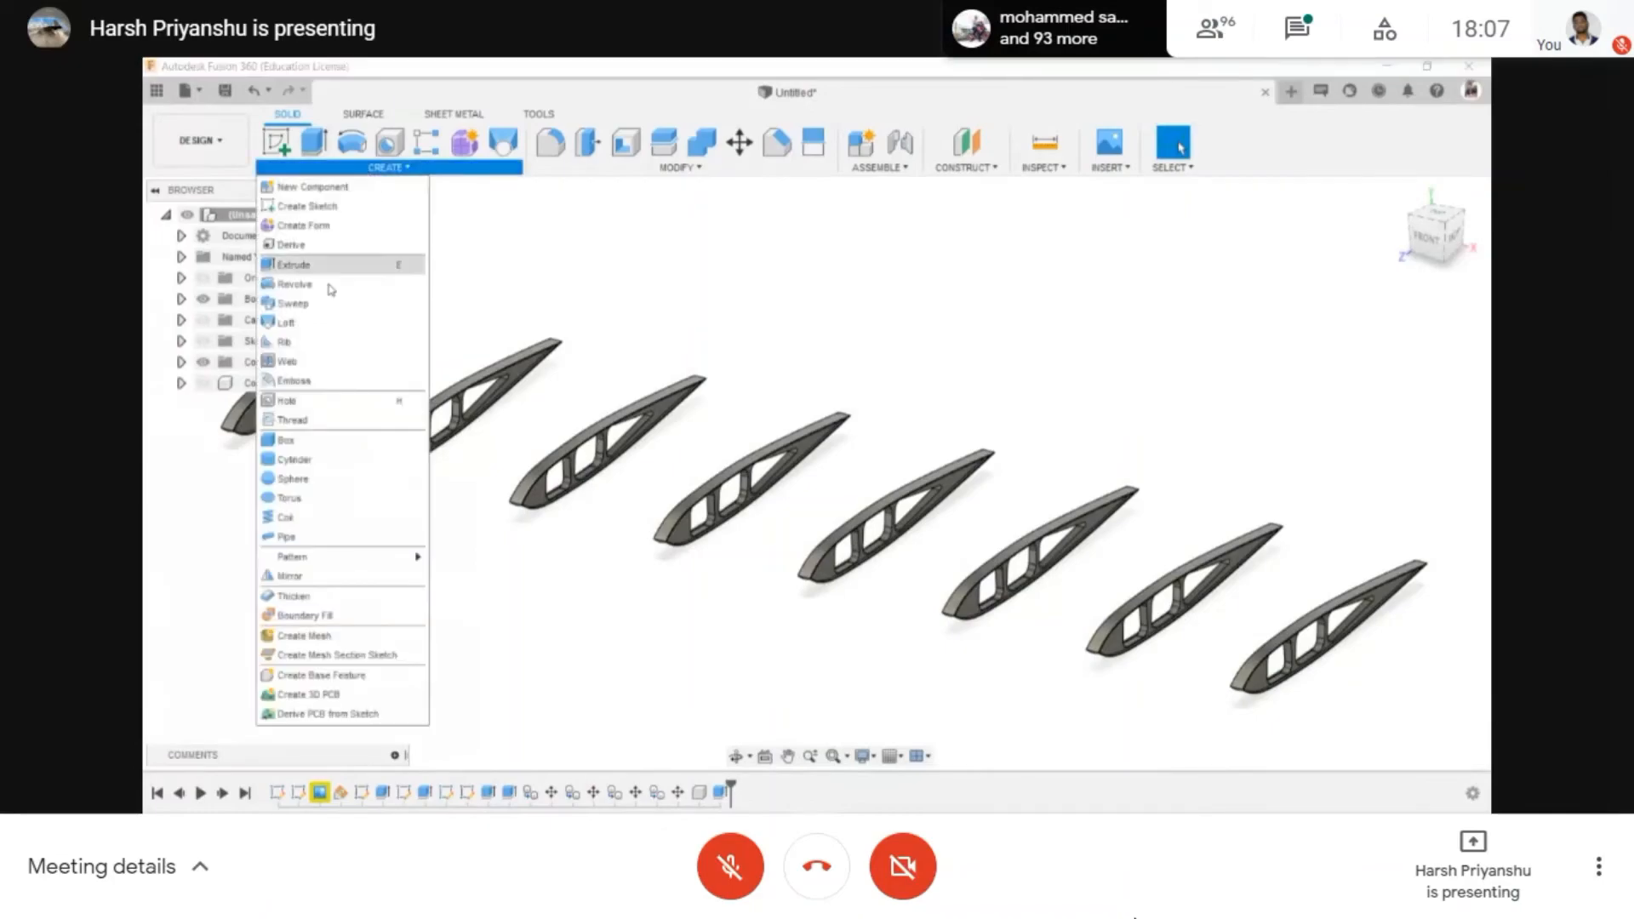
{"action": "key", "text": "super+Print"}
{"action": "left_click", "coordinate": [358, 323]}
{"action": "scroll", "coordinate": [380, 294], "scroll_direction": "up", "scroll_amount": 3}
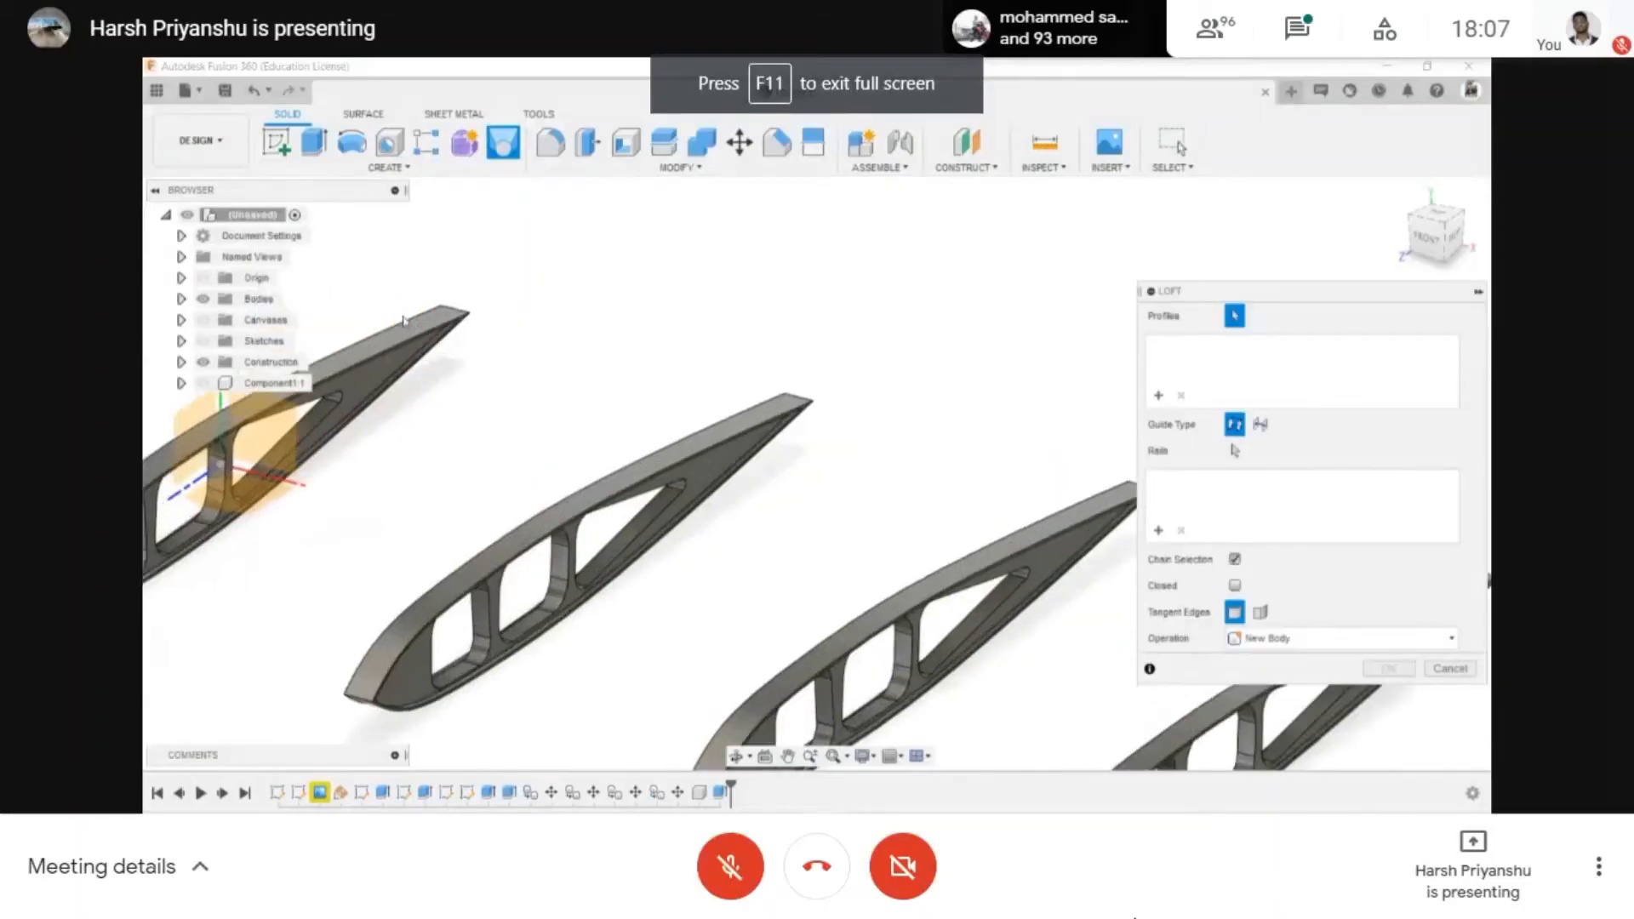
{"action": "scroll", "coordinate": [403, 320], "scroll_direction": "up", "scroll_amount": 5}
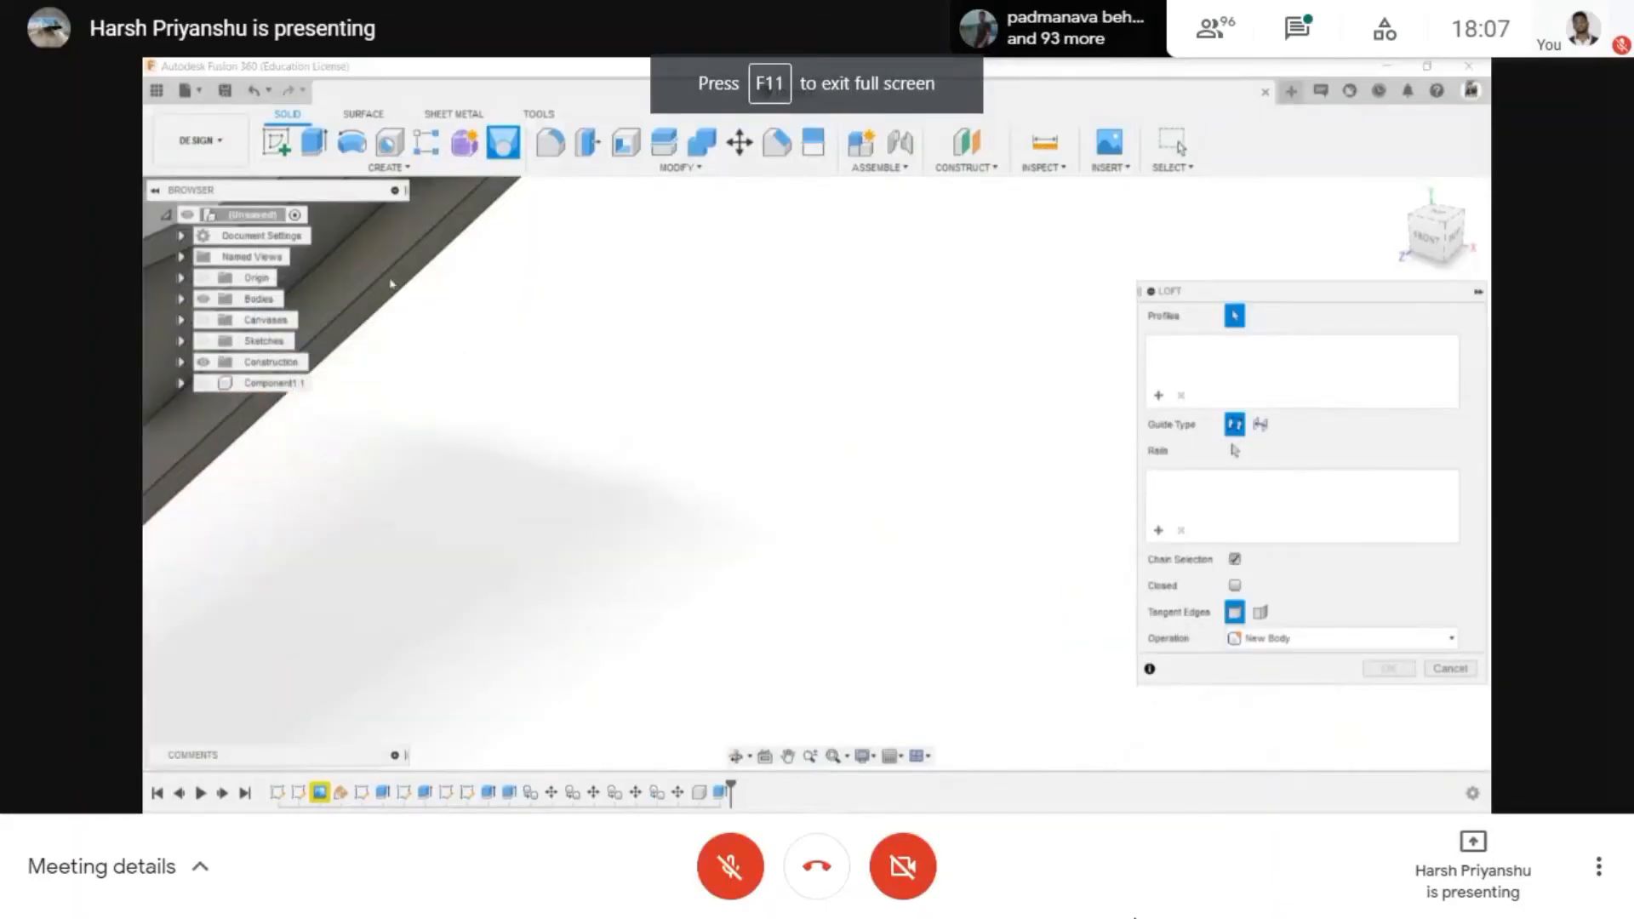
{"action": "scroll", "coordinate": [391, 283], "scroll_direction": "down", "scroll_amount": 8}
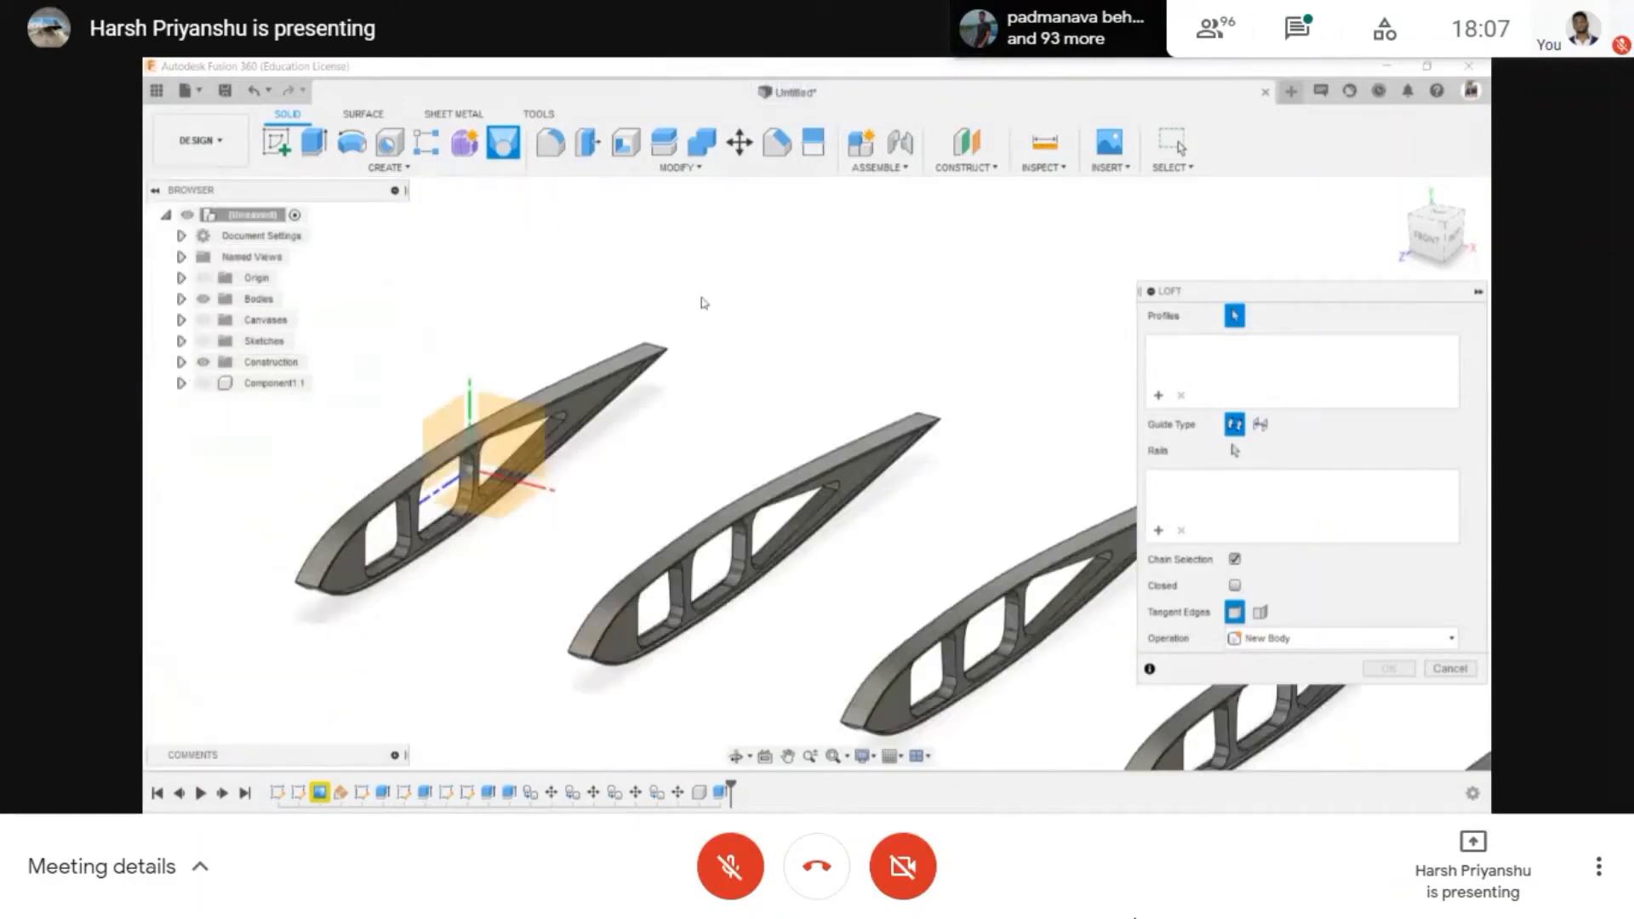
{"action": "scroll", "coordinate": [647, 371], "scroll_direction": "down", "scroll_amount": 3}
{"action": "left_click", "coordinate": [203, 384]}
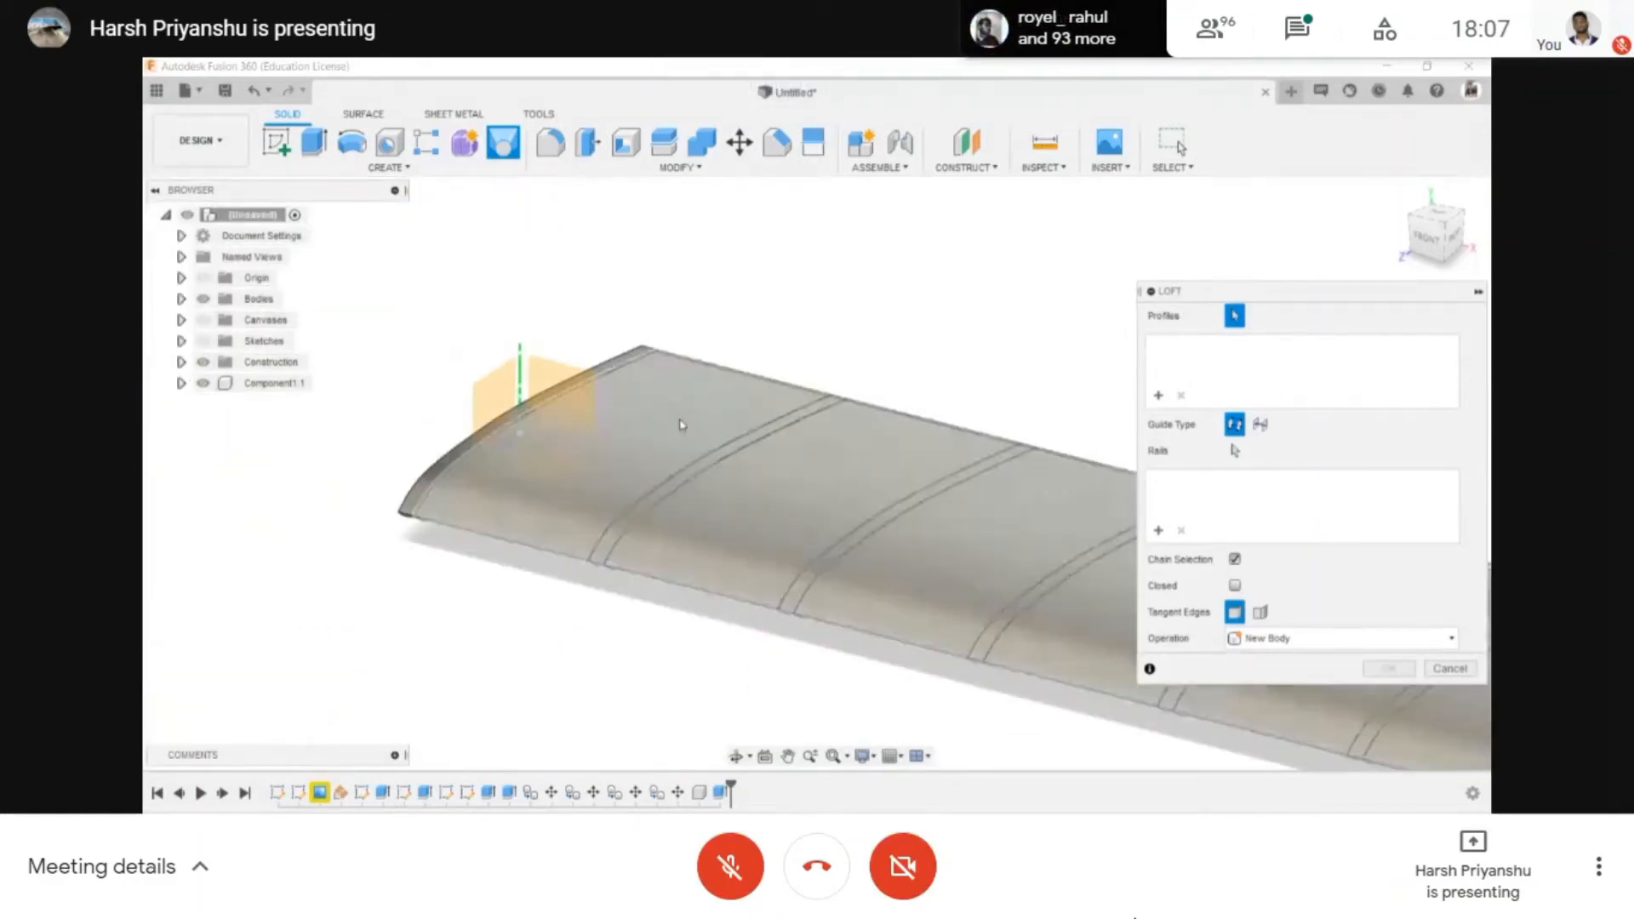
{"action": "left_click", "coordinate": [202, 384]}
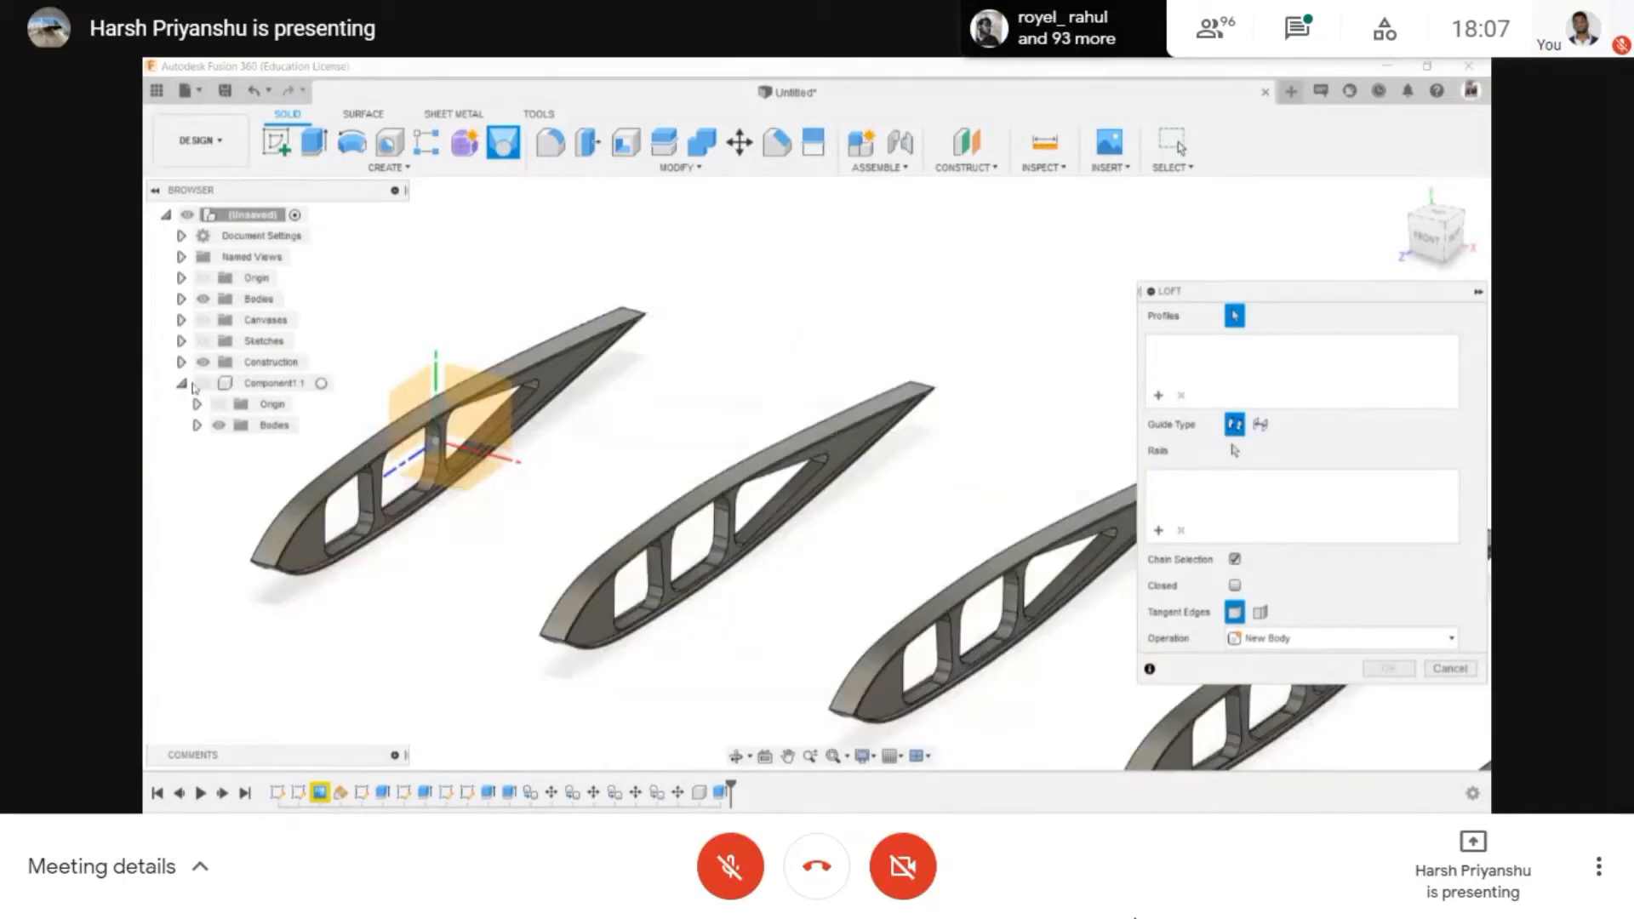
{"action": "scroll", "coordinate": [555, 367], "scroll_direction": "up", "scroll_amount": 4}
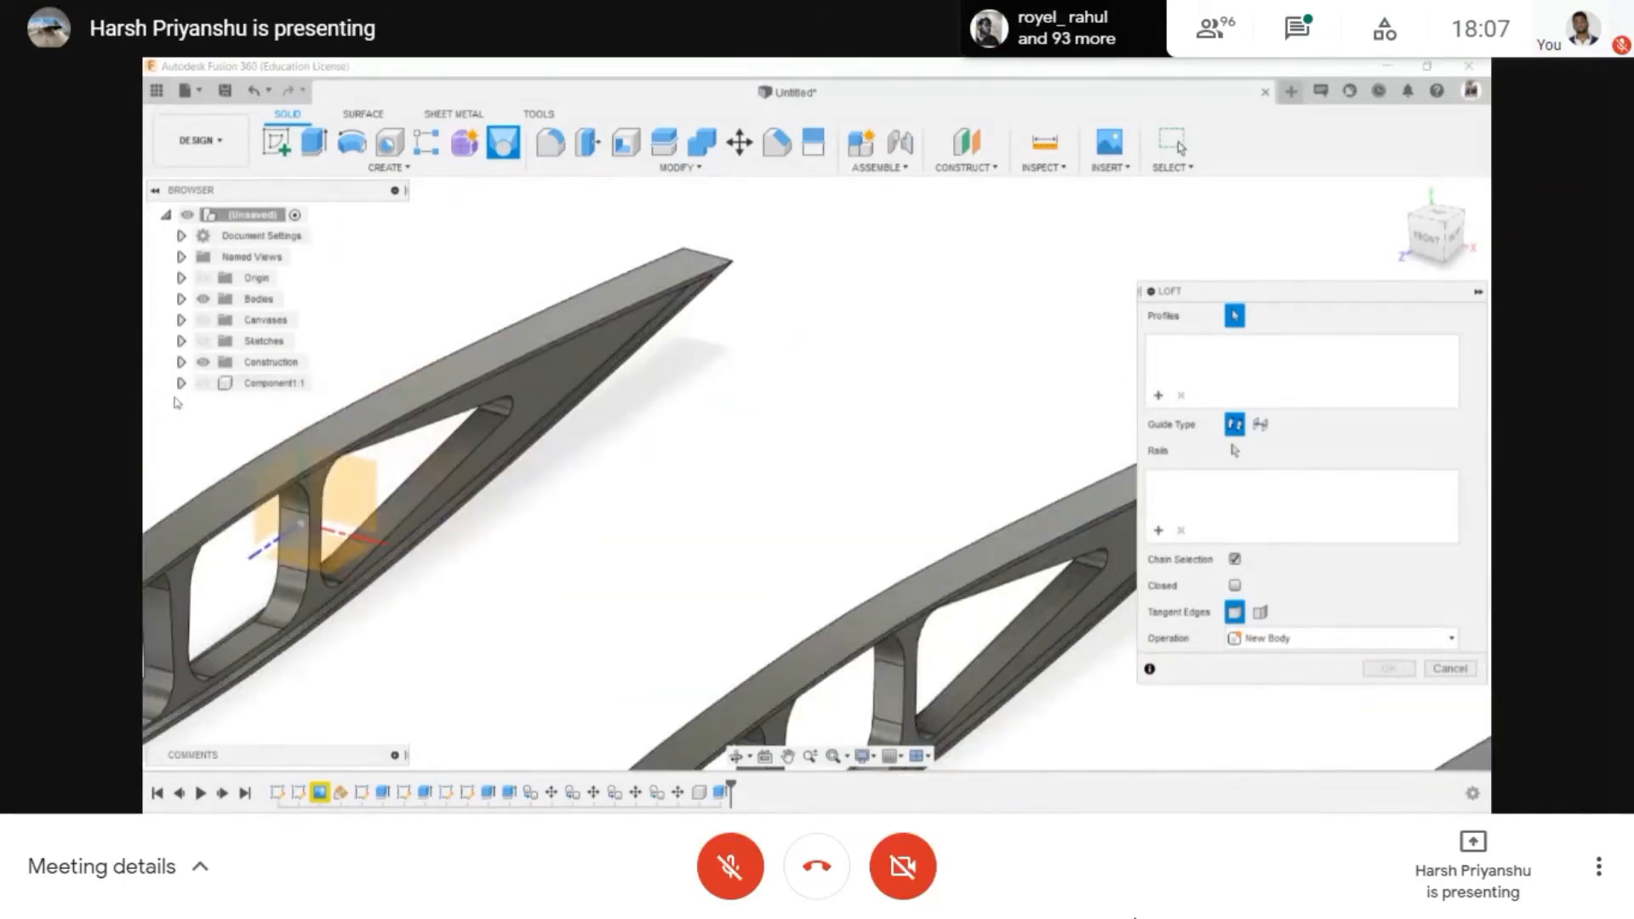
{"action": "left_click", "coordinate": [203, 384]}
{"action": "scroll", "coordinate": [651, 429], "scroll_direction": "down", "scroll_amount": 5}
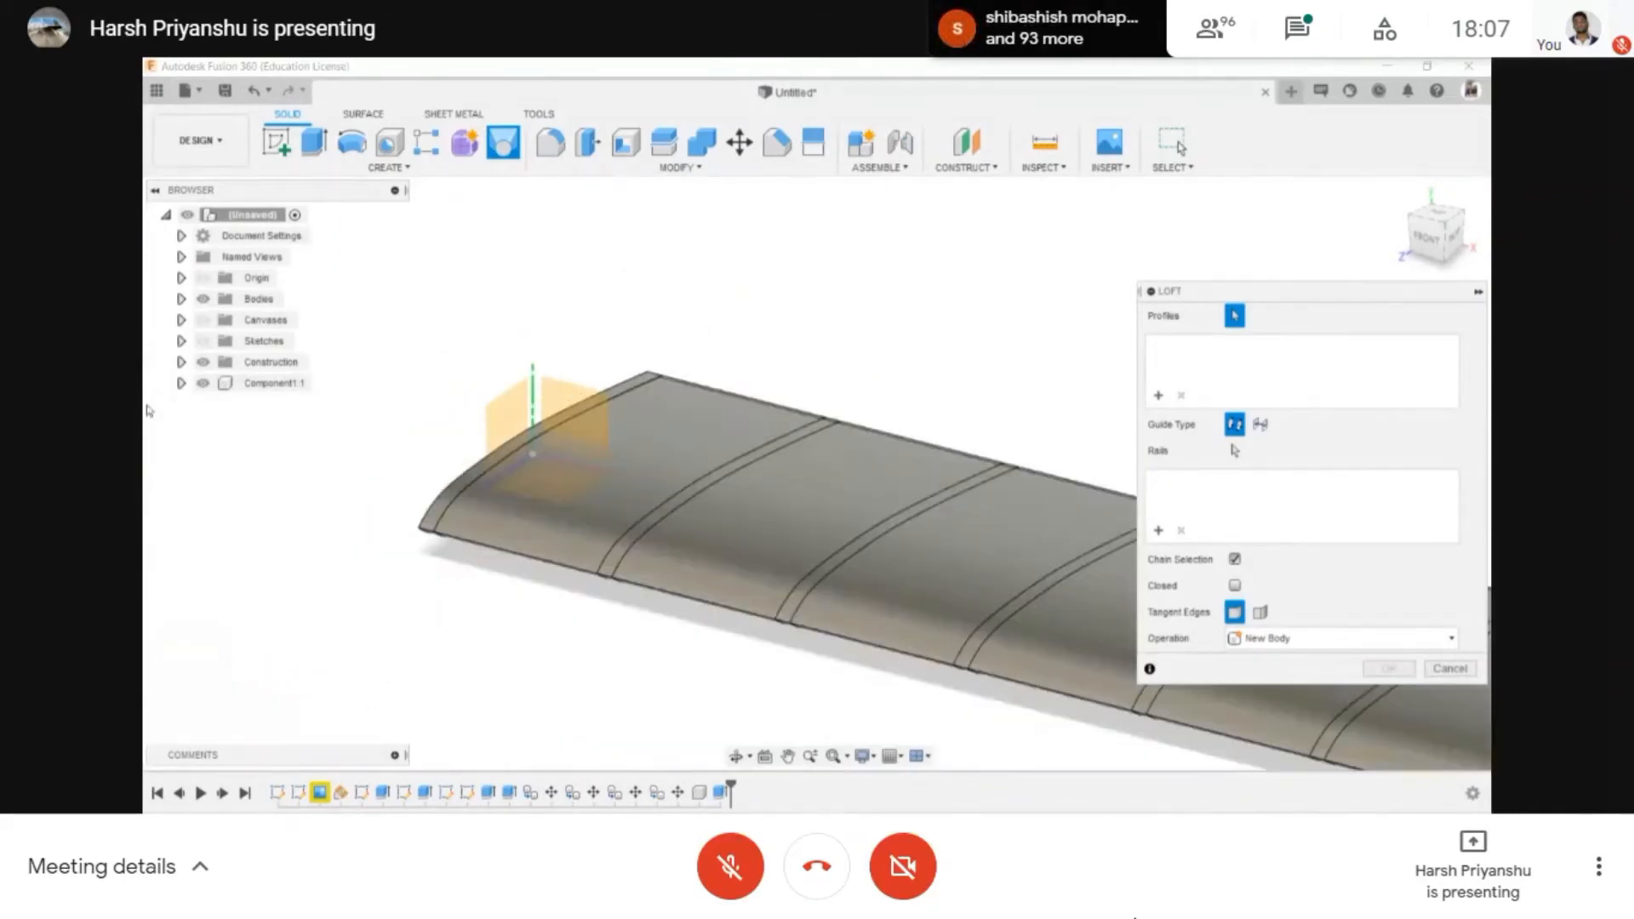
{"action": "scroll", "coordinate": [465, 494], "scroll_direction": "up", "scroll_amount": 3}
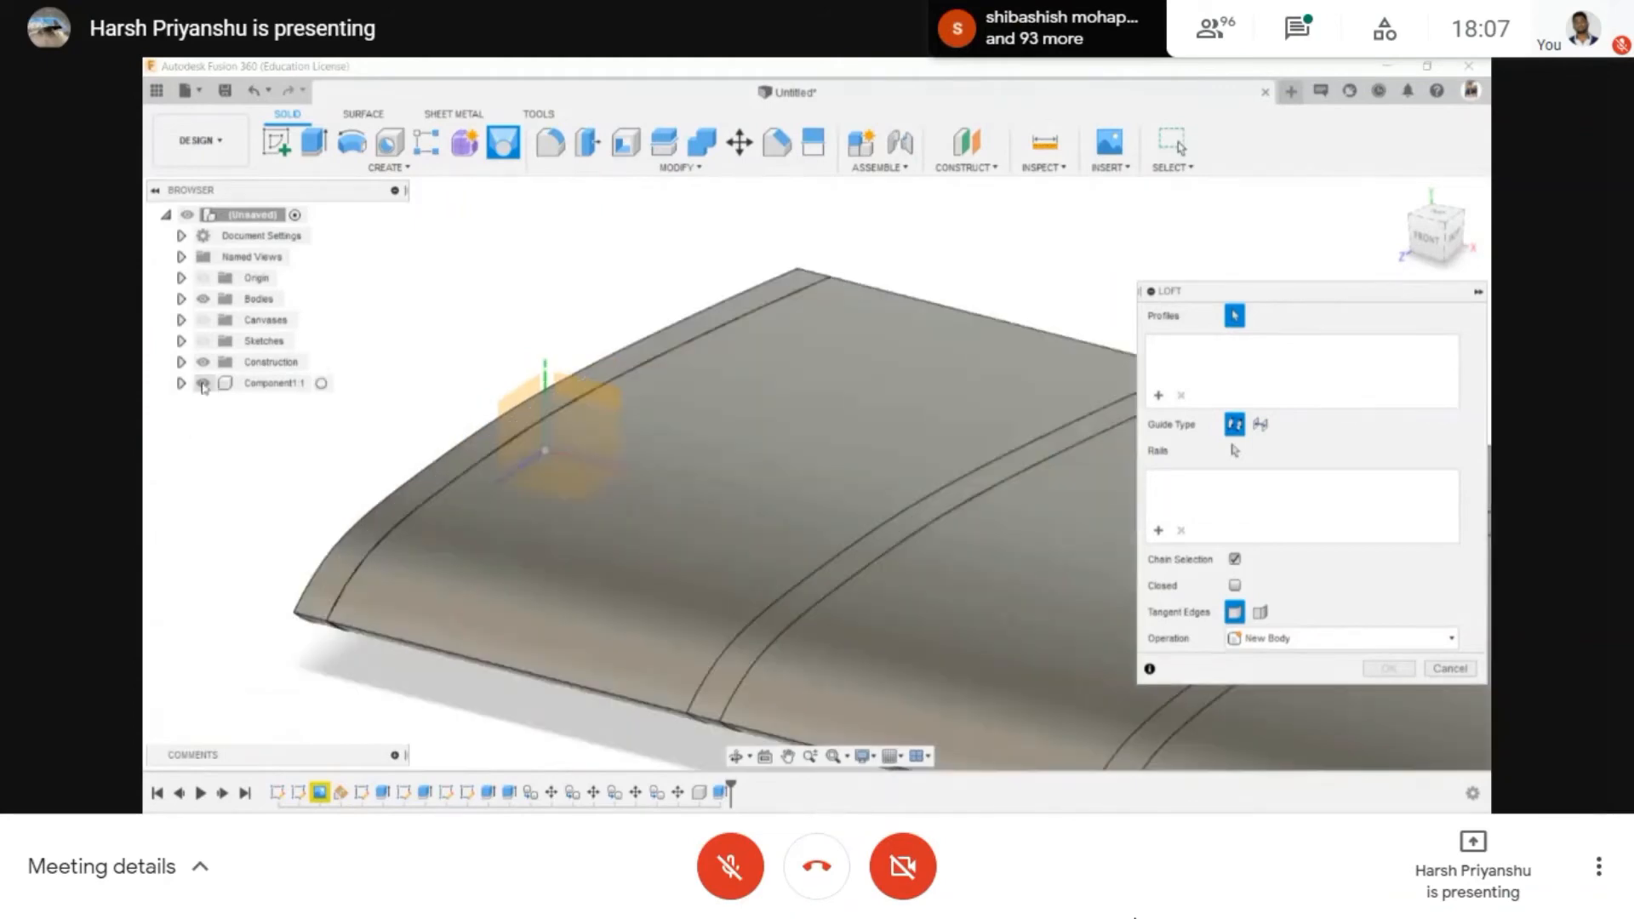
{"action": "left_click", "coordinate": [202, 384]}
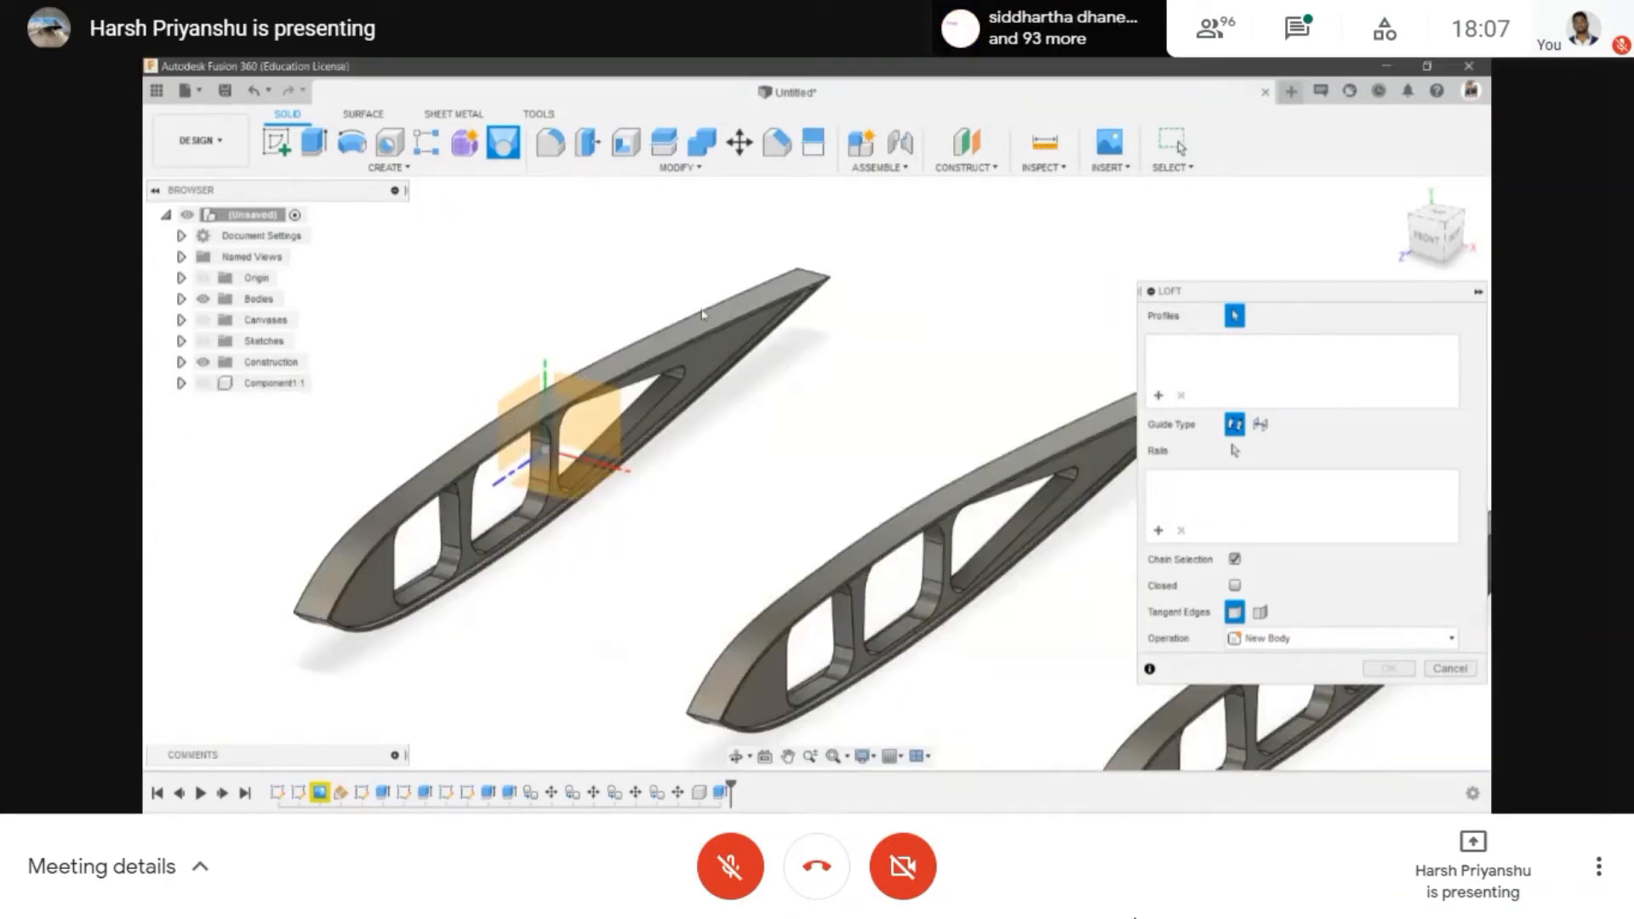
{"action": "scroll", "coordinate": [717, 355], "scroll_direction": "down", "scroll_amount": 3}
{"action": "middle_click_drag", "start_coordinate": [788, 413], "coordinate": [166, 467]}
{"action": "middle_click_drag", "start_coordinate": [1017, 628], "coordinate": [749, 455]}
{"action": "scroll", "coordinate": [889, 536], "scroll_direction": "down", "scroll_amount": 1}
{"action": "middle_click_drag", "start_coordinate": [889, 536], "coordinate": [1003, 534]}
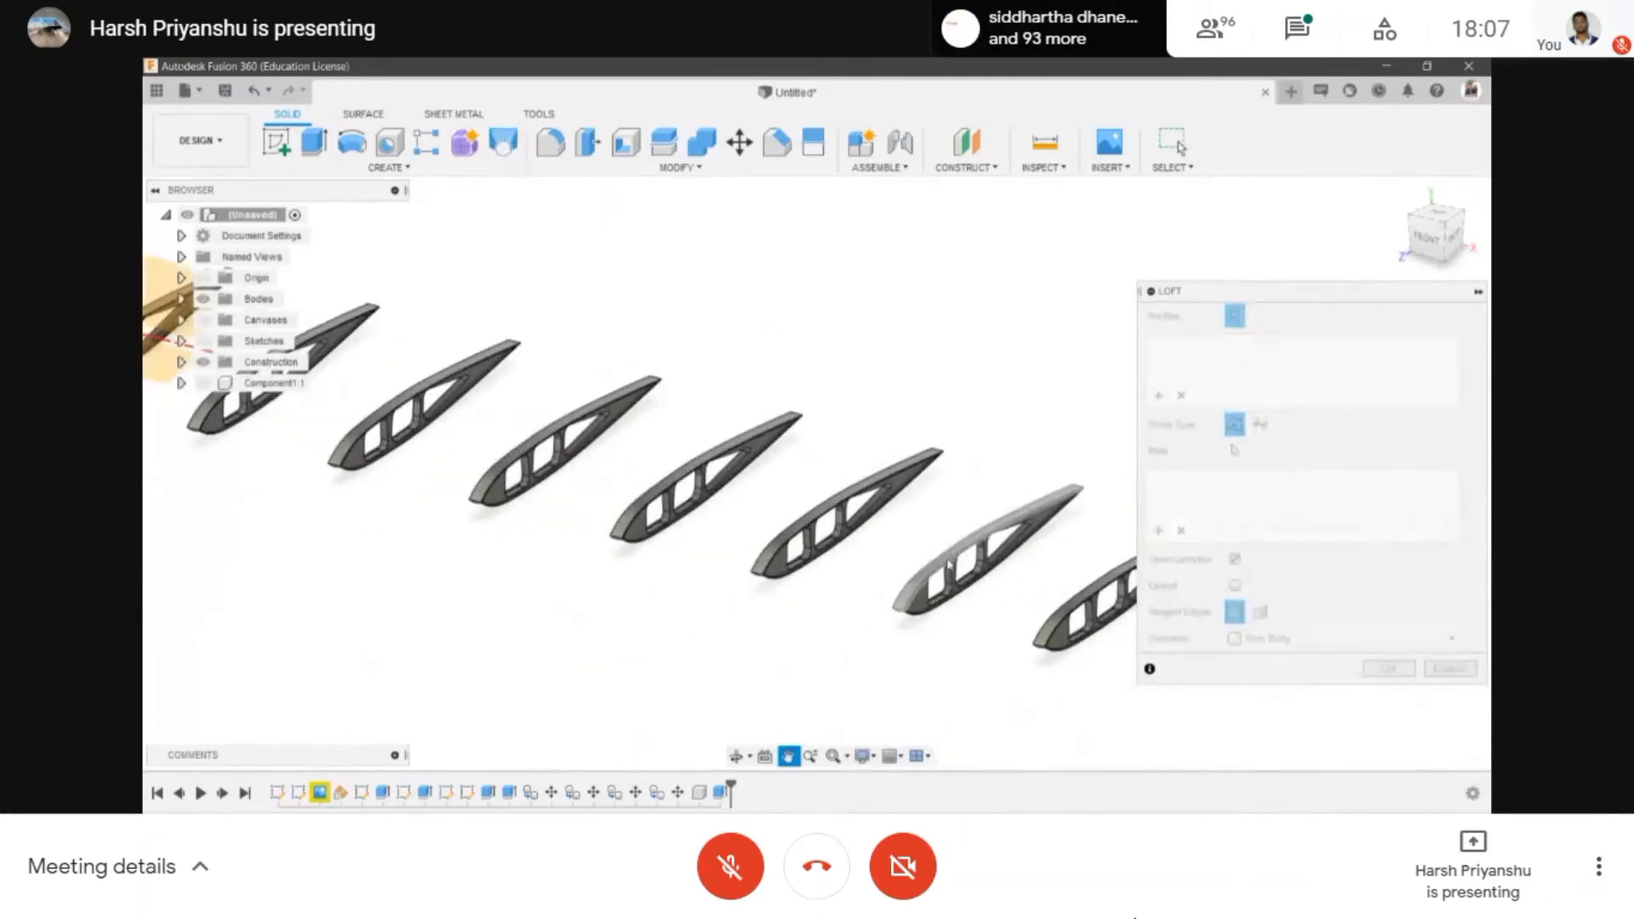
{"action": "middle_click_drag", "start_coordinate": [851, 602], "coordinate": [941, 595]}
{"action": "scroll", "coordinate": [325, 335], "scroll_direction": "up", "scroll_amount": 2}
{"action": "middle_click_drag", "start_coordinate": [324, 335], "coordinate": [530, 368]}
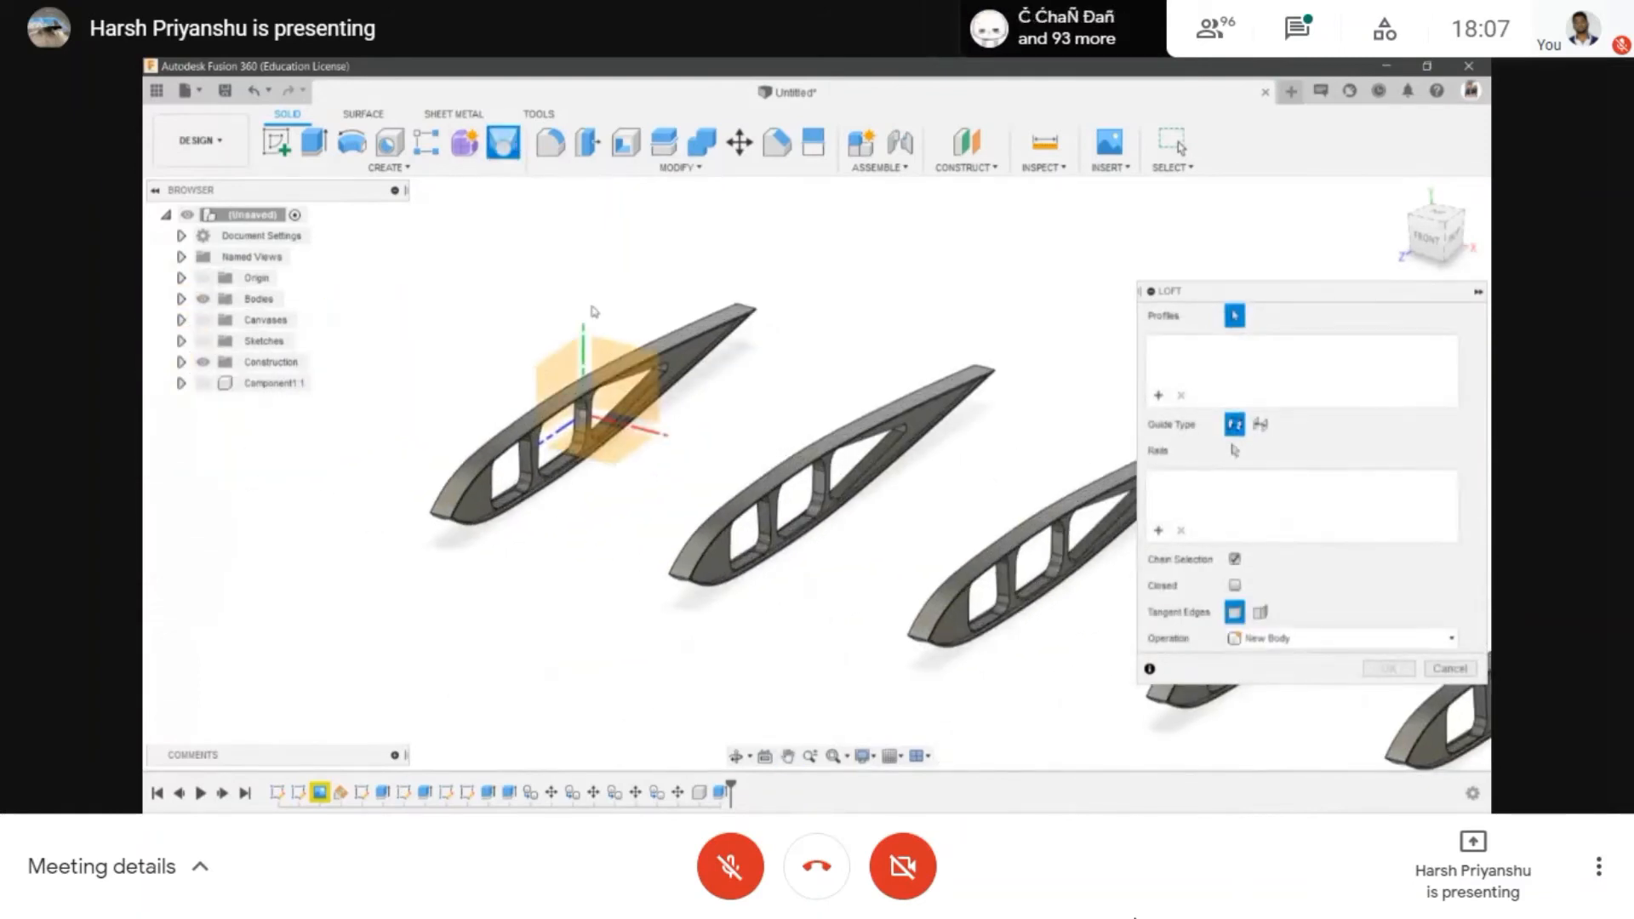
{"action": "key", "text": "Escape"}
{"action": "scroll", "coordinate": [735, 358], "scroll_direction": "down", "scroll_amount": 3}
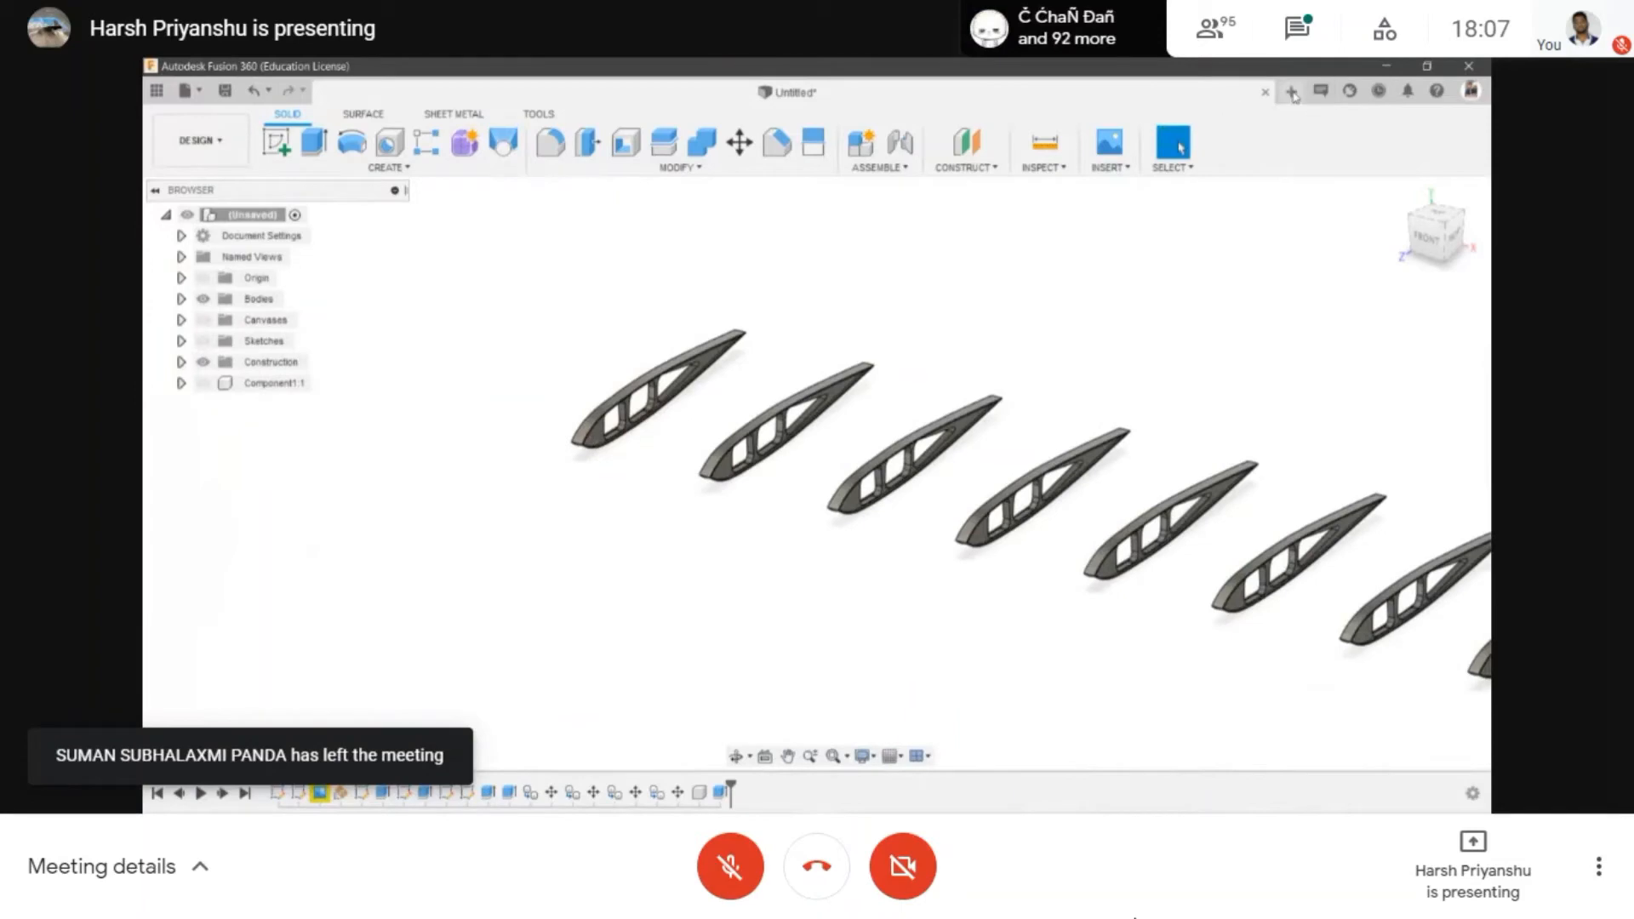
- Create a new design and start a sketch on its front plane
{"action": "left_click", "coordinate": [1291, 92]}
{"action": "left_click", "coordinate": [276, 142]}
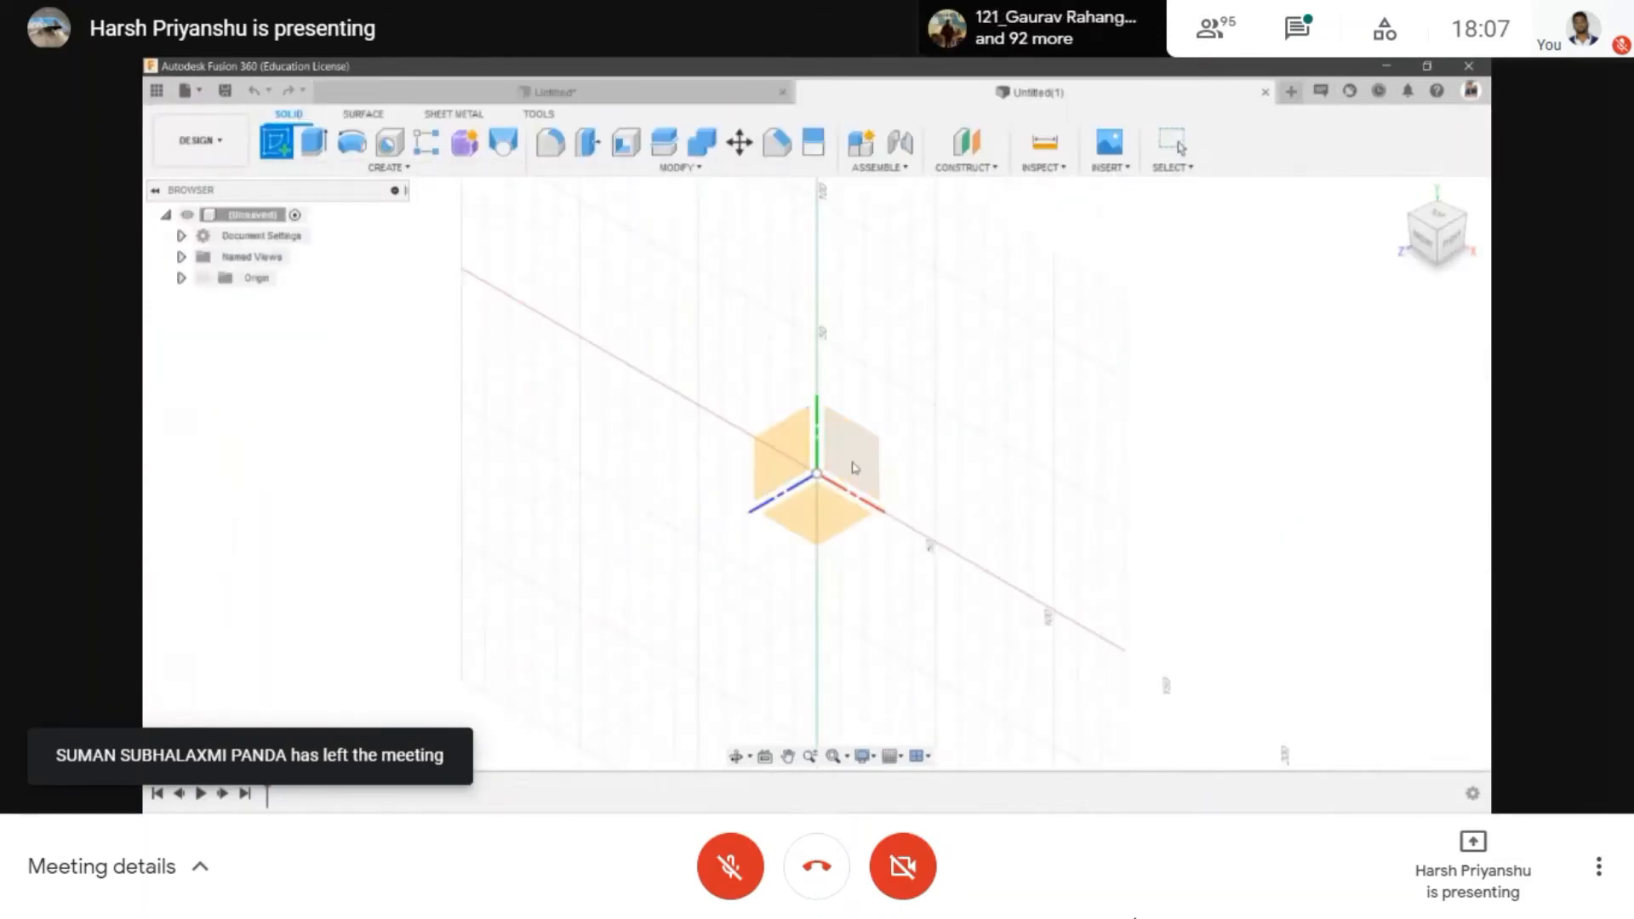
{"action": "left_click", "coordinate": [856, 467]}
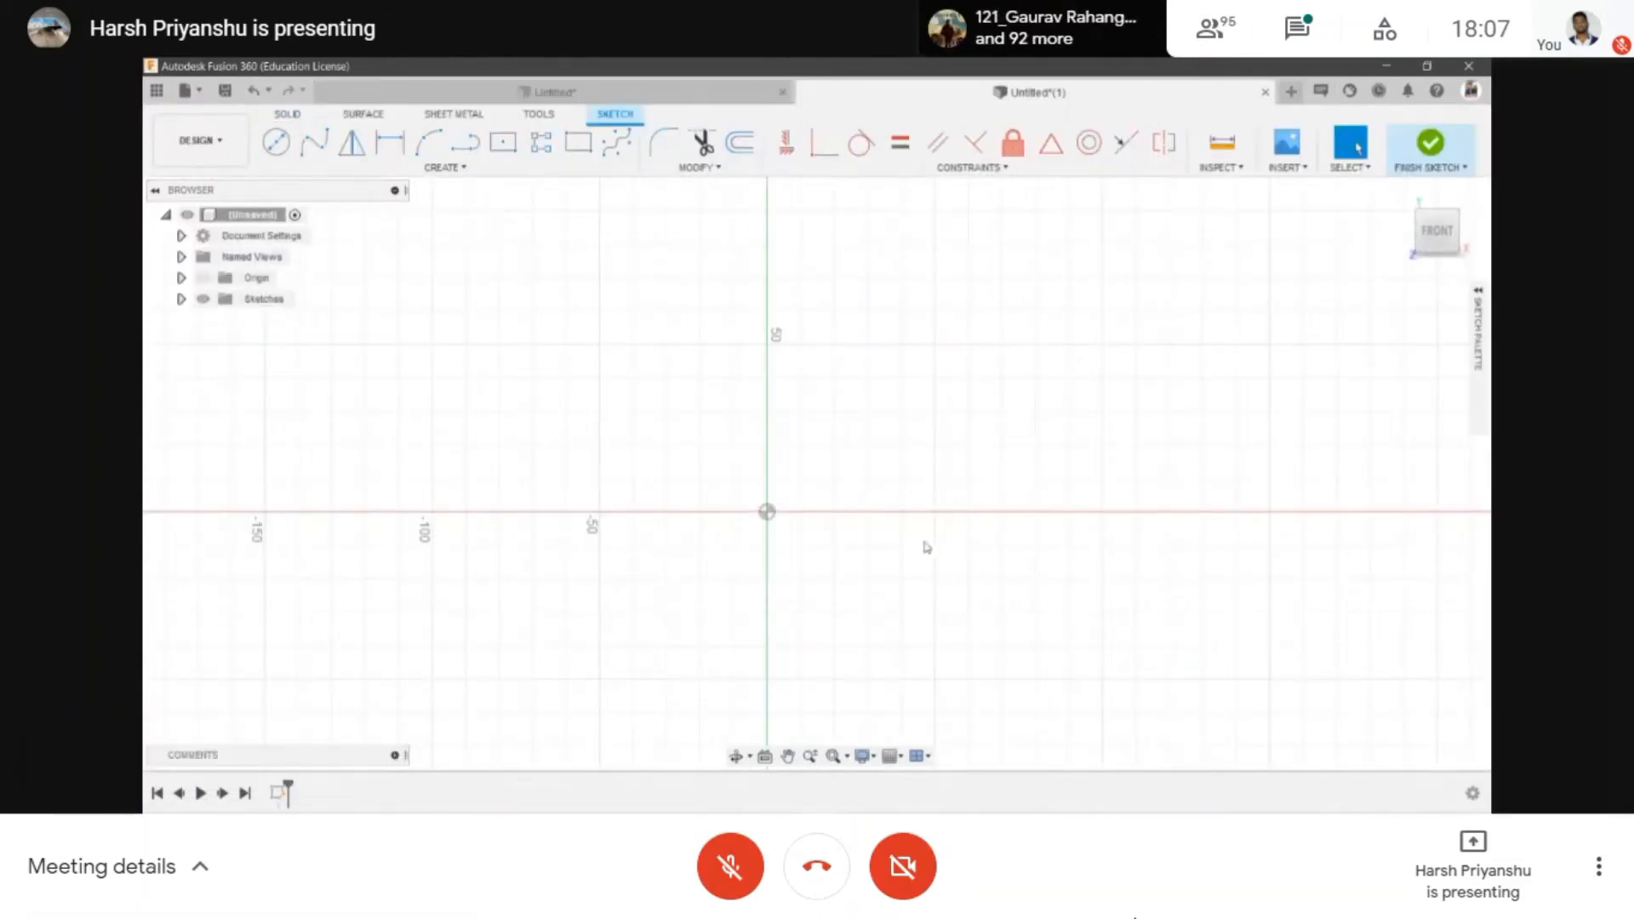
- Sketch a circle about 88 mm in diameter centred on the origin and finish the sketch
{"action": "left_click", "coordinate": [767, 511]}
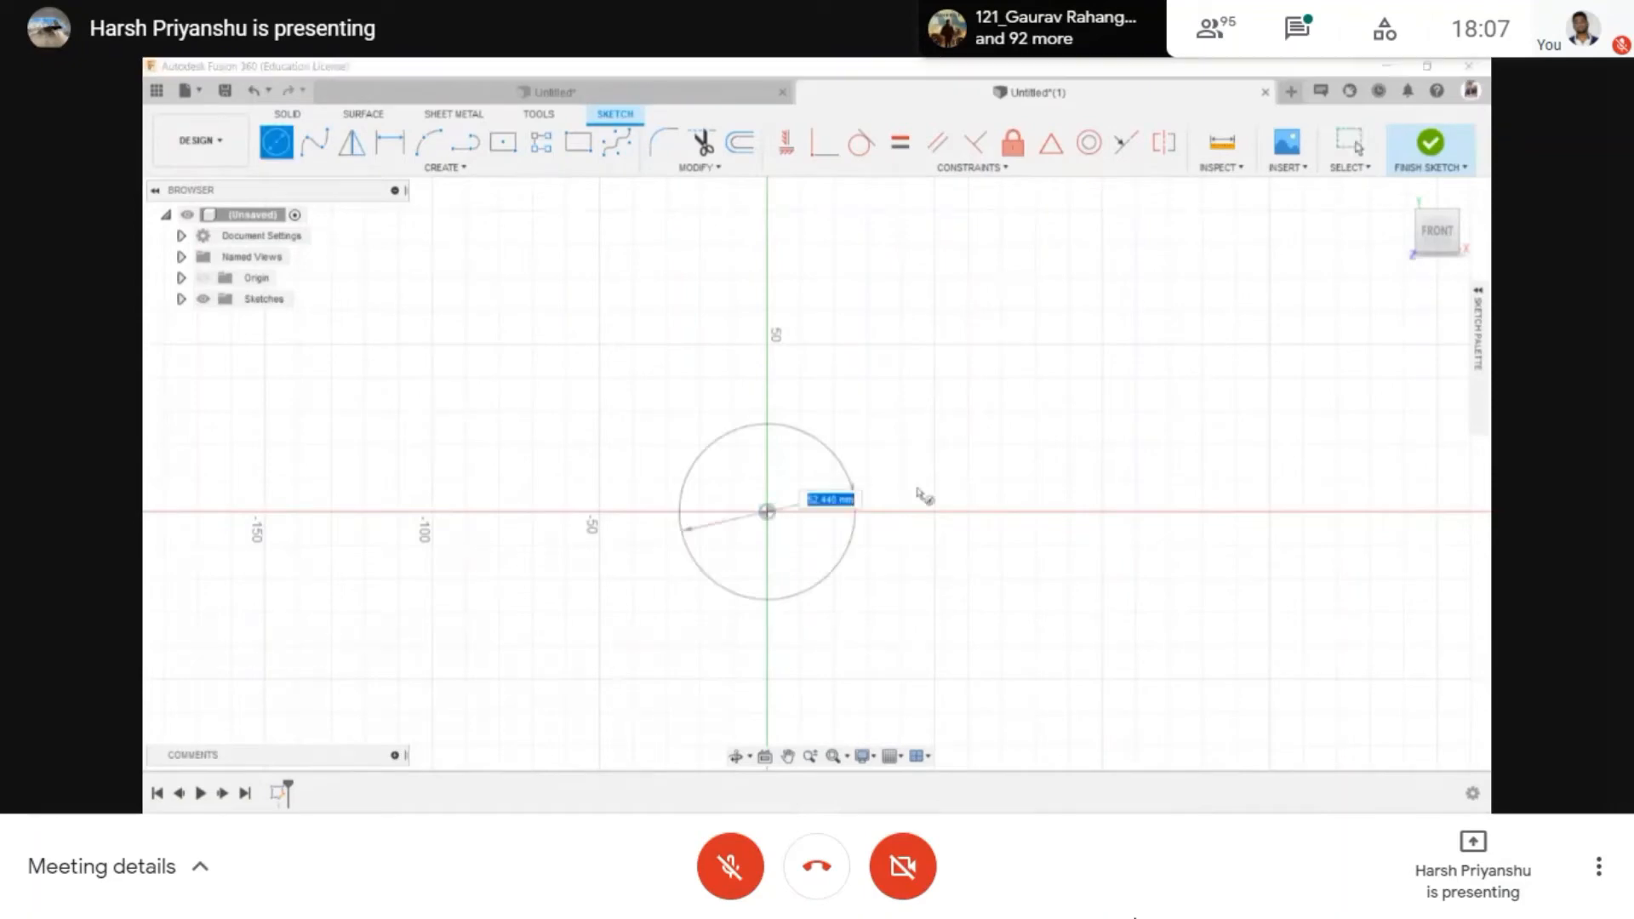
{"action": "left_click", "coordinate": [915, 523]}
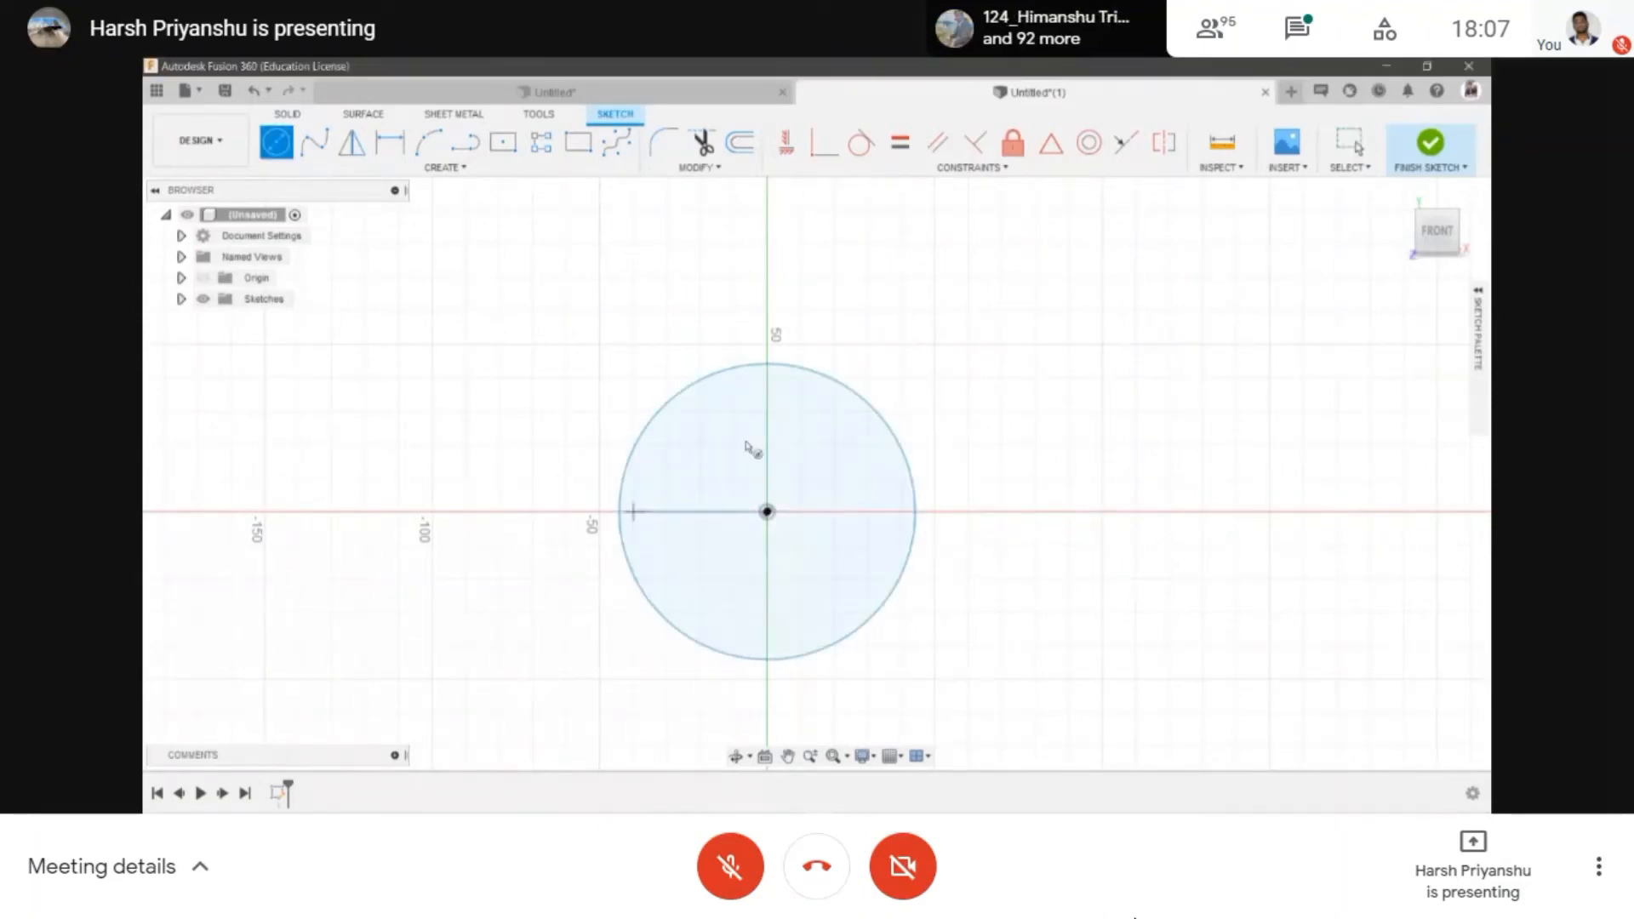
{"action": "left_click", "coordinate": [1396, 157]}
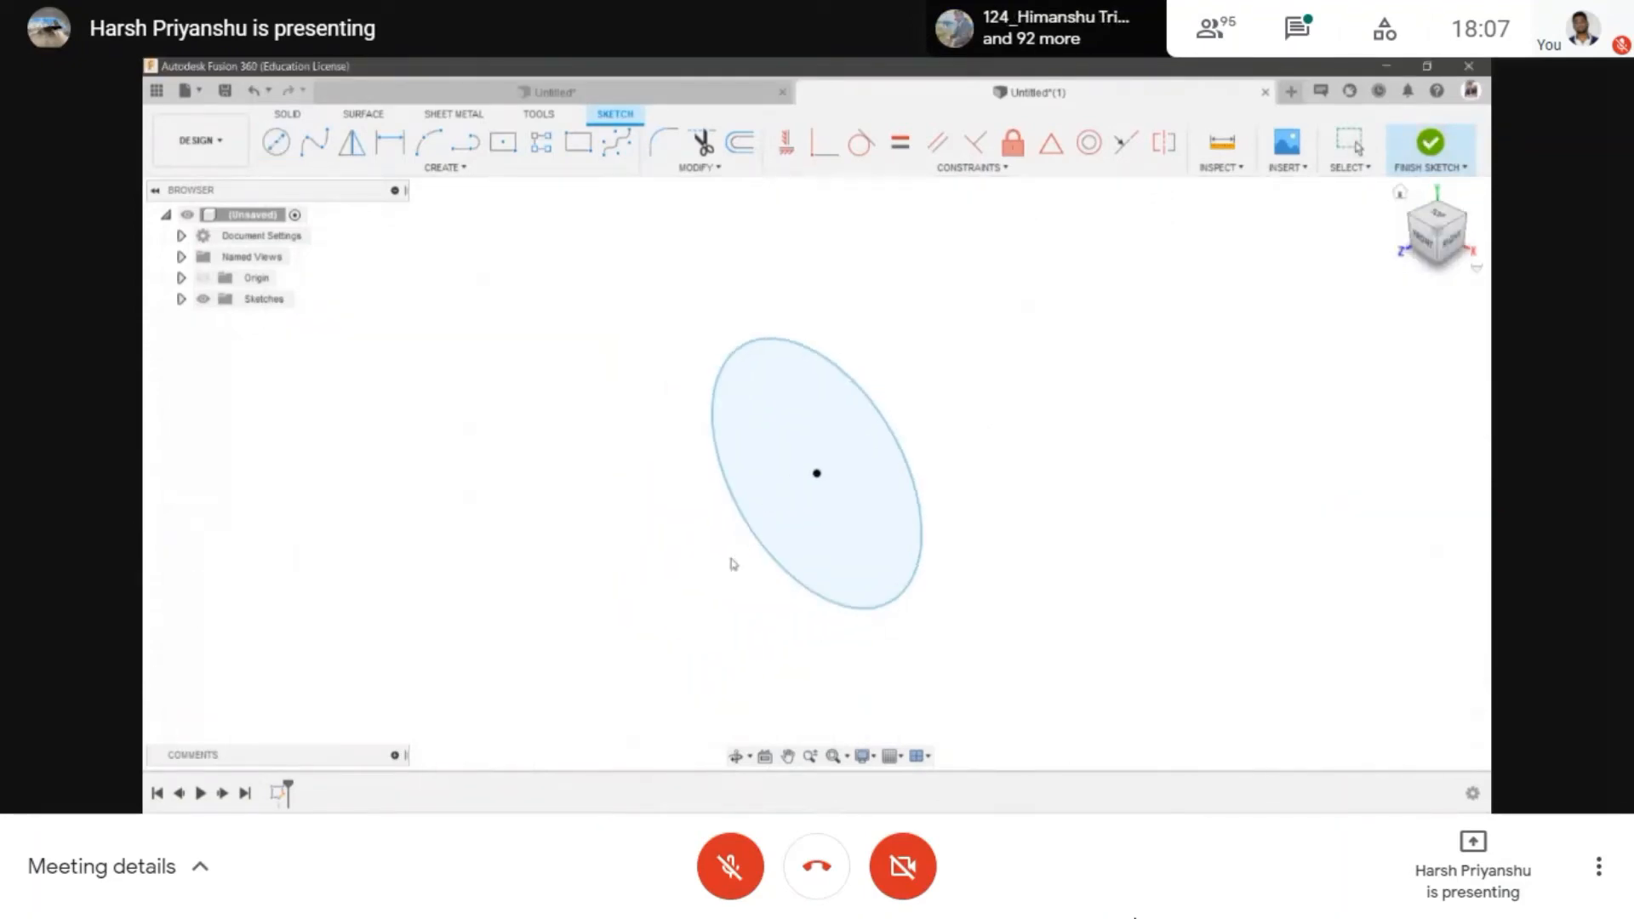
{"action": "scroll", "coordinate": [720, 550], "scroll_direction": "up", "scroll_amount": 2}
{"action": "middle_click_drag", "start_coordinate": [721, 550], "coordinate": [600, 533]}
{"action": "scroll", "coordinate": [600, 530], "scroll_direction": "down", "scroll_amount": 2}
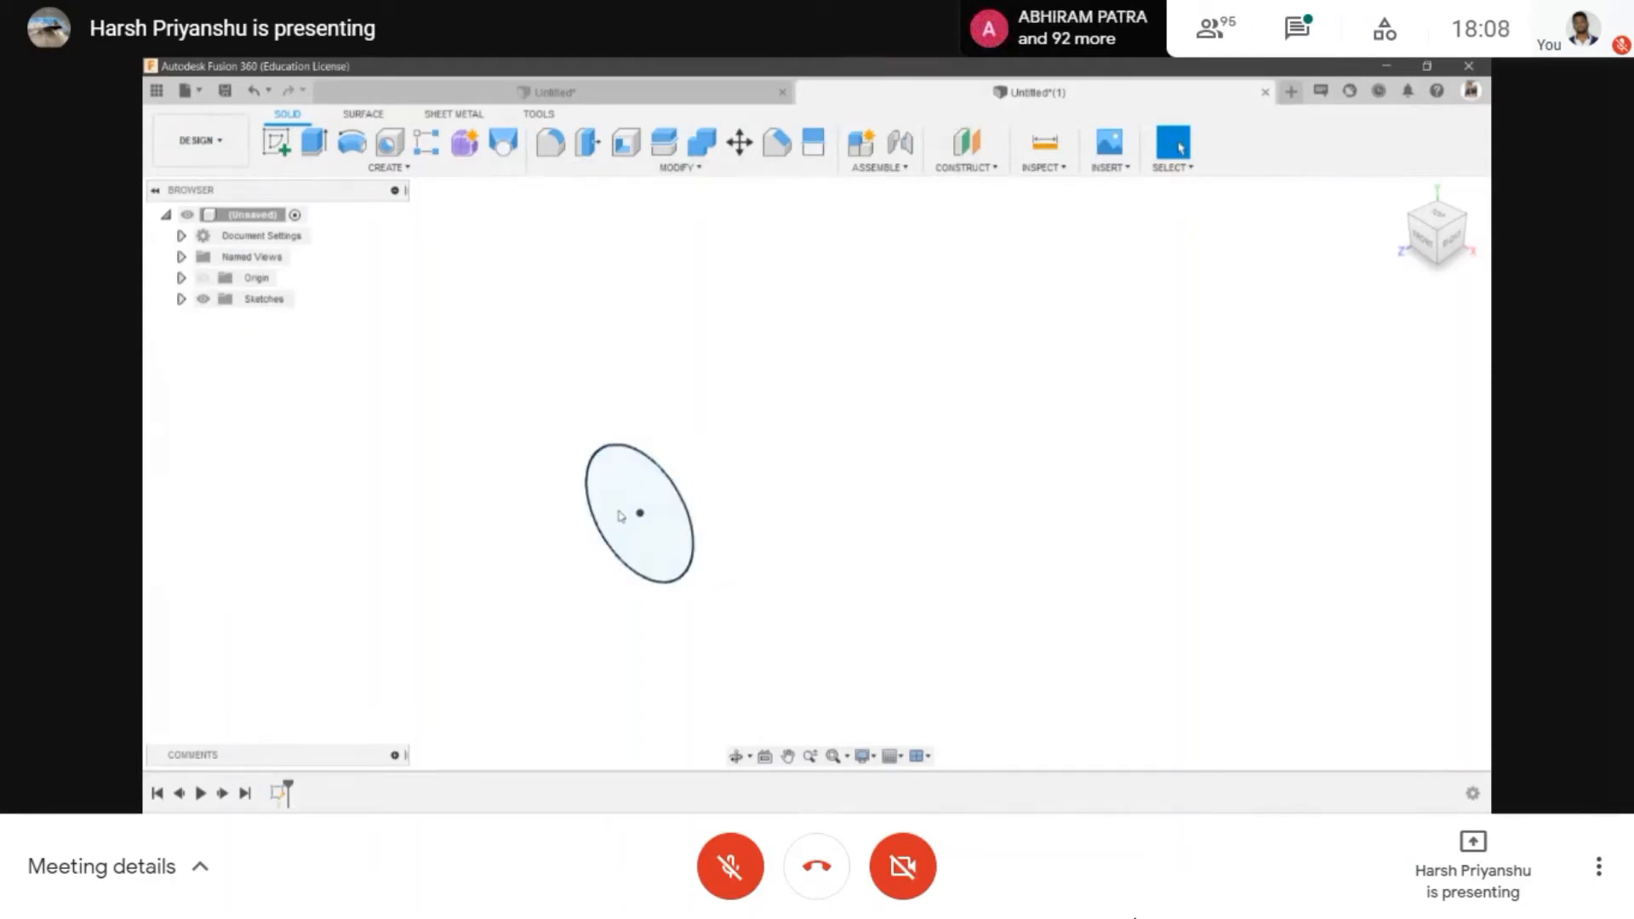
- Create a construction plane offset -200 mm from the circle's profile
{"action": "left_click", "coordinate": [969, 168]}
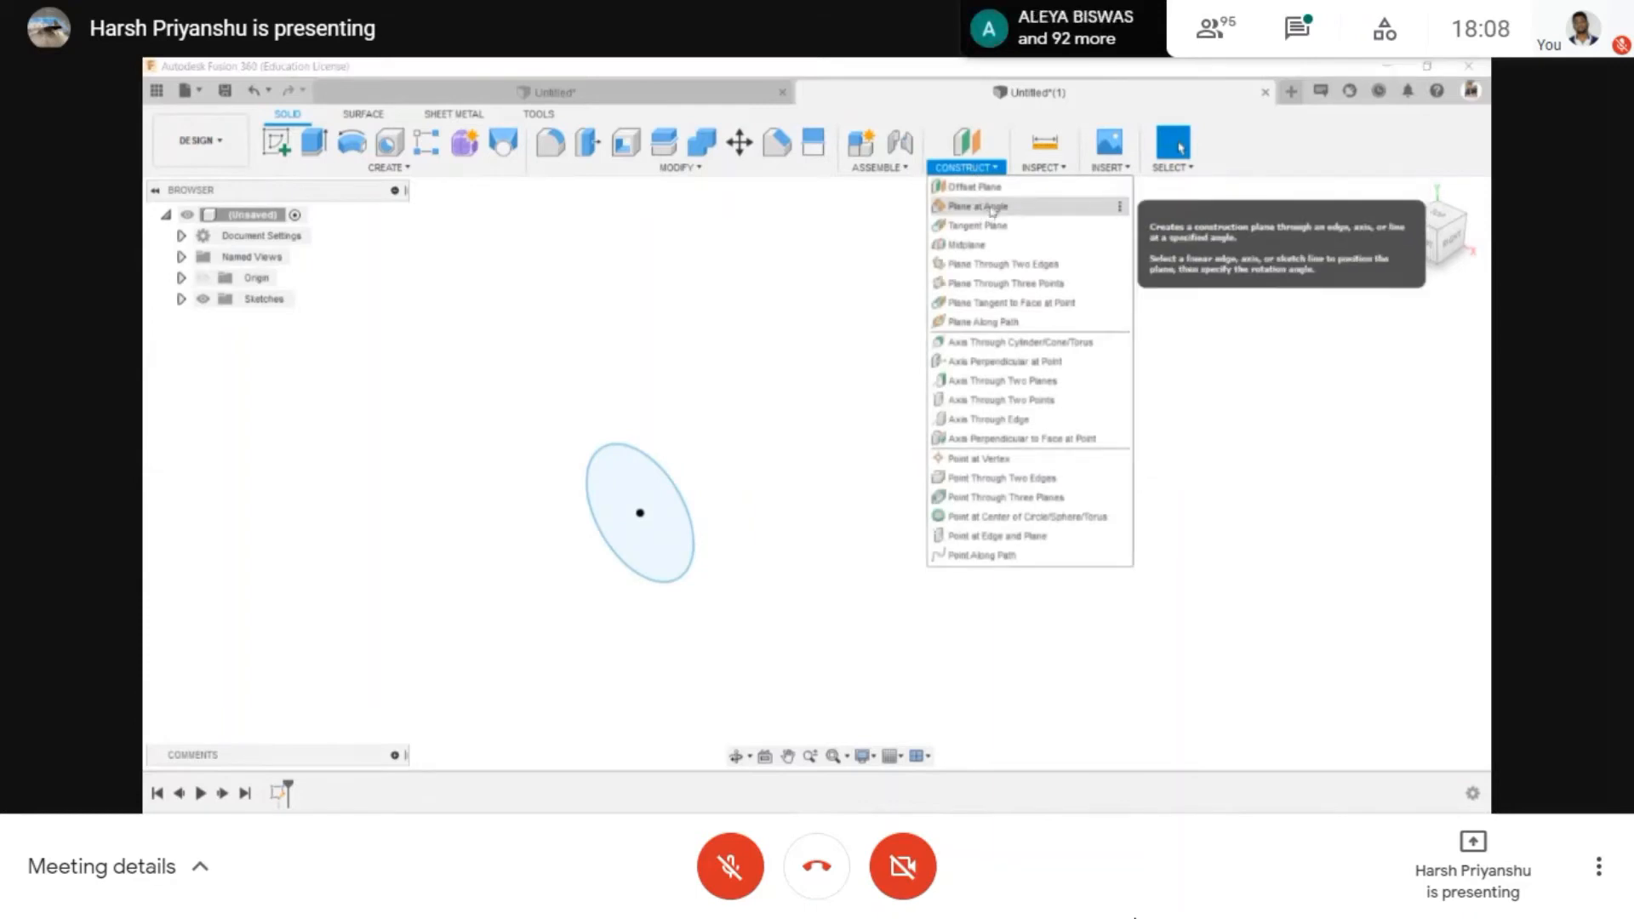
{"action": "left_click", "coordinate": [990, 206]}
{"action": "left_click", "coordinate": [974, 145]}
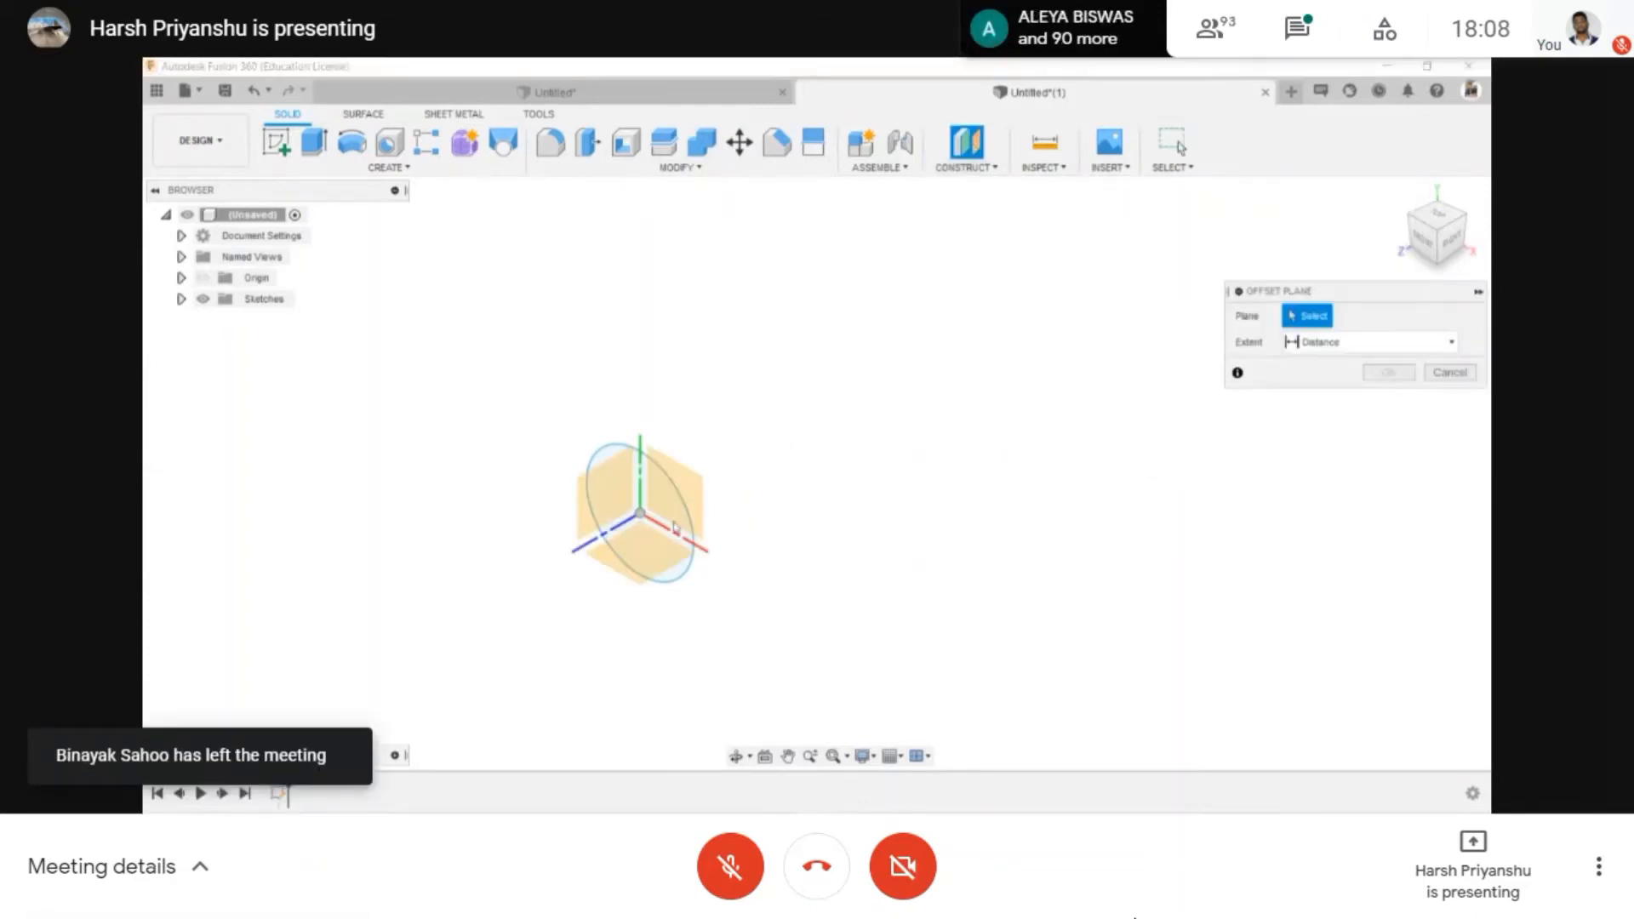
{"action": "scroll", "coordinate": [633, 454], "scroll_direction": "up", "scroll_amount": 5}
{"action": "left_click", "coordinate": [628, 488]}
{"action": "scroll", "coordinate": [655, 455], "scroll_direction": "down", "scroll_amount": 4}
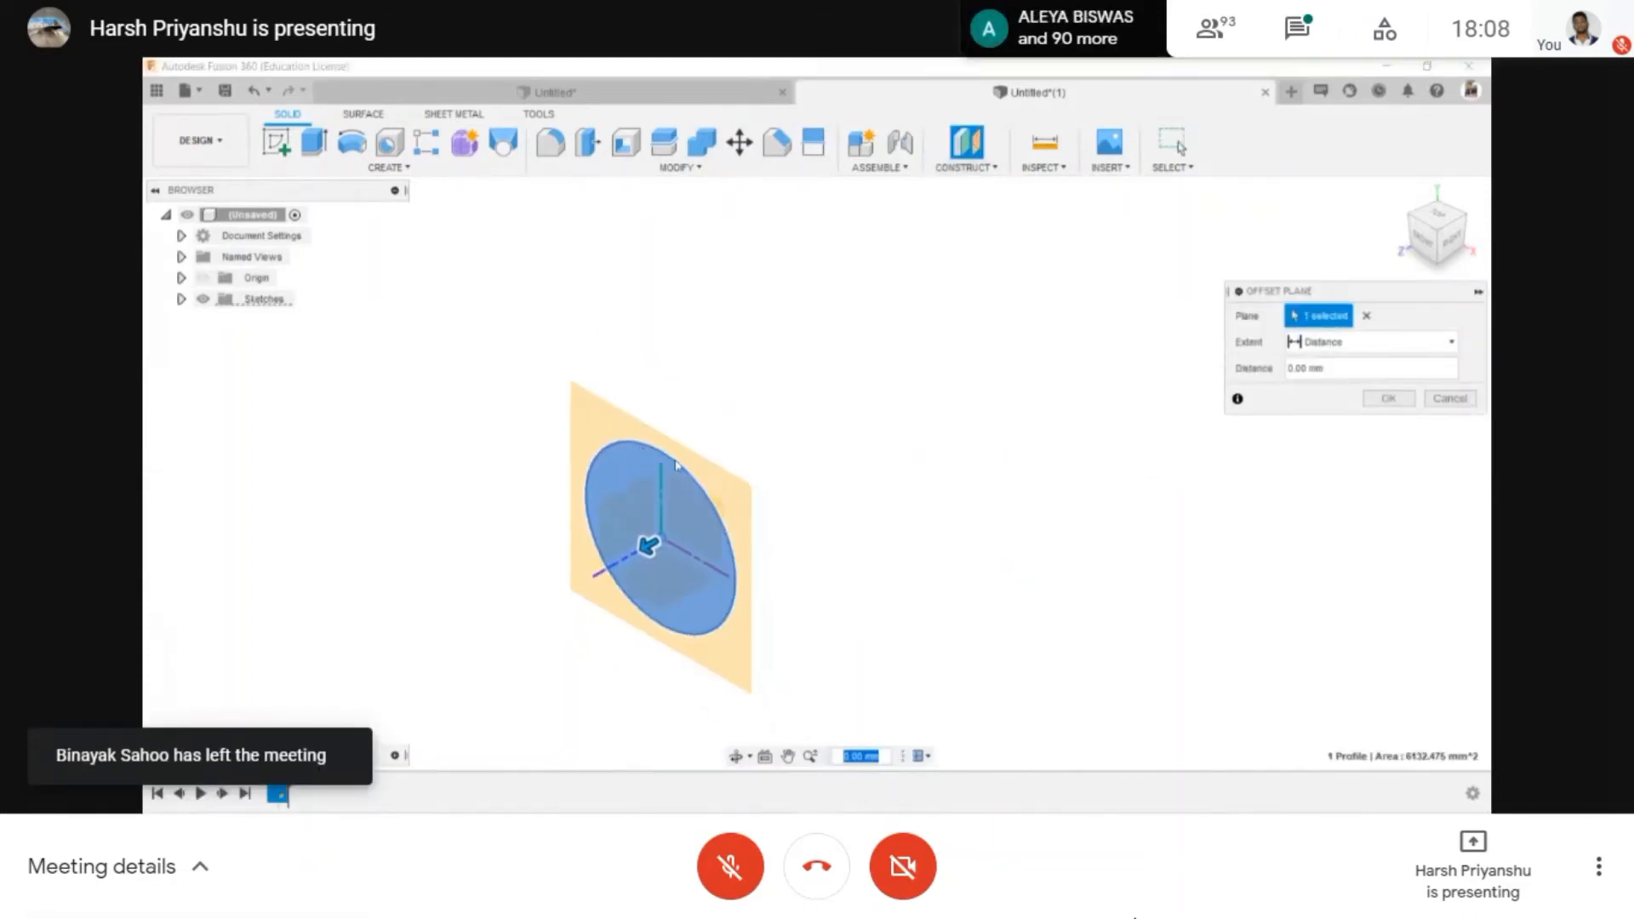
{"action": "left_click_drag", "start_coordinate": [649, 545], "coordinate": [932, 364]}
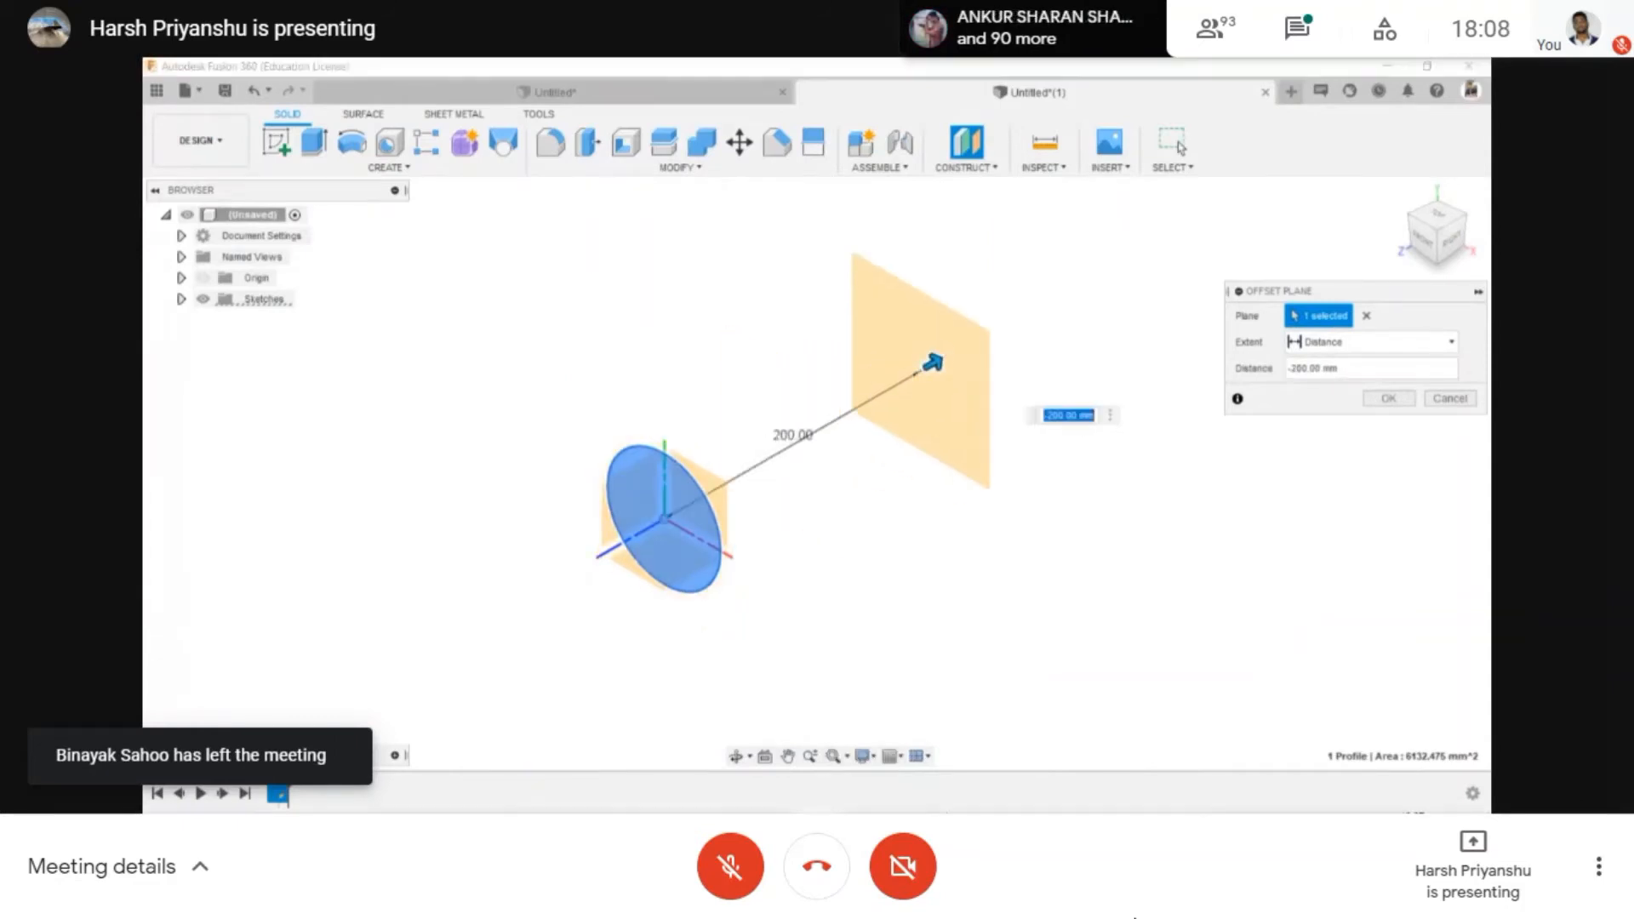
{"action": "left_click", "coordinate": [1388, 398]}
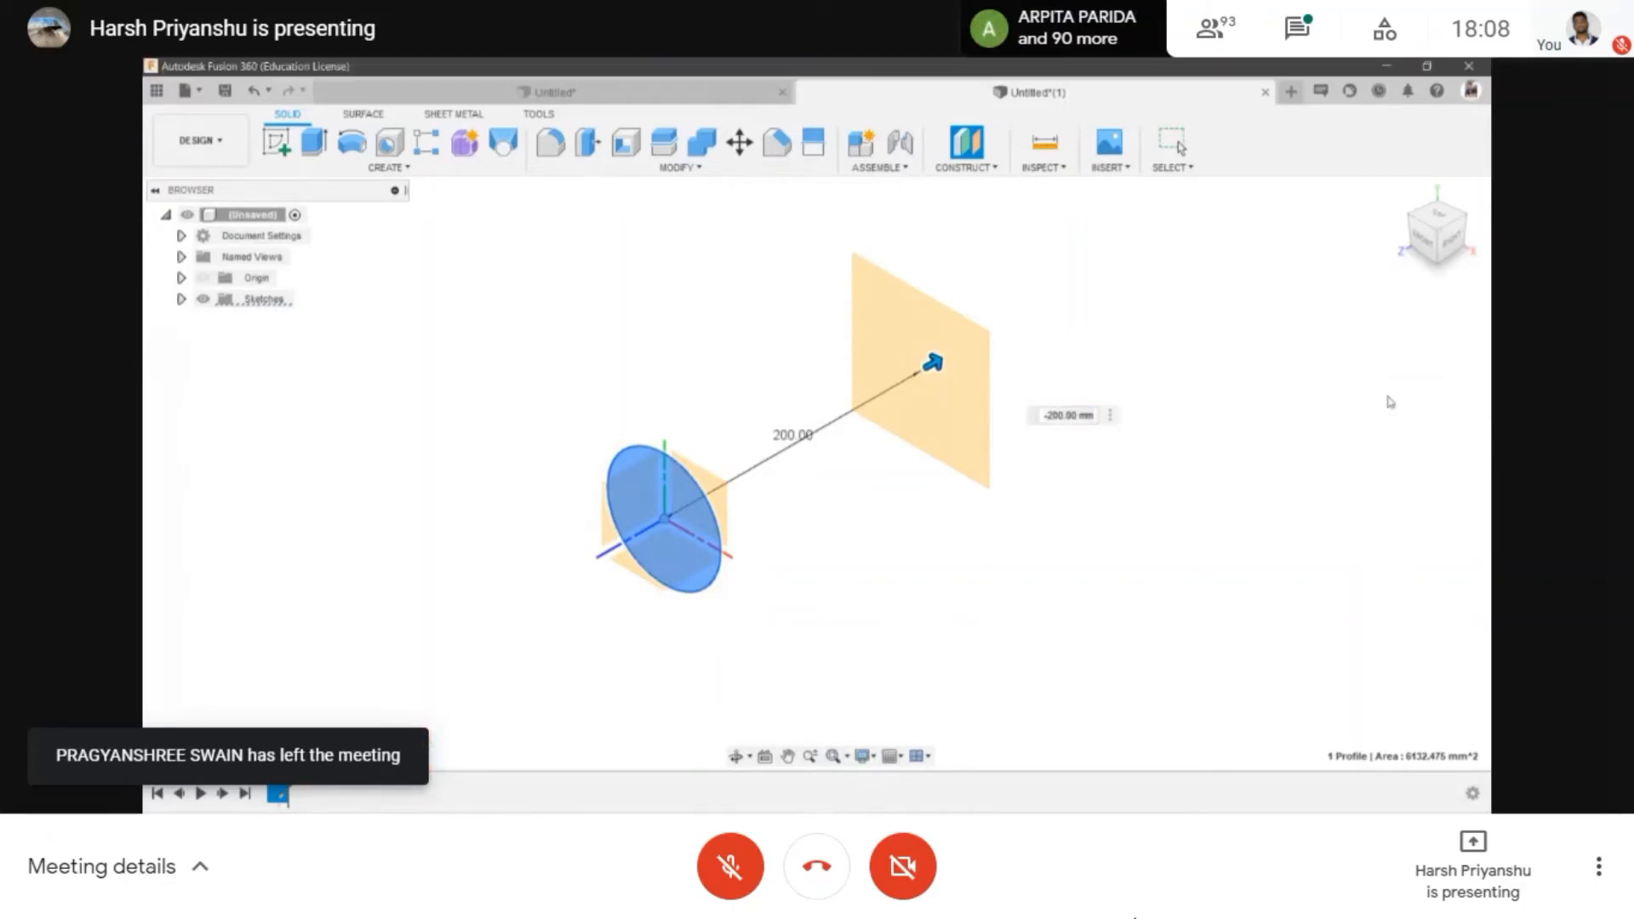
- Sketch a larger circle, about 128 mm in diameter, centred on the origin of the offset plane and finish the sketch
{"action": "left_click", "coordinate": [277, 153]}
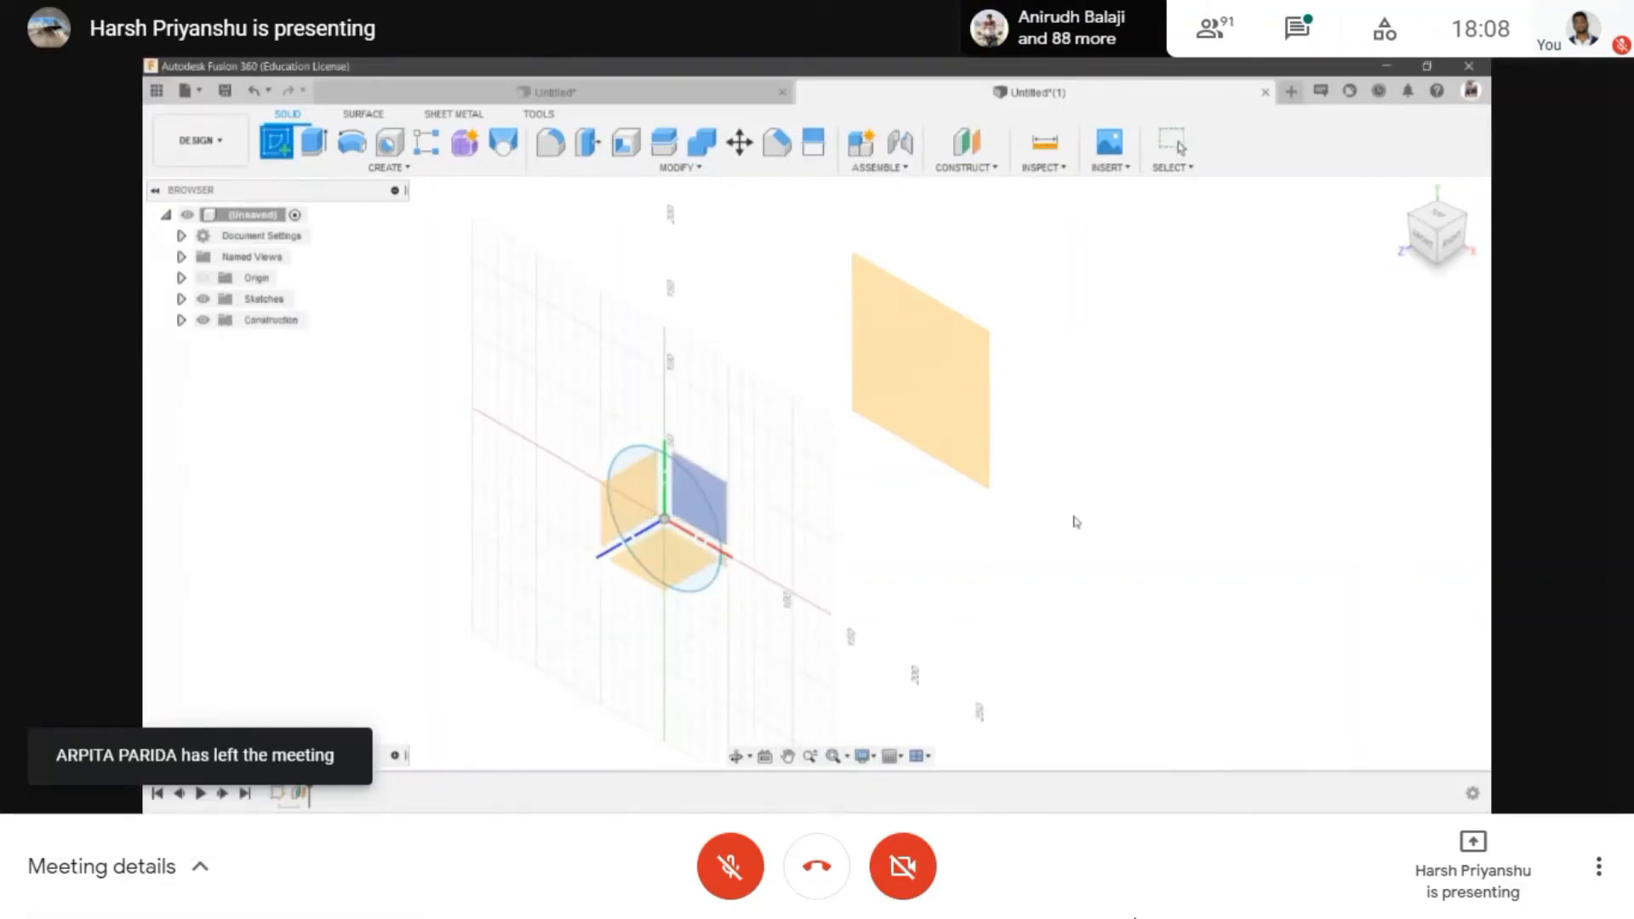
{"action": "left_click", "coordinate": [908, 414]}
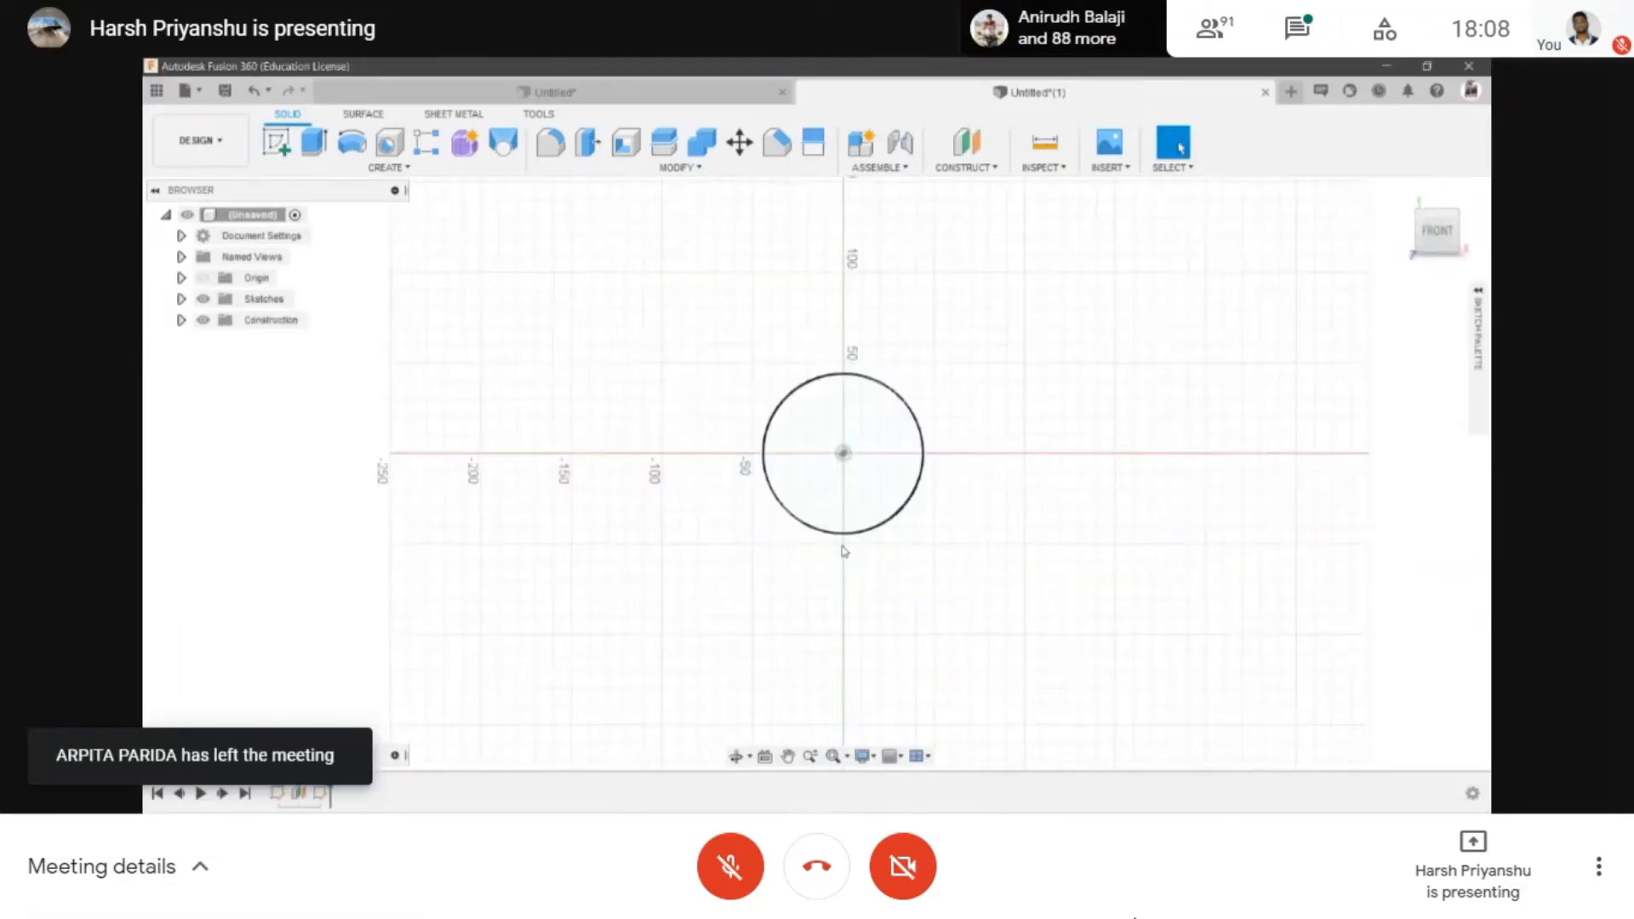
{"action": "left_click", "coordinate": [843, 453]}
{"action": "left_click", "coordinate": [959, 465]}
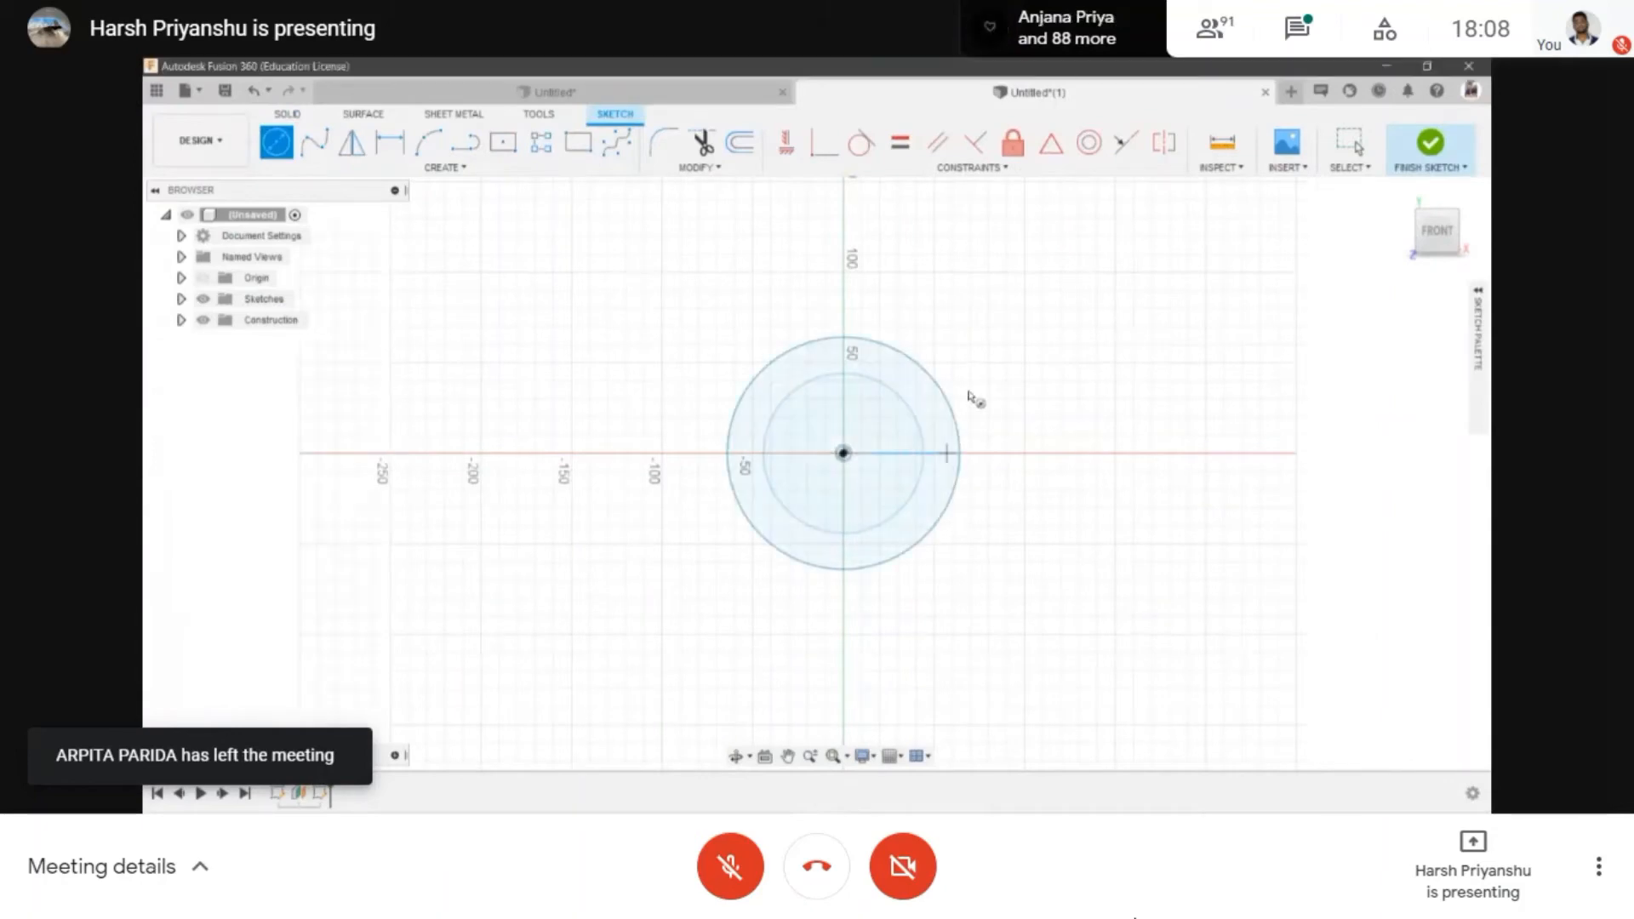
{"action": "left_click", "coordinate": [1430, 151]}
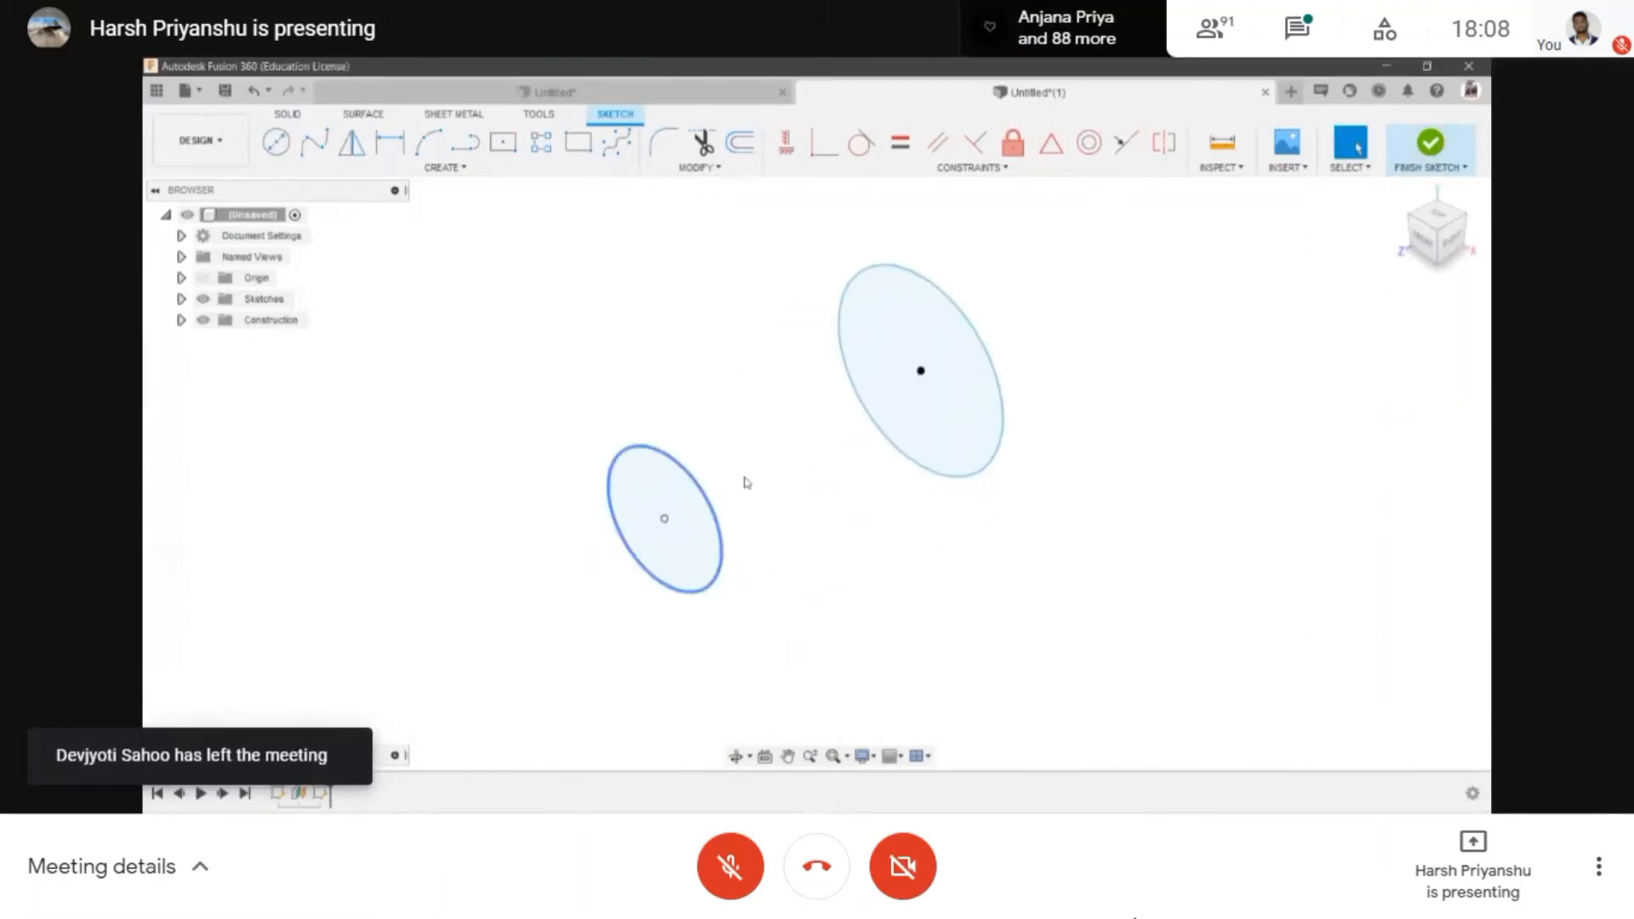
- Loft a new solid body between the large circle and the small circle
{"action": "middle_click_drag", "start_coordinate": [819, 450], "coordinate": [723, 482]}
{"action": "scroll", "coordinate": [722, 482], "scroll_direction": "up", "scroll_amount": 1}
{"action": "left_click", "coordinate": [737, 755]}
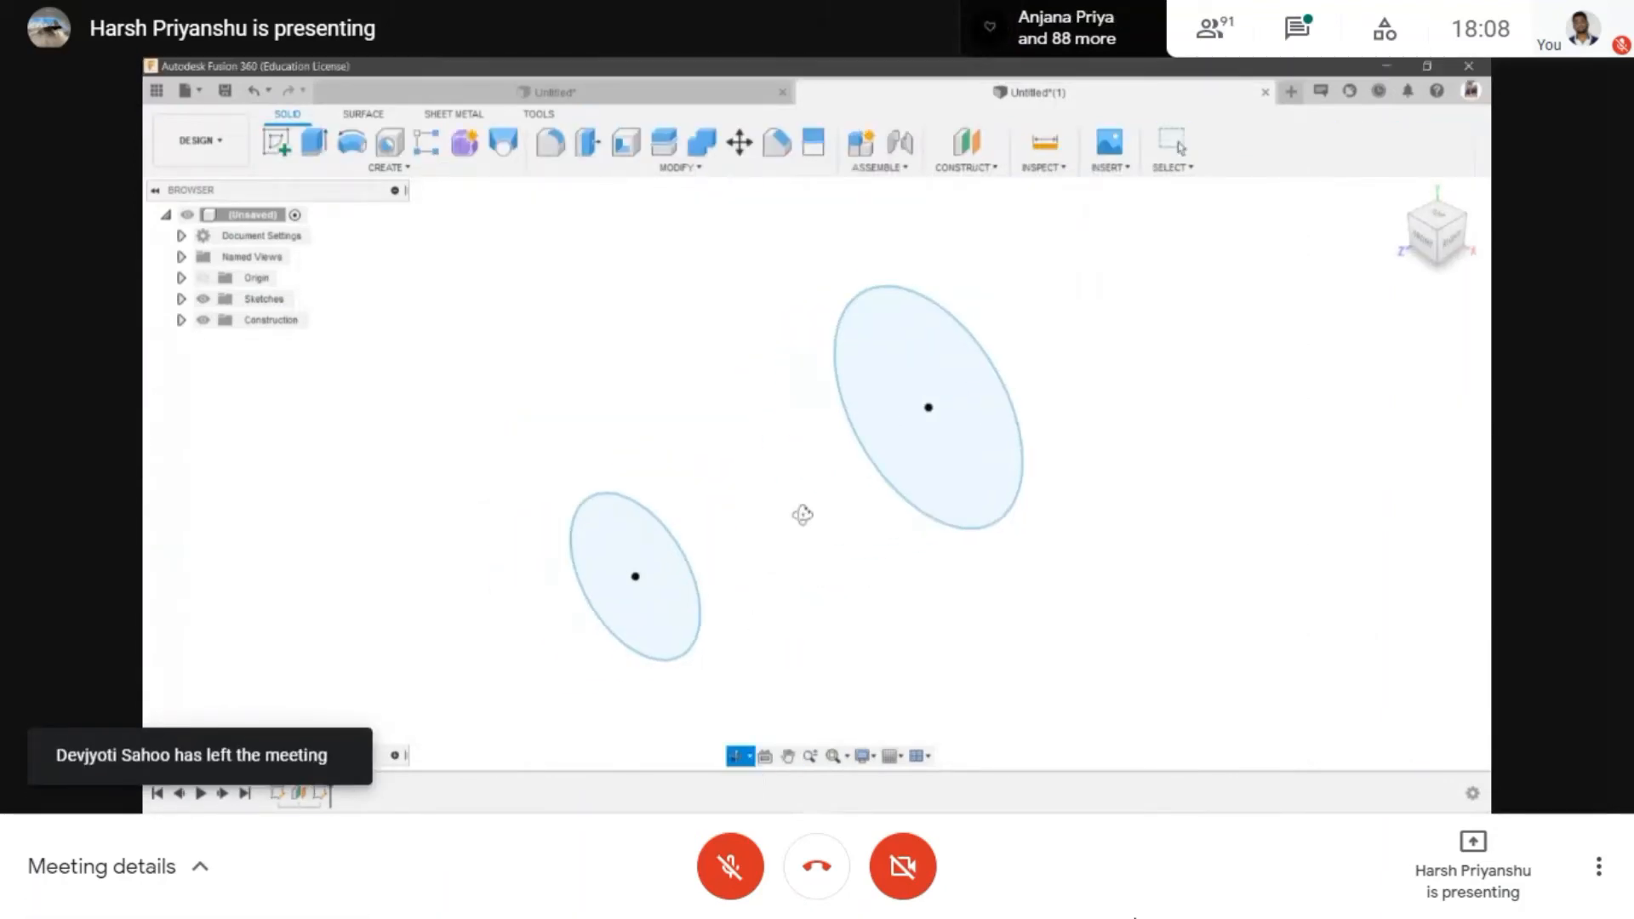
{"action": "left_click_drag", "start_coordinate": [803, 514], "coordinate": [766, 448]}
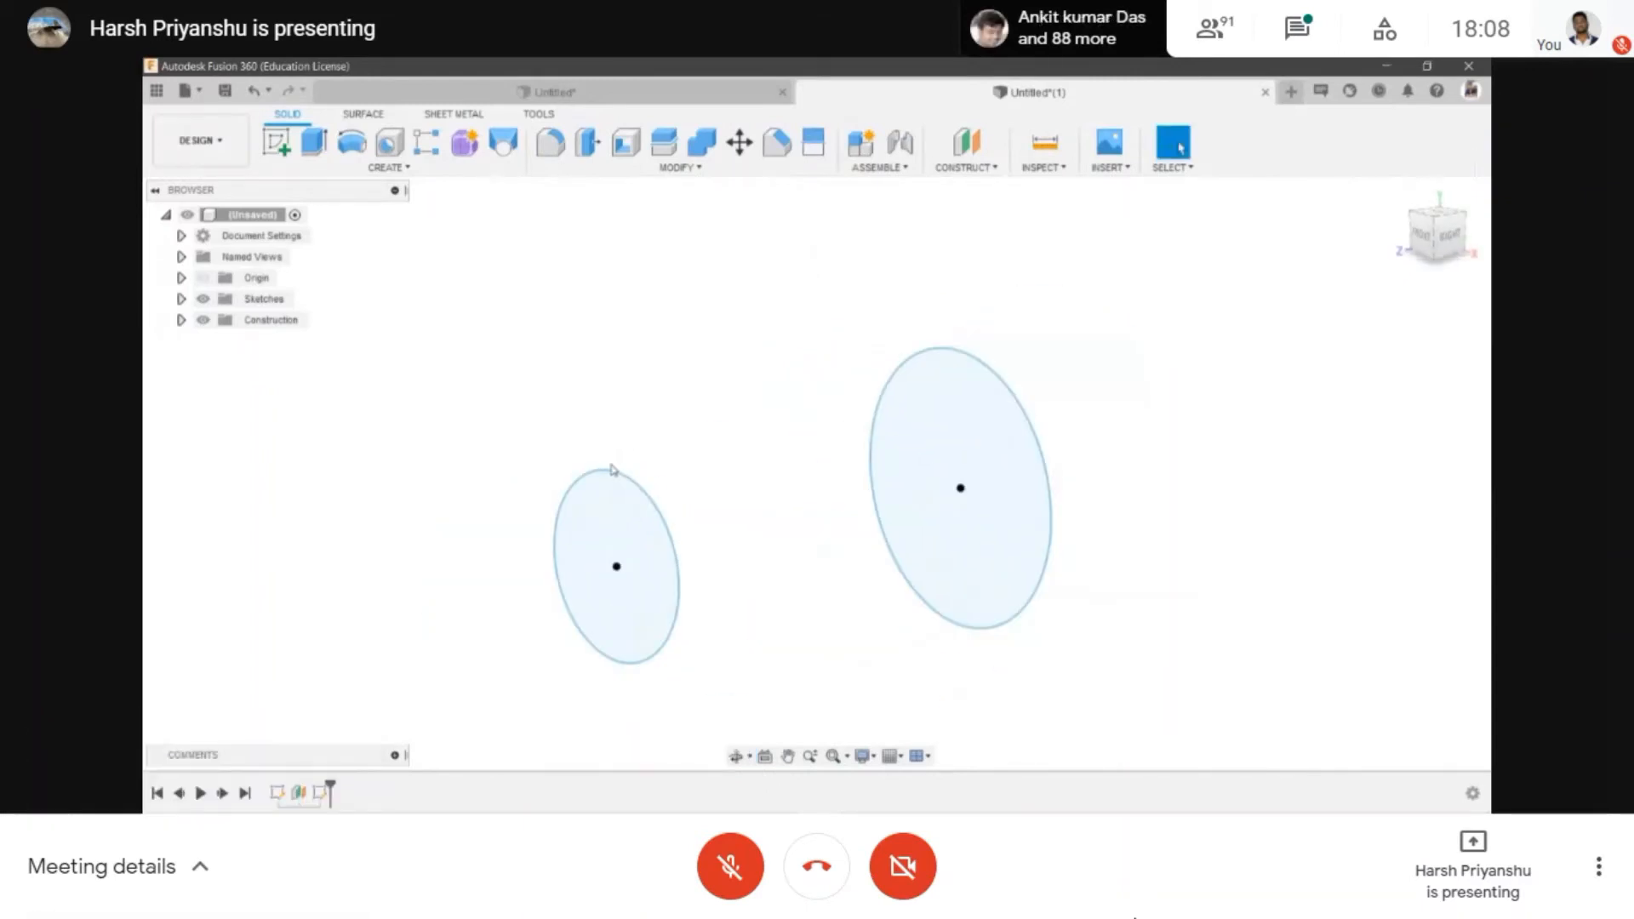
{"action": "left_click", "coordinate": [408, 169]}
{"action": "left_click", "coordinate": [332, 321]}
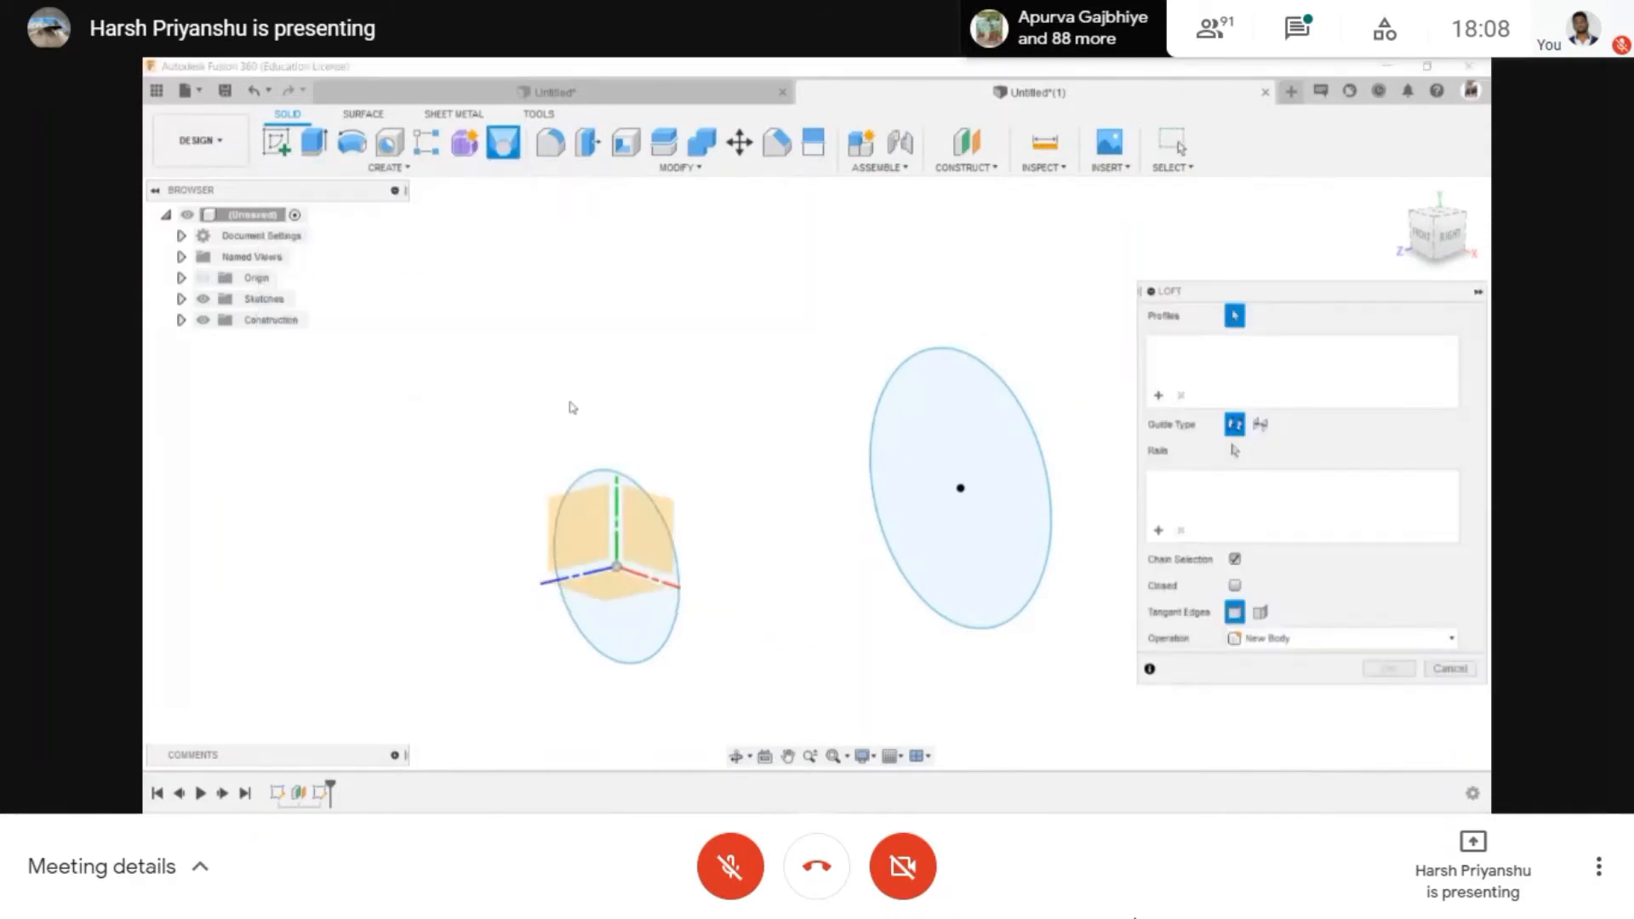
{"action": "left_click", "coordinate": [994, 468]}
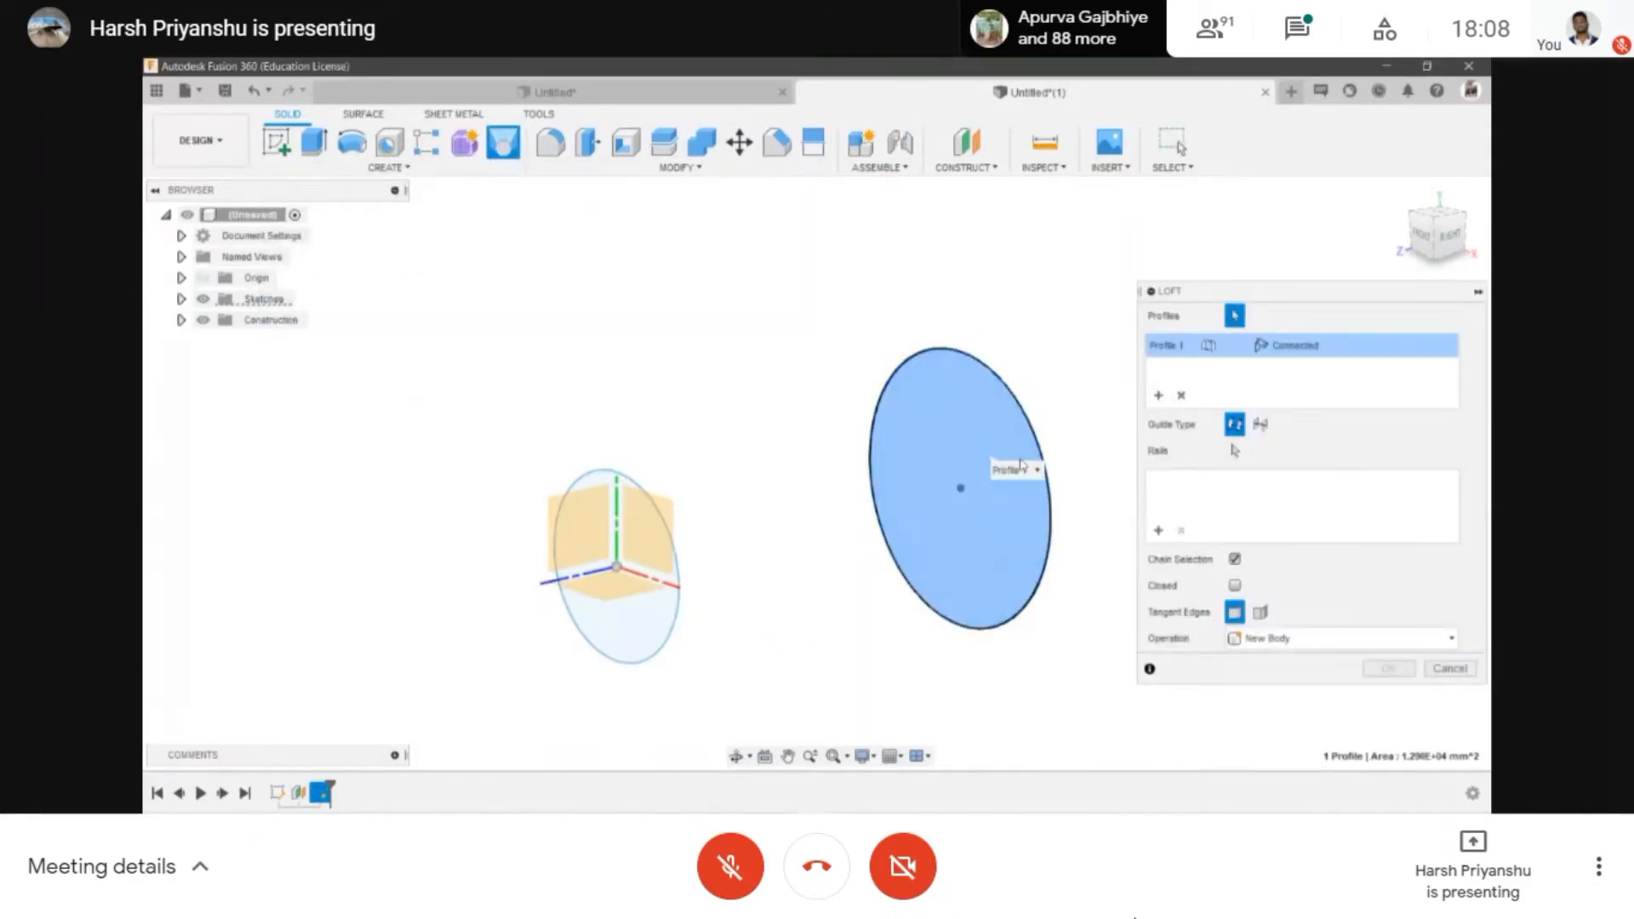
{"action": "left_click", "coordinate": [648, 655]}
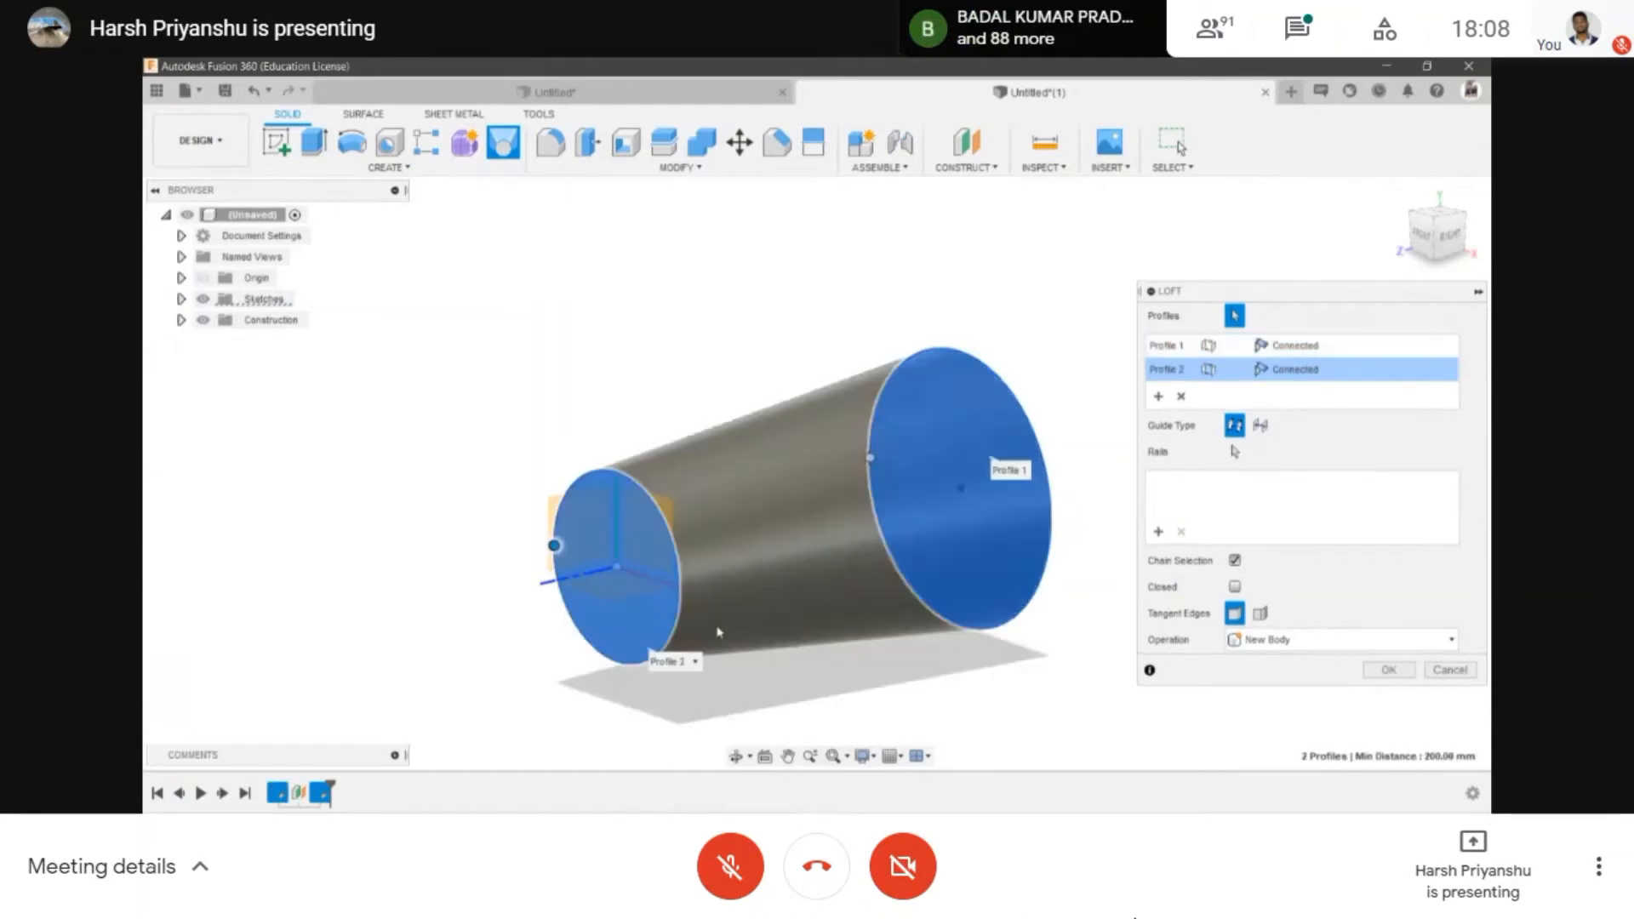
{"action": "left_click", "coordinate": [1368, 671]}
- Shell the lofted body with a 5 mm inside thickness, opening both circular end faces
{"action": "middle_click_drag", "start_coordinate": [780, 525], "coordinate": [573, 354], "text": "shift"}
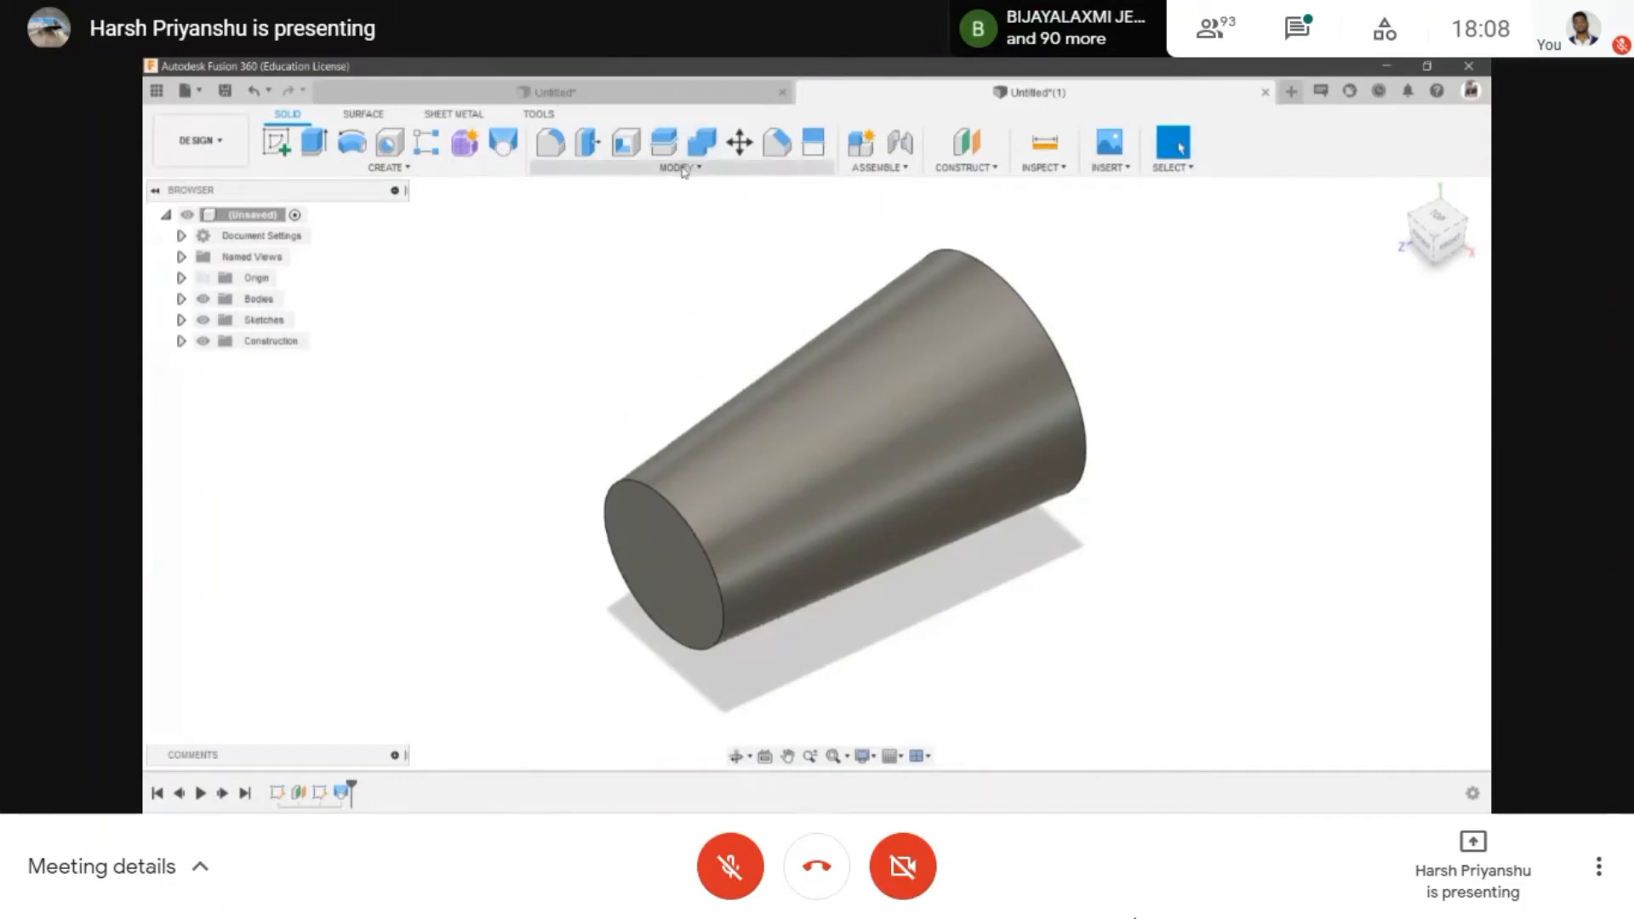
{"action": "left_click", "coordinate": [678, 168]}
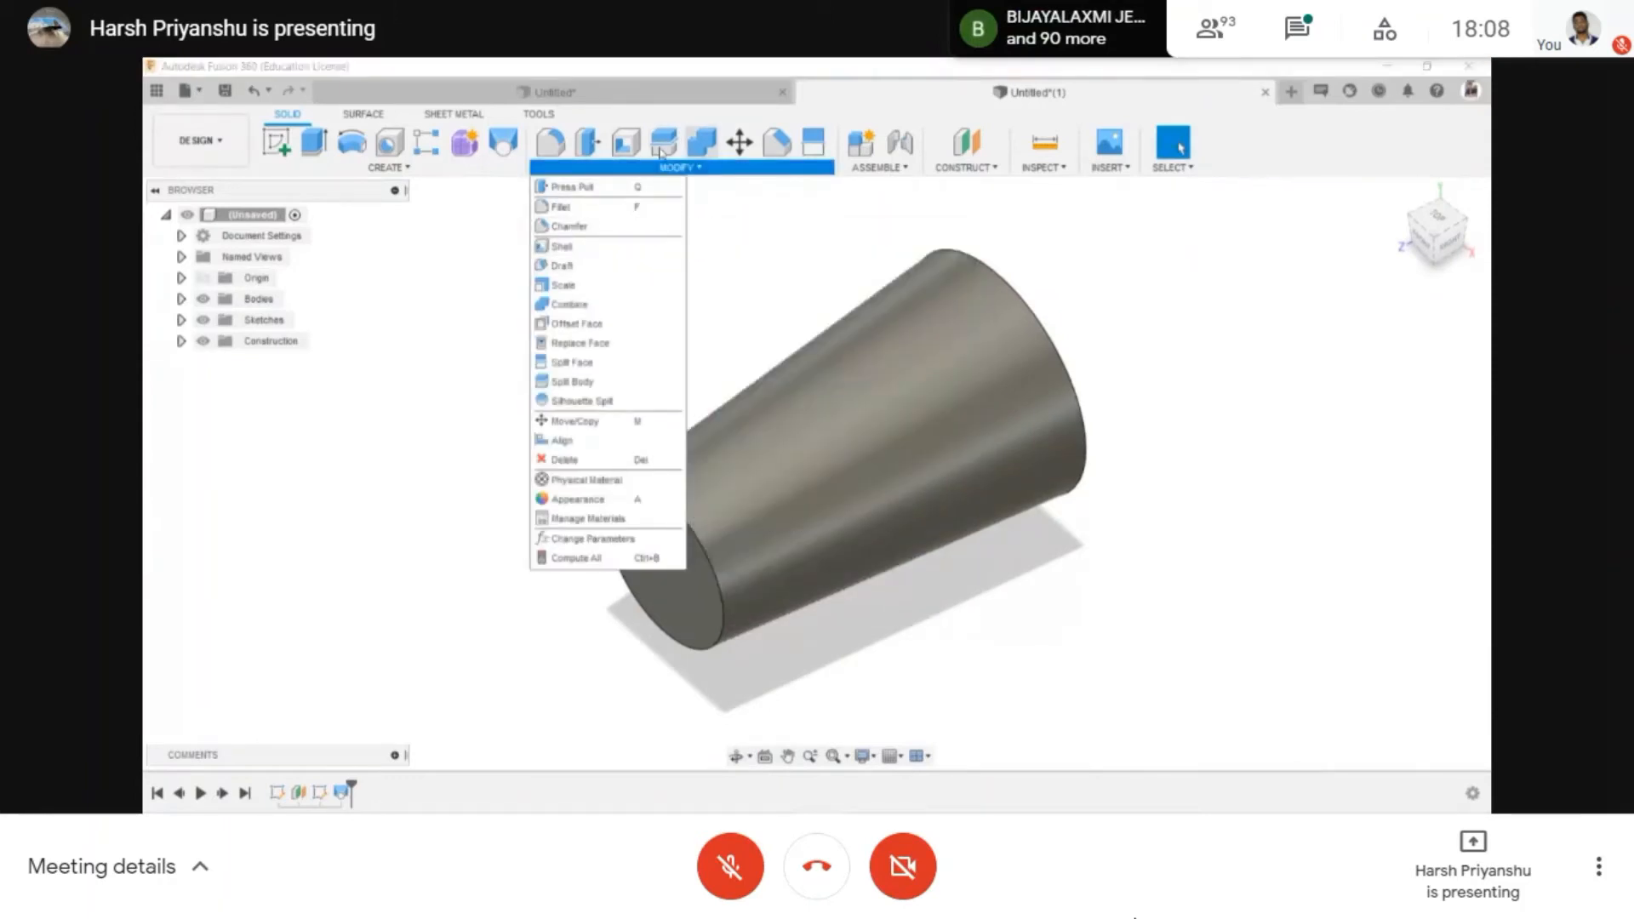
{"action": "left_click", "coordinate": [563, 246]}
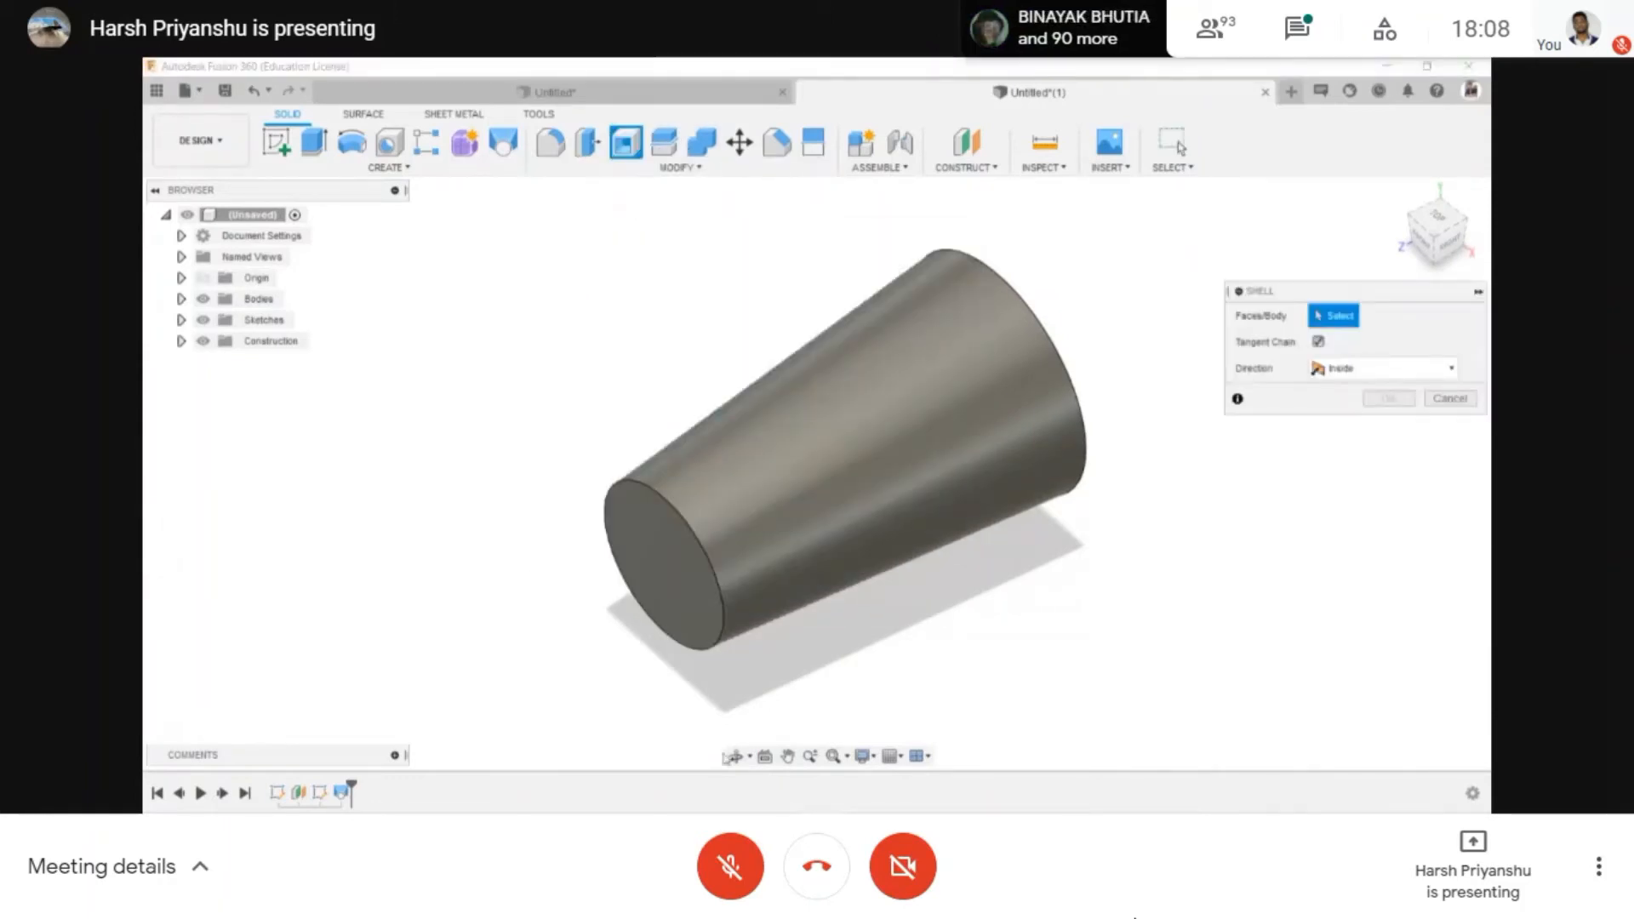
{"action": "middle_click_drag", "start_coordinate": [809, 631], "coordinate": [777, 332], "text": "shift"}
{"action": "left_click", "coordinate": [1013, 596]}
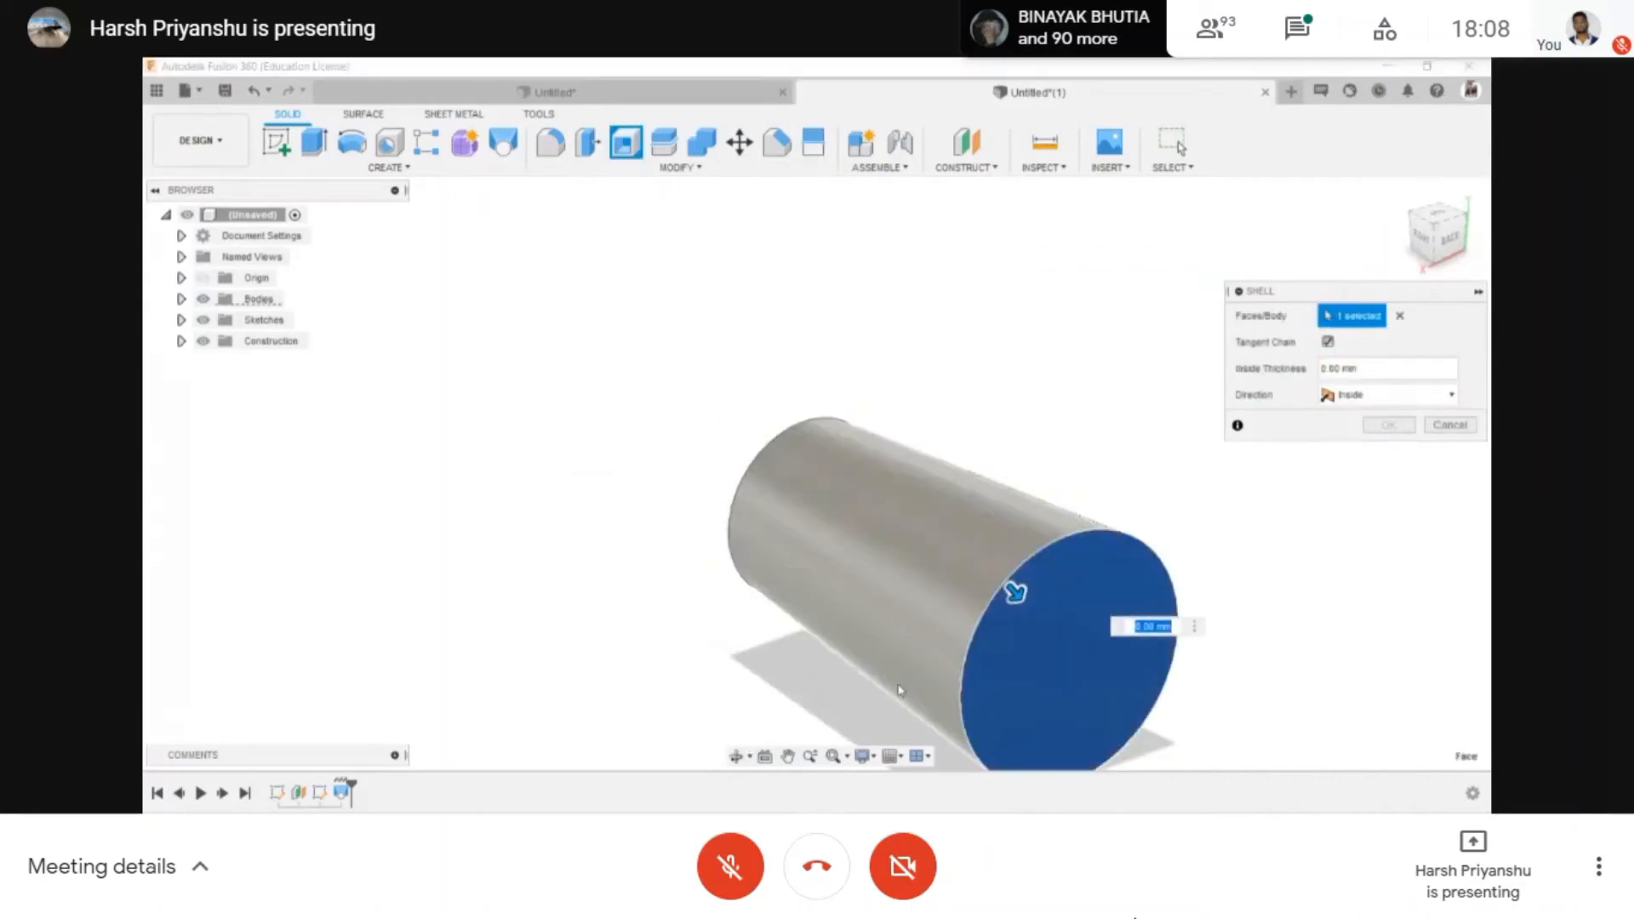
{"action": "middle_click_drag", "start_coordinate": [740, 749], "coordinate": [659, 561], "text": "shift"}
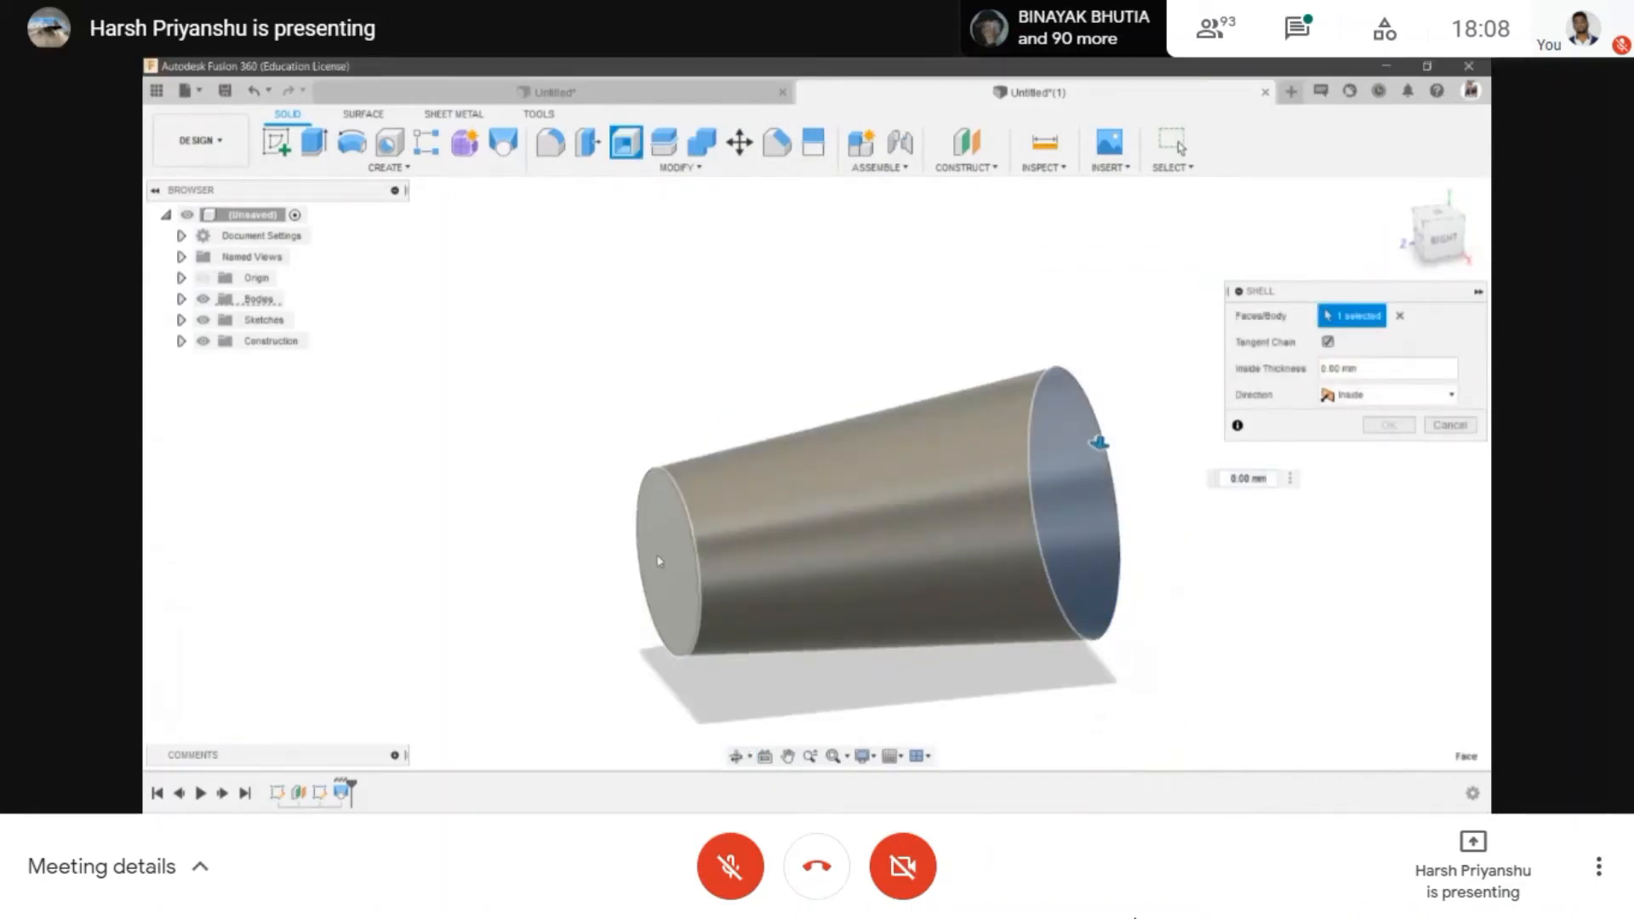
{"action": "left_click", "coordinate": [659, 560]}
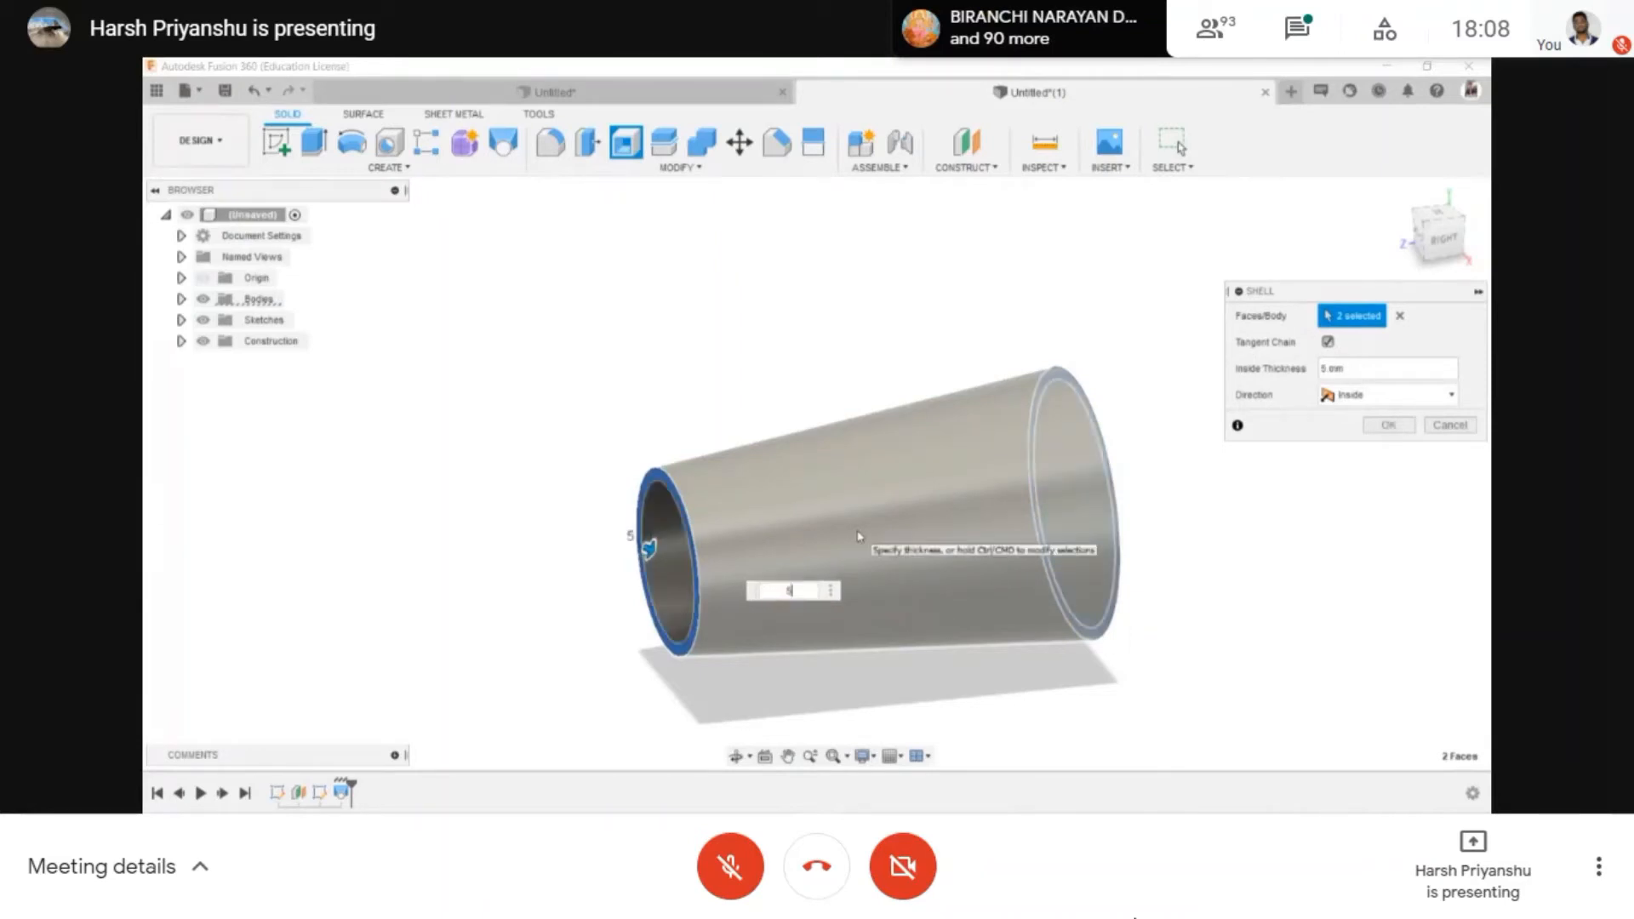
{"action": "left_click", "coordinate": [1376, 432]}
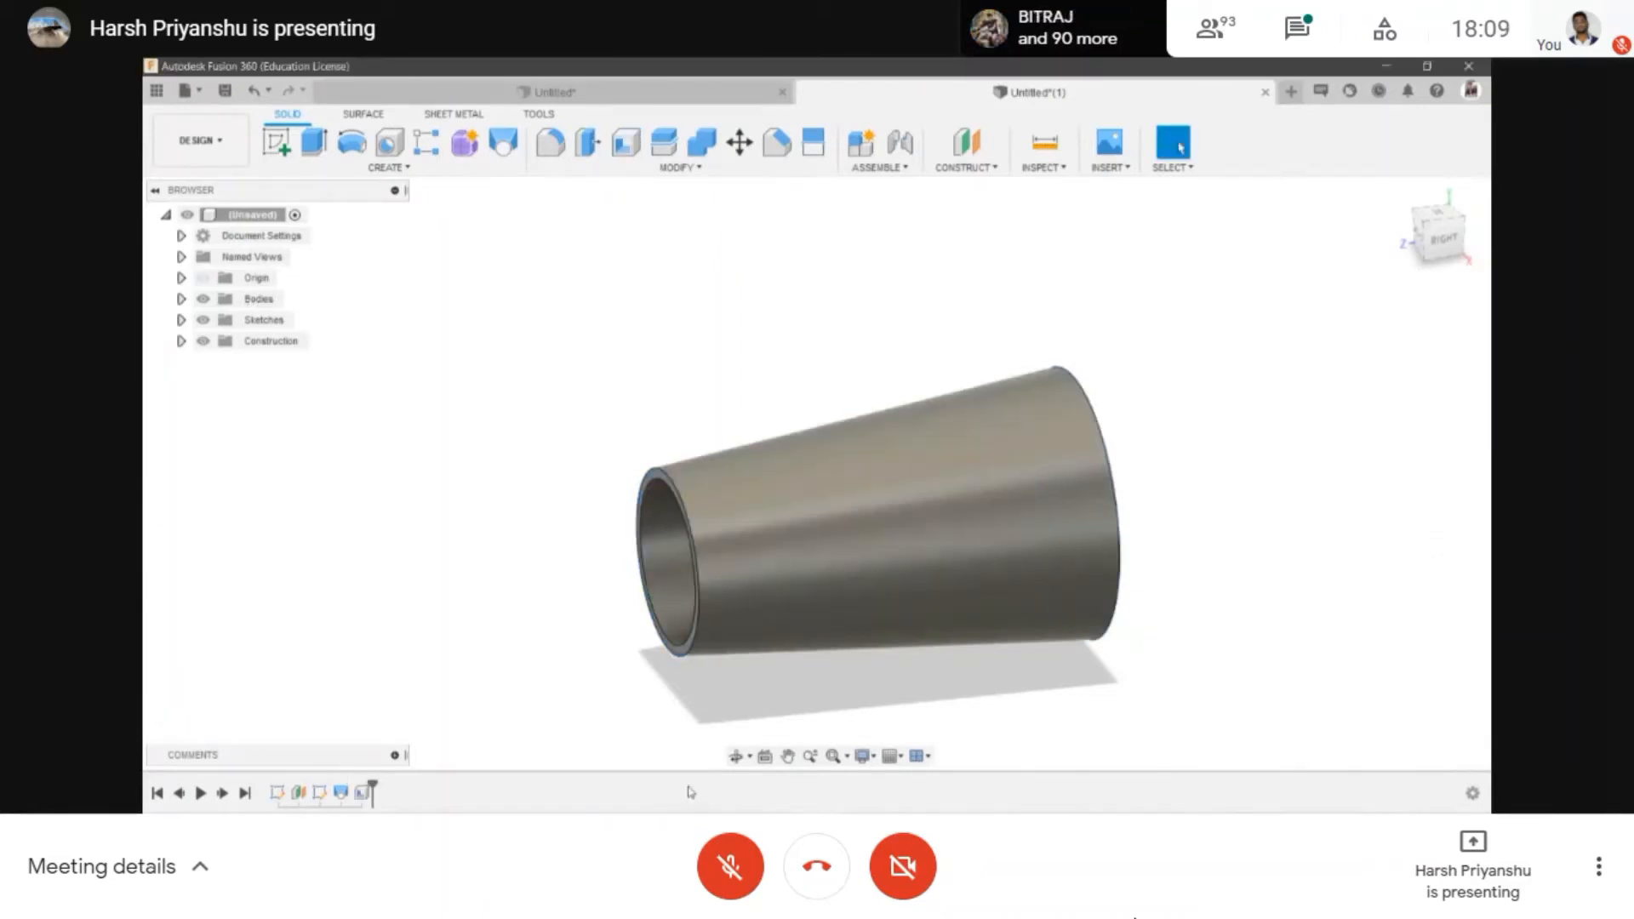
- Examine the hollow tapered body from its open narrow end and from several oblique angles
{"action": "left_click", "coordinate": [737, 756]}
{"action": "left_click_drag", "start_coordinate": [788, 536], "coordinate": [852, 462]}
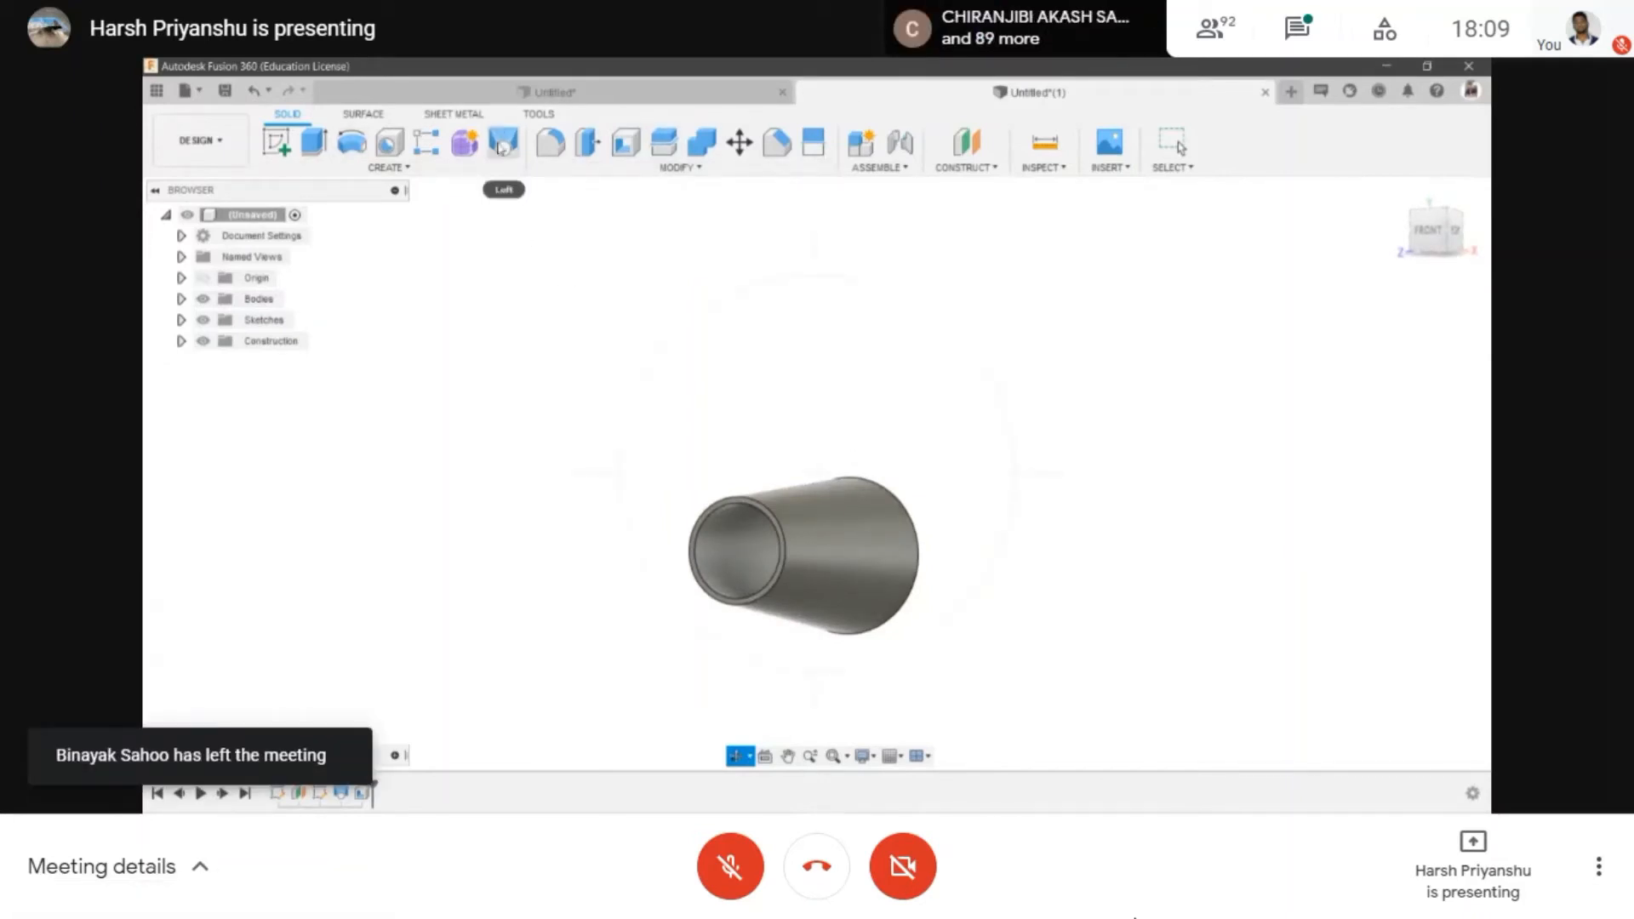
{"action": "middle_click_drag", "start_coordinate": [612, 346], "coordinate": [695, 467], "text": "shift"}
{"action": "scroll", "coordinate": [636, 491], "scroll_direction": "down", "scroll_amount": 1}
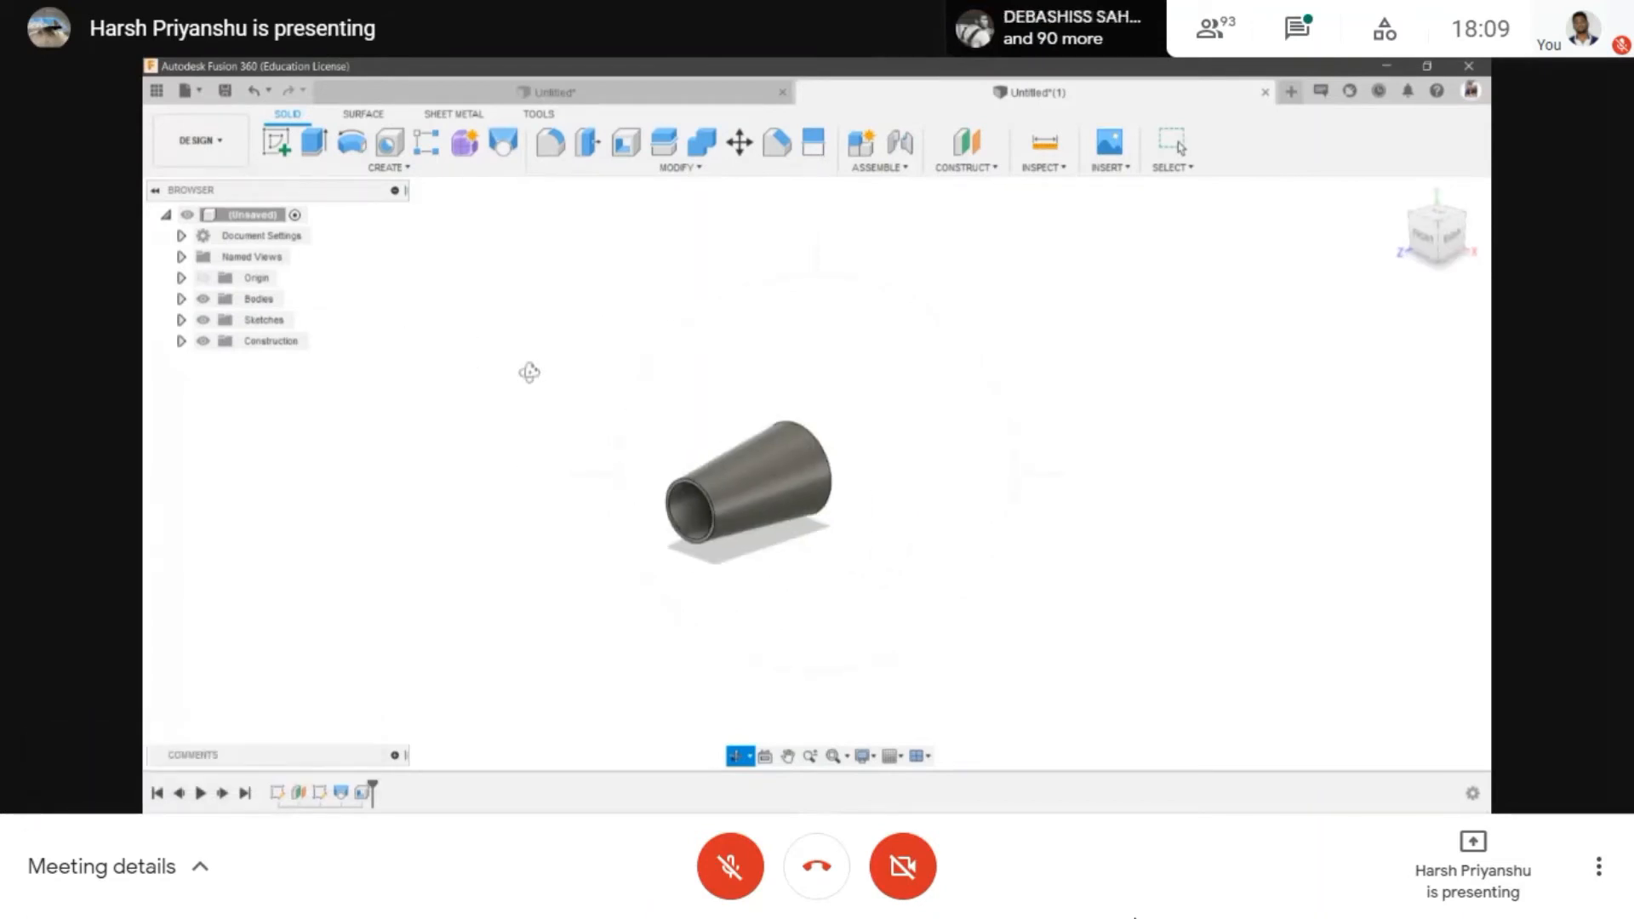
{"action": "scroll", "coordinate": [695, 434], "scroll_direction": "up", "scroll_amount": 2}
{"action": "scroll", "coordinate": [695, 505], "scroll_direction": "down", "scroll_amount": 1}
{"action": "middle_click_drag", "start_coordinate": [540, 445], "coordinate": [654, 418]}
{"action": "scroll", "coordinate": [654, 418], "scroll_direction": "up", "scroll_amount": 1}
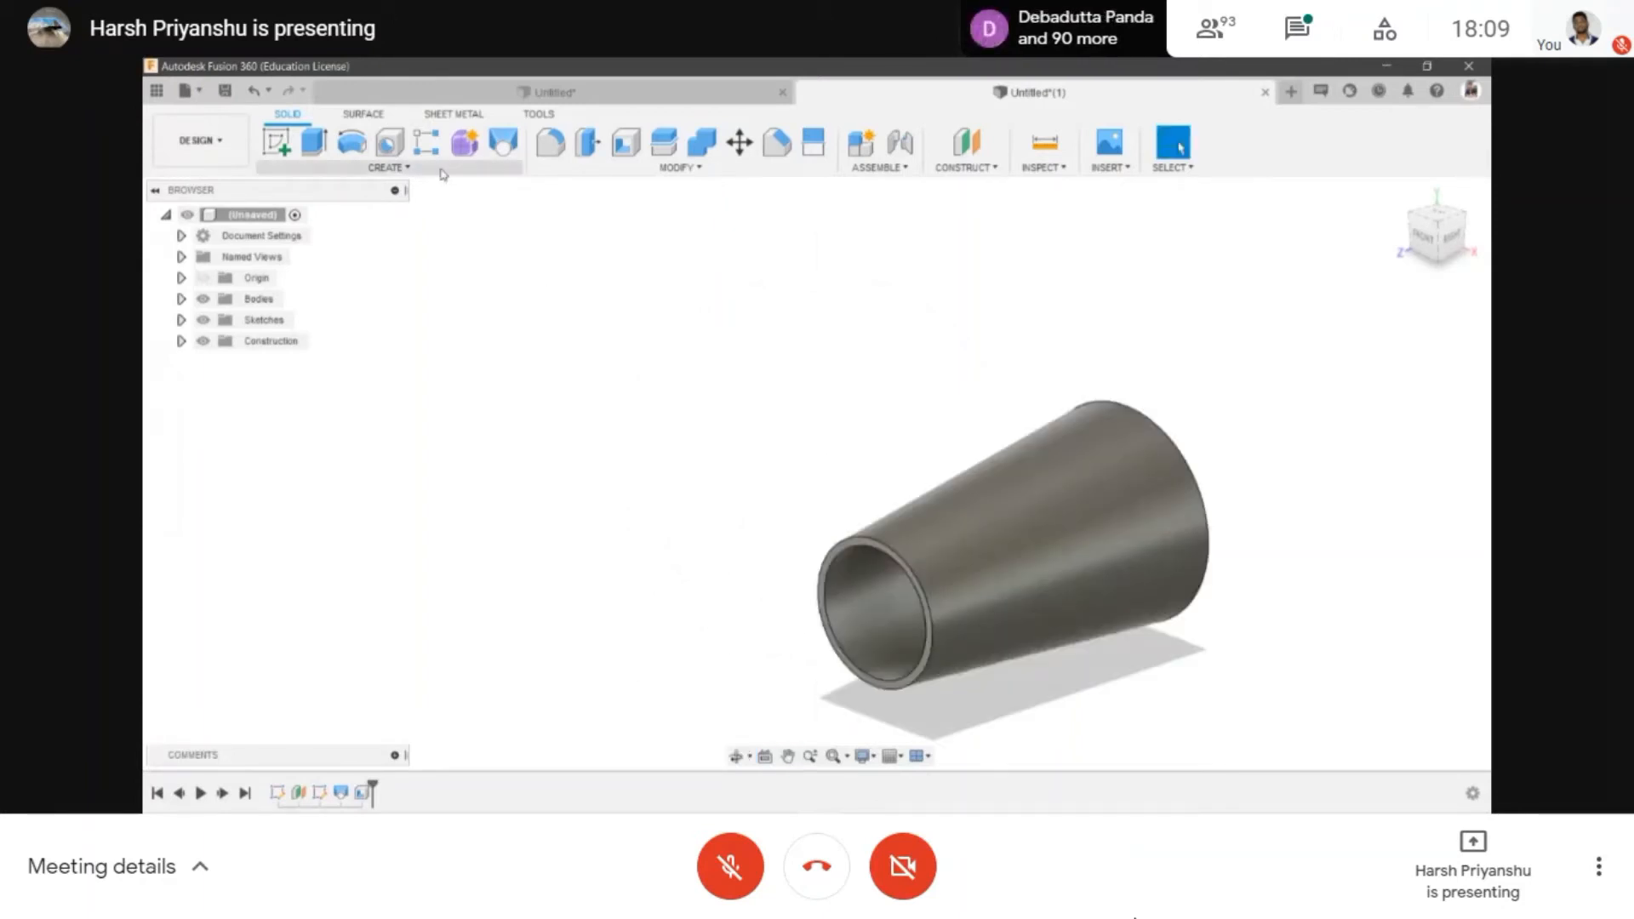
{"action": "left_click", "coordinate": [388, 168]}
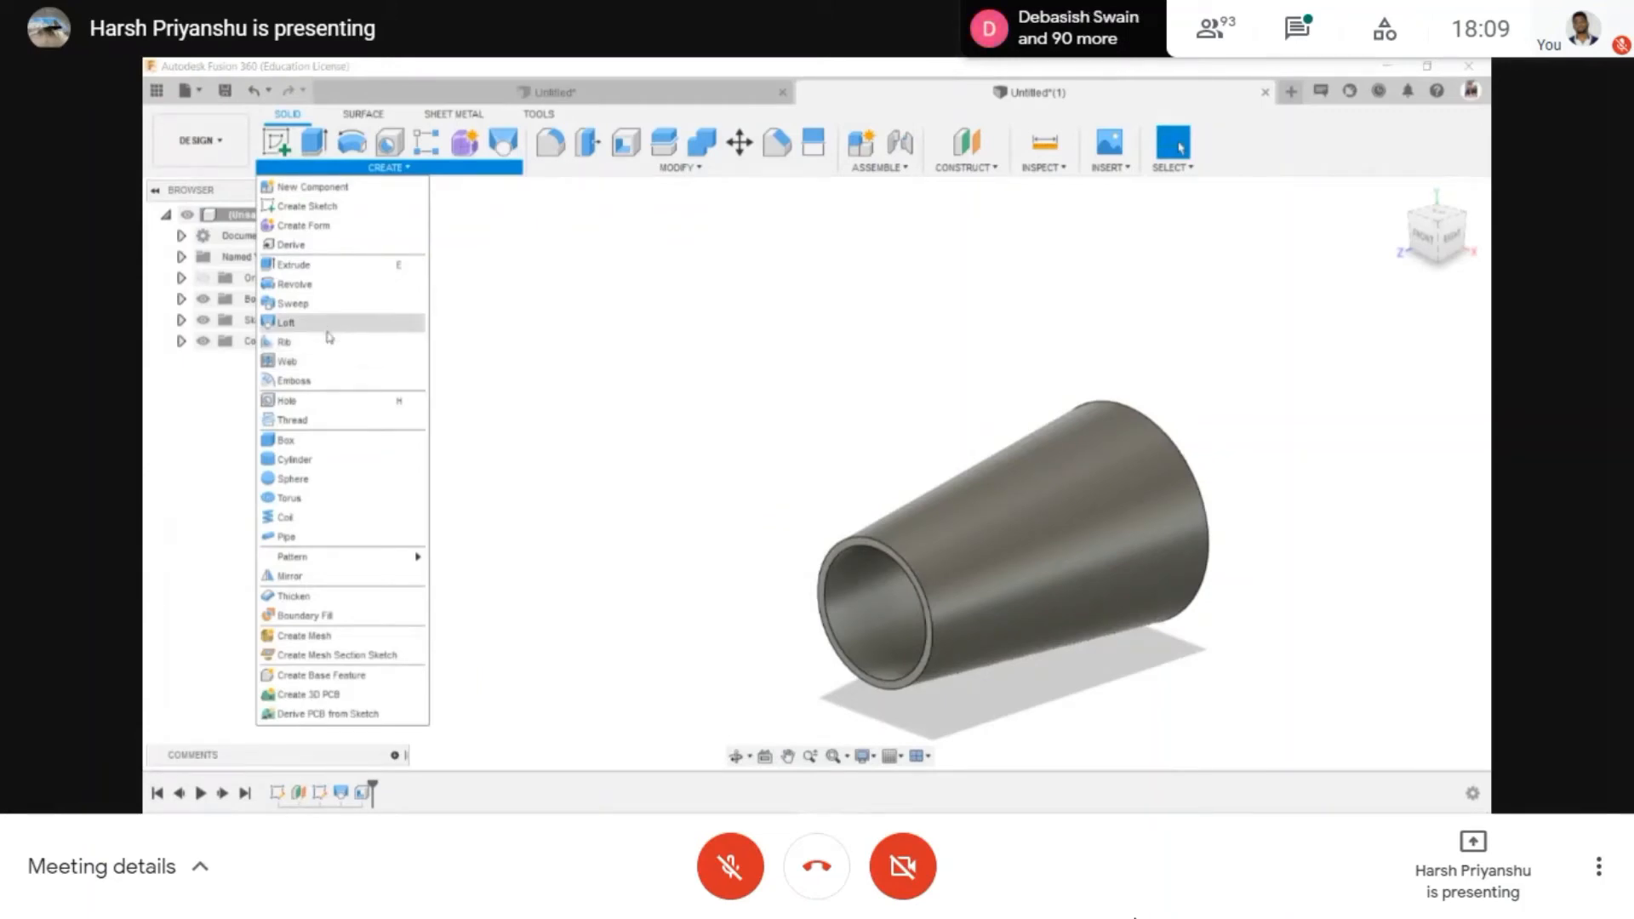
{"action": "scroll", "coordinate": [642, 315], "scroll_direction": "down", "scroll_amount": 3}
{"action": "left_click", "coordinate": [635, 475]}
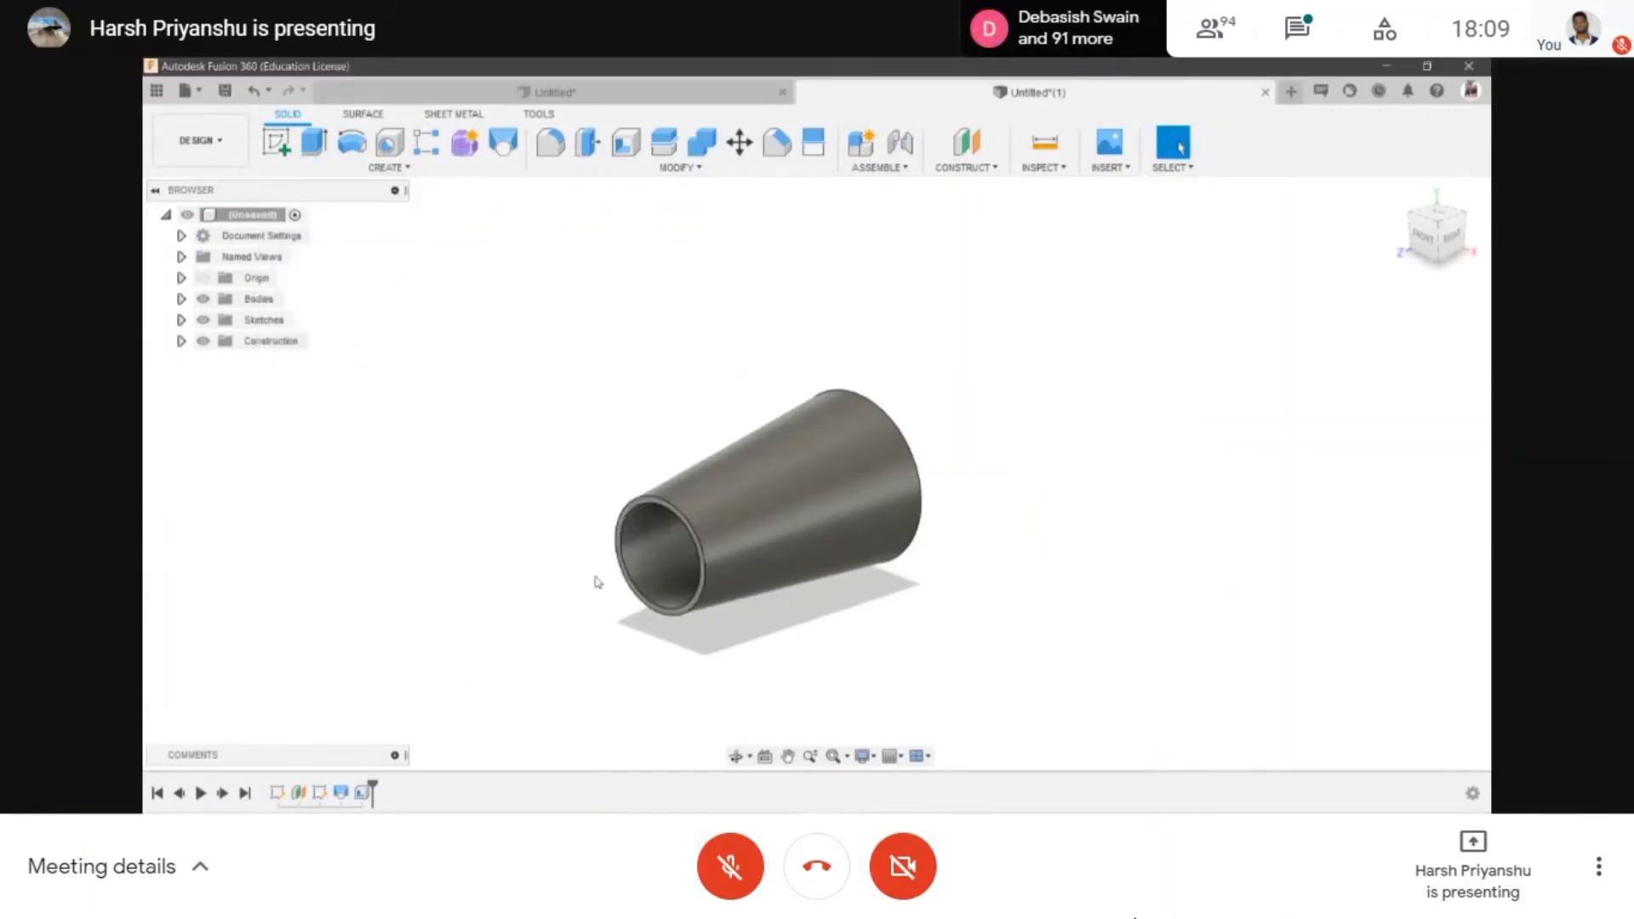
- Rotate the hollow tapered body -90 degrees about the X axis so it stands upright with its narrow end up
{"action": "left_click", "coordinate": [739, 142]}
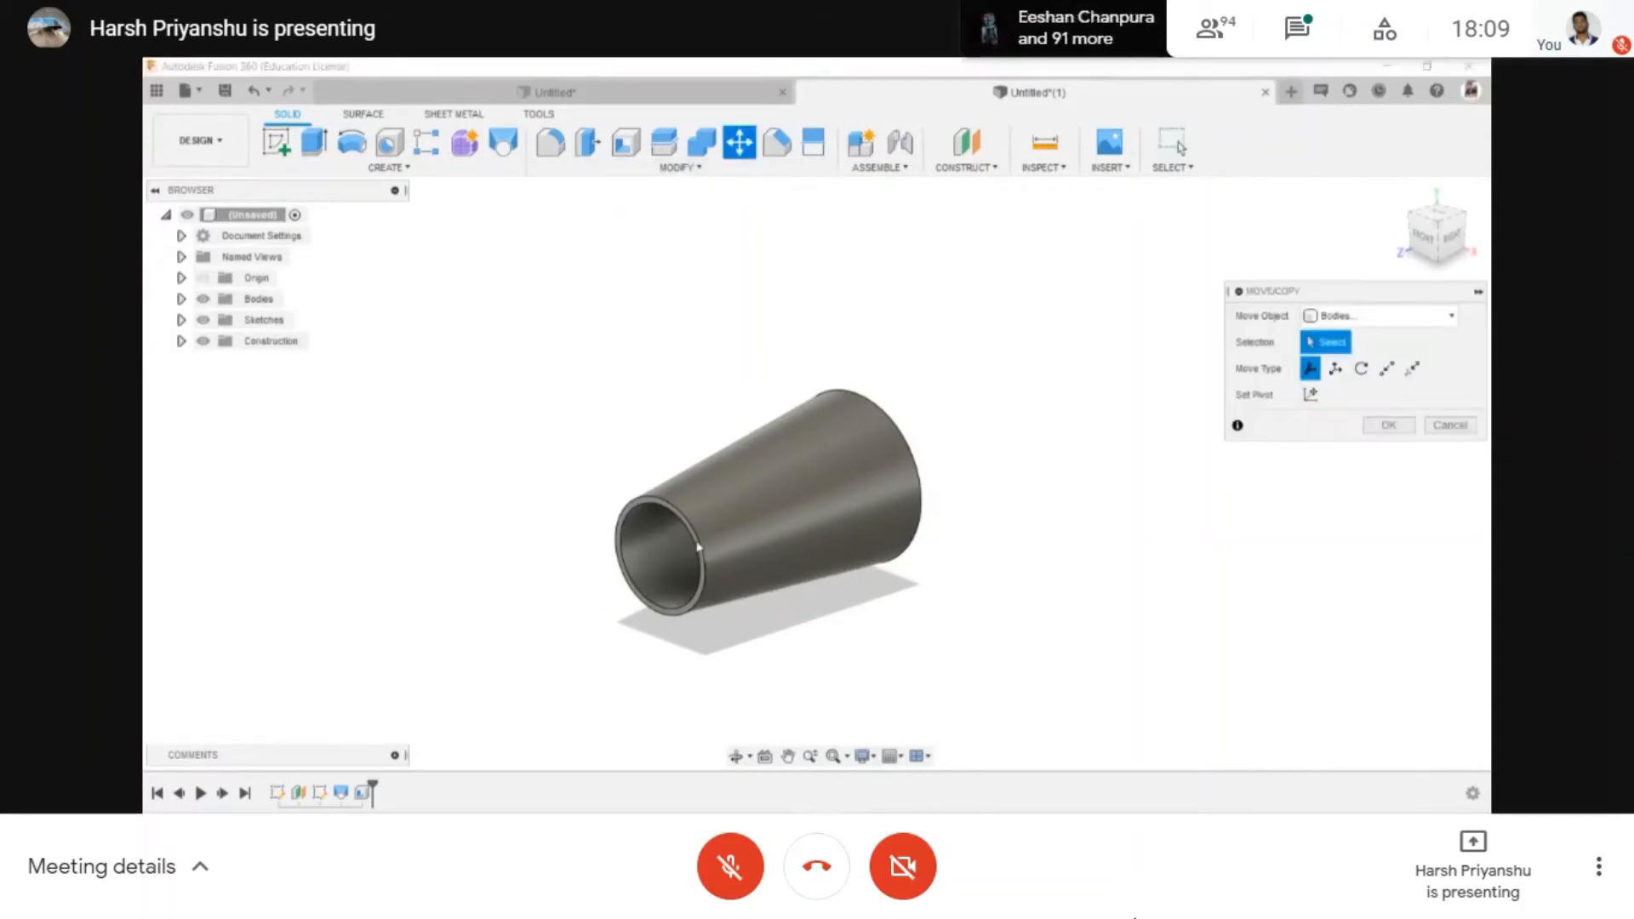
{"action": "left_click", "coordinate": [698, 548]}
{"action": "left_click_drag", "start_coordinate": [606, 554], "coordinate": [663, 504]}
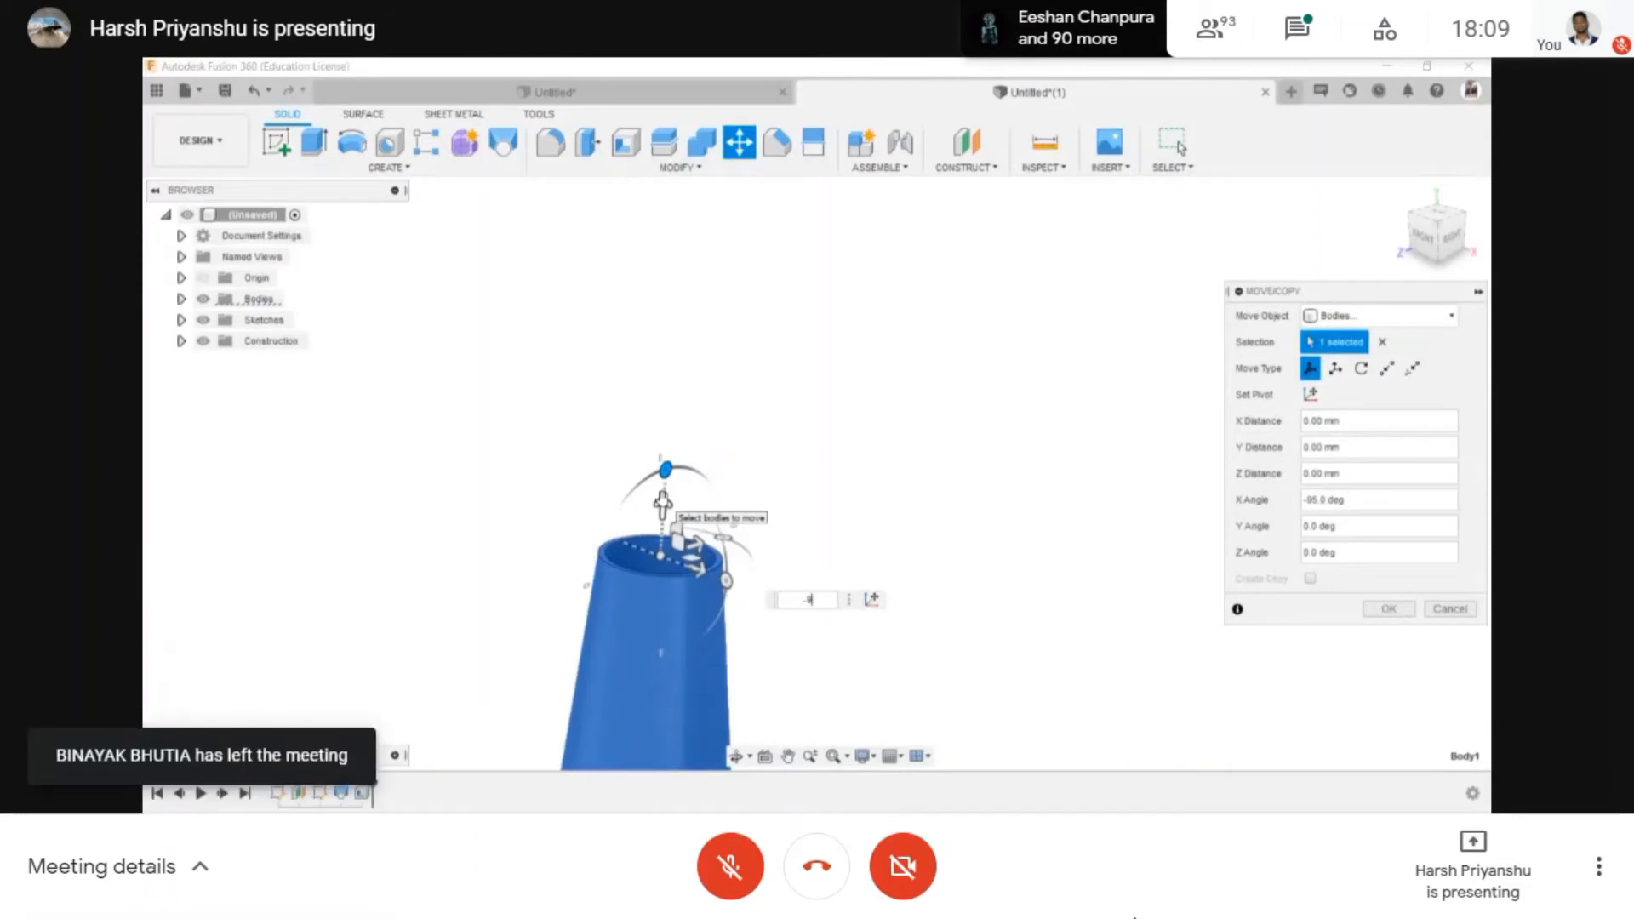
{"action": "key", "text": "Return"}
{"action": "scroll", "coordinate": [888, 471], "scroll_direction": "down", "scroll_amount": 3}
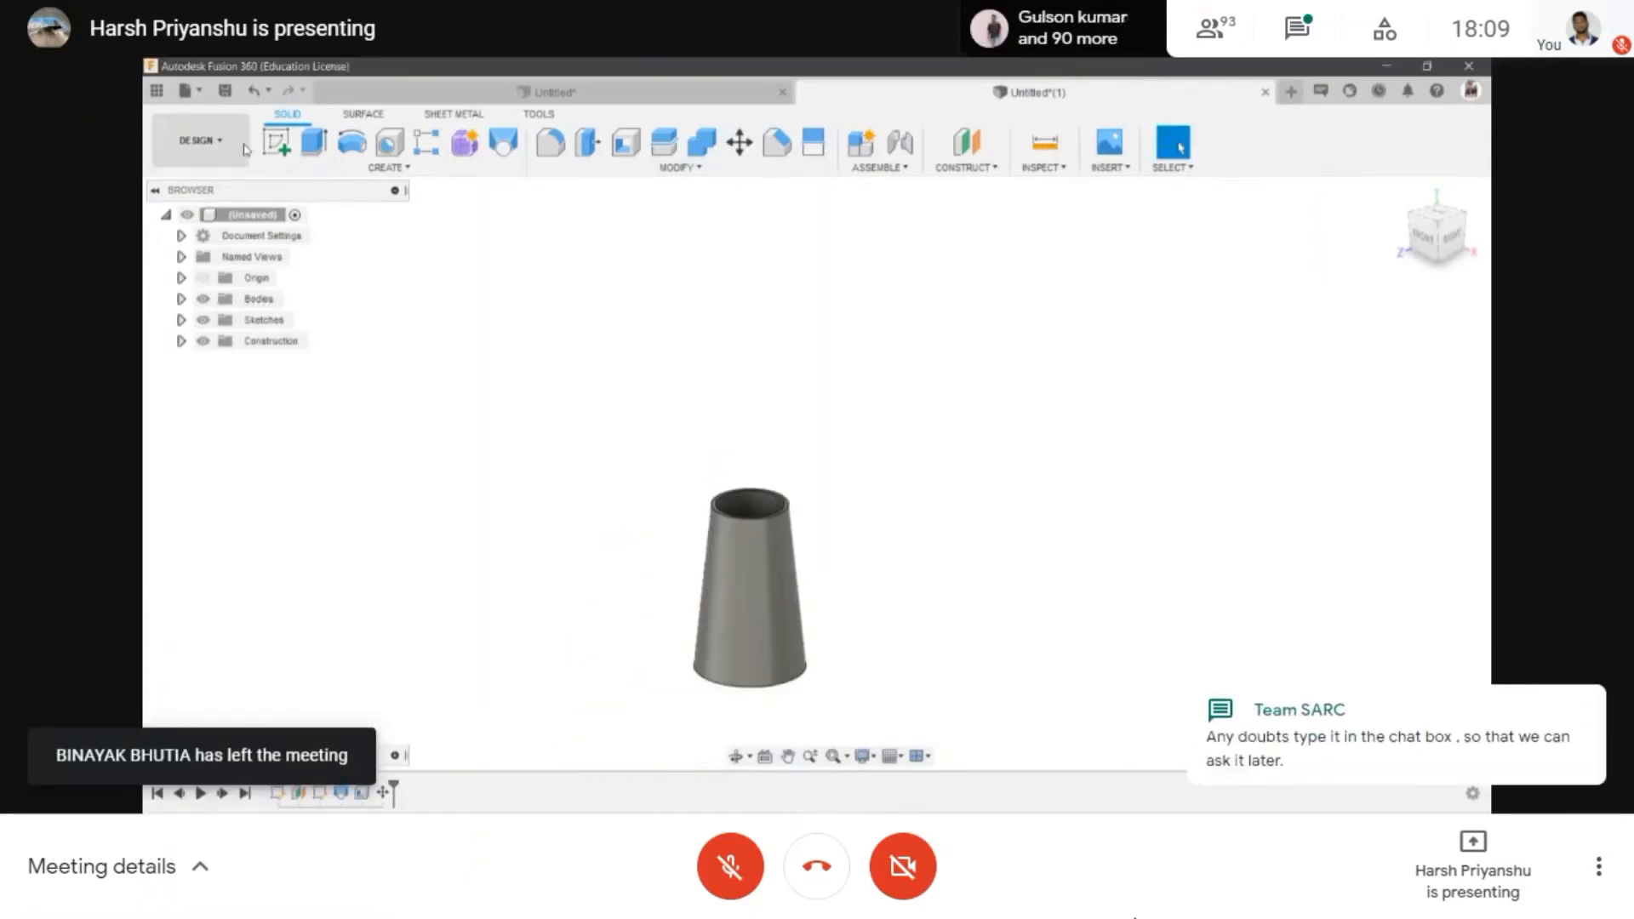
- Start a new sketch on the vertical YZ plane through the tapered body's axis
{"action": "left_click", "coordinate": [275, 142]}
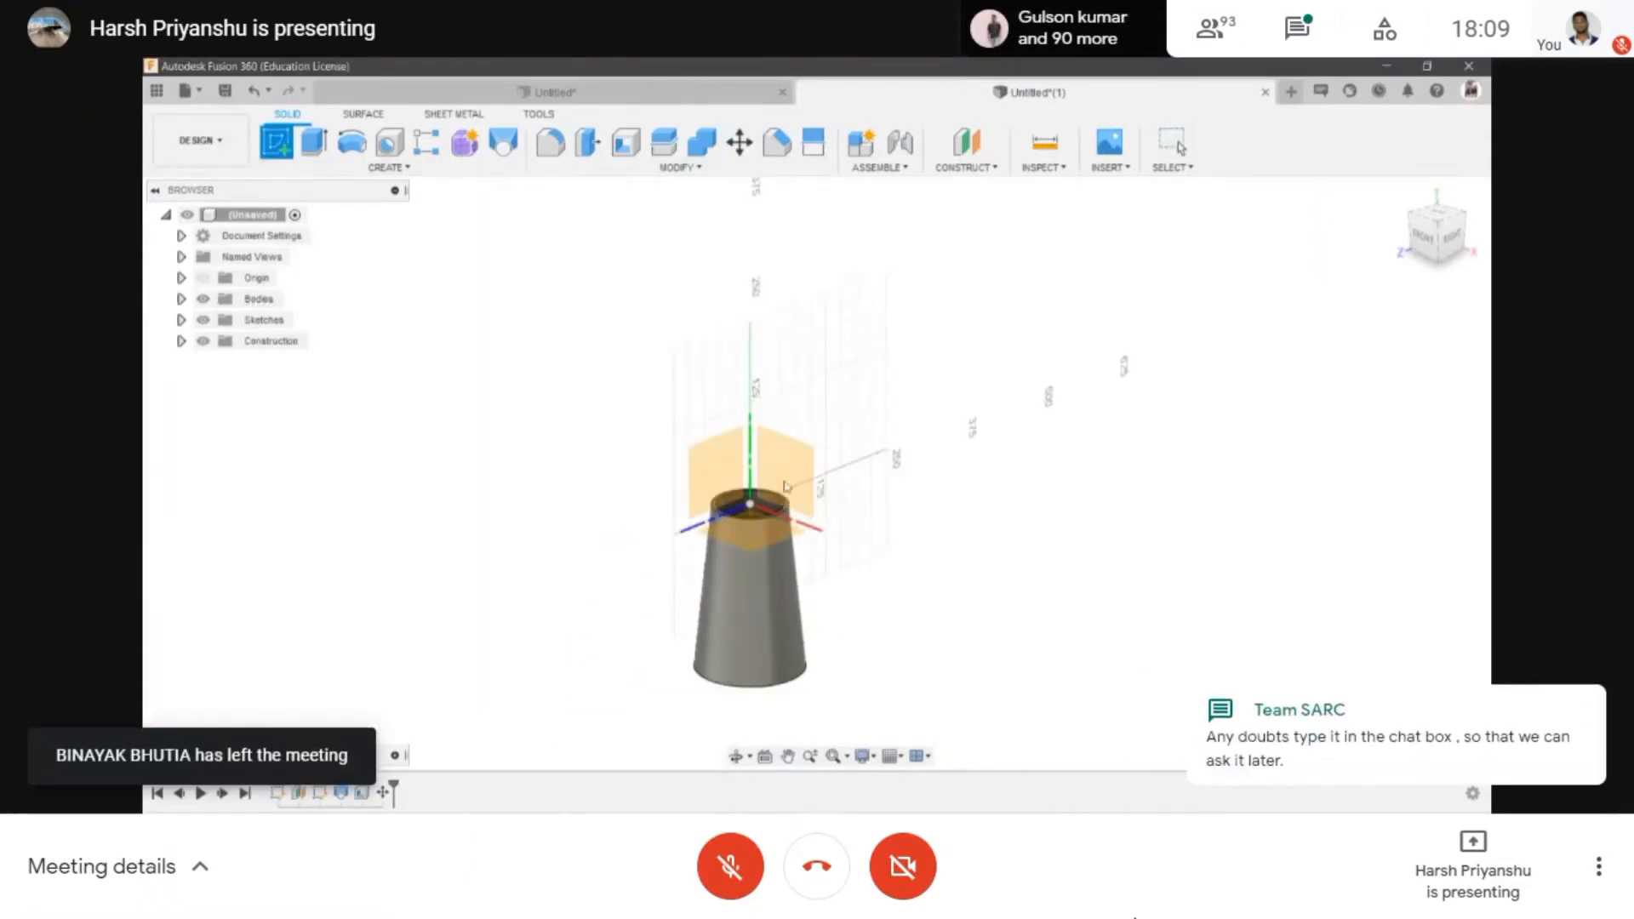
{"action": "left_click", "coordinate": [785, 486]}
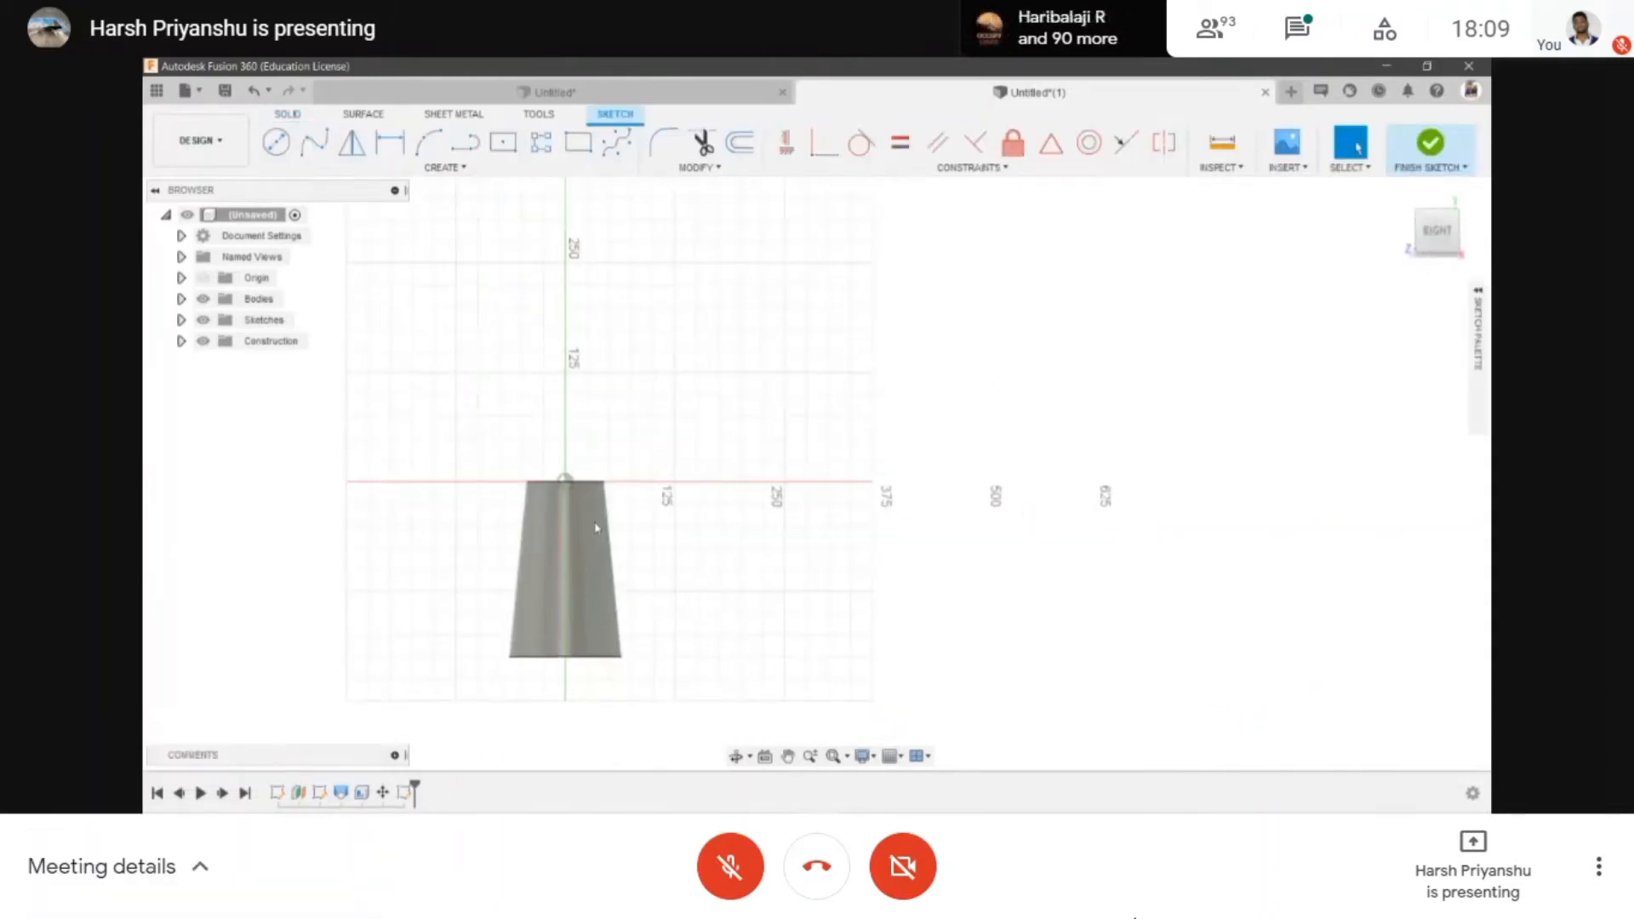
{"action": "scroll", "coordinate": [601, 510], "scroll_direction": "up", "scroll_amount": 2}
{"action": "scroll", "coordinate": [607, 487], "scroll_direction": "down", "scroll_amount": 3}
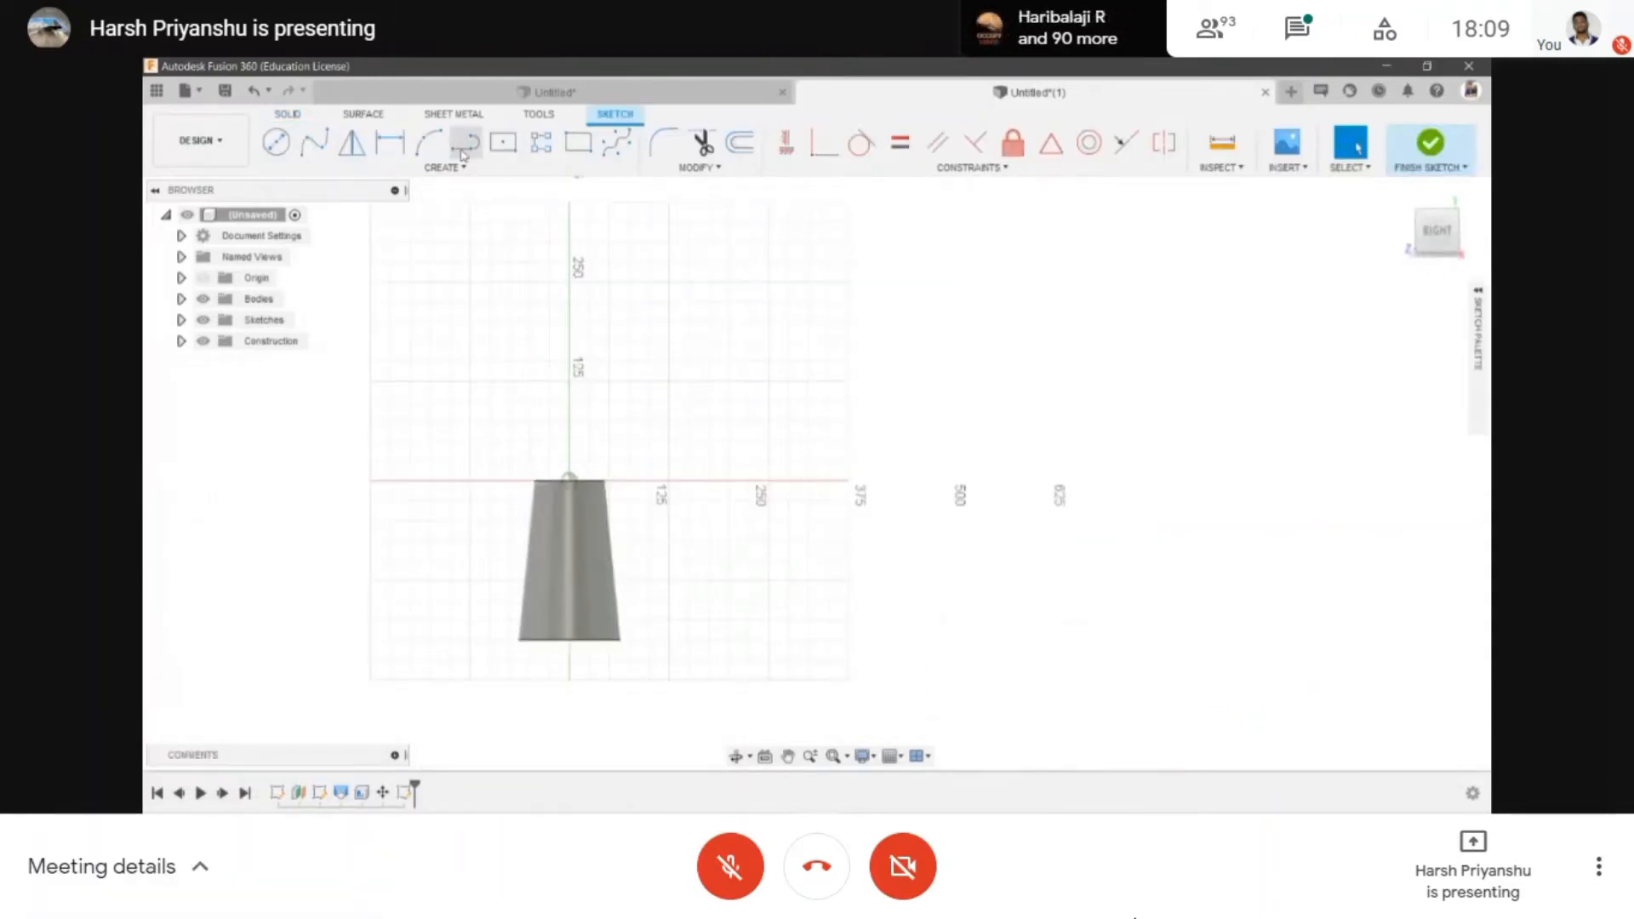
{"action": "left_click", "coordinate": [462, 151]}
{"action": "left_click", "coordinate": [604, 482]}
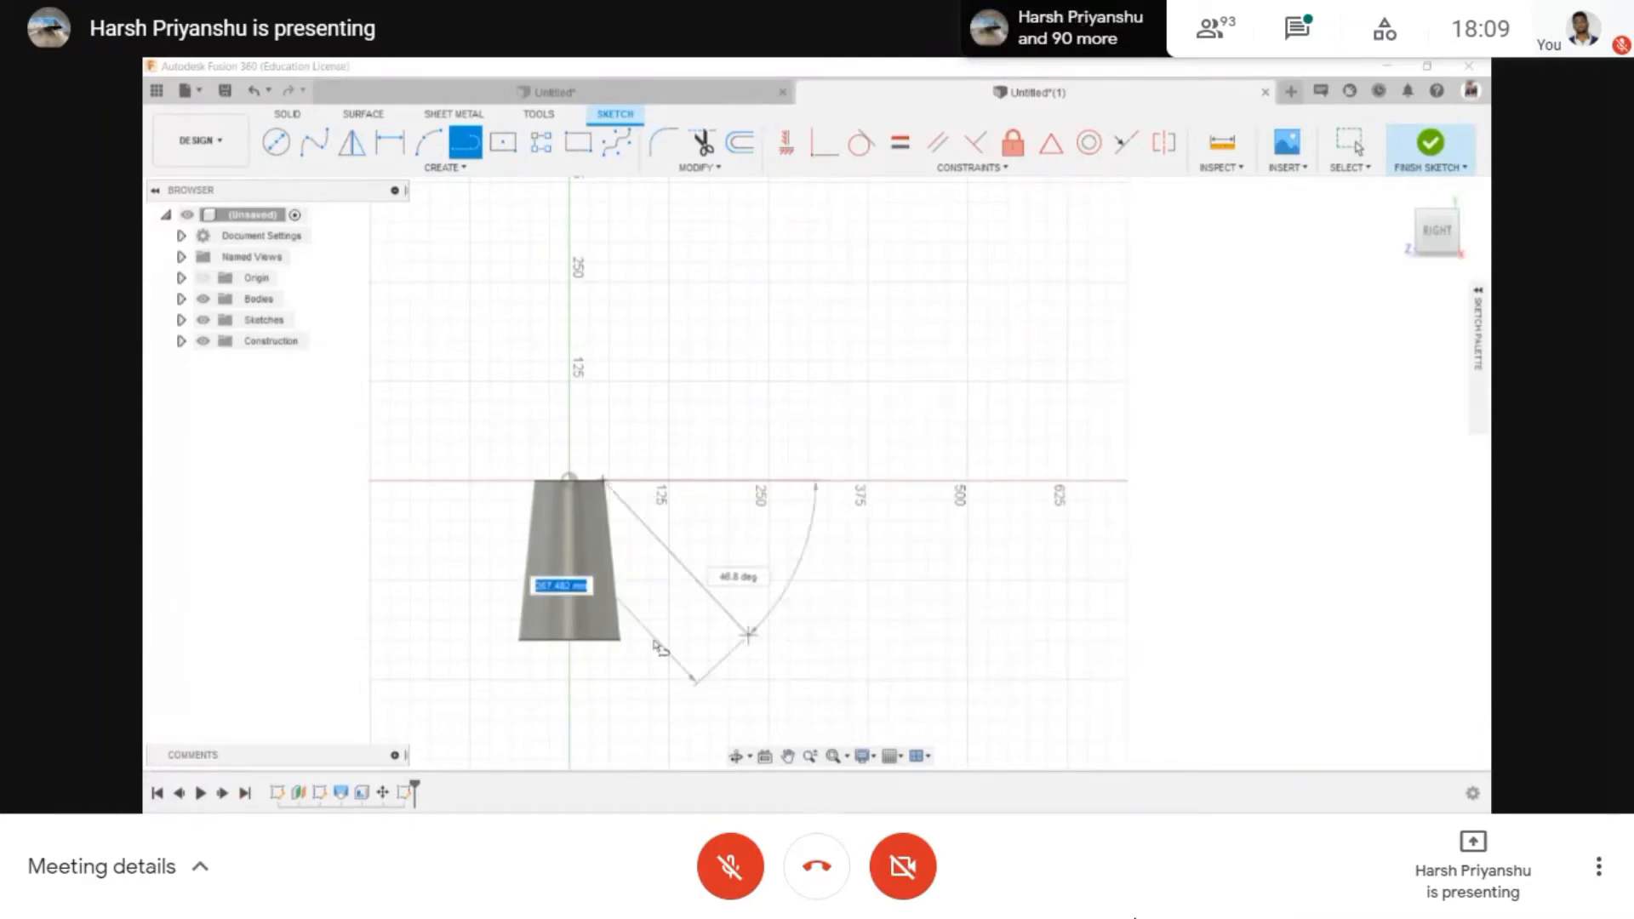
{"action": "key", "text": "Escape"}
{"action": "scroll", "coordinate": [770, 591], "scroll_direction": "down", "scroll_amount": 3}
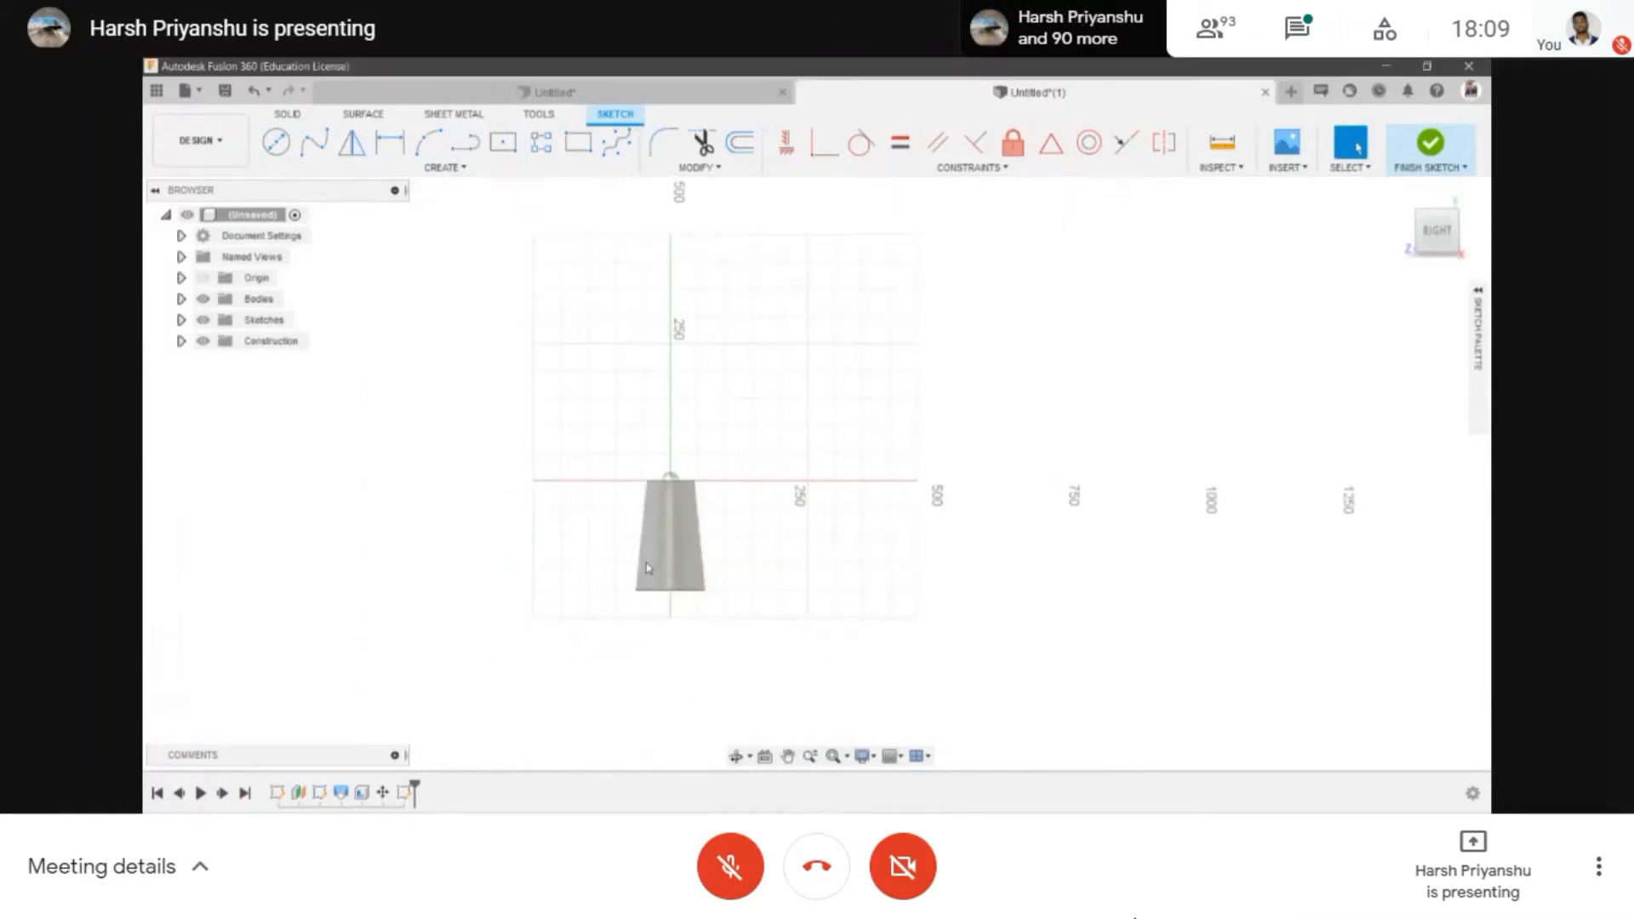
- Draw two adjoining long rectangles of equal height beneath the tapered body, each starting at its base centre and extending to opposite sides
{"action": "key", "text": "r"}
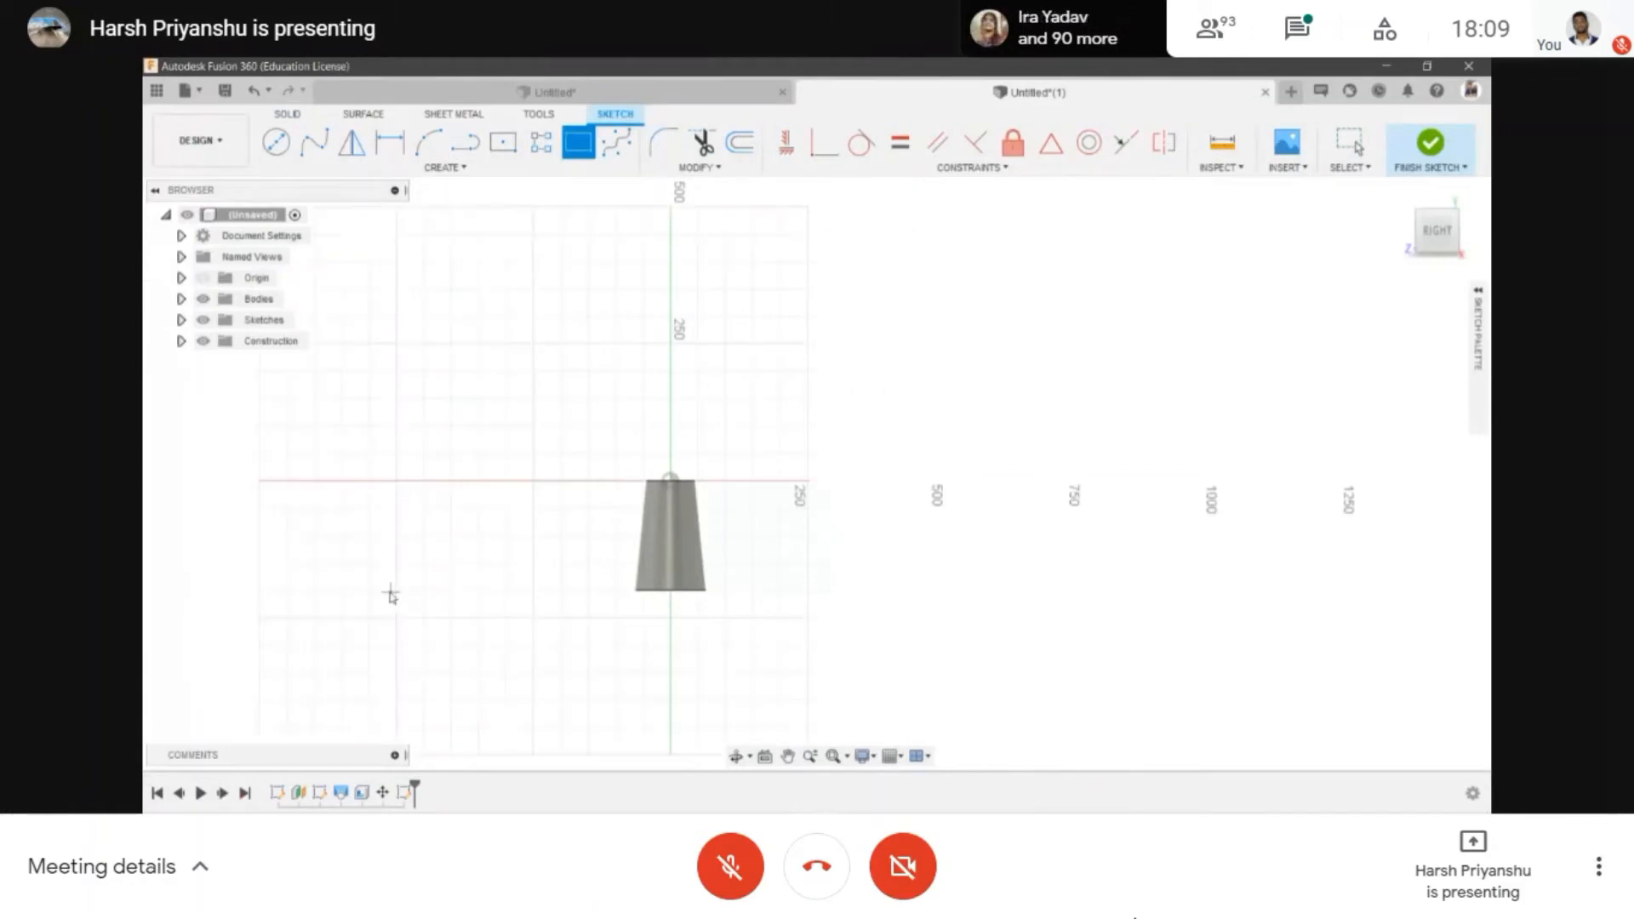
{"action": "left_click", "coordinate": [671, 590]}
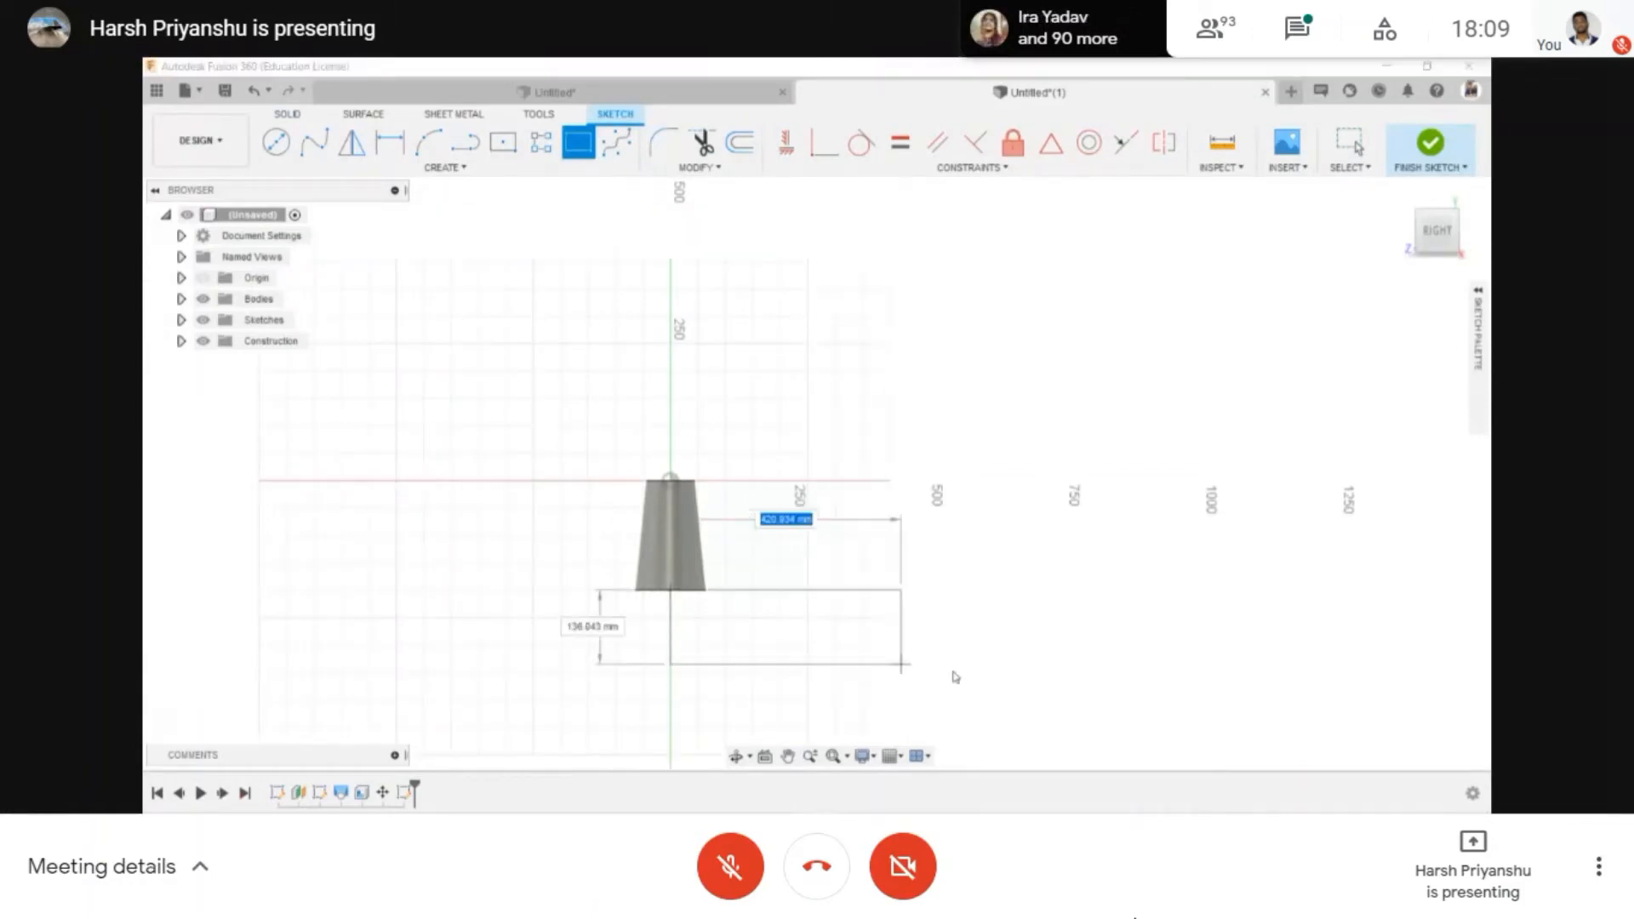
{"action": "left_click", "coordinate": [1095, 657]}
{"action": "left_click", "coordinate": [671, 591]}
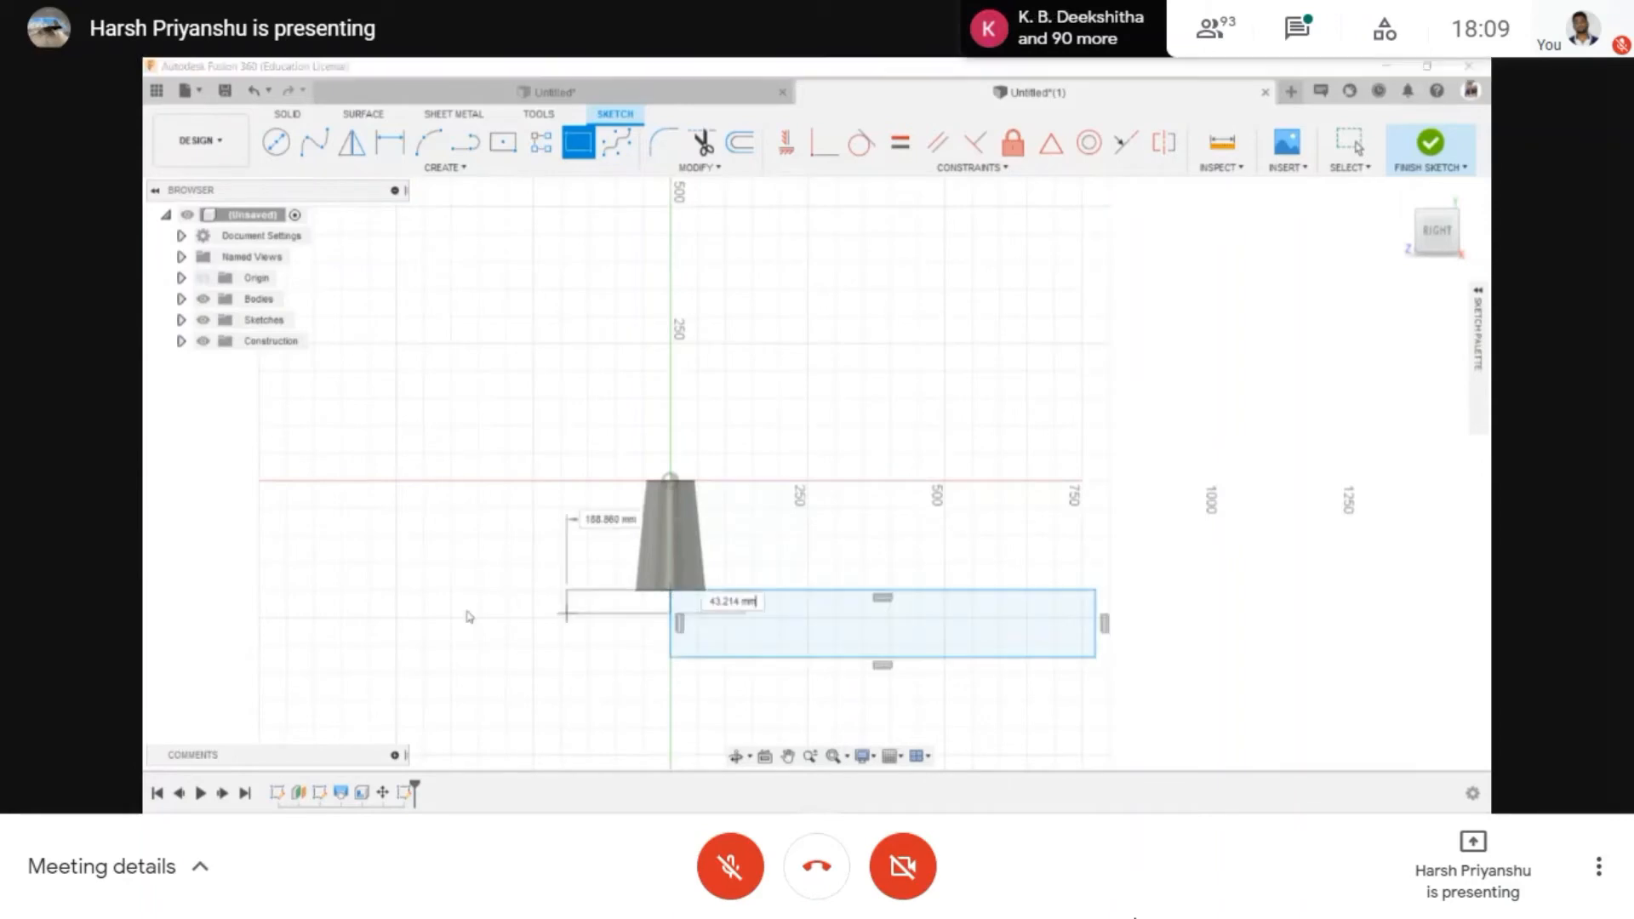
{"action": "left_click", "coordinate": [355, 657]}
{"action": "key", "text": "Escape"}
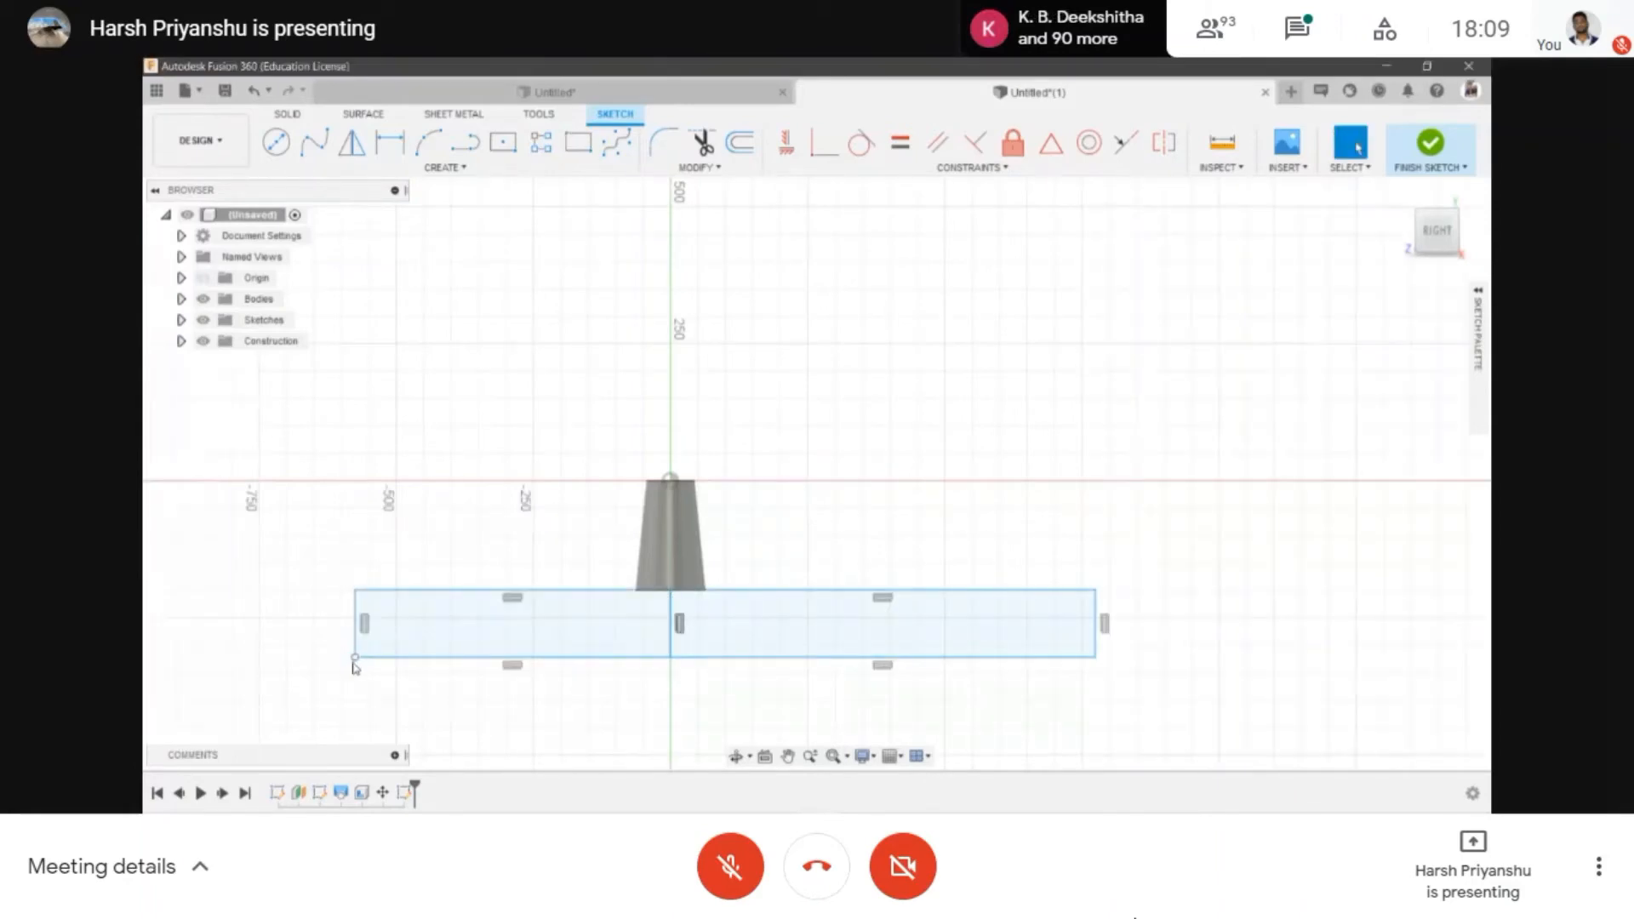
- Extrude both rectangles in two directions, 350 mm on each side, as a new component forming a slab under the tapered body
{"action": "key", "text": "e"}
{"action": "left_click", "coordinate": [627, 638]}
{"action": "left_click", "coordinate": [715, 642]}
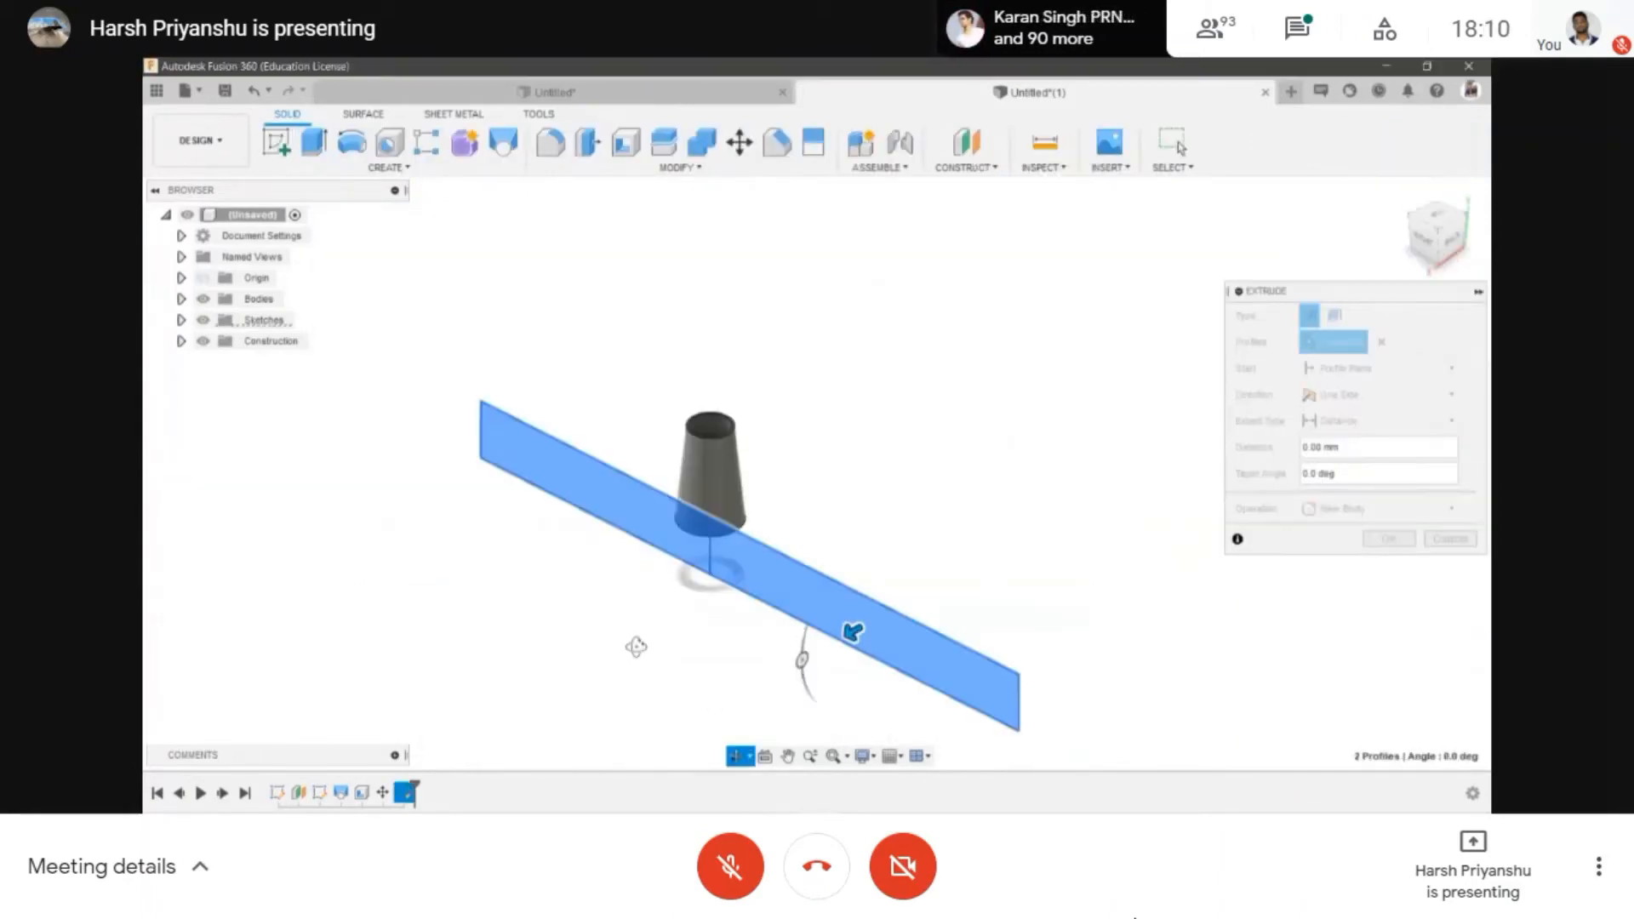
{"action": "left_click", "coordinate": [1379, 368]}
{"action": "left_click", "coordinate": [1379, 394]}
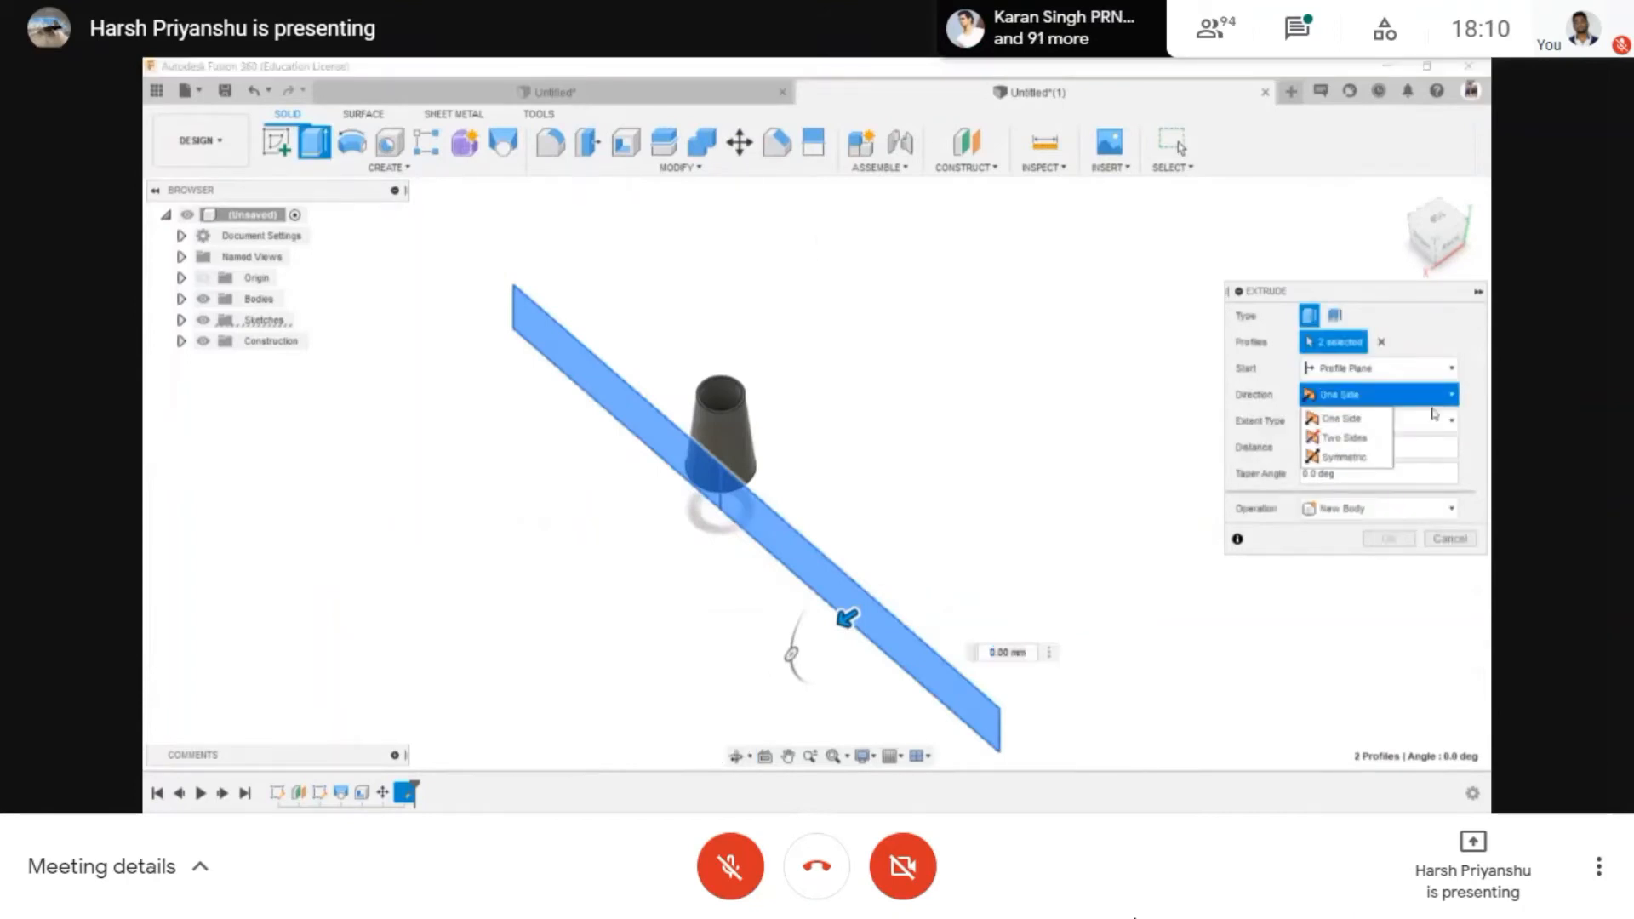
{"action": "left_click", "coordinate": [1345, 430]}
{"action": "type", "text": "350"}
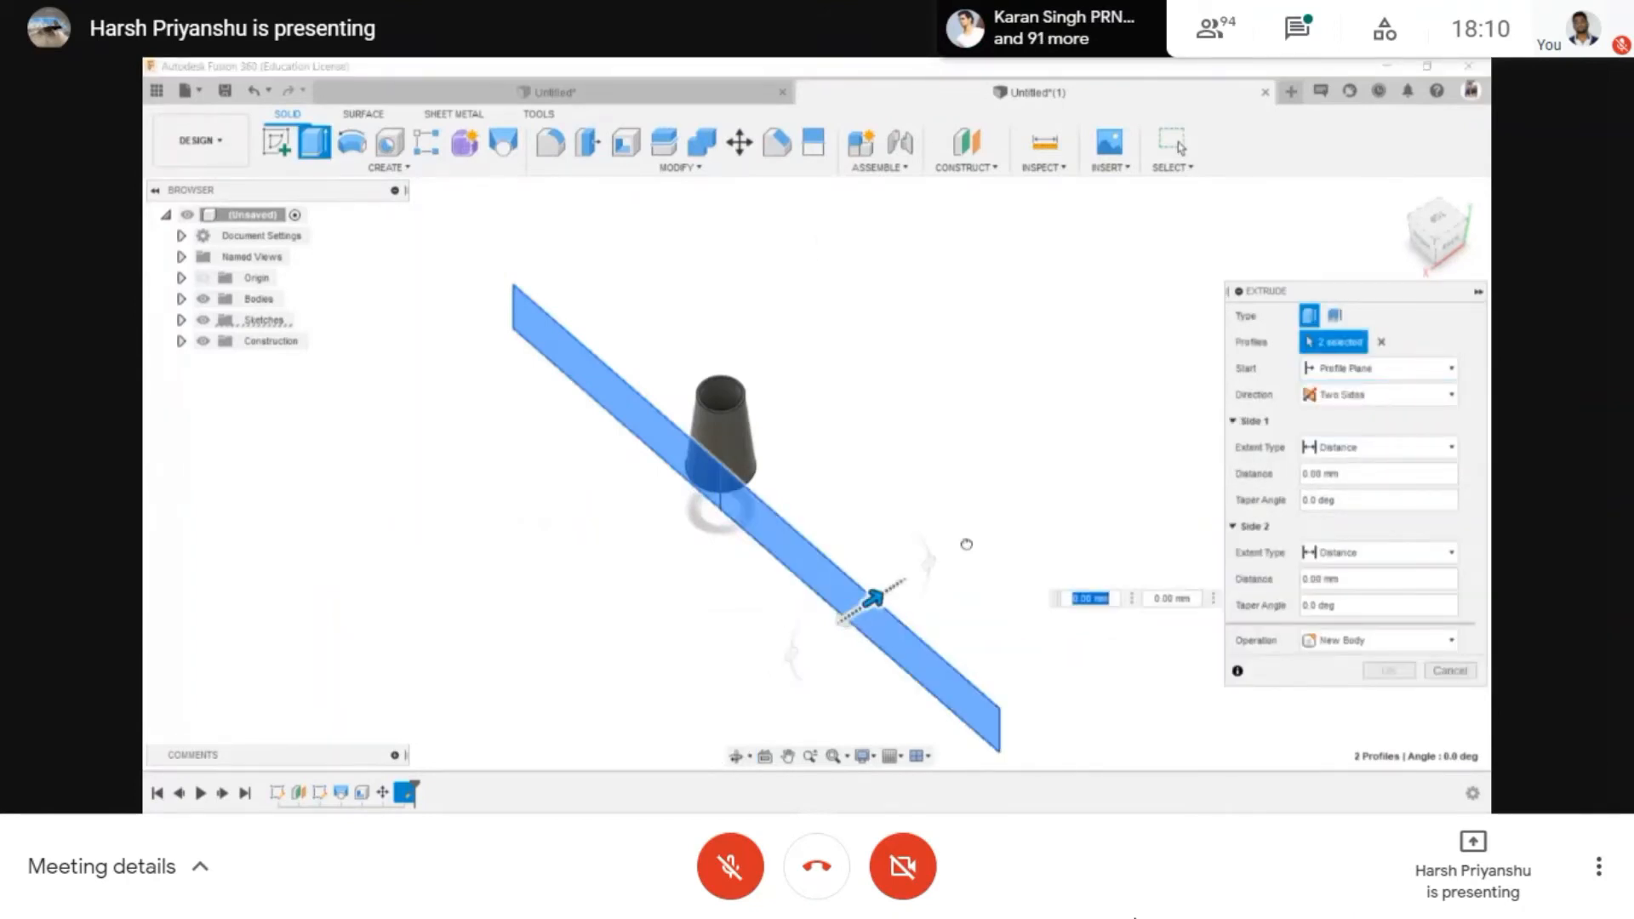
{"action": "key", "text": "Tab"}
{"action": "type", "text": "350"}
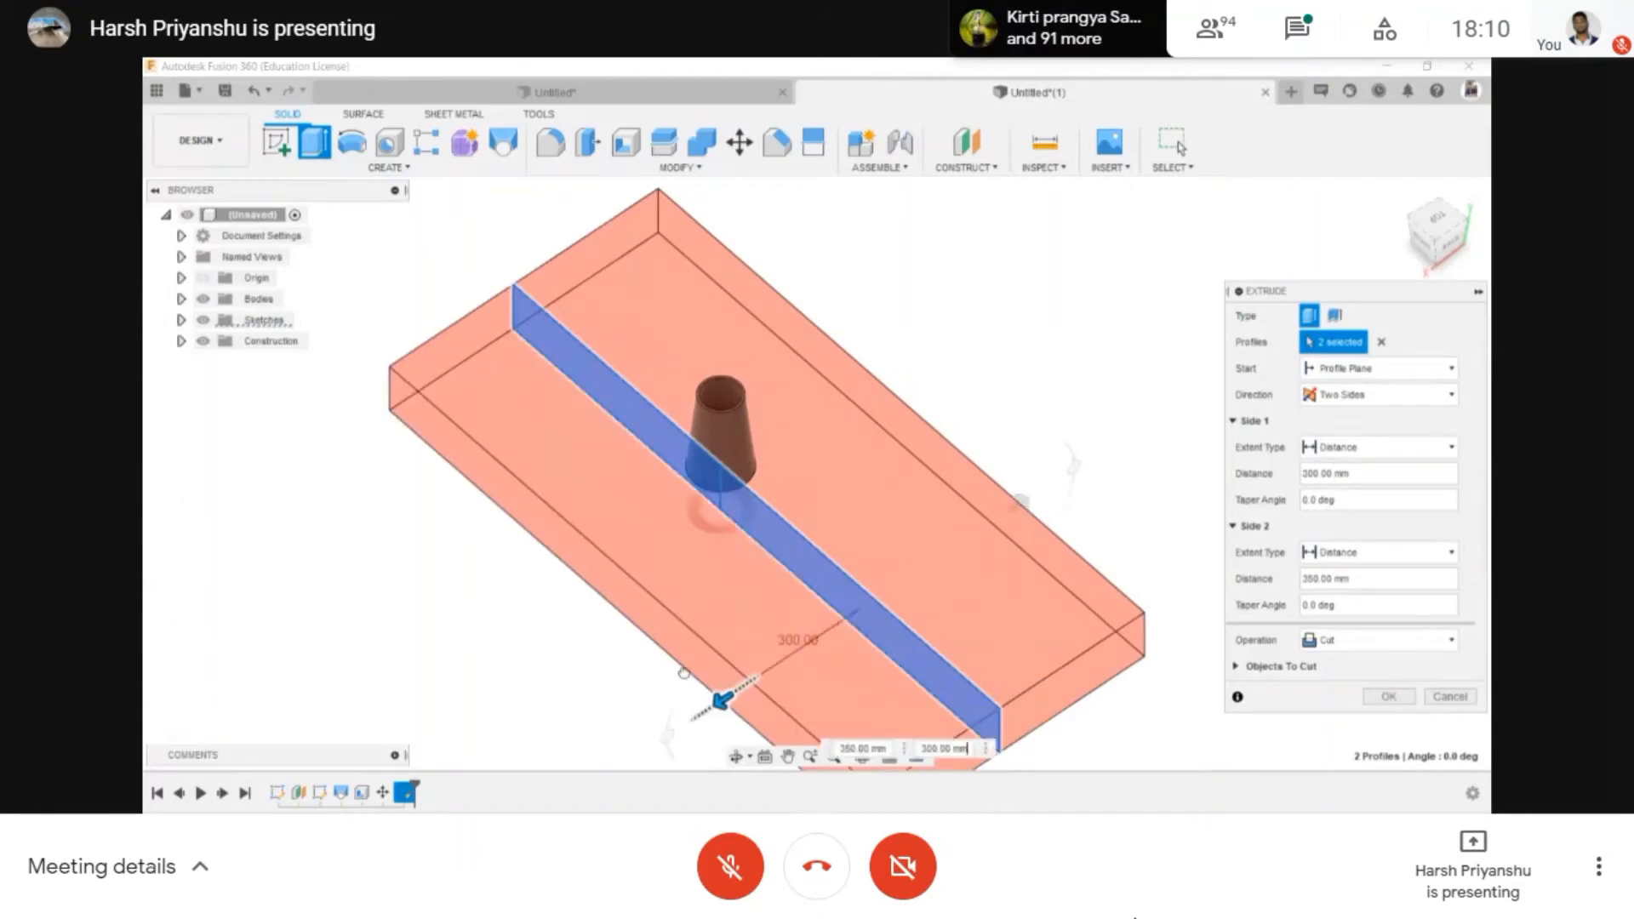
{"action": "left_click", "coordinate": [1379, 640]}
{"action": "left_click", "coordinate": [1355, 739]}
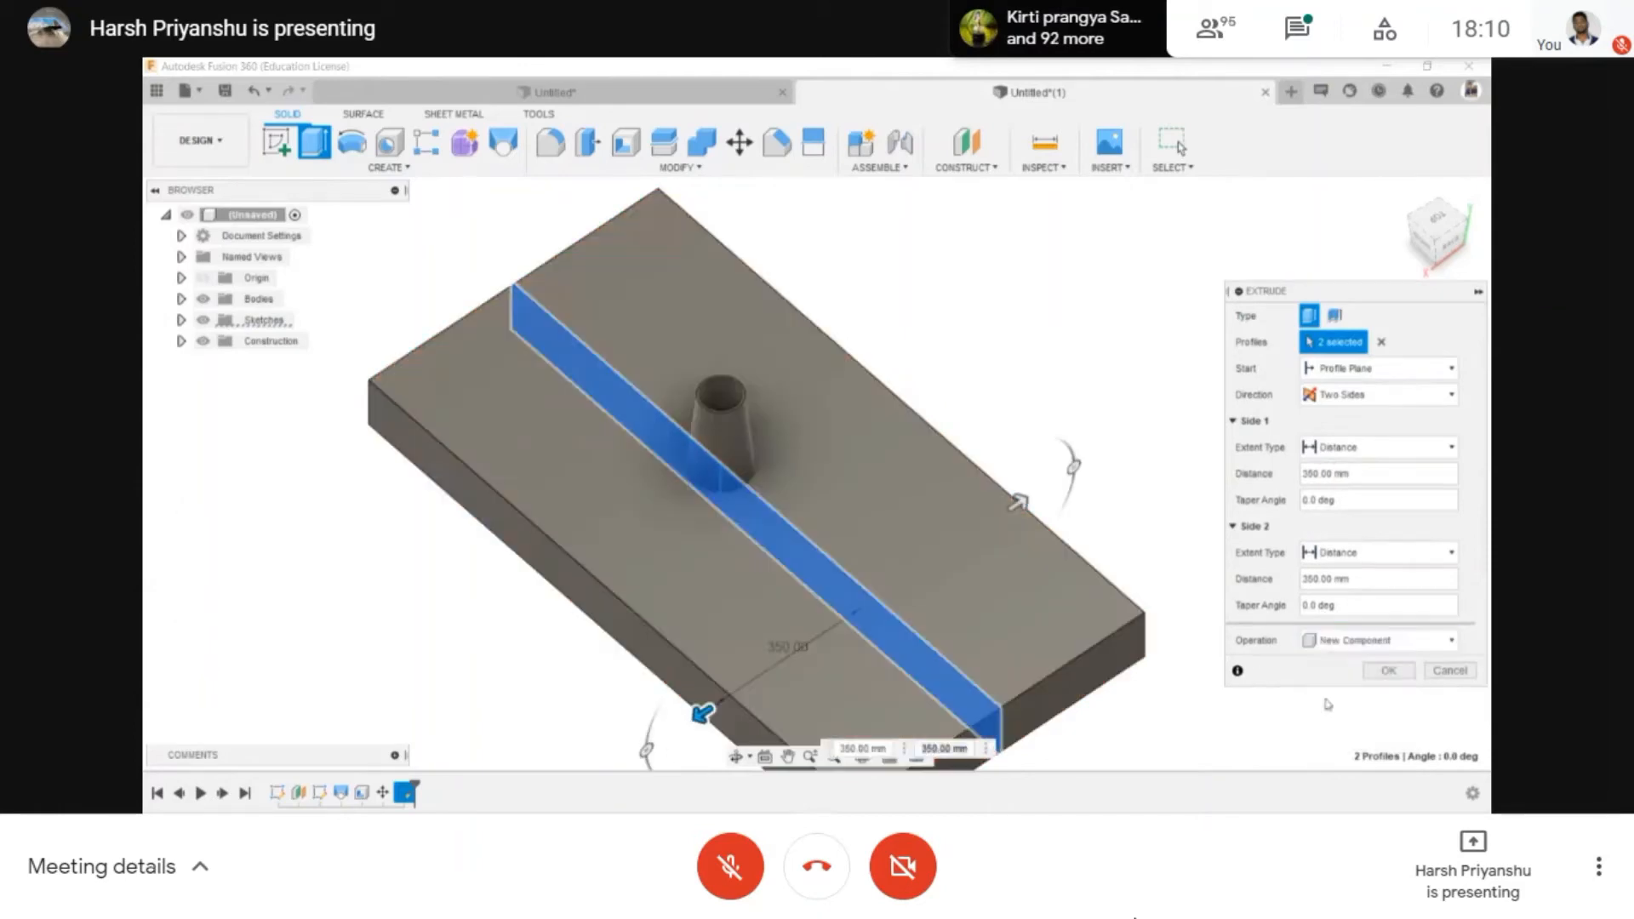
{"action": "left_click", "coordinate": [1388, 670]}
- Start another sketch on the YZ plane through the tapered body, above the slab
{"action": "scroll", "coordinate": [667, 588], "scroll_direction": "up", "scroll_amount": 3}
{"action": "scroll", "coordinate": [678, 537], "scroll_direction": "down", "scroll_amount": 4}
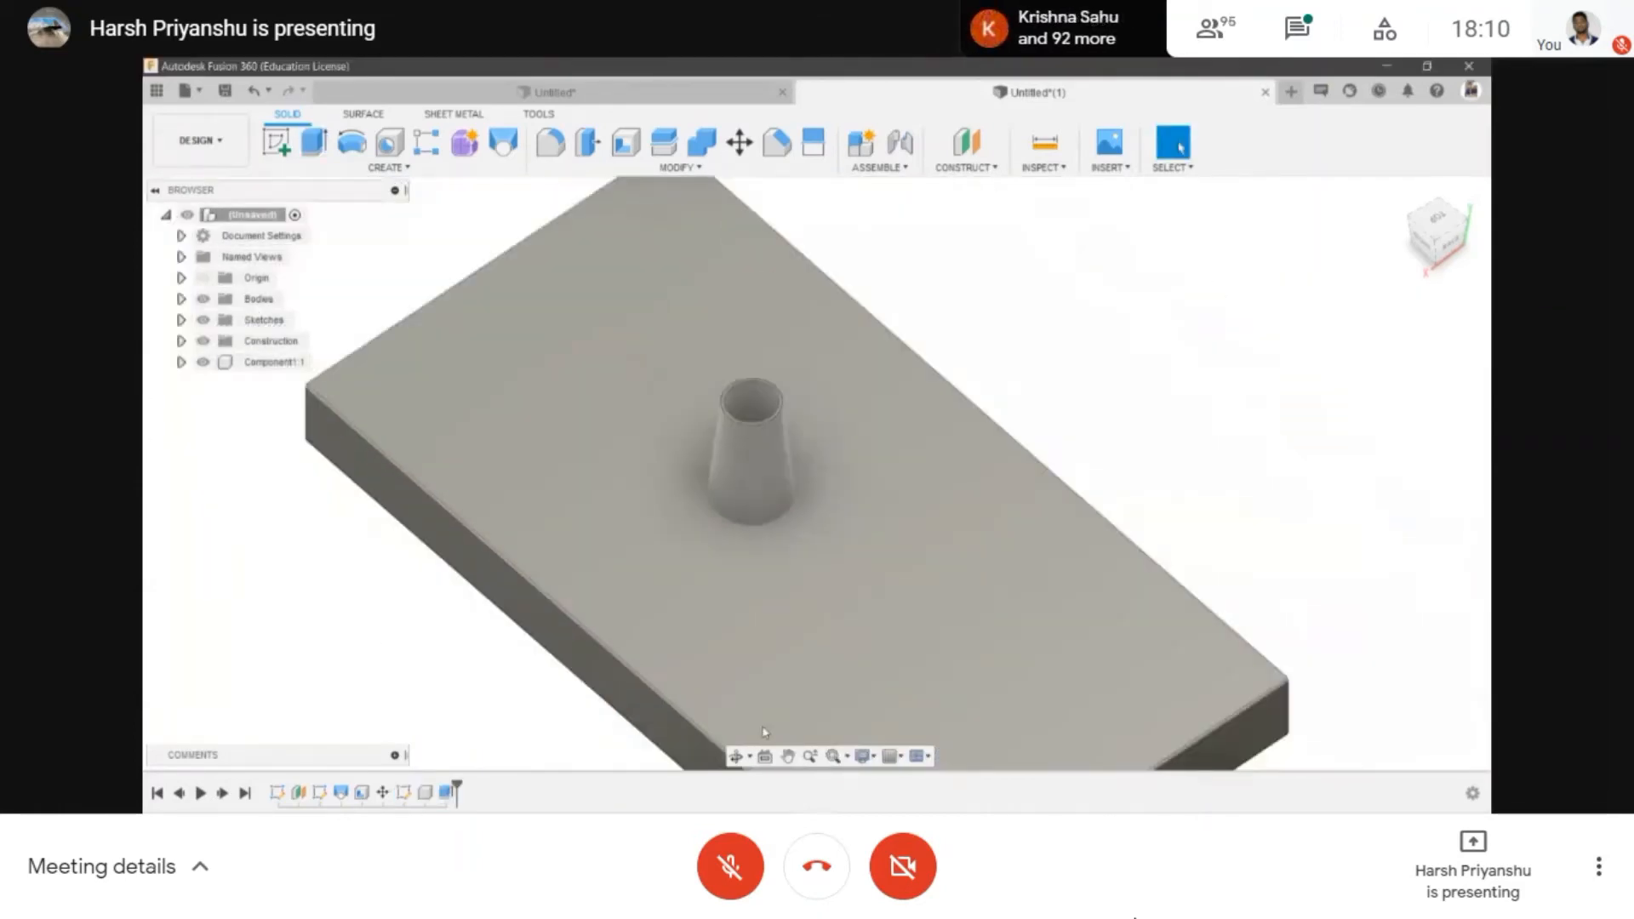
{"action": "scroll", "coordinate": [732, 409], "scroll_direction": "up", "scroll_amount": 1}
{"action": "middle_click_drag", "start_coordinate": [742, 364], "coordinate": [721, 442], "text": "shift"}
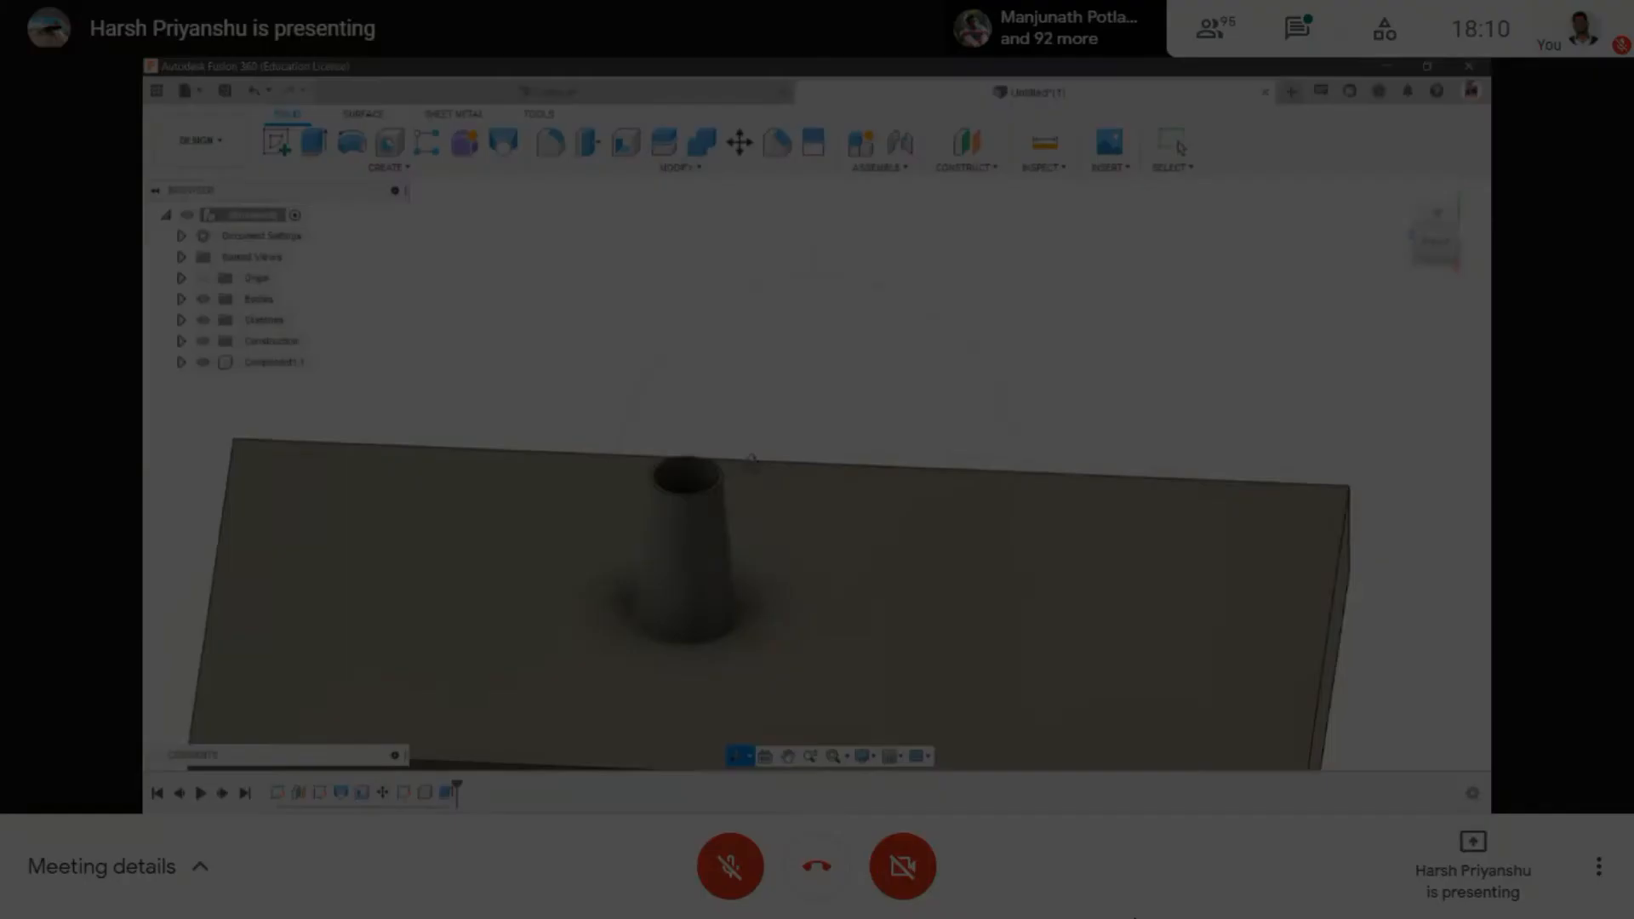
{"action": "scroll", "coordinate": [757, 460], "scroll_direction": "down", "scroll_amount": 3}
{"action": "left_click", "coordinate": [281, 156]}
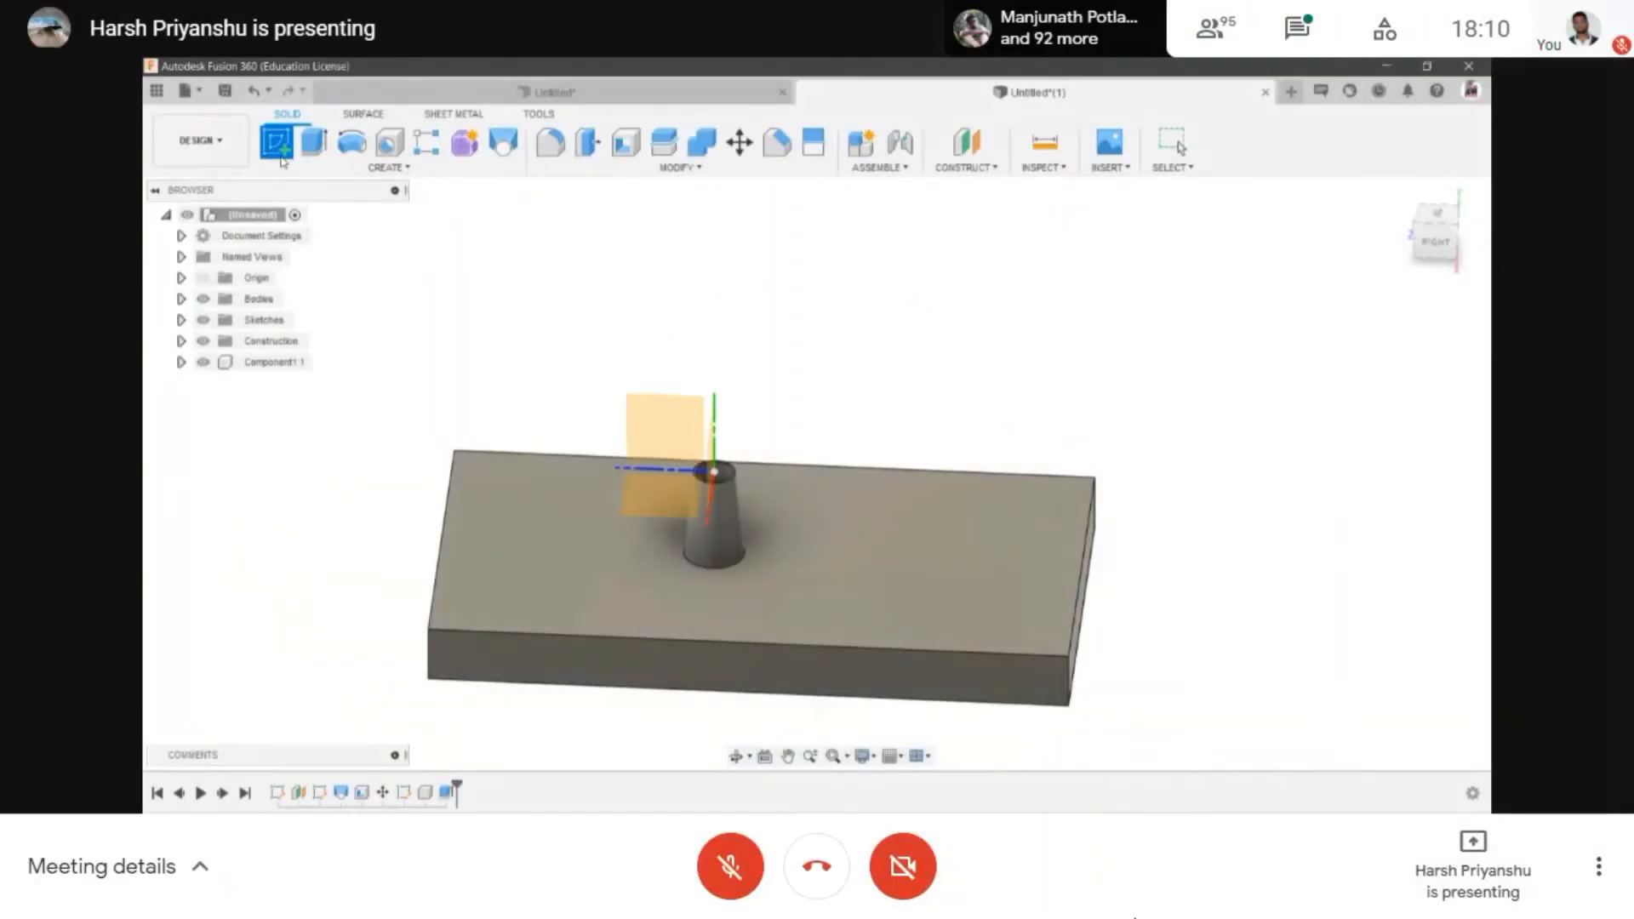
{"action": "left_click", "coordinate": [660, 434]}
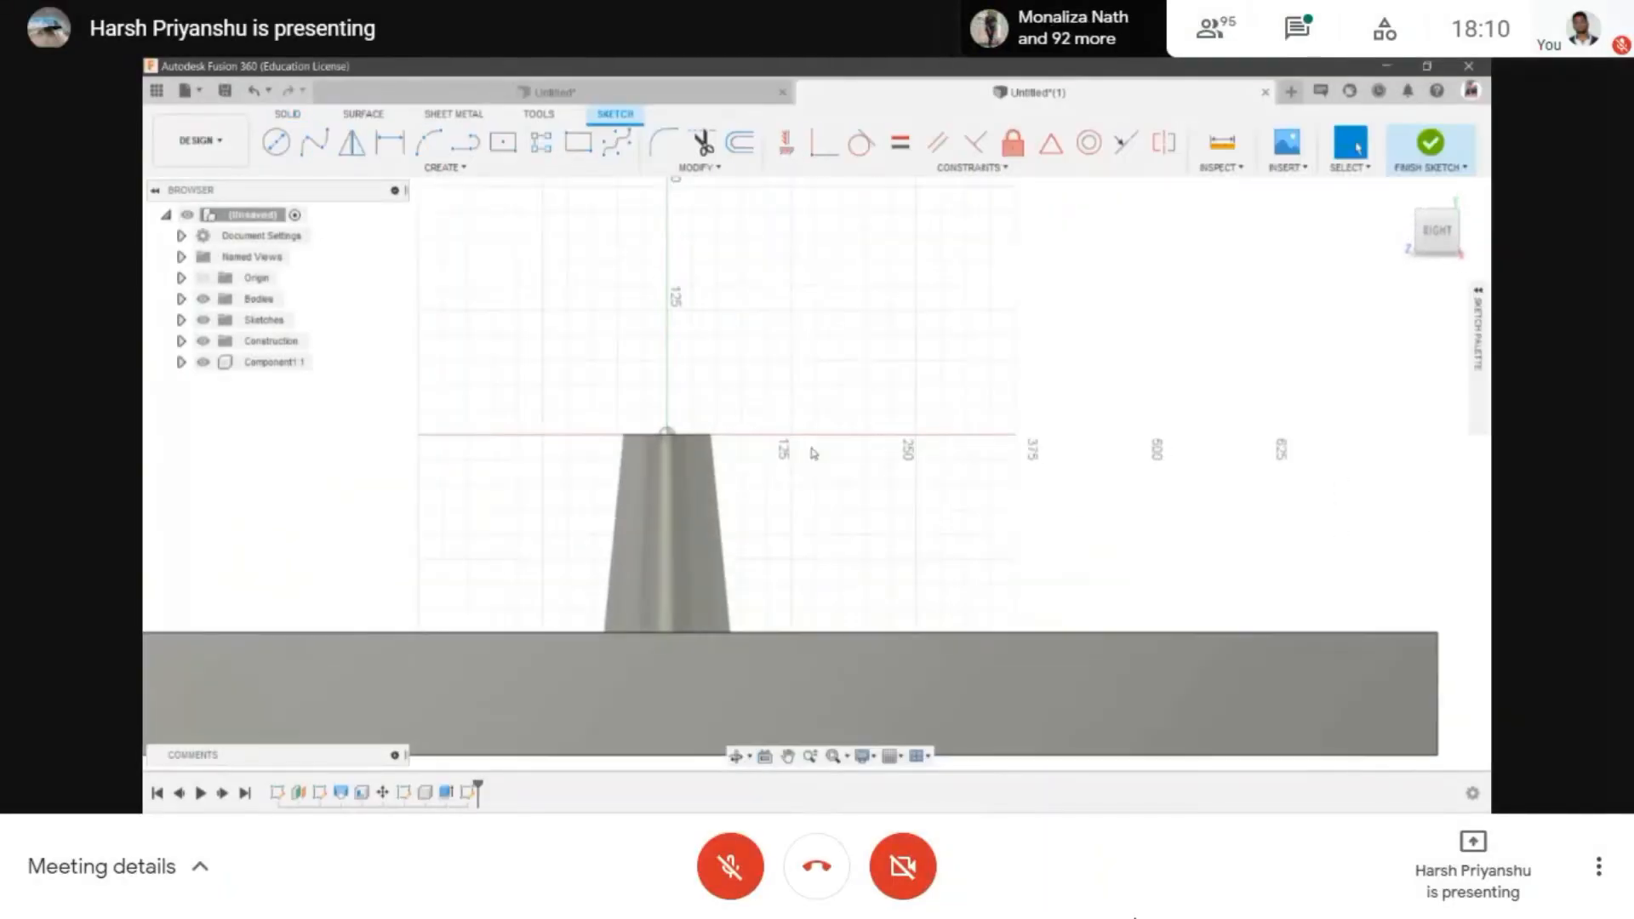
- Draw a line sloping down at about 33 degrees from the tapered body's top rim to the slab's top surface
{"action": "scroll", "coordinate": [749, 457], "scroll_direction": "up", "scroll_amount": 4}
{"action": "key", "text": "l"}
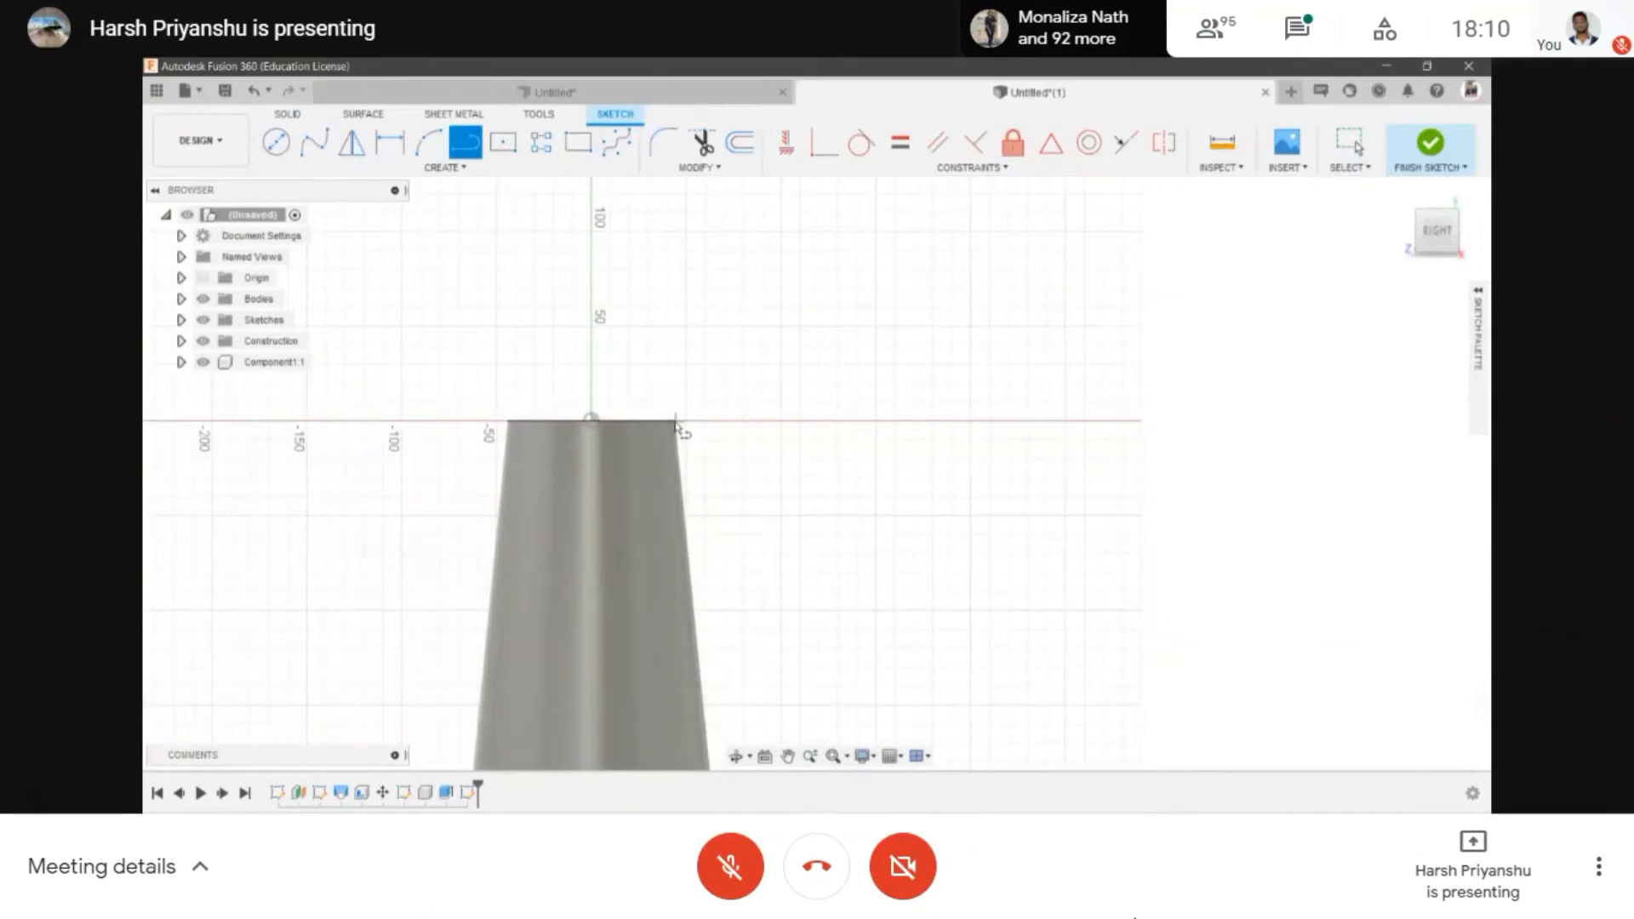
{"action": "left_click", "coordinate": [674, 422]}
{"action": "scroll", "coordinate": [937, 595], "scroll_direction": "down", "scroll_amount": 4}
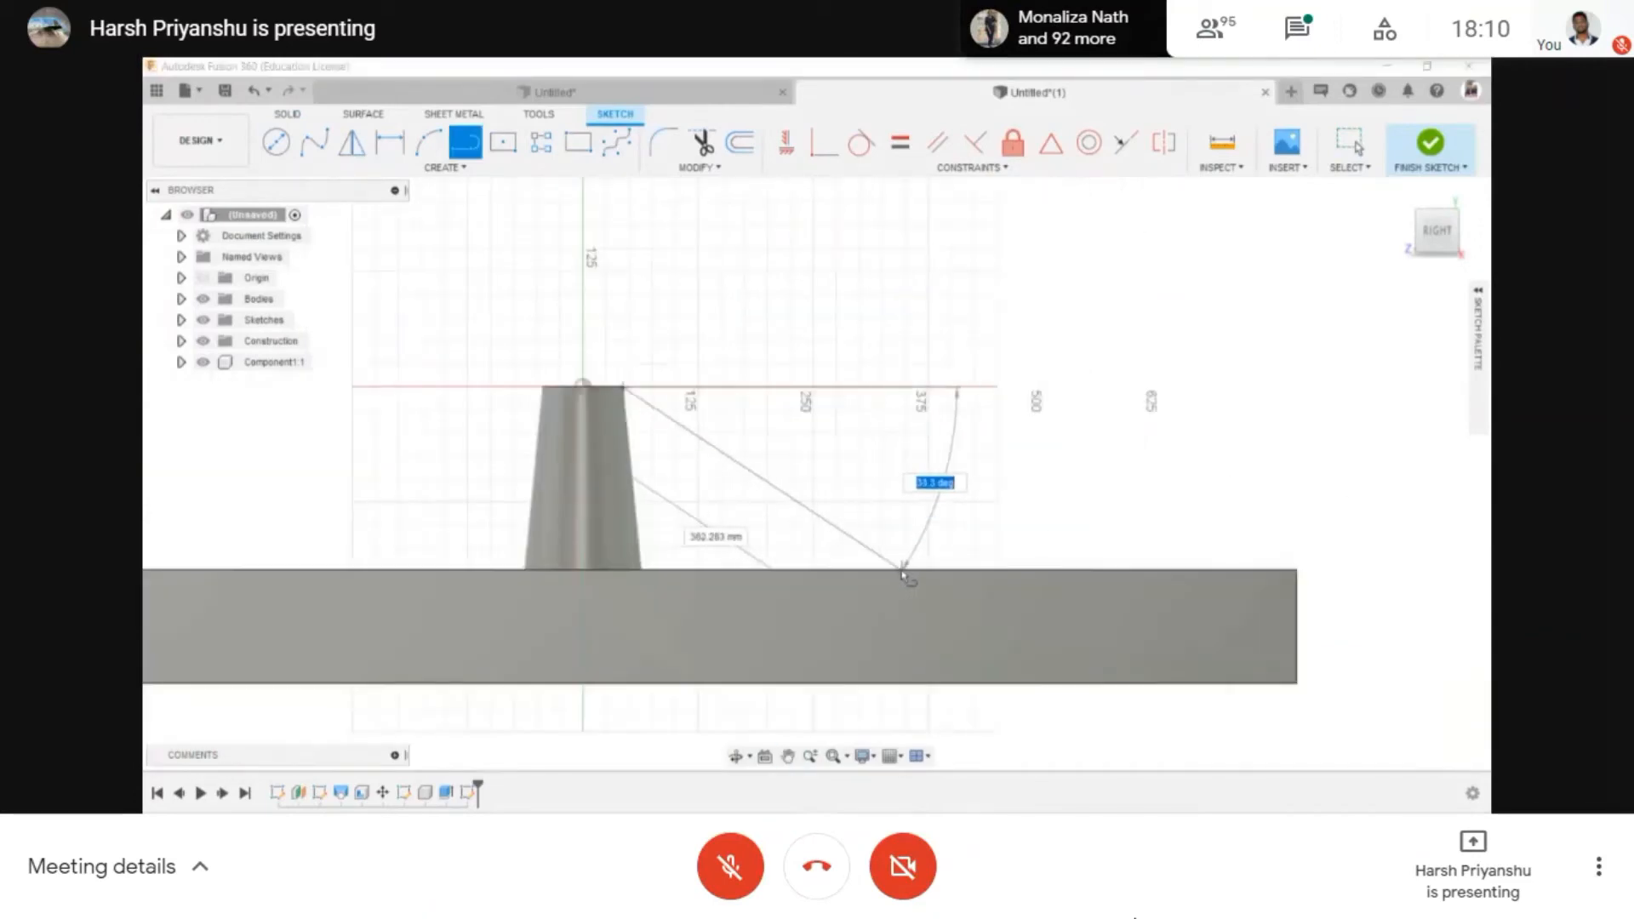
{"action": "left_click", "coordinate": [902, 569]}
{"action": "key", "text": "Escape"}
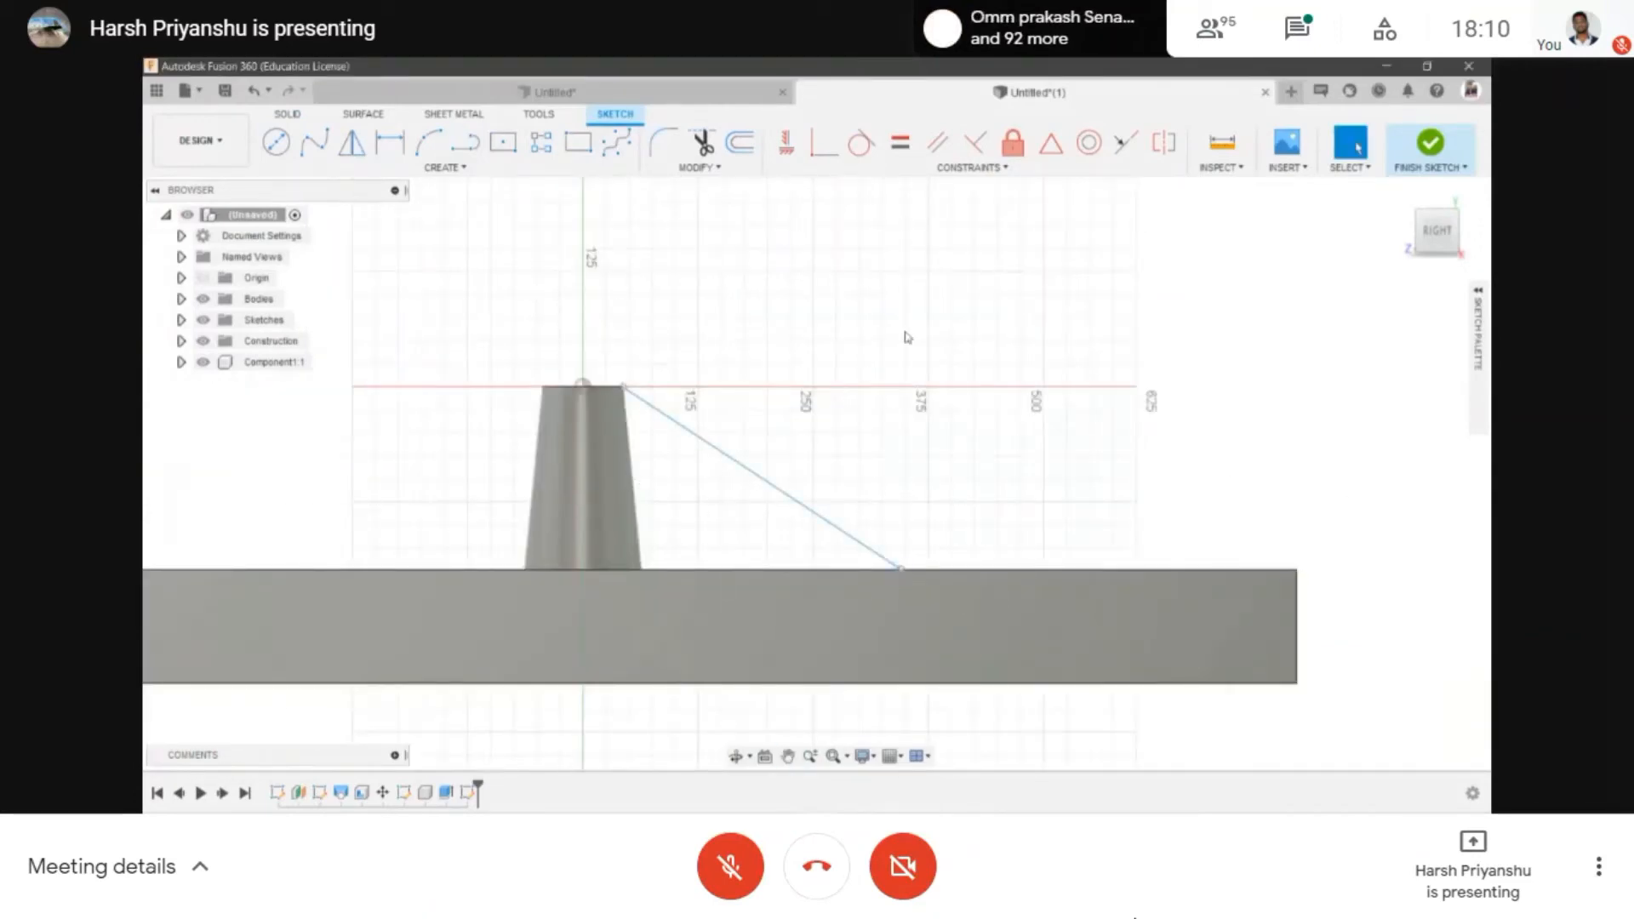
- Try to make the slanted line's upper endpoint coincident with the corner of the tapered body's top rim
{"action": "scroll", "coordinate": [677, 394], "scroll_direction": "up", "scroll_amount": 6}
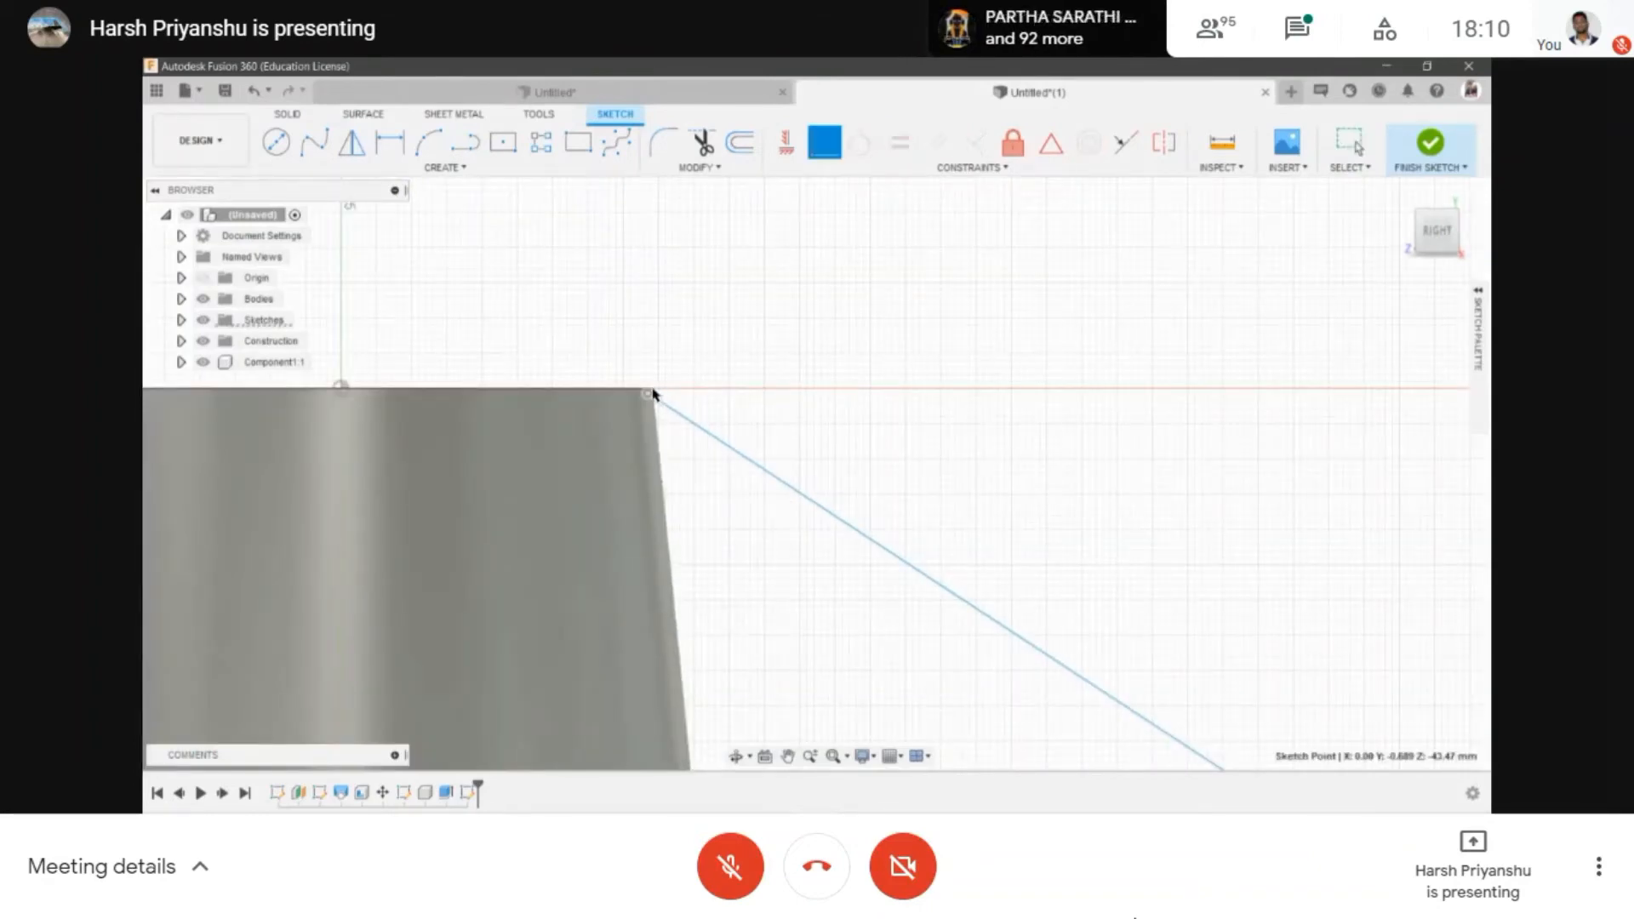
{"action": "scroll", "coordinate": [646, 397], "scroll_direction": "up", "scroll_amount": 1}
{"action": "left_click", "coordinate": [673, 412]}
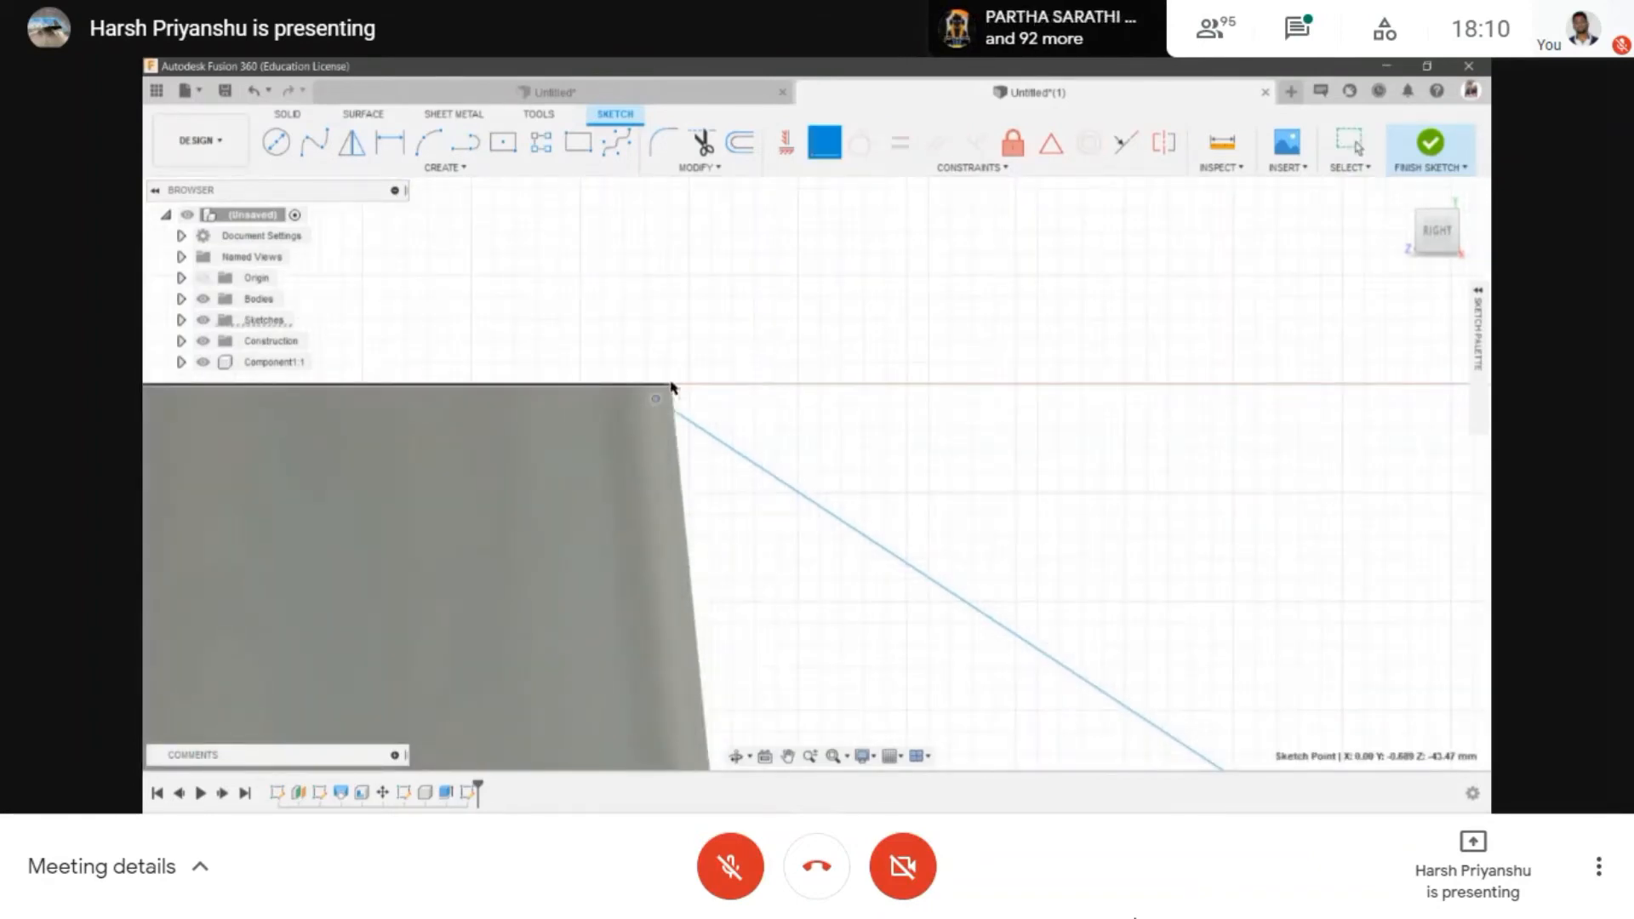
{"action": "left_click", "coordinate": [671, 385]}
{"action": "scroll", "coordinate": [664, 352], "scroll_direction": "down", "scroll_amount": 2}
{"action": "scroll", "coordinate": [664, 350], "scroll_direction": "up", "scroll_amount": 4}
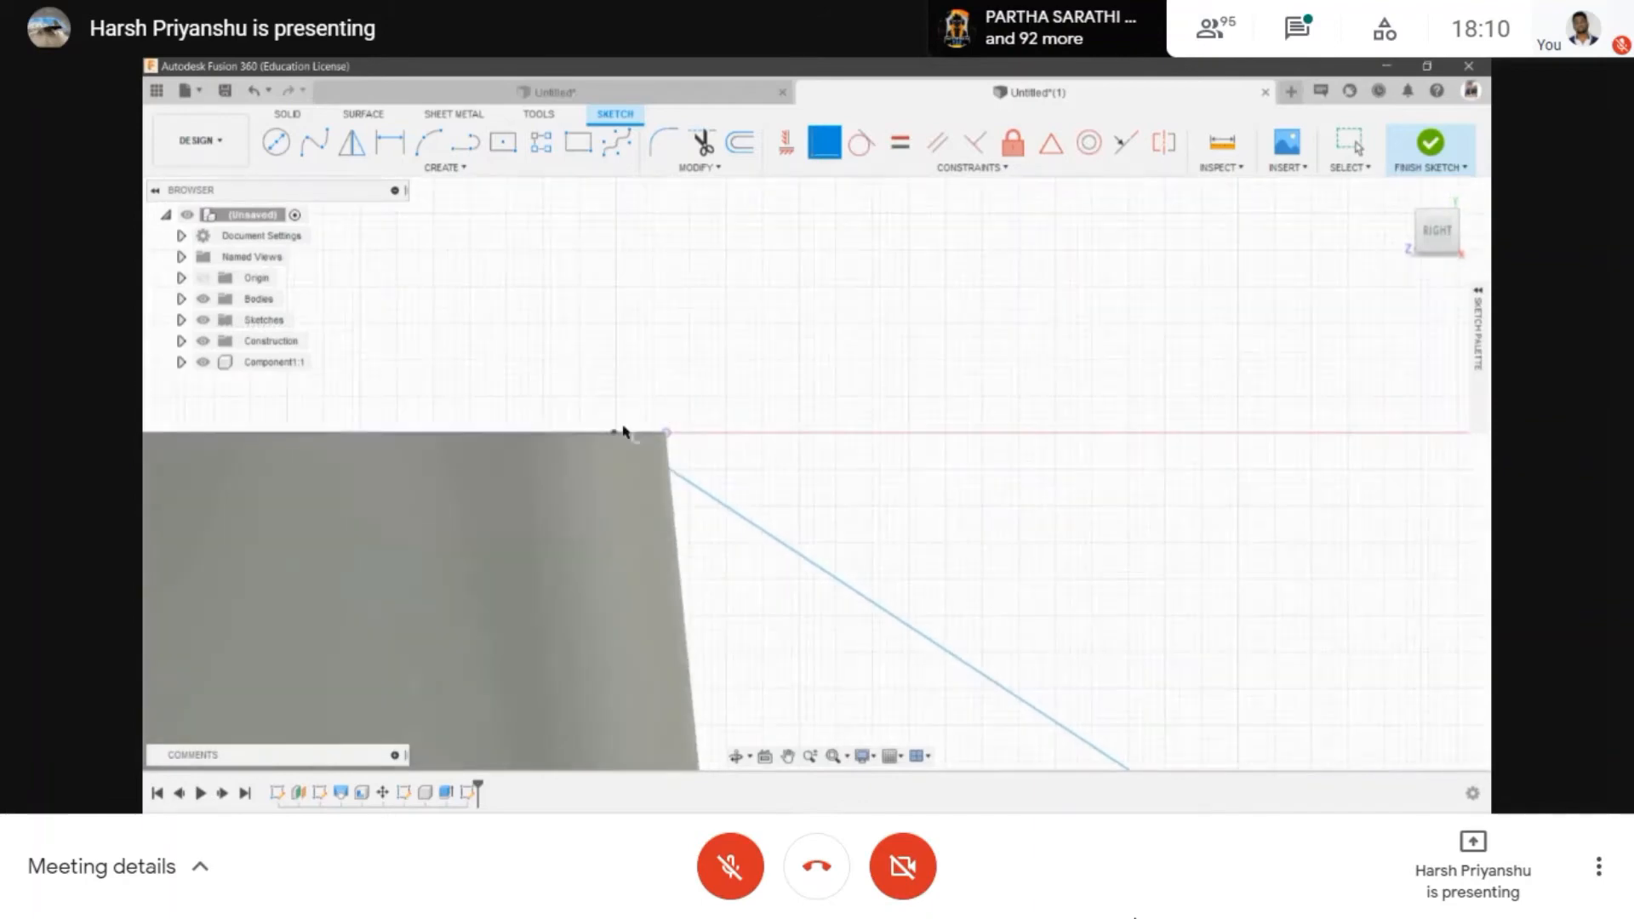
{"action": "scroll", "coordinate": [708, 350], "scroll_direction": "up", "scroll_amount": 1}
{"action": "key", "text": "Escape"}
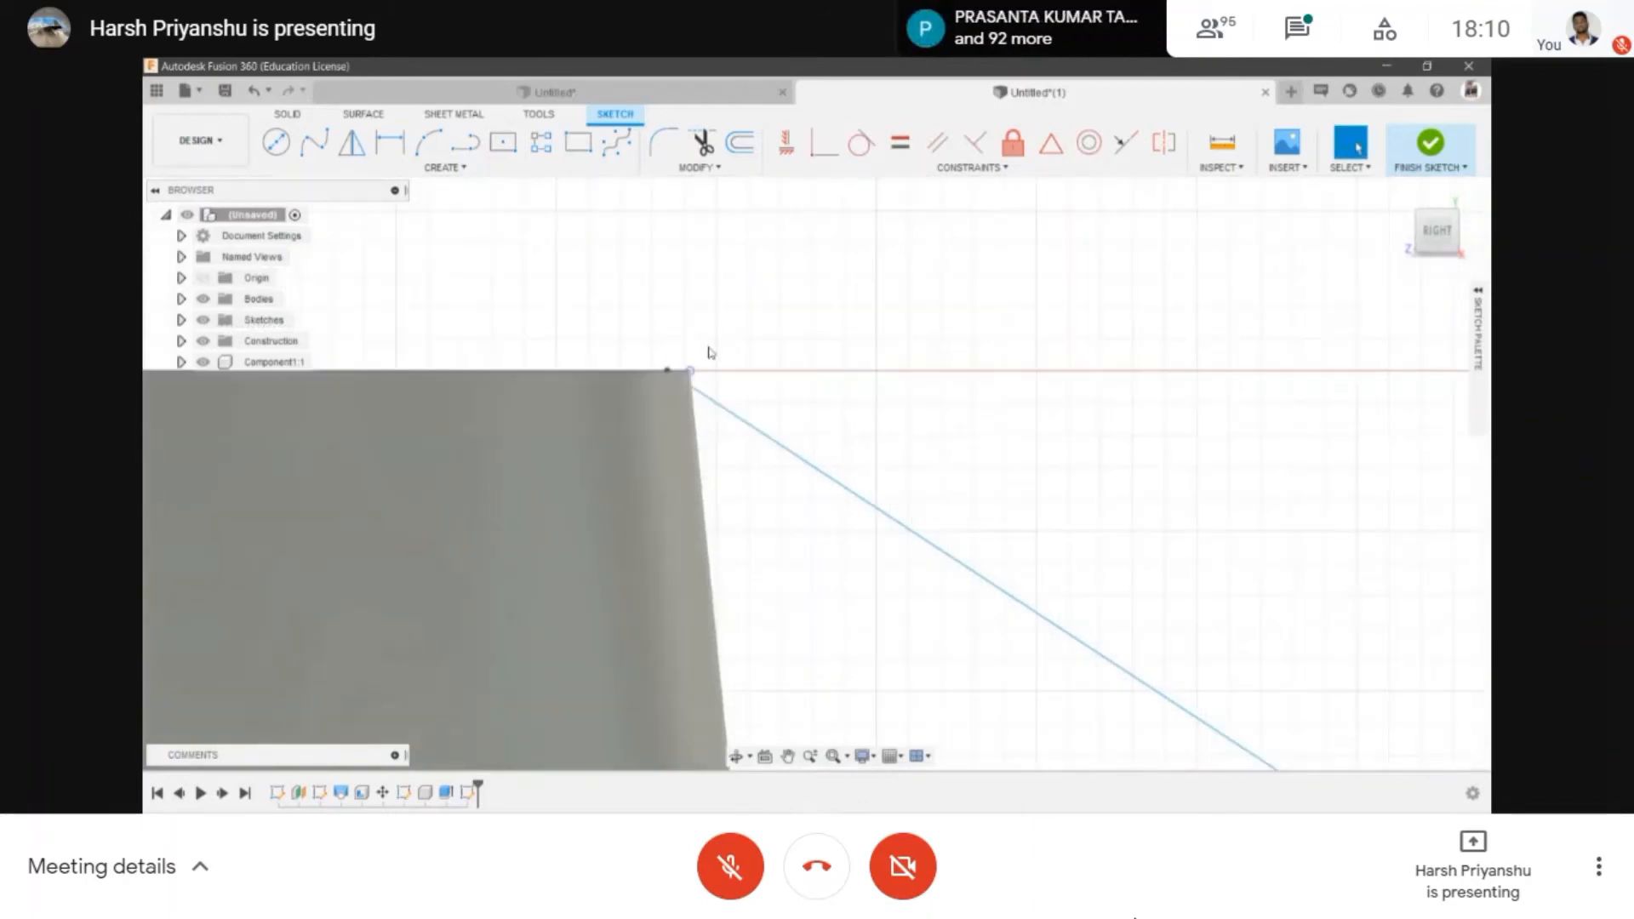
- Project the tapered body's outer face into the sketch and make the line's upper endpoint coincident with the projected rim corner
{"action": "key", "text": "p"}
{"action": "left_click", "coordinate": [536, 427]}
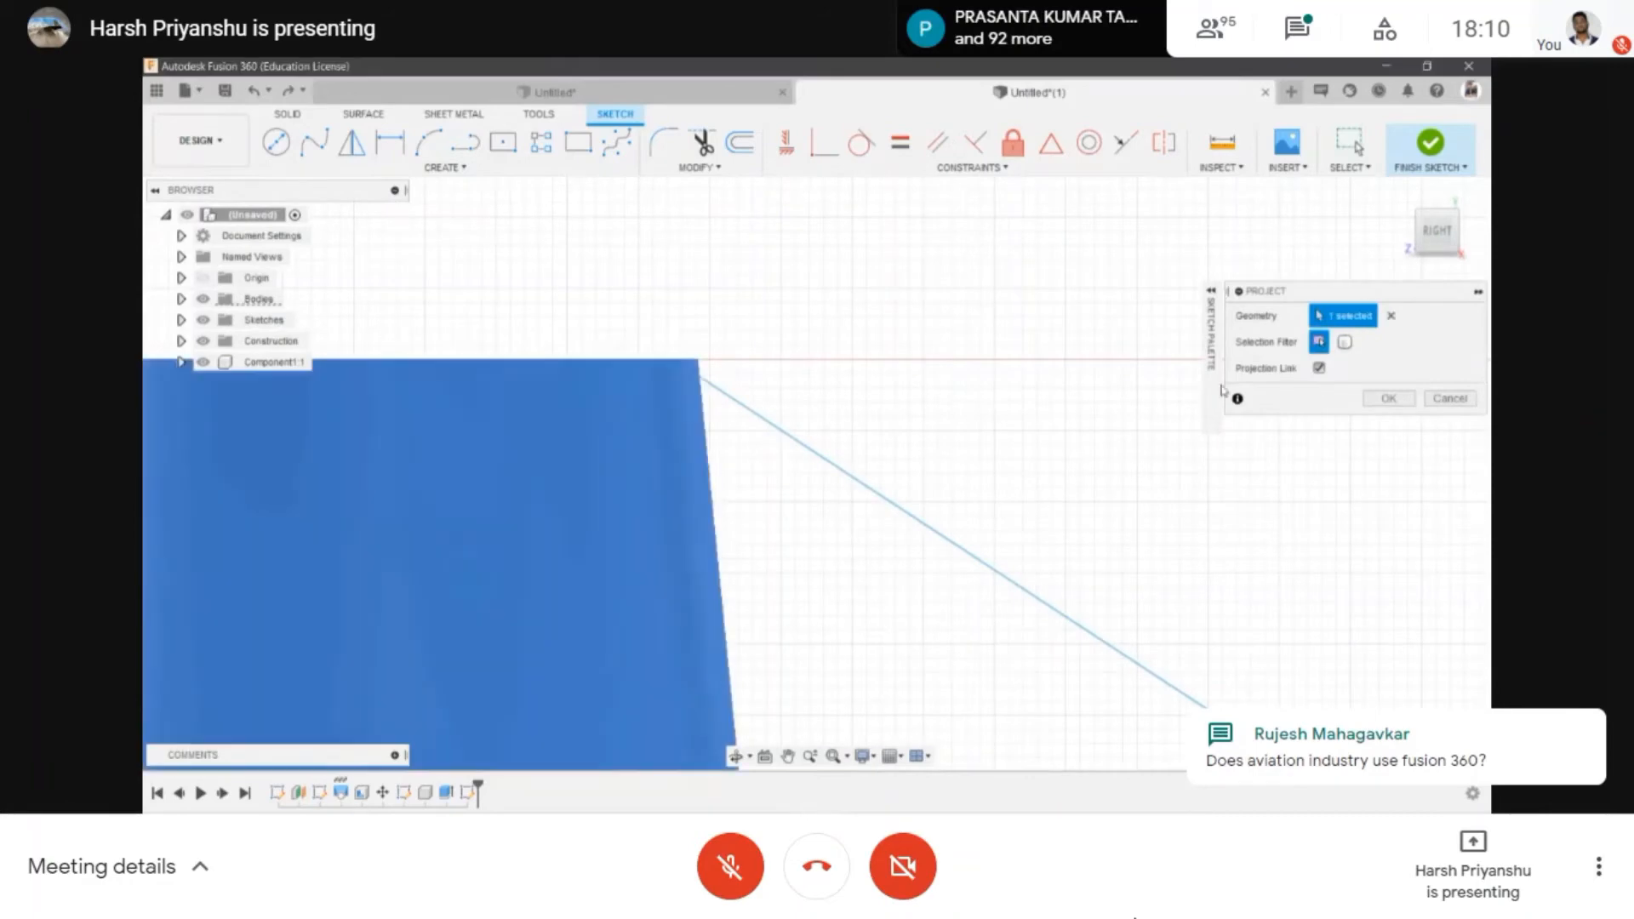
{"action": "left_click", "coordinate": [1392, 402]}
{"action": "scroll", "coordinate": [688, 351], "scroll_direction": "up", "scroll_amount": 3}
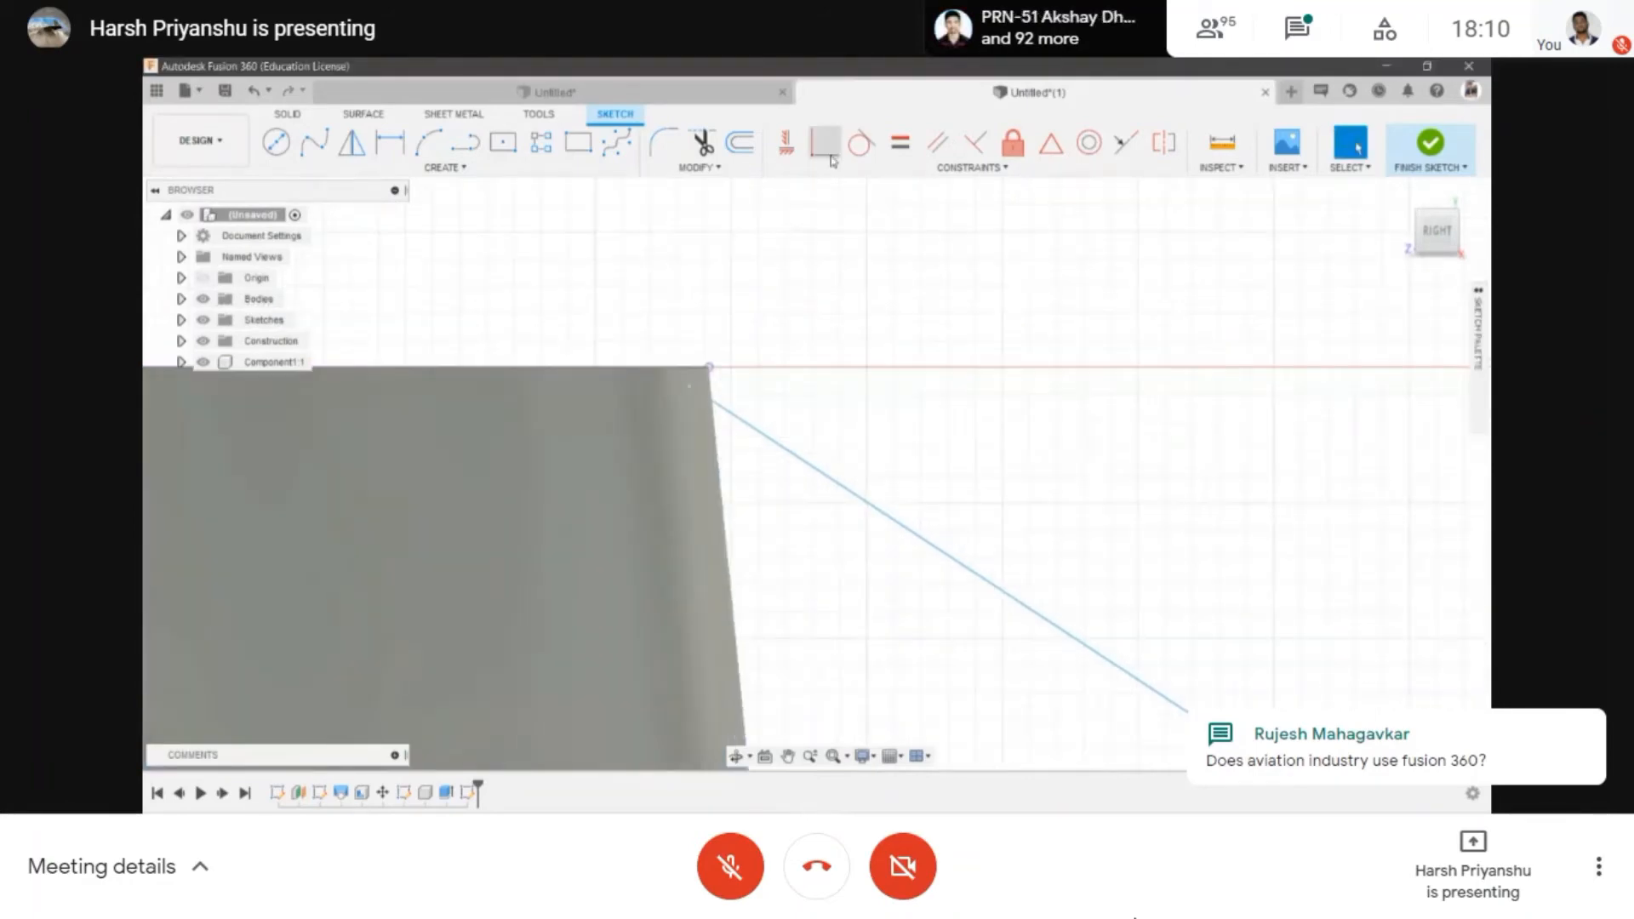
{"action": "left_click", "coordinate": [824, 148]}
{"action": "left_click", "coordinate": [711, 369]}
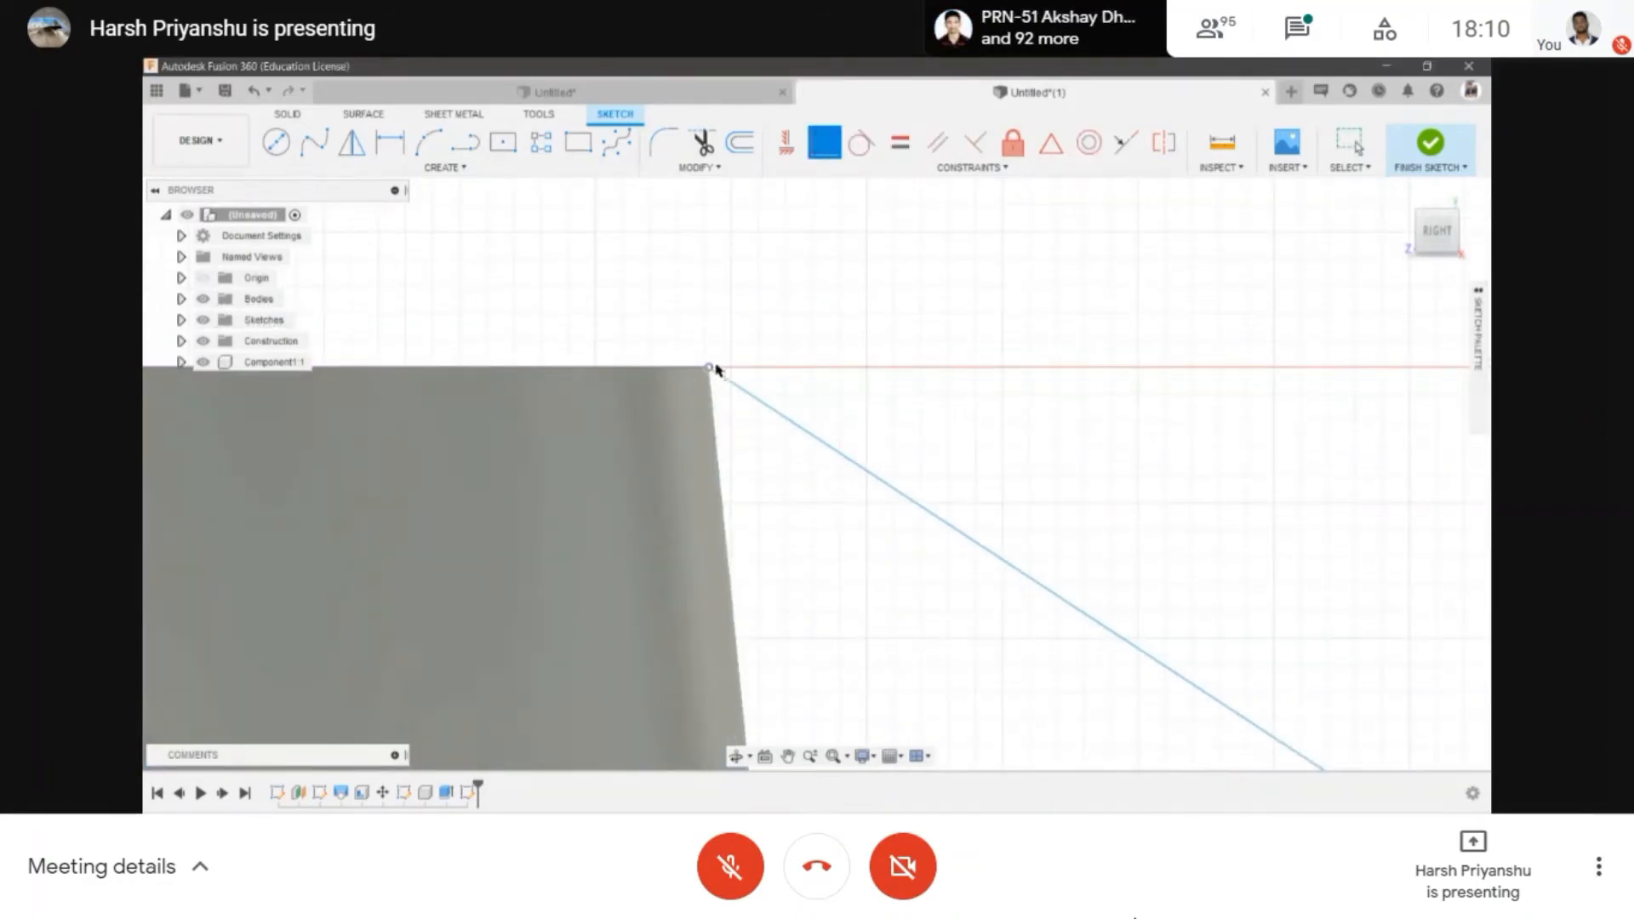
- Project the slab's long side face into the sketch
{"action": "scroll", "coordinate": [662, 314], "scroll_direction": "down", "scroll_amount": 3}
{"action": "middle_click_drag", "start_coordinate": [623, 369], "coordinate": [207, 246]}
{"action": "mouse_move", "coordinate": [1064, 758]}
{"action": "middle_mouse_down"}
{"action": "mouse_move", "coordinate": [715, 580]}
{"action": "mouse_move", "coordinate": [602, 562]}
{"action": "middle_mouse_up"}
{"action": "scroll", "coordinate": [602, 561], "scroll_direction": "up", "scroll_amount": 3}
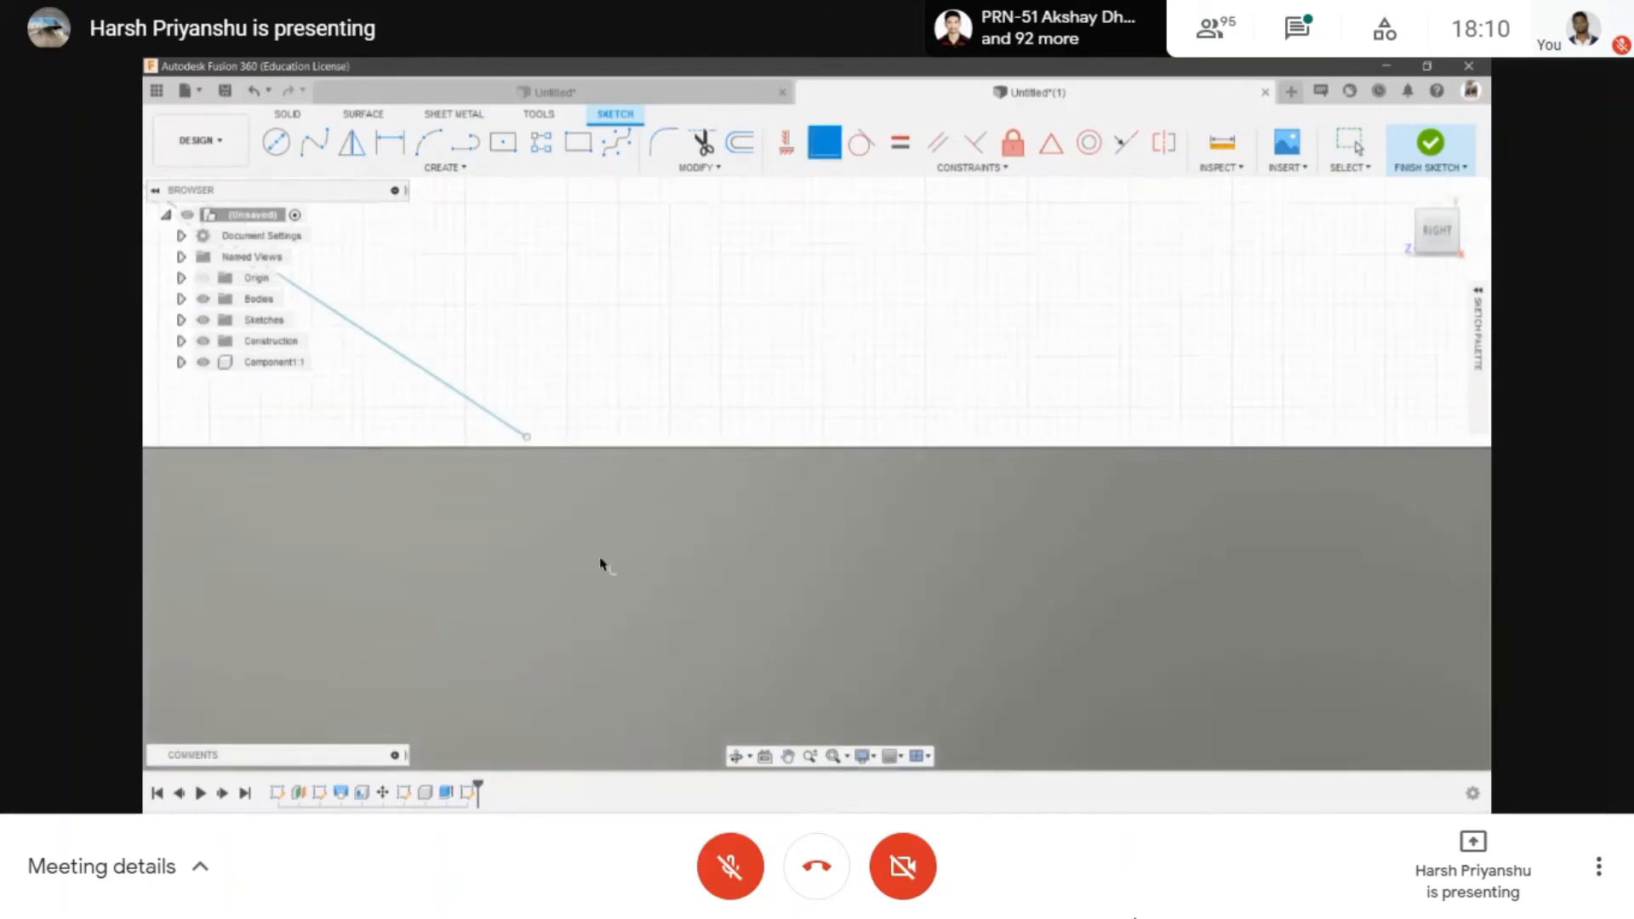
{"action": "middle_click_drag", "start_coordinate": [525, 460], "coordinate": [691, 543]}
{"action": "key", "text": "p"}
{"action": "left_click", "coordinate": [839, 528]}
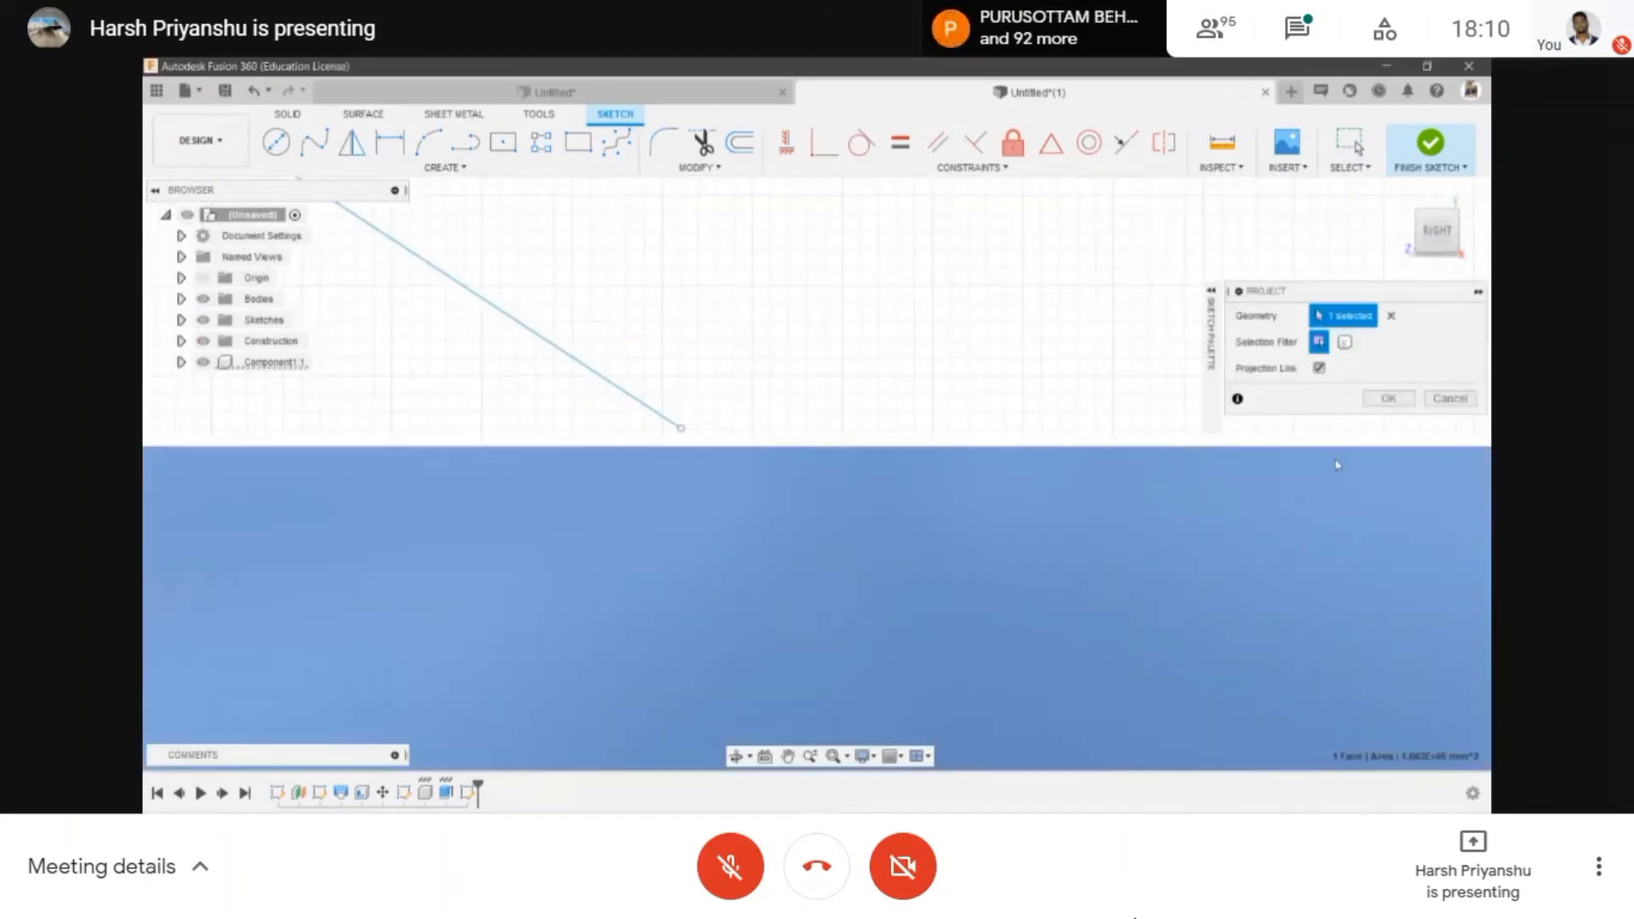
{"action": "left_click", "coordinate": [1389, 399]}
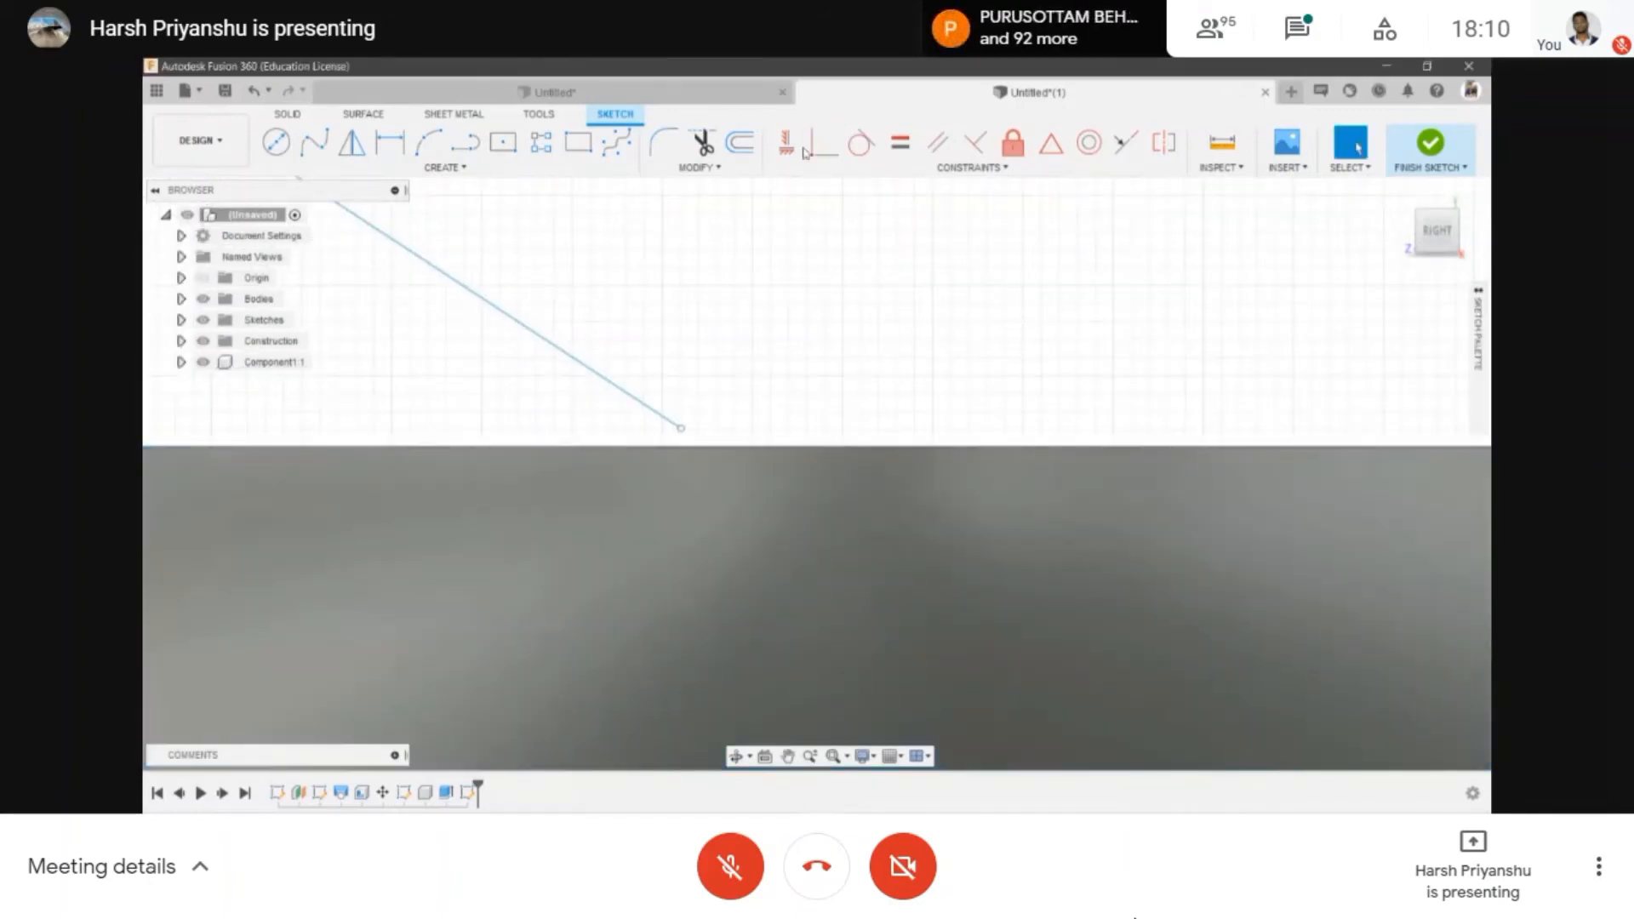
- Make the slanted line's lower endpoint coincident with the projected top edge of the slab
{"action": "left_click", "coordinate": [680, 428]}
{"action": "left_click", "coordinate": [691, 446]}
{"action": "scroll", "coordinate": [706, 438], "scroll_direction": "up", "scroll_amount": 4}
{"action": "scroll", "coordinate": [799, 601], "scroll_direction": "down", "scroll_amount": 3}
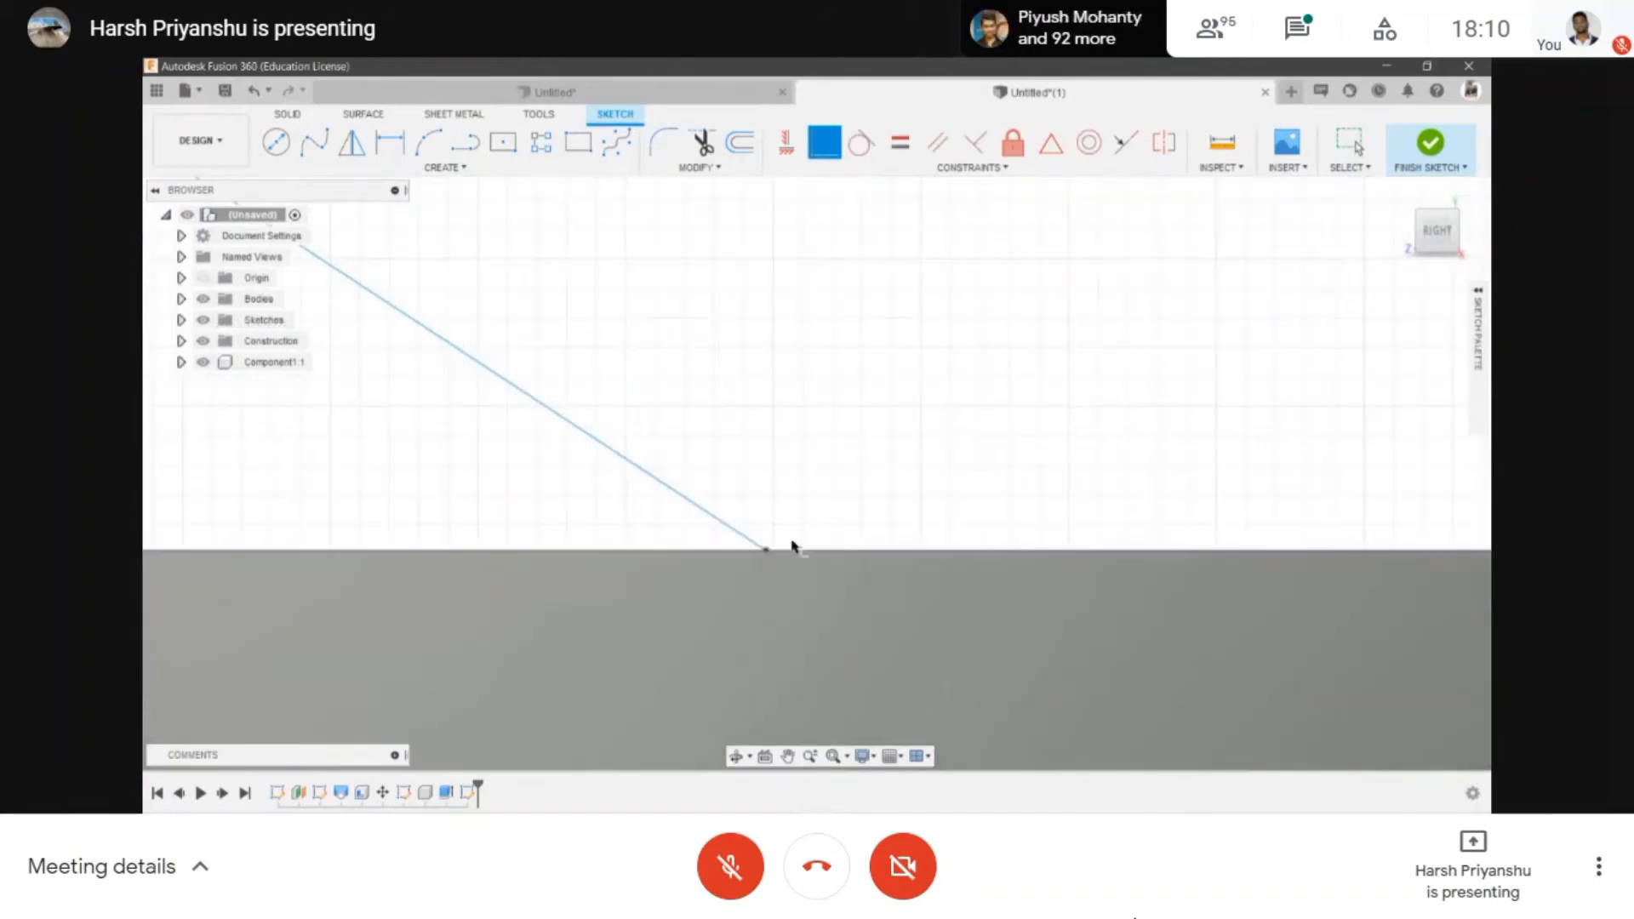
{"action": "scroll", "coordinate": [792, 546], "scroll_direction": "down", "scroll_amount": 4}
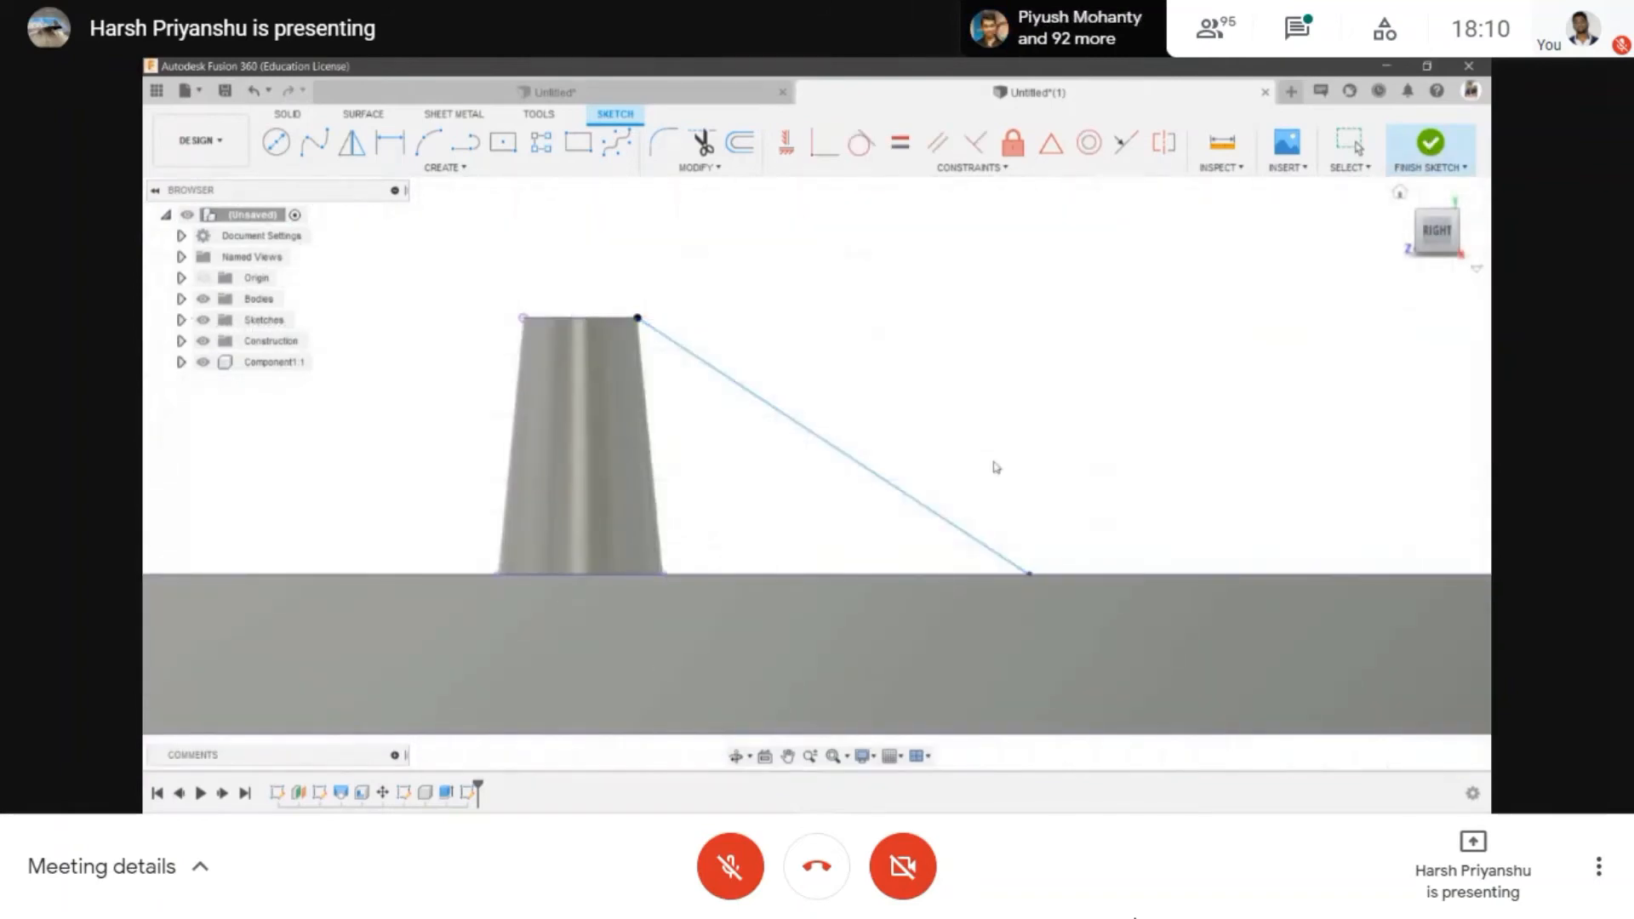
- Finish the sketch and examine the slanted line between the tapered body and the slab from an oblique angle
{"action": "scroll", "coordinate": [992, 469], "scroll_direction": "down", "scroll_amount": 3}
{"action": "left_click", "coordinate": [734, 763]}
{"action": "left_click_drag", "start_coordinate": [728, 477], "coordinate": [721, 383]}
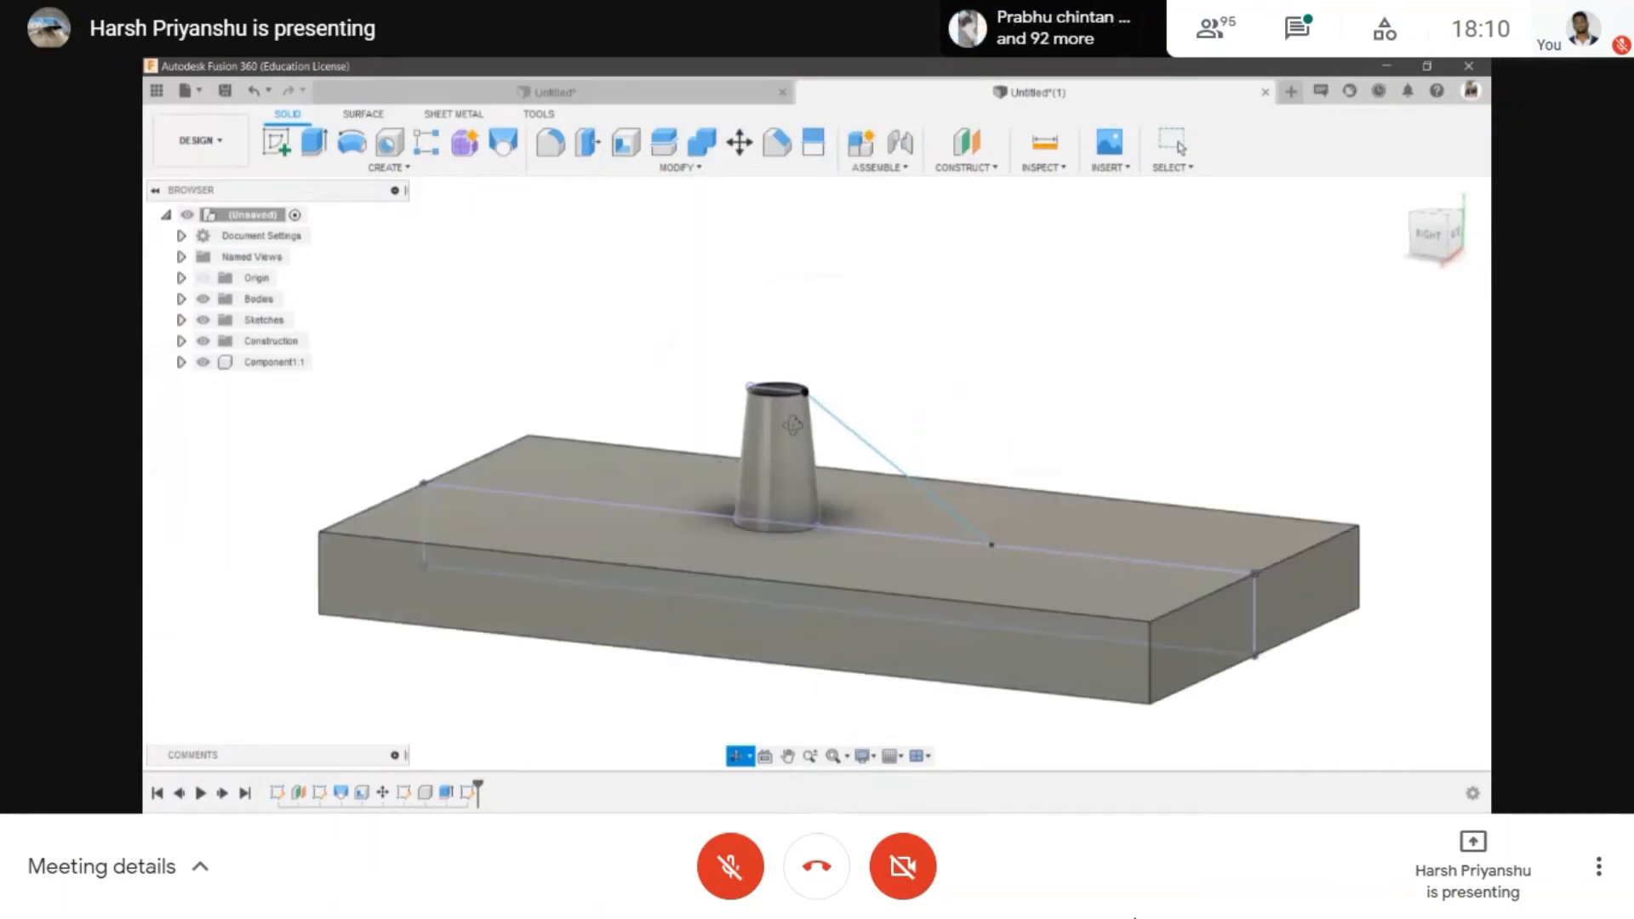
{"action": "scroll", "coordinate": [792, 425], "scroll_direction": "up", "scroll_amount": 3}
{"action": "scroll", "coordinate": [776, 479], "scroll_direction": "down", "scroll_amount": 3}
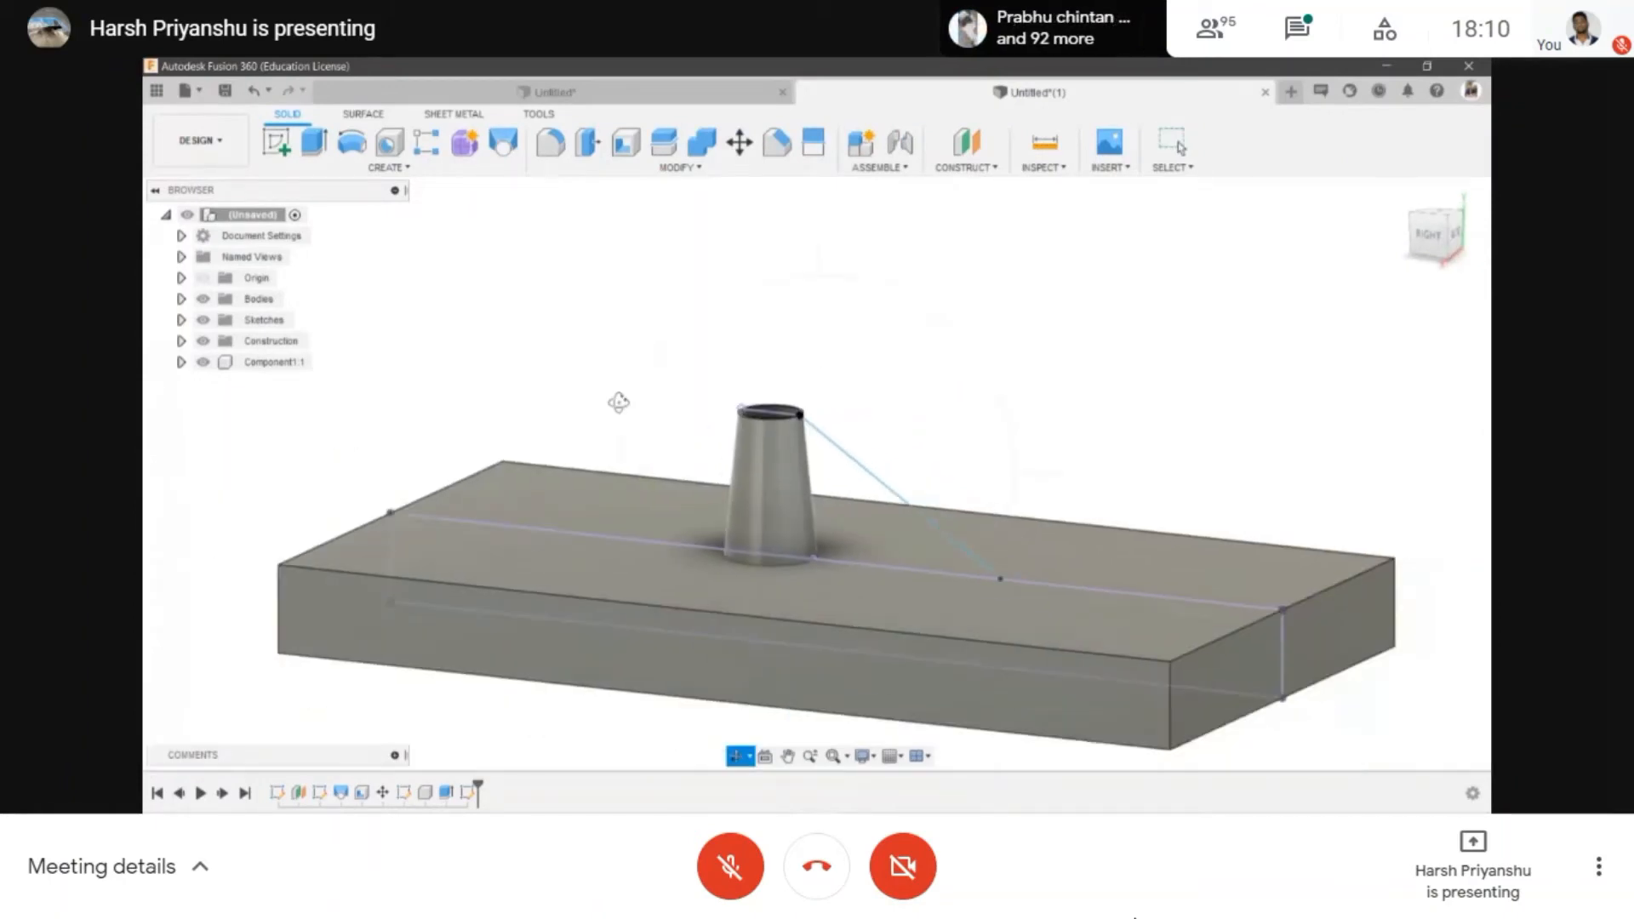
- Try to create a one-direction rib from the slanted line, using the Depth option at 90 mm
{"action": "scroll", "coordinate": [621, 401], "scroll_direction": "up", "scroll_amount": 1}
{"action": "scroll", "coordinate": [624, 380], "scroll_direction": "down", "scroll_amount": 2}
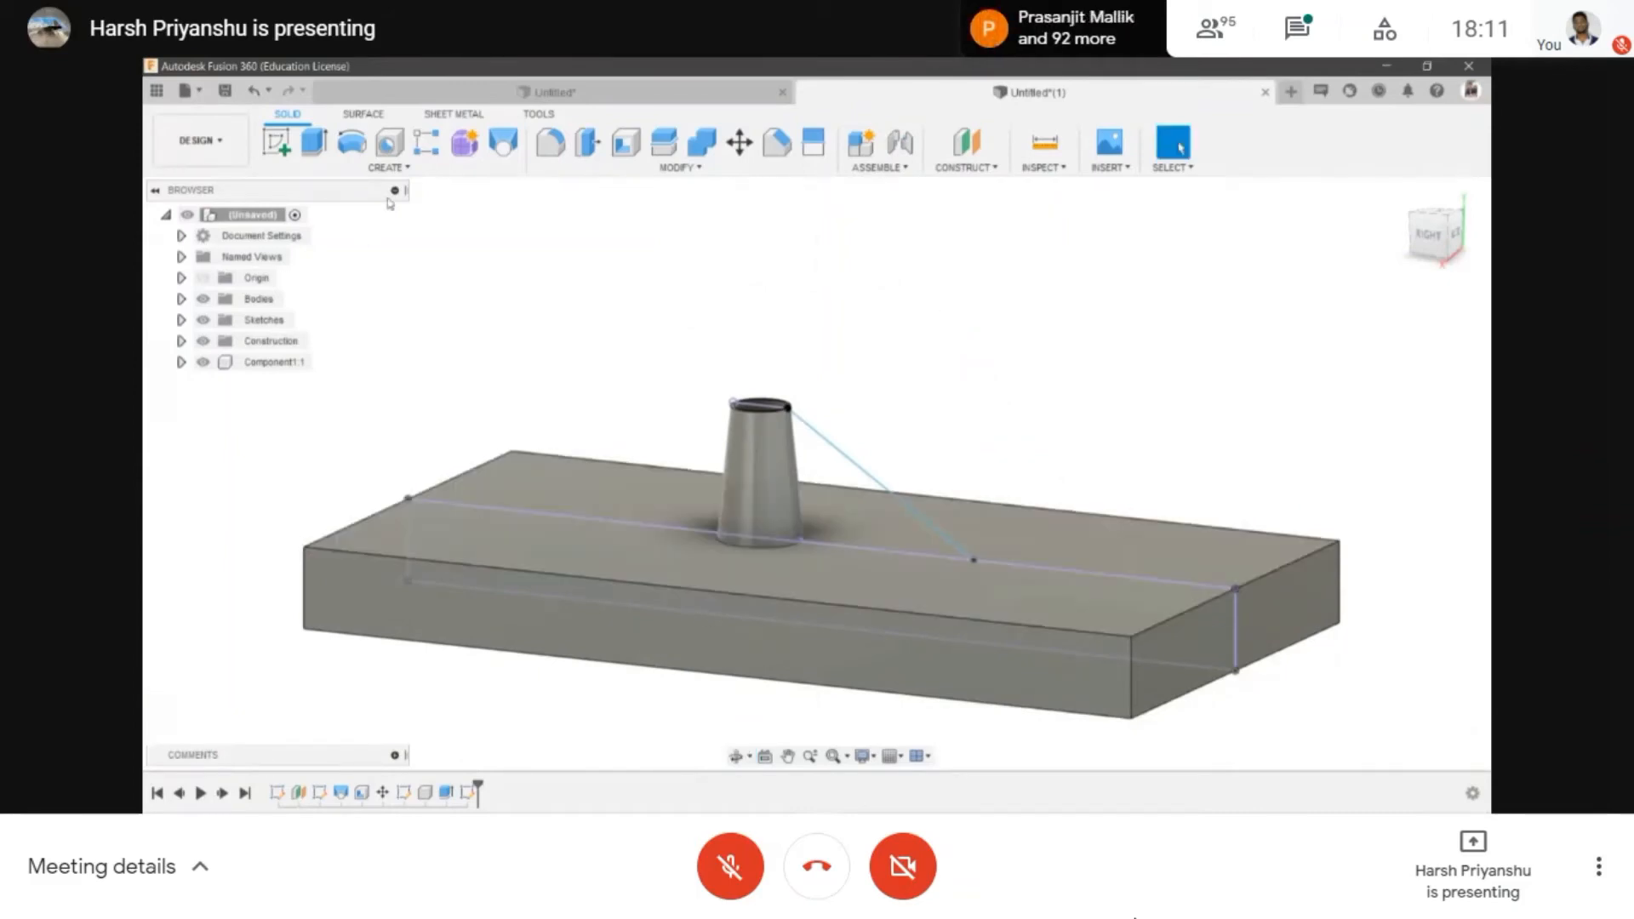
{"action": "left_click", "coordinate": [401, 168]}
{"action": "left_click", "coordinate": [333, 342]}
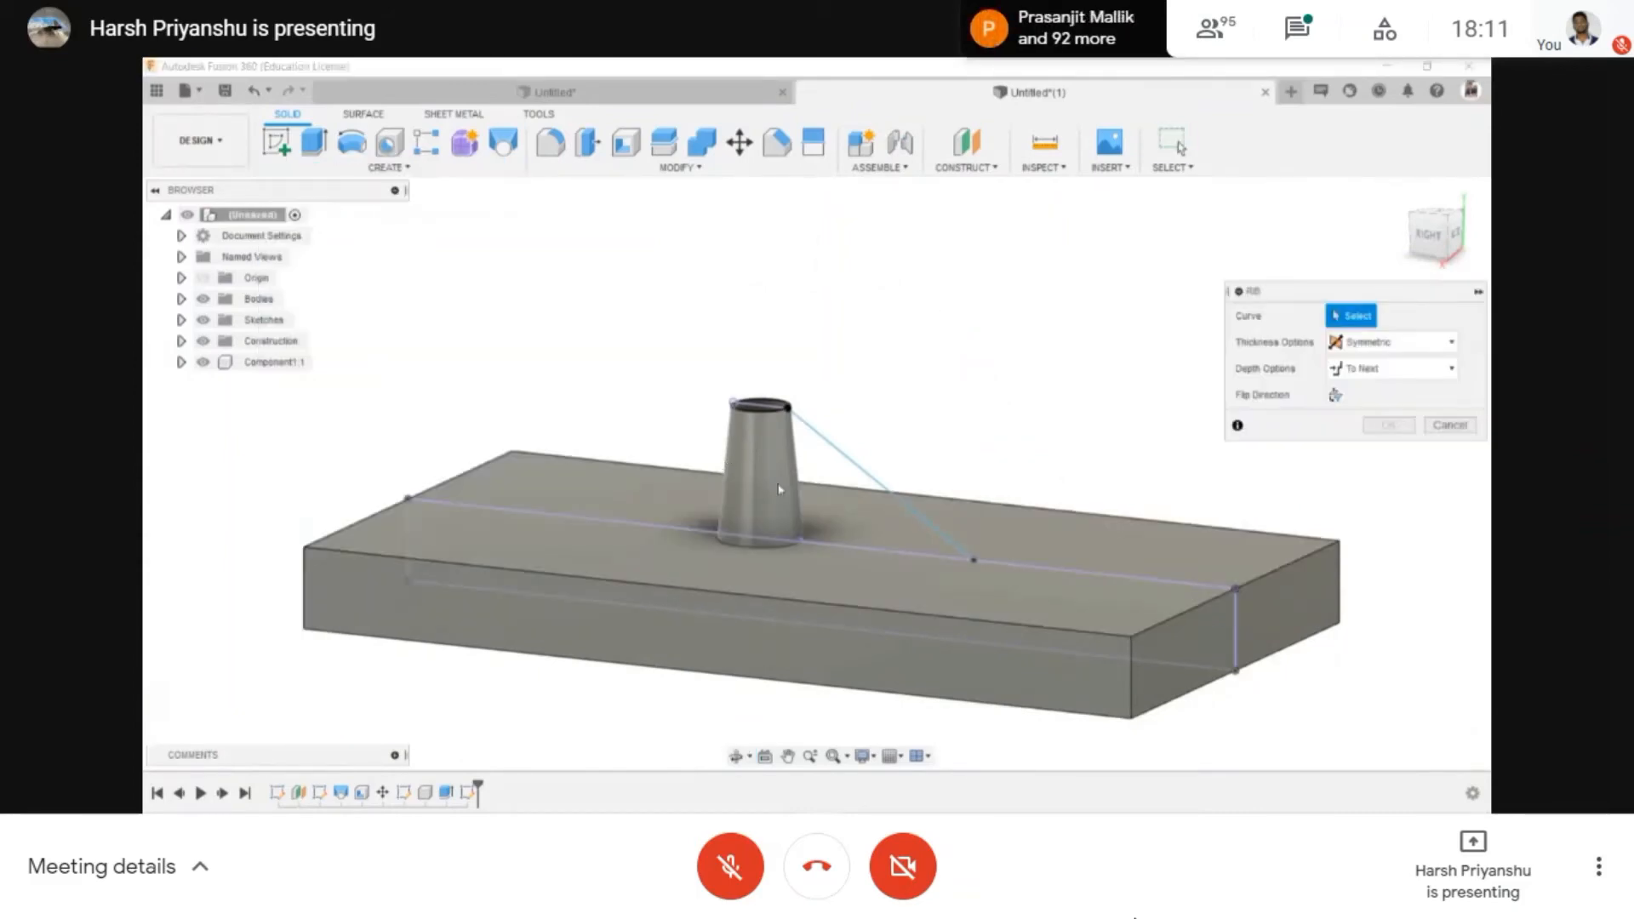
{"action": "left_click", "coordinate": [839, 462]}
{"action": "left_click", "coordinate": [1396, 341]}
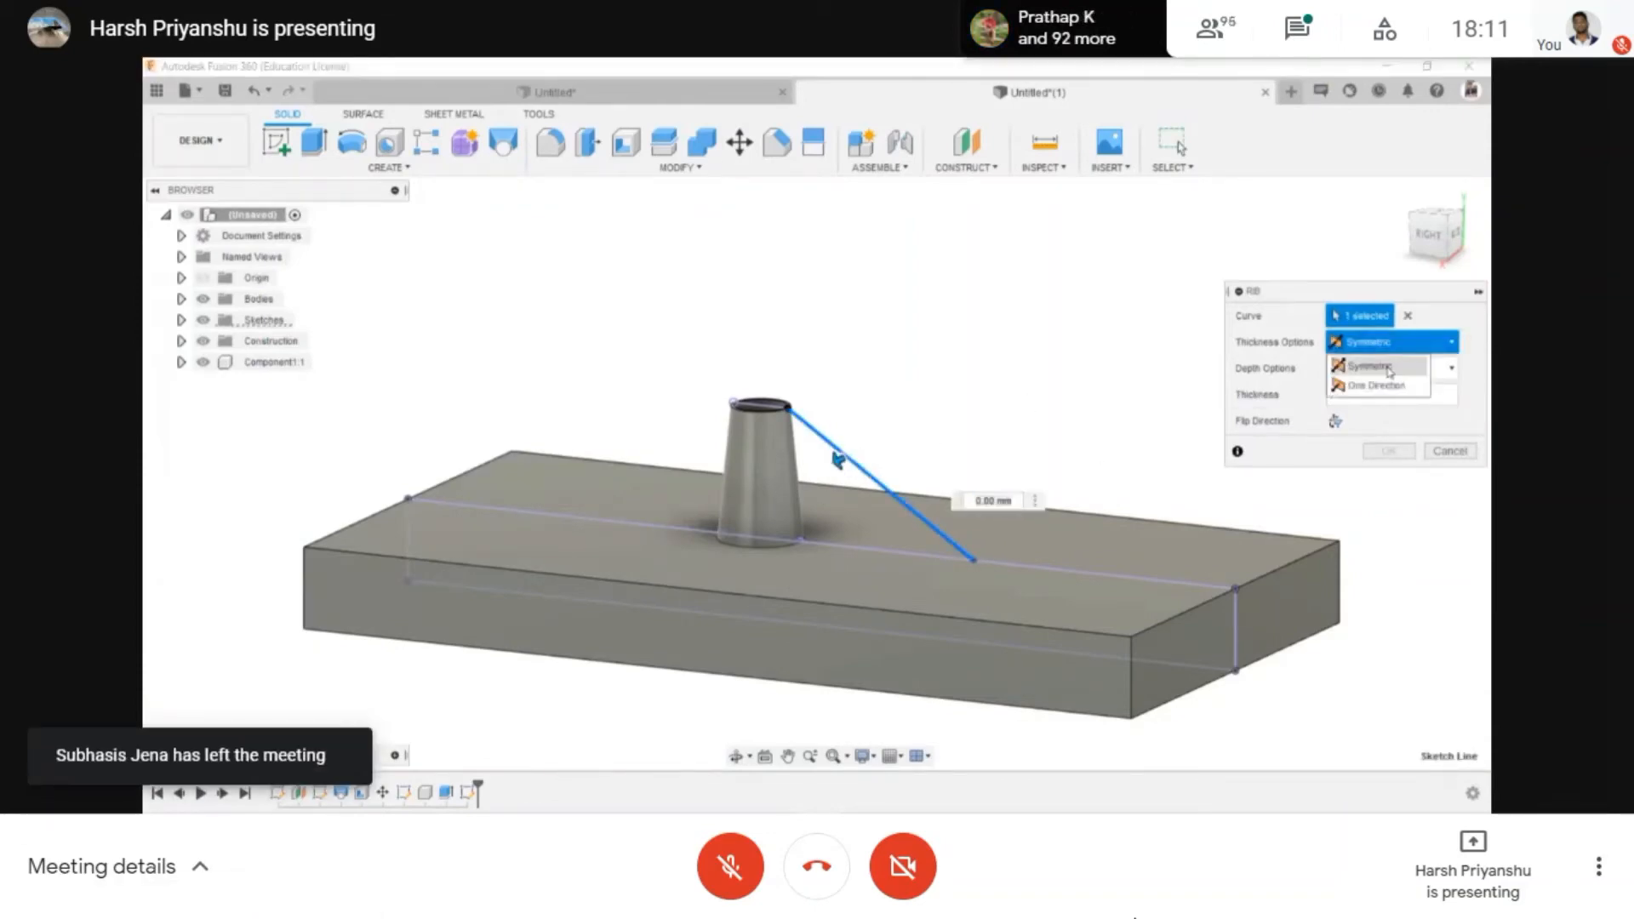
{"action": "left_click", "coordinate": [1370, 374]}
{"action": "left_click", "coordinate": [1417, 368]}
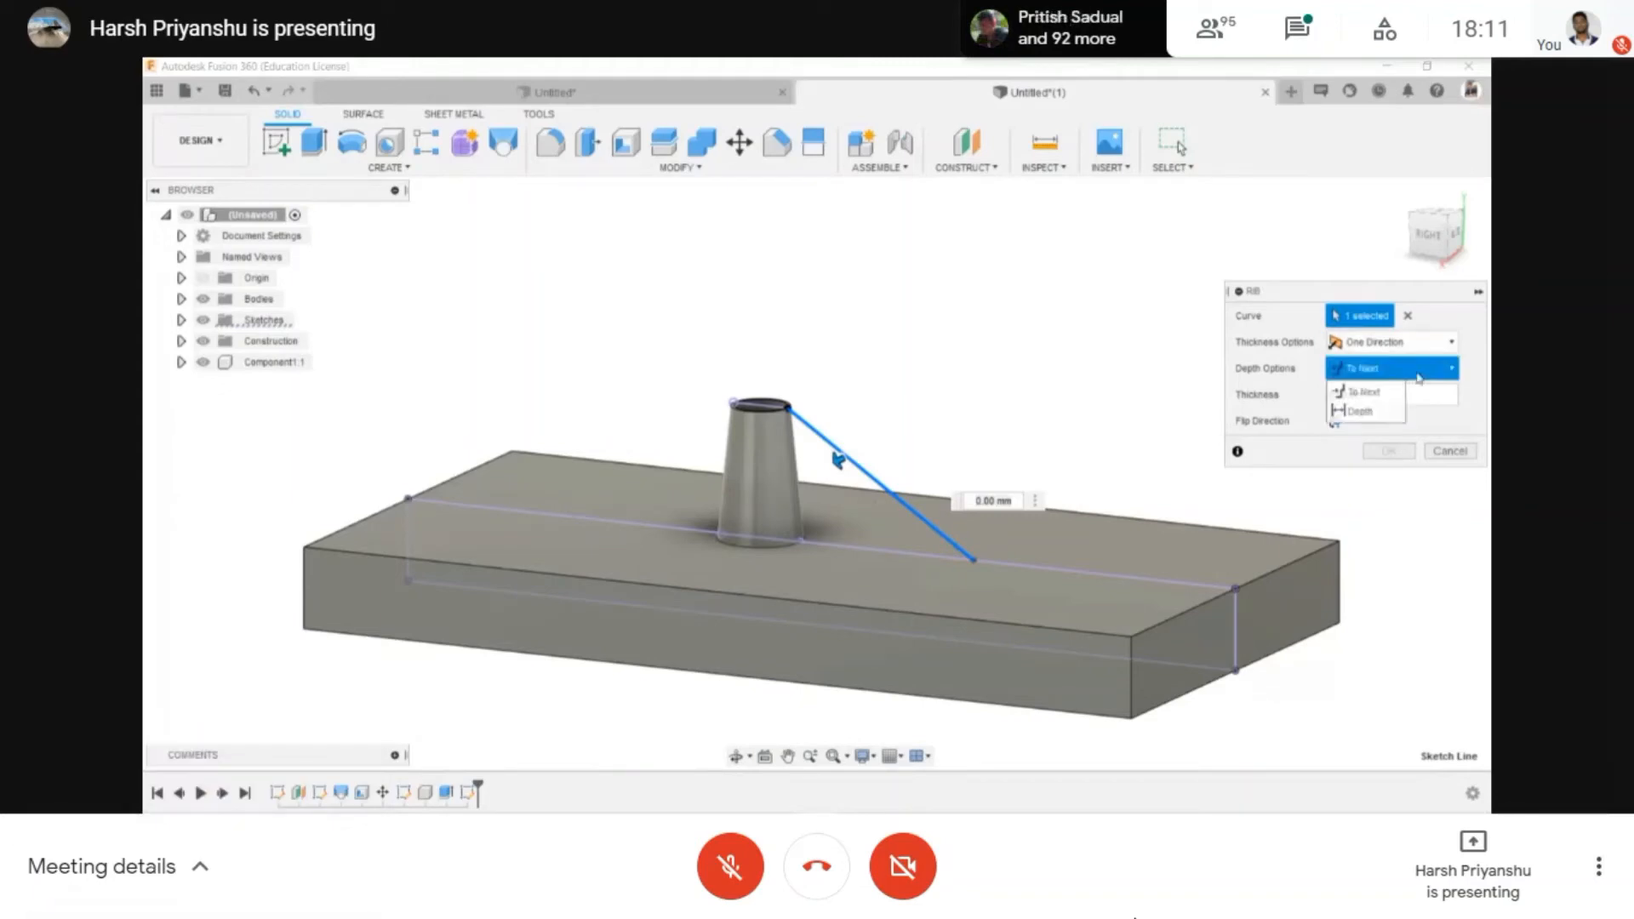
{"action": "left_click", "coordinate": [1377, 413]}
{"action": "left_click_drag", "start_coordinate": [817, 485], "coordinate": [762, 586]}
{"action": "scroll", "coordinate": [810, 503], "scroll_direction": "down", "scroll_amount": 2}
{"action": "scroll", "coordinate": [827, 480], "scroll_direction": "up", "scroll_amount": 5}
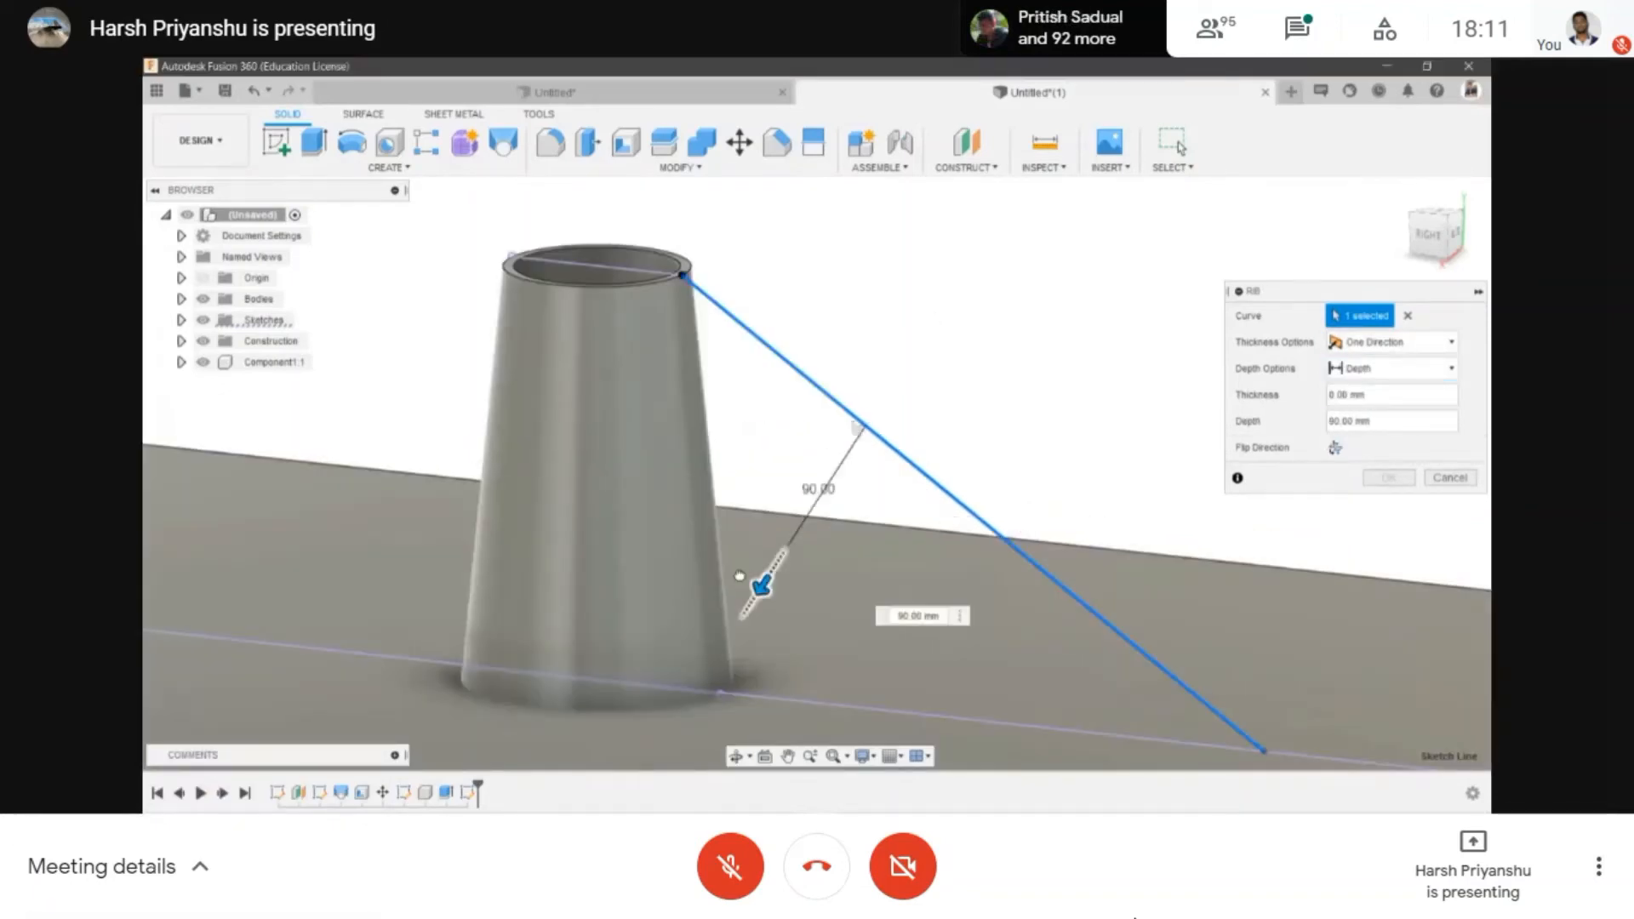
- Try the rib with symmetric 30 mm thickness, cancel it and reopen the slanted line's sketch
{"action": "left_click", "coordinate": [1379, 369]}
{"action": "left_click", "coordinate": [1379, 344]}
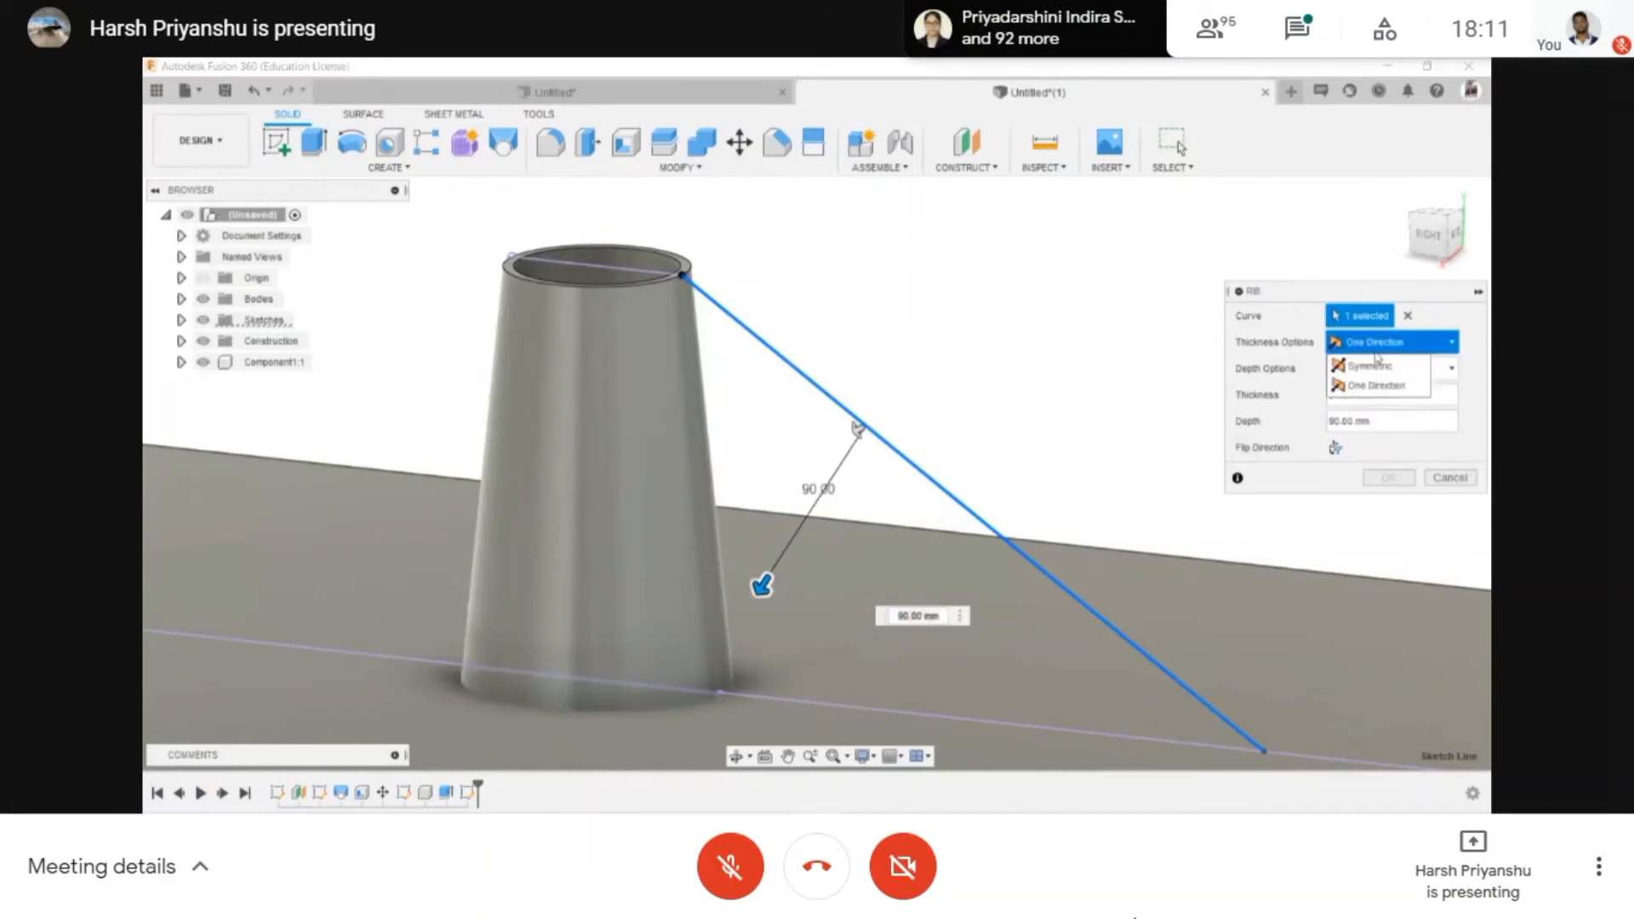
{"action": "left_click", "coordinate": [1371, 365]}
{"action": "left_click_drag", "start_coordinate": [854, 430], "coordinate": [839, 436]}
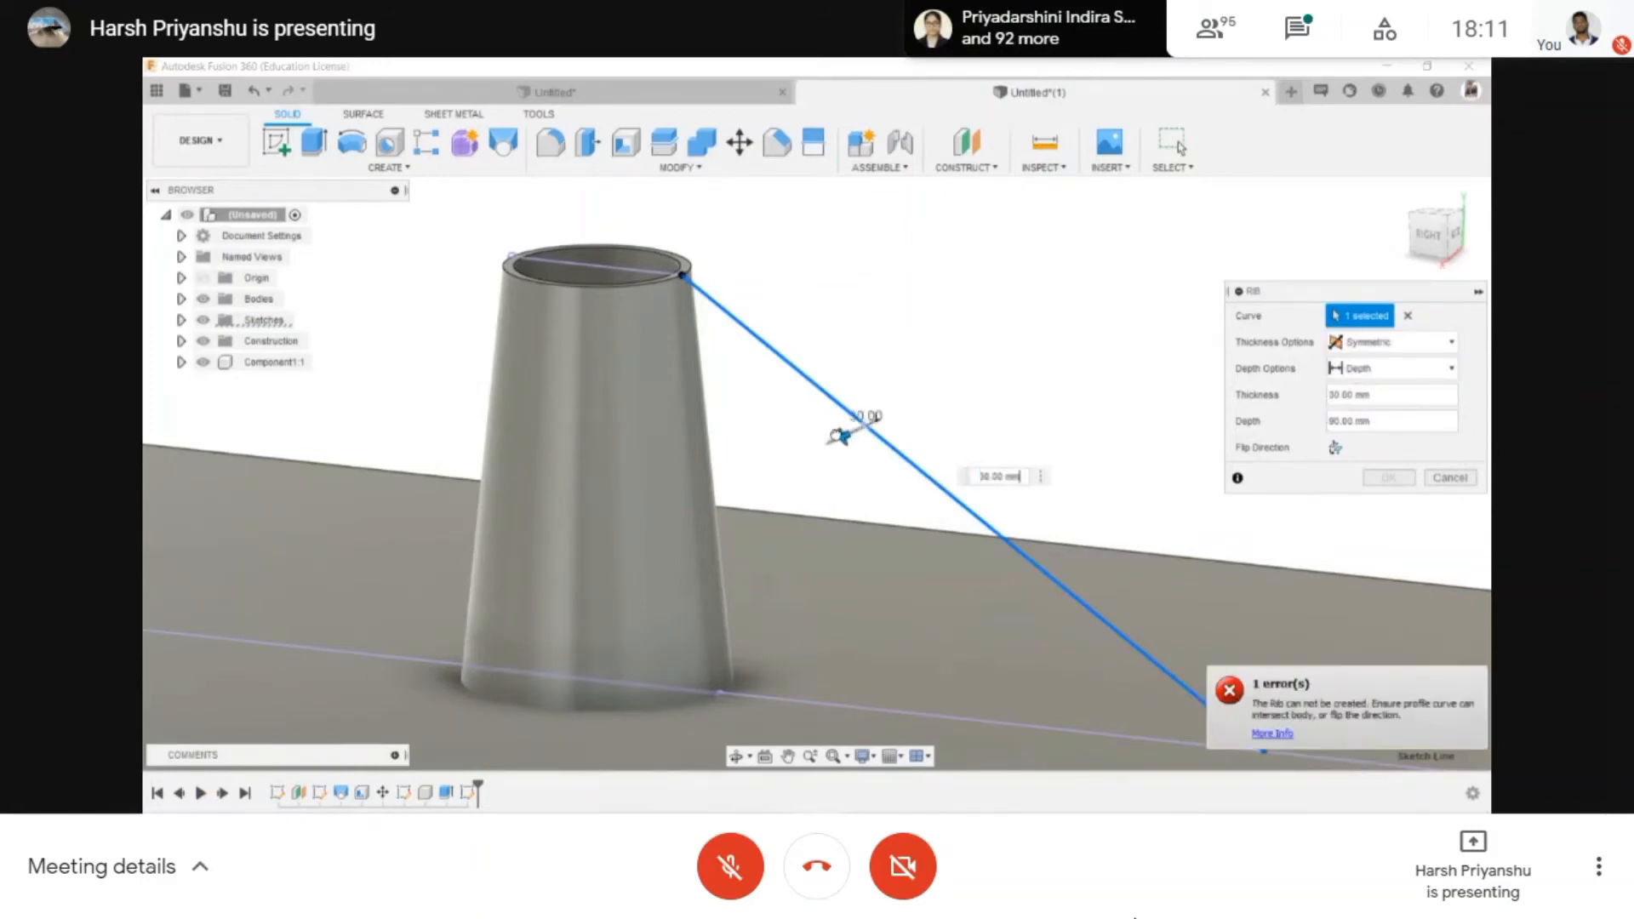
{"action": "key", "text": "Escape"}
{"action": "scroll", "coordinate": [901, 431], "scroll_direction": "down", "scroll_amount": 5}
{"action": "double_click", "coordinate": [934, 485]}
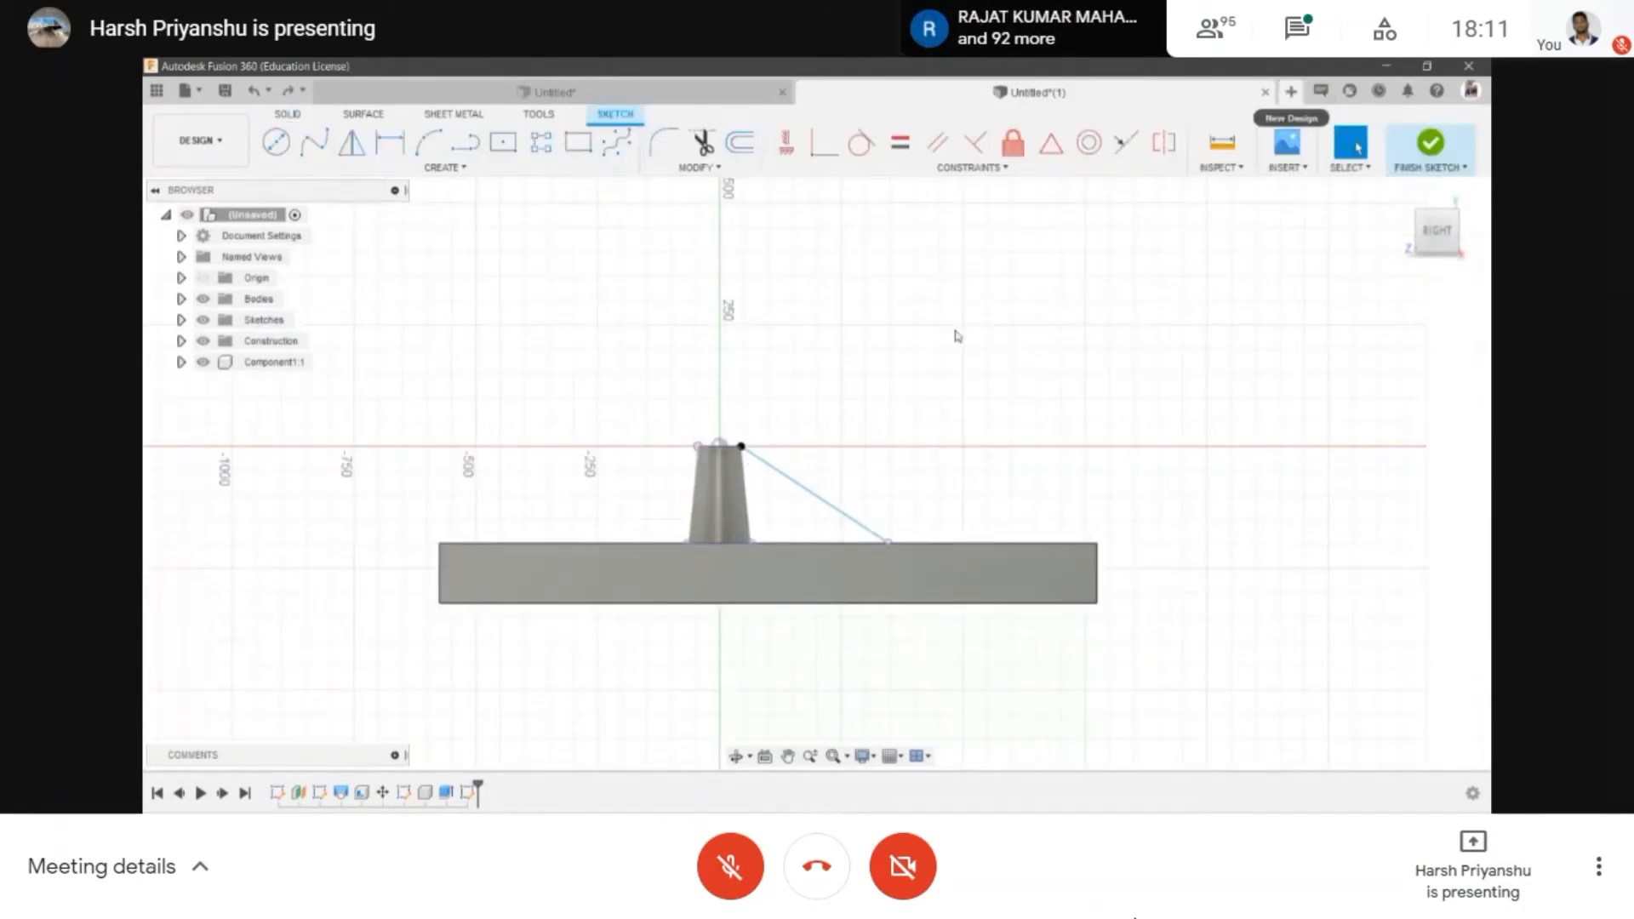
- In a new design, sketch a long, narrow two-point rectangle around the origin on the horizontal plane
{"action": "left_click", "coordinate": [282, 149]}
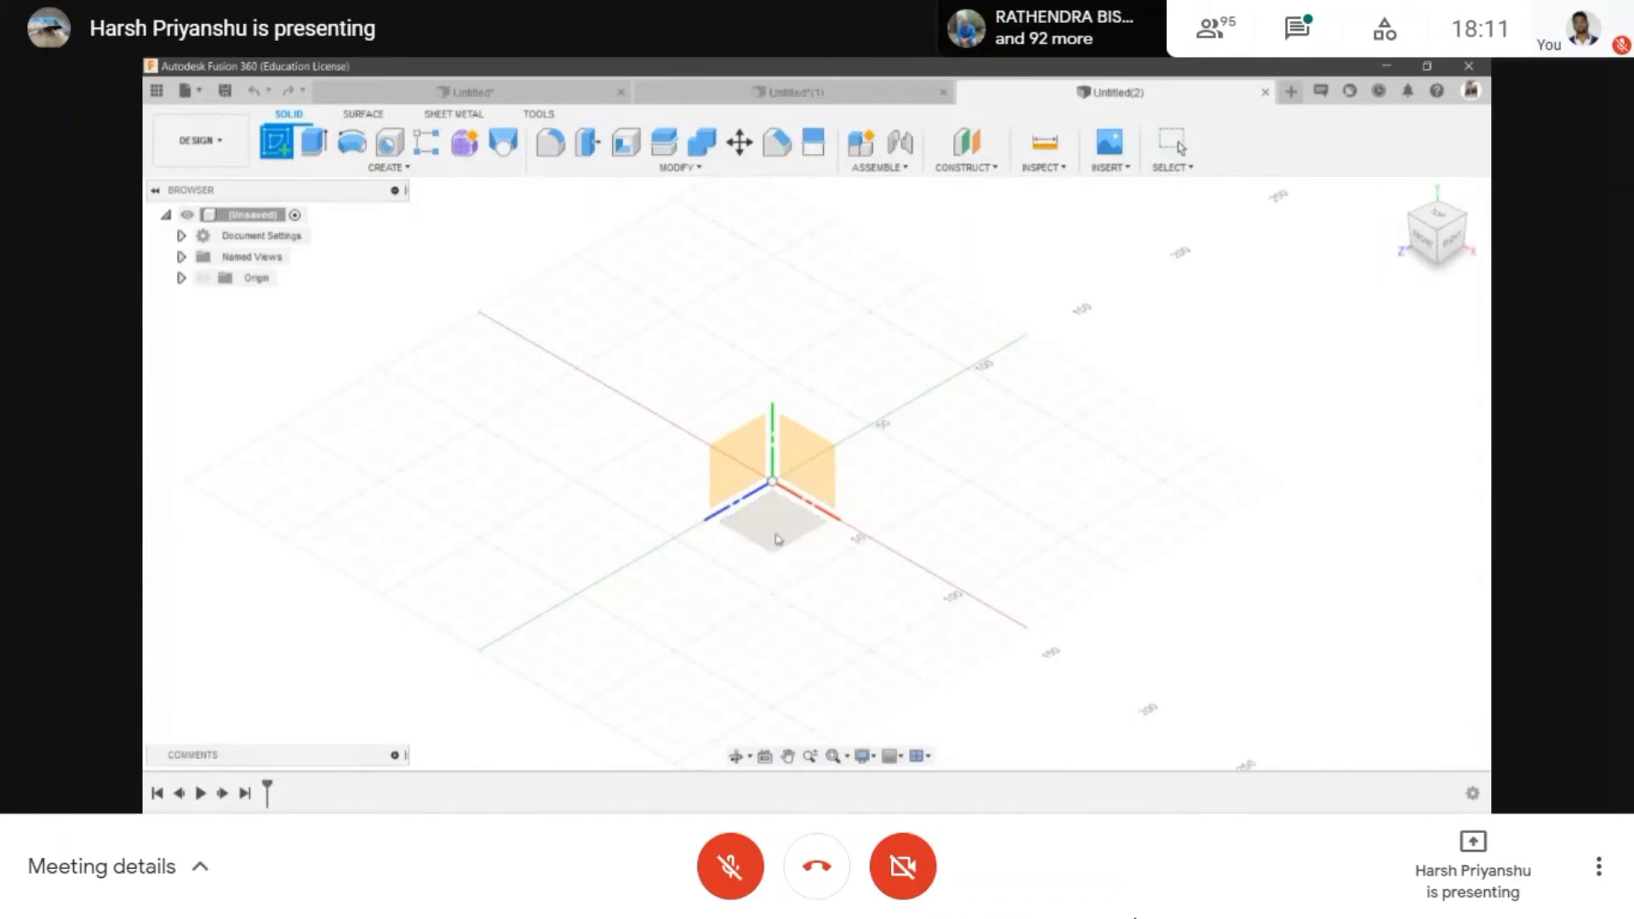
{"action": "left_click", "coordinate": [715, 492]}
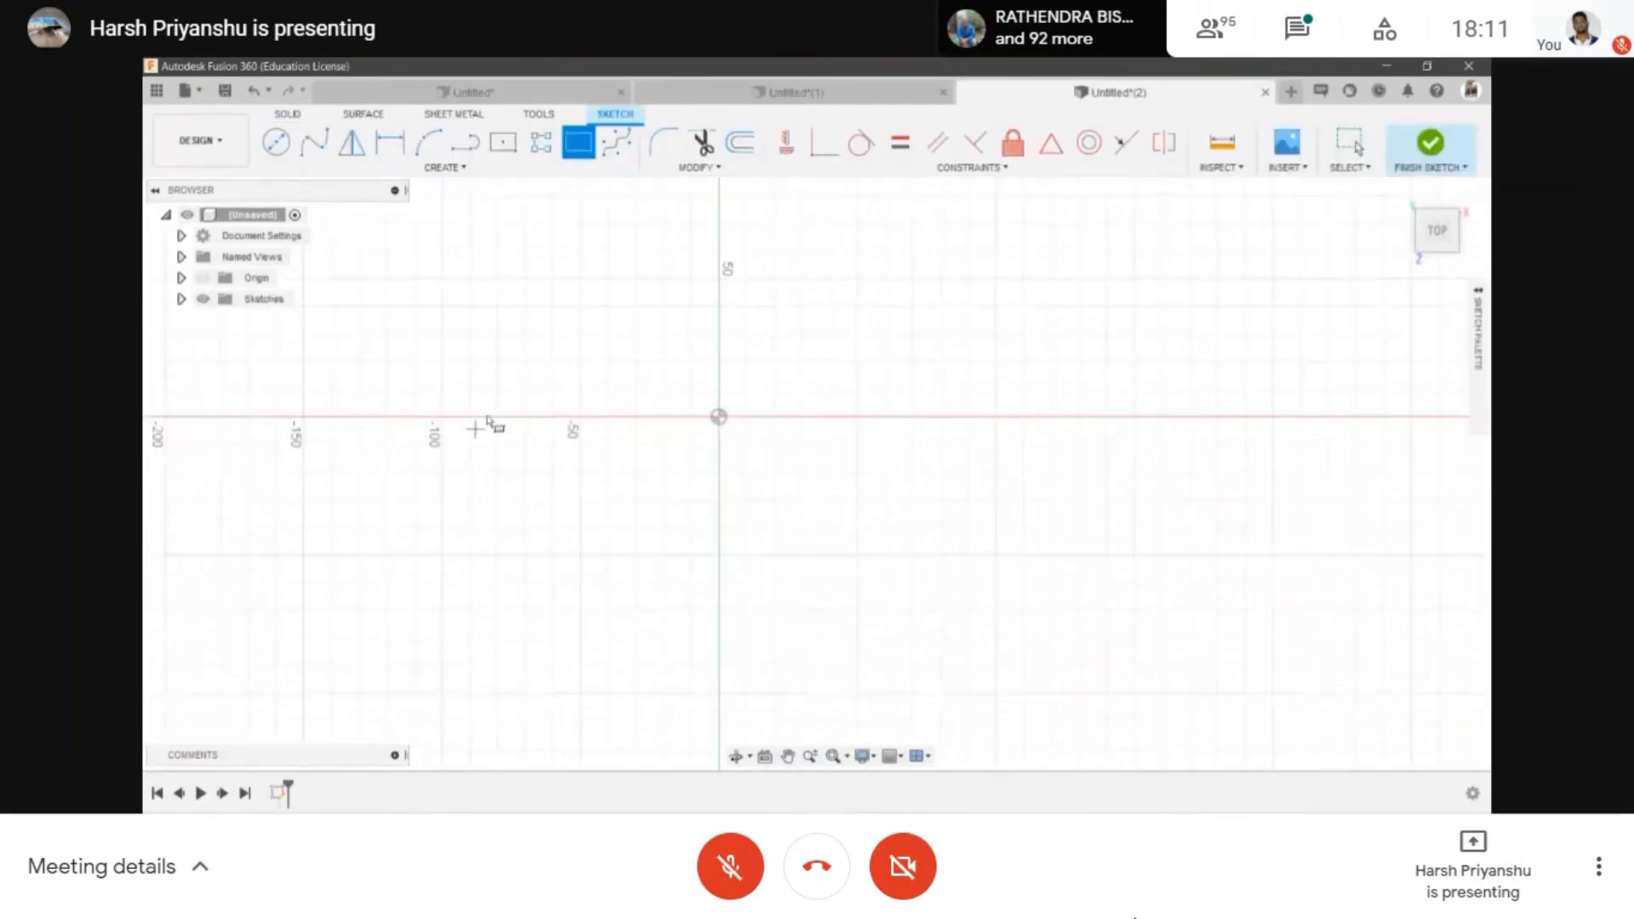
{"action": "left_click", "coordinate": [470, 389]}
{"action": "left_click", "coordinate": [1016, 451]}
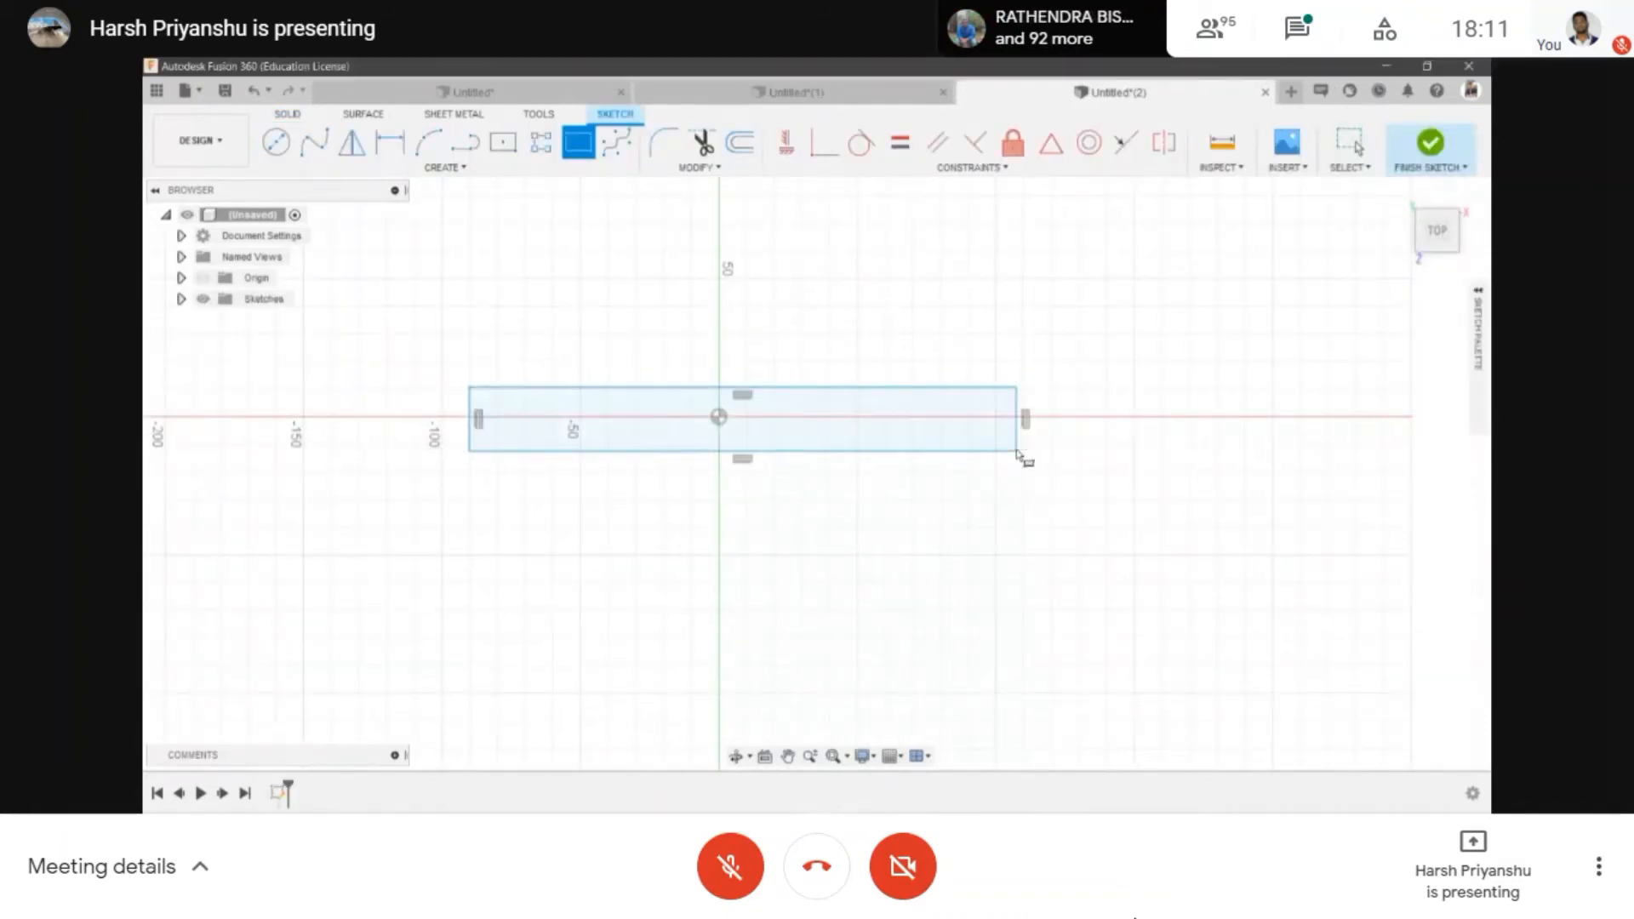
- Extrude the narrow rectangle 110 mm upward as a new body to form an upright wall
{"action": "key", "text": "e"}
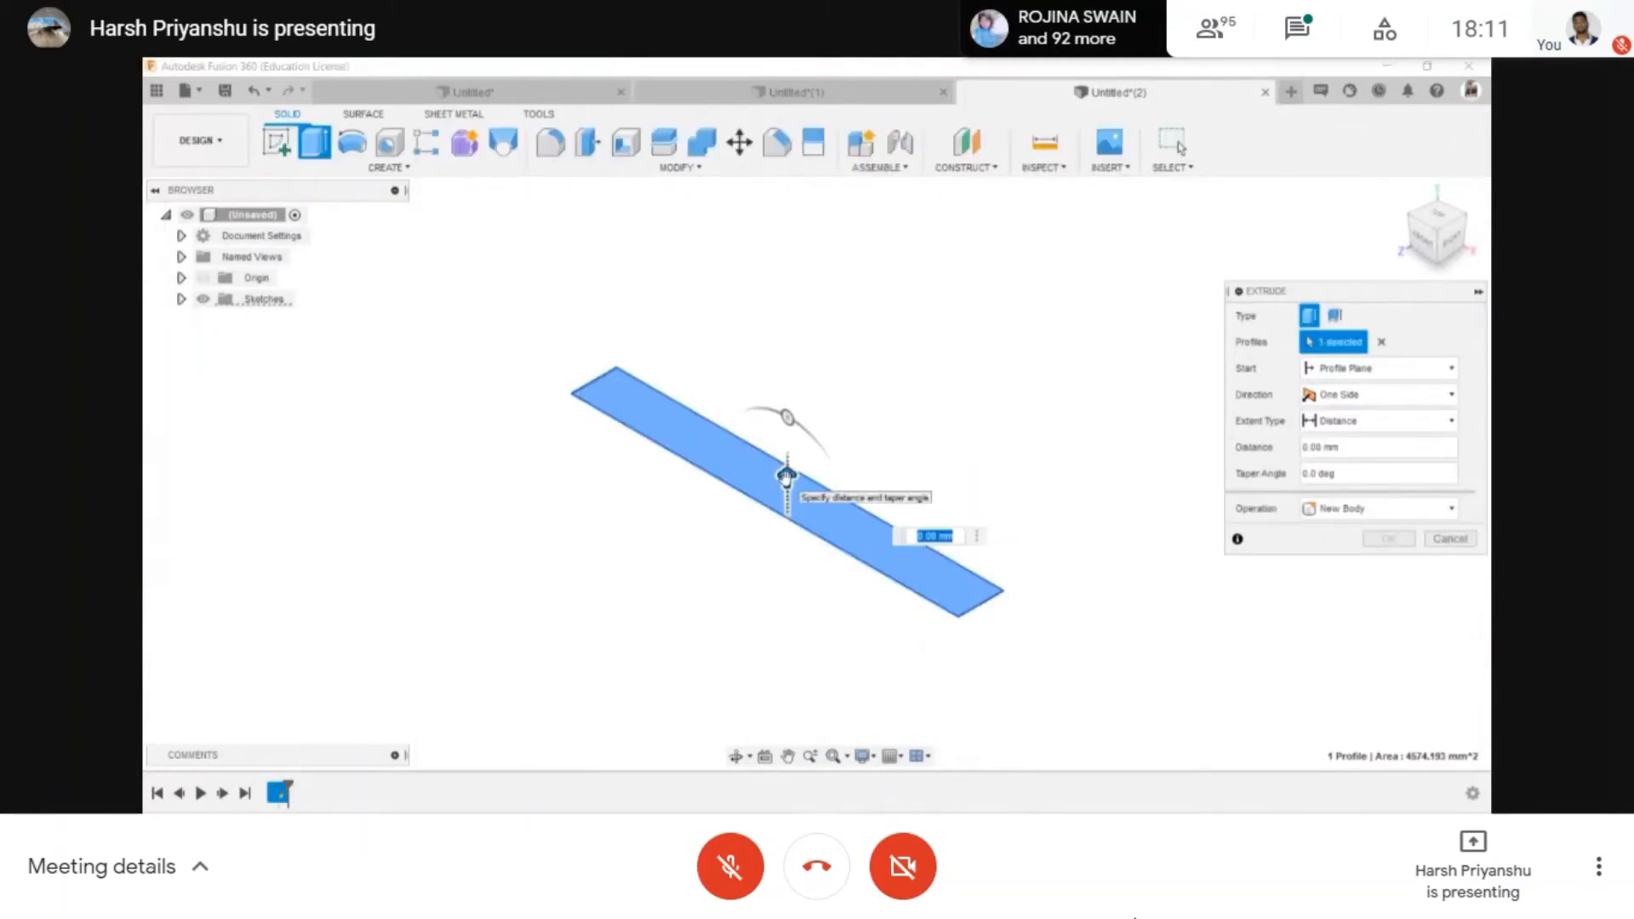
{"action": "left_click_drag", "start_coordinate": [787, 475], "coordinate": [787, 230]}
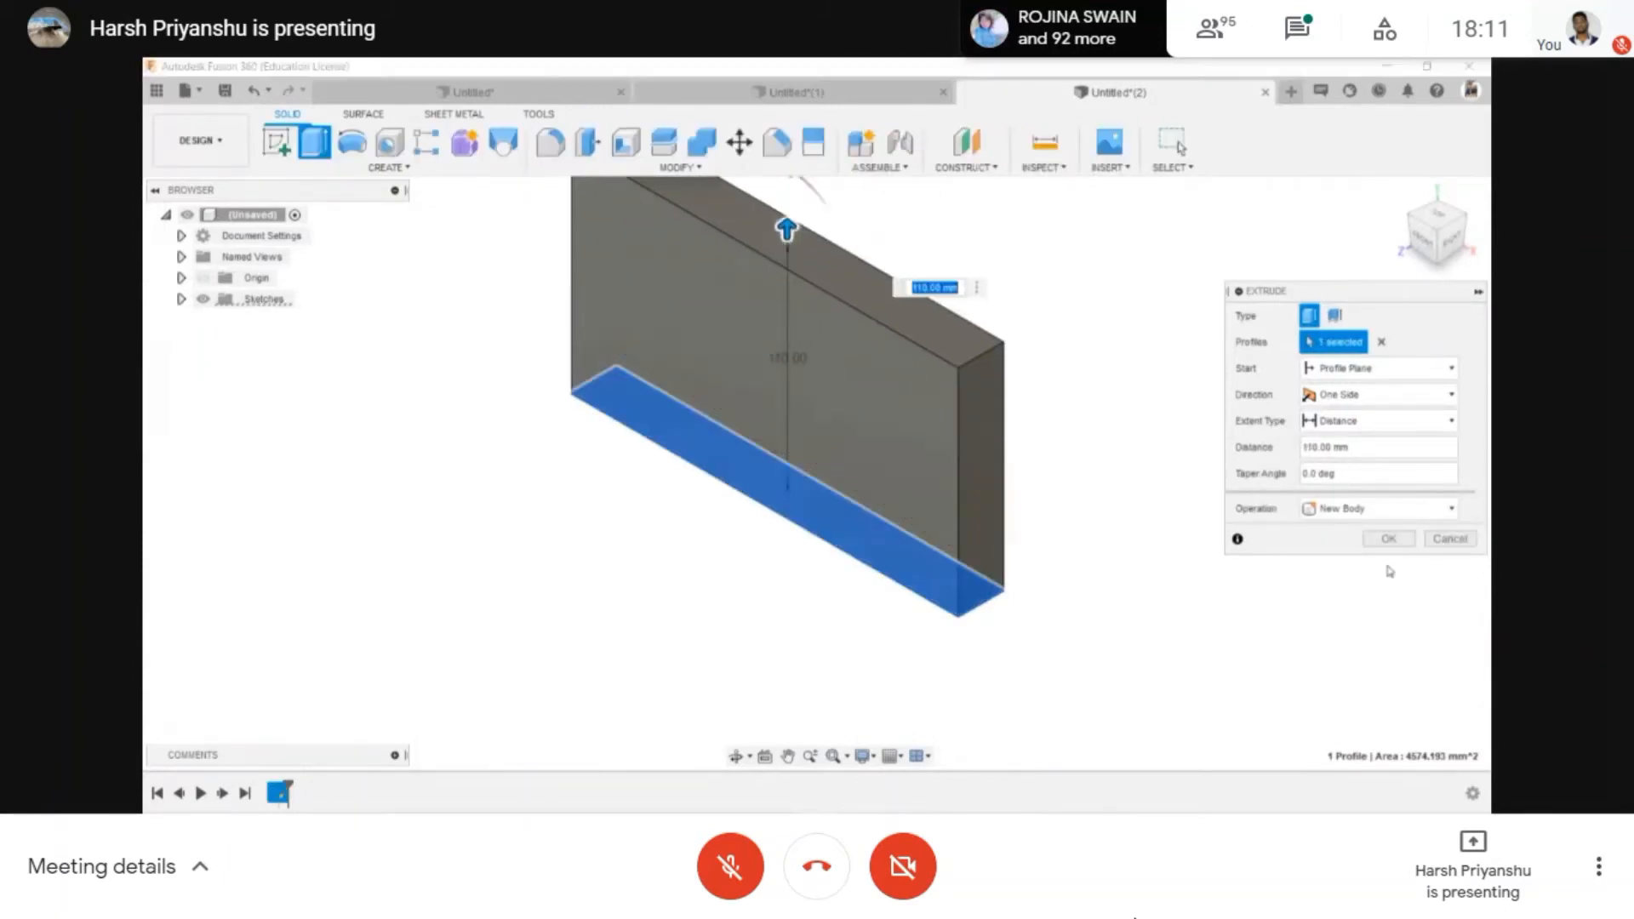
{"action": "left_click", "coordinate": [1388, 538]}
- On the wall's narrow end face, sketch a wide, thin rectangle directly beneath the wall and extending past both sides
{"action": "left_click", "coordinate": [276, 142]}
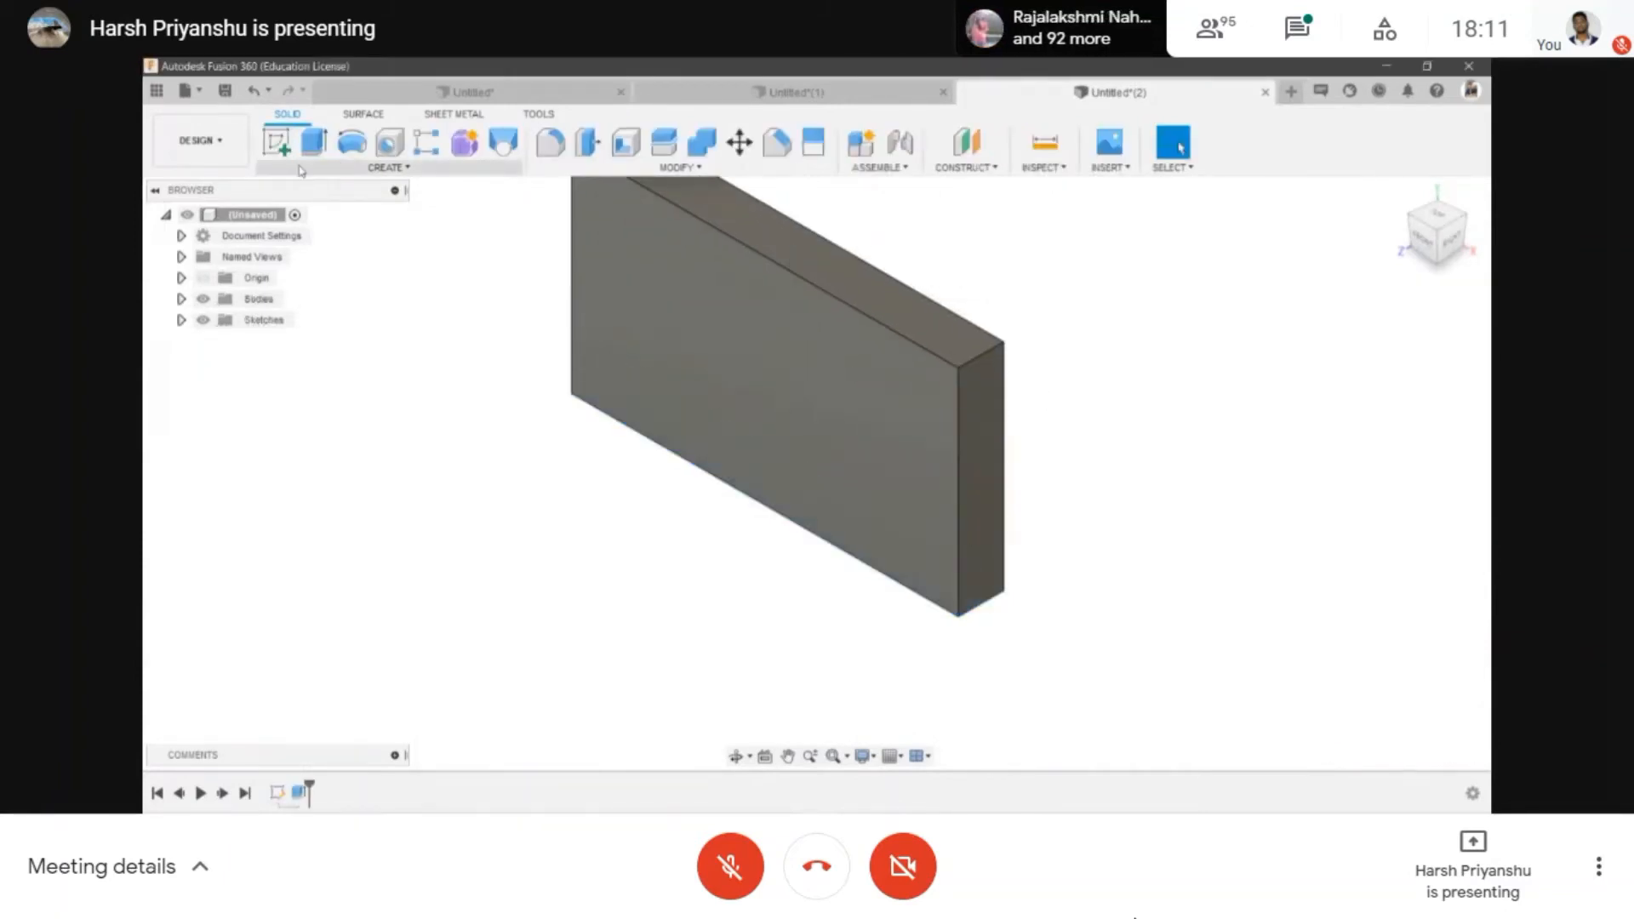
{"action": "left_click", "coordinate": [971, 534]}
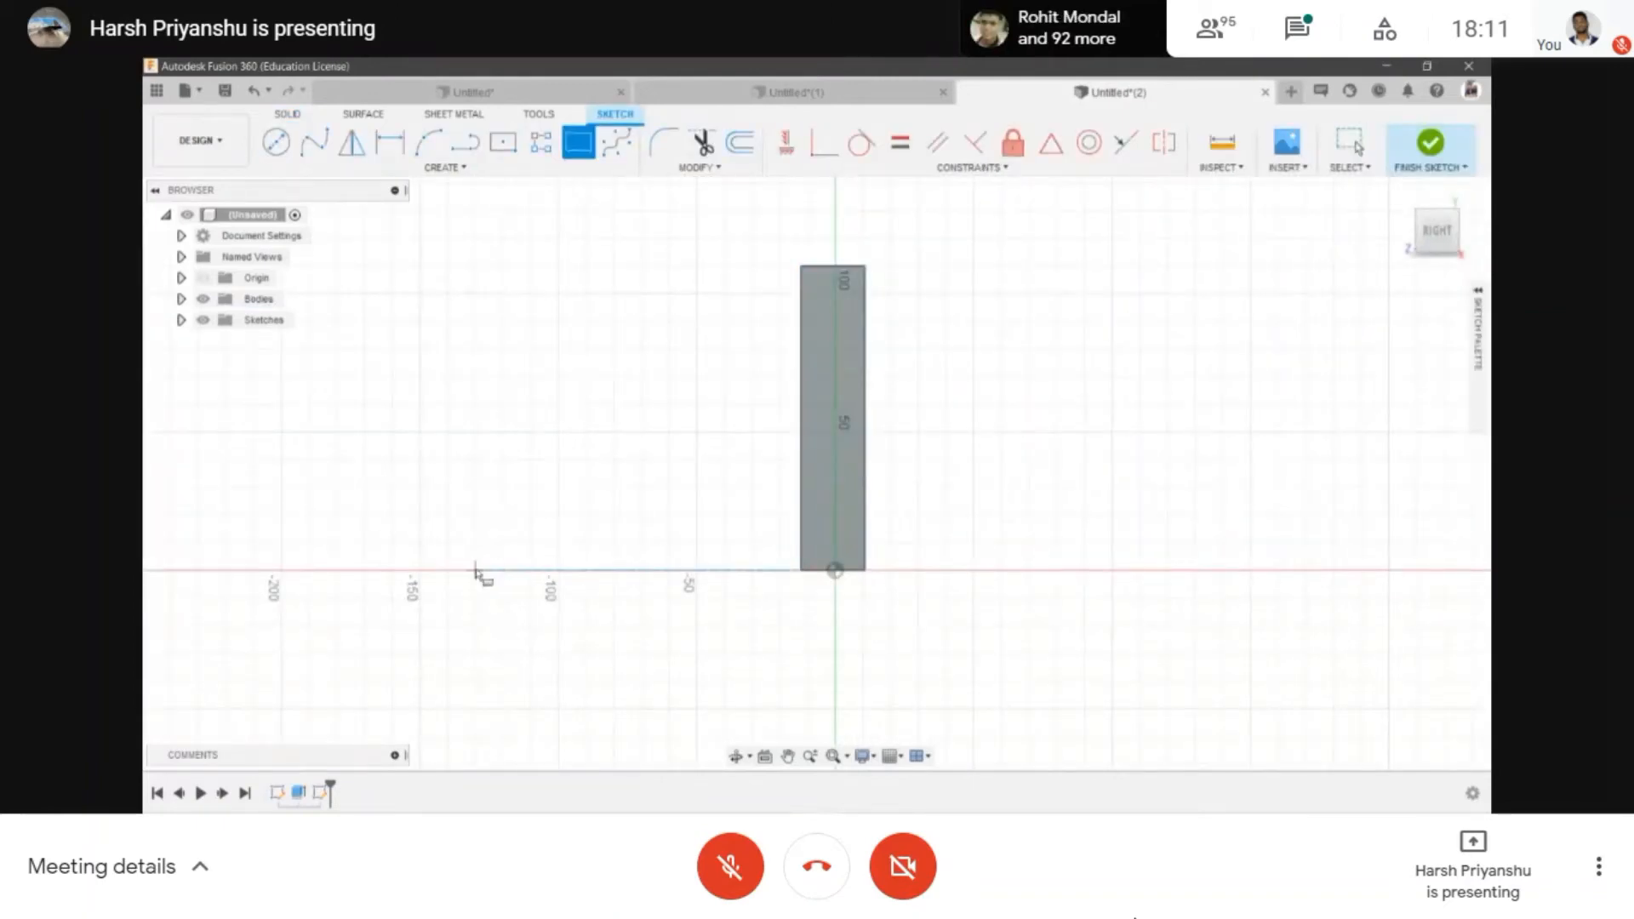
{"action": "left_click", "coordinate": [1238, 624]}
- Extrude the wide rectangle -200 mm along the wall to form the base slab
{"action": "key", "text": "e"}
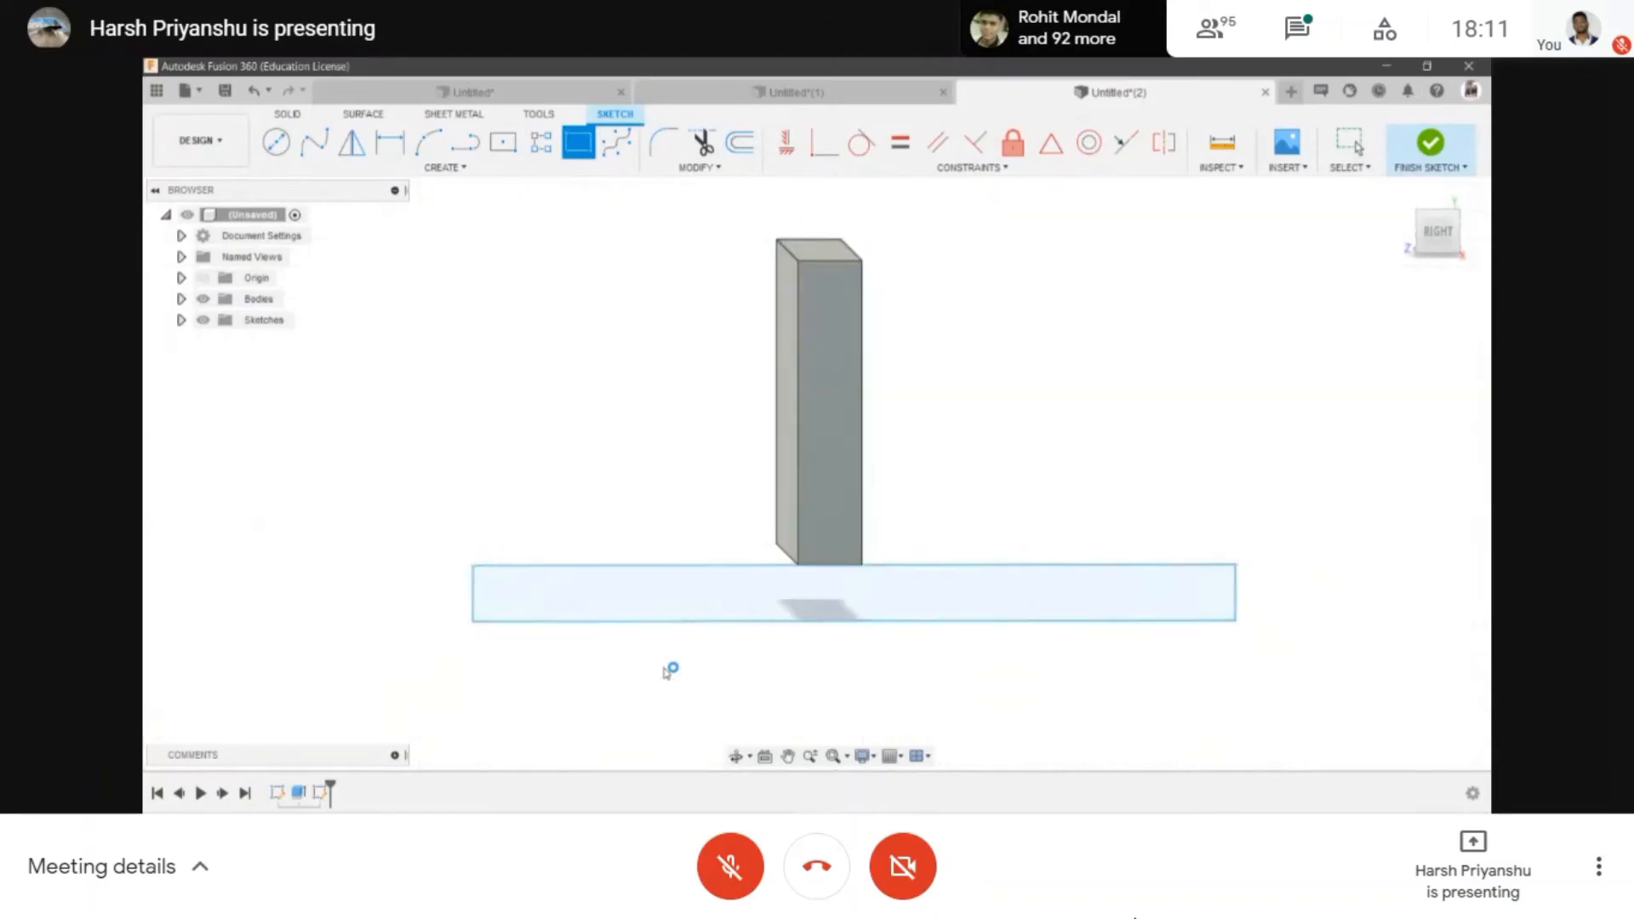
{"action": "left_click_drag", "start_coordinate": [1009, 634], "coordinate": [583, 452]}
{"action": "left_click", "coordinate": [1388, 538]}
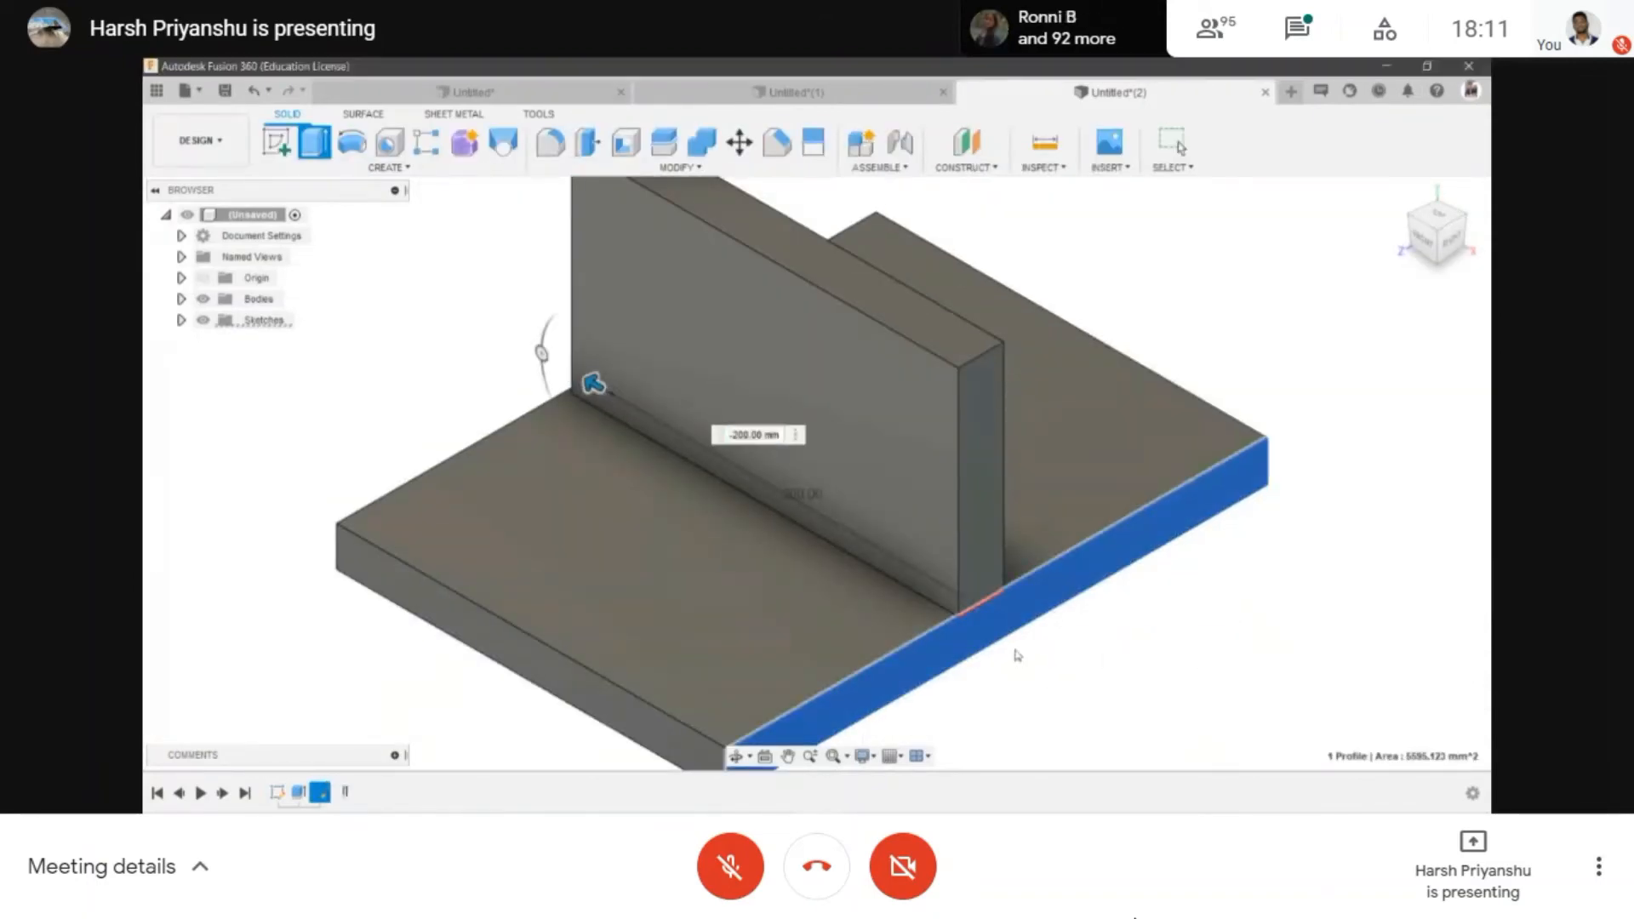
{"action": "scroll", "coordinate": [985, 666], "scroll_direction": "down", "scroll_amount": 2}
- On the vertical origin plane crossing the wall, sketch a slanted line from near the wall's top corner to the slab's outer top edge
{"action": "left_click", "coordinate": [388, 167]}
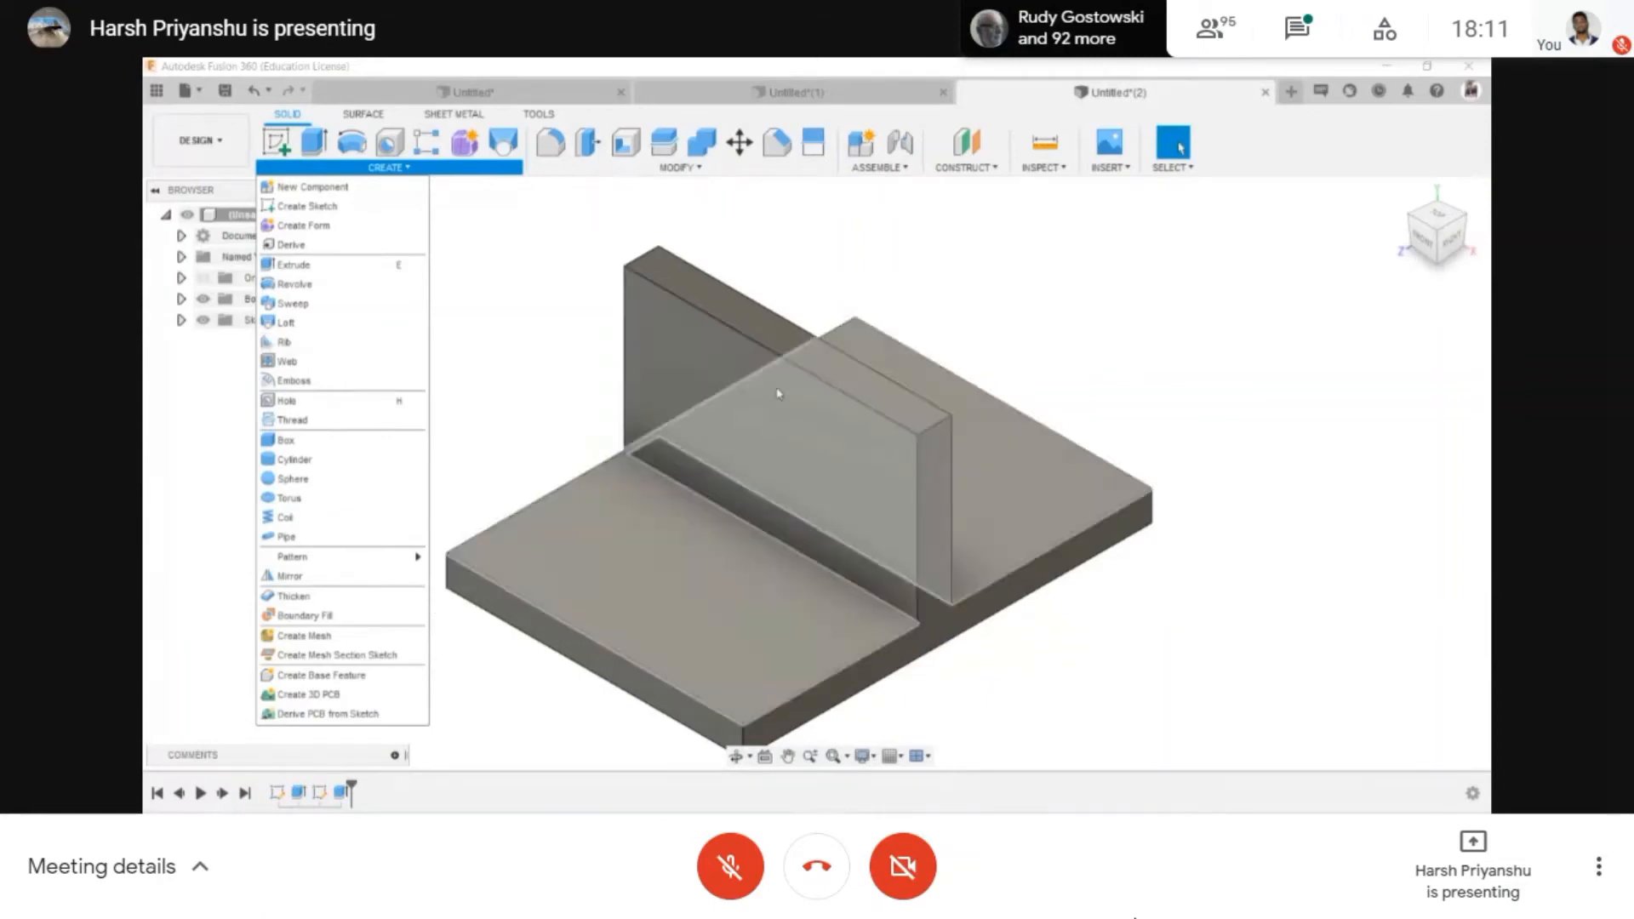
{"action": "left_click", "coordinate": [601, 336]}
{"action": "left_click", "coordinate": [276, 141]}
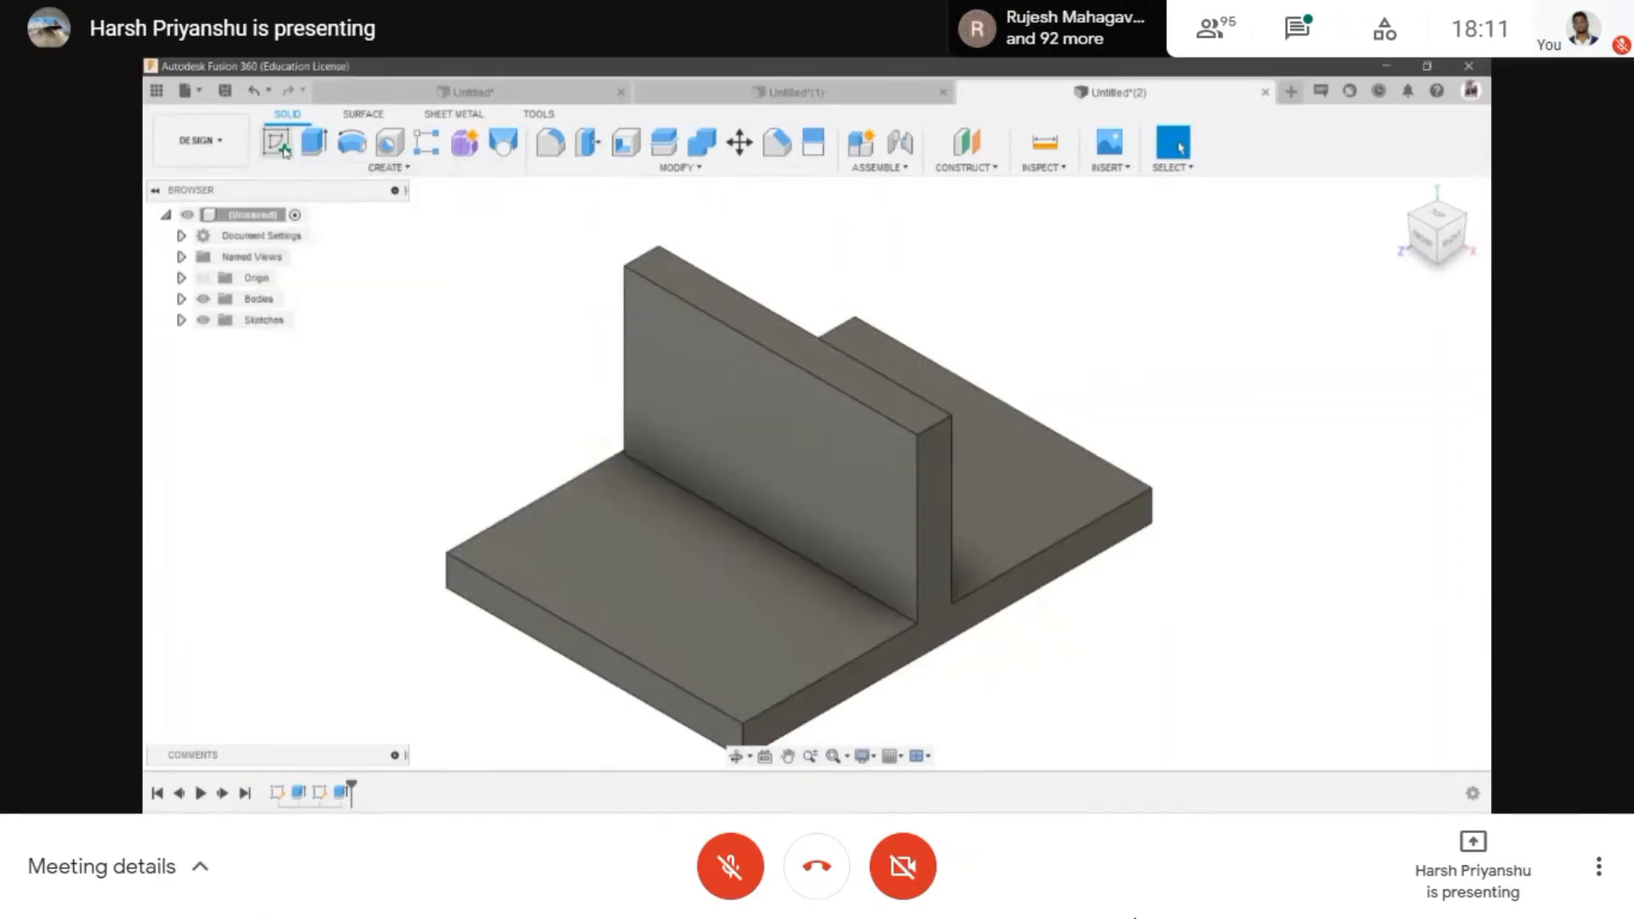
{"action": "scroll", "coordinate": [1000, 366], "scroll_direction": "up", "scroll_amount": 3}
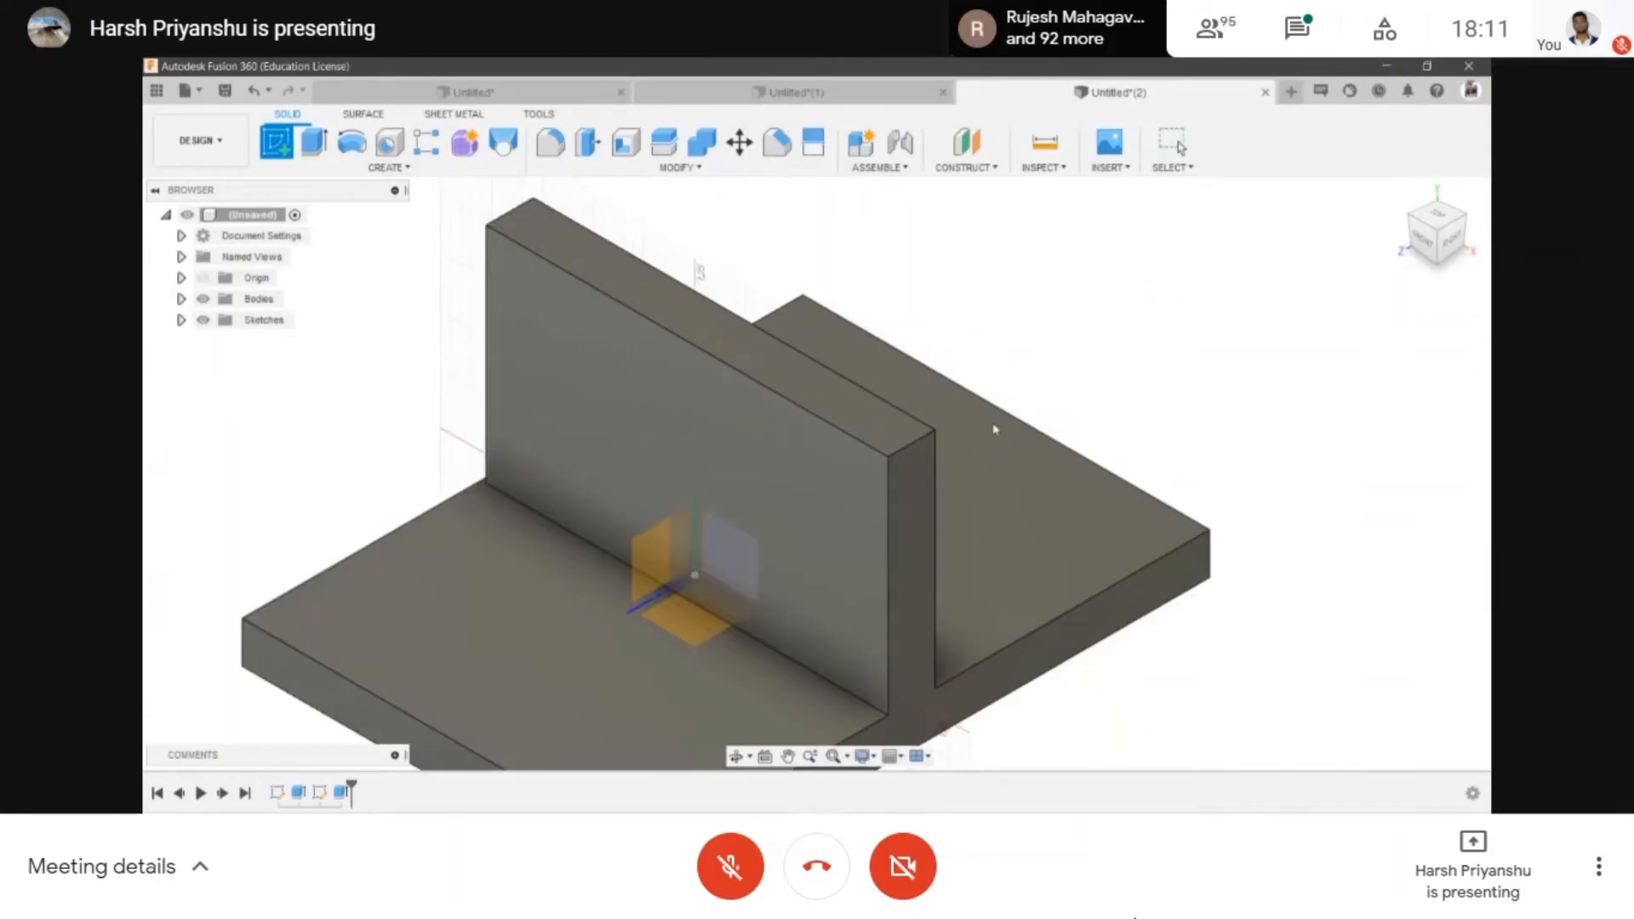
{"action": "left_click", "coordinate": [656, 565]}
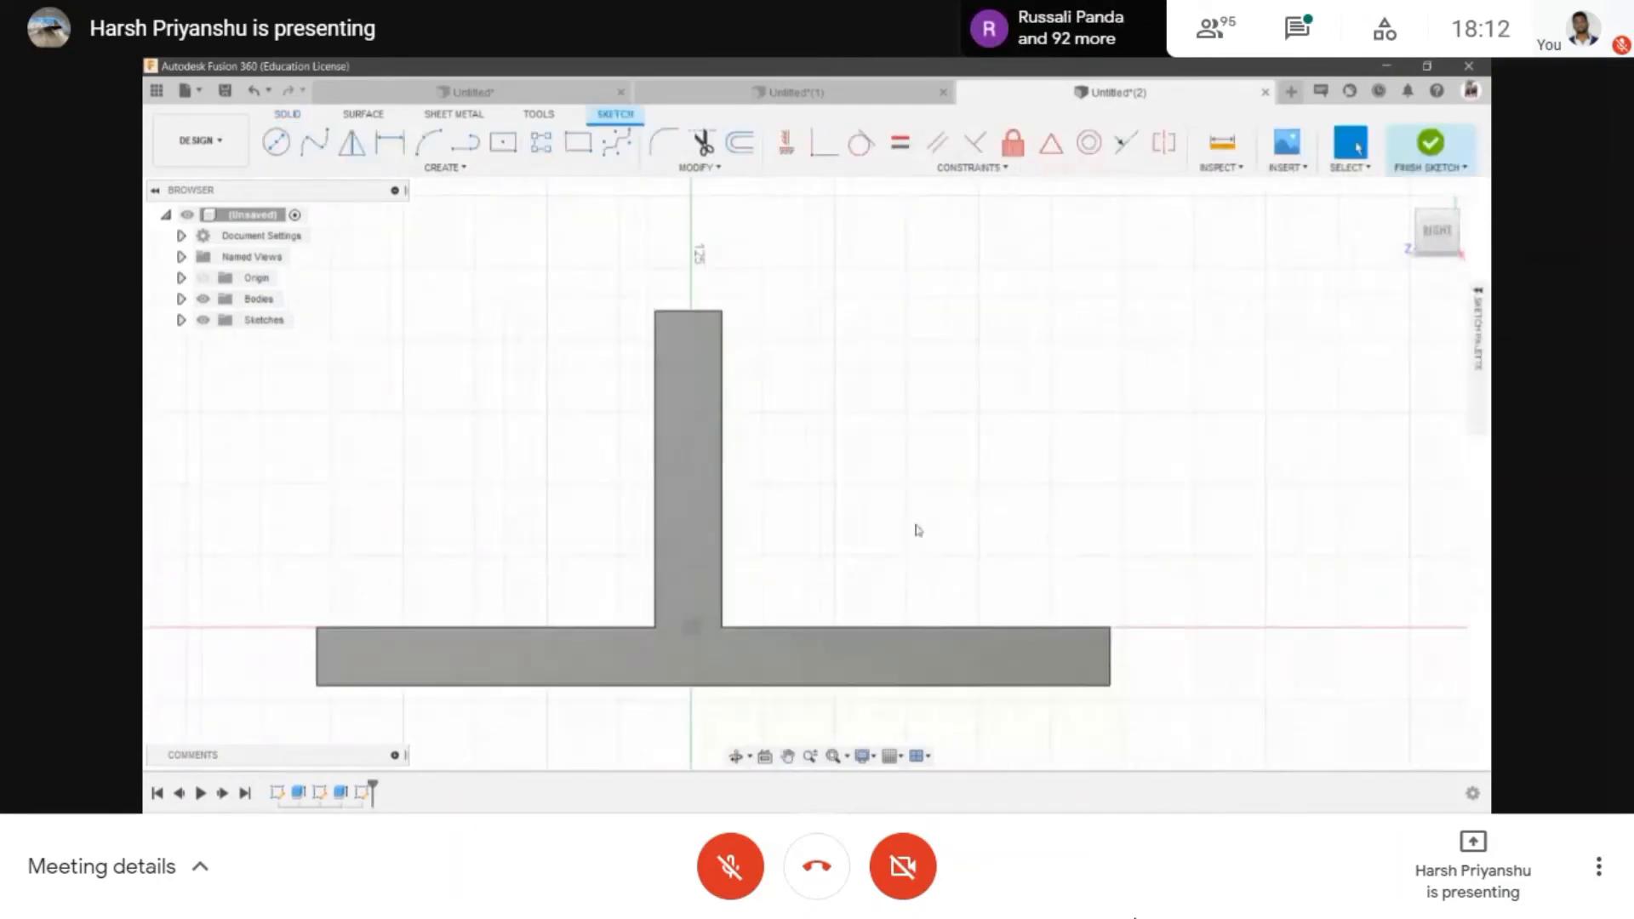
{"action": "left_click", "coordinate": [729, 311]}
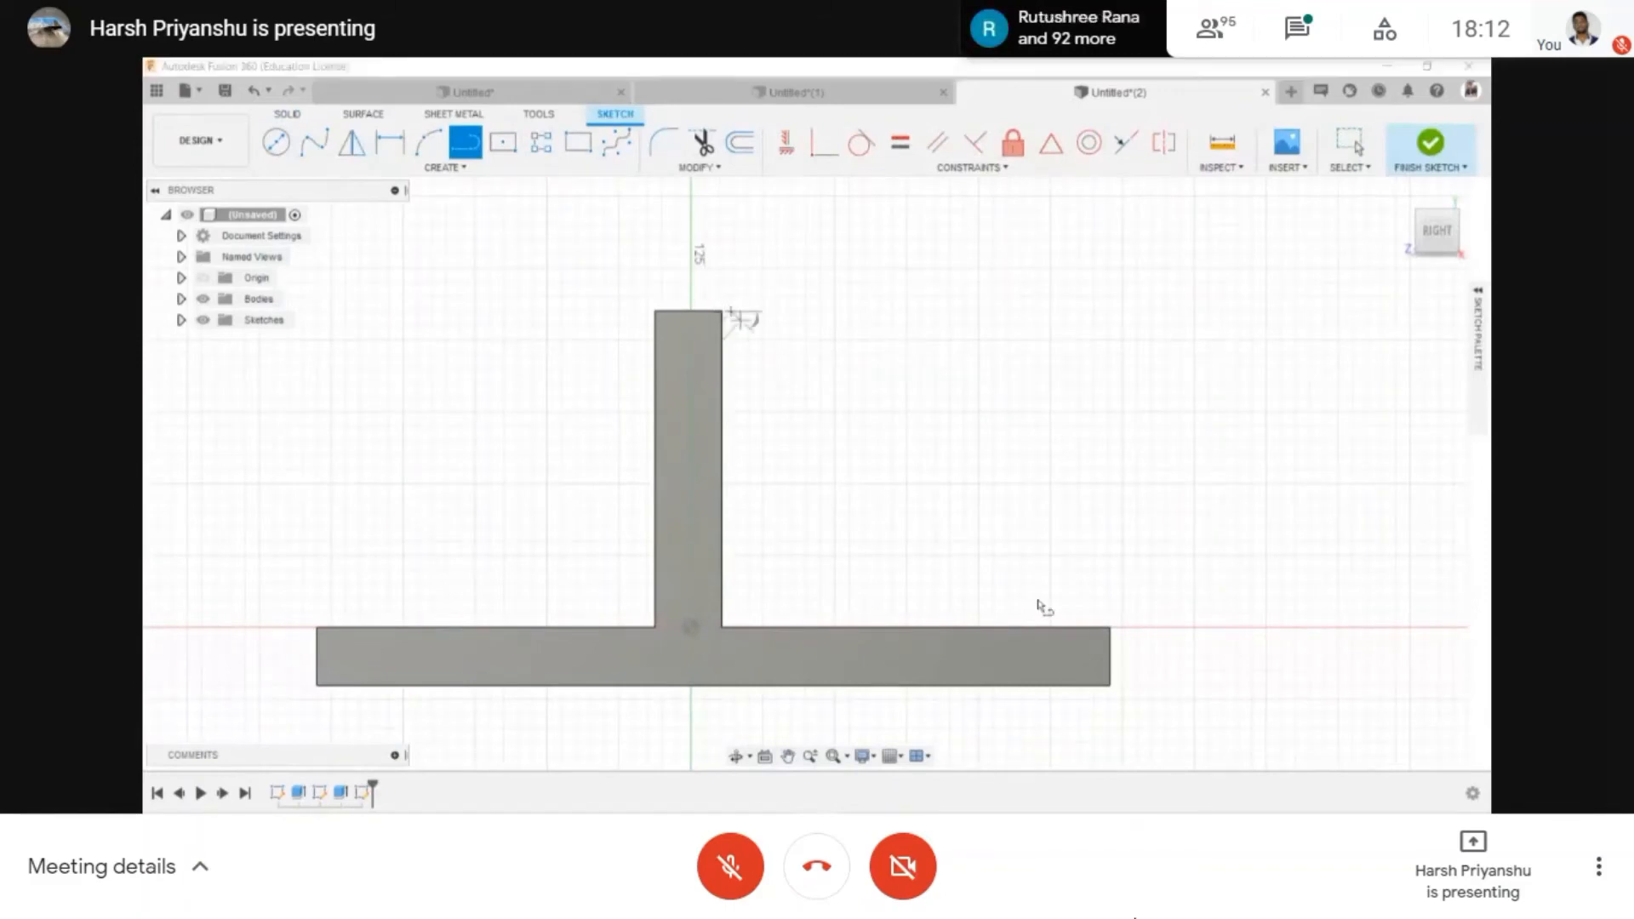
{"action": "left_click", "coordinate": [1109, 627]}
{"action": "key", "text": "Escape"}
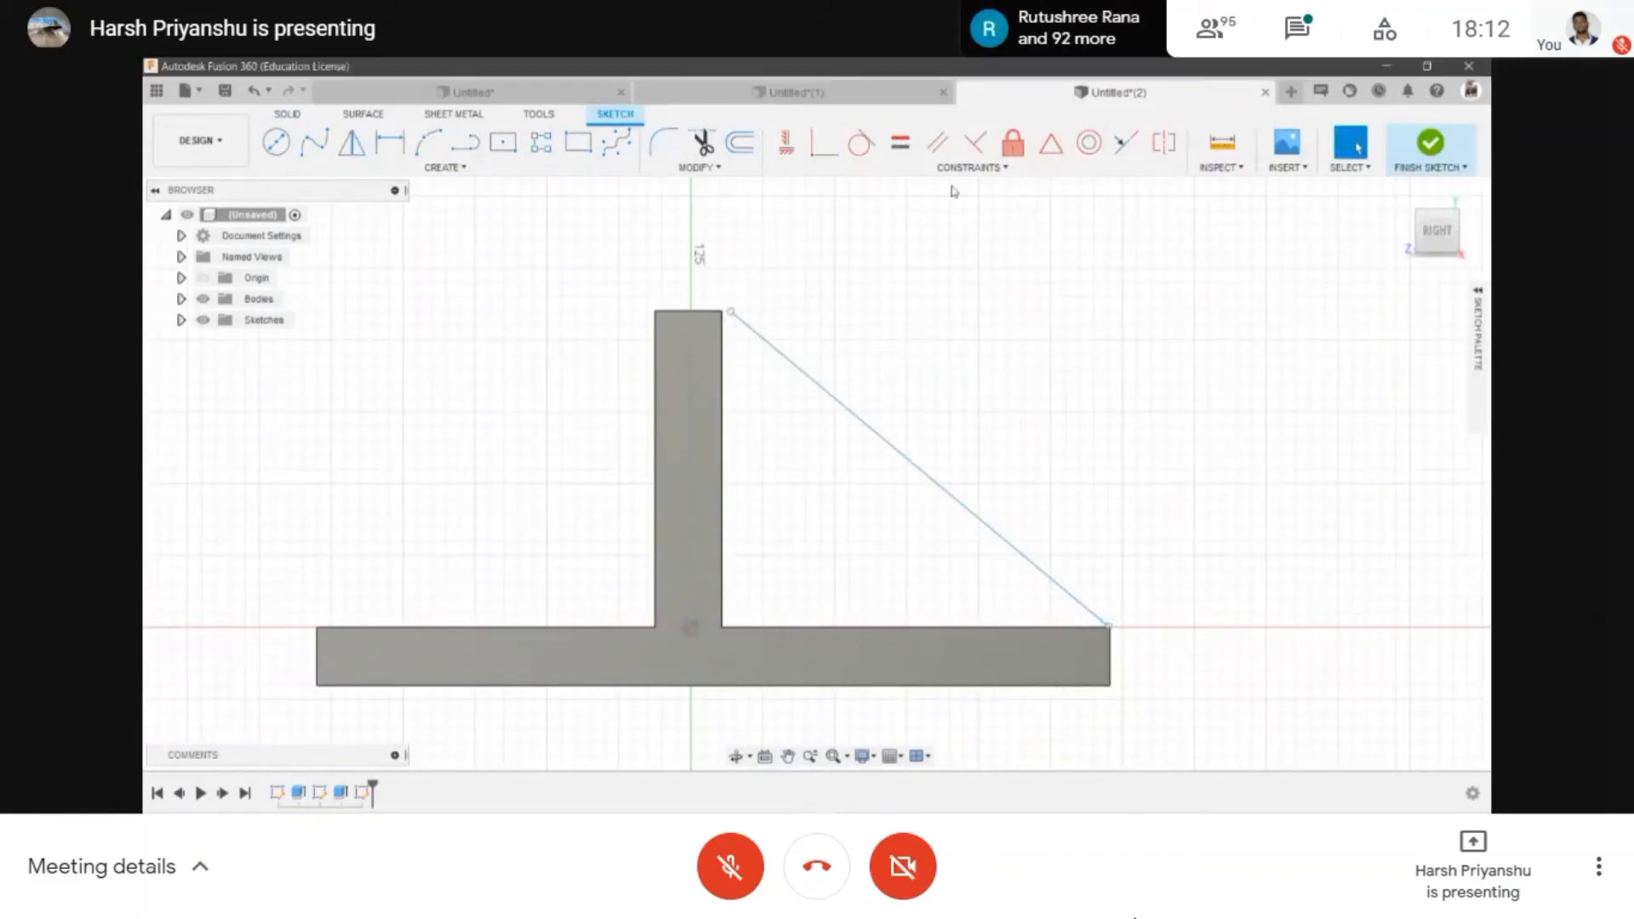
- Make the slanted line's endpoints coincident with the wall's top corner and the slab's outer top corner, and finish the sketch
{"action": "left_click", "coordinate": [830, 155]}
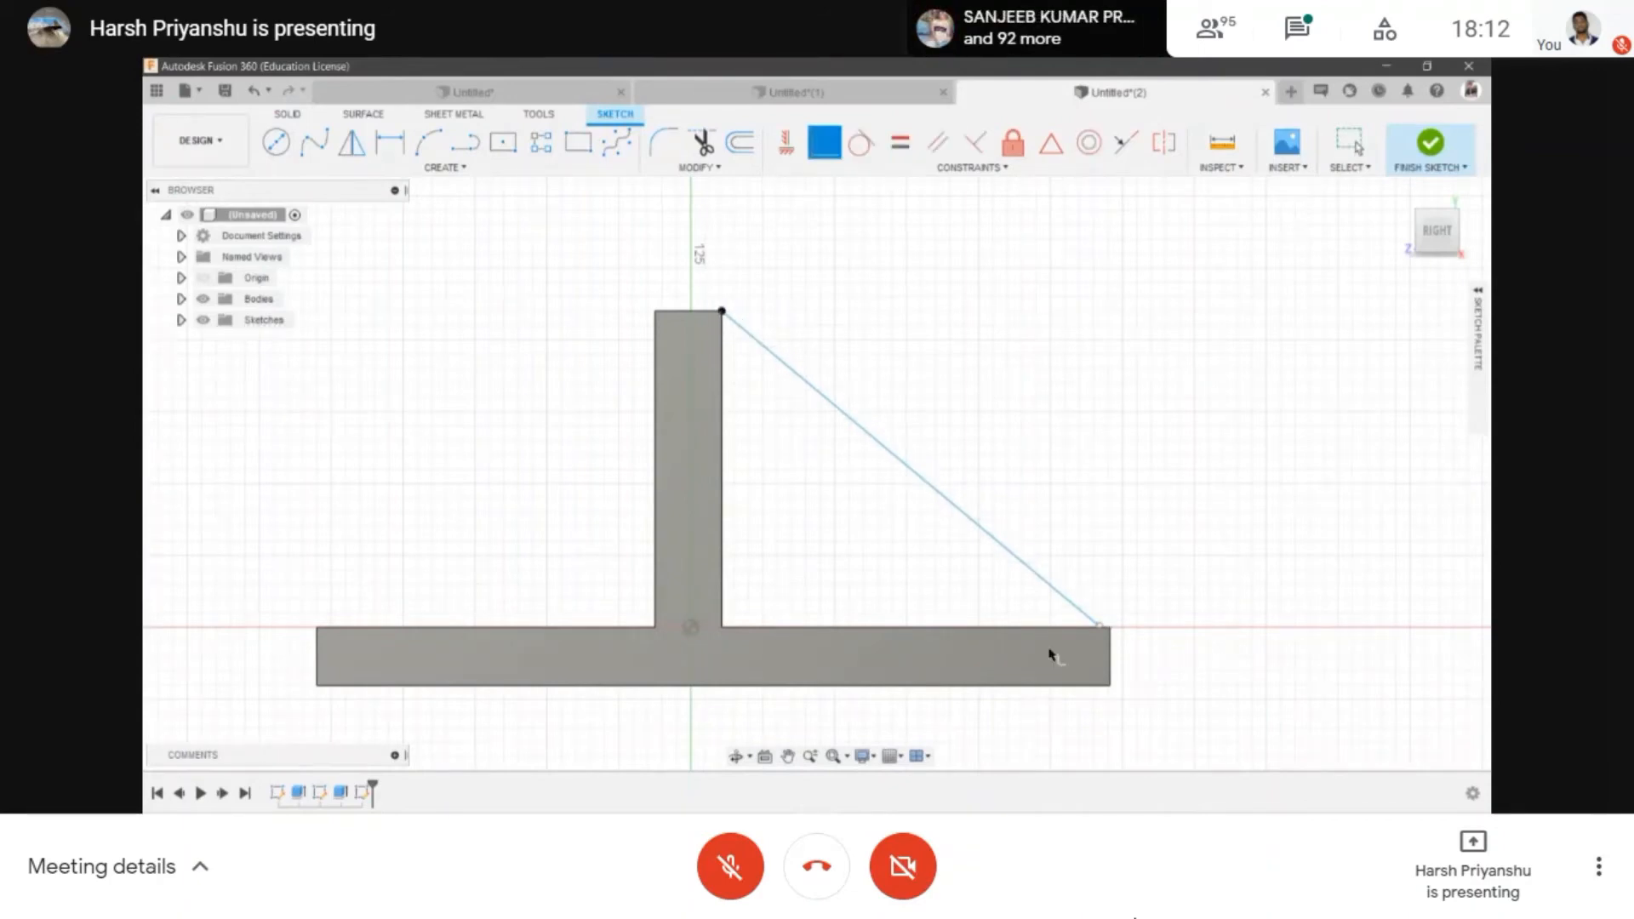
{"action": "scroll", "coordinate": [1124, 621], "scroll_direction": "up", "scroll_amount": 5}
{"action": "left_click", "coordinate": [1149, 619]}
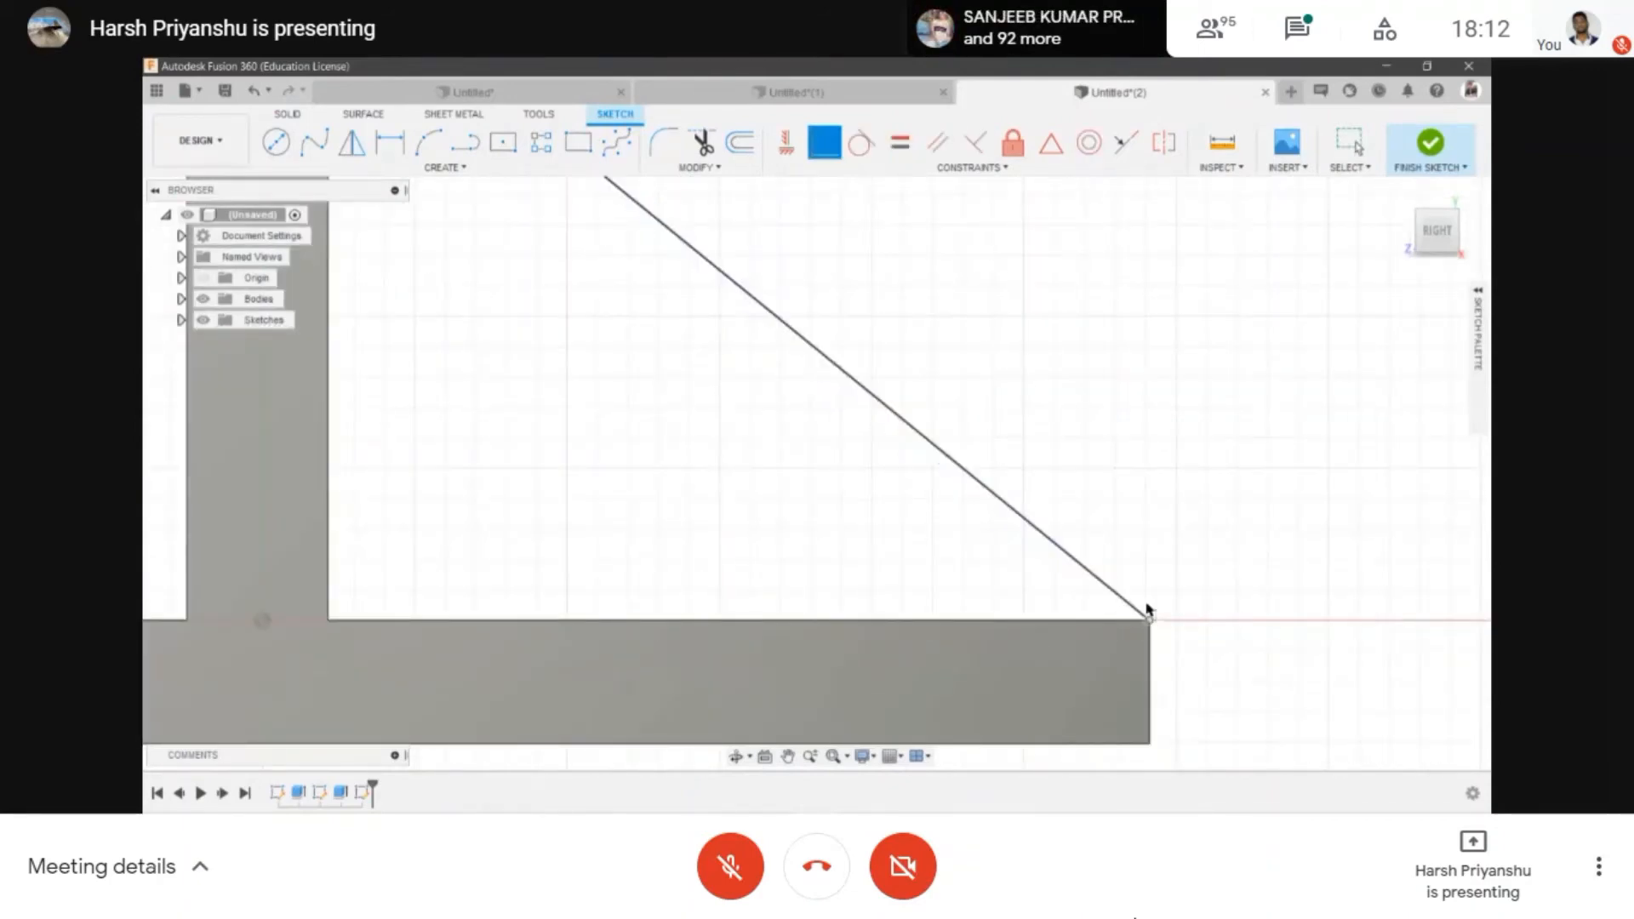
{"action": "scroll", "coordinate": [1149, 613], "scroll_direction": "down", "scroll_amount": 5}
{"action": "left_click", "coordinate": [1418, 154]}
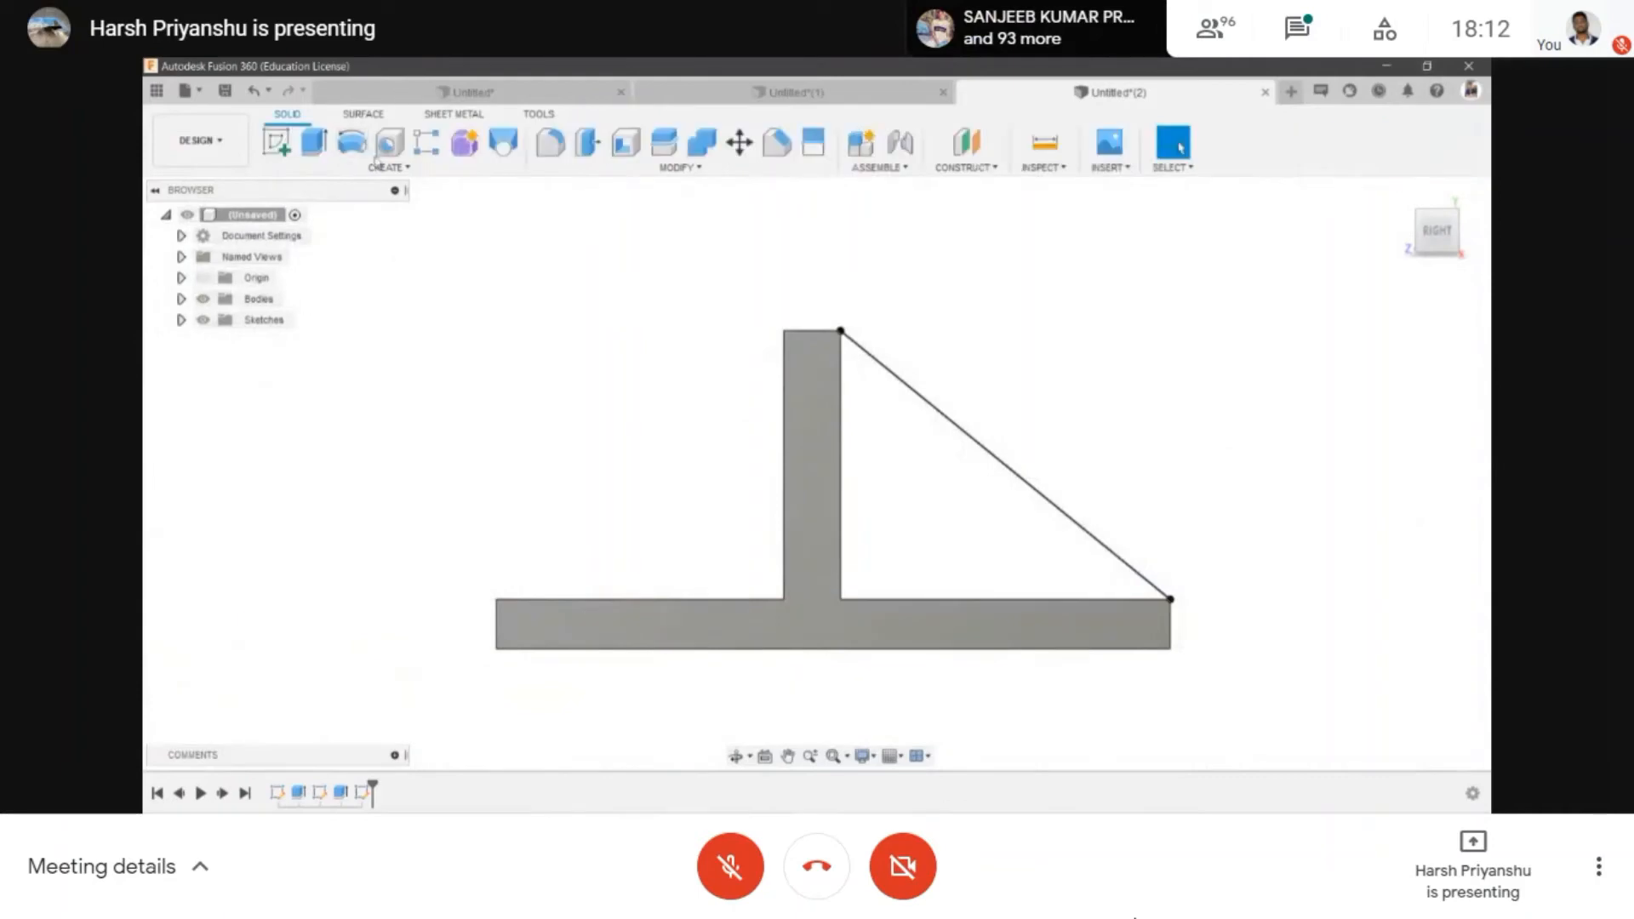
- Try to create a symmetric rib from the slanted line between wall and slab with a depth of 60 mm
{"action": "left_click", "coordinate": [388, 142]}
{"action": "left_click", "coordinate": [387, 166]}
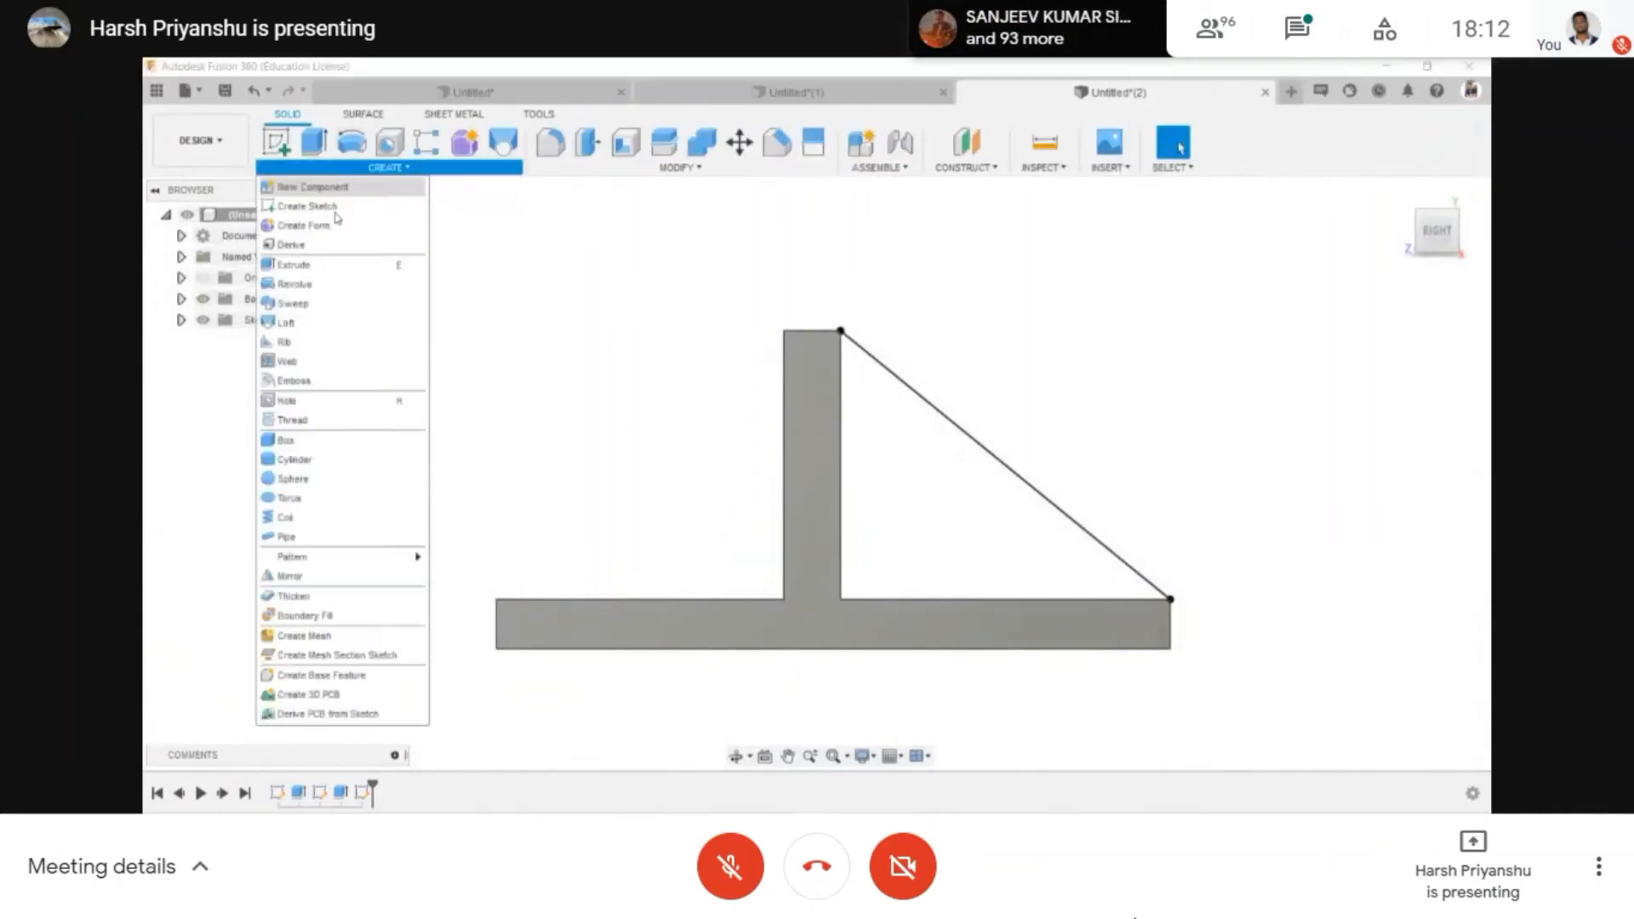
{"action": "left_click", "coordinate": [327, 344]}
{"action": "left_click", "coordinate": [1053, 509]}
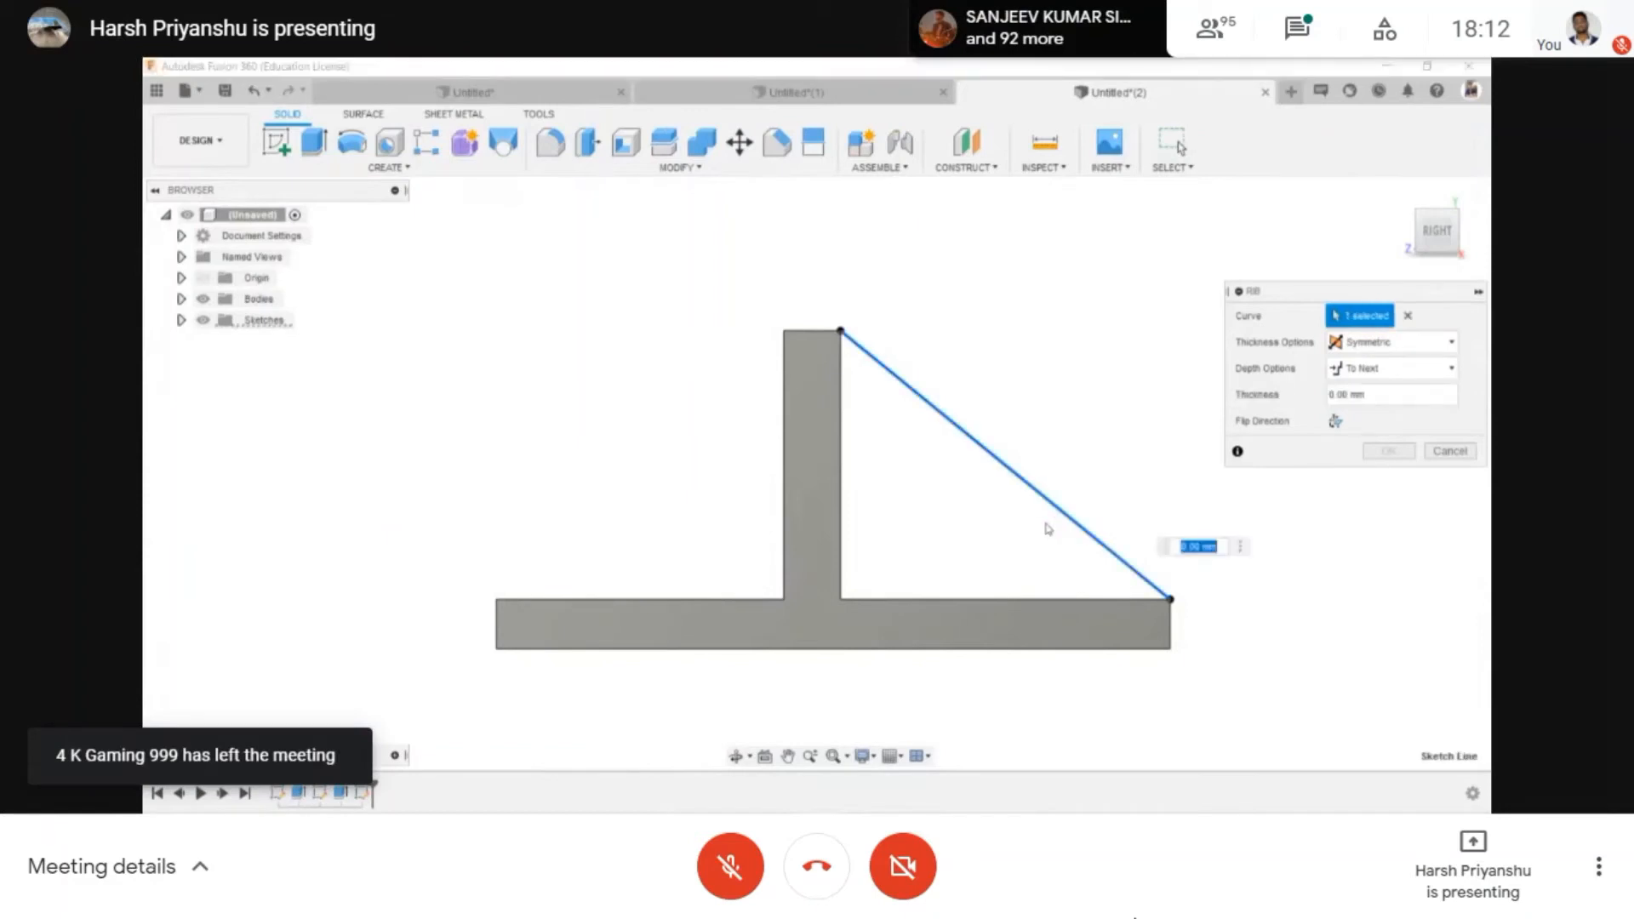
{"action": "left_click", "coordinate": [1362, 368]}
{"action": "left_click", "coordinate": [1370, 418]}
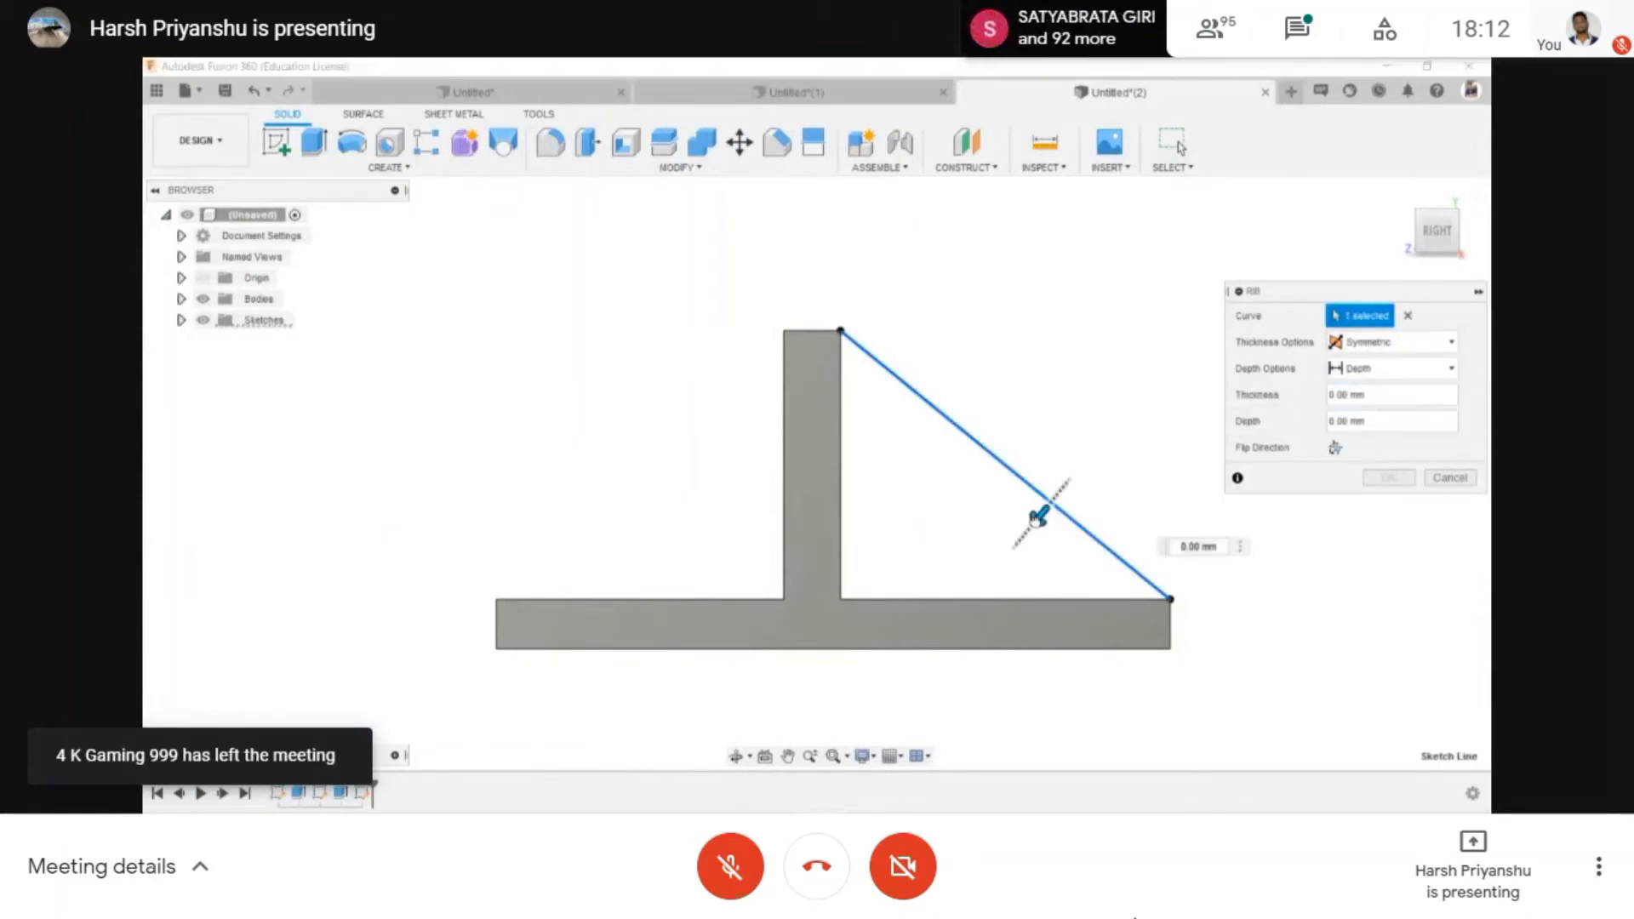
{"action": "left_click_drag", "start_coordinate": [1037, 517], "coordinate": [915, 634]}
{"action": "scroll", "coordinate": [728, 581], "scroll_direction": "down", "scroll_amount": 3}
{"action": "left_click", "coordinate": [737, 756]}
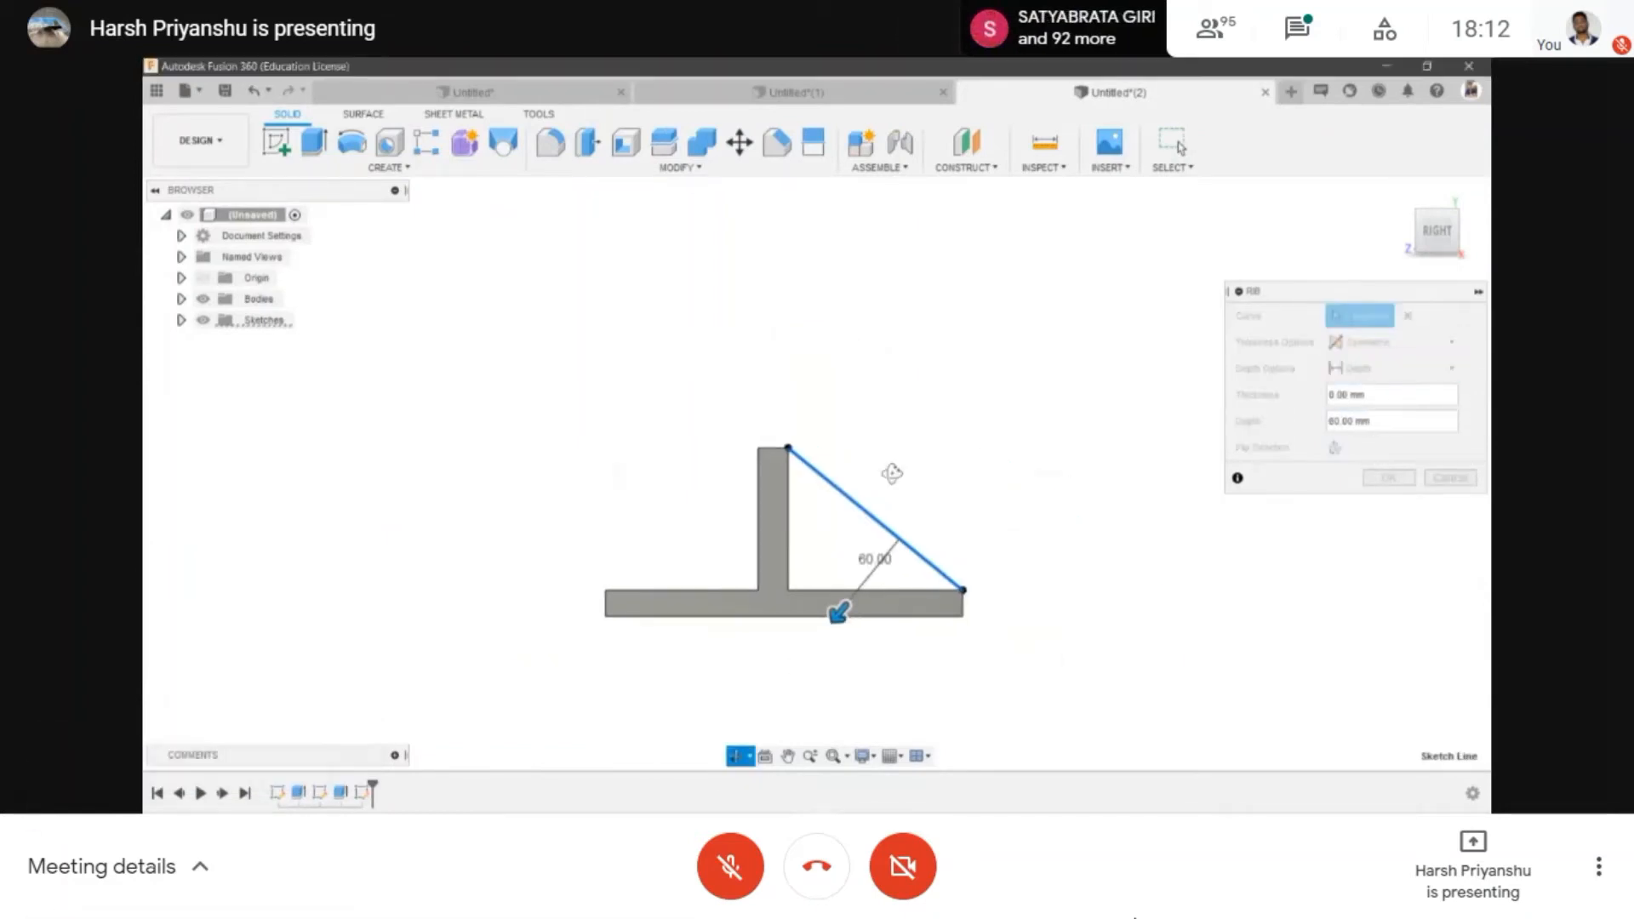
{"action": "middle_click_drag", "start_coordinate": [892, 474], "coordinate": [830, 511], "text": "shift"}
{"action": "scroll", "coordinate": [824, 475], "scroll_direction": "up", "scroll_amount": 2}
{"action": "scroll", "coordinate": [827, 477], "scroll_direction": "down", "scroll_amount": 3}
{"action": "key", "text": "Escape"}
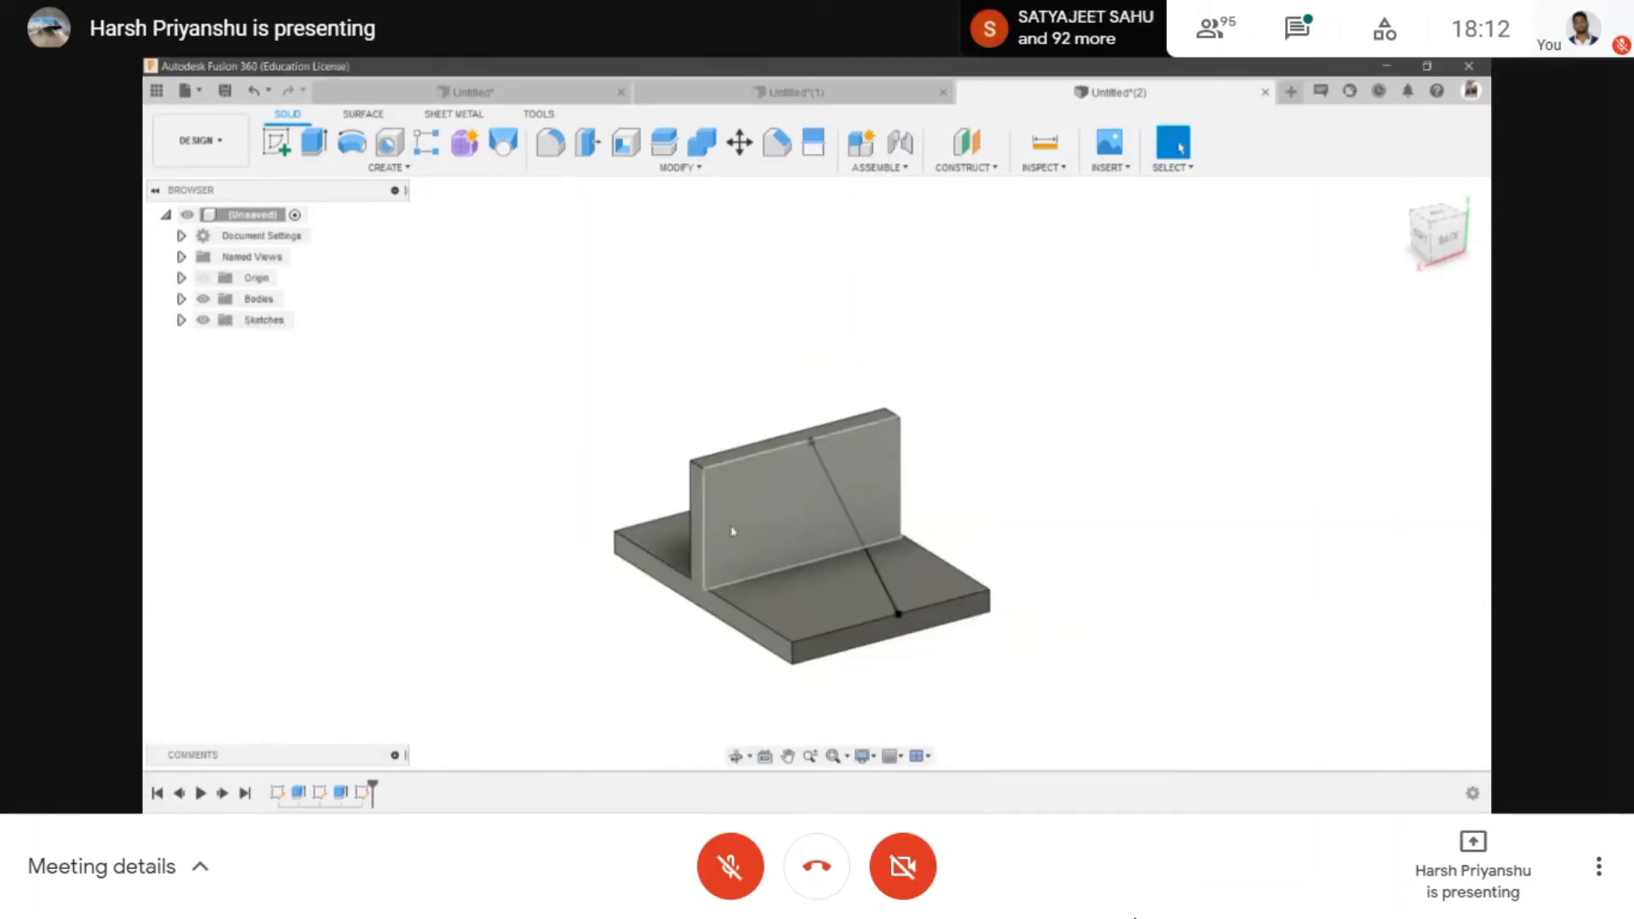
- On the T-shaped body's end face, sketch a line from the wall's top corner to the slab's outer top corner and finish the sketch
{"action": "left_click", "coordinate": [274, 146]}
{"action": "left_click", "coordinate": [779, 476]}
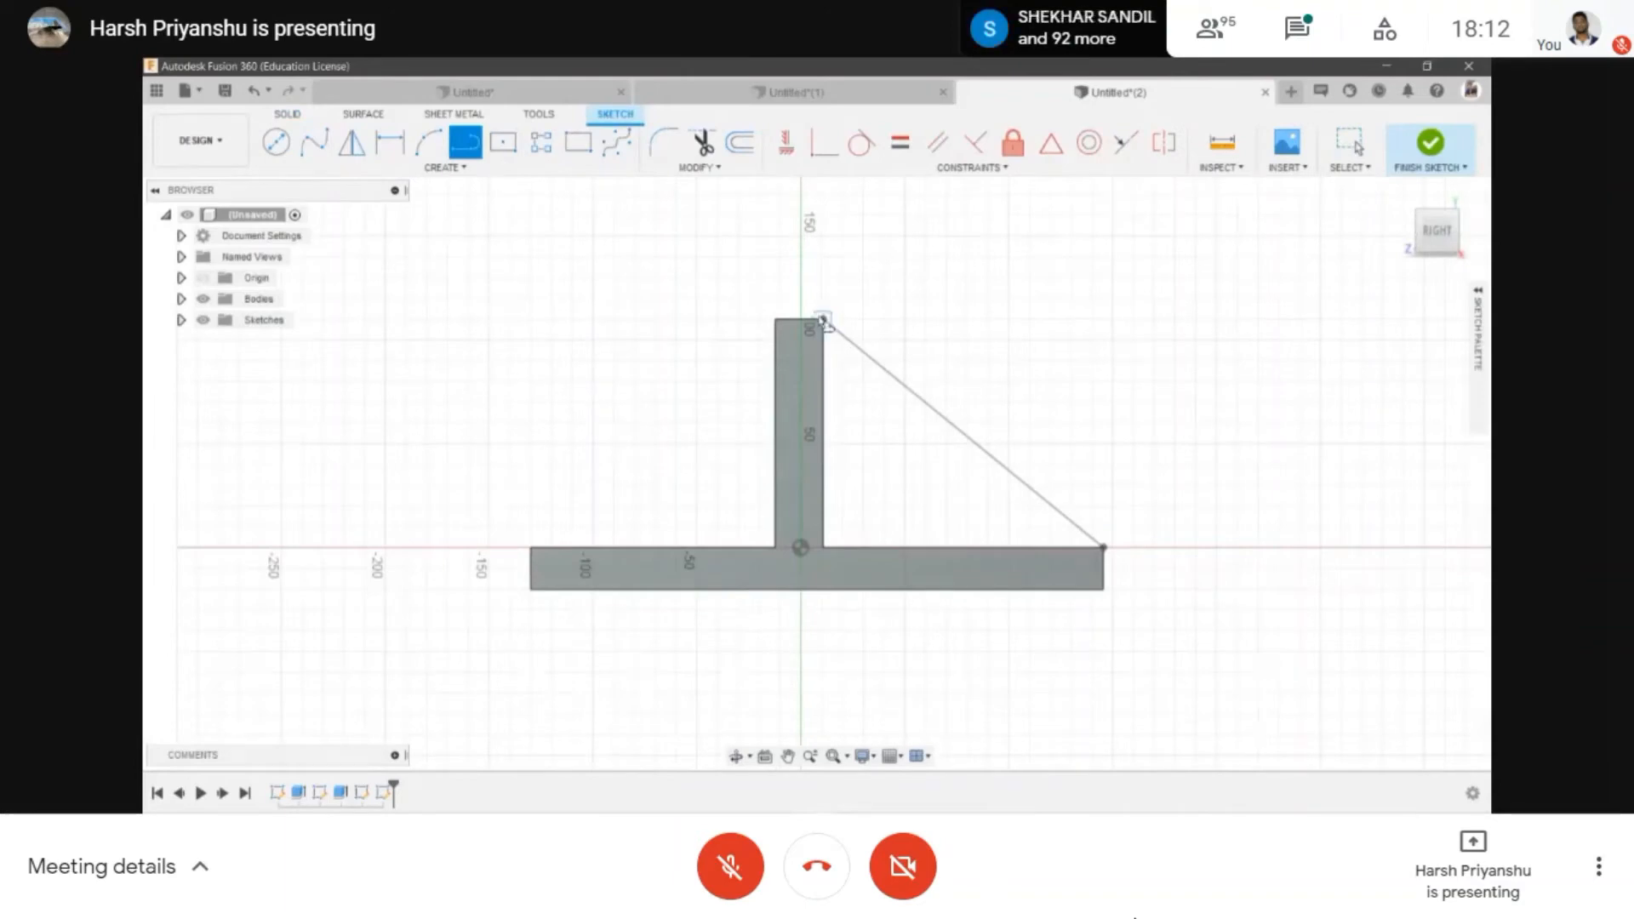
{"action": "left_click", "coordinate": [823, 320]}
{"action": "left_click", "coordinate": [1430, 143]}
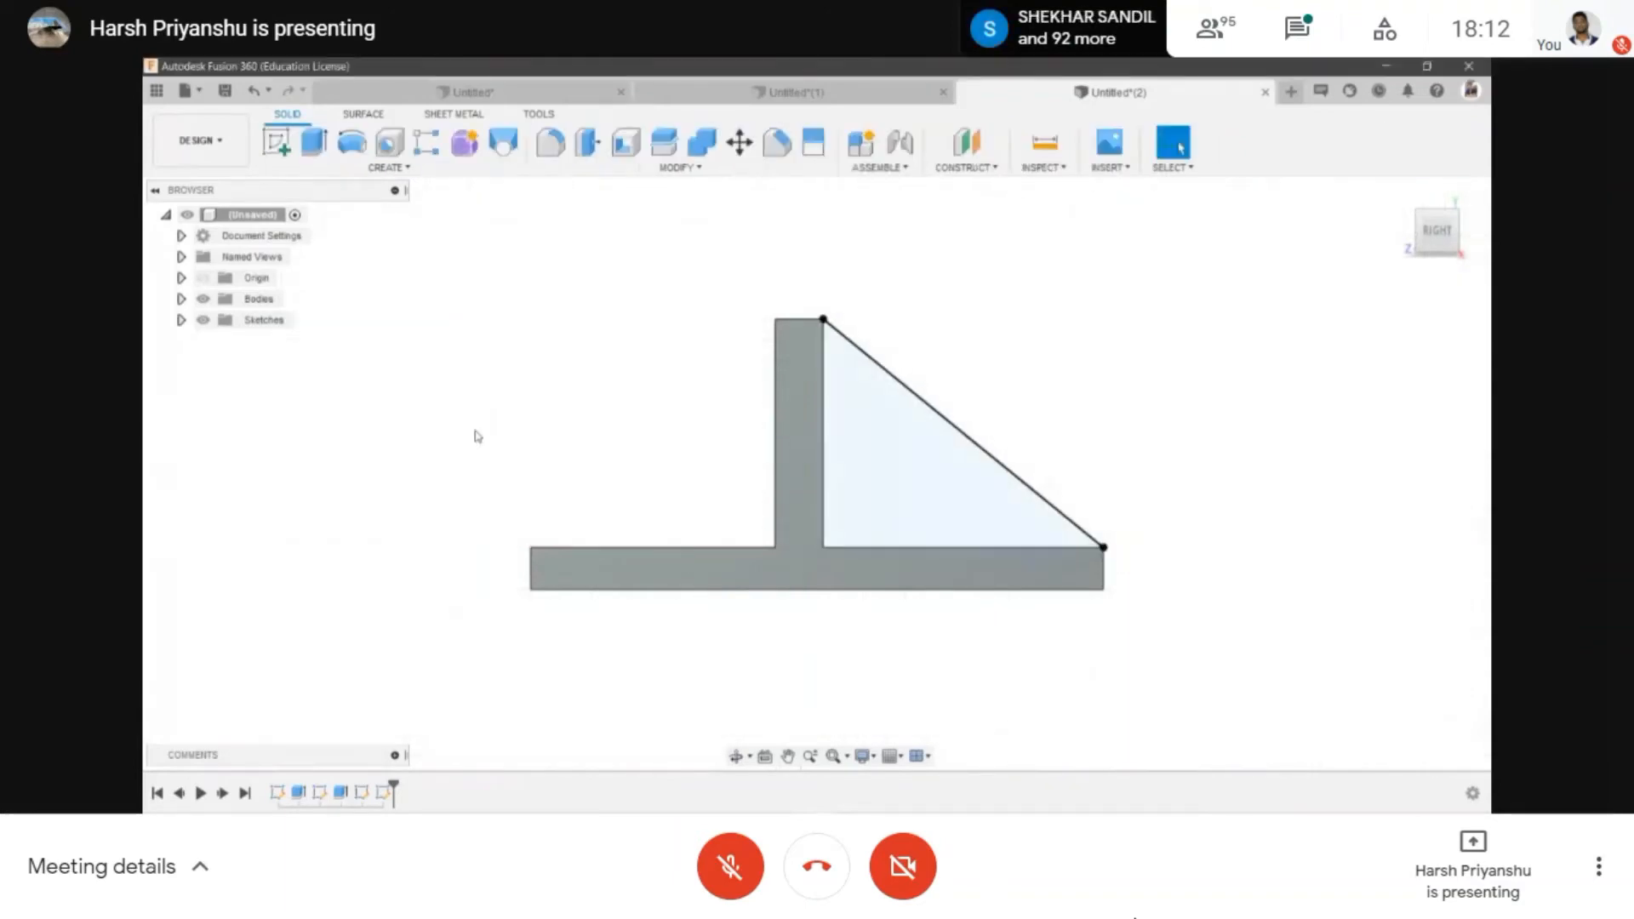
{"action": "left_click", "coordinate": [387, 167]}
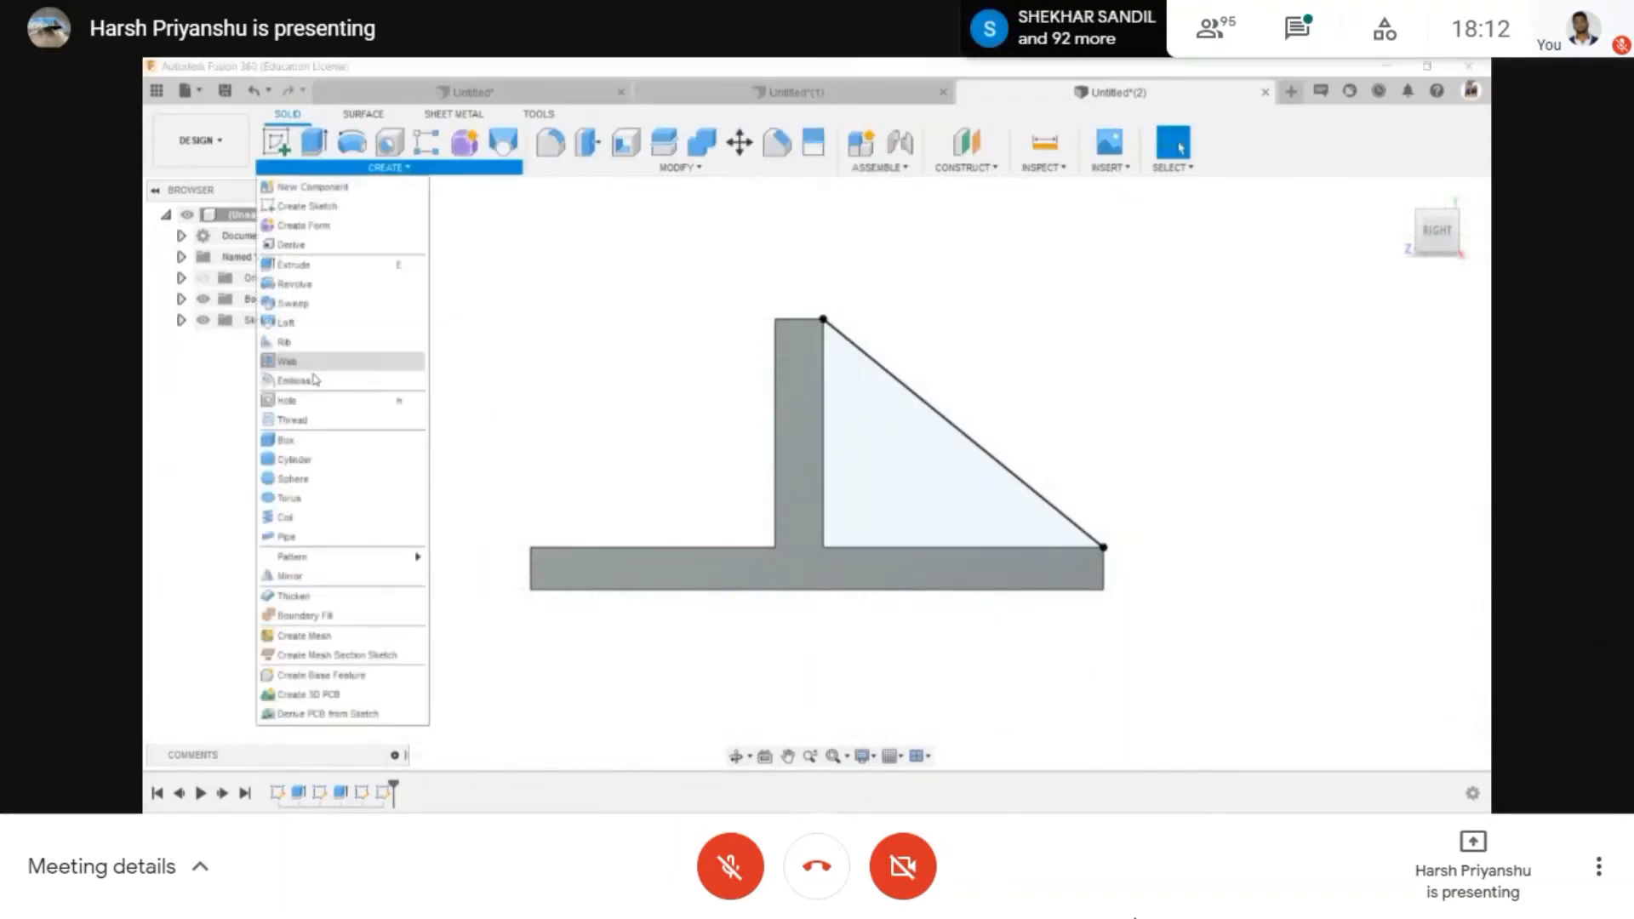
{"action": "left_click", "coordinate": [298, 322]}
{"action": "left_click", "coordinate": [900, 385]}
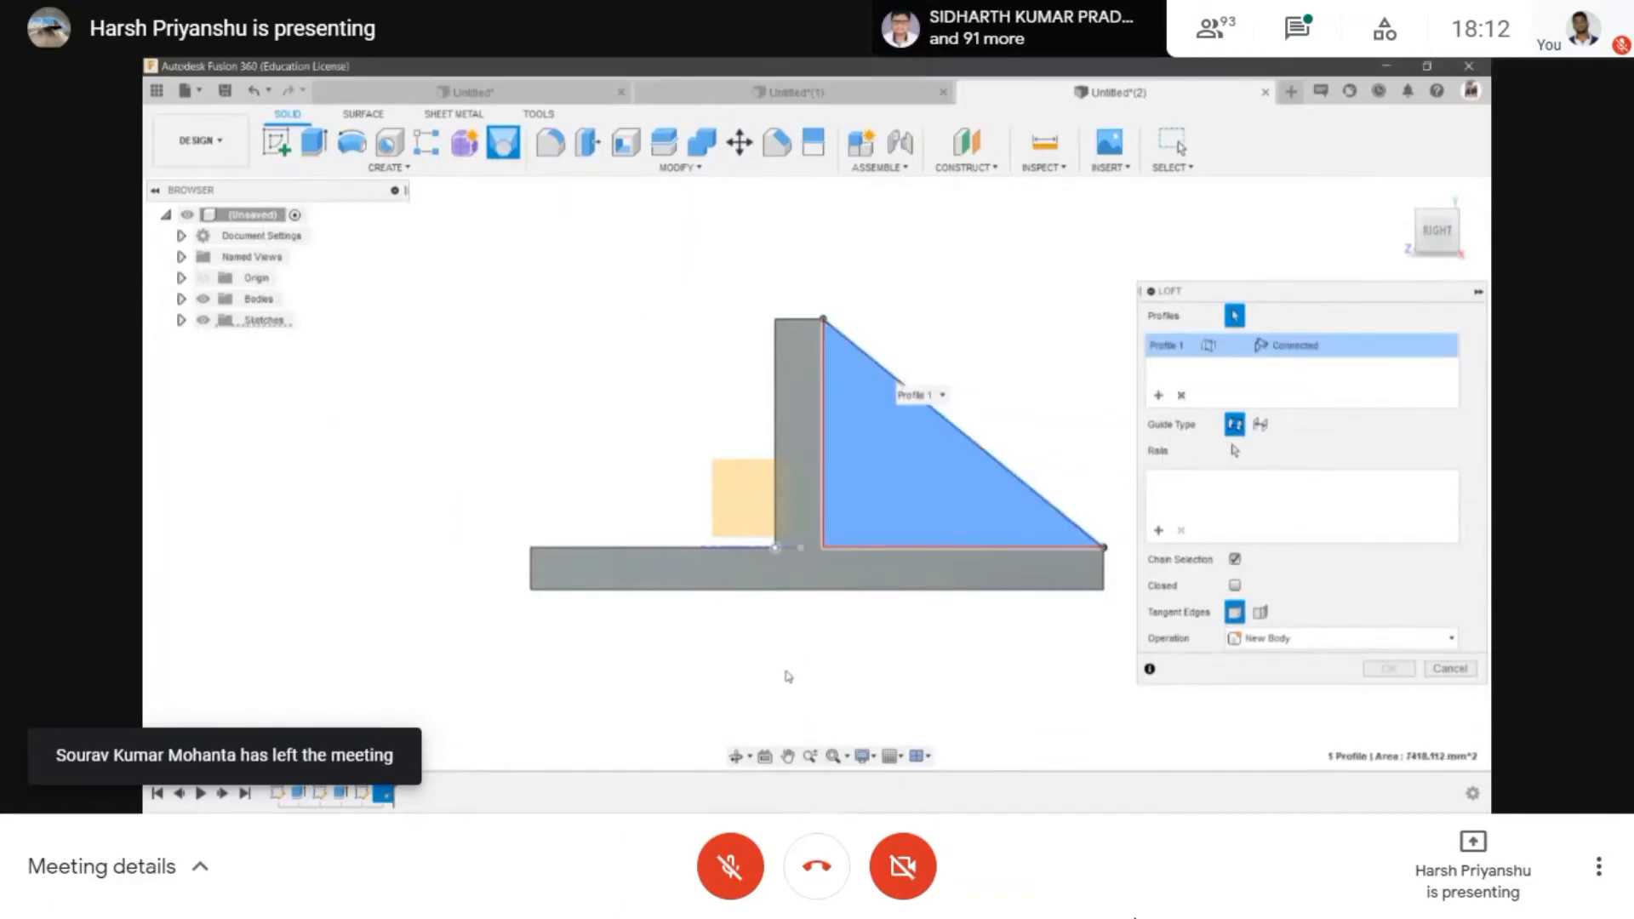
{"action": "left_click", "coordinate": [736, 755]}
{"action": "left_click_drag", "start_coordinate": [860, 425], "coordinate": [885, 398]}
{"action": "middle_click_drag", "start_coordinate": [886, 398], "coordinate": [974, 456], "text": "shift"}
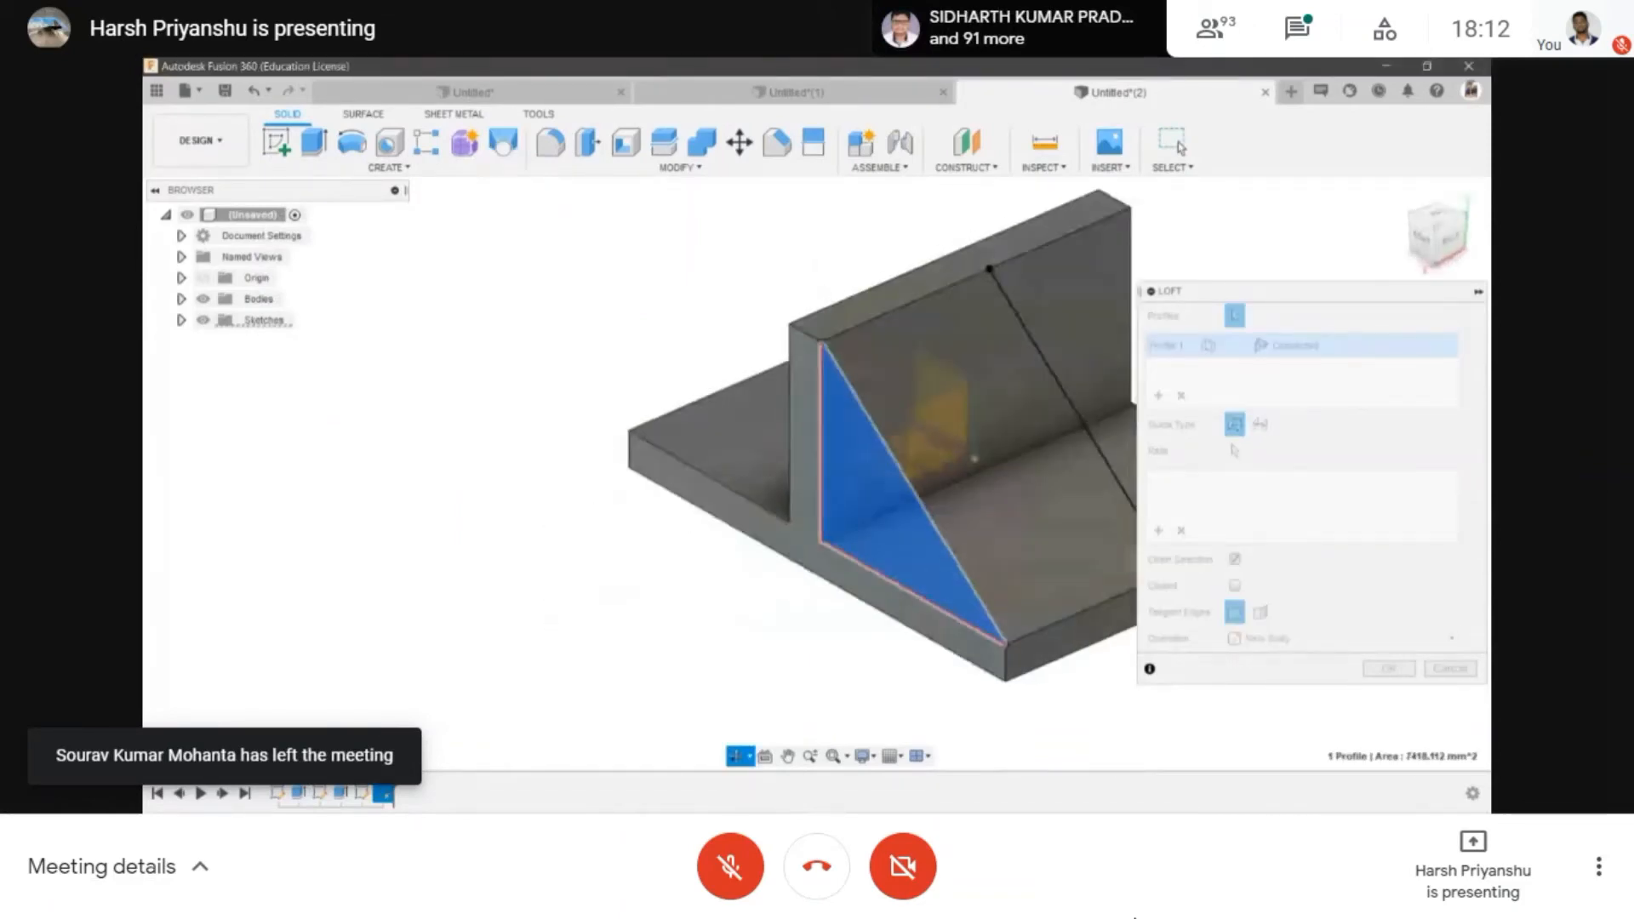
{"action": "scroll", "coordinate": [962, 460], "scroll_direction": "up", "scroll_amount": 1}
{"action": "key", "text": "Escape"}
- Create a symmetric rib from the slanted line on the end face, 10 mm thick with a depth of 20 mm
{"action": "left_click", "coordinate": [388, 168]}
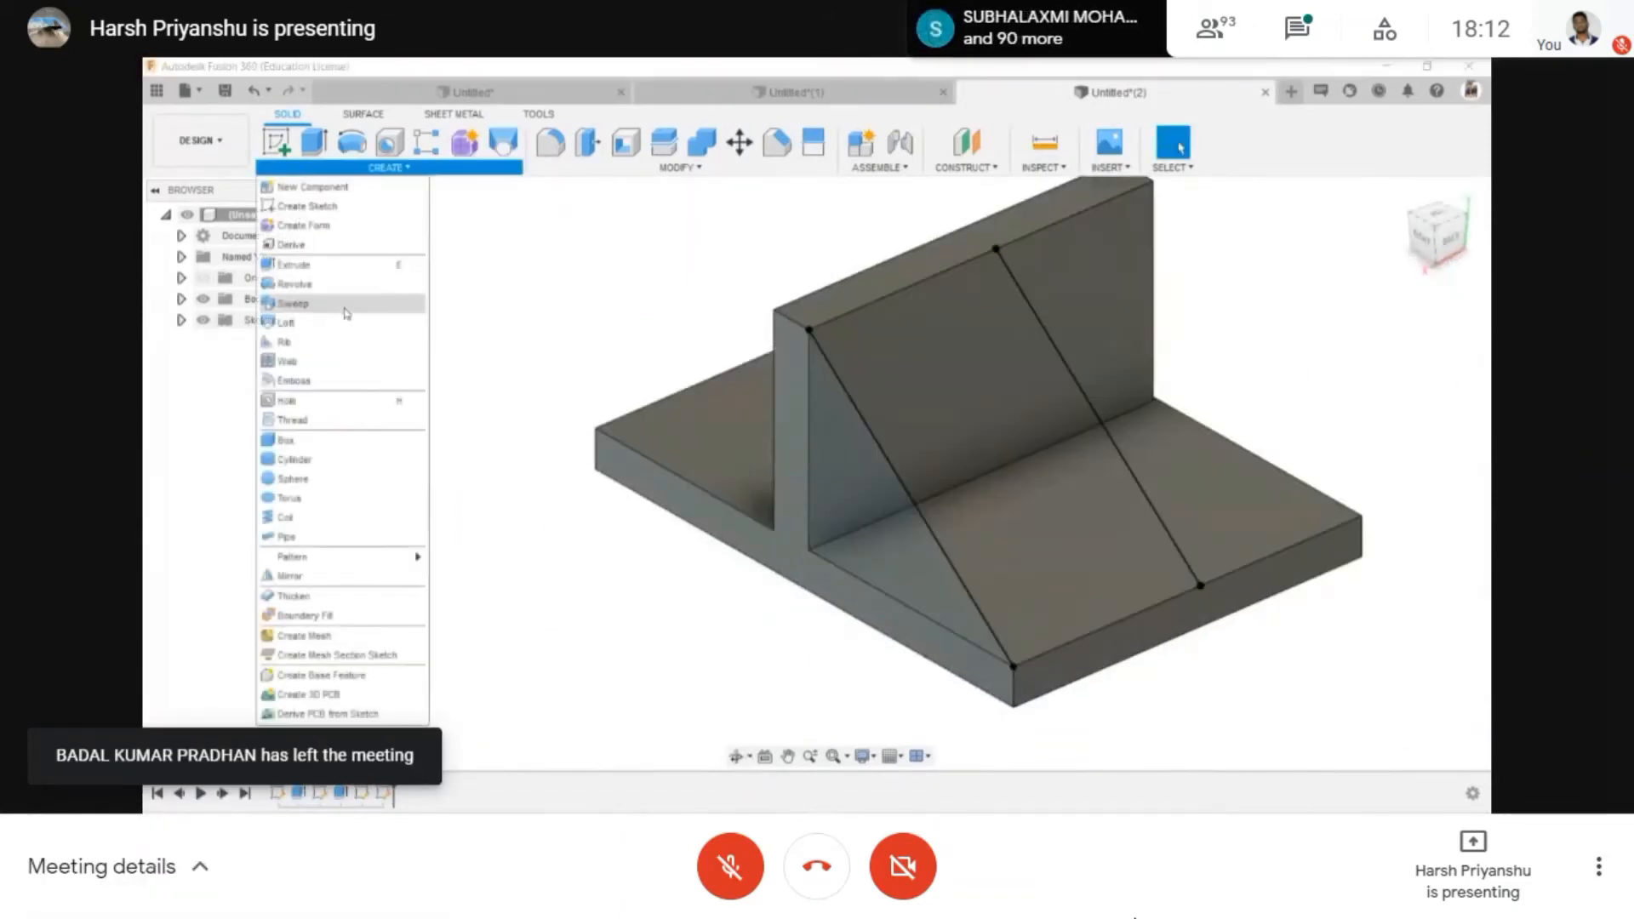
{"action": "left_click", "coordinate": [341, 343]}
{"action": "left_click", "coordinate": [856, 401]}
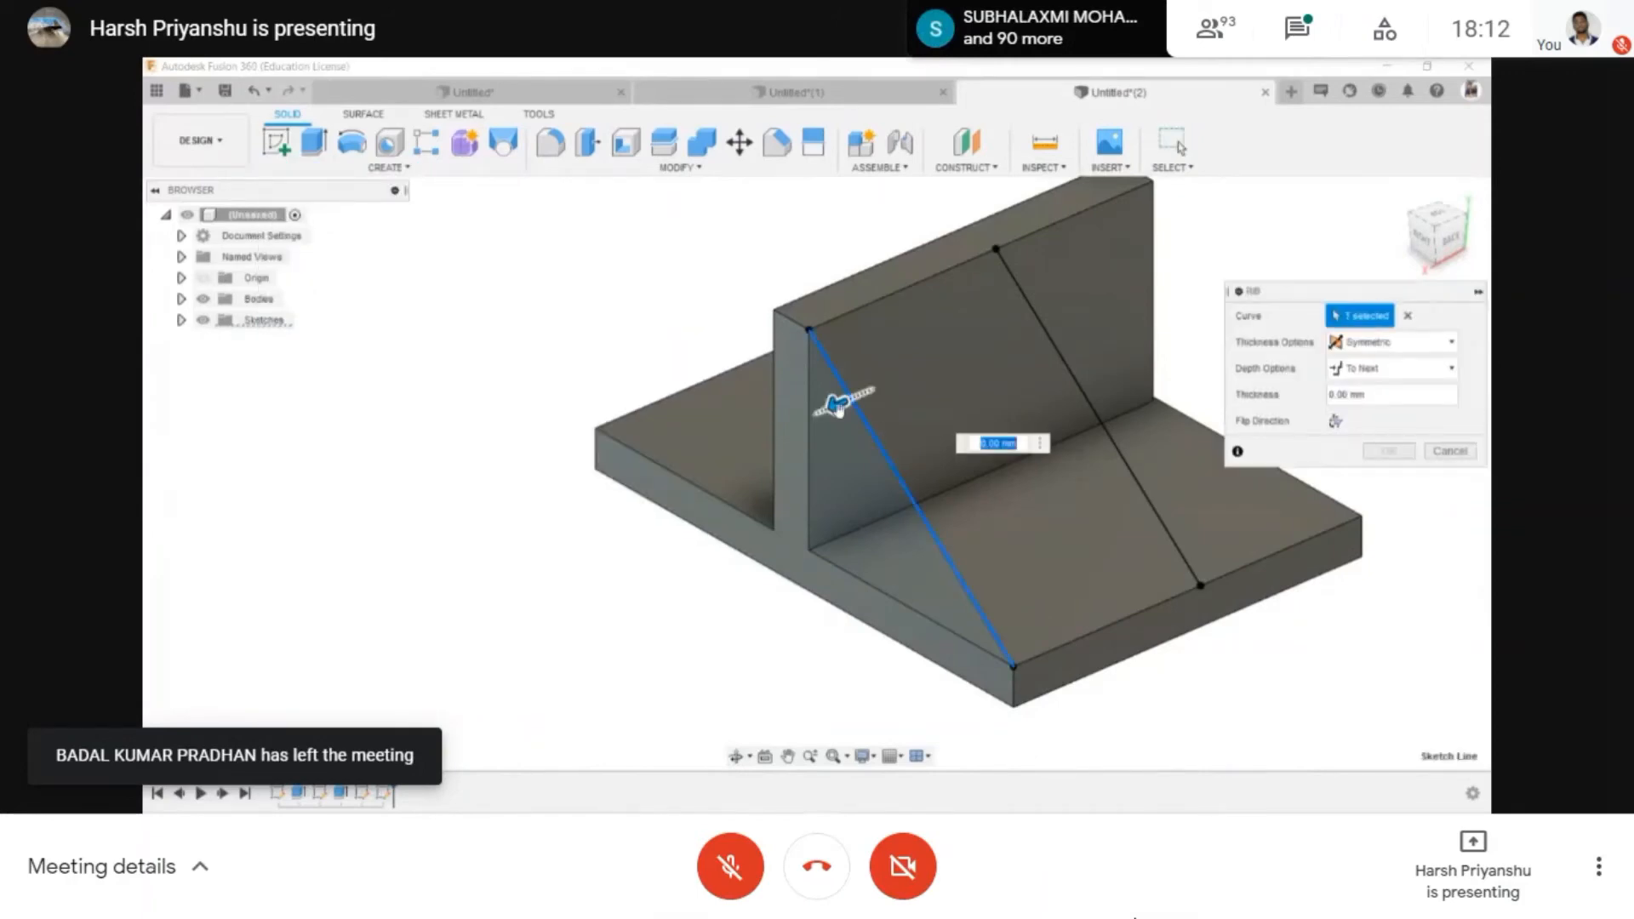
{"action": "left_click", "coordinate": [1365, 368]}
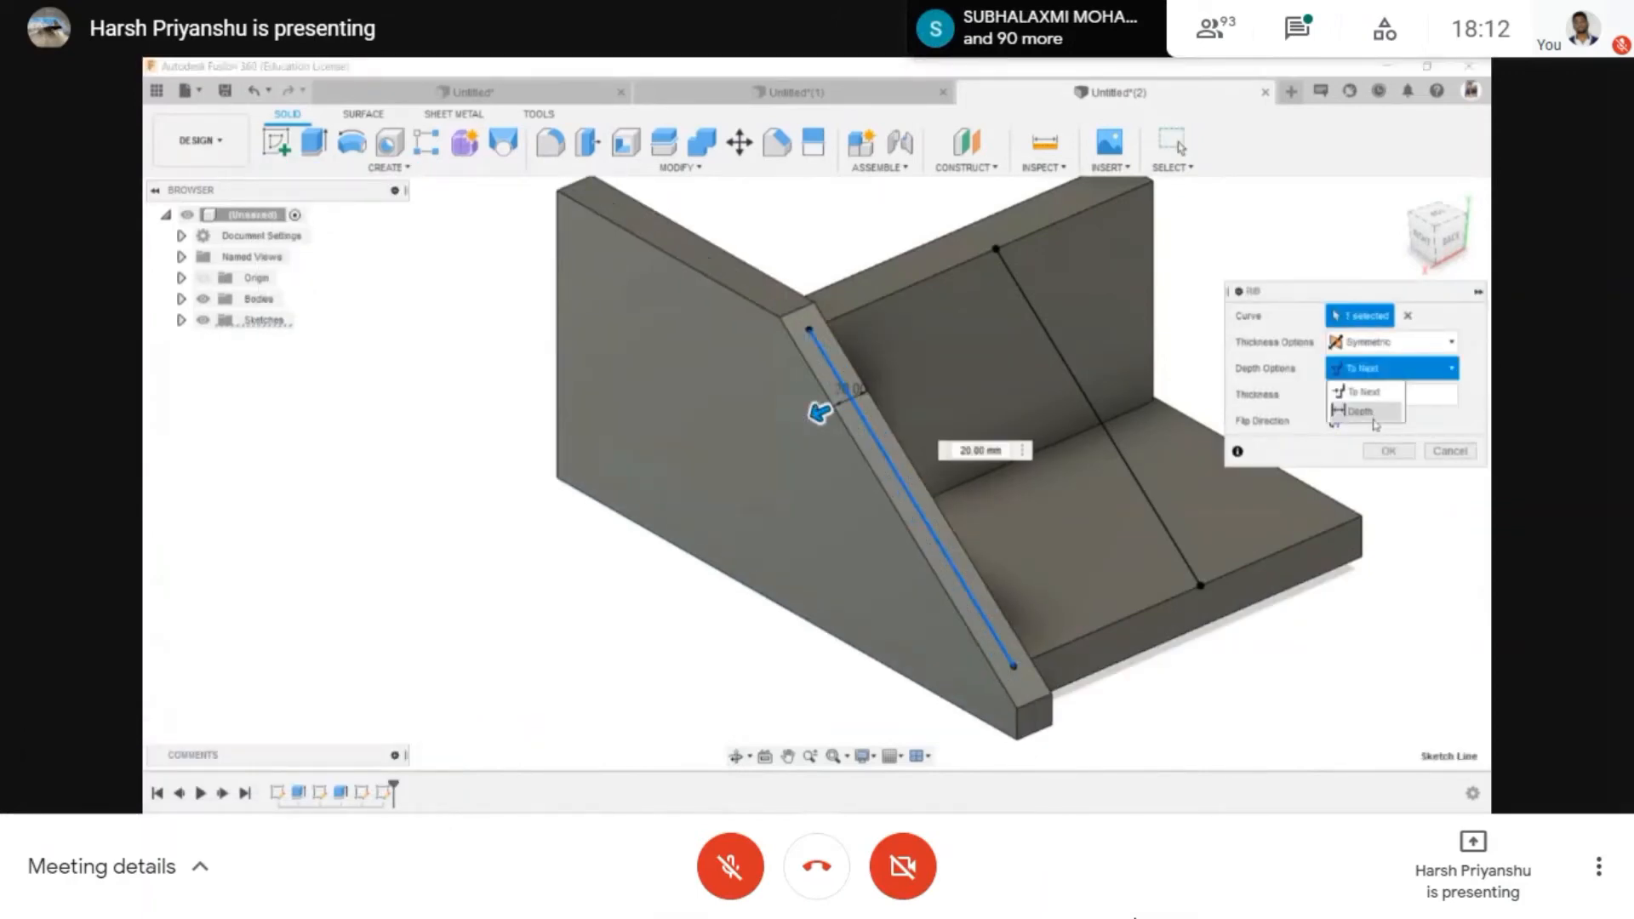
{"action": "left_click", "coordinate": [1362, 419]}
{"action": "left_click_drag", "start_coordinate": [845, 408], "coordinate": [839, 445]}
{"action": "scroll", "coordinate": [913, 497], "scroll_direction": "down", "scroll_amount": 3}
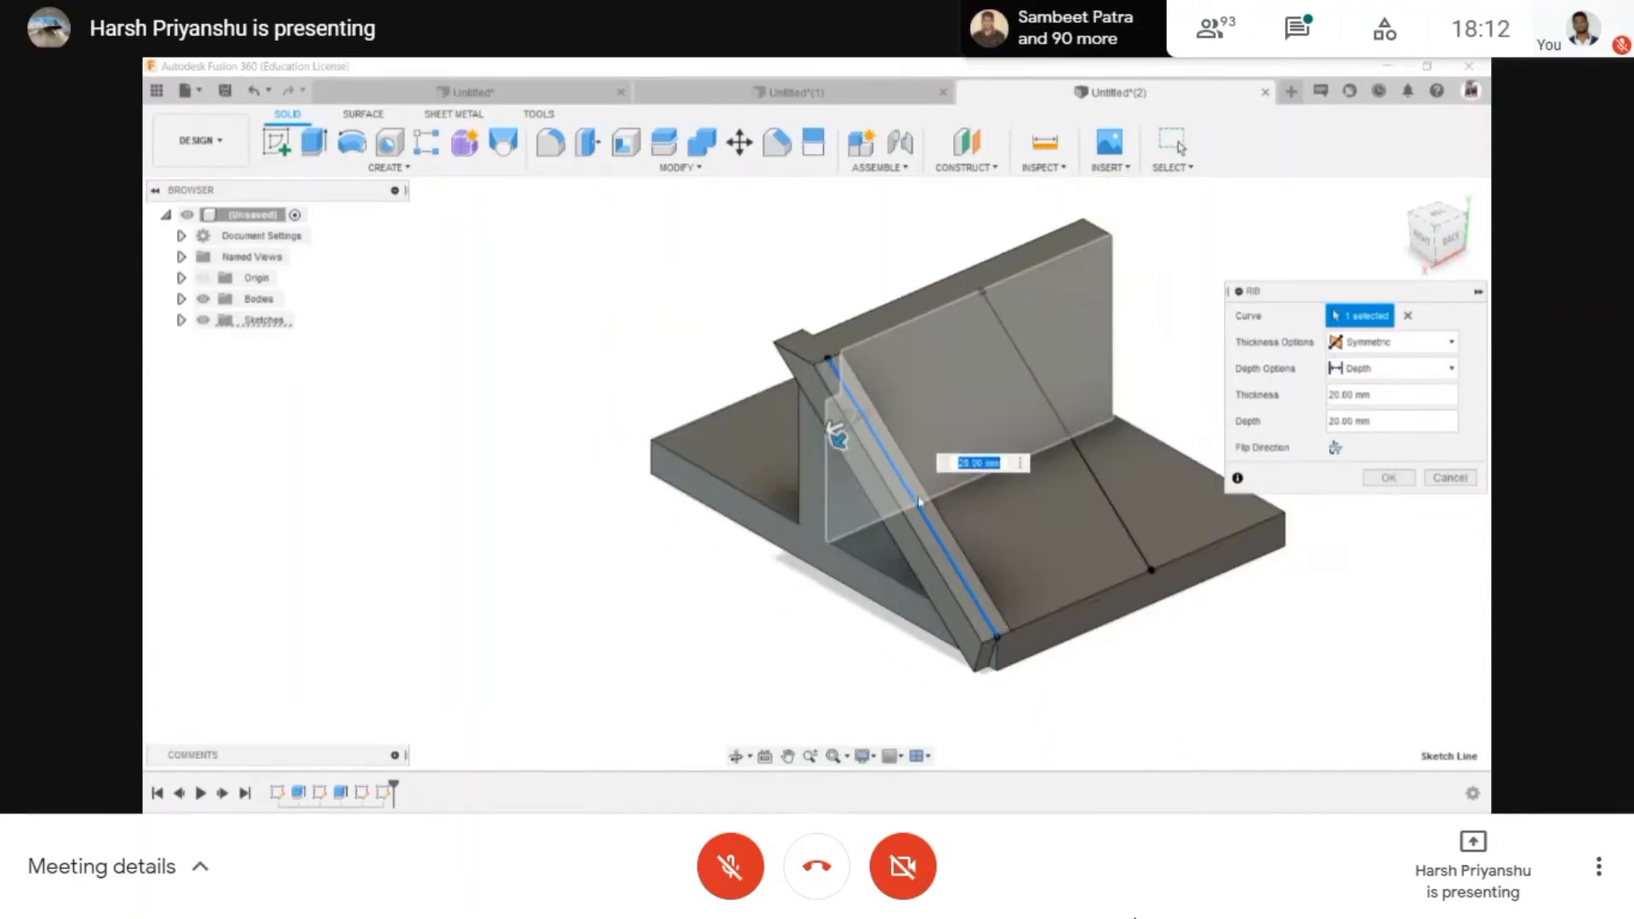
{"action": "scroll", "coordinate": [878, 430], "scroll_direction": "up", "scroll_amount": 4}
{"action": "scroll", "coordinate": [800, 400], "scroll_direction": "down", "scroll_amount": 3}
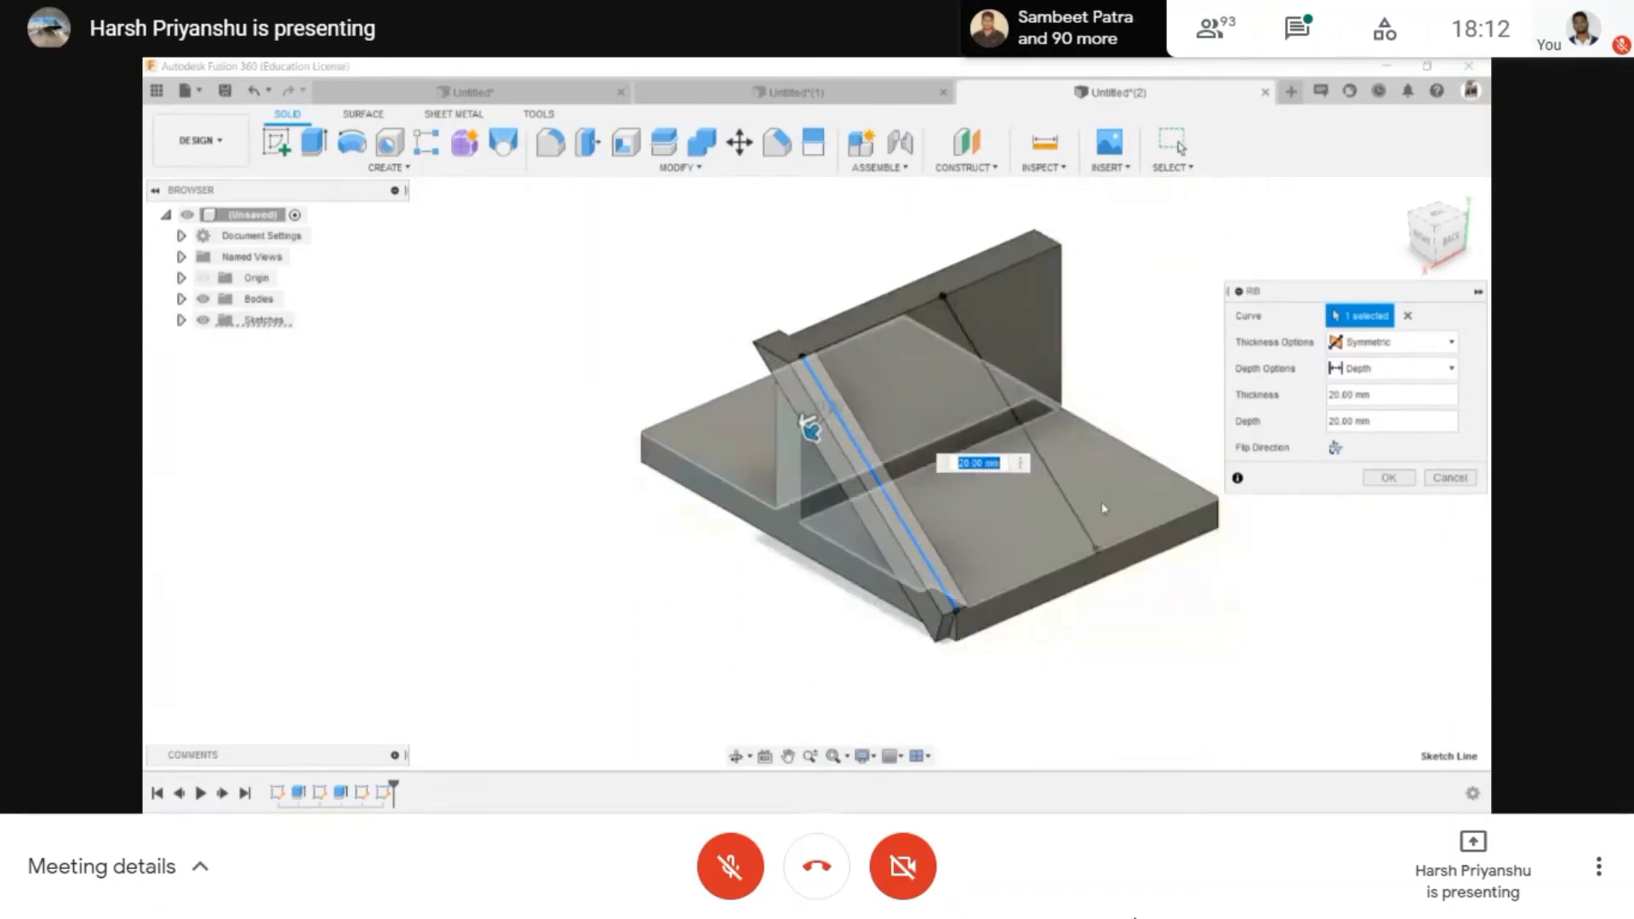
{"action": "left_click_drag", "start_coordinate": [806, 415], "coordinate": [812, 415]}
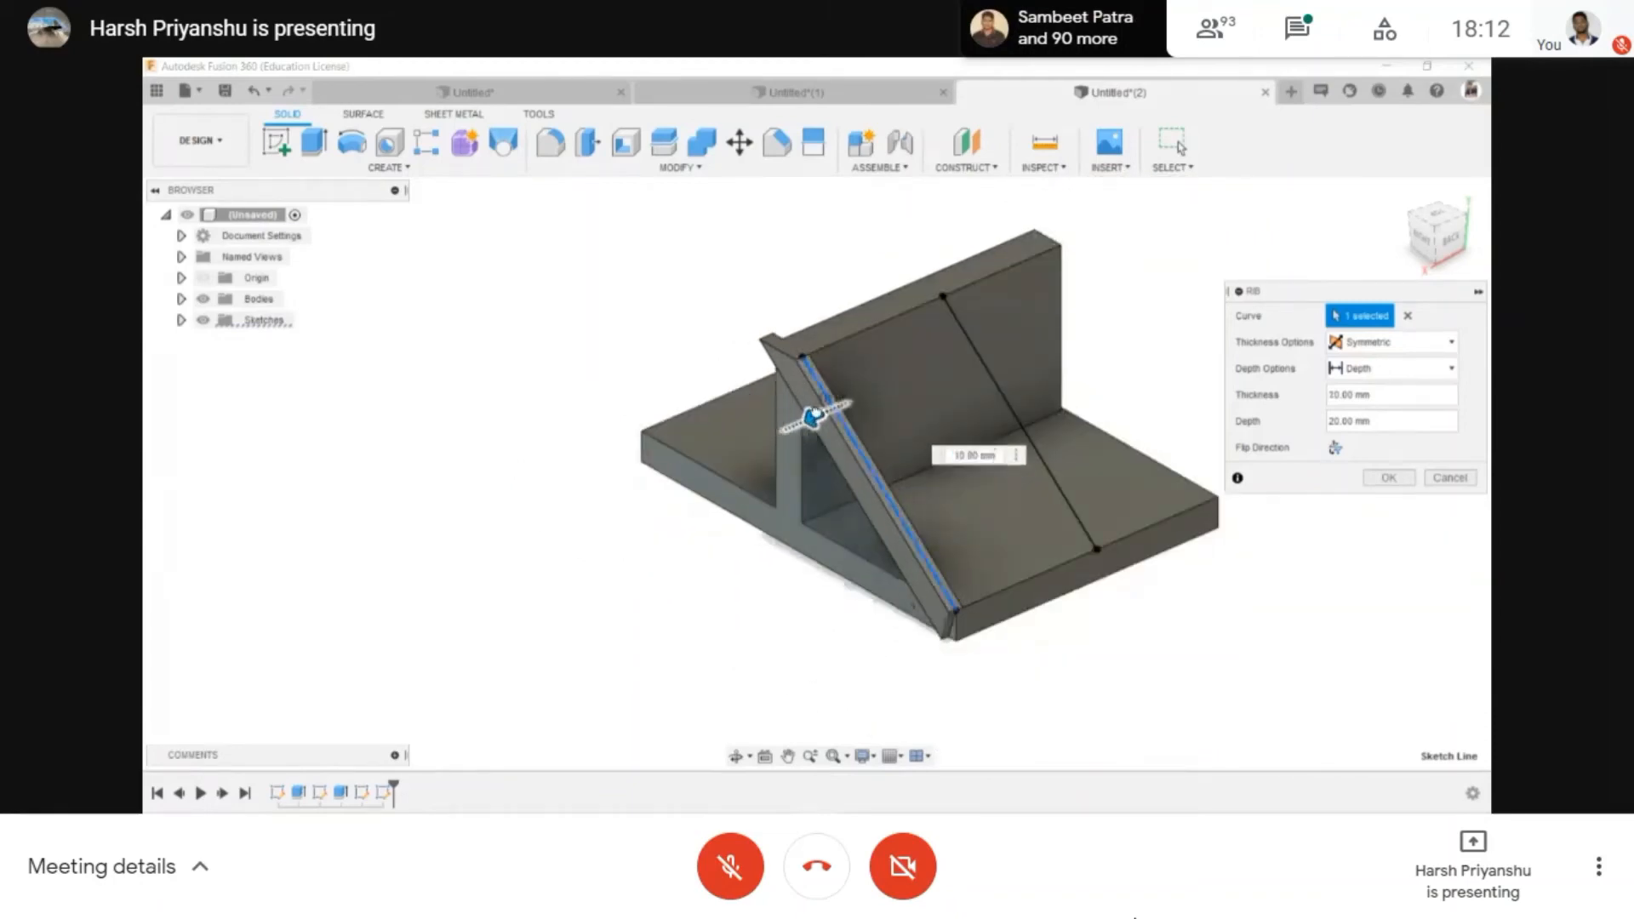
{"action": "left_click", "coordinate": [1390, 478]}
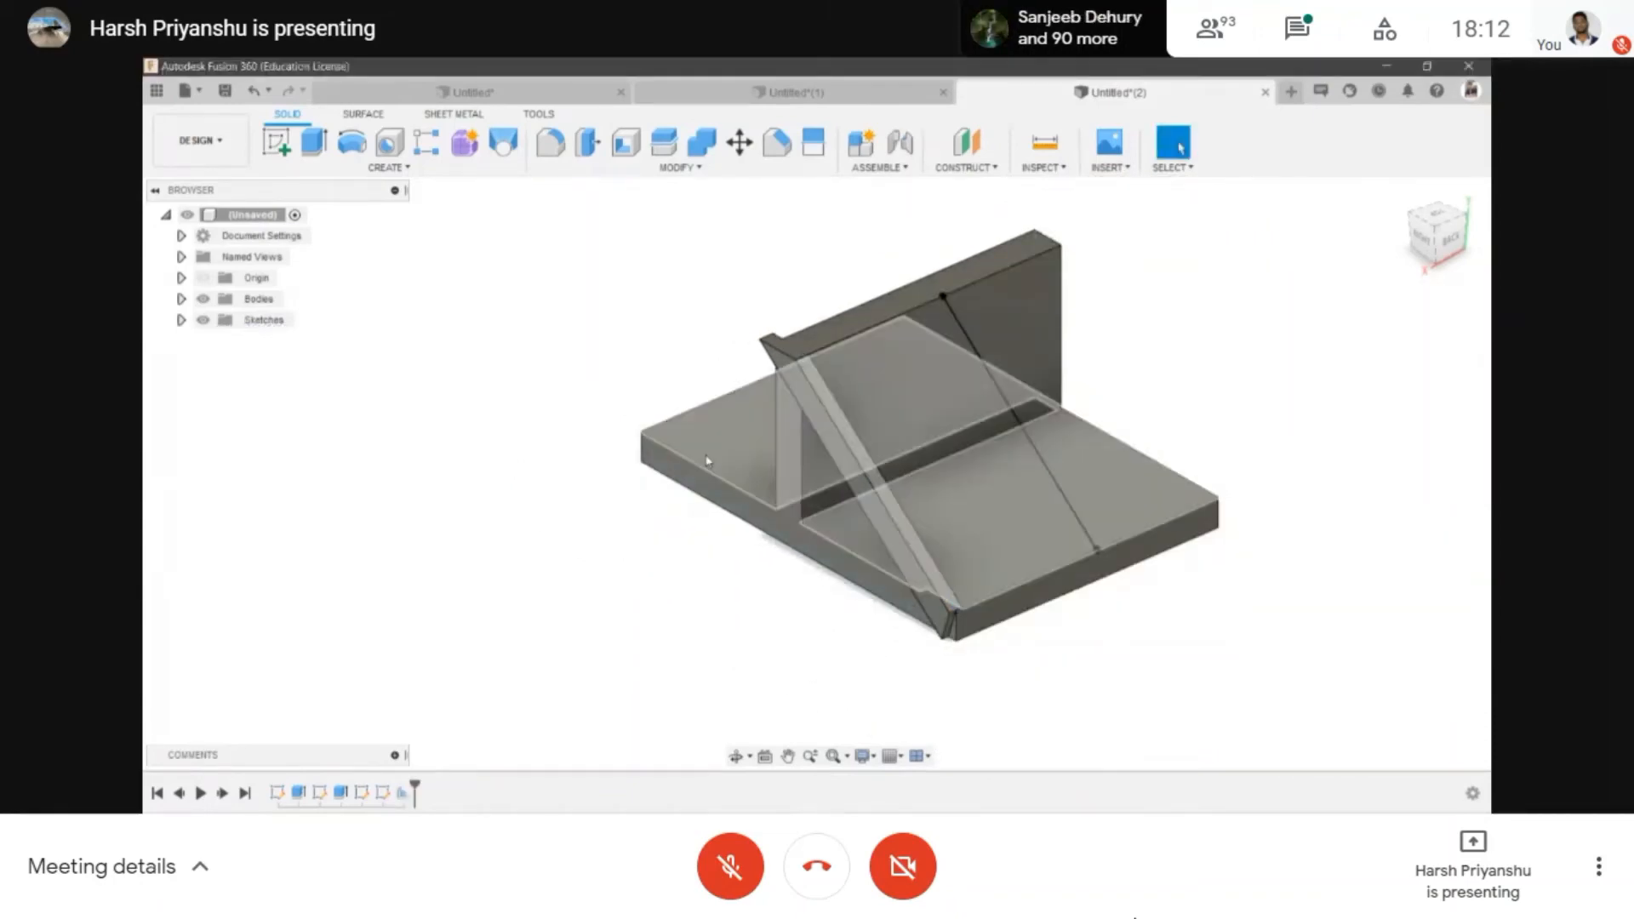
- Extrude the T-shaped body's end face beyond the rib by 150 mm as a join
{"action": "key", "text": "e"}
{"action": "left_click", "coordinate": [790, 494]}
{"action": "left_click_drag", "start_coordinate": [779, 498], "coordinate": [457, 589]}
{"action": "scroll", "coordinate": [904, 557], "scroll_direction": "up", "scroll_amount": 3}
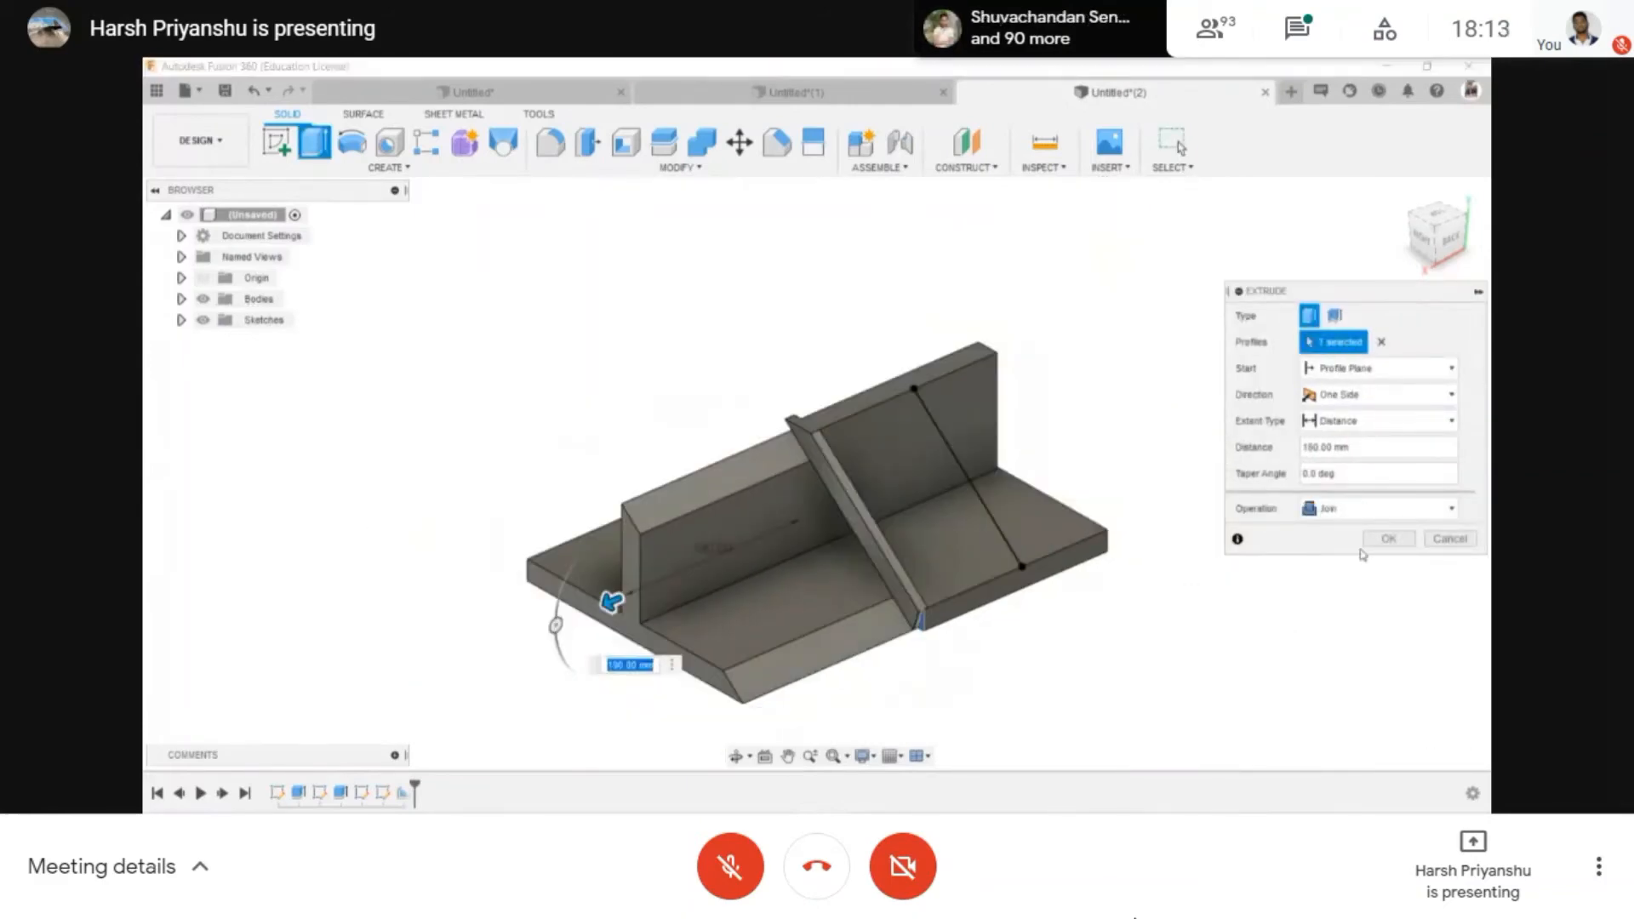
{"action": "left_click", "coordinate": [1388, 539]}
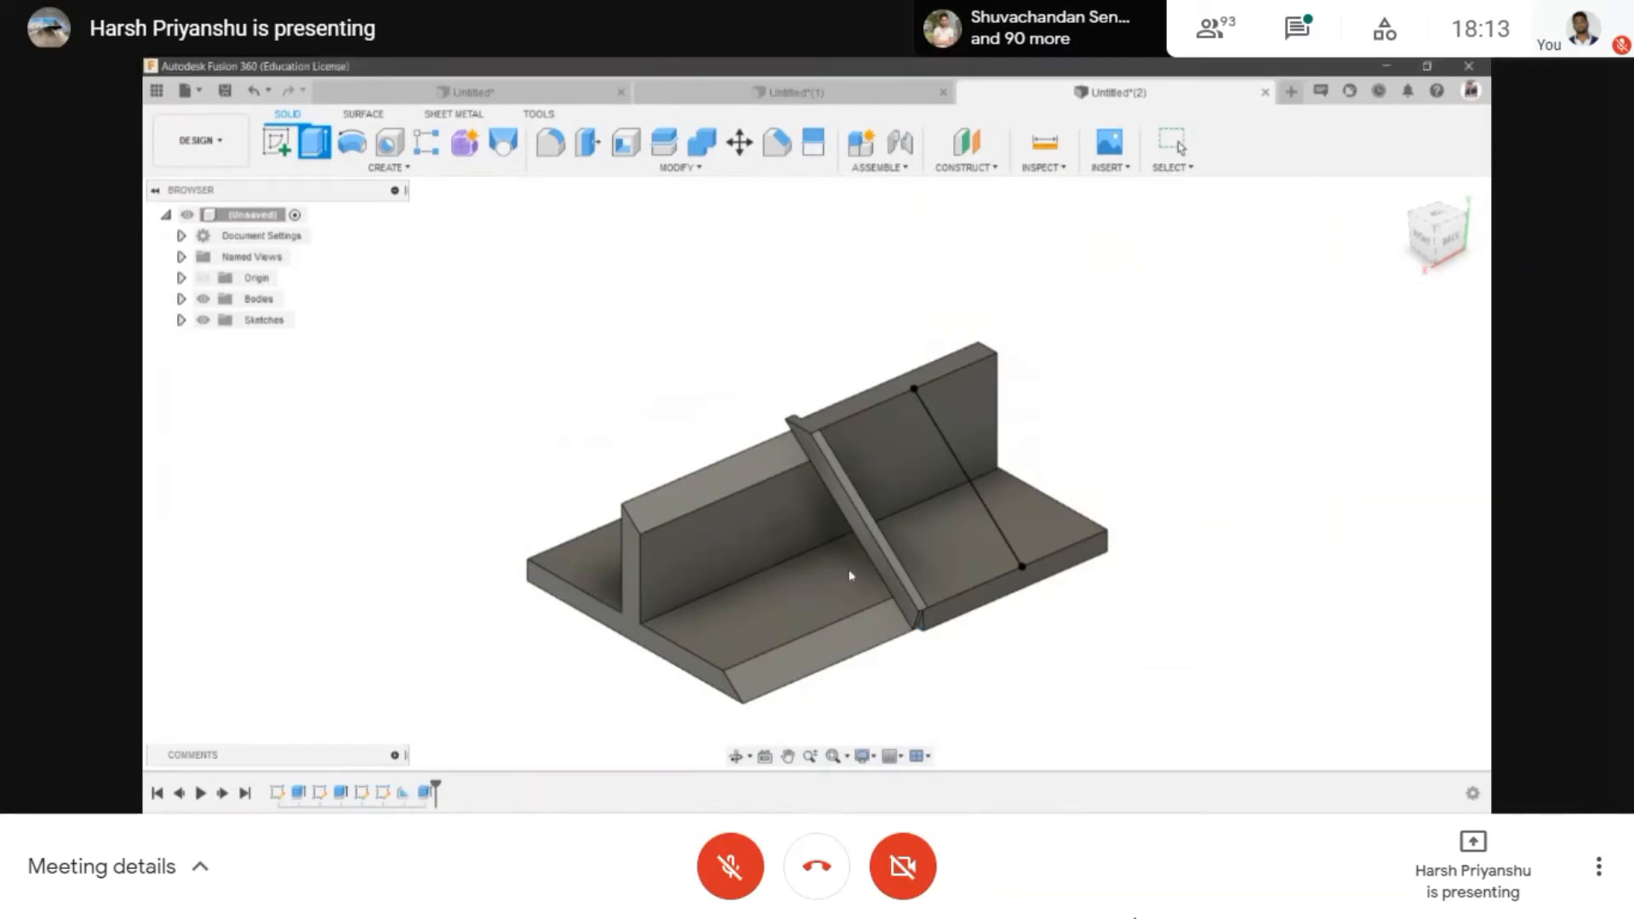
- Sketch a closed slanted strut profile on the wall's other side, from the wall's top corner to the slab's outer top corner
{"action": "left_click", "coordinate": [737, 756]}
{"action": "left_click_drag", "start_coordinate": [834, 579], "coordinate": [816, 504]}
{"action": "scroll", "coordinate": [858, 579], "scroll_direction": "down", "scroll_amount": 2}
{"action": "key", "text": "Escape"}
{"action": "scroll", "coordinate": [858, 579], "scroll_direction": "up", "scroll_amount": 2}
{"action": "left_click", "coordinate": [737, 755]}
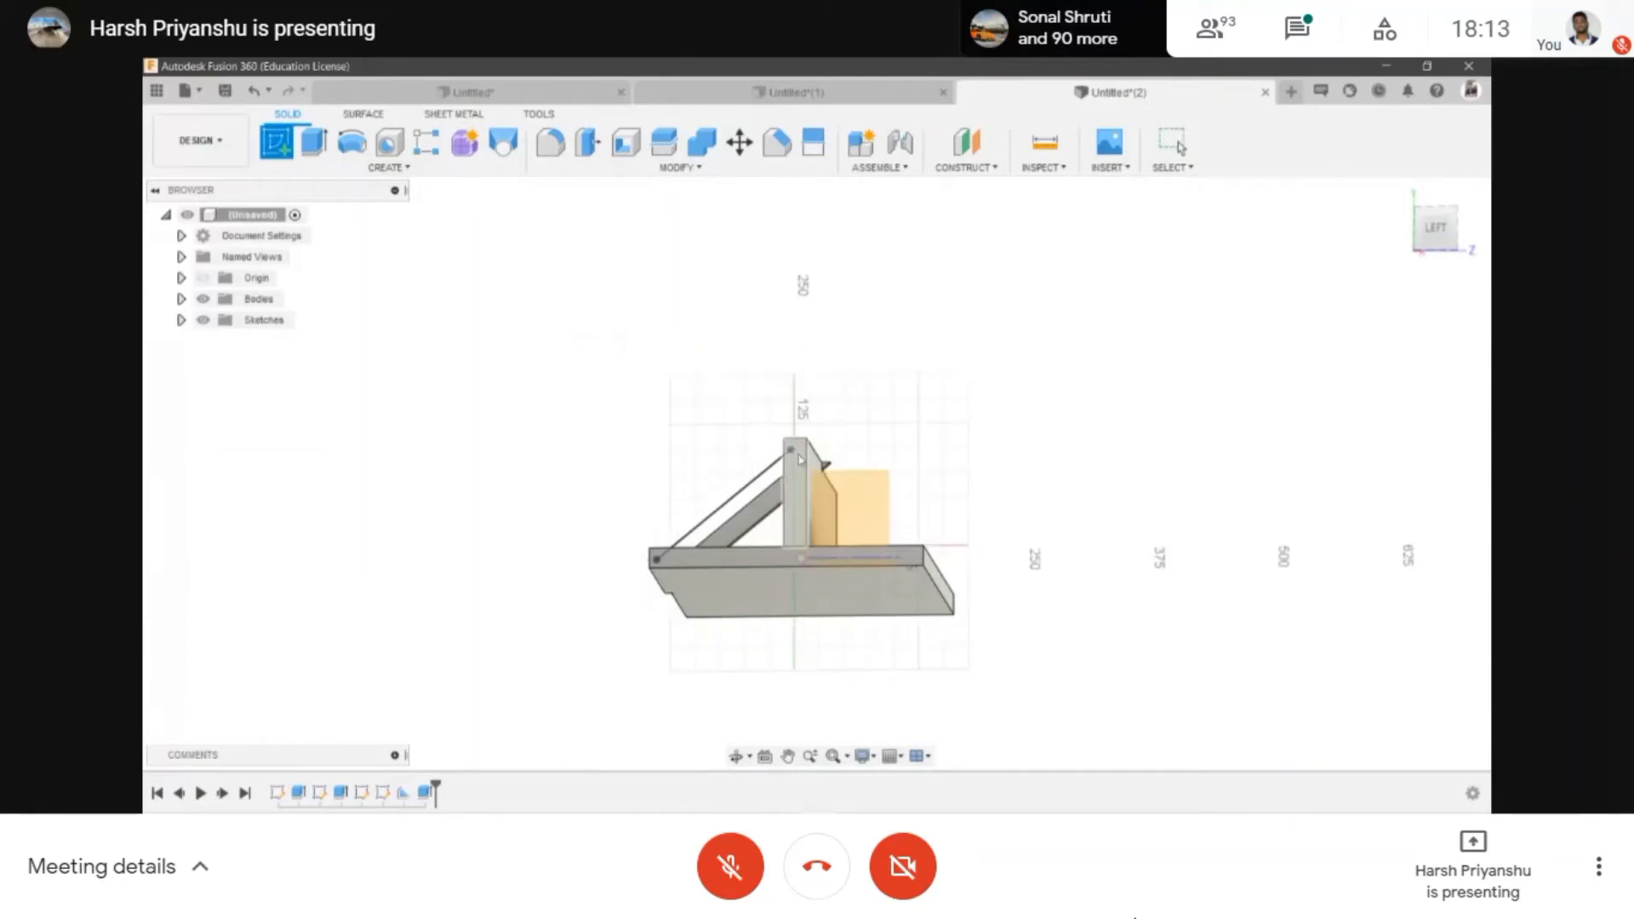
{"action": "scroll", "coordinate": [799, 460], "scroll_direction": "up", "scroll_amount": 6}
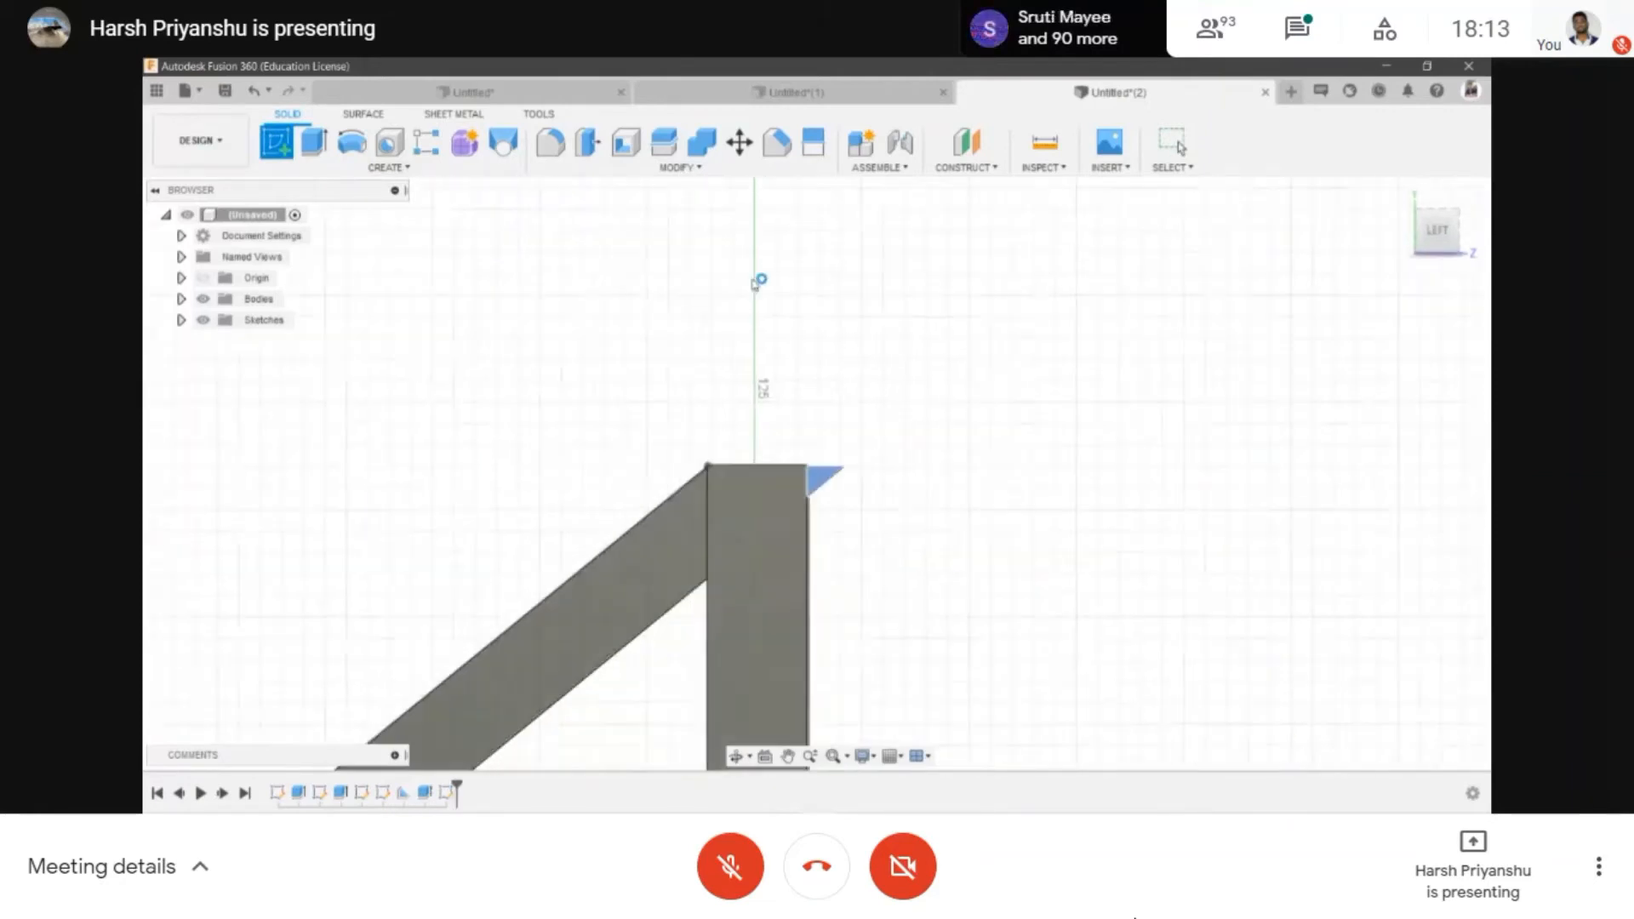
{"action": "scroll", "coordinate": [754, 285], "scroll_direction": "down", "scroll_amount": 5}
{"action": "key", "text": "l"}
{"action": "scroll", "coordinate": [815, 395], "scroll_direction": "up", "scroll_amount": 3}
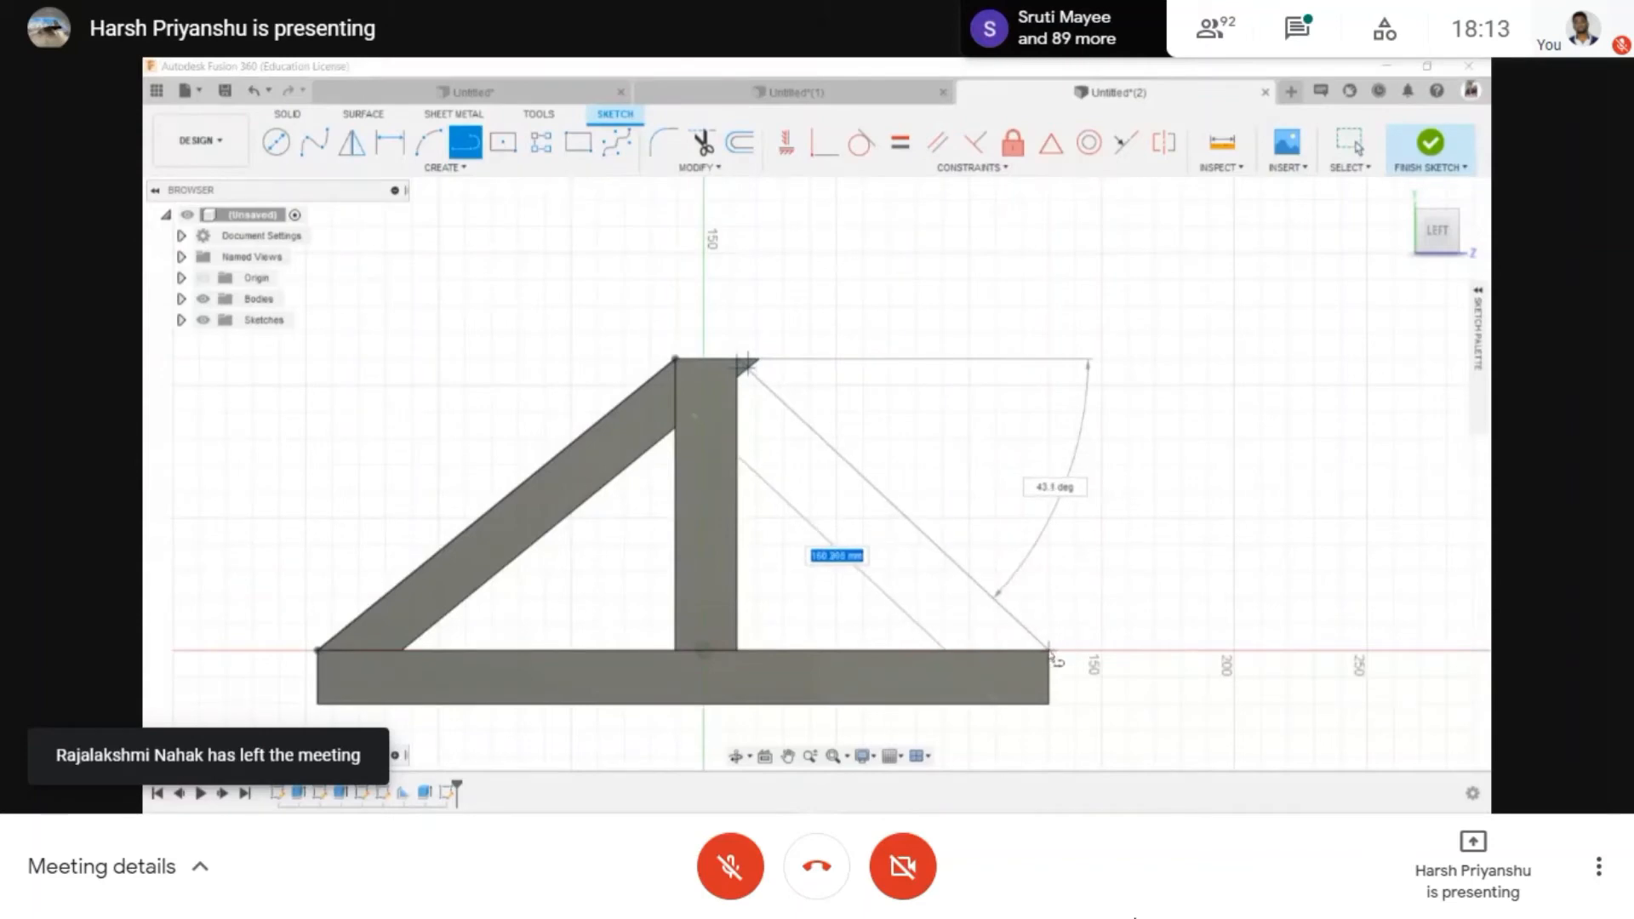
{"action": "left_click", "coordinate": [1050, 652]}
{"action": "scroll", "coordinate": [1042, 655], "scroll_direction": "up", "scroll_amount": 3}
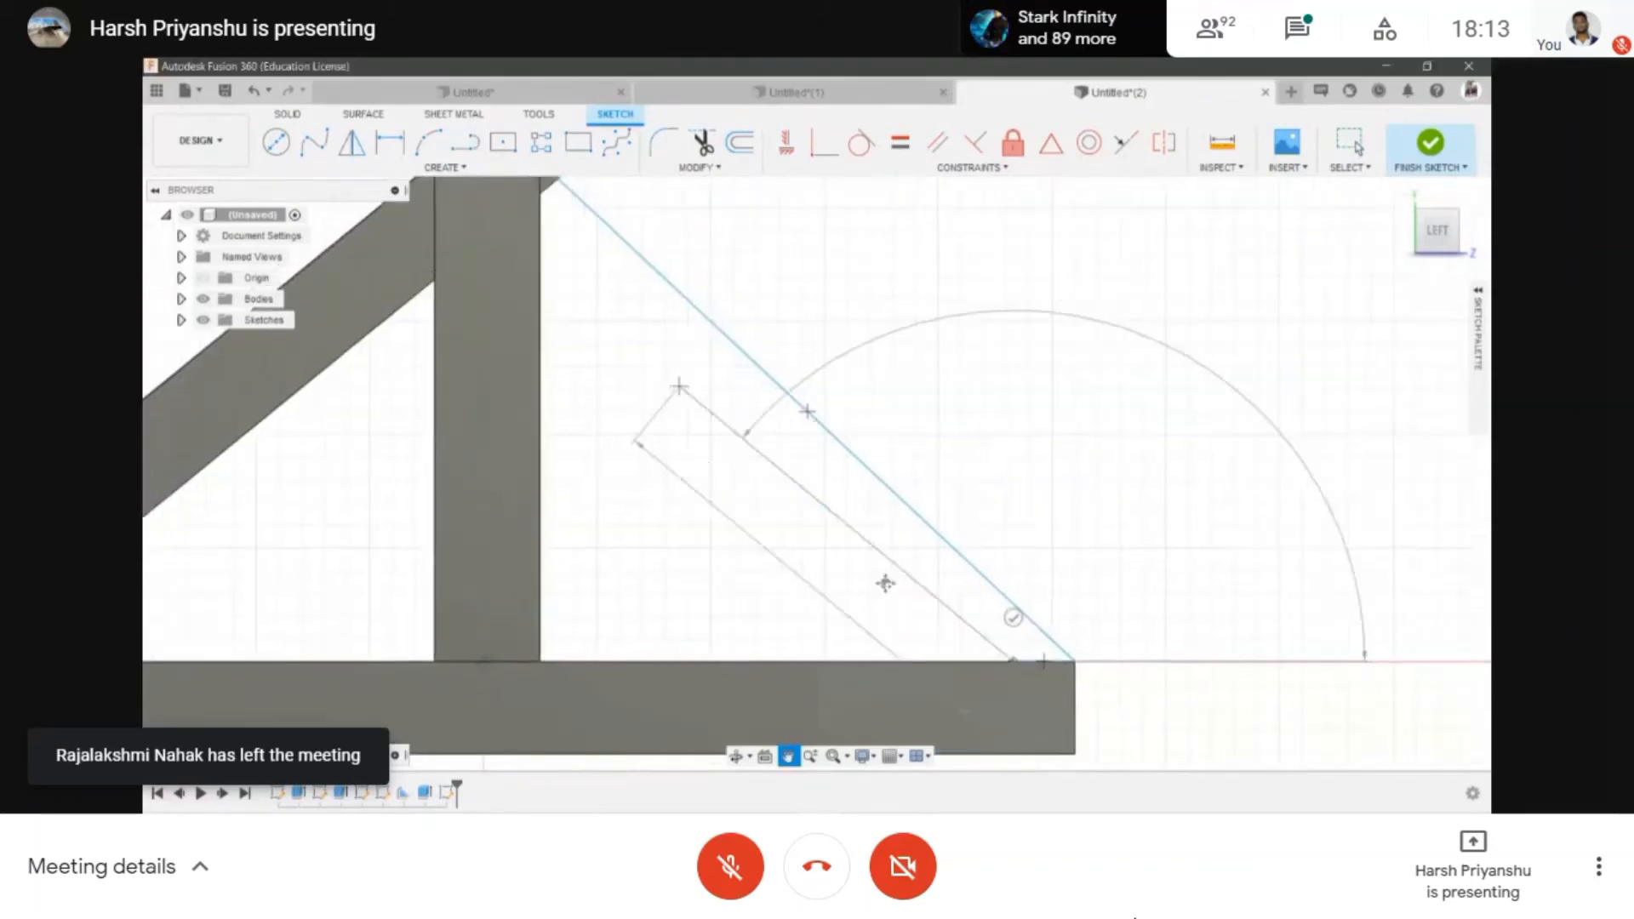
{"action": "scroll", "coordinate": [891, 572], "scroll_direction": "down", "scroll_amount": 1}
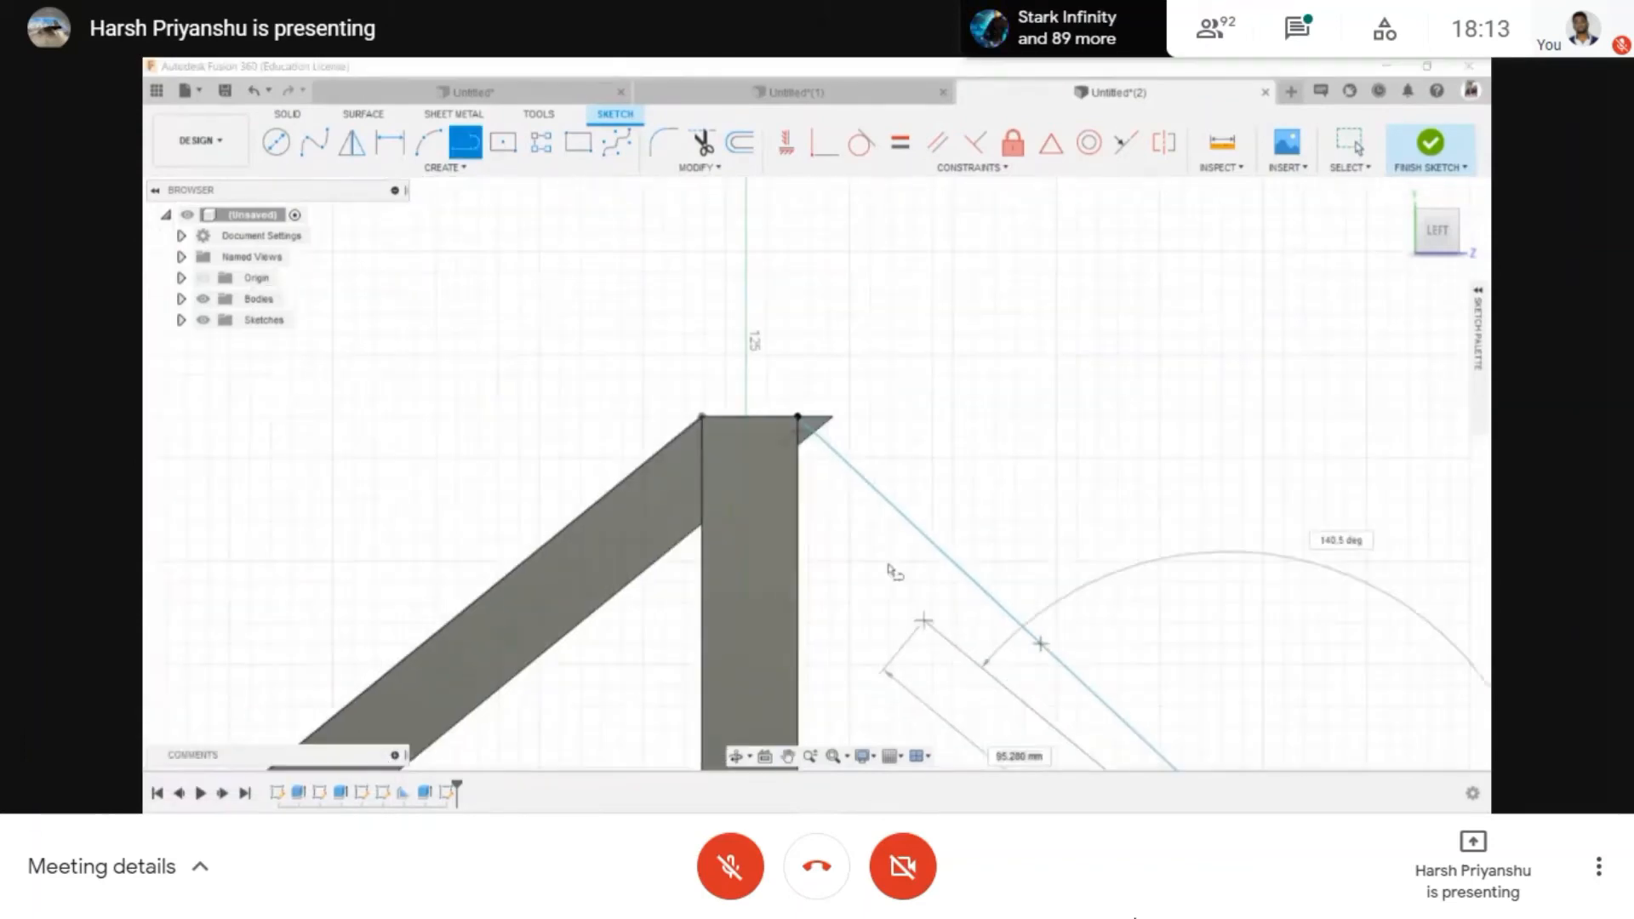
{"action": "left_click", "coordinate": [798, 418]}
{"action": "scroll", "coordinate": [805, 409], "scroll_direction": "down", "scroll_amount": 3}
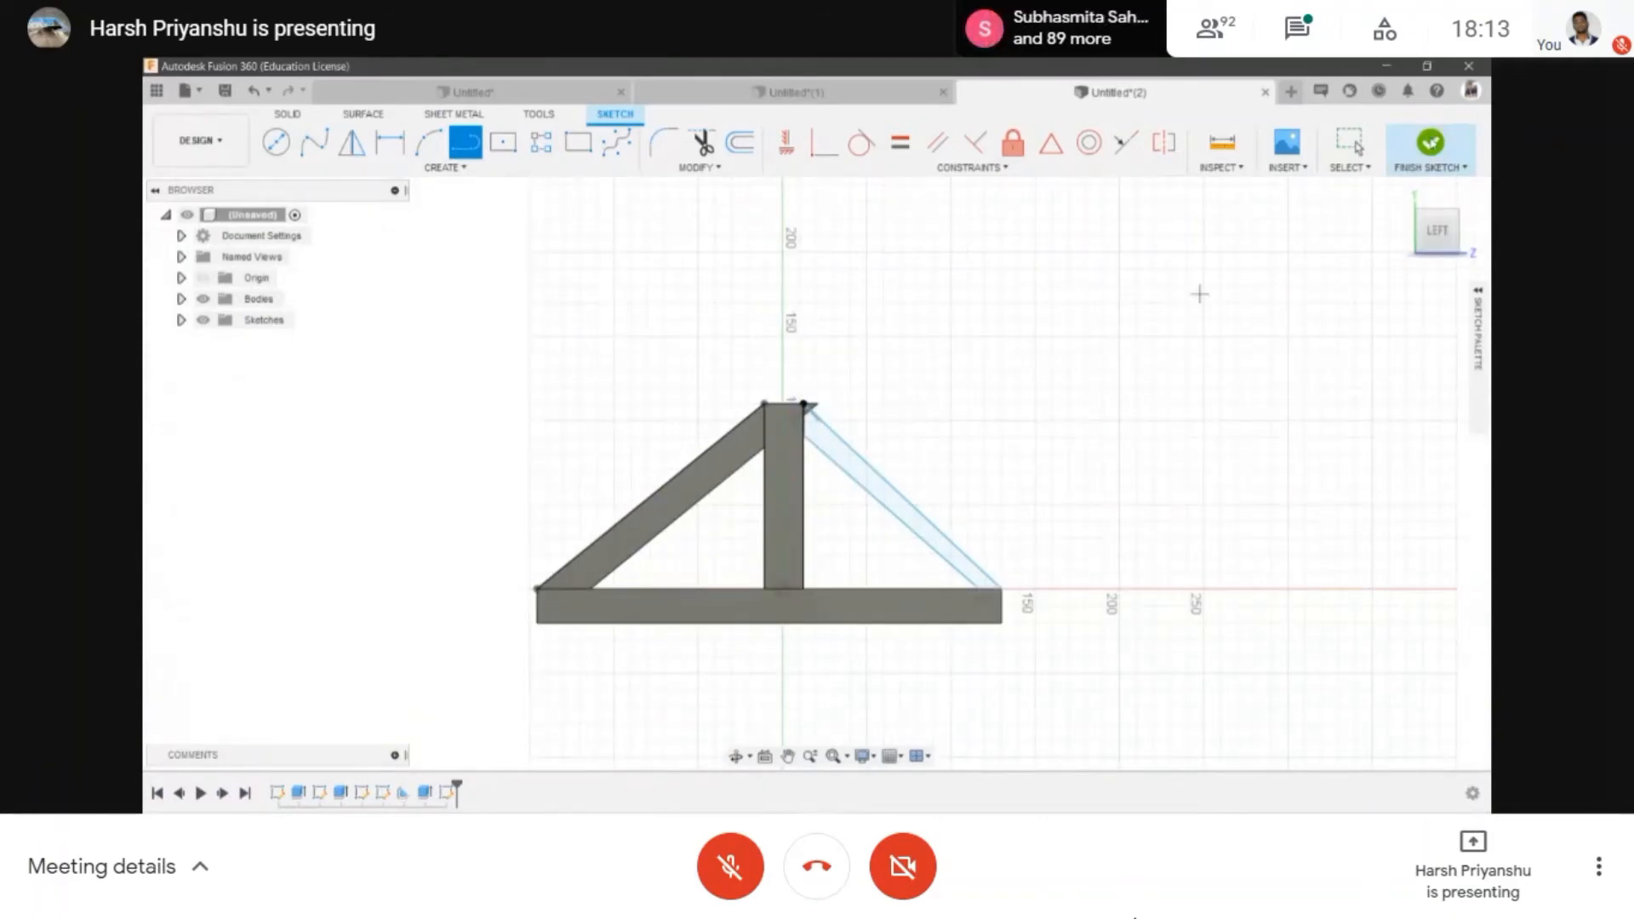
- Extrude the slanted strut profile 20 mm as a new body
{"action": "key", "text": "e"}
{"action": "scroll", "coordinate": [867, 467], "scroll_direction": "up", "scroll_amount": 2}
{"action": "left_click", "coordinate": [862, 488]}
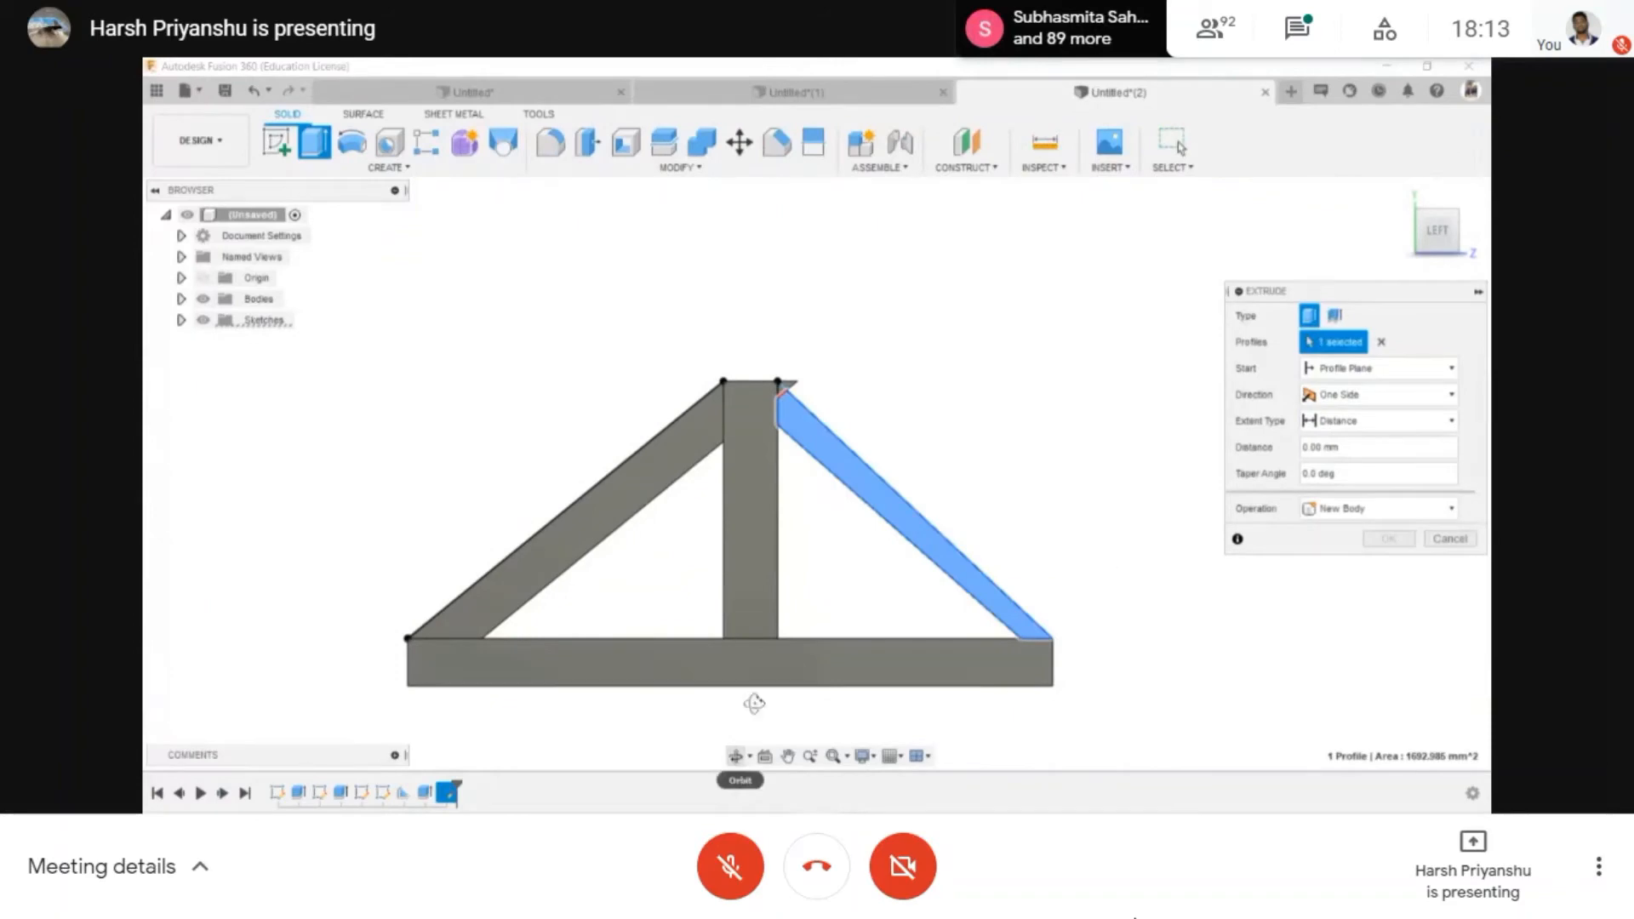
{"action": "left_click_drag", "start_coordinate": [754, 703], "coordinate": [694, 420]}
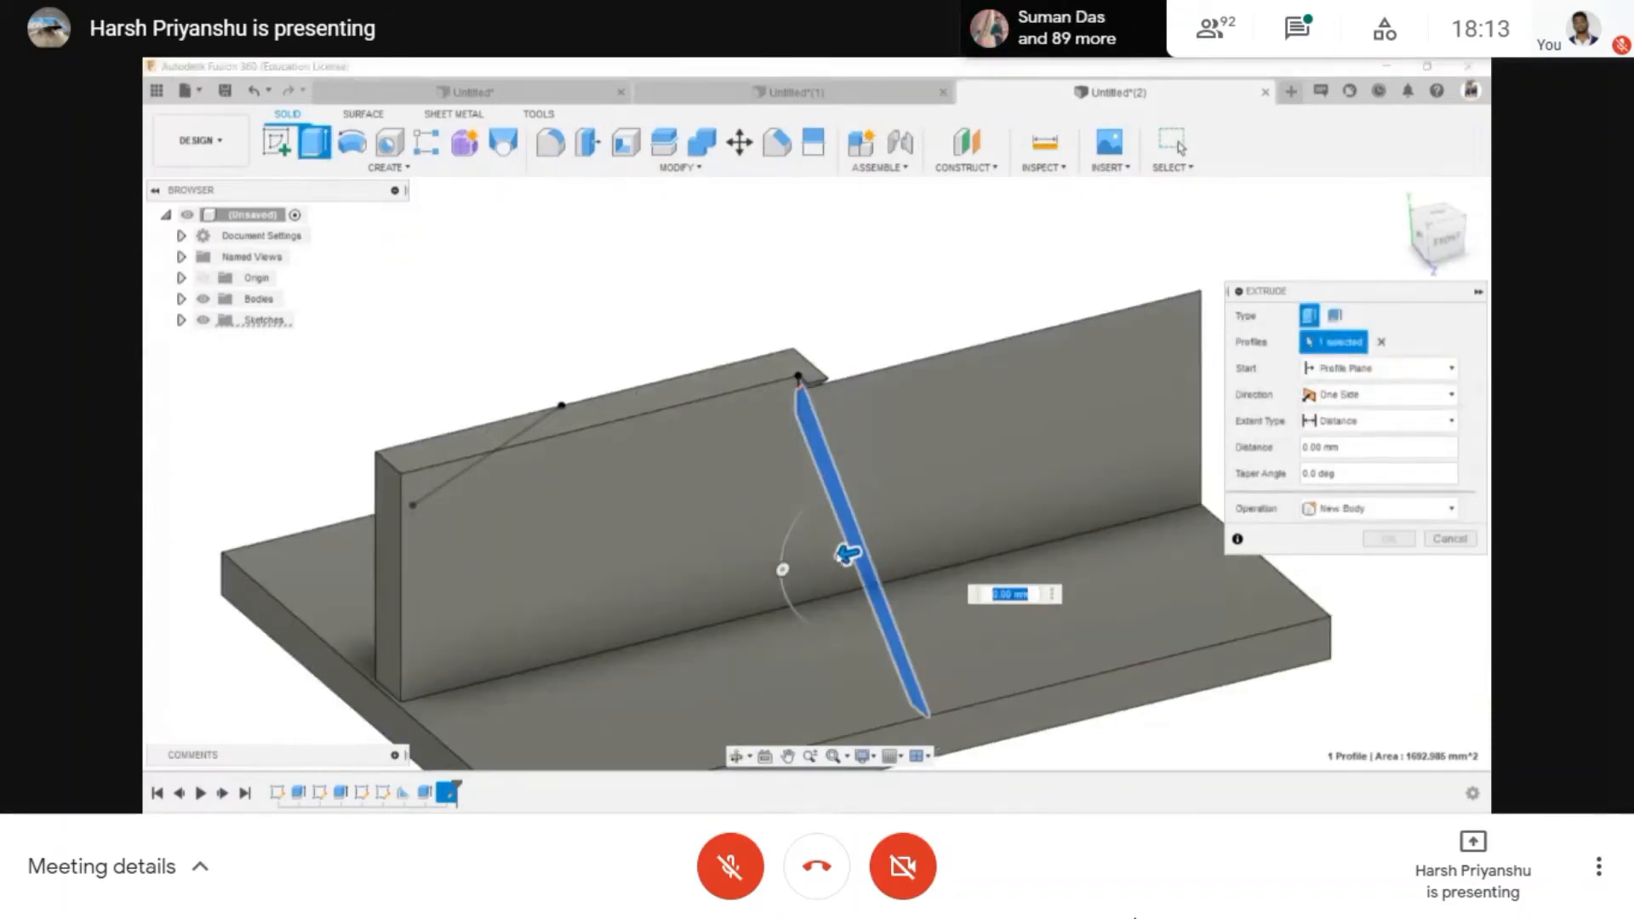
{"action": "left_click_drag", "start_coordinate": [846, 555], "coordinate": [795, 564]}
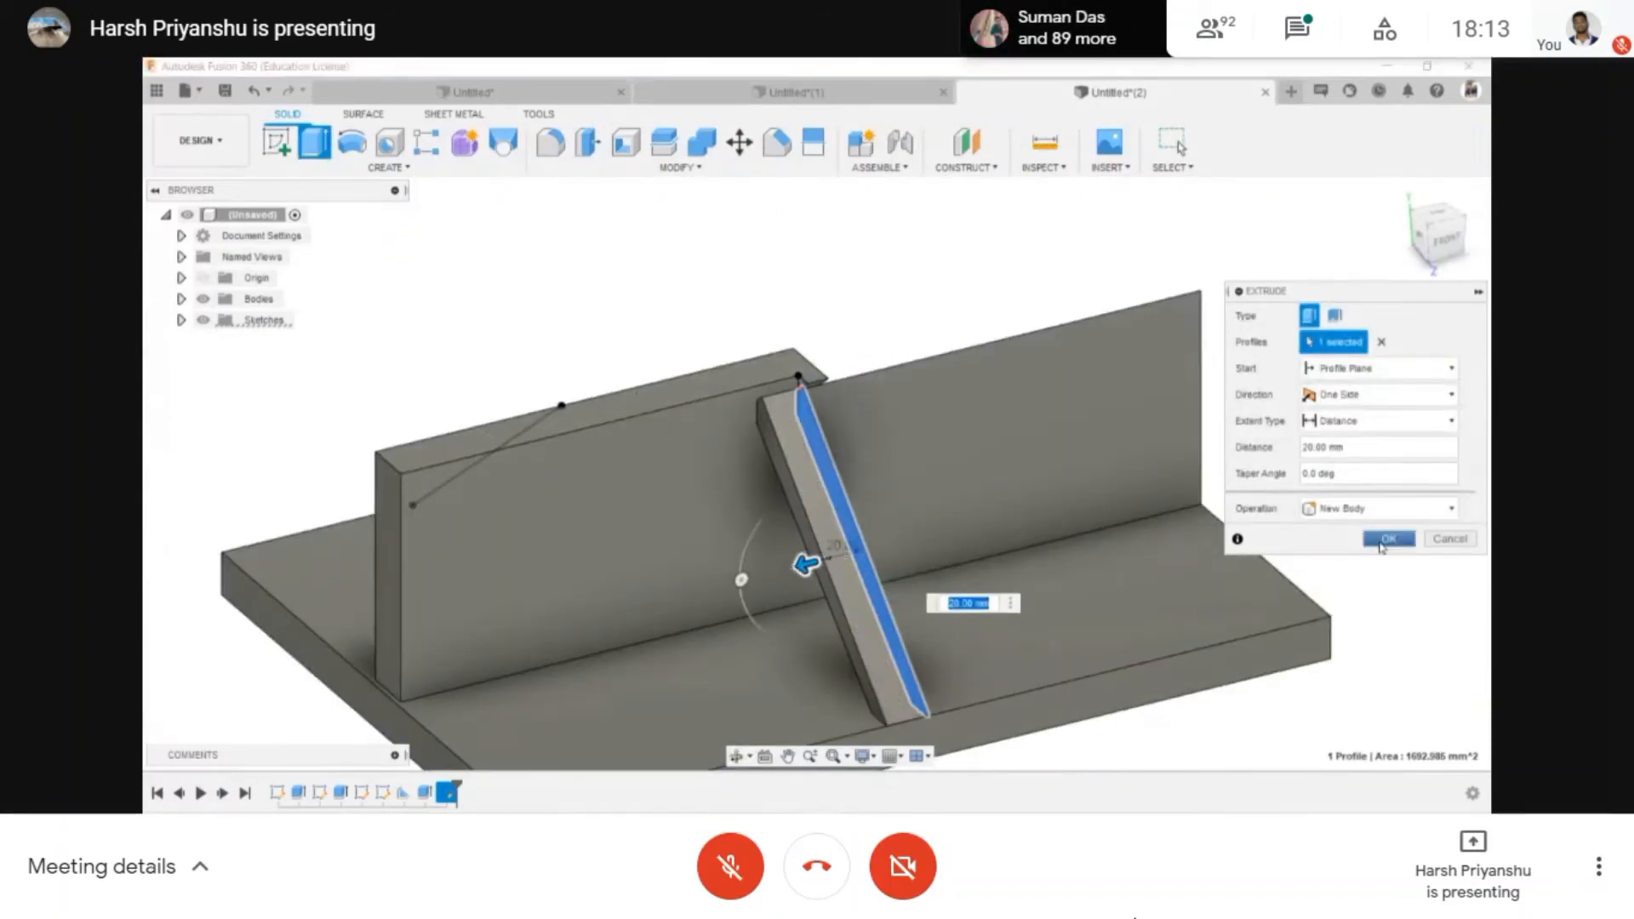
{"action": "left_click", "coordinate": [1387, 539]}
- Examine the slanted rib and the extruded strut from both sides of the wall
{"action": "scroll", "coordinate": [985, 544], "scroll_direction": "down", "scroll_amount": 2}
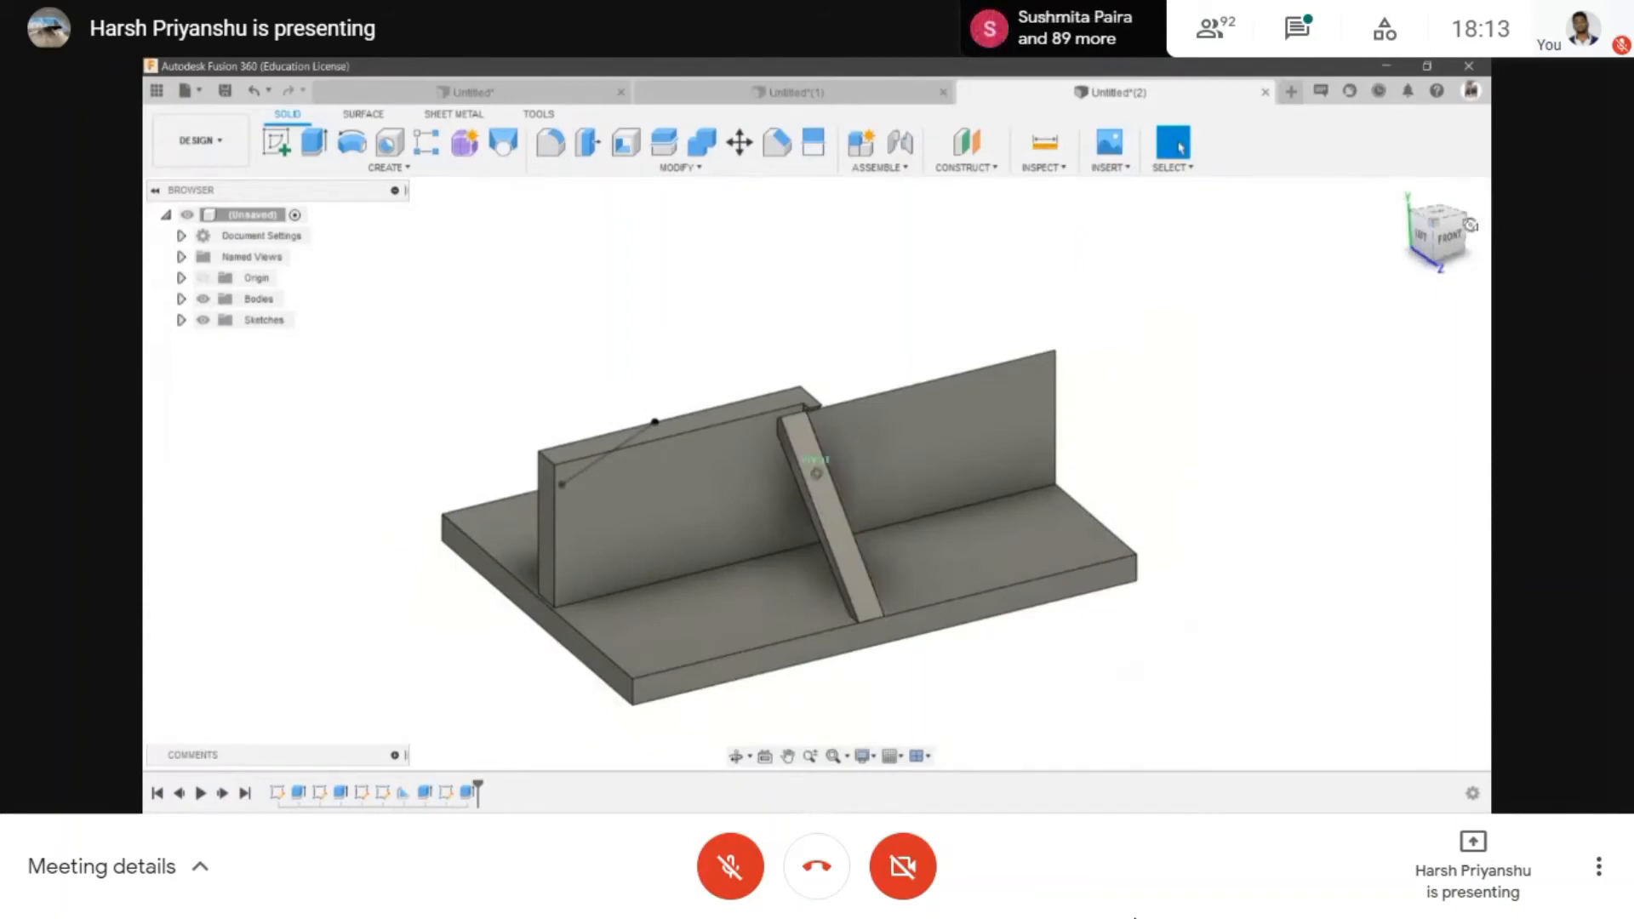
{"action": "middle_click_drag", "start_coordinate": [815, 472], "coordinate": [1445, 258], "text": "shift"}
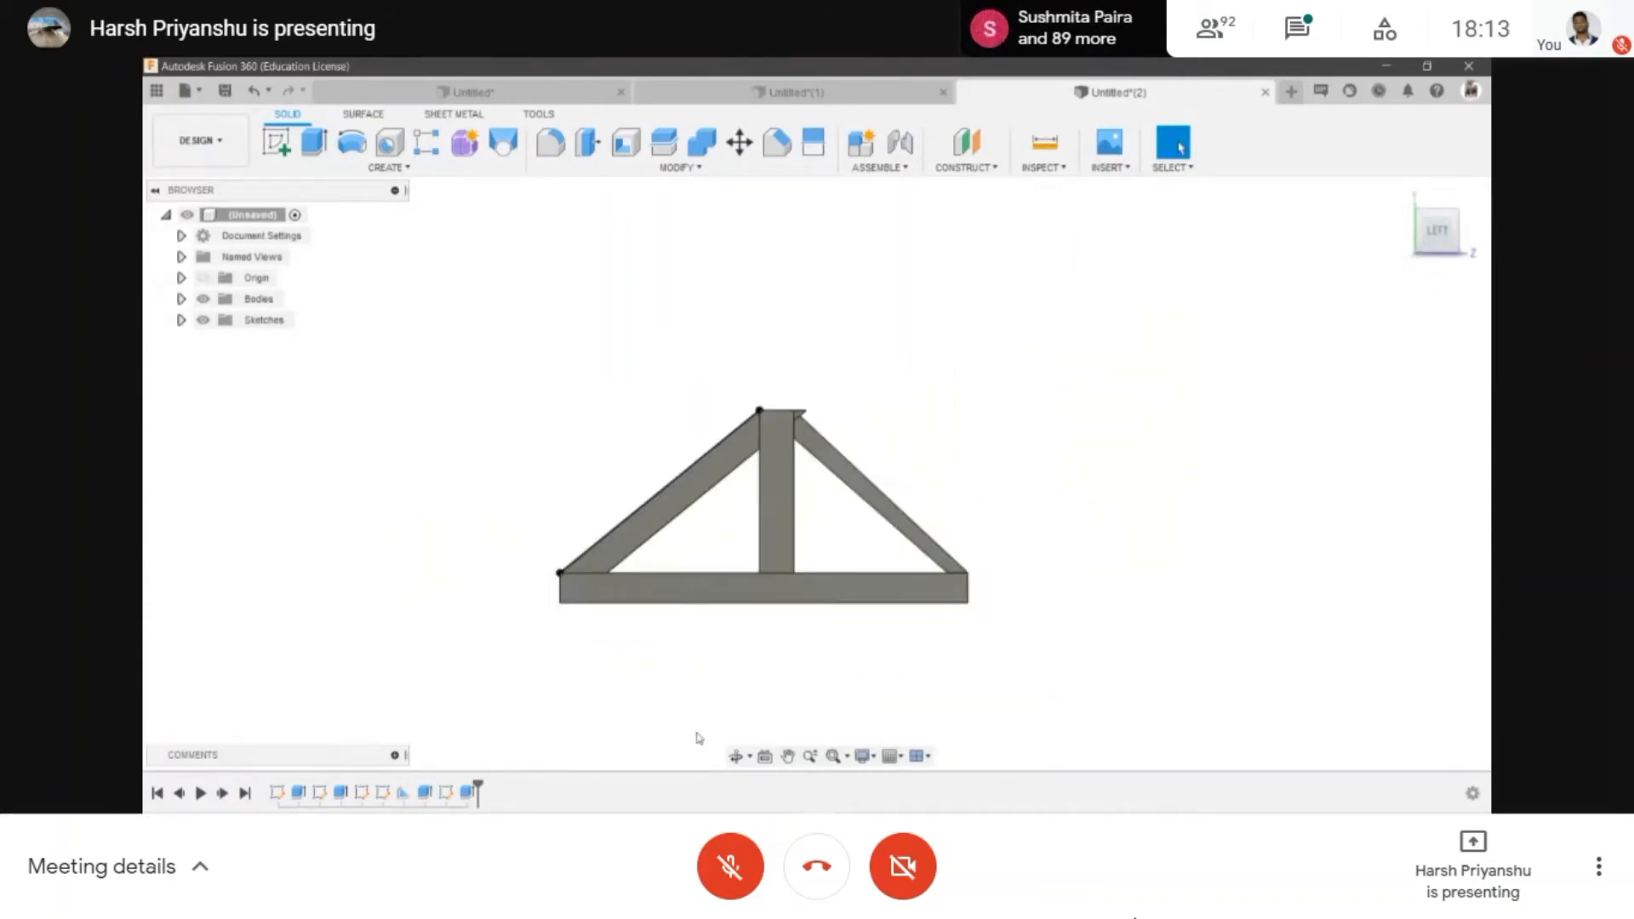
{"action": "left_click", "coordinate": [735, 755]}
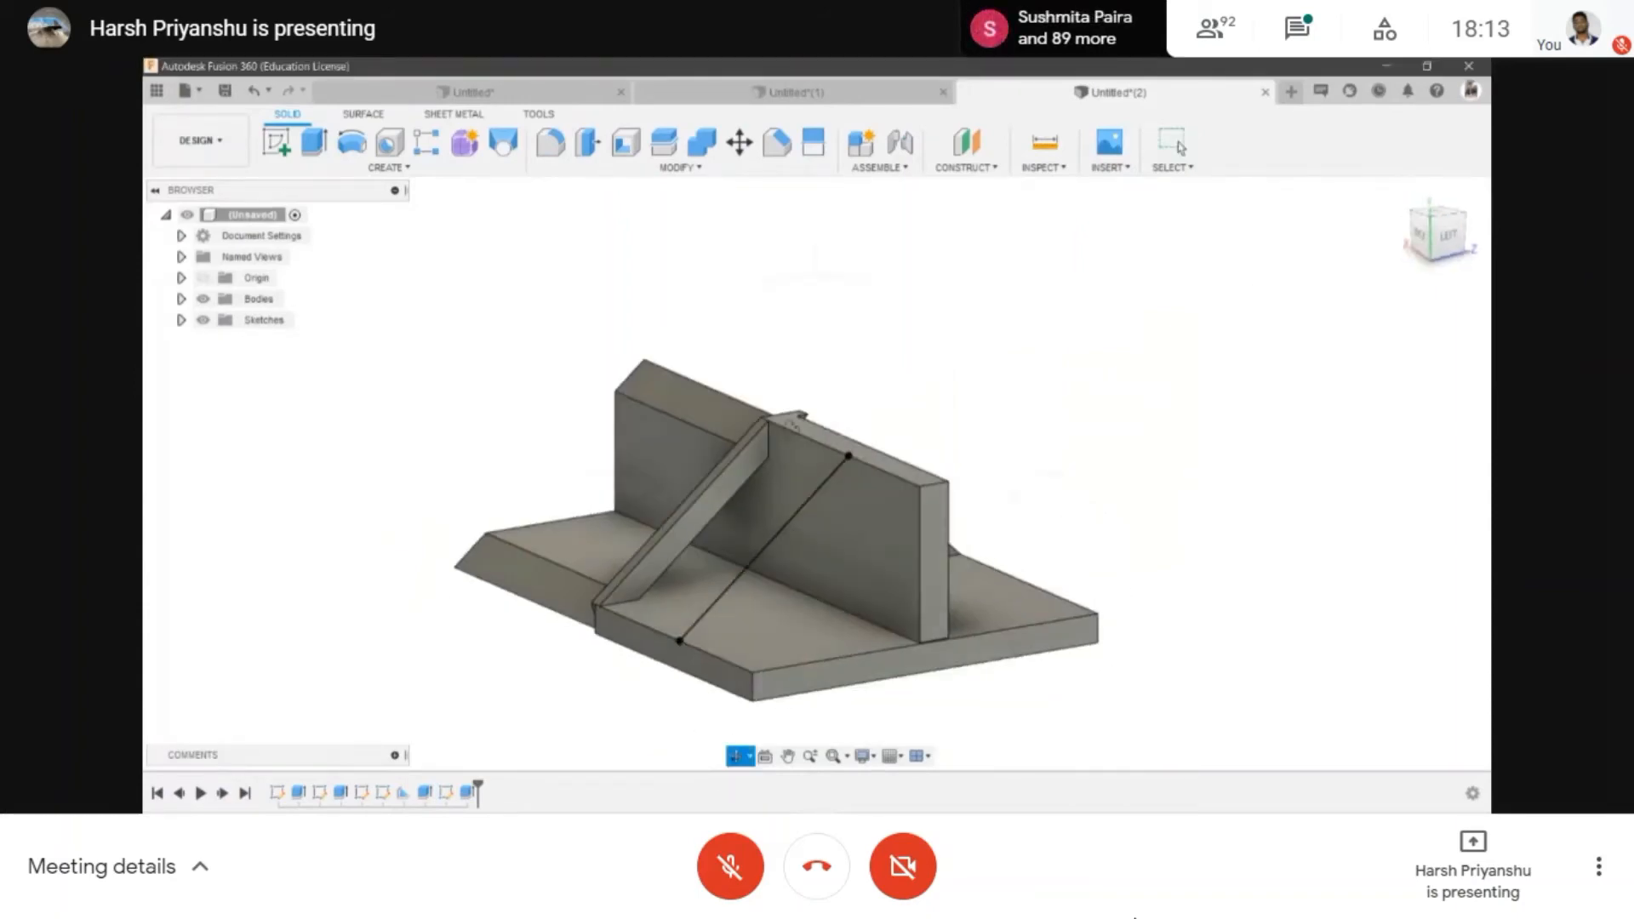
{"action": "left_click_drag", "start_coordinate": [791, 423], "coordinate": [908, 484]}
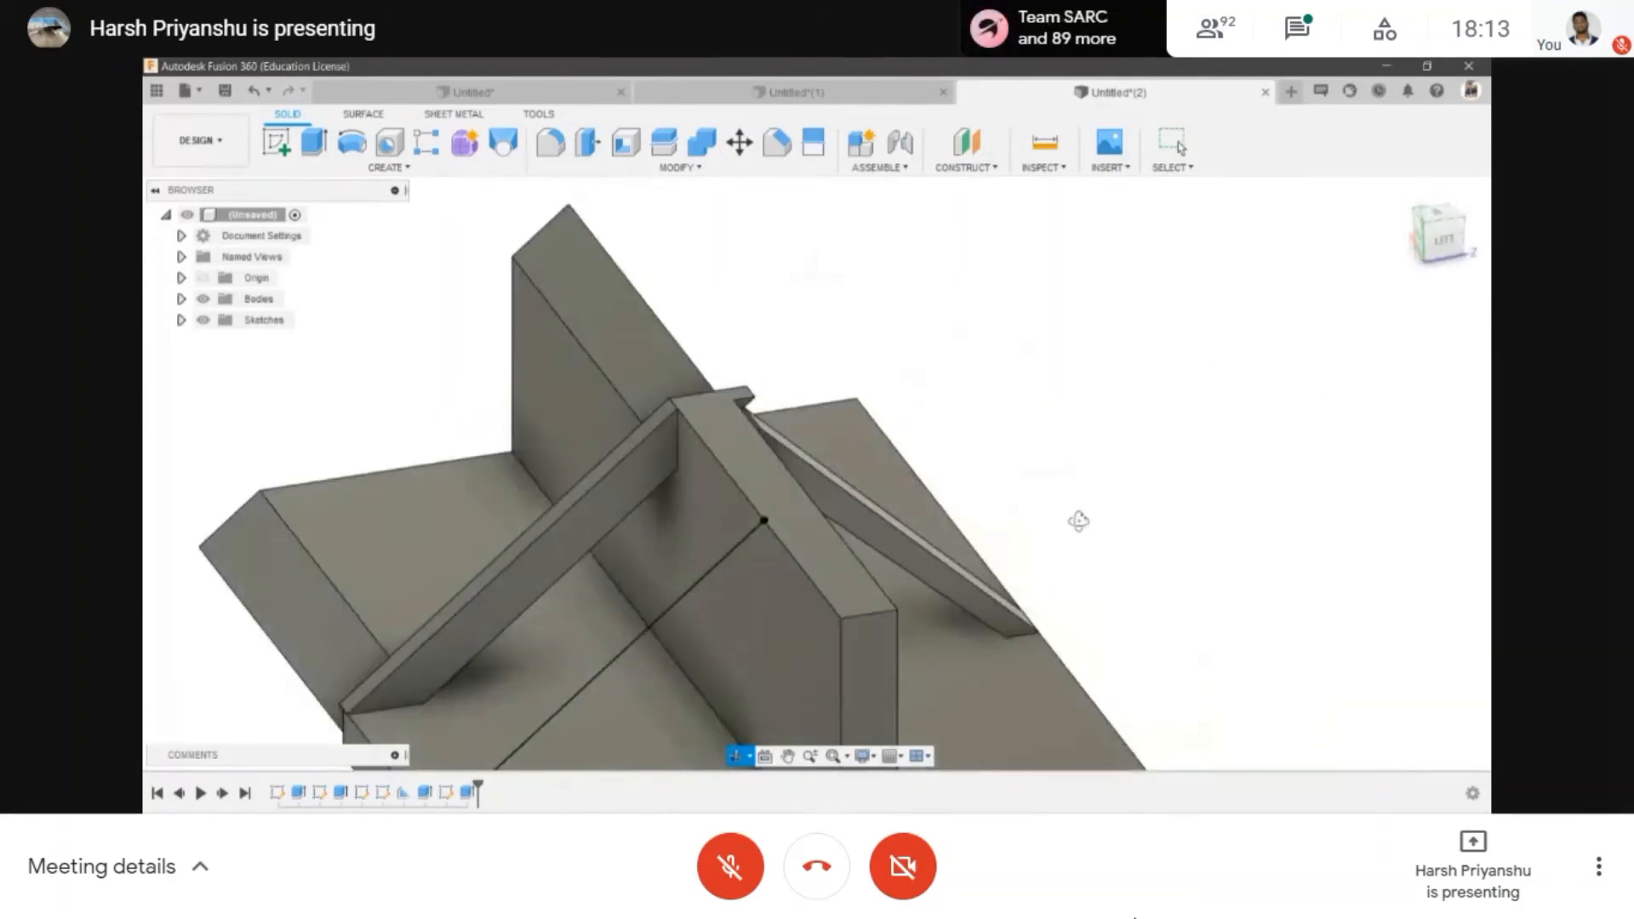
{"action": "left_click_drag", "start_coordinate": [1078, 521], "coordinate": [657, 446]}
{"action": "scroll", "coordinate": [817, 448], "scroll_direction": "up", "scroll_amount": 3}
{"action": "scroll", "coordinate": [812, 451], "scroll_direction": "down", "scroll_amount": 3}
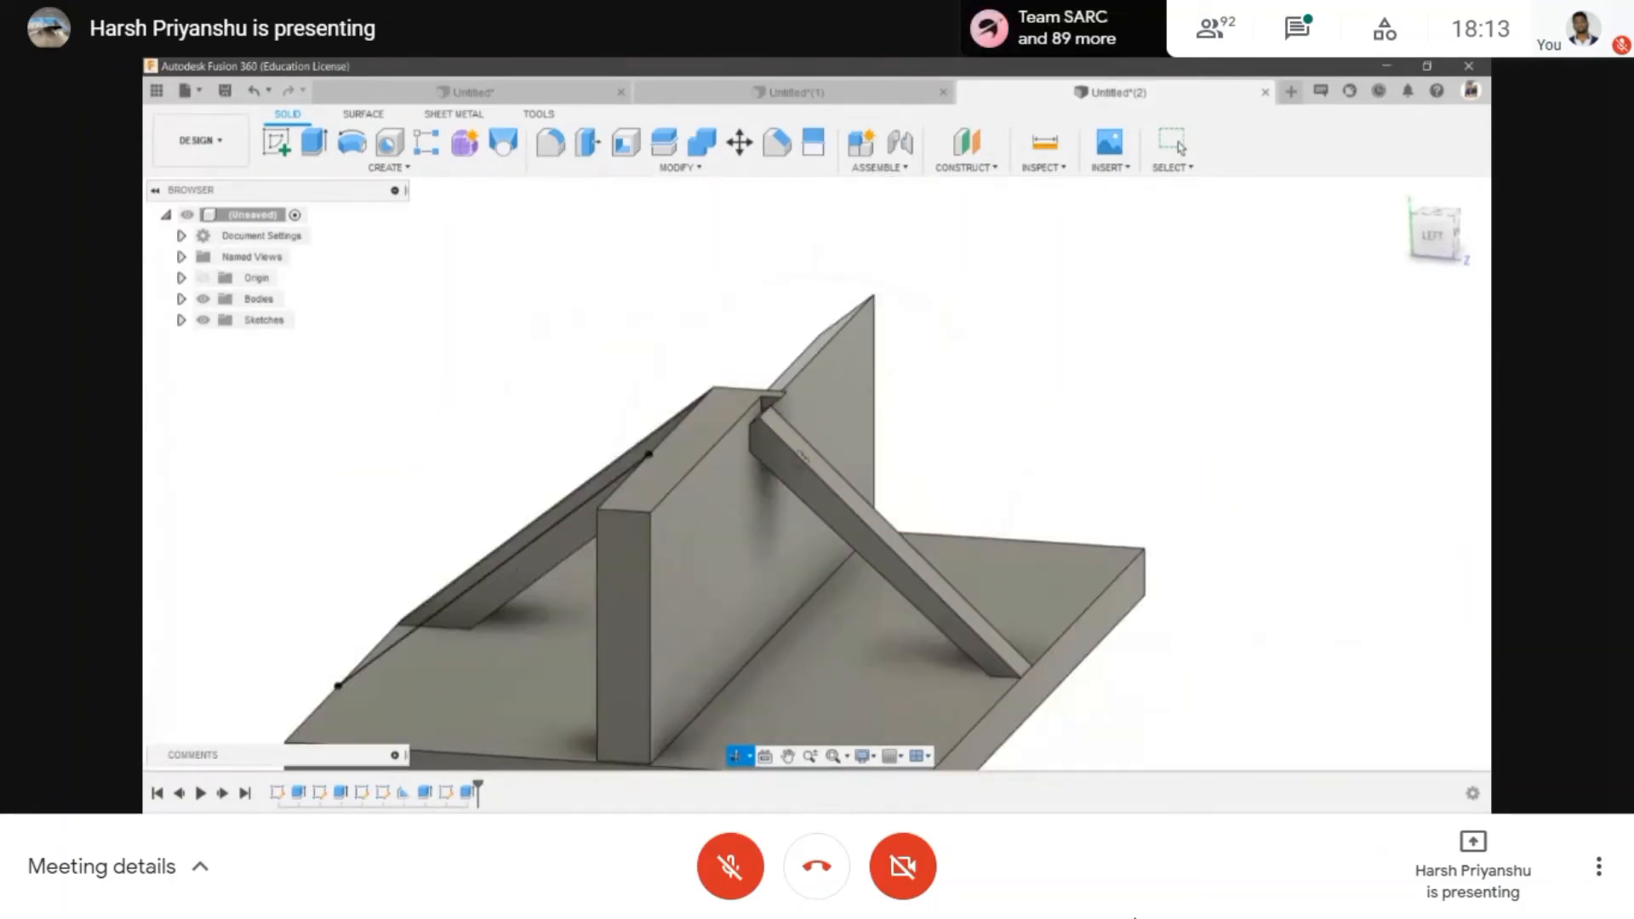
{"action": "left_click_drag", "start_coordinate": [802, 456], "coordinate": [835, 554]}
{"action": "scroll", "coordinate": [825, 544], "scroll_direction": "up", "scroll_amount": 3}
{"action": "scroll", "coordinate": [776, 455], "scroll_direction": "up", "scroll_amount": 3}
{"action": "scroll", "coordinate": [781, 469], "scroll_direction": "down", "scroll_amount": 6}
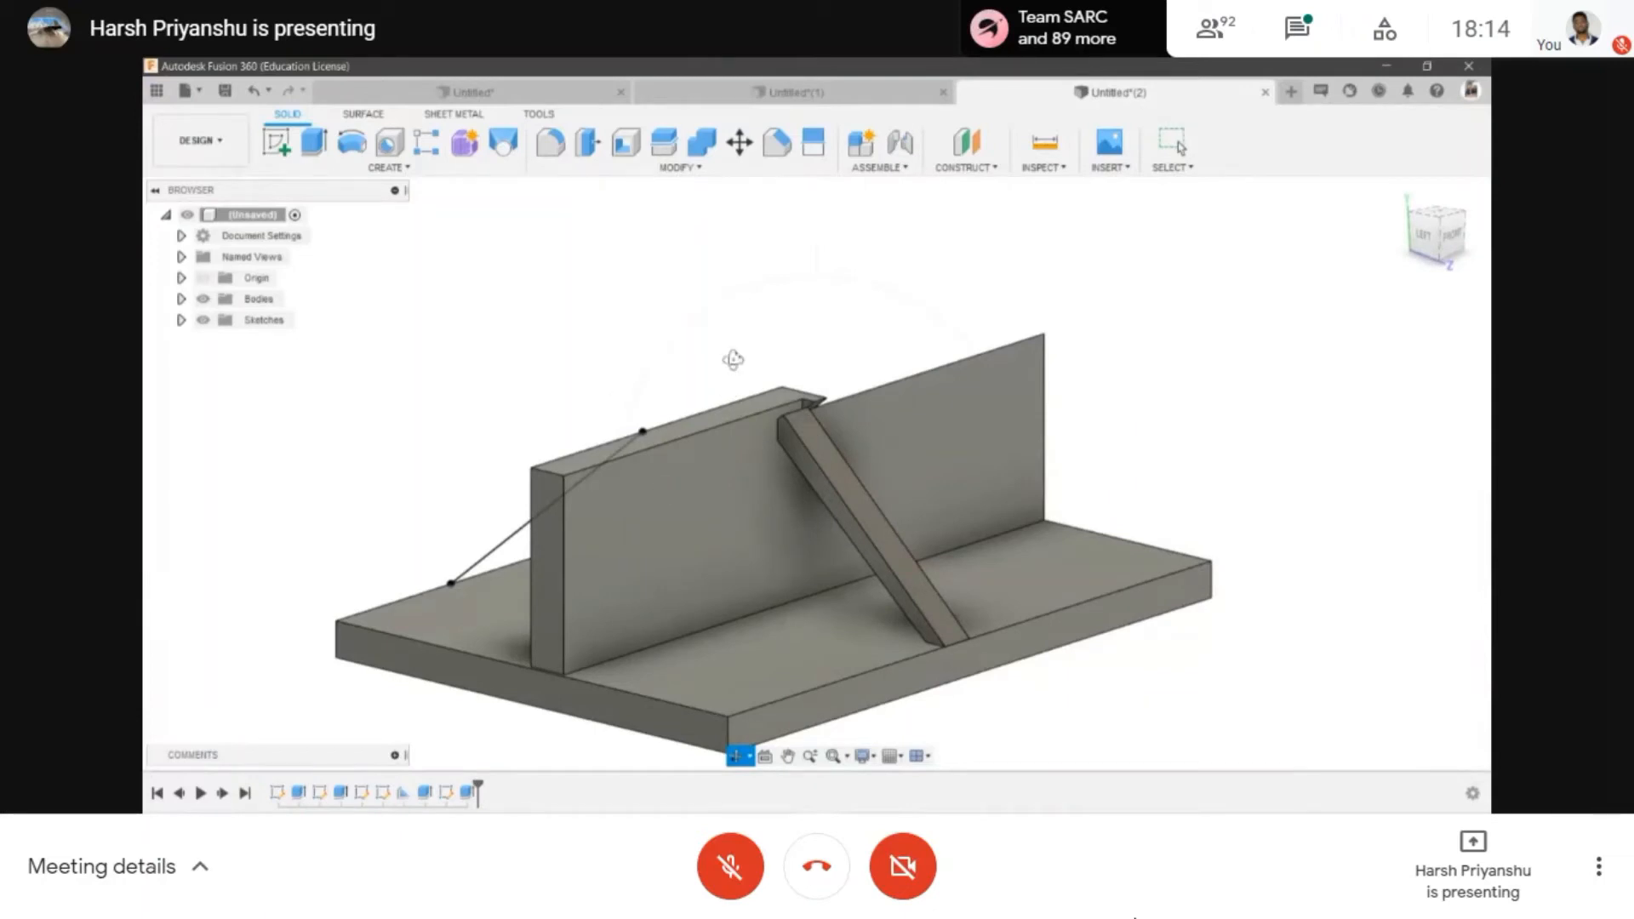
{"action": "middle_click_drag", "start_coordinate": [733, 360], "coordinate": [493, 526], "text": "shift"}
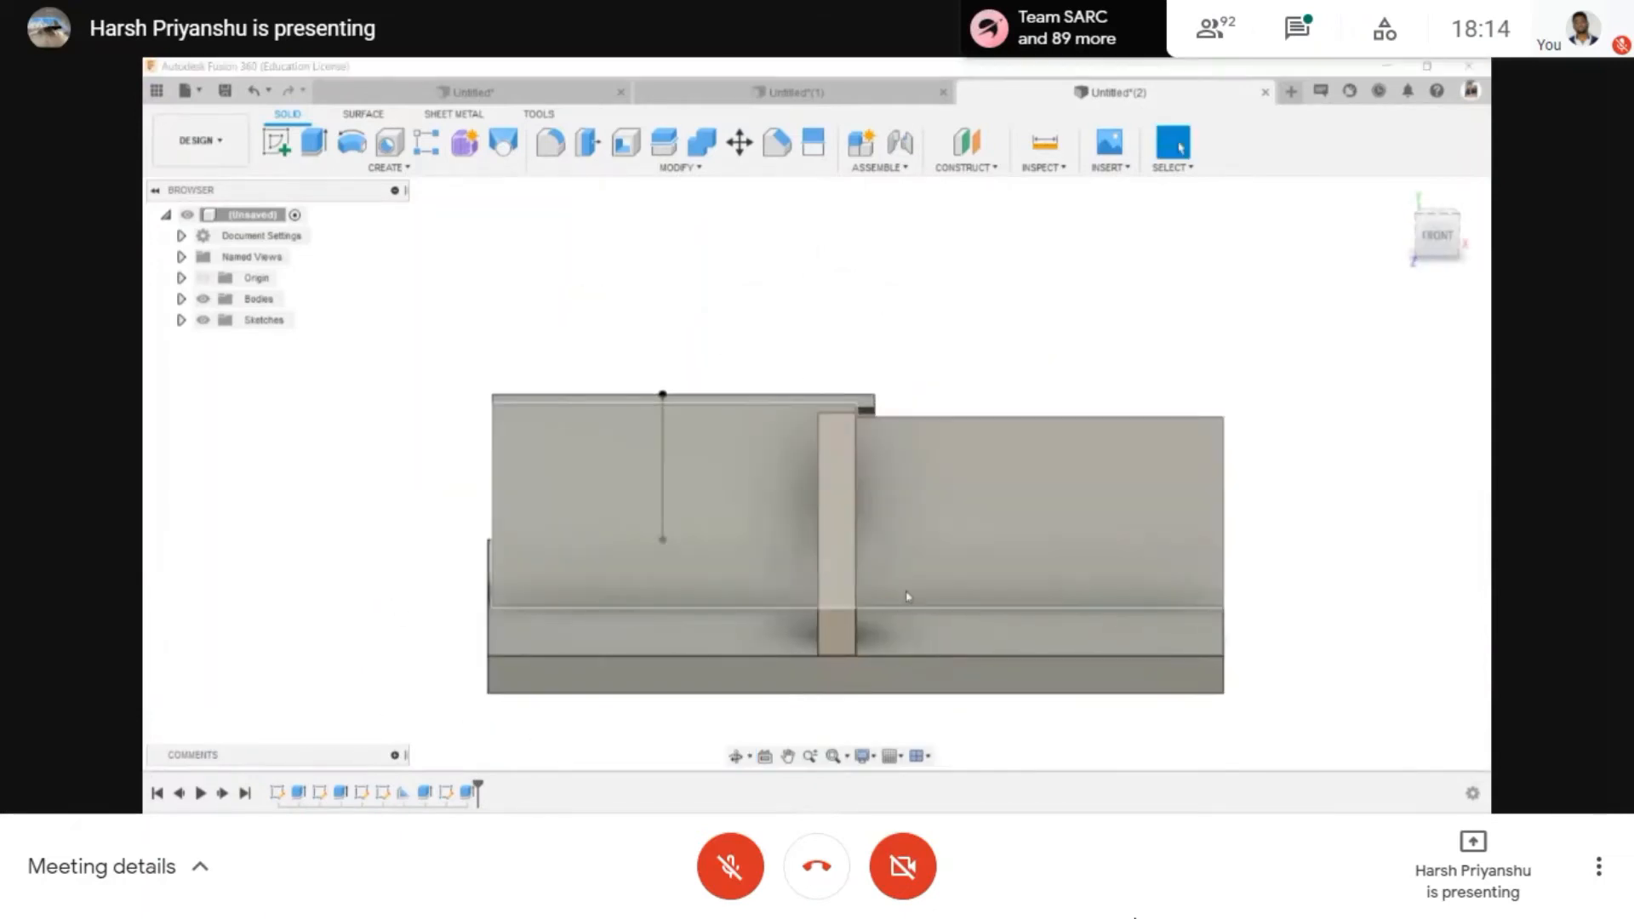
{"action": "key", "text": "m"}
{"action": "left_click", "coordinate": [834, 562]}
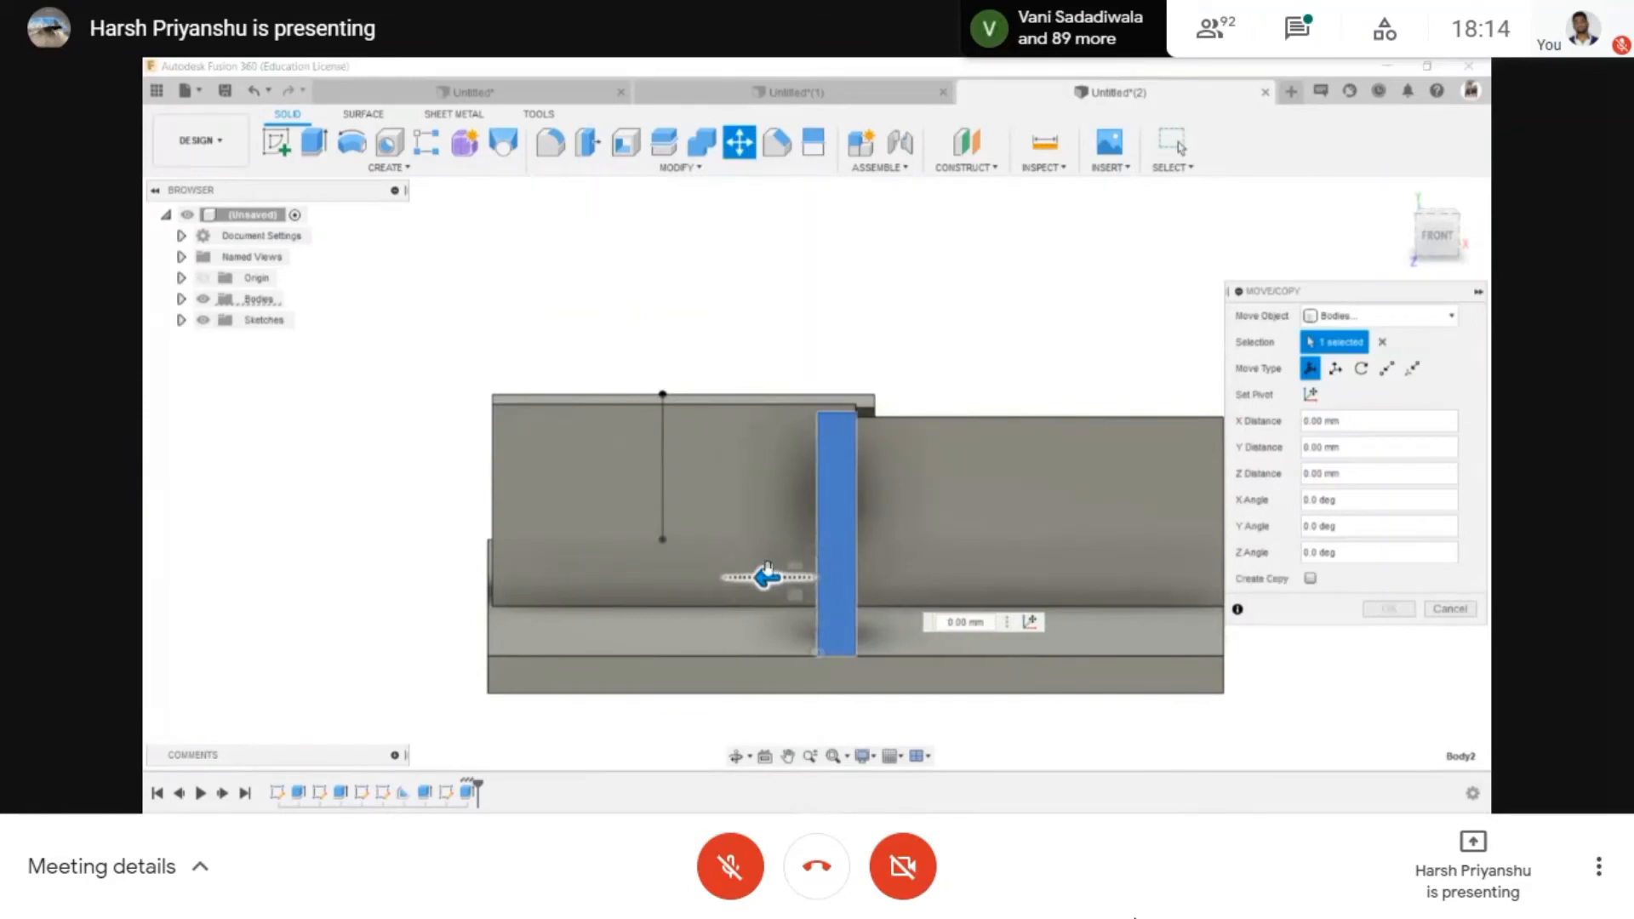
{"action": "key", "text": "Escape"}
{"action": "middle_click_drag", "start_coordinate": [904, 494], "coordinate": [1225, 587], "text": "shift"}
{"action": "key", "text": "m"}
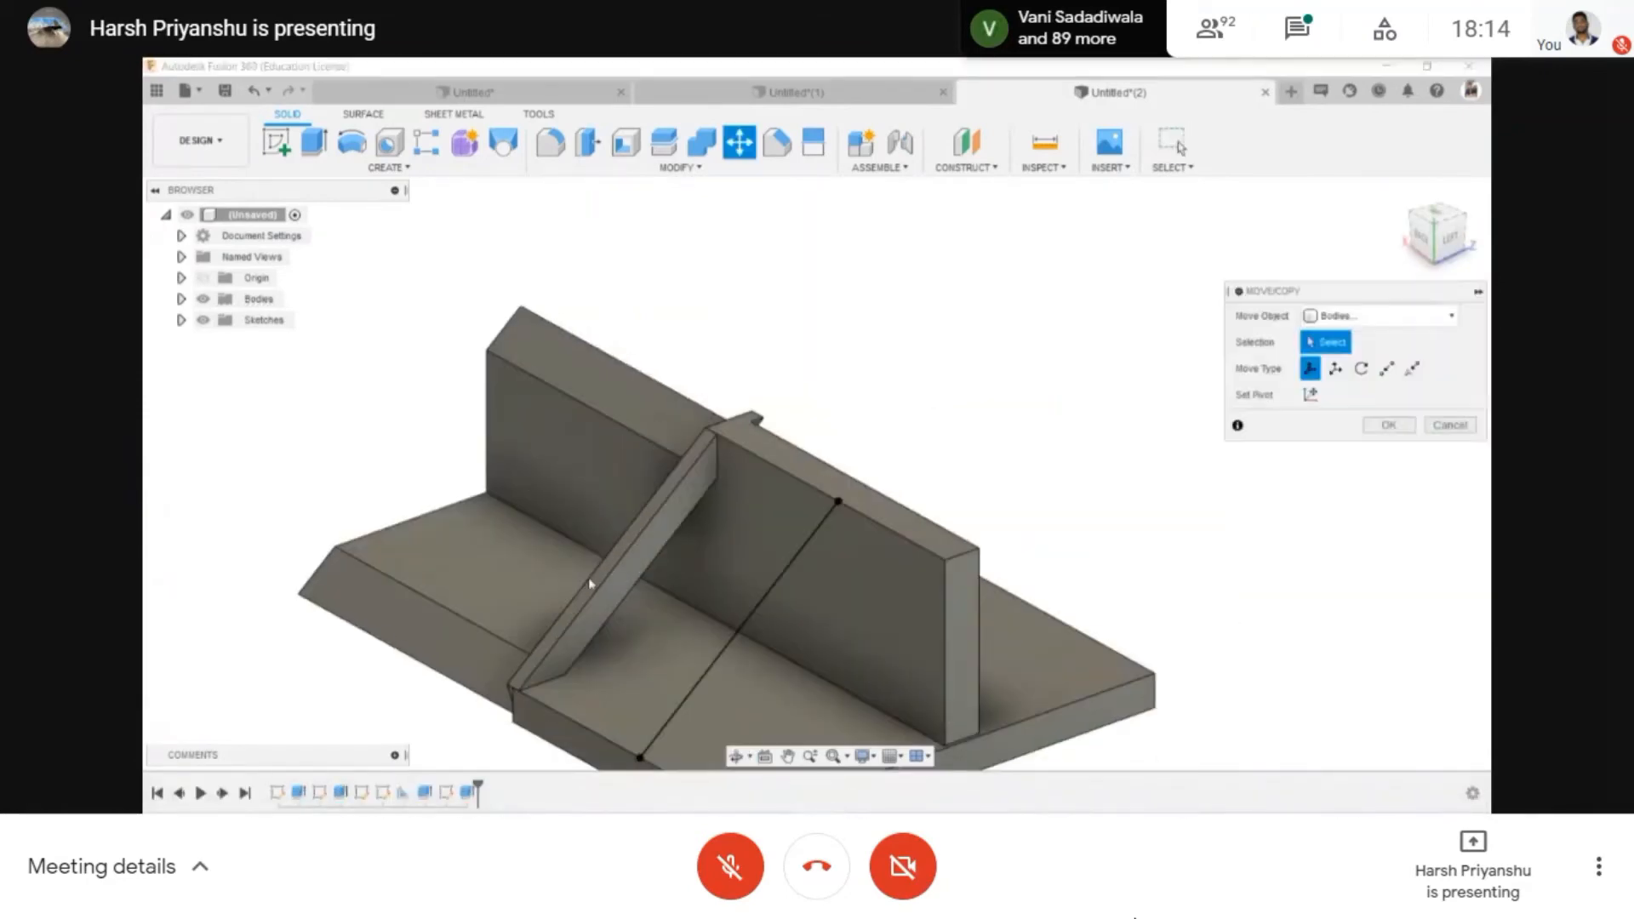
{"action": "left_click", "coordinate": [646, 582]}
{"action": "mouse_move", "coordinate": [646, 589]}
{"action": "left_mouse_down"}
{"action": "mouse_move", "coordinate": [612, 563]}
{"action": "mouse_move", "coordinate": [626, 572]}
{"action": "left_mouse_up"}
{"action": "key", "text": "Escape"}
{"action": "scroll", "coordinate": [789, 511], "scroll_direction": "down", "scroll_amount": 2}
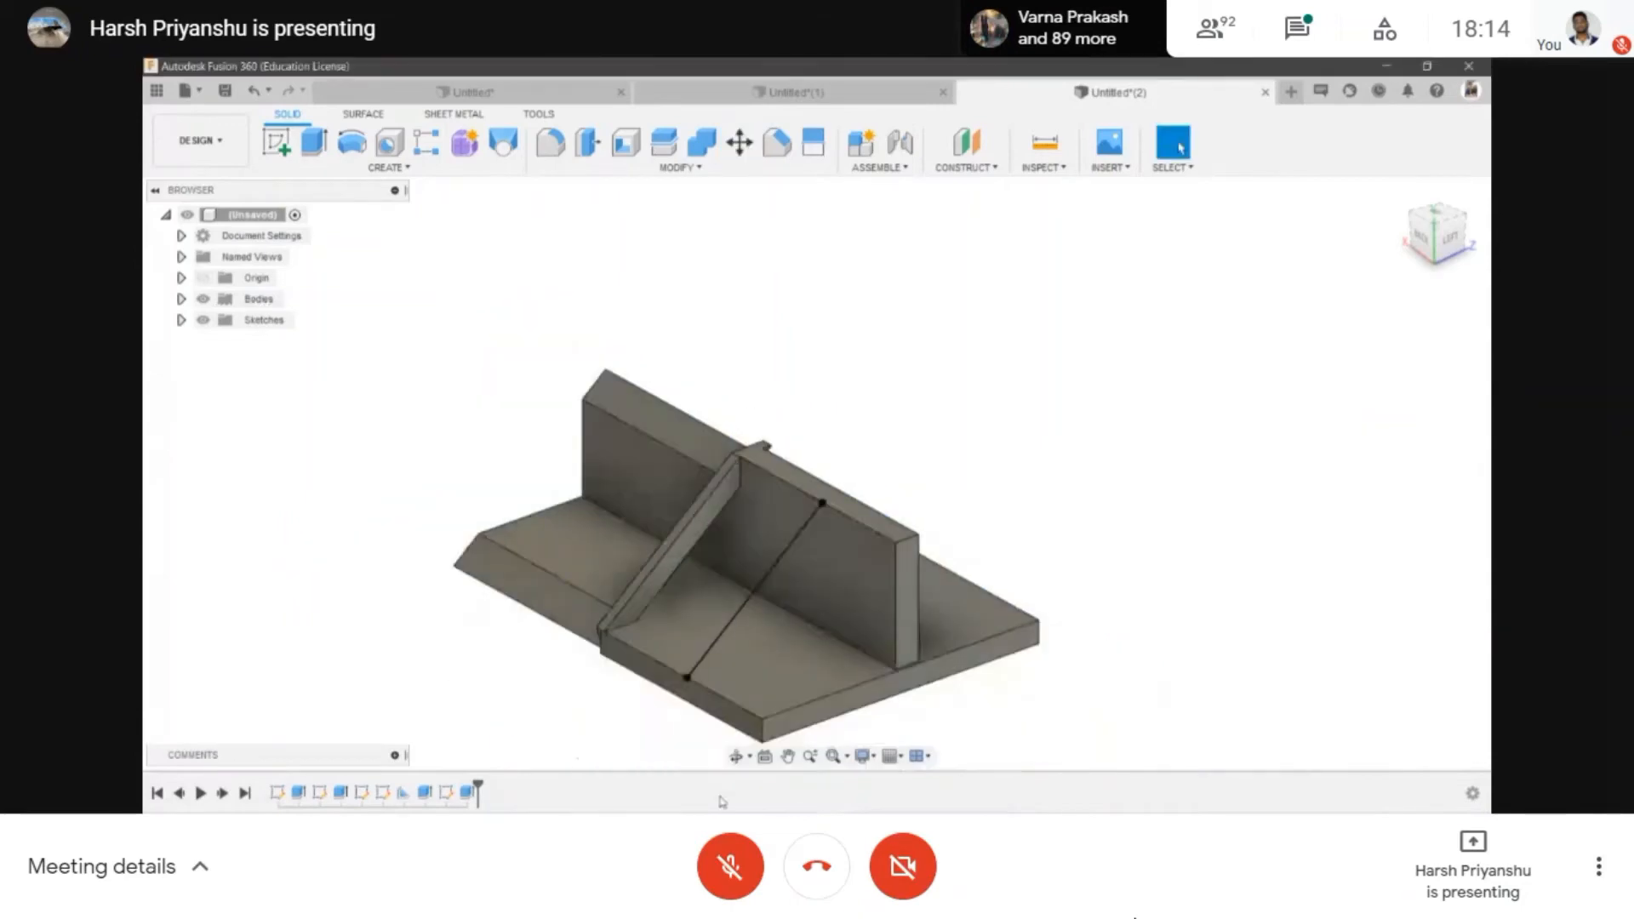
{"action": "left_click", "coordinate": [738, 756]}
{"action": "left_click_drag", "start_coordinate": [817, 587], "coordinate": [820, 448]}
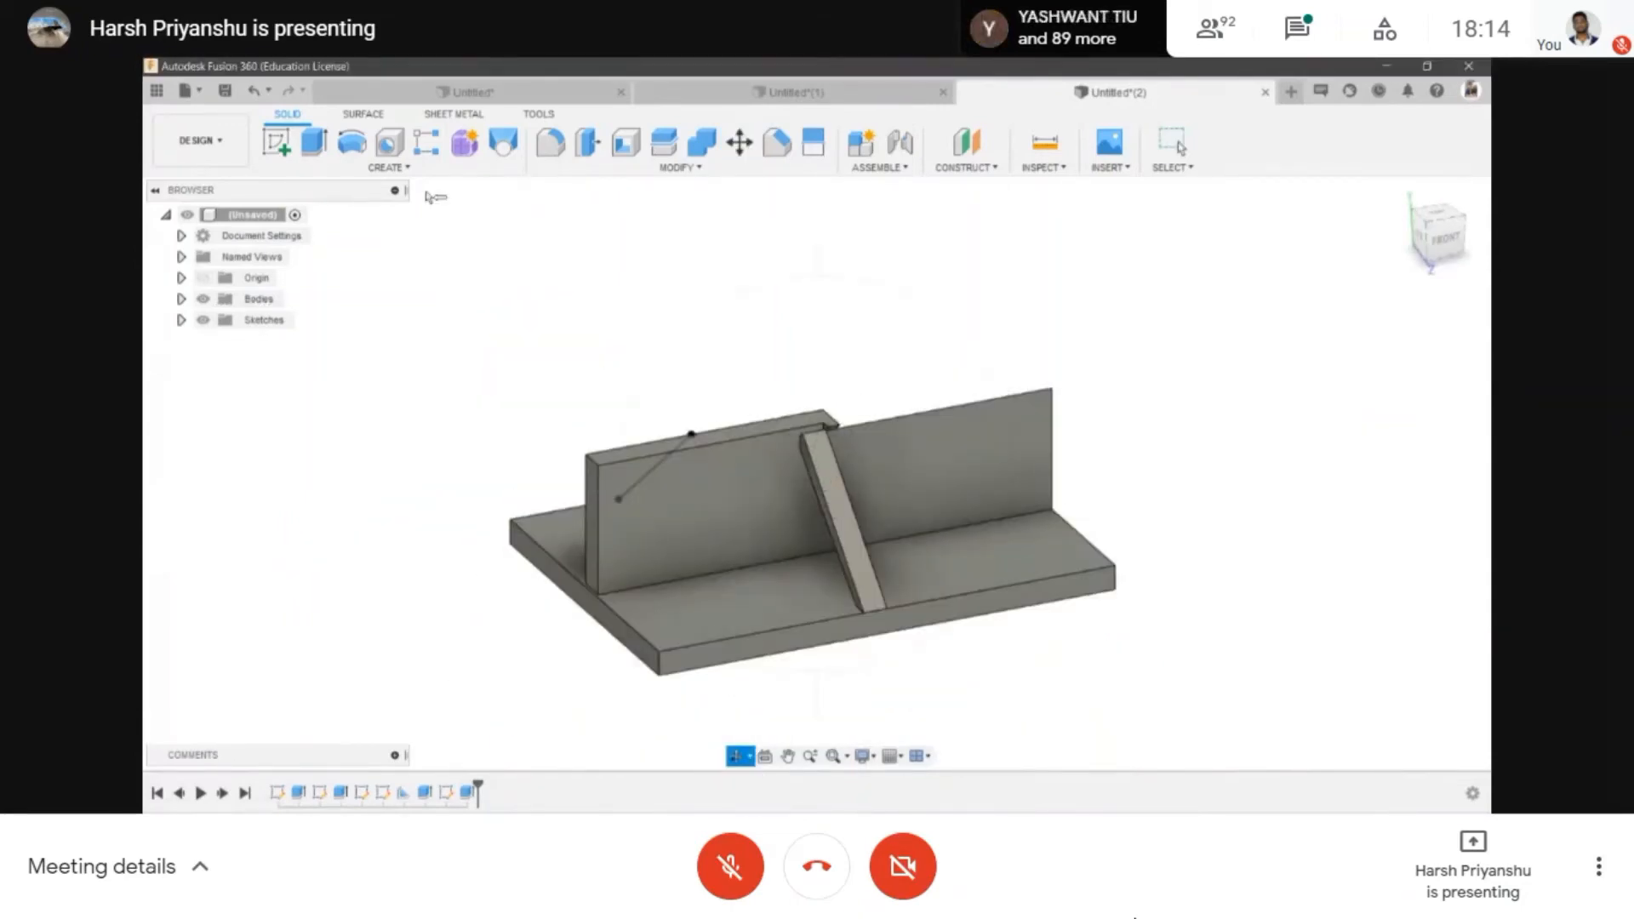
{"action": "left_click", "coordinate": [400, 165]}
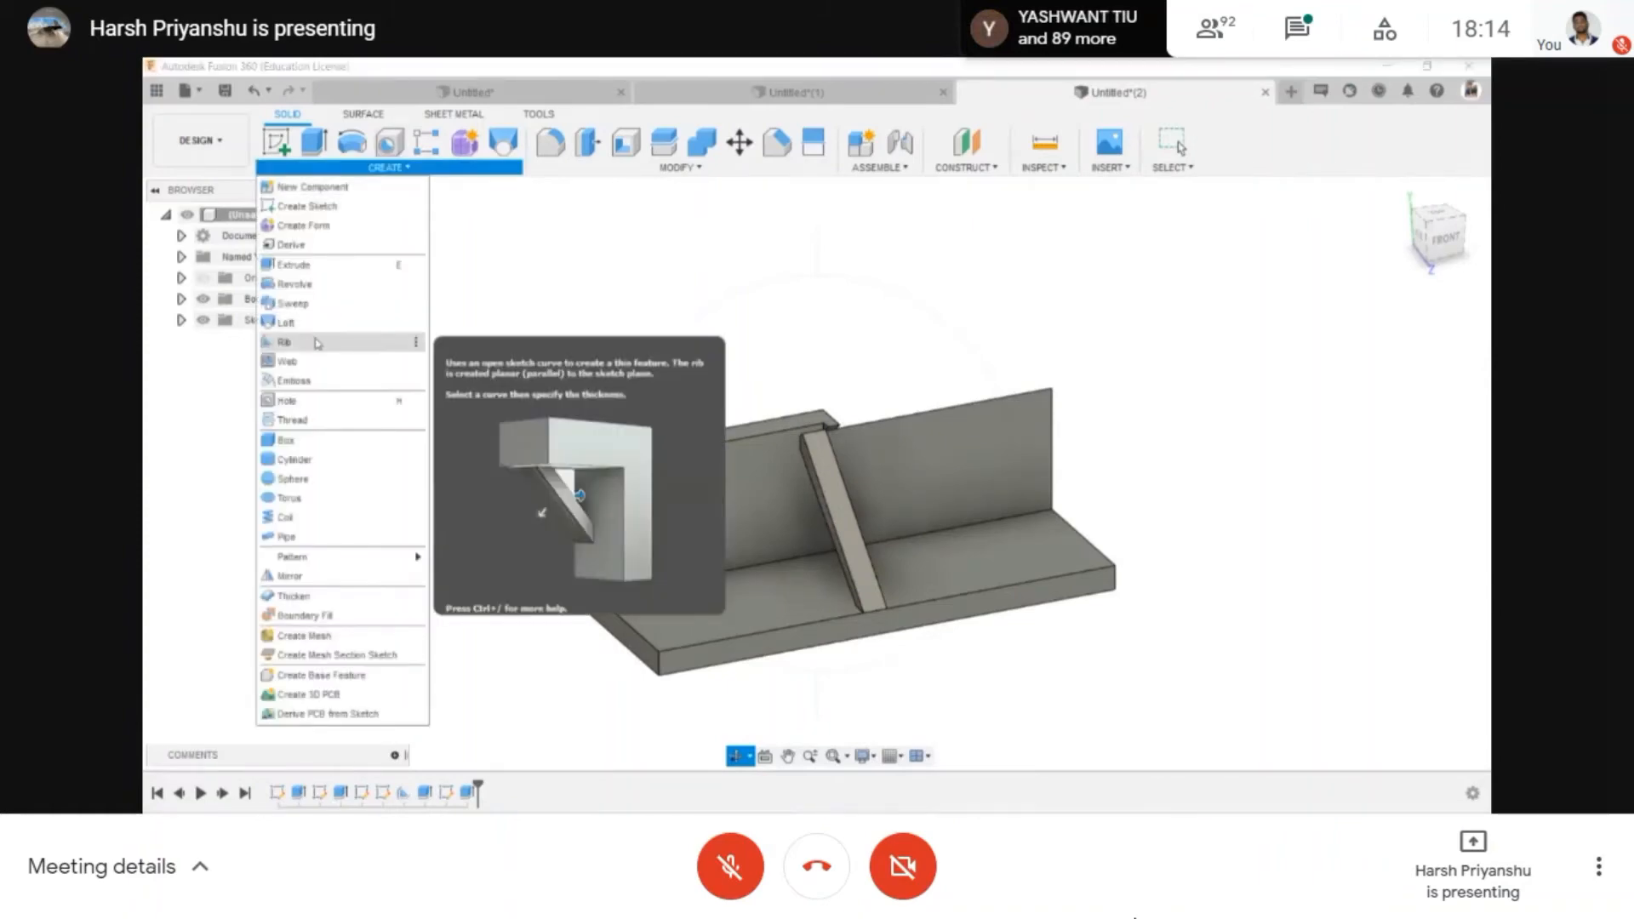
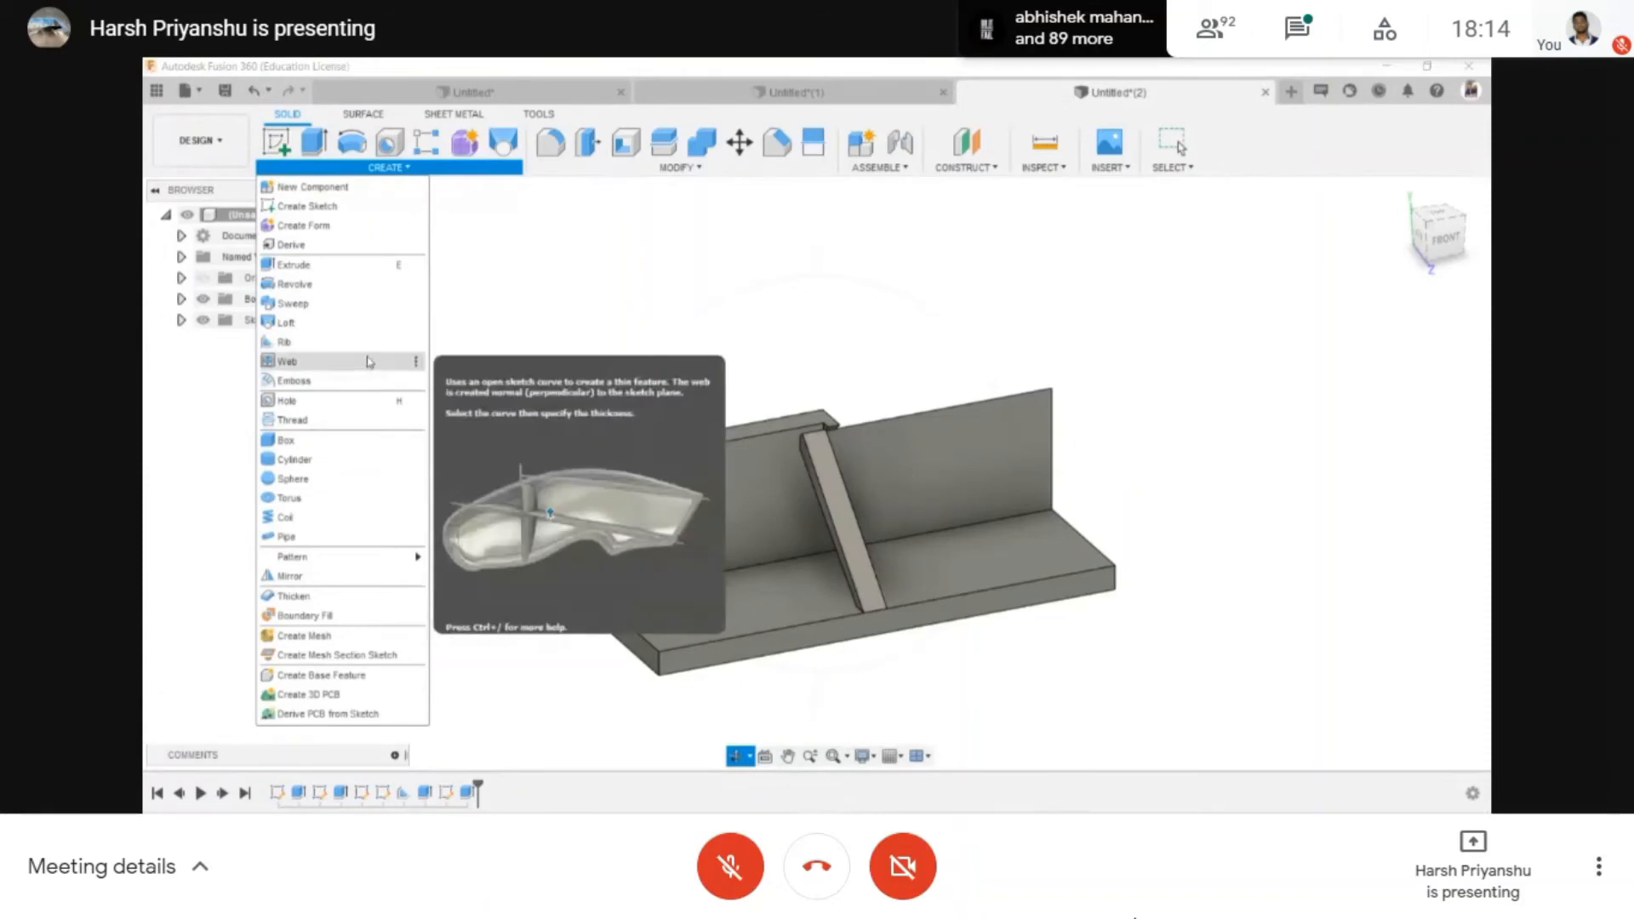
{"action": "left_click", "coordinate": [970, 346]}
{"action": "scroll", "coordinate": [784, 379], "scroll_direction": "down", "scroll_amount": 5}
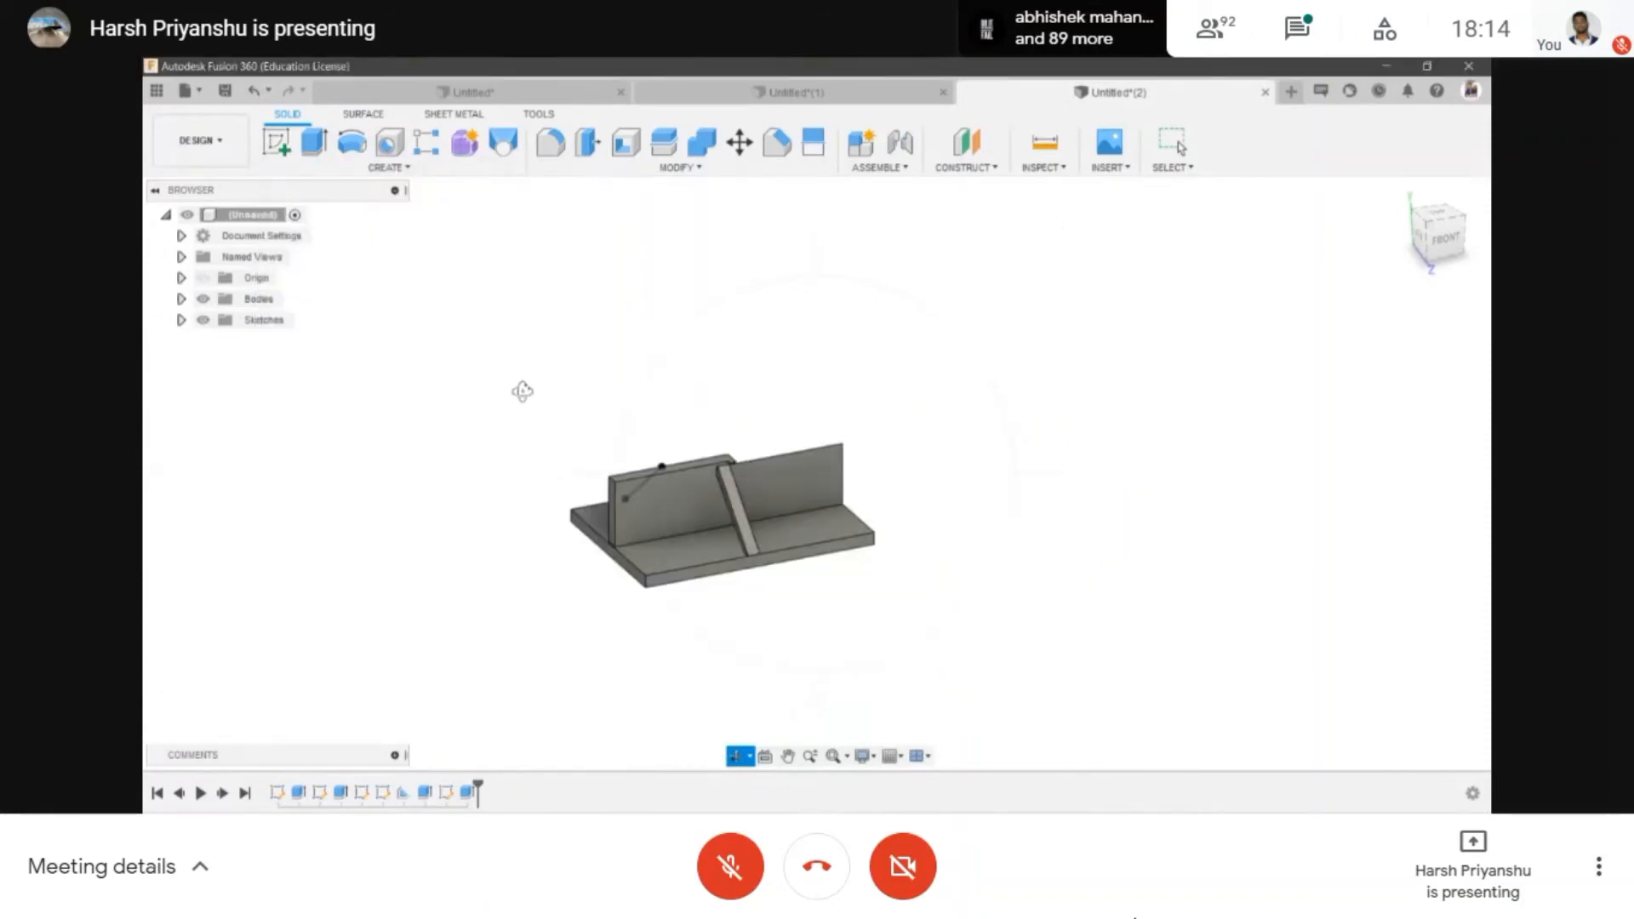
- Hide the existing bodies and sketch a rectangle about 1220 by 563 mm around the origin on the horizontal plane
{"action": "left_click", "coordinate": [202, 299]}
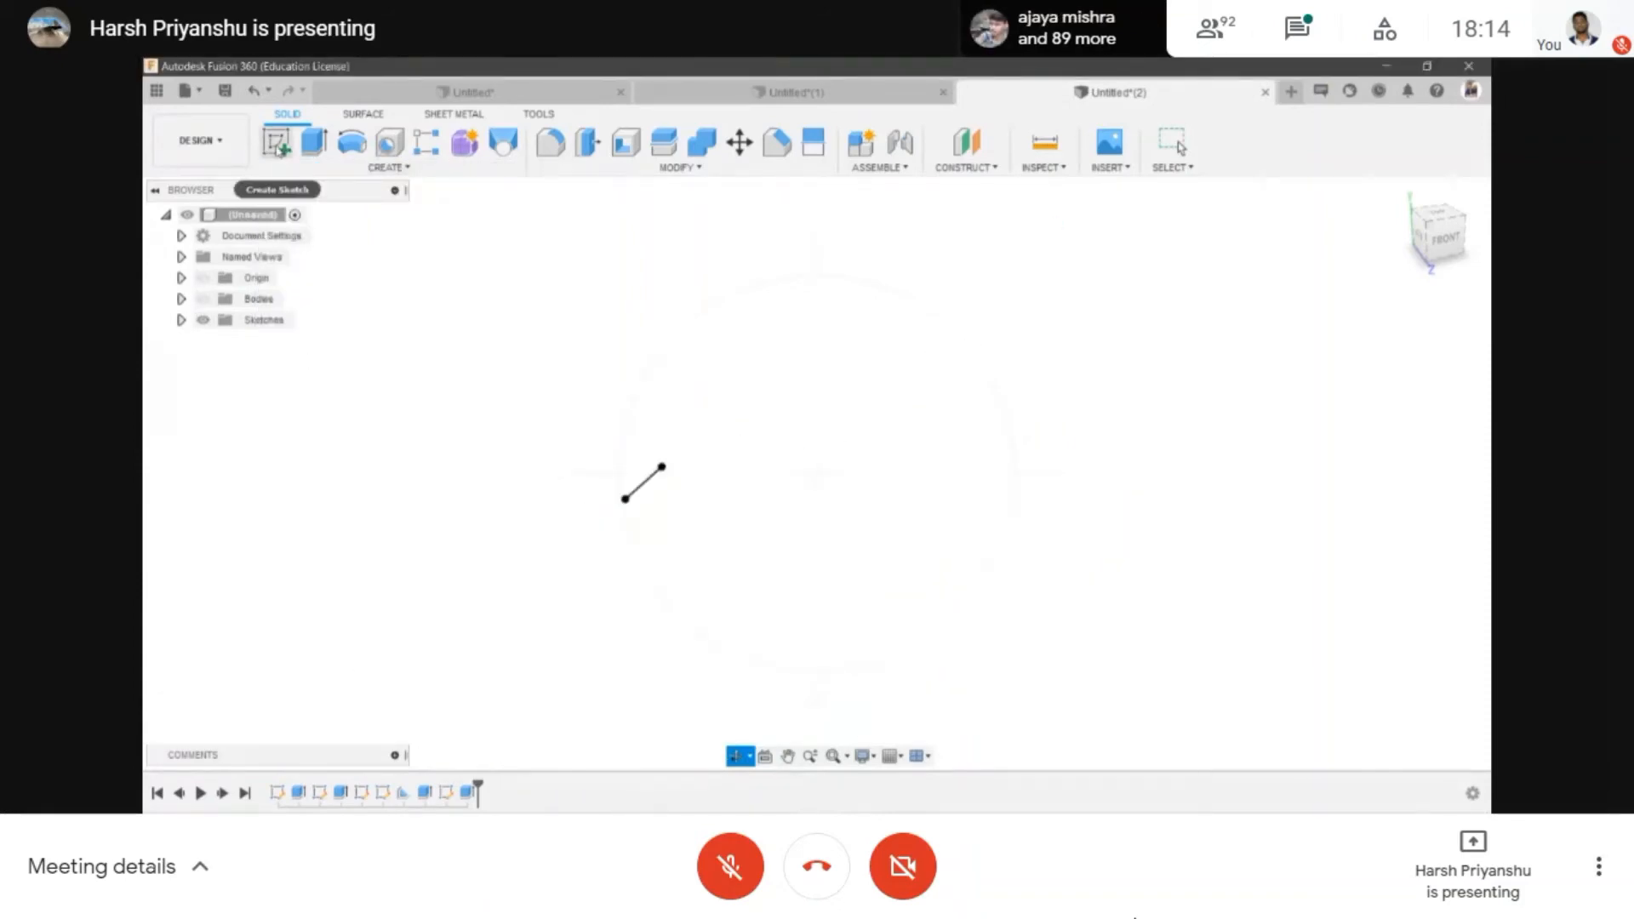
{"action": "left_click", "coordinate": [181, 320]}
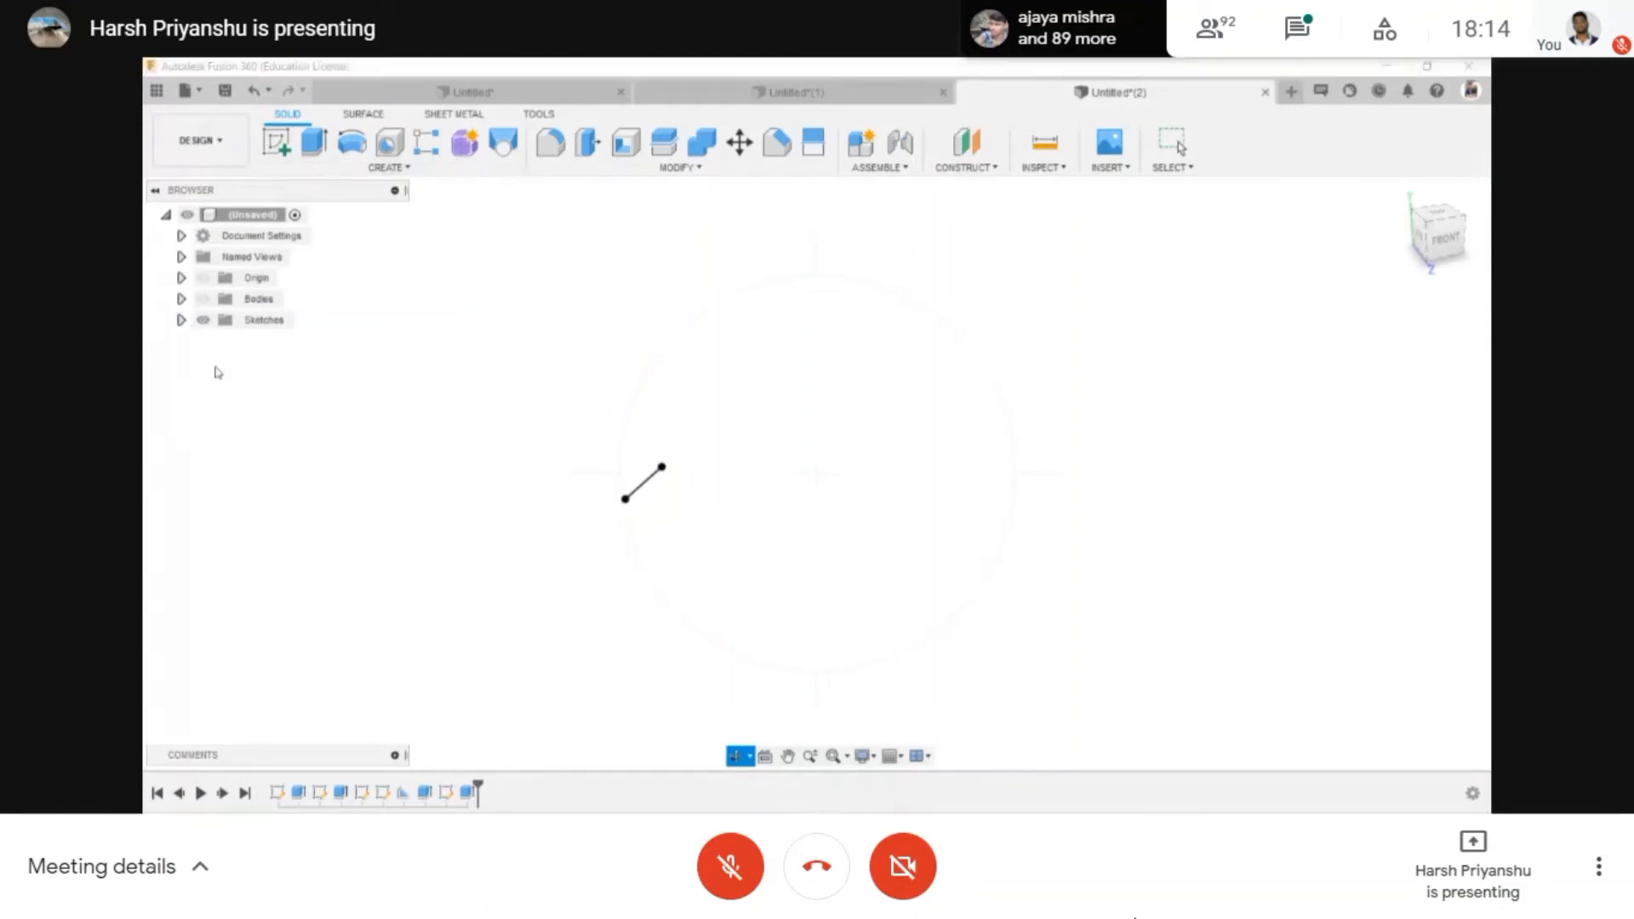
{"action": "left_click", "coordinate": [276, 147]}
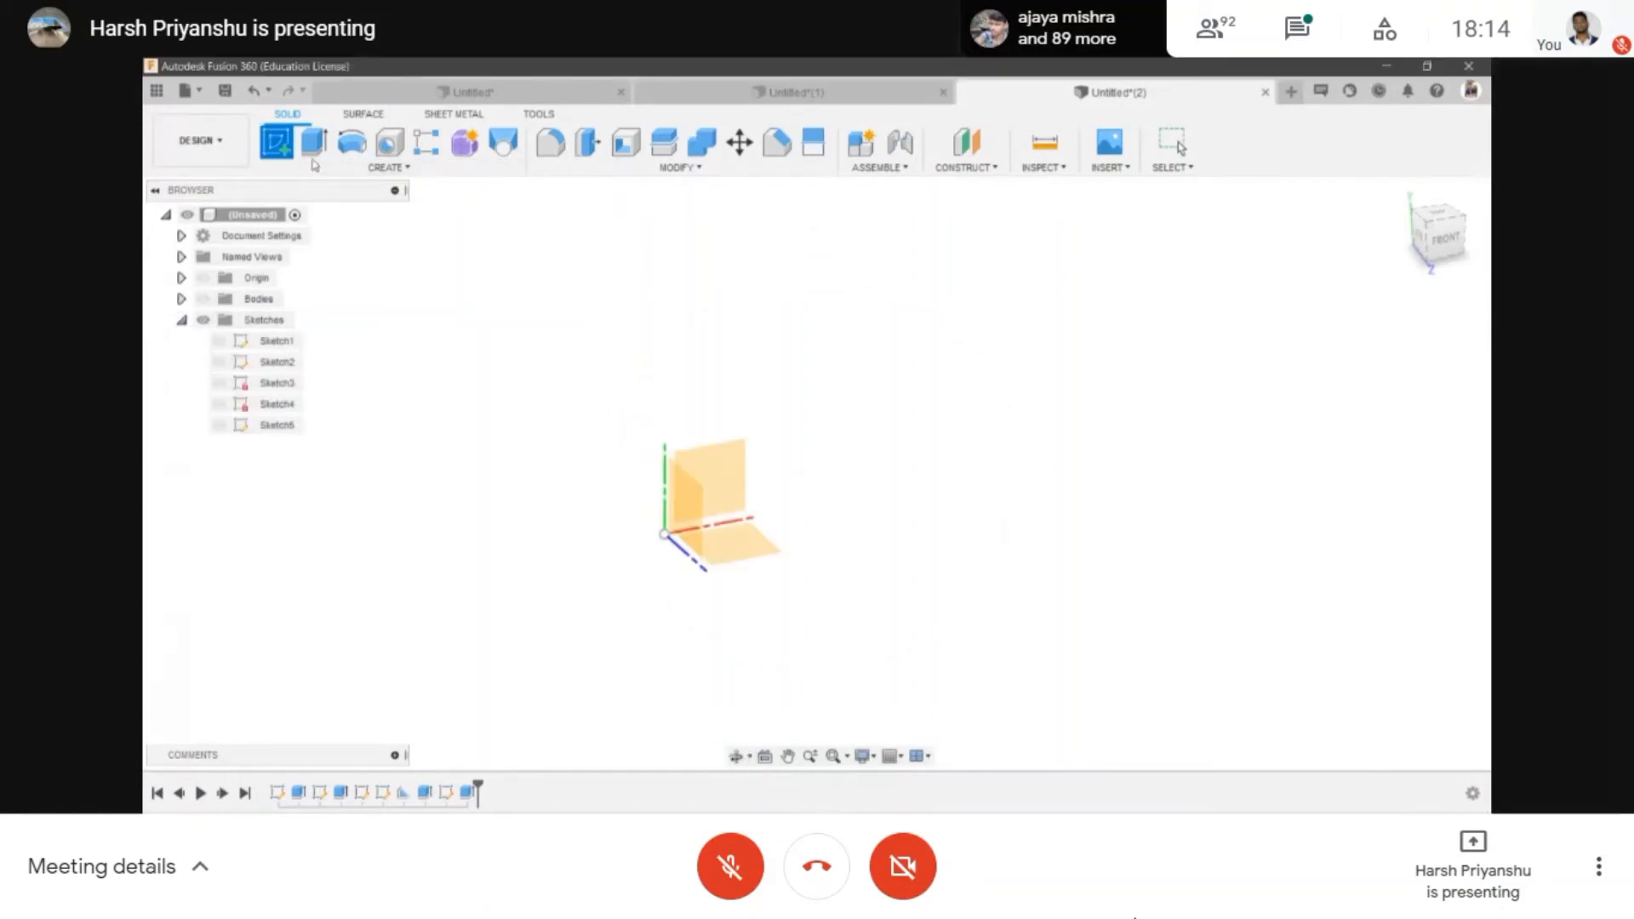
{"action": "left_click", "coordinate": [715, 555]}
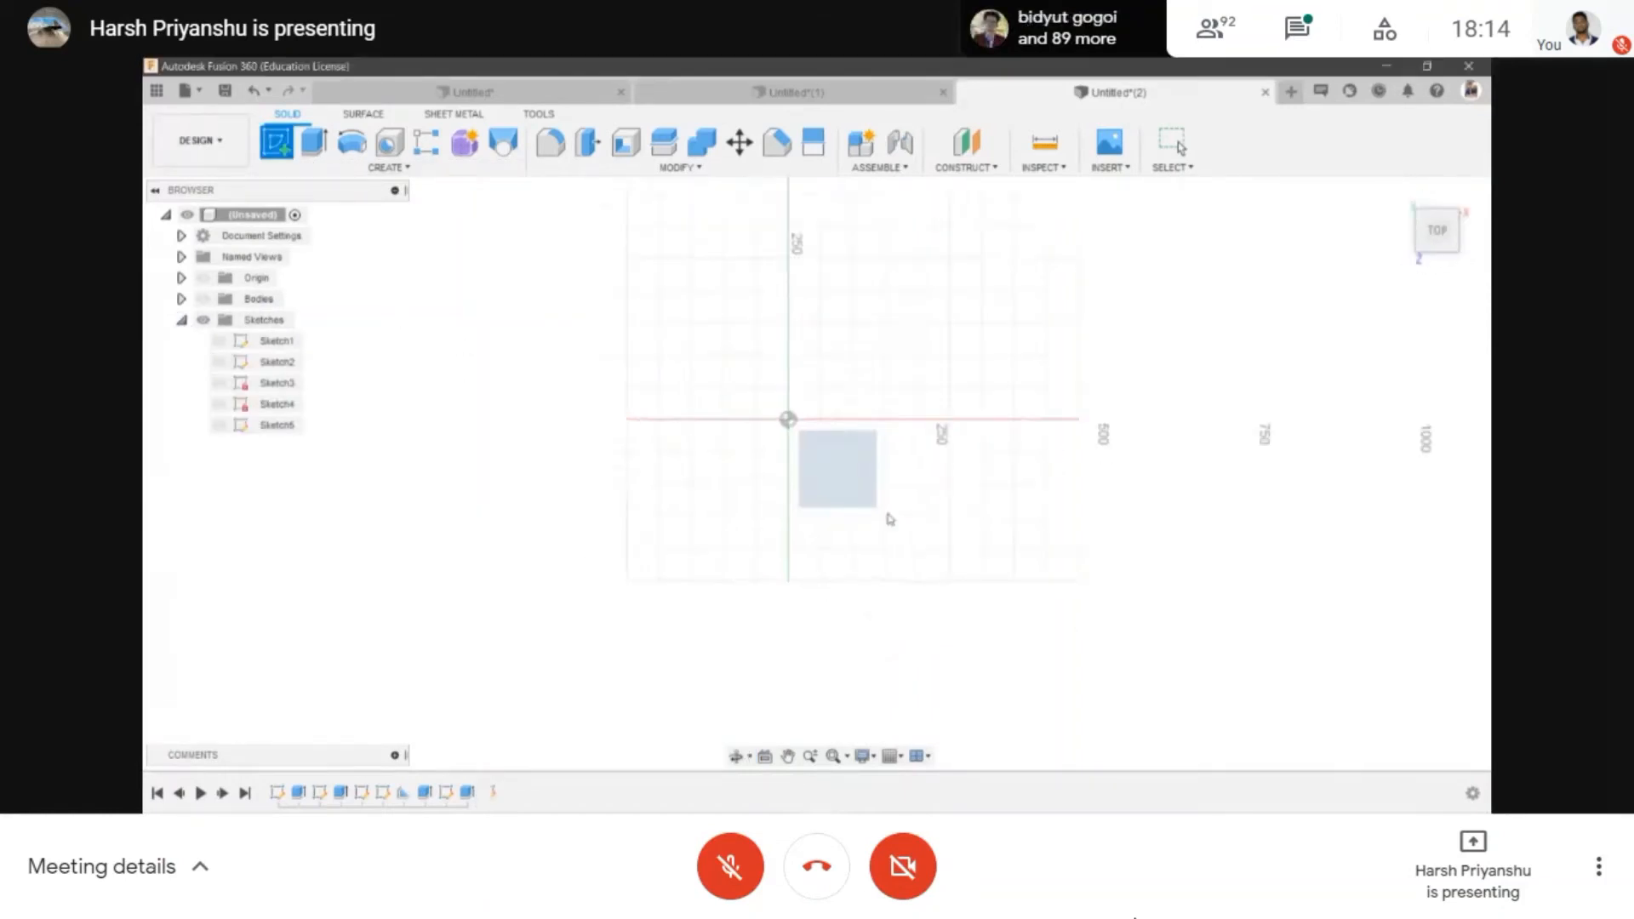
{"action": "left_click", "coordinate": [495, 263]}
{"action": "left_click", "coordinate": [1284, 626]}
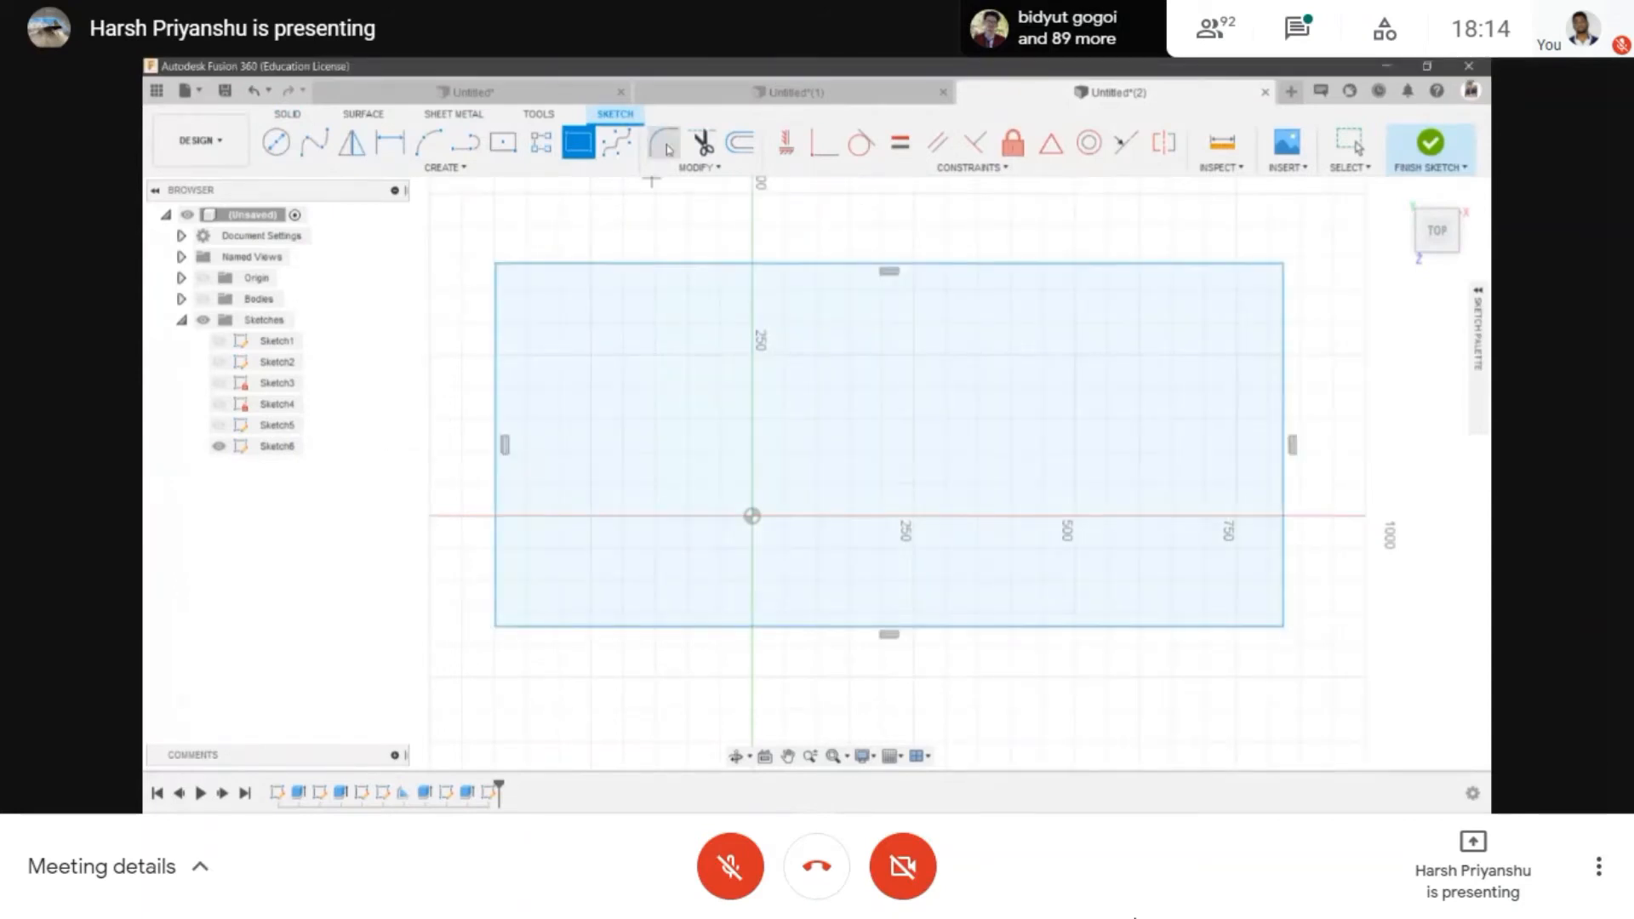
- Fillet all four corners of the sketched rectangle with a 150 mm radius
{"action": "left_click", "coordinate": [503, 298]}
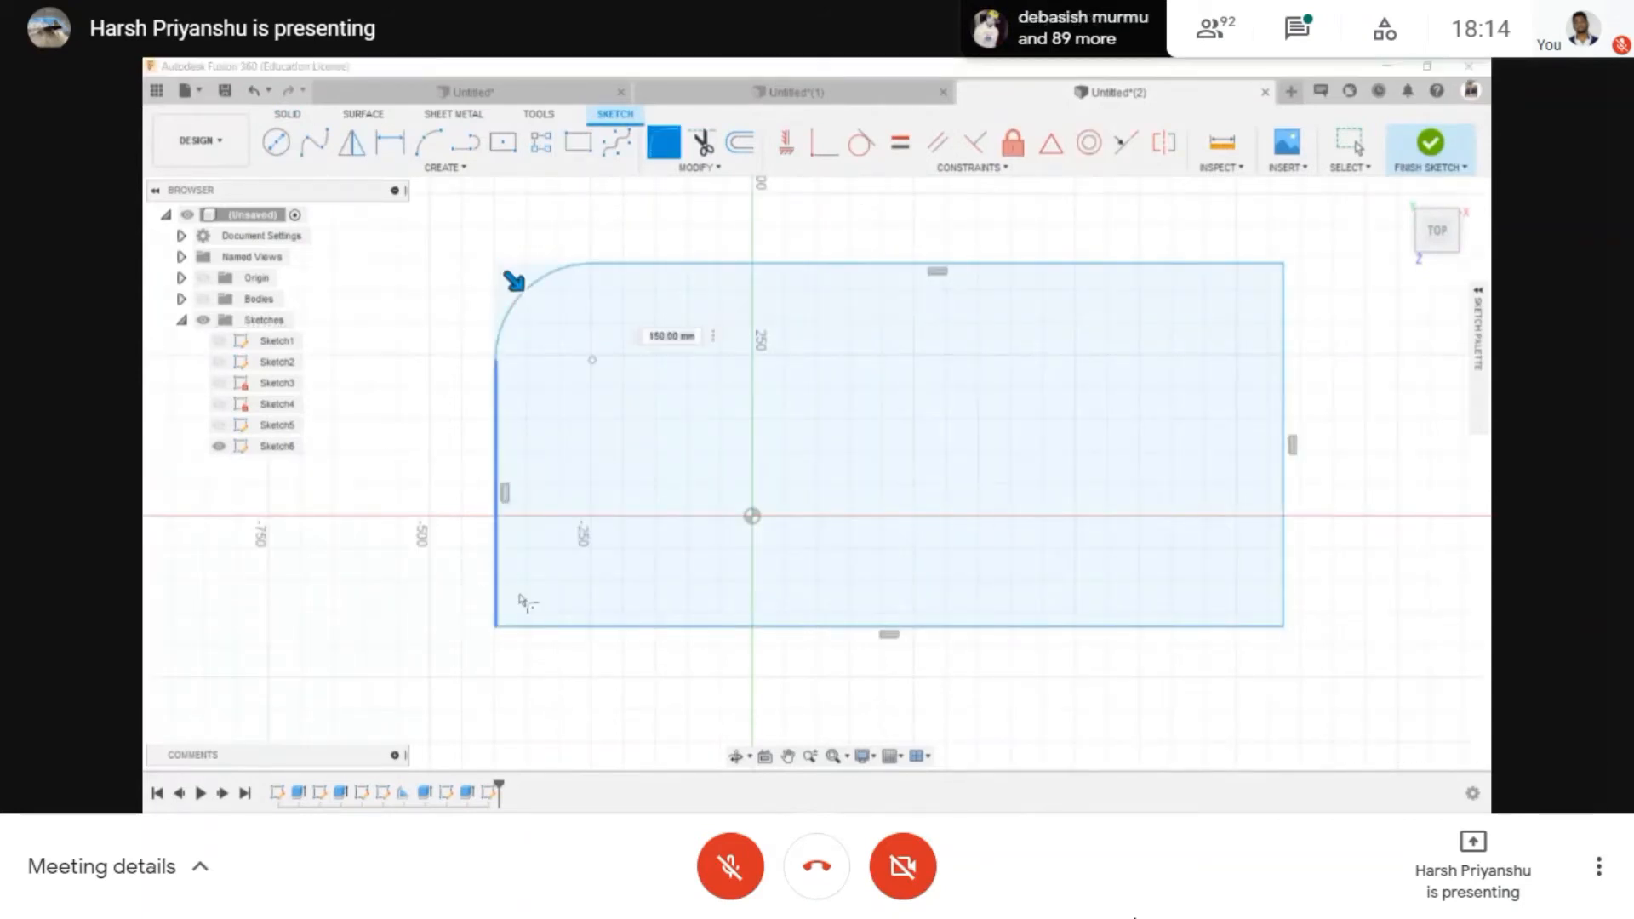
{"action": "left_click", "coordinate": [542, 626]}
{"action": "left_click", "coordinate": [1283, 572]}
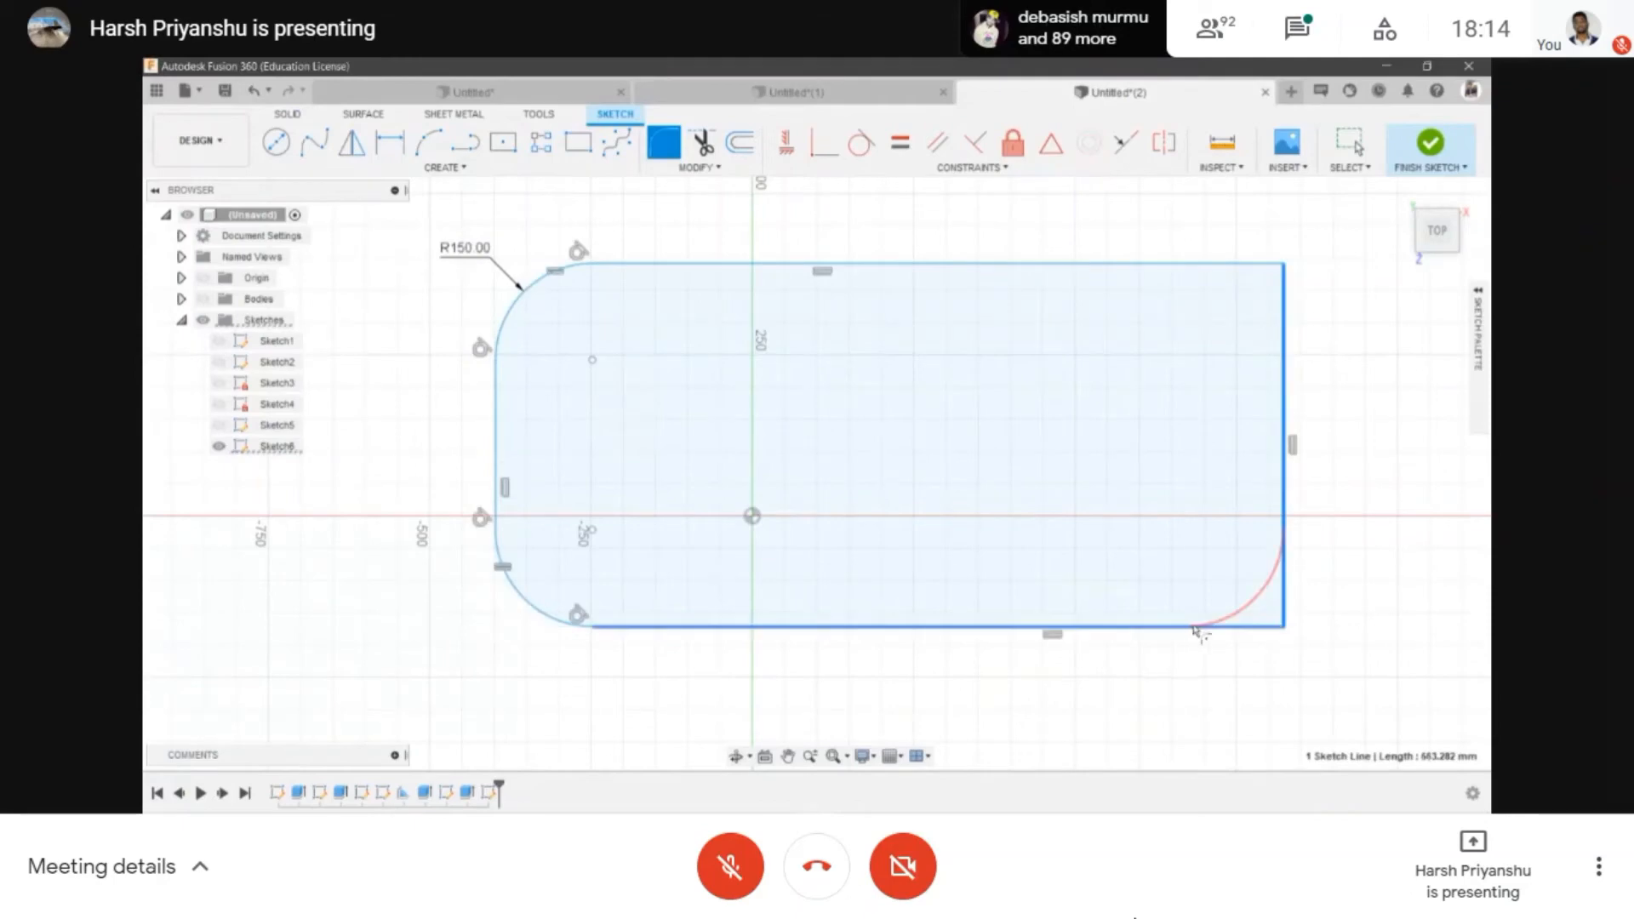
{"action": "left_click", "coordinate": [1195, 627]}
{"action": "left_click", "coordinate": [1258, 264]}
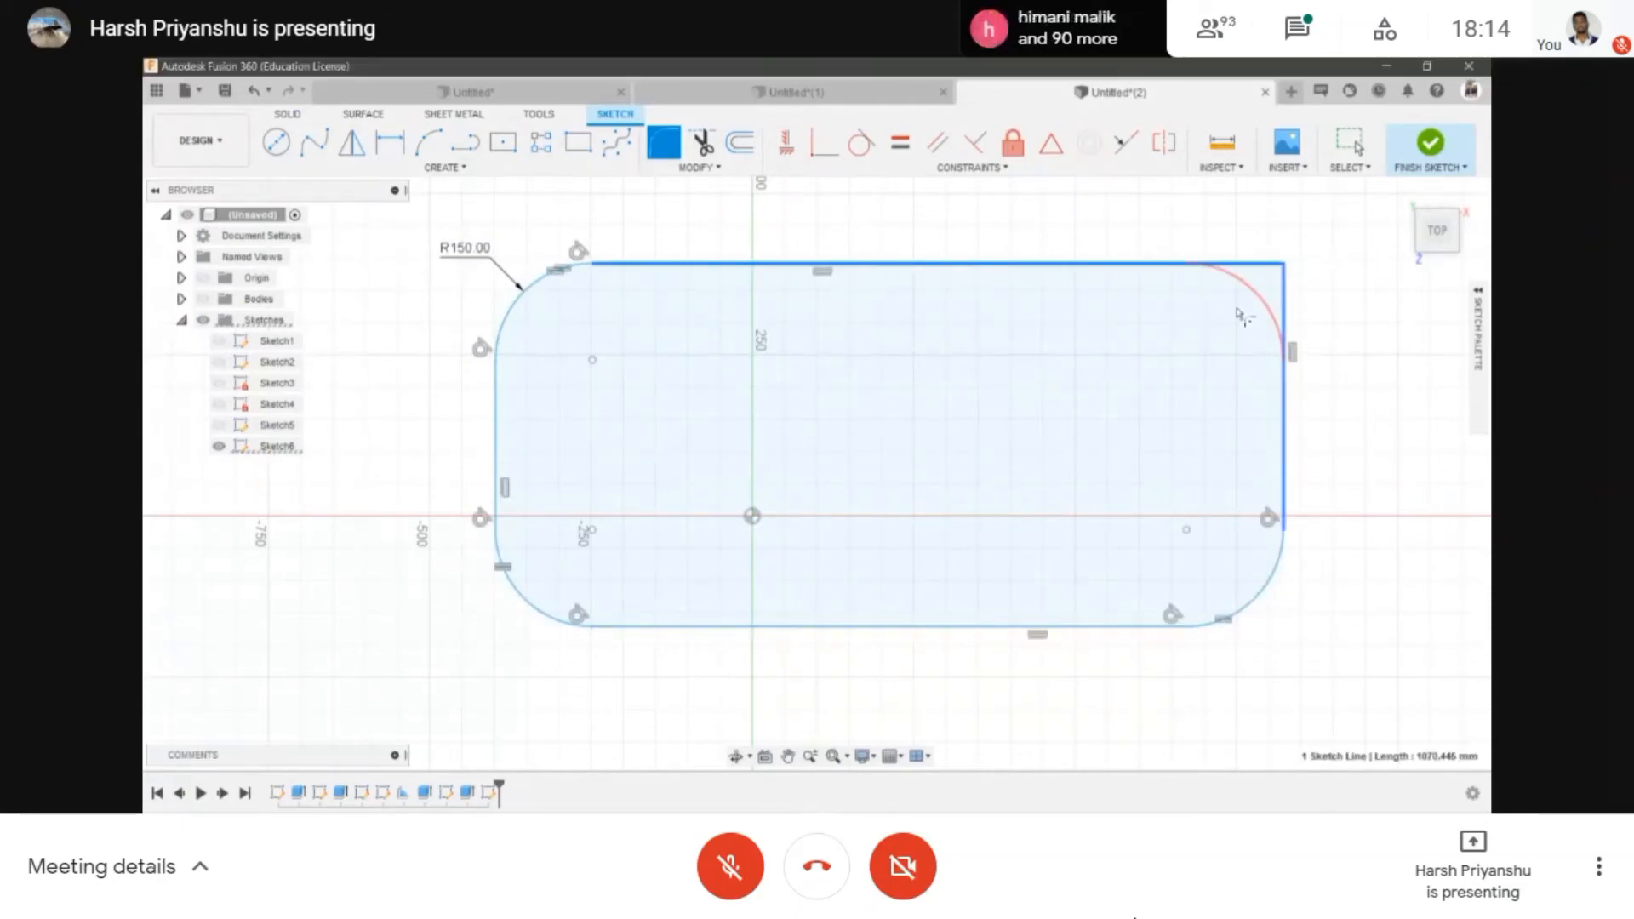
{"action": "left_click", "coordinate": [1283, 328]}
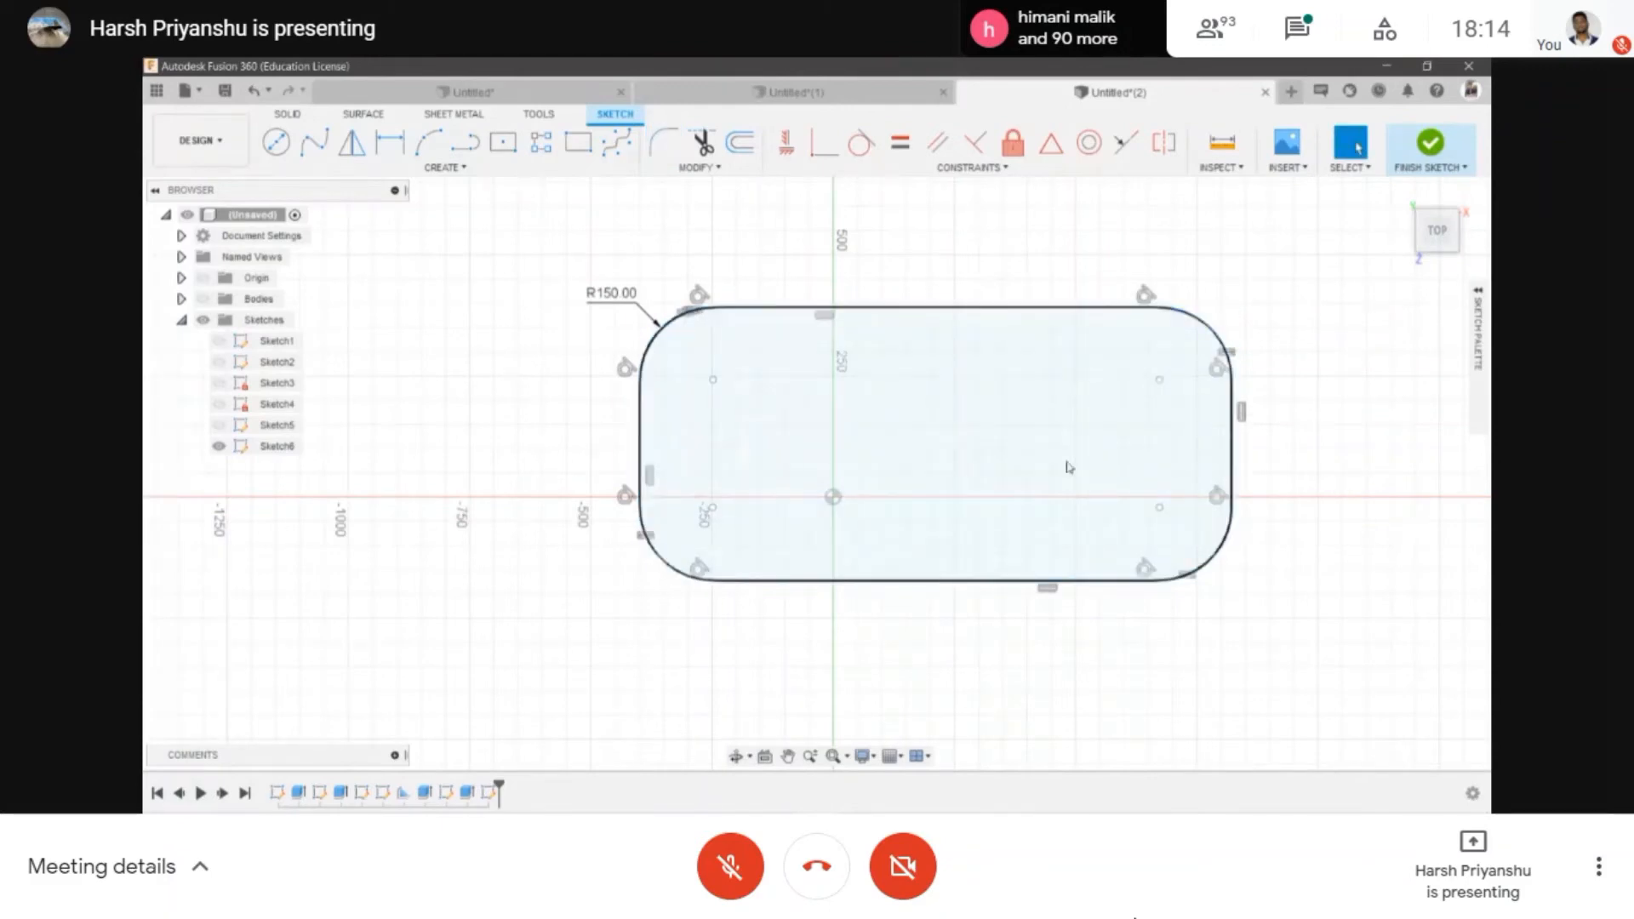
- Try offsetting the rounded rectangle about 26 mm inward, and undo the offset
{"action": "key", "text": "o"}
{"action": "left_click", "coordinate": [1077, 313]}
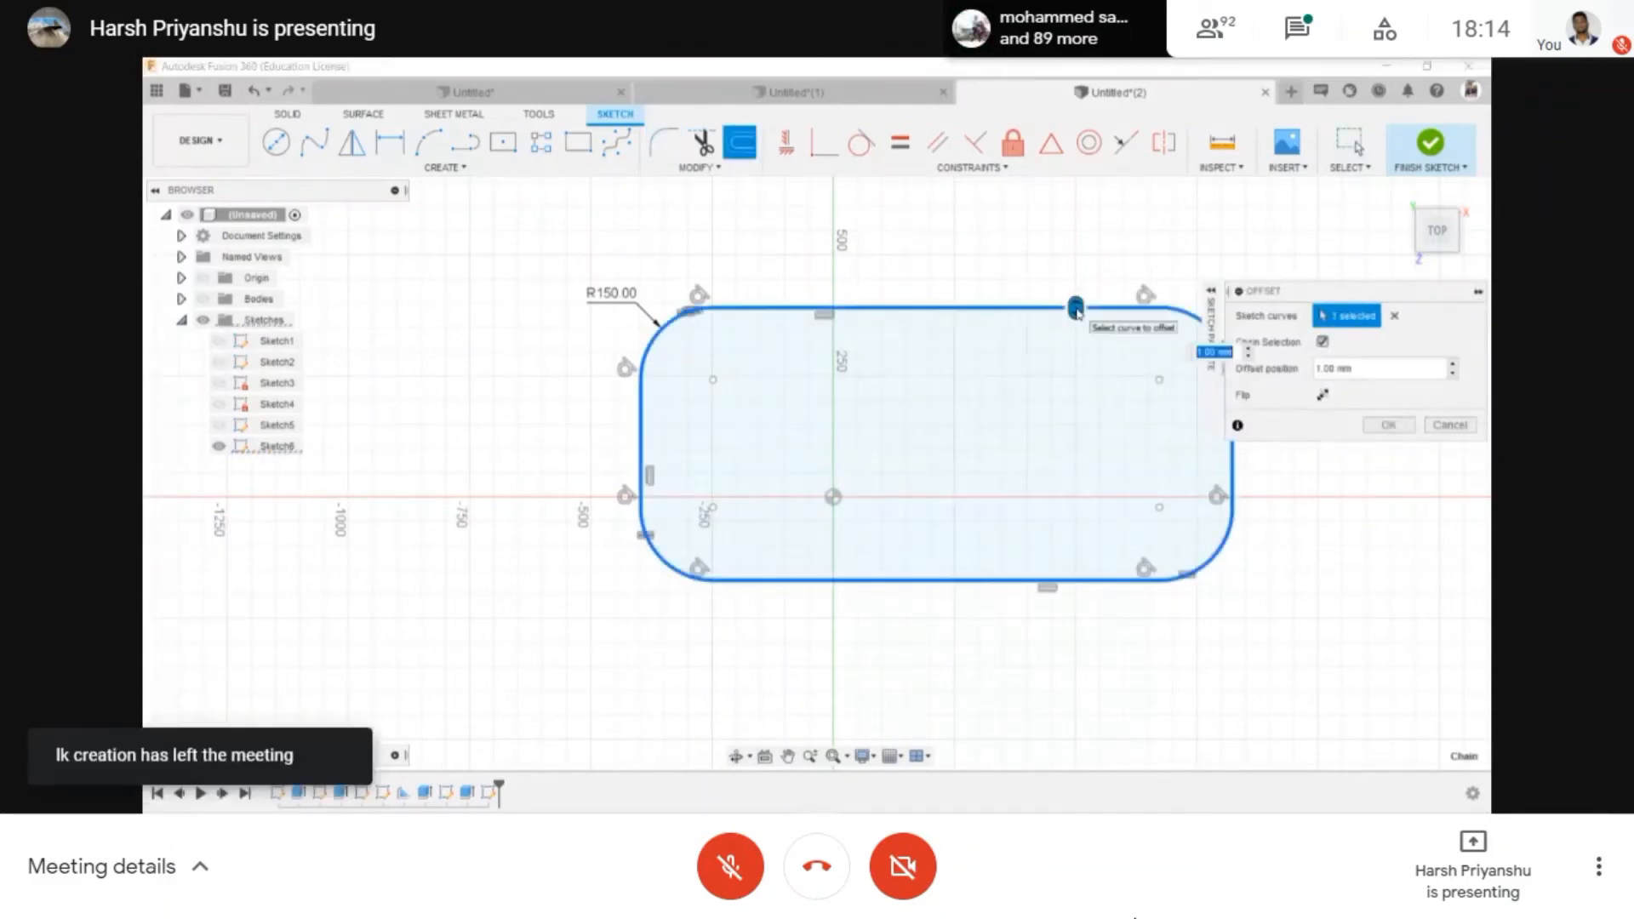
{"action": "scroll", "coordinate": [1077, 315], "scroll_direction": "up", "scroll_amount": 3}
{"action": "left_click_drag", "start_coordinate": [1075, 319], "coordinate": [1074, 324]}
{"action": "key", "text": "Return"}
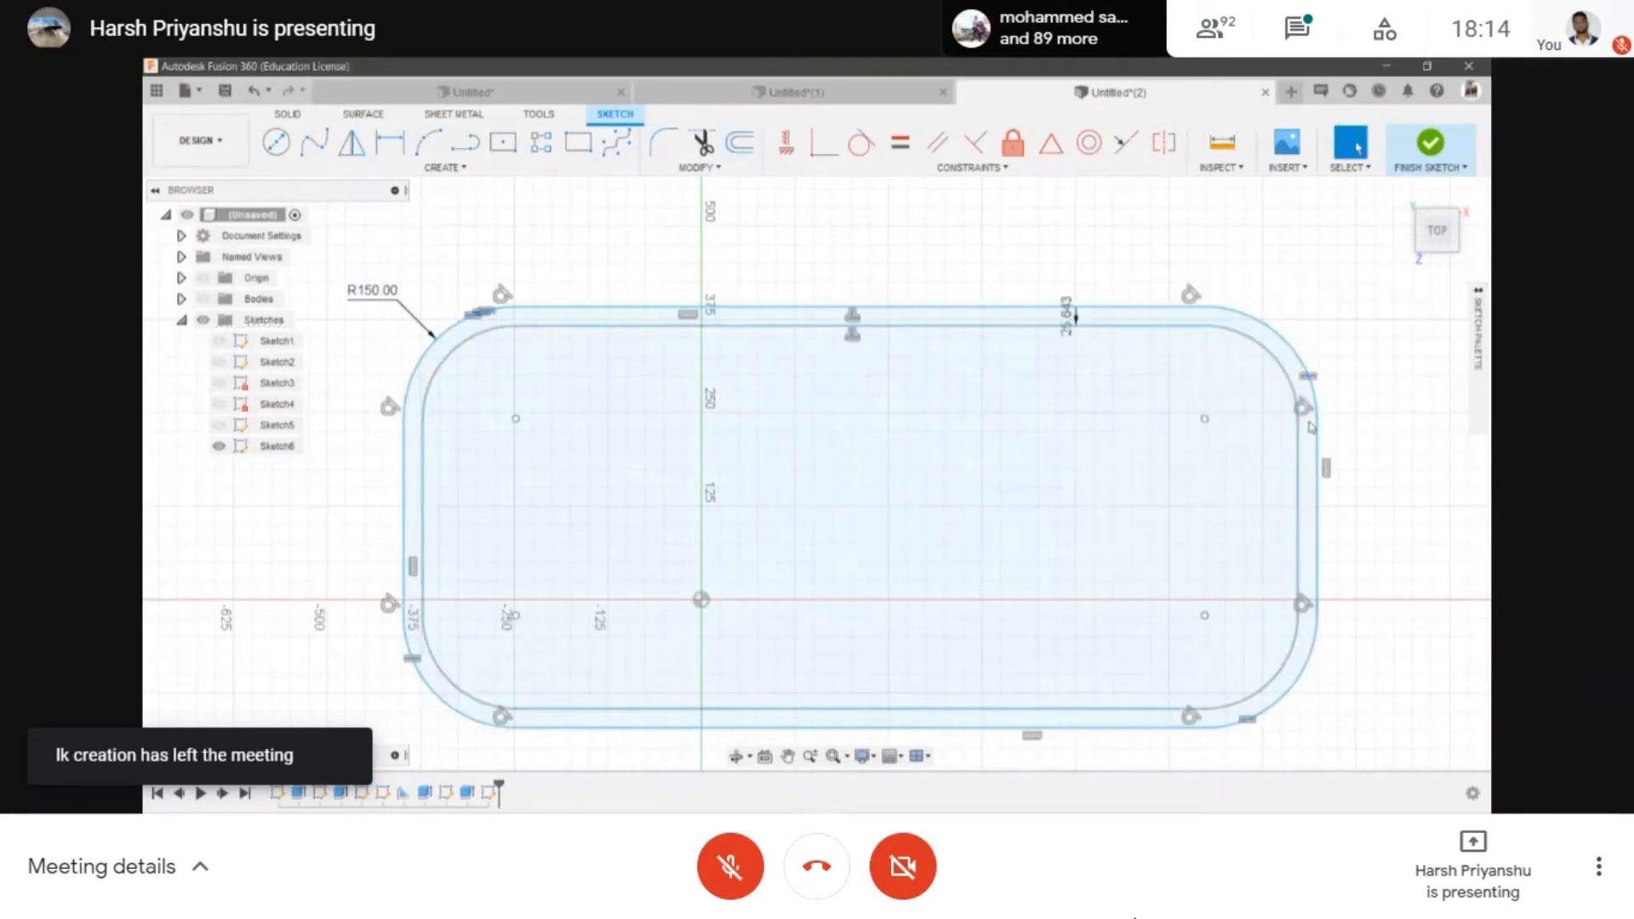
{"action": "scroll", "coordinate": [1062, 370], "scroll_direction": "down", "scroll_amount": 3}
{"action": "key", "text": "ctrl+z"}
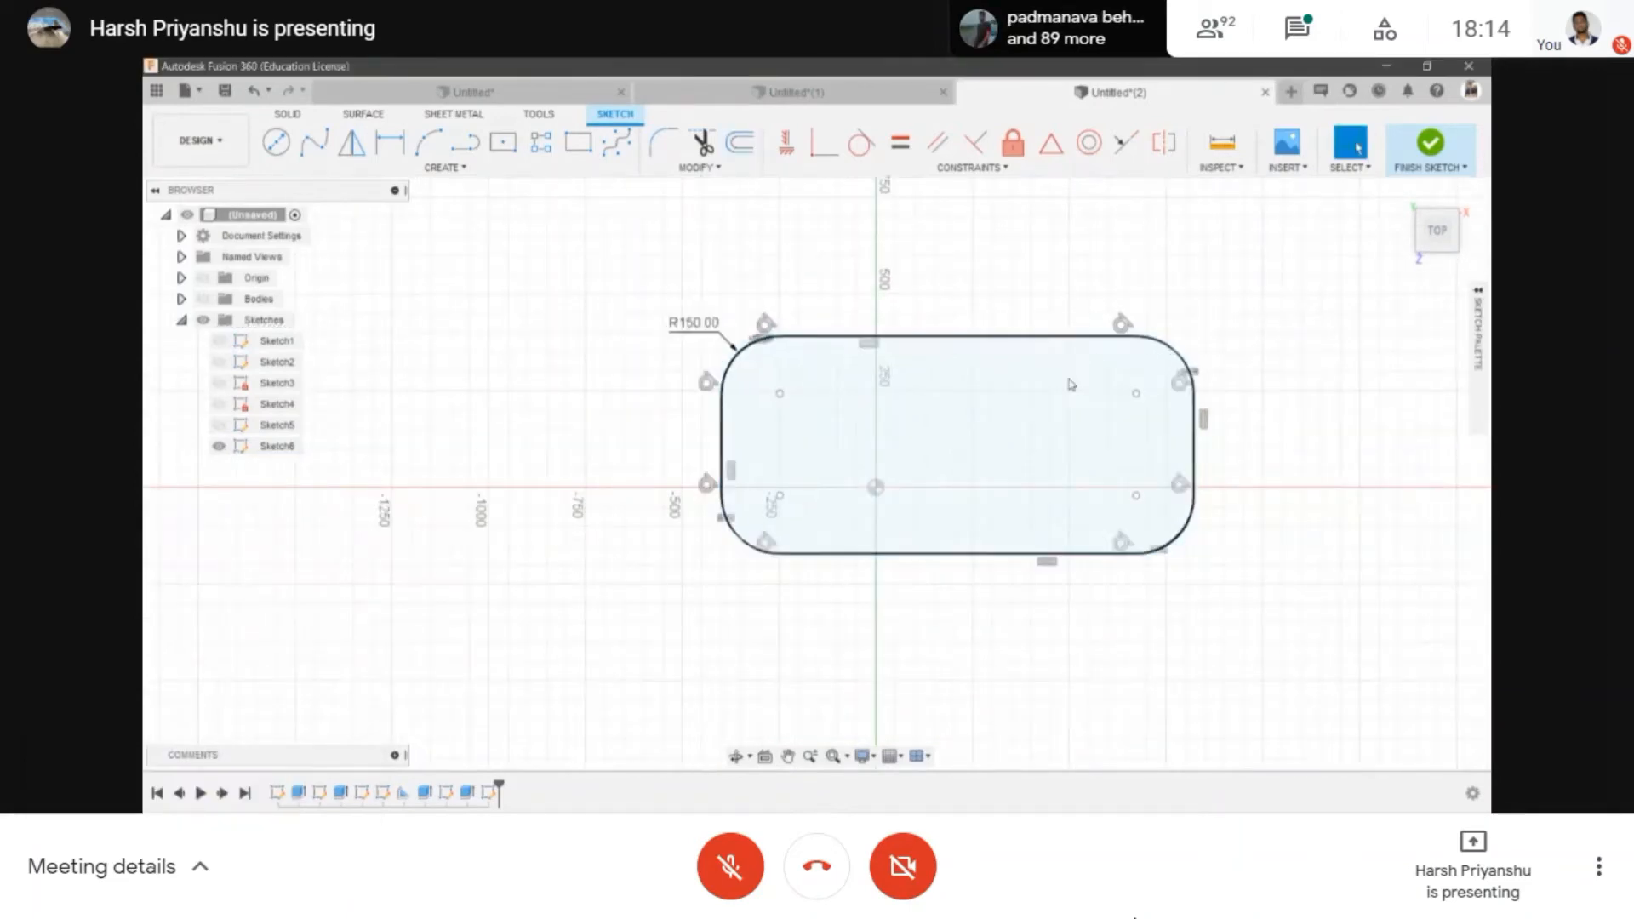
- Finish the sketch and begin extruding the rounded rectangle downward with a distance of -400 mm
{"action": "left_click", "coordinate": [1431, 144]}
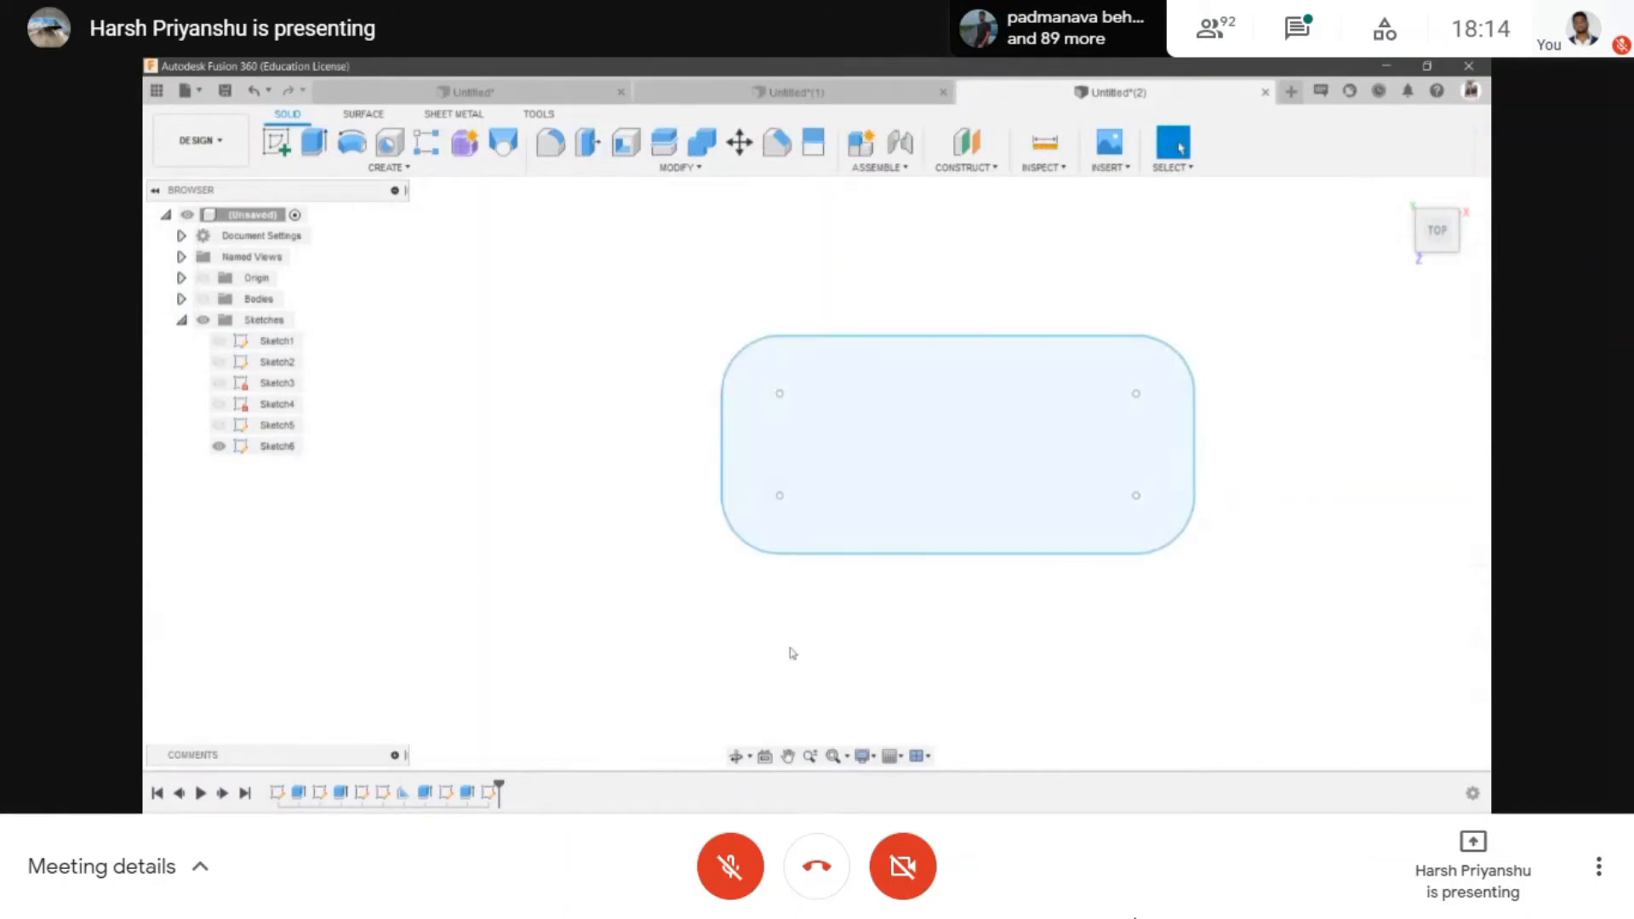
{"action": "left_click", "coordinate": [739, 754]}
{"action": "left_click_drag", "start_coordinate": [973, 438], "coordinate": [879, 463]}
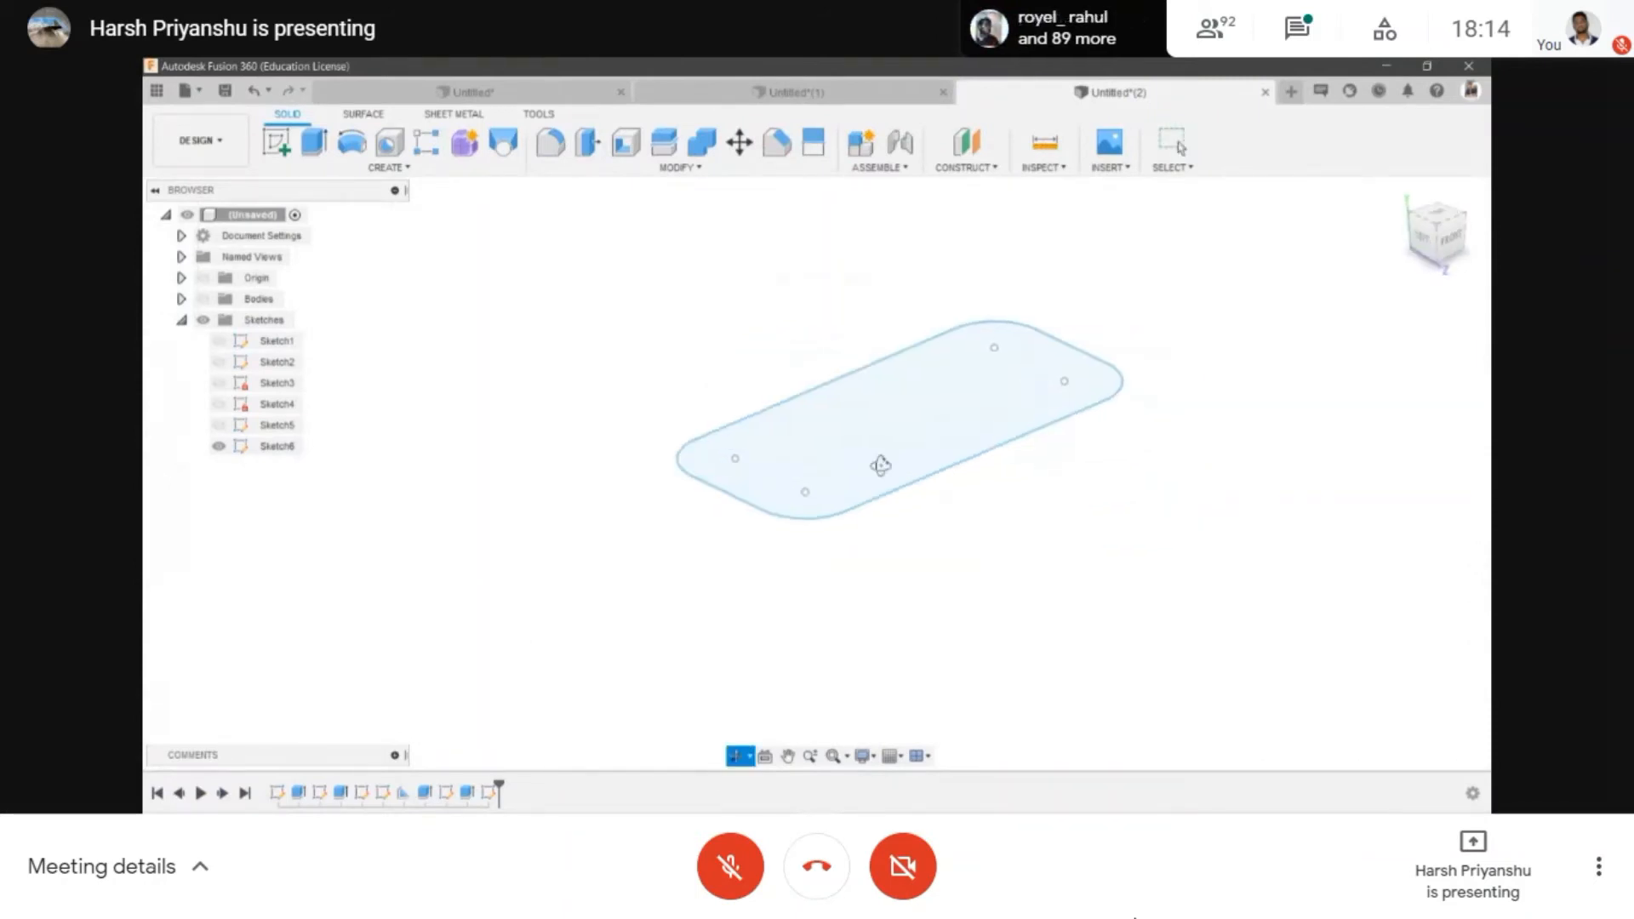
{"action": "key", "text": "Escape"}
{"action": "middle_click_drag", "start_coordinate": [890, 441], "coordinate": [835, 431]}
{"action": "scroll", "coordinate": [836, 430], "scroll_direction": "up", "scroll_amount": 1}
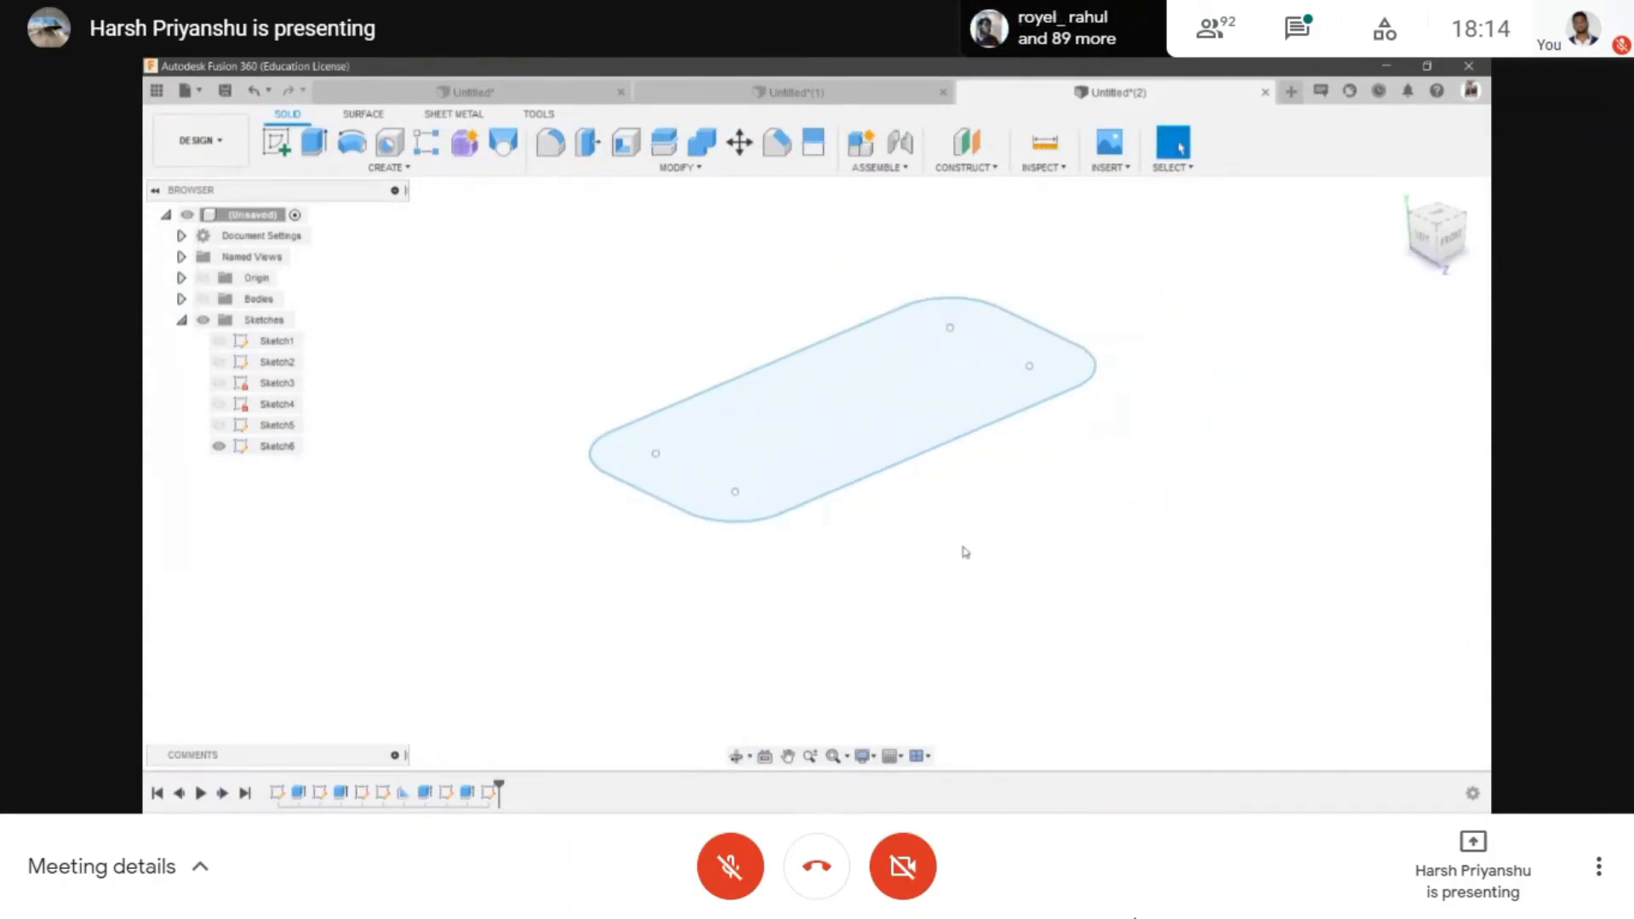
{"action": "key", "text": "e"}
{"action": "left_click", "coordinate": [839, 395]}
{"action": "left_click", "coordinate": [840, 394]}
{"action": "left_click_drag", "start_coordinate": [841, 396], "coordinate": [849, 549]}
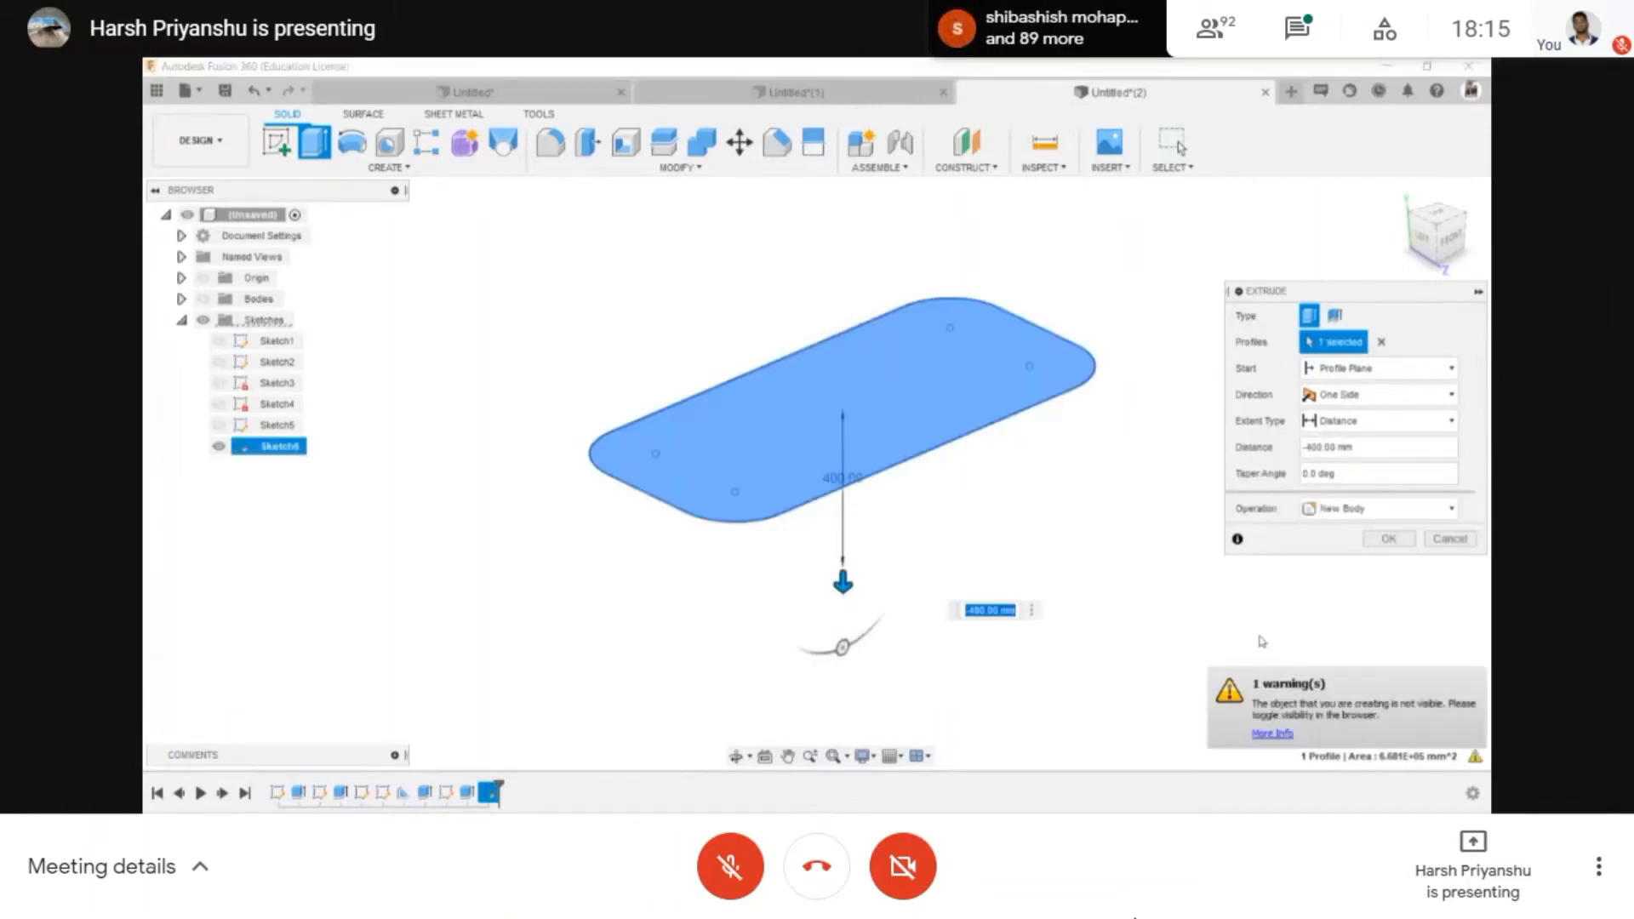
- Show the Bodies folder with Body1 and Body2 hidden, and complete the extrusion at -450 mm as a new component
{"action": "left_click", "coordinate": [205, 300]}
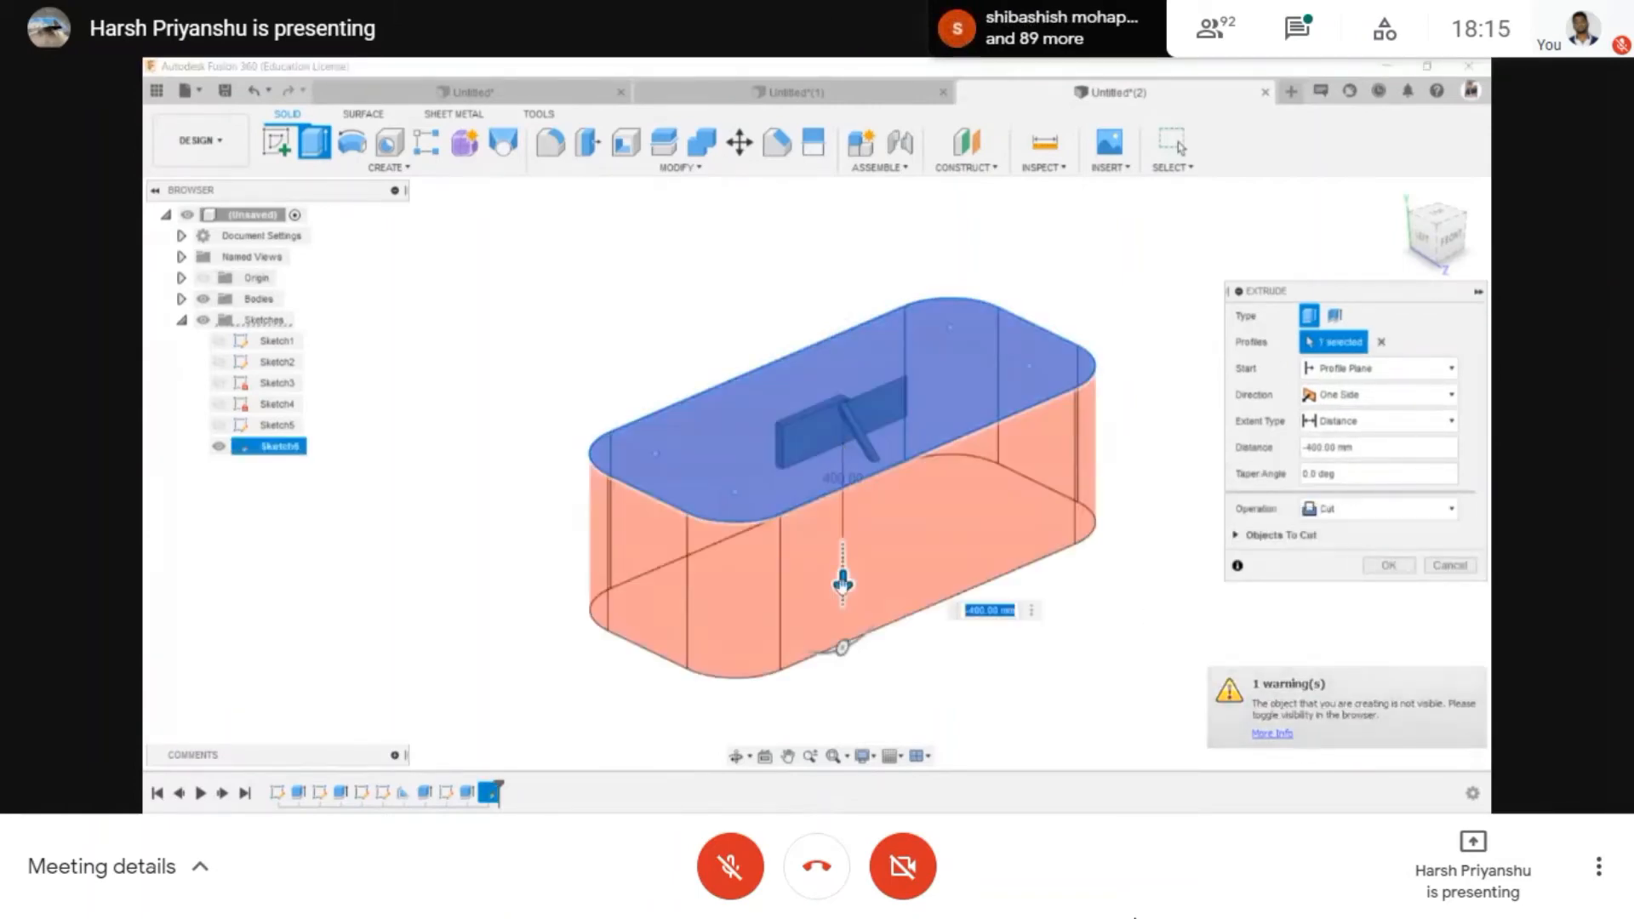
{"action": "left_click_drag", "start_coordinate": [842, 599], "coordinate": [843, 602]}
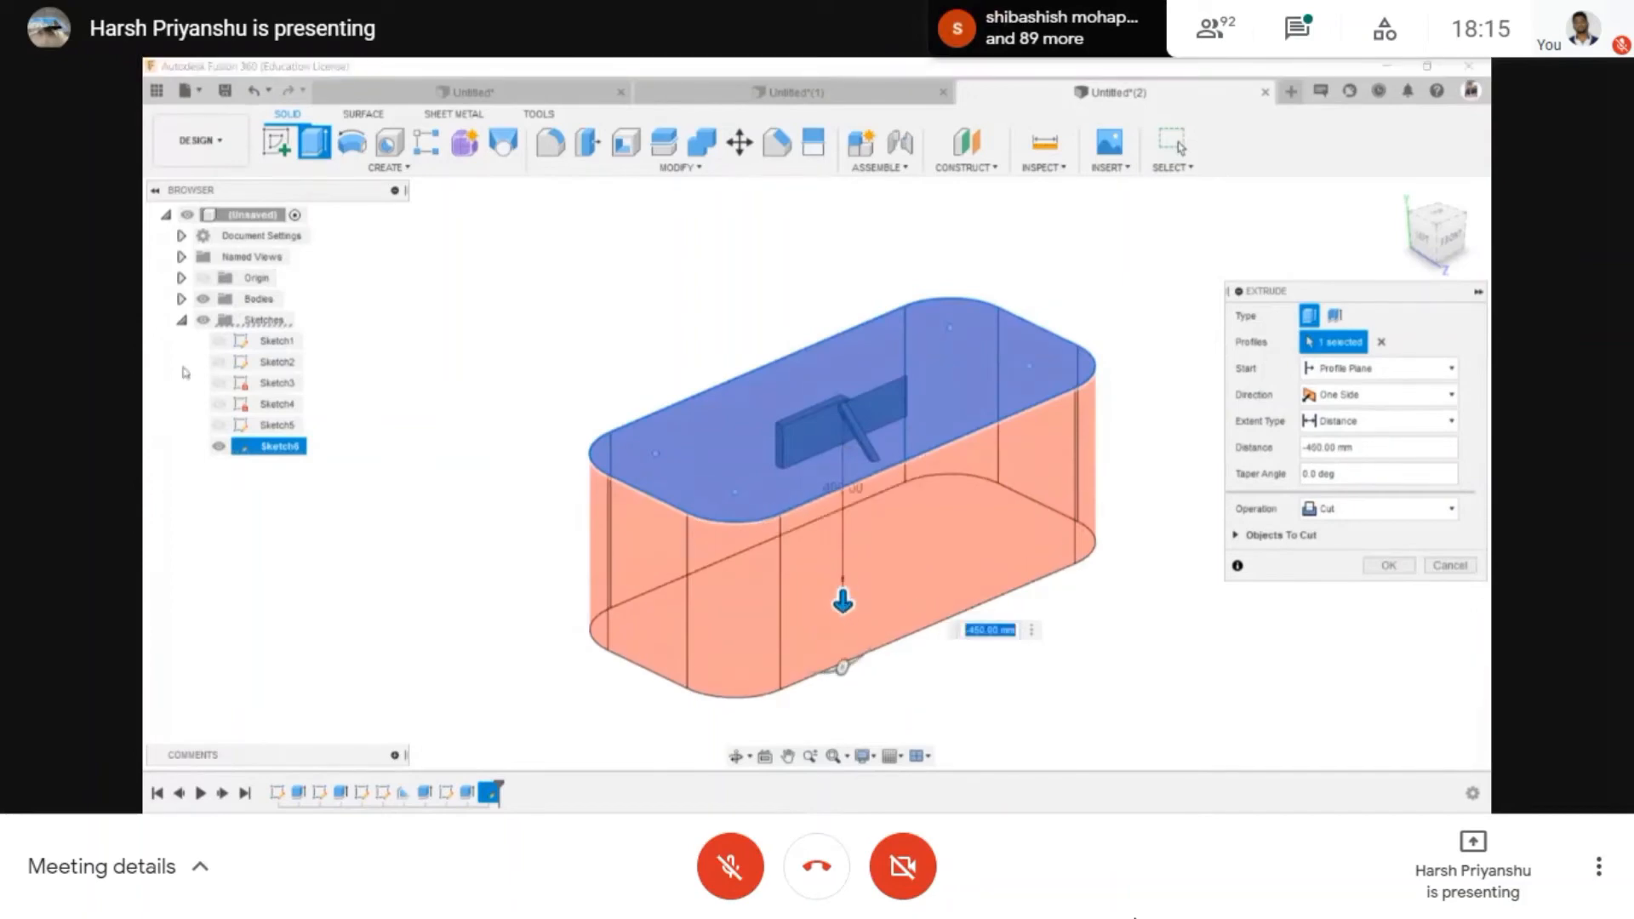
{"action": "left_click", "coordinate": [220, 320]}
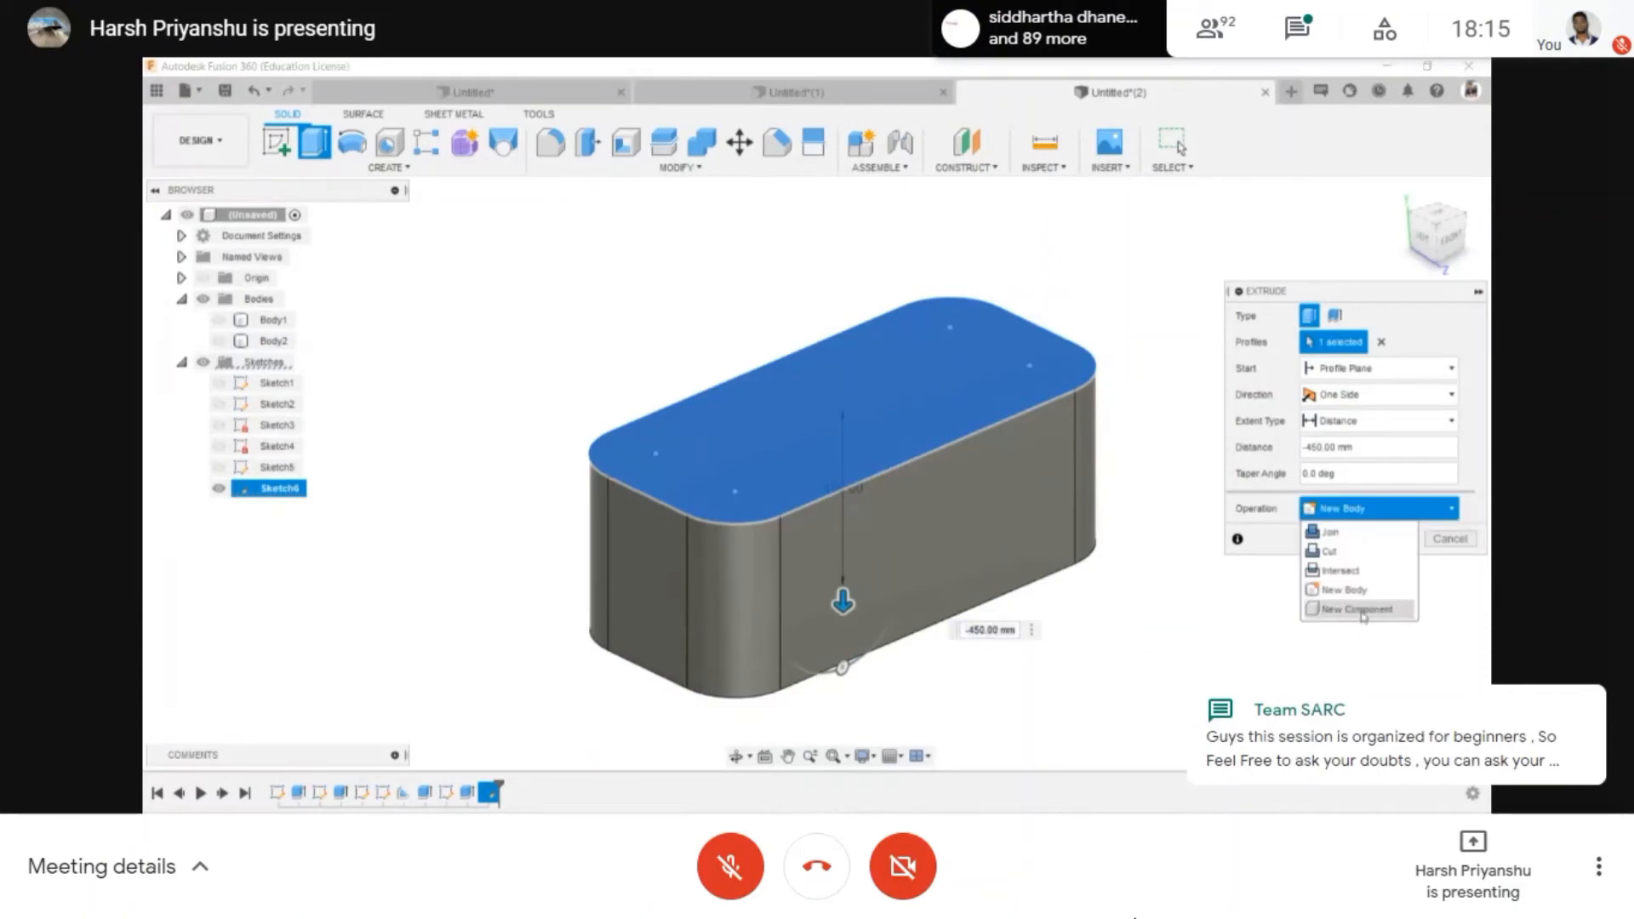
{"action": "left_click", "coordinate": [1363, 609]}
{"action": "left_click", "coordinate": [1398, 538]}
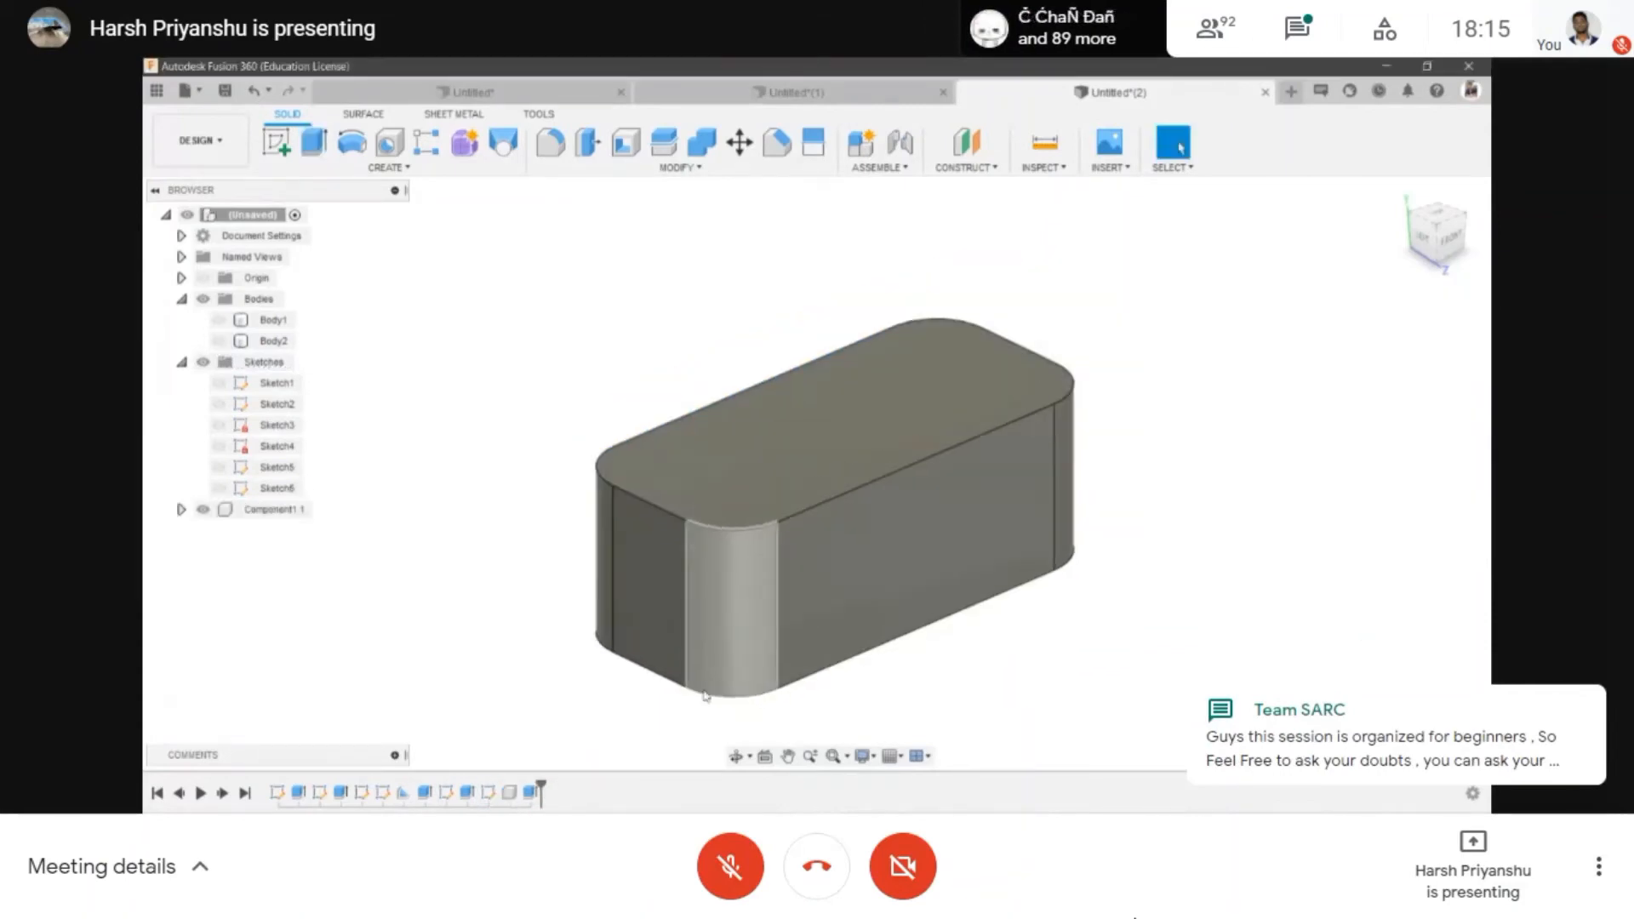
- Fillet the bottom perimeter edges of the rounded block with a 125 mm radius
{"action": "left_click", "coordinate": [737, 756]}
{"action": "left_click_drag", "start_coordinate": [812, 503], "coordinate": [686, 468]}
{"action": "key", "text": "Escape"}
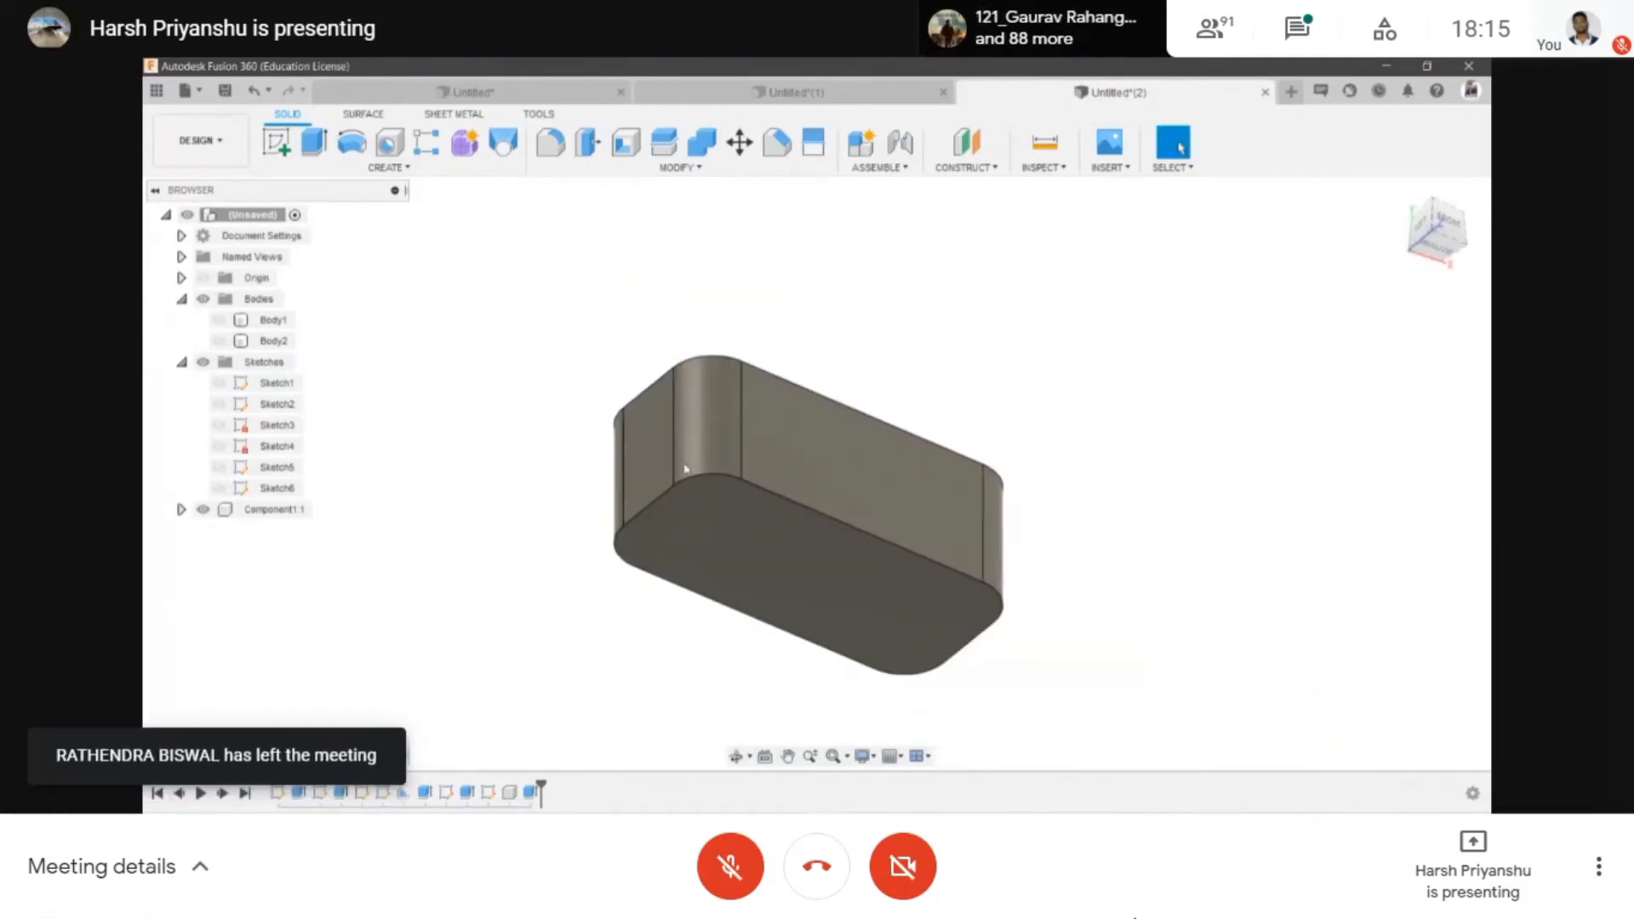
{"action": "left_click", "coordinate": [567, 143]}
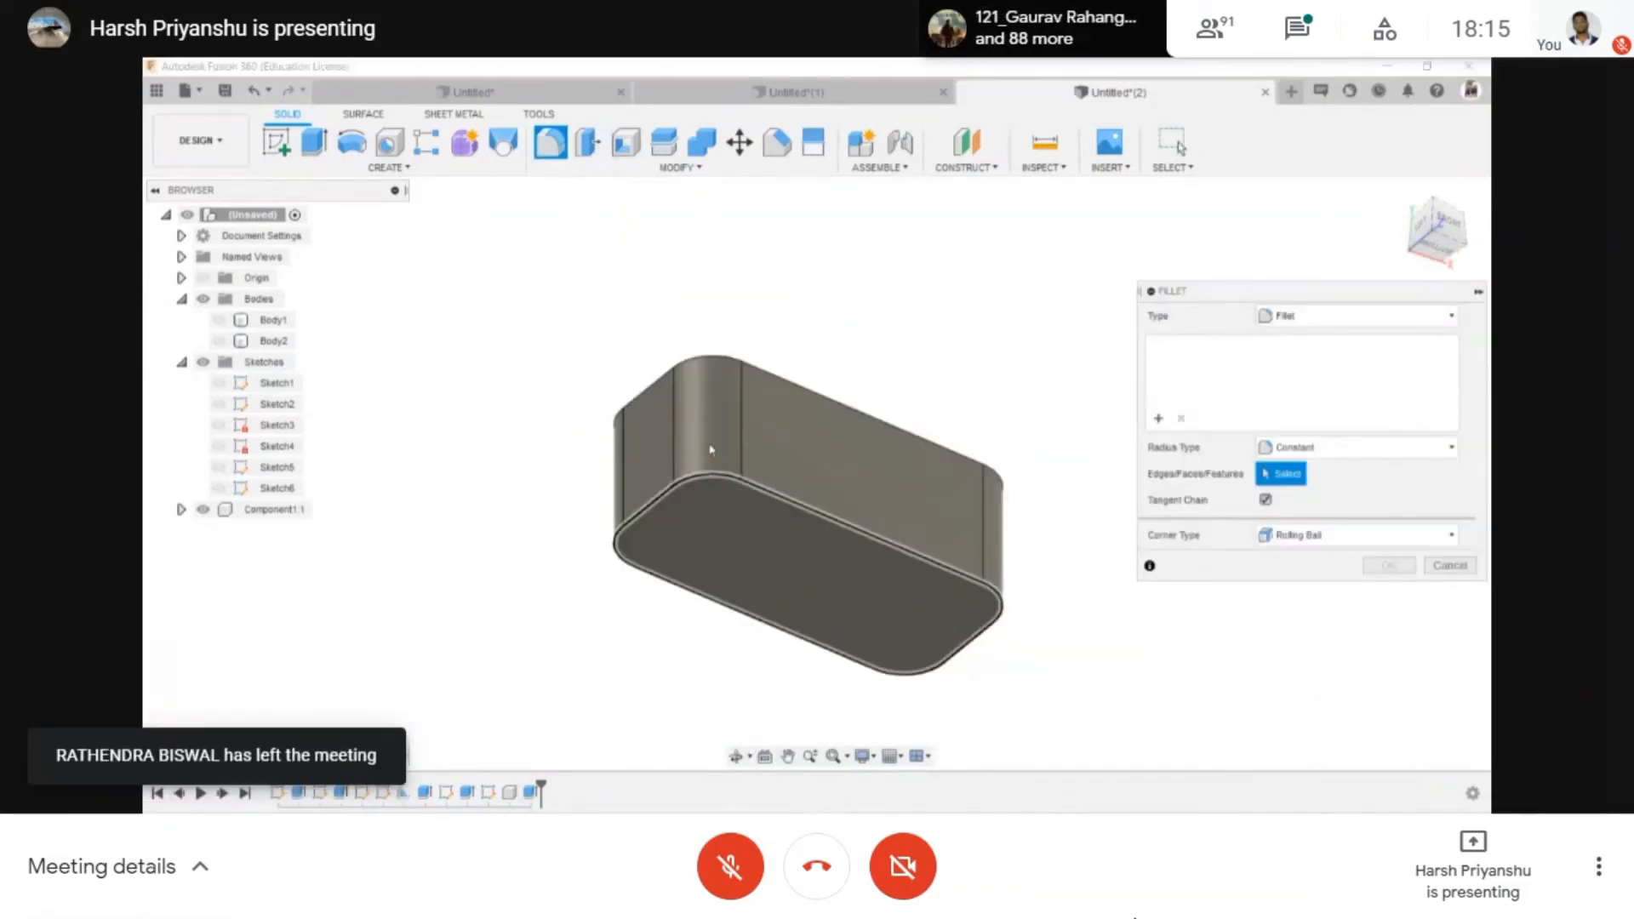
{"action": "scroll", "coordinate": [620, 475], "scroll_direction": "up", "scroll_amount": 3}
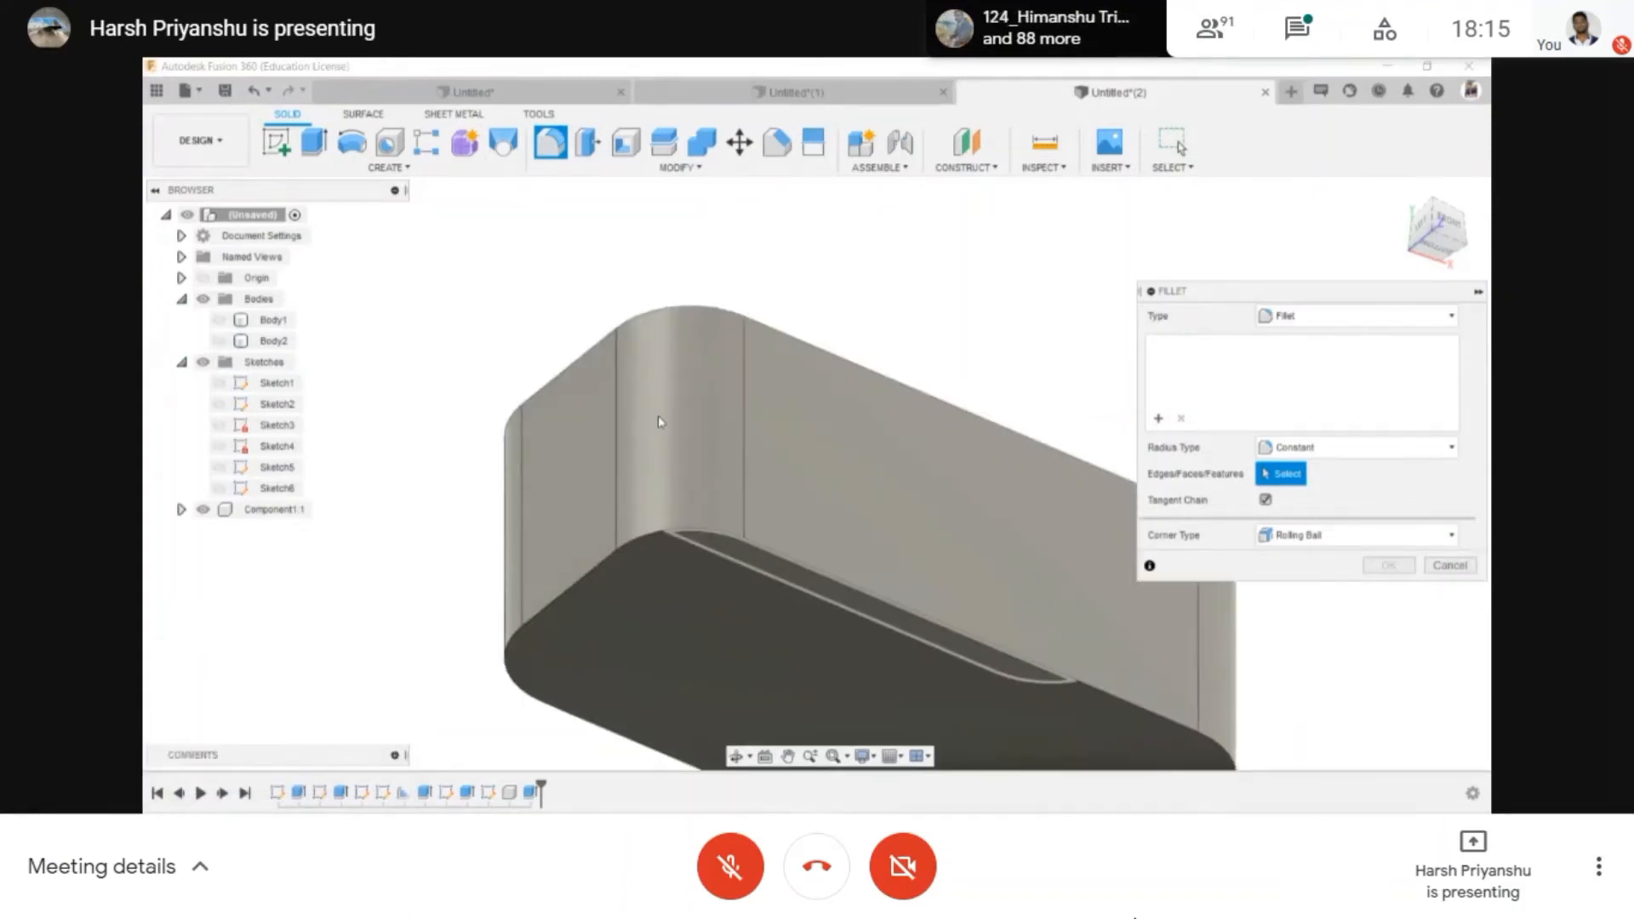
{"action": "scroll", "coordinate": [657, 419], "scroll_direction": "down", "scroll_amount": 5}
{"action": "scroll", "coordinate": [651, 366], "scroll_direction": "up", "scroll_amount": 4}
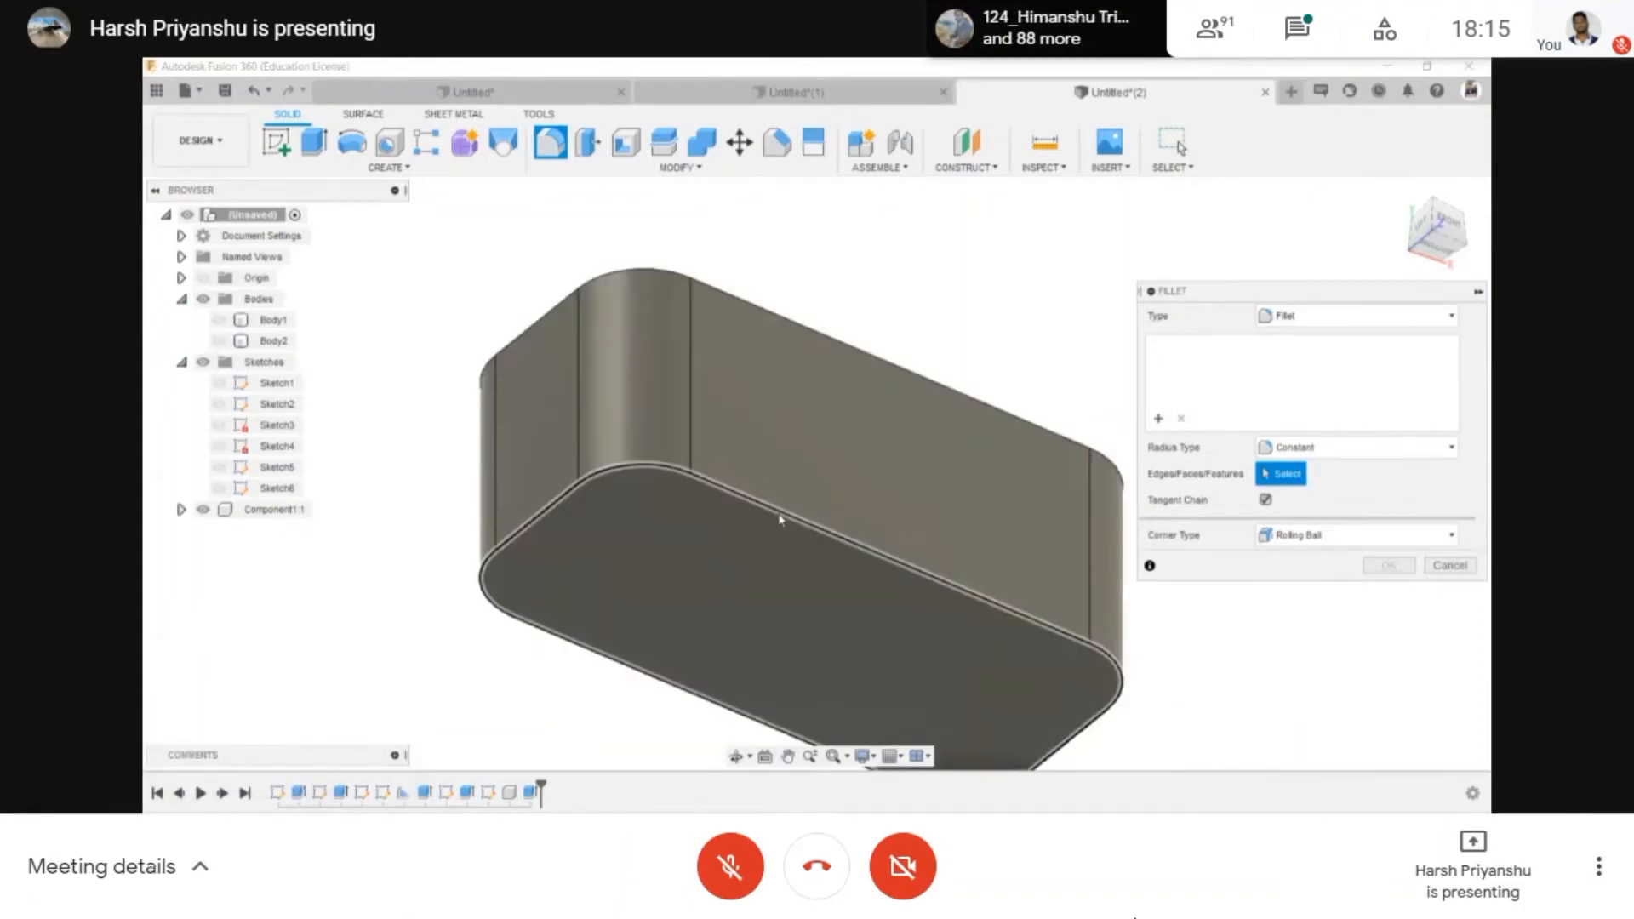
{"action": "left_click", "coordinate": [781, 520]}
{"action": "mouse_move", "coordinate": [784, 515]}
{"action": "left_mouse_down"}
{"action": "mouse_move", "coordinate": [768, 494]}
{"action": "mouse_move", "coordinate": [776, 509]}
{"action": "left_mouse_up"}
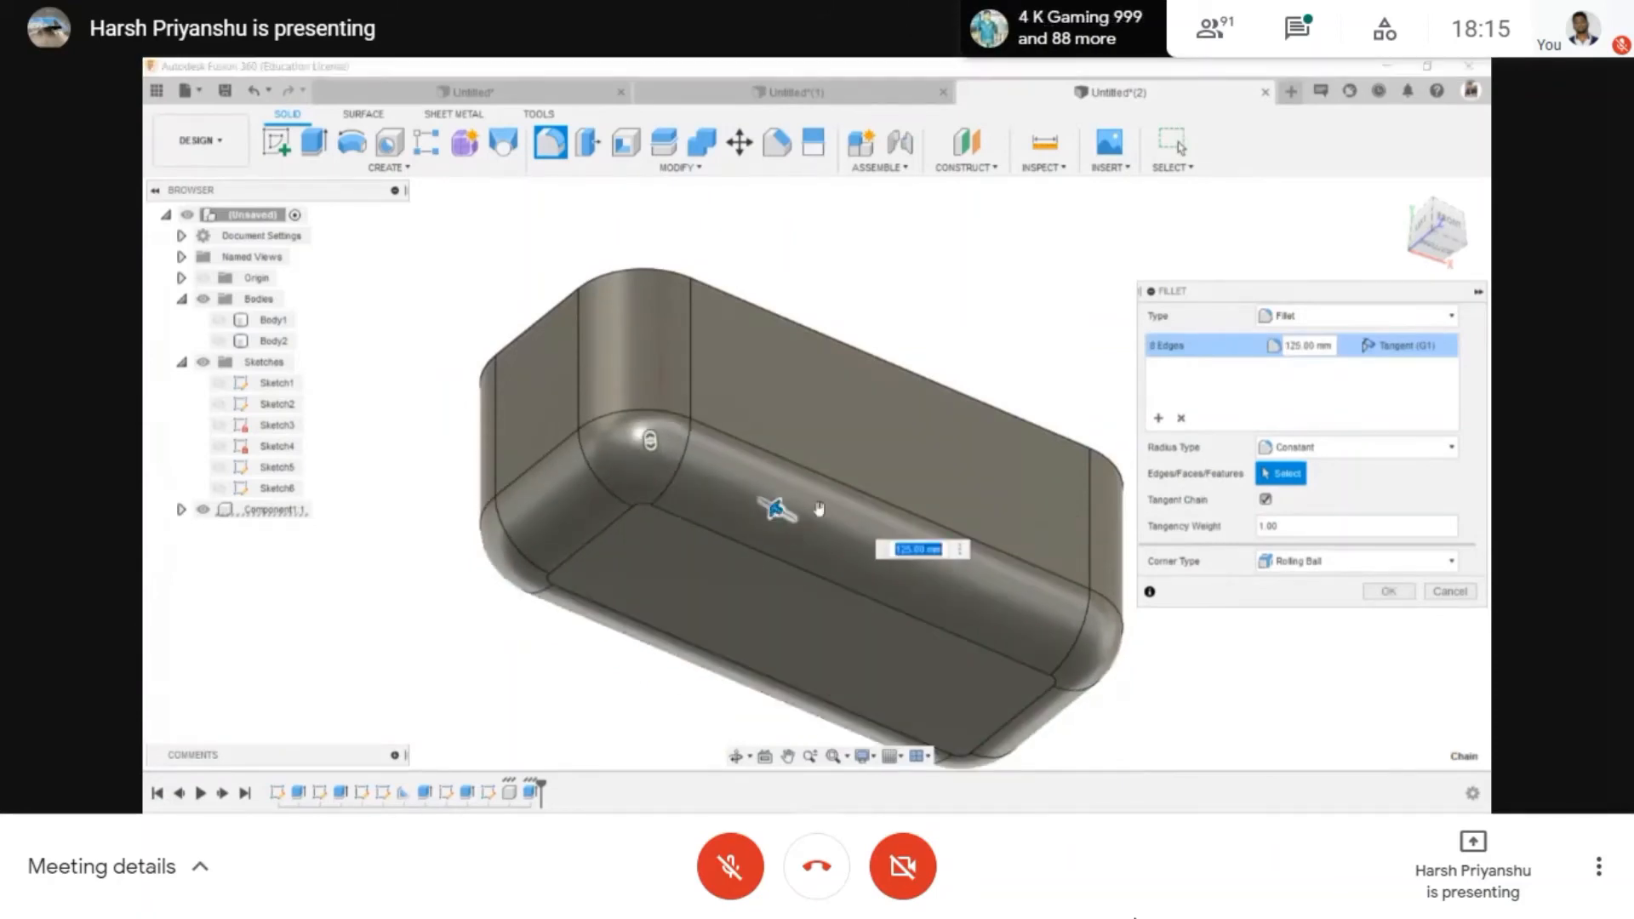
{"action": "left_click", "coordinate": [1380, 595]}
- Shell the filleted block with a 5 mm inside thickness, removing its top face
{"action": "scroll", "coordinate": [792, 466], "scroll_direction": "down", "scroll_amount": 3}
{"action": "left_click", "coordinate": [737, 756]}
{"action": "left_click_drag", "start_coordinate": [758, 353], "coordinate": [745, 418]}
{"action": "scroll", "coordinate": [747, 336], "scroll_direction": "up", "scroll_amount": 3}
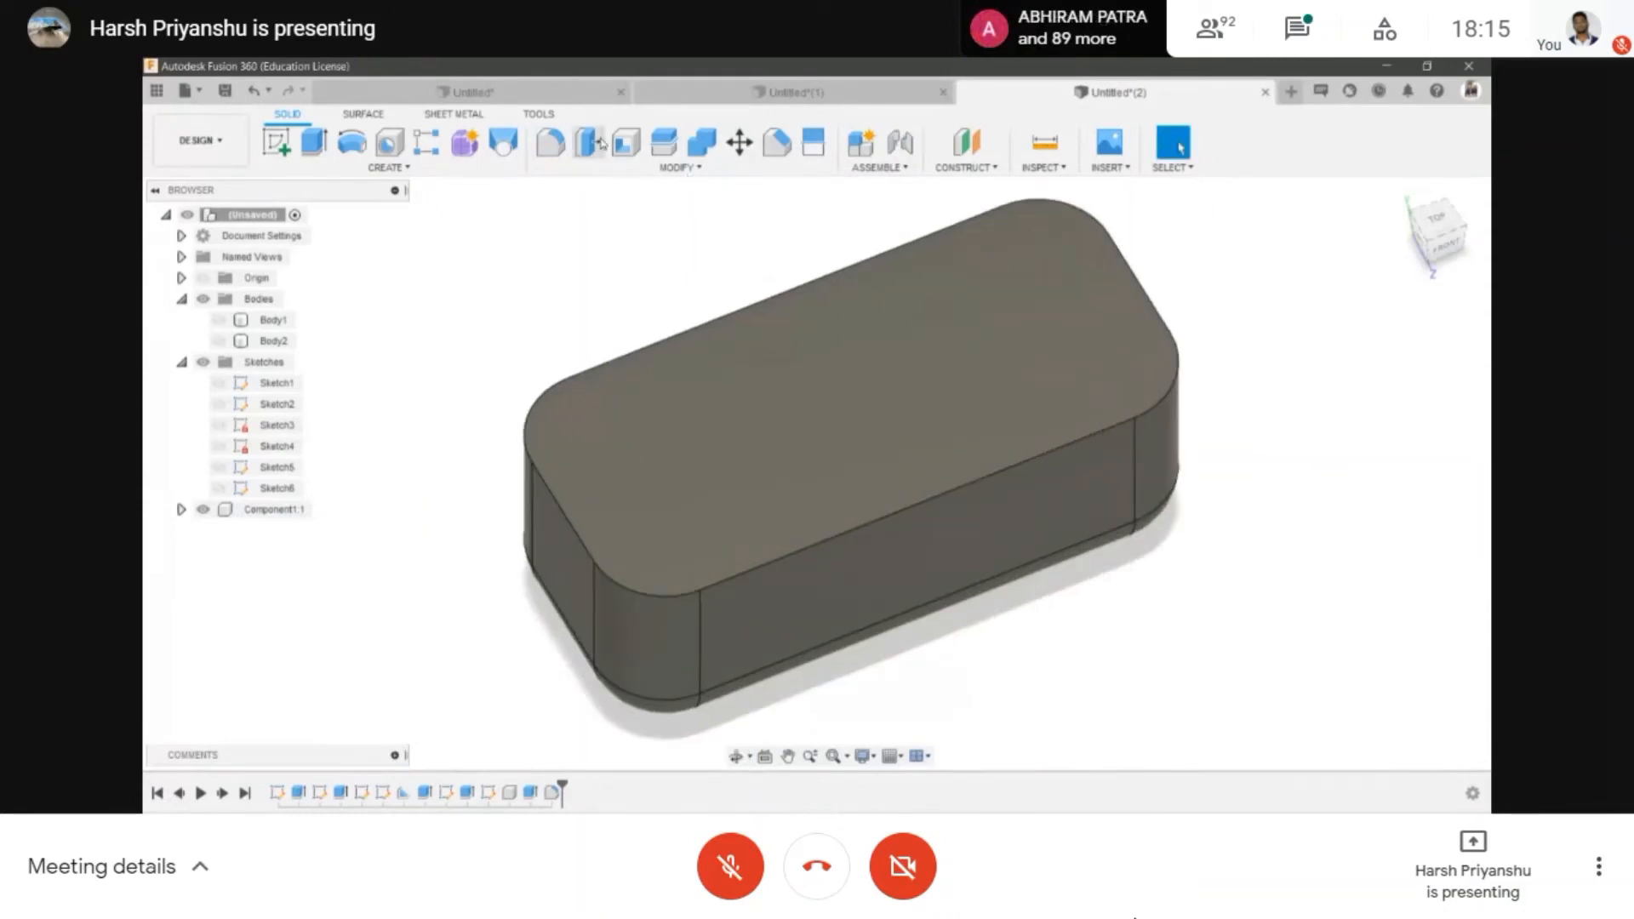
{"action": "left_click", "coordinate": [625, 142]}
{"action": "left_click", "coordinate": [797, 396]}
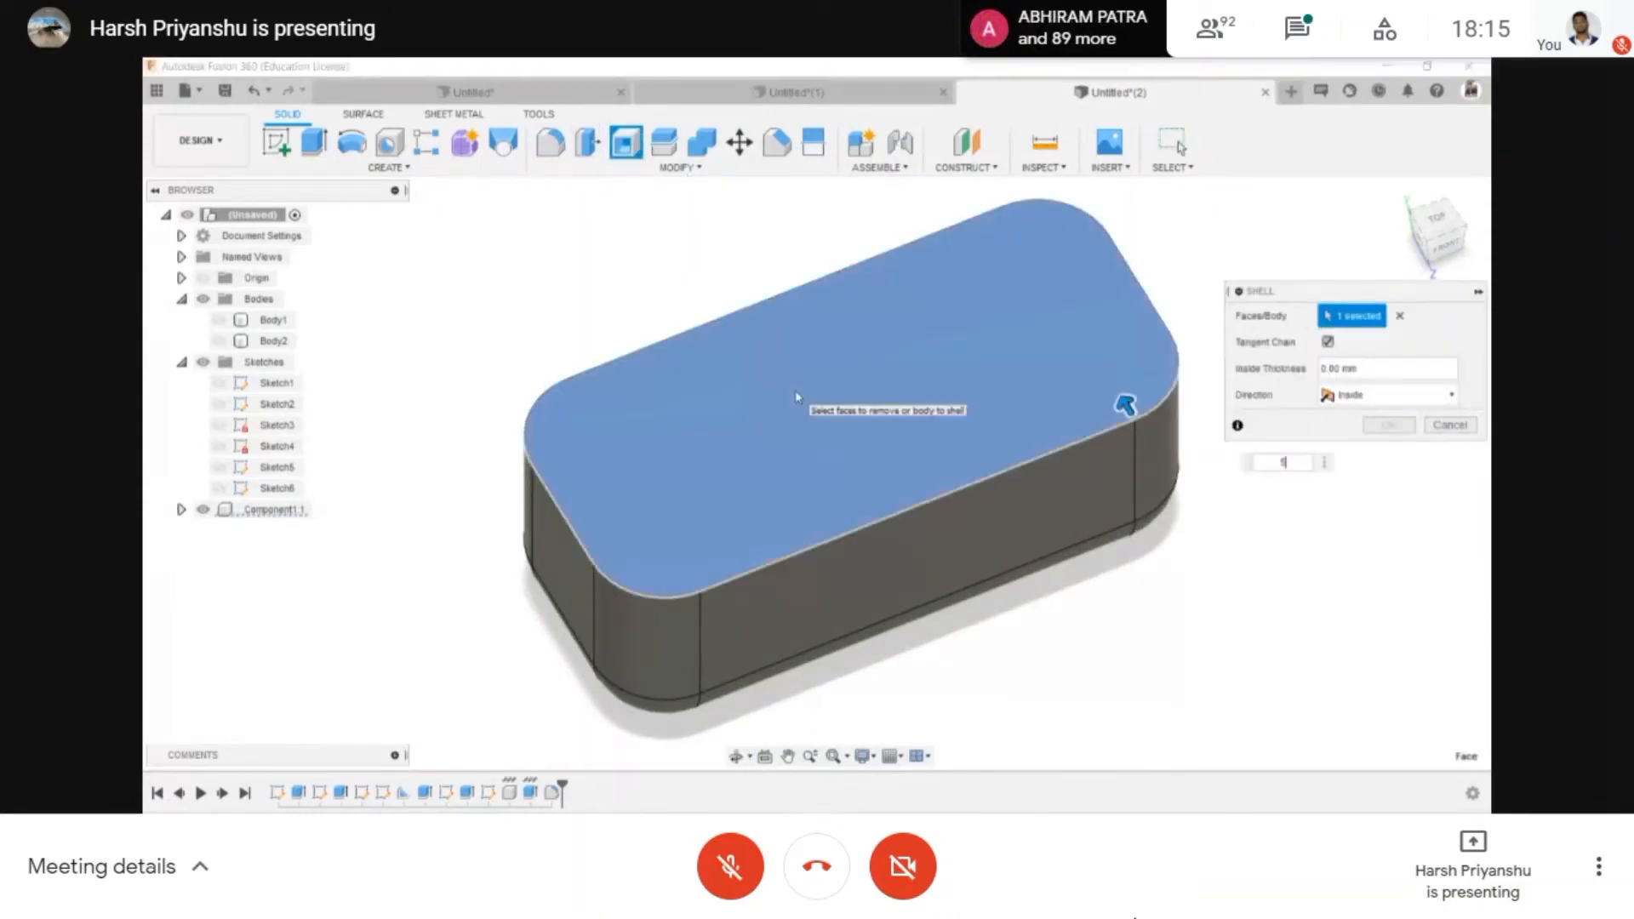
{"action": "key", "text": "Return"}
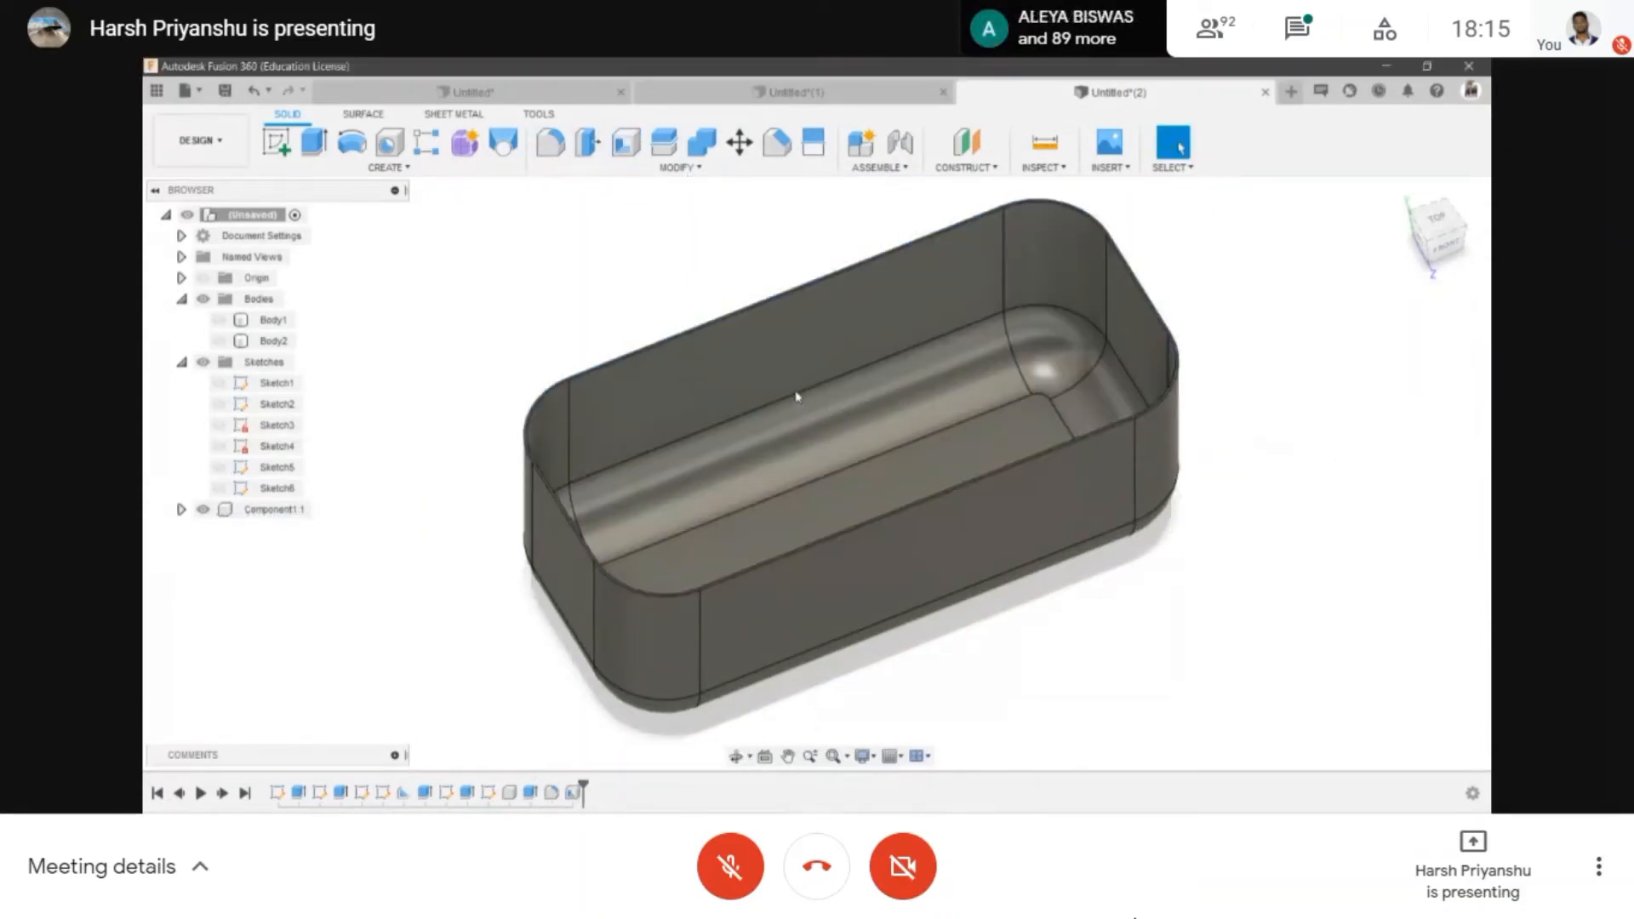
- Start a new sketch on the thin rim face of the hollow box
{"action": "scroll", "coordinate": [793, 491], "scroll_direction": "down", "scroll_amount": 2}
{"action": "scroll", "coordinate": [792, 491], "scroll_direction": "up", "scroll_amount": 3}
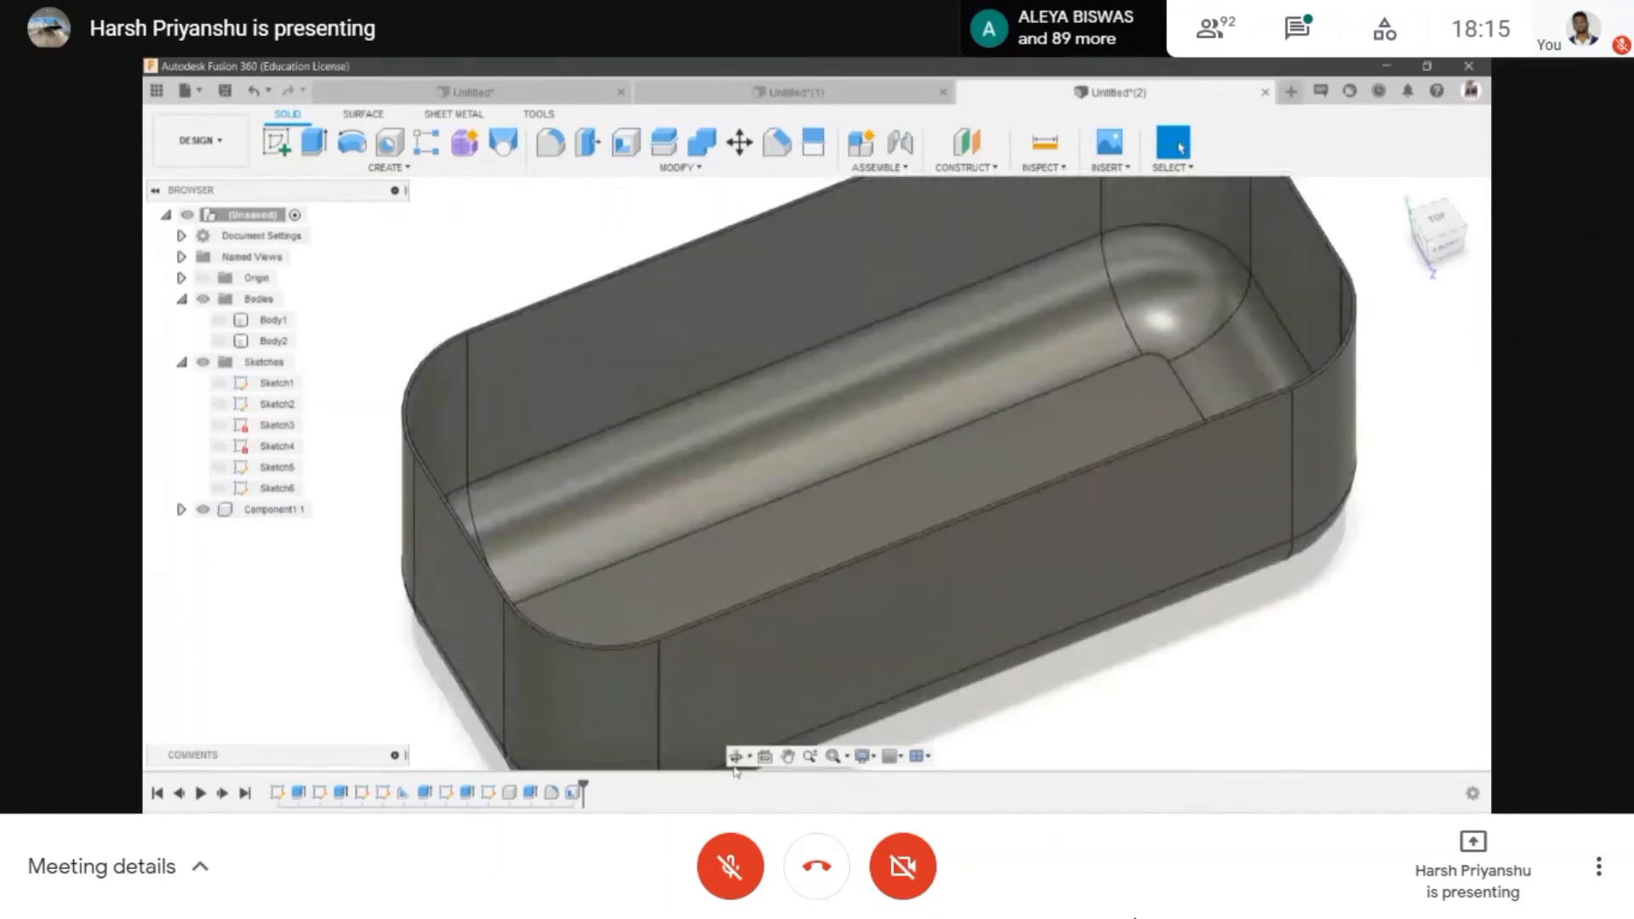
{"action": "left_click", "coordinate": [735, 756]}
{"action": "left_click_drag", "start_coordinate": [791, 477], "coordinate": [625, 326]}
{"action": "left_click_drag", "start_coordinate": [718, 419], "coordinate": [800, 422]}
{"action": "left_click", "coordinate": [383, 168]}
{"action": "scroll", "coordinate": [511, 417], "scroll_direction": "up", "scroll_amount": 3}
{"action": "scroll", "coordinate": [706, 425], "scroll_direction": "down", "scroll_amount": 3}
{"action": "scroll", "coordinate": [630, 413], "scroll_direction": "up", "scroll_amount": 3}
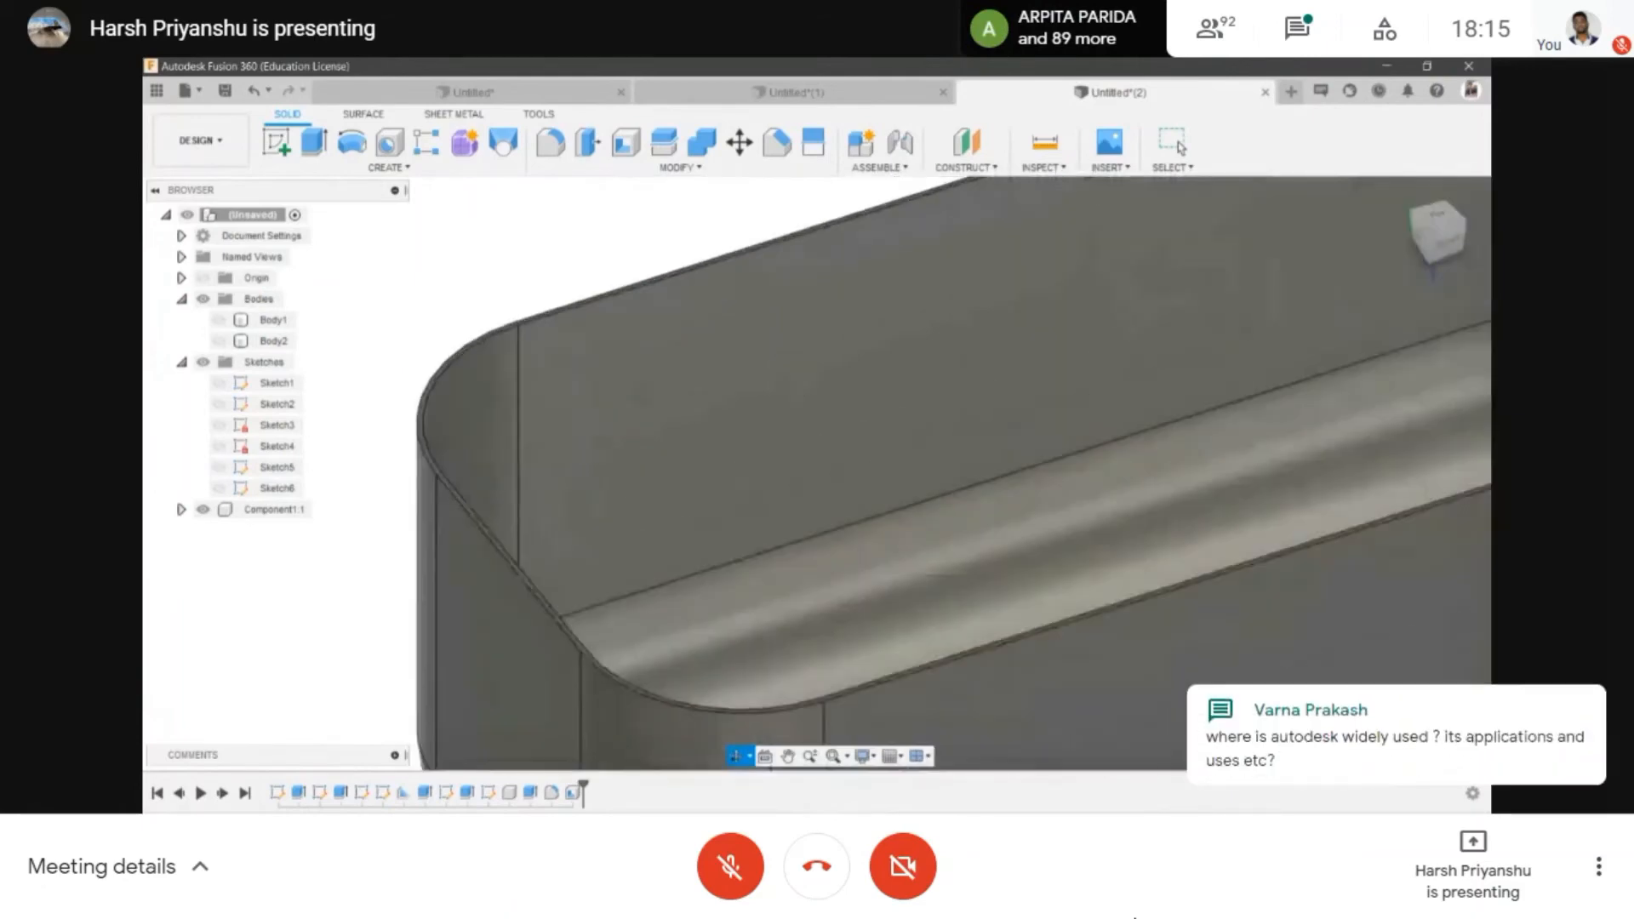
{"action": "scroll", "coordinate": [443, 492], "scroll_direction": "up", "scroll_amount": 5}
{"action": "left_click", "coordinate": [276, 142]}
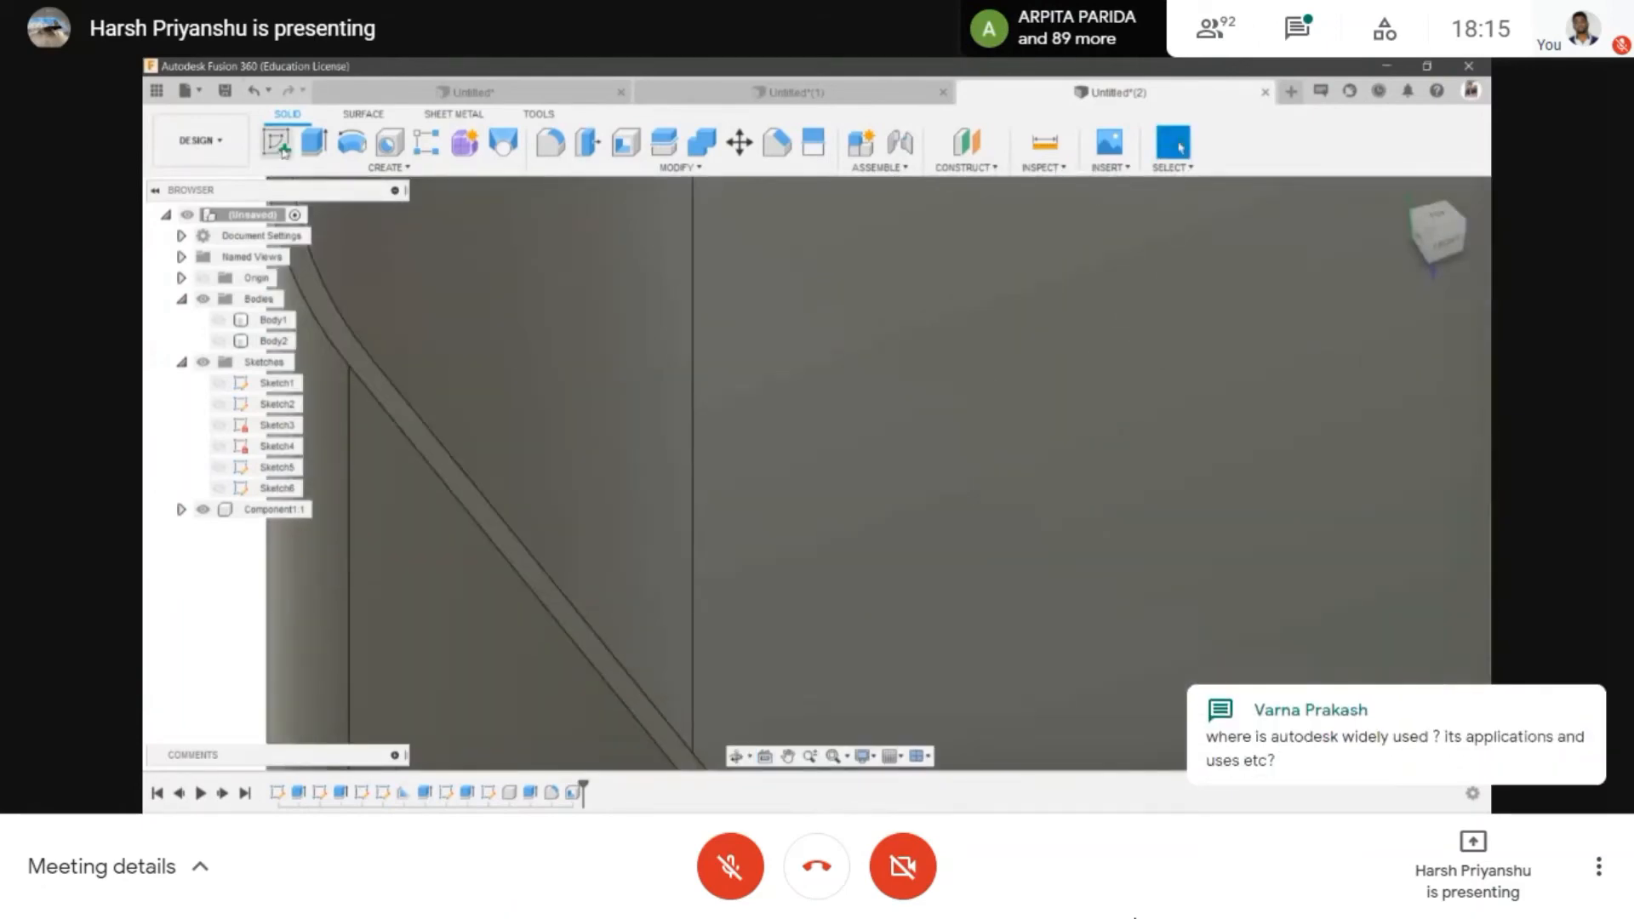
{"action": "left_click", "coordinate": [511, 472]}
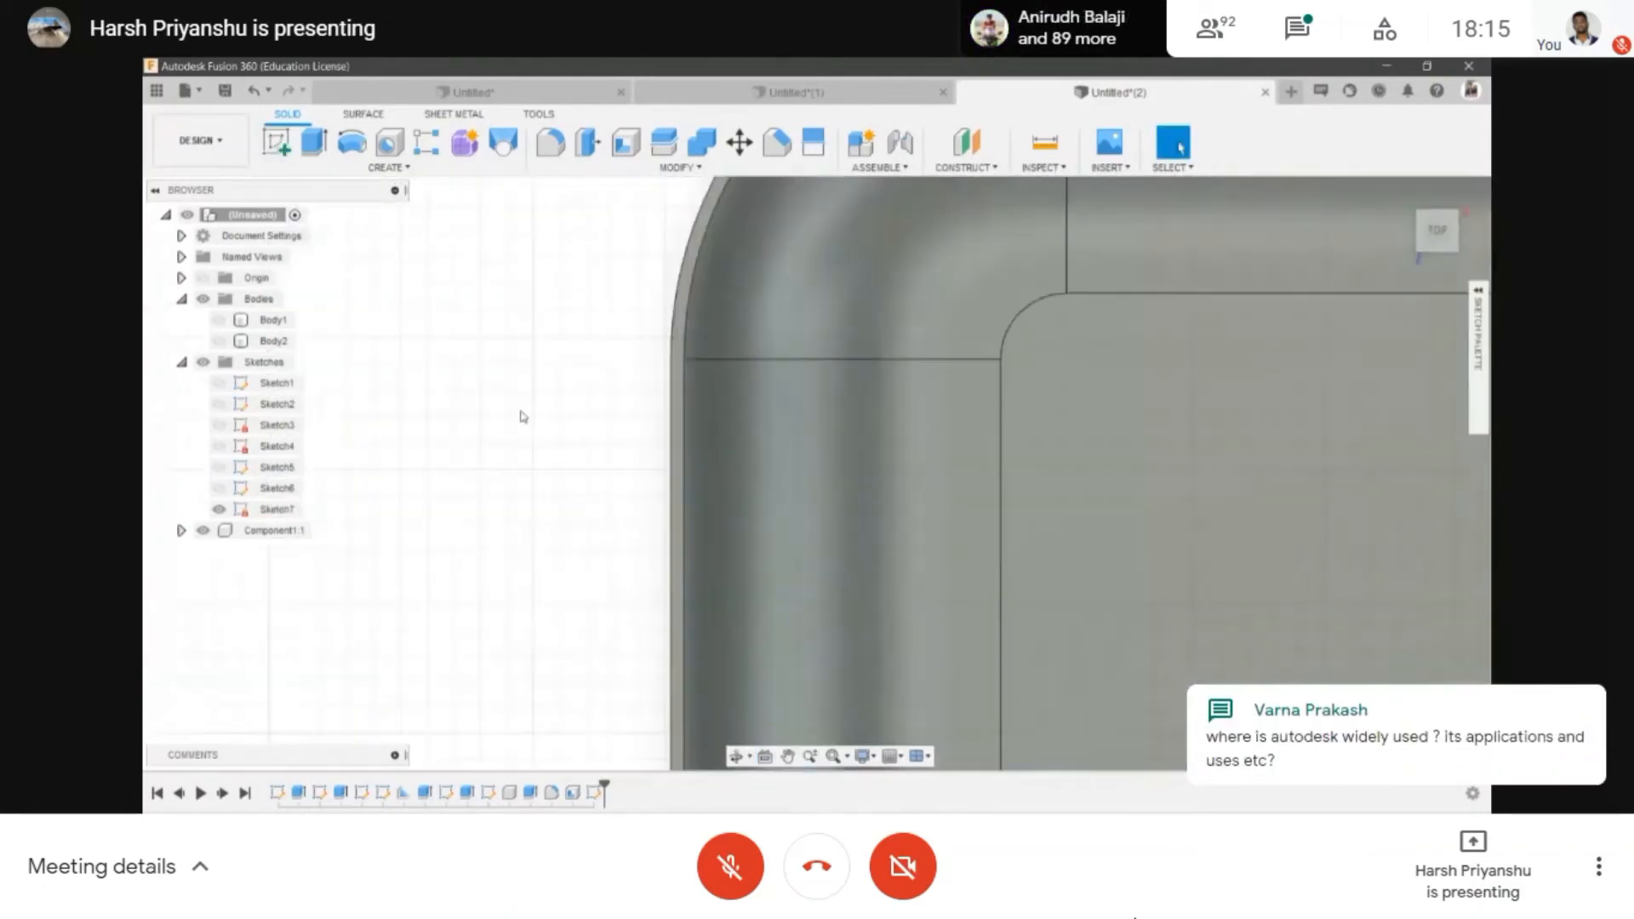
- Sketch a long horizontal line along the middle of the box opening, stopping short of both end walls
{"action": "scroll", "coordinate": [825, 417], "scroll_direction": "up", "scroll_amount": 2}
{"action": "key", "text": "l"}
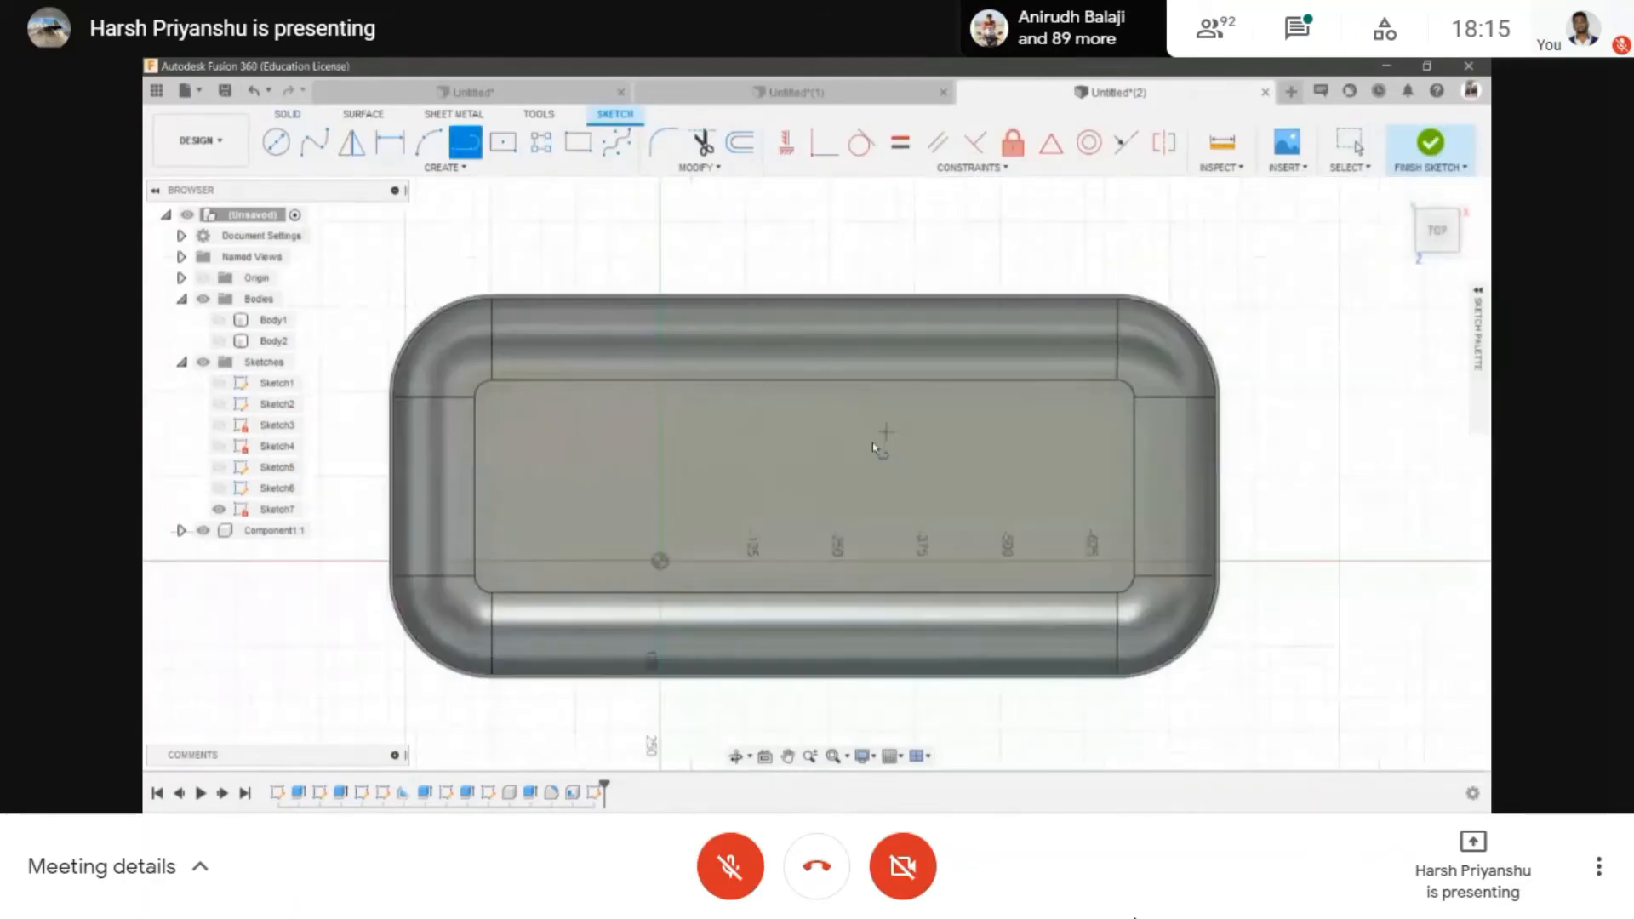
{"action": "left_click", "coordinate": [576, 475]}
{"action": "left_click", "coordinate": [1079, 475]}
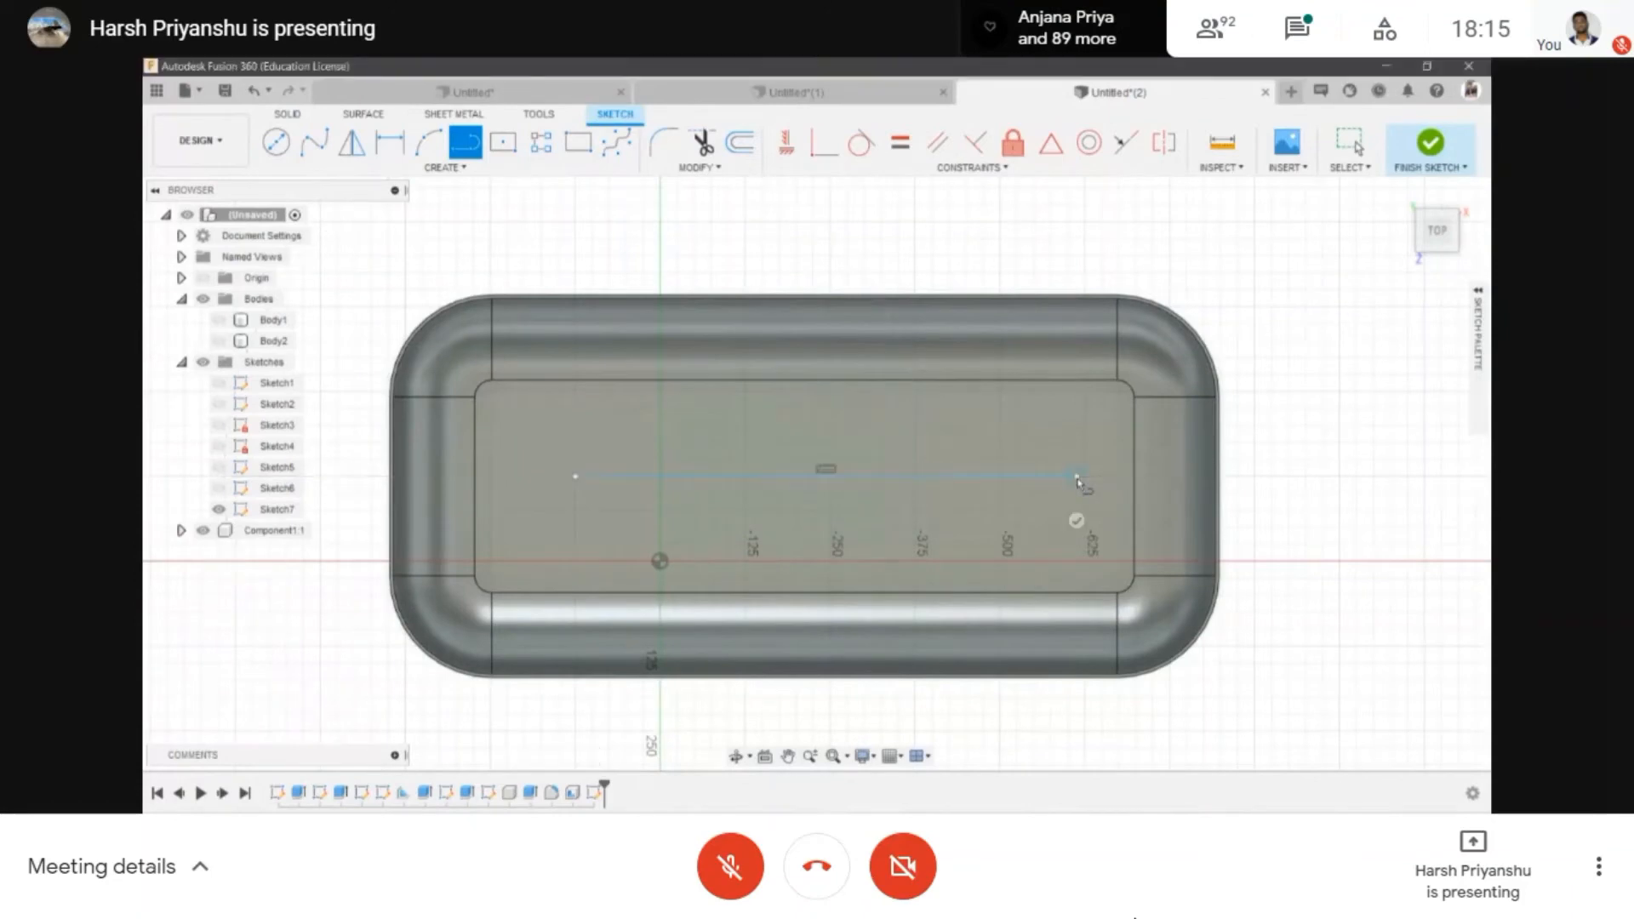
{"action": "key", "text": "Escape"}
- Sketch two short perpendicular lines from the long line, one up near its left end and one down near its right end, and finish the sketch
{"action": "scroll", "coordinate": [642, 487], "scroll_direction": "up", "scroll_amount": 3}
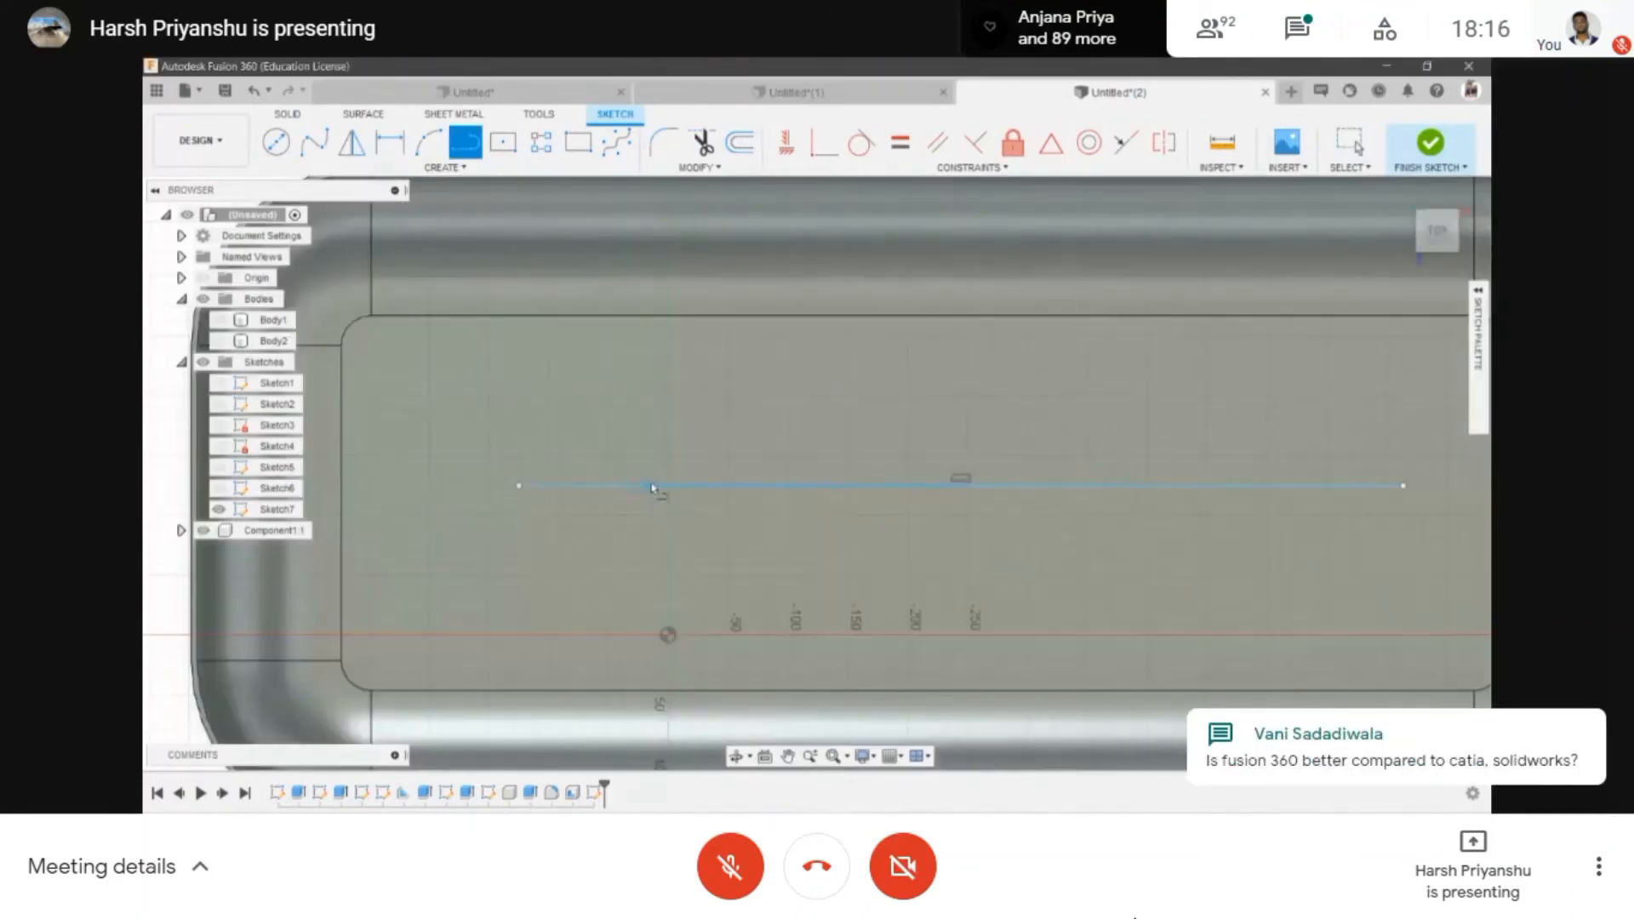
{"action": "left_click", "coordinate": [652, 485]}
{"action": "left_click", "coordinate": [651, 319]}
{"action": "key", "text": "Escape"}
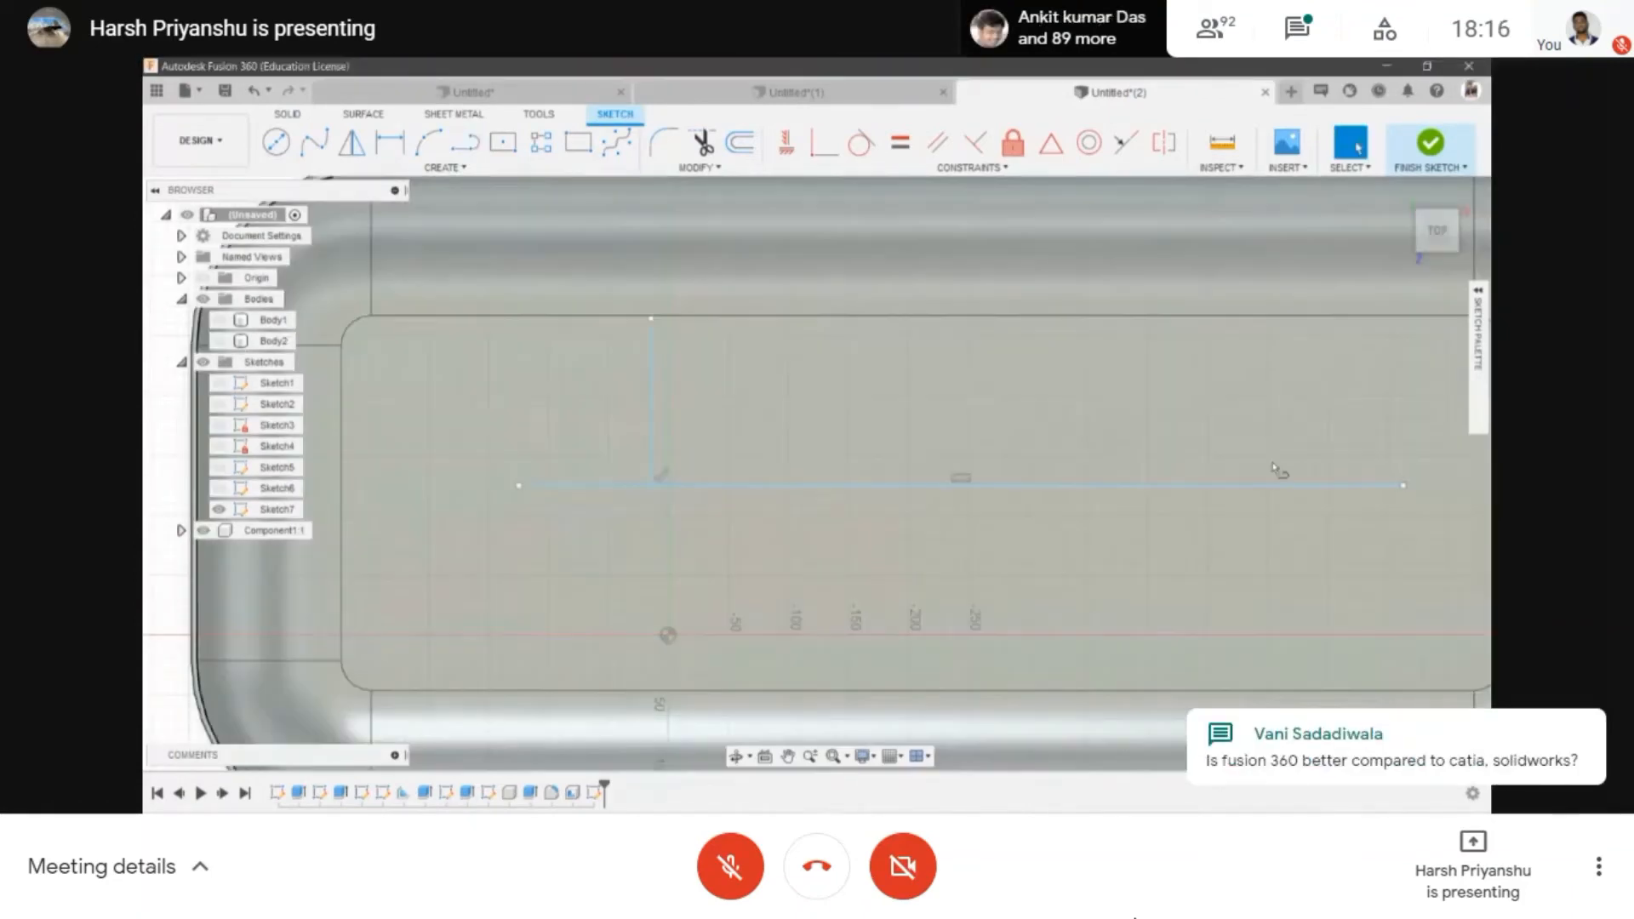
{"action": "left_click", "coordinate": [1252, 486]}
{"action": "left_click", "coordinate": [1253, 687]}
{"action": "key", "text": "Escape"}
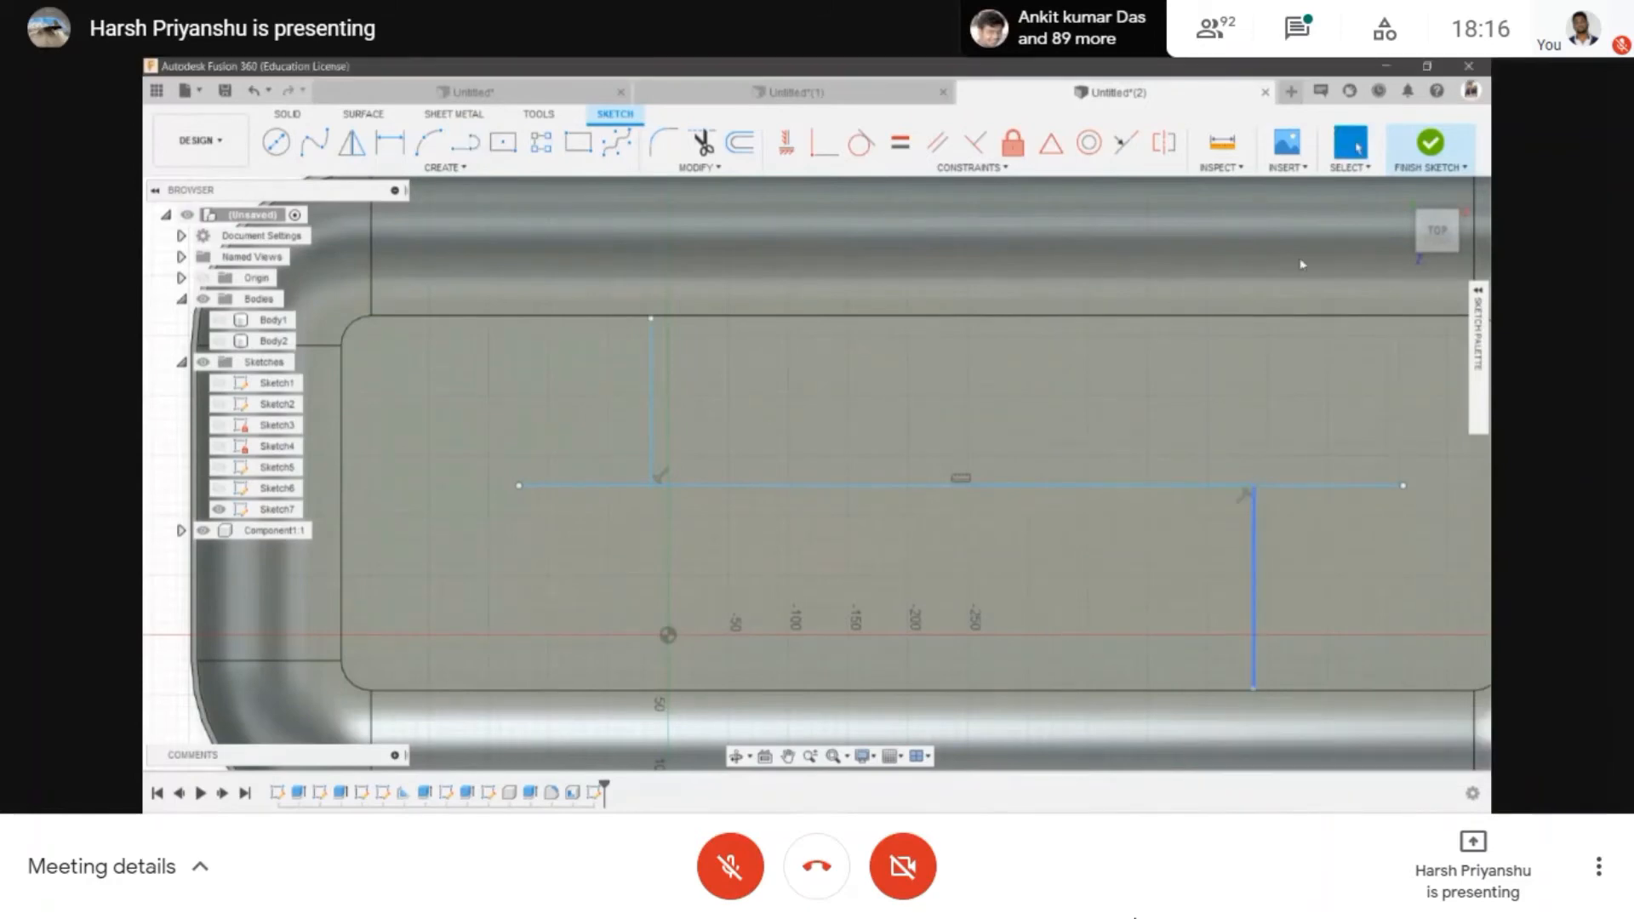
{"action": "left_click", "coordinate": [1430, 143]}
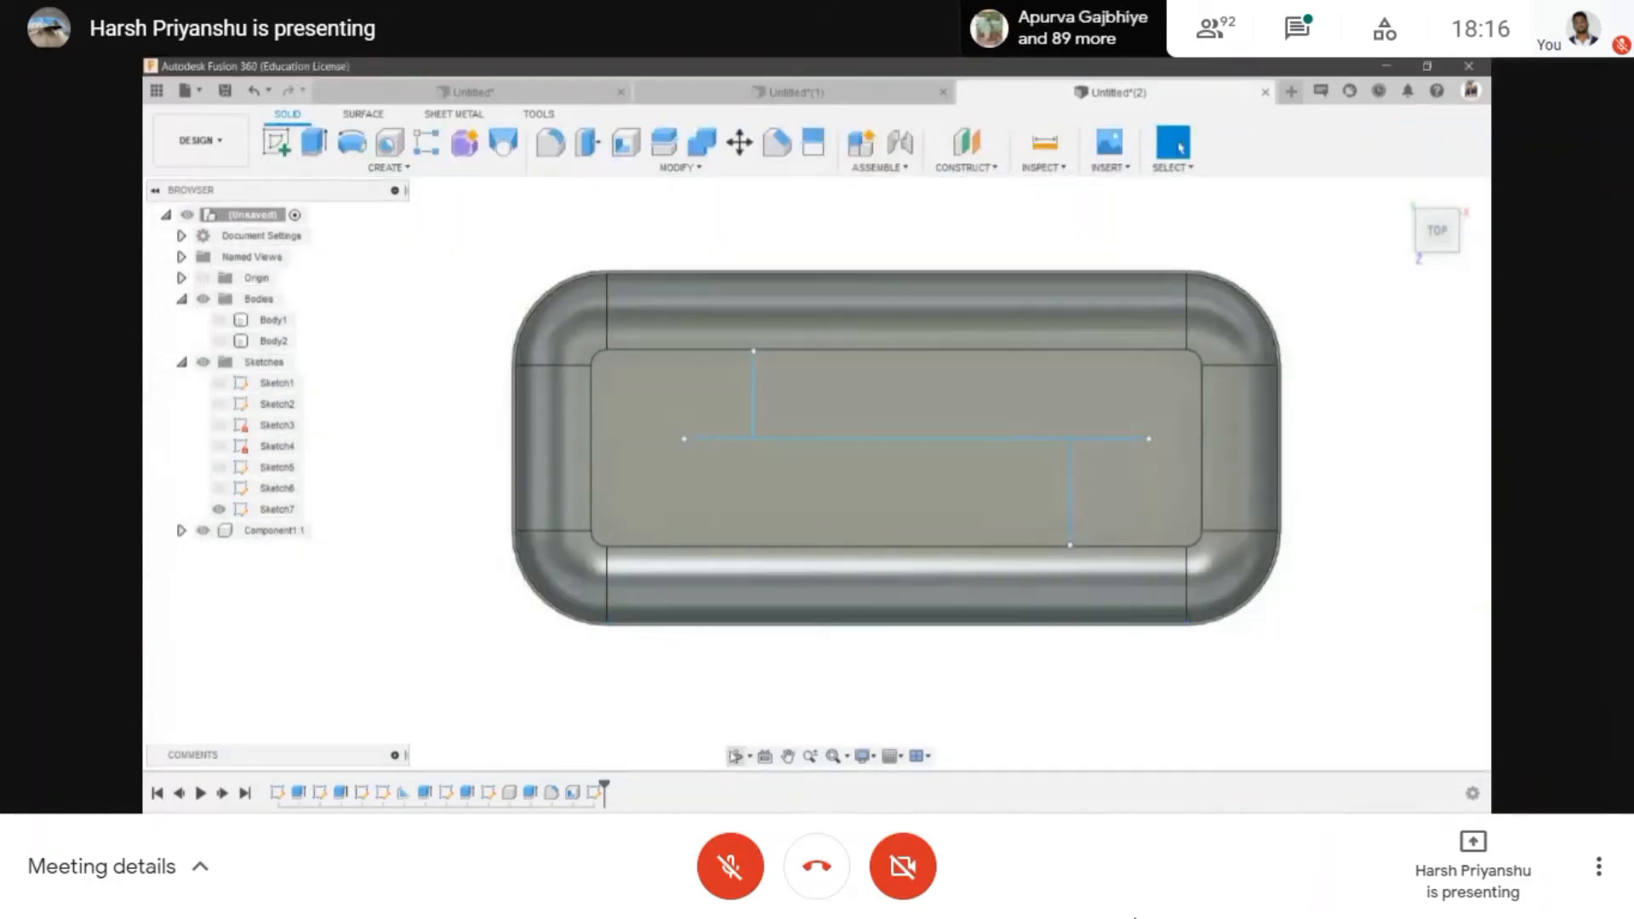
- Create a symmetric 25 mm thick Web from the long sketch line, with depth to next and extended curves
{"action": "left_click", "coordinate": [735, 756]}
{"action": "left_click_drag", "start_coordinate": [851, 553], "coordinate": [962, 366]}
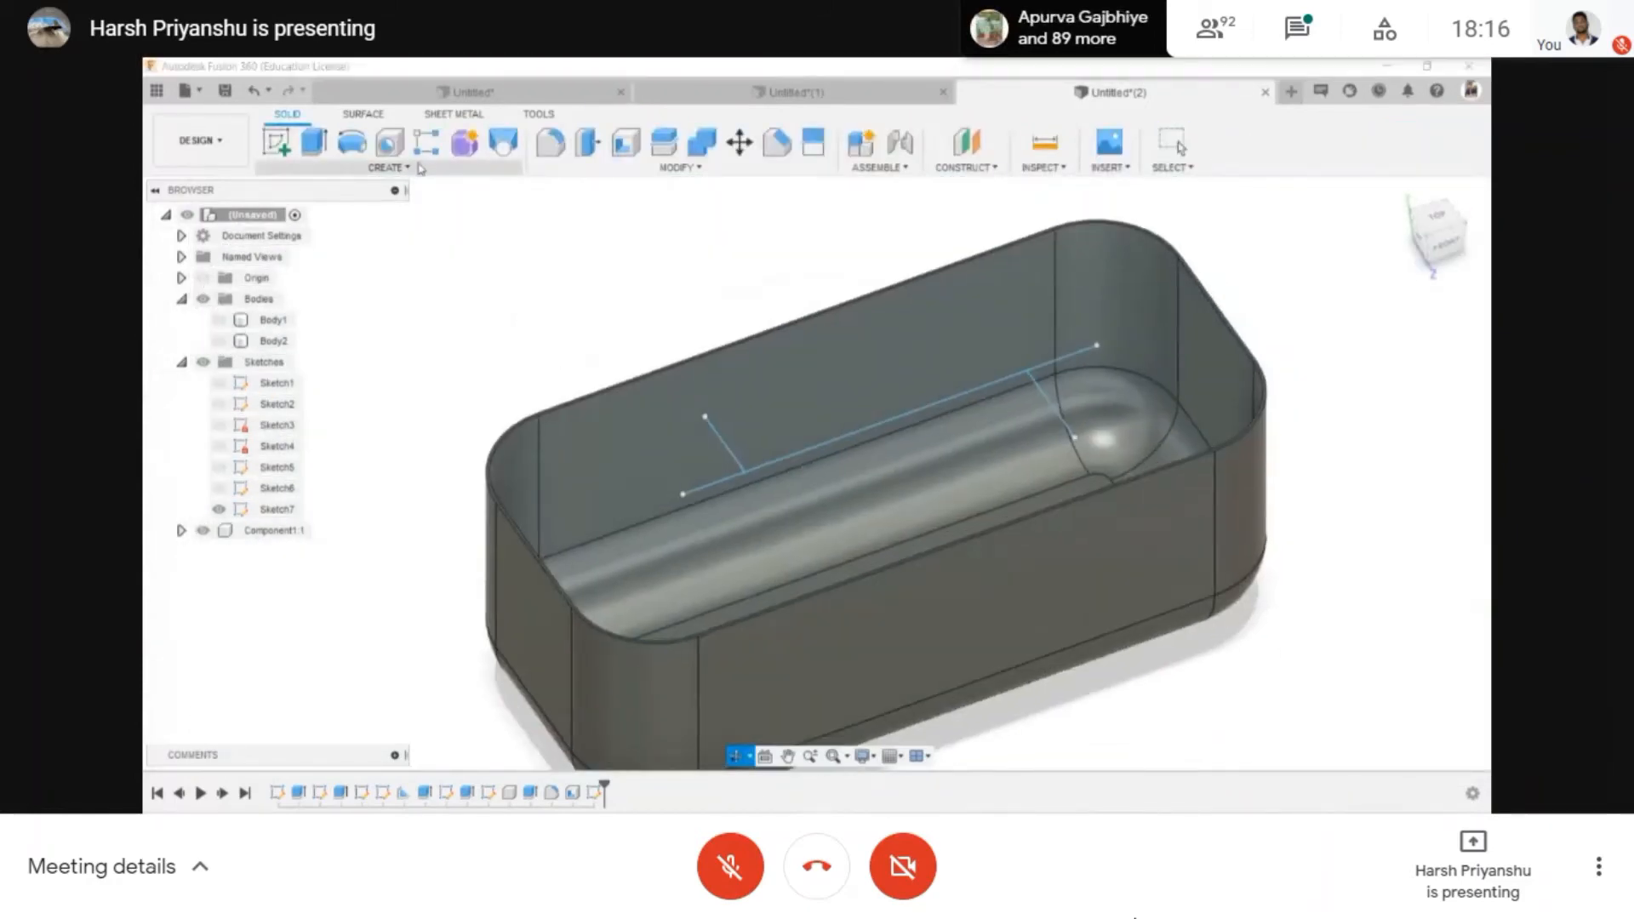
{"action": "left_click", "coordinate": [418, 168]}
{"action": "left_click", "coordinate": [357, 364]}
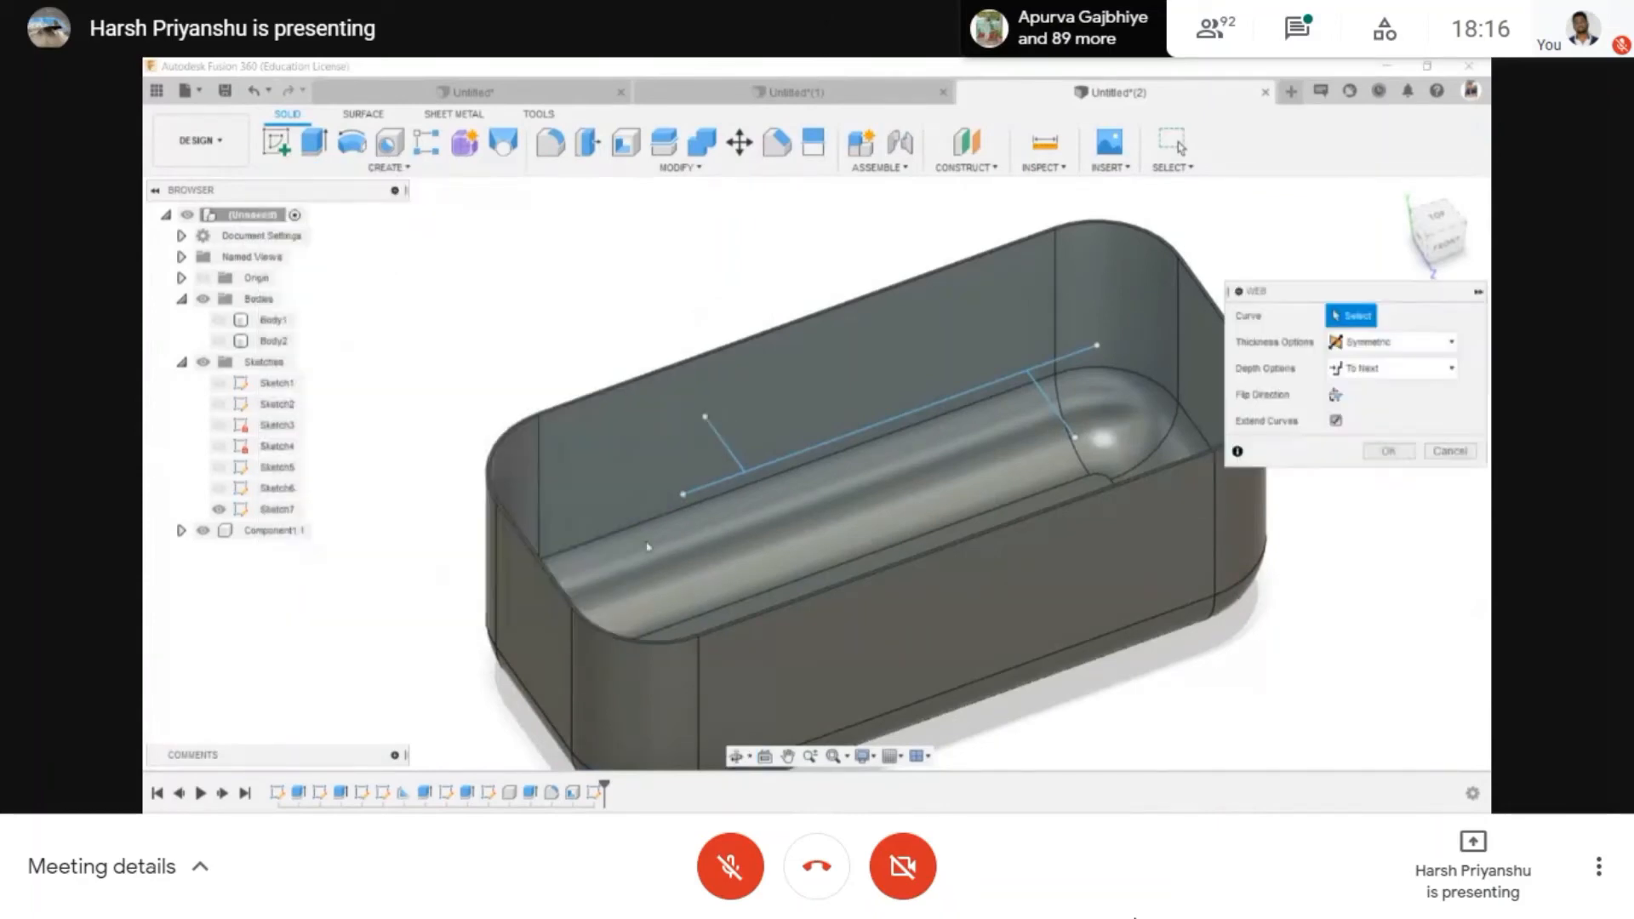
{"action": "scroll", "coordinate": [791, 459], "scroll_direction": "up", "scroll_amount": 3}
{"action": "left_click", "coordinate": [788, 457]}
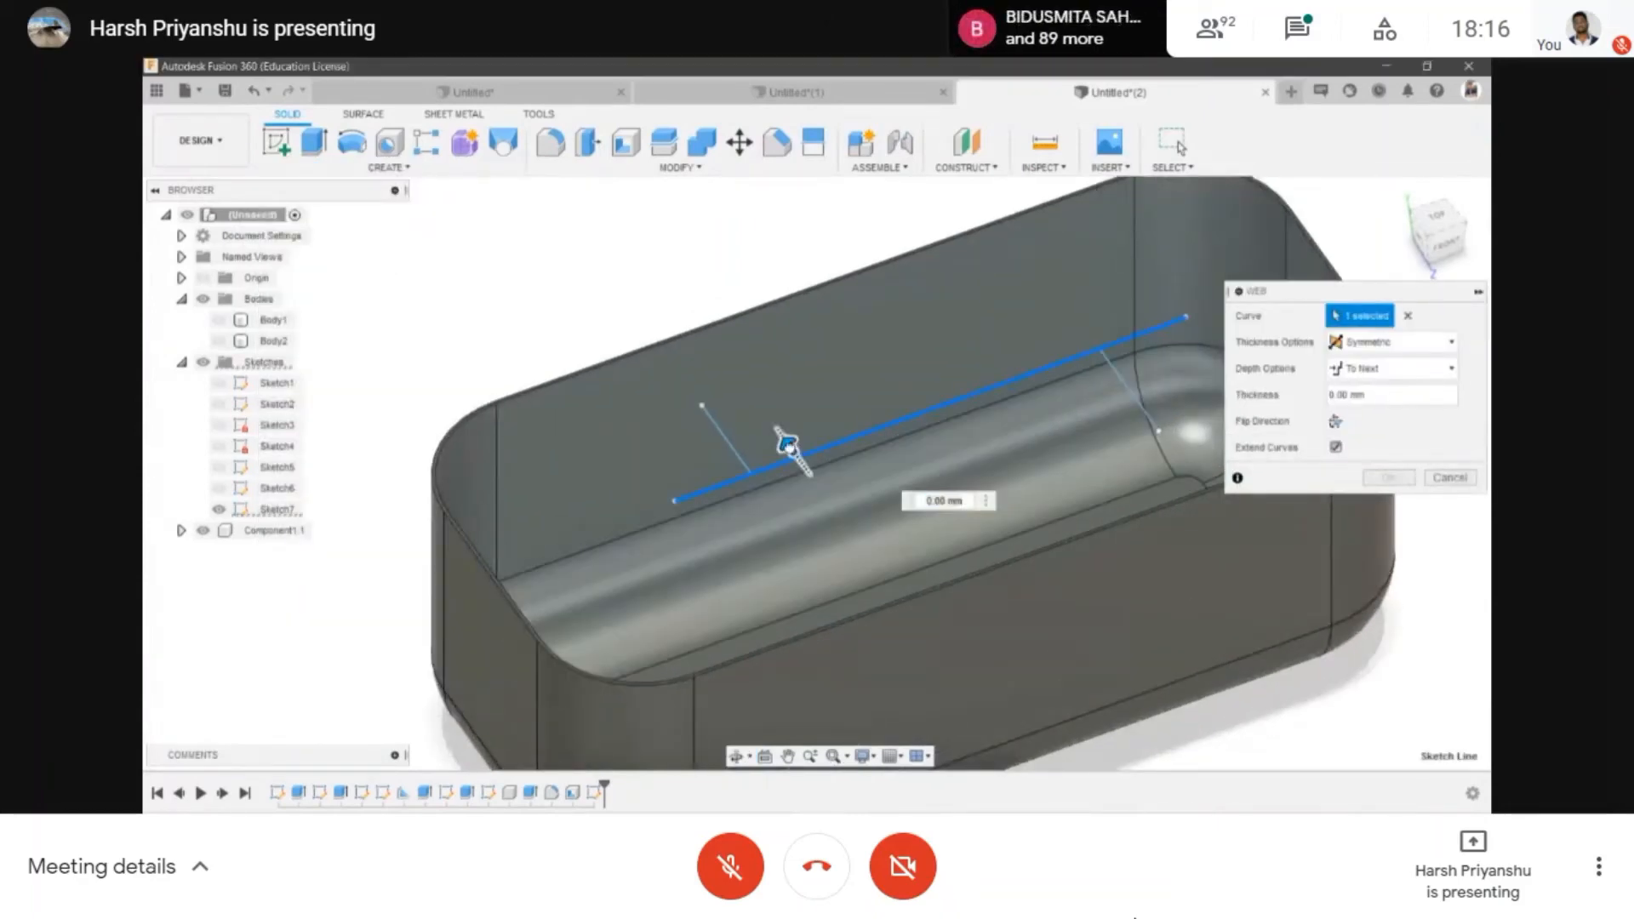
{"action": "left_click_drag", "start_coordinate": [788, 446], "coordinate": [784, 439]}
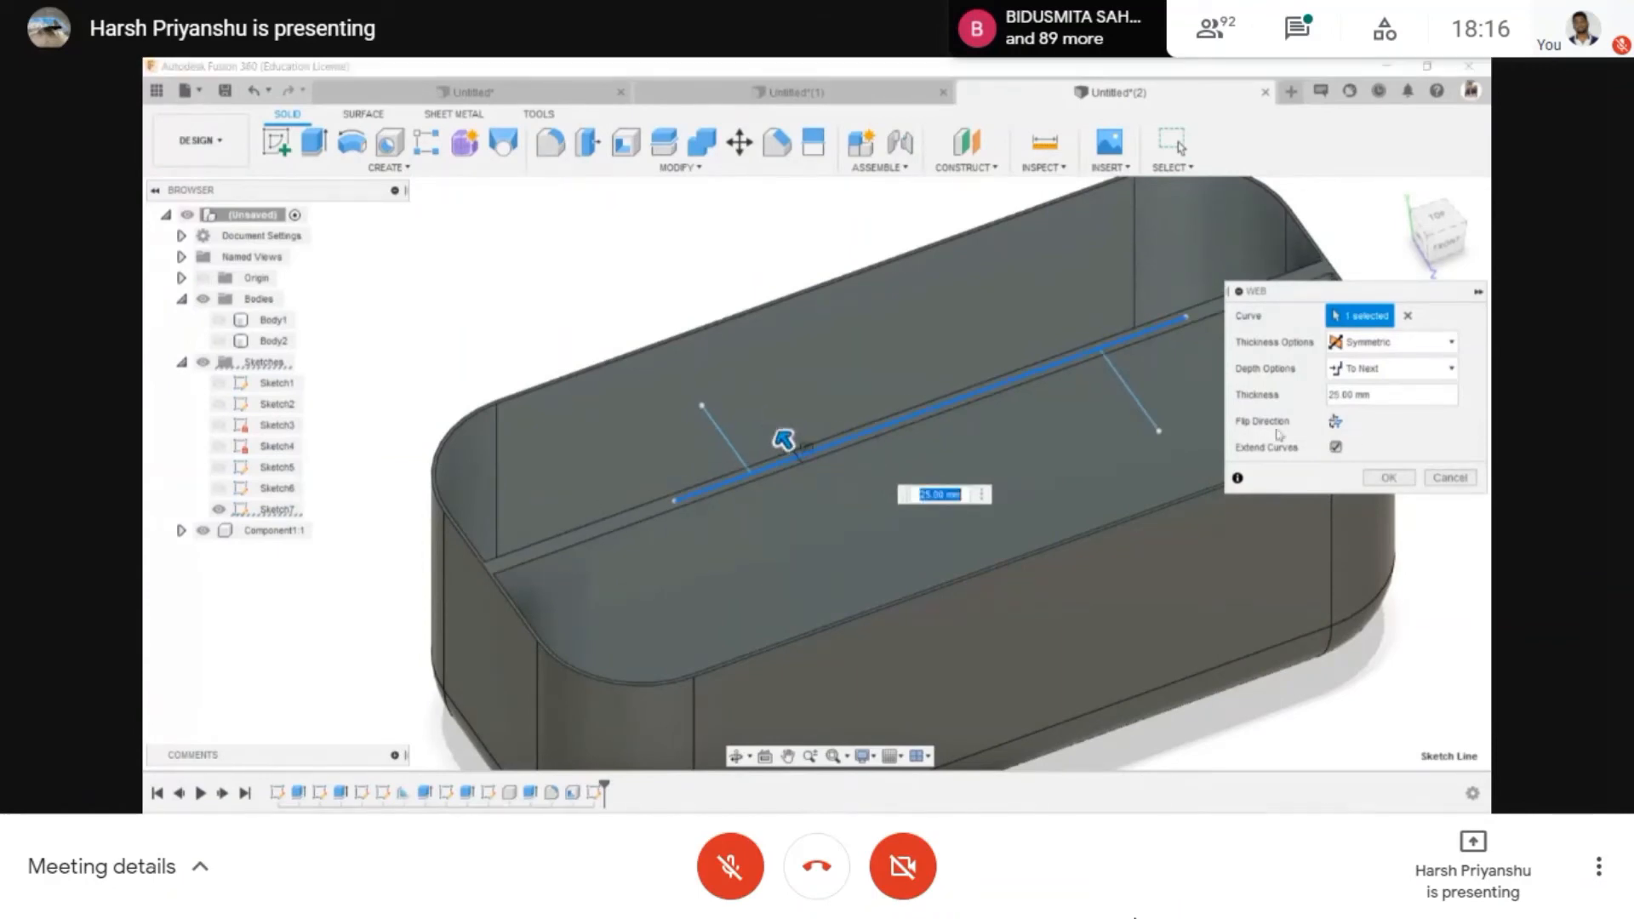
{"action": "left_click", "coordinate": [1388, 477]}
- Show the divider sketch again and create a symmetric Web from the short line near the left end
{"action": "left_click", "coordinate": [388, 166]}
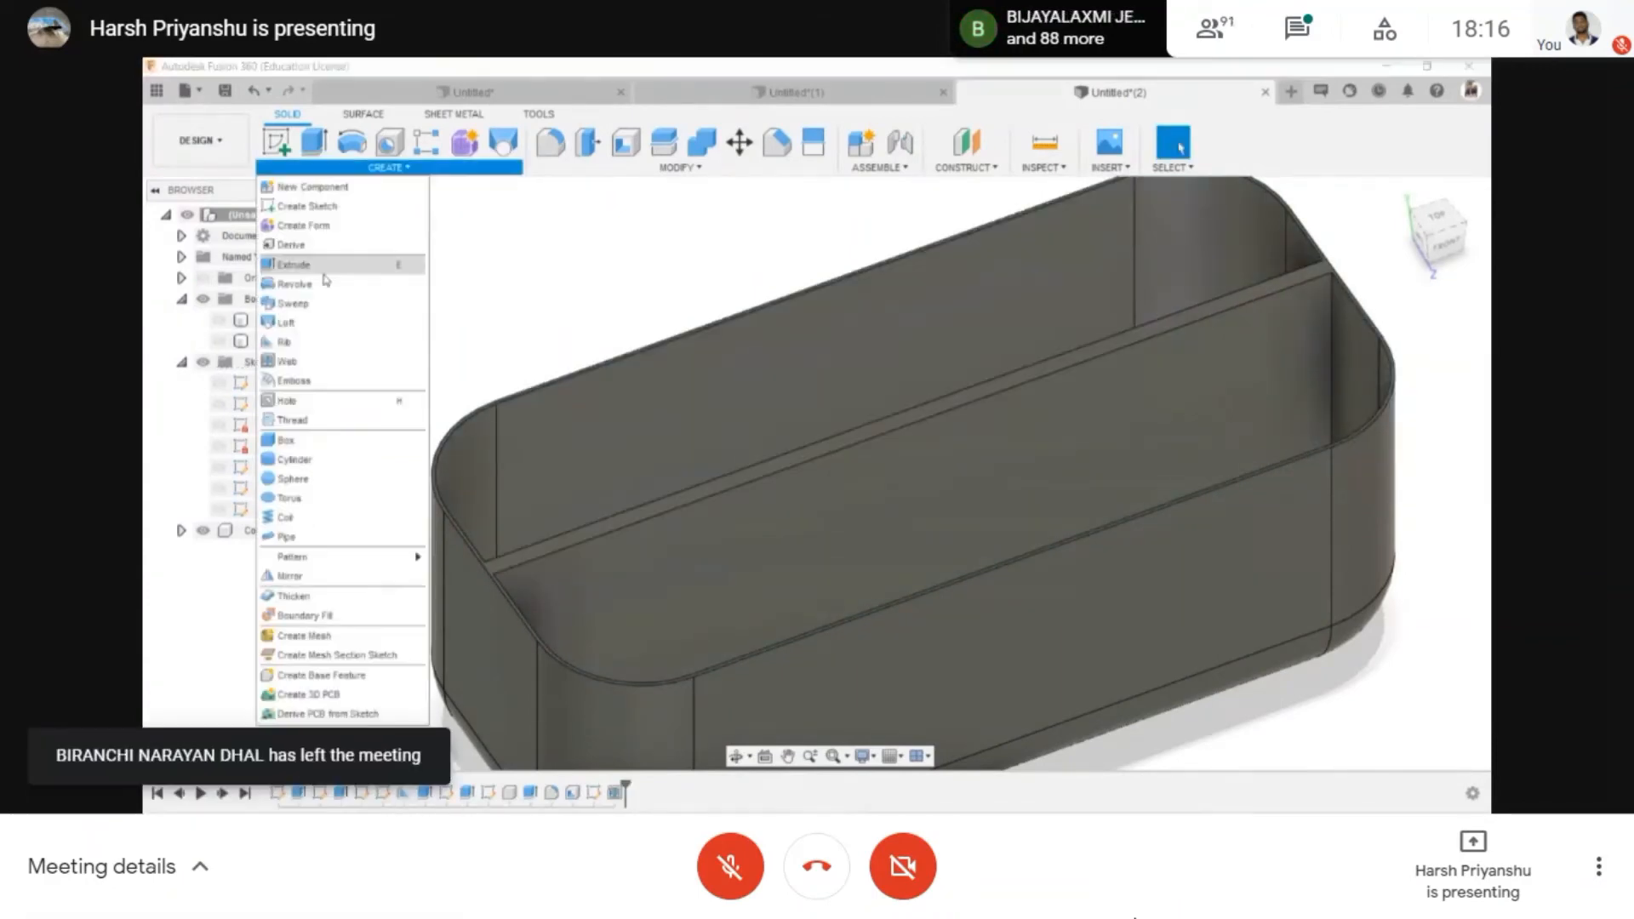
{"action": "left_click", "coordinate": [322, 363]}
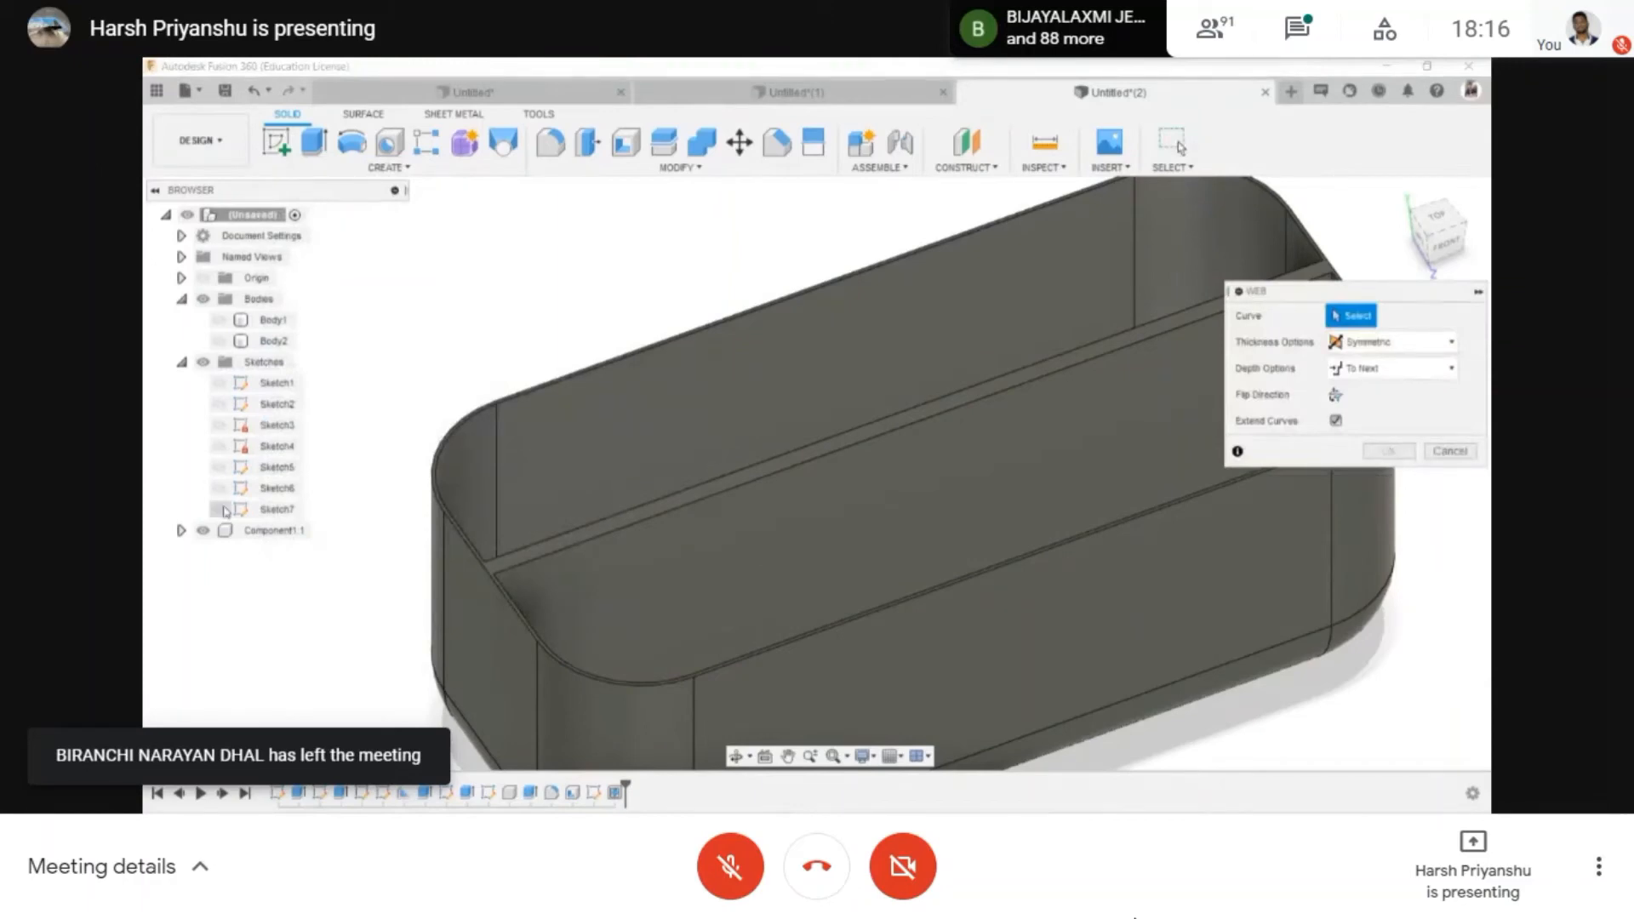
{"action": "left_click", "coordinate": [221, 510]}
{"action": "left_click", "coordinate": [729, 444]}
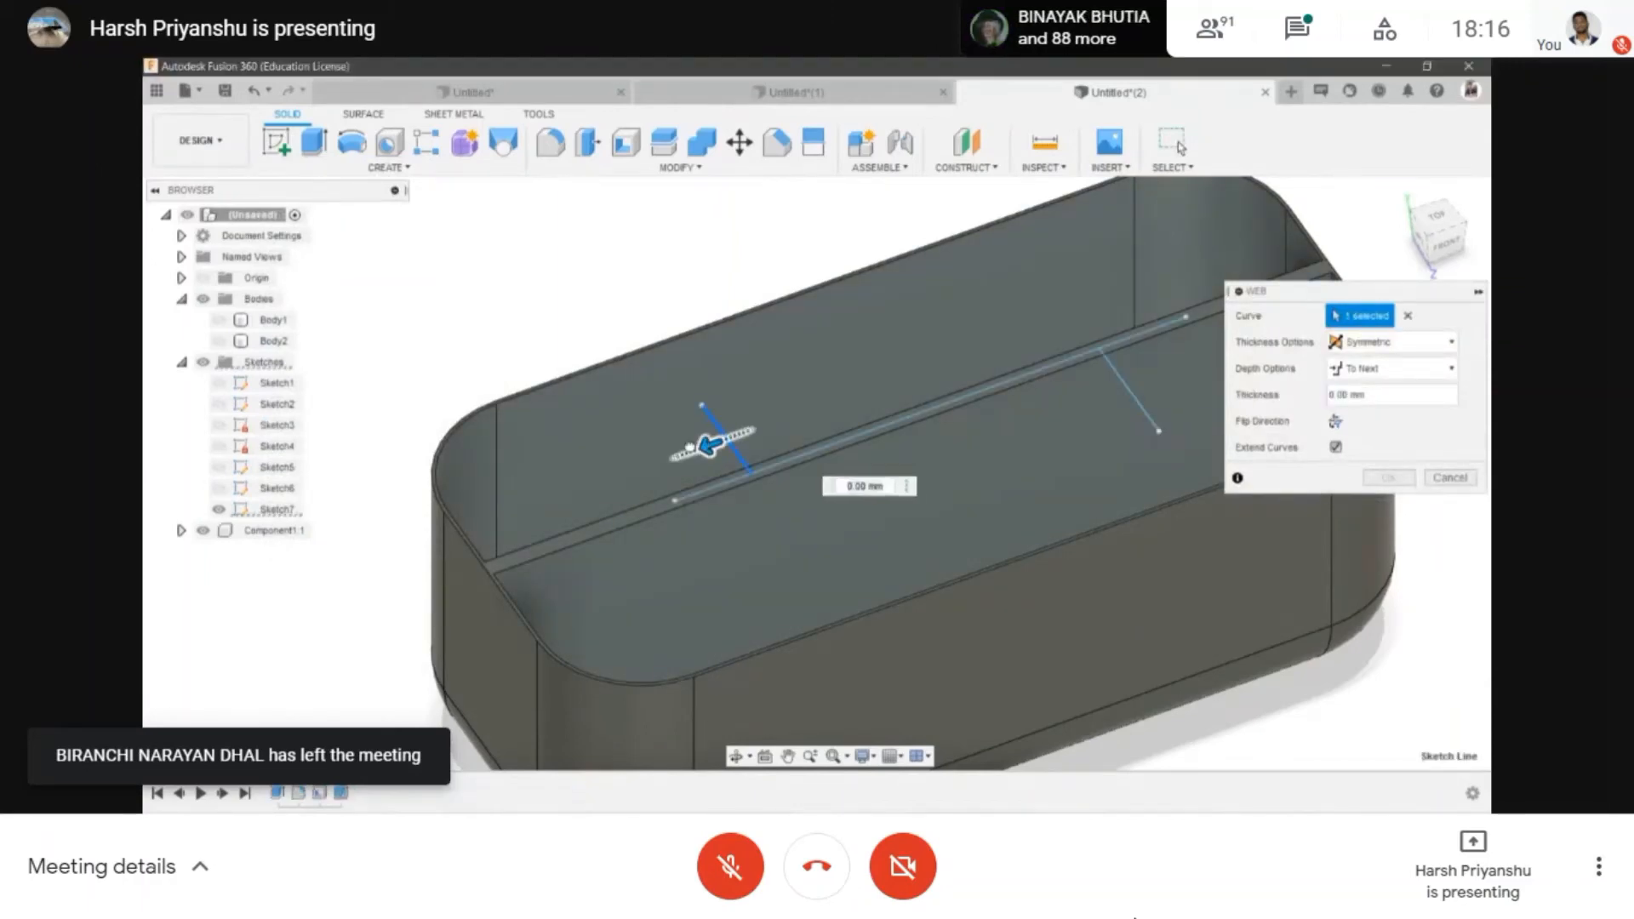
{"action": "left_click", "coordinate": [1388, 477]}
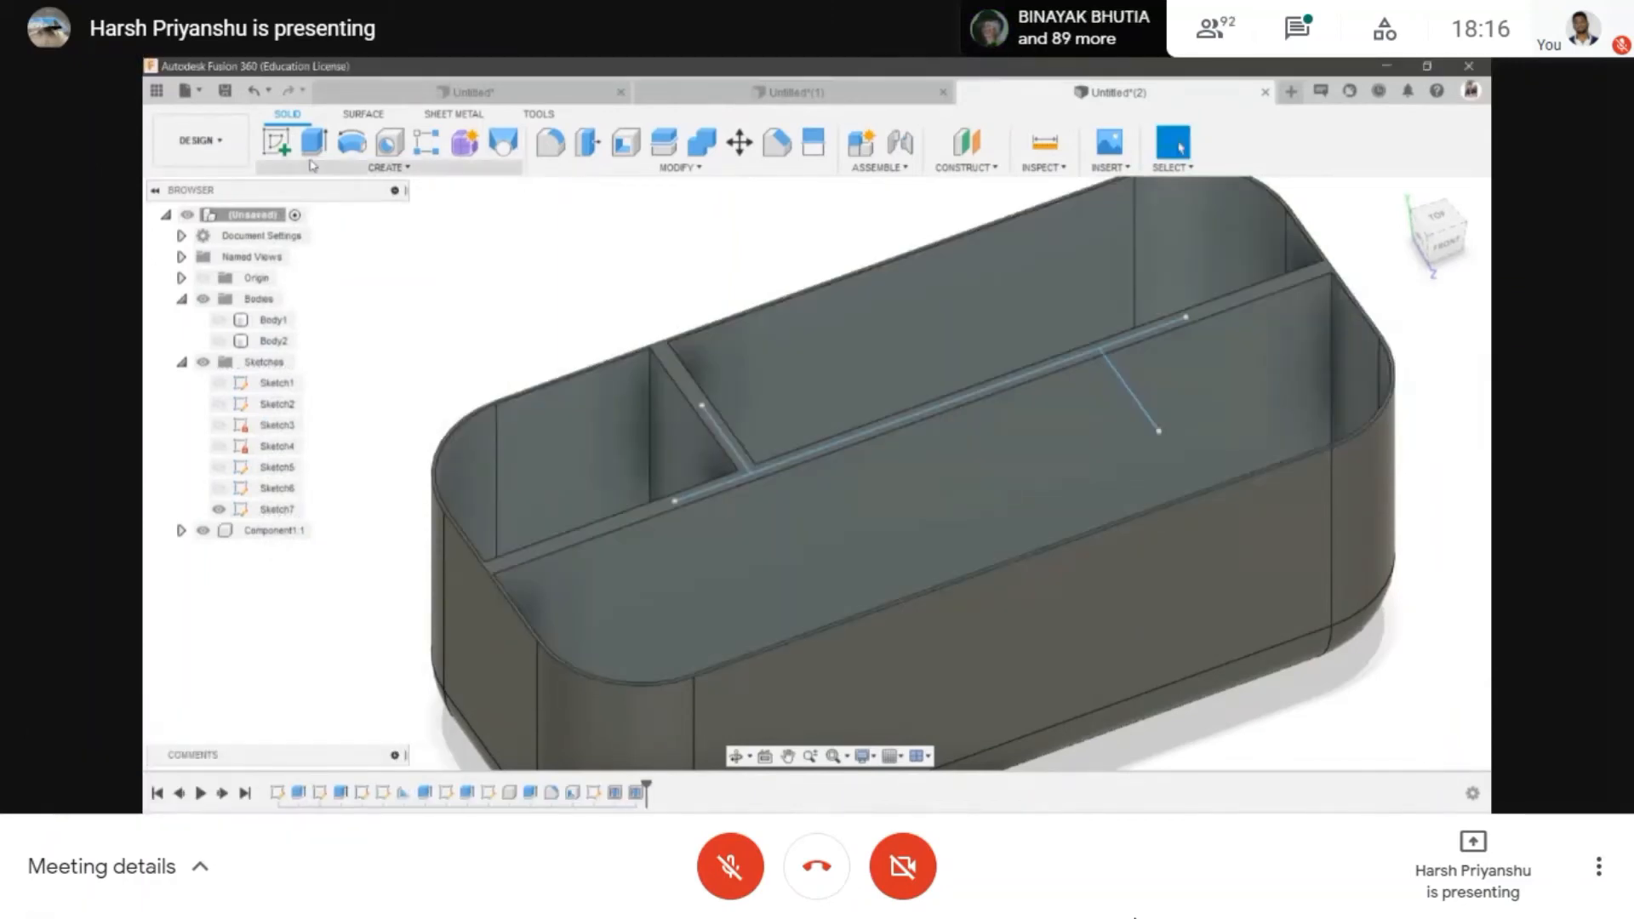
- Create a symmetric 25 mm thick Web from the remaining short line and hide all sketches
{"action": "left_click", "coordinate": [313, 165]}
{"action": "left_click", "coordinate": [514, 361]}
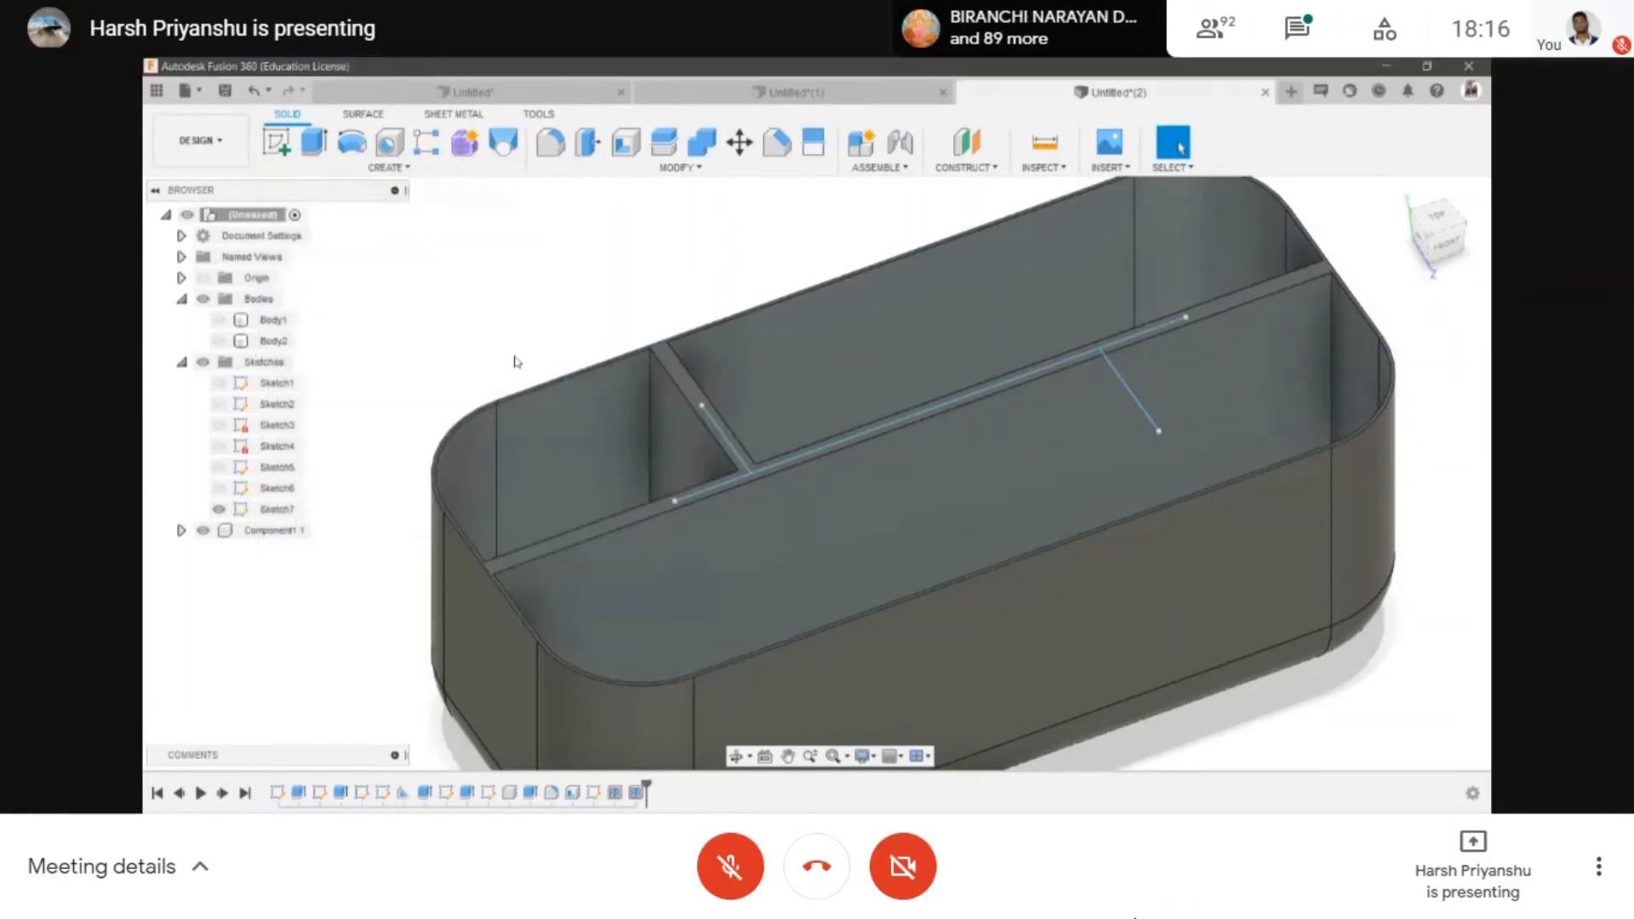
{"action": "left_click", "coordinate": [1146, 410]}
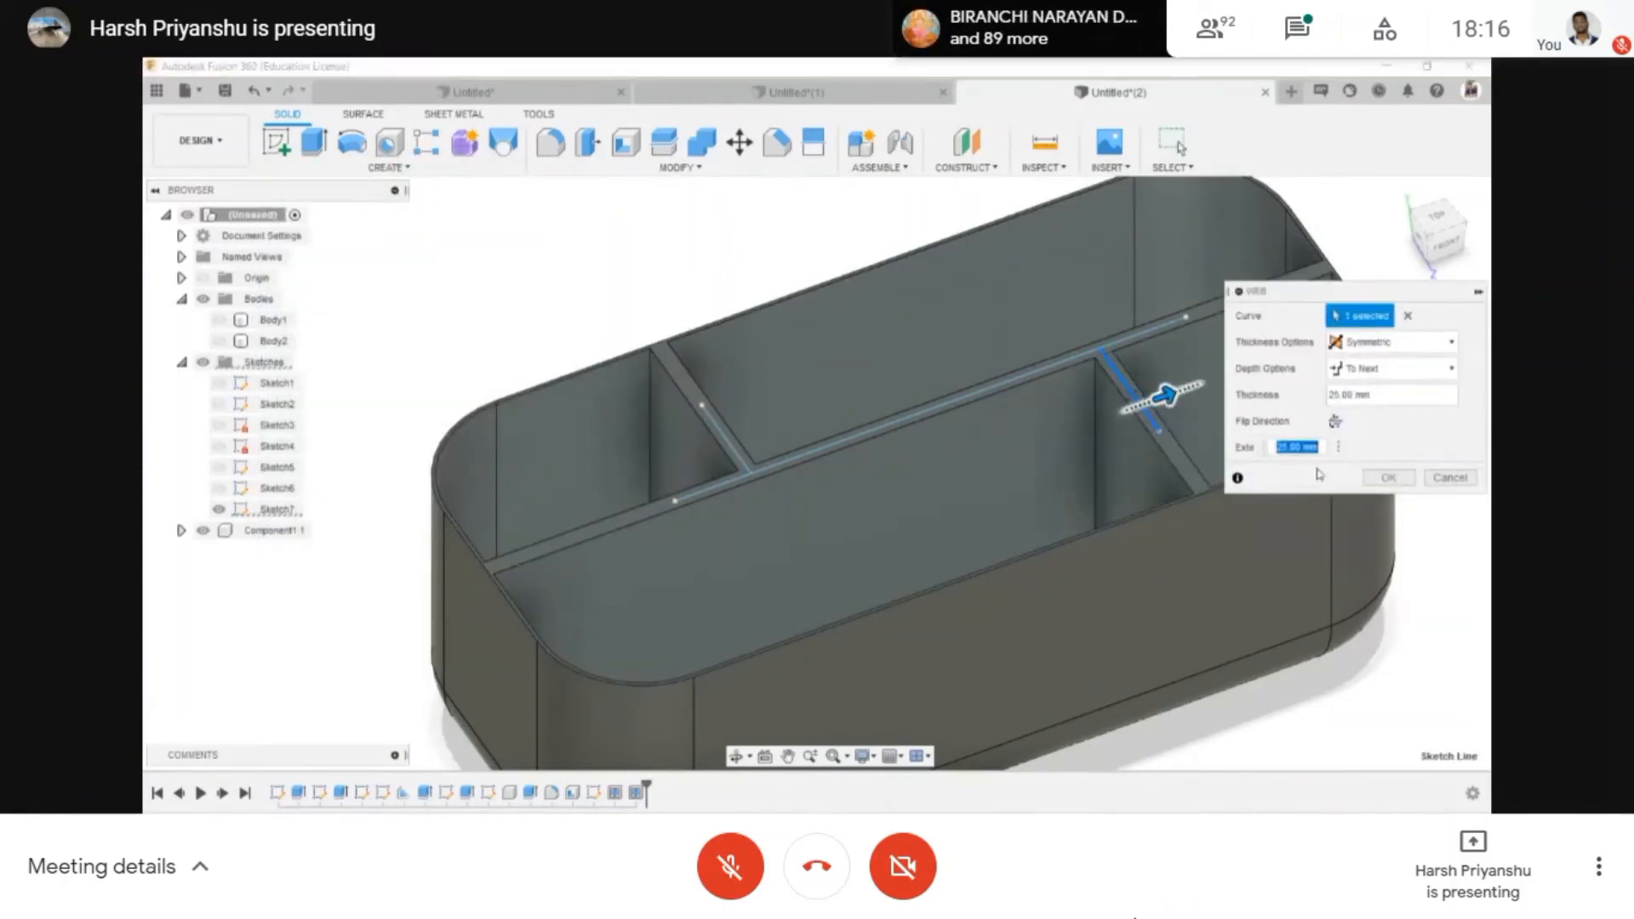
{"action": "left_click", "coordinate": [1389, 479]}
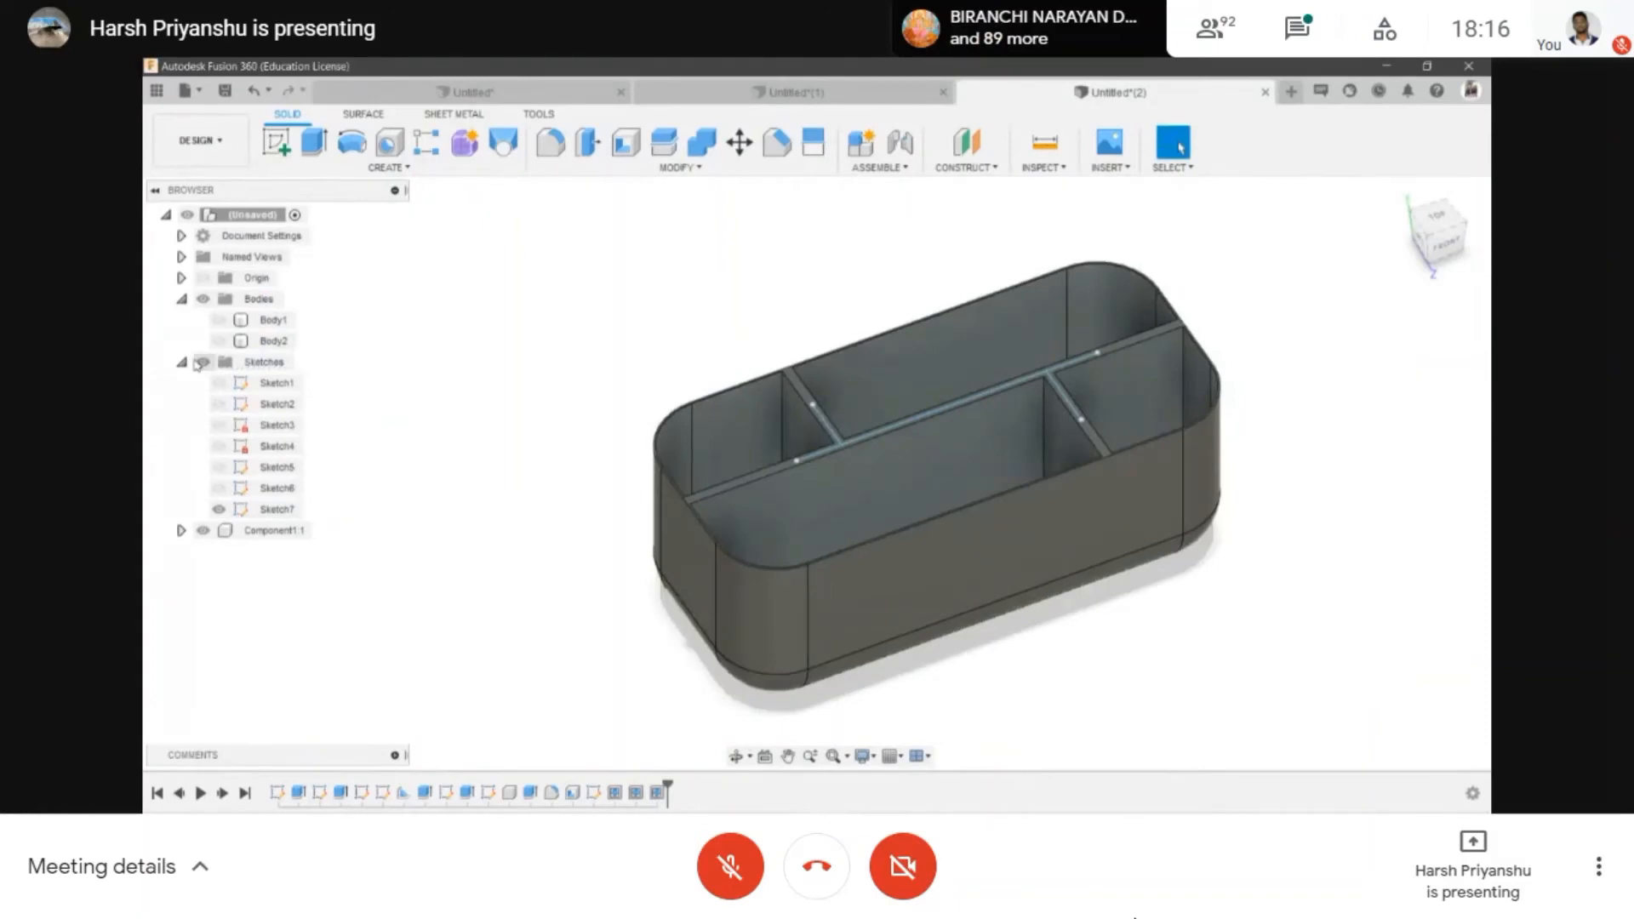
{"action": "left_click", "coordinate": [201, 362]}
- Examine the divider layout inside the box from above, ending in the straight top view
{"action": "middle_click_drag", "start_coordinate": [936, 425], "coordinate": [936, 528], "text": "shift"}
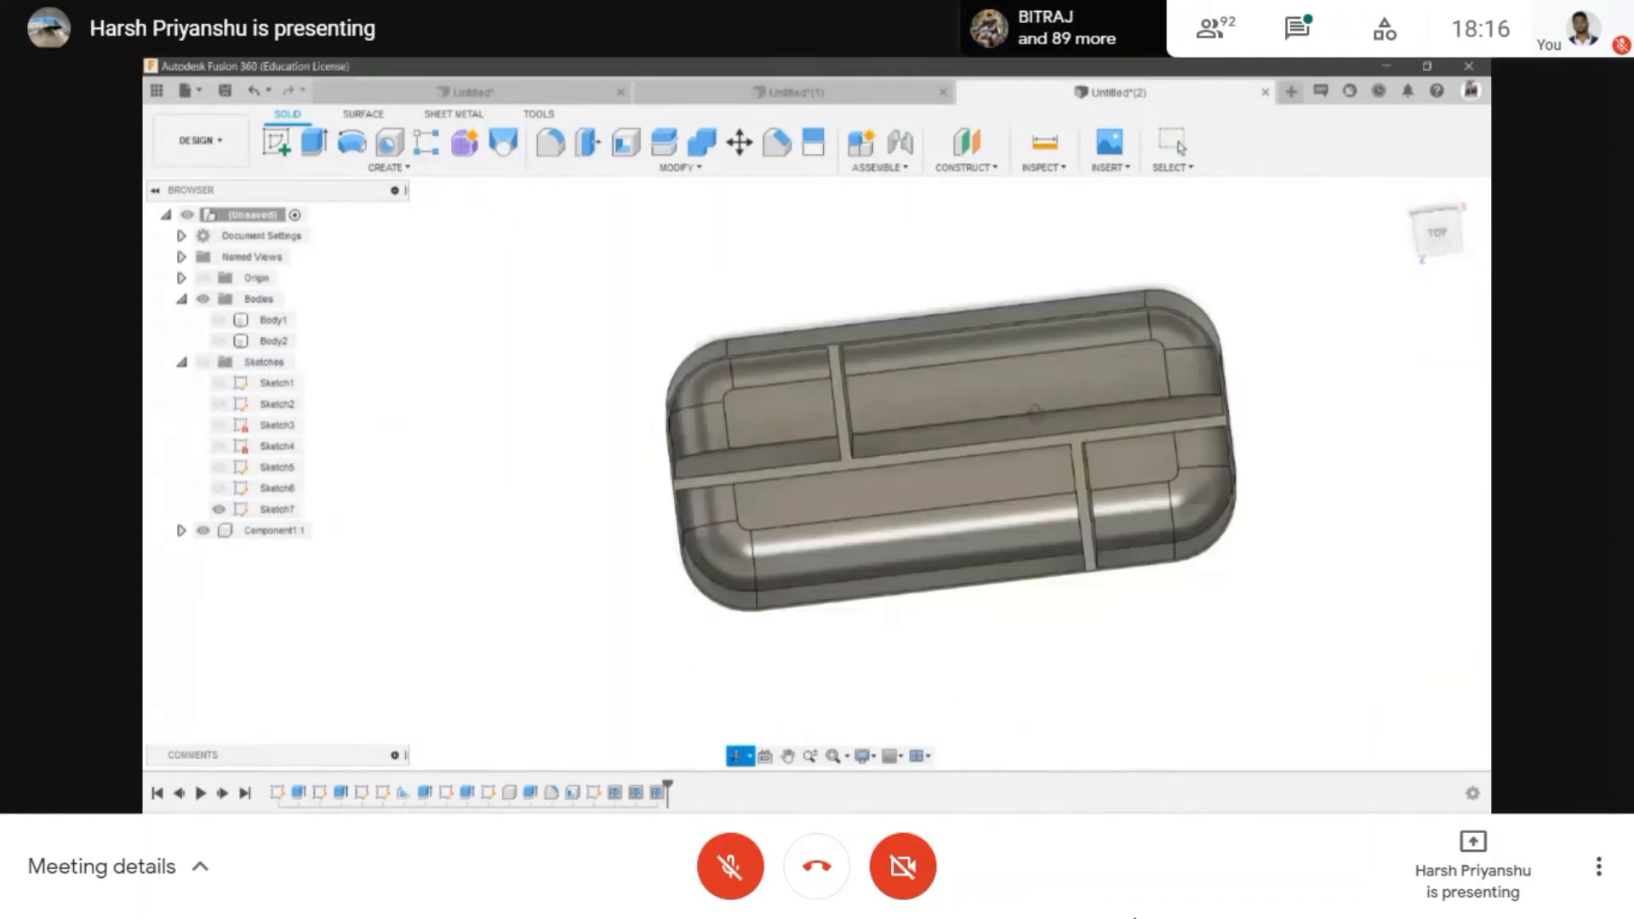
{"action": "middle_click_drag", "start_coordinate": [1036, 414], "coordinate": [900, 522], "text": "shift"}
{"action": "scroll", "coordinate": [963, 420], "scroll_direction": "up", "scroll_amount": 3}
{"action": "scroll", "coordinate": [963, 420], "scroll_direction": "down", "scroll_amount": 3}
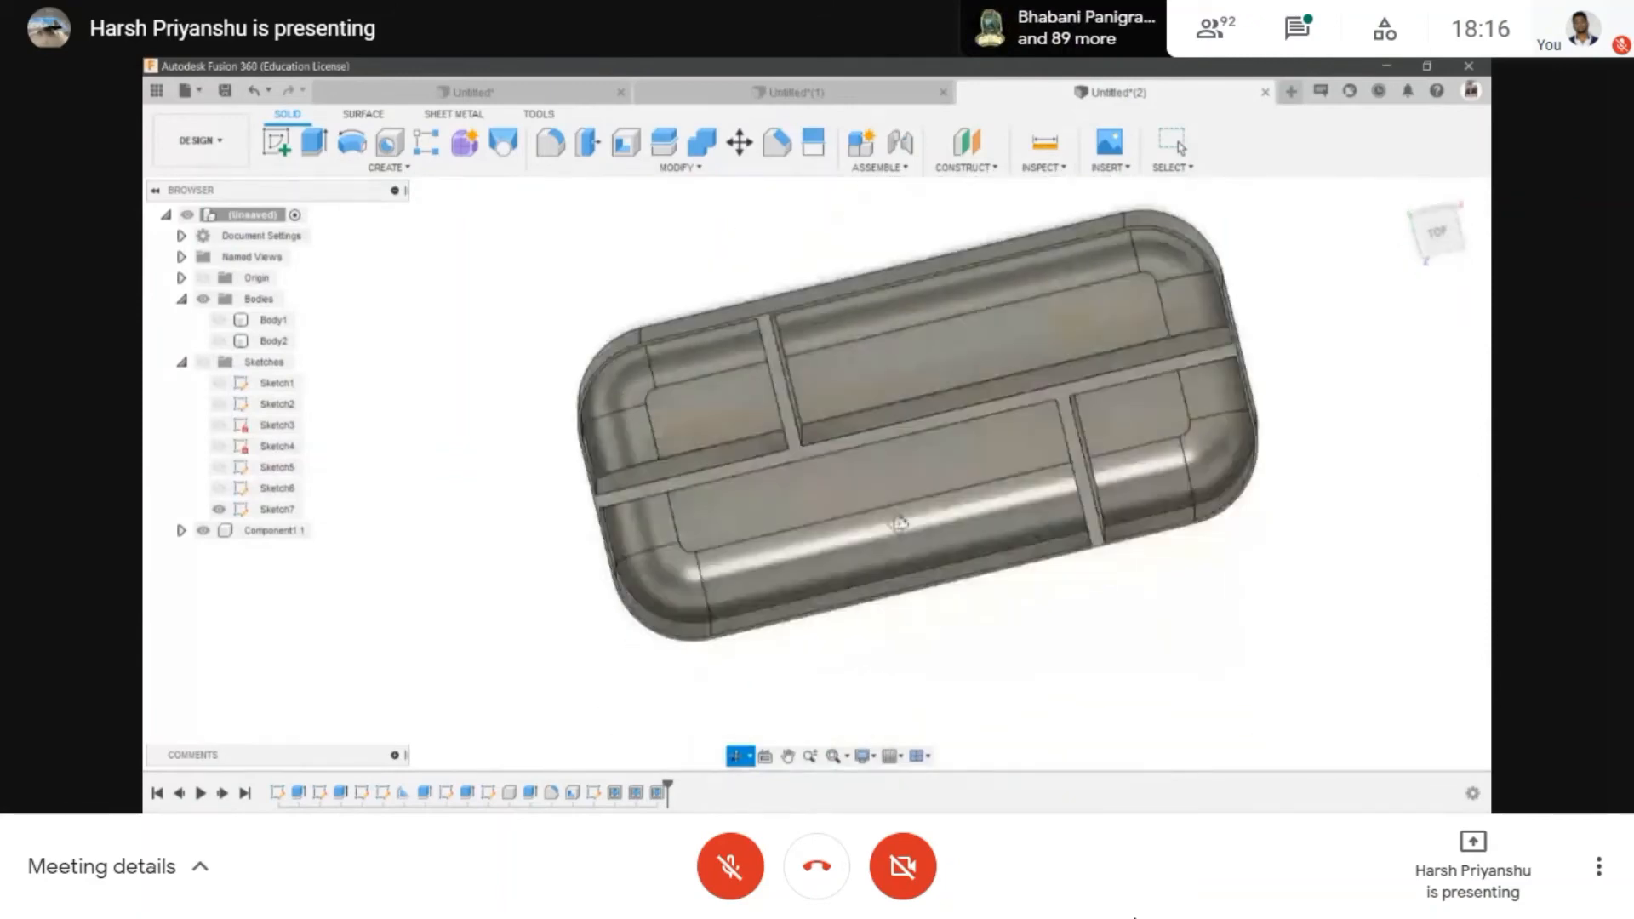
{"action": "left_click", "coordinate": [342, 167]}
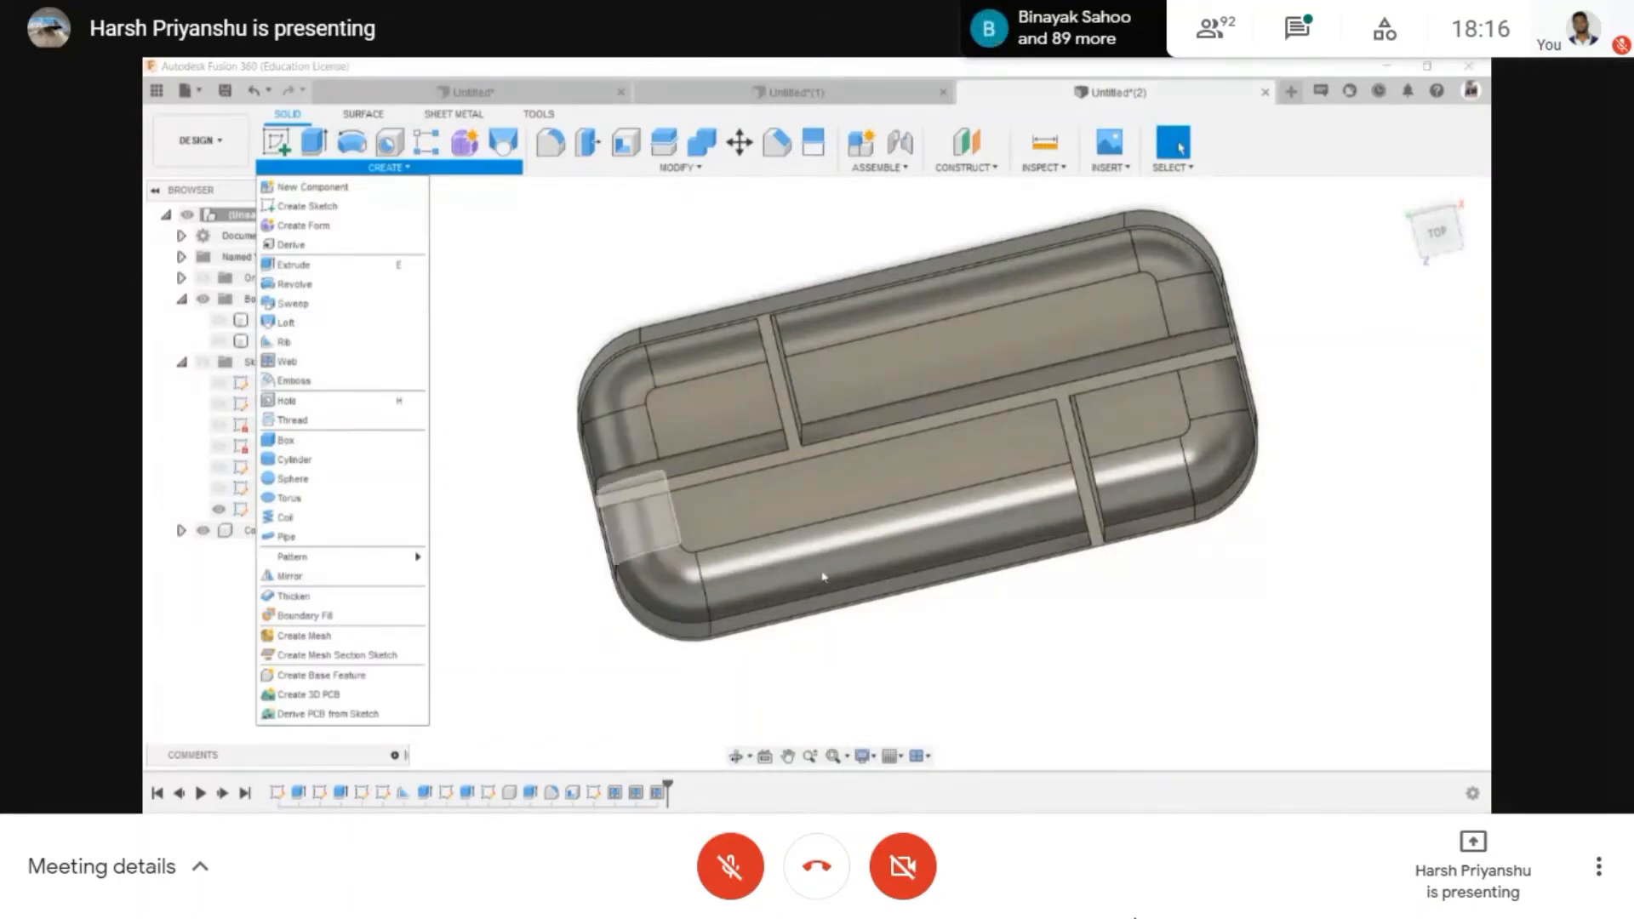
{"action": "left_click", "coordinate": [1438, 230]}
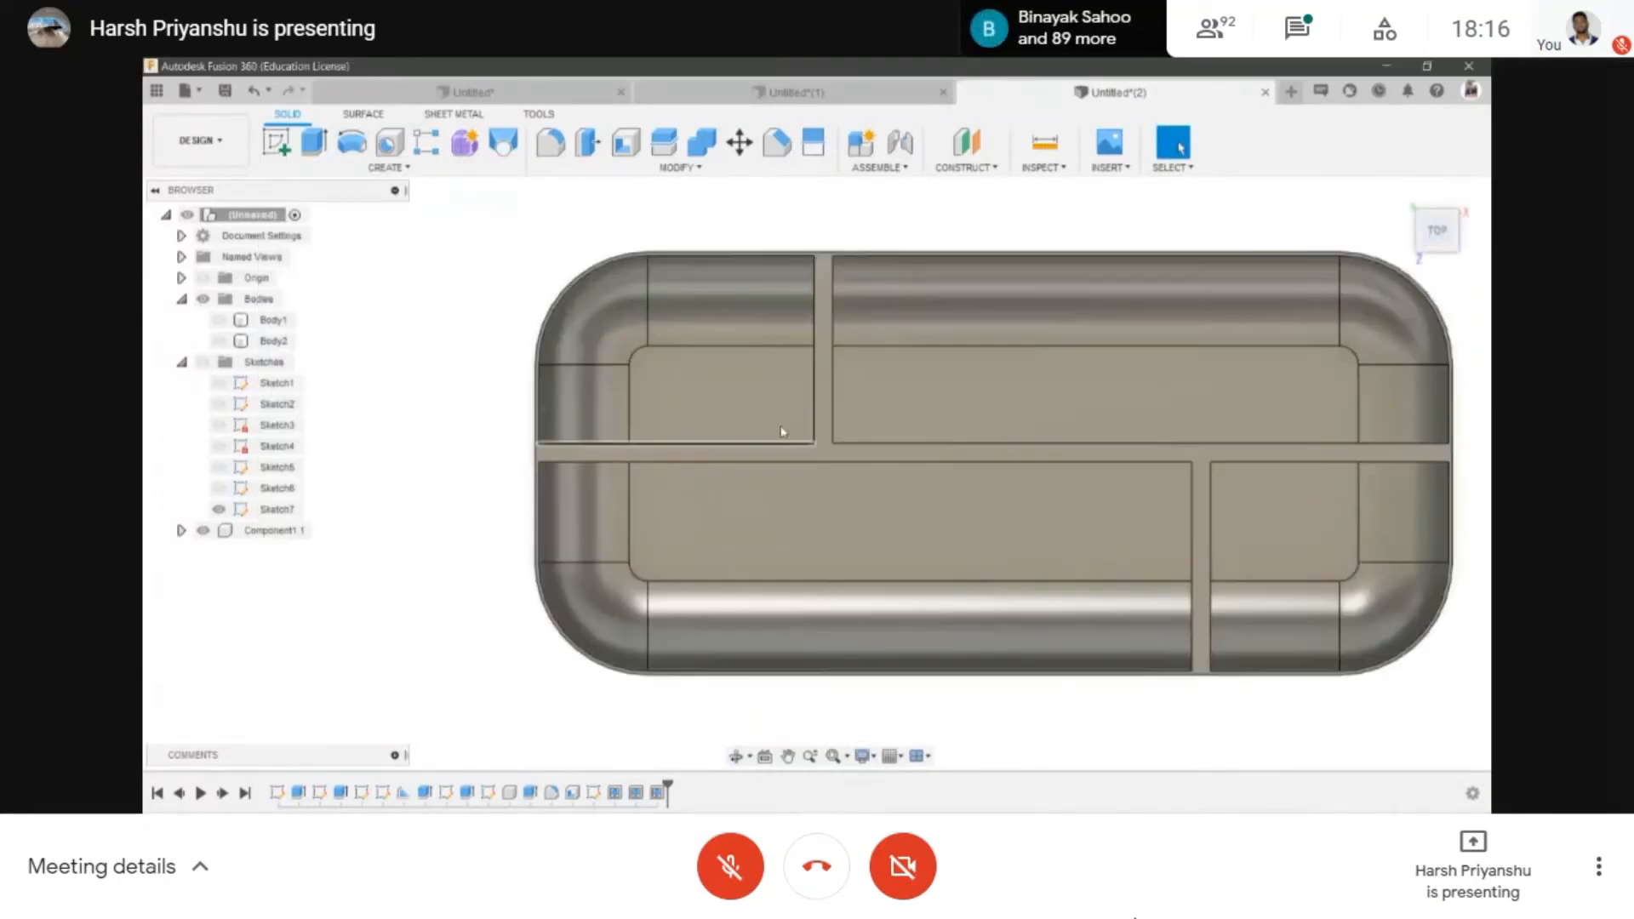
{"action": "scroll", "coordinate": [800, 391], "scroll_direction": "up", "scroll_amount": 6}
{"action": "scroll", "coordinate": [841, 520], "scroll_direction": "down", "scroll_amount": 6}
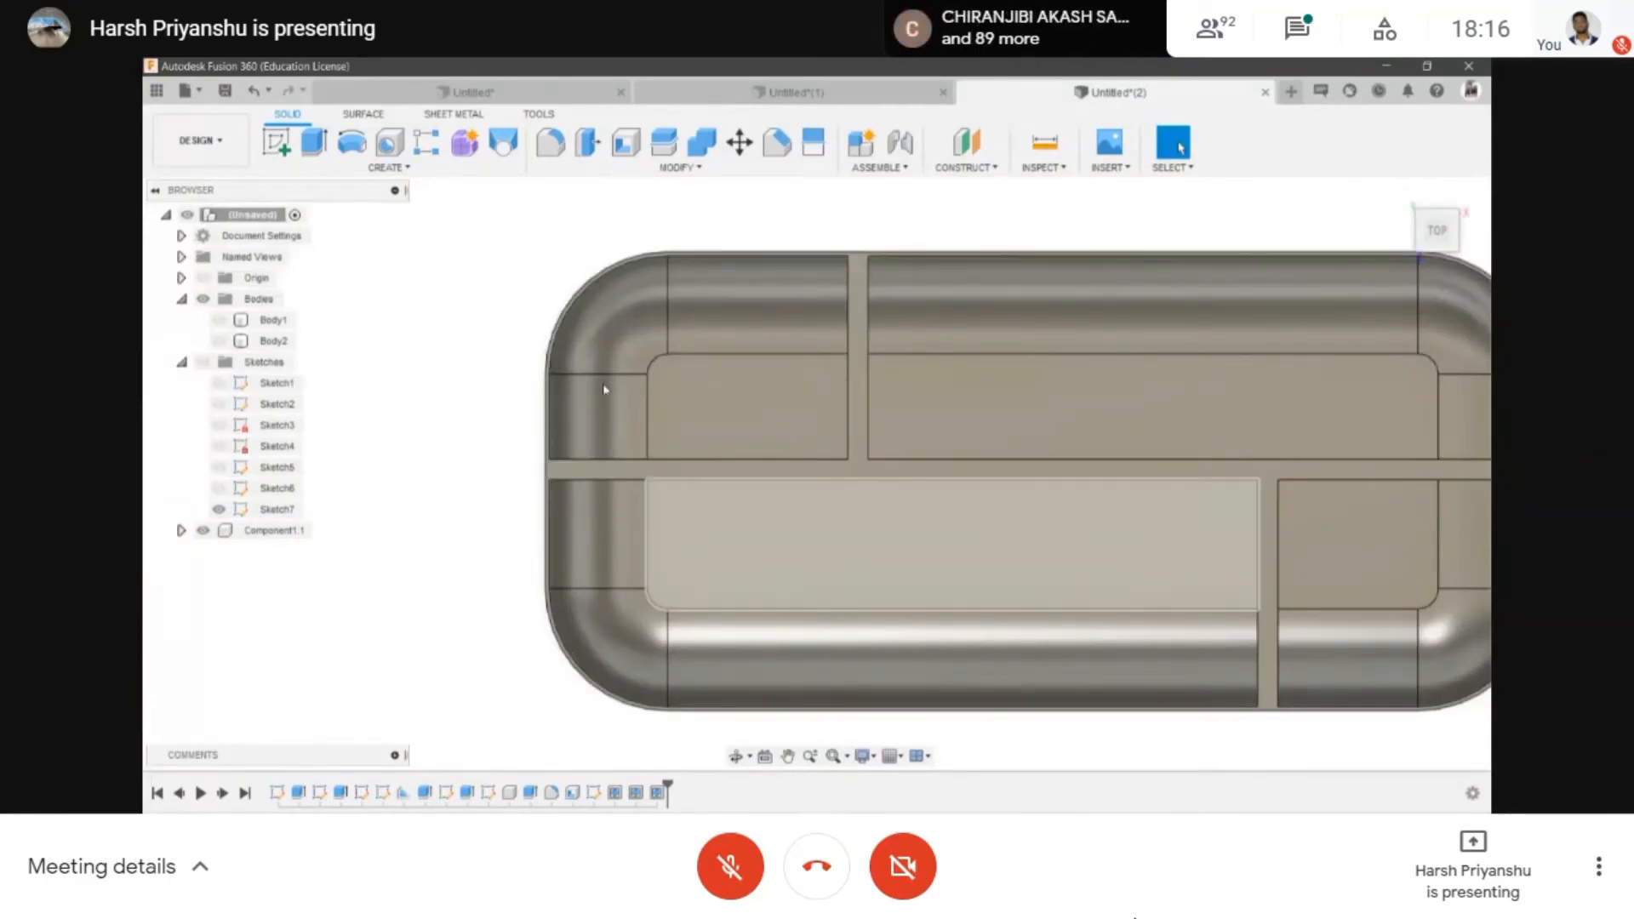
- Start the sketch Offset command and choose the top face of the rim and dividers as its sketch plane
{"action": "left_click", "coordinate": [275, 144]}
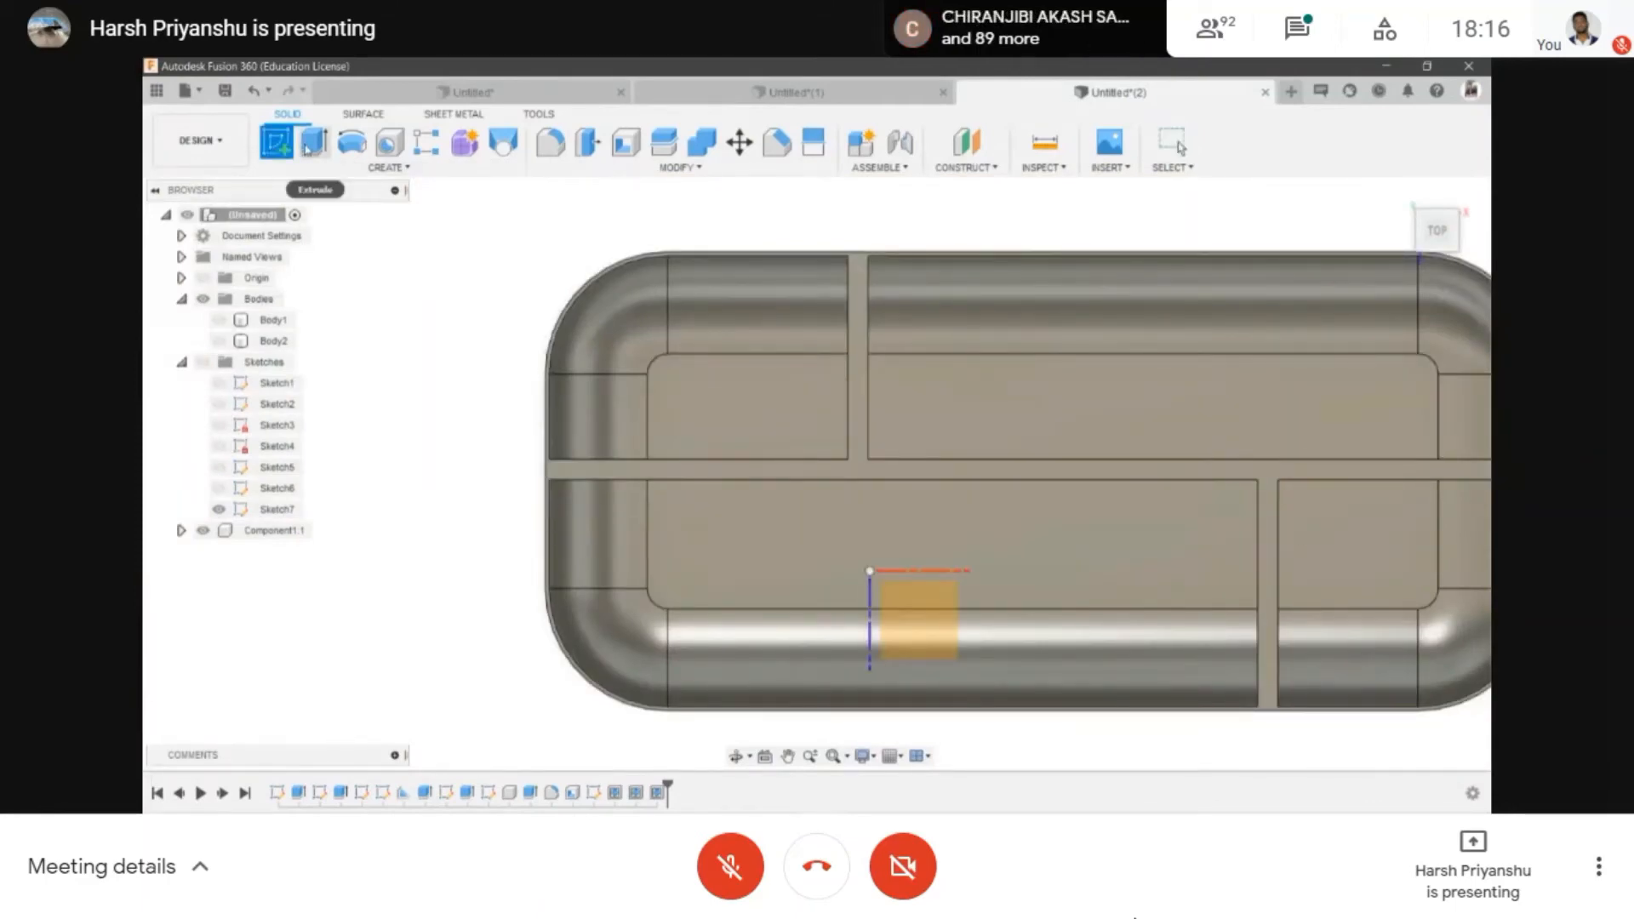
{"action": "key", "text": "Escape"}
{"action": "key", "text": "o"}
{"action": "scroll", "coordinate": [882, 460], "scroll_direction": "up", "scroll_amount": 3}
{"action": "left_click", "coordinate": [883, 460]}
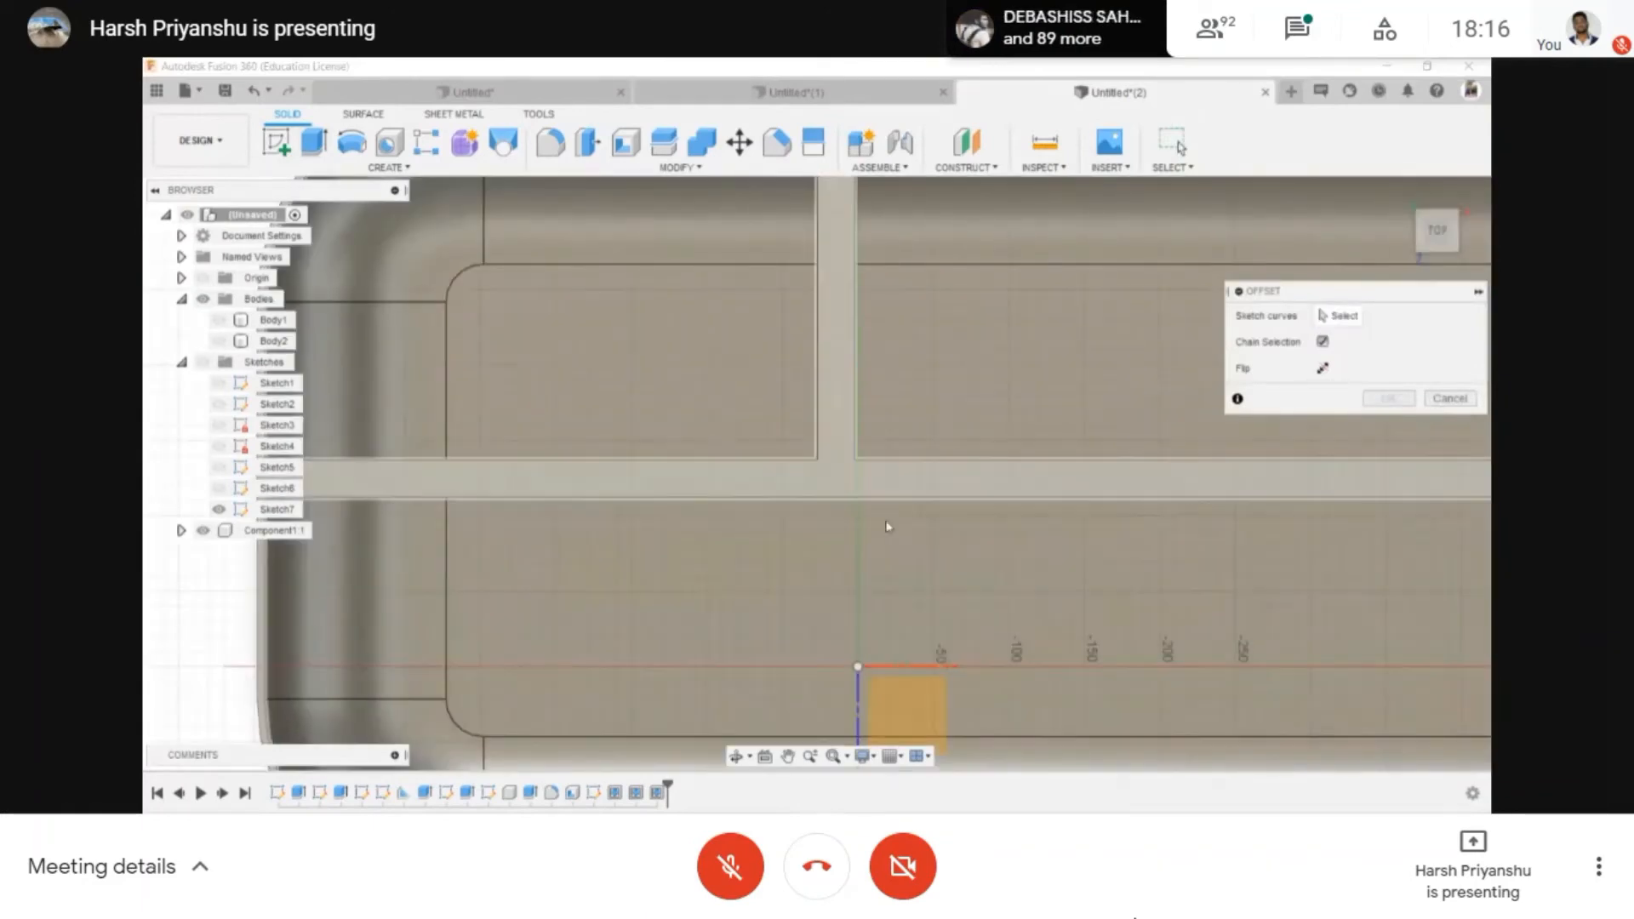
{"action": "scroll", "coordinate": [830, 474], "scroll_direction": "down", "scroll_amount": 3}
{"action": "left_click", "coordinate": [830, 474]}
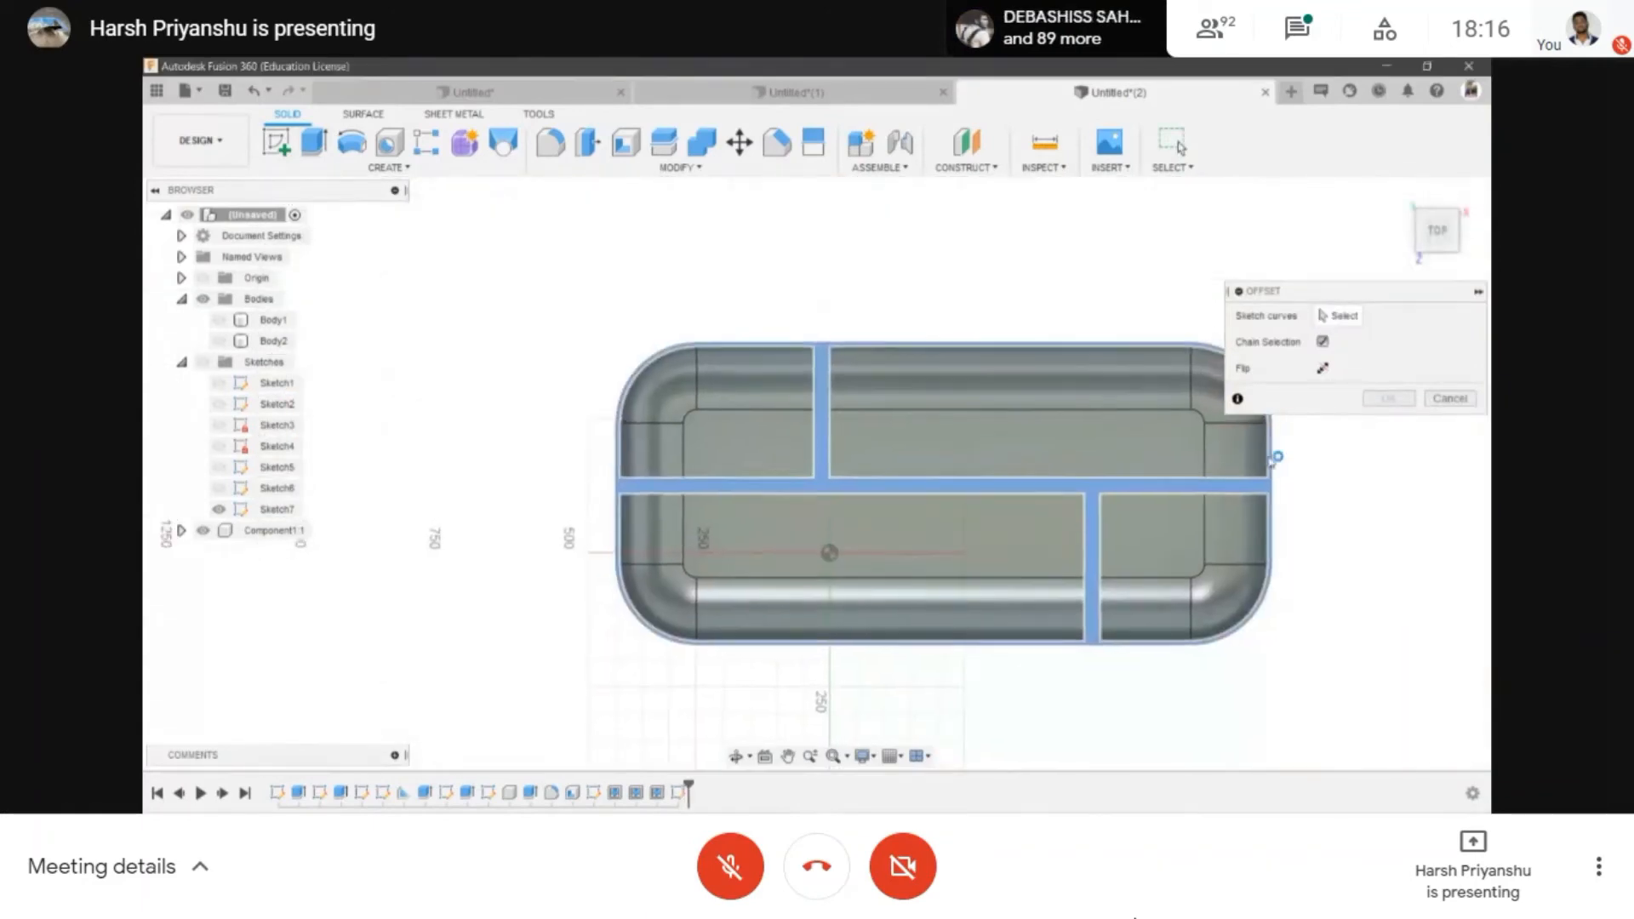
- Offset the chained edges of the large upper compartment by 1.00 mm
{"action": "scroll", "coordinate": [872, 462], "scroll_direction": "up", "scroll_amount": 5}
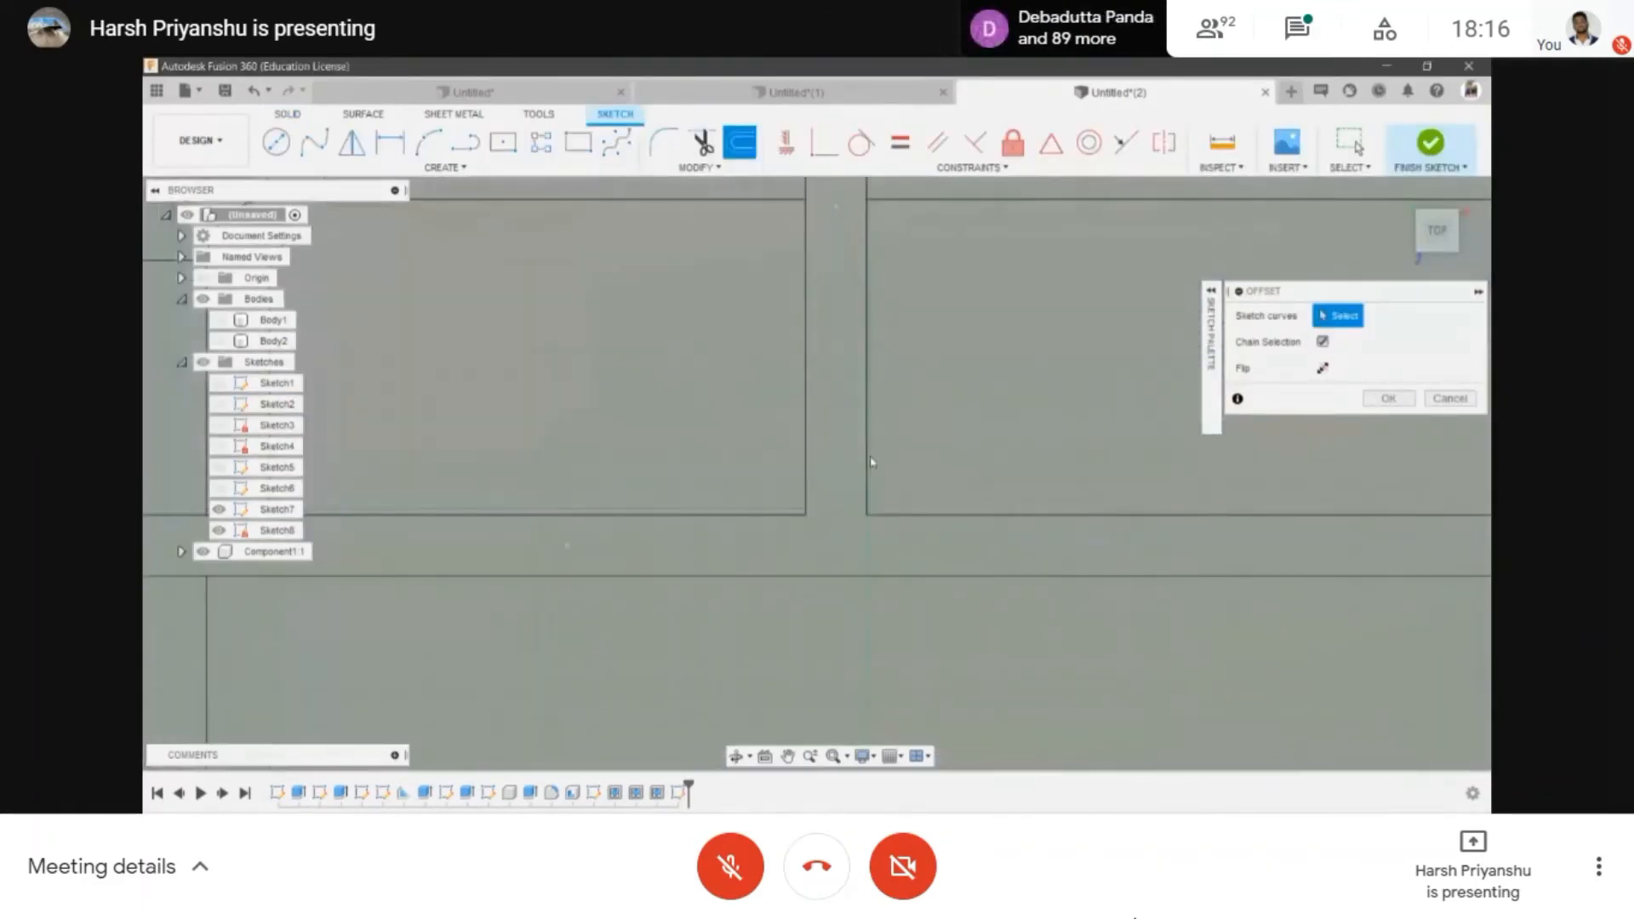
{"action": "left_click", "coordinate": [868, 463]}
{"action": "scroll", "coordinate": [865, 455], "scroll_direction": "down", "scroll_amount": 4}
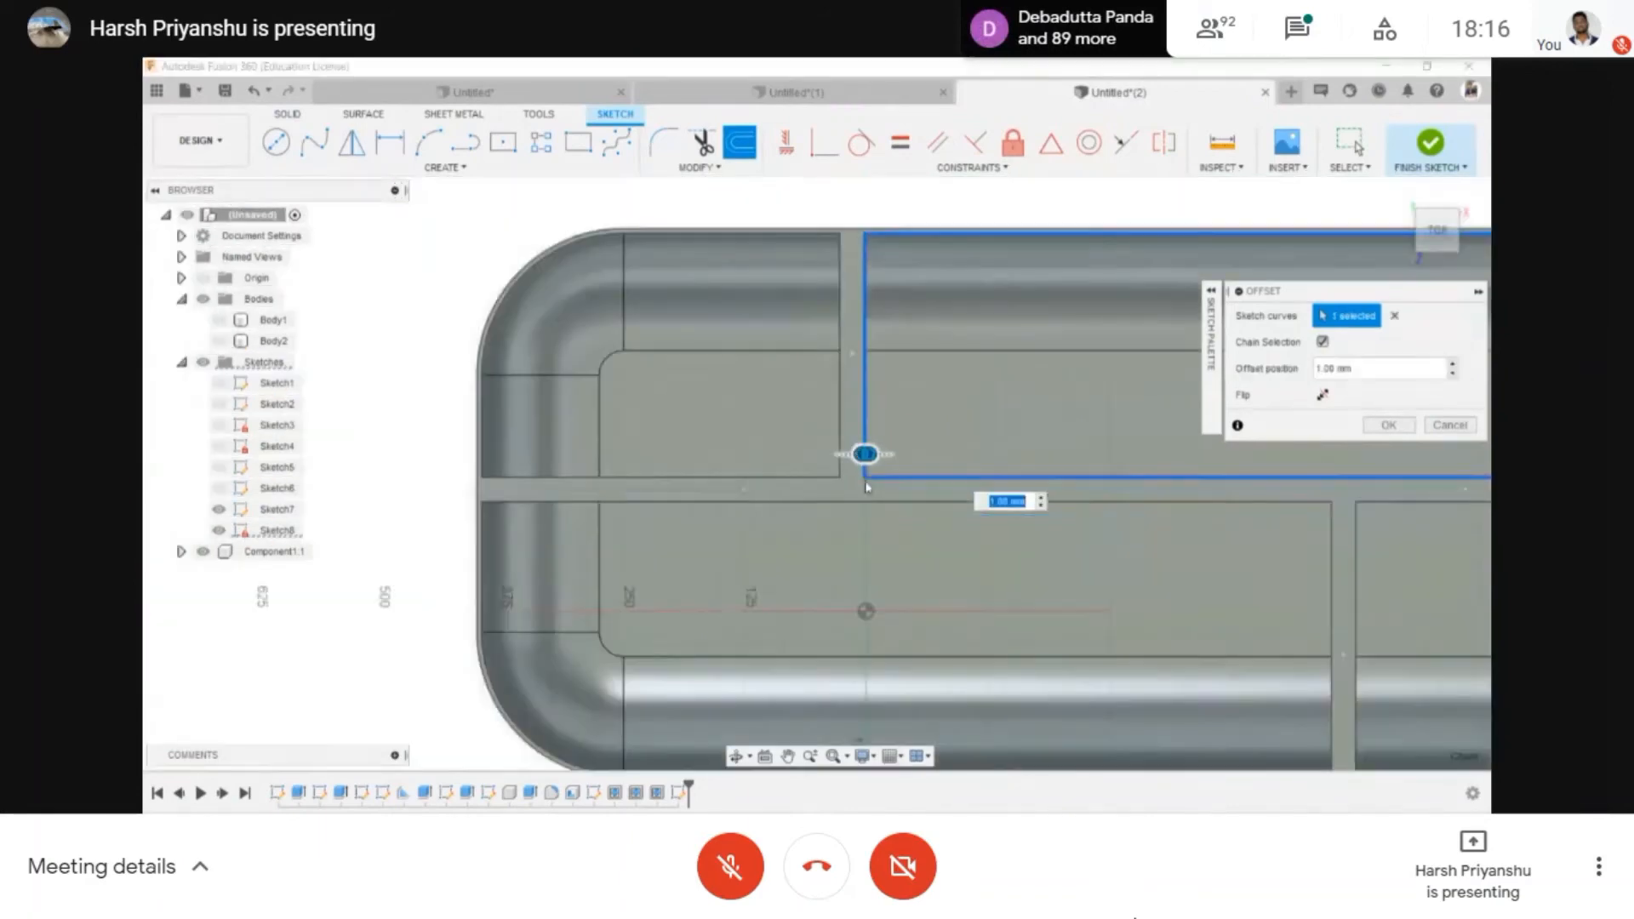
{"action": "scroll", "coordinate": [865, 459], "scroll_direction": "up", "scroll_amount": 3}
{"action": "key", "text": "Return"}
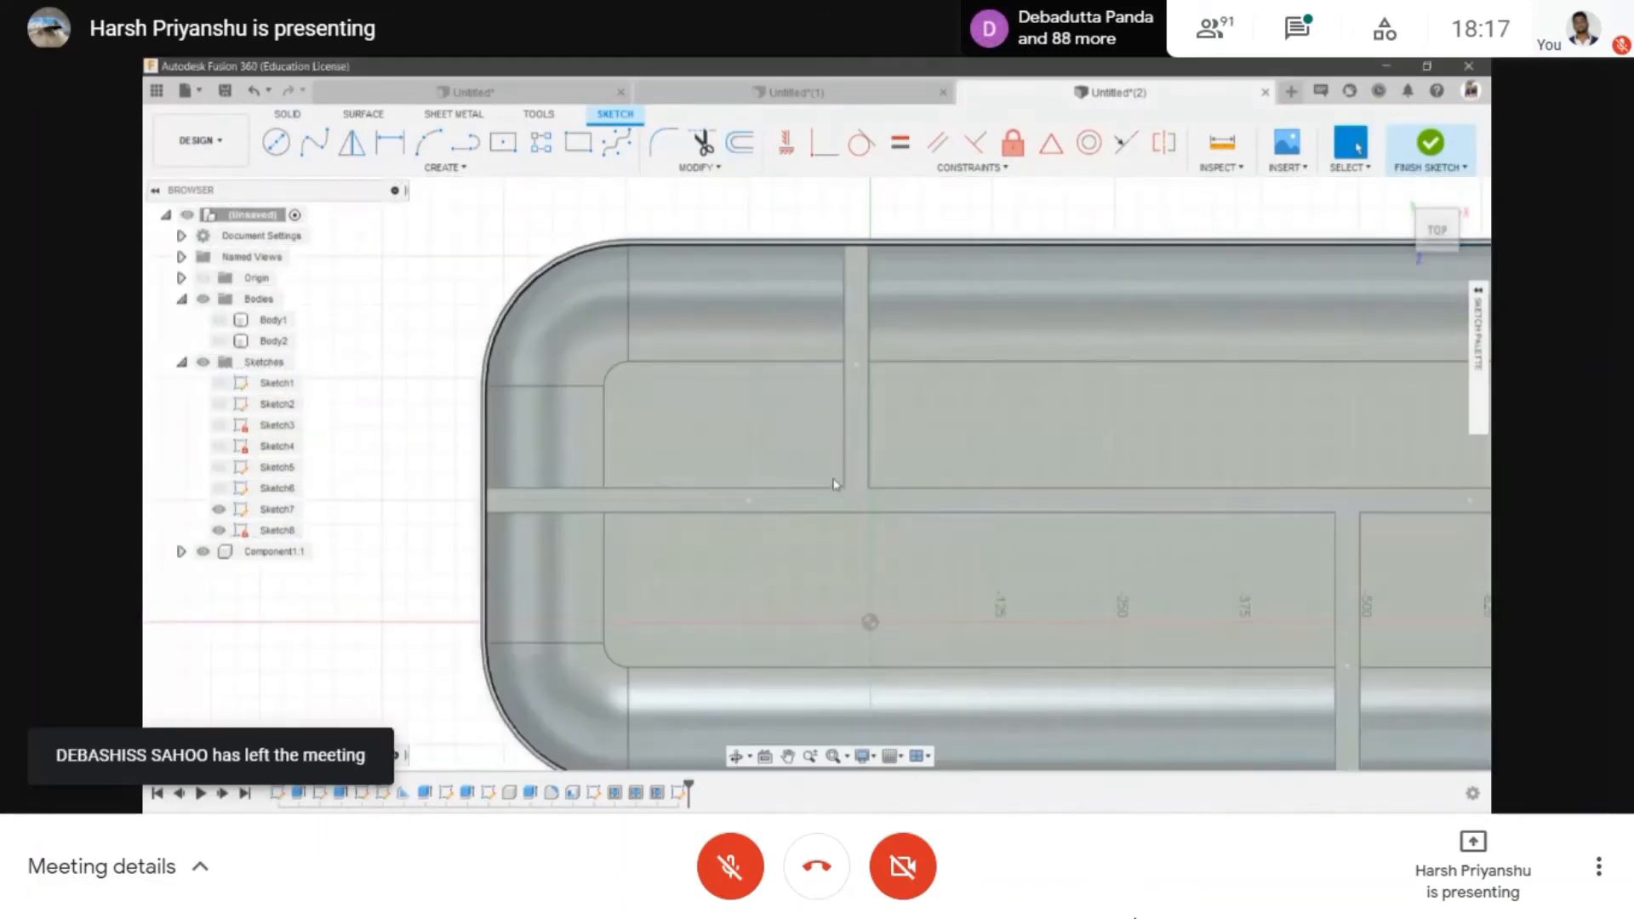
- Draw connected lines across the rim end of the upper short divider and down its edge to the long divider
{"action": "key", "text": "o"}
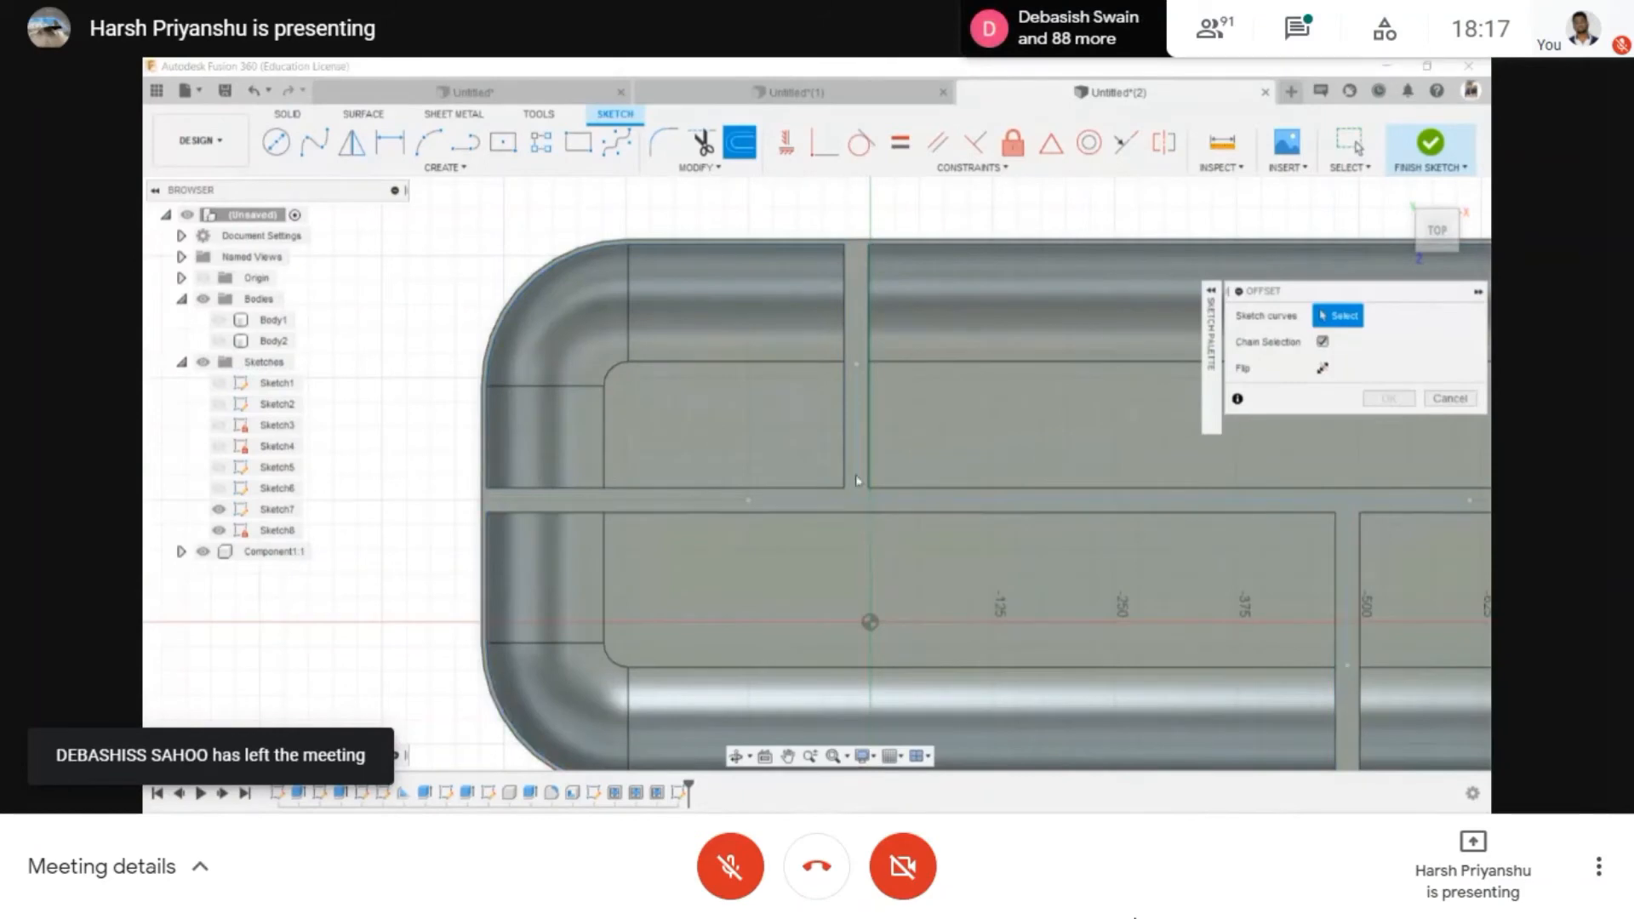
{"action": "left_click", "coordinate": [464, 143]}
{"action": "scroll", "coordinate": [870, 252], "scroll_direction": "up", "scroll_amount": 4}
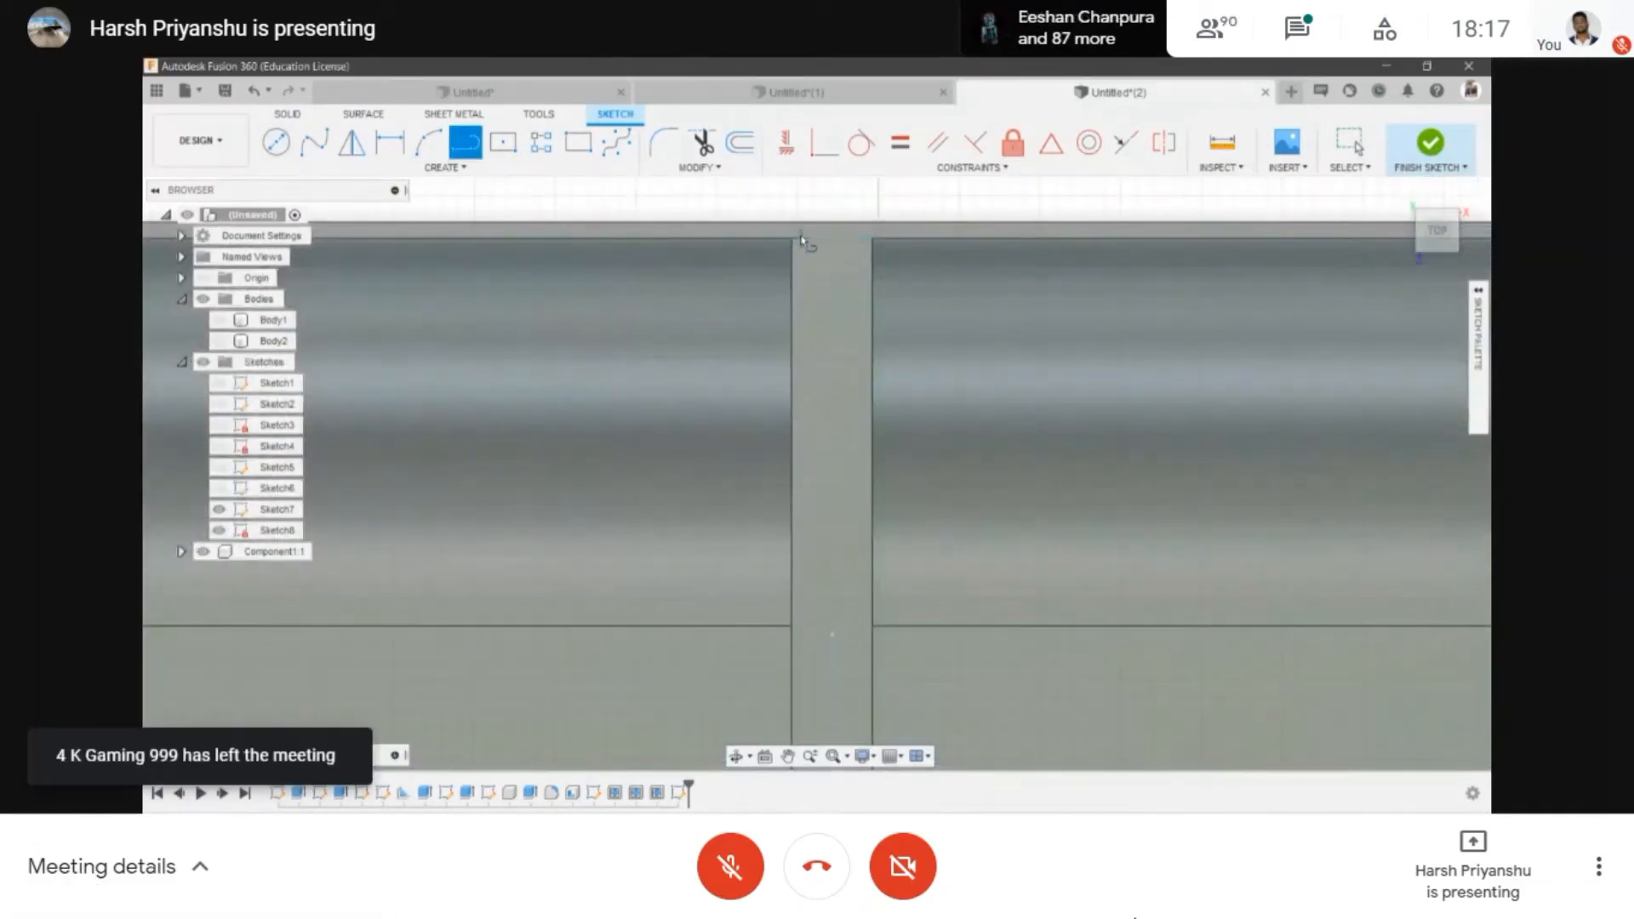
{"action": "left_click", "coordinate": [793, 239]}
{"action": "left_click", "coordinate": [872, 239]}
{"action": "scroll", "coordinate": [851, 409], "scroll_direction": "down", "scroll_amount": 3}
{"action": "middle_click_drag", "start_coordinate": [847, 542], "coordinate": [853, 425]}
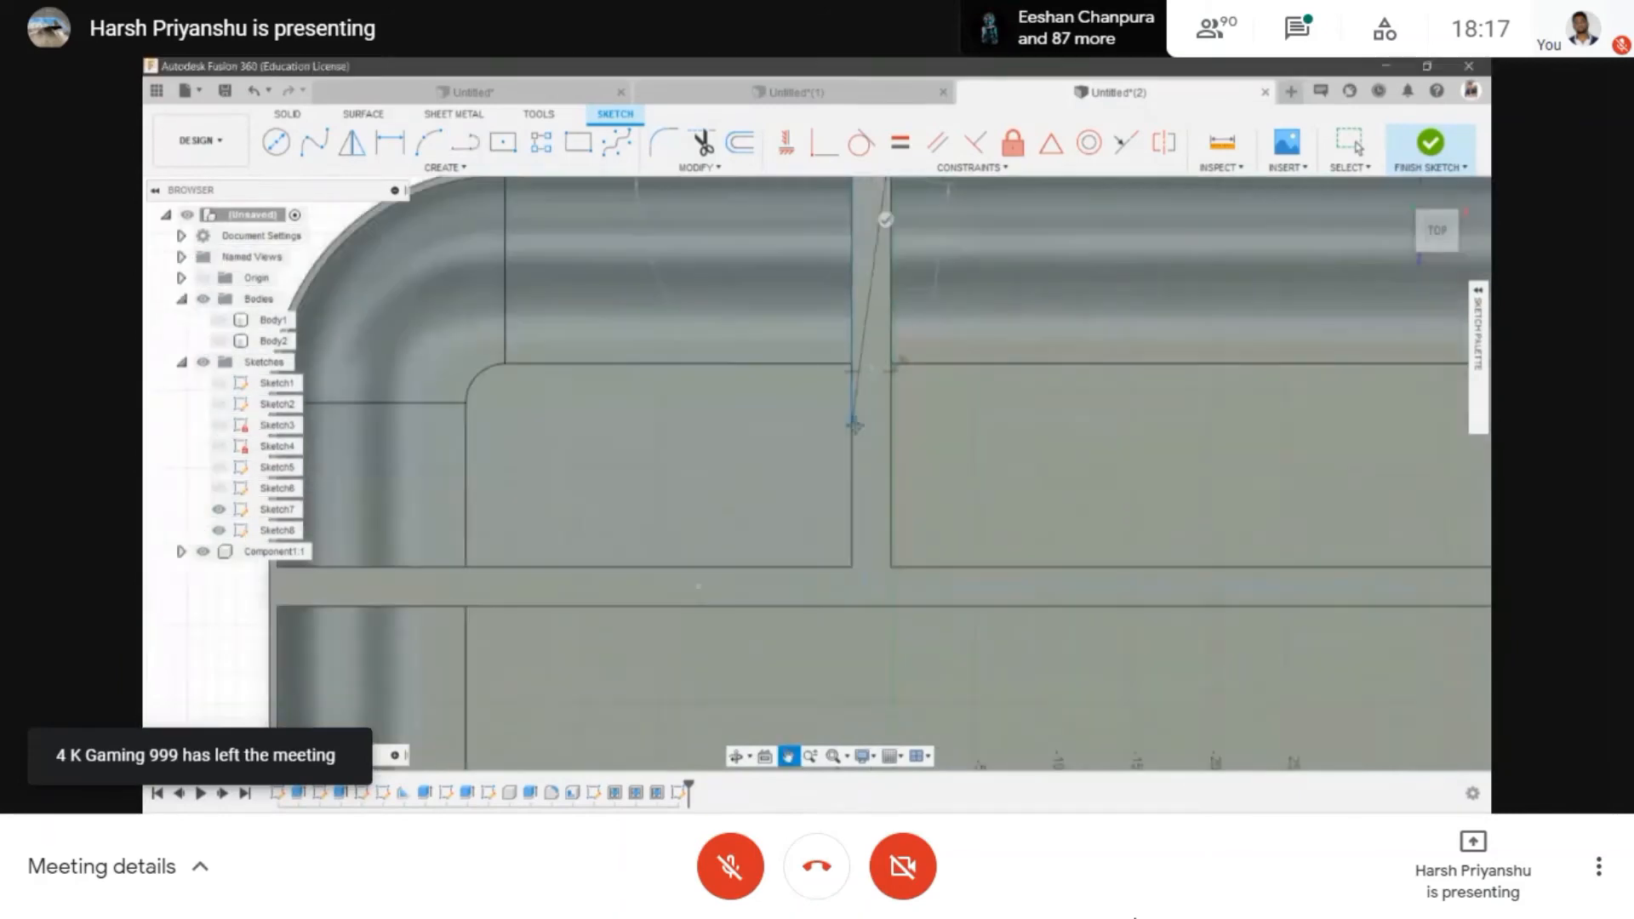
{"action": "left_click", "coordinate": [885, 566]}
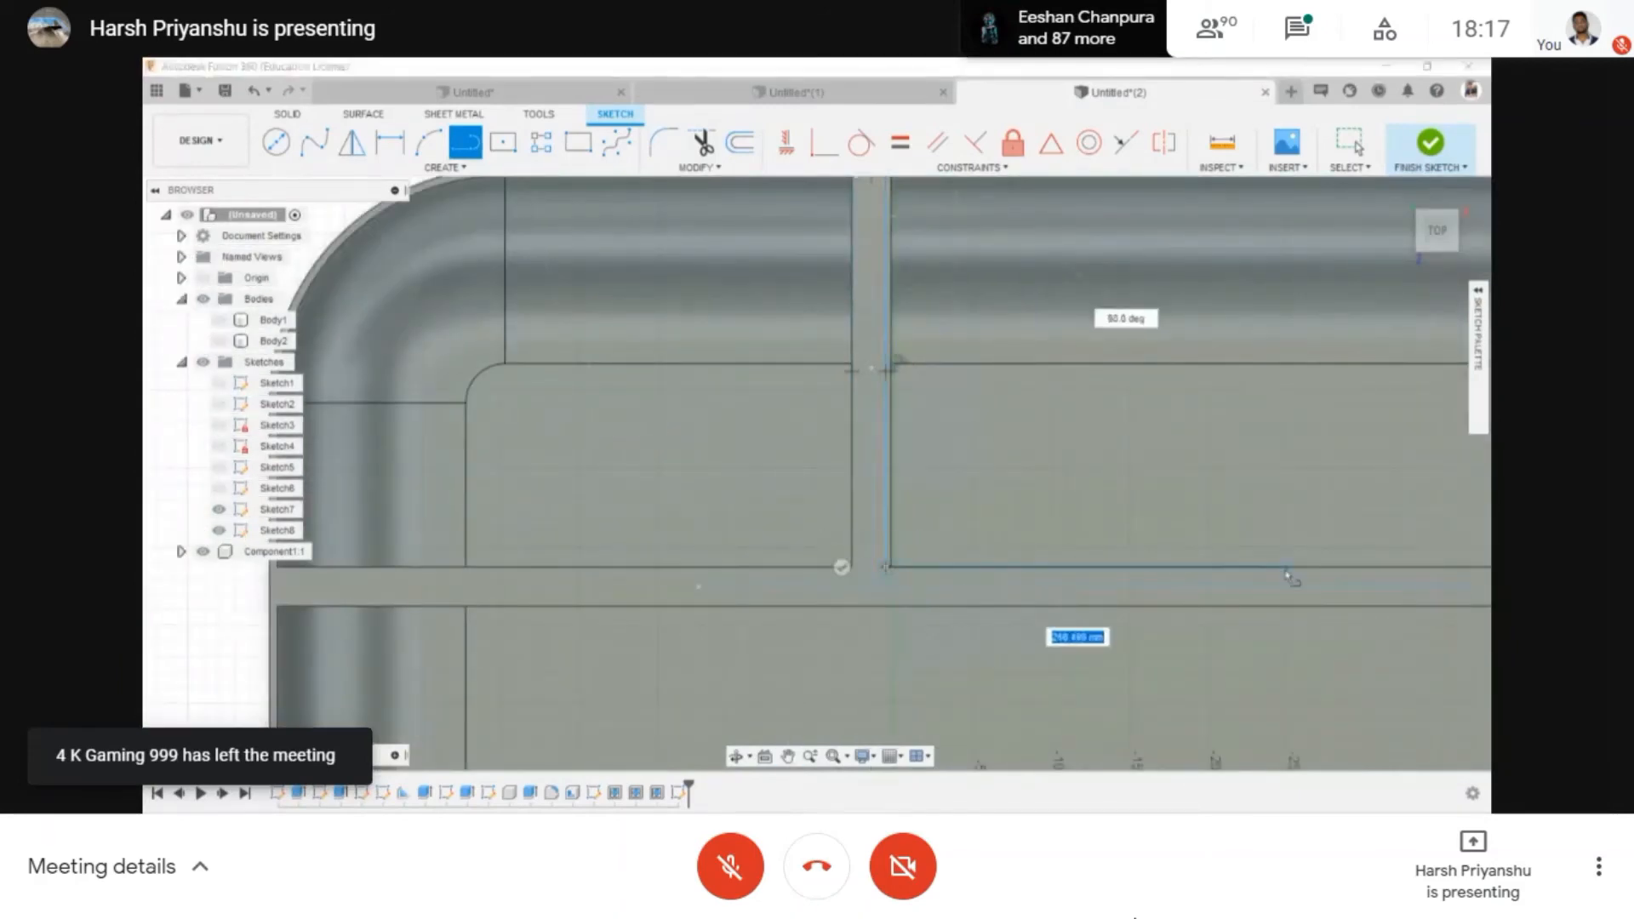
- Continue the lines partway along the long divider and back up the short divider to close an L-shaped profile, then finish the sketch
{"action": "left_click", "coordinate": [1220, 580]}
{"action": "scroll", "coordinate": [1224, 579], "scroll_direction": "up", "scroll_amount": 3}
{"action": "left_click", "coordinate": [1216, 638]}
{"action": "scroll", "coordinate": [1222, 698], "scroll_direction": "down", "scroll_amount": 3}
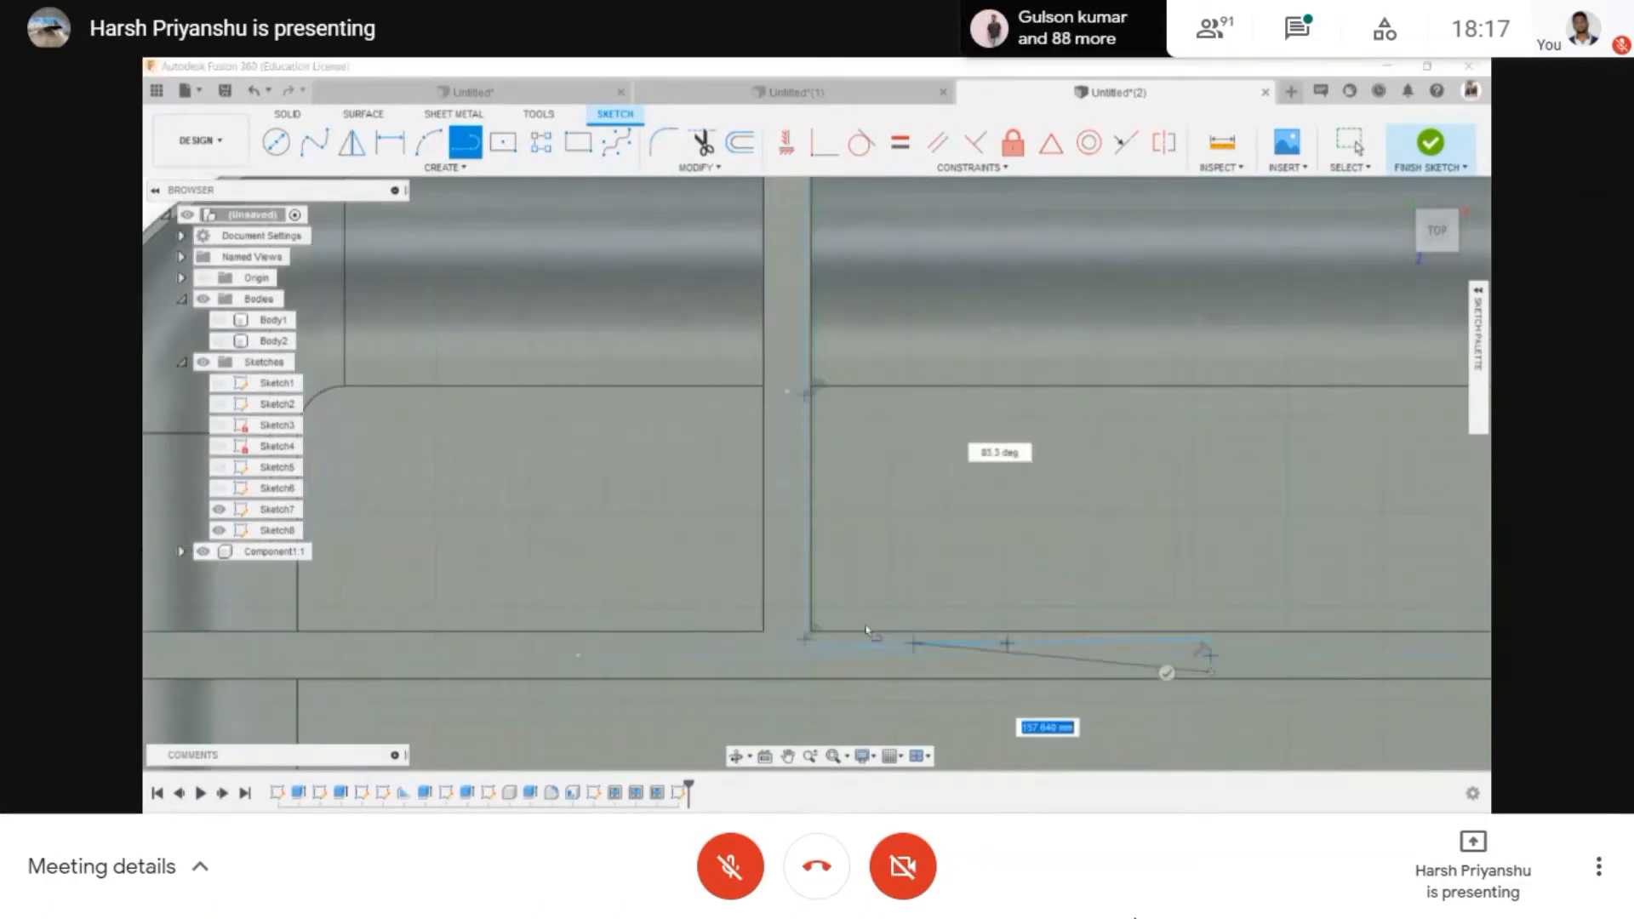
{"action": "left_click", "coordinate": [750, 673]}
{"action": "scroll", "coordinate": [758, 476], "scroll_direction": "down", "scroll_amount": 2}
{"action": "middle_click_drag", "start_coordinate": [771, 433], "coordinate": [812, 630]}
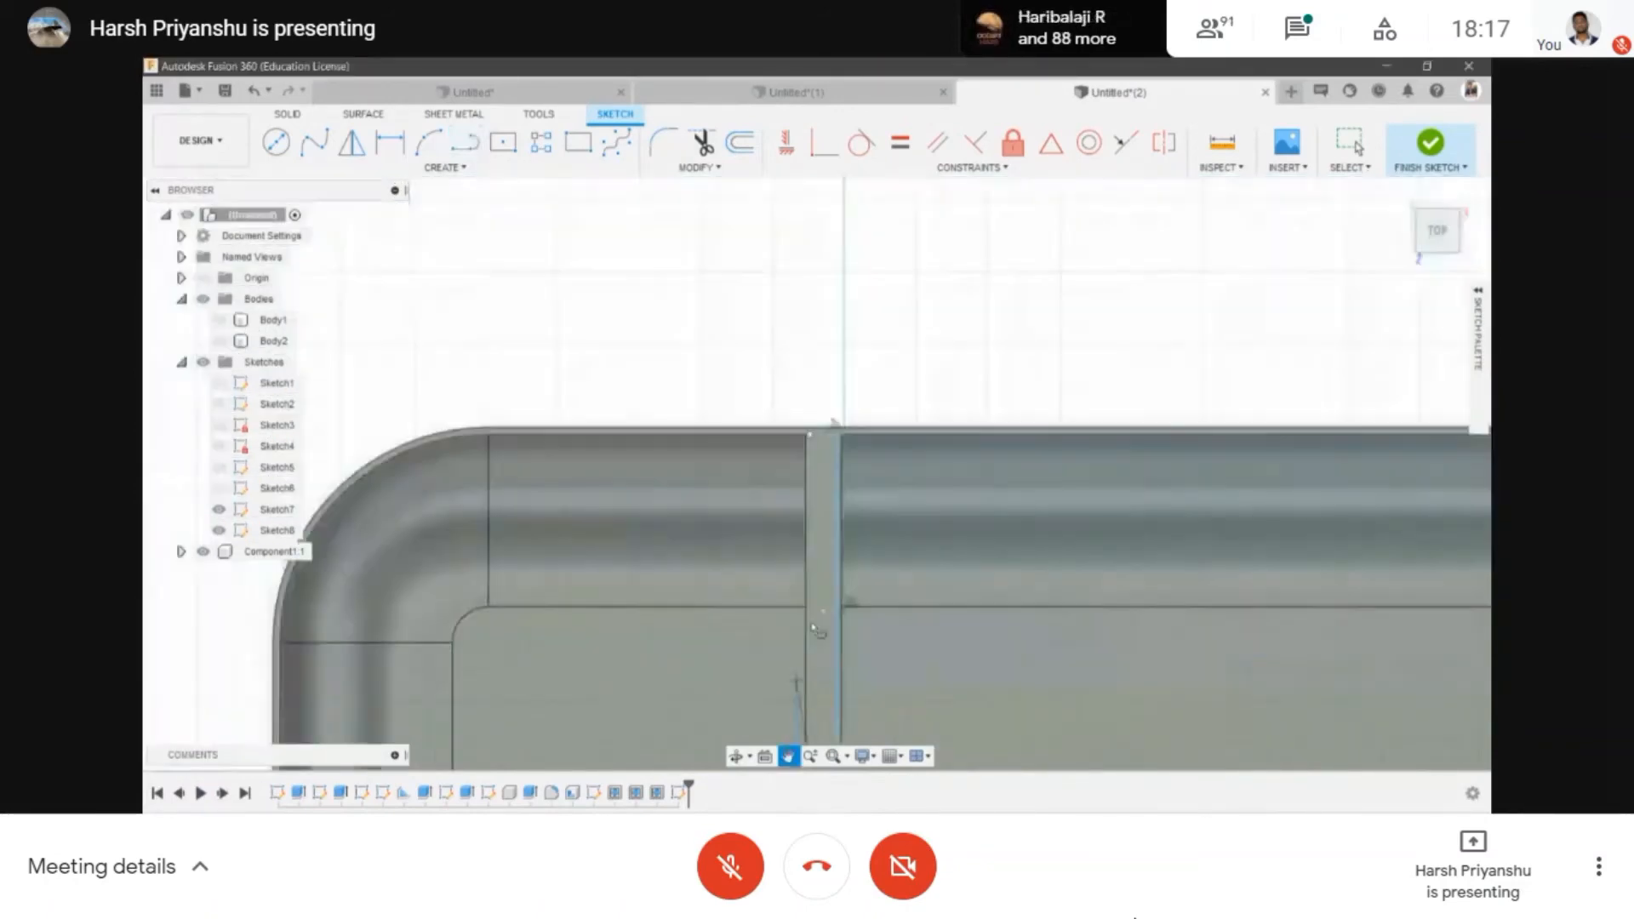
{"action": "scroll", "coordinate": [815, 630], "scroll_direction": "down", "scroll_amount": 1}
{"action": "scroll", "coordinate": [820, 436], "scroll_direction": "up", "scroll_amount": 2}
{"action": "left_click", "coordinate": [811, 452]}
{"action": "scroll", "coordinate": [908, 303], "scroll_direction": "down", "scroll_amount": 4}
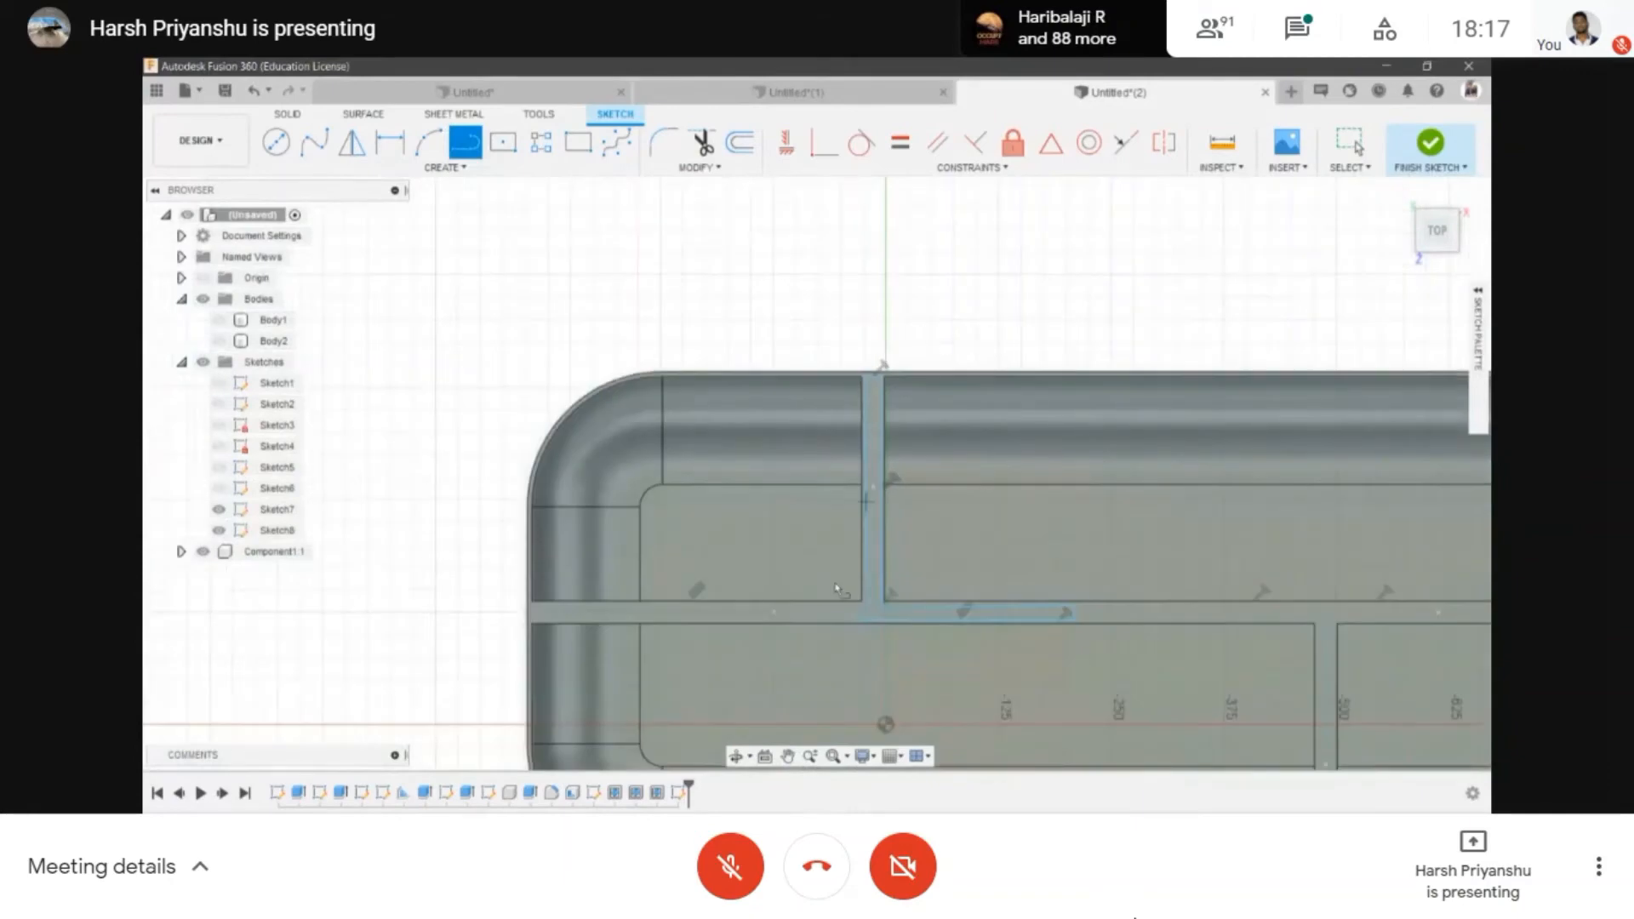
{"action": "left_click", "coordinate": [1430, 143]}
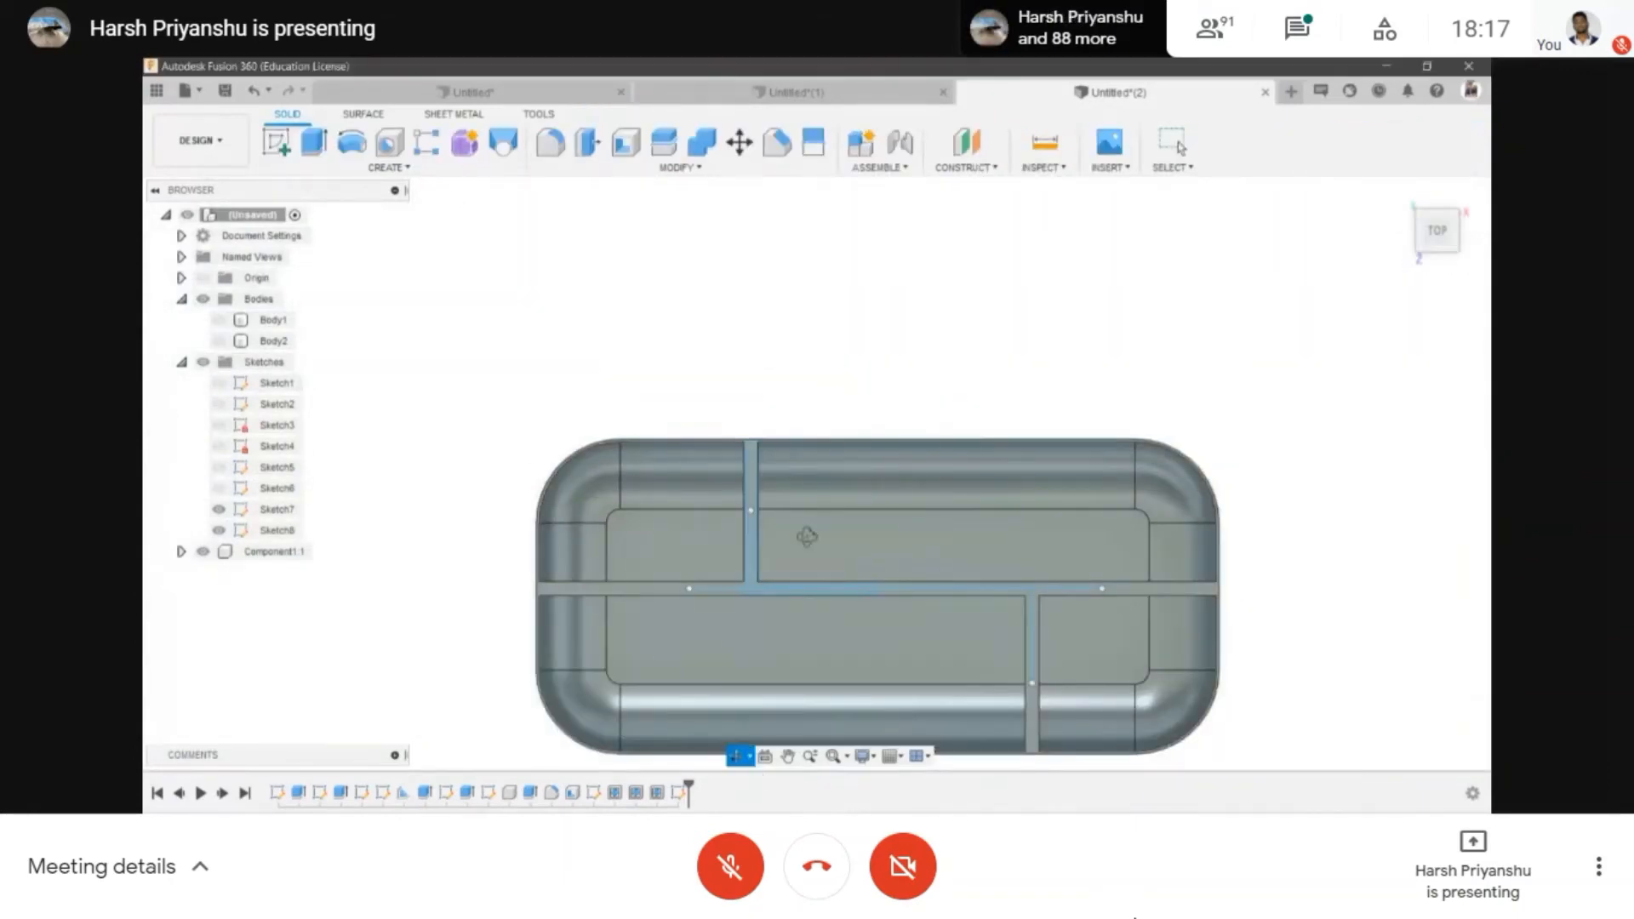
- Start an Emboss using the L-shaped sketch profile on the top face of the dividers
{"action": "middle_click_drag", "start_coordinate": [806, 536], "coordinate": [859, 360], "text": "shift"}
{"action": "scroll", "coordinate": [775, 421], "scroll_direction": "up", "scroll_amount": 5}
{"action": "scroll", "coordinate": [860, 360], "scroll_direction": "down", "scroll_amount": 2}
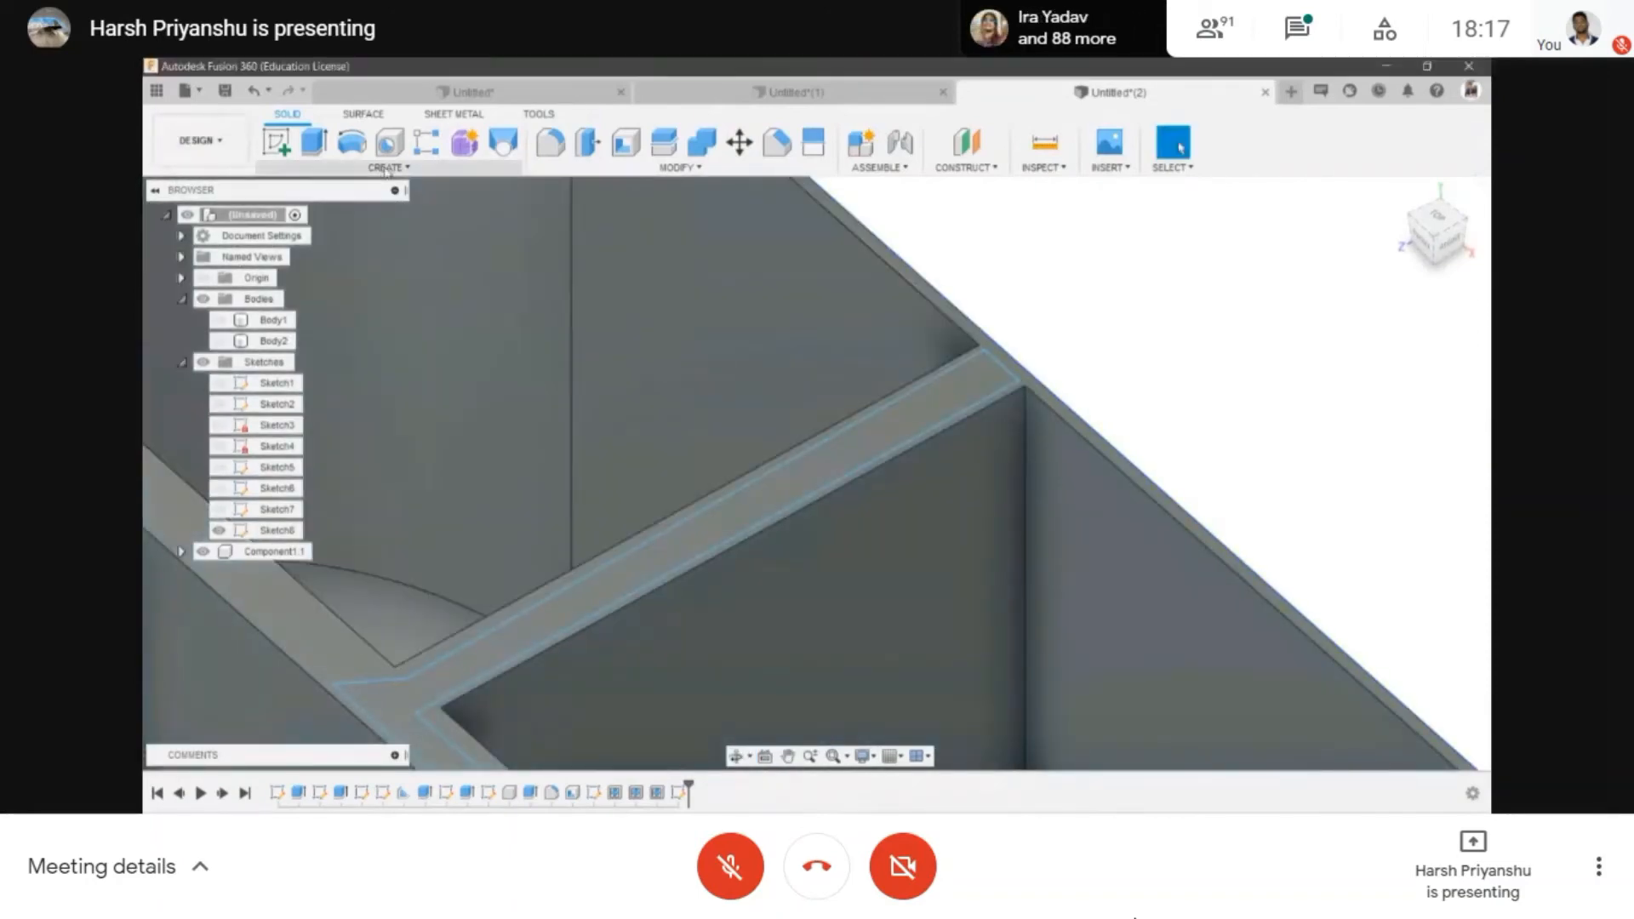
{"action": "left_click", "coordinate": [387, 168]}
{"action": "left_click", "coordinate": [324, 388]}
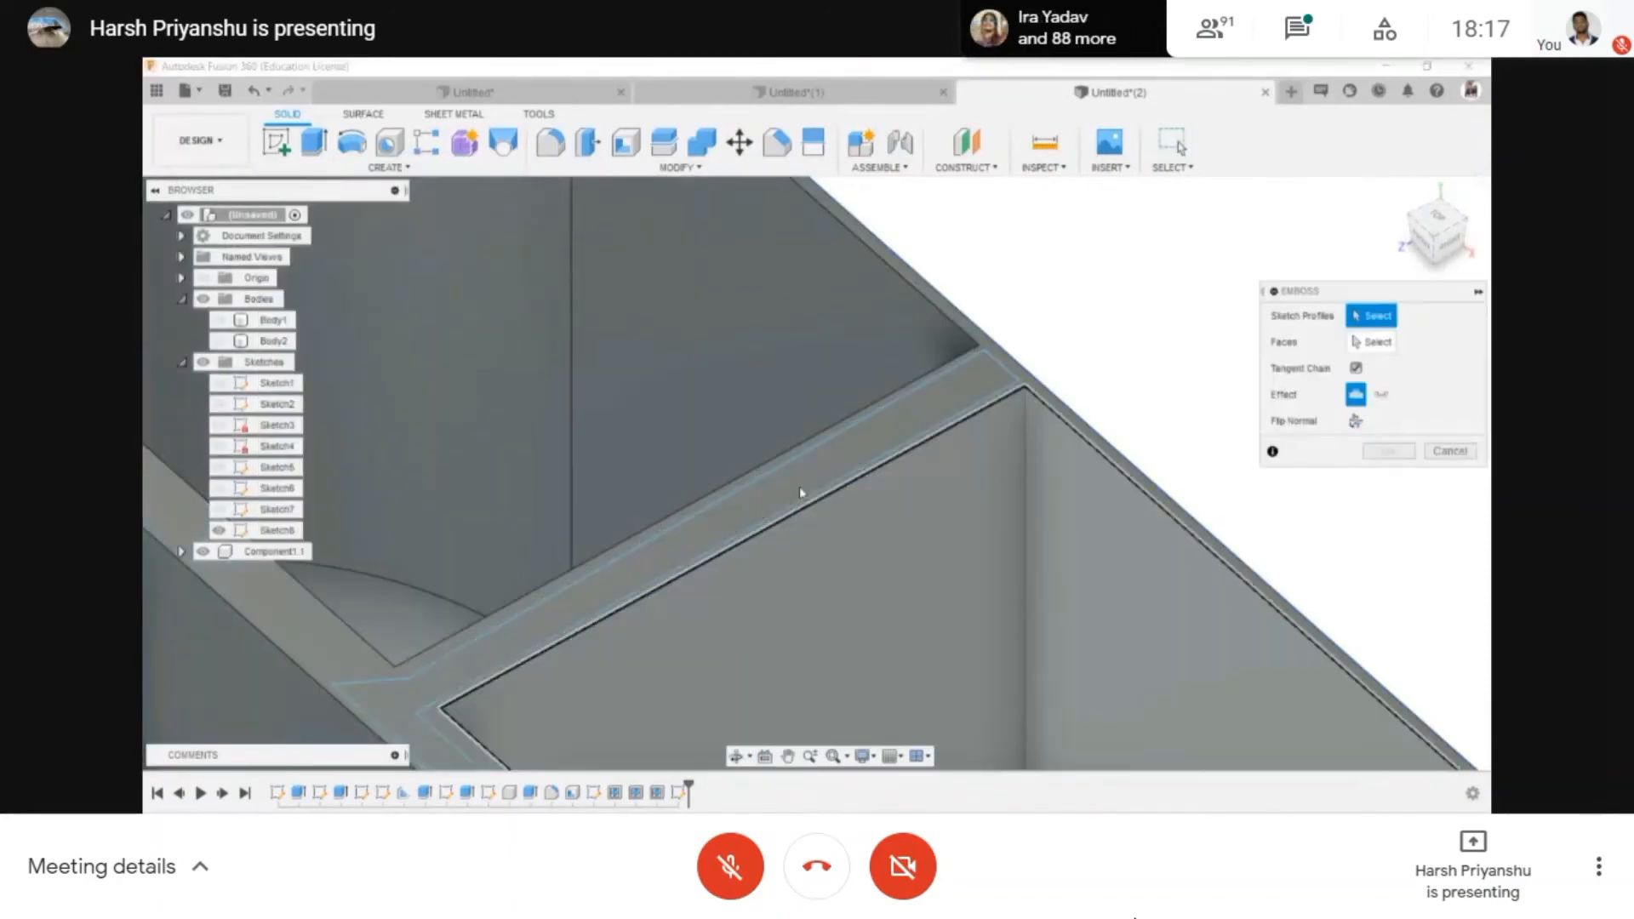
{"action": "left_click", "coordinate": [878, 381]}
{"action": "scroll", "coordinate": [878, 380], "scroll_direction": "down", "scroll_amount": 6}
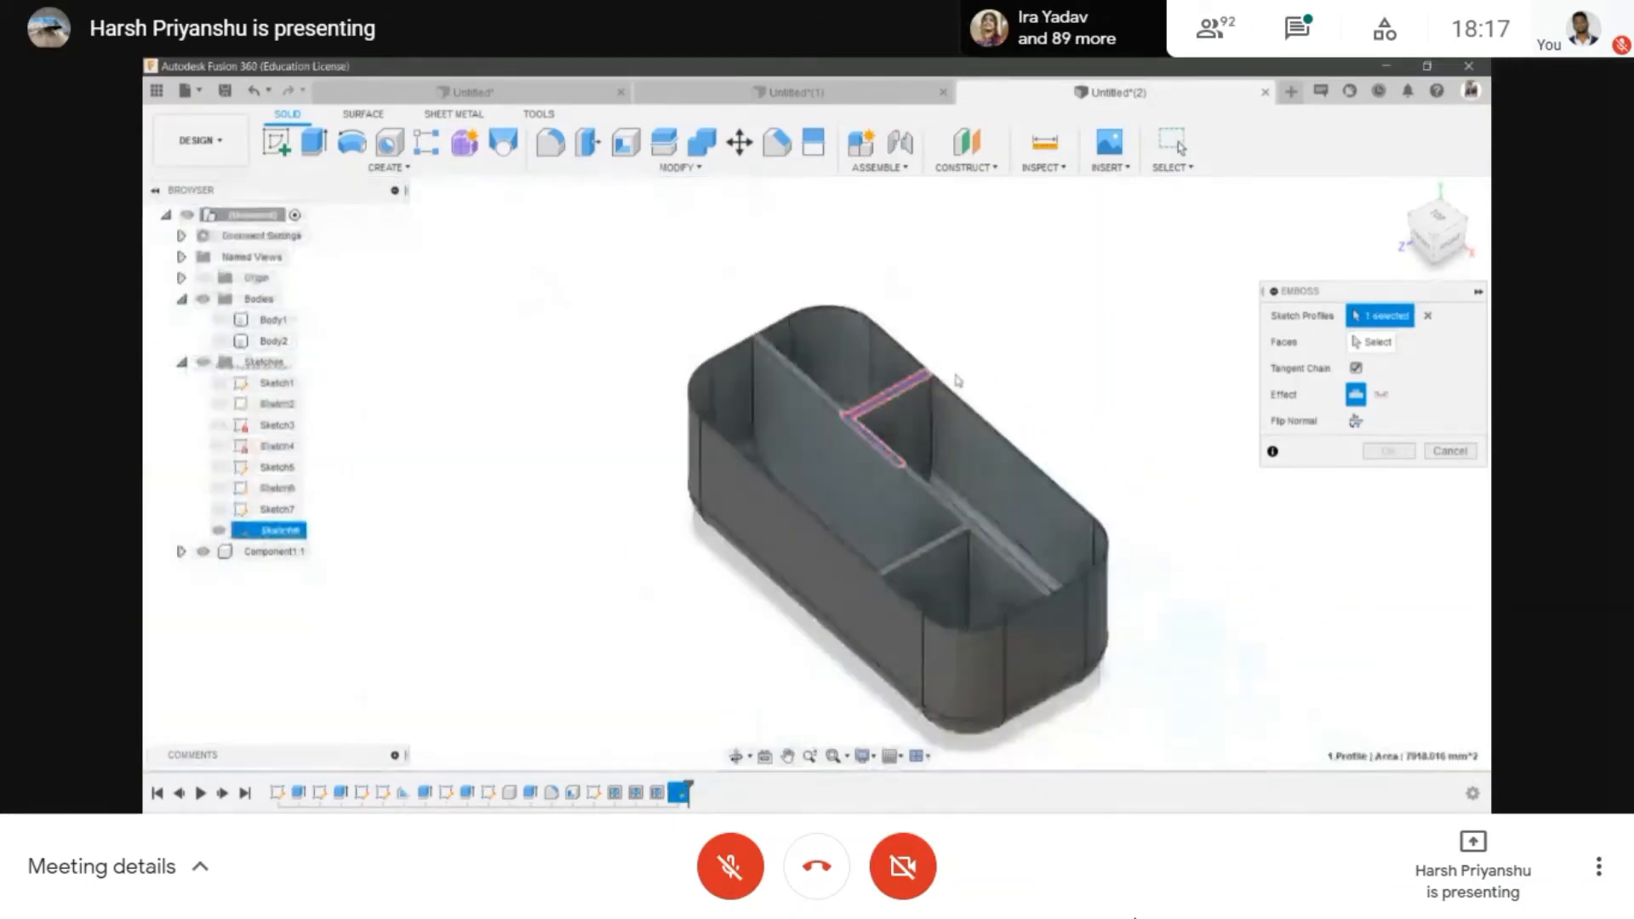
{"action": "scroll", "coordinate": [1073, 424], "scroll_direction": "up", "scroll_amount": 2}
{"action": "left_click", "coordinate": [1370, 343]}
{"action": "scroll", "coordinate": [747, 412], "scroll_direction": "up", "scroll_amount": 5}
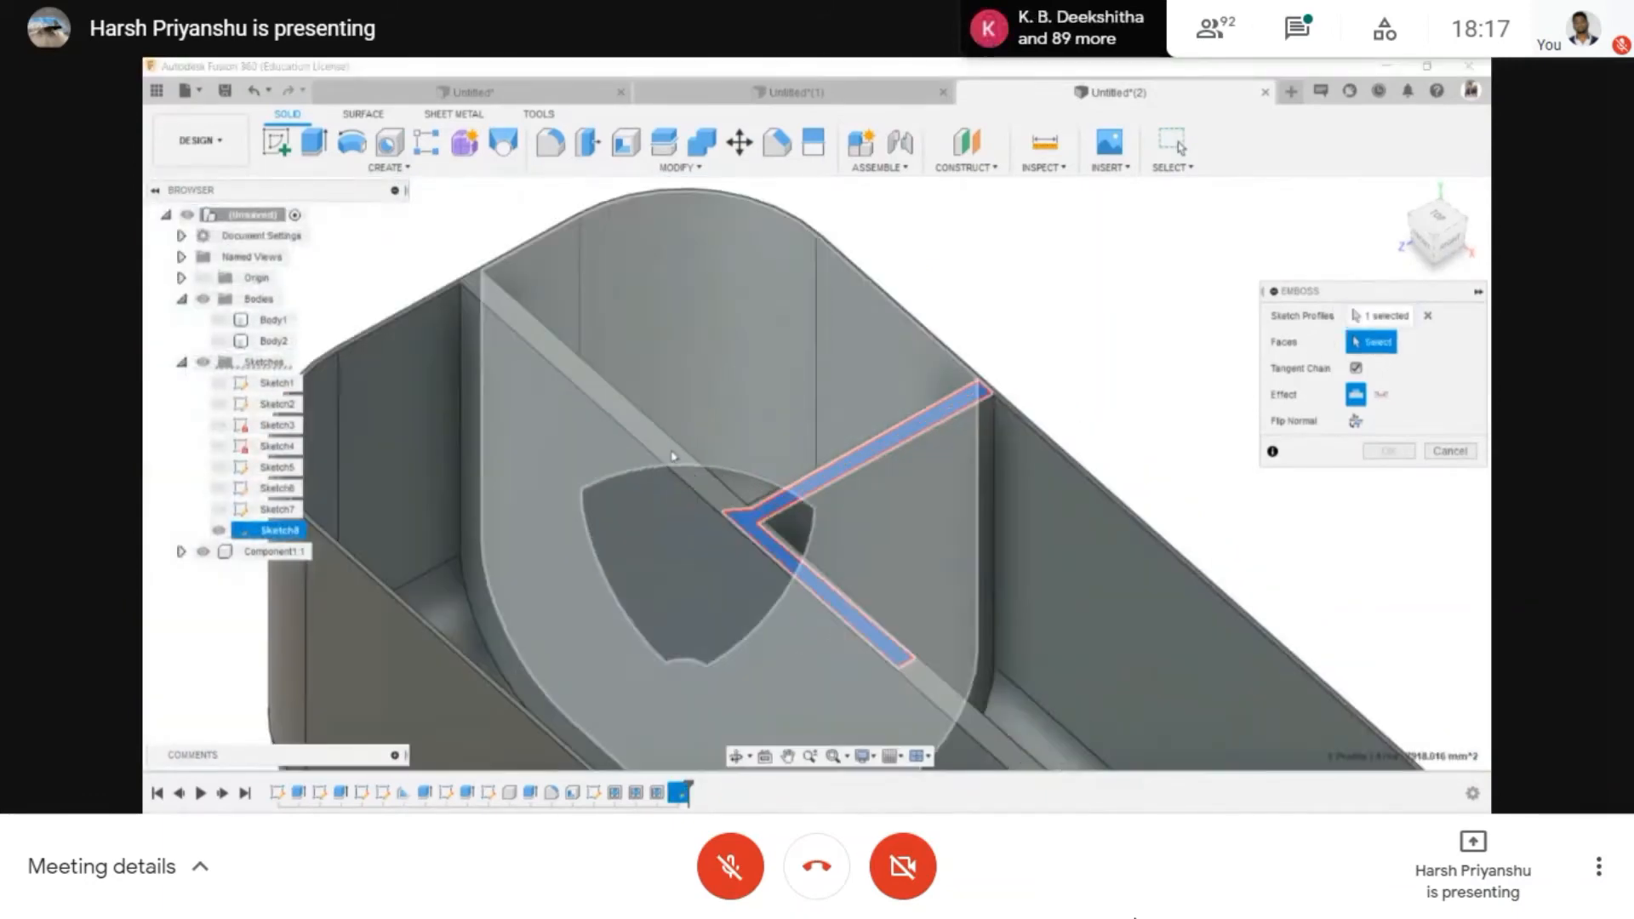
{"action": "left_click", "coordinate": [885, 635]}
{"action": "scroll", "coordinate": [885, 636], "scroll_direction": "up", "scroll_amount": 6}
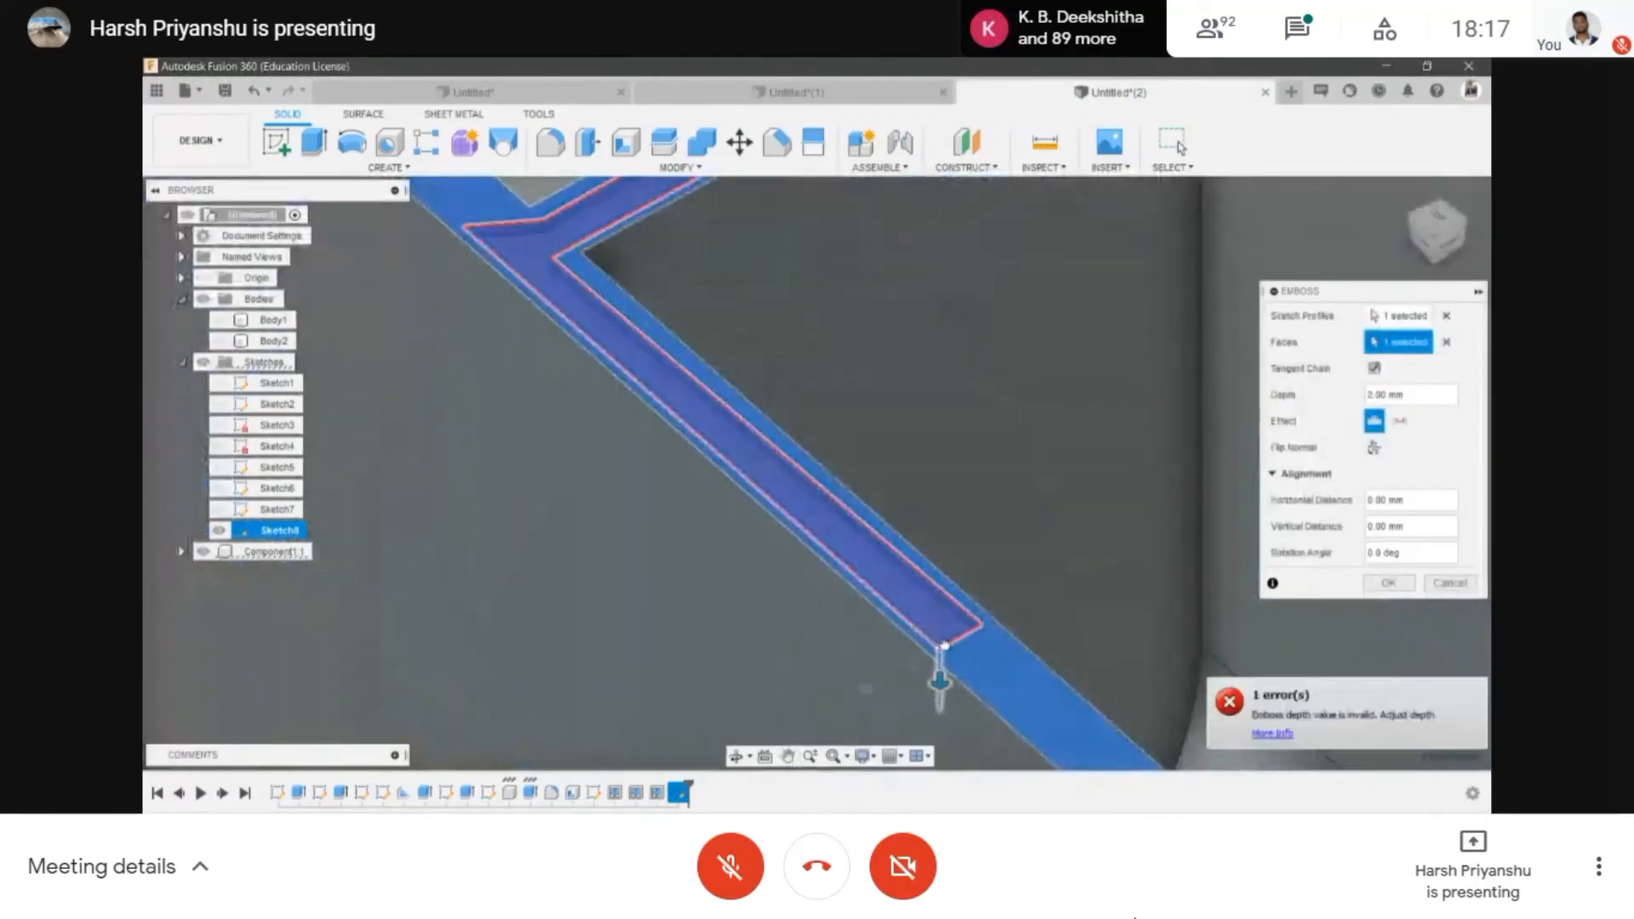
- Set the emboss to deboss with a depth of -15.00 mm and create the recess
{"action": "left_click_drag", "start_coordinate": [944, 645], "coordinate": [939, 693]}
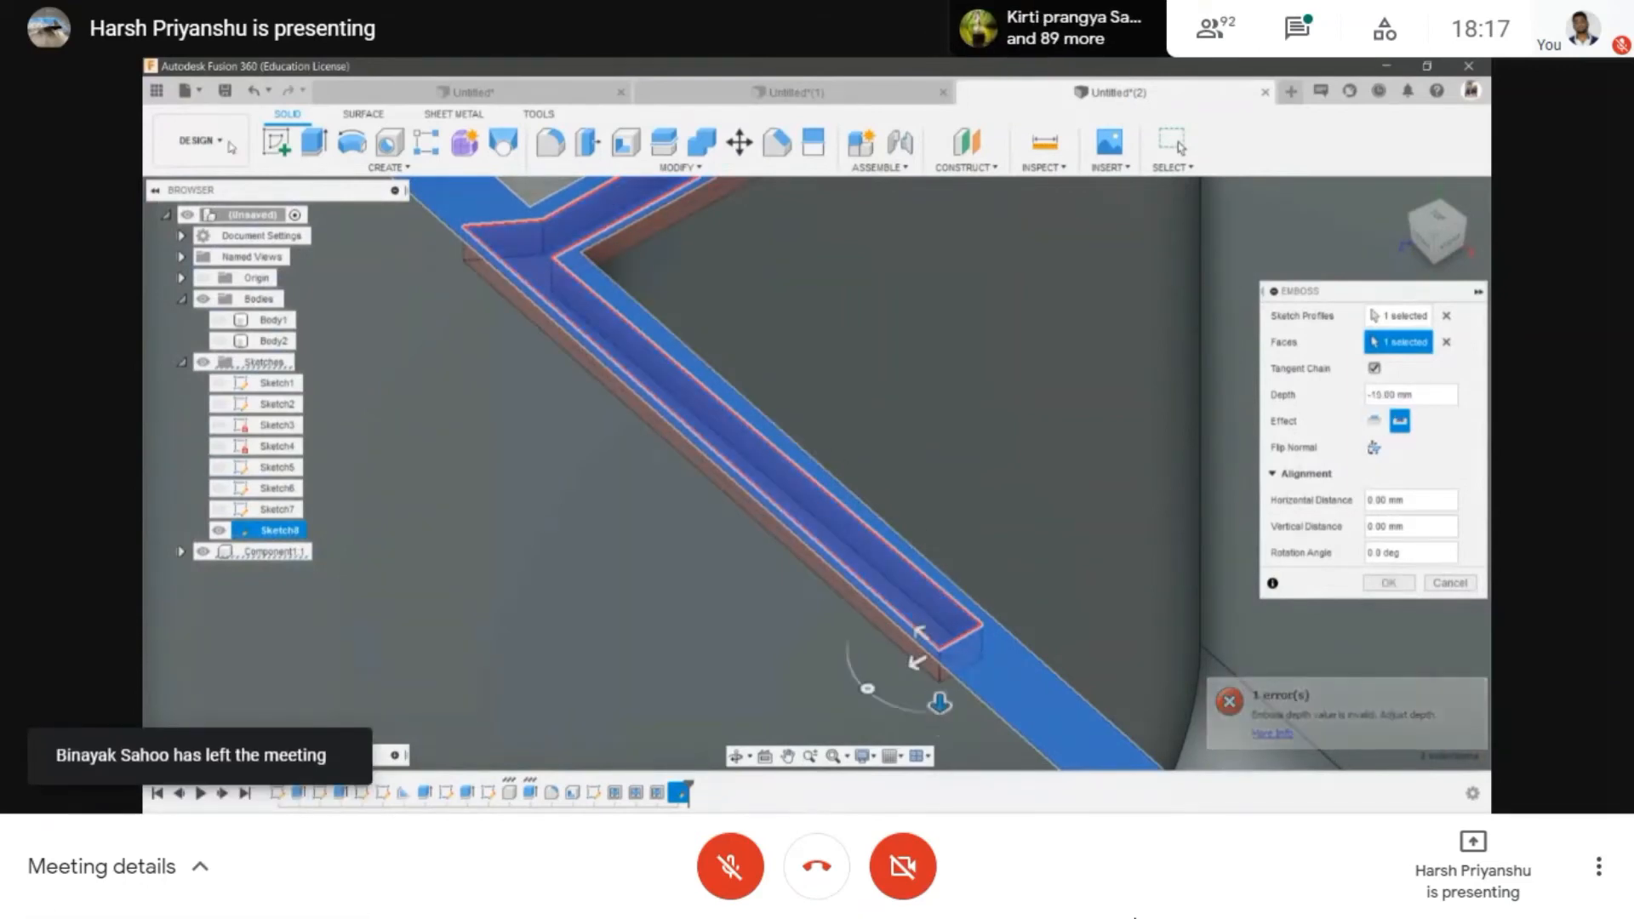
{"action": "scroll", "coordinate": [724, 424], "scroll_direction": "down", "scroll_amount": 1}
{"action": "scroll", "coordinate": [684, 457], "scroll_direction": "down", "scroll_amount": 3}
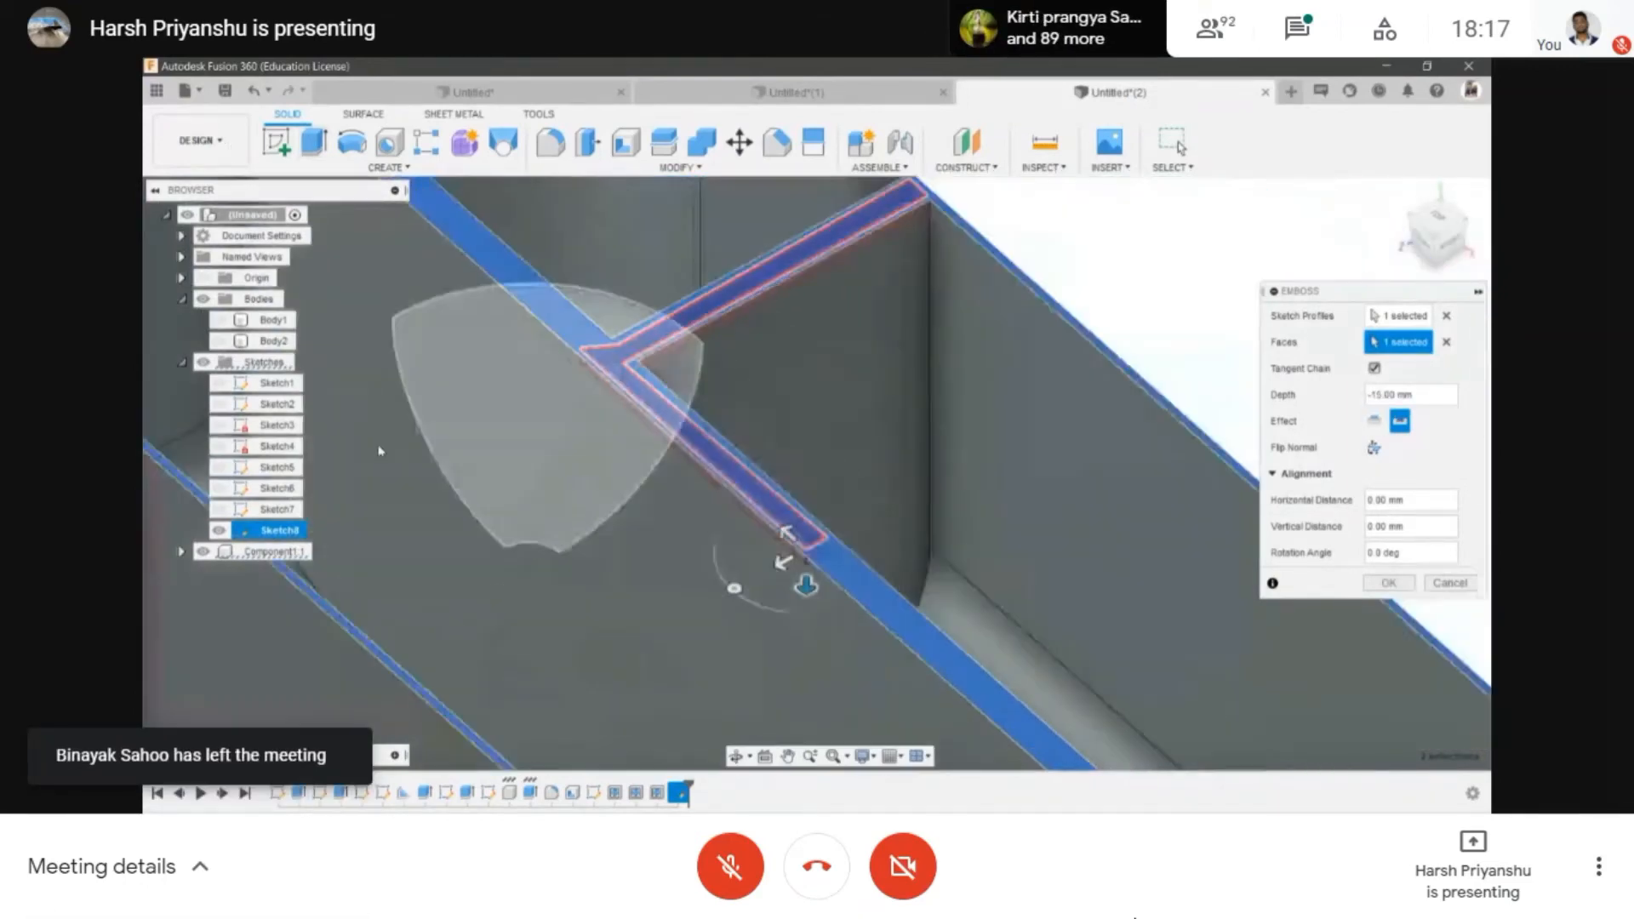
{"action": "left_click", "coordinate": [1376, 585]}
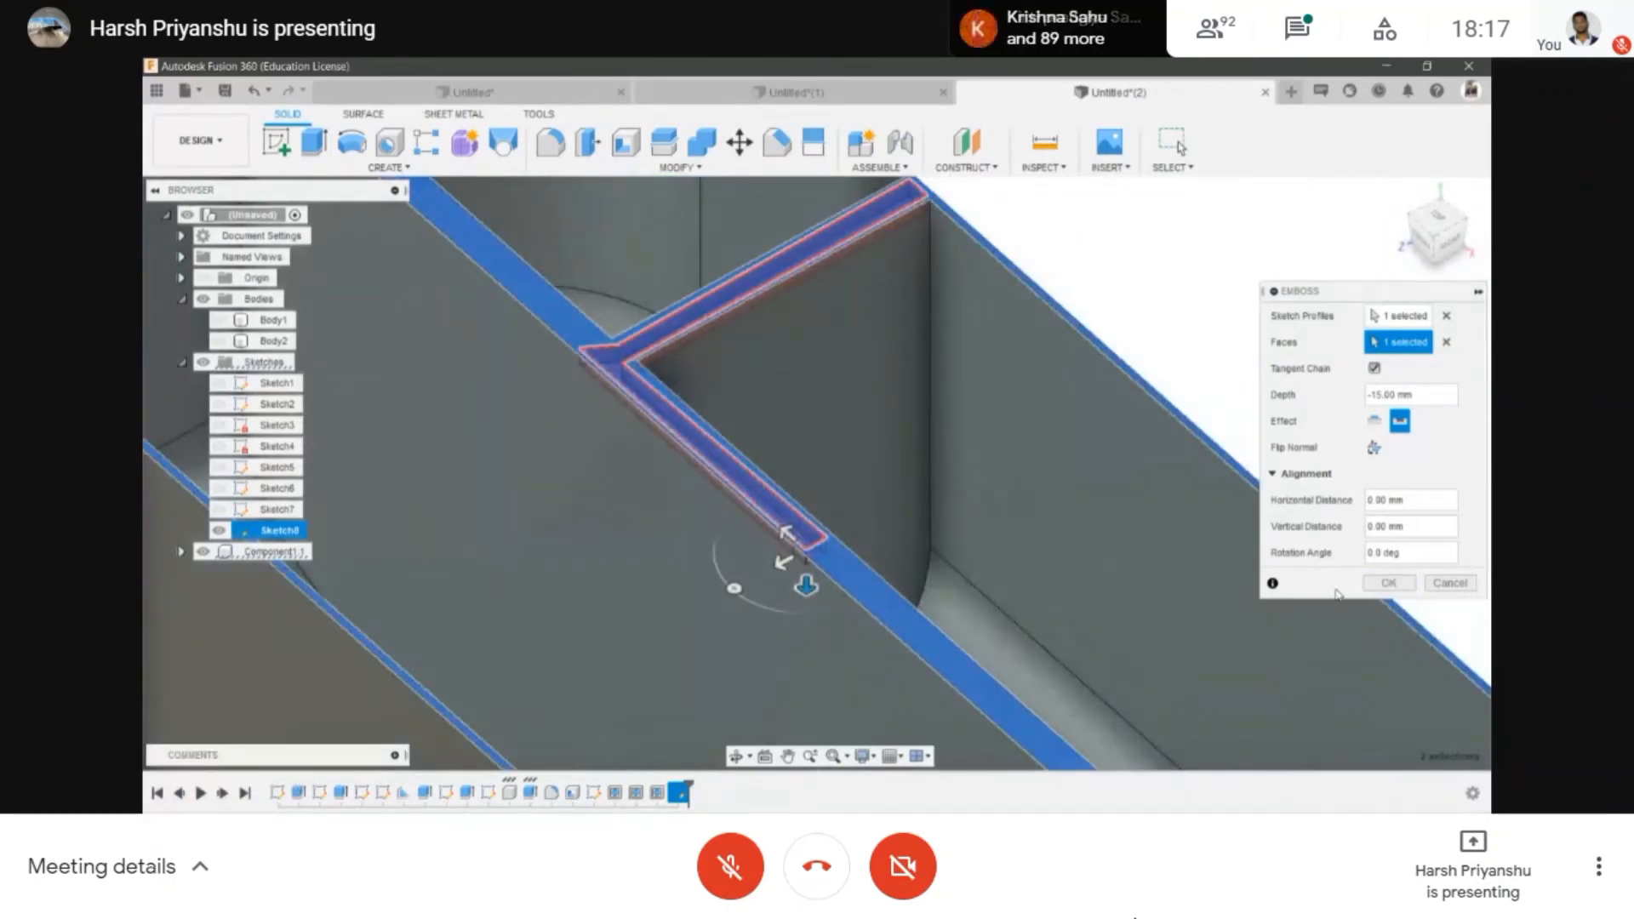
{"action": "left_click", "coordinate": [381, 168]}
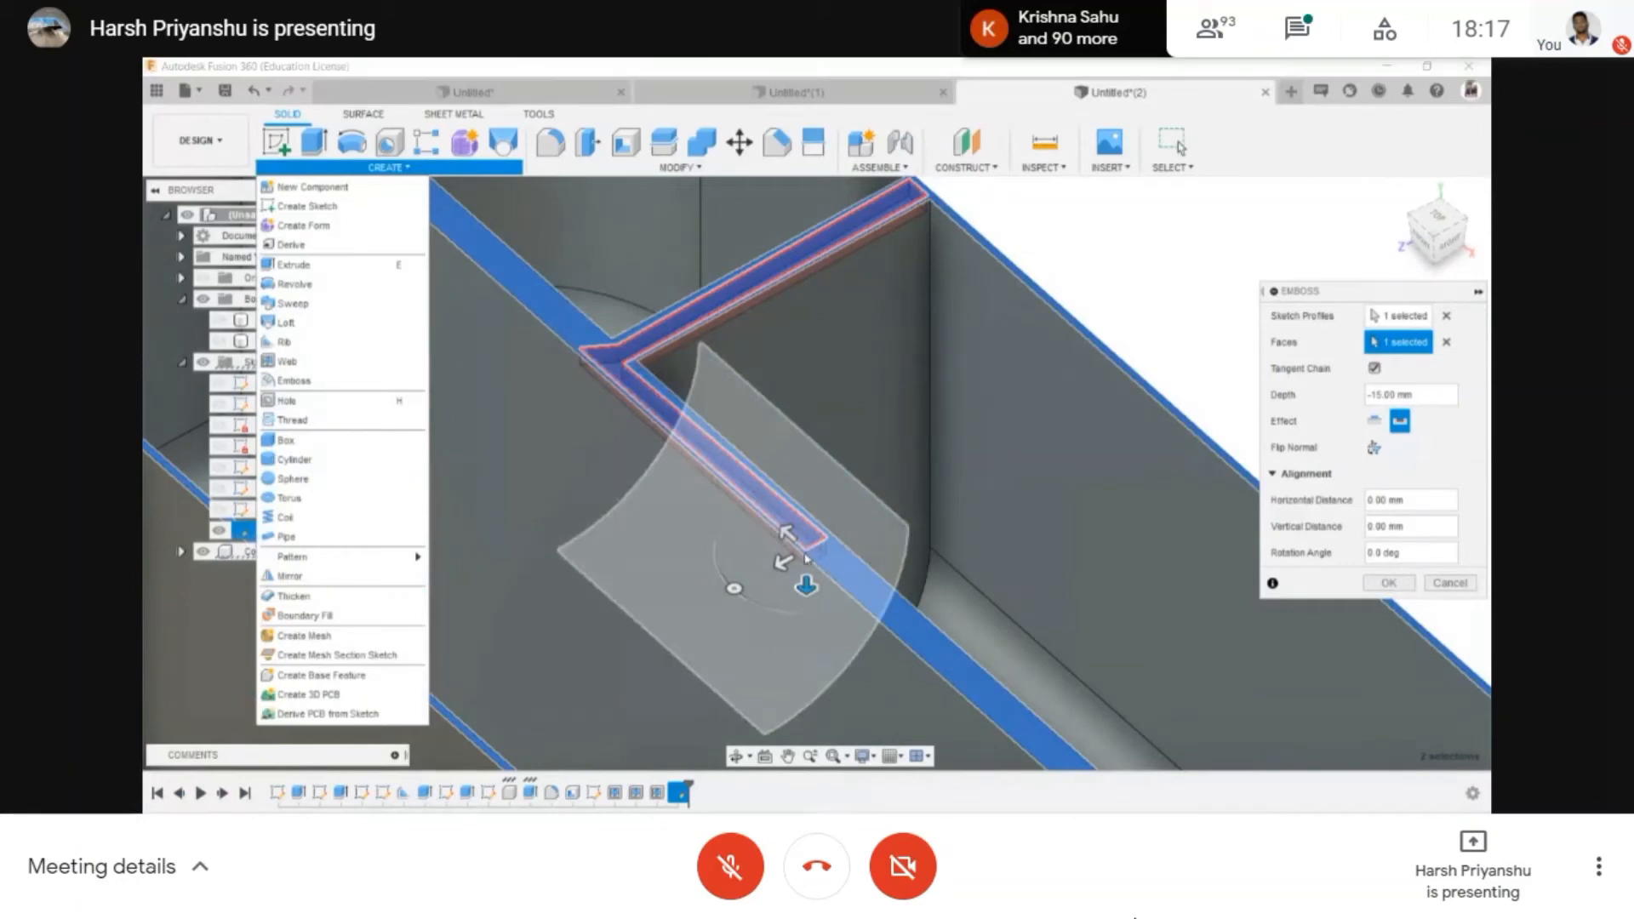
{"action": "left_click", "coordinate": [1389, 584]}
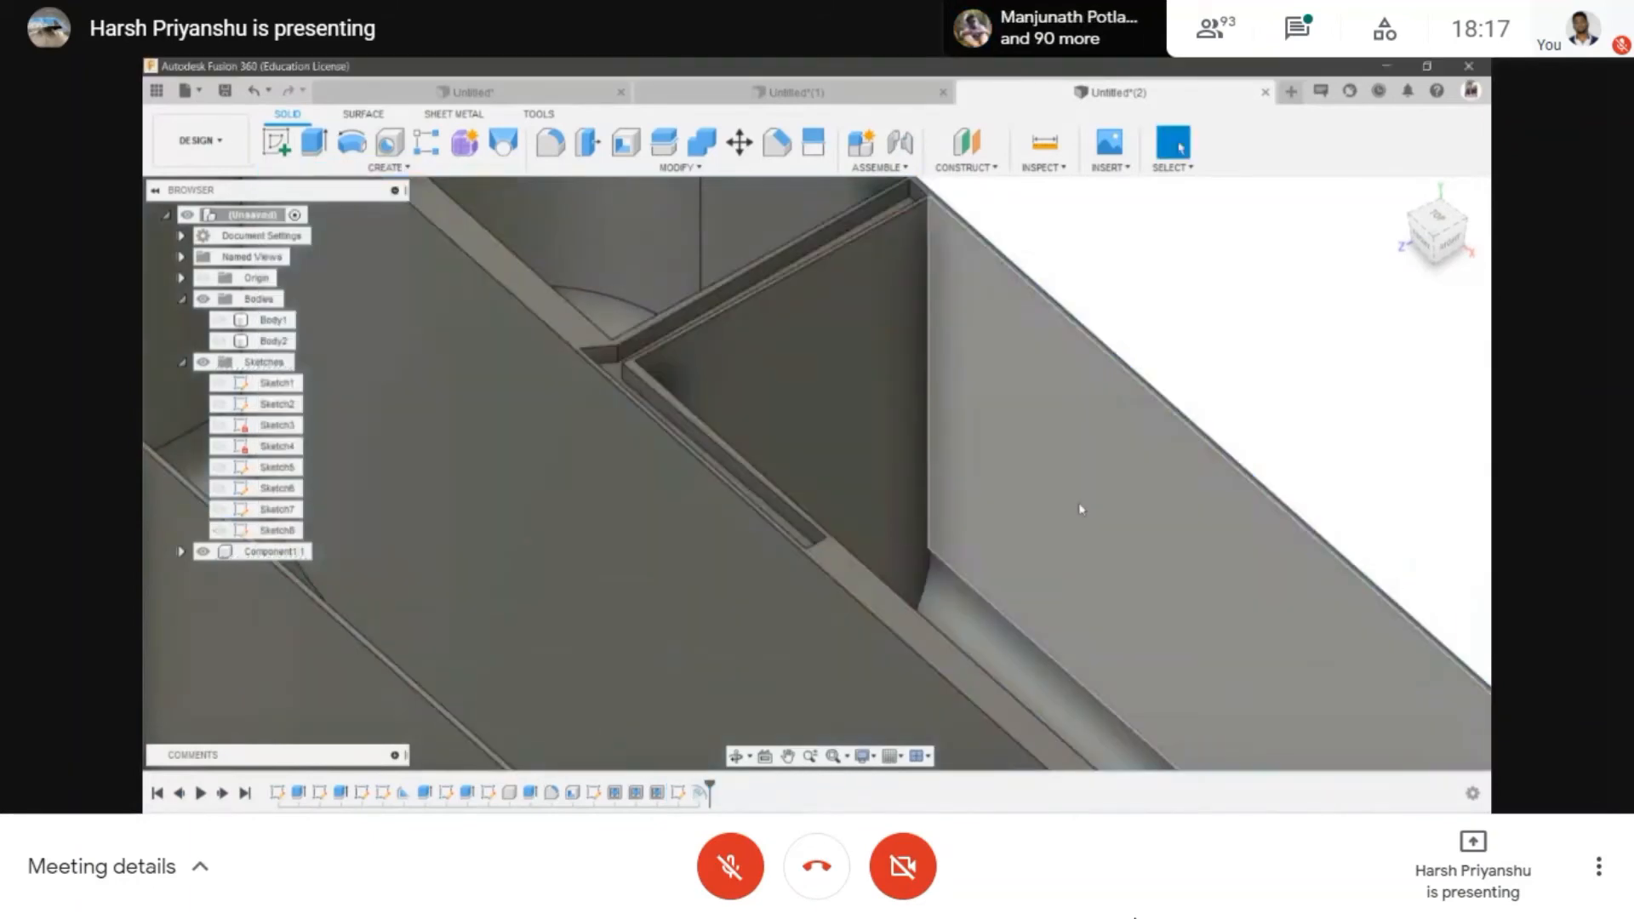
- Examine the L-shaped recess in the dividers from above and from the side
{"action": "scroll", "coordinate": [1079, 509], "scroll_direction": "down", "scroll_amount": 2}
{"action": "left_click", "coordinate": [737, 755]}
{"action": "left_click_drag", "start_coordinate": [766, 426], "coordinate": [895, 514]}
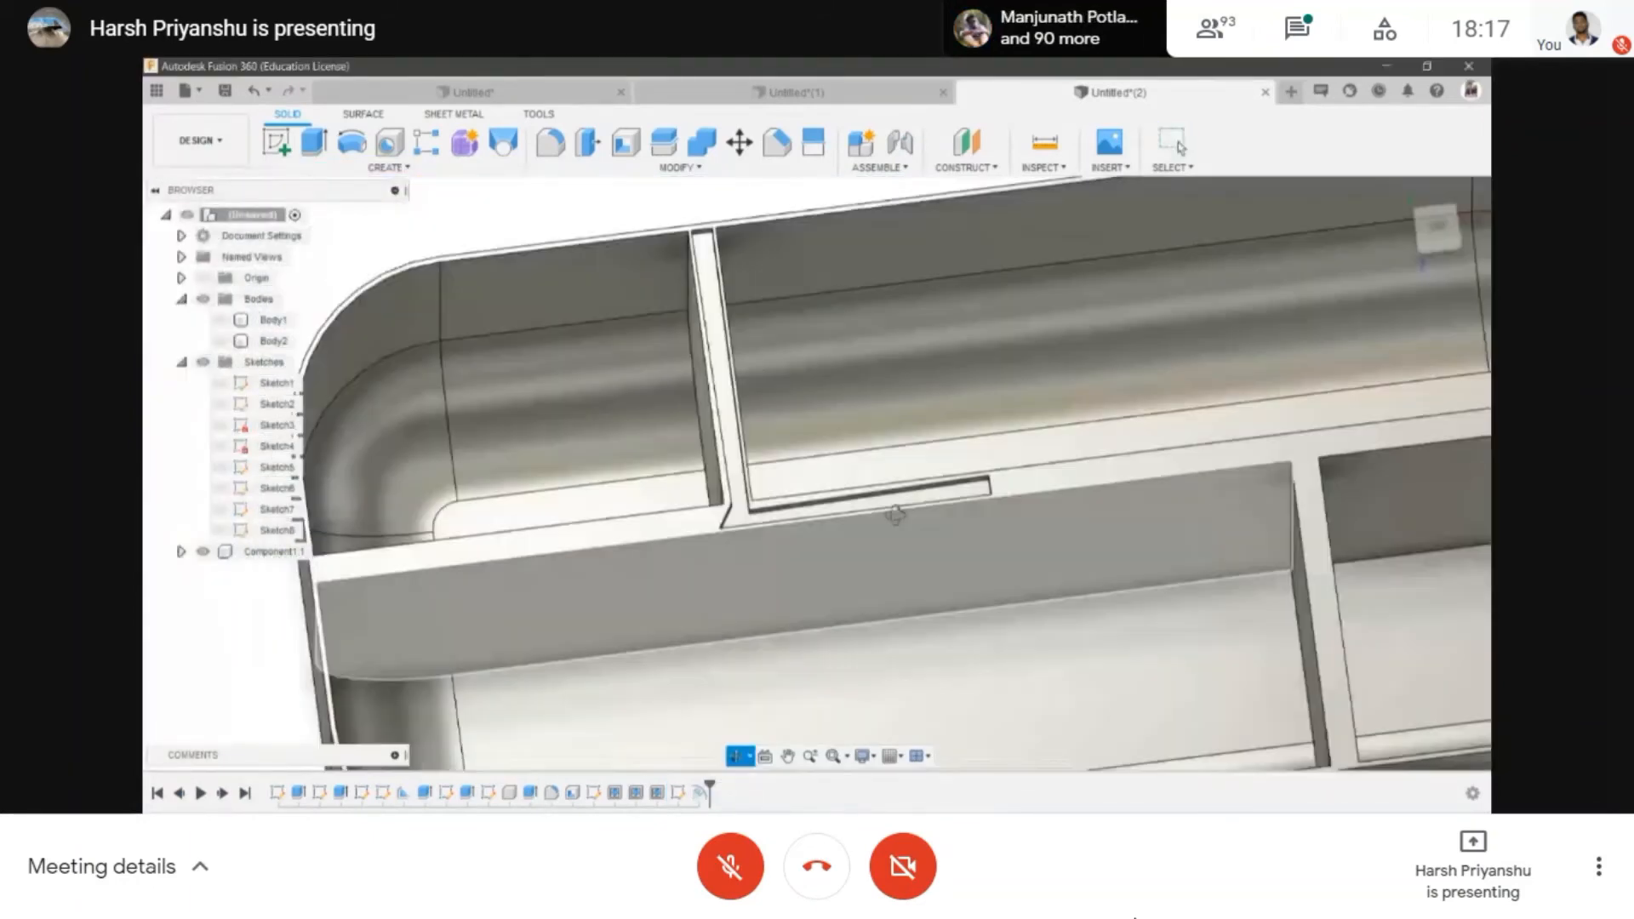
{"action": "scroll", "coordinate": [723, 468], "scroll_direction": "up", "scroll_amount": 4}
{"action": "scroll", "coordinate": [723, 468], "scroll_direction": "down", "scroll_amount": 4}
{"action": "left_click_drag", "start_coordinate": [723, 469], "coordinate": [334, 175]}
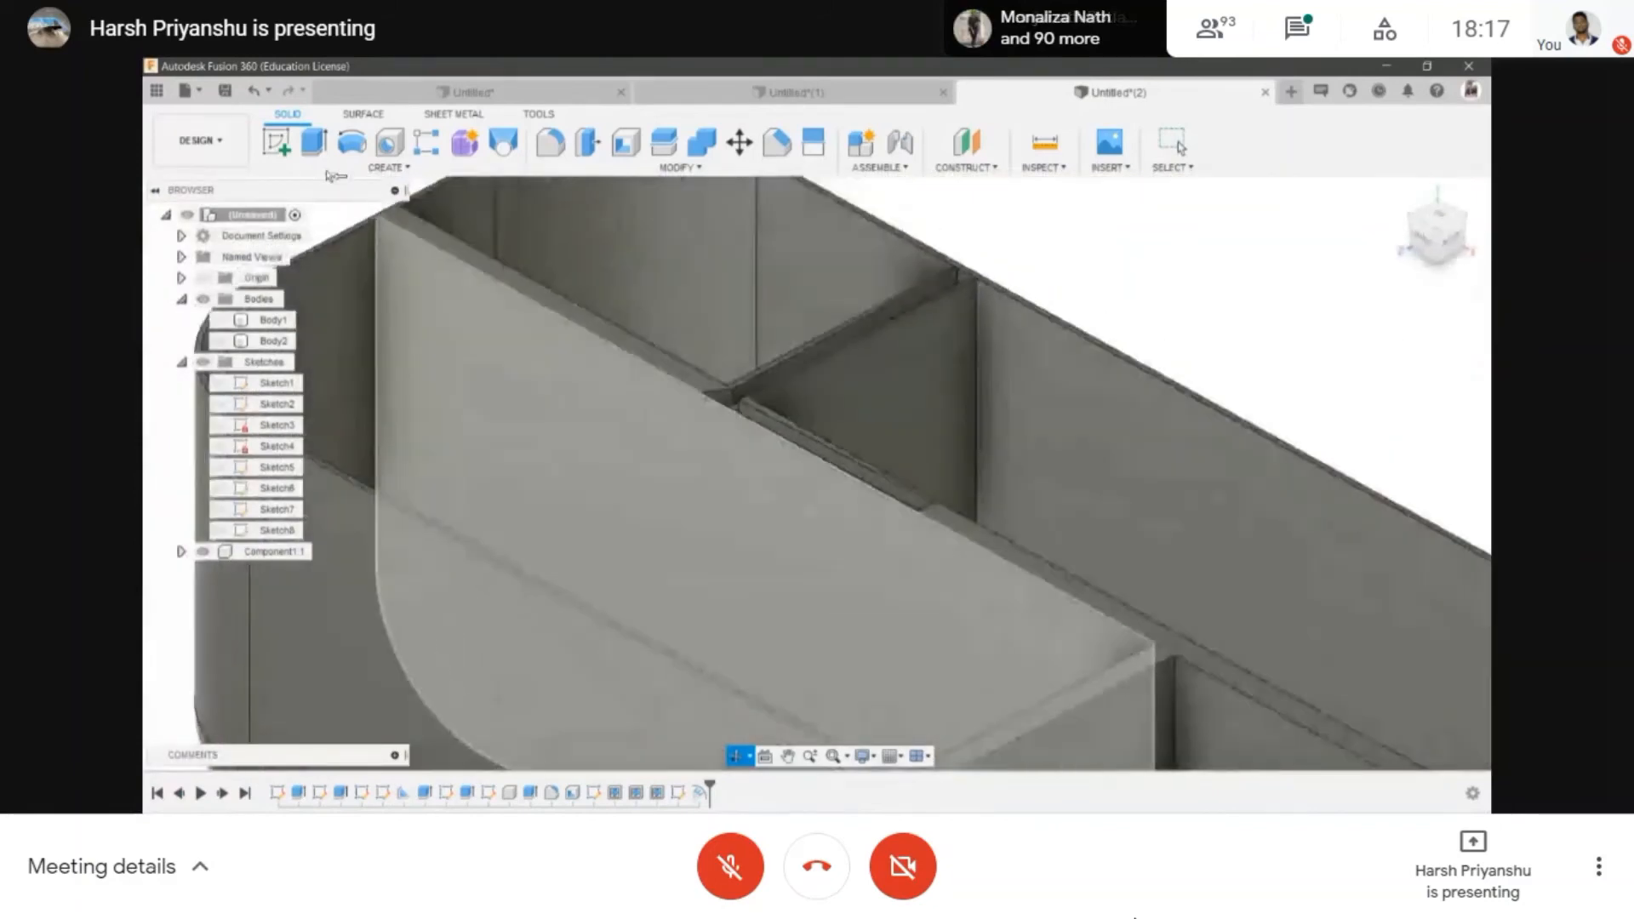
- Switch to the Google Meet window and read the participants' questions in the meeting chat
{"action": "left_click", "coordinate": [336, 168]}
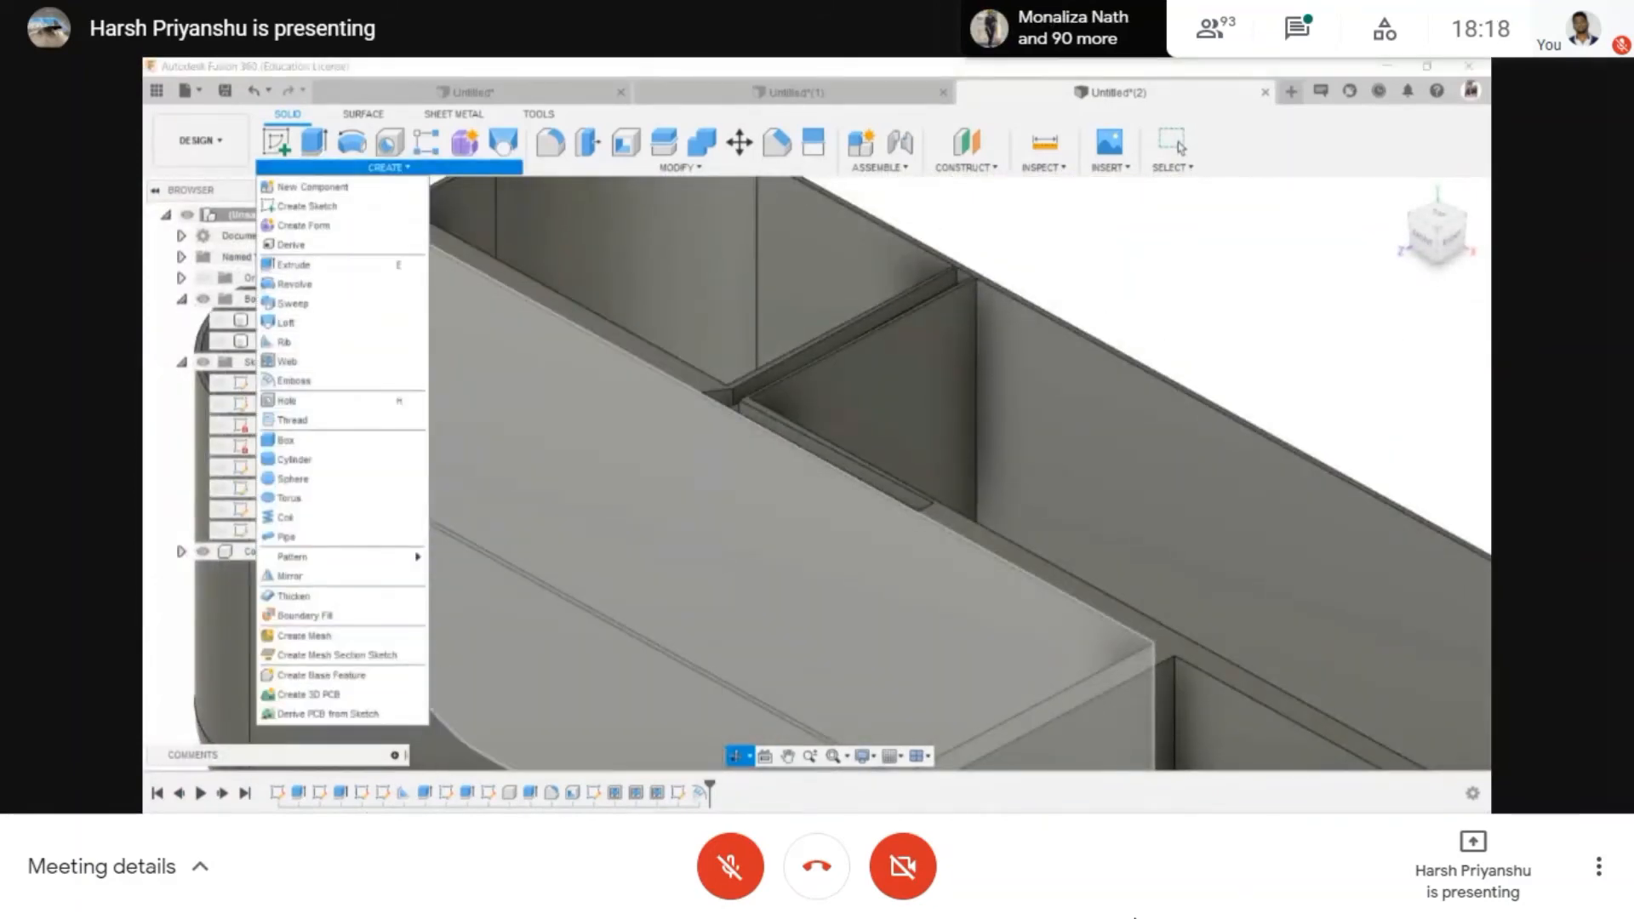
{"action": "left_click", "coordinate": [465, 795]}
{"action": "left_click", "coordinate": [366, 693]}
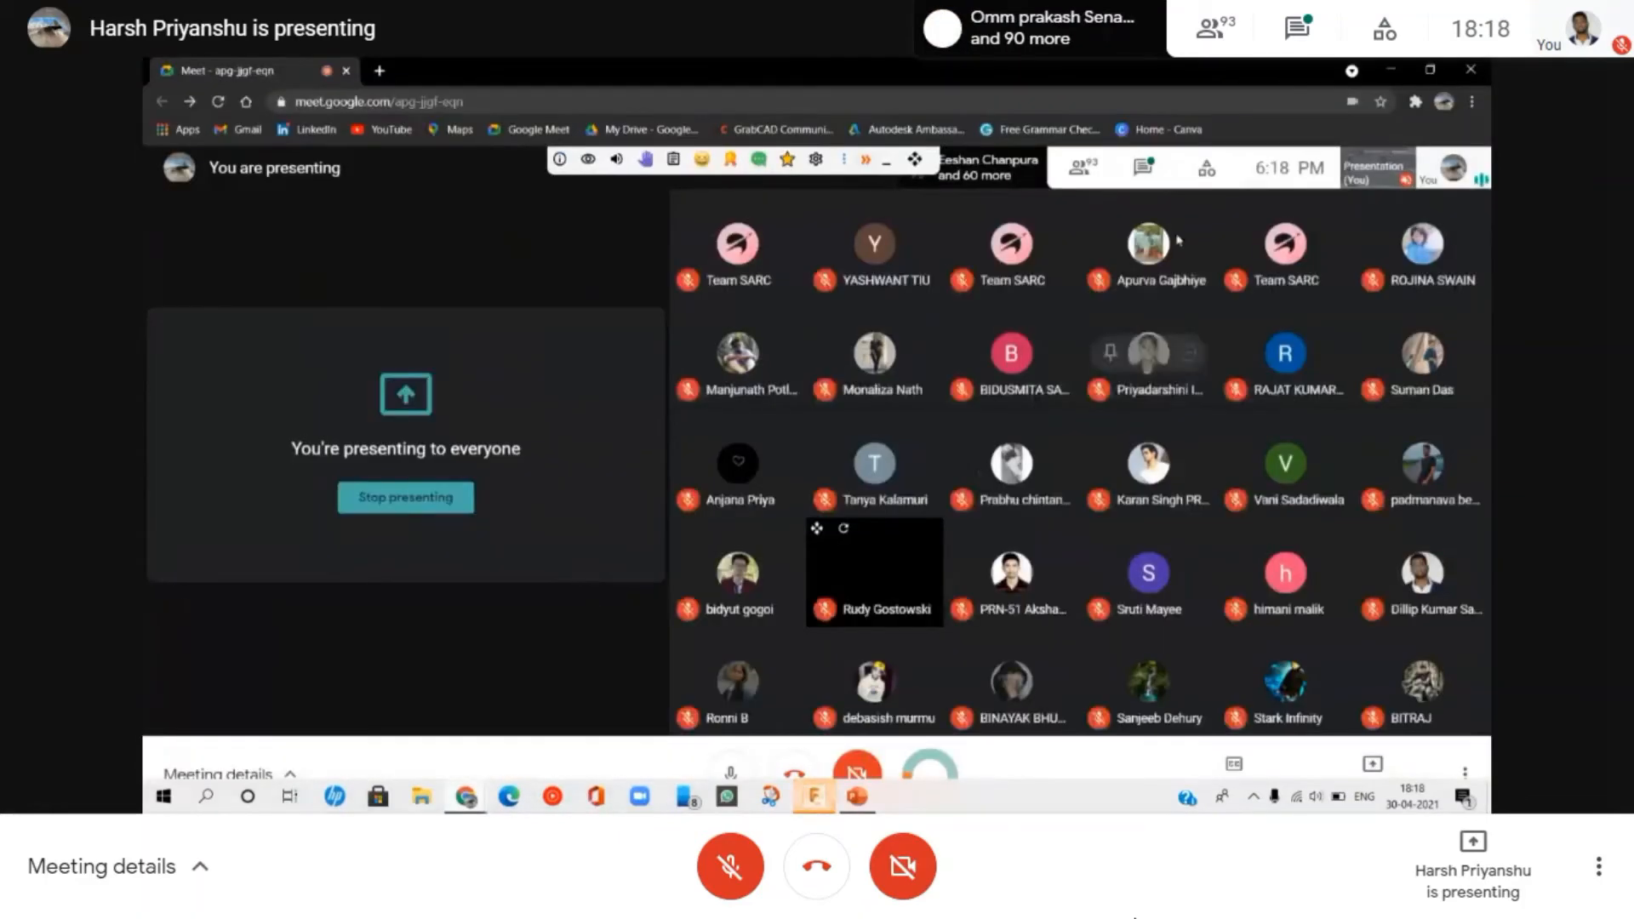
{"action": "left_click", "coordinate": [1143, 167]}
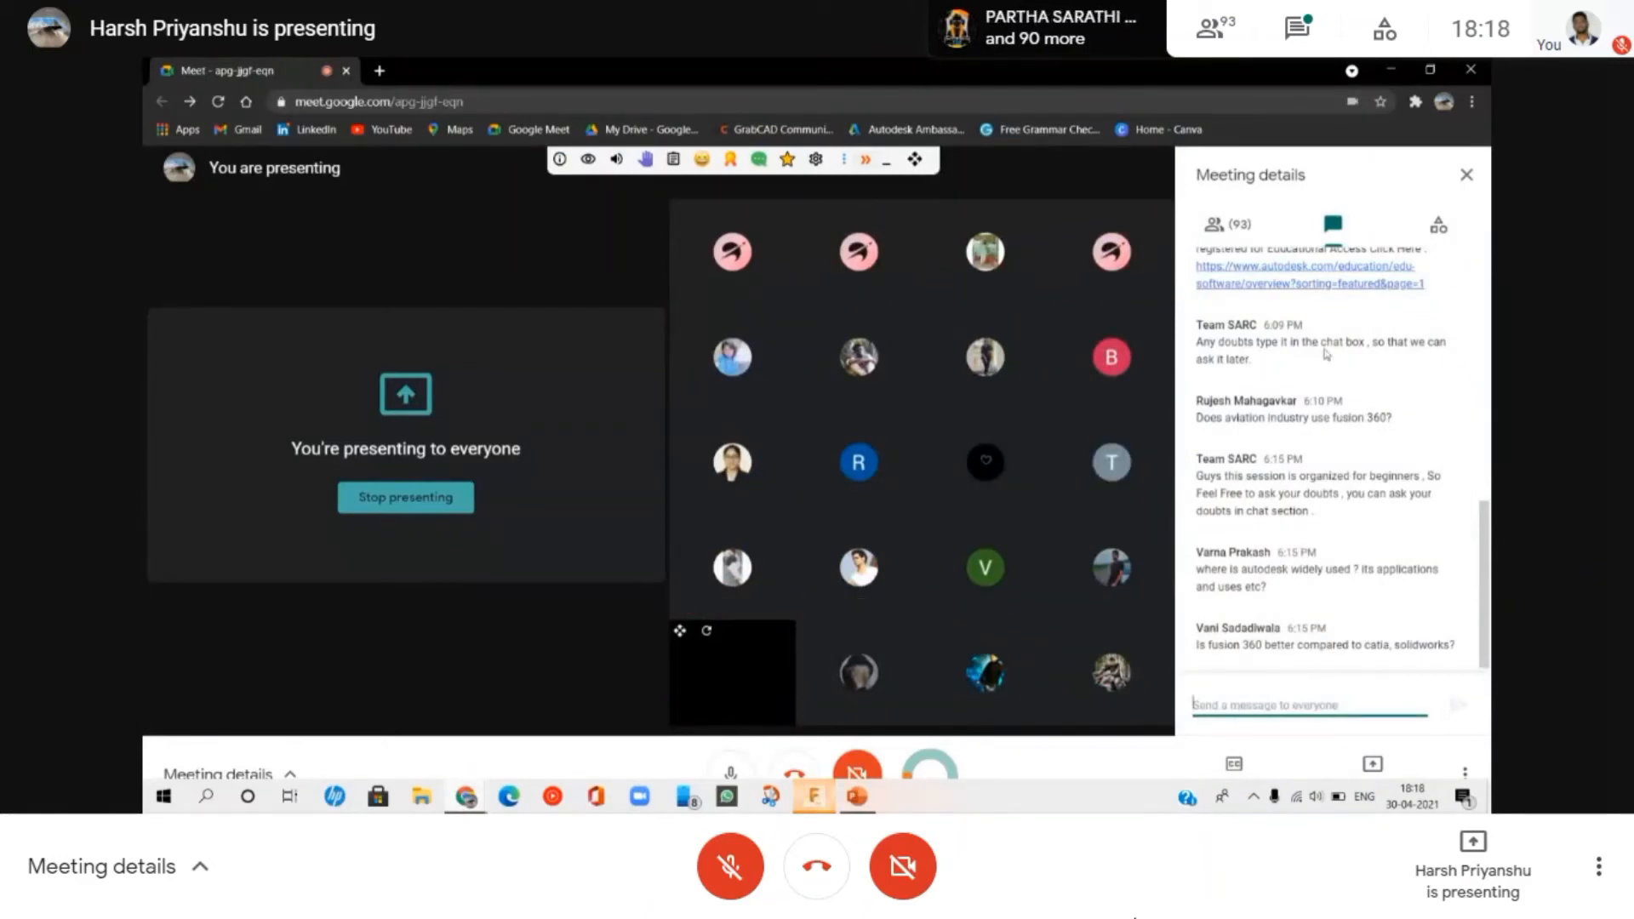
{"action": "left_click", "coordinate": [1466, 175]}
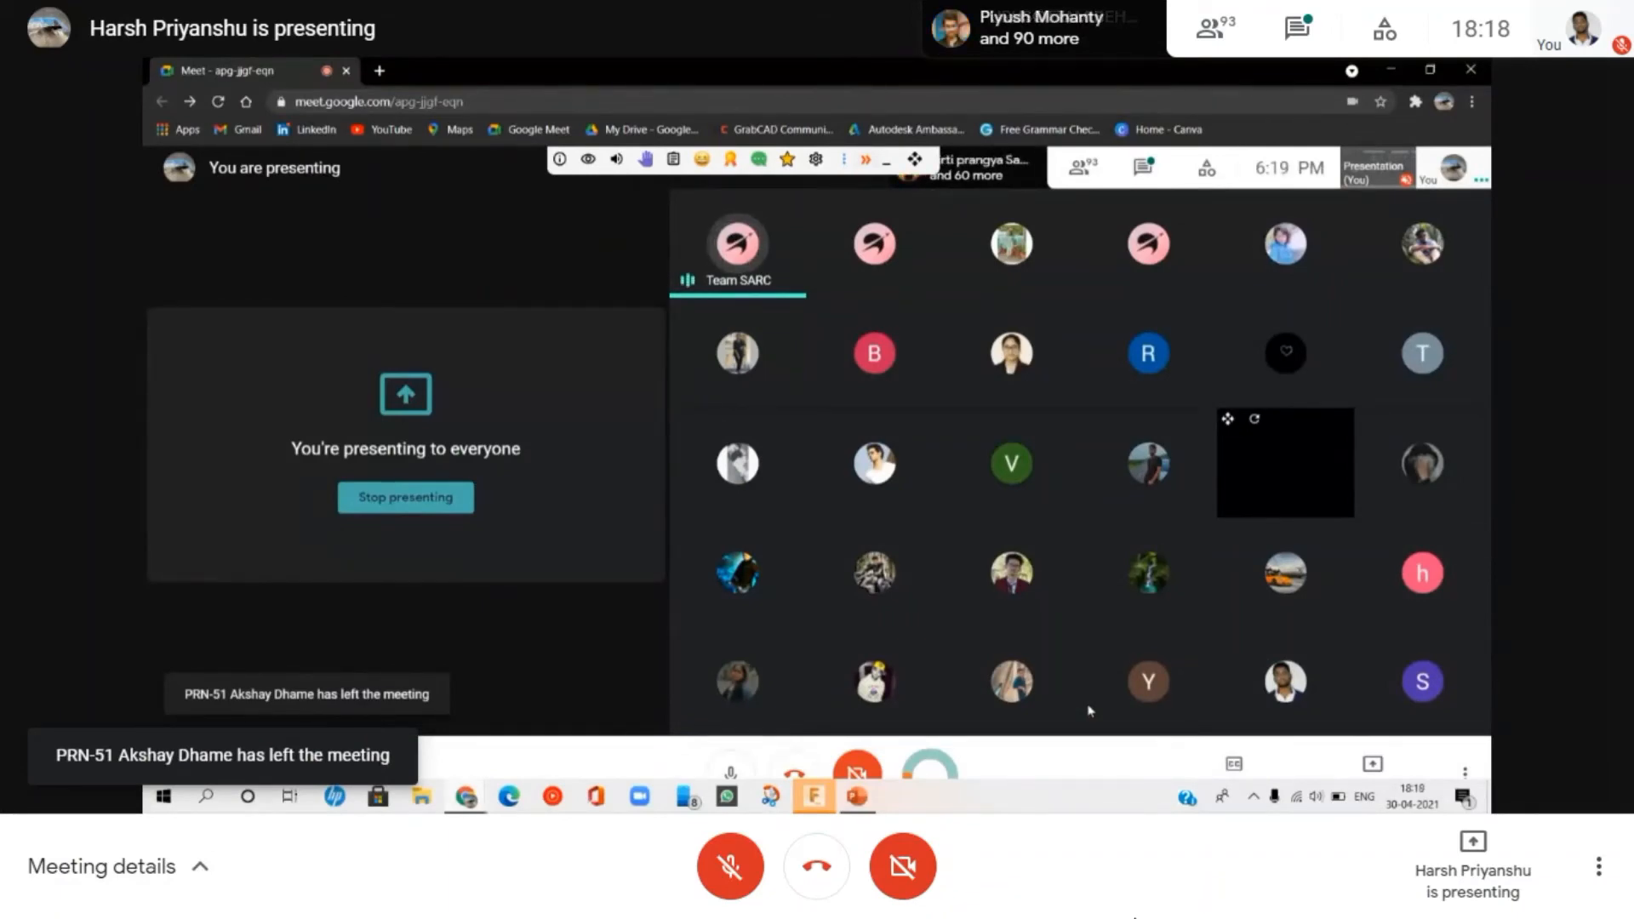
{"action": "left_click", "coordinate": [1142, 169]}
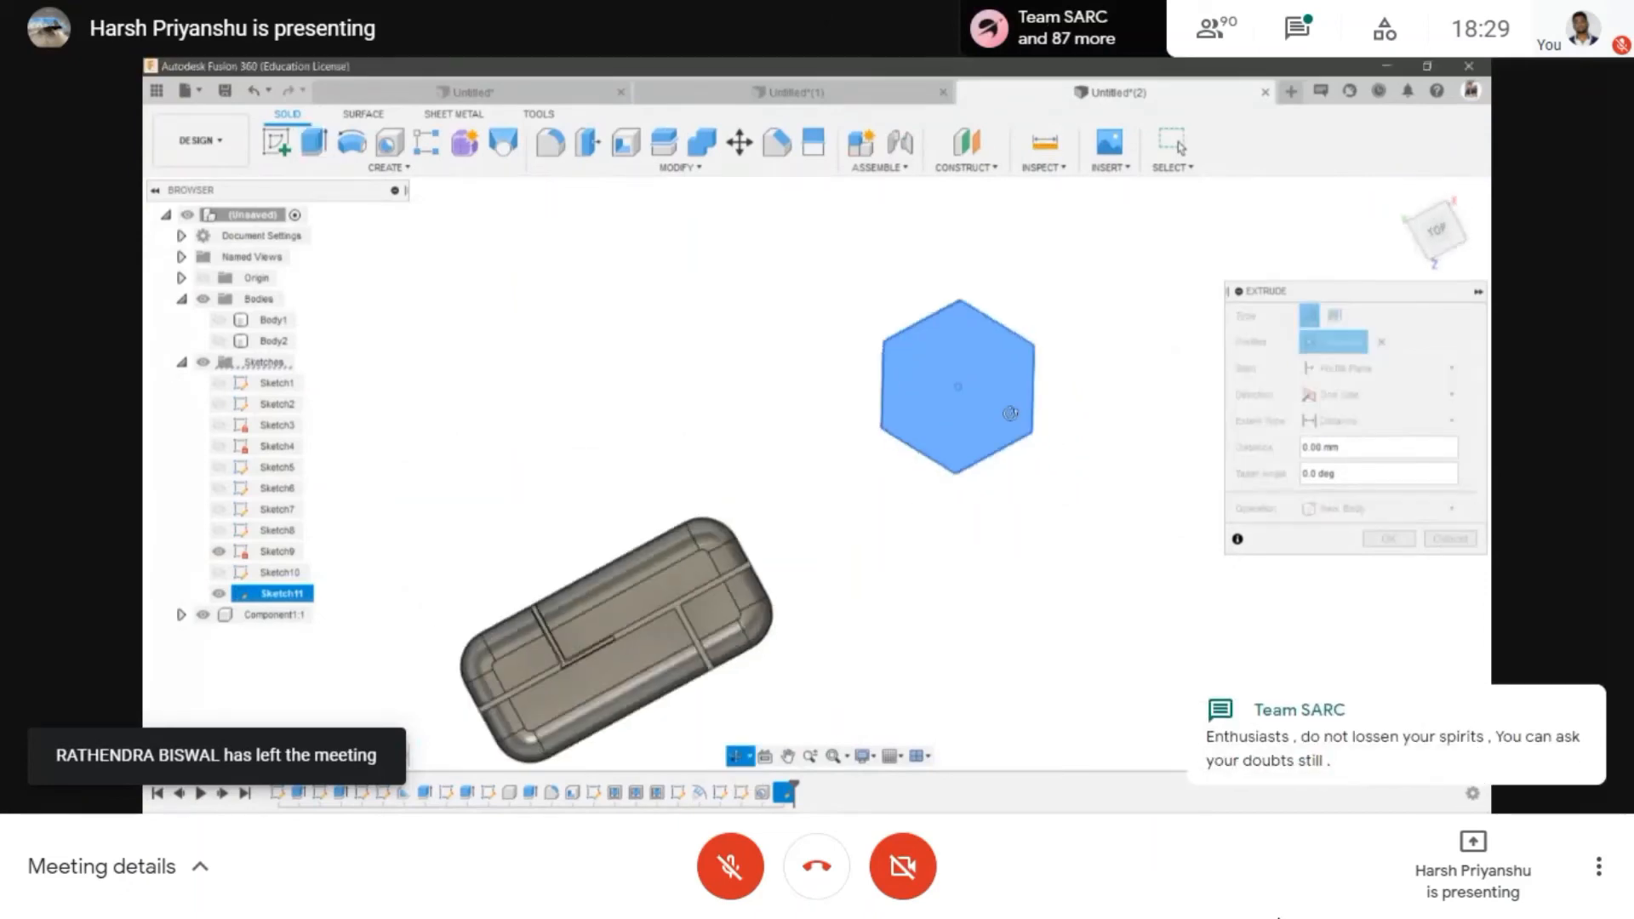
- Extrude the hexagon profile 50 mm as a new body and move that body 650 mm straight up
{"action": "left_click_drag", "start_coordinate": [963, 461], "coordinate": [963, 442]}
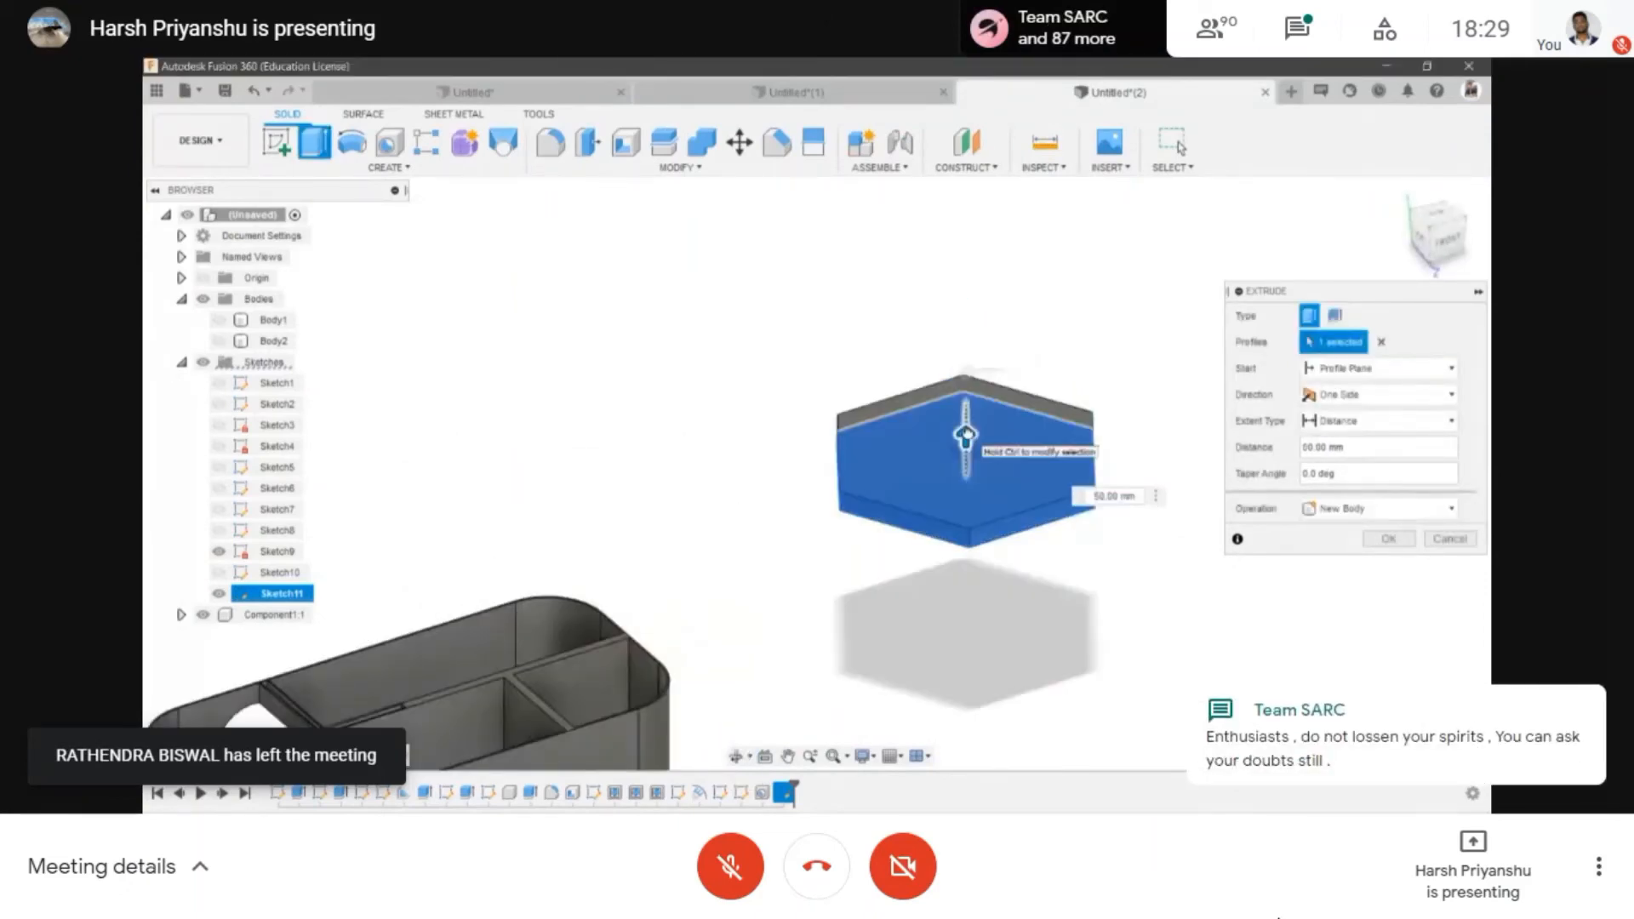
{"action": "left_click", "coordinate": [1376, 539]}
{"action": "key", "text": "m"}
{"action": "left_click", "coordinate": [961, 501]}
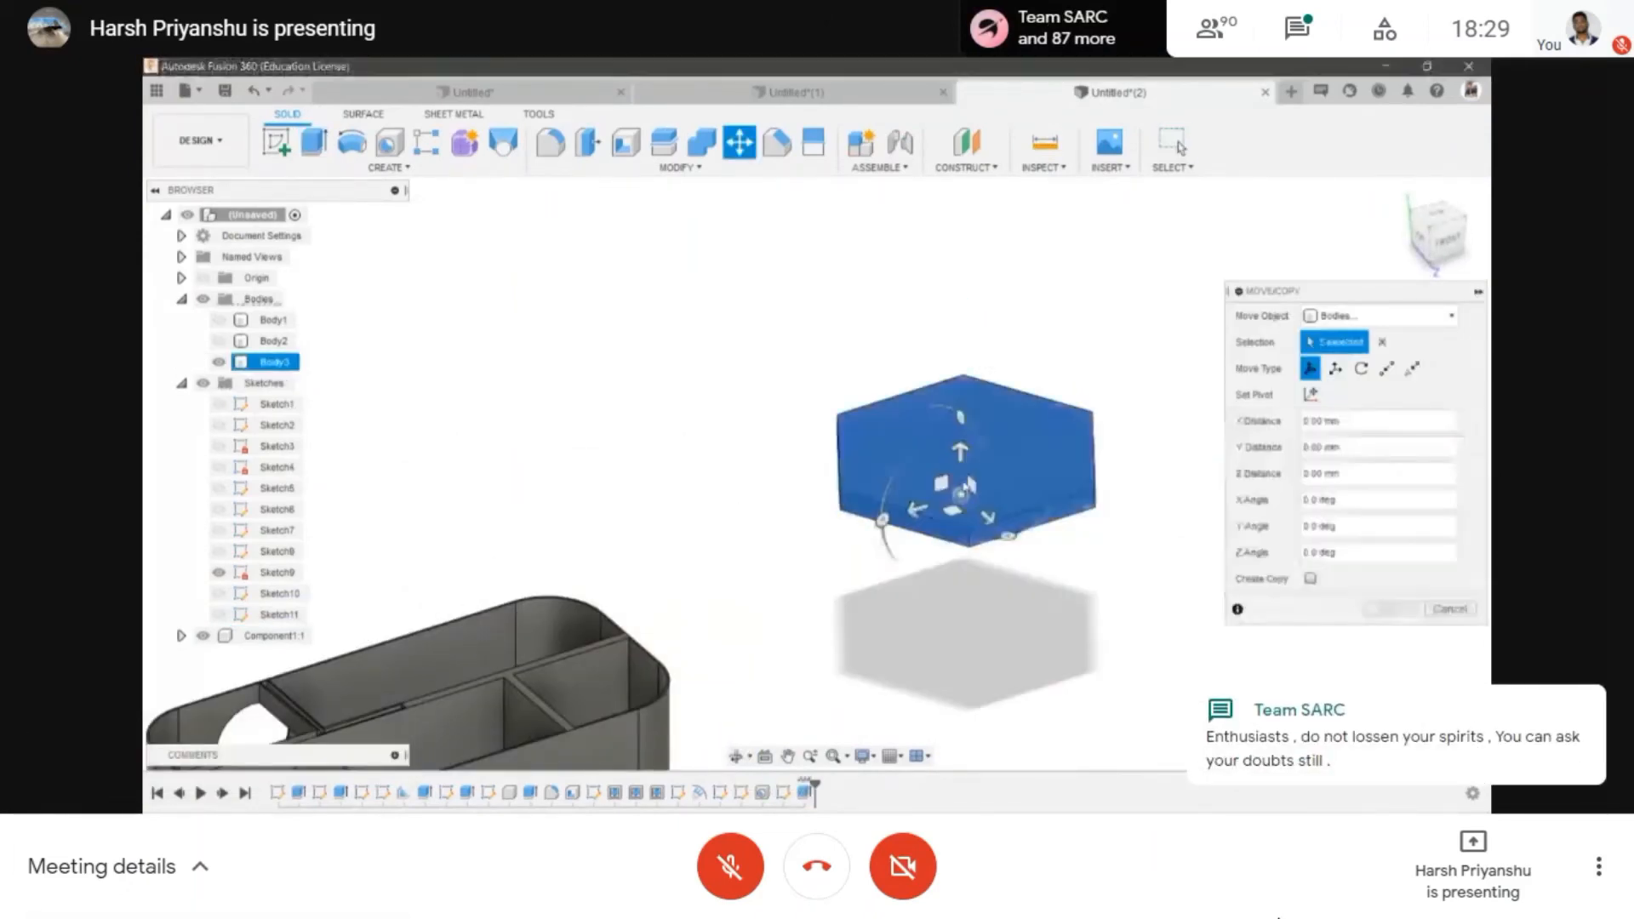
{"action": "left_click_drag", "start_coordinate": [960, 456], "coordinate": [994, 216]}
{"action": "left_click", "coordinate": [1379, 615]}
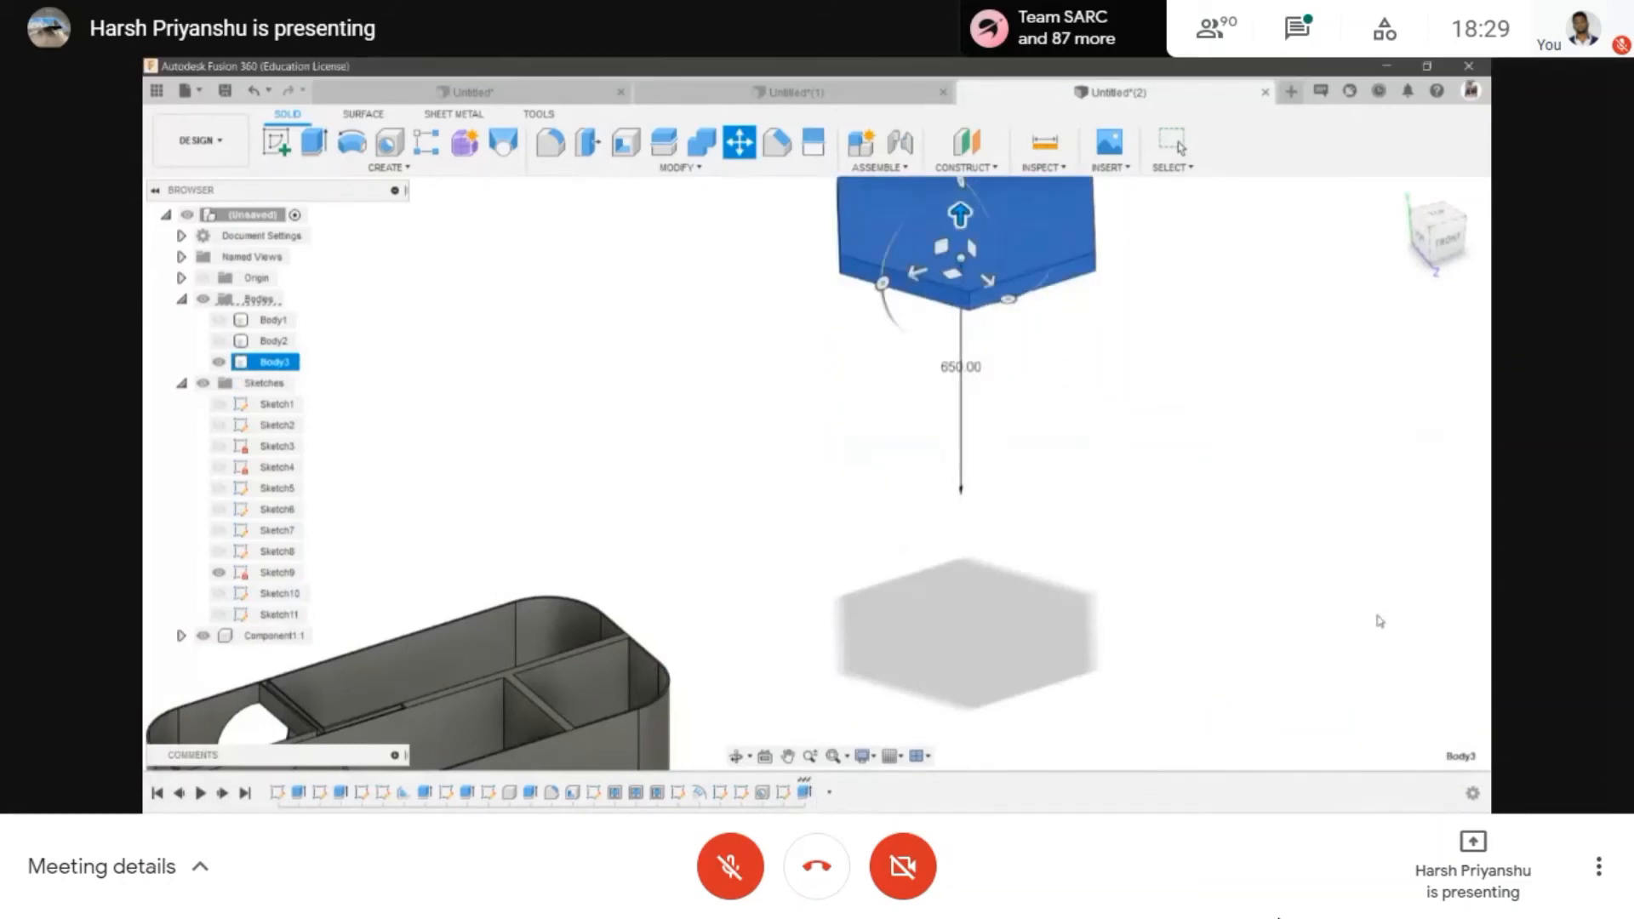
- Start a new sketch on the underside face of the hexagonal body
{"action": "scroll", "coordinate": [736, 507], "scroll_direction": "down", "scroll_amount": 3}
{"action": "left_click", "coordinate": [736, 754]}
{"action": "left_click_drag", "start_coordinate": [904, 396], "coordinate": [842, 266]}
{"action": "scroll", "coordinate": [853, 452], "scroll_direction": "up", "scroll_amount": 4}
{"action": "scroll", "coordinate": [857, 400], "scroll_direction": "down", "scroll_amount": 2}
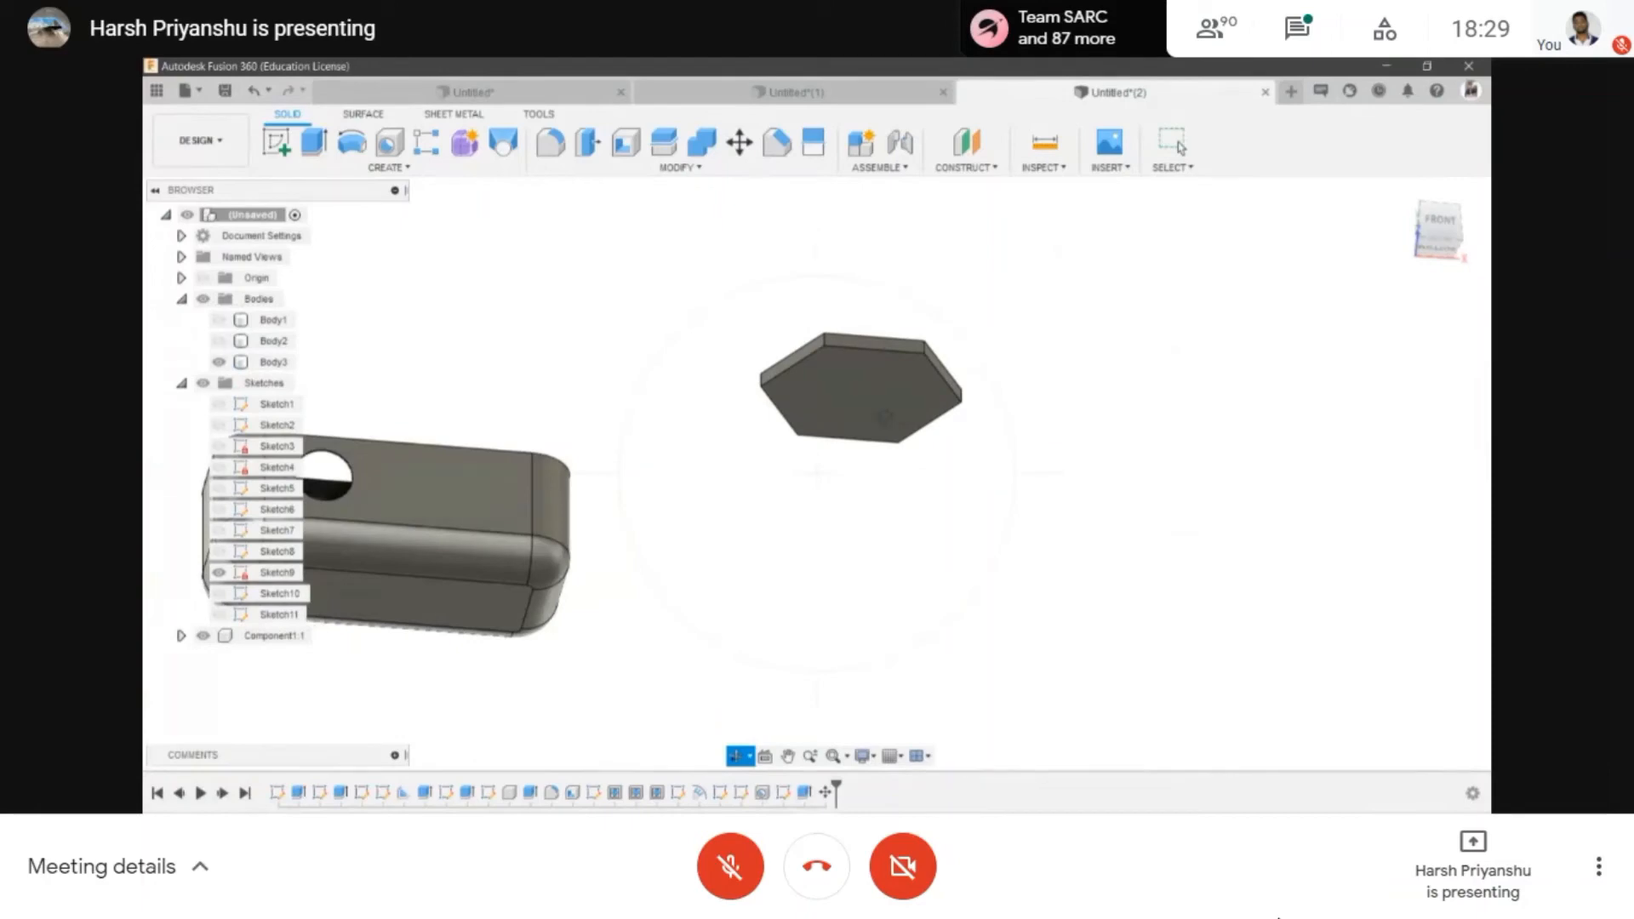
{"action": "key", "text": "Escape"}
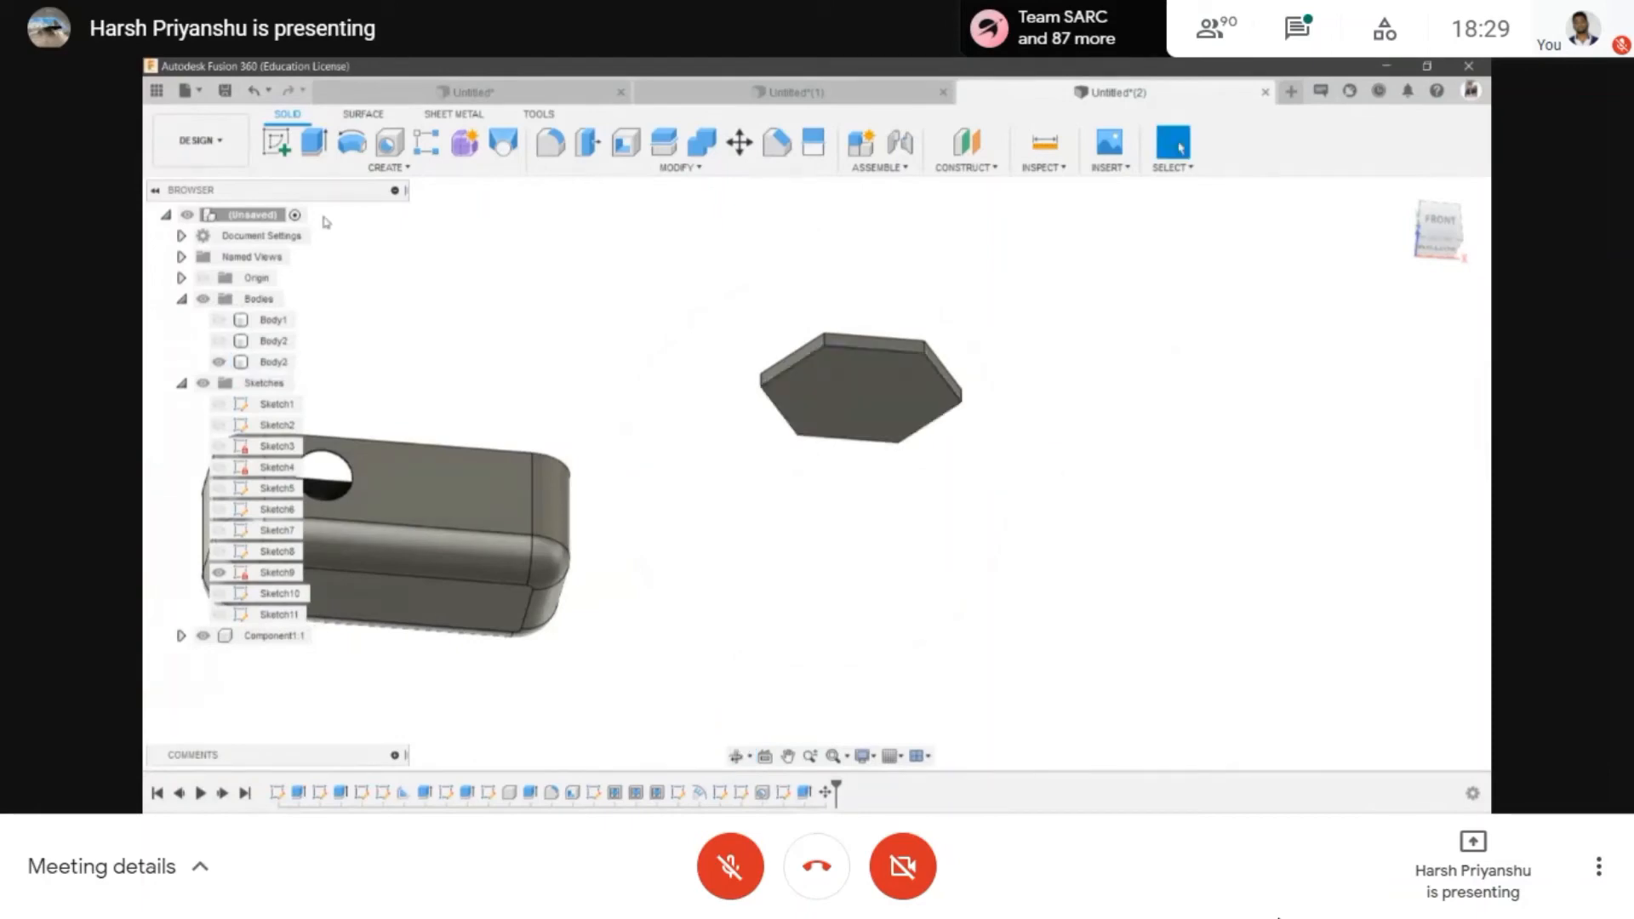
{"action": "left_click", "coordinate": [271, 143]}
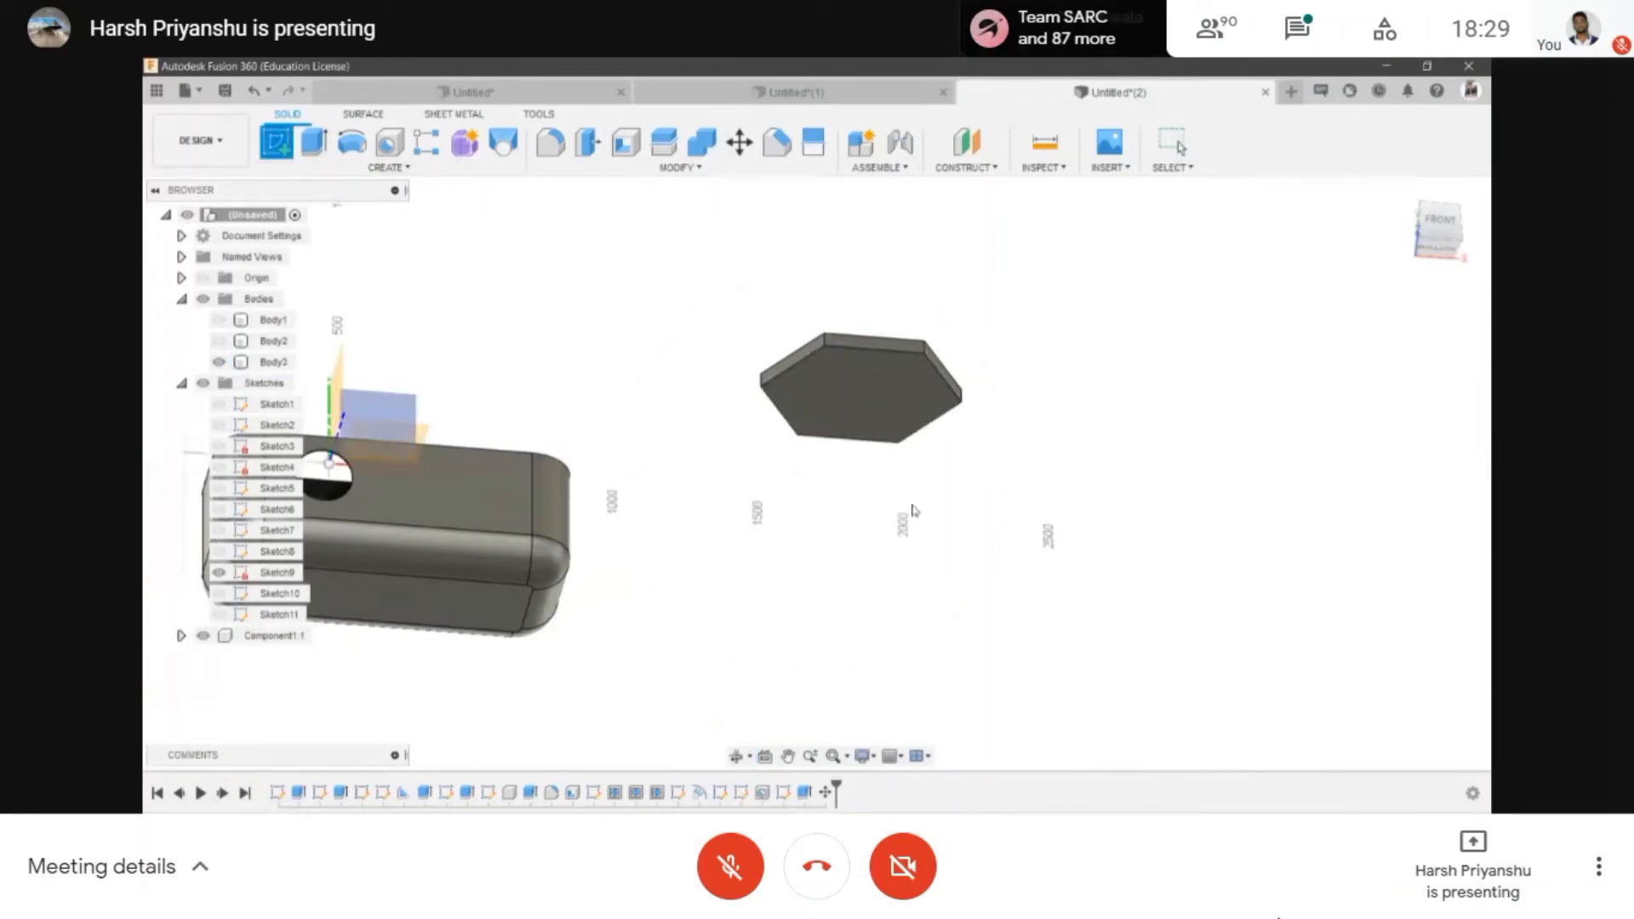
{"action": "left_click", "coordinate": [858, 400]}
- Draw a horizontal line across the hexagonal face between its two opposite side corners
{"action": "key", "text": "c"}
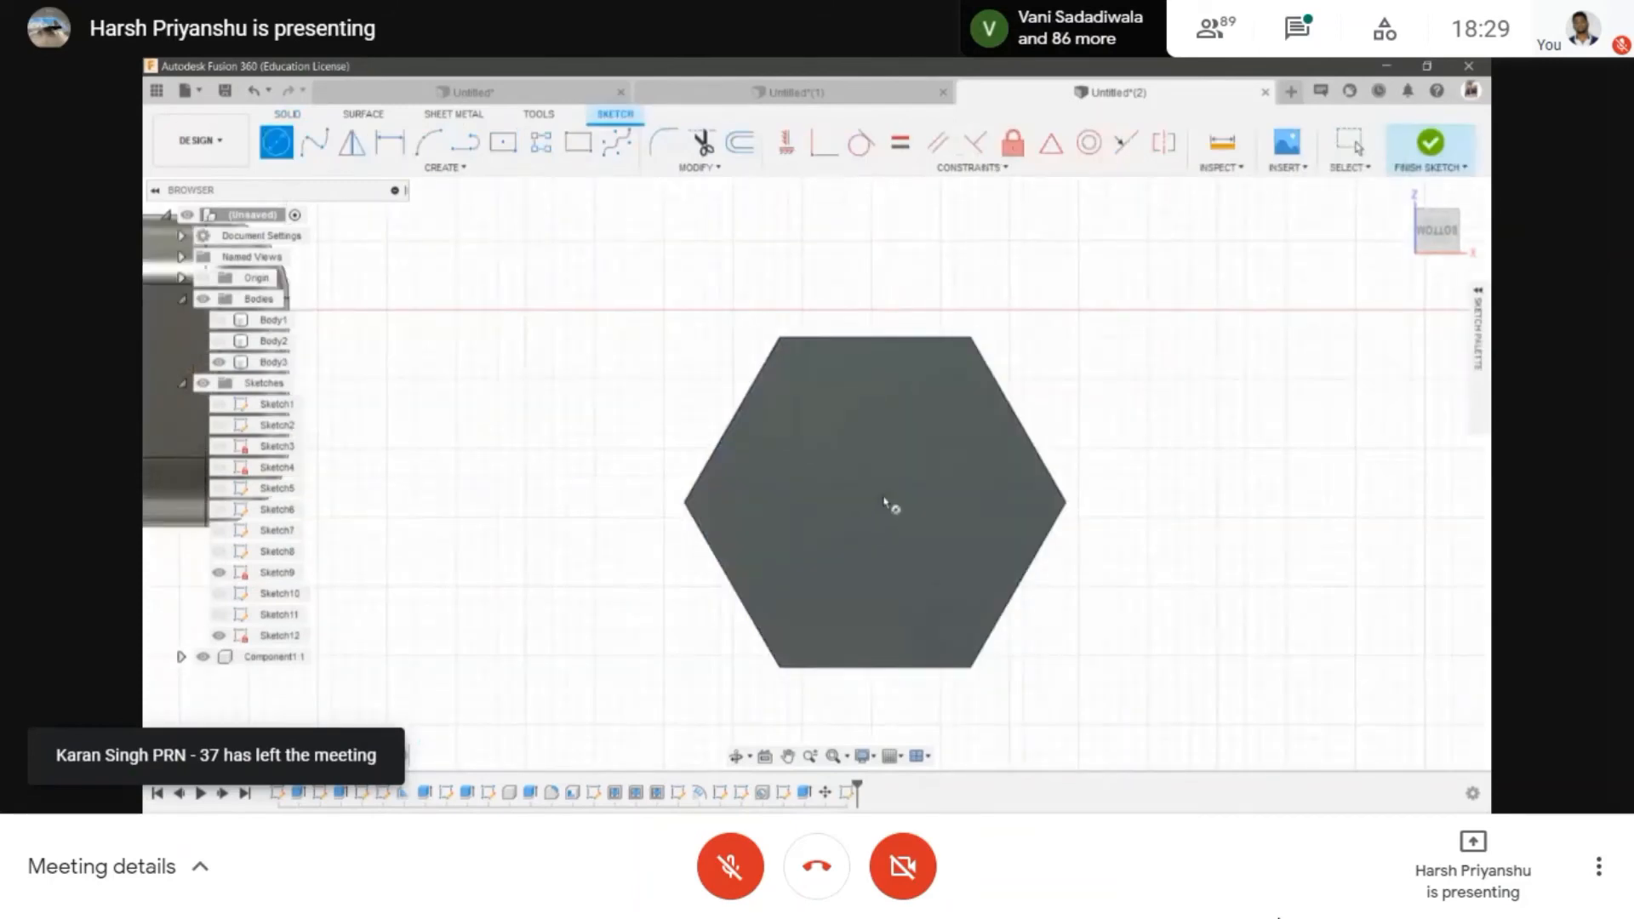
{"action": "scroll", "coordinate": [748, 503], "scroll_direction": "up", "scroll_amount": 2}
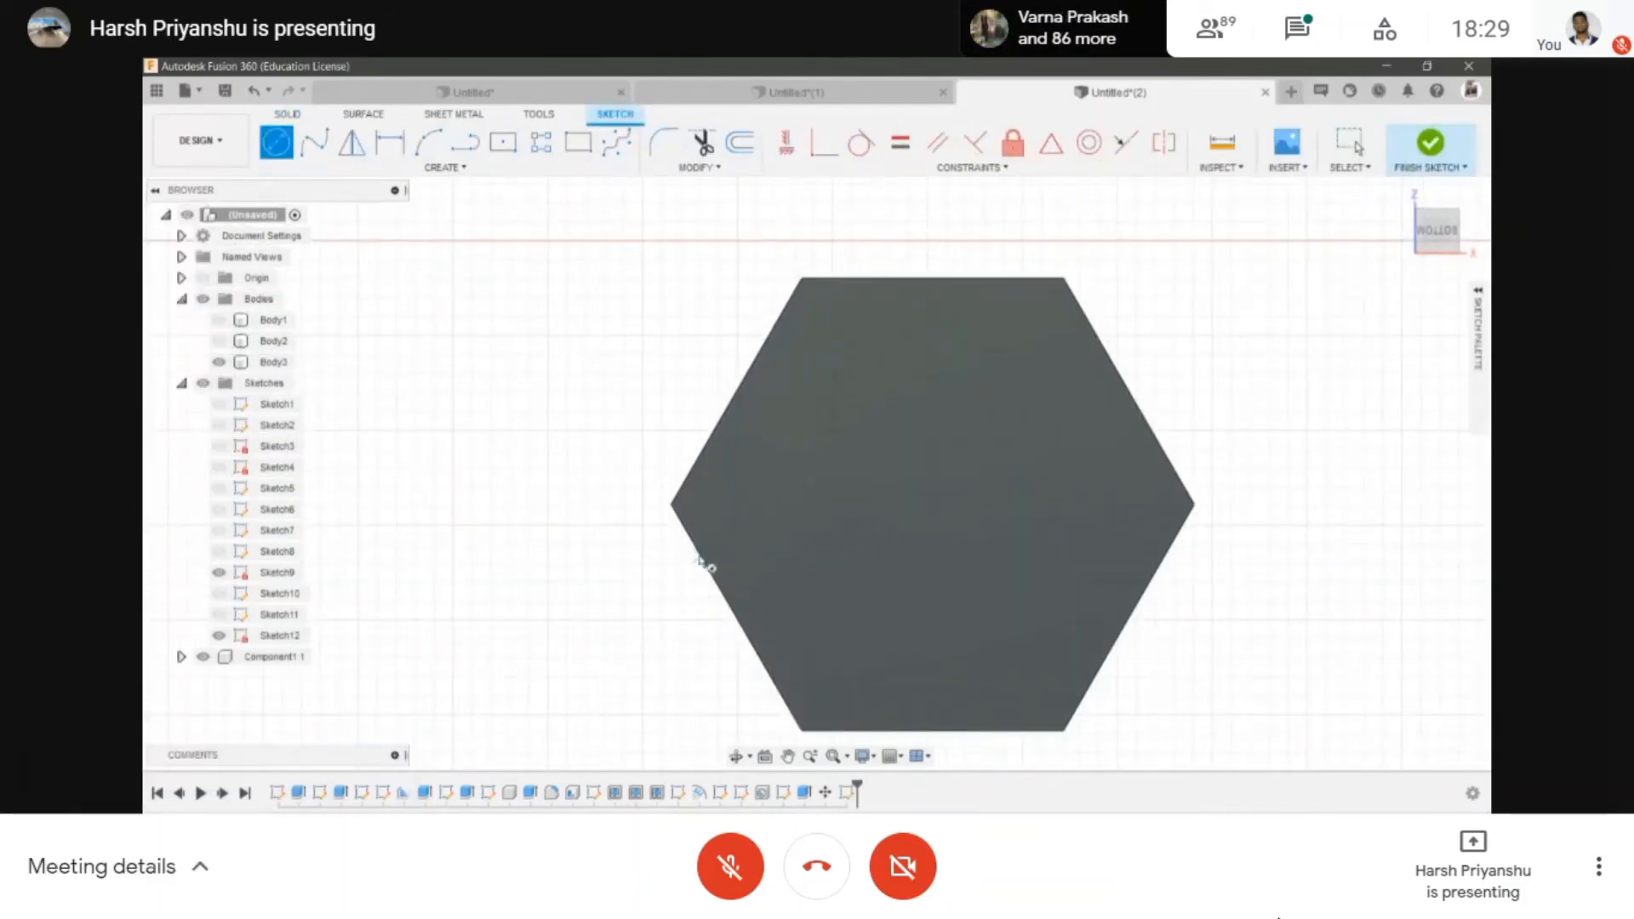
{"action": "scroll", "coordinate": [672, 514], "scroll_direction": "up", "scroll_amount": 2}
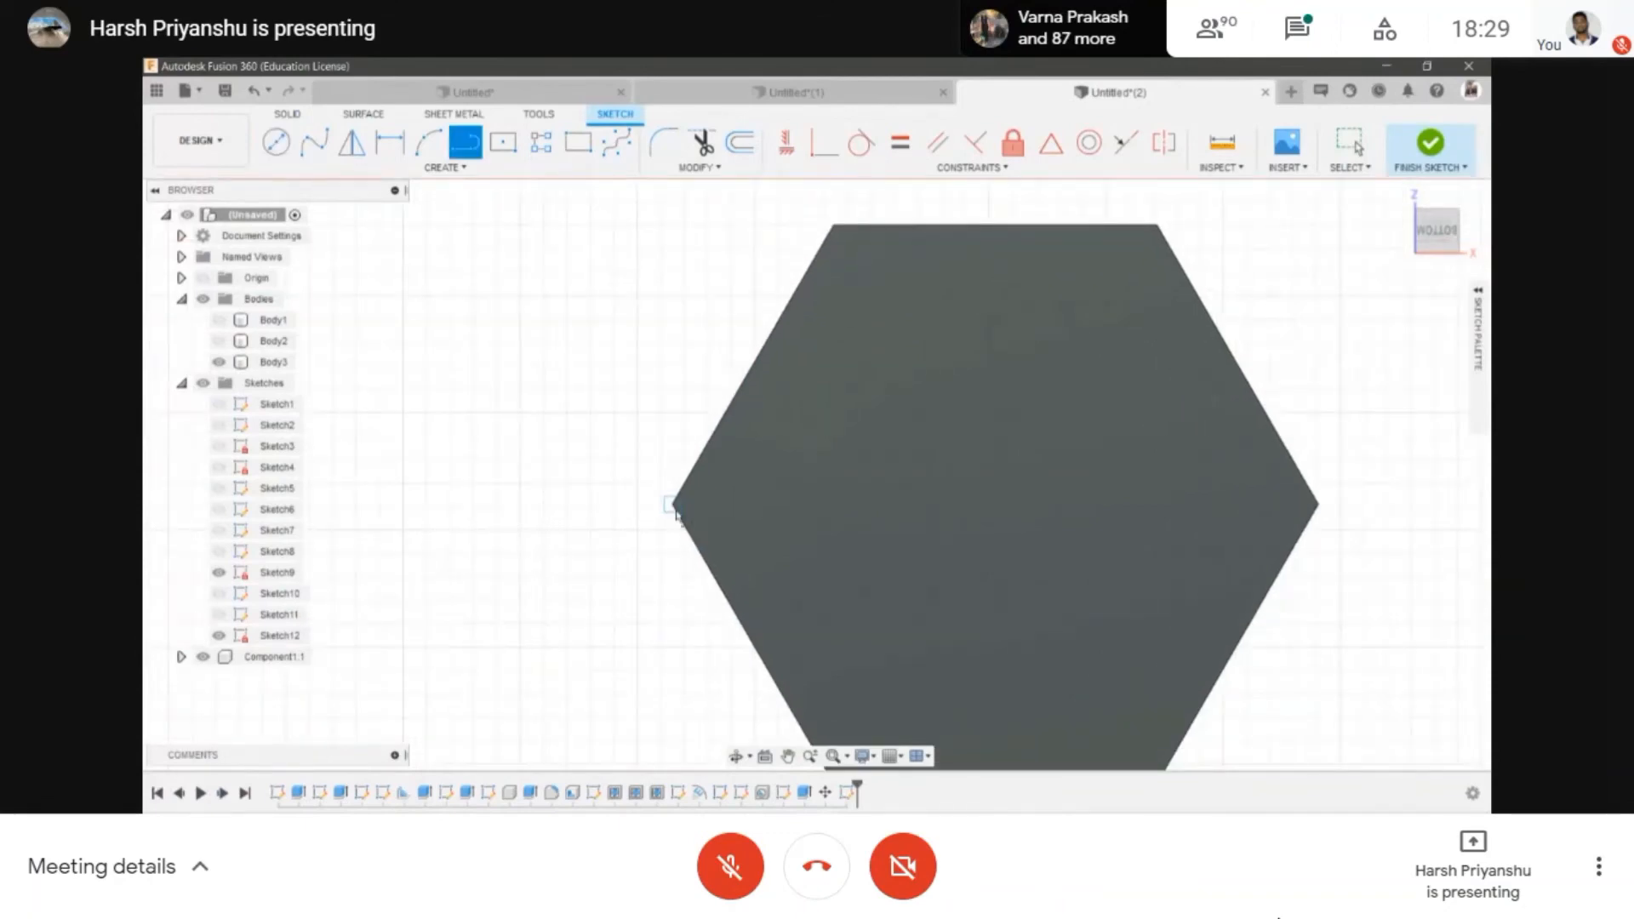
{"action": "left_click", "coordinate": [672, 505]}
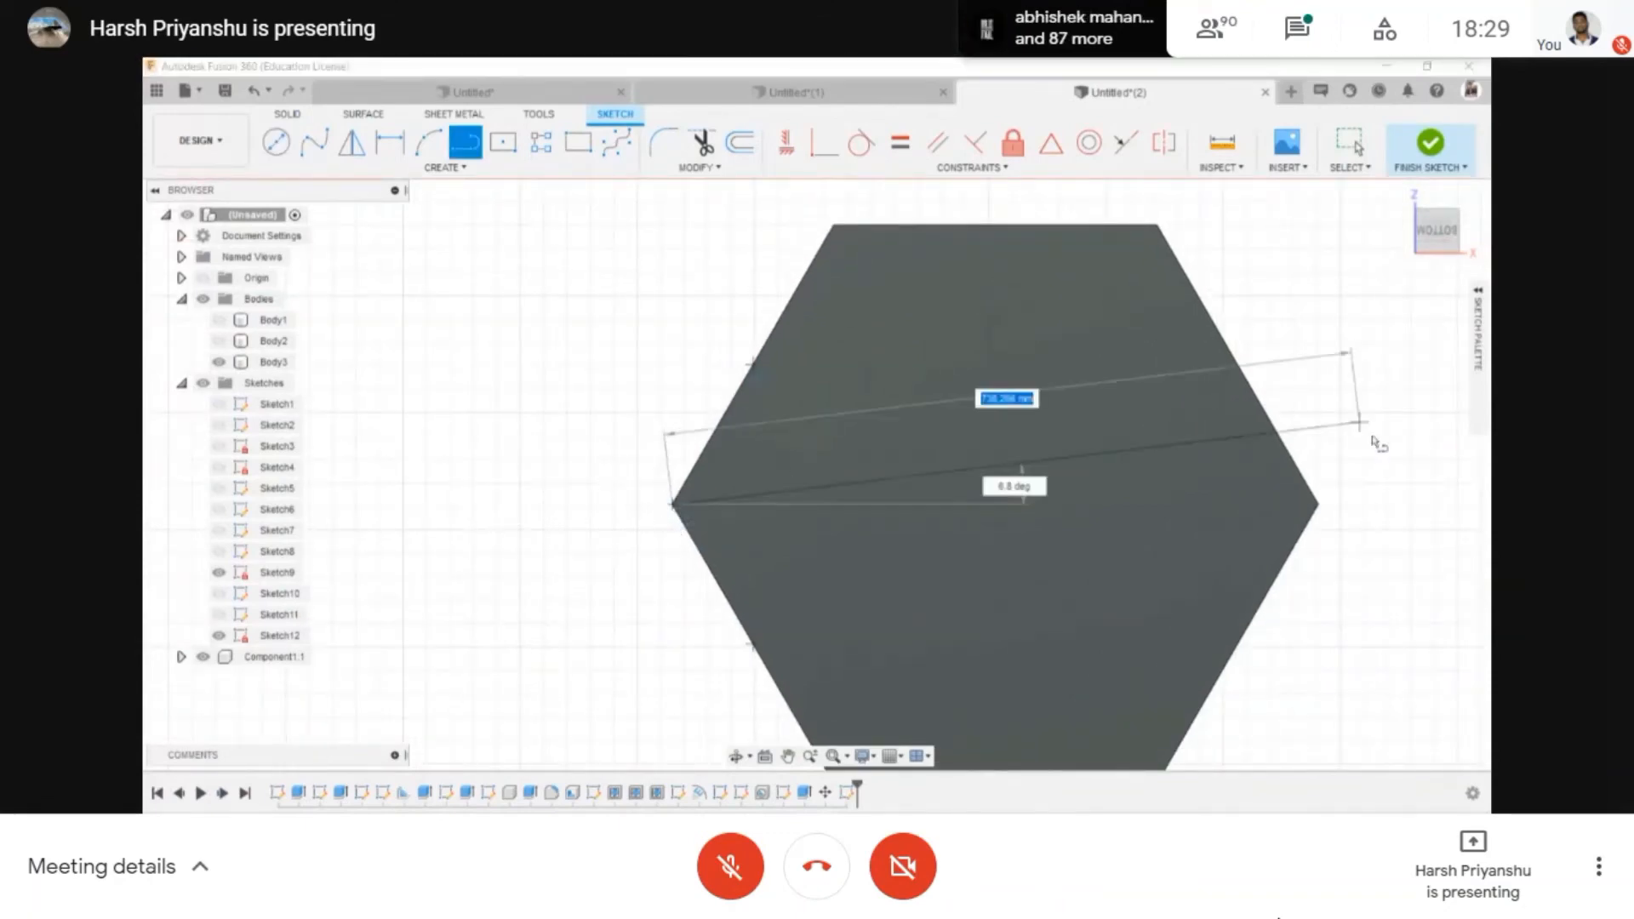
{"action": "left_click", "coordinate": [1319, 506]}
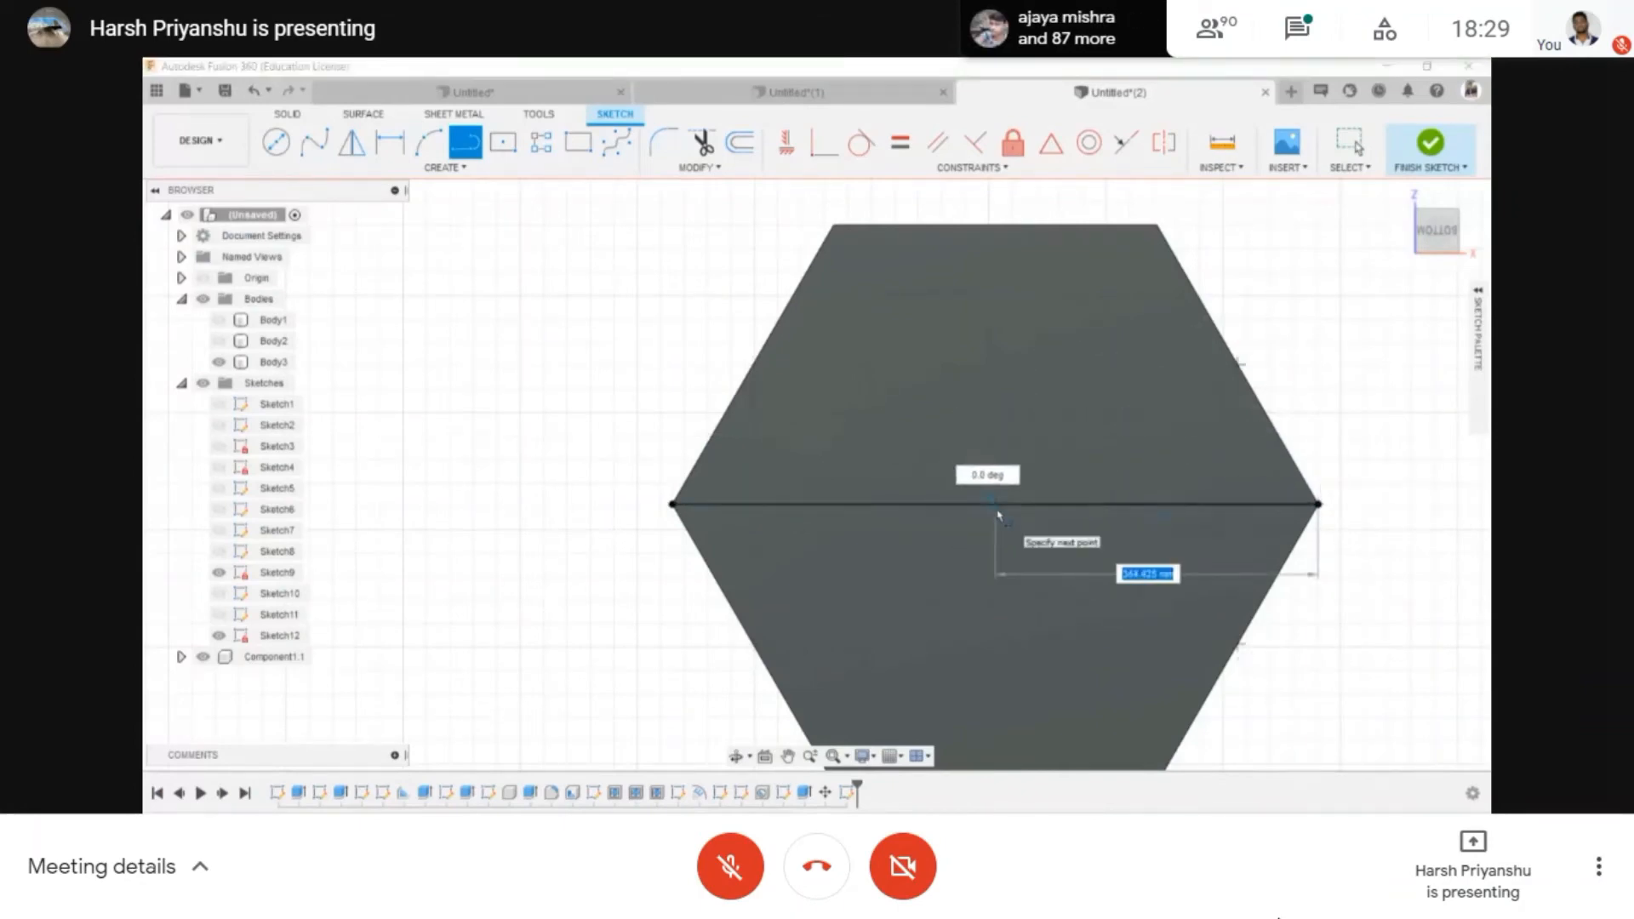
{"action": "key", "text": "Escape"}
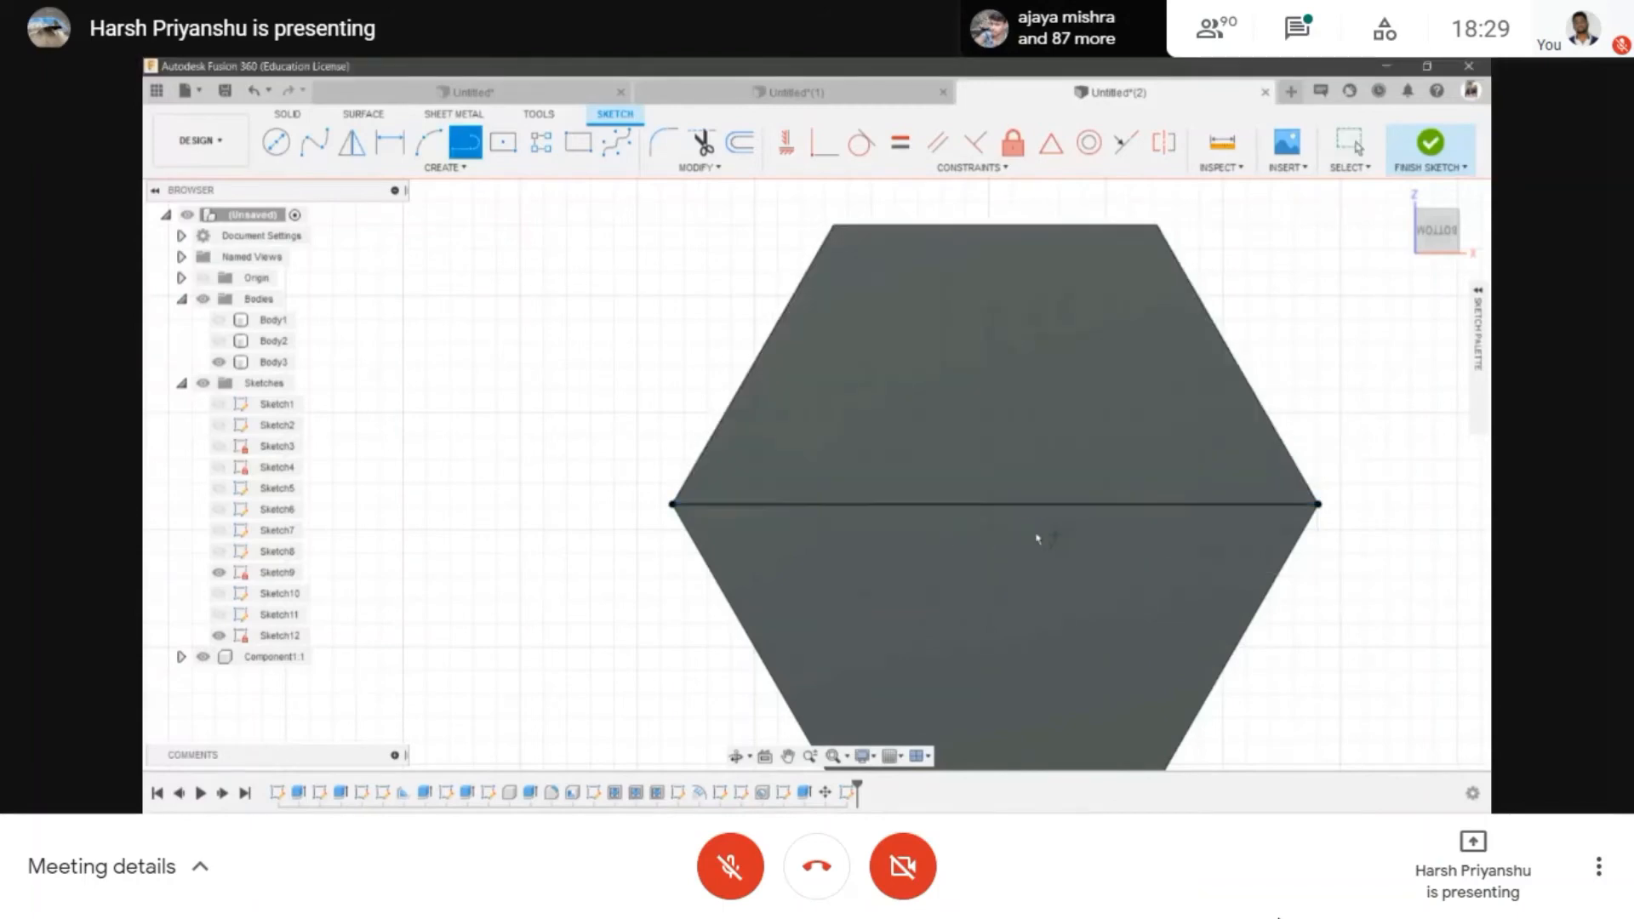
- Draw a vertical line about 65 mm long upward from the horizontal line's midpoint, and delete the horizontal line
{"action": "left_click", "coordinate": [995, 504]}
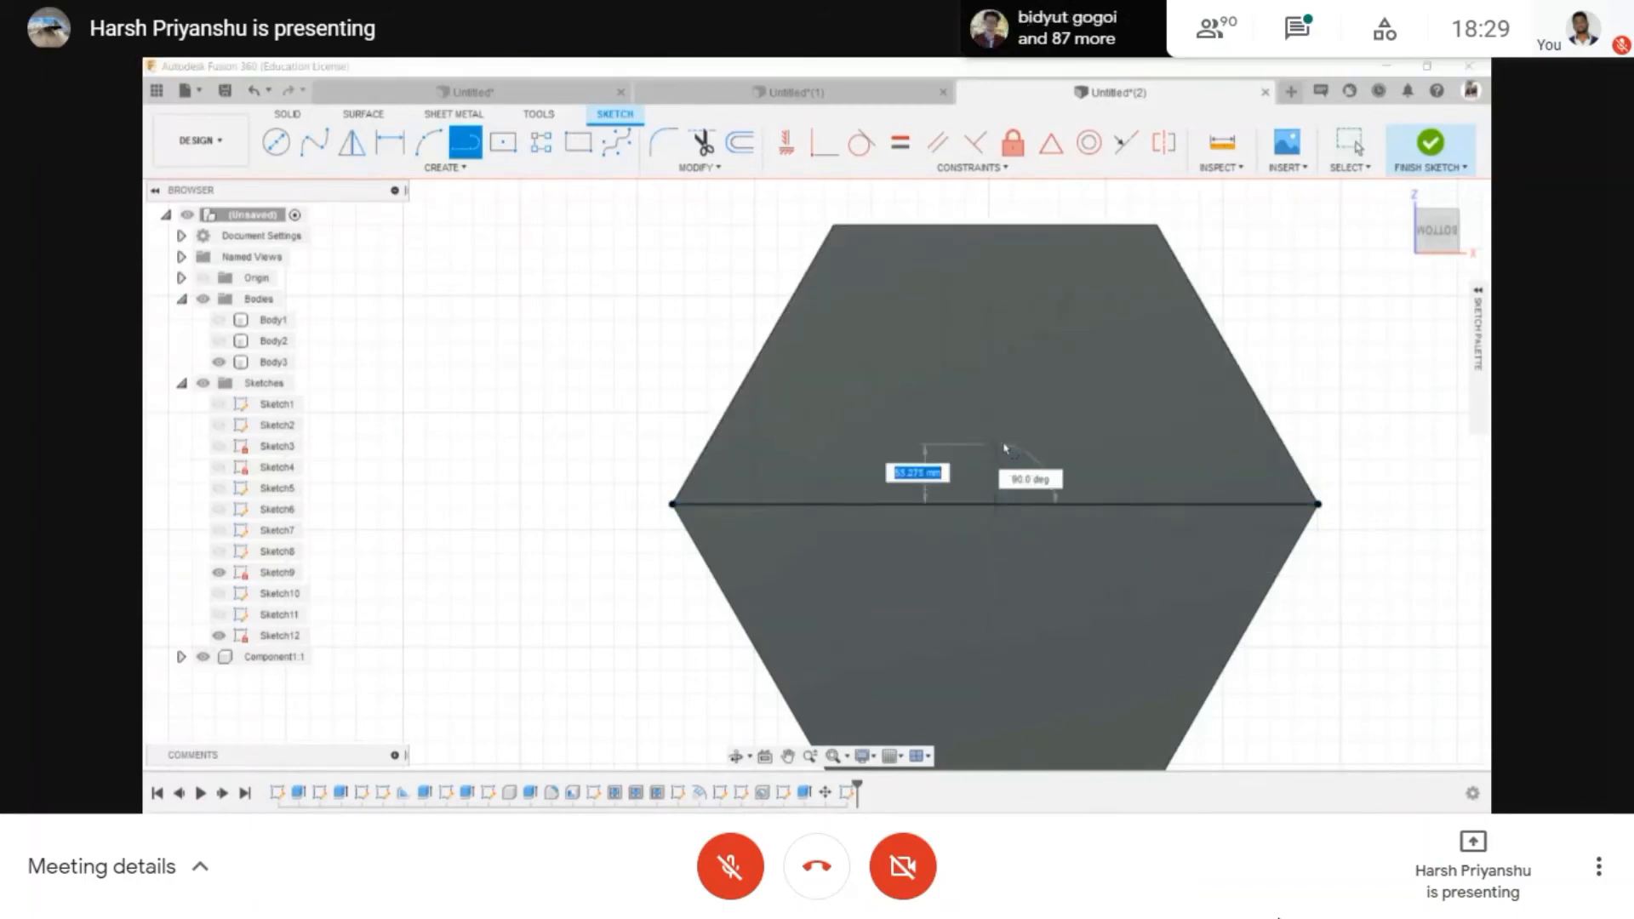
{"action": "left_click", "coordinate": [995, 444]}
{"action": "key", "text": "Escape"}
{"action": "scroll", "coordinate": [973, 516], "scroll_direction": "up", "scroll_amount": 1}
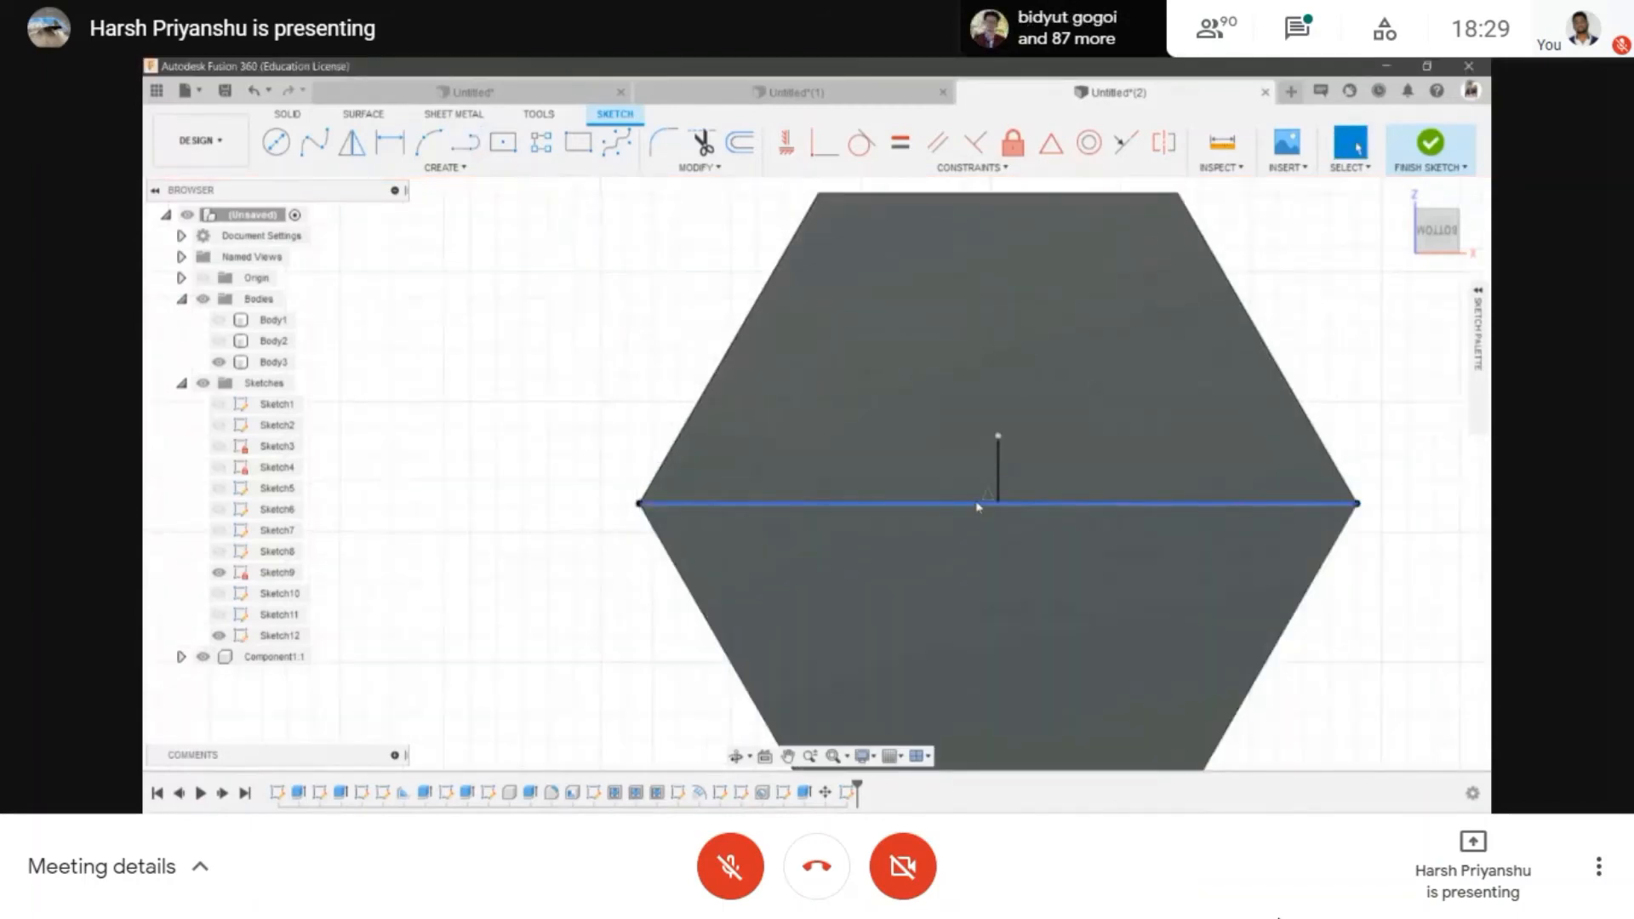
{"action": "left_click", "coordinate": [978, 505]}
{"action": "key", "text": "Delete"}
{"action": "scroll", "coordinate": [977, 504], "scroll_direction": "down", "scroll_amount": 1}
- Draw a circle about 275 mm in diameter centred on the short line's lower end, and finish the sketch
{"action": "middle_click_drag", "start_coordinate": [1092, 522], "coordinate": [1015, 504]}
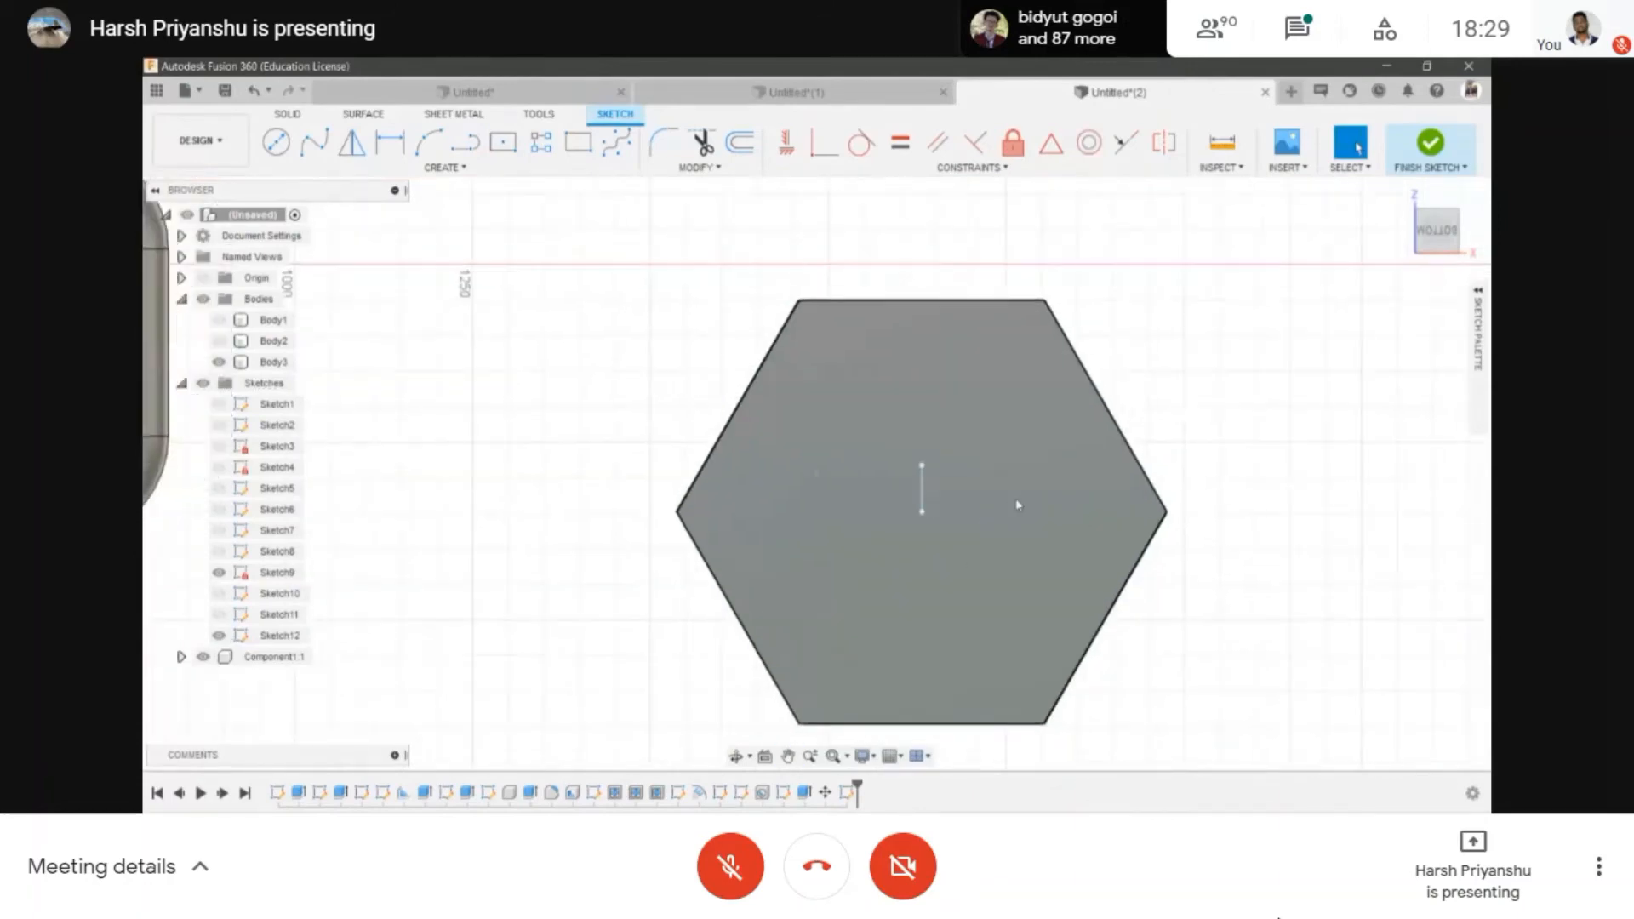
{"action": "key", "text": "c"}
{"action": "left_click", "coordinate": [921, 512]}
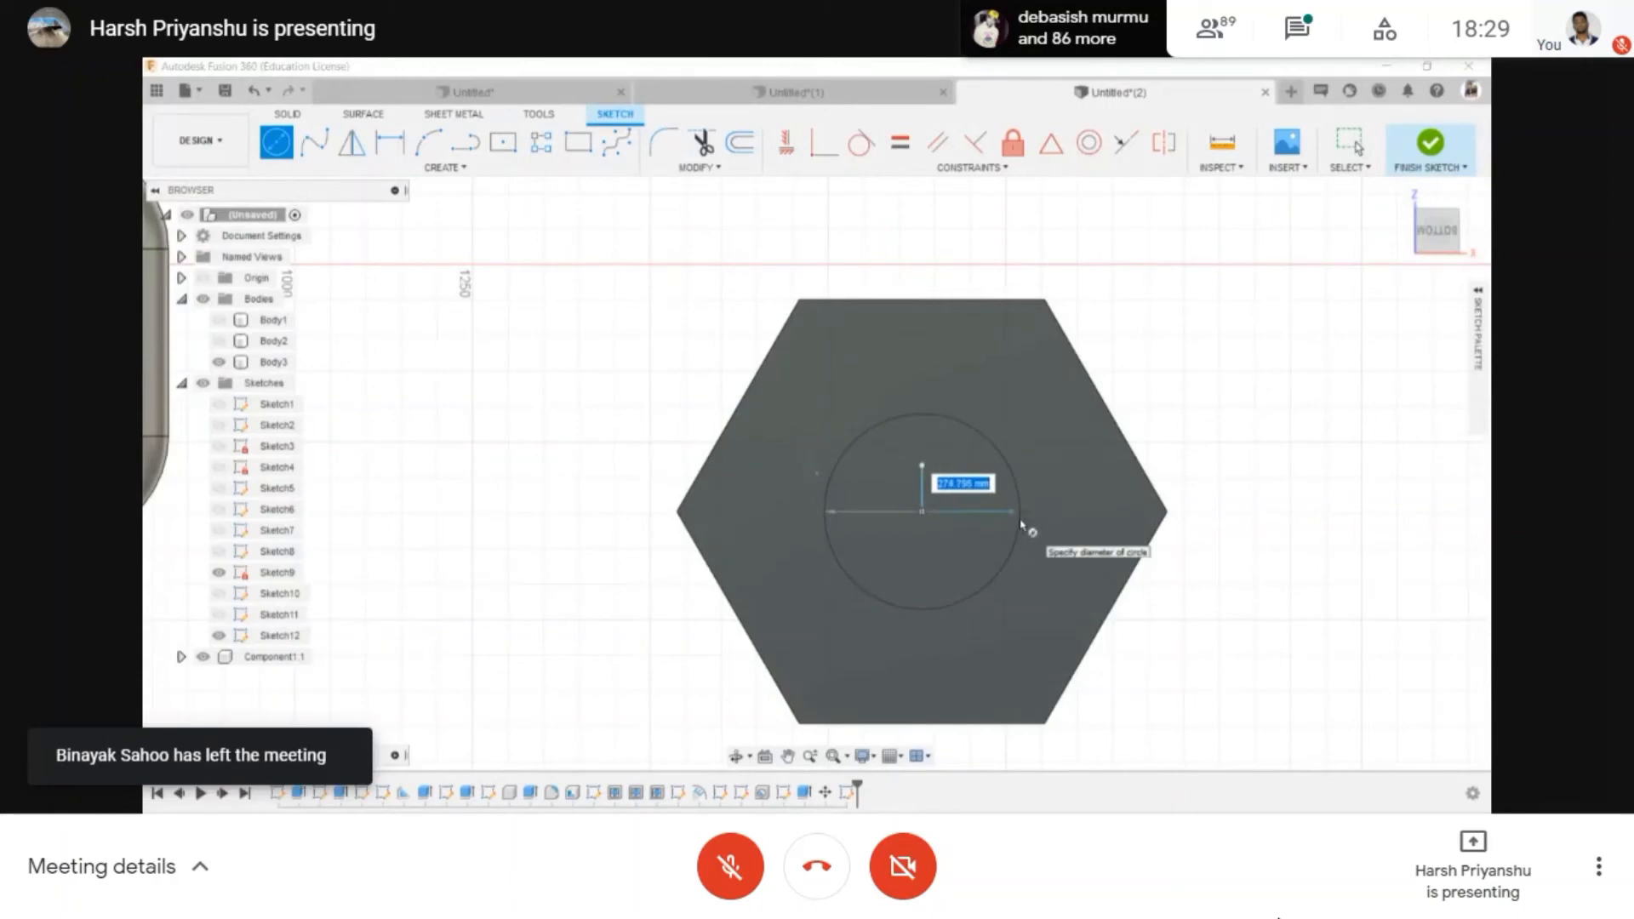
{"action": "left_click", "coordinate": [1023, 524]}
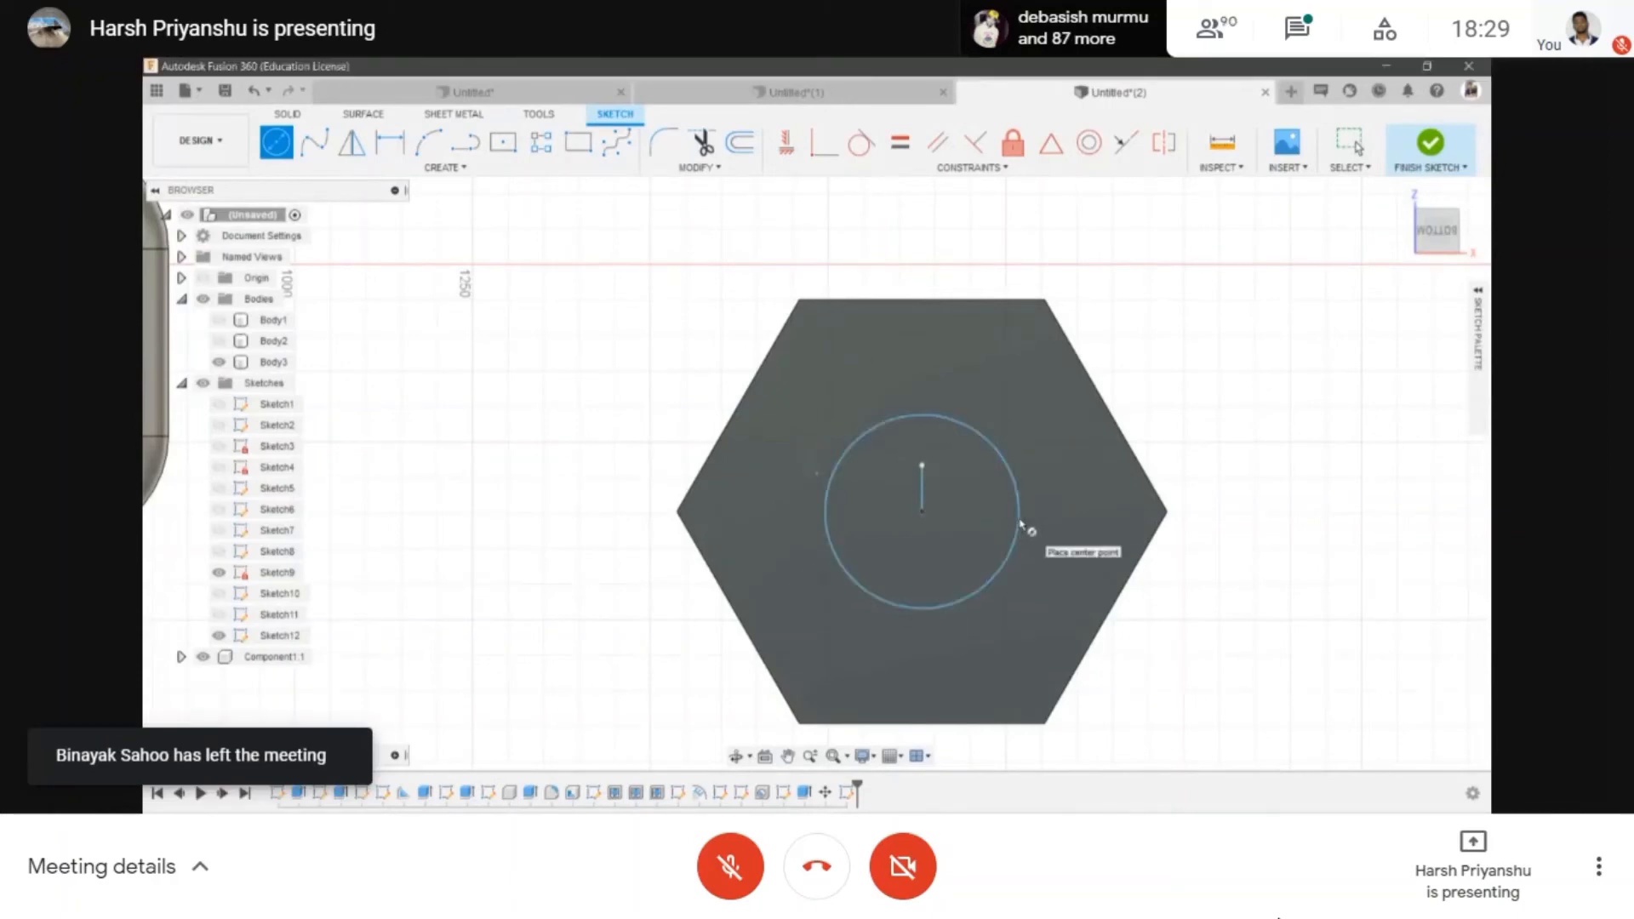
{"action": "left_click", "coordinate": [1458, 147]}
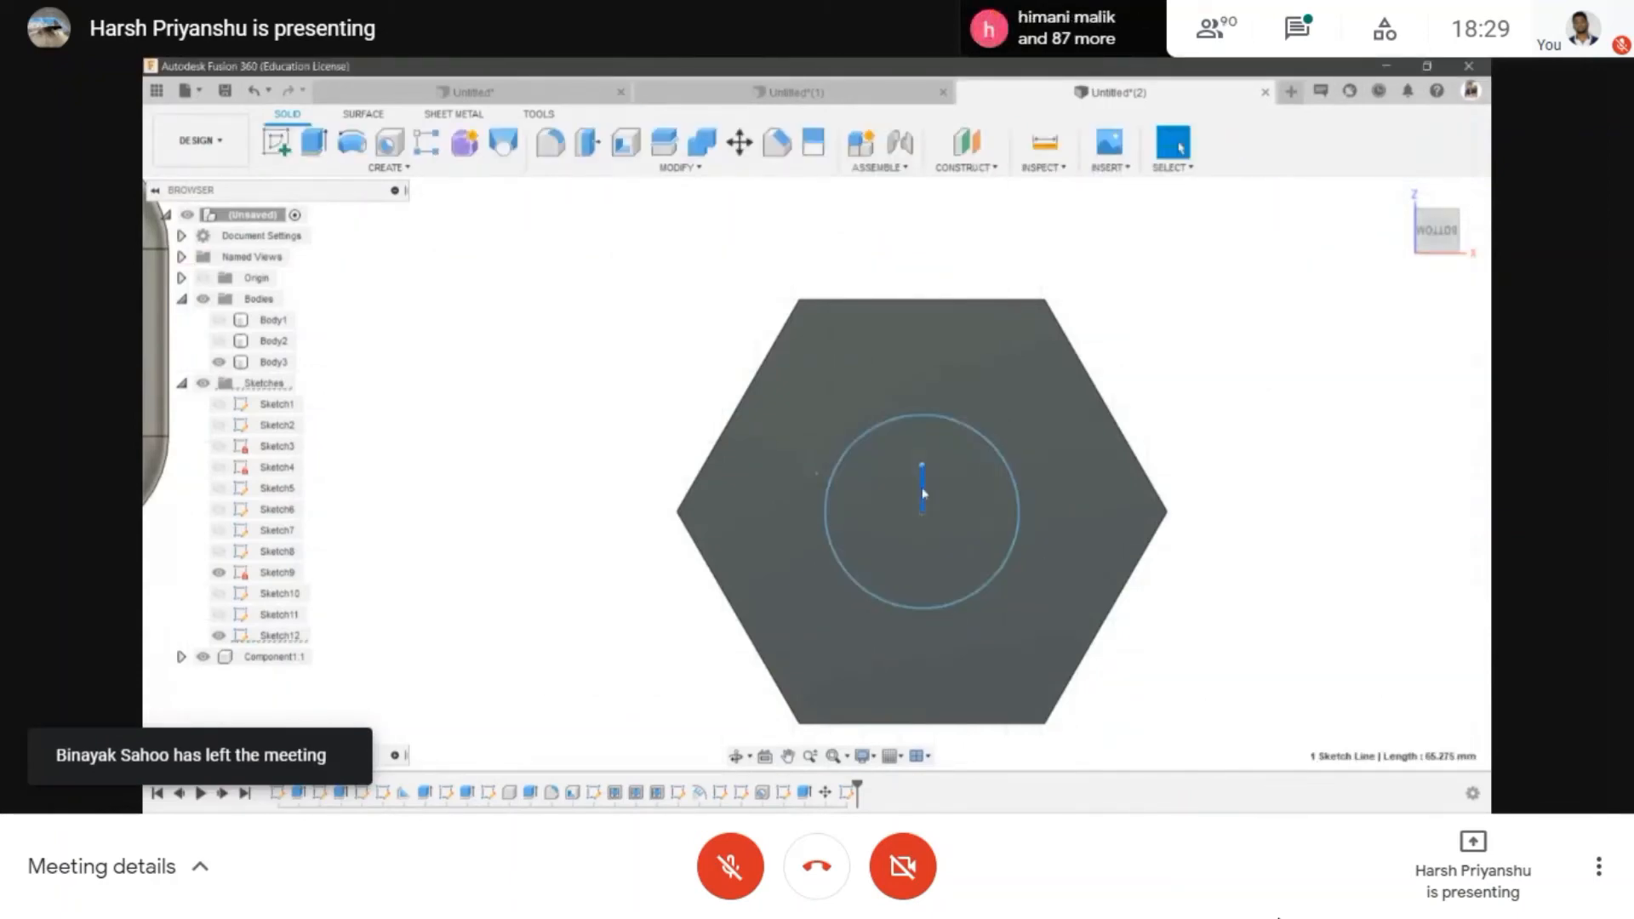
- Extrude the circle 400 mm down from the hexagonal head as a new component
{"action": "scroll", "coordinate": [851, 494], "scroll_direction": "down", "scroll_amount": 3}
{"action": "key", "text": "e"}
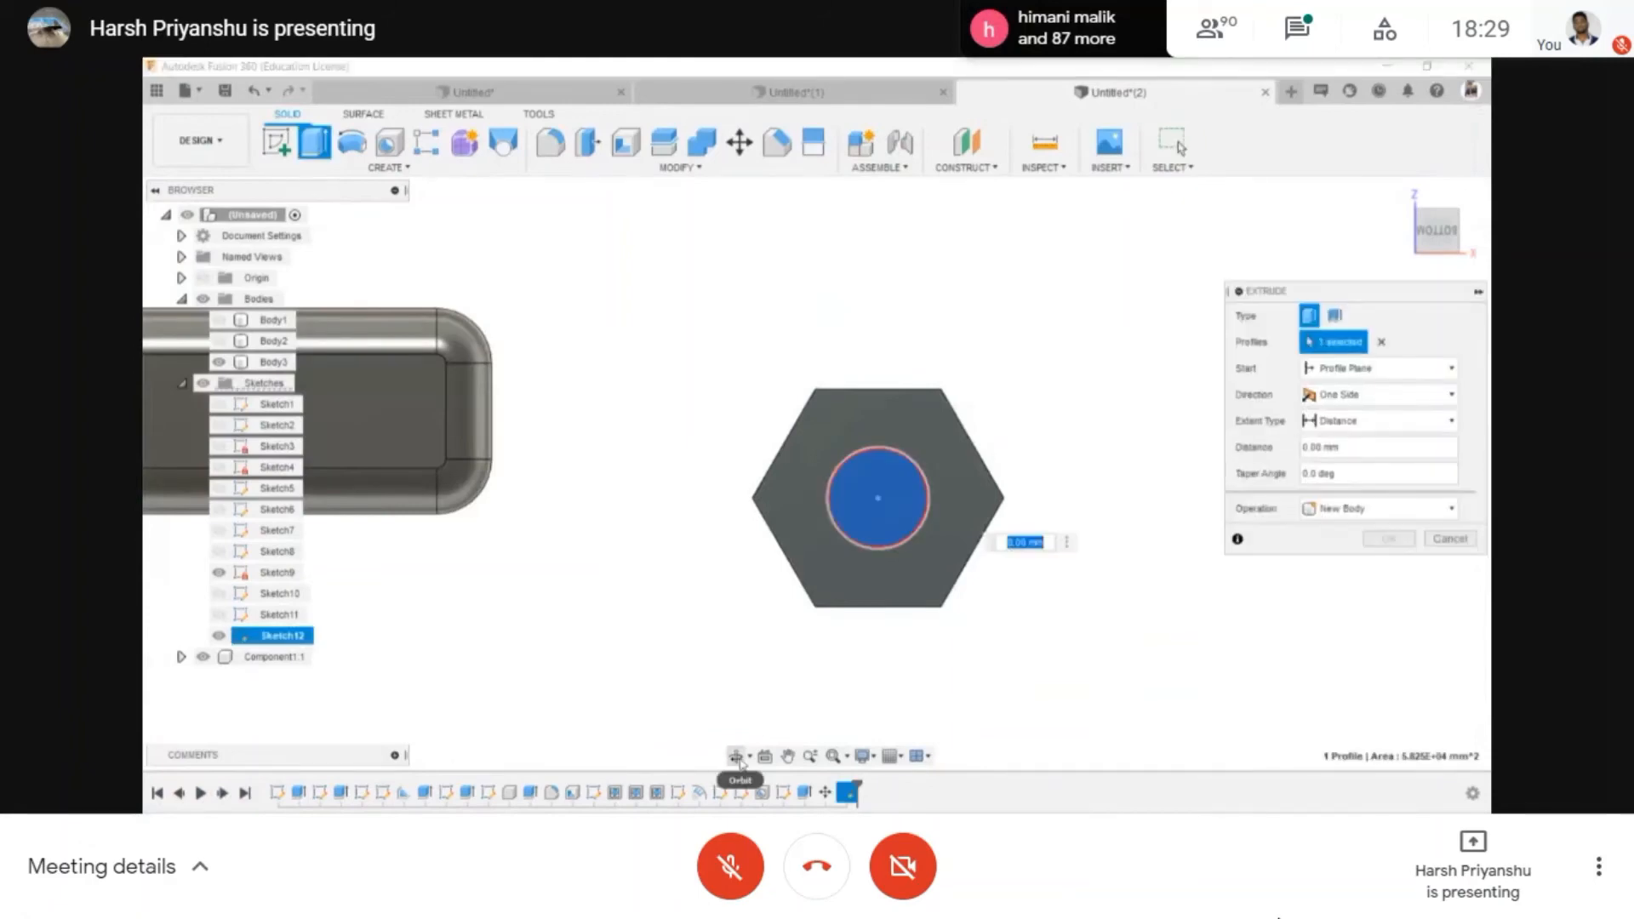
{"action": "left_click", "coordinate": [737, 757]}
{"action": "left_click_drag", "start_coordinate": [855, 502], "coordinate": [882, 630]}
{"action": "key", "text": "Escape"}
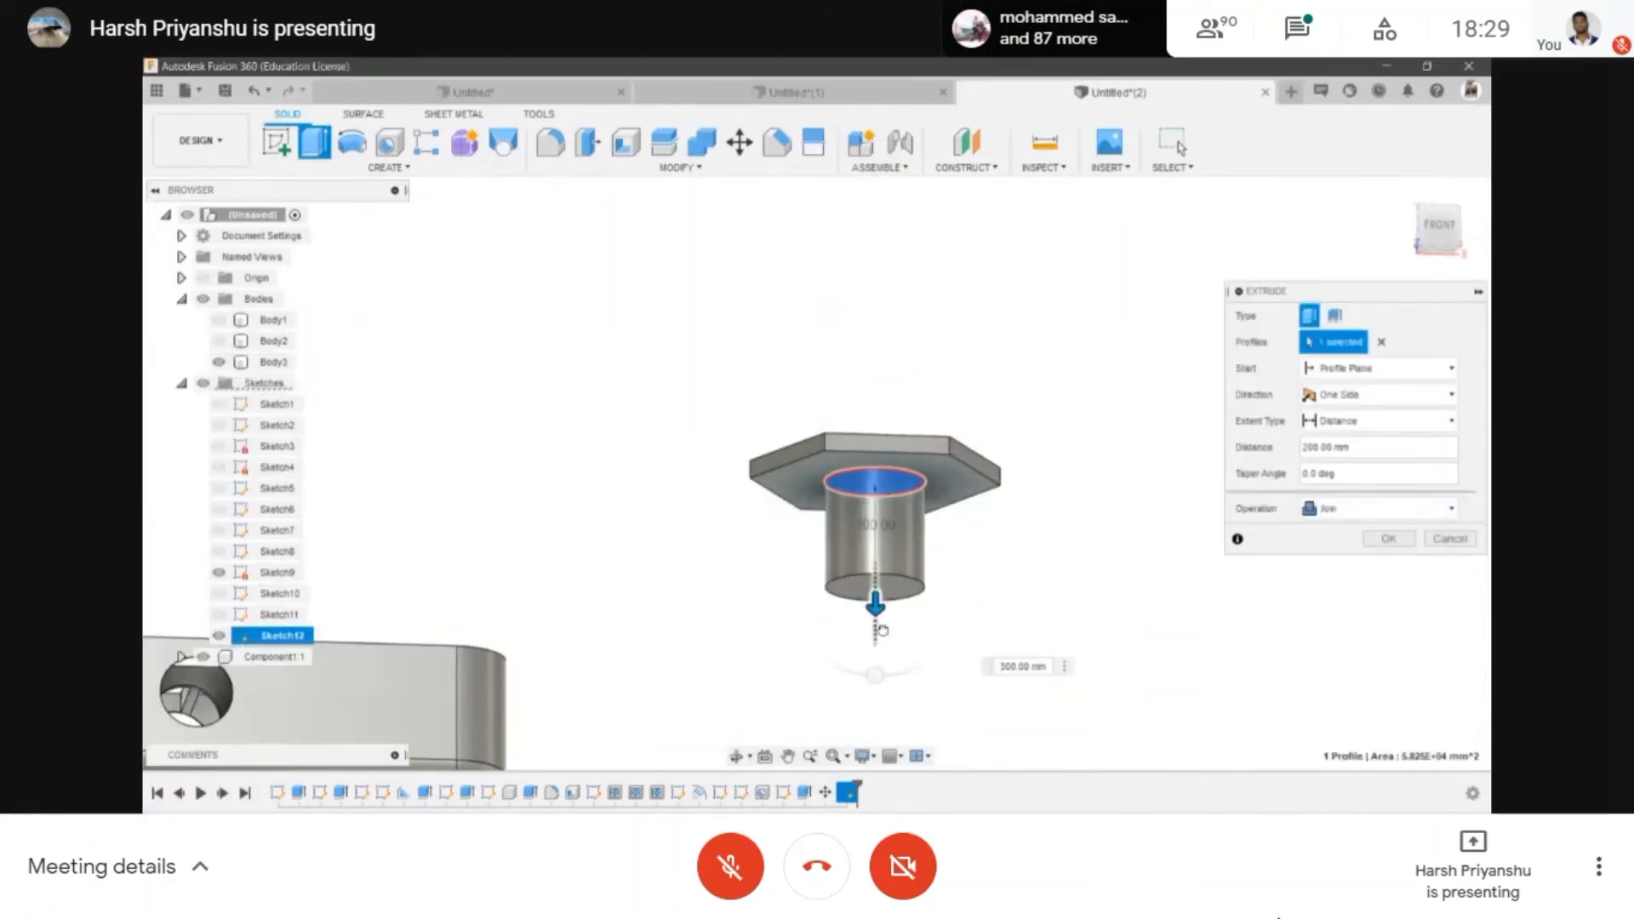
{"action": "scroll", "coordinate": [881, 596], "scroll_direction": "up", "scroll_amount": 2}
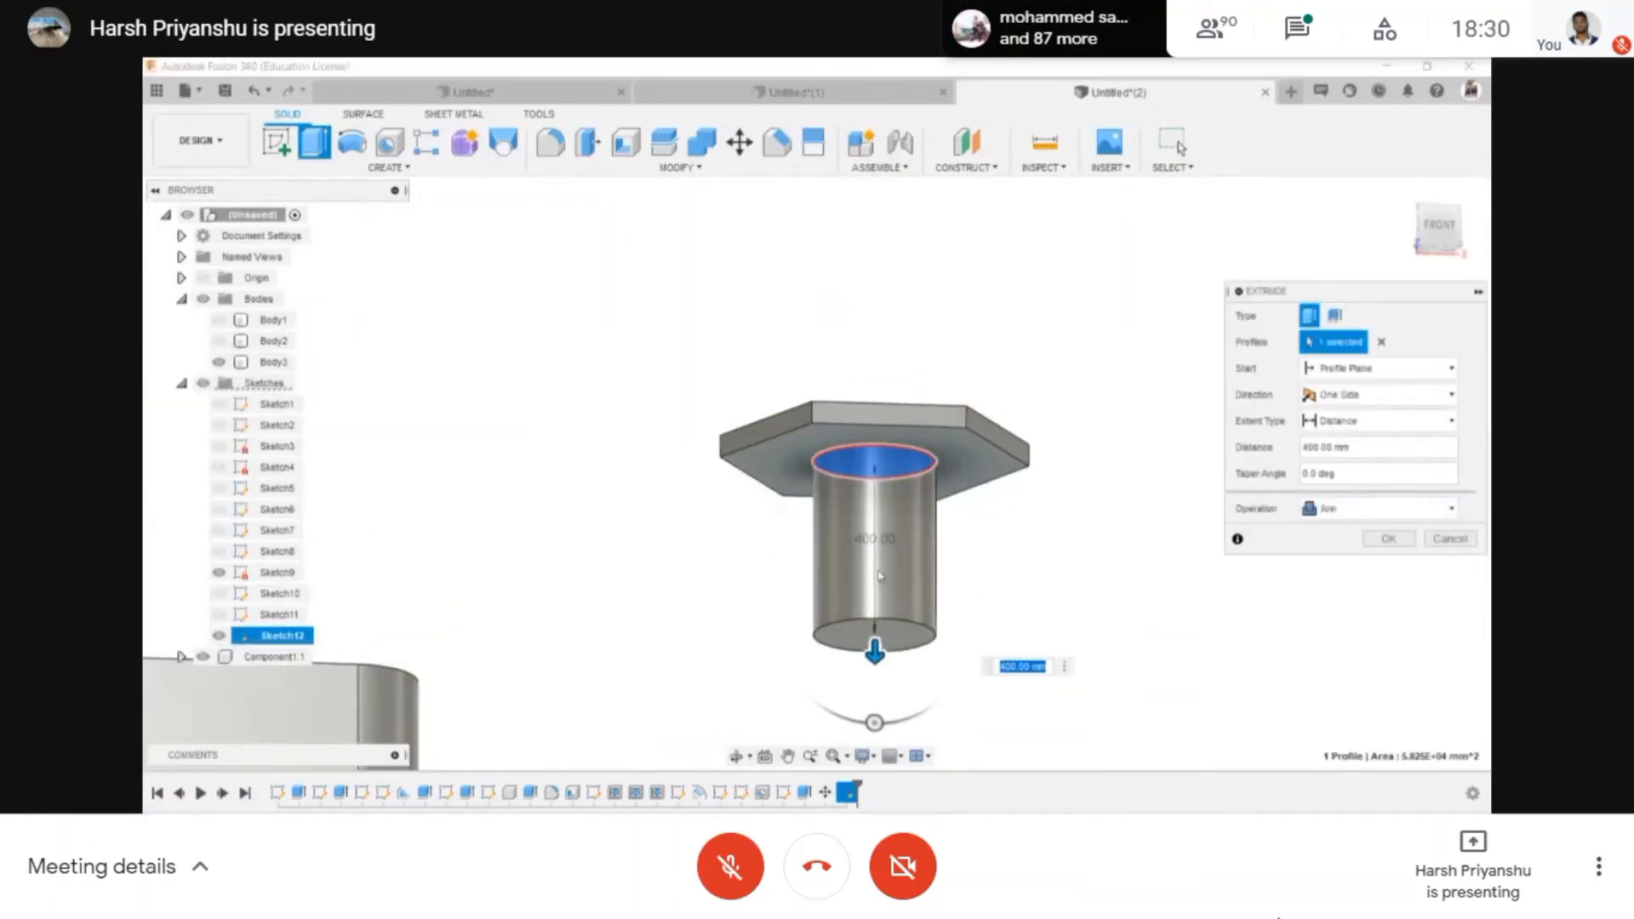
{"action": "left_click", "coordinate": [1404, 513]}
{"action": "left_click", "coordinate": [1382, 609]}
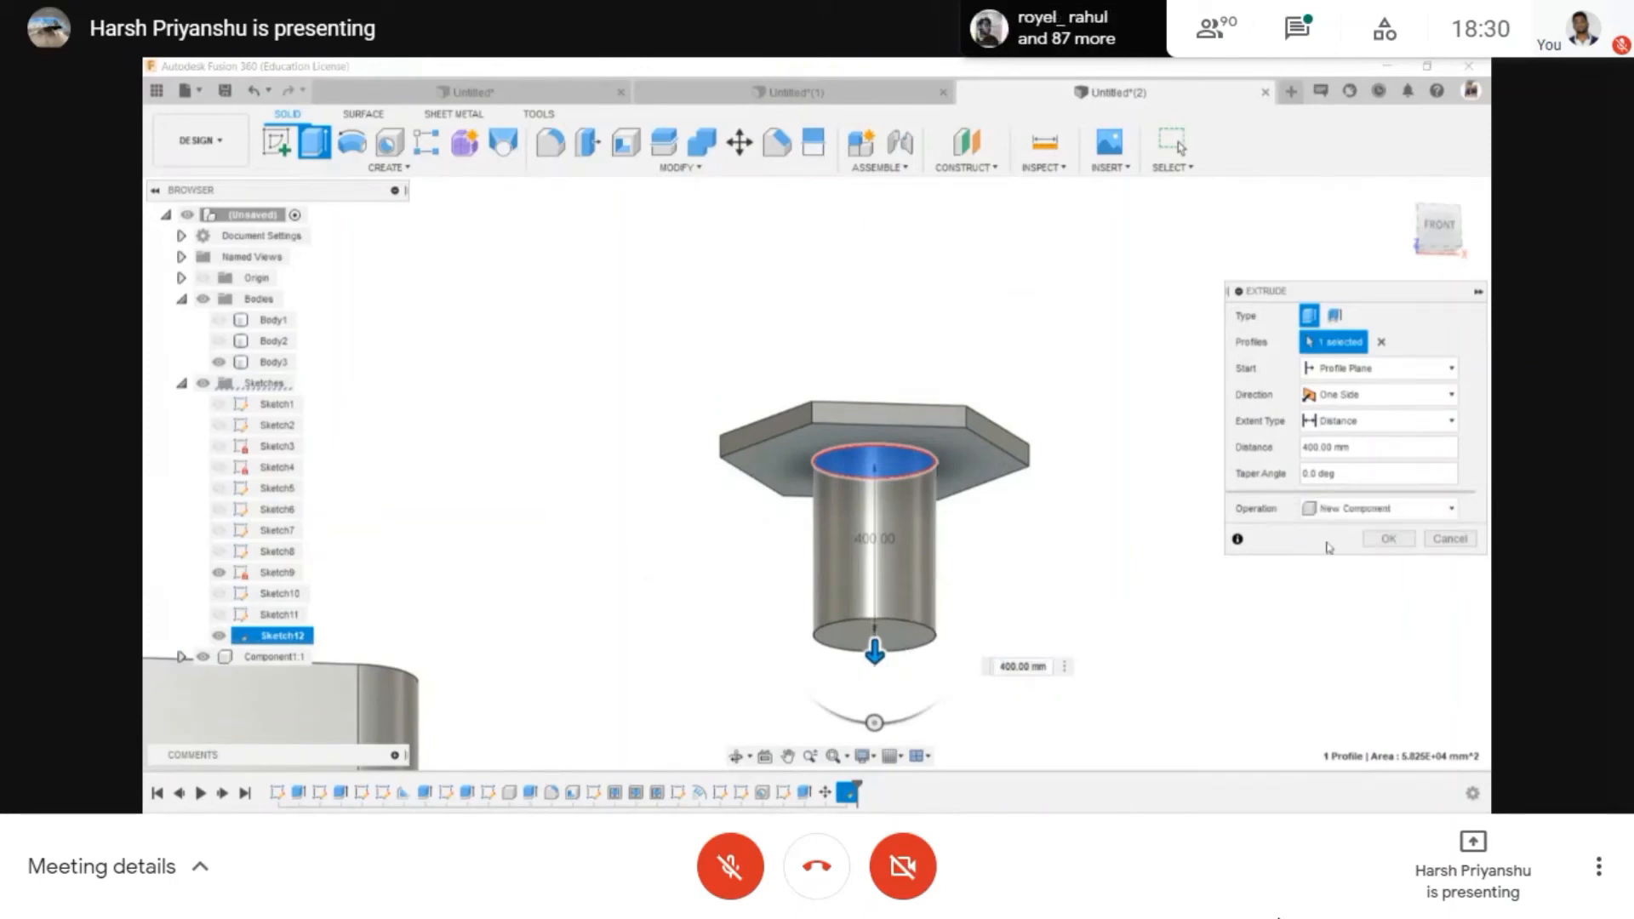
{"action": "left_click", "coordinate": [1389, 539]}
- Apply a full-length, non-modeled, right-hand ISO Metric thread to the shaft's cylindrical face, with size 275.0 mm, designation M275x6 and class 6g
{"action": "scroll", "coordinate": [1015, 502], "scroll_direction": "down", "scroll_amount": 2}
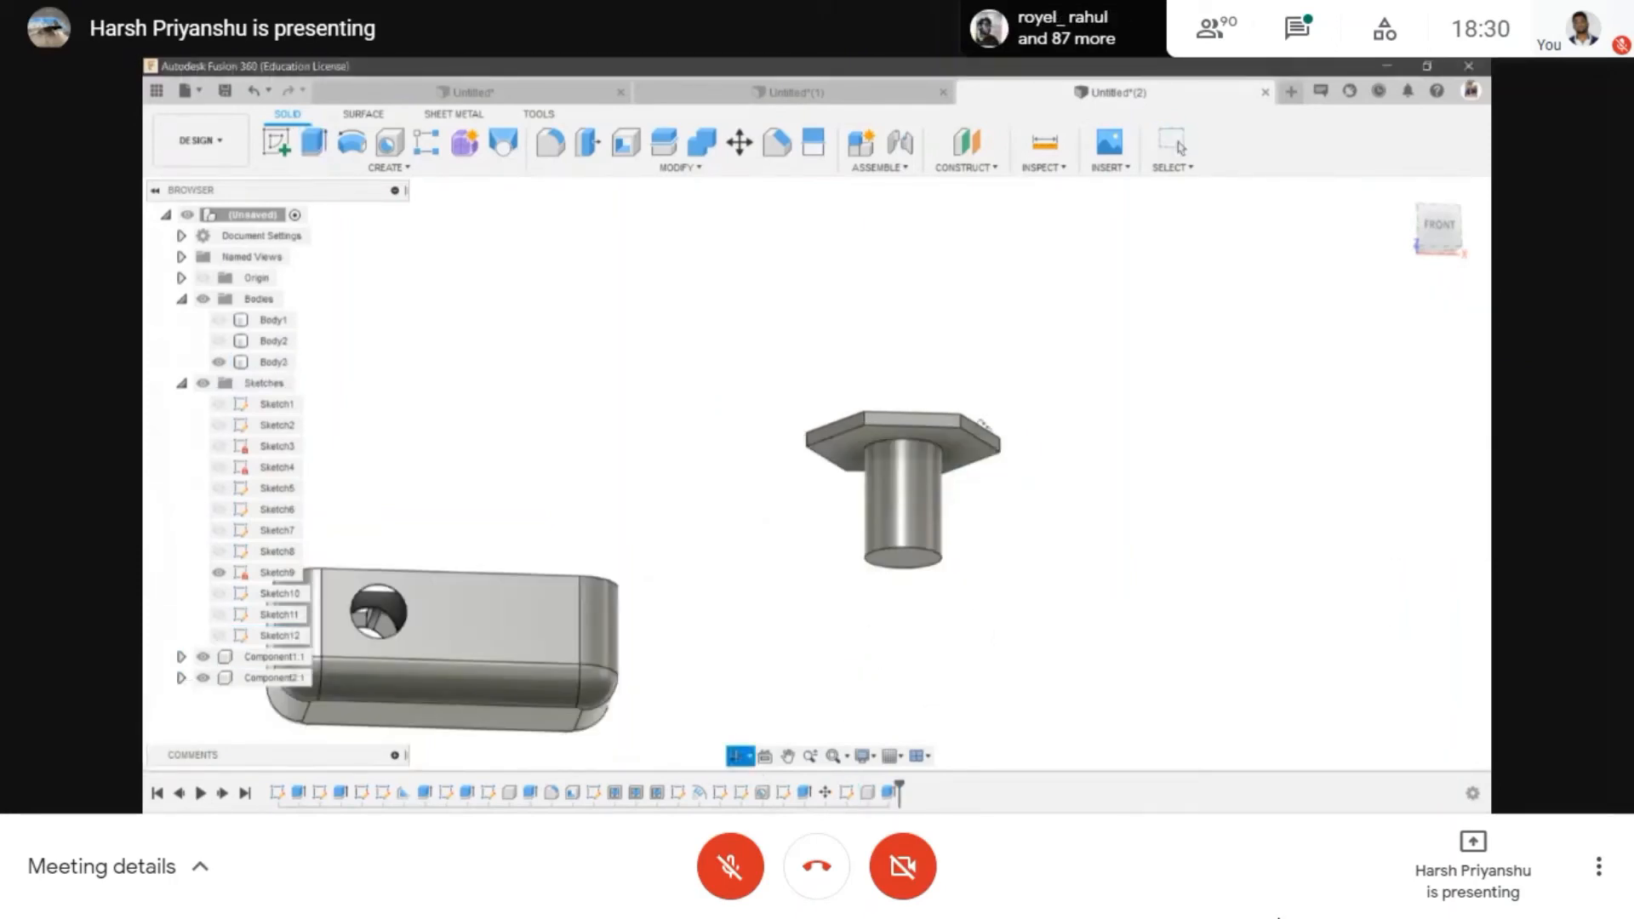
{"action": "middle_click_drag", "start_coordinate": [984, 426], "coordinate": [913, 485], "text": "shift"}
{"action": "scroll", "coordinate": [868, 438], "scroll_direction": "up", "scroll_amount": 3}
{"action": "scroll", "coordinate": [933, 504], "scroll_direction": "down", "scroll_amount": 2}
{"action": "scroll", "coordinate": [904, 469], "scroll_direction": "up", "scroll_amount": 3}
{"action": "scroll", "coordinate": [905, 468], "scroll_direction": "down", "scroll_amount": 2}
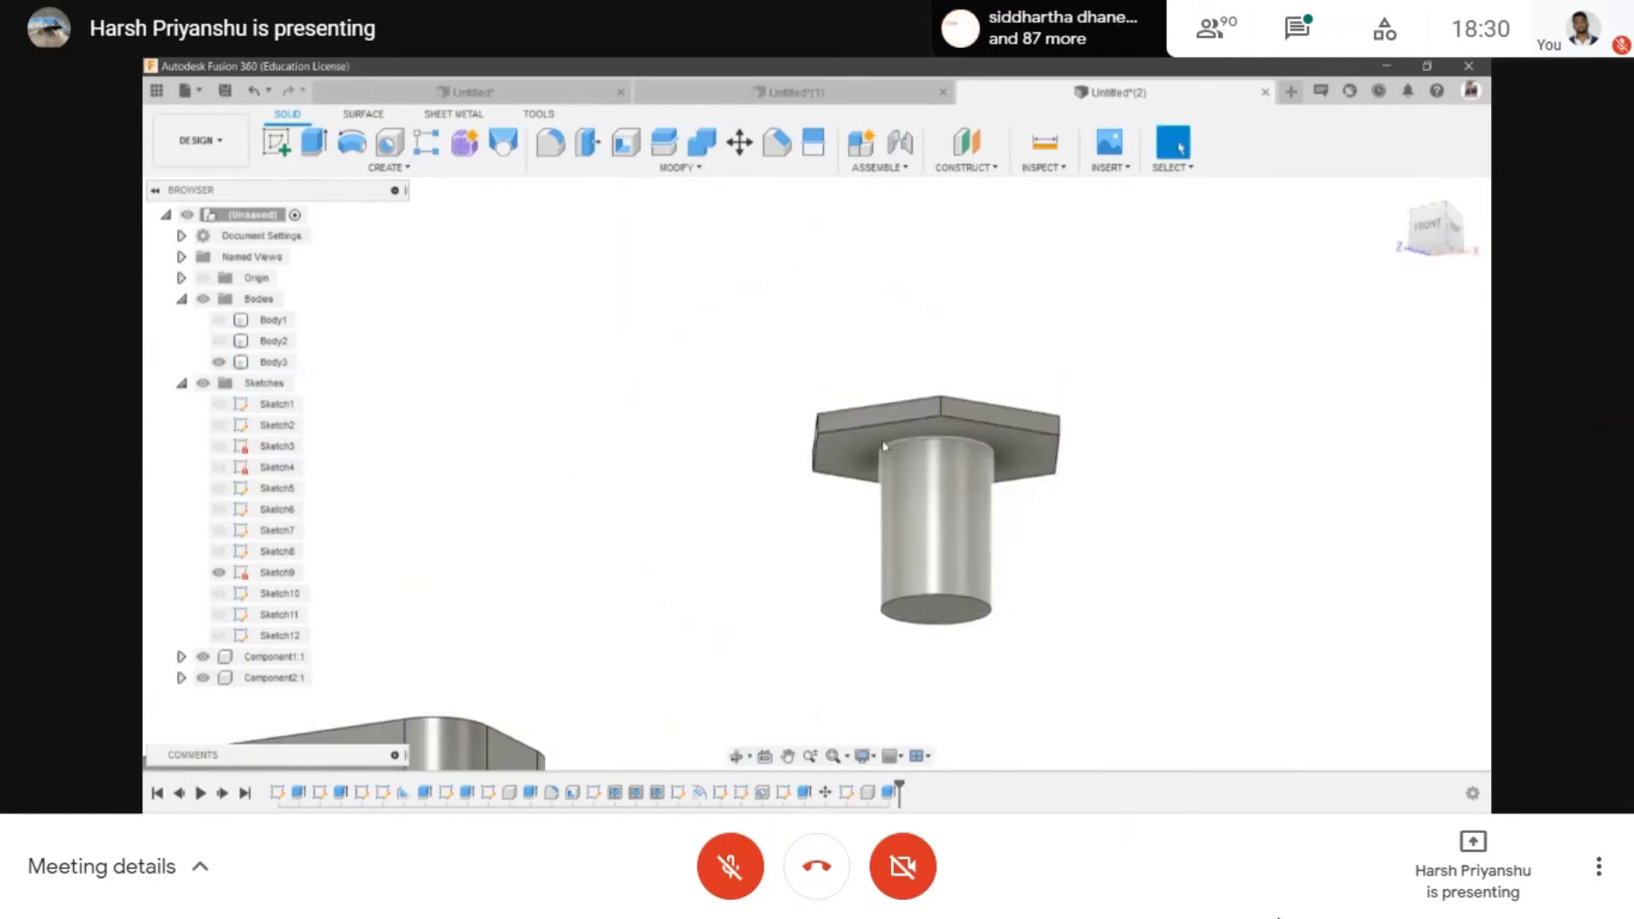
{"action": "left_click", "coordinate": [154, 191]}
{"action": "left_click", "coordinate": [388, 168]}
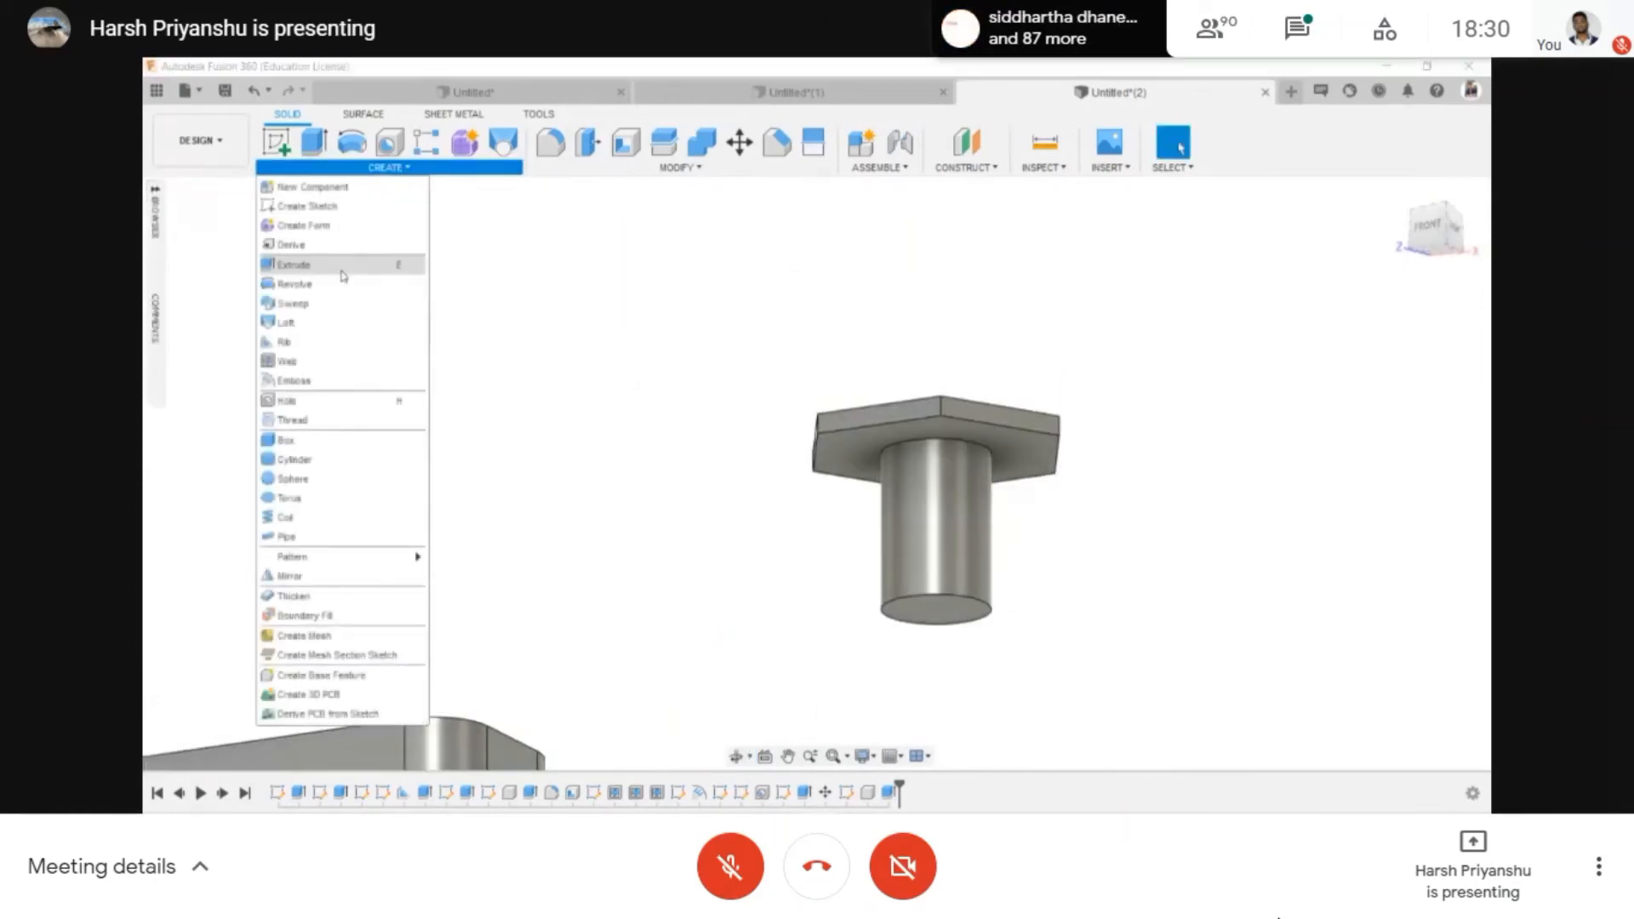
{"action": "left_click", "coordinate": [336, 425]}
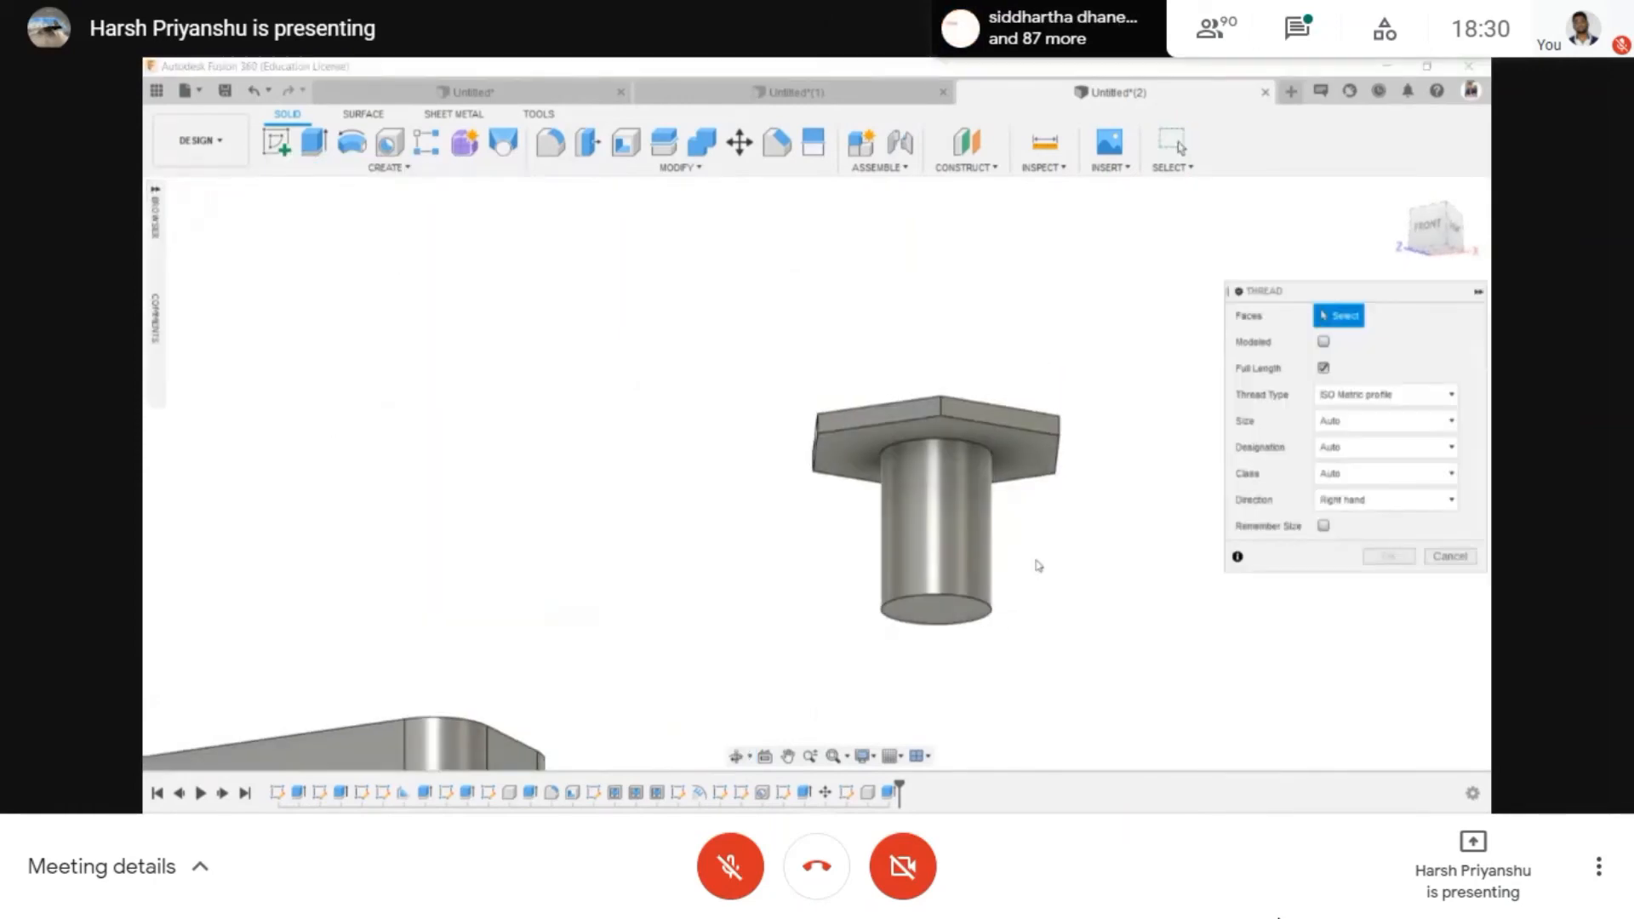
{"action": "scroll", "coordinate": [1056, 570], "scroll_direction": "up", "scroll_amount": 3}
{"action": "scroll", "coordinate": [951, 512], "scroll_direction": "up", "scroll_amount": 2}
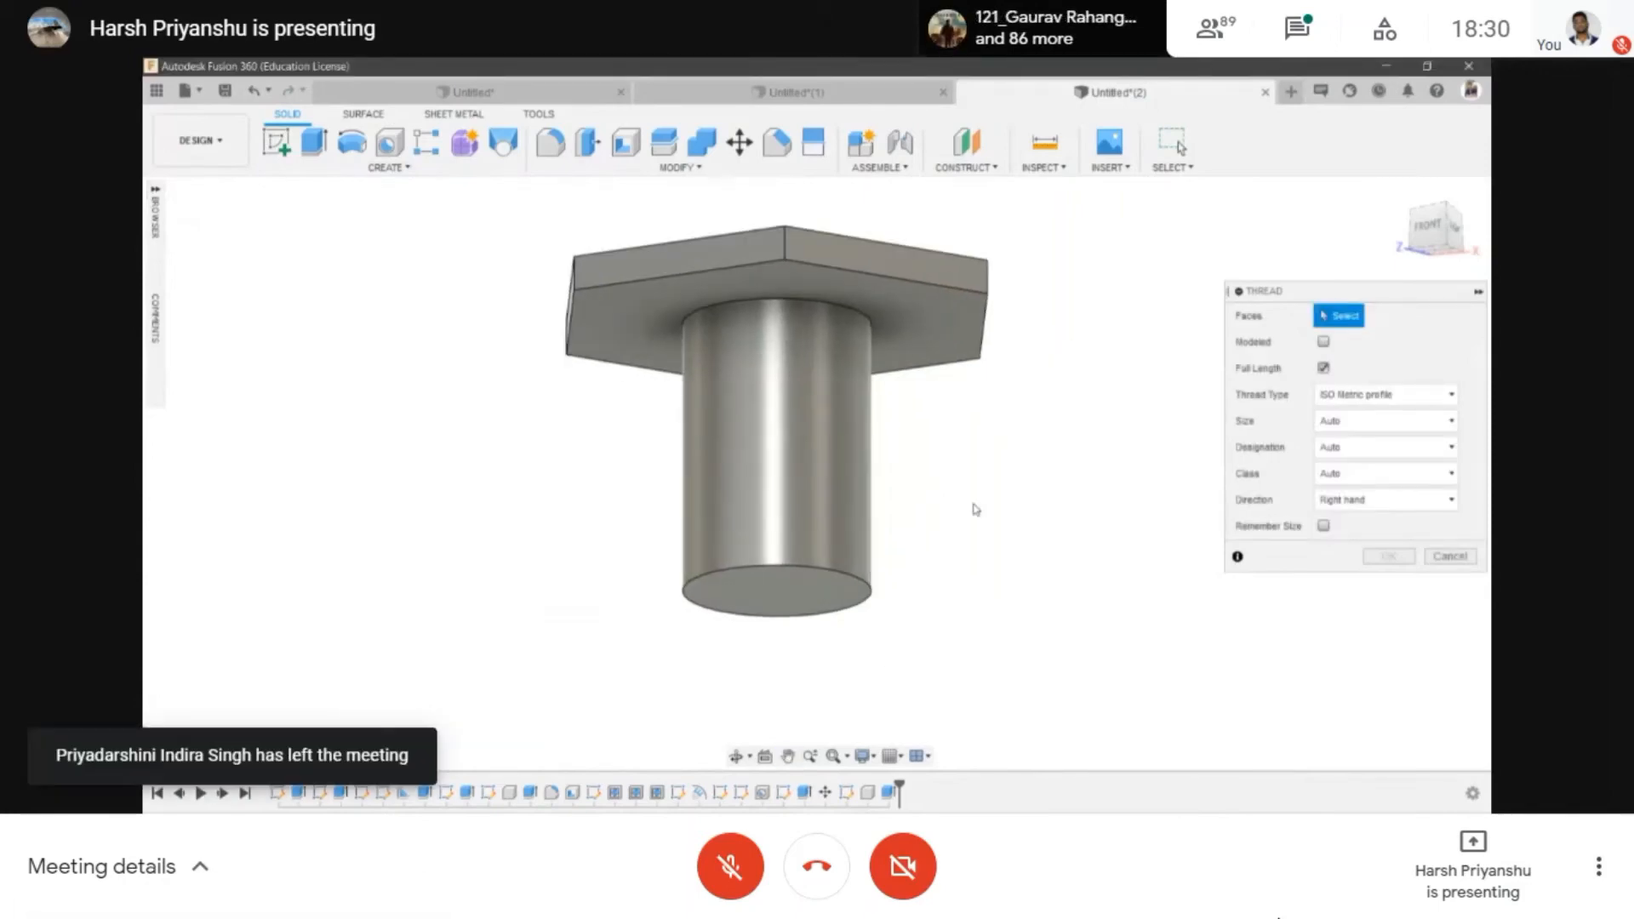
{"action": "left_click", "coordinate": [766, 487]}
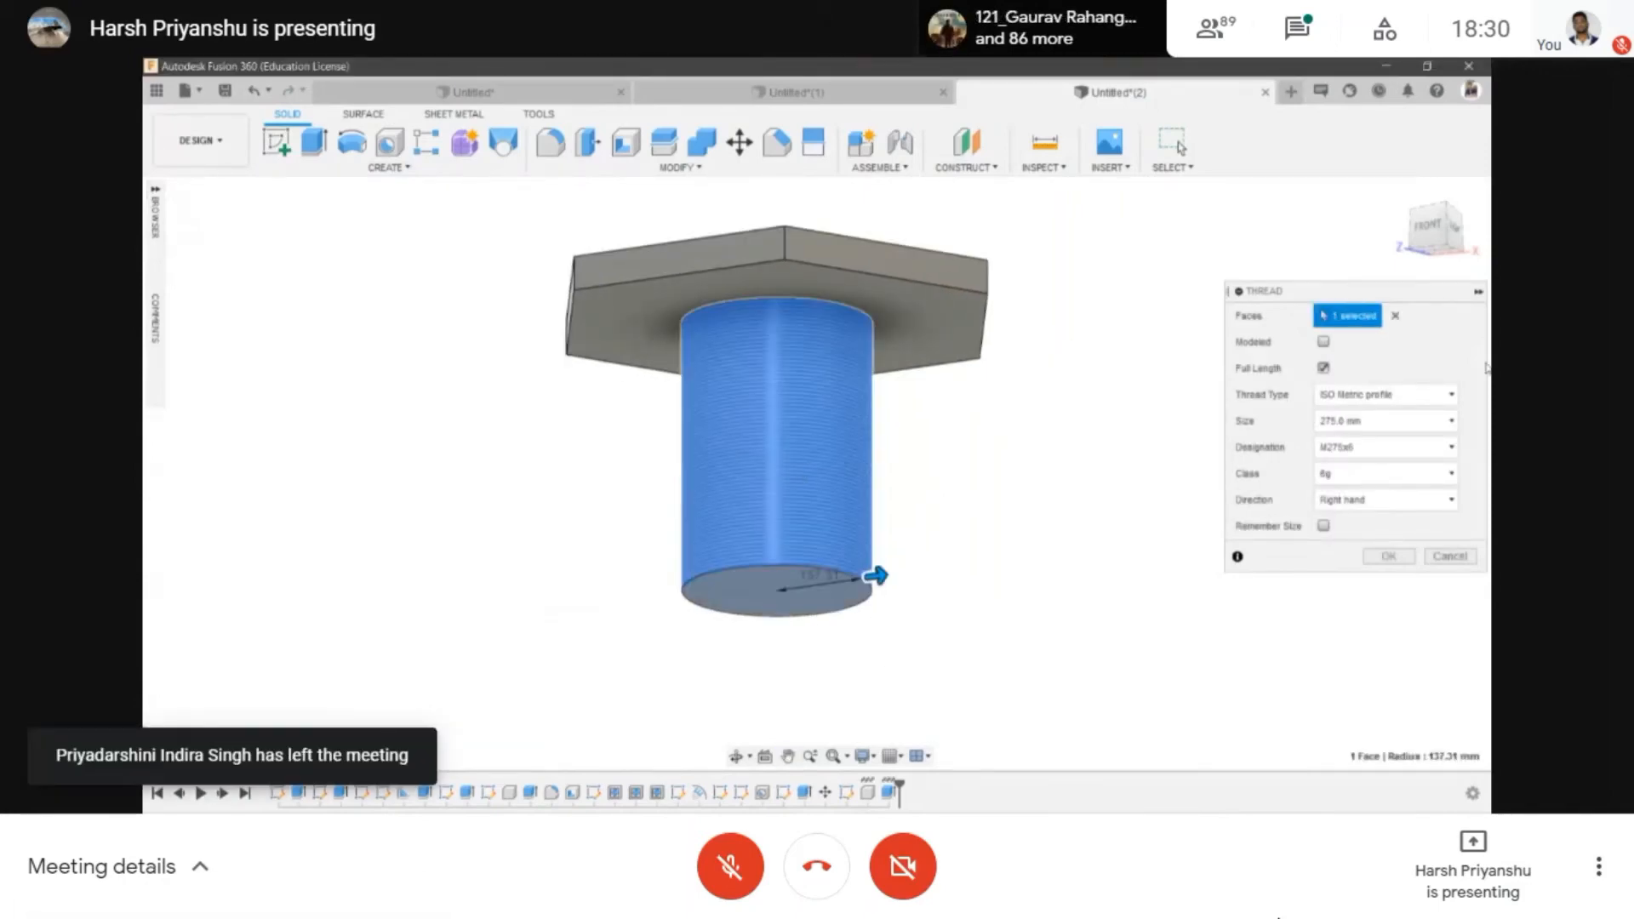
{"action": "left_click", "coordinate": [1428, 226]}
{"action": "scroll", "coordinate": [888, 511], "scroll_direction": "up", "scroll_amount": 3}
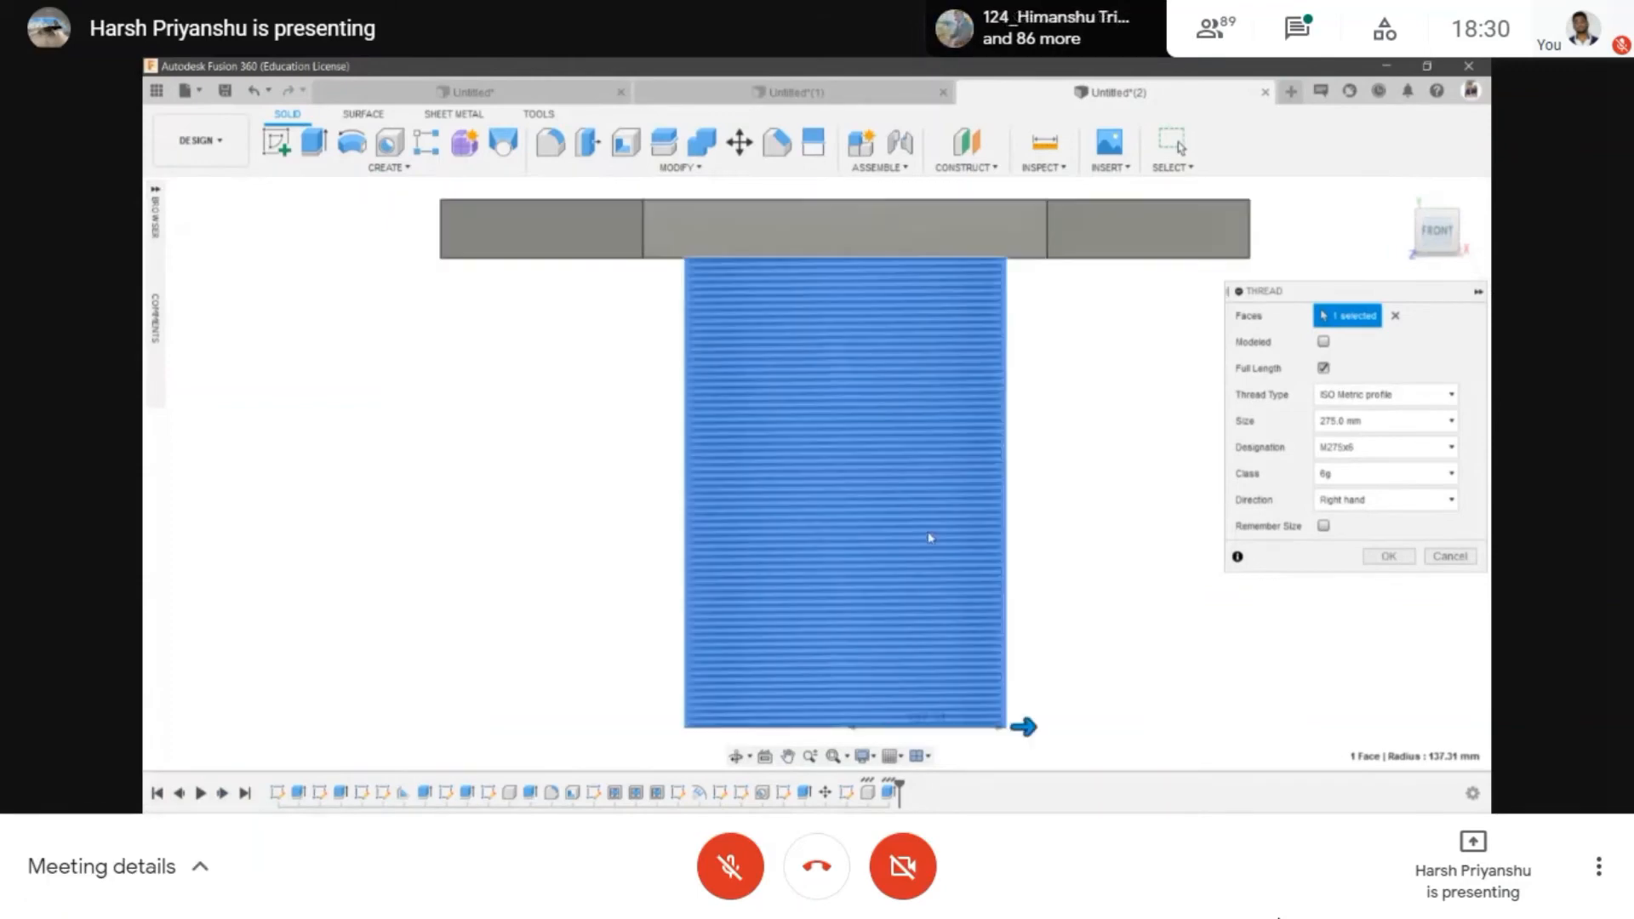
{"action": "scroll", "coordinate": [877, 564], "scroll_direction": "down", "scroll_amount": 2}
{"action": "left_click", "coordinate": [1389, 556]}
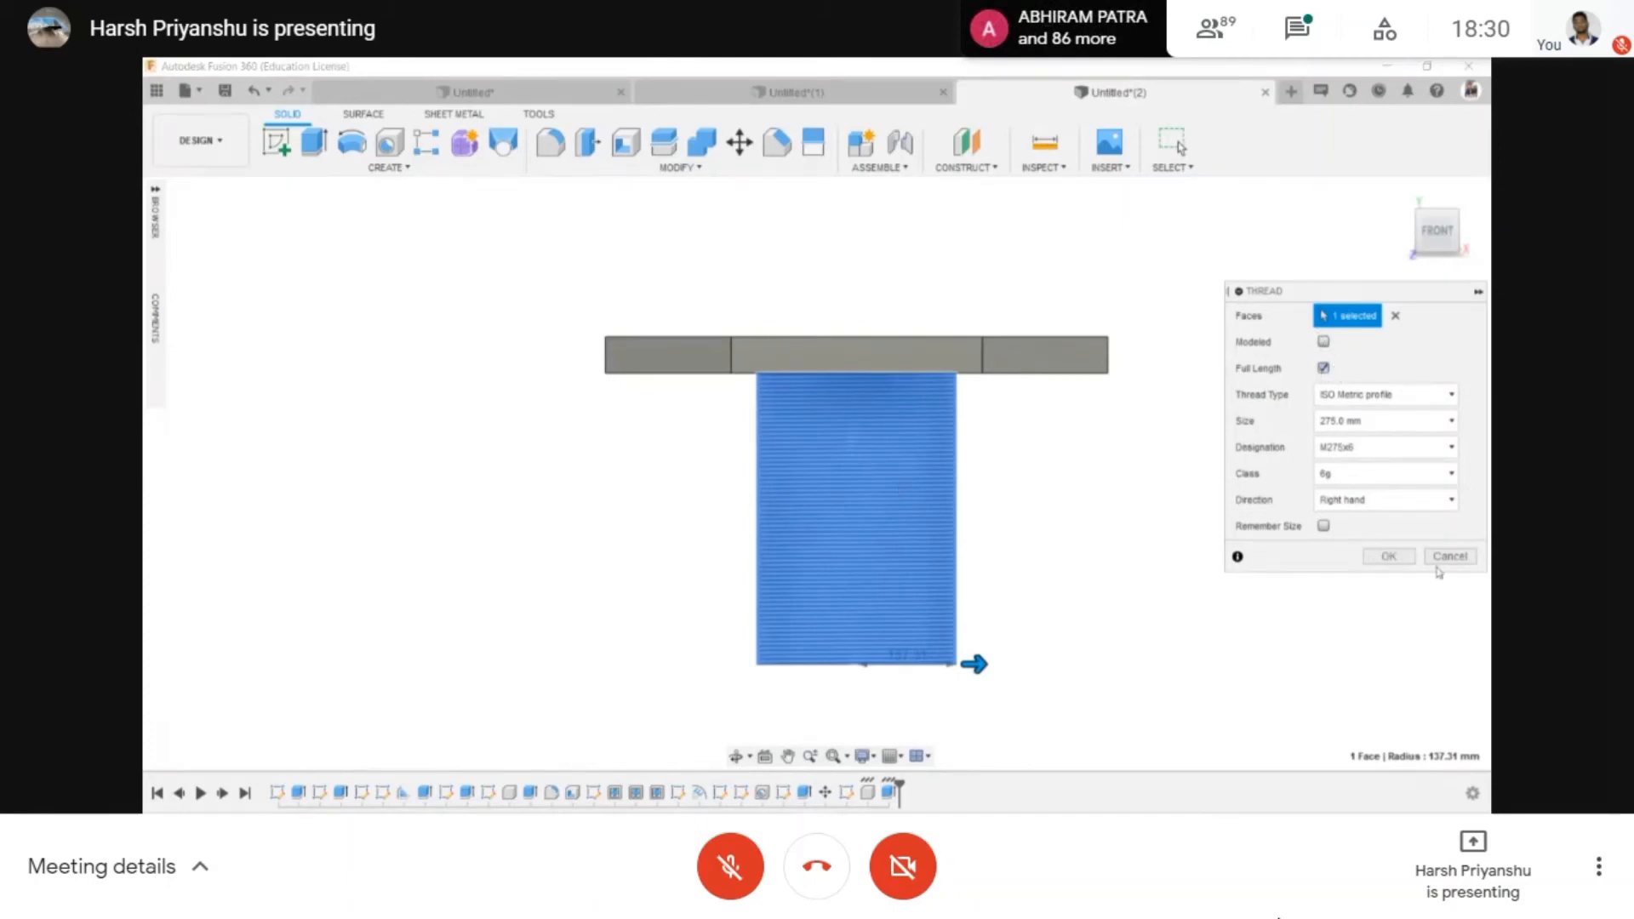
{"action": "left_click", "coordinate": [1387, 556]}
- Examine the cosmetic thread on the shaft up close, from an angle and from the front
{"action": "scroll", "coordinate": [940, 535], "scroll_direction": "down", "scroll_amount": 1}
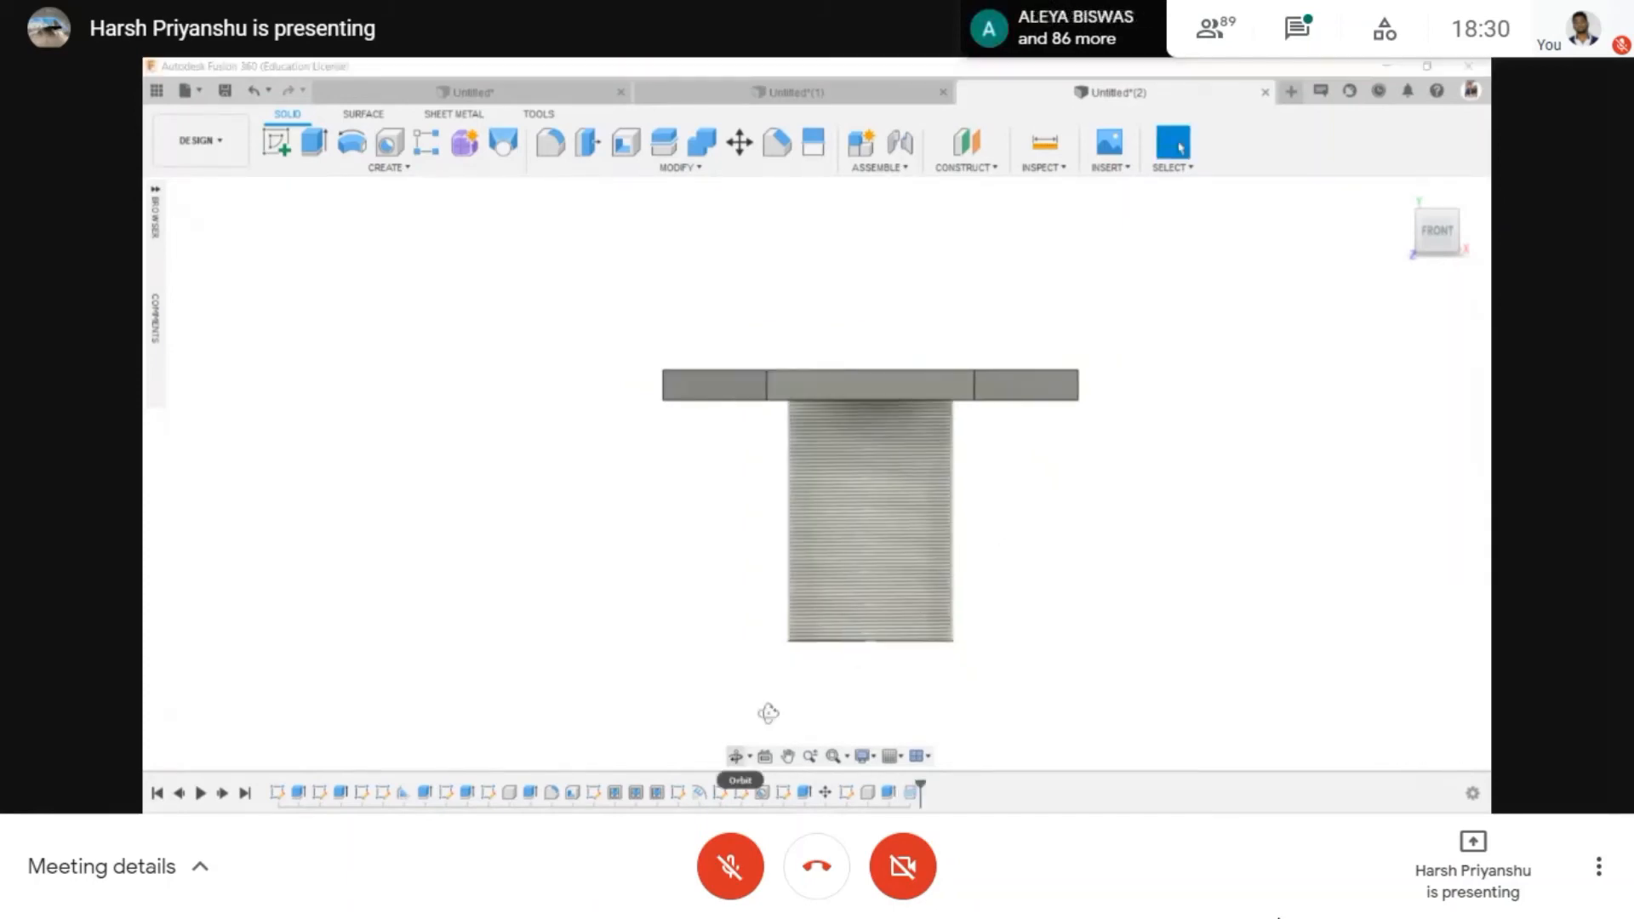
{"action": "left_click_drag", "start_coordinate": [768, 714], "coordinate": [841, 476]}
{"action": "scroll", "coordinate": [830, 492], "scroll_direction": "up", "scroll_amount": 3}
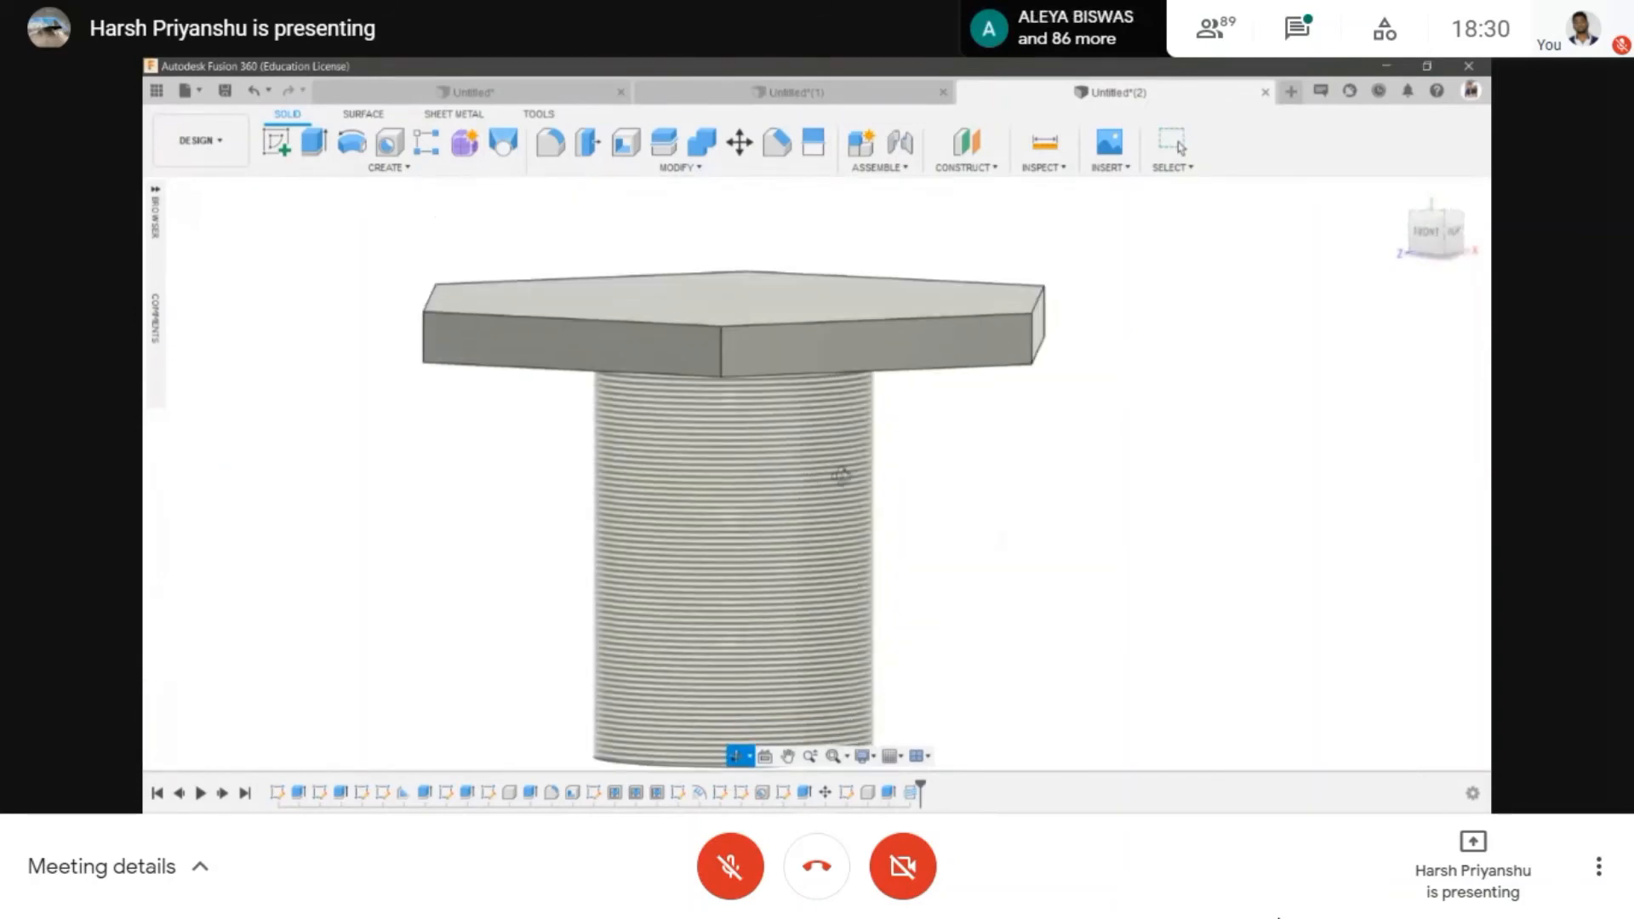
{"action": "scroll", "coordinate": [841, 476], "scroll_direction": "down", "scroll_amount": 2}
{"action": "left_click", "coordinate": [1428, 235]}
{"action": "key", "text": "Escape"}
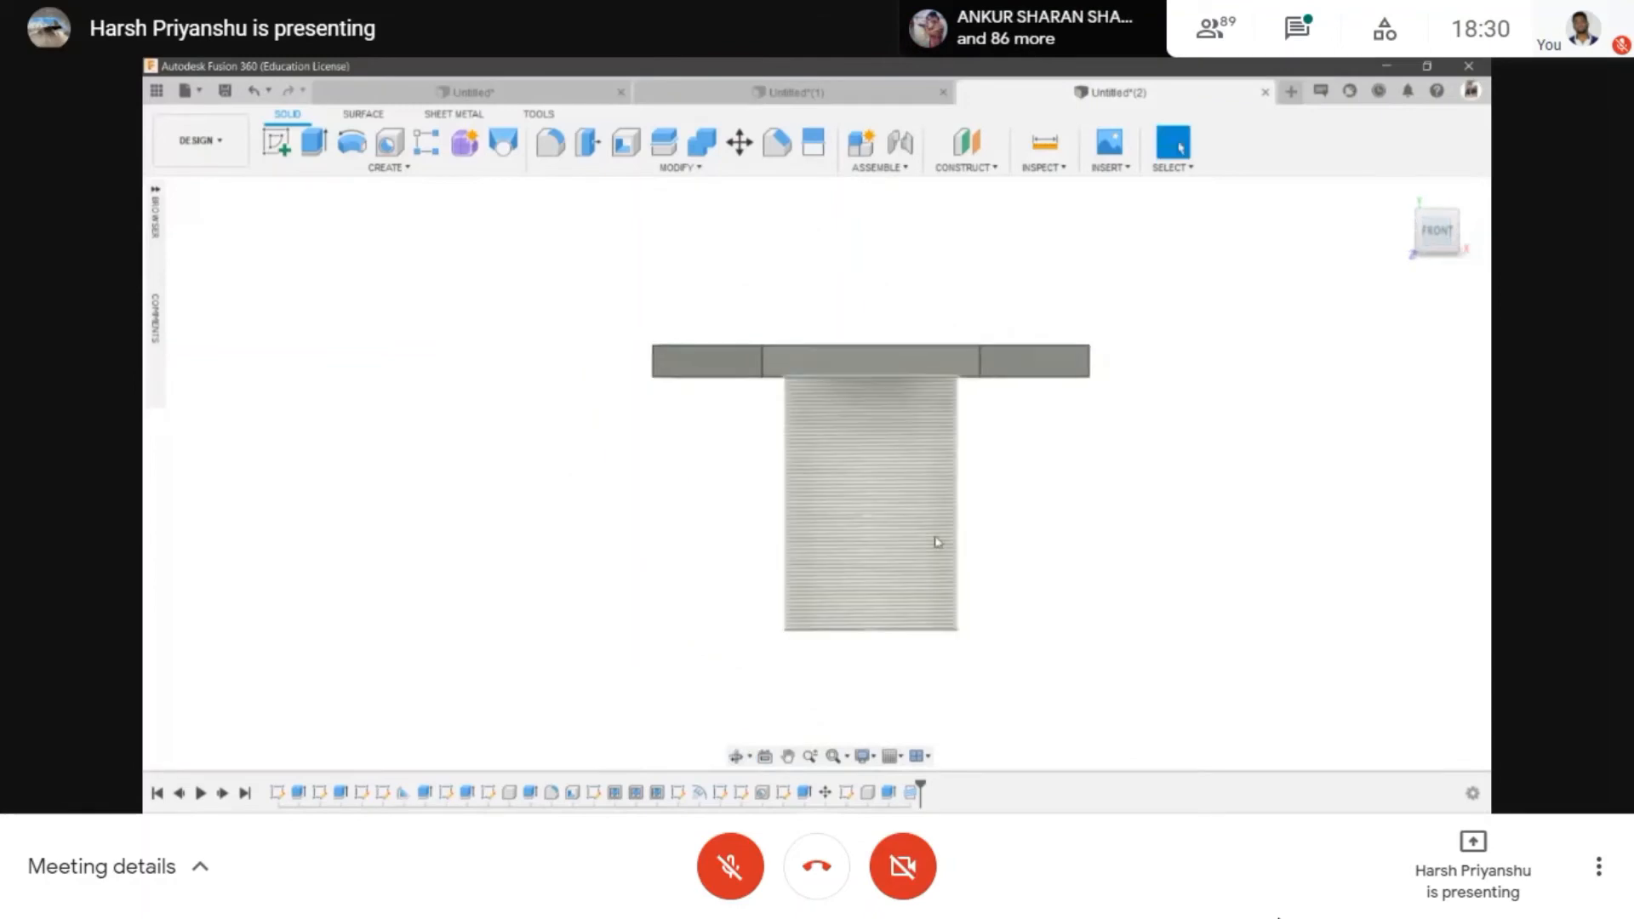
- Apply a modeled, full-length, right-hand ISO Metric M275x6 thread of class 6g to the shaft's cylindrical face
{"action": "left_click", "coordinate": [388, 167]}
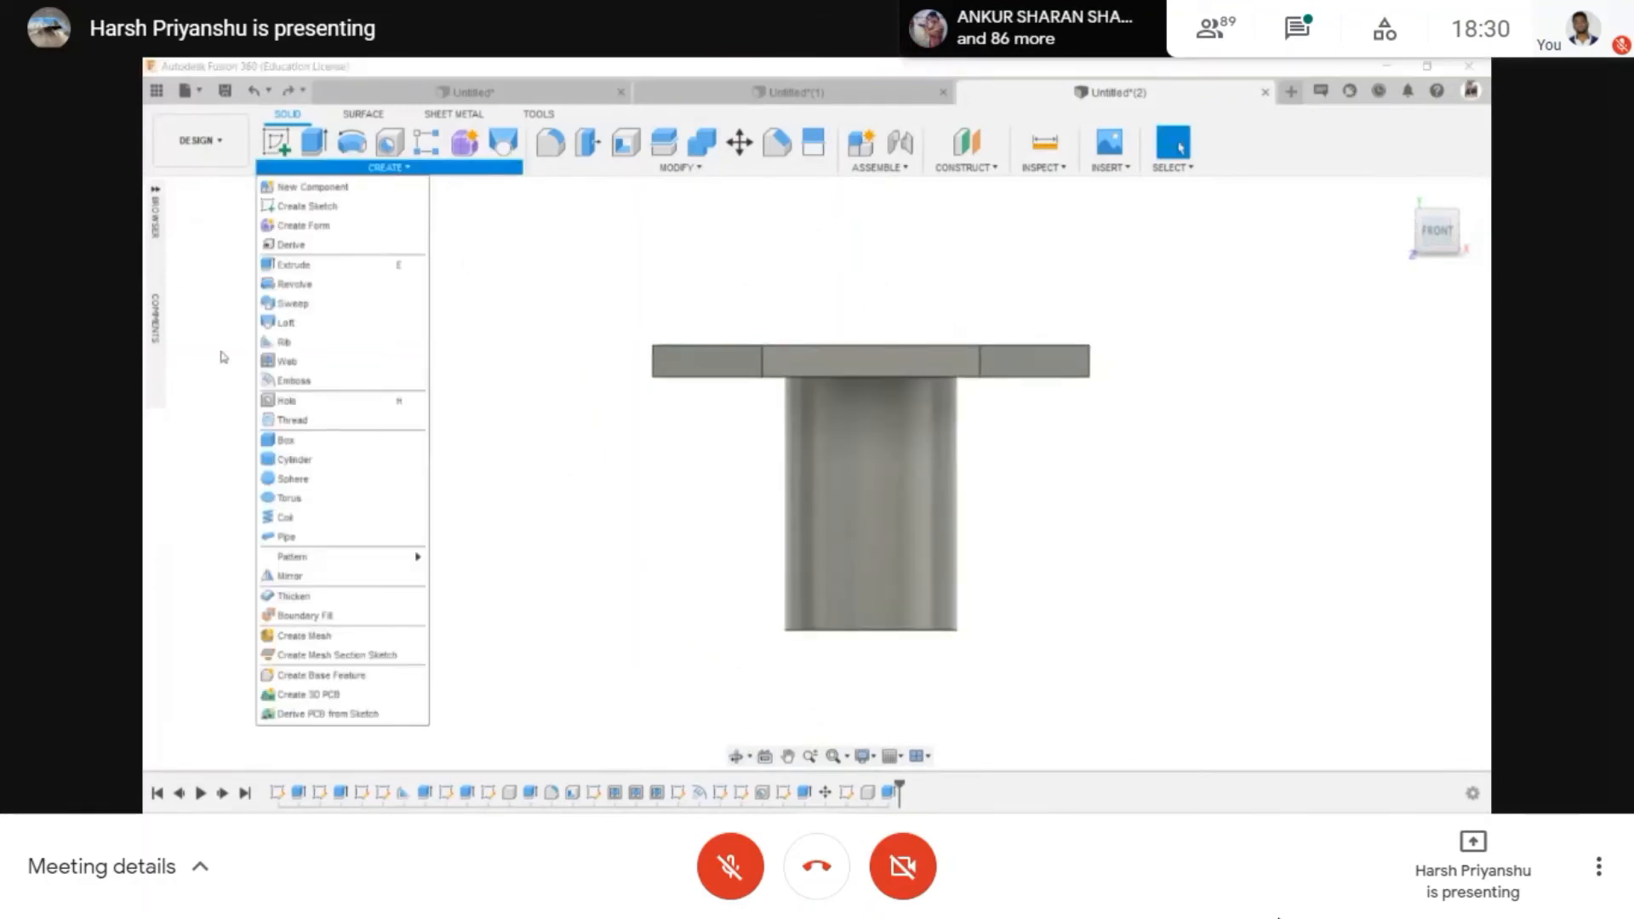
{"action": "left_click", "coordinate": [308, 420]}
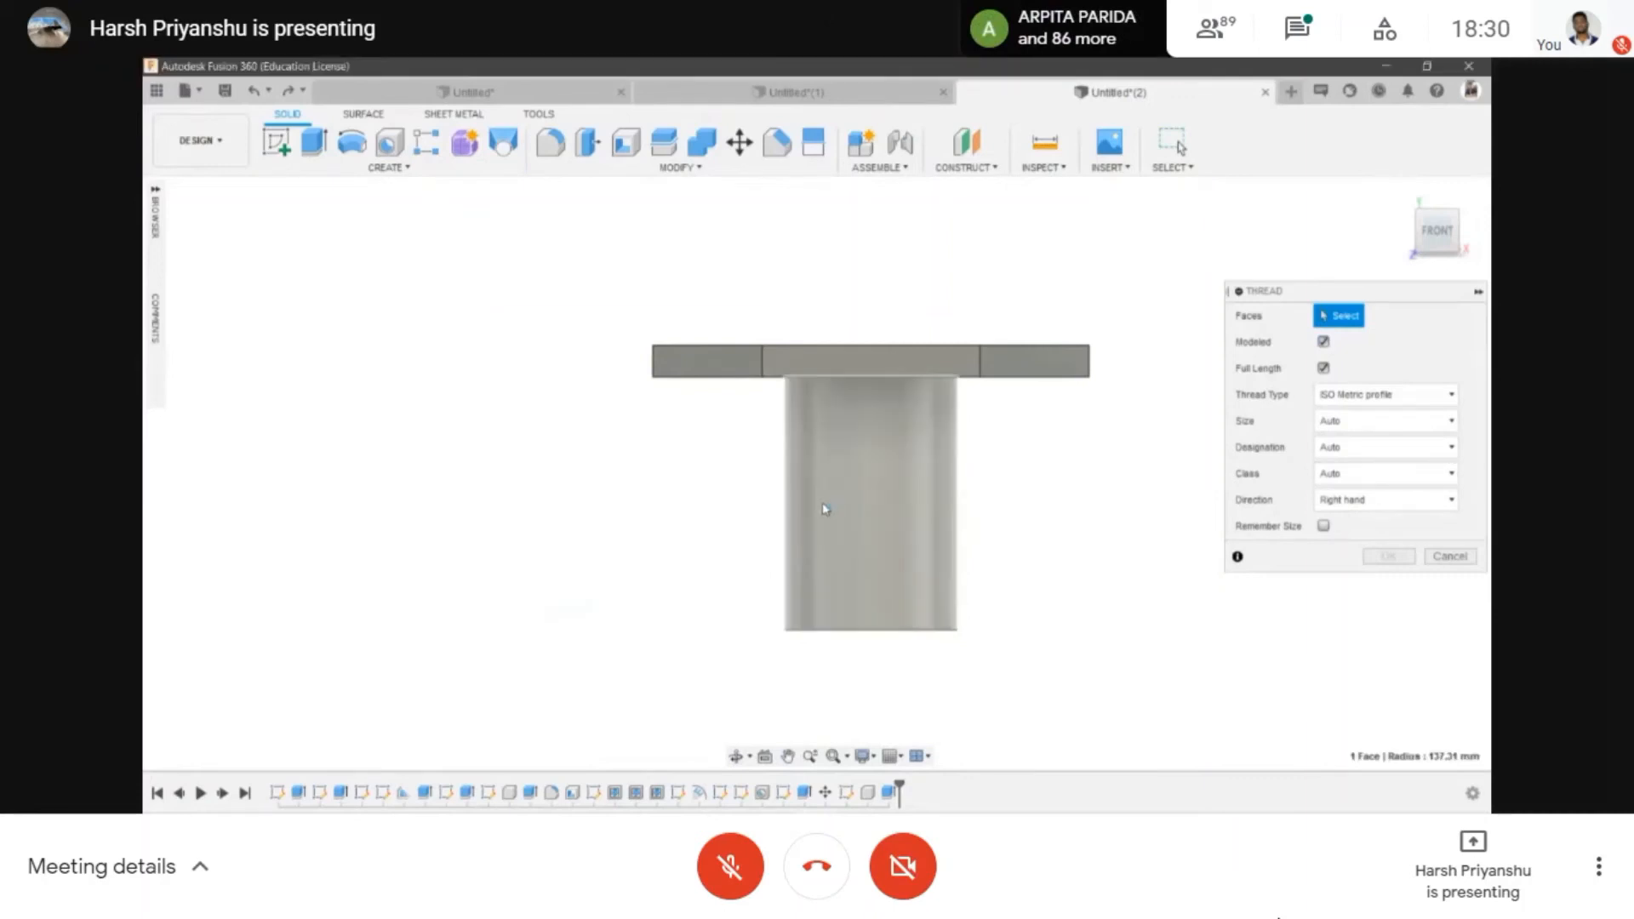
{"action": "left_click", "coordinate": [1398, 551]}
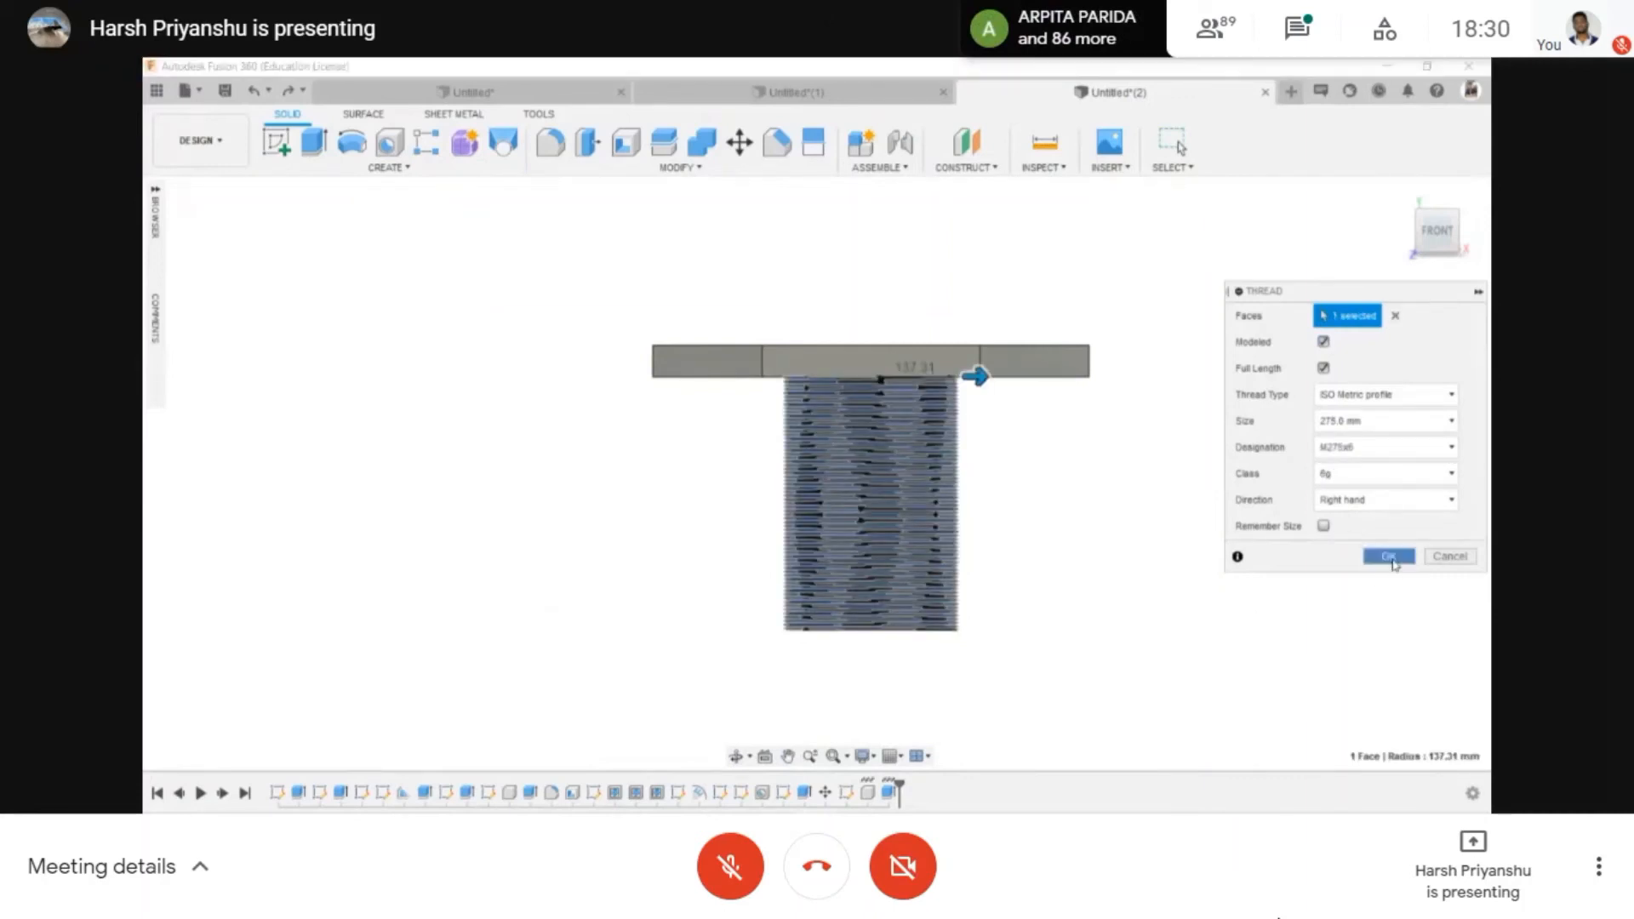
- Examine the modeled thread's profile along the shaft's edge, from just below the head downward
{"action": "scroll", "coordinate": [1018, 514], "scroll_direction": "up", "scroll_amount": 3}
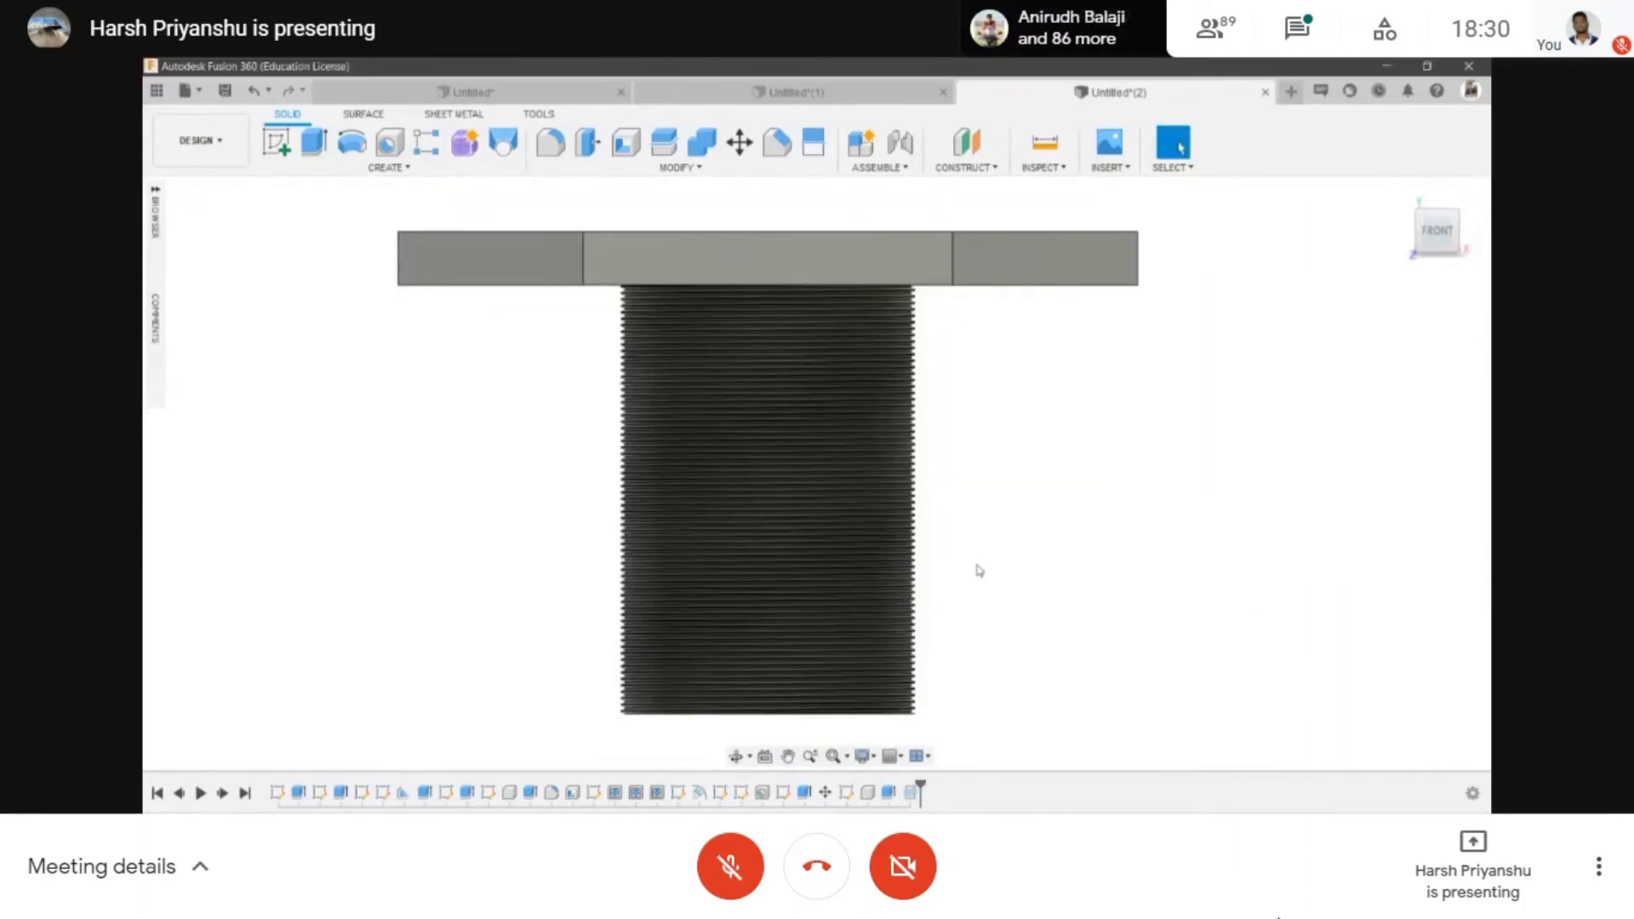
{"action": "scroll", "coordinate": [978, 570], "scroll_direction": "up", "scroll_amount": 8}
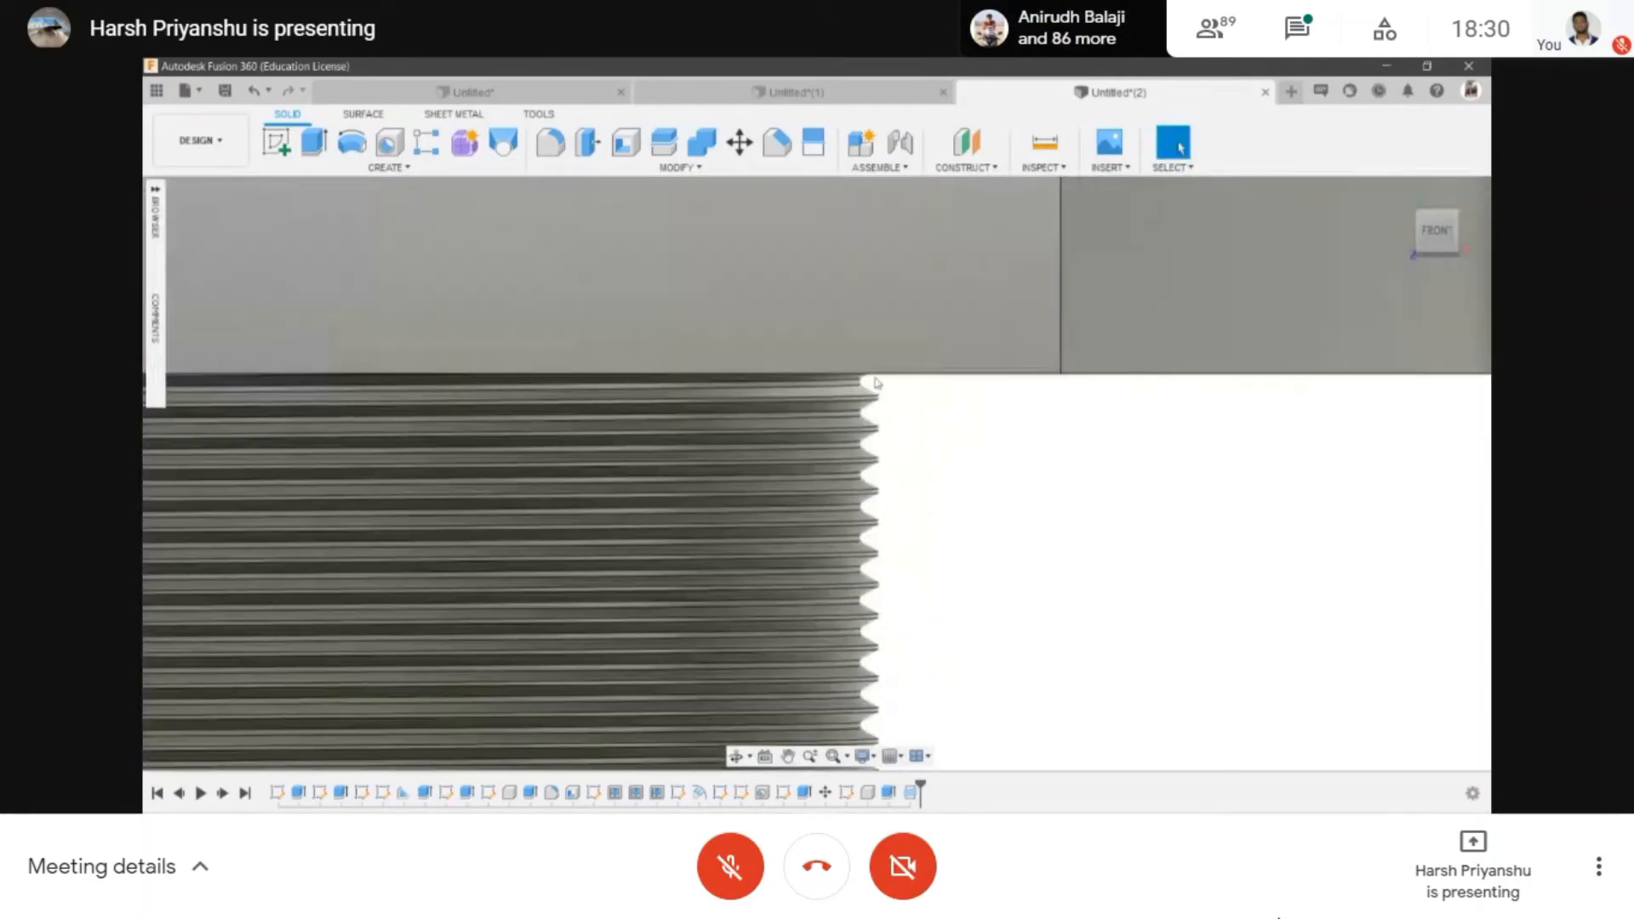
{"action": "scroll", "coordinate": [974, 599], "scroll_direction": "down", "scroll_amount": 2}
{"action": "middle_click_drag", "start_coordinate": [1008, 725], "coordinate": [1014, 451]}
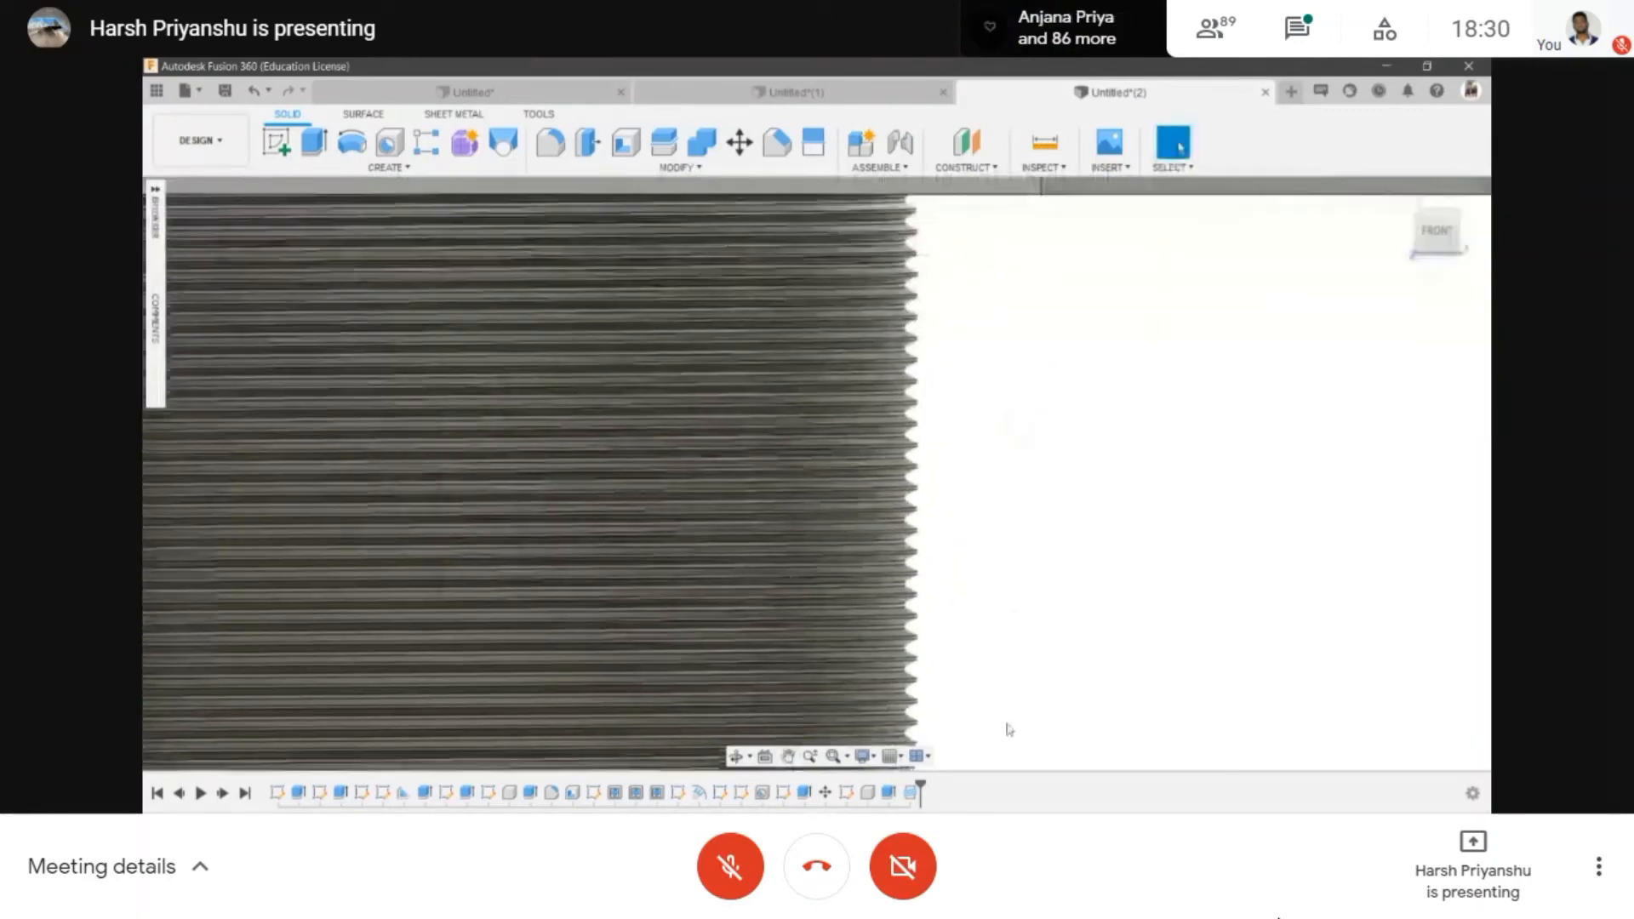
{"action": "scroll", "coordinate": [995, 544], "scroll_direction": "down", "scroll_amount": 4}
{"action": "scroll", "coordinate": [1011, 521], "scroll_direction": "up", "scroll_amount": 4}
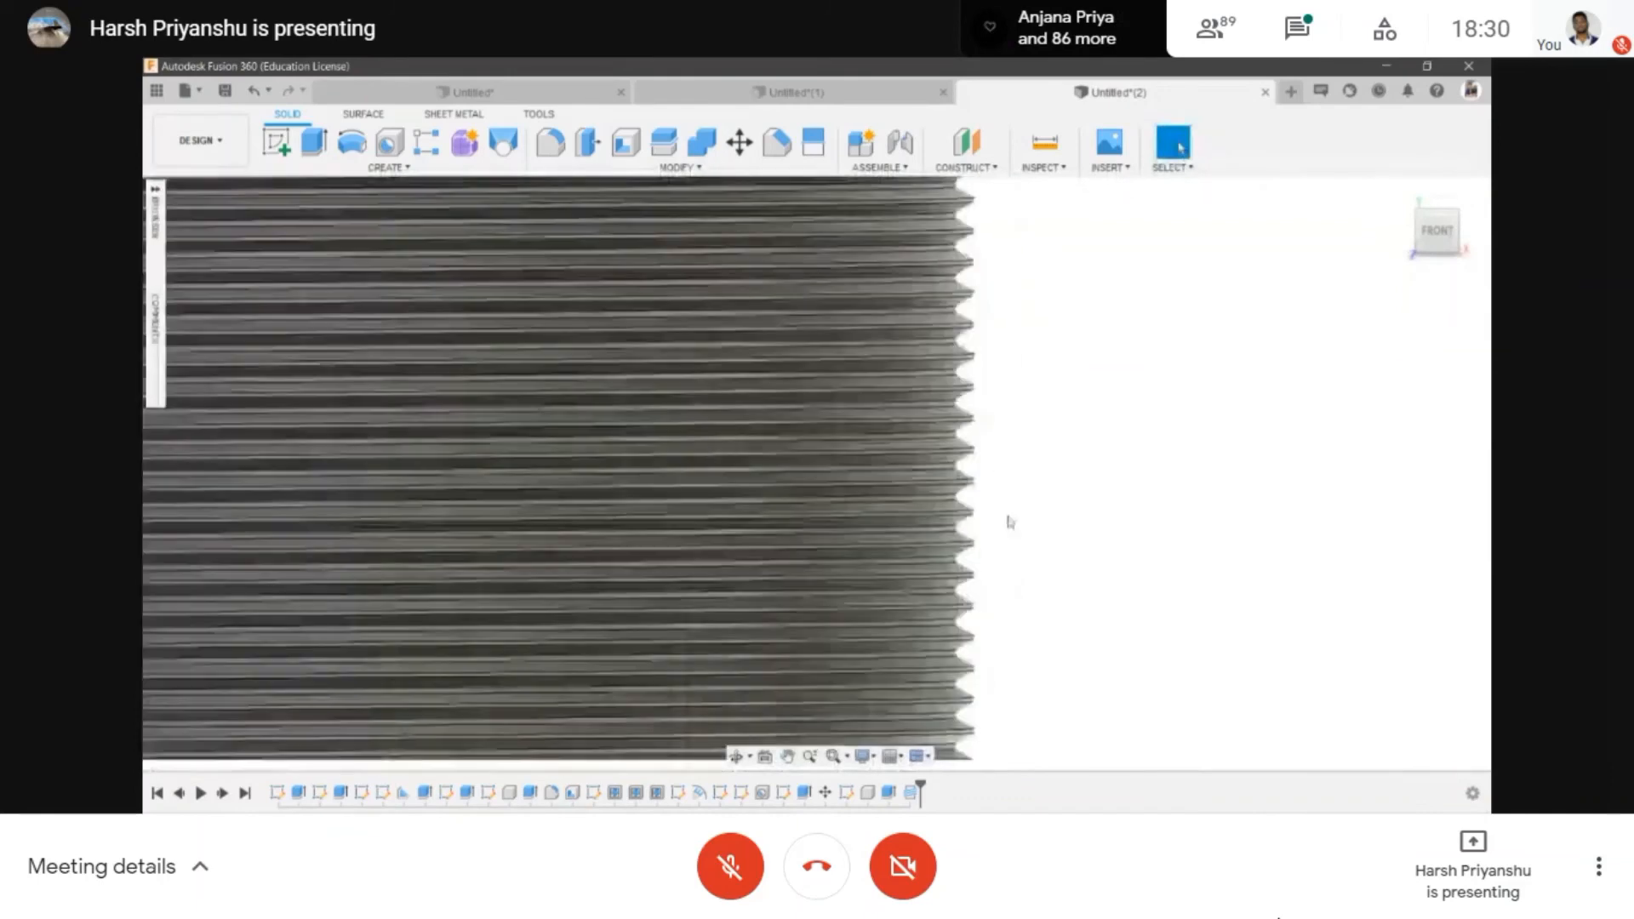
{"action": "scroll", "coordinate": [1010, 521], "scroll_direction": "down", "scroll_amount": 3}
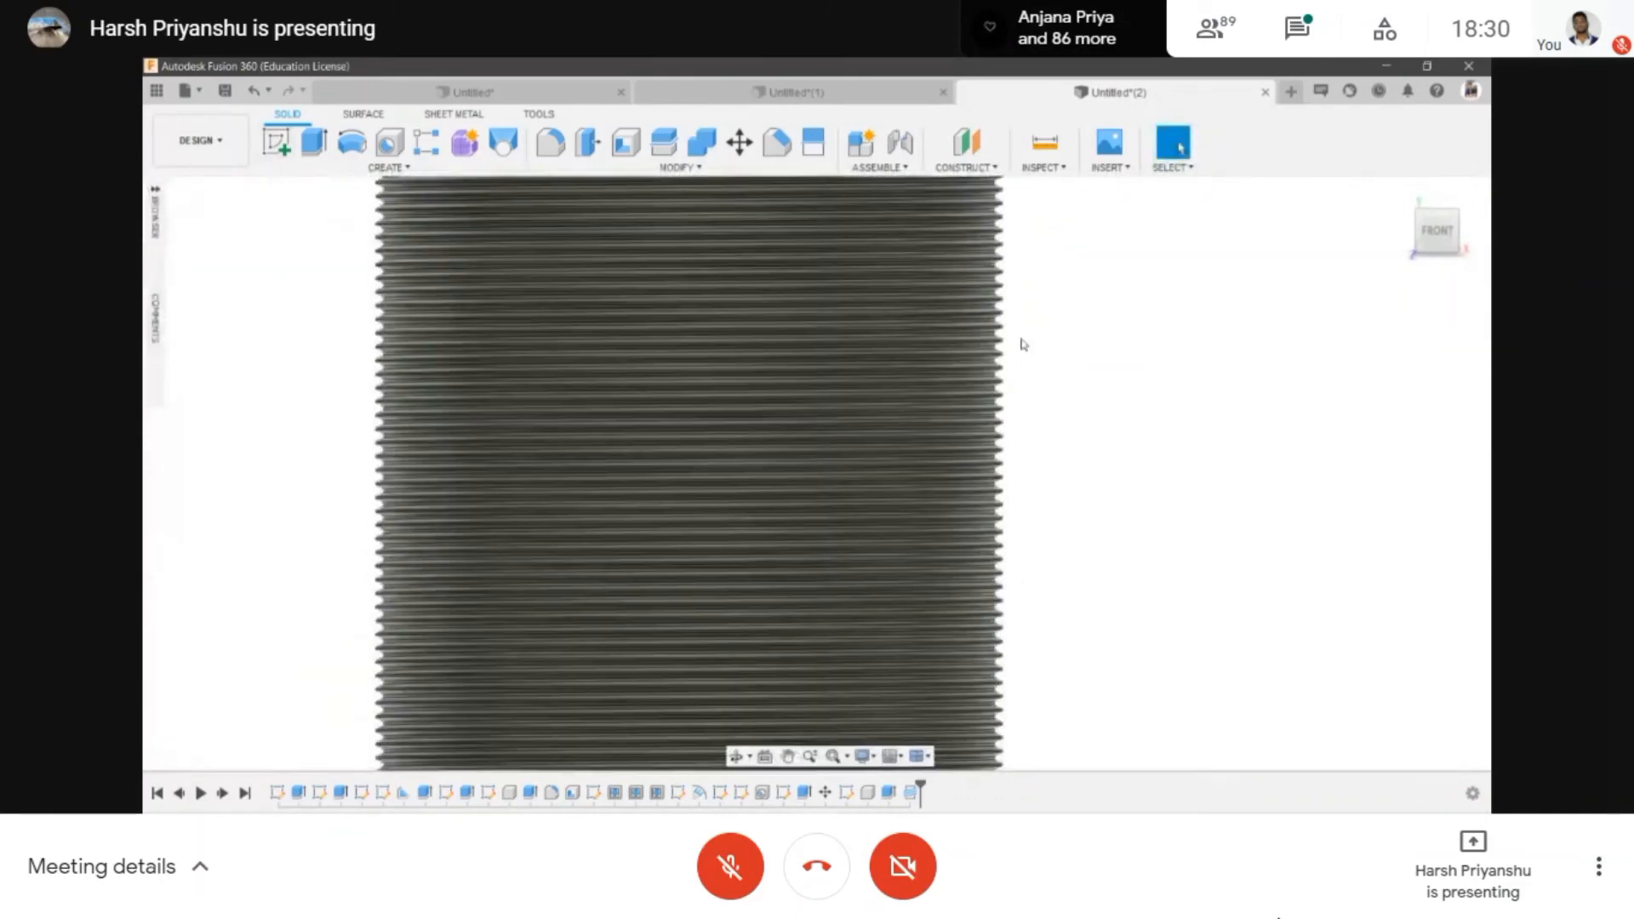
- Examine the modeled thread up close along the shaft's edge, below the head and from underneath at the shaft's end face
{"action": "scroll", "coordinate": [1024, 344], "scroll_direction": "up", "scroll_amount": 3}
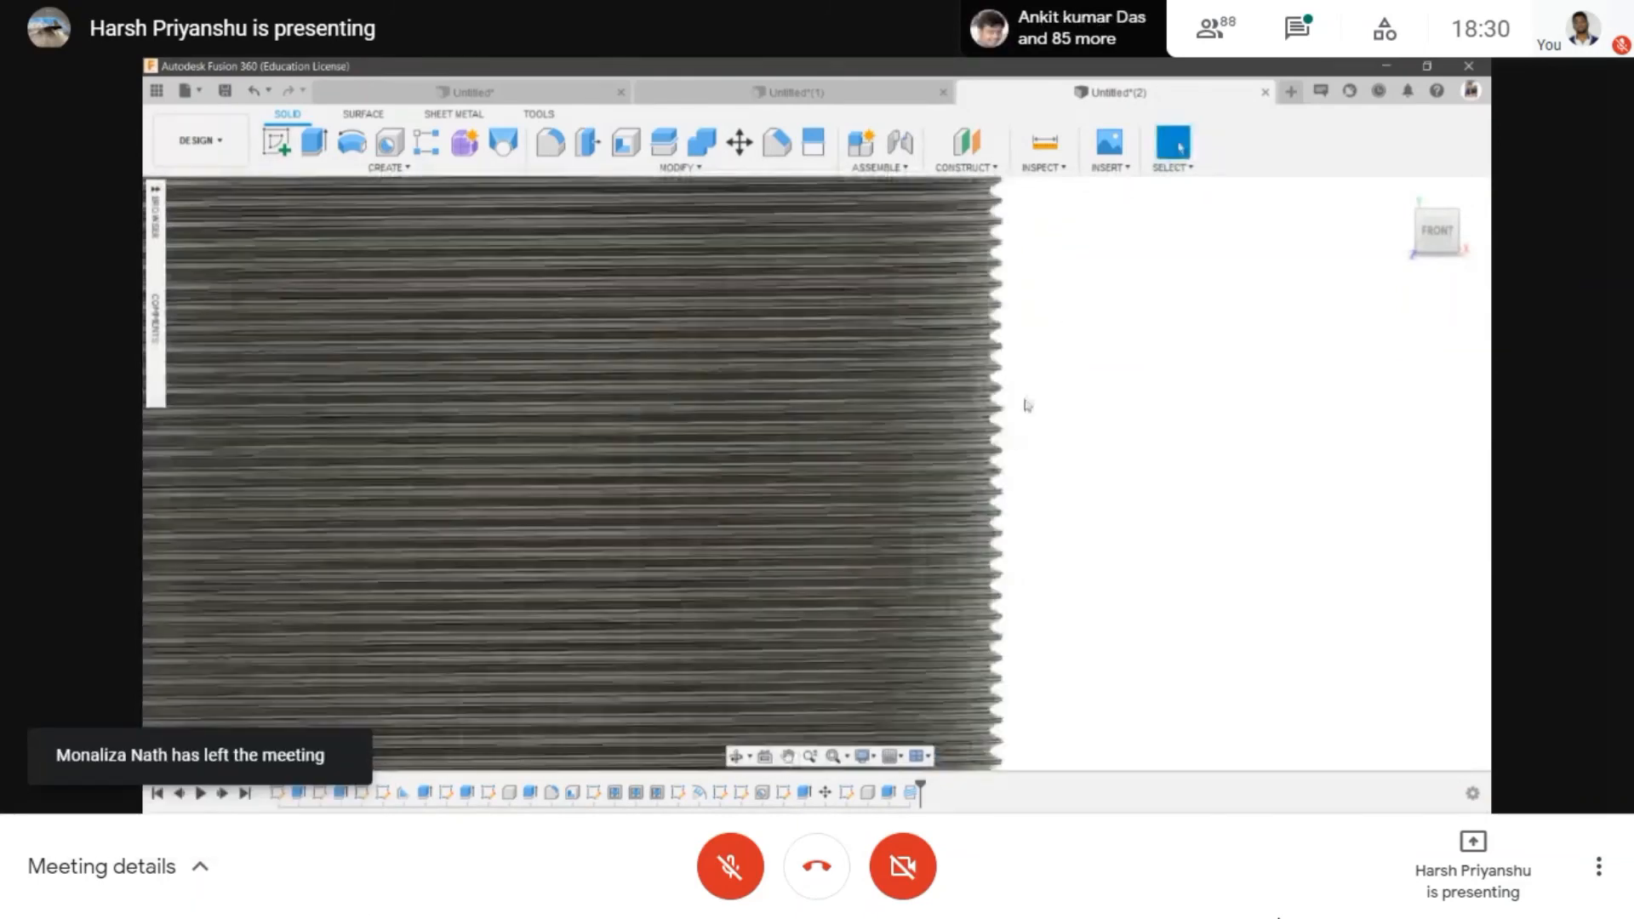
{"action": "scroll", "coordinate": [1027, 402], "scroll_direction": "down", "scroll_amount": 3}
{"action": "scroll", "coordinate": [1055, 354], "scroll_direction": "up", "scroll_amount": 3}
{"action": "middle_click_drag", "start_coordinate": [1055, 354], "coordinate": [1080, 808]}
{"action": "scroll", "coordinate": [916, 333], "scroll_direction": "down", "scroll_amount": 1}
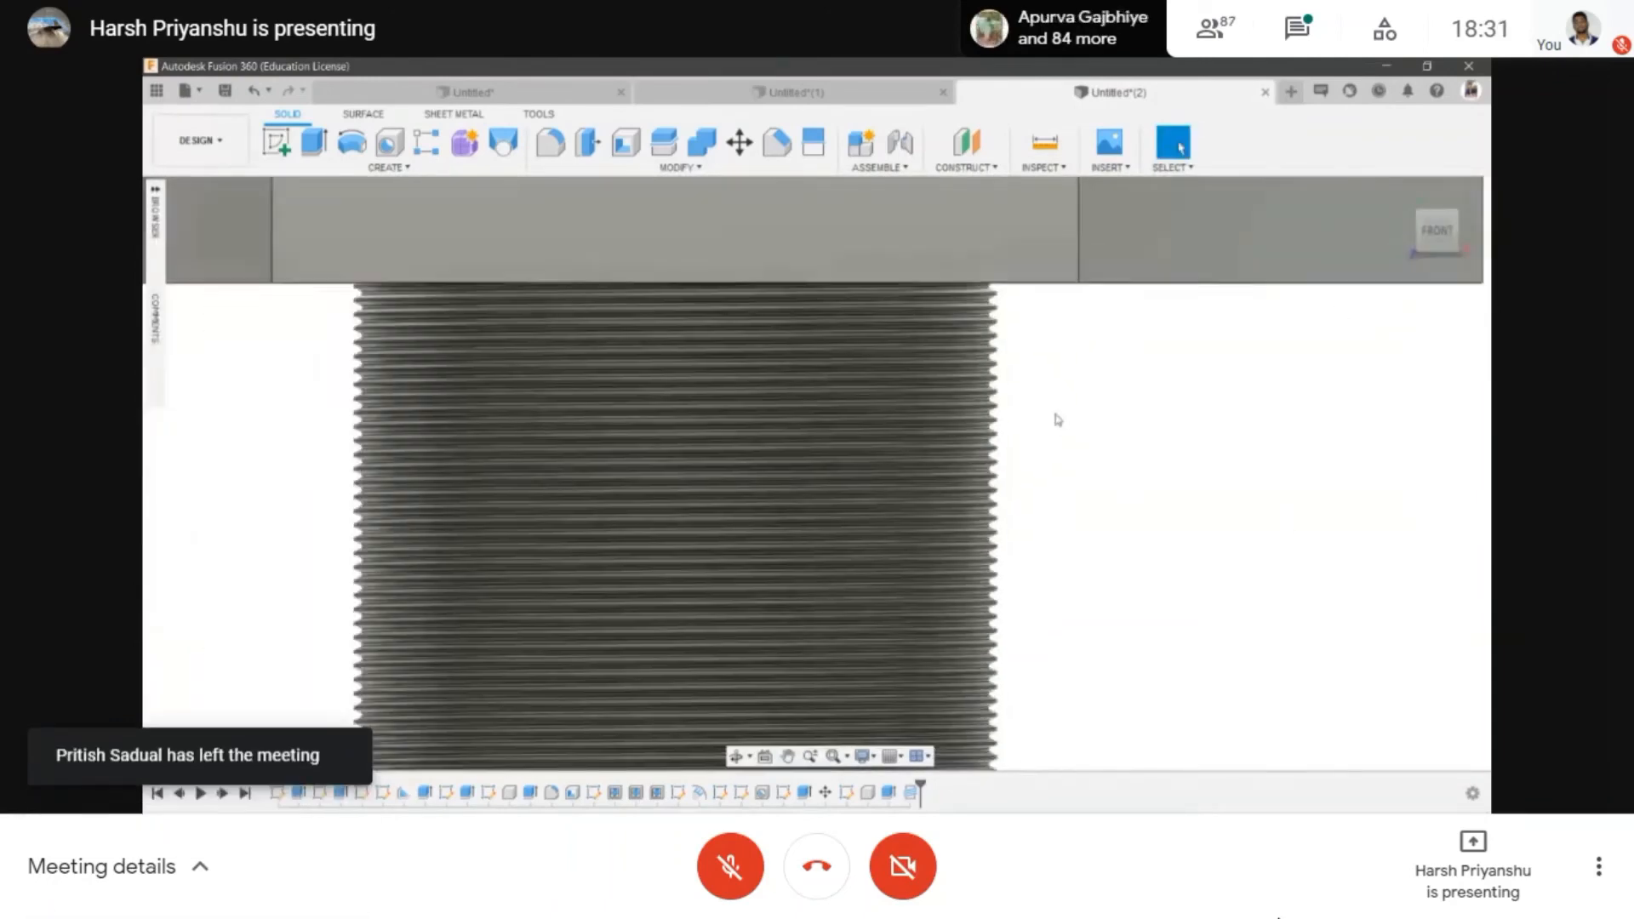
{"action": "scroll", "coordinate": [1058, 419], "scroll_direction": "down", "scroll_amount": 5}
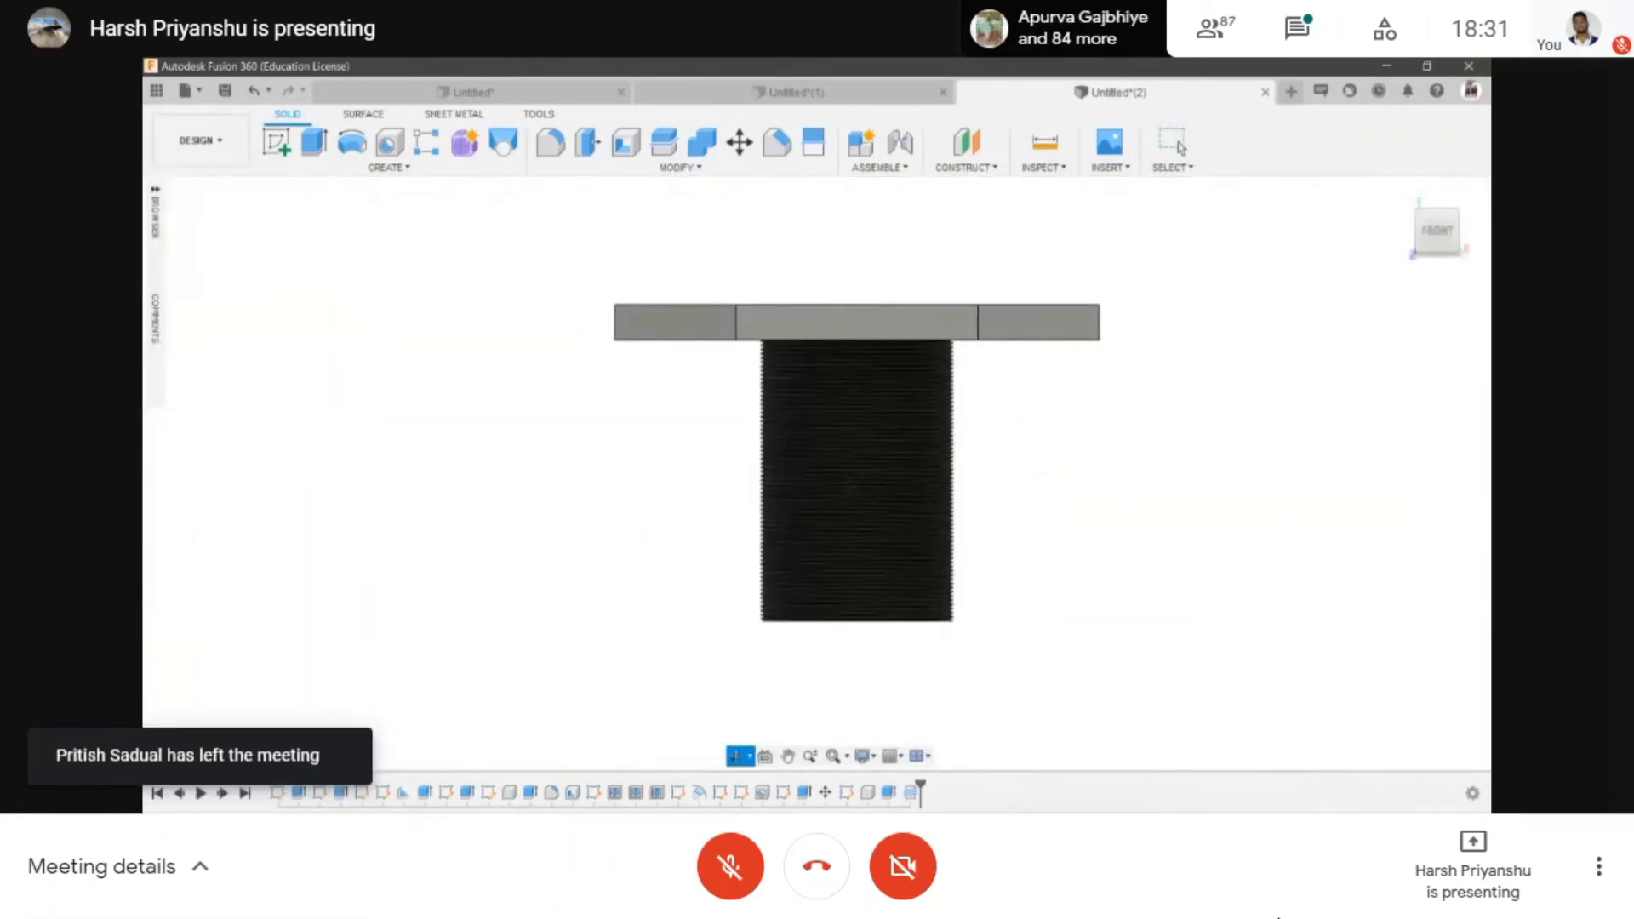
{"action": "middle_click_drag", "start_coordinate": [1021, 476], "coordinate": [892, 366], "text": "shift"}
{"action": "scroll", "coordinate": [892, 366], "scroll_direction": "up", "scroll_amount": 5}
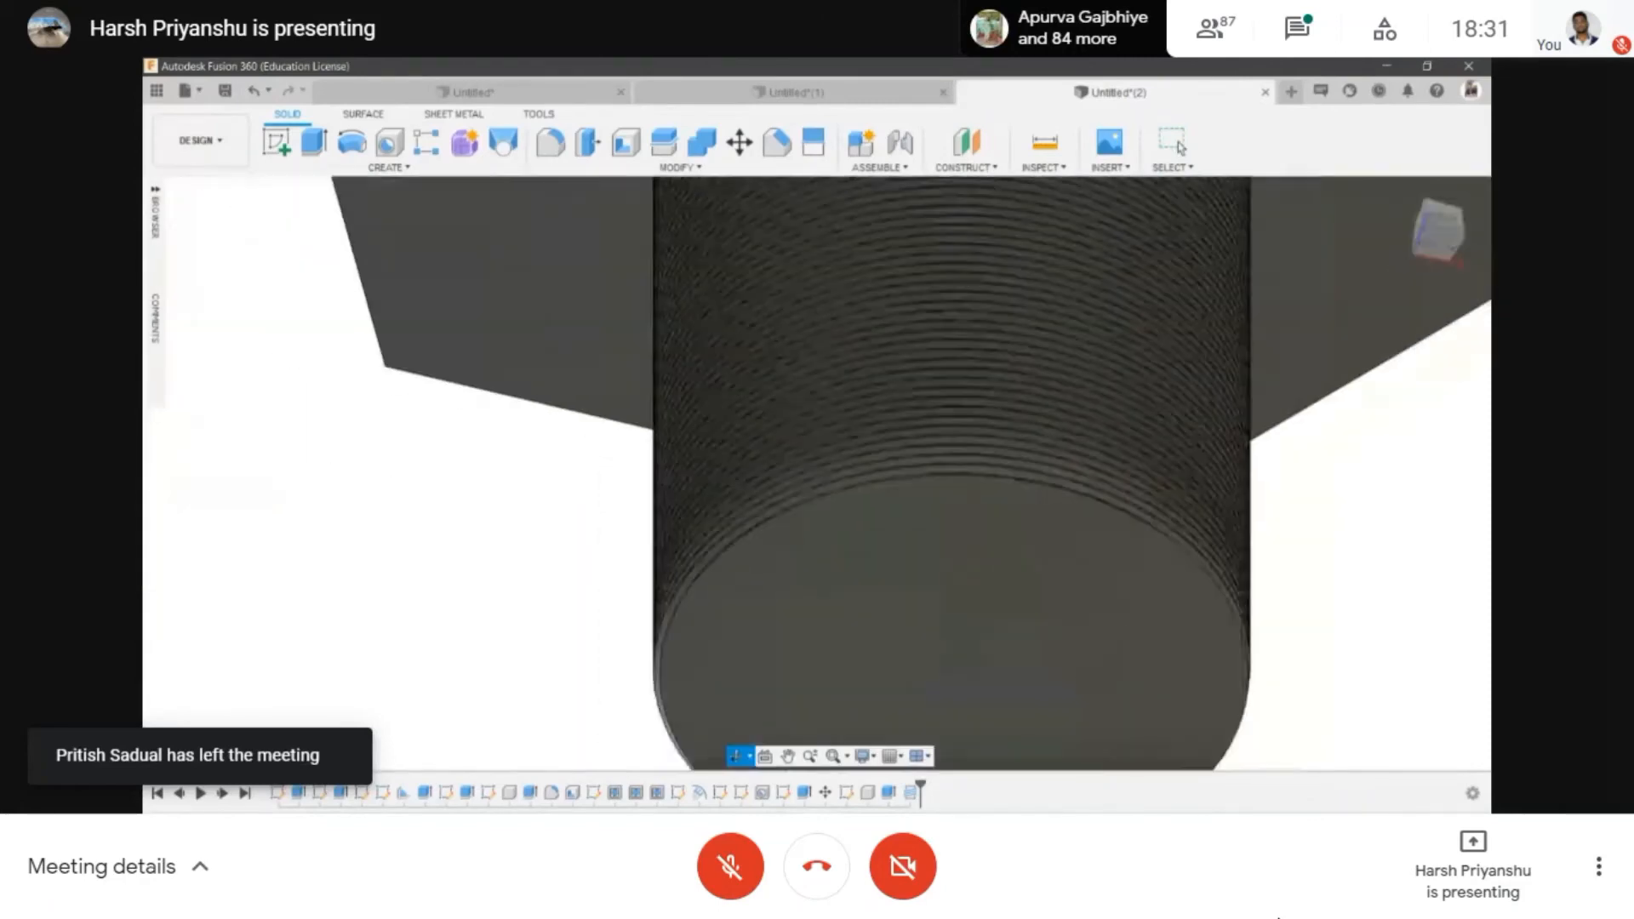
{"action": "scroll", "coordinate": [1016, 372], "scroll_direction": "down", "scroll_amount": 10}
{"action": "middle_click_drag", "start_coordinate": [1016, 372], "coordinate": [1100, 312]}
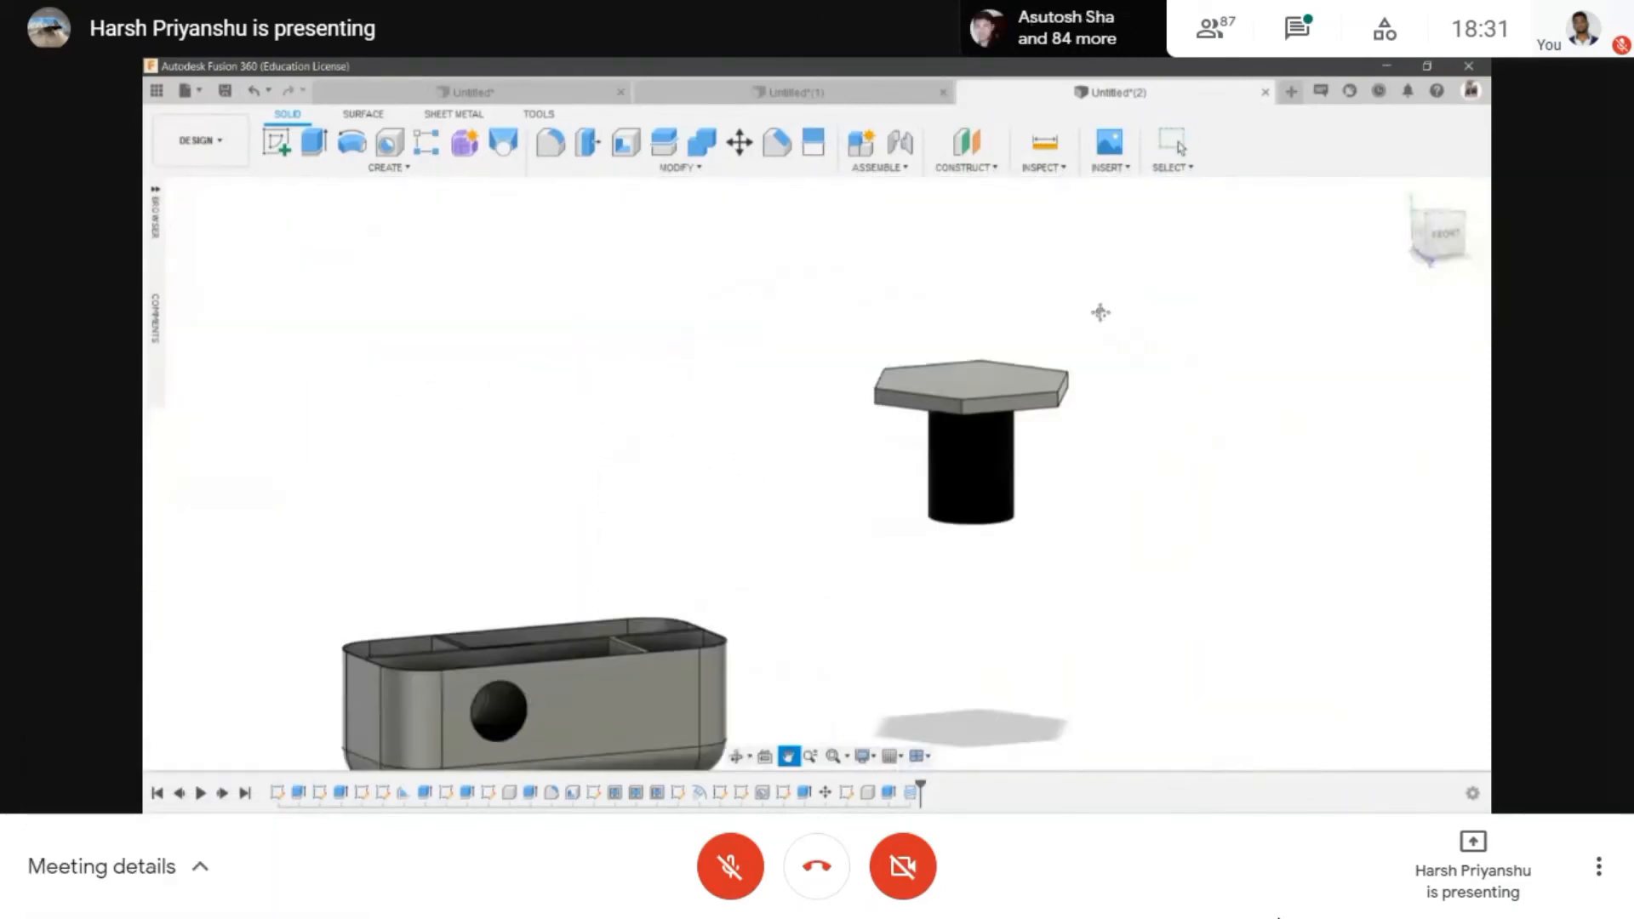
- Start a primitive Box on the front plane with a base rectangle about 884 by 621 mm, between the tray and the bolt
{"action": "left_click", "coordinate": [402, 166]}
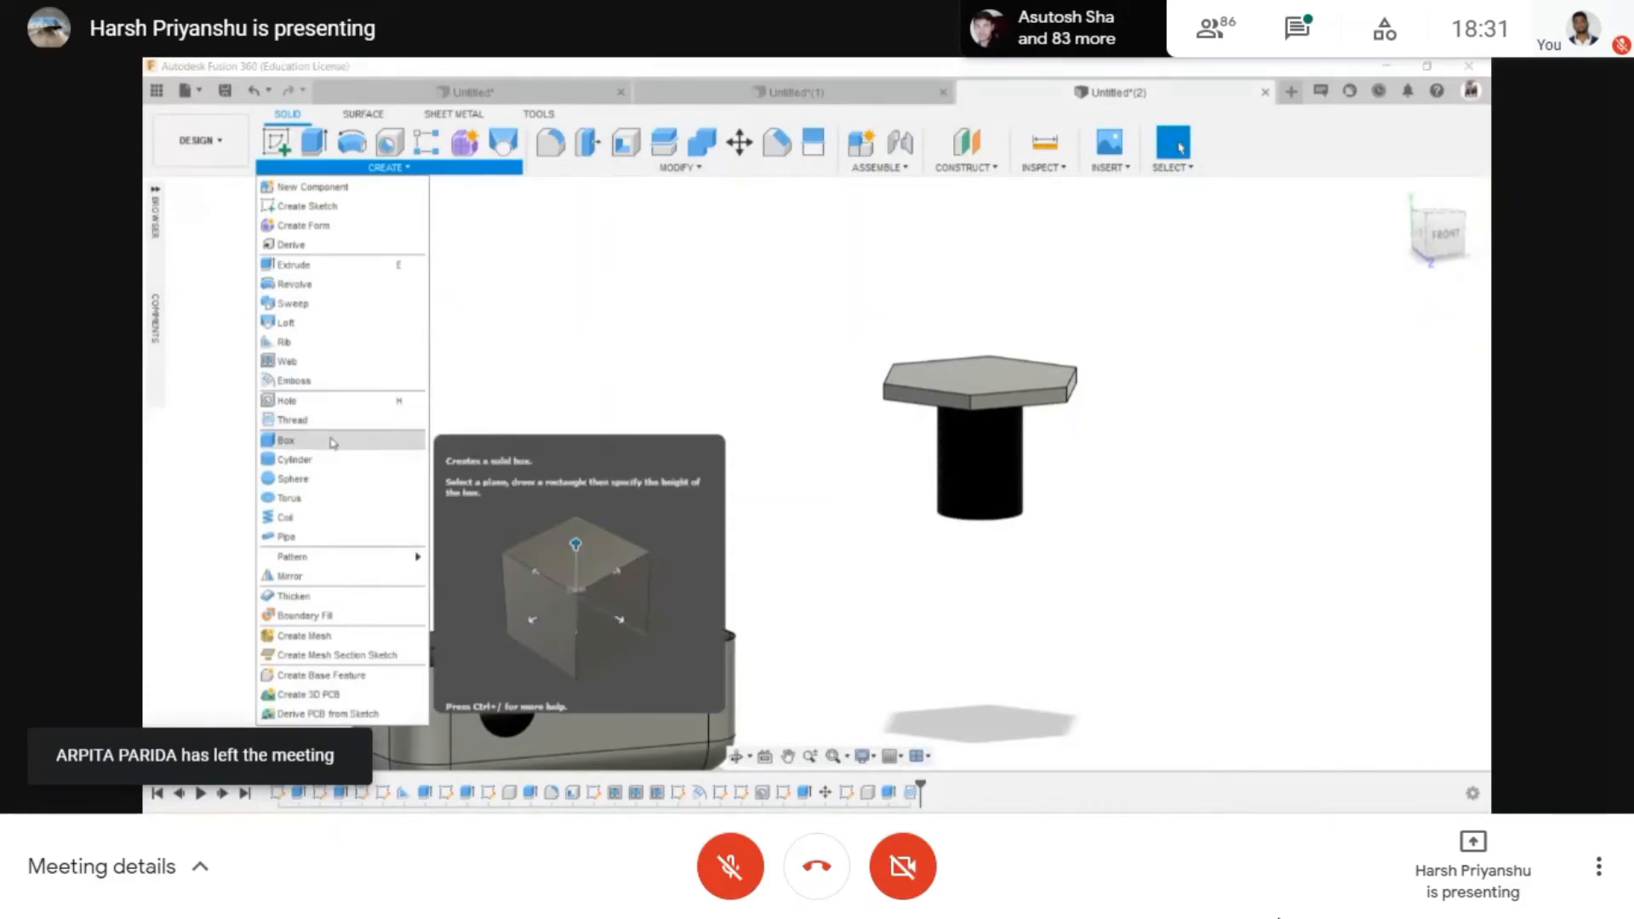
{"action": "scroll", "coordinate": [585, 538], "scroll_direction": "down", "scroll_amount": 2}
{"action": "left_click", "coordinate": [1451, 228]}
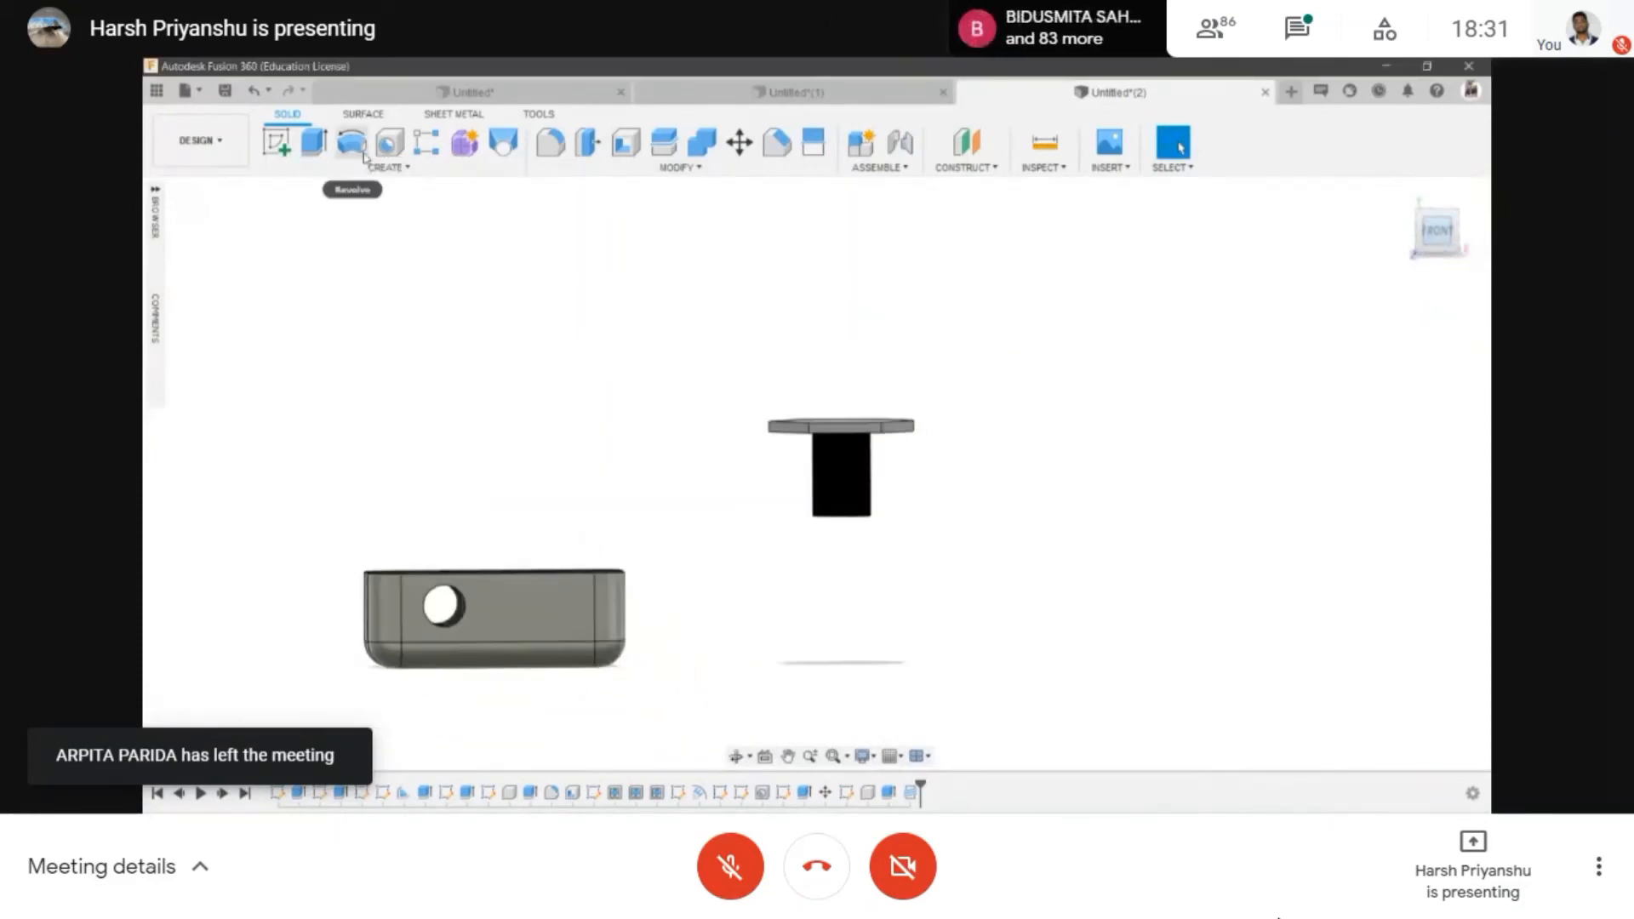
{"action": "left_click", "coordinate": [400, 167]}
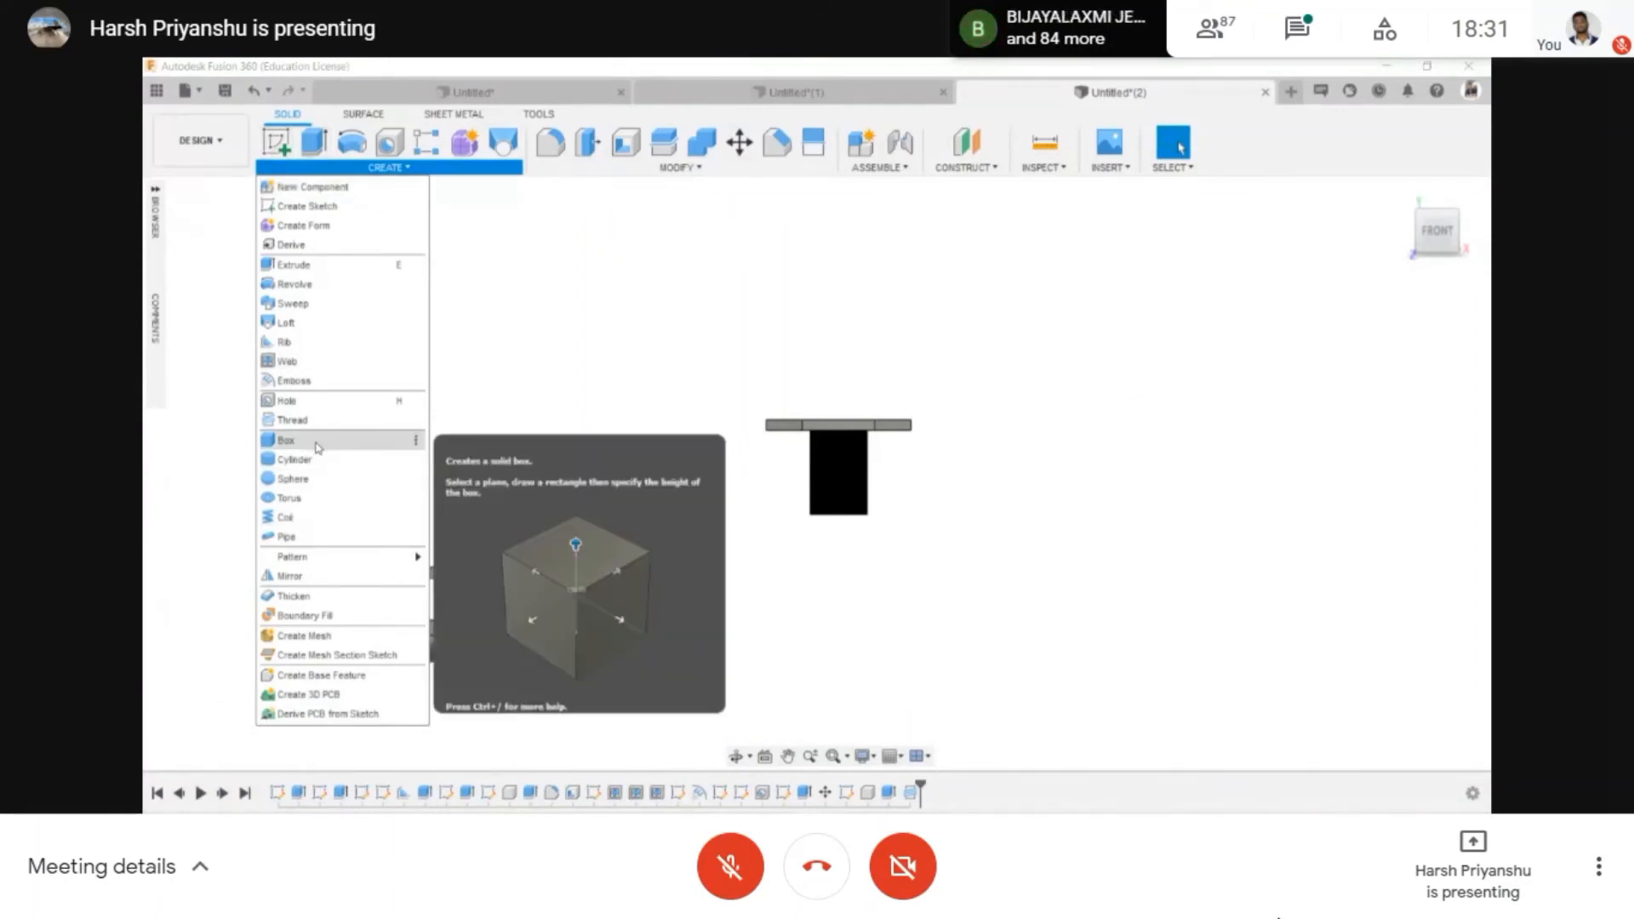
{"action": "left_click", "coordinate": [287, 441]}
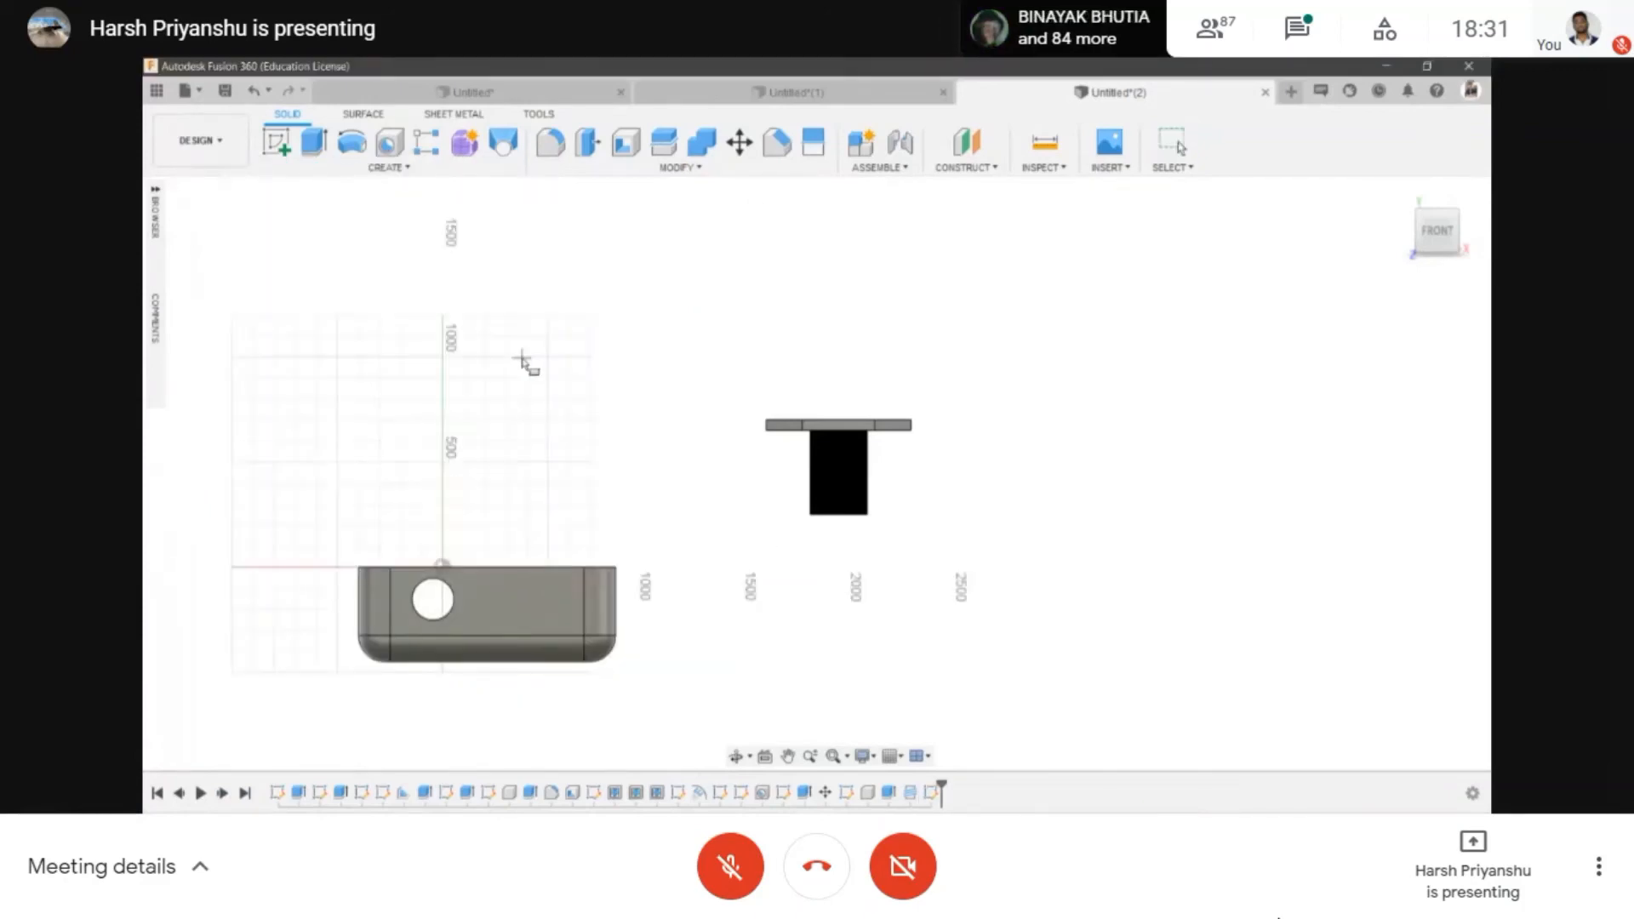
{"action": "left_click", "coordinate": [522, 360]}
{"action": "left_click", "coordinate": [722, 504]}
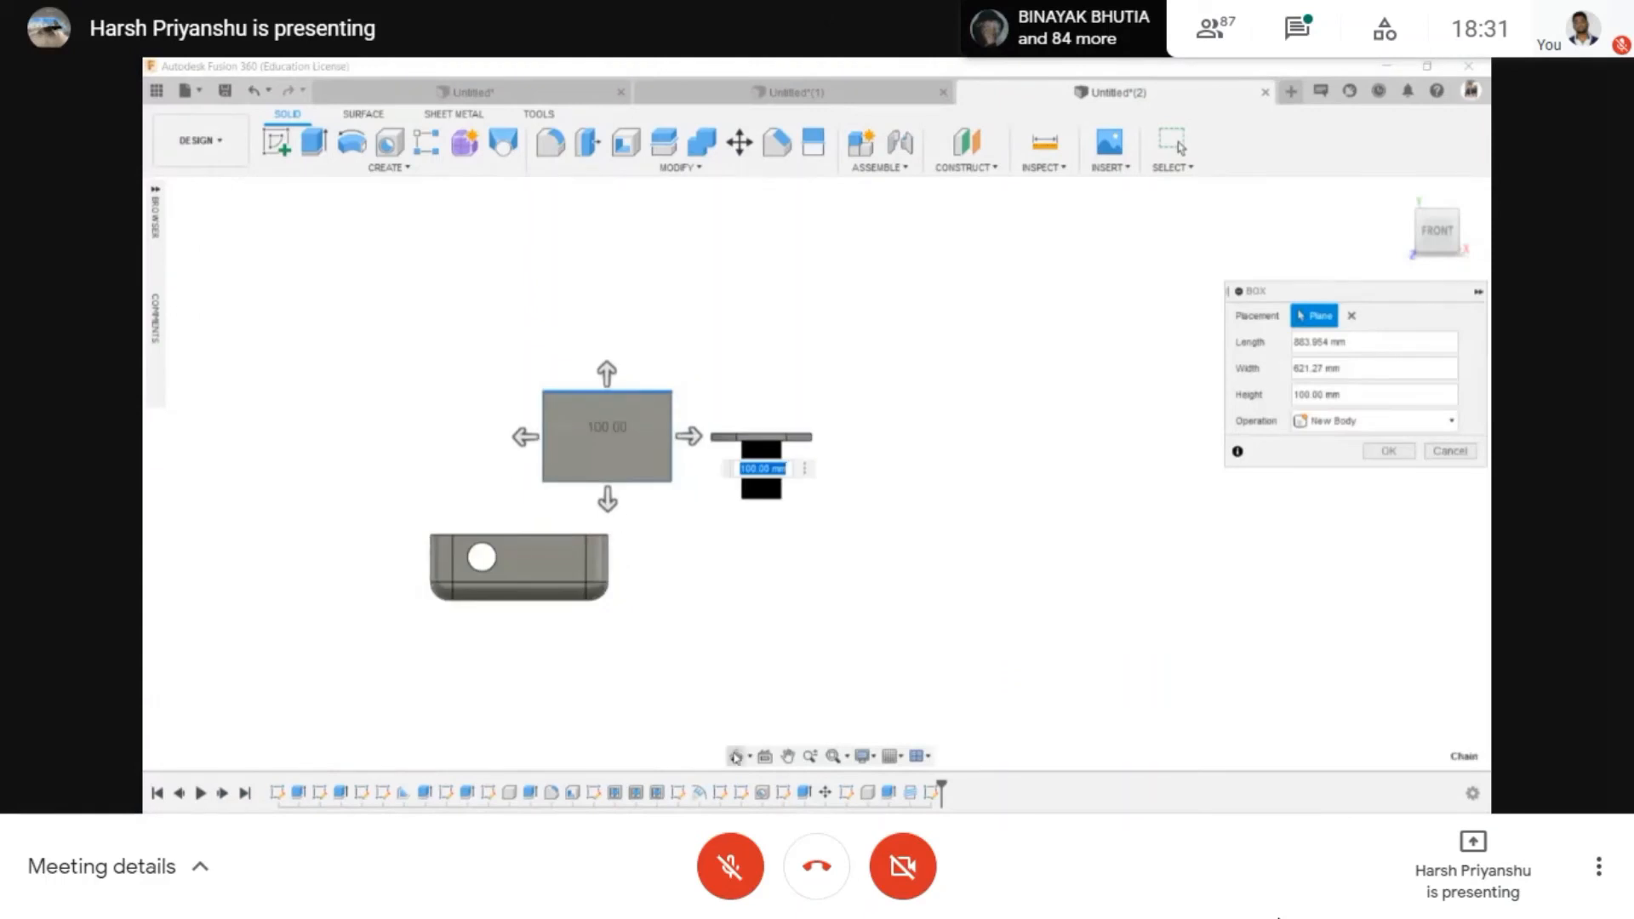
- Set the box's height to 2500 mm and its width to 500 mm, and create it as a new body
{"action": "scroll", "coordinate": [824, 455], "scroll_direction": "up", "scroll_amount": 2}
{"action": "left_click_drag", "start_coordinate": [813, 516], "coordinate": [1228, 581]}
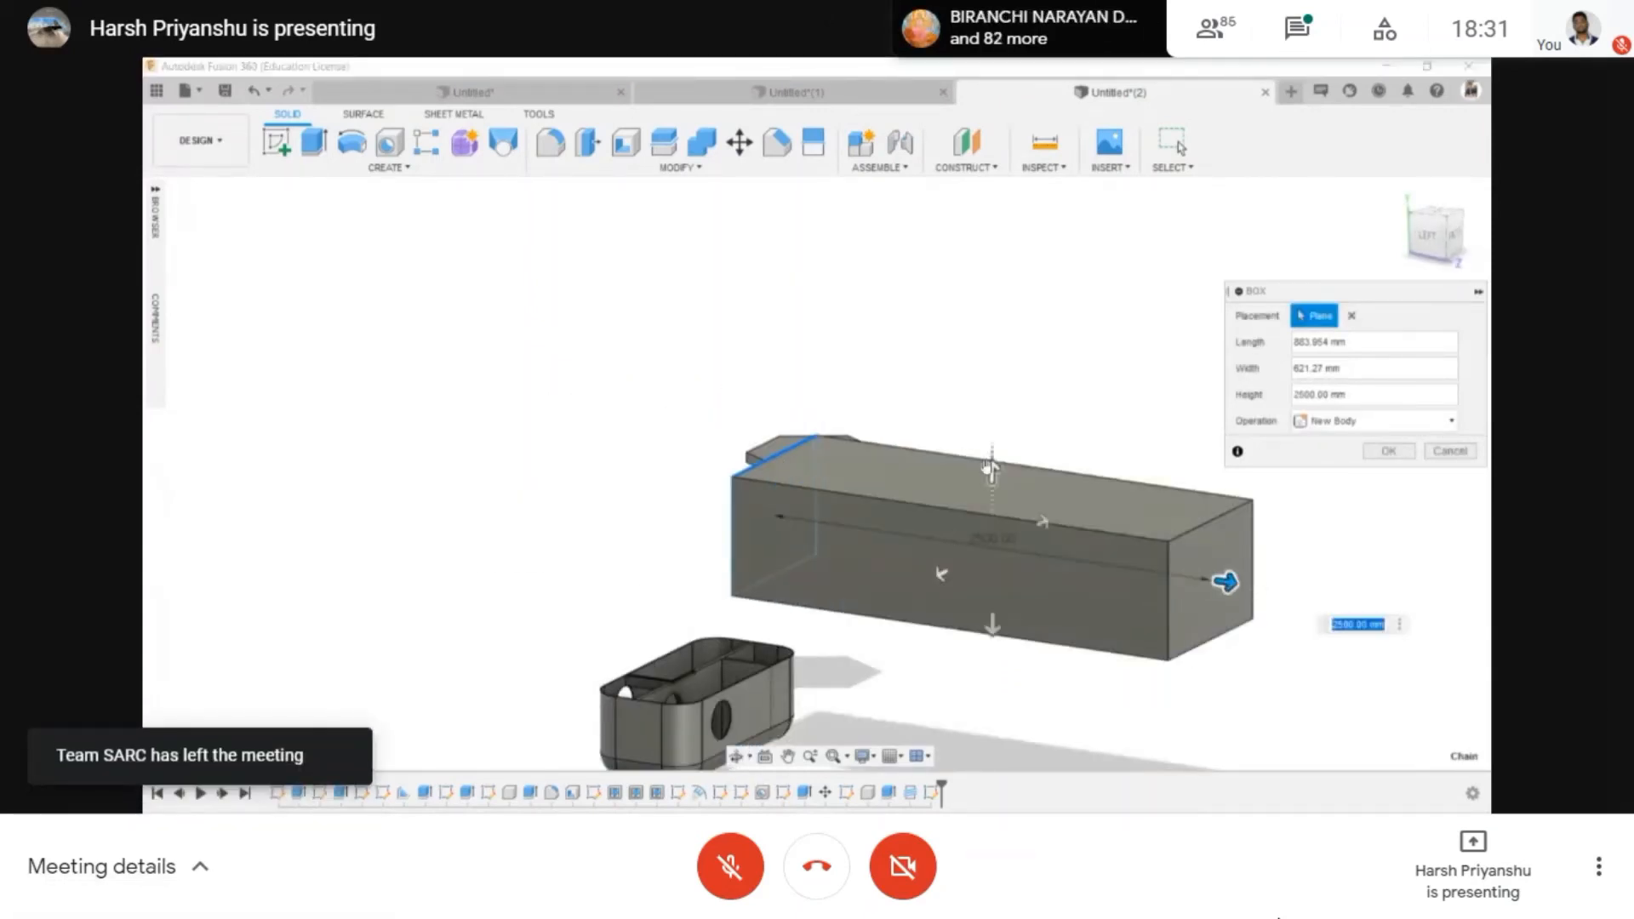
{"action": "mouse_move", "coordinate": [989, 466]}
{"action": "left_mouse_down"}
{"action": "mouse_move", "coordinate": [985, 365]}
{"action": "mouse_move", "coordinate": [992, 496]}
{"action": "left_mouse_up"}
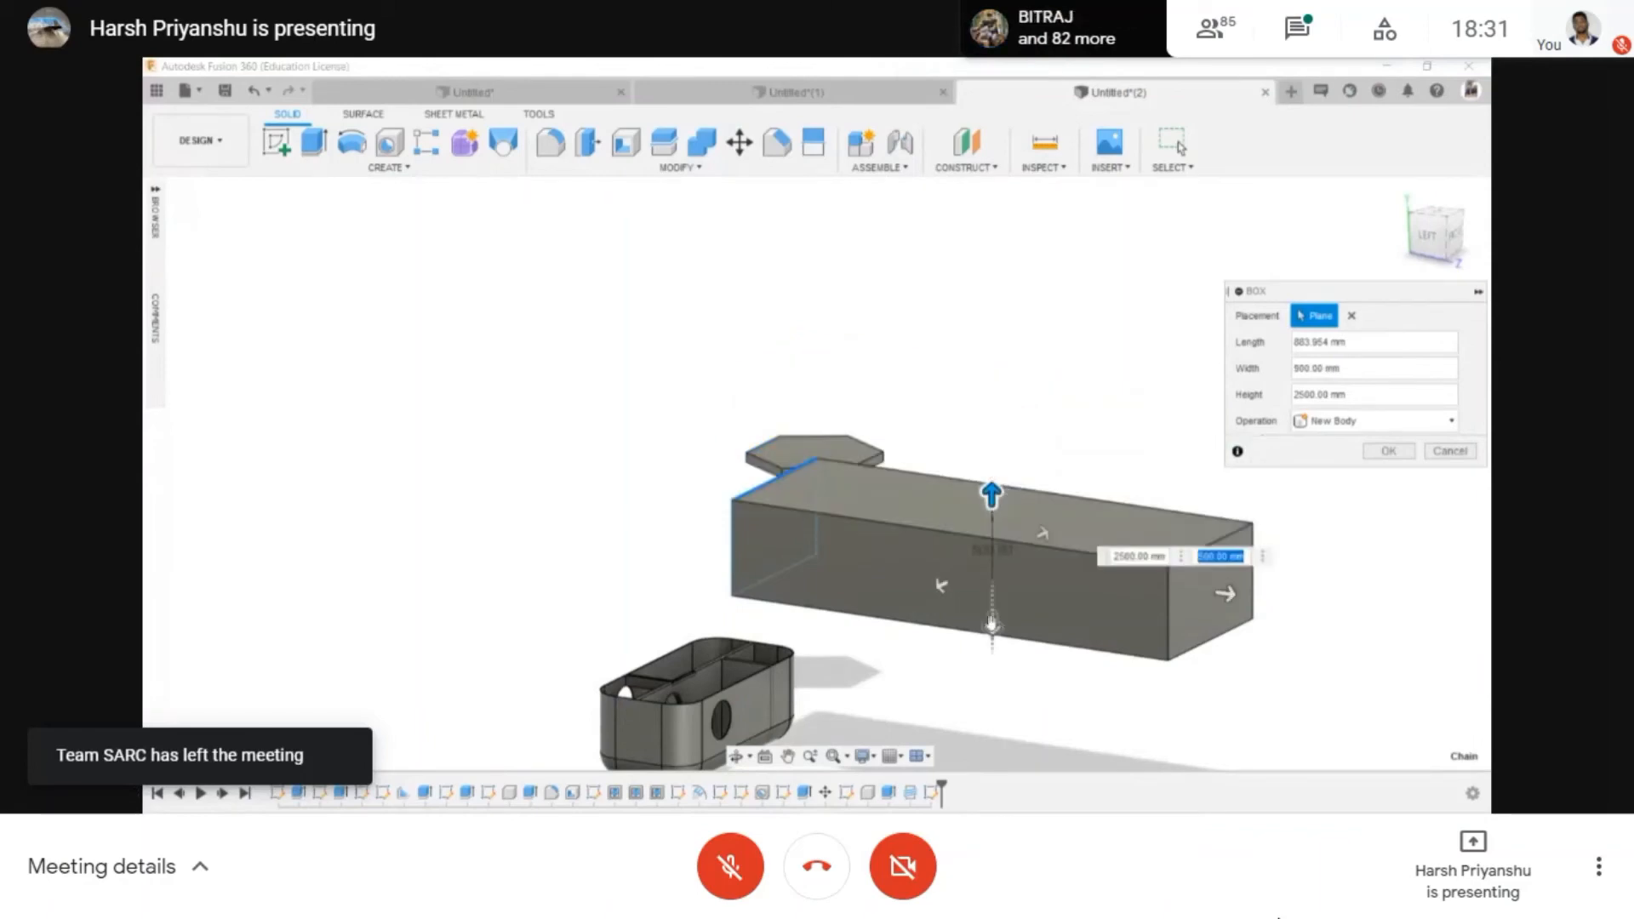
{"action": "left_click_drag", "start_coordinate": [991, 623], "coordinate": [994, 624]}
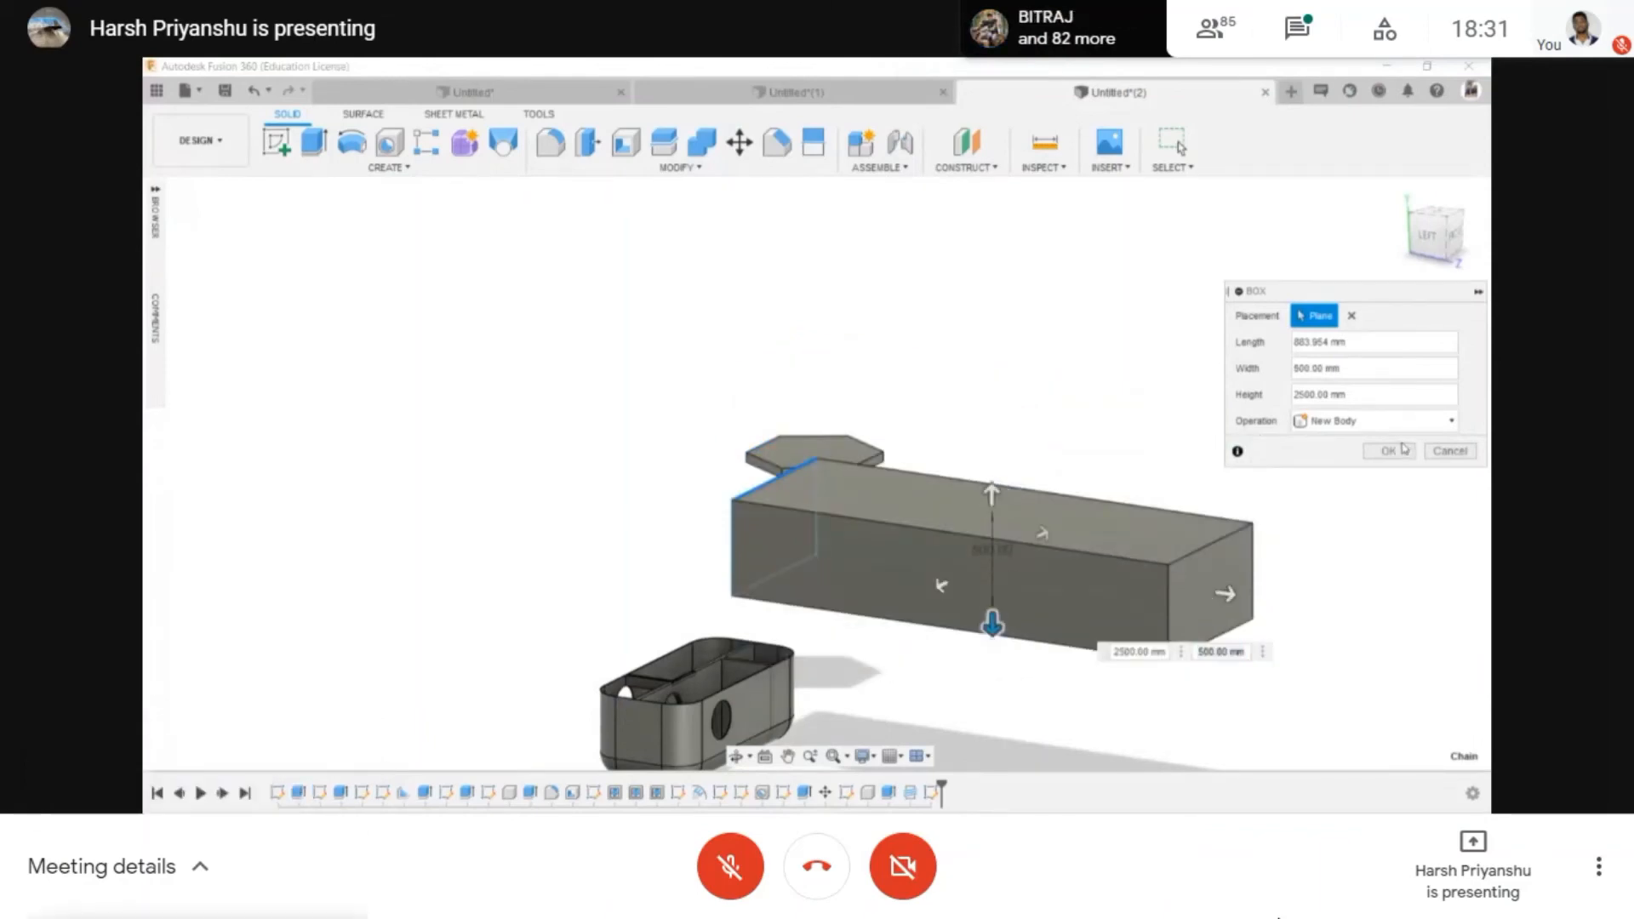
{"action": "left_click", "coordinate": [1388, 451]}
{"action": "scroll", "coordinate": [571, 523], "scroll_direction": "down", "scroll_amount": 3}
- Start a primitive Cylinder on the top face of the bolt's hexagonal head, centred, with a diameter of about 302 mm
{"action": "left_click", "coordinate": [353, 169]}
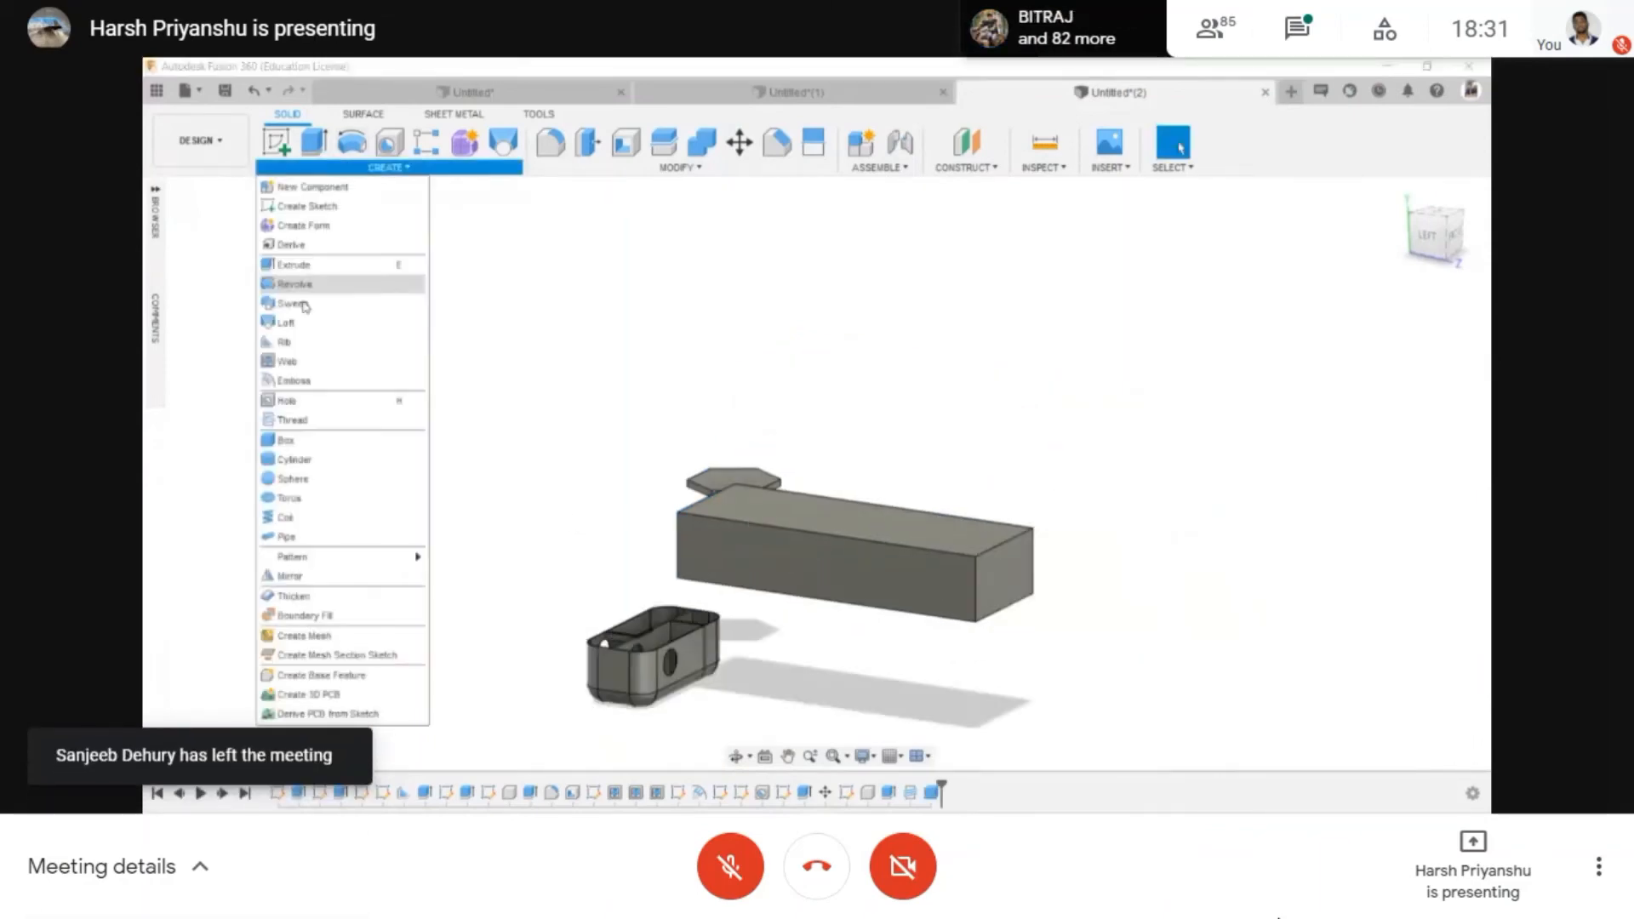
{"action": "left_click", "coordinate": [306, 478]}
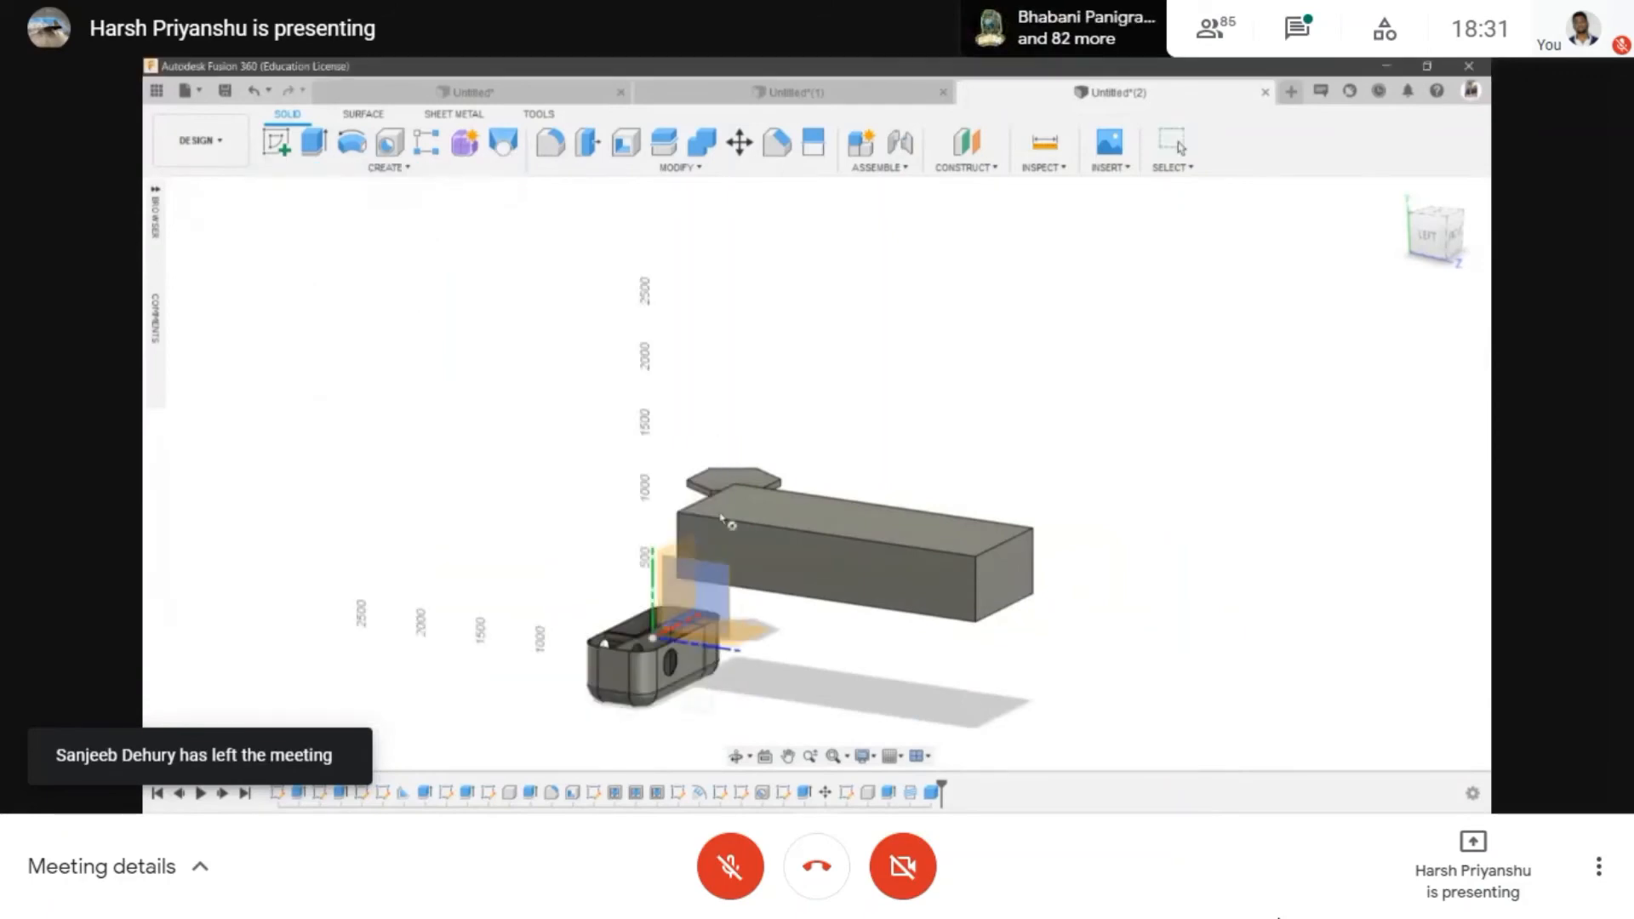
{"action": "left_click", "coordinate": [737, 756]}
{"action": "mouse_move", "coordinate": [817, 545]}
{"action": "left_mouse_down"}
{"action": "mouse_move", "coordinate": [692, 441]}
{"action": "mouse_move", "coordinate": [795, 484]}
{"action": "mouse_move", "coordinate": [822, 568]}
{"action": "left_mouse_up"}
{"action": "scroll", "coordinate": [794, 483], "scroll_direction": "up", "scroll_amount": 3}
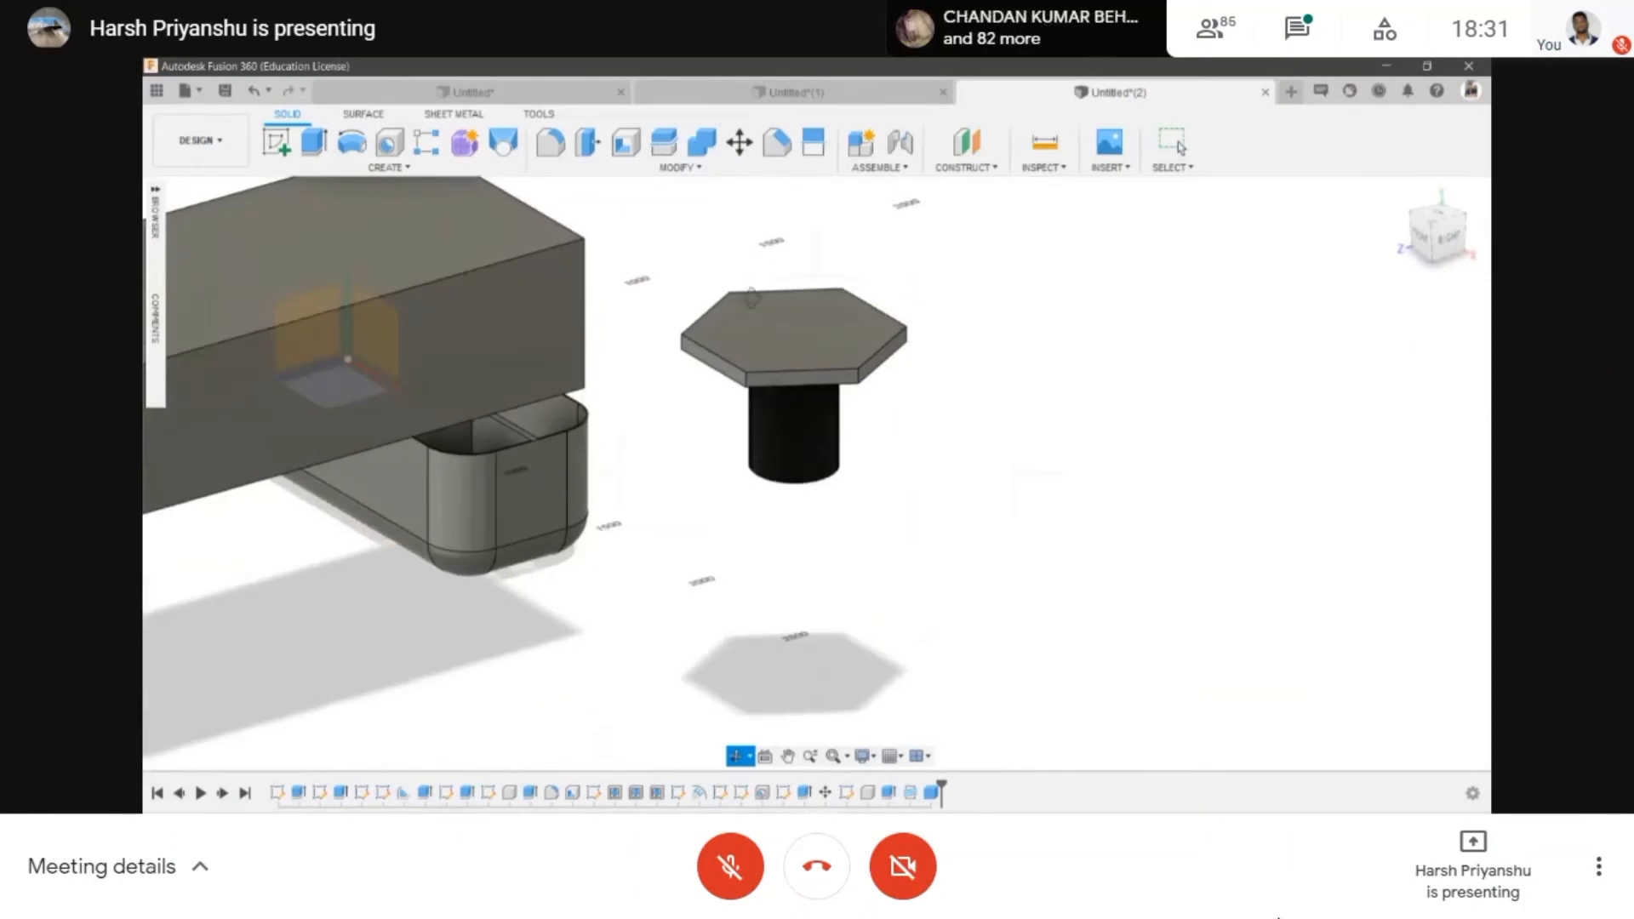
{"action": "key", "text": "Escape"}
{"action": "scroll", "coordinate": [752, 299], "scroll_direction": "up", "scroll_amount": 3}
{"action": "middle_click_drag", "start_coordinate": [752, 299], "coordinate": [771, 361]}
{"action": "left_click", "coordinate": [854, 426]}
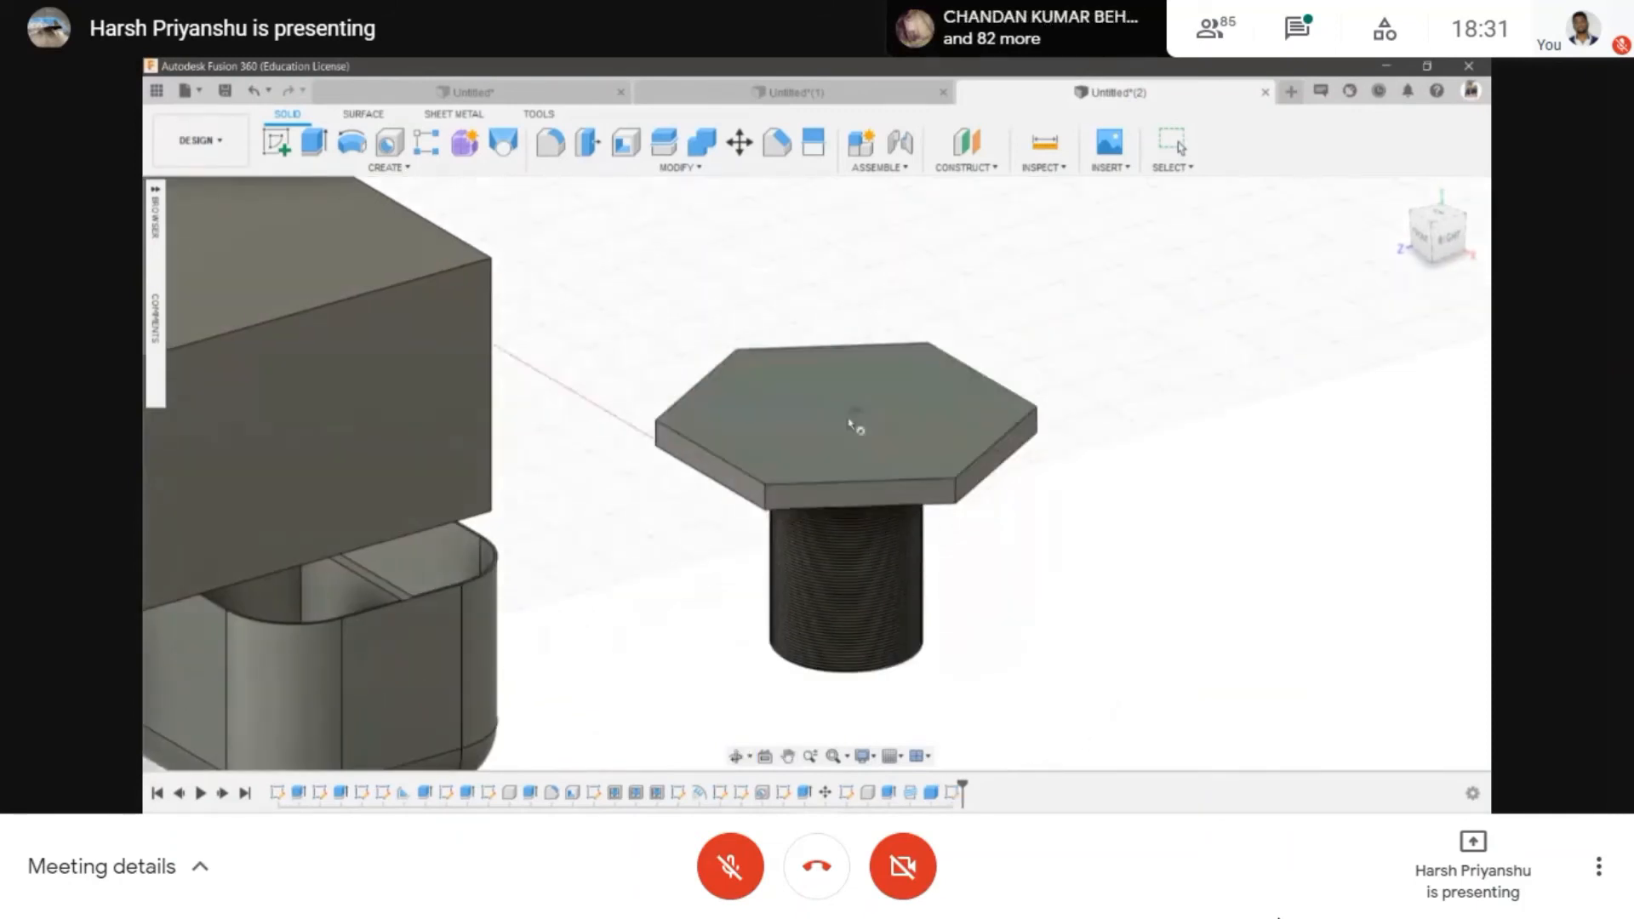
{"action": "left_click", "coordinate": [844, 414]}
{"action": "left_click", "coordinate": [907, 430]}
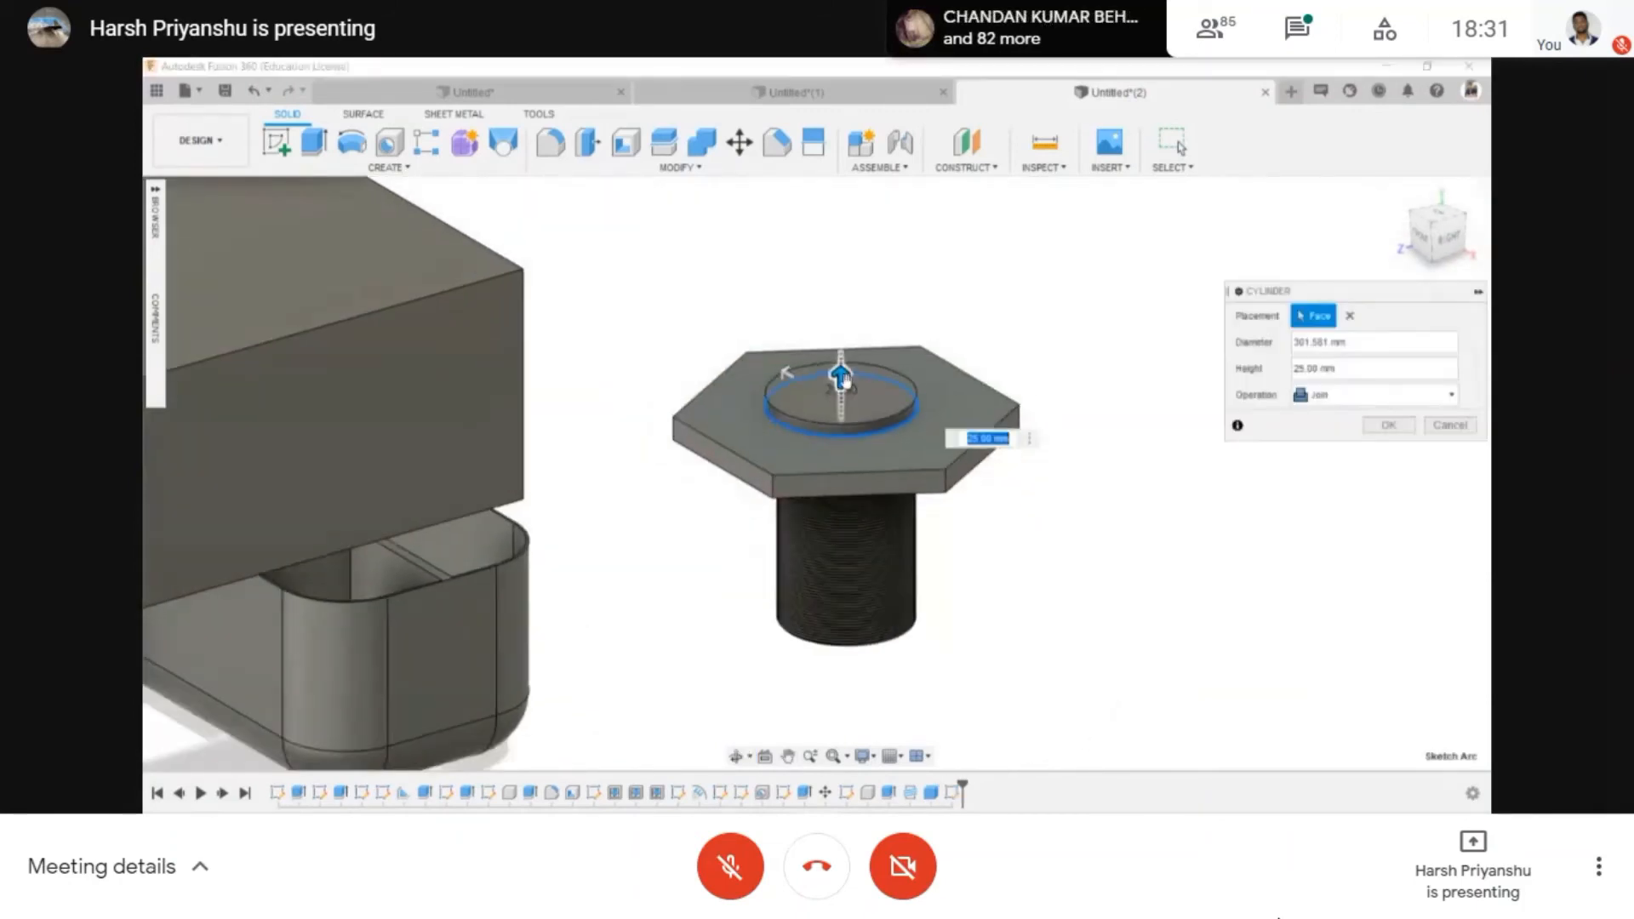
- Raise the cylinder to a height of 600 mm and create it as a new component
{"action": "left_click_drag", "start_coordinate": [855, 454], "coordinate": [887, 232]}
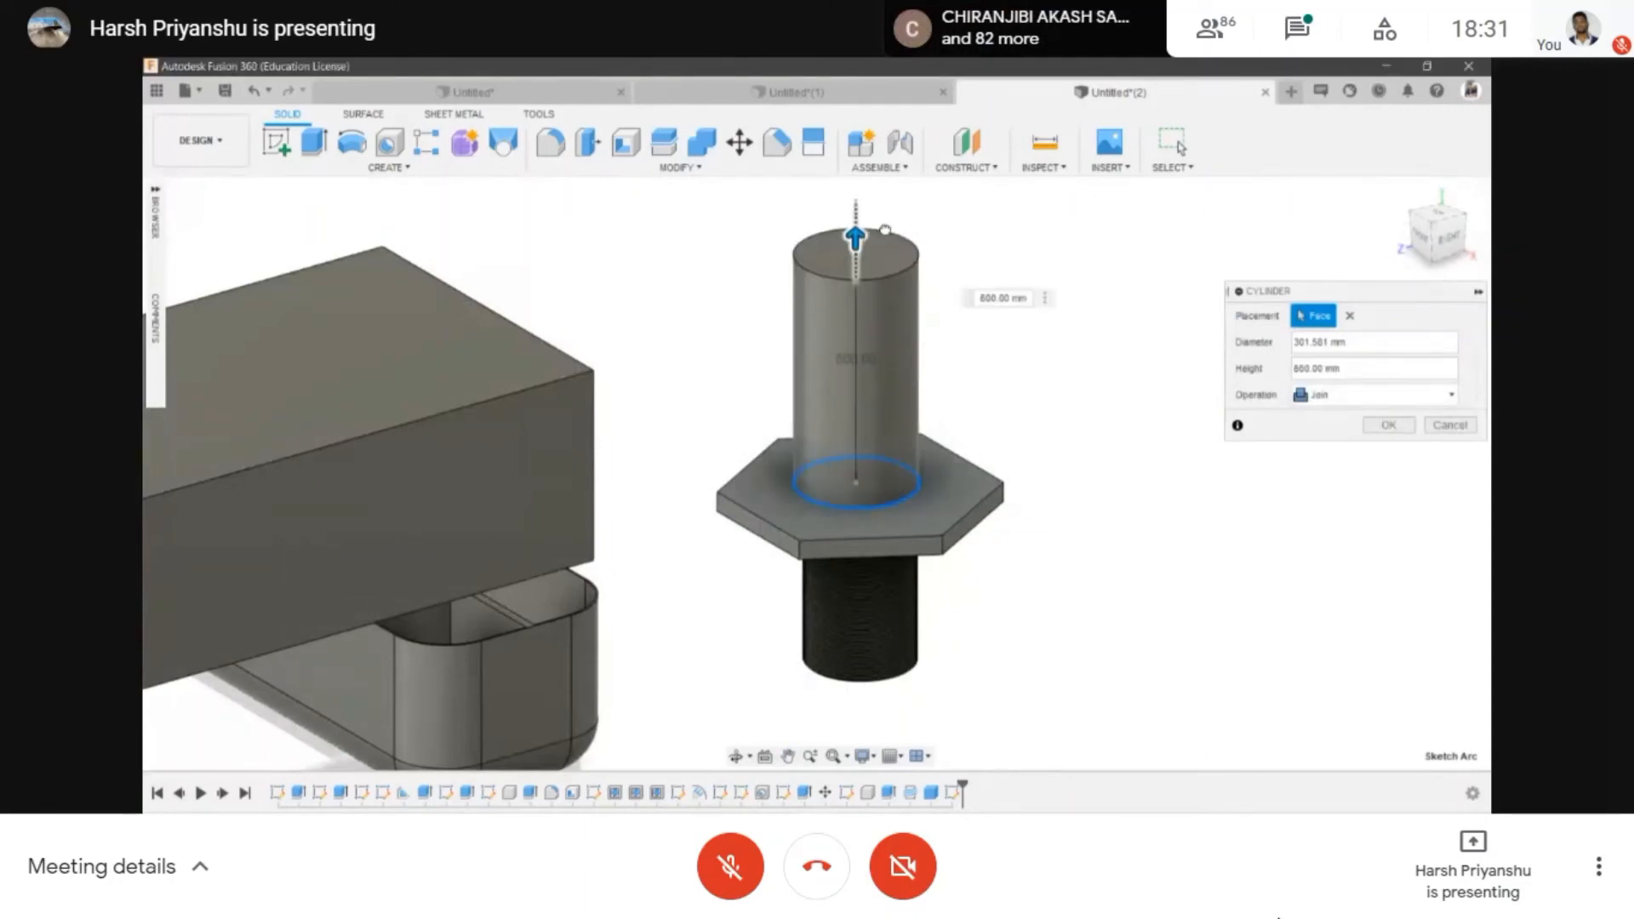
{"action": "left_click", "coordinate": [1375, 395]}
{"action": "left_click", "coordinate": [1377, 507]}
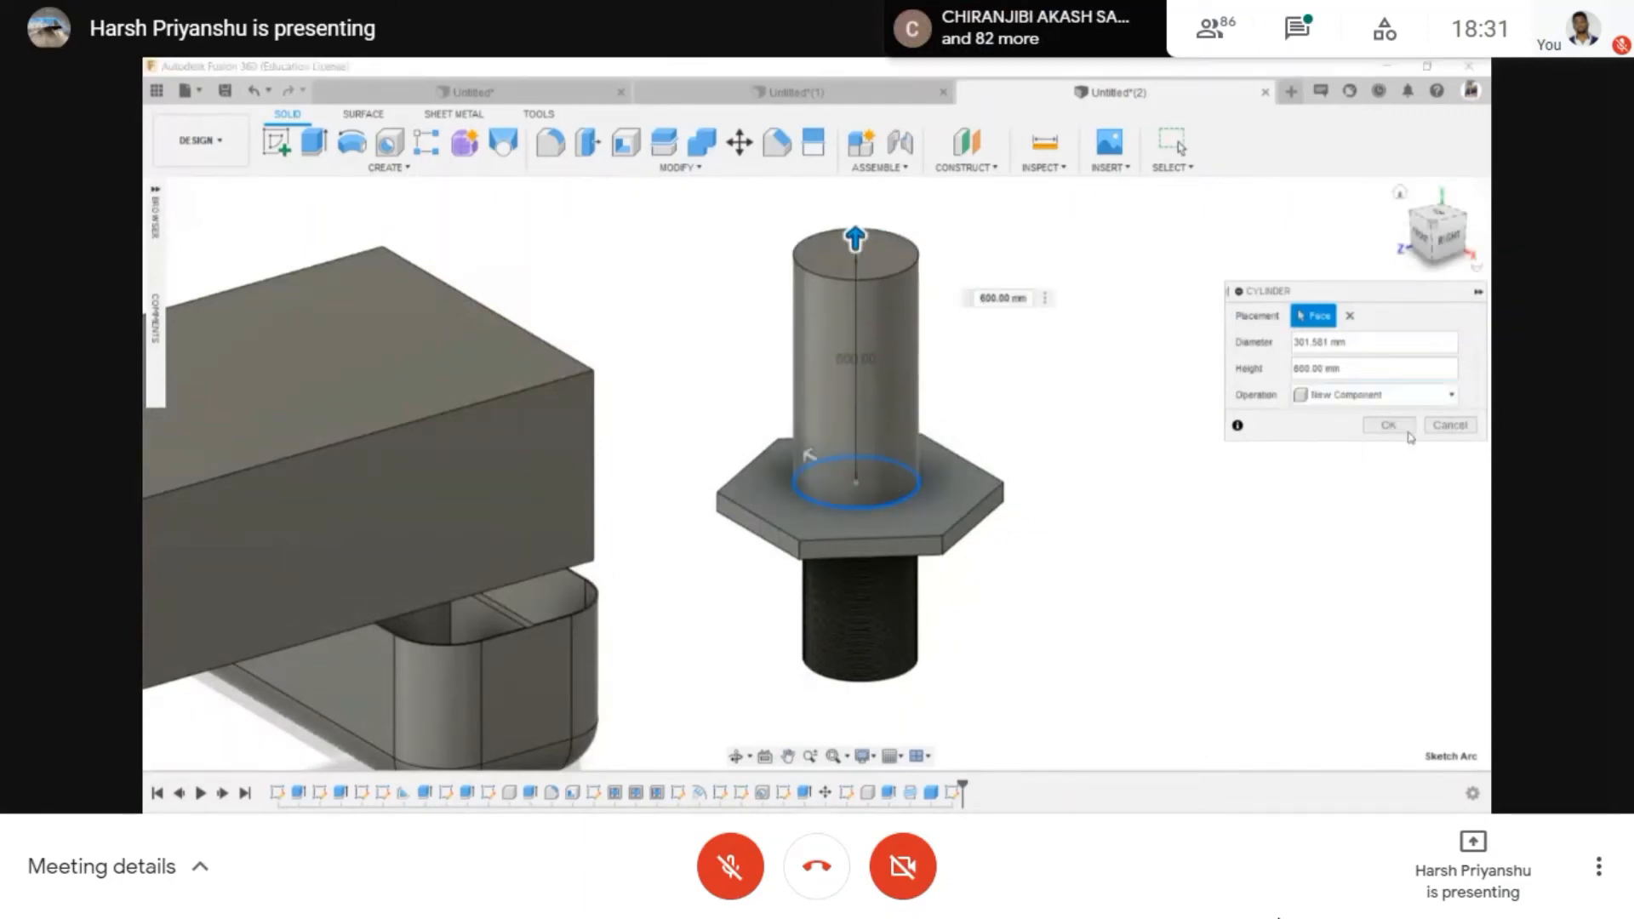
{"action": "left_click", "coordinate": [1408, 425]}
- Place a primitive Sphere centred on the long block's top face with a diameter of 700 mm
{"action": "left_click", "coordinate": [379, 168]}
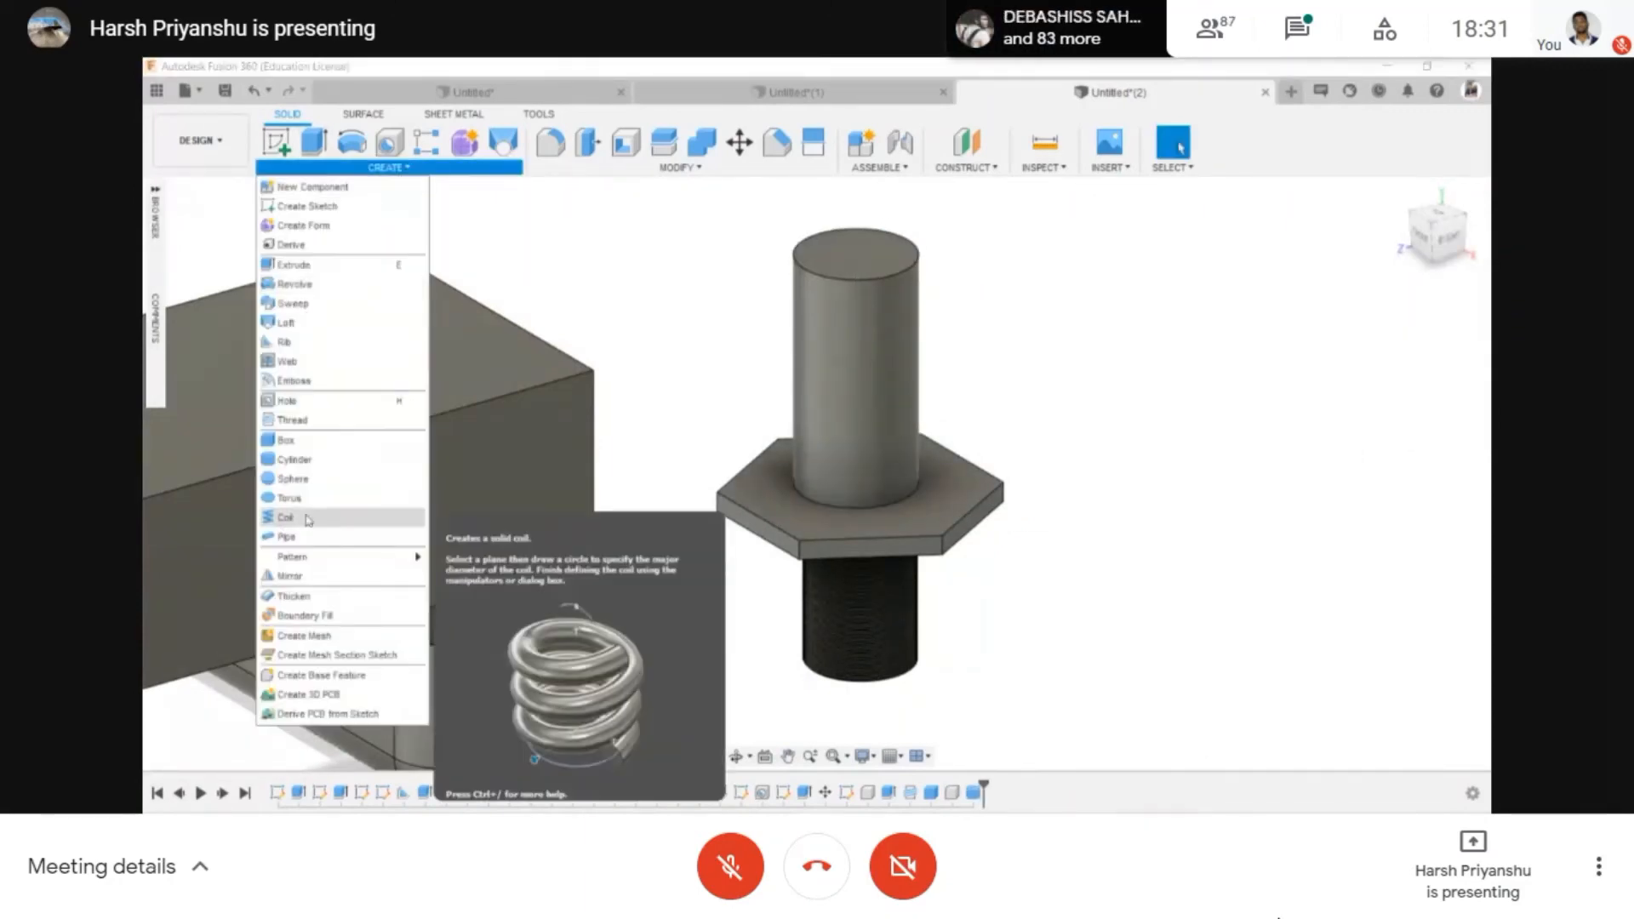
{"action": "left_click", "coordinate": [293, 474]}
{"action": "scroll", "coordinate": [600, 430], "scroll_direction": "down", "scroll_amount": 6}
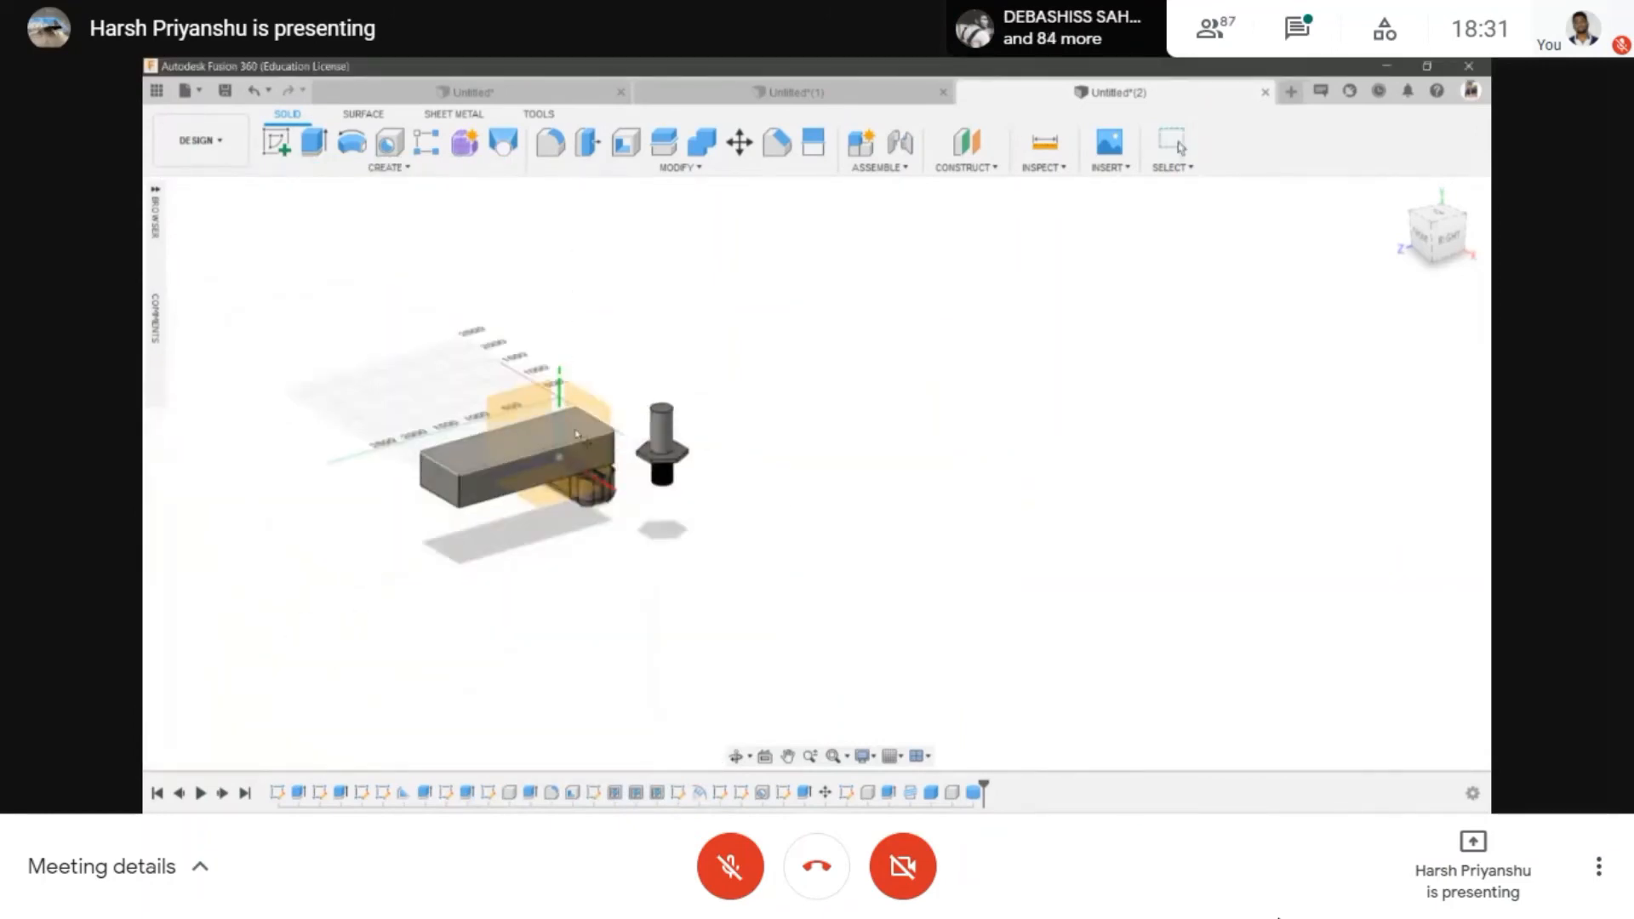
{"action": "left_click", "coordinate": [458, 452]}
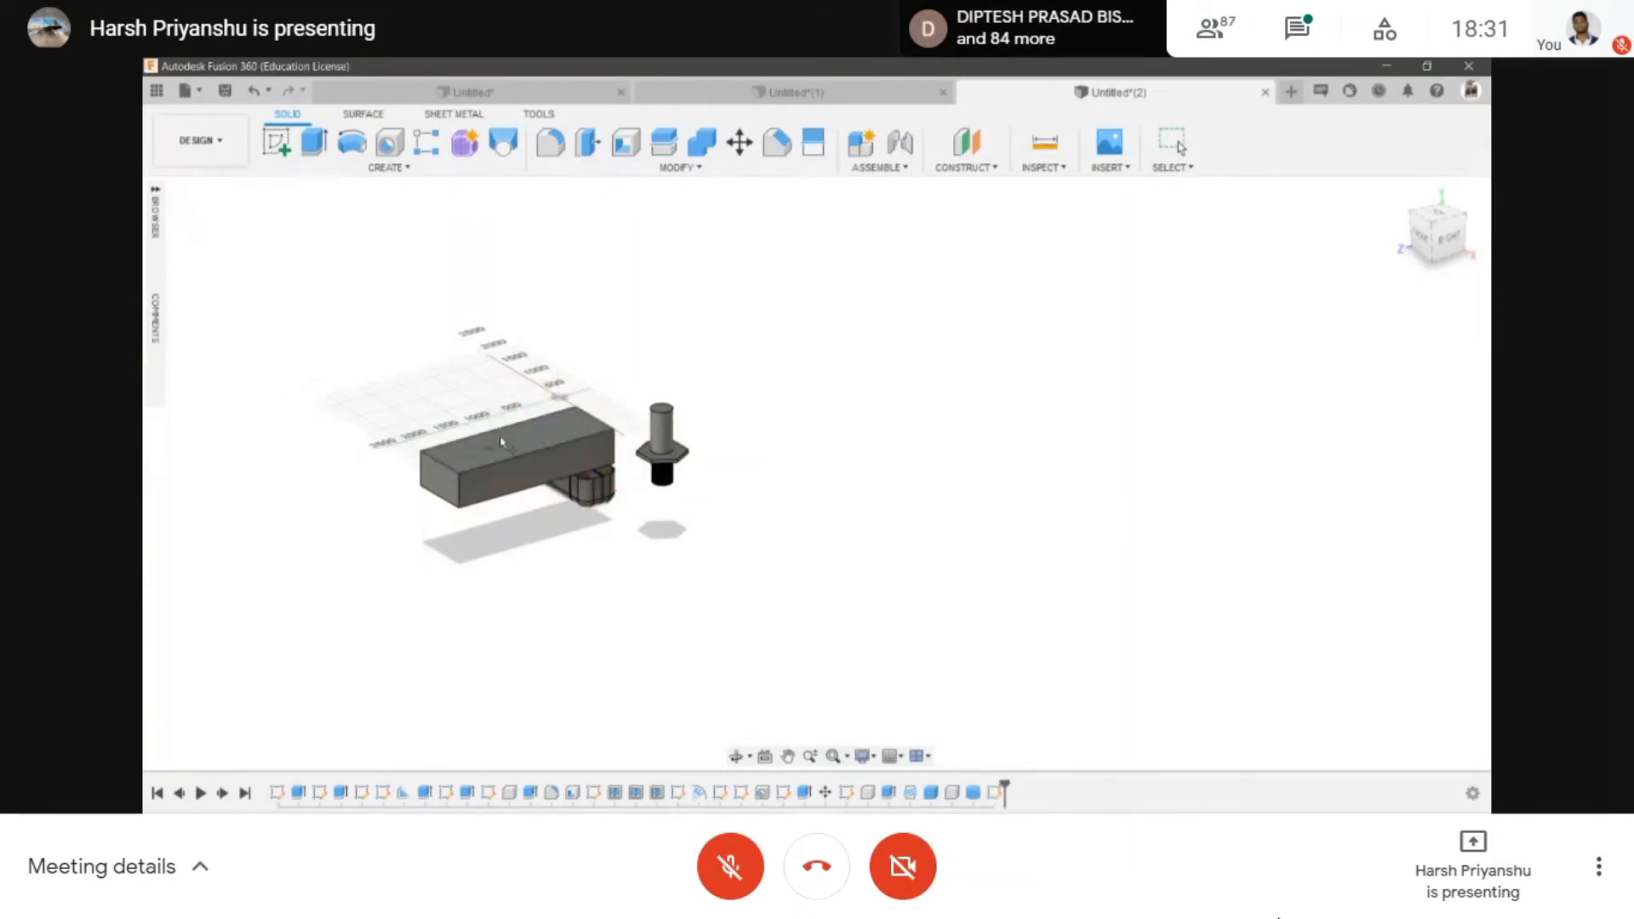
{"action": "scroll", "coordinate": [501, 438], "scroll_direction": "up", "scroll_amount": 4}
{"action": "left_click", "coordinate": [516, 445]}
{"action": "left_click_drag", "start_coordinate": [517, 412], "coordinate": [515, 371]}
- Set the sphere's operation to New Component and create it
{"action": "left_click", "coordinate": [1362, 368]}
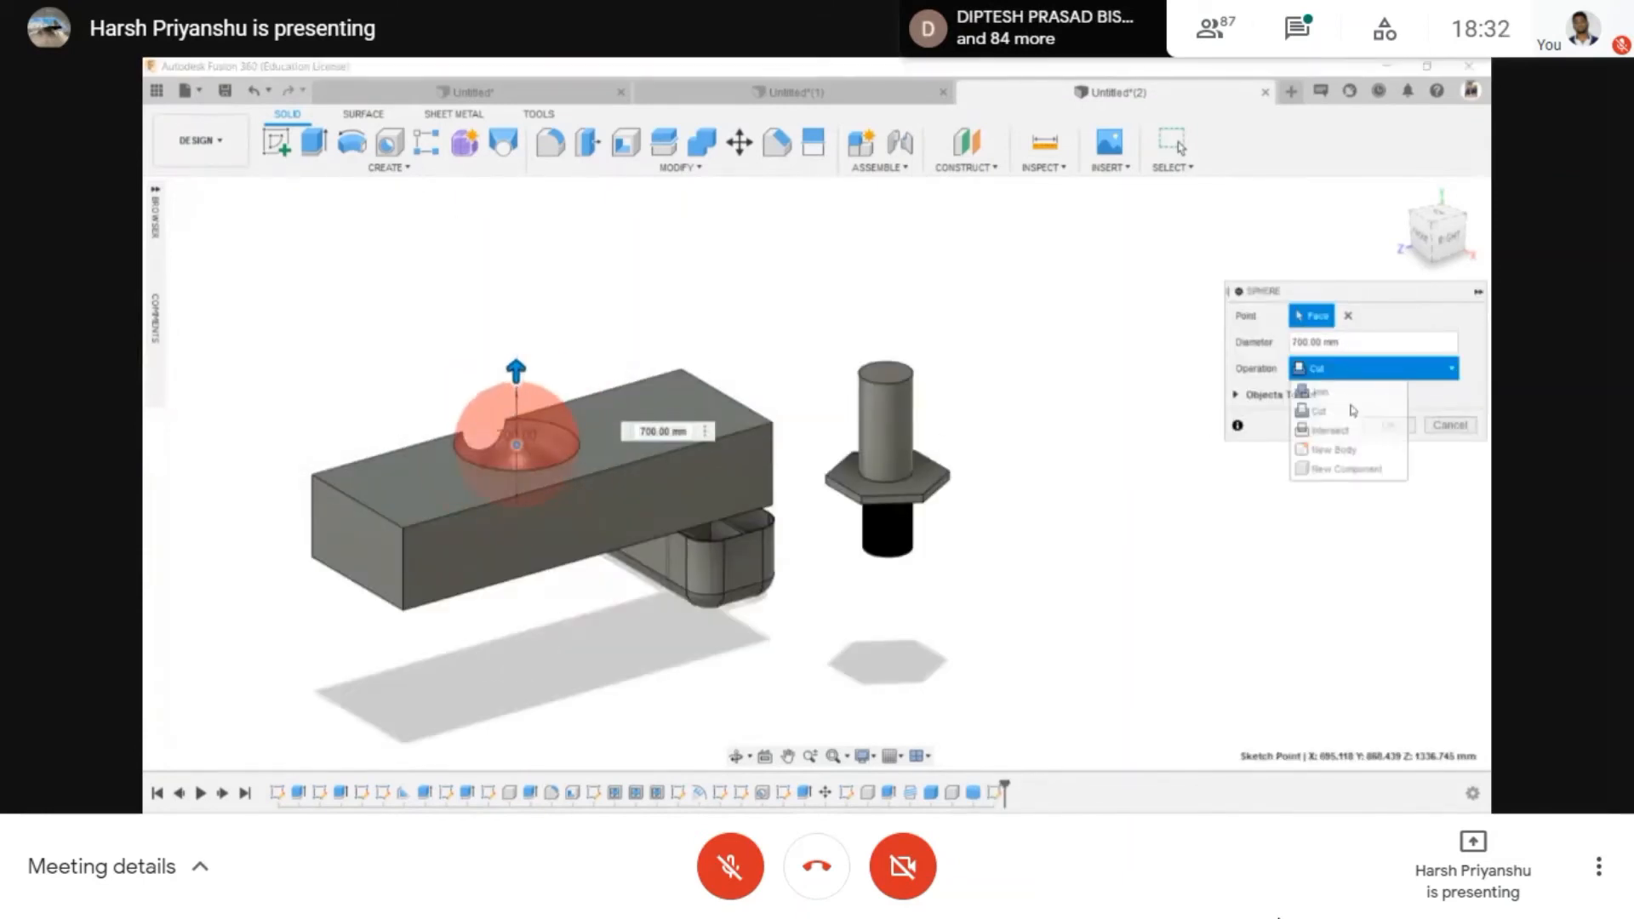
{"action": "left_click", "coordinate": [1345, 469]}
{"action": "scroll", "coordinate": [503, 473], "scroll_direction": "up", "scroll_amount": 3}
{"action": "scroll", "coordinate": [790, 719], "scroll_direction": "down", "scroll_amount": 3}
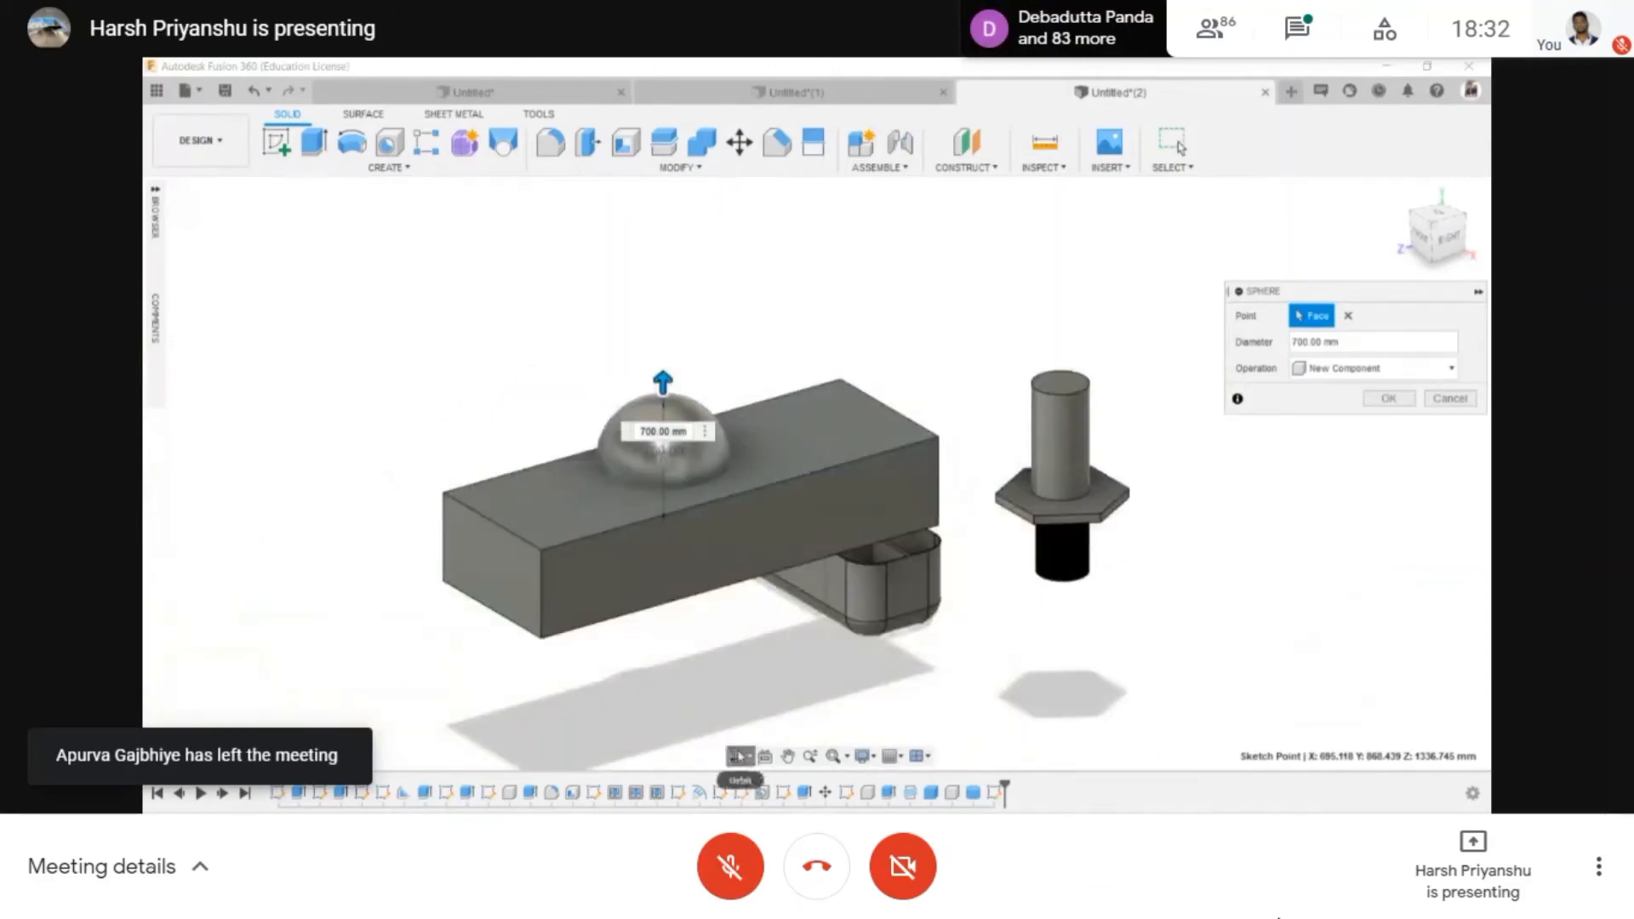
{"action": "left_click", "coordinate": [740, 755]}
{"action": "left_click_drag", "start_coordinate": [749, 562], "coordinate": [890, 553]}
{"action": "key", "text": "Escape"}
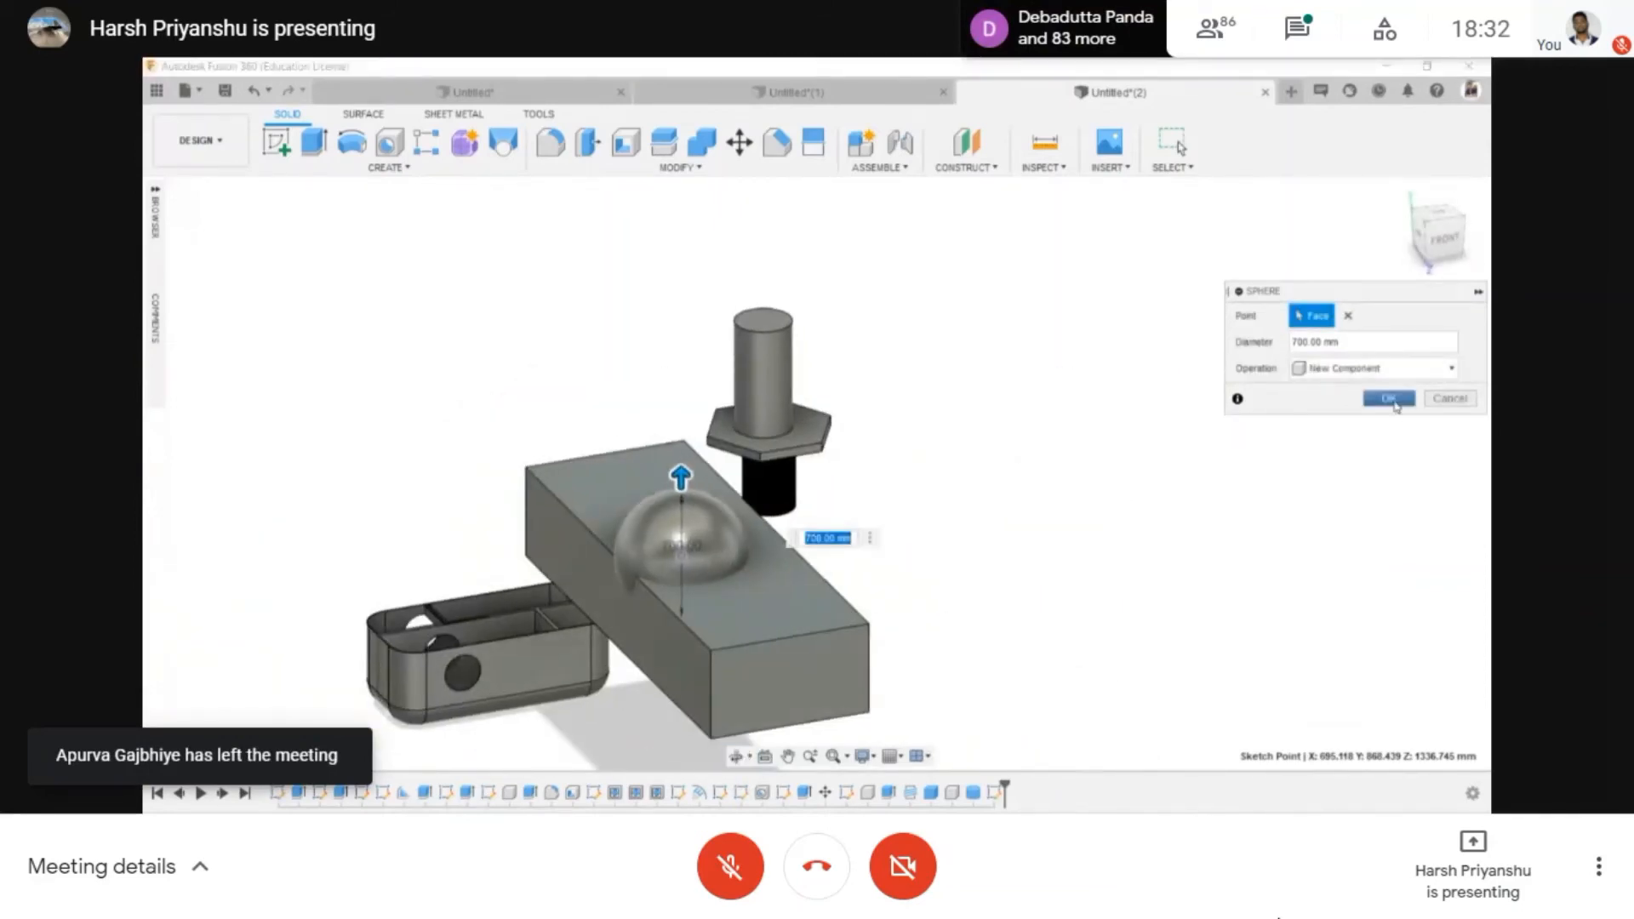
{"action": "left_click", "coordinate": [1390, 400]}
- Move the sphere body a short distance horizontally across the long block
{"action": "key", "text": "m"}
{"action": "left_click", "coordinate": [732, 547]}
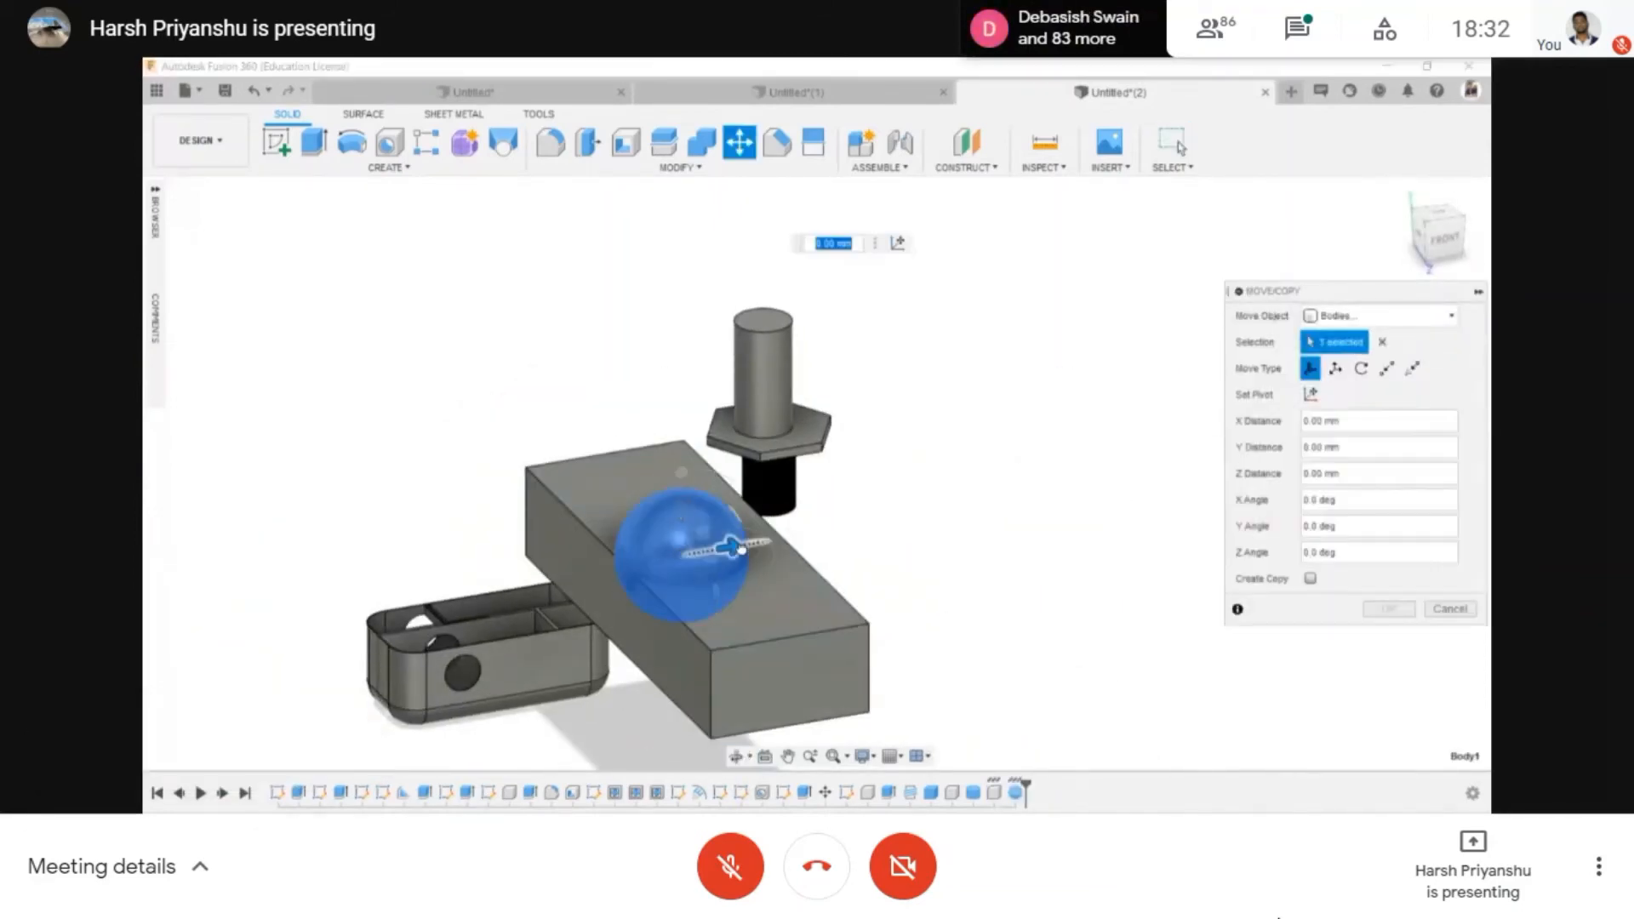
{"action": "left_click_drag", "start_coordinate": [741, 550], "coordinate": [759, 545]}
{"action": "left_click", "coordinate": [1389, 608]}
{"action": "scroll", "coordinate": [908, 358], "scroll_direction": "down", "scroll_amount": 5}
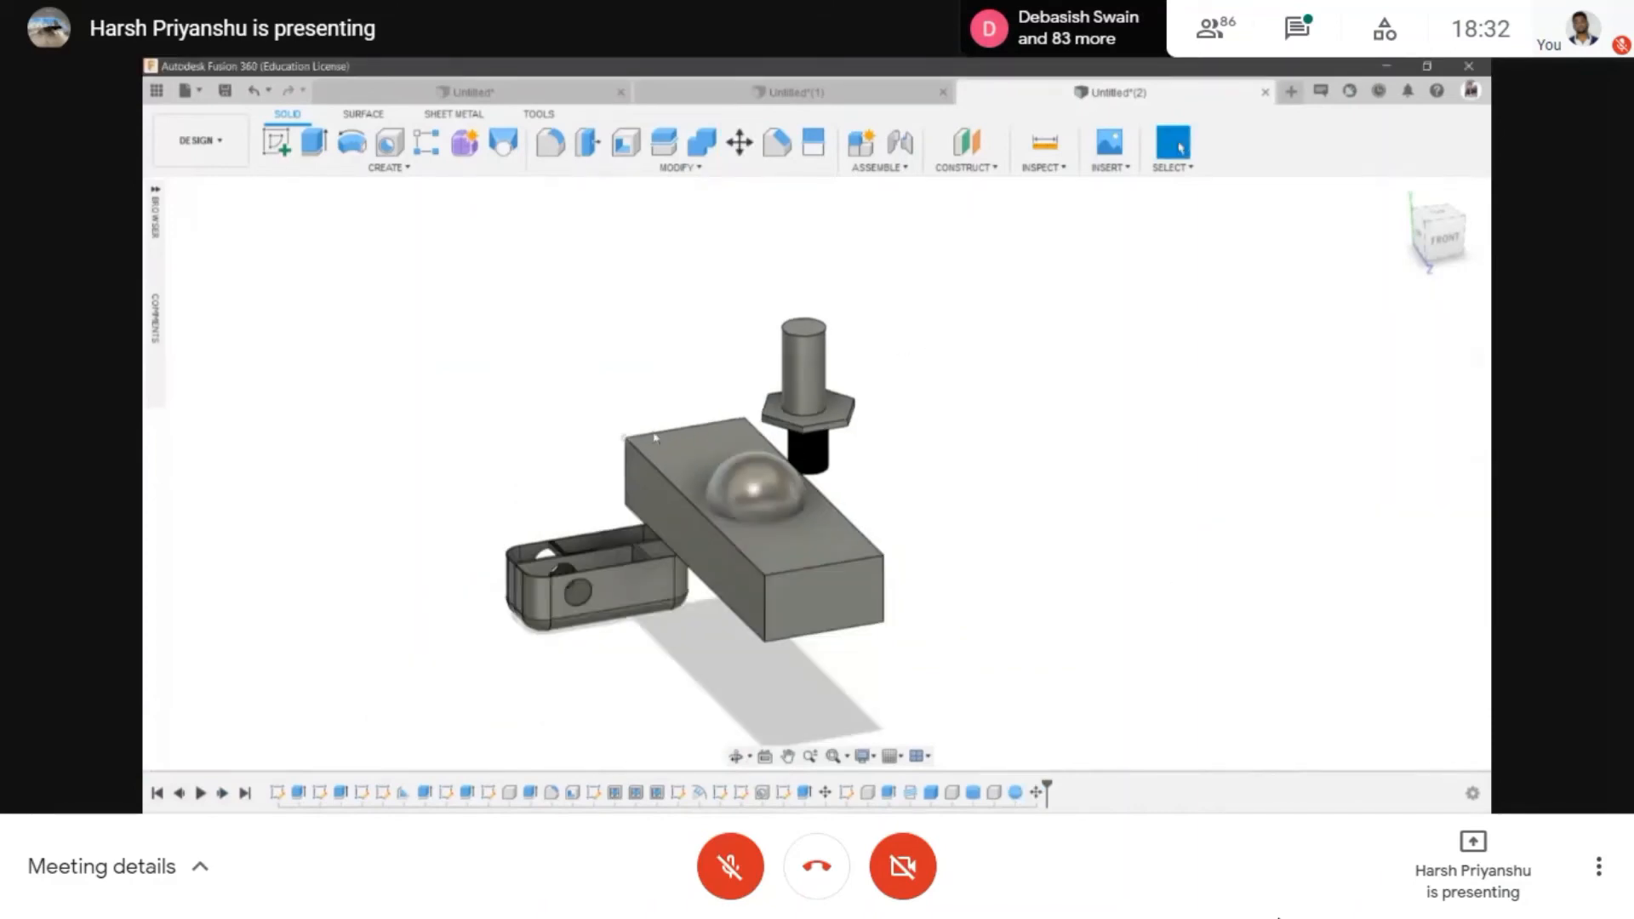
- Move the sphere body upward until it is completely clear of the long block
{"action": "left_click", "coordinate": [737, 757]}
{"action": "left_click_drag", "start_coordinate": [766, 579], "coordinate": [824, 325]}
{"action": "key", "text": "Escape"}
{"action": "scroll", "coordinate": [829, 485], "scroll_direction": "up", "scroll_amount": 3}
{"action": "key", "text": "m"}
{"action": "left_click", "coordinate": [770, 507]}
{"action": "left_click", "coordinate": [1389, 609]}
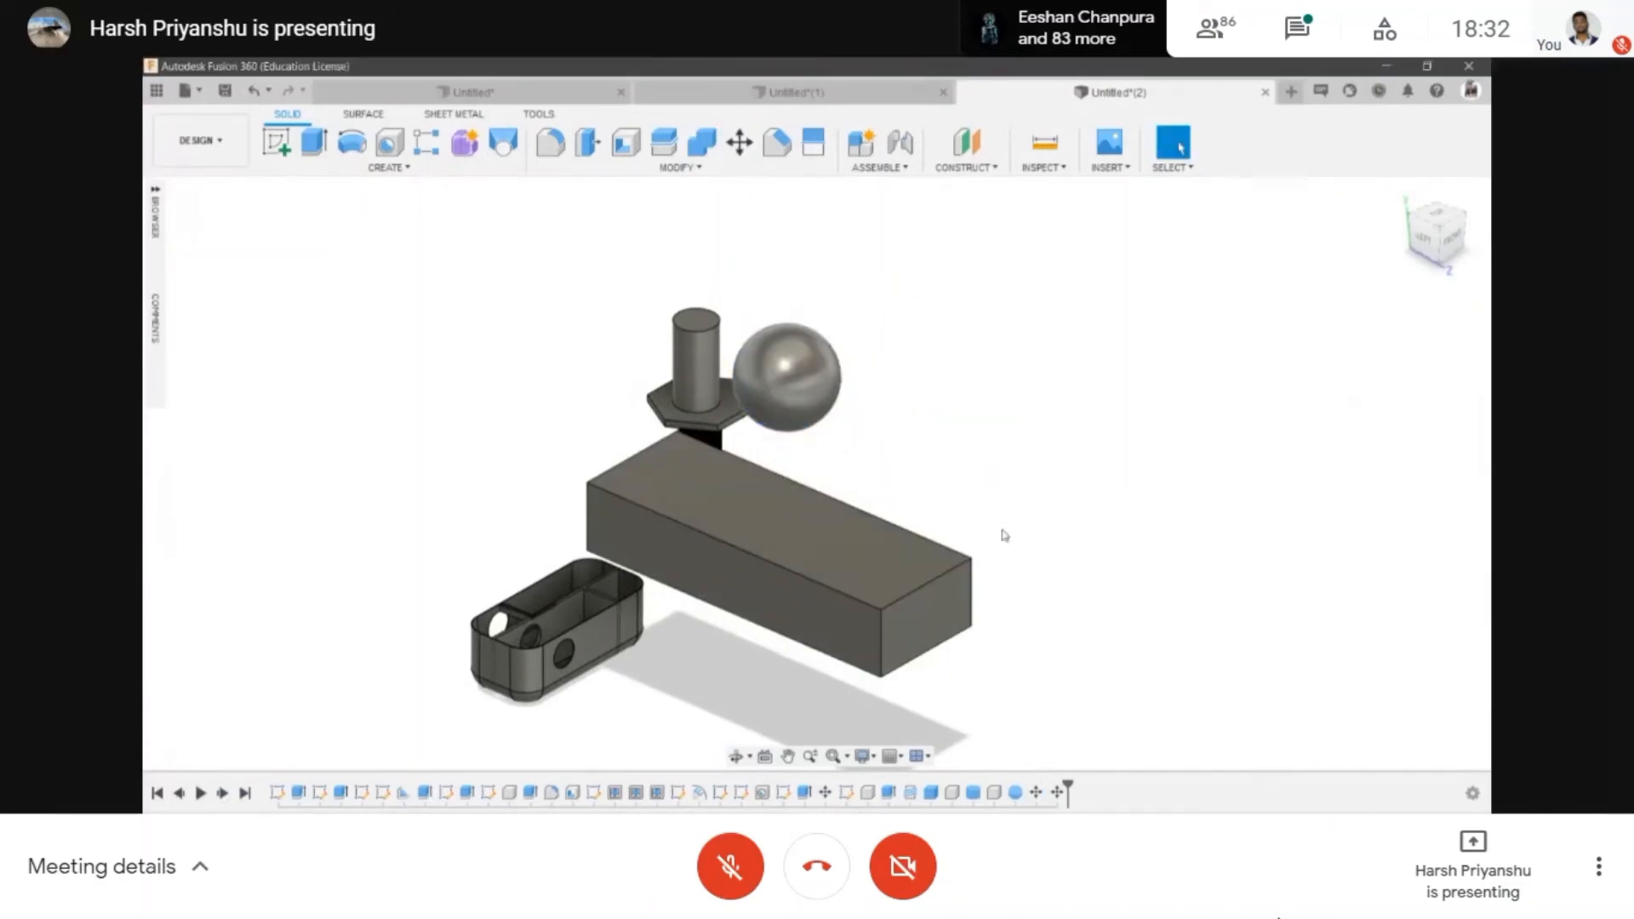
- Create a Torus centred on the cylinder's top face, inner diameter about 539 mm, torus diameter 150 mm, position On Center, as a new body
{"action": "left_click", "coordinate": [450, 174]}
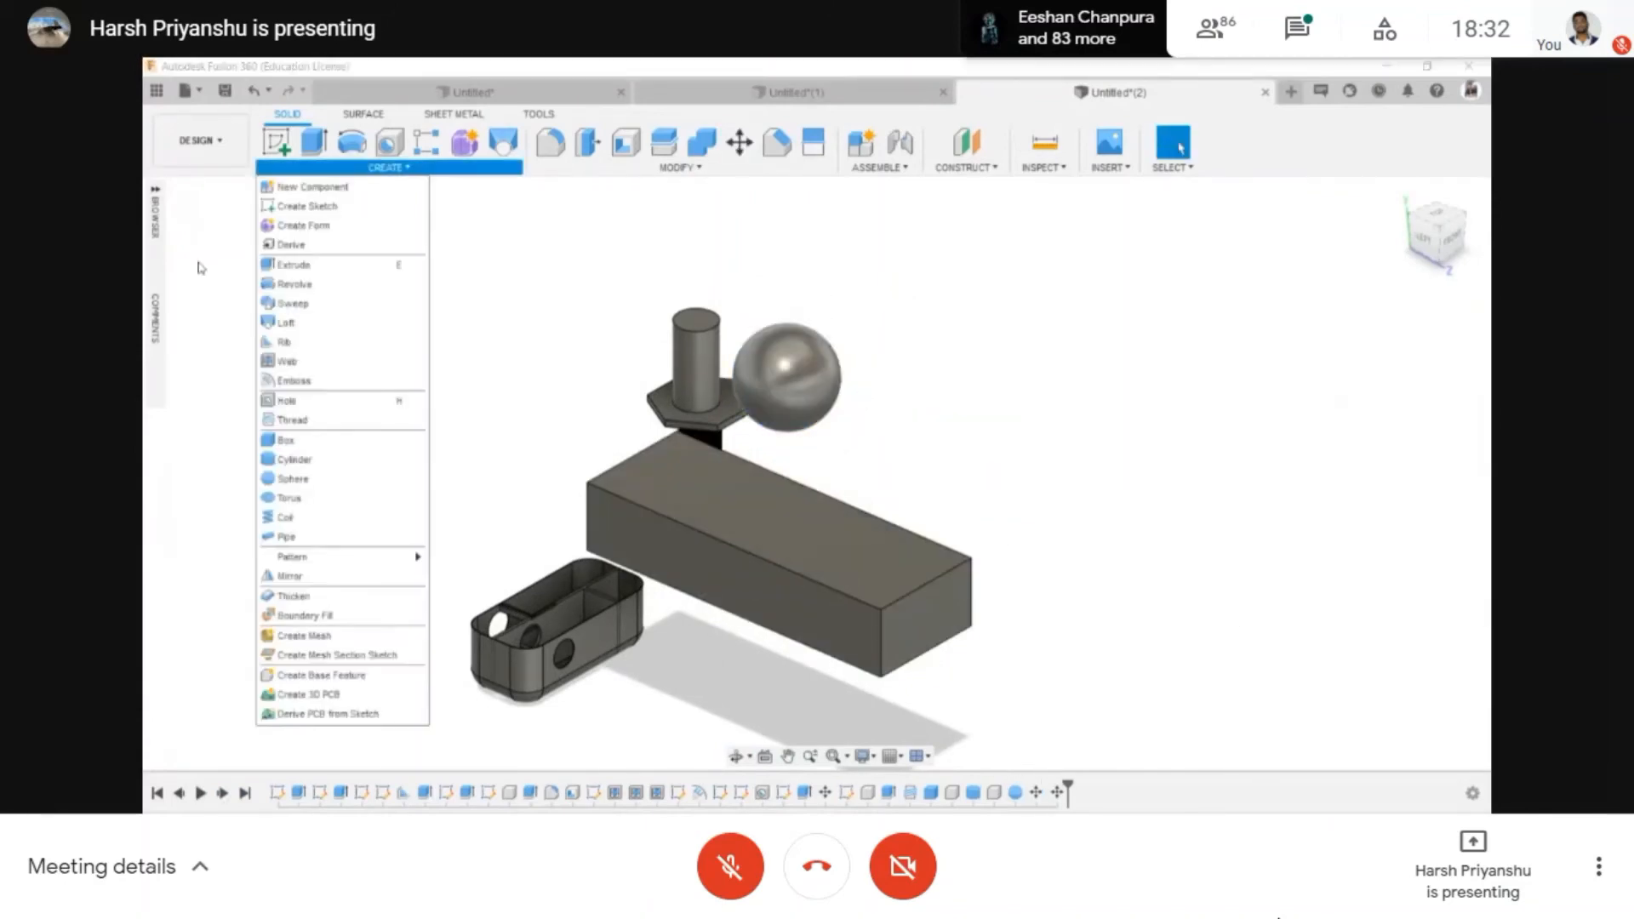
{"action": "left_click", "coordinate": [323, 497]}
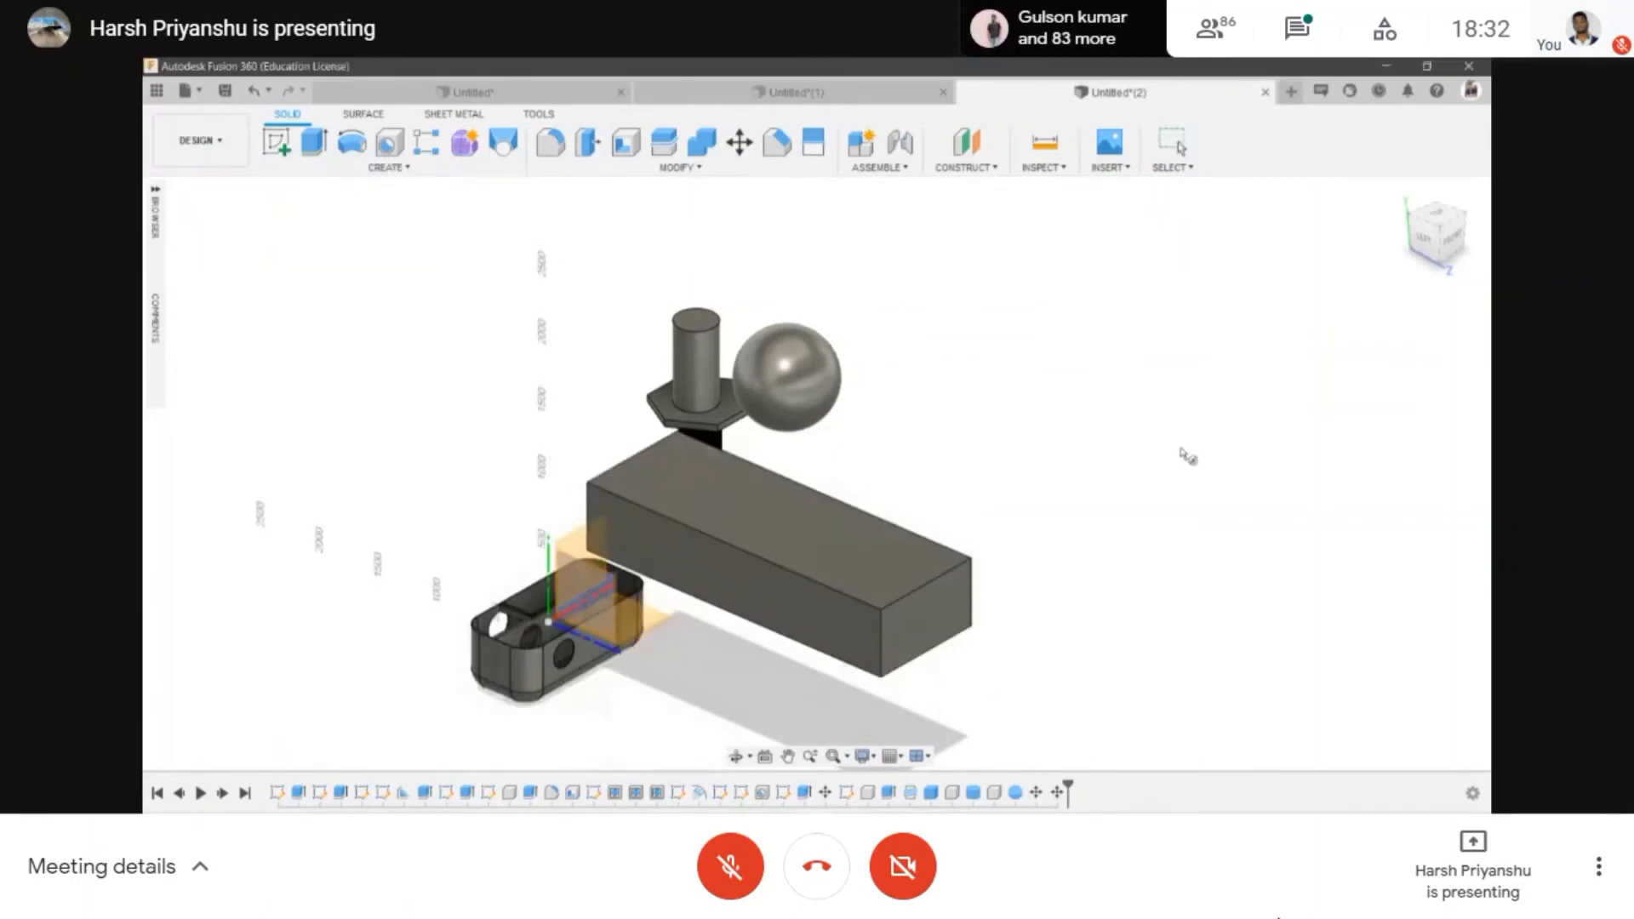
{"action": "scroll", "coordinate": [701, 321], "scroll_direction": "up", "scroll_amount": 3}
{"action": "left_click", "coordinate": [703, 322]}
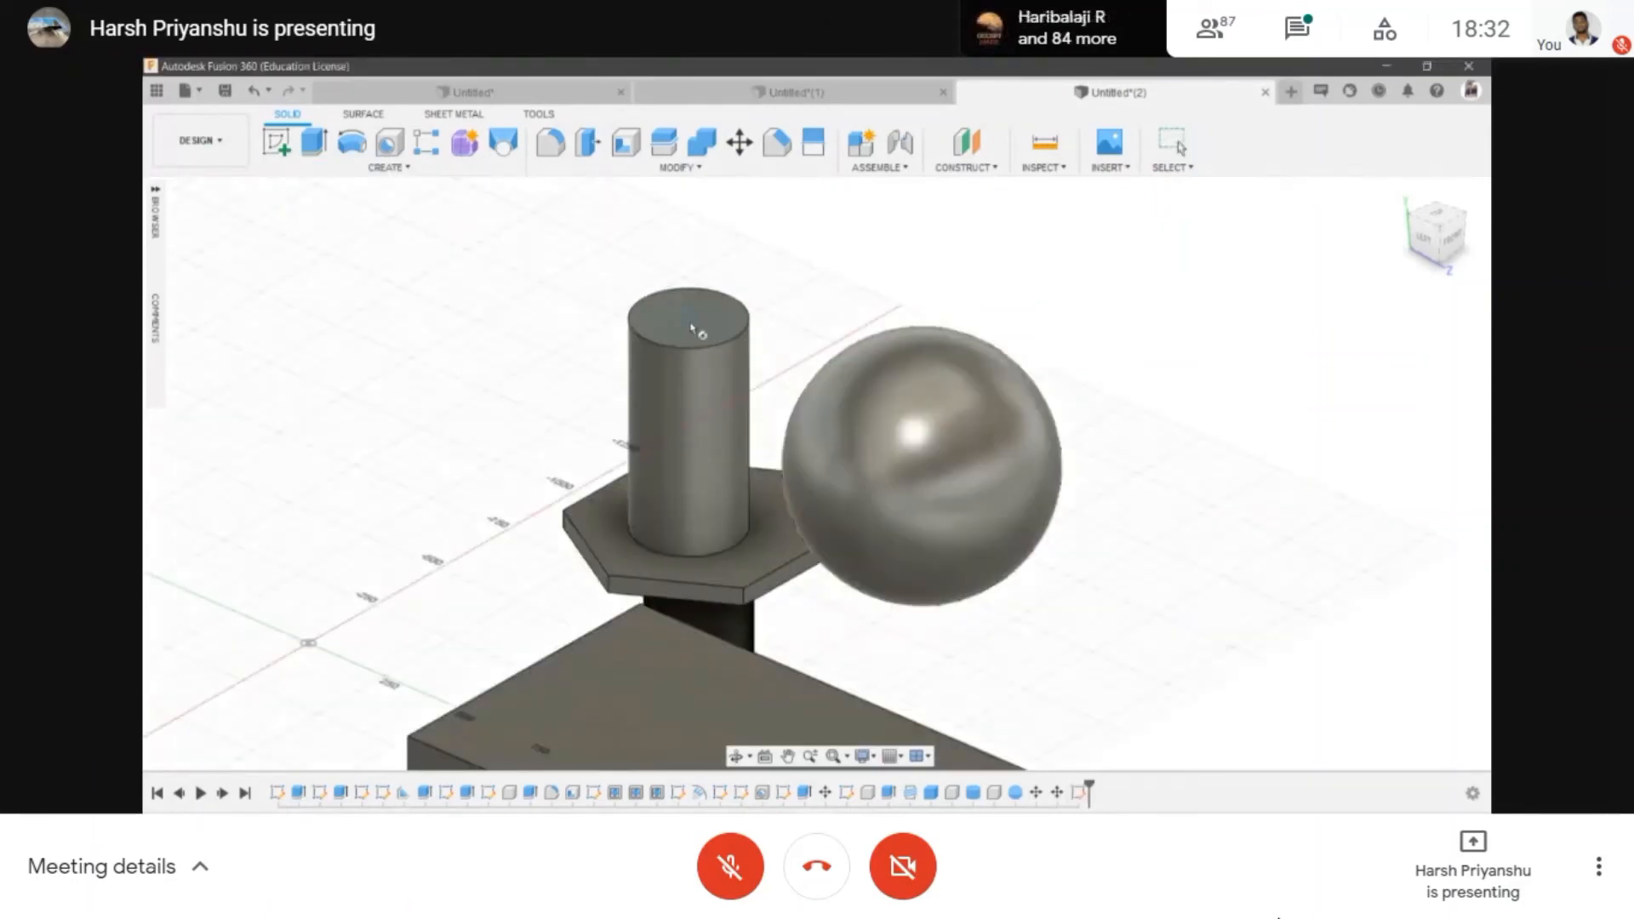
{"action": "left_click", "coordinate": [688, 319]}
{"action": "left_click", "coordinate": [784, 348]}
{"action": "scroll", "coordinate": [706, 332], "scroll_direction": "down", "scroll_amount": 2}
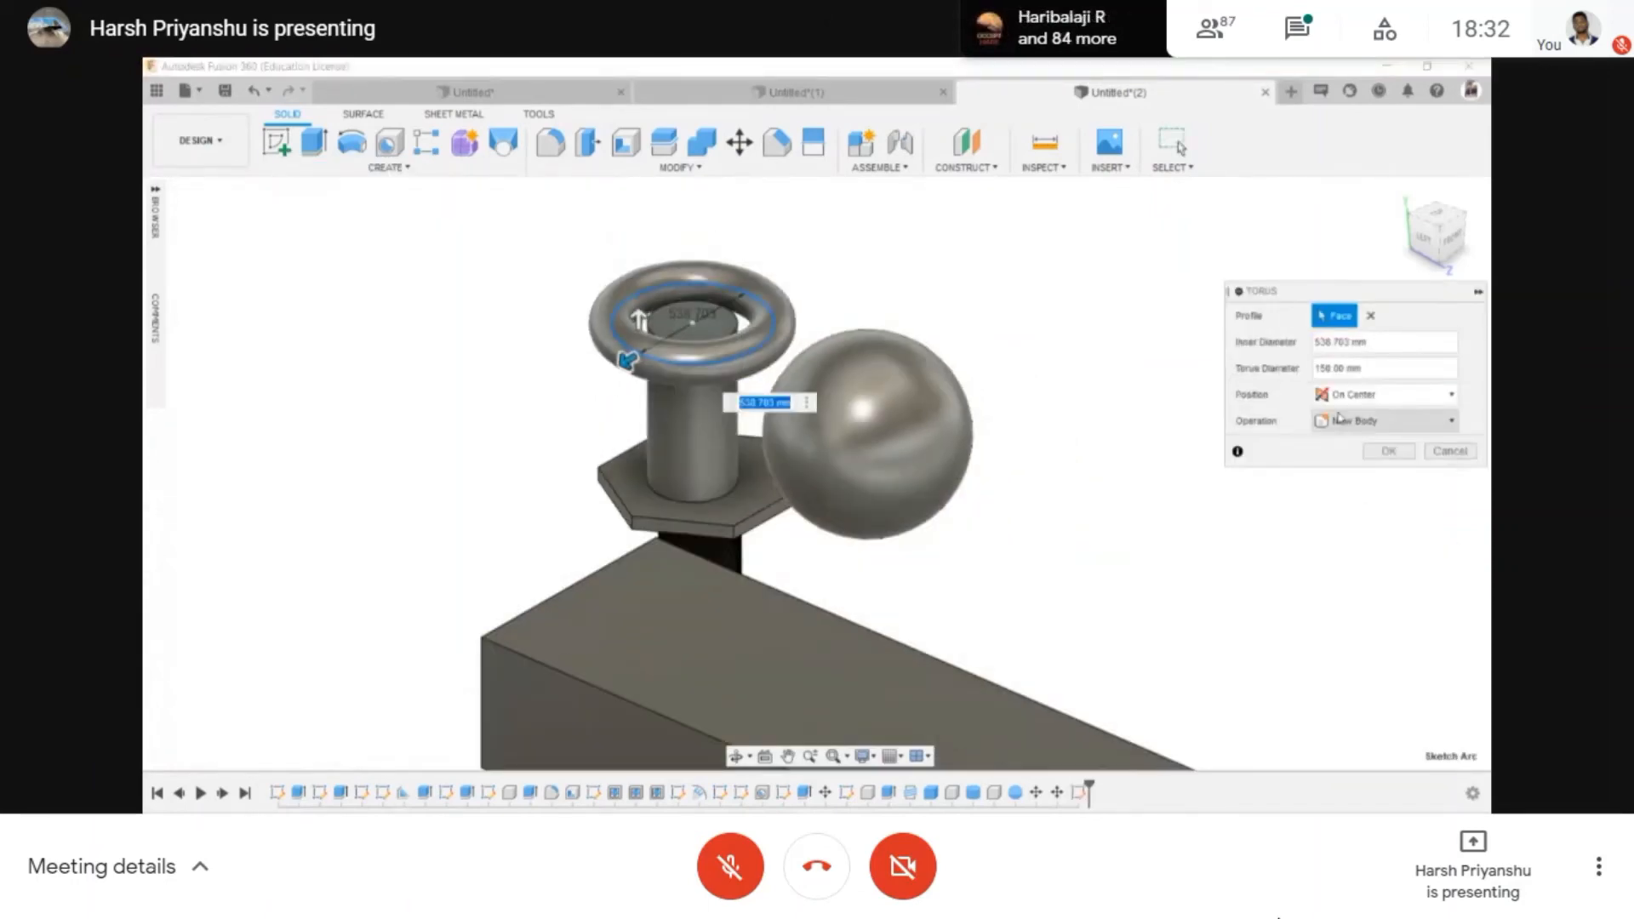
{"action": "left_click", "coordinate": [1436, 214]}
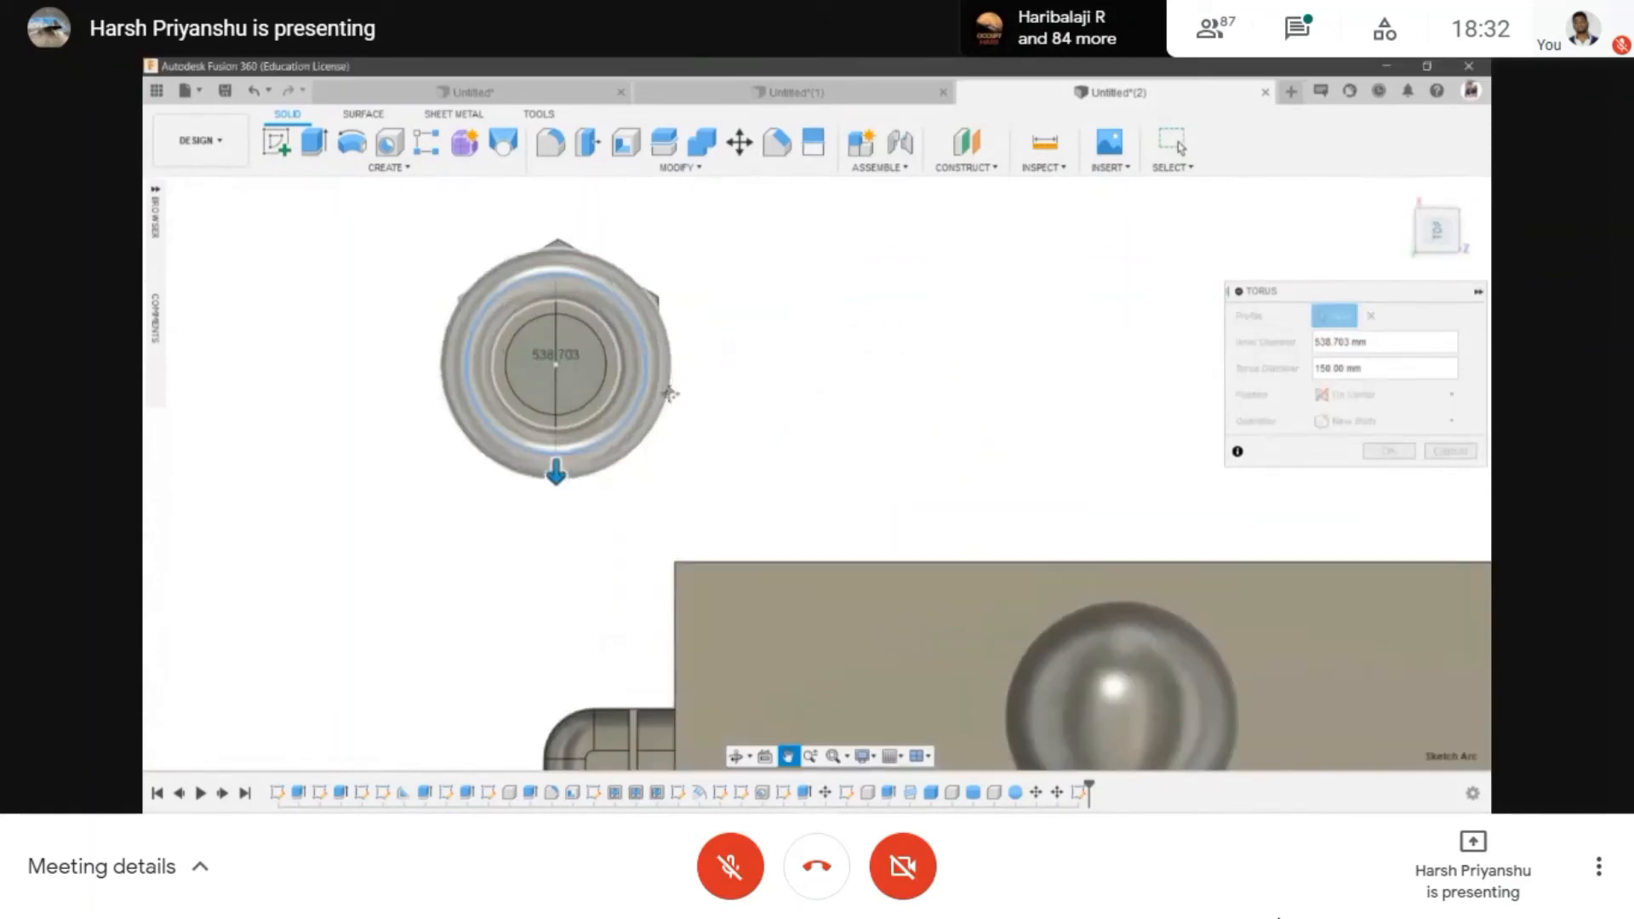
{"action": "left_click", "coordinate": [1389, 452]}
- Move the torus body straight upward until it is clear of the cylinder's top face
{"action": "key", "text": "m"}
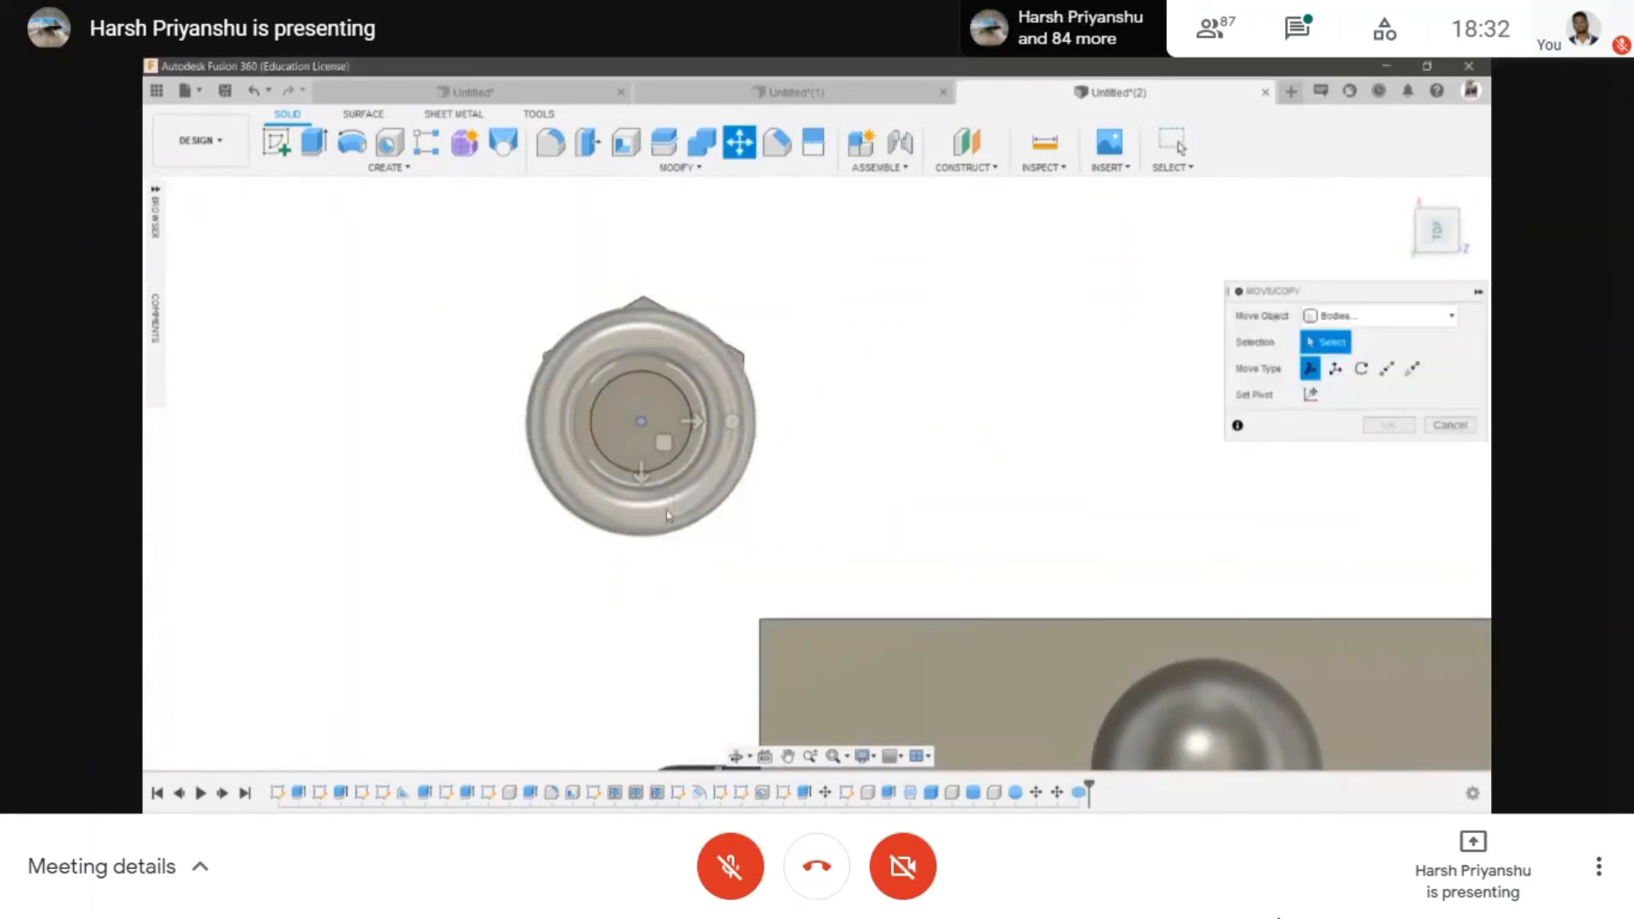
{"action": "left_click", "coordinate": [706, 498]}
{"action": "middle_click_drag", "start_coordinate": [715, 508], "coordinate": [840, 458], "text": "shift"}
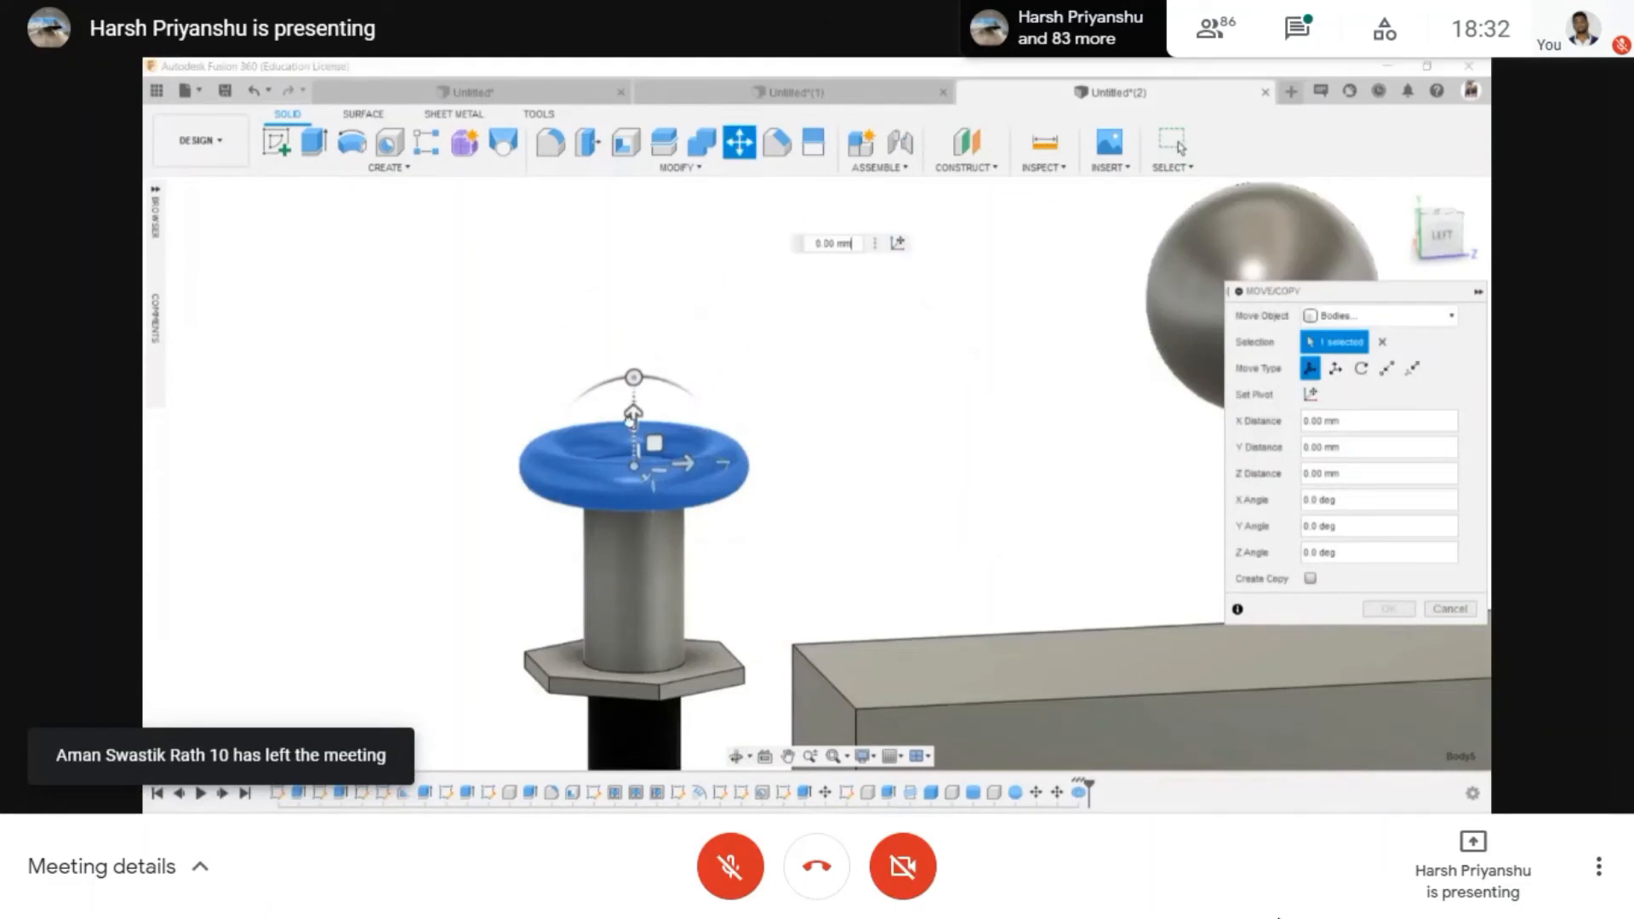
{"action": "left_click_drag", "start_coordinate": [633, 415], "coordinate": [633, 317]}
{"action": "left_click", "coordinate": [1393, 610]}
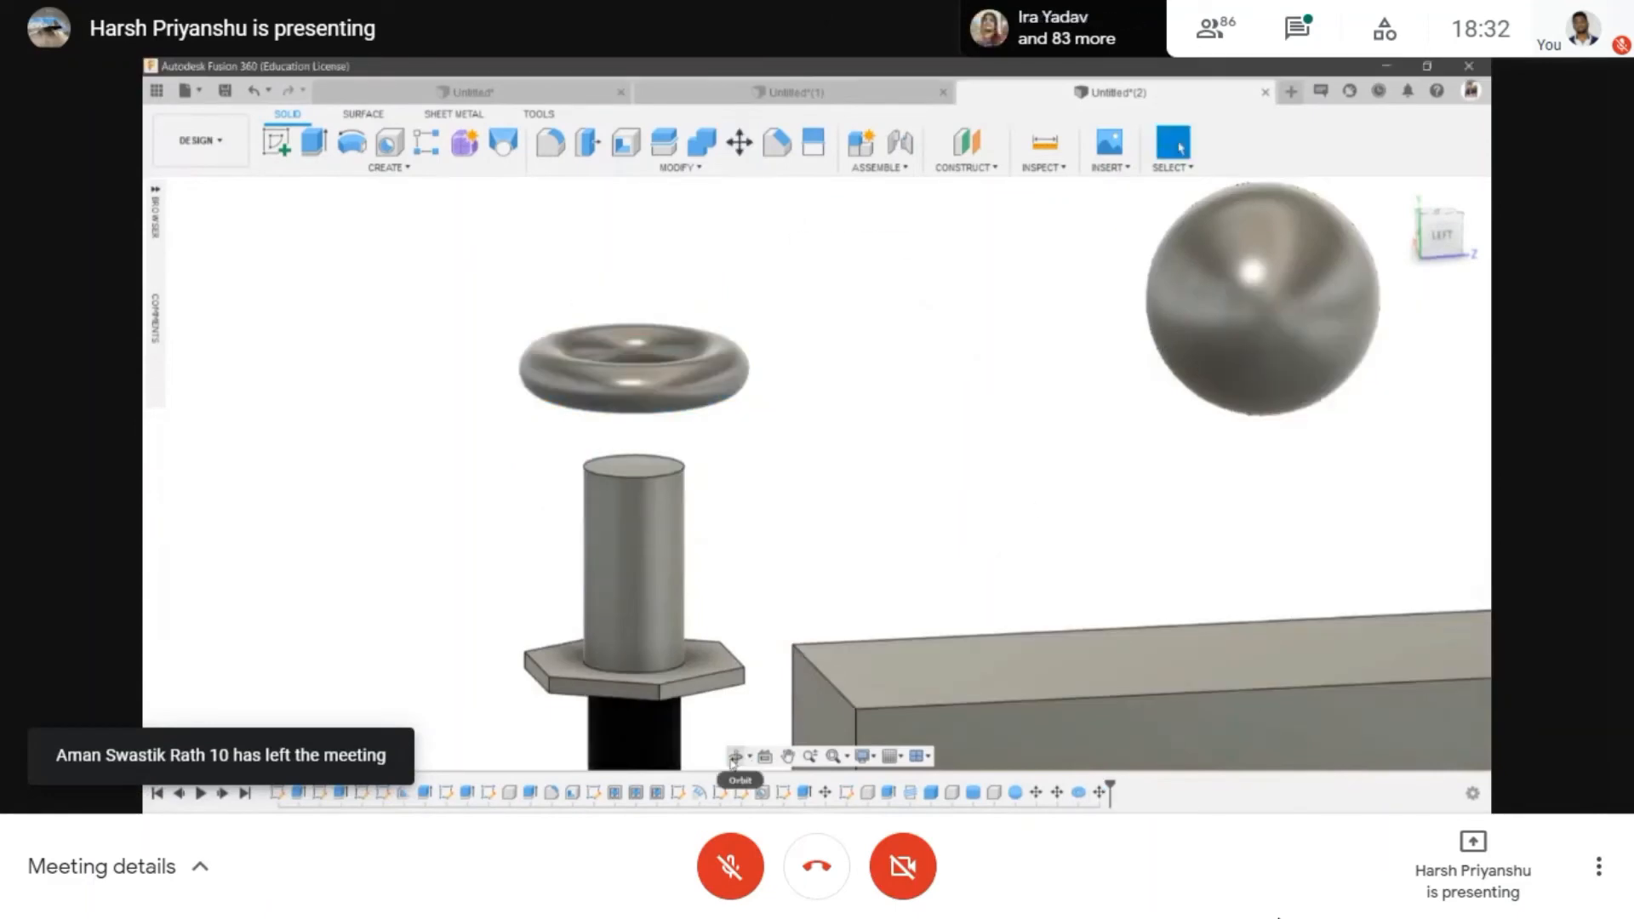
- Place a Coil with a diameter of about 528 mm on the long block's top face
{"action": "left_click", "coordinate": [735, 756]}
{"action": "mouse_move", "coordinate": [715, 419]}
{"action": "left_mouse_down"}
{"action": "mouse_move", "coordinate": [790, 536]}
{"action": "mouse_move", "coordinate": [711, 423]}
{"action": "left_mouse_up"}
{"action": "scroll", "coordinate": [711, 423], "scroll_direction": "down", "scroll_amount": 3}
{"action": "key", "text": "Escape"}
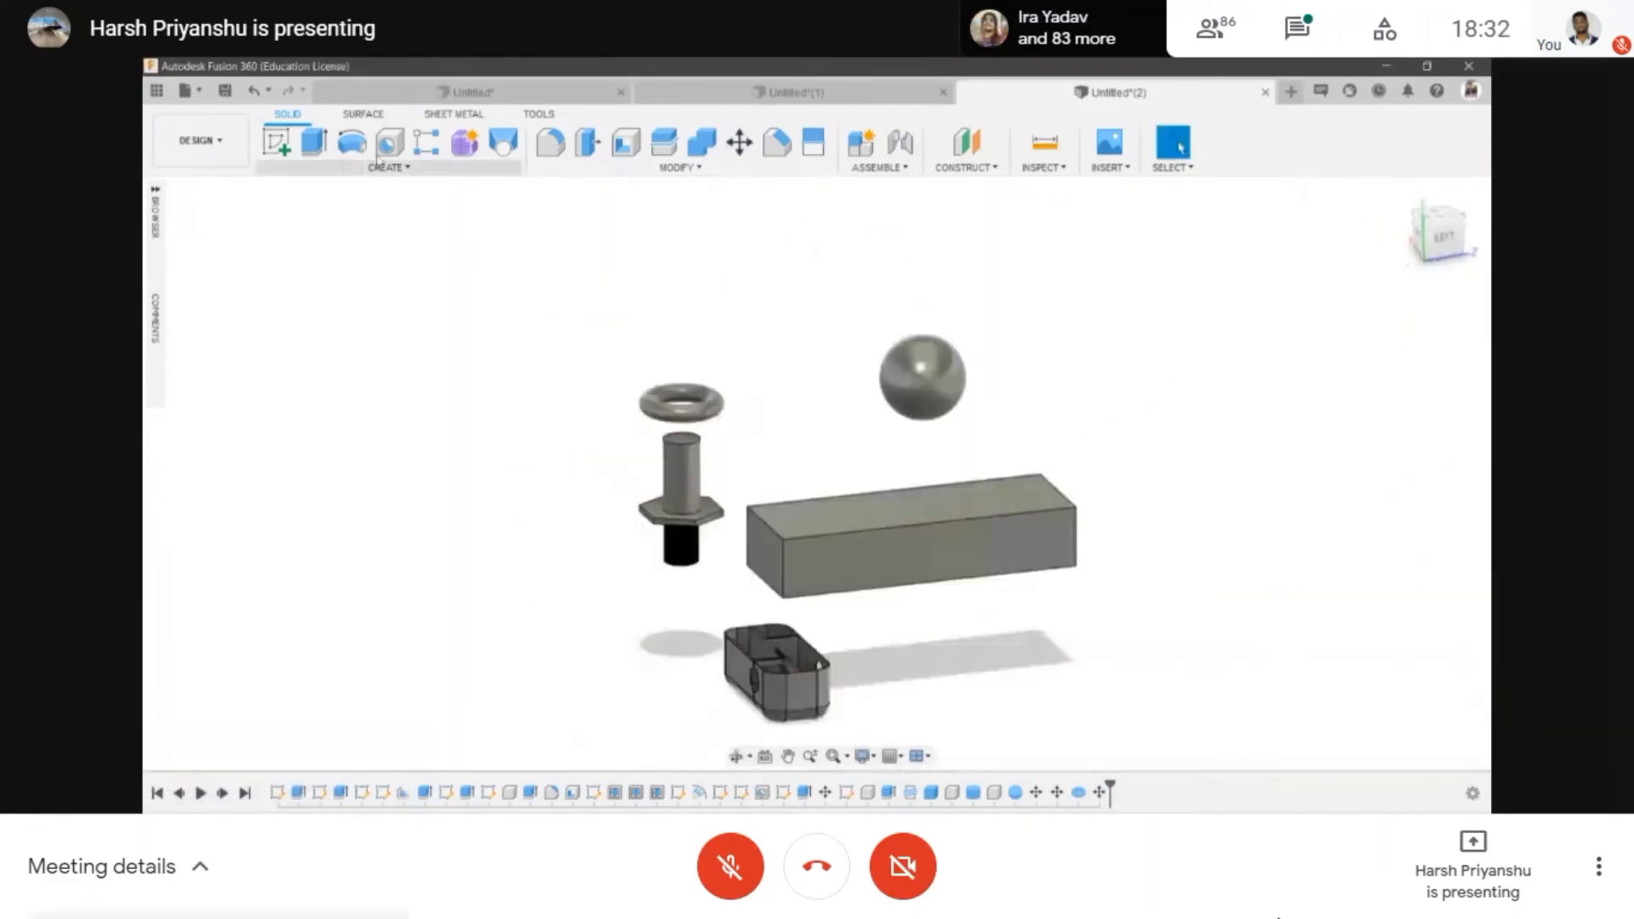
{"action": "left_click", "coordinate": [383, 167]}
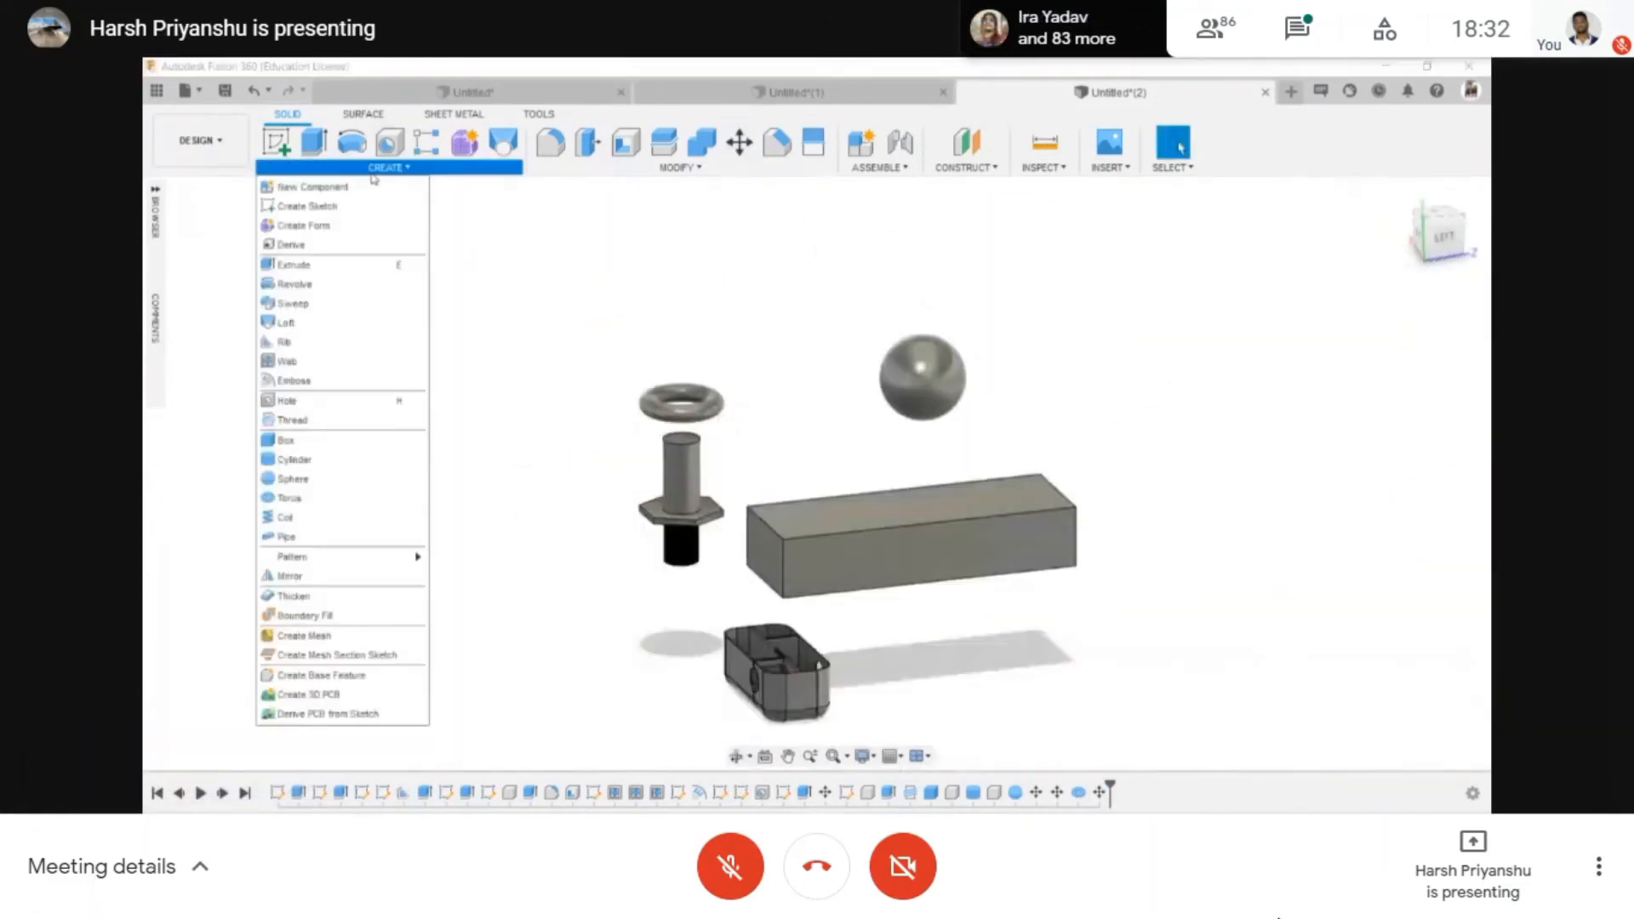
{"action": "left_click", "coordinate": [380, 519]}
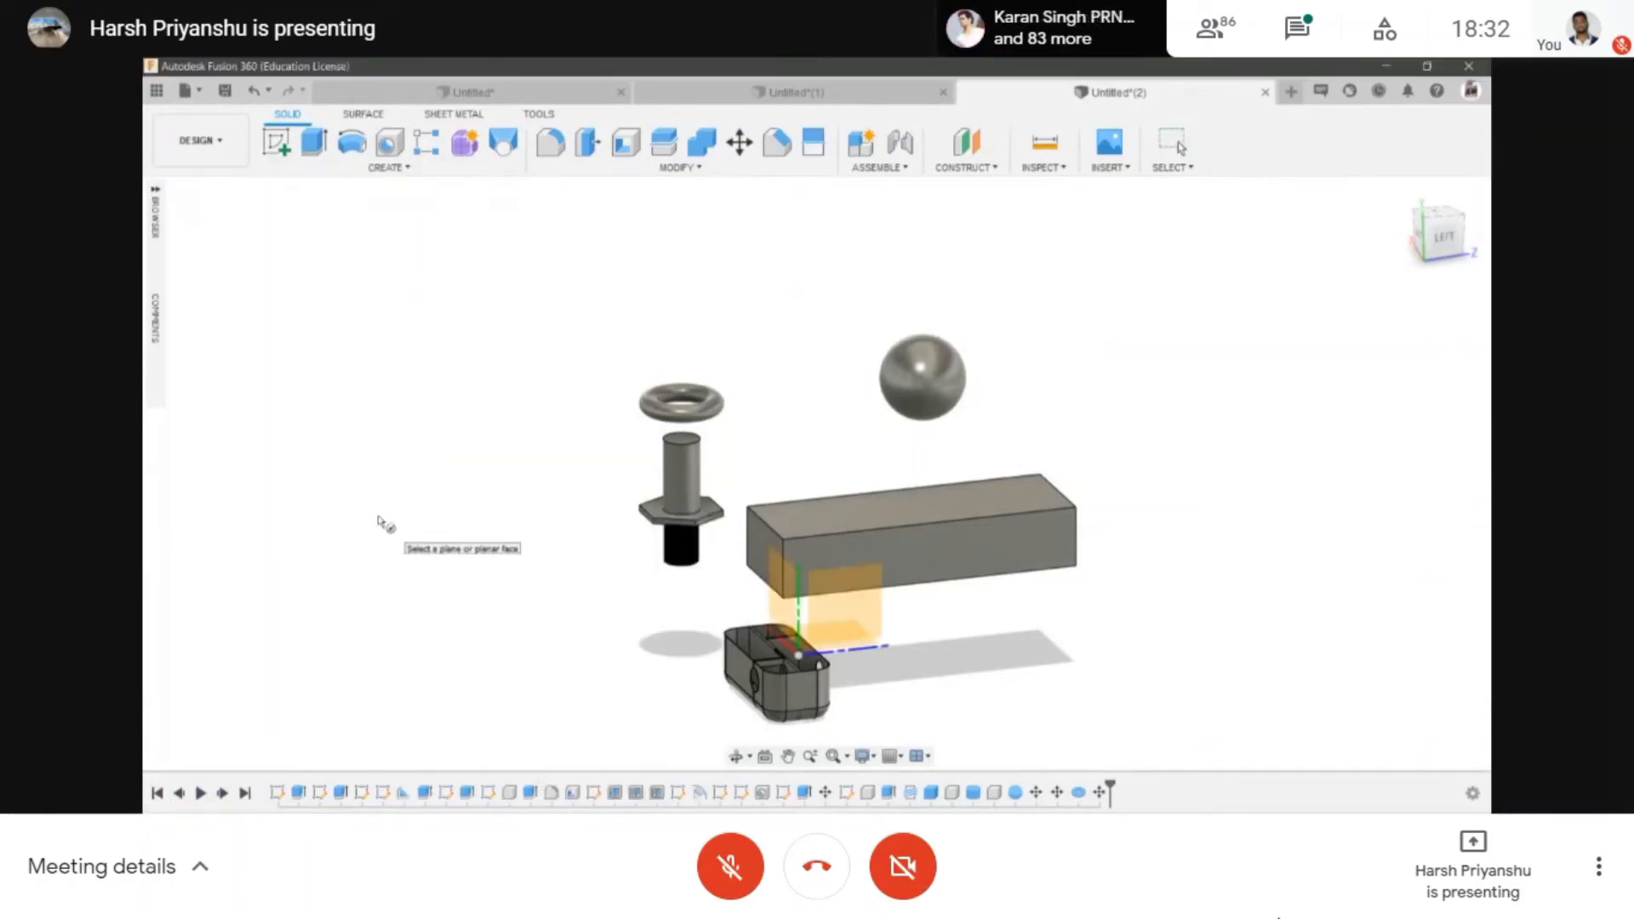
{"action": "scroll", "coordinate": [840, 521], "scroll_direction": "up", "scroll_amount": 3}
{"action": "left_click", "coordinate": [860, 509]}
{"action": "left_click", "coordinate": [885, 532]}
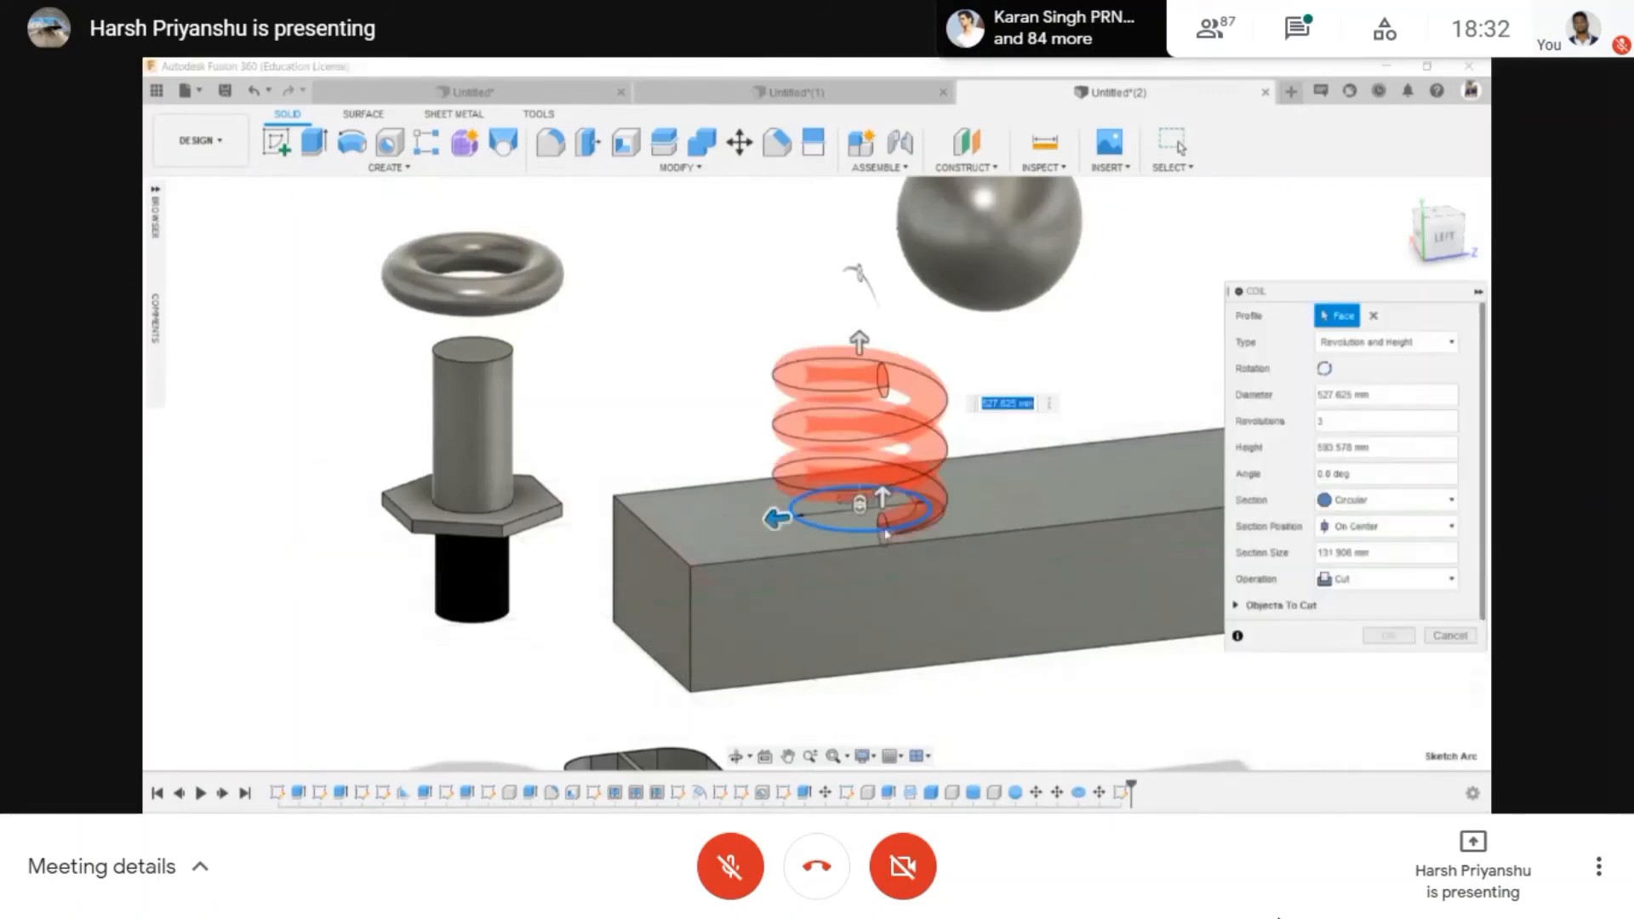
- Set the coil's operation to New Component and create it
{"action": "scroll", "coordinate": [885, 532], "scroll_direction": "down", "scroll_amount": 3}
{"action": "left_click", "coordinate": [1442, 238]}
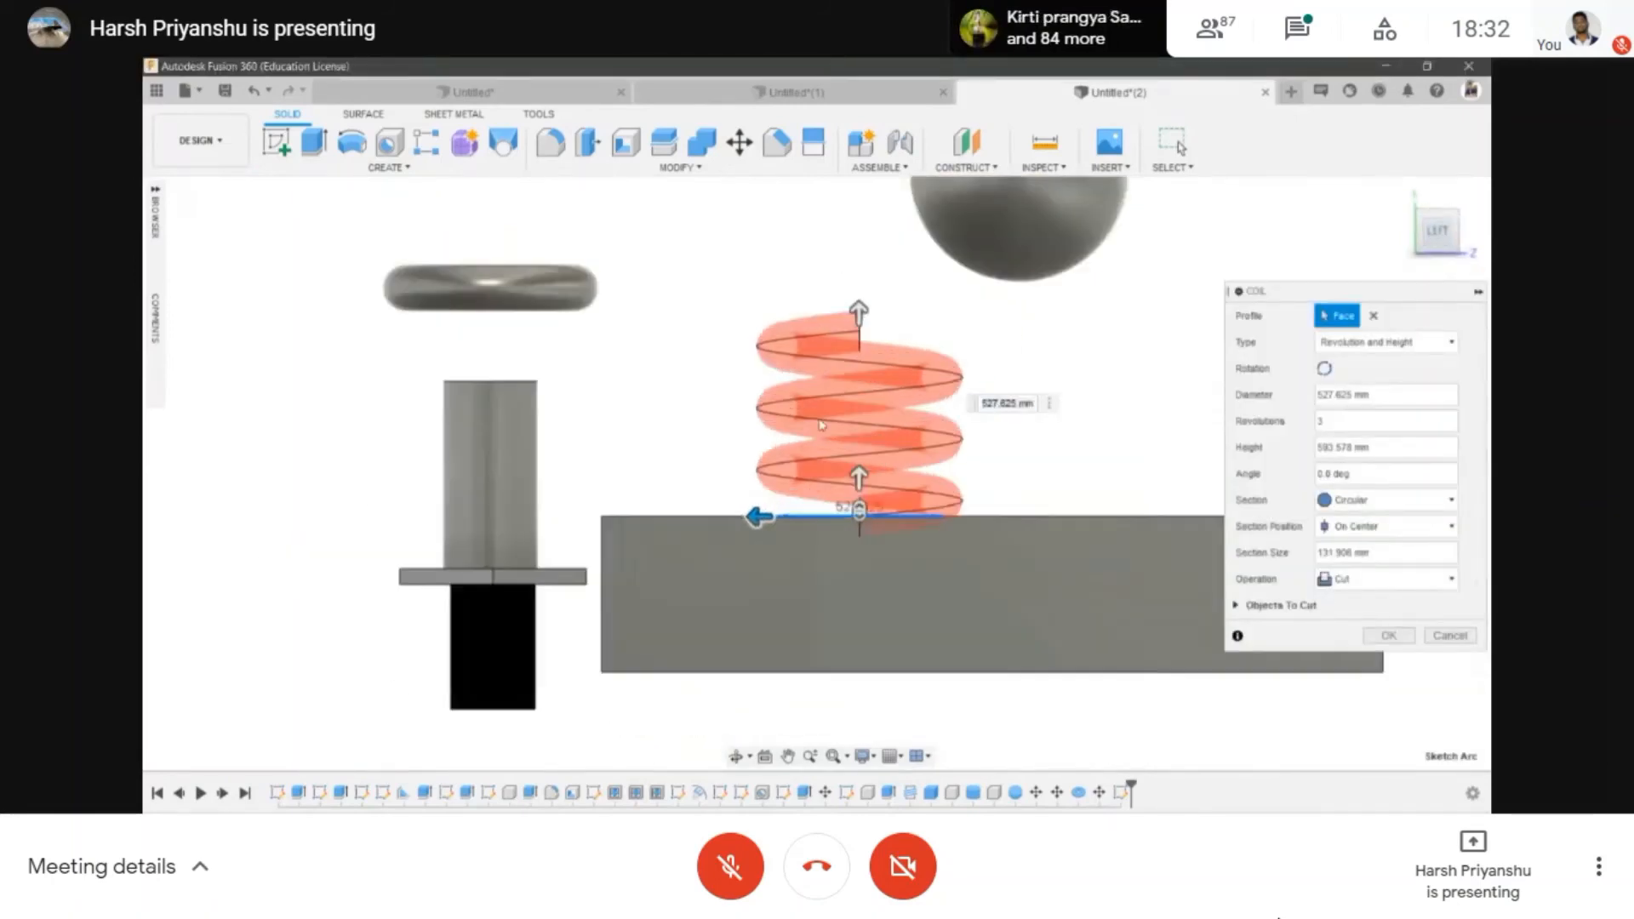
{"action": "left_click", "coordinate": [1388, 579]}
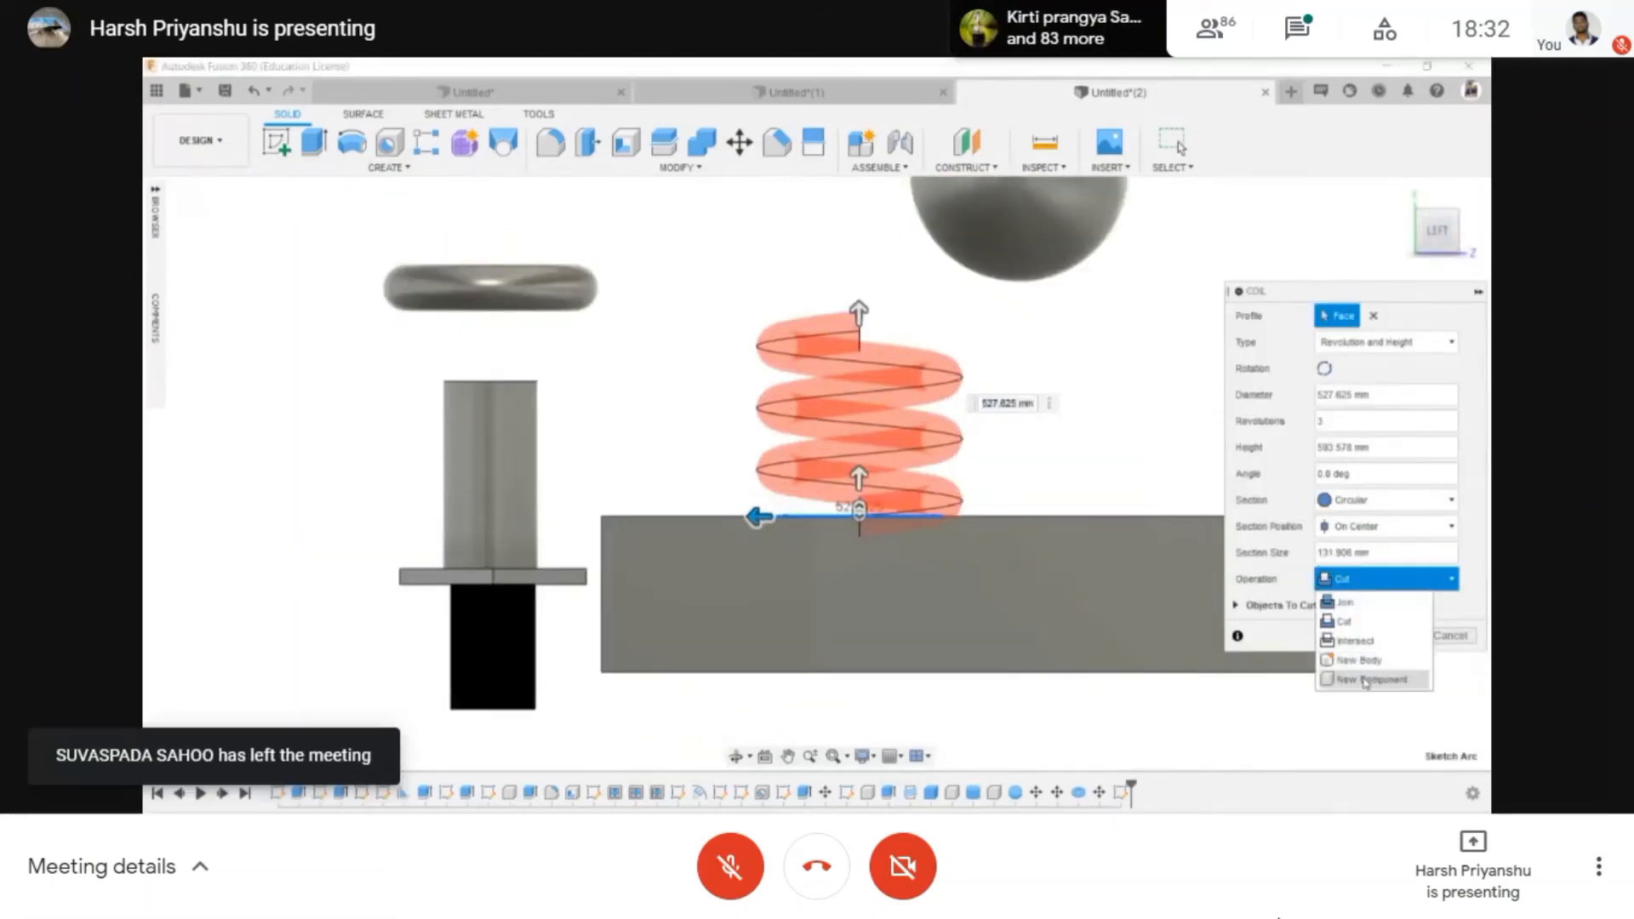
{"action": "left_click", "coordinate": [1366, 678]}
{"action": "left_click", "coordinate": [1389, 610]}
- Examine the coil's turns and cut ends from above and close up
{"action": "scroll", "coordinate": [824, 646], "scroll_direction": "down", "scroll_amount": 3}
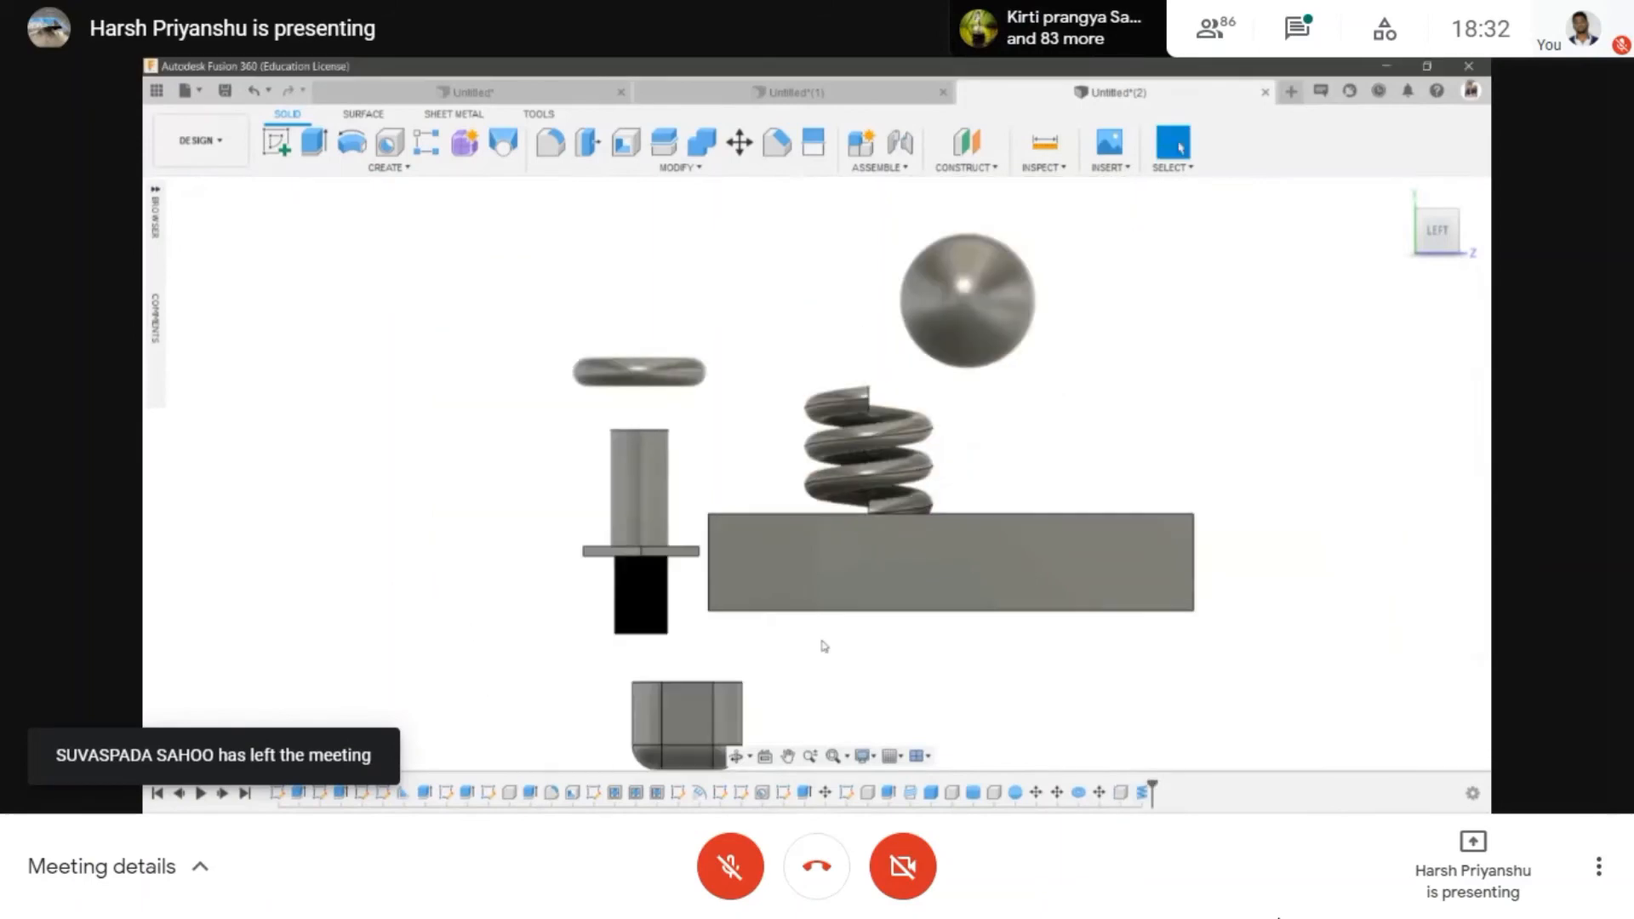
{"action": "left_click", "coordinate": [737, 755]}
{"action": "left_click_drag", "start_coordinate": [804, 316], "coordinate": [1234, 404]}
{"action": "scroll", "coordinate": [821, 465], "scroll_direction": "up", "scroll_amount": 4}
{"action": "scroll", "coordinate": [822, 465], "scroll_direction": "down", "scroll_amount": 2}
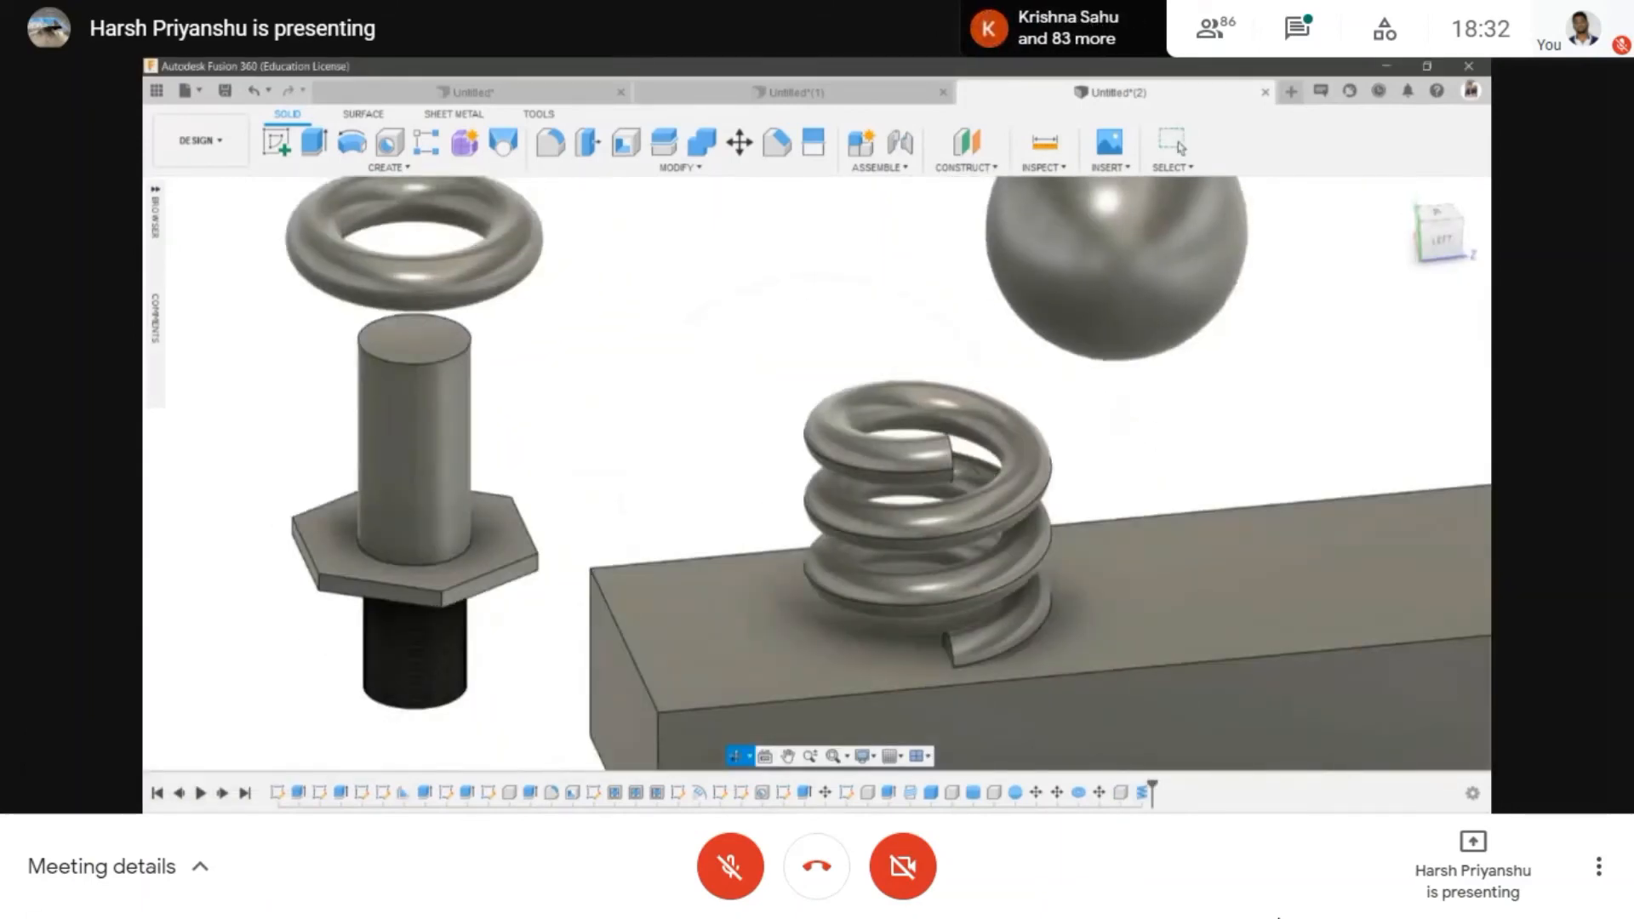
{"action": "left_click_drag", "start_coordinate": [911, 399], "coordinate": [855, 415]}
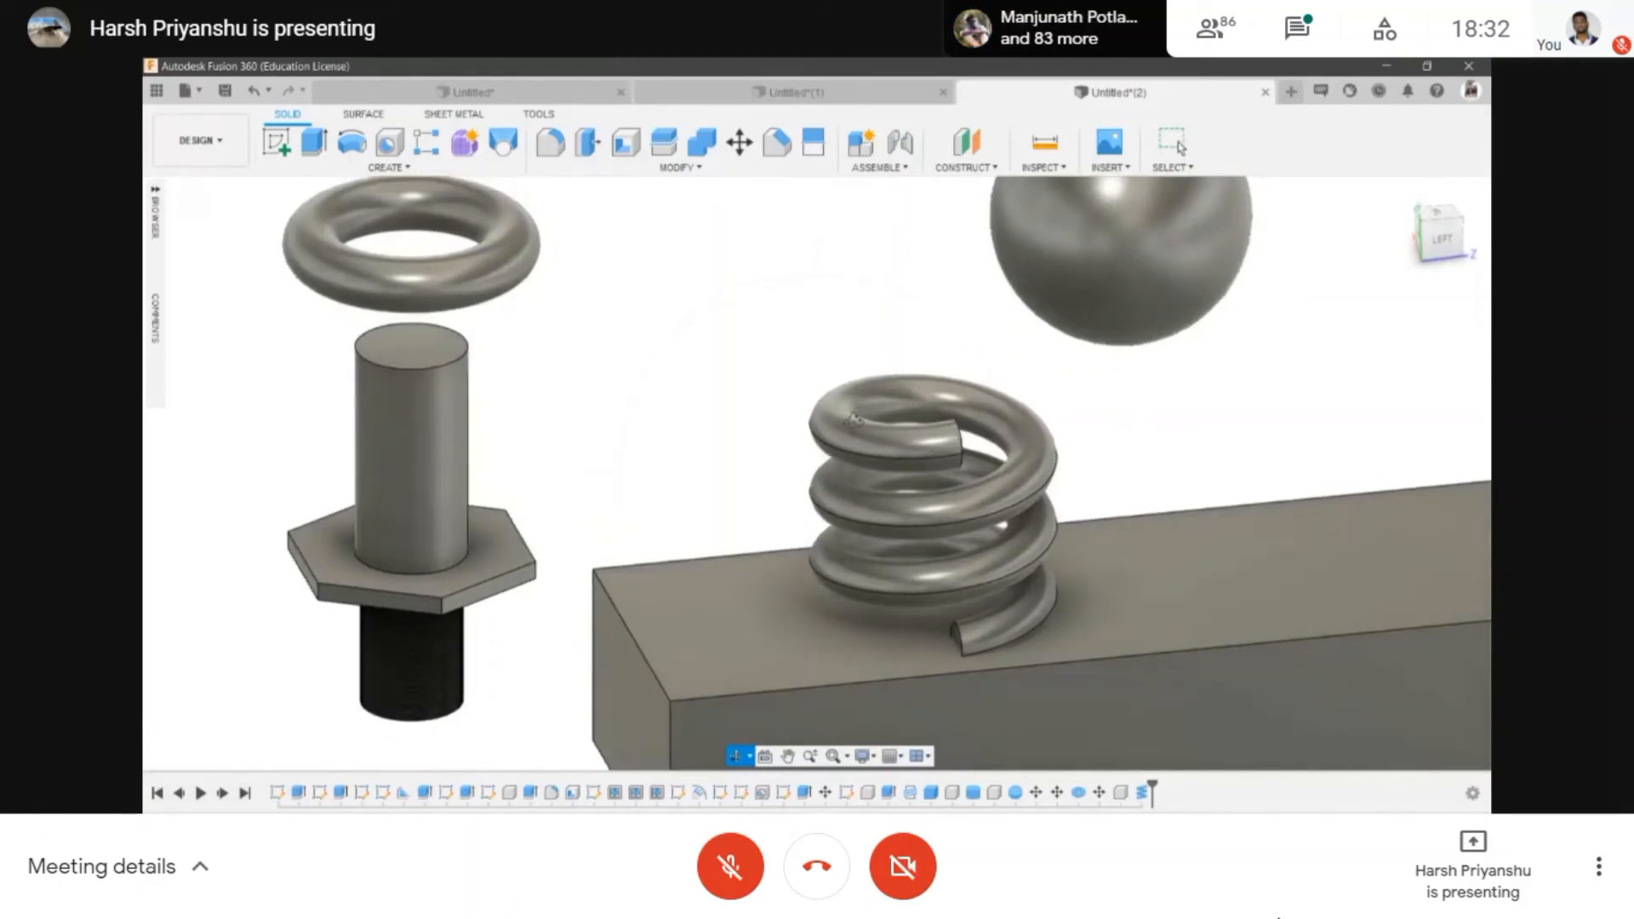
{"action": "scroll", "coordinate": [853, 417], "scroll_direction": "up", "scroll_amount": 3}
{"action": "scroll", "coordinate": [853, 417], "scroll_direction": "down", "scroll_amount": 3}
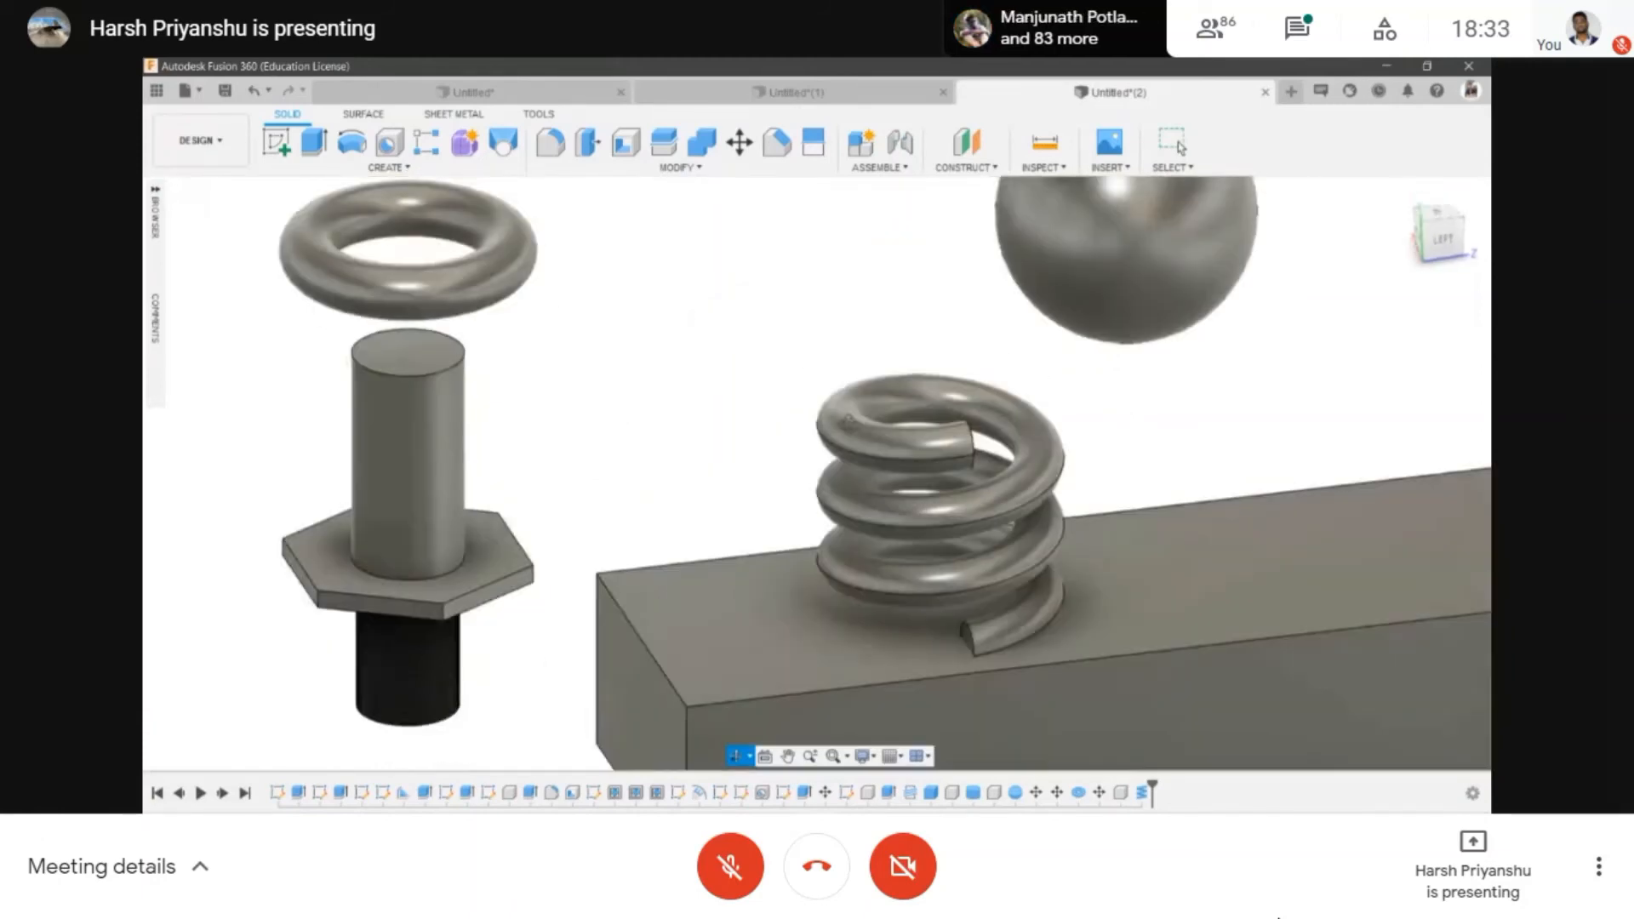
- Sketch a circle about 480 mm in diameter on the vertical side plane, beyond the long block's far end, and finish the sketch
{"action": "left_click", "coordinate": [400, 167]}
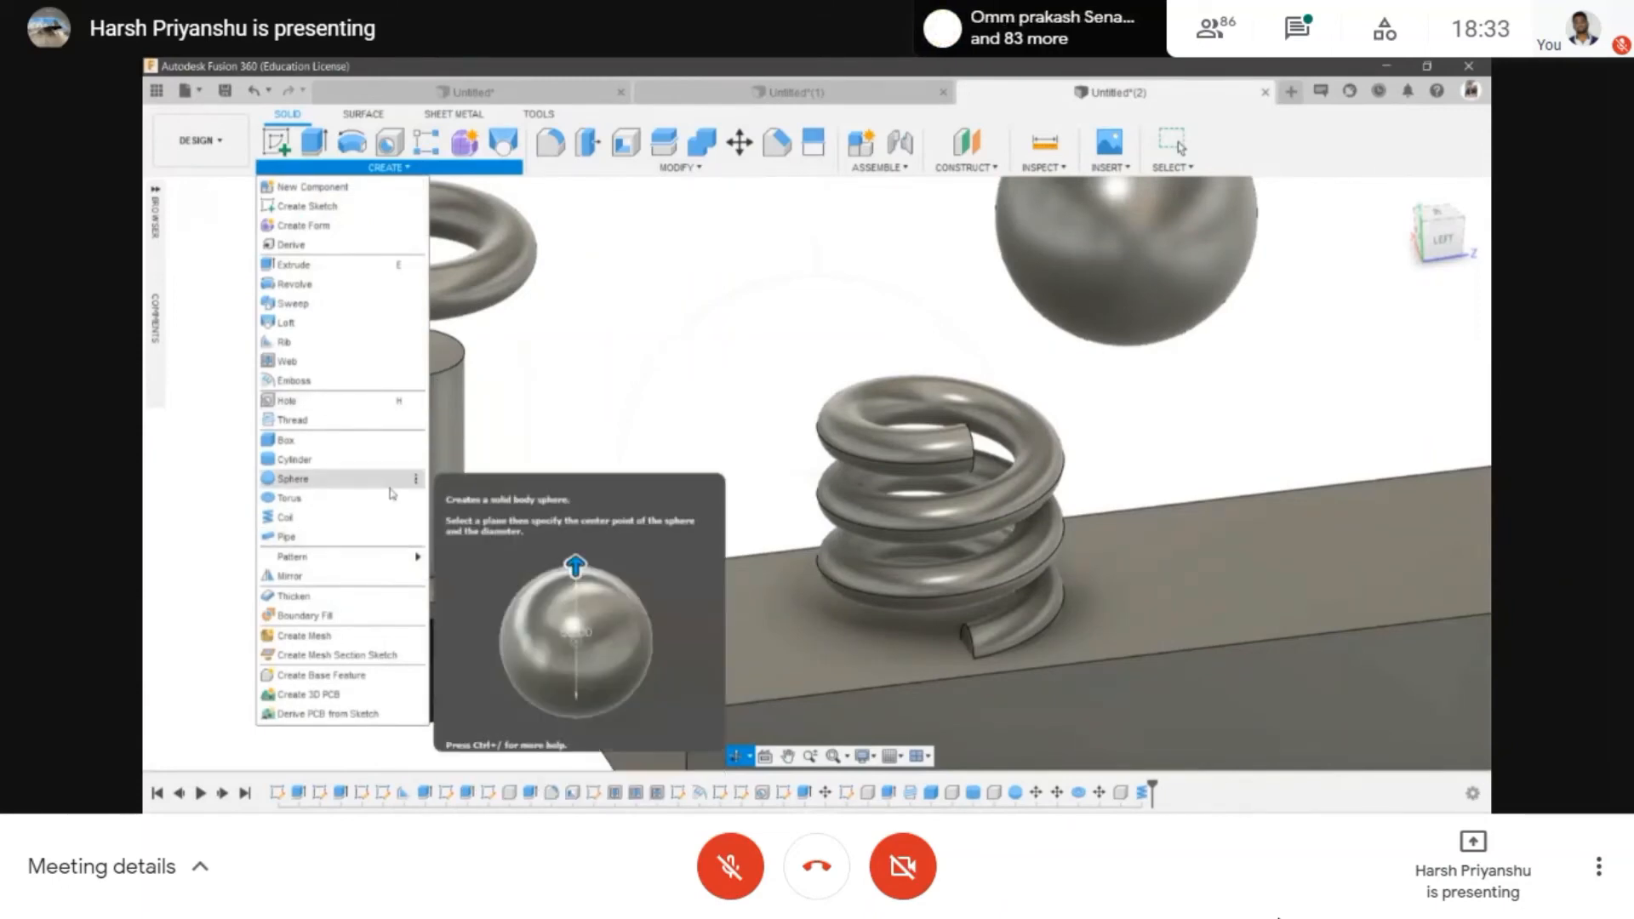
{"action": "scroll", "coordinate": [788, 474], "scroll_direction": "down", "scroll_amount": 6}
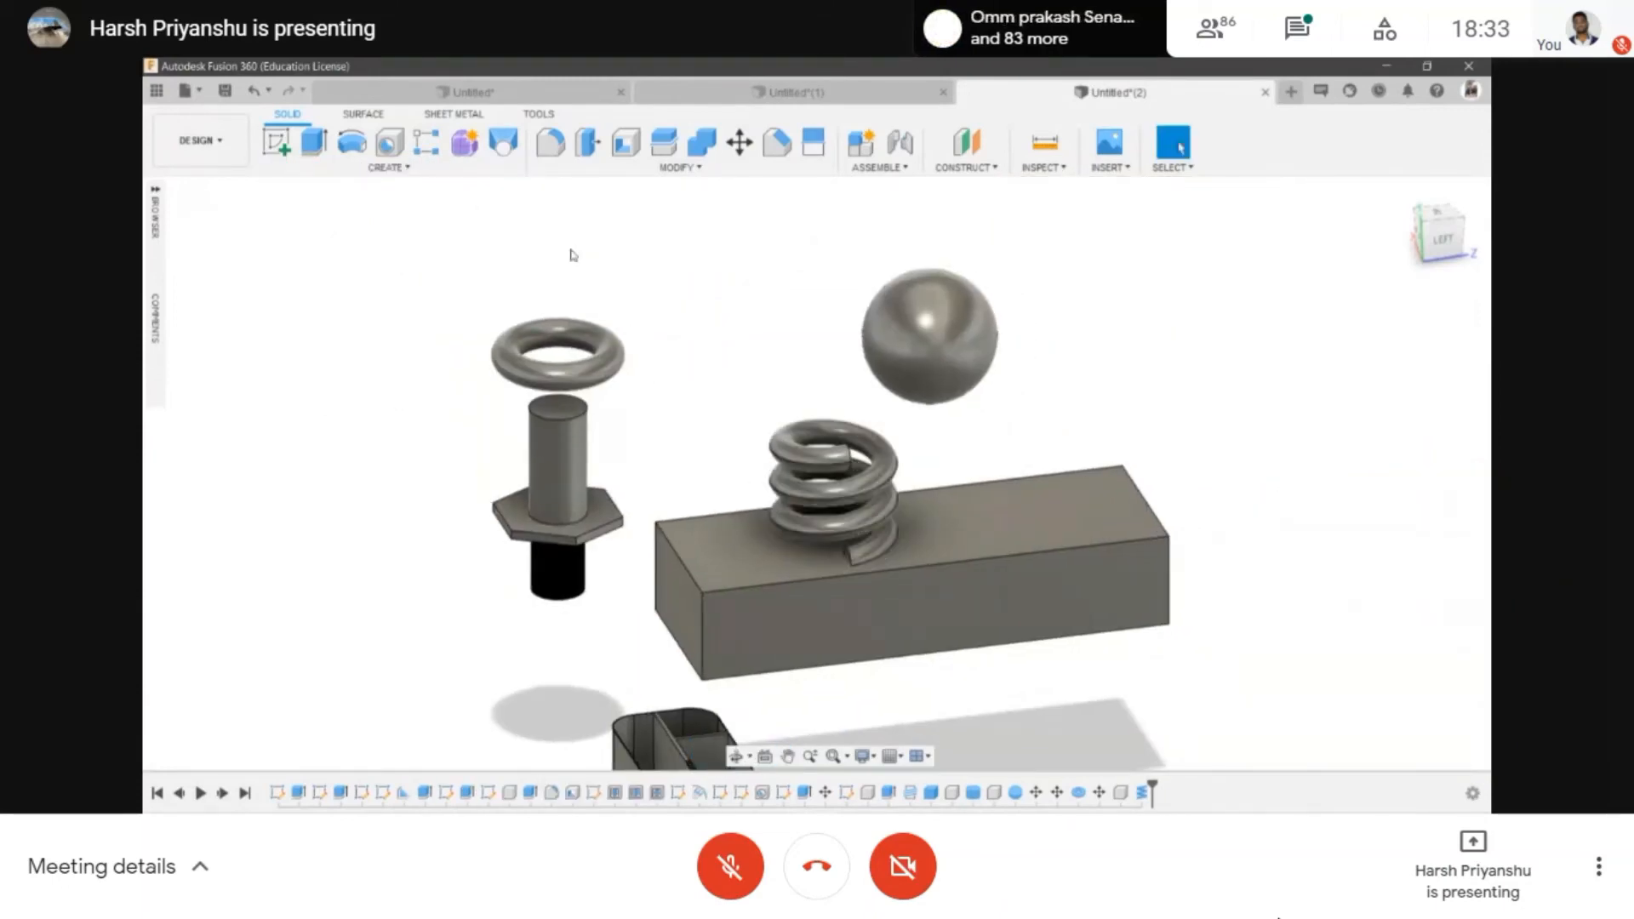
{"action": "left_click", "coordinate": [277, 141]}
{"action": "scroll", "coordinate": [849, 688], "scroll_direction": "down", "scroll_amount": 3}
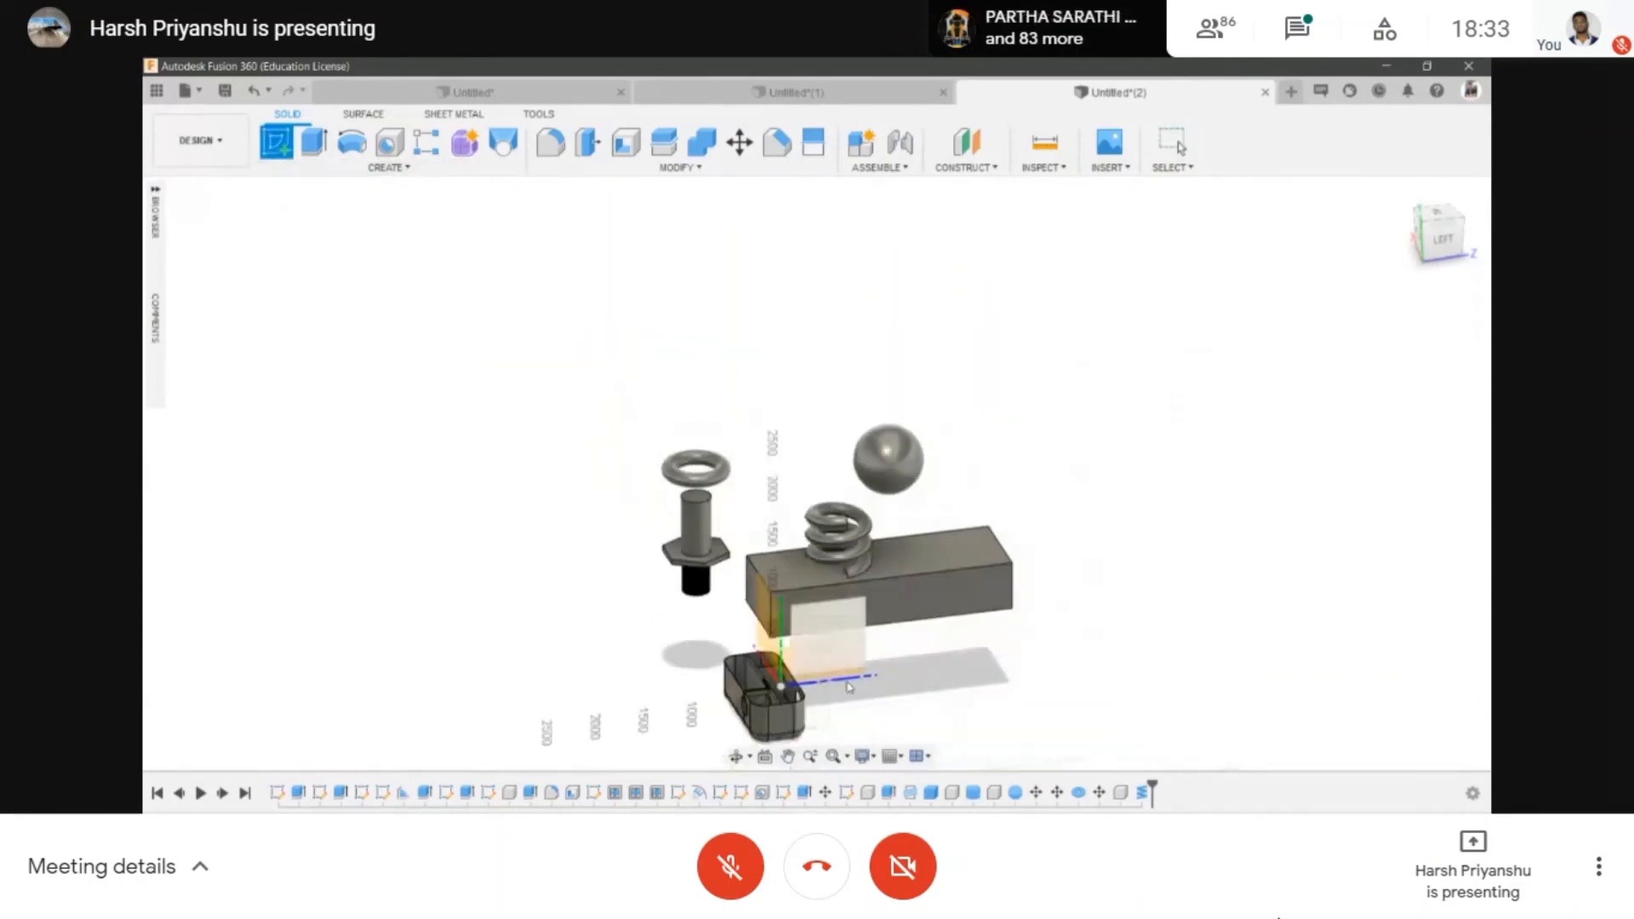
{"action": "left_click", "coordinate": [835, 640]}
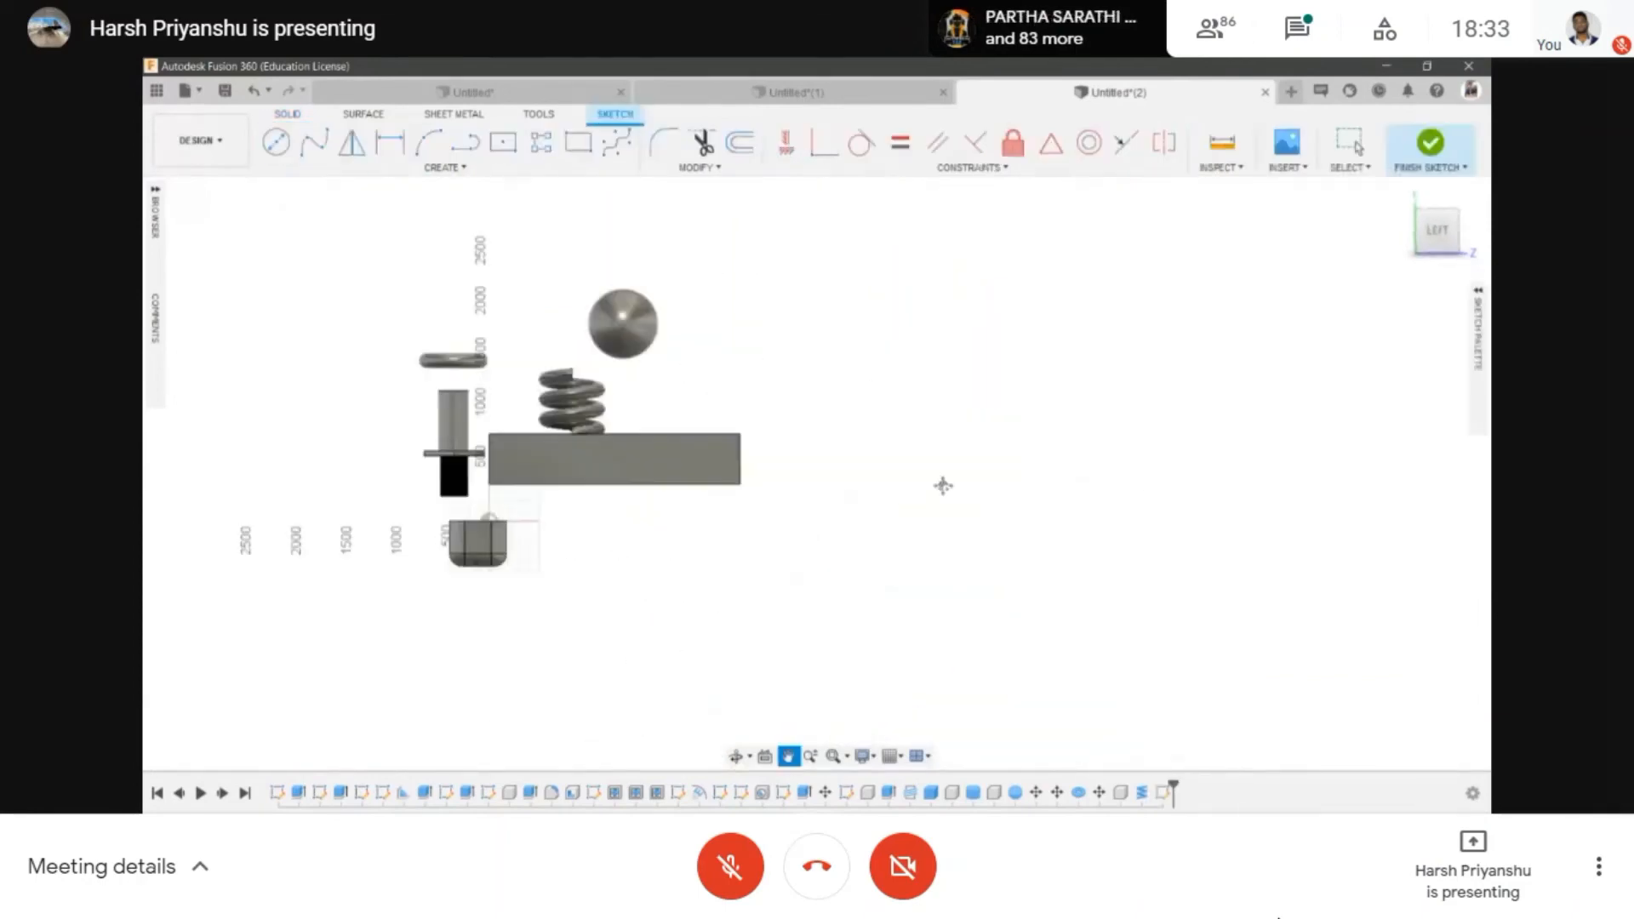
{"action": "left_click", "coordinate": [815, 372]}
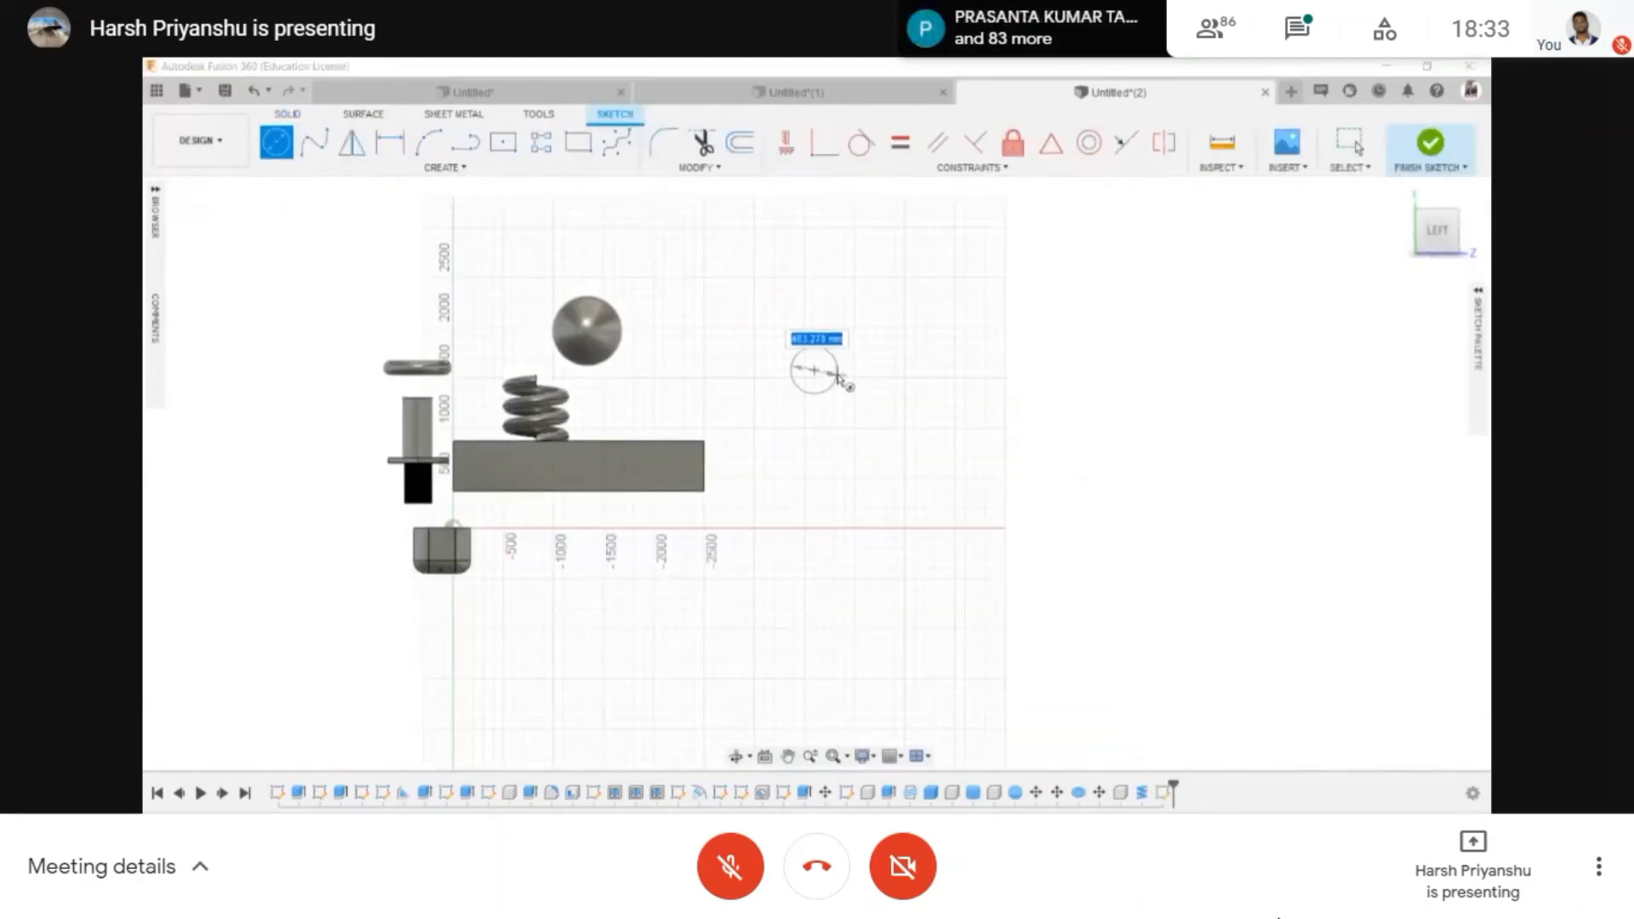
{"action": "left_click", "coordinate": [838, 375]}
{"action": "left_click", "coordinate": [1431, 144]}
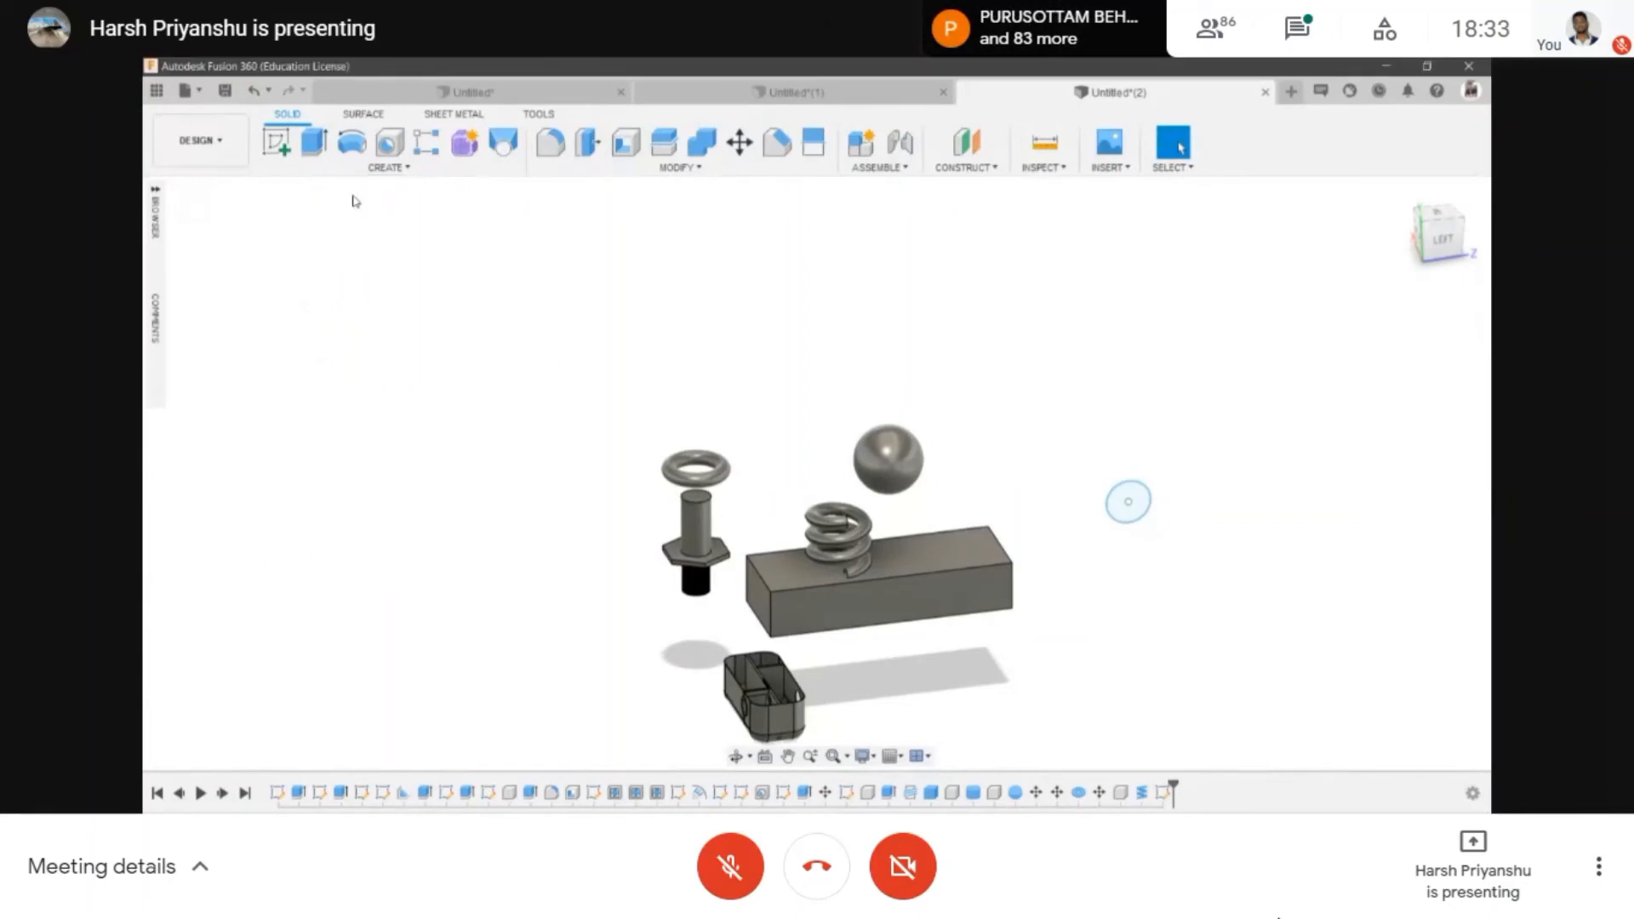
{"action": "left_click", "coordinate": [385, 168]}
{"action": "left_click", "coordinate": [312, 539]}
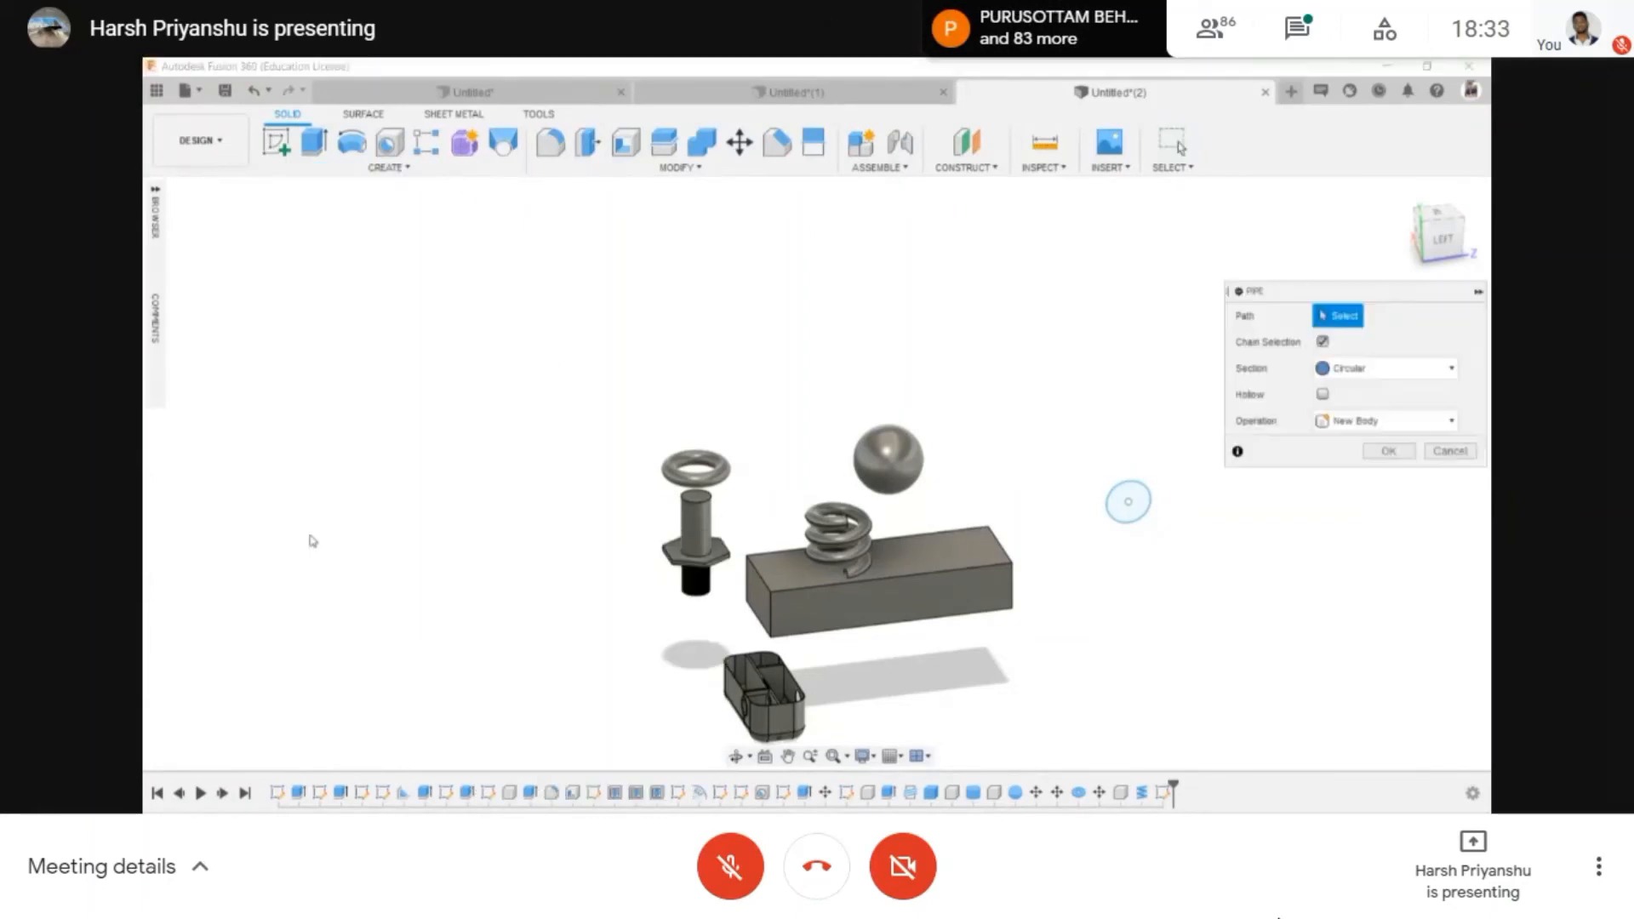
{"action": "left_click", "coordinate": [1151, 506]}
{"action": "scroll", "coordinate": [1145, 483], "scroll_direction": "down", "scroll_amount": 3}
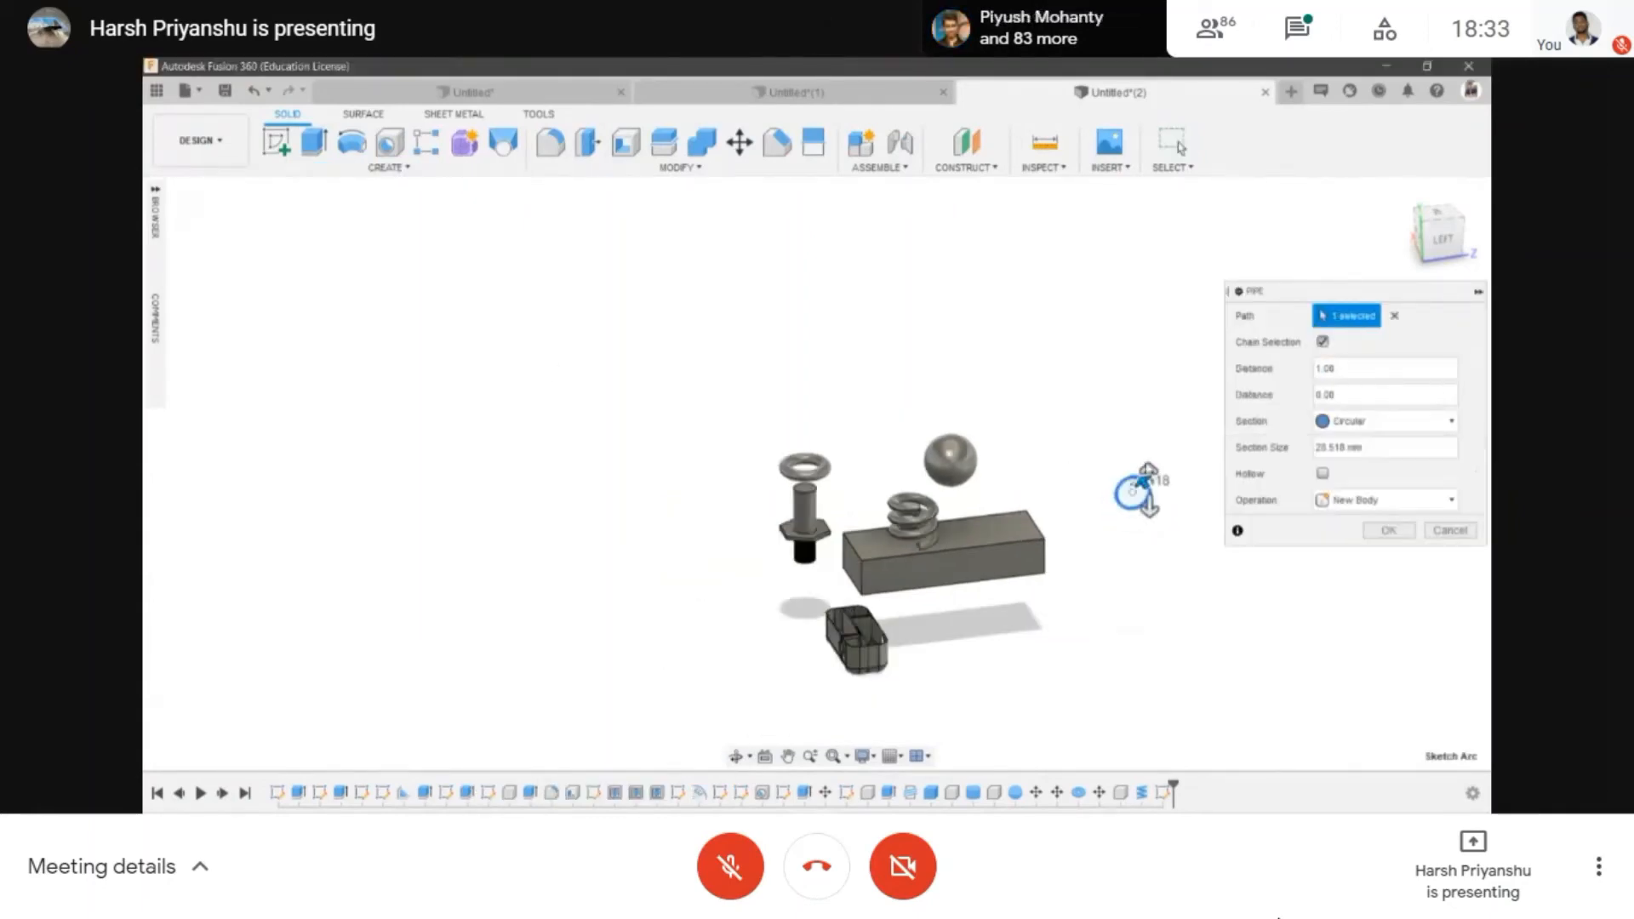
{"action": "scroll", "coordinate": [1148, 495], "scroll_direction": "up", "scroll_amount": 3}
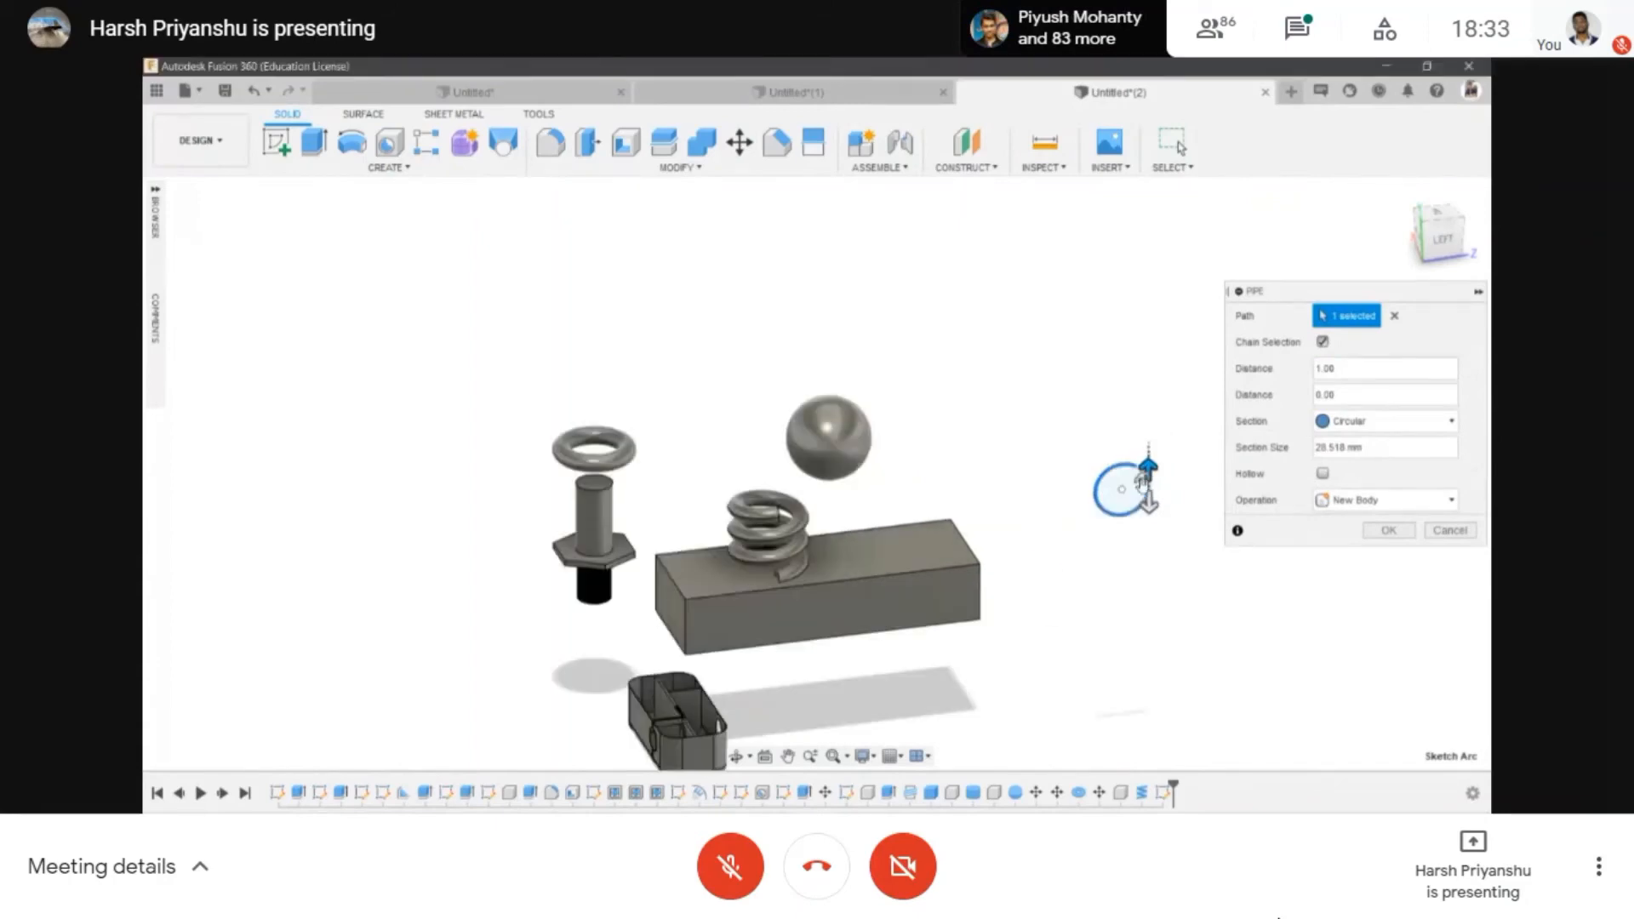
{"action": "mouse_move", "coordinate": [1141, 477]}
{"action": "left_mouse_down"}
{"action": "mouse_move", "coordinate": [1143, 431]}
{"action": "mouse_move", "coordinate": [1066, 357]}
{"action": "mouse_move", "coordinate": [1143, 445]}
{"action": "mouse_move", "coordinate": [1137, 470]}
{"action": "left_mouse_up"}
{"action": "scroll", "coordinate": [1132, 490], "scroll_direction": "up", "scroll_amount": 3}
{"action": "key", "text": "Escape"}
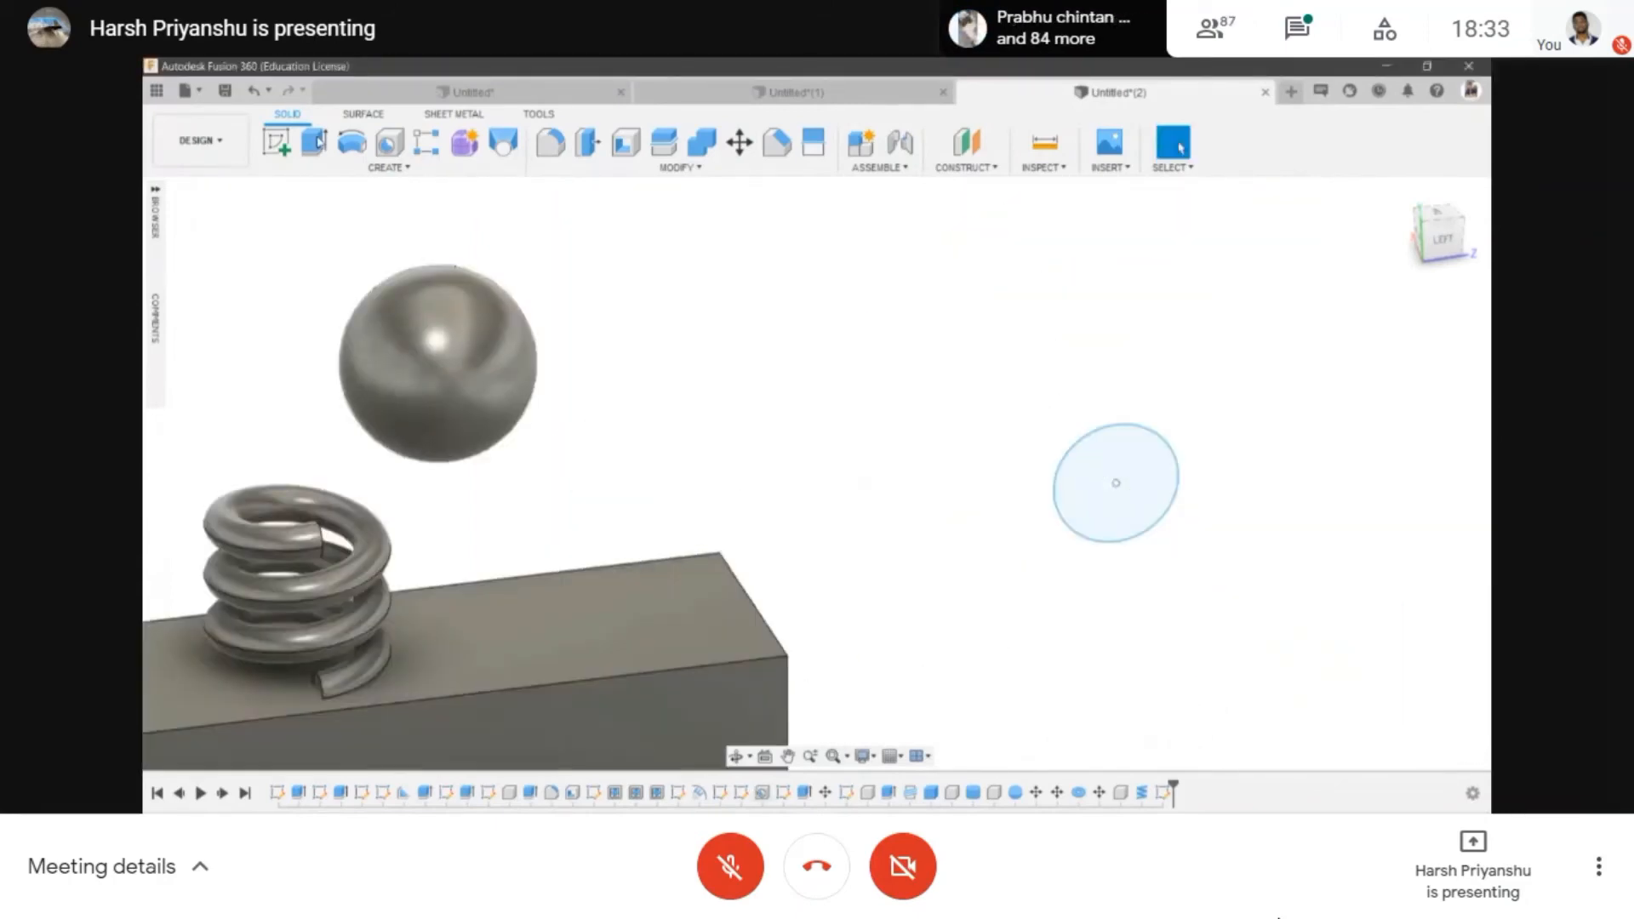
- Try to create a solid circular Pipe along the sketched circle with a section size of 500 mm as a new body
{"action": "left_click", "coordinate": [387, 167]}
{"action": "left_click", "coordinate": [341, 538]}
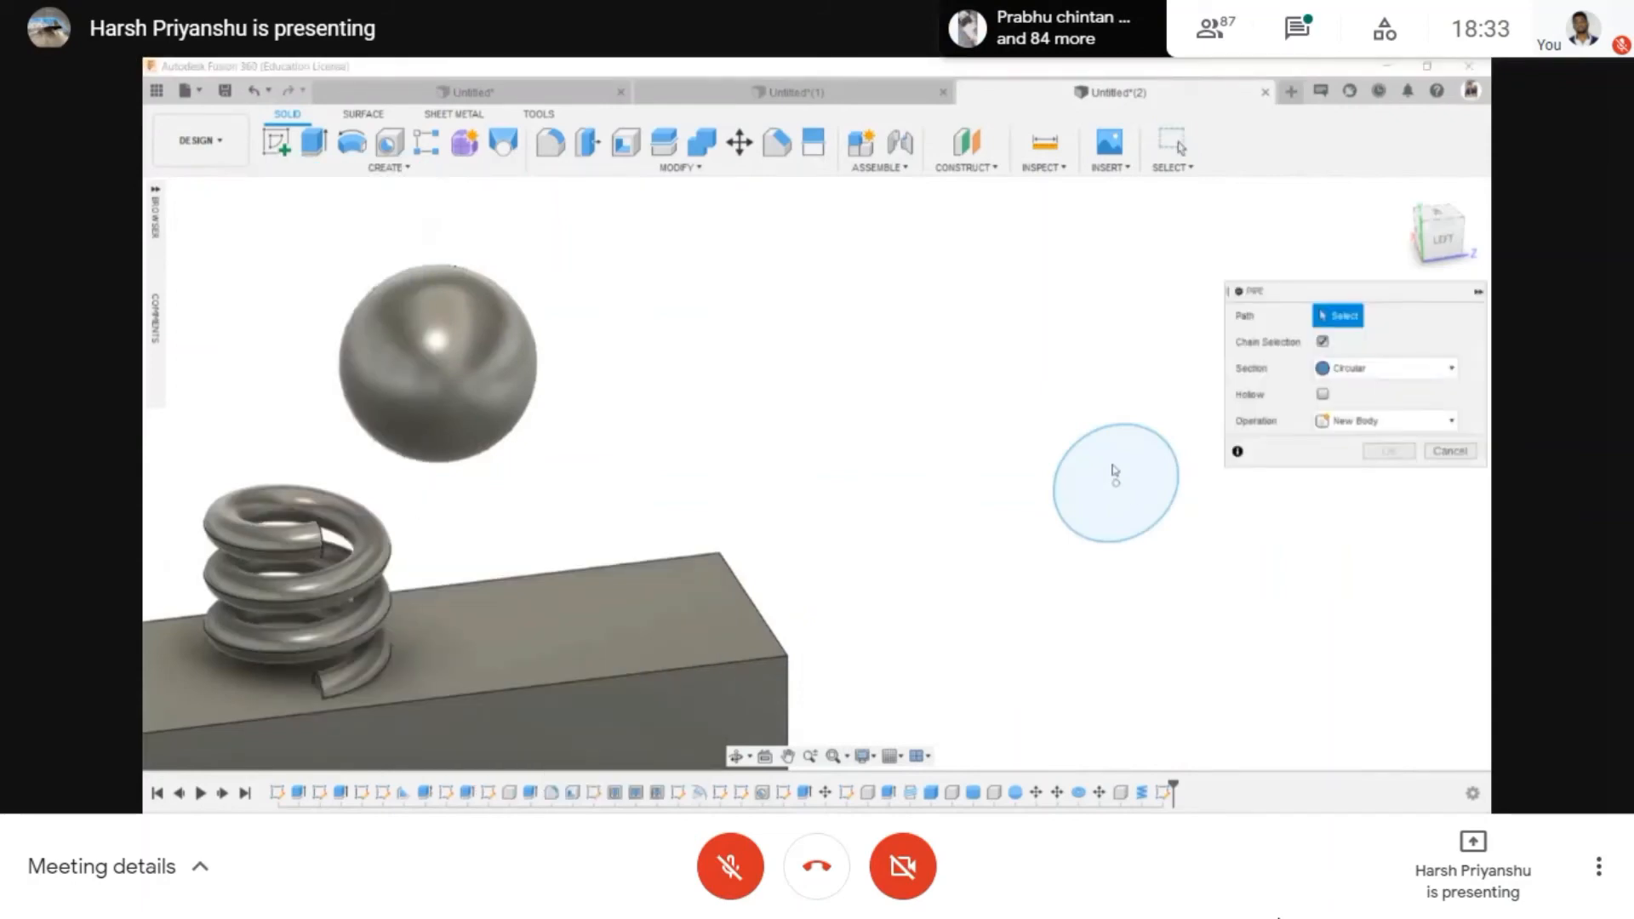
{"action": "left_click", "coordinate": [1158, 523]}
{"action": "scroll", "coordinate": [1130, 511], "scroll_direction": "down", "scroll_amount": 3}
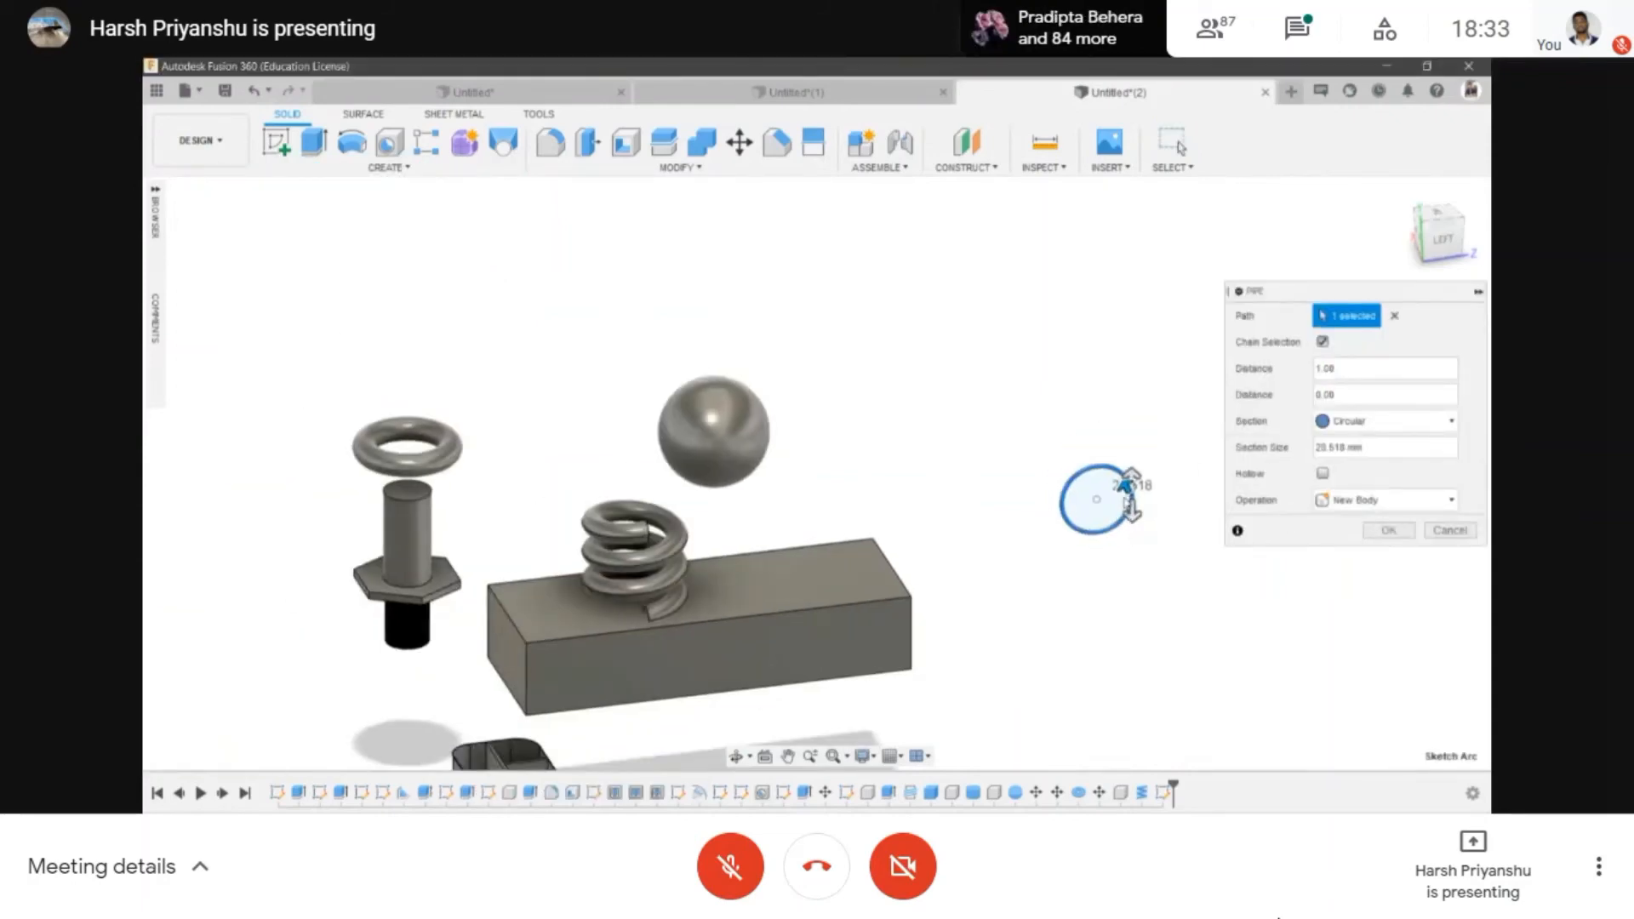
{"action": "mouse_move", "coordinate": [1123, 485]}
{"action": "left_mouse_down"}
{"action": "mouse_move", "coordinate": [1175, 566]}
{"action": "mouse_move", "coordinate": [1093, 437]}
{"action": "mouse_move", "coordinate": [1117, 475]}
{"action": "left_mouse_up"}
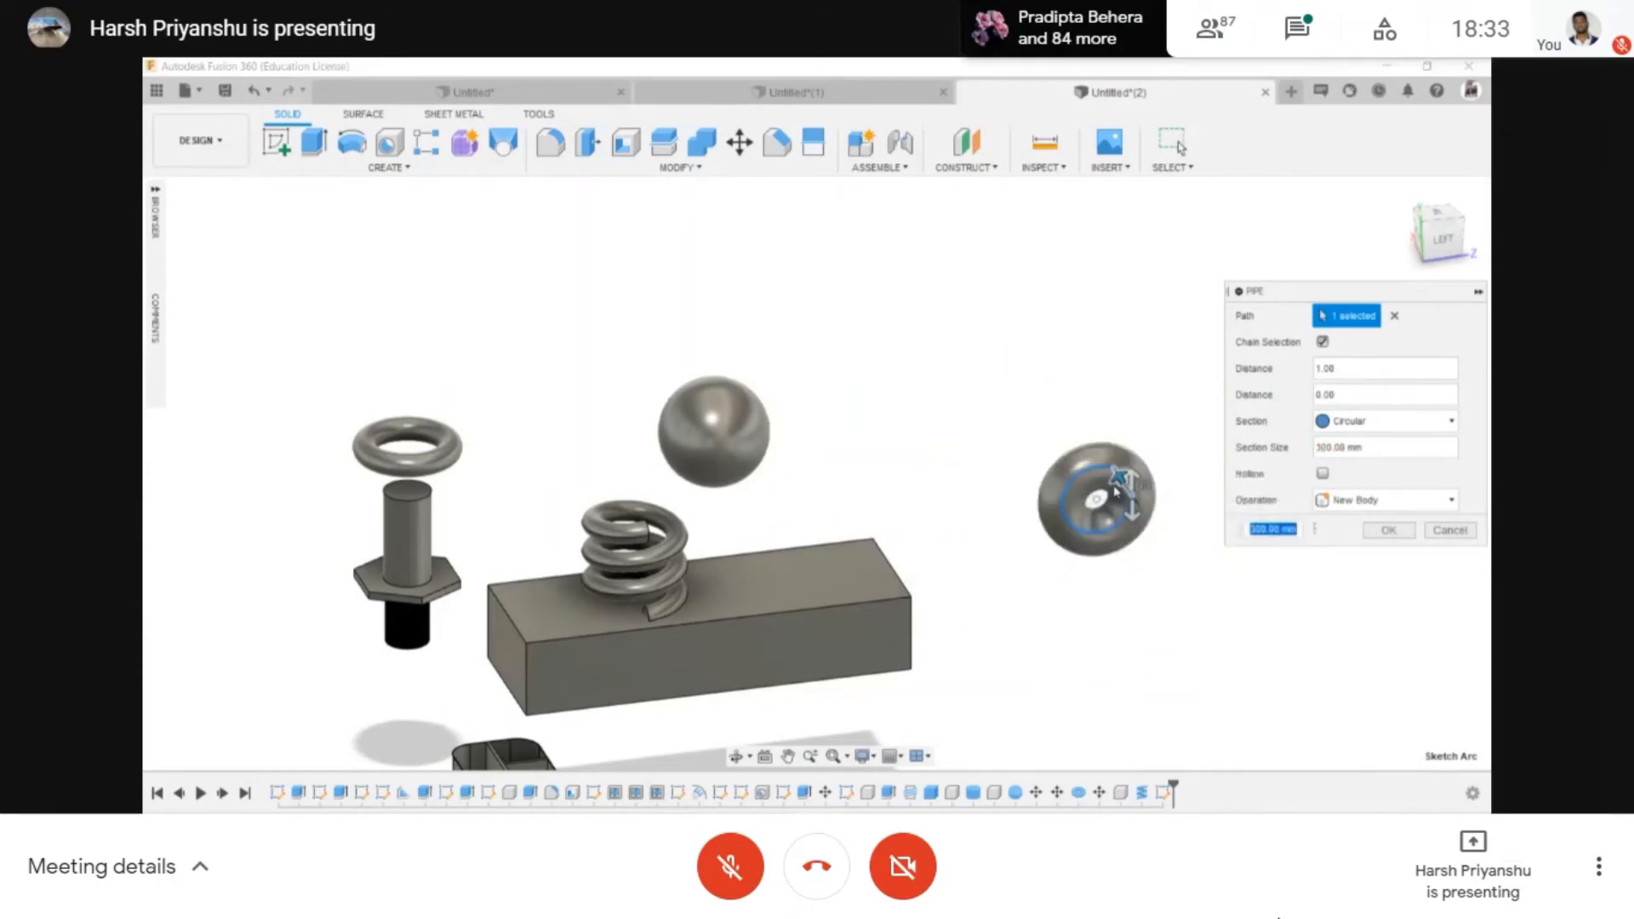
{"action": "key", "text": "Escape"}
- Try a partial Pipe along the sketched circle with a 150 mm circular section and distances of 0.014 and 0.122
{"action": "scroll", "coordinate": [900, 541], "scroll_direction": "down", "scroll_amount": 1}
{"action": "middle_click_drag", "start_coordinate": [900, 541], "coordinate": [821, 584]}
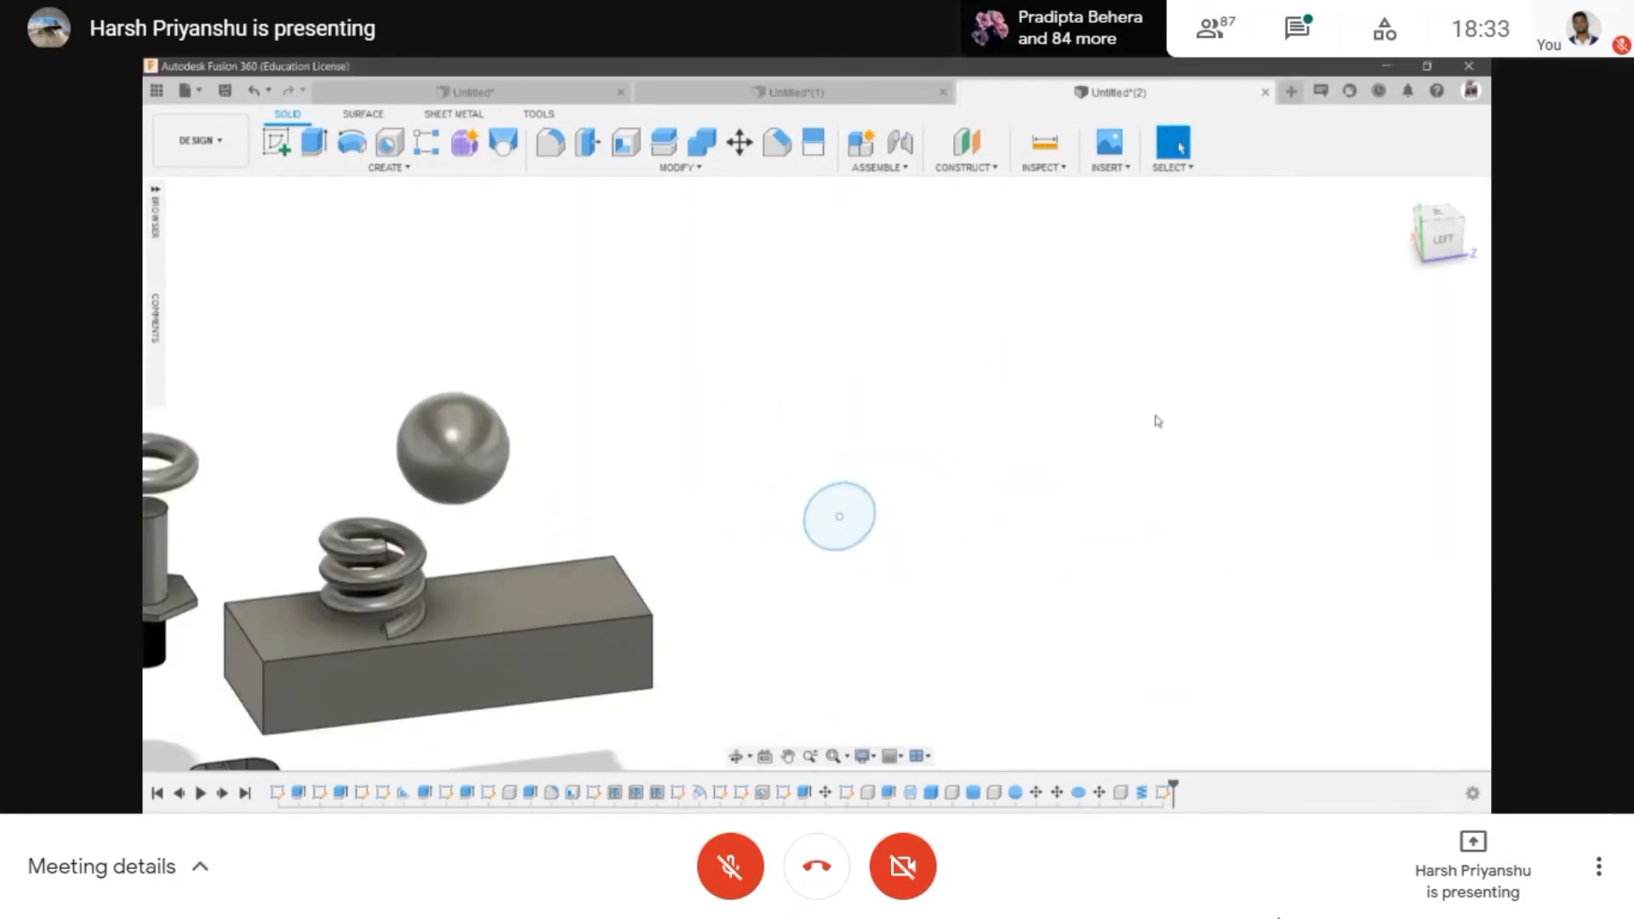
{"action": "left_click", "coordinate": [735, 757]}
{"action": "left_click_drag", "start_coordinate": [809, 430], "coordinate": [696, 459]}
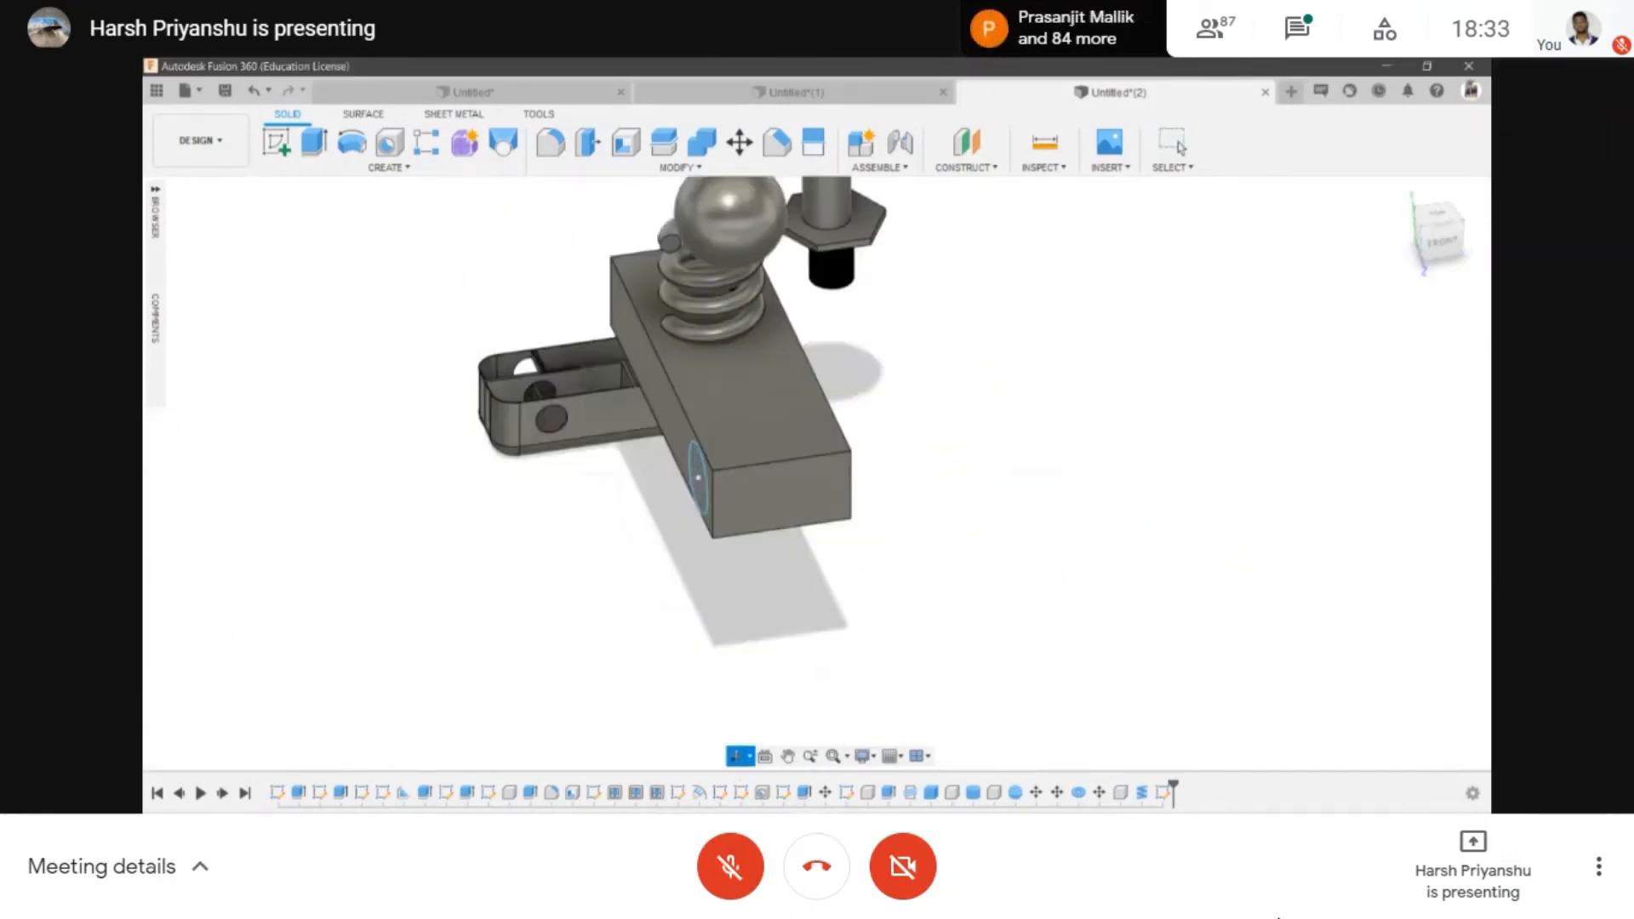
{"action": "left_click", "coordinate": [386, 169]}
{"action": "left_click", "coordinate": [286, 537]}
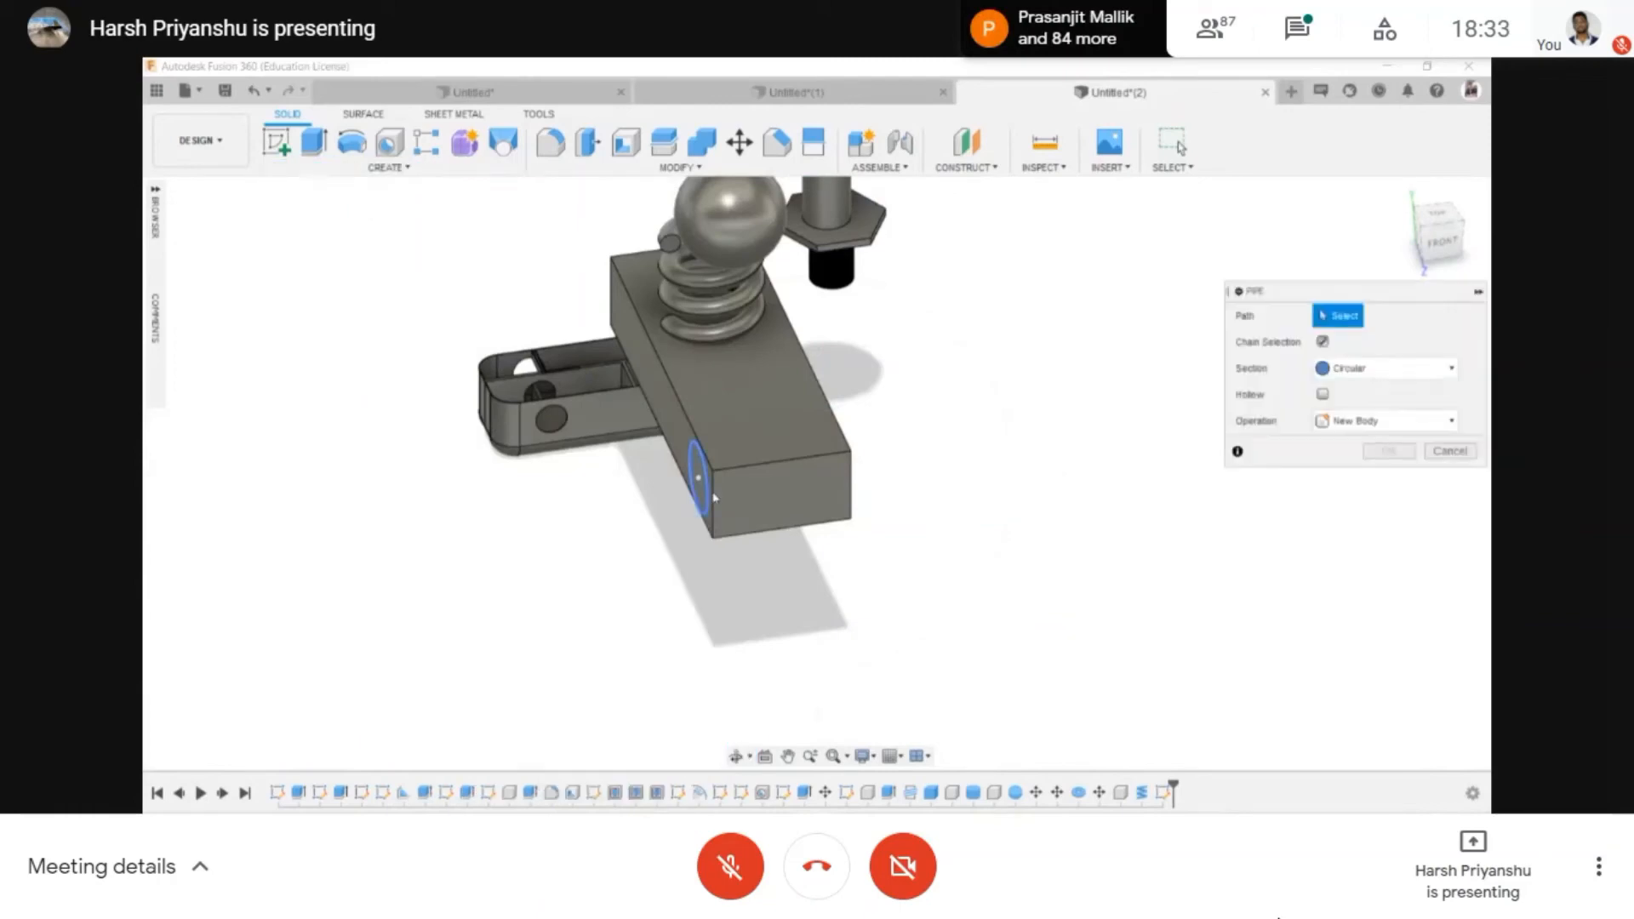
{"action": "scroll", "coordinate": [706, 476], "scroll_direction": "up", "scroll_amount": 4}
{"action": "left_click_drag", "start_coordinate": [724, 509], "coordinate": [703, 451]}
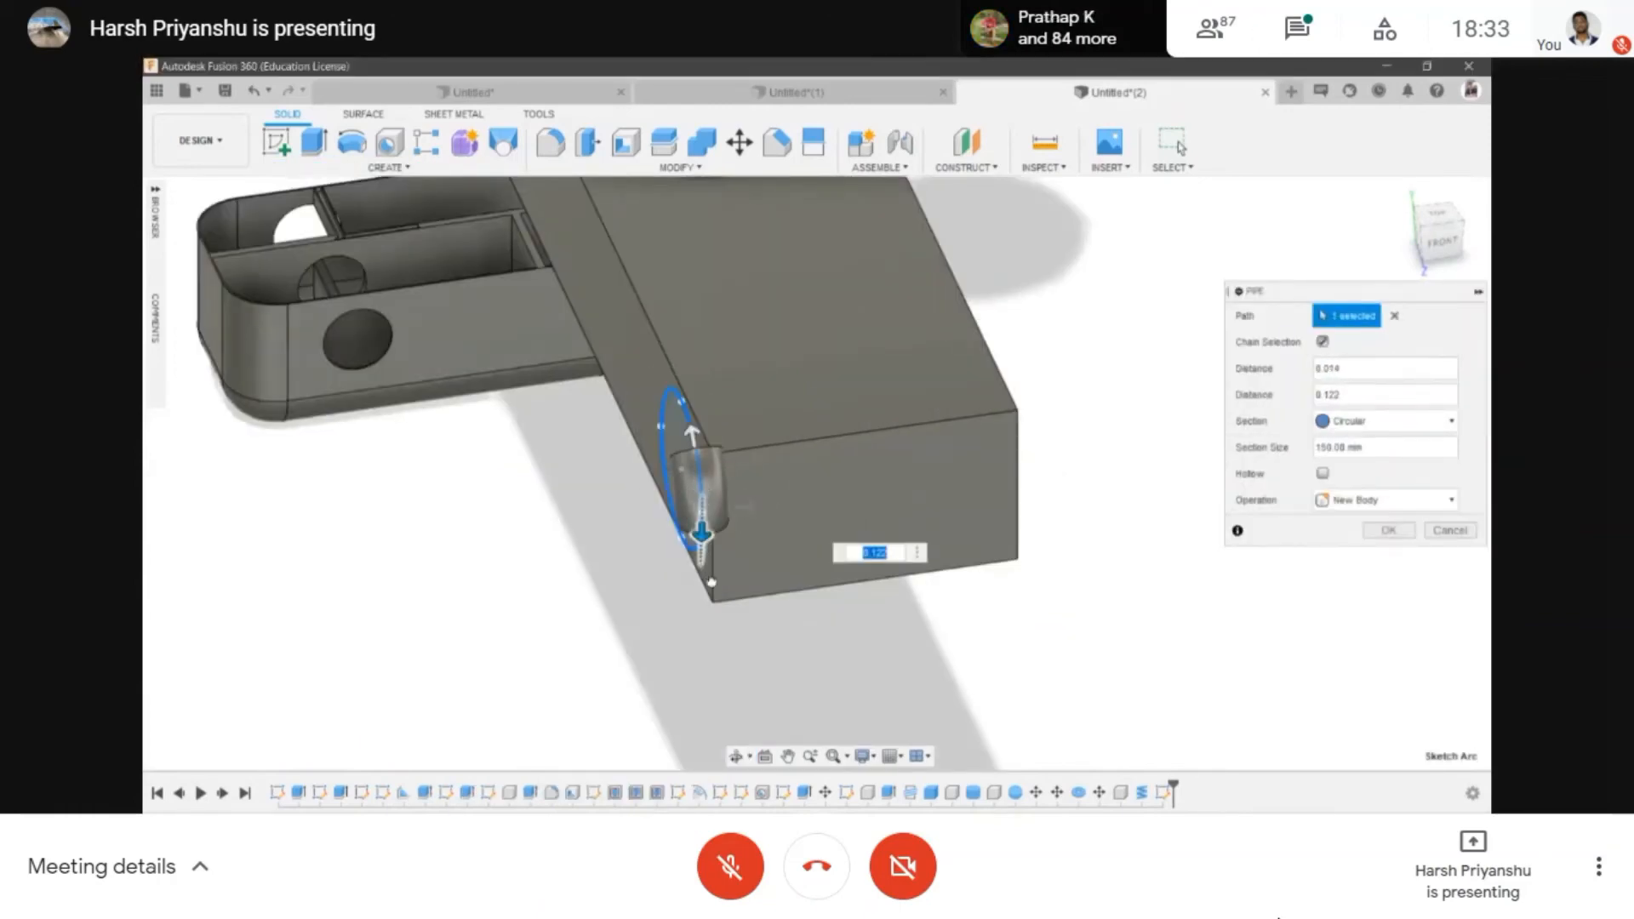
{"action": "scroll", "coordinate": [711, 502], "scroll_direction": "down", "scroll_amount": 4}
{"action": "key", "text": "Escape"}
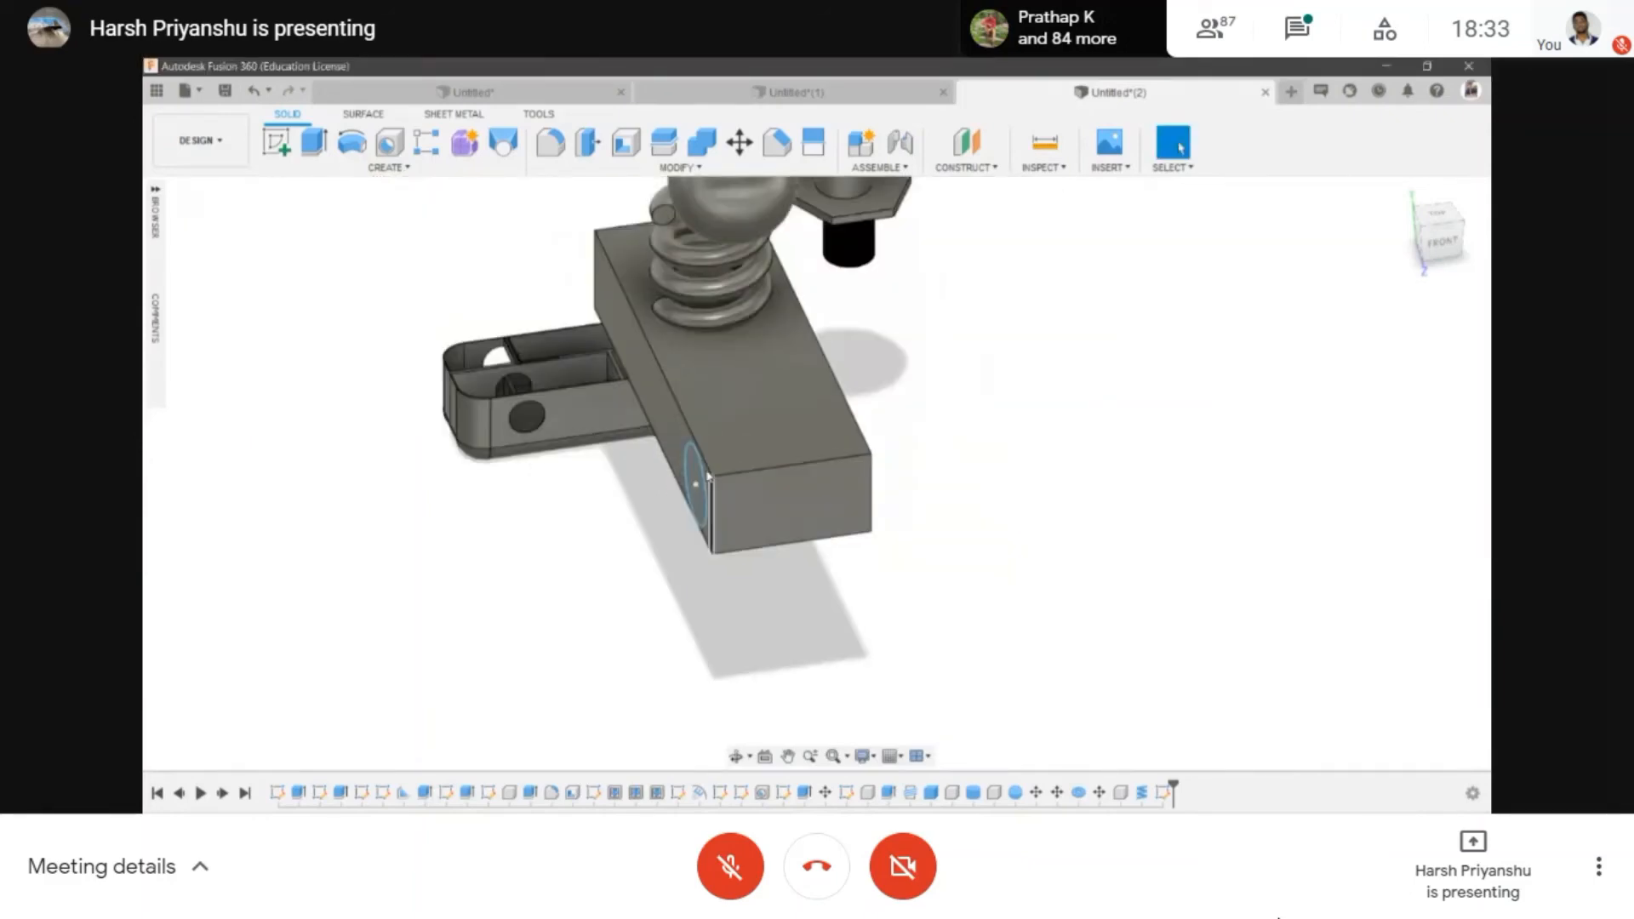
- Undo the sketched circle and finish the sketch
{"action": "key", "text": "ctrl+z"}
{"action": "key", "text": "c"}
{"action": "scroll", "coordinate": [440, 375], "scroll_direction": "down", "scroll_amount": 3}
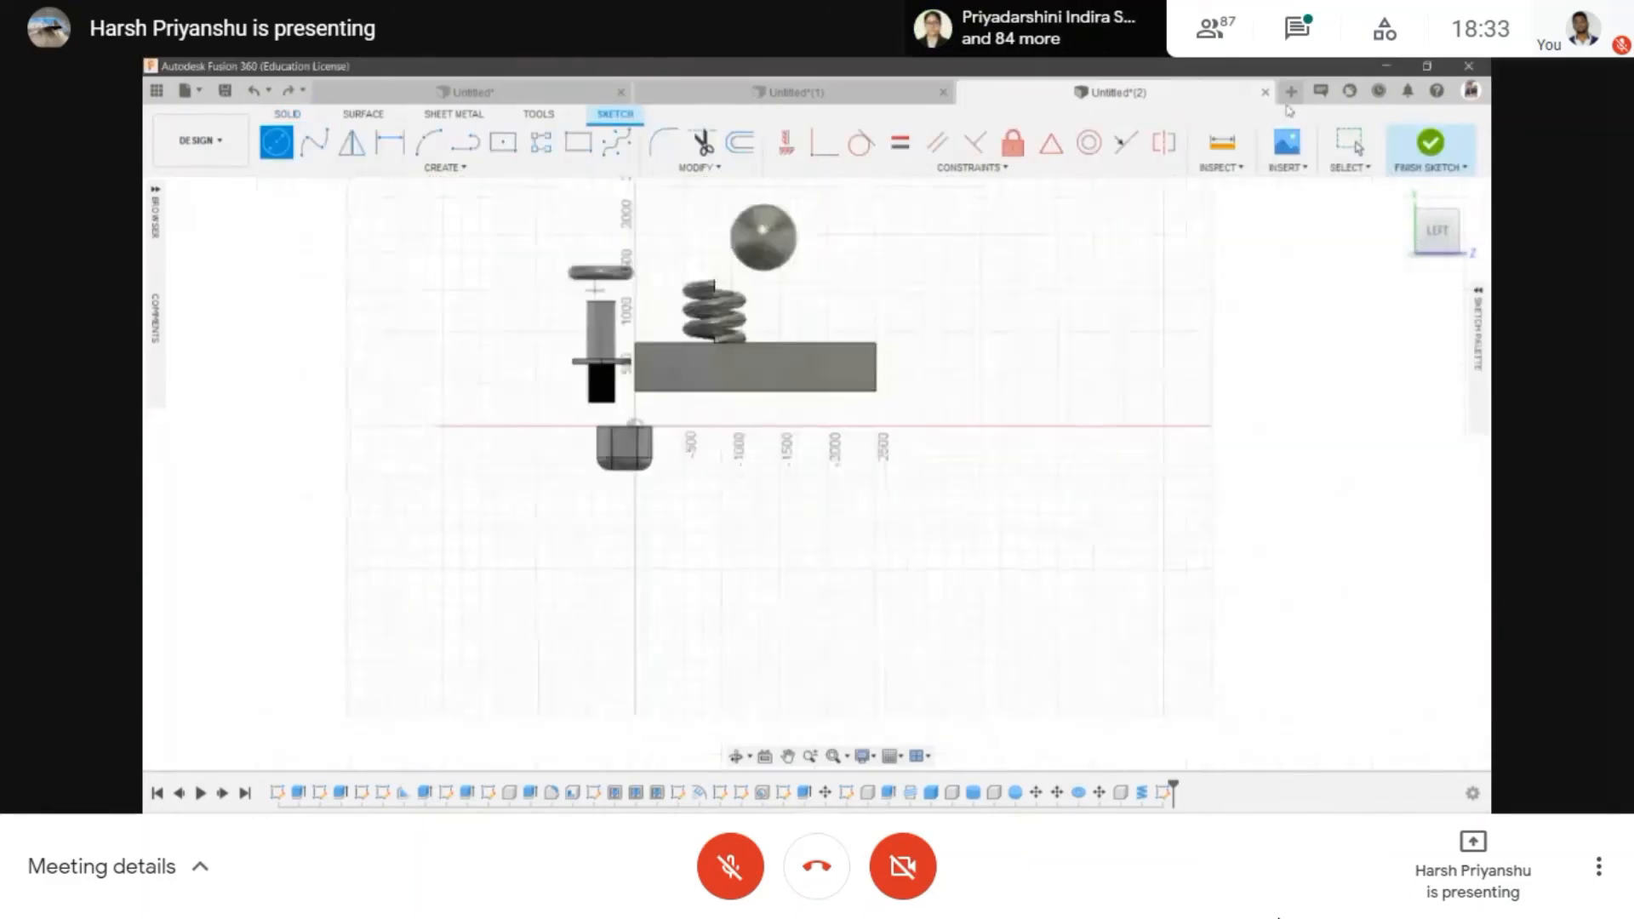
{"action": "scroll", "coordinate": [885, 404], "scroll_direction": "down", "scroll_amount": 2}
{"action": "left_click", "coordinate": [1430, 142]}
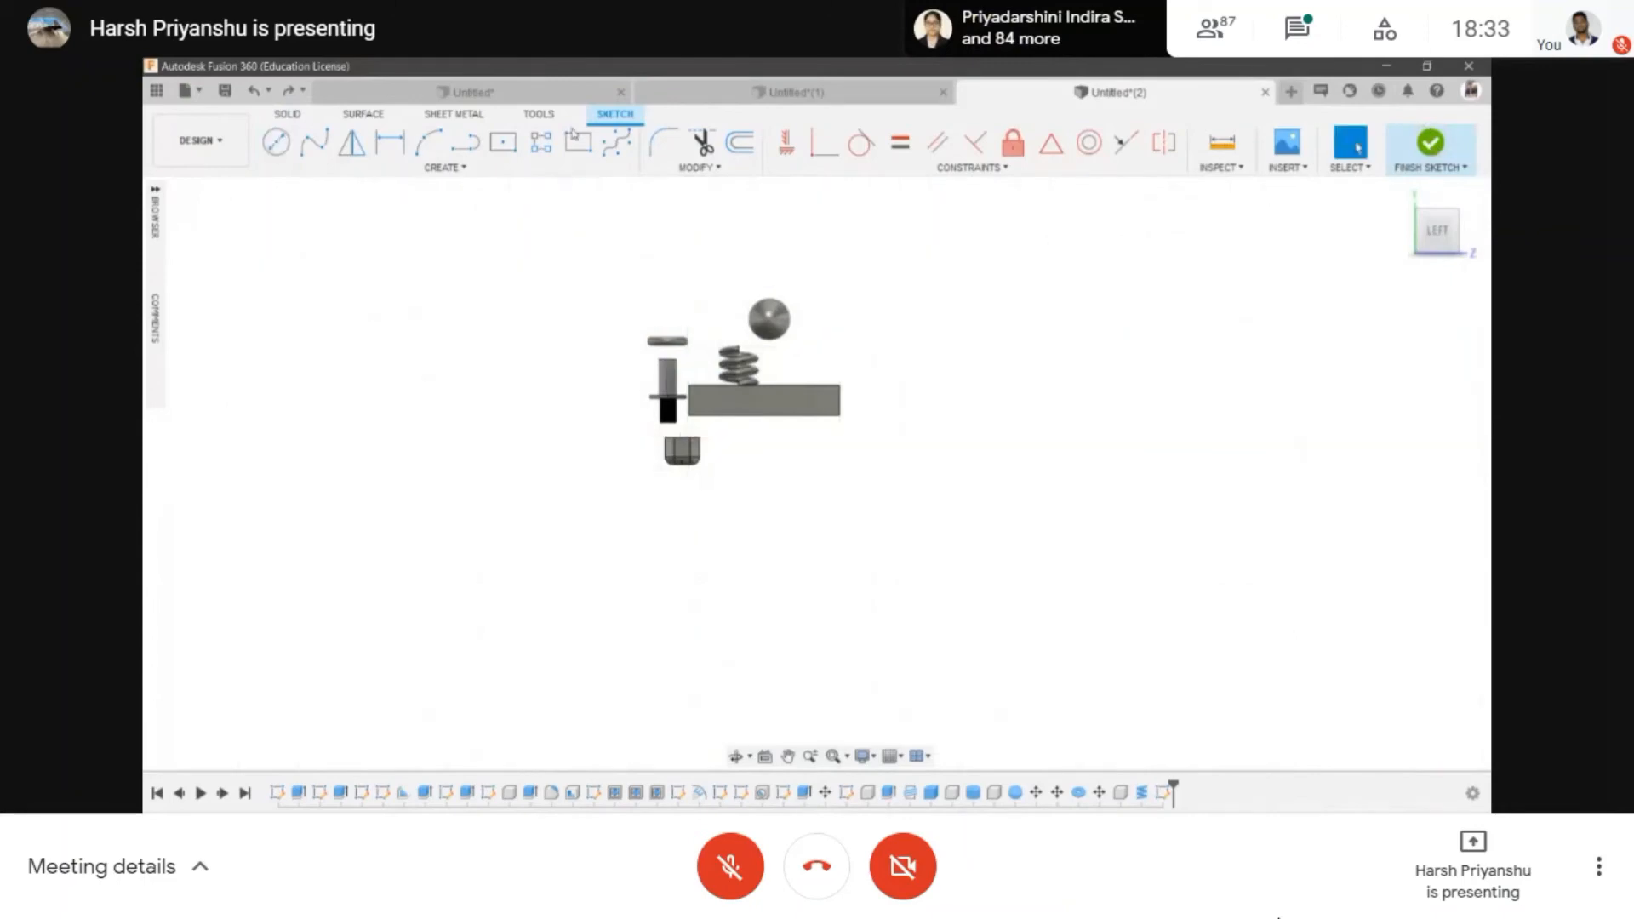
- Create a new sketch on a horizontal plane at the long block and finish it
{"action": "left_click", "coordinate": [276, 141]}
{"action": "left_click", "coordinate": [810, 425]}
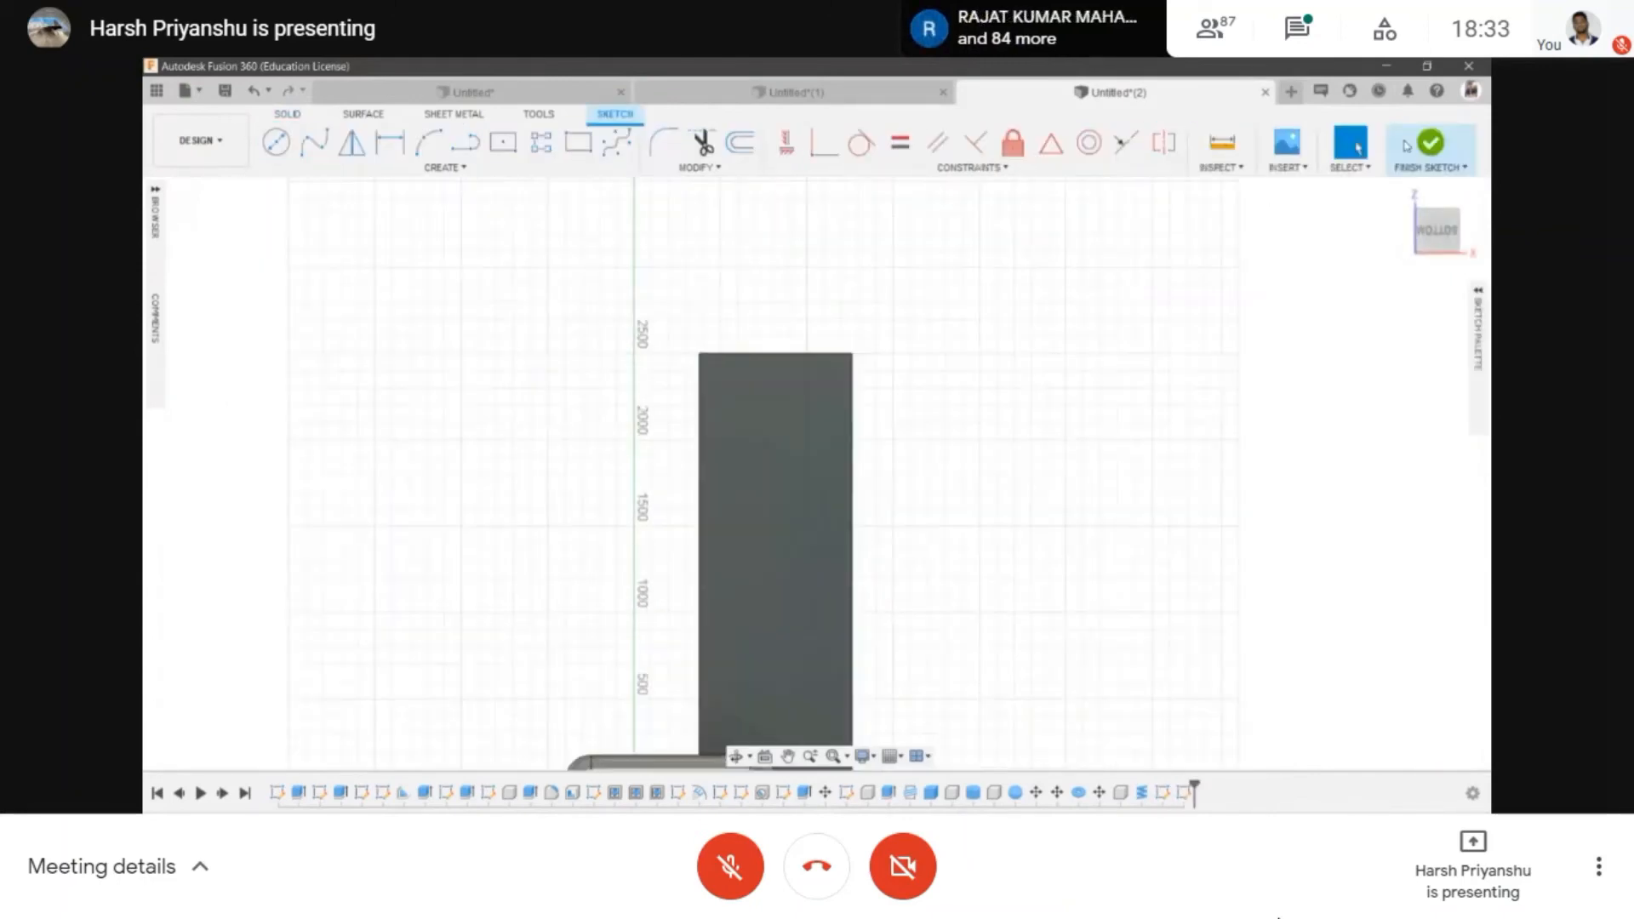
{"action": "left_click", "coordinate": [1430, 142]}
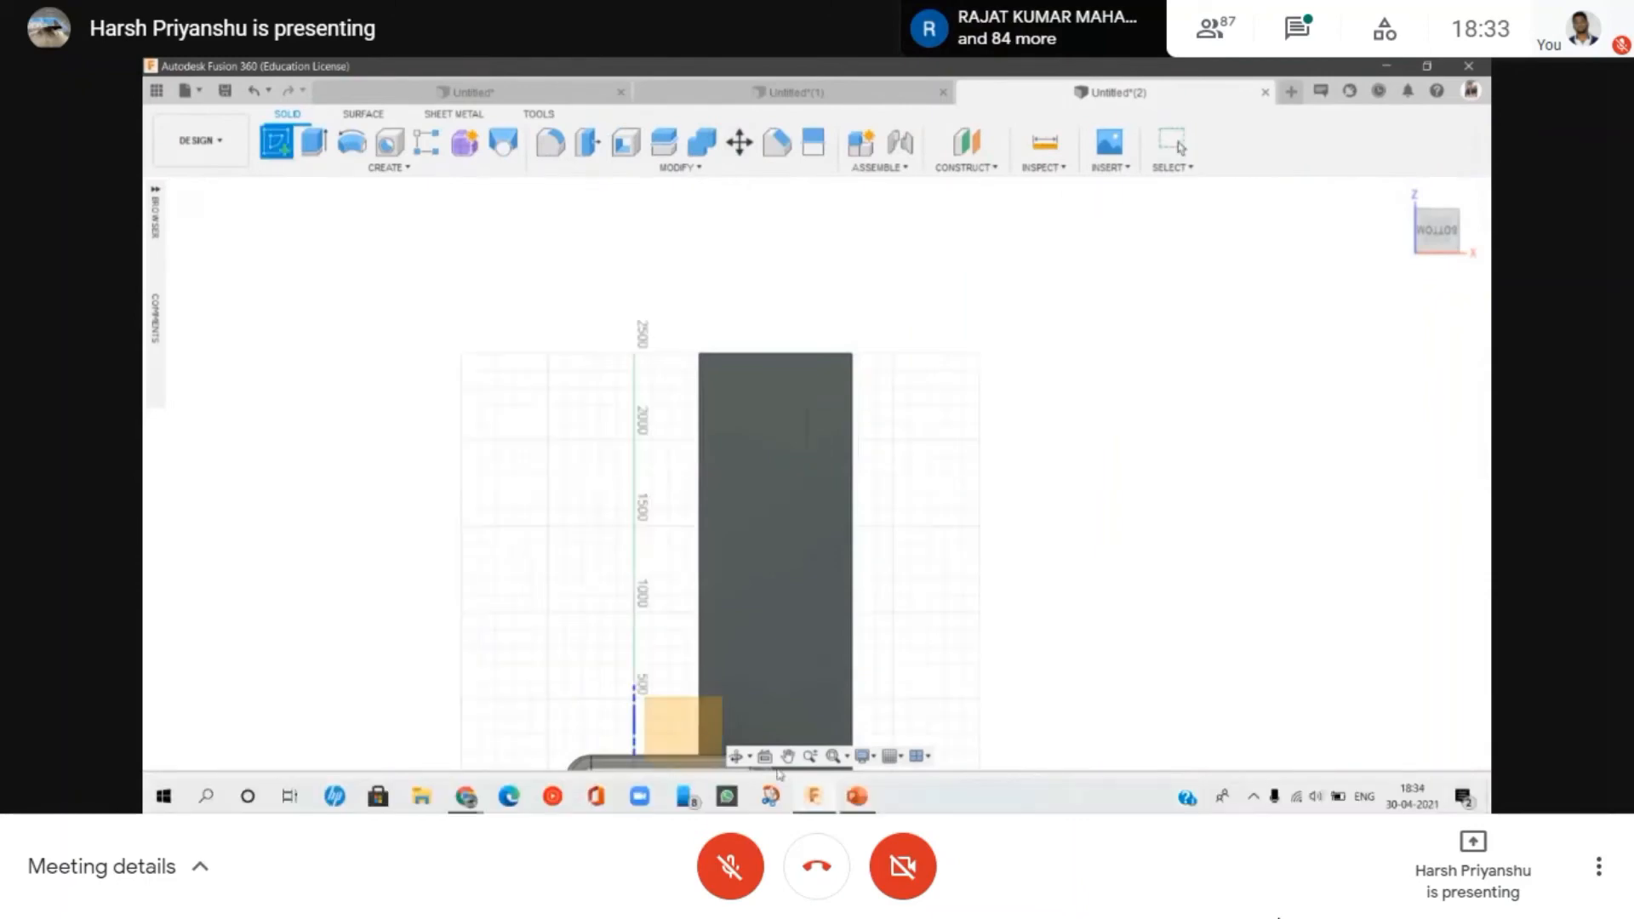
- Sketch a small circle on the long side face of the block, near its free end, and finish the sketch
{"action": "middle_click_drag", "start_coordinate": [737, 664], "coordinate": [764, 387], "text": "shift"}
{"action": "left_click", "coordinate": [763, 388]}
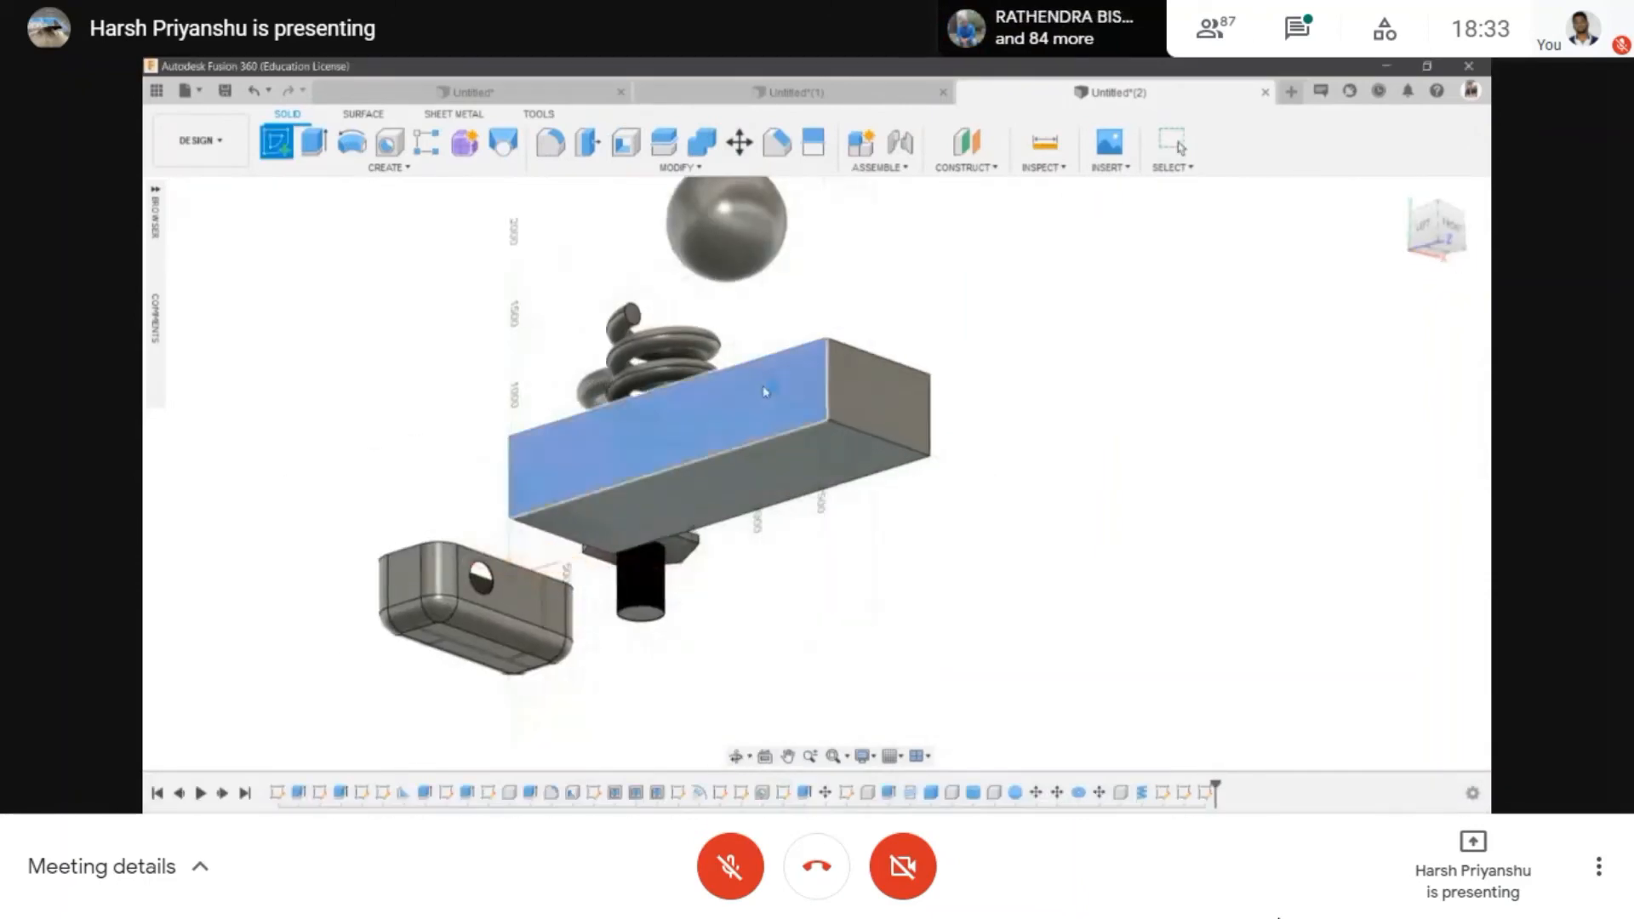
{"action": "left_click", "coordinate": [757, 467]}
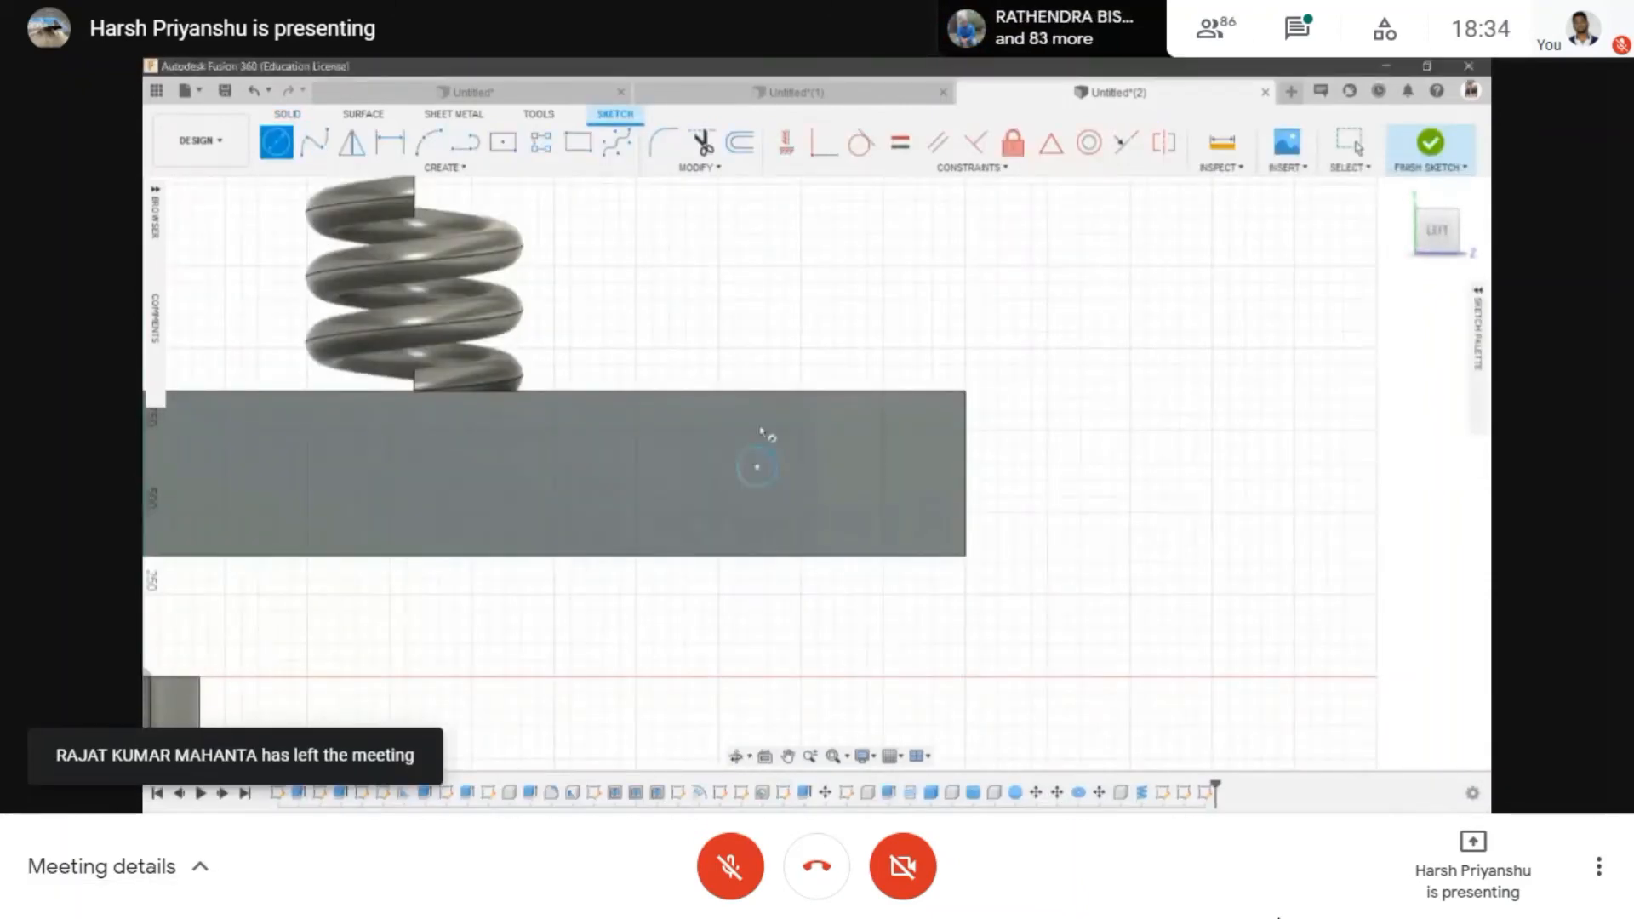
{"action": "scroll", "coordinate": [778, 434], "scroll_direction": "down", "scroll_amount": 5}
{"action": "key", "text": "e"}
{"action": "key", "text": "Escape"}
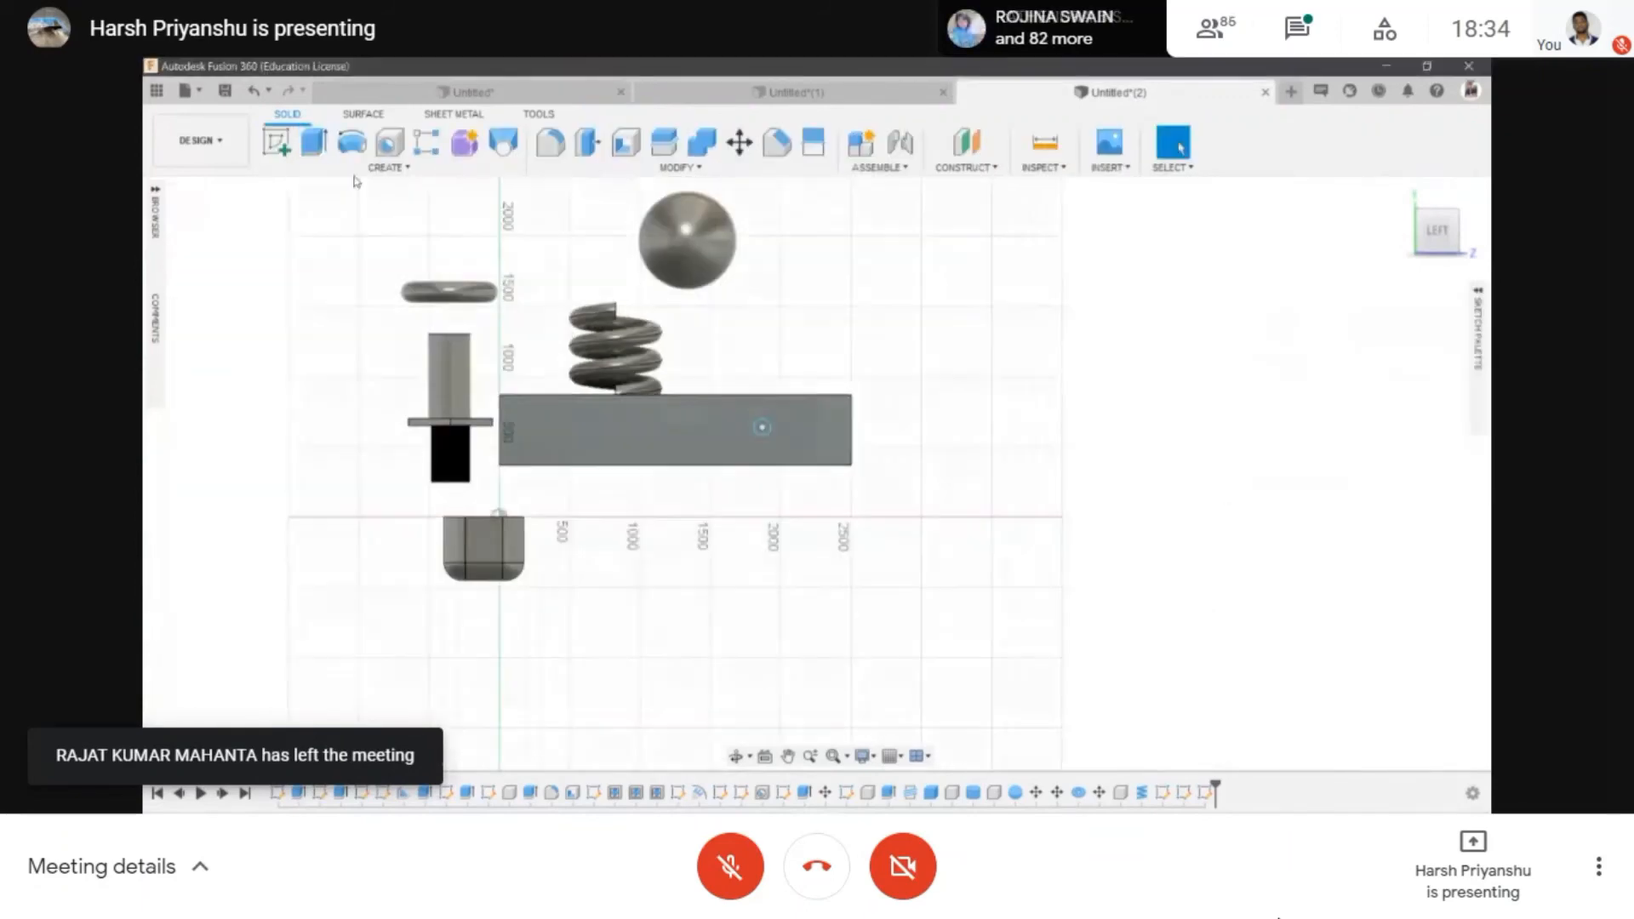
{"action": "left_click", "coordinate": [351, 143]}
{"action": "key", "text": "Escape"}
{"action": "left_click", "coordinate": [1410, 149]}
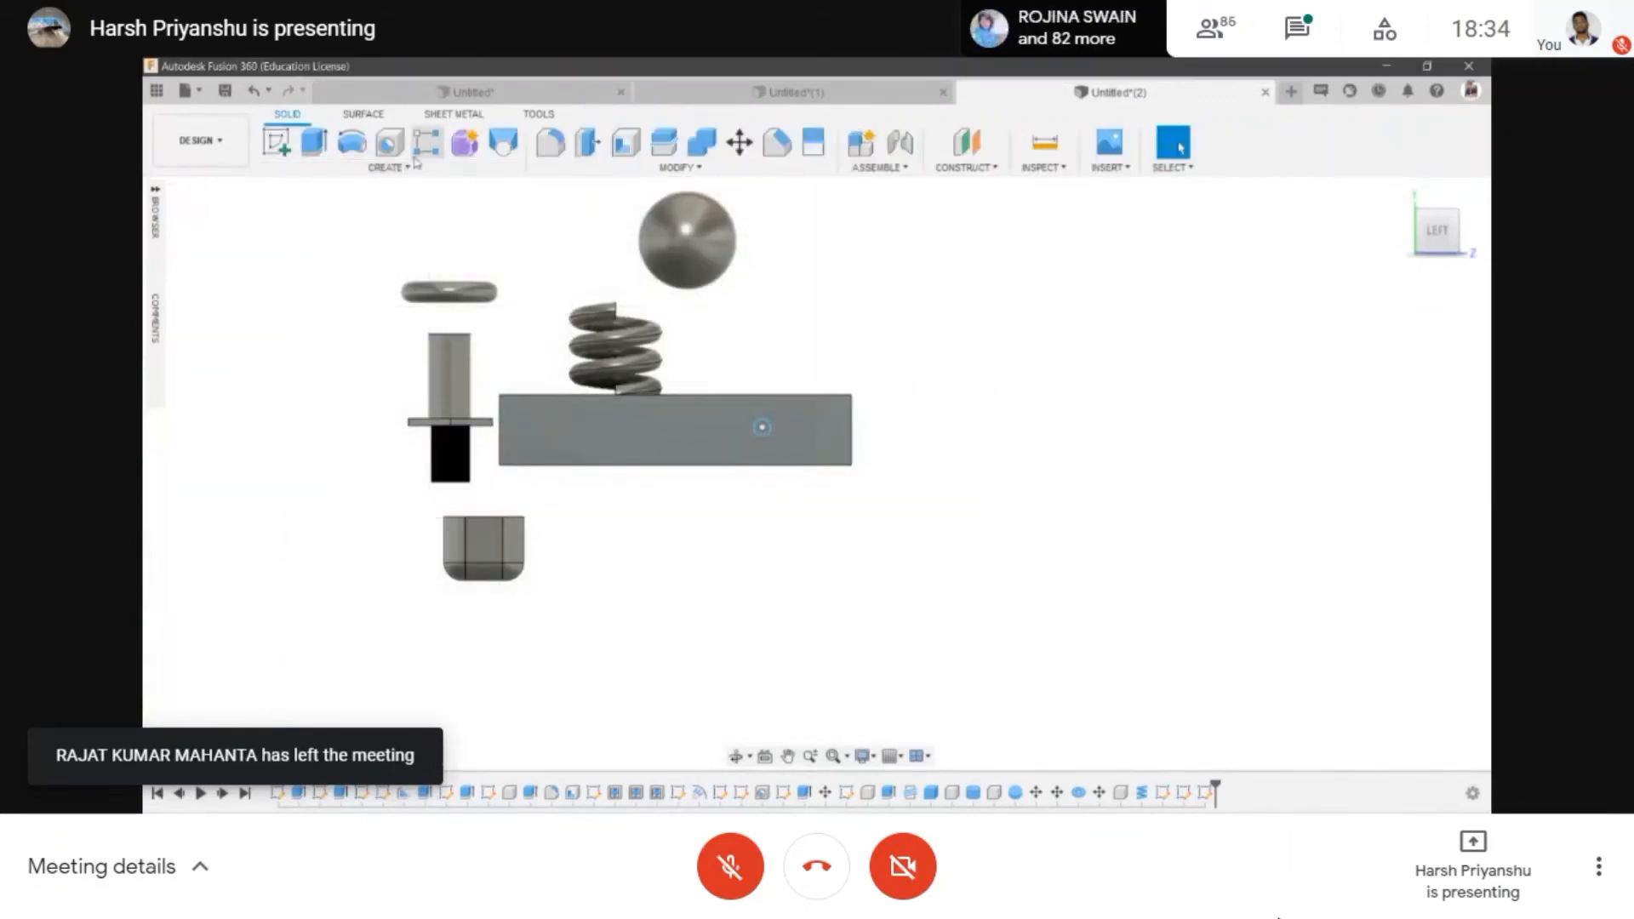
- Start a Pipe feature with the small circle on the block's side face as its path
{"action": "left_click", "coordinate": [387, 166]}
{"action": "left_click", "coordinate": [313, 538]}
{"action": "scroll", "coordinate": [760, 425], "scroll_direction": "up", "scroll_amount": 3}
{"action": "left_click", "coordinate": [752, 423]}
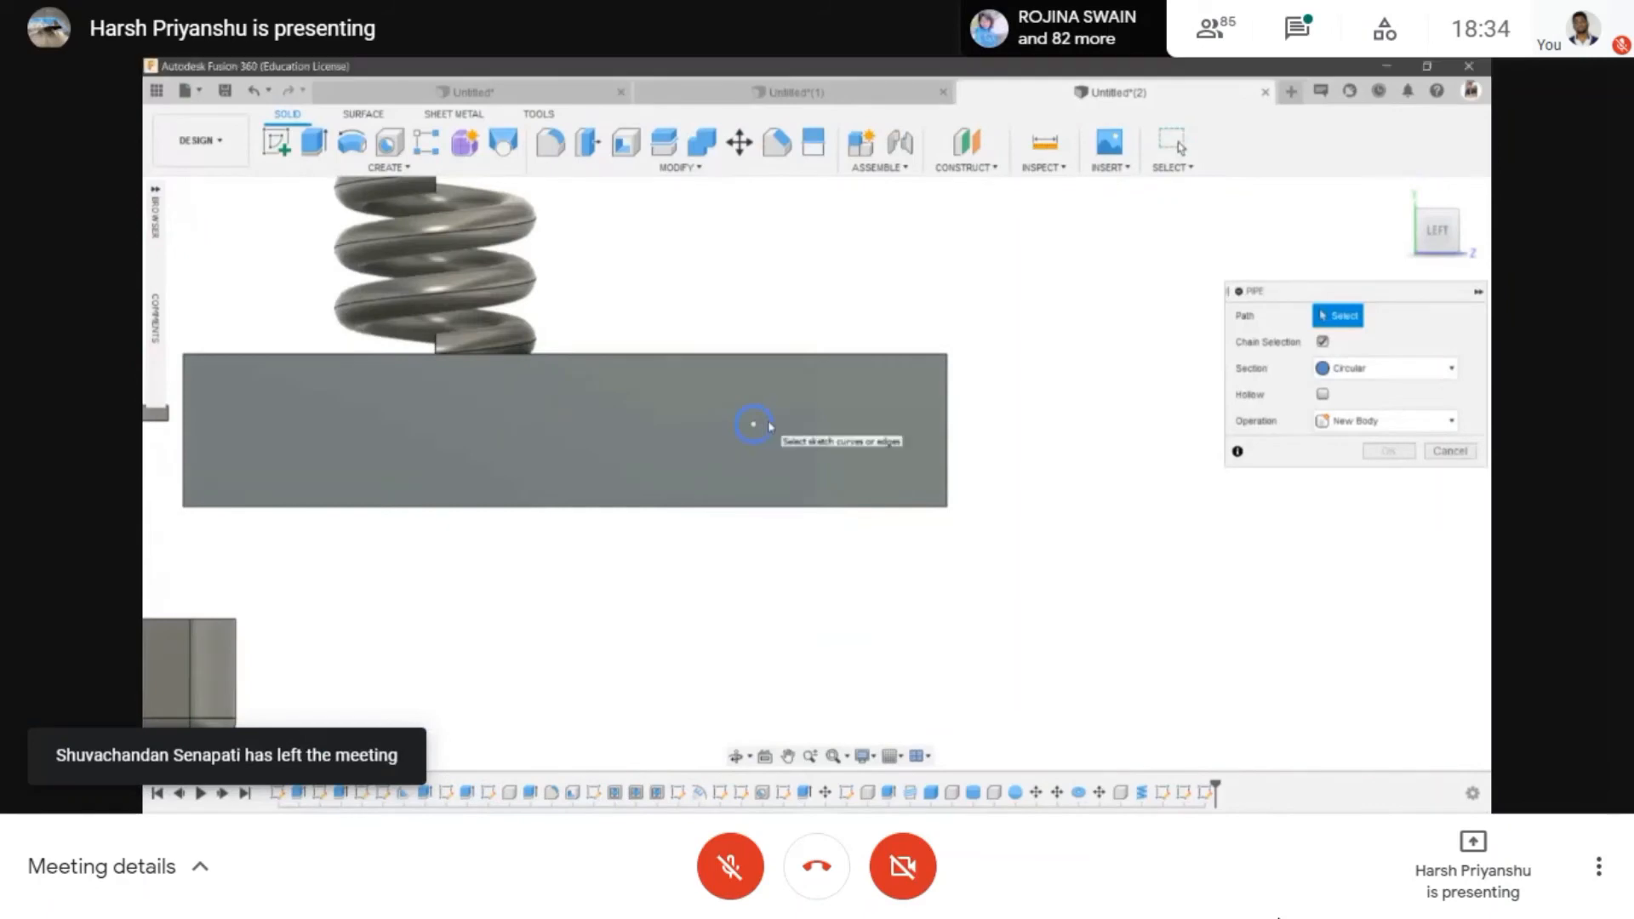
{"action": "left_click", "coordinate": [736, 756]}
{"action": "left_click_drag", "start_coordinate": [800, 362], "coordinate": [737, 423]}
{"action": "key", "text": "Escape"}
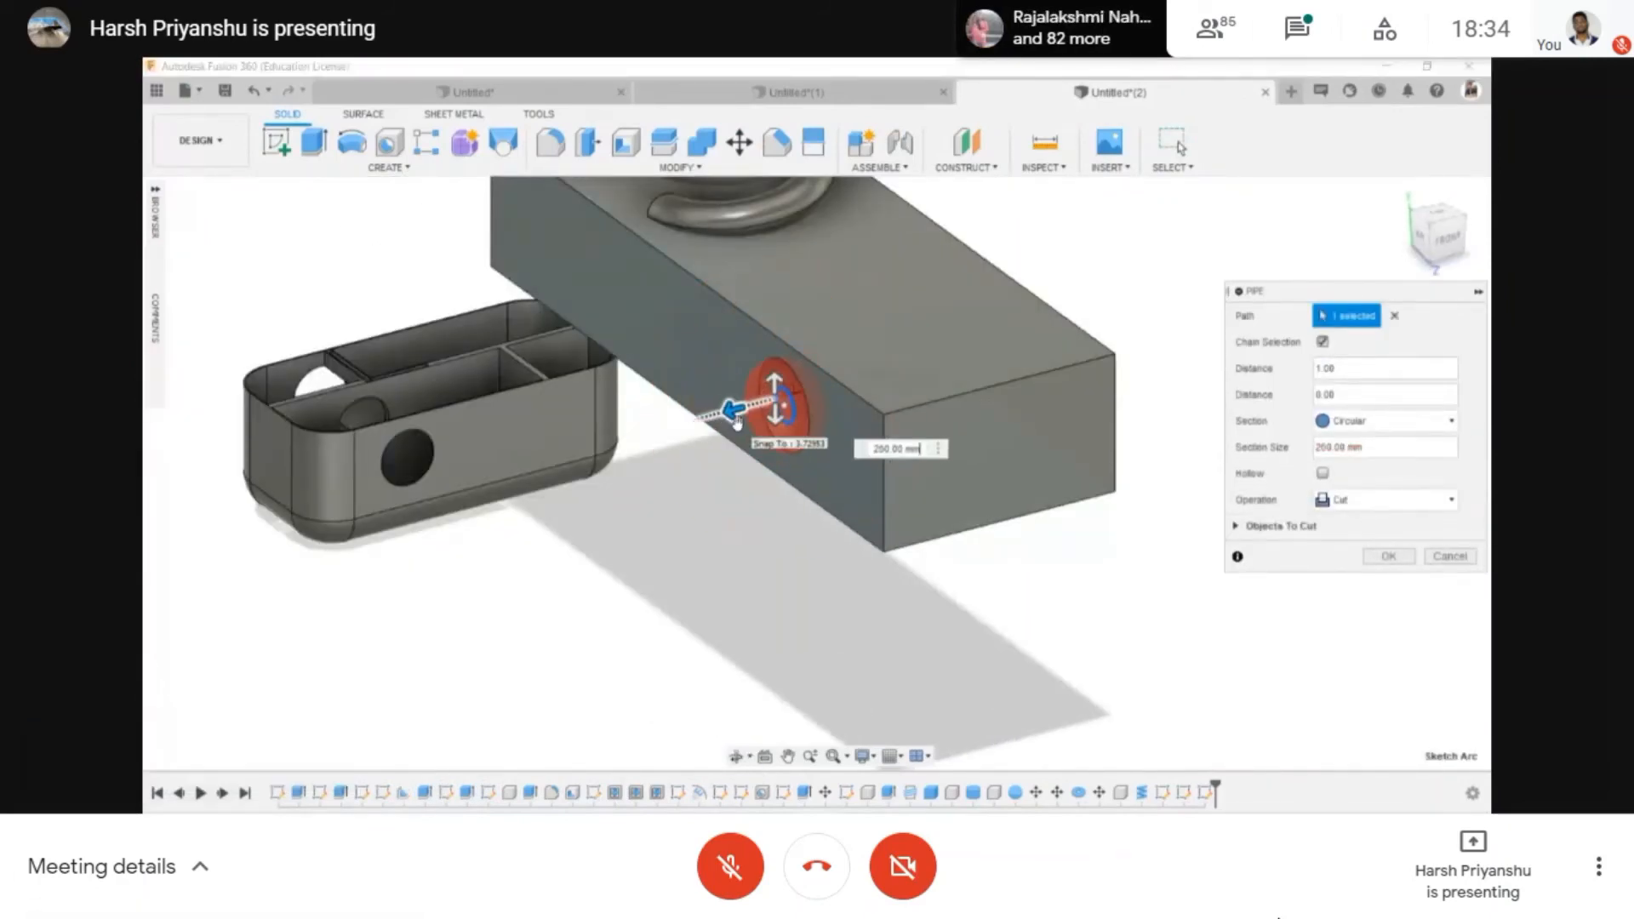
- Change the pipe to a Square section with a section size of 300 mm
{"action": "left_click", "coordinate": [1387, 421]}
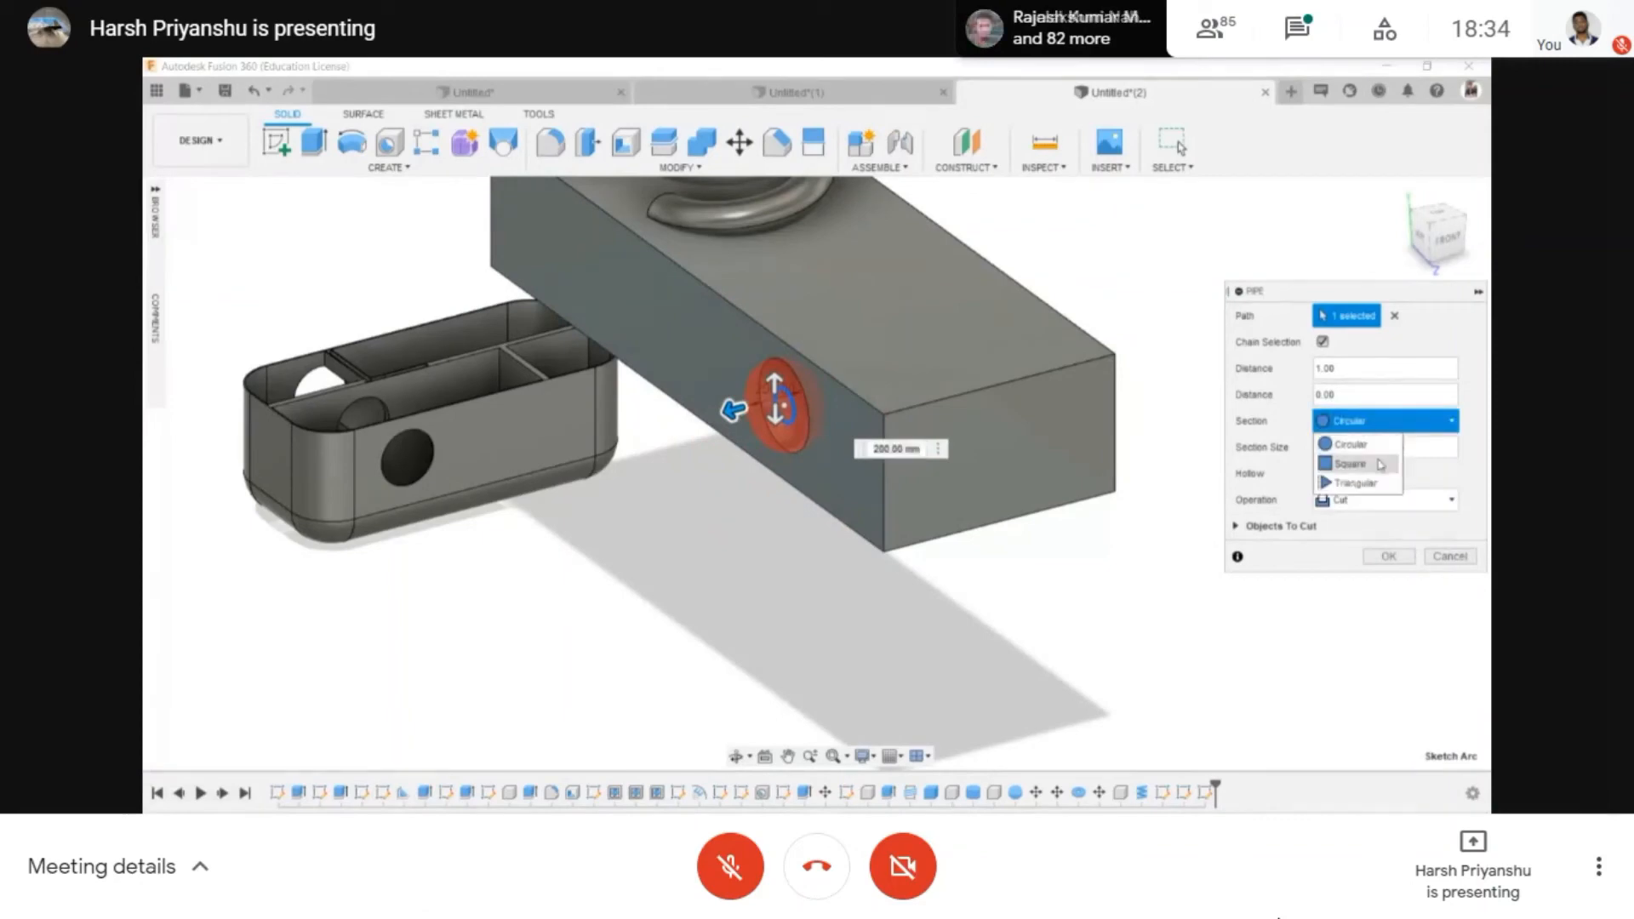
{"action": "left_click", "coordinate": [1359, 446]}
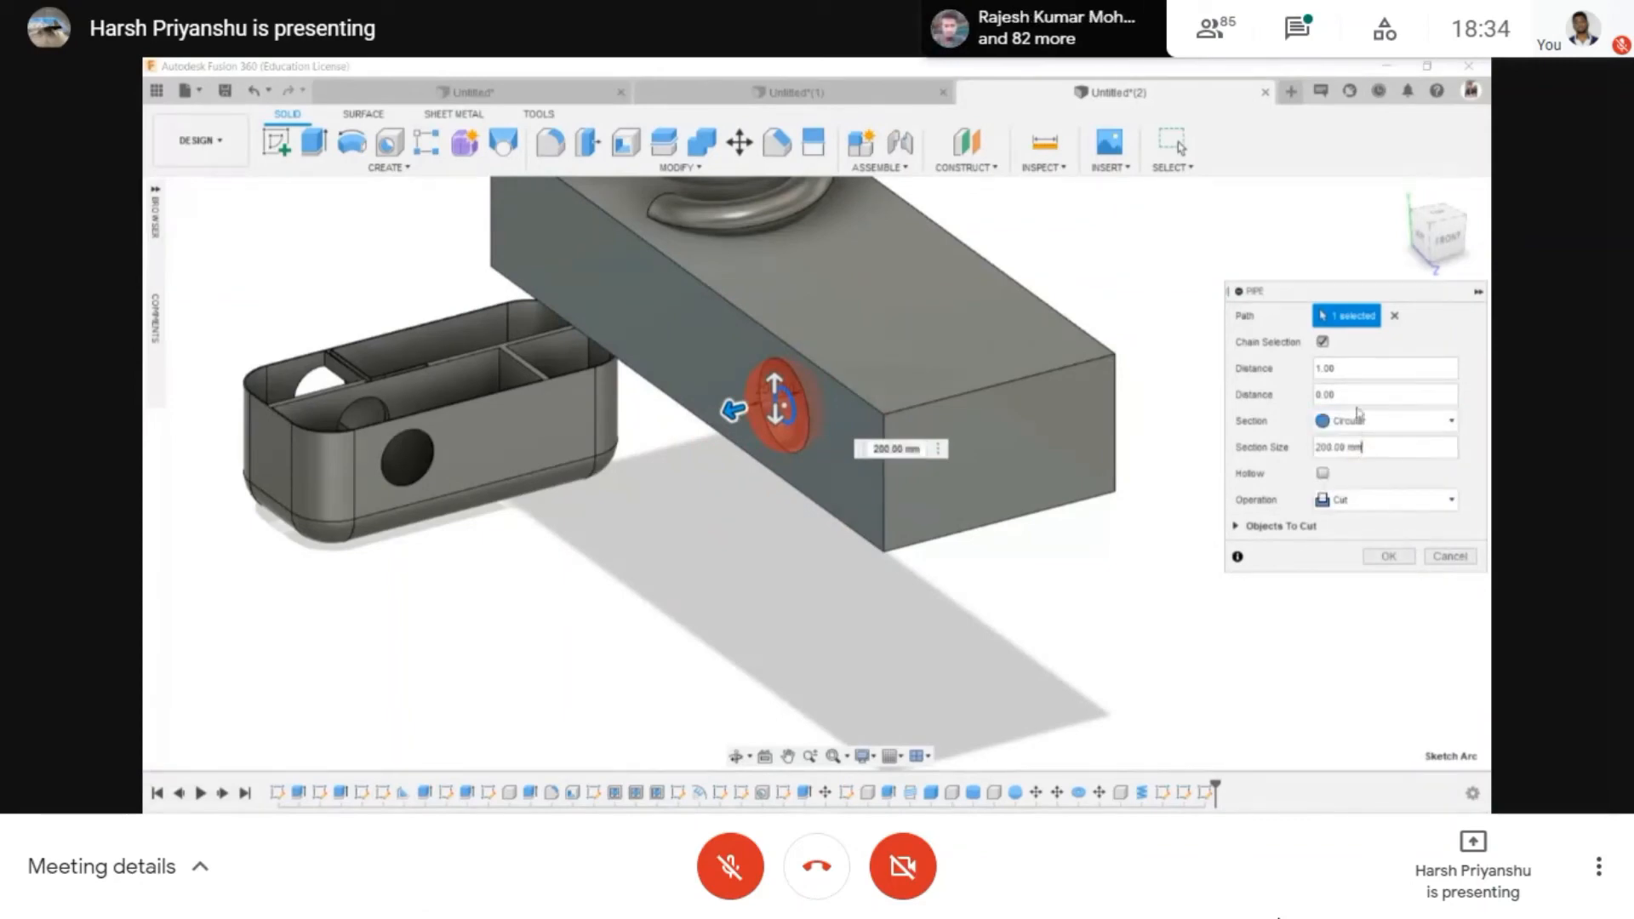
{"action": "left_click", "coordinate": [1359, 417]}
{"action": "left_click", "coordinate": [1351, 458]}
{"action": "mouse_move", "coordinate": [726, 412]}
{"action": "left_mouse_down"}
{"action": "mouse_move", "coordinate": [576, 482]}
{"action": "mouse_move", "coordinate": [735, 440]}
{"action": "left_mouse_up"}
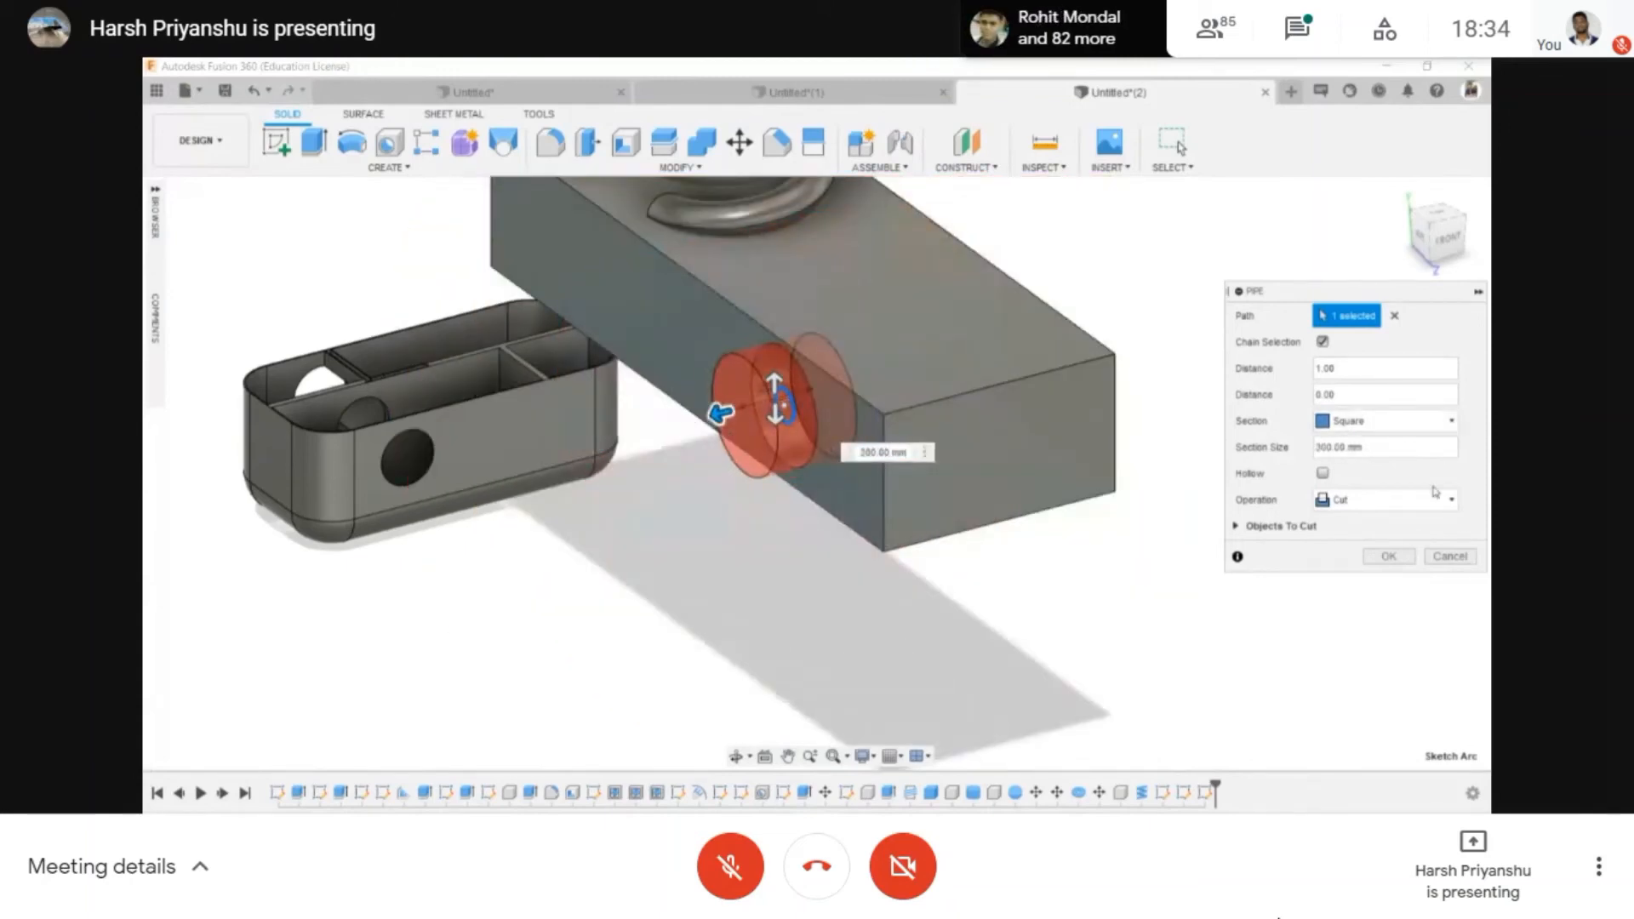
- Make the pipe hollow with a section thickness of 25 mm
{"action": "left_click", "coordinate": [1475, 470]}
{"action": "left_click", "coordinate": [1323, 474]}
{"action": "scroll", "coordinate": [764, 387], "scroll_direction": "up", "scroll_amount": 3}
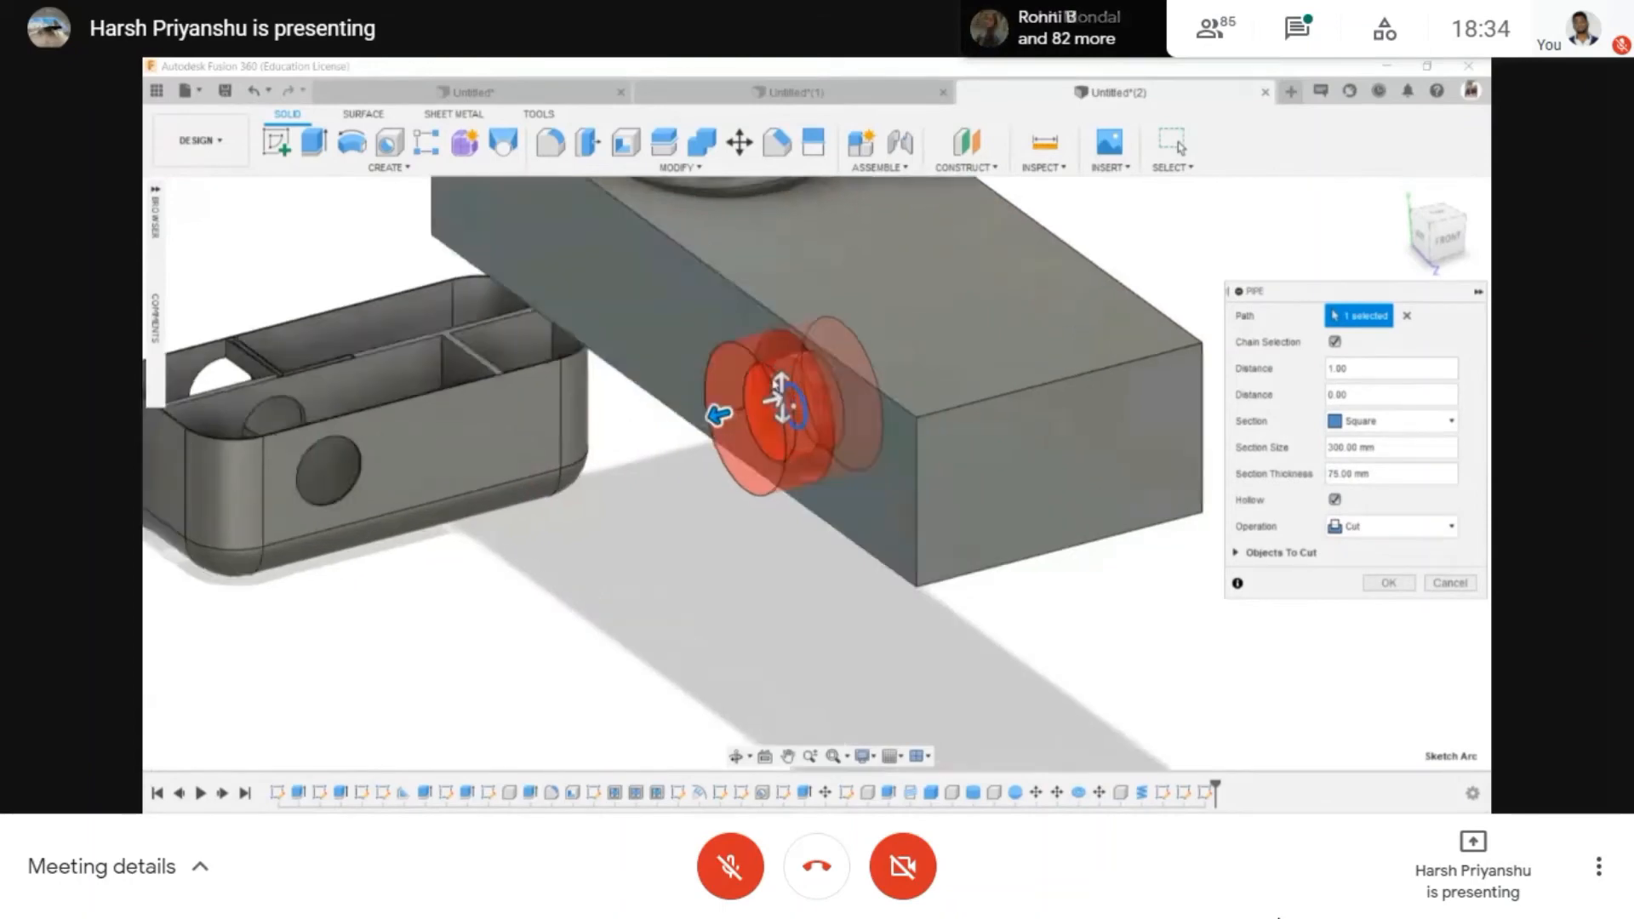
{"action": "left_click_drag", "start_coordinate": [775, 388], "coordinate": [729, 415]}
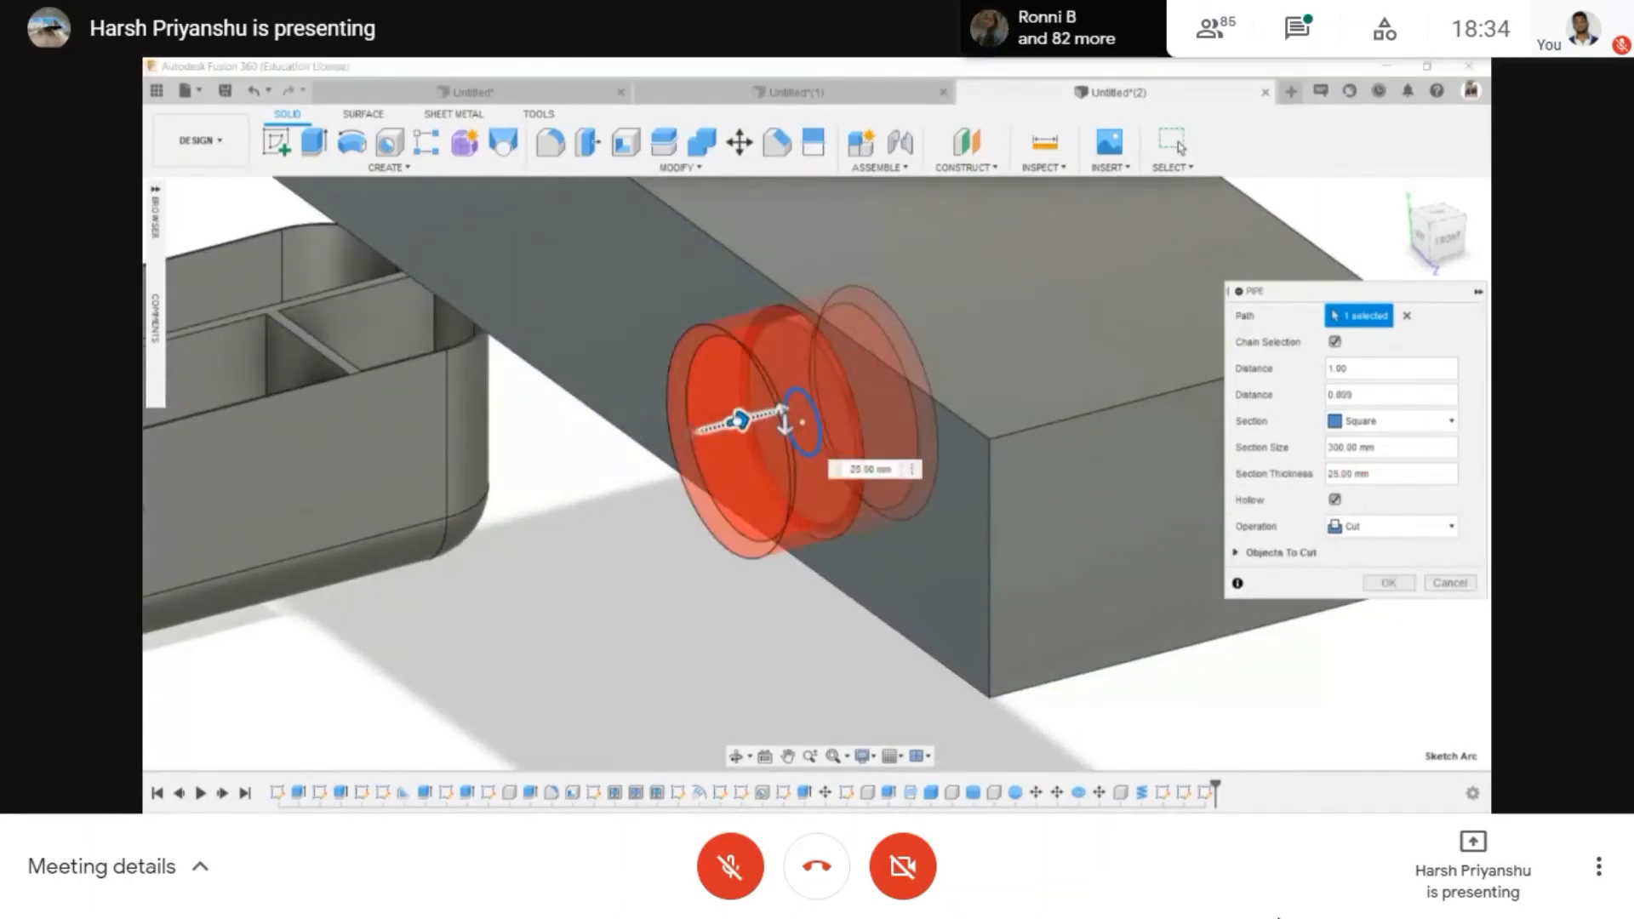
- Set the pipe's operation to New Component, slightly reduce its section and create it
{"action": "left_click", "coordinate": [1373, 533]}
{"action": "left_click", "coordinate": [1412, 624]}
{"action": "scroll", "coordinate": [646, 431], "scroll_direction": "down", "scroll_amount": 1}
{"action": "scroll", "coordinate": [646, 430], "scroll_direction": "up", "scroll_amount": 2}
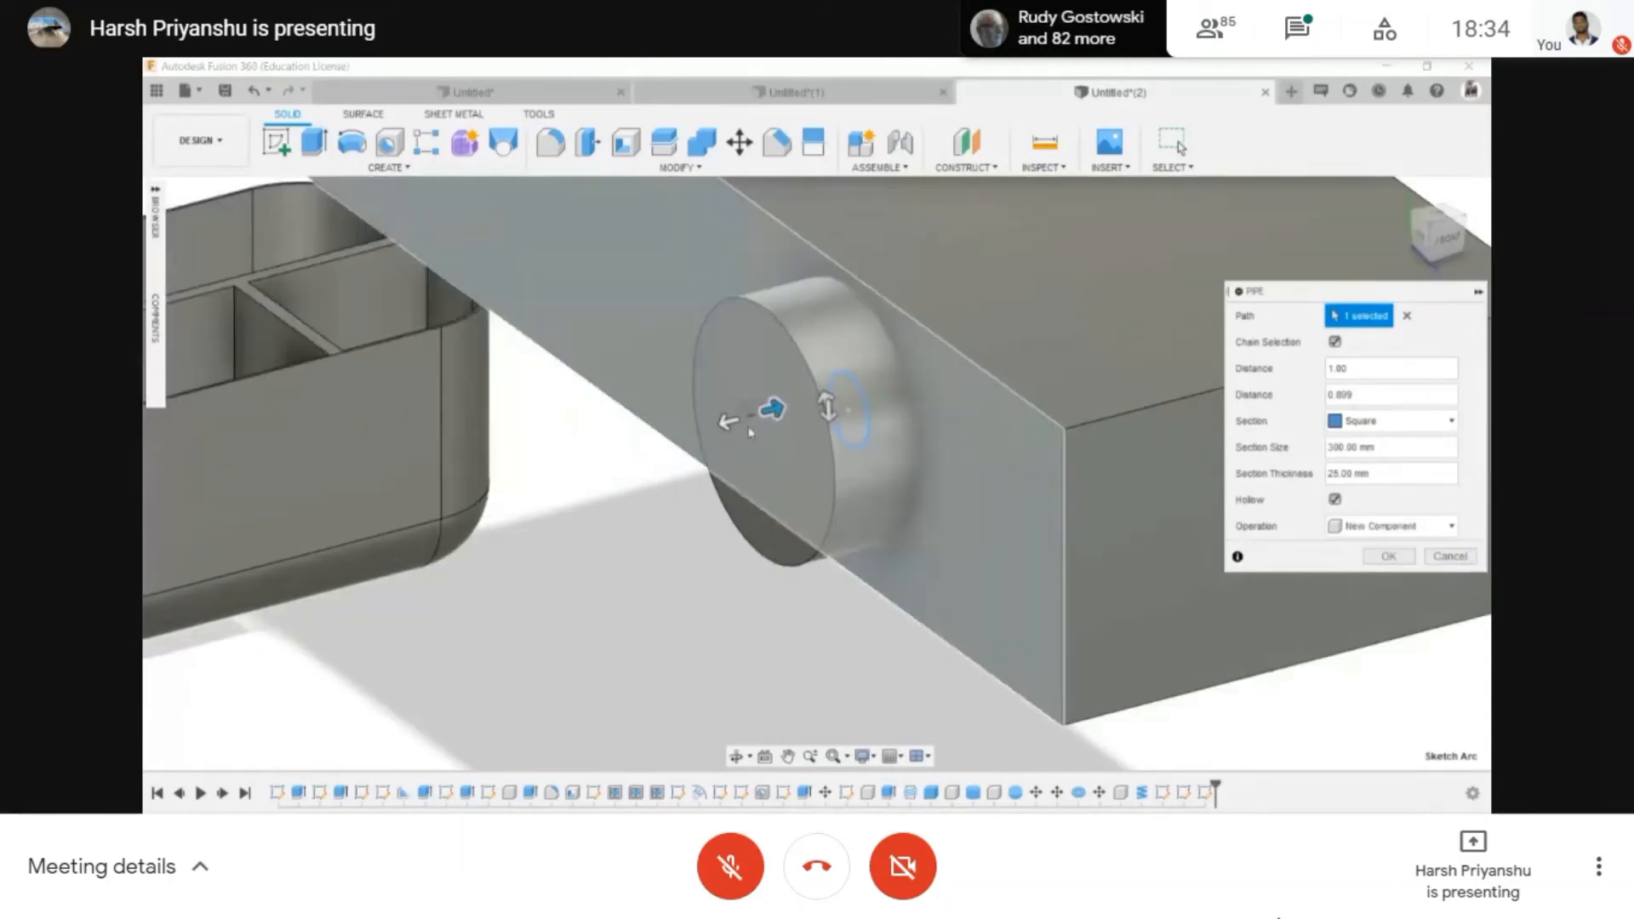
{"action": "left_click_drag", "start_coordinate": [718, 425], "coordinate": [814, 430]}
{"action": "left_click", "coordinate": [1392, 556]}
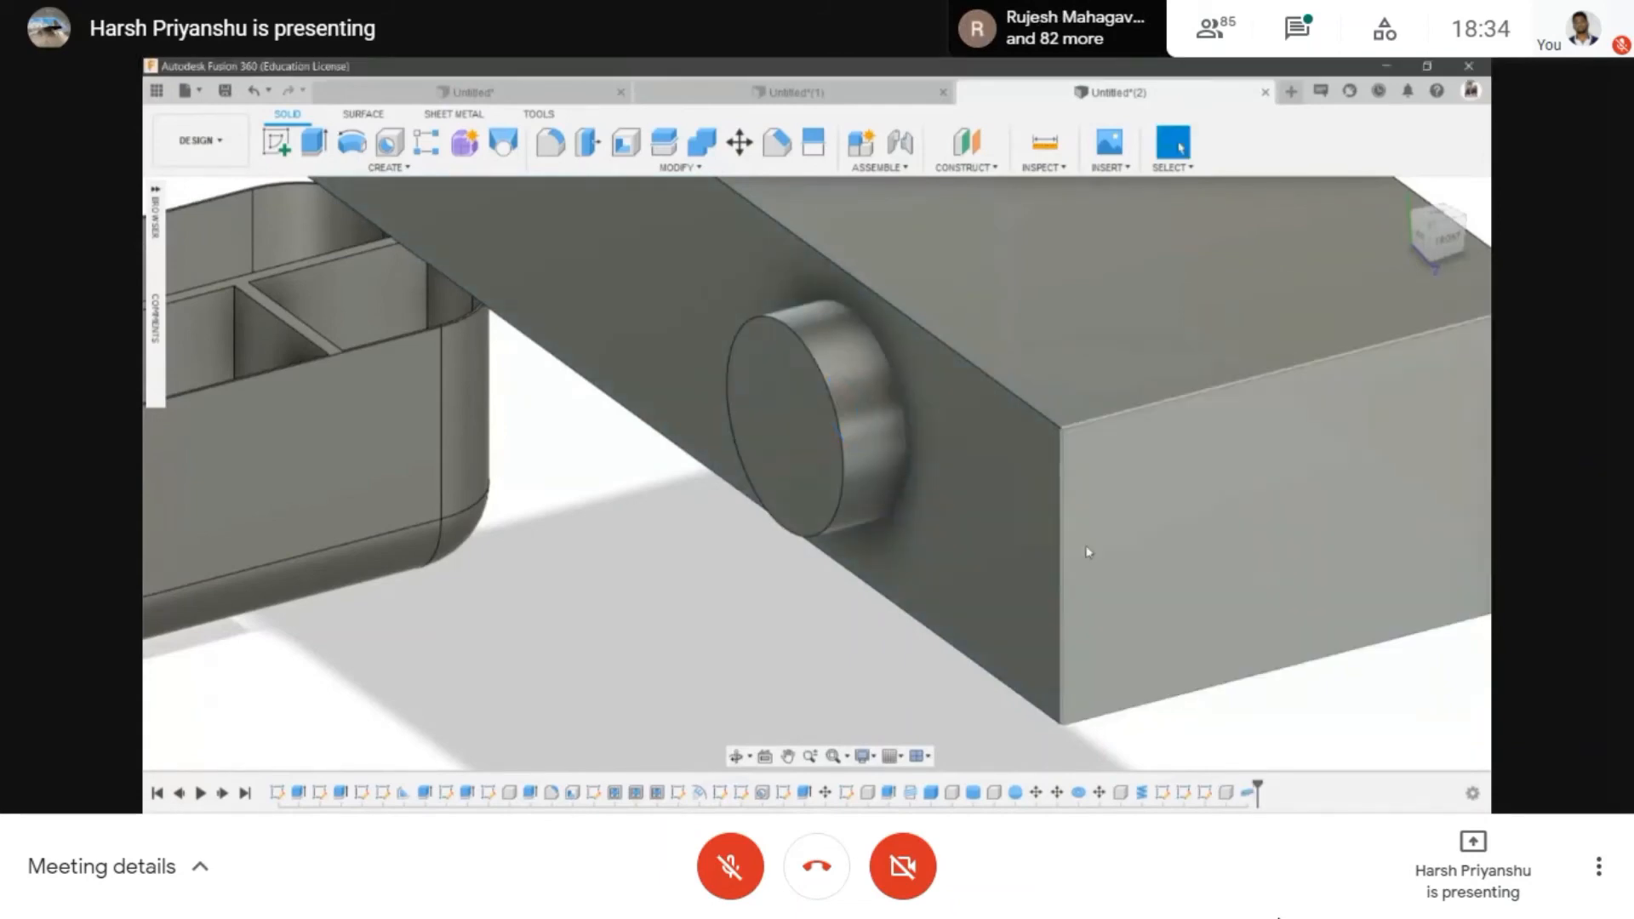
- Move the pipe body 700 mm along Z, away from the block's side face
{"action": "scroll", "coordinate": [1087, 549], "scroll_direction": "down", "scroll_amount": 2}
{"action": "key", "text": "m"}
{"action": "left_click", "coordinate": [897, 481]}
{"action": "left_click_drag", "start_coordinate": [853, 484], "coordinate": [675, 554]}
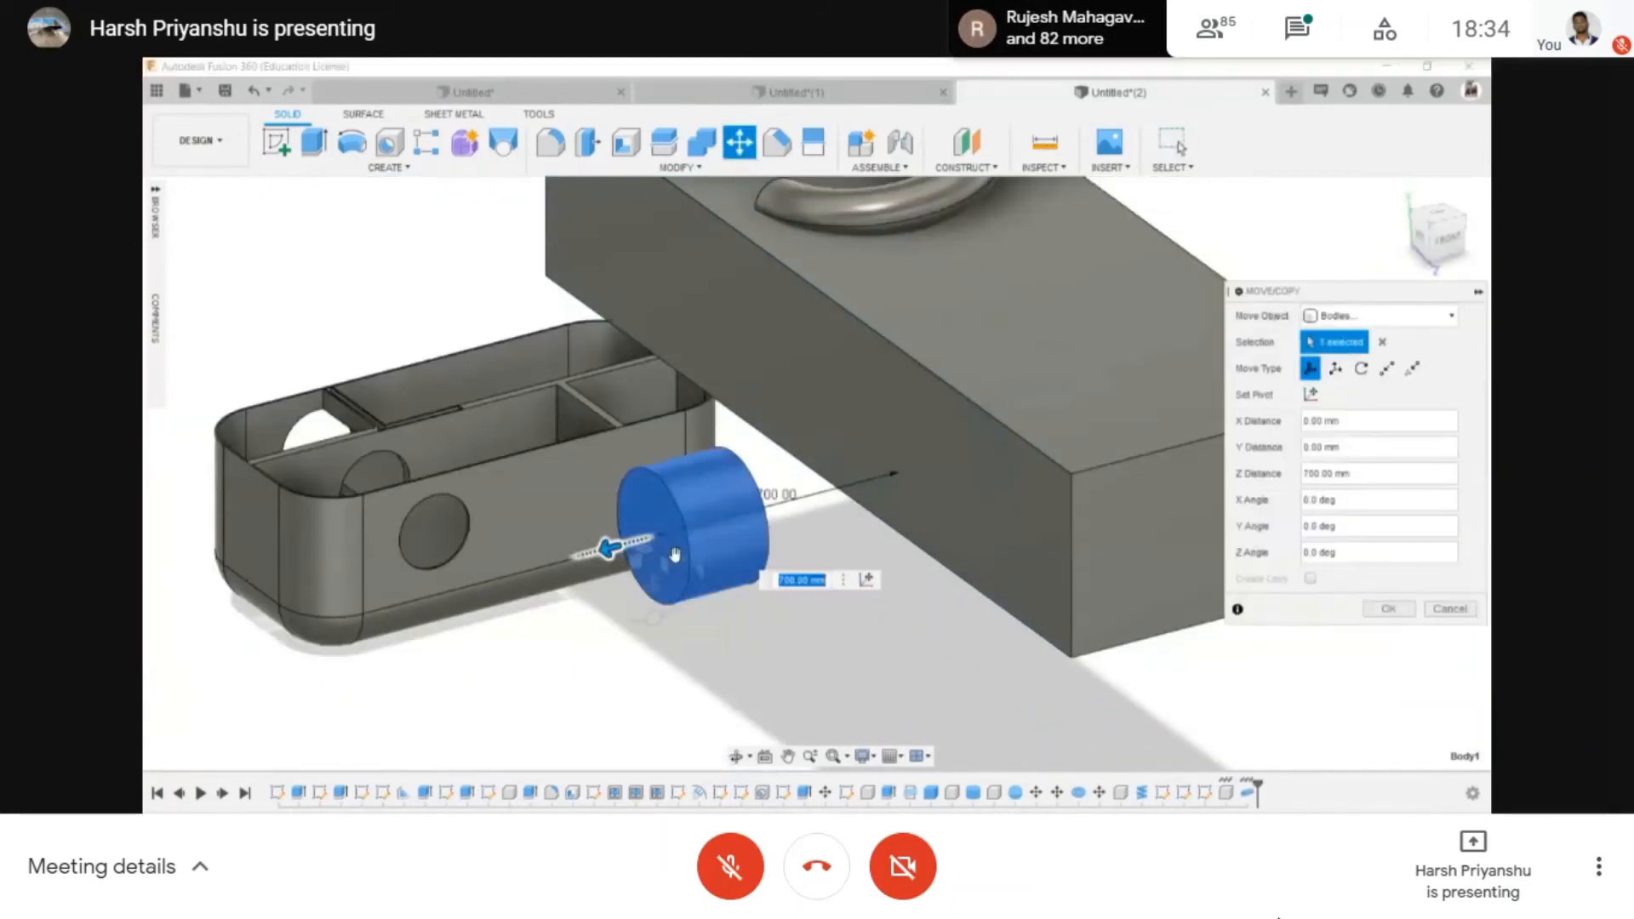
{"action": "left_click", "coordinate": [1378, 614]}
- Extrude the round end face of the moved body by 2900 mm with the Join operation to form a long rod
{"action": "scroll", "coordinate": [1087, 444], "scroll_direction": "down", "scroll_amount": 3}
{"action": "key", "text": "e"}
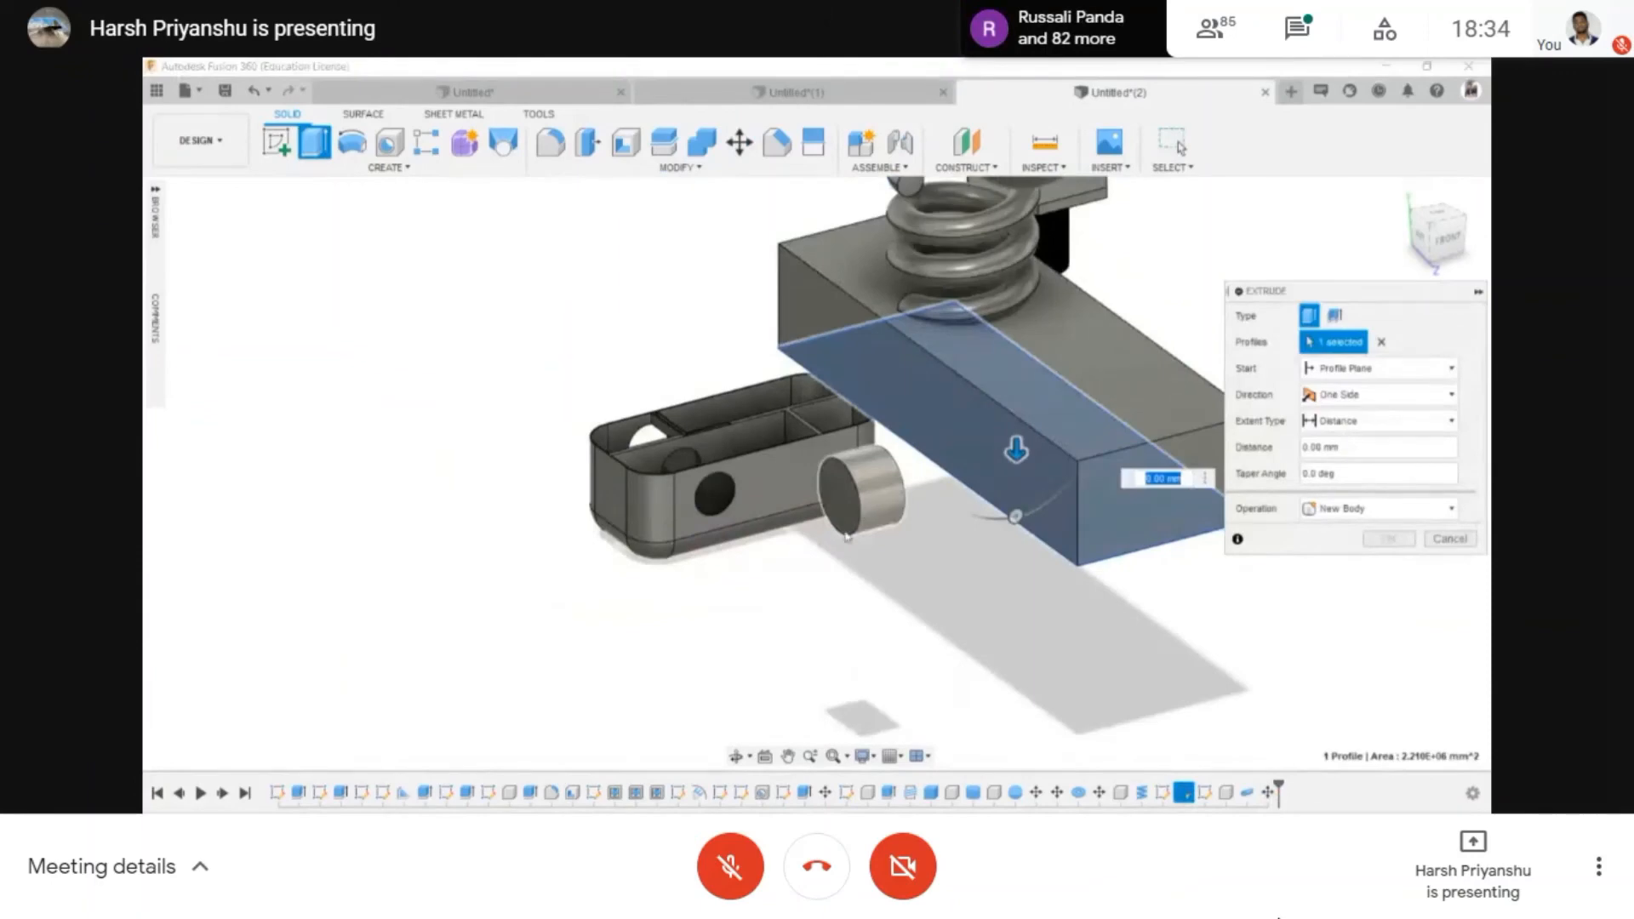
{"action": "key", "text": "Escape"}
{"action": "key", "text": "e"}
{"action": "left_click_drag", "start_coordinate": [810, 500], "coordinate": [235, 648]}
{"action": "scroll", "coordinate": [1191, 379], "scroll_direction": "down", "scroll_amount": 3}
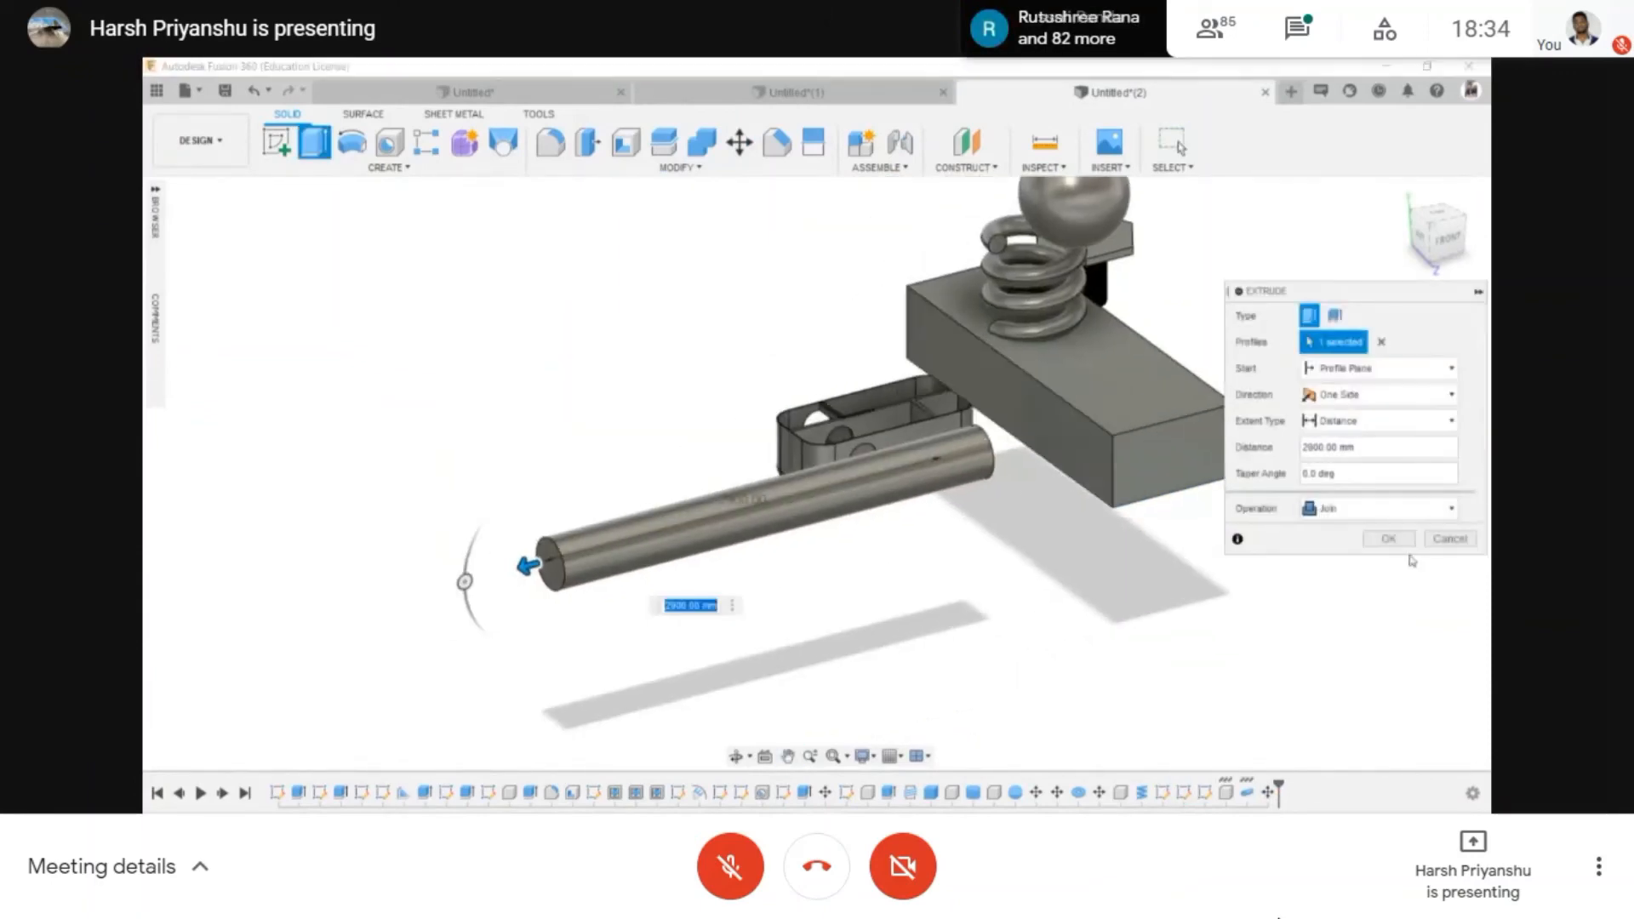
{"action": "left_click", "coordinate": [1389, 539]}
{"action": "scroll", "coordinate": [541, 567], "scroll_direction": "up", "scroll_amount": 3}
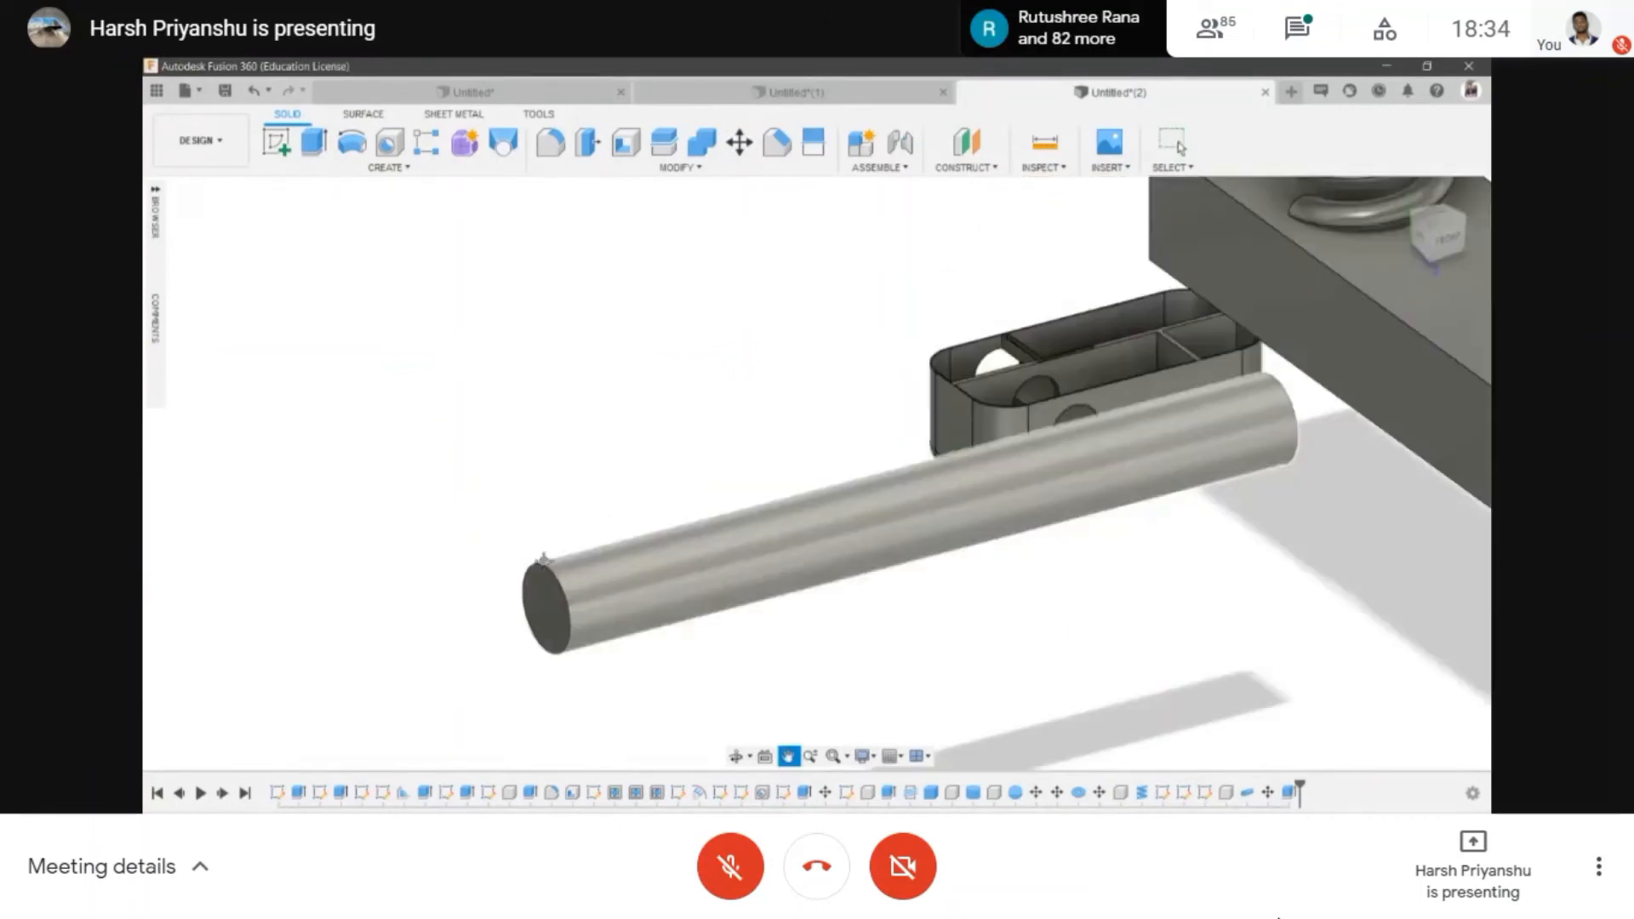
{"action": "scroll", "coordinate": [541, 567], "scroll_direction": "down", "scroll_amount": 2}
{"action": "middle_click_drag", "start_coordinate": [747, 527], "coordinate": [763, 522]}
{"action": "left_click", "coordinate": [425, 143]}
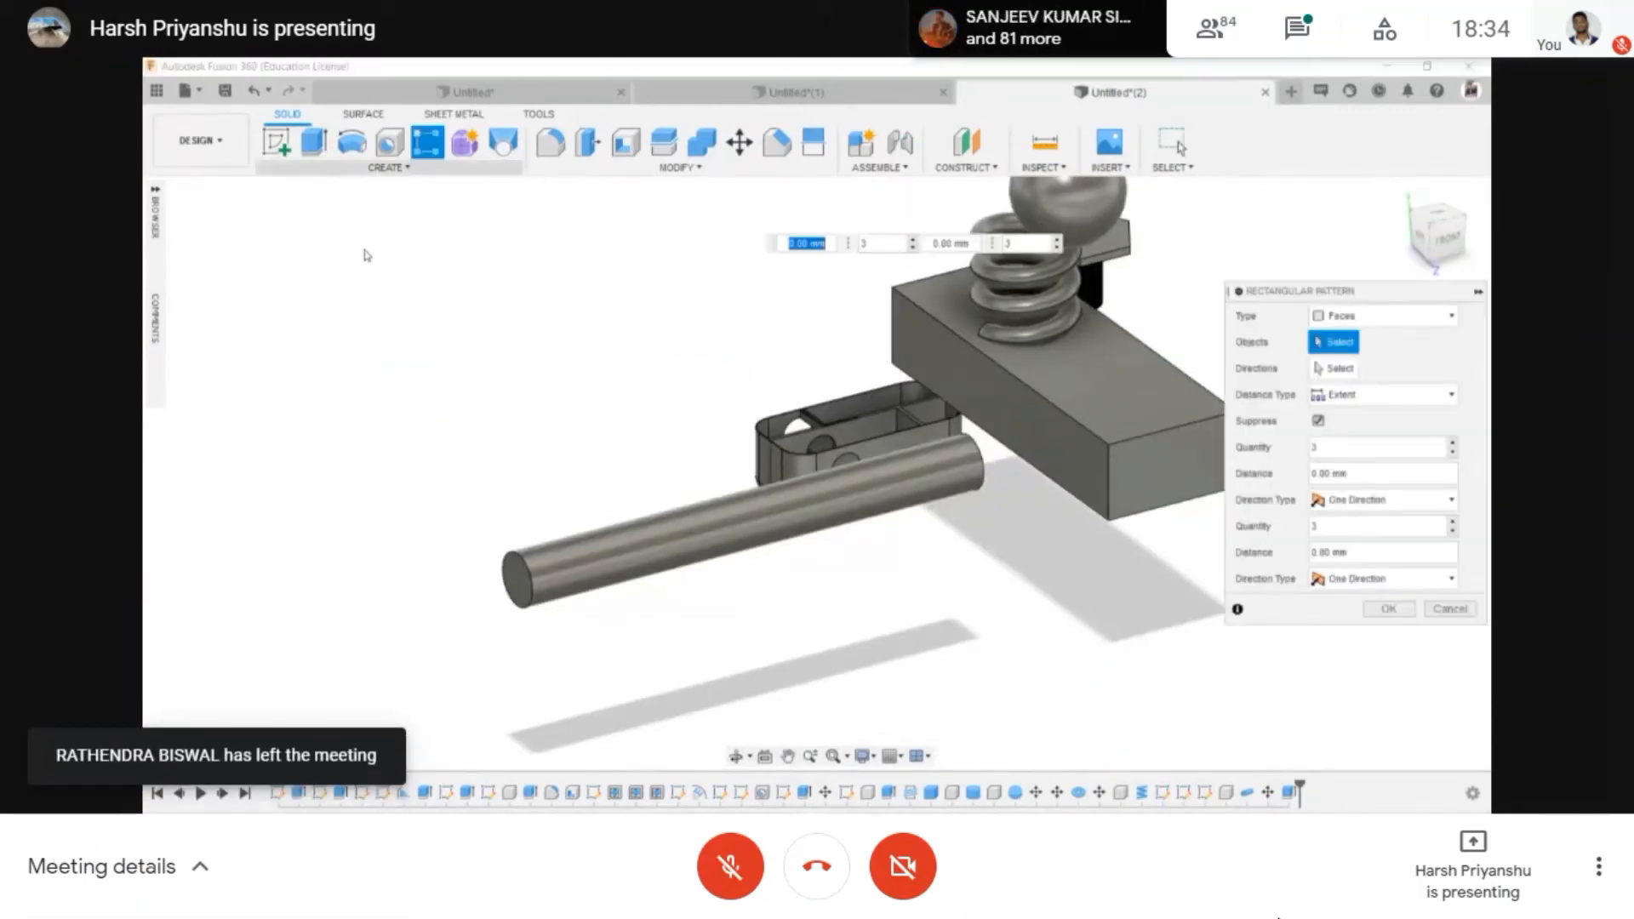
{"action": "left_click", "coordinate": [385, 167]}
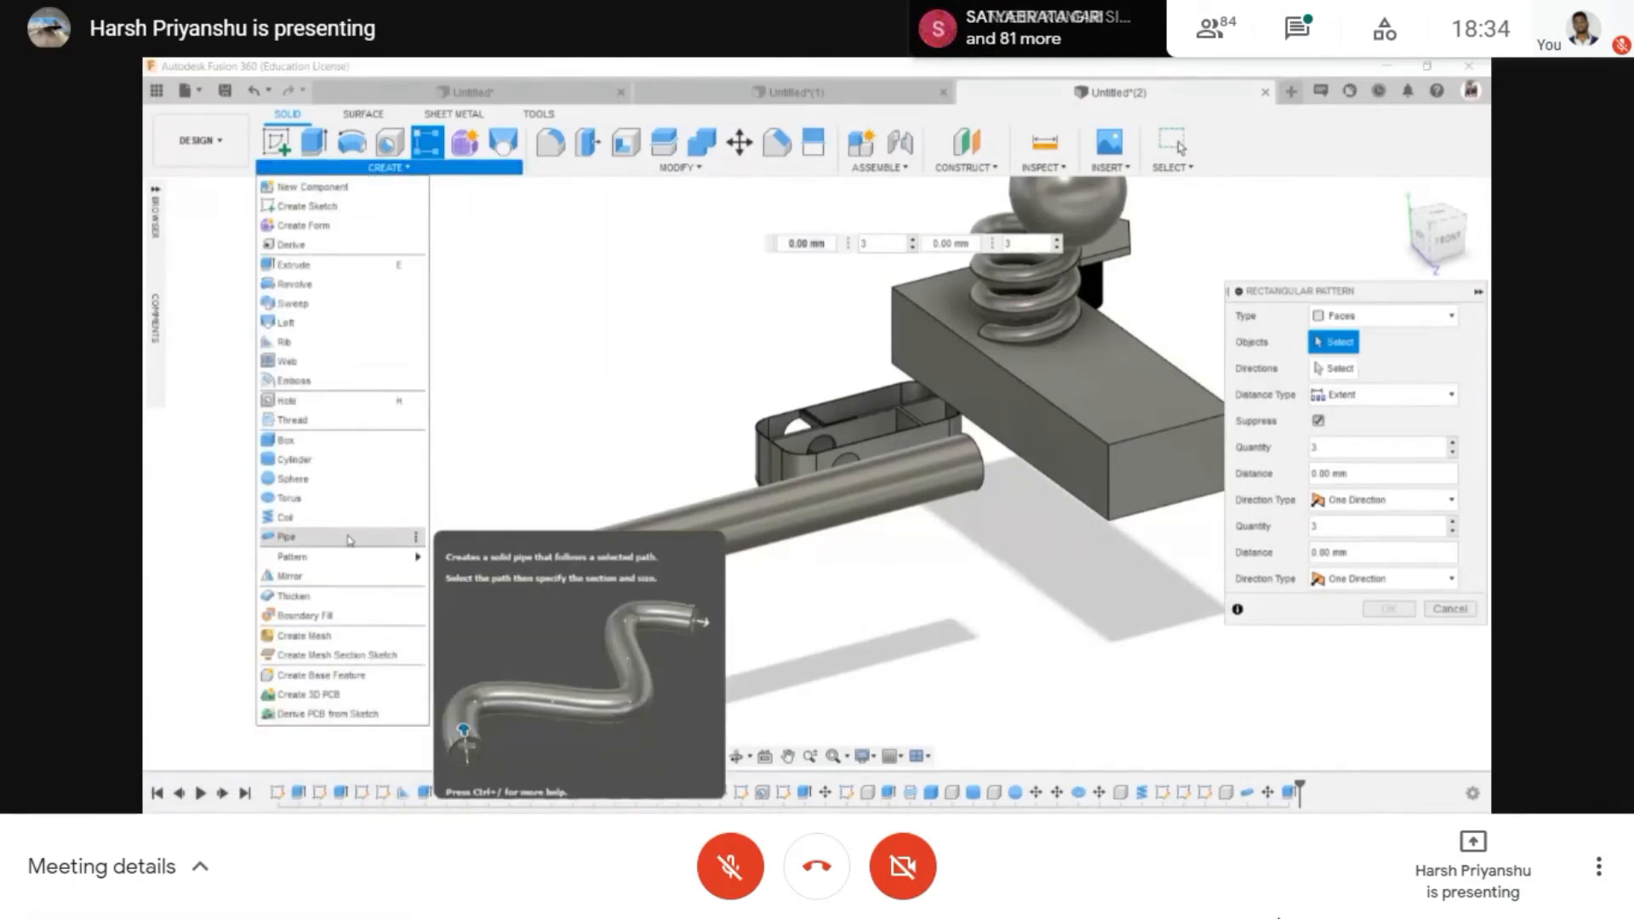
{"action": "left_click", "coordinate": [844, 366]}
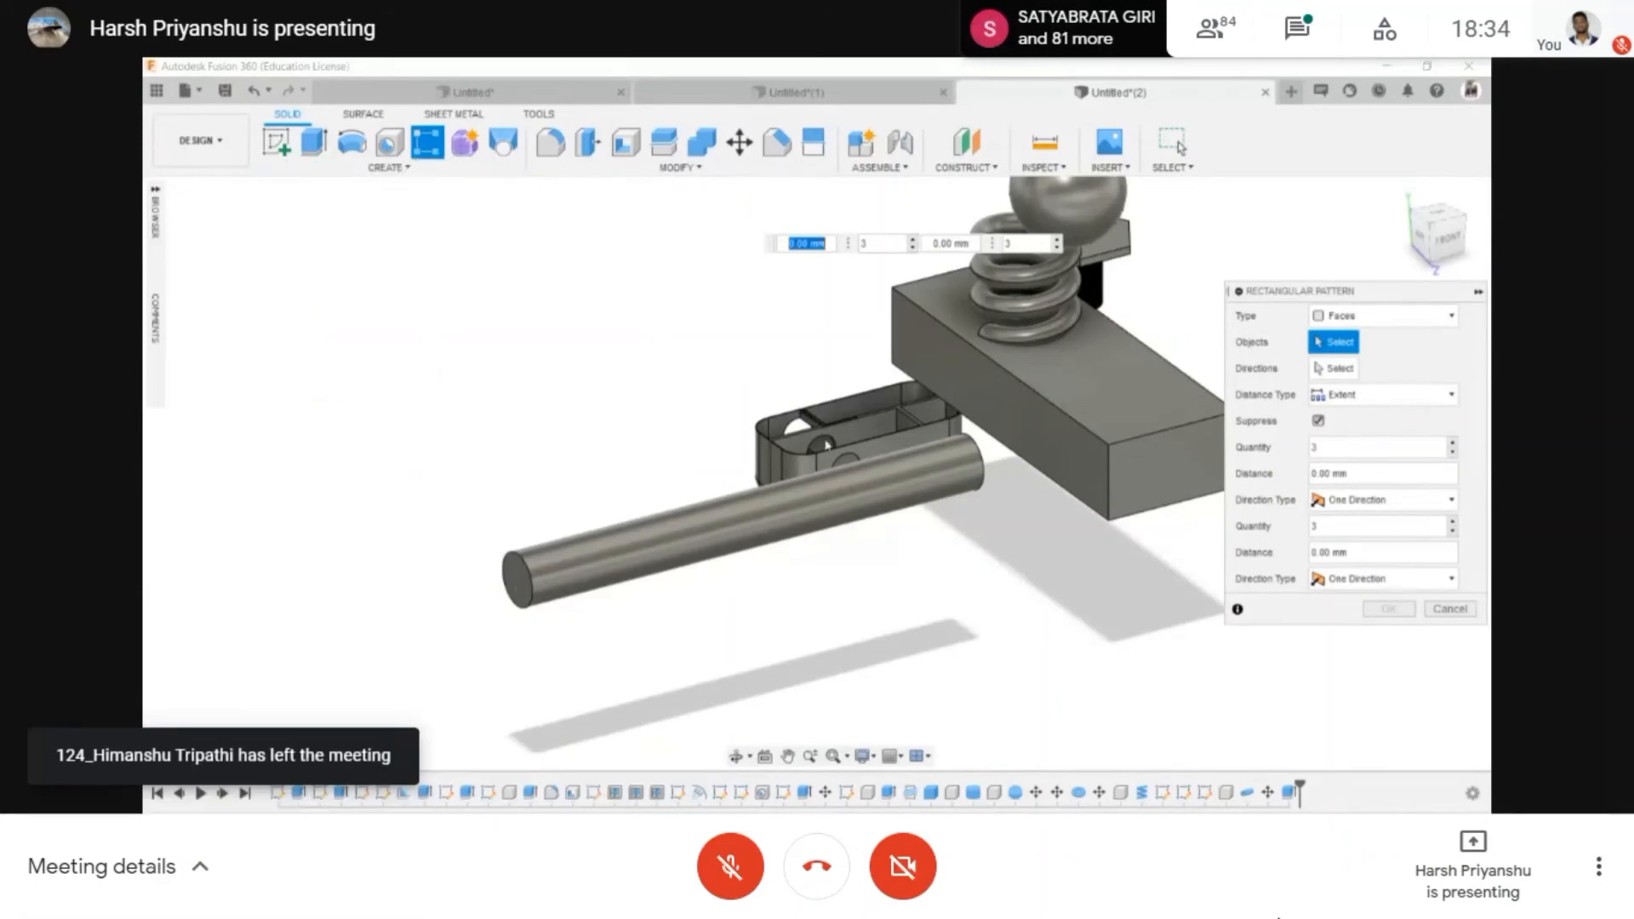
{"action": "scroll", "coordinate": [843, 366], "scroll_direction": "down", "scroll_amount": 3}
{"action": "key", "text": "Escape"}
{"action": "scroll", "coordinate": [1149, 223], "scroll_direction": "up", "scroll_amount": 1}
{"action": "middle_click_drag", "start_coordinate": [1149, 223], "coordinate": [923, 259]}
{"action": "scroll", "coordinate": [923, 258], "scroll_direction": "down", "scroll_amount": 1}
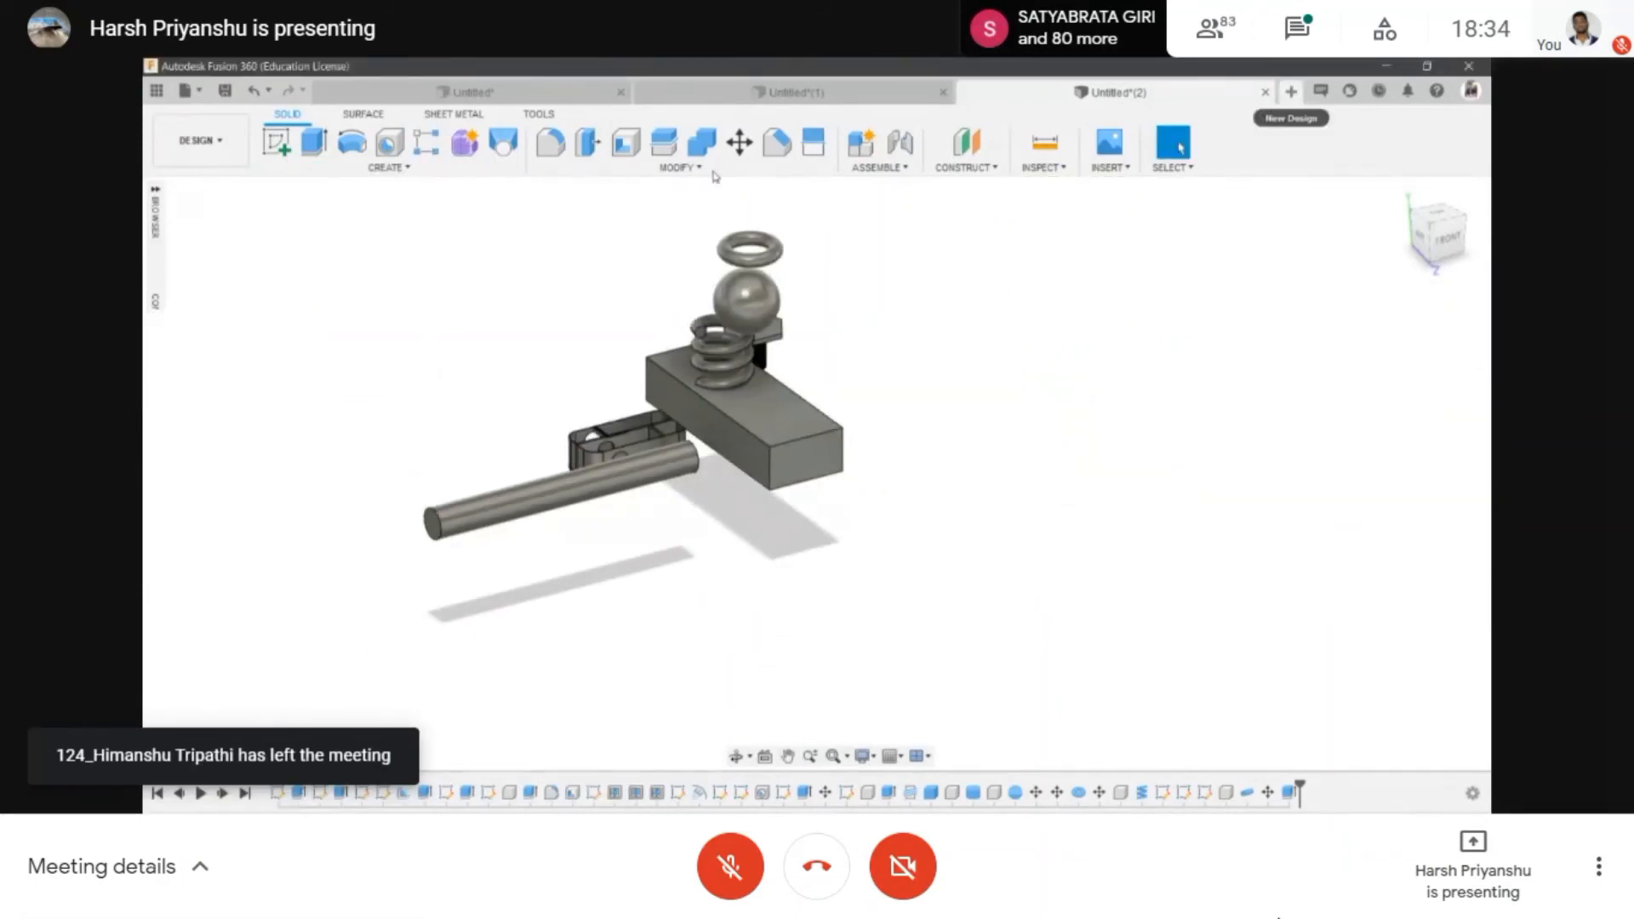
- In a new design, sketch a wavy six-point fit point spline on the right-side vertical plane and finish the sketch
{"action": "left_click", "coordinate": [275, 142]}
{"action": "left_click", "coordinate": [798, 455]}
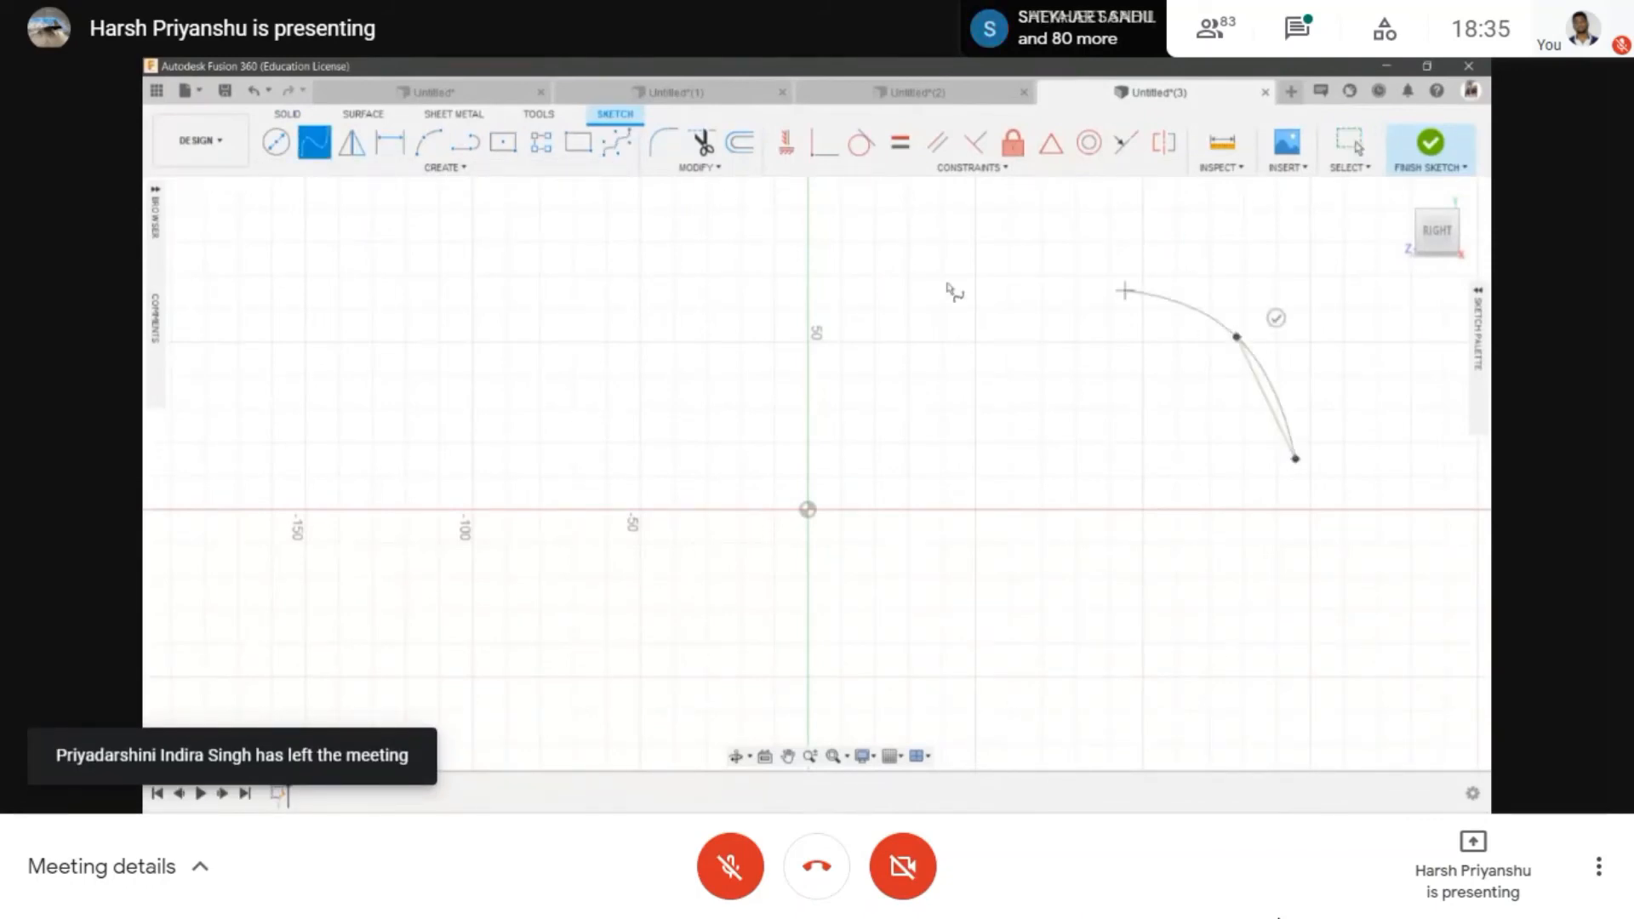
{"action": "left_click", "coordinate": [718, 458]}
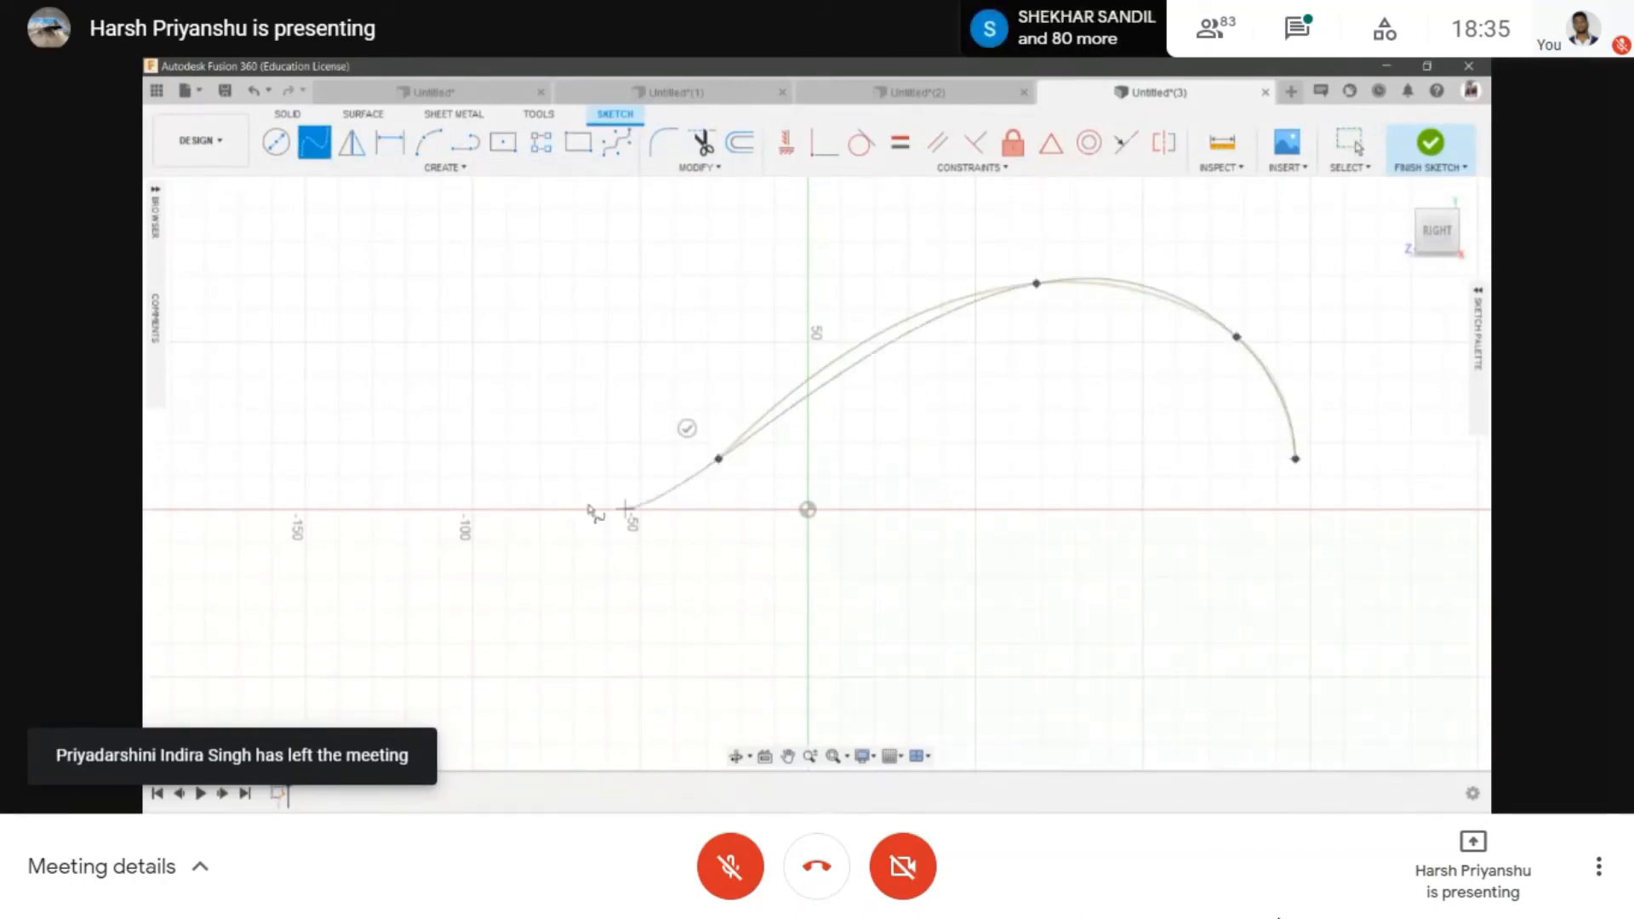
{"action": "left_click", "coordinate": [452, 401]}
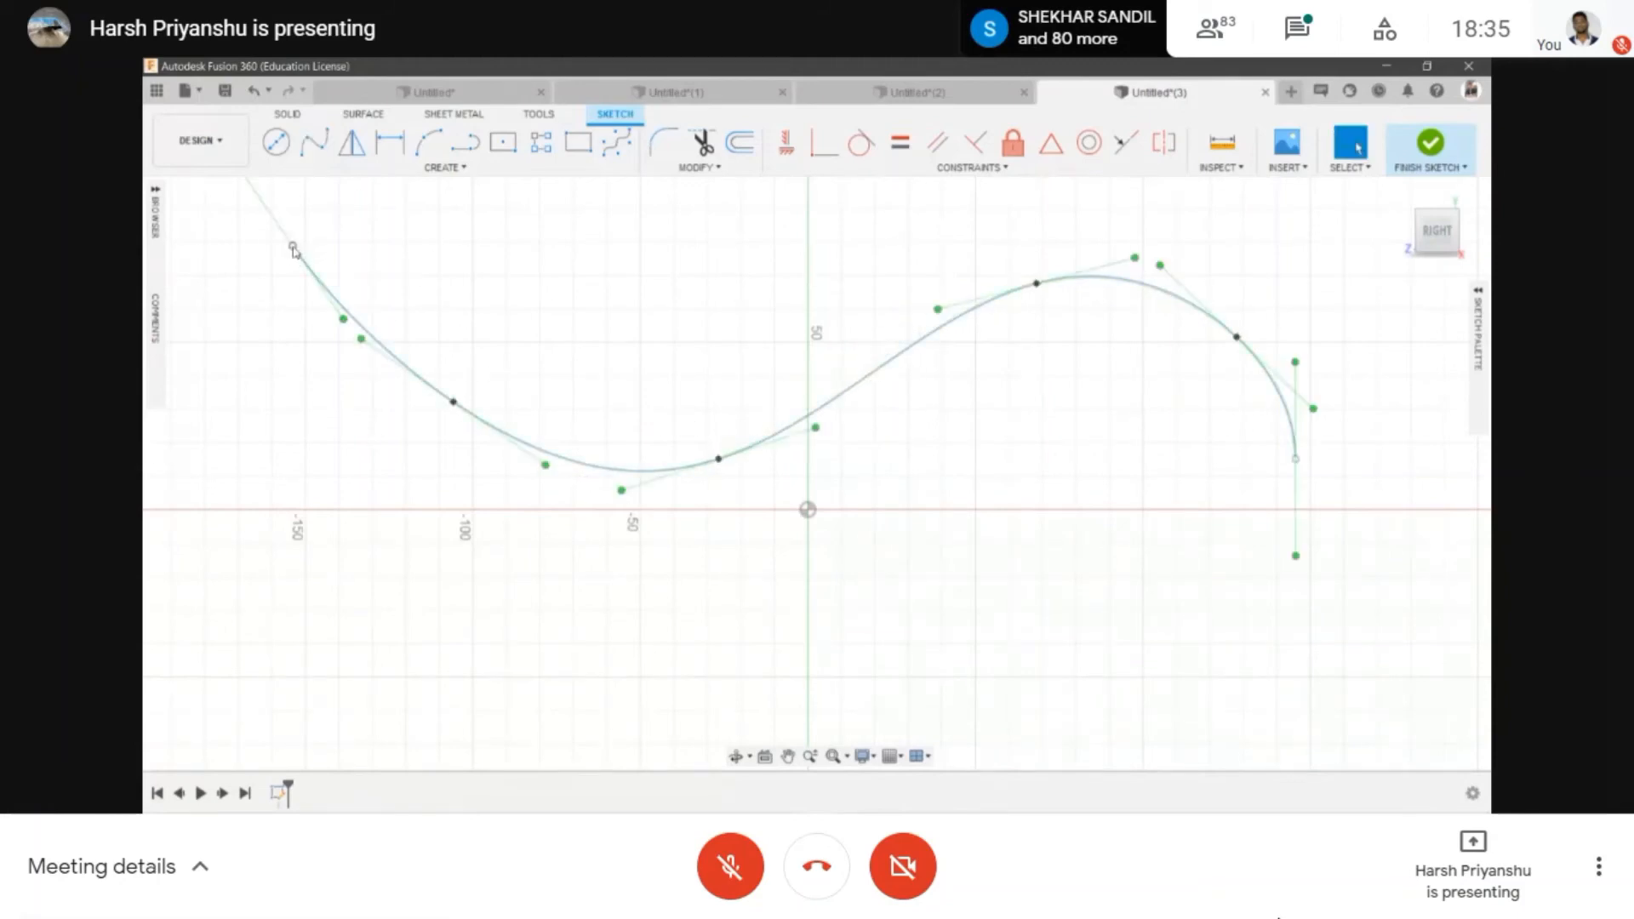
{"action": "left_click", "coordinate": [1413, 139]}
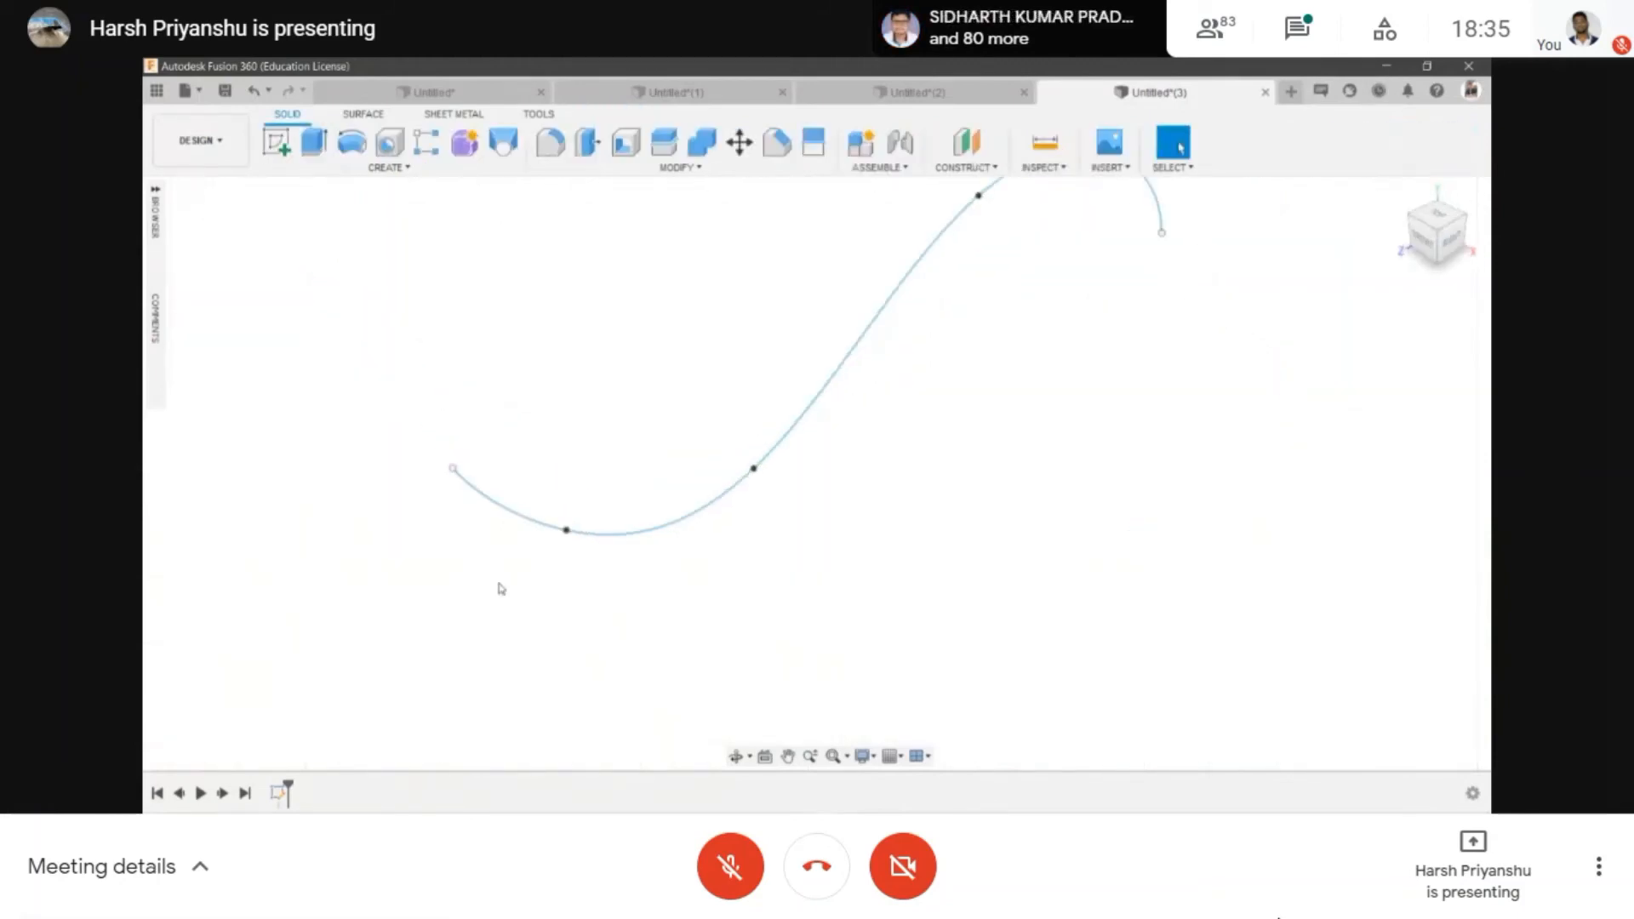
- Create a hollow circular Pipe along the spline with section size 10 mm and thickness 2.5 mm as a new component
{"action": "left_click", "coordinate": [389, 167]}
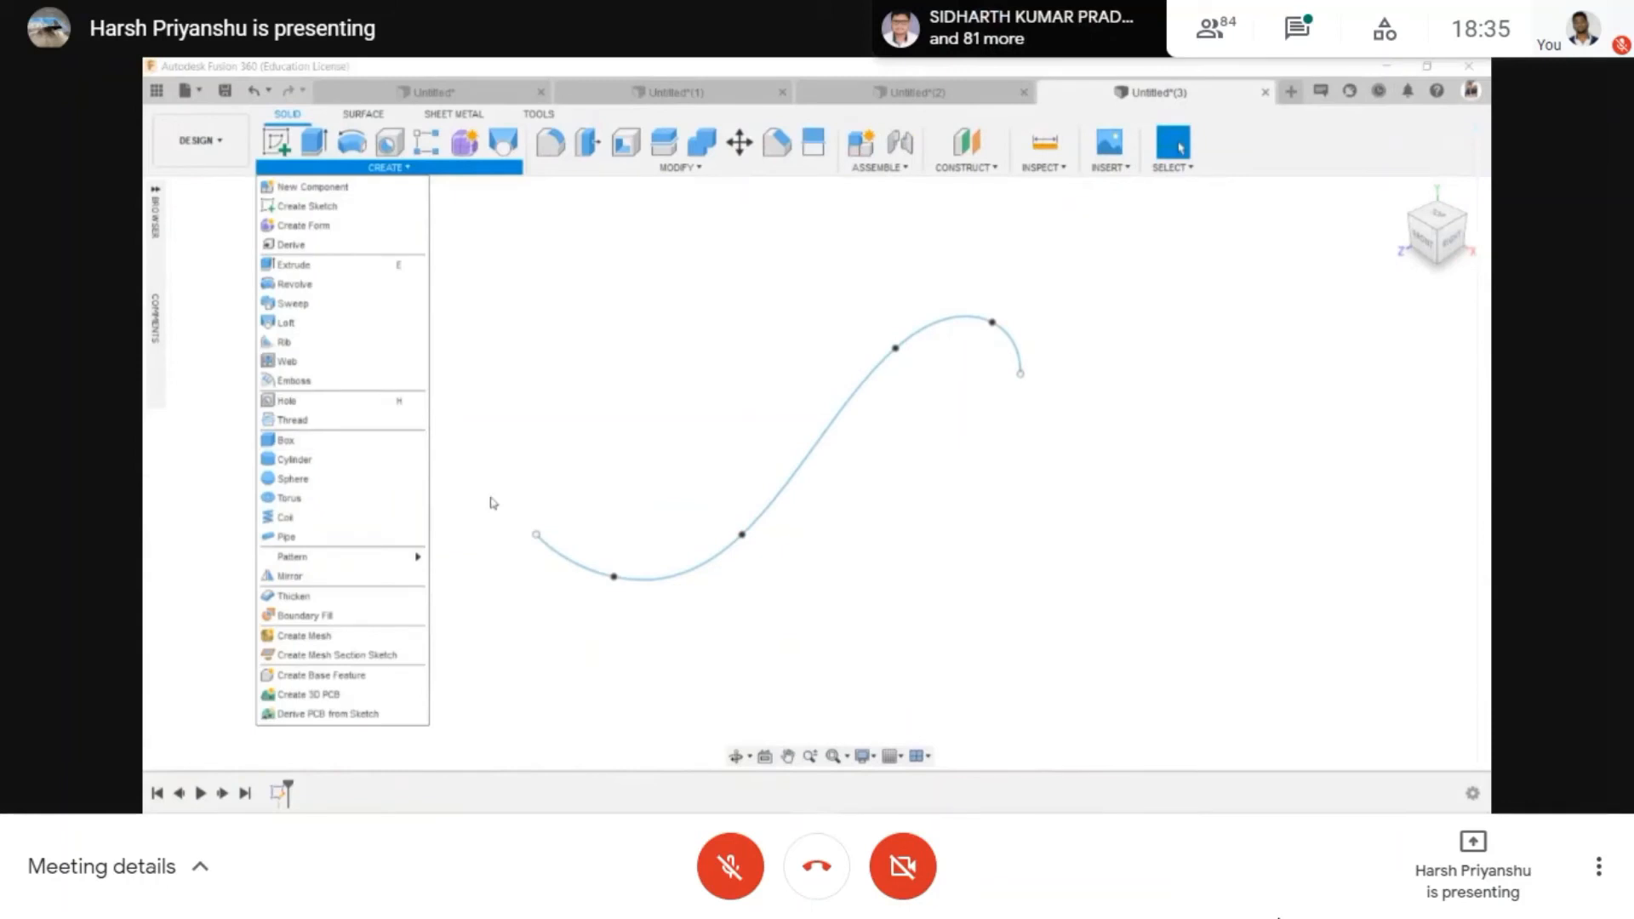
{"action": "left_click", "coordinate": [288, 536]}
{"action": "left_click", "coordinate": [763, 517]}
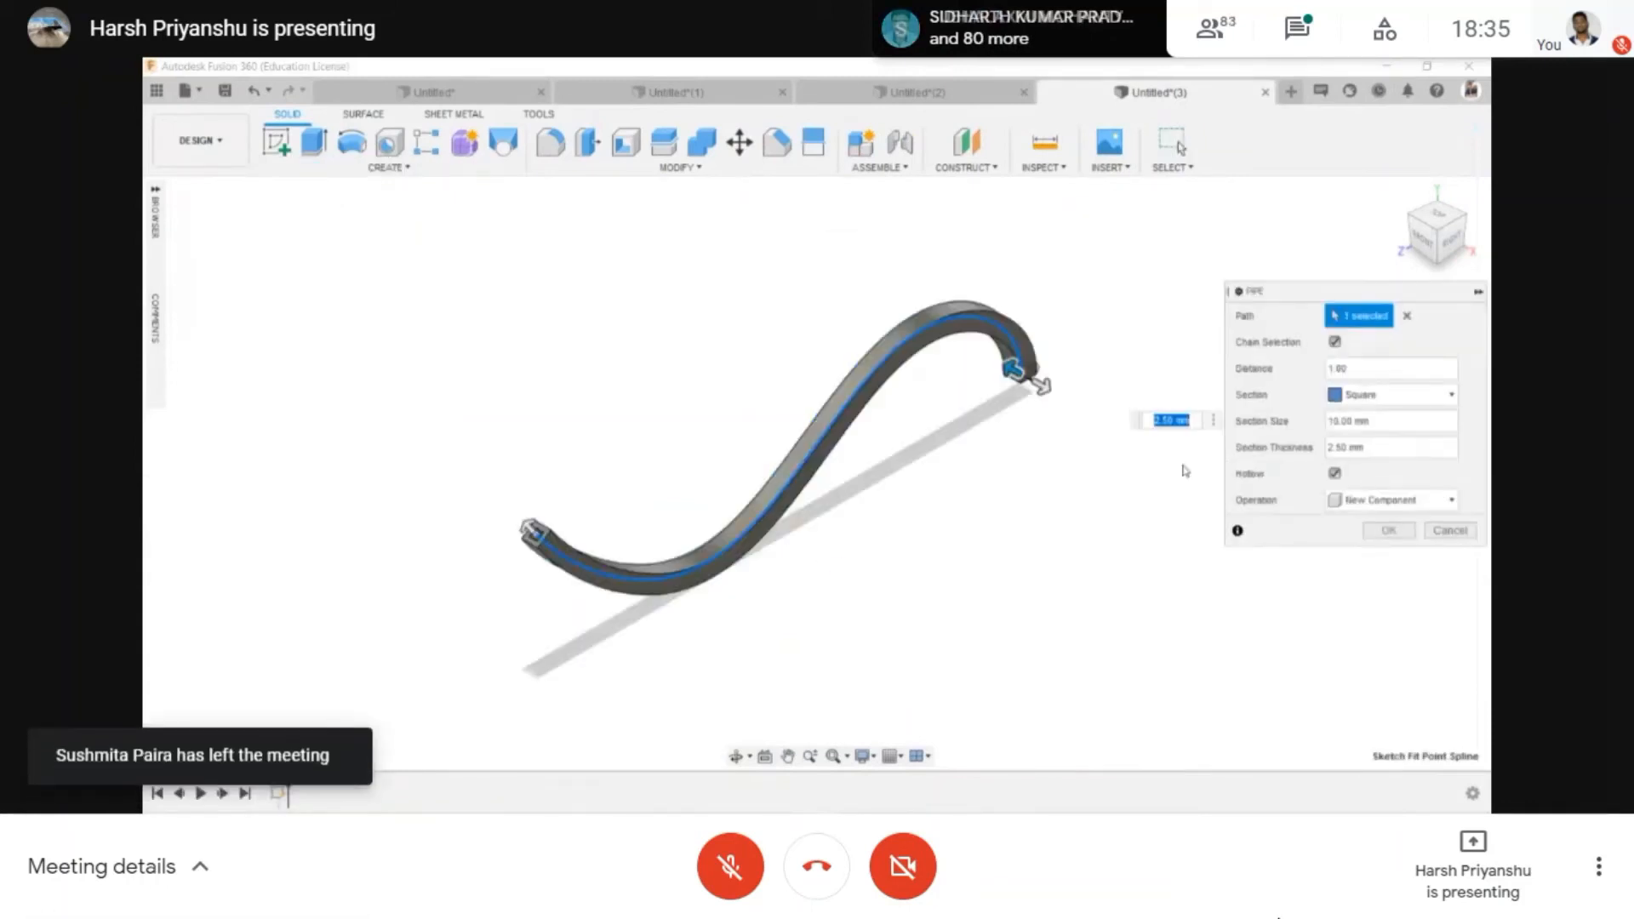
{"action": "left_click", "coordinate": [1364, 418]}
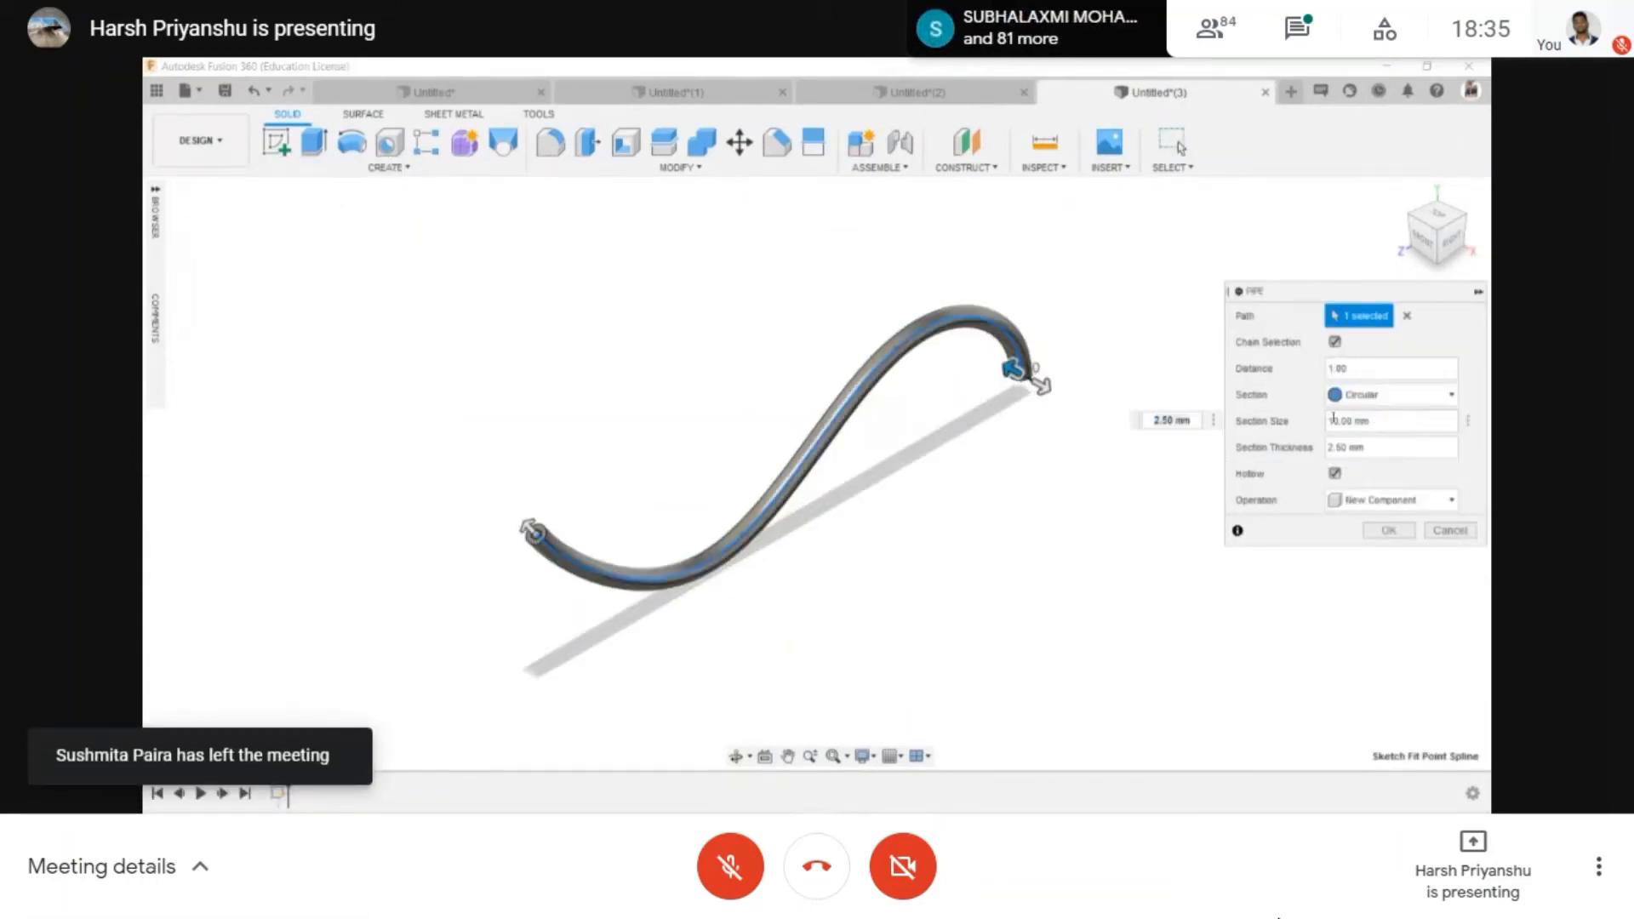
{"action": "left_click", "coordinate": [1396, 531]}
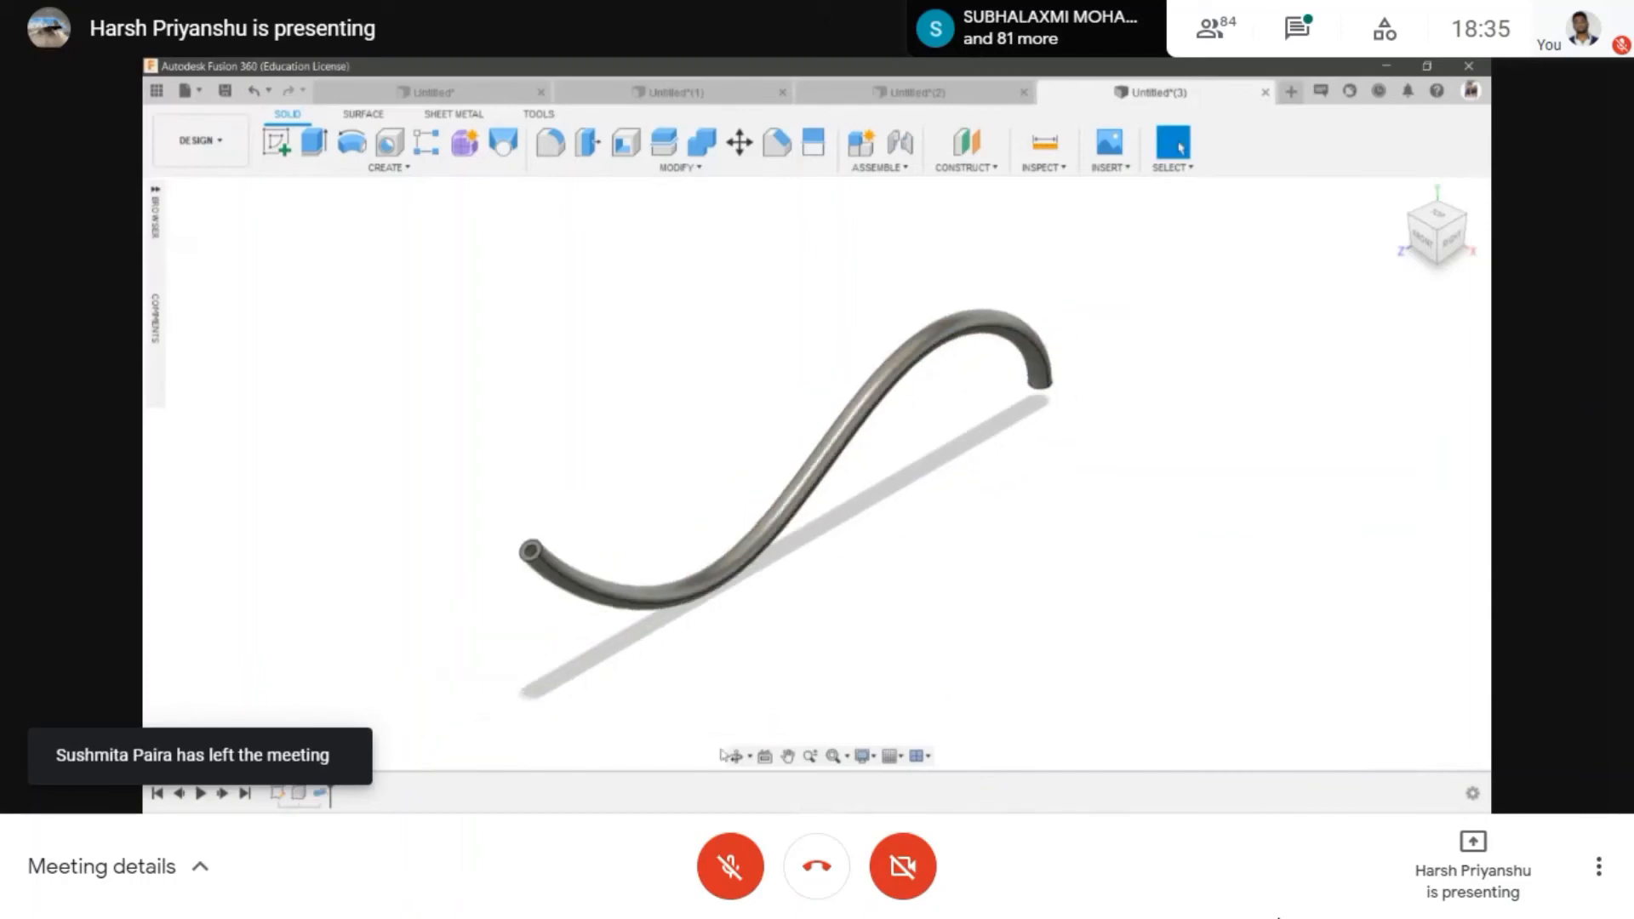
- Look over the curved pipe, and close its design without saving
{"action": "middle_click_drag", "start_coordinate": [763, 514], "coordinate": [649, 423], "text": "shift"}
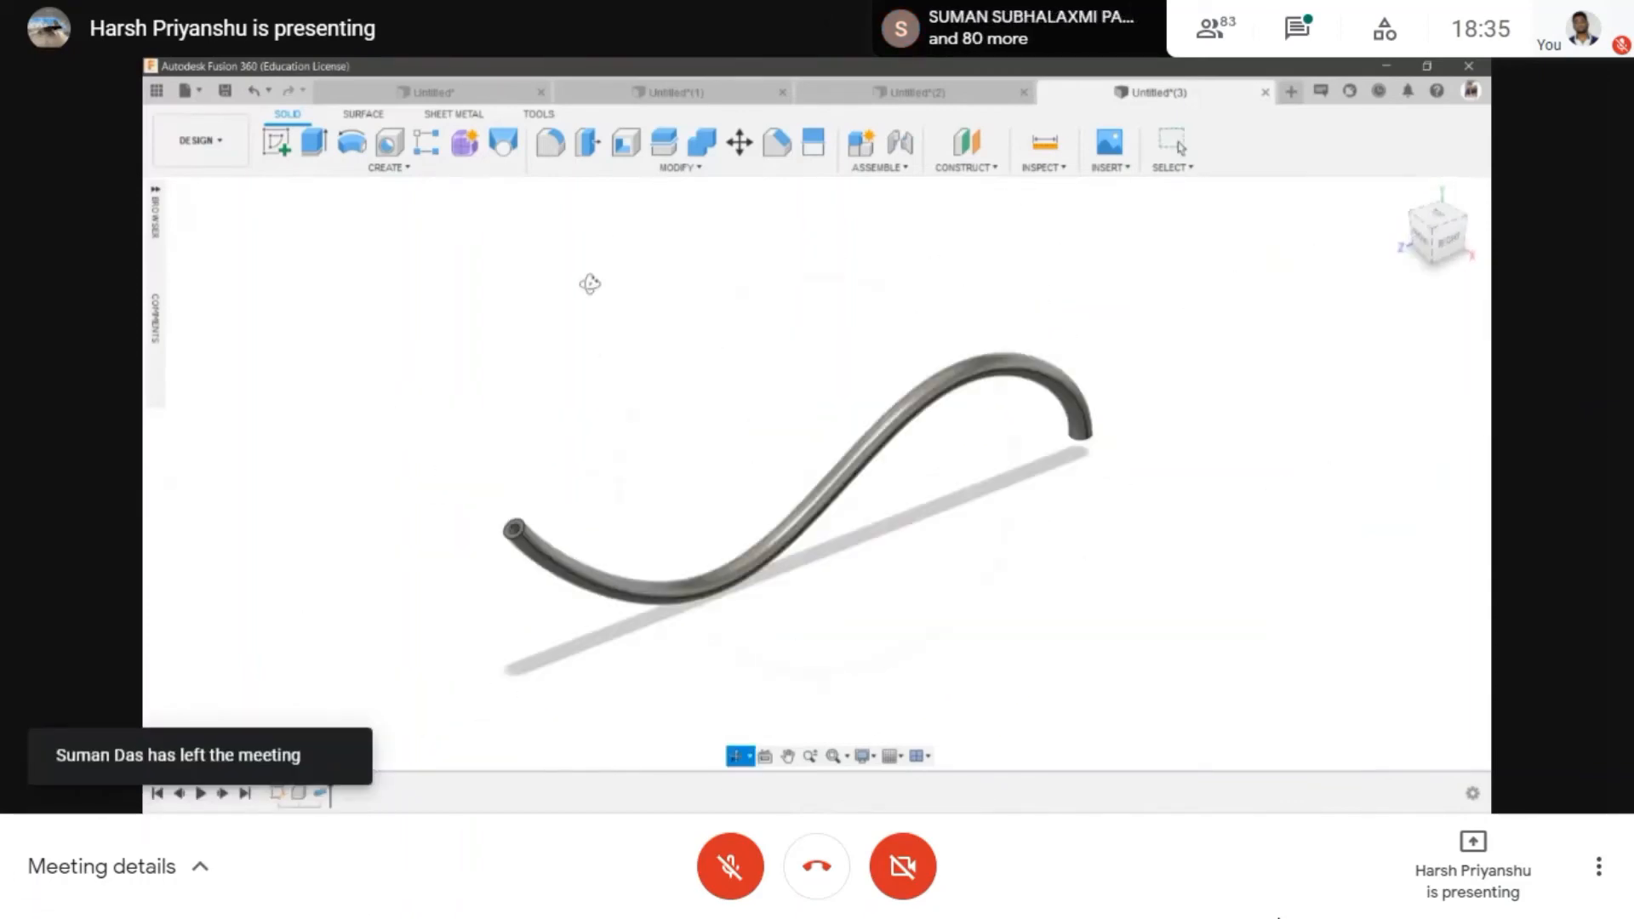
{"action": "left_click", "coordinate": [1264, 92]}
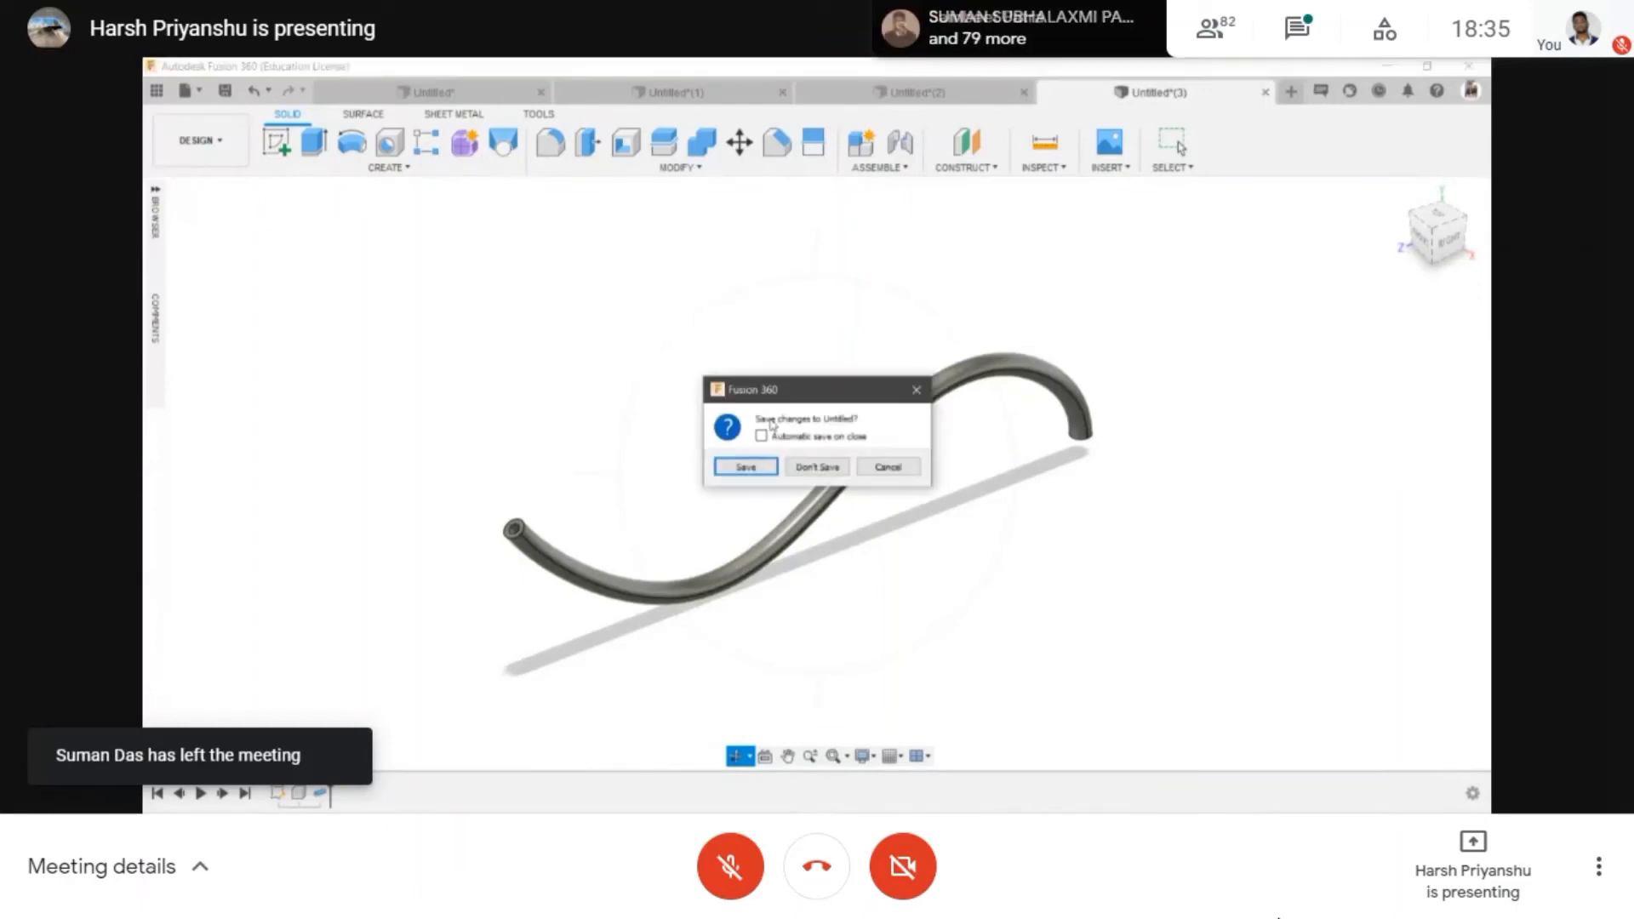
{"action": "left_click", "coordinate": [815, 467]}
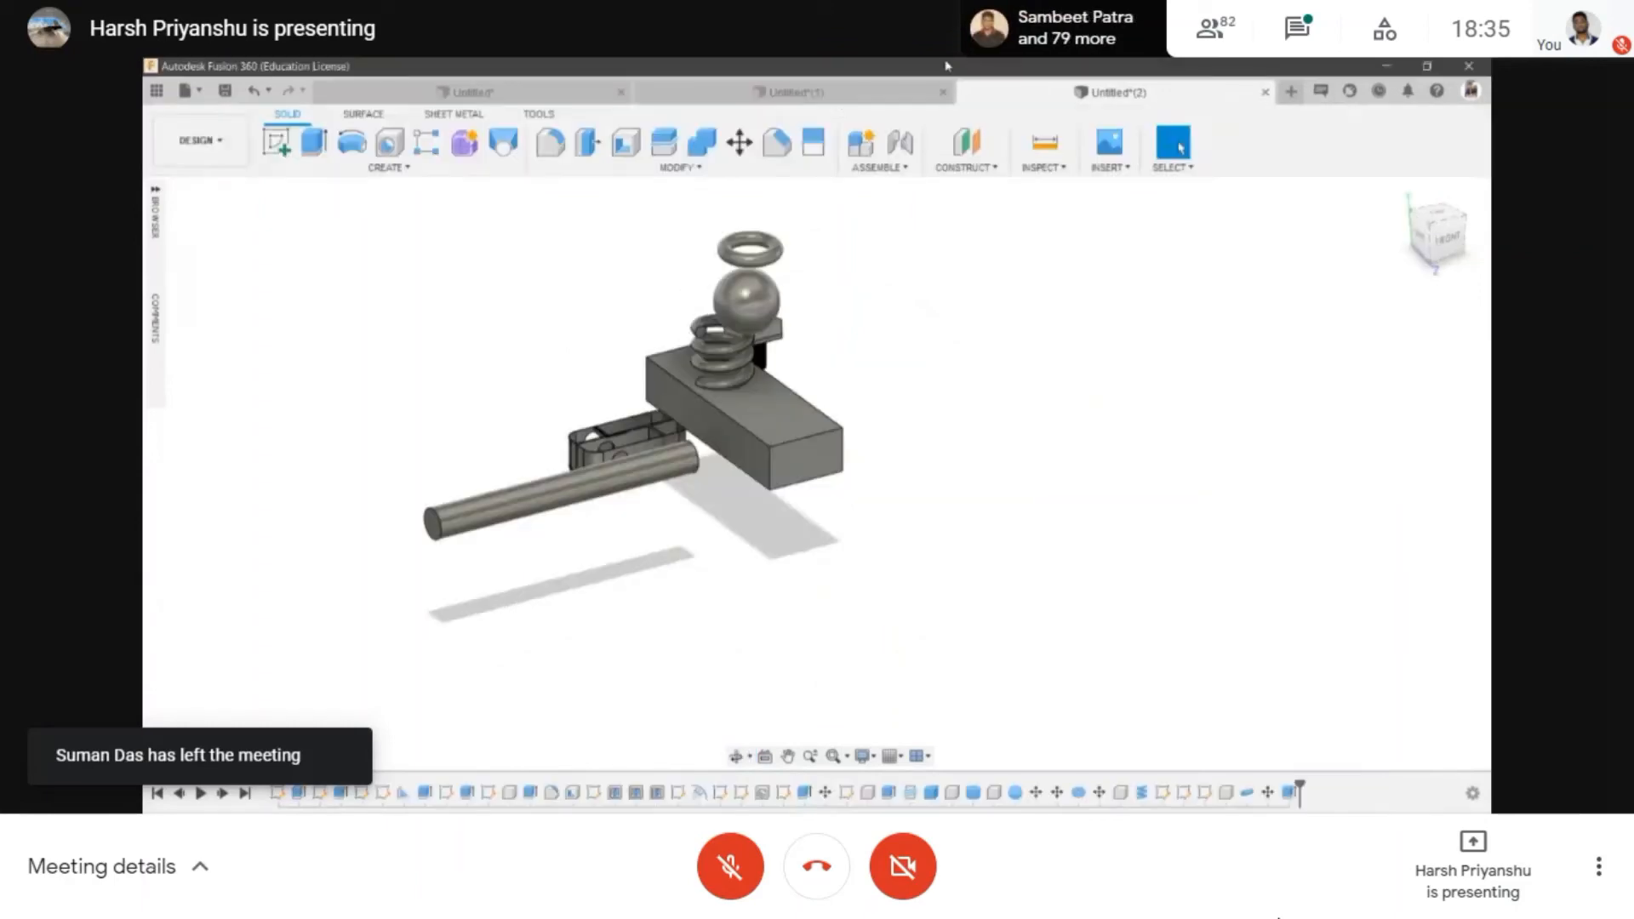
- Look over the pattern commands available in a sketch on the horizontal plane and those available for solids
{"action": "left_click", "coordinate": [290, 167]}
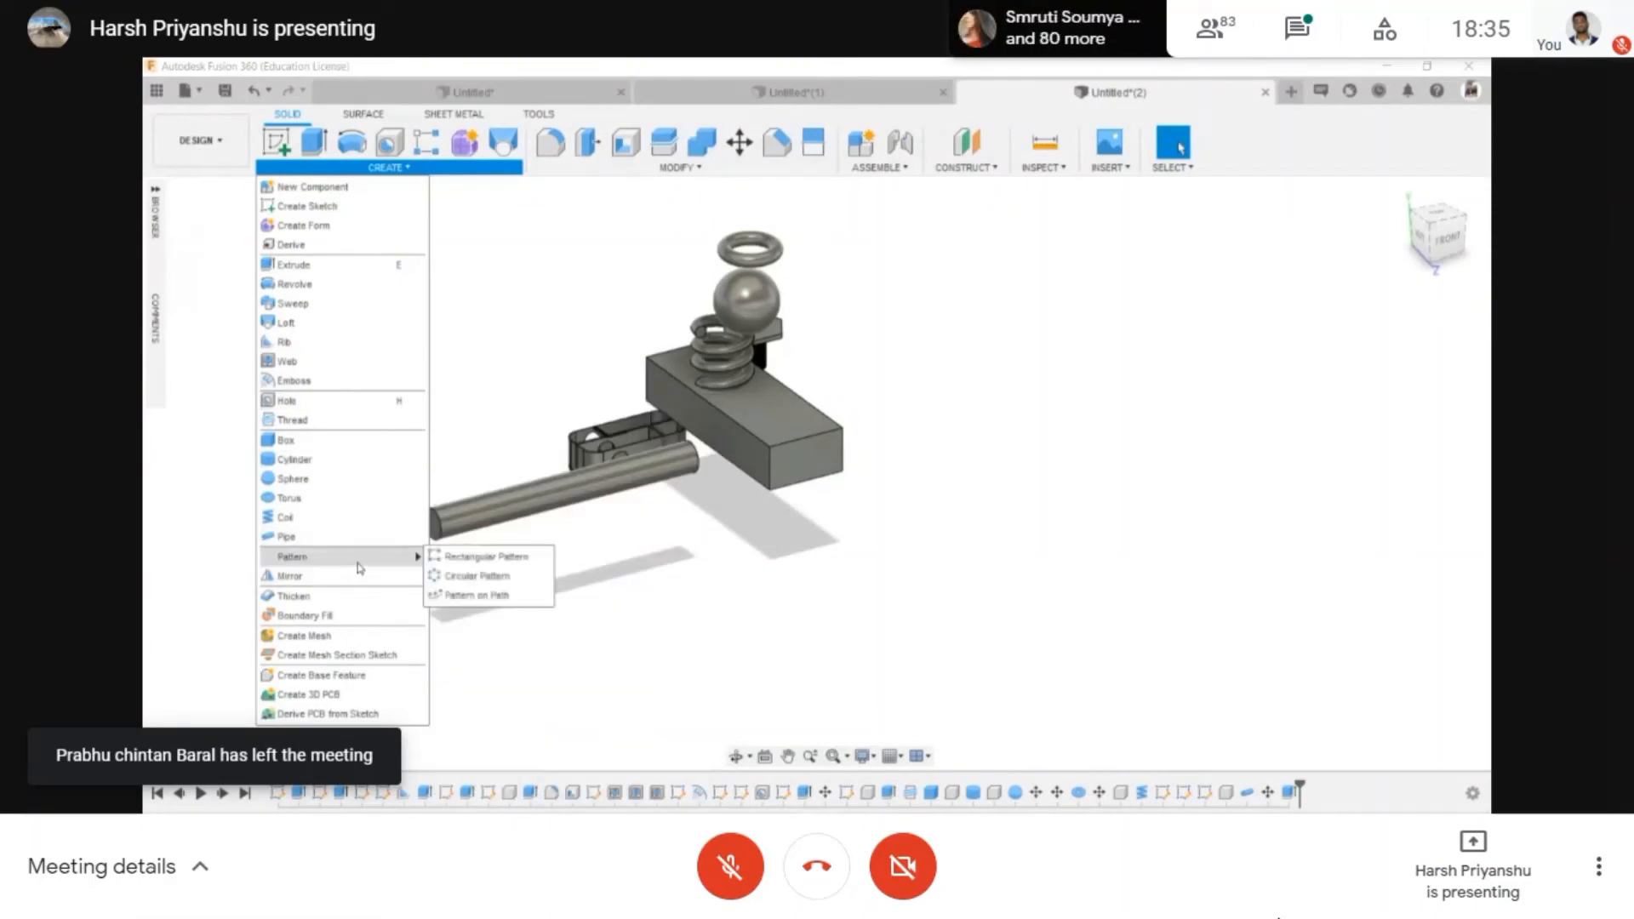
{"action": "left_click", "coordinate": [487, 558]}
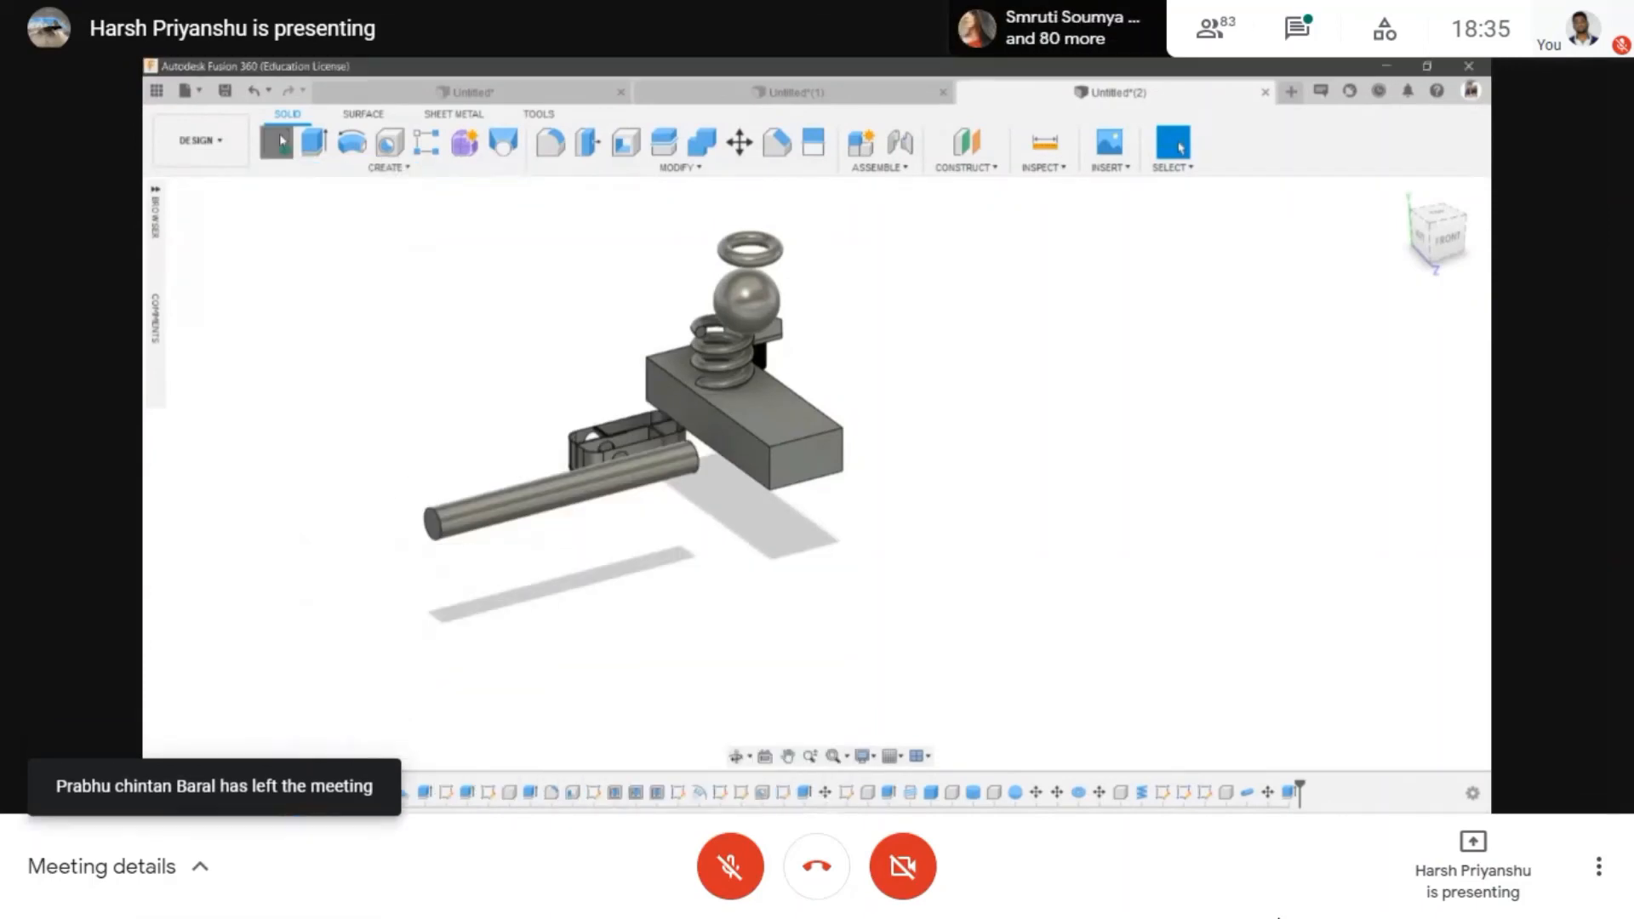
{"action": "left_click", "coordinate": [665, 364]}
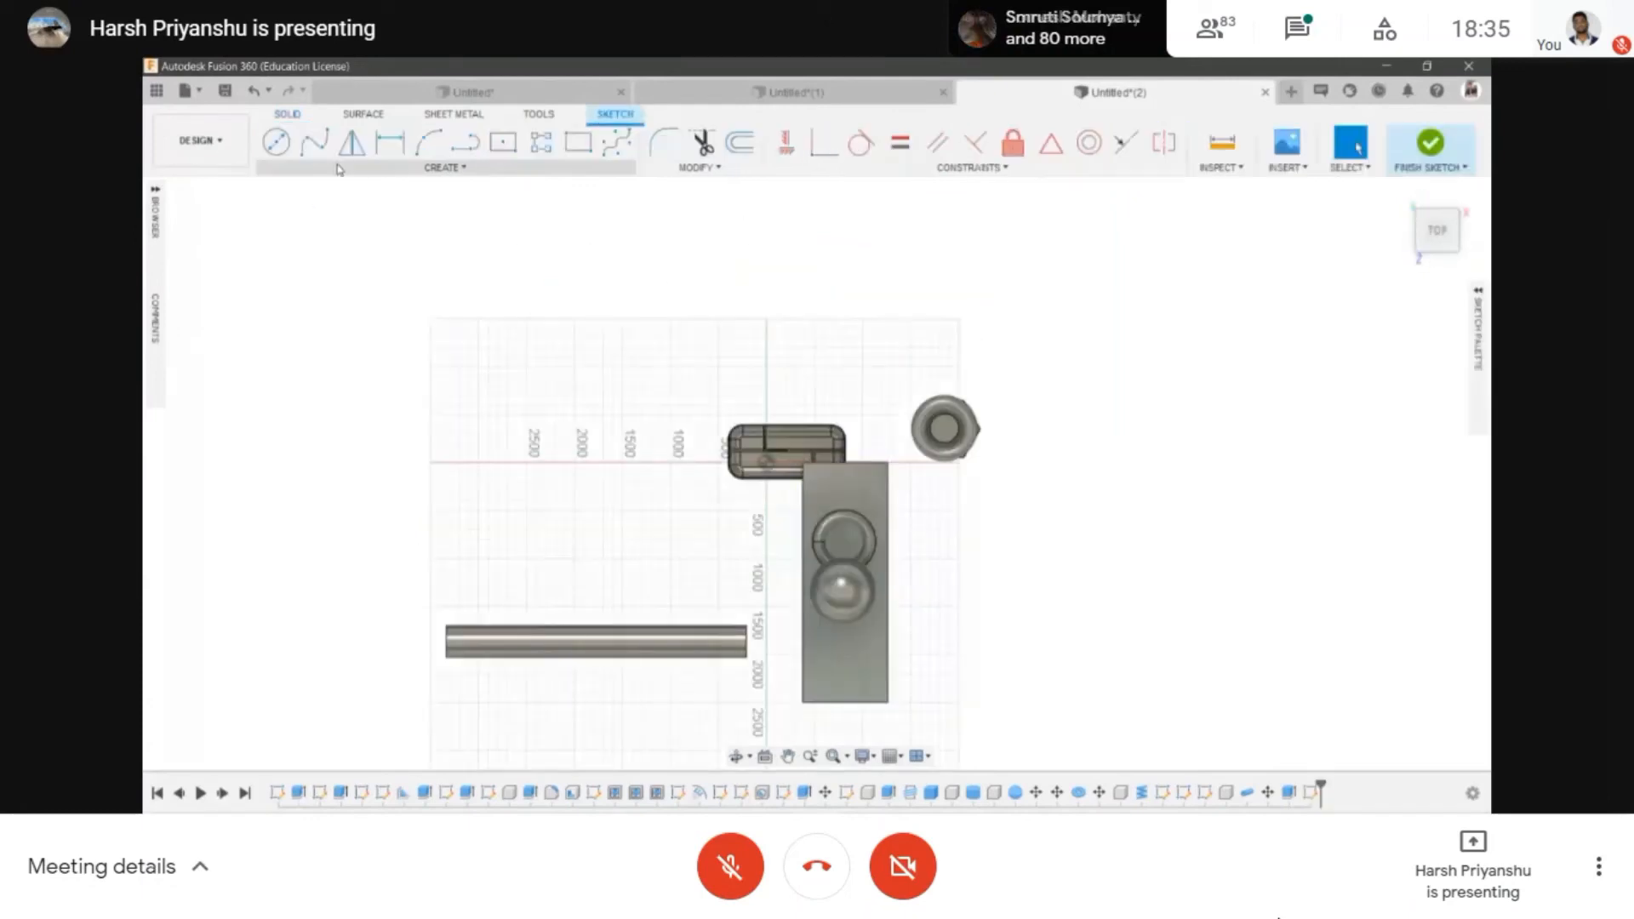
{"action": "left_click", "coordinate": [443, 167]}
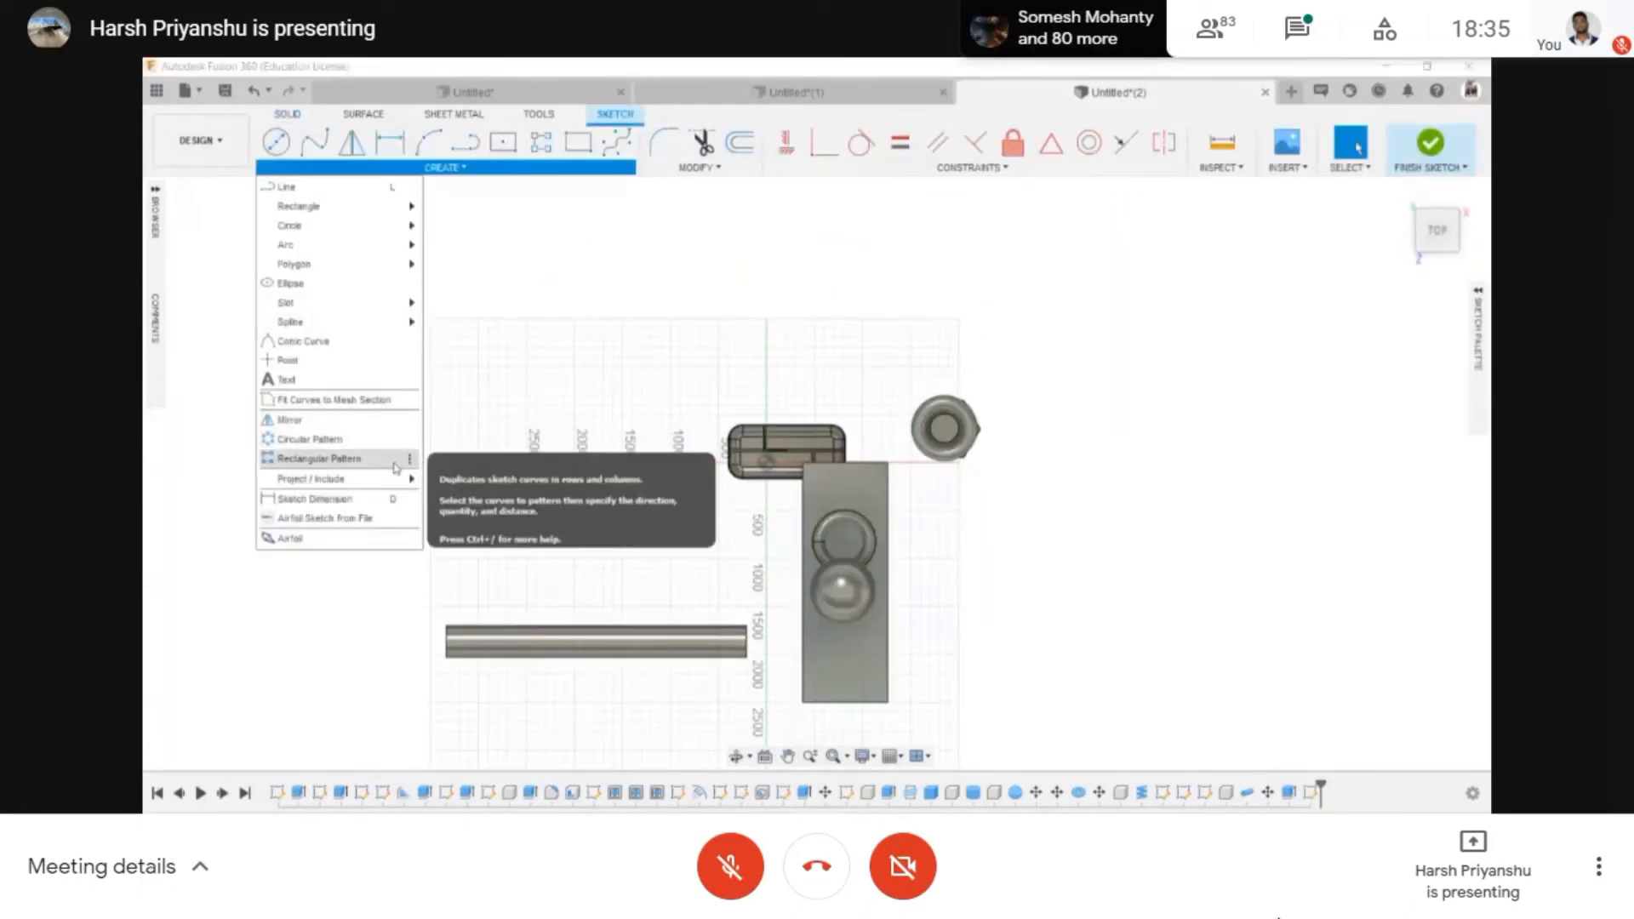
{"action": "left_click", "coordinate": [1423, 146]}
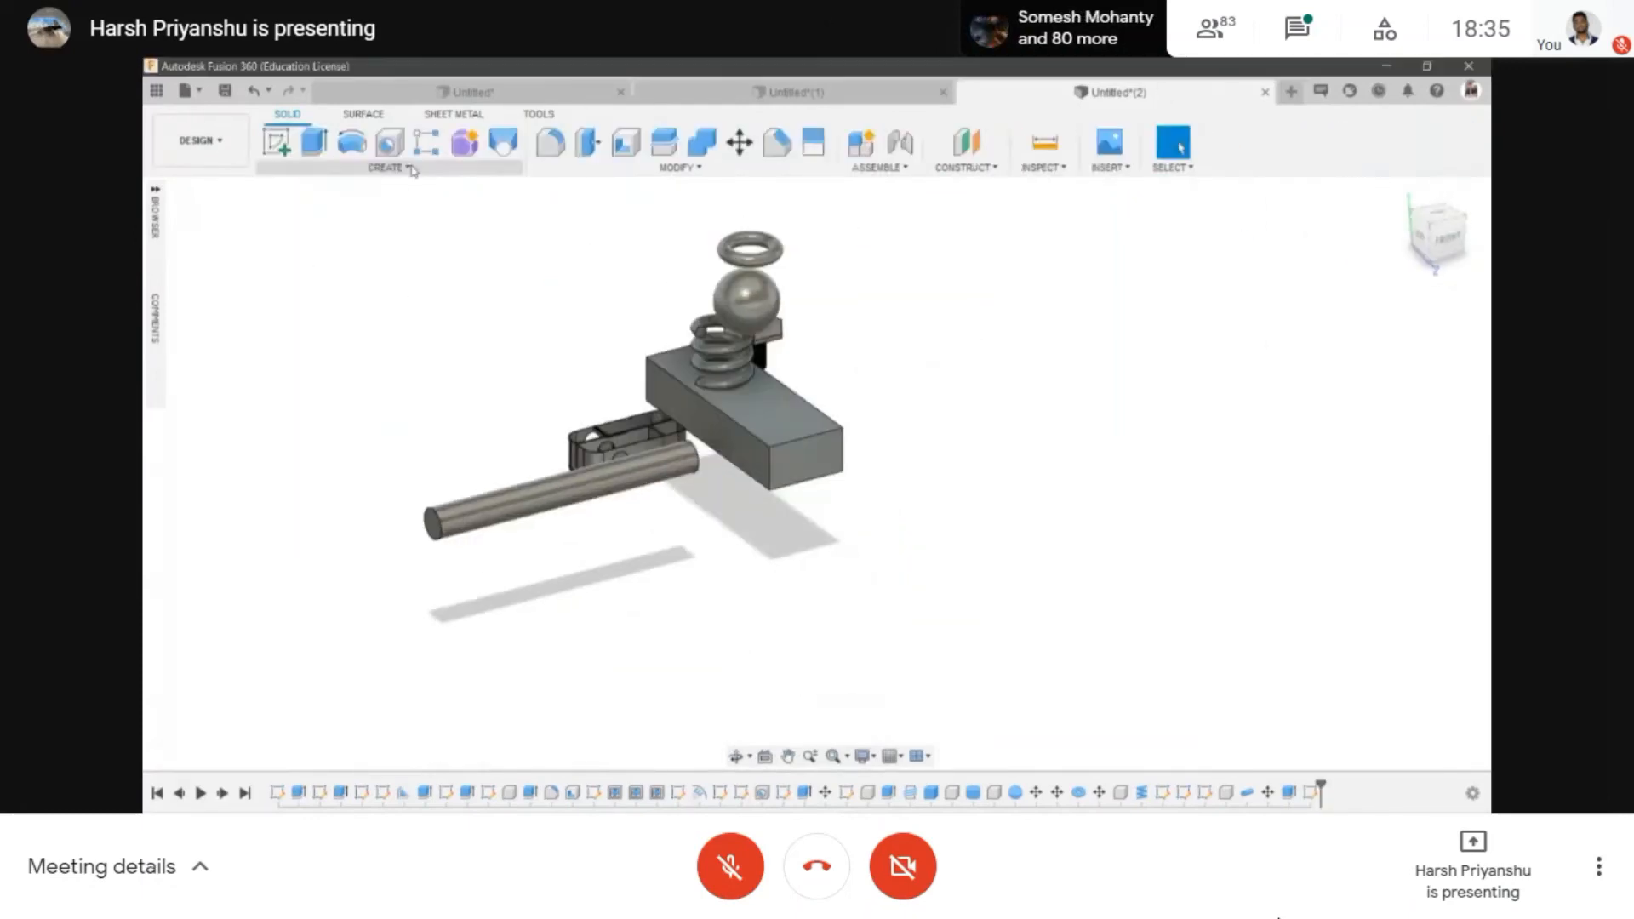
{"action": "left_click", "coordinate": [412, 170]}
{"action": "mouse_move", "coordinate": [336, 562]}
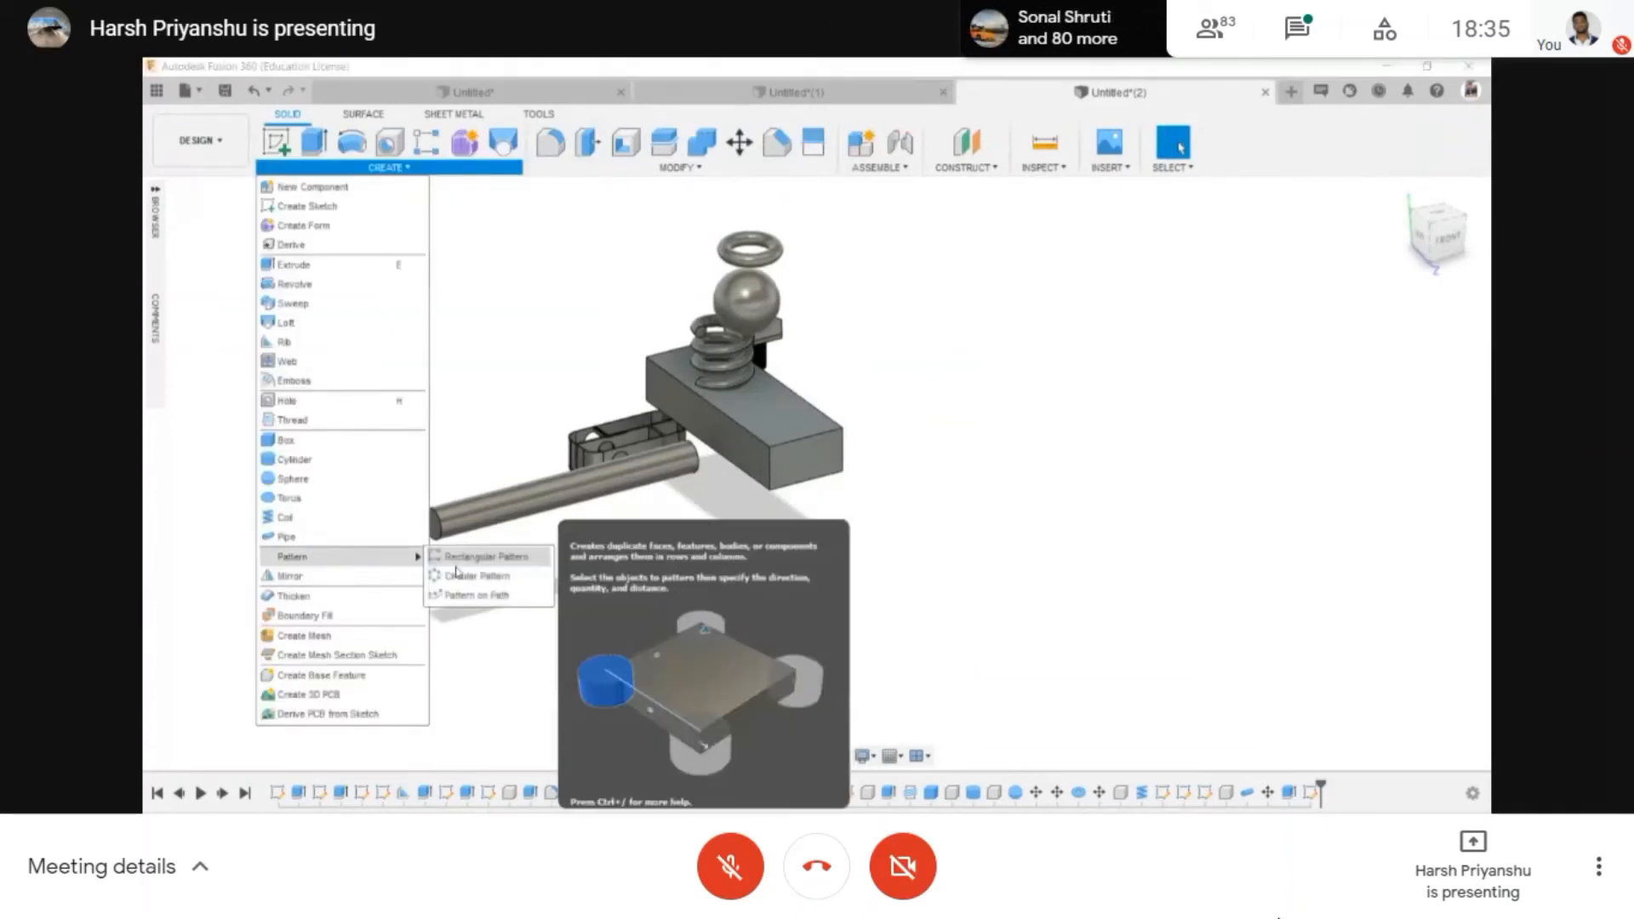
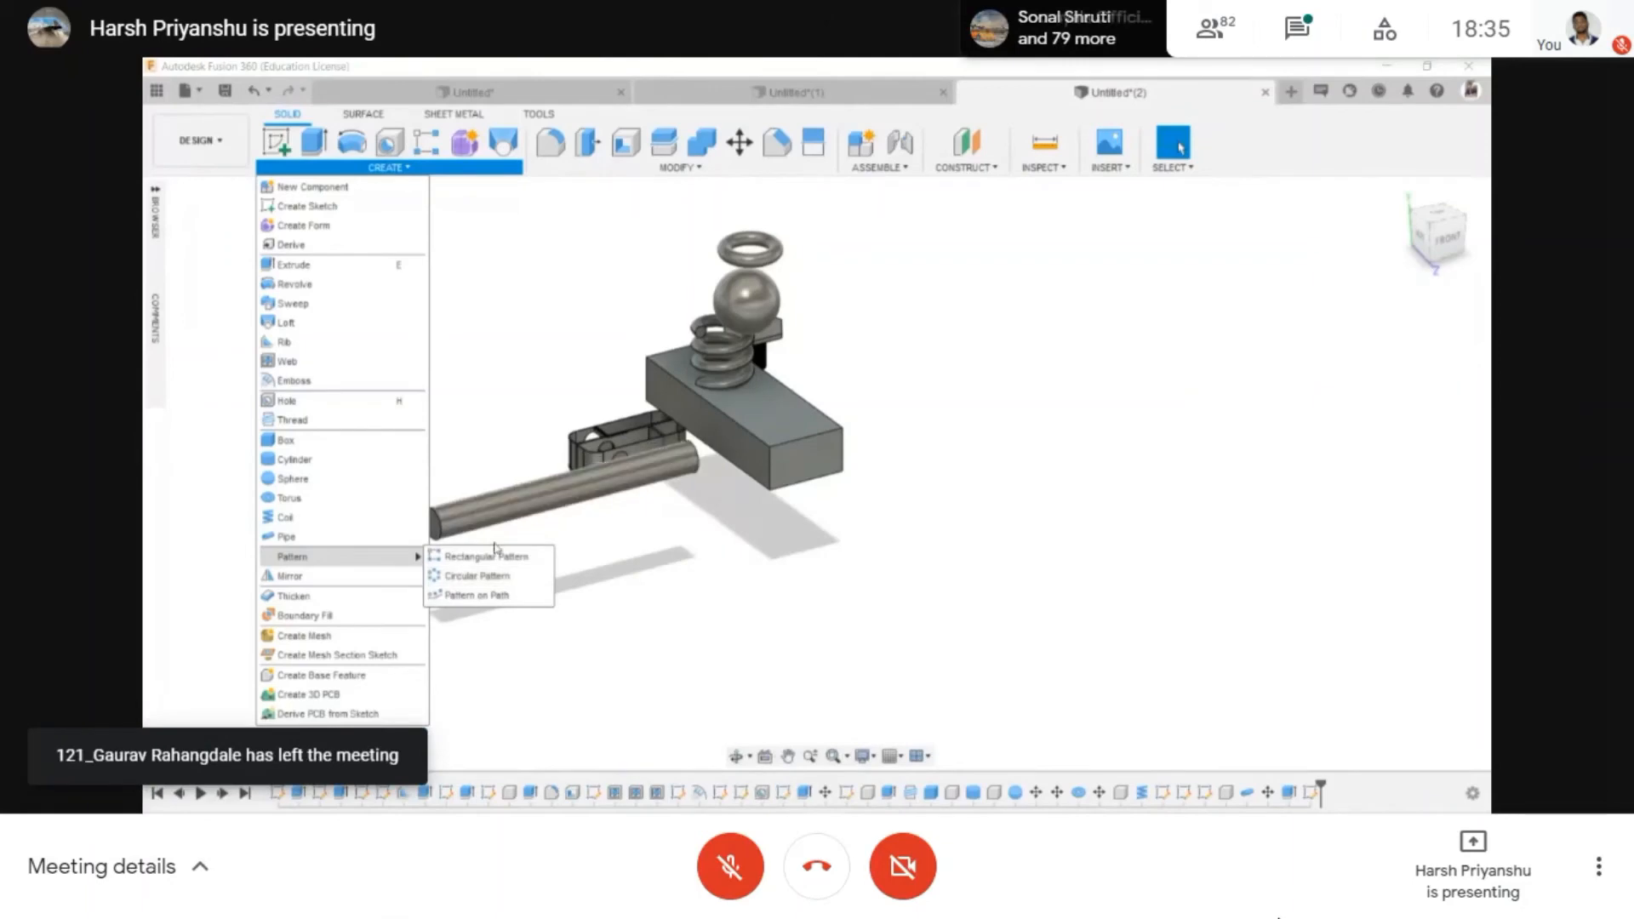
- On the front plane, sketch a closed funnel-shaped profile with a narrow vertical stem and a top edge about 2700 mm wide
{"action": "scroll", "coordinate": [800, 500], "scroll_direction": "down", "scroll_amount": 2}
{"action": "middle_click_drag", "start_coordinate": [800, 500], "coordinate": [642, 509]}
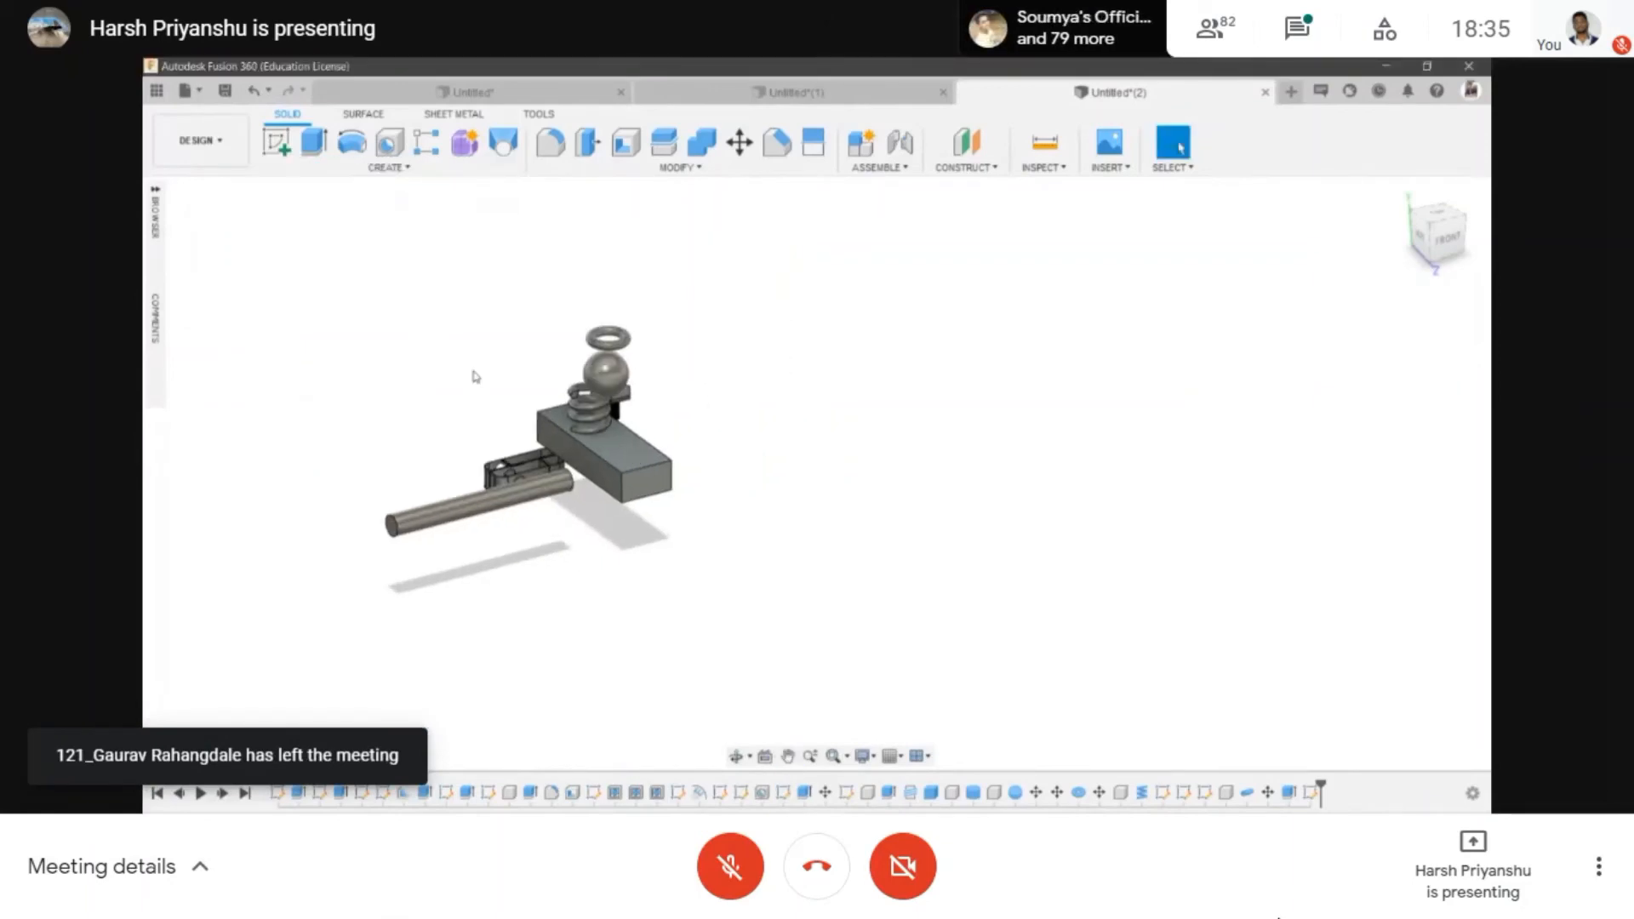
{"action": "left_click", "coordinate": [276, 142]}
{"action": "left_click", "coordinate": [657, 478]}
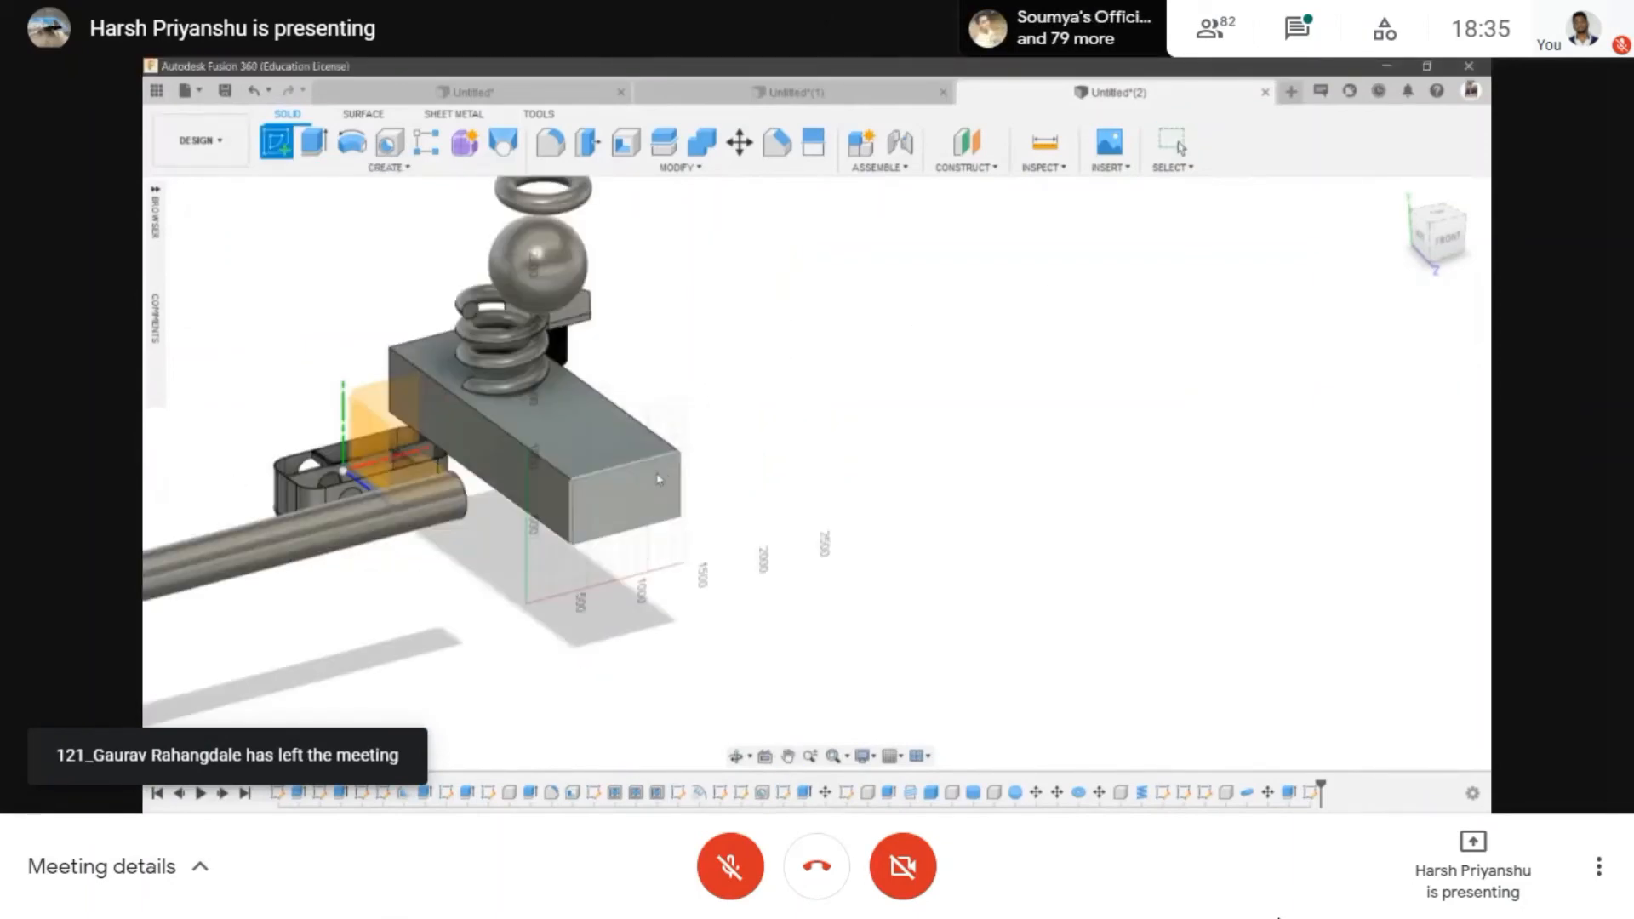
{"action": "key", "text": "e"}
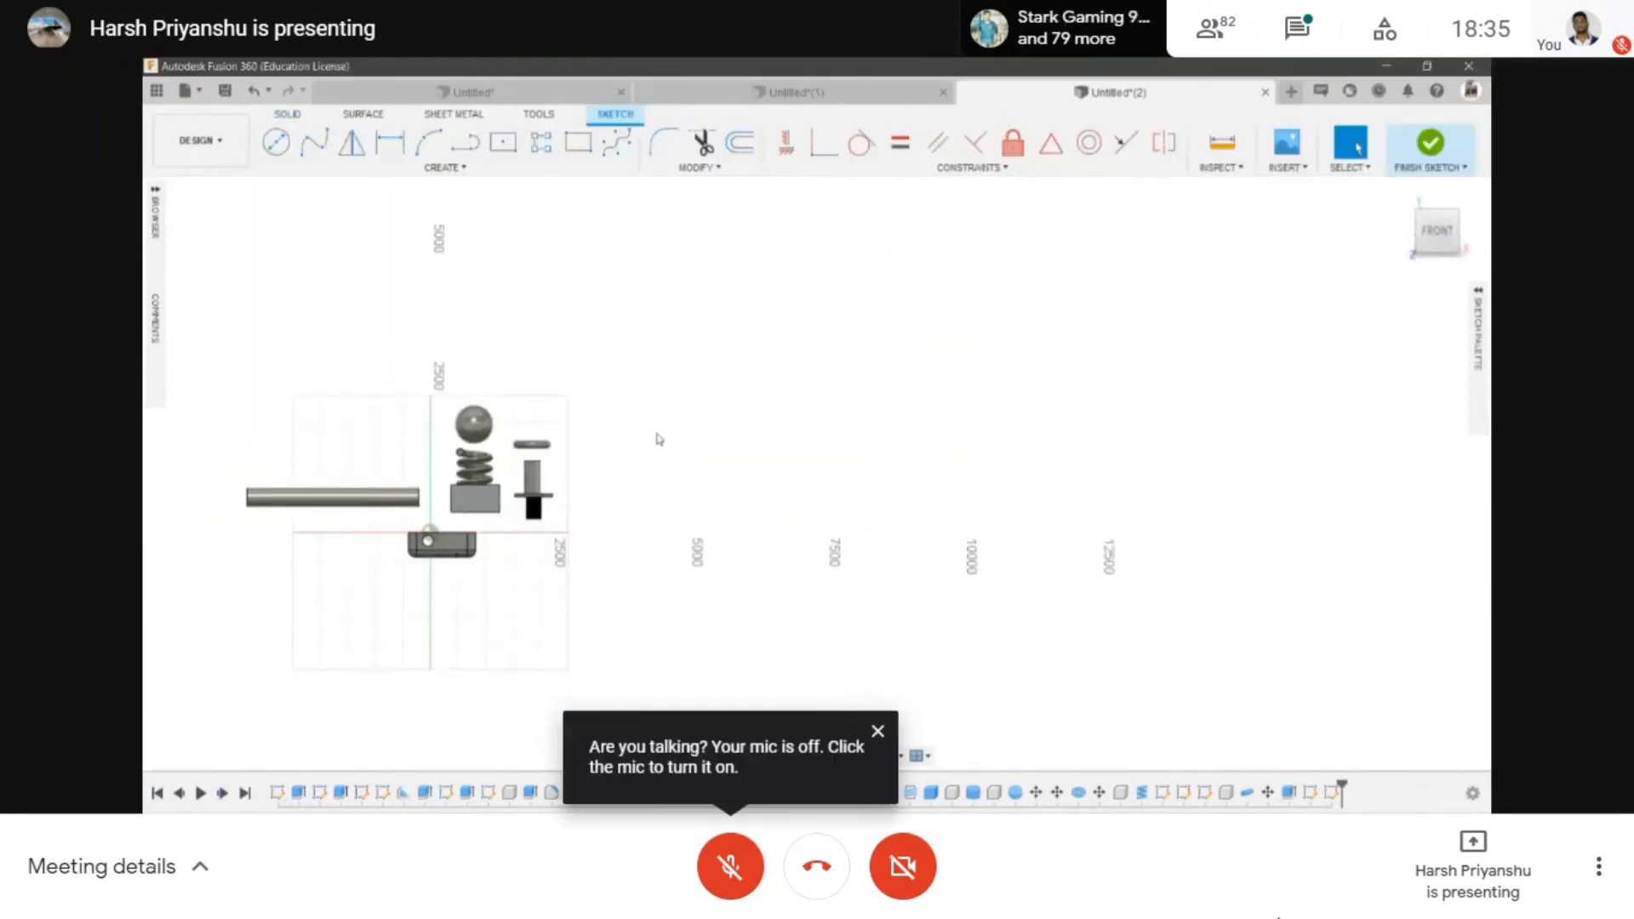
{"action": "scroll", "coordinate": [681, 436], "scroll_direction": "up", "scroll_amount": 2}
{"action": "key", "text": "l"}
{"action": "scroll", "coordinate": [681, 436], "scroll_direction": "up", "scroll_amount": 1}
{"action": "left_click", "coordinate": [634, 431]}
{"action": "left_click", "coordinate": [730, 505]}
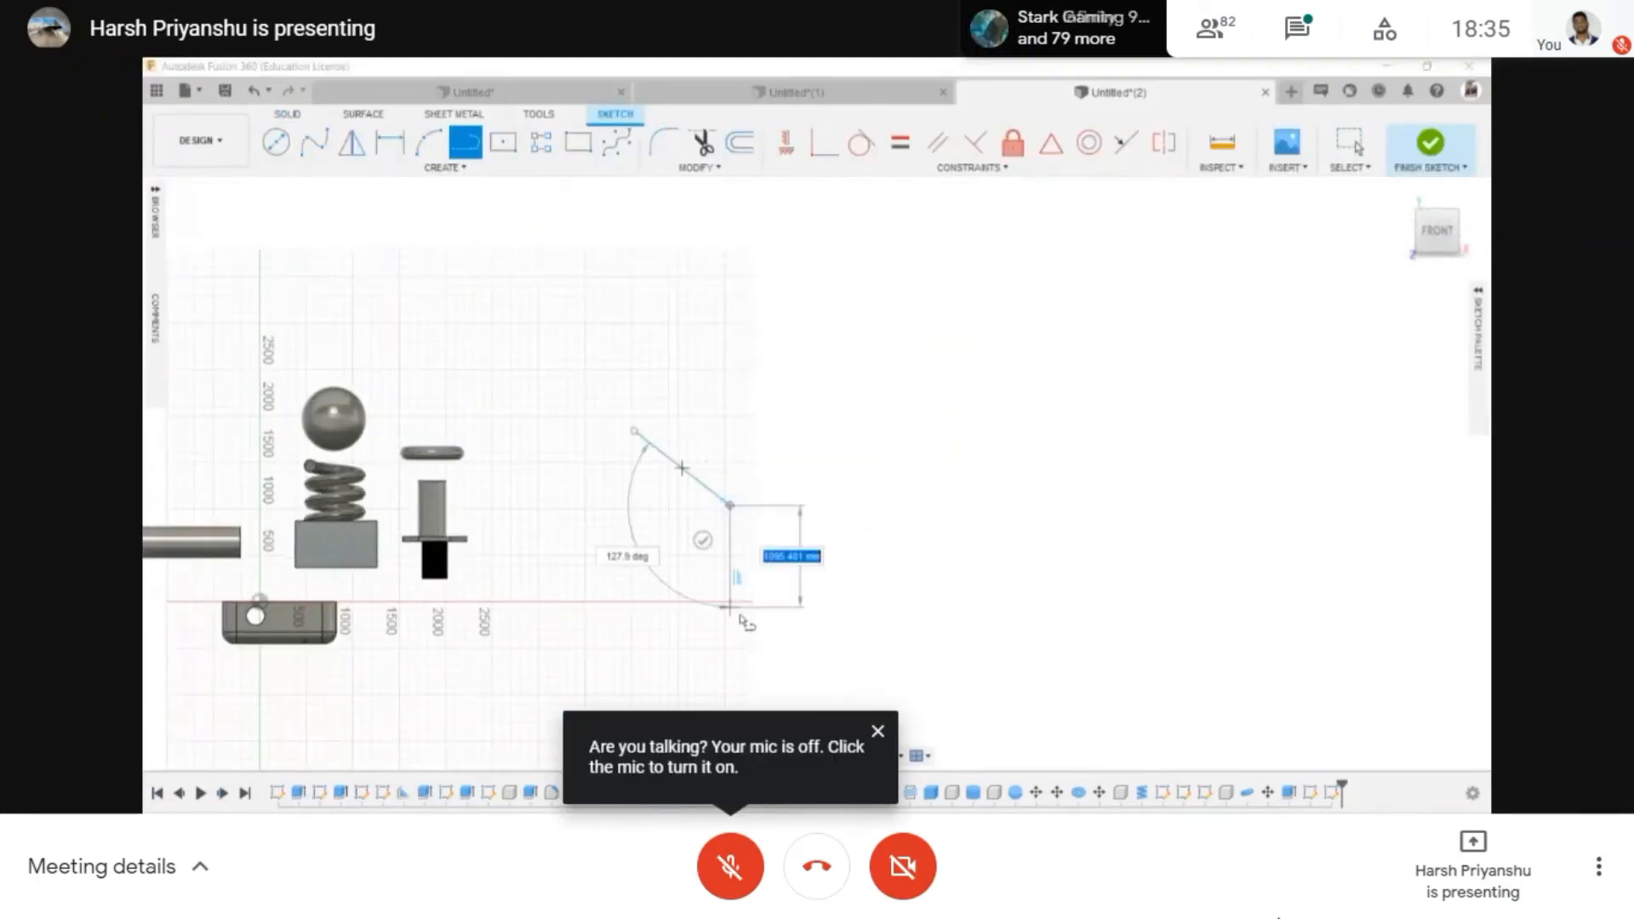
{"action": "left_click", "coordinate": [729, 651]}
{"action": "left_click", "coordinate": [766, 504]}
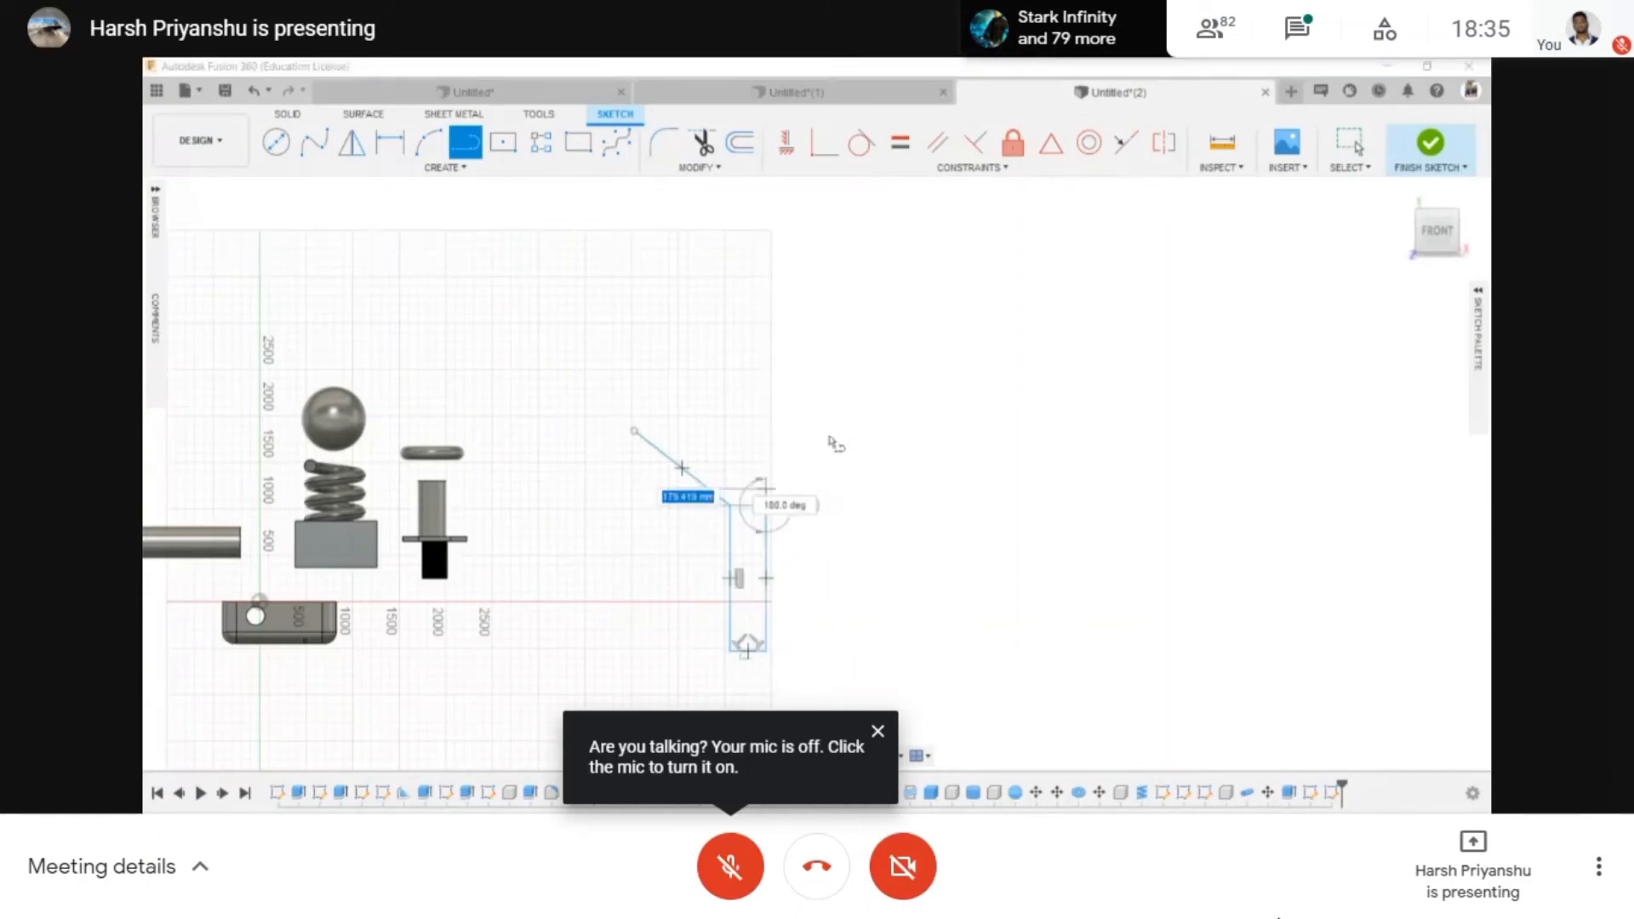
{"action": "left_click", "coordinate": [866, 420]}
{"action": "scroll", "coordinate": [614, 420], "scroll_direction": "up", "scroll_amount": 1}
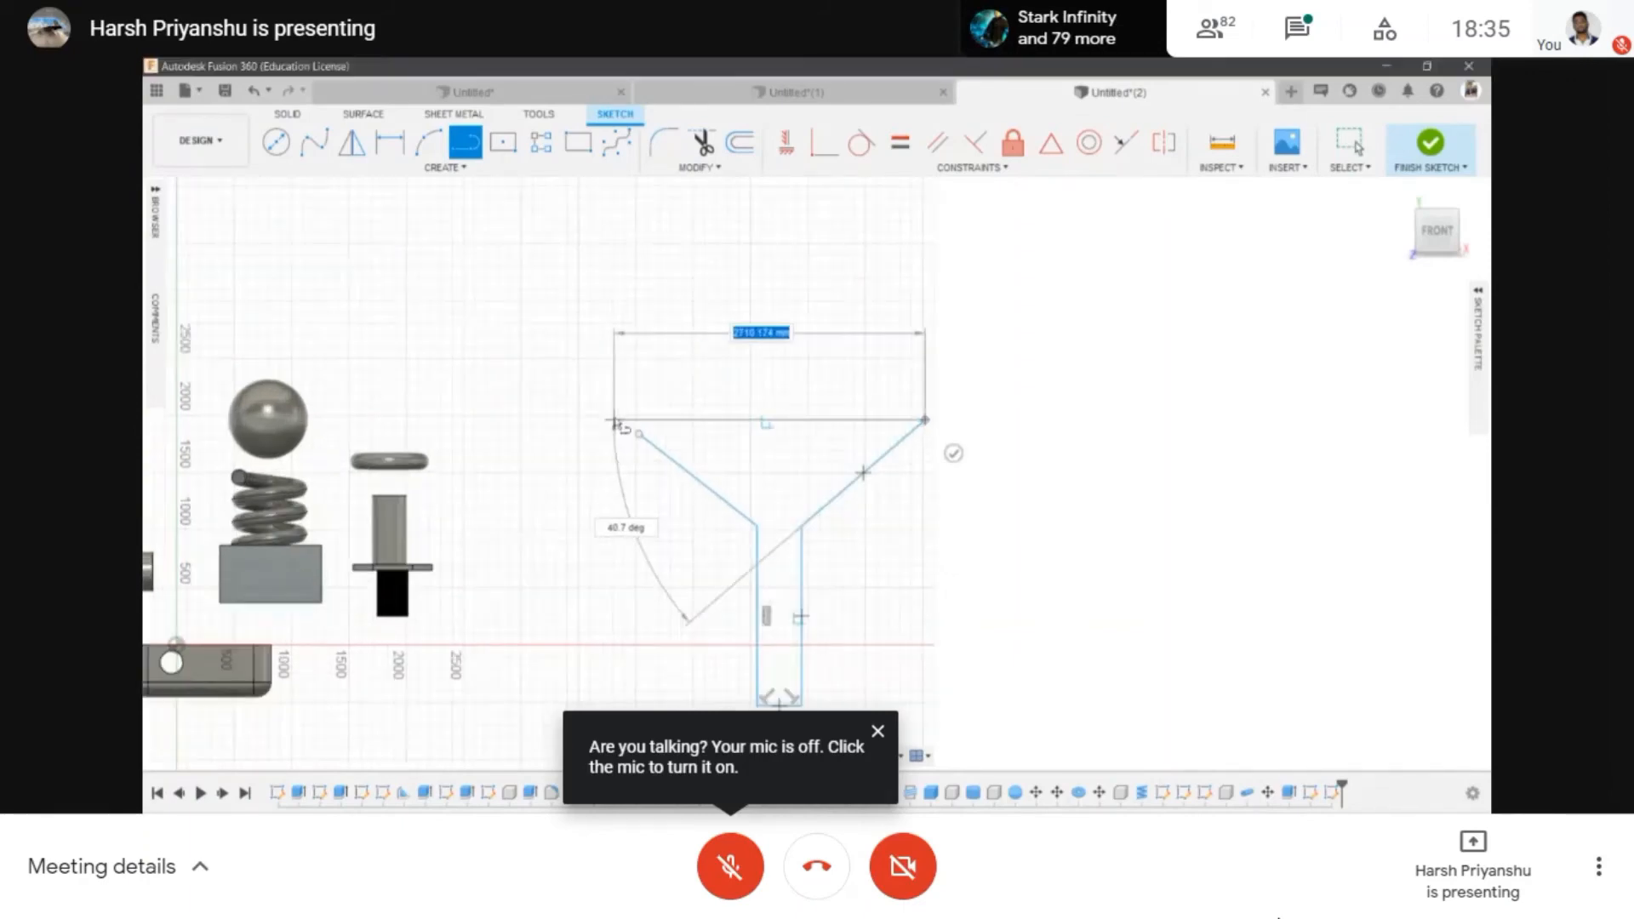
{"action": "left_click", "coordinate": [614, 419]}
{"action": "scroll", "coordinate": [661, 474], "scroll_direction": "down", "scroll_amount": 2}
- Extrude the funnel-shaped profile 500 mm as a new body
{"action": "key", "text": "e"}
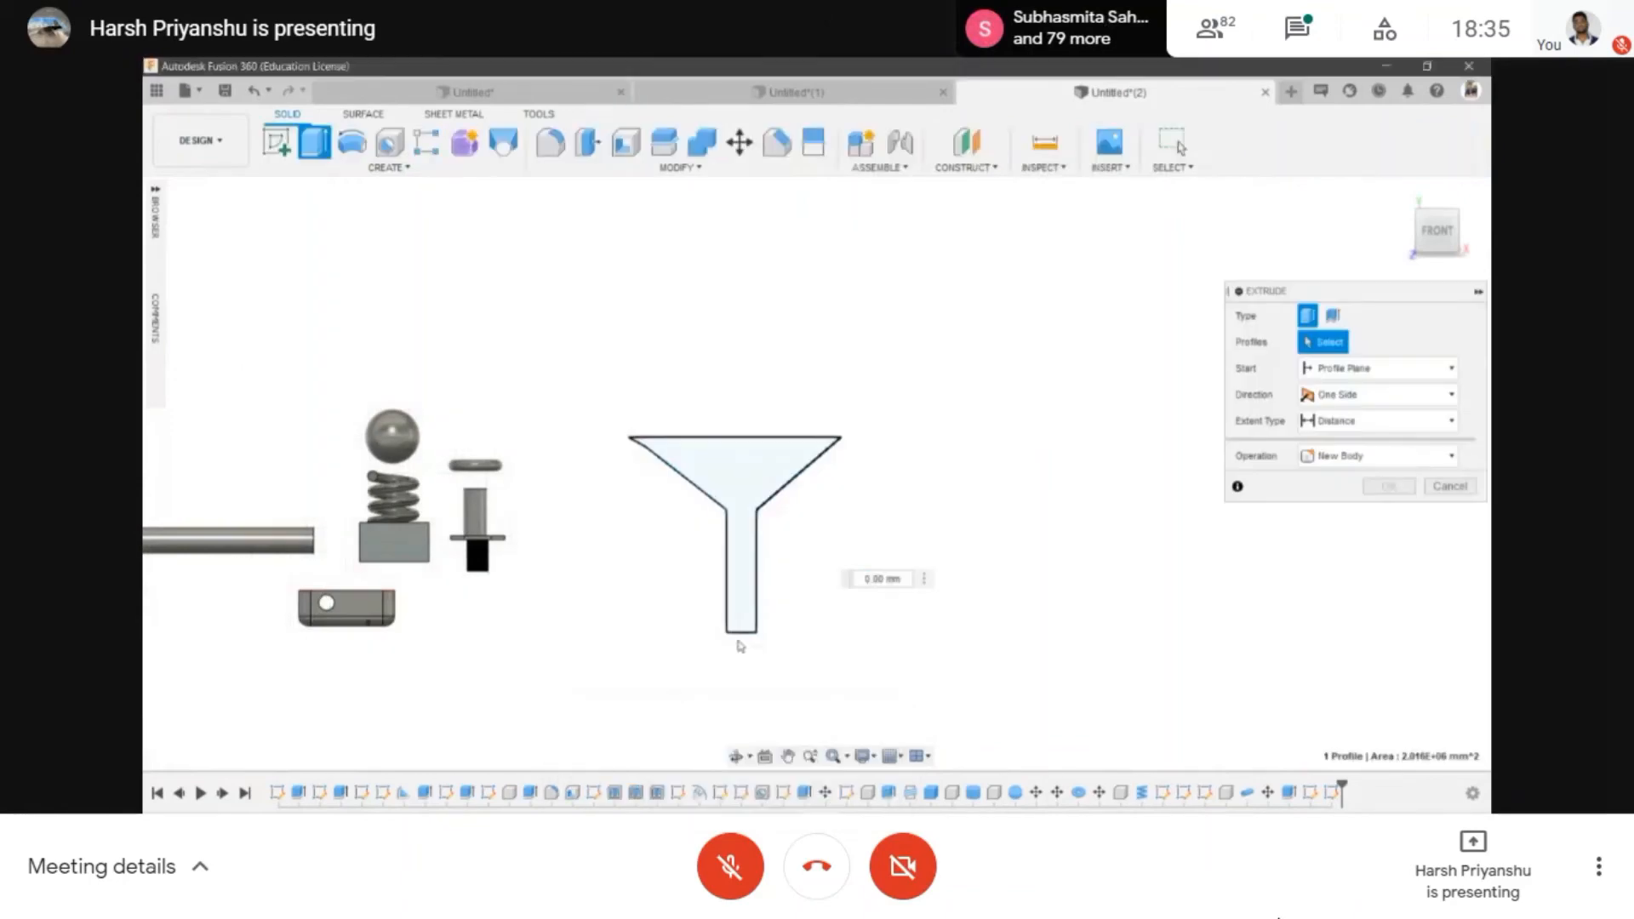
{"action": "left_click", "coordinate": [741, 621]}
{"action": "mouse_move", "coordinate": [749, 463]}
{"action": "middle_mouse_down", "text": "shift"}
{"action": "mouse_move", "coordinate": [846, 503]}
{"action": "mouse_move", "coordinate": [881, 553]}
{"action": "middle_mouse_up", "text": "shift"}
{"action": "left_click_drag", "start_coordinate": [797, 572], "coordinate": [830, 587]}
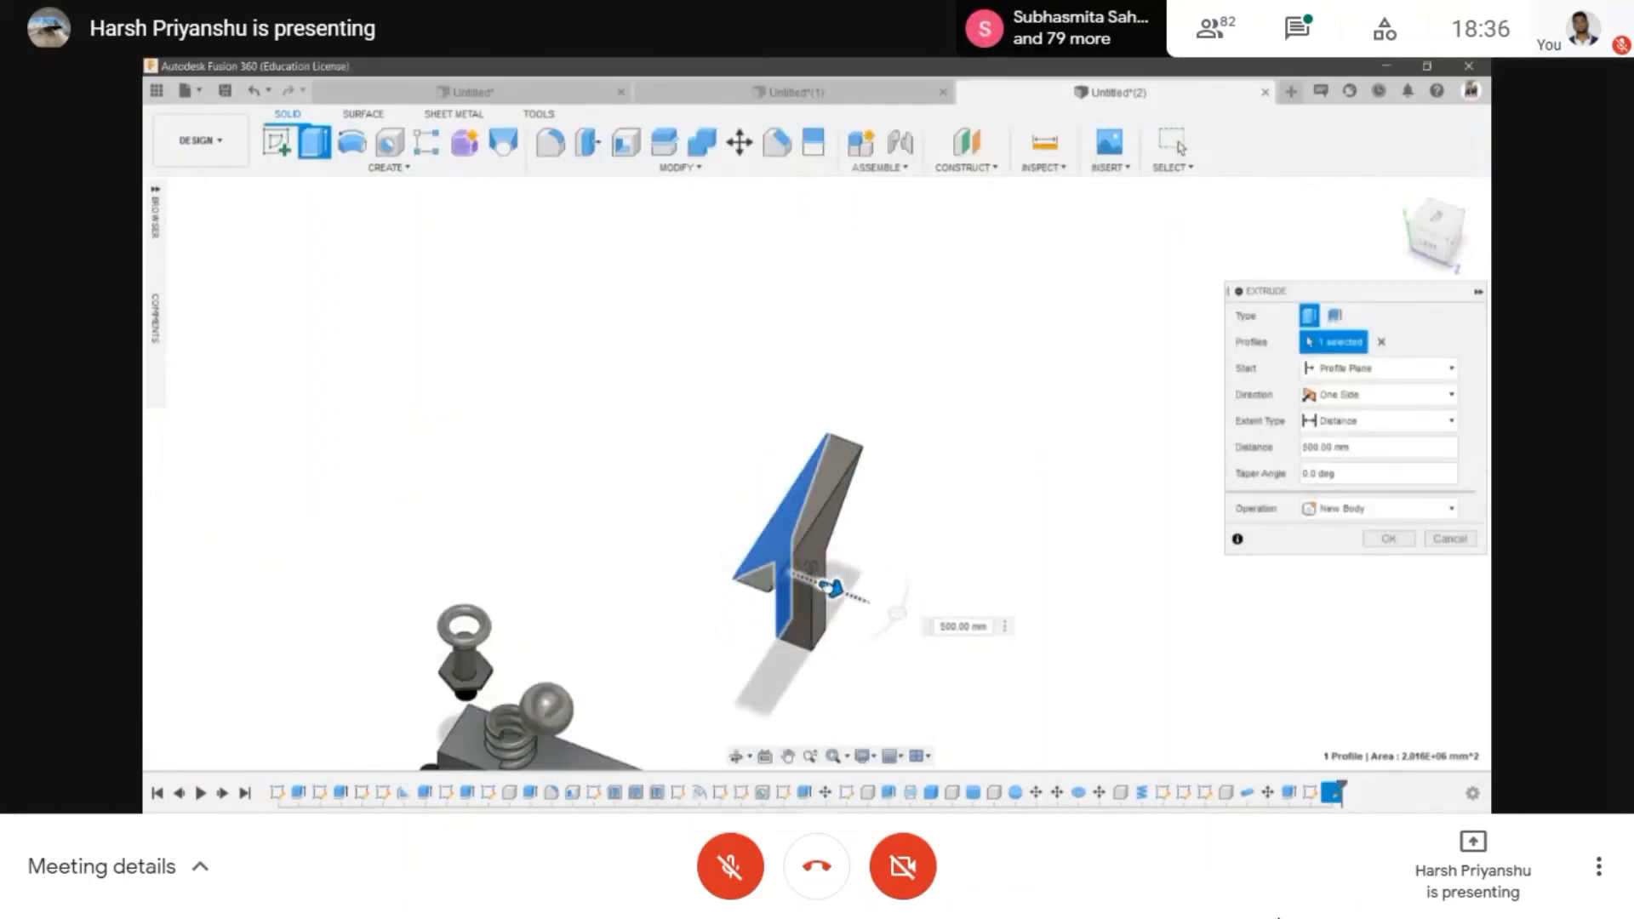
{"action": "left_click", "coordinate": [1385, 541]}
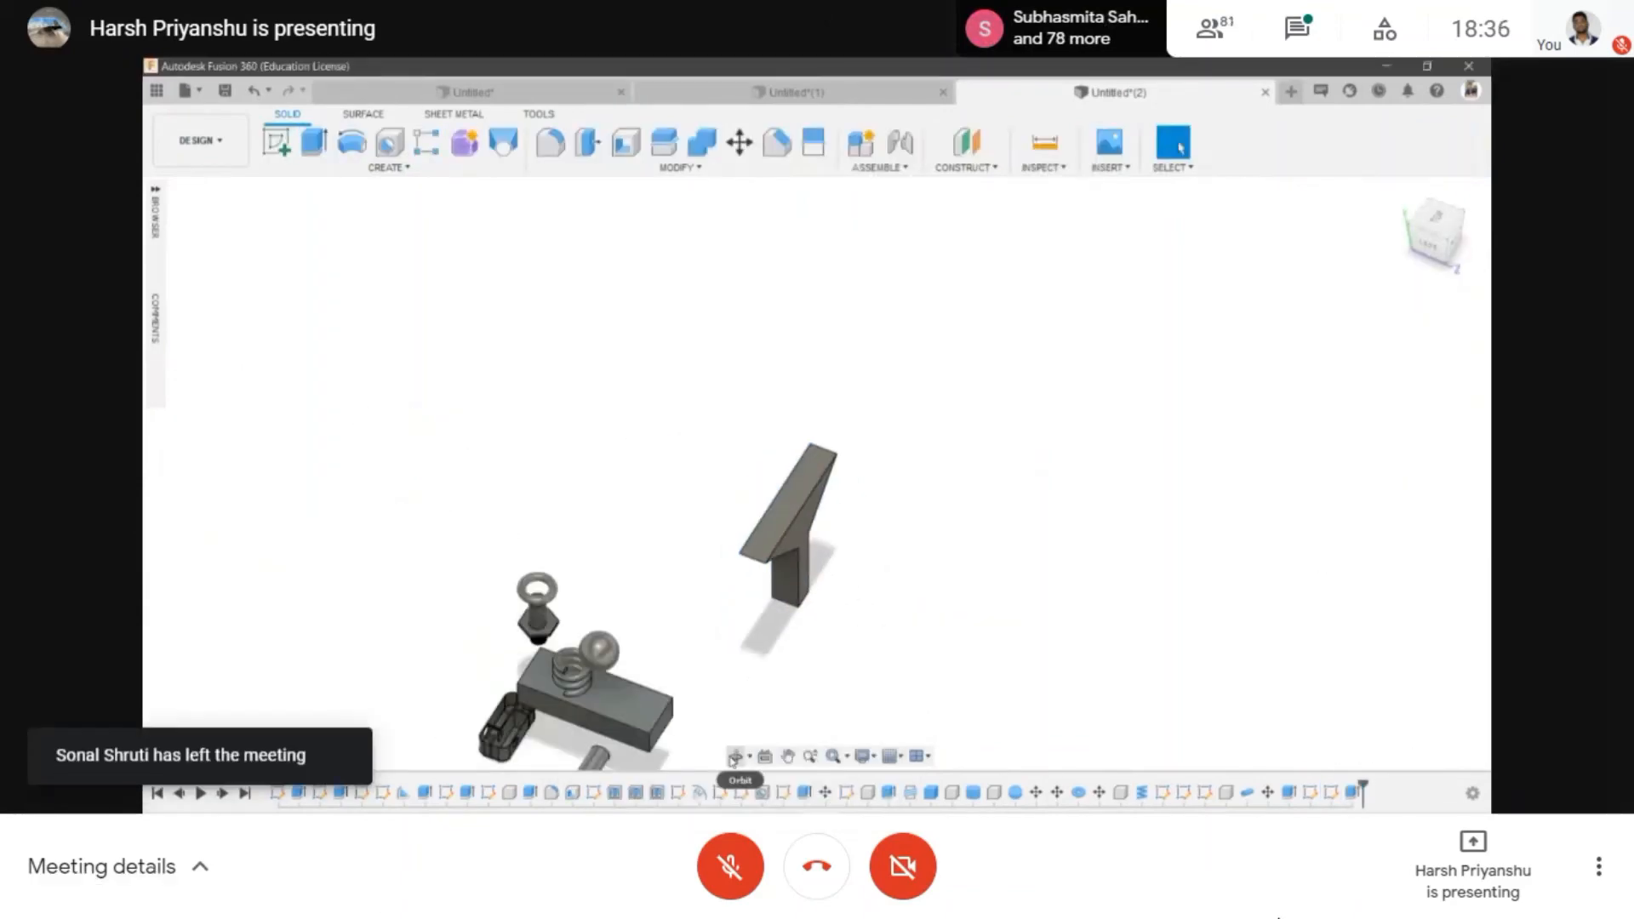
- Examine the extruded funnel-shaped body alongside the other bodies from the left side
{"action": "middle_click_drag", "start_coordinate": [738, 756], "coordinate": [737, 756], "text": "shift"}
{"action": "scroll", "coordinate": [757, 515], "scroll_direction": "down", "scroll_amount": 2}
{"action": "middle_click_drag", "start_coordinate": [871, 502], "coordinate": [593, 521]}
{"action": "scroll", "coordinate": [766, 517], "scroll_direction": "up", "scroll_amount": 1}
{"action": "scroll", "coordinate": [817, 518], "scroll_direction": "down", "scroll_amount": 1}
{"action": "scroll", "coordinate": [805, 497], "scroll_direction": "down", "scroll_amount": 2}
{"action": "scroll", "coordinate": [536, 519], "scroll_direction": "up", "scroll_amount": 3}
{"action": "middle_click_drag", "start_coordinate": [680, 443], "coordinate": [803, 343]}
{"action": "scroll", "coordinate": [796, 339], "scroll_direction": "up", "scroll_amount": 1}
- Set up a Rectangular Pattern of type Bodies with the funnel-shaped body as its object, ready for choosing a direction
{"action": "left_click", "coordinate": [428, 170]}
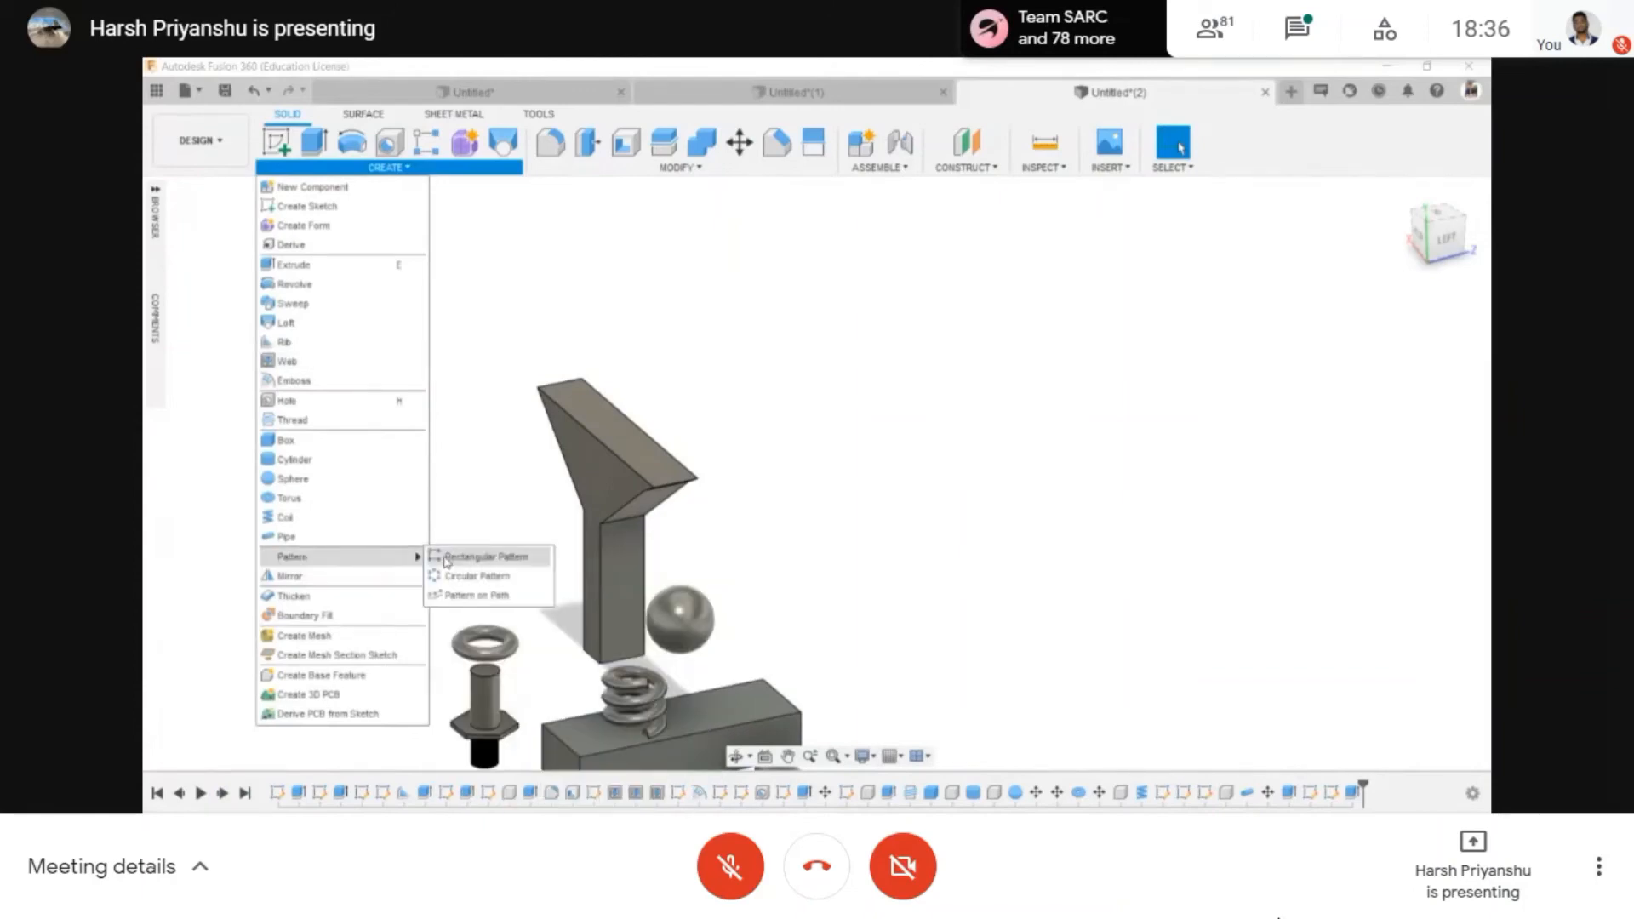
{"action": "left_click", "coordinate": [446, 558]}
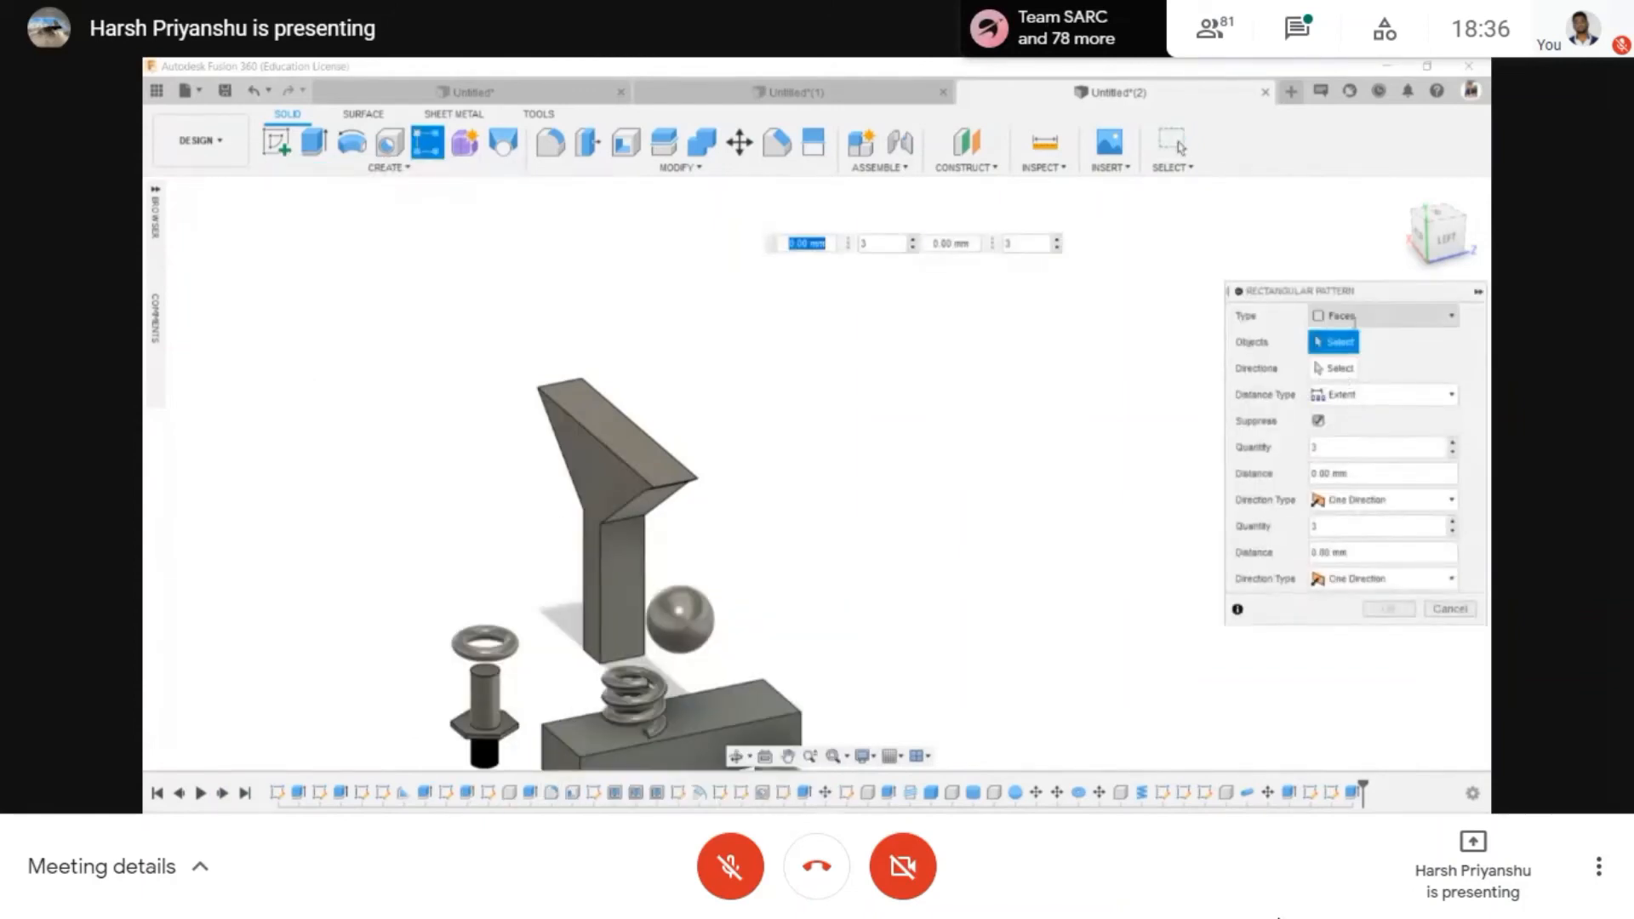
{"action": "left_click", "coordinate": [1354, 318]}
{"action": "left_click", "coordinate": [1358, 343]}
{"action": "left_click", "coordinate": [640, 476]}
{"action": "scroll", "coordinate": [952, 430], "scroll_direction": "down", "scroll_amount": 3}
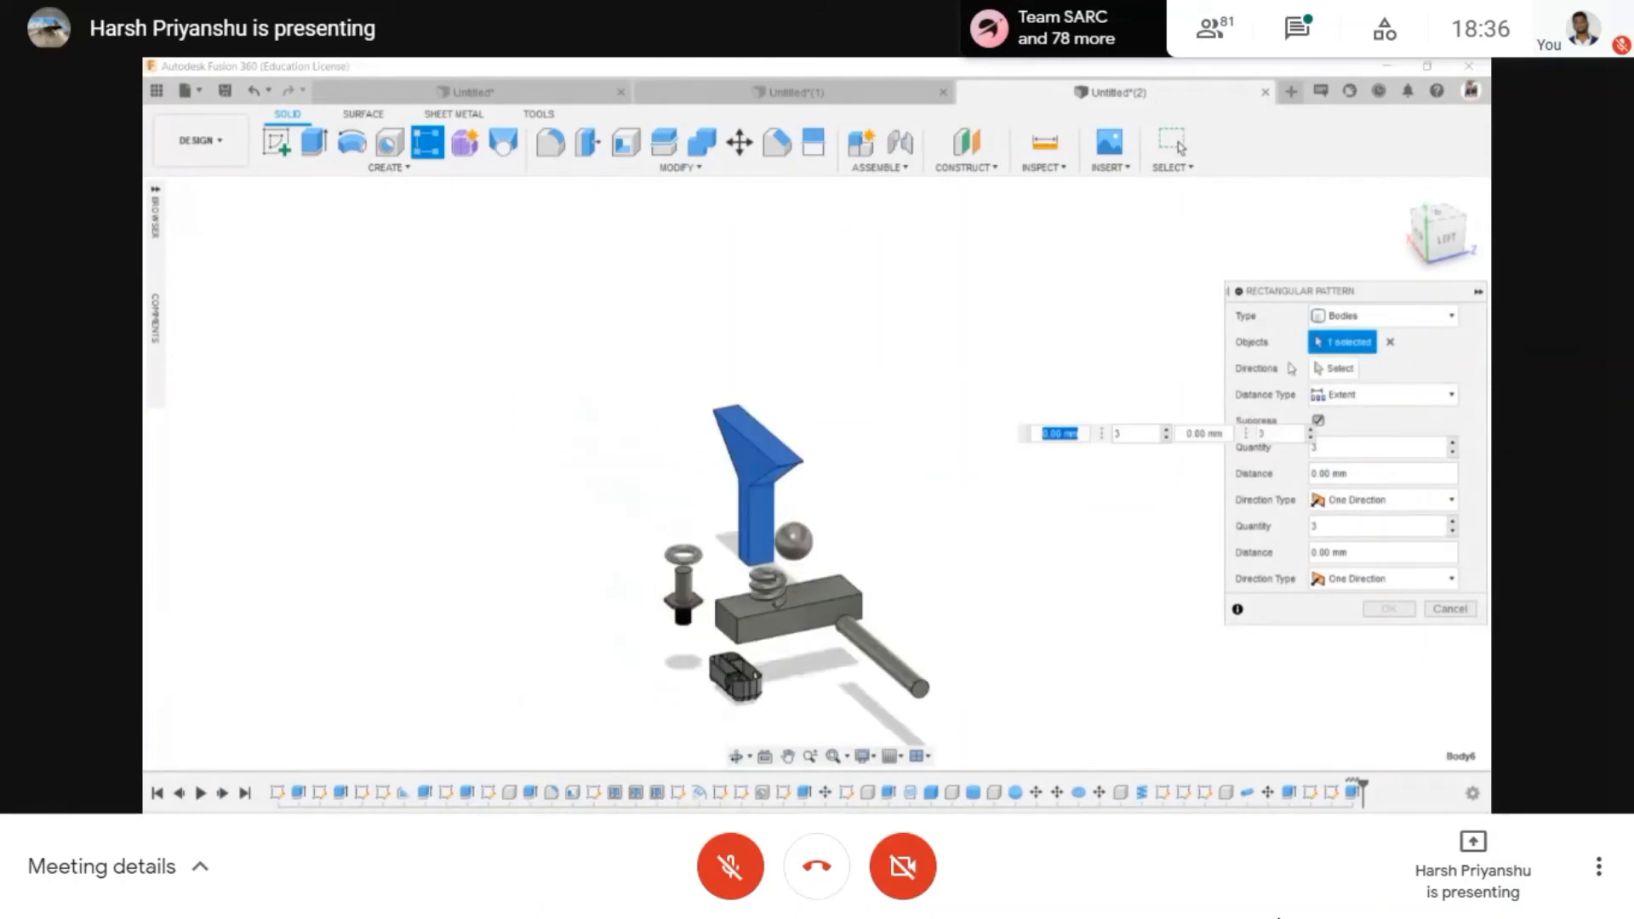
{"action": "left_click", "coordinate": [1336, 368]}
{"action": "scroll", "coordinate": [737, 606], "scroll_direction": "down", "scroll_amount": 2}
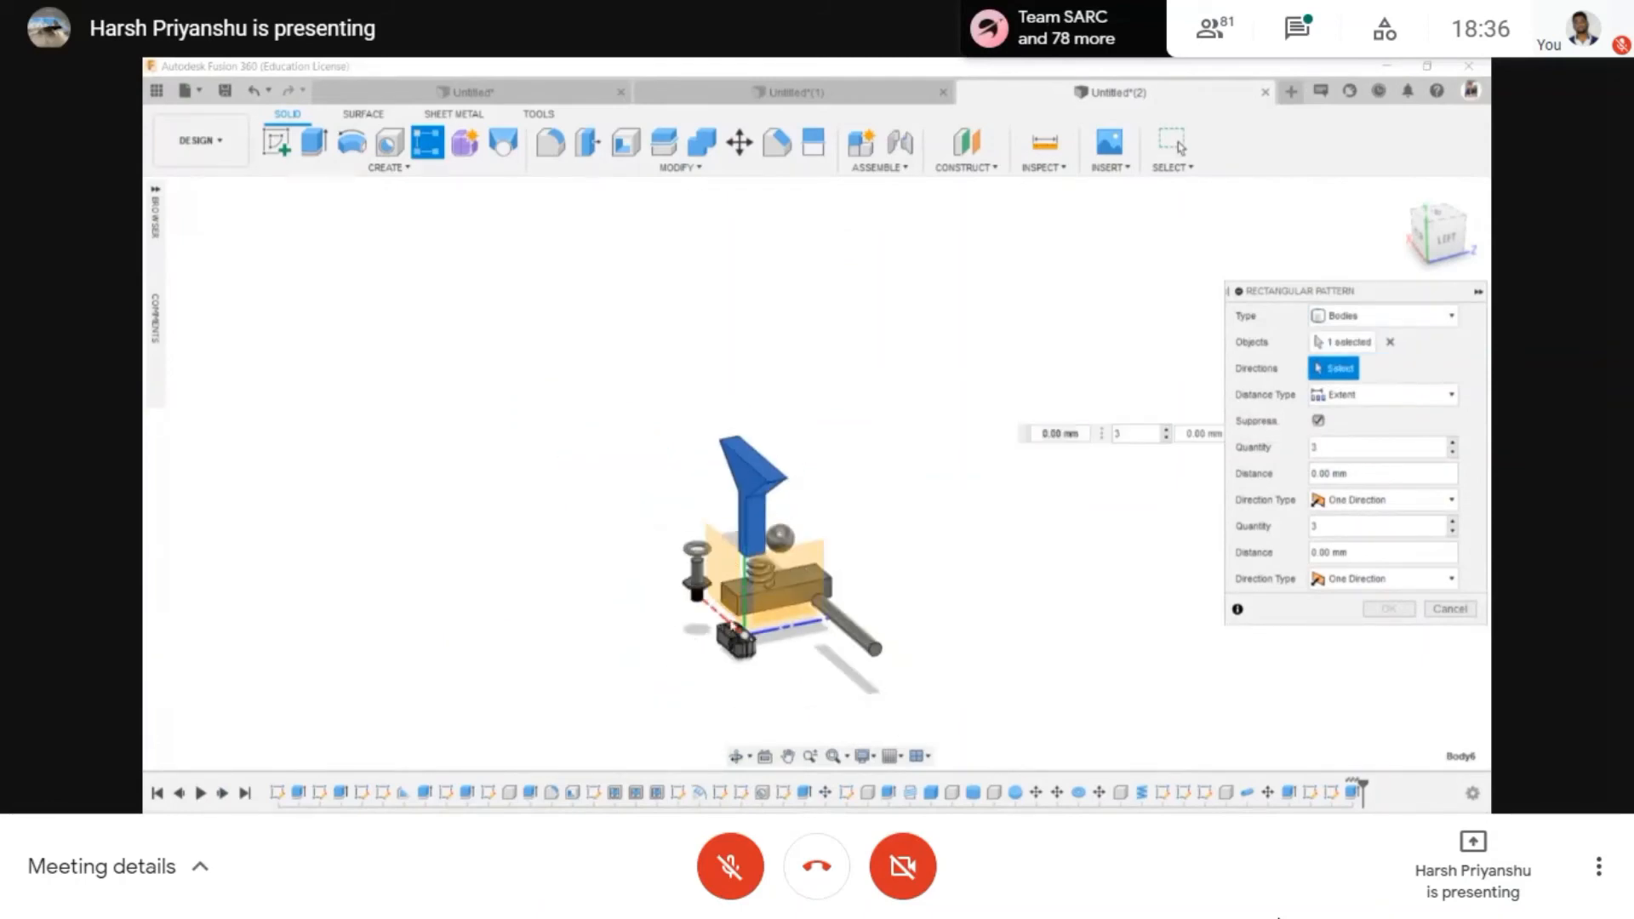
{"action": "scroll", "coordinate": [766, 610], "scroll_direction": "up", "scroll_amount": 5}
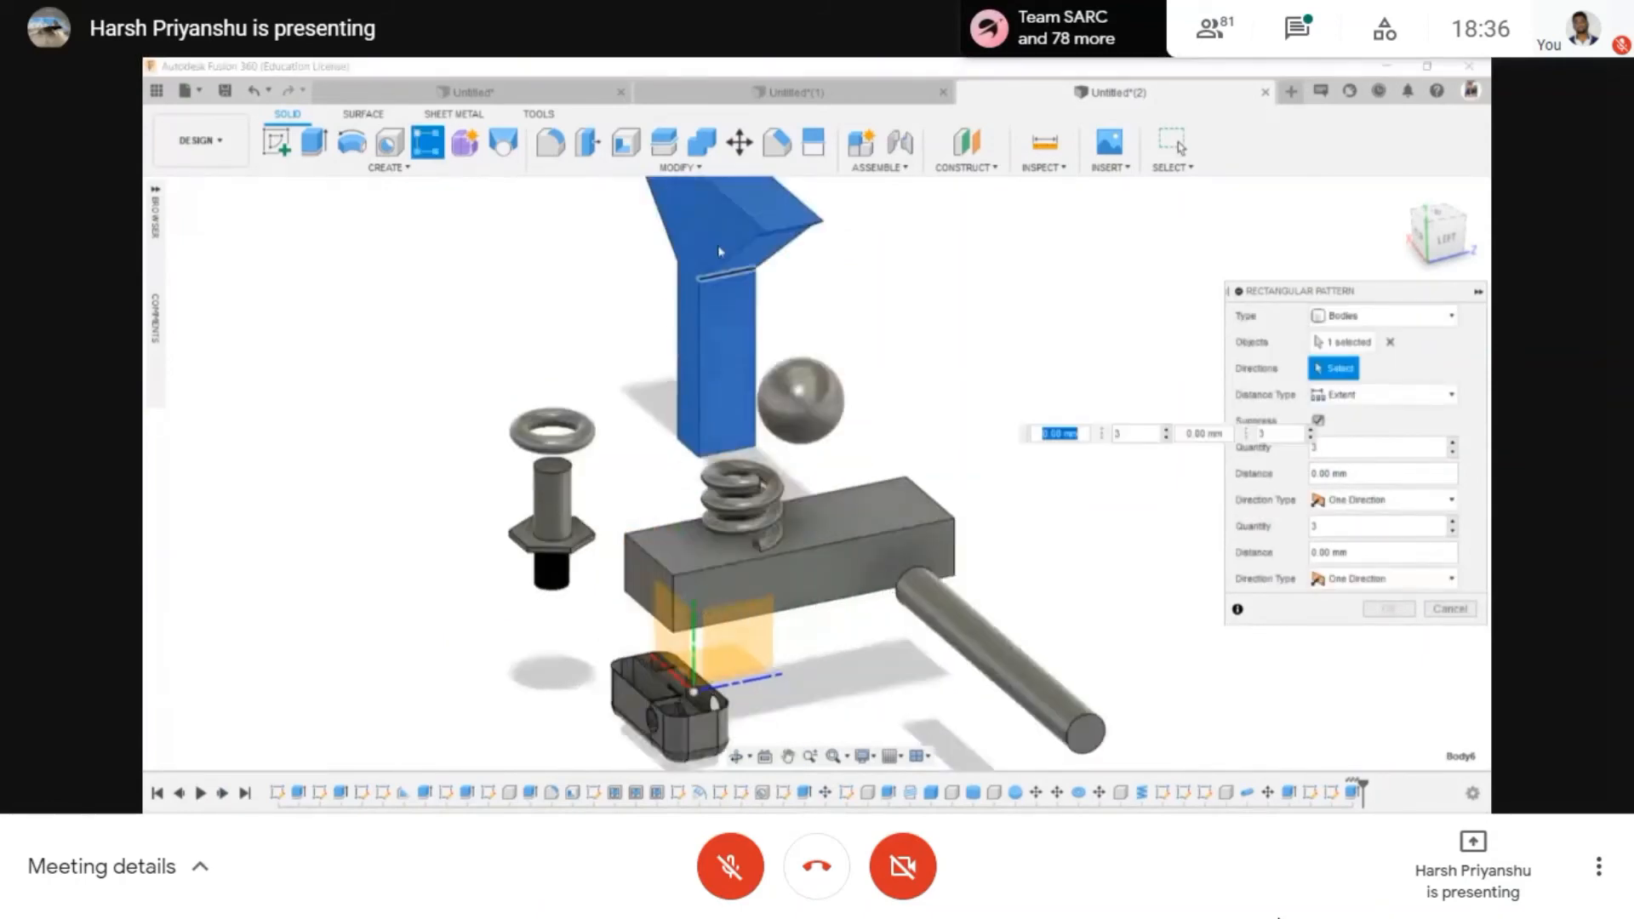
{"action": "left_click", "coordinate": [694, 681]}
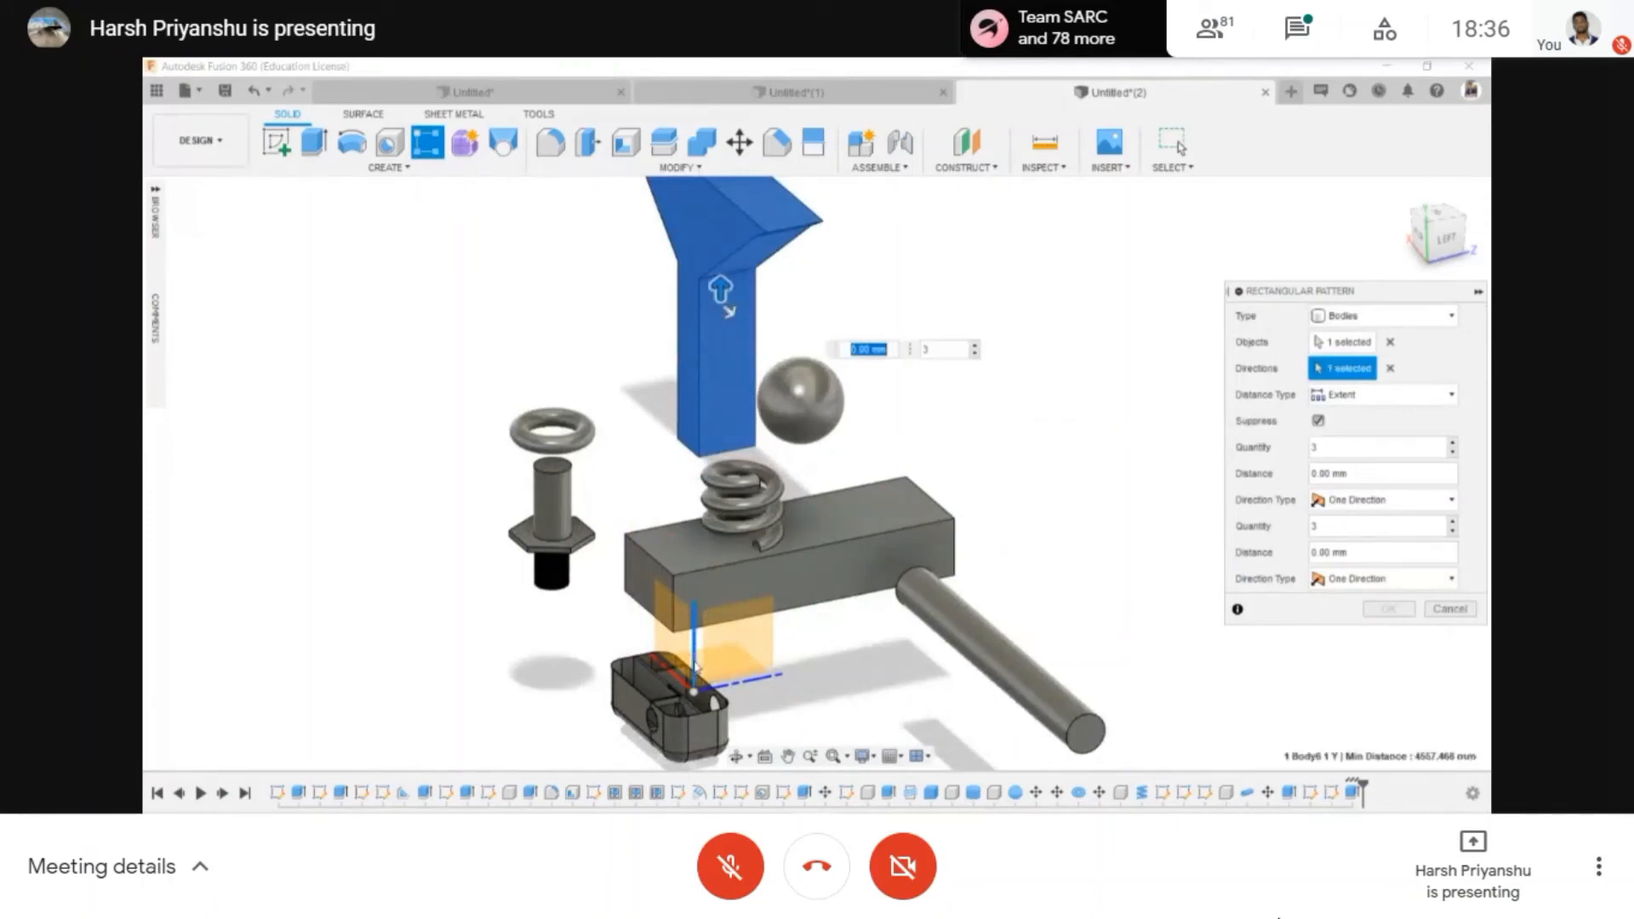
{"action": "scroll", "coordinate": [685, 694], "scroll_direction": "down", "scroll_amount": 2}
{"action": "left_click", "coordinate": [1389, 369]}
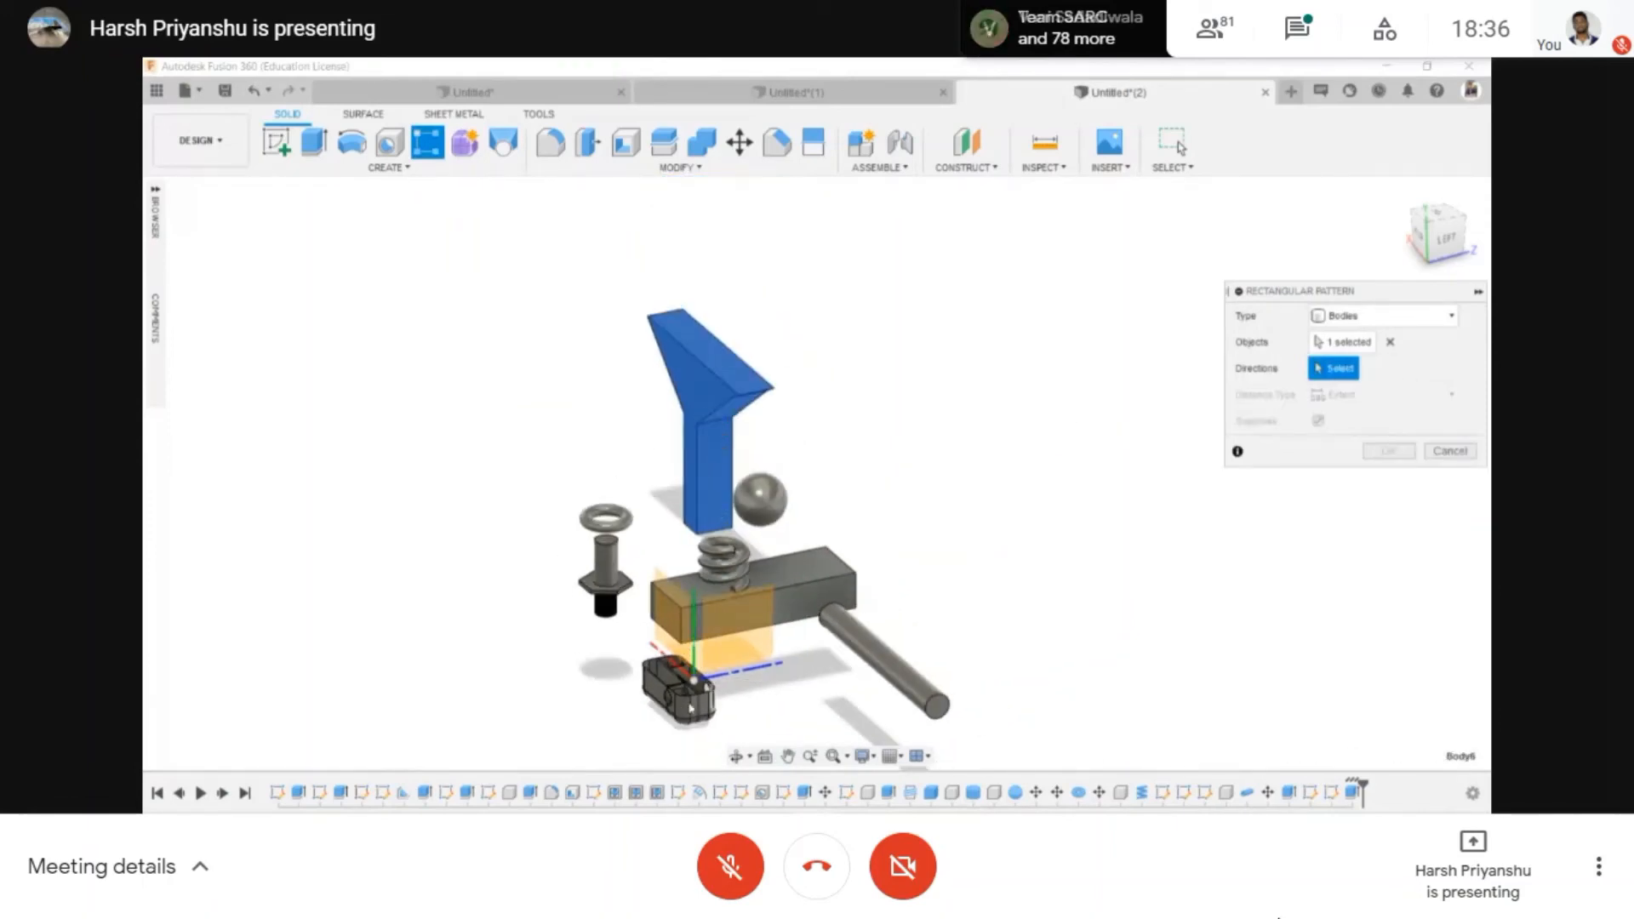
- Pattern the funnel-shaped body along the Z axis with quantity 10 over an extent of 12500 mm
{"action": "left_click", "coordinate": [724, 682]}
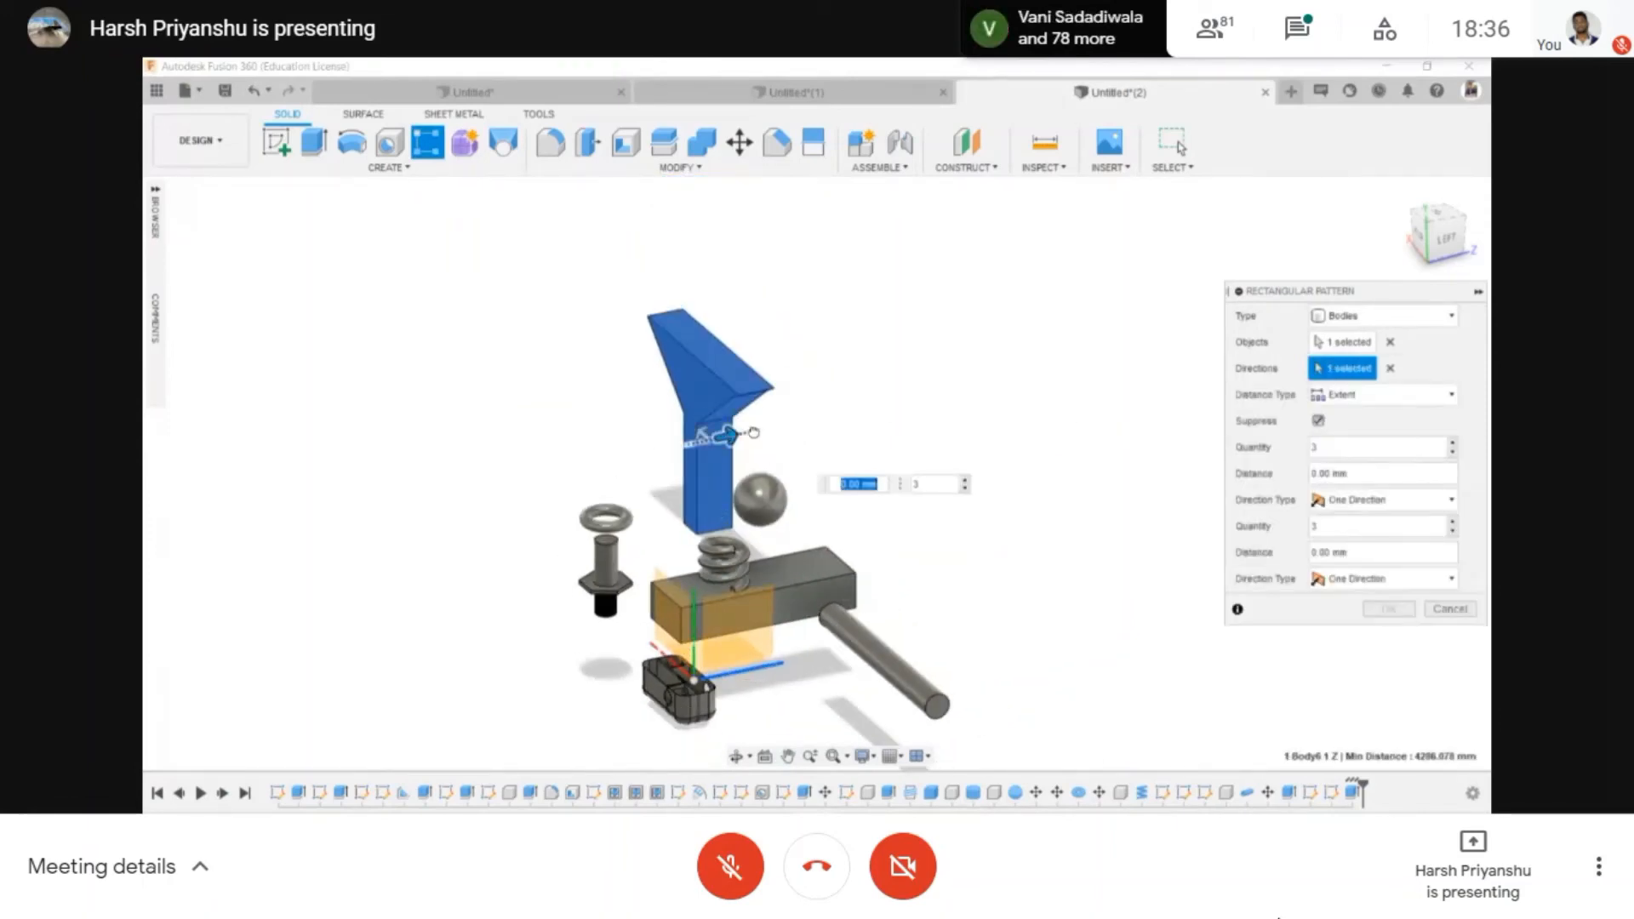
{"action": "left_click_drag", "start_coordinate": [753, 432], "coordinate": [1017, 380]}
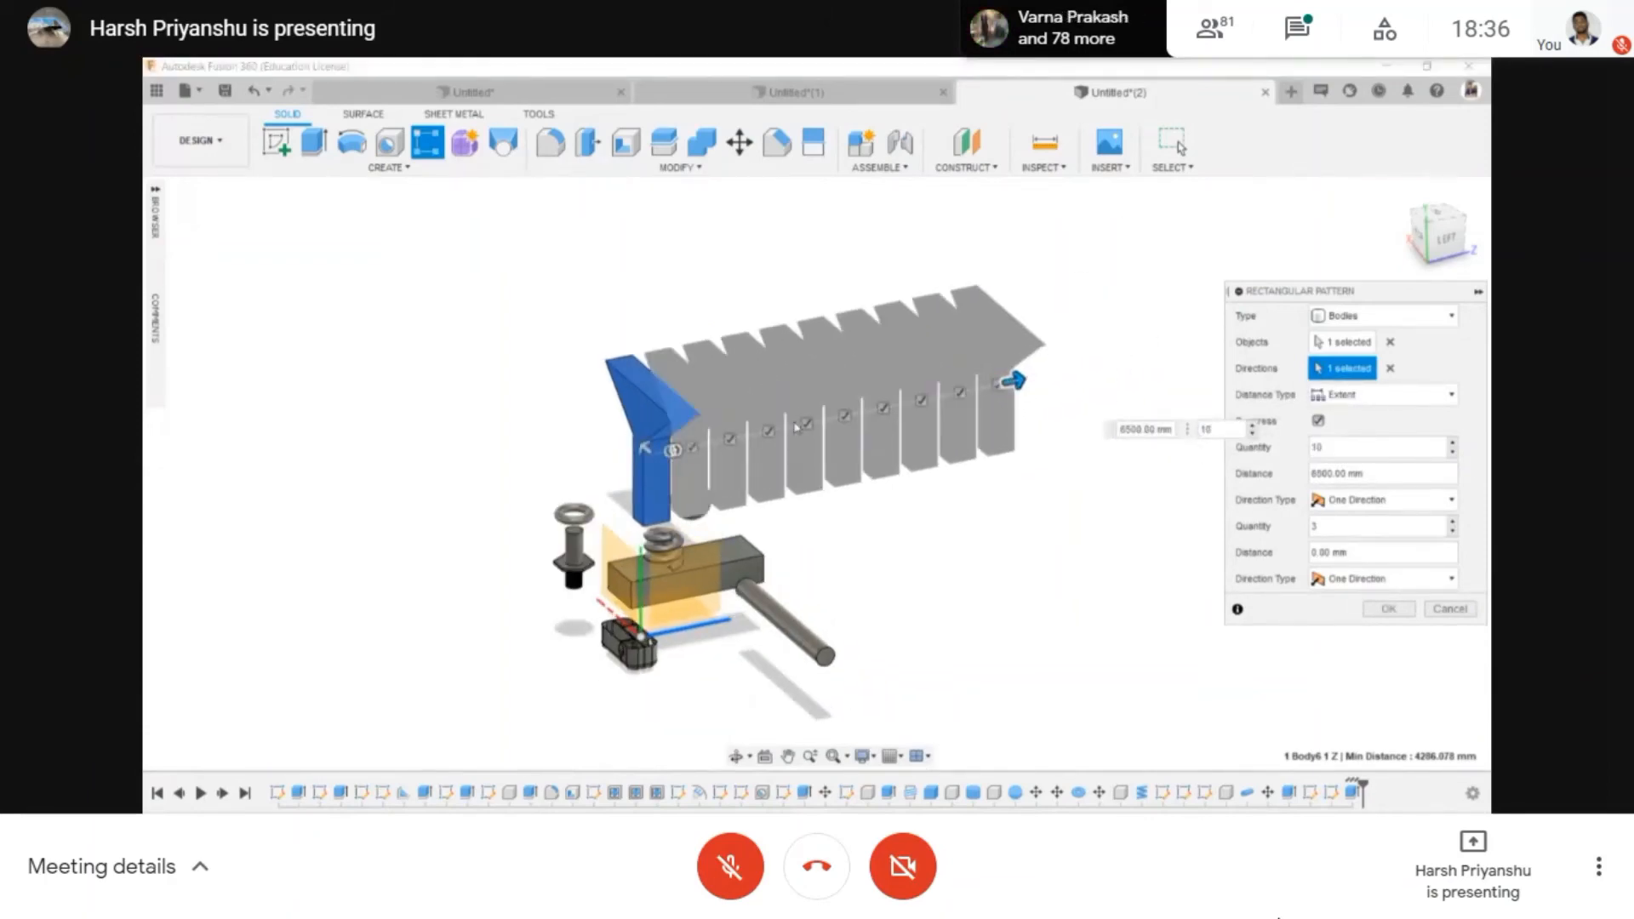
{"action": "left_click_drag", "start_coordinate": [1017, 379], "coordinate": [1326, 341]}
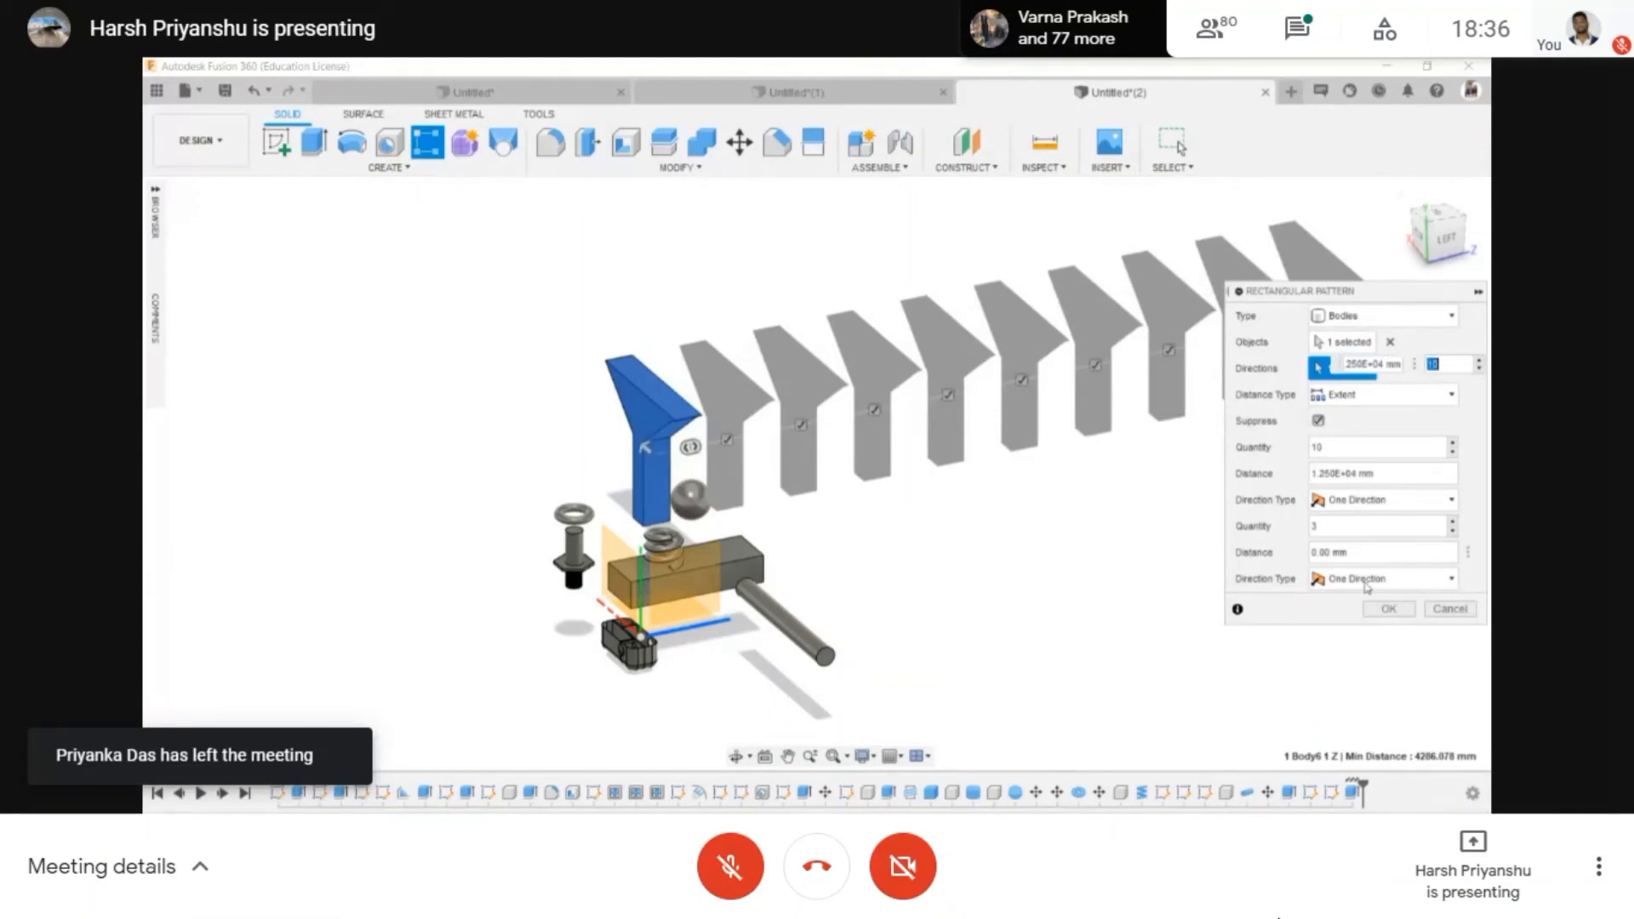
{"action": "left_click", "coordinate": [1389, 609]}
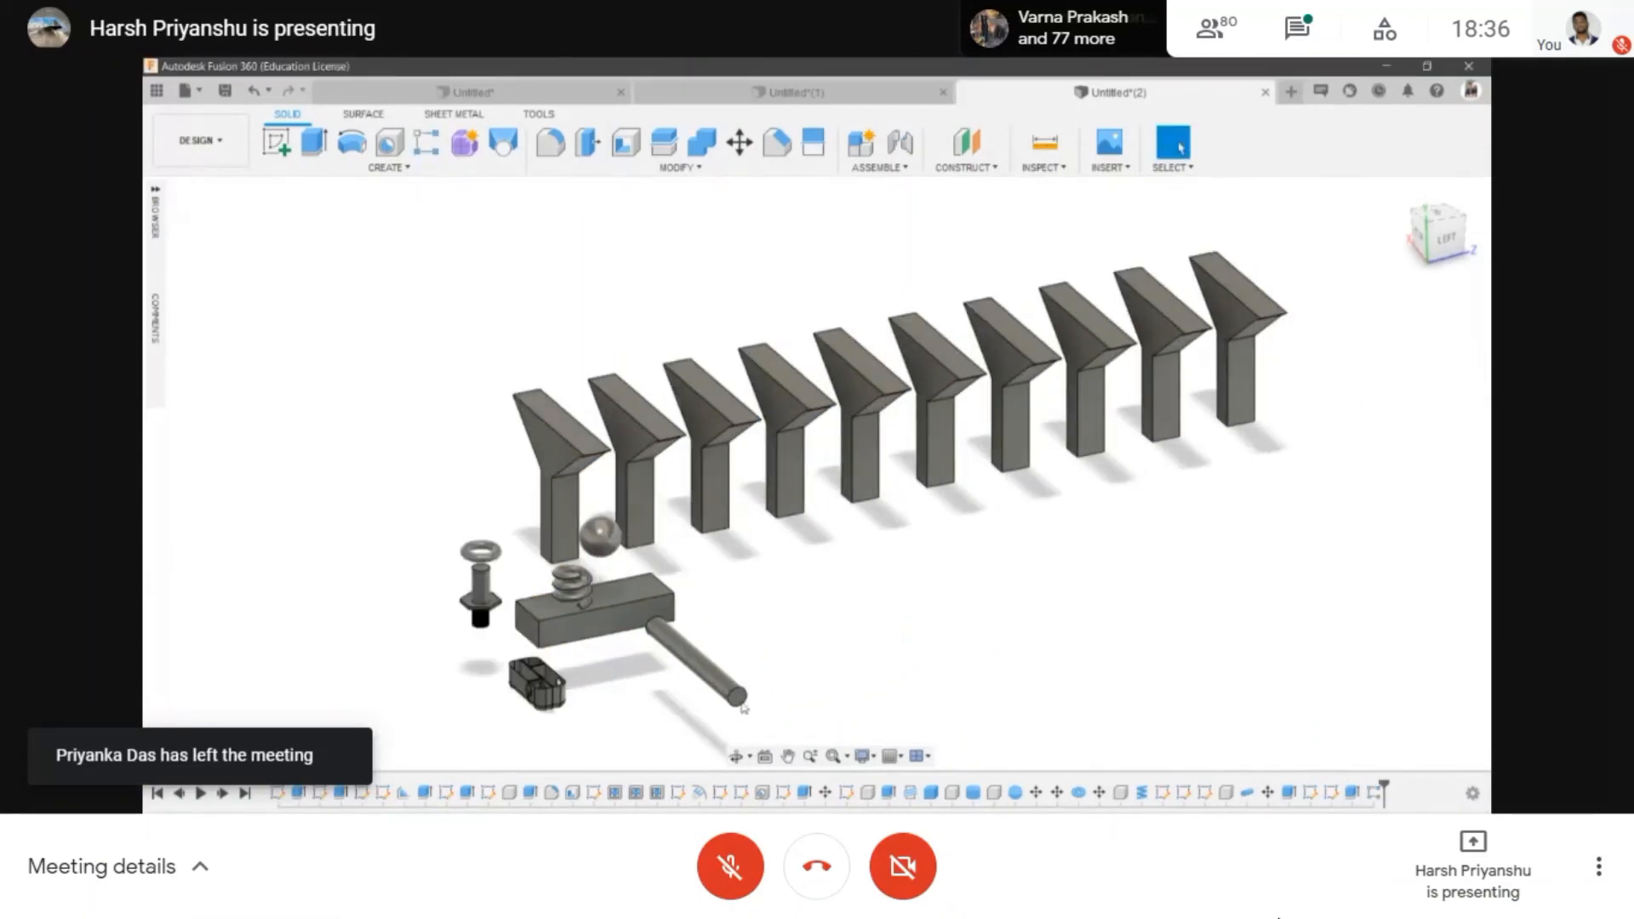
- Examine the row of patterned bodies from the back, both close up and as a whole
{"action": "left_click", "coordinate": [737, 756]}
{"action": "left_click_drag", "start_coordinate": [613, 477], "coordinate": [842, 468]}
{"action": "scroll", "coordinate": [758, 383], "scroll_direction": "up", "scroll_amount": 4}
{"action": "scroll", "coordinate": [783, 473], "scroll_direction": "down", "scroll_amount": 3}
{"action": "scroll", "coordinate": [877, 481], "scroll_direction": "up", "scroll_amount": 3}
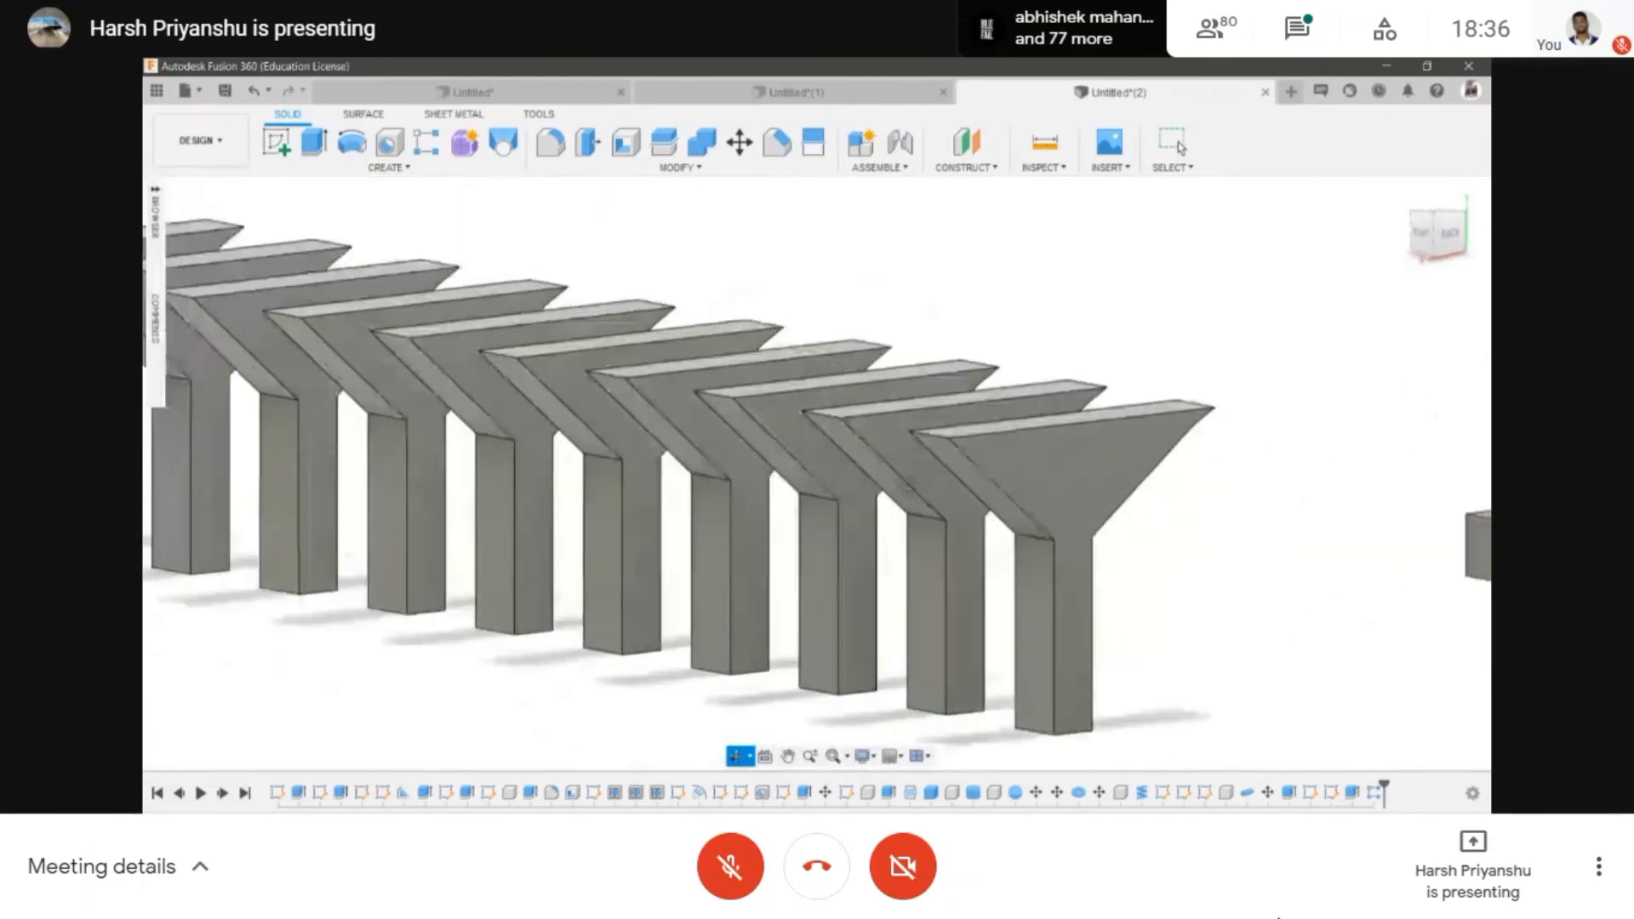
{"action": "scroll", "coordinate": [900, 481], "scroll_direction": "down", "scroll_amount": 3}
{"action": "key", "text": "Escape"}
- Set up a Circular Pattern of type Bodies with the original funnel-shaped body at the near end of the row
{"action": "left_click", "coordinate": [398, 167]}
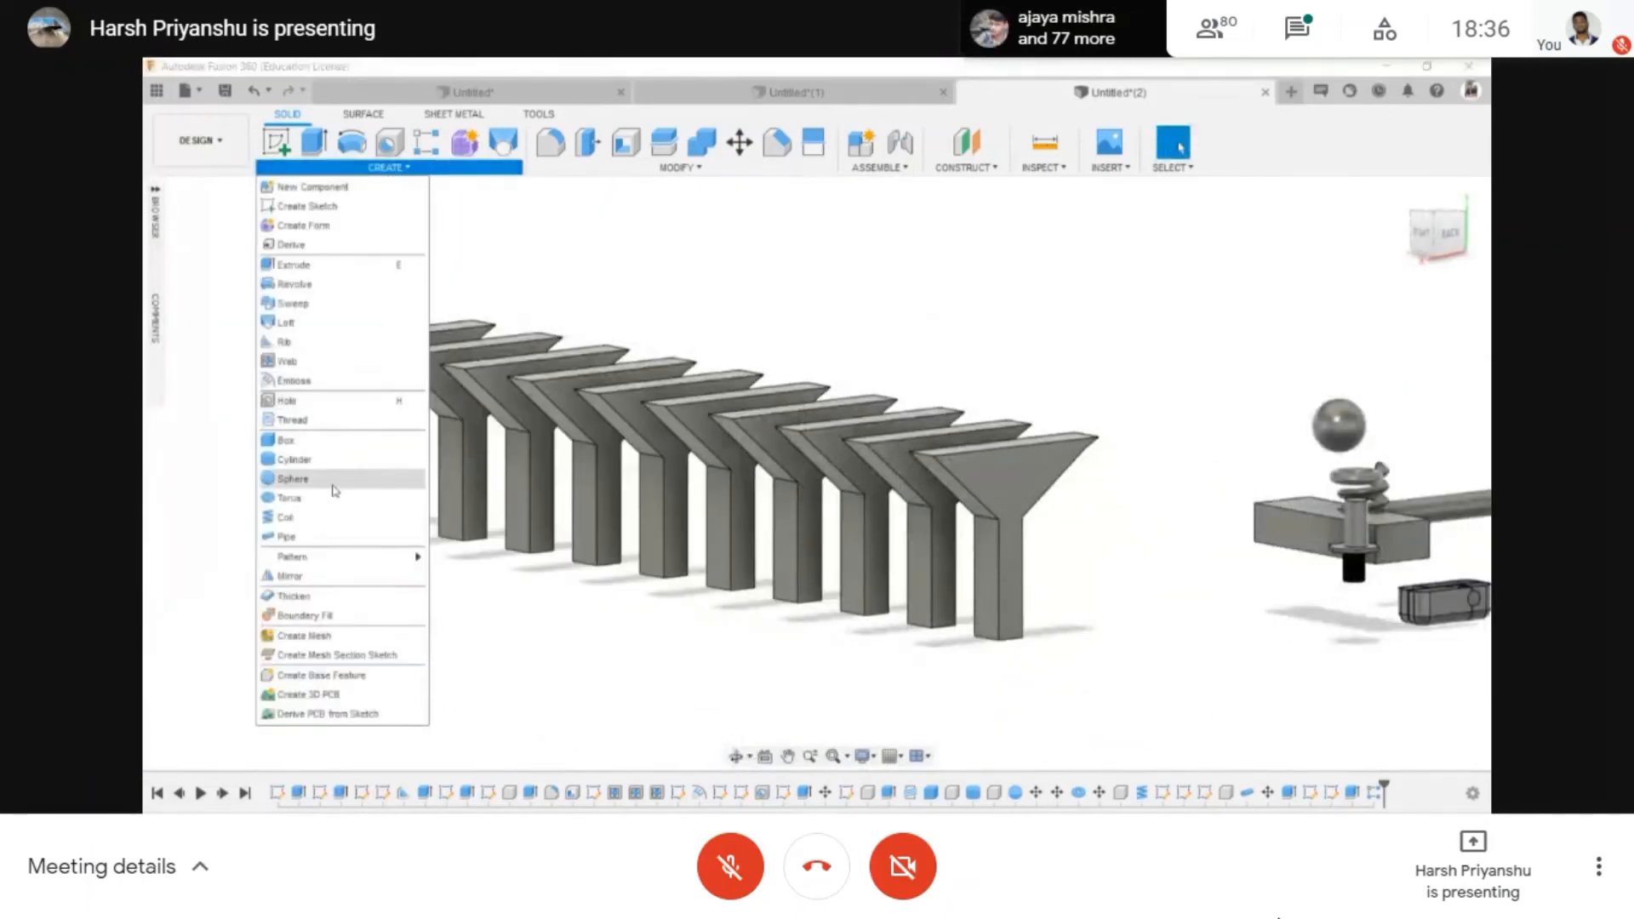
{"action": "mouse_move", "coordinate": [413, 555]}
{"action": "left_click", "coordinate": [485, 575]}
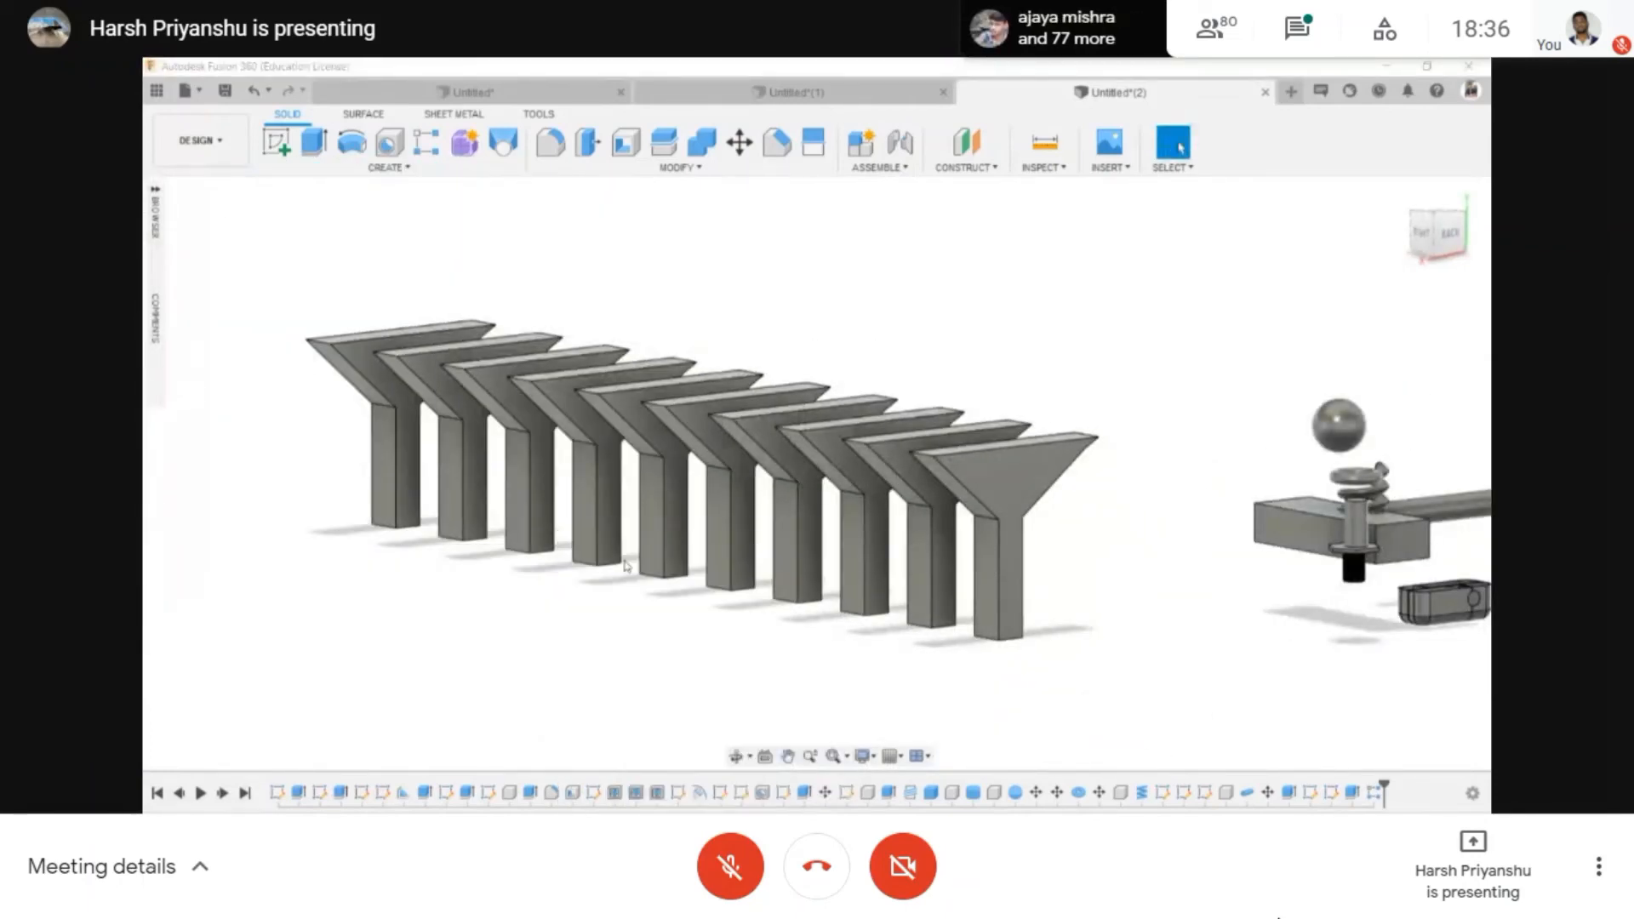
{"action": "left_click", "coordinate": [1370, 317]}
{"action": "left_click", "coordinate": [1383, 354]}
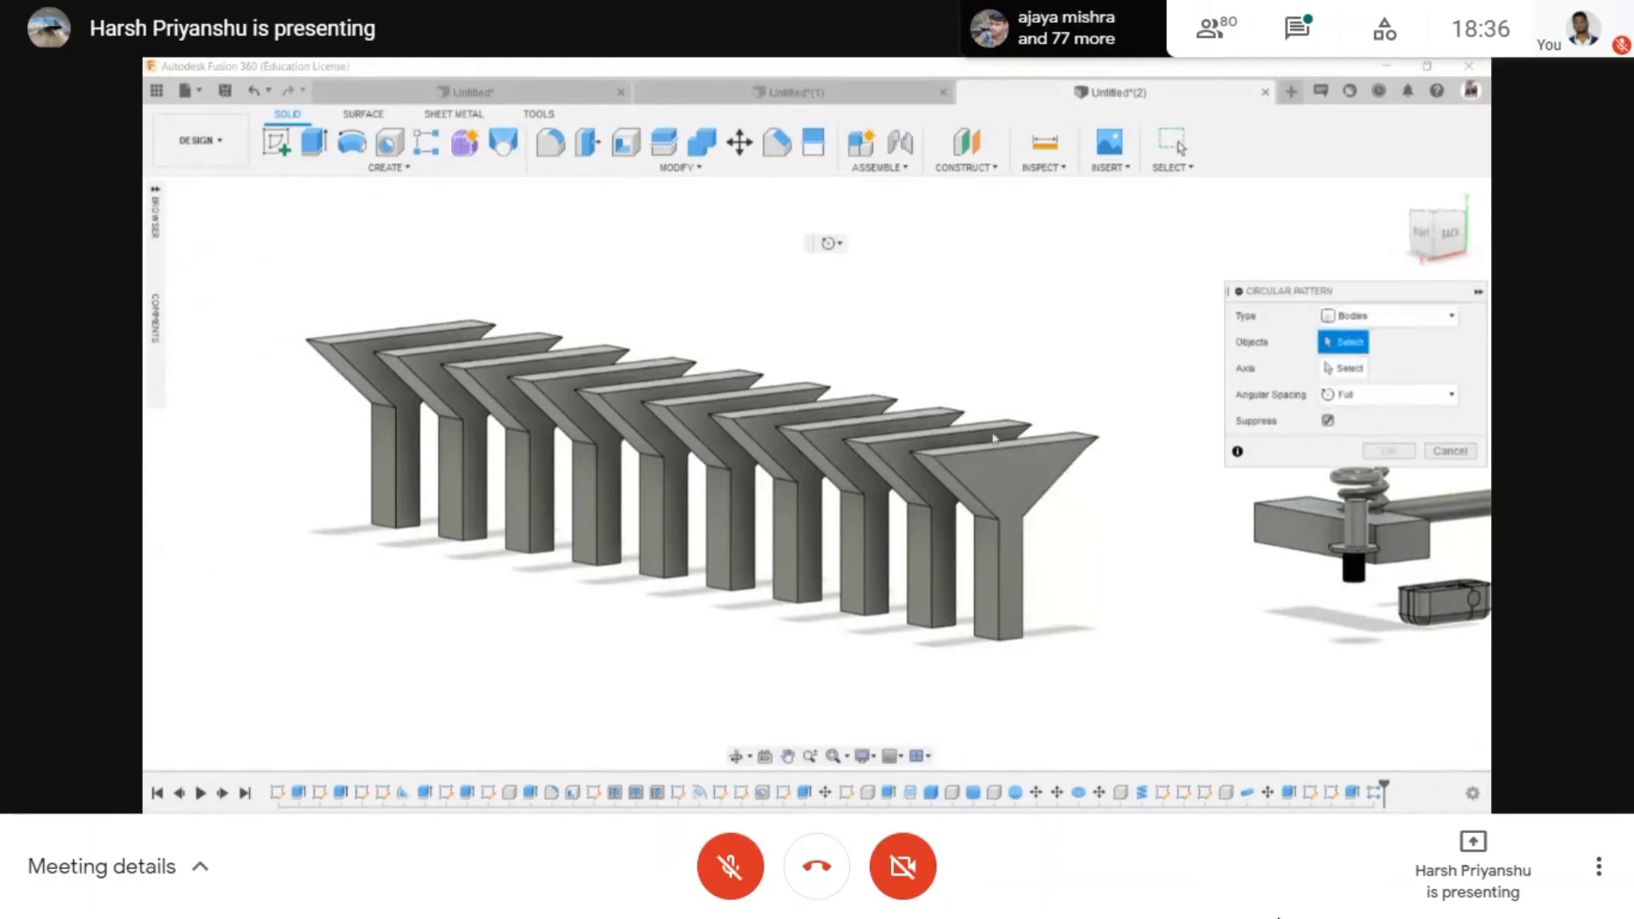
{"action": "left_click", "coordinate": [992, 545]}
{"action": "scroll", "coordinate": [804, 532], "scroll_direction": "down", "scroll_amount": 3}
- Circular-pattern the selected funnel-shaped body about the vertical Y axis with full angular spacing and quantity 10
{"action": "left_click", "coordinate": [1343, 368]}
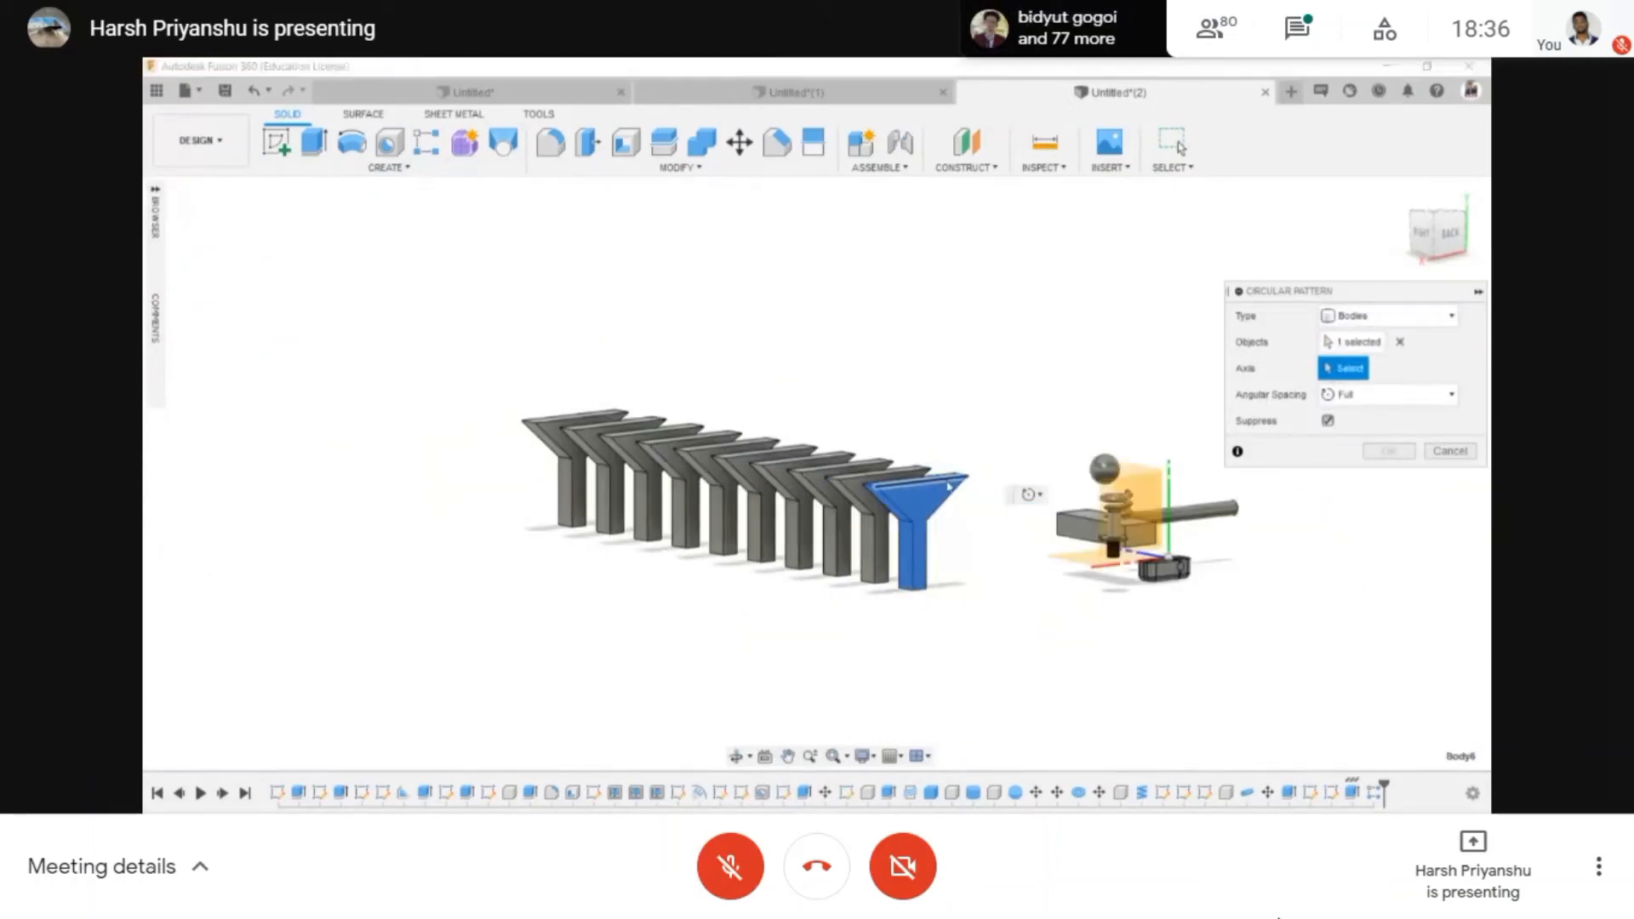
{"action": "left_click", "coordinate": [1168, 544]}
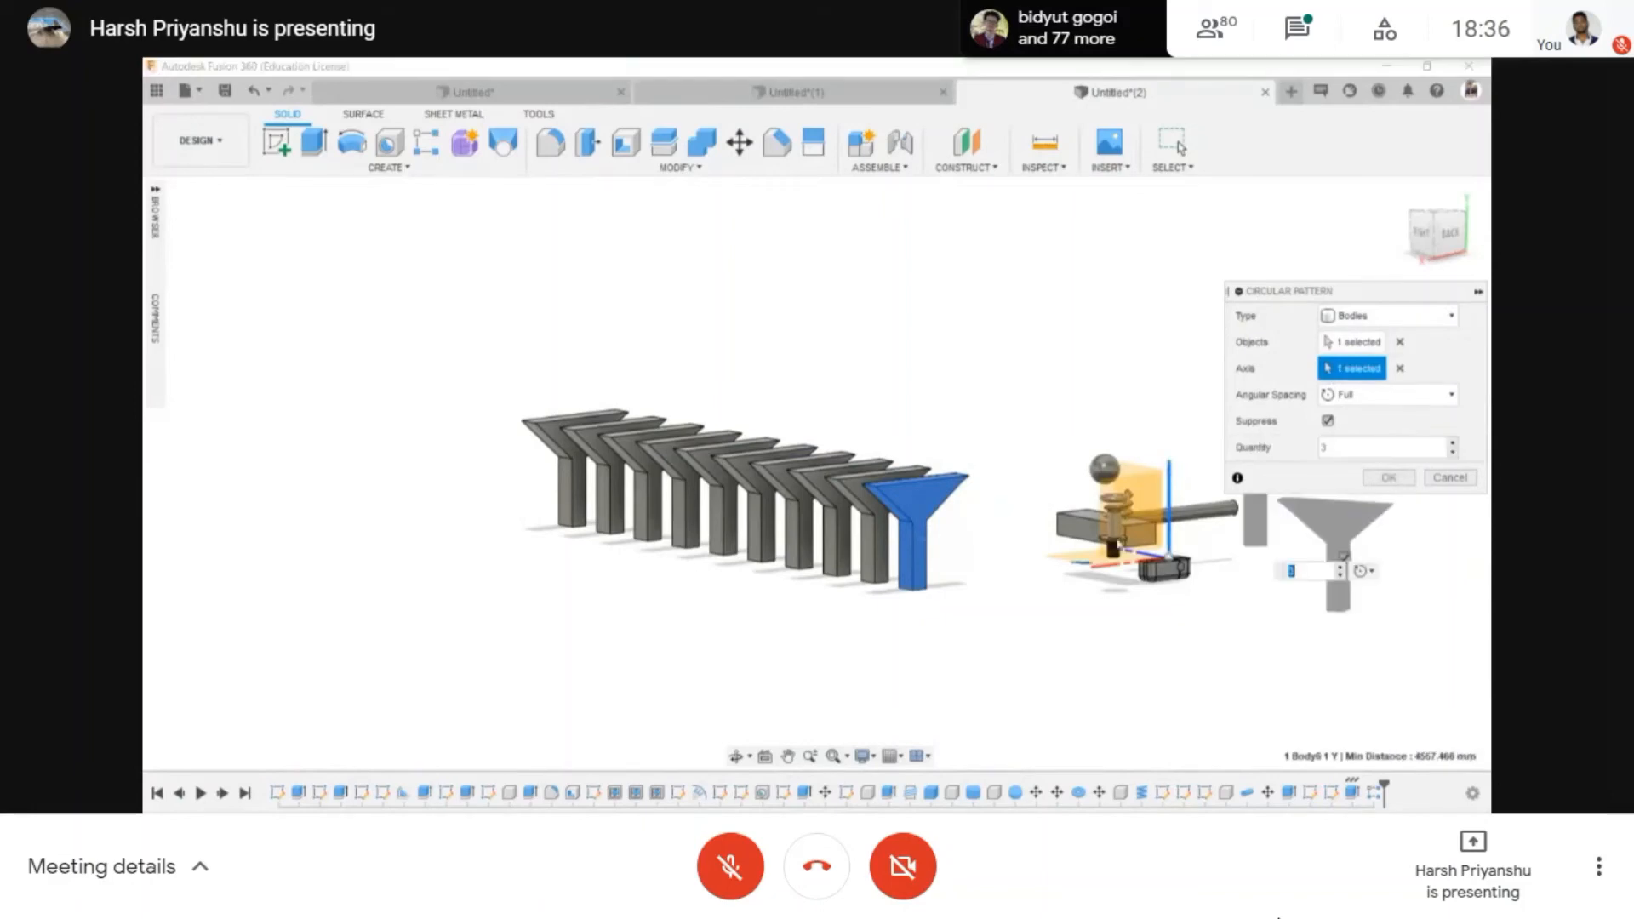
{"action": "scroll", "coordinate": [1013, 534], "scroll_direction": "down", "scroll_amount": 2}
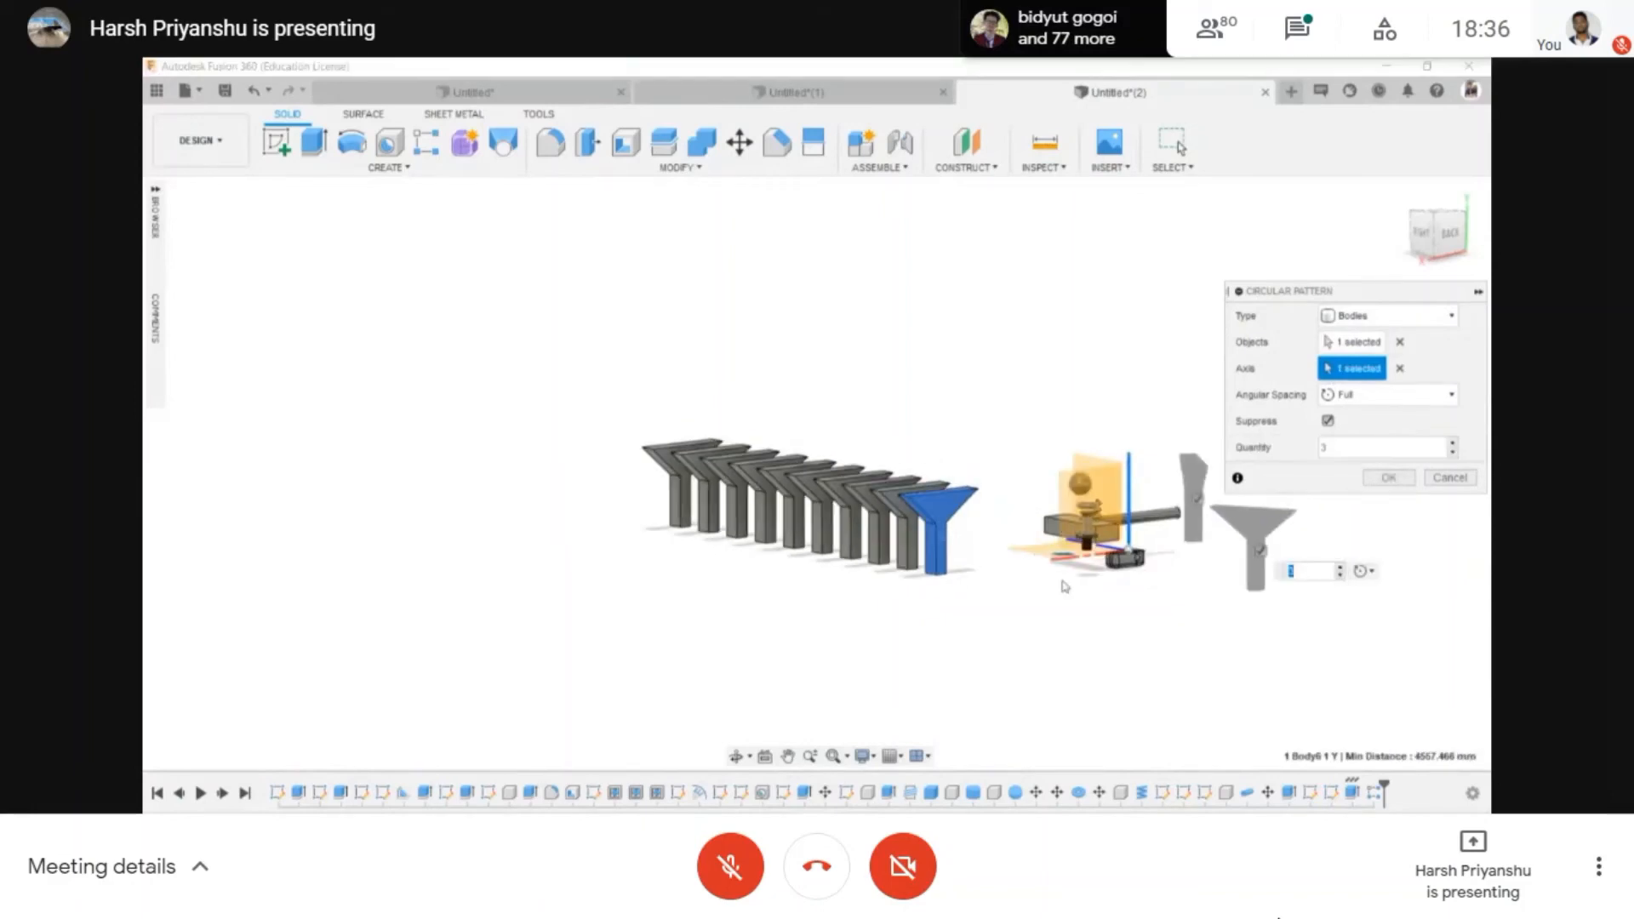
{"action": "left_click", "coordinate": [1401, 369]}
{"action": "left_click", "coordinate": [911, 489]}
{"action": "scroll", "coordinate": [949, 511], "scroll_direction": "down", "scroll_amount": 1}
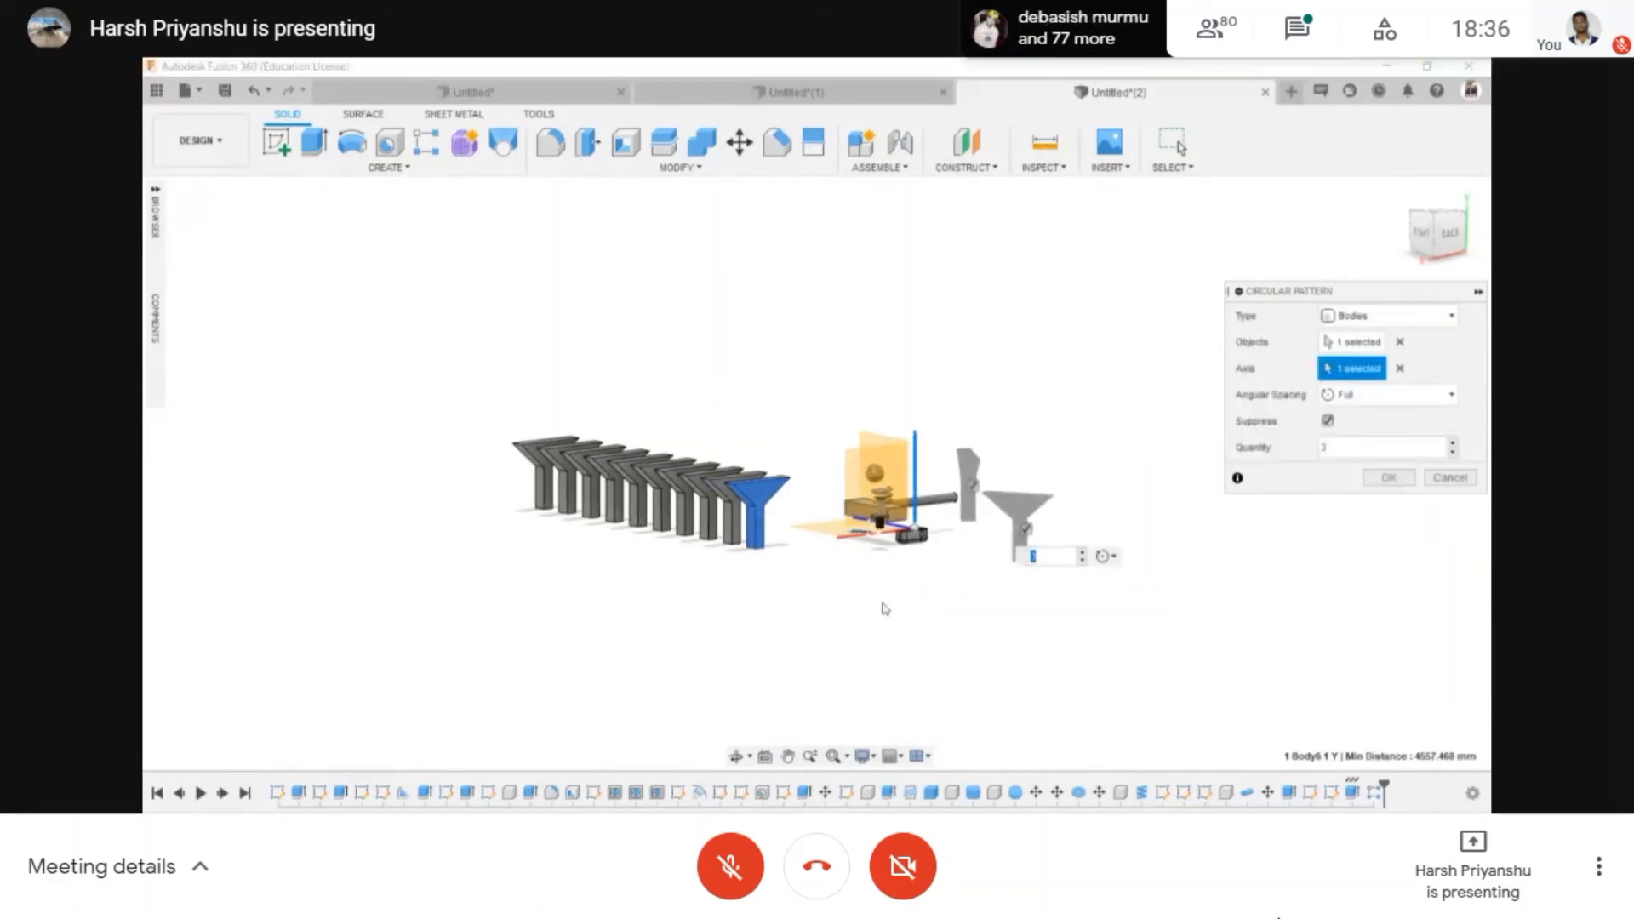
{"action": "left_click", "coordinate": [736, 756]}
{"action": "left_click_drag", "start_coordinate": [934, 398], "coordinate": [1009, 536]}
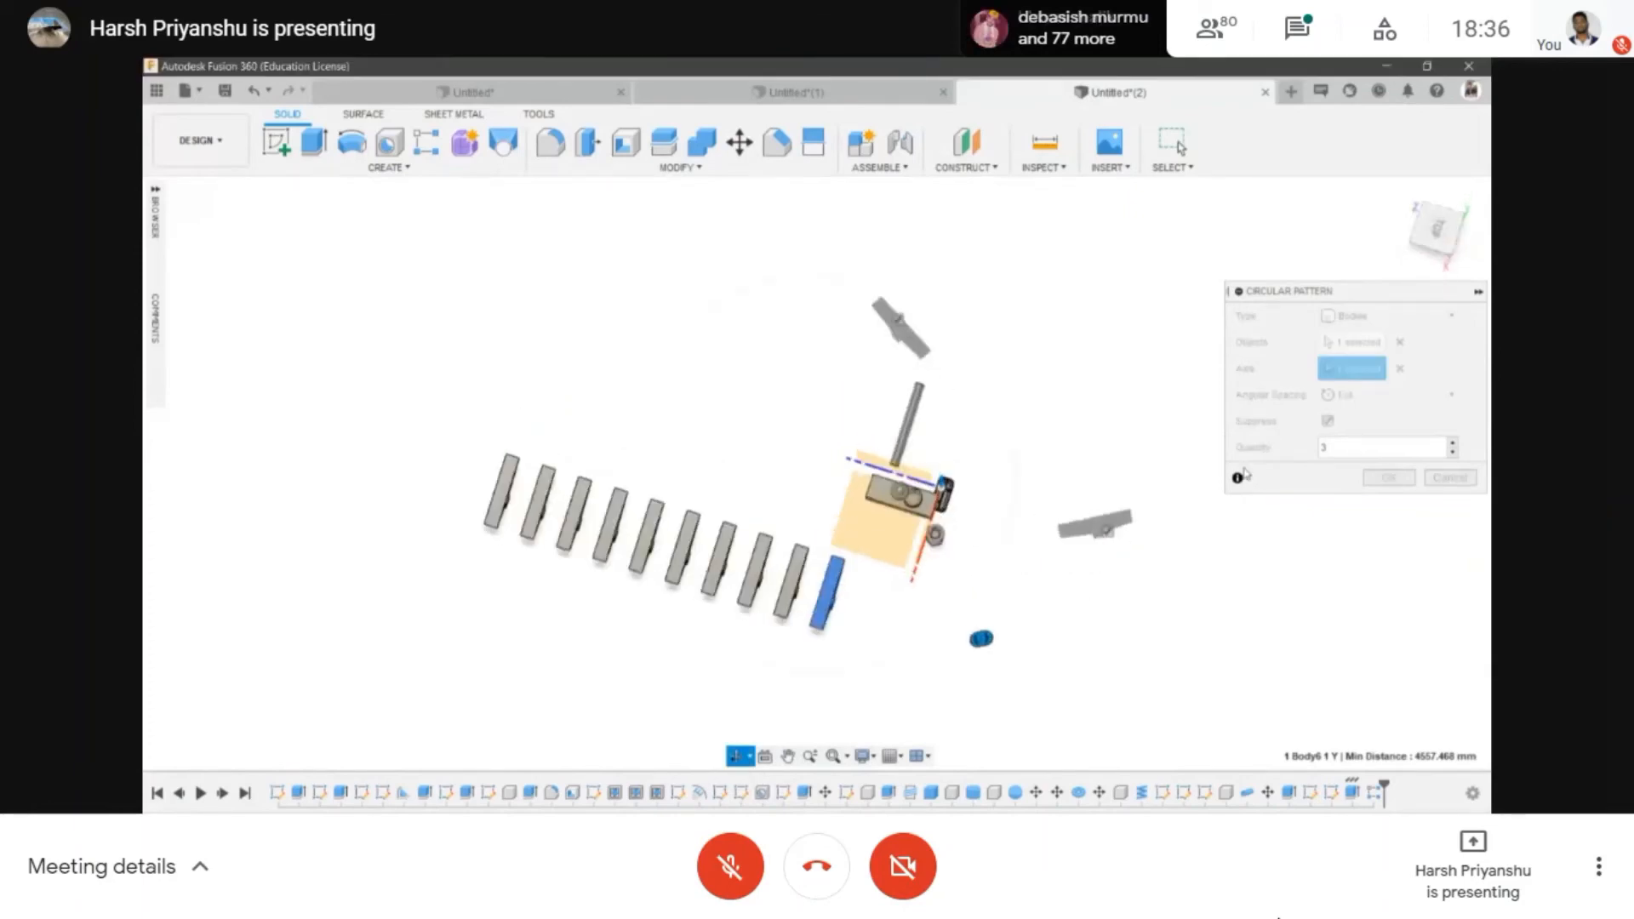
{"action": "middle_click_drag", "start_coordinate": [970, 453], "coordinate": [1052, 562], "text": "shift"}
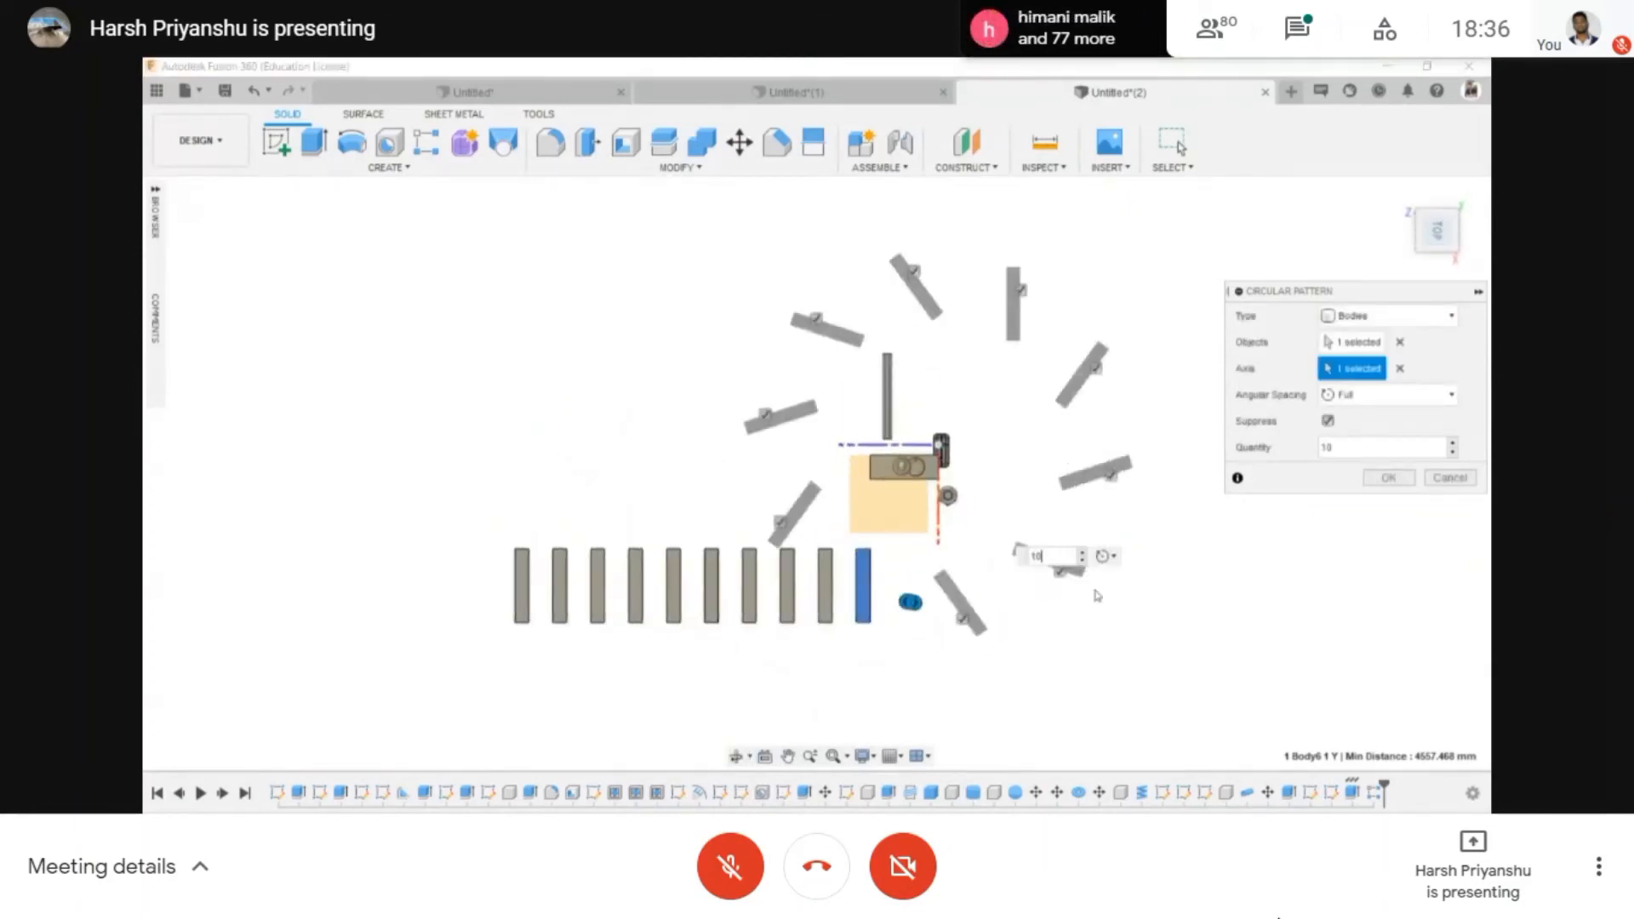
{"action": "left_click", "coordinate": [1382, 478]}
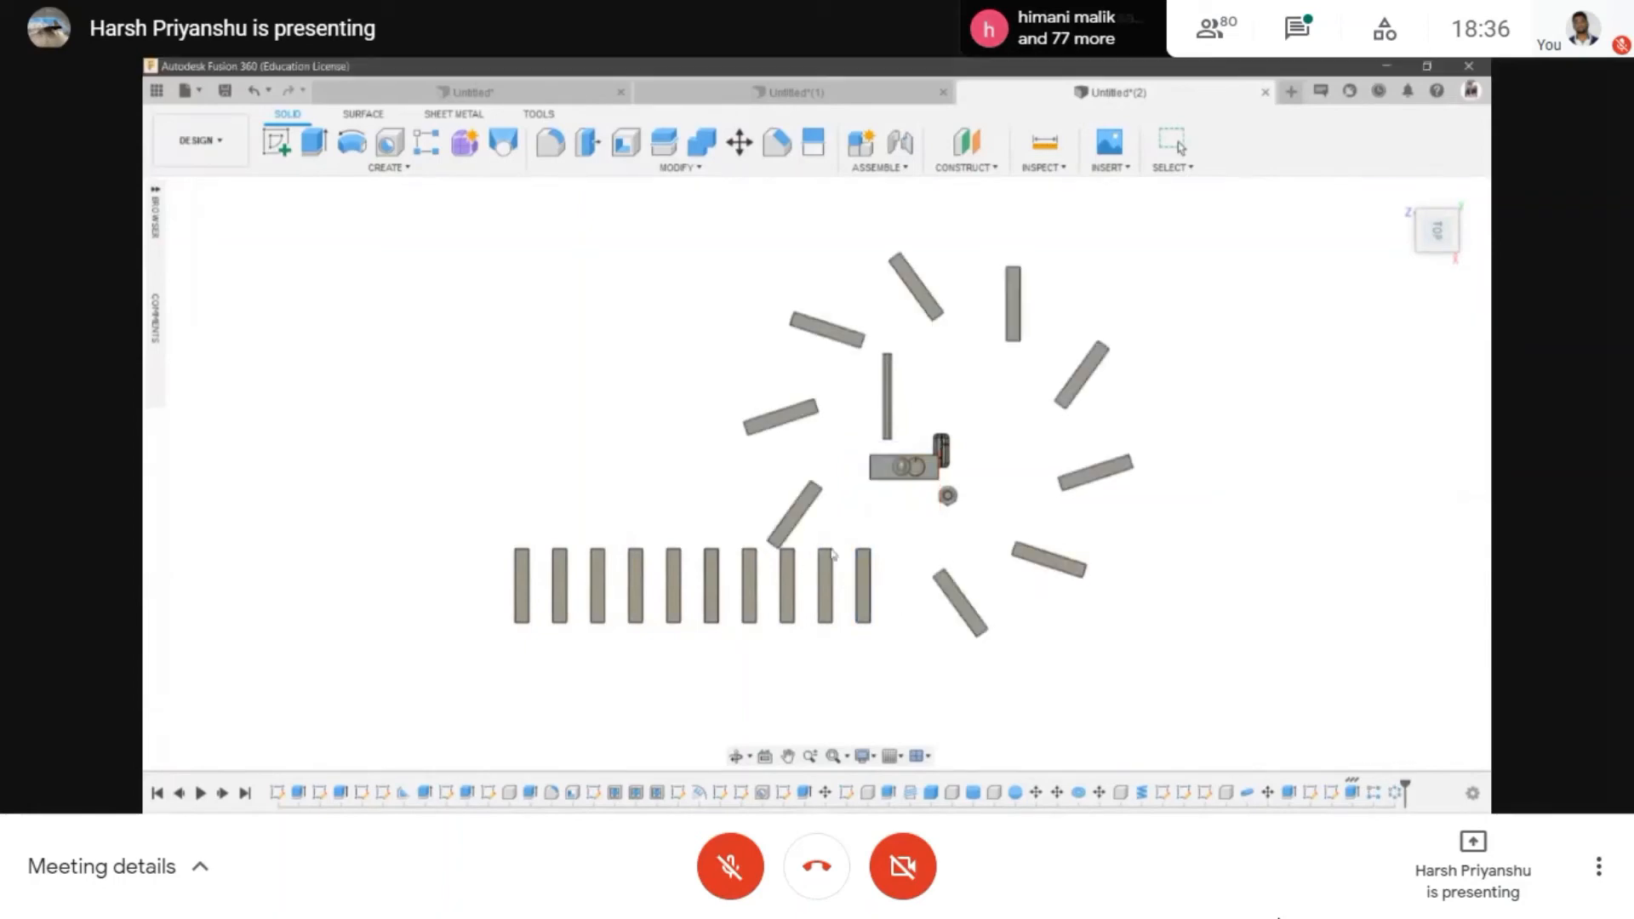
- Examine the ring of patterned bodies together with the straight row from several sides
{"action": "left_click", "coordinate": [737, 757]}
{"action": "left_click_drag", "start_coordinate": [846, 448], "coordinate": [766, 358]}
{"action": "scroll", "coordinate": [804, 557], "scroll_direction": "up", "scroll_amount": 3}
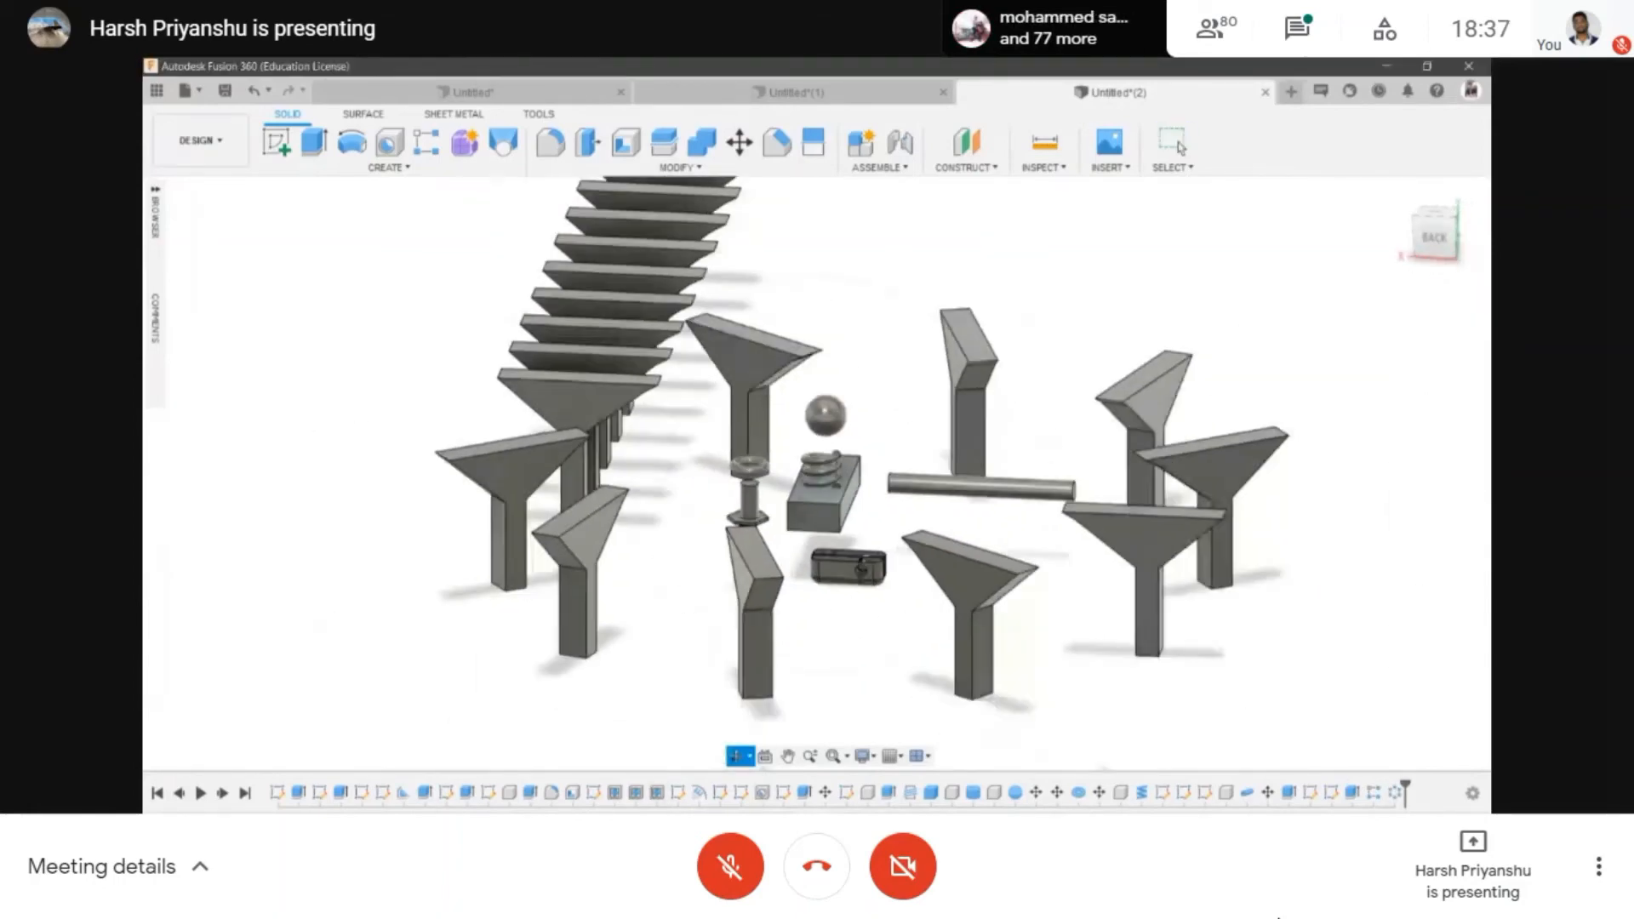
{"action": "scroll", "coordinate": [804, 556], "scroll_direction": "down", "scroll_amount": 3}
{"action": "left_click_drag", "start_coordinate": [749, 566], "coordinate": [647, 613]}
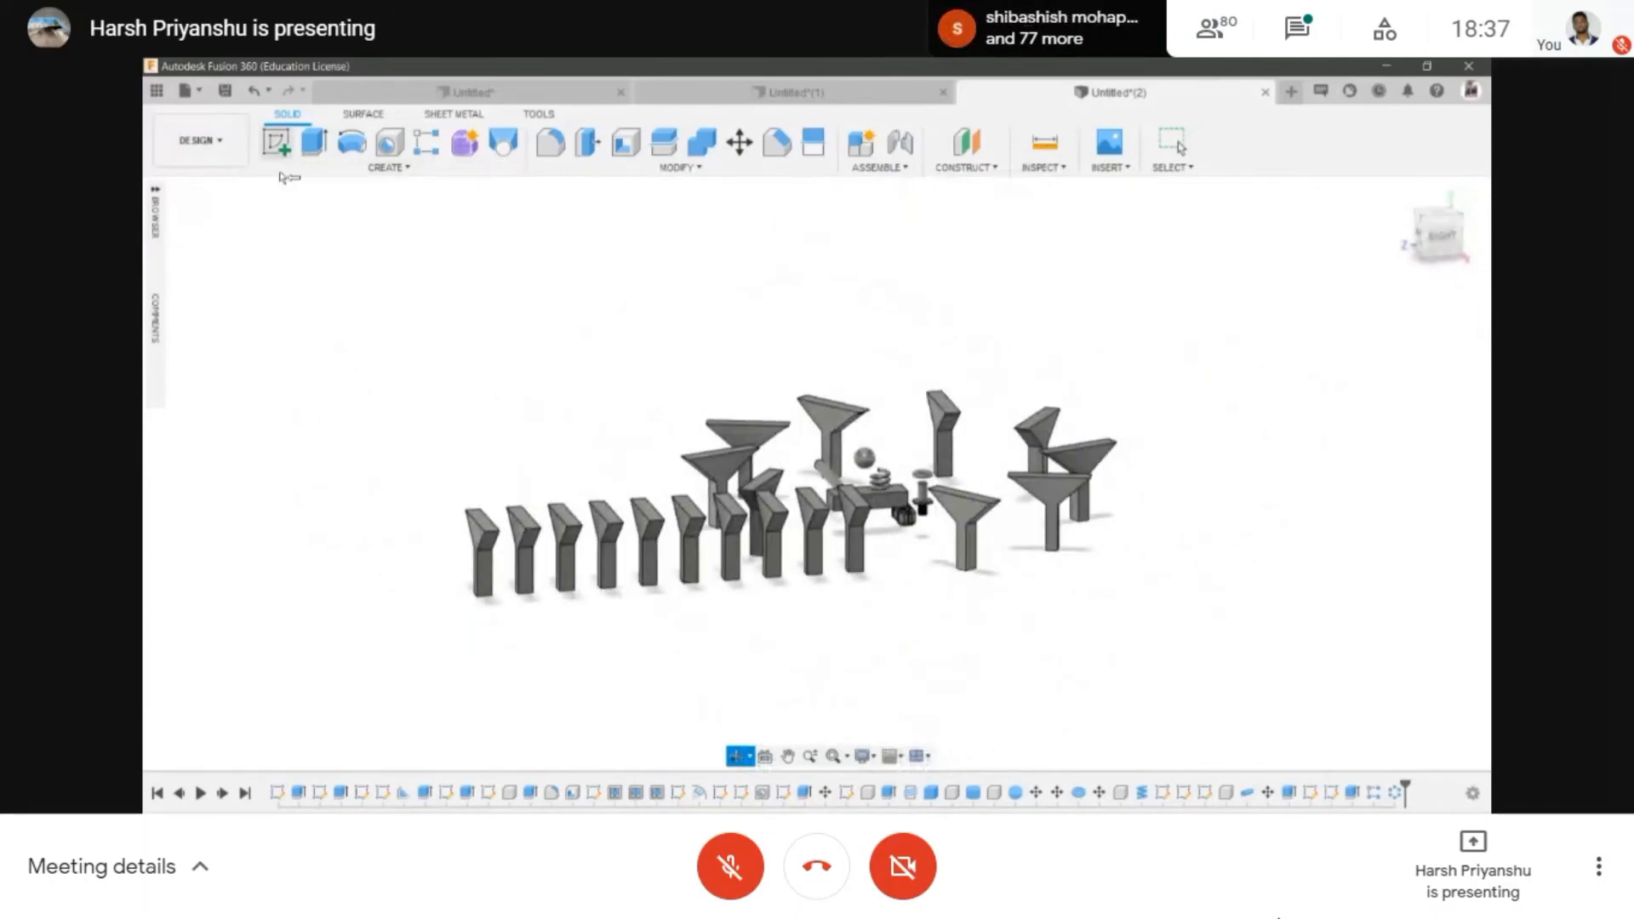
- Sketch an arc about 15440 mm long on the end body's stem face in the right view, rising outward from the stem's base corner
{"action": "middle_click_drag", "start_coordinate": [281, 177], "coordinate": [431, 210]}
{"action": "key", "text": "Escape"}
{"action": "left_click", "coordinate": [1440, 237]}
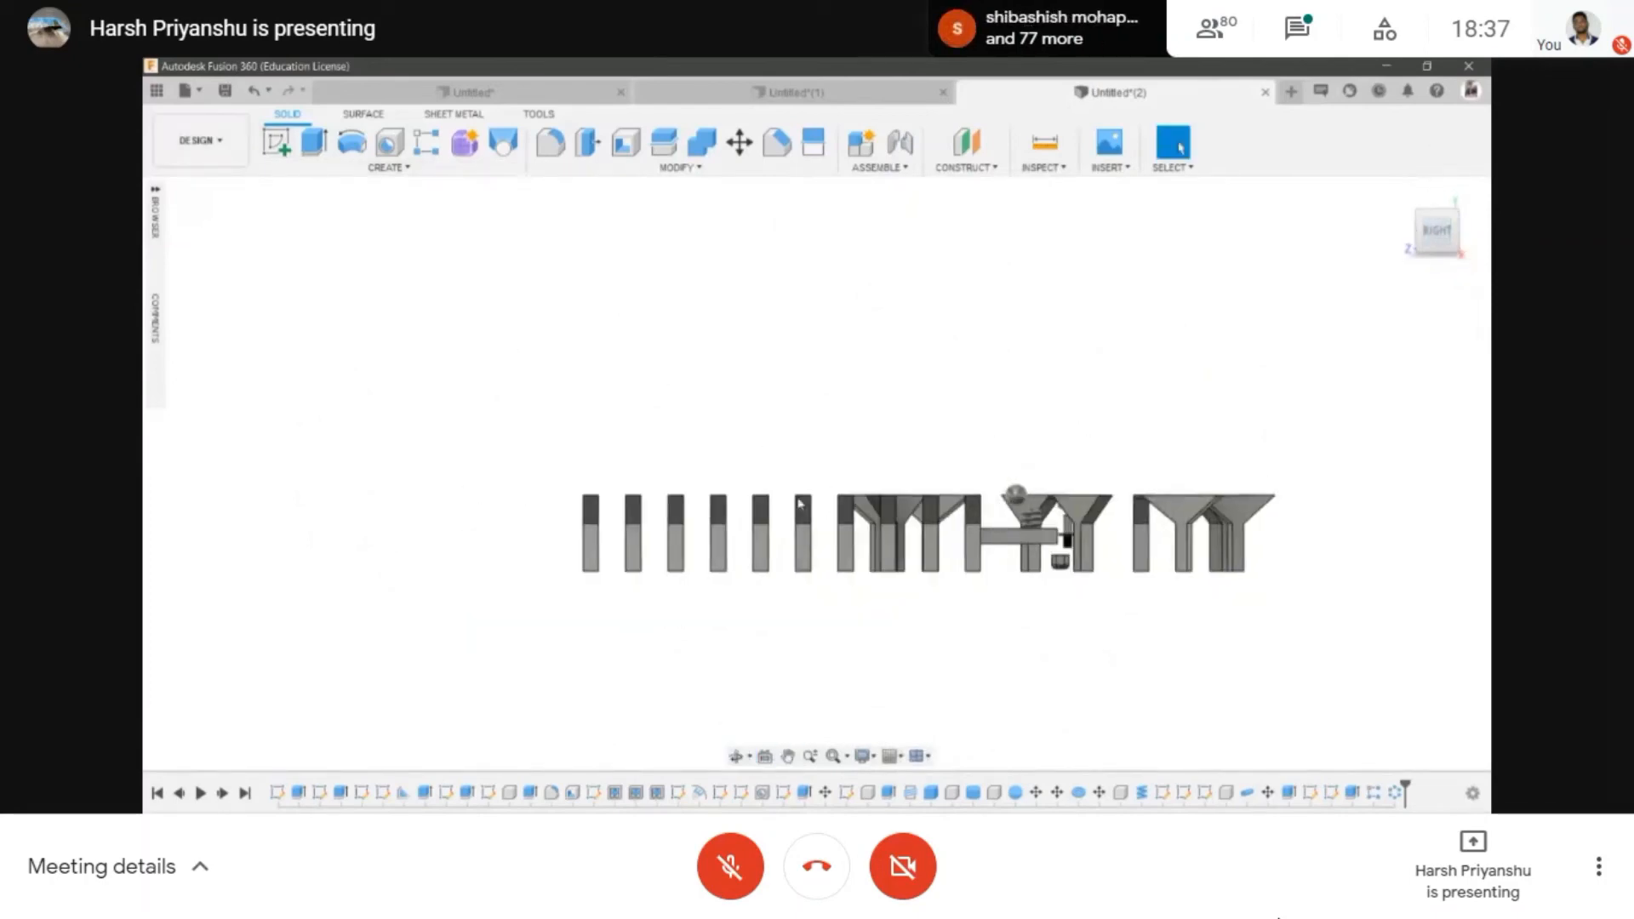
{"action": "left_click", "coordinate": [275, 143]}
{"action": "scroll", "coordinate": [539, 547], "scroll_direction": "up", "scroll_amount": 4}
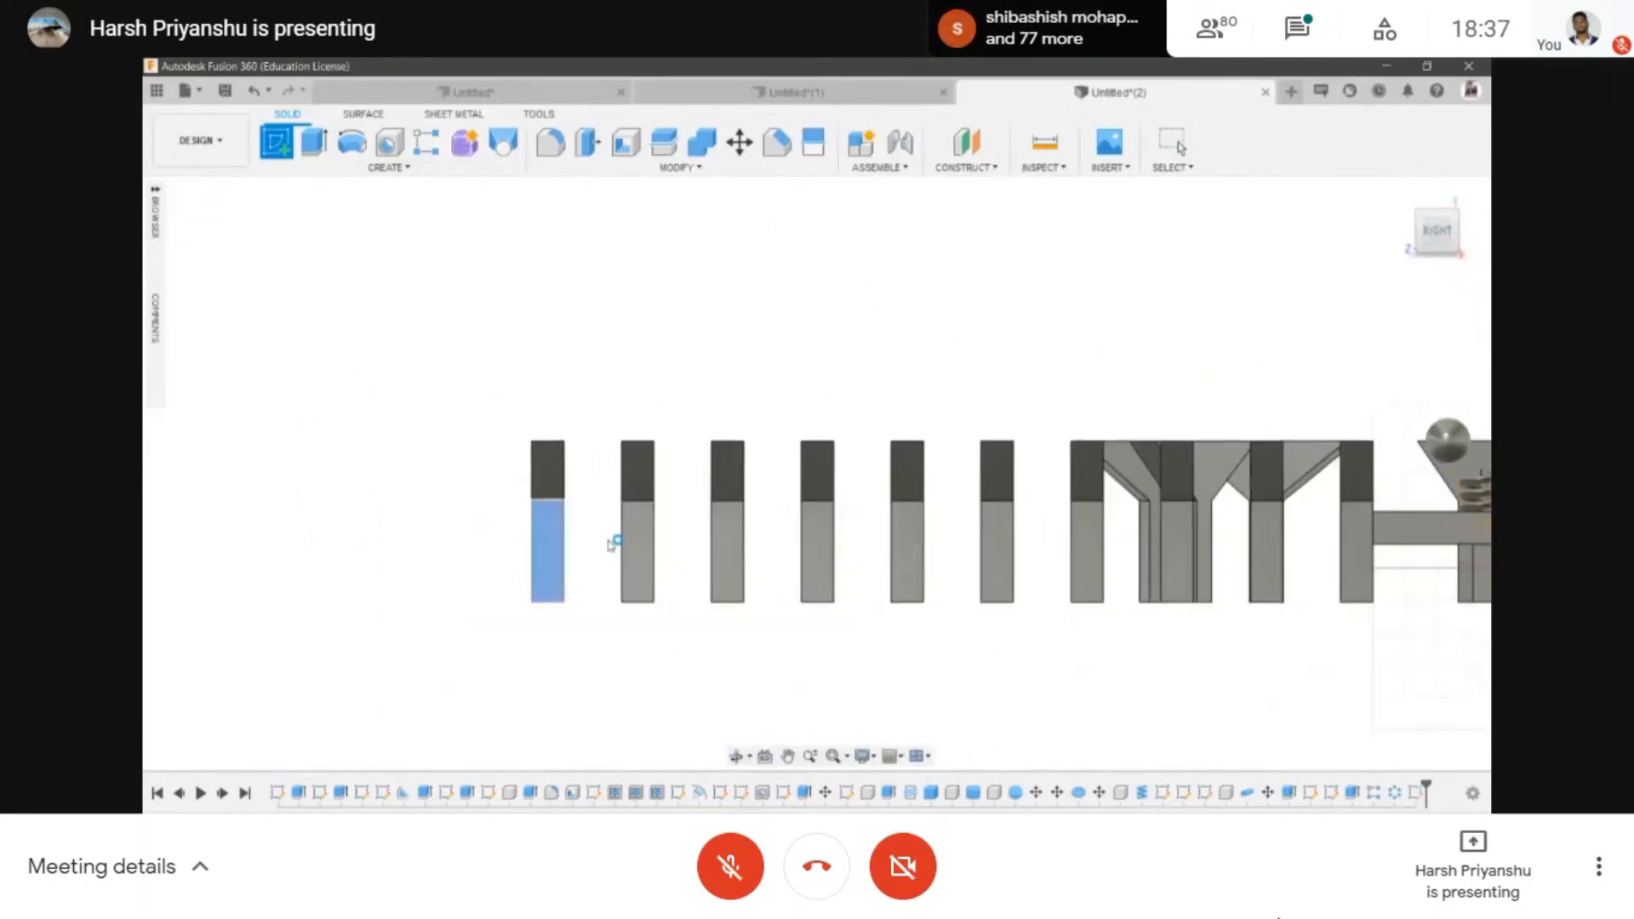
{"action": "scroll", "coordinate": [647, 585], "scroll_direction": "down", "scroll_amount": 4}
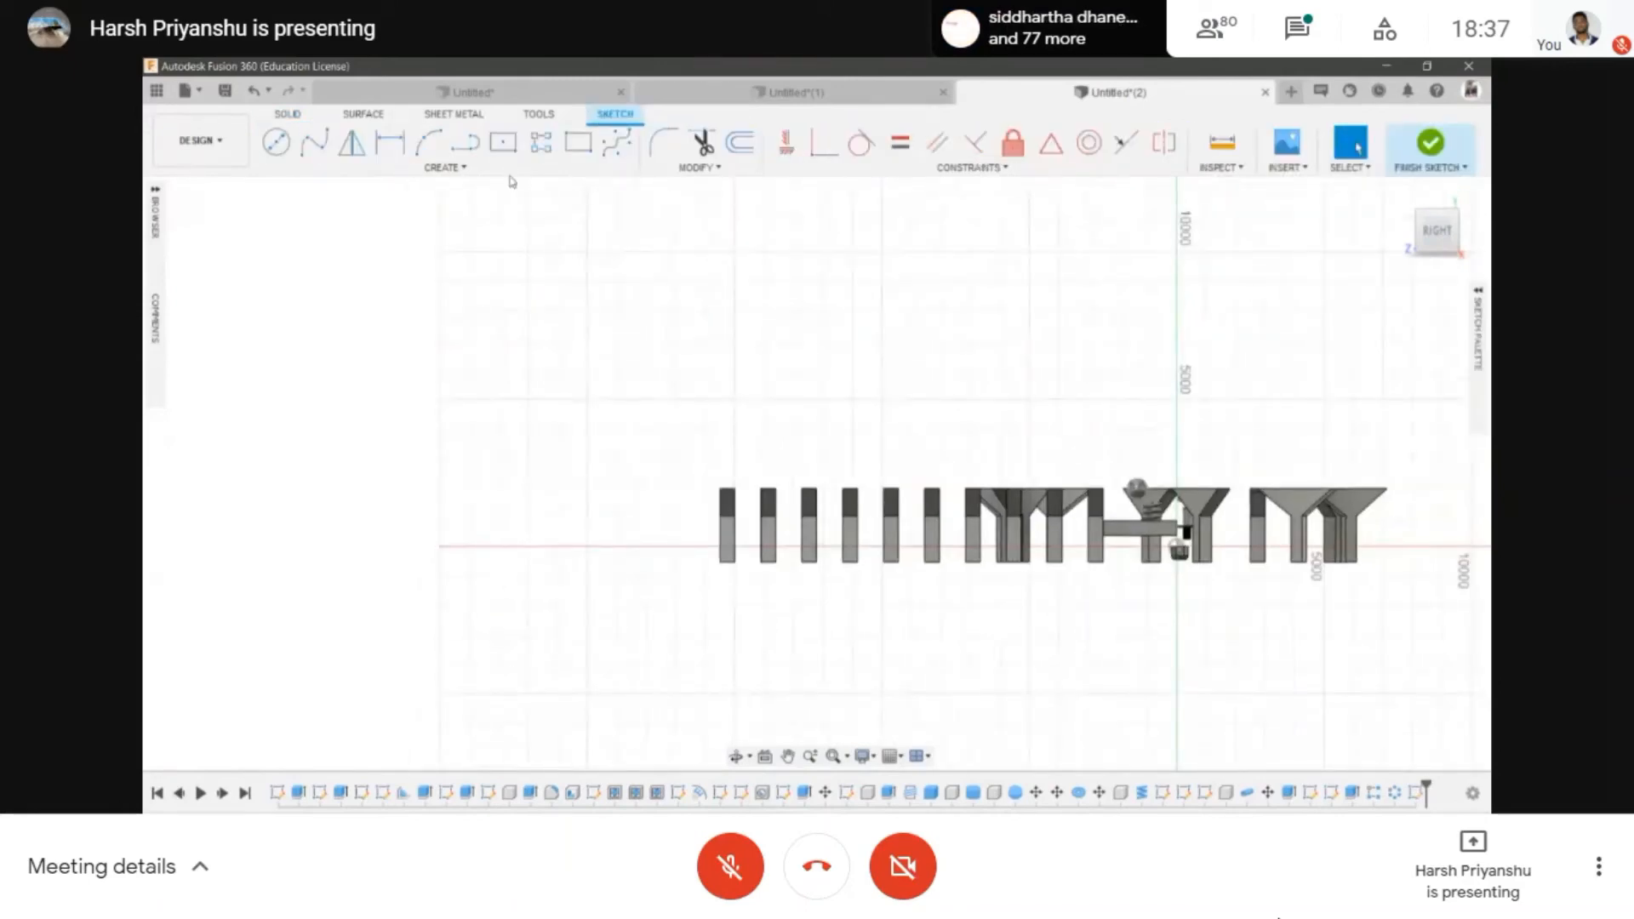
{"action": "left_click", "coordinate": [427, 142]}
{"action": "left_click", "coordinate": [725, 562]}
{"action": "left_click", "coordinate": [701, 631]}
{"action": "left_click", "coordinate": [319, 532]}
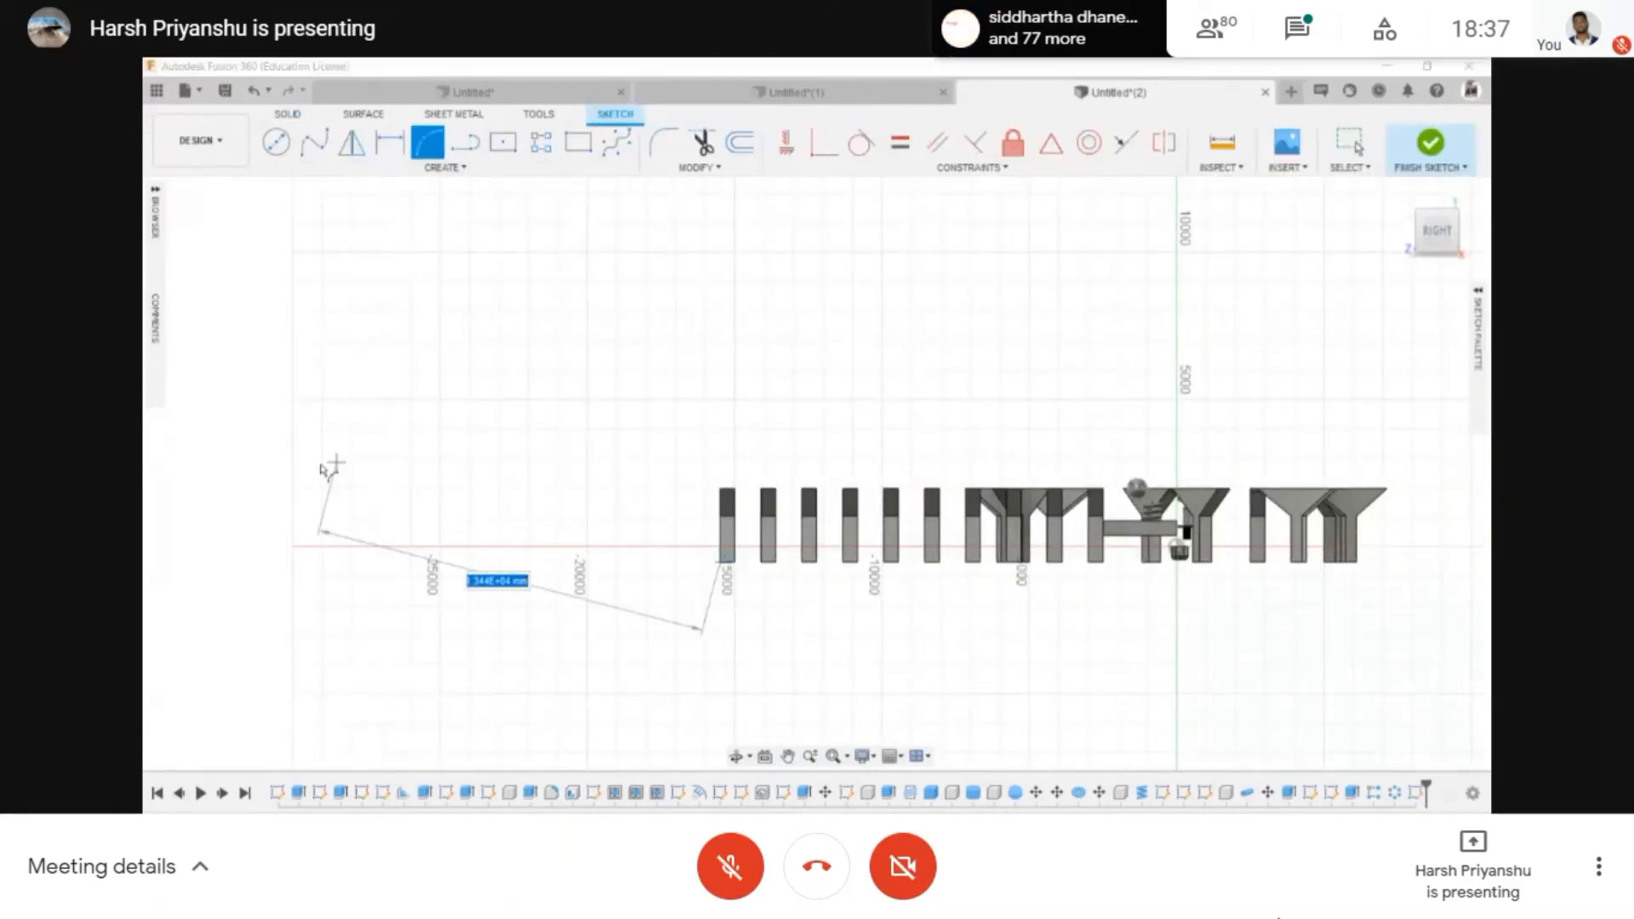
{"action": "left_click", "coordinate": [283, 454]}
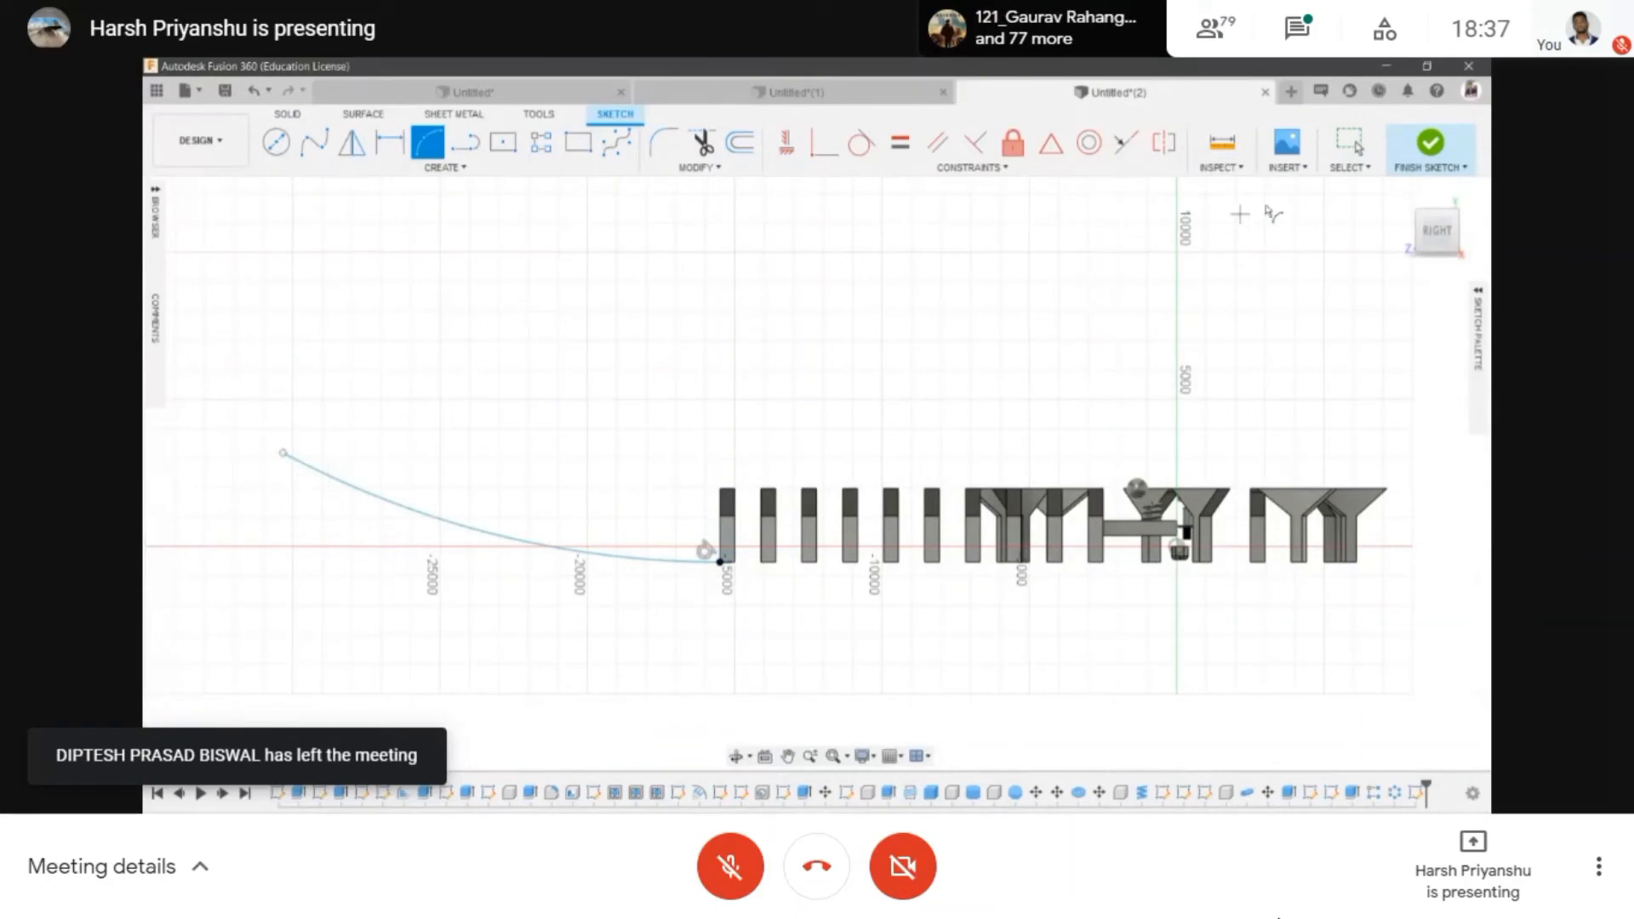
{"action": "left_click", "coordinate": [1431, 144]}
- Set up a Pattern on Path of type Bodies with the funnel-shaped body at the arc's start as its object
{"action": "left_click", "coordinate": [389, 167]}
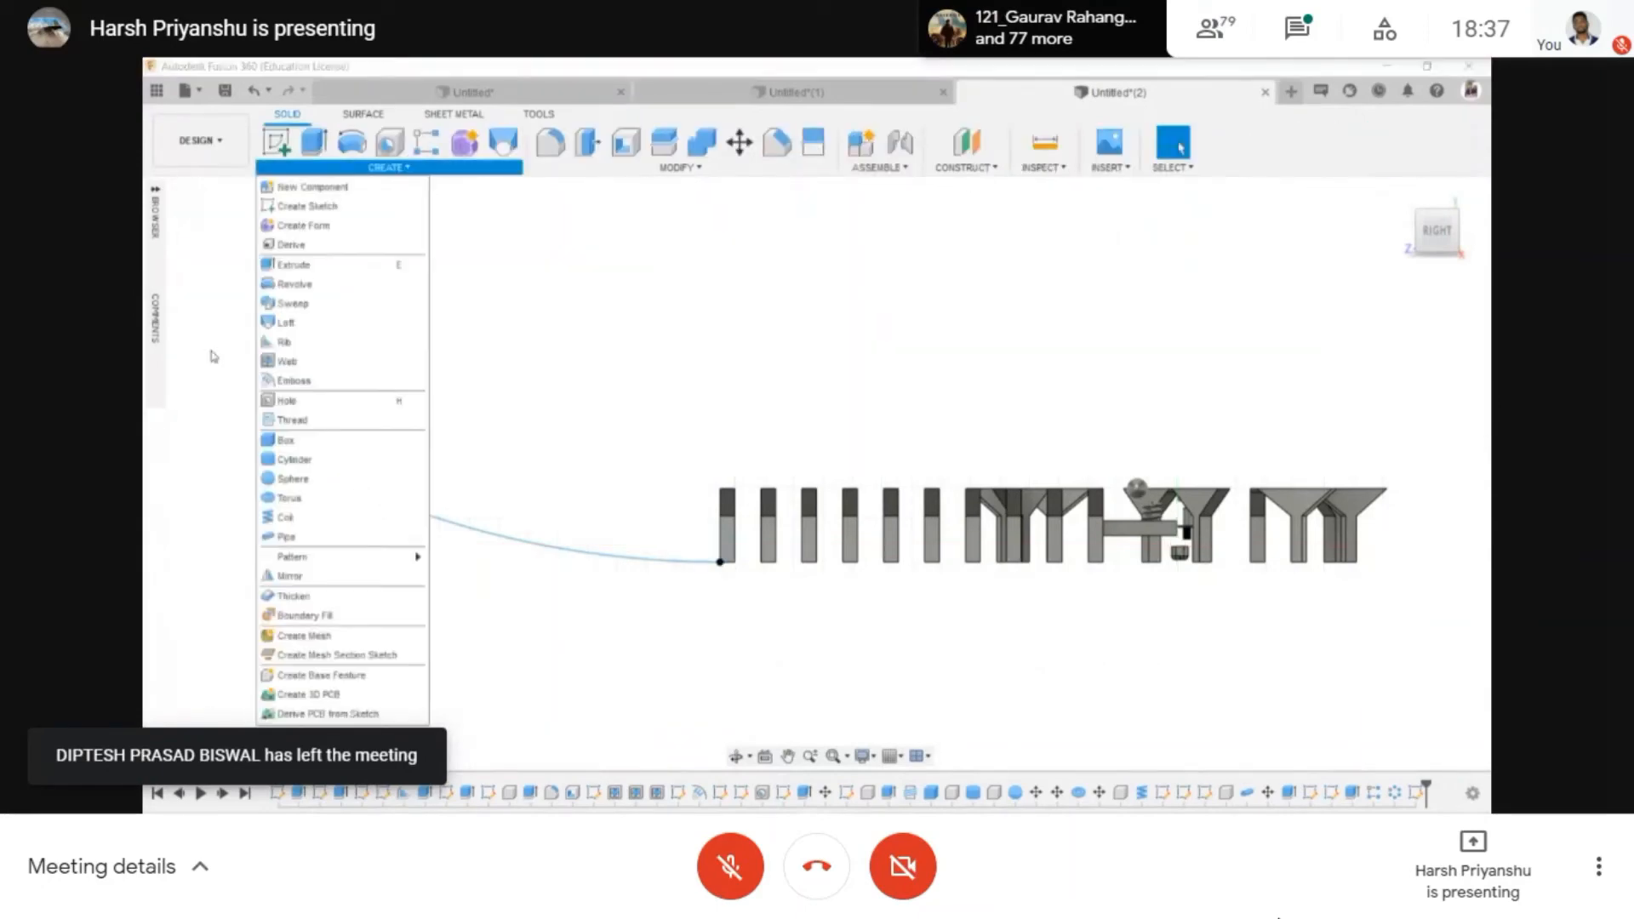
{"action": "left_click", "coordinate": [482, 593]}
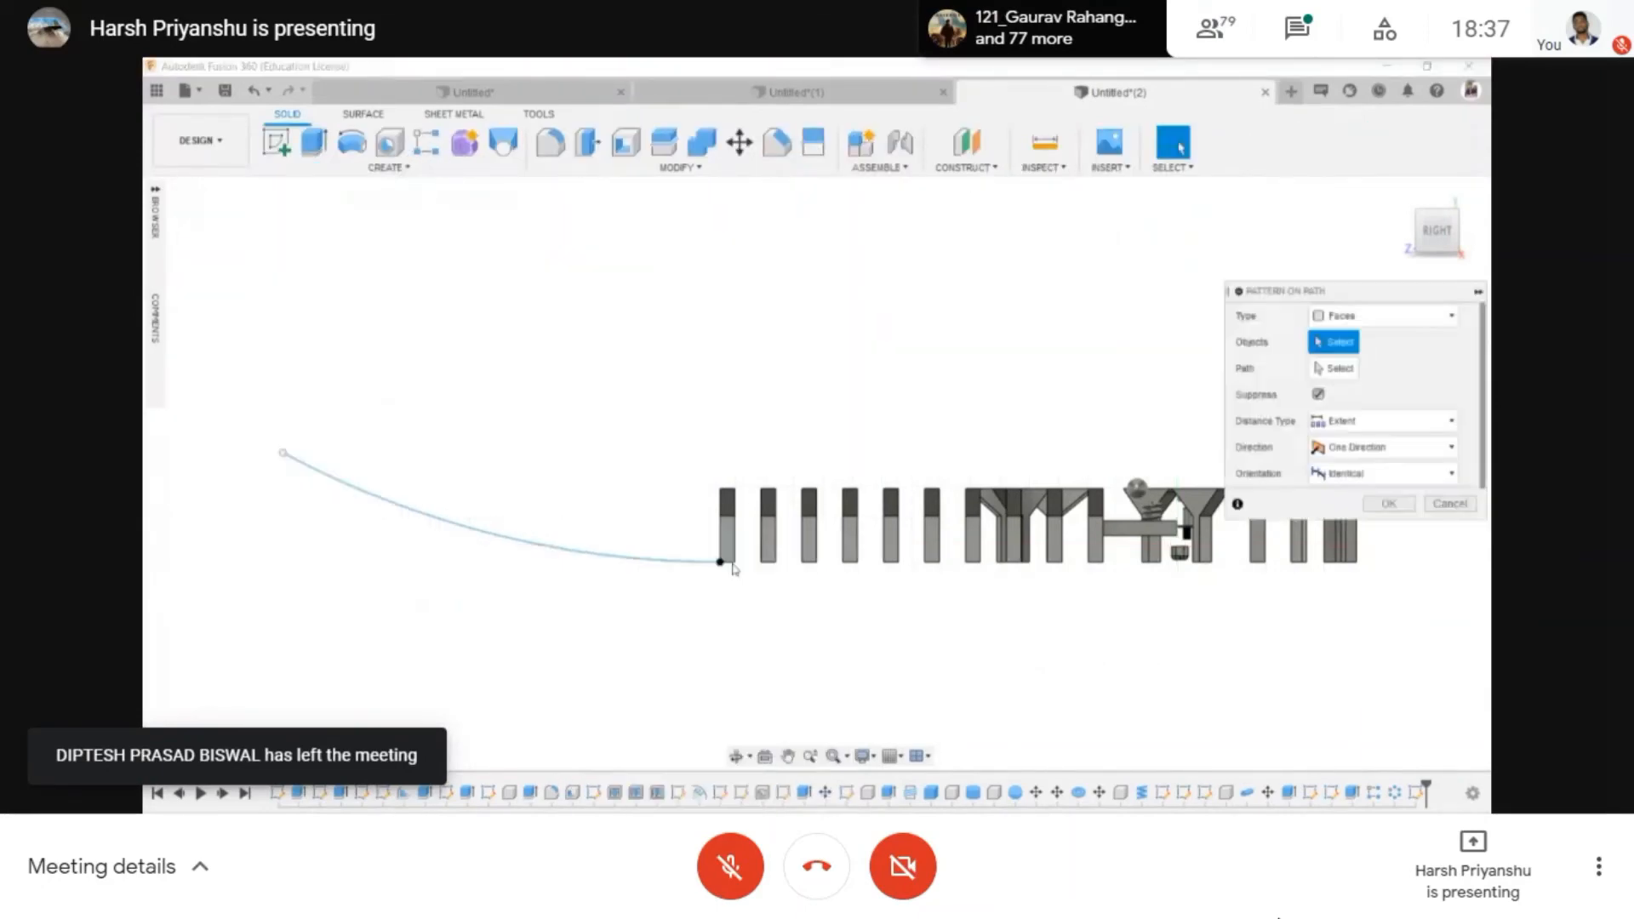
{"action": "scroll", "coordinate": [749, 532], "scroll_direction": "up", "scroll_amount": 3}
{"action": "left_click", "coordinate": [1383, 315]}
{"action": "left_click", "coordinate": [1341, 353]}
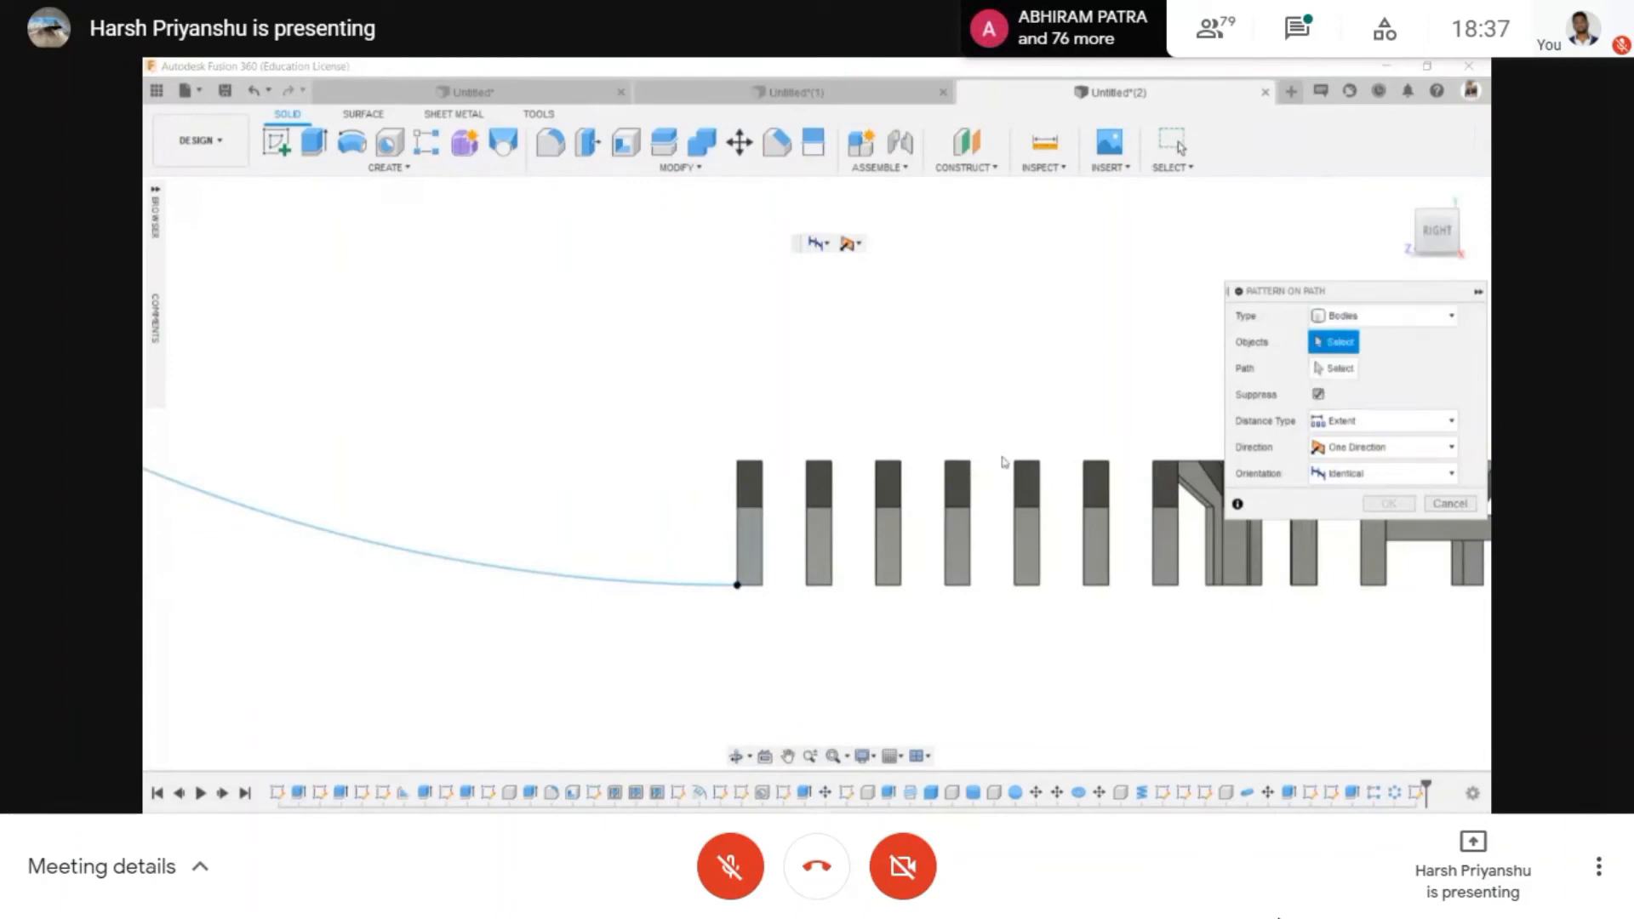
{"action": "left_click", "coordinate": [750, 579]}
{"action": "left_click", "coordinate": [1335, 367]}
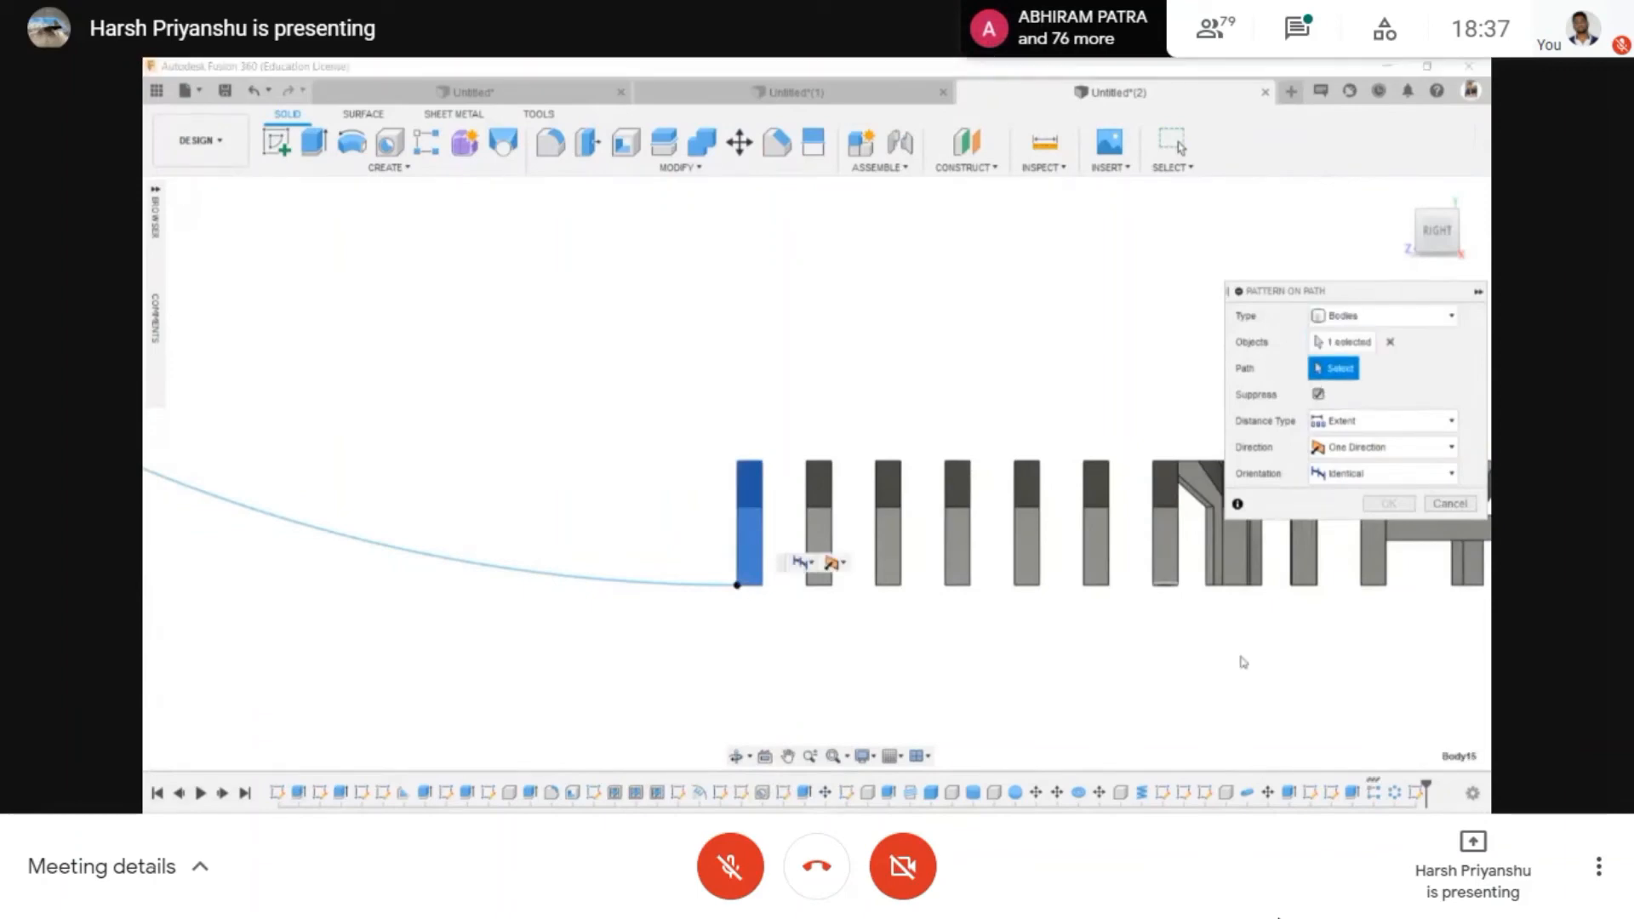
- Pattern the body along the sketched arc with quantity 10 over an extent of about 15440 mm, in one direction with identical orientation
{"action": "scroll", "coordinate": [1140, 596], "scroll_direction": "down", "scroll_amount": 3}
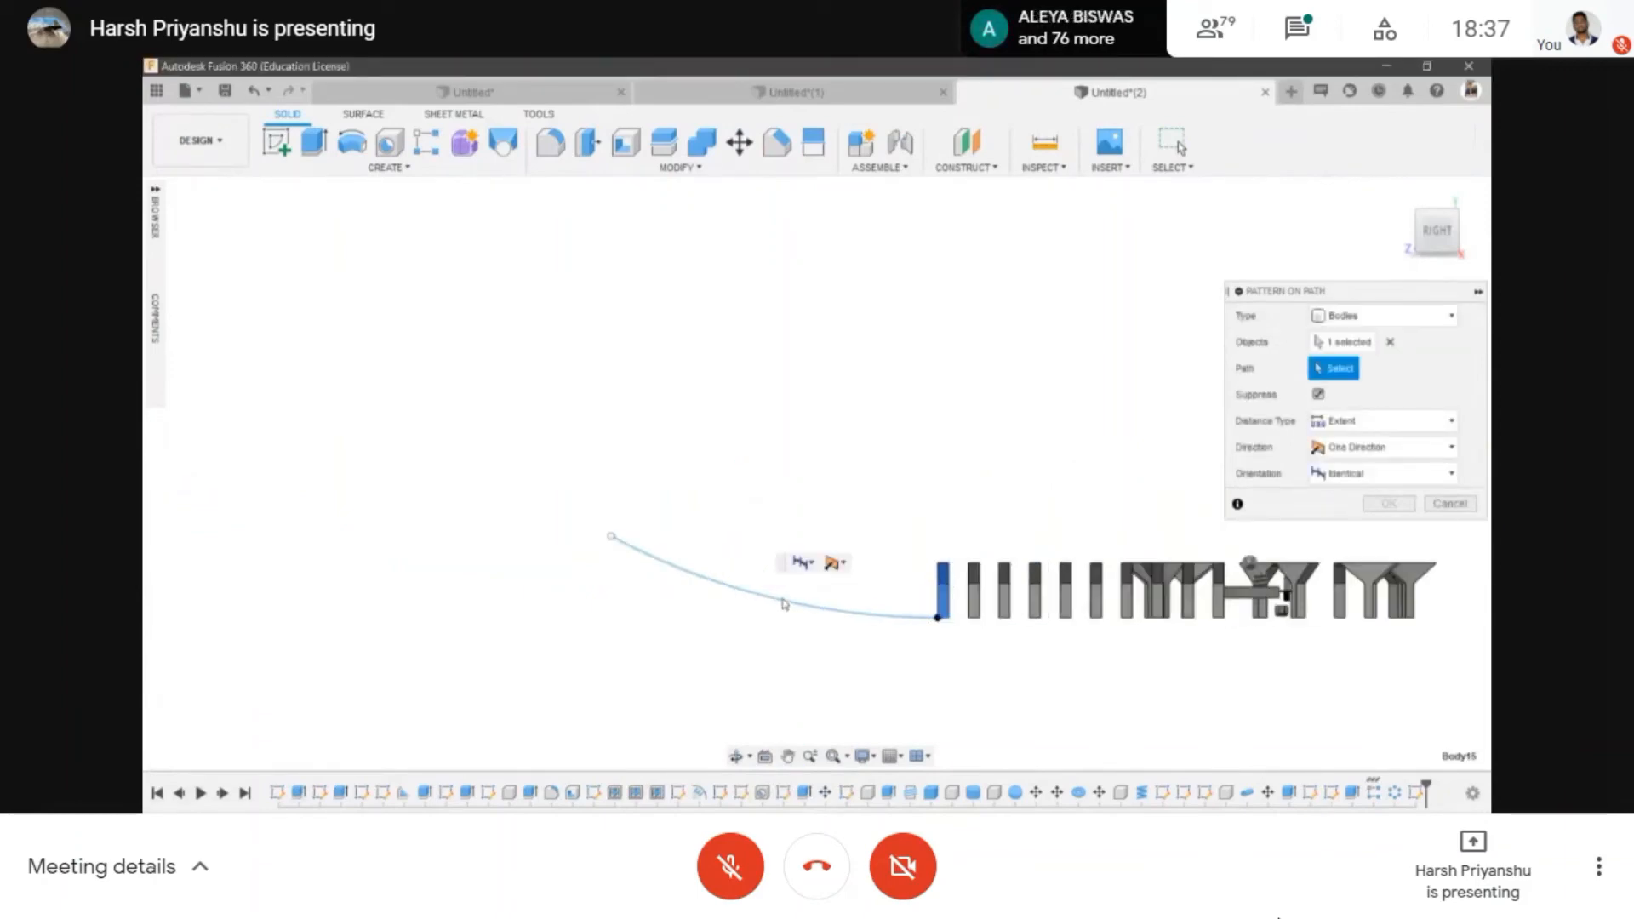
{"action": "left_click", "coordinate": [783, 601]}
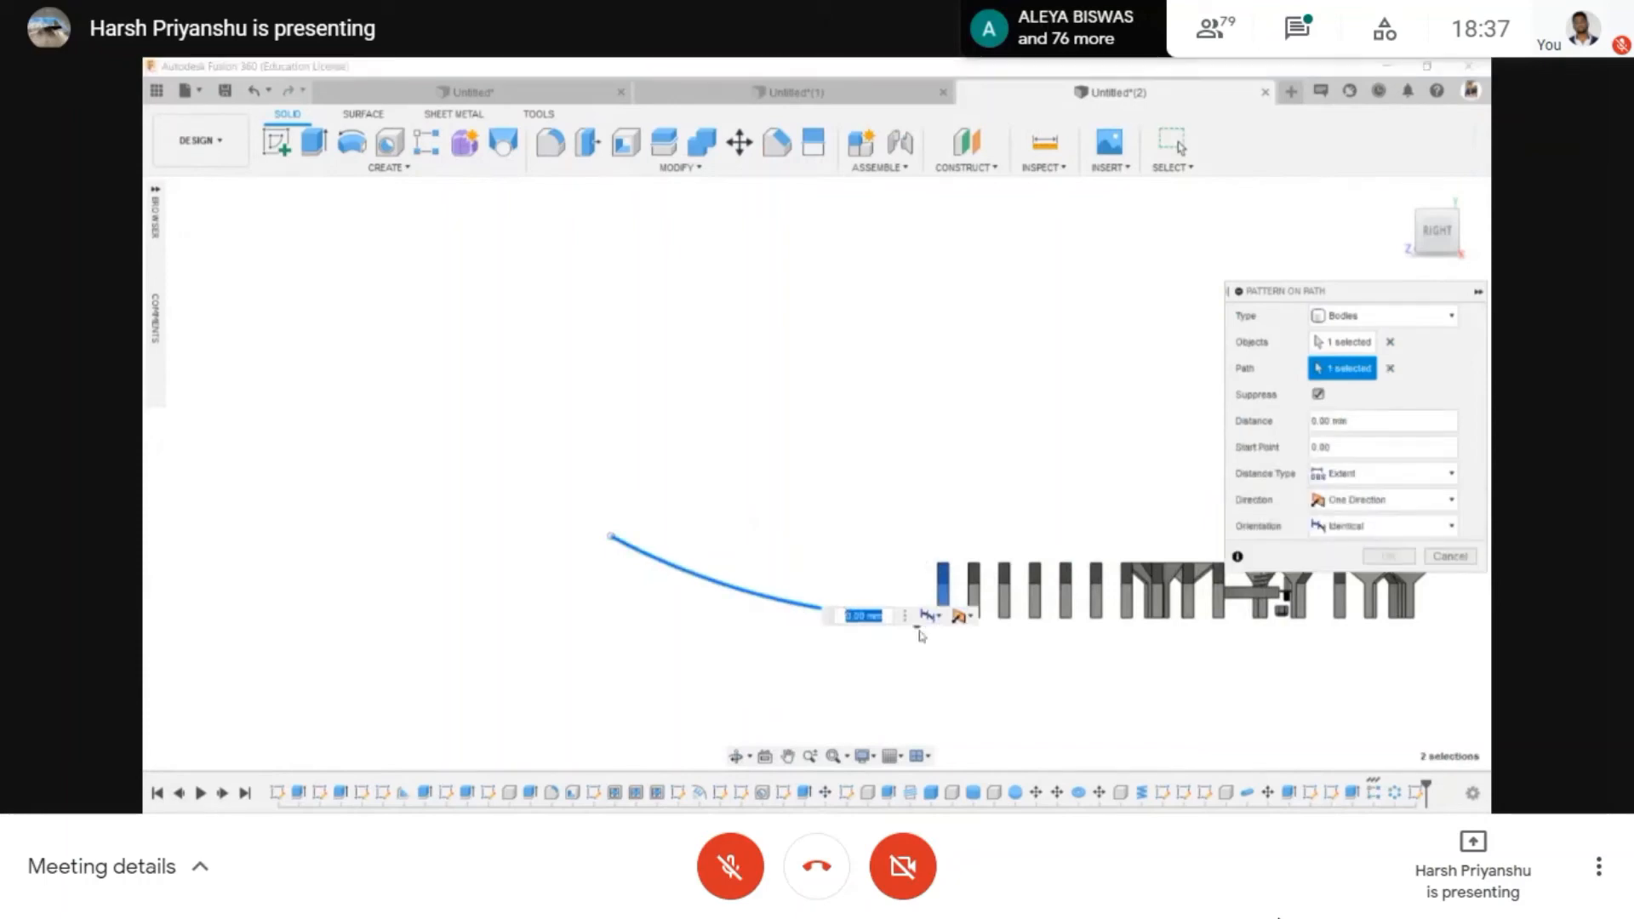
{"action": "left_click_drag", "start_coordinate": [609, 535], "coordinate": [599, 531]}
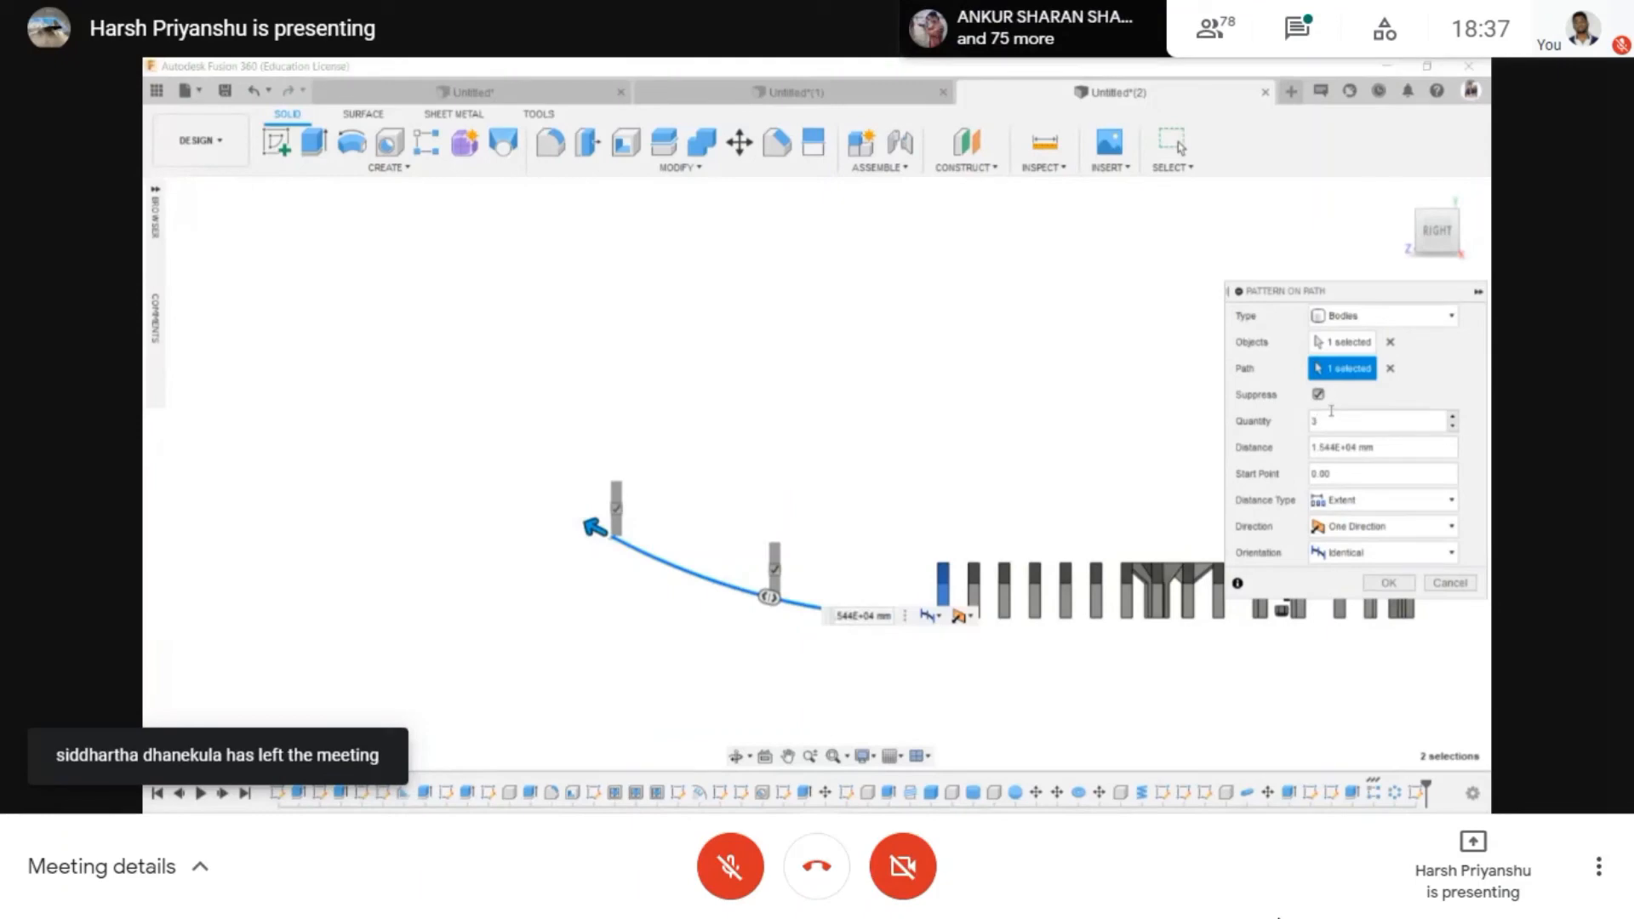
{"action": "key", "text": "Return"}
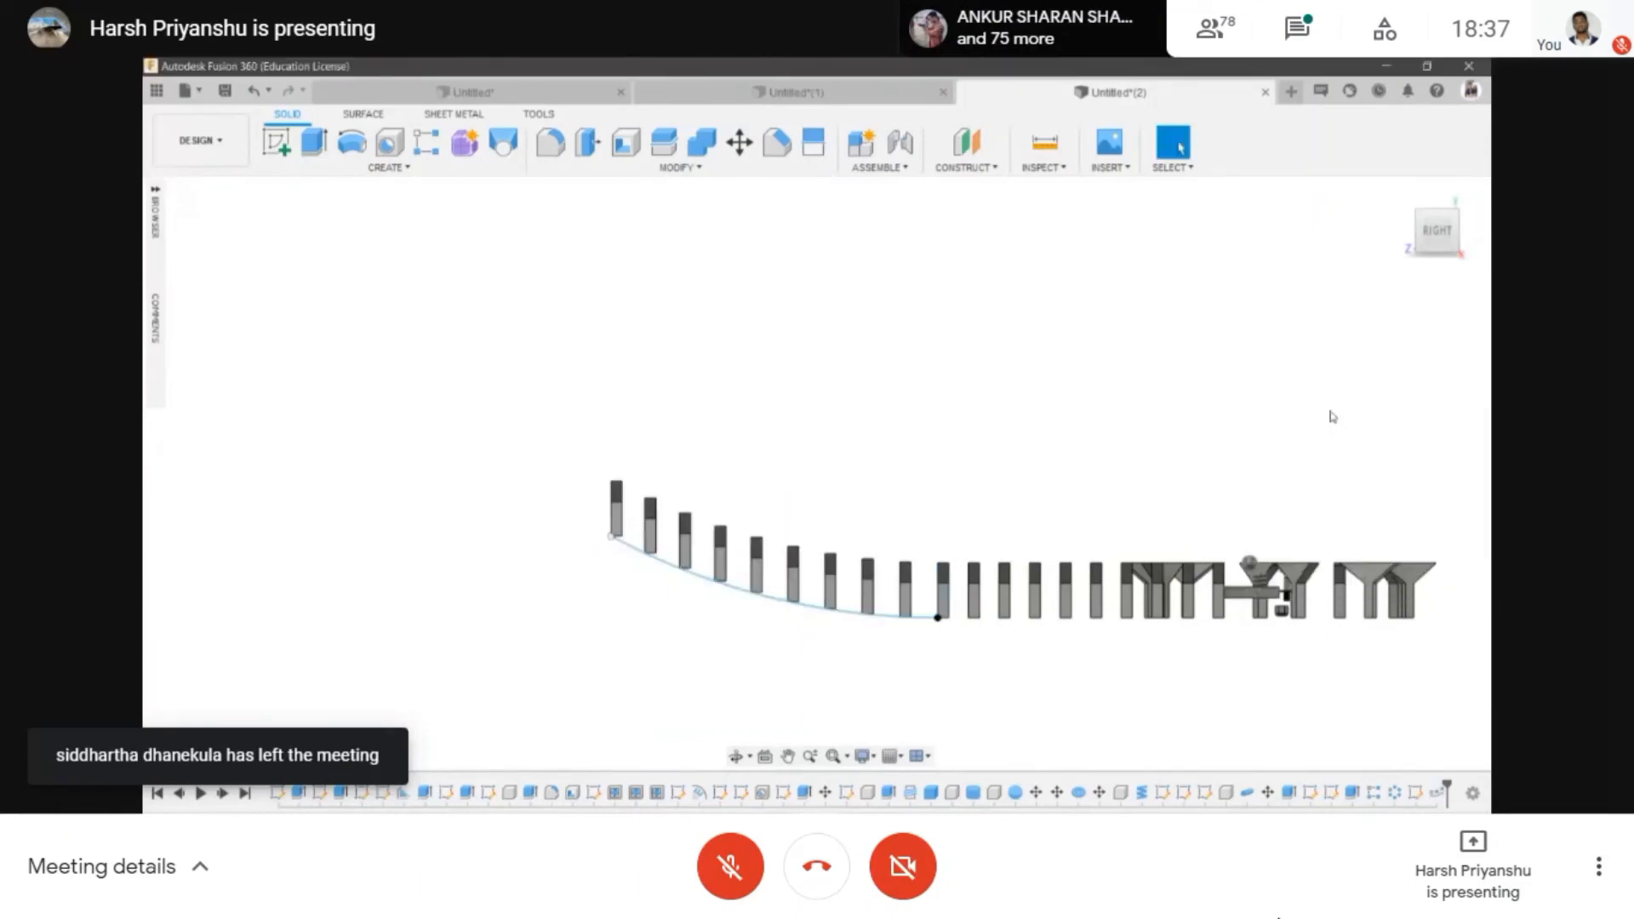
- Examine the bodies patterned along the arc from the front, back and above, both close up and as a whole
{"action": "left_click", "coordinate": [736, 756]}
{"action": "left_click_drag", "start_coordinate": [707, 587], "coordinate": [873, 598]}
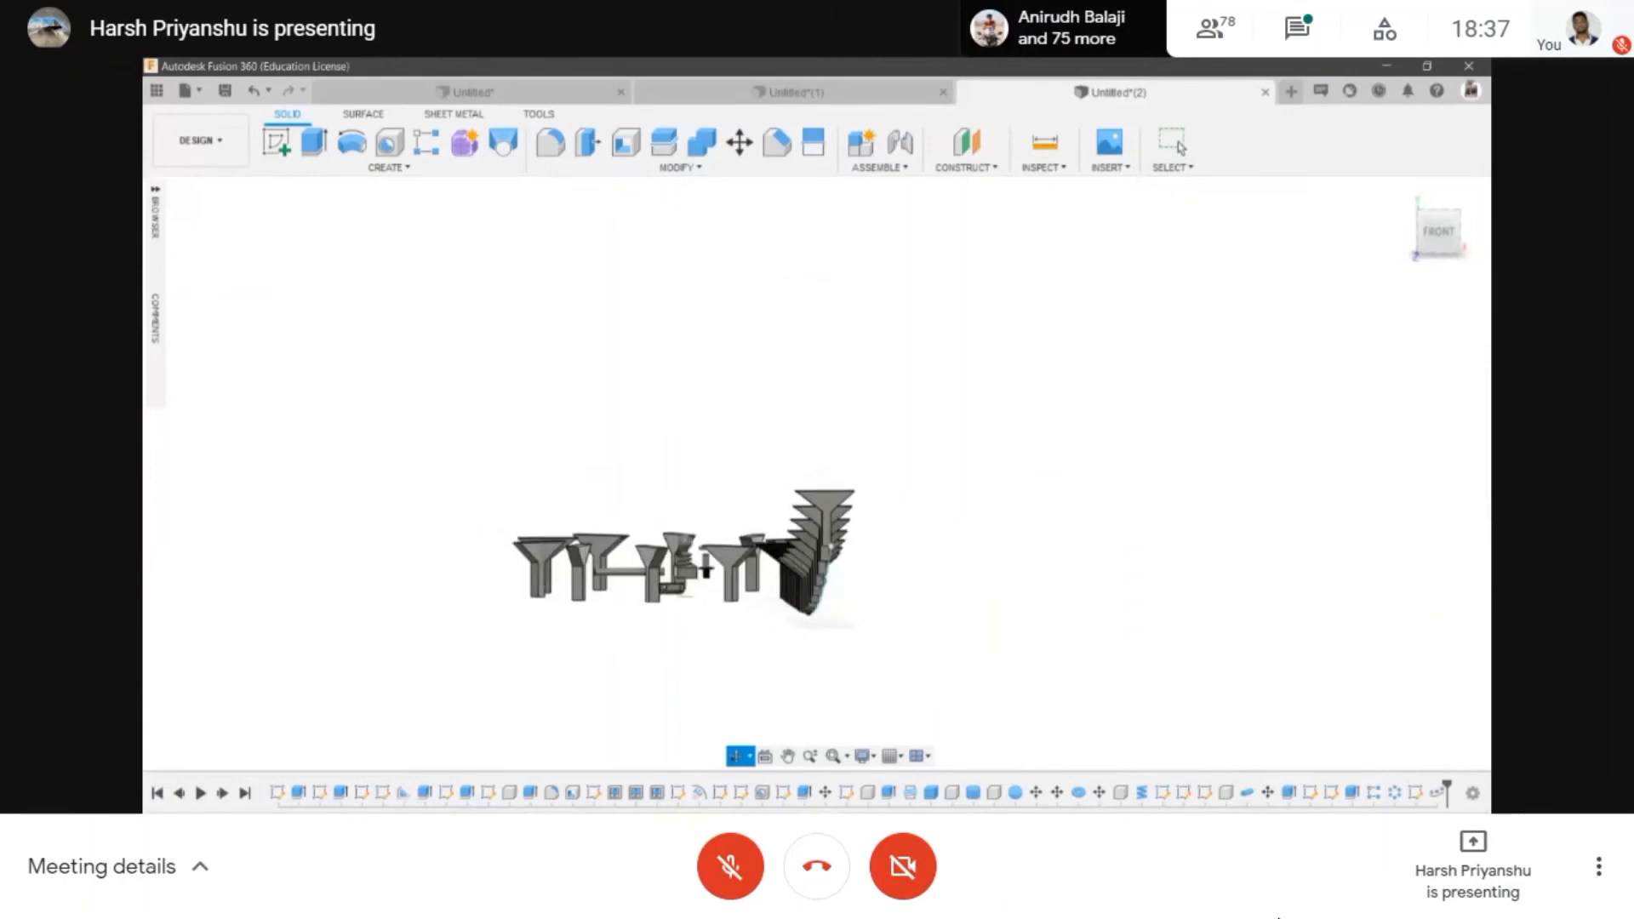
{"action": "scroll", "coordinate": [819, 526], "scroll_direction": "up", "scroll_amount": 4}
{"action": "scroll", "coordinate": [822, 523], "scroll_direction": "up", "scroll_amount": 3}
{"action": "scroll", "coordinate": [822, 522], "scroll_direction": "down", "scroll_amount": 3}
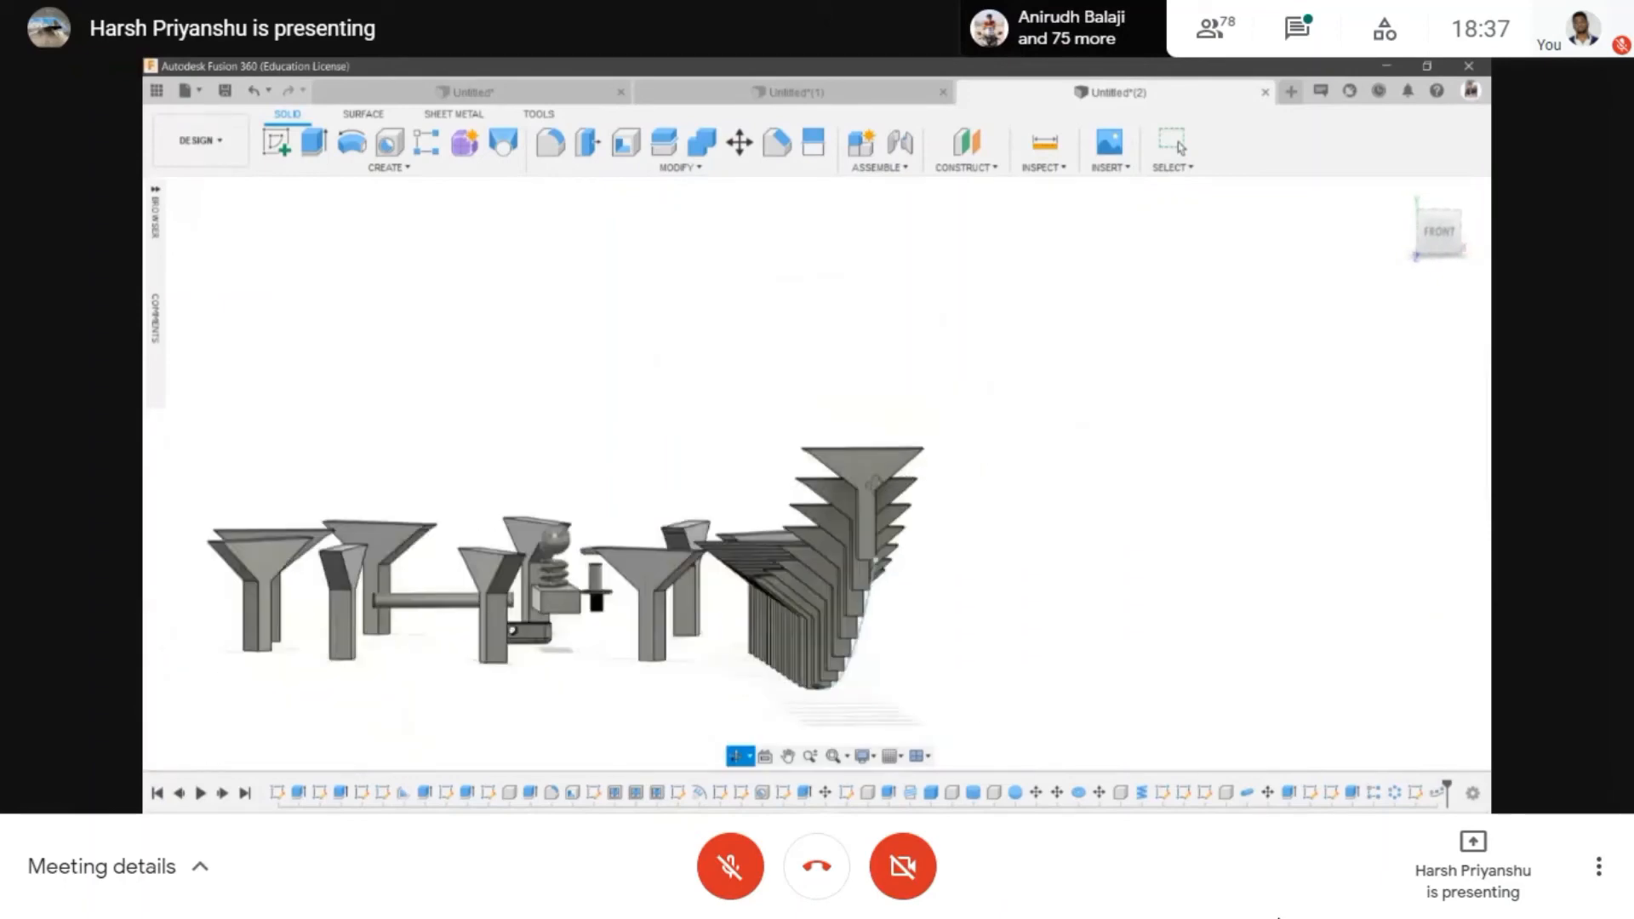
{"action": "left_click_drag", "start_coordinate": [877, 455], "coordinate": [636, 530]}
{"action": "scroll", "coordinate": [803, 586], "scroll_direction": "up", "scroll_amount": 3}
{"action": "scroll", "coordinate": [802, 586], "scroll_direction": "down", "scroll_amount": 3}
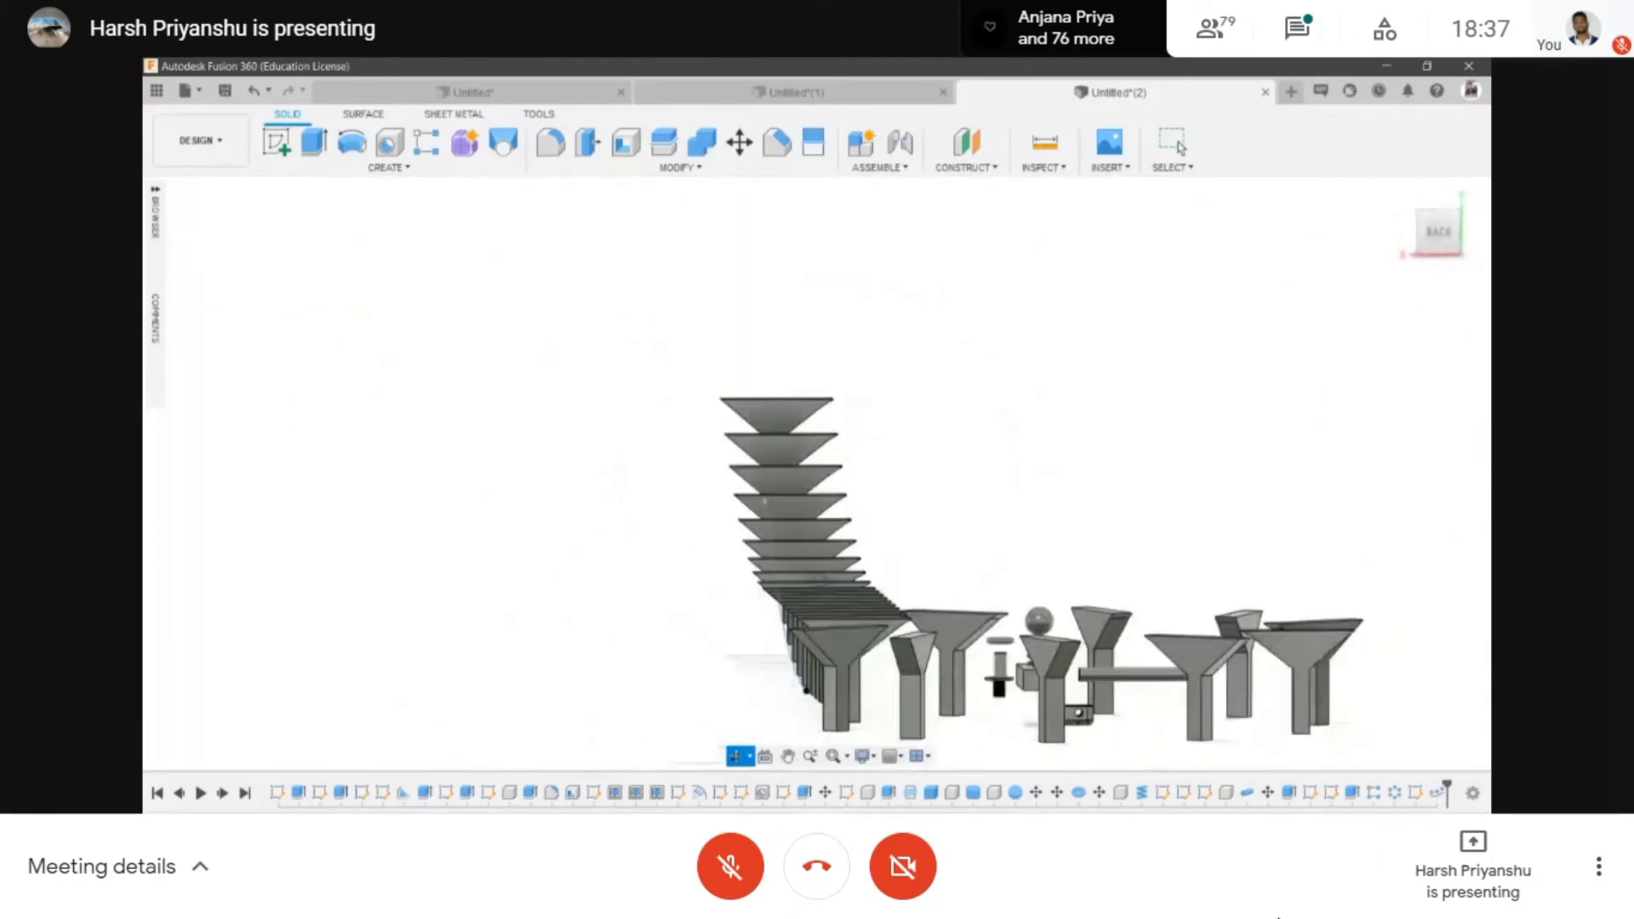
{"action": "left_click_drag", "start_coordinate": [803, 586], "coordinate": [645, 396]}
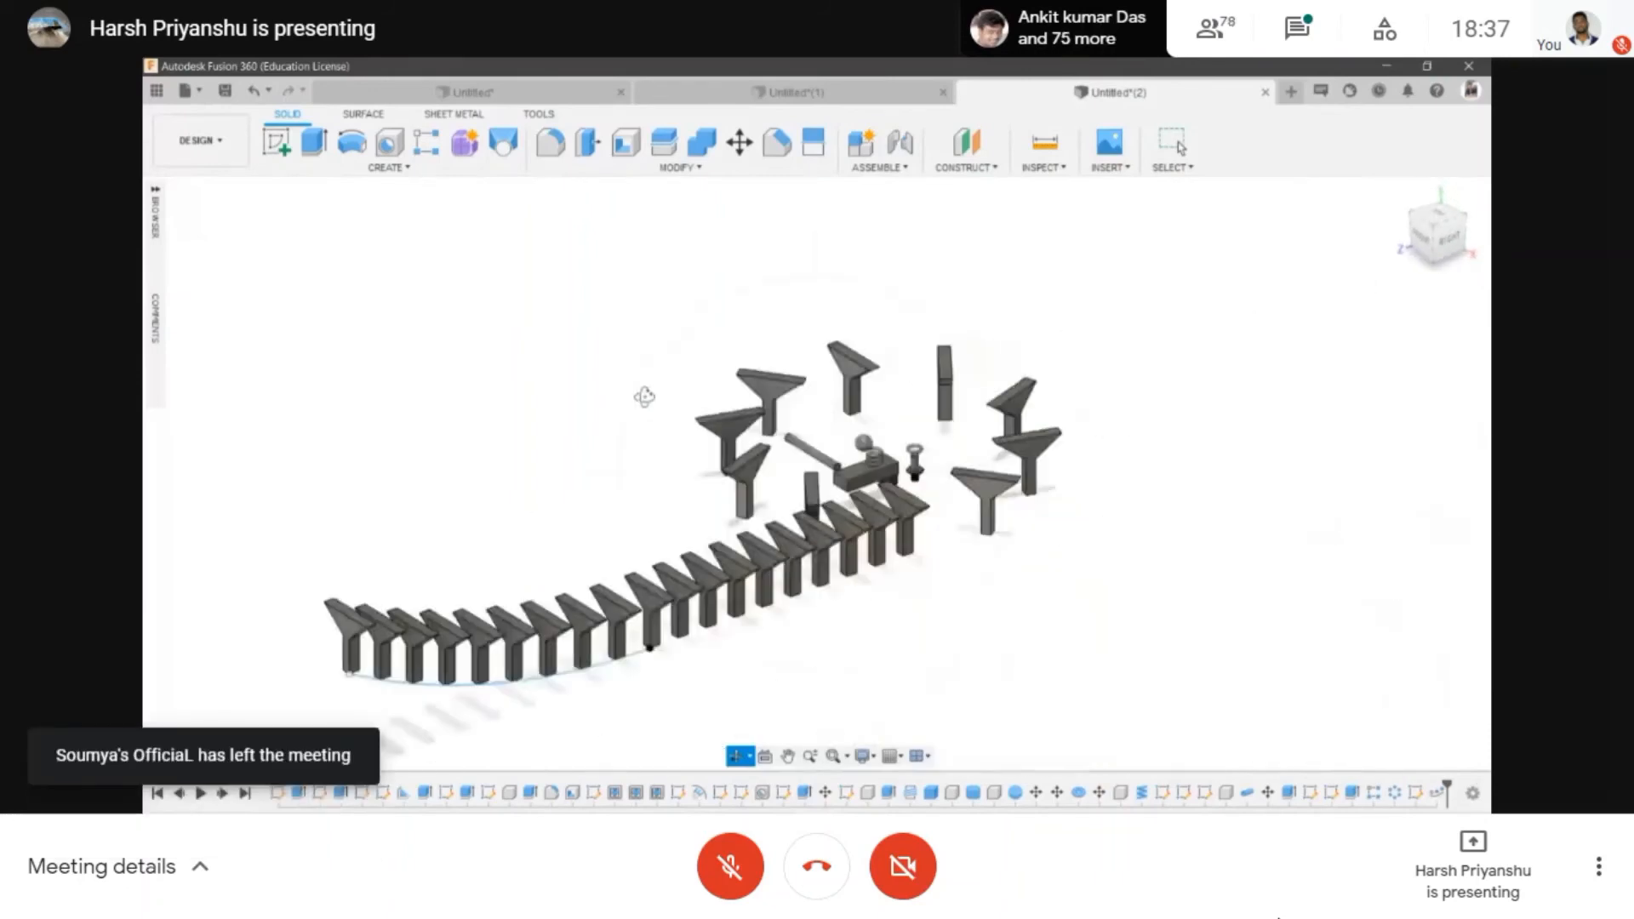
{"action": "left_click_drag", "start_coordinate": [814, 440], "coordinate": [766, 413]}
{"action": "left_click", "coordinate": [388, 167]}
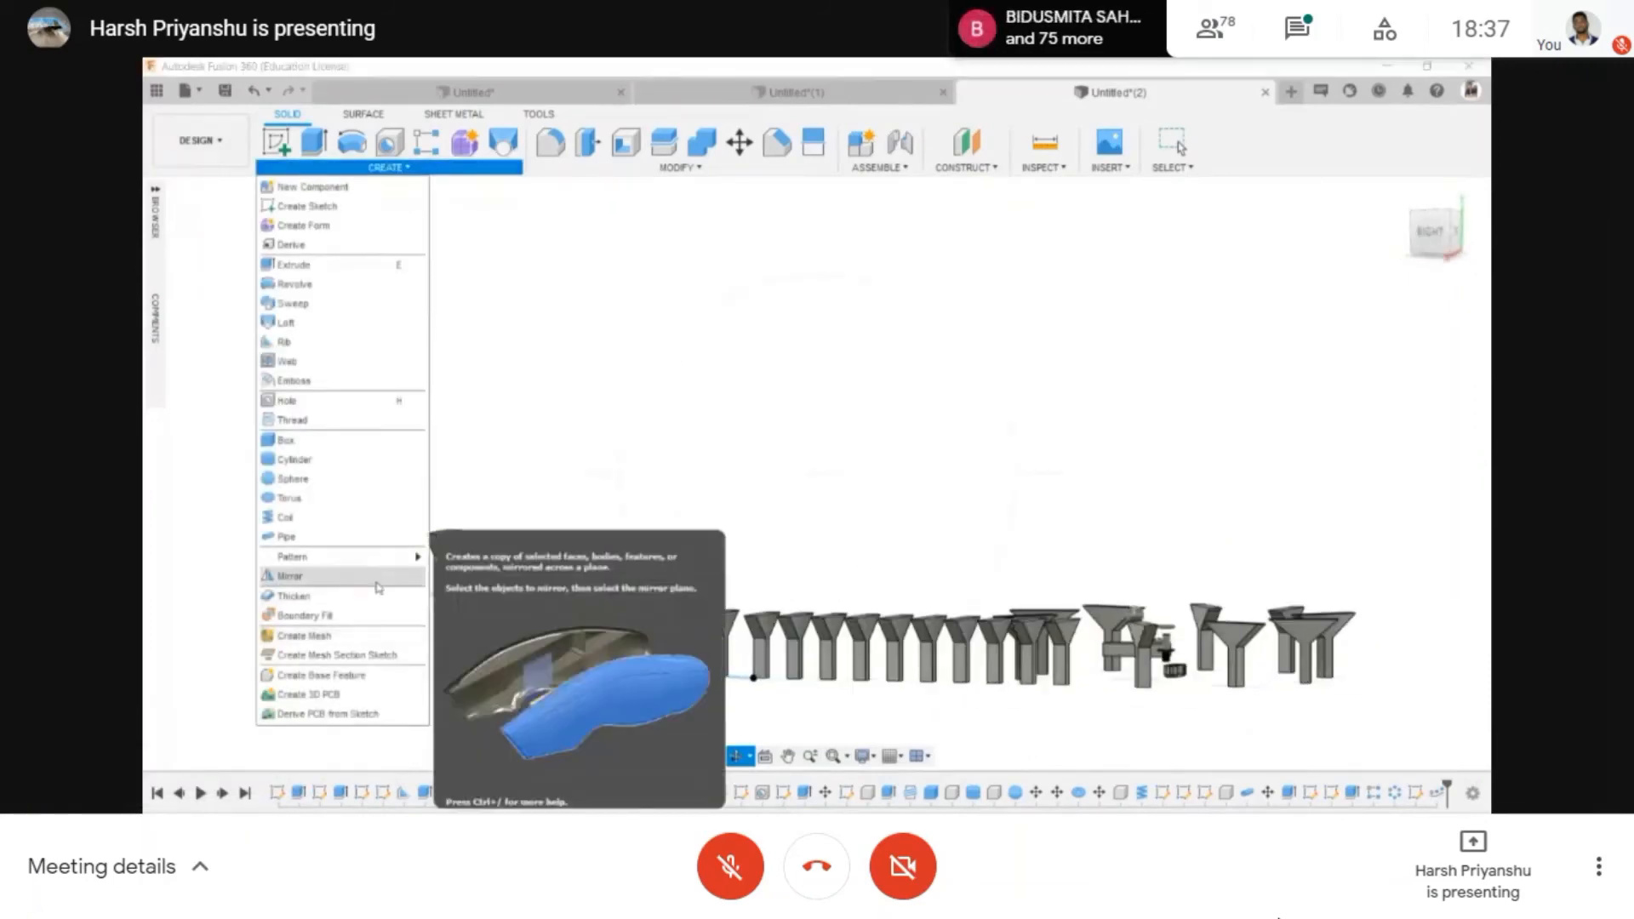
{"action": "middle_click_drag", "start_coordinate": [699, 528], "coordinate": [759, 529]}
{"action": "scroll", "coordinate": [759, 529], "scroll_direction": "down", "scroll_amount": 1}
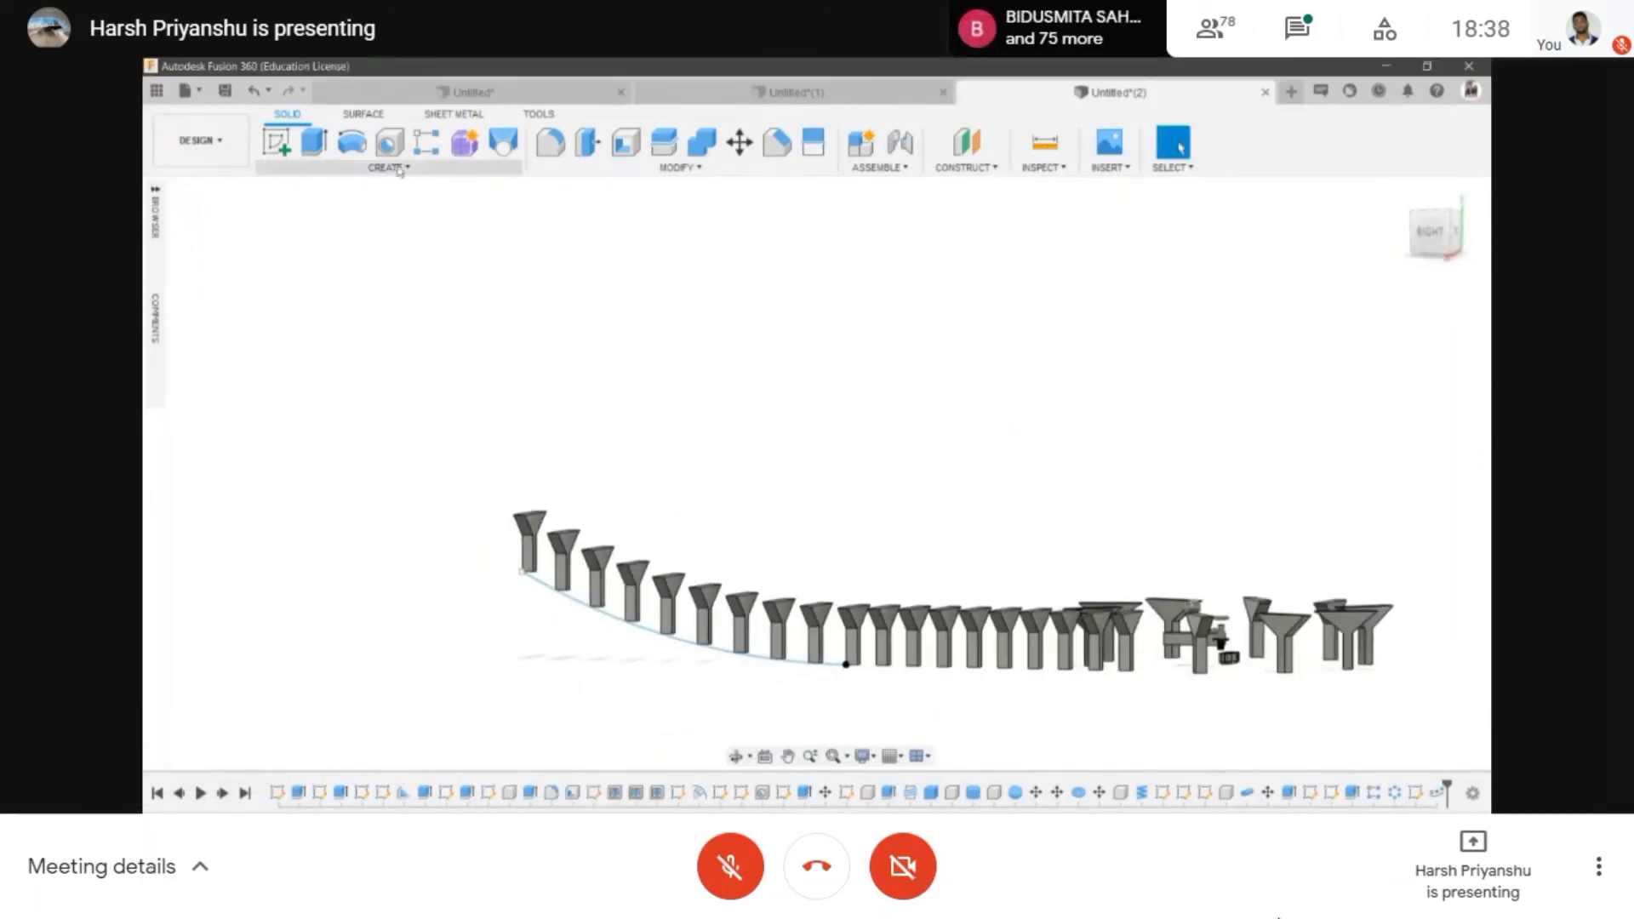
{"action": "left_click", "coordinate": [400, 171]}
{"action": "scroll", "coordinate": [485, 349], "scroll_direction": "down", "scroll_amount": 1}
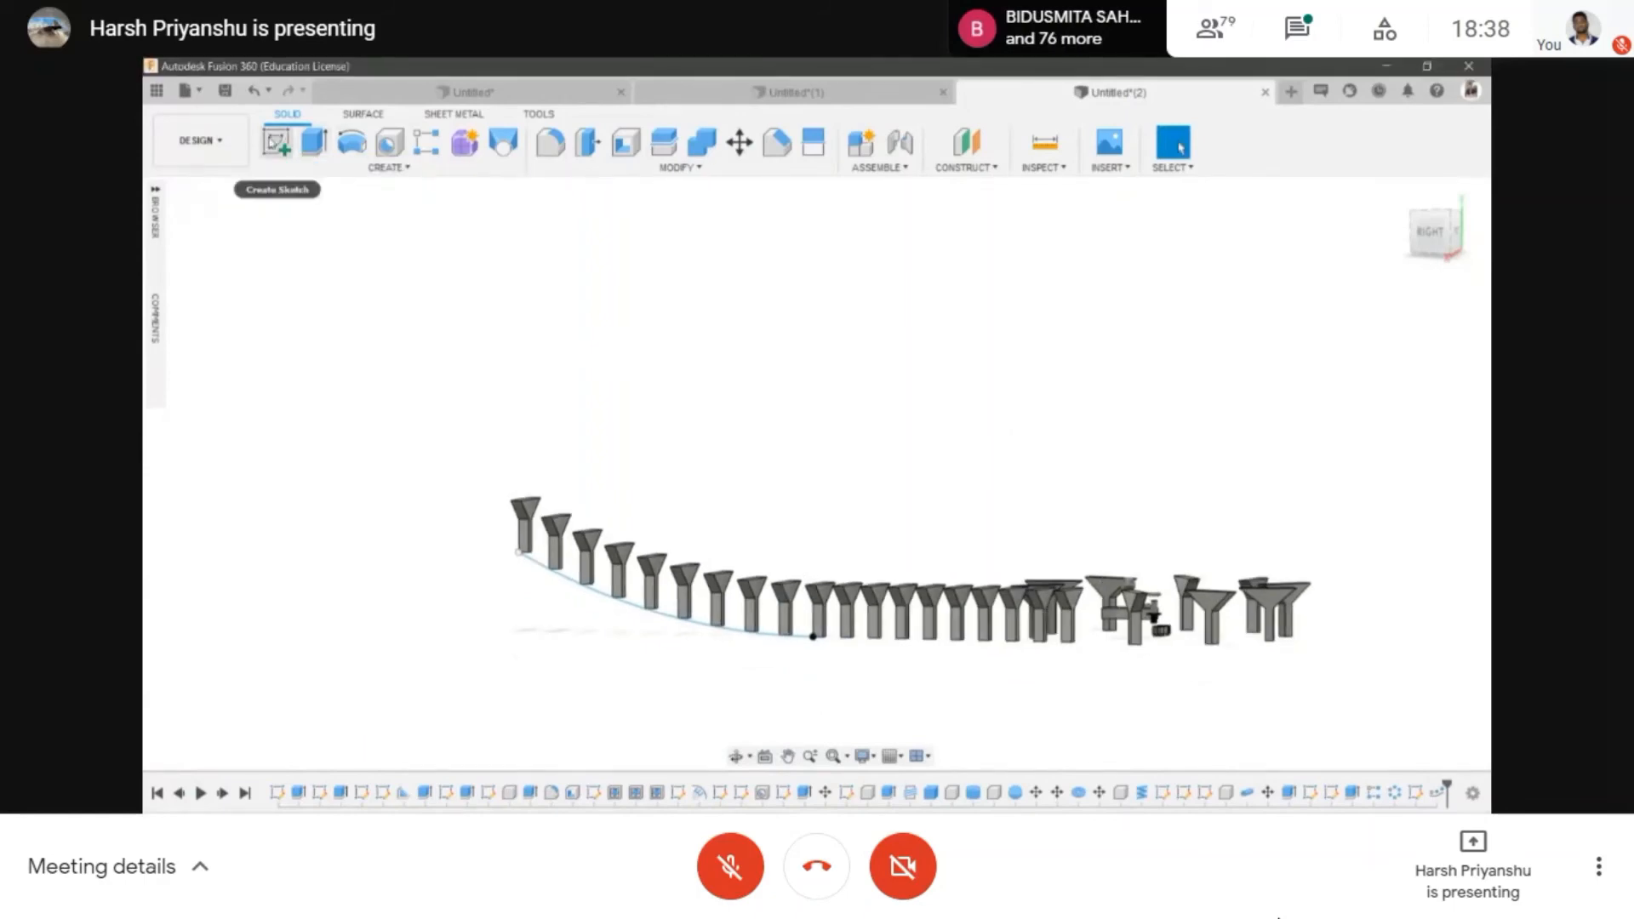
{"action": "left_click", "coordinate": [276, 142]}
{"action": "key", "text": "Escape"}
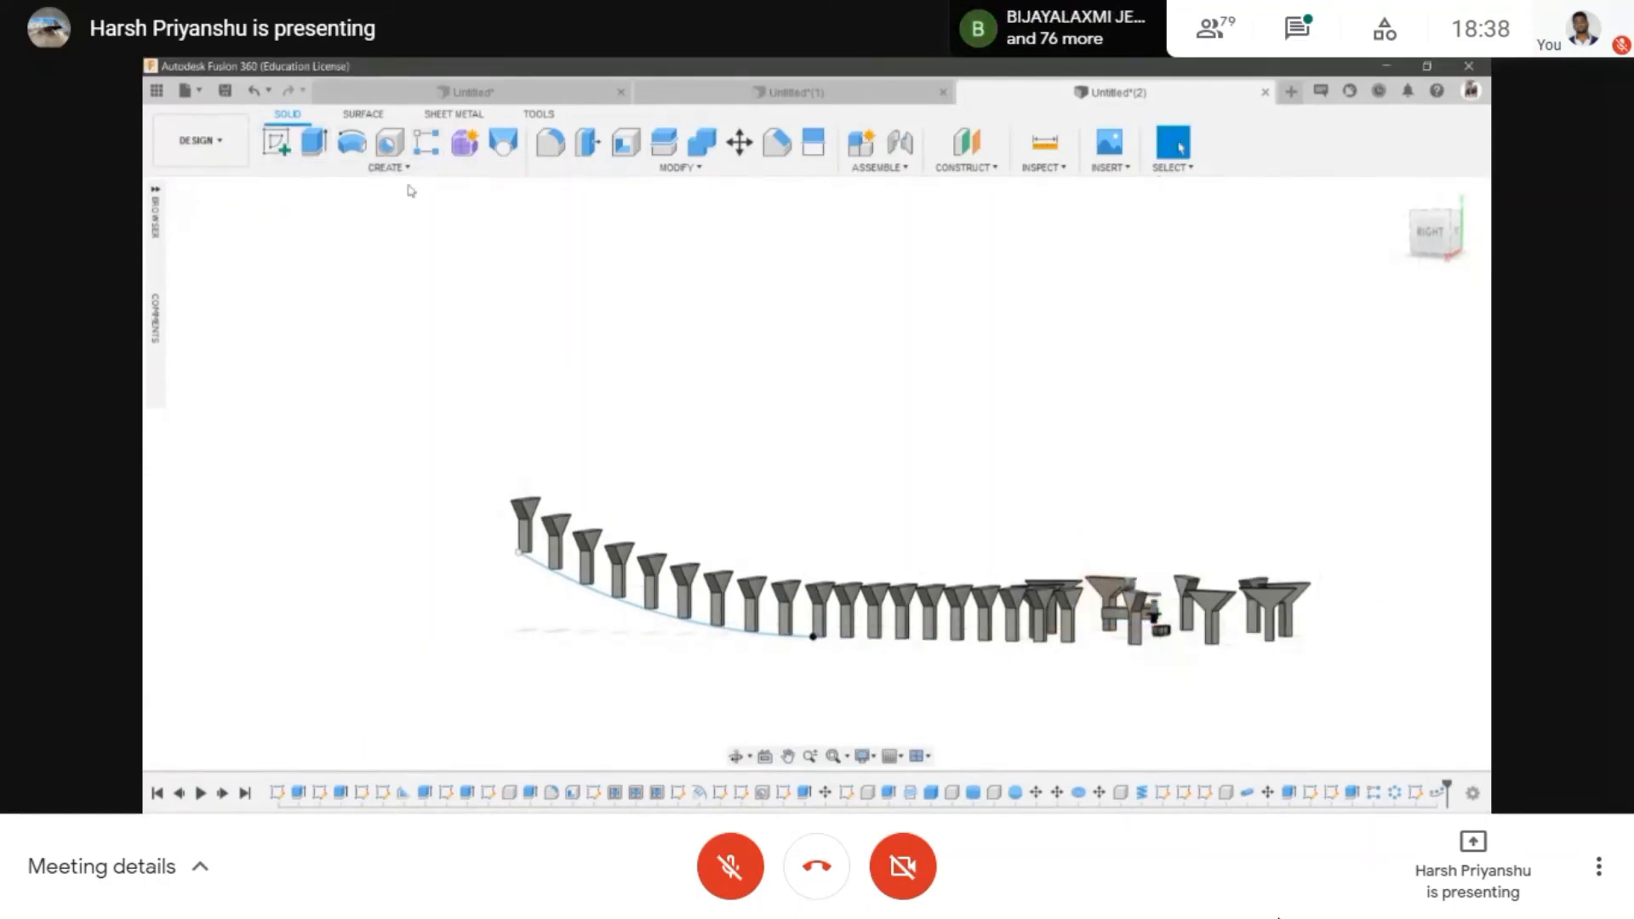
{"action": "left_click", "coordinate": [400, 168]}
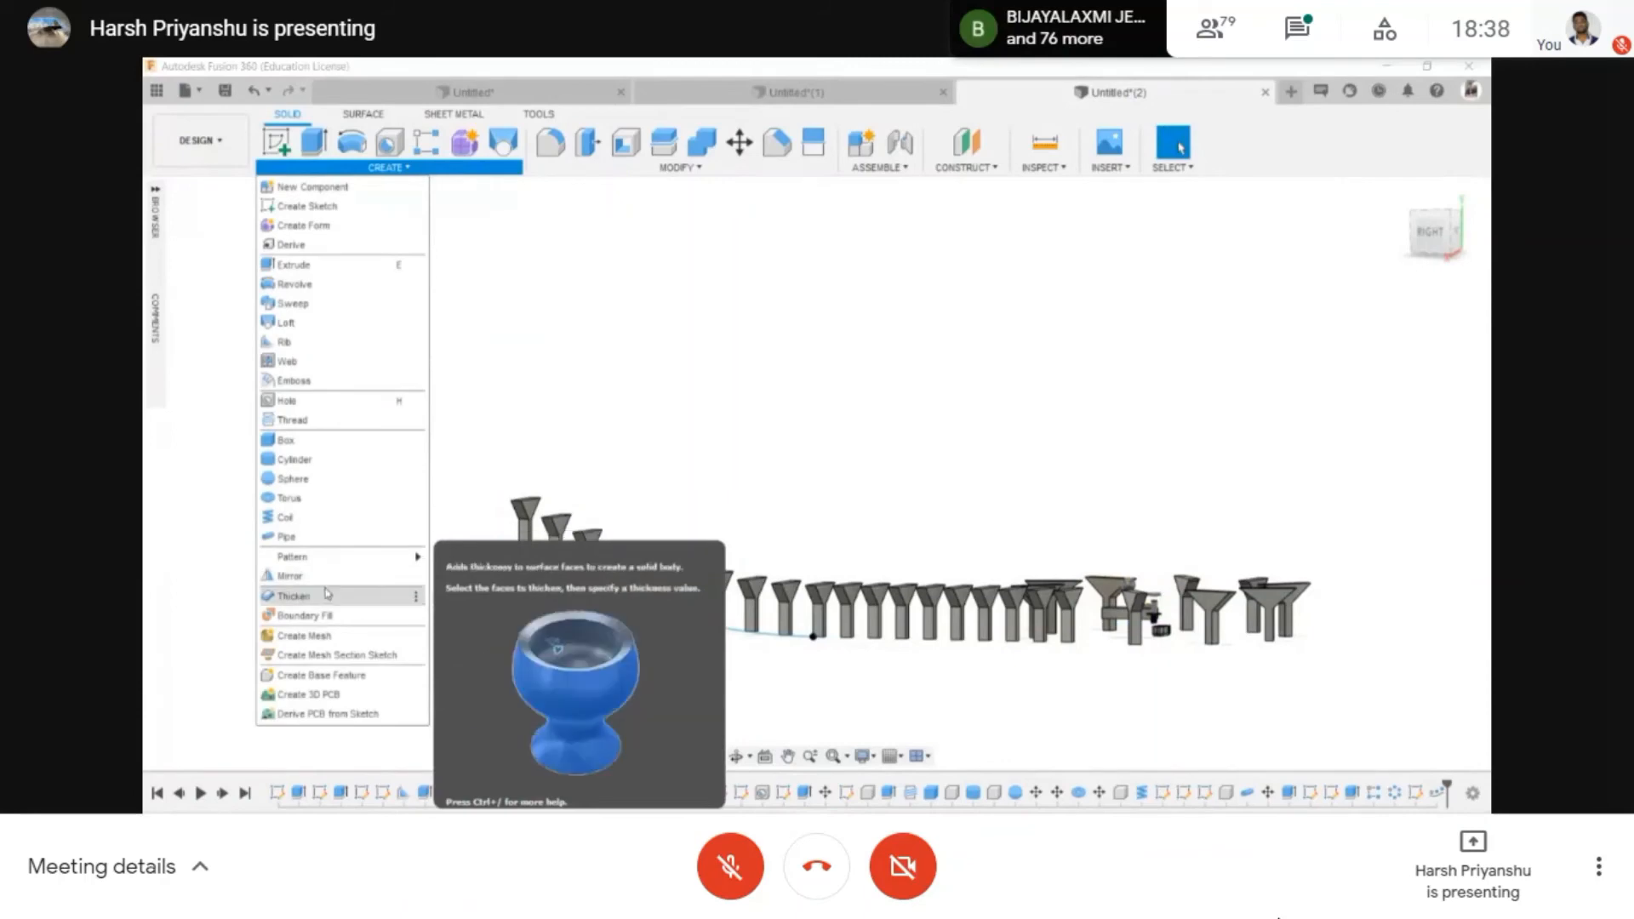
{"action": "left_click", "coordinate": [368, 594]}
{"action": "scroll", "coordinate": [823, 514], "scroll_direction": "up", "scroll_amount": 5}
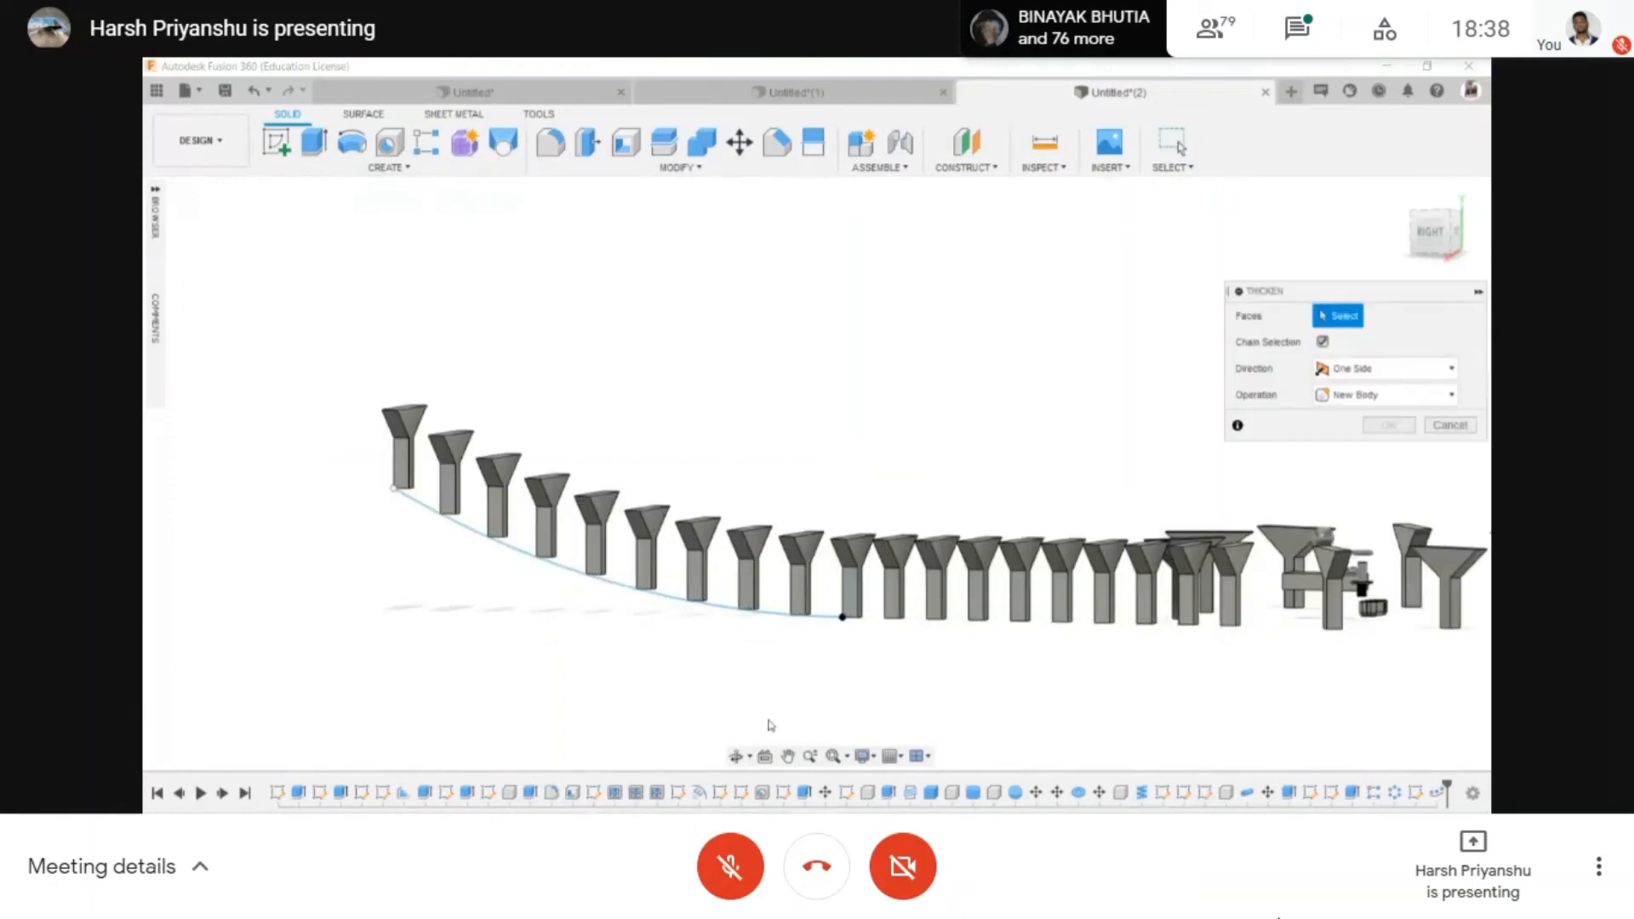
{"action": "key", "text": "Escape"}
{"action": "left_click", "coordinate": [736, 756]}
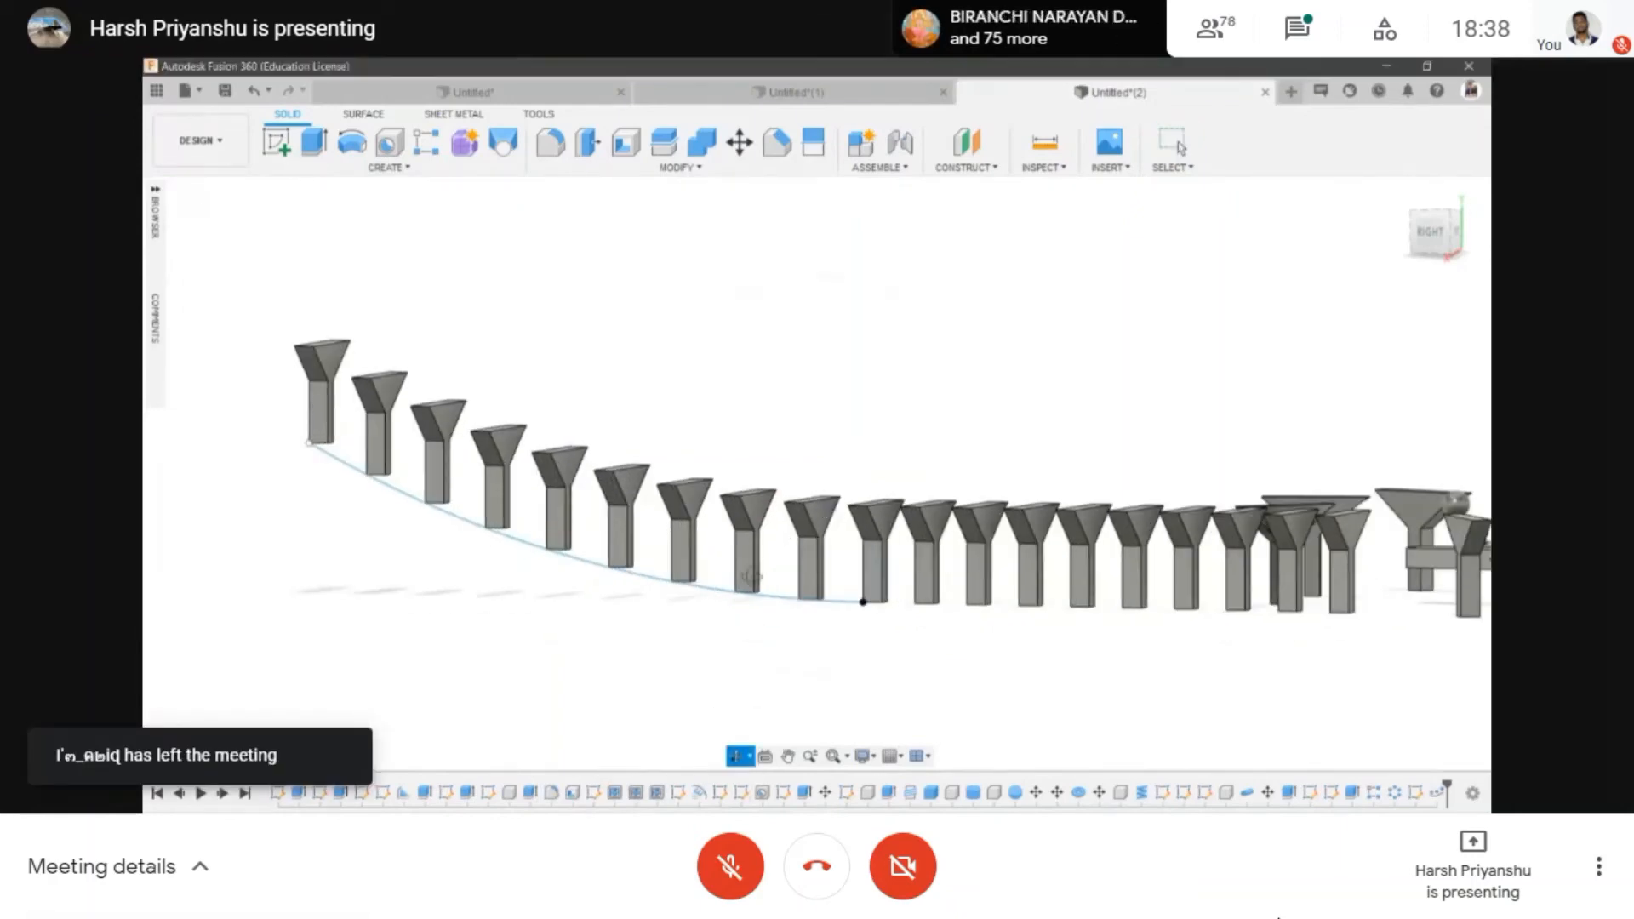
{"action": "left_click_drag", "start_coordinate": [749, 576], "coordinate": [928, 541]}
{"action": "key", "text": "Escape"}
{"action": "scroll", "coordinate": [339, 544], "scroll_direction": "up", "scroll_amount": 5}
{"action": "left_click", "coordinate": [534, 515]}
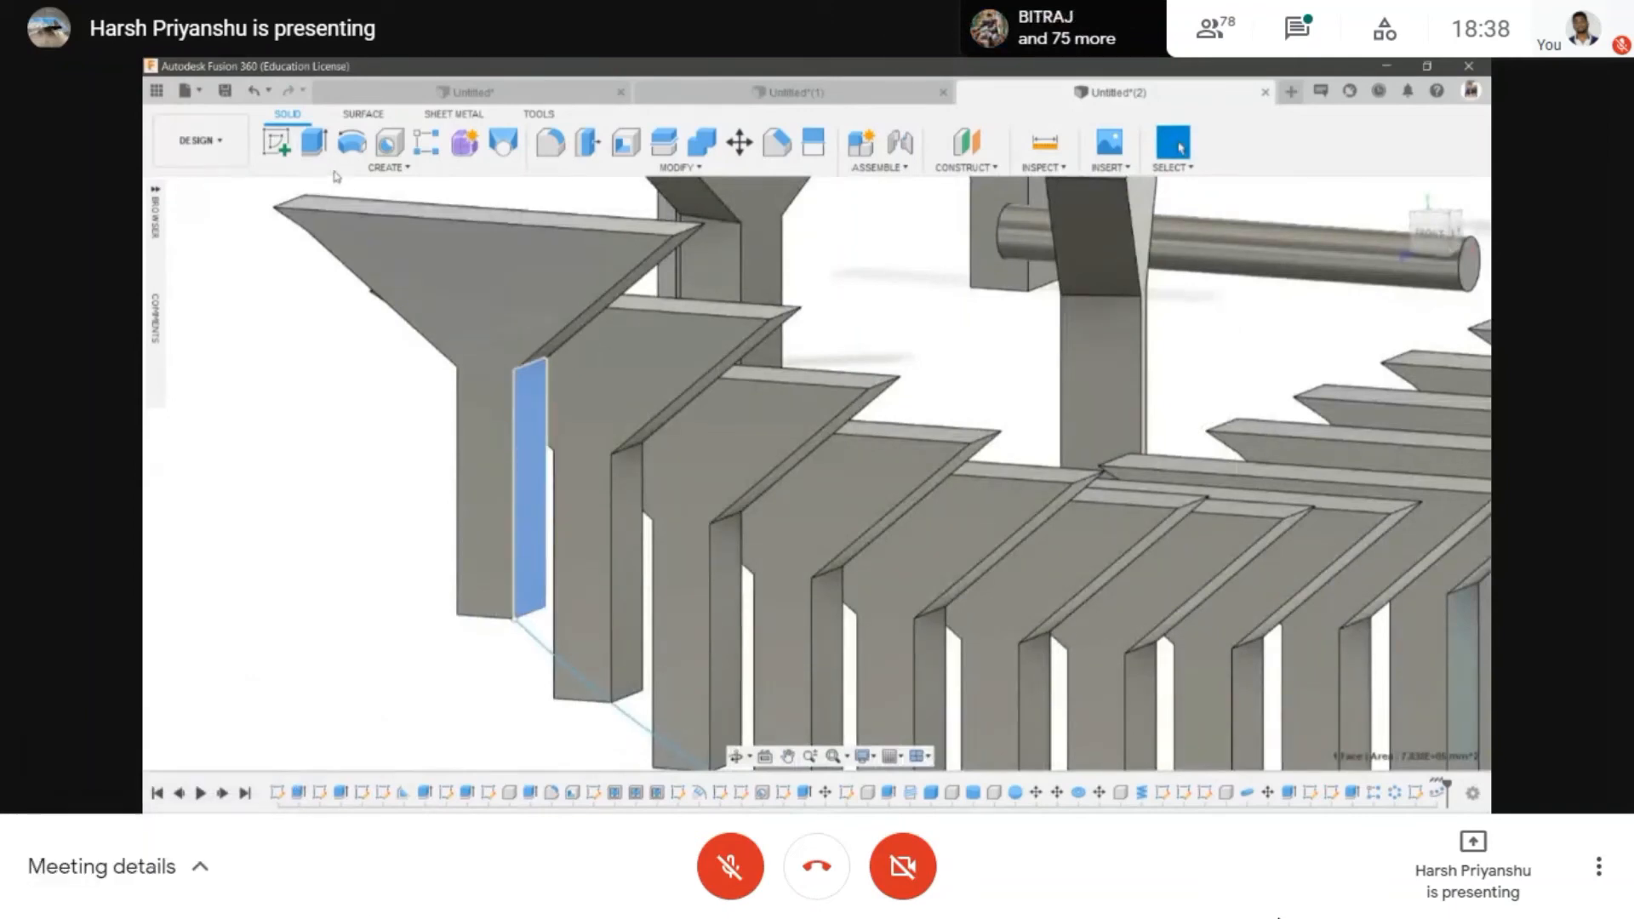
{"action": "left_click", "coordinate": [388, 167]}
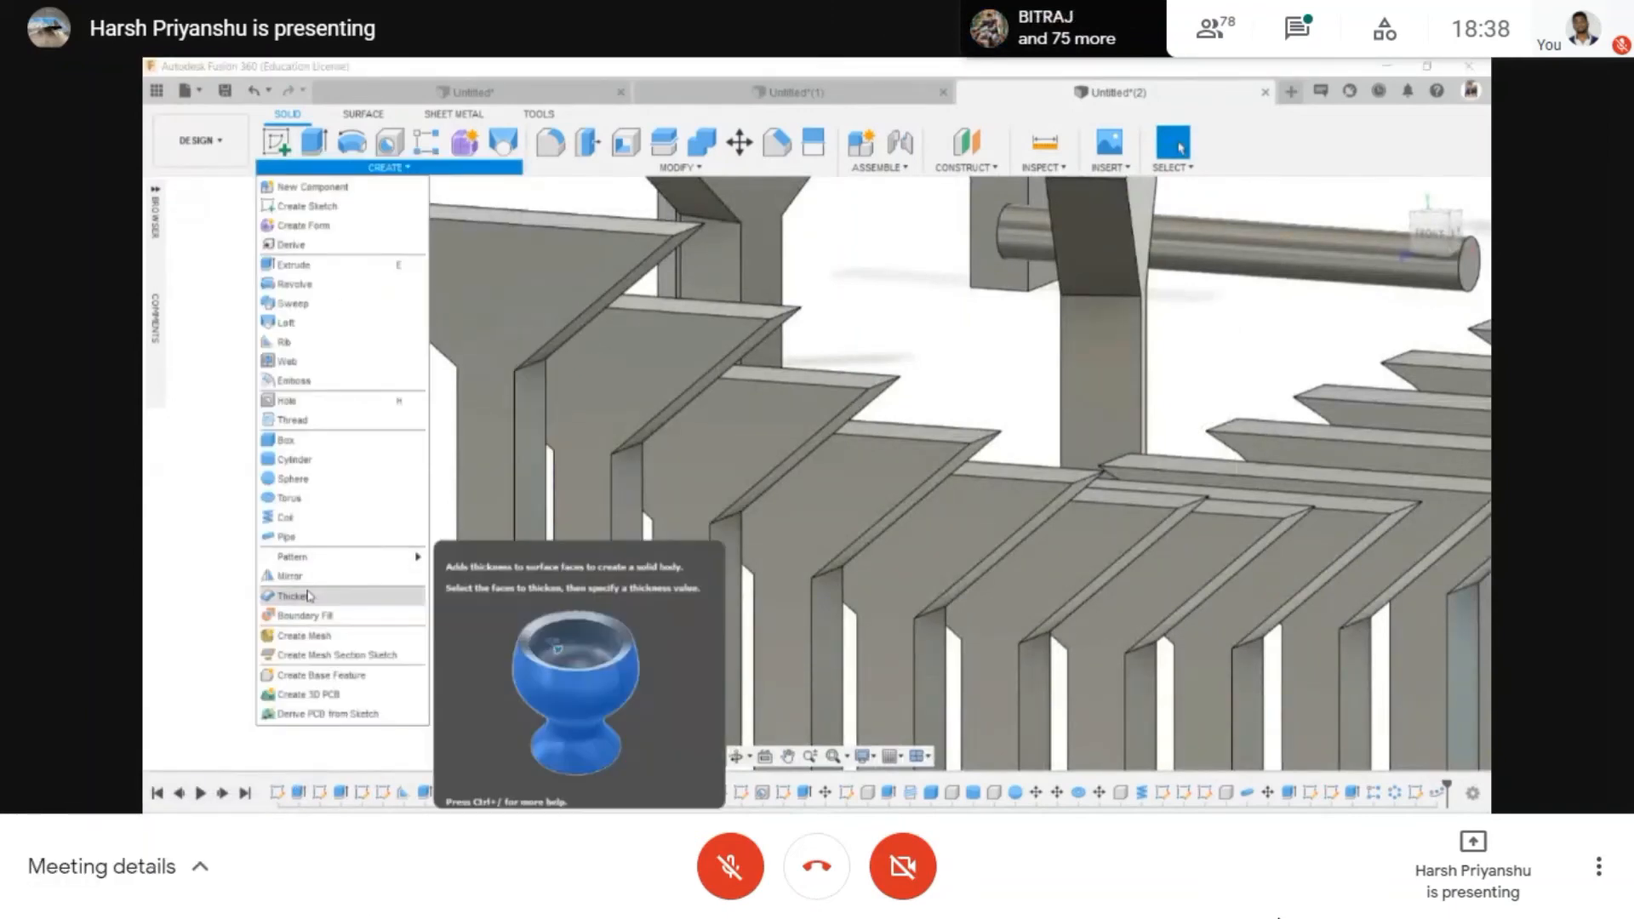
{"action": "left_click", "coordinate": [332, 606]}
{"action": "scroll", "coordinate": [532, 506], "scroll_direction": "down", "scroll_amount": 5}
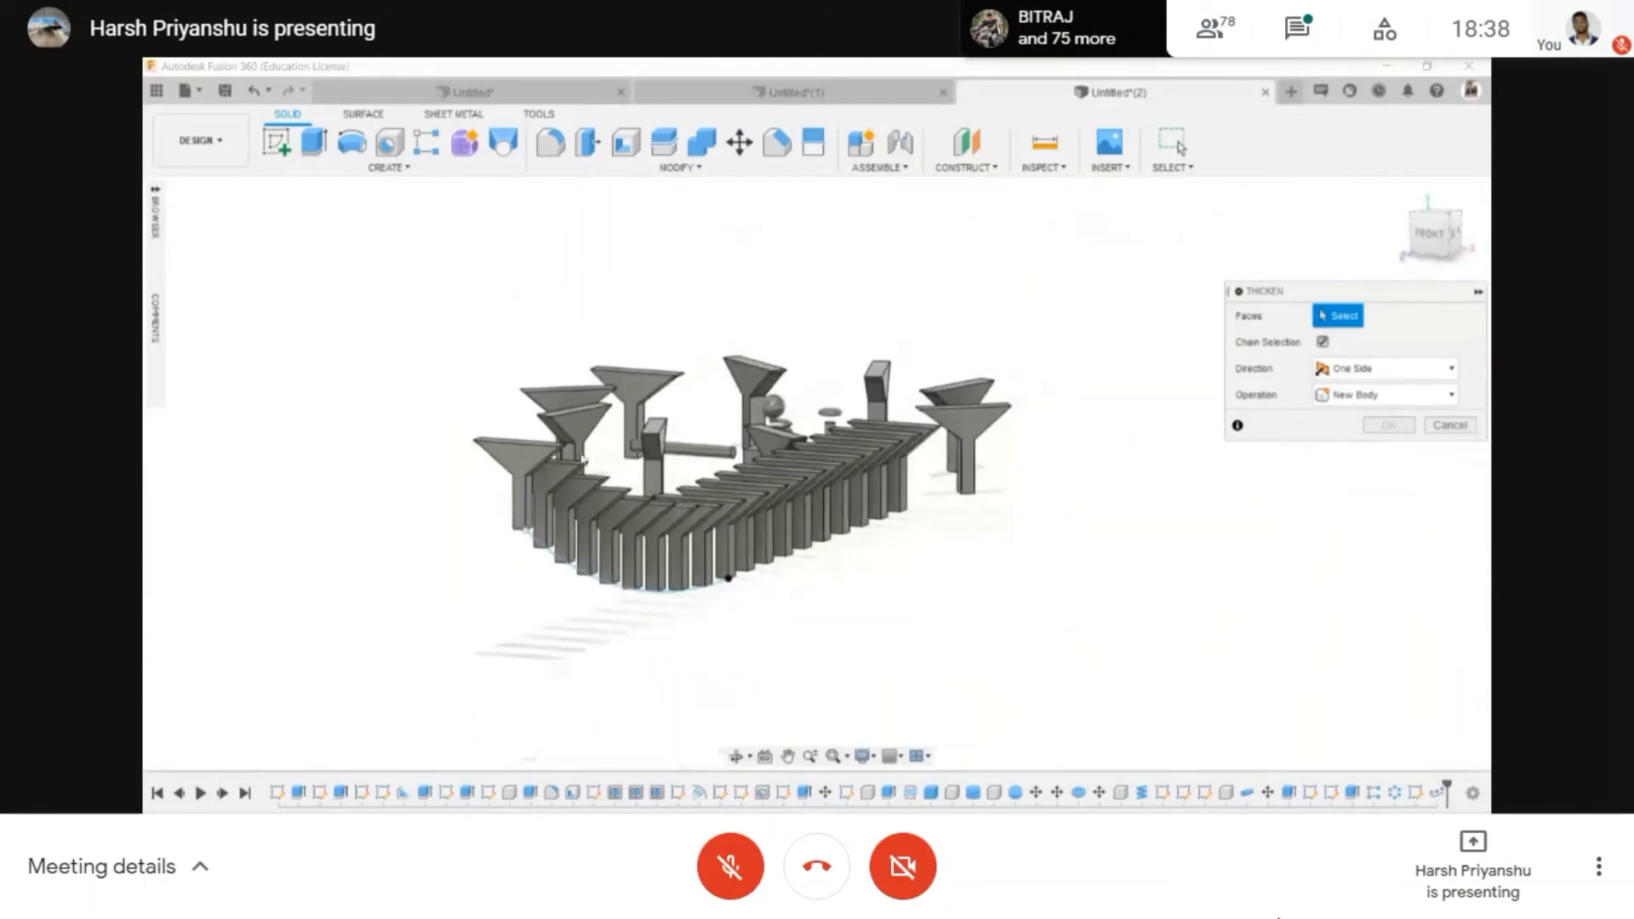
{"action": "key", "text": "Escape"}
{"action": "left_click", "coordinate": [413, 166]}
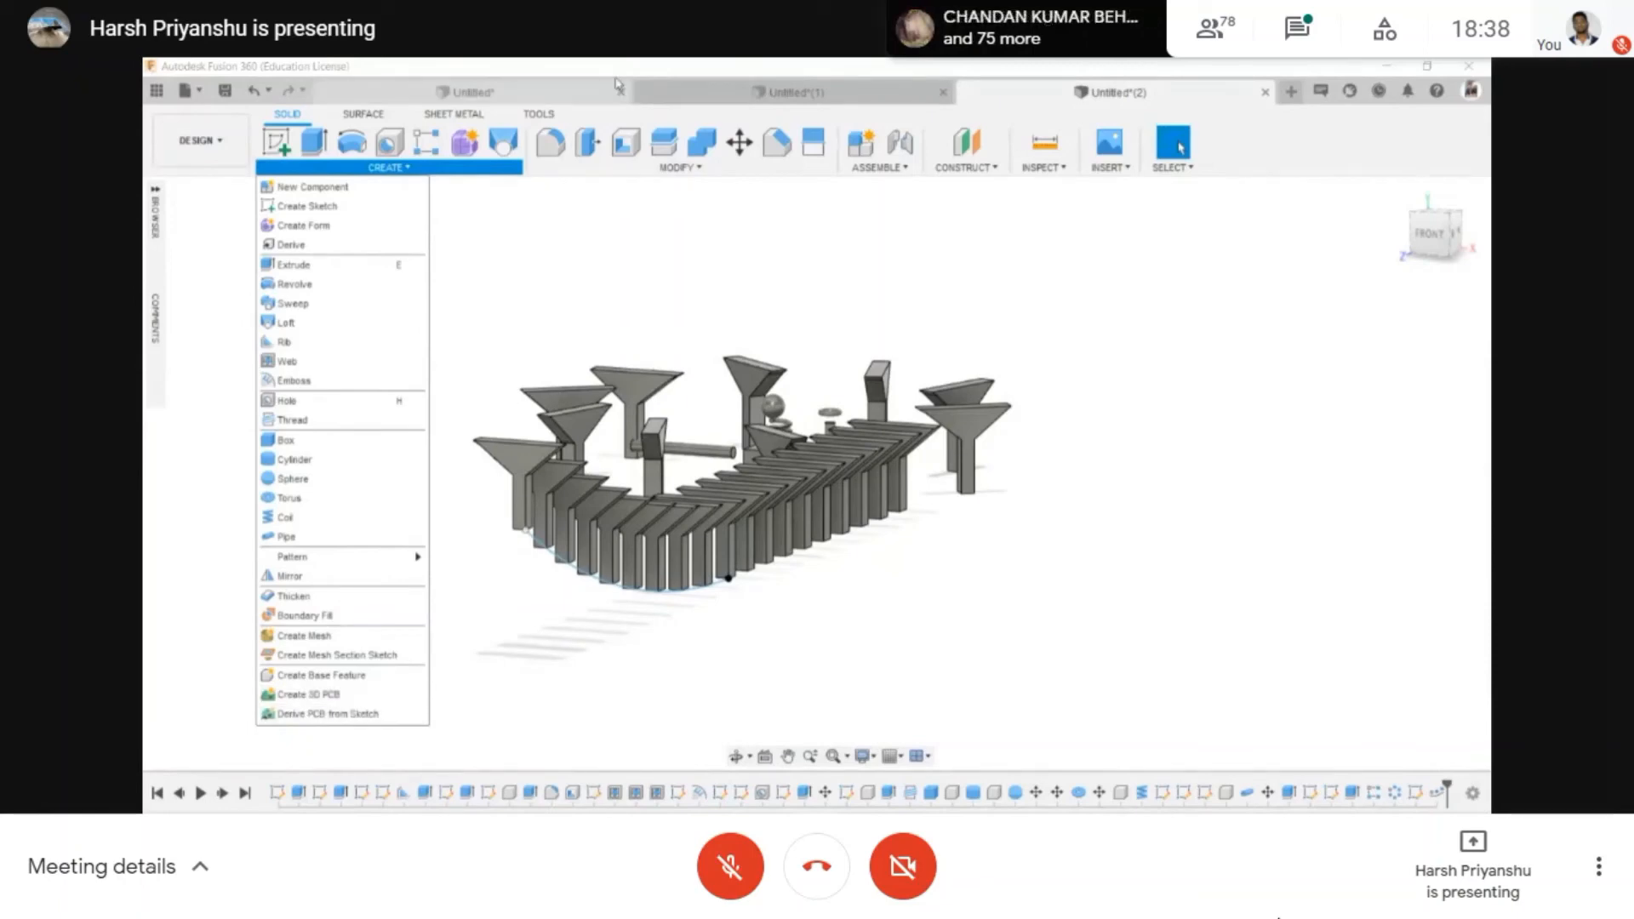
{"action": "left_click", "coordinate": [596, 167]}
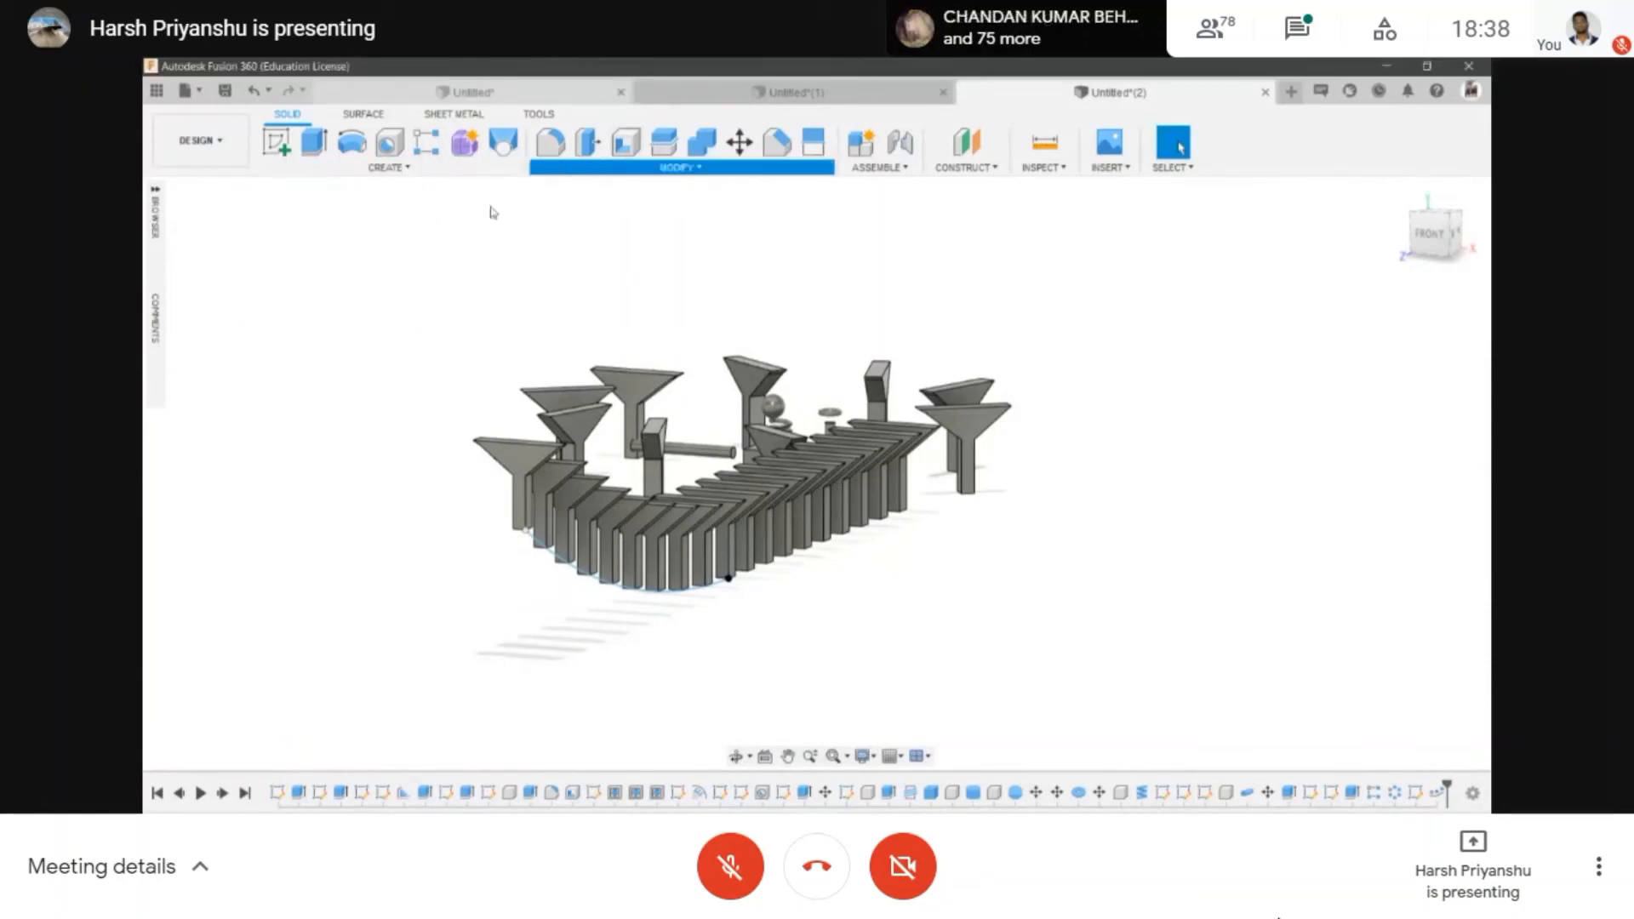
{"action": "left_click", "coordinate": [374, 168]}
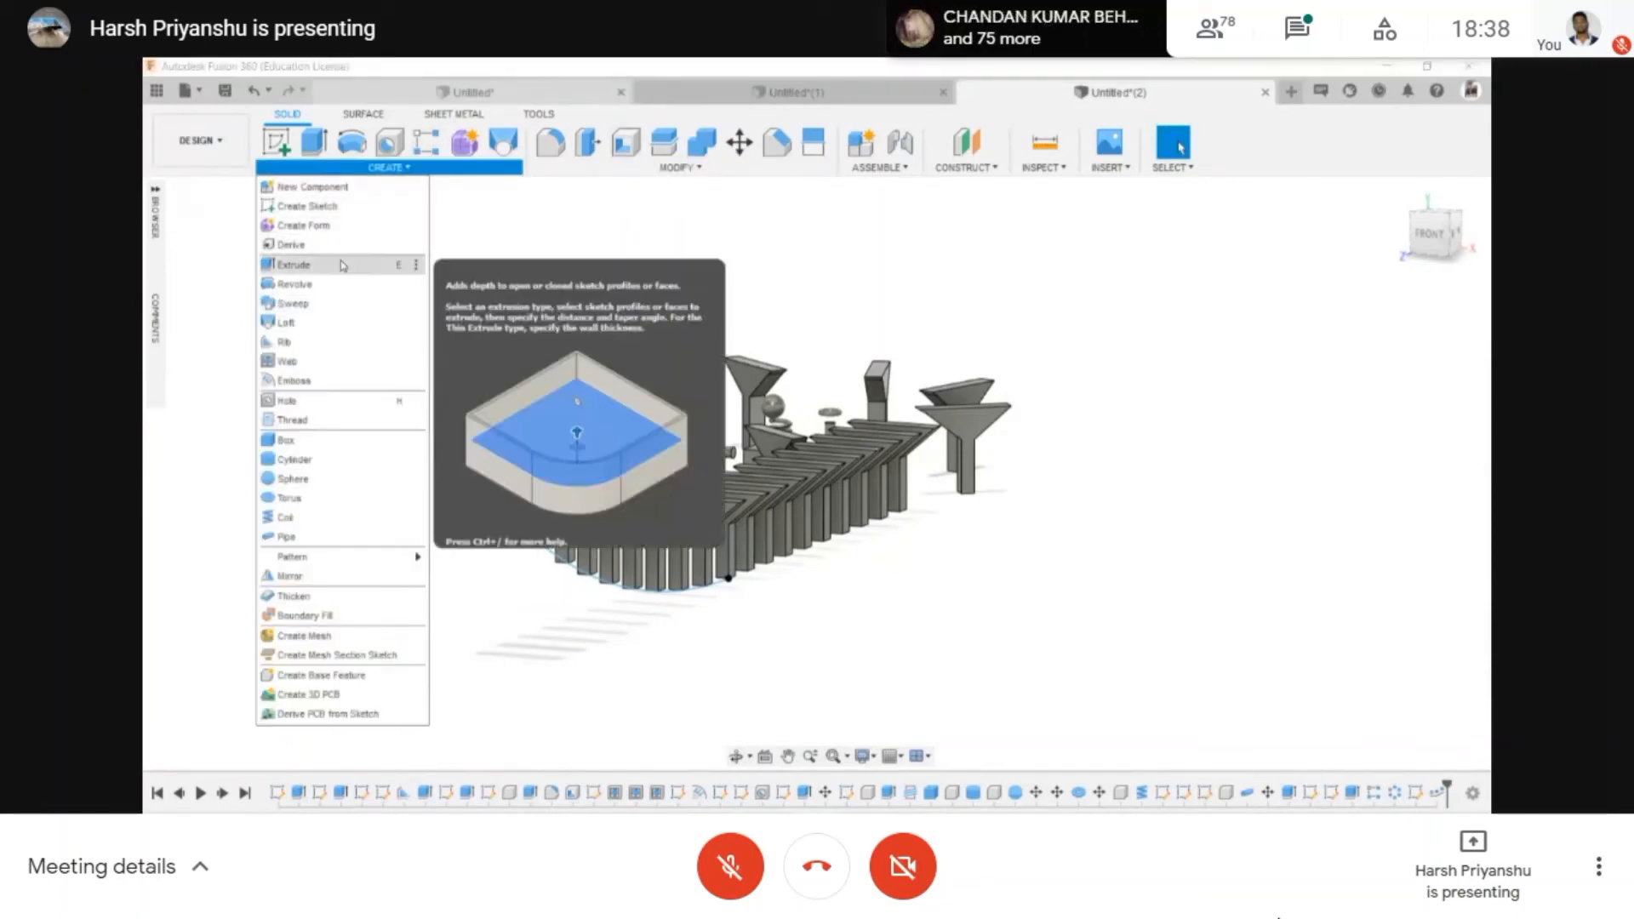
{"action": "scroll", "coordinate": [539, 187], "scroll_direction": "up", "scroll_amount": 1}
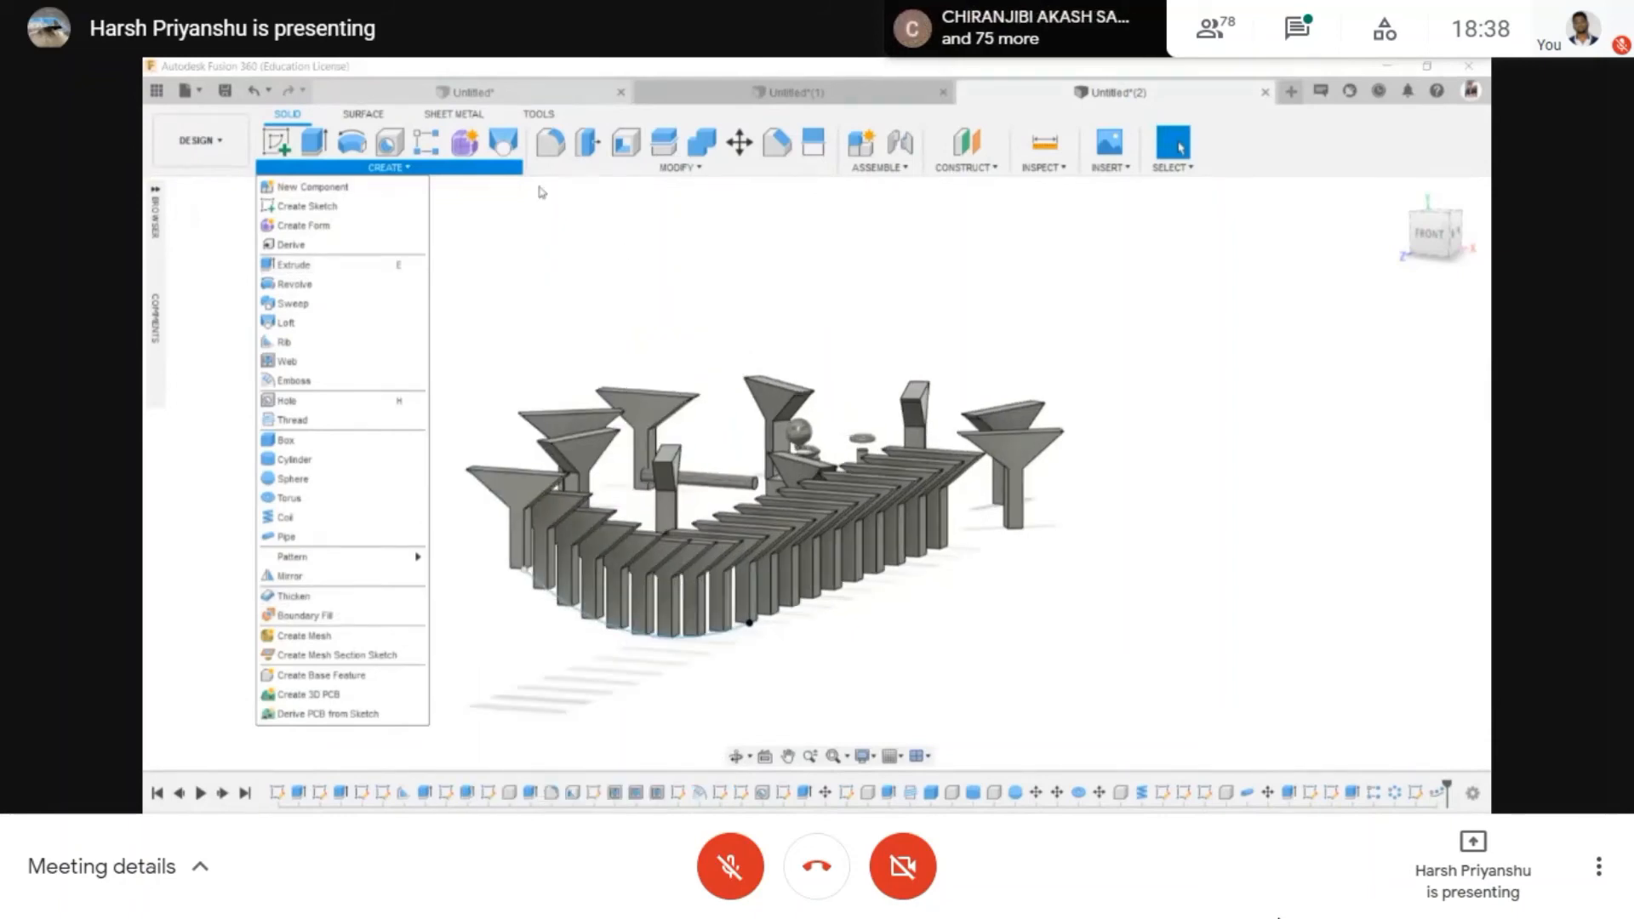
{"action": "left_click", "coordinate": [646, 239]}
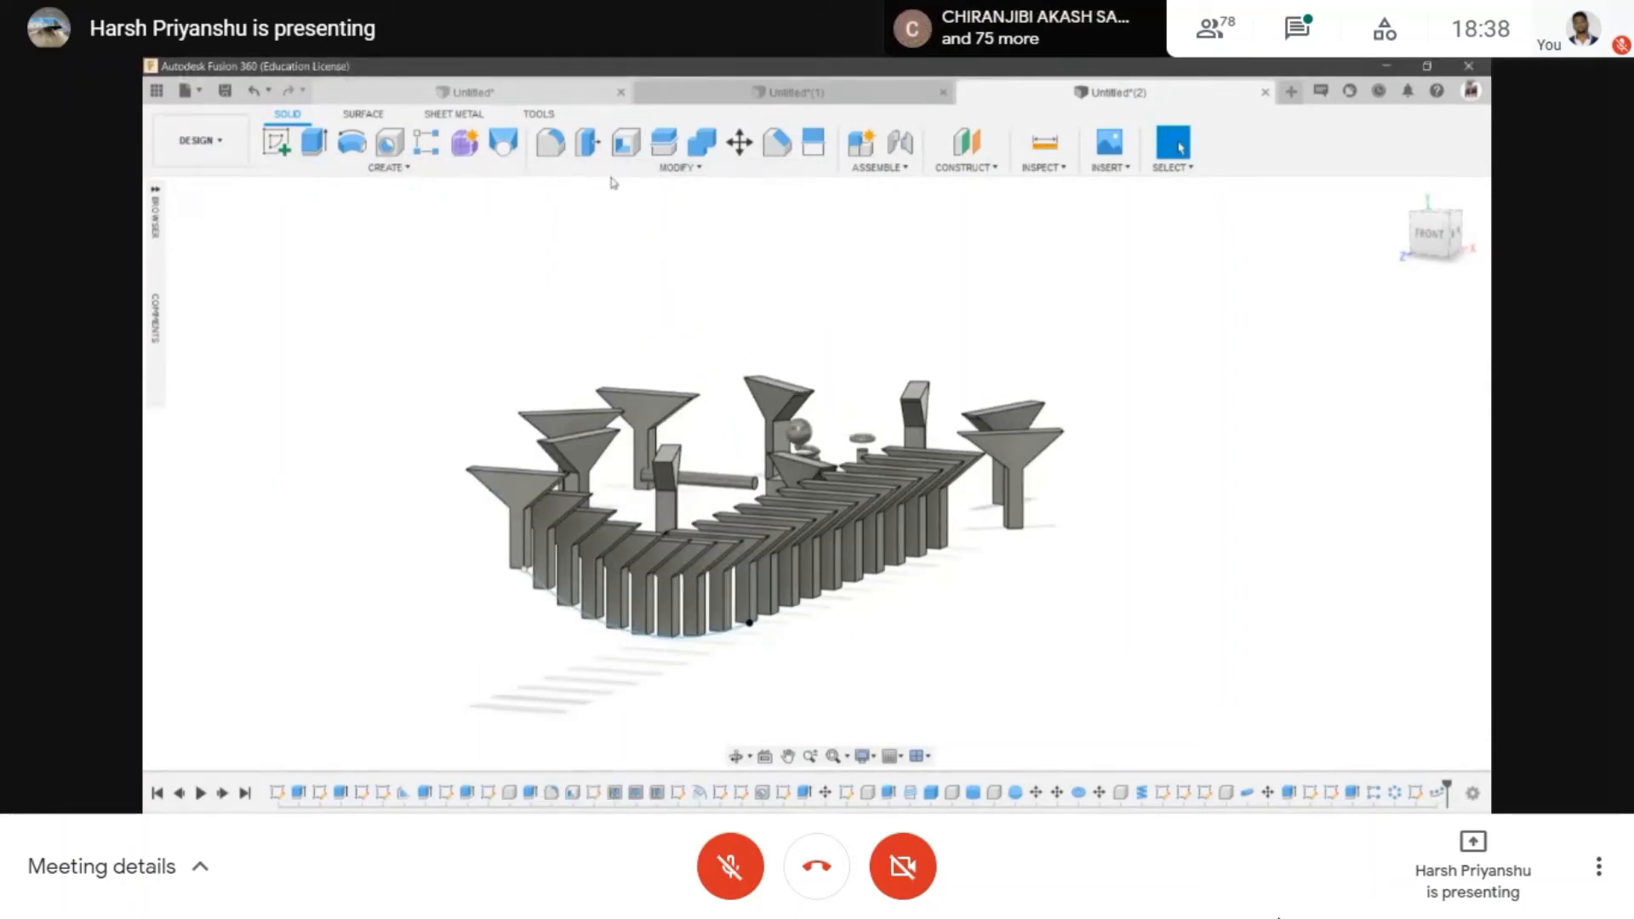
{"action": "scroll", "coordinate": [630, 227], "scroll_direction": "up", "scroll_amount": 2}
{"action": "left_click", "coordinate": [687, 169]}
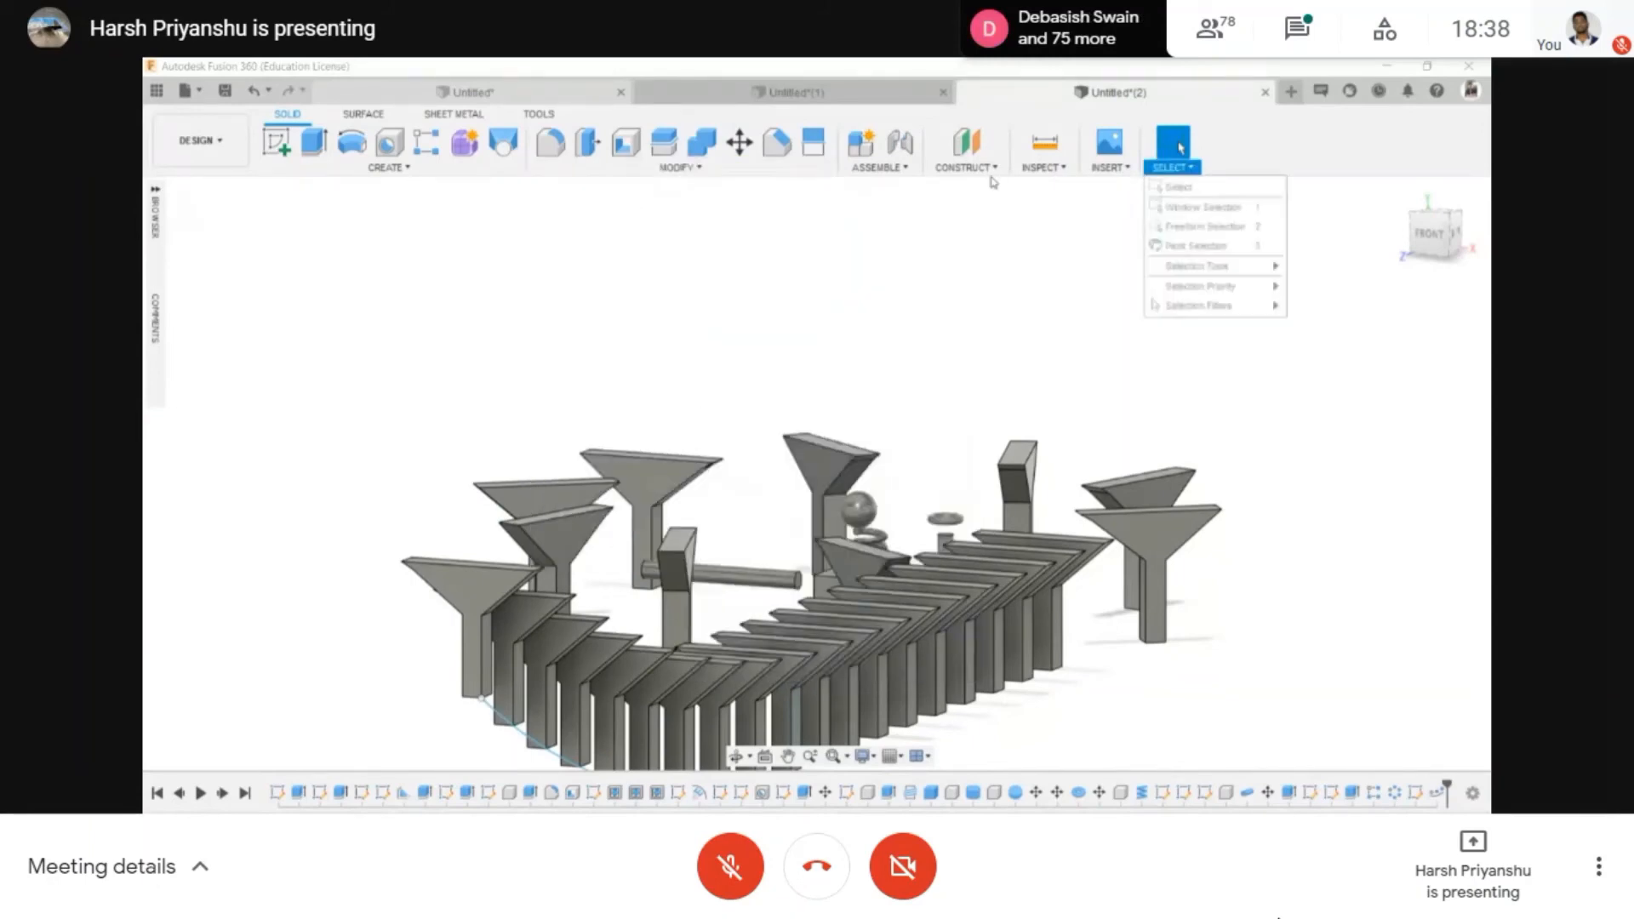
- Press Pull the top face of the funnel-shaped body at the arc's outer end upward by 300 mm
{"action": "mouse_move", "coordinate": [258, 128]}
{"action": "mouse_move", "coordinate": [686, 173]}
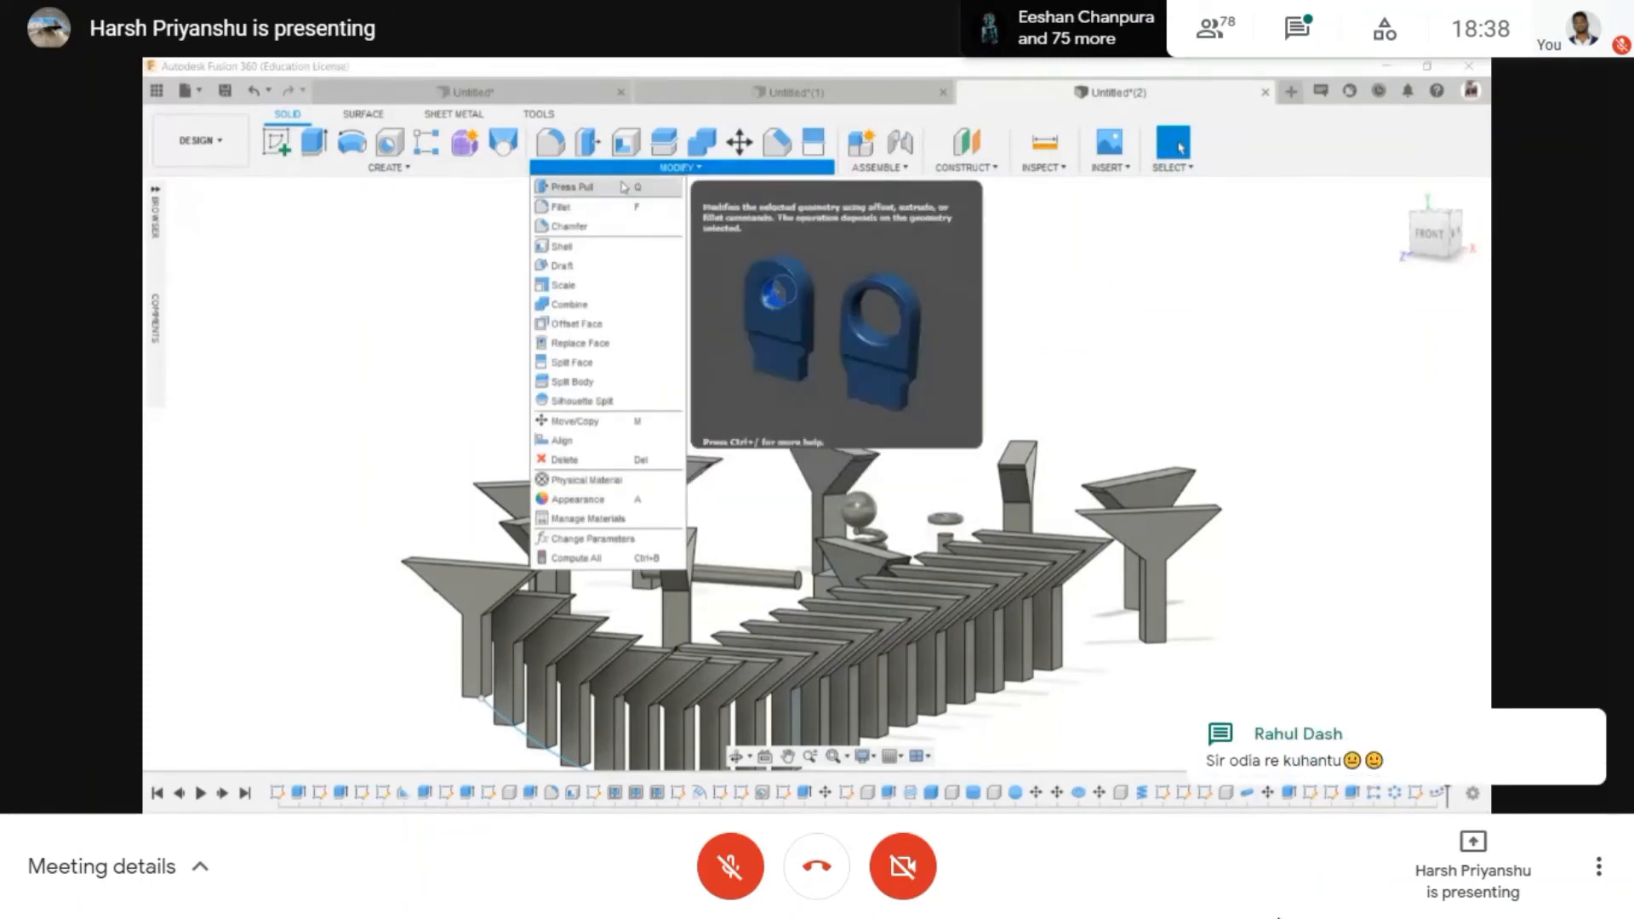
{"action": "left_click", "coordinate": [630, 187]}
{"action": "scroll", "coordinate": [520, 477], "scroll_direction": "up", "scroll_amount": 2}
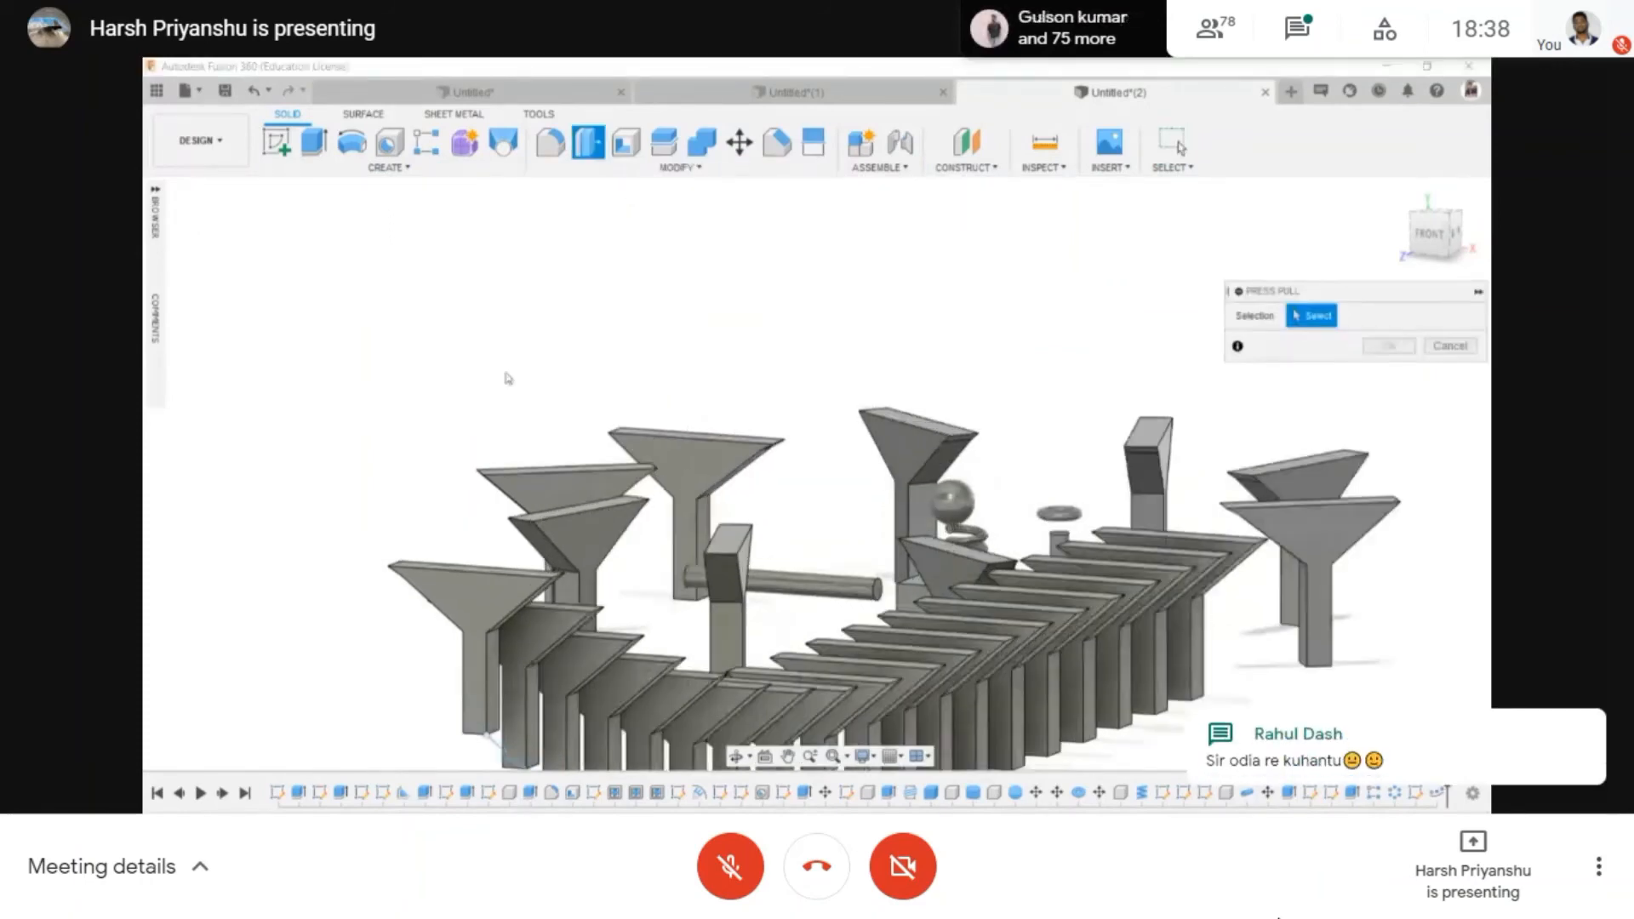
{"action": "left_click", "coordinate": [623, 167]}
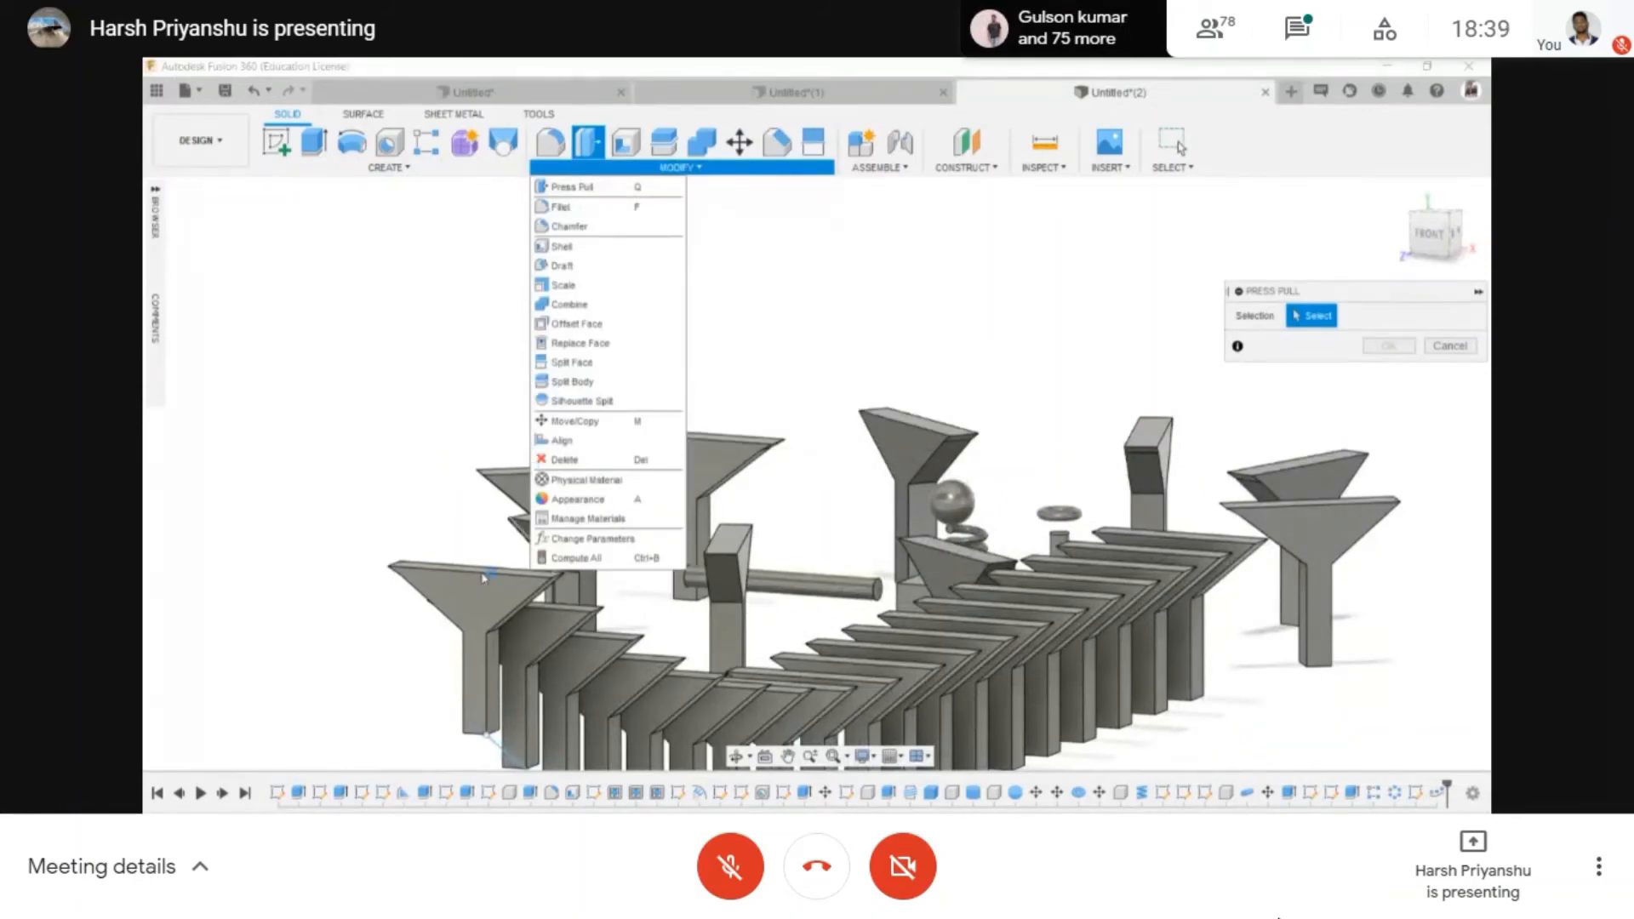
{"action": "scroll", "coordinate": [494, 519], "scroll_direction": "up", "scroll_amount": 6}
{"action": "scroll", "coordinate": [478, 463], "scroll_direction": "down", "scroll_amount": 5}
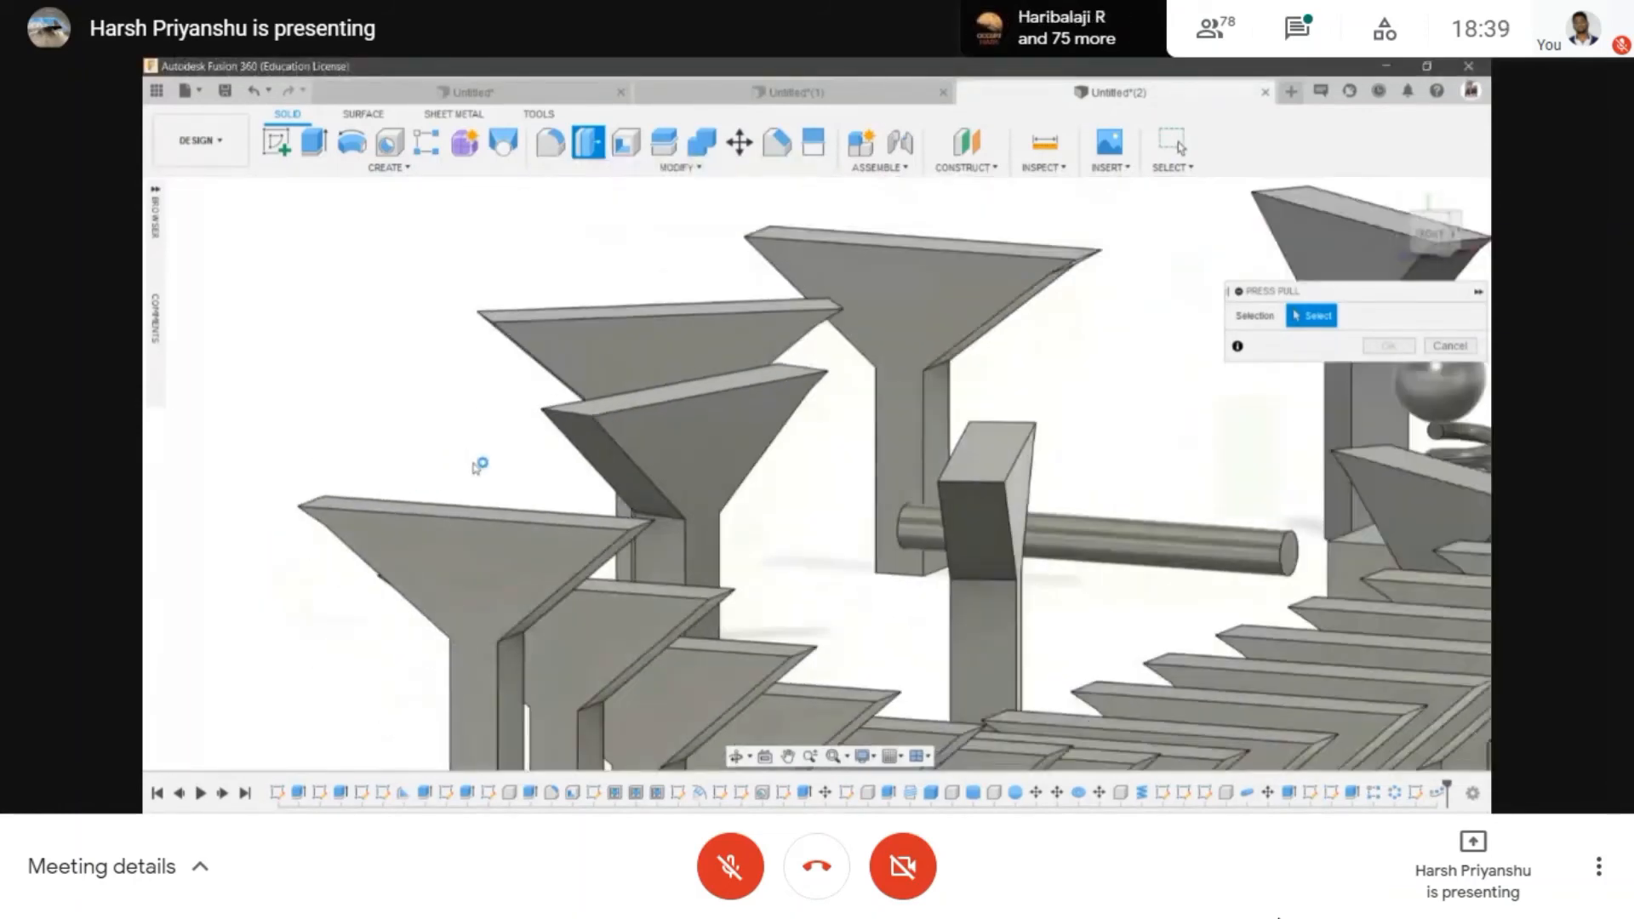
{"action": "scroll", "coordinate": [658, 621], "scroll_direction": "up", "scroll_amount": 7}
{"action": "scroll", "coordinate": [732, 513], "scroll_direction": "down", "scroll_amount": 4}
{"action": "scroll", "coordinate": [831, 522], "scroll_direction": "up", "scroll_amount": 1}
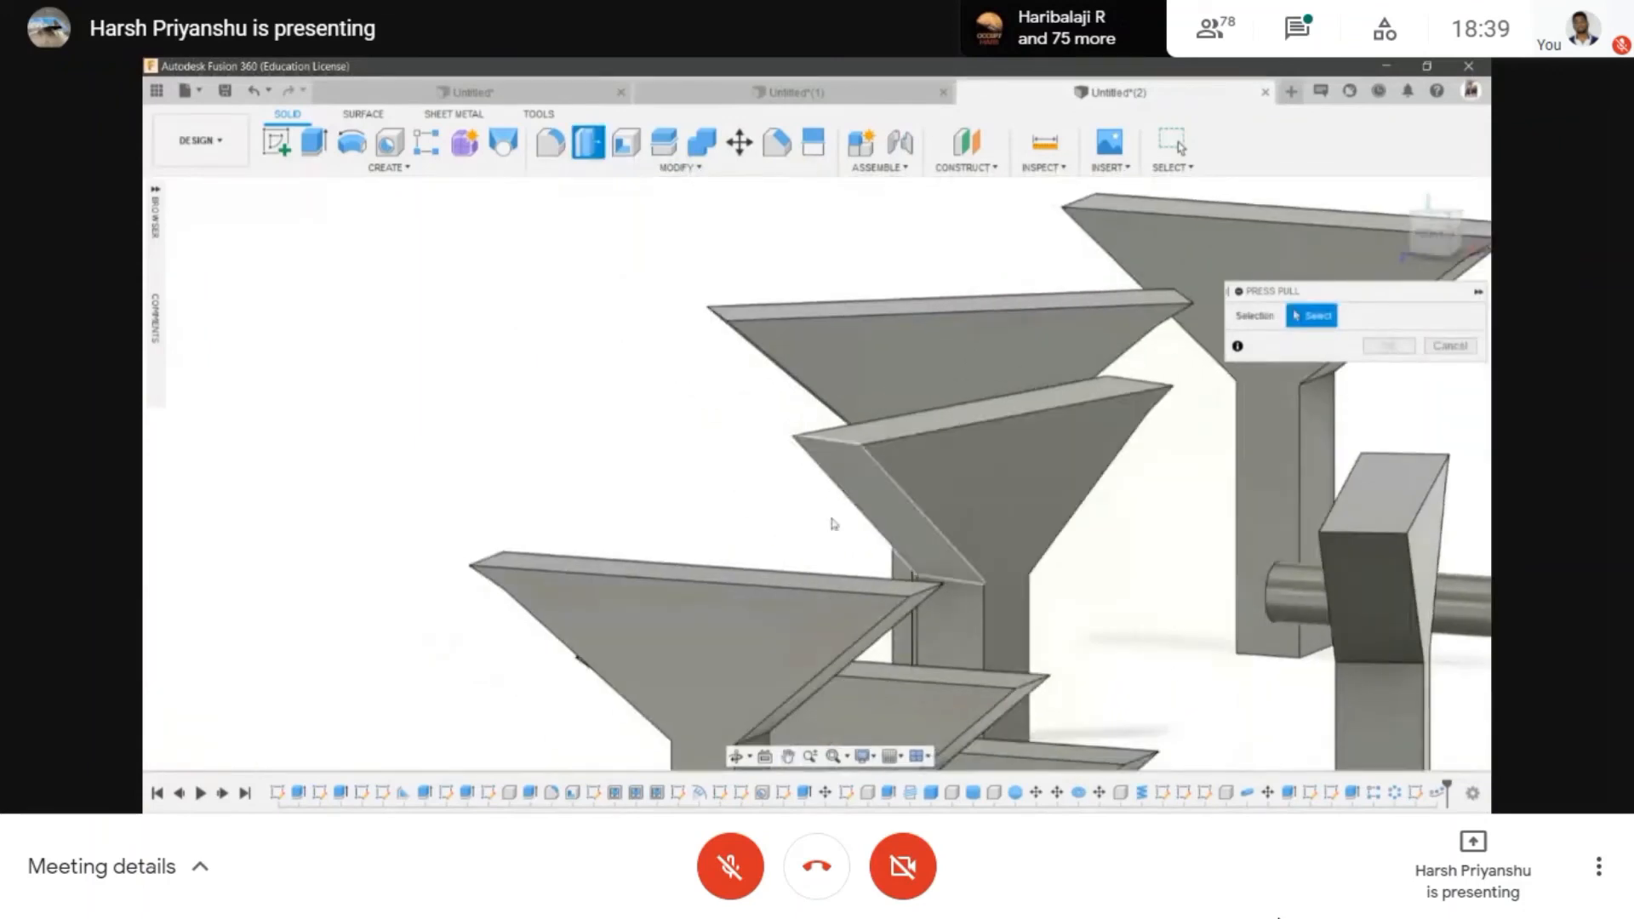
{"action": "scroll", "coordinate": [628, 540], "scroll_direction": "up", "scroll_amount": 5}
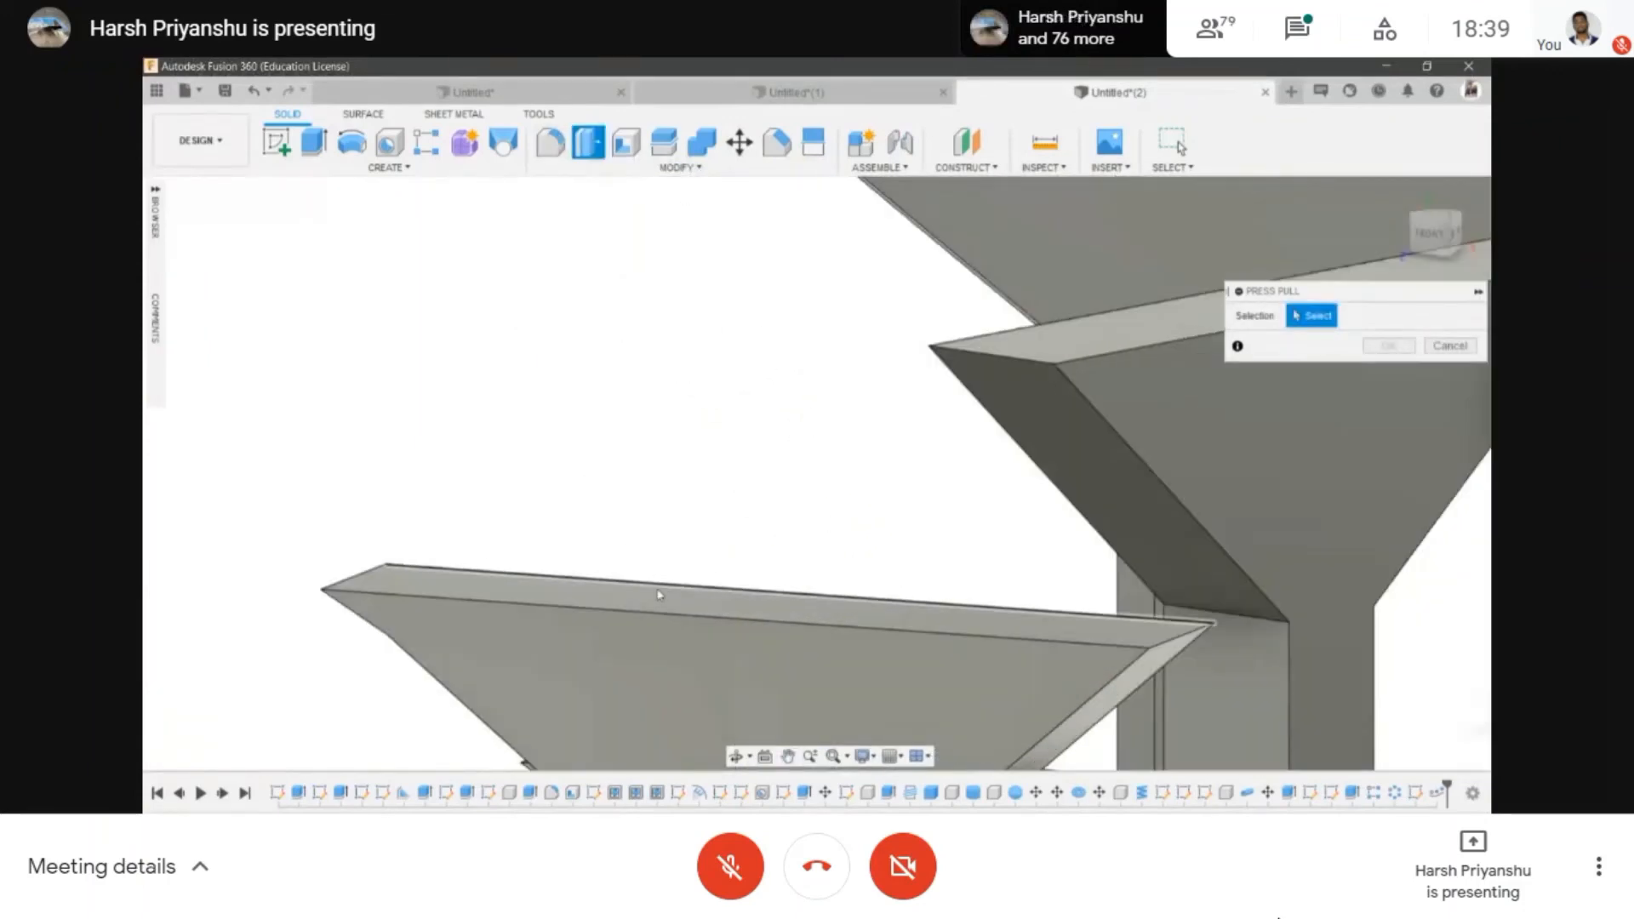
{"action": "left_click", "coordinate": [656, 587]}
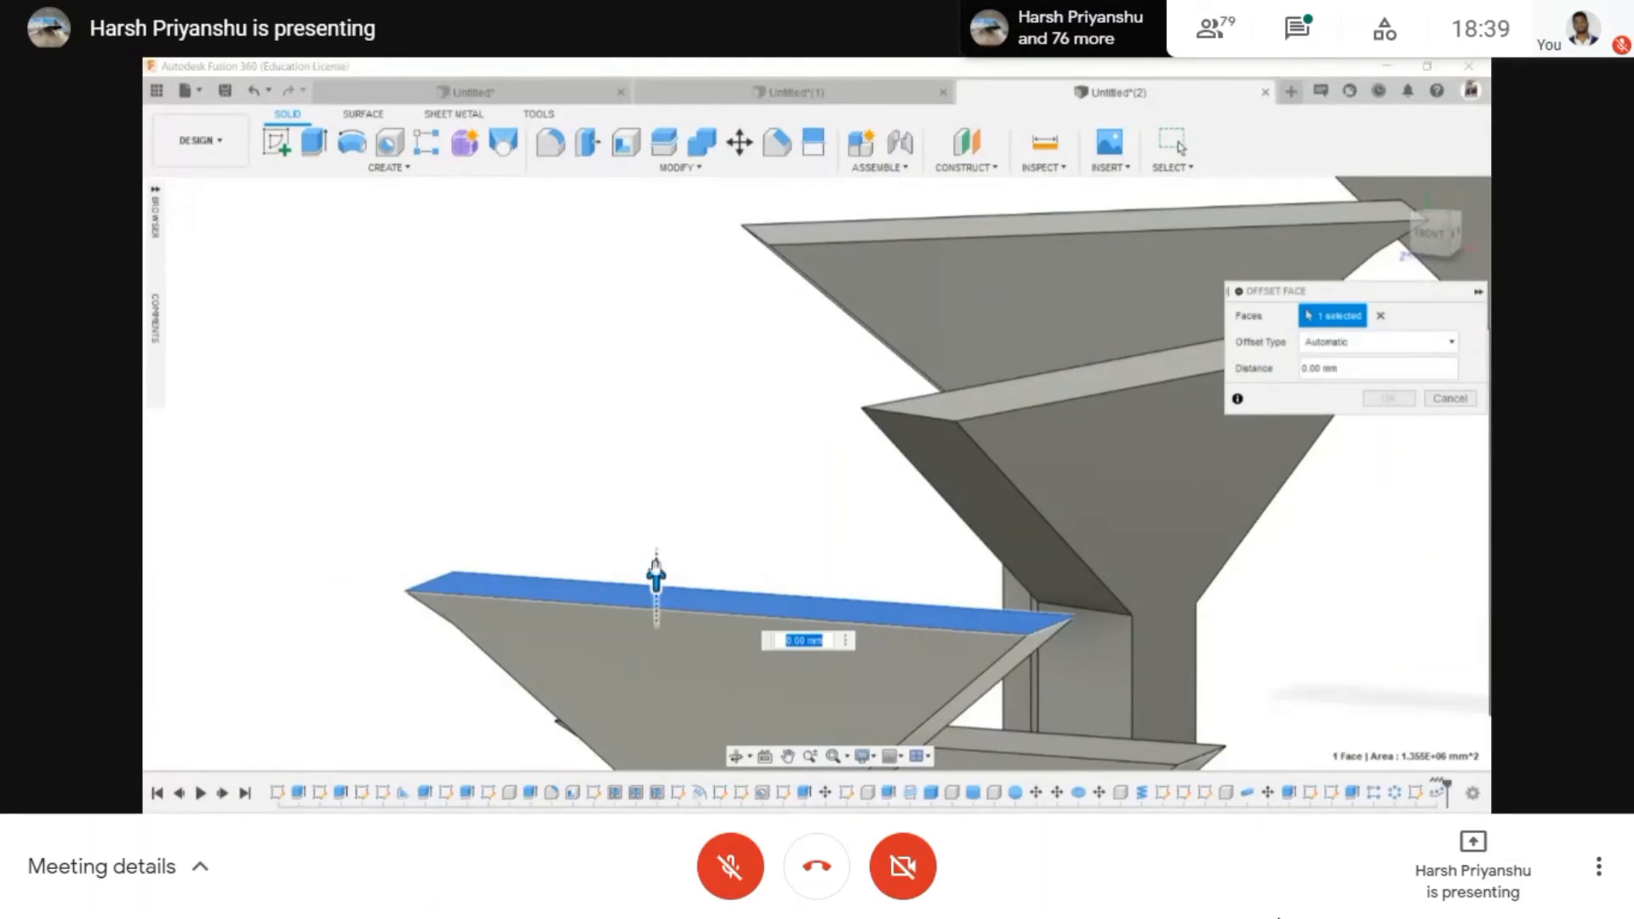
{"action": "mouse_move", "coordinate": [655, 577]}
{"action": "left_mouse_down"}
{"action": "mouse_move", "coordinate": [668, 347]}
{"action": "mouse_move", "coordinate": [669, 606]}
{"action": "left_mouse_up"}
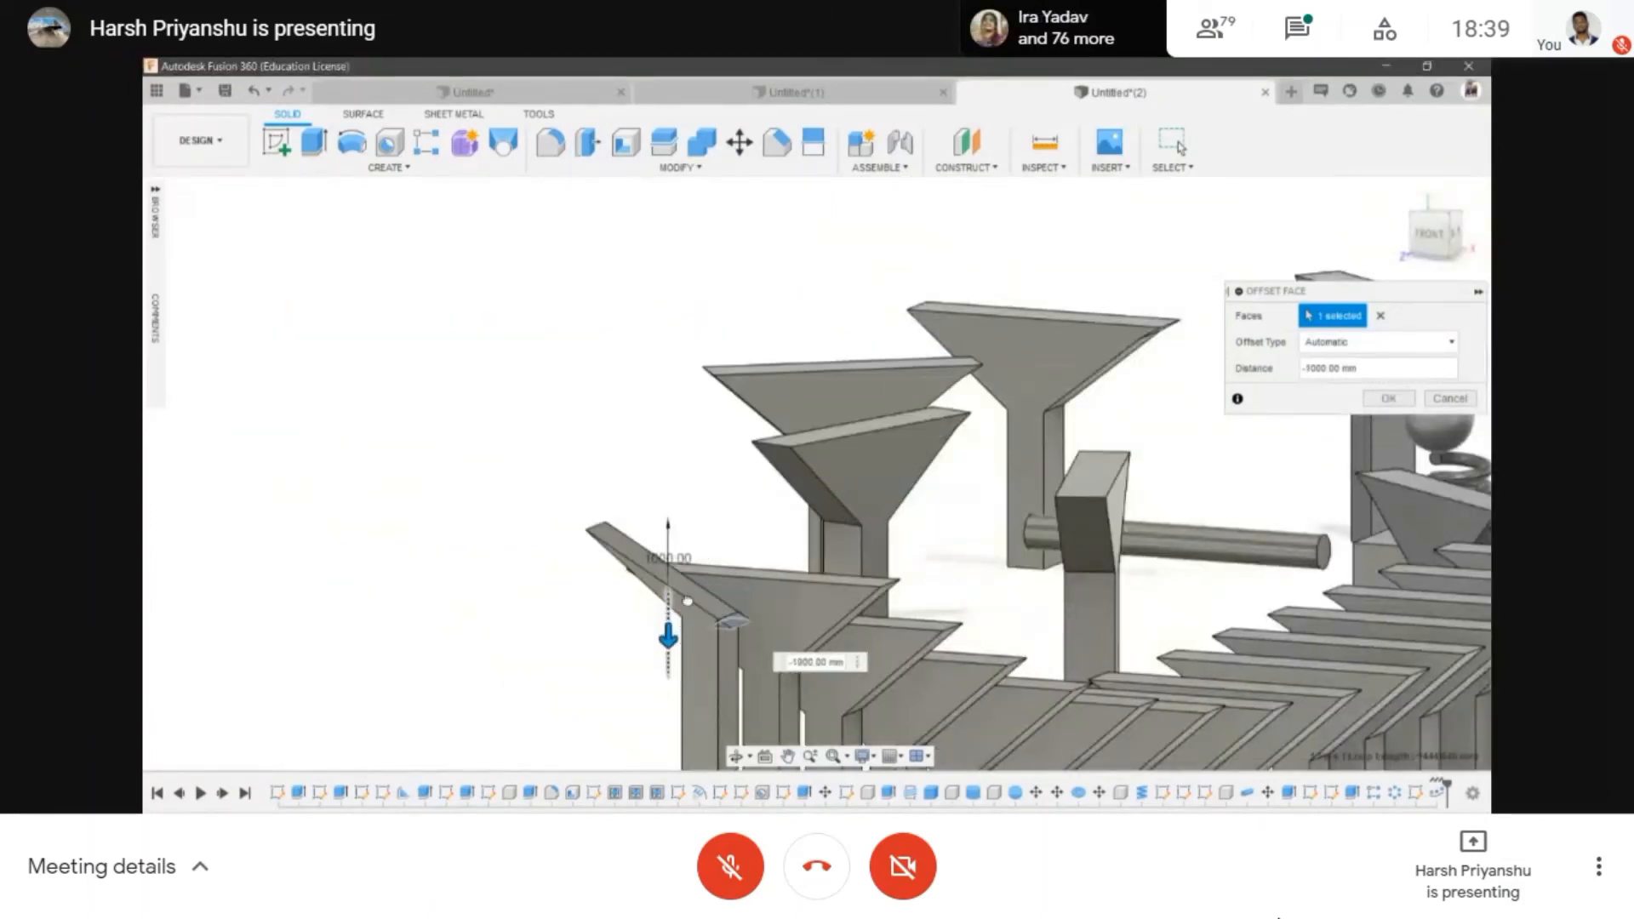
{"action": "left_click_drag", "start_coordinate": [705, 546], "coordinate": [713, 490]}
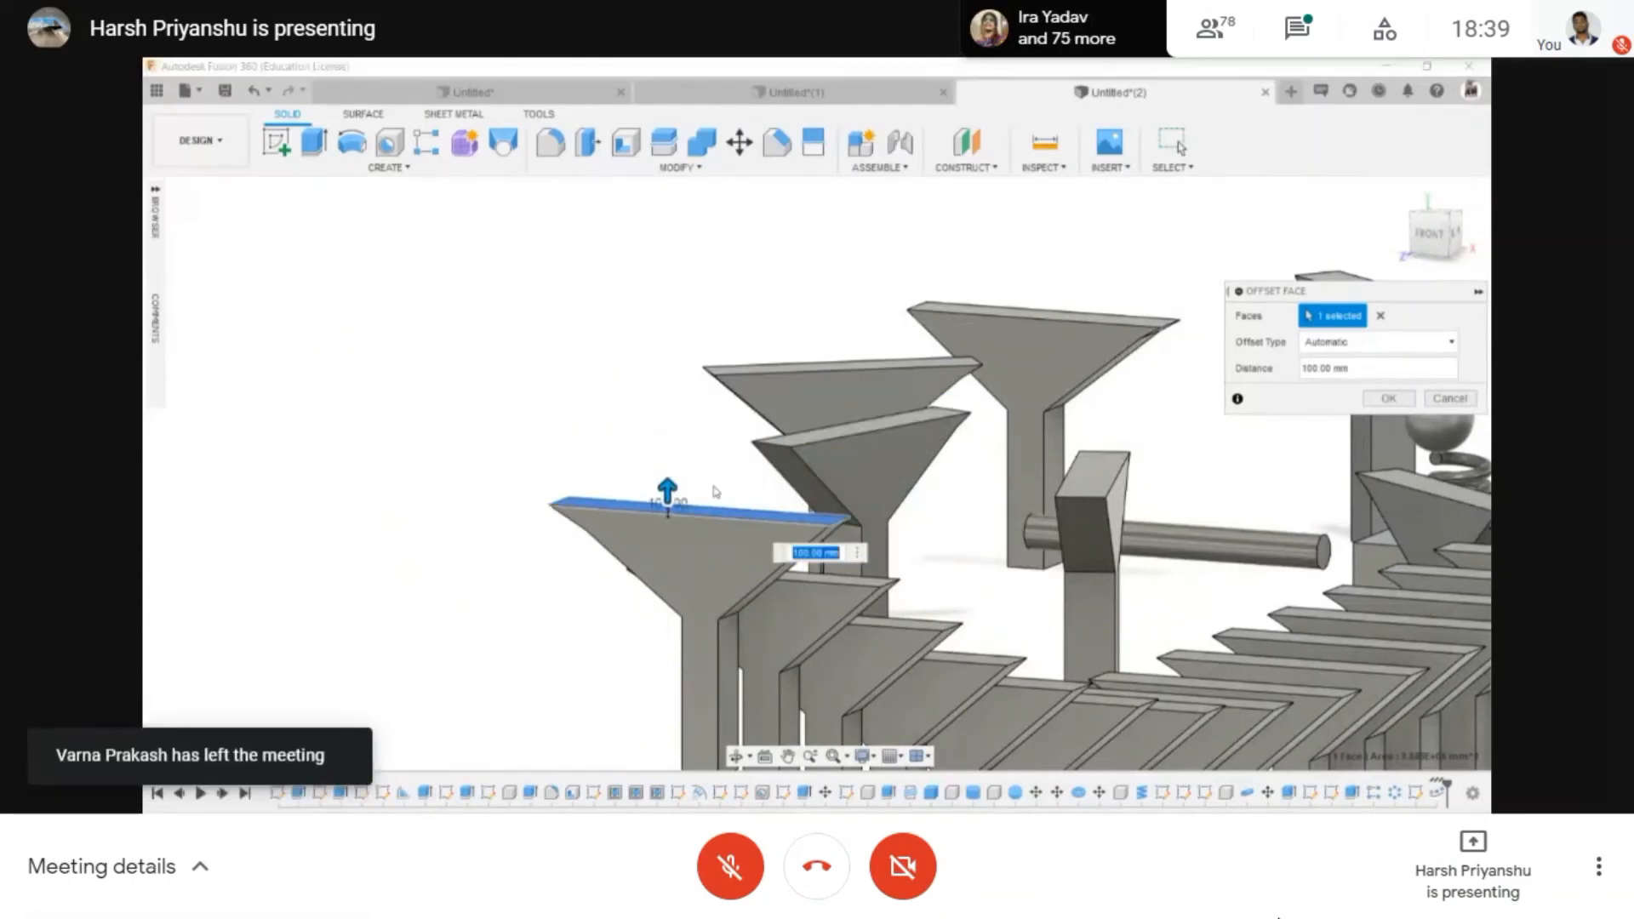
{"action": "scroll", "coordinate": [703, 495], "scroll_direction": "up", "scroll_amount": 4}
{"action": "left_click_drag", "start_coordinate": [621, 512], "coordinate": [621, 464]}
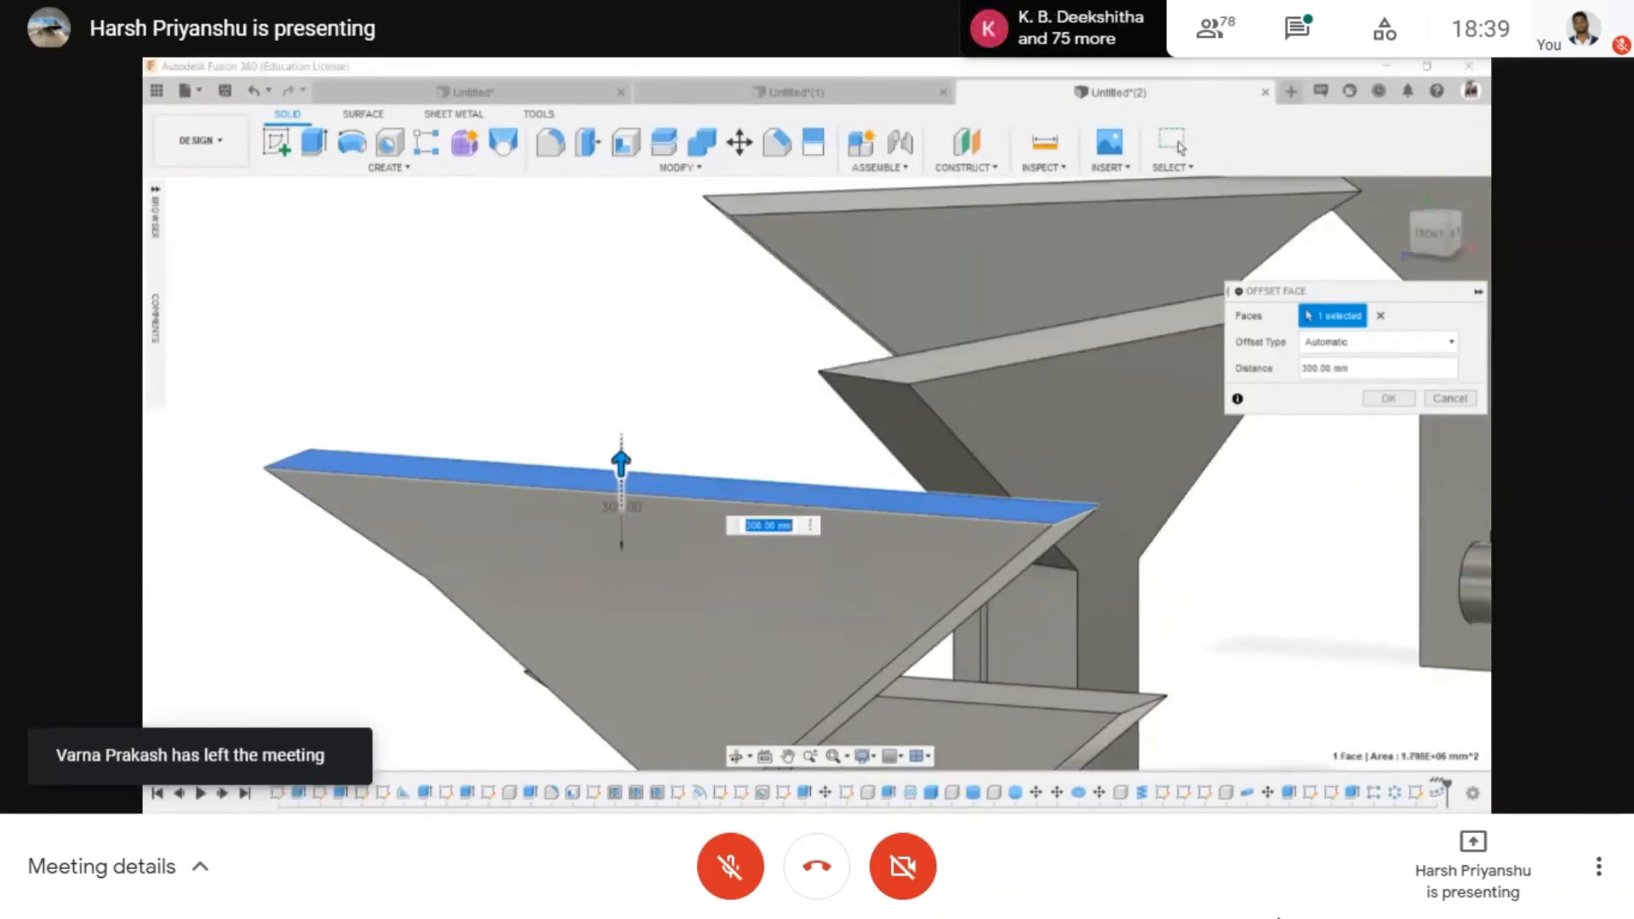
{"action": "left_click", "coordinate": [1389, 399]}
- Fillet the edges bordering the sloped flare face and the stem face on one side of the enlarged end body with a constant 100 mm radius
{"action": "scroll", "coordinate": [864, 465], "scroll_direction": "down", "scroll_amount": 5}
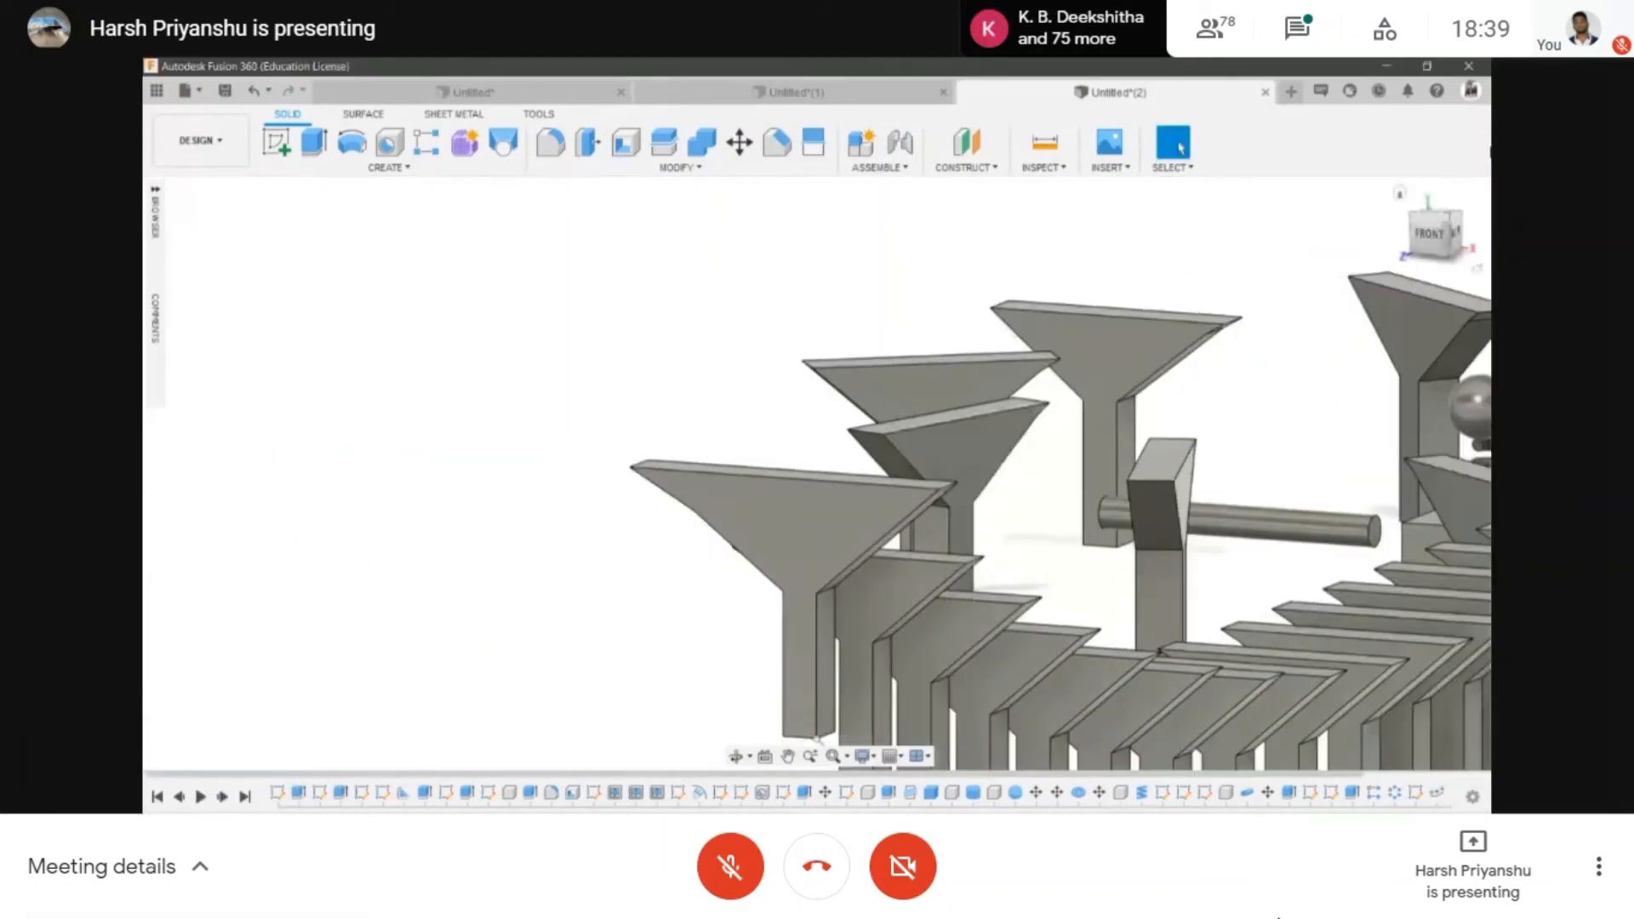
{"action": "left_click", "coordinate": [1420, 238]}
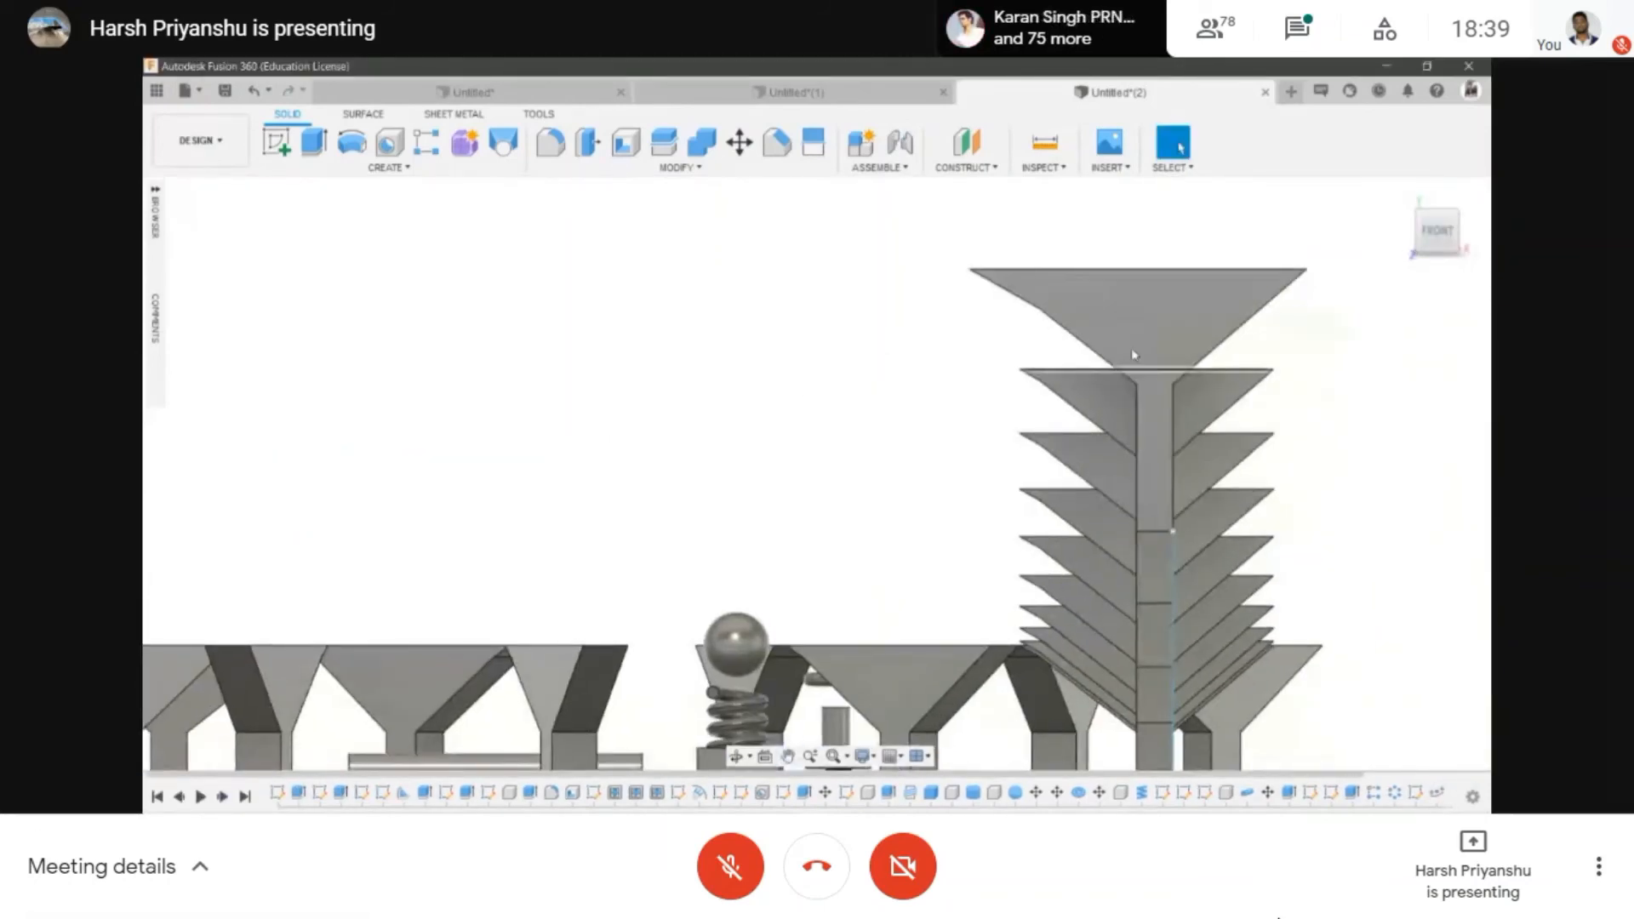
{"action": "scroll", "coordinate": [743, 478], "scroll_direction": "down", "scroll_amount": 3}
{"action": "middle_click_drag", "start_coordinate": [1132, 357], "coordinate": [366, 460], "text": "shift"}
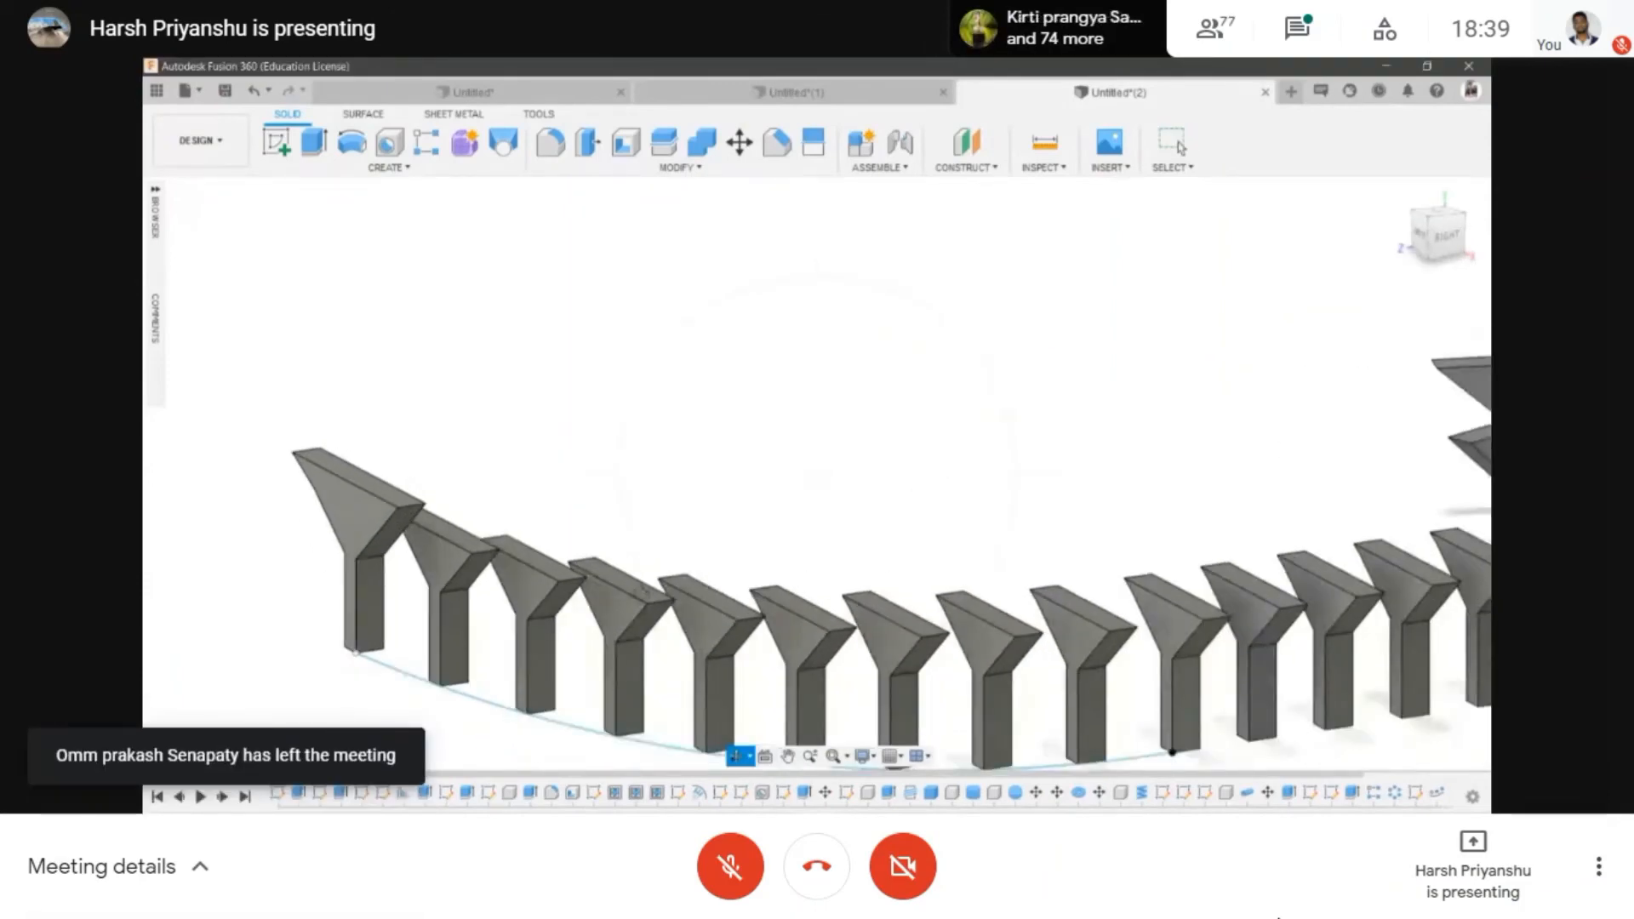
{"action": "middle_click_drag", "start_coordinate": [639, 519], "coordinate": [729, 526]}
{"action": "left_click", "coordinate": [653, 169]}
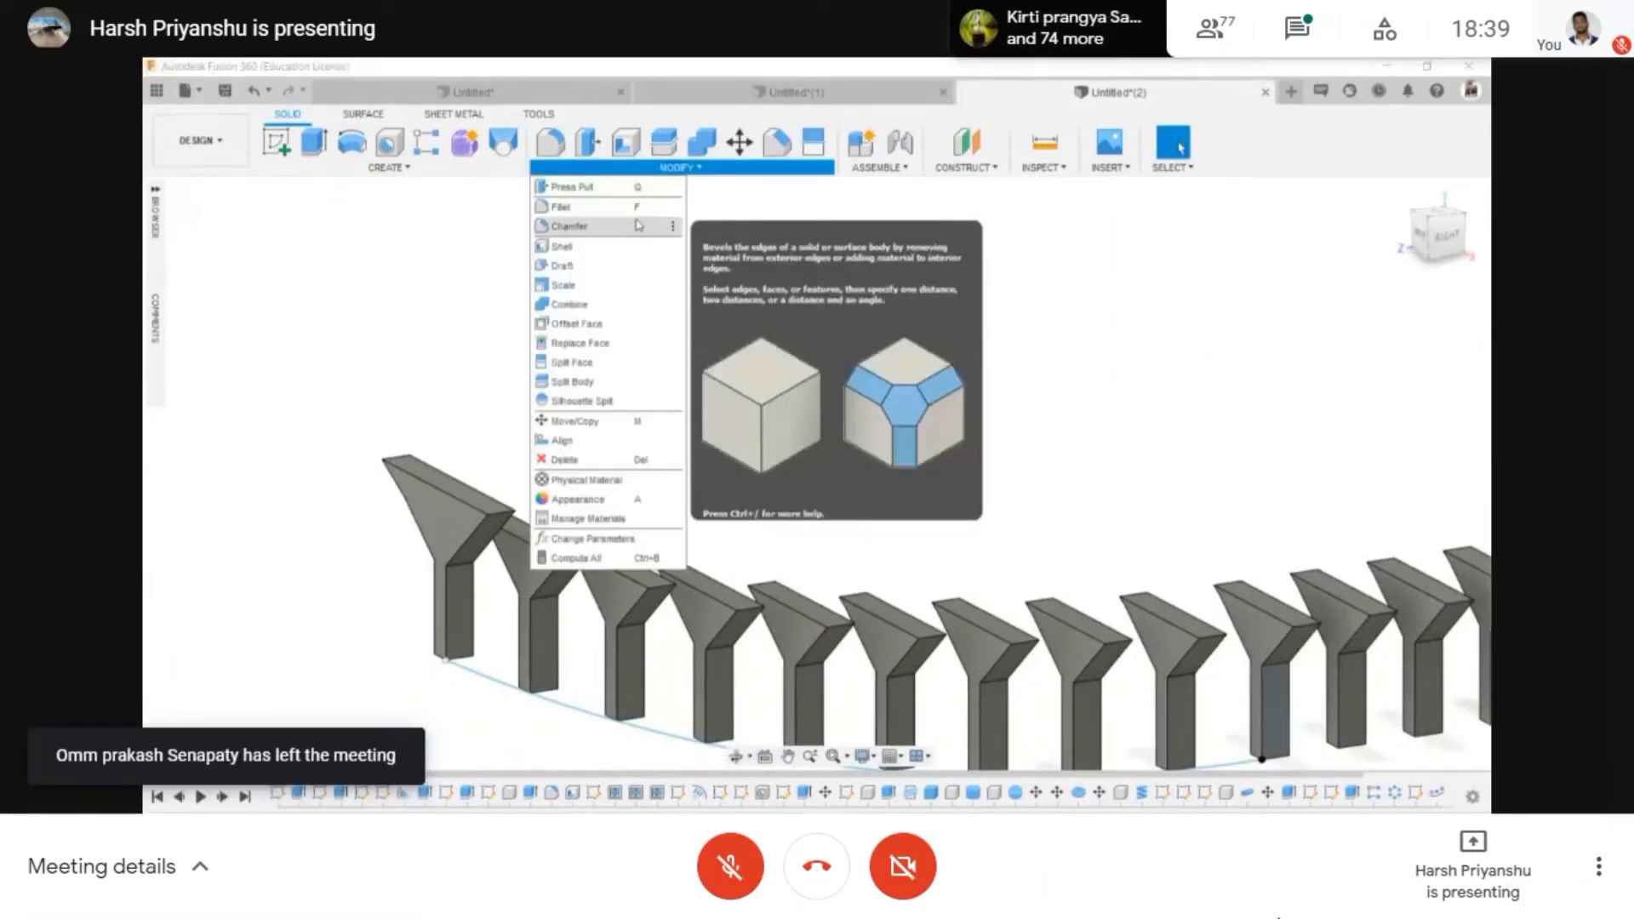
{"action": "left_click", "coordinate": [563, 207]}
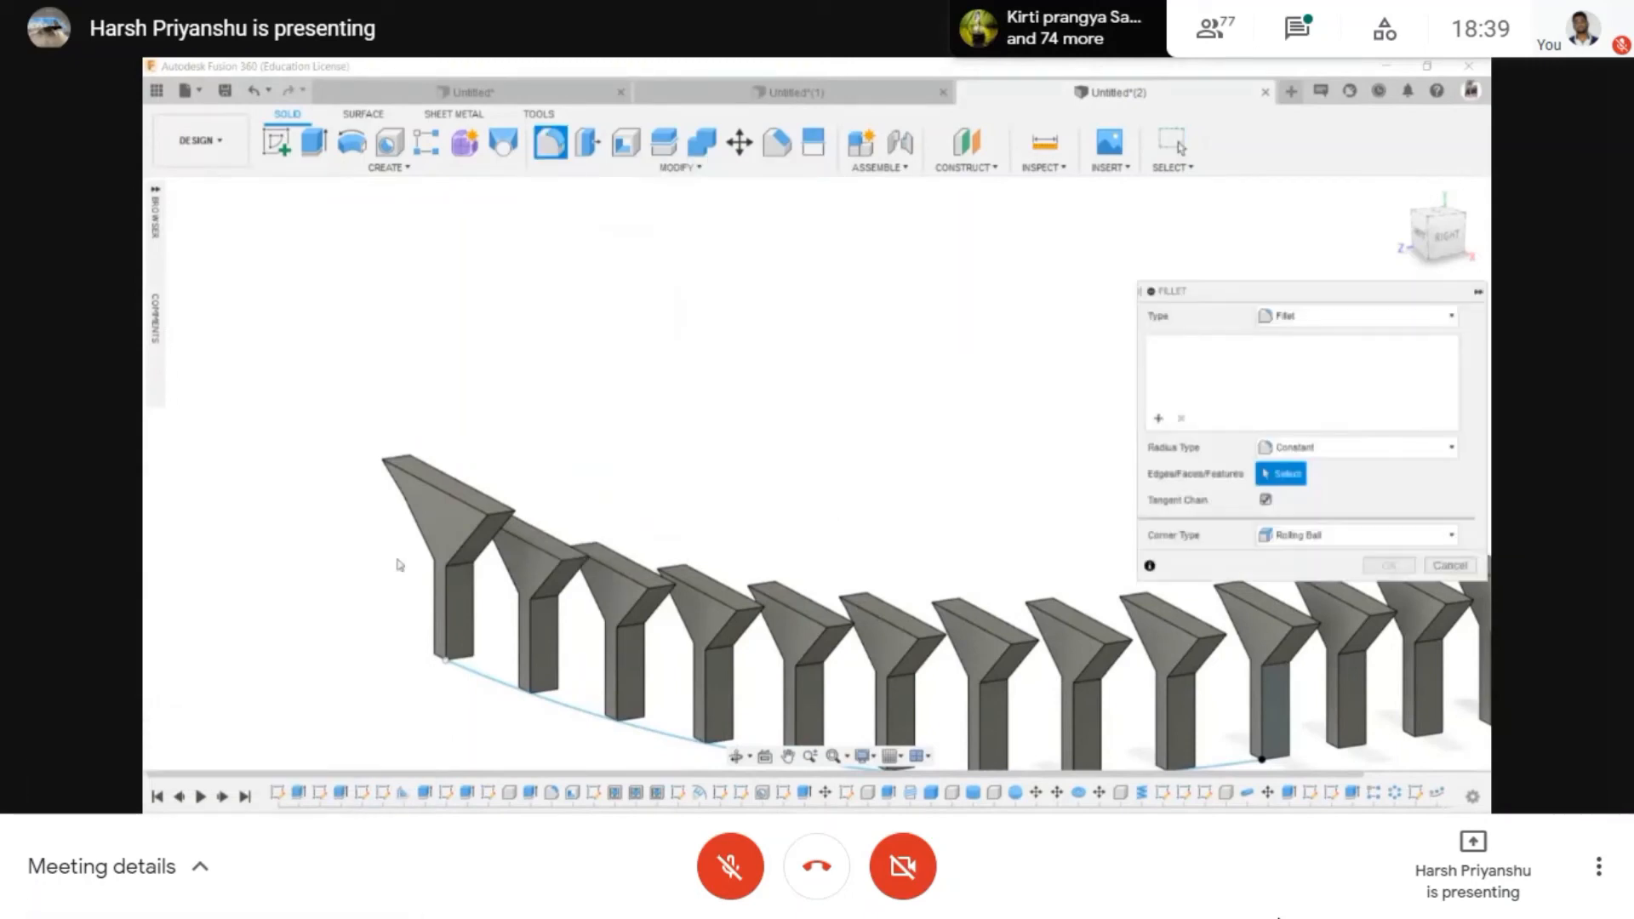
{"action": "scroll", "coordinate": [443, 524], "scroll_direction": "up", "scroll_amount": 3}
{"action": "scroll", "coordinate": [442, 523], "scroll_direction": "up", "scroll_amount": 3}
{"action": "scroll", "coordinate": [546, 536], "scroll_direction": "down", "scroll_amount": 2}
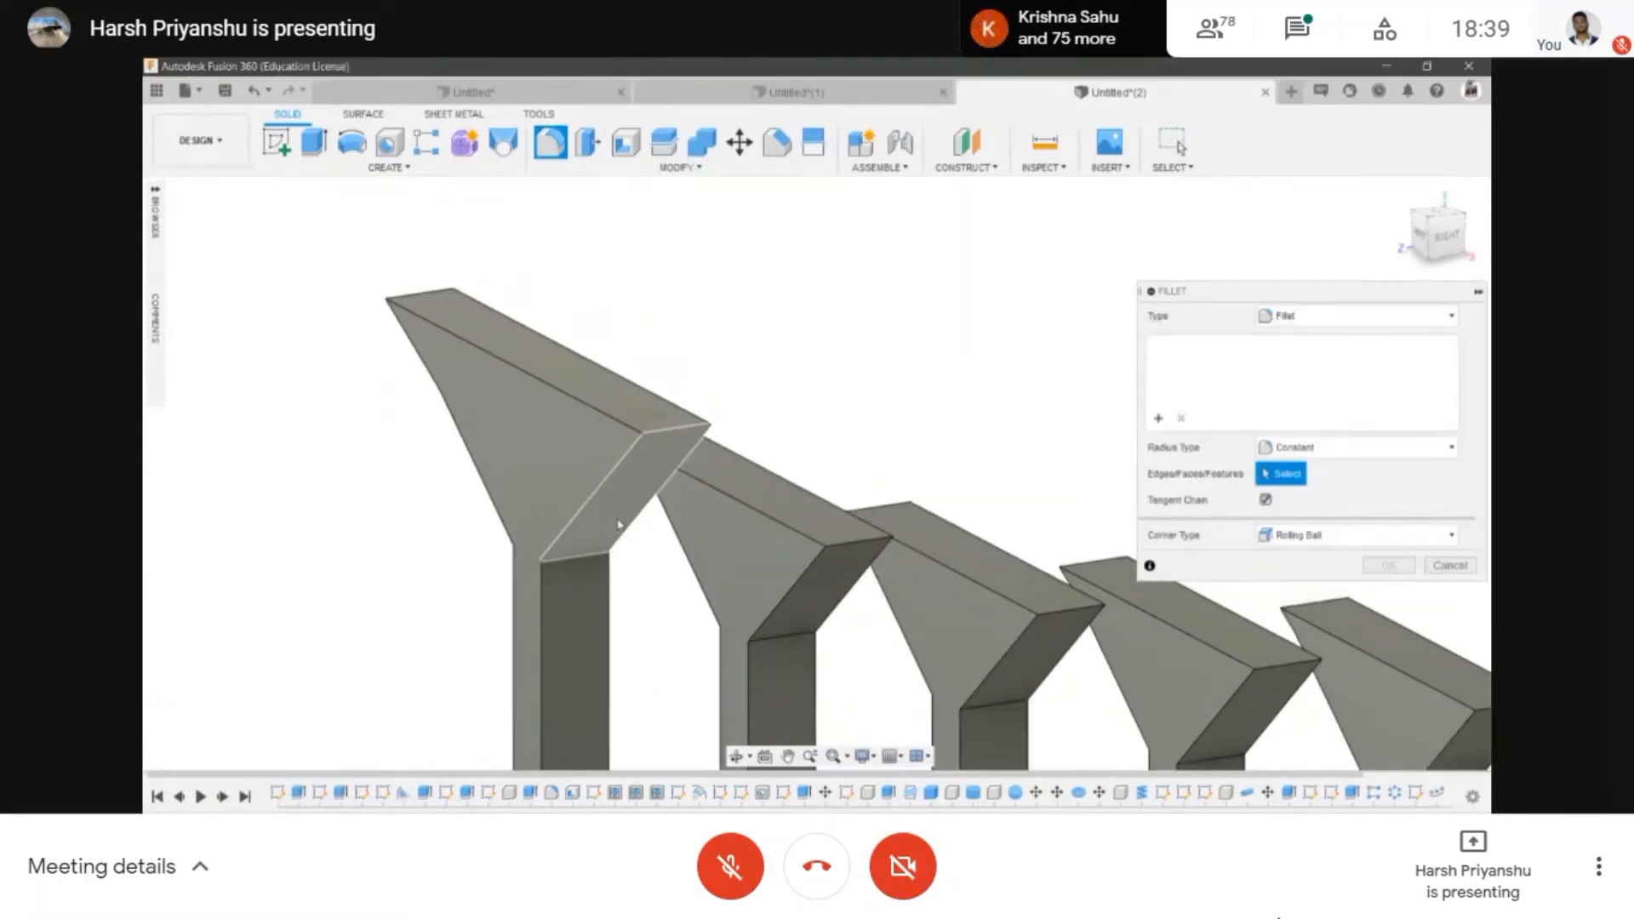
{"action": "scroll", "coordinate": [578, 526], "scroll_direction": "up", "scroll_amount": 4}
{"action": "scroll", "coordinate": [565, 549], "scroll_direction": "up", "scroll_amount": 3}
{"action": "scroll", "coordinate": [485, 584], "scroll_direction": "down", "scroll_amount": 4}
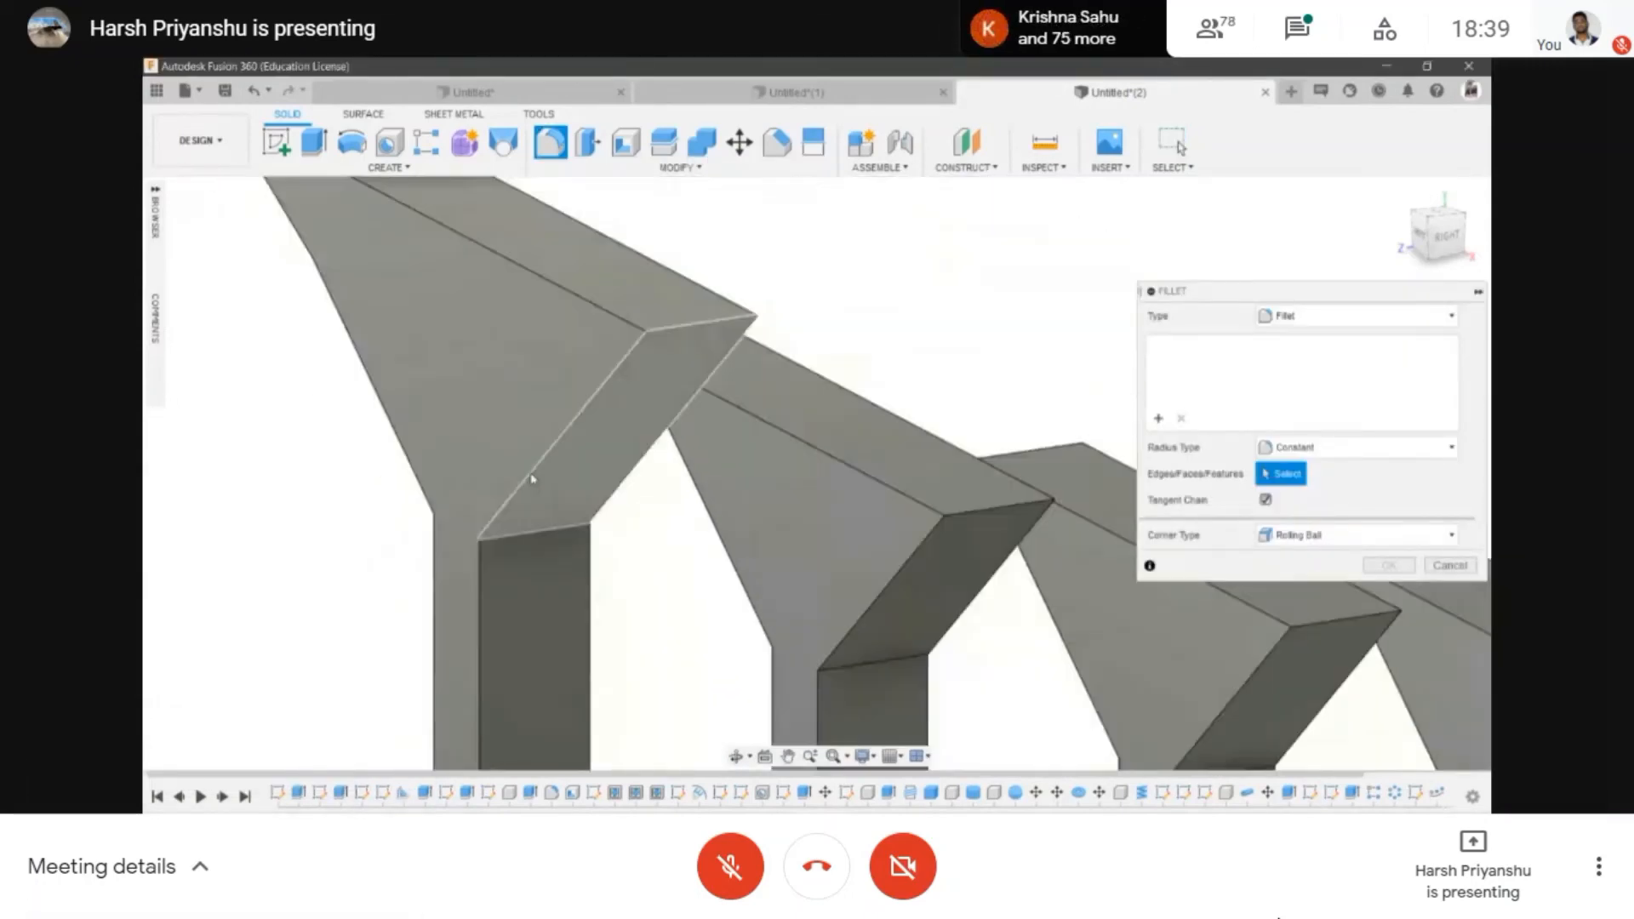
{"action": "scroll", "coordinate": [533, 474], "scroll_direction": "up", "scroll_amount": 2}
{"action": "left_click", "coordinate": [615, 392]}
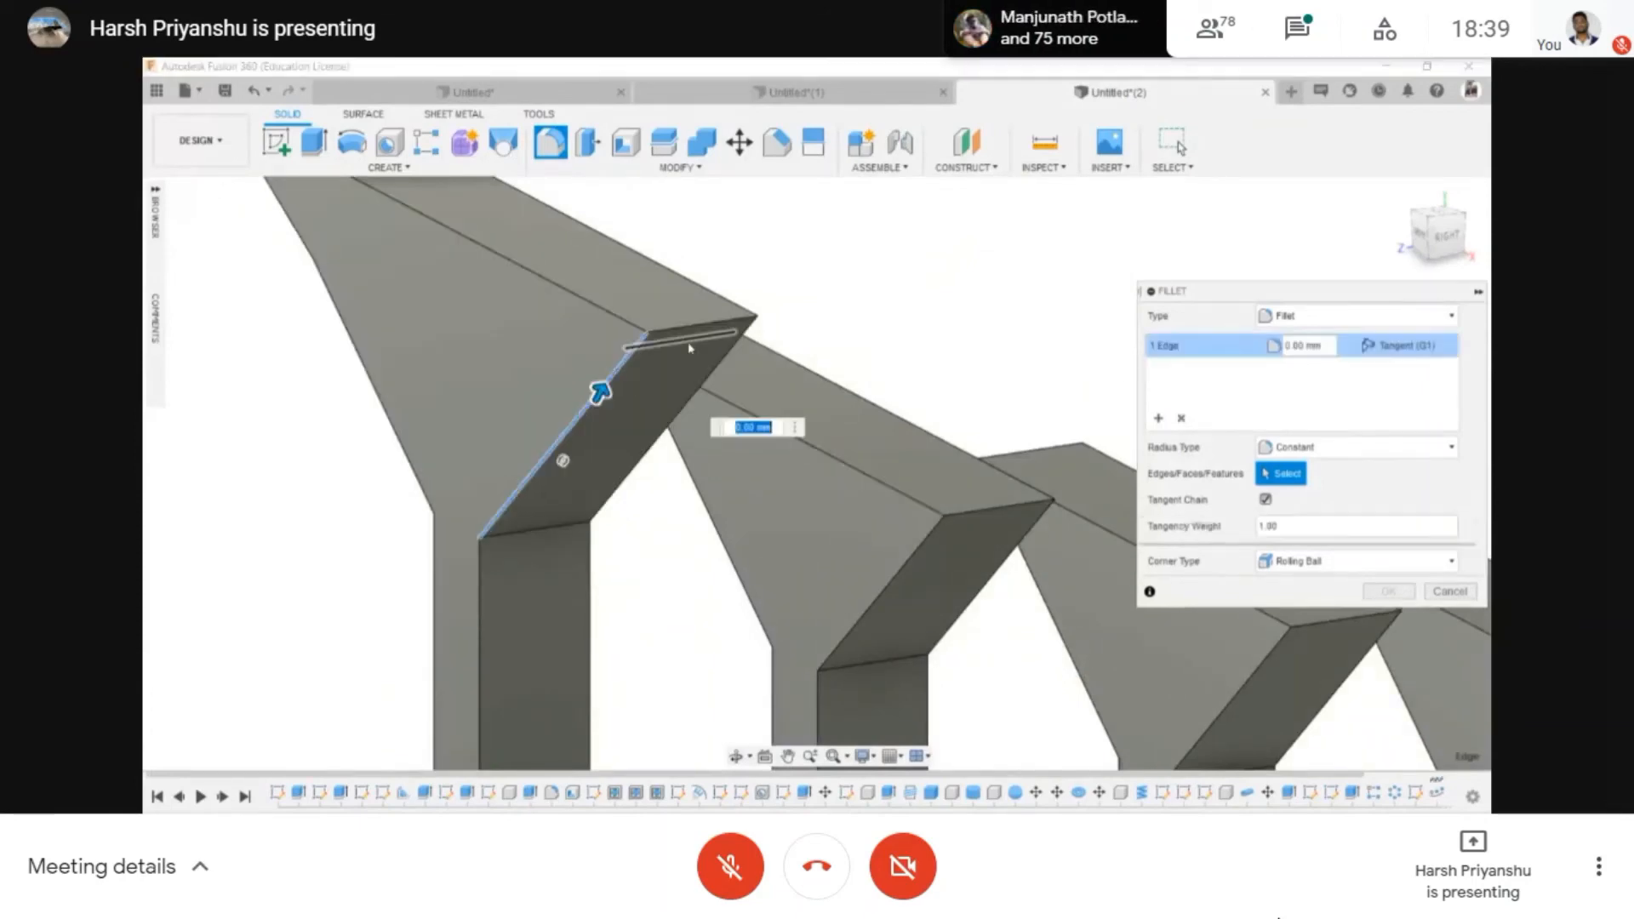
{"action": "left_click", "coordinate": [706, 325]}
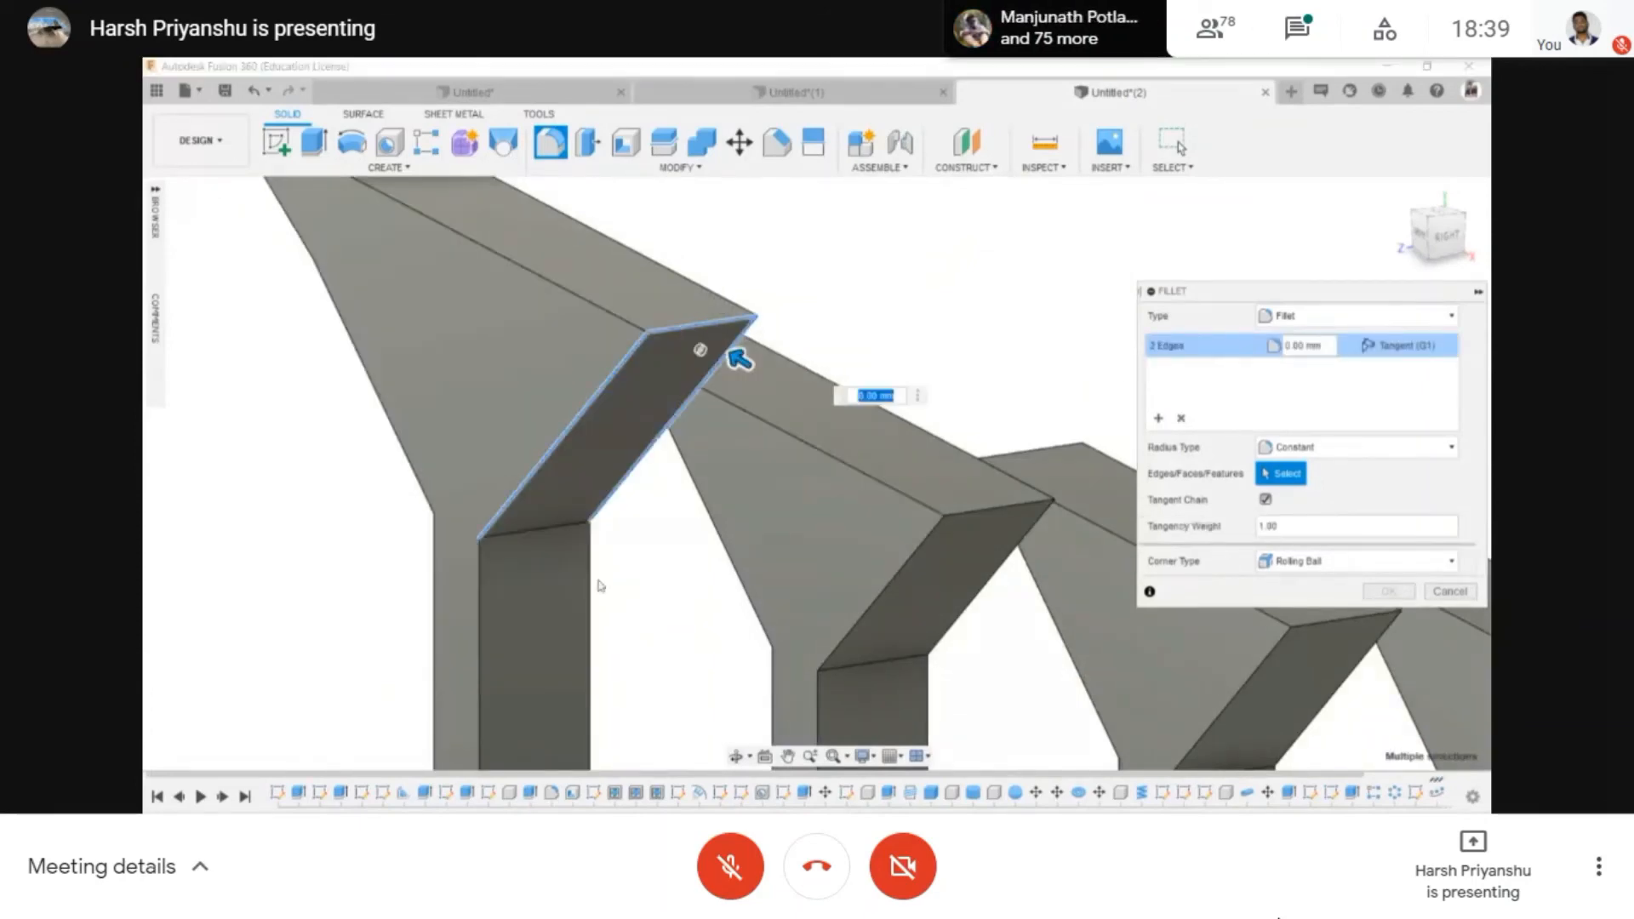
{"action": "left_click", "coordinate": [479, 588]}
{"action": "scroll", "coordinate": [561, 588], "scroll_direction": "down", "scroll_amount": 3}
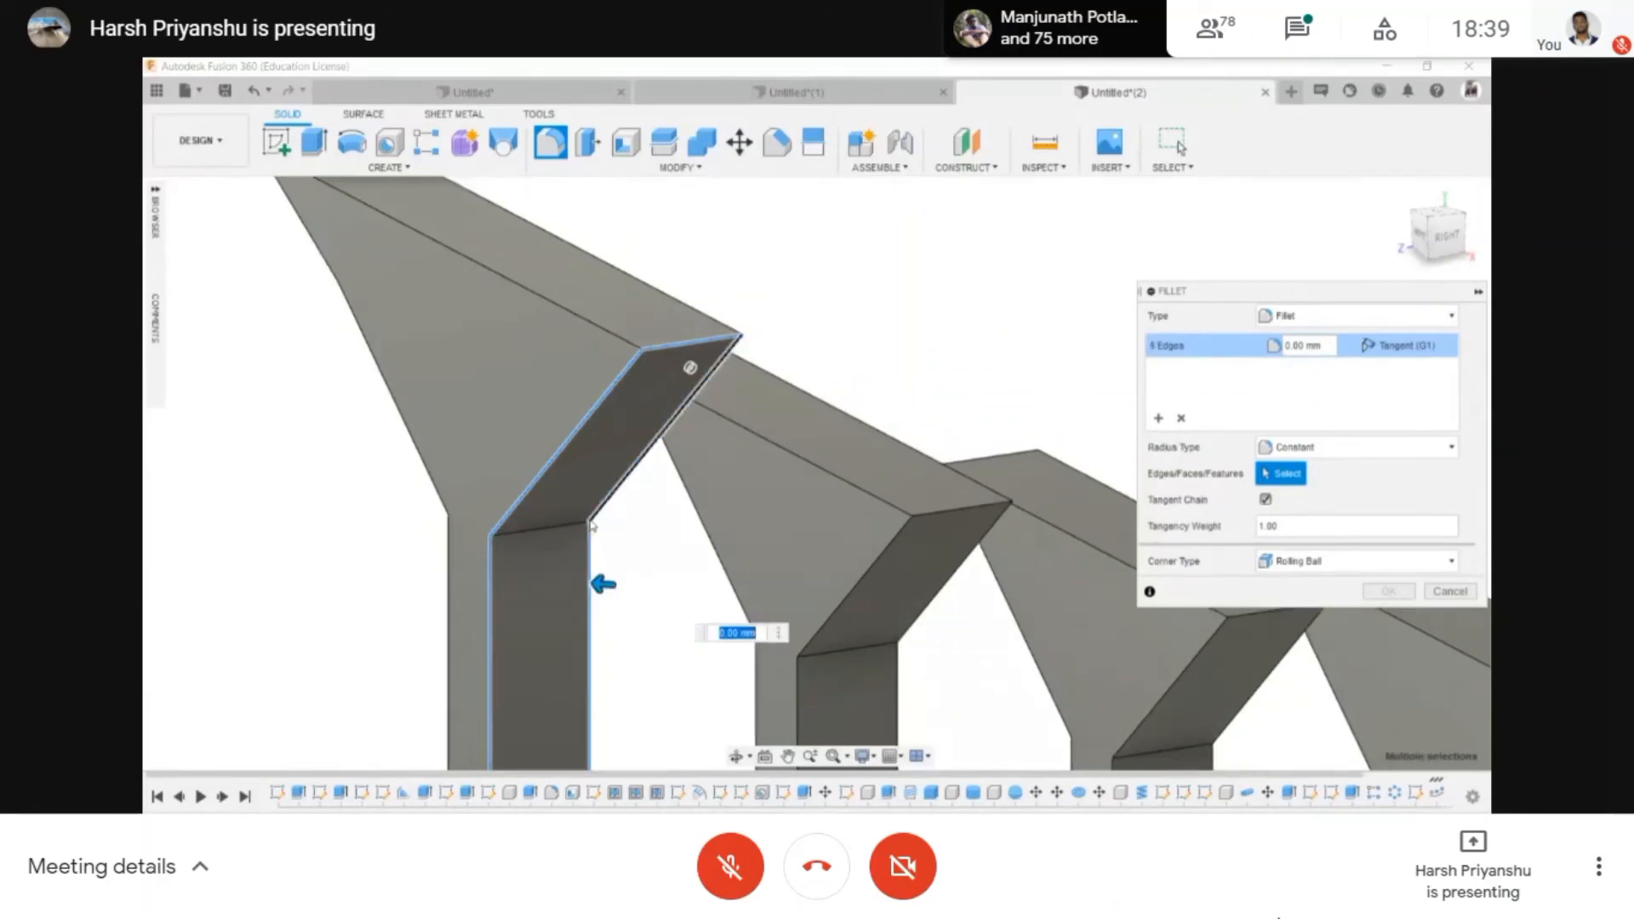
{"action": "scroll", "coordinate": [576, 652], "scroll_direction": "up", "scroll_amount": 3}
{"action": "left_click", "coordinate": [616, 683]}
{"action": "scroll", "coordinate": [625, 688], "scroll_direction": "down", "scroll_amount": 3}
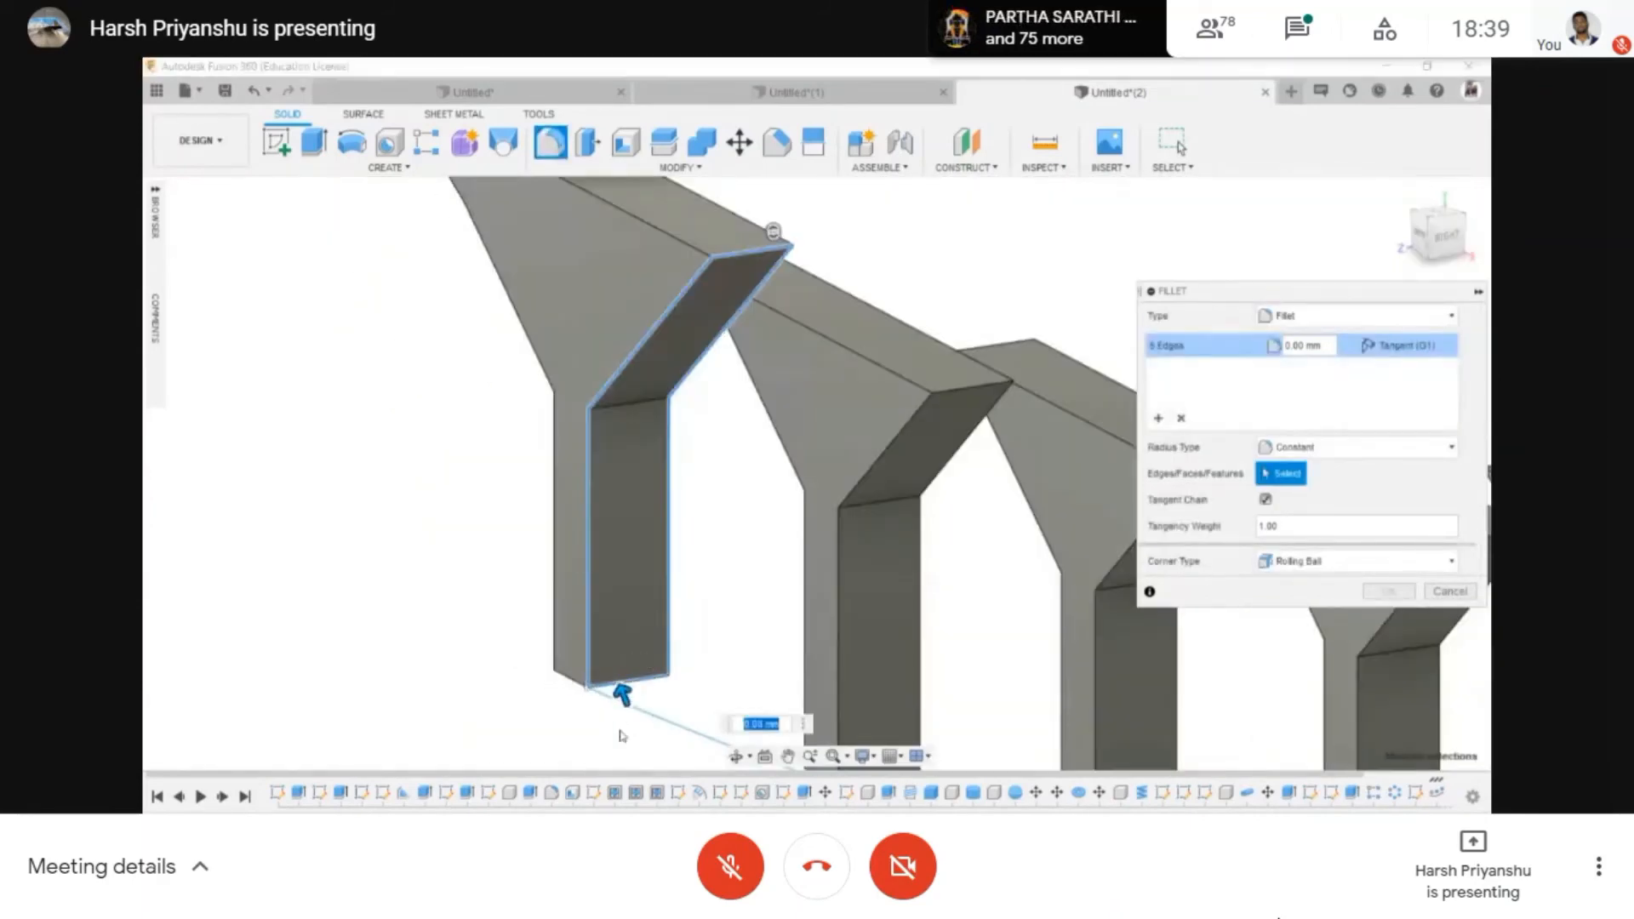
{"action": "left_click_drag", "start_coordinate": [624, 694], "coordinate": [622, 688]}
{"action": "left_click", "coordinate": [619, 686]}
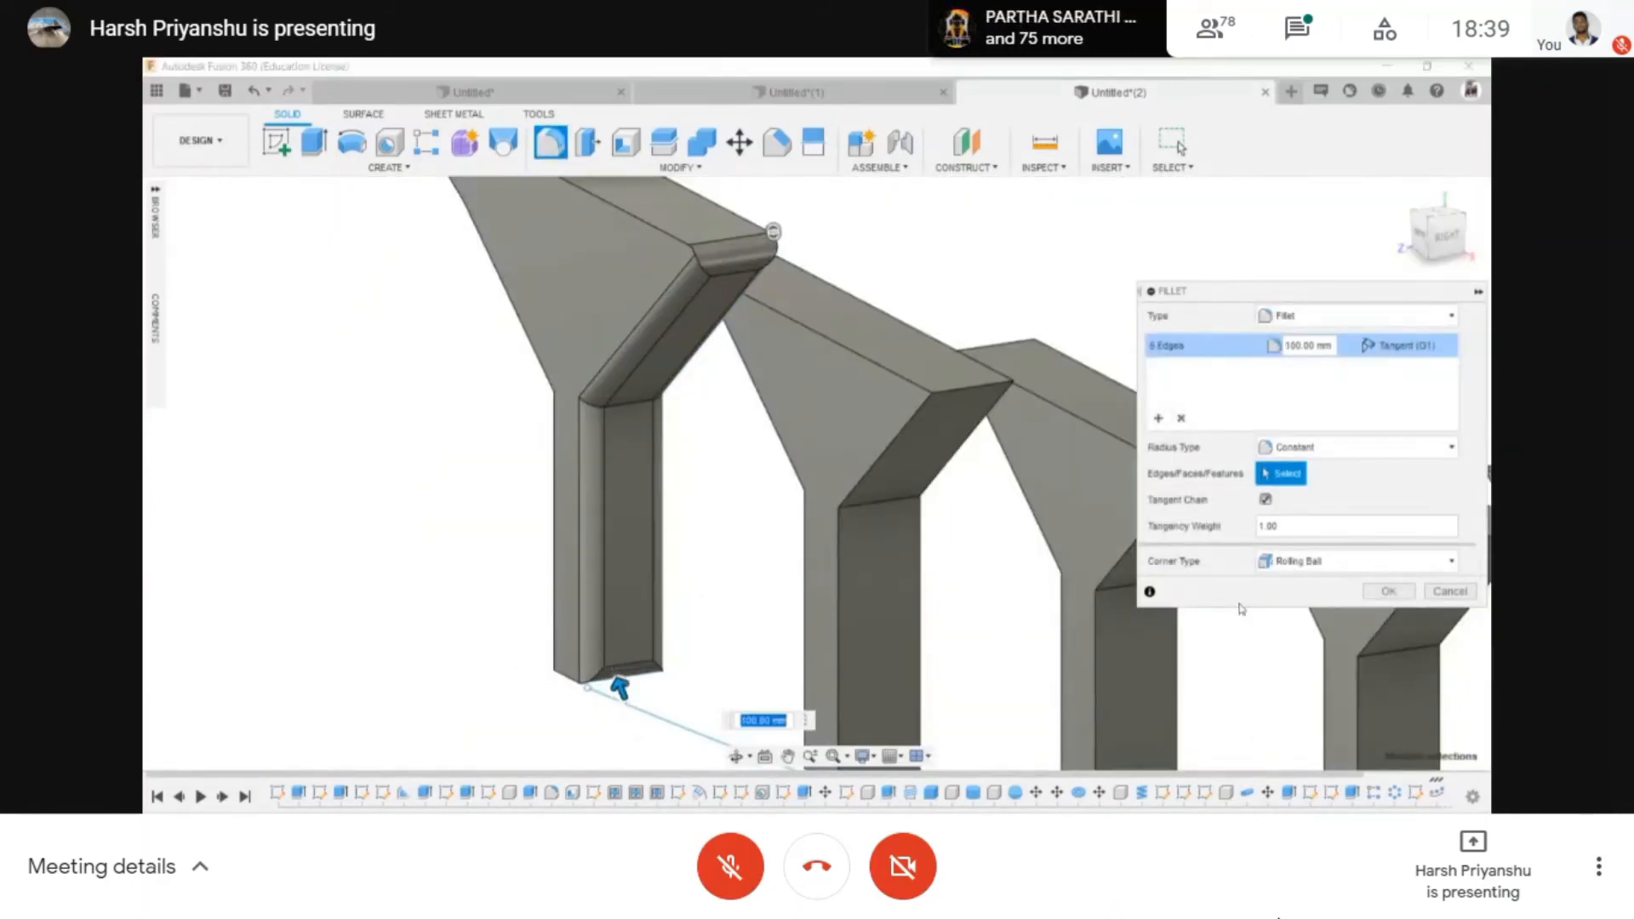
{"action": "left_click", "coordinate": [1387, 591]}
{"action": "scroll", "coordinate": [681, 475], "scroll_direction": "down", "scroll_amount": 3}
{"action": "scroll", "coordinate": [680, 475], "scroll_direction": "up", "scroll_amount": 6}
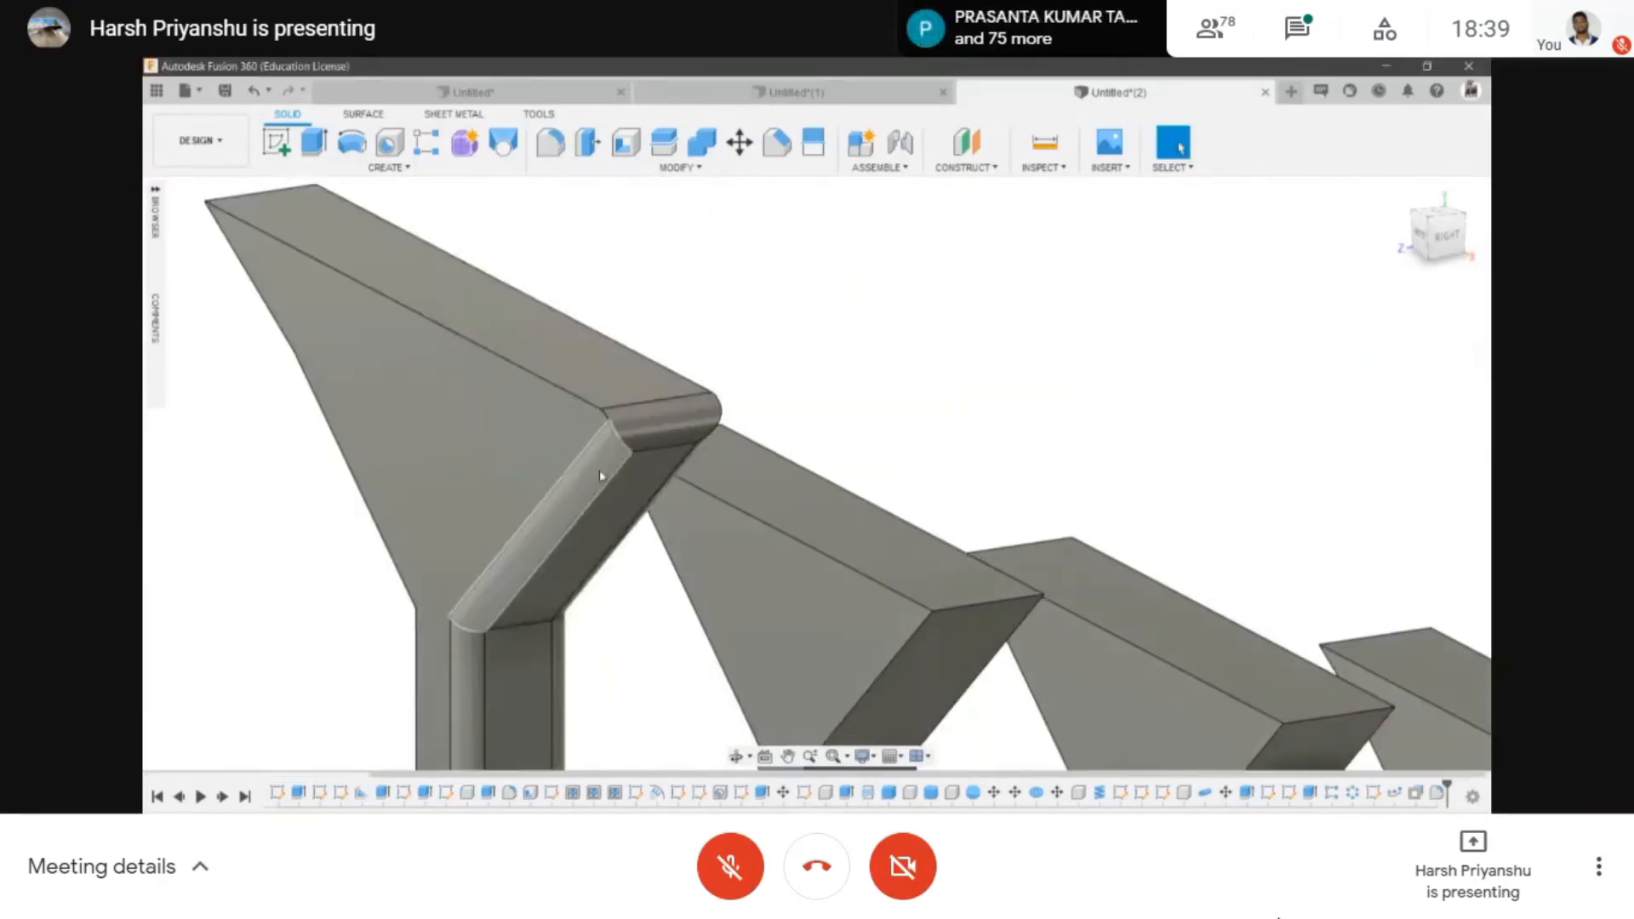
{"action": "scroll", "coordinate": [680, 475], "scroll_direction": "down", "scroll_amount": 3}
{"action": "left_click", "coordinate": [679, 167]}
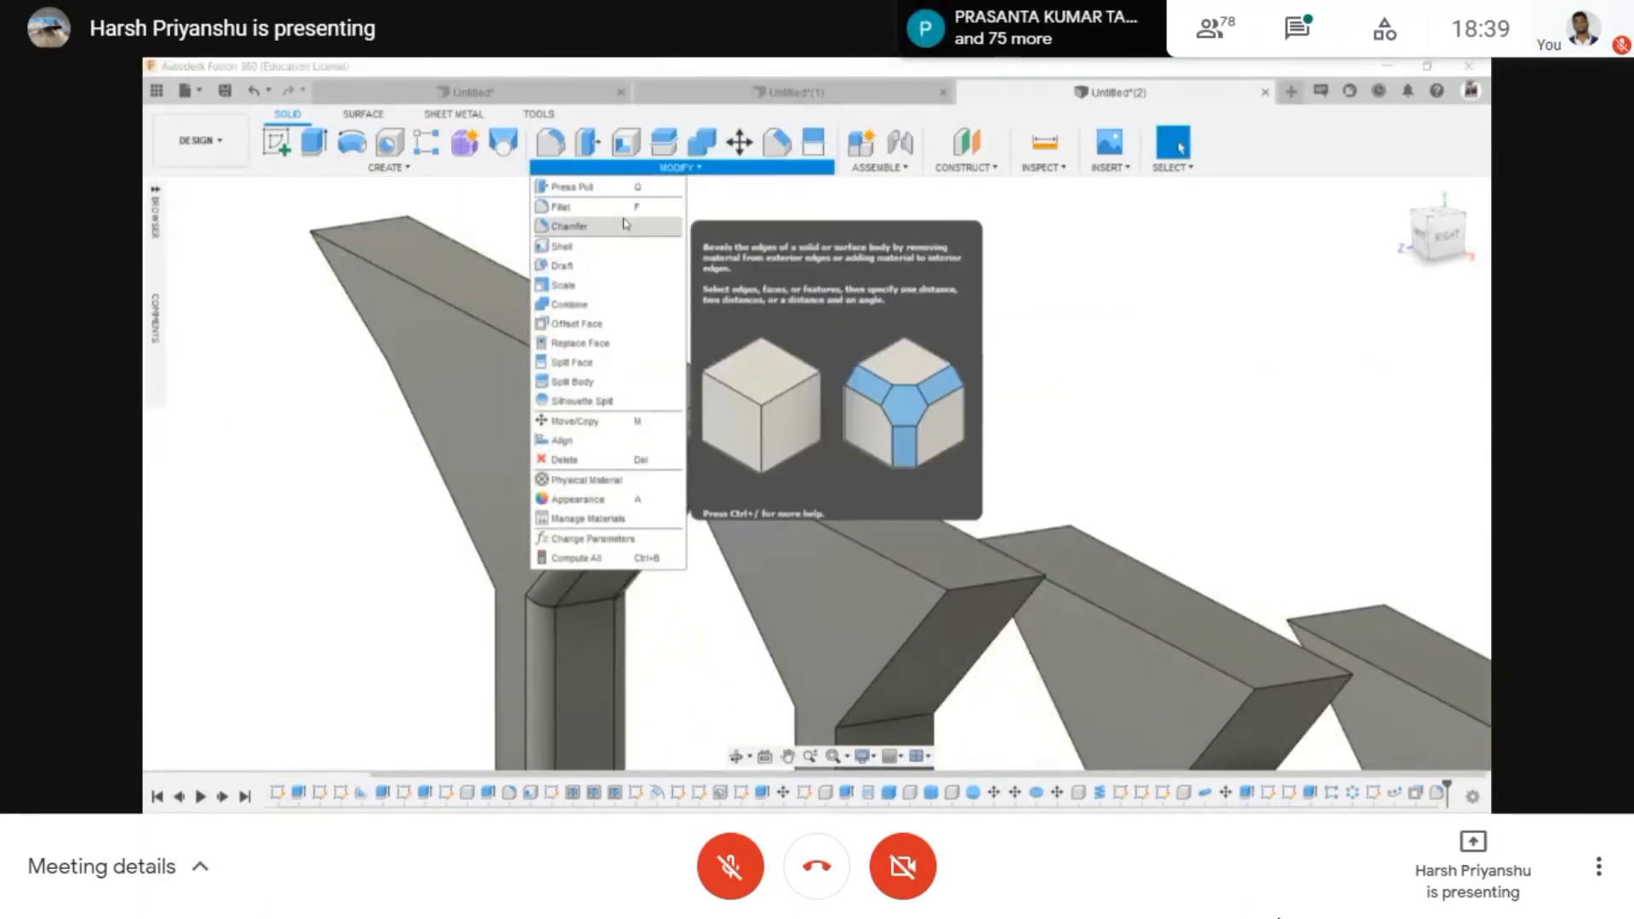
{"action": "left_click", "coordinate": [693, 360]}
{"action": "scroll", "coordinate": [693, 360], "scroll_direction": "down", "scroll_amount": 3}
{"action": "left_click", "coordinate": [737, 757]}
{"action": "left_click_drag", "start_coordinate": [766, 647], "coordinate": [767, 768]}
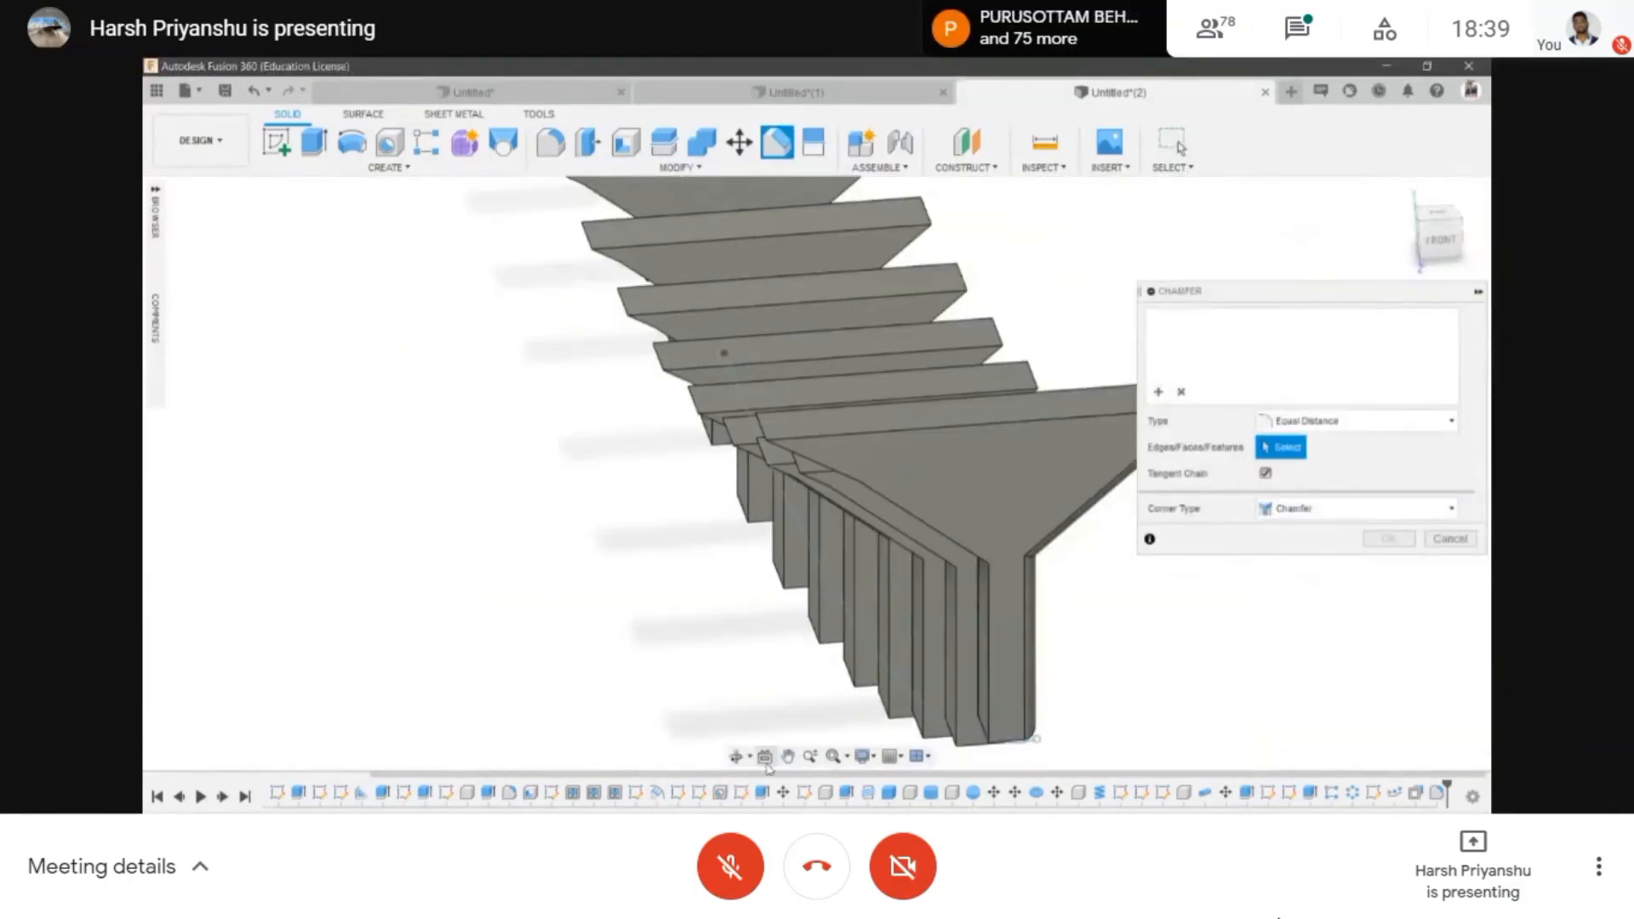
{"action": "middle_click_drag", "start_coordinate": [964, 377], "coordinate": [1063, 383], "text": "shift"}
{"action": "scroll", "coordinate": [565, 416], "scroll_direction": "down", "scroll_amount": 2}
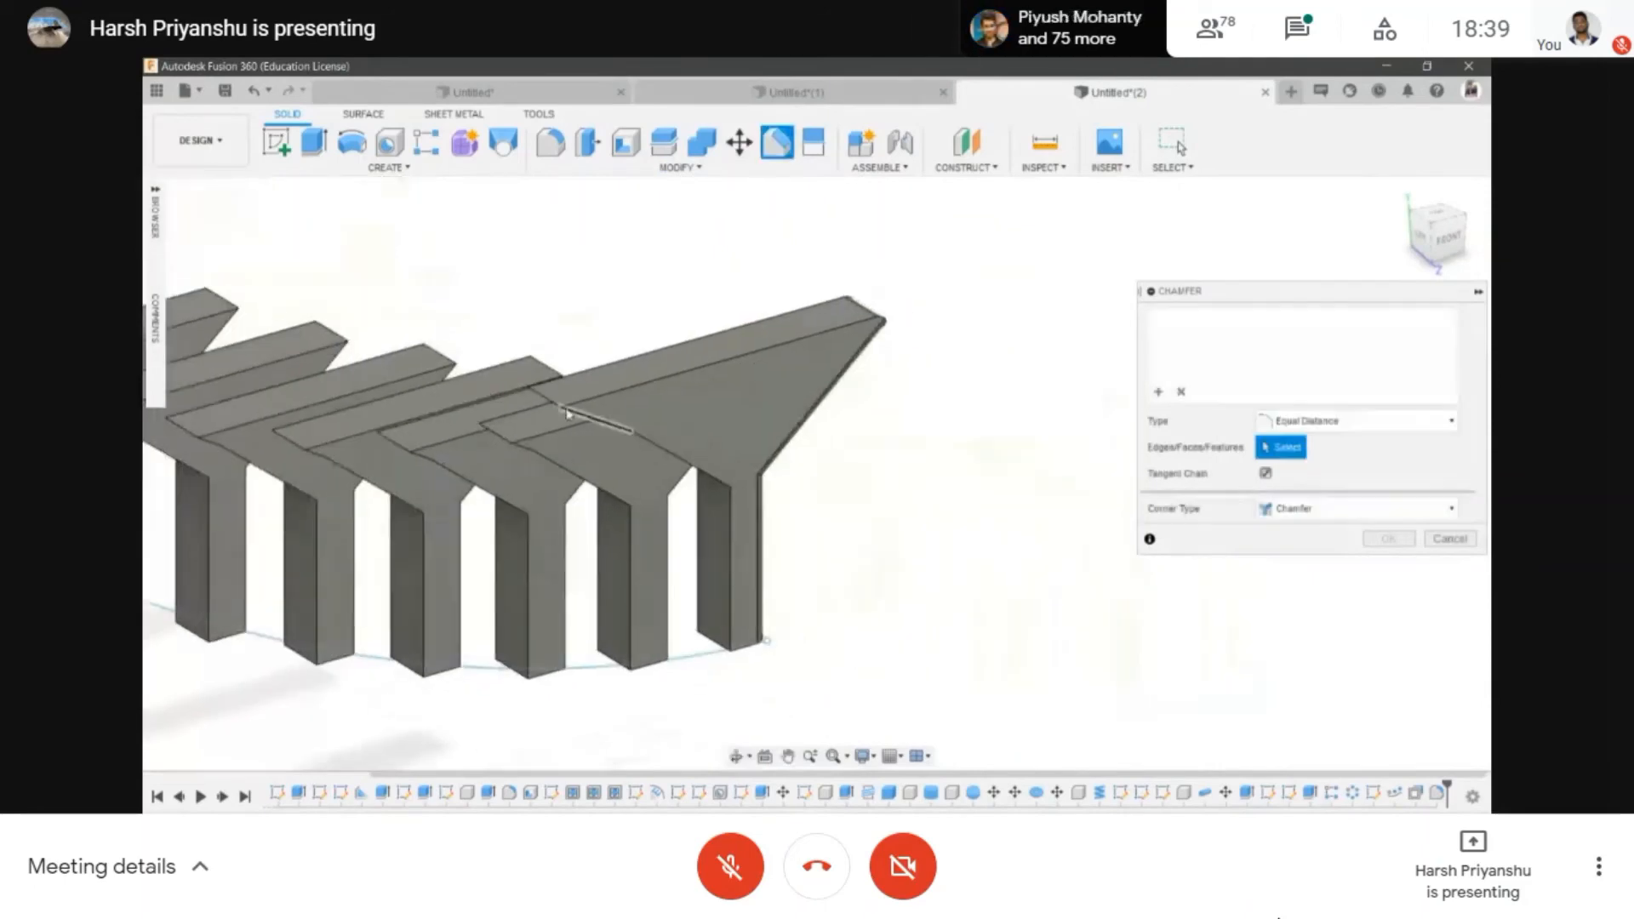
{"action": "scroll", "coordinate": [621, 434], "scroll_direction": "up", "scroll_amount": 4}
{"action": "scroll", "coordinate": [620, 434], "scroll_direction": "down", "scroll_amount": 2}
{"action": "middle_click_drag", "start_coordinate": [620, 434], "coordinate": [1438, 357]}
{"action": "middle_click_drag", "start_coordinate": [619, 315], "coordinate": [1311, 749]}
{"action": "middle_click_drag", "start_coordinate": [827, 503], "coordinate": [781, 739]}
{"action": "scroll", "coordinate": [744, 383], "scroll_direction": "up", "scroll_amount": 3}
{"action": "scroll", "coordinate": [657, 556], "scroll_direction": "down", "scroll_amount": 3}
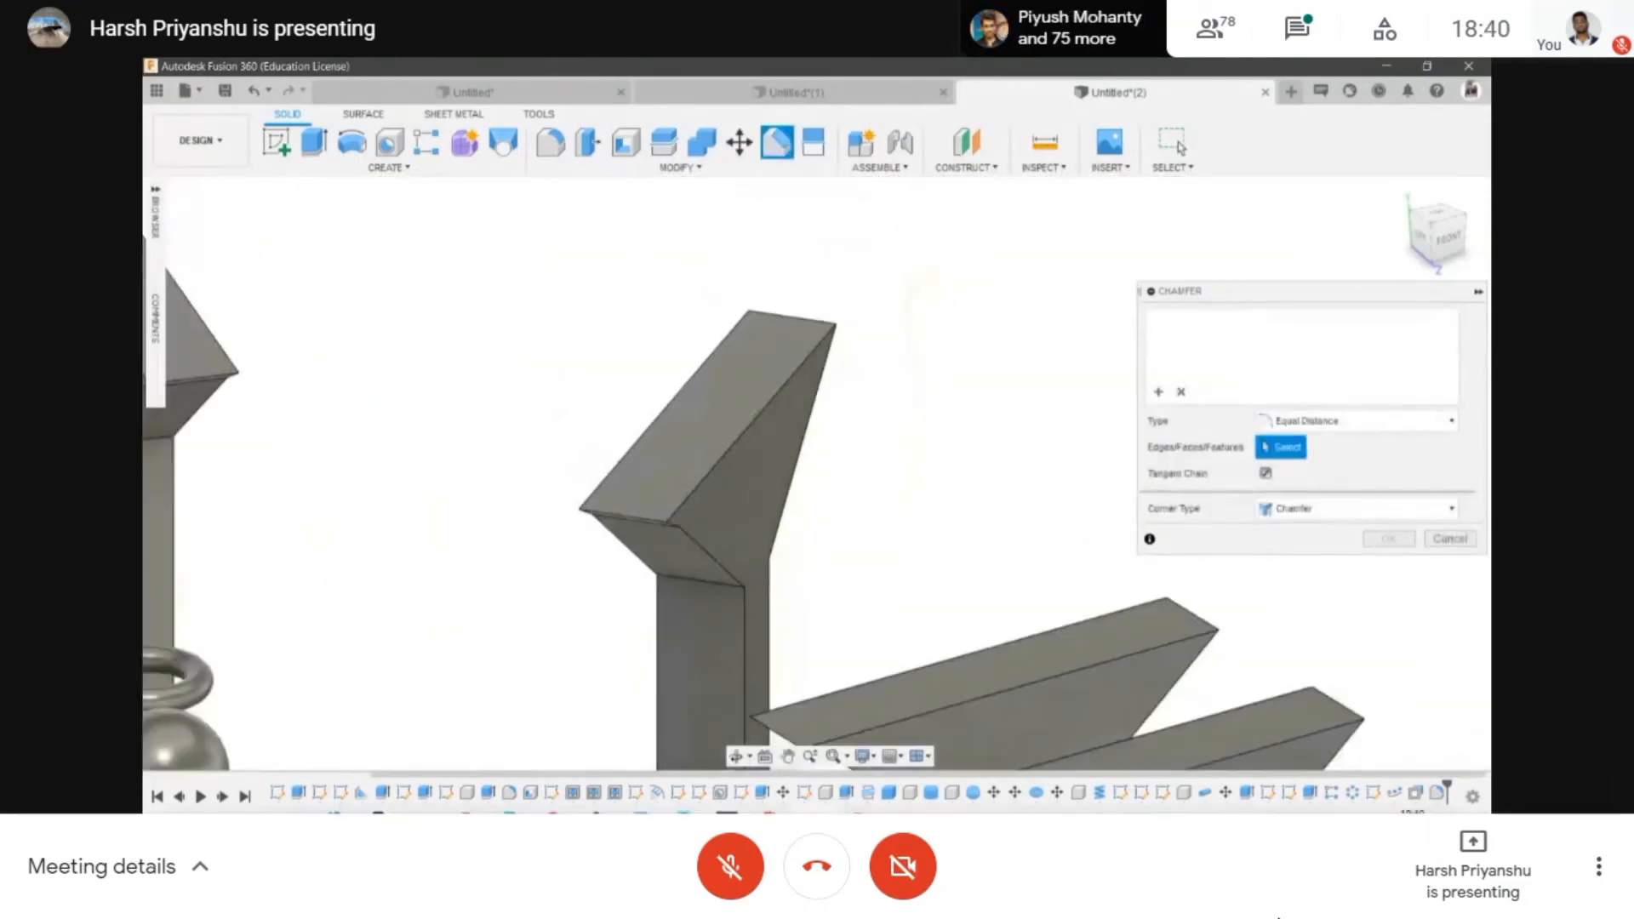
{"action": "middle_click_drag", "start_coordinate": [893, 409], "coordinate": [926, 531], "text": "shift"}
{"action": "scroll", "coordinate": [926, 531], "scroll_direction": "up", "scroll_amount": 5}
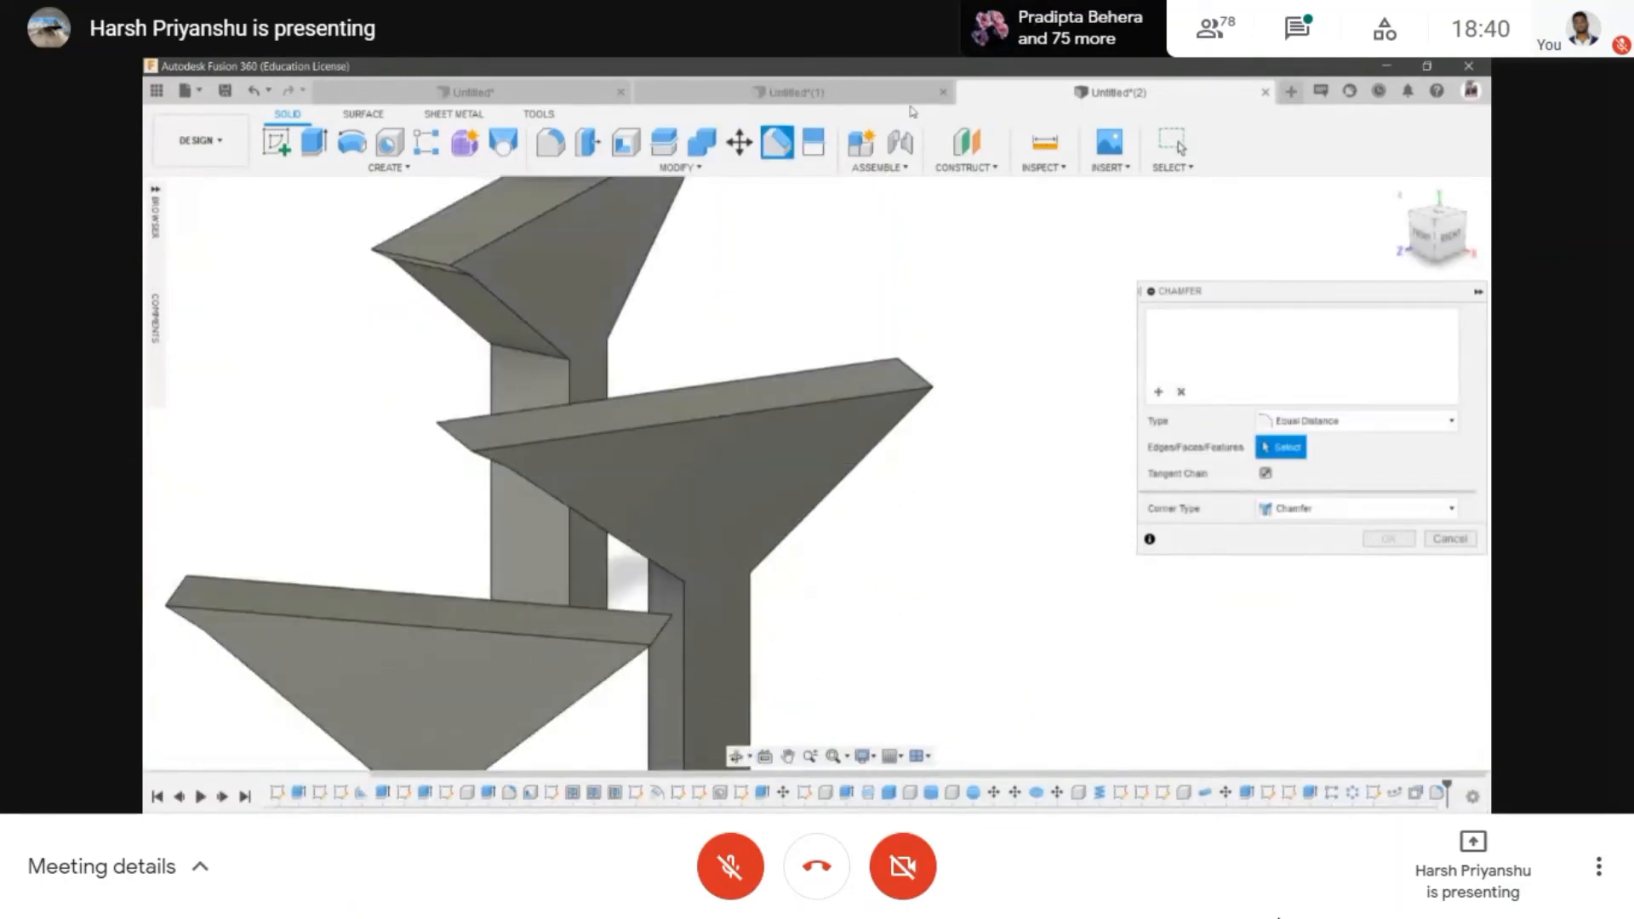
- In a new design, sketch a rectangle about 240 by 165 mm on the right plane and an inner one about 140 by 135 mm from its base
{"action": "left_click", "coordinate": [1295, 91]}
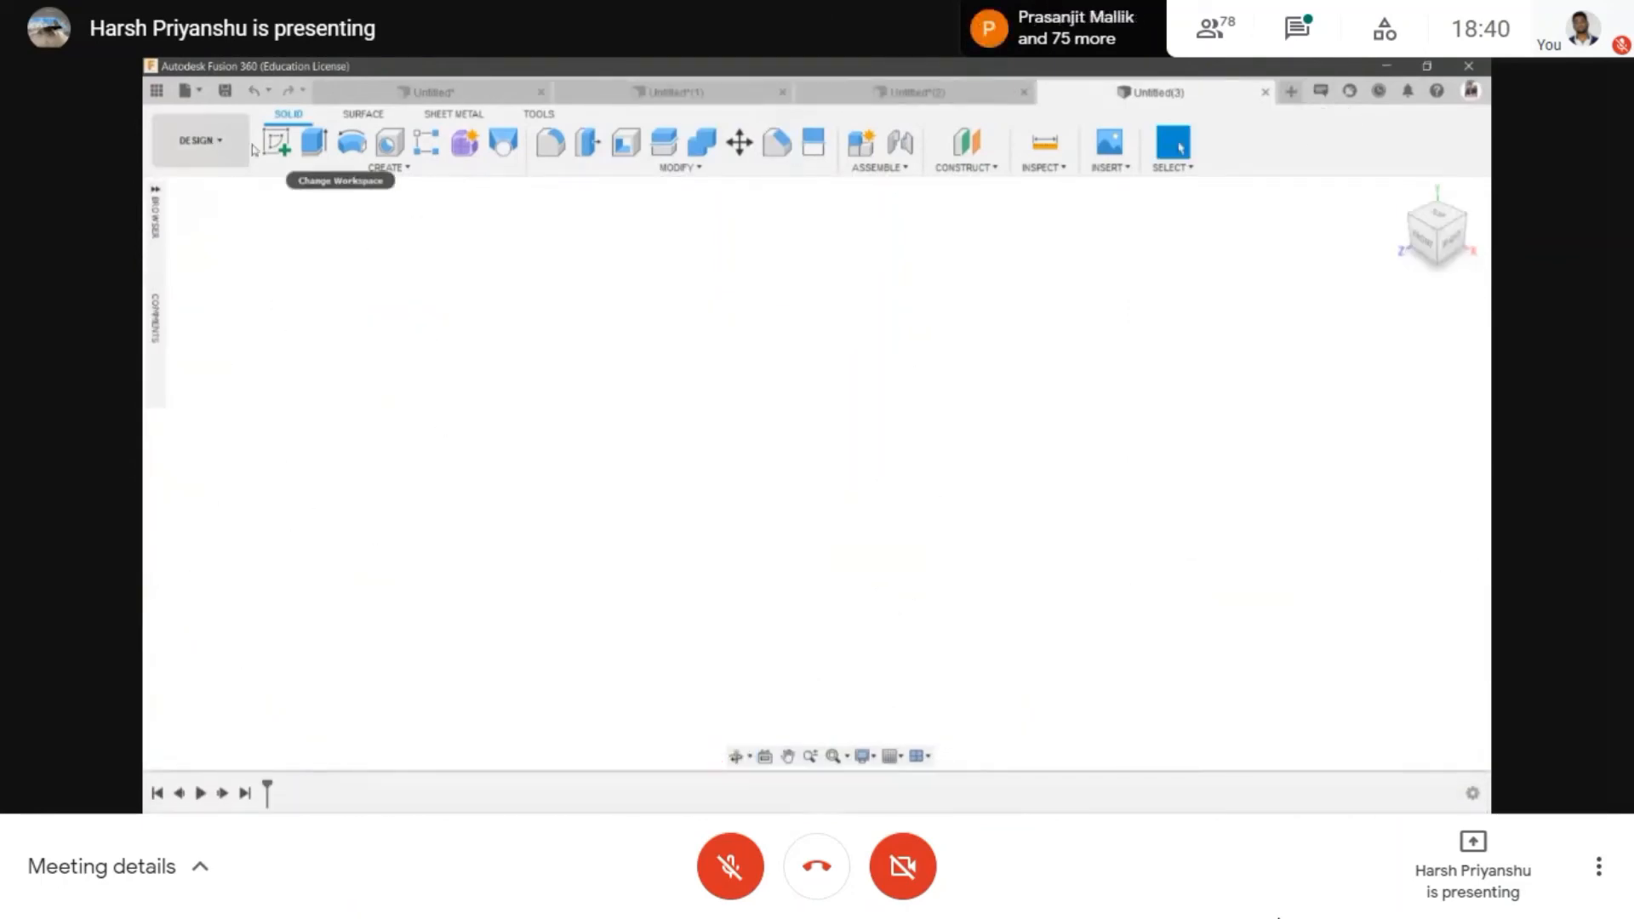
{"action": "left_click", "coordinate": [276, 142]}
{"action": "left_click", "coordinate": [817, 466]}
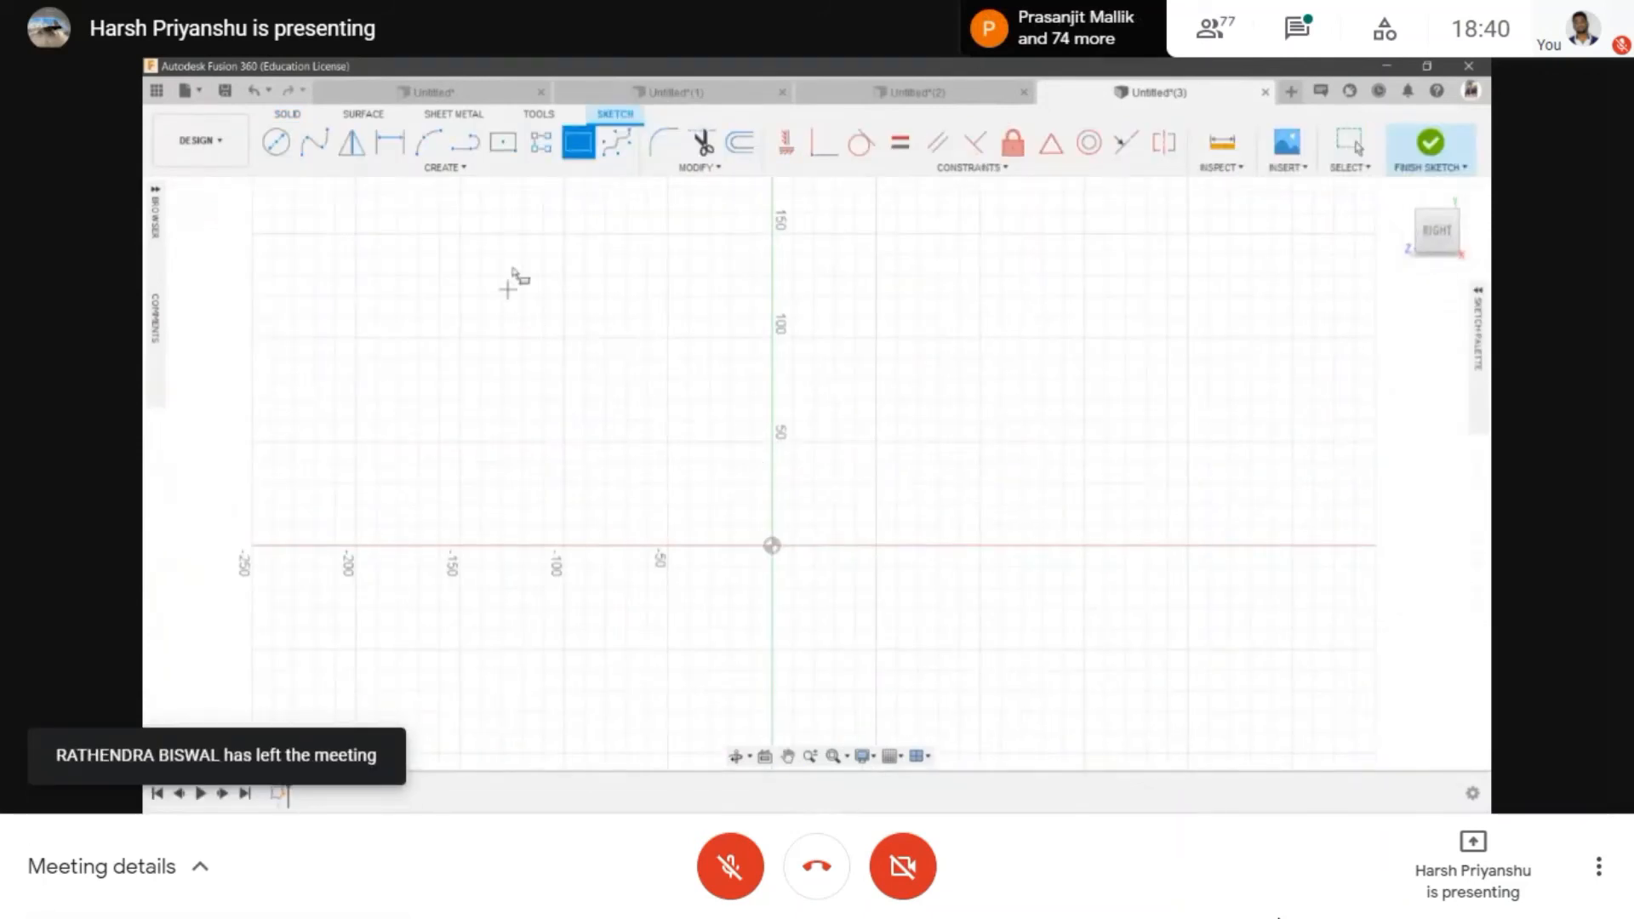
{"action": "left_click", "coordinate": [499, 255]}
{"action": "left_click", "coordinate": [1001, 601]}
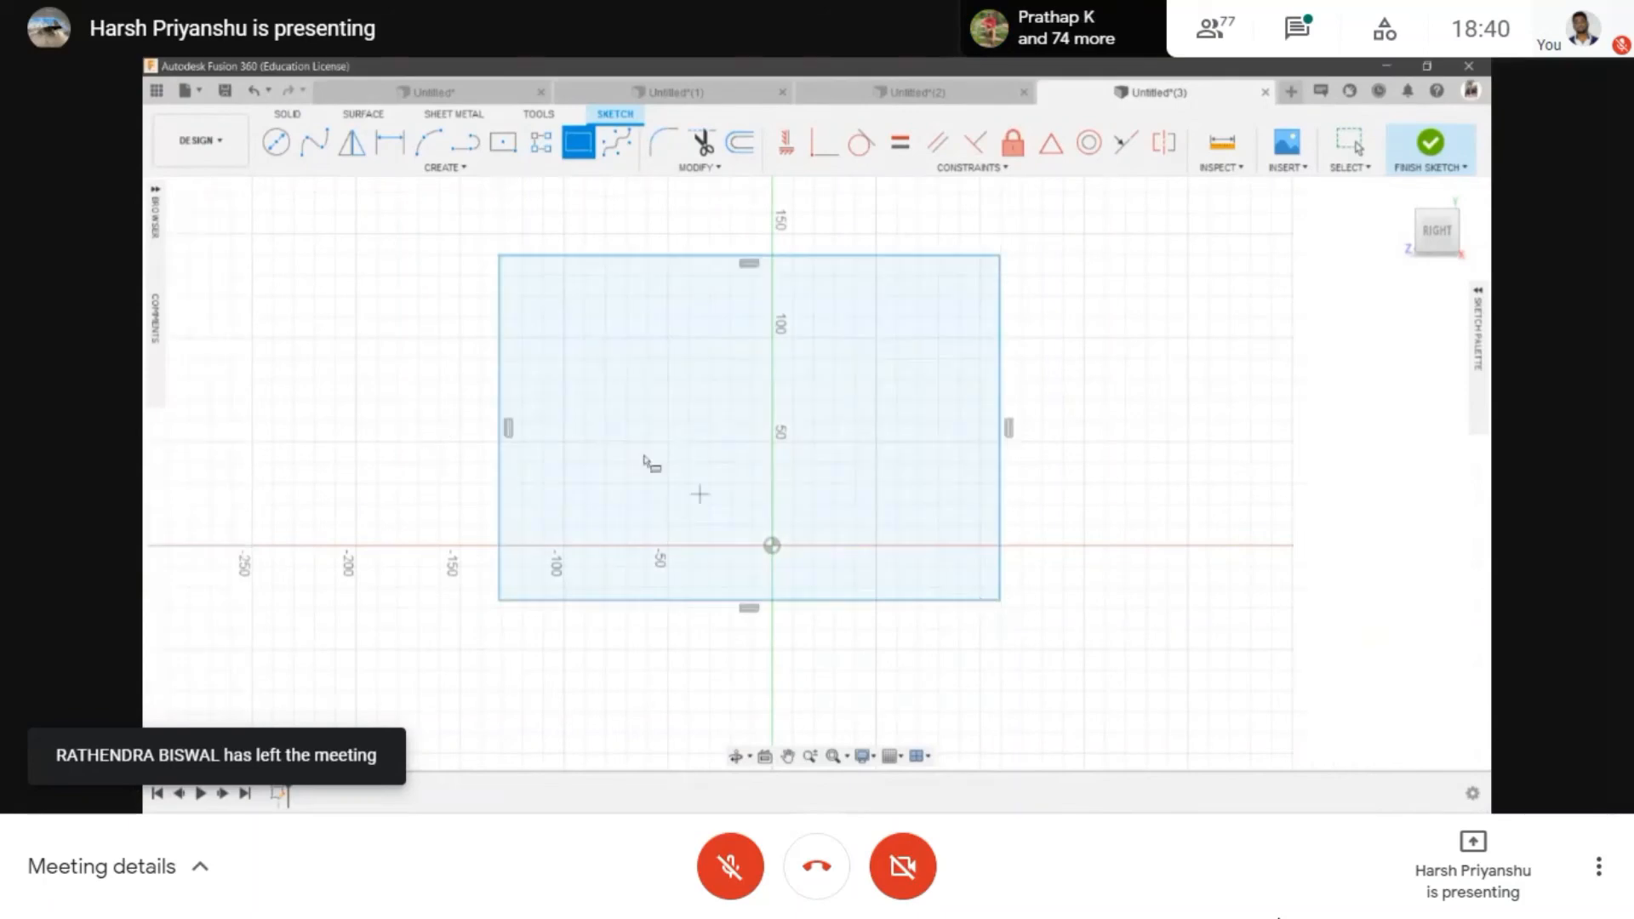
{"action": "left_click", "coordinate": [615, 600]}
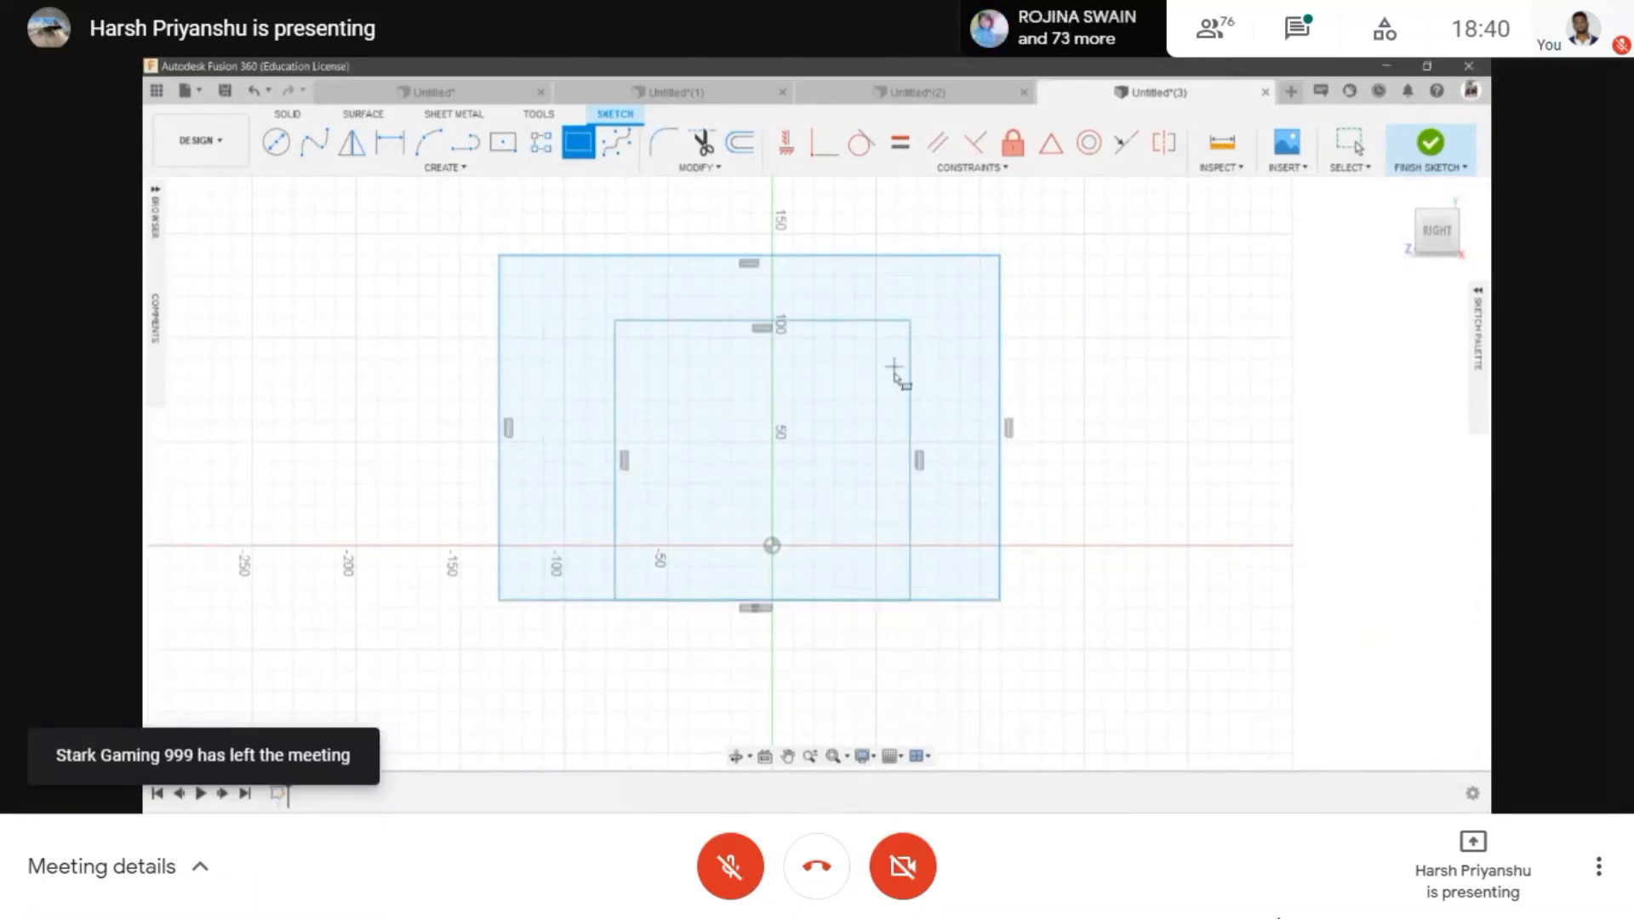
{"action": "left_click", "coordinate": [1426, 149]}
- Extrude the U-shaped profile between the two rectangles to one side as a new body, forming a deep arch block
{"action": "key", "text": "e"}
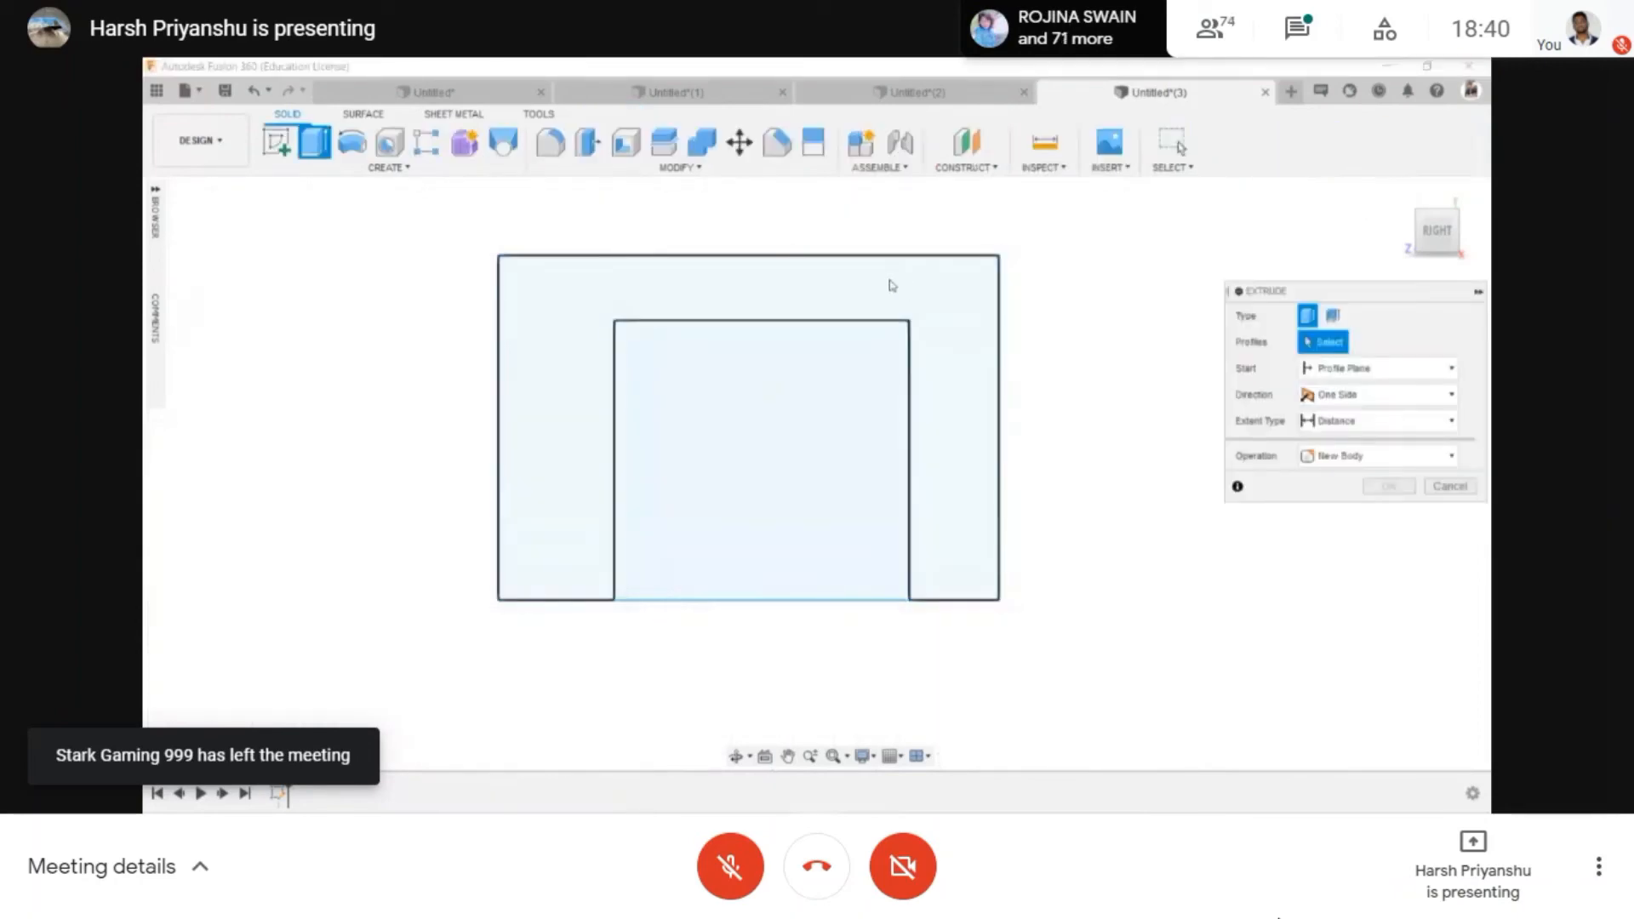
{"action": "left_click", "coordinate": [886, 281]}
{"action": "left_click", "coordinate": [736, 756]}
{"action": "left_click_drag", "start_coordinate": [766, 332], "coordinate": [949, 417]}
{"action": "key", "text": "Escape"}
{"action": "left_click_drag", "start_coordinate": [788, 361], "coordinate": [985, 420]}
{"action": "left_click", "coordinate": [1388, 539]}
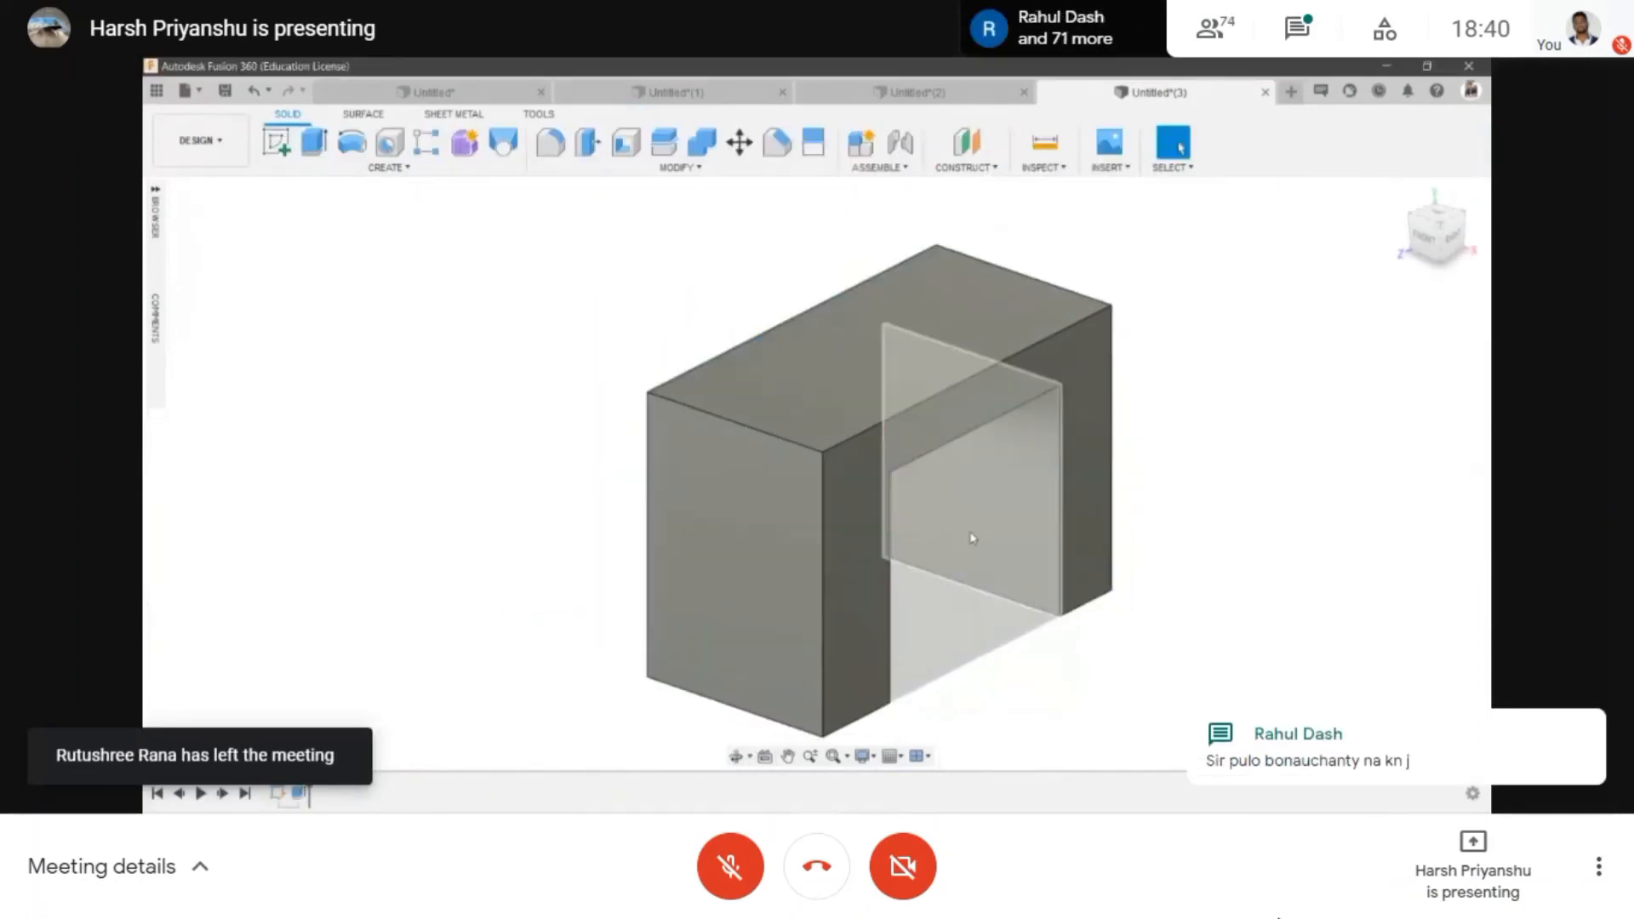
{"action": "left_click", "coordinate": [740, 755]}
{"action": "left_click_drag", "start_coordinate": [851, 477], "coordinate": [510, 403]}
{"action": "scroll", "coordinate": [511, 403], "scroll_direction": "up", "scroll_amount": 5}
{"action": "key", "text": "Escape"}
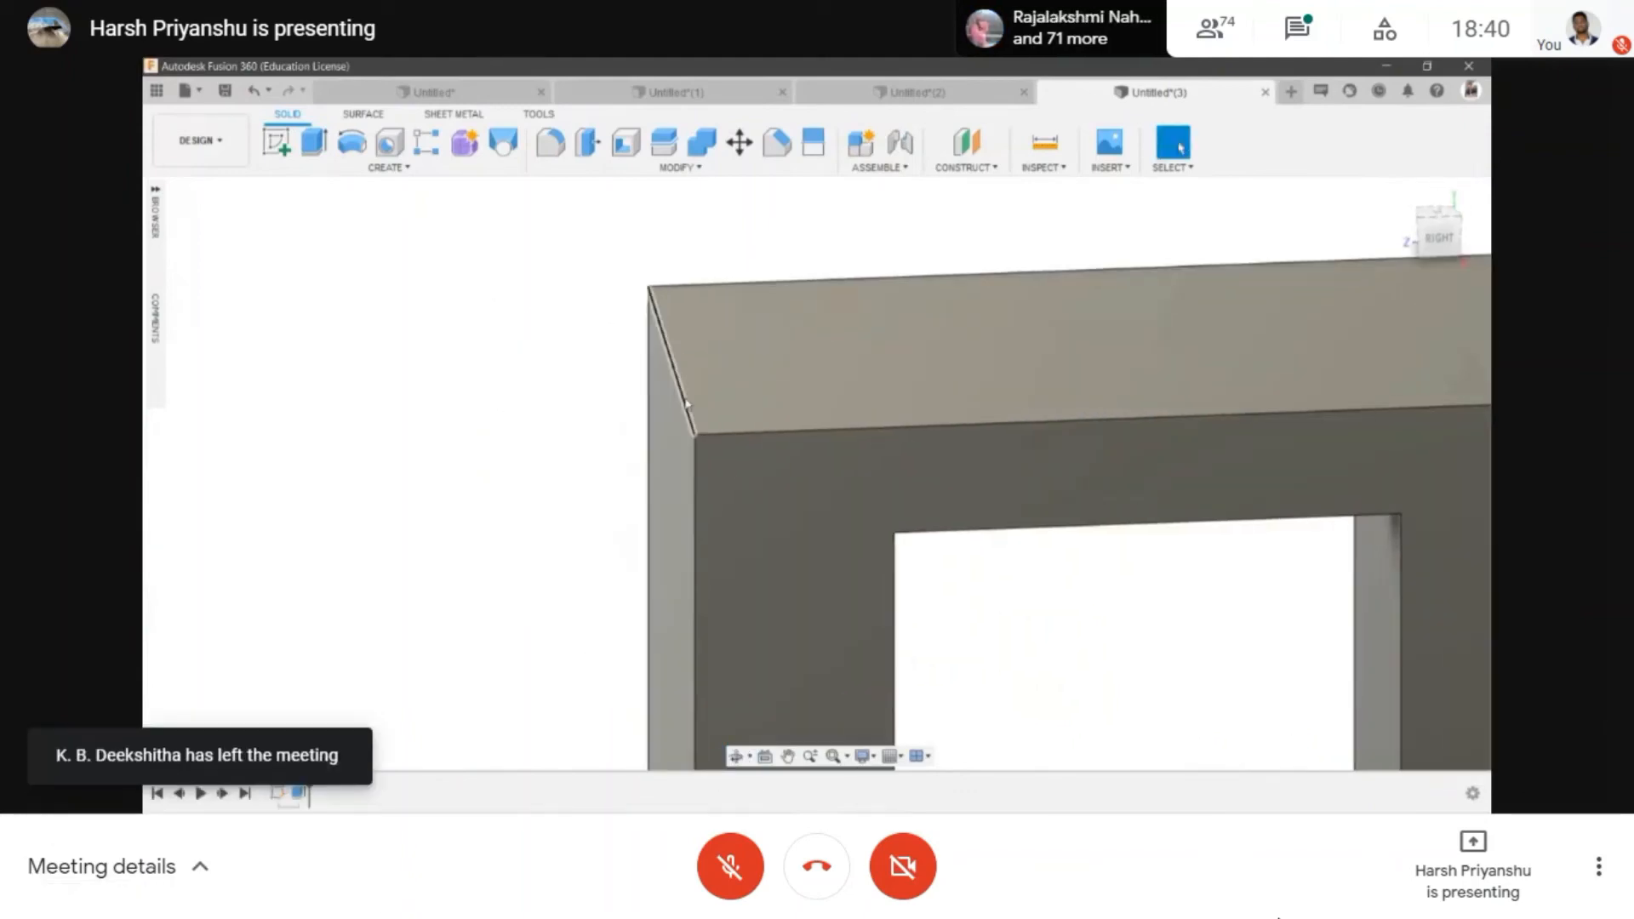
{"action": "scroll", "coordinate": [662, 402], "scroll_direction": "down", "scroll_amount": 2}
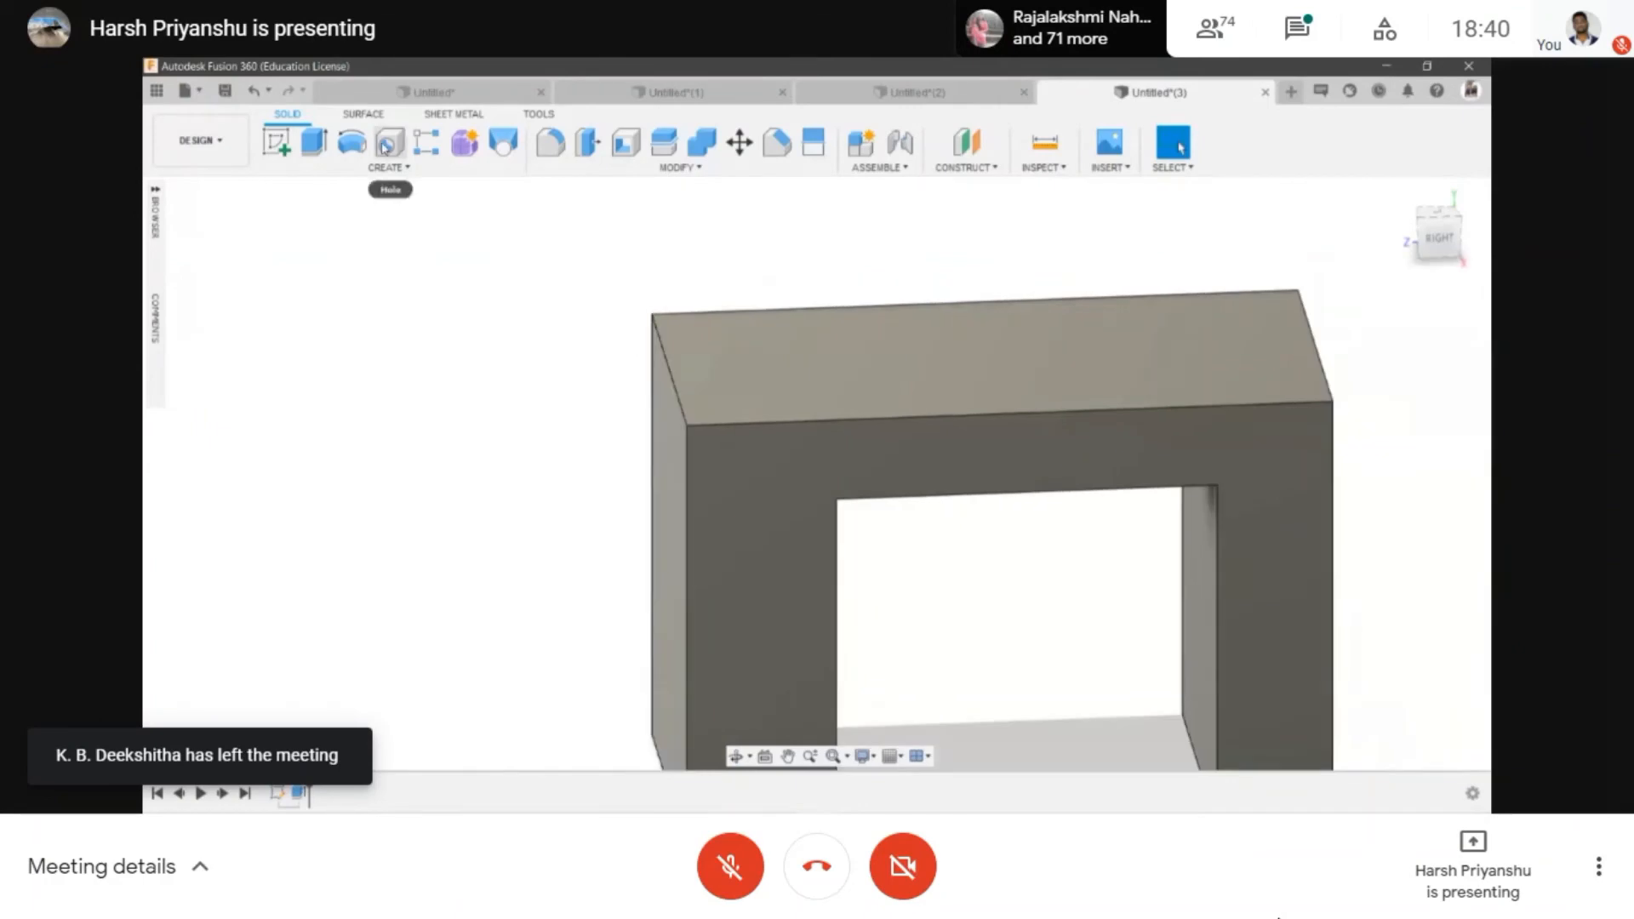
{"action": "left_click", "coordinate": [673, 167]}
{"action": "left_click", "coordinate": [277, 141]}
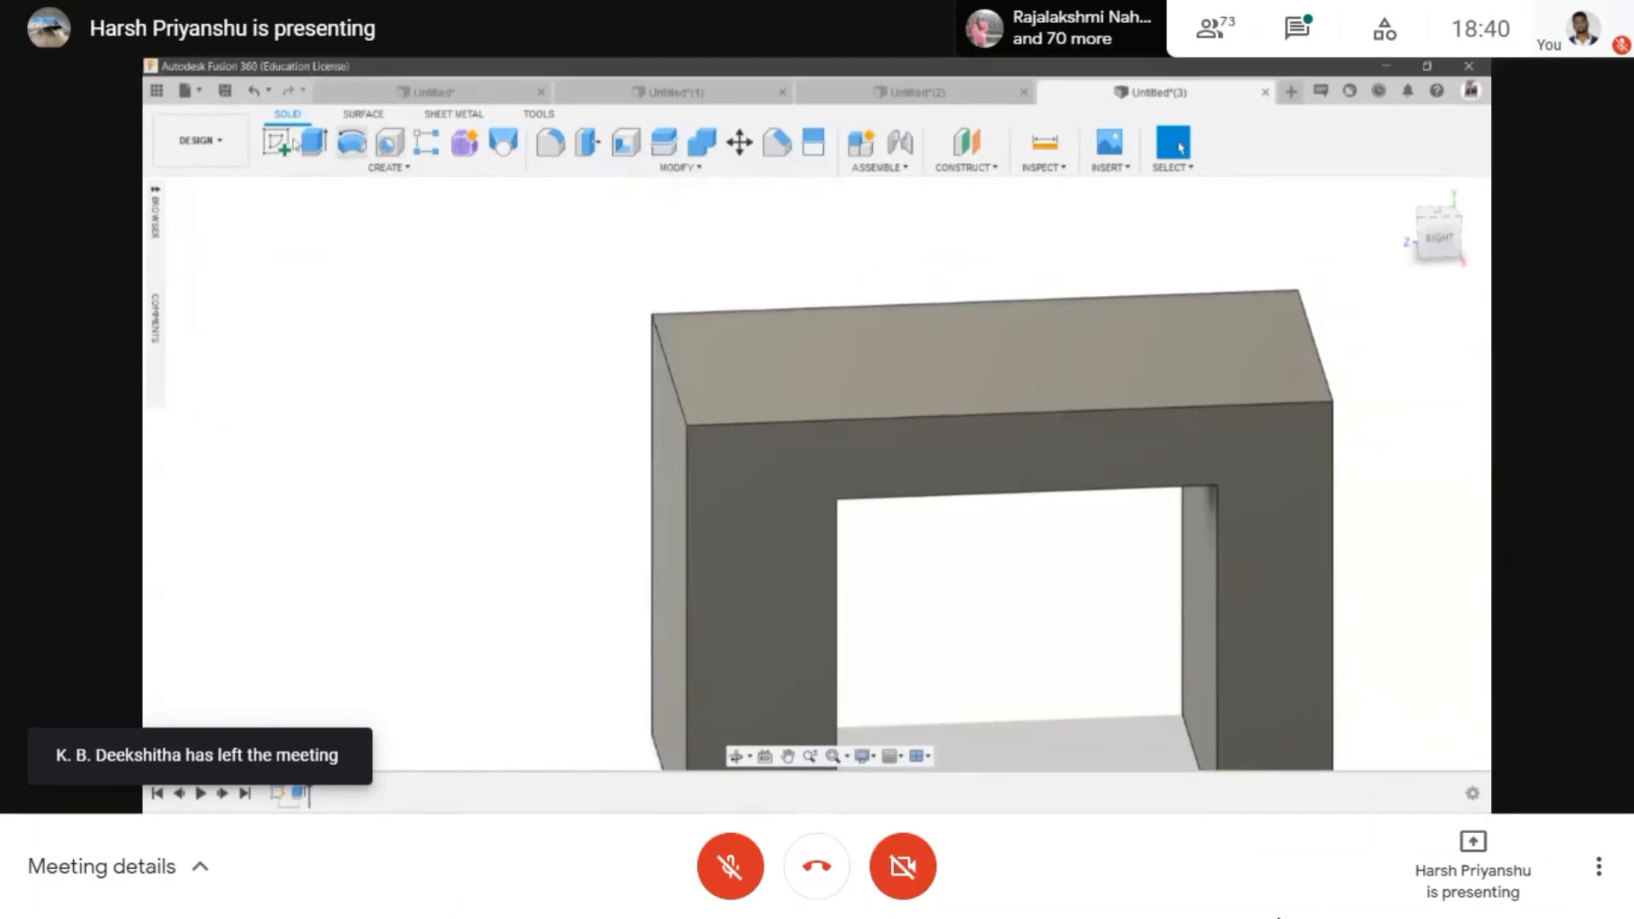
{"action": "left_click", "coordinate": [775, 390]}
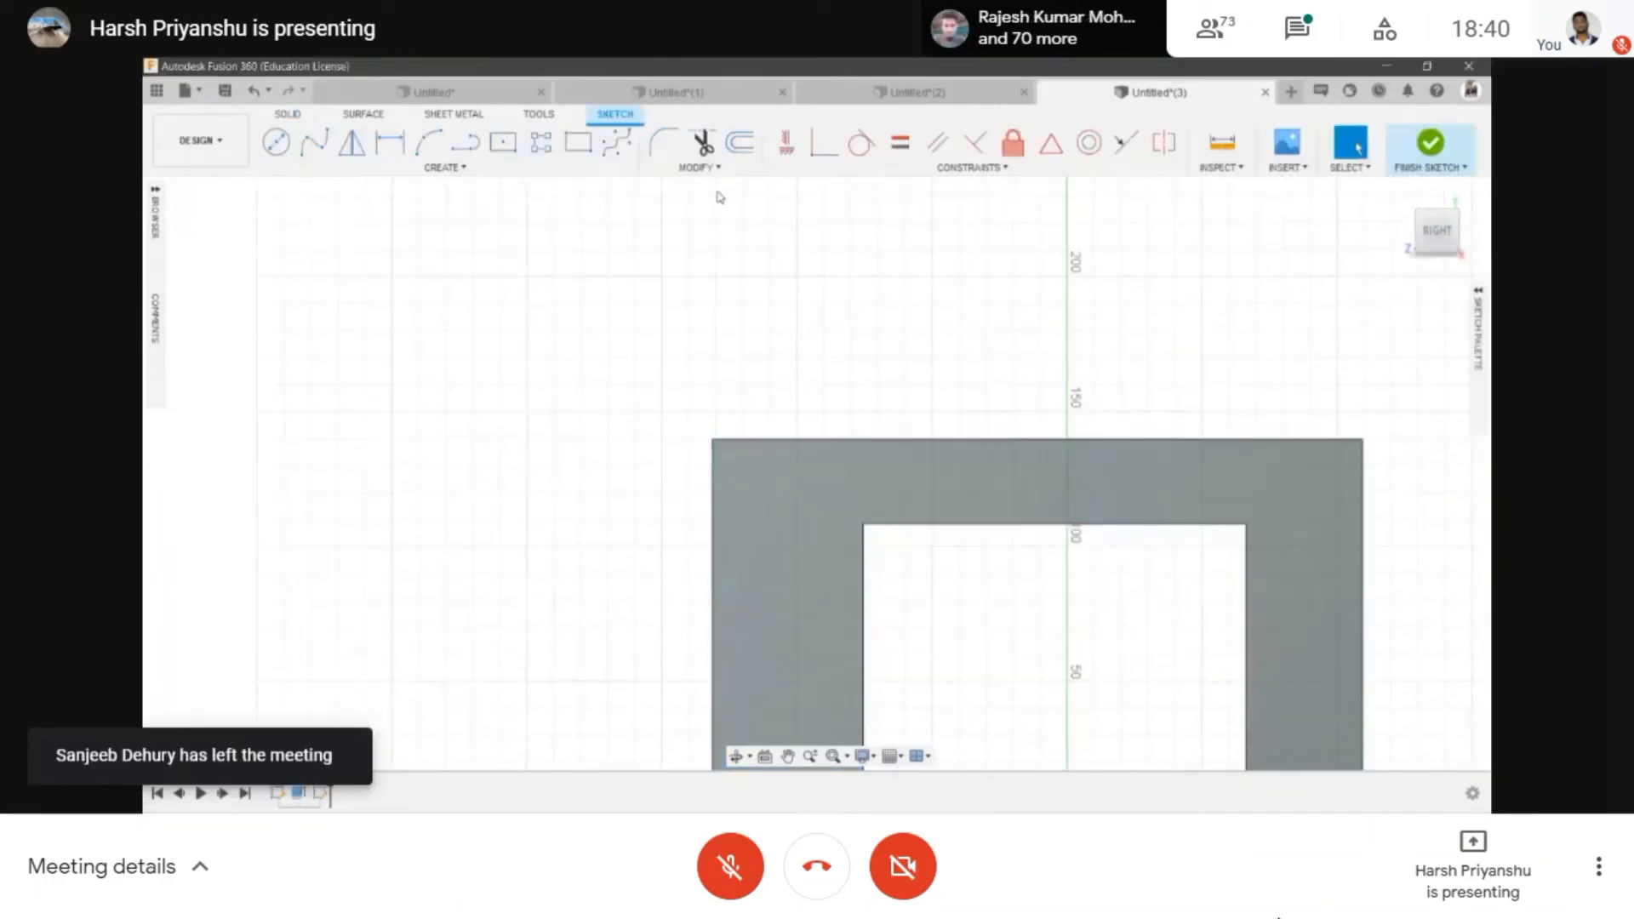
{"action": "left_click", "coordinate": [682, 168]}
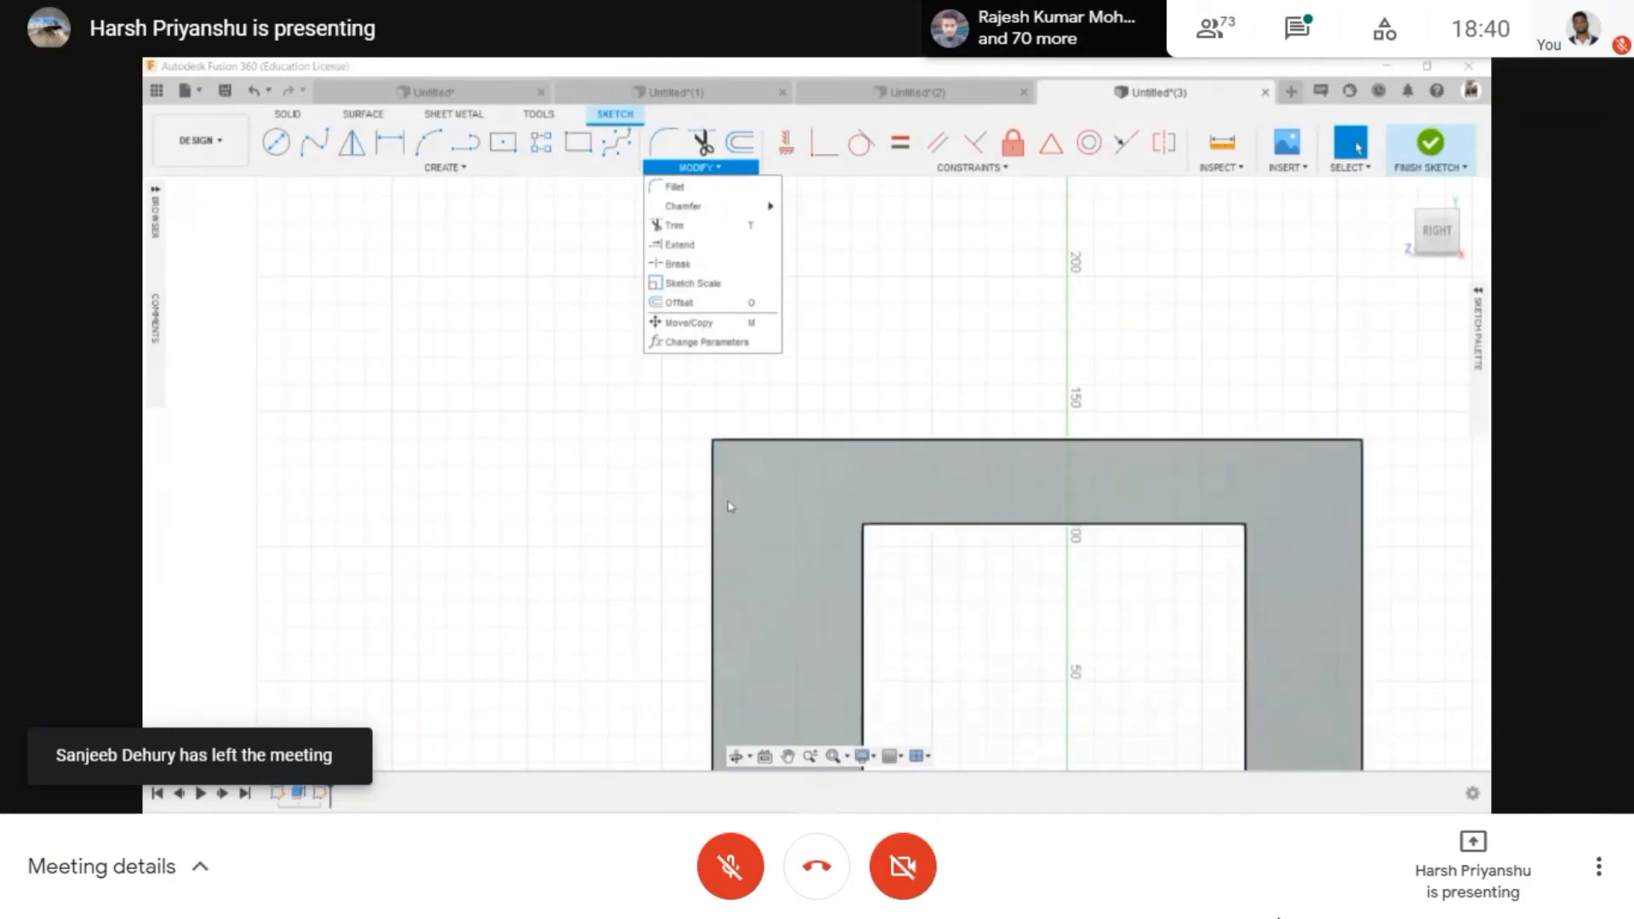
{"action": "left_click", "coordinate": [1093, 336]}
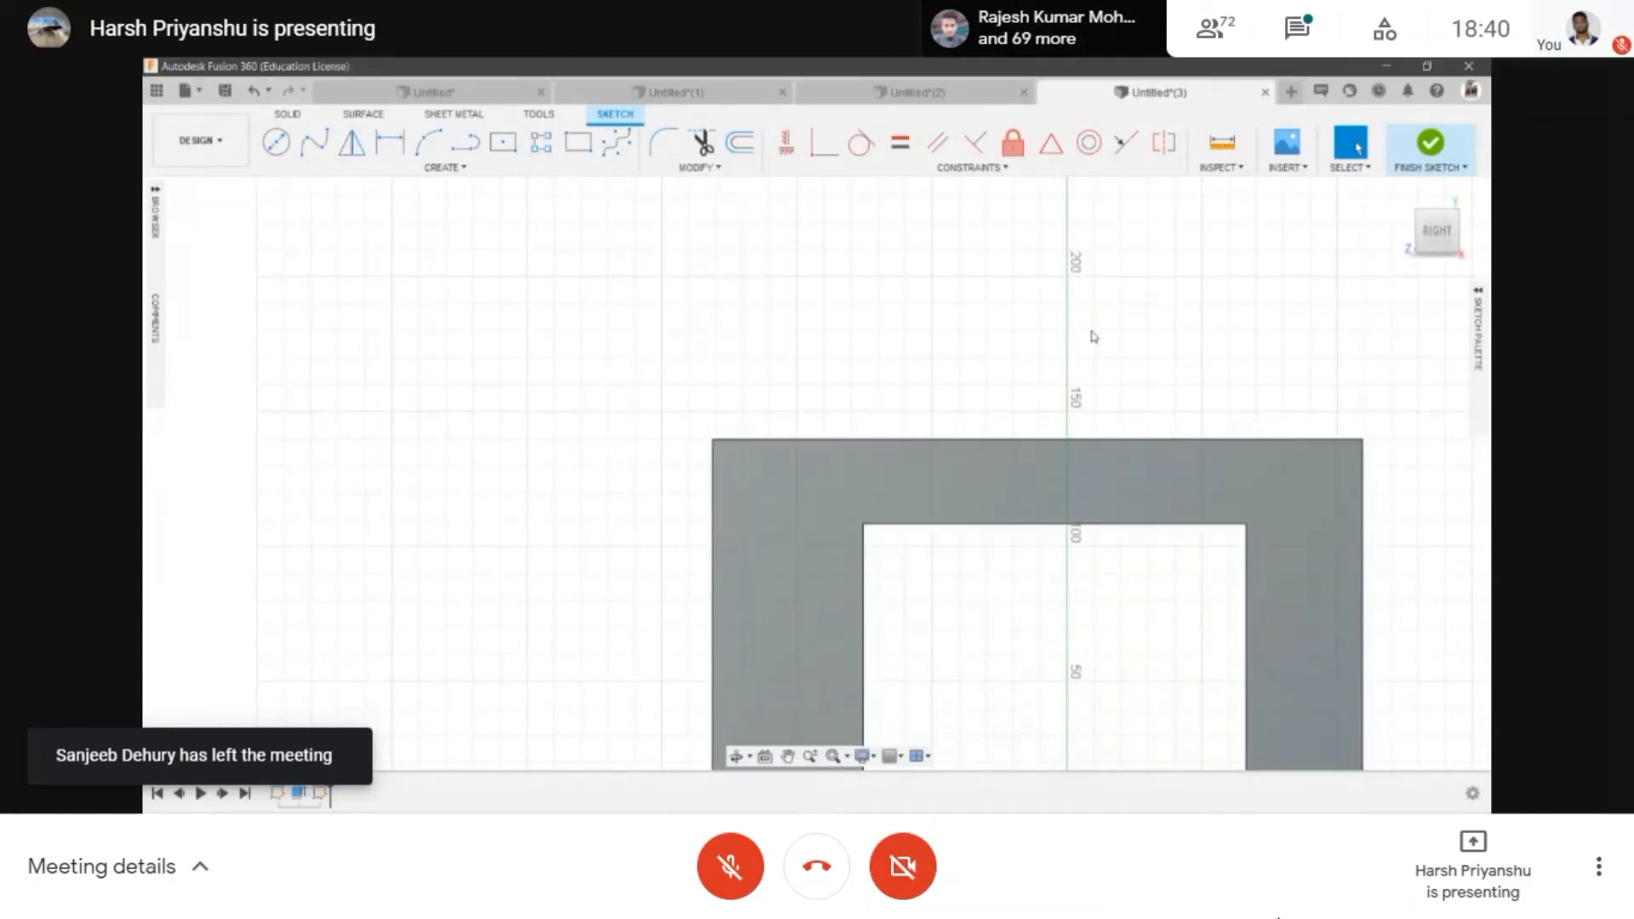
{"action": "left_click", "coordinate": [1433, 145]}
- Chamfer one outer top corner edge of the arch block with an equal distance of 25 mm
{"action": "left_click", "coordinate": [634, 169]}
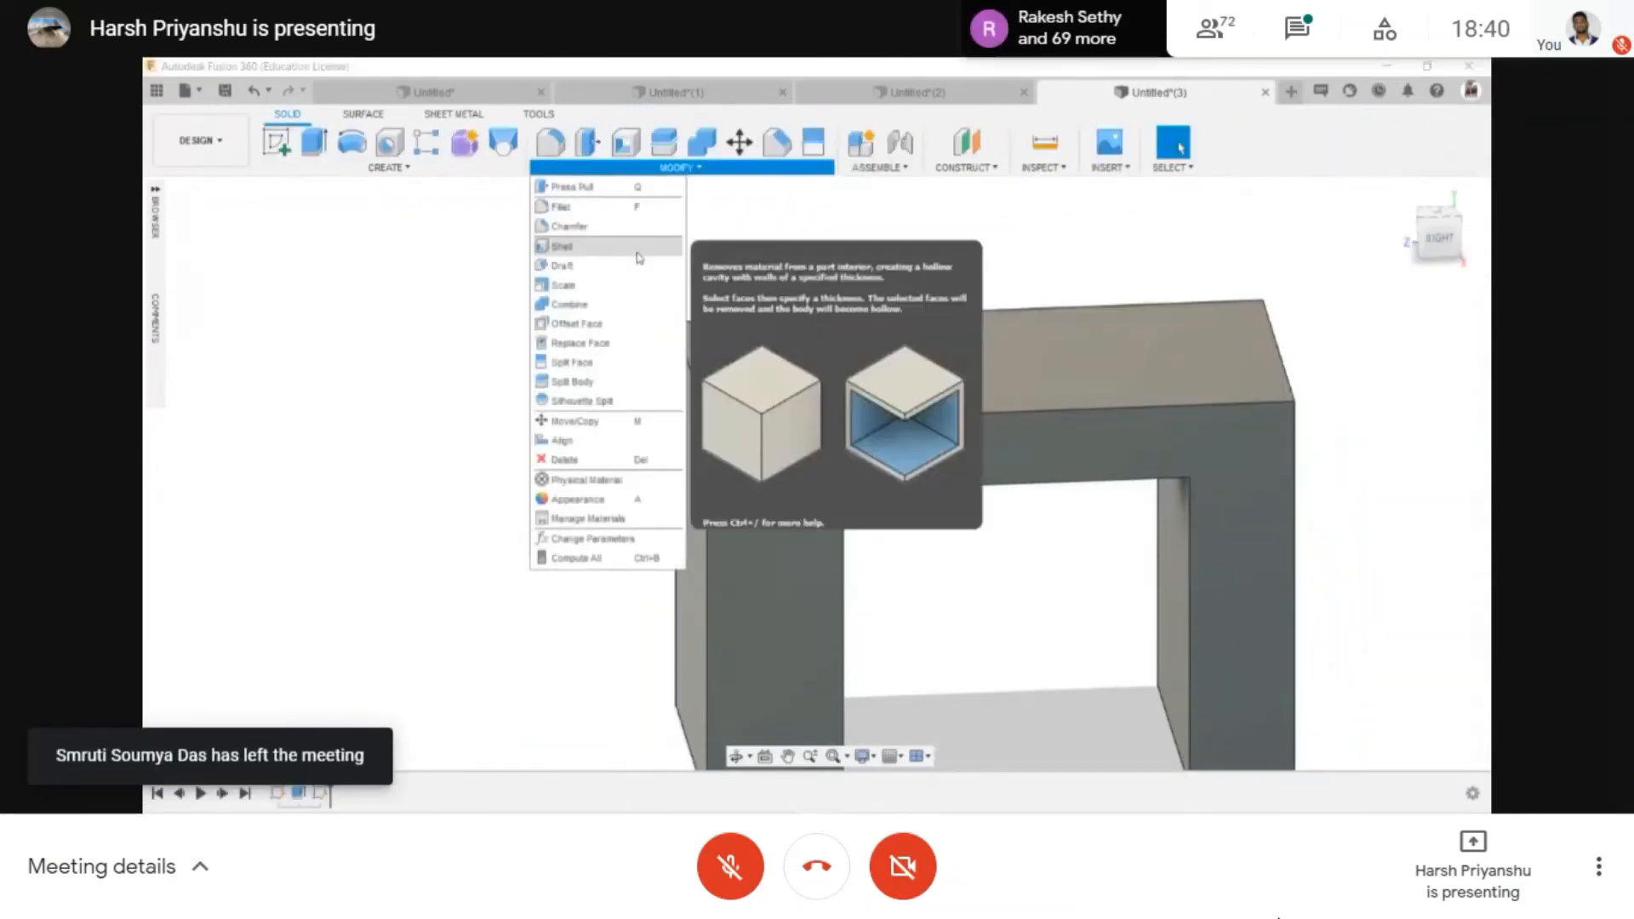
{"action": "left_click", "coordinate": [614, 224]}
{"action": "scroll", "coordinate": [718, 409], "scroll_direction": "up", "scroll_amount": 3}
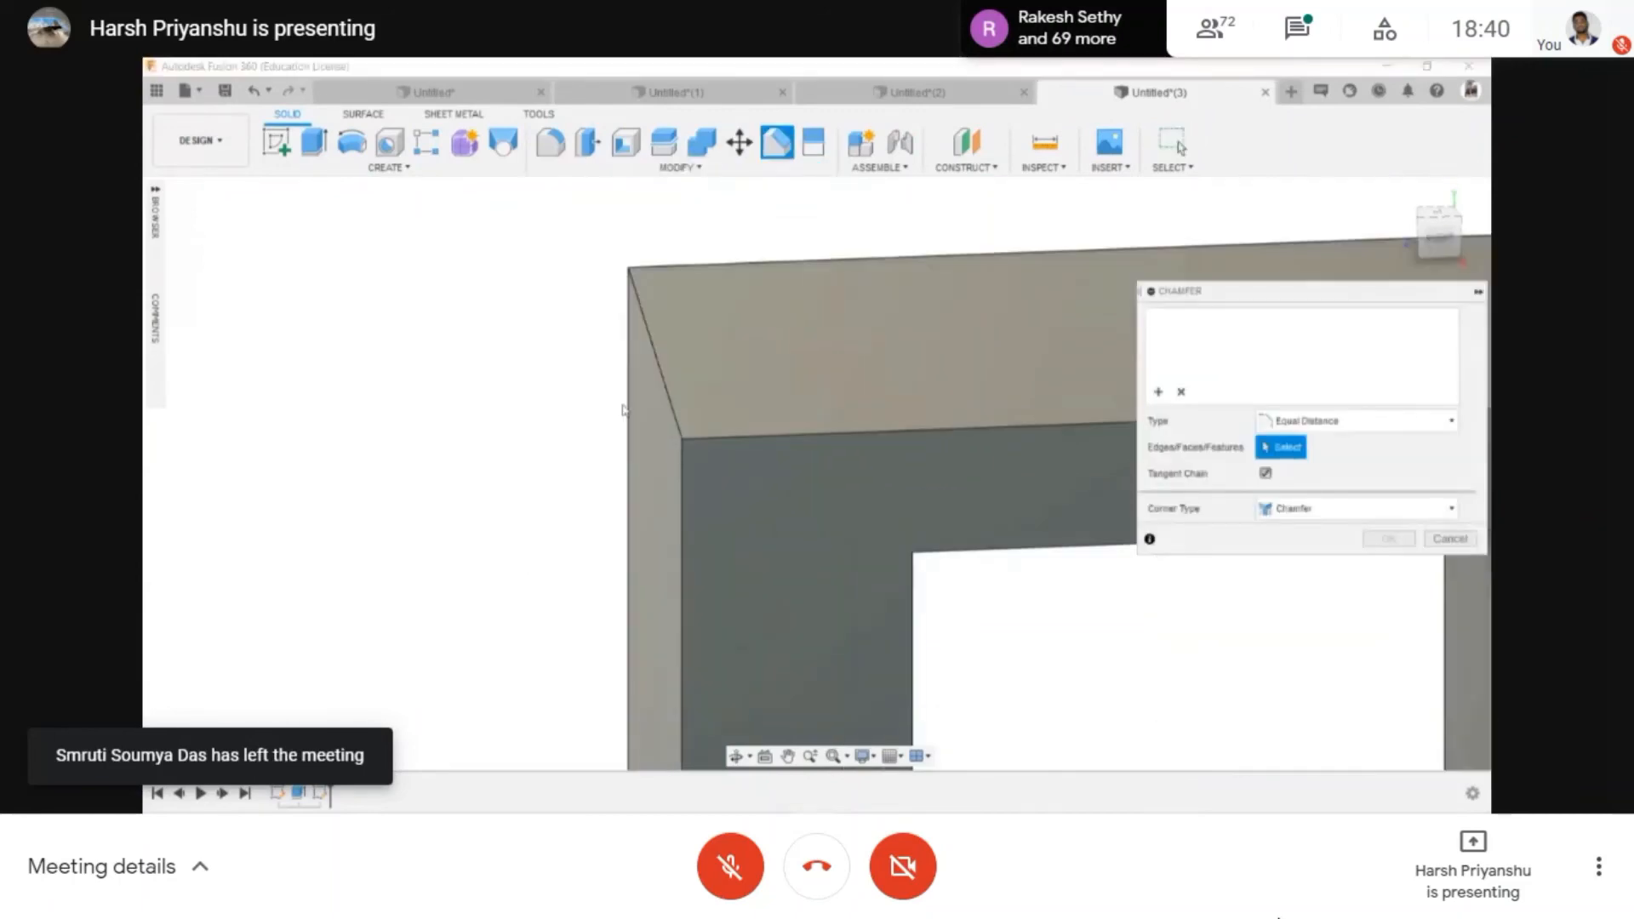
{"action": "scroll", "coordinate": [629, 350], "scroll_direction": "up", "scroll_amount": 3}
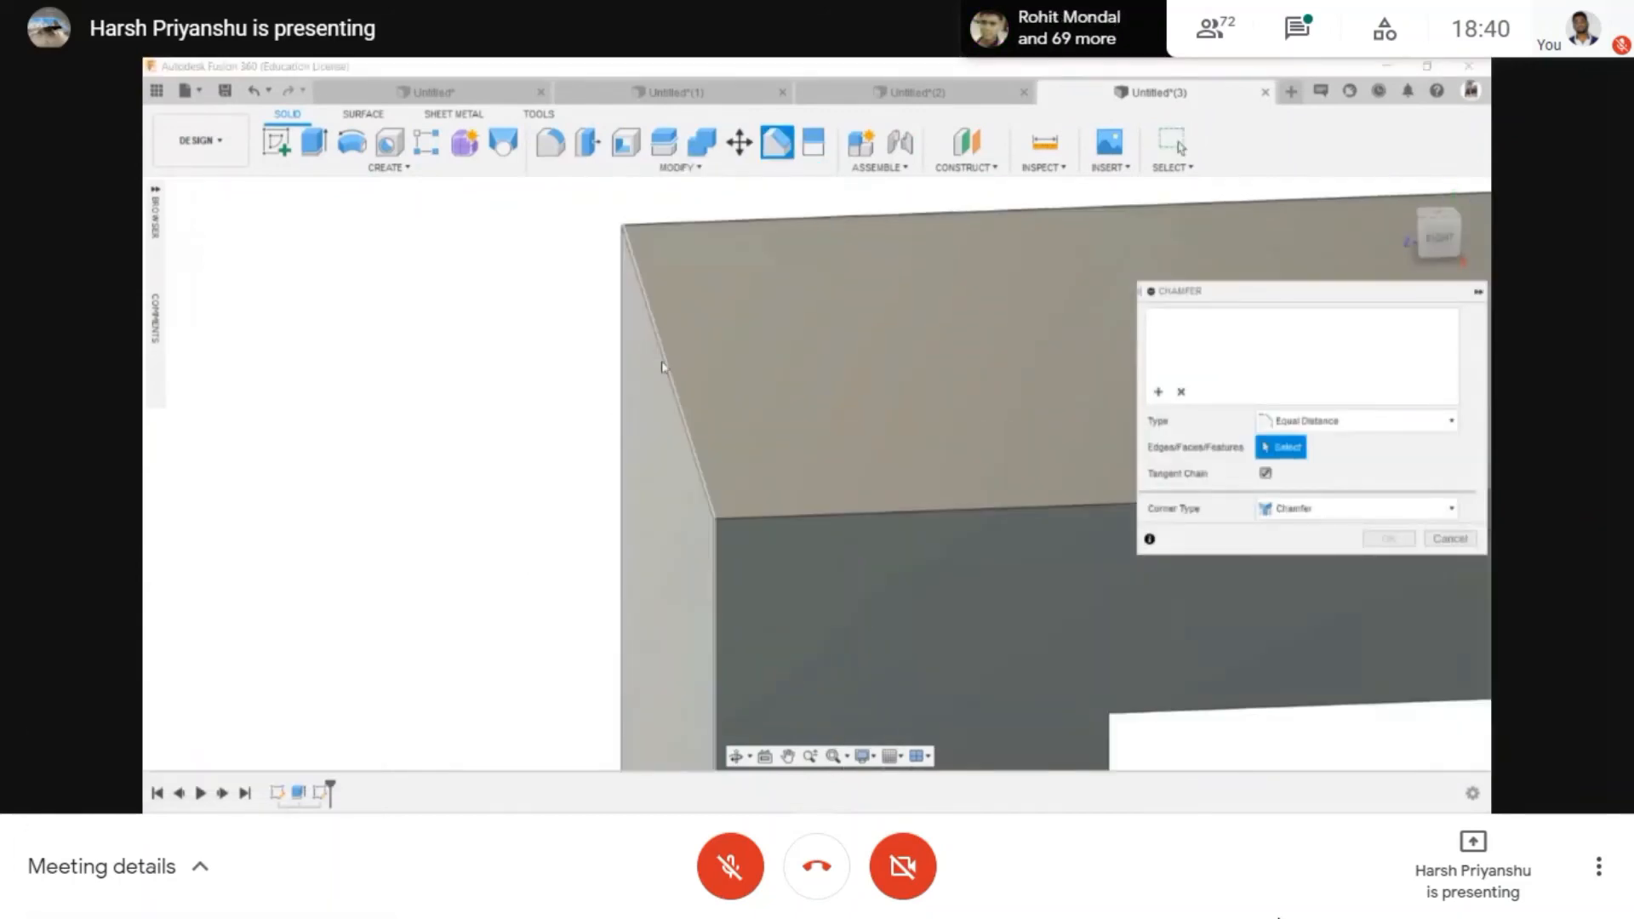
{"action": "scroll", "coordinate": [662, 362], "scroll_direction": "down", "scroll_amount": 2}
{"action": "left_click", "coordinate": [661, 363]}
{"action": "left_click_drag", "start_coordinate": [660, 363], "coordinate": [721, 416]}
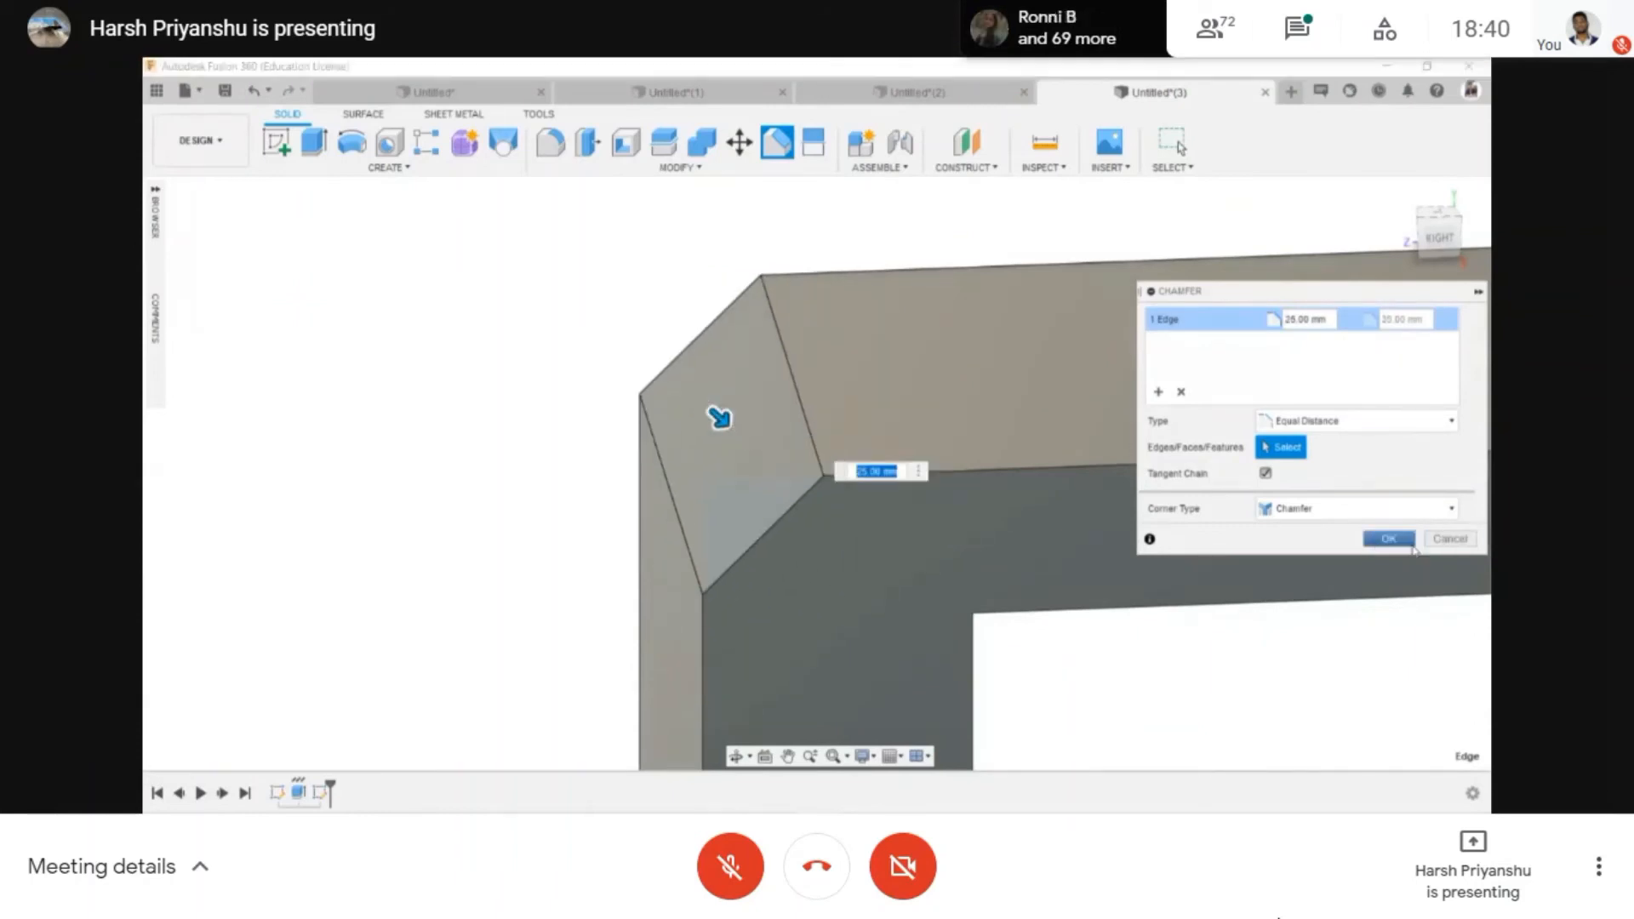
{"action": "left_click", "coordinate": [1396, 543]}
{"action": "scroll", "coordinate": [967, 658], "scroll_direction": "down", "scroll_amount": 4}
{"action": "middle_click_drag", "start_coordinate": [967, 659], "coordinate": [693, 529]}
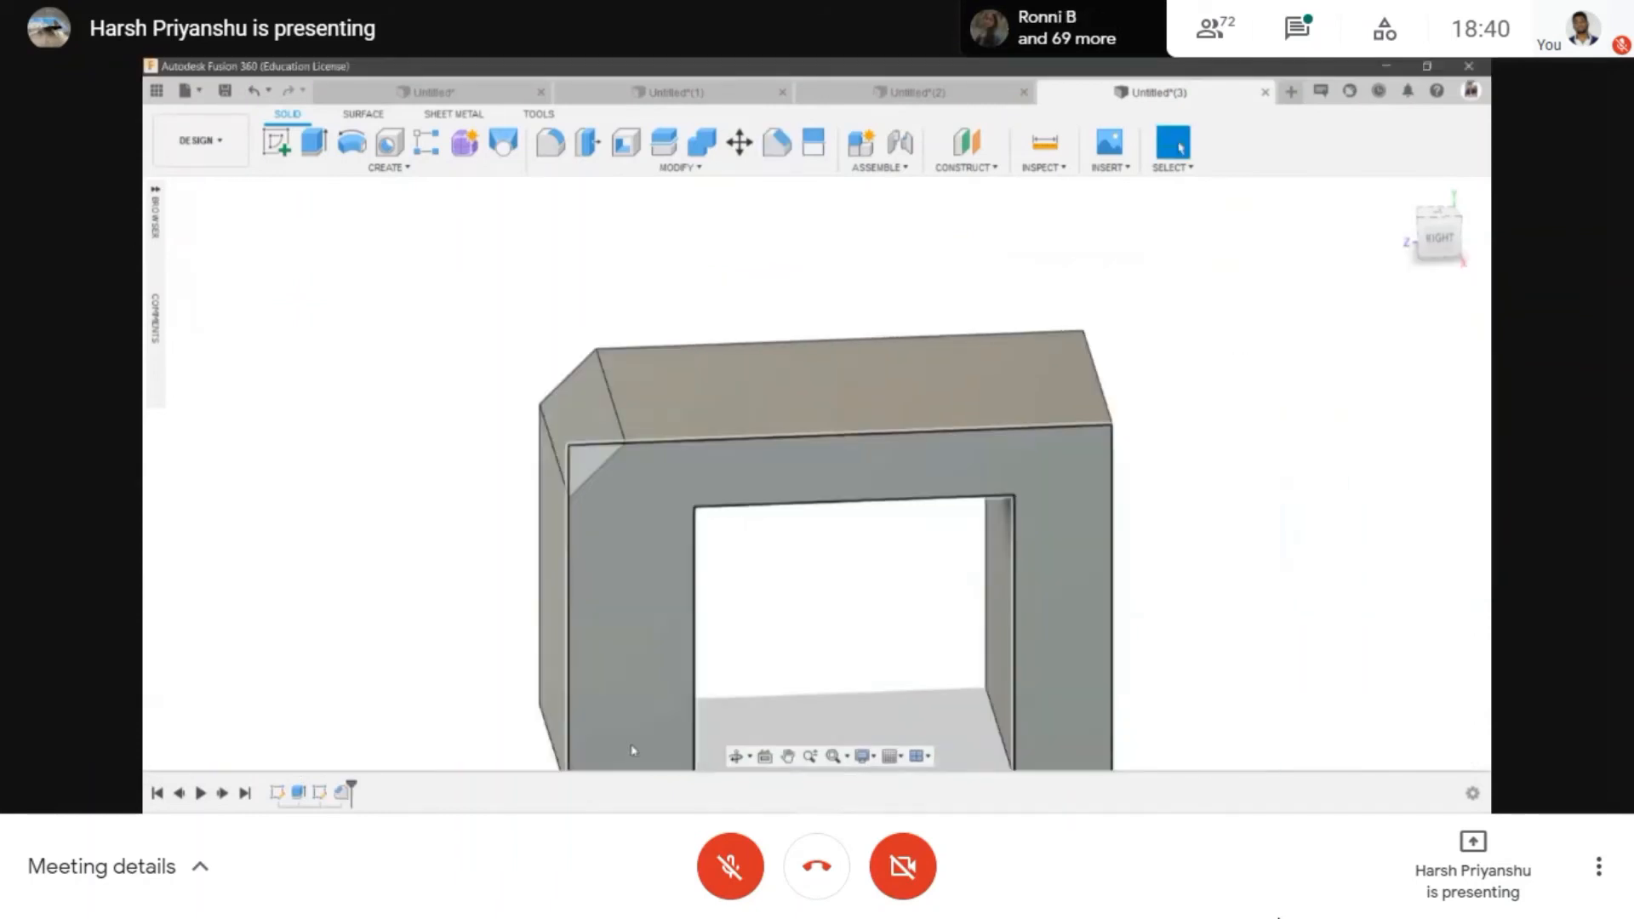
- Chamfer the opposite outer top corner edge of the arch block with an equal distance of 30 mm
{"action": "left_click", "coordinate": [737, 756]}
{"action": "left_click_drag", "start_coordinate": [832, 502], "coordinate": [740, 503]}
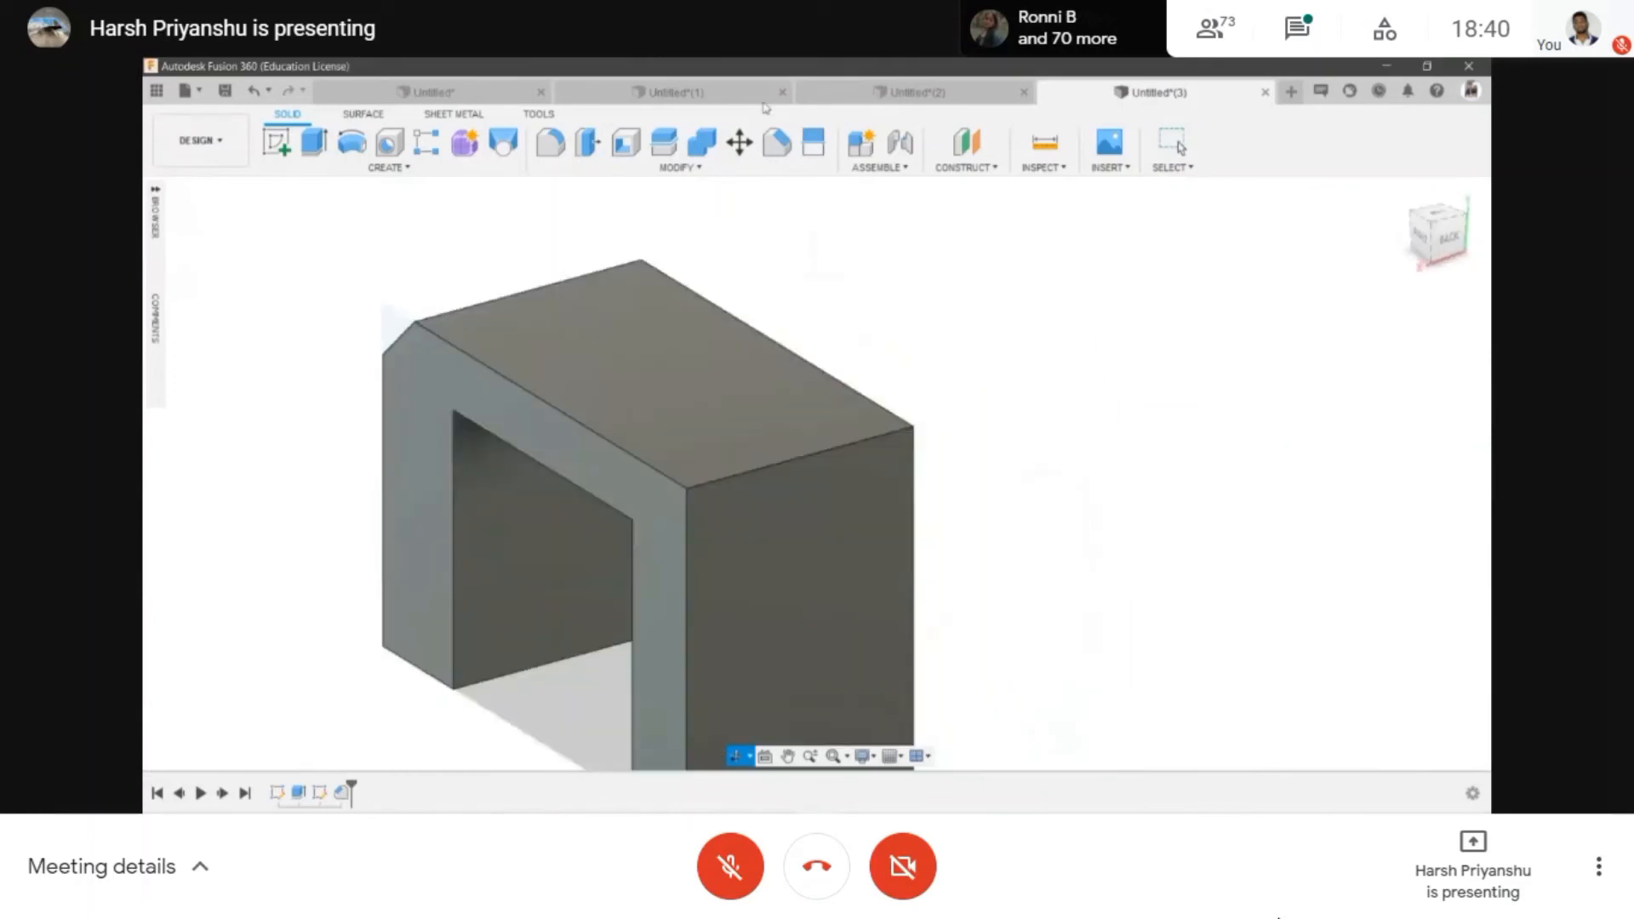
{"action": "left_click", "coordinate": [778, 141]}
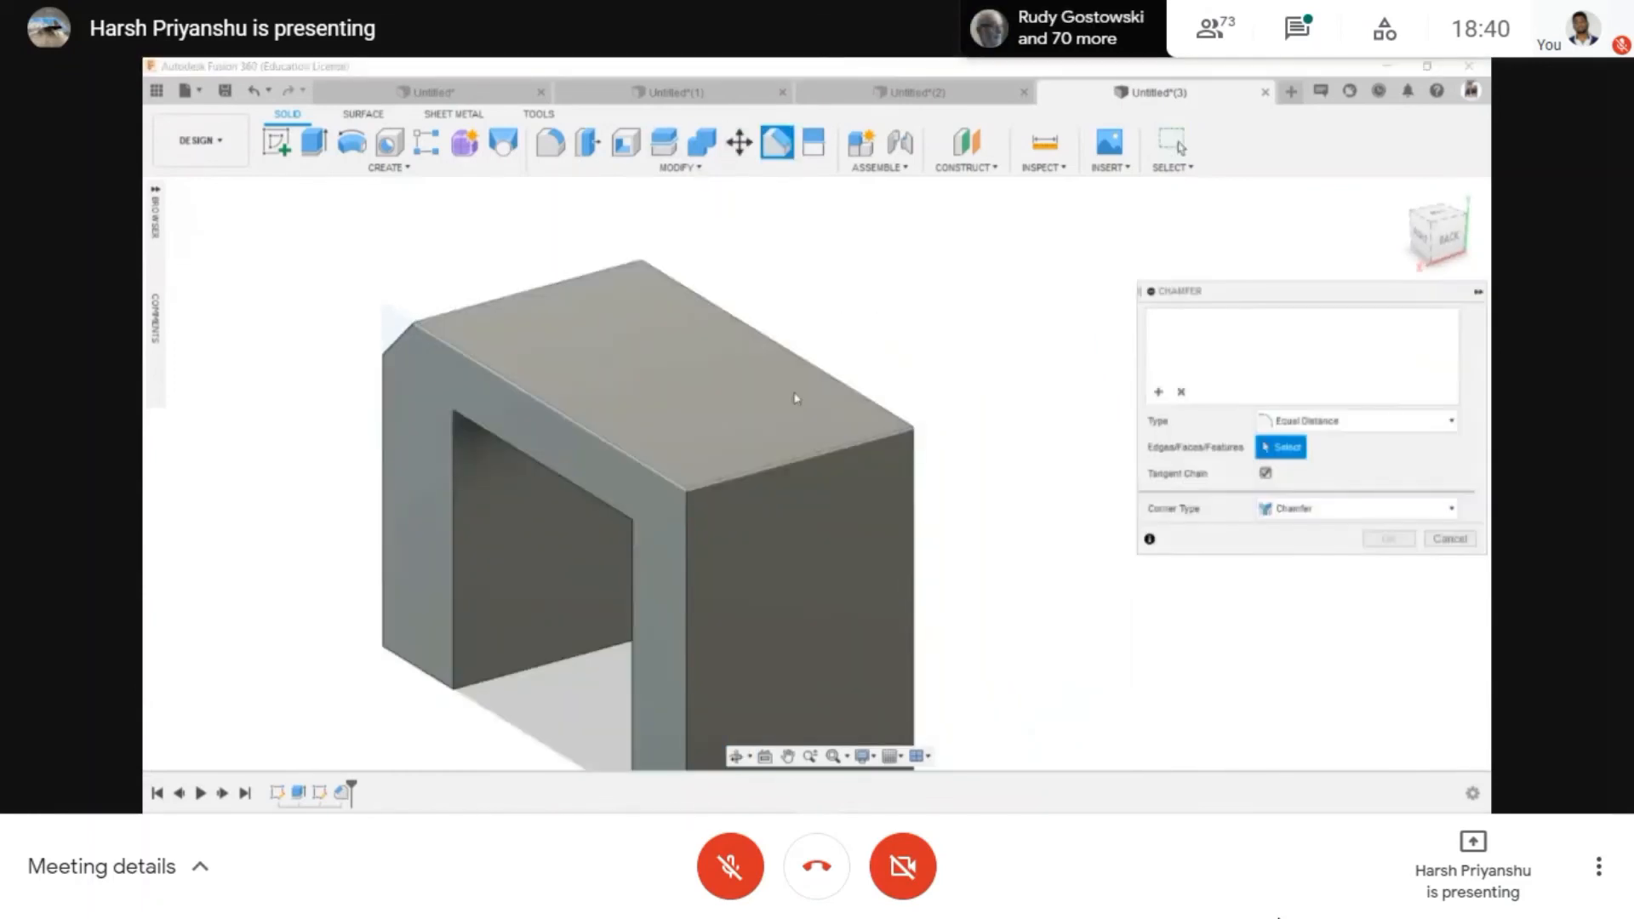
{"action": "left_click", "coordinate": [820, 449]}
{"action": "left_click_drag", "start_coordinate": [793, 451], "coordinate": [785, 459]}
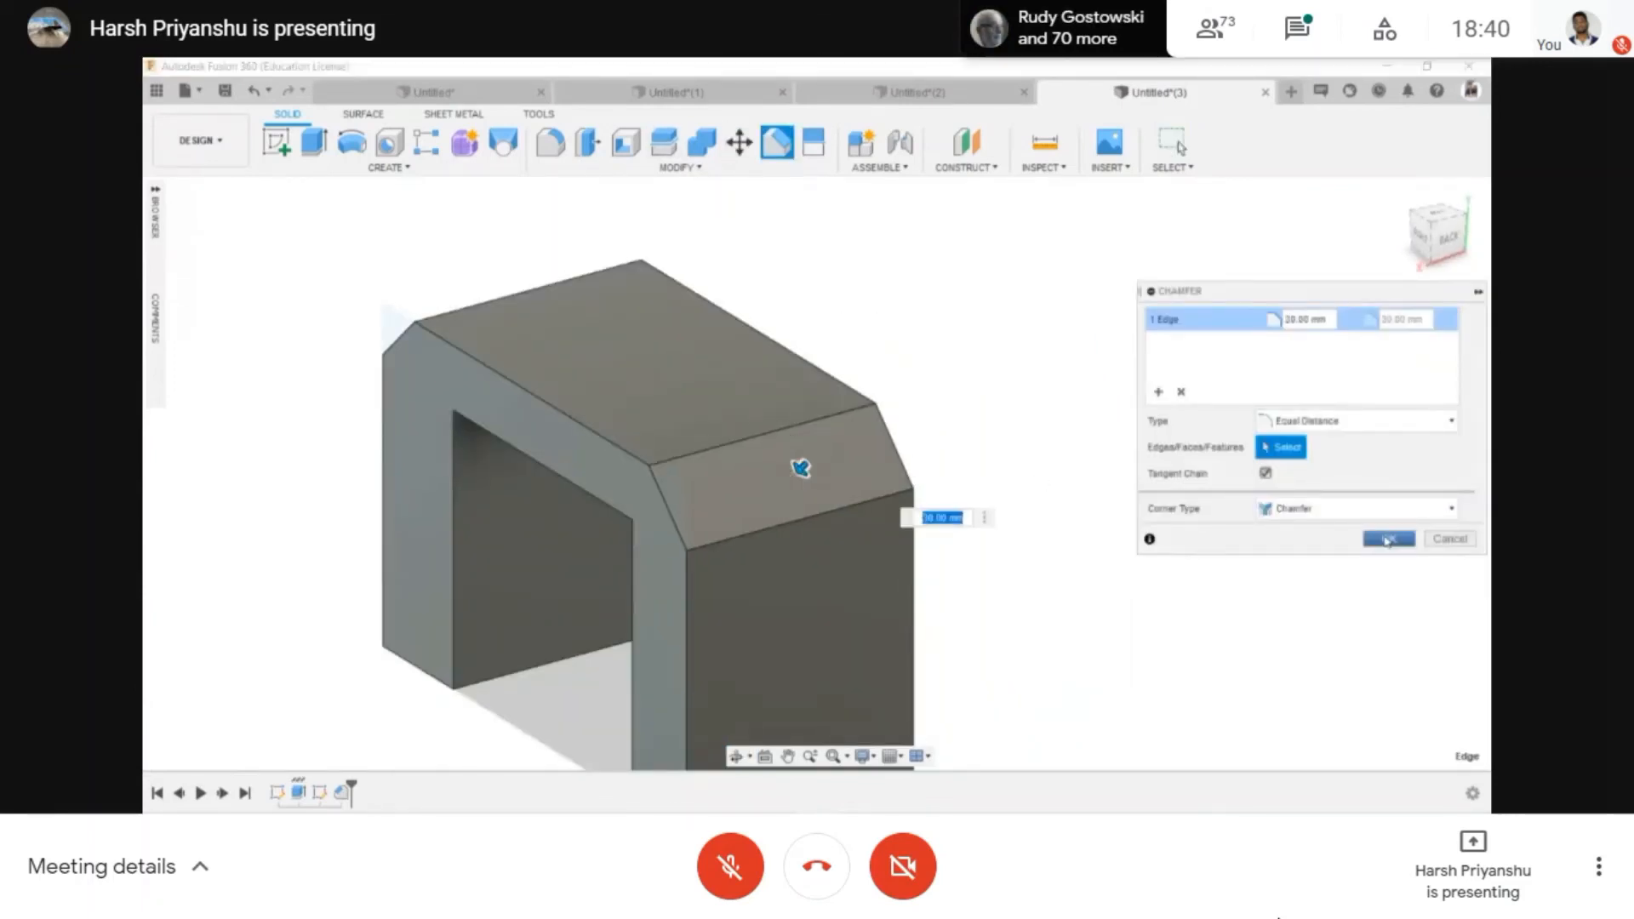
{"action": "left_click", "coordinate": [1388, 539]}
{"action": "left_click", "coordinate": [1424, 240]}
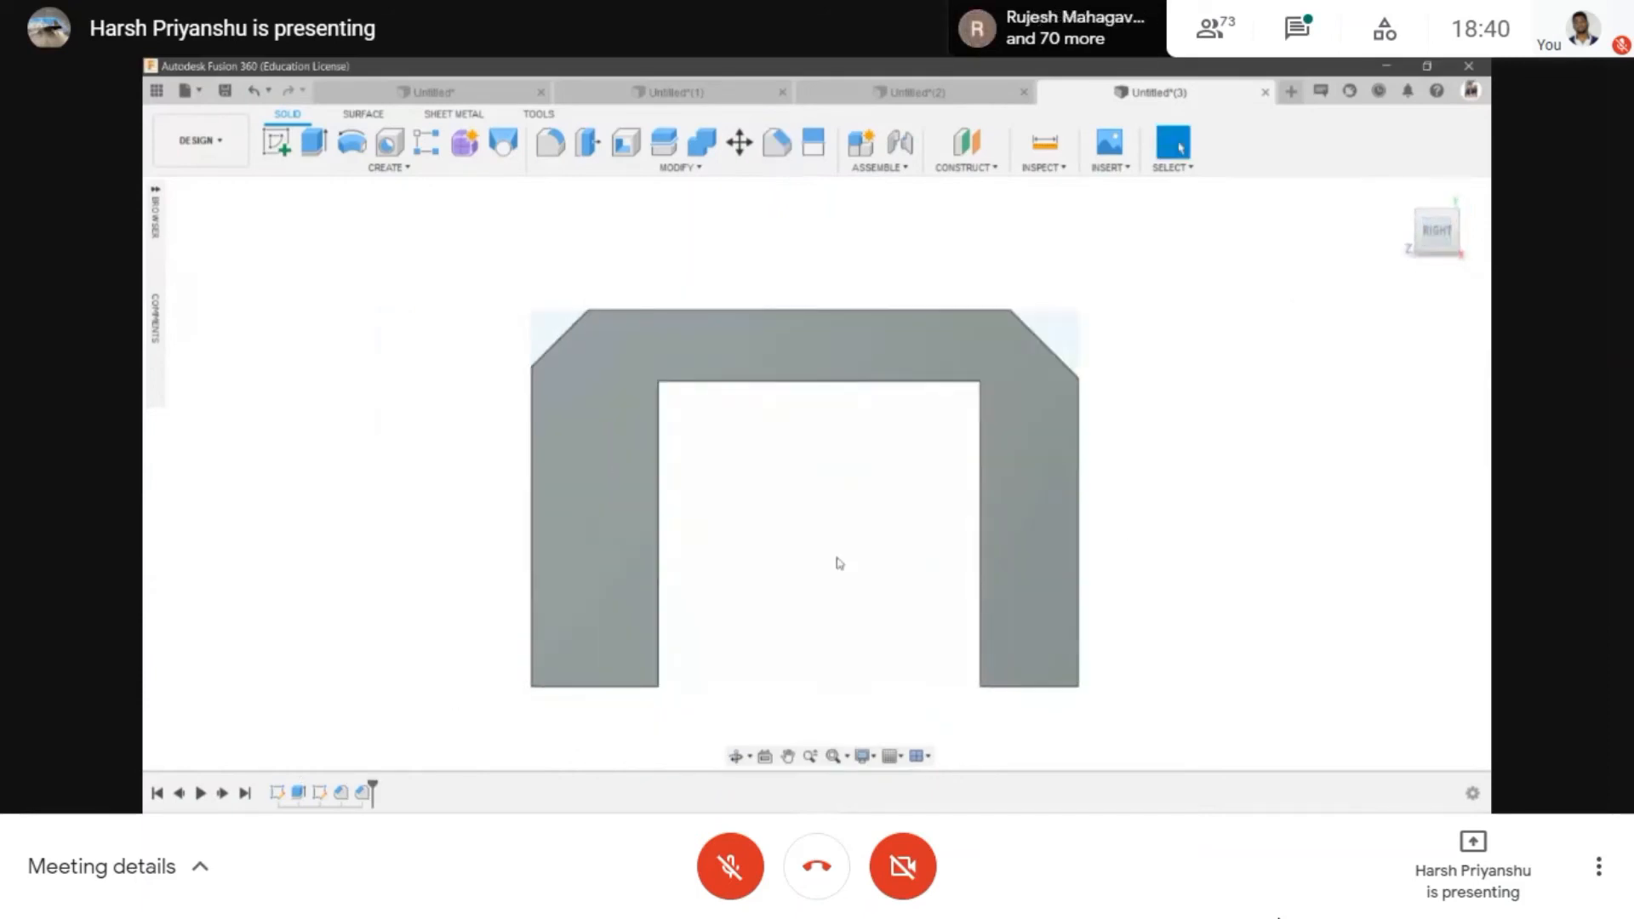
- Shell the arch block with a 7 mm inside thickness, removing the U-shaped face on its left side
{"action": "left_click", "coordinate": [736, 756]}
{"action": "left_click_drag", "start_coordinate": [800, 361], "coordinate": [767, 200]}
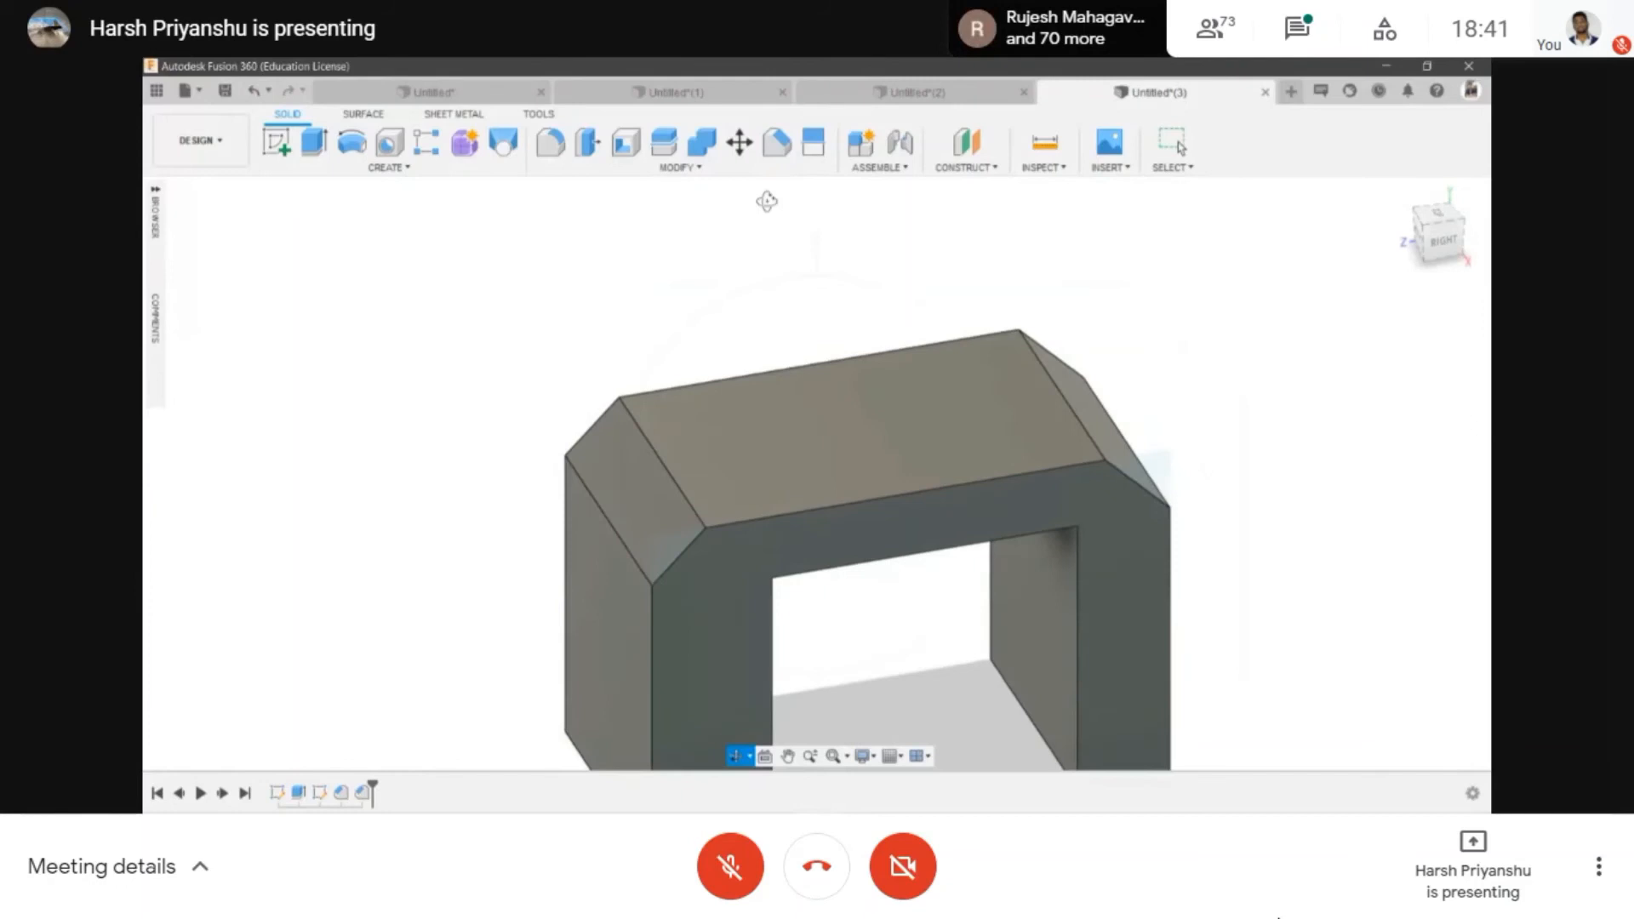
{"action": "left_click", "coordinate": [684, 169]}
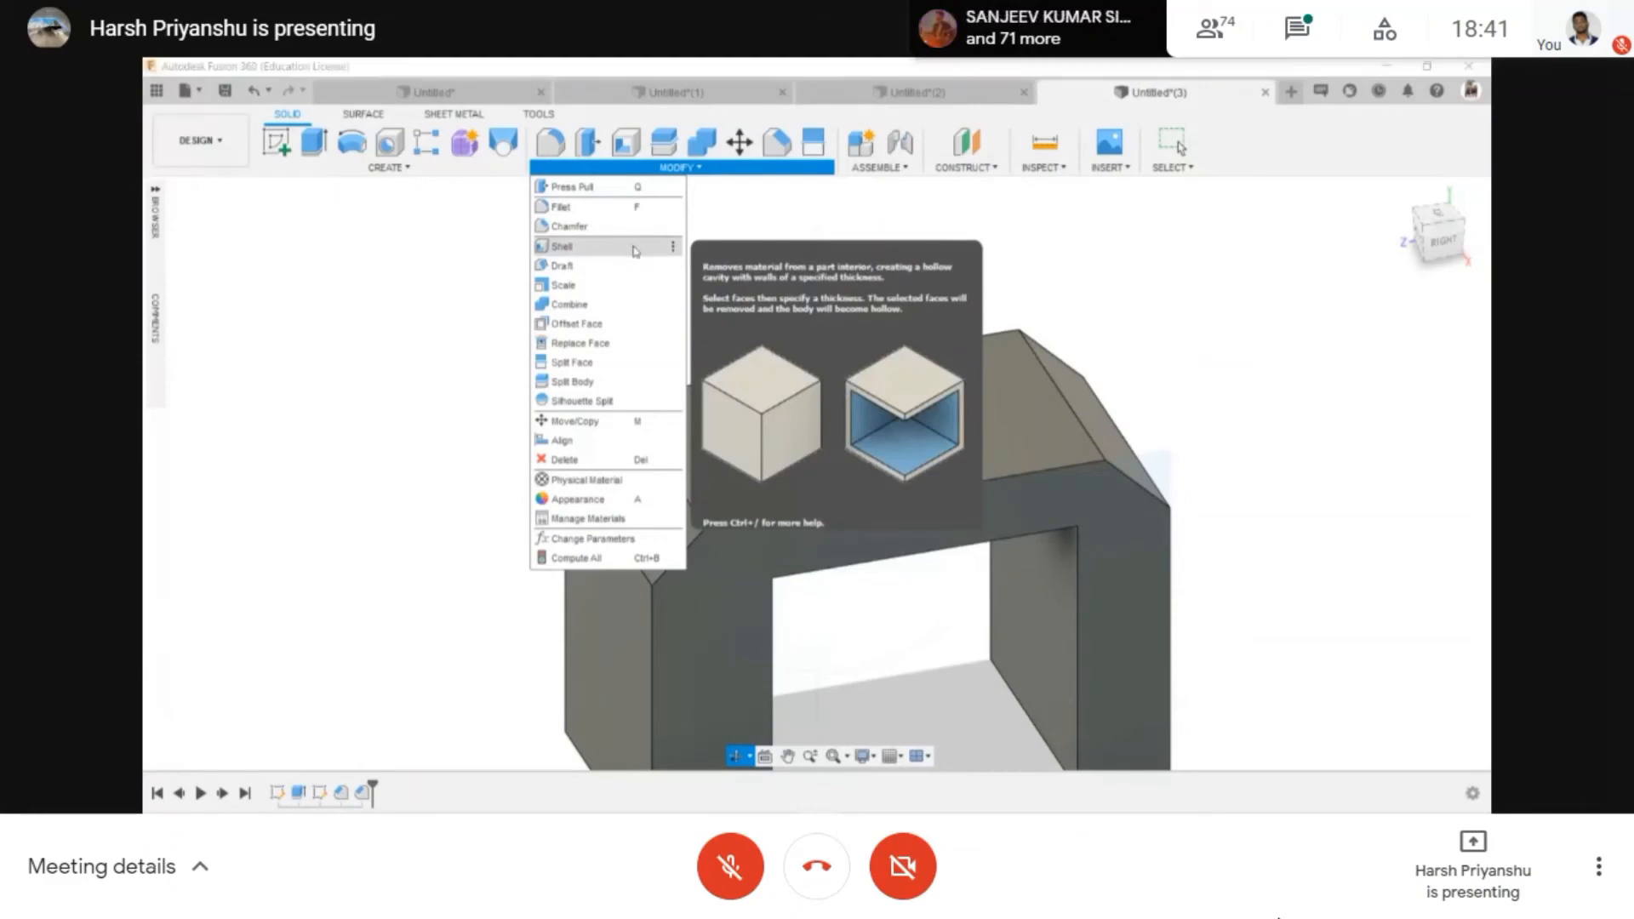
{"action": "left_click", "coordinate": [634, 251]}
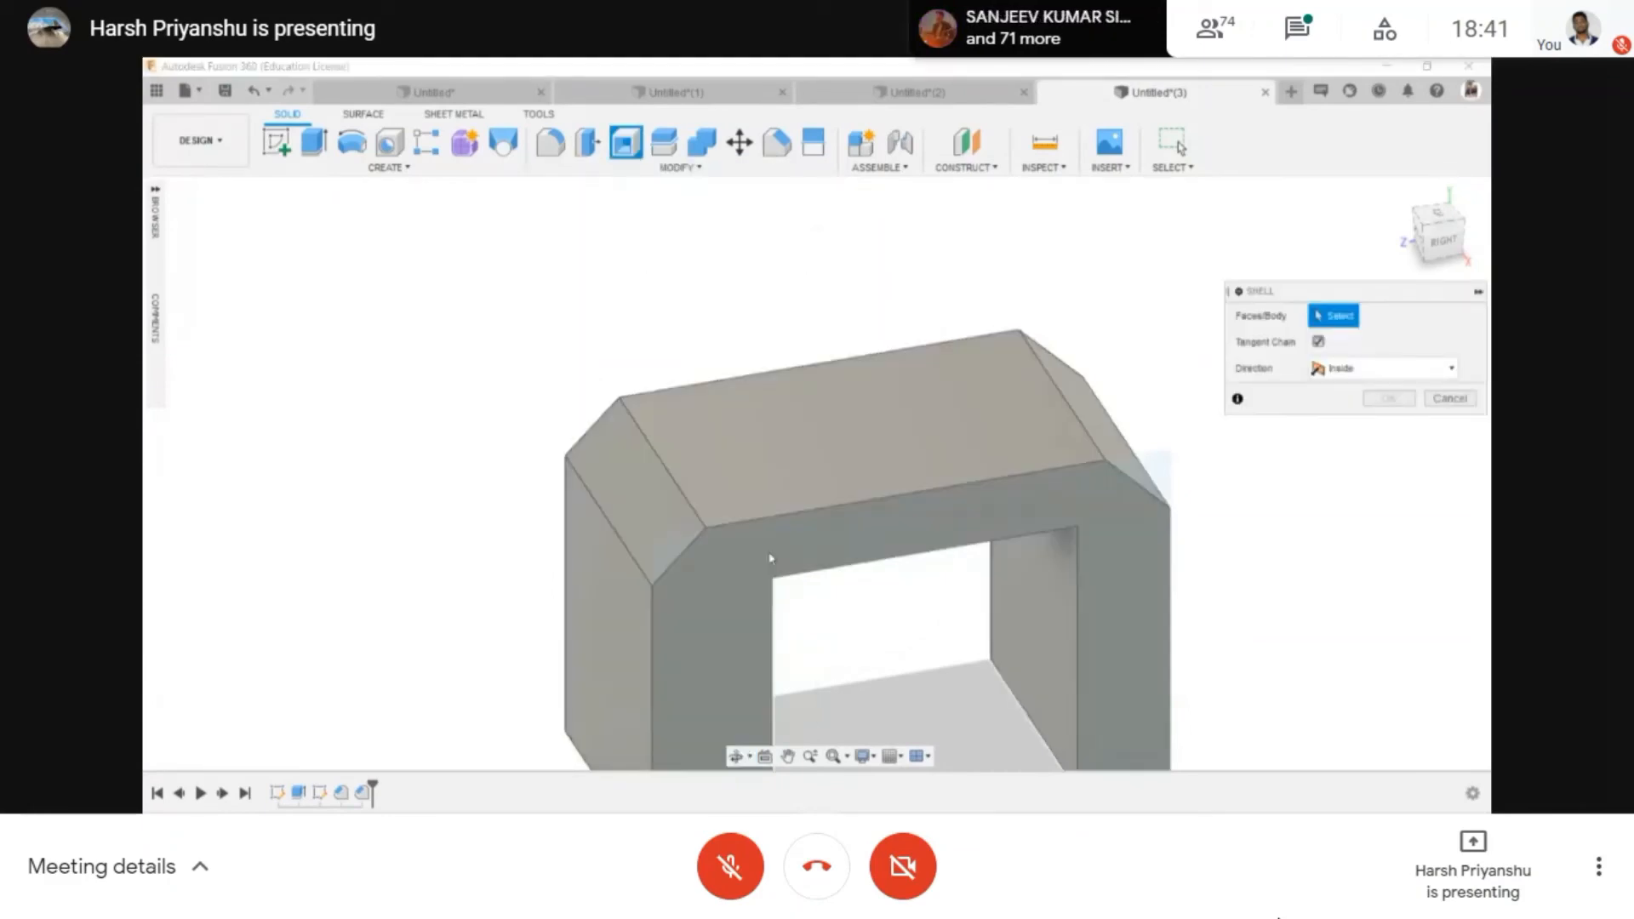
{"action": "middle_click_drag", "start_coordinate": [1453, 600], "coordinate": [1285, 566]}
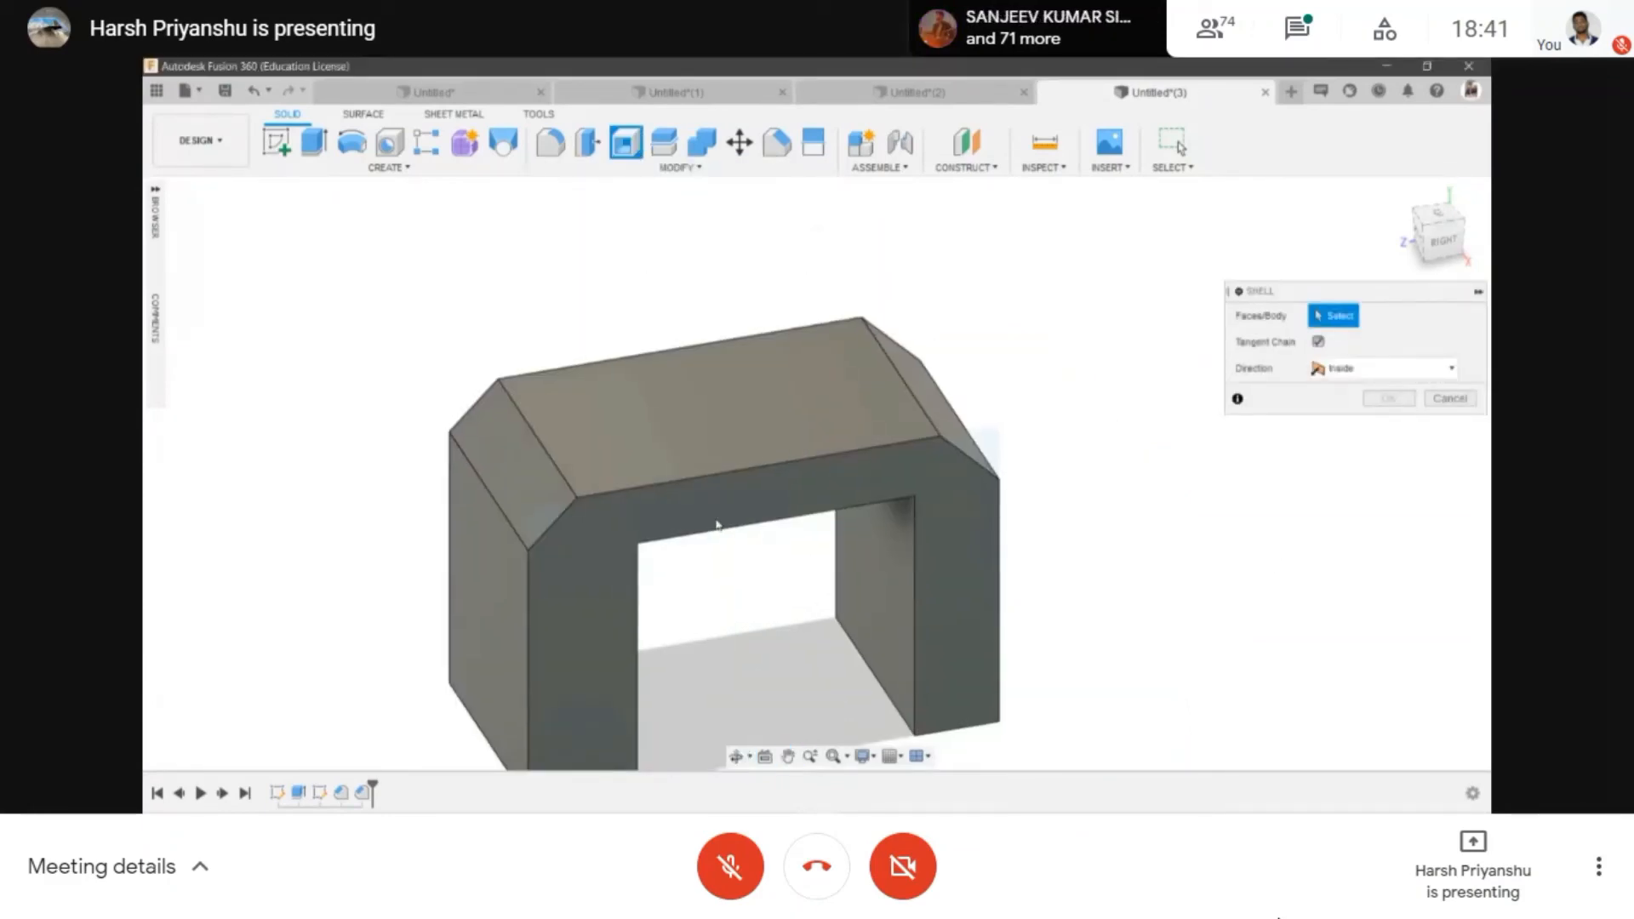
{"action": "left_click", "coordinate": [737, 756]}
{"action": "left_click_drag", "start_coordinate": [647, 409], "coordinate": [875, 311]}
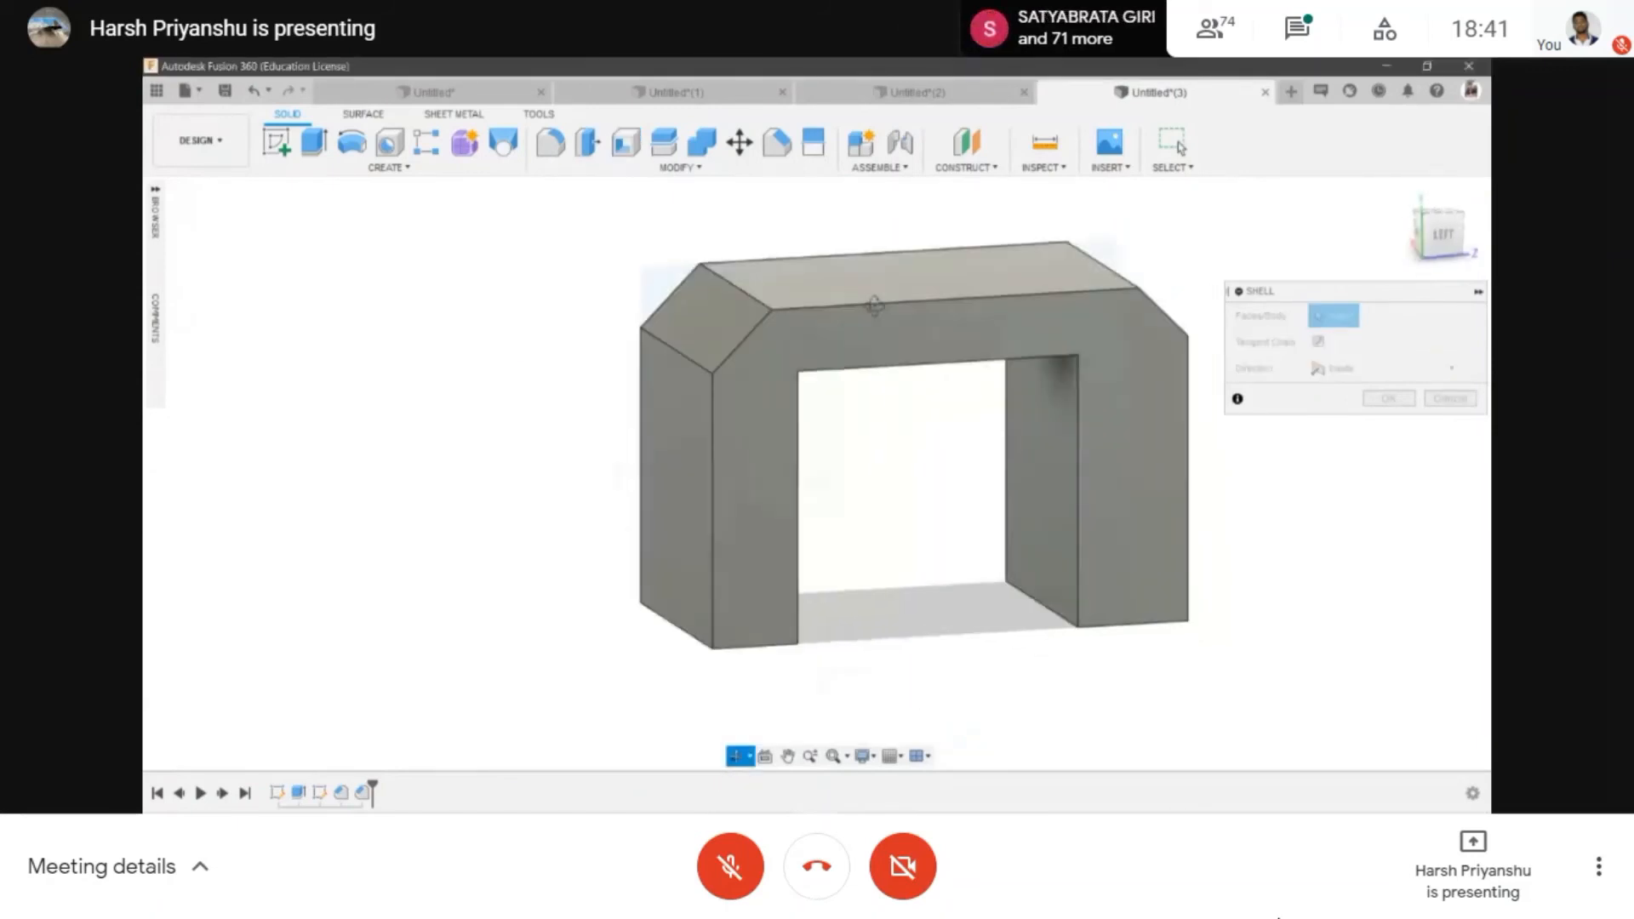
{"action": "scroll", "coordinate": [876, 349], "scroll_direction": "up", "scroll_amount": 2}
{"action": "key", "text": "Escape"}
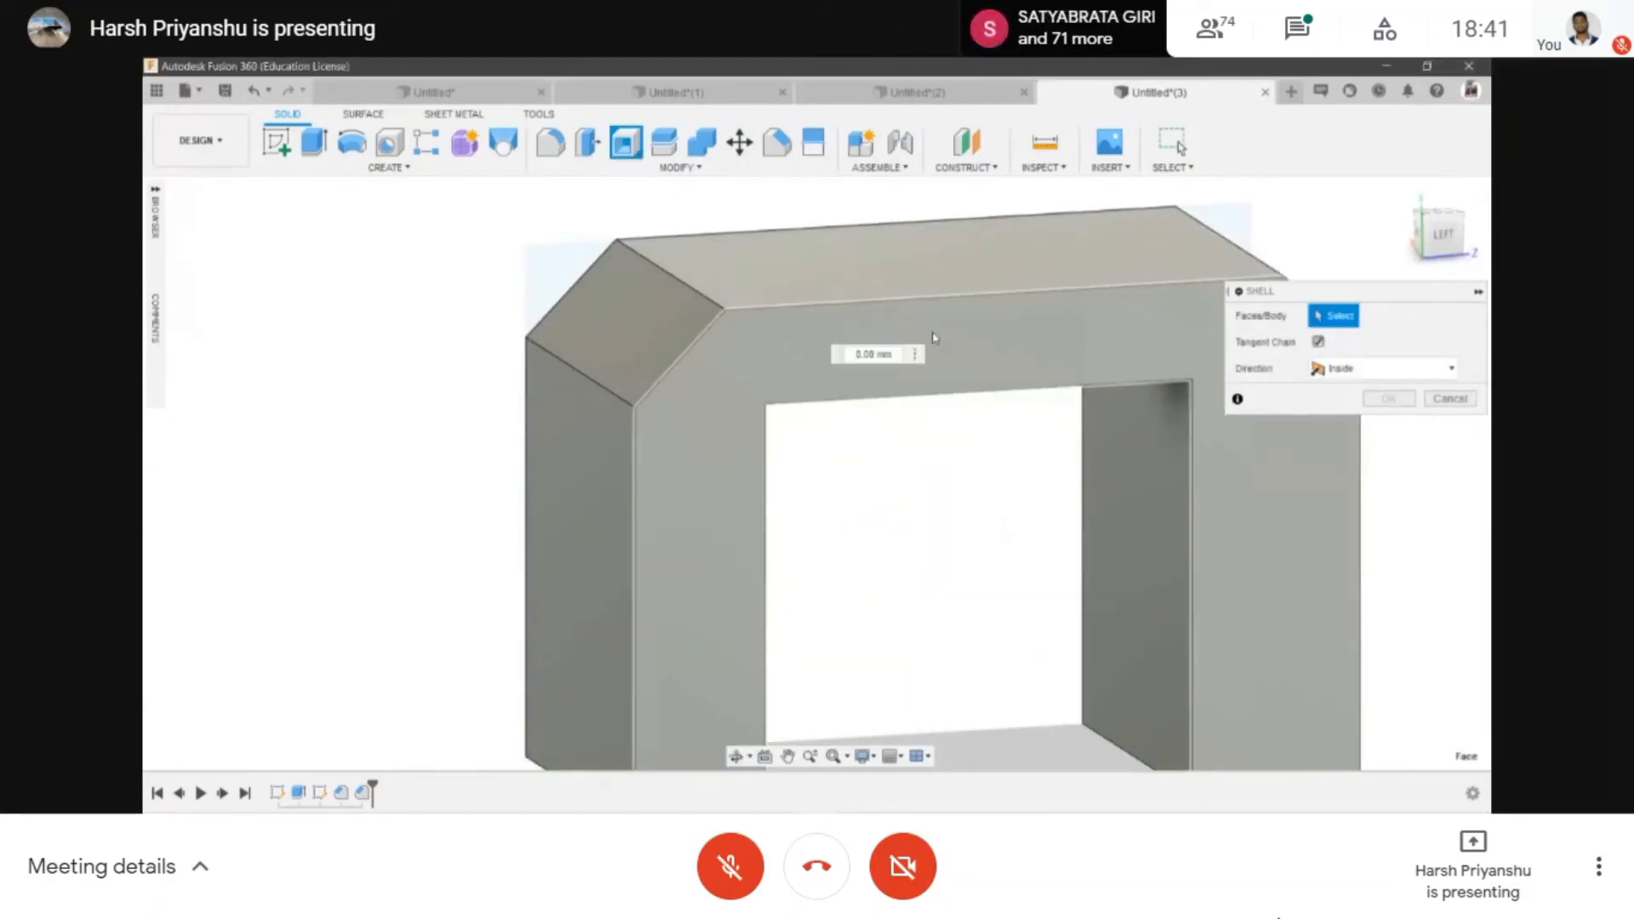
{"action": "left_click", "coordinate": [934, 338]}
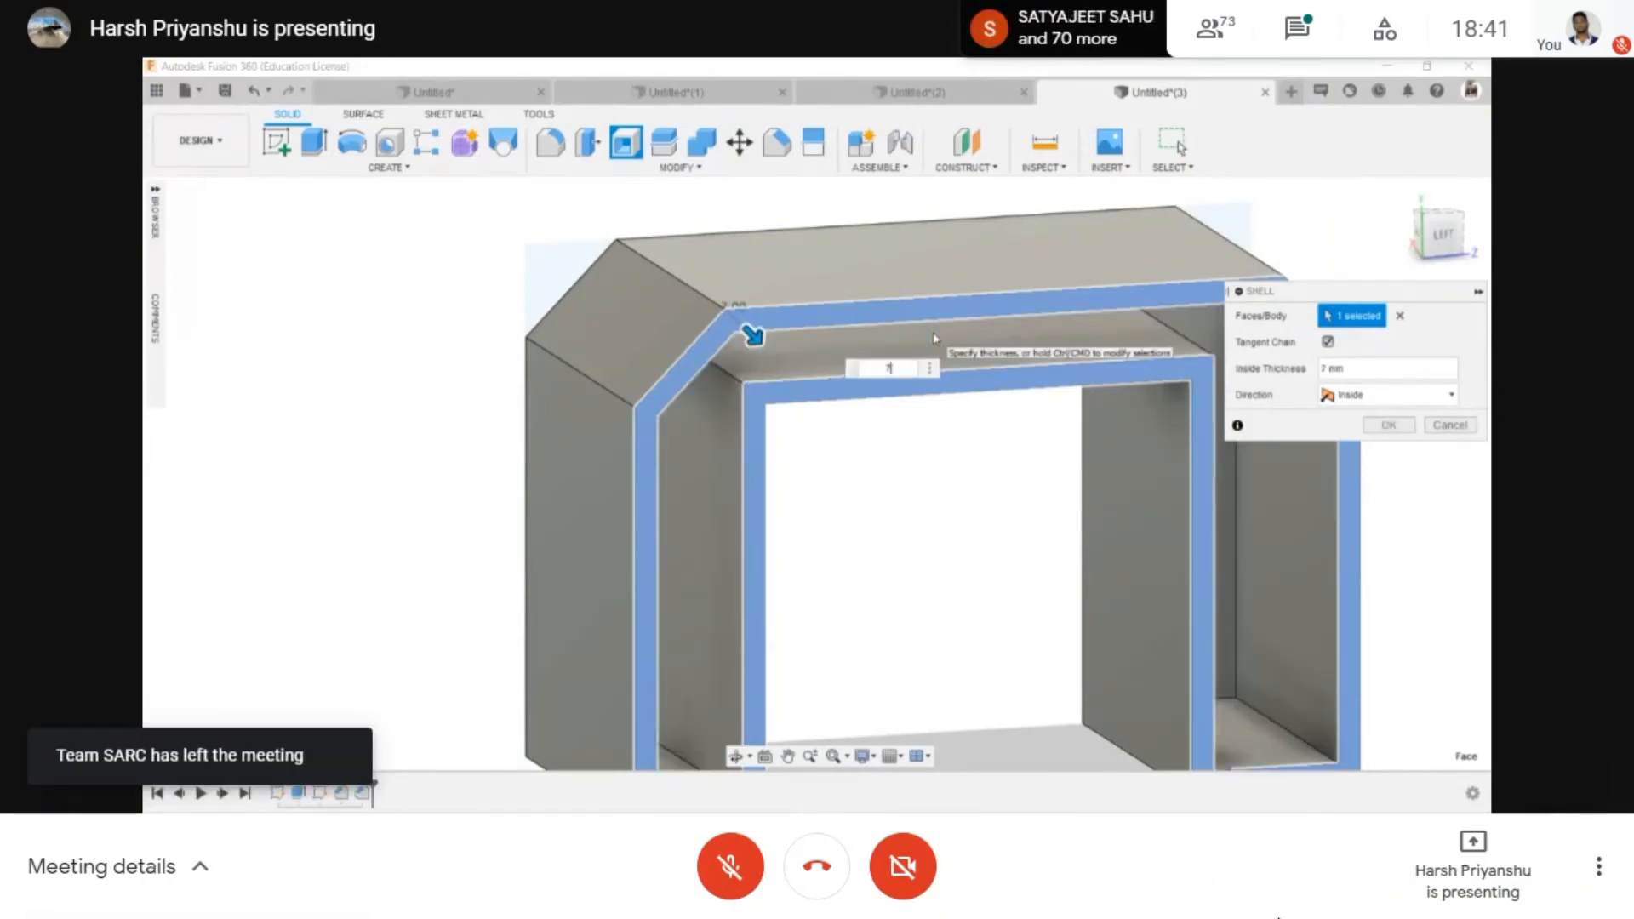
{"action": "key", "text": "Return"}
{"action": "scroll", "coordinate": [933, 338], "scroll_direction": "down", "scroll_amount": 4}
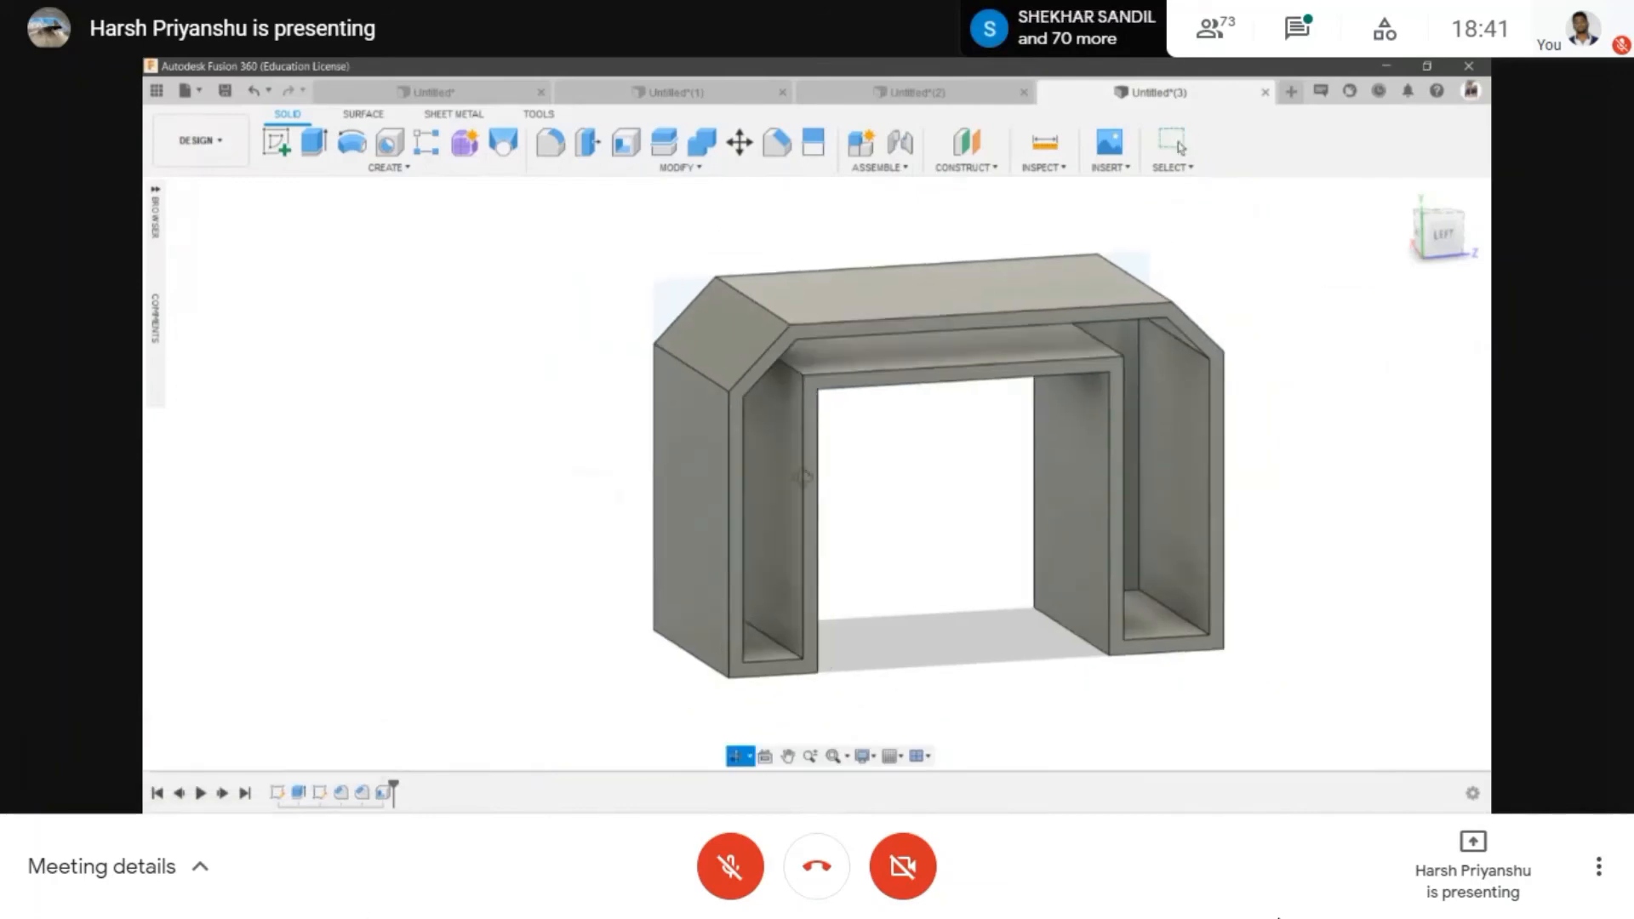
- Chamfer one top corner edge of the inner wall inside the arch block's cavity with an equal distance of 10 mm
{"action": "middle_click_drag", "start_coordinate": [803, 477], "coordinate": [726, 388], "text": "shift"}
{"action": "scroll", "coordinate": [806, 339], "scroll_direction": "up", "scroll_amount": 3}
{"action": "scroll", "coordinate": [795, 389], "scroll_direction": "down", "scroll_amount": 3}
{"action": "scroll", "coordinate": [725, 387], "scroll_direction": "up", "scroll_amount": 5}
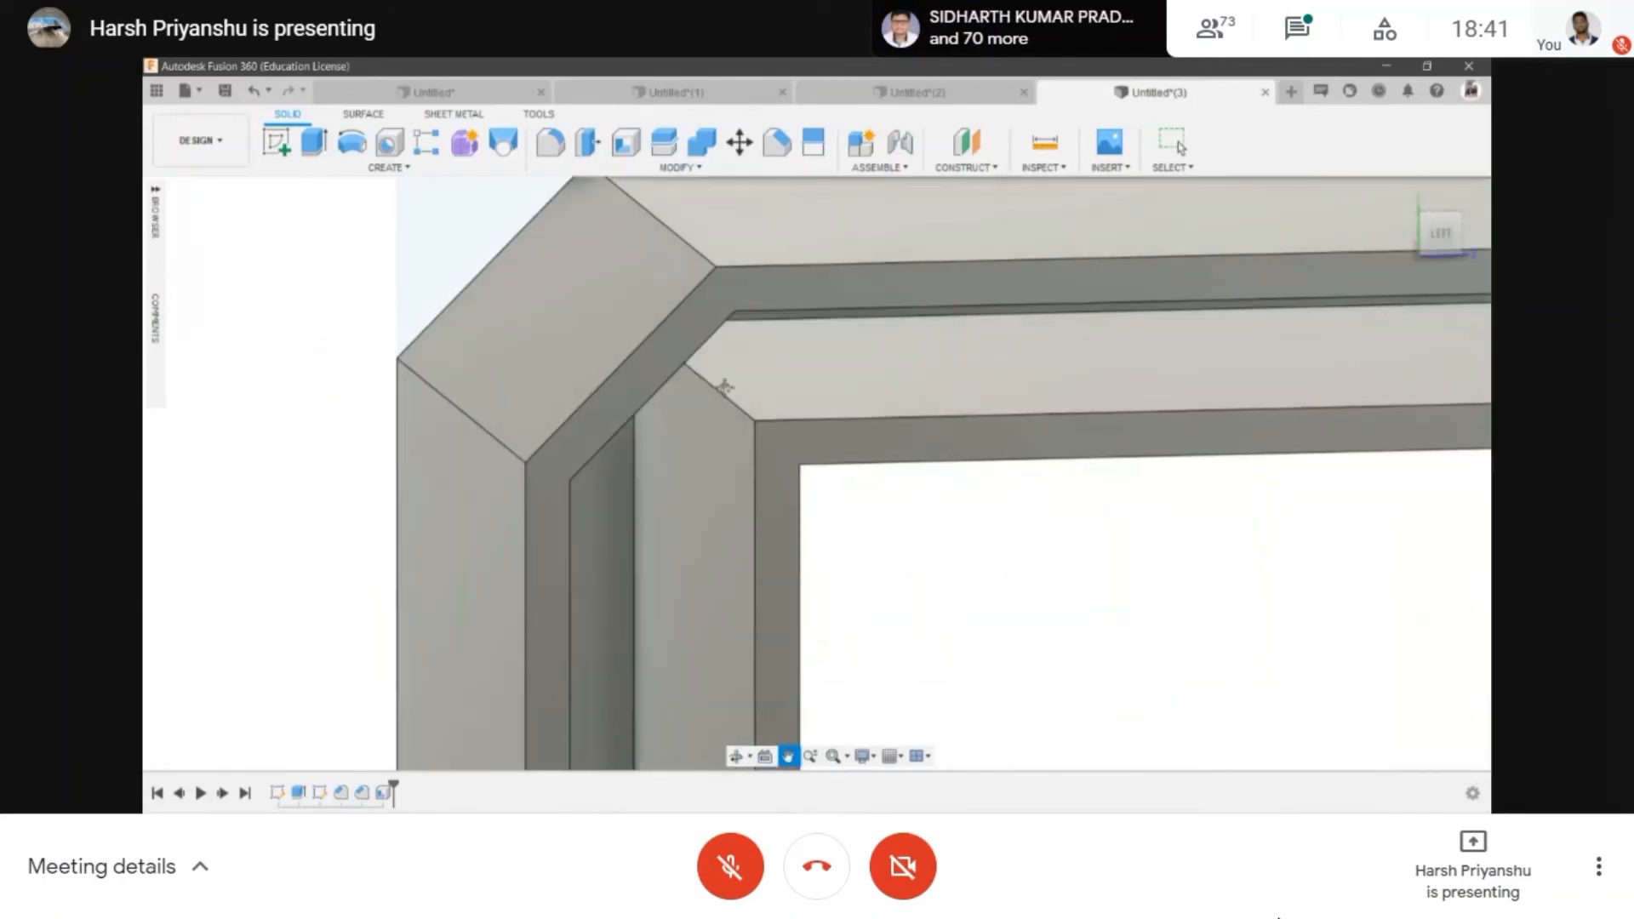
{"action": "scroll", "coordinate": [724, 388], "scroll_direction": "down", "scroll_amount": 1}
{"action": "left_click", "coordinate": [775, 143]}
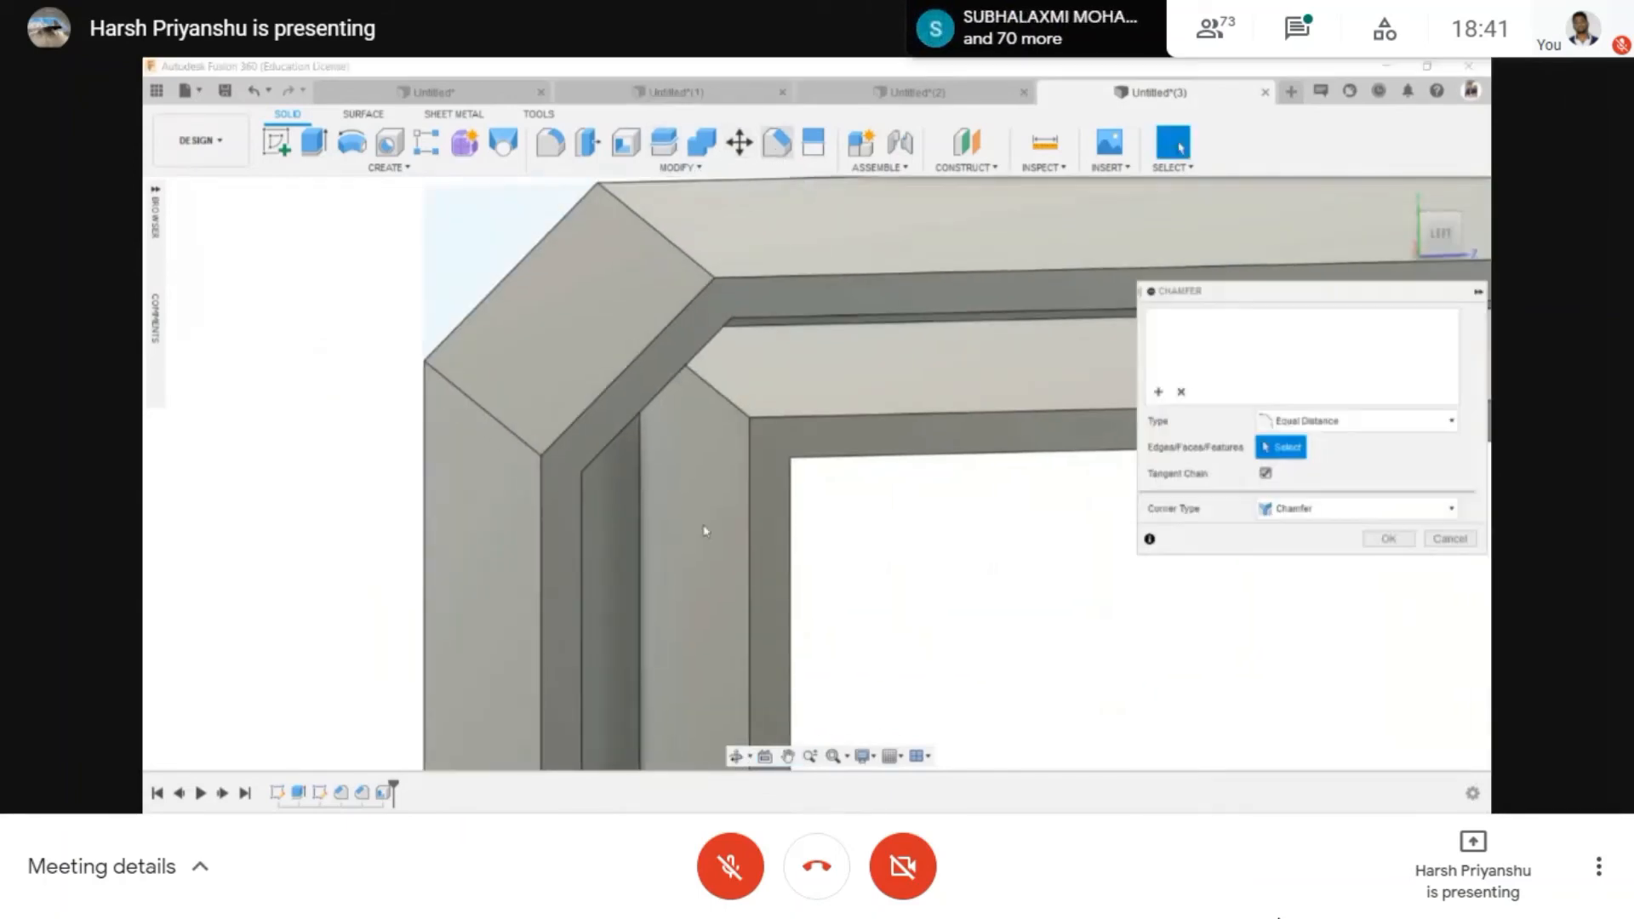
{"action": "left_click", "coordinate": [737, 409]}
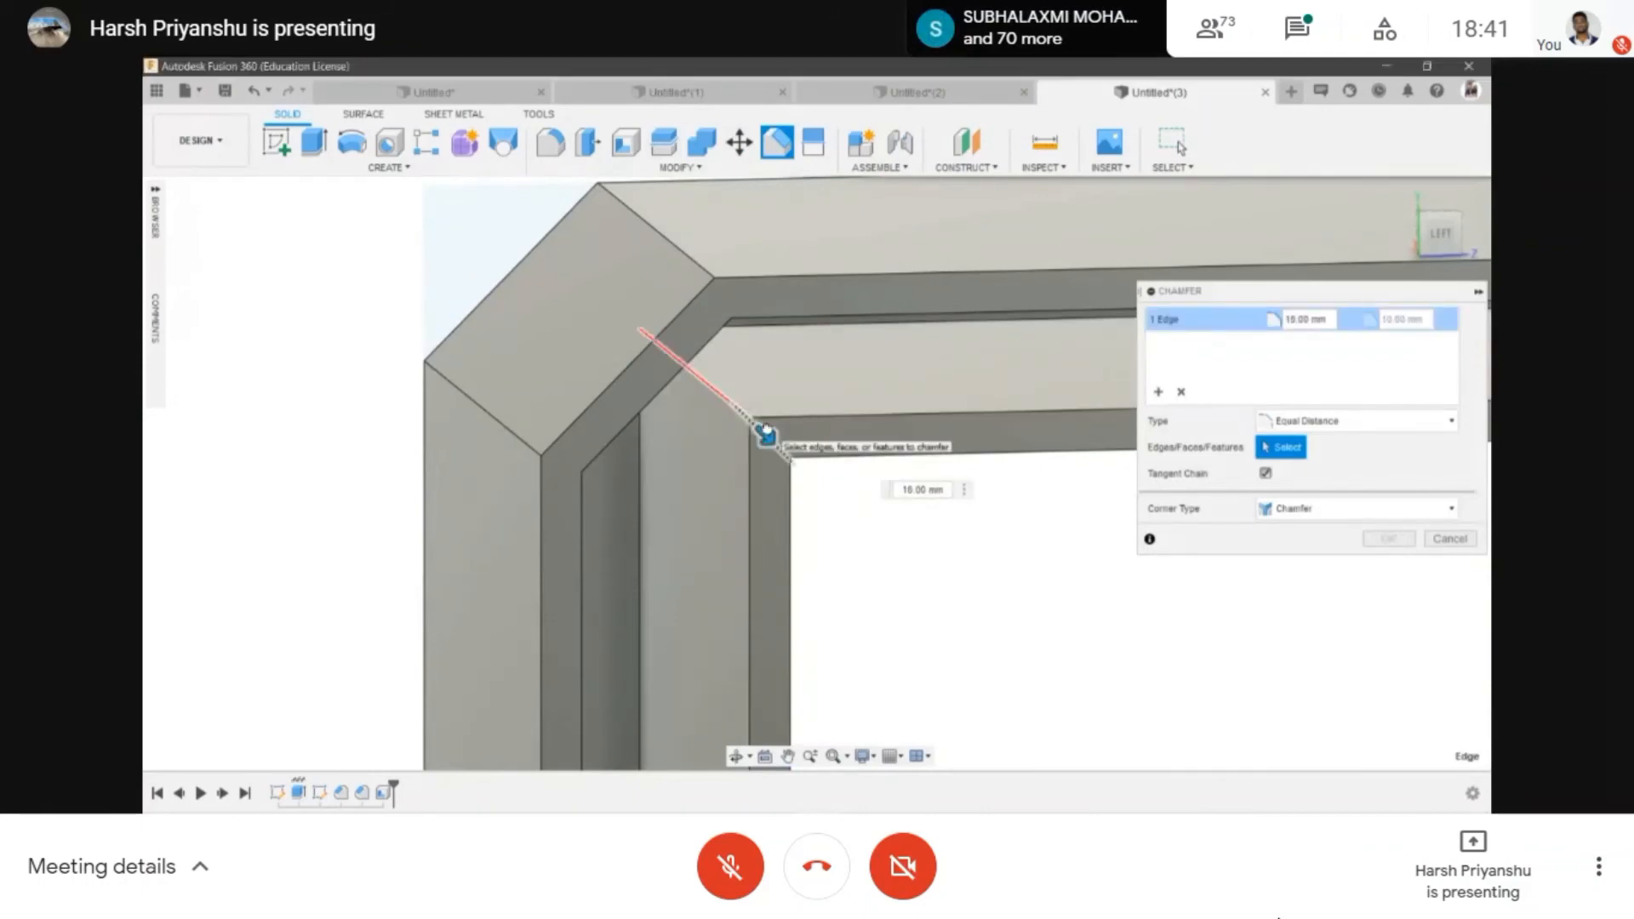
{"action": "left_click", "coordinate": [1392, 540]}
- Chamfer the opposite top corner edge of the inner wall inside the cavity, using the equal distance type
{"action": "scroll", "coordinate": [1231, 580], "scroll_direction": "down", "scroll_amount": 2}
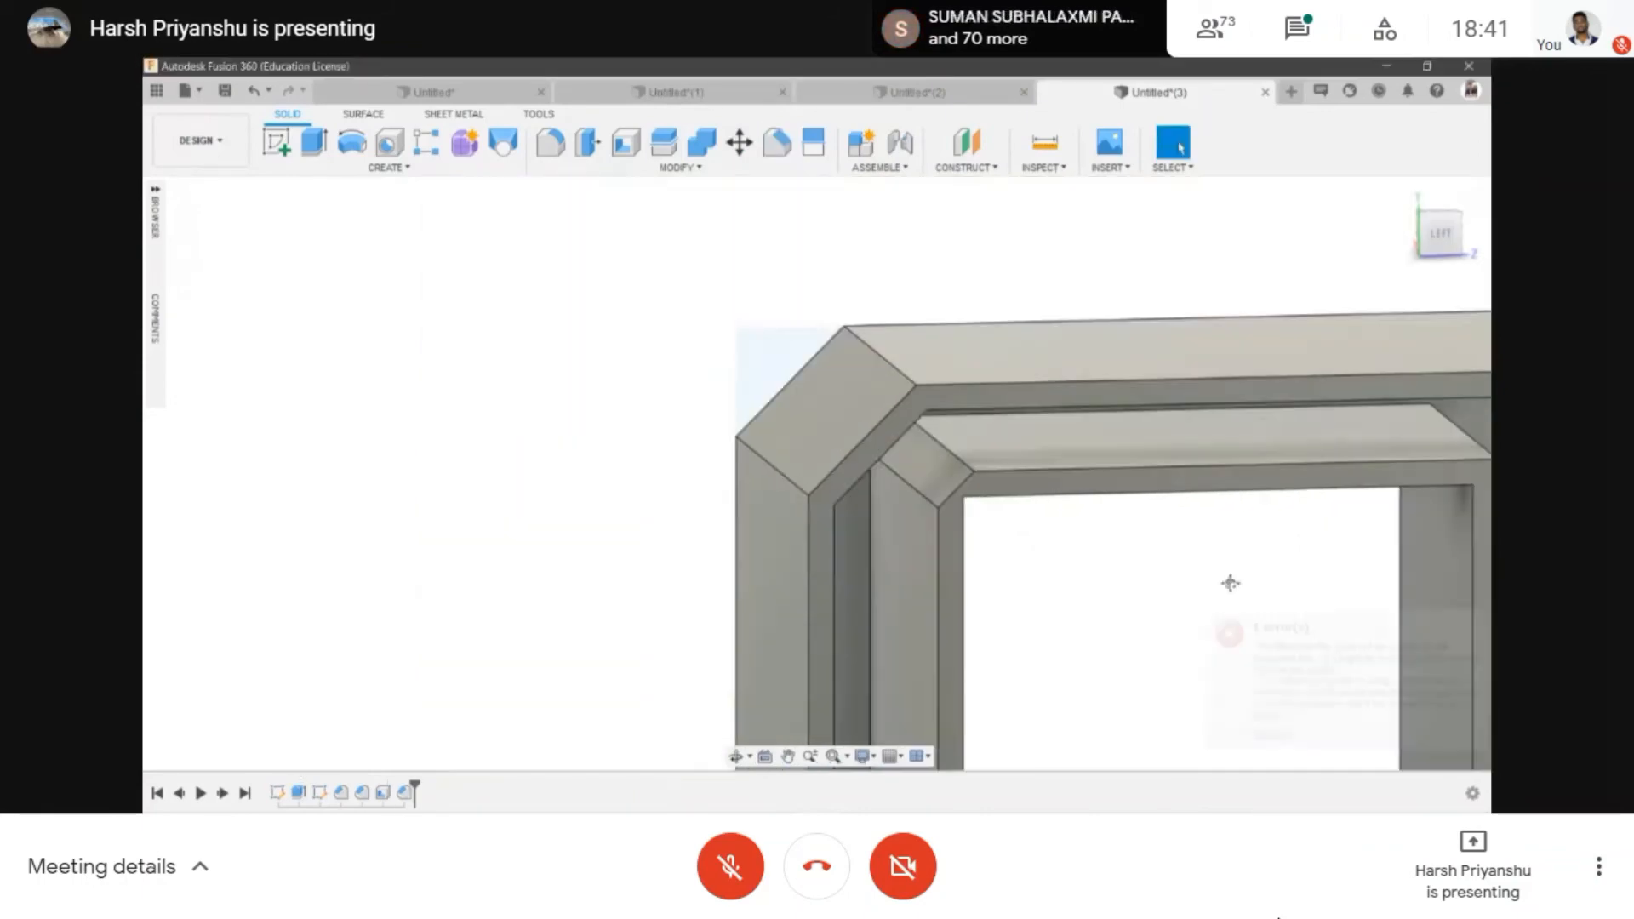
{"action": "middle_click_drag", "start_coordinate": [1229, 584], "coordinate": [766, 548]}
{"action": "left_click", "coordinate": [775, 142]}
{"action": "left_click", "coordinate": [1018, 417]}
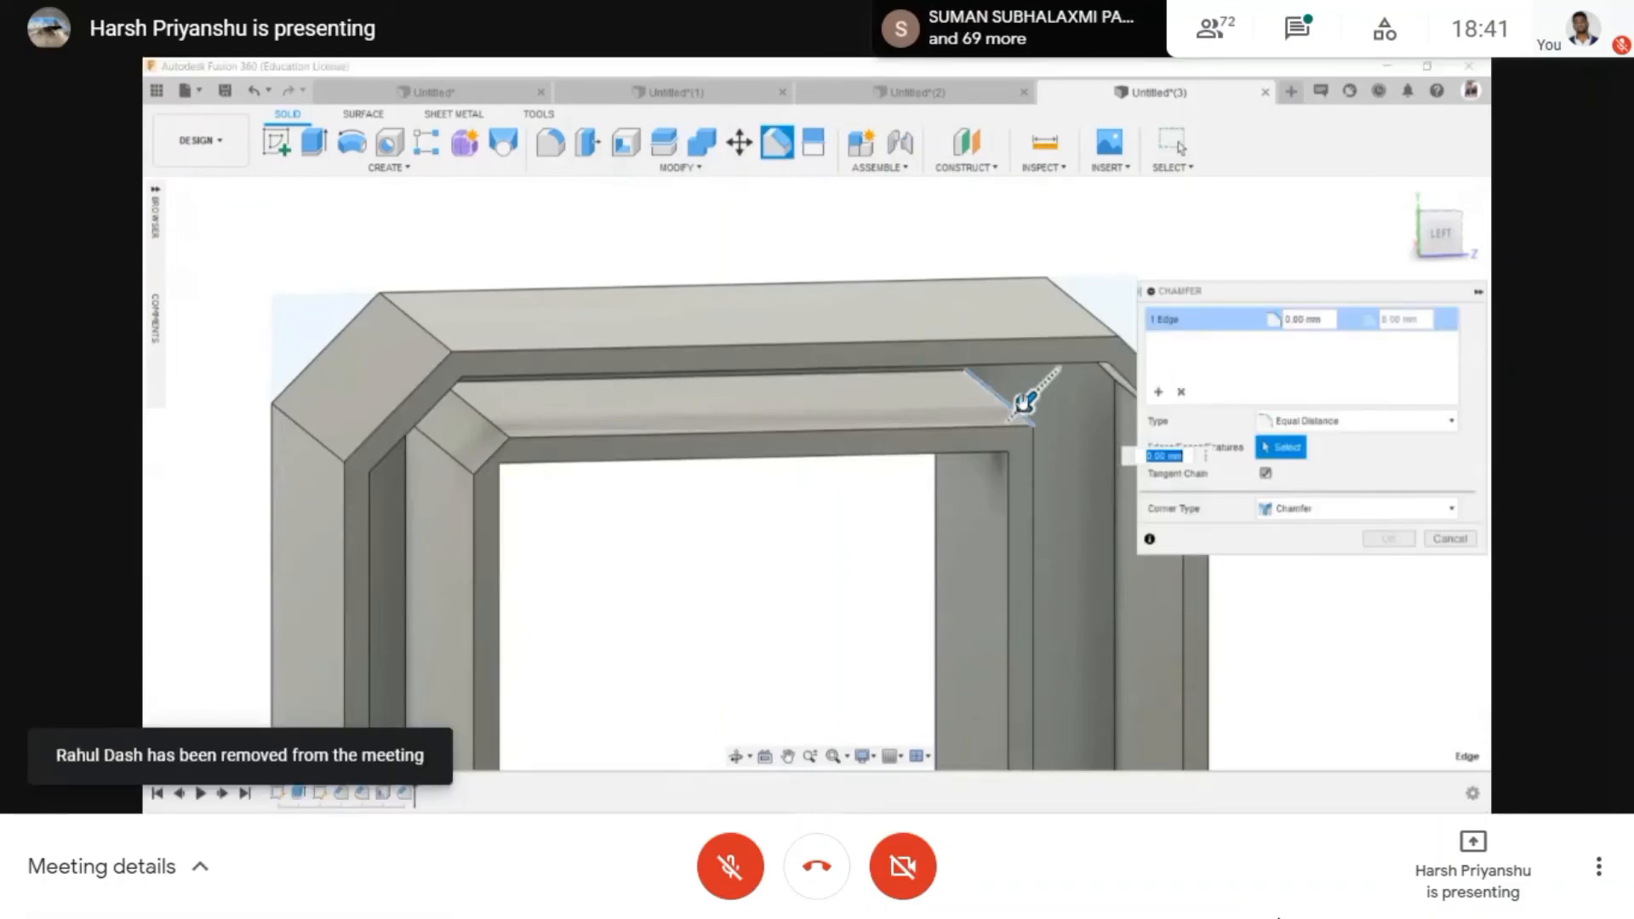
{"action": "left_click", "coordinate": [1390, 539]}
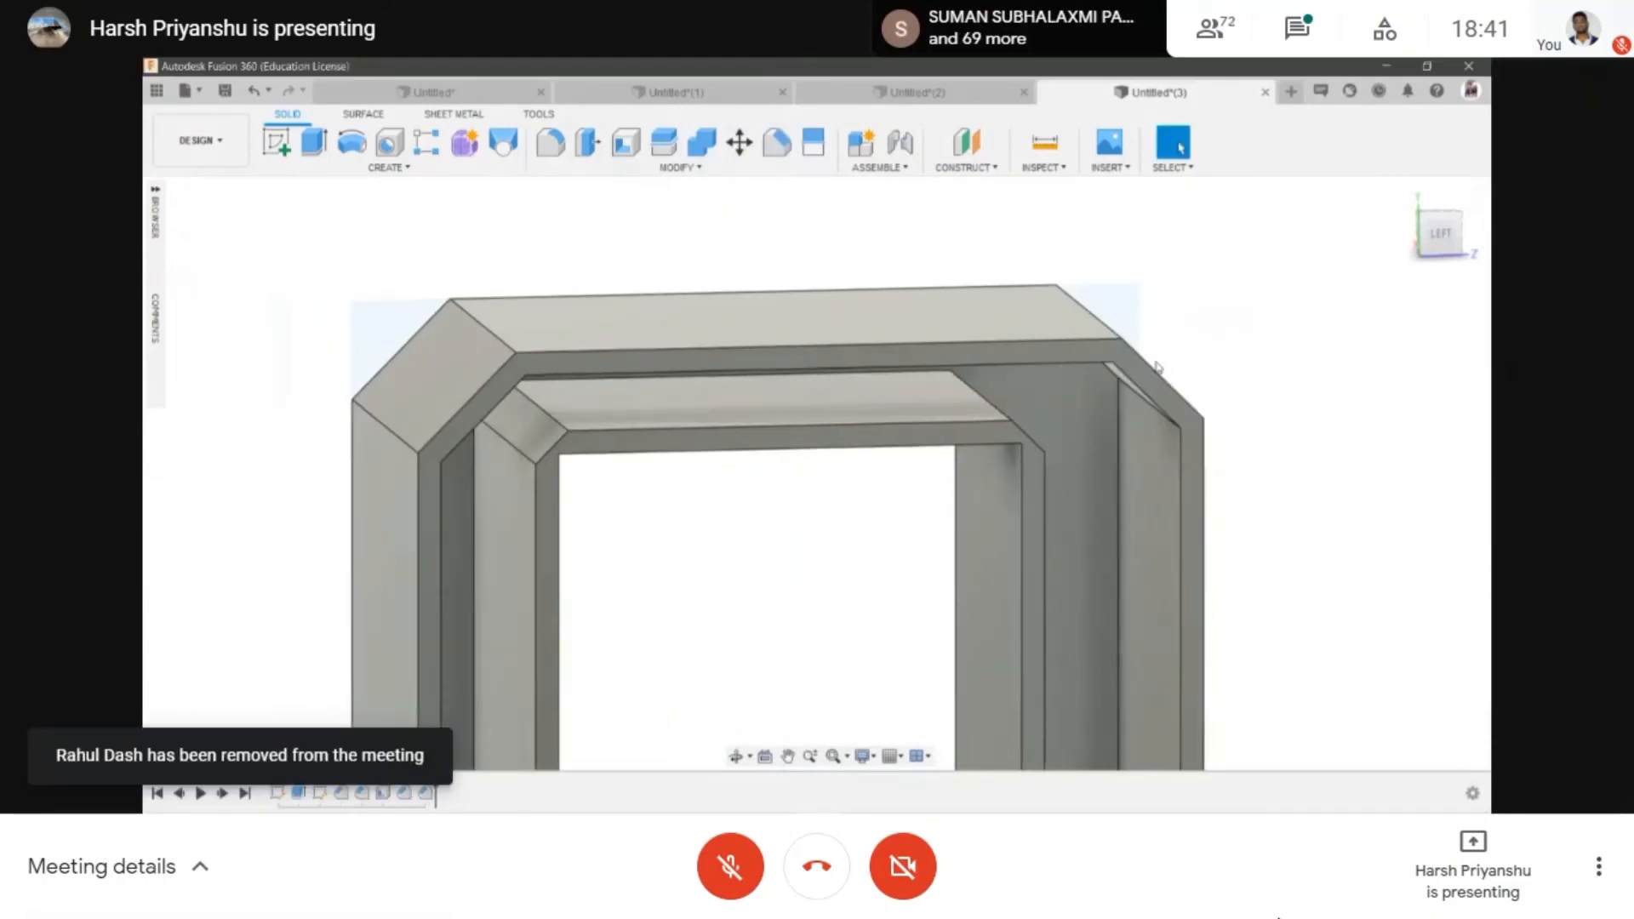
- Fillet the cavity floor edge along the opening-side wall of the arch block's left leg with a 10 mm radius
{"action": "scroll", "coordinate": [1160, 361], "scroll_direction": "down", "scroll_amount": 3}
{"action": "left_click", "coordinate": [738, 757]}
{"action": "left_click_drag", "start_coordinate": [979, 485], "coordinate": [953, 579]}
{"action": "scroll", "coordinate": [792, 583], "scroll_direction": "up", "scroll_amount": 10}
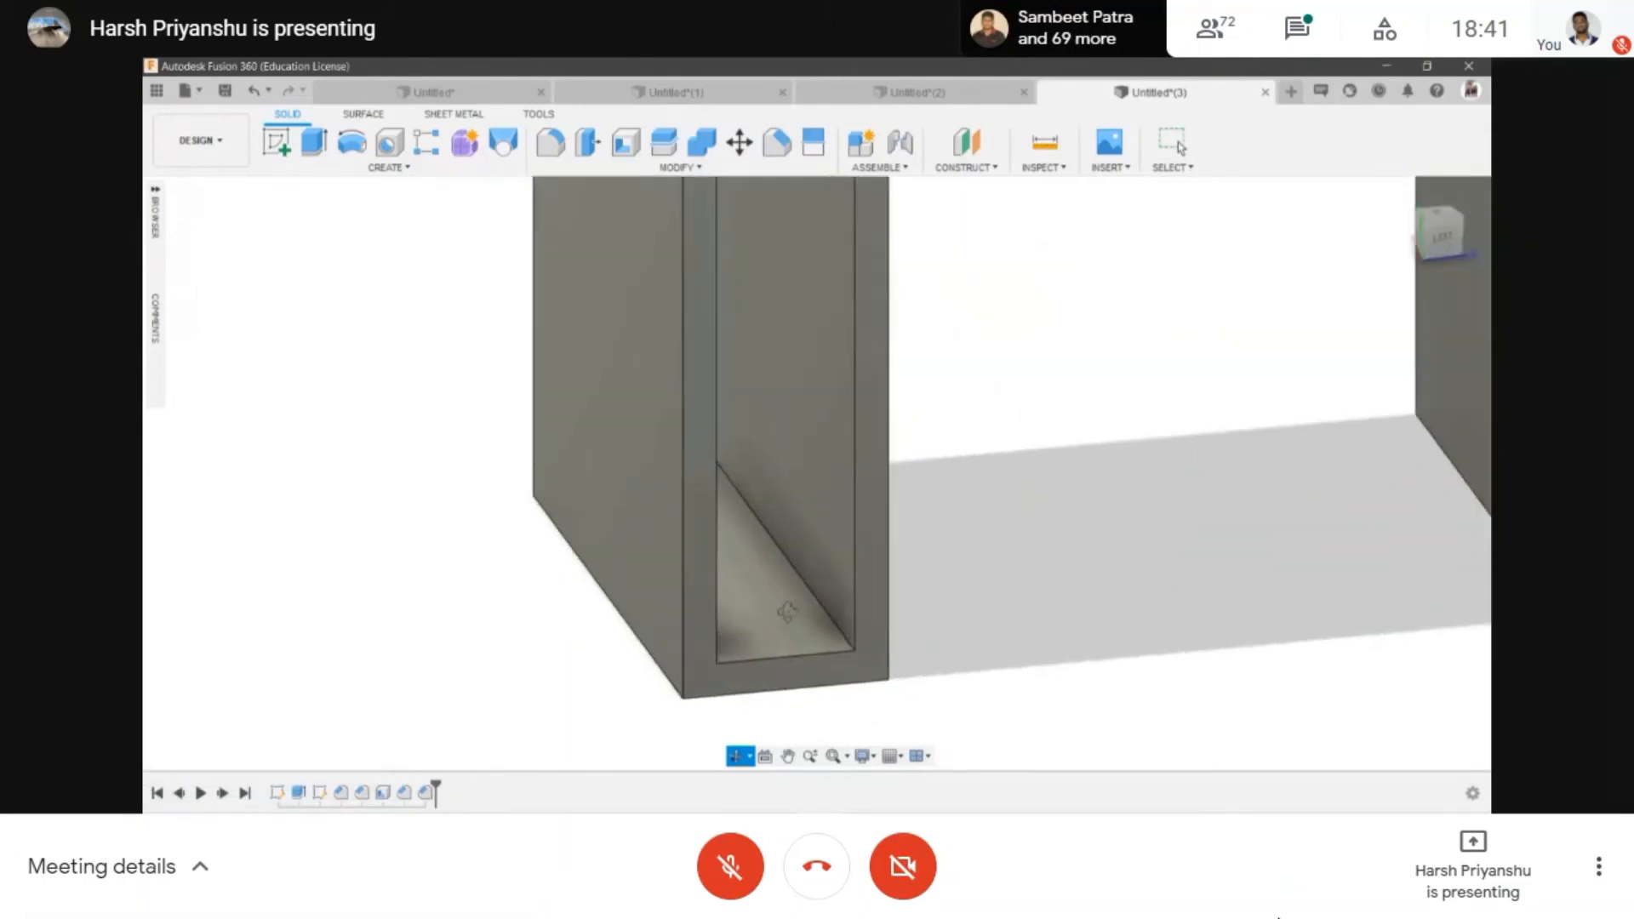
{"action": "key", "text": "Escape"}
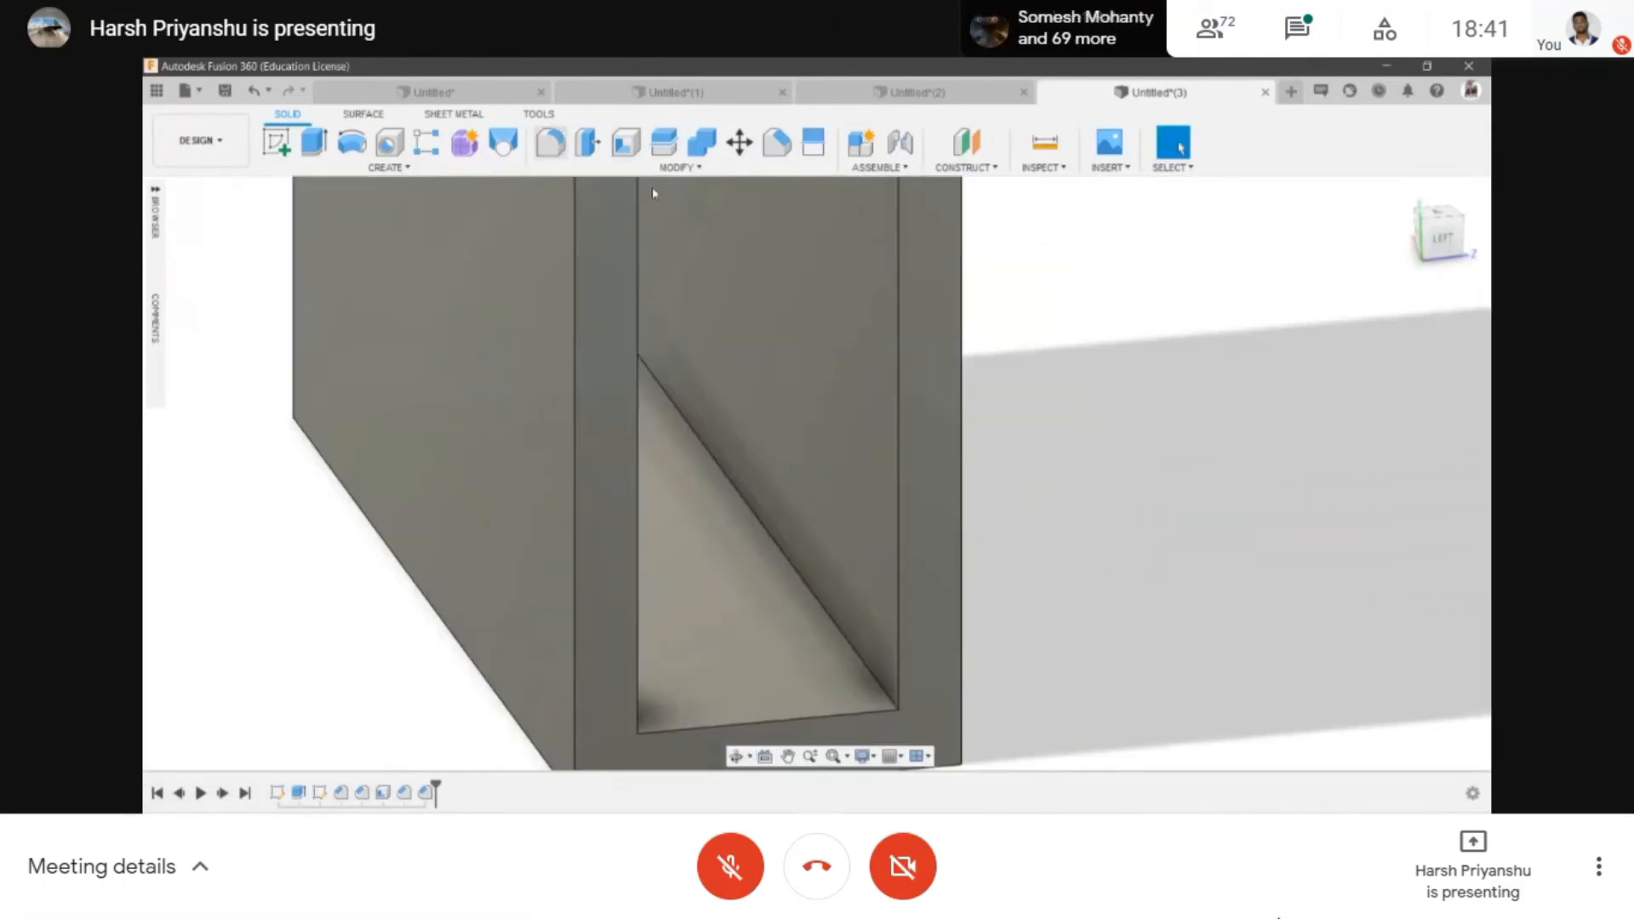
{"action": "left_click", "coordinate": [552, 145]}
{"action": "left_click", "coordinate": [721, 470]}
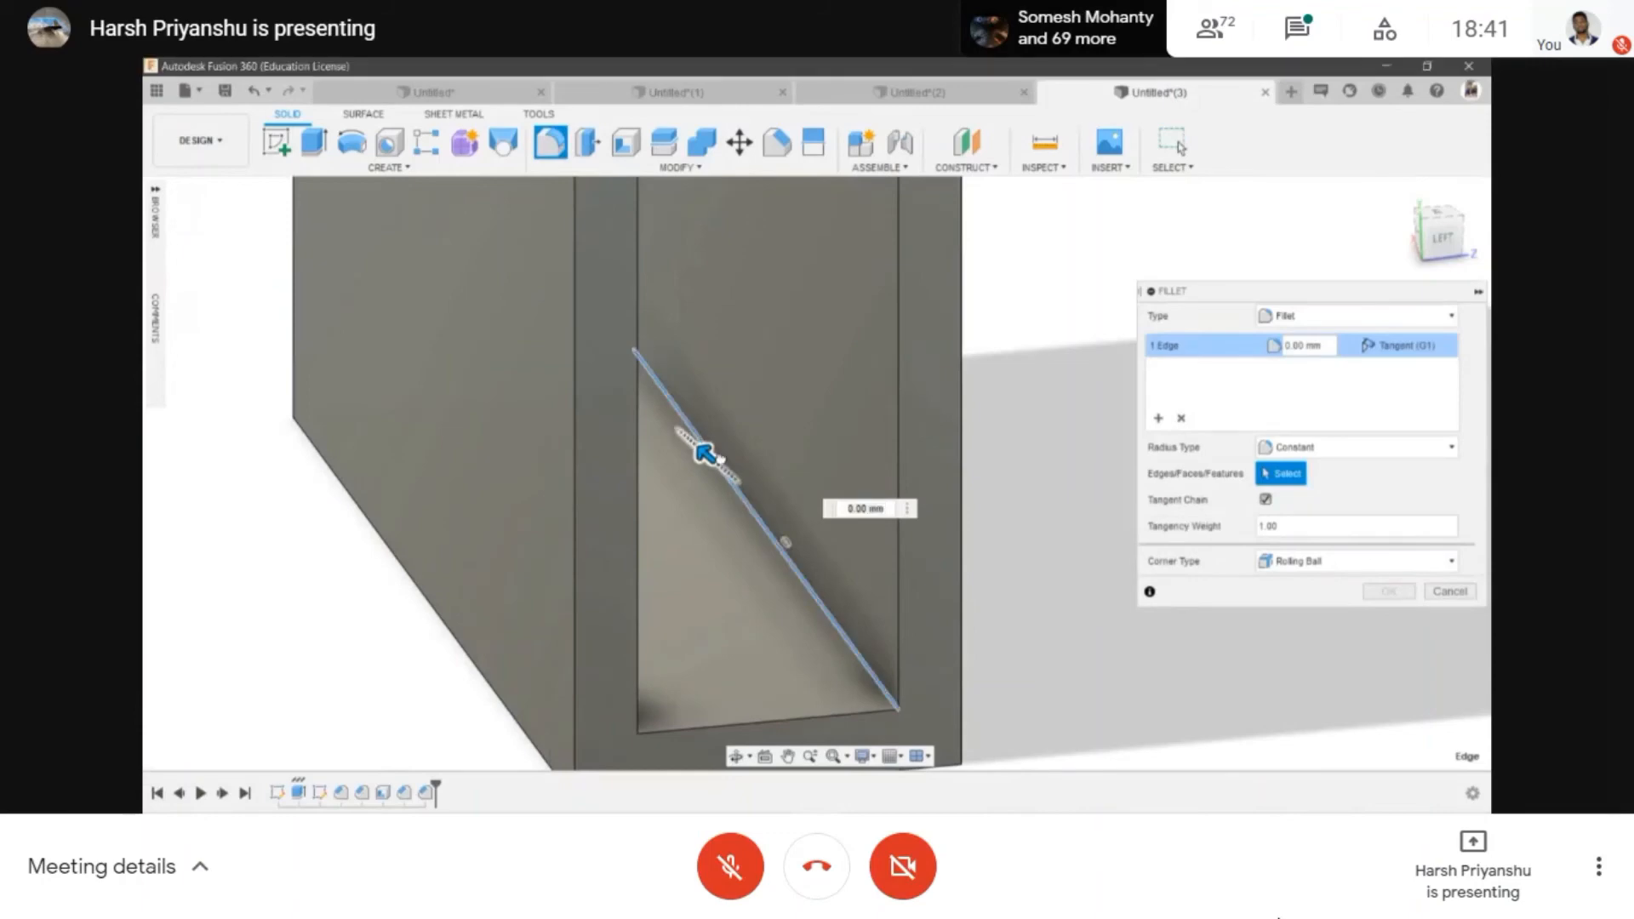
{"action": "left_click_drag", "start_coordinate": [693, 445], "coordinate": [678, 427]}
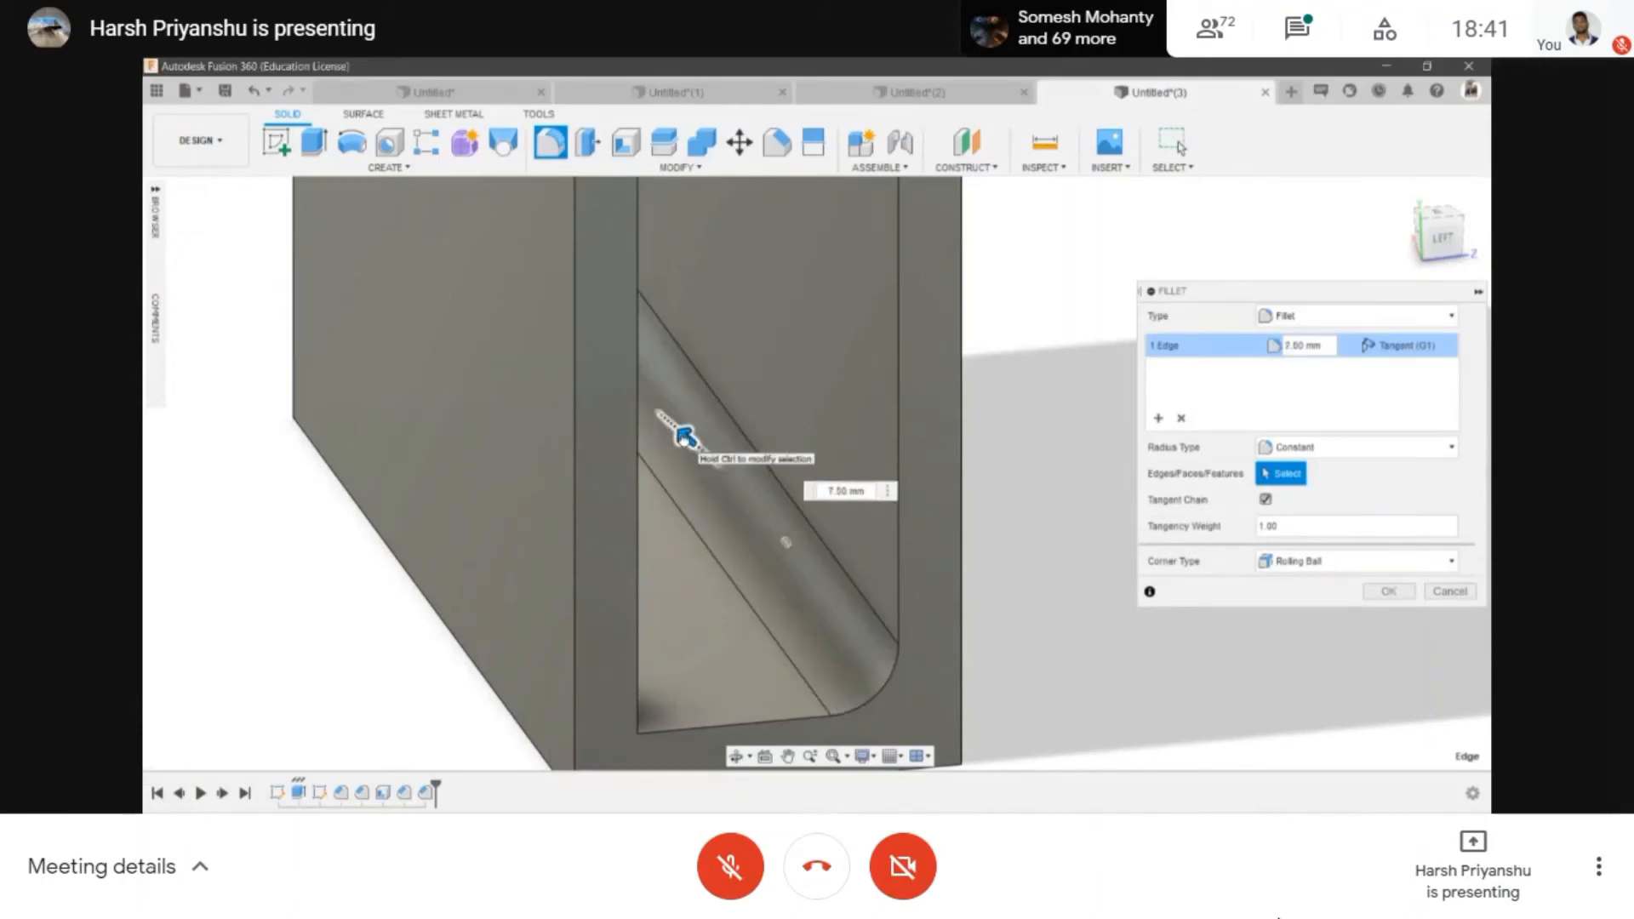
{"action": "scroll", "coordinate": [692, 428], "scroll_direction": "down", "scroll_amount": 2}
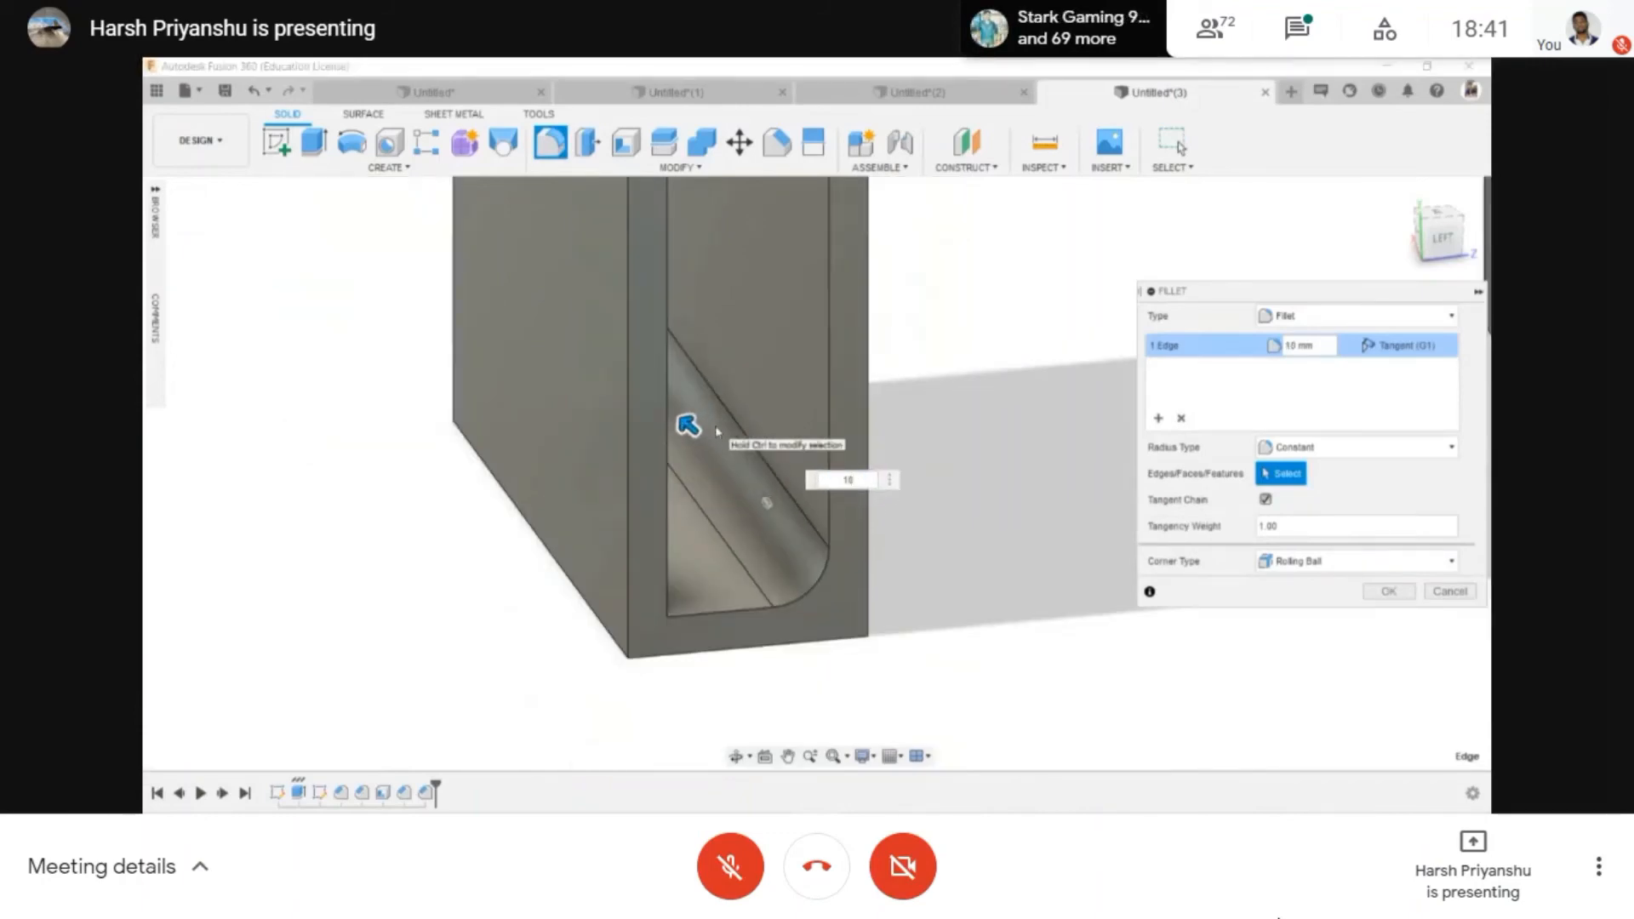
{"action": "key", "text": "Return"}
- Fillet the matching cavity floor edge along the opening-side wall of the arch block's right leg with a 10 mm radius
{"action": "scroll", "coordinate": [727, 730], "scroll_direction": "down", "scroll_amount": 2}
{"action": "left_click", "coordinate": [739, 756]}
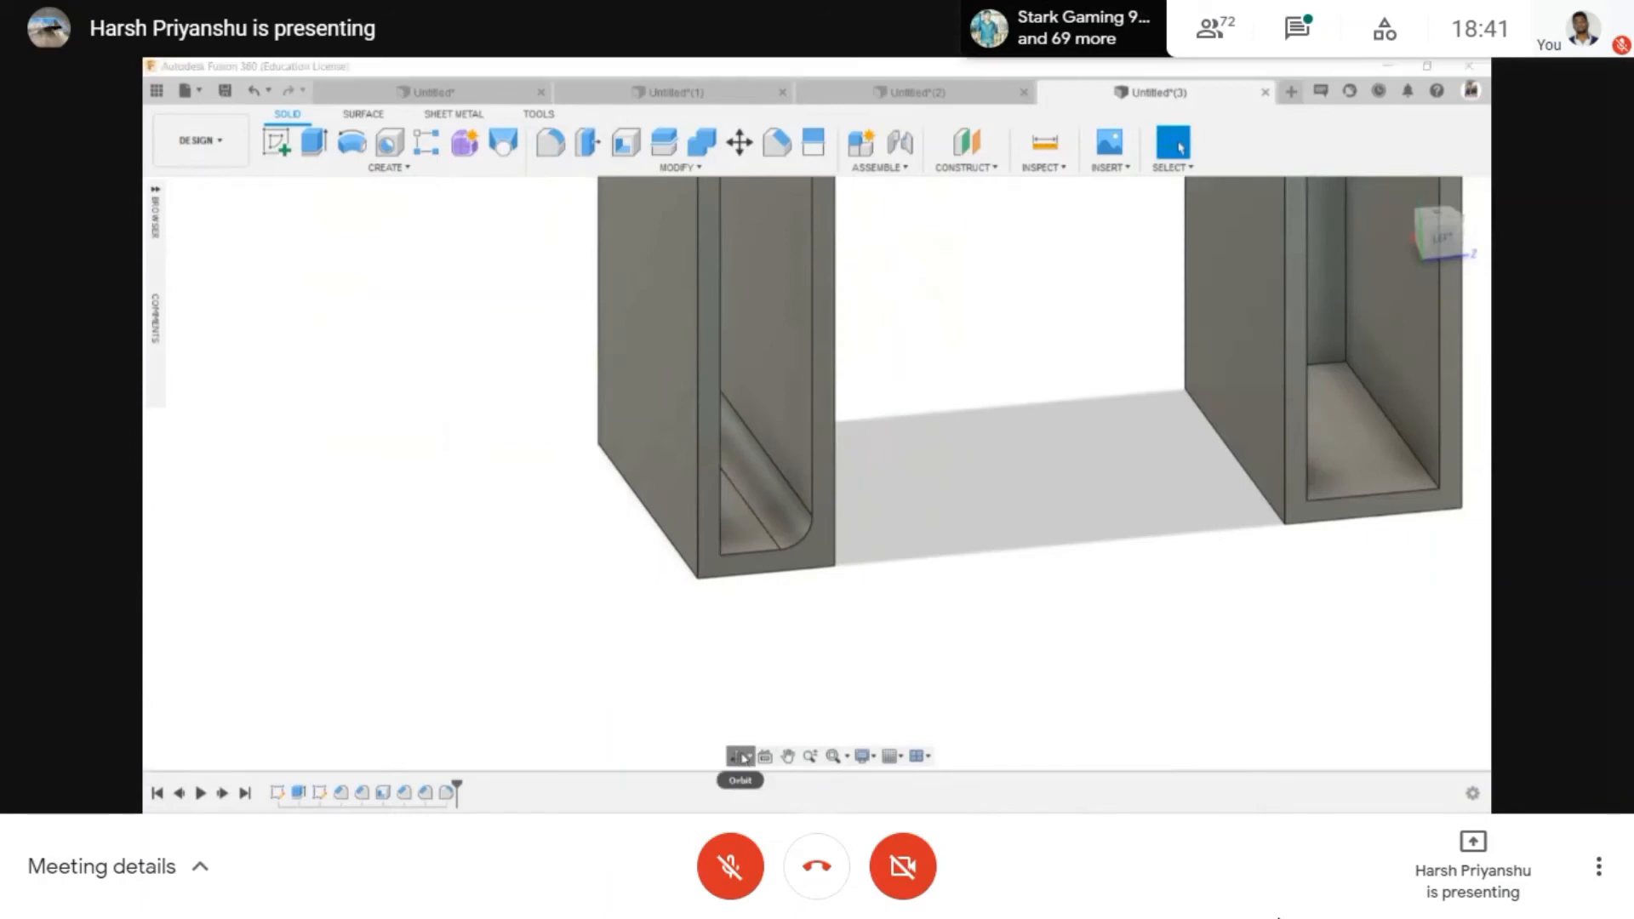
{"action": "left_click_drag", "start_coordinate": [1132, 366], "coordinate": [919, 354]}
{"action": "middle_click_drag", "start_coordinate": [919, 354], "coordinate": [740, 381]}
{"action": "scroll", "coordinate": [1178, 547], "scroll_direction": "up", "scroll_amount": 3}
{"action": "key", "text": "f"}
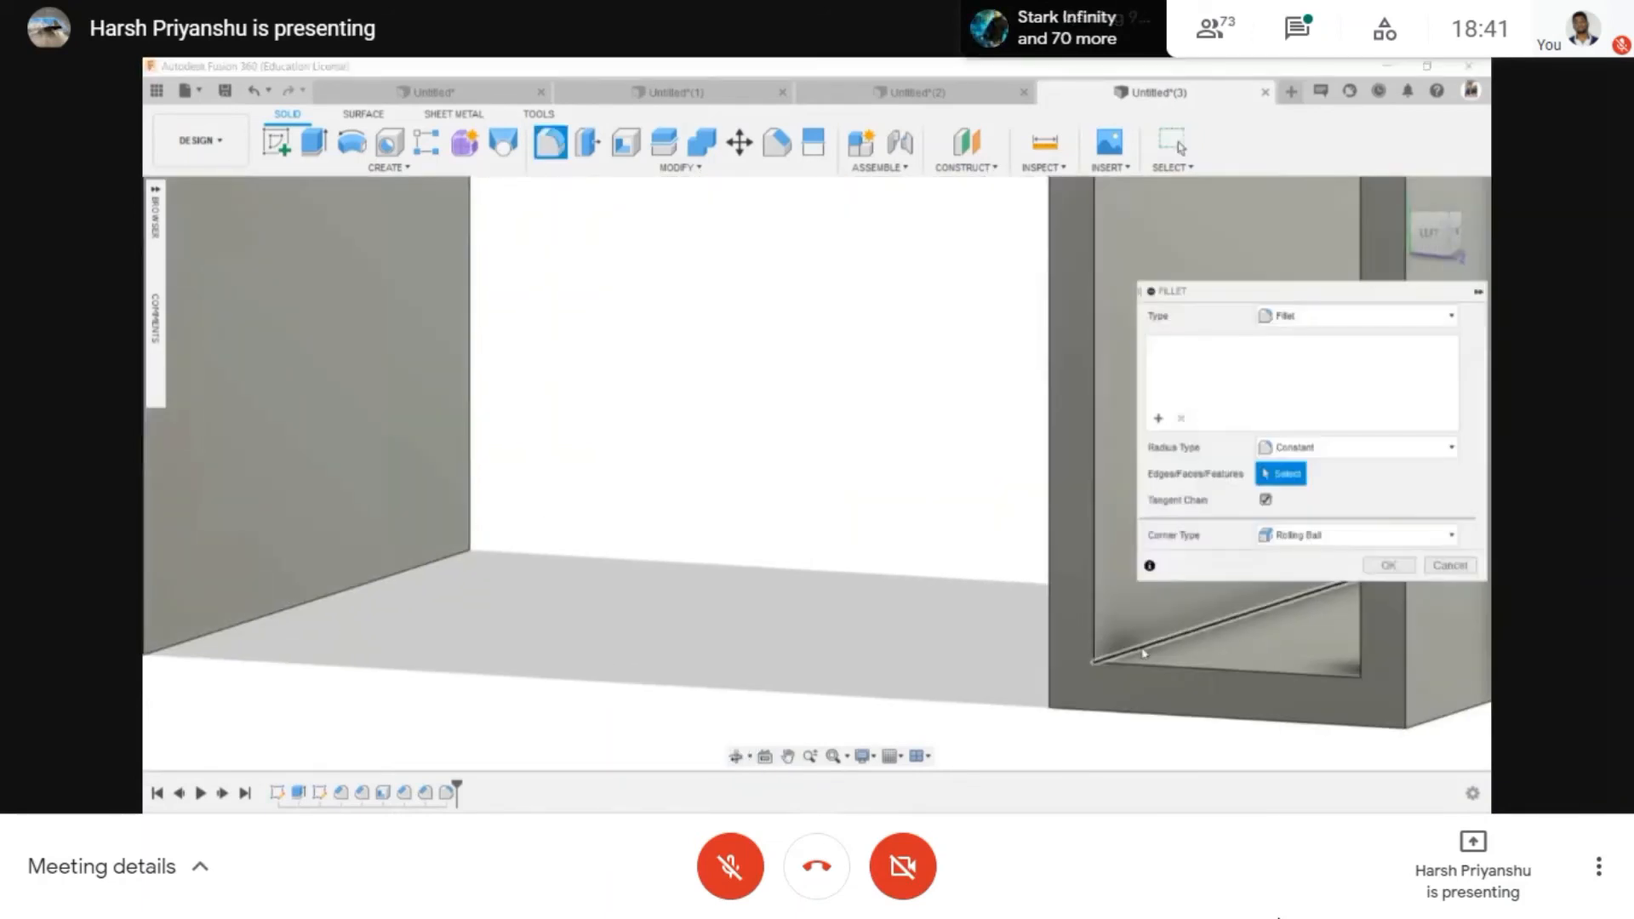
{"action": "left_click", "coordinate": [1143, 649]}
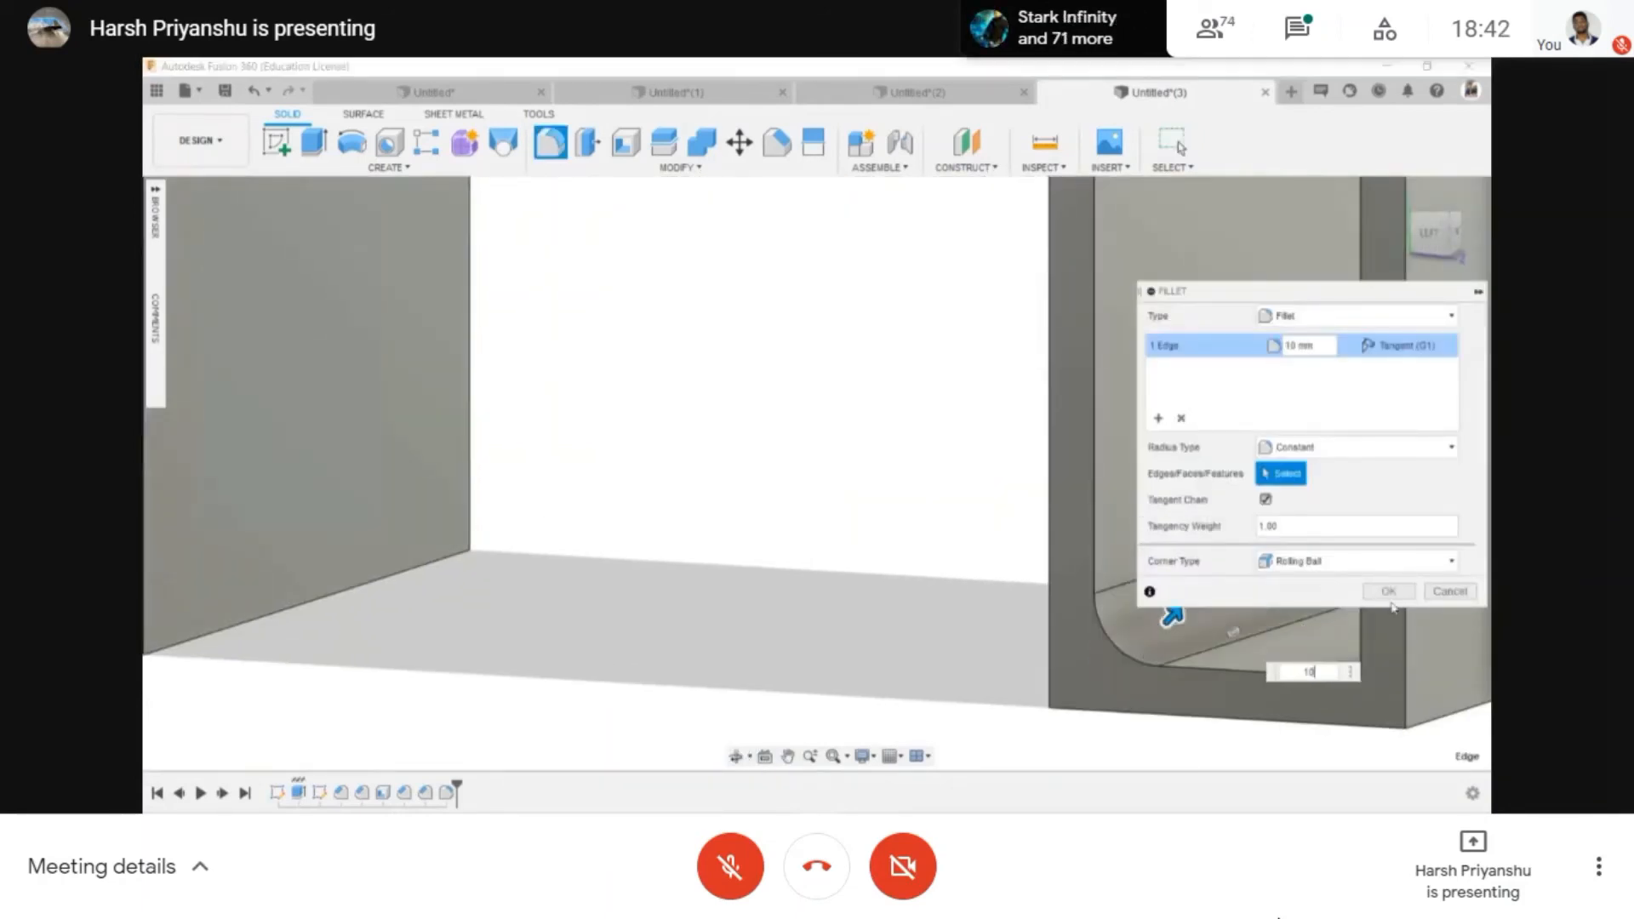
{"action": "left_click", "coordinate": [1389, 593]}
- Try to draft the arch block's chamfered corner face, using the adjoining outer side face as the pull direction
{"action": "scroll", "coordinate": [740, 553], "scroll_direction": "down", "scroll_amount": 5}
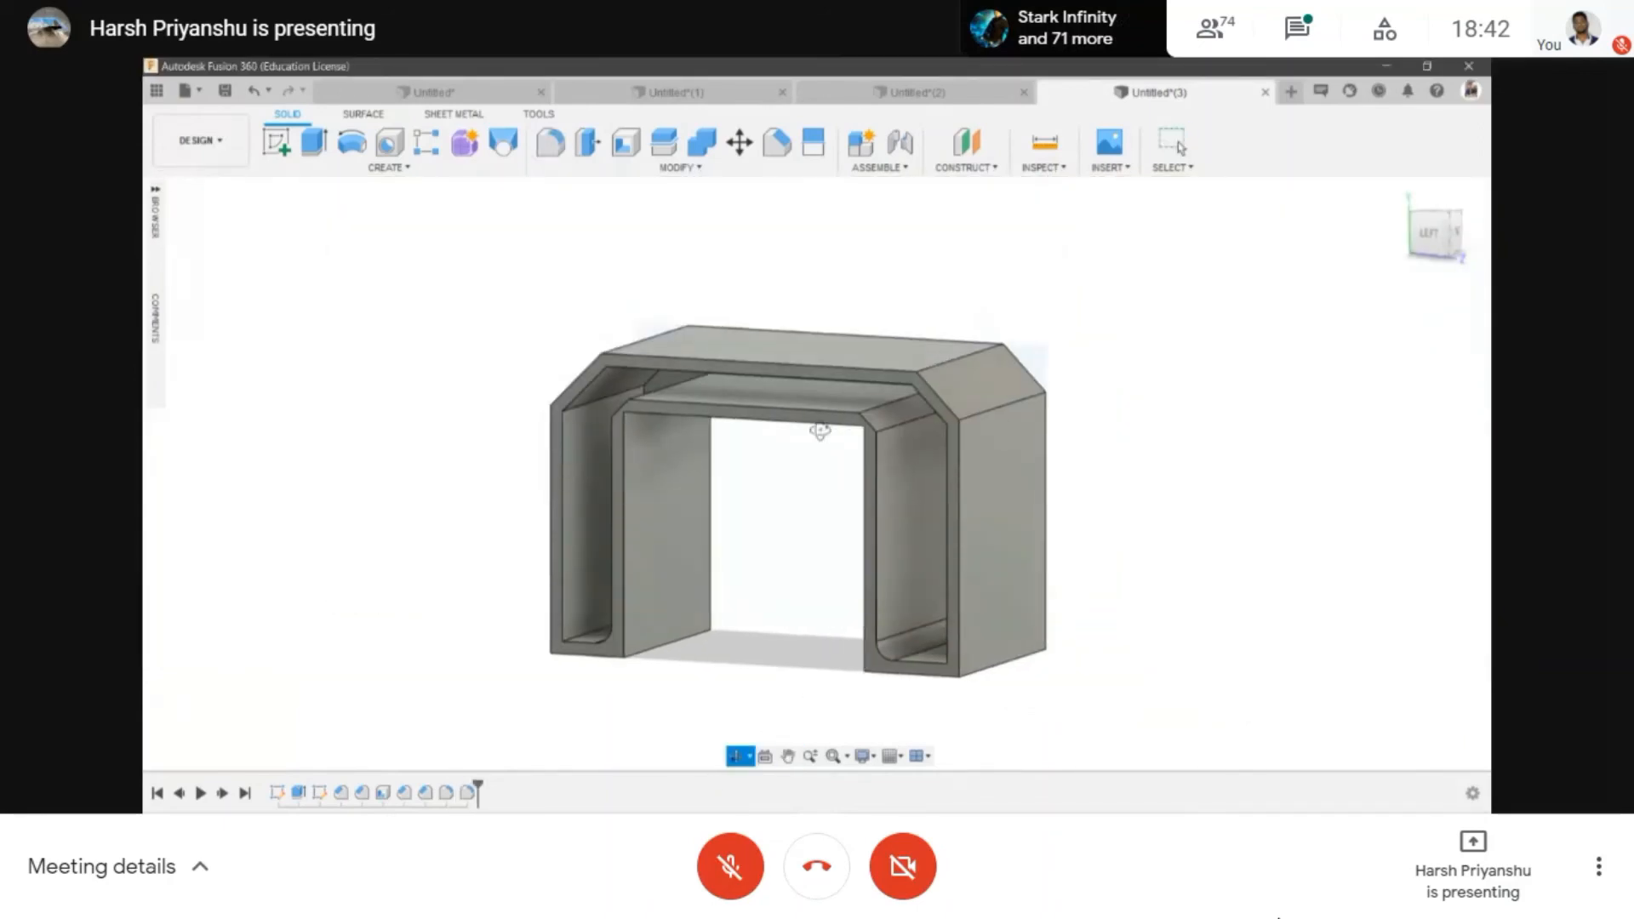
{"action": "left_click_drag", "start_coordinate": [820, 431], "coordinate": [811, 391]}
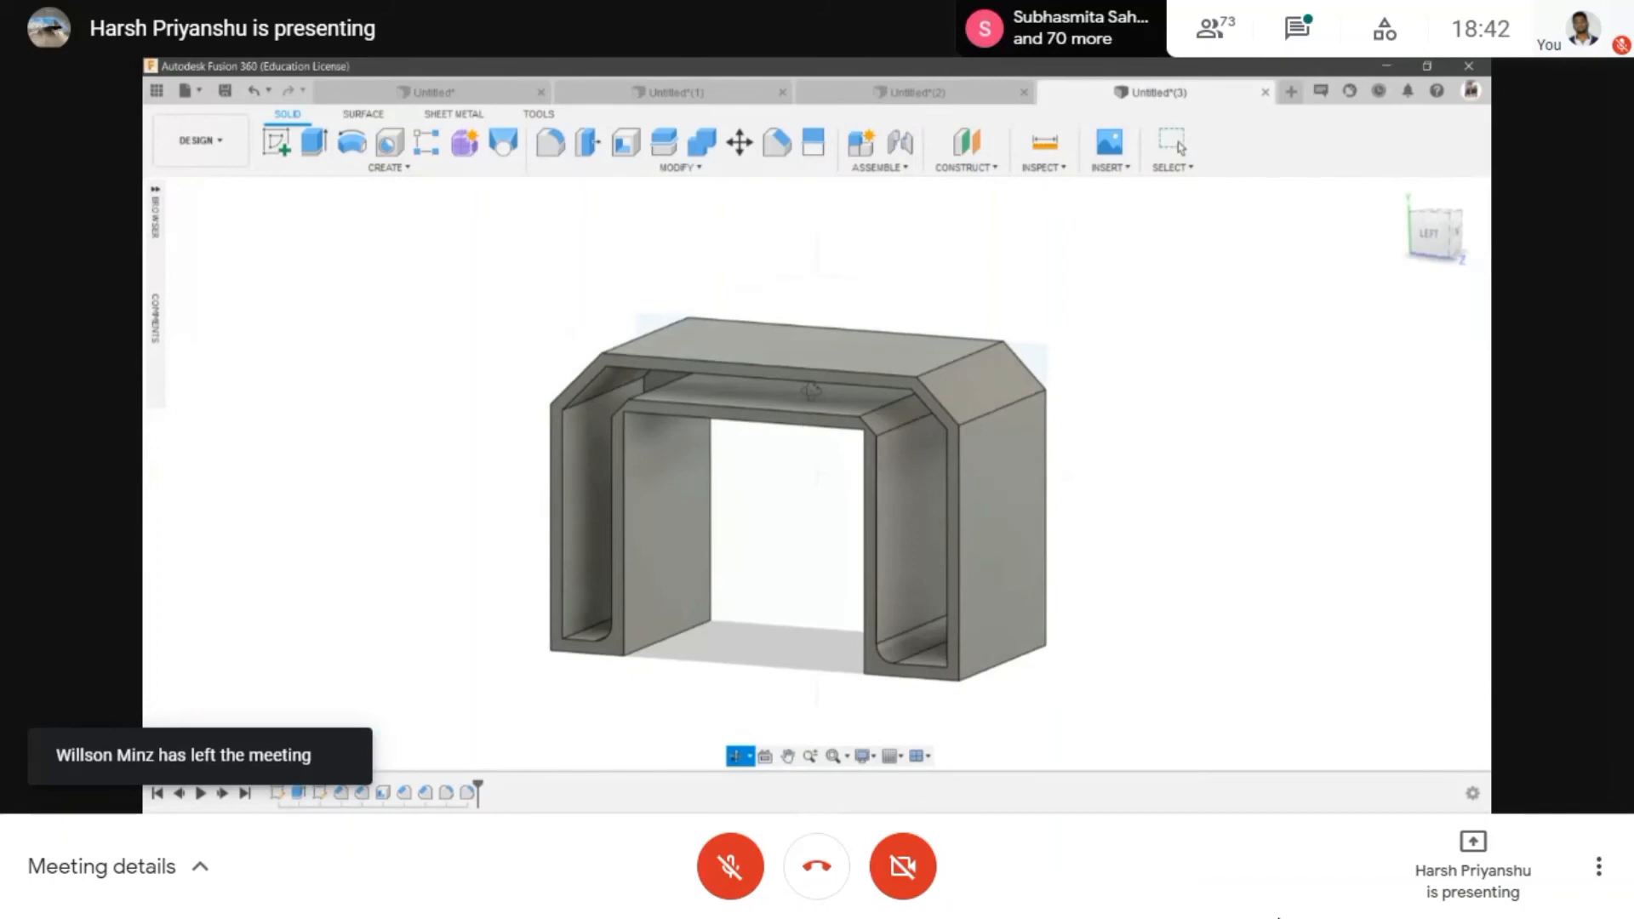
{"action": "left_click", "coordinate": [677, 169]}
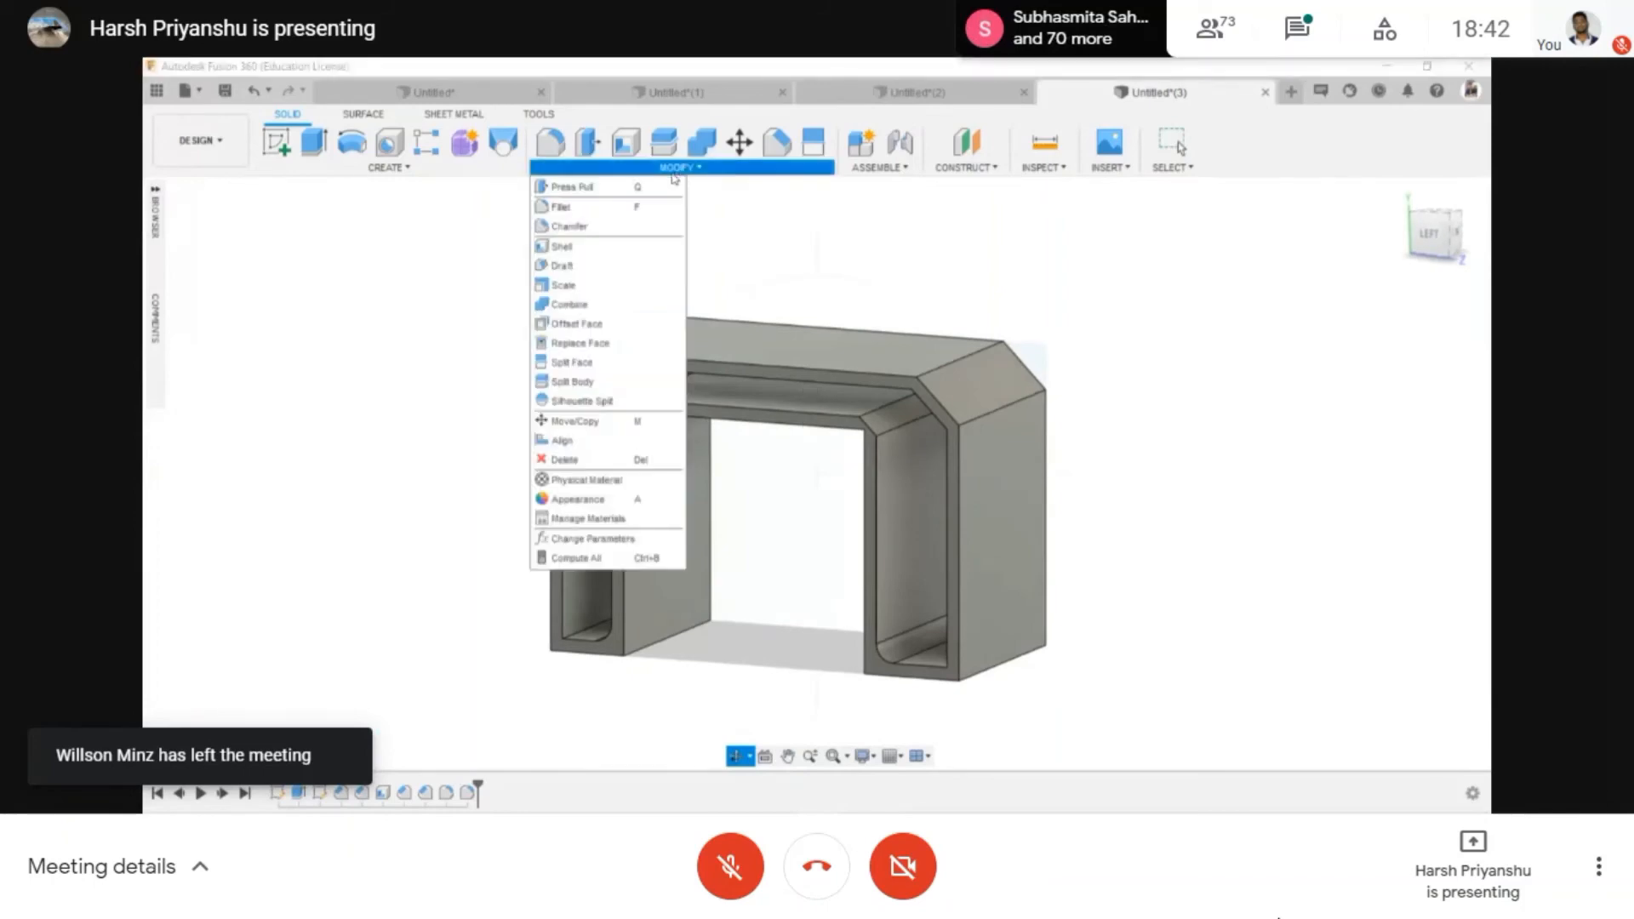
{"action": "left_click", "coordinate": [619, 266]}
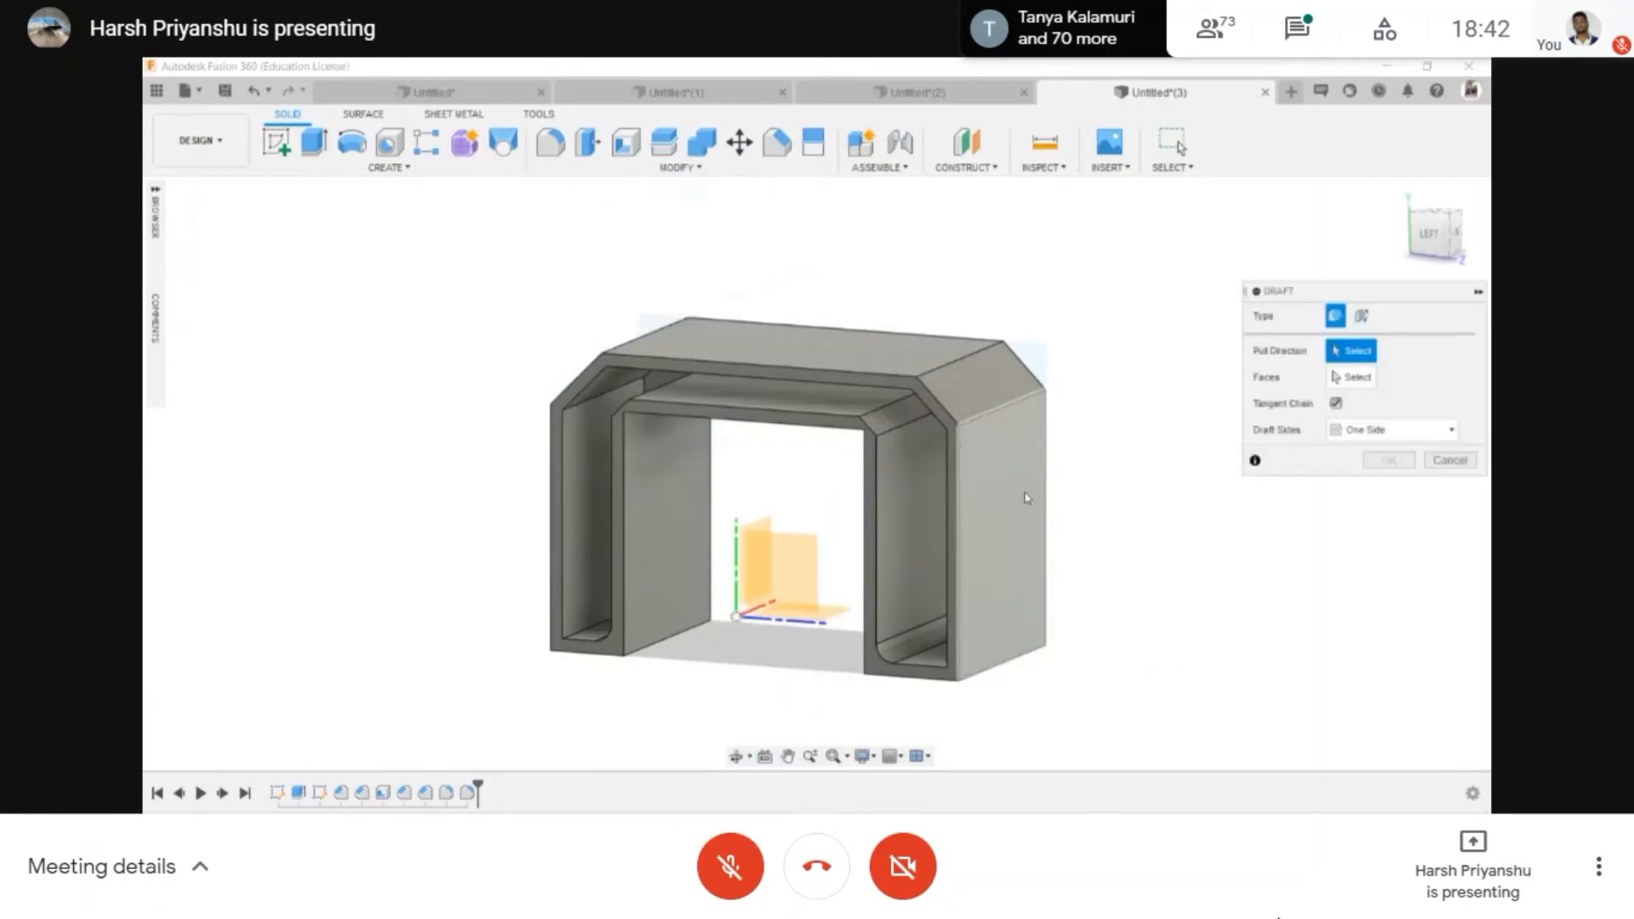
{"action": "scroll", "coordinate": [1027, 499], "scroll_direction": "up", "scroll_amount": 3}
{"action": "left_click", "coordinate": [861, 537]}
{"action": "scroll", "coordinate": [860, 536], "scroll_direction": "up", "scroll_amount": 1}
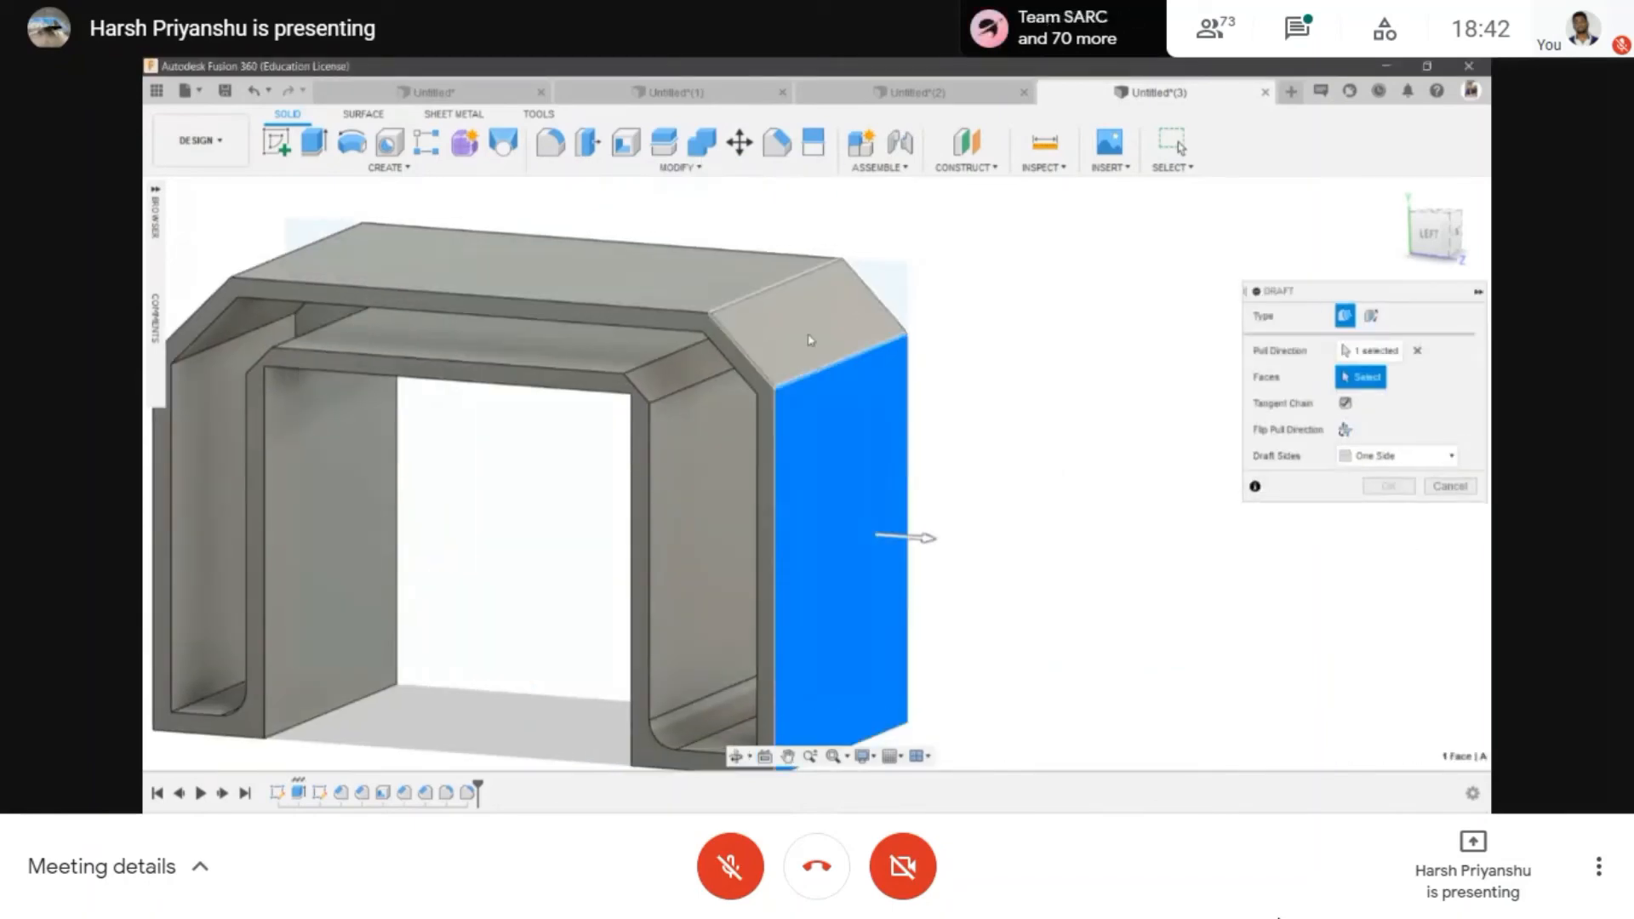
{"action": "left_click", "coordinate": [810, 340]}
{"action": "scroll", "coordinate": [1039, 522], "scroll_direction": "down", "scroll_amount": 2}
{"action": "left_click_drag", "start_coordinate": [979, 481], "coordinate": [1004, 435]}
{"action": "key", "text": "Escape"}
- Sketch a wide two-point rectangle beside the arch block on the plane parallel to its open front
{"action": "scroll", "coordinate": [905, 453], "scroll_direction": "down", "scroll_amount": 3}
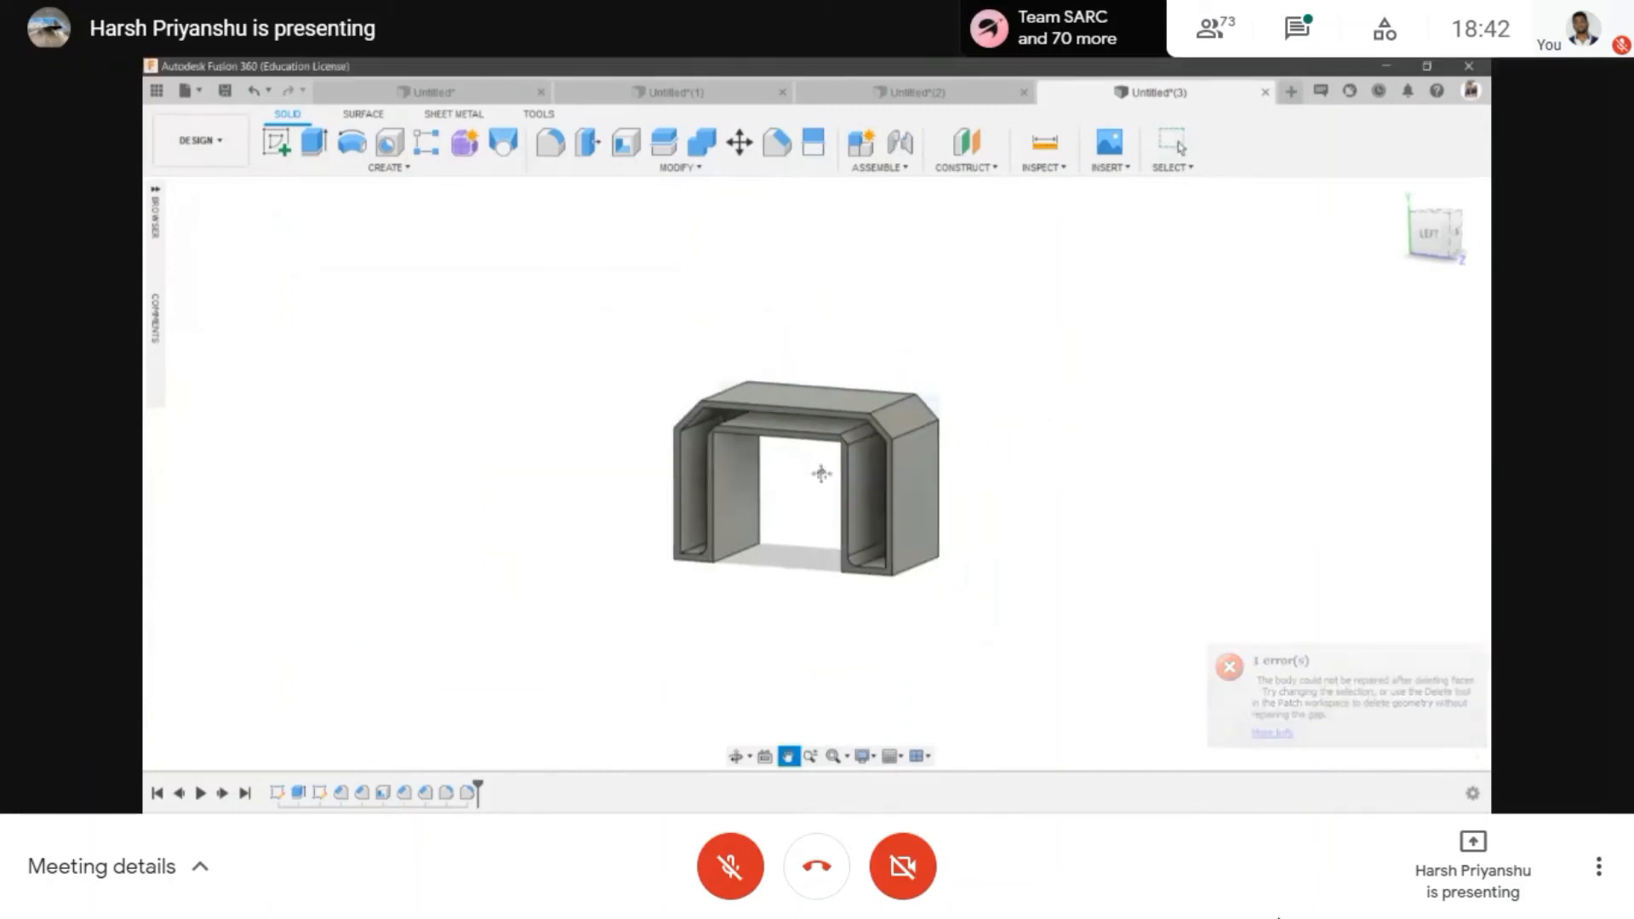
{"action": "middle_click_drag", "start_coordinate": [821, 474], "coordinate": [506, 497]}
{"action": "left_click", "coordinate": [521, 552]}
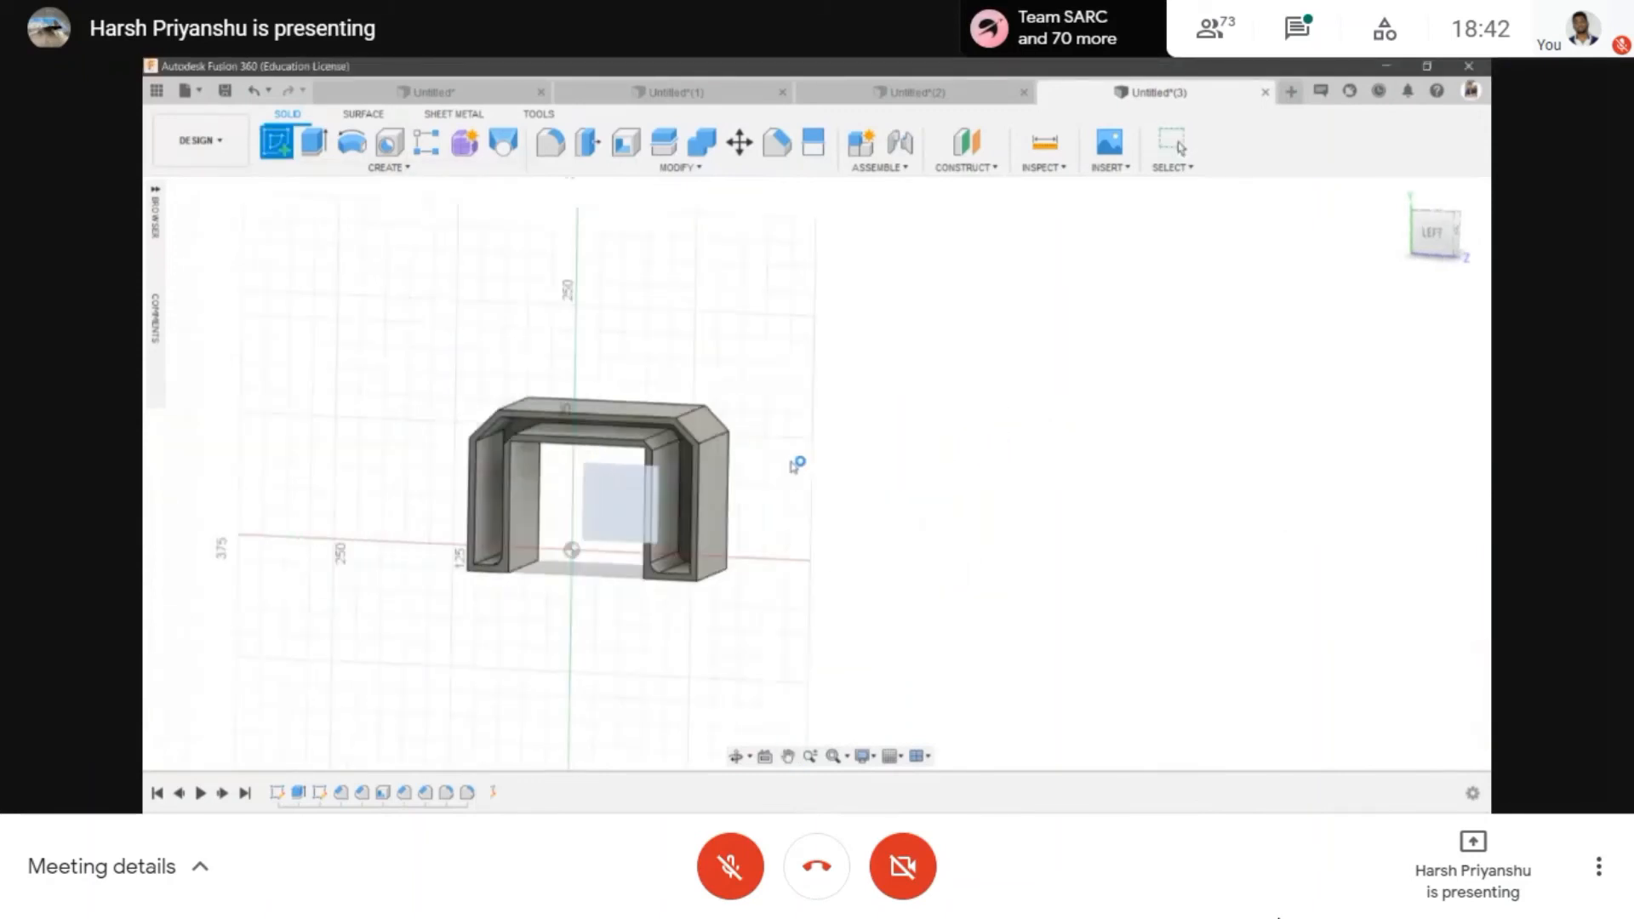
{"action": "key", "text": "r"}
{"action": "left_click", "coordinate": [963, 417]}
{"action": "left_click", "coordinate": [1216, 551]}
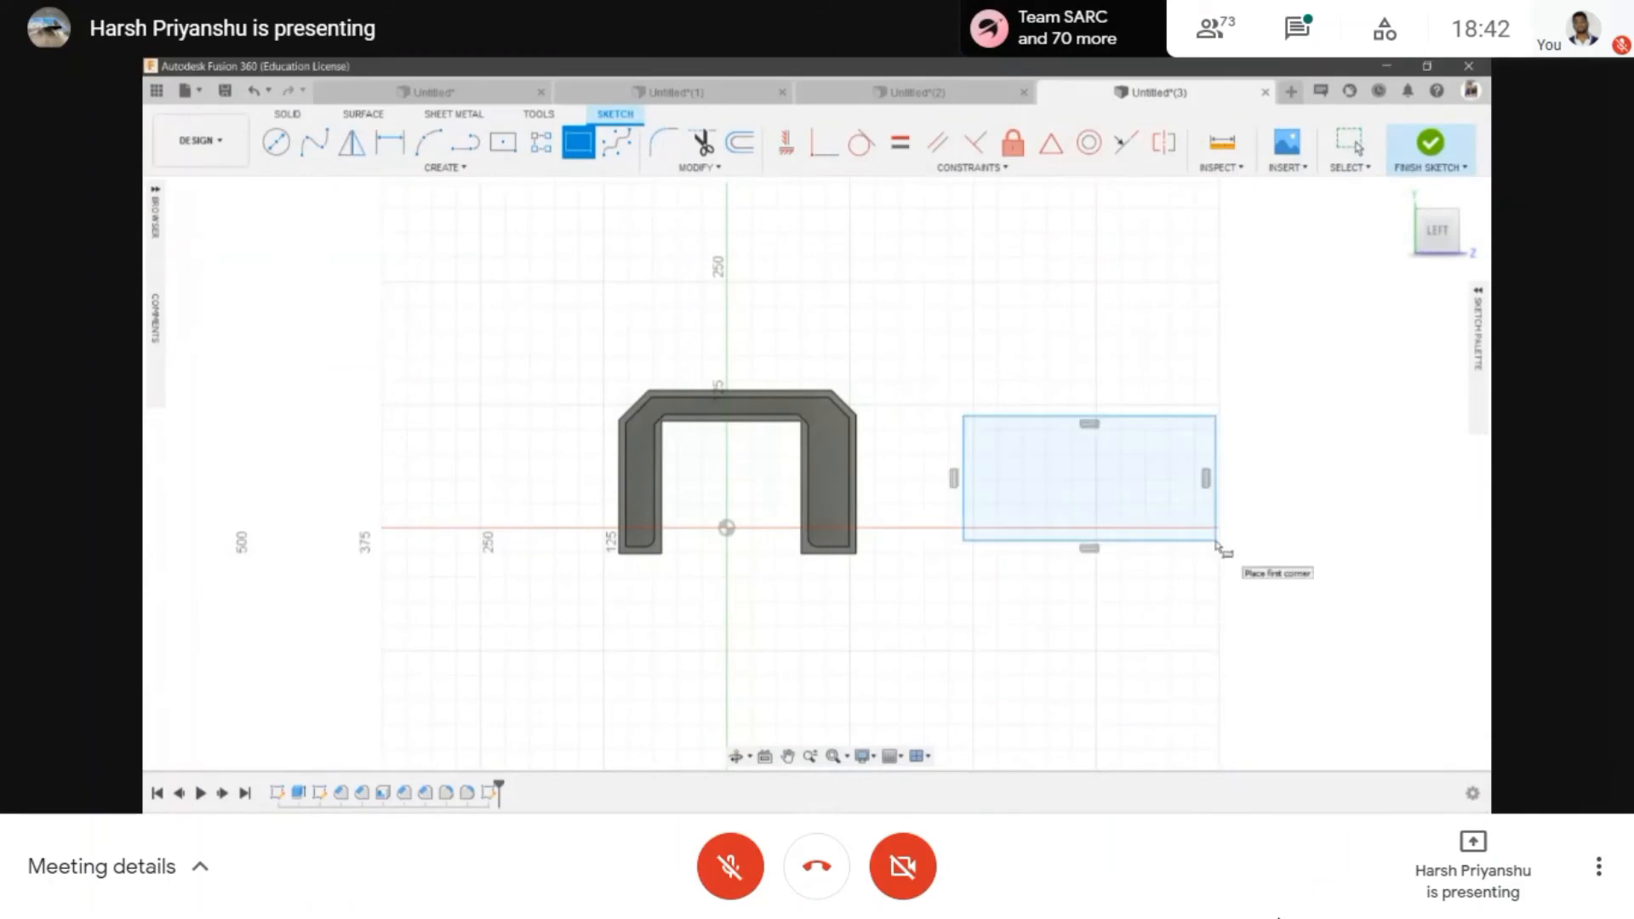
- Extrude the rectangle 300 mm to one side as a new body
{"action": "key", "text": "e"}
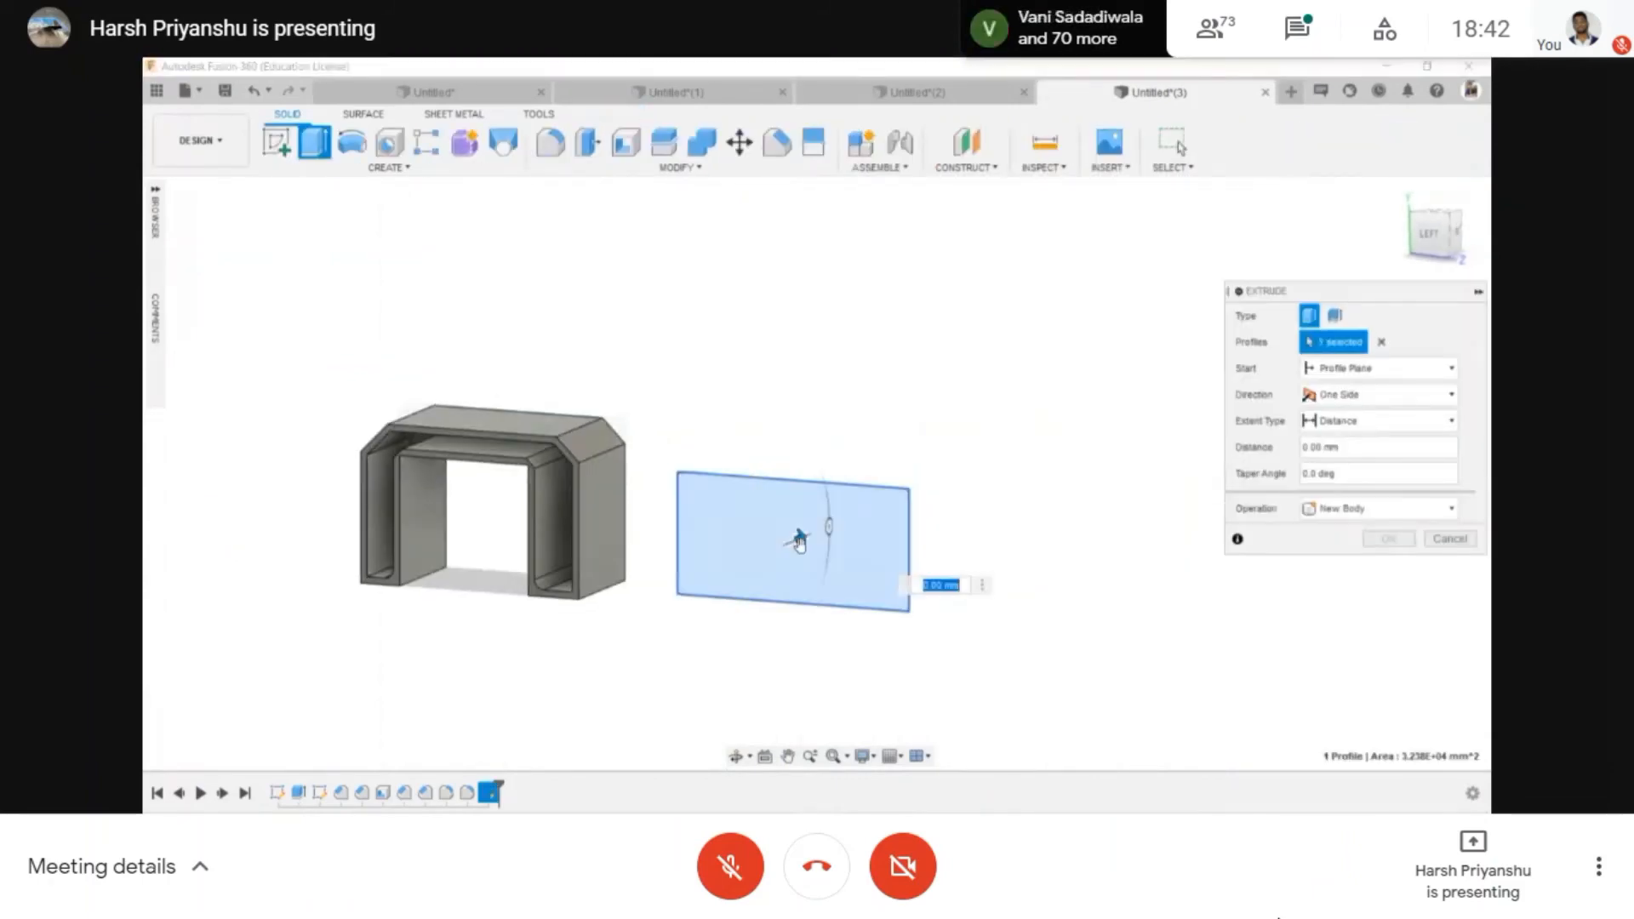
{"action": "type", "text": "300"}
{"action": "left_click", "coordinate": [1388, 539]}
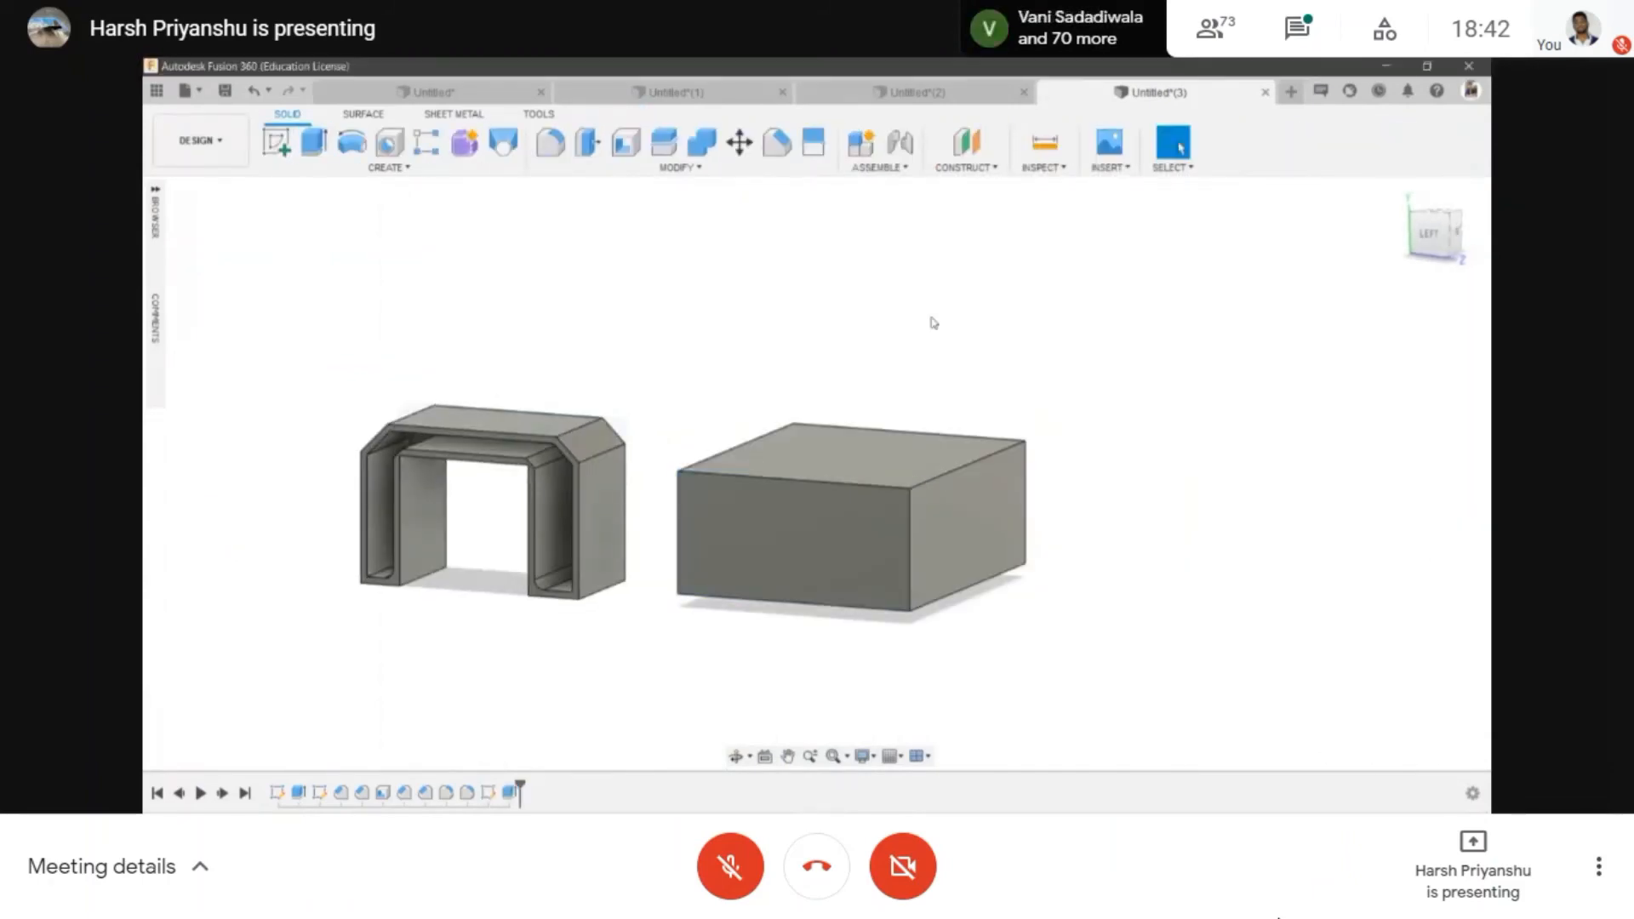
- Draft the box's top face by 25 degrees, with the side face farthest from the arch block as pull direction, flipped
{"action": "left_click", "coordinate": [672, 170]}
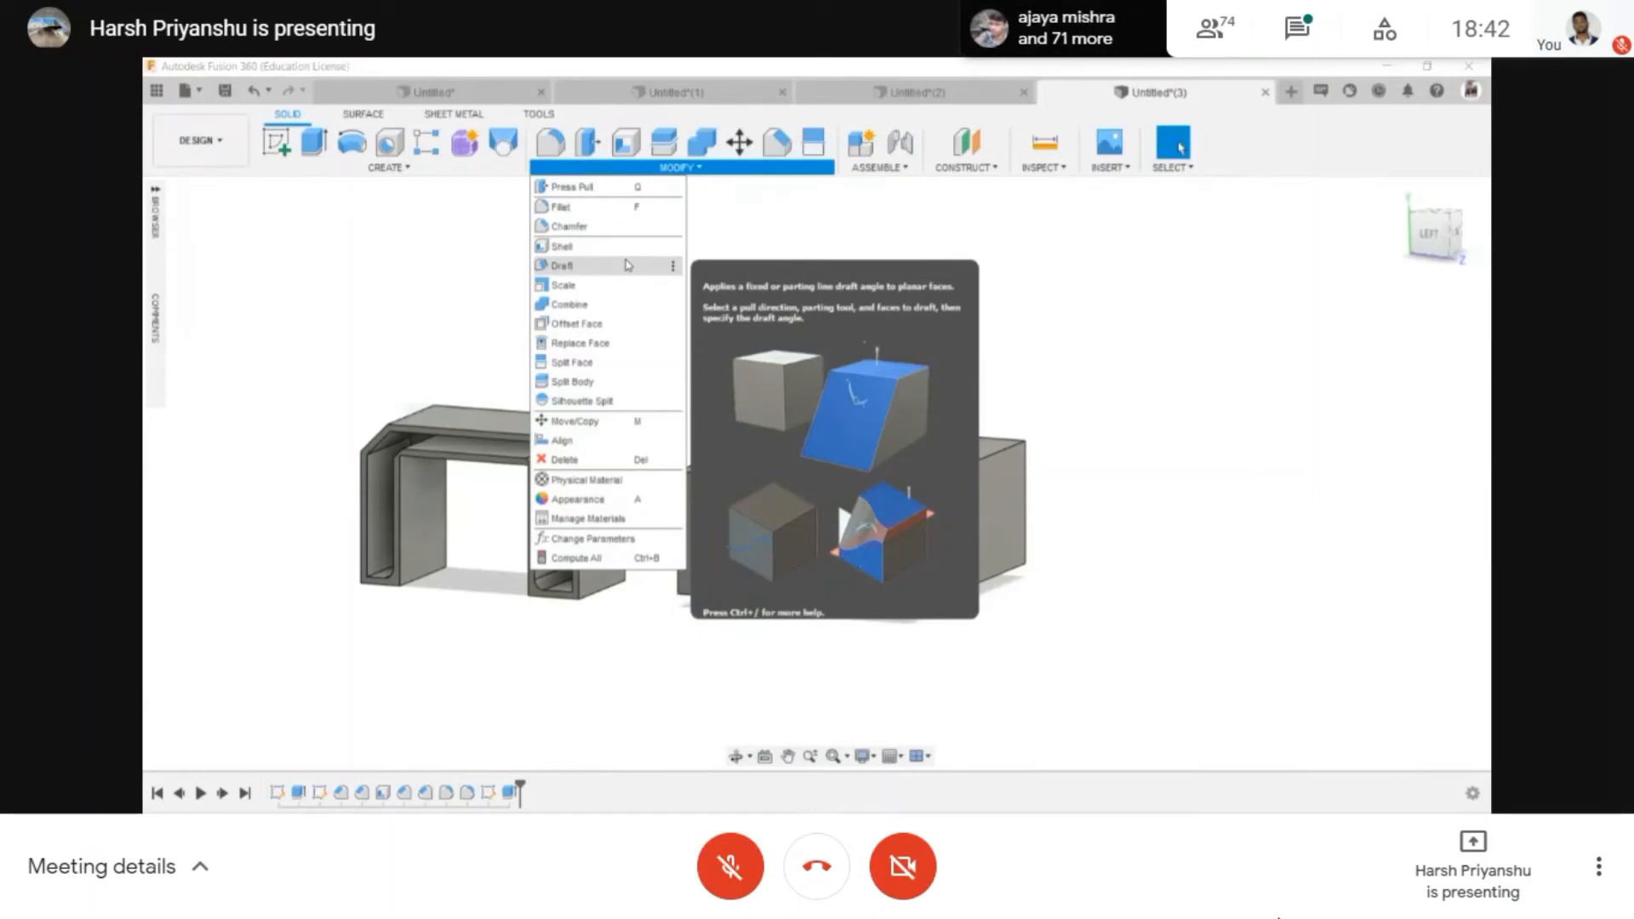
{"action": "left_click", "coordinate": [627, 265]}
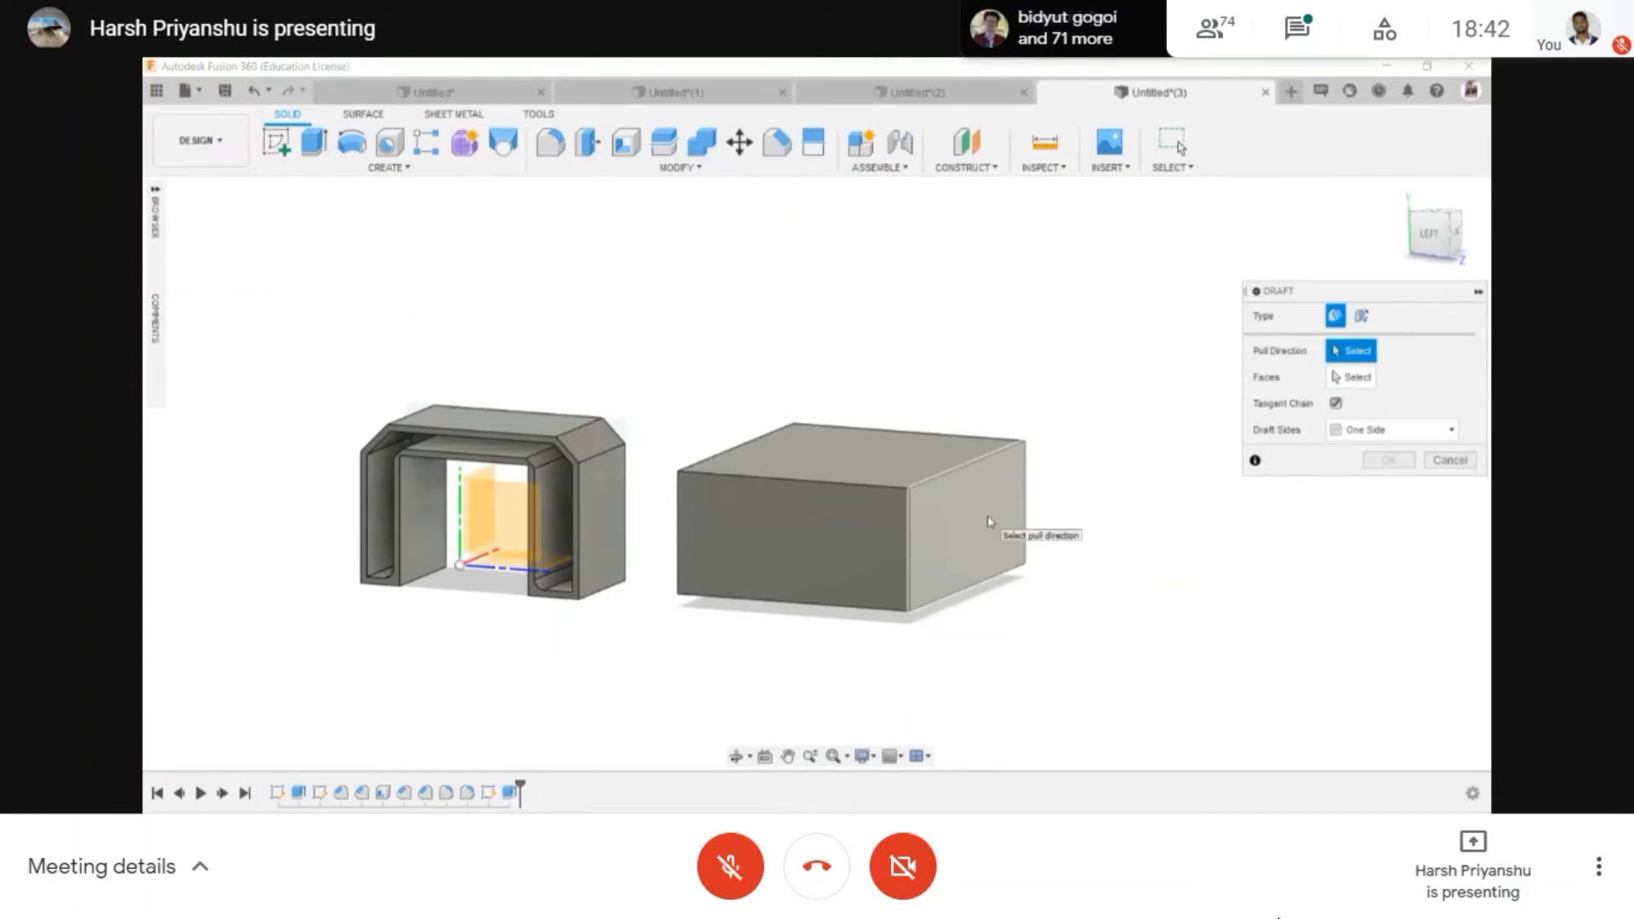
{"action": "left_click", "coordinate": [999, 542]}
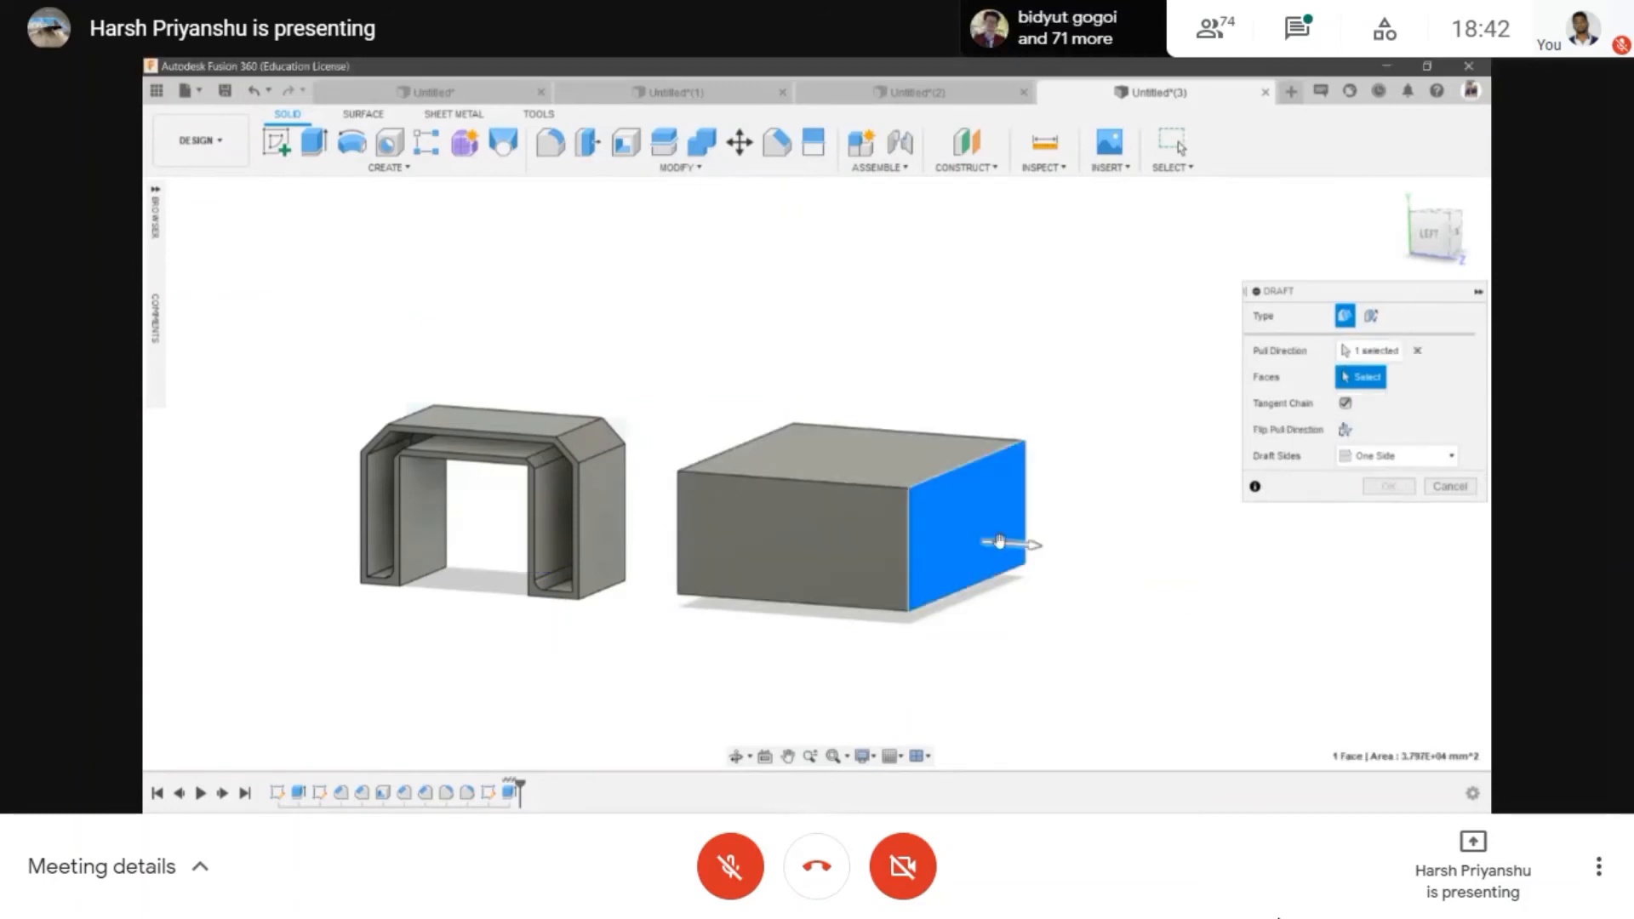
{"action": "left_click", "coordinate": [979, 460]}
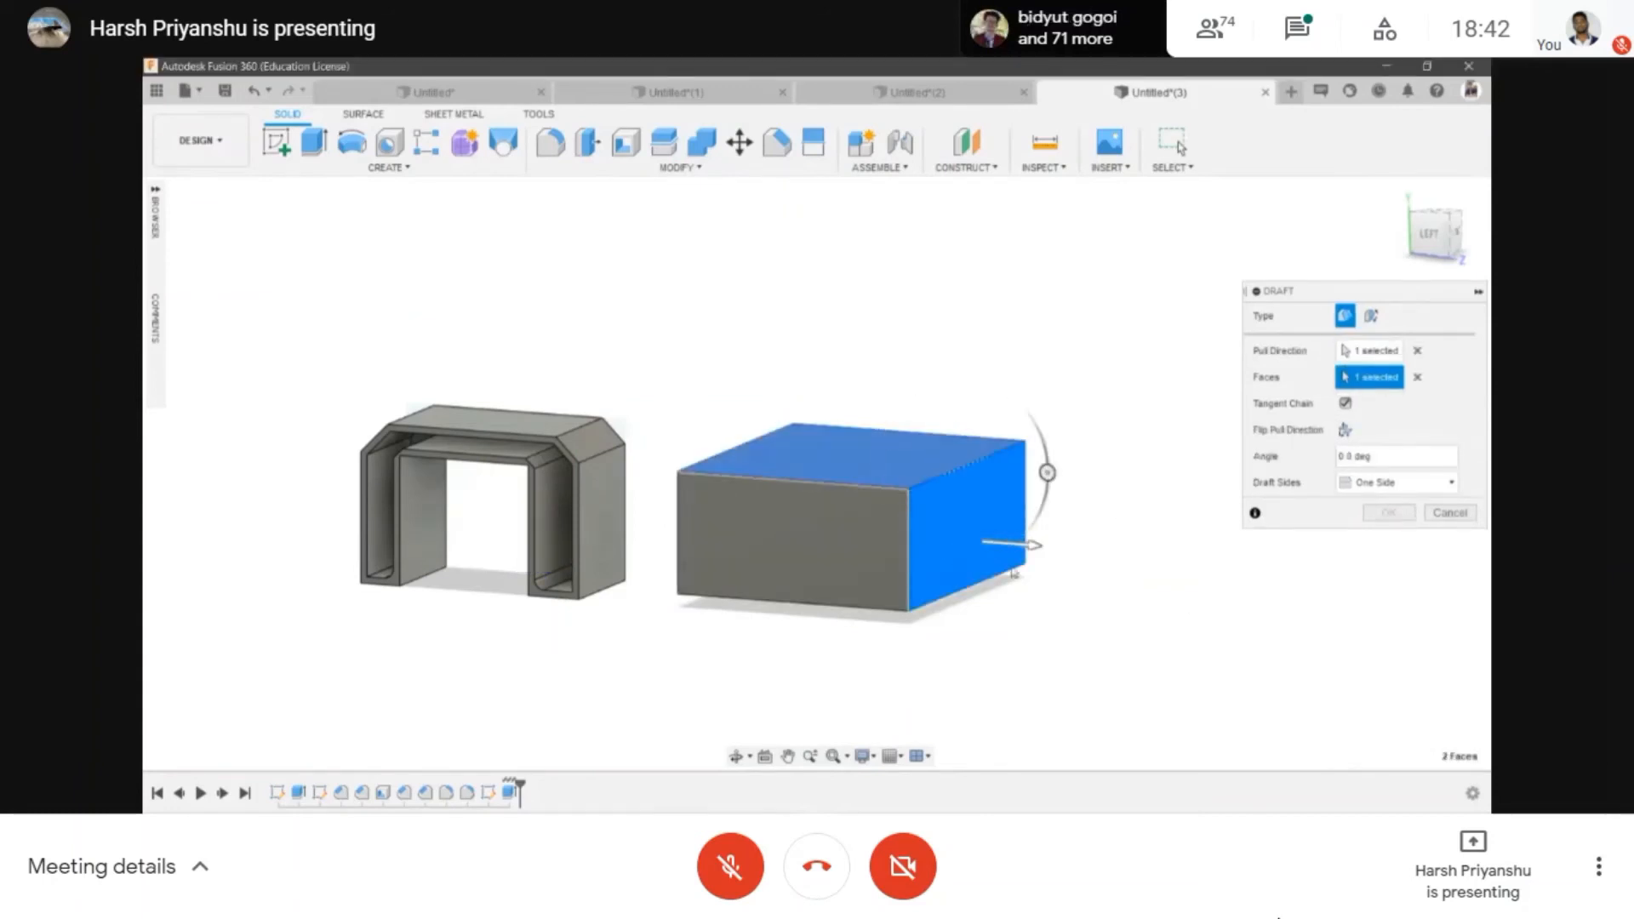
{"action": "left_click", "coordinate": [1034, 544]}
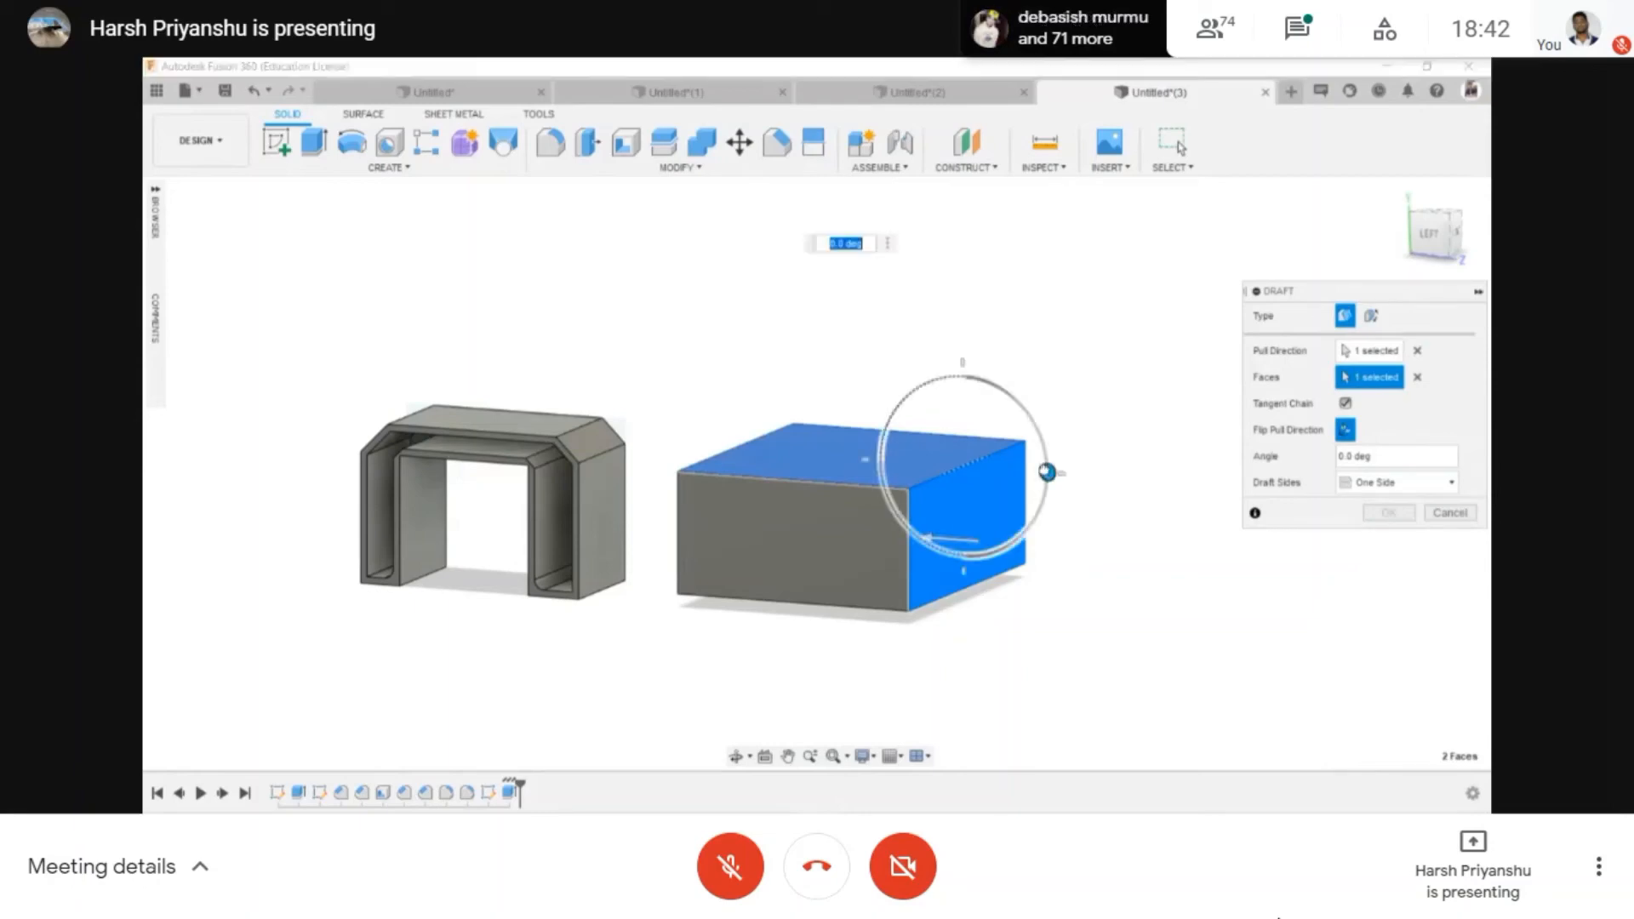
{"action": "left_click_drag", "start_coordinate": [1048, 470], "coordinate": [1040, 434]}
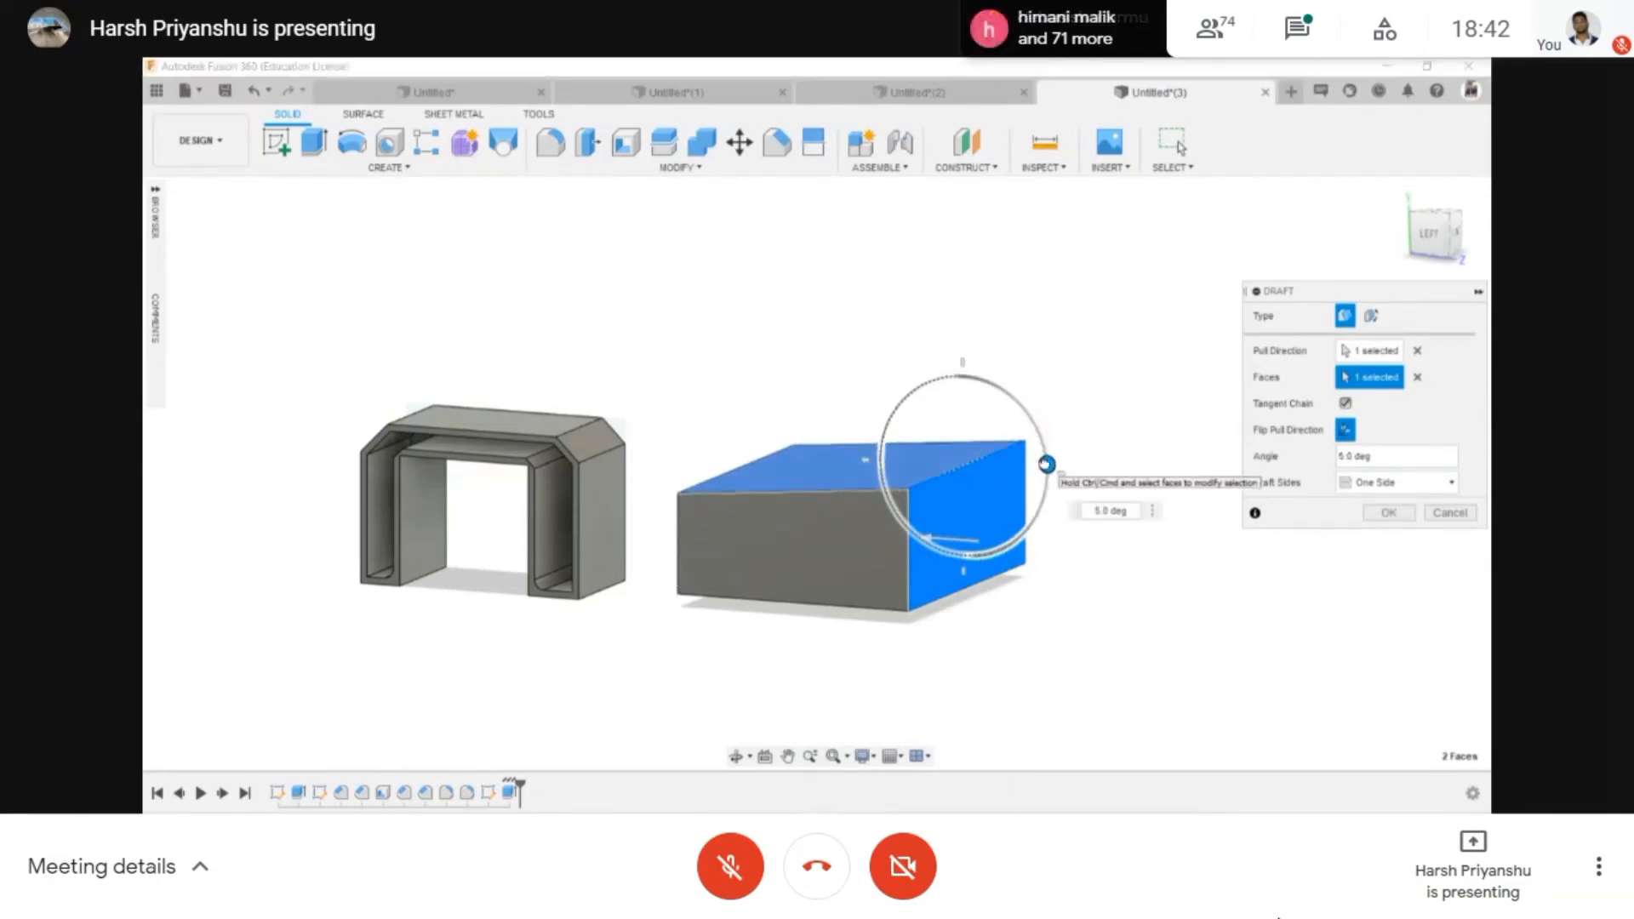
- Flip the draft's pull direction back so the box's top face slopes up toward the arch block at 25 degrees
{"action": "left_click", "coordinate": [739, 755]}
{"action": "left_click_drag", "start_coordinate": [747, 693], "coordinate": [847, 529]}
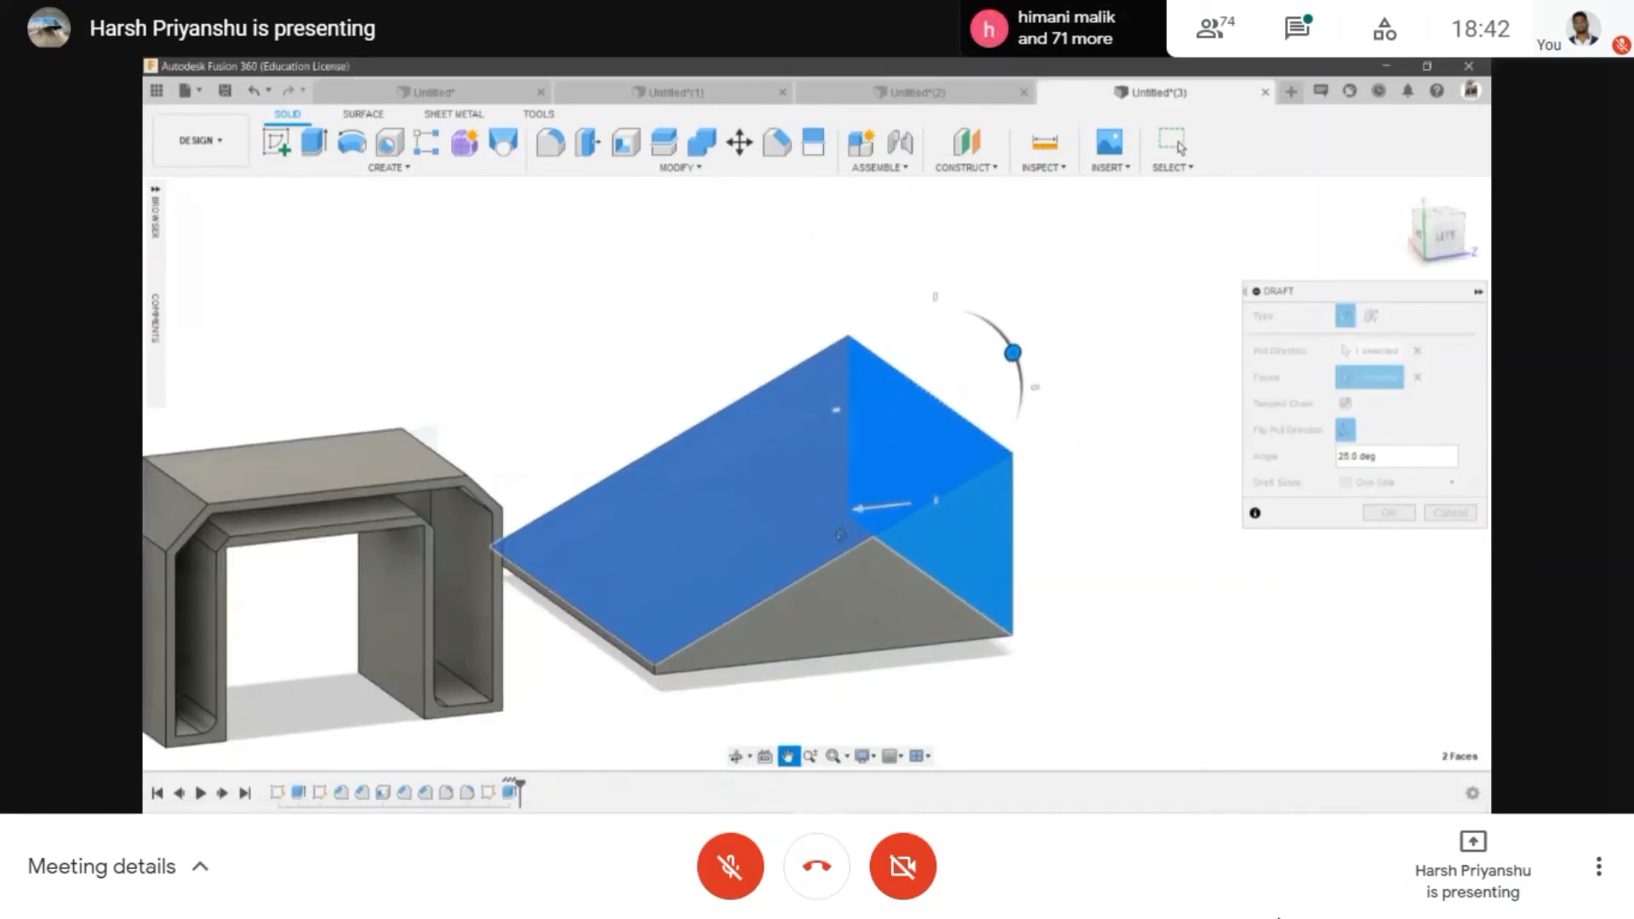
{"action": "key", "text": "Escape"}
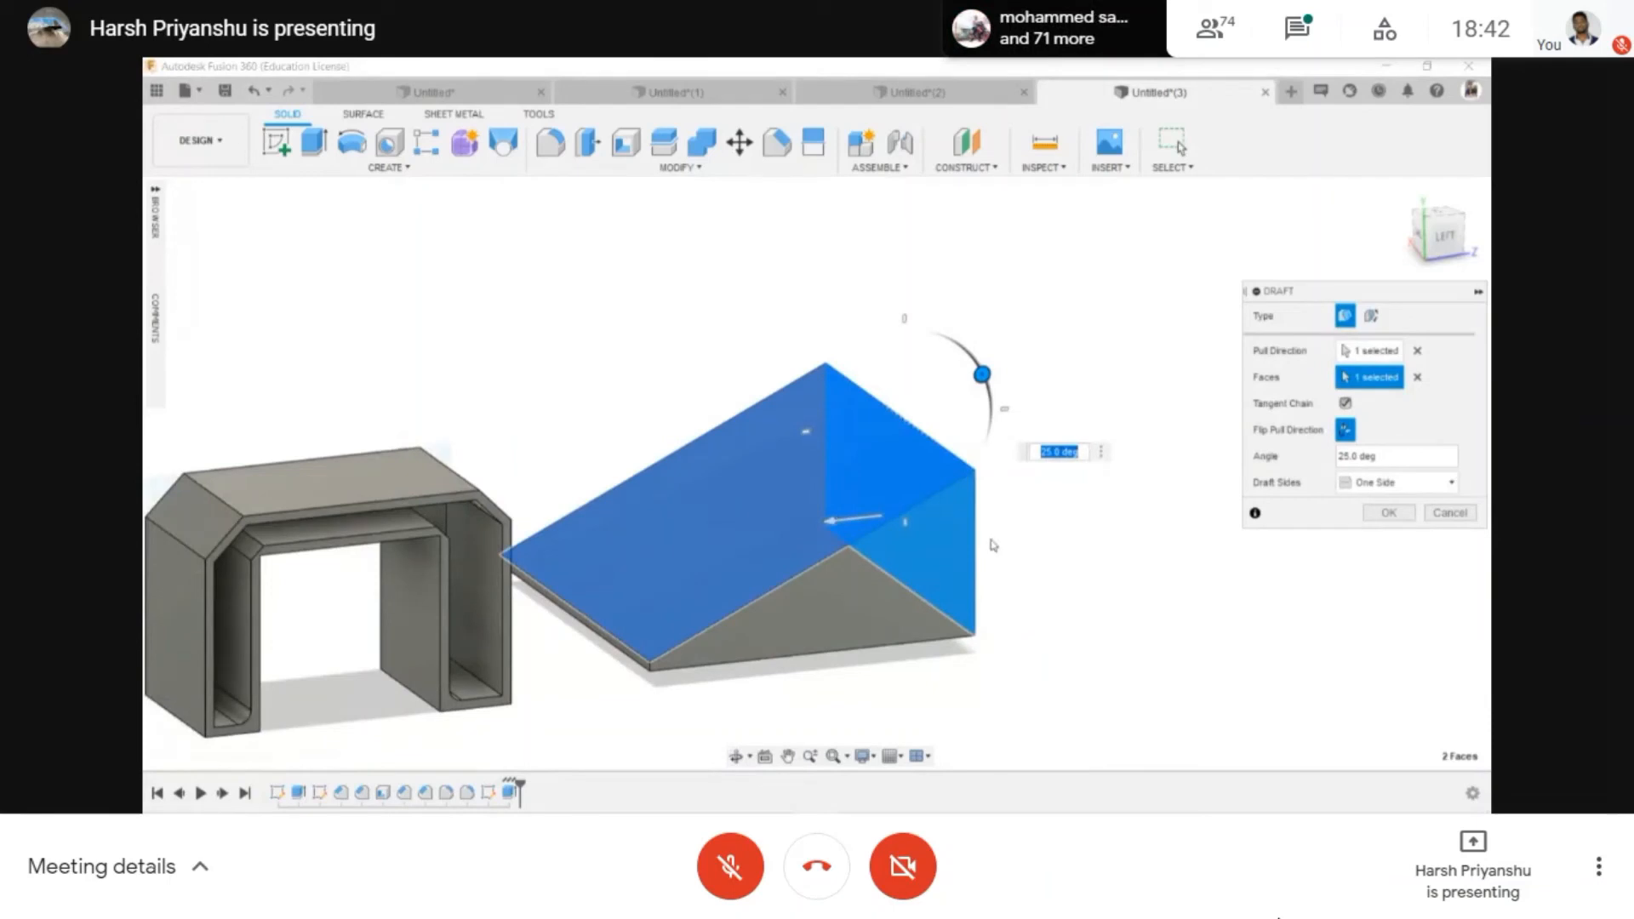
{"action": "left_click", "coordinate": [832, 522]}
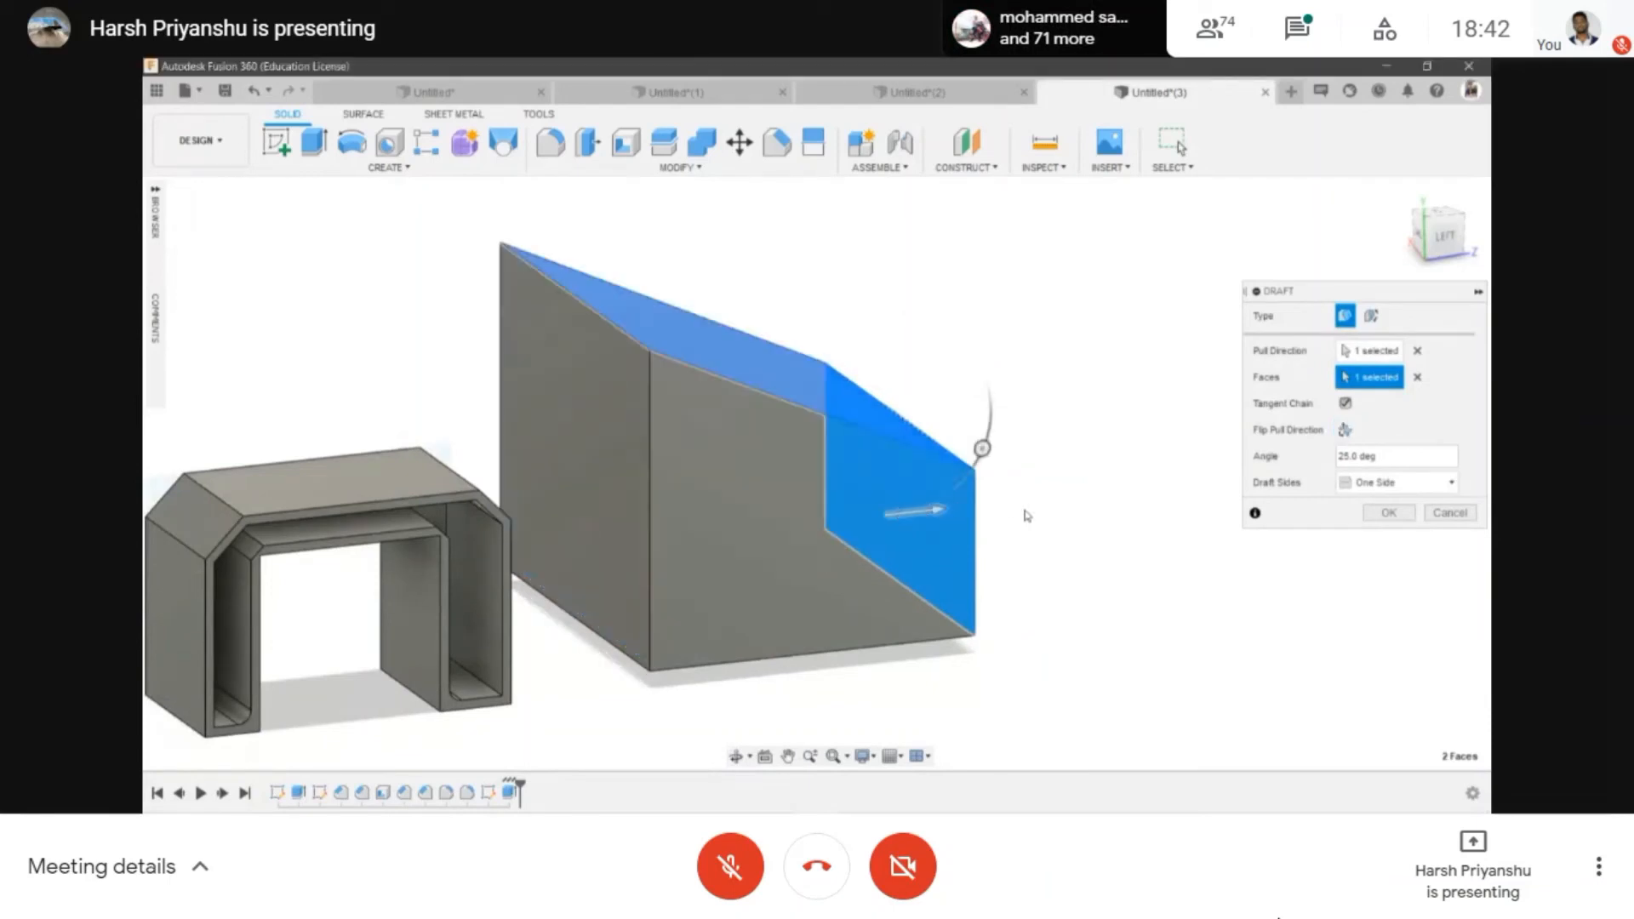
{"action": "mouse_move", "coordinate": [982, 450]}
{"action": "left_mouse_down"}
{"action": "mouse_move", "coordinate": [985, 431]}
{"action": "mouse_move", "coordinate": [801, 406]}
{"action": "mouse_move", "coordinate": [1004, 554]}
{"action": "mouse_move", "coordinate": [906, 495]}
{"action": "mouse_move", "coordinate": [982, 447]}
{"action": "left_mouse_up"}
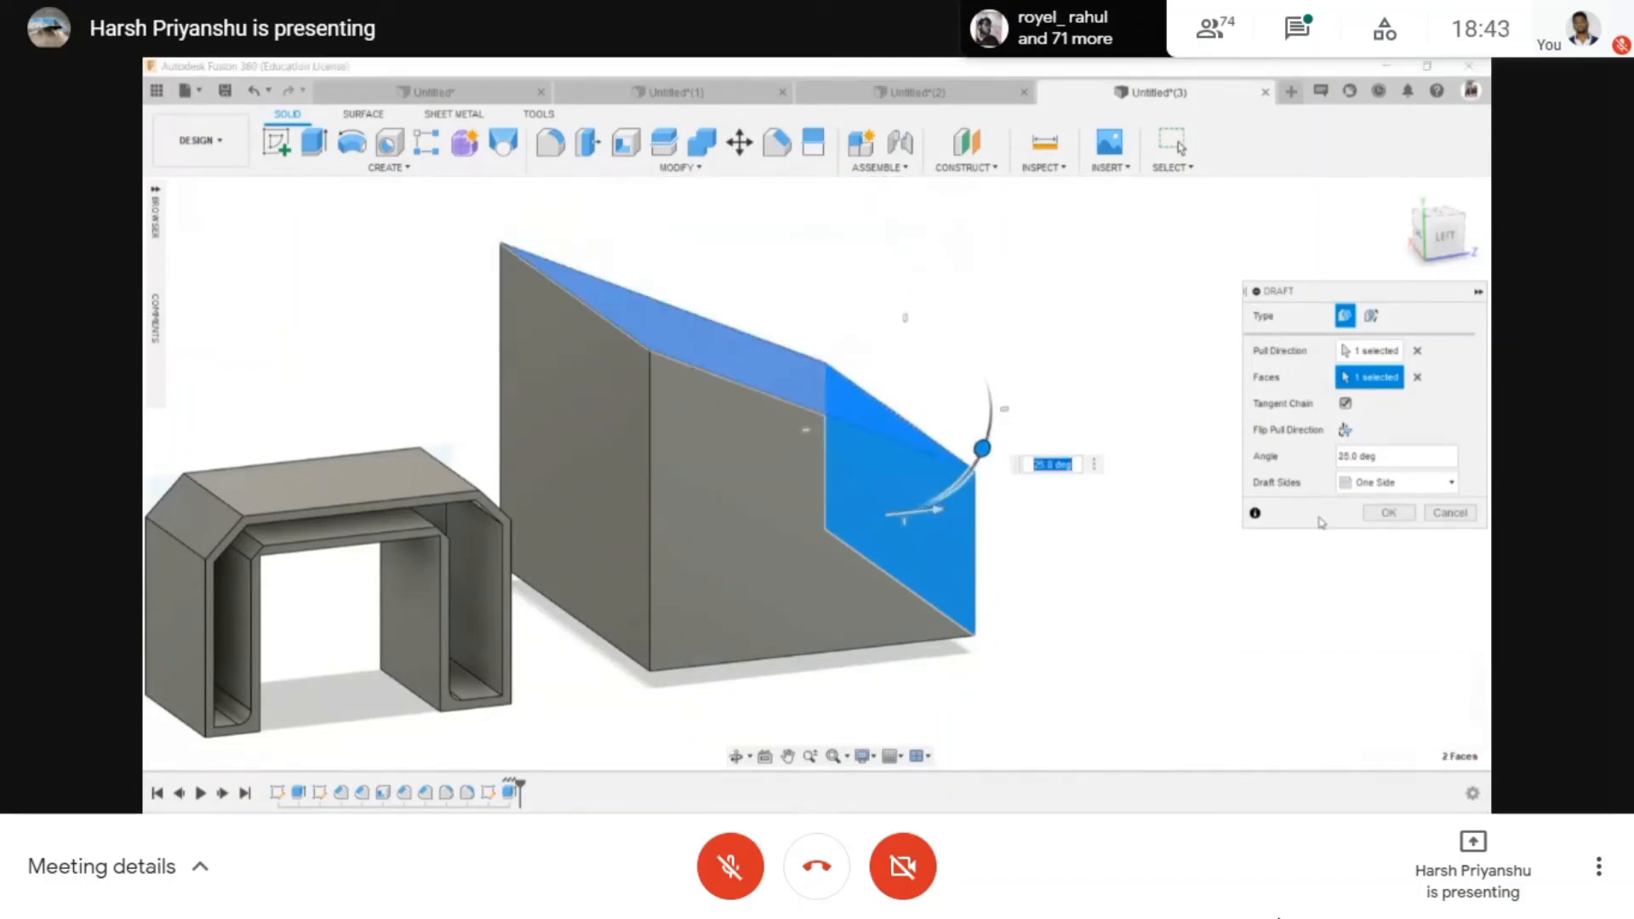
- Apply the 25-degree one-sided draft to the block's top face
{"action": "left_click", "coordinate": [1389, 513]}
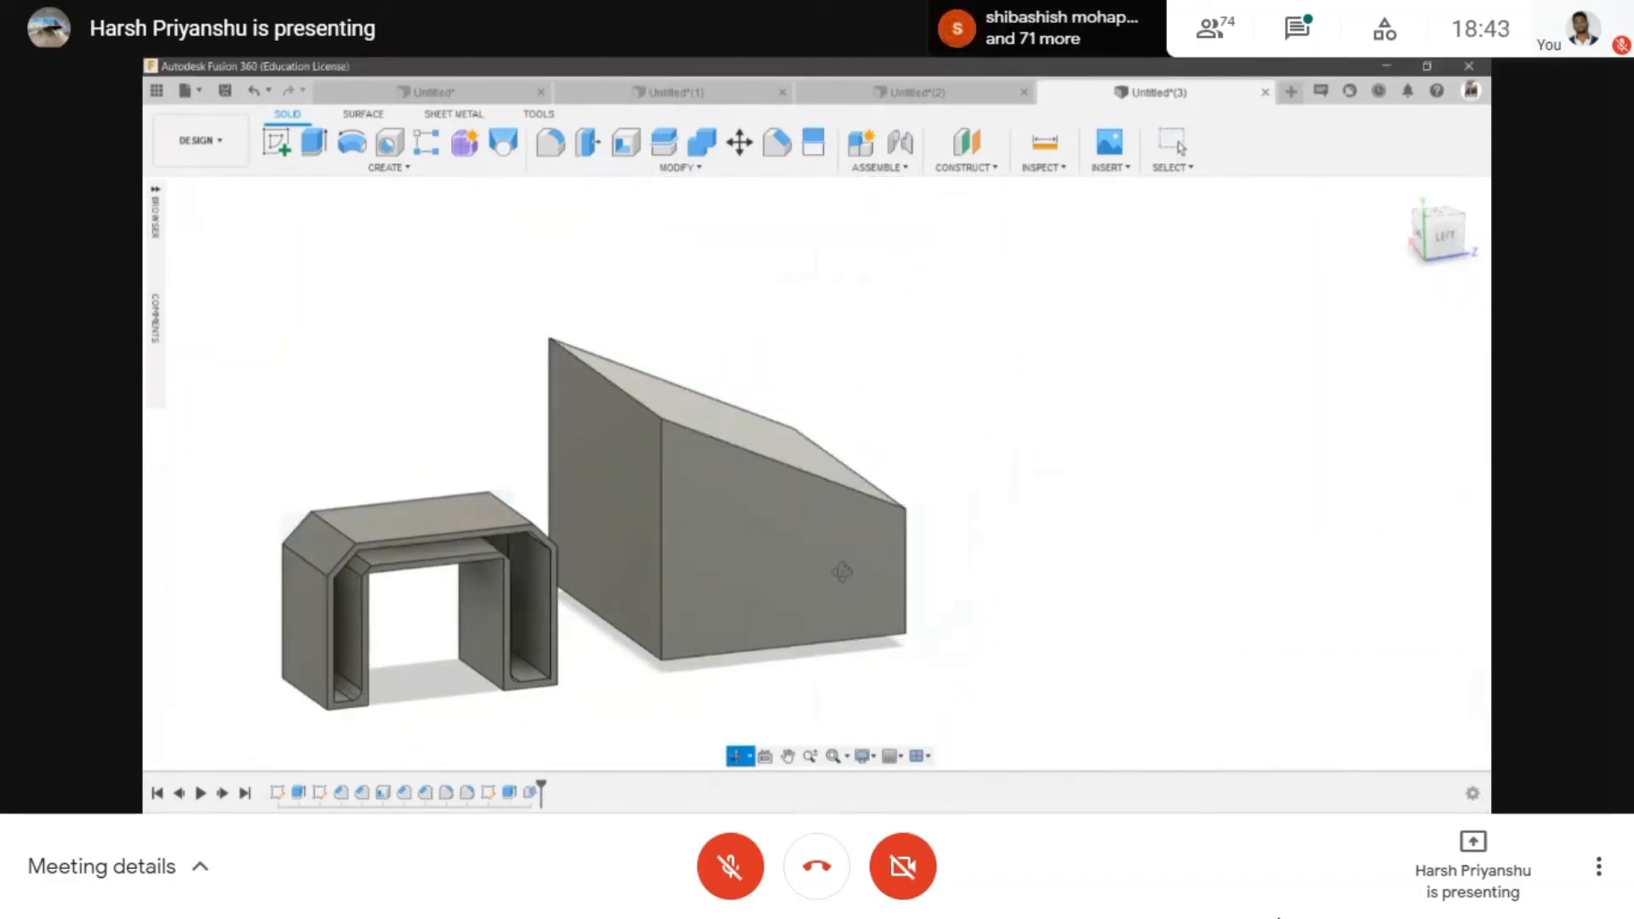
{"action": "mouse_move", "coordinate": [841, 572]}
{"action": "middle_mouse_down", "text": "shift"}
{"action": "mouse_move", "coordinate": [894, 544]}
{"action": "mouse_move", "coordinate": [843, 566]}
{"action": "middle_mouse_up", "text": "shift"}
{"action": "left_click", "coordinate": [670, 168]}
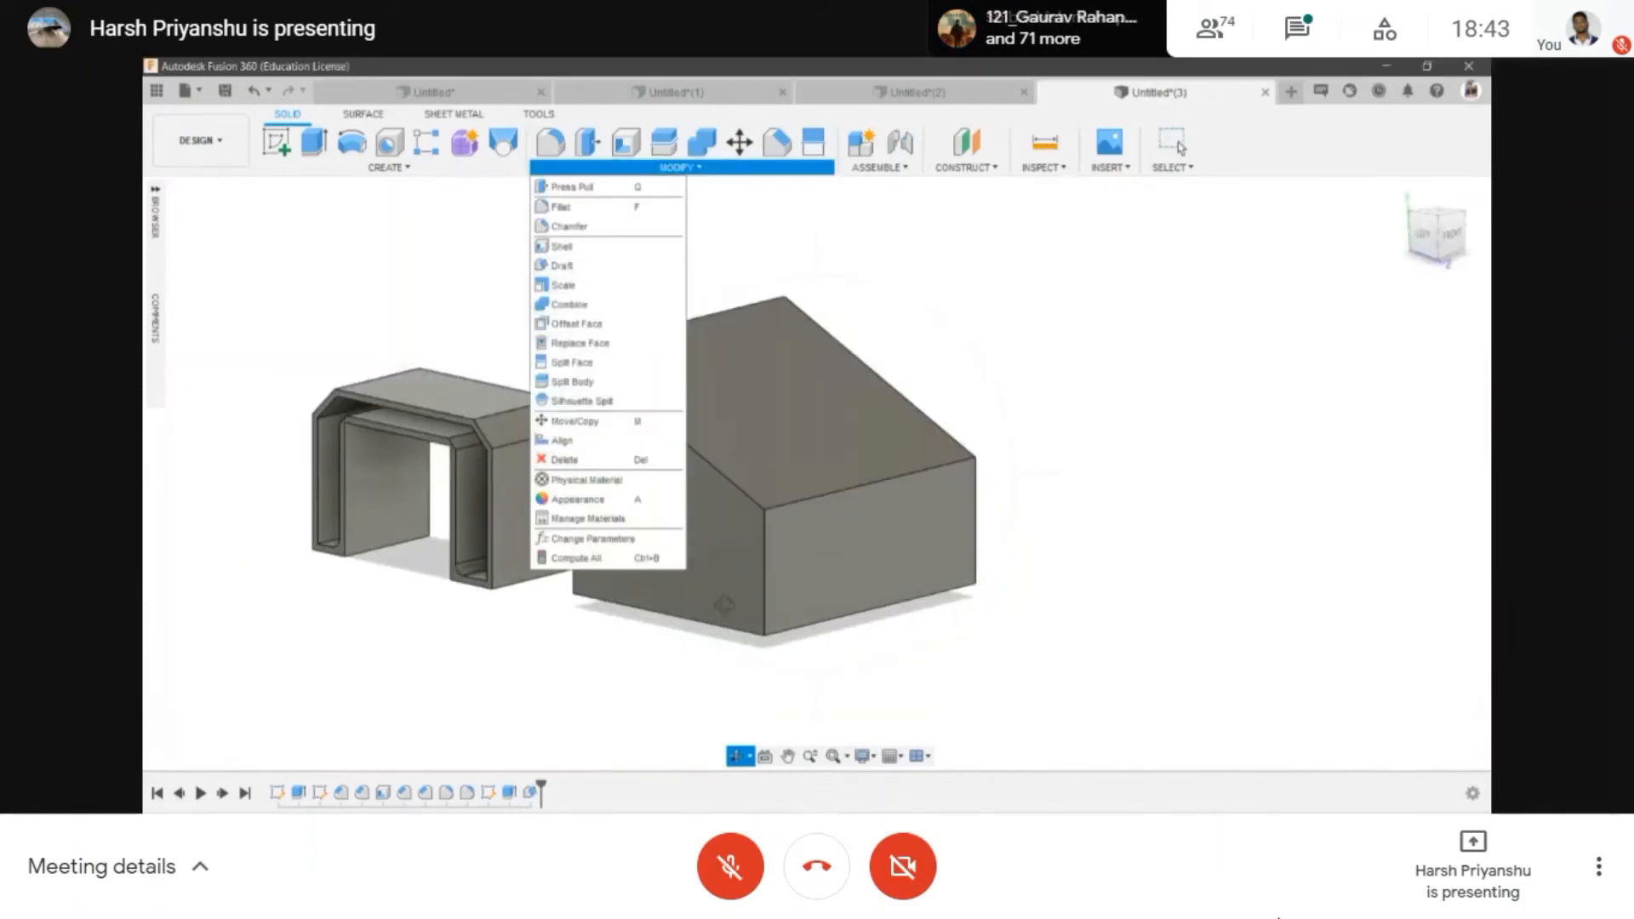
{"action": "key", "text": "Escape"}
{"action": "middle_click_drag", "start_coordinate": [766, 511], "coordinate": [698, 566], "text": "shift"}
{"action": "left_click", "coordinate": [696, 568]}
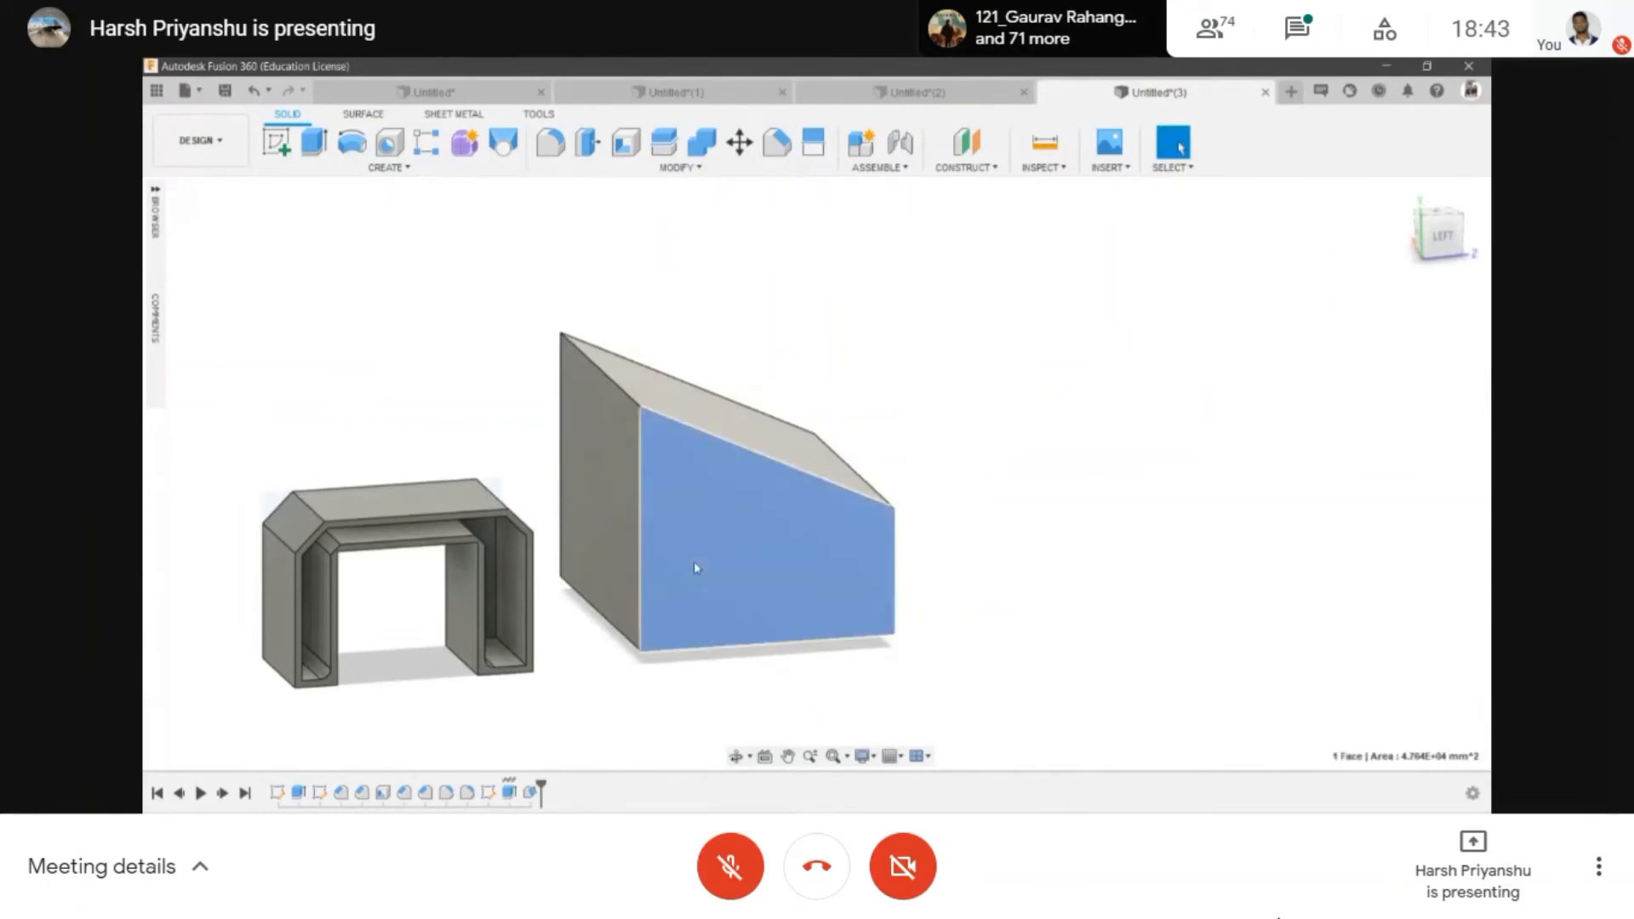
{"action": "key", "text": "Escape"}
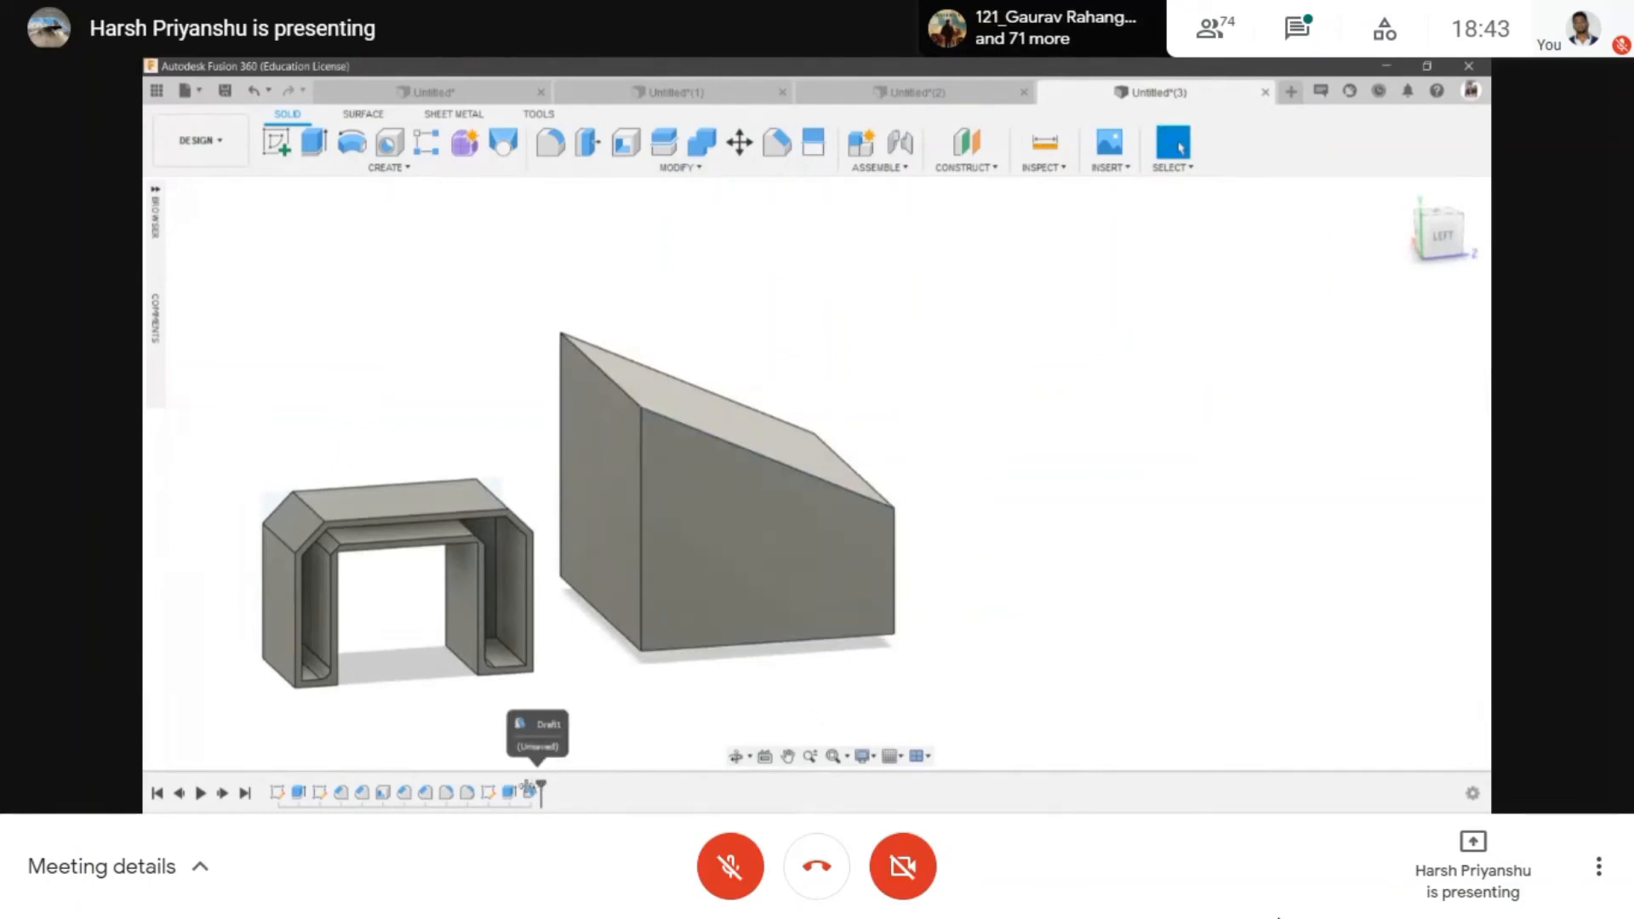
- Roll the timeline back to before the block's sketch and scale the arch body uniformly by a factor of 2 about an upper corner point
{"action": "left_click_drag", "start_coordinate": [540, 790], "coordinate": [521, 792]}
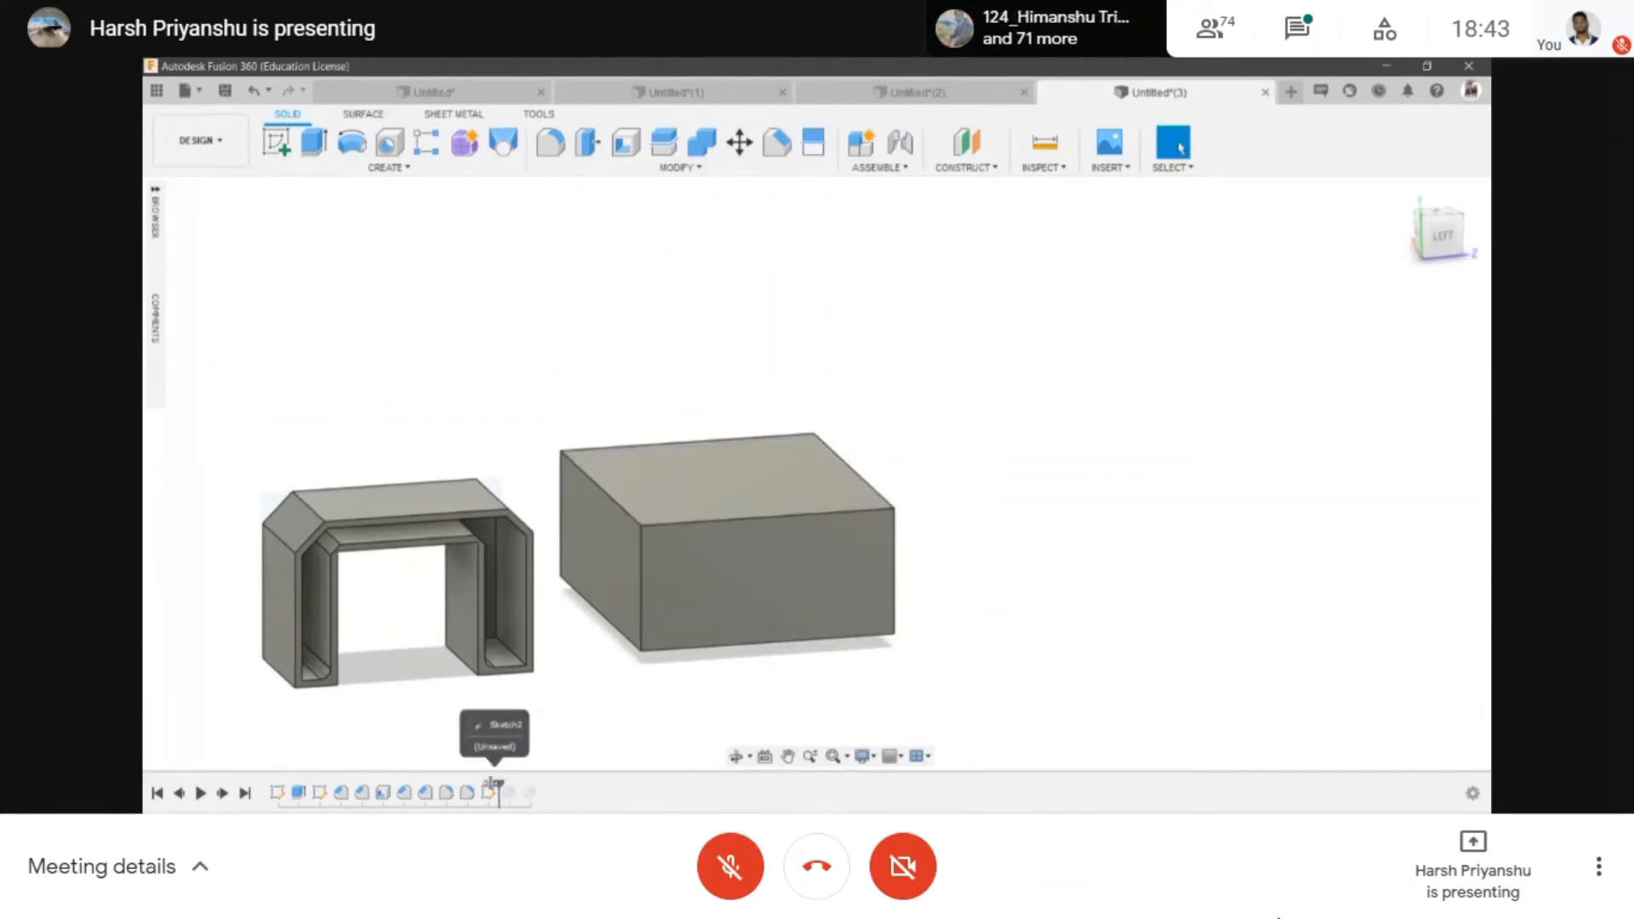
{"action": "left_click", "coordinate": [677, 168]}
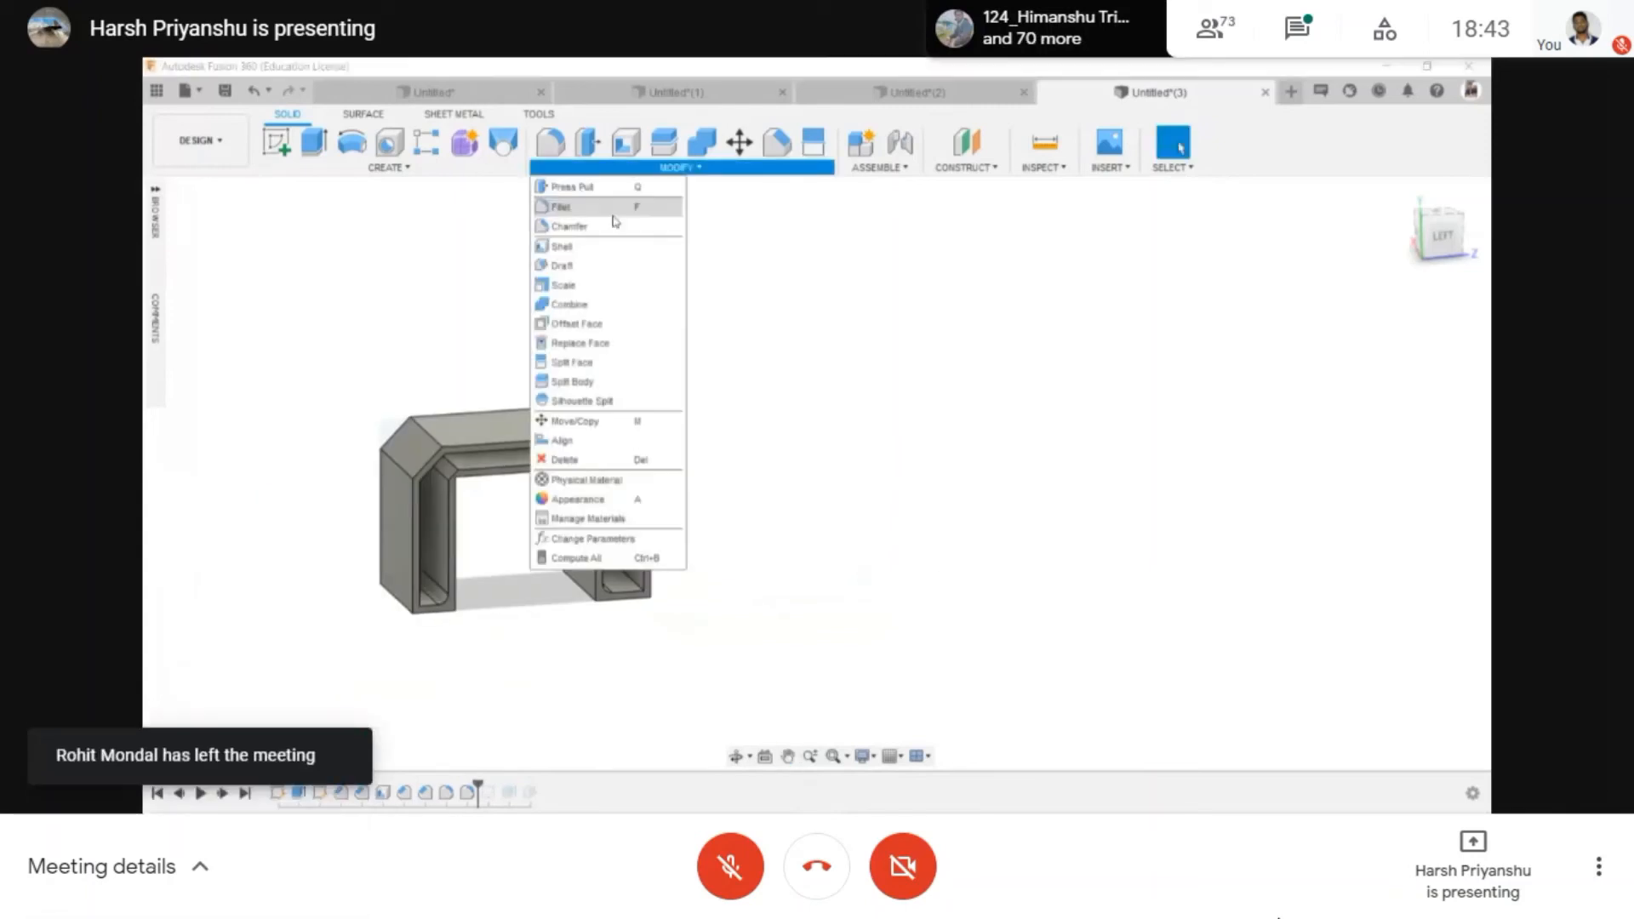
{"action": "left_click", "coordinate": [605, 284]}
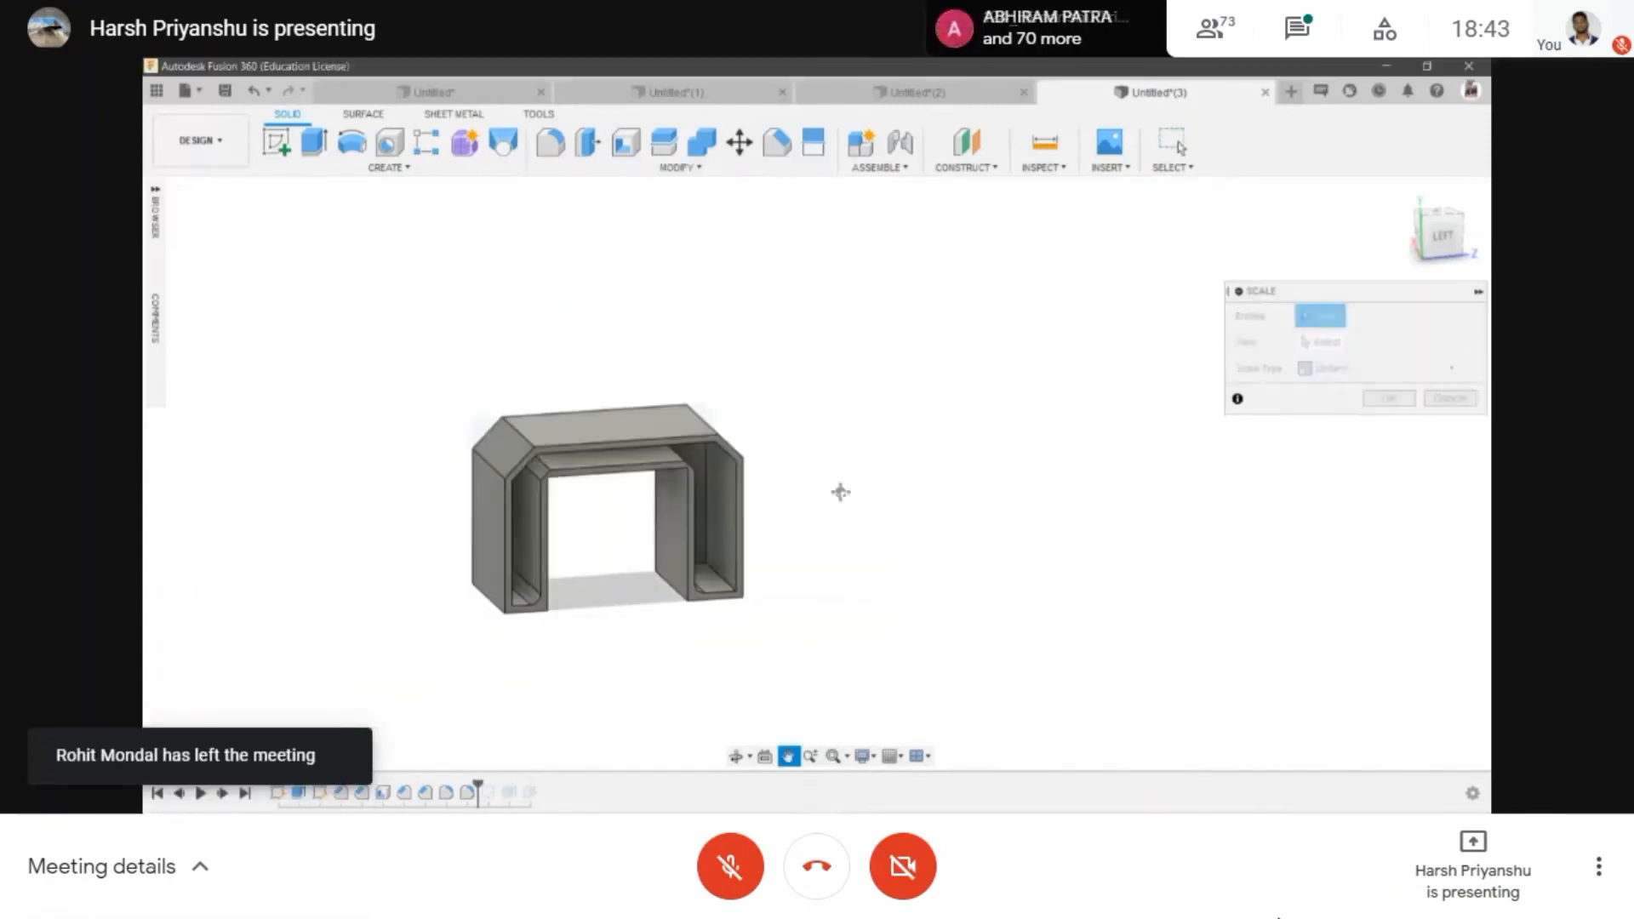
{"action": "left_click", "coordinate": [618, 424]}
{"action": "left_click", "coordinate": [781, 457]}
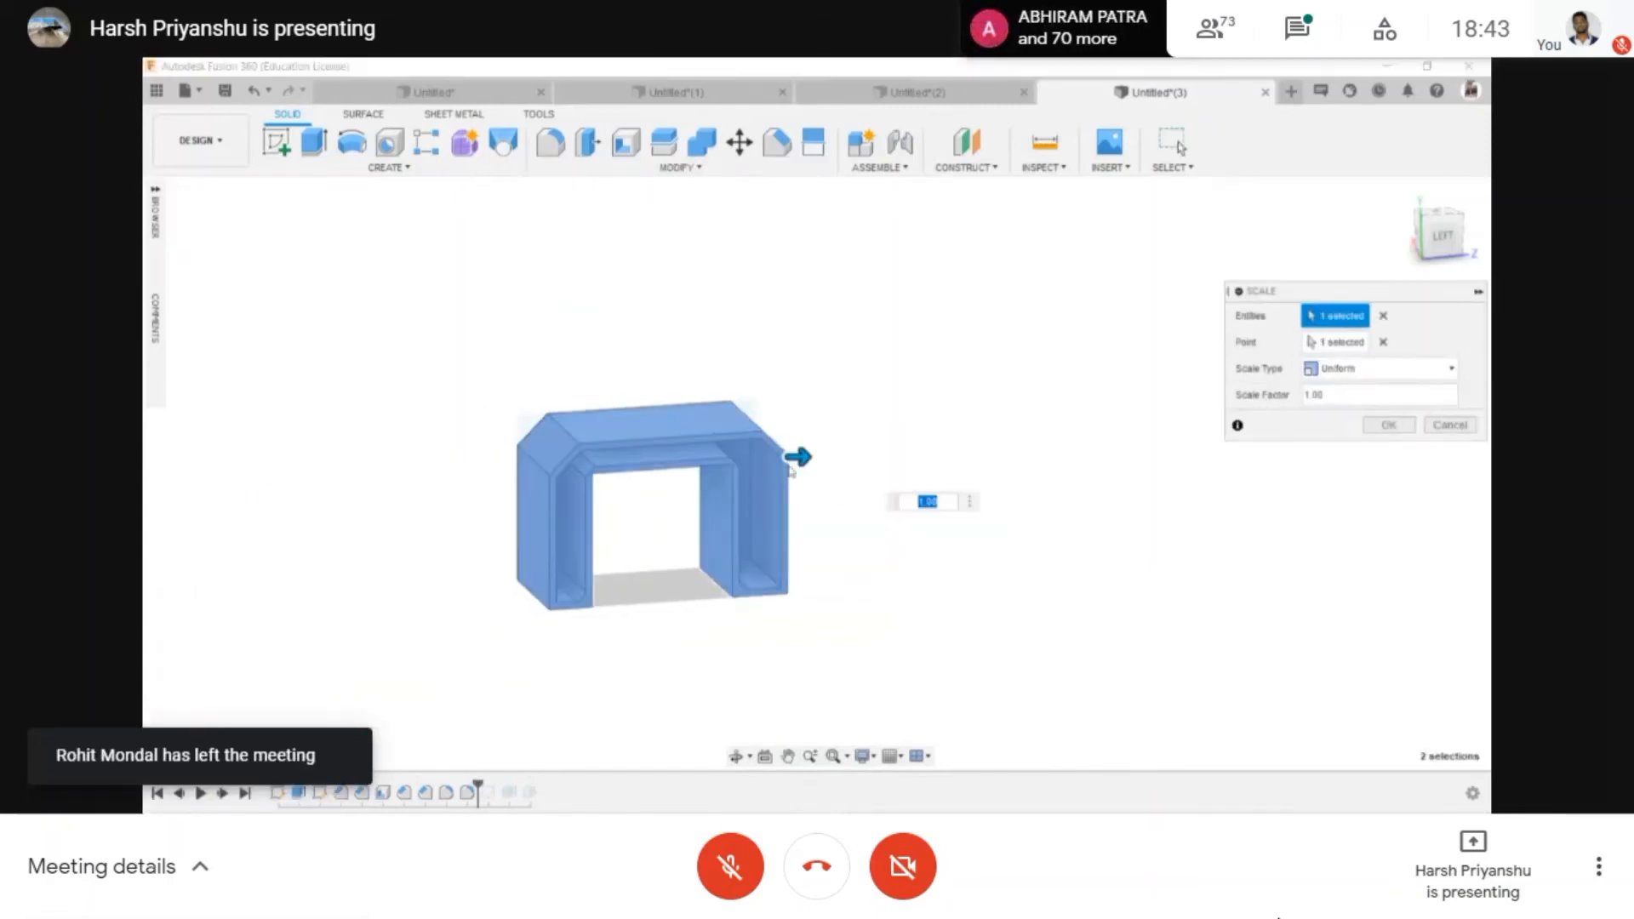
{"action": "scroll", "coordinate": [811, 471], "scroll_direction": "up", "scroll_amount": 2}
{"action": "mouse_move", "coordinate": [795, 454]}
{"action": "left_mouse_down"}
{"action": "mouse_move", "coordinate": [819, 452]}
{"action": "mouse_move", "coordinate": [770, 451]}
{"action": "left_mouse_up"}
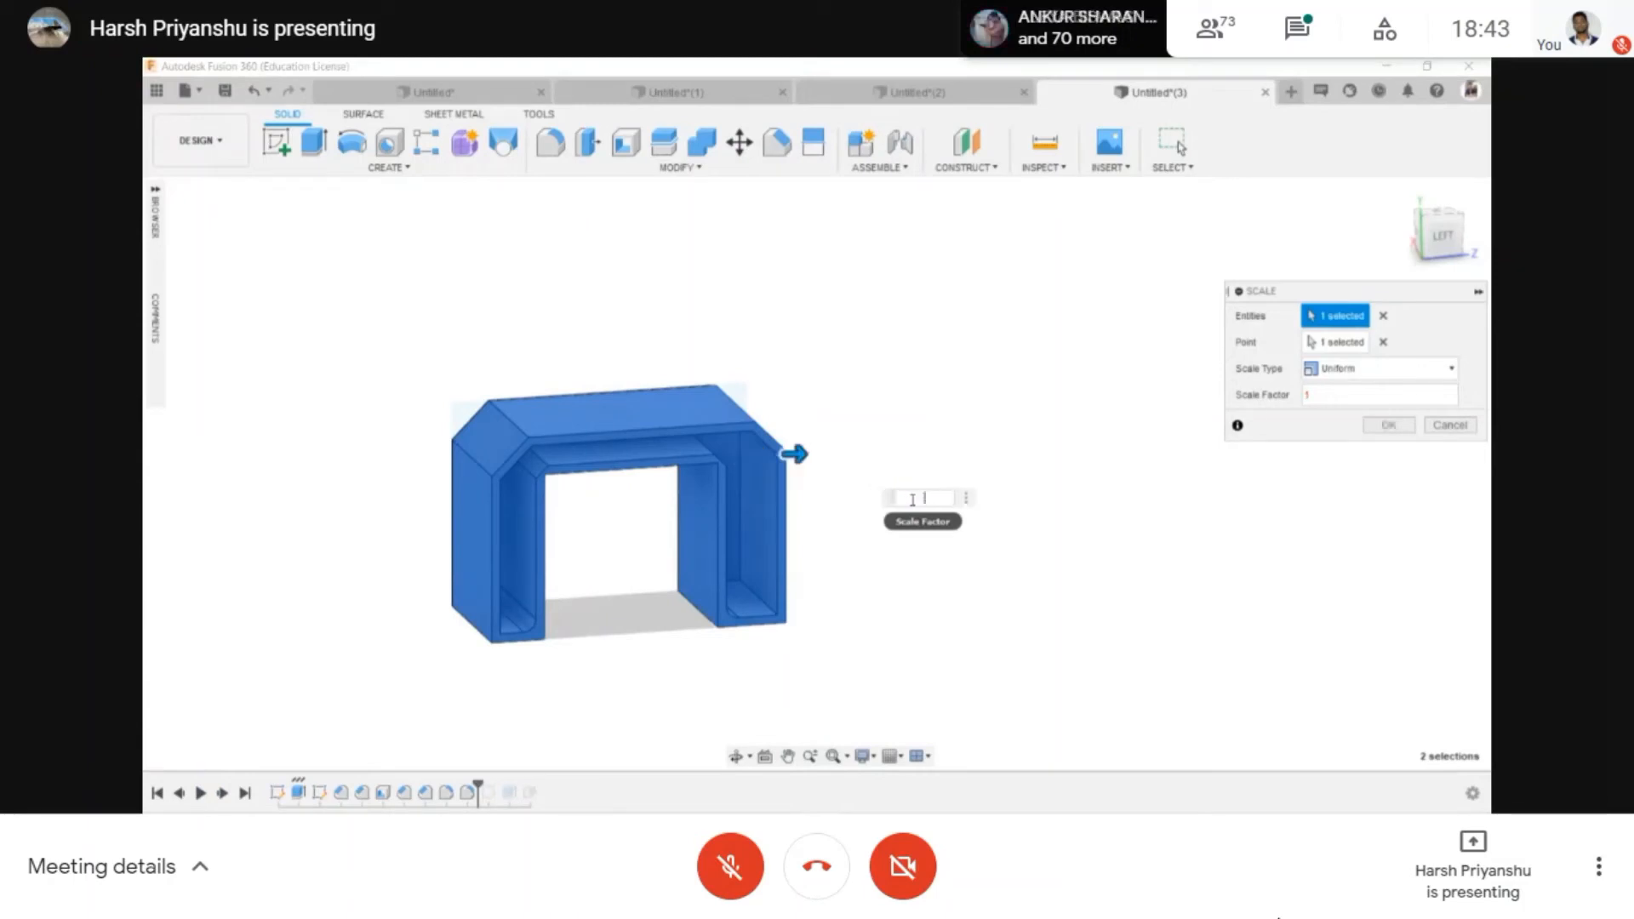
{"action": "type", "text": "2"}
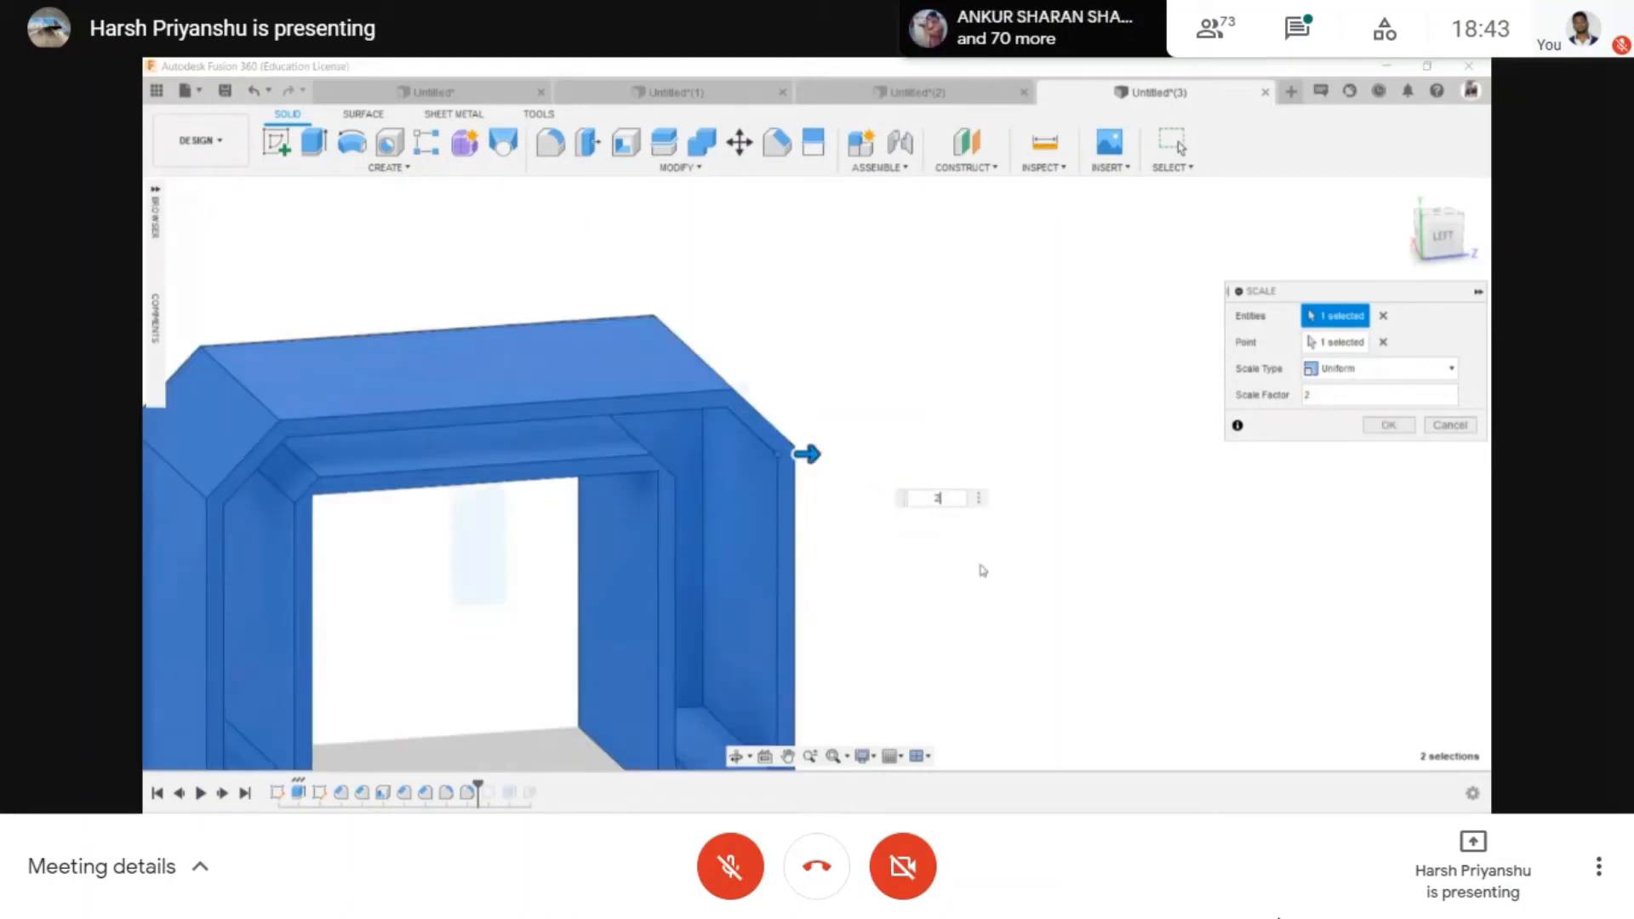
{"action": "scroll", "coordinate": [983, 570], "scroll_direction": "down", "scroll_amount": 3}
{"action": "left_click", "coordinate": [1381, 425]}
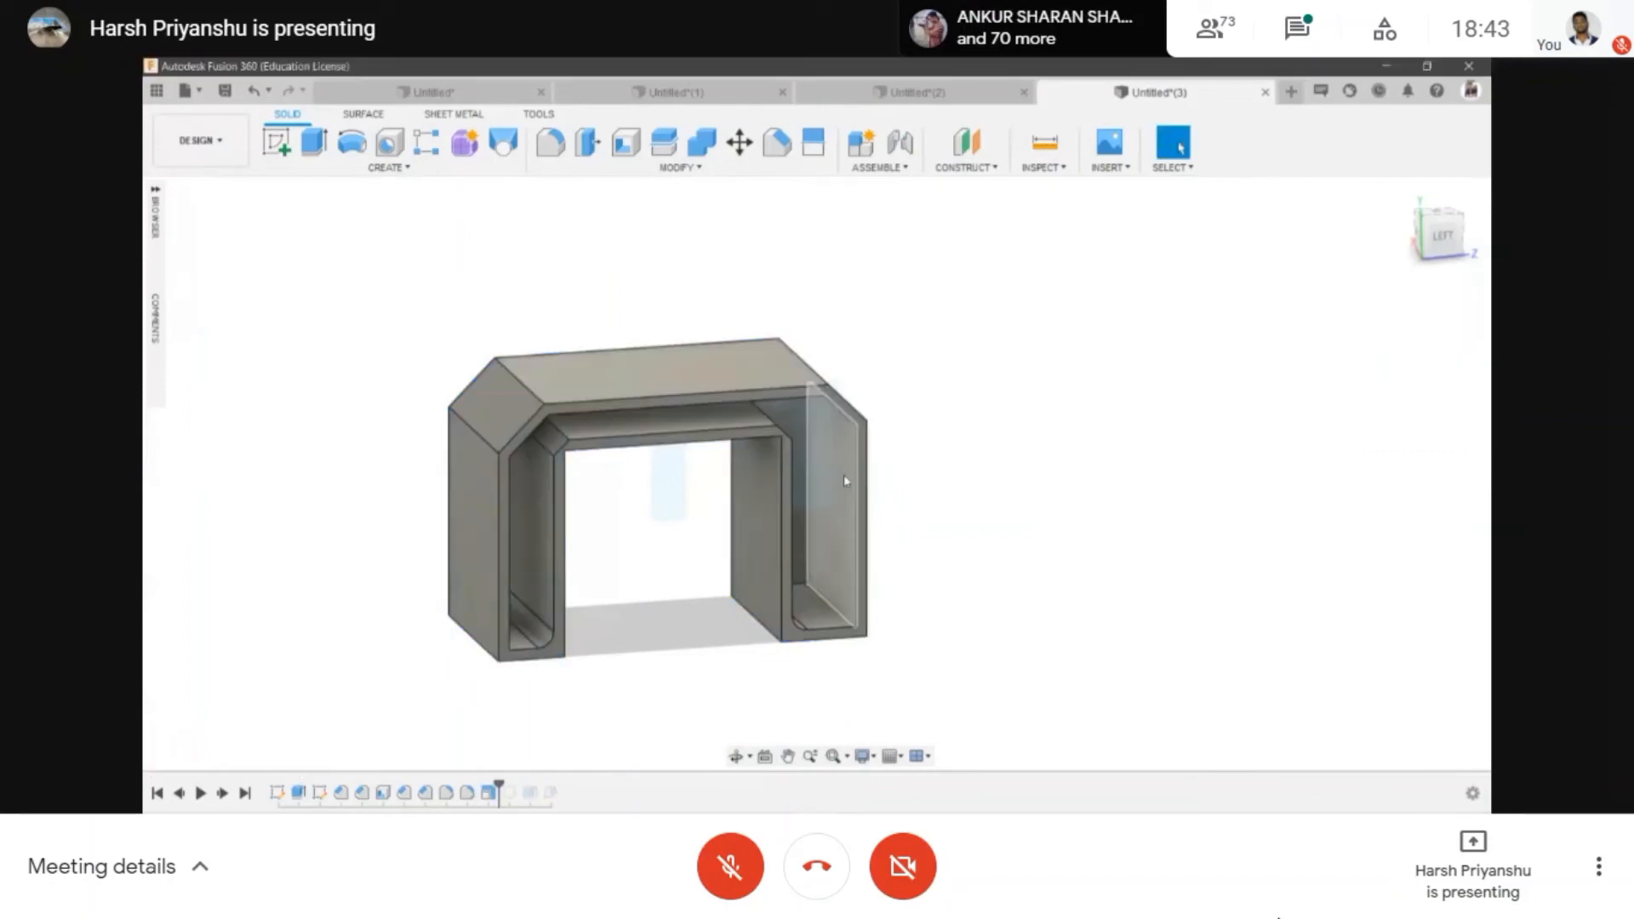
- Try scaling the arch body uniformly by a factor of 0.1 about a corner of its top face
{"action": "scroll", "coordinate": [703, 425], "scroll_direction": "down", "scroll_amount": 2}
{"action": "left_click", "coordinate": [739, 757]}
{"action": "left_click_drag", "start_coordinate": [723, 392], "coordinate": [741, 261]}
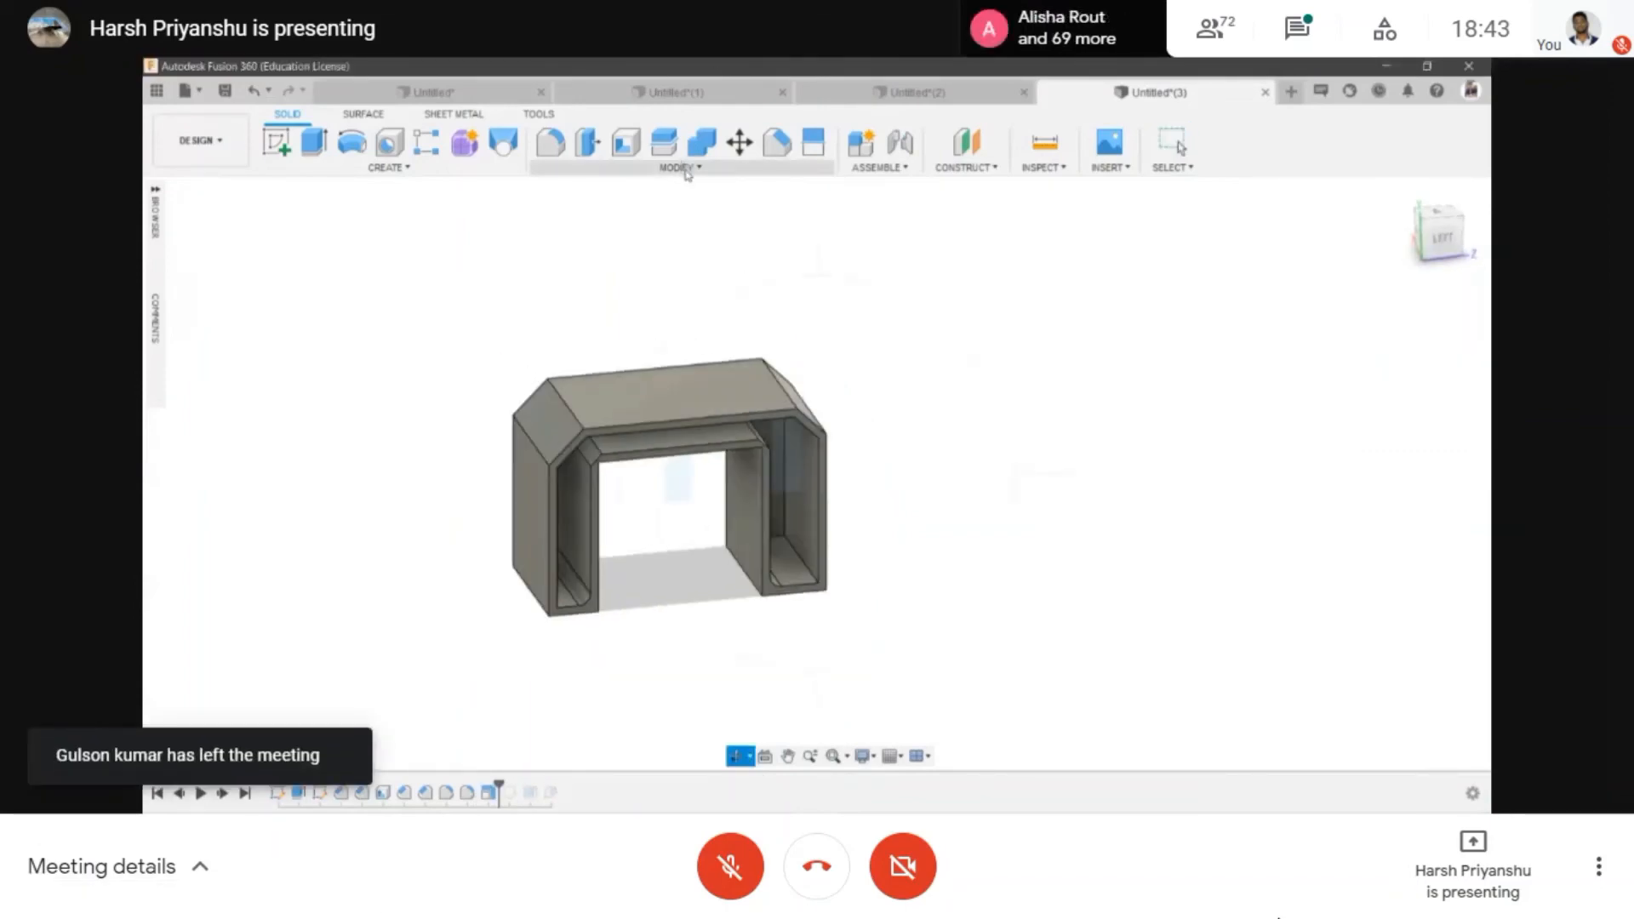
{"action": "left_click", "coordinate": [679, 167]}
{"action": "left_click", "coordinate": [561, 283]}
{"action": "left_click", "coordinate": [711, 382]}
{"action": "left_click", "coordinate": [766, 366]}
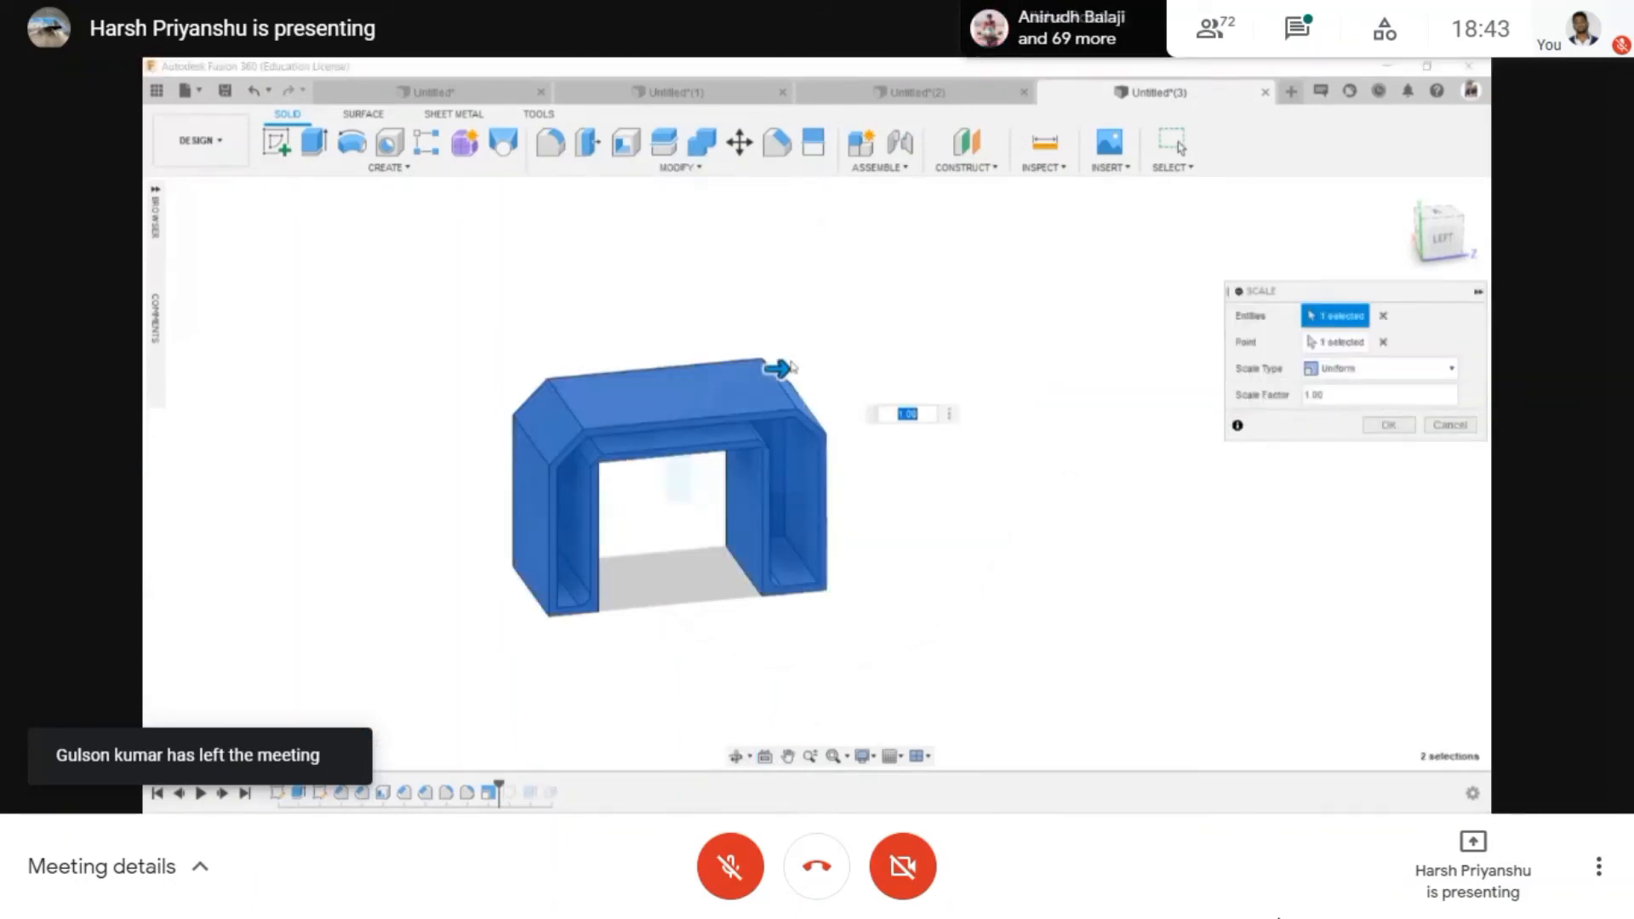
{"action": "type", "text": "0.1"}
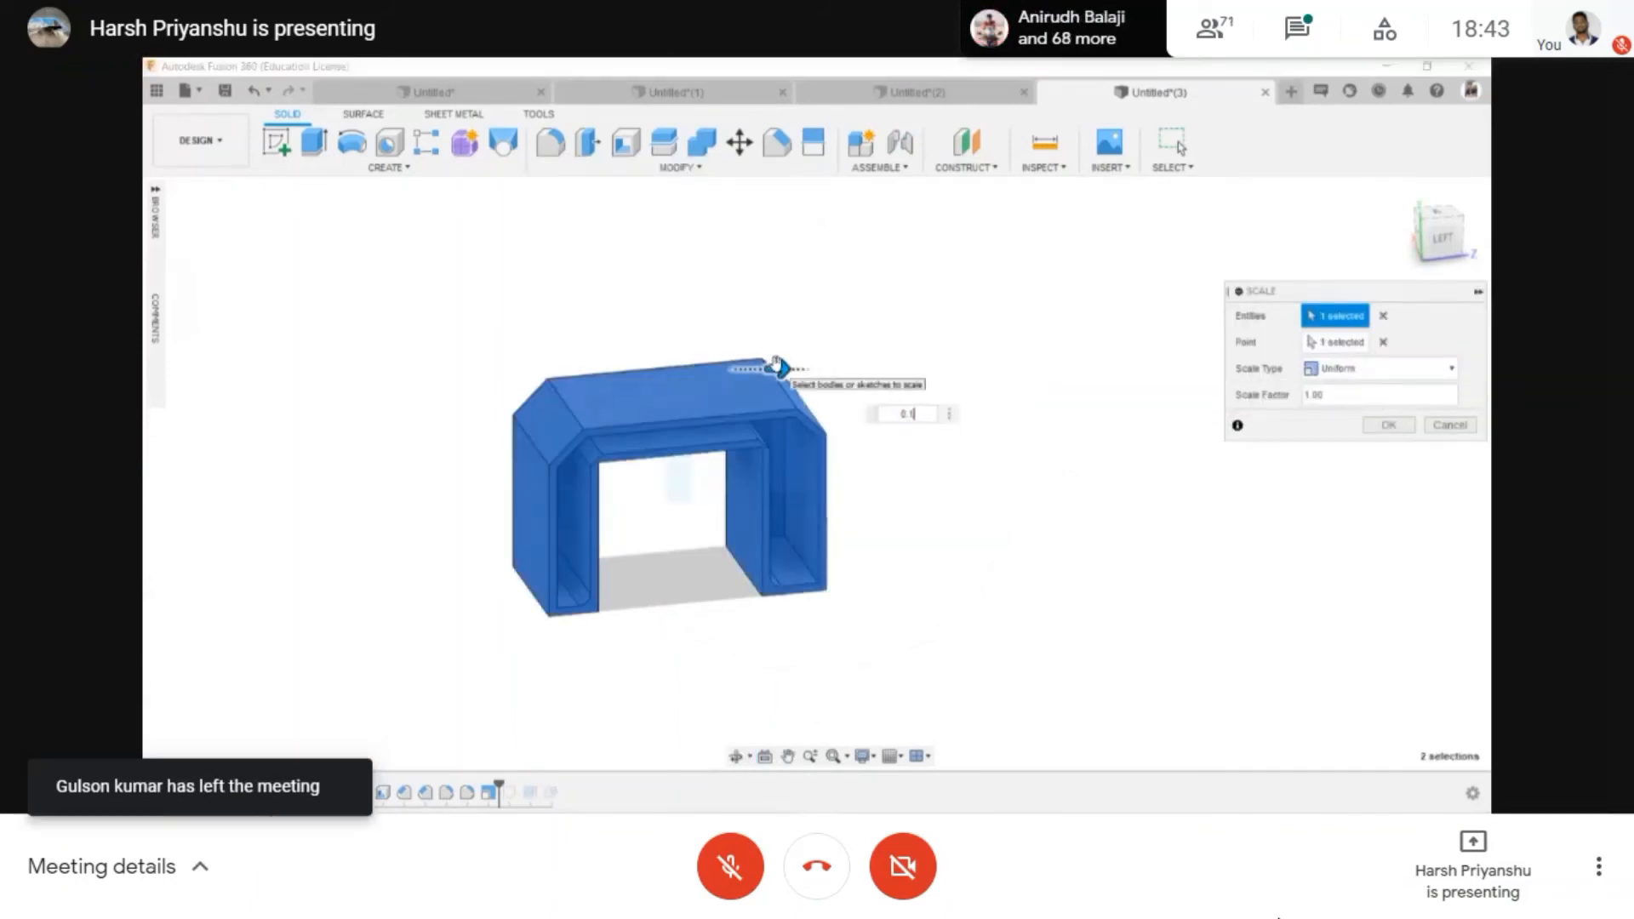
{"action": "key", "text": "Return"}
{"action": "scroll", "coordinate": [533, 500], "scroll_direction": "up", "scroll_amount": 10}
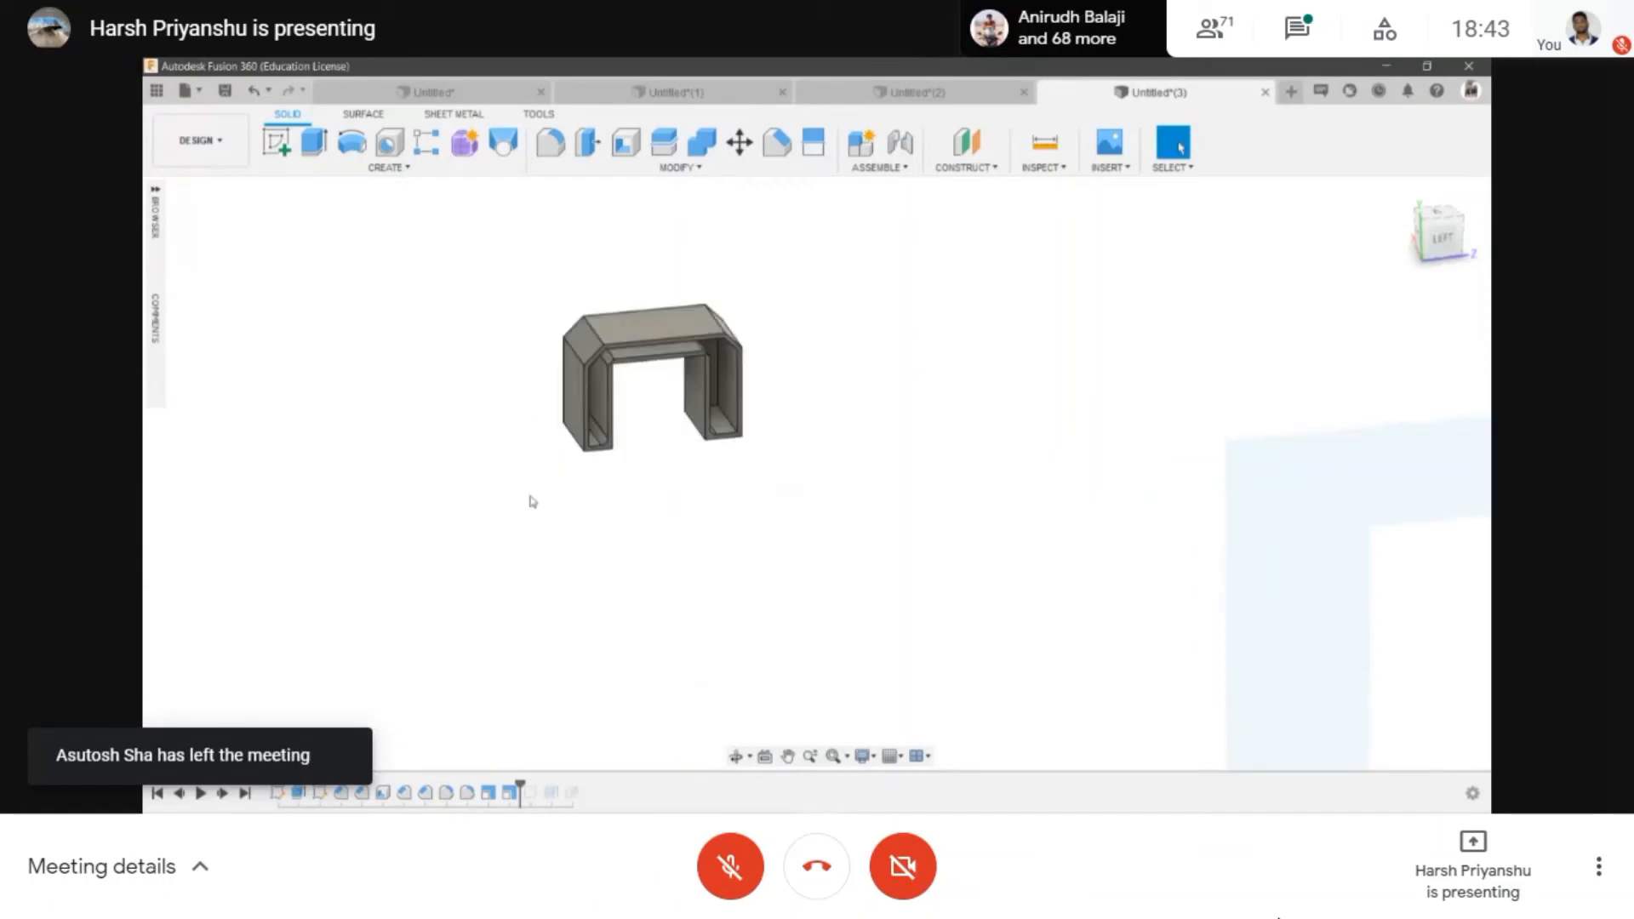
{"action": "scroll", "coordinate": [691, 419], "scroll_direction": "down", "scroll_amount": 4}
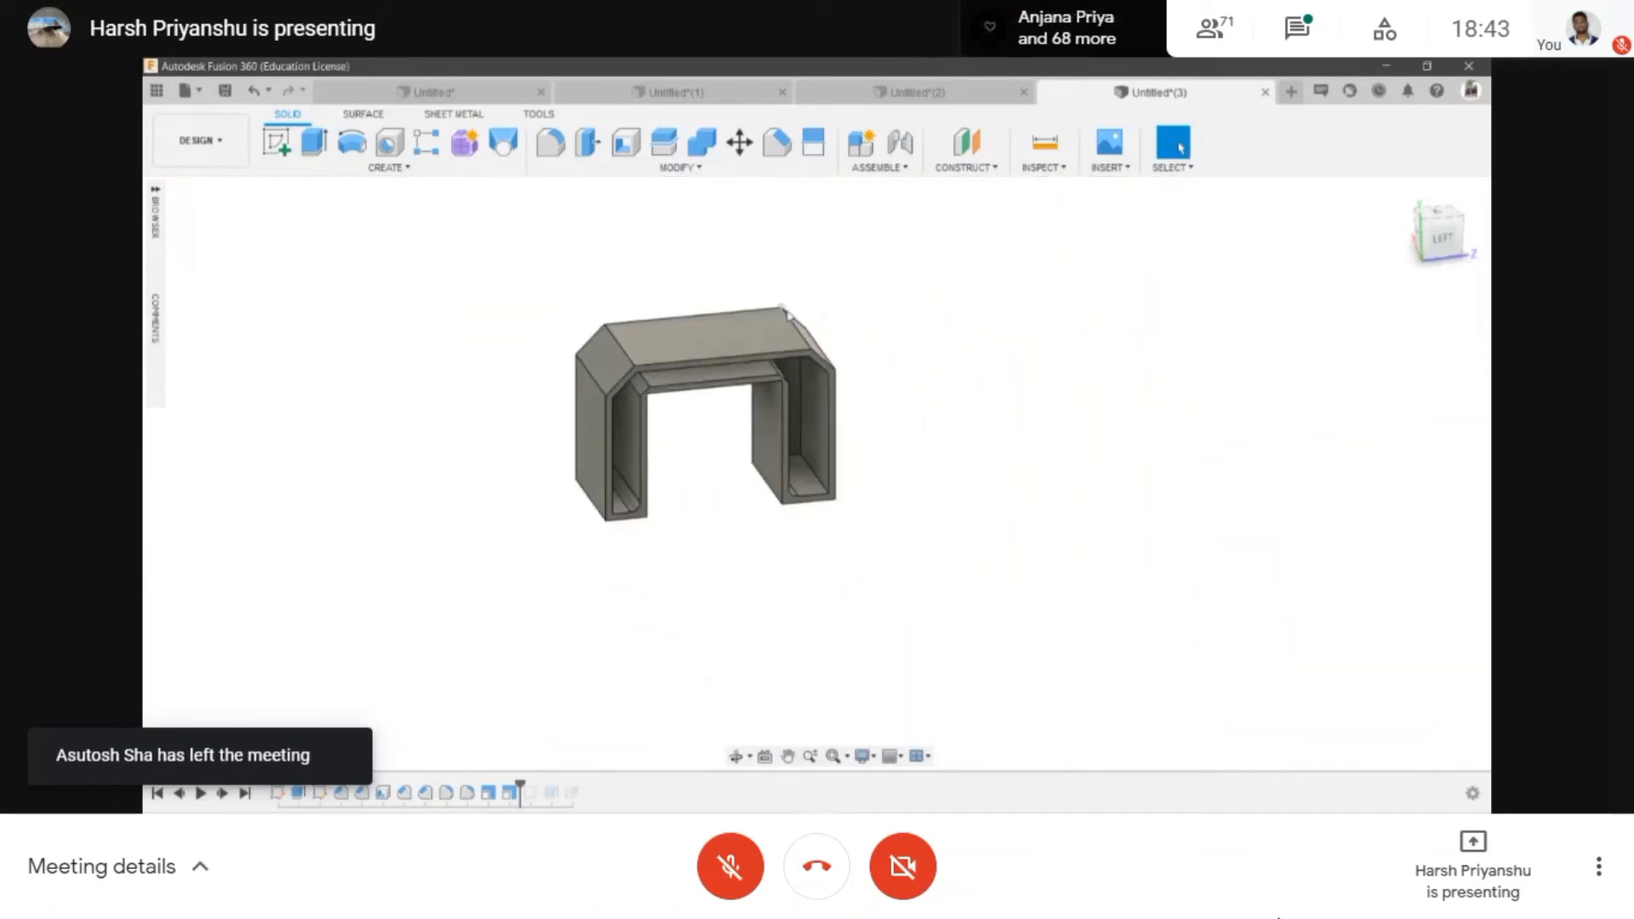
{"action": "scroll", "coordinate": [793, 330], "scroll_direction": "up", "scroll_amount": 2}
{"action": "scroll", "coordinate": [794, 330], "scroll_direction": "down", "scroll_amount": 2}
{"action": "scroll", "coordinate": [788, 349], "scroll_direction": "up", "scroll_amount": 5}
{"action": "scroll", "coordinate": [781, 365], "scroll_direction": "down", "scroll_amount": 3}
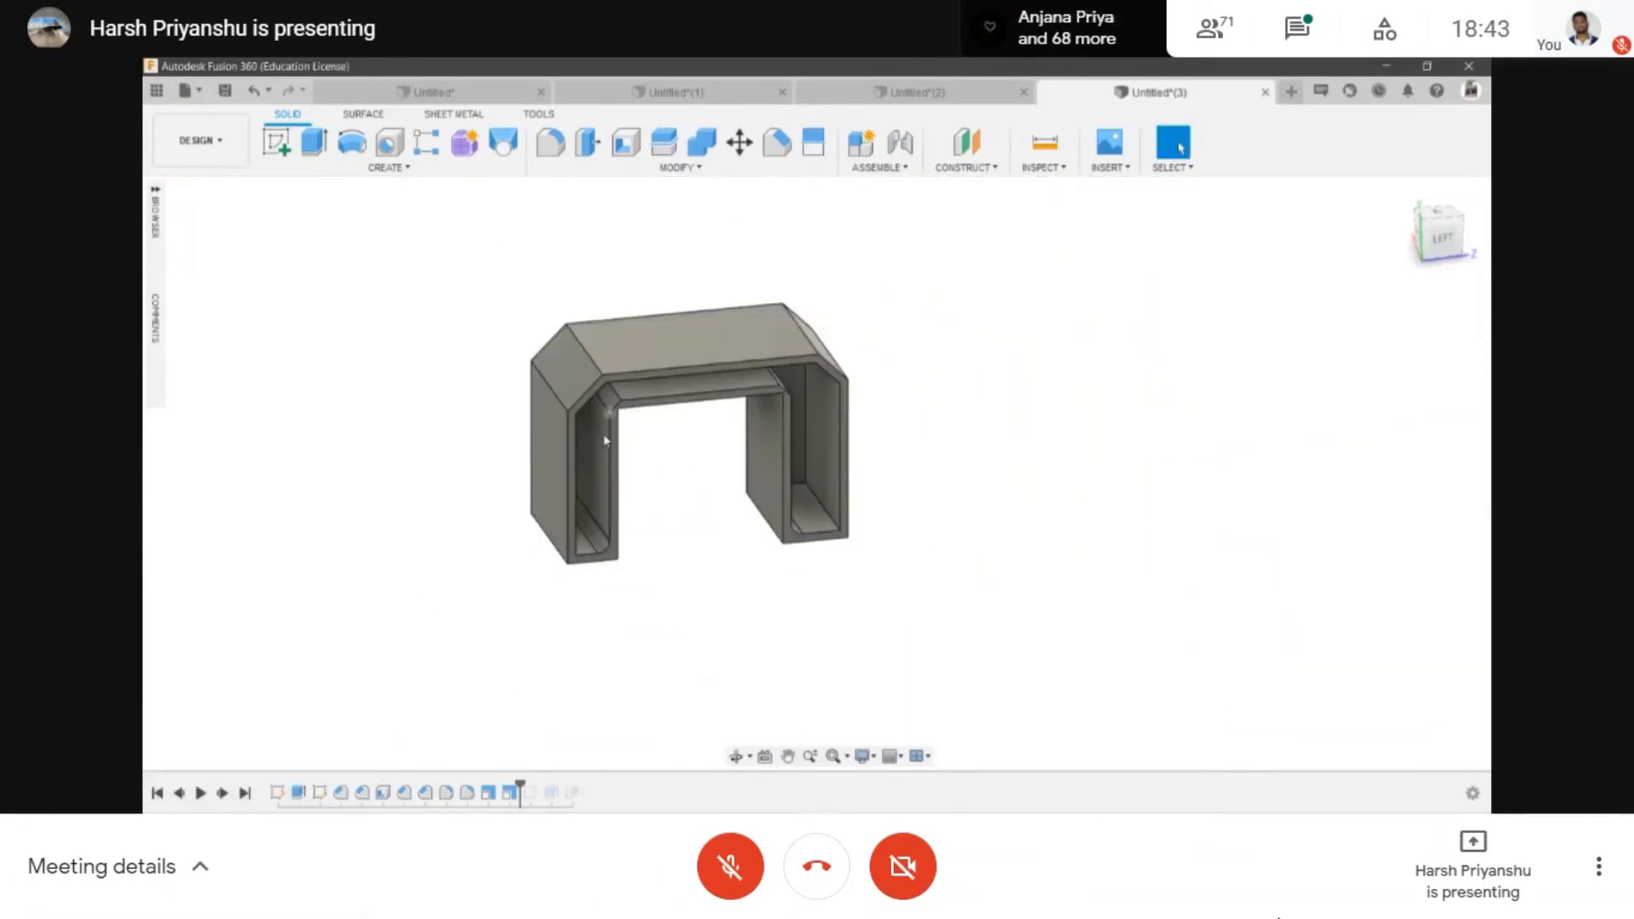
{"action": "scroll", "coordinate": [606, 440], "scroll_direction": "up", "scroll_amount": 5}
{"action": "left_click", "coordinate": [668, 166]}
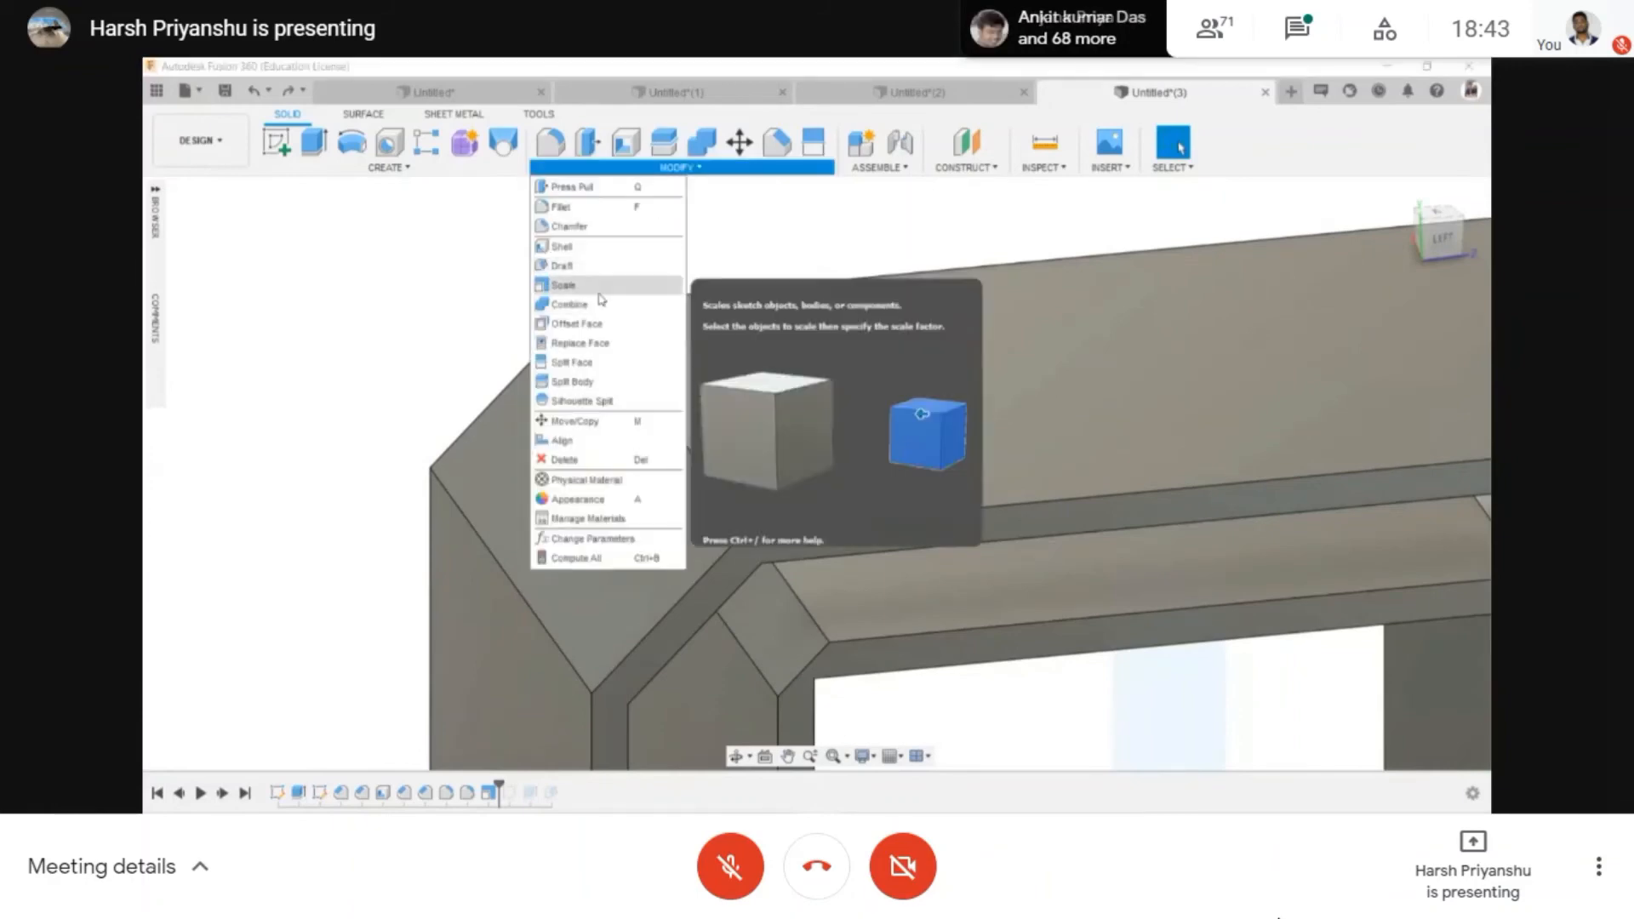
{"action": "left_click", "coordinate": [600, 293]}
{"action": "scroll", "coordinate": [601, 356], "scroll_direction": "down", "scroll_amount": 5}
{"action": "left_click", "coordinate": [717, 383]}
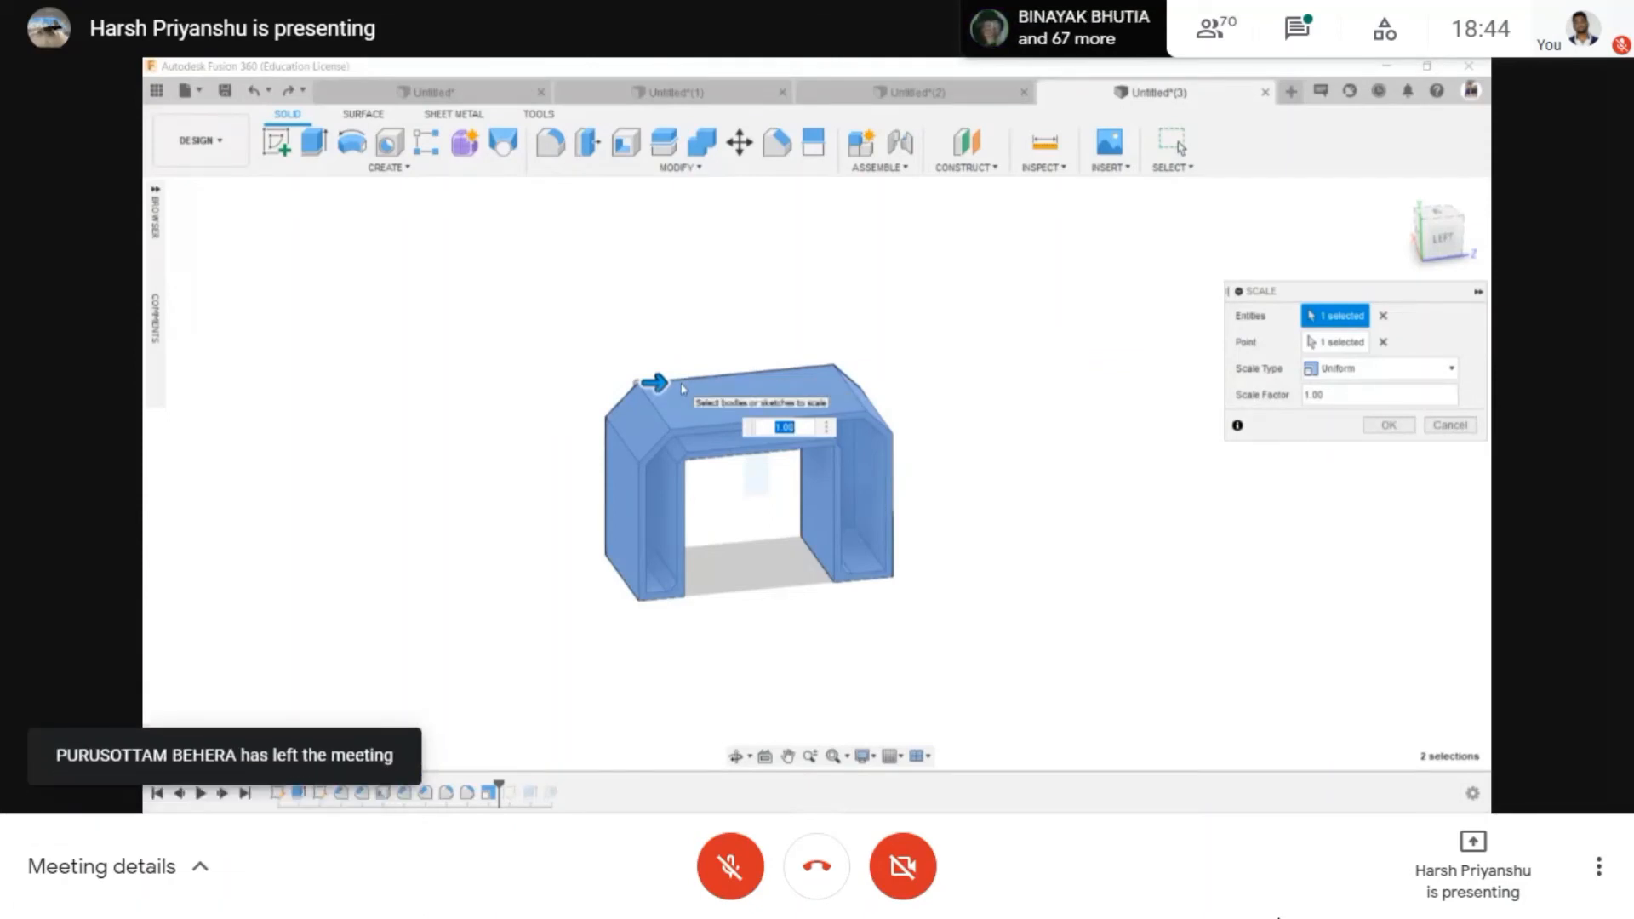
{"action": "left_click", "coordinate": [1430, 427]}
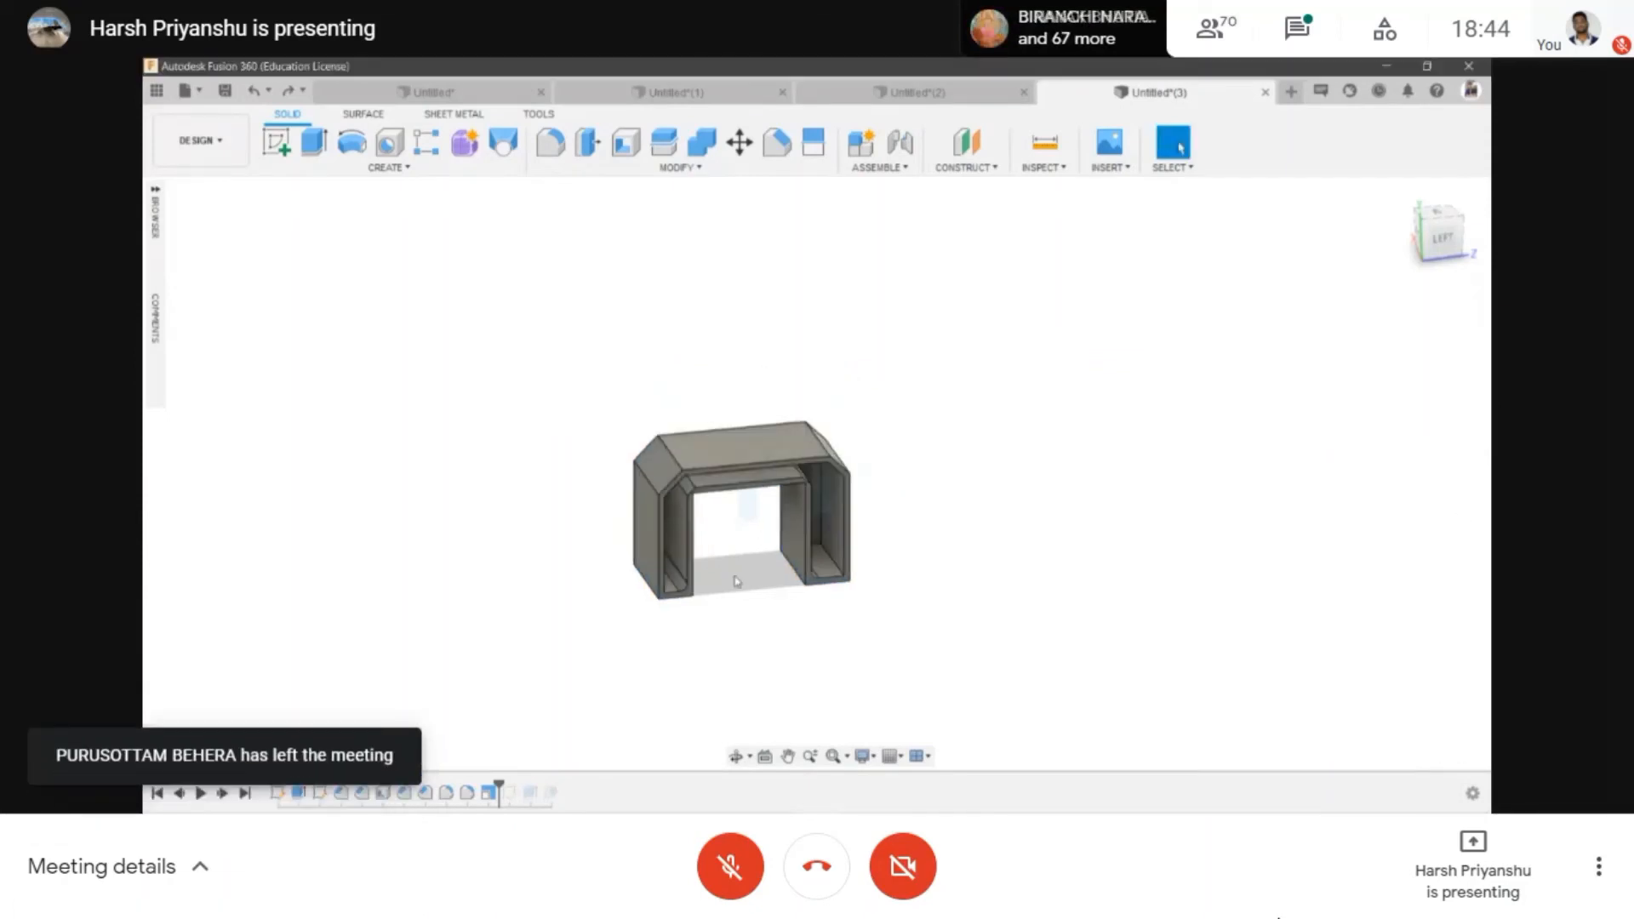
{"action": "scroll", "coordinate": [726, 364], "scroll_direction": "up", "scroll_amount": 2}
{"action": "left_click", "coordinate": [658, 169]}
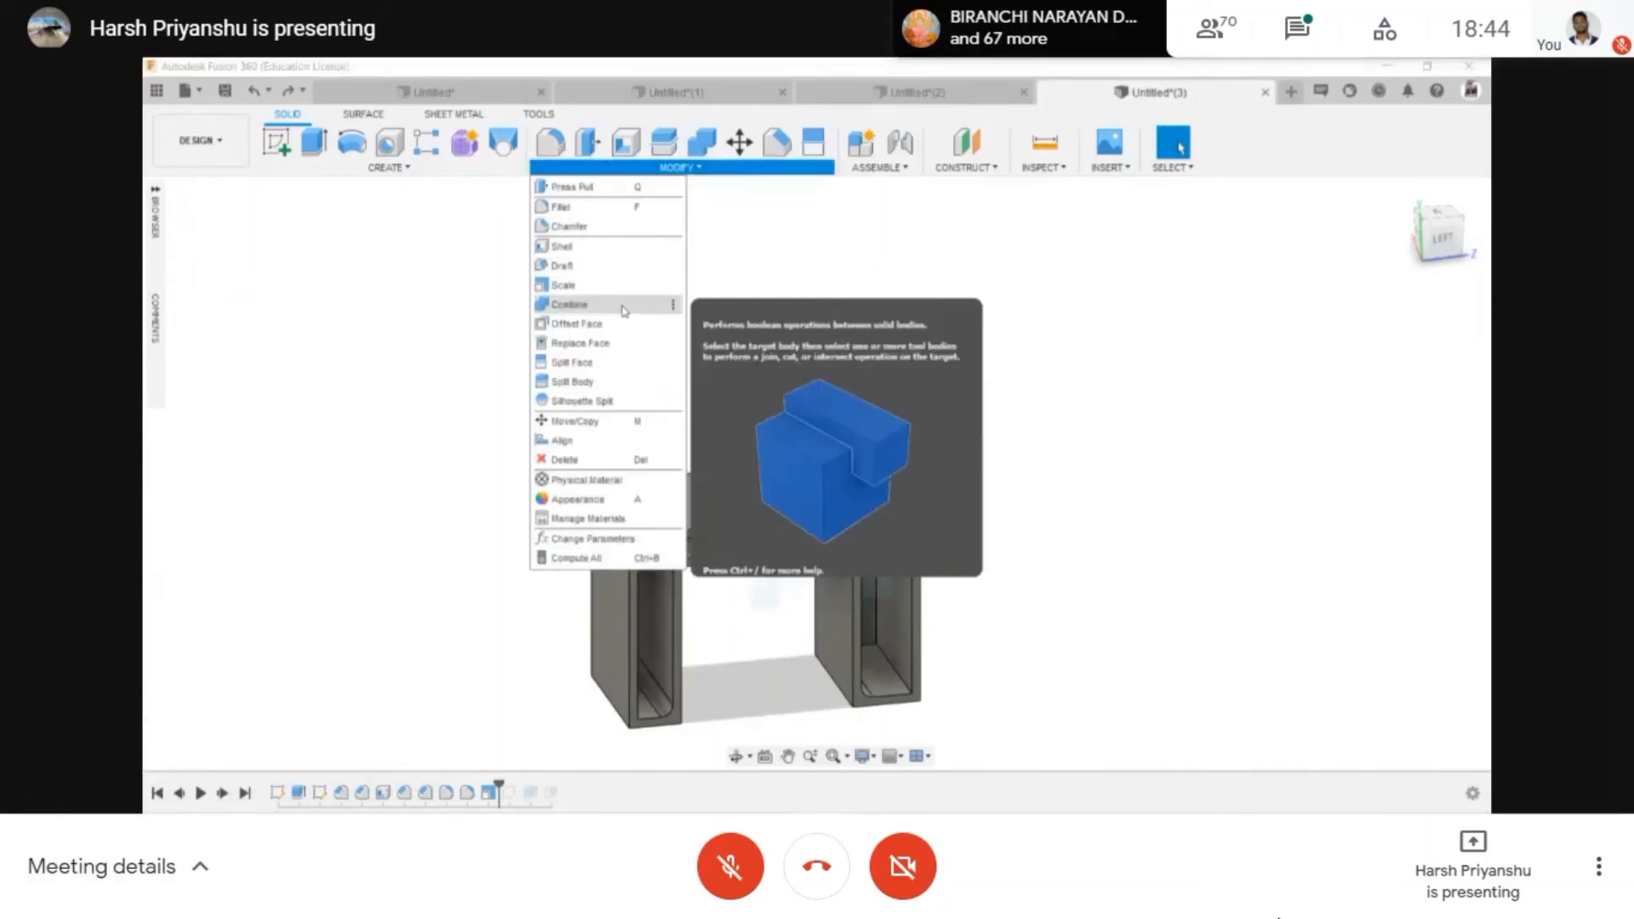
{"action": "left_click", "coordinate": [1186, 425]}
{"action": "scroll", "coordinate": [789, 501], "scroll_direction": "down", "scroll_amount": 1}
- Start a sketch on the vertical origin plane parallel to the arch's front and face it in the Left view
{"action": "left_click", "coordinate": [276, 143]}
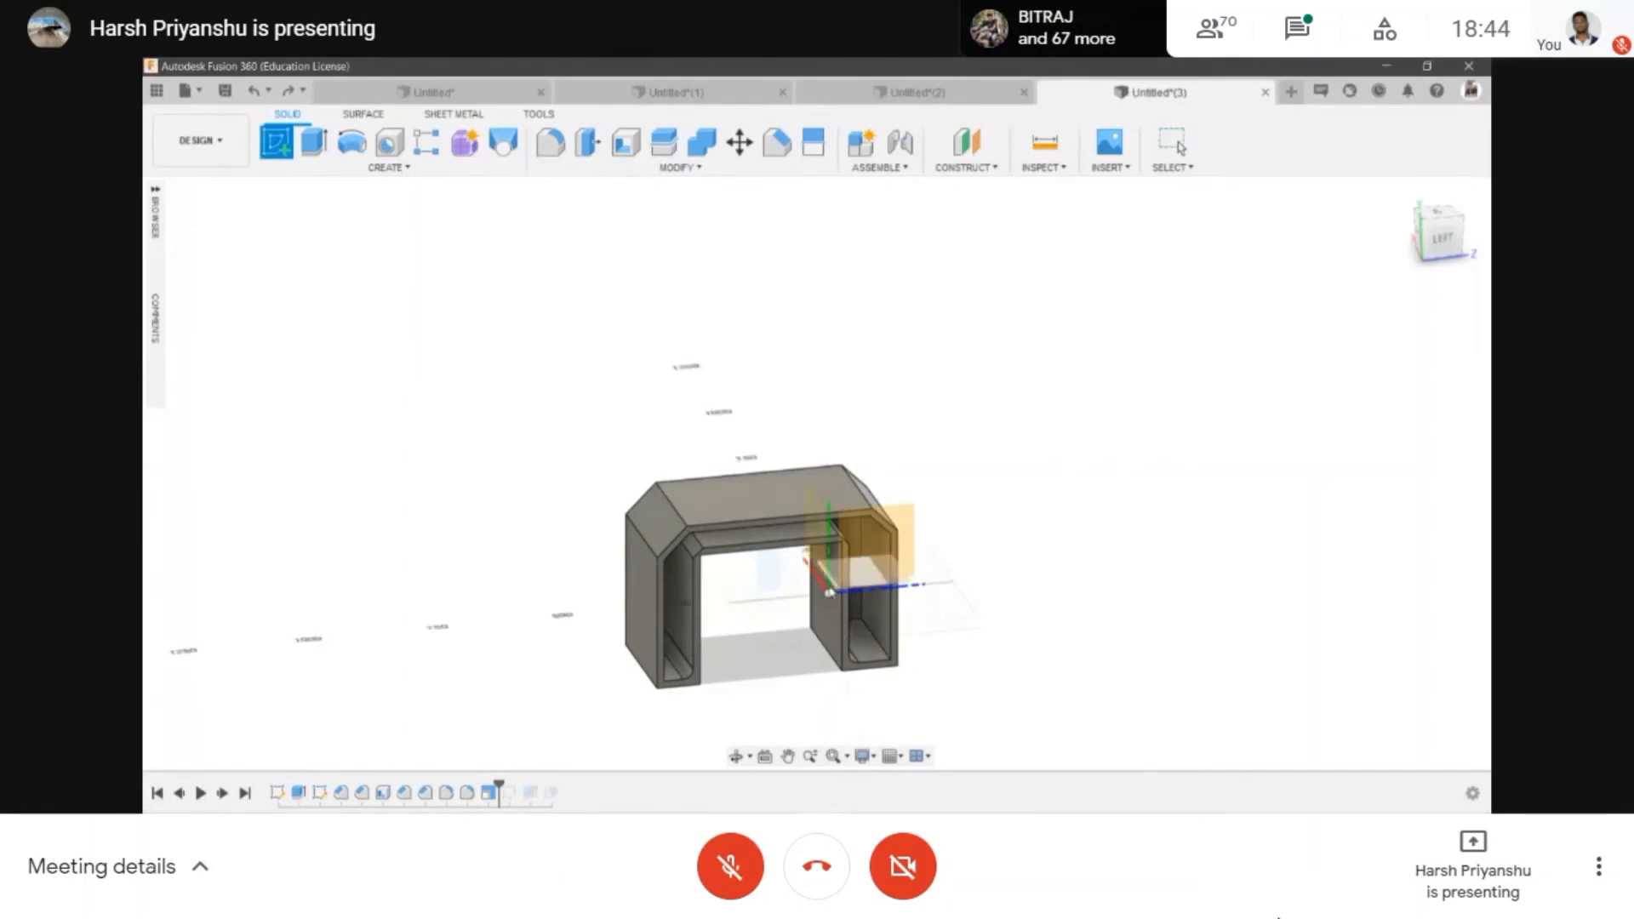
{"action": "left_click", "coordinate": [829, 593]}
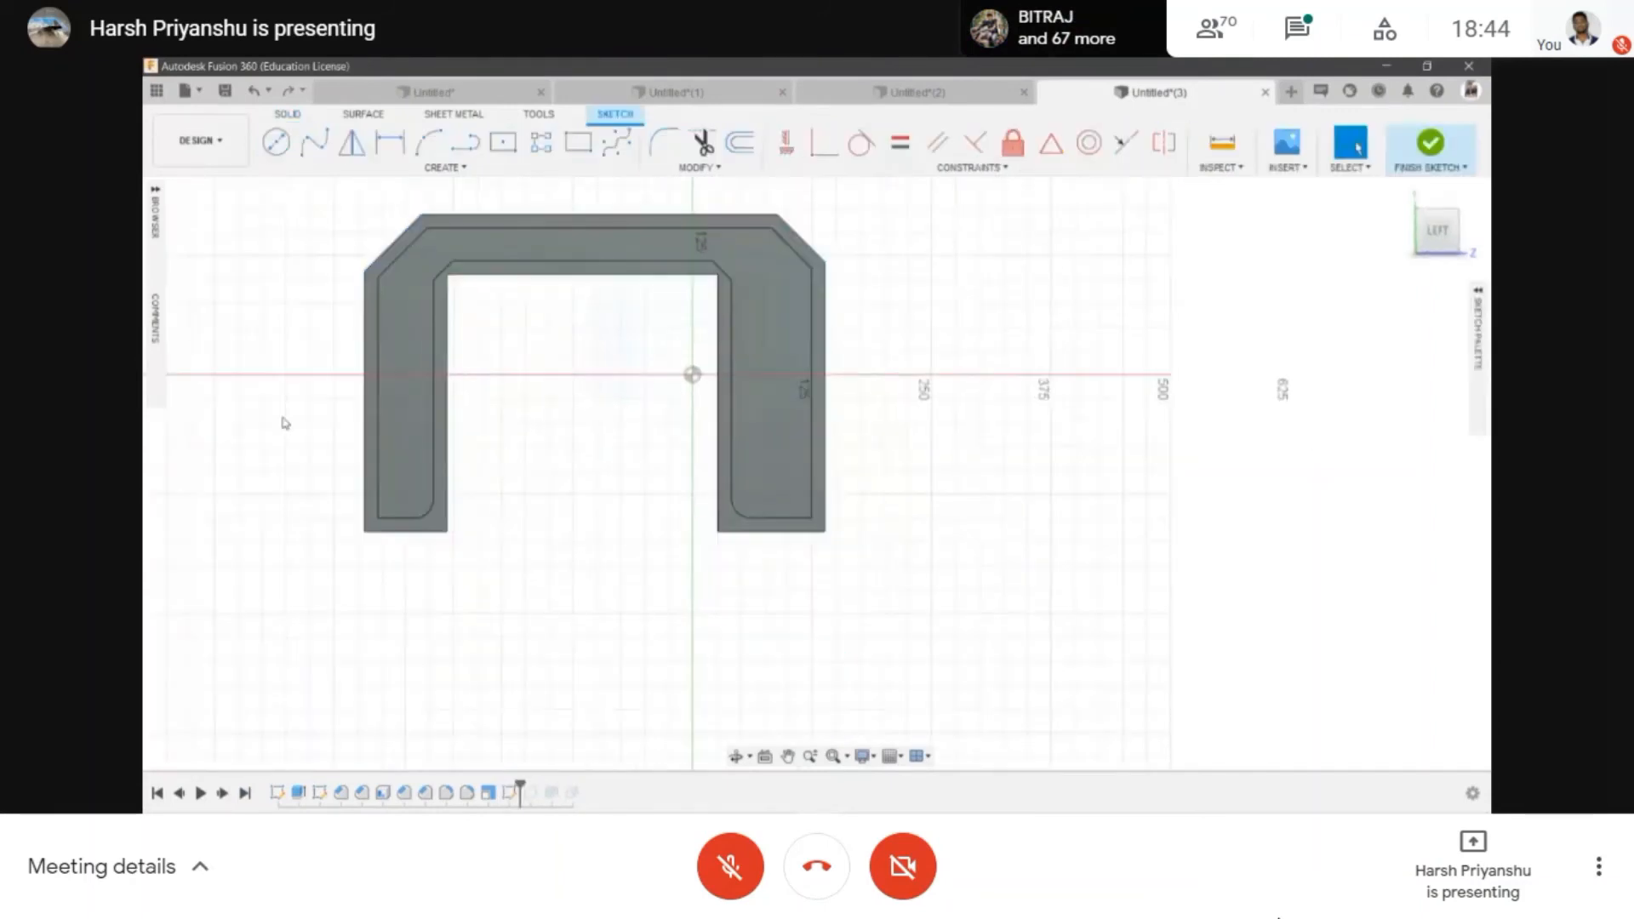
{"action": "middle_click_drag", "start_coordinate": [977, 601], "coordinate": [850, 667]}
{"action": "middle_click_drag", "start_coordinate": [885, 549], "coordinate": [830, 430], "text": "shift"}
{"action": "key", "text": "r"}
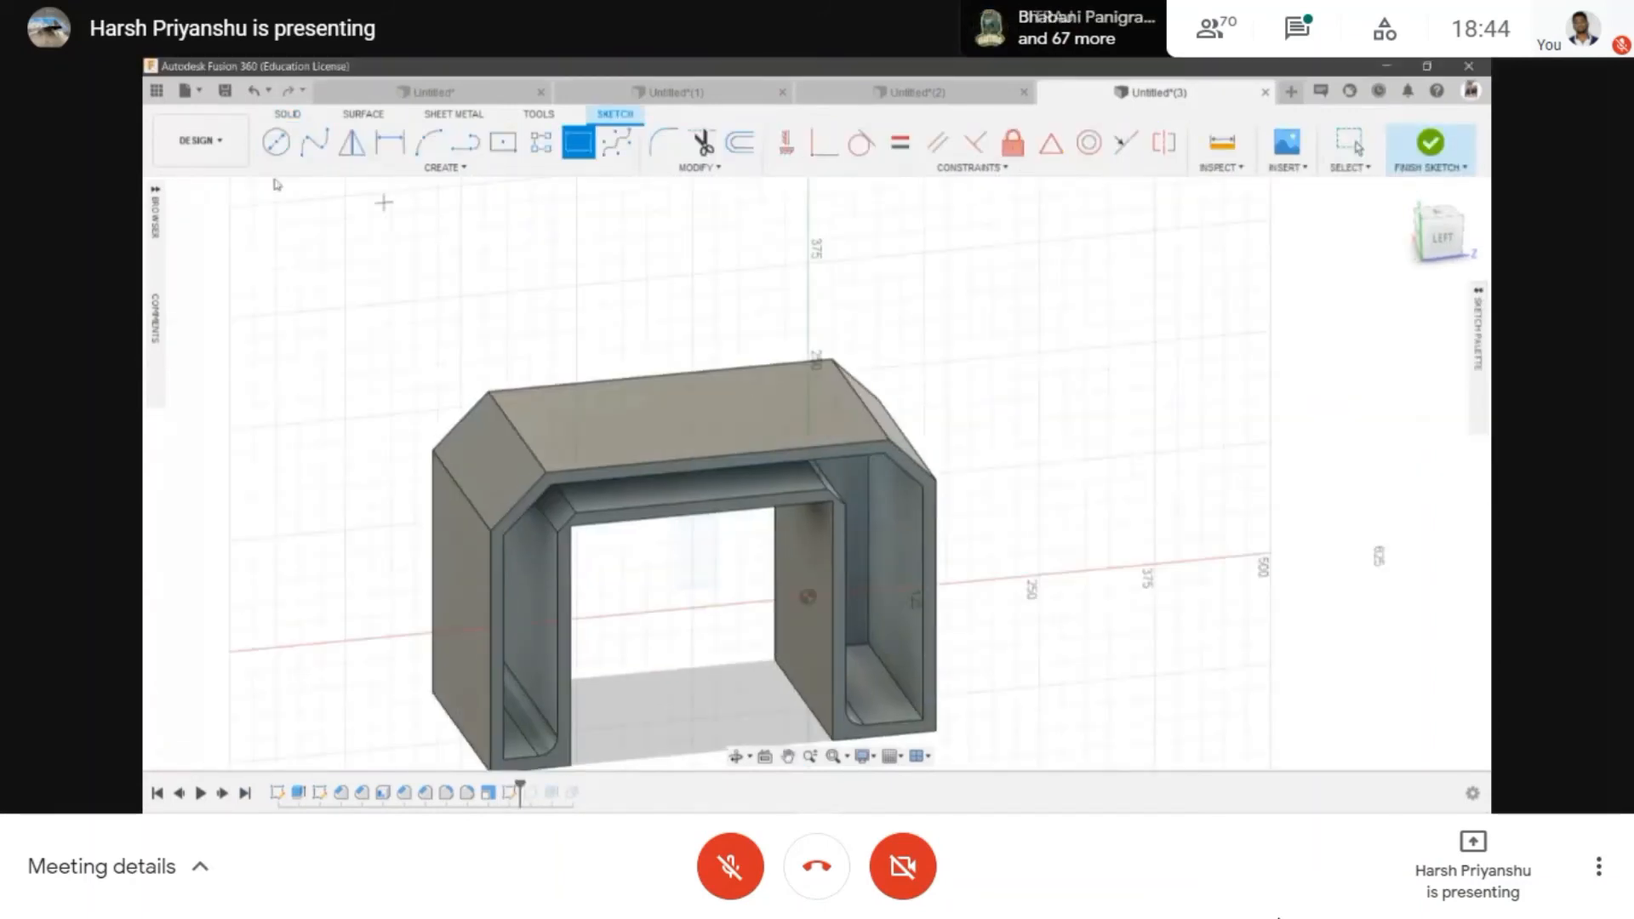
{"action": "key", "text": "Escape"}
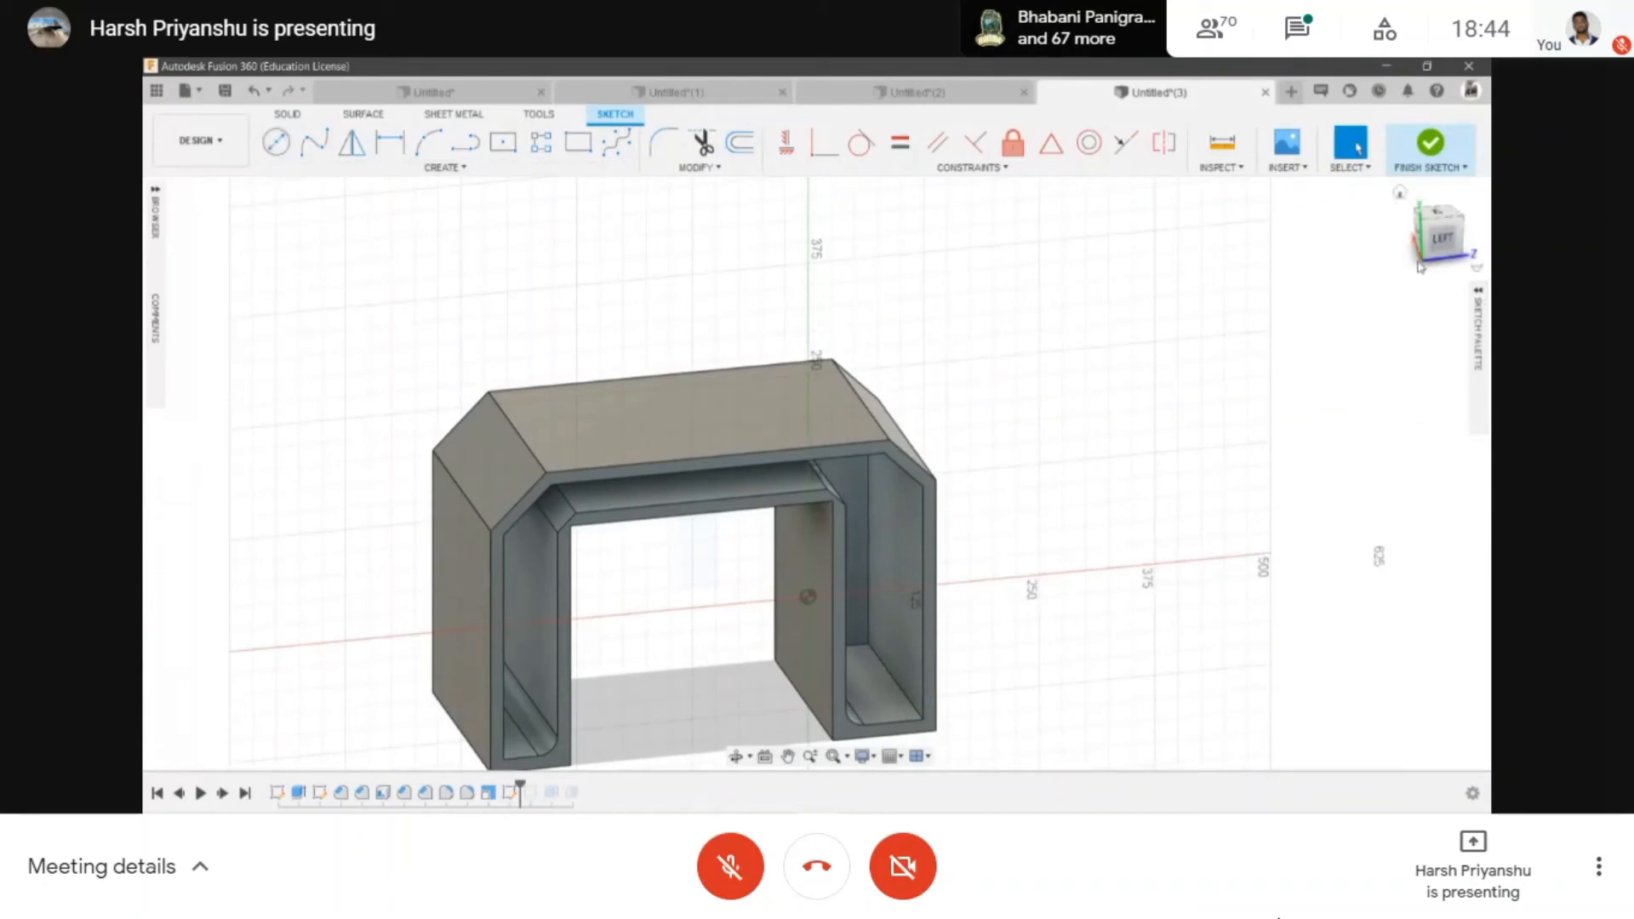
{"action": "left_click", "coordinate": [1441, 238]}
- Draw a two-corner rectangle about 250 mm high beside the arch, its base level with the arch's feet, and finish the sketch
{"action": "left_click", "coordinate": [946, 430]}
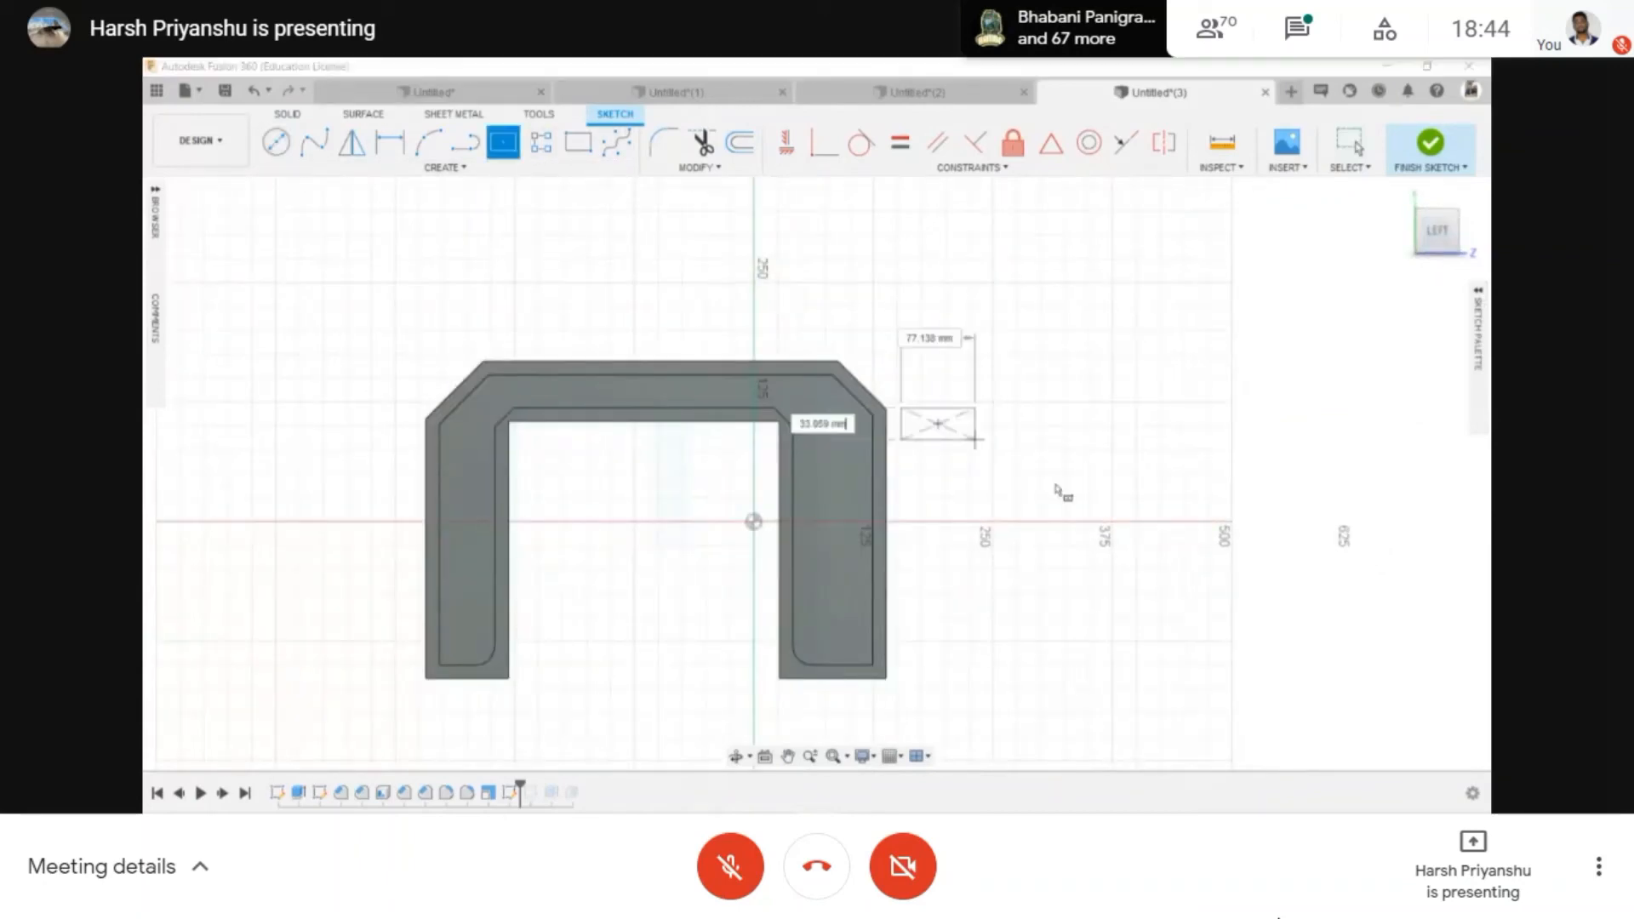
{"action": "key", "text": "Escape"}
{"action": "key", "text": "r"}
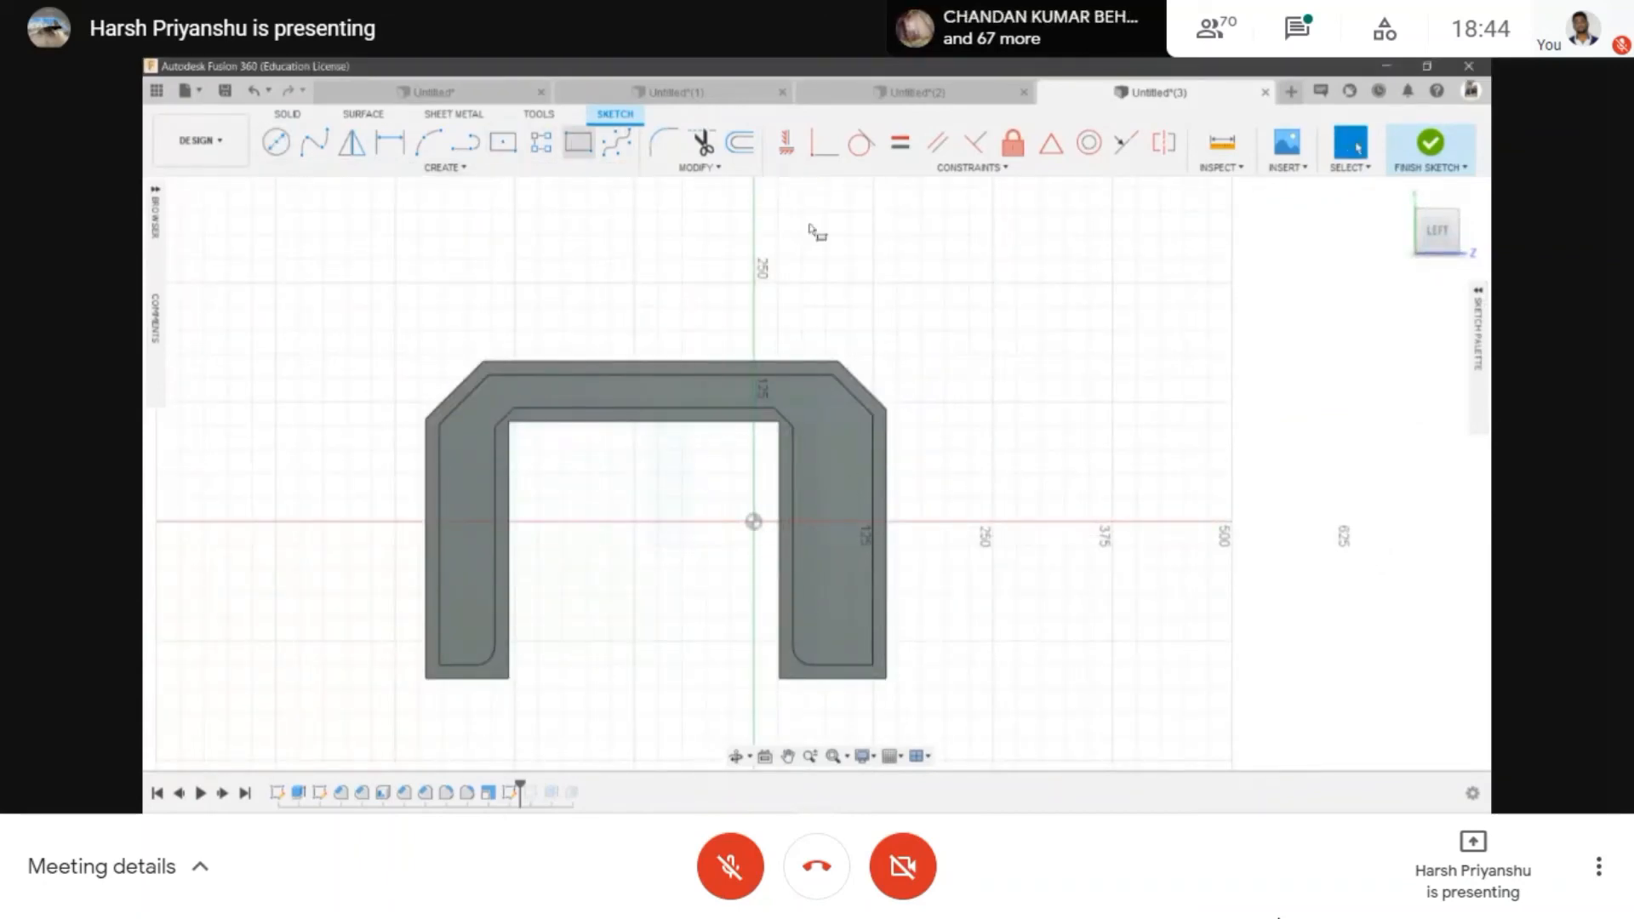
{"action": "left_click", "coordinate": [1003, 442]}
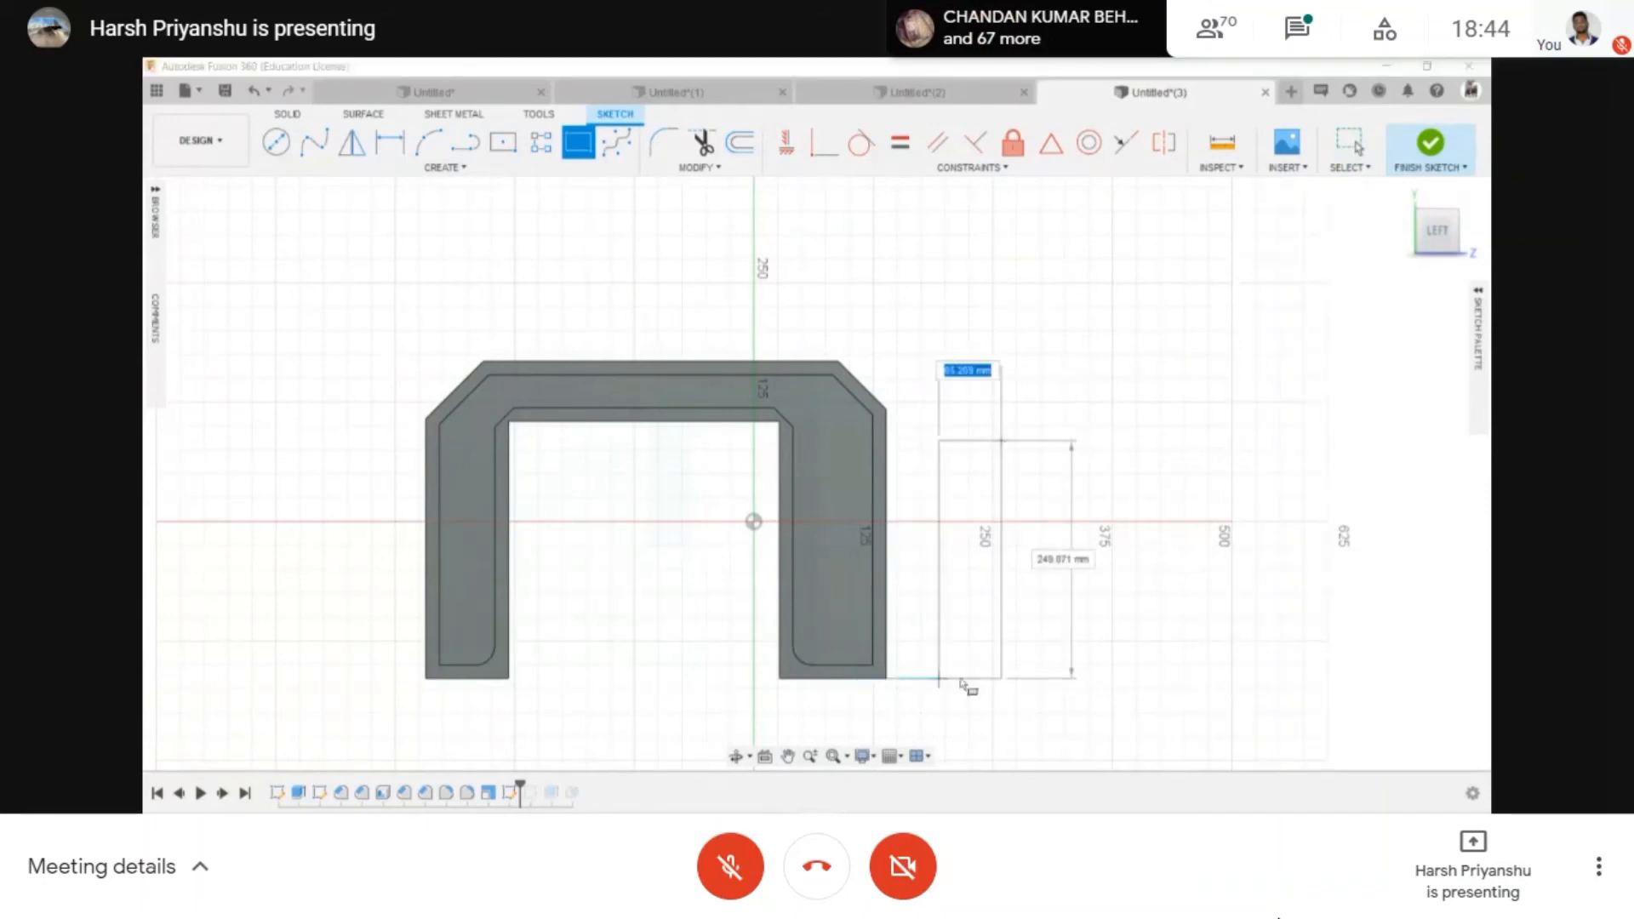
{"action": "left_click", "coordinate": [1190, 678]}
{"action": "left_click", "coordinate": [1429, 145]}
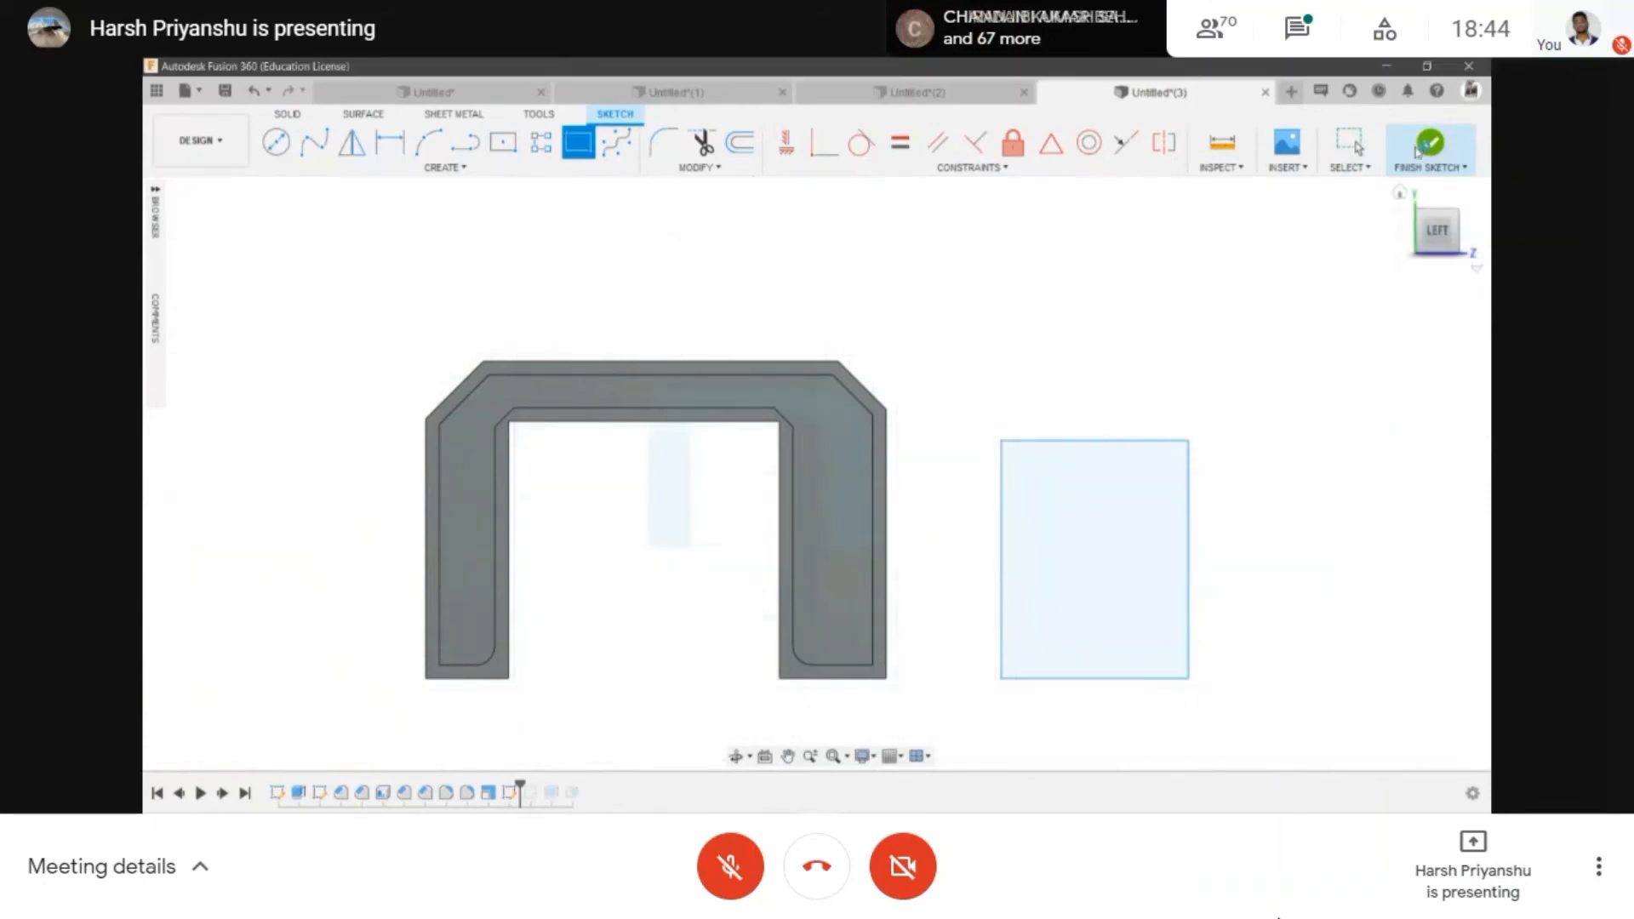
- Extrude the rectangle one-sided by -250 mm as a new body, checking the depth against the arch from the top view
{"action": "key", "text": "e"}
{"action": "left_click_drag", "start_coordinate": [1161, 611], "coordinate": [1384, 244]}
{"action": "left_click", "coordinate": [1441, 216]}
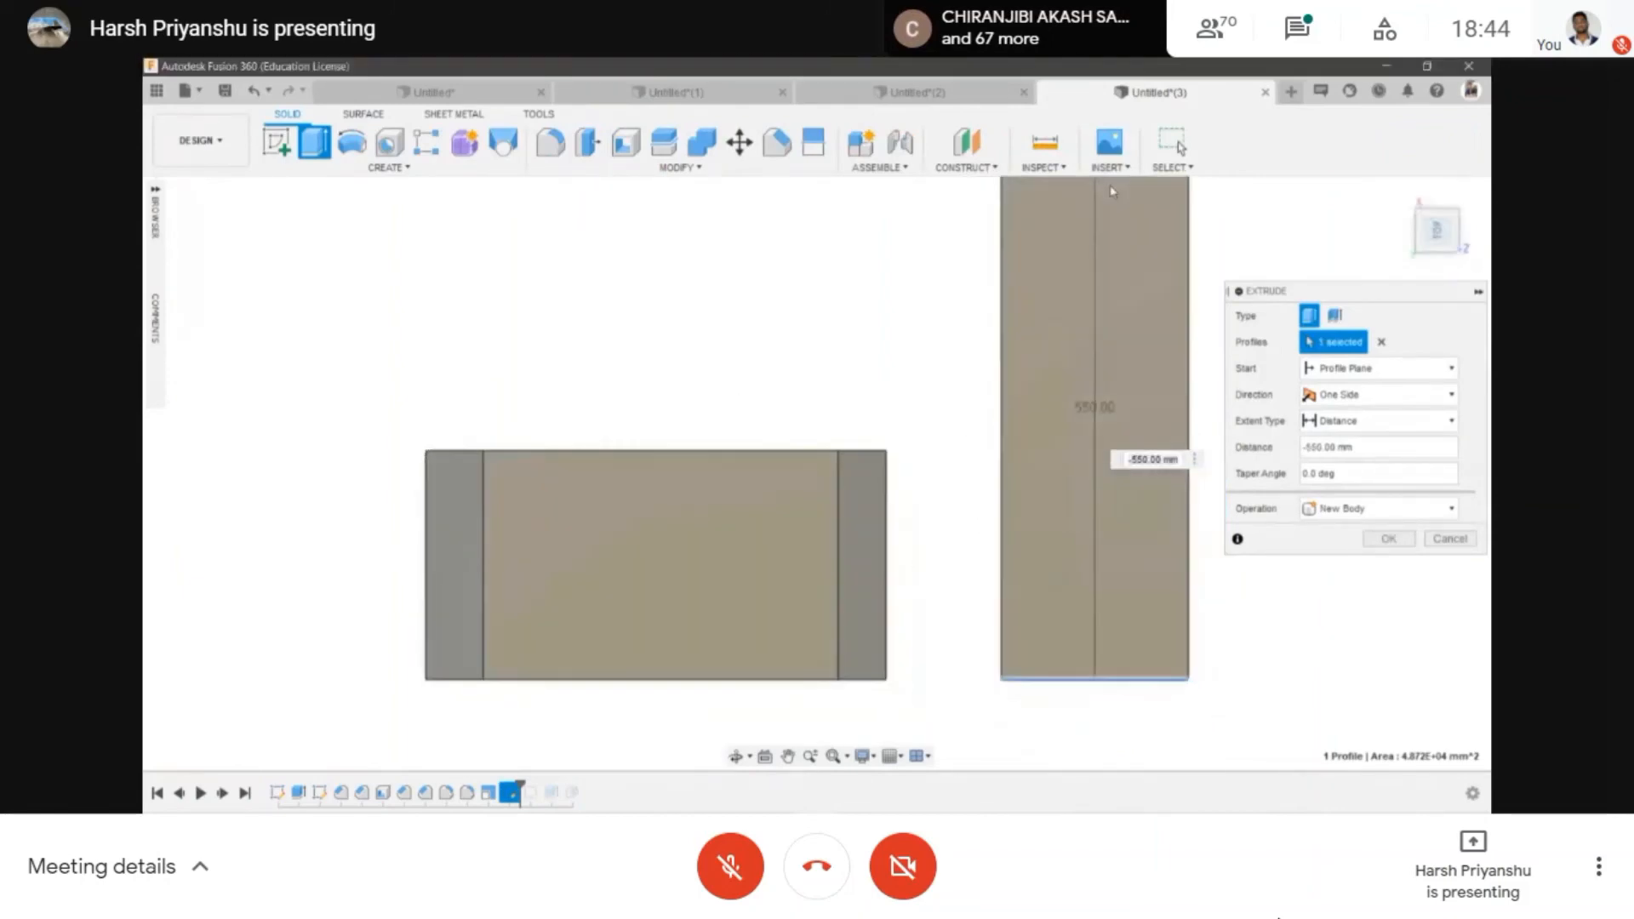
{"action": "left_click_drag", "start_coordinate": [1085, 339], "coordinate": [1085, 393]}
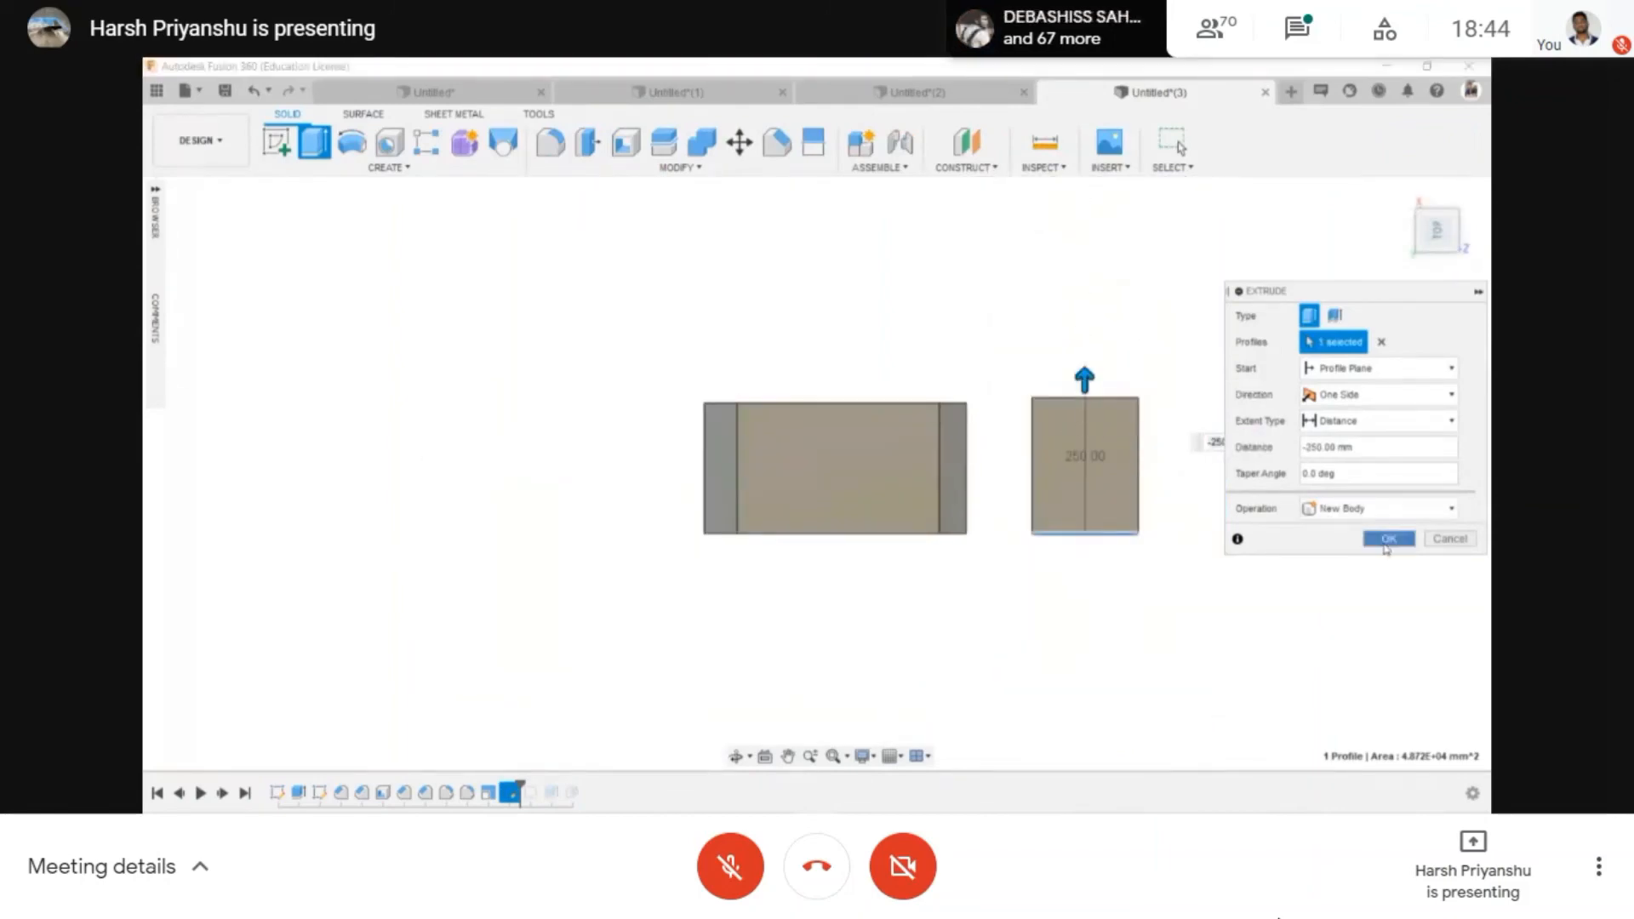
{"action": "left_click", "coordinate": [1385, 543]}
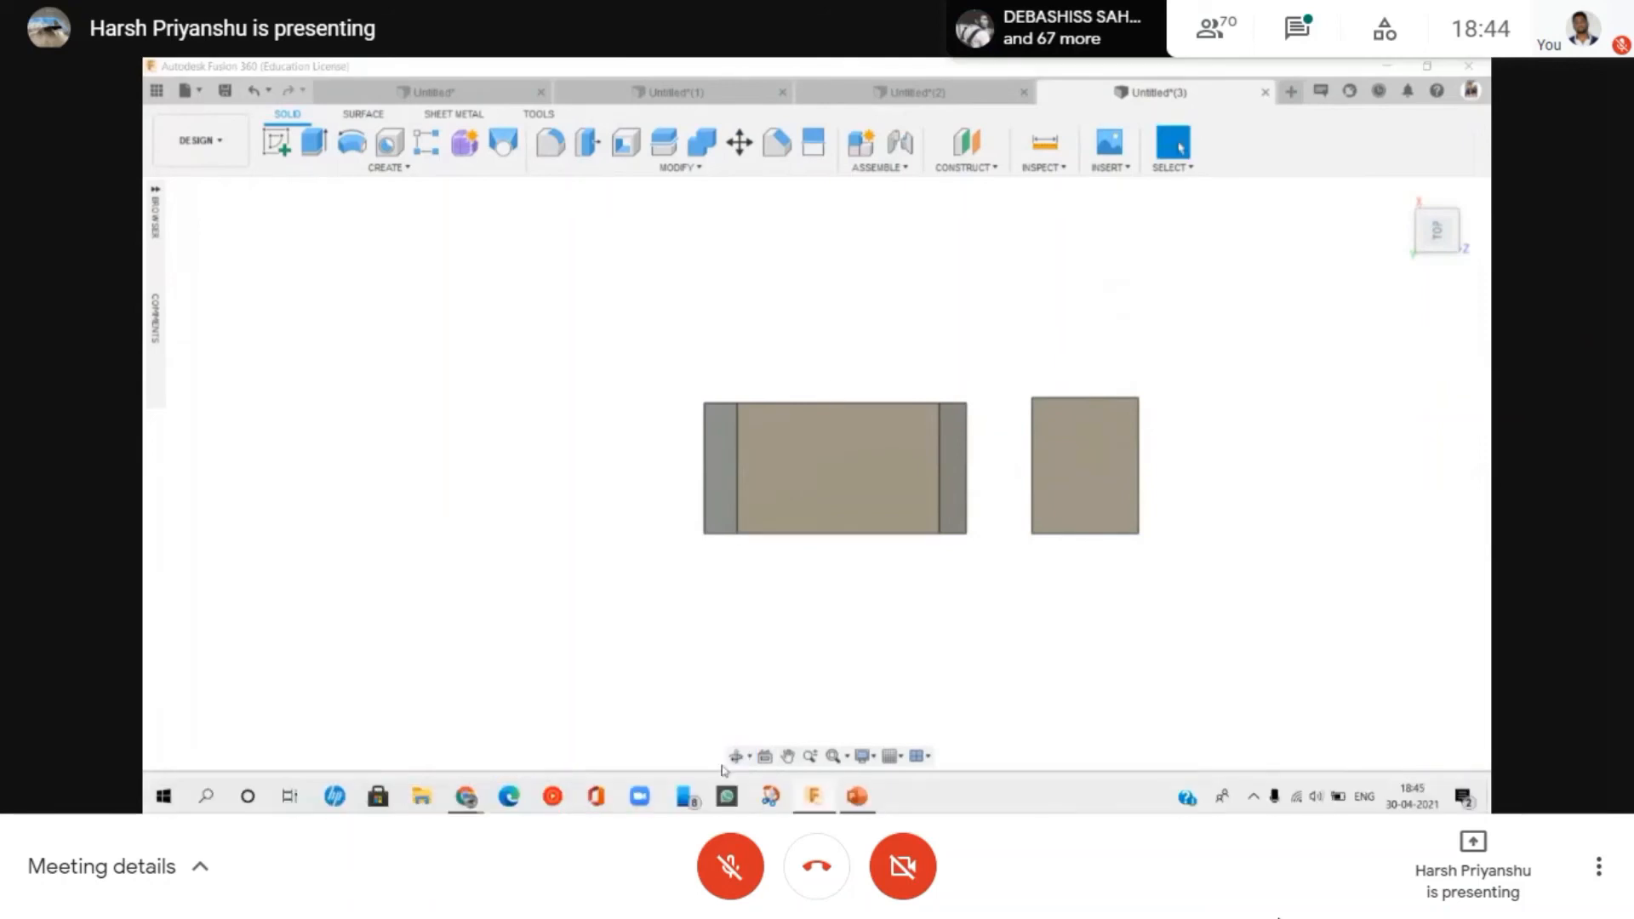
- Move the box body by -120 mm in Y Distance so it meets the outer side of the arch's leg
{"action": "middle_click_drag", "start_coordinate": [897, 466], "coordinate": [871, 355], "text": "shift"}
{"action": "scroll", "coordinate": [1105, 531], "scroll_direction": "up", "scroll_amount": 4}
{"action": "middle_click_drag", "start_coordinate": [1028, 572], "coordinate": [939, 548]}
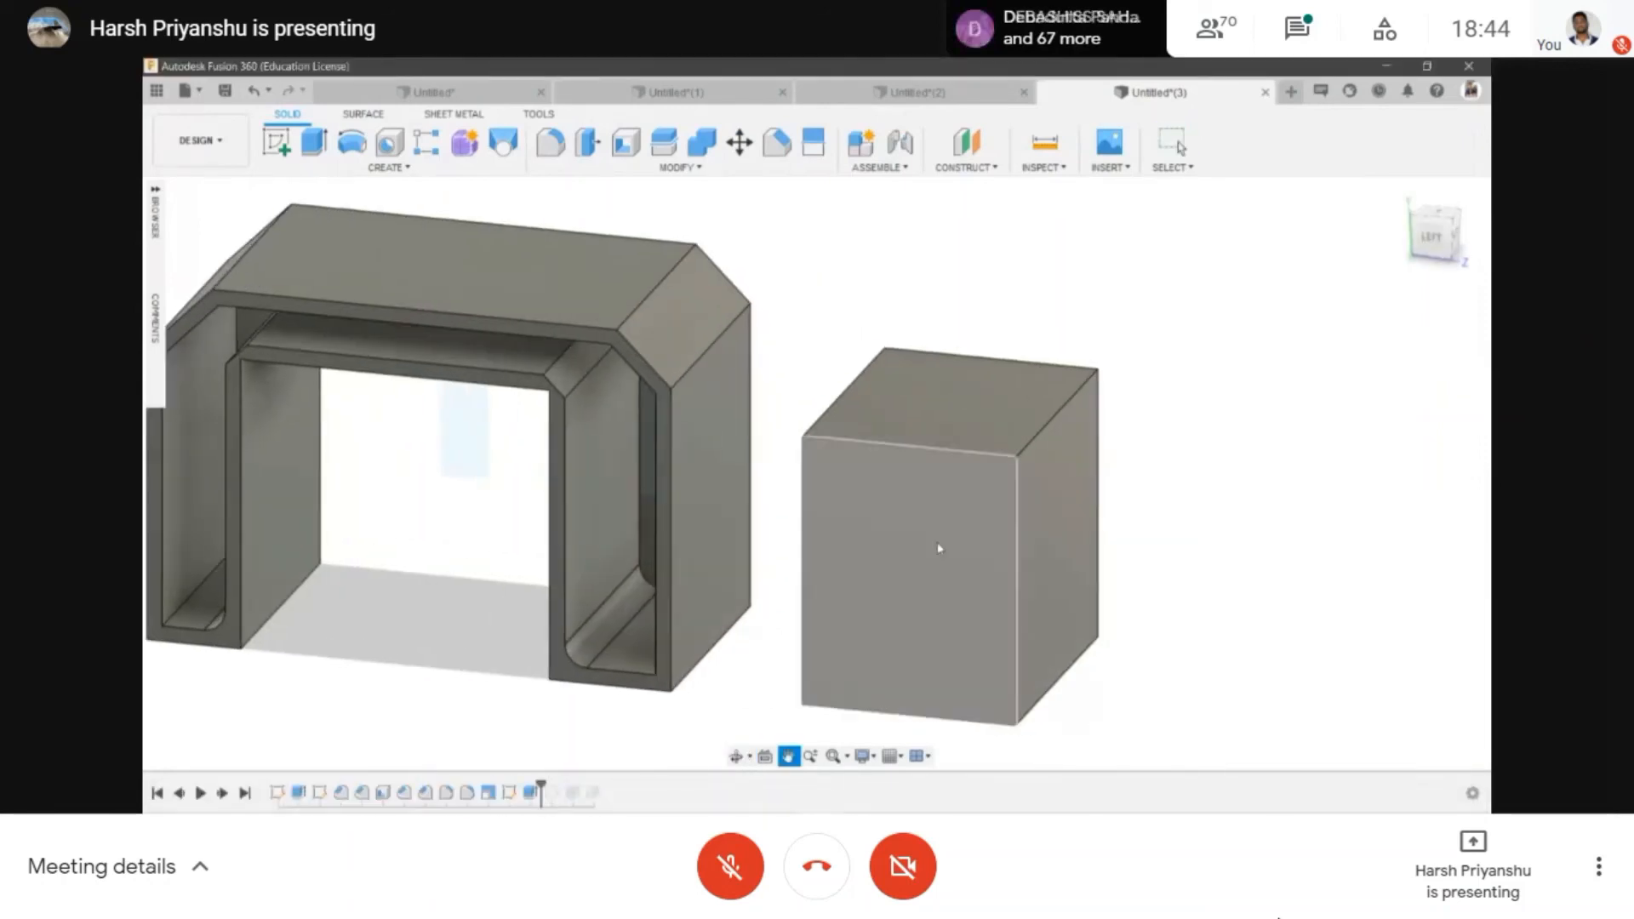
{"action": "key", "text": "m"}
{"action": "key", "text": "Escape"}
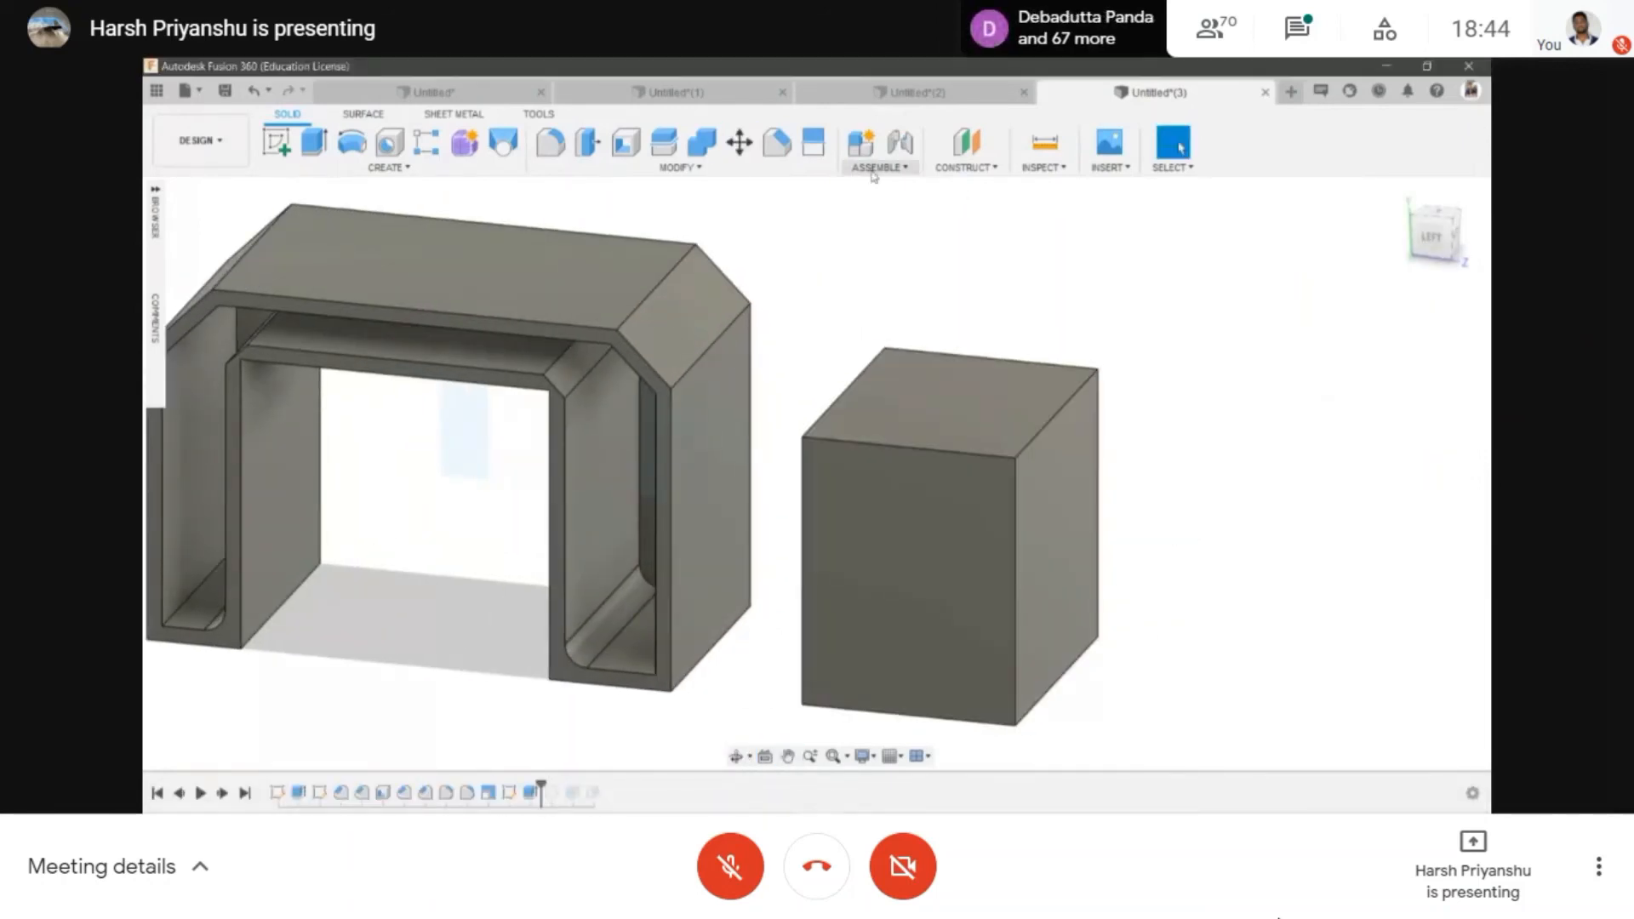
{"action": "key", "text": "m"}
{"action": "left_click", "coordinate": [990, 615]}
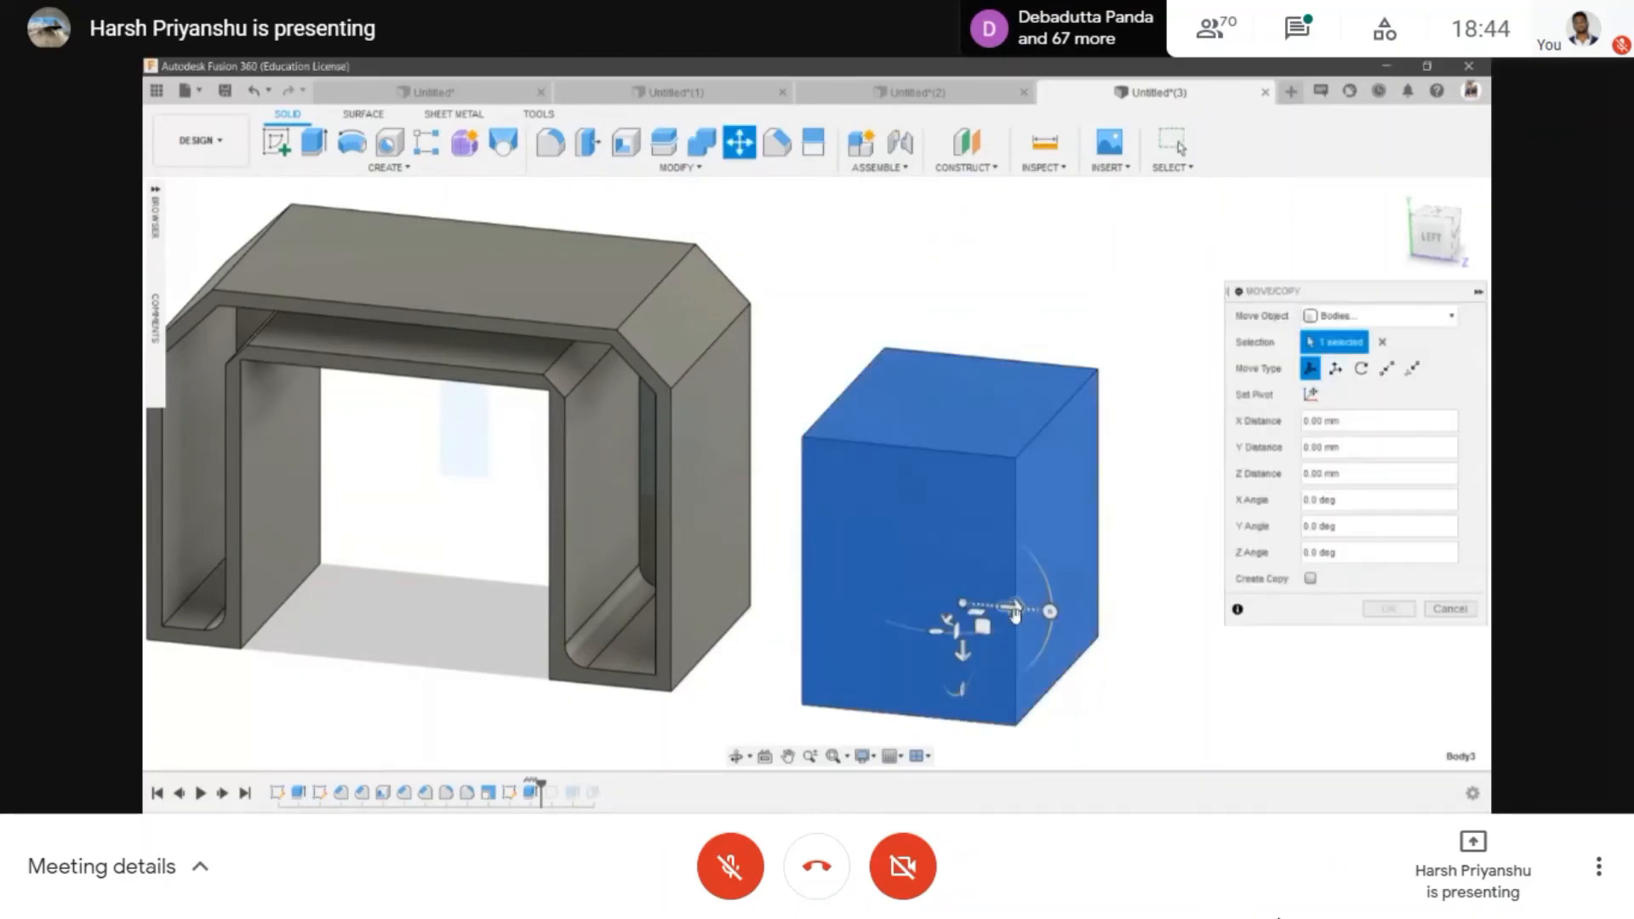
{"action": "left_click_drag", "start_coordinate": [990, 615], "coordinate": [886, 602]}
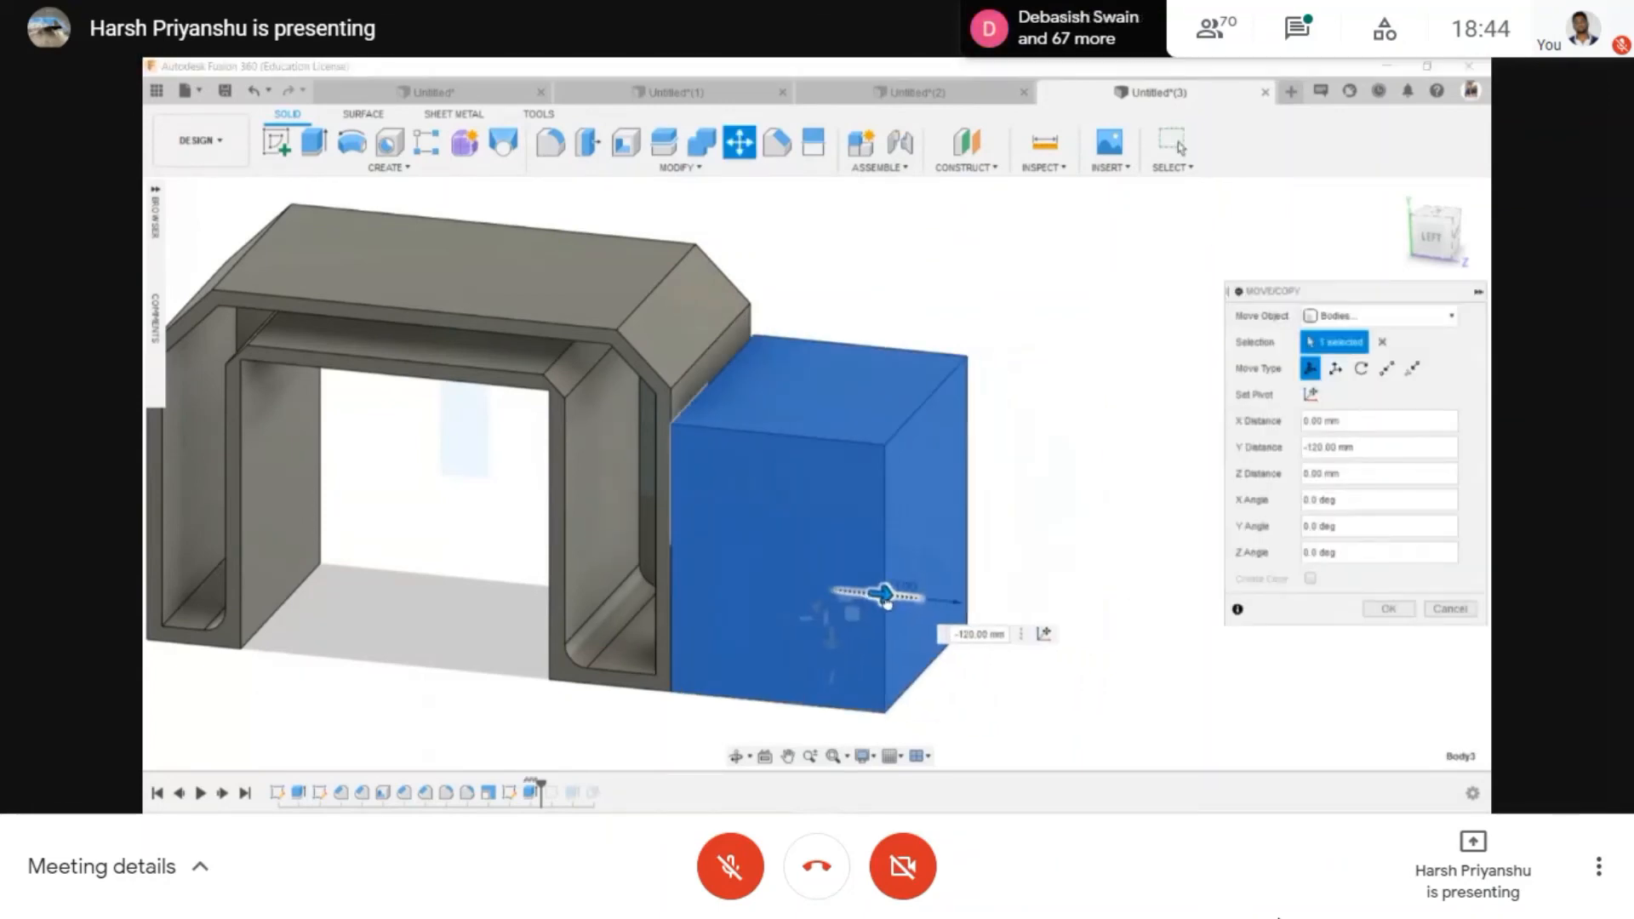
{"action": "left_click", "coordinate": [1396, 612]}
- Examine where the box meets the arch's side and check whether the two are still separate bodies
{"action": "scroll", "coordinate": [1006, 518], "scroll_direction": "down", "scroll_amount": 3}
{"action": "middle_click_drag", "start_coordinate": [1007, 518], "coordinate": [832, 614]}
{"action": "scroll", "coordinate": [1043, 518], "scroll_direction": "up", "scroll_amount": 4}
{"action": "scroll", "coordinate": [833, 614], "scroll_direction": "down", "scroll_amount": 4}
{"action": "left_click", "coordinate": [736, 756]}
{"action": "left_click_drag", "start_coordinate": [796, 554], "coordinate": [762, 474]}
{"action": "scroll", "coordinate": [749, 483], "scroll_direction": "up", "scroll_amount": 2}
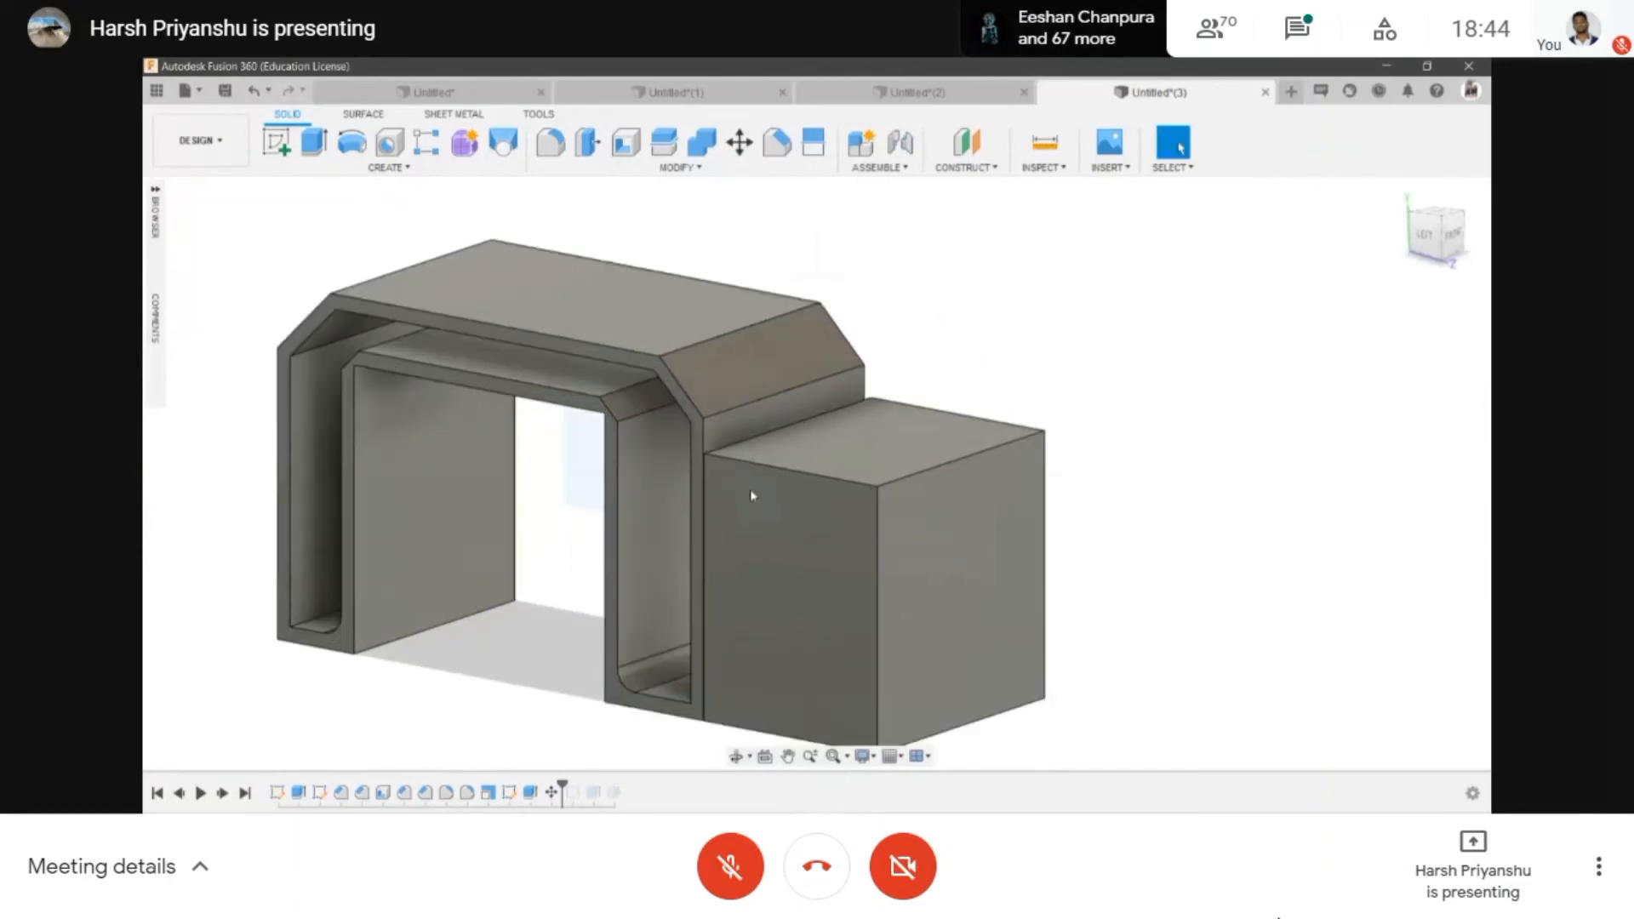
{"action": "key", "text": "m"}
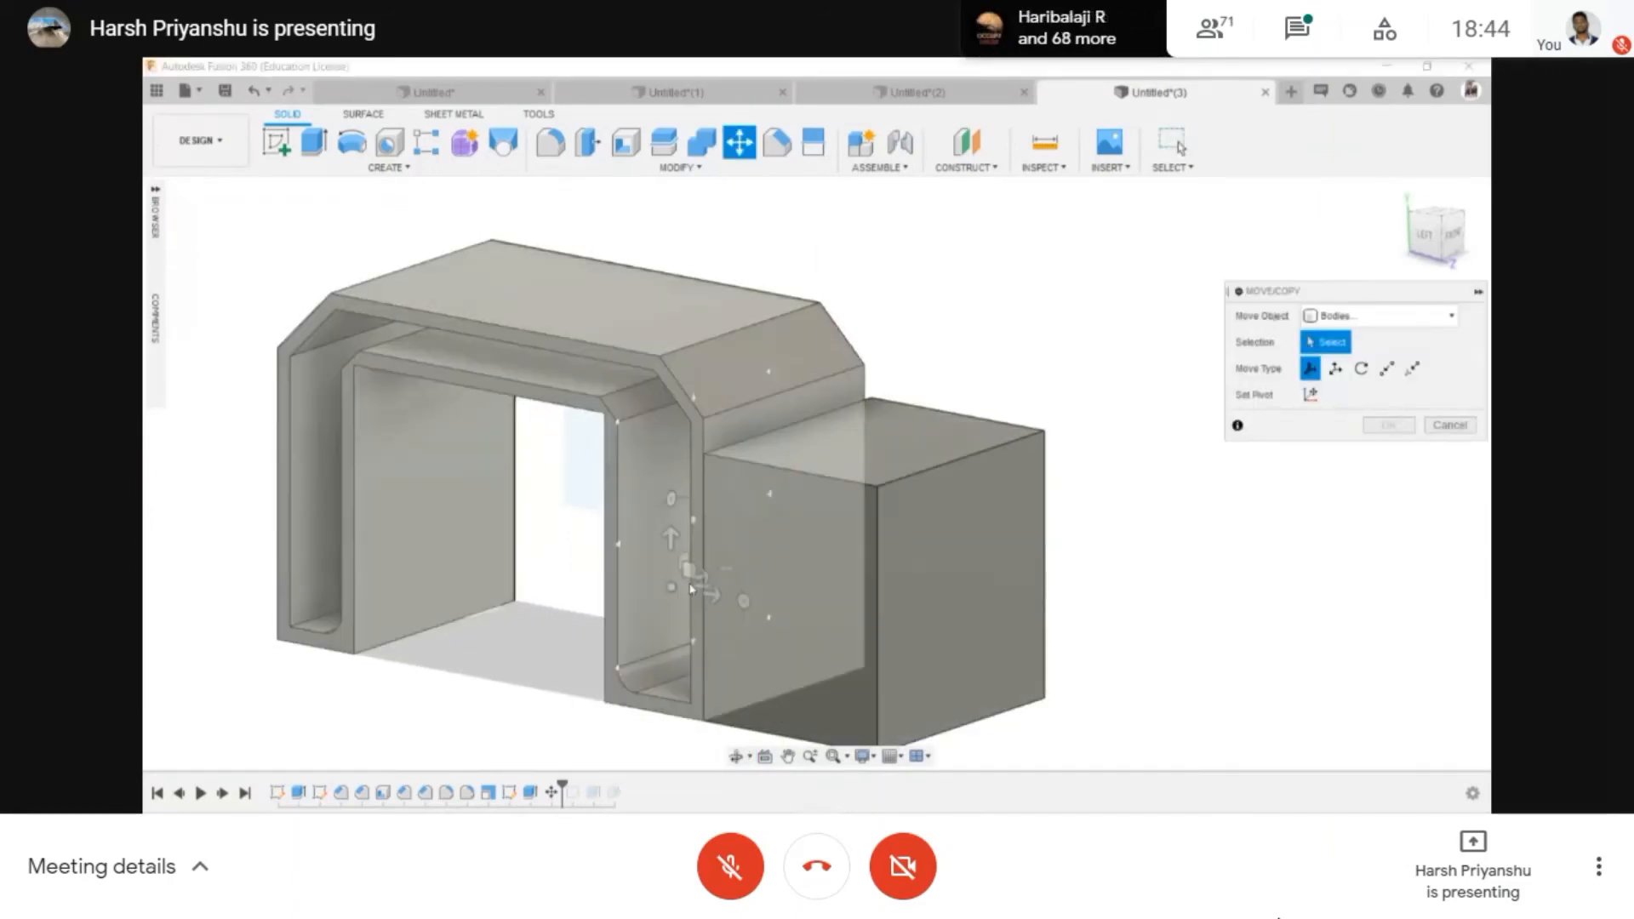
{"action": "scroll", "coordinate": [851, 434], "scroll_direction": "down", "scroll_amount": 2}
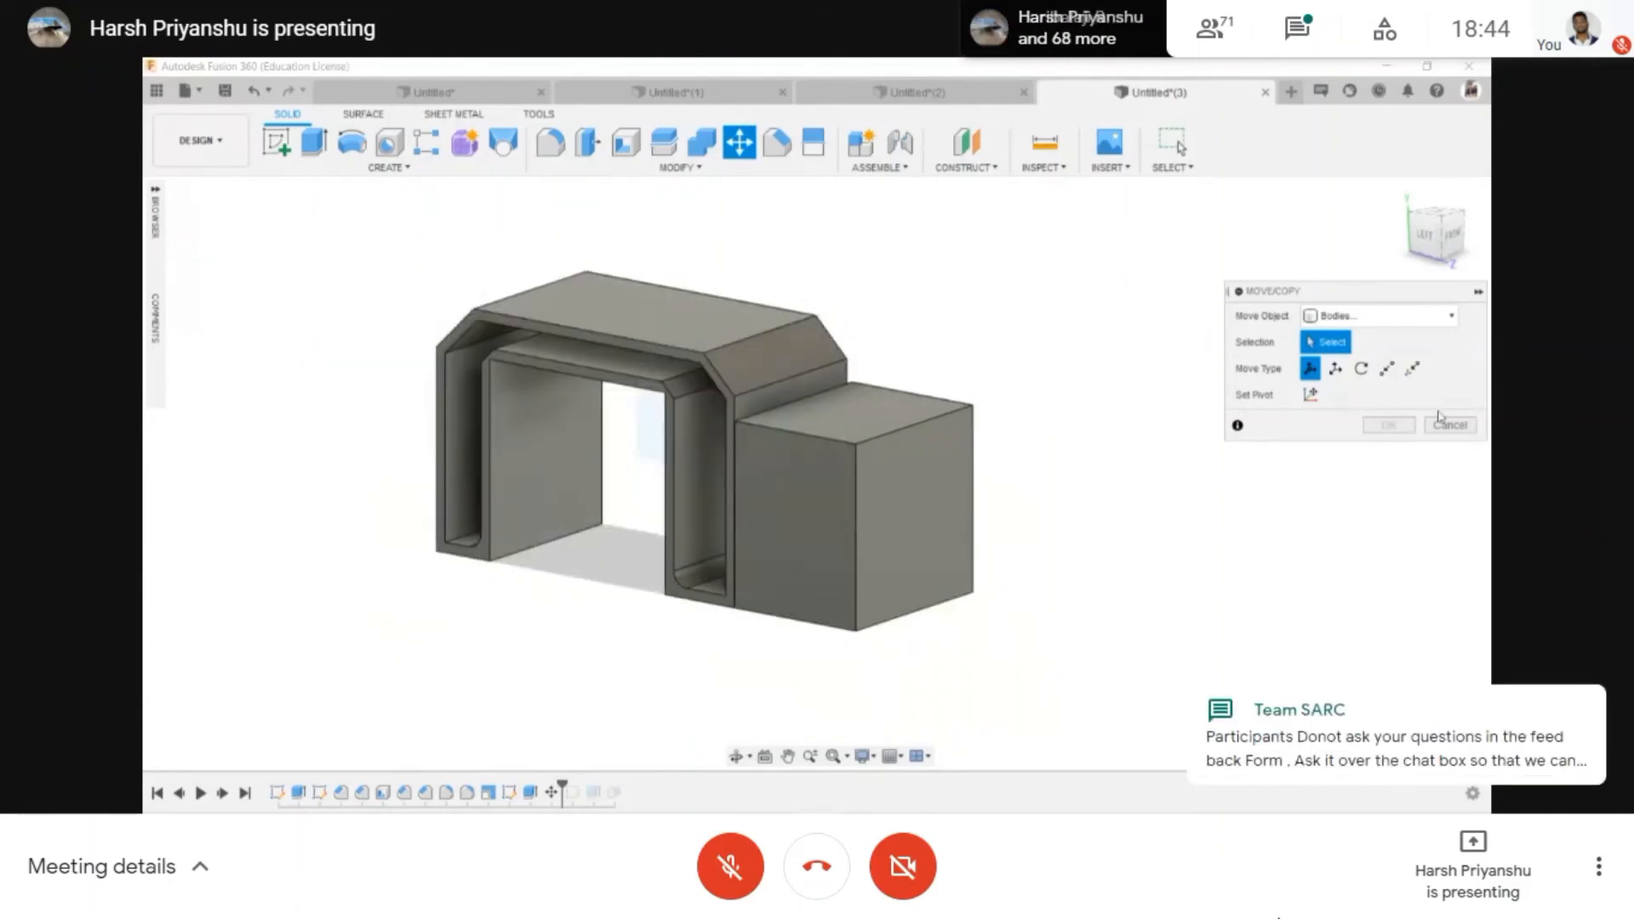
{"action": "left_click", "coordinate": [1448, 426]}
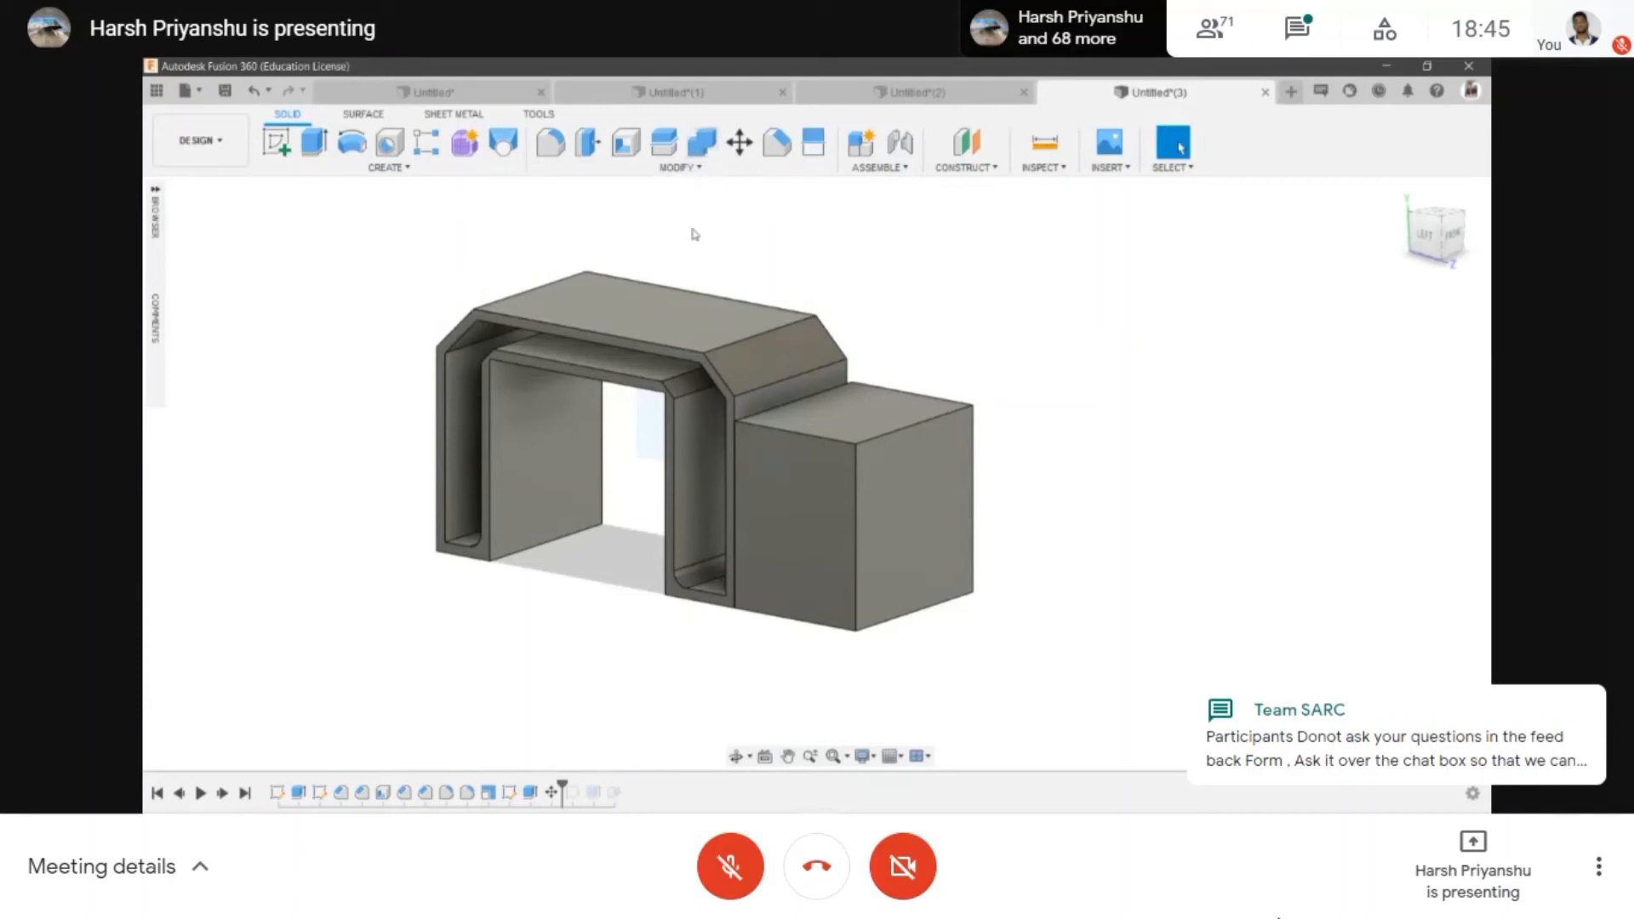
- Combine the touching bodies with the Join operation, using the box as target body and the arch as tool body
{"action": "left_click", "coordinate": [678, 167]}
{"action": "left_click", "coordinate": [621, 304]}
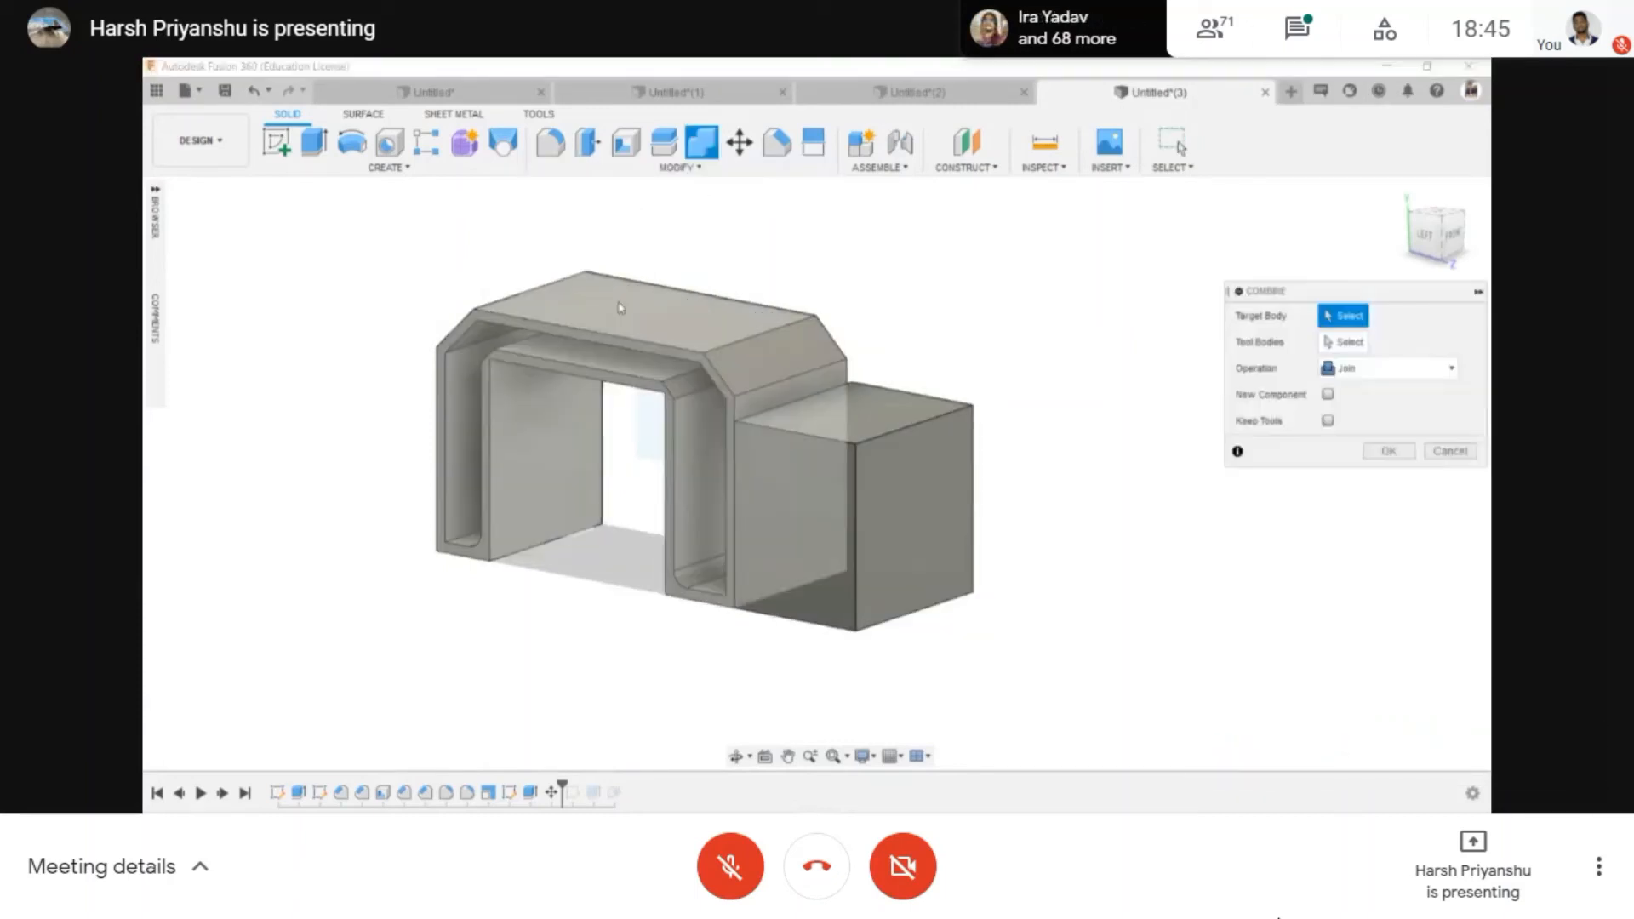
{"action": "left_click", "coordinate": [799, 537]}
{"action": "left_click", "coordinate": [743, 345]}
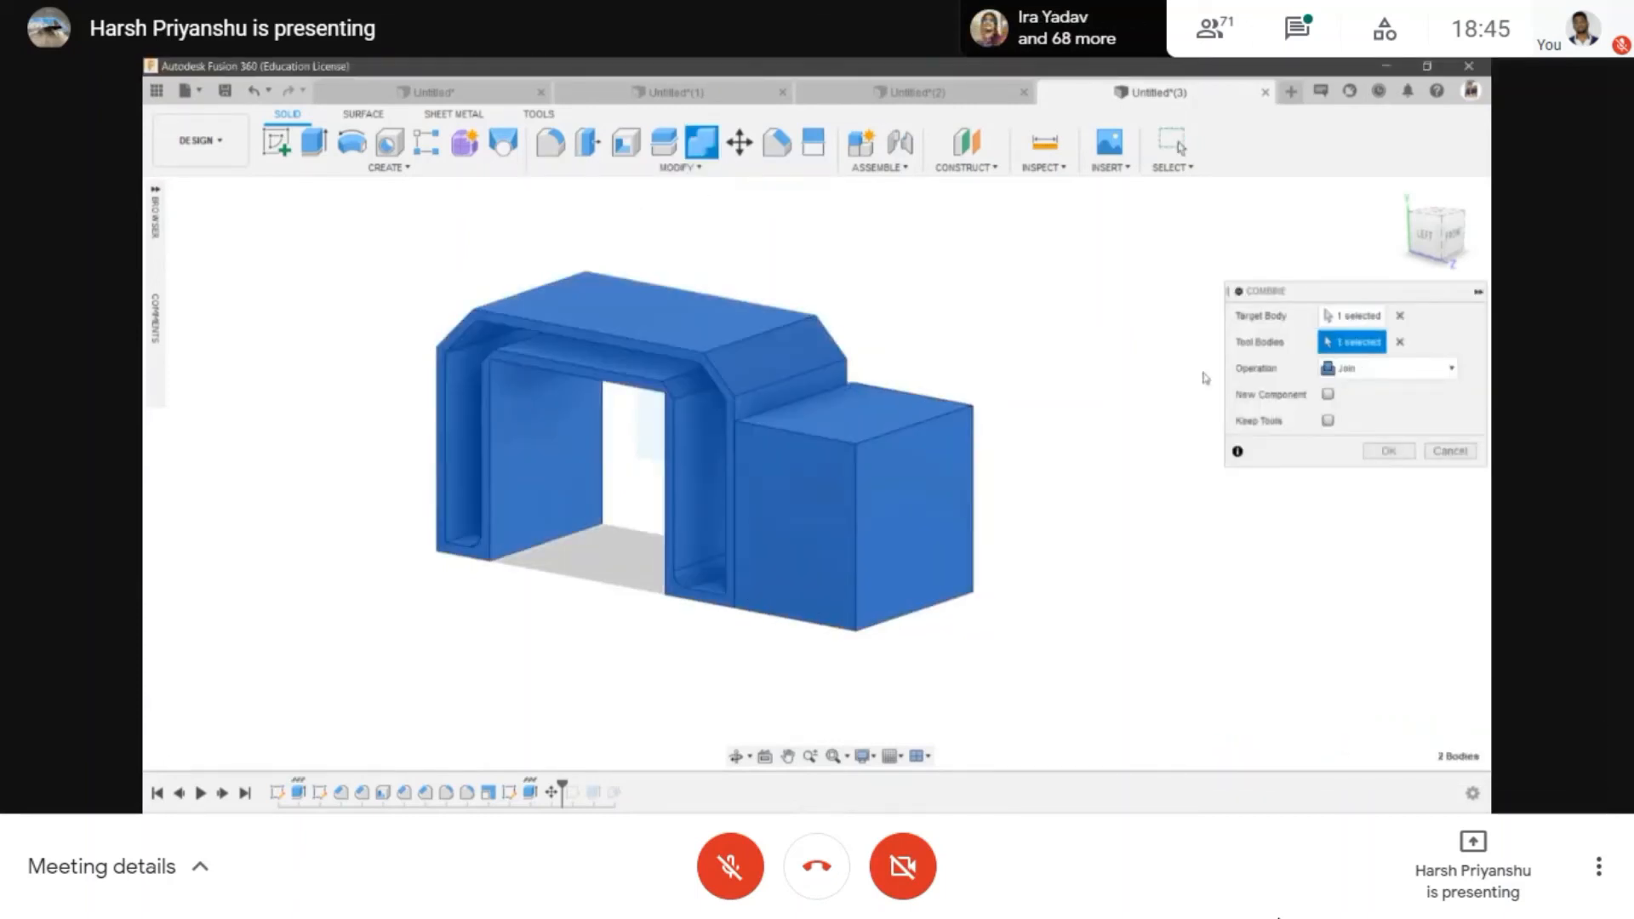
{"action": "left_click", "coordinate": [1387, 451]}
{"action": "scroll", "coordinate": [783, 439], "scroll_direction": "up", "scroll_amount": 2}
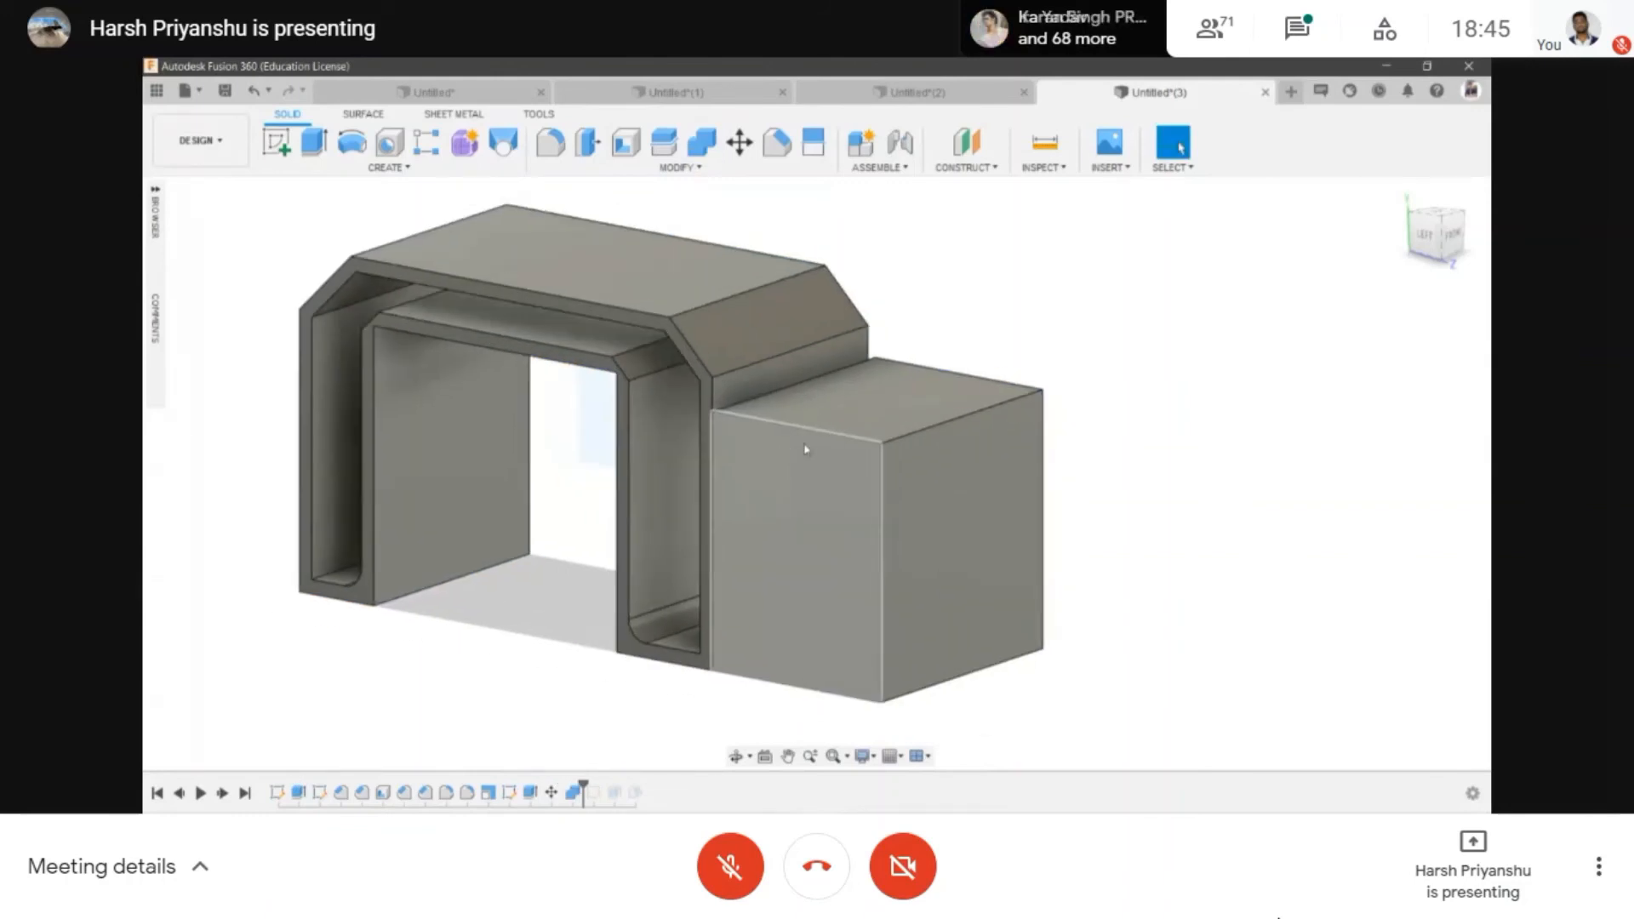
{"action": "key", "text": "m"}
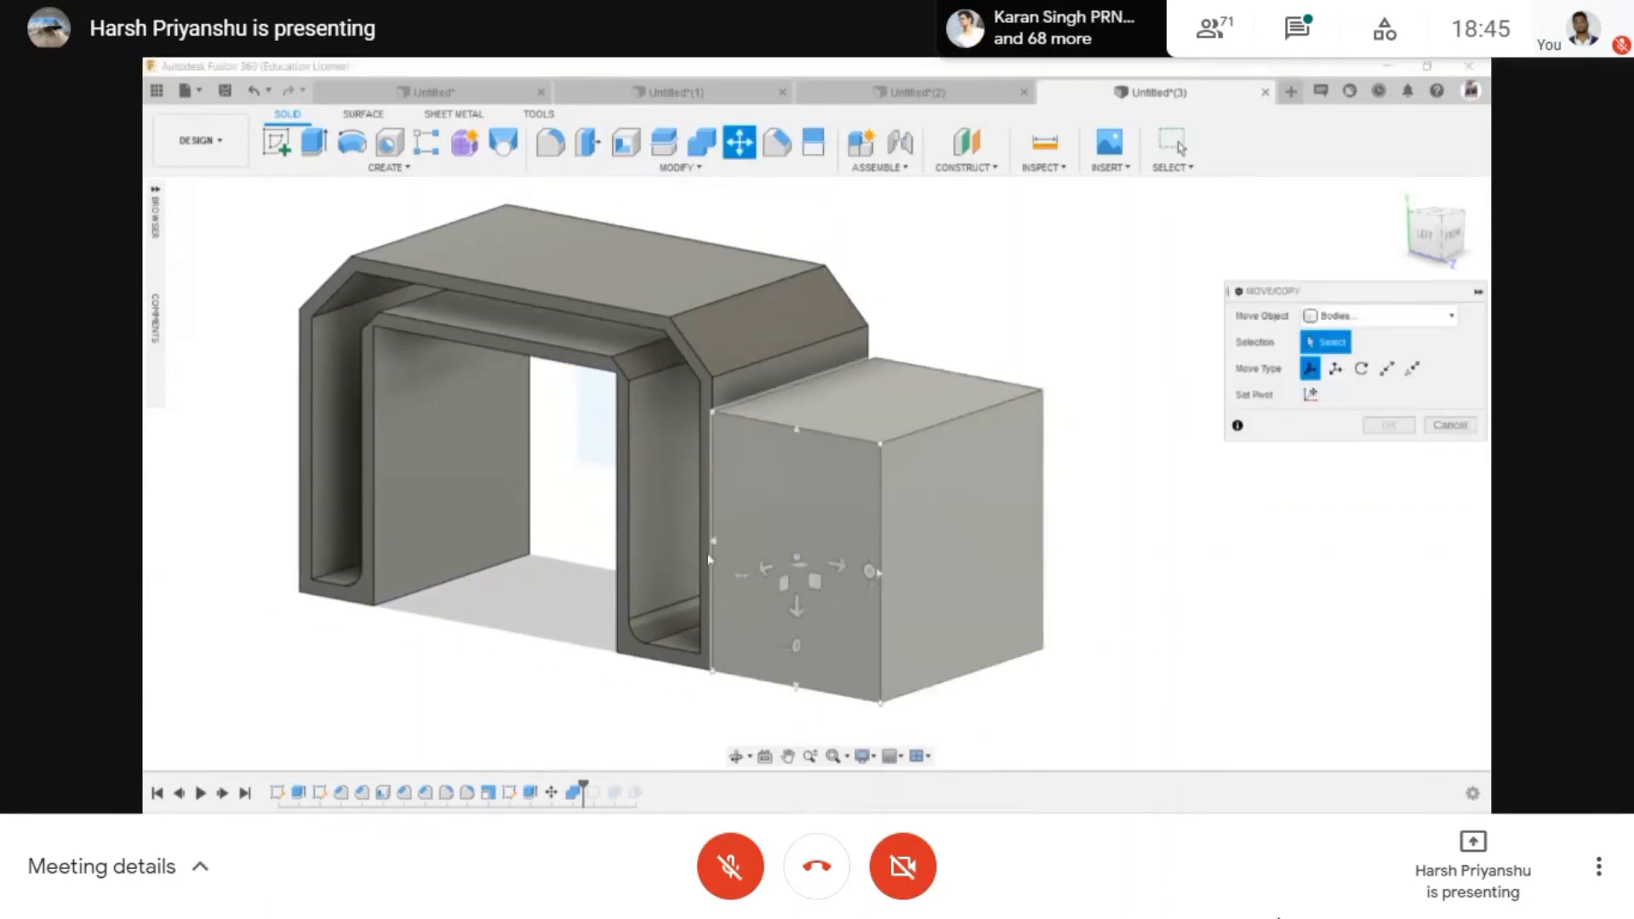
{"action": "key", "text": "Escape"}
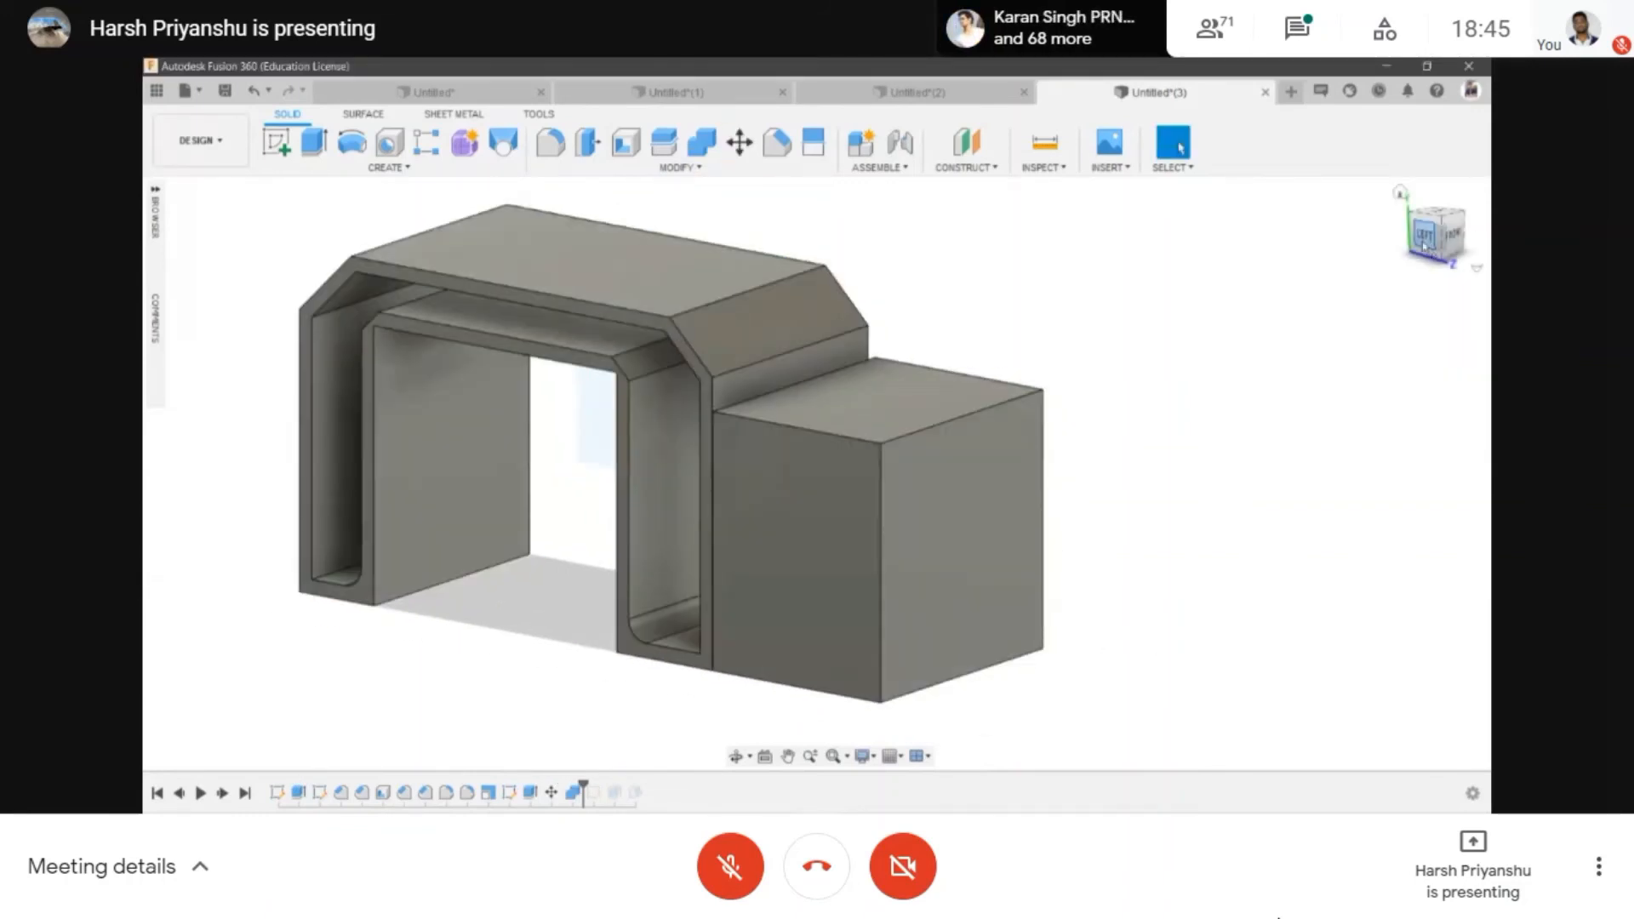
- Move the box a small distance toward the arch in the Left view so it overlaps the arch's leg
{"action": "scroll", "coordinate": [897, 379], "scroll_direction": "up", "scroll_amount": 5}
{"action": "key", "text": "m"}
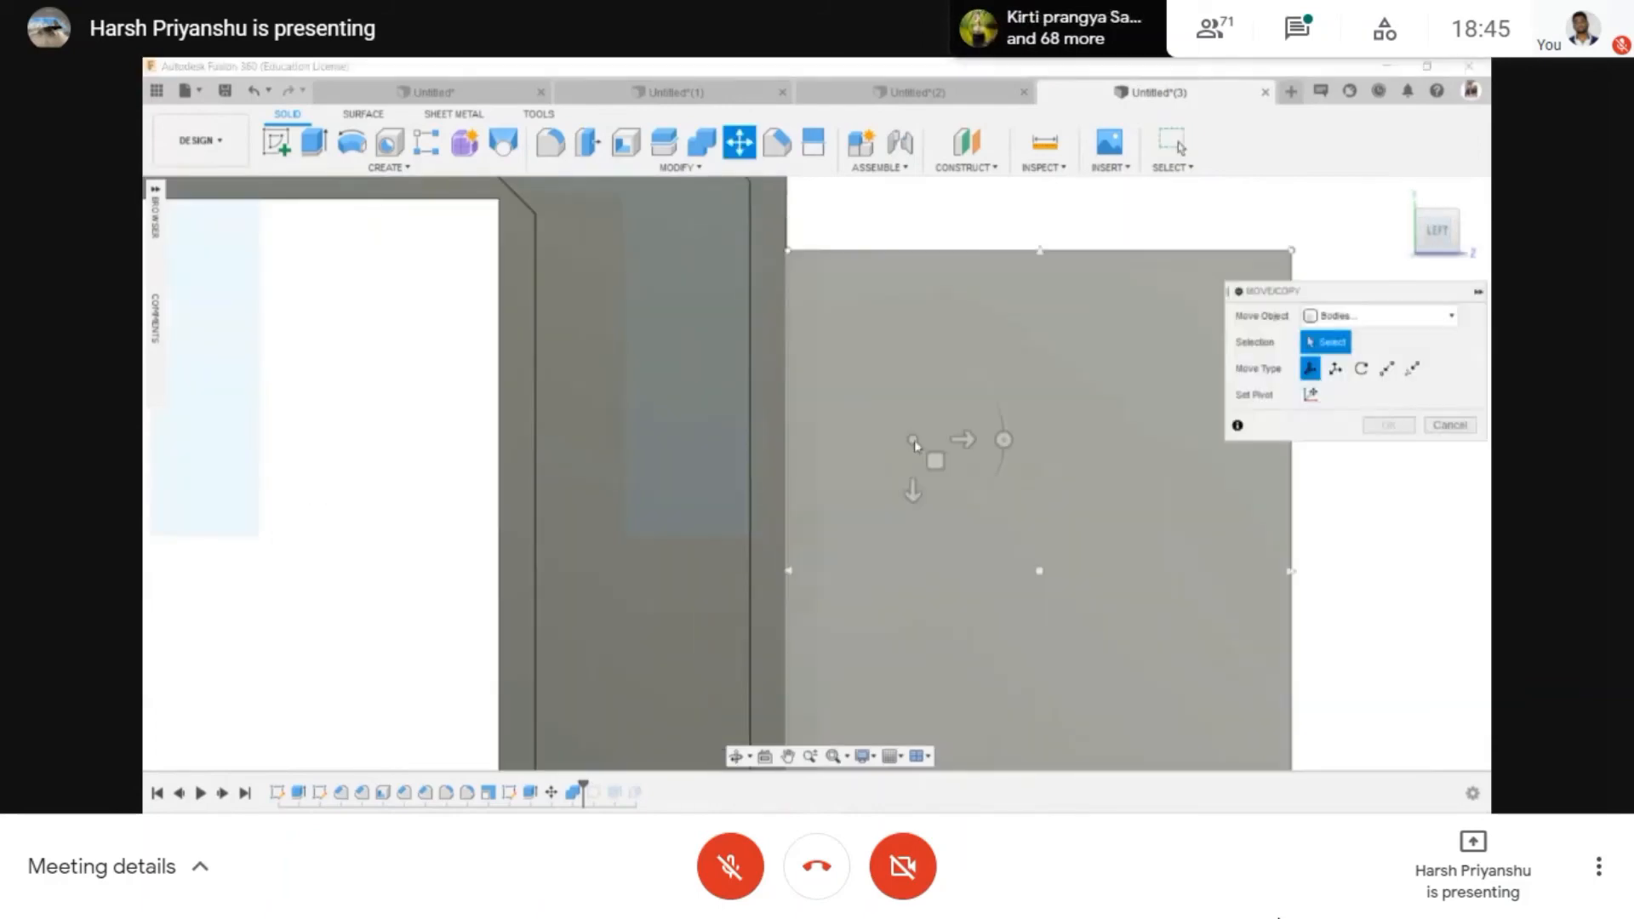
{"action": "left_click", "coordinate": [916, 446]}
{"action": "left_click_drag", "start_coordinate": [964, 440], "coordinate": [942, 443]}
{"action": "left_click", "coordinate": [1388, 609]}
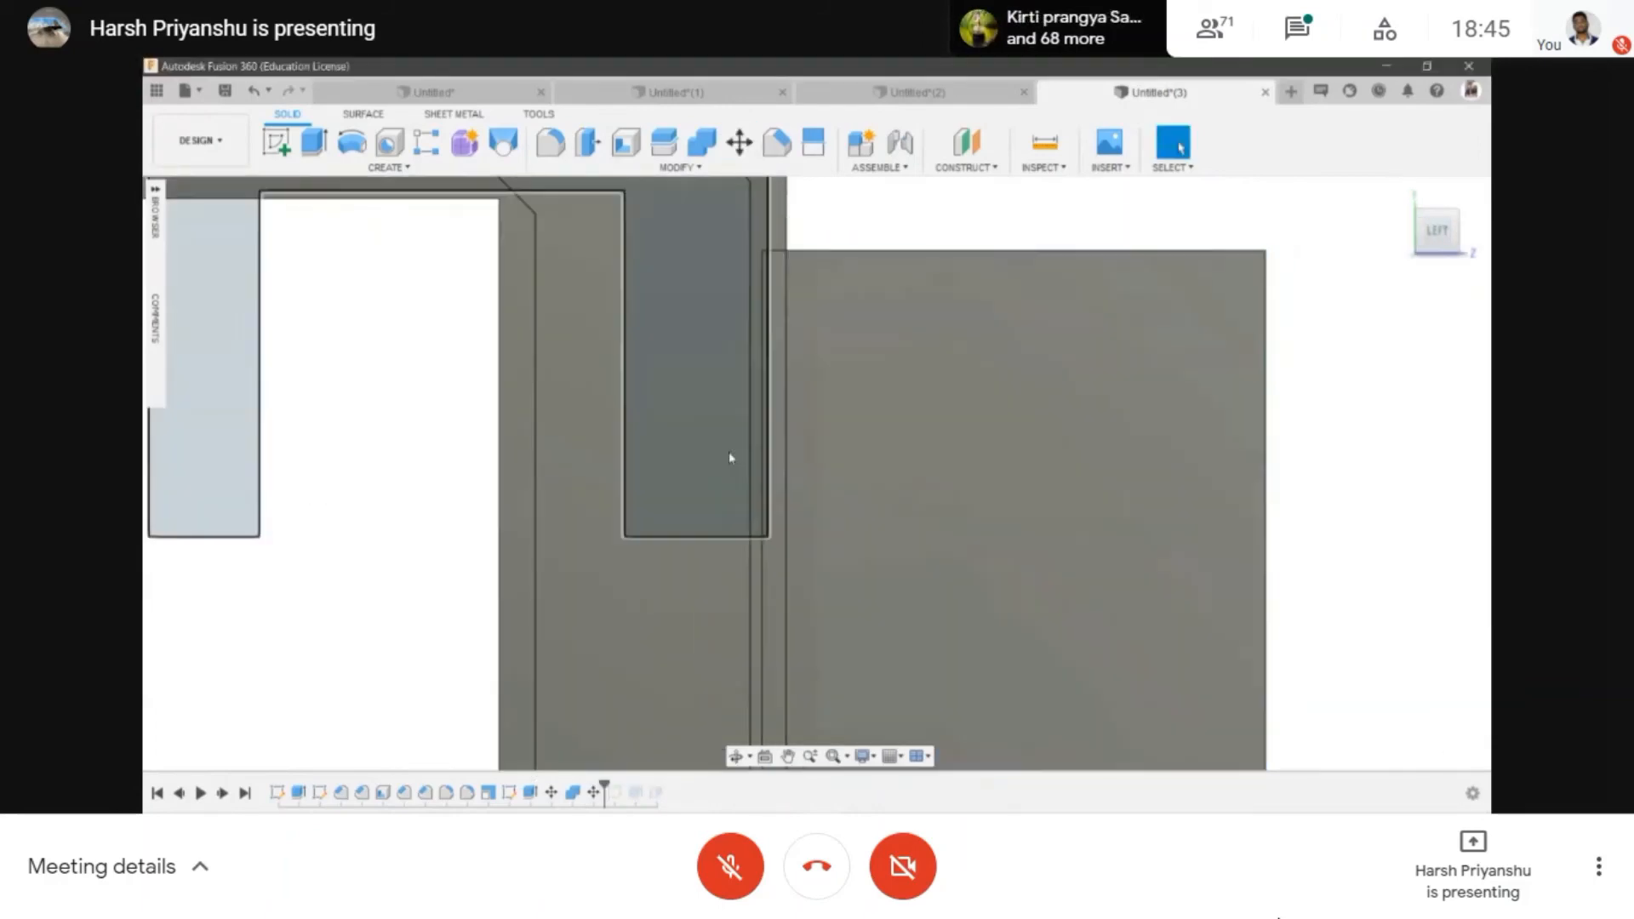
- Join the overlapping bodies with Combine, taking the box as target and the arch as tool
{"action": "scroll", "coordinate": [730, 456], "scroll_direction": "down", "scroll_amount": 3}
{"action": "left_click", "coordinate": [701, 142]}
{"action": "left_click", "coordinate": [900, 485]}
{"action": "left_click", "coordinate": [686, 433]}
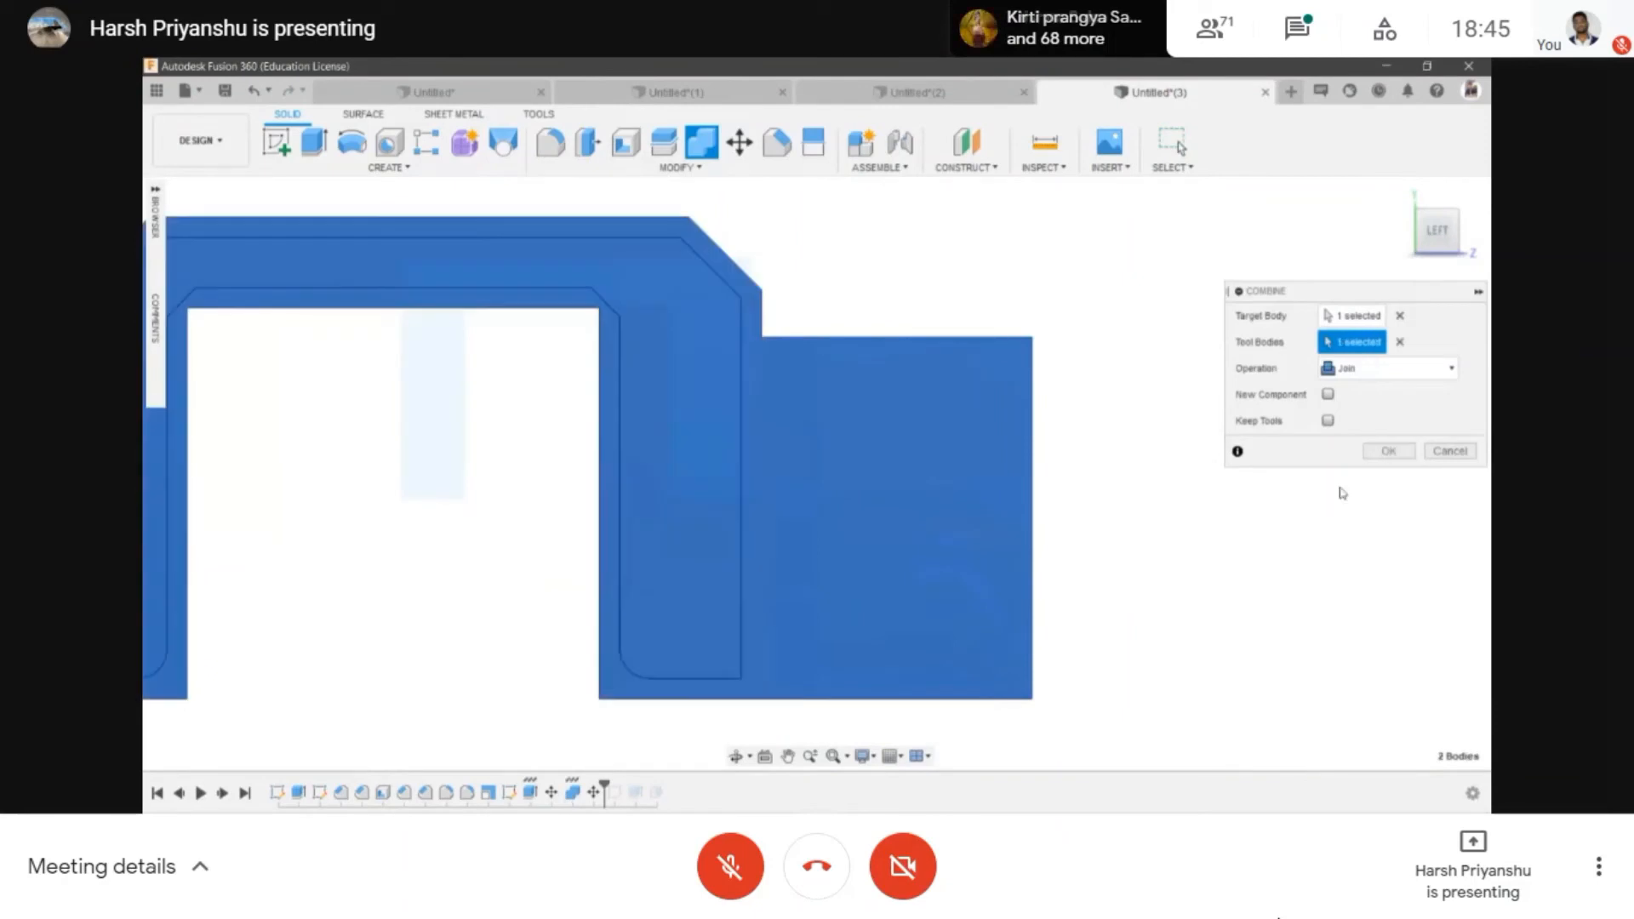
{"action": "left_click", "coordinate": [1385, 451]}
- Try moving the joined body sideways to check that the arch and box behave as a single body
{"action": "key", "text": "m"}
{"action": "left_click", "coordinate": [737, 757]}
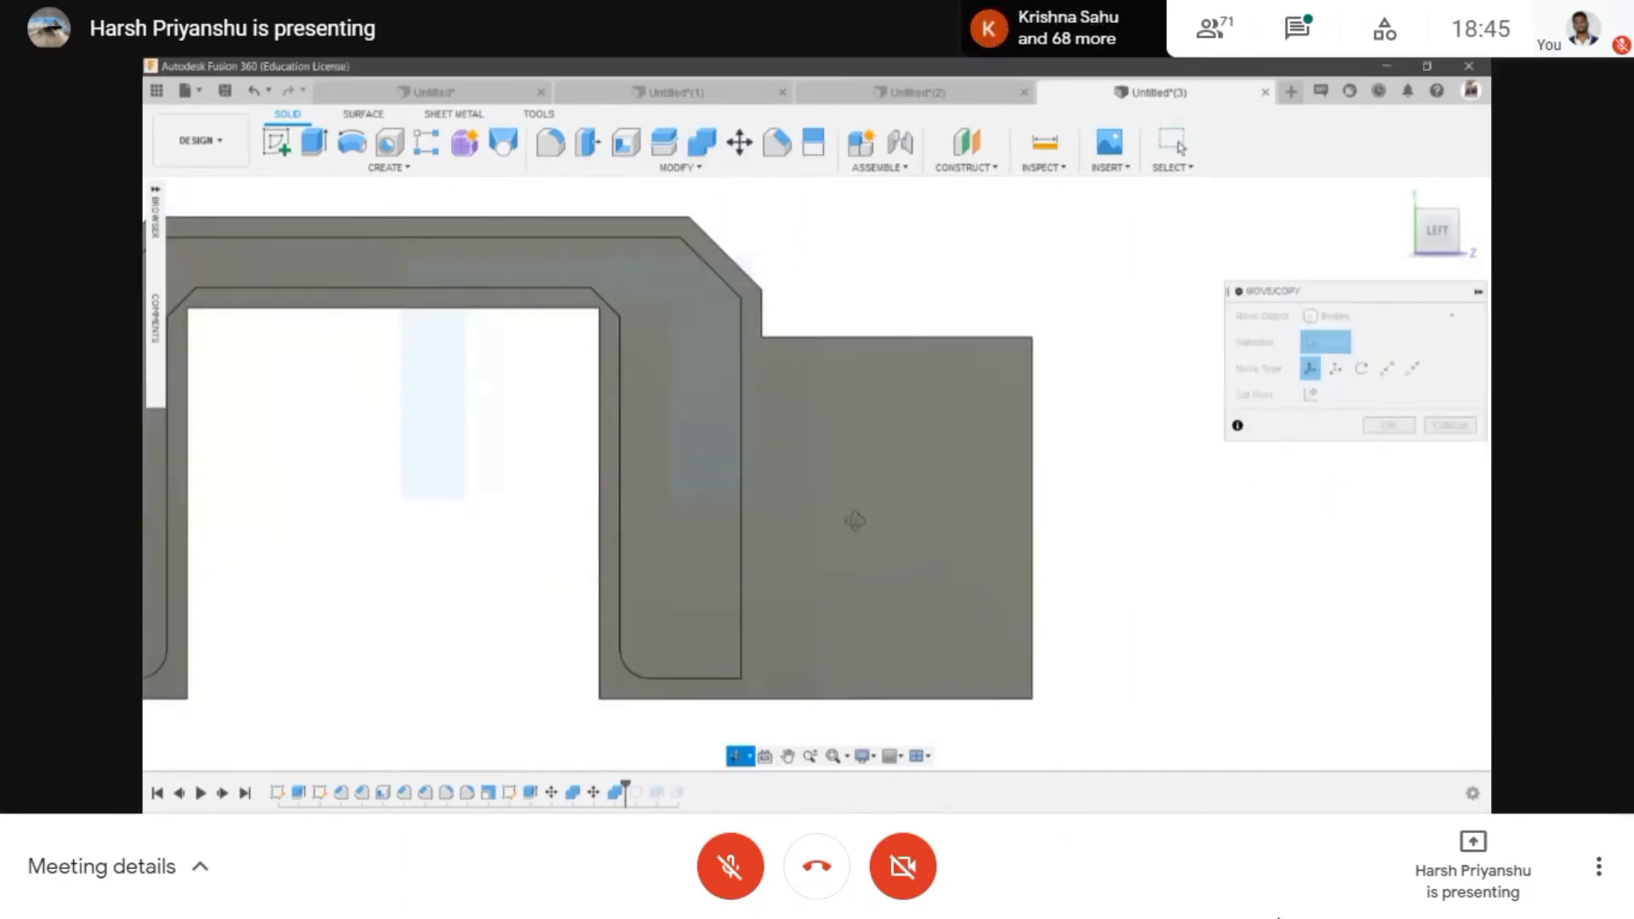
{"action": "left_click_drag", "start_coordinate": [854, 519], "coordinate": [813, 461]}
{"action": "scroll", "coordinate": [804, 461], "scroll_direction": "down", "scroll_amount": 3}
{"action": "key", "text": "Escape"}
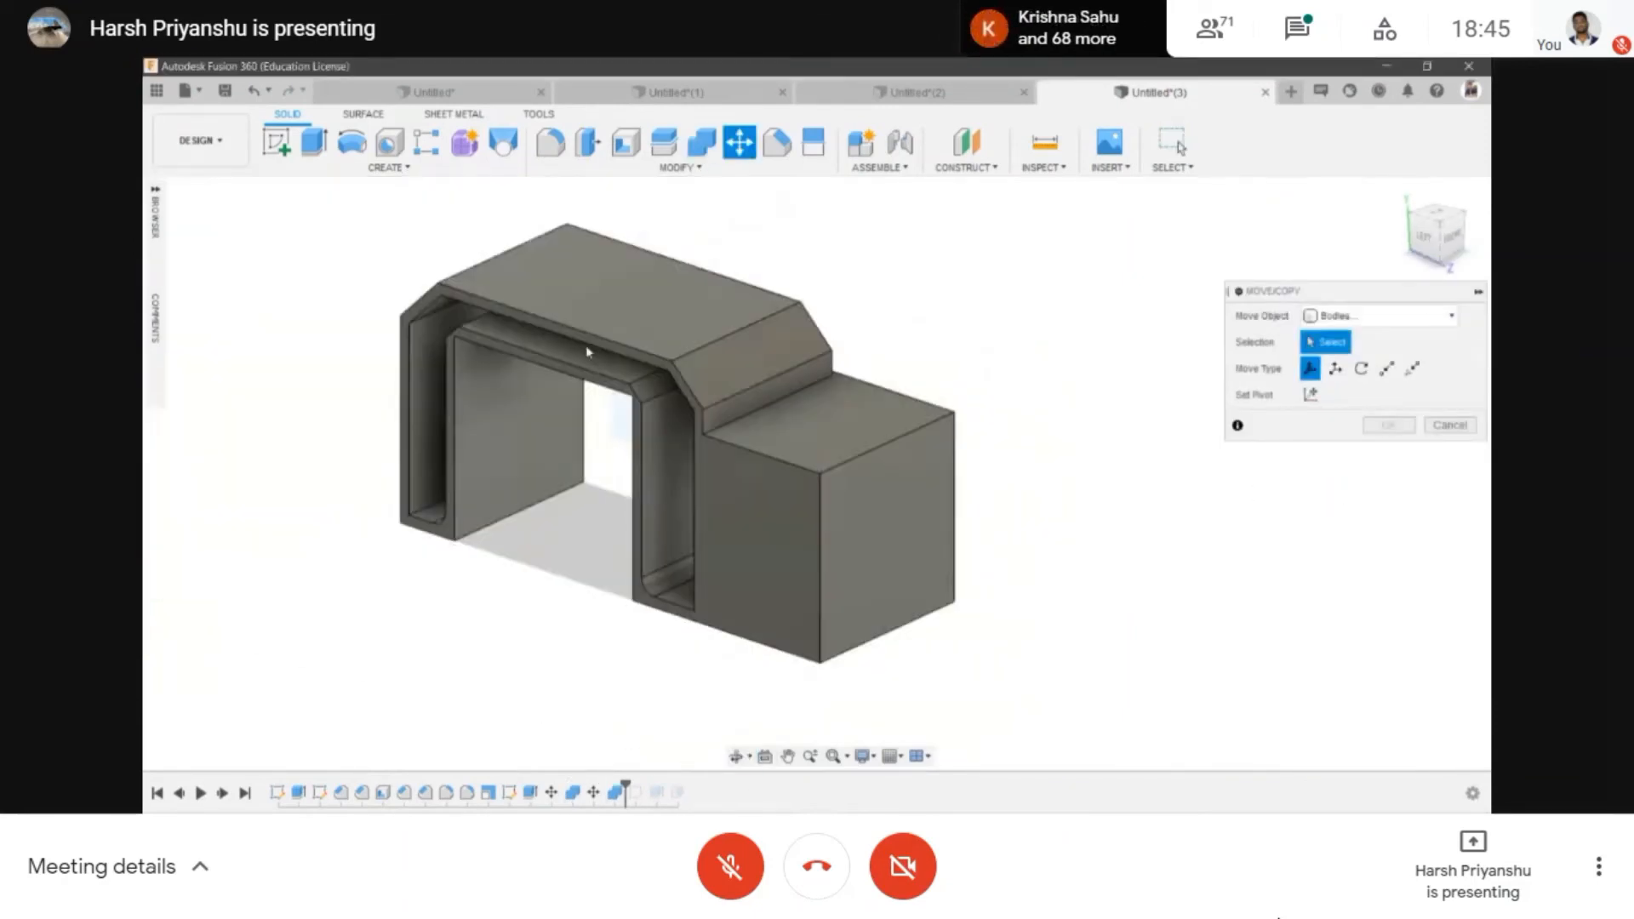
{"action": "scroll", "coordinate": [800, 425], "scroll_direction": "up", "scroll_amount": 3}
{"action": "scroll", "coordinate": [812, 426], "scroll_direction": "down", "scroll_amount": 3}
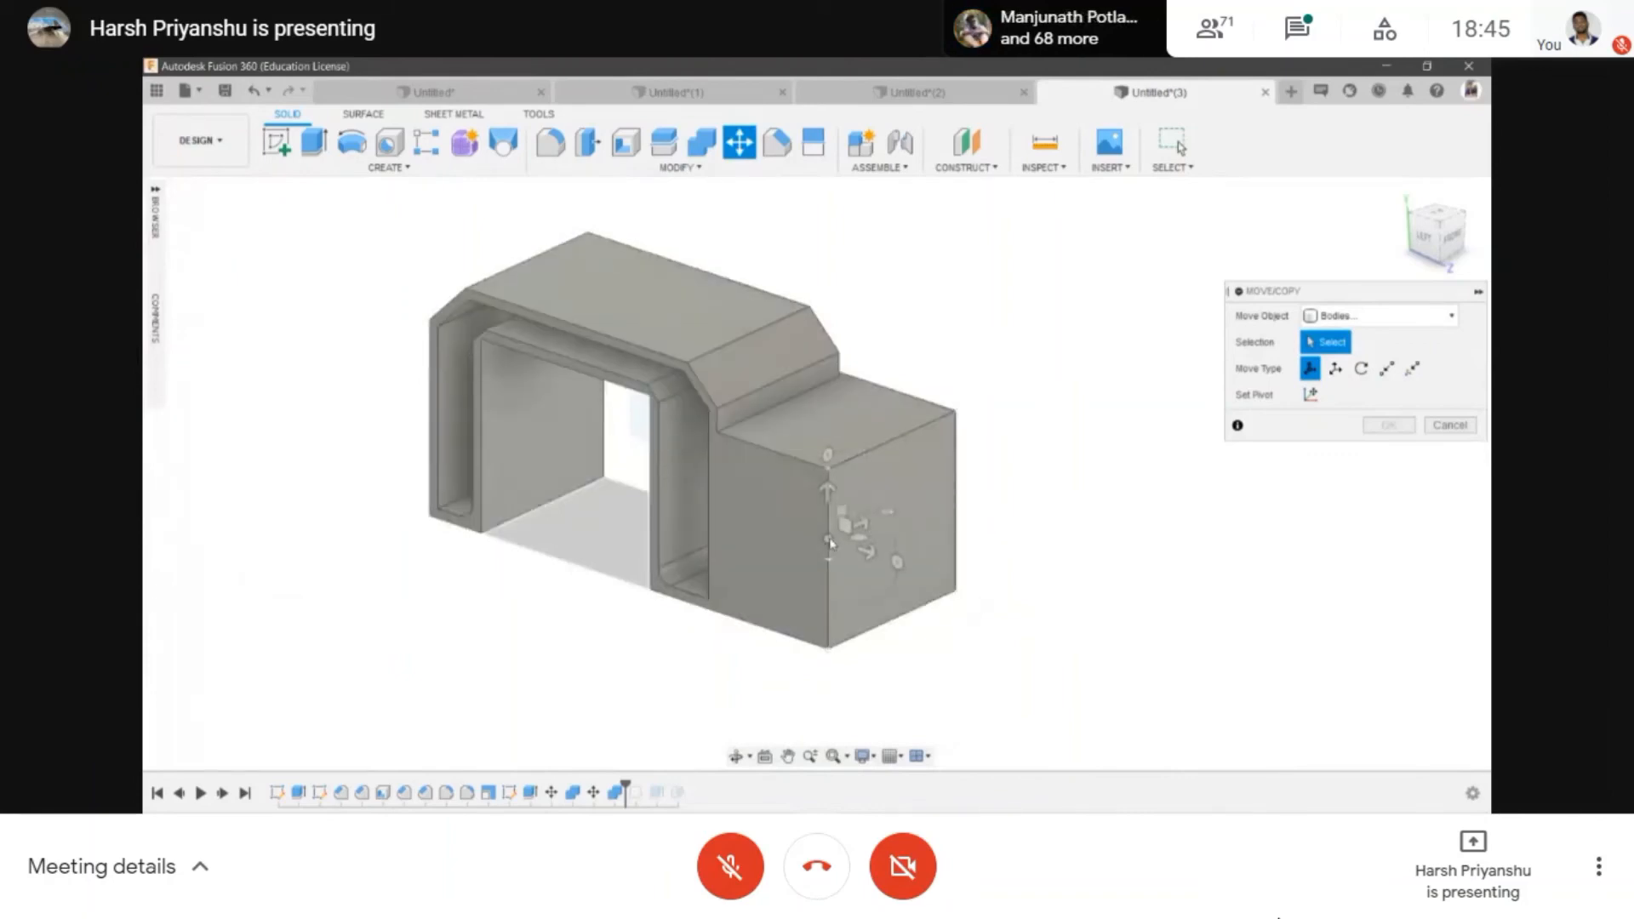
{"action": "left_click", "coordinate": [790, 460]}
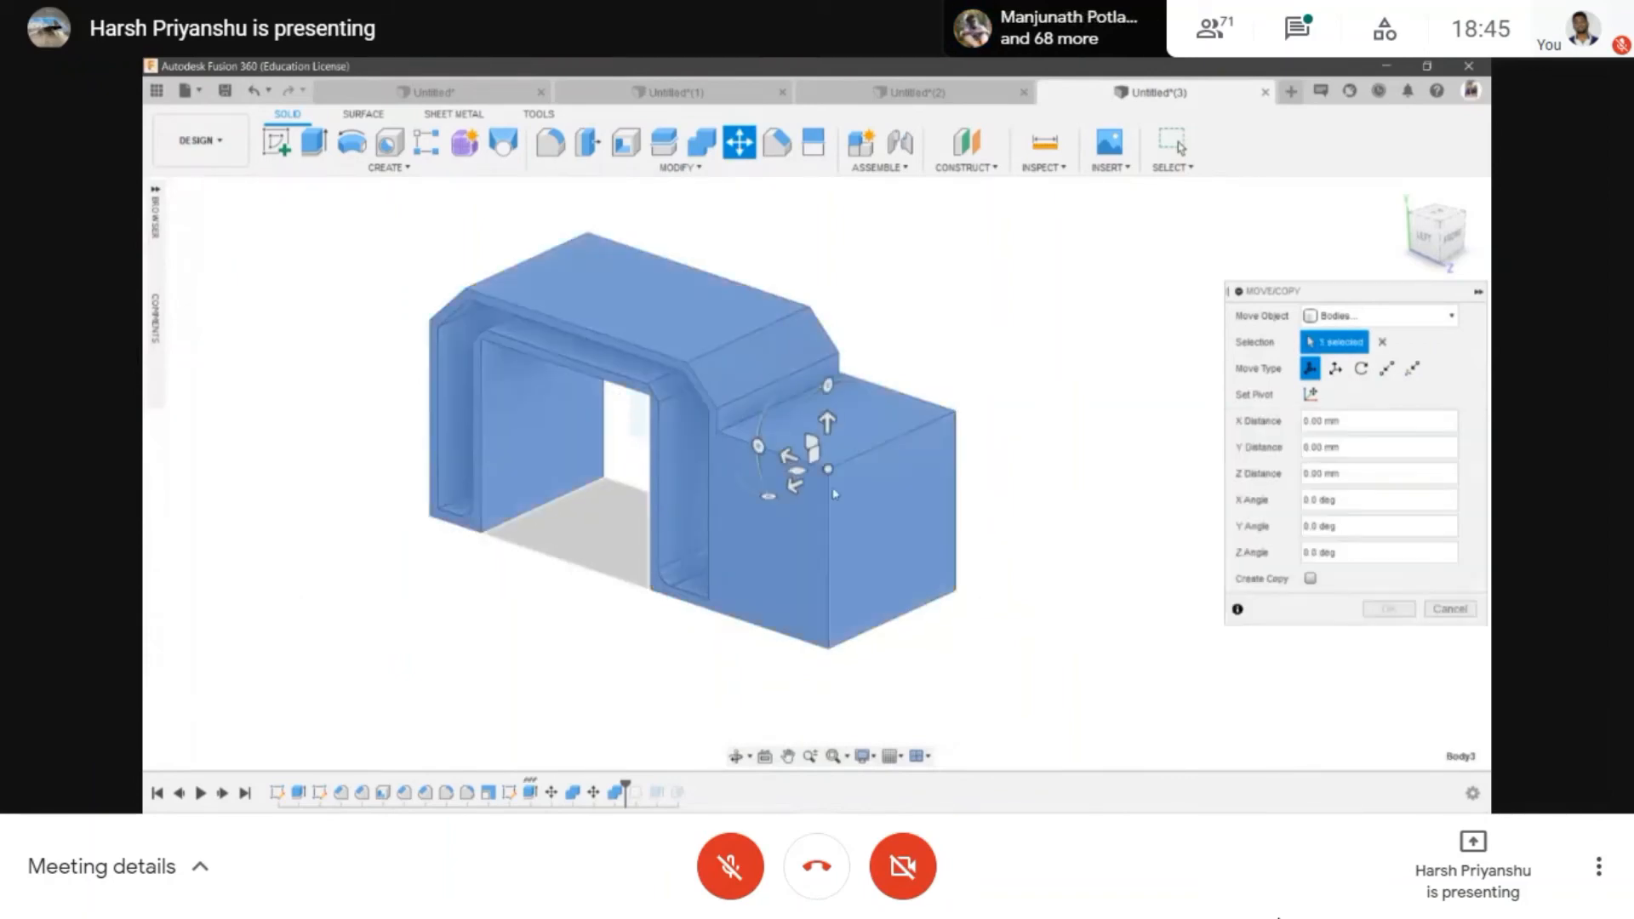
{"action": "mouse_move", "coordinate": [789, 457]}
{"action": "left_mouse_down"}
{"action": "mouse_move", "coordinate": [694, 424]}
{"action": "mouse_move", "coordinate": [818, 467]}
{"action": "left_mouse_up"}
{"action": "key", "text": "Escape"}
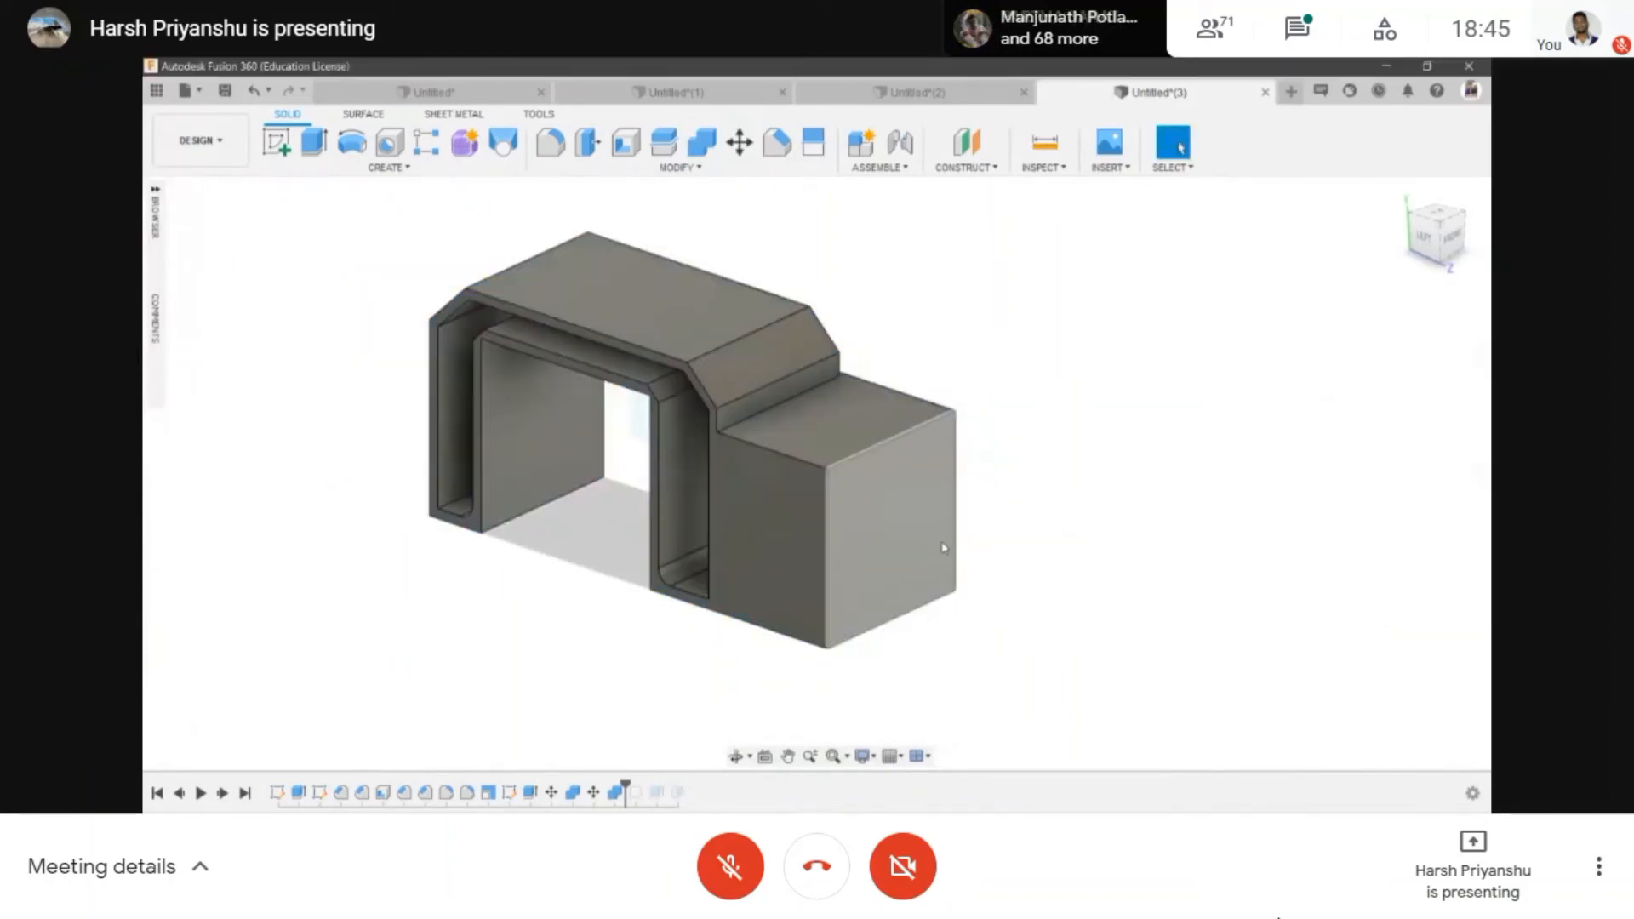
- Undo the joins and moves back to the separate box standing beside the arch
{"action": "key", "text": "ctrl+z"}
{"action": "key", "text": "ctrl+z"}
{"action": "key", "text": "ctrl+z"}
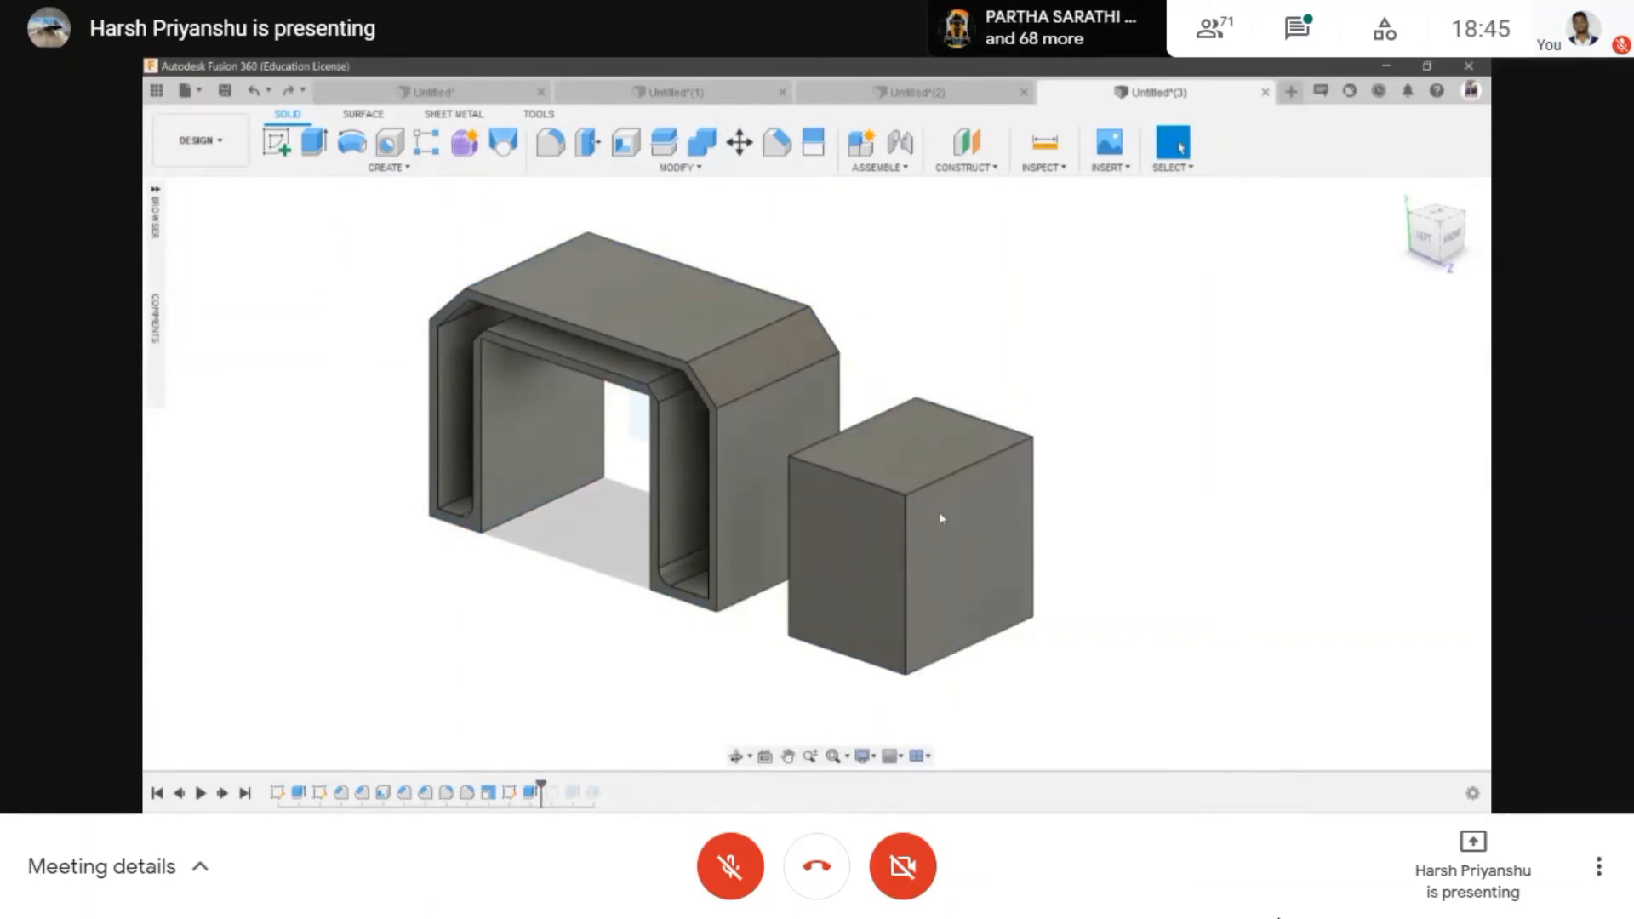
- Try offsetting the box's front face inward by -25 mm with Offset Face
{"action": "scroll", "coordinate": [855, 348], "scroll_direction": "down", "scroll_amount": 2}
{"action": "left_click", "coordinate": [678, 169]}
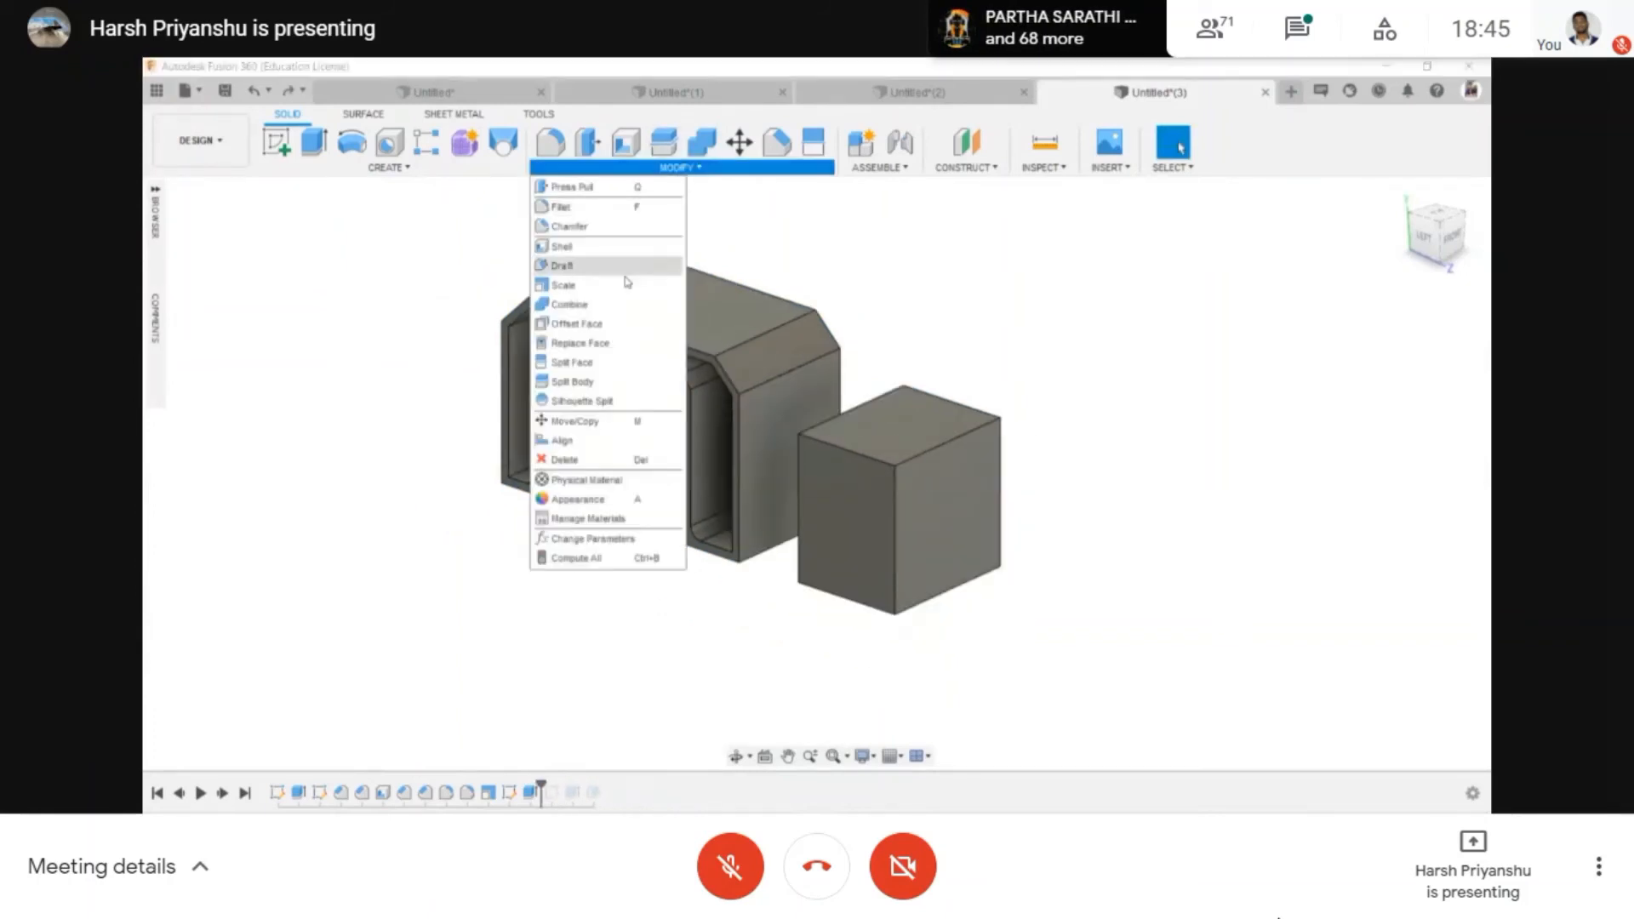
{"action": "left_click", "coordinate": [626, 325]}
{"action": "left_click", "coordinate": [843, 502]}
{"action": "scroll", "coordinate": [851, 502], "scroll_direction": "up", "scroll_amount": 2}
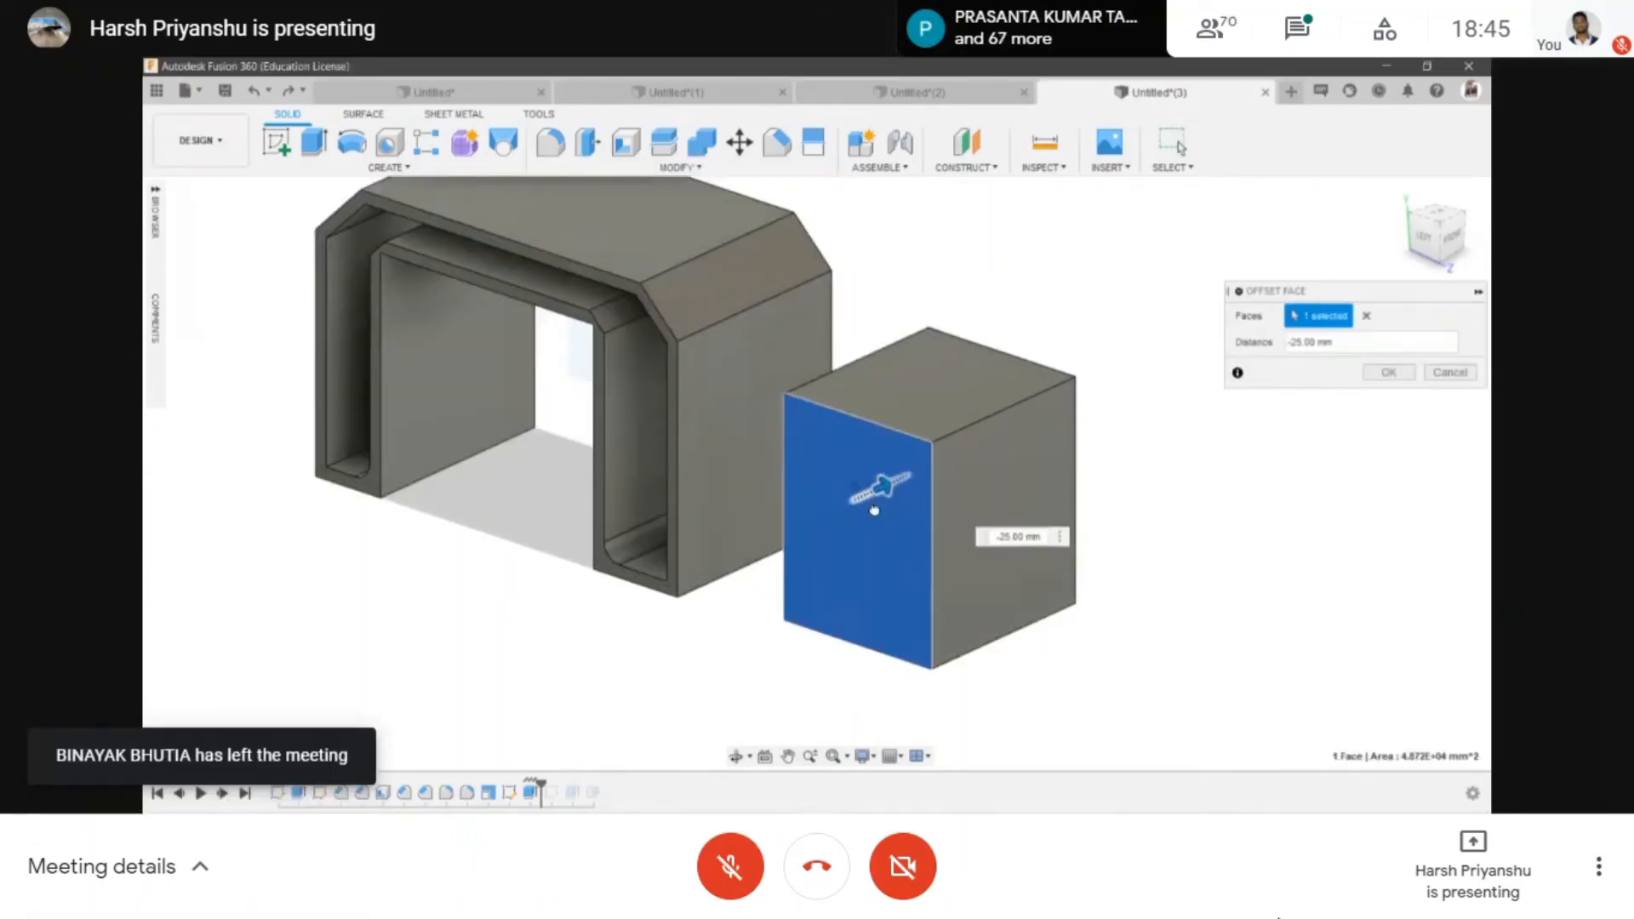
{"action": "key", "text": "Return"}
- Try Offset Face once more on the box's front face, varying the distance freehand
{"action": "left_click", "coordinate": [679, 169]}
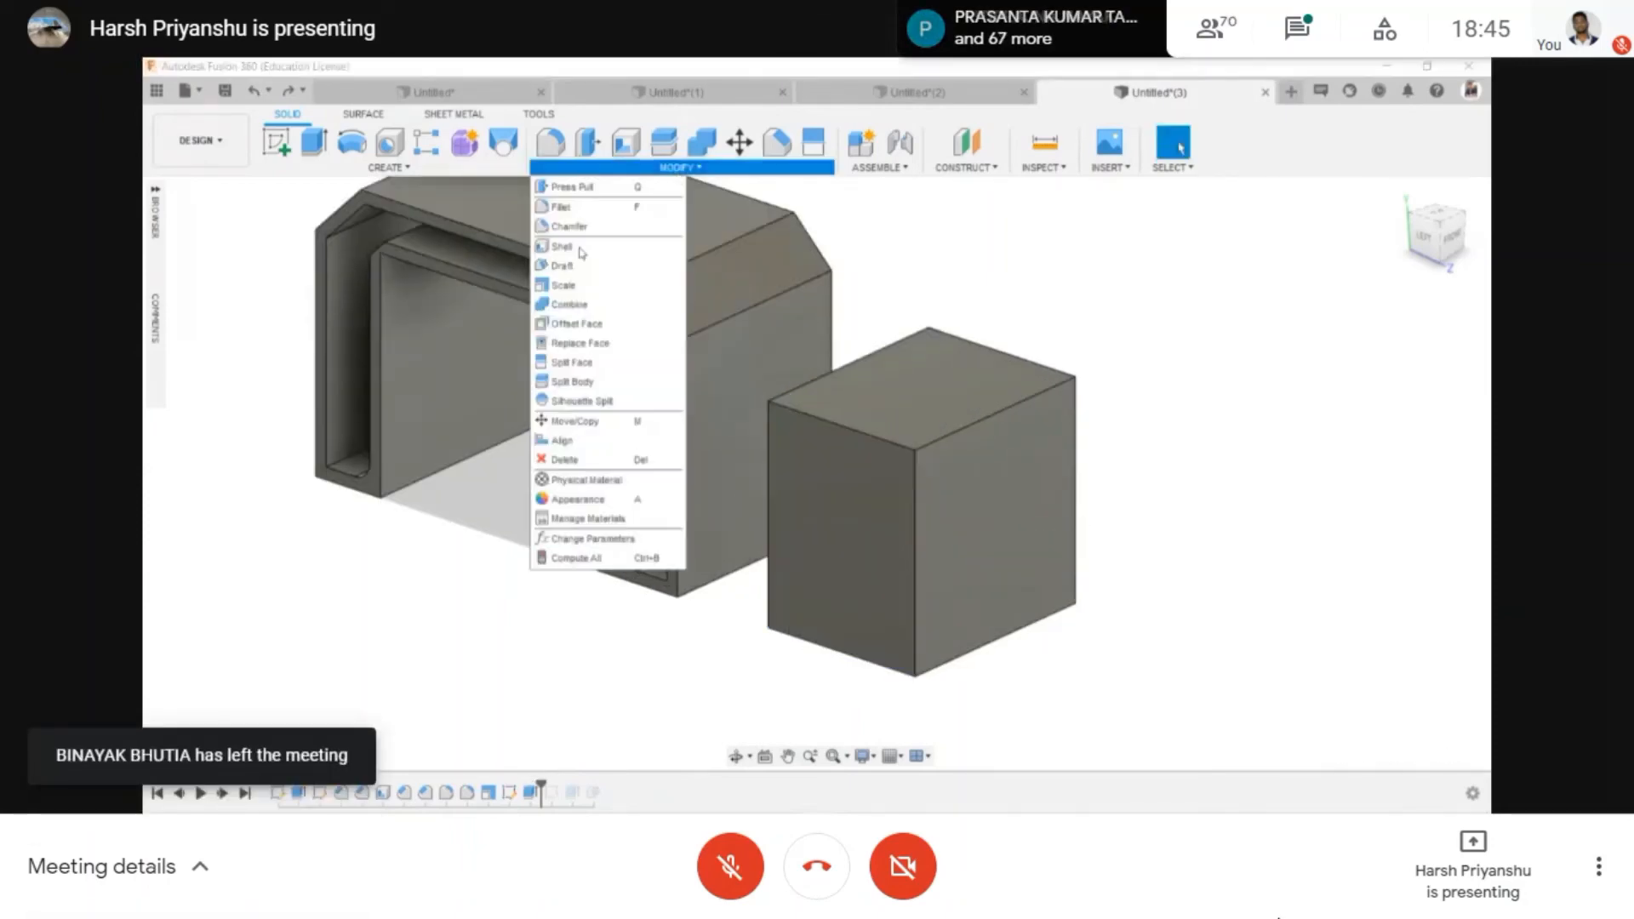
{"action": "left_click", "coordinate": [627, 324]}
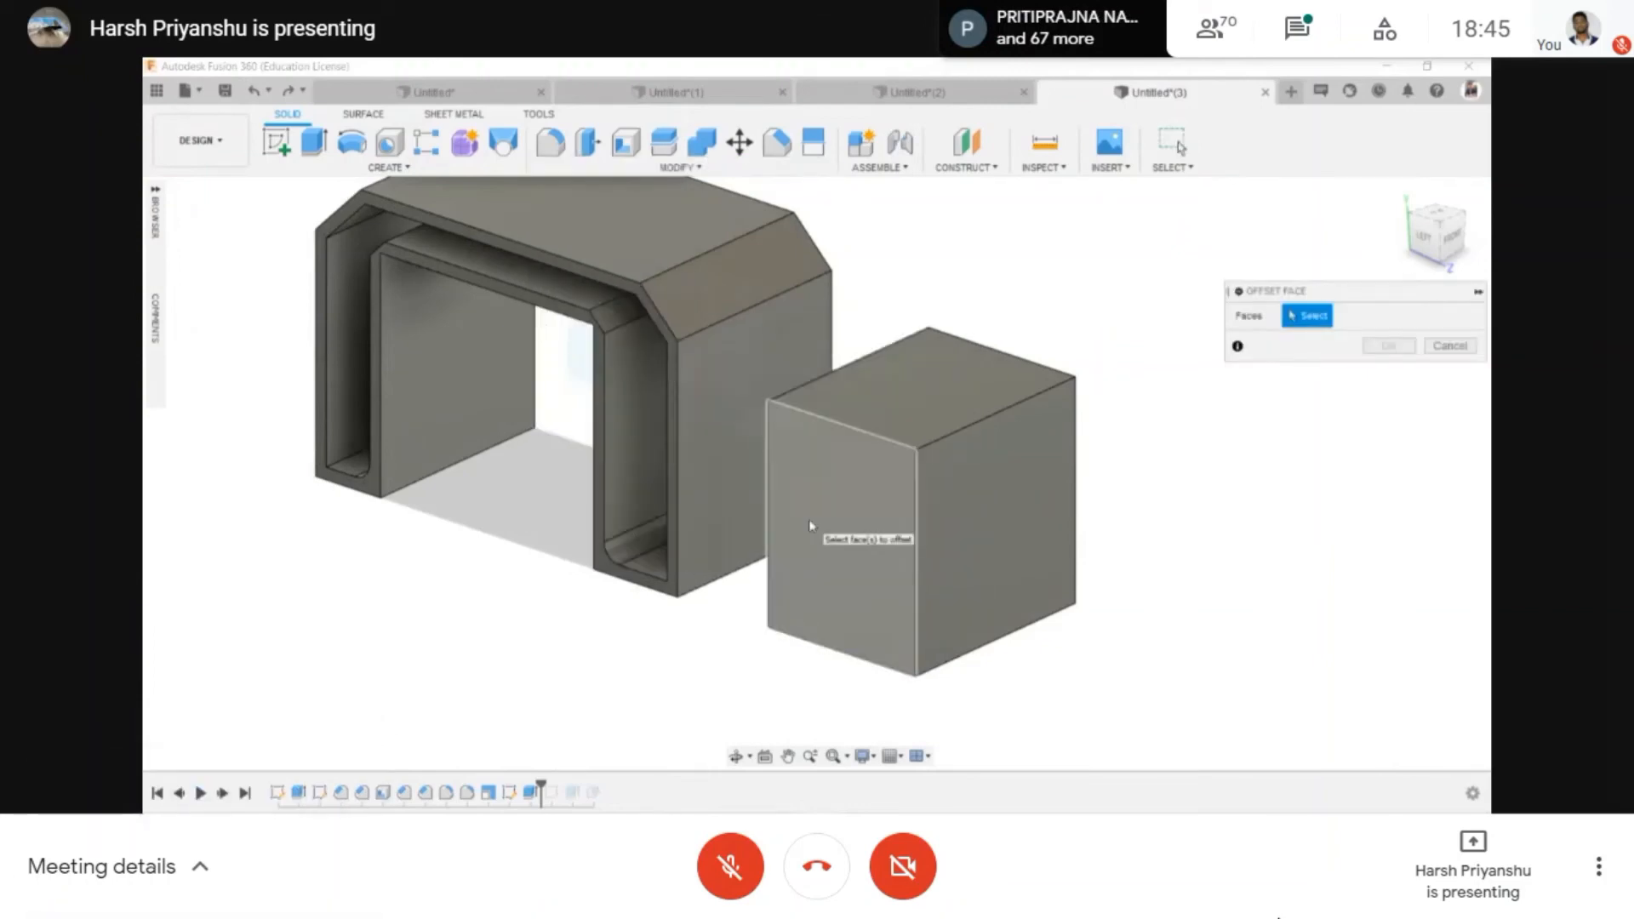
{"action": "left_click", "coordinate": [799, 526]}
{"action": "scroll", "coordinate": [799, 526], "scroll_direction": "up", "scroll_amount": 2}
{"action": "left_click_drag", "start_coordinate": [799, 526], "coordinate": [886, 544]}
{"action": "key", "text": "Escape"}
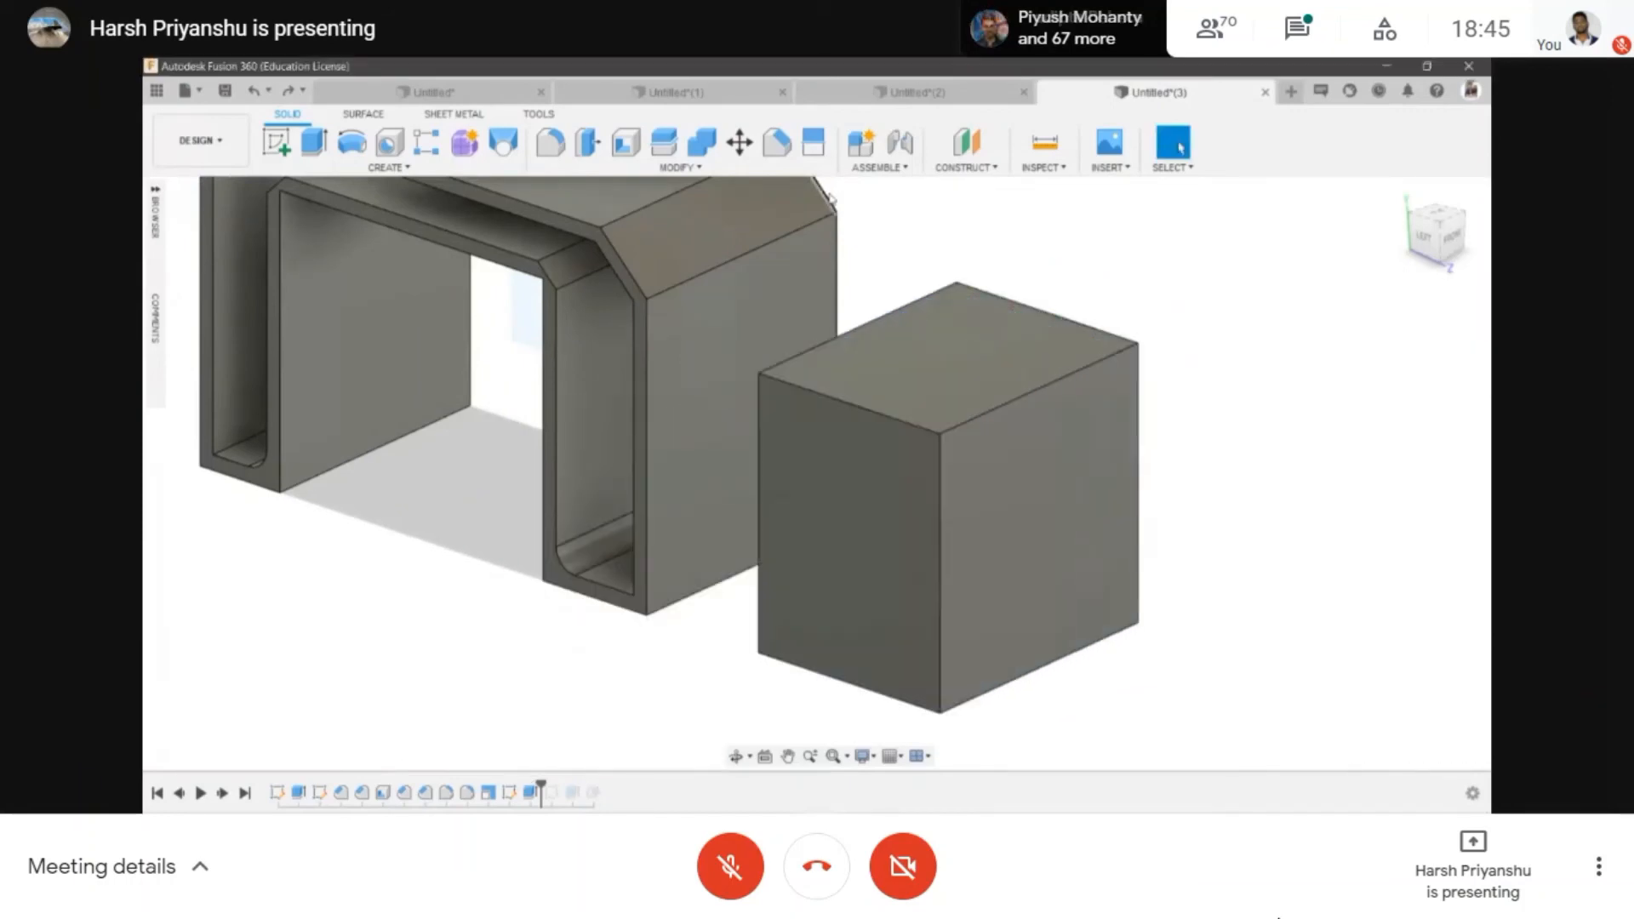
- Offset the arch's front rim face by -200 mm to shorten the arch's depth
{"action": "left_click", "coordinate": [663, 158]}
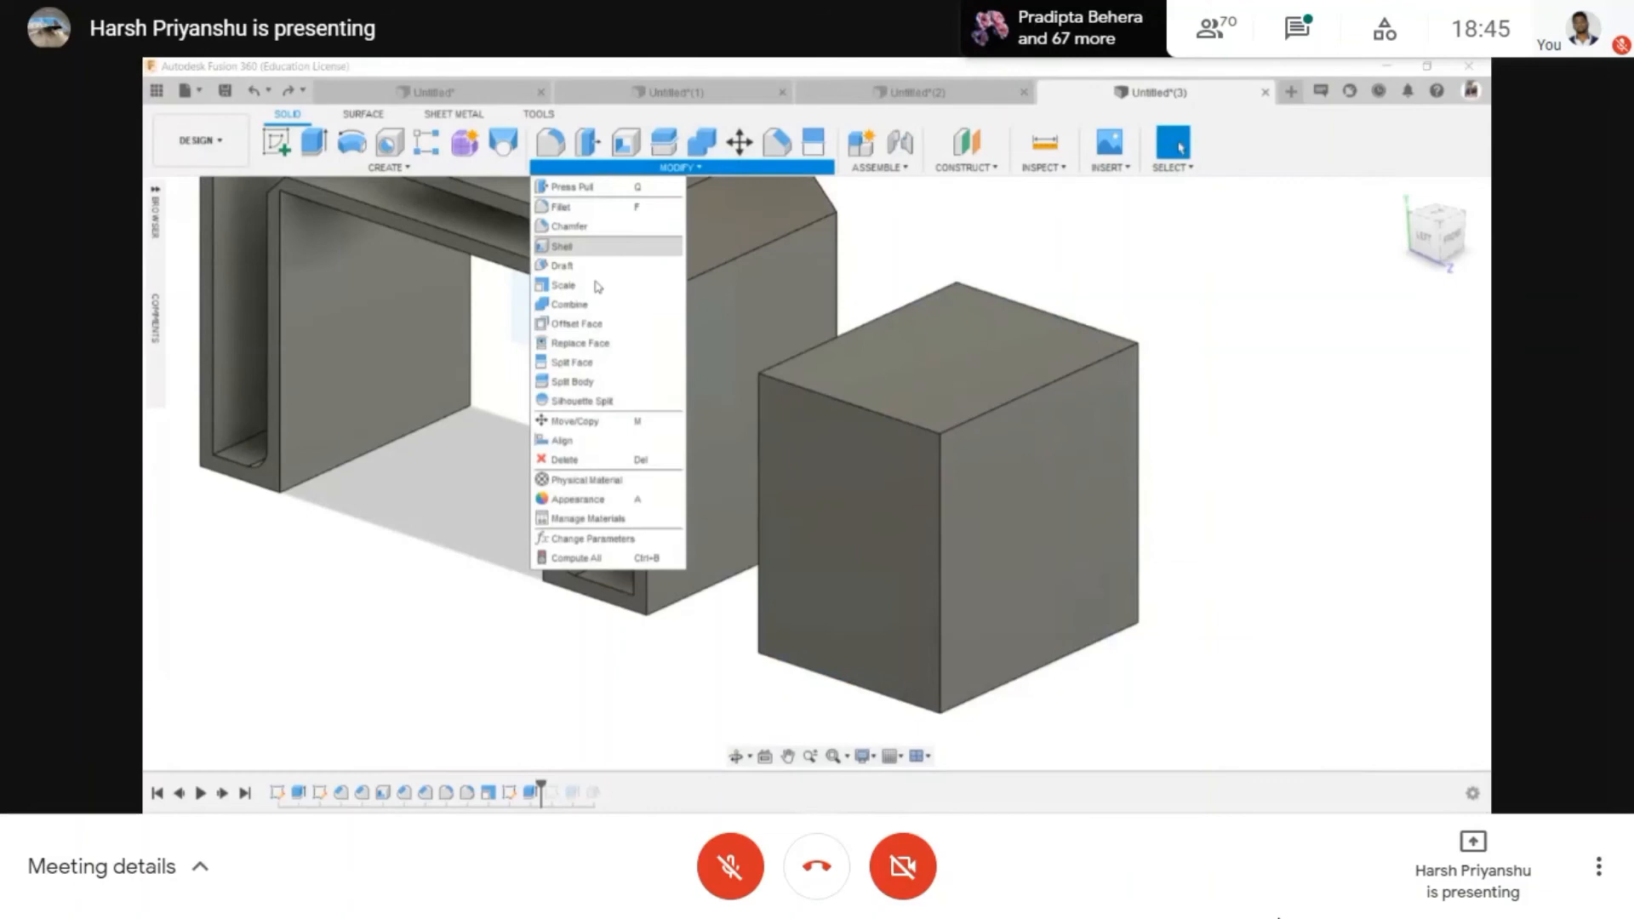
{"action": "left_click", "coordinate": [576, 324]}
{"action": "left_click", "coordinate": [640, 366]}
{"action": "left_click_drag", "start_coordinate": [645, 390], "coordinate": [391, 536]}
{"action": "scroll", "coordinate": [808, 299], "scroll_direction": "down", "scroll_amount": 3}
{"action": "left_click_drag", "start_coordinate": [650, 443], "coordinate": [894, 357]}
{"action": "scroll", "coordinate": [859, 288], "scroll_direction": "up", "scroll_amount": 2}
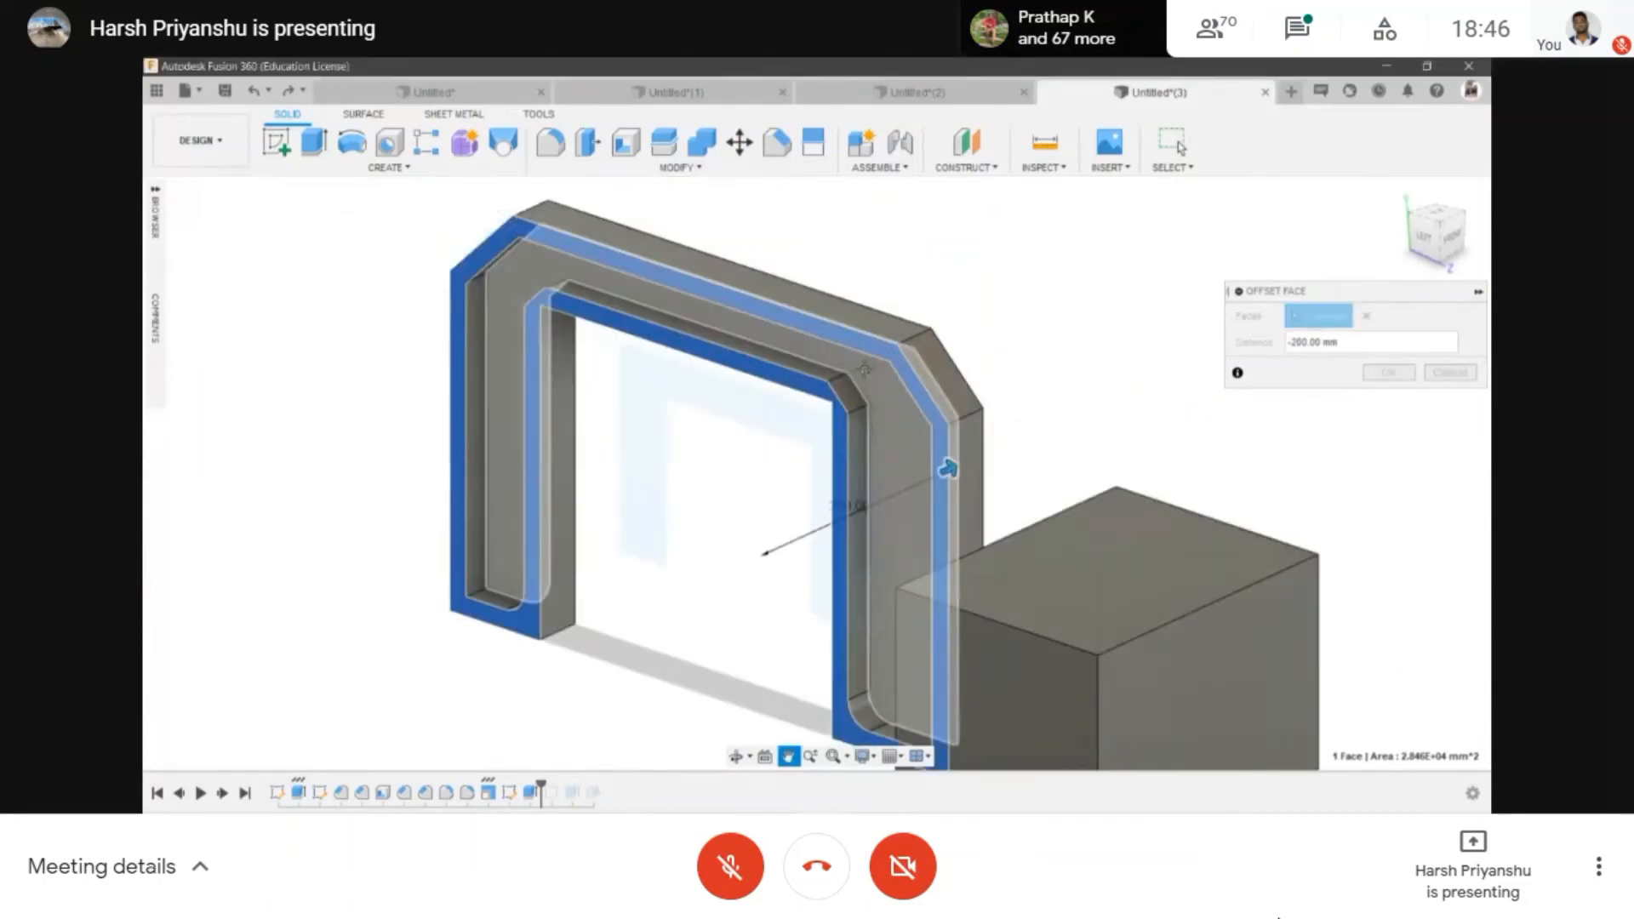
{"action": "scroll", "coordinate": [809, 357], "scroll_direction": "up", "scroll_amount": 2}
{"action": "scroll", "coordinate": [667, 266], "scroll_direction": "down", "scroll_amount": 2}
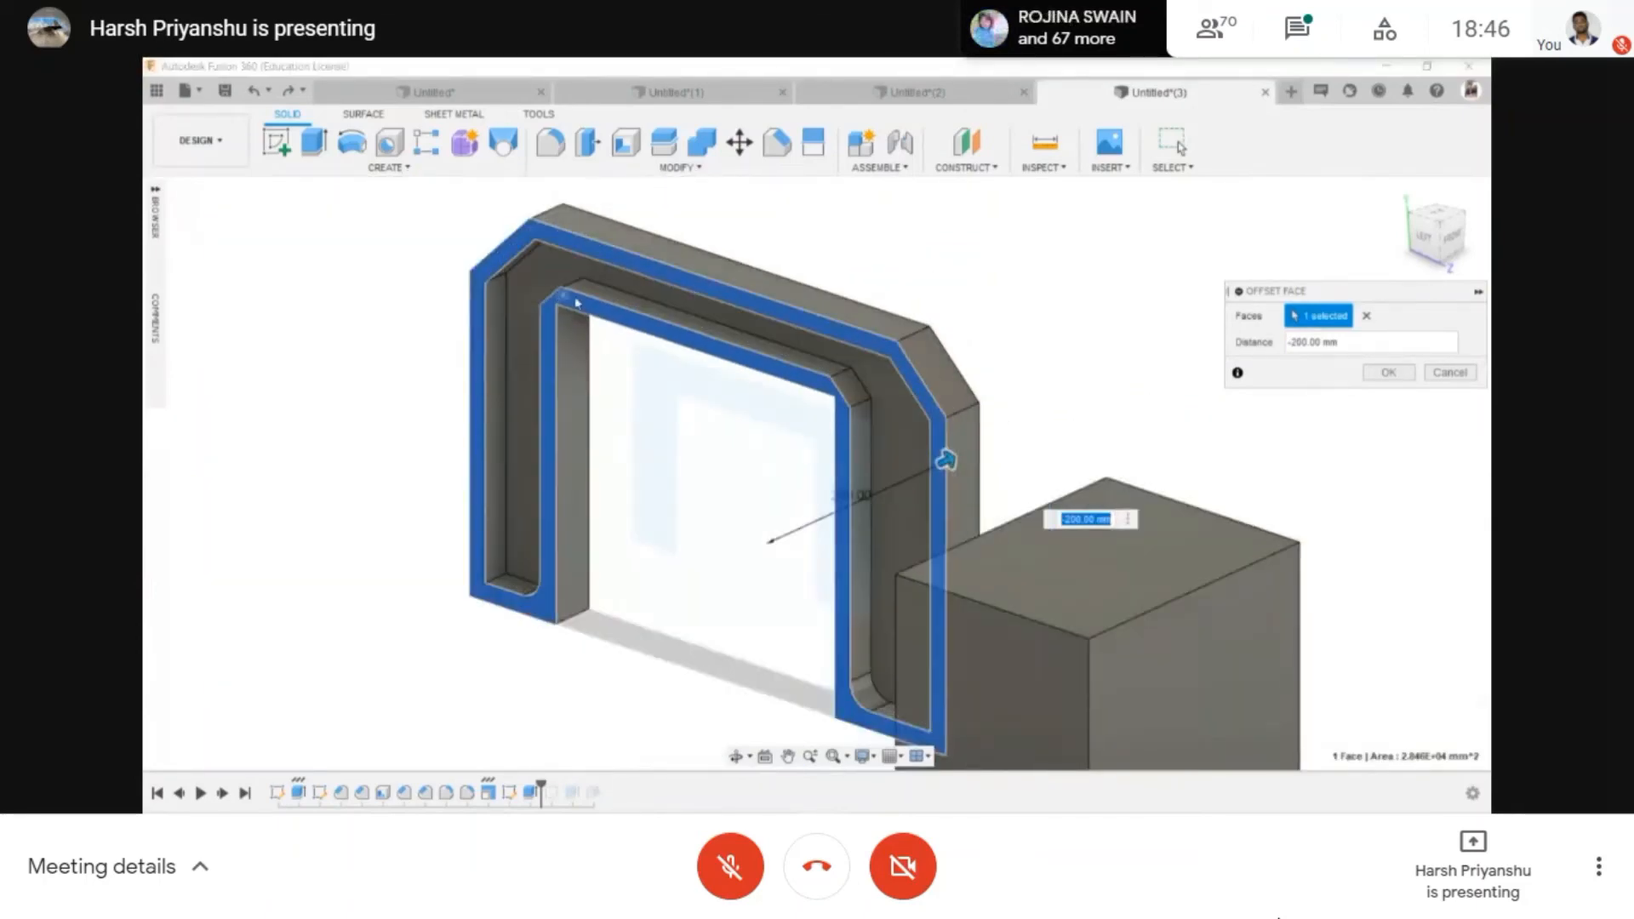
{"action": "left_click", "coordinate": [1409, 371]}
{"action": "scroll", "coordinate": [979, 352], "scroll_direction": "down", "scroll_amount": 1}
{"action": "scroll", "coordinate": [1023, 461], "scroll_direction": "up", "scroll_amount": 1}
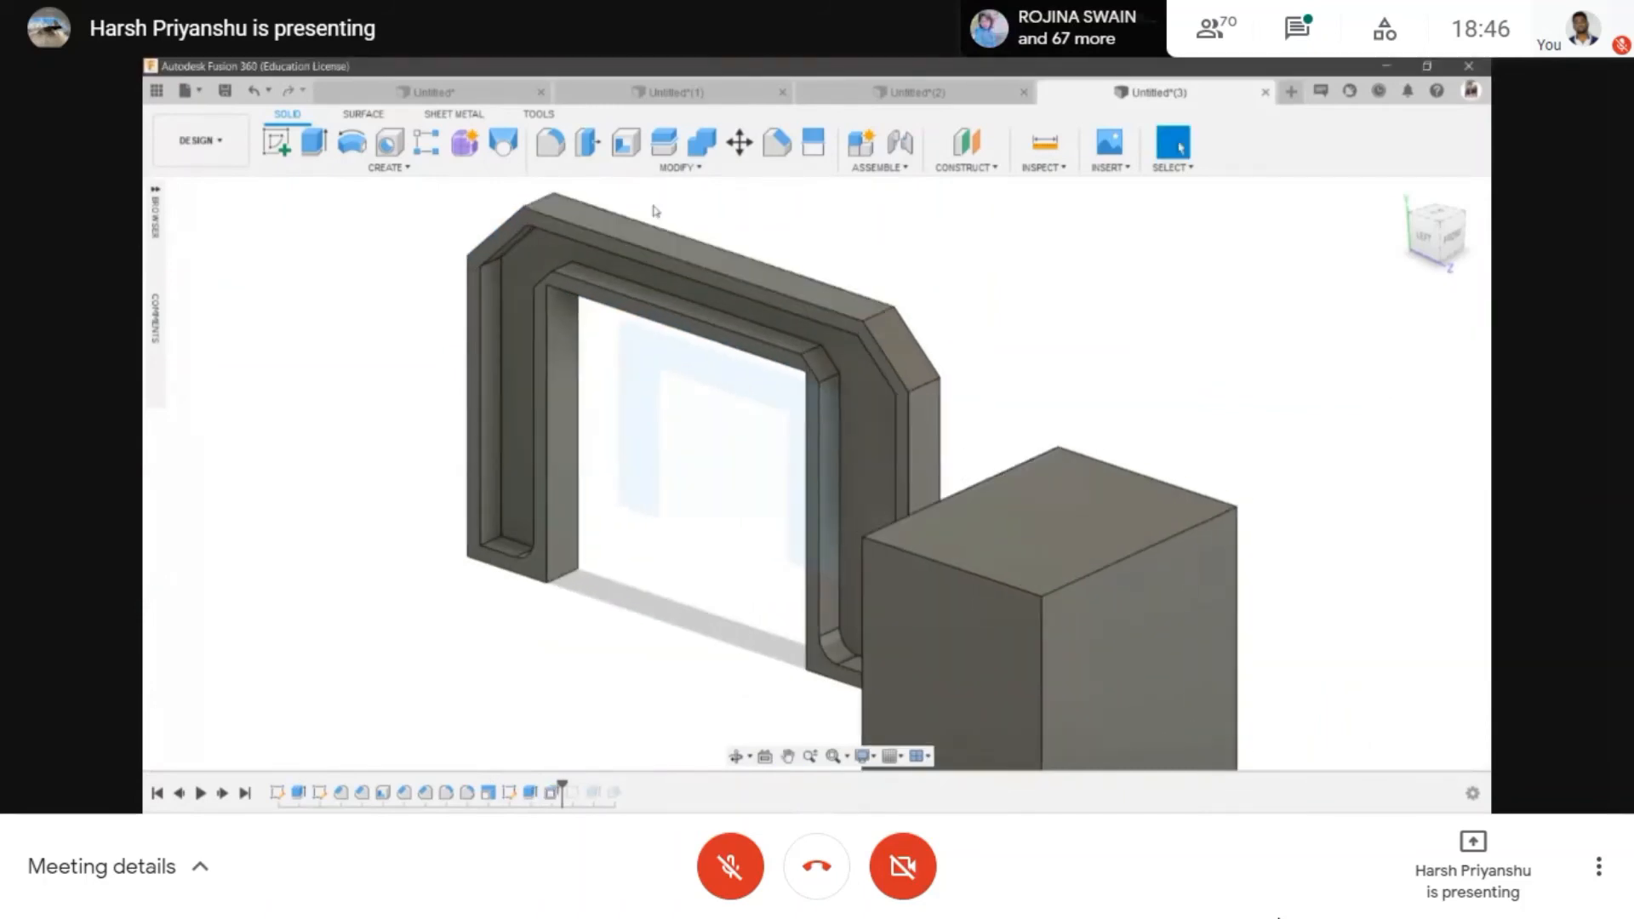
- Try Replace Face on the arch's recessed front face, with Tangent Chain enabled
{"action": "left_click", "coordinate": [675, 168]}
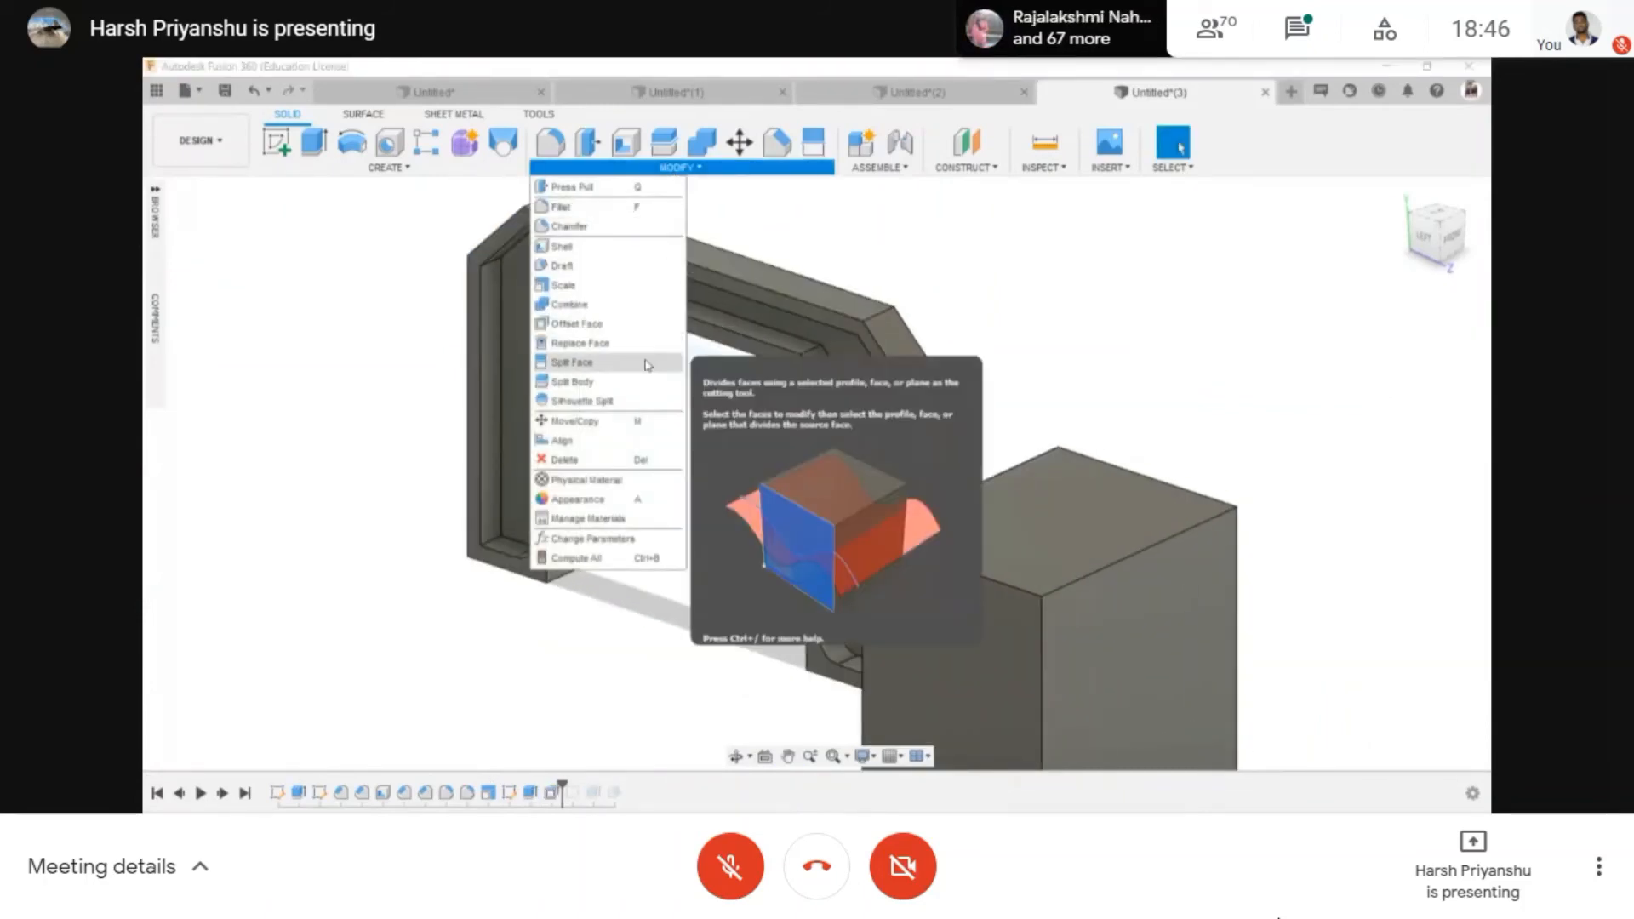
{"action": "left_click", "coordinate": [885, 375]}
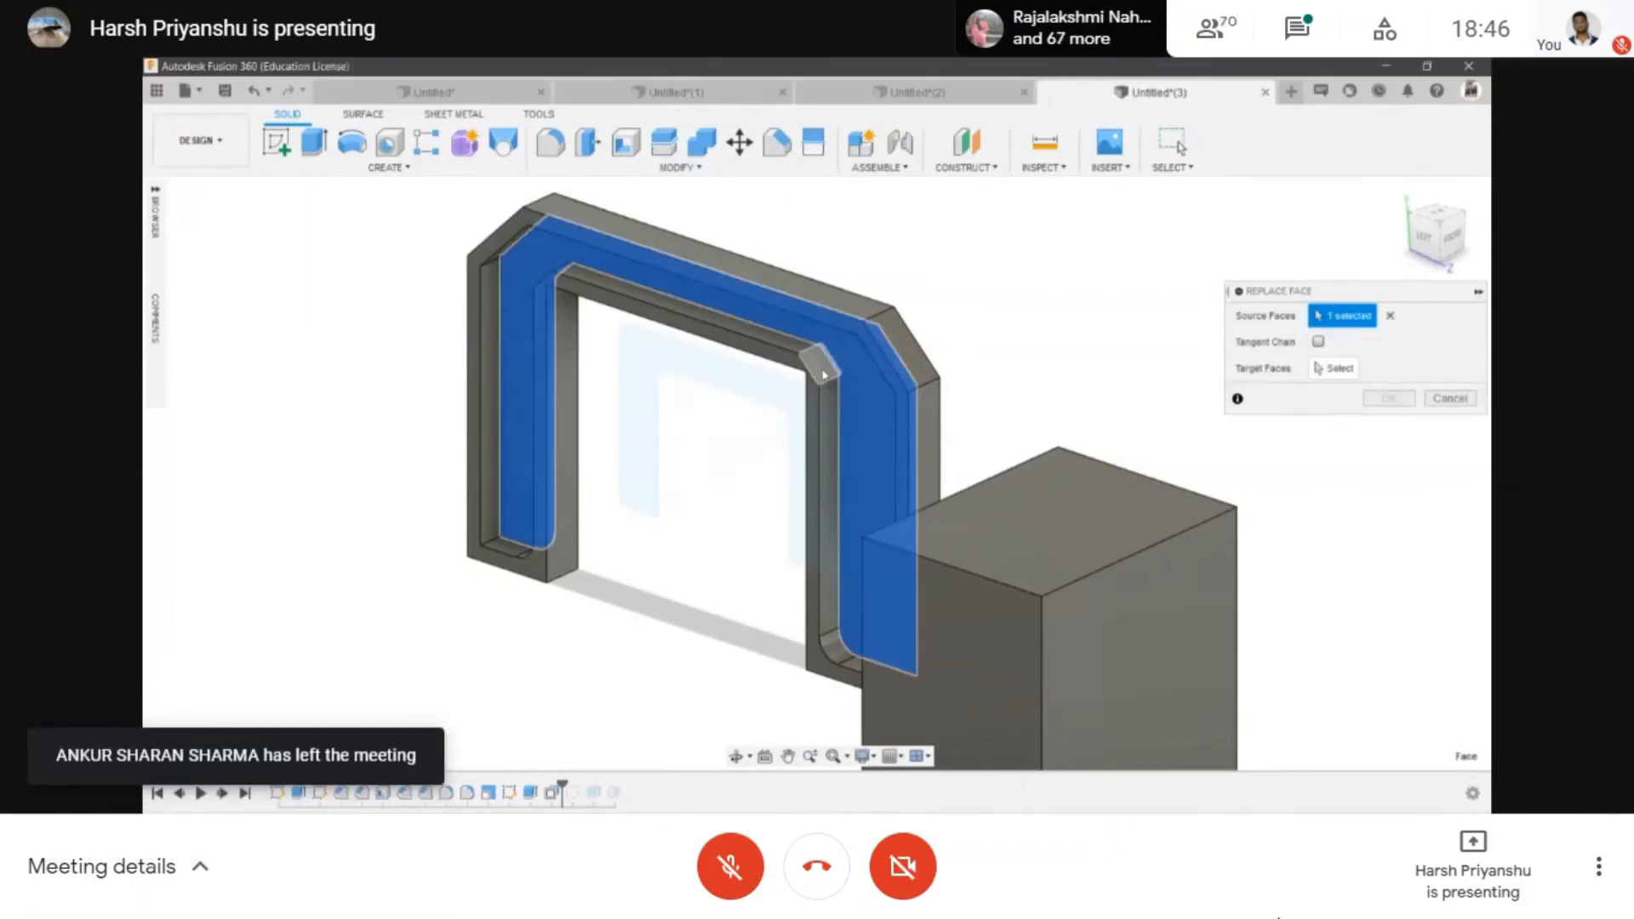
{"action": "left_click", "coordinate": [1318, 342]}
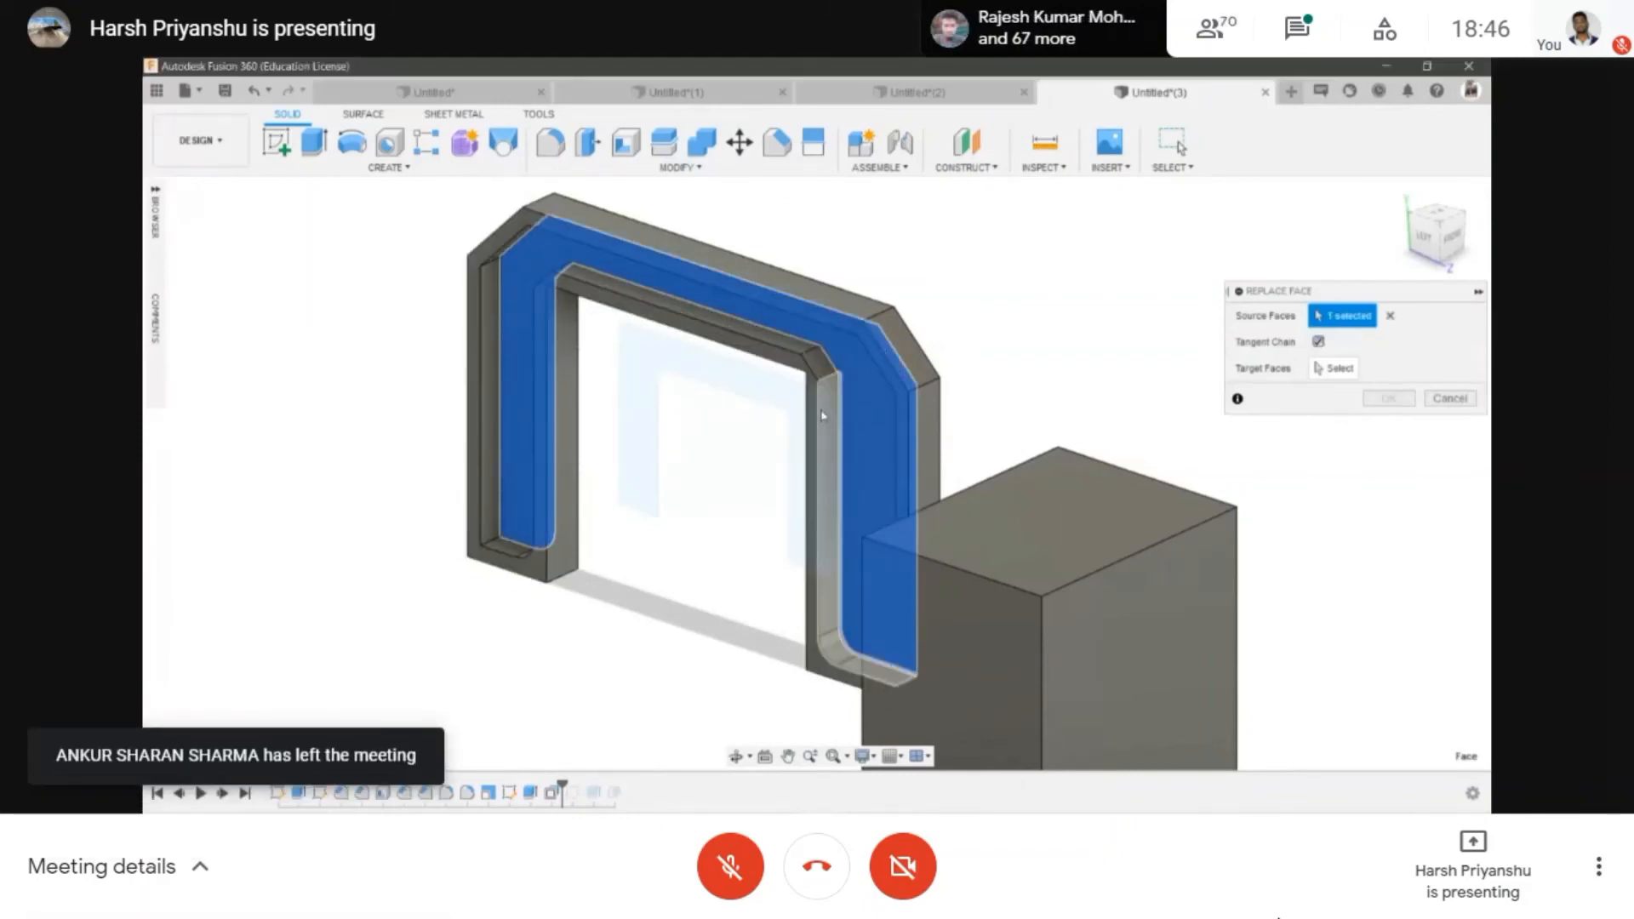
{"action": "key", "text": "Escape"}
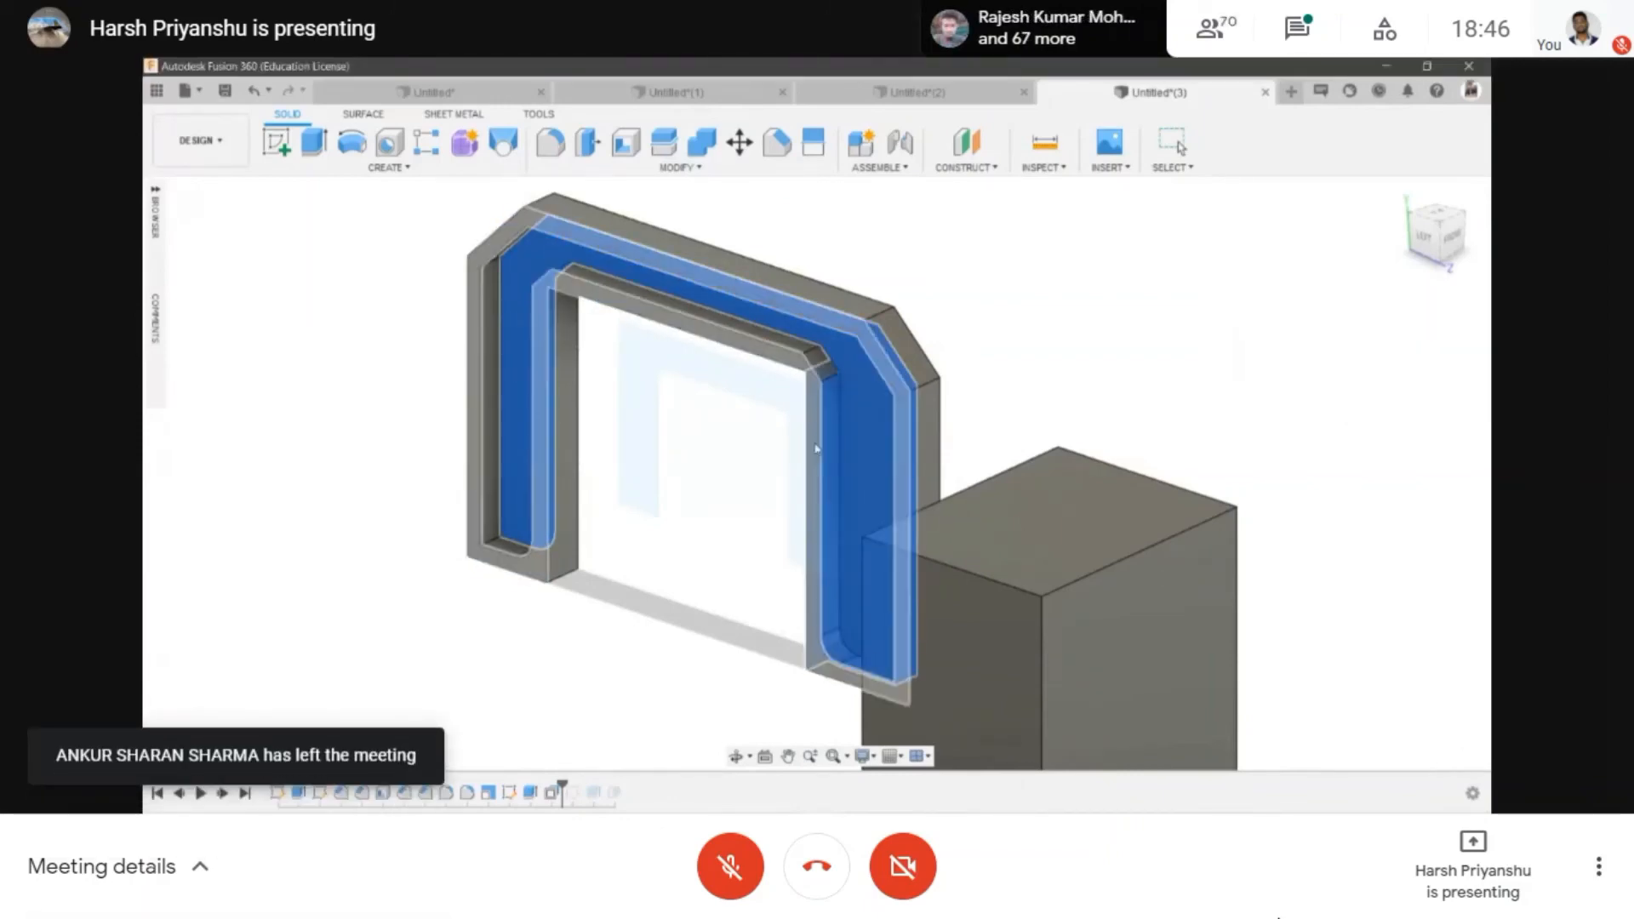
{"action": "middle_click_drag", "start_coordinate": [813, 415], "coordinate": [750, 356], "text": "shift"}
{"action": "left_click", "coordinate": [631, 170]}
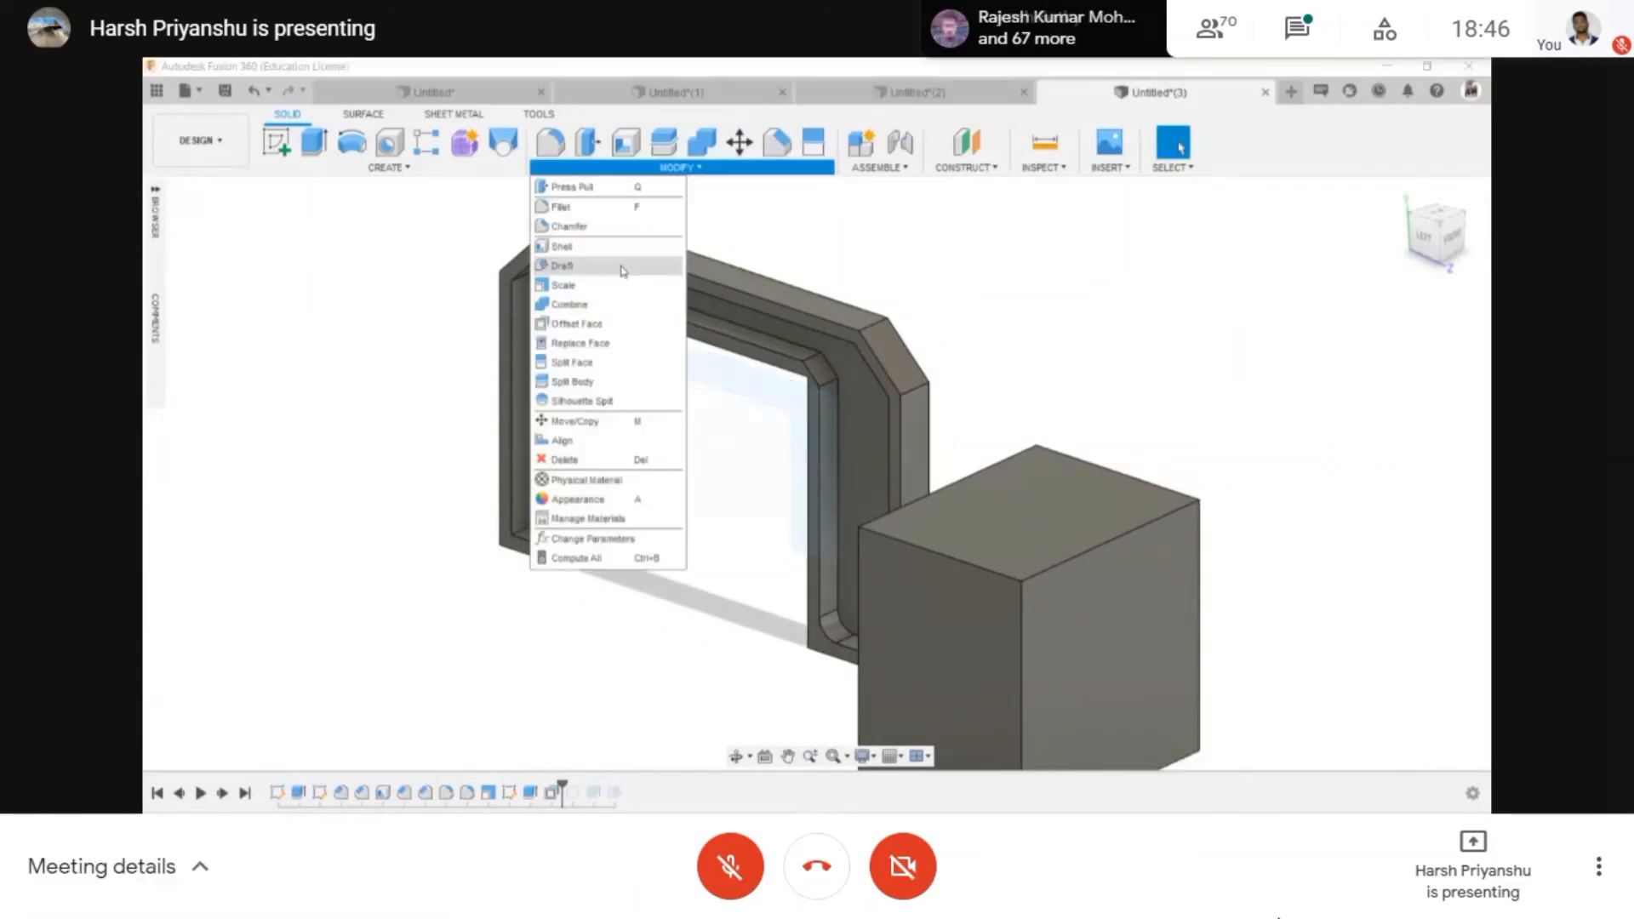
{"action": "left_click", "coordinate": [580, 343]}
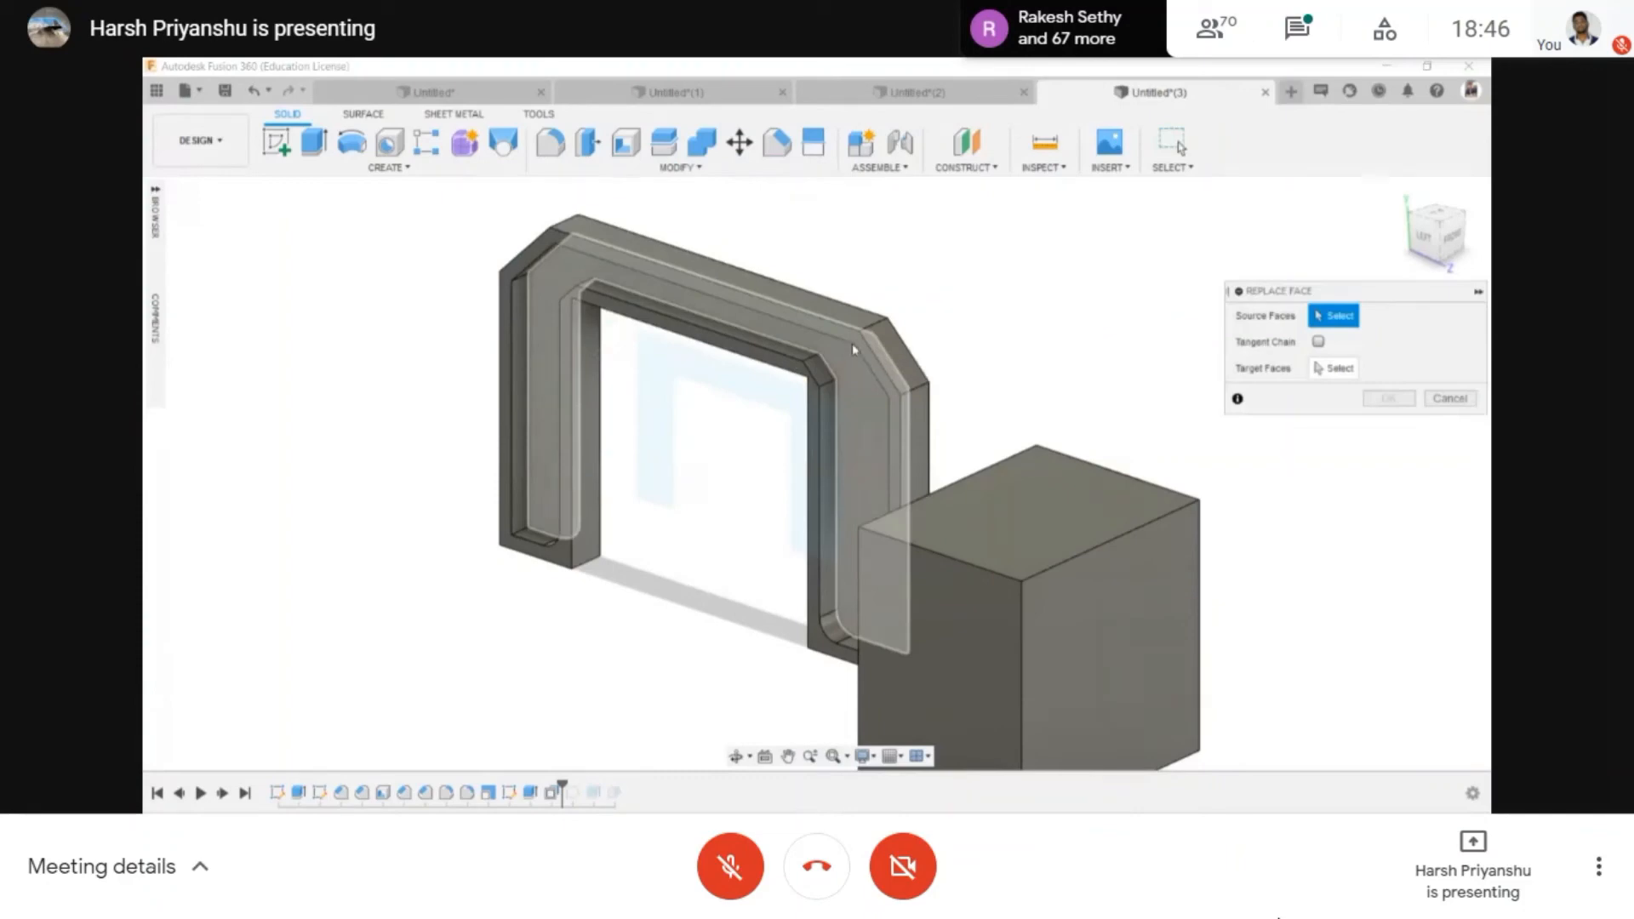
{"action": "left_click", "coordinate": [854, 348]}
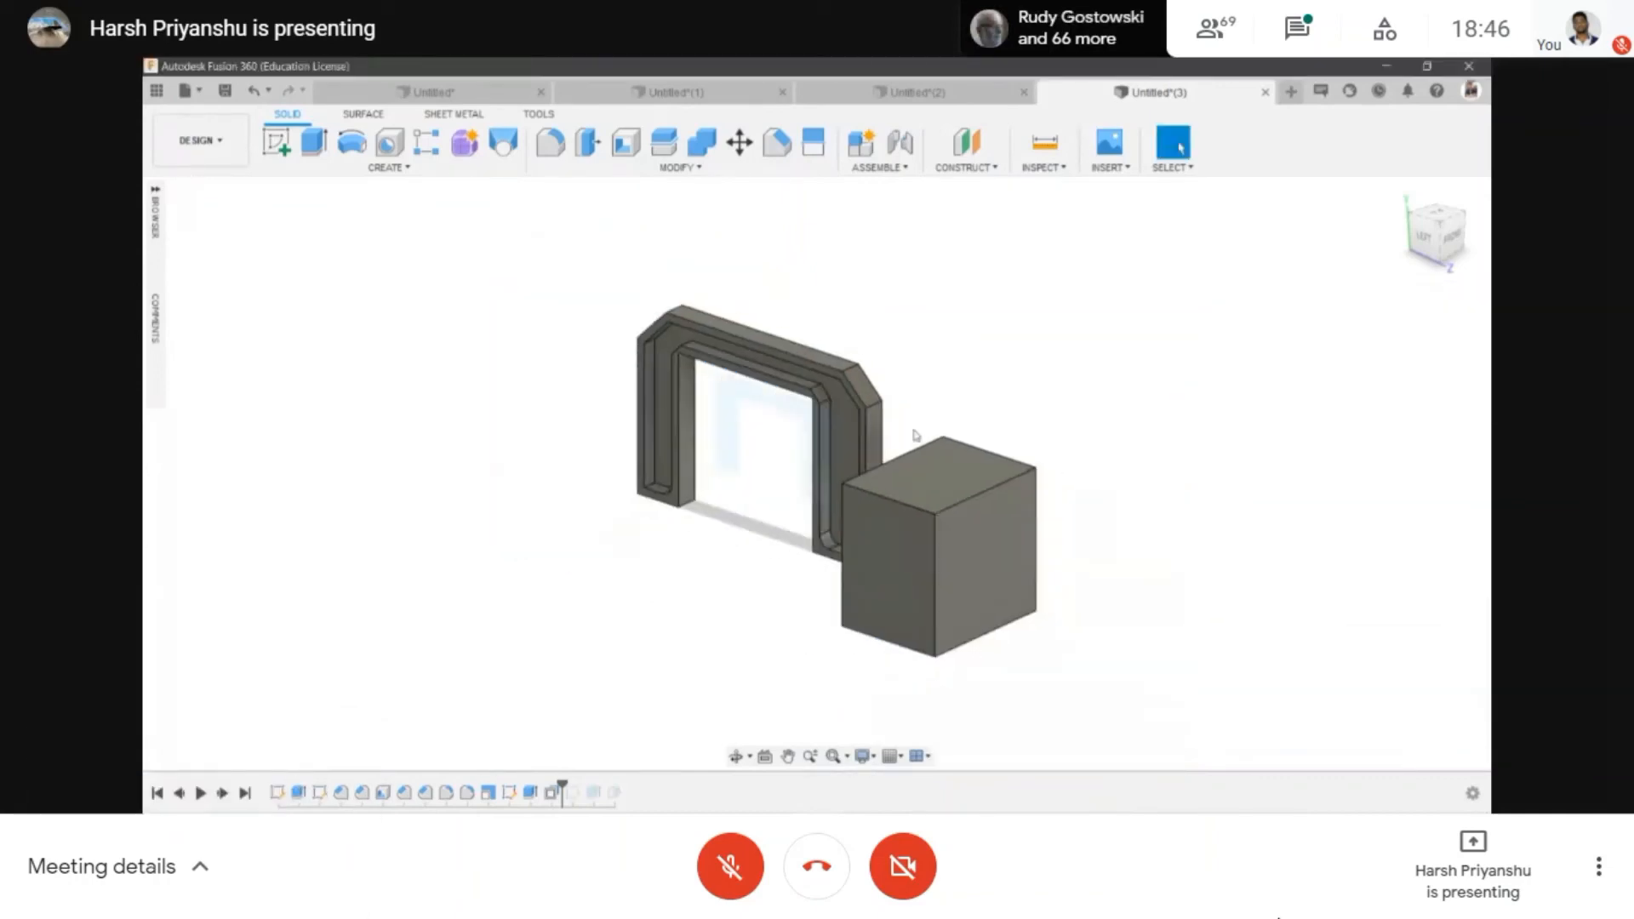
{"action": "scroll", "coordinate": [757, 392], "scroll_direction": "up", "scroll_amount": 5}
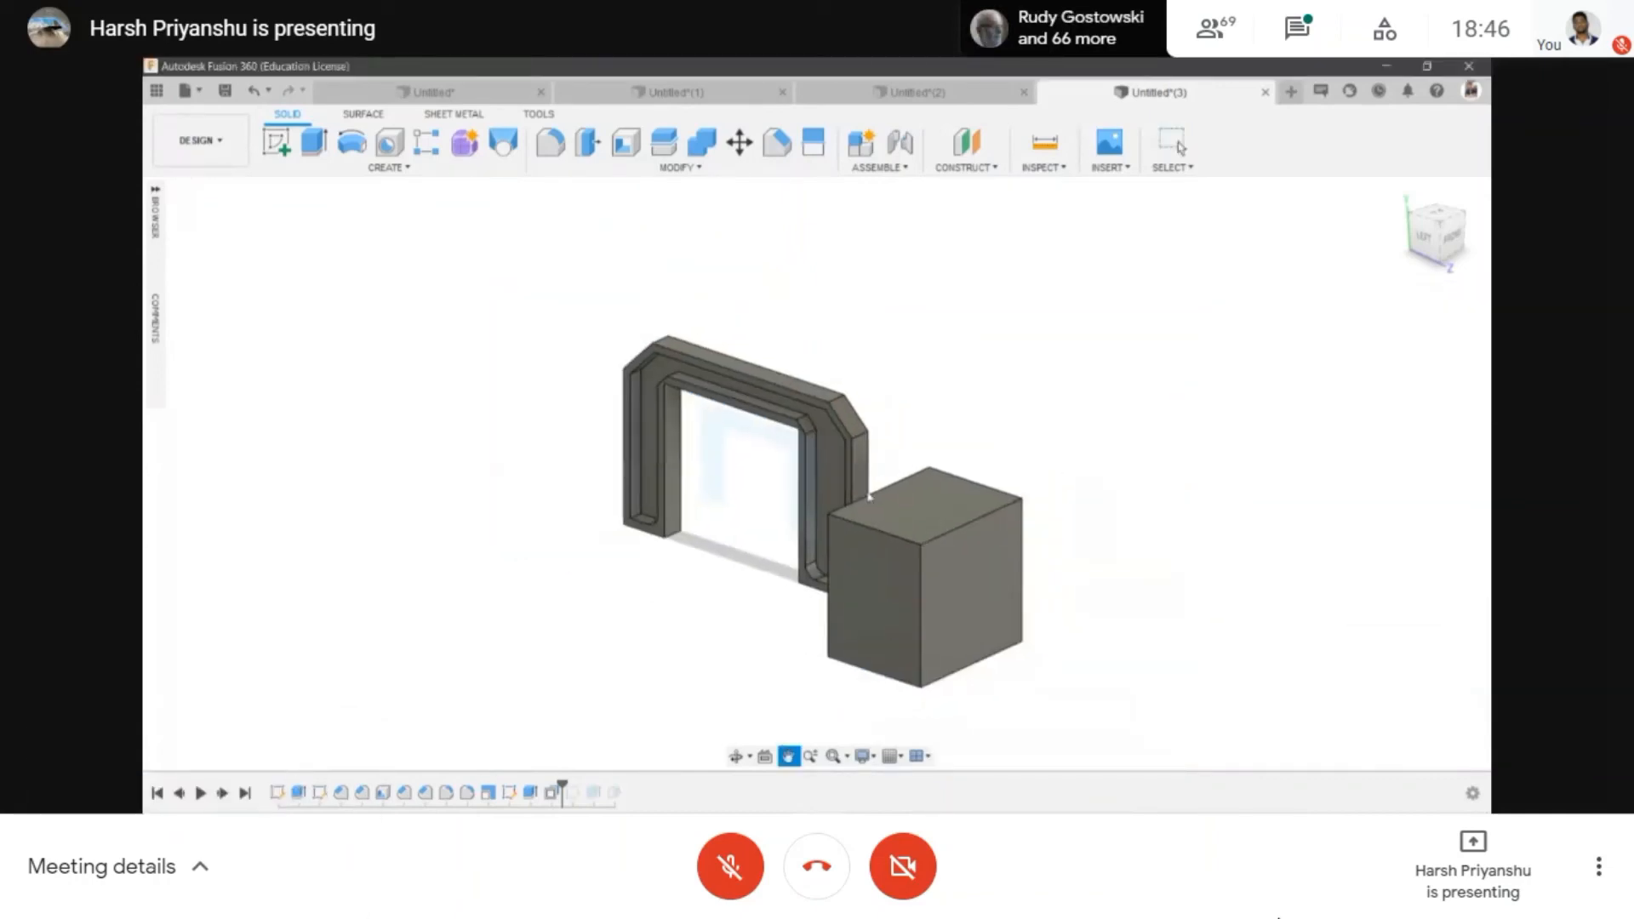
{"action": "scroll", "coordinate": [766, 396], "scroll_direction": "down", "scroll_amount": 2}
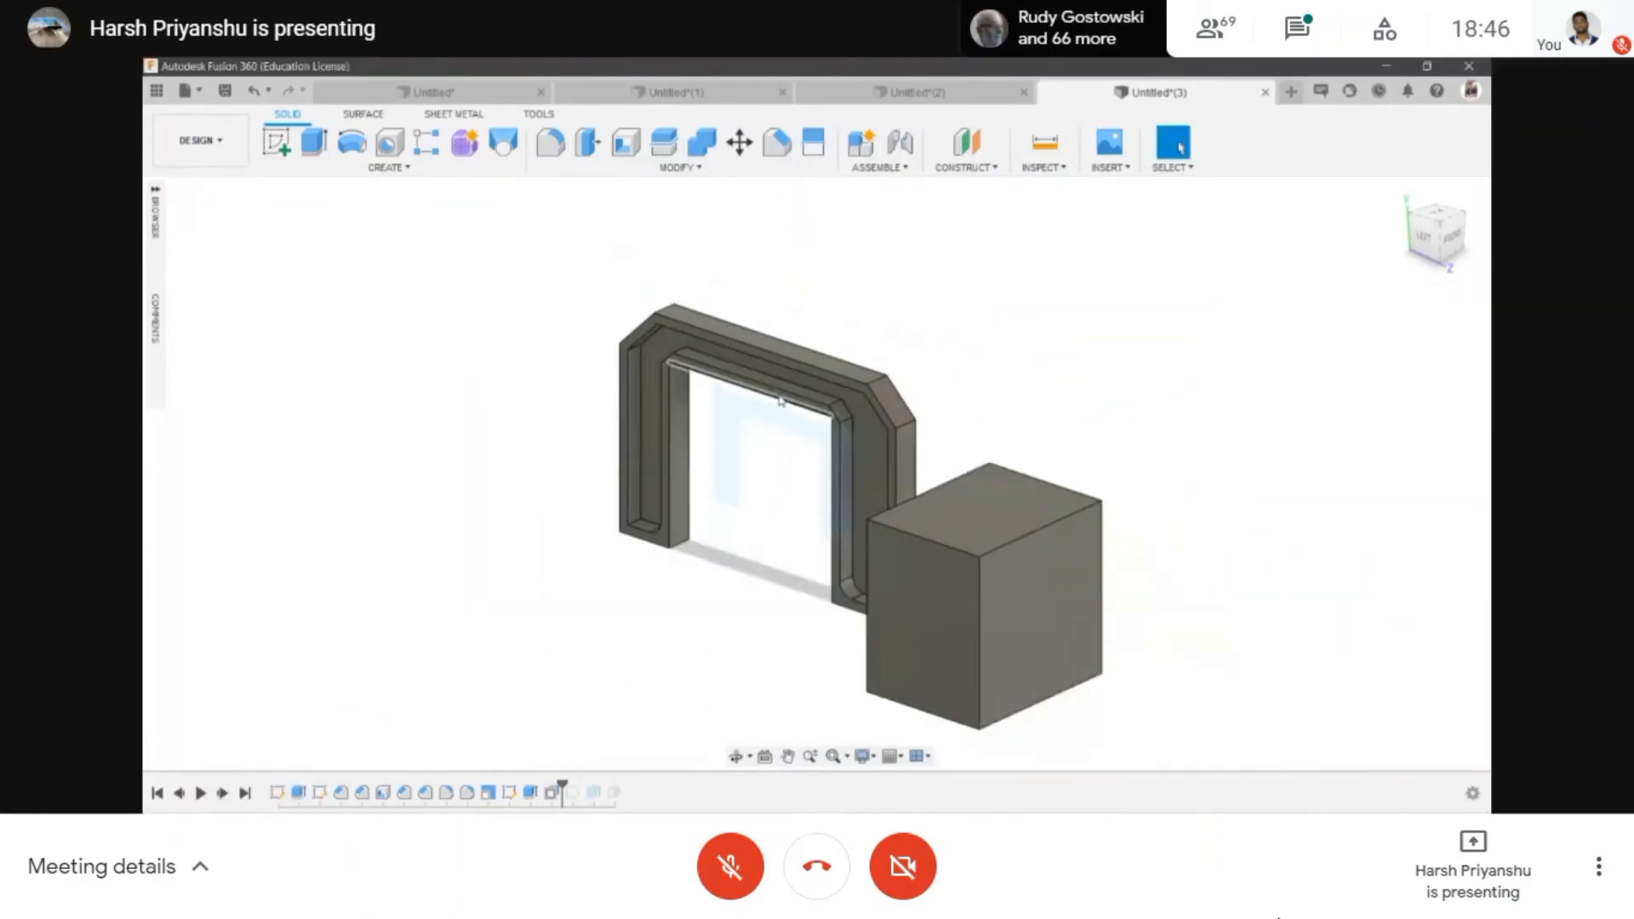
{"action": "left_click", "coordinate": [668, 171]}
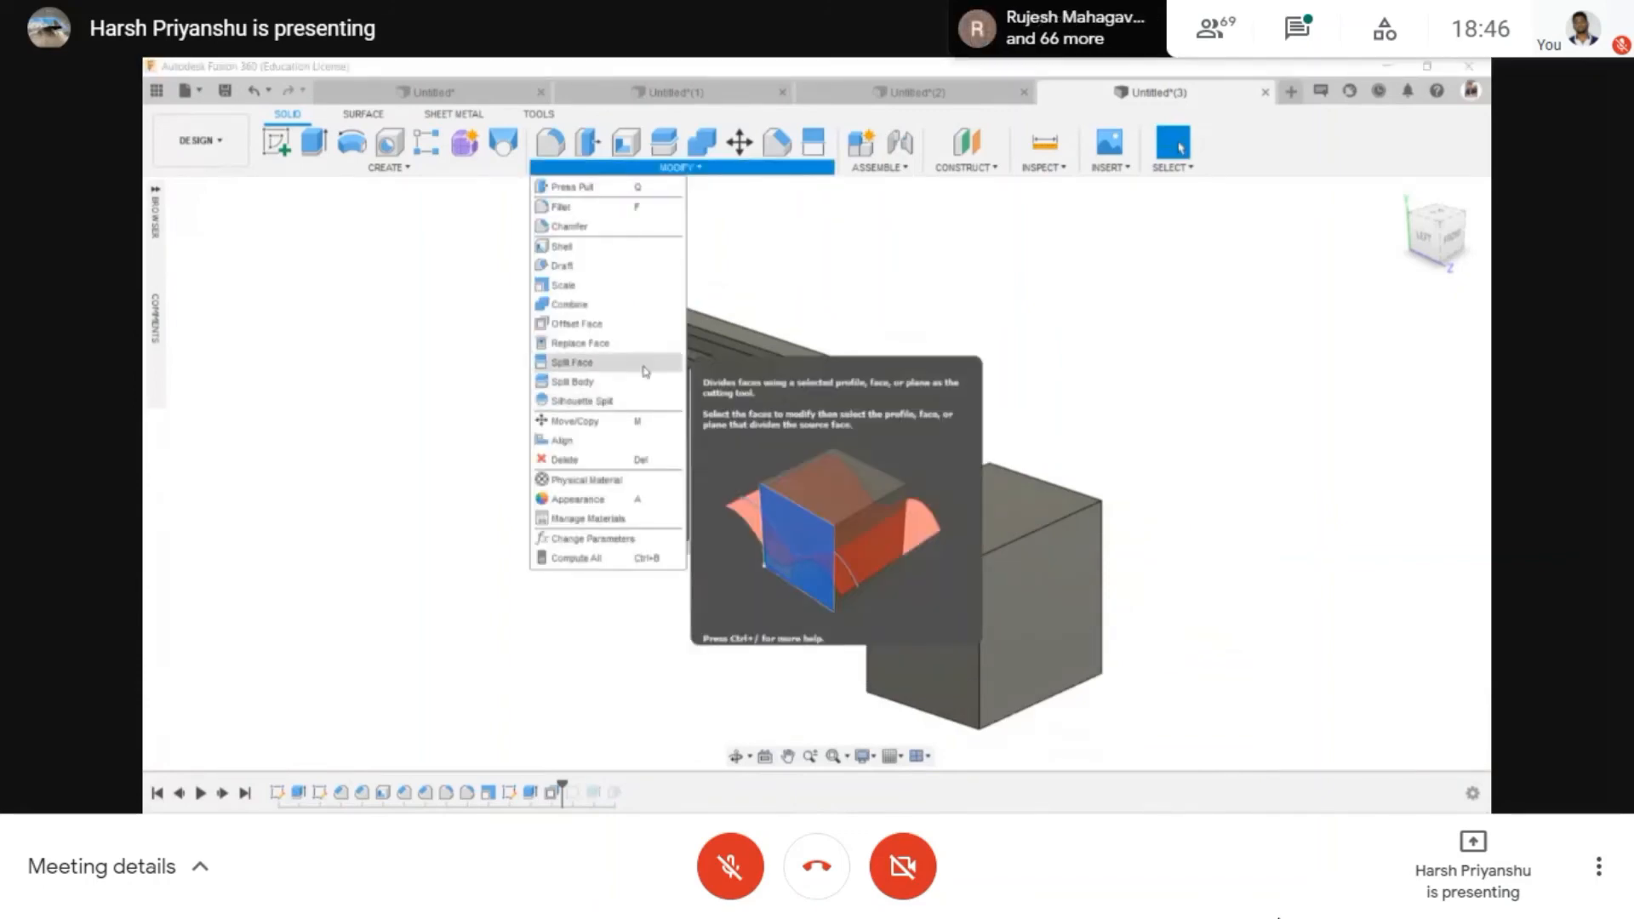
{"action": "scroll", "coordinate": [858, 400], "scroll_direction": "down", "scroll_amount": 3}
{"action": "scroll", "coordinate": [904, 379], "scroll_direction": "up", "scroll_amount": 2}
{"action": "left_click", "coordinate": [929, 424]}
{"action": "scroll", "coordinate": [933, 432], "scroll_direction": "down", "scroll_amount": 1}
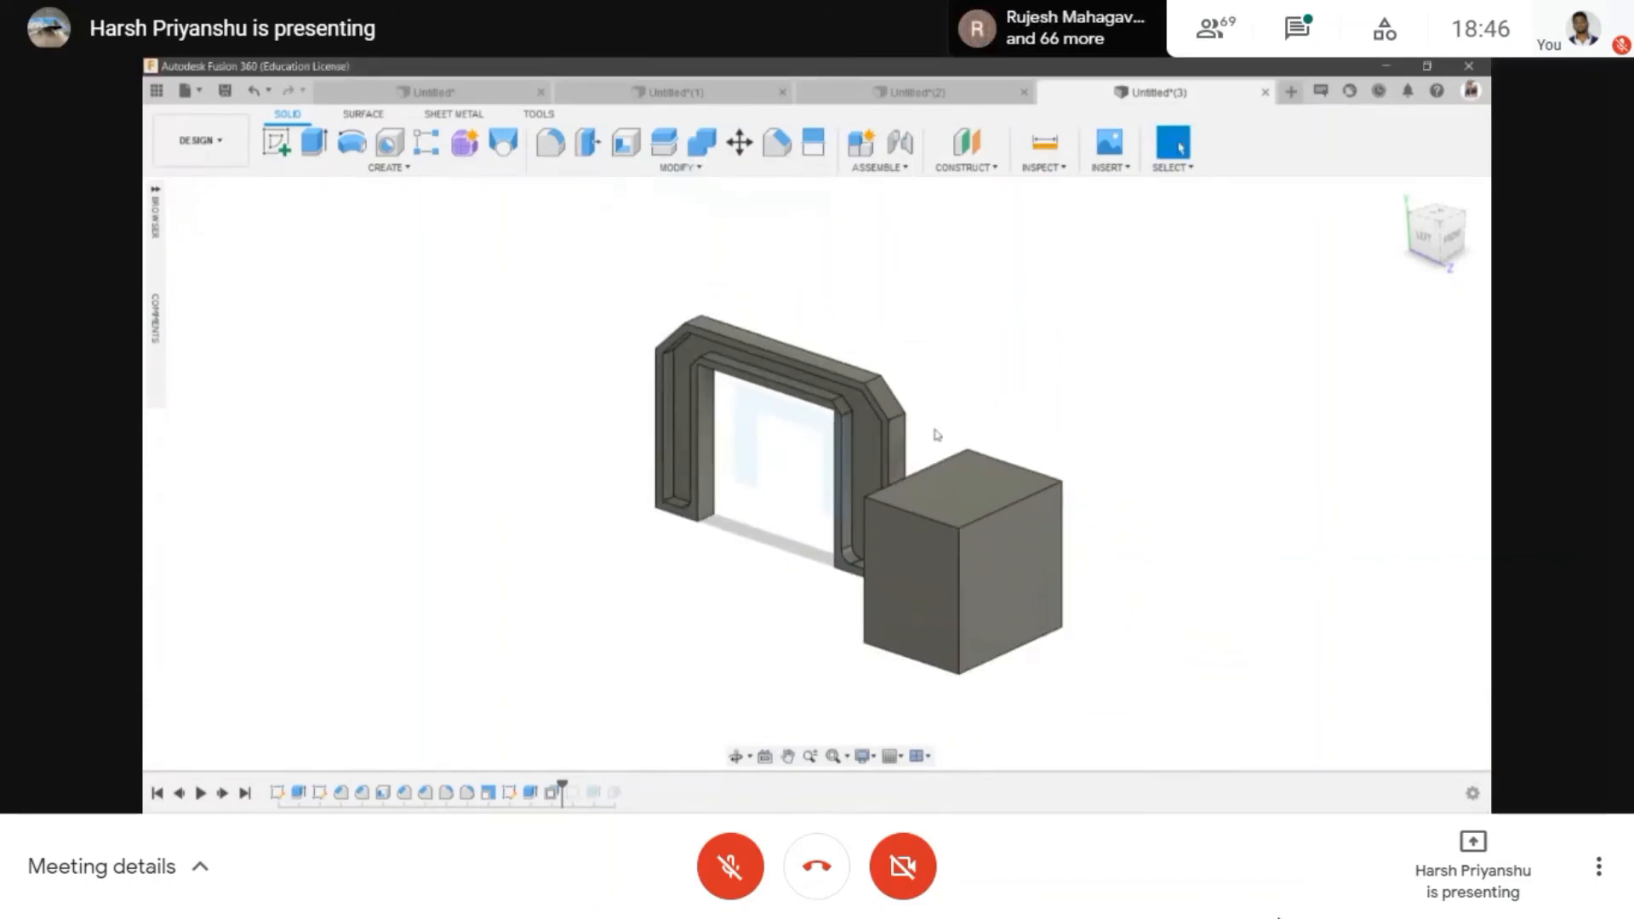
{"action": "left_click", "coordinate": [697, 170]}
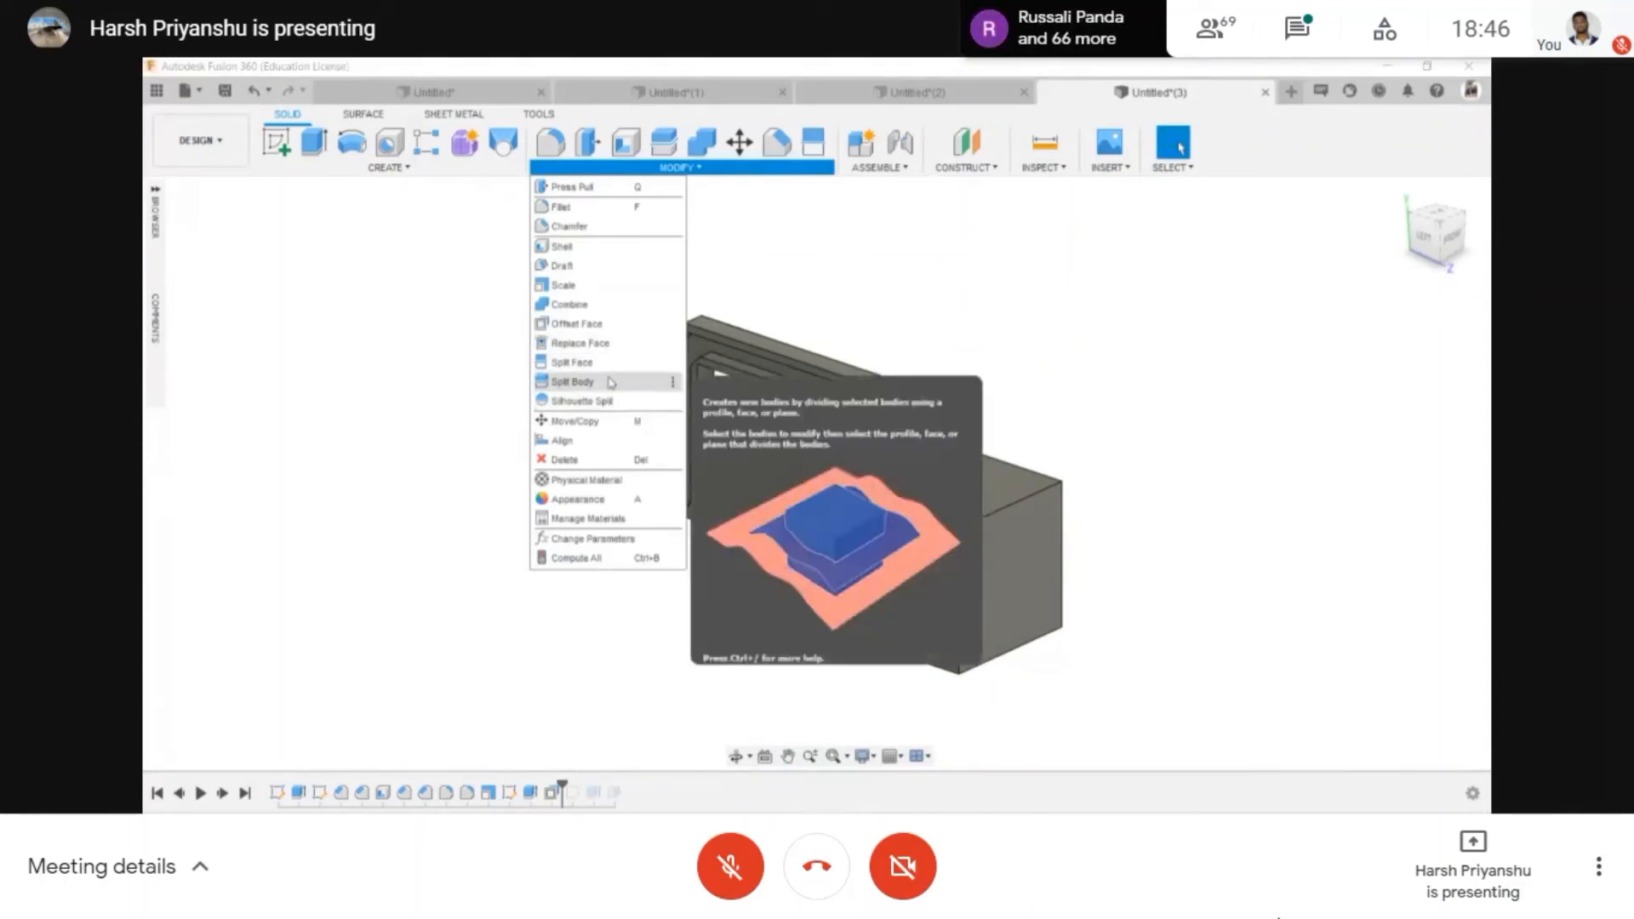
{"action": "scroll", "coordinate": [1246, 498], "scroll_direction": "up", "scroll_amount": 1}
{"action": "left_click", "coordinate": [968, 596]}
{"action": "scroll", "coordinate": [969, 597], "scroll_direction": "down", "scroll_amount": 2}
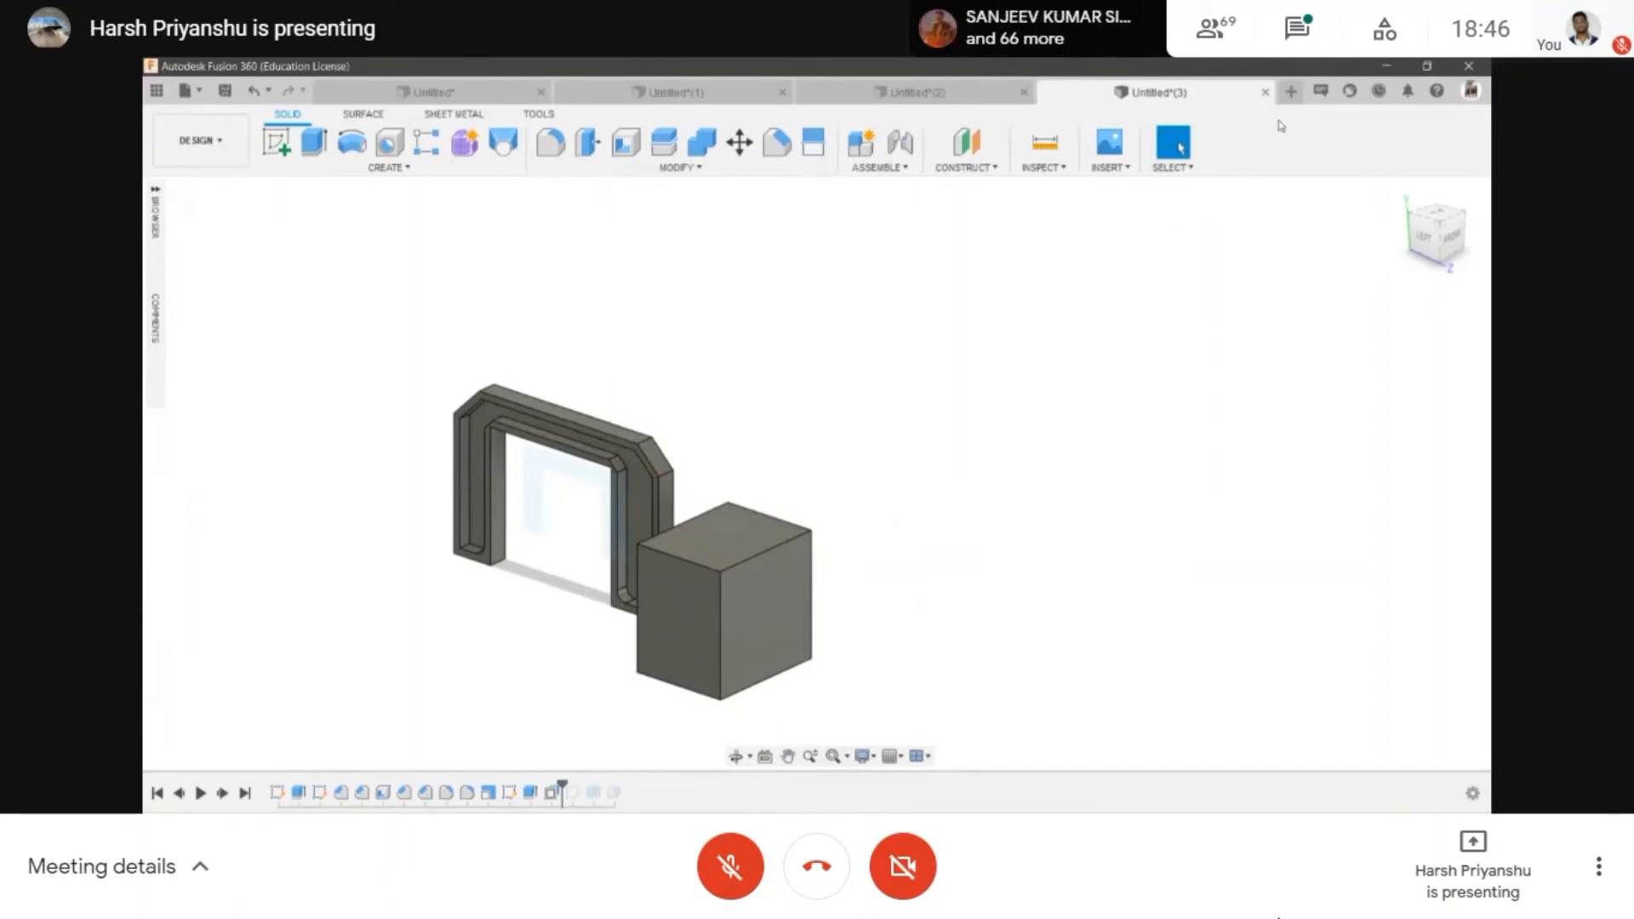
- Start a new design and sketch two concentric circles at the origin on the front plane, the outer one about 100 mm in diameter
{"action": "left_click", "coordinate": [1291, 90]}
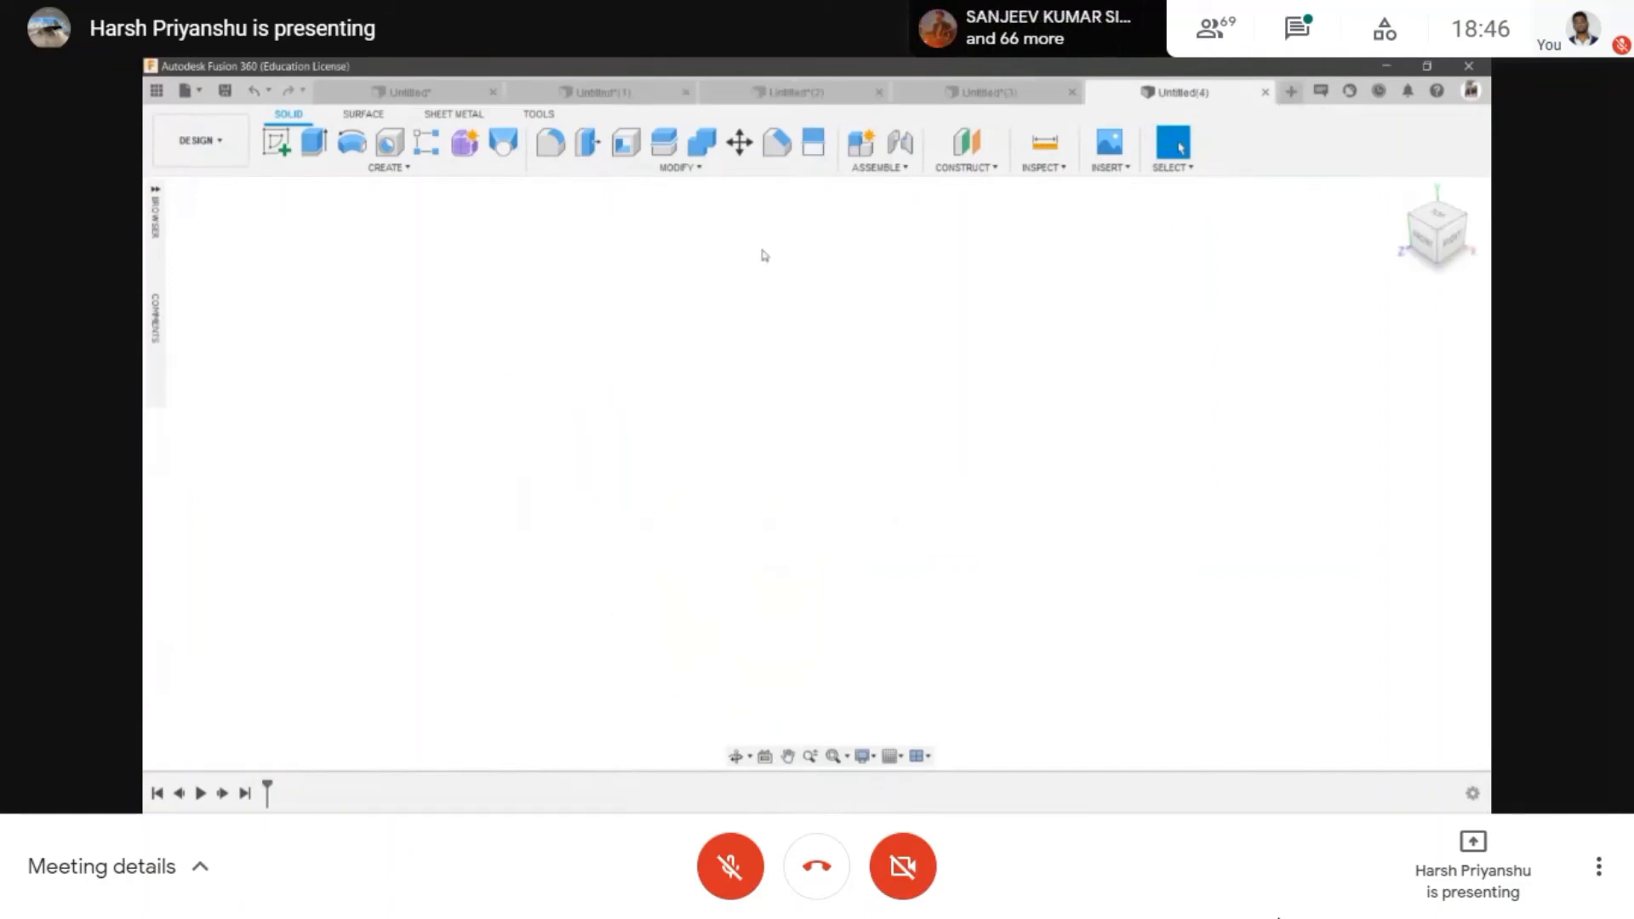
{"action": "left_click", "coordinate": [264, 141]}
{"action": "left_click", "coordinate": [867, 452]}
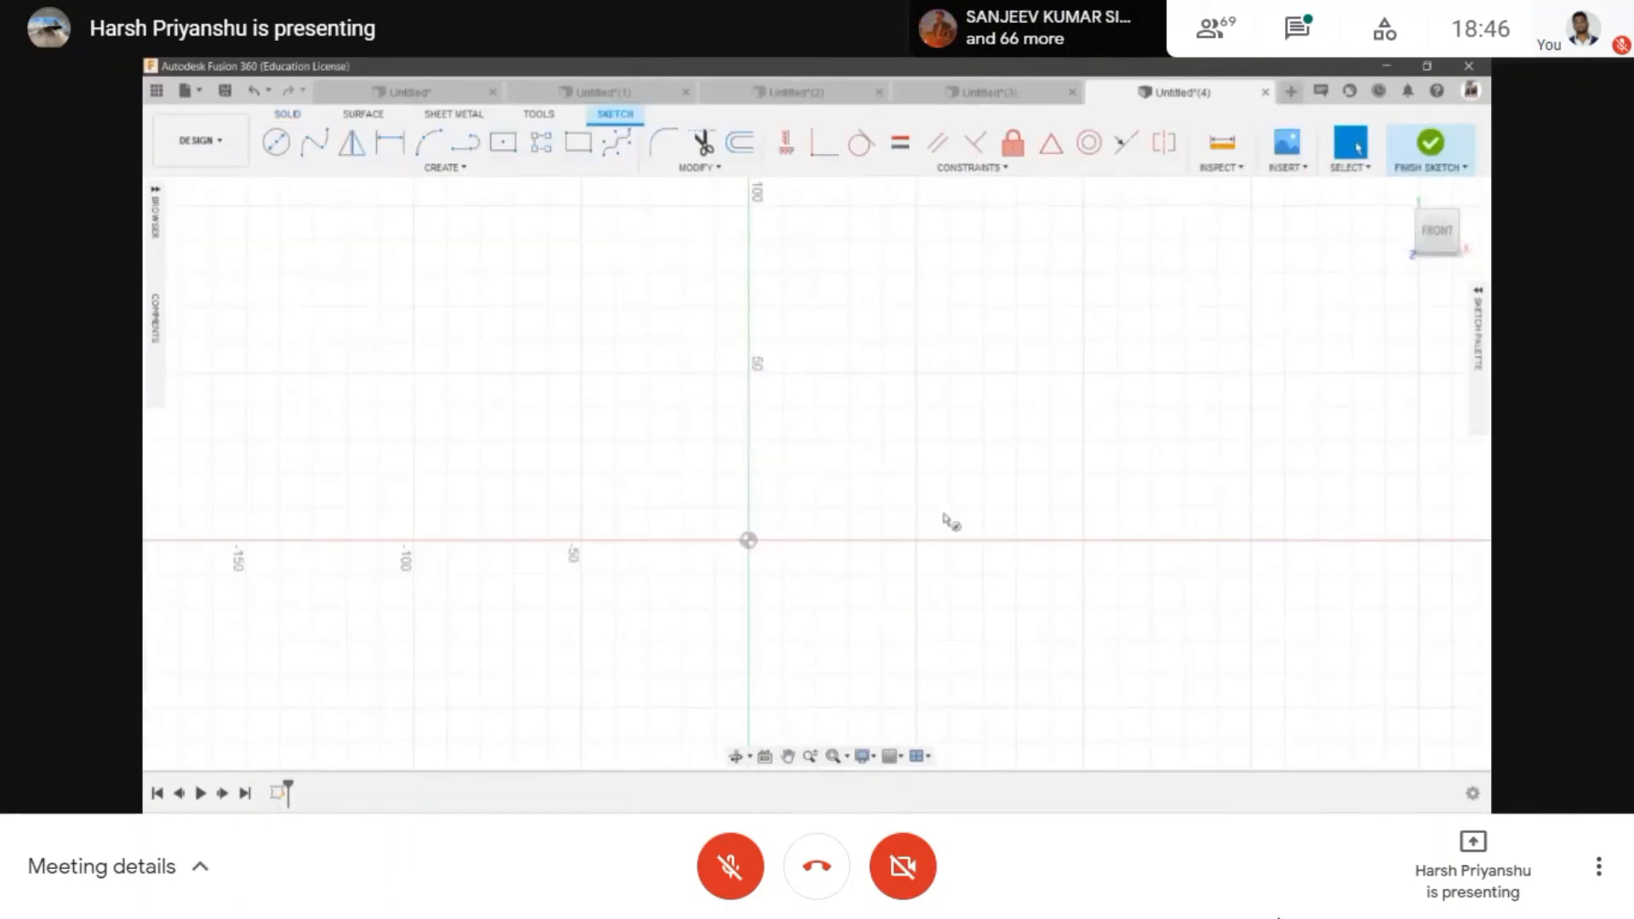
{"action": "left_click", "coordinate": [748, 540]}
{"action": "left_click", "coordinate": [915, 555]}
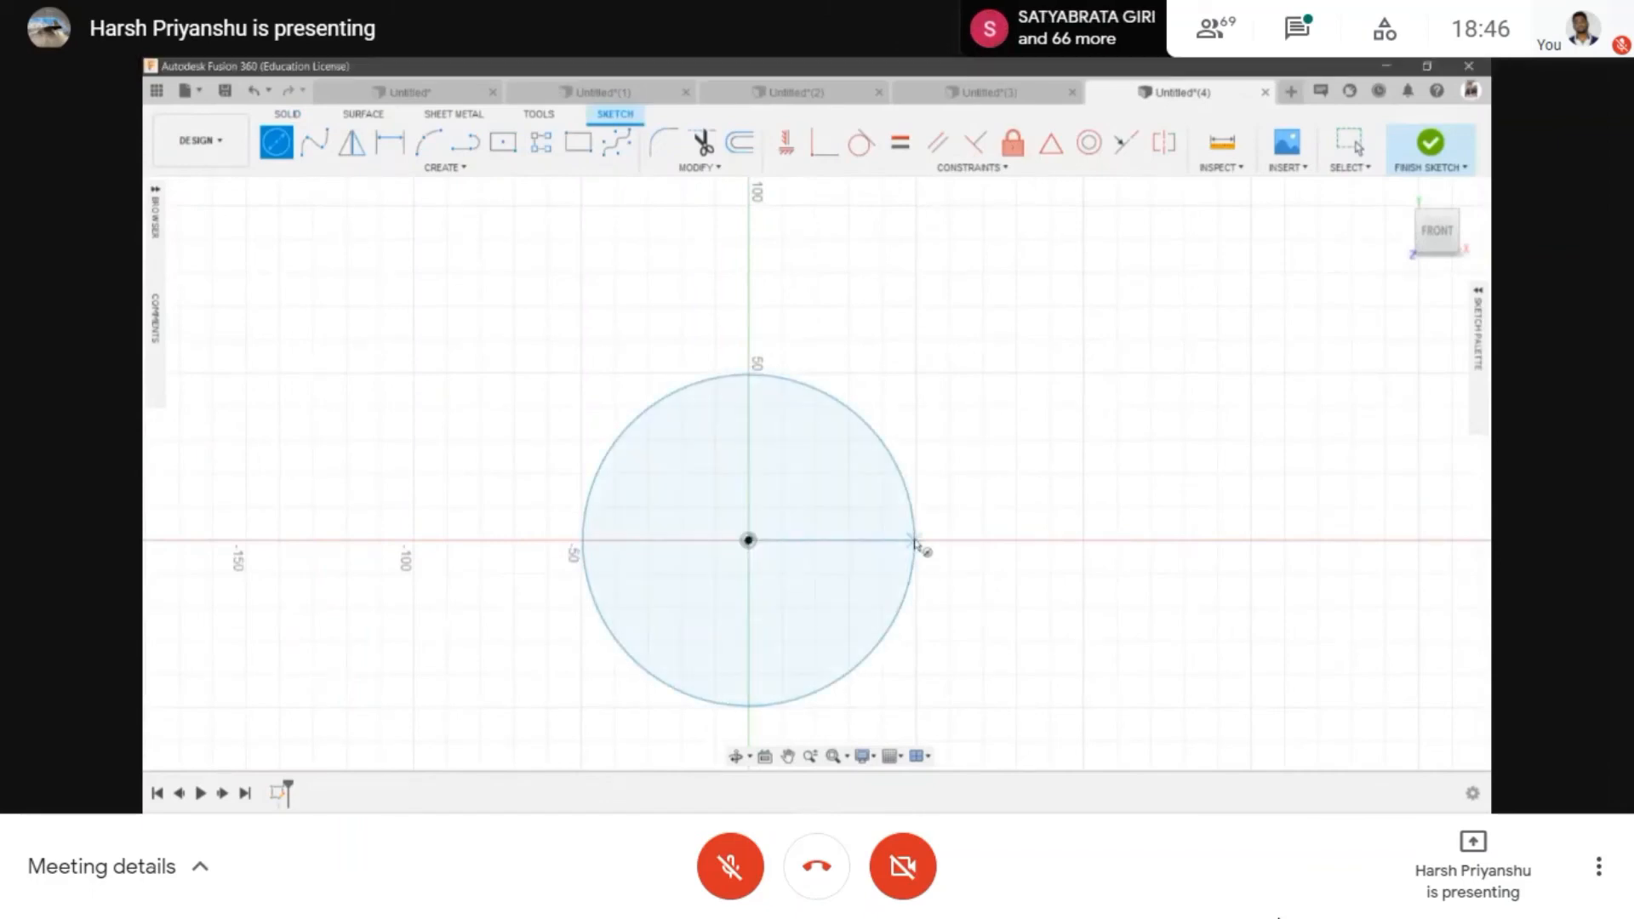
{"action": "scroll", "coordinate": [809, 536], "scroll_direction": "down", "scroll_amount": 2}
{"action": "scroll", "coordinate": [770, 538], "scroll_direction": "up", "scroll_amount": 2}
{"action": "left_click", "coordinate": [774, 540]}
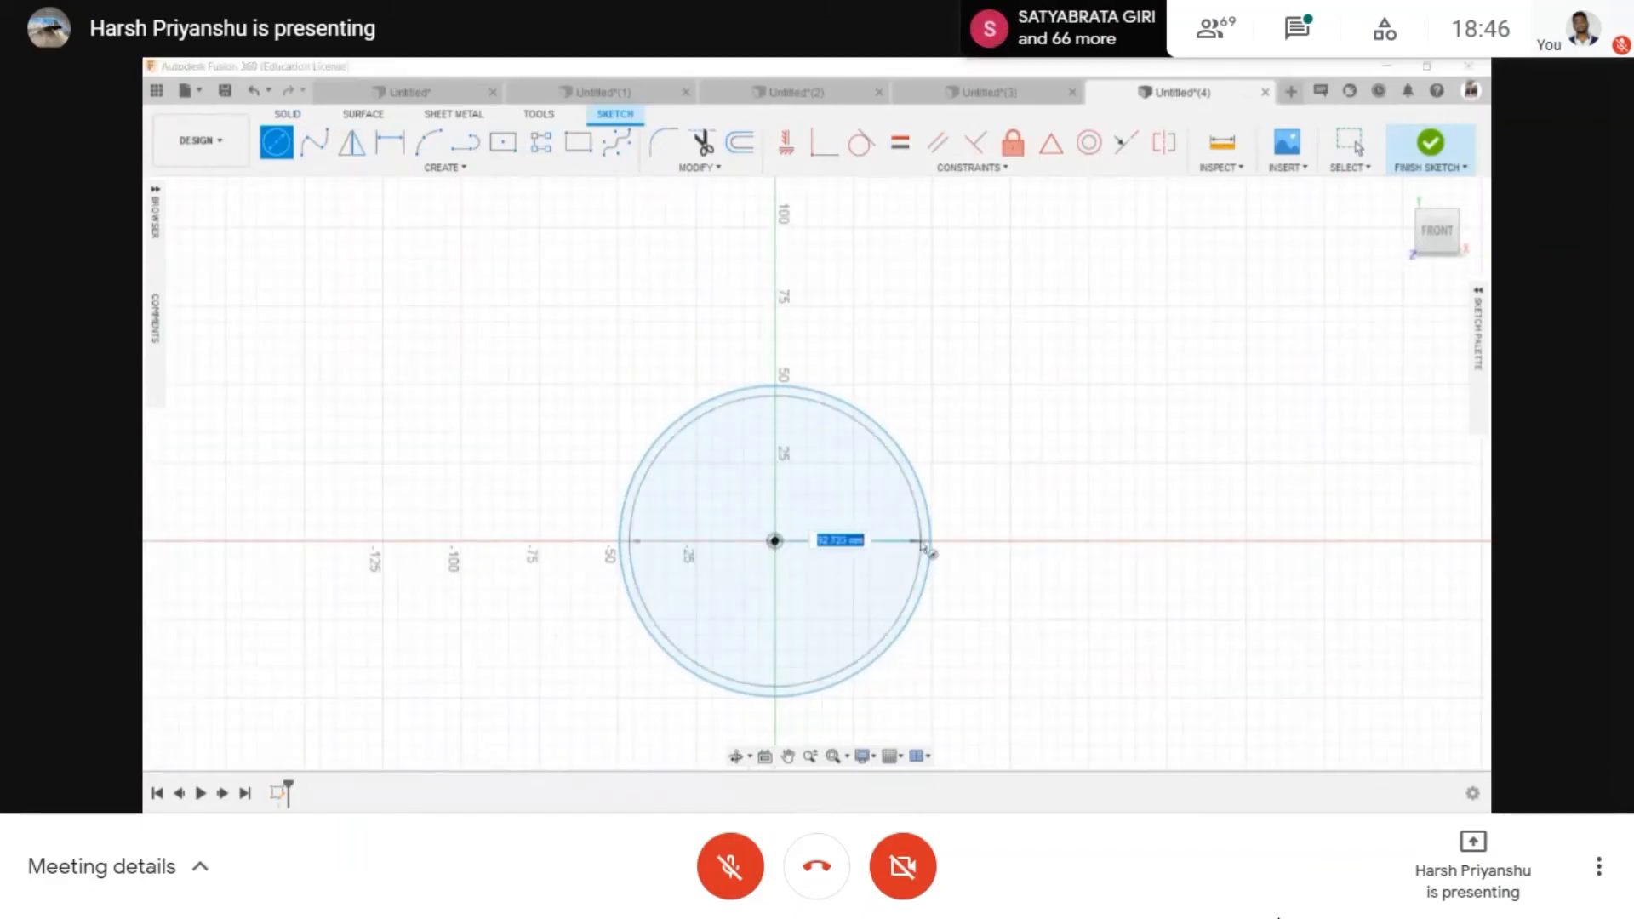
{"action": "left_click", "coordinate": [909, 543]}
- Extrude the ring between the two circles by -210 mm as a new body to form a hollow tube
{"action": "left_click", "coordinate": [923, 511]}
{"action": "key", "text": "e"}
{"action": "scroll", "coordinate": [824, 606], "scroll_direction": "down", "scroll_amount": 2}
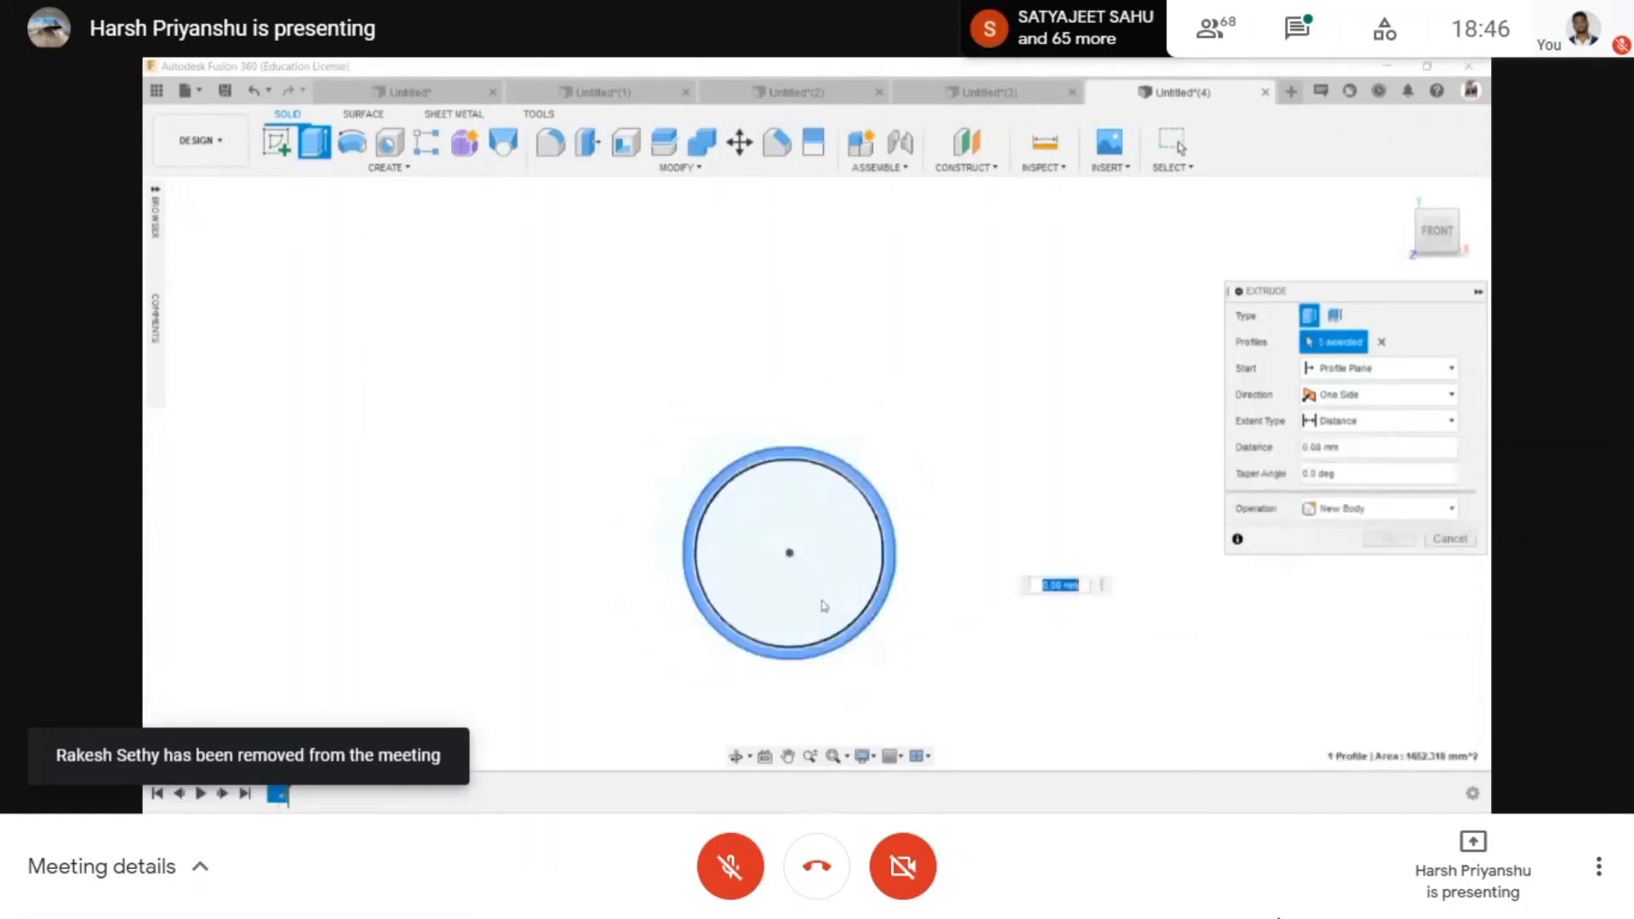
{"action": "left_click", "coordinate": [737, 758]}
{"action": "left_click_drag", "start_coordinate": [809, 511], "coordinate": [774, 461]}
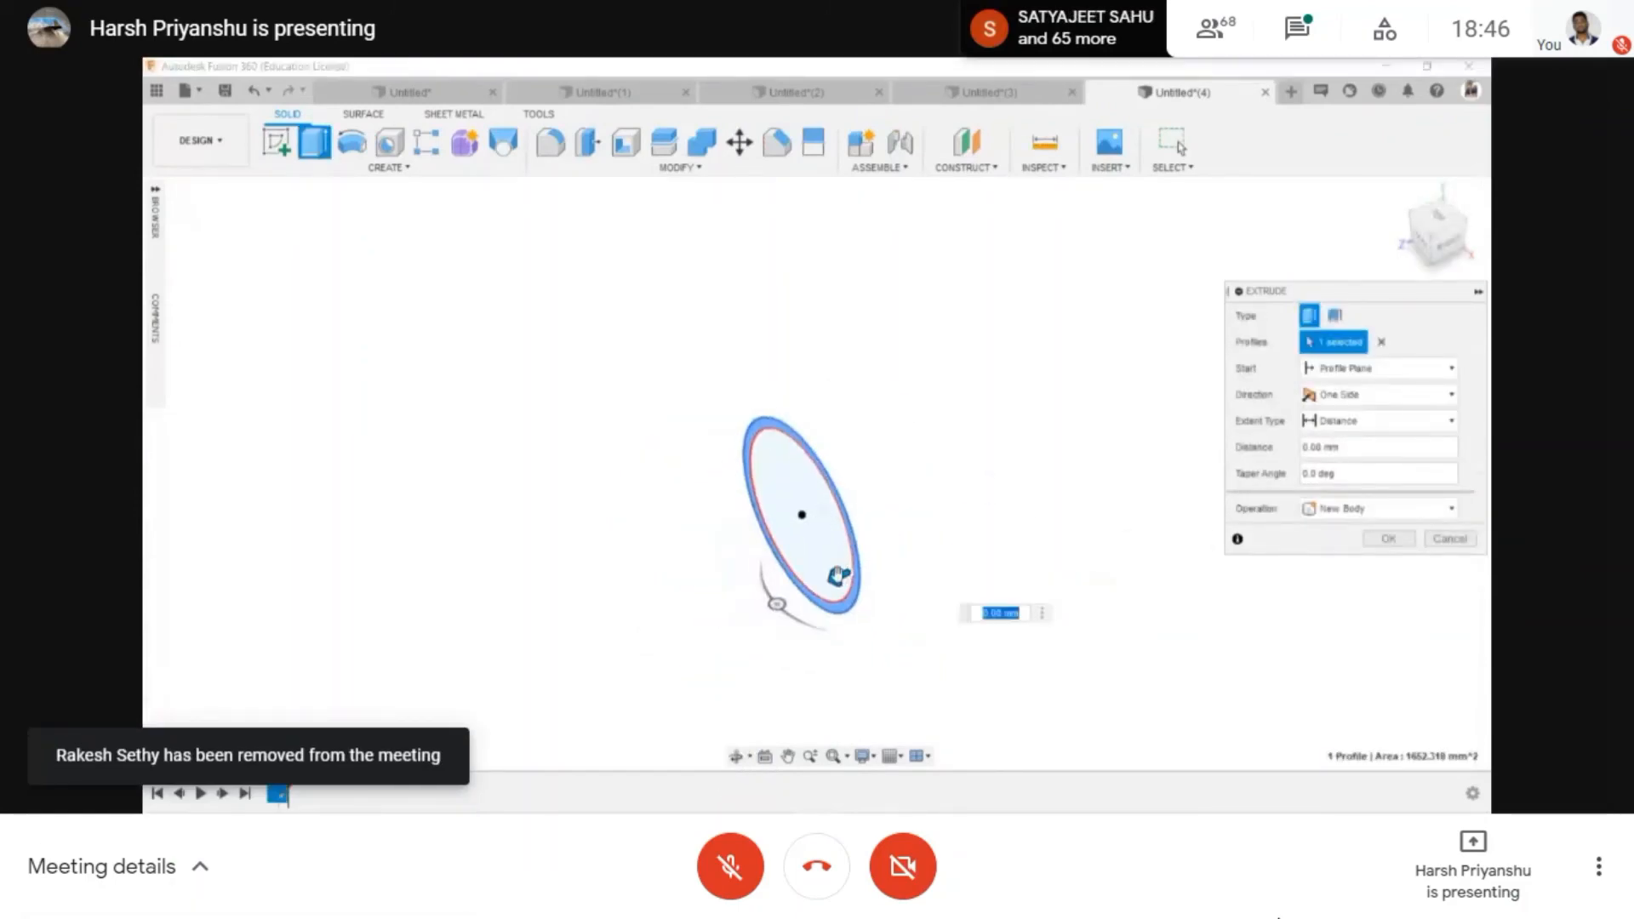
{"action": "left_click_drag", "start_coordinate": [838, 577], "coordinate": [1244, 489]}
{"action": "middle_click_drag", "start_coordinate": [957, 486], "coordinate": [726, 573]}
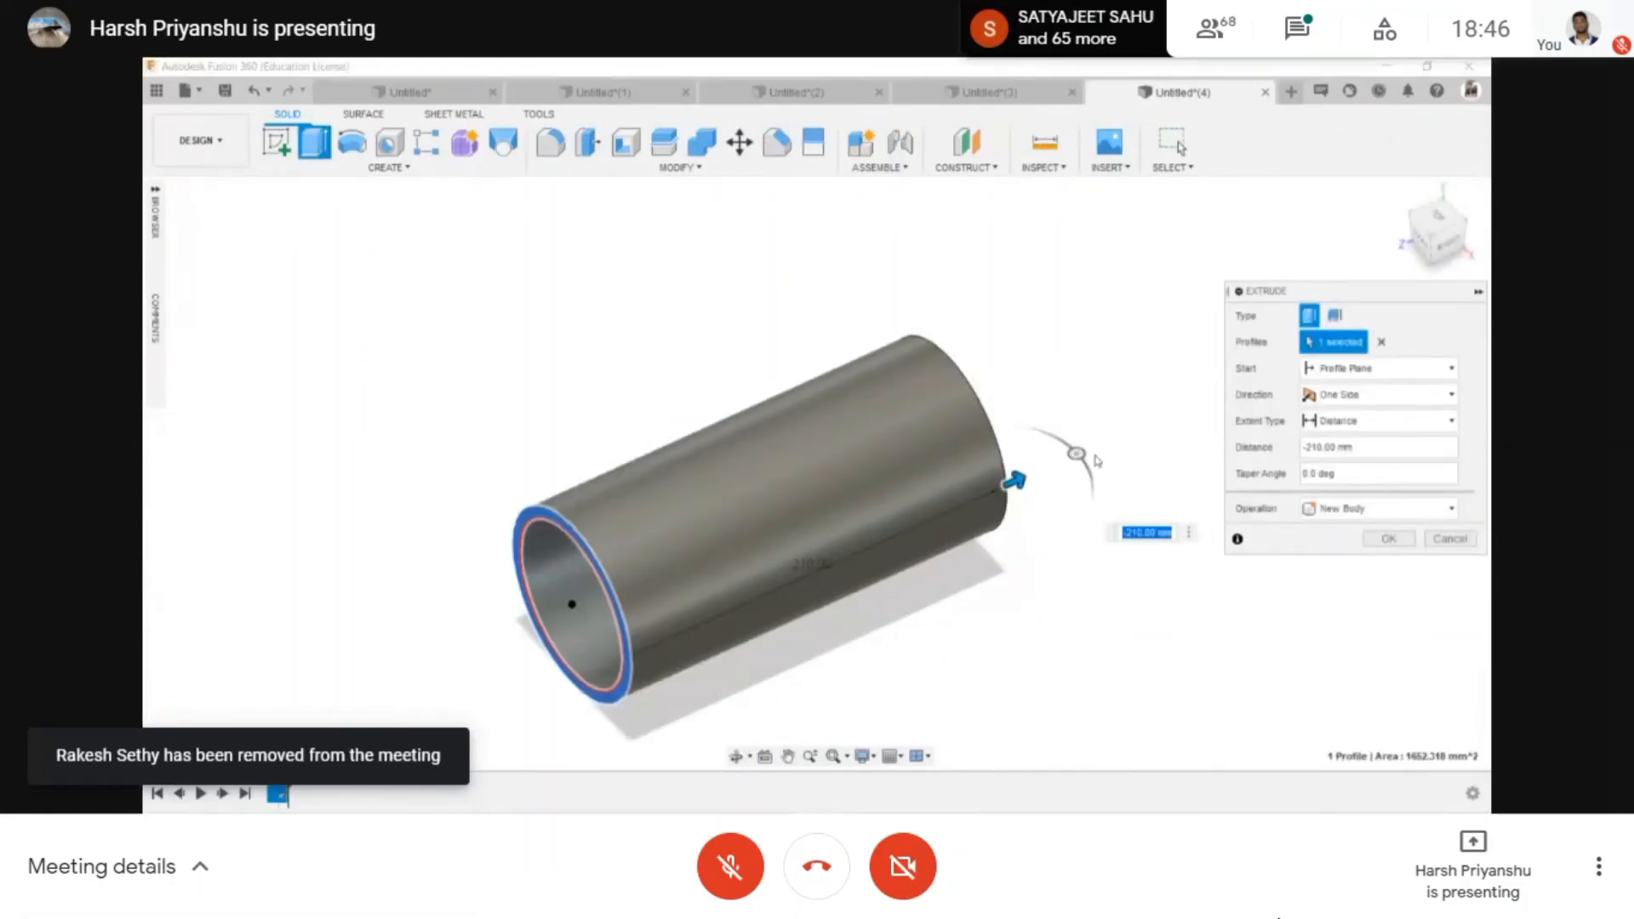
{"action": "key", "text": "Return"}
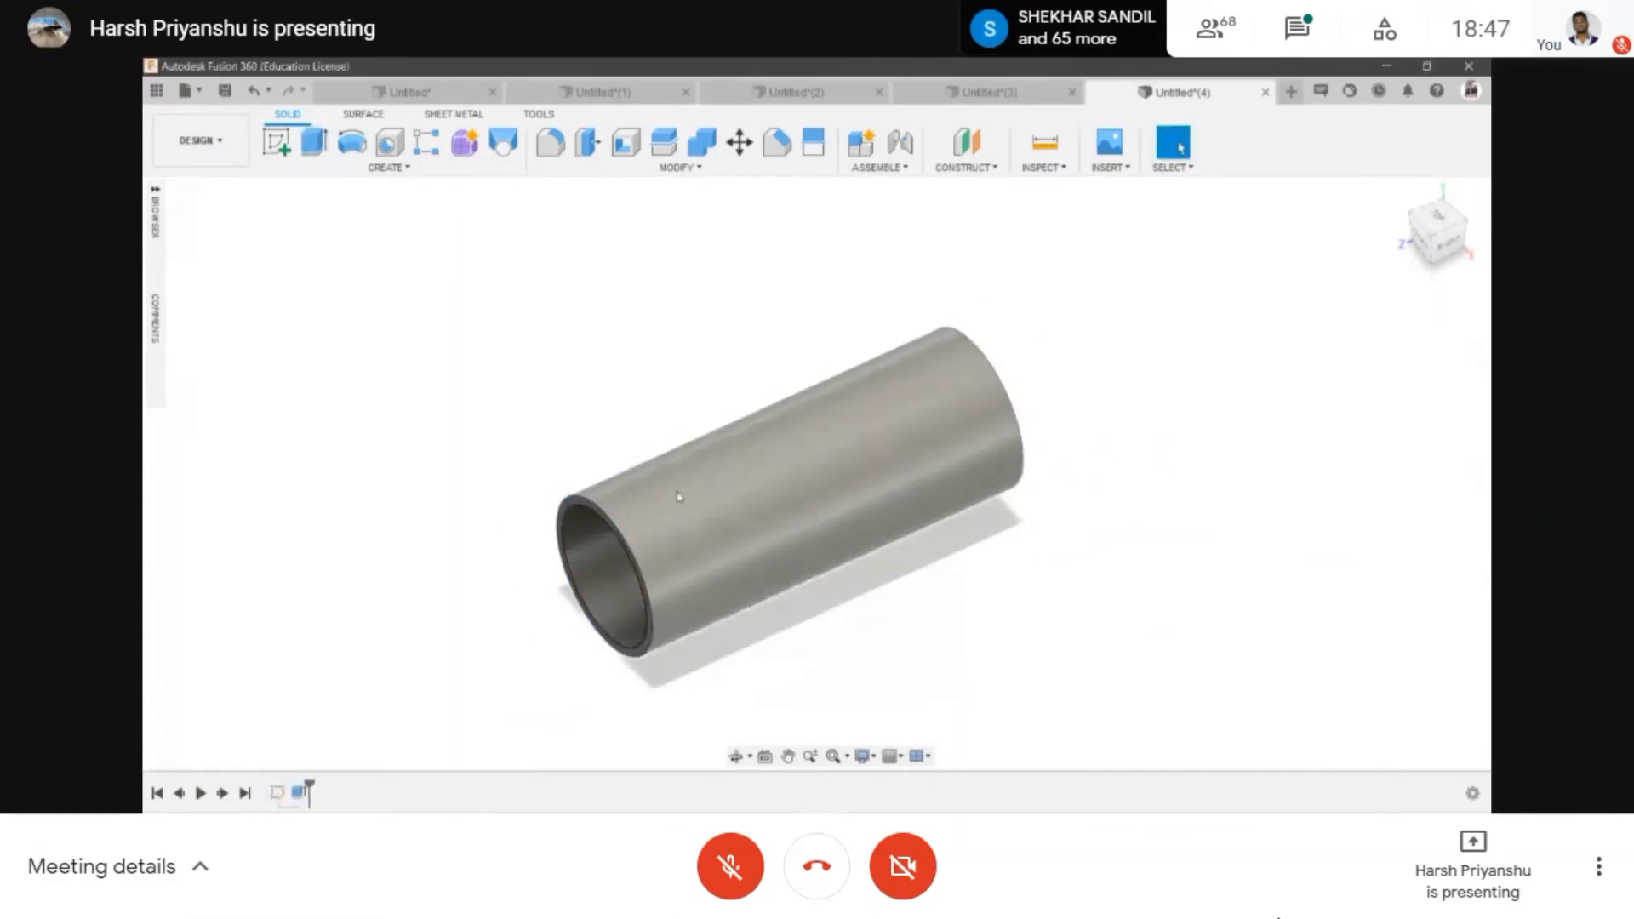
- Switch to the Google Meet window, check and close its chat panel, and return to Fusion 360
{"action": "mouse_move", "coordinate": [571, 811]}
{"action": "left_click", "coordinate": [440, 810]}
{"action": "mouse_move", "coordinate": [460, 799]}
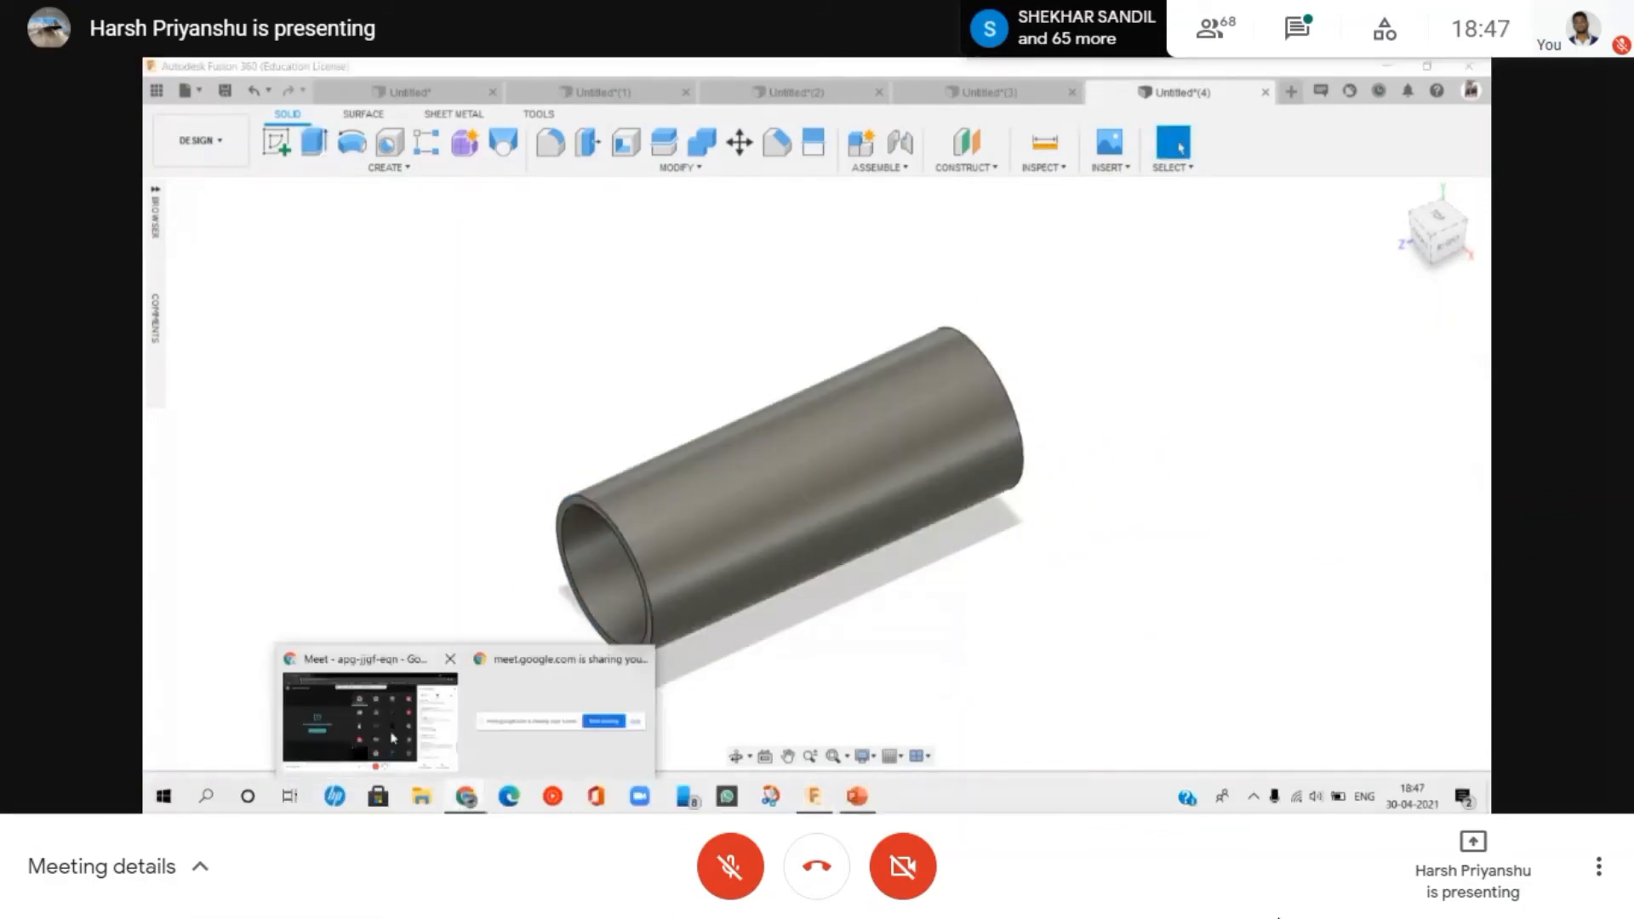
{"action": "left_click", "coordinate": [390, 733]}
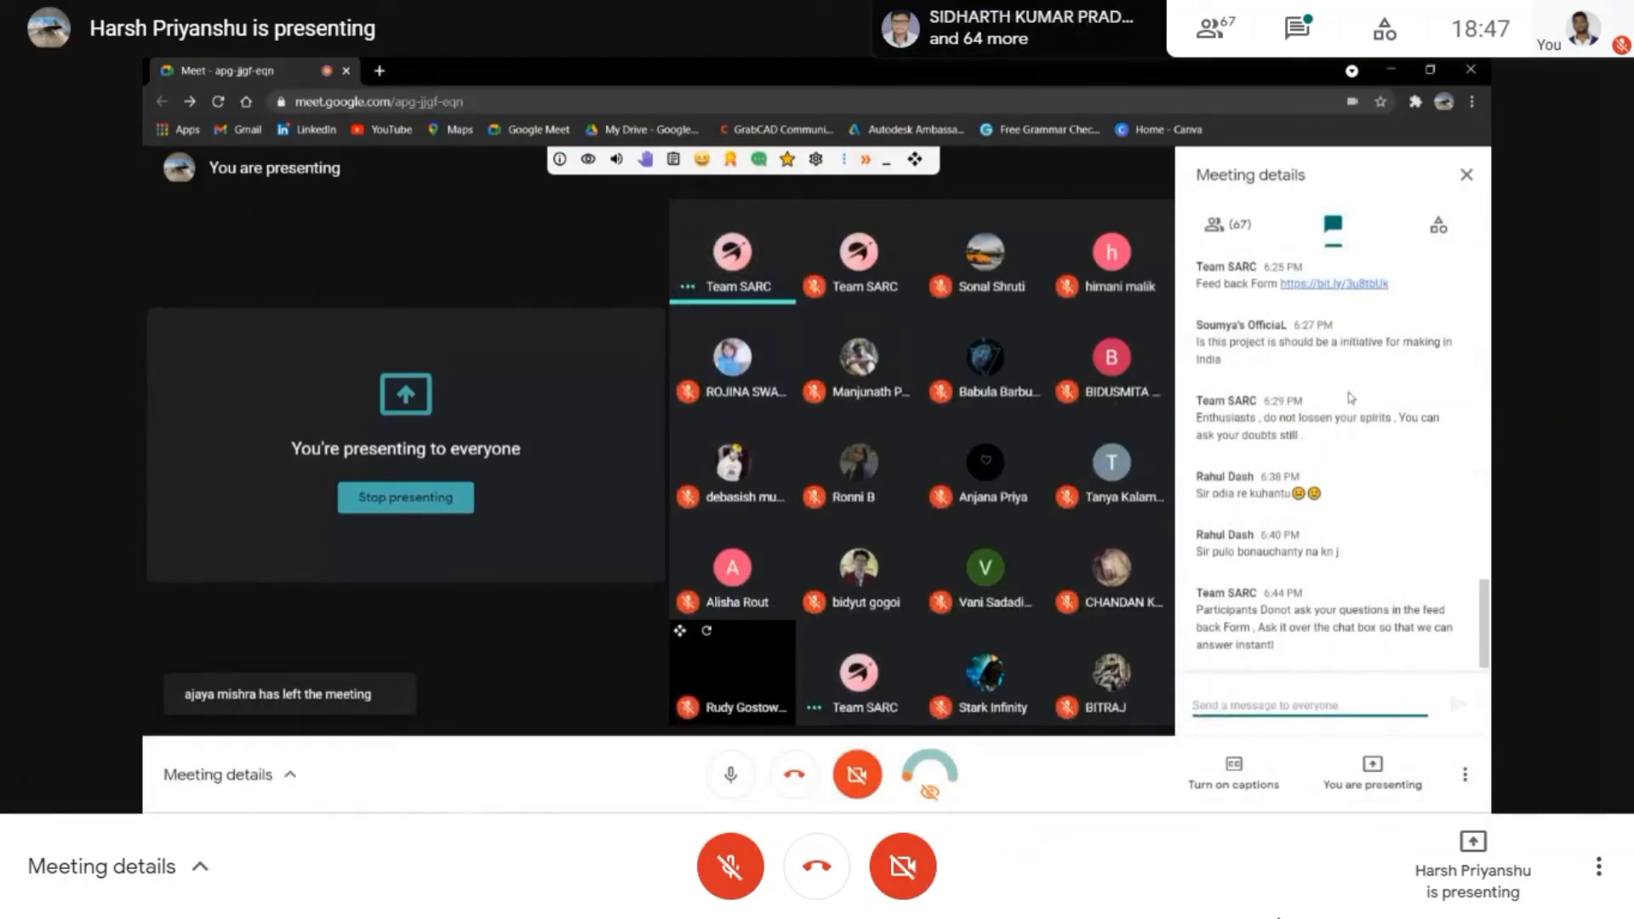
{"action": "left_click", "coordinate": [1473, 173]}
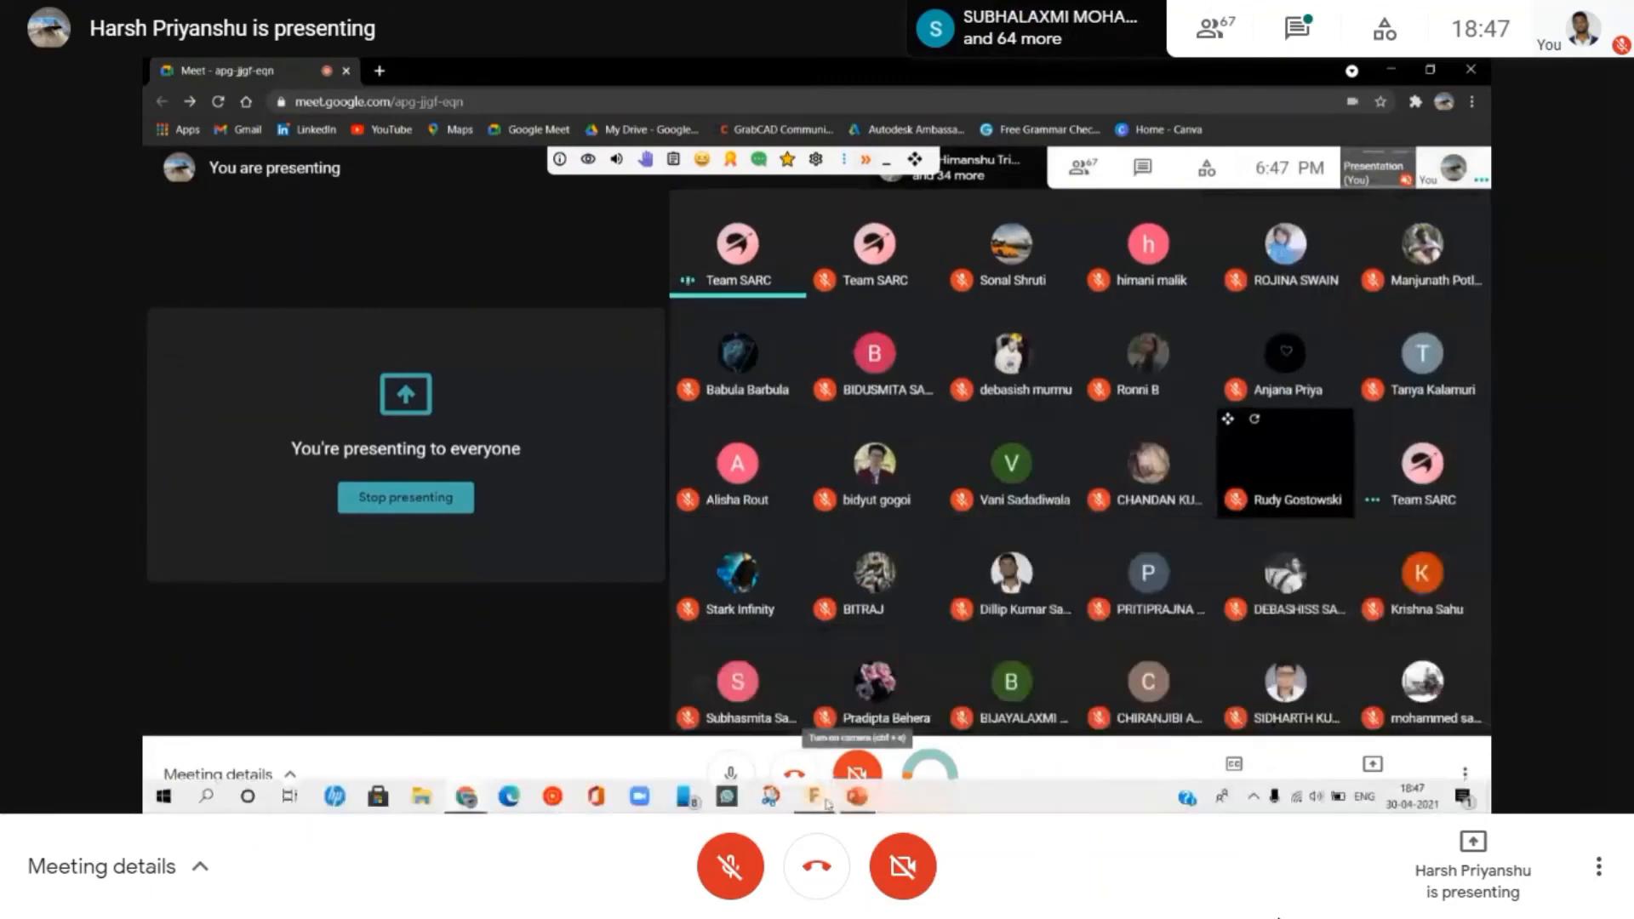
{"action": "left_click", "coordinate": [824, 798]}
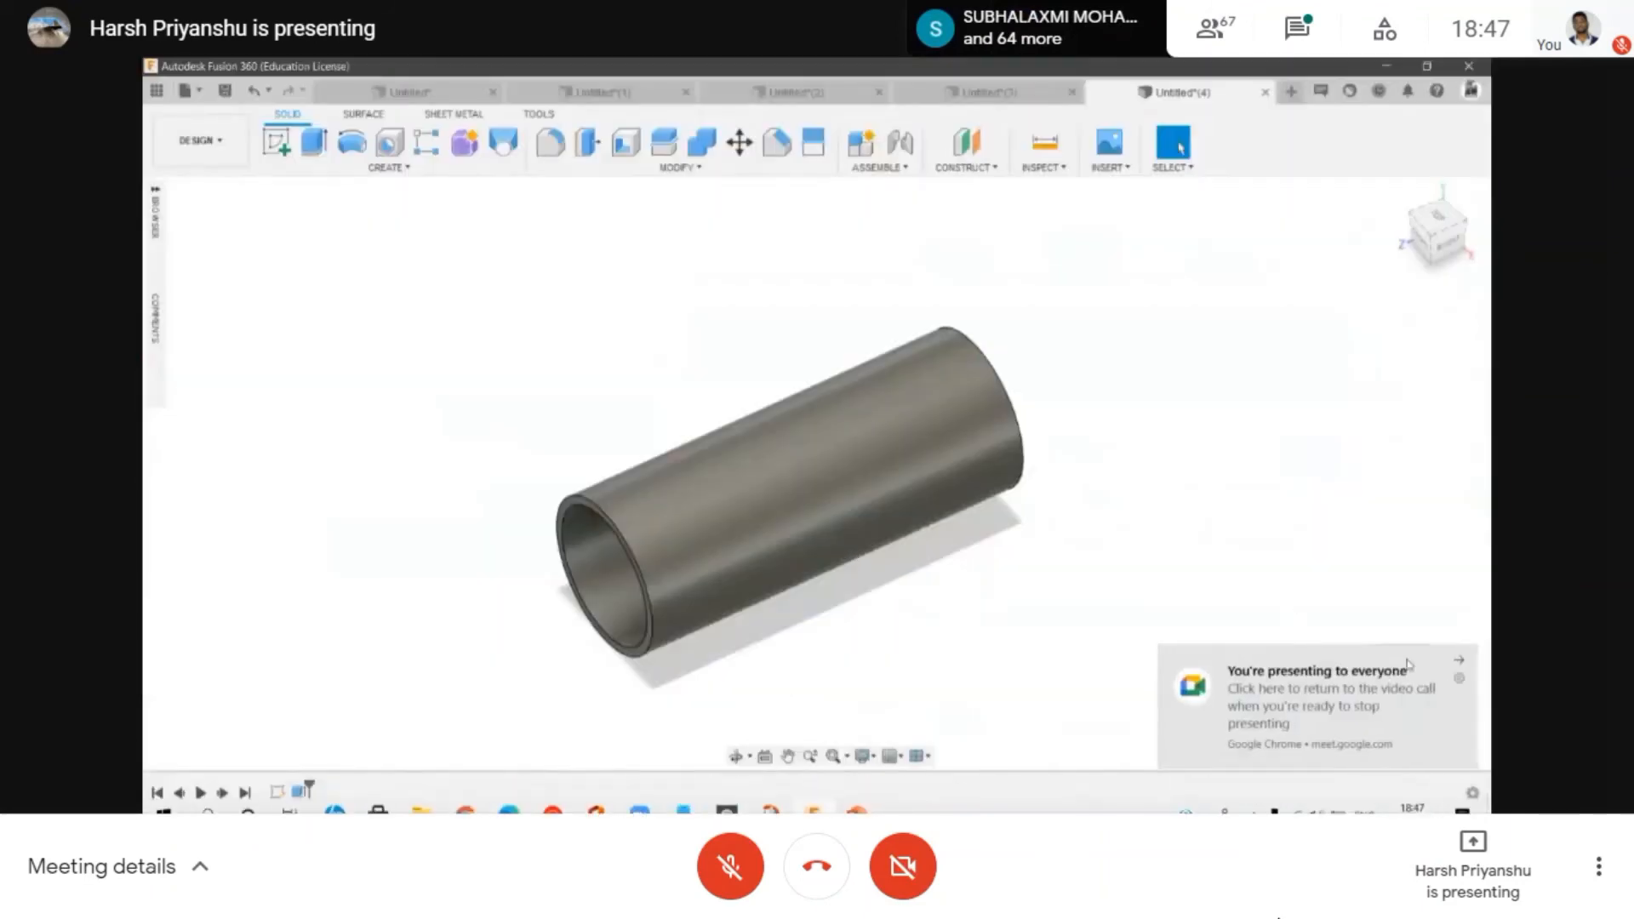
- Examine the hollow tube from the front, the side and several angled views
{"action": "left_click", "coordinate": [1429, 240]}
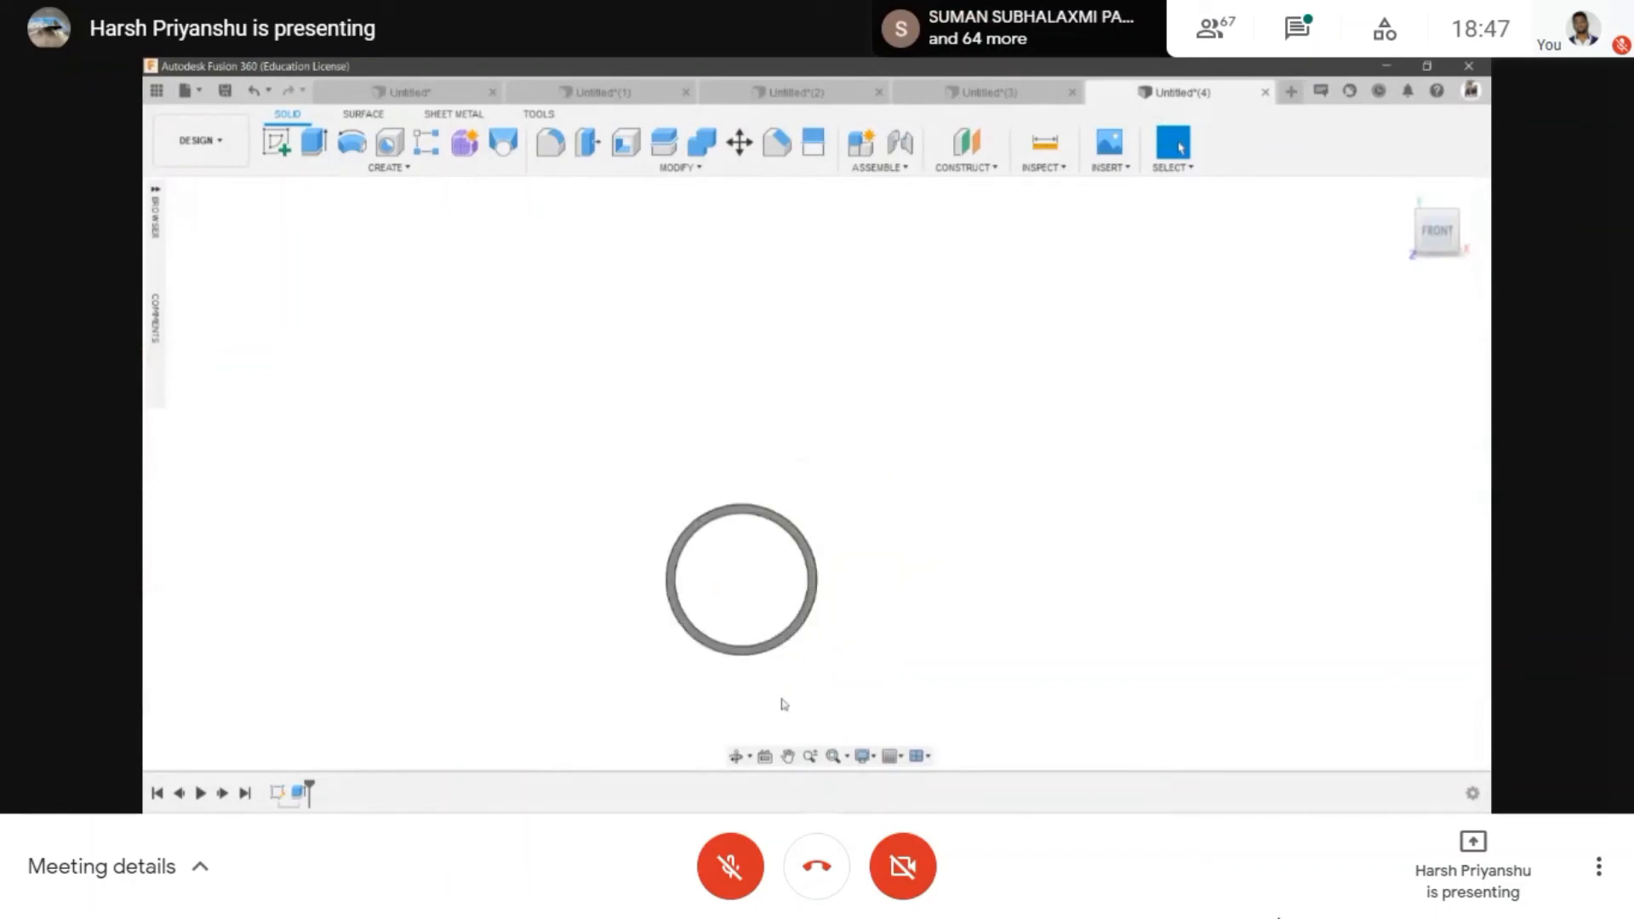
{"action": "left_click", "coordinate": [737, 756]}
{"action": "left_click_drag", "start_coordinate": [758, 536], "coordinate": [638, 552]}
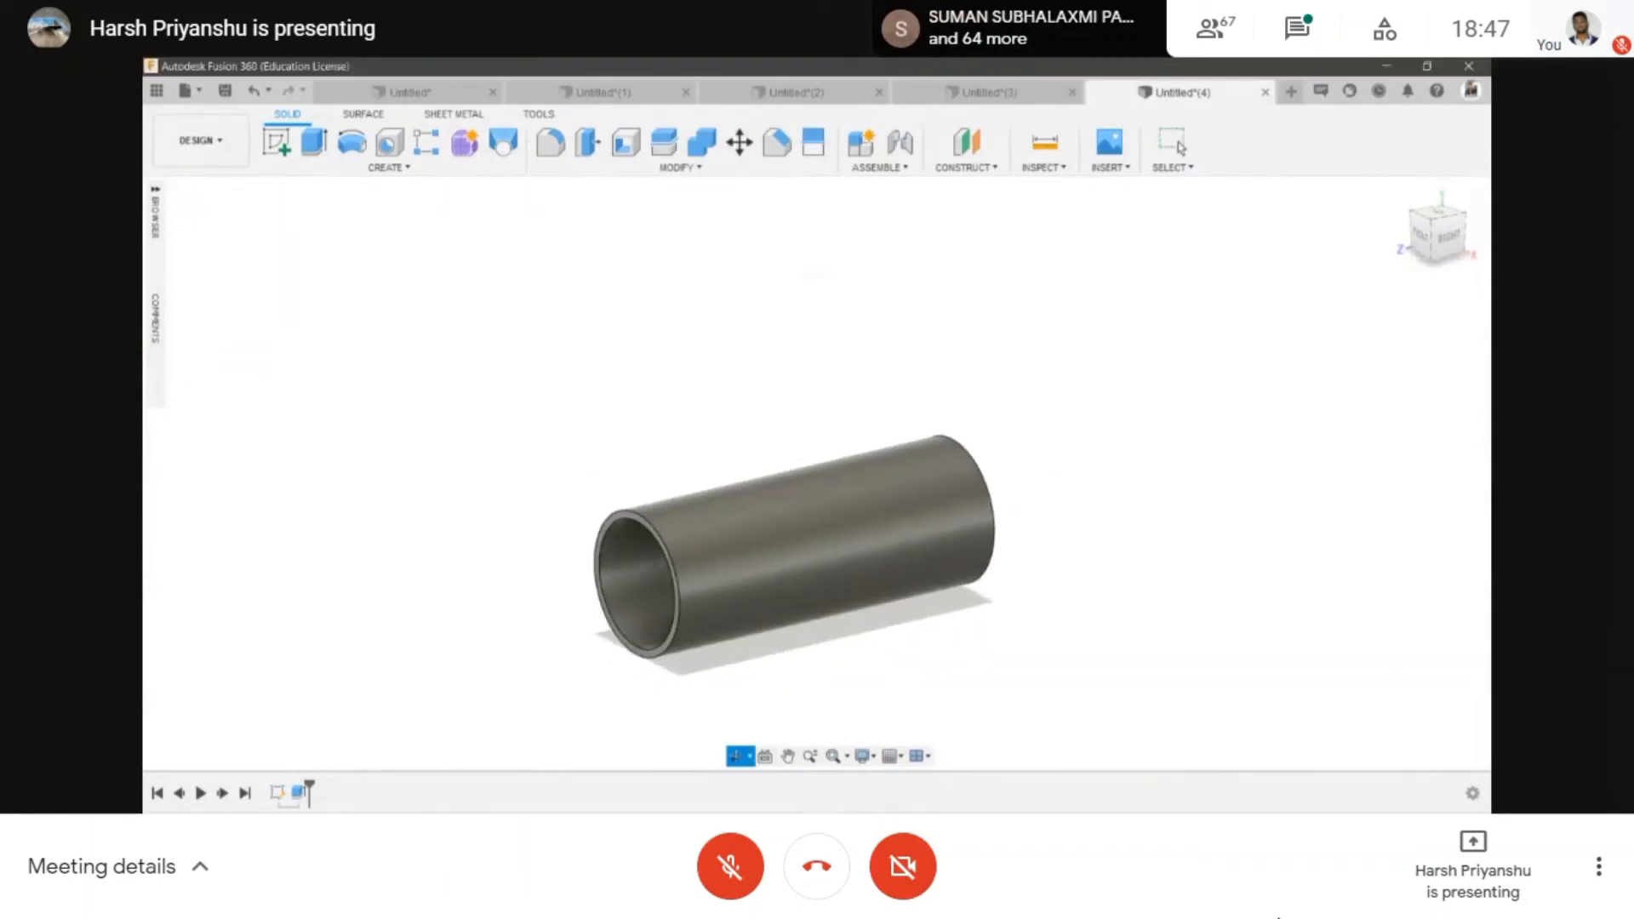
{"action": "left_click_drag", "start_coordinate": [665, 483], "coordinate": [705, 546]}
{"action": "scroll", "coordinate": [705, 545], "scroll_direction": "up", "scroll_amount": 3}
{"action": "scroll", "coordinate": [705, 545], "scroll_direction": "down", "scroll_amount": 4}
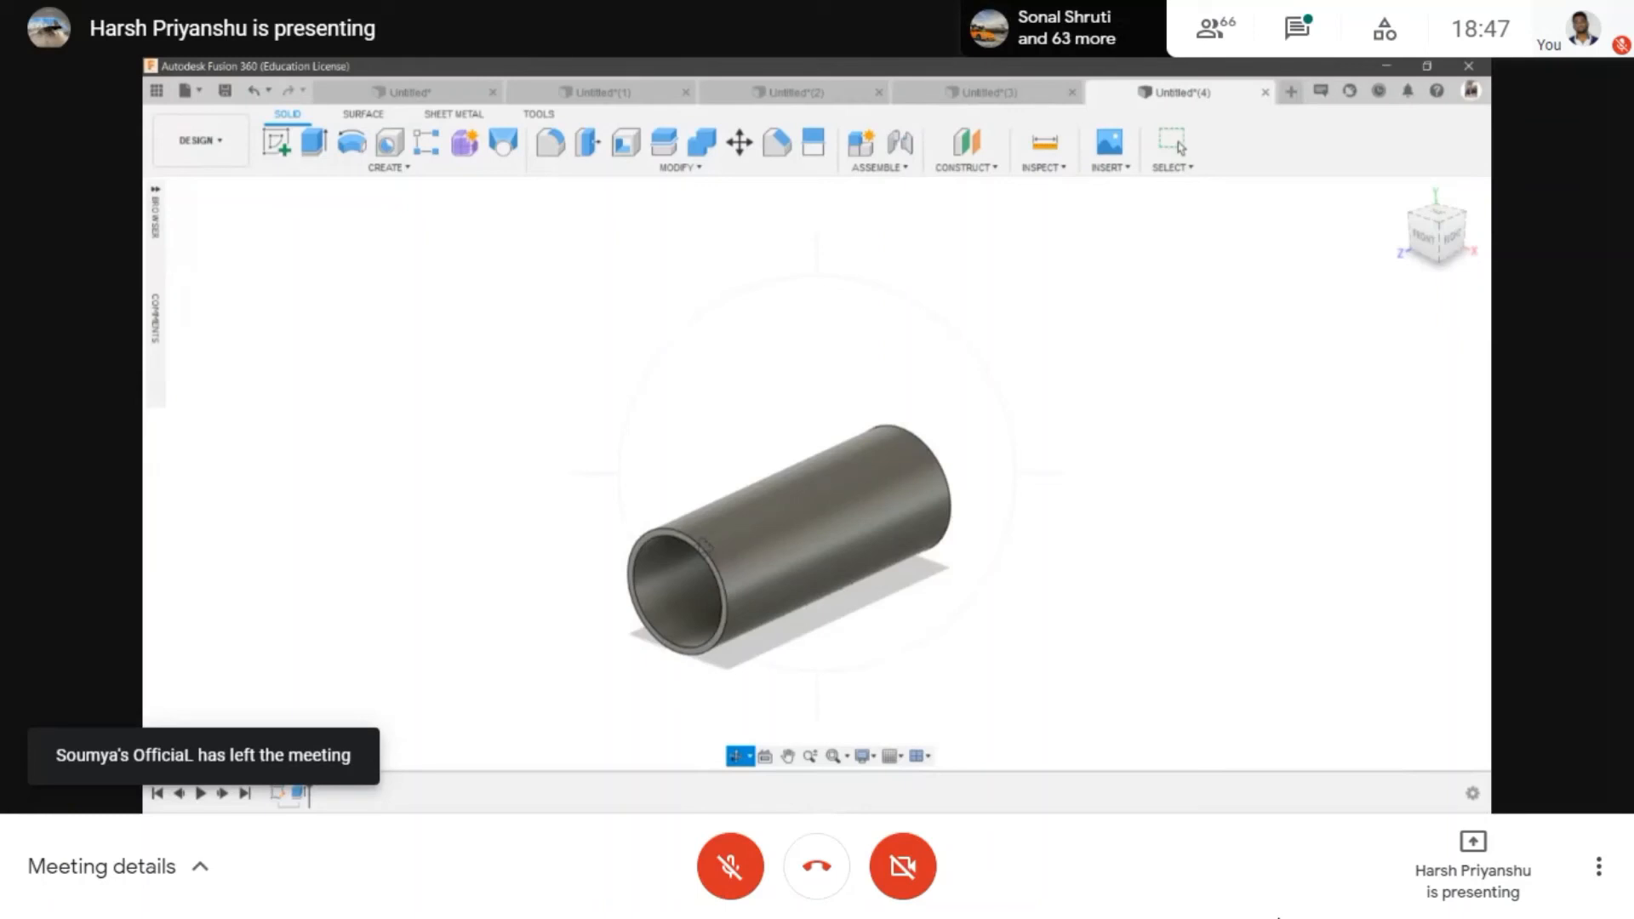
{"action": "scroll", "coordinate": [511, 537], "scroll_direction": "up", "scroll_amount": 2}
{"action": "left_click_drag", "start_coordinate": [889, 491], "coordinate": [787, 419]}
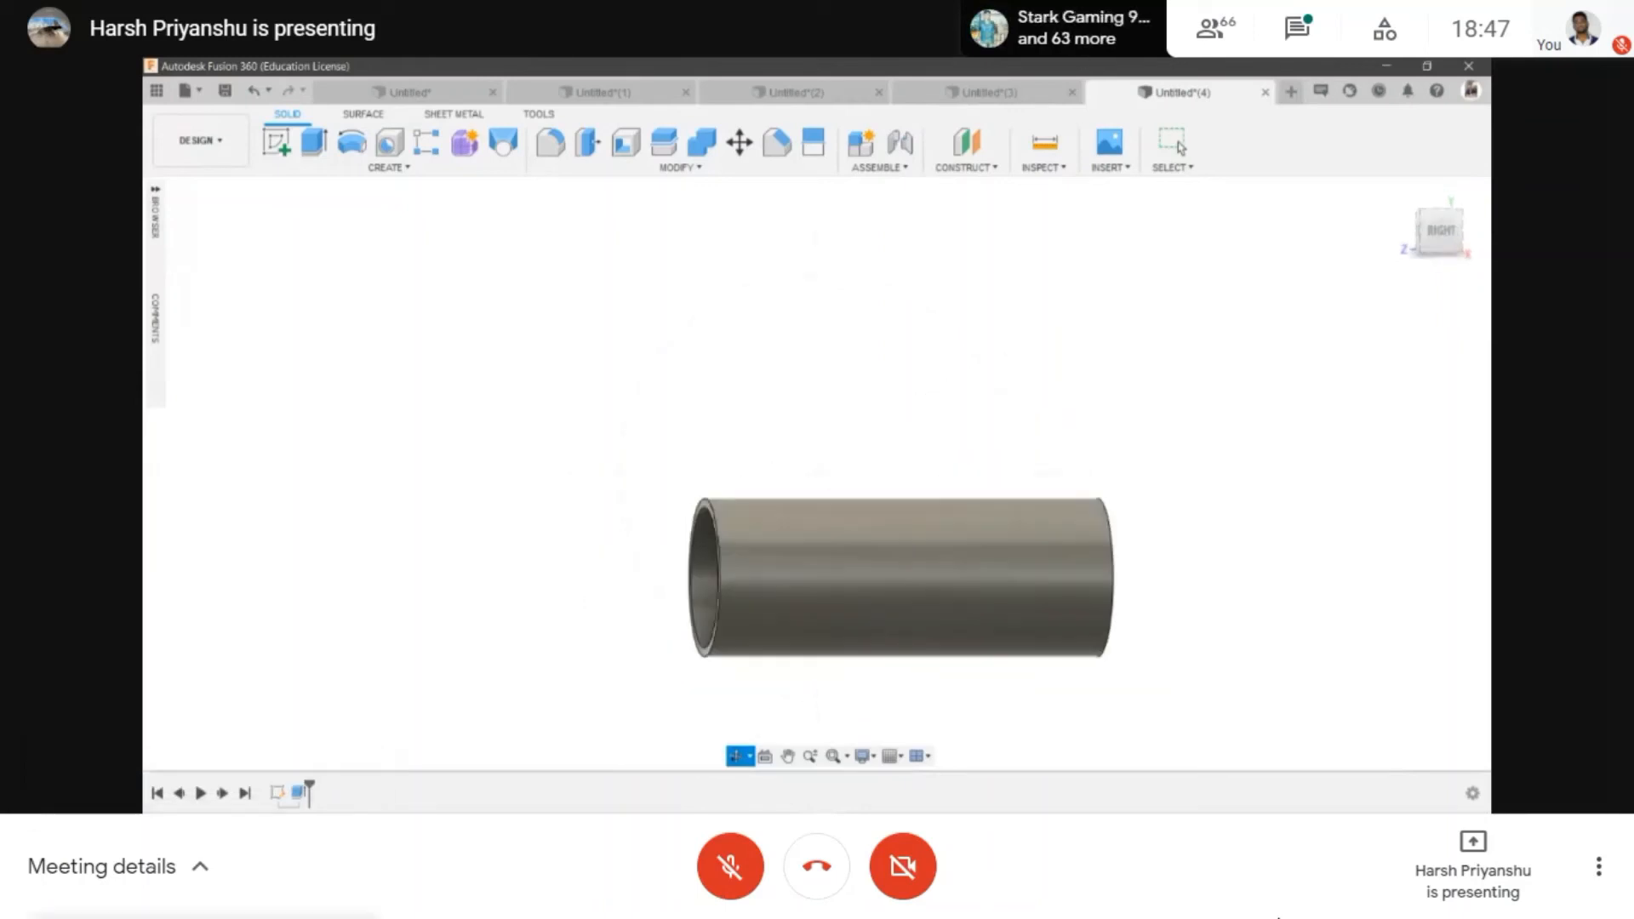
{"action": "scroll", "coordinate": [746, 580], "scroll_direction": "up", "scroll_amount": 3}
{"action": "left_click_drag", "start_coordinate": [721, 470], "coordinate": [758, 482]}
{"action": "left_click", "coordinate": [651, 166]}
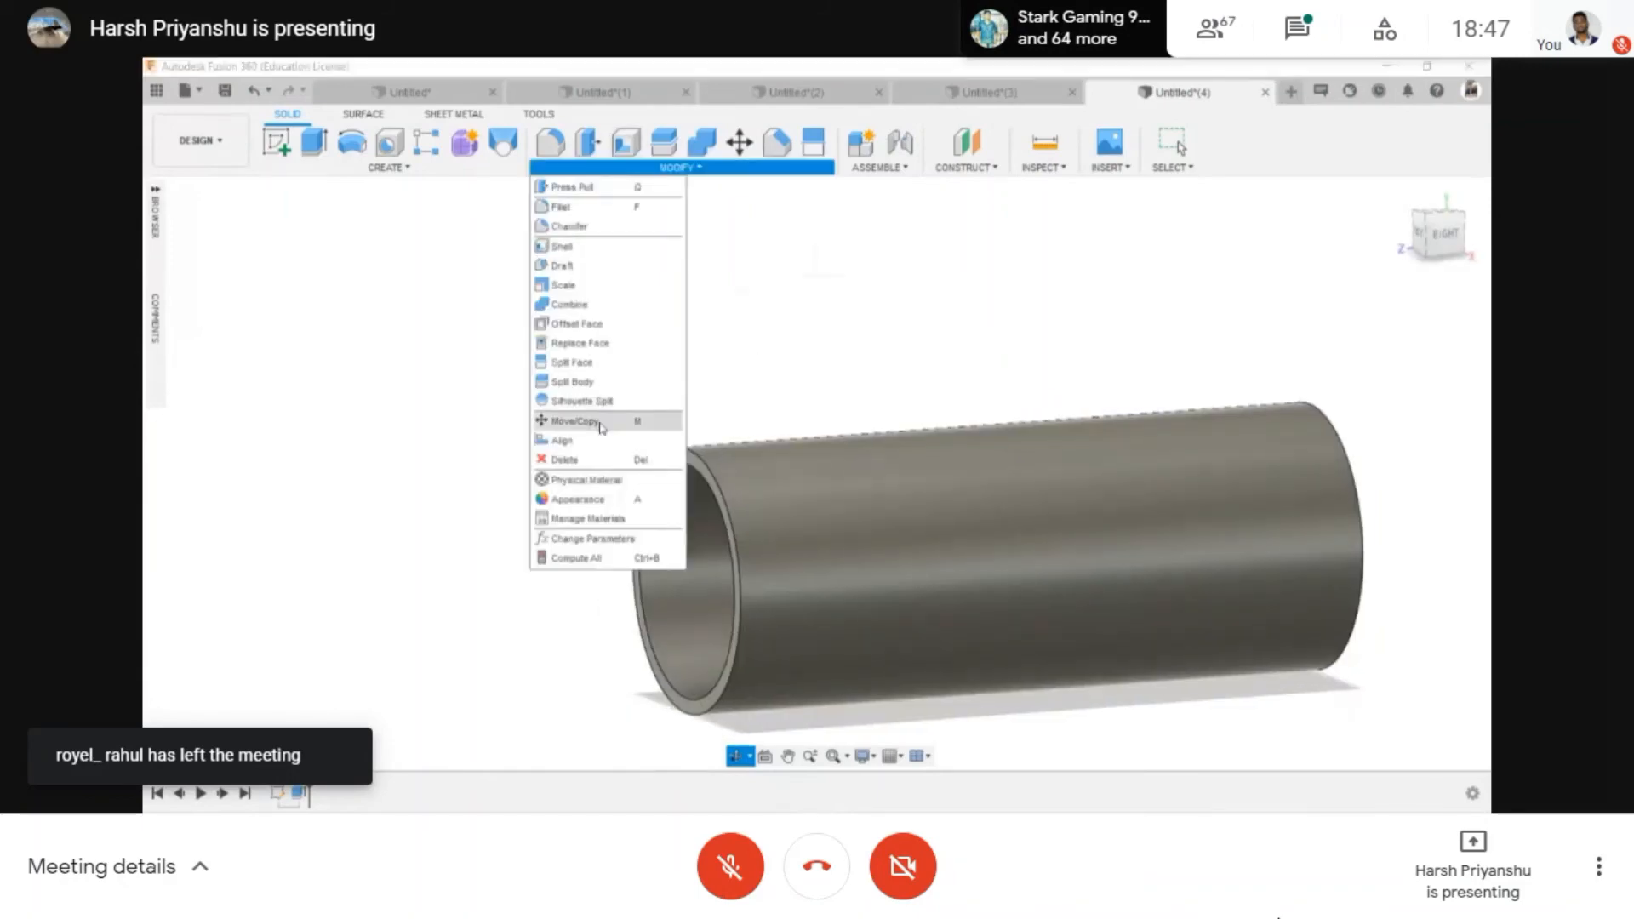
{"action": "left_click", "coordinate": [867, 473]}
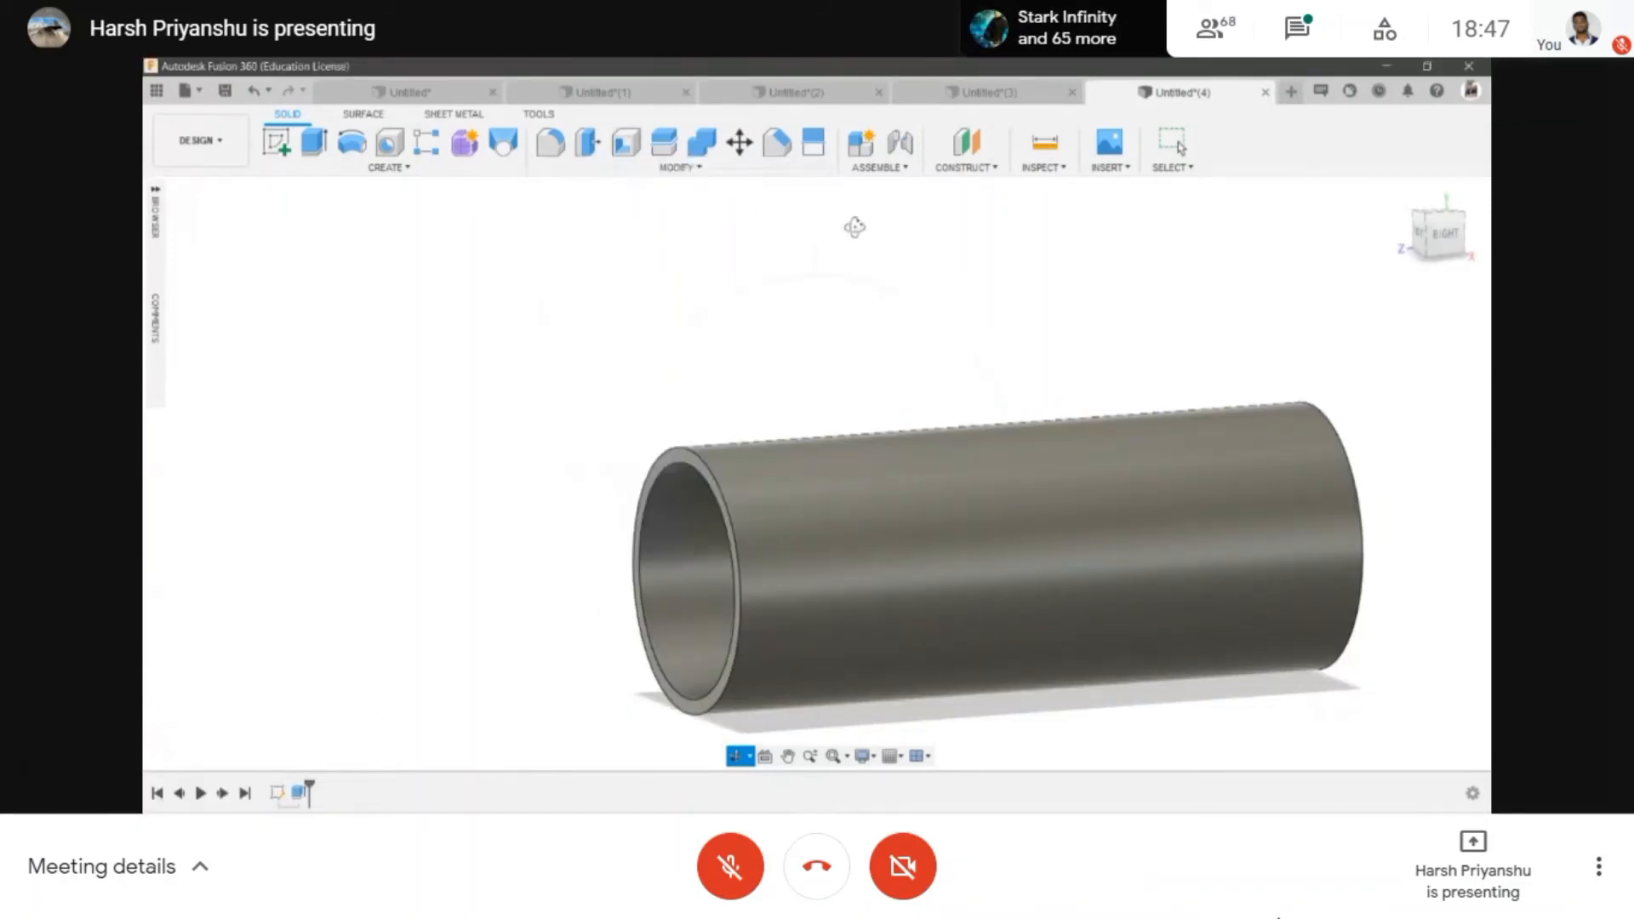
- Create a sketch on the right plane and draw a rectangle with 10 mm rounded corners near the tube's front end
{"action": "mouse_move", "coordinate": [790, 293]}
{"action": "middle_mouse_down"}
{"action": "mouse_move", "coordinate": [751, 536]}
{"action": "mouse_move", "coordinate": [719, 374]}
{"action": "middle_mouse_up"}
{"action": "scroll", "coordinate": [752, 536], "scroll_direction": "down", "scroll_amount": 2}
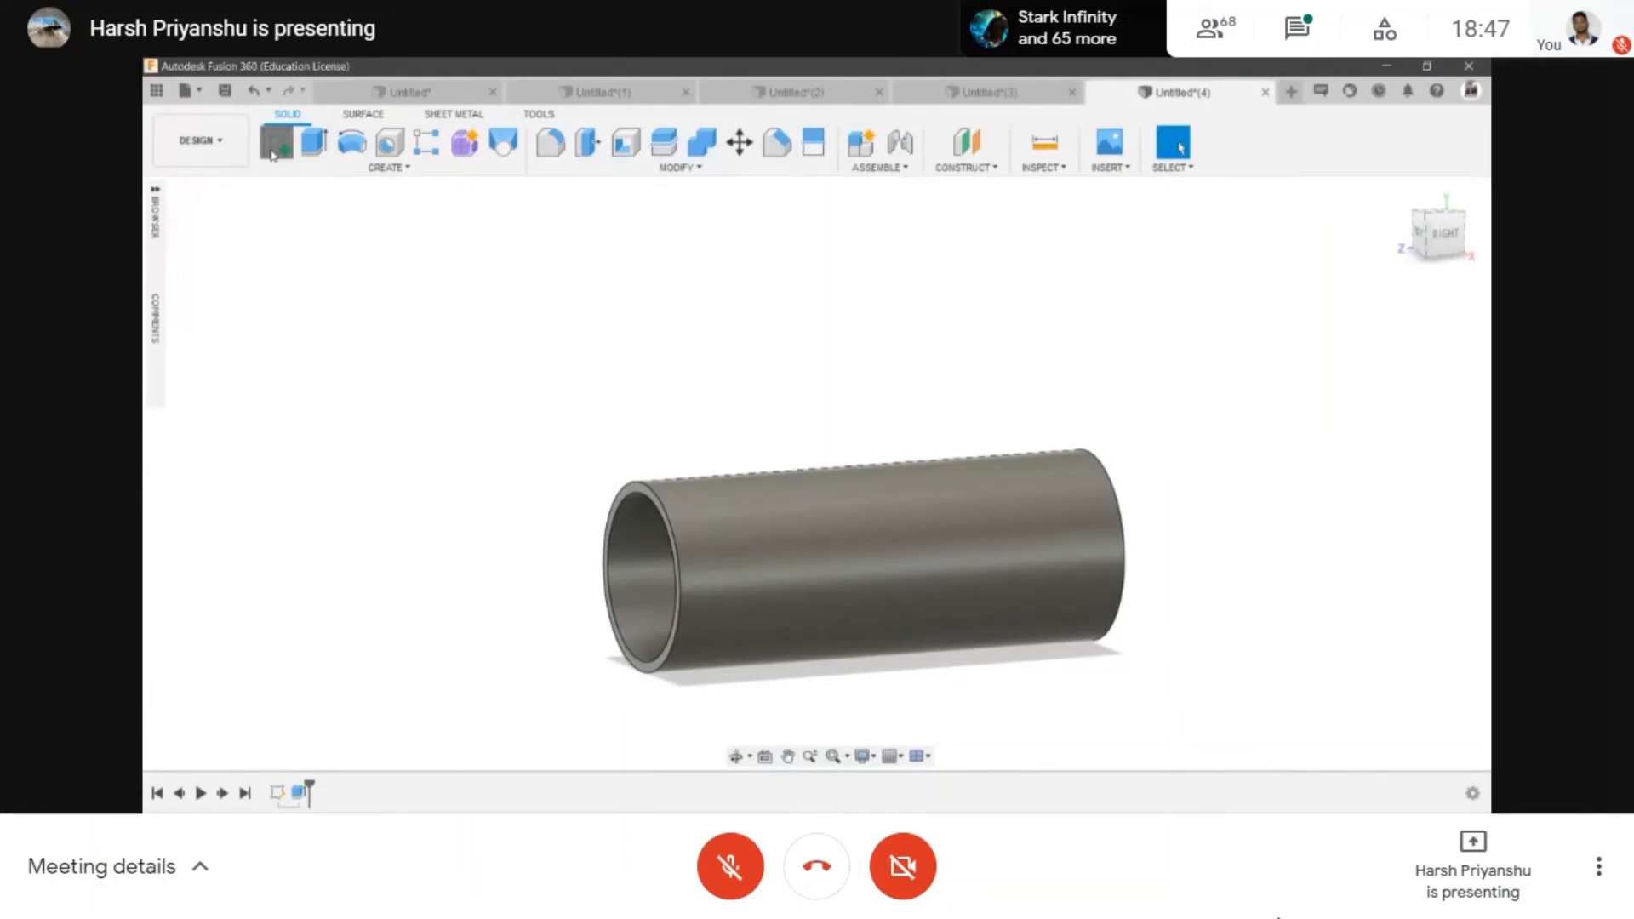
{"action": "left_click", "coordinate": [601, 520]}
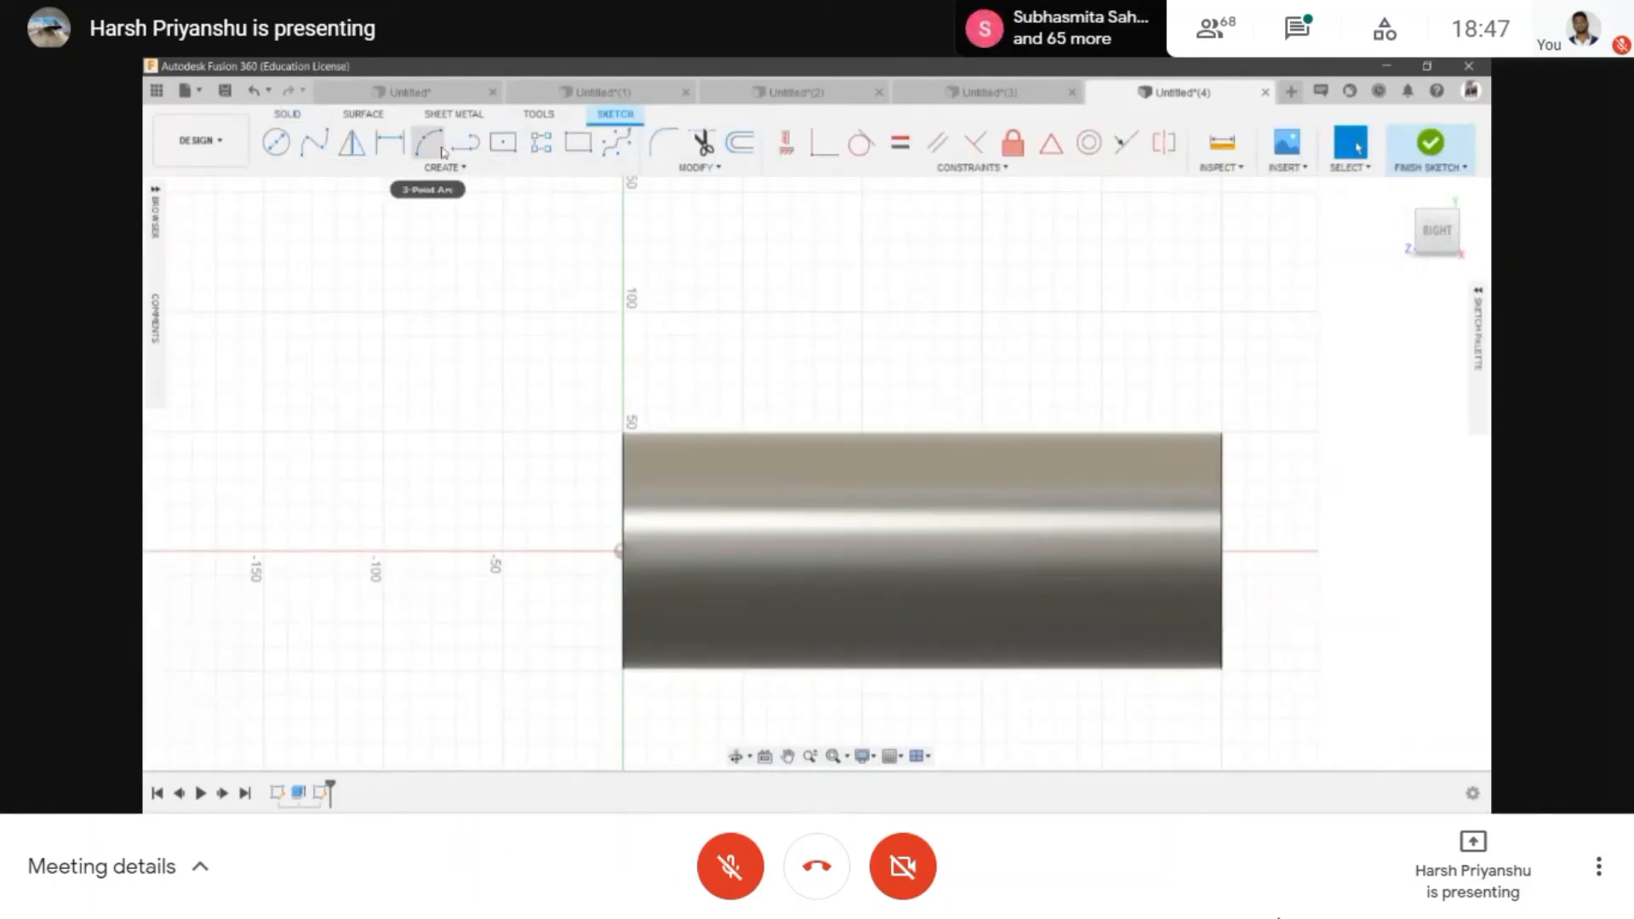
{"action": "scroll", "coordinate": [732, 545], "scroll_direction": "up", "scroll_amount": 3}
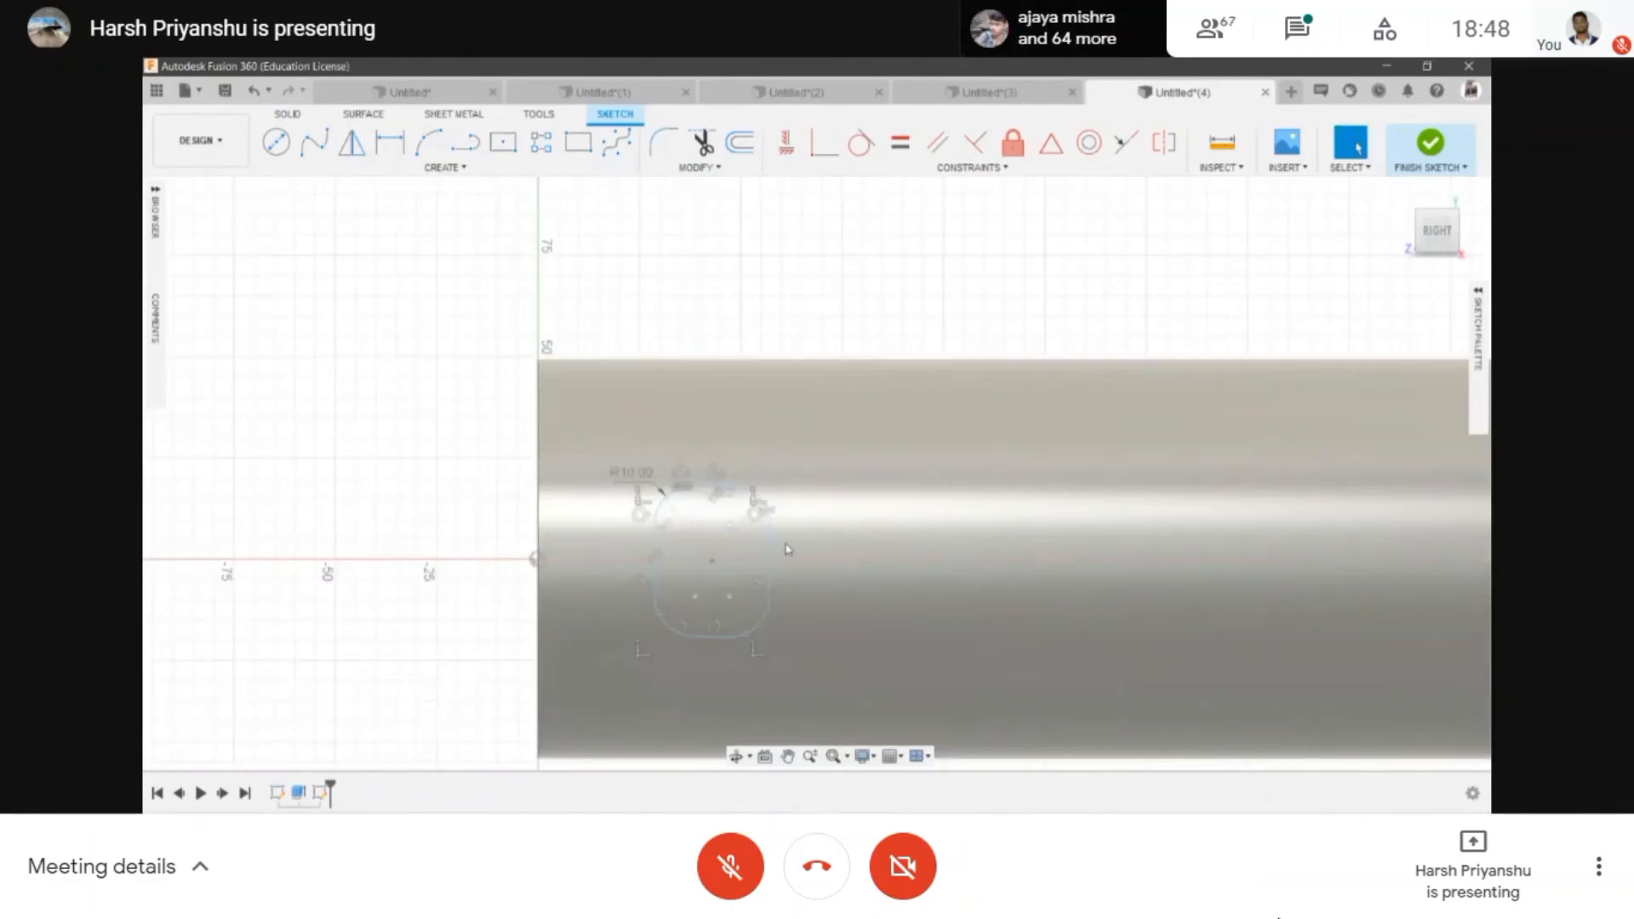
- Offset the rounded-rectangle outline by 1 mm with chain selection enabled
{"action": "key", "text": "o"}
{"action": "left_click", "coordinate": [769, 580]}
{"action": "scroll", "coordinate": [769, 581], "scroll_direction": "up", "scroll_amount": 2}
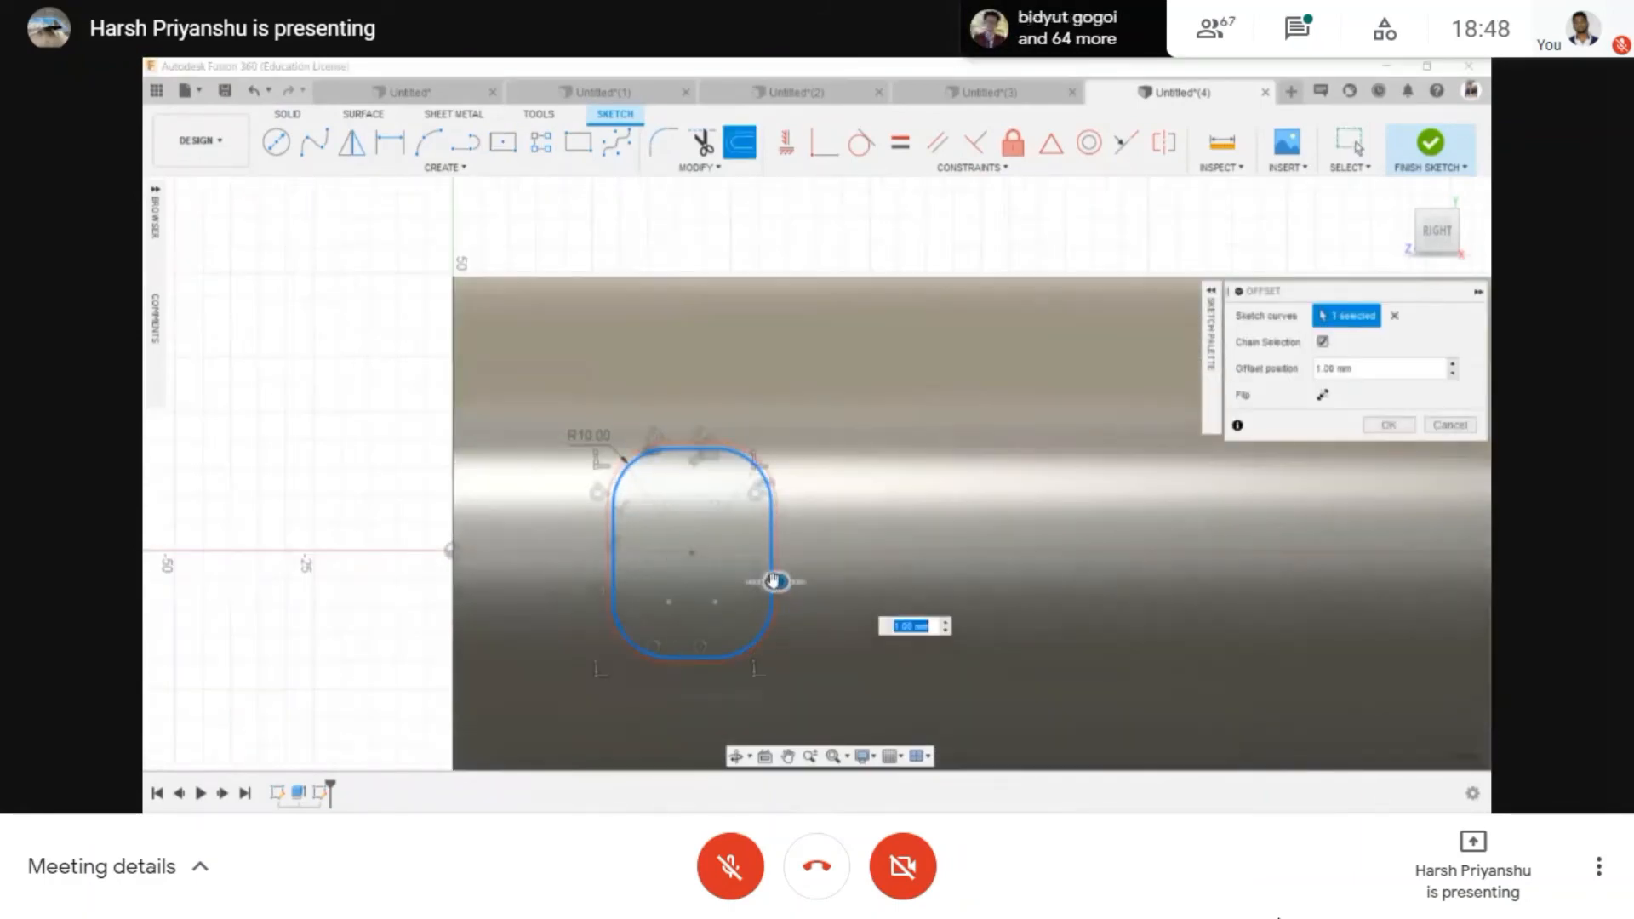
{"action": "left_click", "coordinate": [1389, 426]}
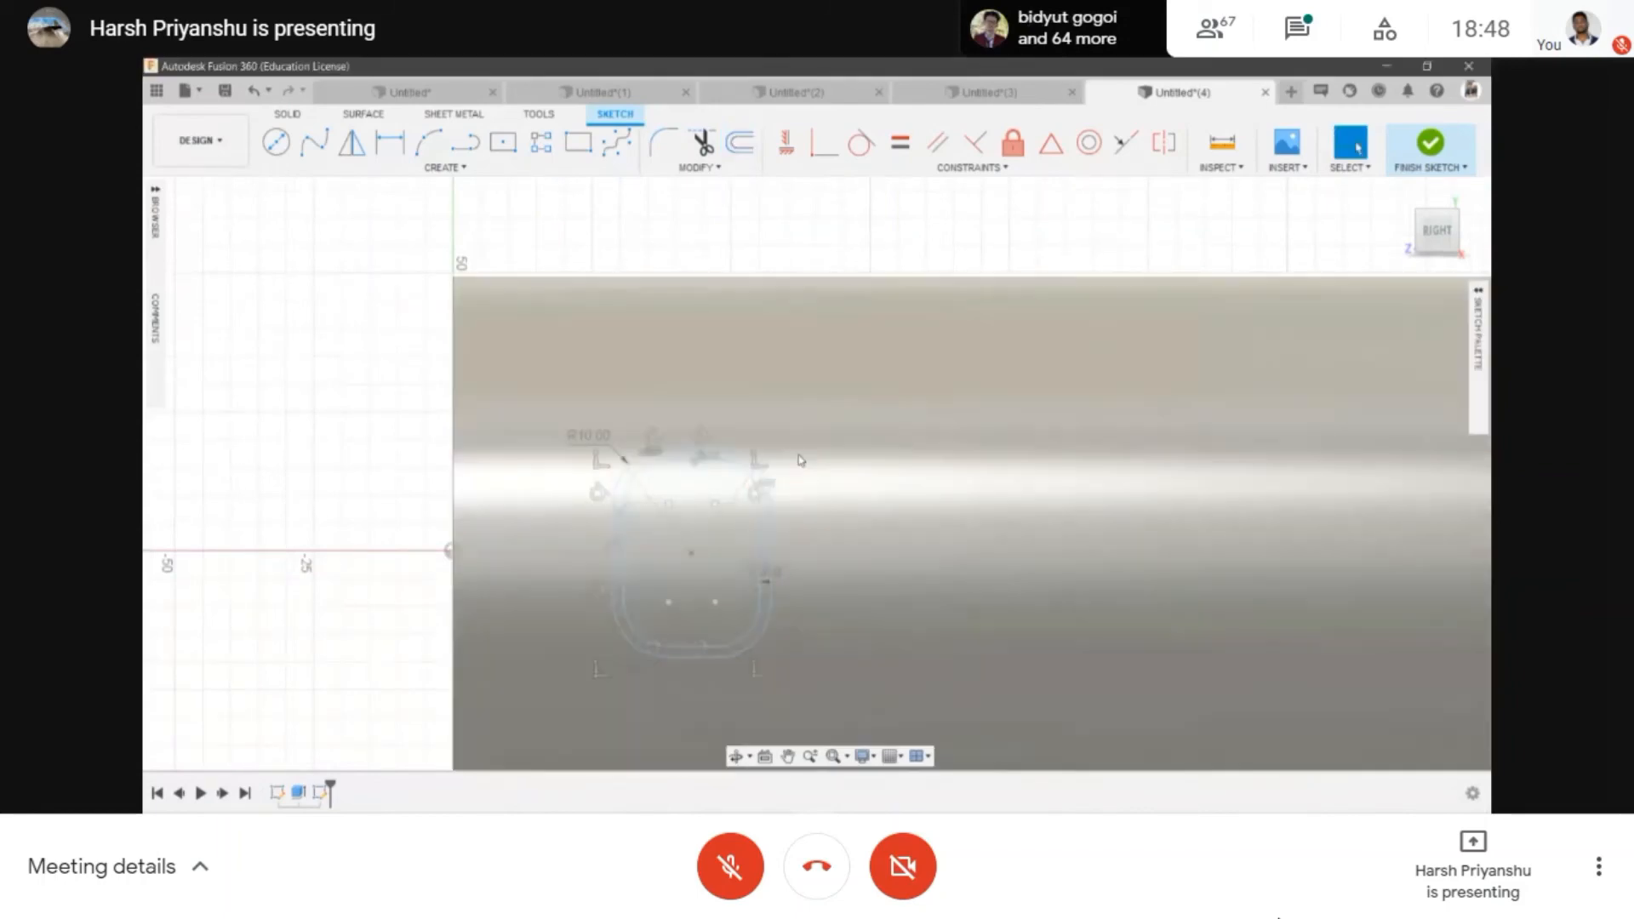
- Pattern both rounded-rectangle outlines along the tube's length with 6 instances over a 190 mm extent, and finish the sketch
{"action": "scroll", "coordinate": [799, 460], "scroll_direction": "down", "scroll_amount": 2}
{"action": "middle_click_drag", "start_coordinate": [1061, 463], "coordinate": [826, 467]}
{"action": "scroll", "coordinate": [825, 466], "scroll_direction": "down", "scroll_amount": 1}
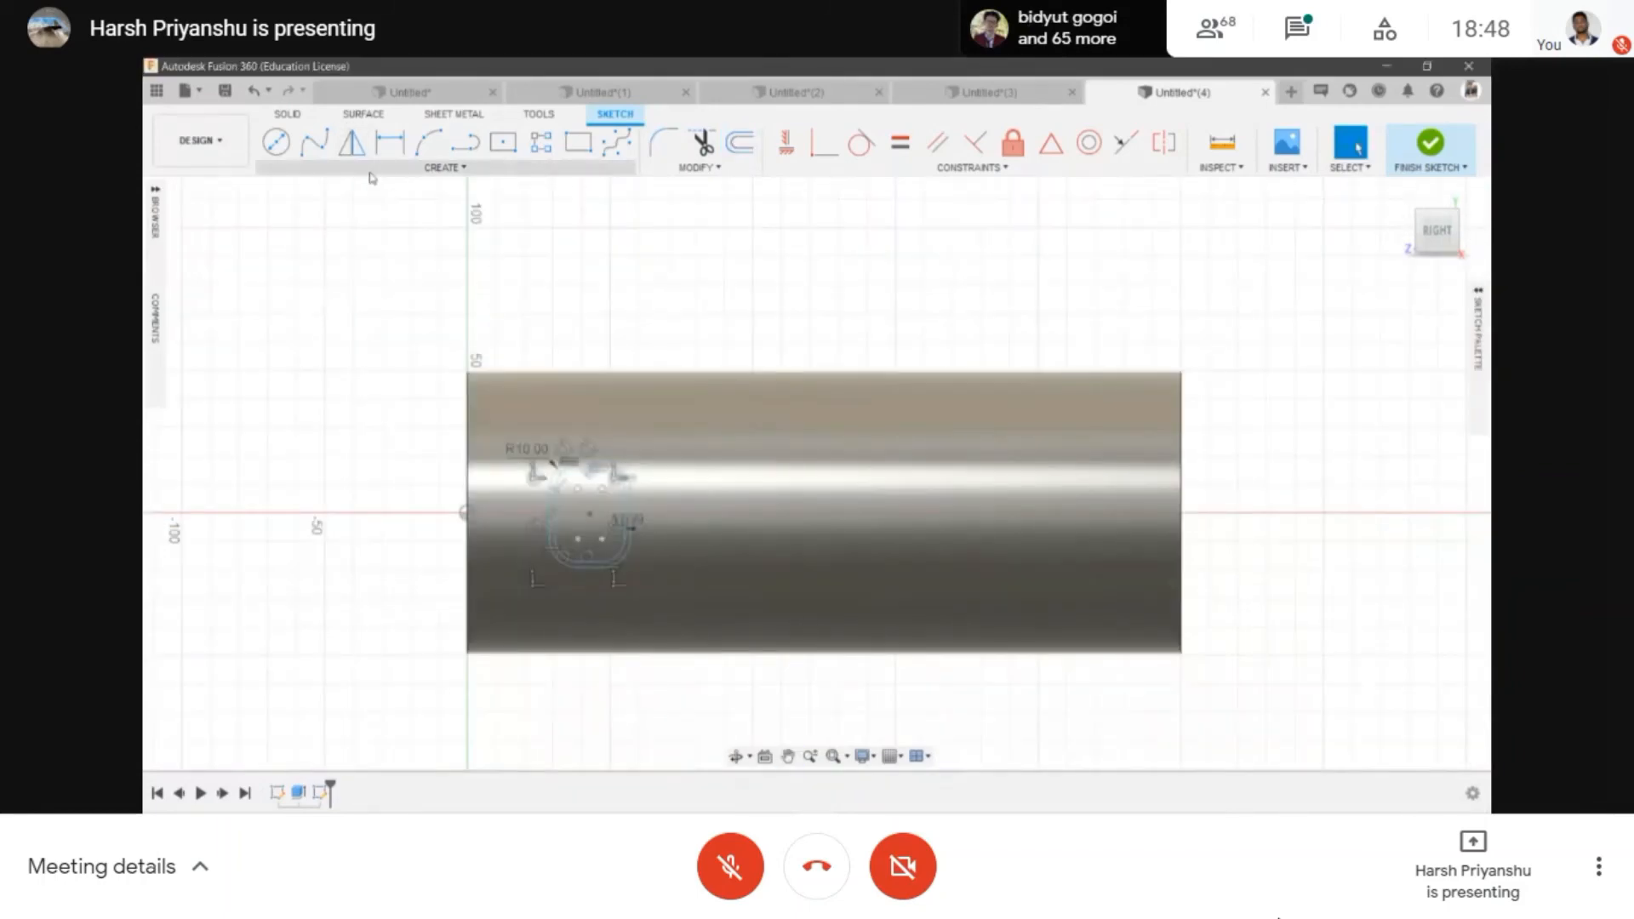
{"action": "left_click", "coordinate": [371, 167]}
{"action": "left_click", "coordinate": [341, 460]}
{"action": "left_click_drag", "start_coordinate": [506, 428], "coordinate": [664, 589]}
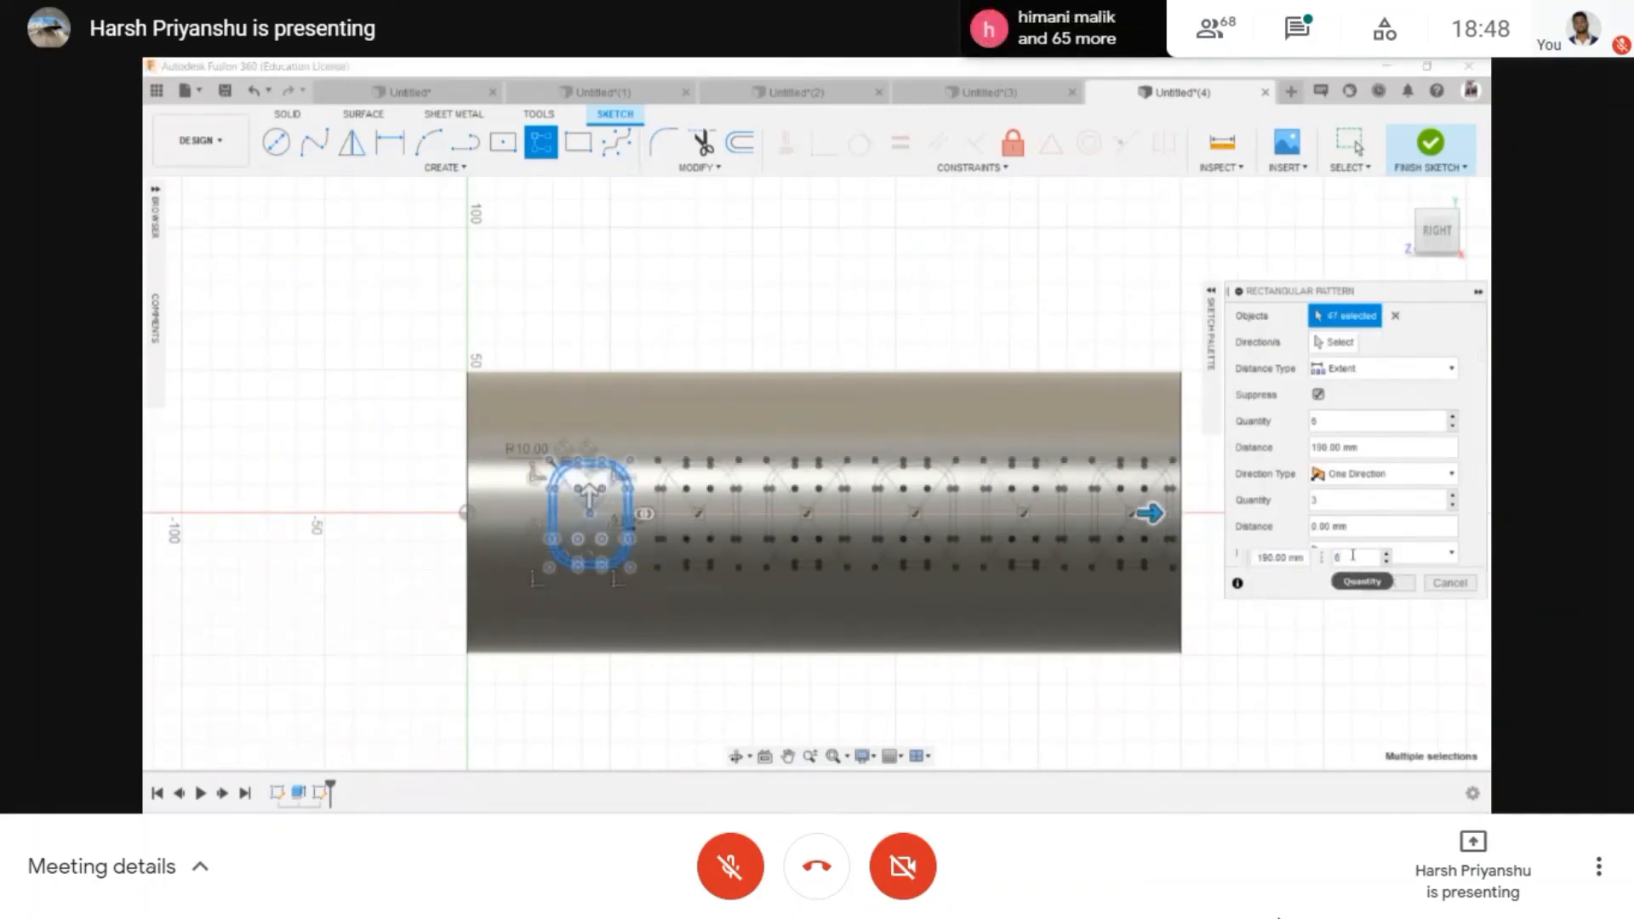
{"action": "key", "text": "Return"}
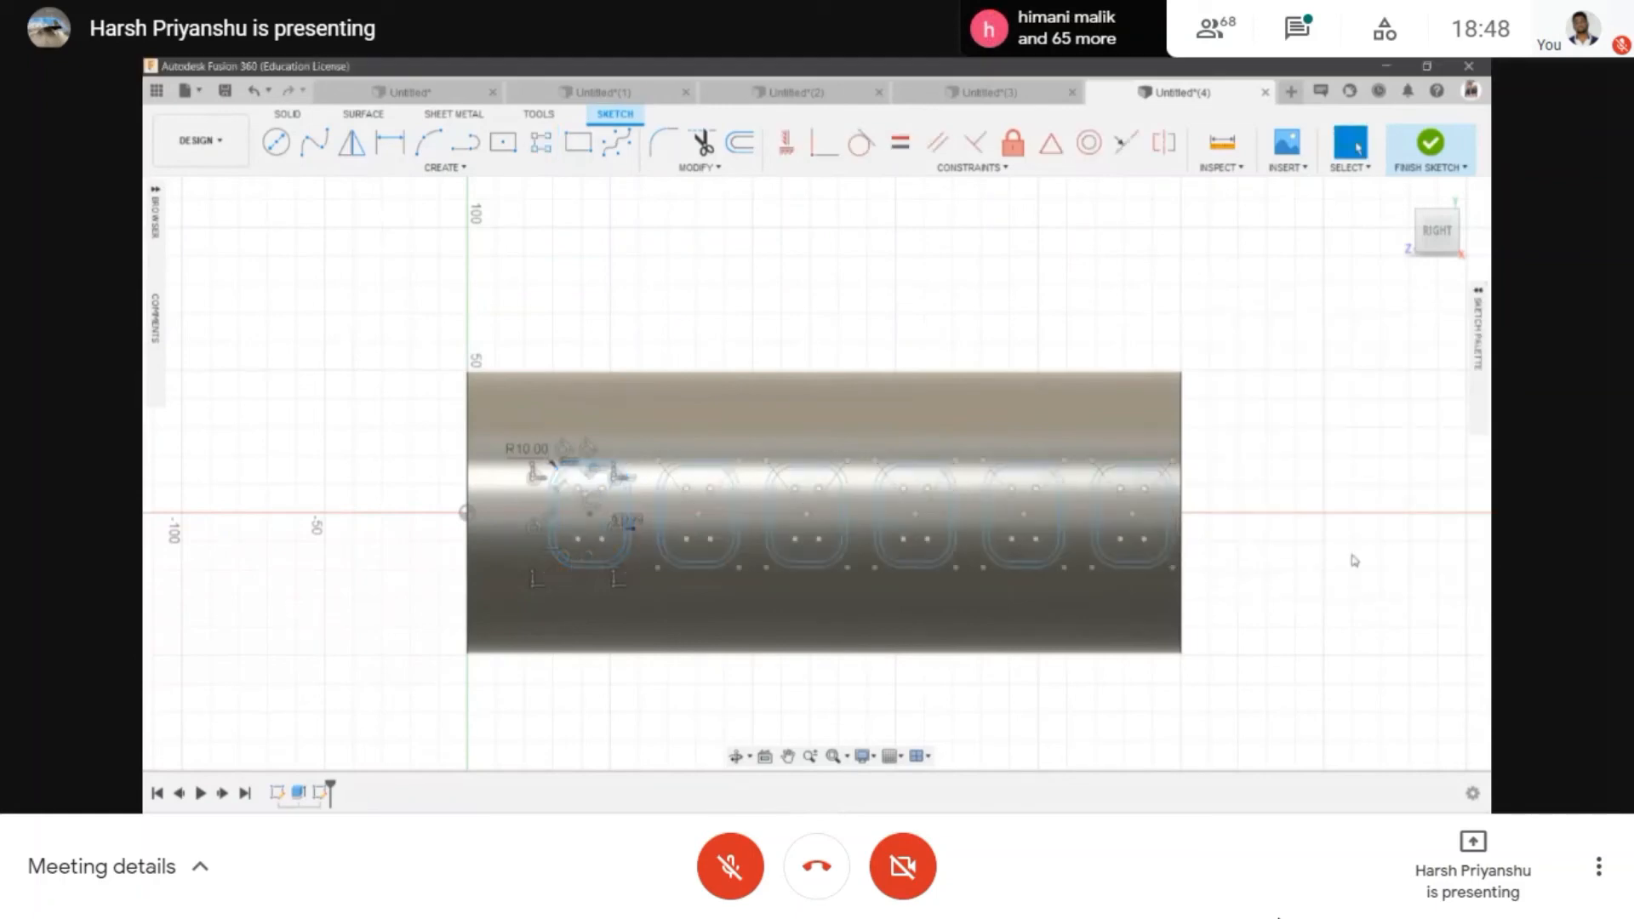
{"action": "left_click", "coordinate": [1430, 145]}
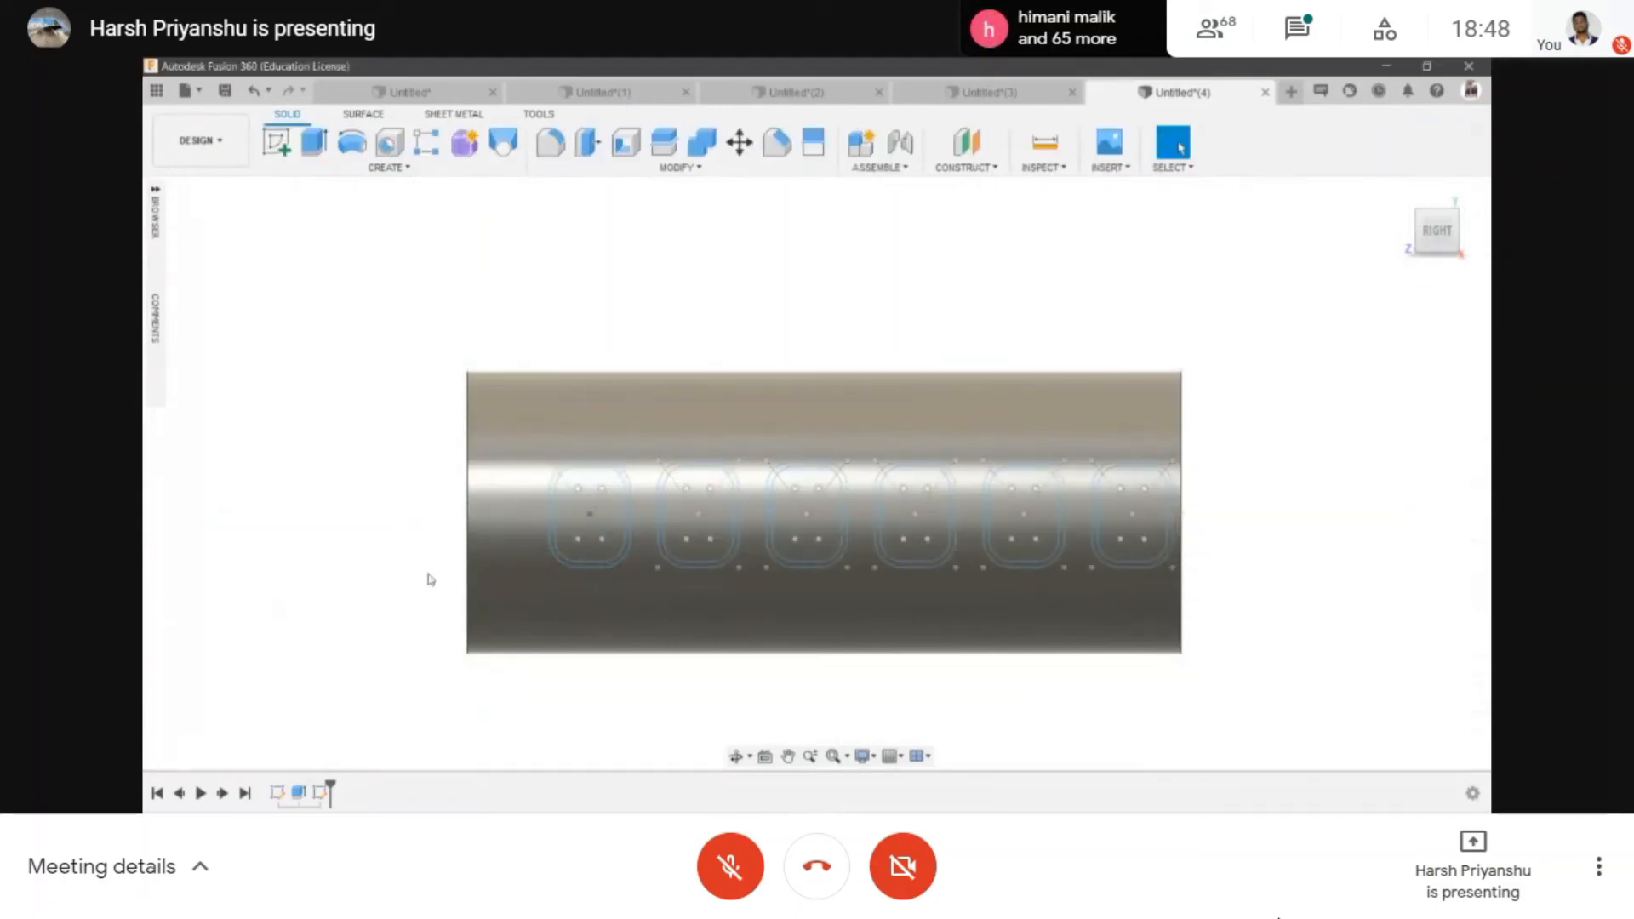
- View the tube and its patterned outlines from an angle and expand the Sketches folder in the browser
{"action": "scroll", "coordinate": [510, 566], "scroll_direction": "up", "scroll_amount": 2}
{"action": "left_click", "coordinate": [736, 757]}
{"action": "left_click_drag", "start_coordinate": [764, 391], "coordinate": [815, 411]}
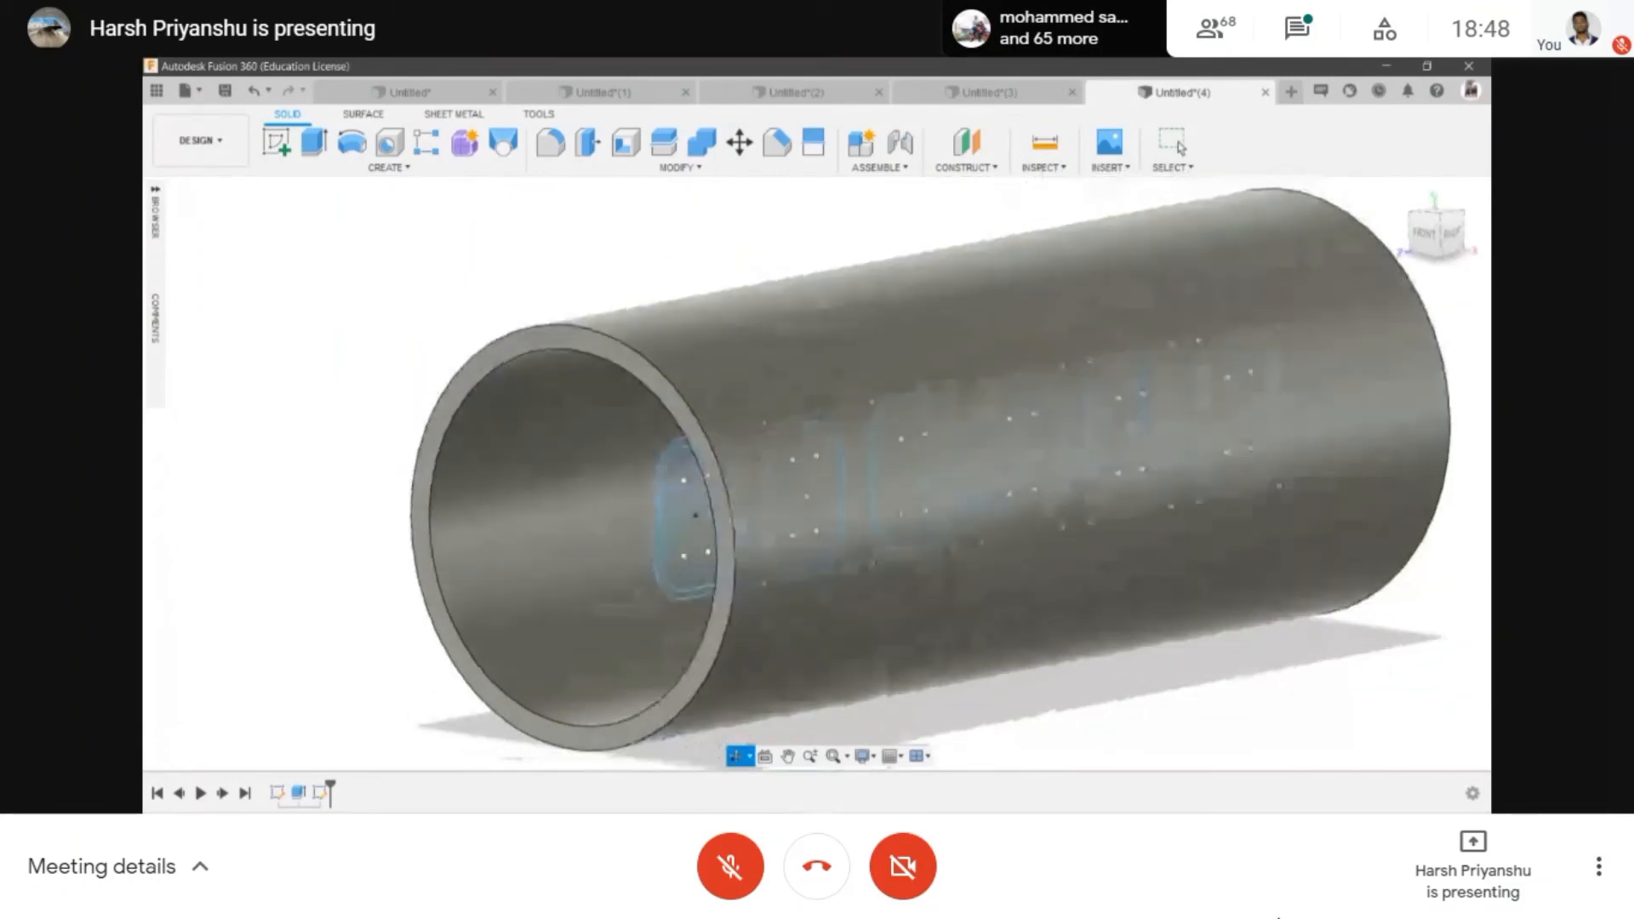
{"action": "left_click", "coordinate": [156, 180]}
{"action": "left_click", "coordinate": [182, 321]}
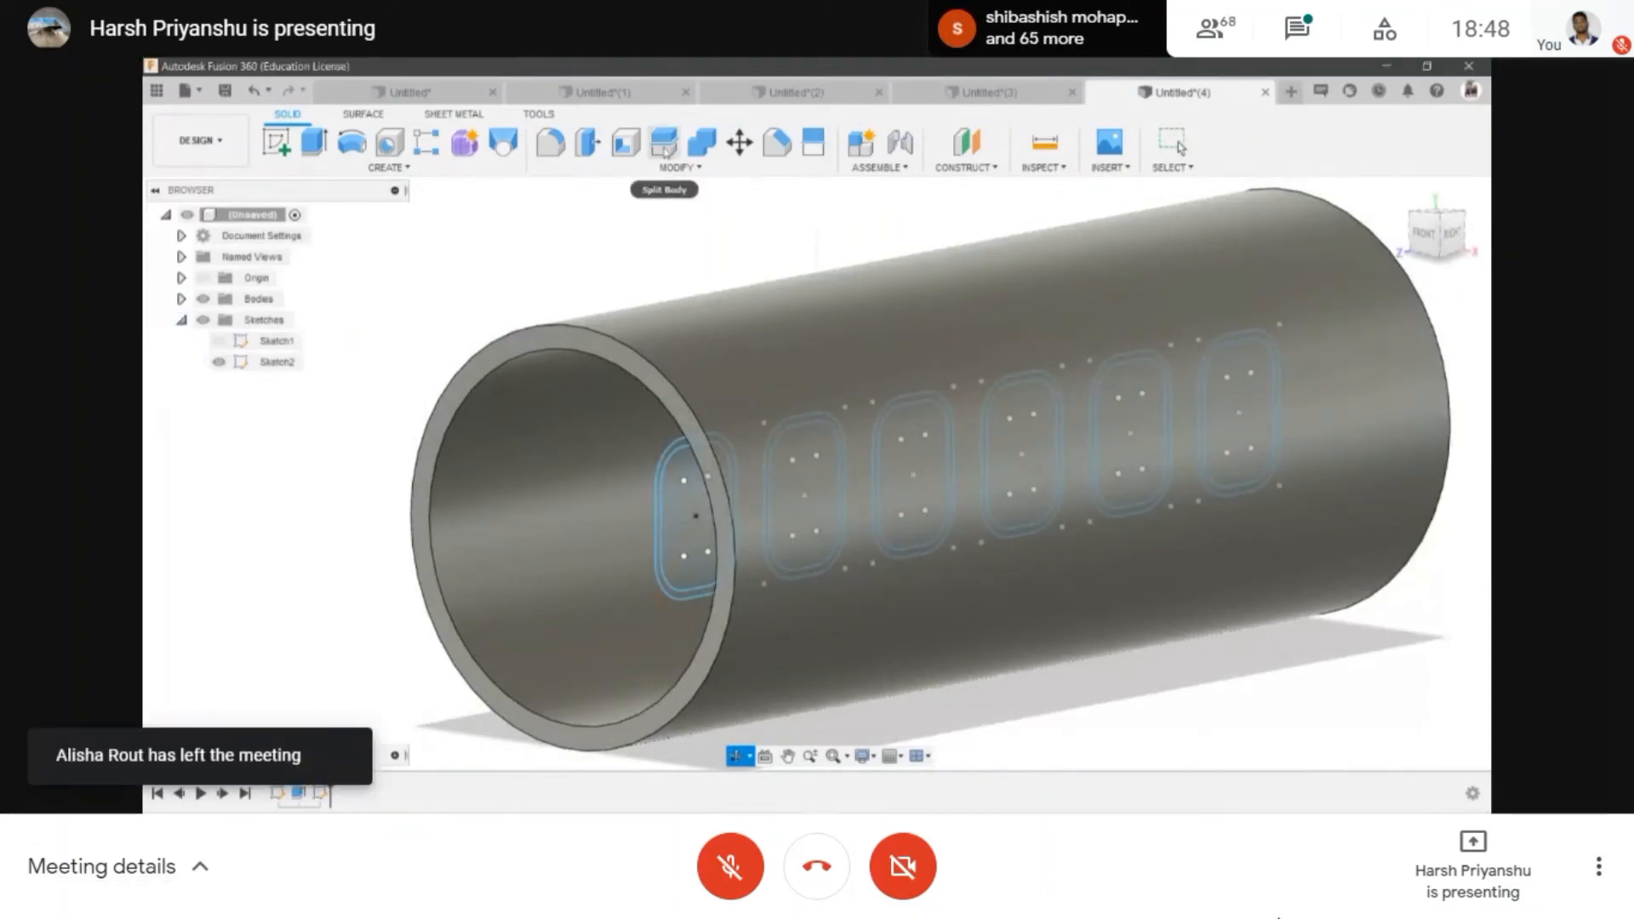
- Split the tube body with the outer rounded-rectangle outline nearest its front end, using Split Body with the splitting tool extended
{"action": "left_click", "coordinate": [664, 143]}
{"action": "key", "text": "Escape"}
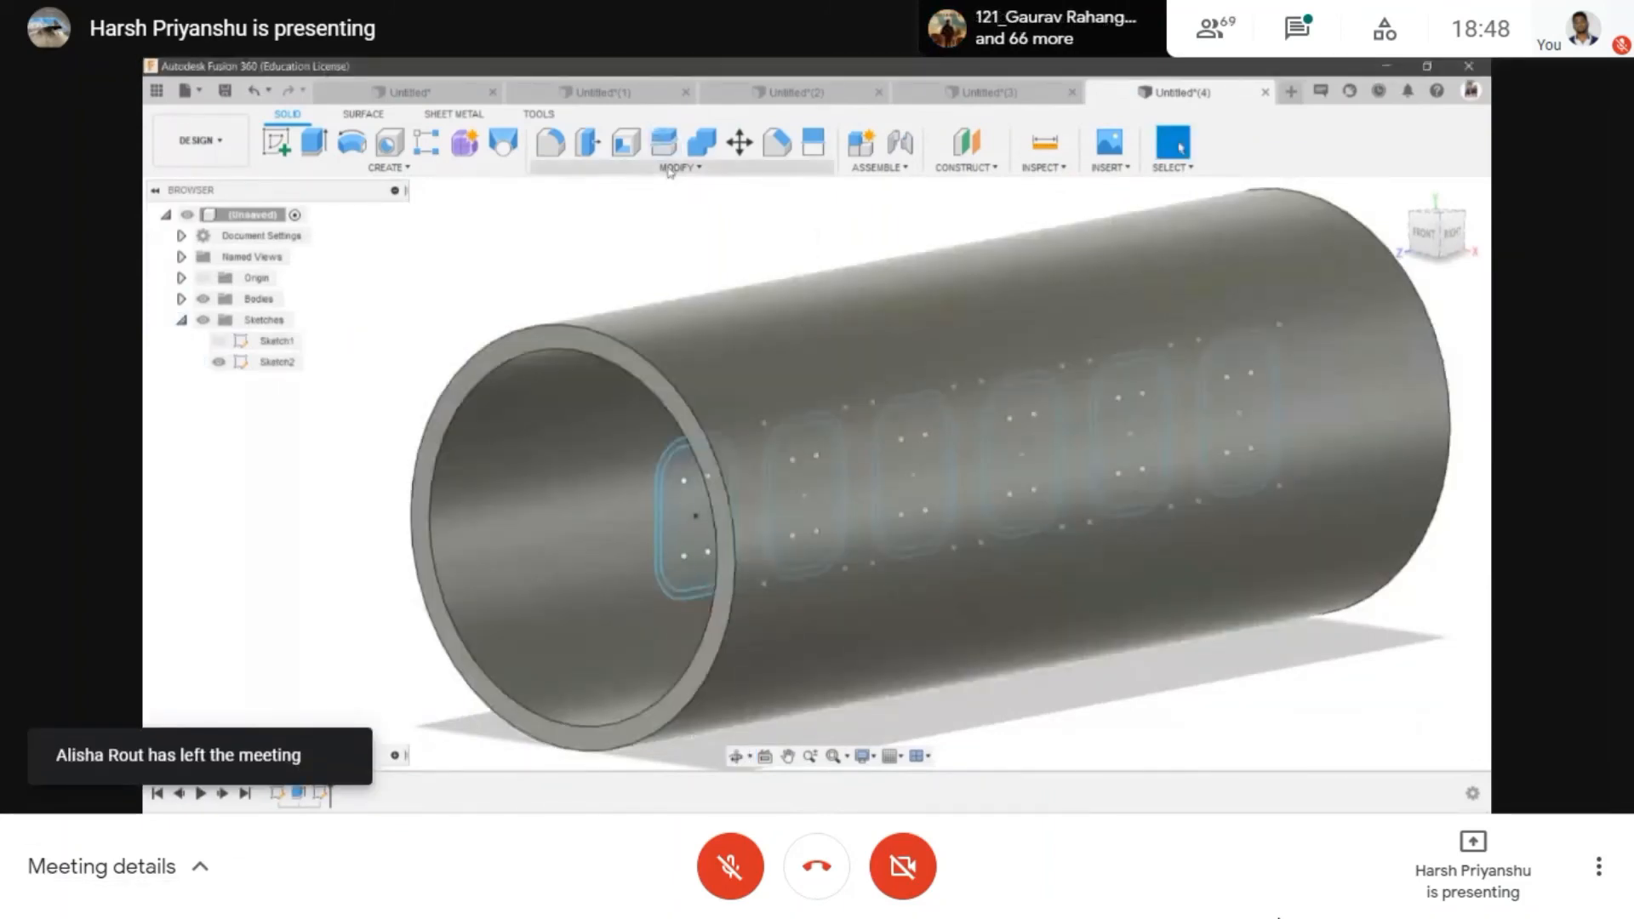
{"action": "left_click", "coordinate": [669, 171]}
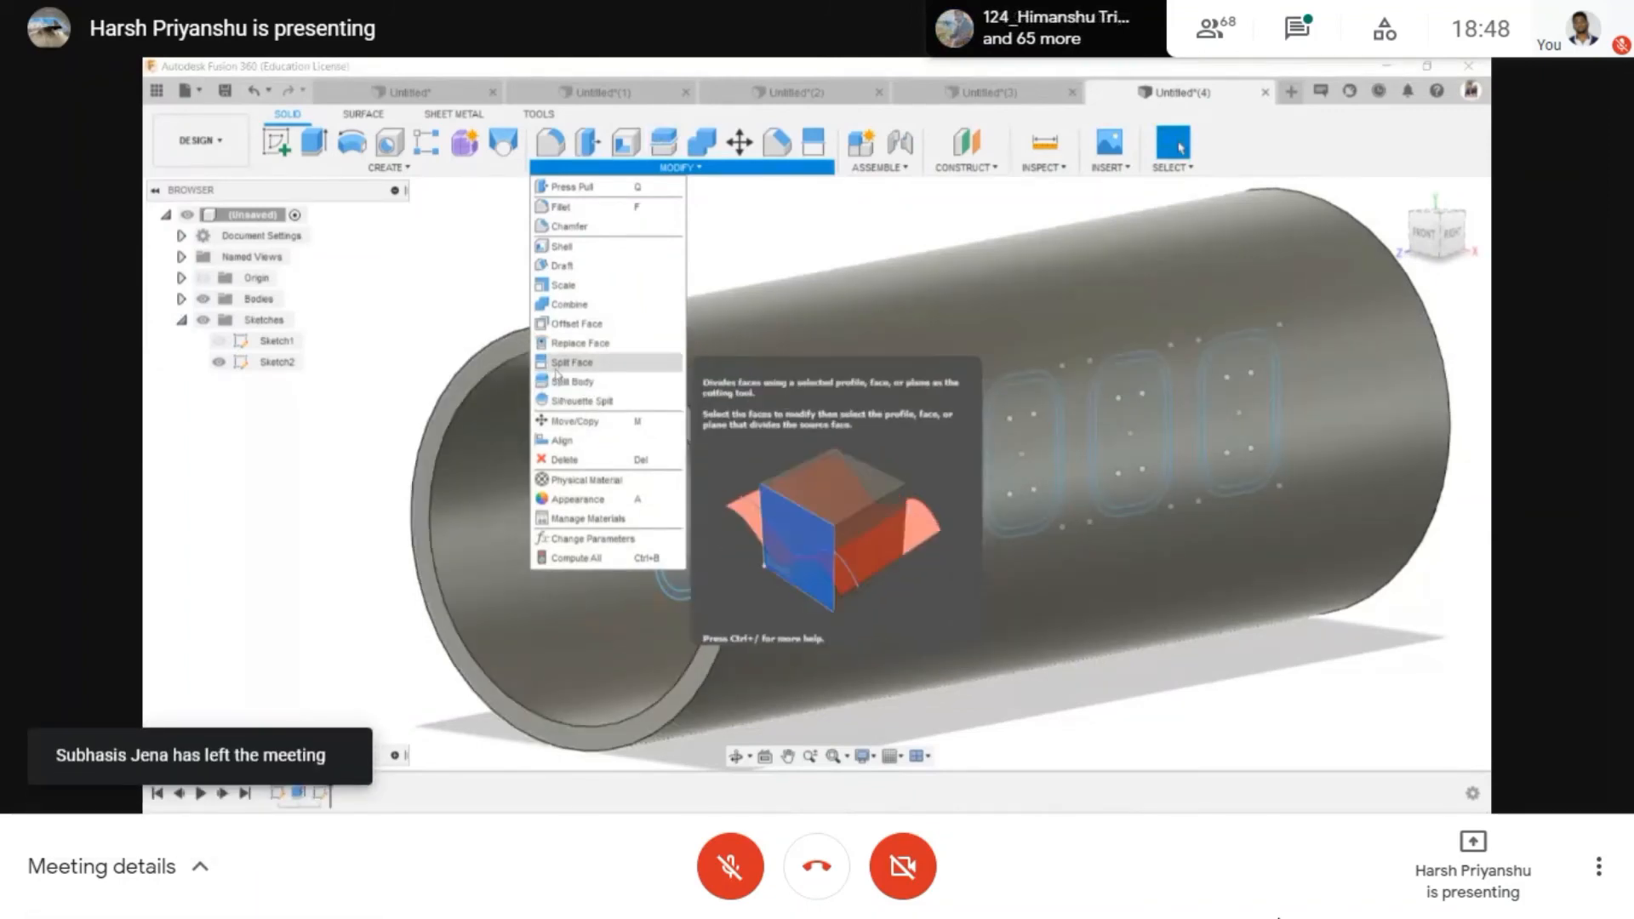
{"action": "left_click", "coordinate": [568, 381]}
{"action": "left_click", "coordinate": [682, 360]}
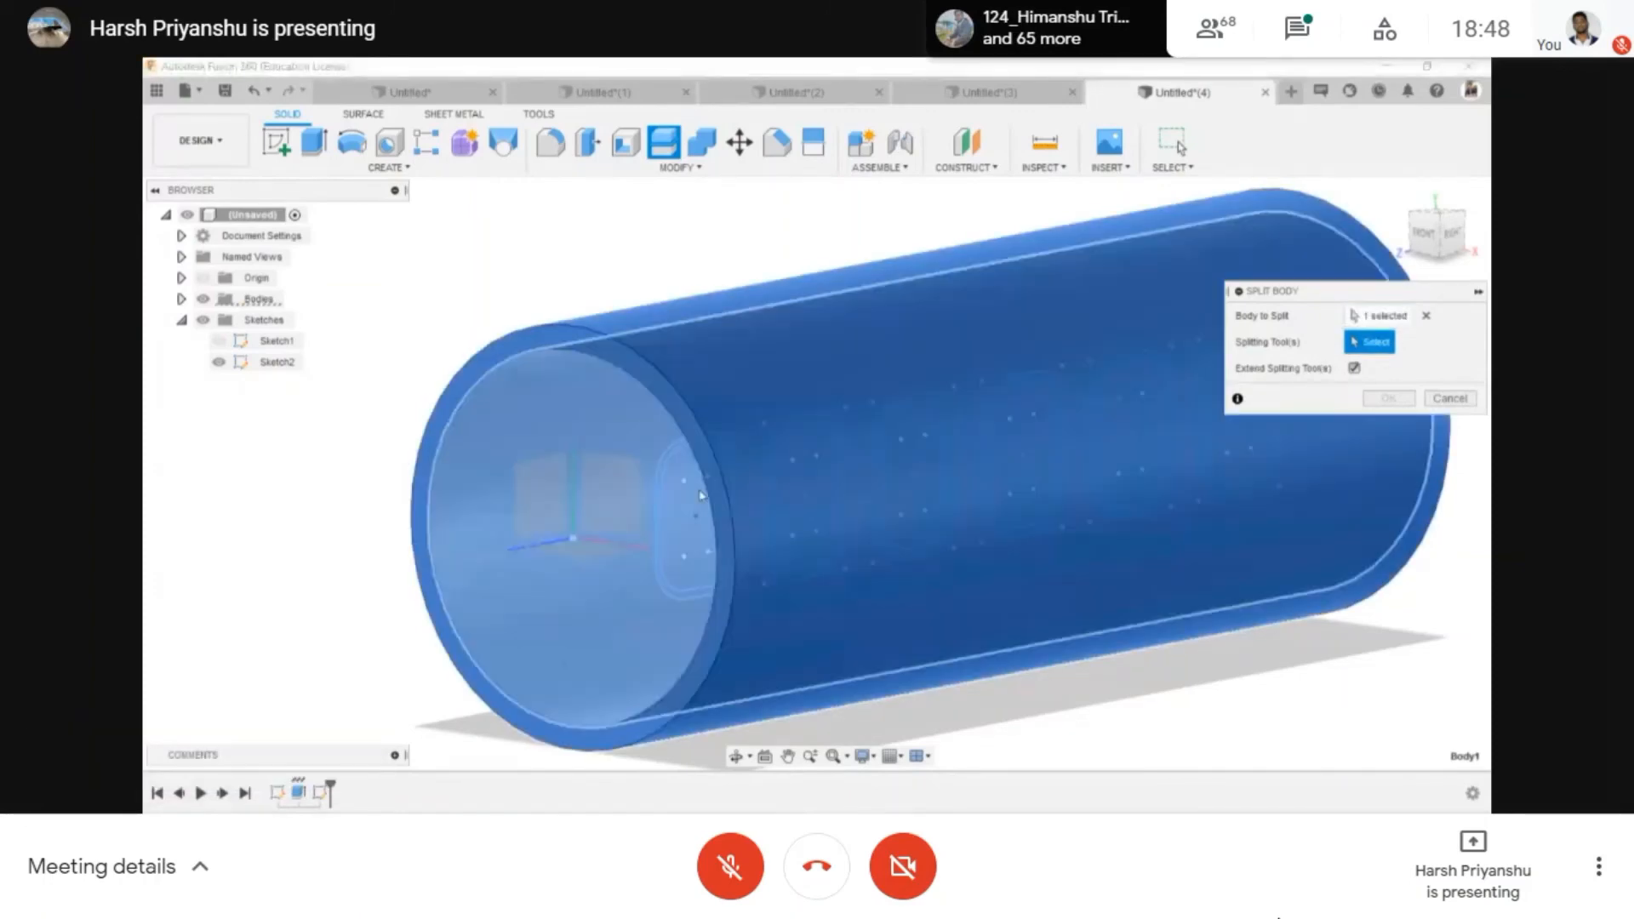
{"action": "scroll", "coordinate": [707, 436], "scroll_direction": "up", "scroll_amount": 4}
{"action": "scroll", "coordinate": [707, 436], "scroll_direction": "up", "scroll_amount": 2}
{"action": "left_click", "coordinate": [1449, 233]}
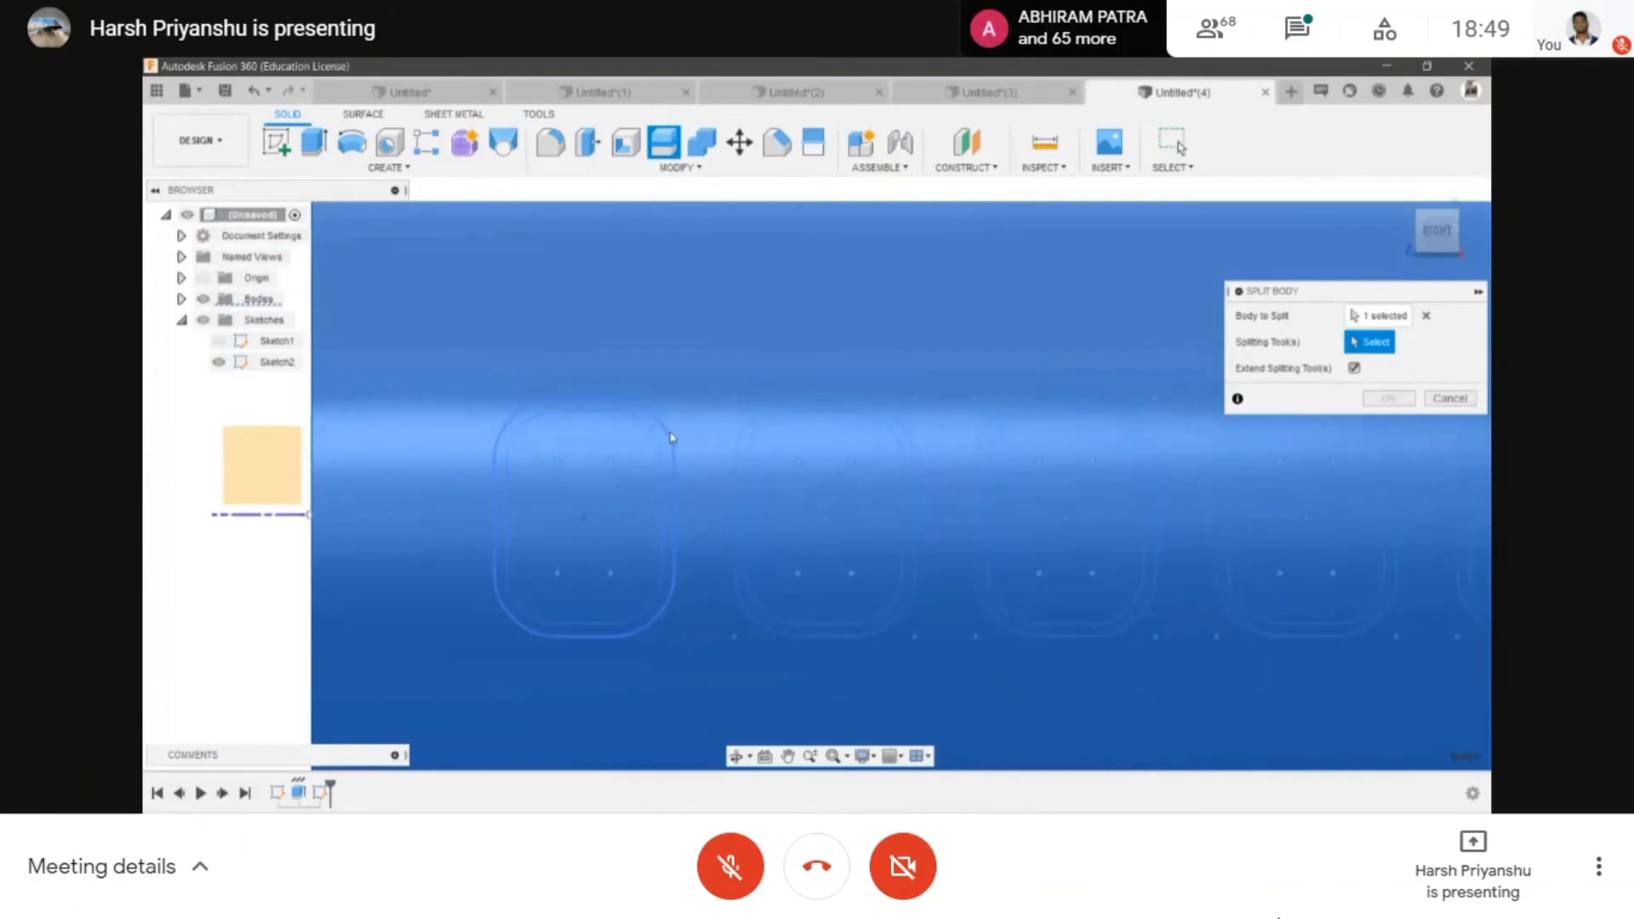
{"action": "left_click", "coordinate": [672, 437]}
{"action": "left_click", "coordinate": [768, 759]}
{"action": "left_click", "coordinate": [740, 758]}
{"action": "left_click_drag", "start_coordinate": [879, 390], "coordinate": [934, 421]}
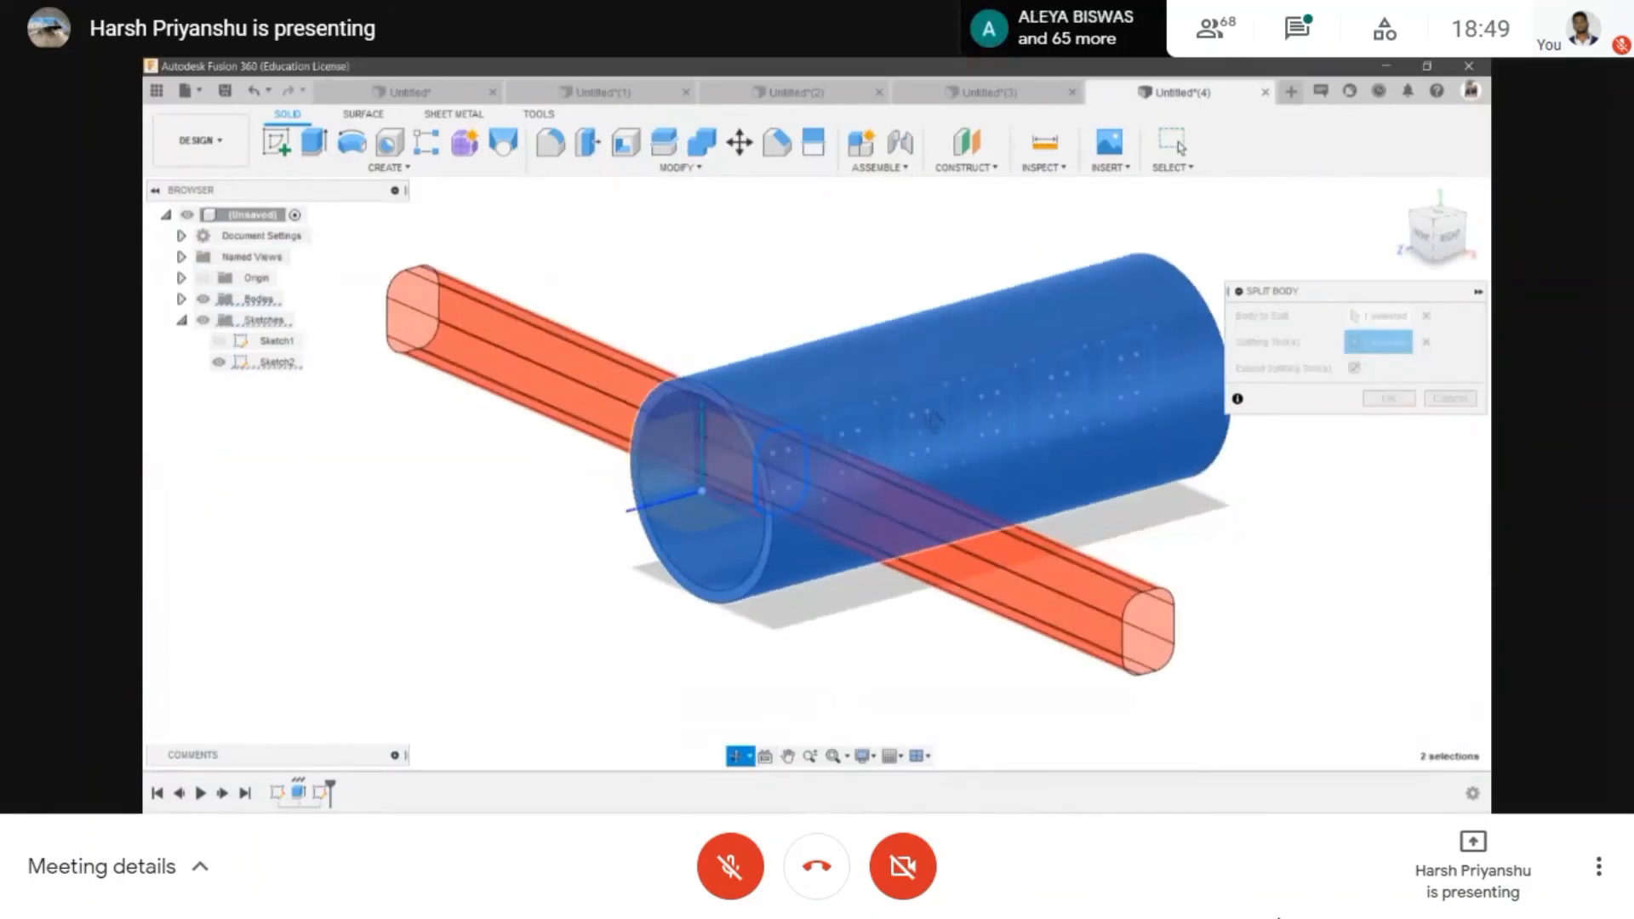
{"action": "key", "text": "Escape"}
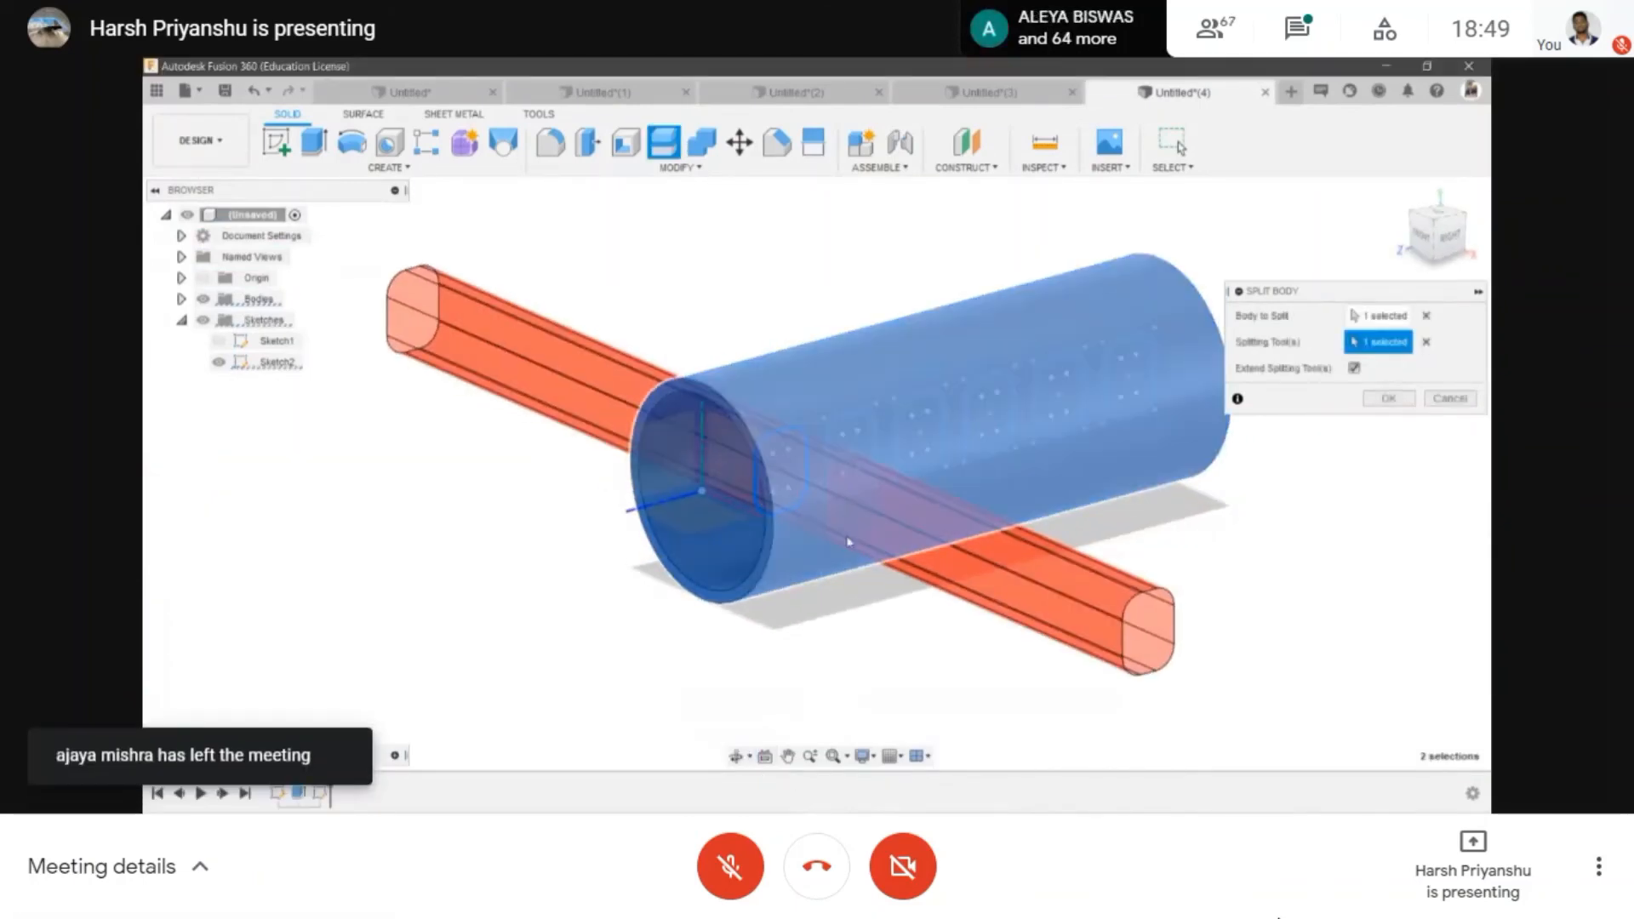
{"action": "scroll", "coordinate": [778, 422], "scroll_direction": "up", "scroll_amount": 2}
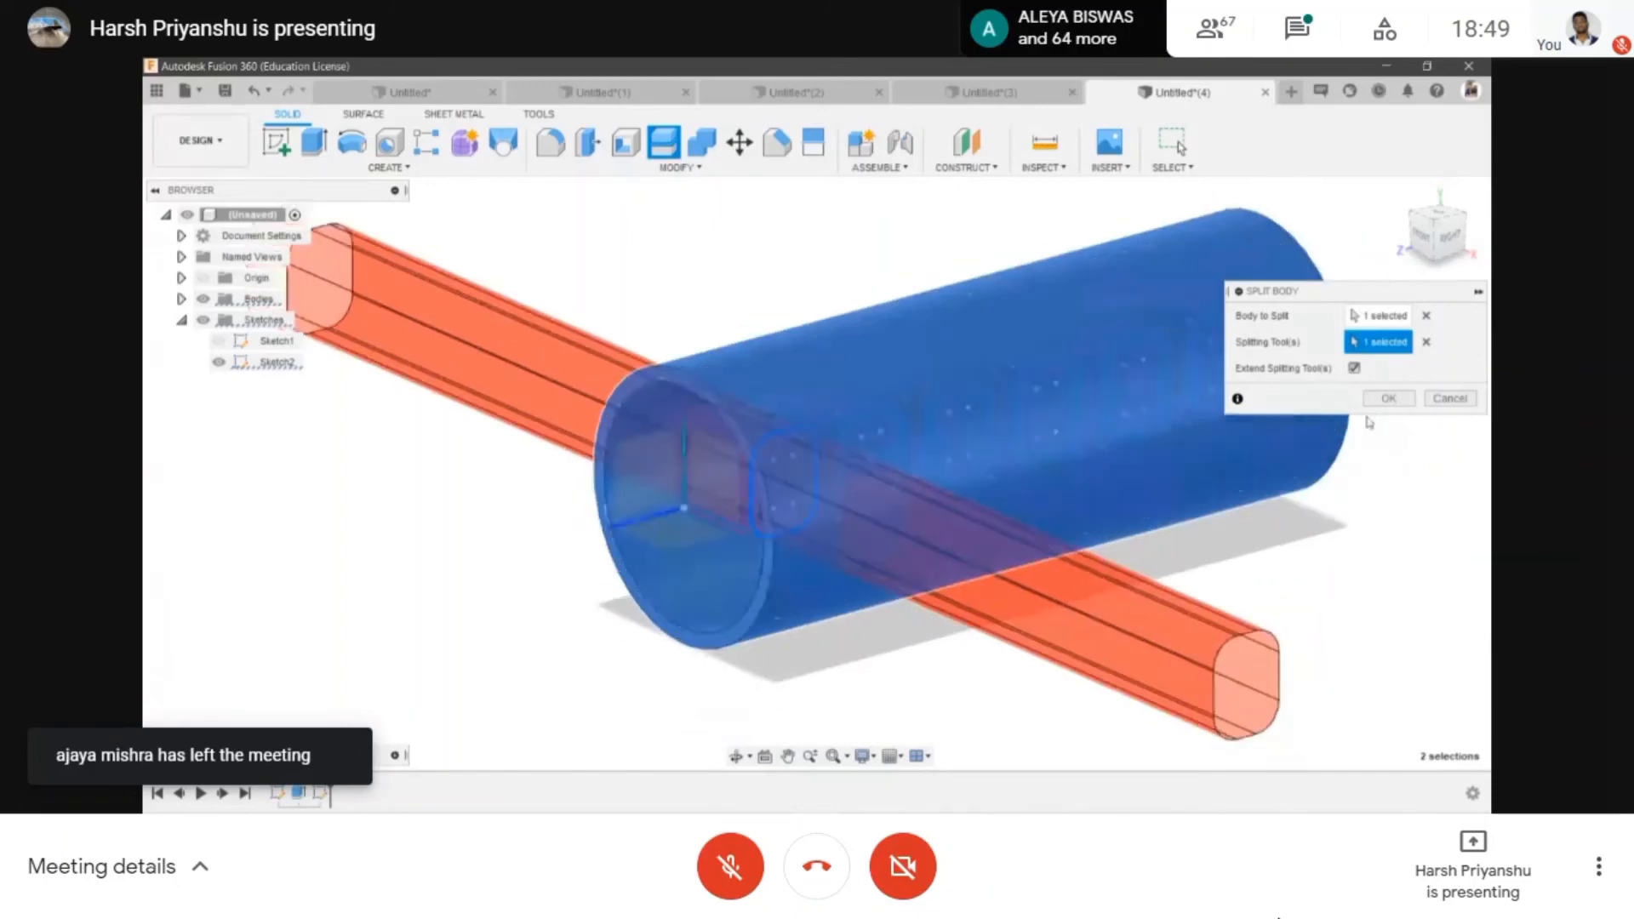
{"action": "left_click", "coordinate": [1389, 398]}
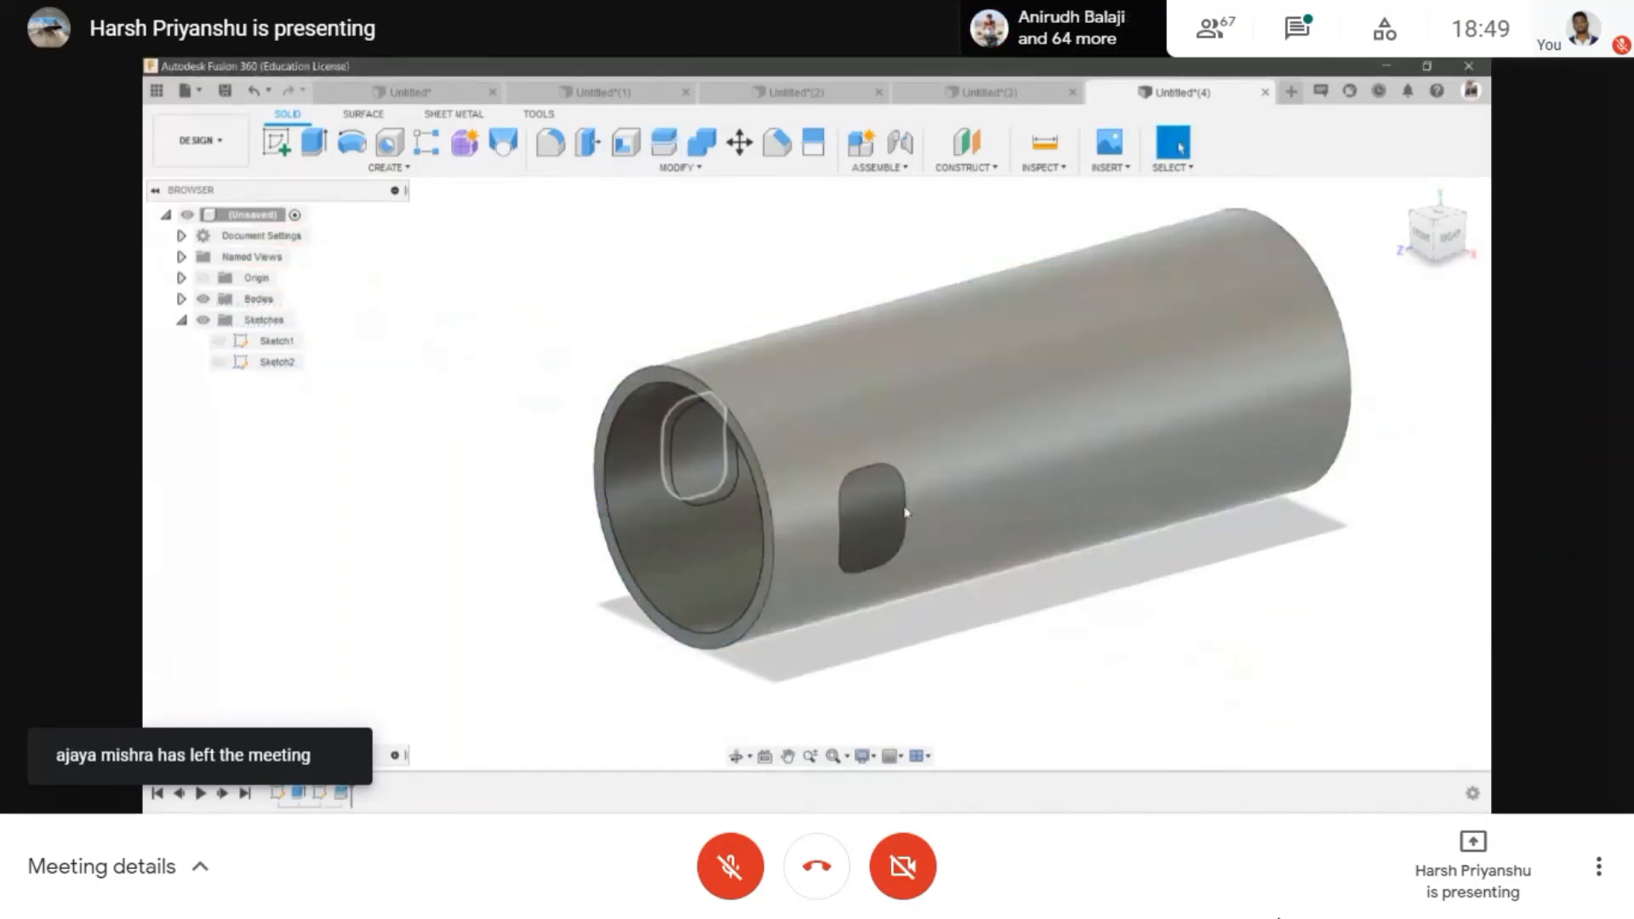
- Inspect the split window area on both sides of the tube and show Sketch2 again
{"action": "left_click", "coordinate": [738, 755]}
{"action": "left_click_drag", "start_coordinate": [1047, 494], "coordinate": [1105, 438]}
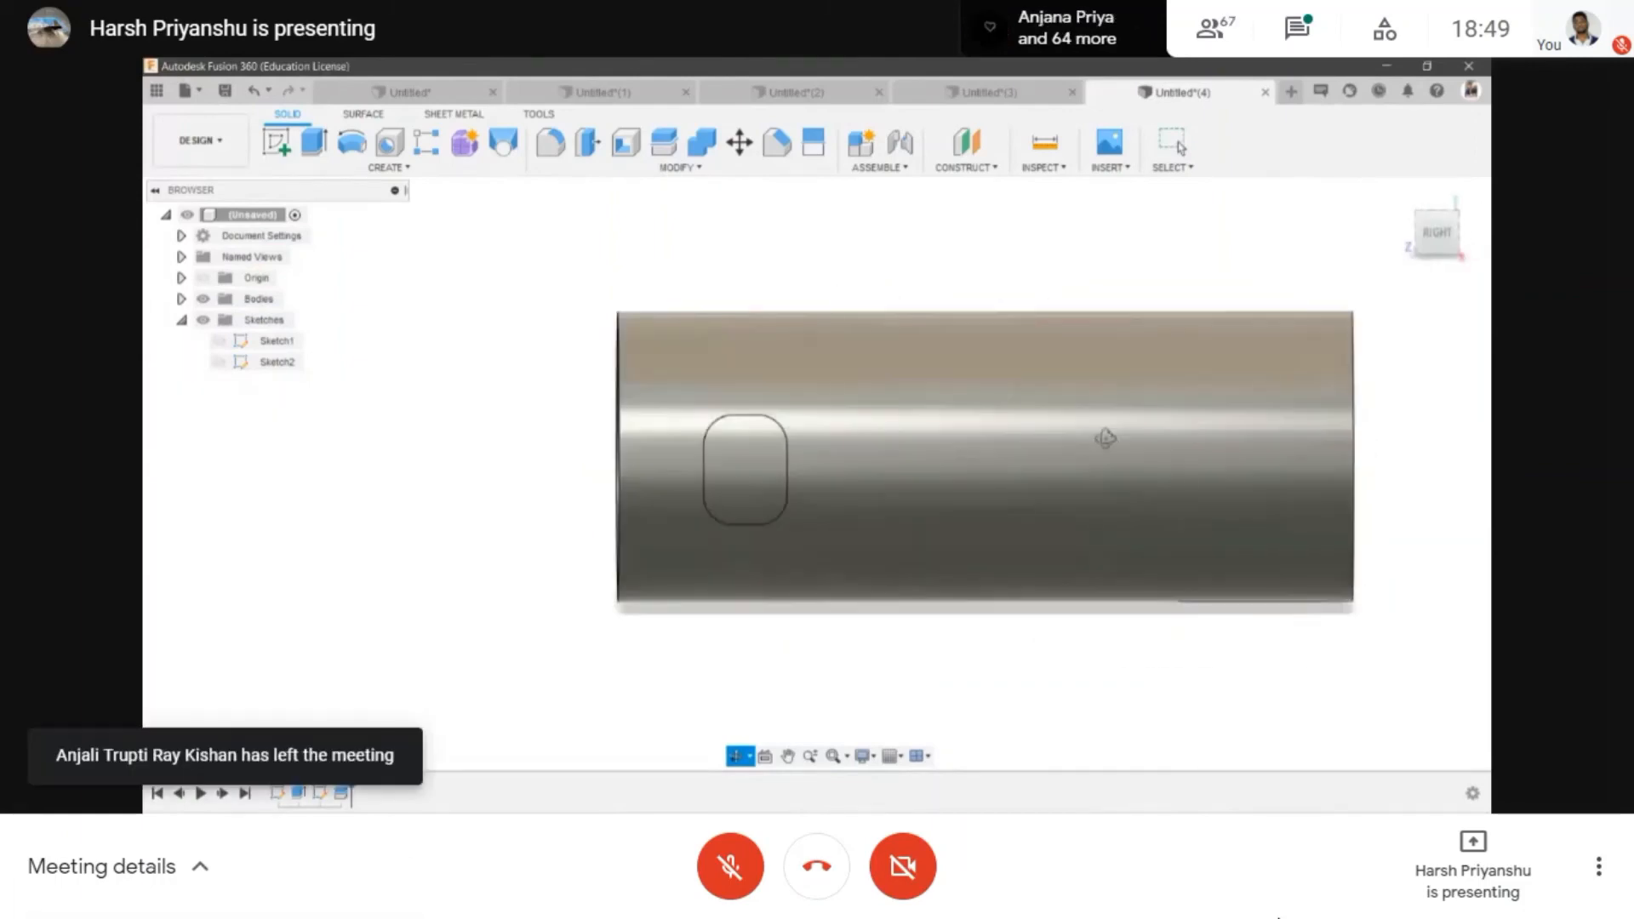
{"action": "left_click_drag", "start_coordinate": [781, 434], "coordinate": [787, 489]}
{"action": "scroll", "coordinate": [787, 489], "scroll_direction": "down", "scroll_amount": 2}
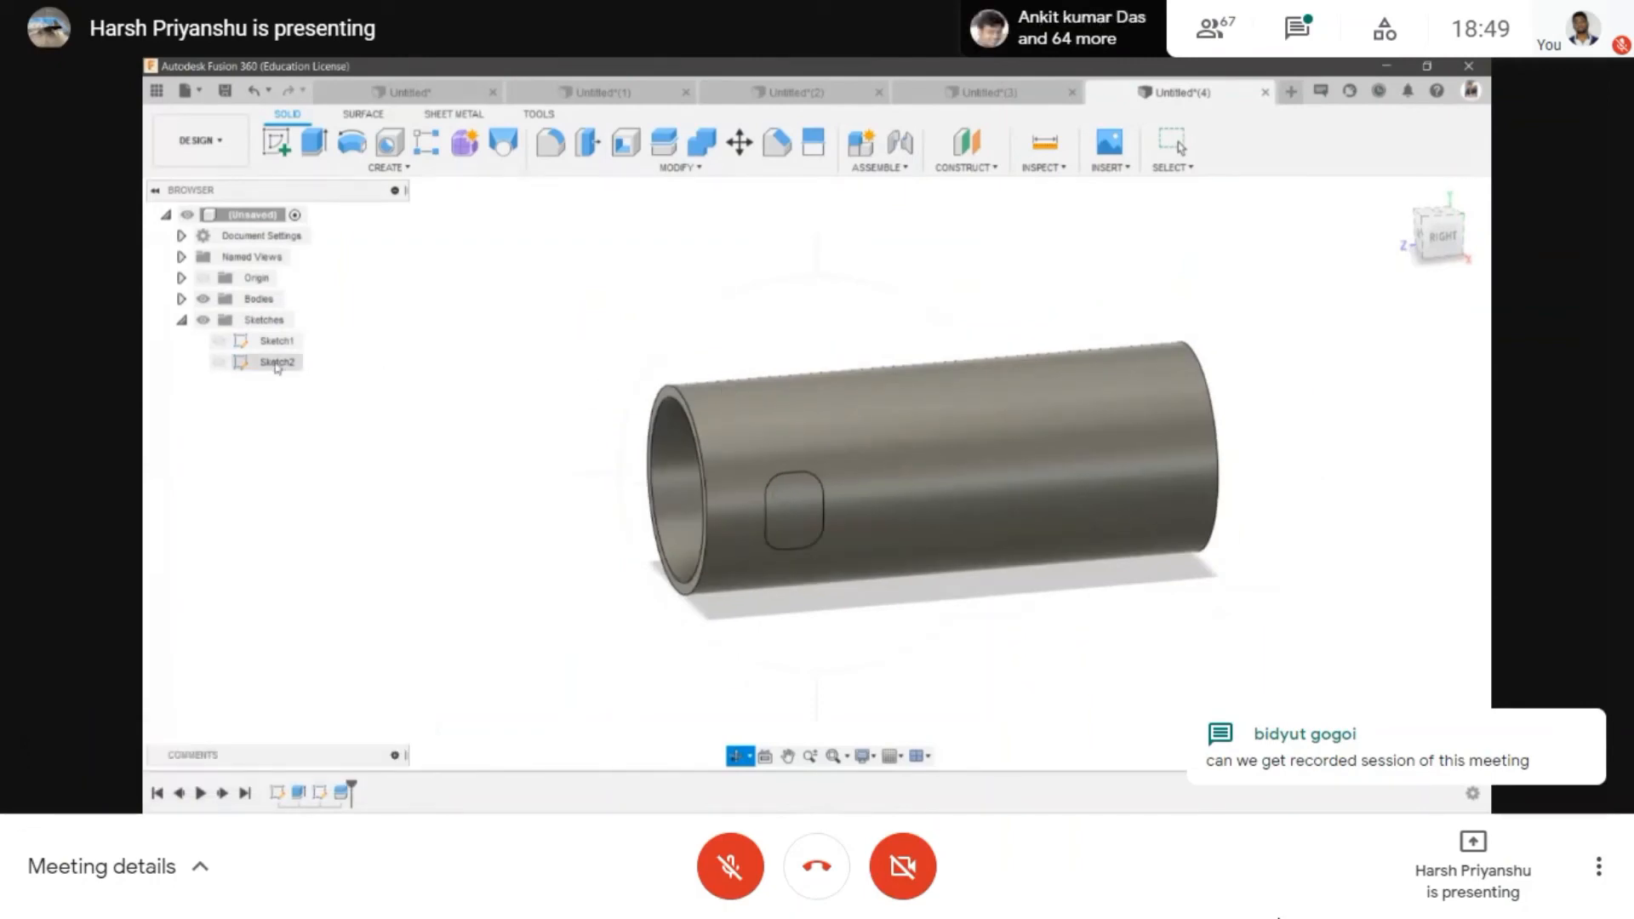
{"action": "left_click", "coordinate": [219, 362]}
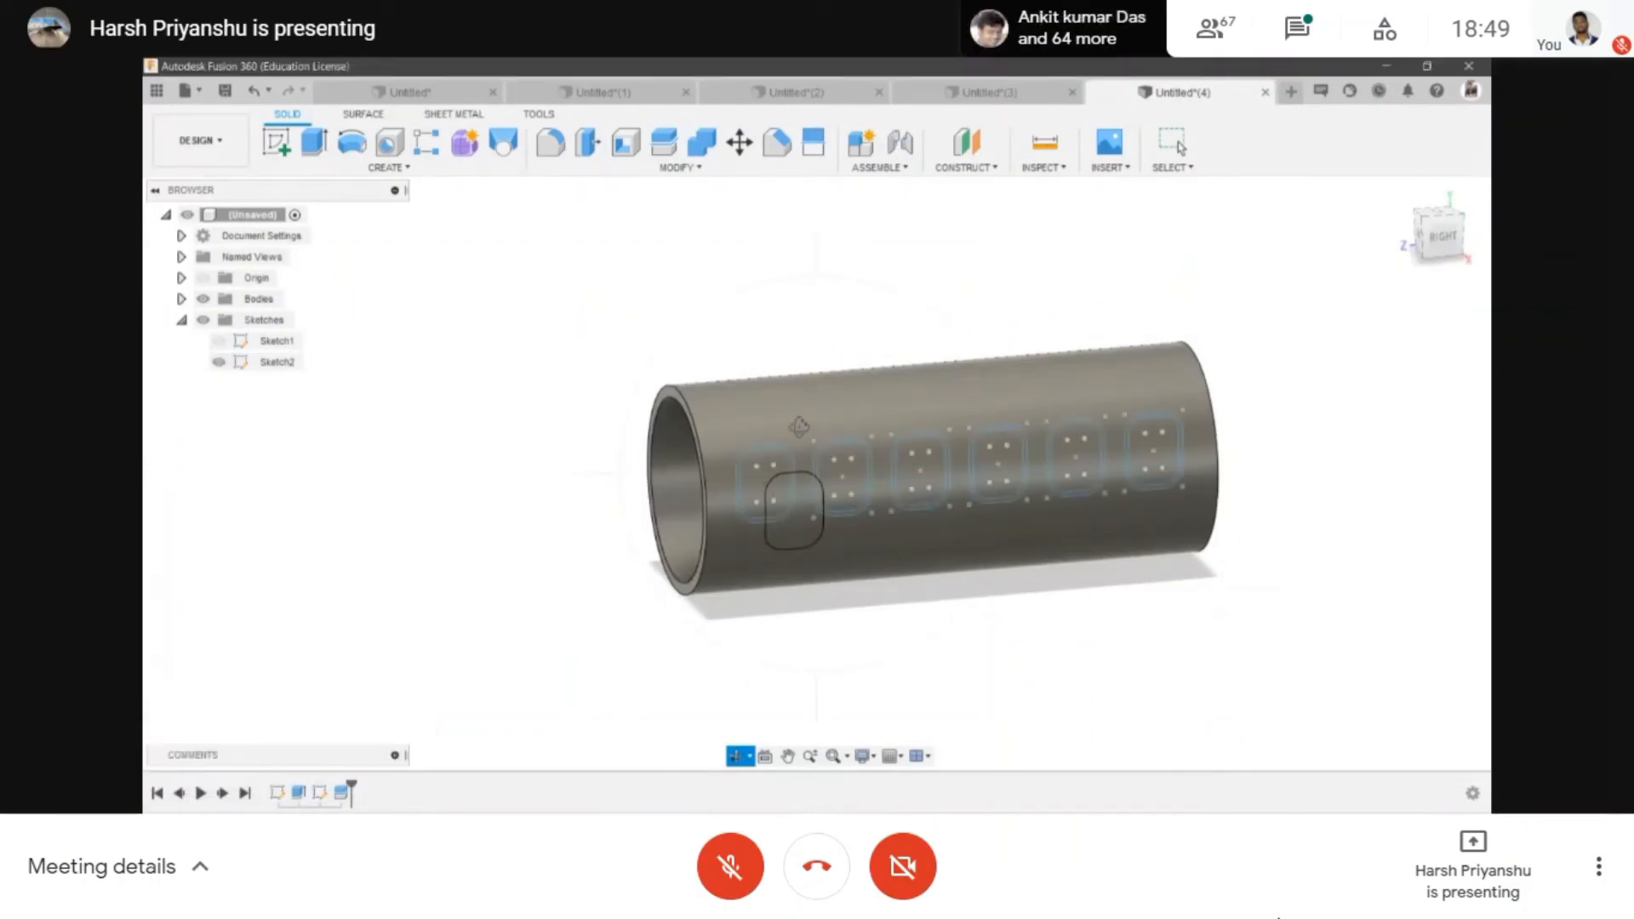
{"action": "mouse_move", "coordinate": [485, 438]}
{"action": "left_mouse_down"}
{"action": "mouse_move", "coordinate": [770, 392]}
{"action": "mouse_move", "coordinate": [661, 189]}
{"action": "left_mouse_up"}
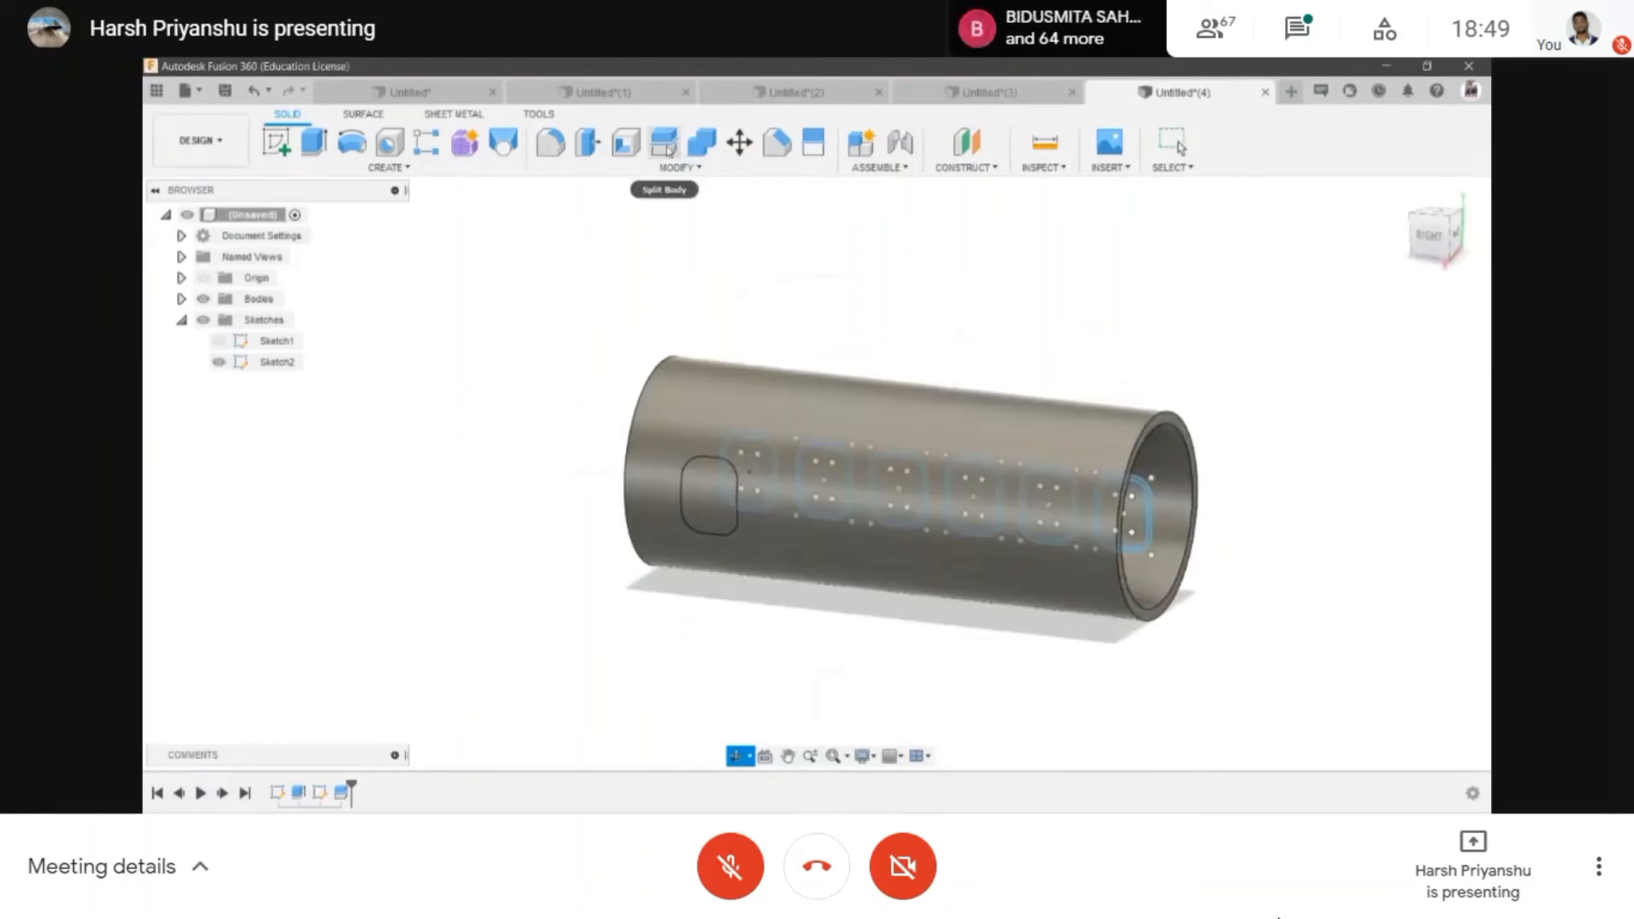
- Split the two opposite first-window bodies with the inner rounded-rectangle outline nearest the tube's front end
{"action": "left_click", "coordinate": [665, 144]}
{"action": "scroll", "coordinate": [713, 476], "scroll_direction": "up", "scroll_amount": 5}
{"action": "left_click", "coordinate": [714, 479]}
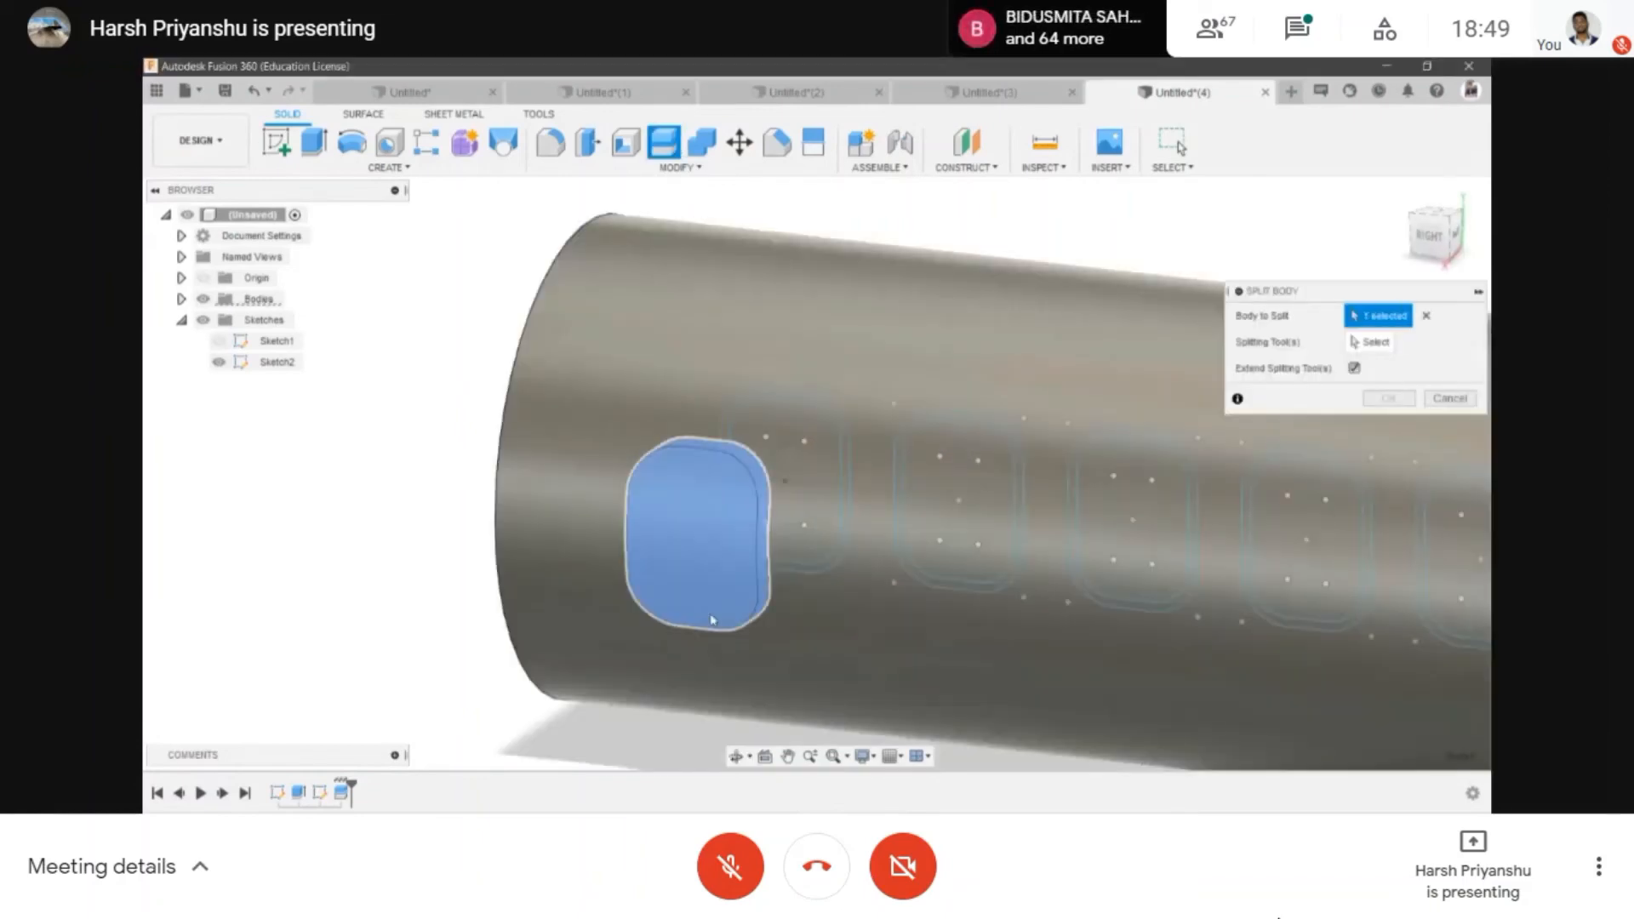
{"action": "left_click", "coordinate": [737, 757]}
{"action": "left_click_drag", "start_coordinate": [846, 398], "coordinate": [1004, 477]}
{"action": "key", "text": "Escape"}
{"action": "left_click", "coordinate": [614, 515]}
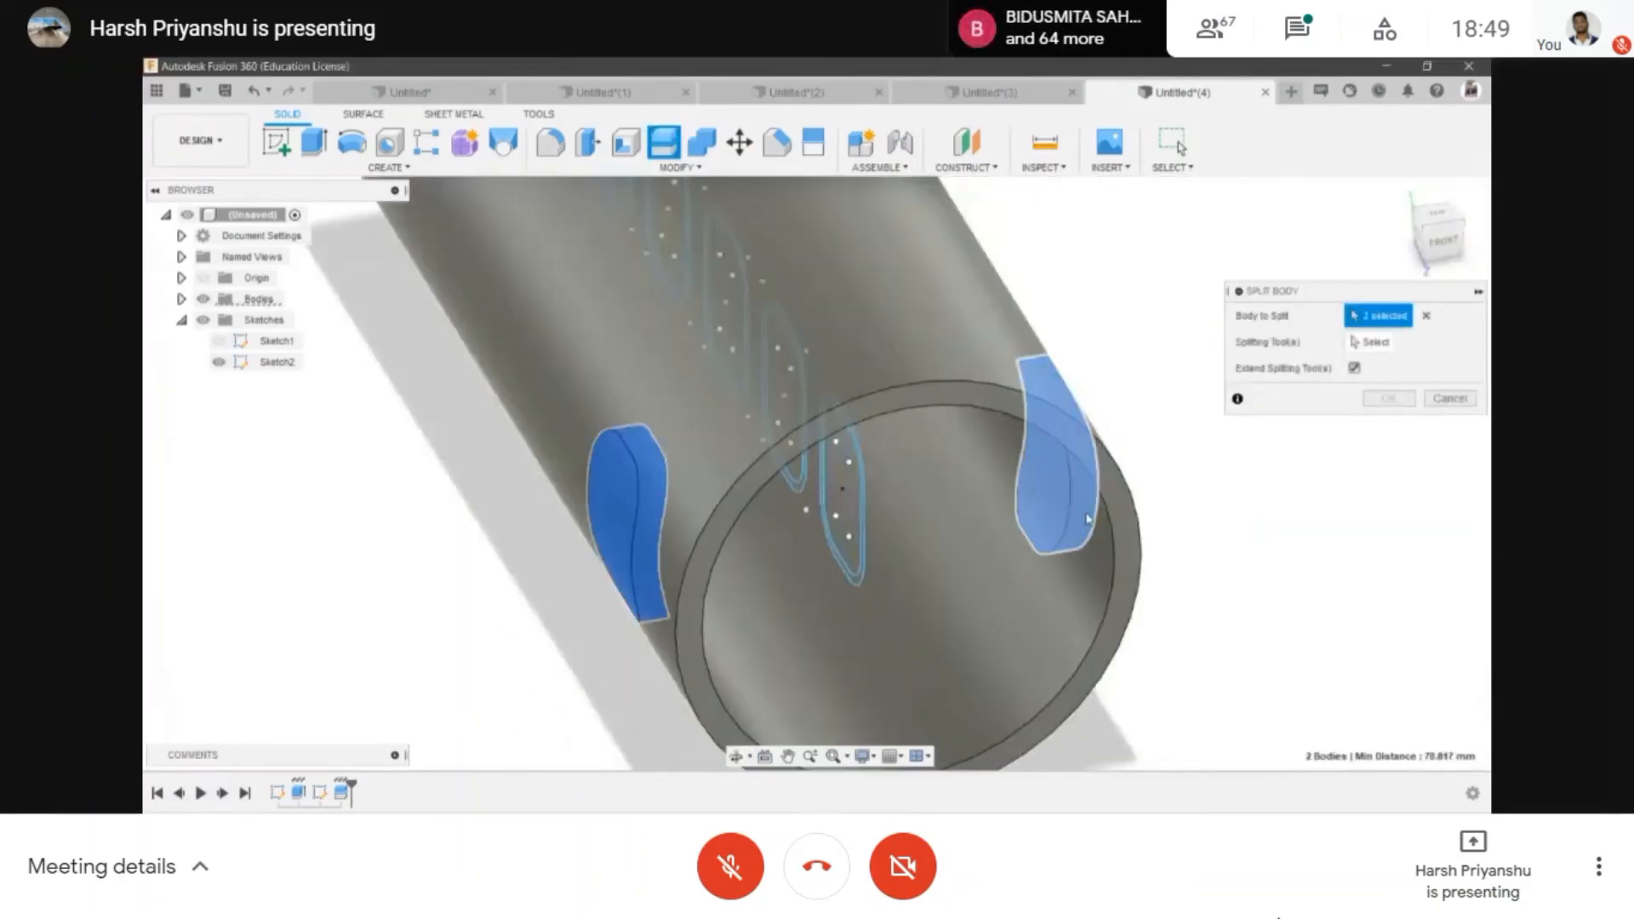
{"action": "left_click", "coordinate": [1355, 344]}
{"action": "scroll", "coordinate": [834, 520], "scroll_direction": "up", "scroll_amount": 4}
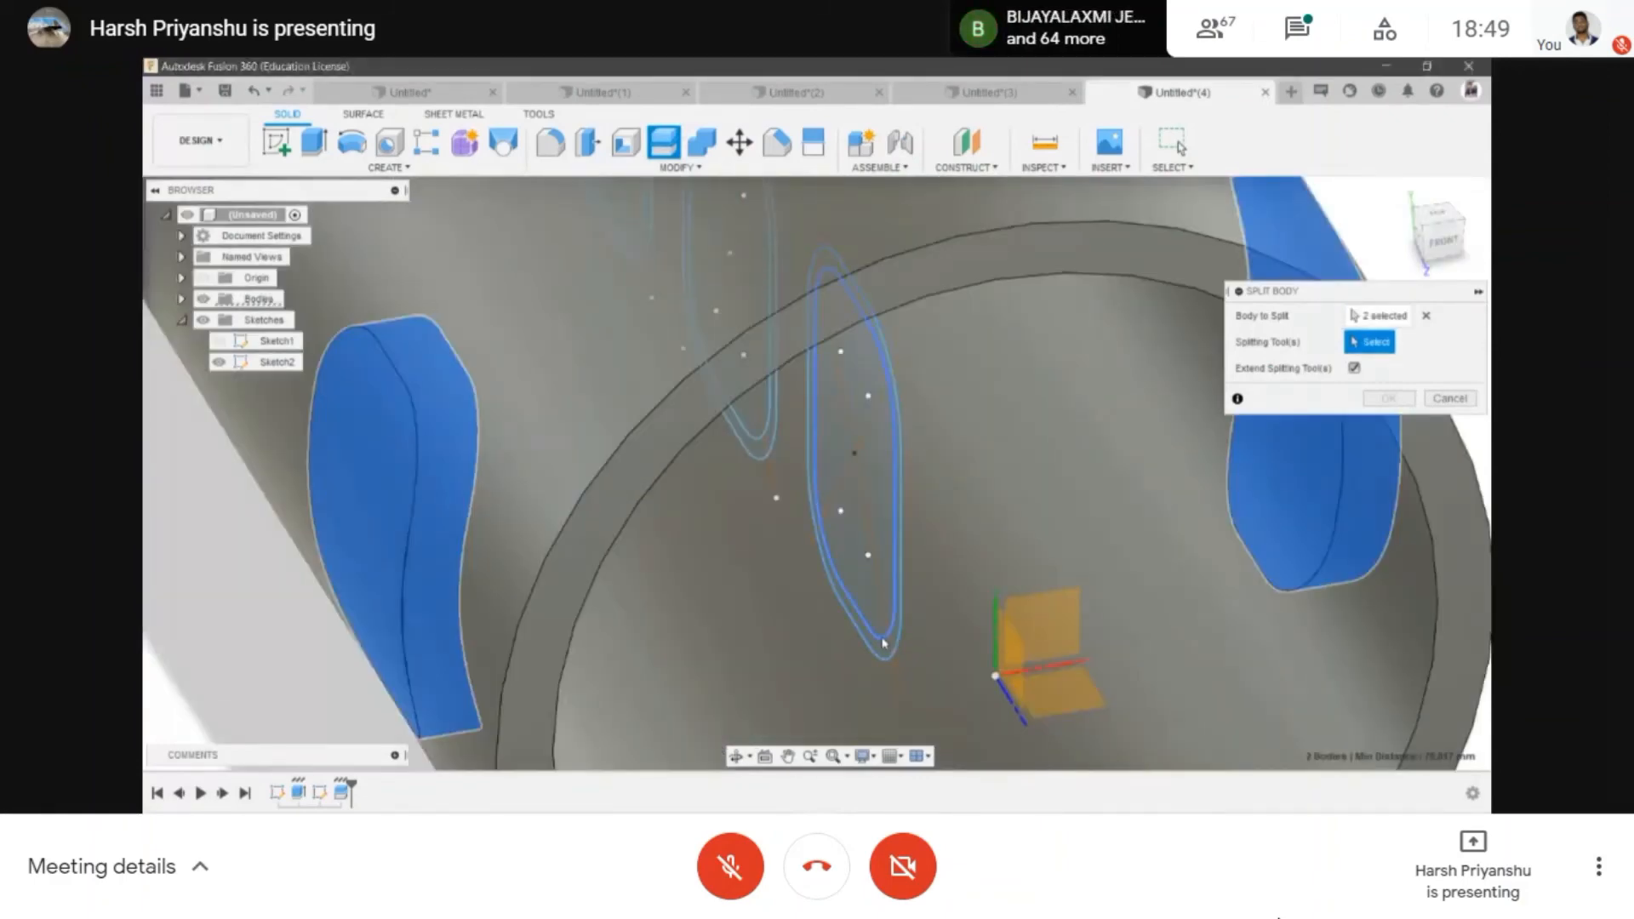
{"action": "left_click", "coordinate": [883, 644]}
{"action": "scroll", "coordinate": [884, 644], "scroll_direction": "down", "scroll_amount": 3}
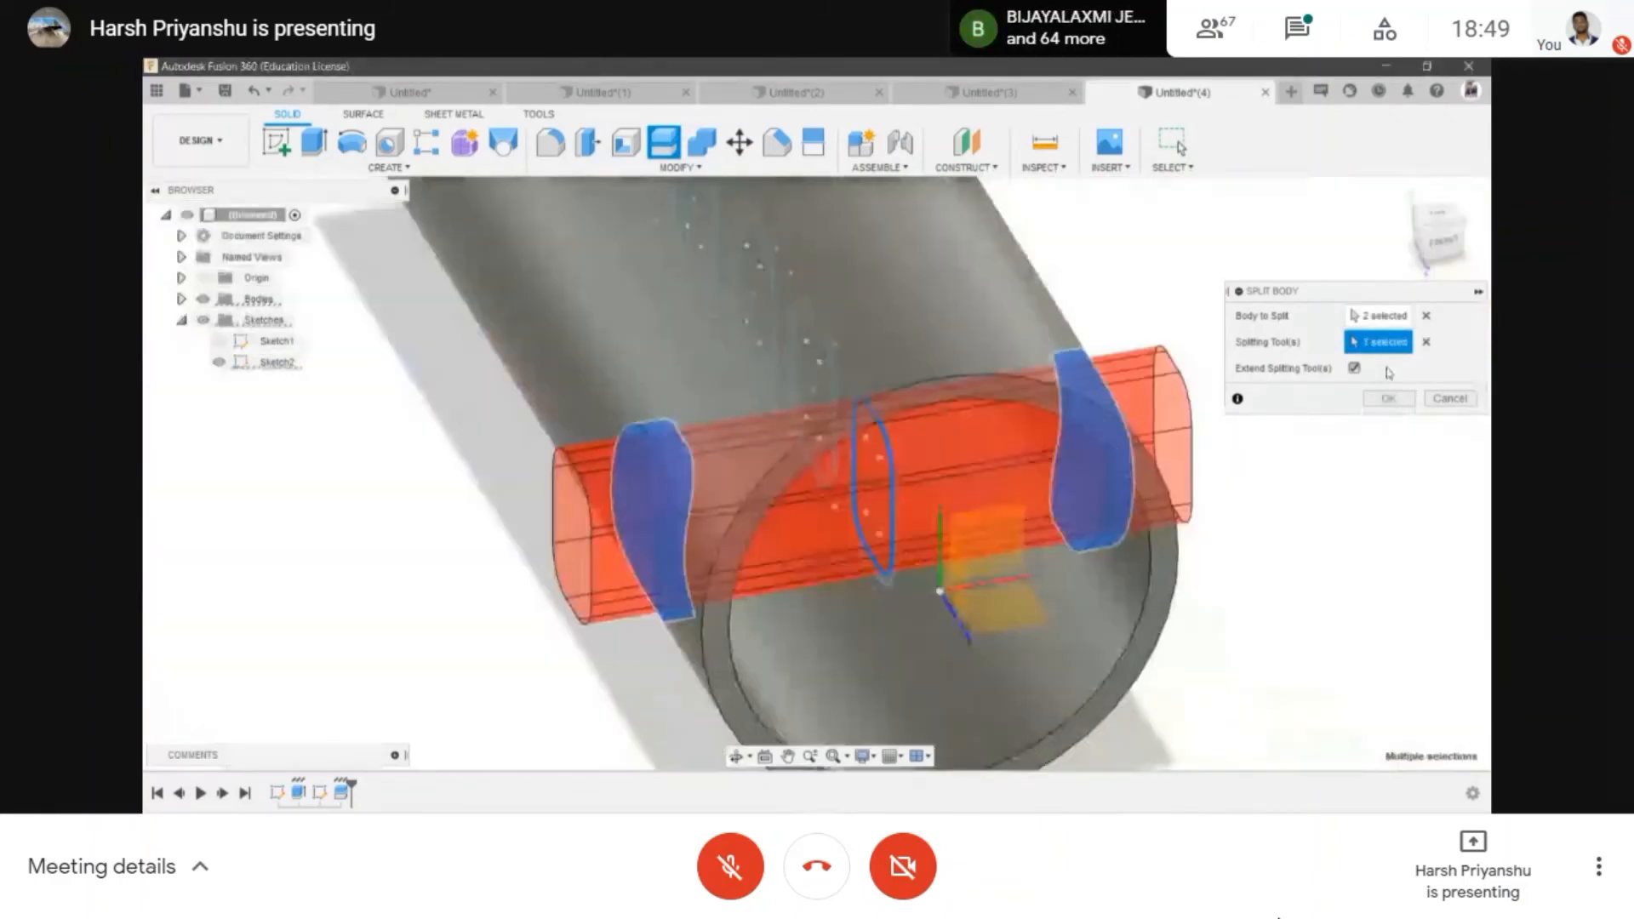
{"action": "left_click", "coordinate": [1388, 399]}
- Split the tube body with the outer outline of the second rounded rectangle in the pattern
{"action": "middle_click_drag", "start_coordinate": [936, 510], "coordinate": [853, 482], "text": "shift"}
{"action": "scroll", "coordinate": [854, 481], "scroll_direction": "up", "scroll_amount": 3}
{"action": "left_click", "coordinate": [663, 142]}
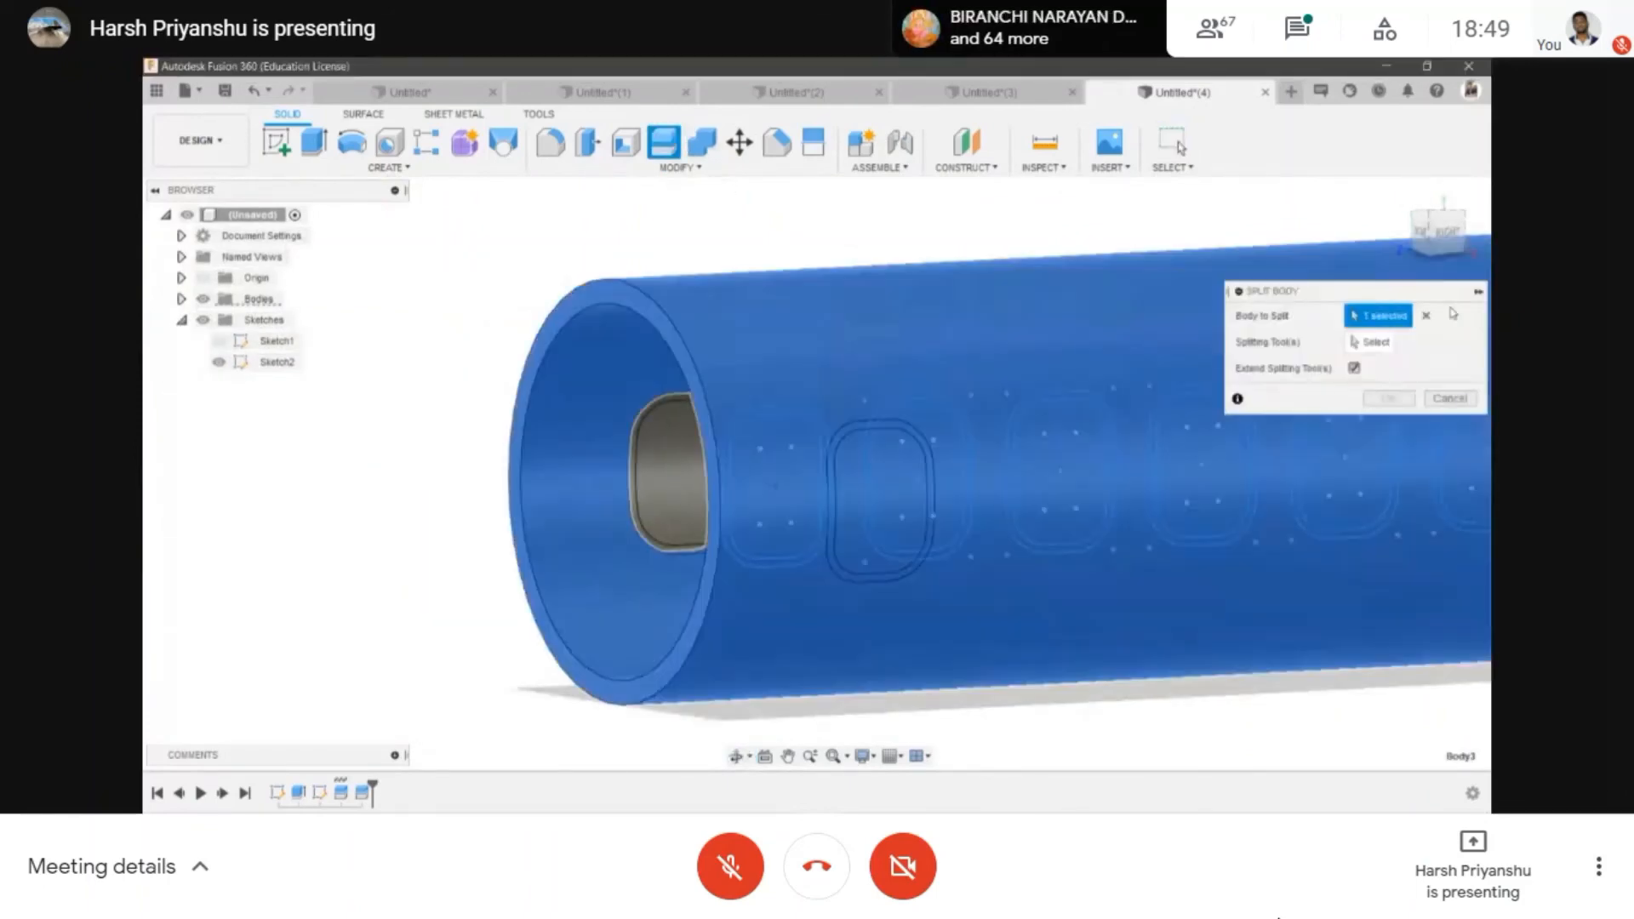
{"action": "left_click", "coordinate": [1373, 345]}
{"action": "scroll", "coordinate": [1001, 447], "scroll_direction": "up", "scroll_amount": 2}
{"action": "left_click", "coordinate": [963, 452]}
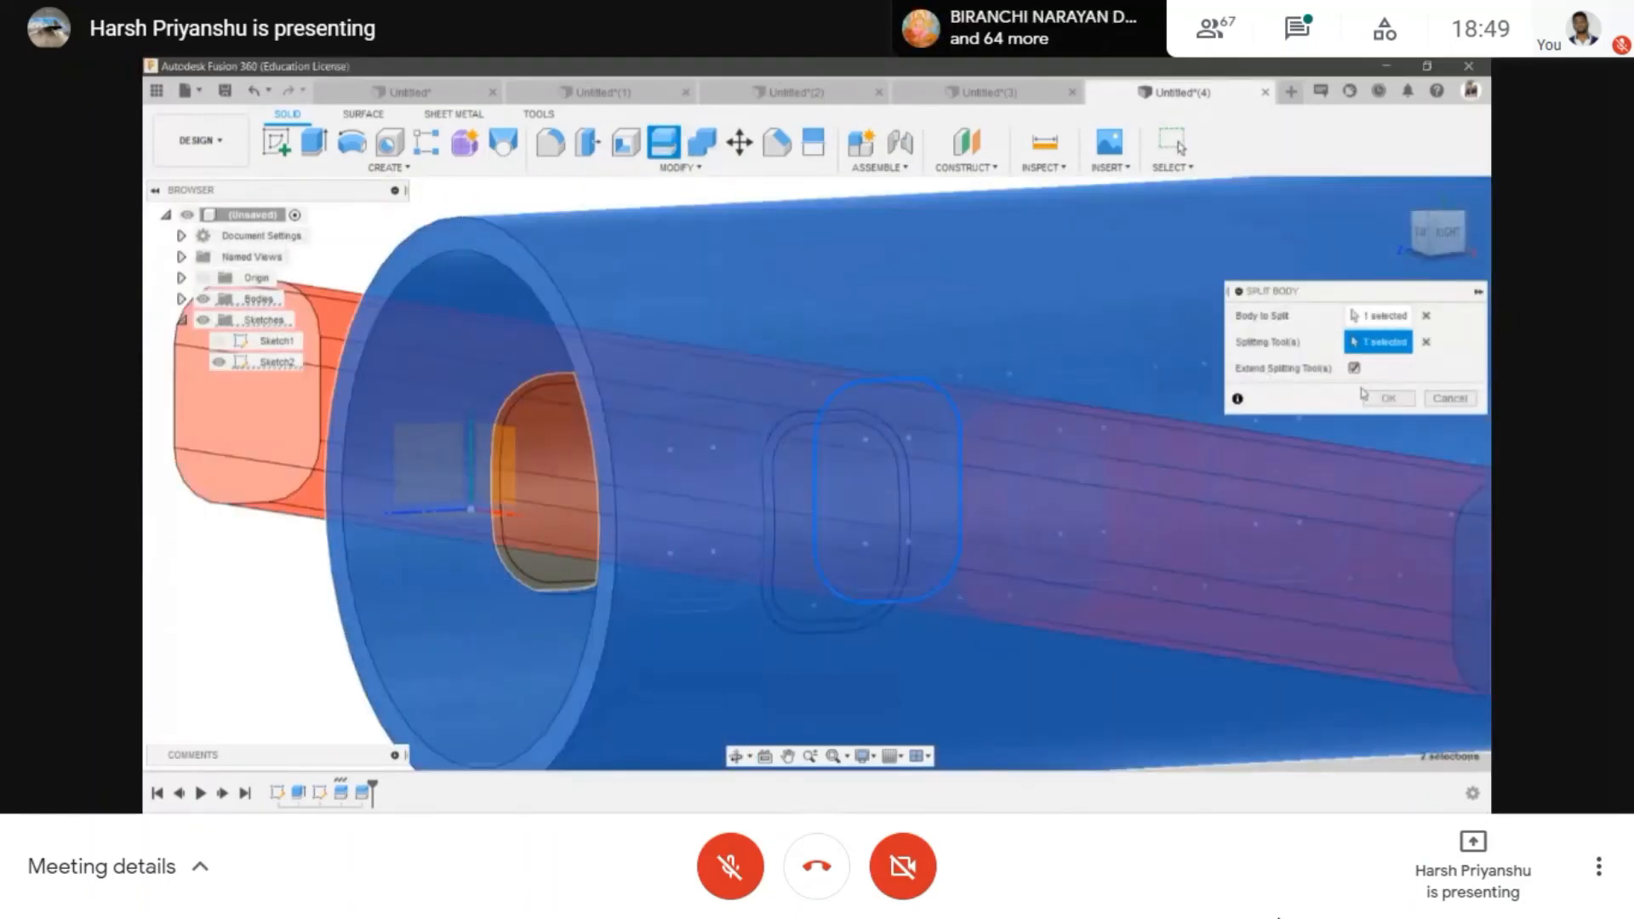
{"action": "left_click", "coordinate": [1385, 397]}
- Split the two opposite second-window bodies with the inner outline of the second rounded rectangle
{"action": "left_click", "coordinate": [664, 143]}
{"action": "left_click", "coordinate": [1021, 510]}
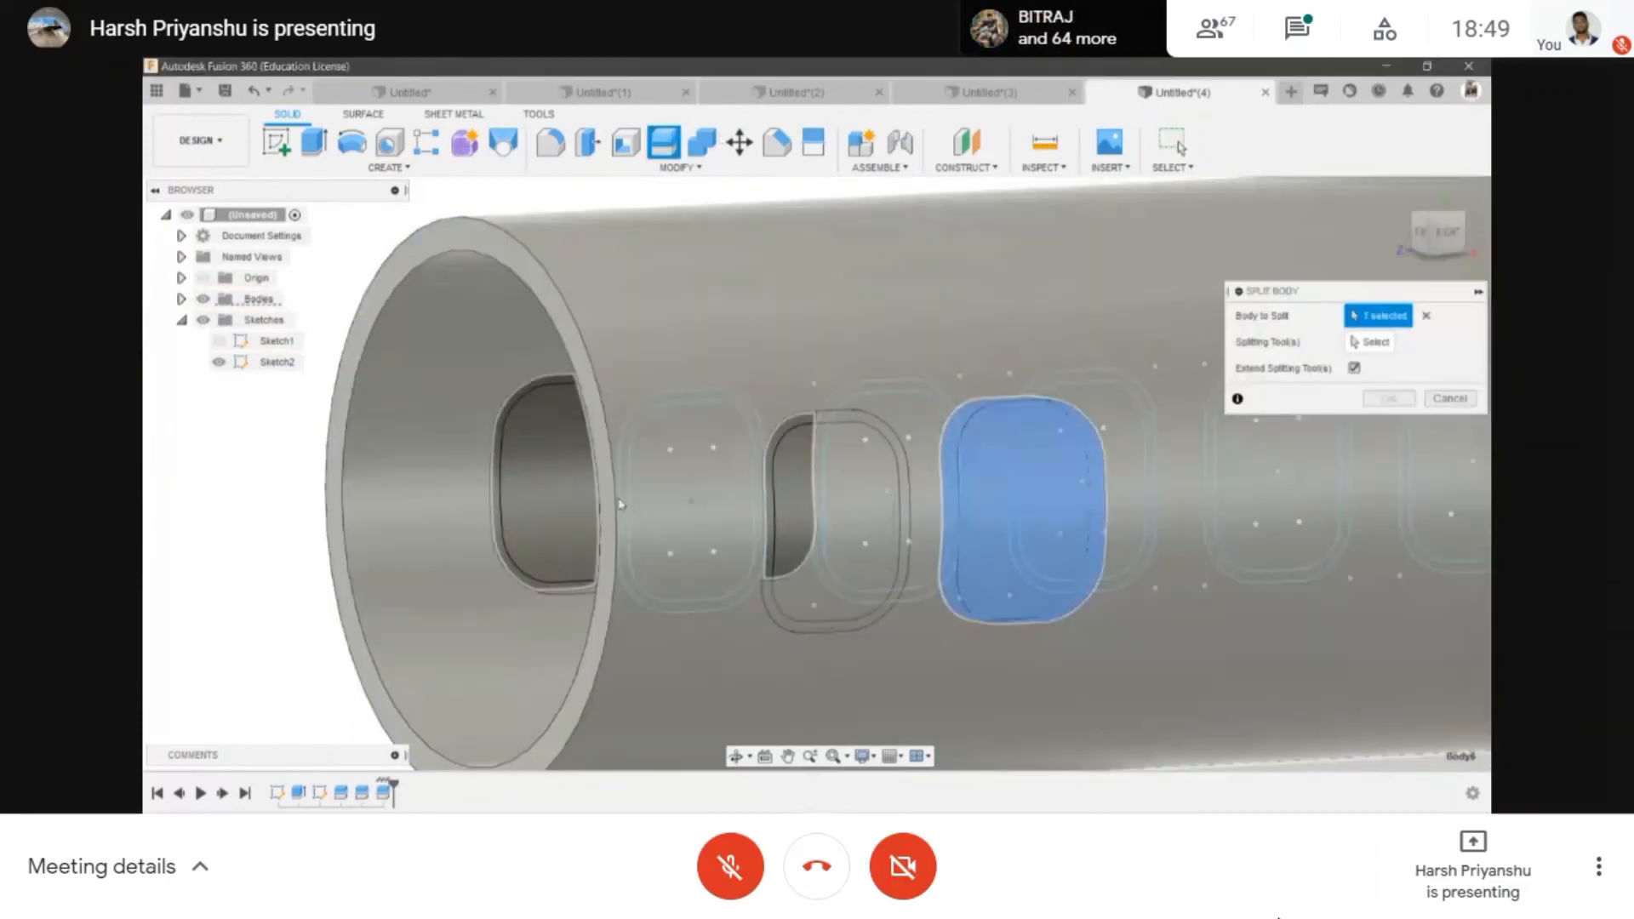
{"action": "left_click", "coordinate": [737, 756]}
{"action": "left_click", "coordinate": [562, 489]}
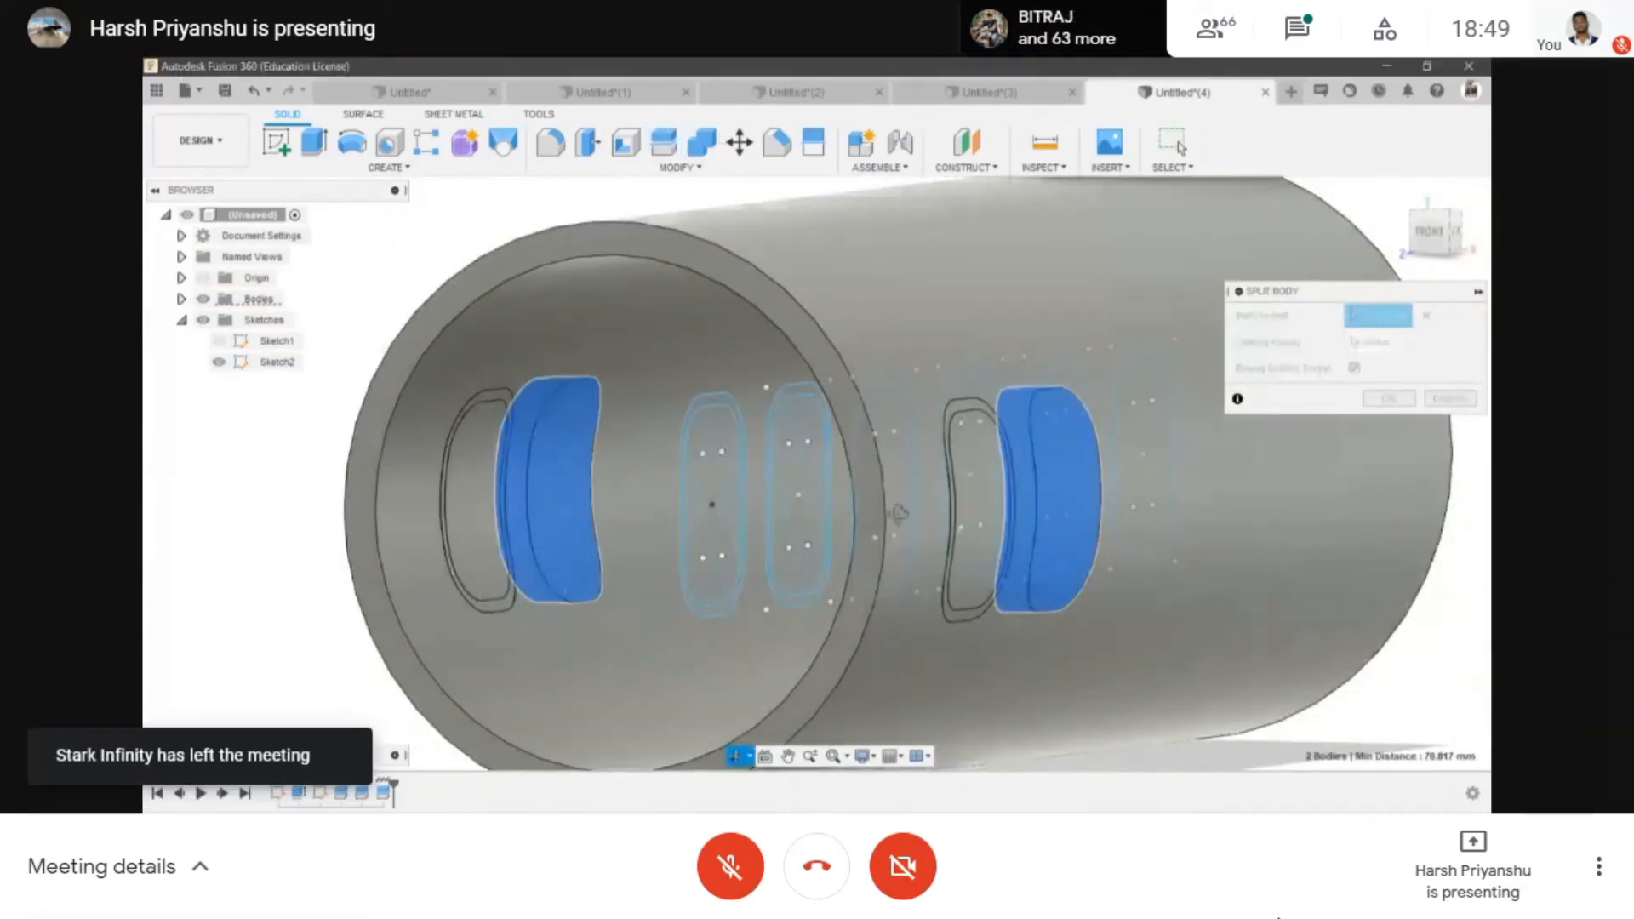
{"action": "middle_click_drag", "start_coordinate": [897, 514], "coordinate": [851, 516], "text": "shift"}
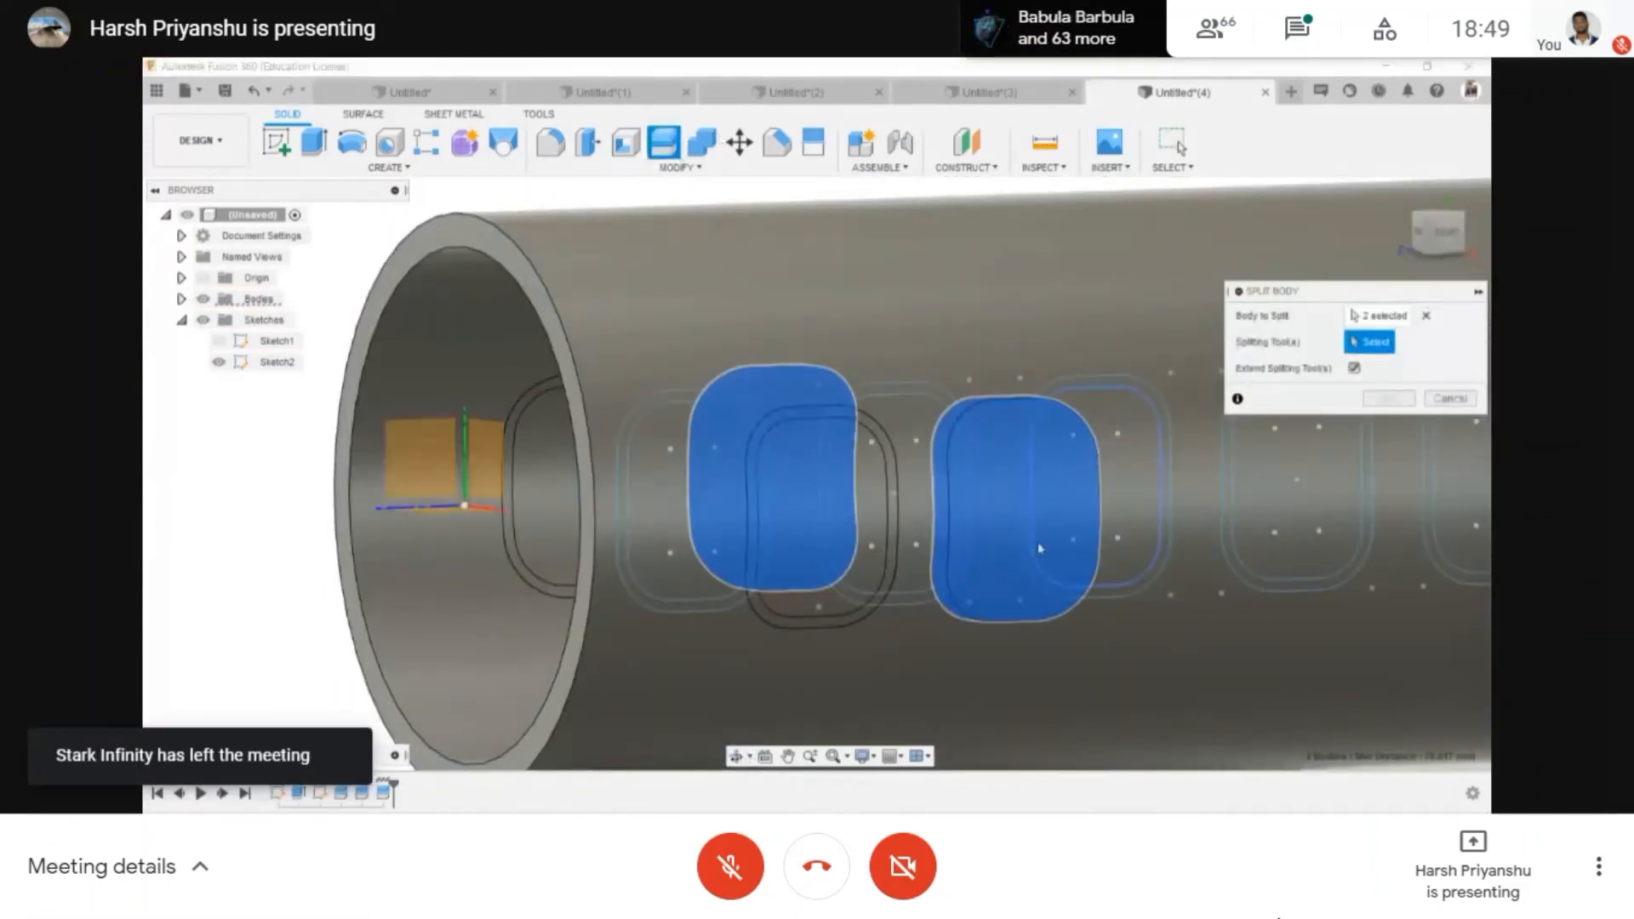
{"action": "left_click", "coordinate": [883, 595]}
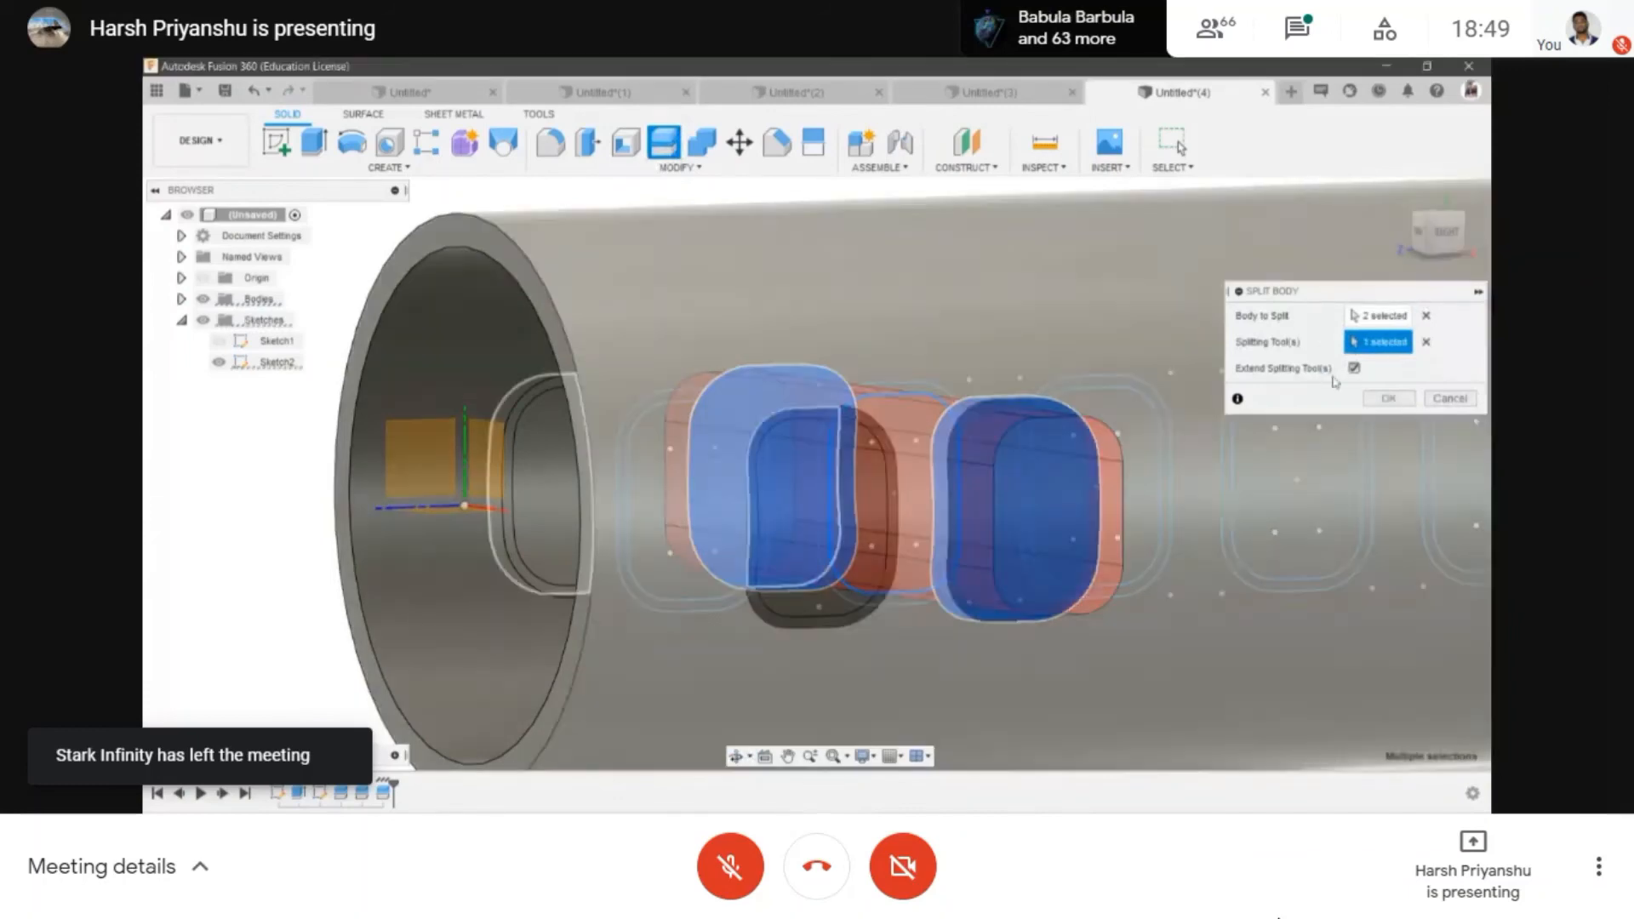
{"action": "left_click", "coordinate": [1389, 398]}
- Hide the Sketches folder and examine the two split windows from the right side and an angled view
{"action": "left_click", "coordinate": [1447, 234]}
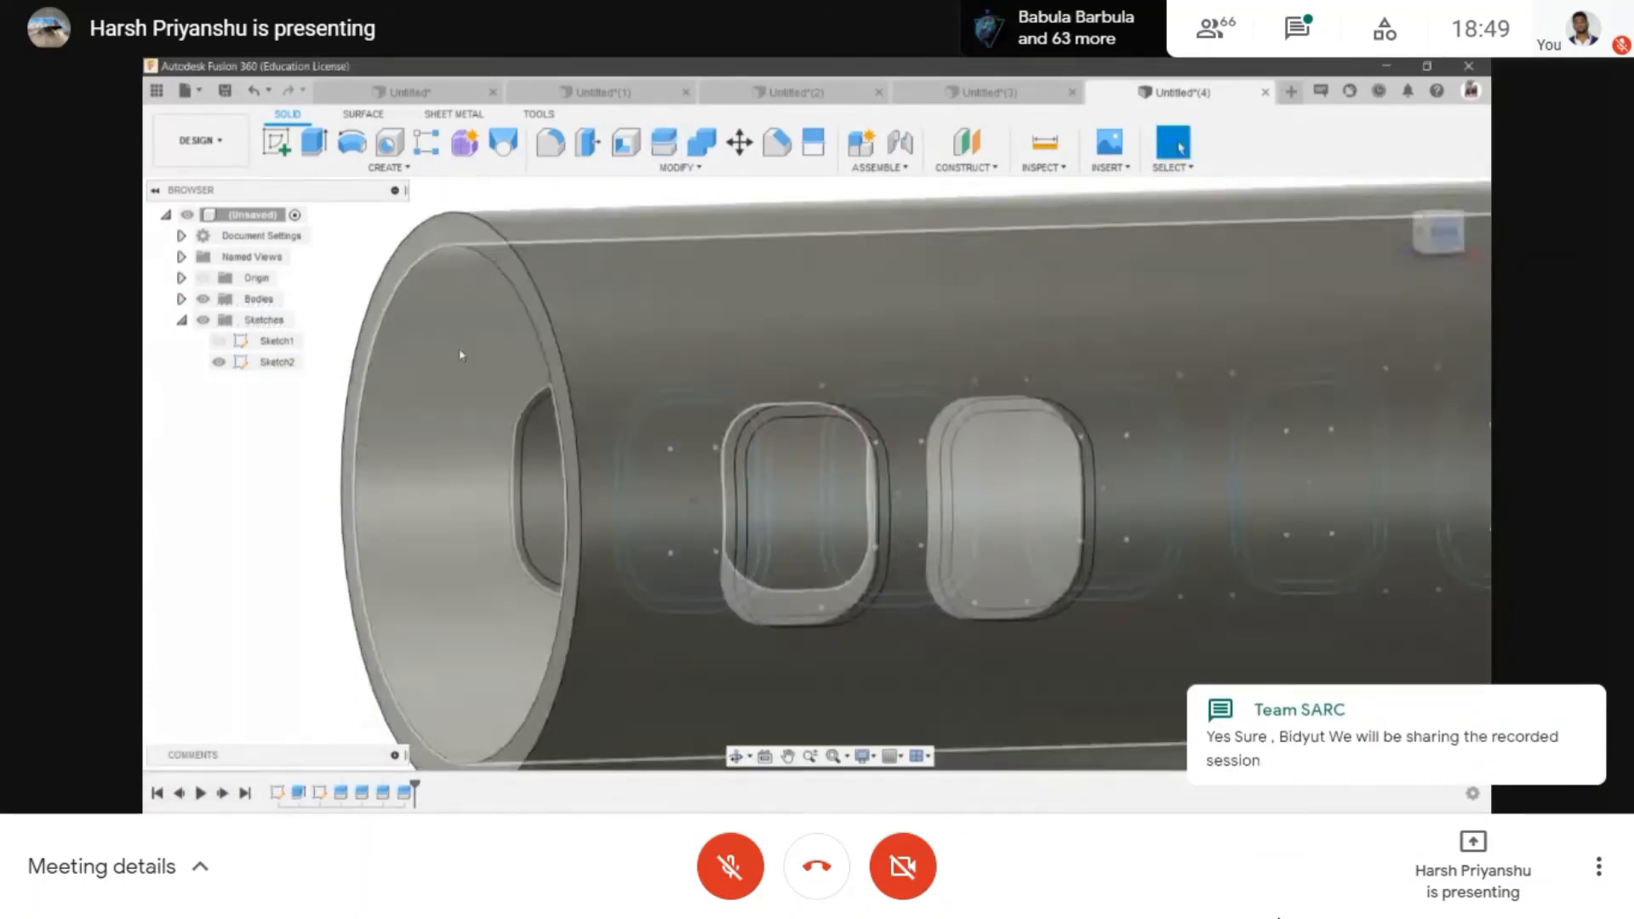
{"action": "left_click", "coordinate": [202, 319]}
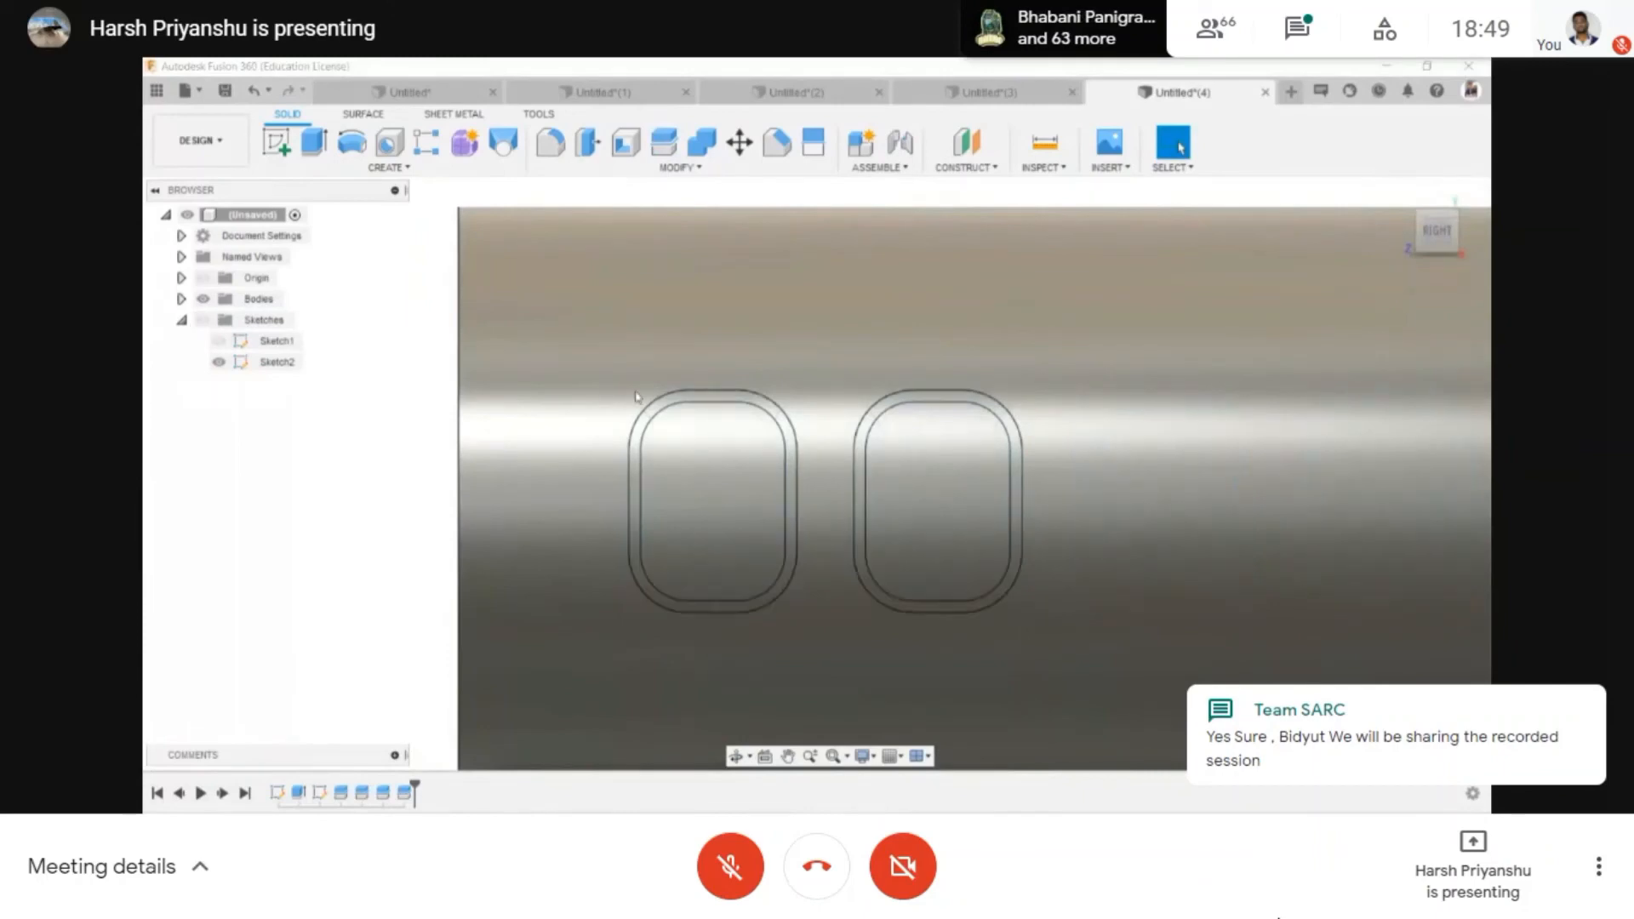
{"action": "scroll", "coordinate": [551, 470], "scroll_direction": "down", "scroll_amount": 4}
{"action": "left_click", "coordinate": [737, 758]}
{"action": "mouse_move", "coordinate": [358, 378]}
{"action": "left_mouse_down"}
{"action": "mouse_move", "coordinate": [792, 406]}
{"action": "mouse_move", "coordinate": [828, 426]}
{"action": "mouse_move", "coordinate": [366, 379]}
{"action": "left_mouse_up"}
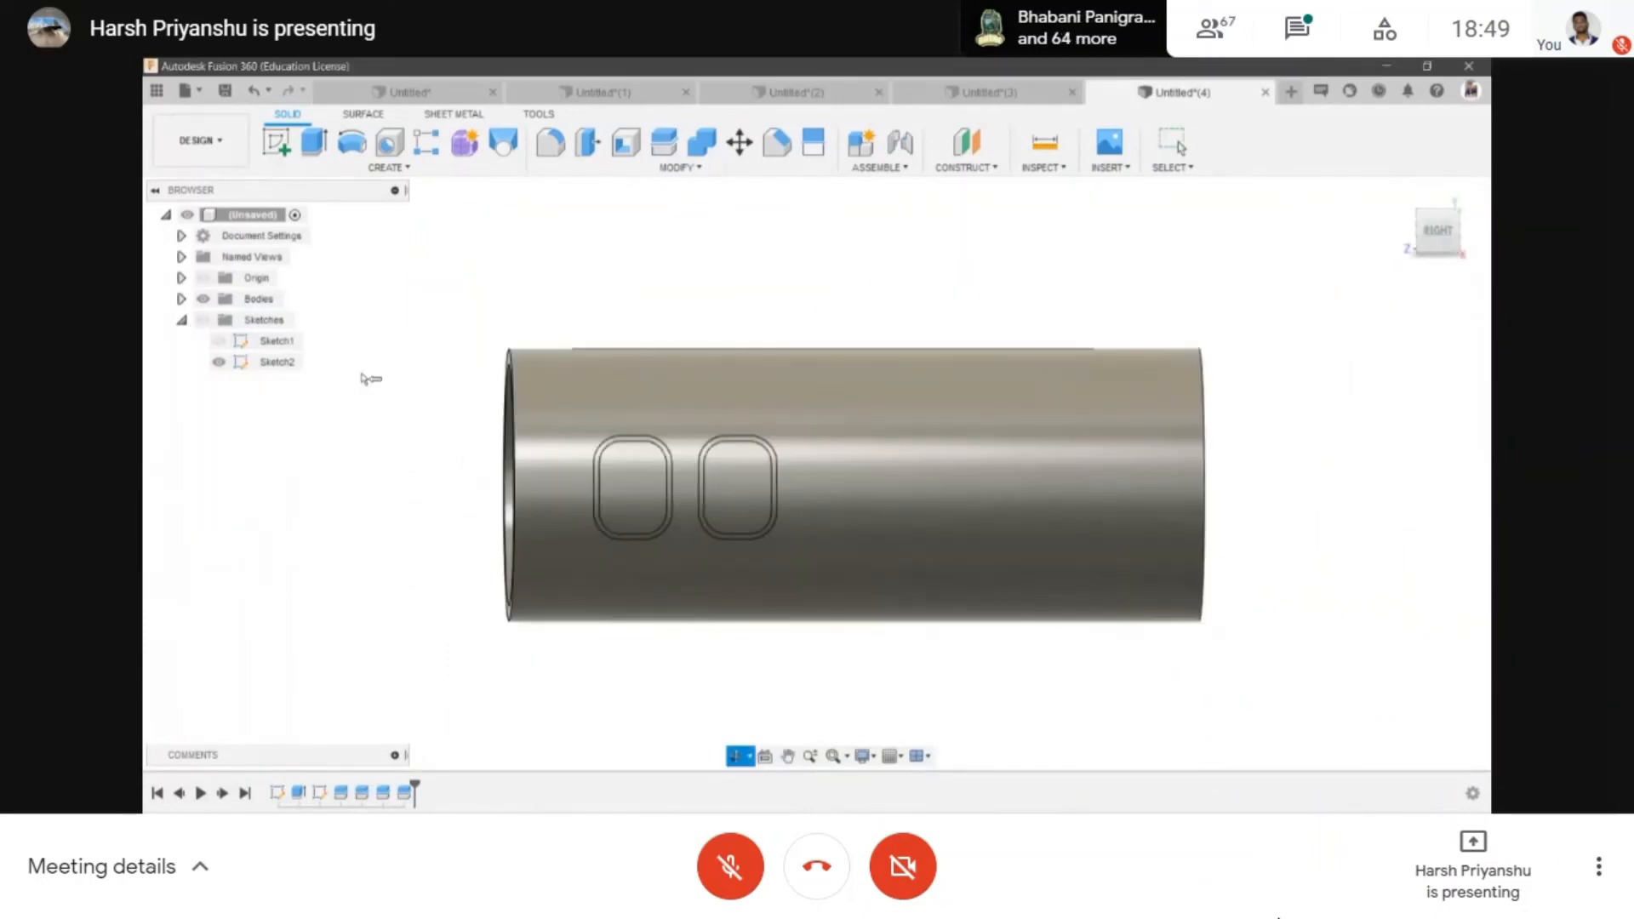
{"action": "left_click", "coordinate": [203, 320]}
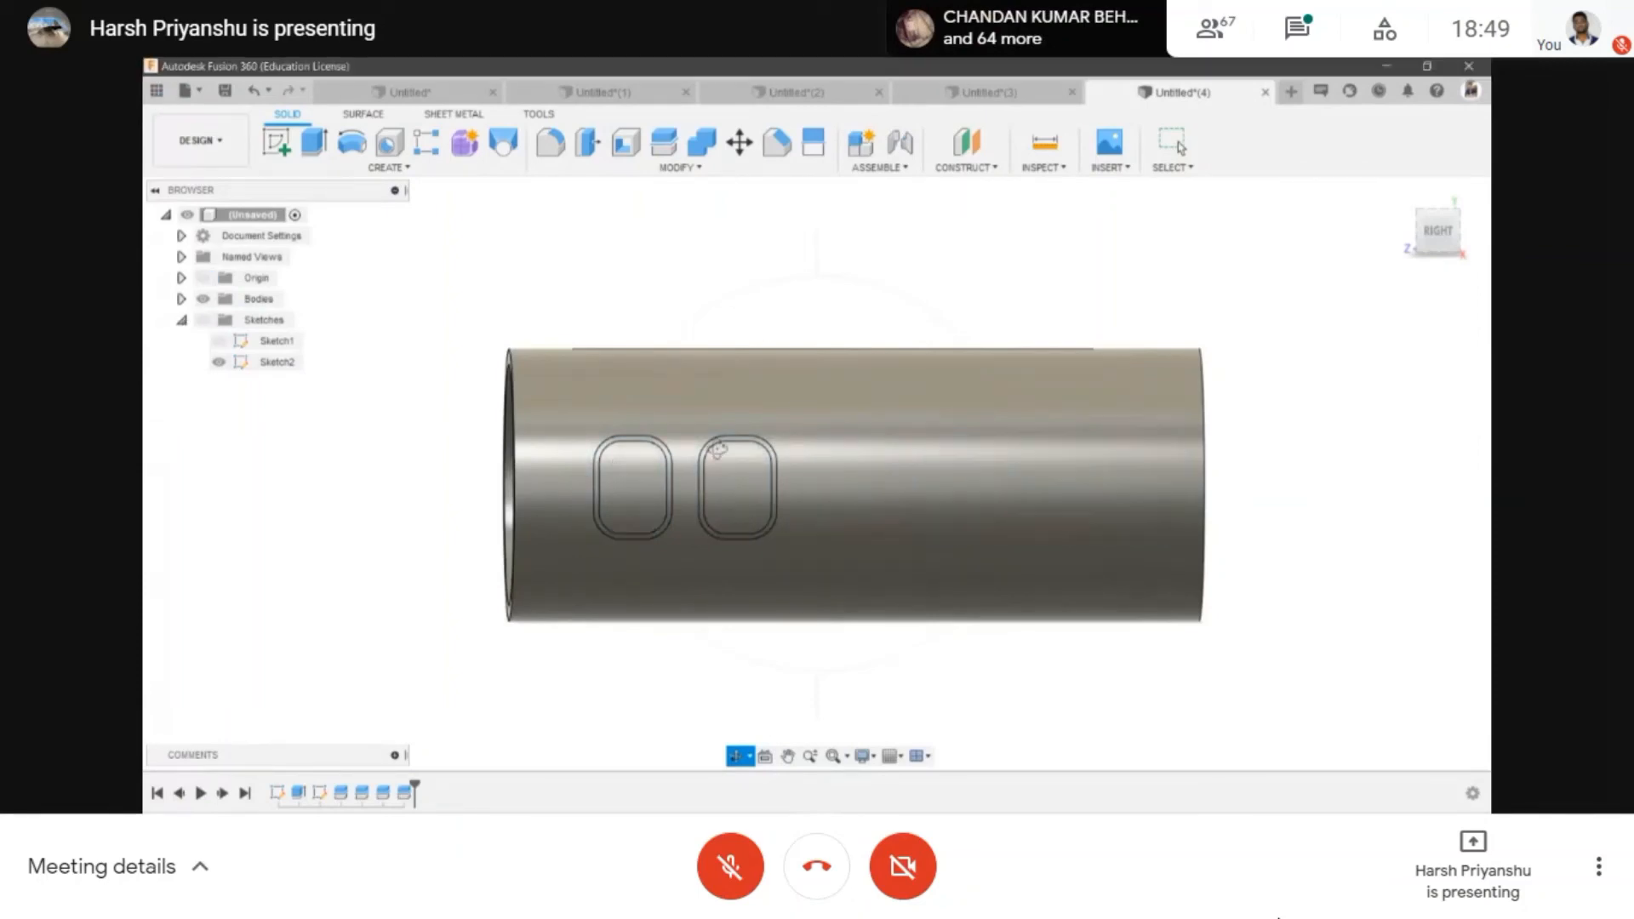
{"action": "left_click_drag", "start_coordinate": [717, 452], "coordinate": [787, 460]}
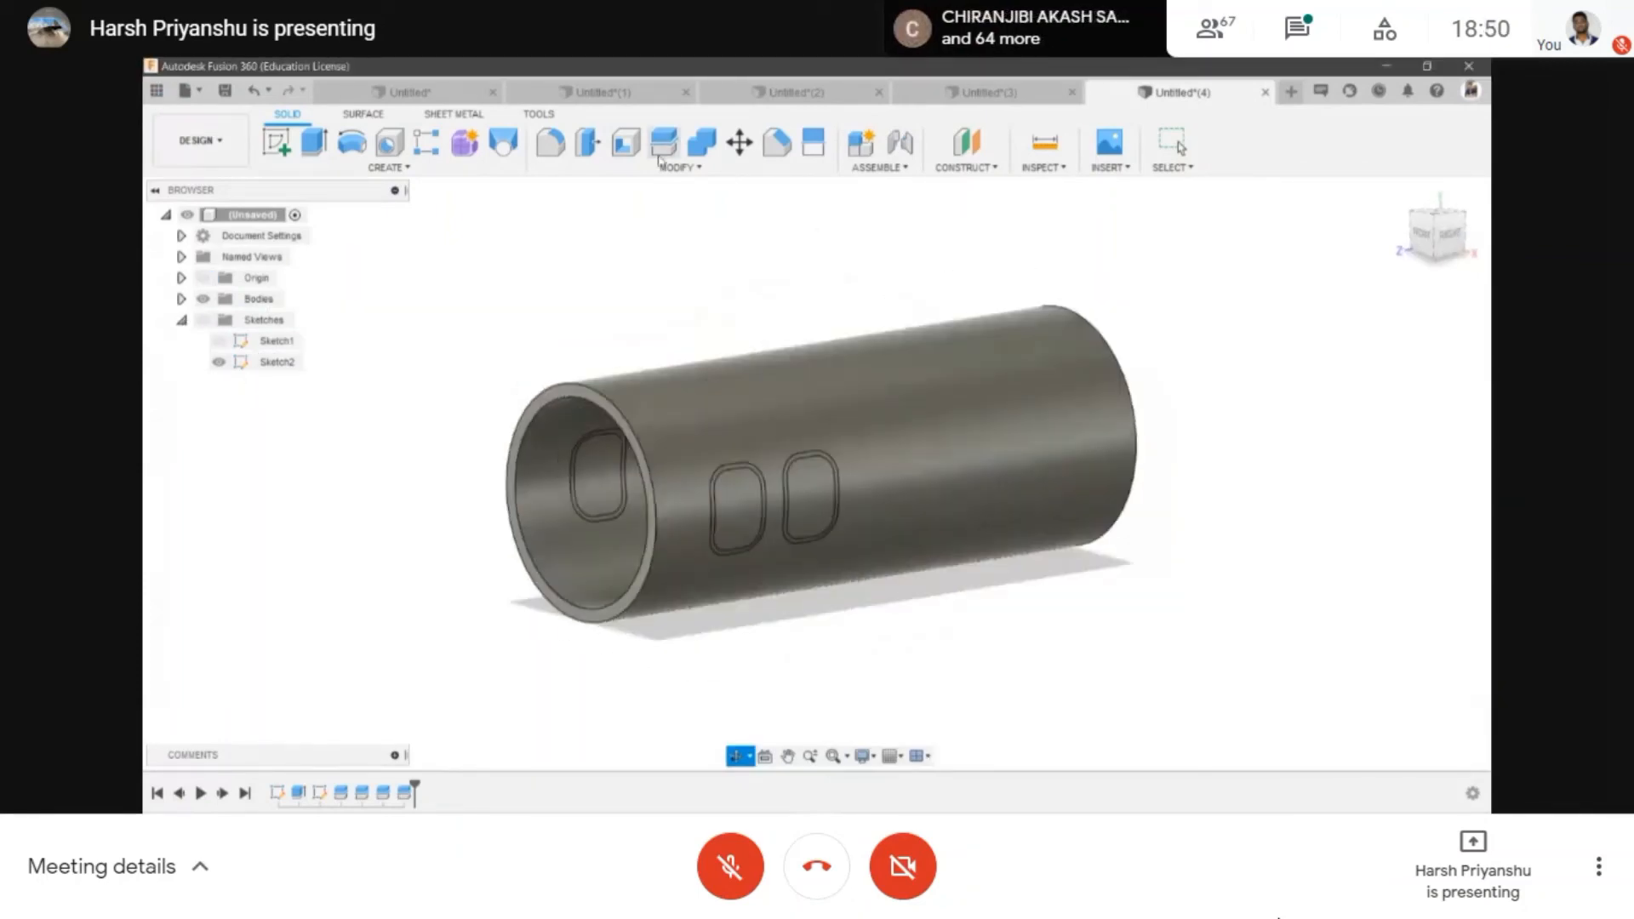
- Apply an off-white appearance to the tube, a metallic one to the window frames and dark glass to the panes
{"action": "left_click", "coordinate": [673, 167]}
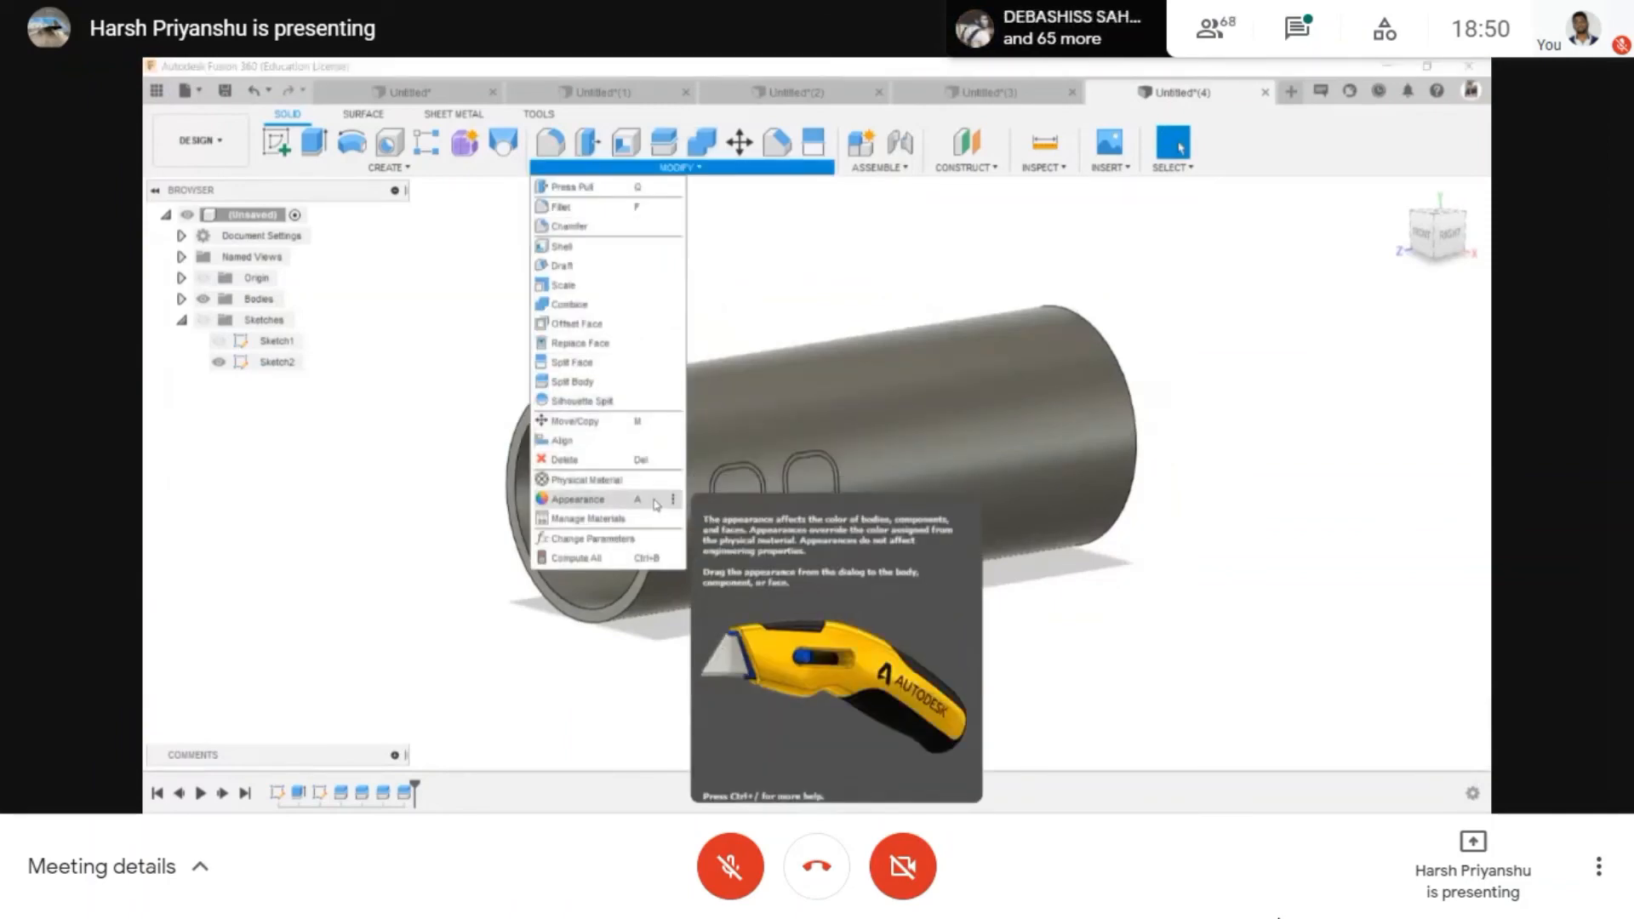
{"action": "left_click", "coordinate": [685, 168]}
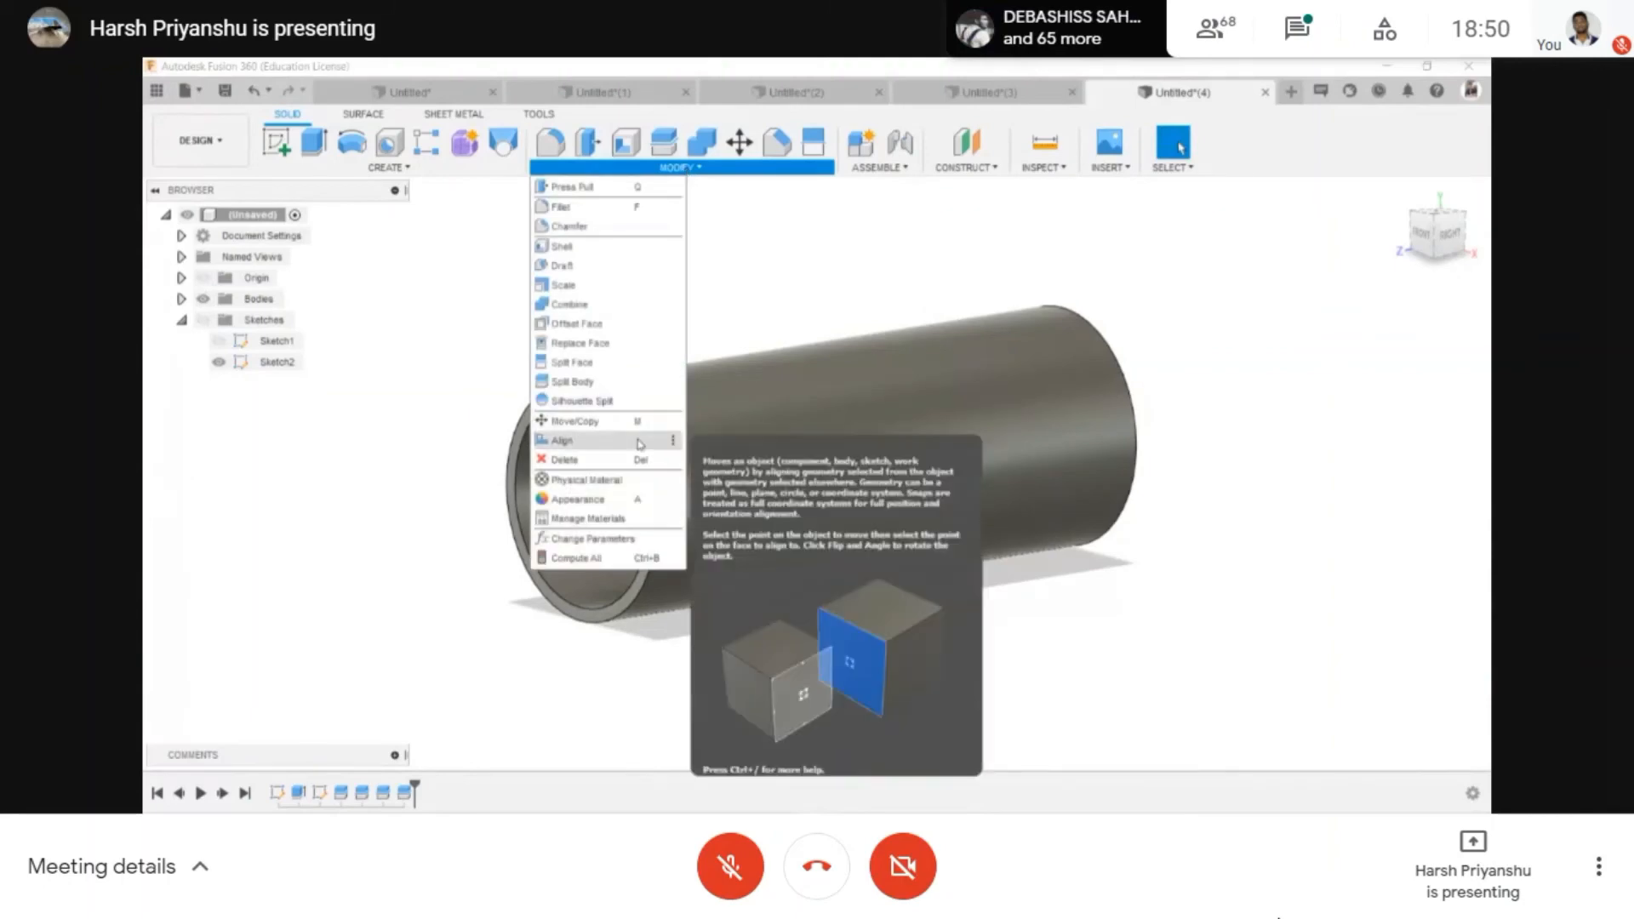
{"action": "left_click", "coordinate": [680, 169]}
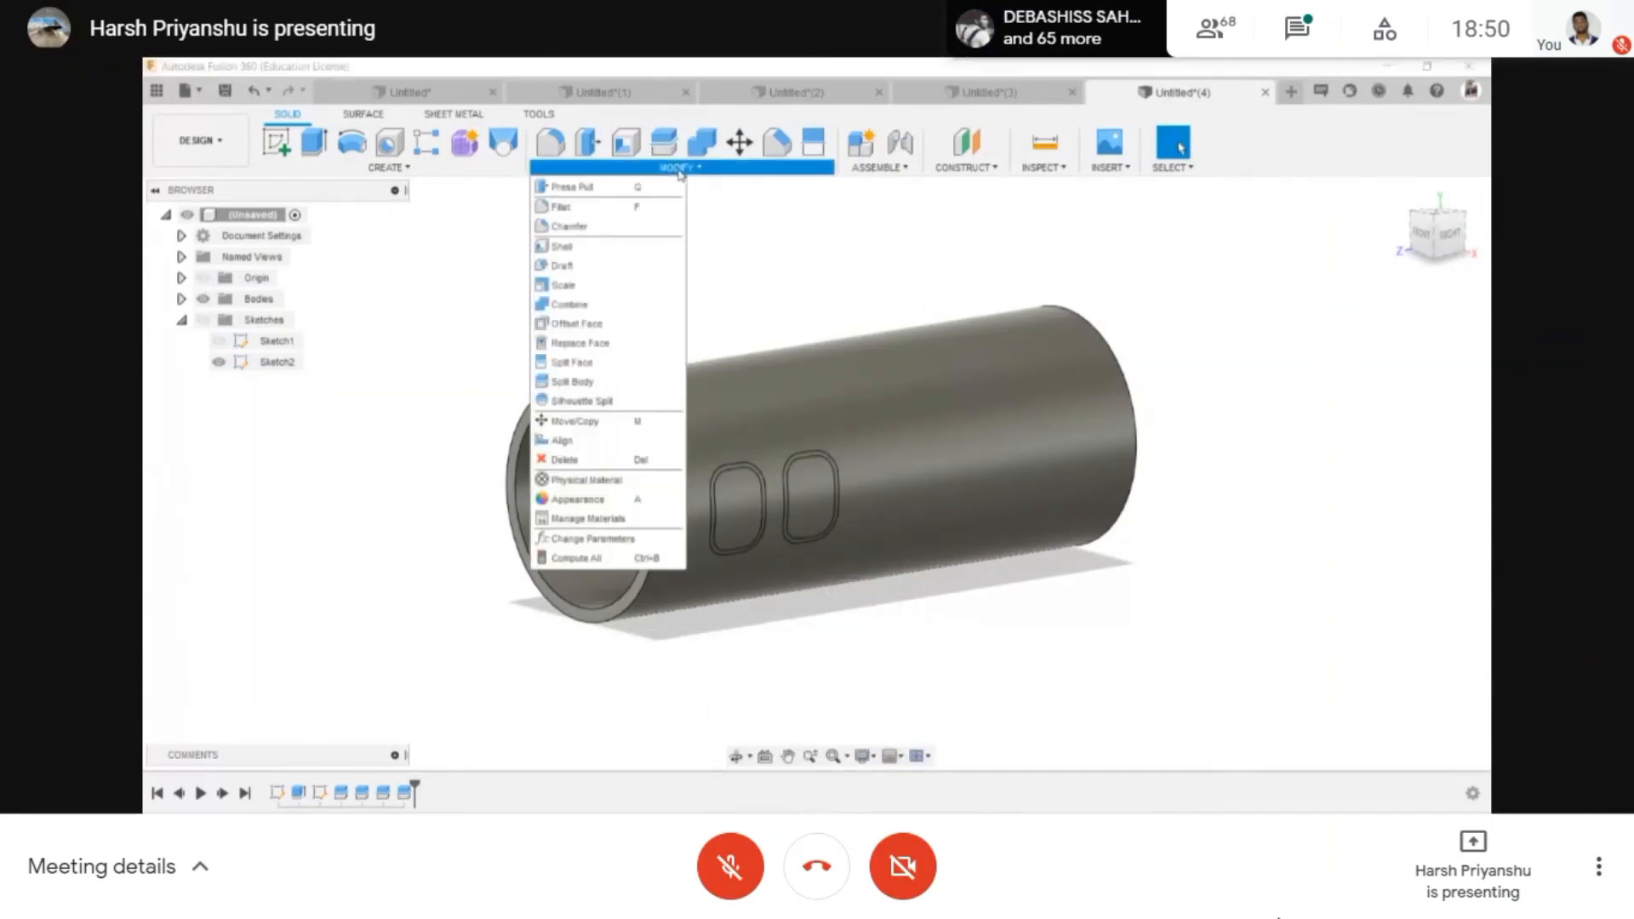
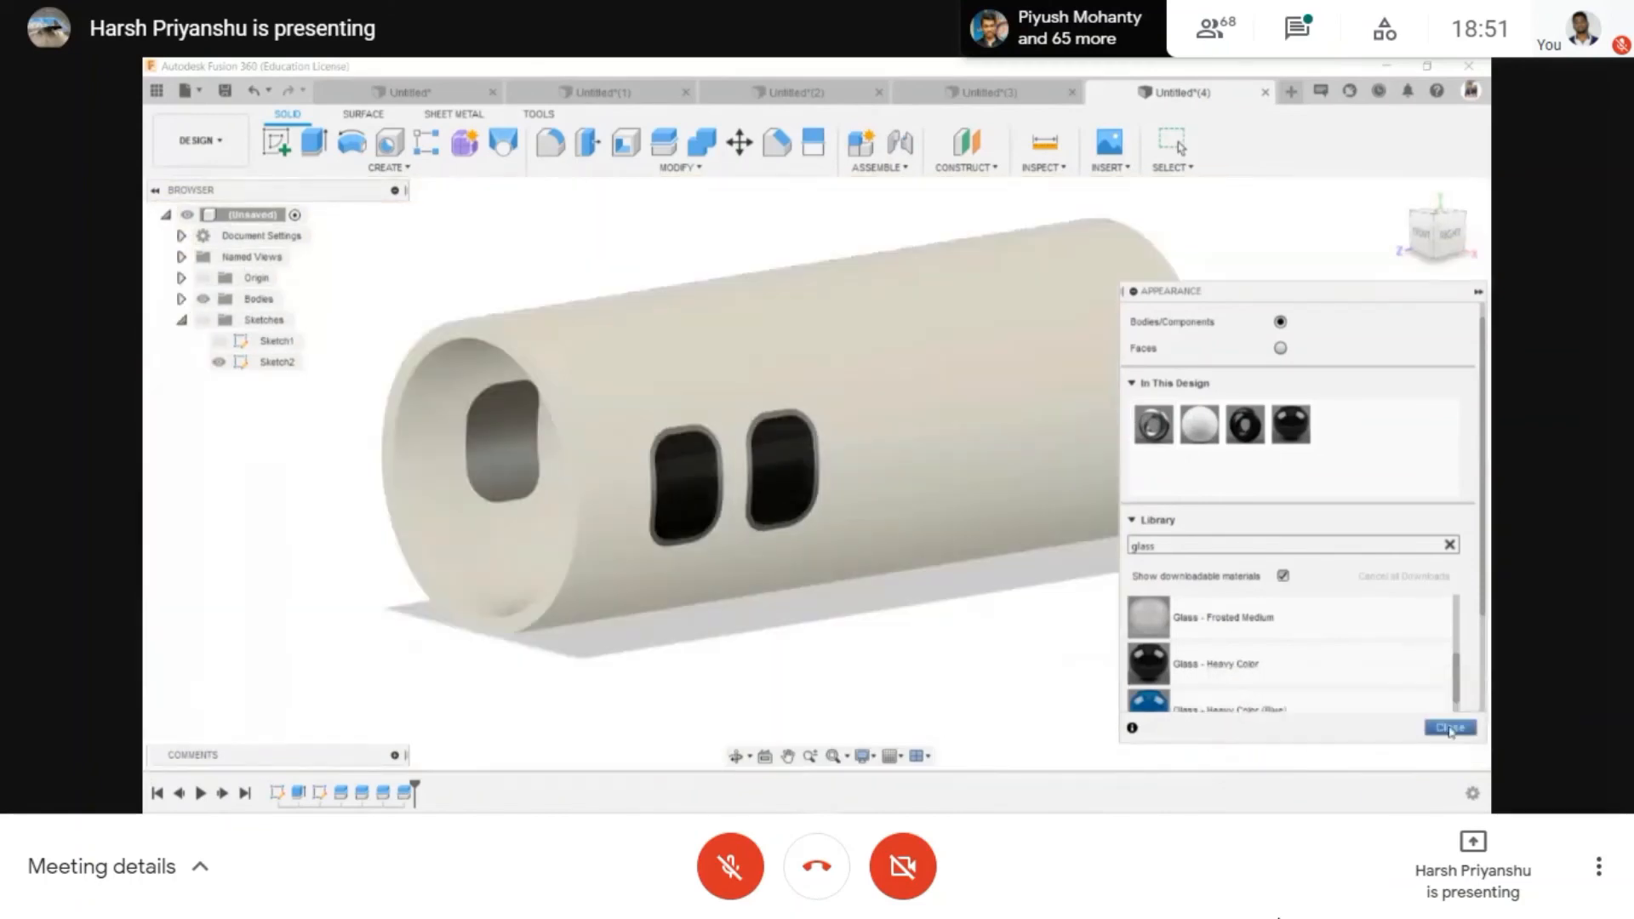
{"action": "left_click", "coordinate": [1449, 727]}
{"action": "left_click", "coordinate": [737, 756]}
{"action": "left_click_drag", "start_coordinate": [851, 477], "coordinate": [760, 427]}
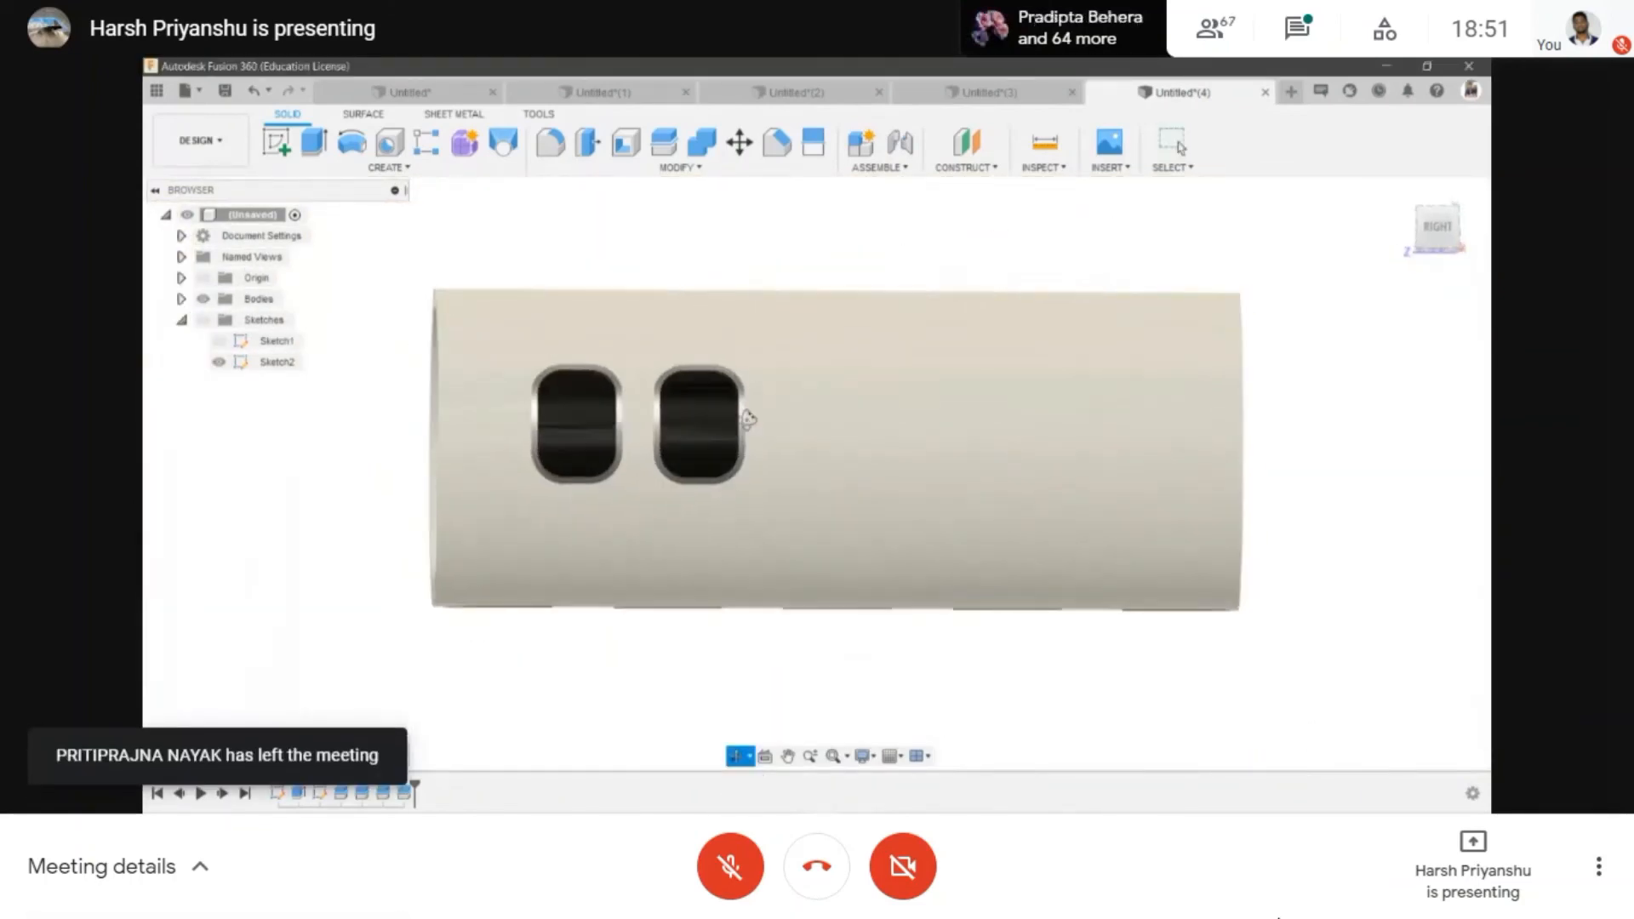
{"action": "scroll", "coordinate": [760, 428], "scroll_direction": "up", "scroll_amount": 4}
{"action": "scroll", "coordinate": [748, 408], "scroll_direction": "down", "scroll_amount": 4}
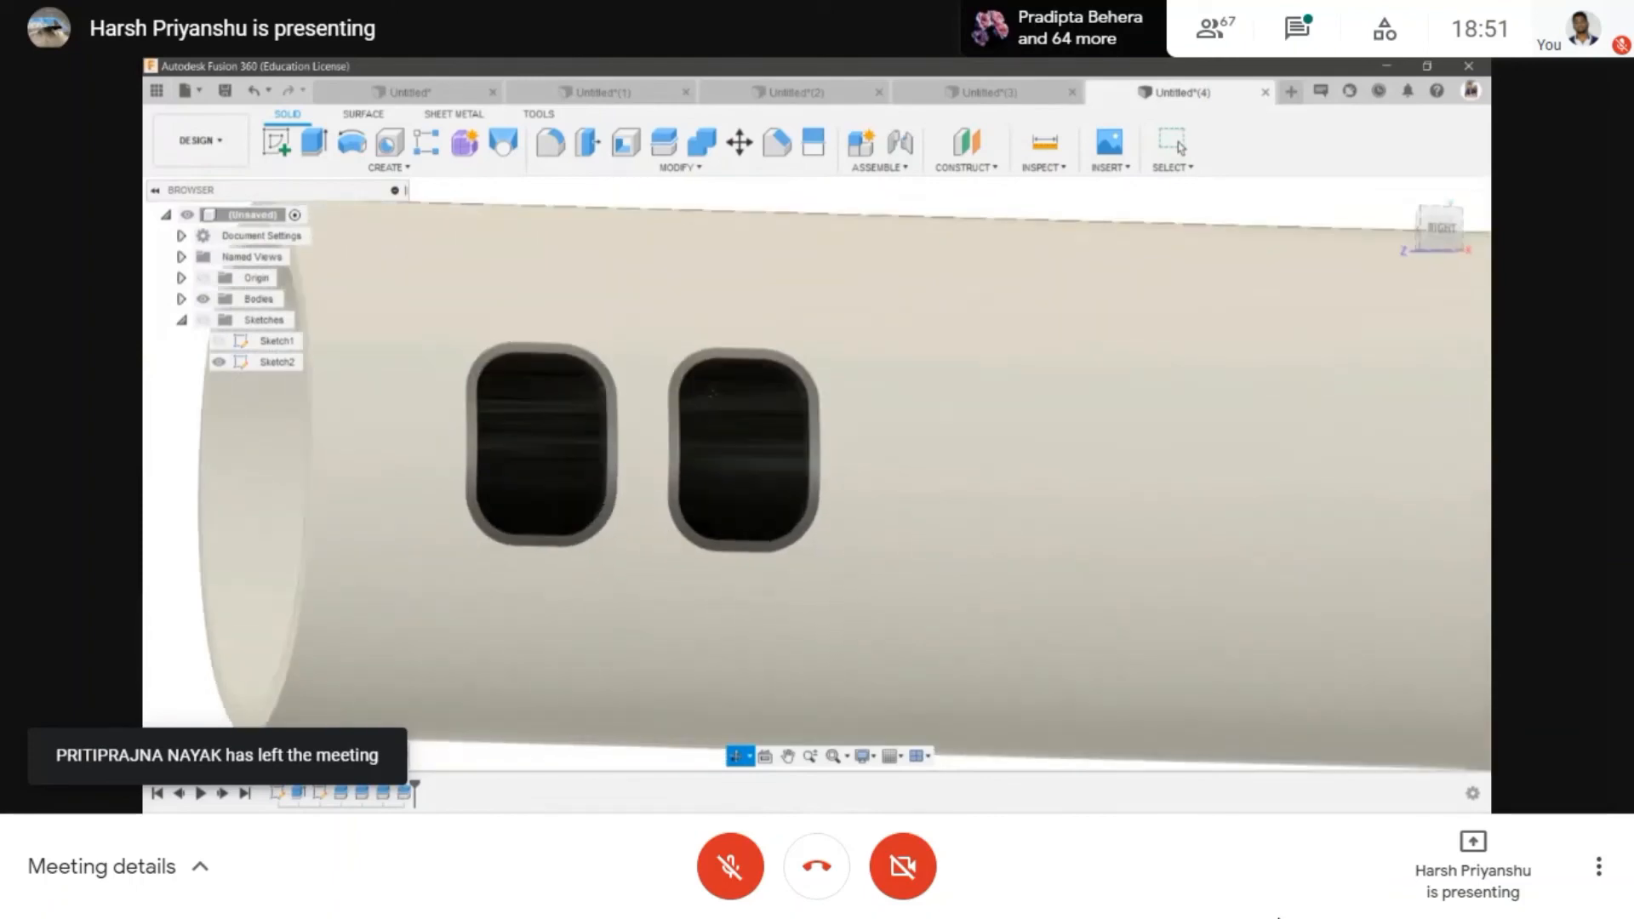
{"action": "left_click_drag", "start_coordinate": [748, 408], "coordinate": [588, 477]}
{"action": "left_click", "coordinate": [677, 167]}
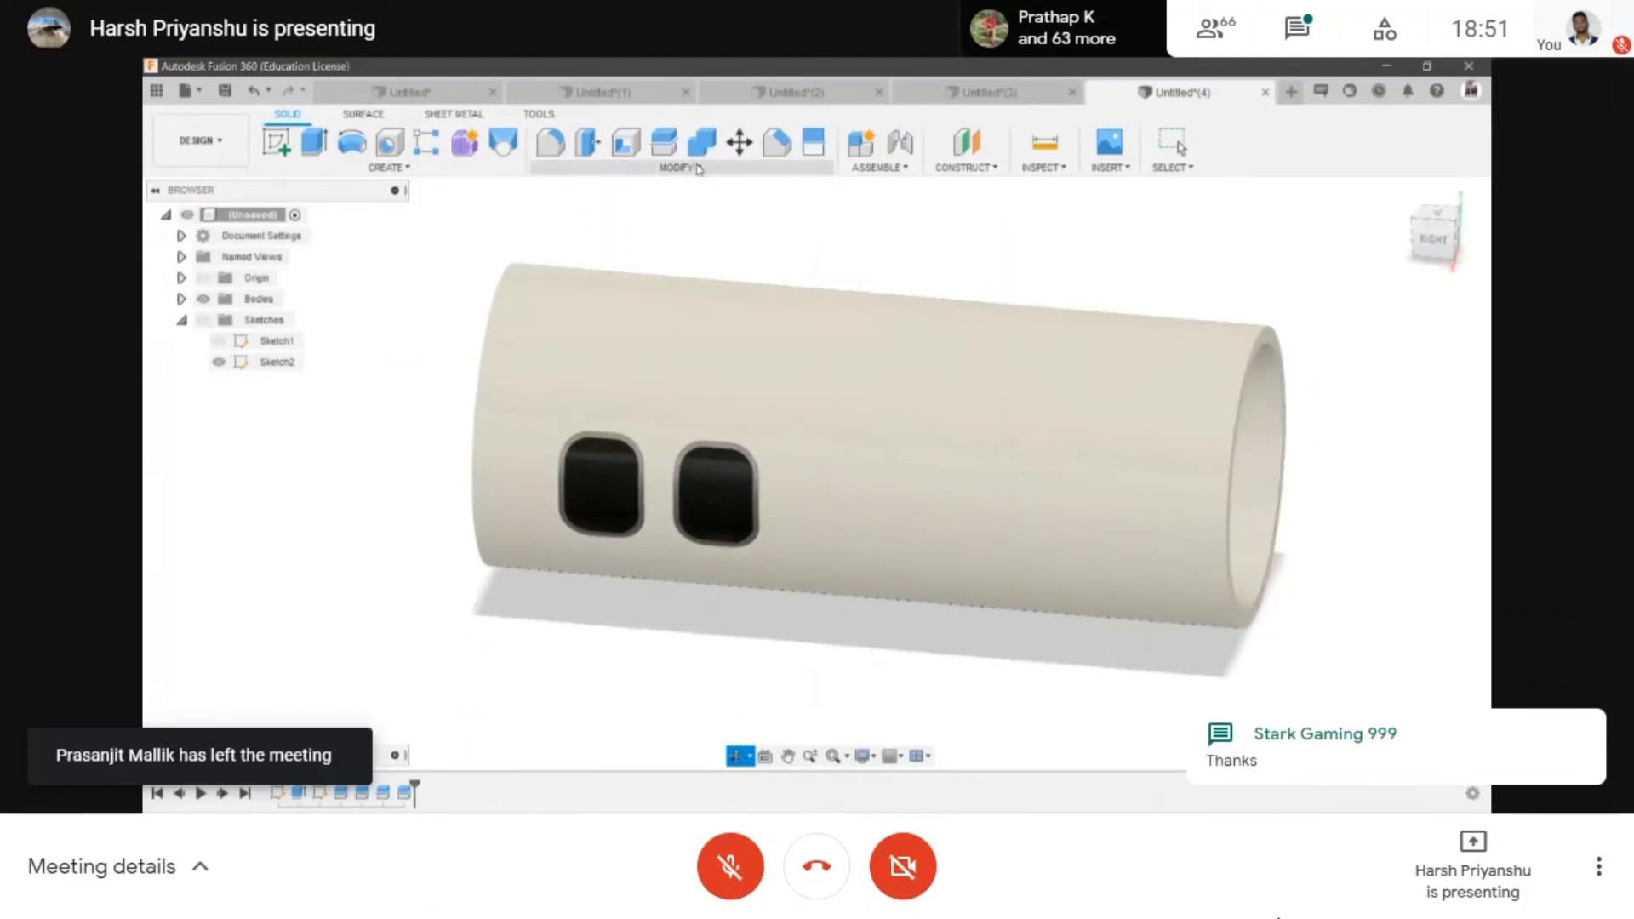
- Show the sketch with the patterned rounded-rectangle outlines over the tube
{"action": "left_click", "coordinate": [219, 362]}
{"action": "scroll", "coordinate": [784, 565], "scroll_direction": "down", "scroll_amount": 2}
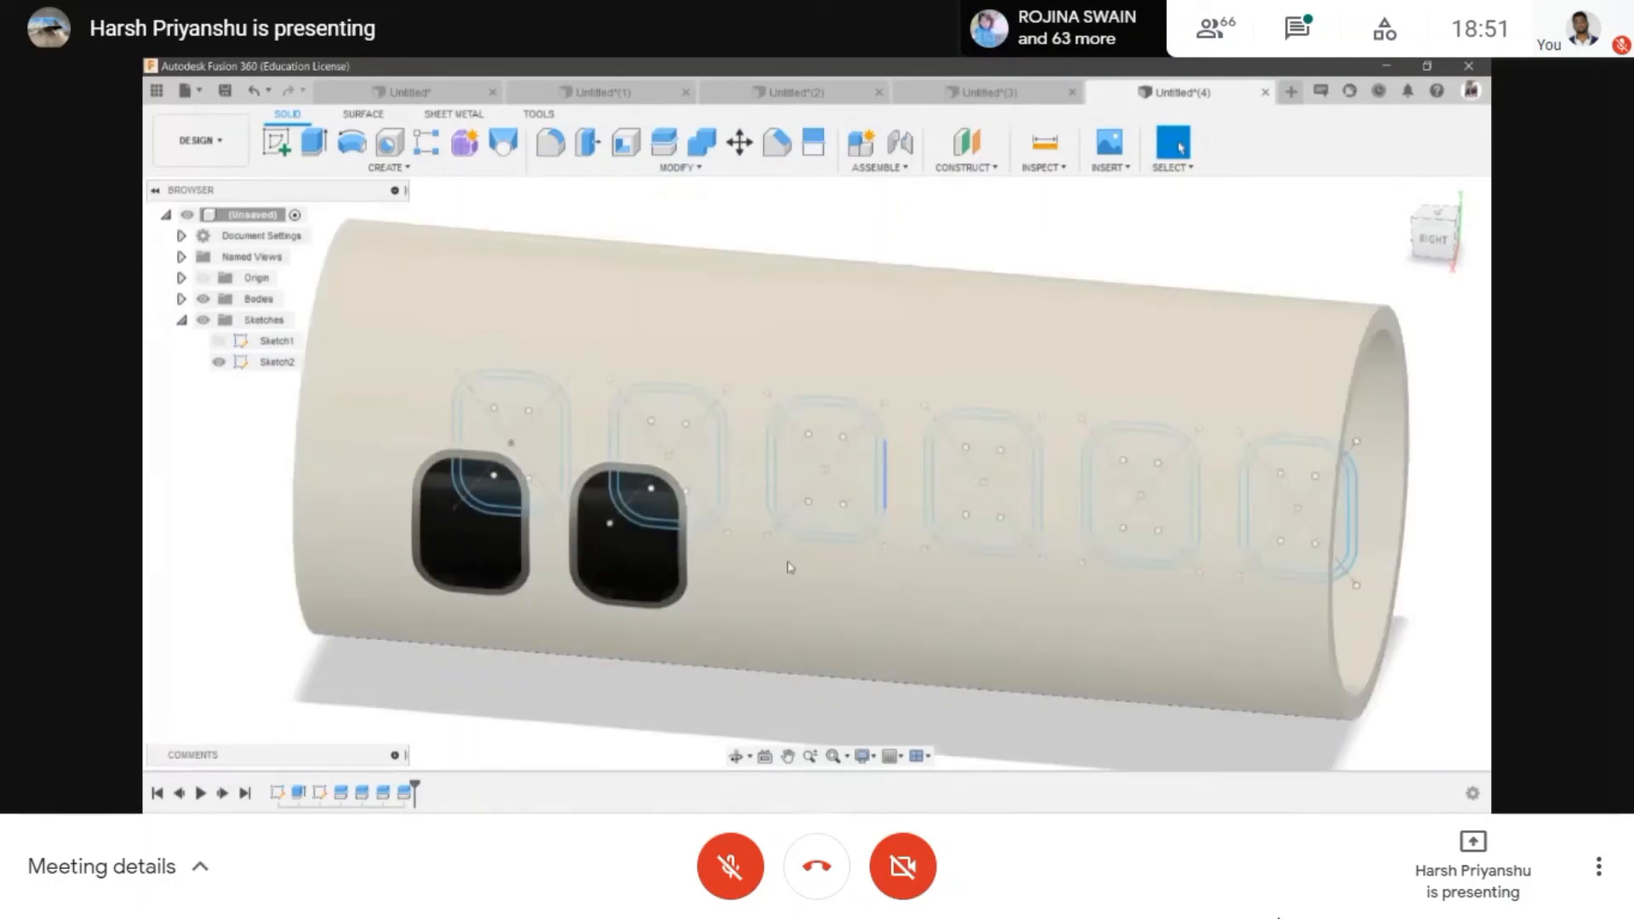
{"action": "left_click", "coordinate": [735, 757]}
{"action": "left_click_drag", "start_coordinate": [777, 426], "coordinate": [860, 417]}
{"action": "scroll", "coordinate": [800, 510], "scroll_direction": "up", "scroll_amount": 5}
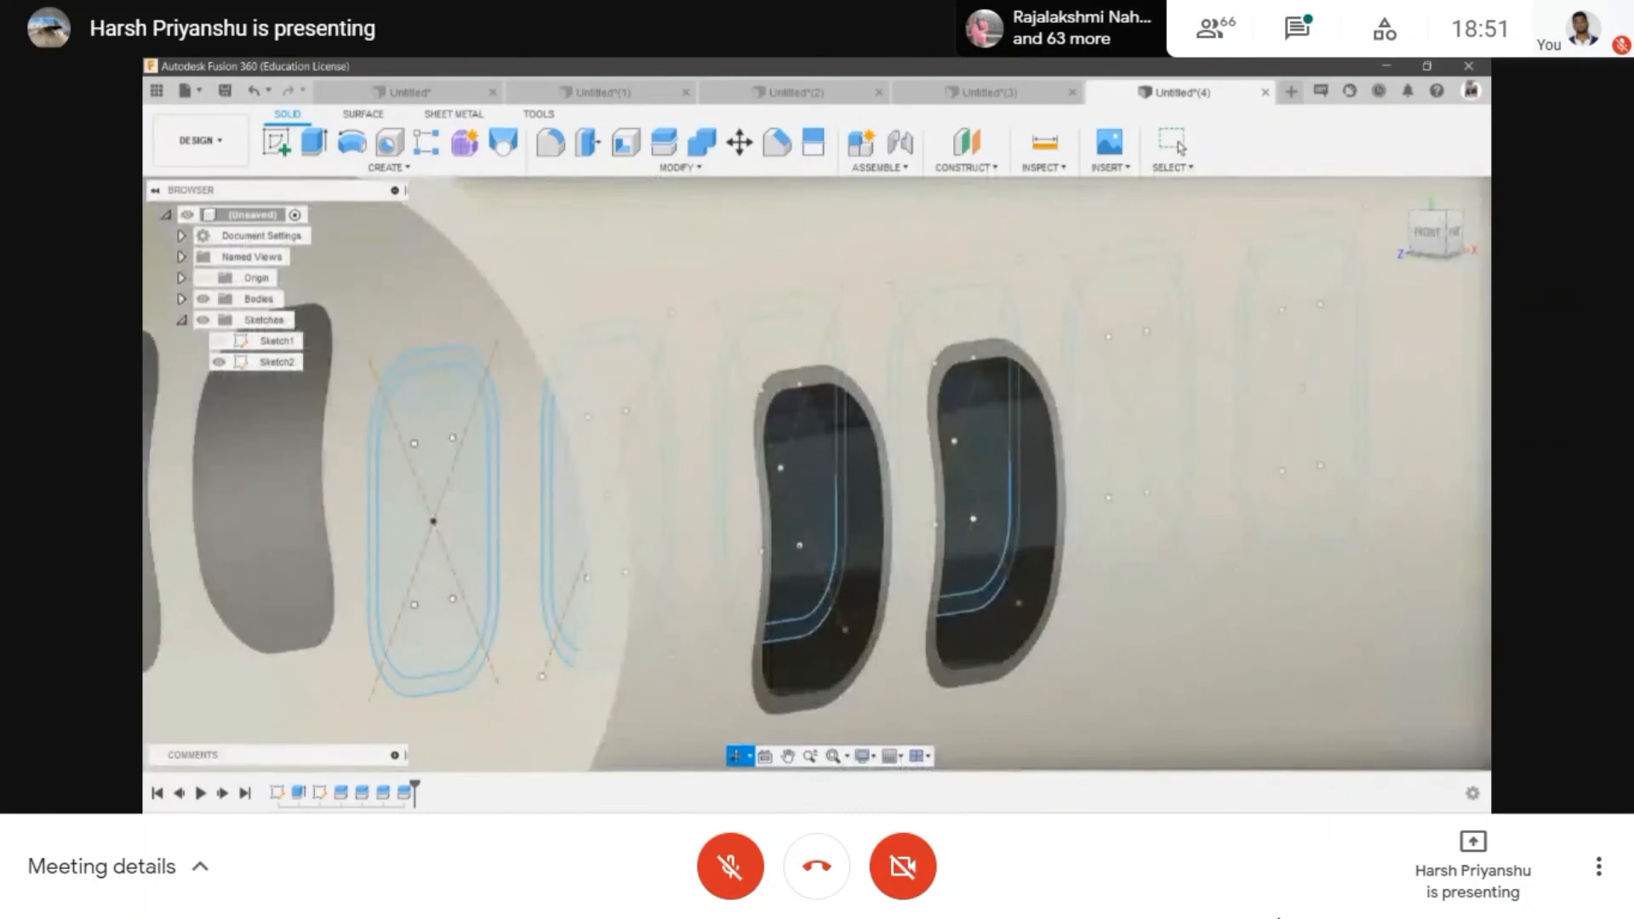
{"action": "mouse_move", "coordinate": [674, 510]}
{"action": "left_mouse_down"}
{"action": "mouse_move", "coordinate": [791, 460]}
{"action": "mouse_move", "coordinate": [1175, 471]}
{"action": "left_mouse_up"}
{"action": "left_click_drag", "start_coordinate": [1084, 442], "coordinate": [728, 437]}
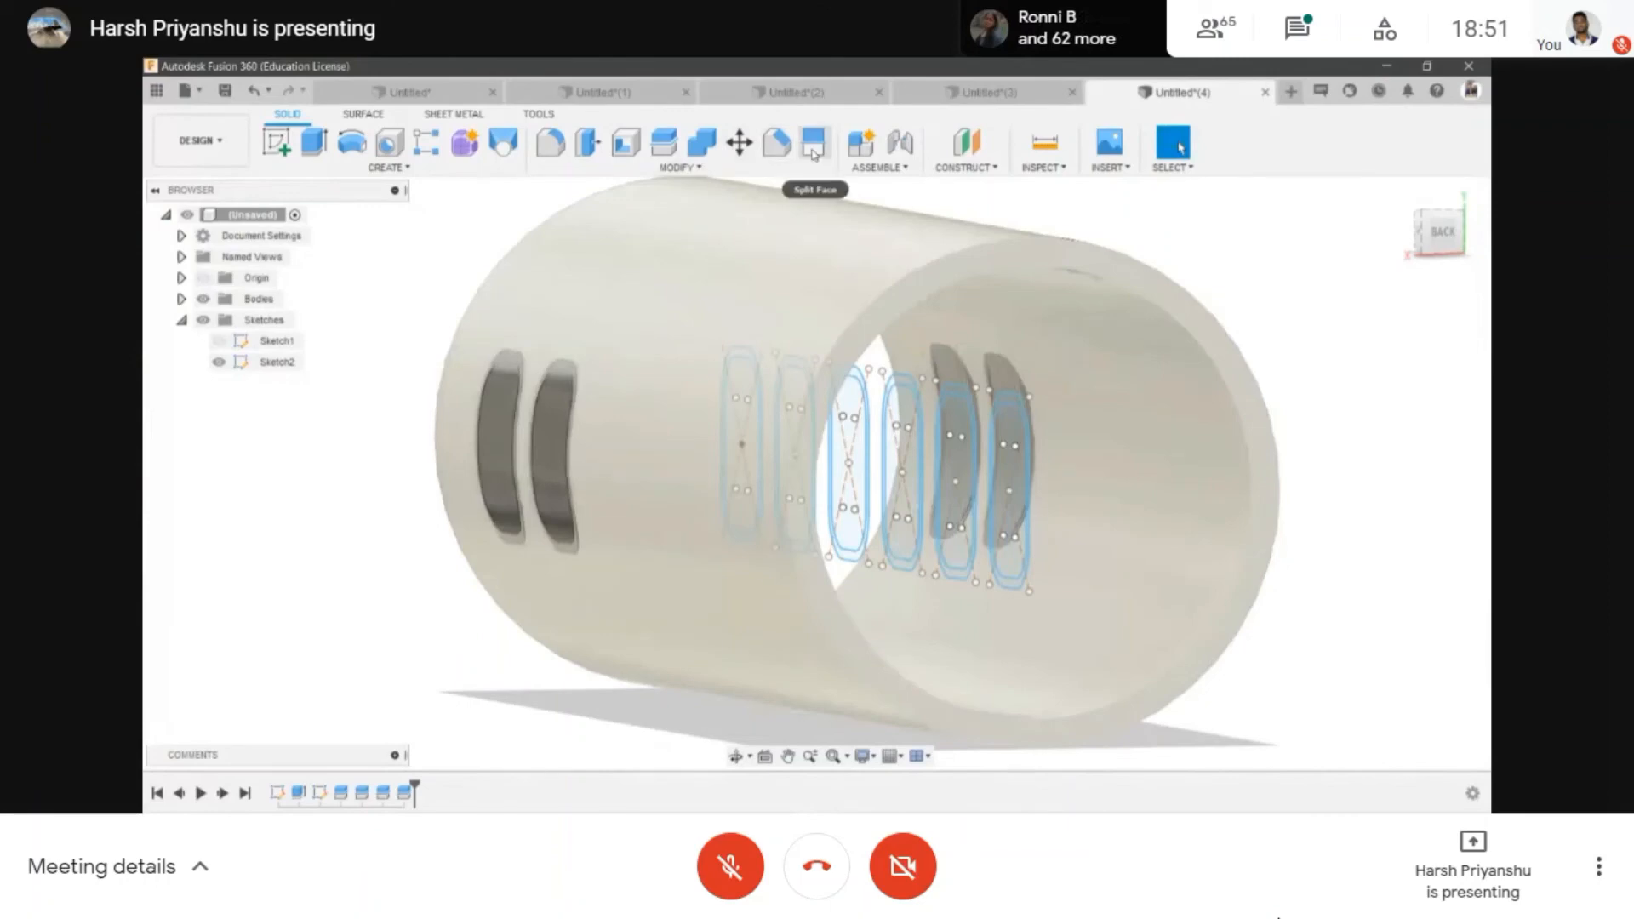
- Split the tube's outer face with the third rounded-rectangle outline using Split Face with the Split with Surface type
{"action": "left_click", "coordinate": [718, 167]}
{"action": "left_click", "coordinate": [587, 362]}
{"action": "left_click", "coordinate": [1416, 234]}
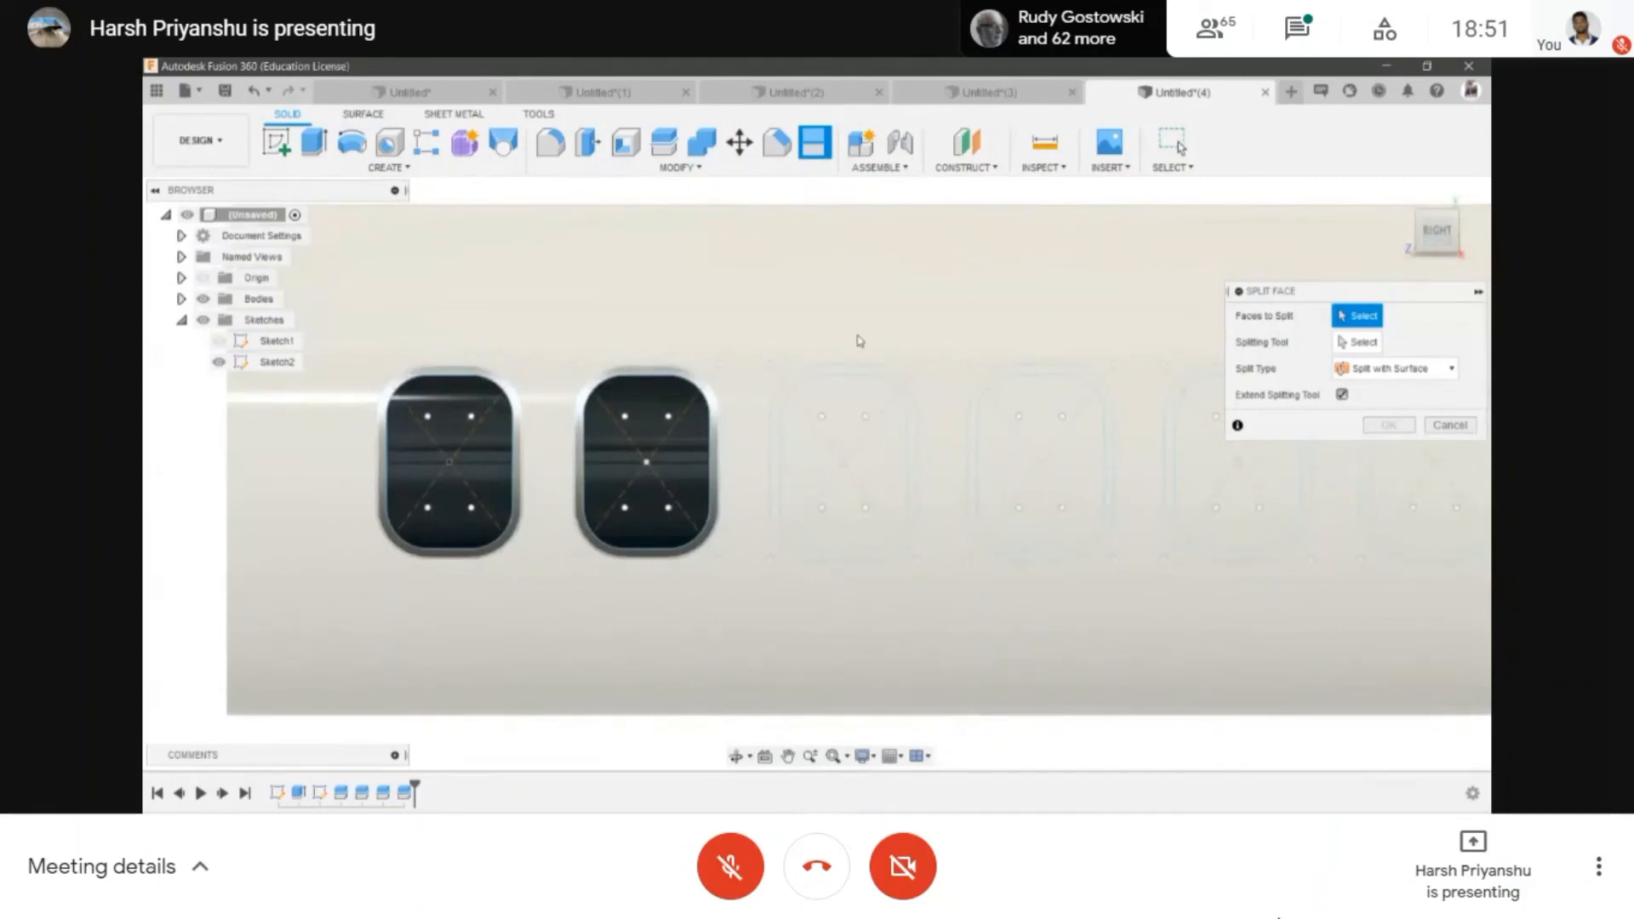
{"action": "scroll", "coordinate": [859, 341], "scroll_direction": "down", "scroll_amount": 2}
{"action": "left_click", "coordinate": [859, 341]}
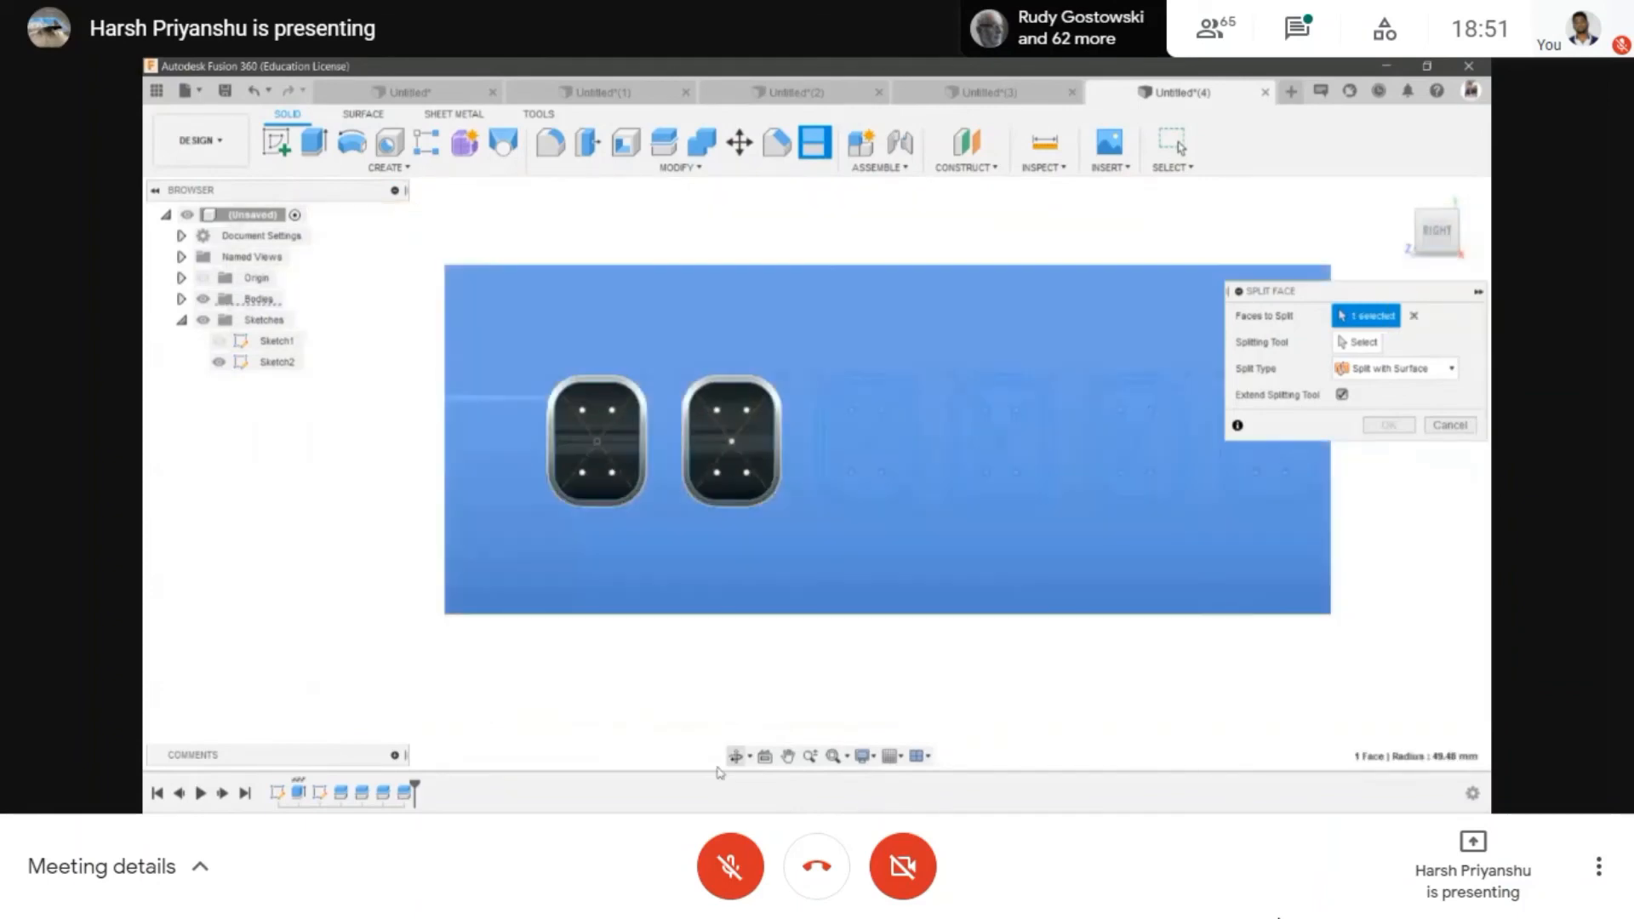
{"action": "left_click", "coordinate": [733, 757]}
{"action": "left_click_drag", "start_coordinate": [600, 455], "coordinate": [489, 434]}
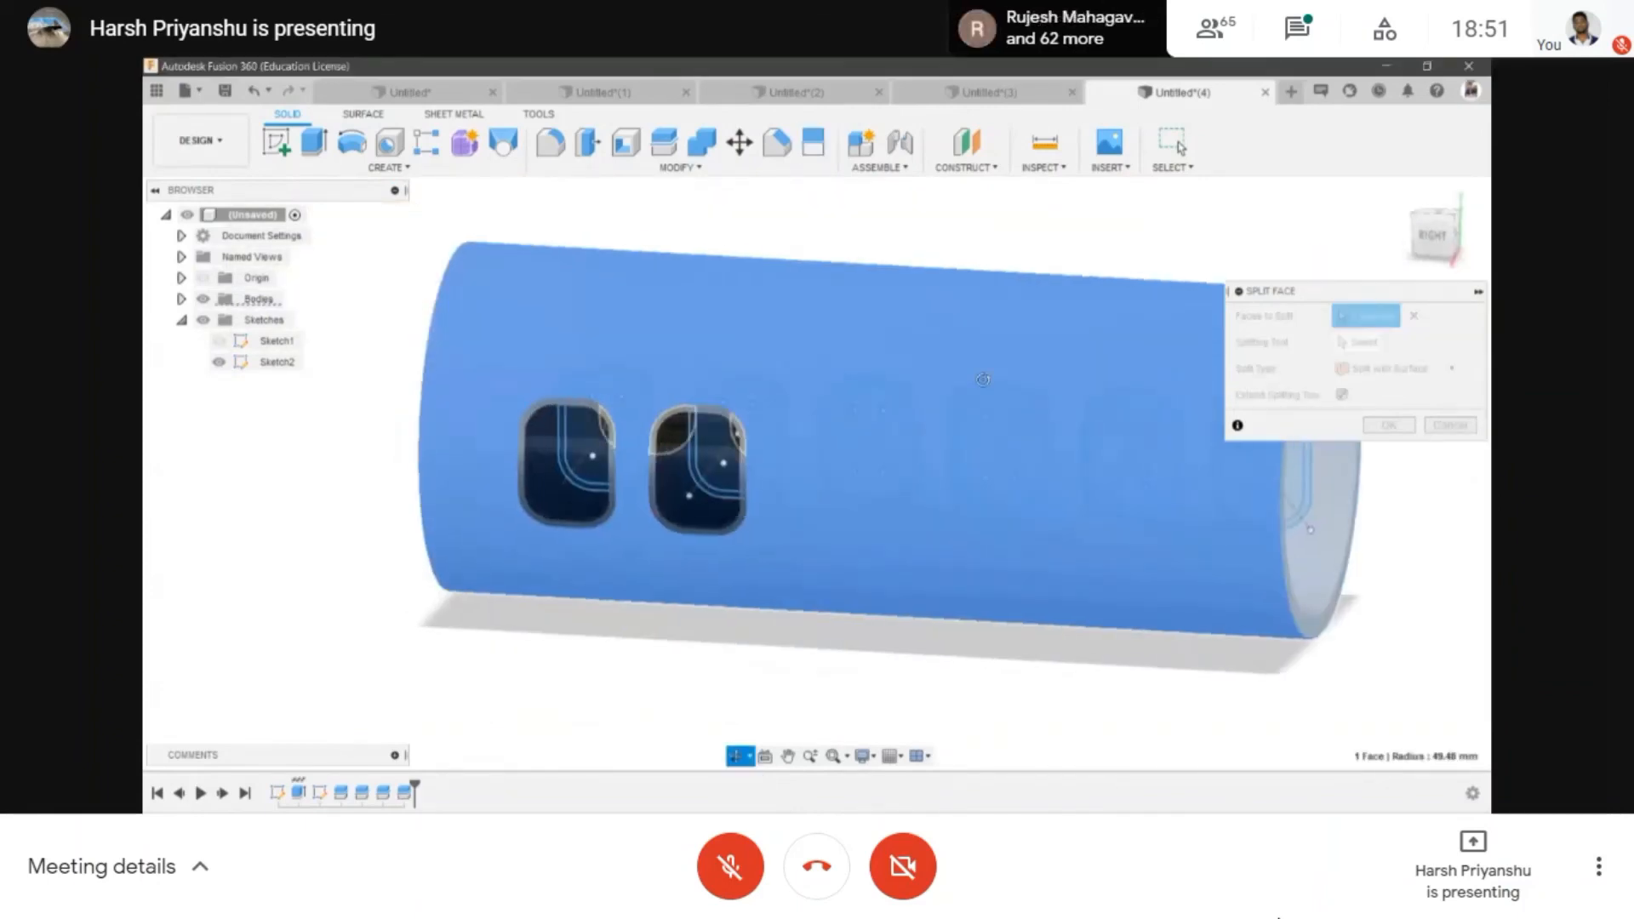
{"action": "scroll", "coordinate": [987, 370], "scroll_direction": "up", "scroll_amount": 2}
{"action": "key", "text": "Escape"}
{"action": "left_click", "coordinate": [1358, 342]}
{"action": "scroll", "coordinate": [830, 409], "scroll_direction": "up", "scroll_amount": 3}
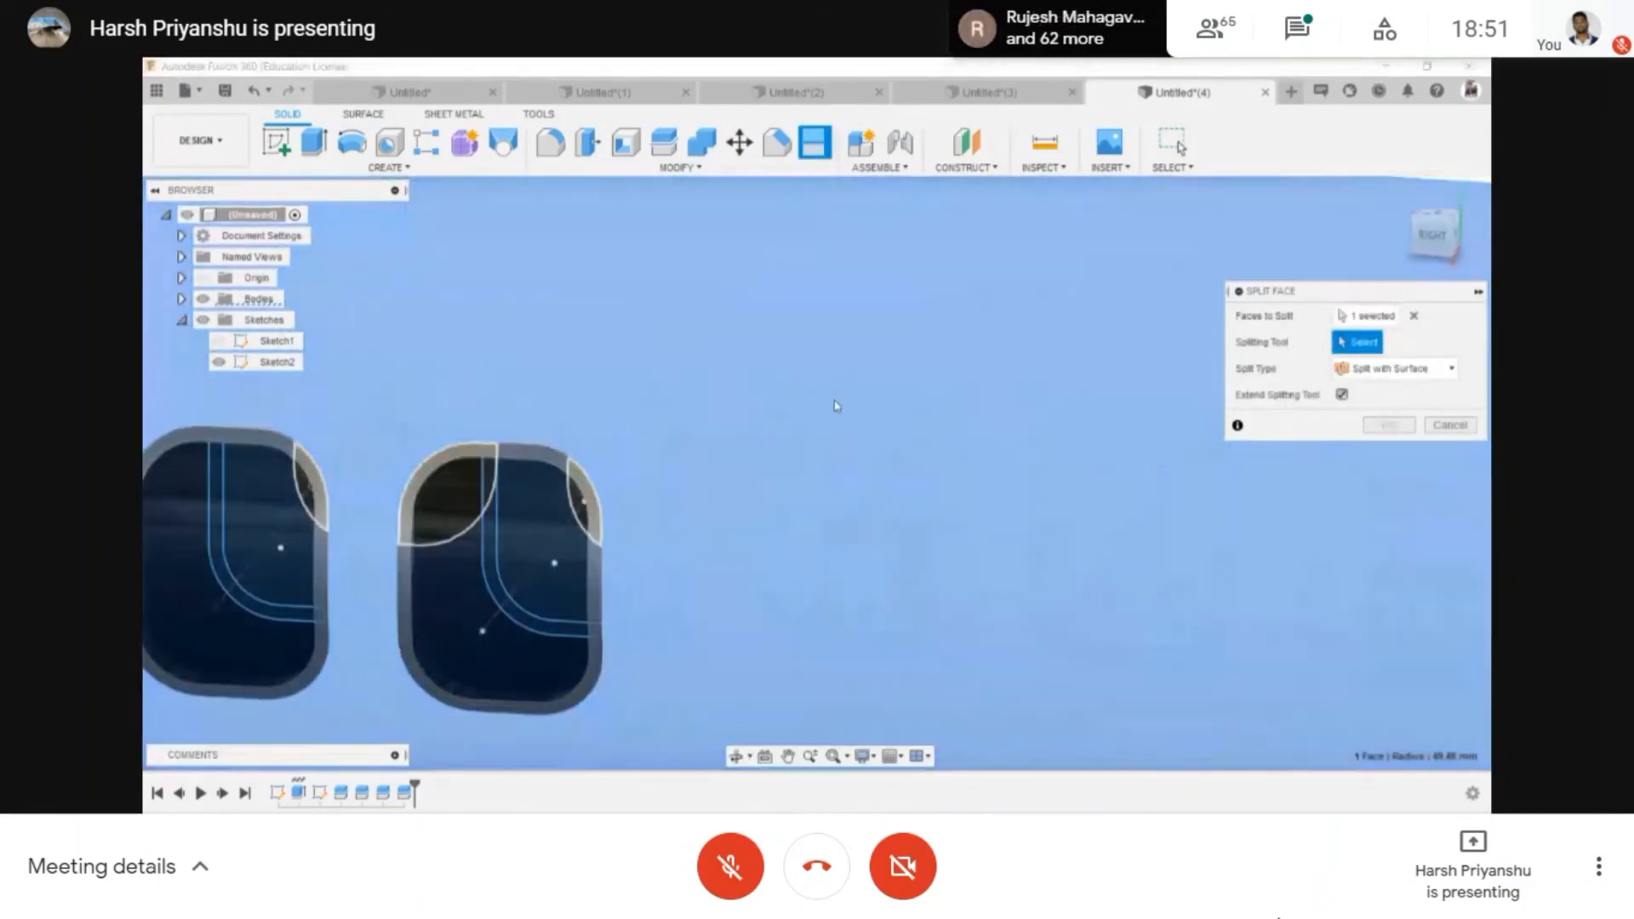
{"action": "scroll", "coordinate": [835, 395], "scroll_direction": "down", "scroll_amount": 5}
{"action": "left_click", "coordinate": [835, 395]}
{"action": "key", "text": "Return"}
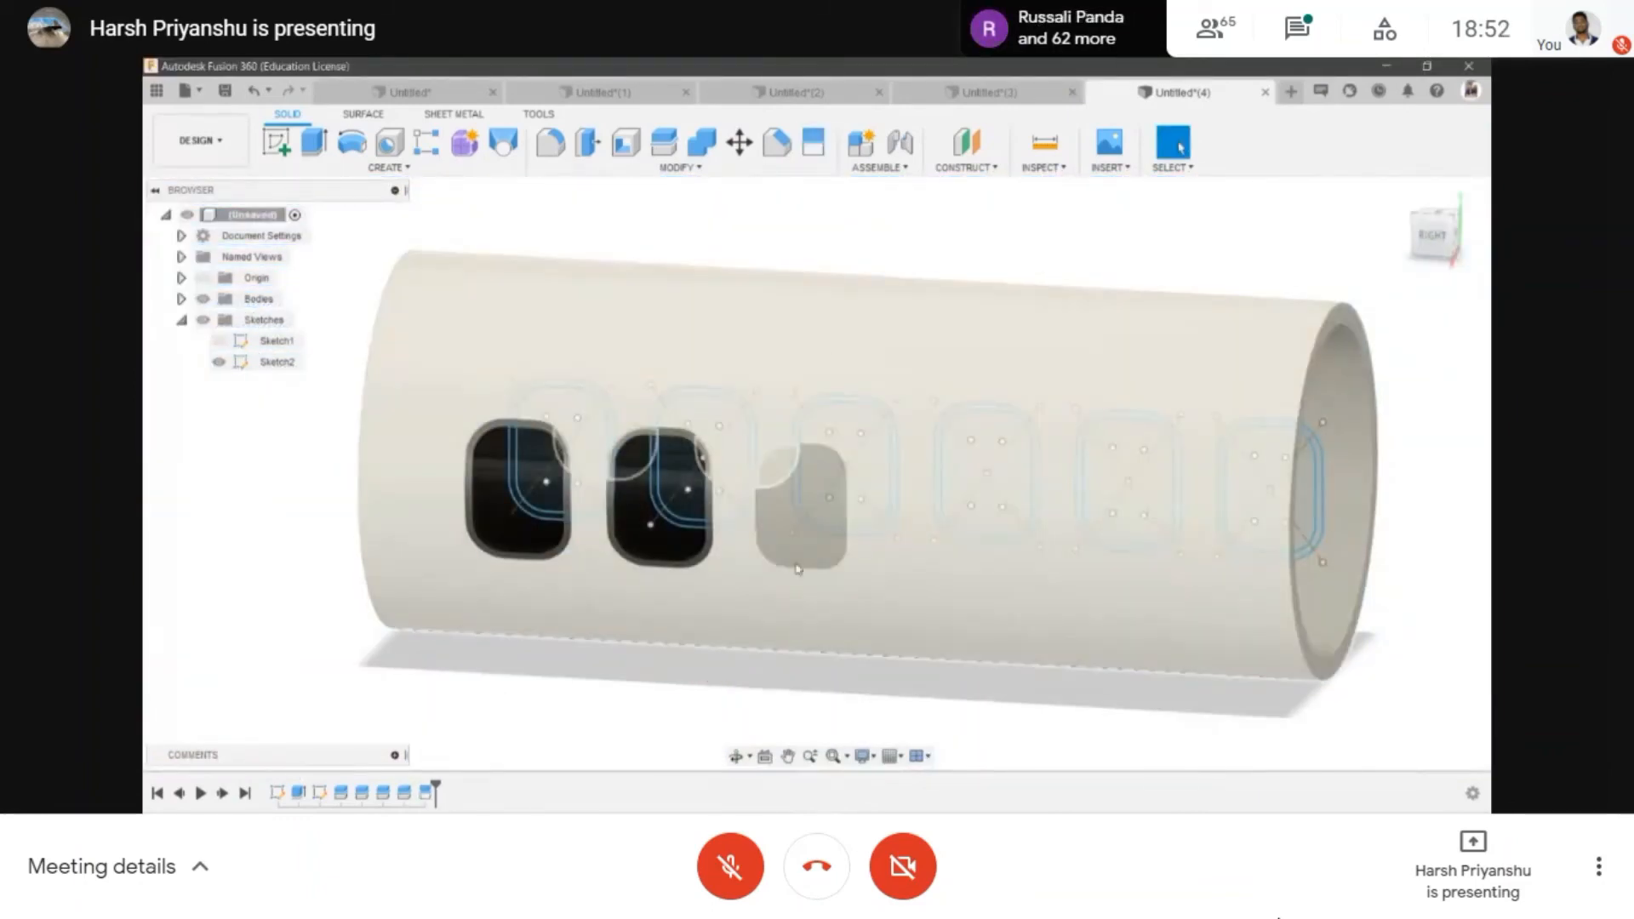
- Hide the Sketches folder and apply the dark glass appearance to the third window's split face only
{"action": "key", "text": "a"}
{"action": "left_click_drag", "start_coordinate": [1203, 449], "coordinate": [788, 474]}
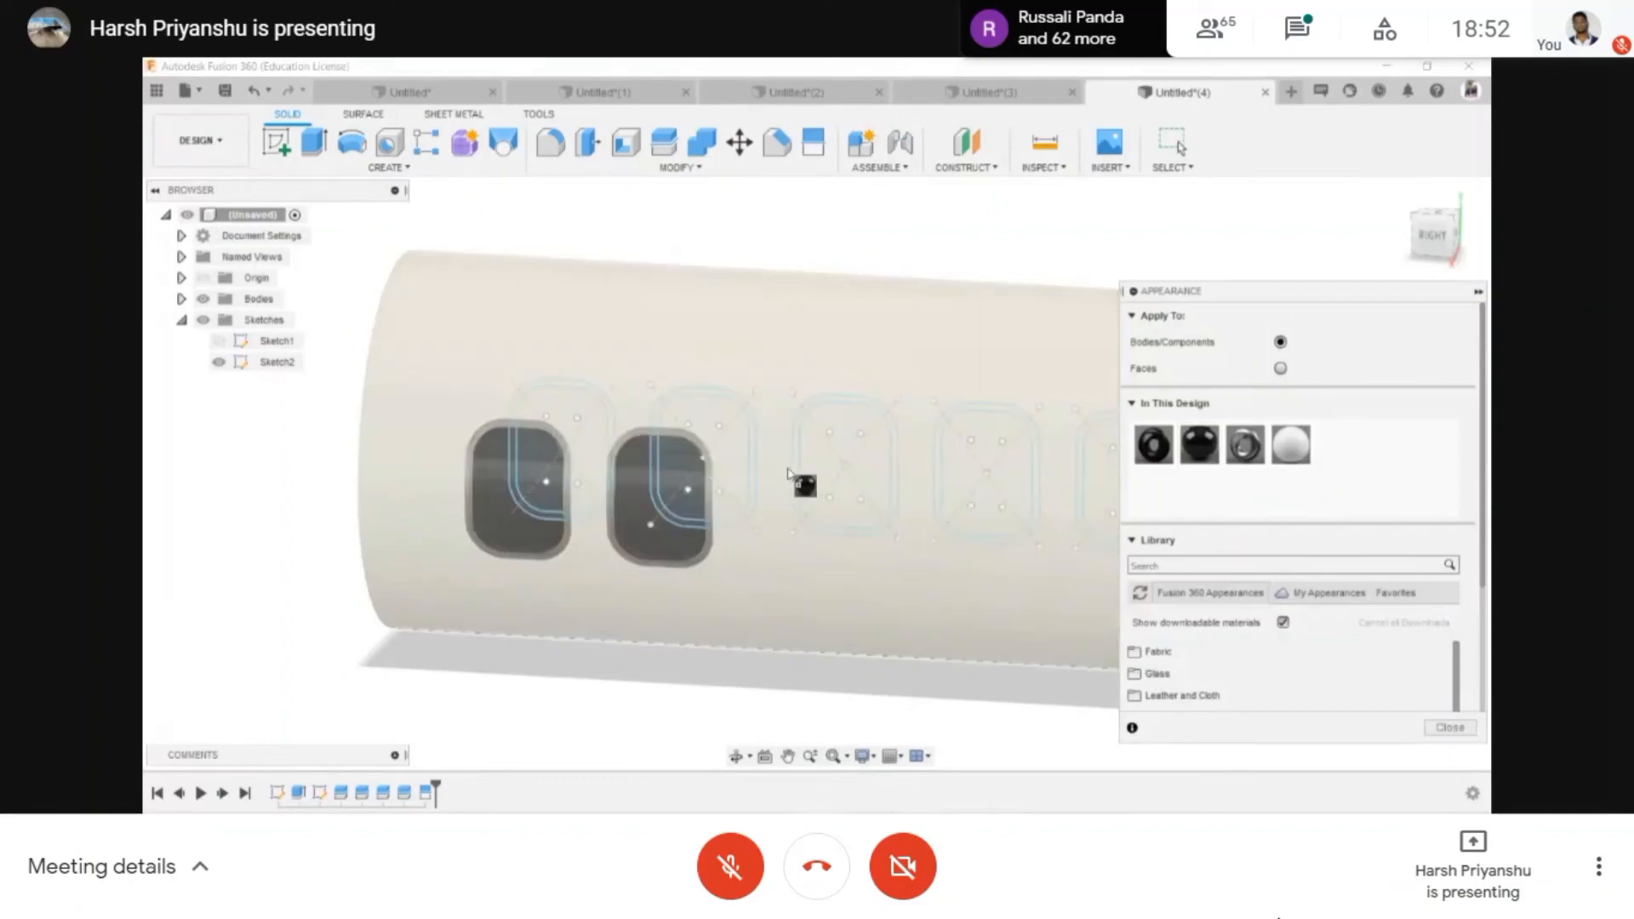
{"action": "left_click_drag", "start_coordinate": [1140, 456], "coordinate": [774, 442]}
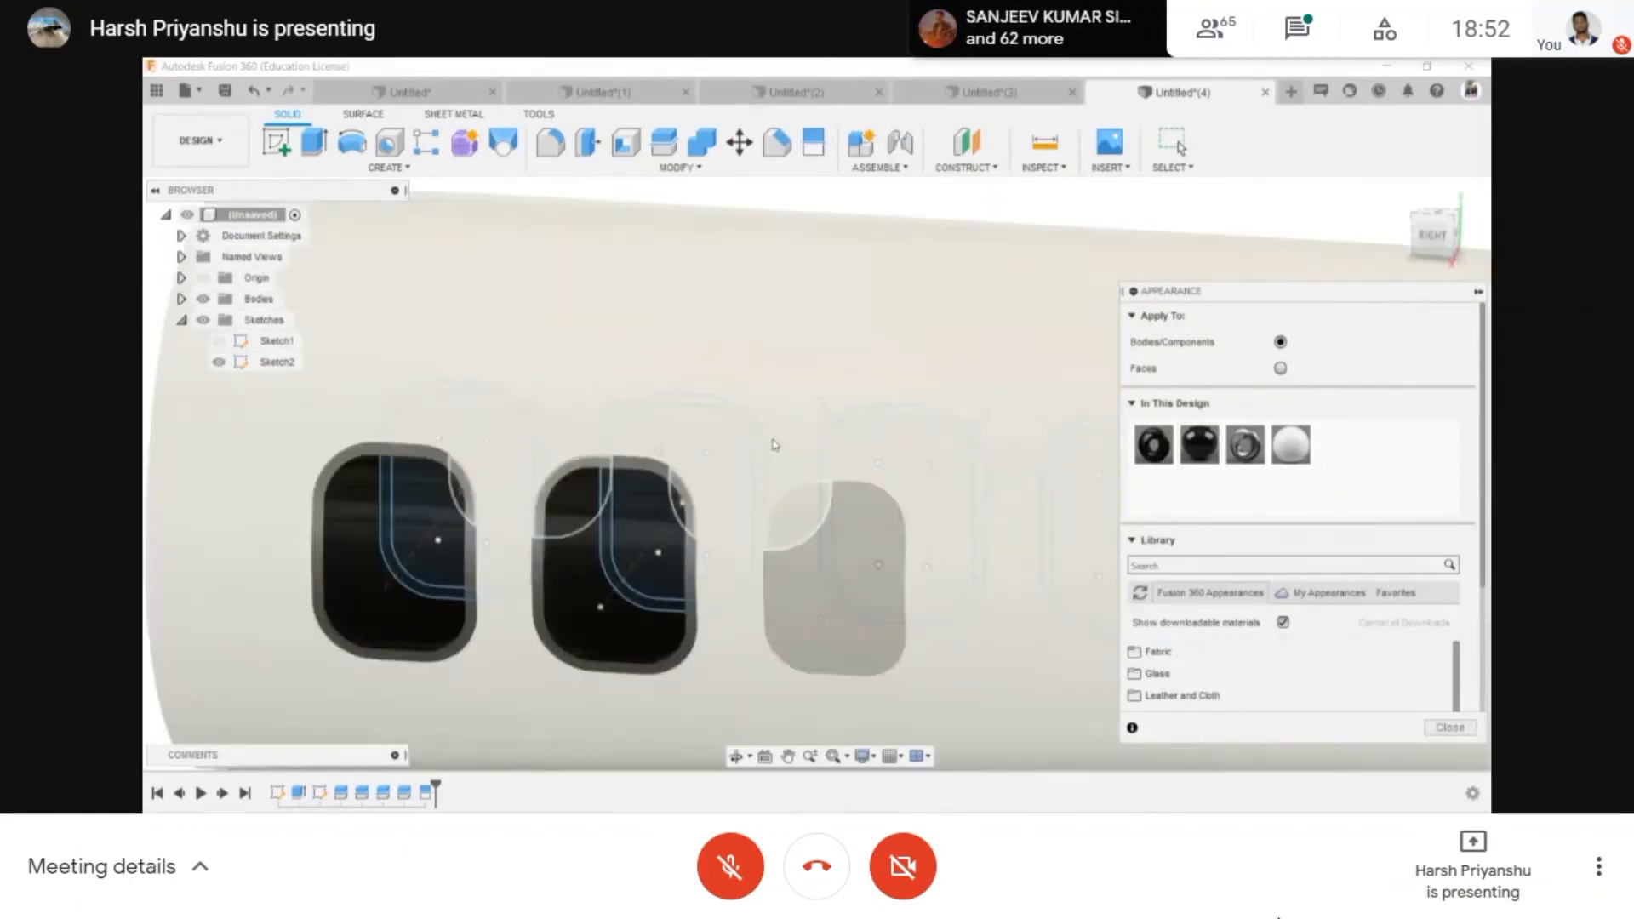
{"action": "left_click", "coordinate": [203, 320]}
{"action": "left_click_drag", "start_coordinate": [1190, 440], "coordinate": [829, 509]}
- Examine the three colored windows from angled views and leave the appearance settings
{"action": "scroll", "coordinate": [691, 320], "scroll_direction": "down", "scroll_amount": 3}
{"action": "left_click", "coordinate": [738, 756]}
{"action": "left_click_drag", "start_coordinate": [798, 394], "coordinate": [789, 453]}
{"action": "scroll", "coordinate": [748, 410], "scroll_direction": "up", "scroll_amount": 5}
{"action": "scroll", "coordinate": [753, 479], "scroll_direction": "down", "scroll_amount": 5}
{"action": "scroll", "coordinate": [800, 452], "scroll_direction": "up", "scroll_amount": 2}
{"action": "scroll", "coordinate": [838, 452], "scroll_direction": "down", "scroll_amount": 1}
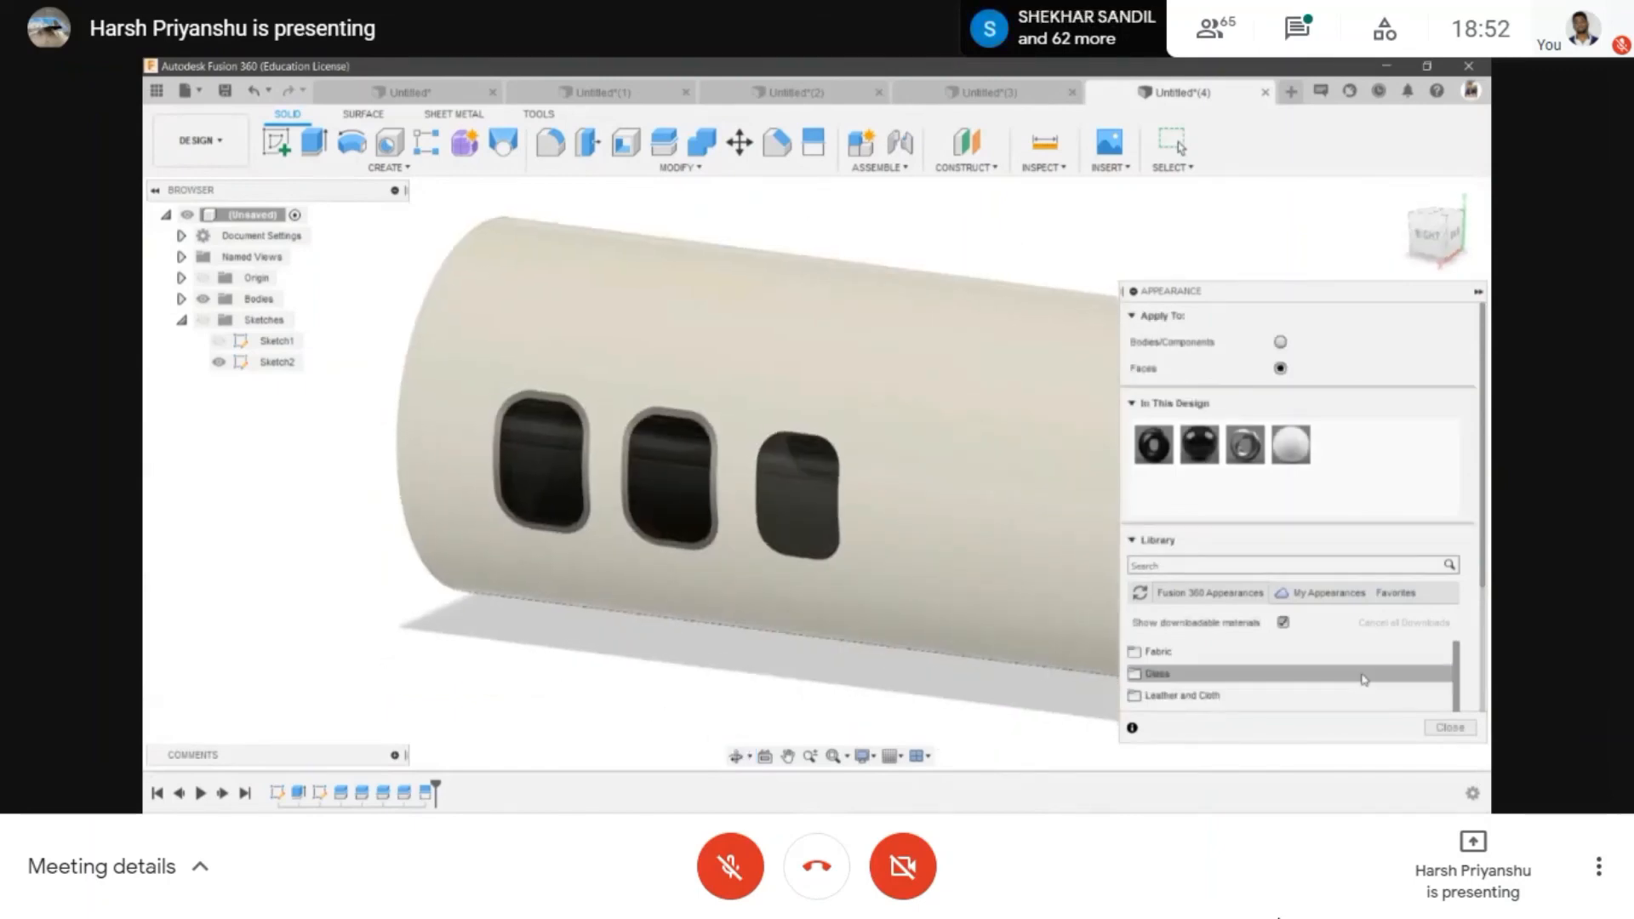
{"action": "left_click", "coordinate": [1450, 727]}
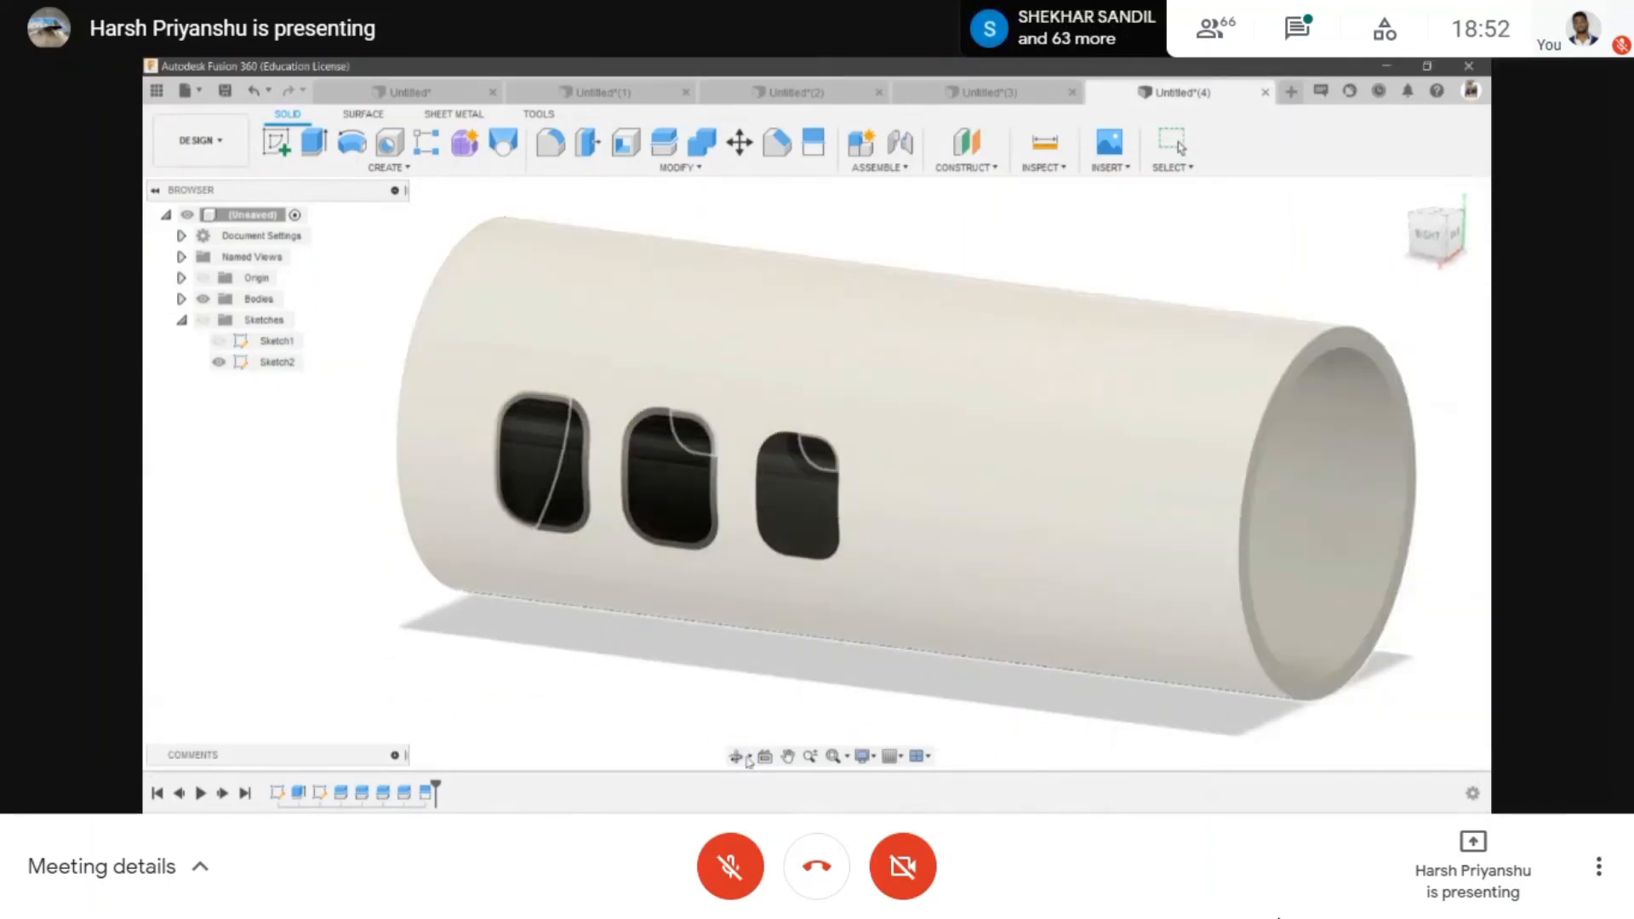
{"action": "middle_click_drag", "start_coordinate": [795, 447], "coordinate": [780, 401], "text": "shift"}
{"action": "scroll", "coordinate": [781, 401], "scroll_direction": "down", "scroll_amount": 1}
{"action": "left_click", "coordinate": [698, 167]}
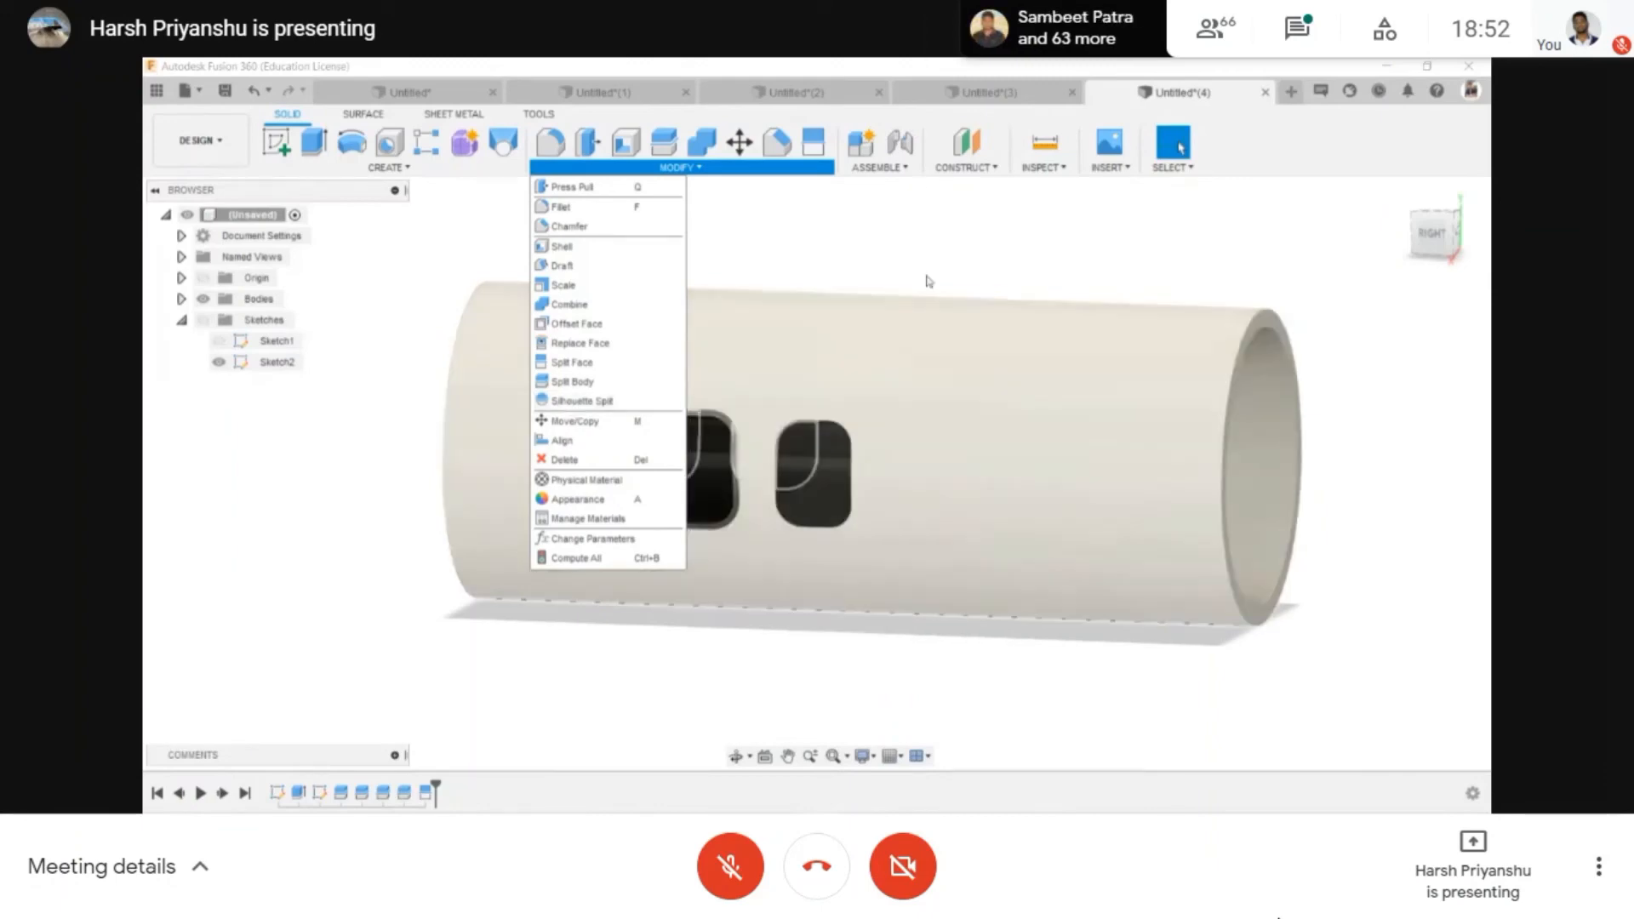
{"action": "left_click", "coordinate": [917, 219]}
{"action": "scroll", "coordinate": [911, 284], "scroll_direction": "down", "scroll_amount": 3}
{"action": "scroll", "coordinate": [926, 306], "scroll_direction": "up", "scroll_amount": 3}
{"action": "scroll", "coordinate": [927, 309], "scroll_direction": "down", "scroll_amount": 3}
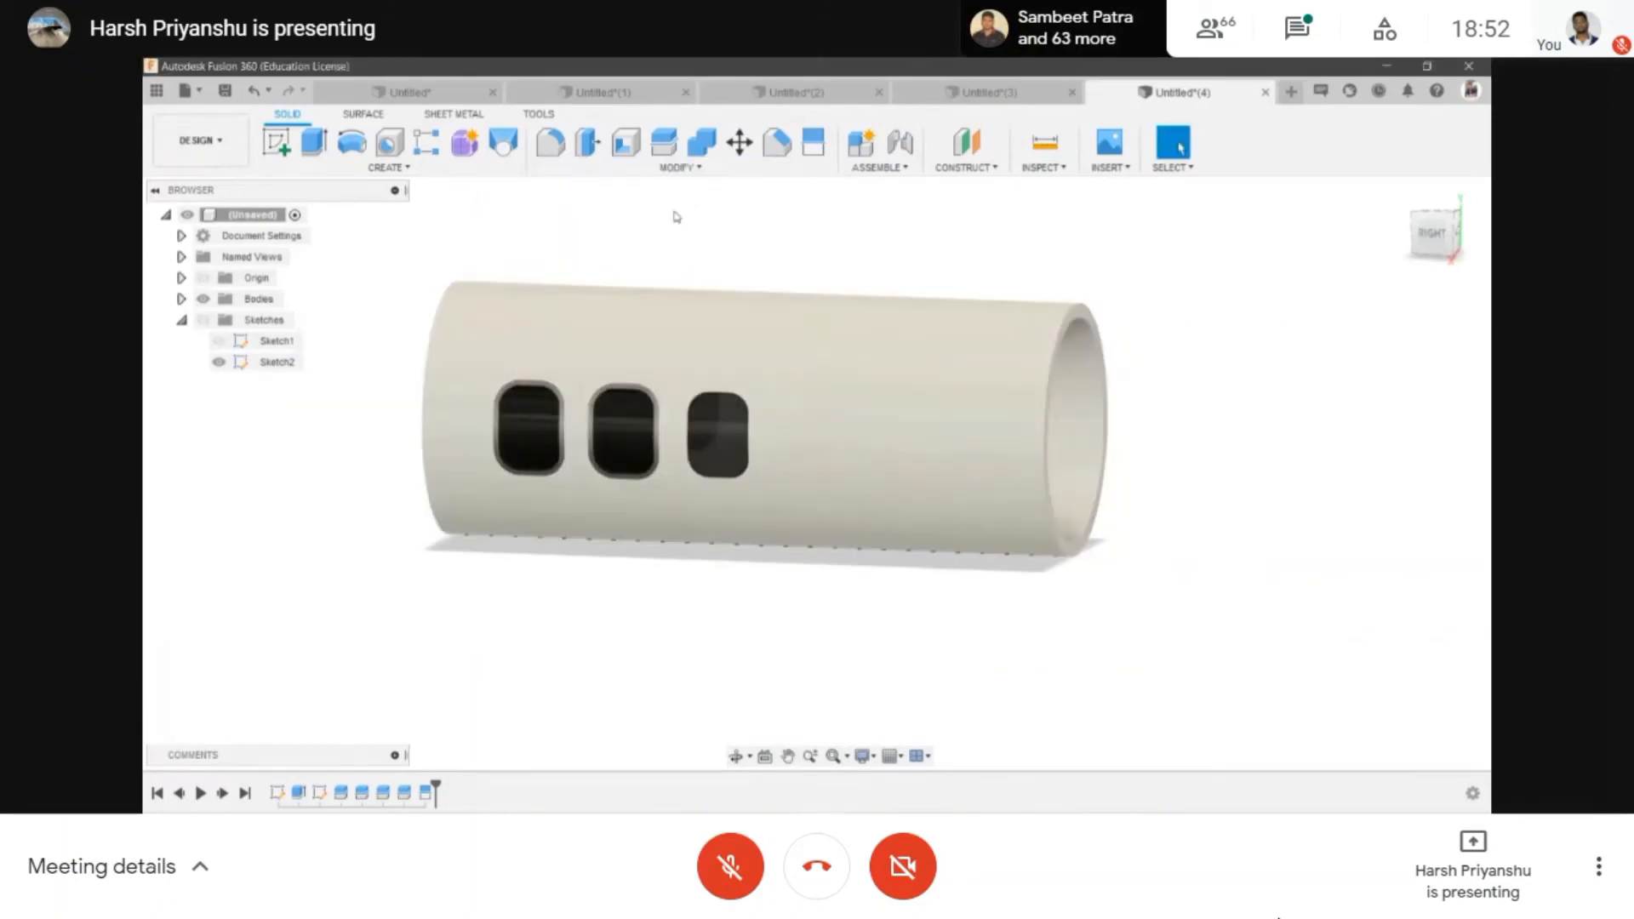
{"action": "left_click", "coordinate": [678, 167]}
{"action": "left_click", "coordinate": [800, 227]}
{"action": "middle_click_drag", "start_coordinate": [803, 242], "coordinate": [833, 320]}
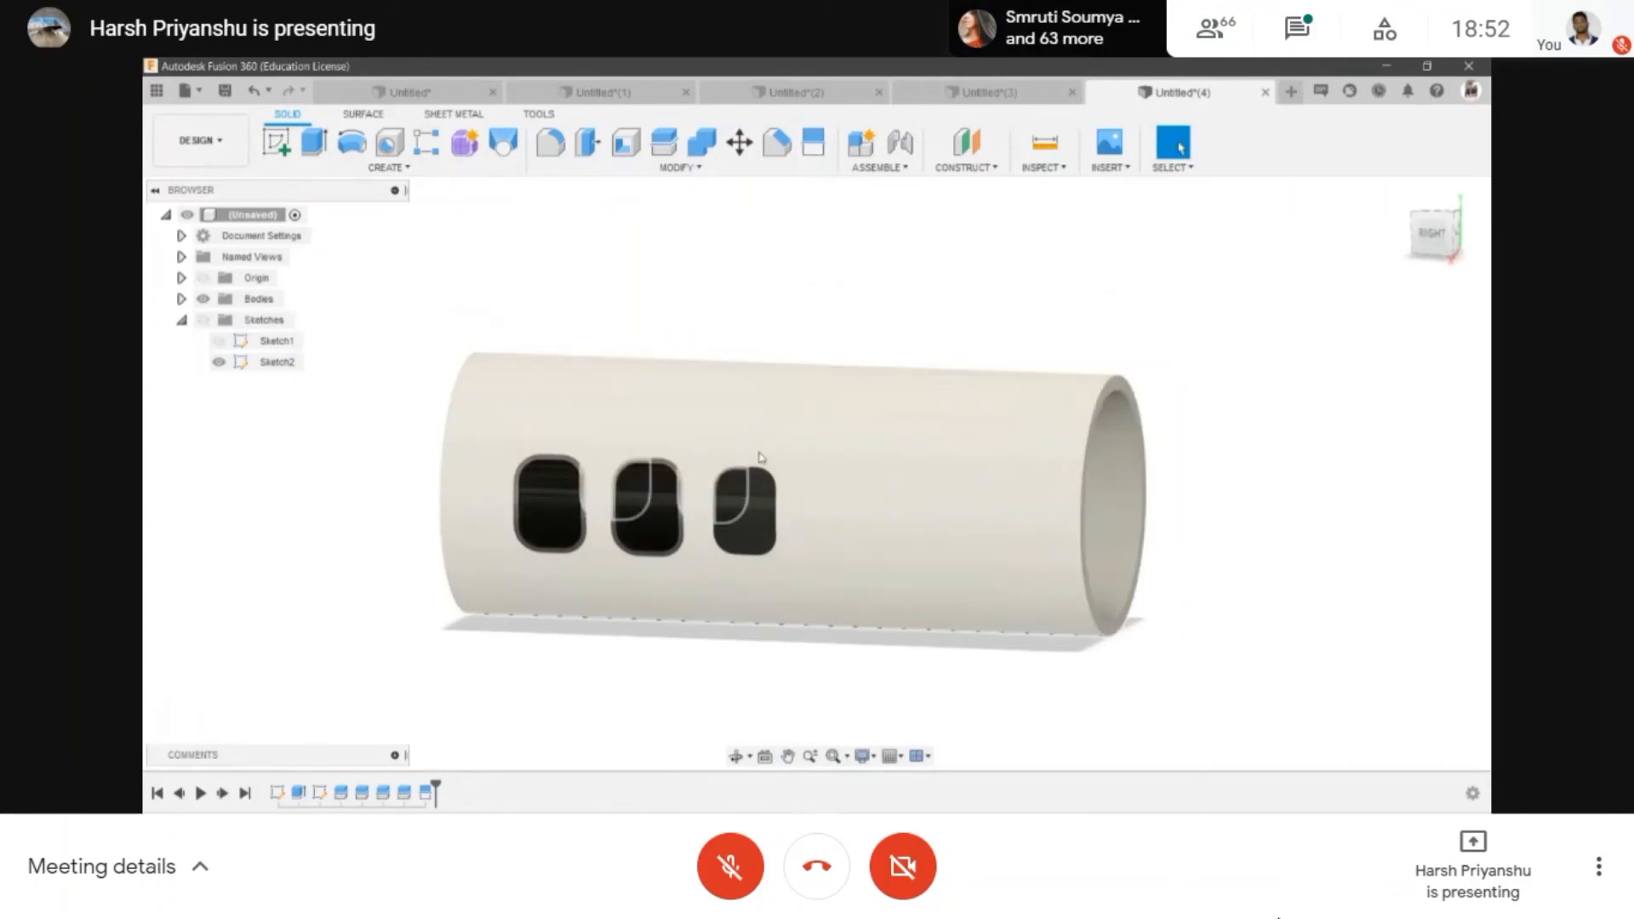
- Create an offset construction plane from the tube's rear end face, placed just behind the third window
{"action": "left_click", "coordinate": [1433, 233]}
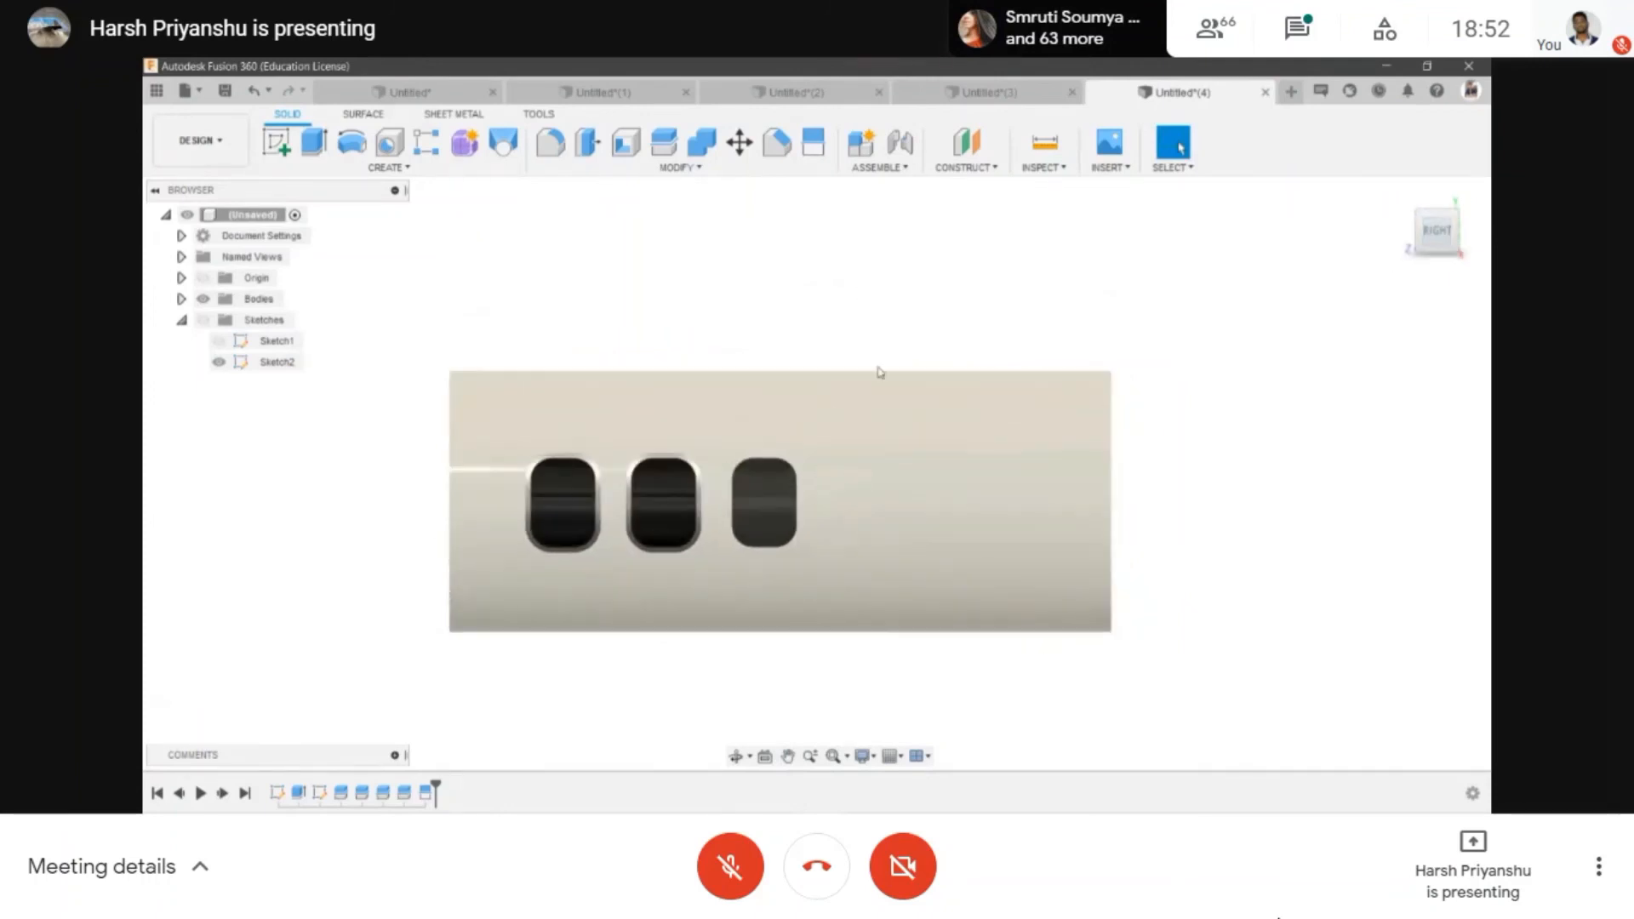
{"action": "left_click", "coordinate": [975, 151]}
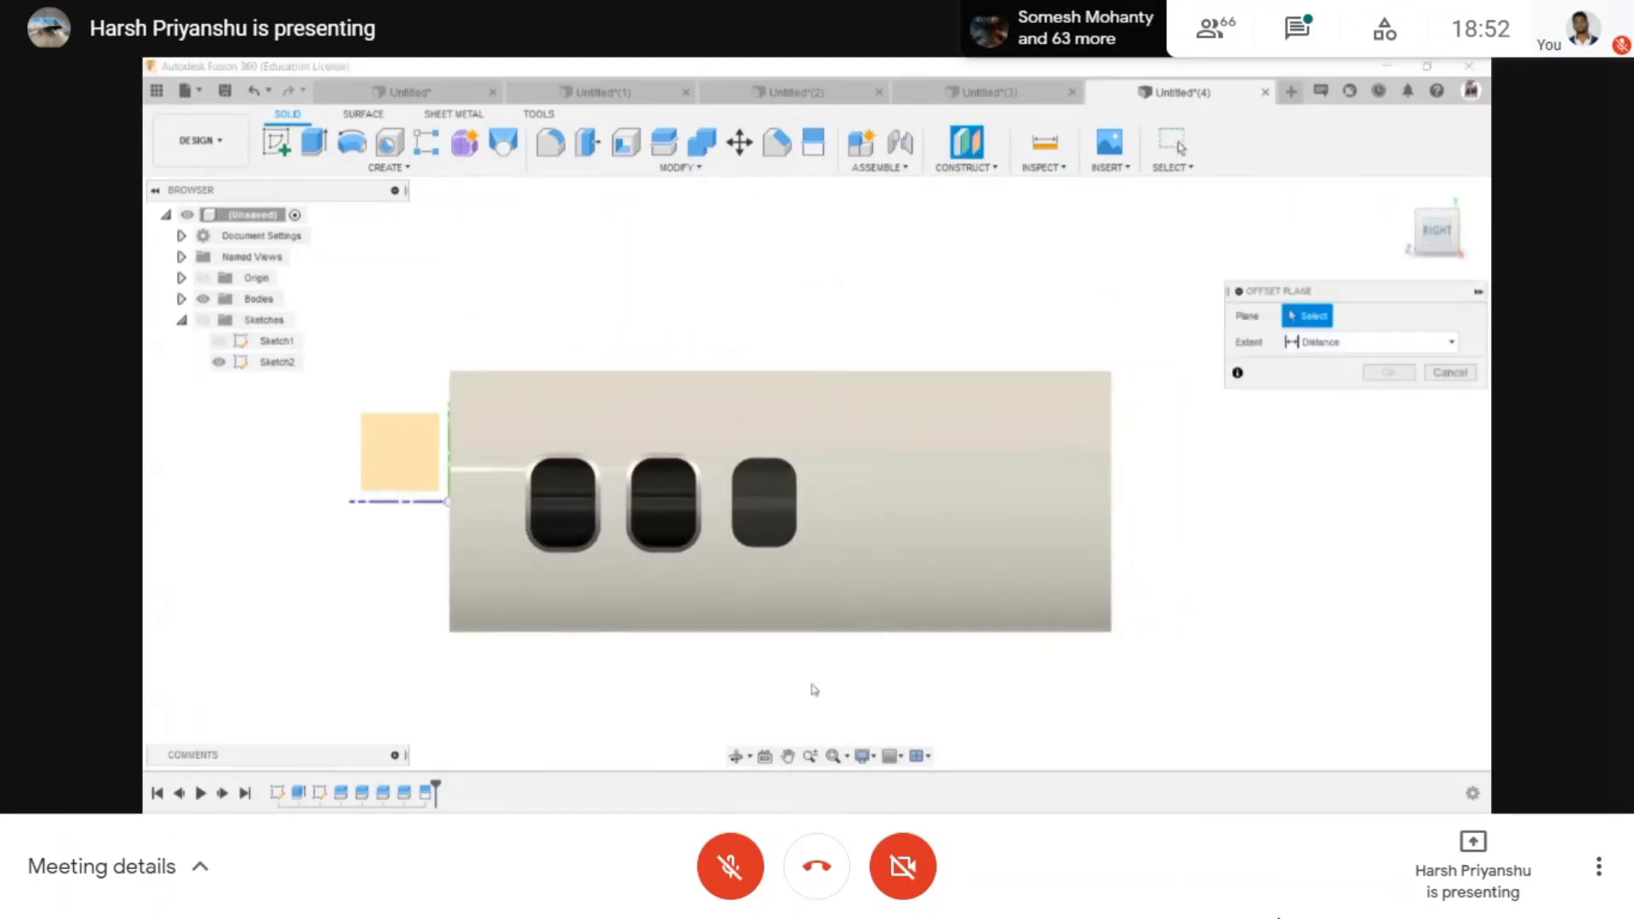
{"action": "left_click", "coordinate": [736, 756]}
{"action": "left_click_drag", "start_coordinate": [932, 502], "coordinate": [787, 523]}
{"action": "scroll", "coordinate": [1081, 413], "scroll_direction": "up", "scroll_amount": 3}
{"action": "key", "text": "Escape"}
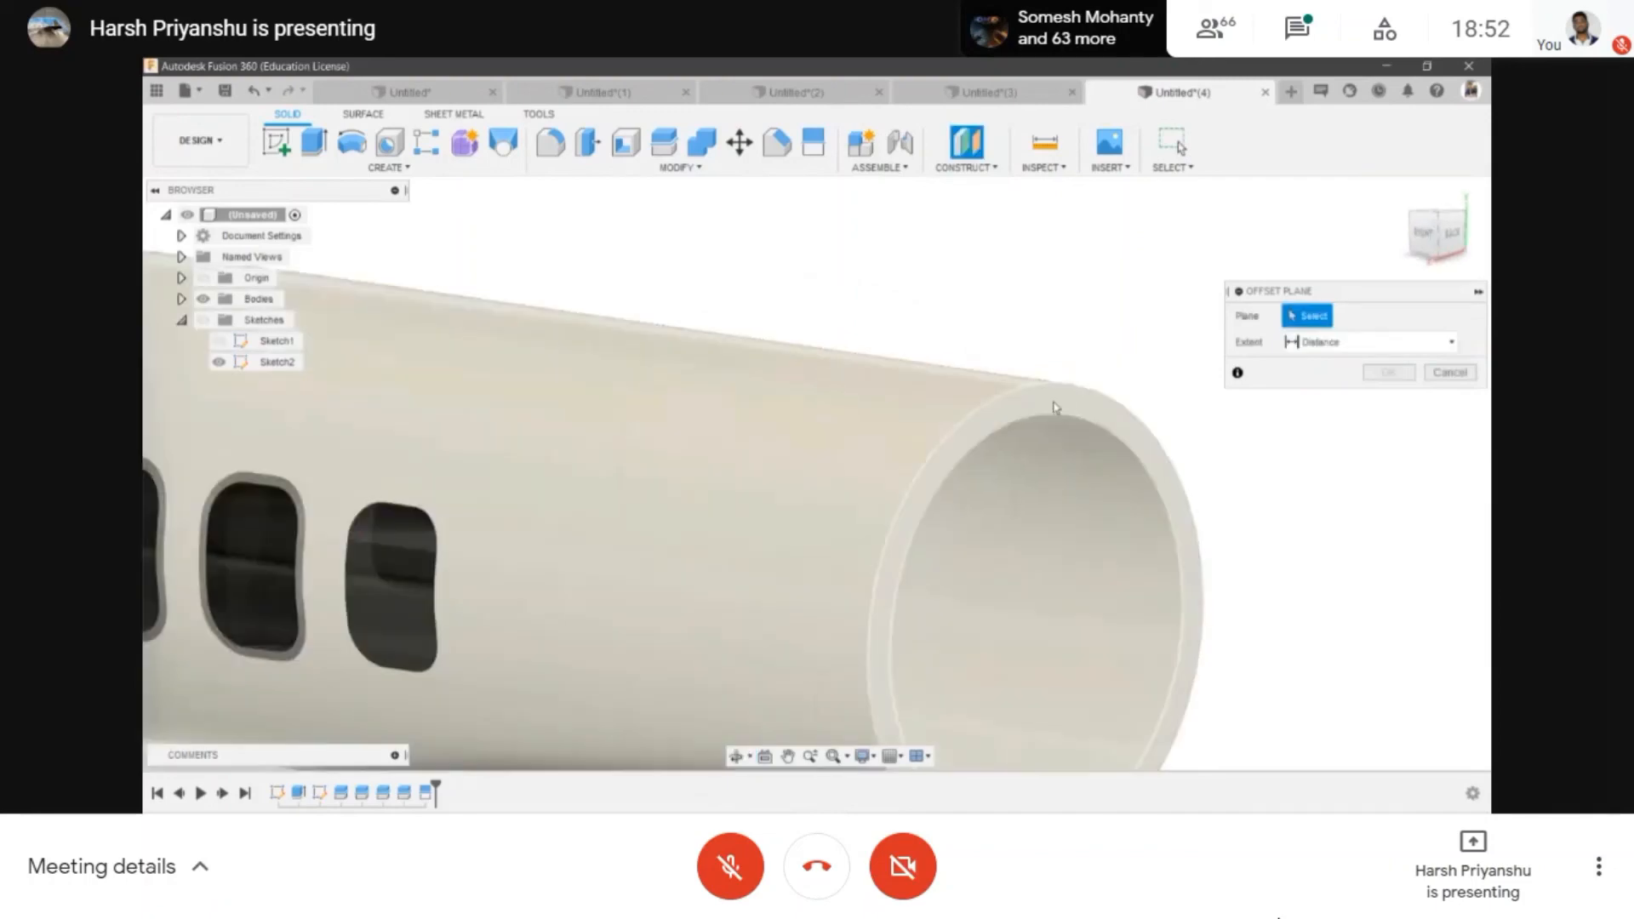
{"action": "left_click", "coordinate": [1055, 409]}
{"action": "scroll", "coordinate": [1074, 410], "scroll_direction": "down", "scroll_amount": 3}
{"action": "left_click", "coordinate": [1419, 235]}
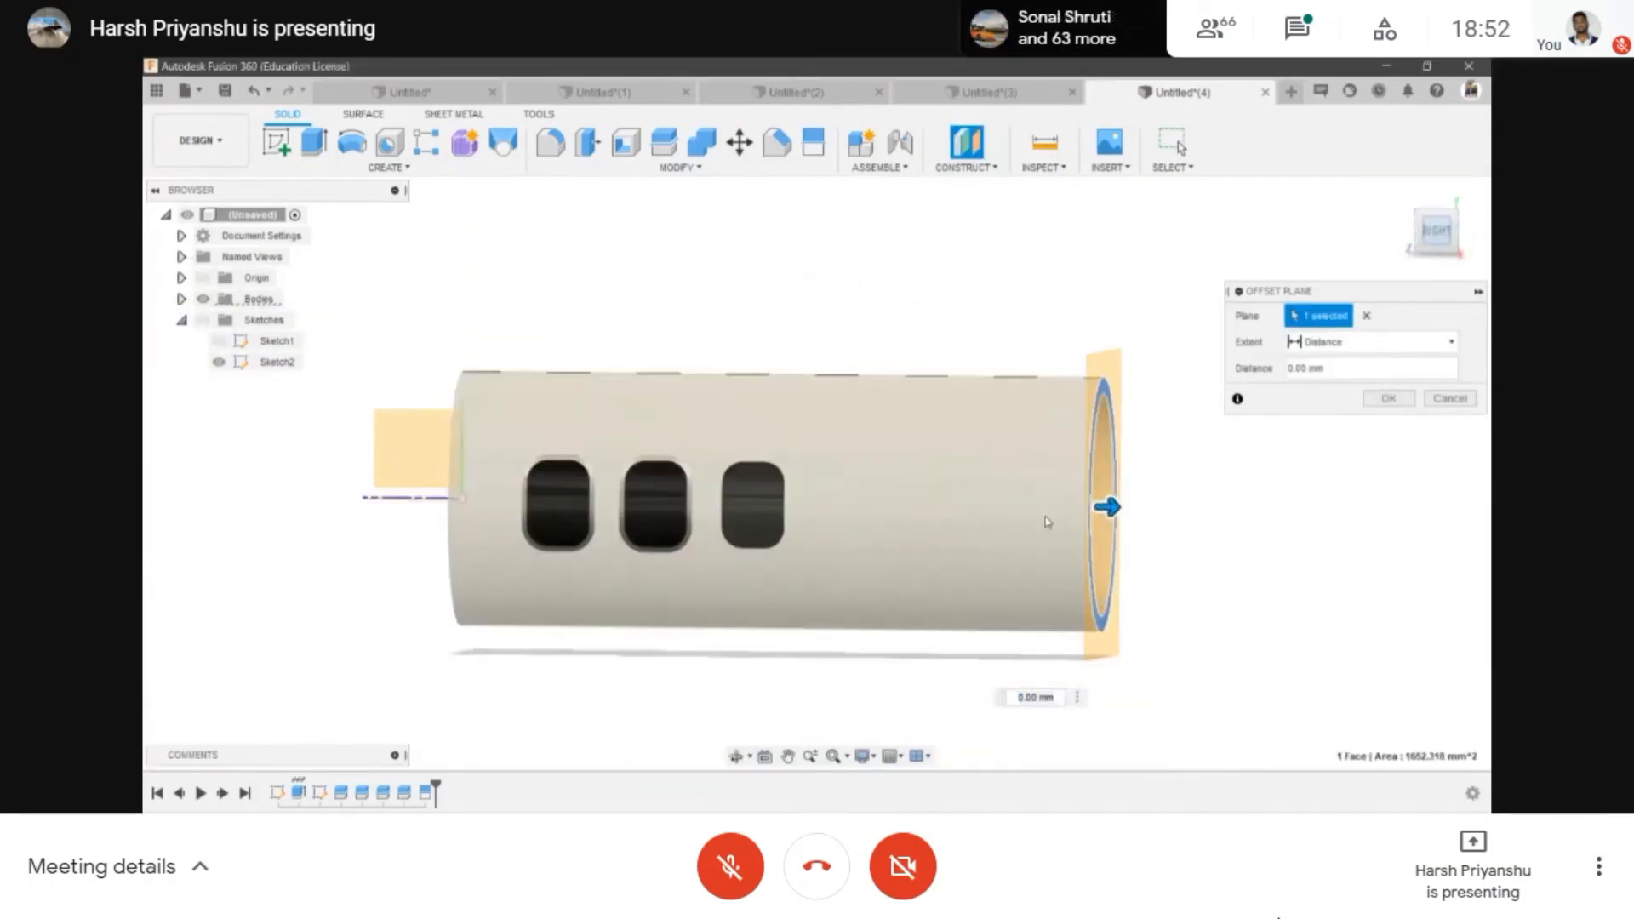
{"action": "left_click_drag", "start_coordinate": [1103, 502], "coordinate": [809, 391]}
{"action": "scroll", "coordinate": [788, 495], "scroll_direction": "up", "scroll_amount": 3}
{"action": "scroll", "coordinate": [810, 507], "scroll_direction": "down", "scroll_amount": 3}
{"action": "left_click", "coordinate": [1387, 400]}
- Split the tube body into front and rear parts with the offset construction plane
{"action": "left_click", "coordinate": [736, 757]}
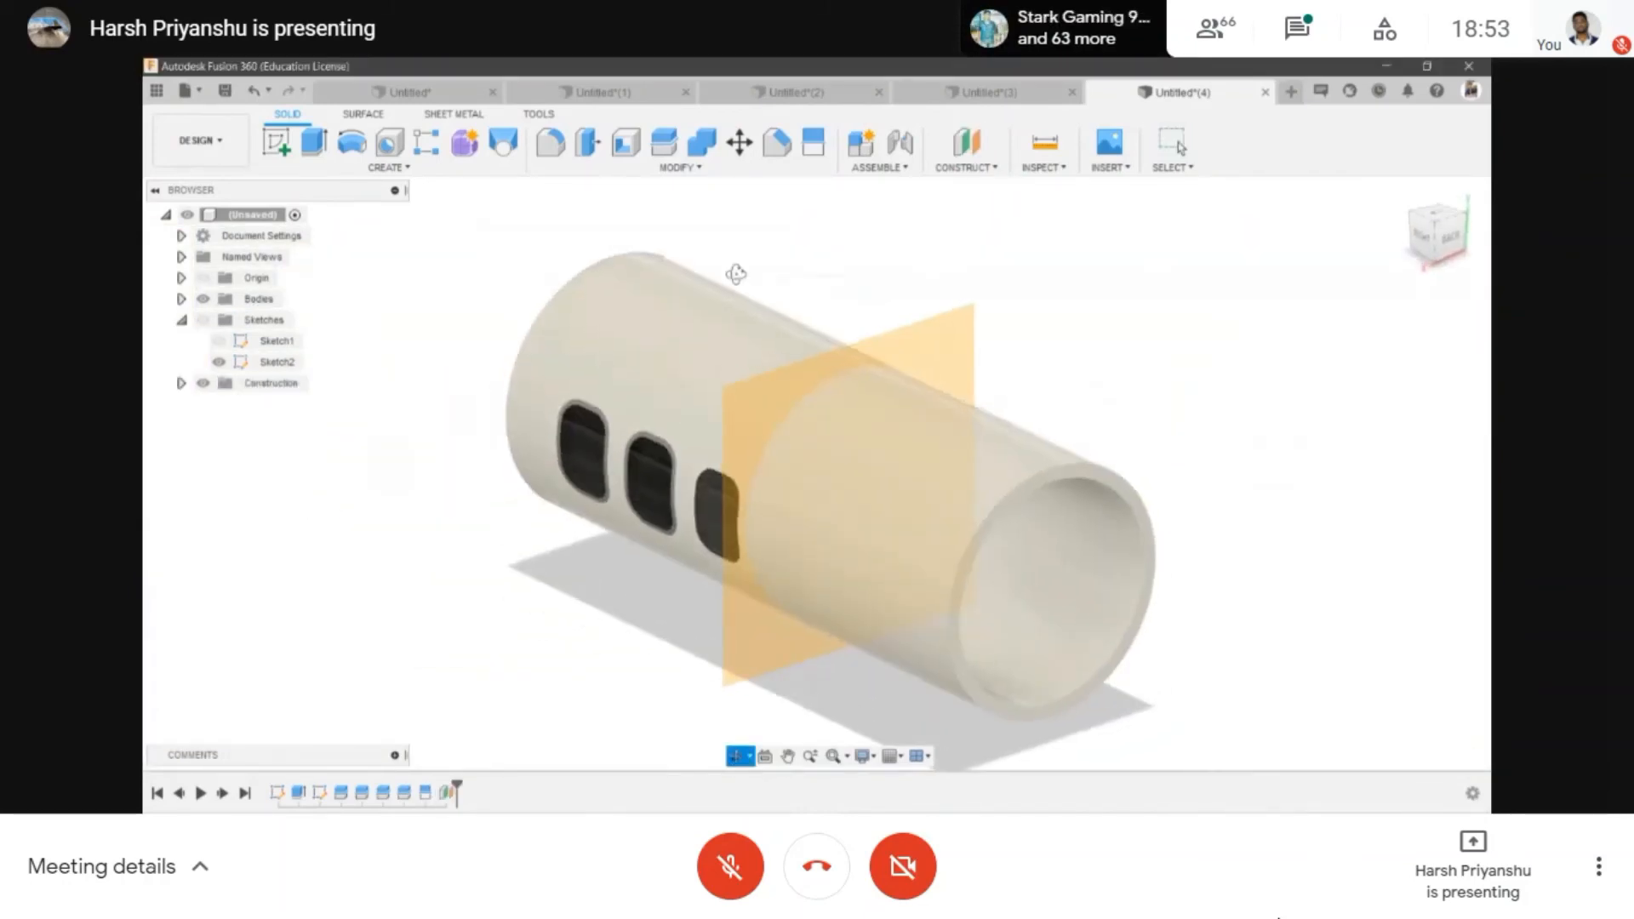
{"action": "left_click", "coordinate": [664, 142]}
{"action": "left_click", "coordinate": [911, 542]}
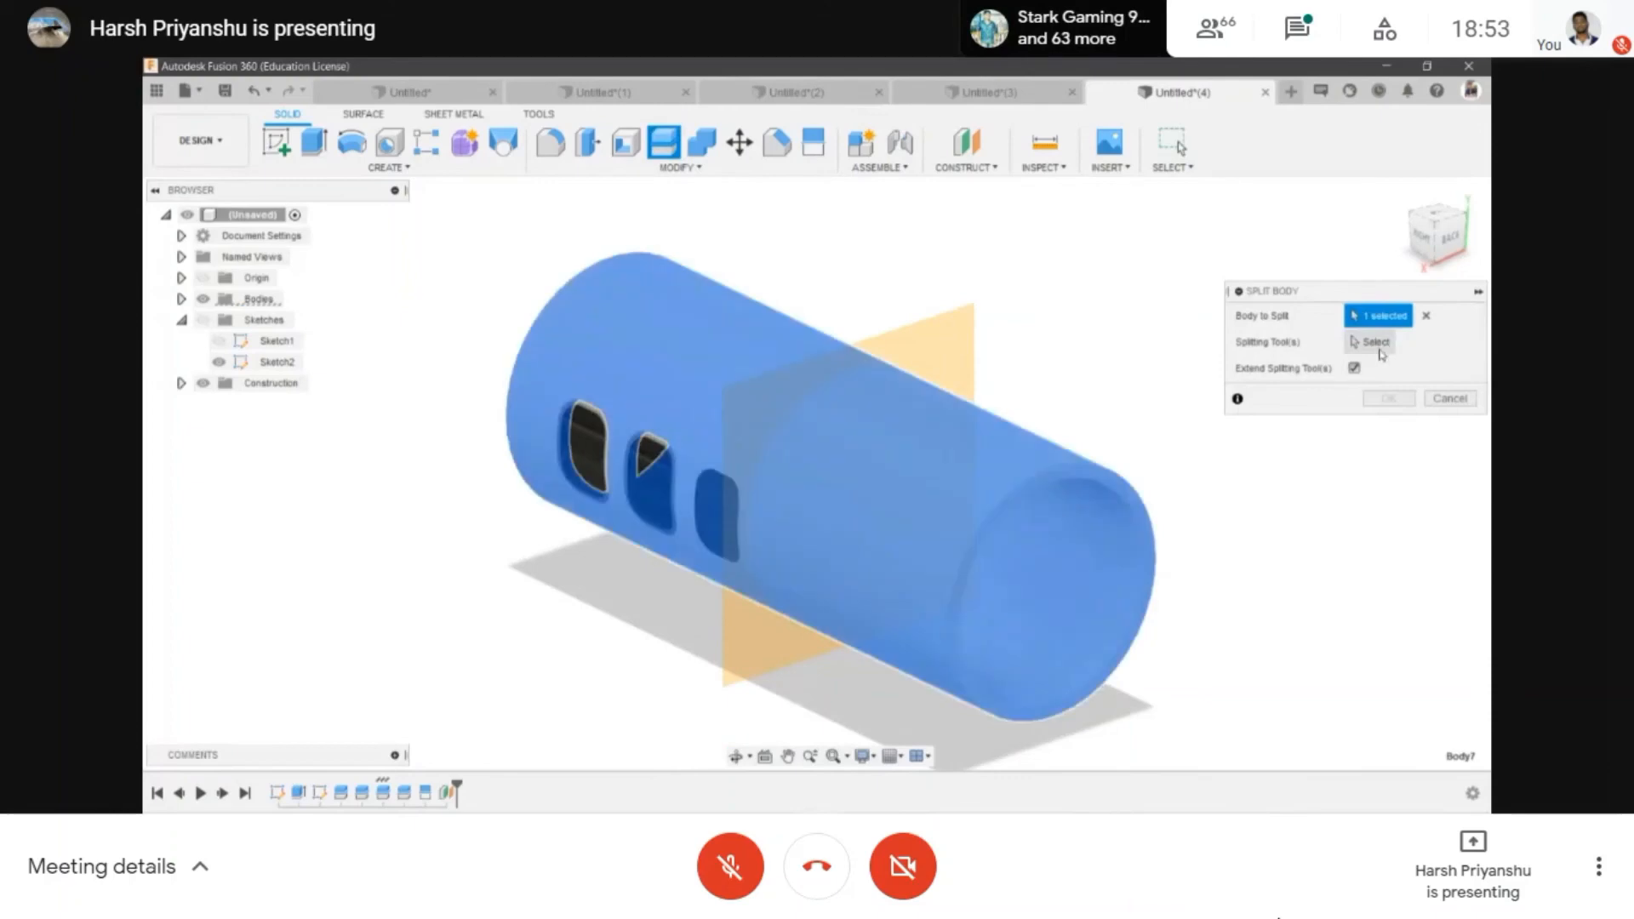
{"action": "left_click", "coordinate": [1379, 347]}
{"action": "left_click", "coordinate": [910, 367]}
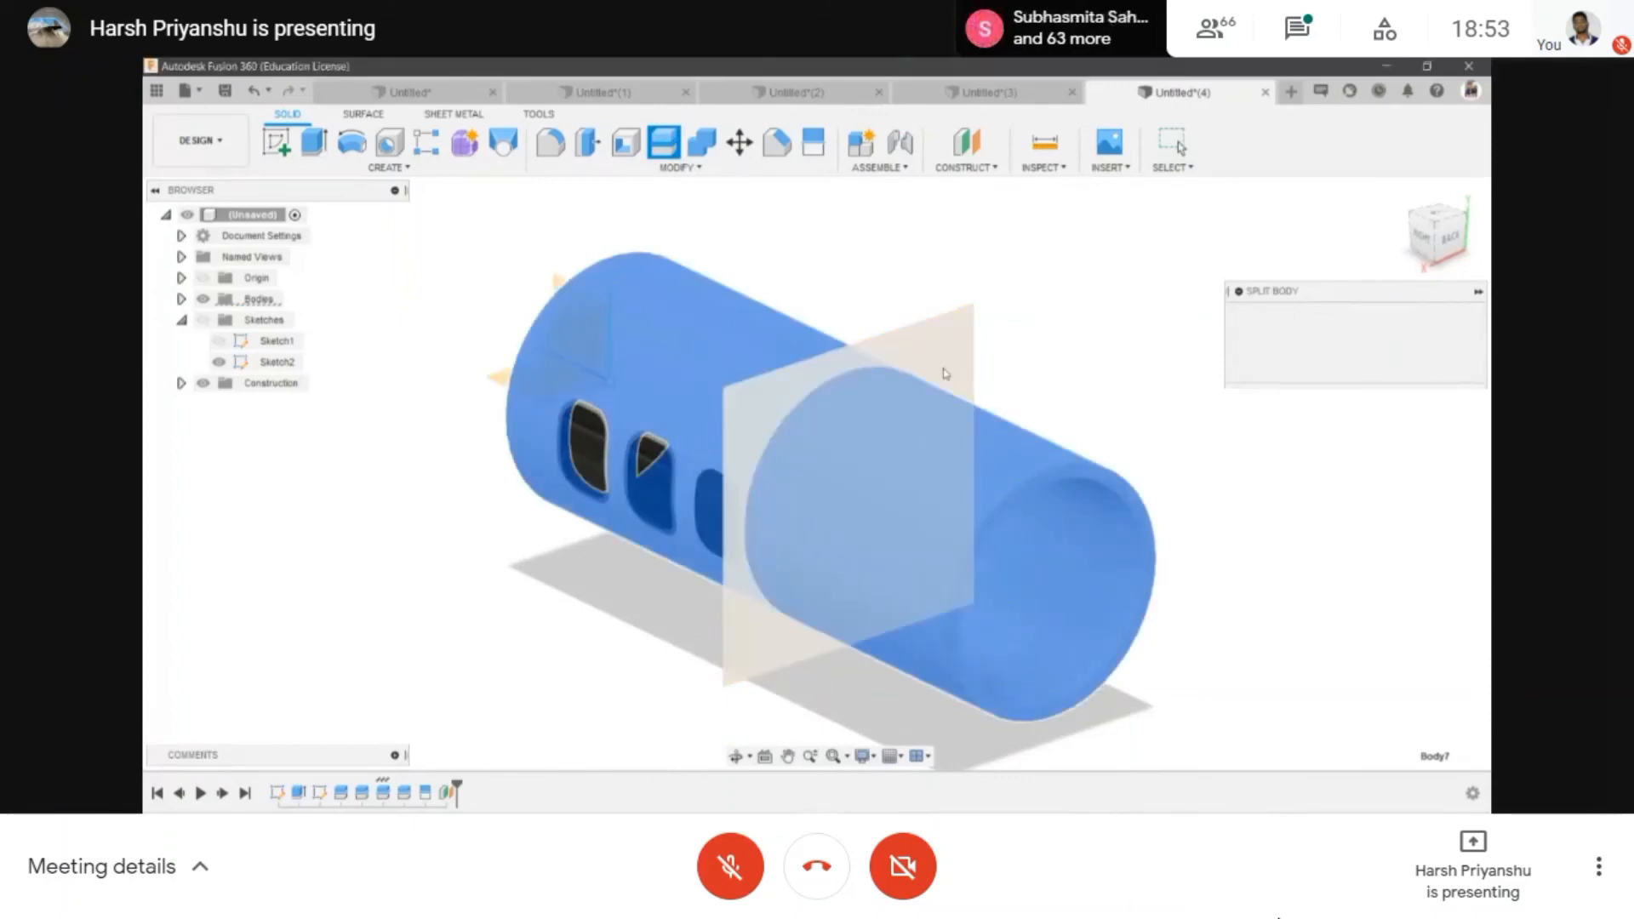
{"action": "scroll", "coordinate": [1122, 391], "scroll_direction": "down", "scroll_amount": 2}
{"action": "left_click", "coordinate": [1388, 373]}
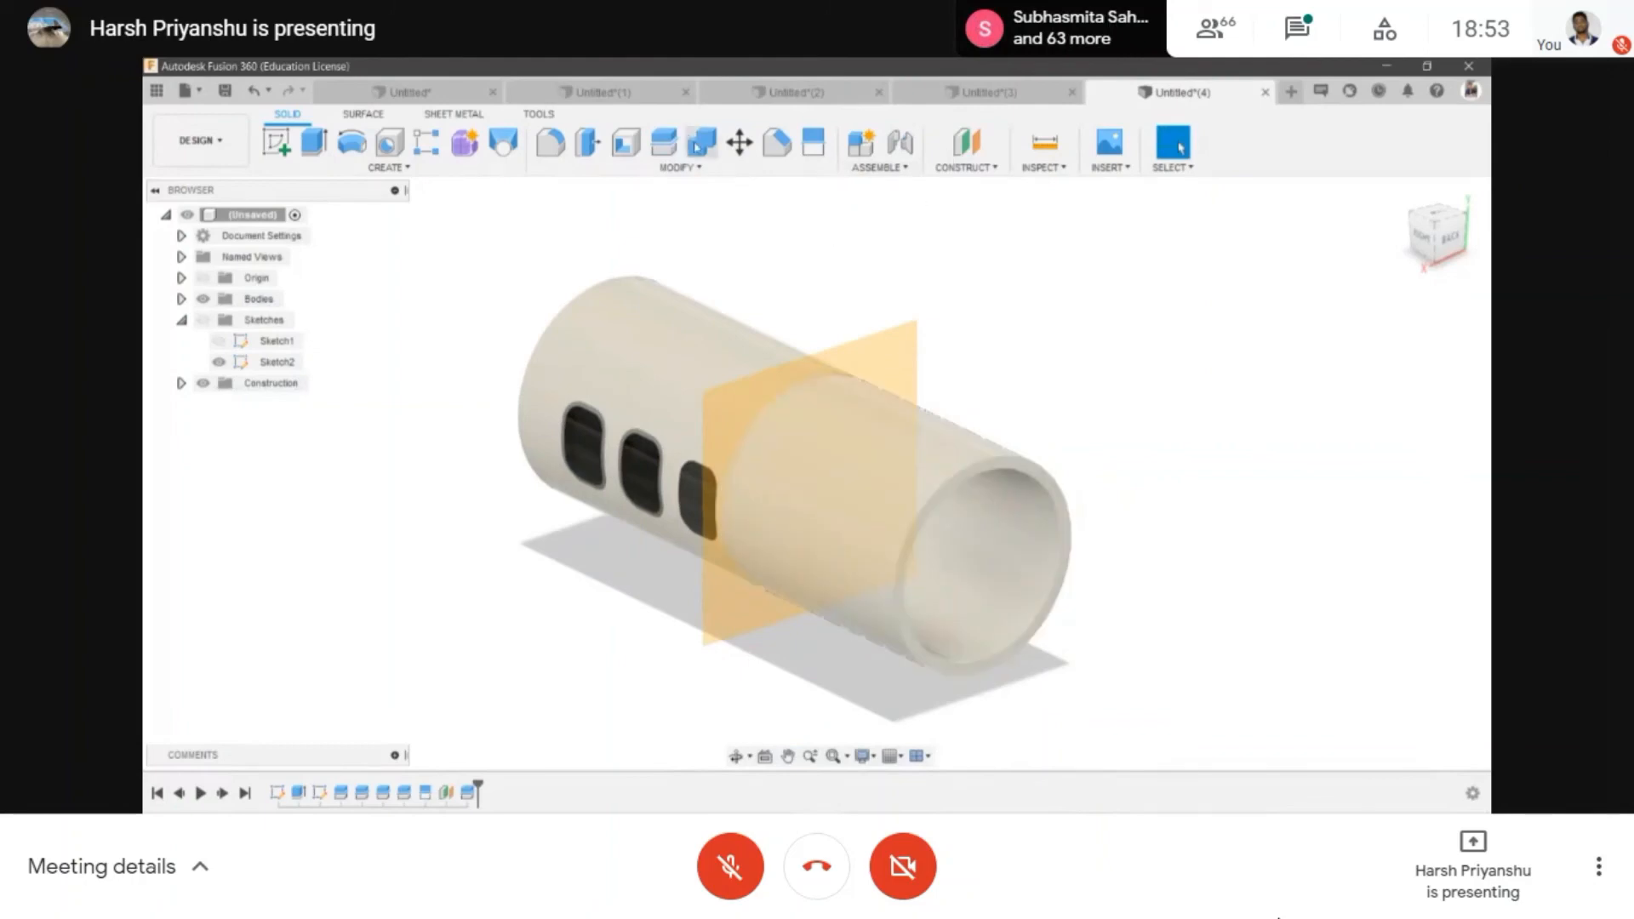
{"action": "left_click", "coordinate": [663, 142]}
{"action": "left_click", "coordinate": [824, 445]}
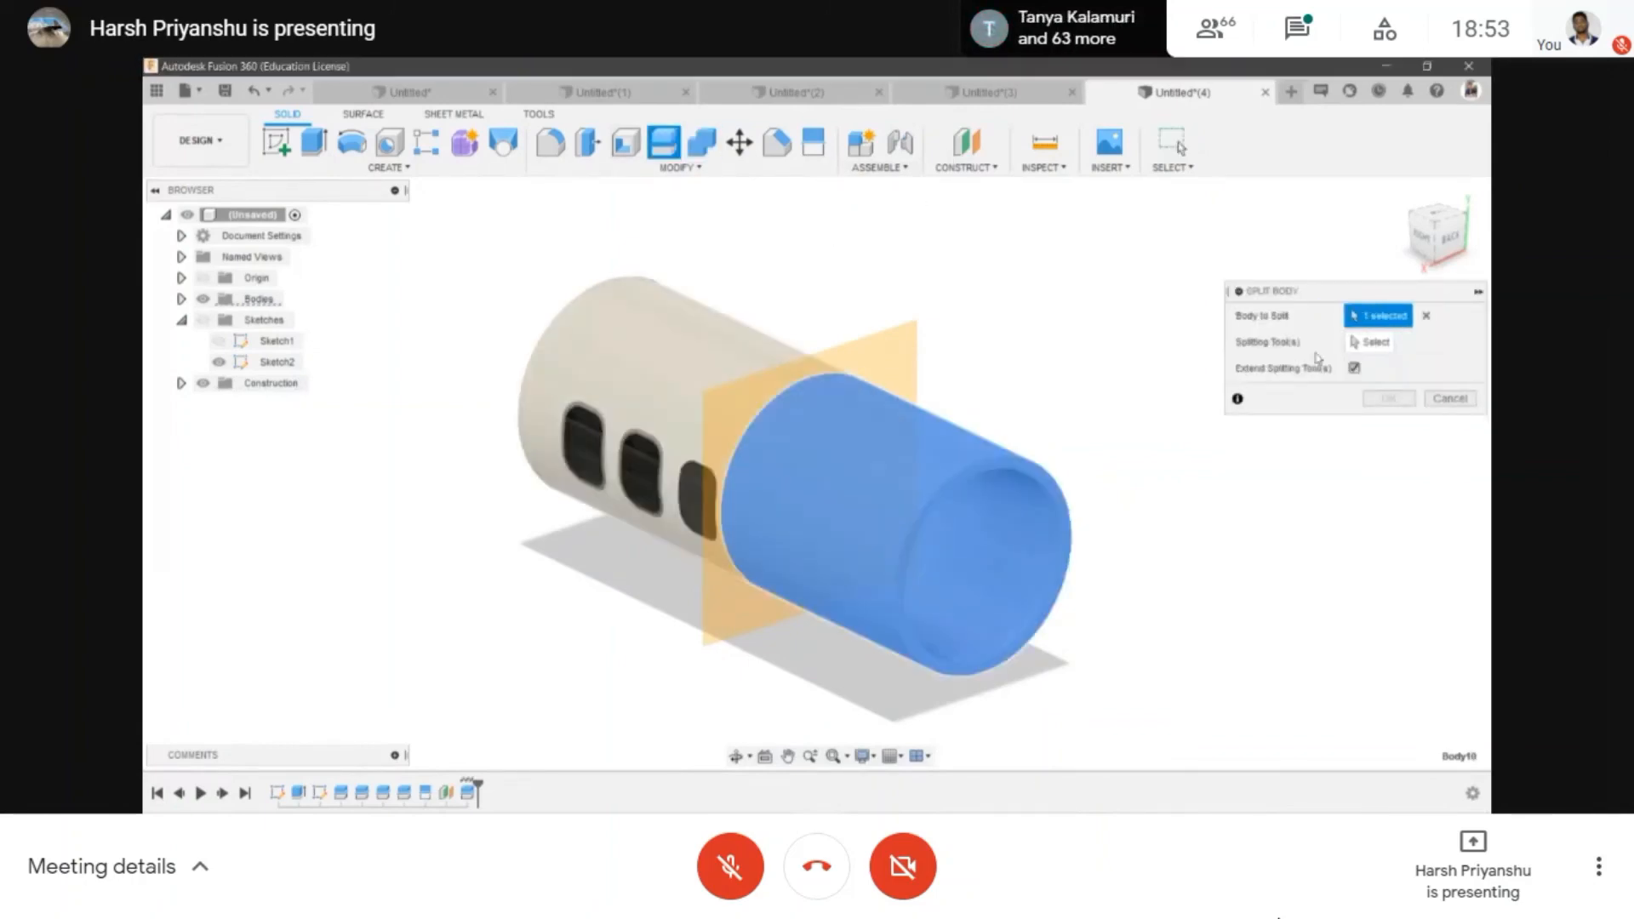
{"action": "left_click", "coordinate": [1367, 344]}
{"action": "left_click", "coordinate": [890, 355]}
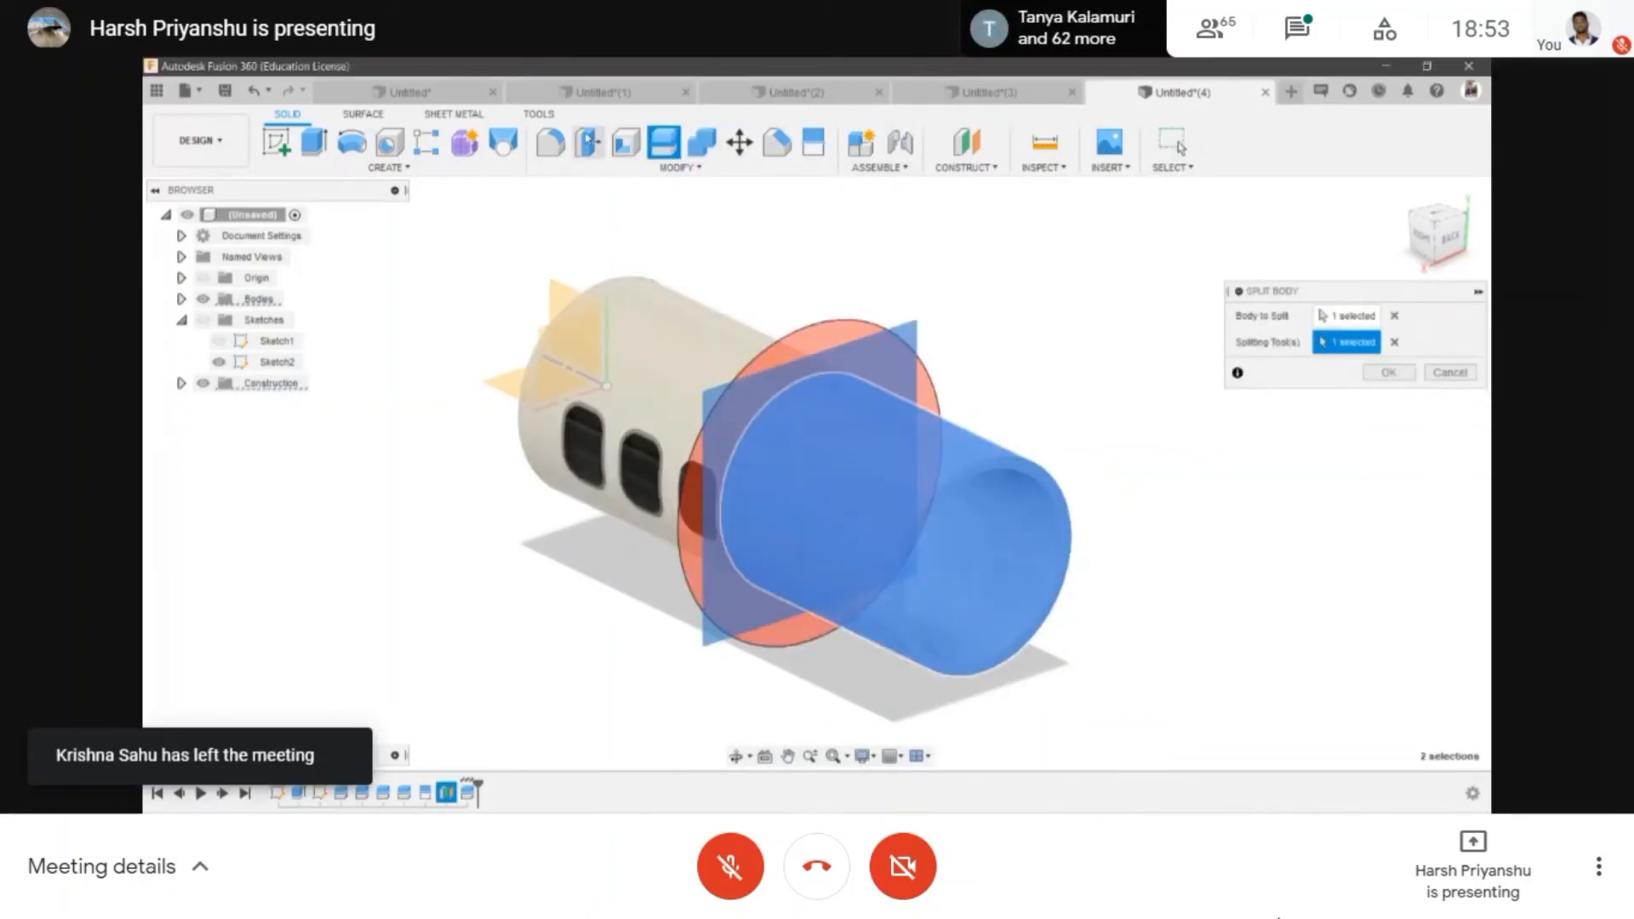
{"action": "left_click", "coordinate": [679, 167]}
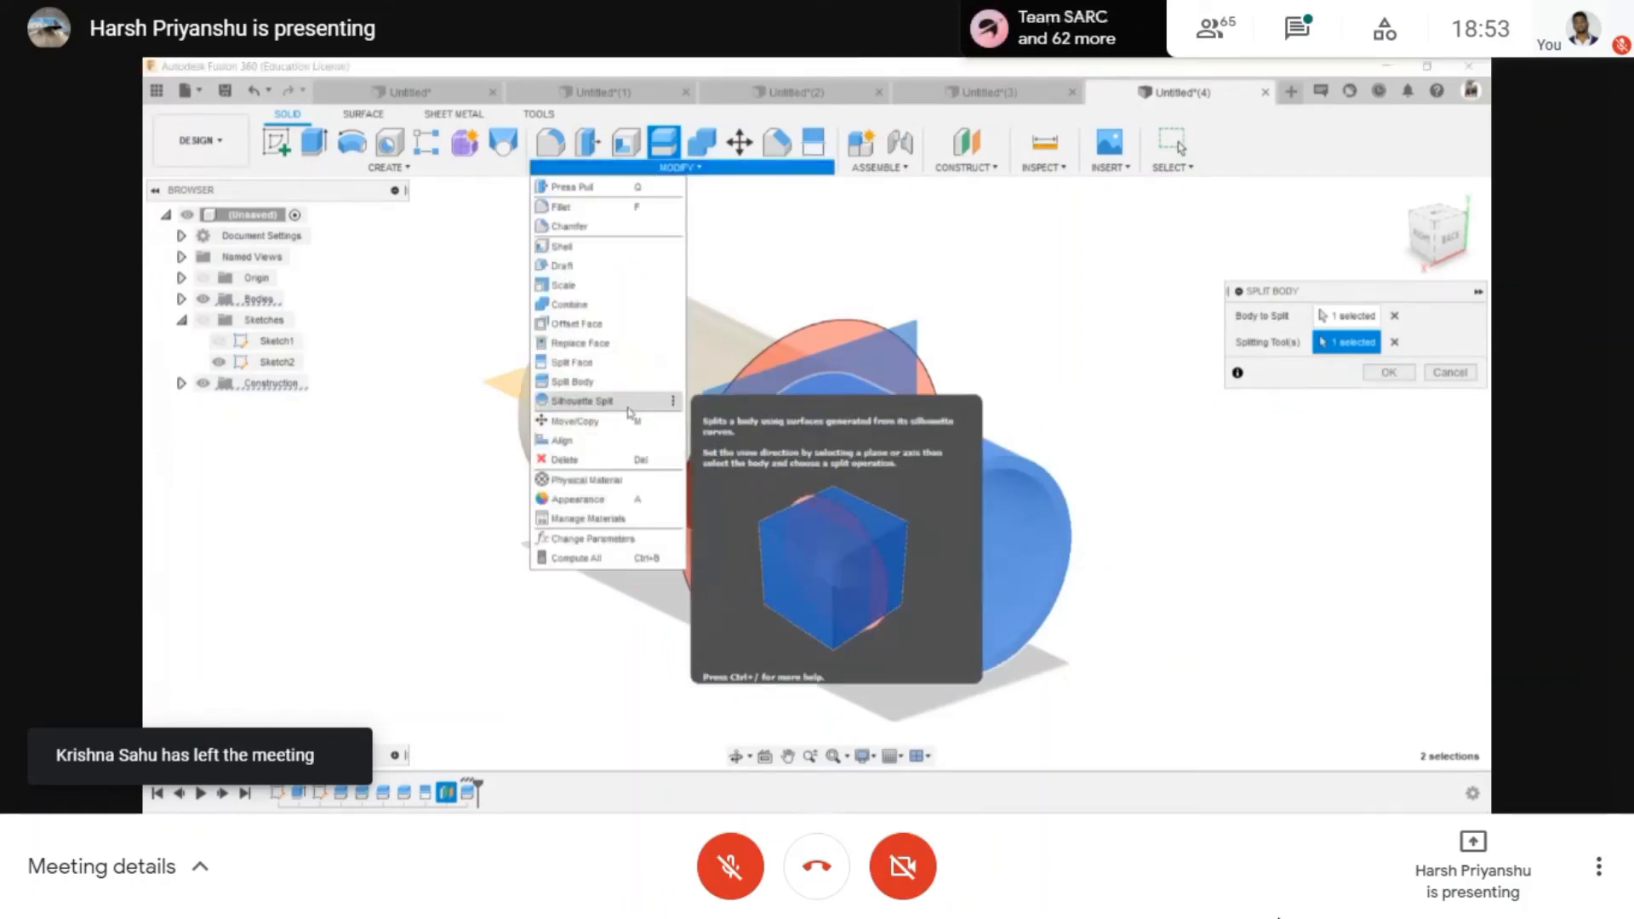
{"action": "left_click", "coordinate": [1017, 338]}
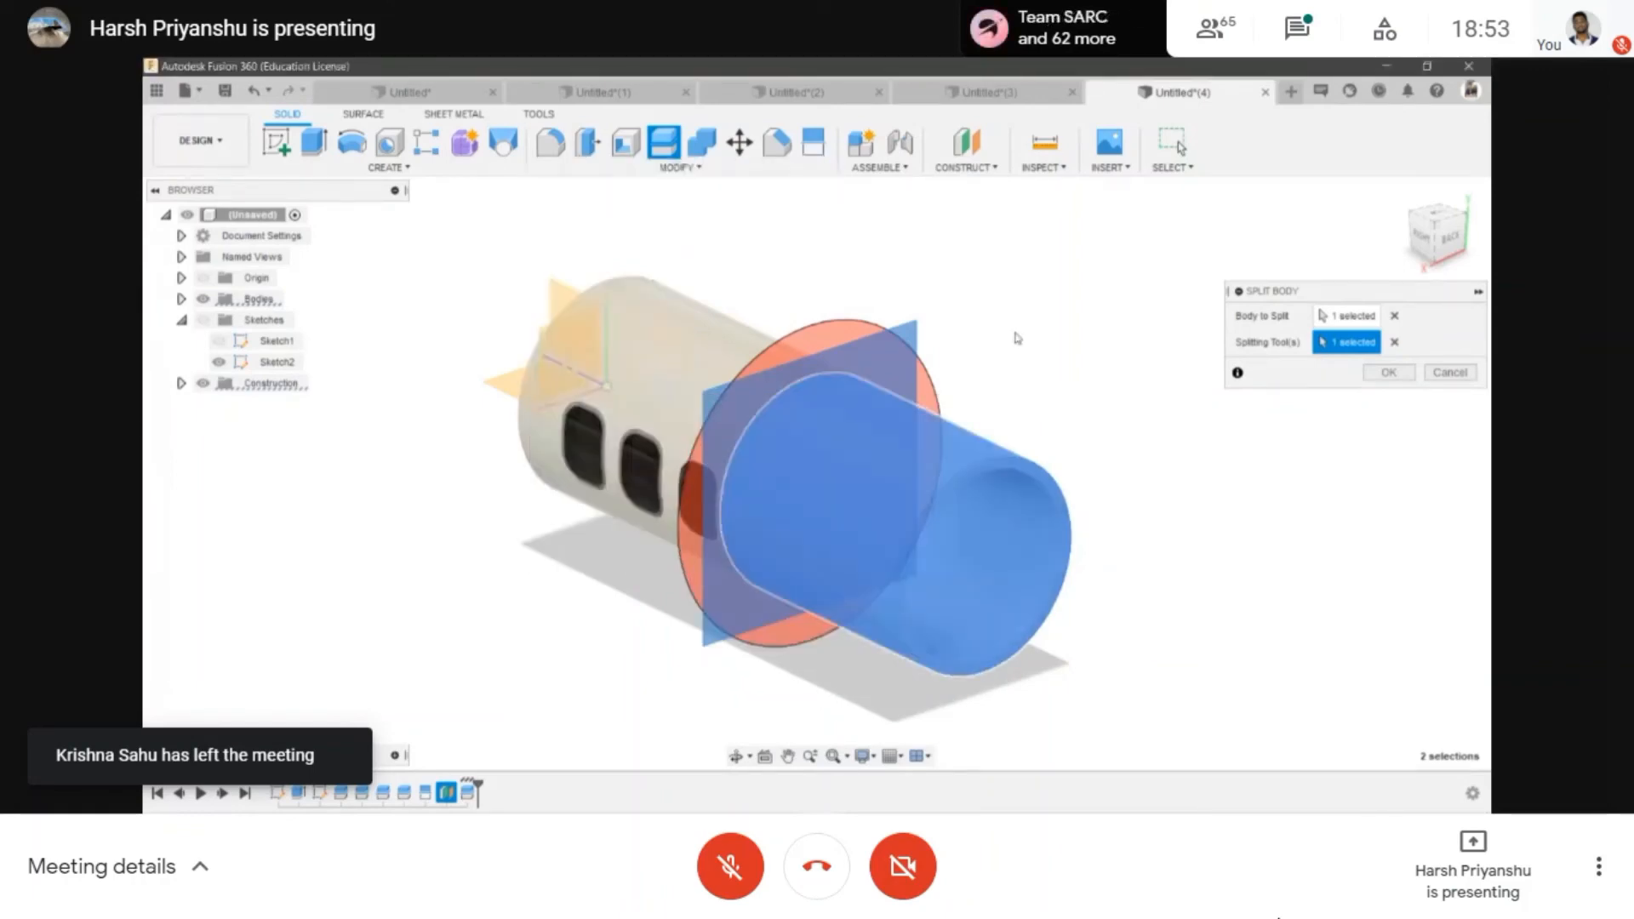
{"action": "left_click", "coordinate": [1448, 373]}
- Move the rear tube body along its axis away from the front part and hide the construction plane
{"action": "scroll", "coordinate": [1125, 473], "scroll_direction": "down", "scroll_amount": 2}
{"action": "key", "text": "m"}
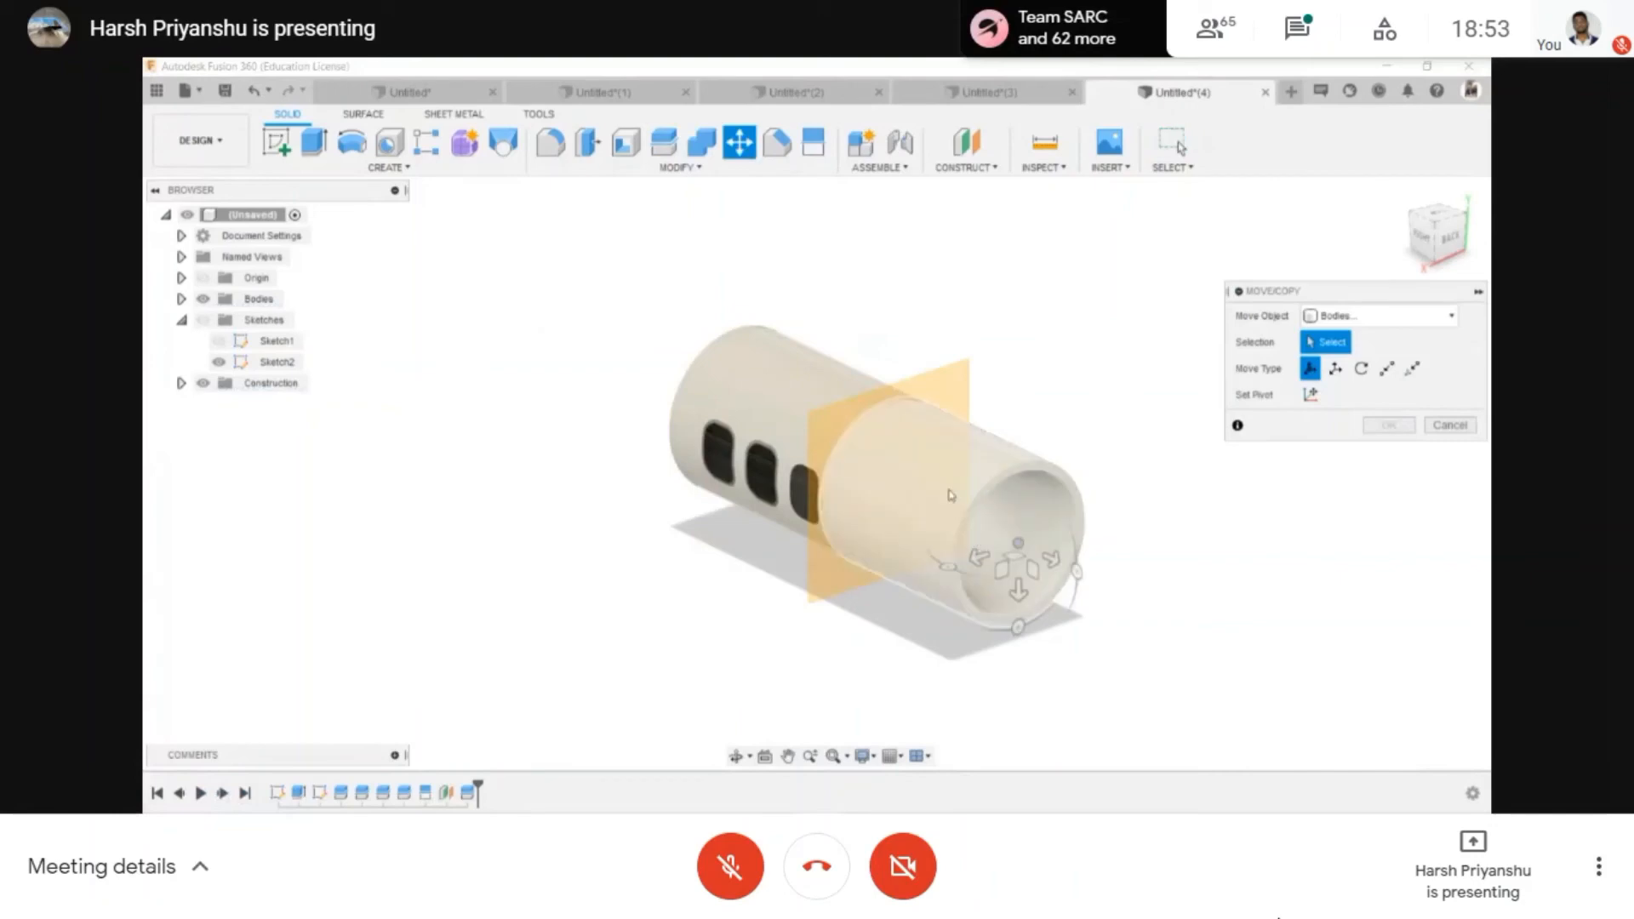
{"action": "left_click", "coordinate": [992, 491]}
{"action": "left_click_drag", "start_coordinate": [1026, 554], "coordinate": [1297, 681]}
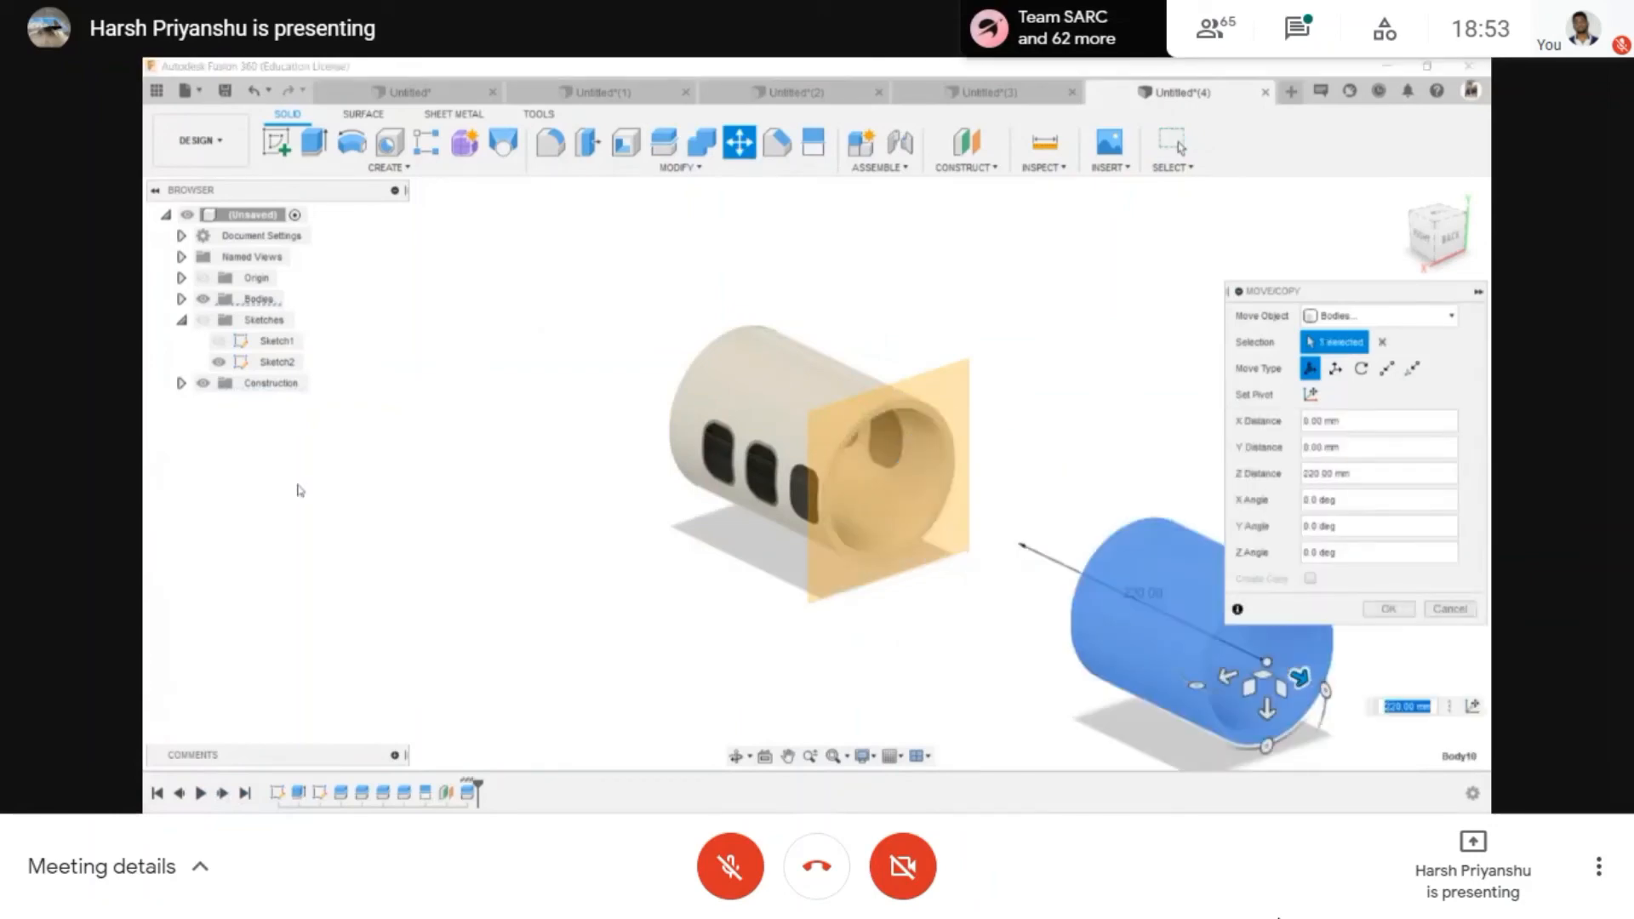
{"action": "left_click", "coordinate": [202, 384]}
{"action": "middle_click_drag", "start_coordinate": [868, 606], "coordinate": [708, 573]}
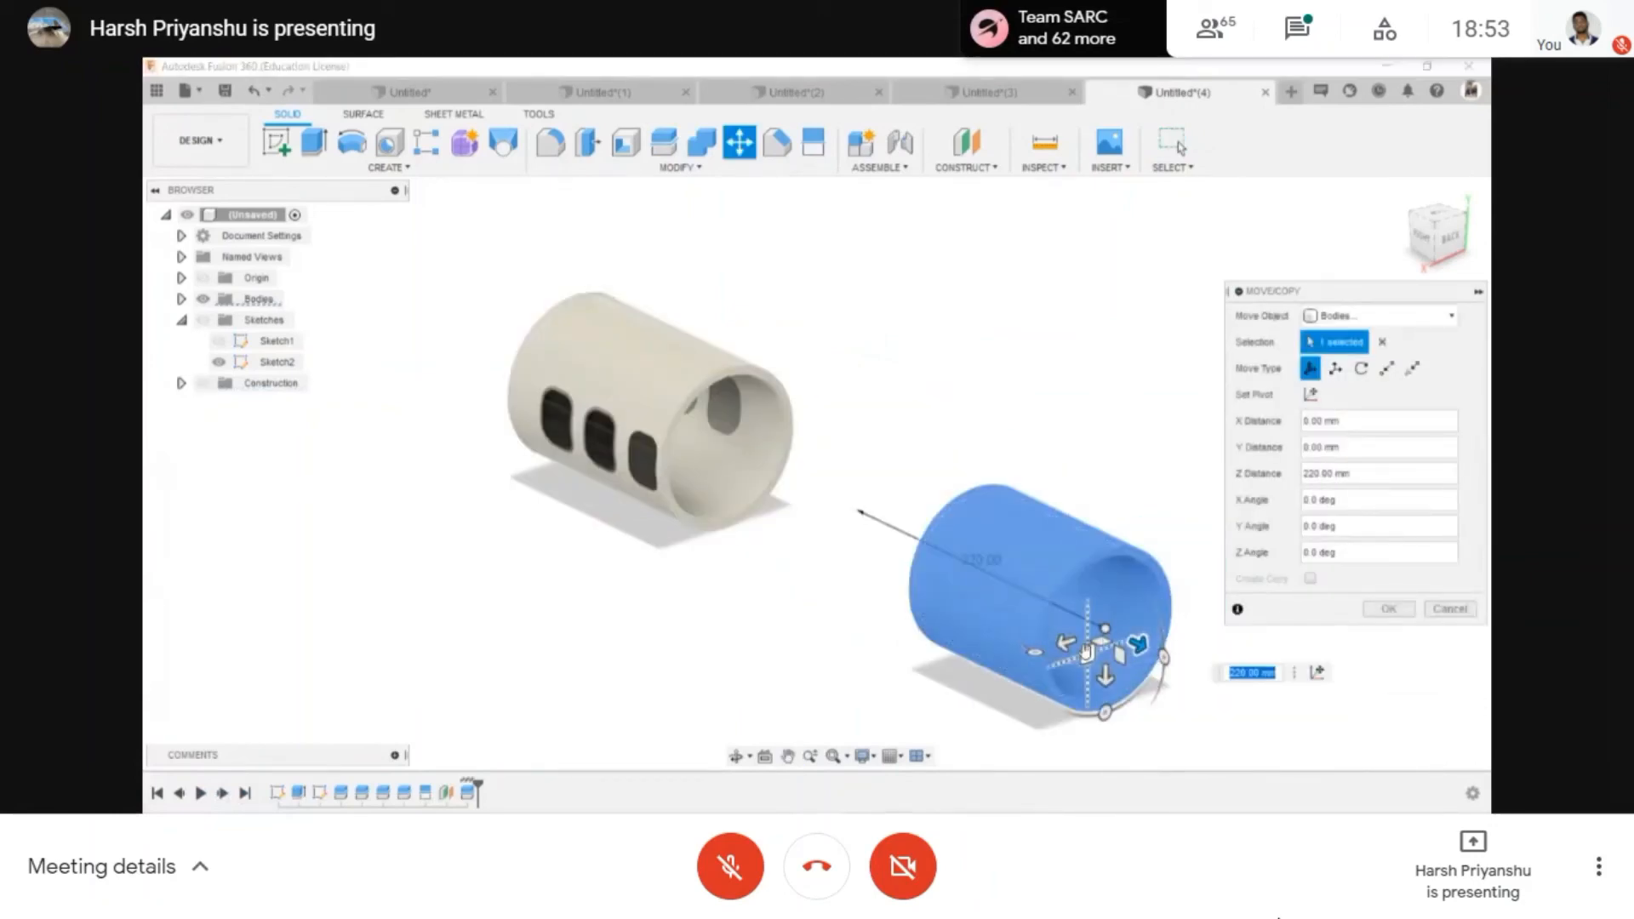
{"action": "left_click_drag", "start_coordinate": [1139, 645], "coordinate": [1047, 601]}
{"action": "key", "text": "Return"}
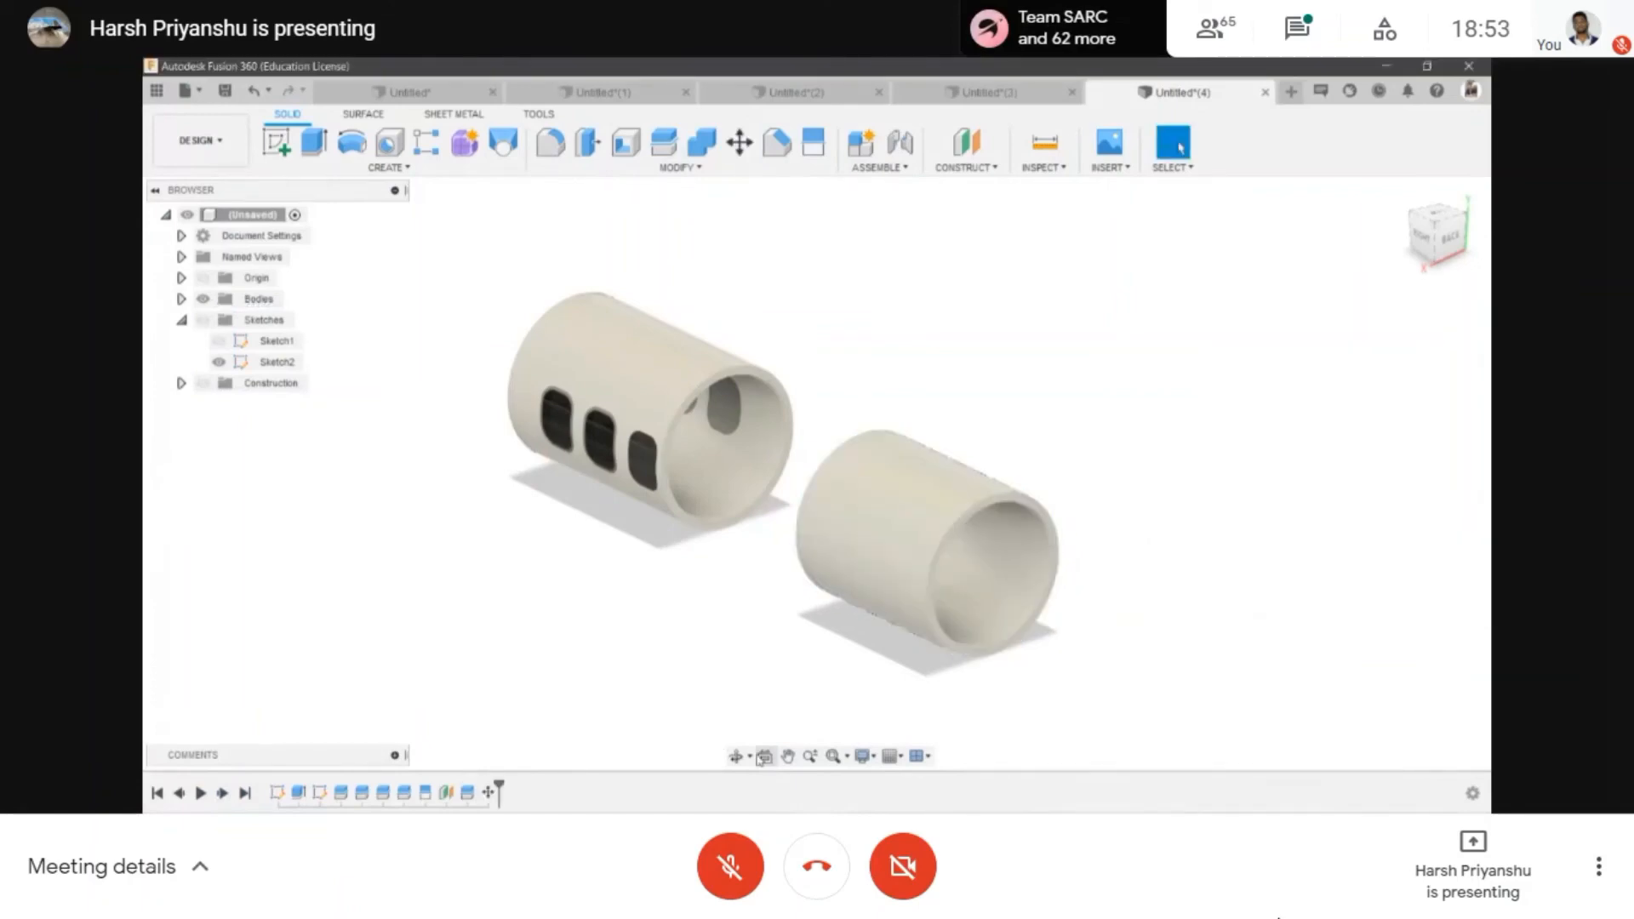
- Examine the two separated tube parts from the side with the Physical Material library open, leaving the materials as they are
{"action": "left_click", "coordinate": [738, 756]}
{"action": "left_click_drag", "start_coordinate": [851, 460], "coordinate": [938, 437]}
{"action": "left_click", "coordinate": [678, 166]}
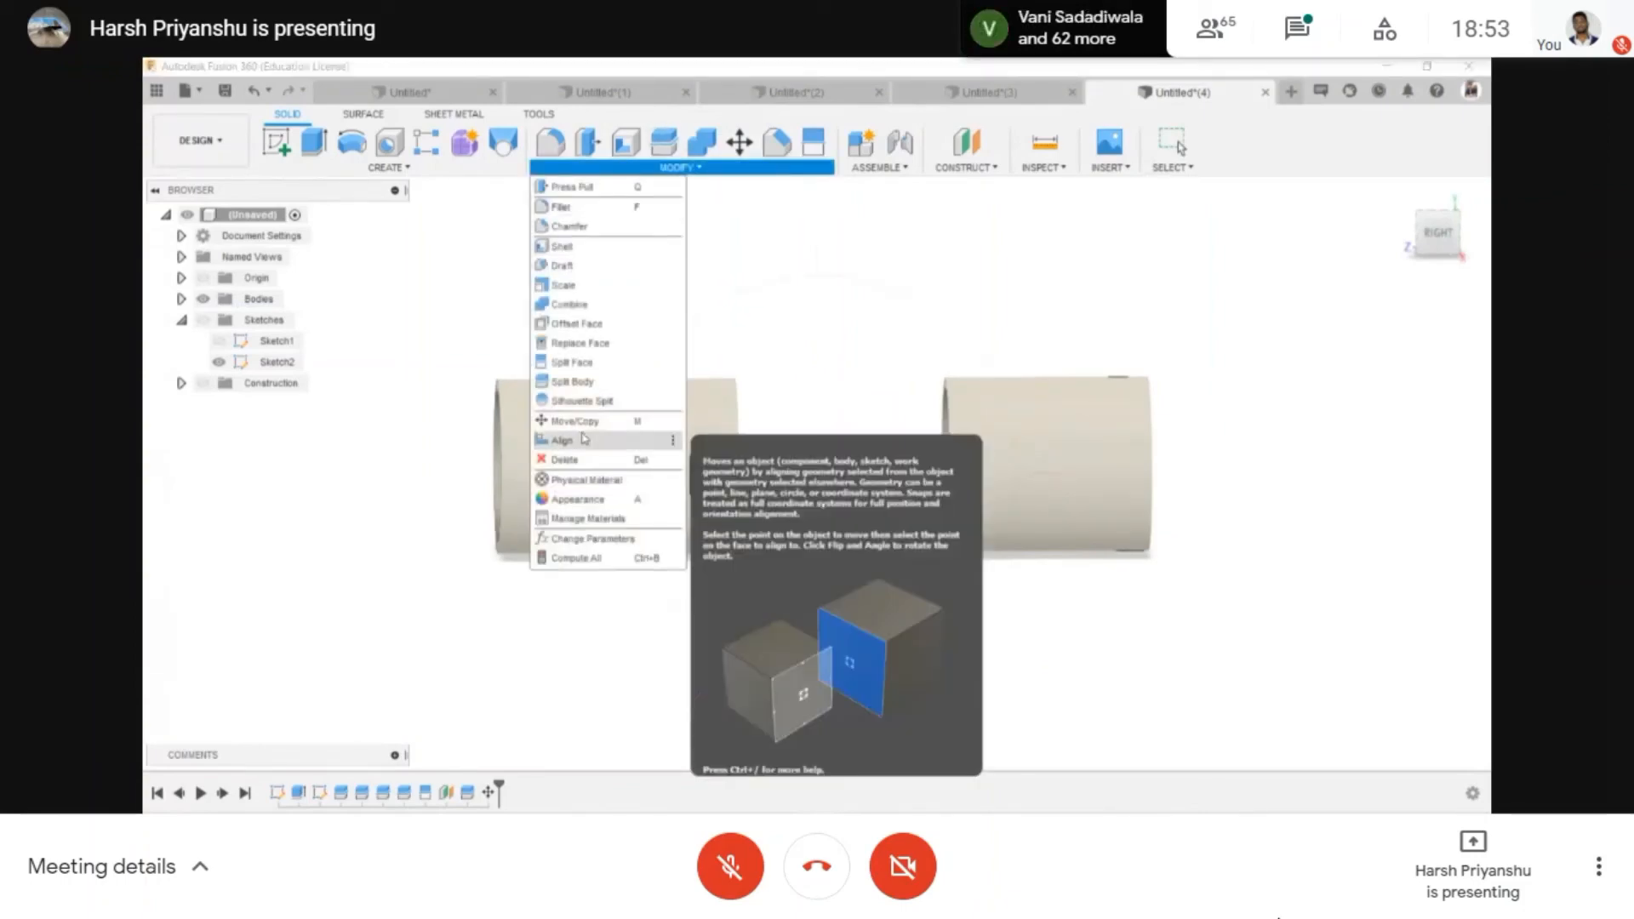
{"action": "left_click", "coordinate": [620, 476]}
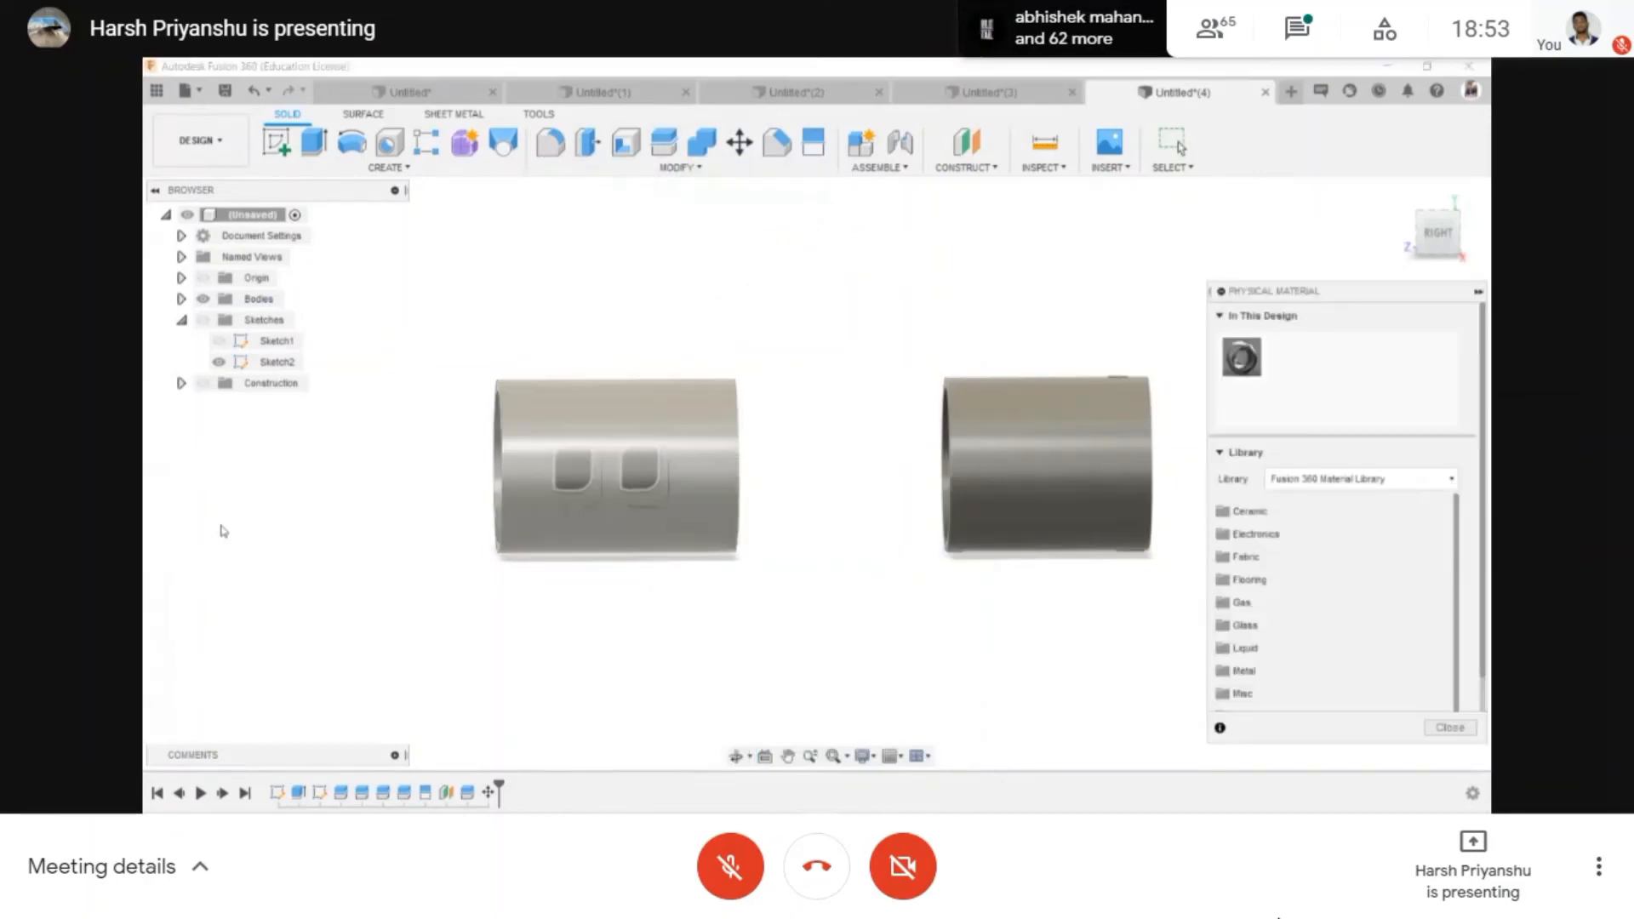
{"action": "scroll", "coordinate": [1309, 574], "scroll_direction": "down", "scroll_amount": 1}
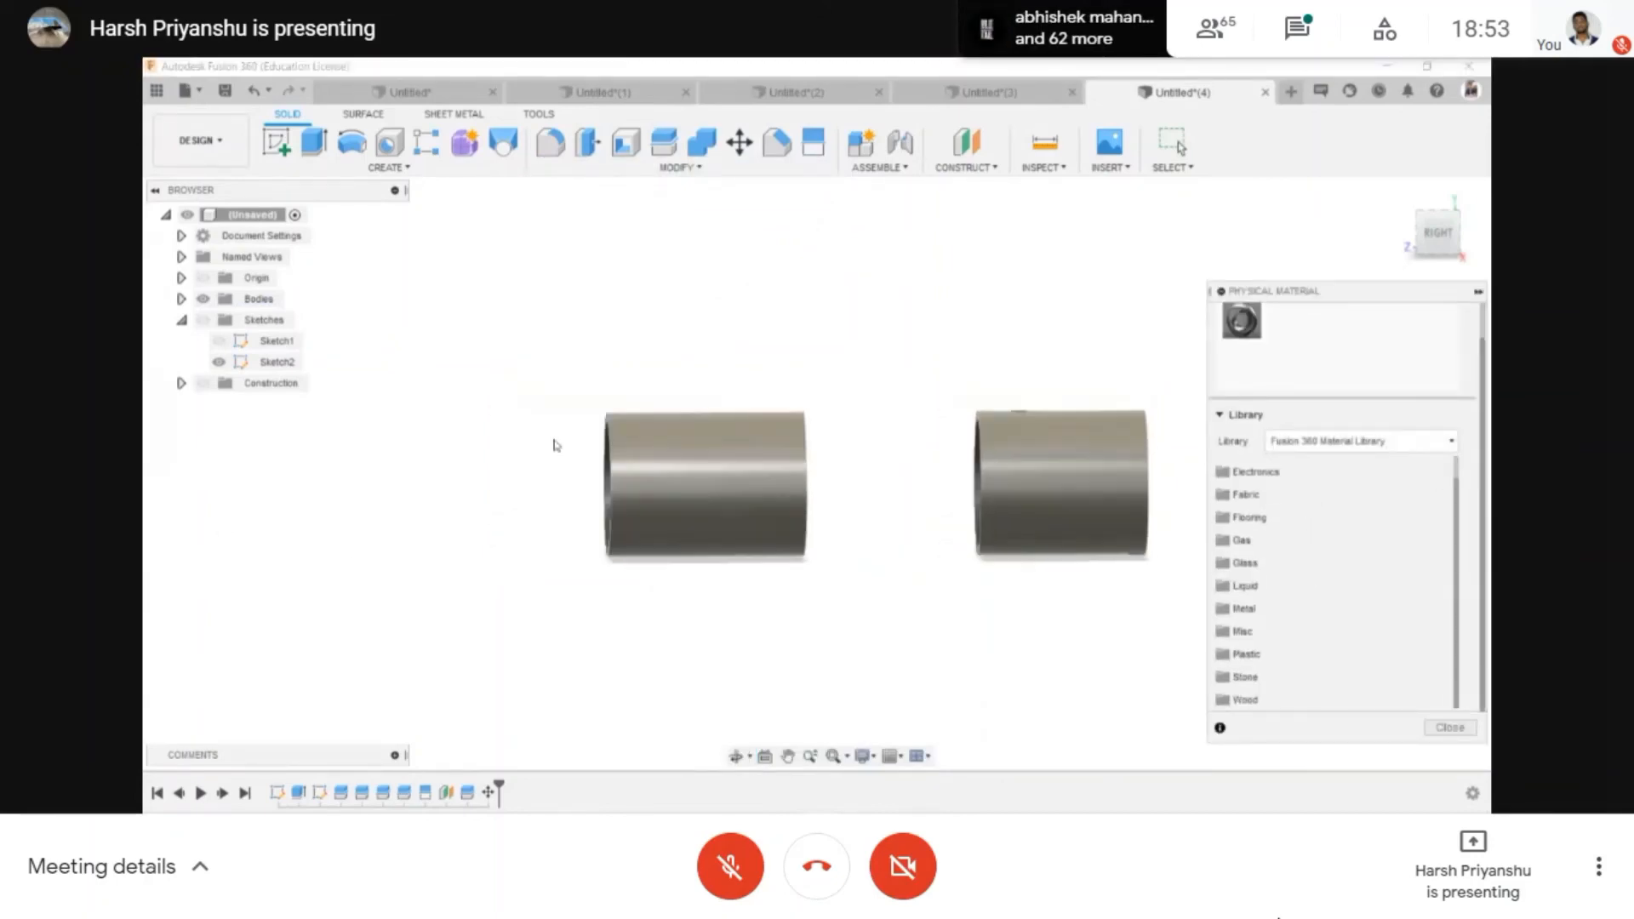
{"action": "scroll", "coordinate": [753, 460], "scroll_direction": "up", "scroll_amount": 3}
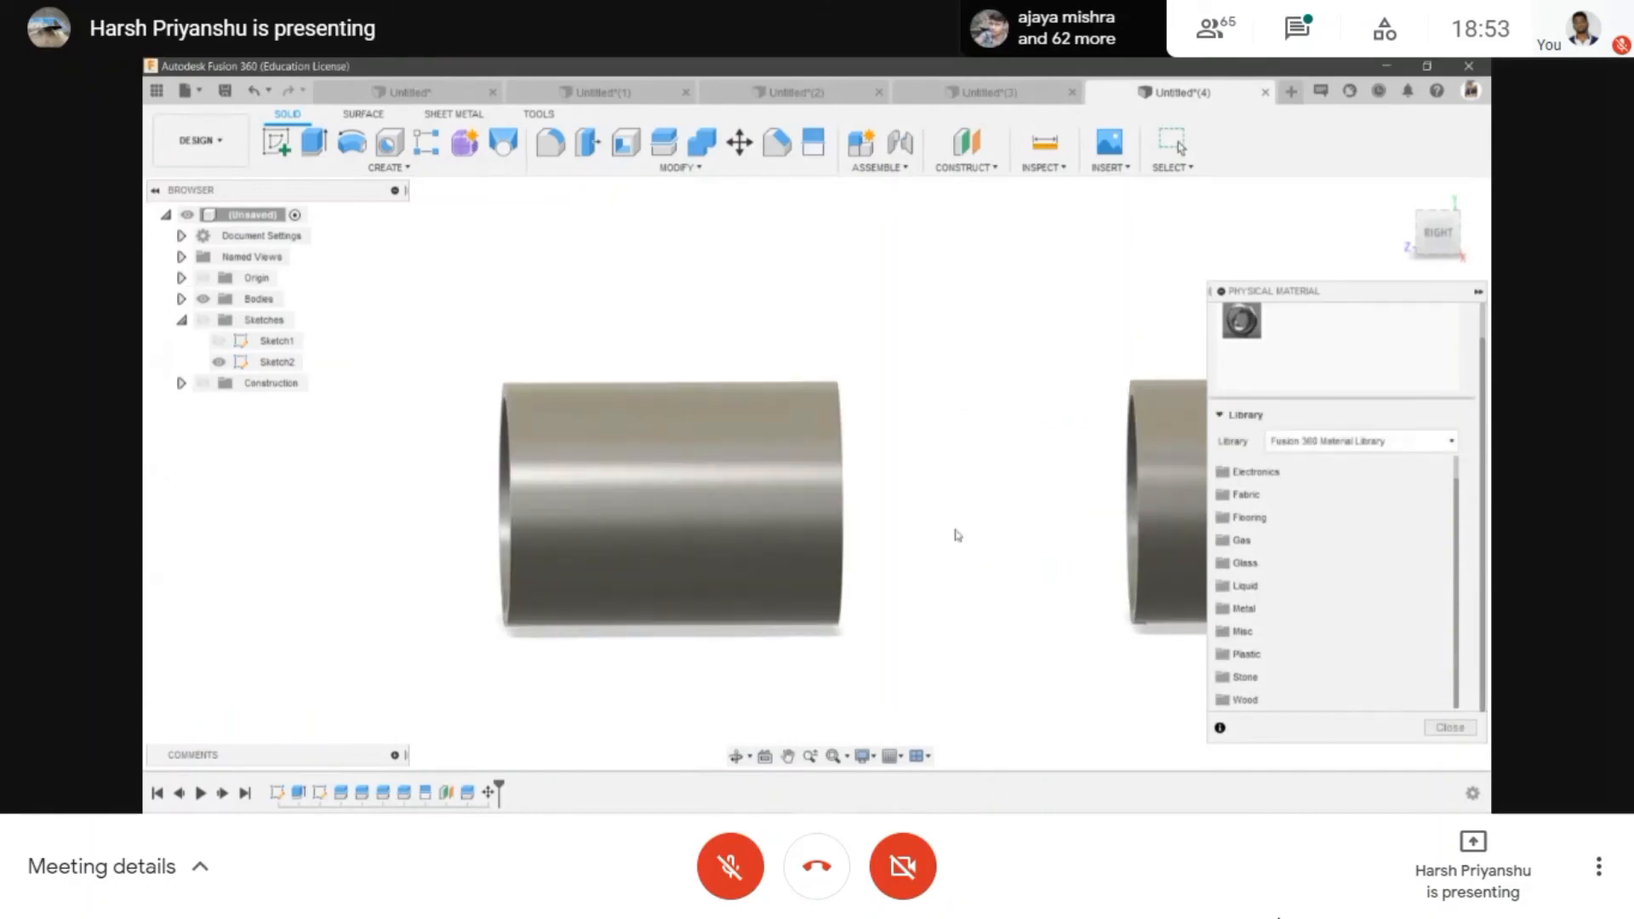
{"action": "key", "text": "Escape"}
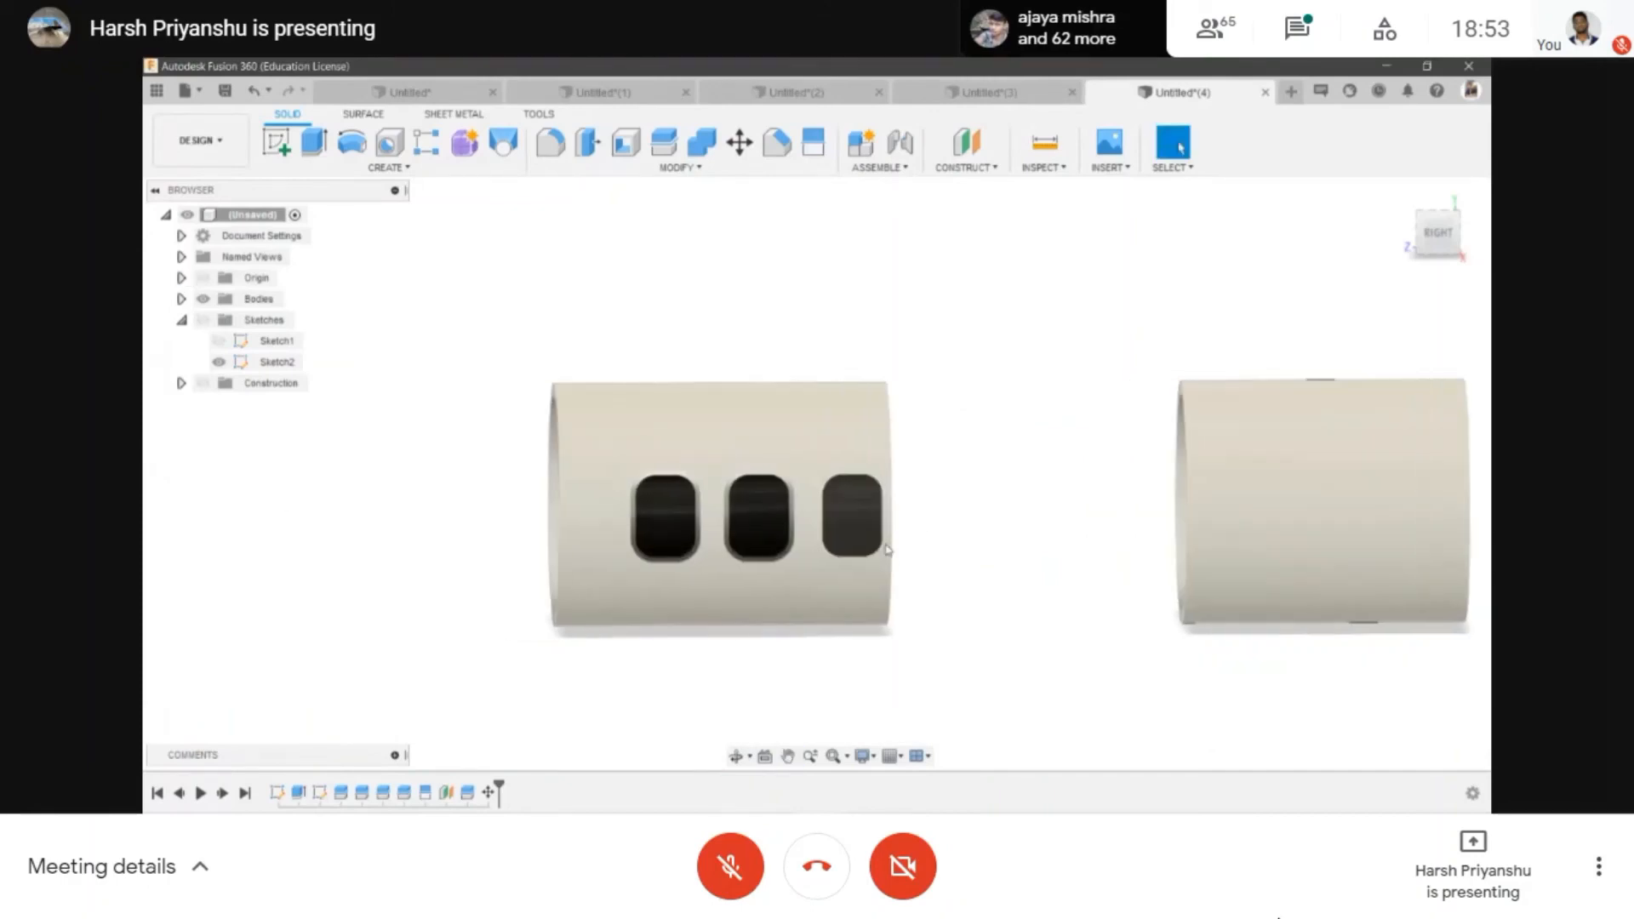
- Undo the rear body's move, the body split and the offset construction plane
{"action": "scroll", "coordinate": [886, 562], "scroll_direction": "down", "scroll_amount": 3}
{"action": "middle_click_drag", "start_coordinate": [970, 507], "coordinate": [908, 500]}
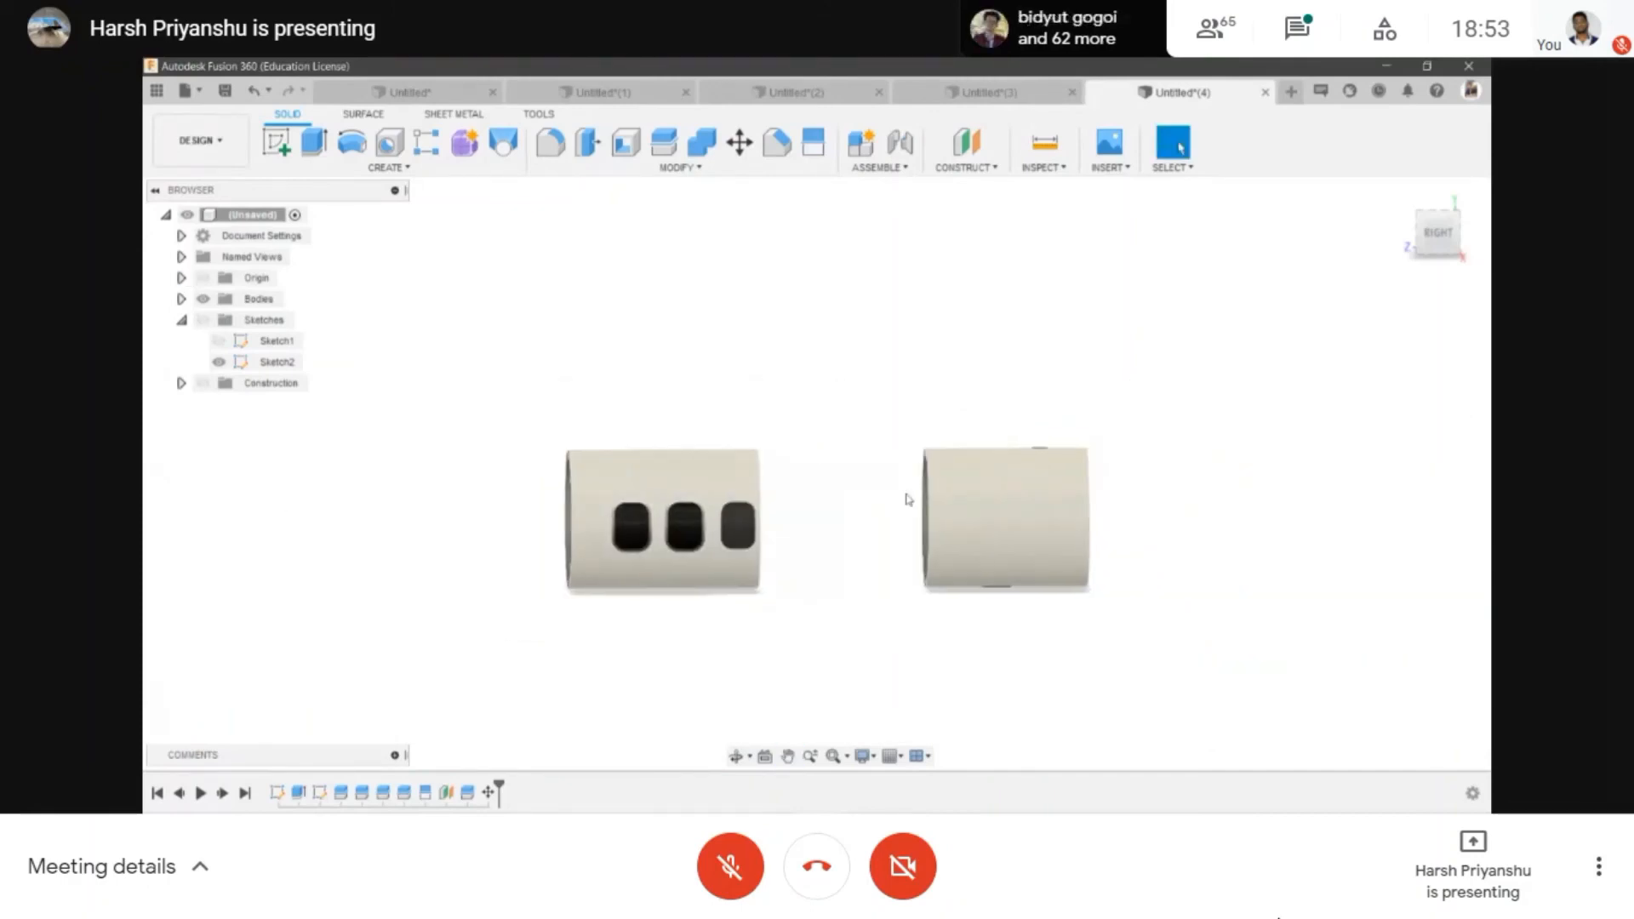
{"action": "key", "text": "ctrl+z"}
{"action": "key", "text": "ctrl+z"}
{"action": "key", "text": "ctrl+z"}
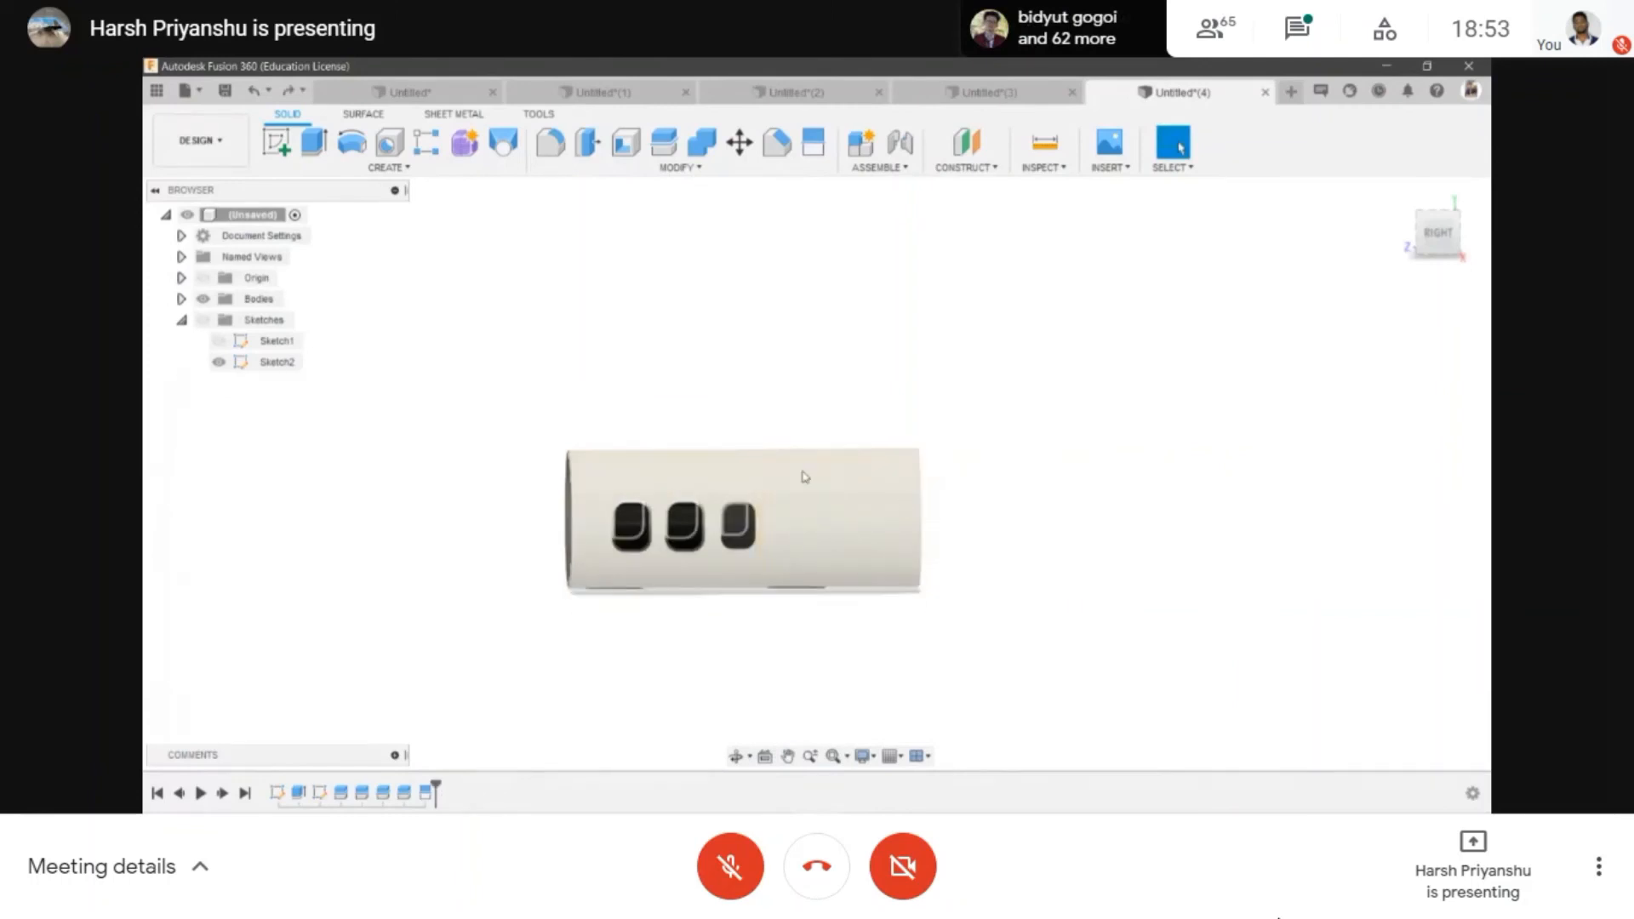
- Select the whole tube in the right view and inspect the properties of its faces and bodies
{"action": "scroll", "coordinate": [500, 379], "scroll_direction": "down", "scroll_amount": 1}
{"action": "middle_click_drag", "start_coordinate": [499, 379], "coordinate": [574, 327]}
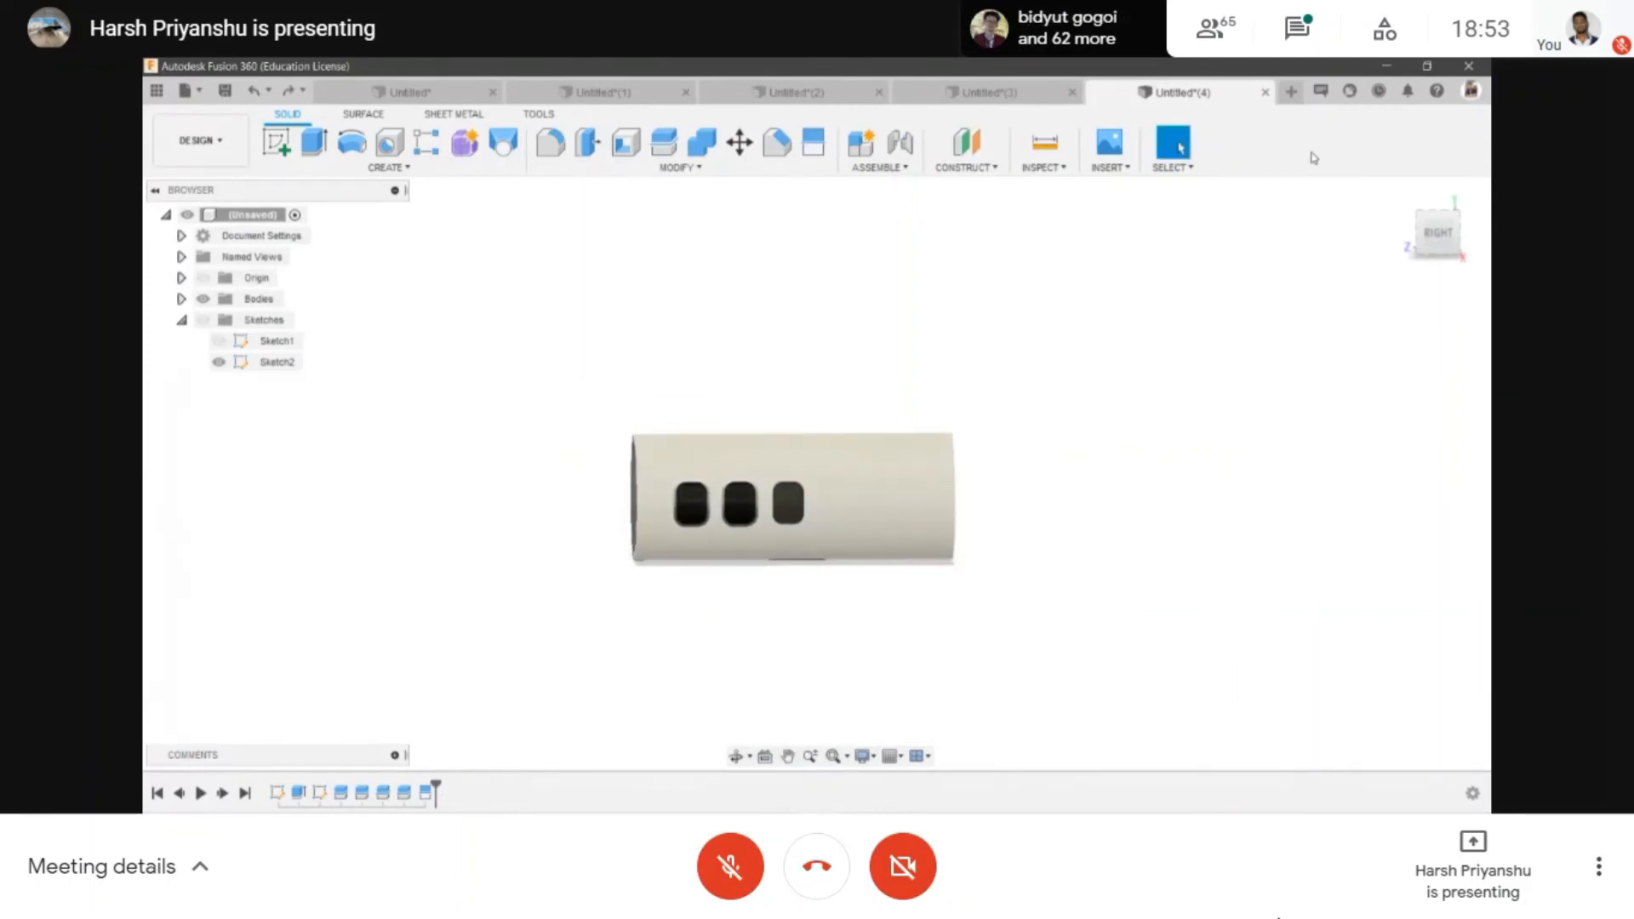
{"action": "left_click", "coordinate": [1436, 234]}
{"action": "left_click_drag", "start_coordinate": [478, 307], "coordinate": [1044, 564]}
{"action": "right_click", "coordinate": [923, 486]}
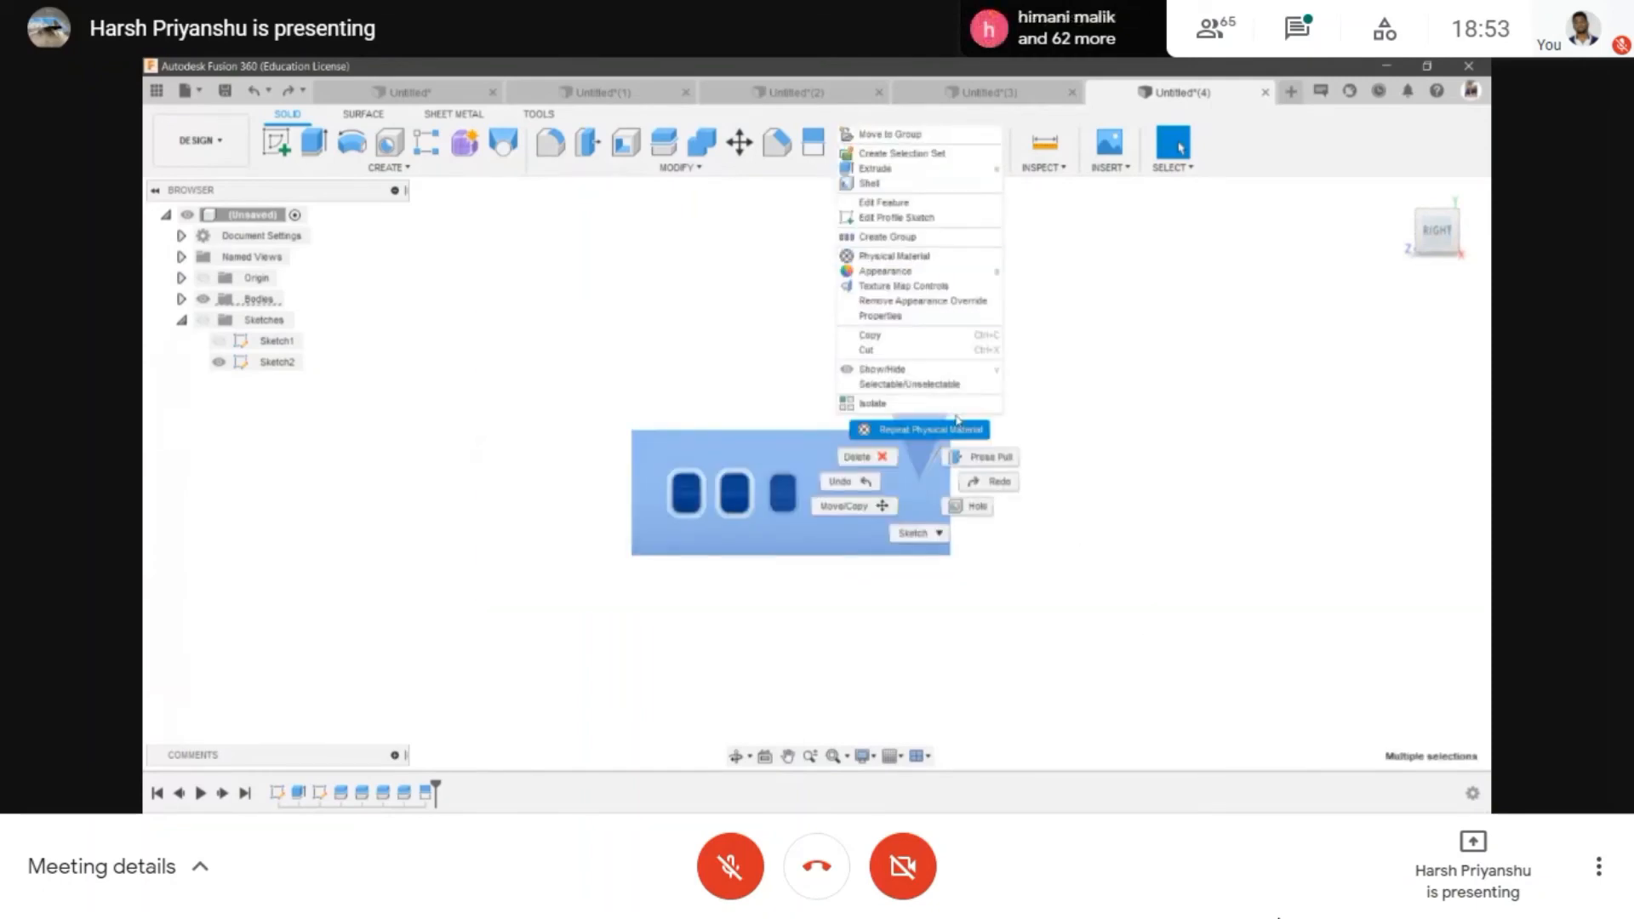
{"action": "left_click", "coordinate": [933, 320]}
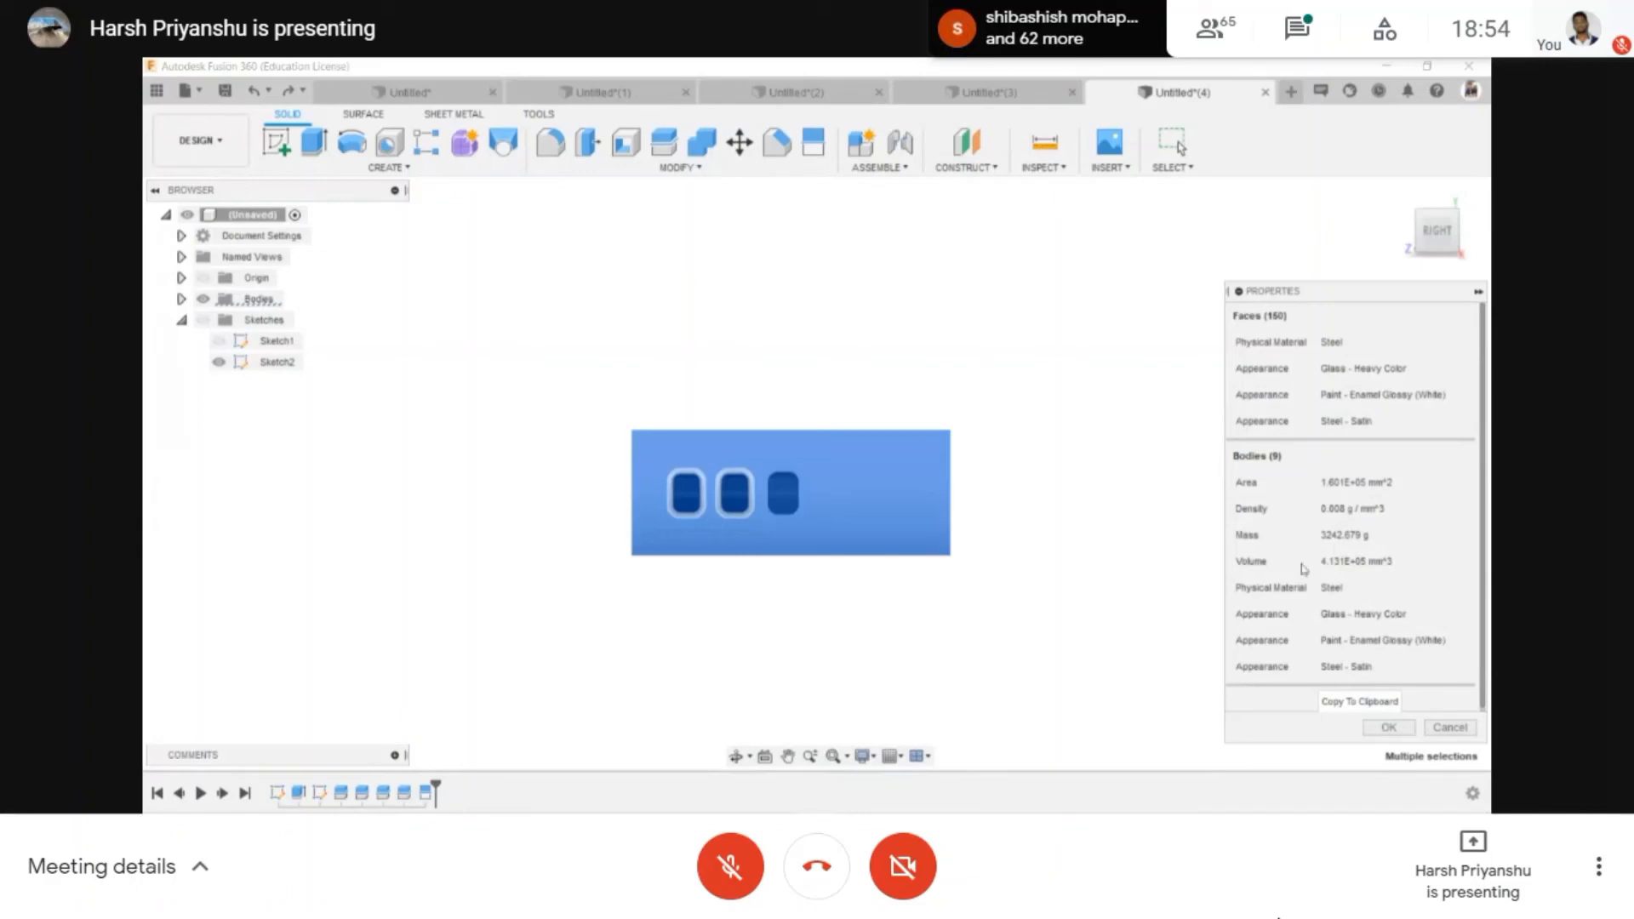
{"action": "scroll", "coordinate": [1306, 569], "scroll_direction": "down", "scroll_amount": 1}
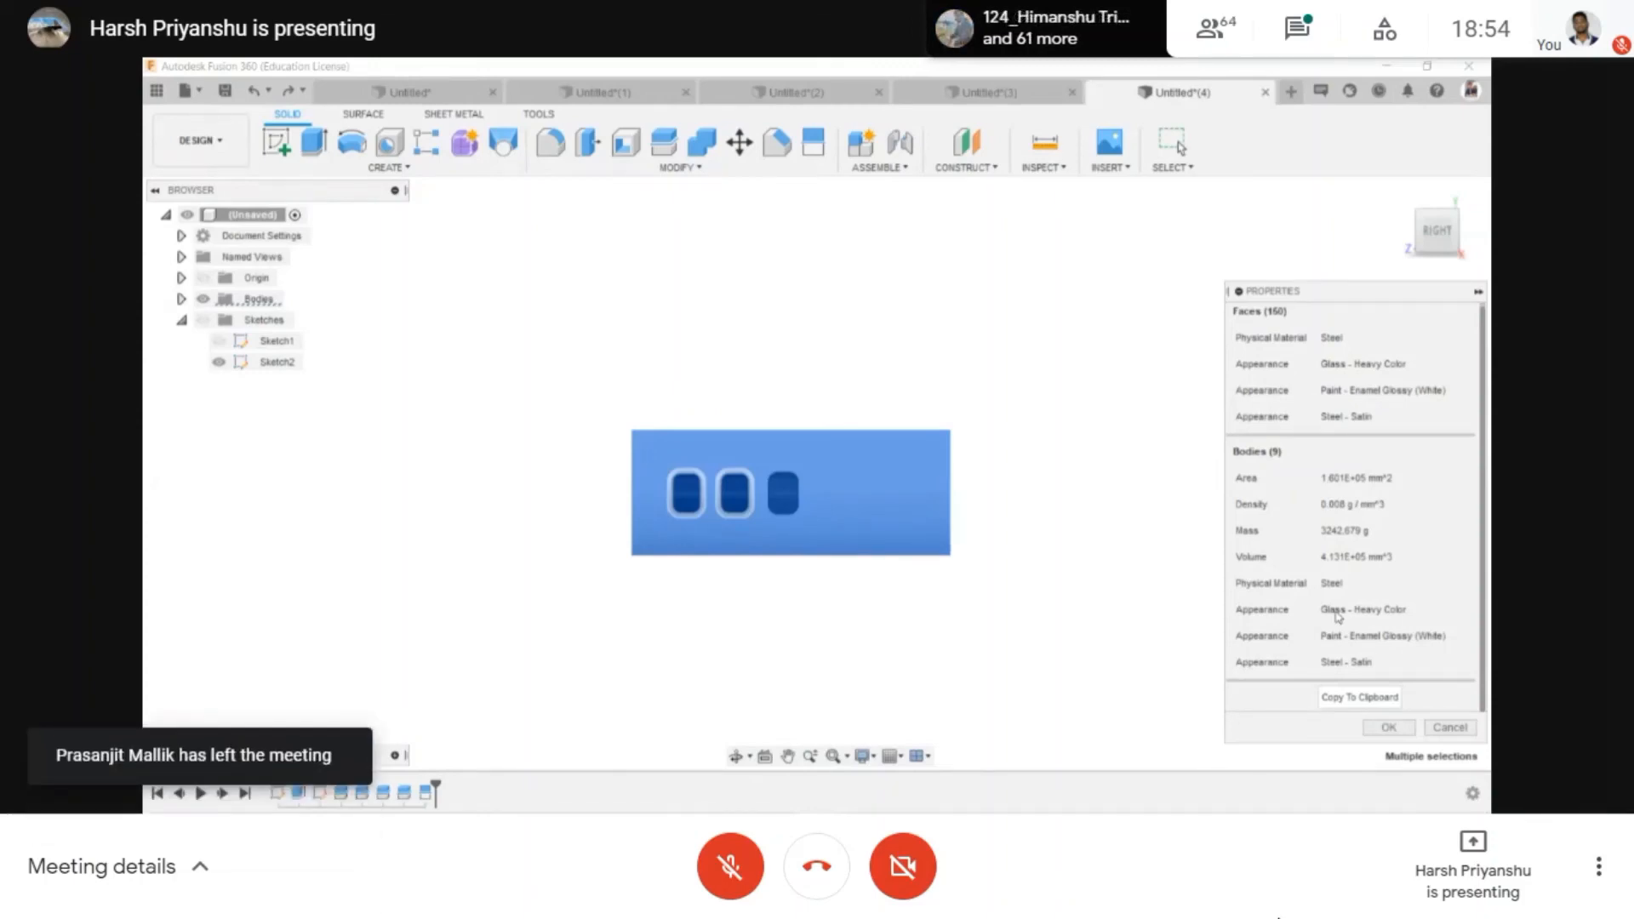
{"action": "left_click", "coordinate": [1450, 727]}
{"action": "right_click", "coordinate": [876, 489]}
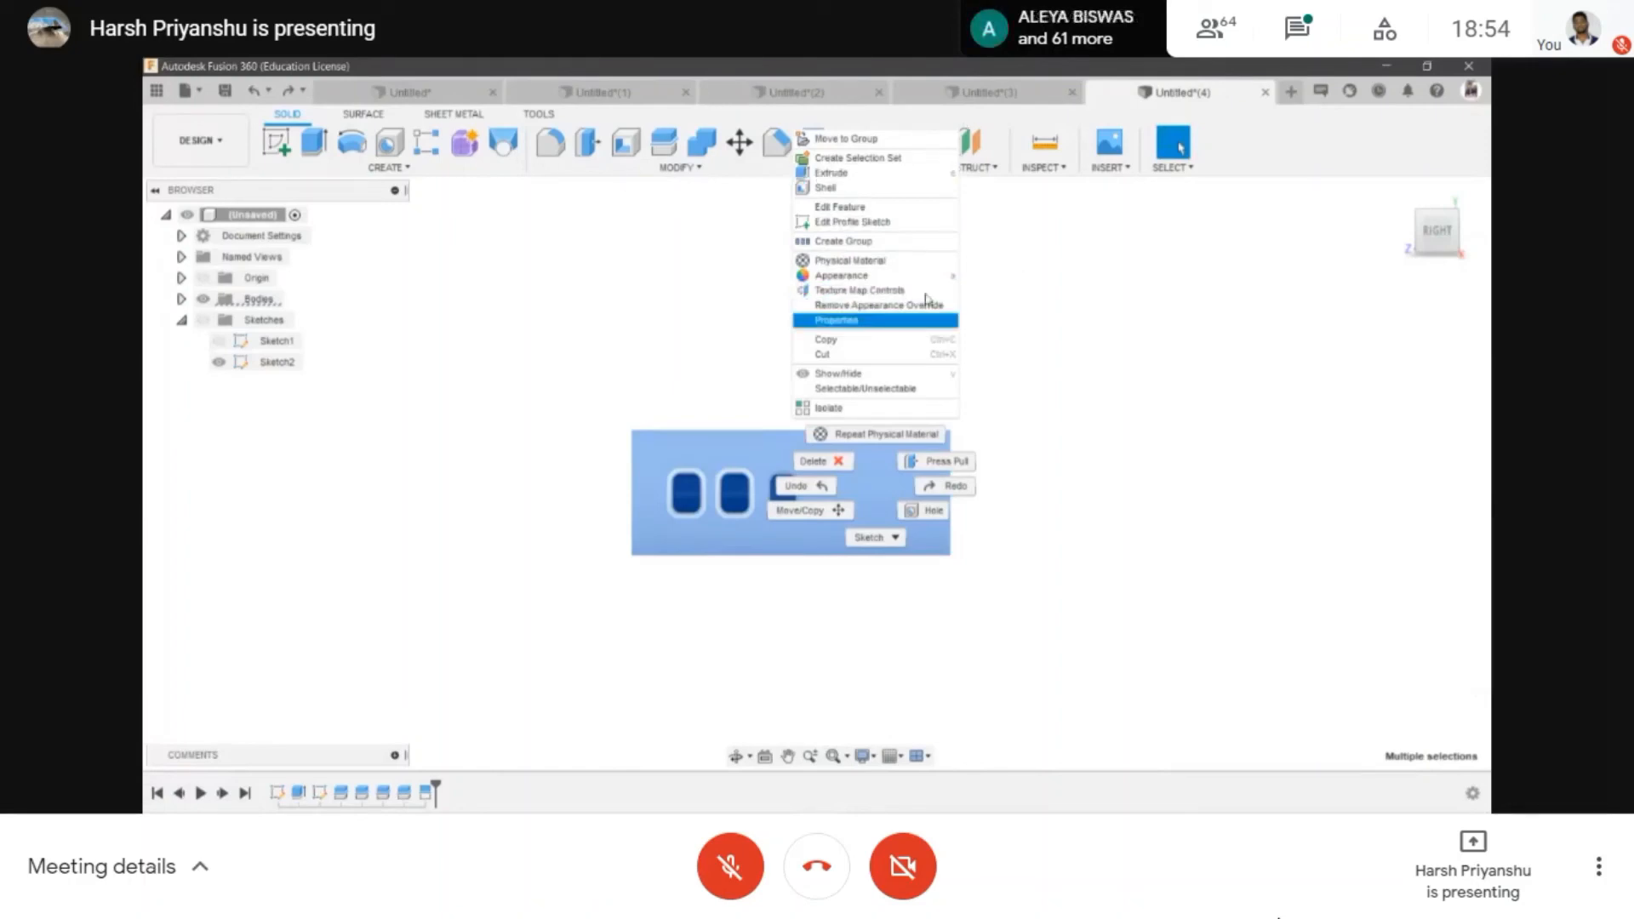
{"action": "left_click", "coordinate": [559, 537]}
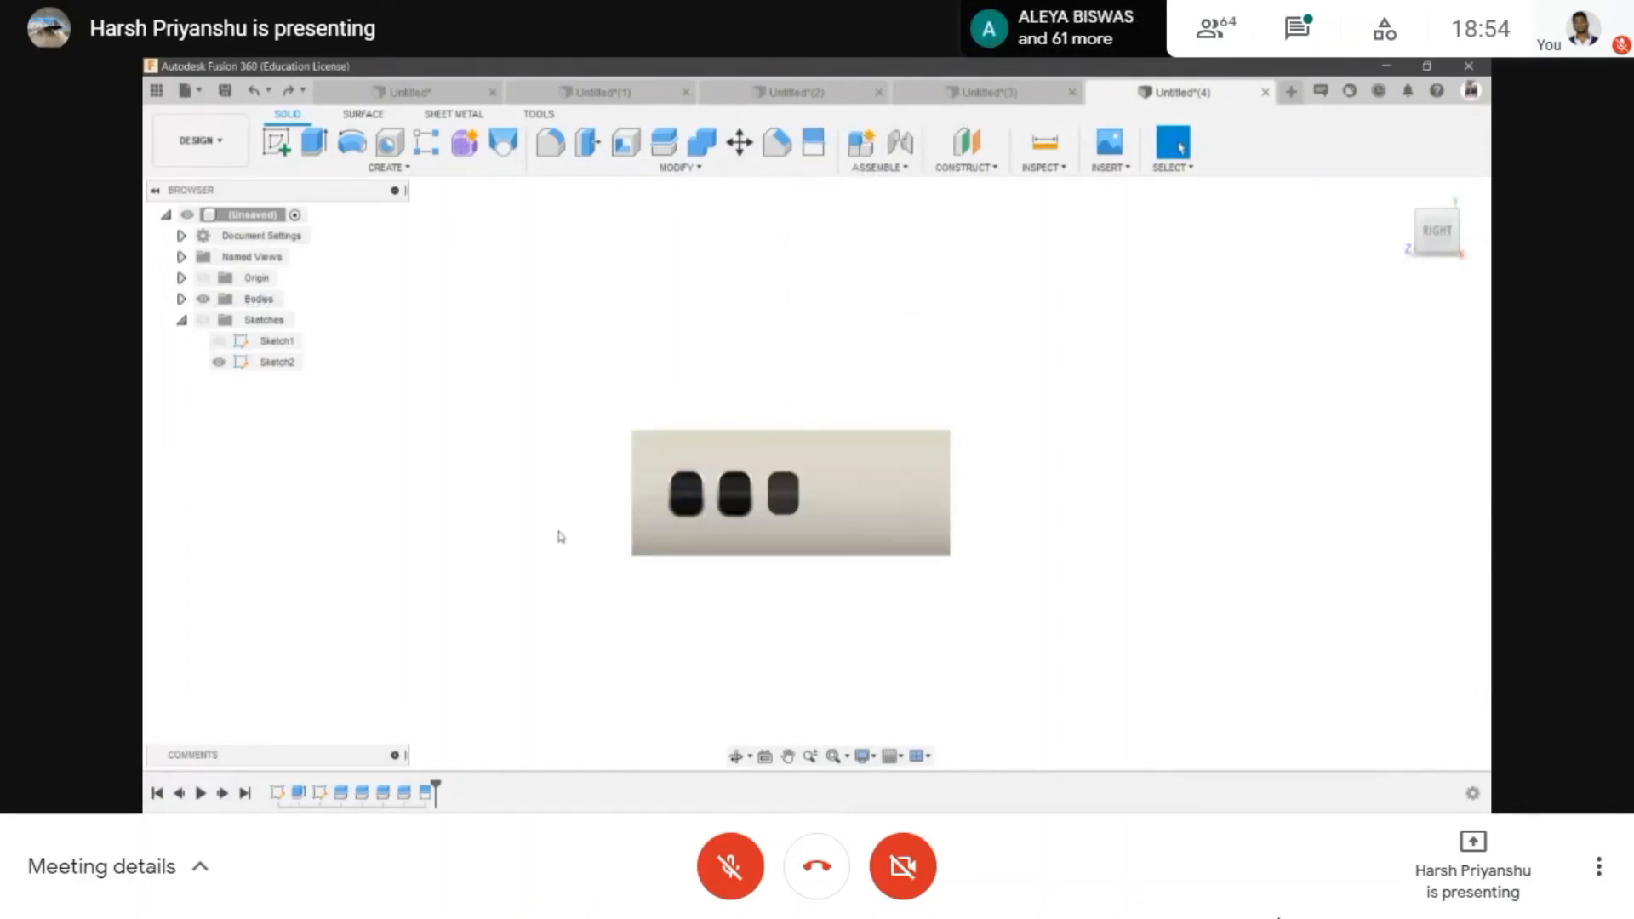
- Examine the three windows up close from an angled view and from the right view
{"action": "scroll", "coordinate": [561, 537], "scroll_direction": "up", "scroll_amount": 2}
{"action": "scroll", "coordinate": [570, 430], "scroll_direction": "up", "scroll_amount": 1}
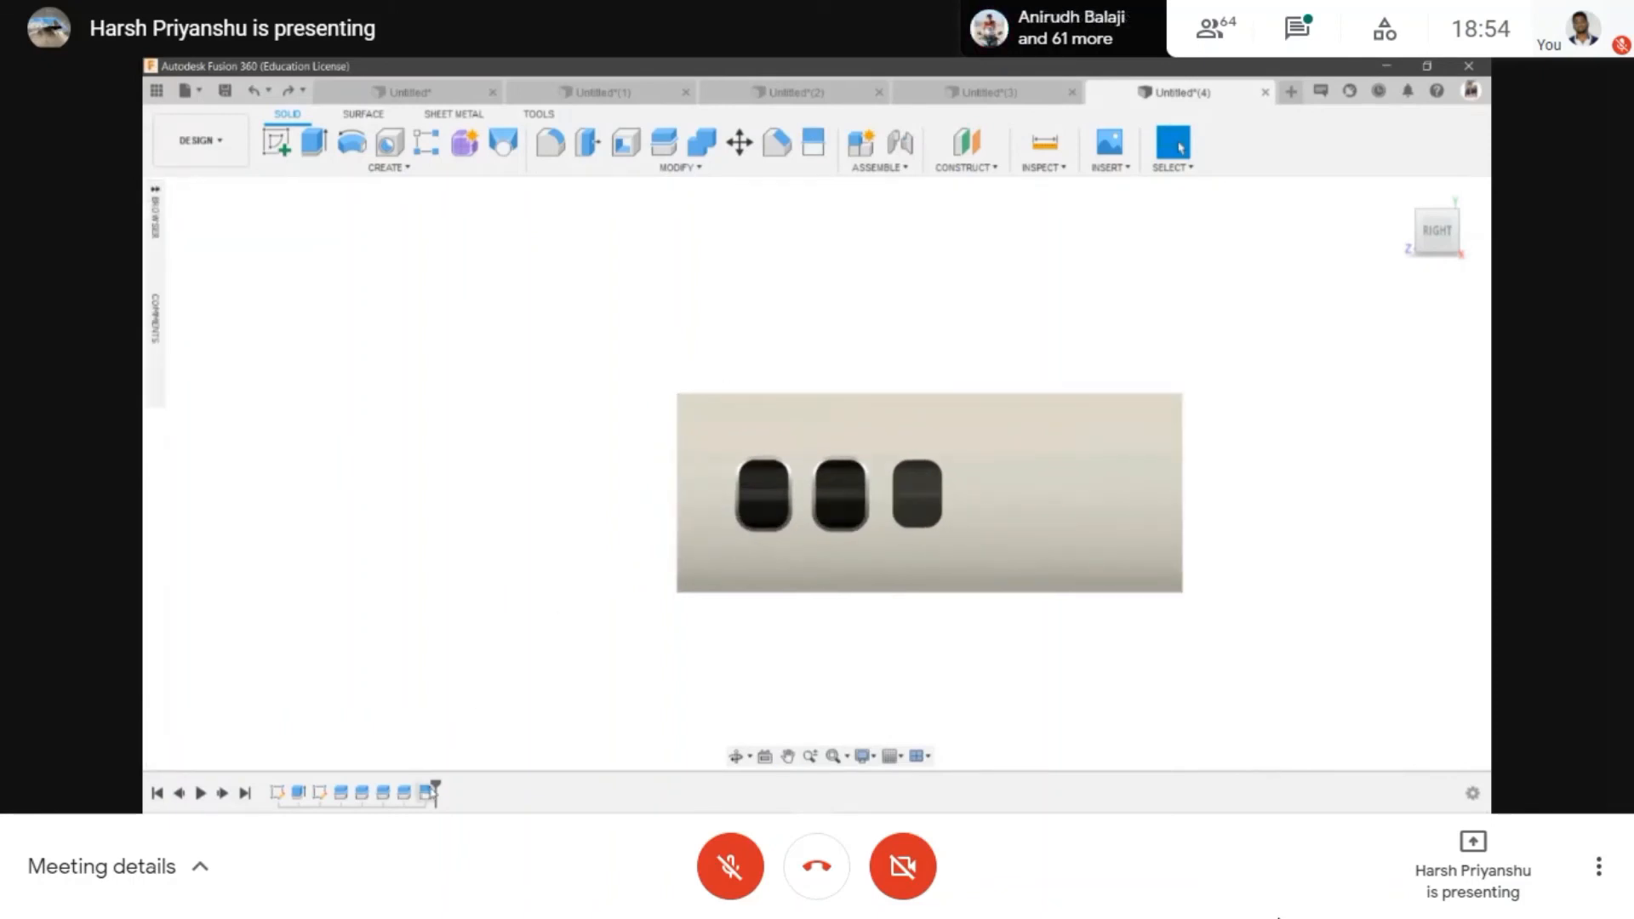
{"action": "left_click", "coordinate": [737, 757]}
{"action": "left_click_drag", "start_coordinate": [772, 418], "coordinate": [781, 459]}
{"action": "scroll", "coordinate": [828, 478], "scroll_direction": "up", "scroll_amount": 3}
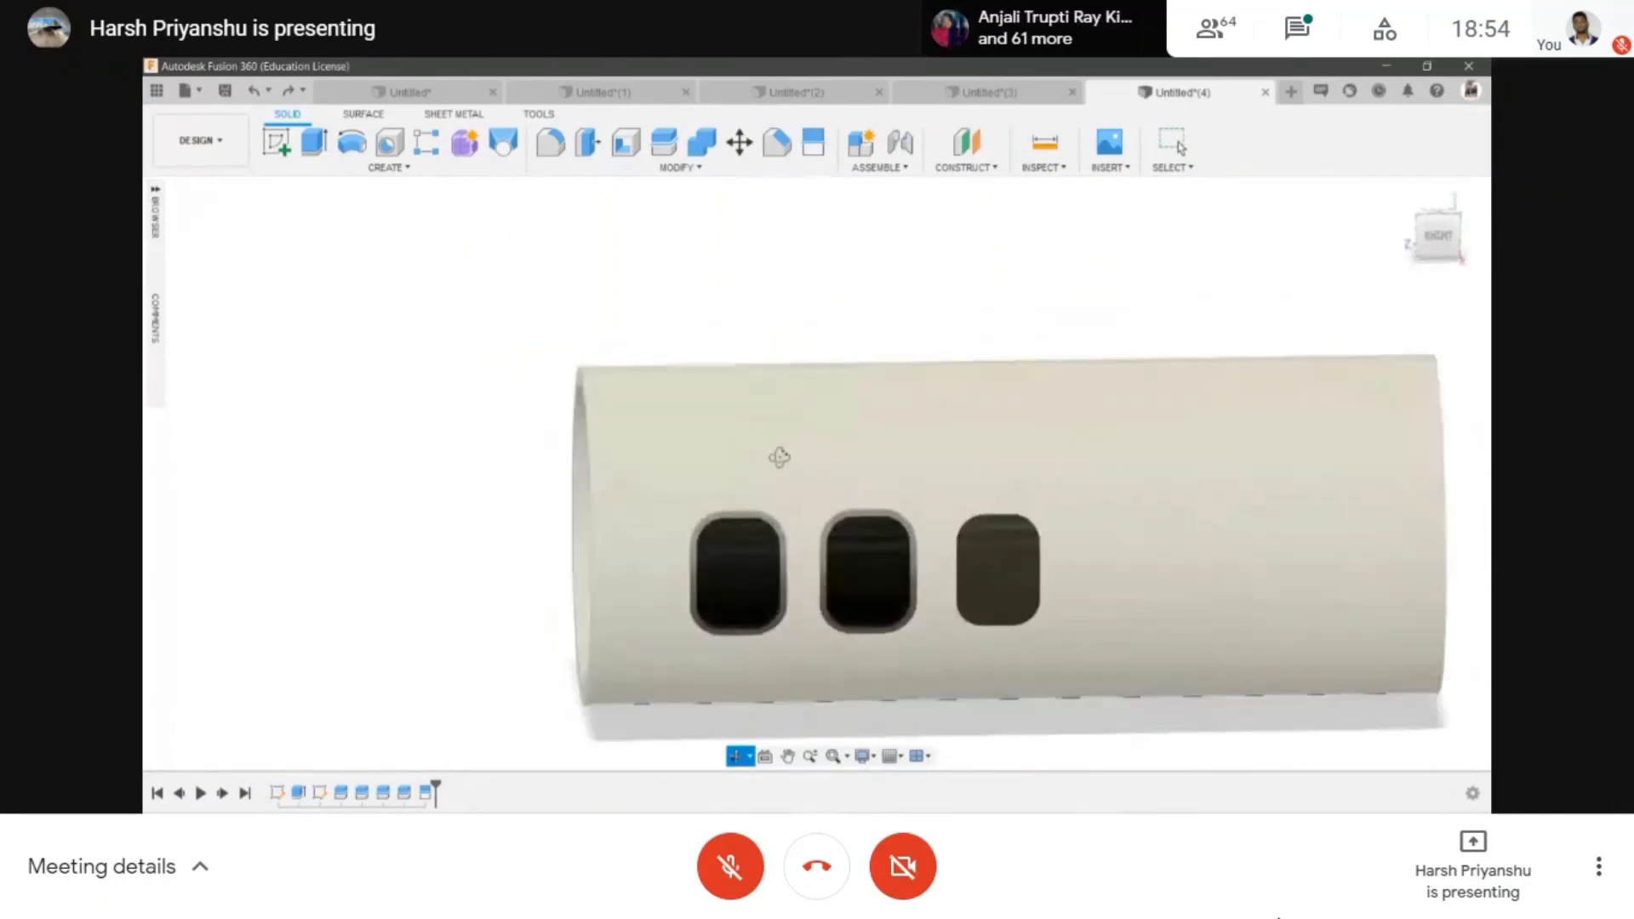
{"action": "scroll", "coordinate": [794, 458], "scroll_direction": "down", "scroll_amount": 1}
{"action": "key", "text": "Escape"}
{"action": "left_click", "coordinate": [1439, 235]}
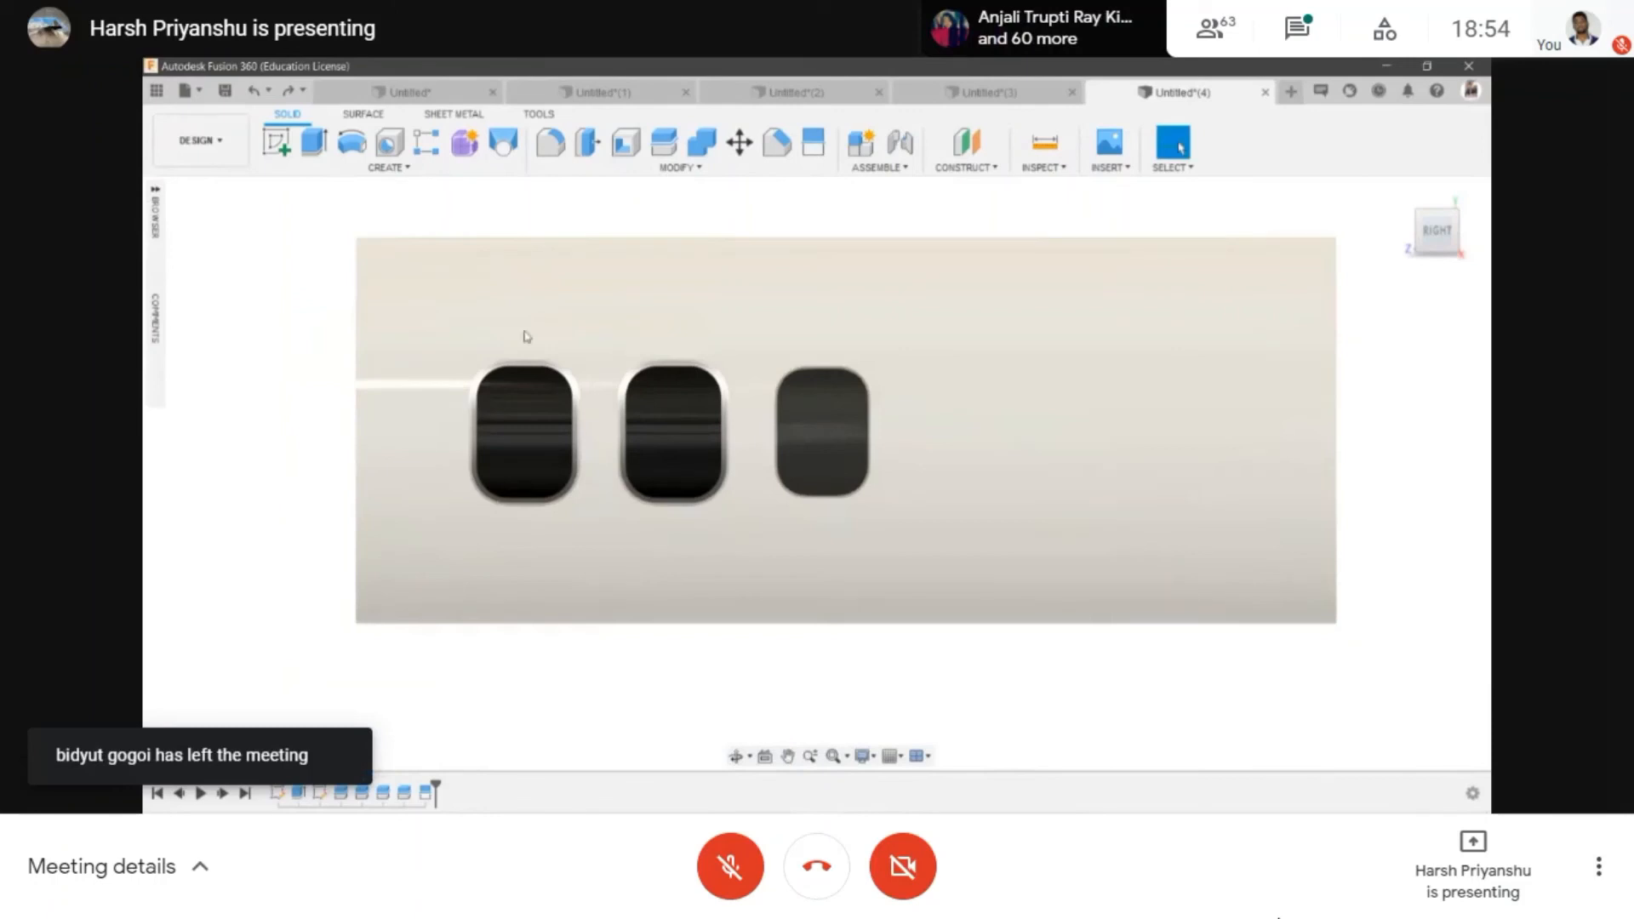
{"action": "left_click", "coordinate": [1074, 428]}
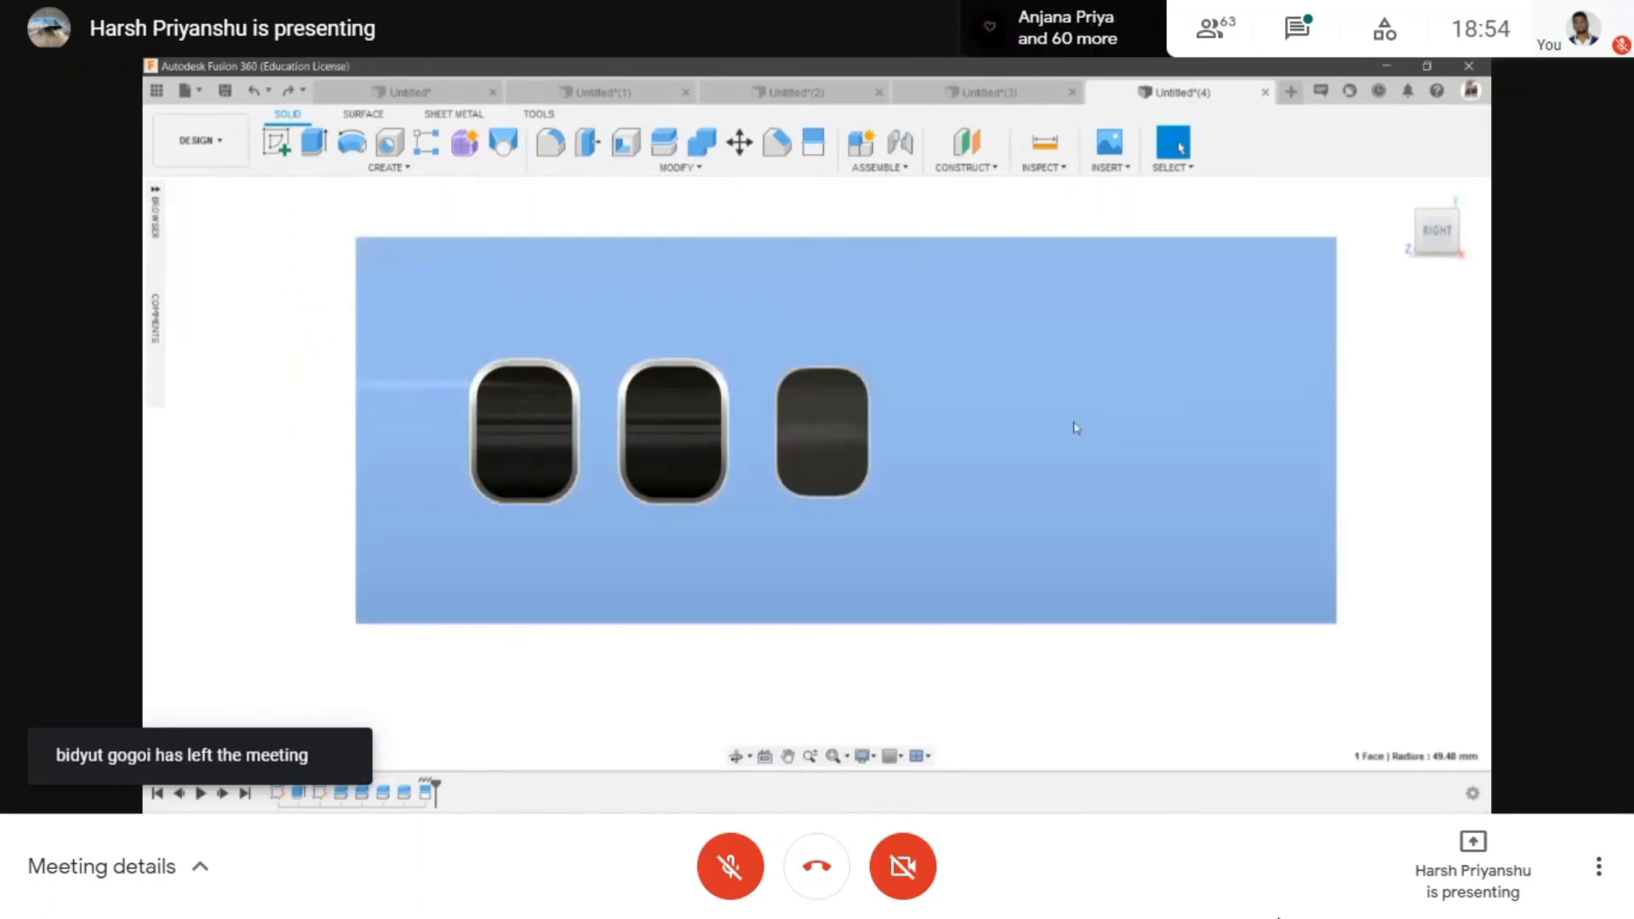
- Review which geometry the tube's extrusion and its first sketch cover by selecting them in the timeline
{"action": "left_click", "coordinate": [364, 730]}
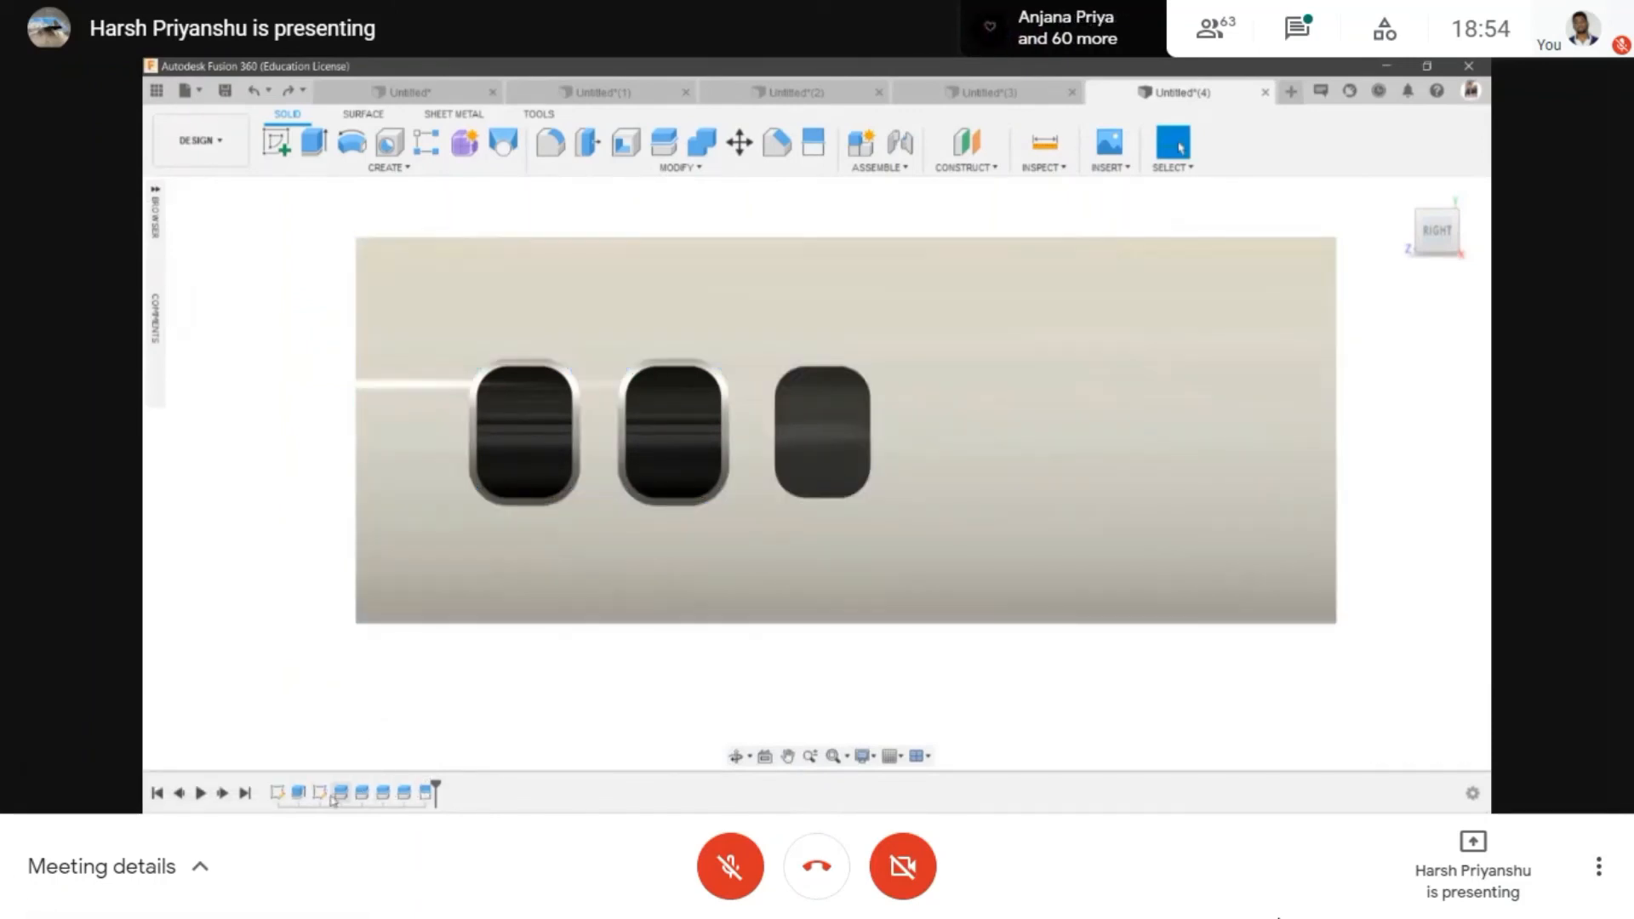
{"action": "left_click", "coordinate": [299, 794]}
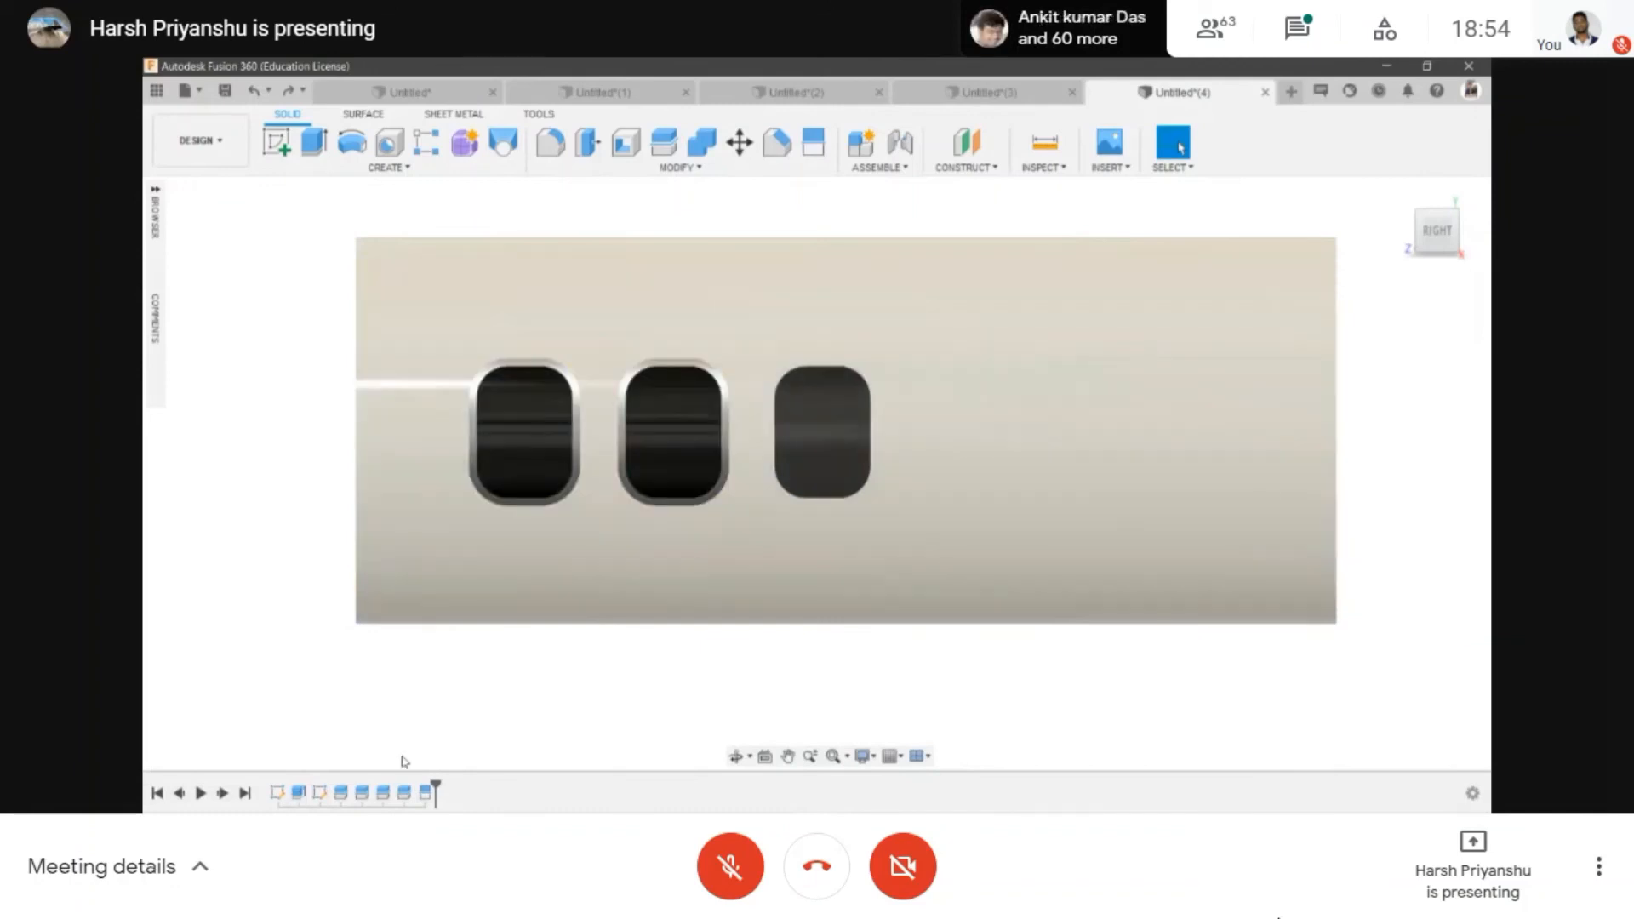
{"action": "left_click", "coordinate": [507, 660]}
{"action": "left_click", "coordinate": [297, 795]}
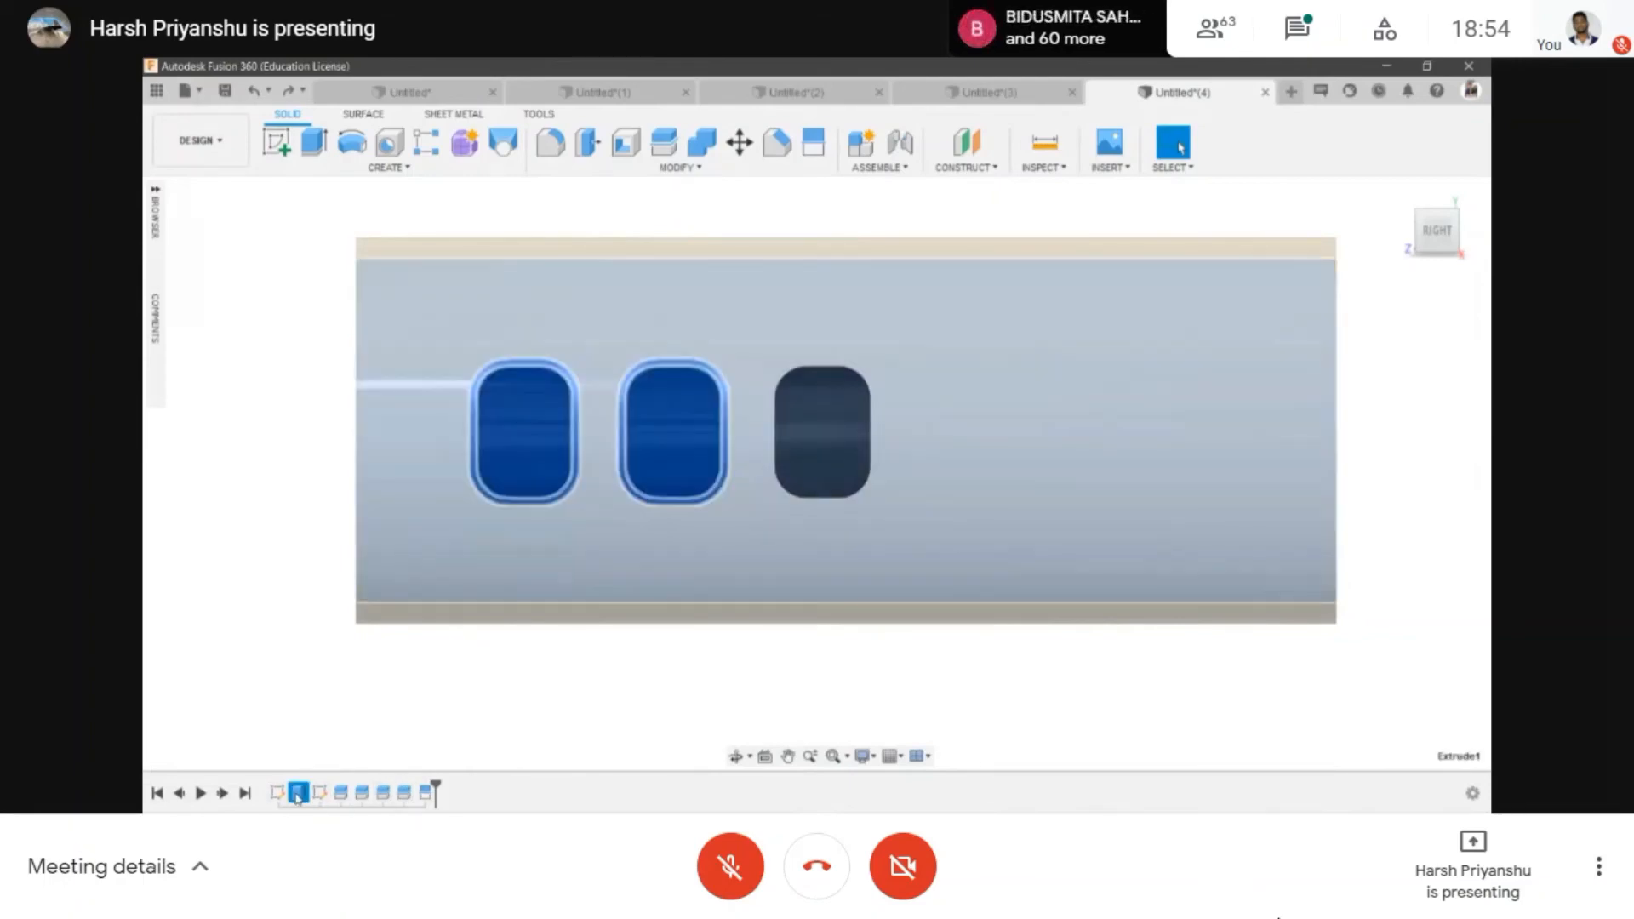
{"action": "left_click", "coordinate": [284, 797]}
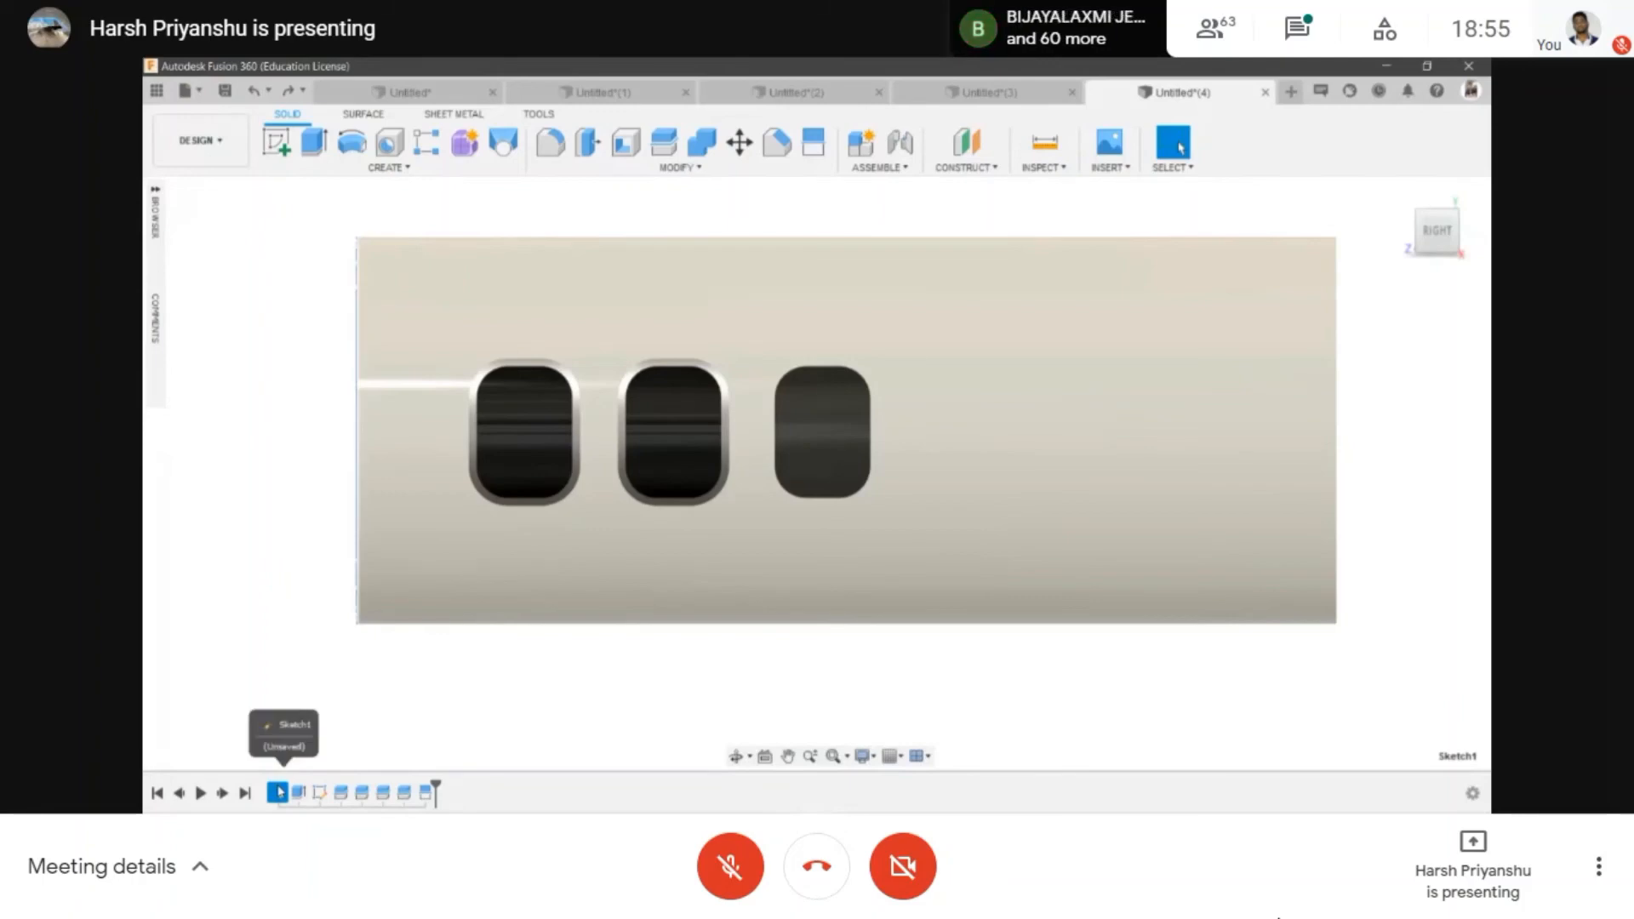
{"action": "right_click", "coordinate": [280, 793]}
{"action": "key", "text": "Escape"}
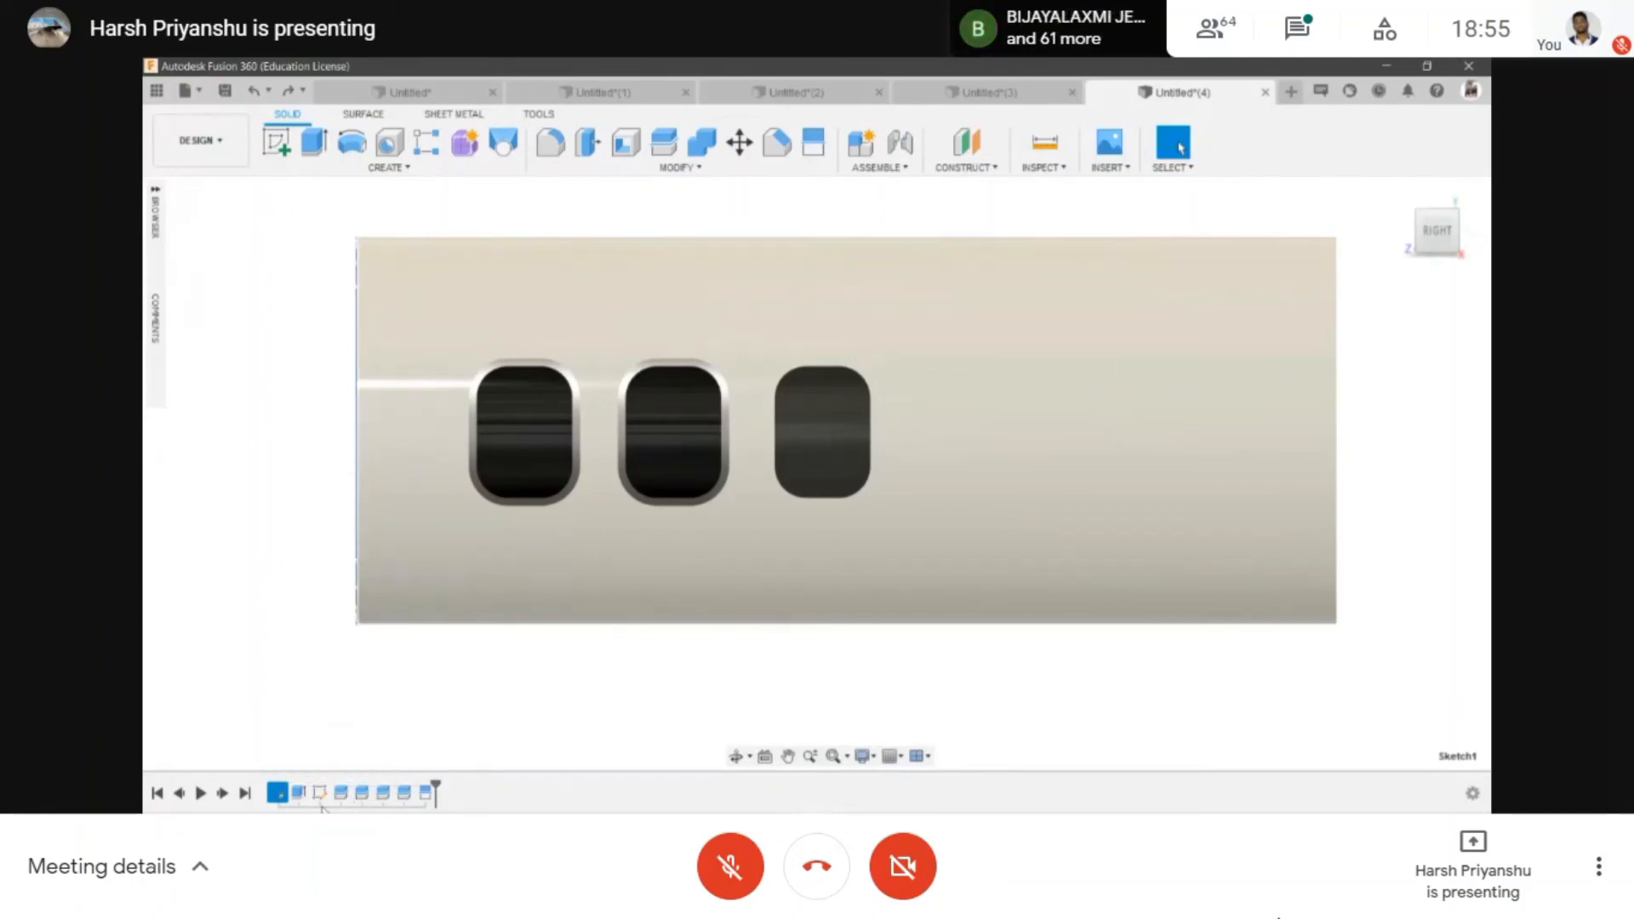
- Edit the window sketch, Sketch2, and draw a tall center rectangle overlapping the last two window outlines near the tube's rear end
{"action": "left_click", "coordinate": [319, 793]}
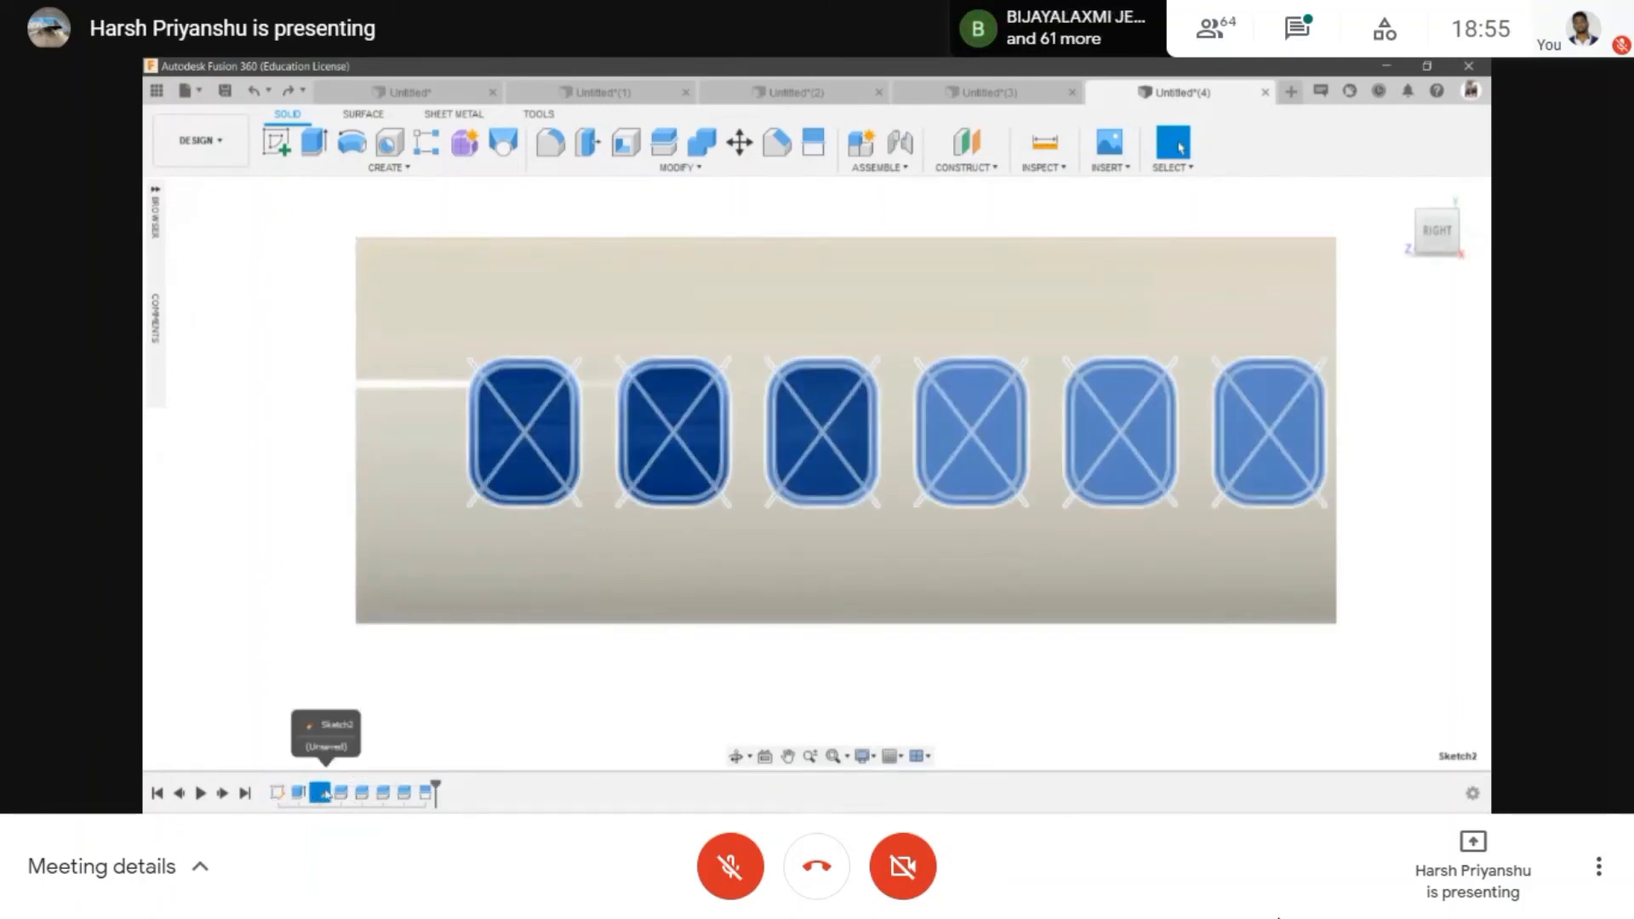
{"action": "right_click", "coordinate": [325, 795]}
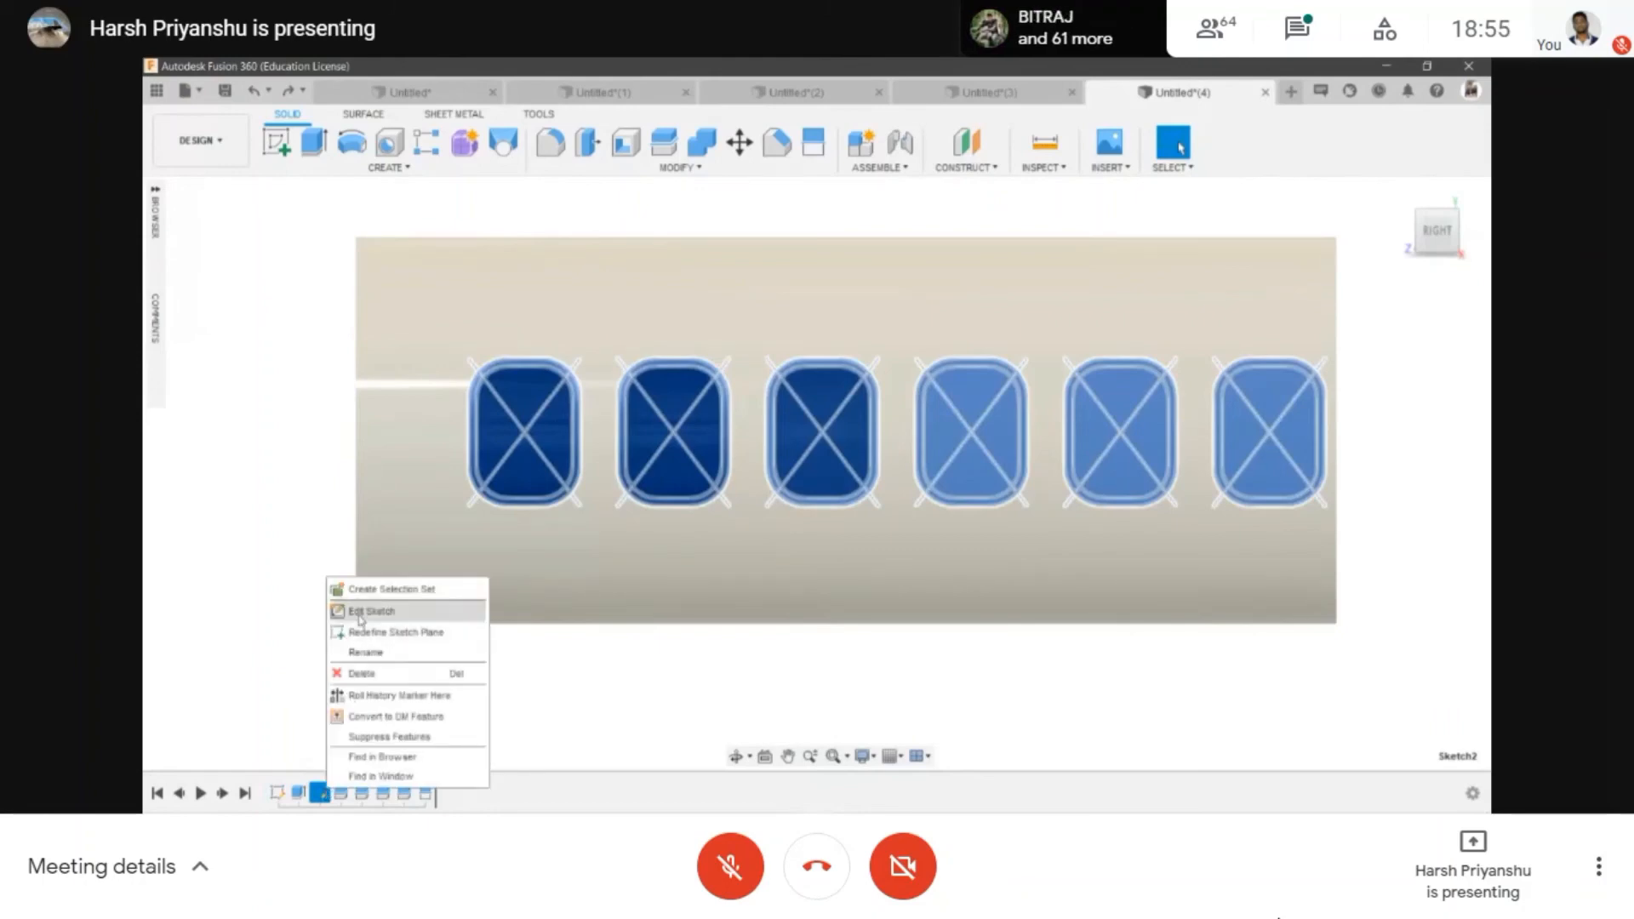
{"action": "left_click", "coordinate": [360, 616]}
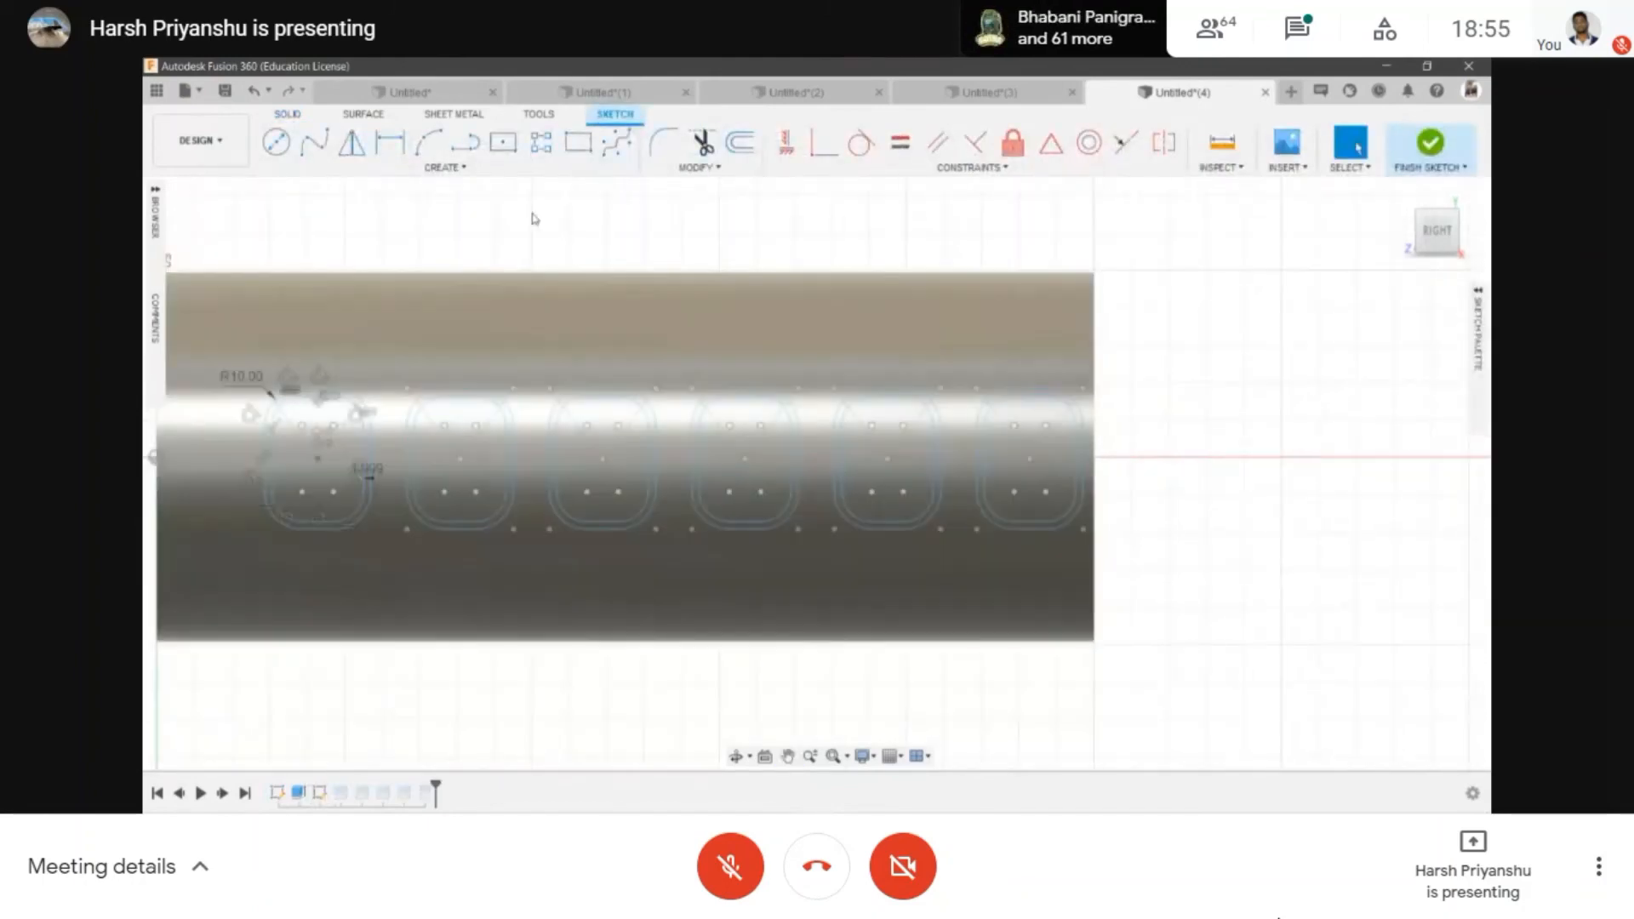
{"action": "left_click", "coordinate": [505, 151]}
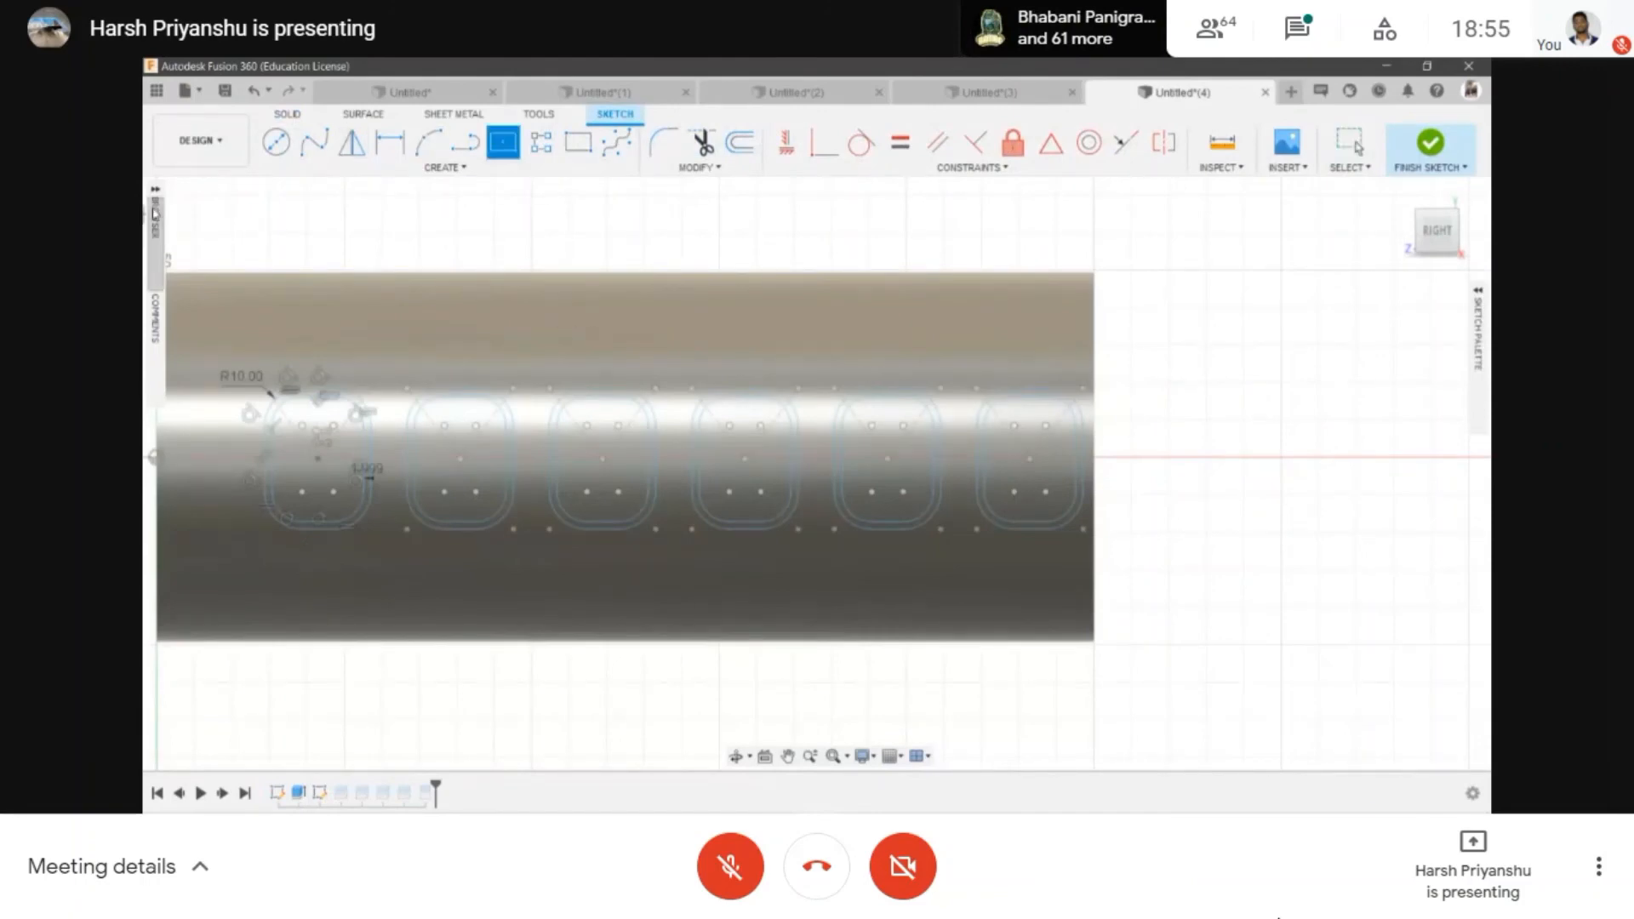
{"action": "left_click", "coordinate": [955, 459]}
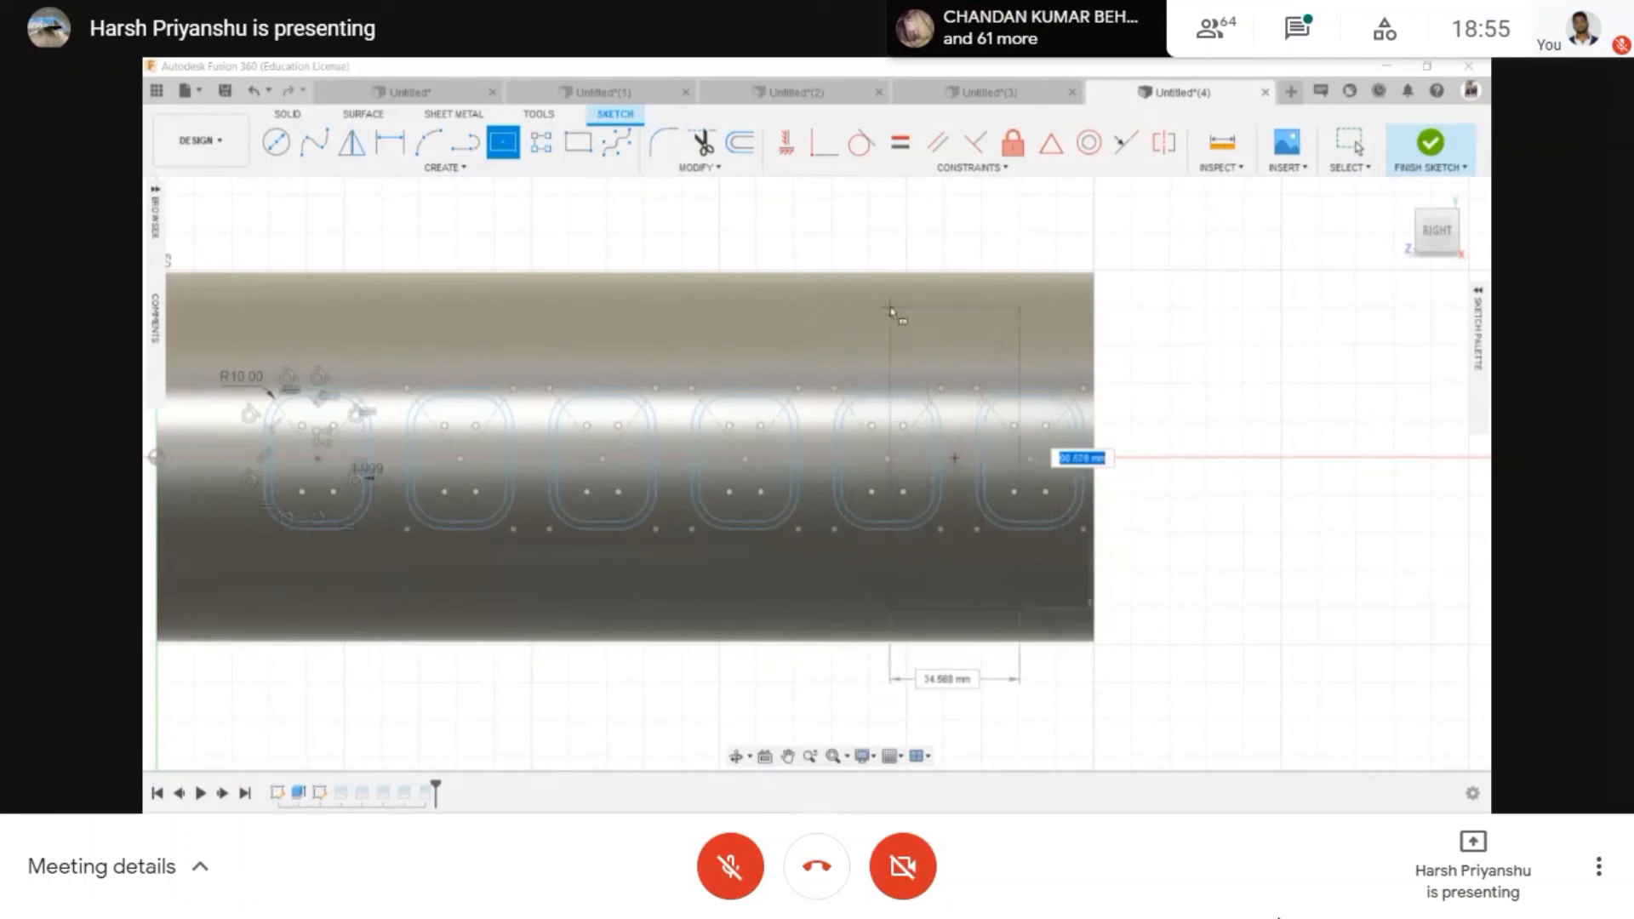
{"action": "left_click", "coordinate": [879, 313]}
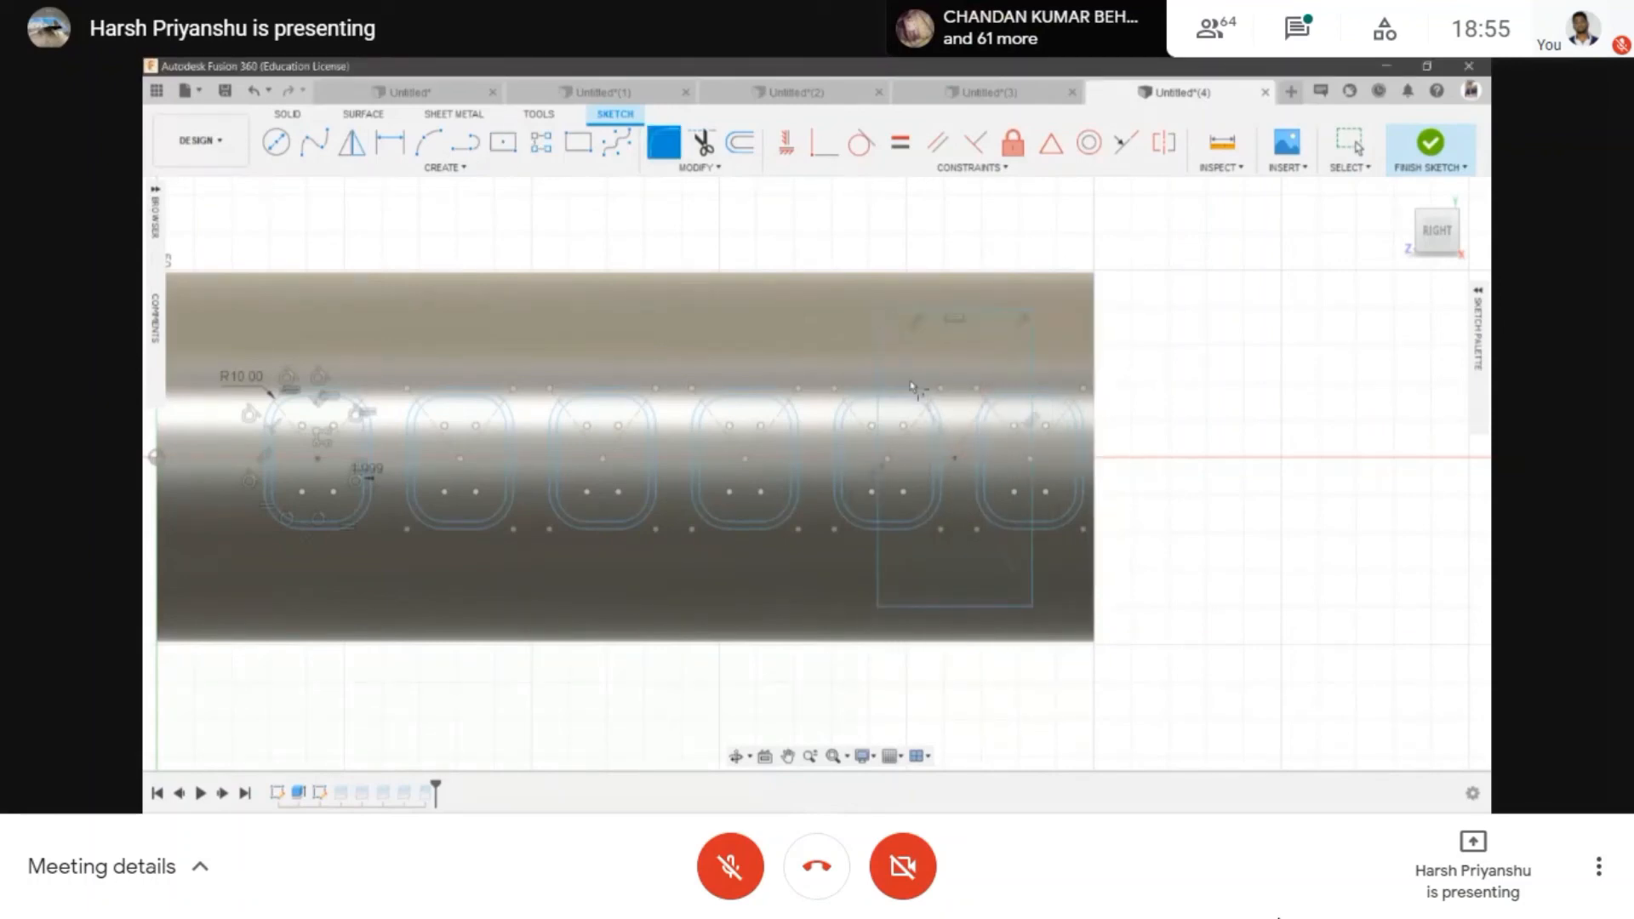
- Round the corners of the tall rectangle with 10 mm sketch fillets
{"action": "left_click", "coordinate": [876, 311]}
{"action": "left_click", "coordinate": [1029, 312]}
{"action": "left_click", "coordinate": [878, 604]}
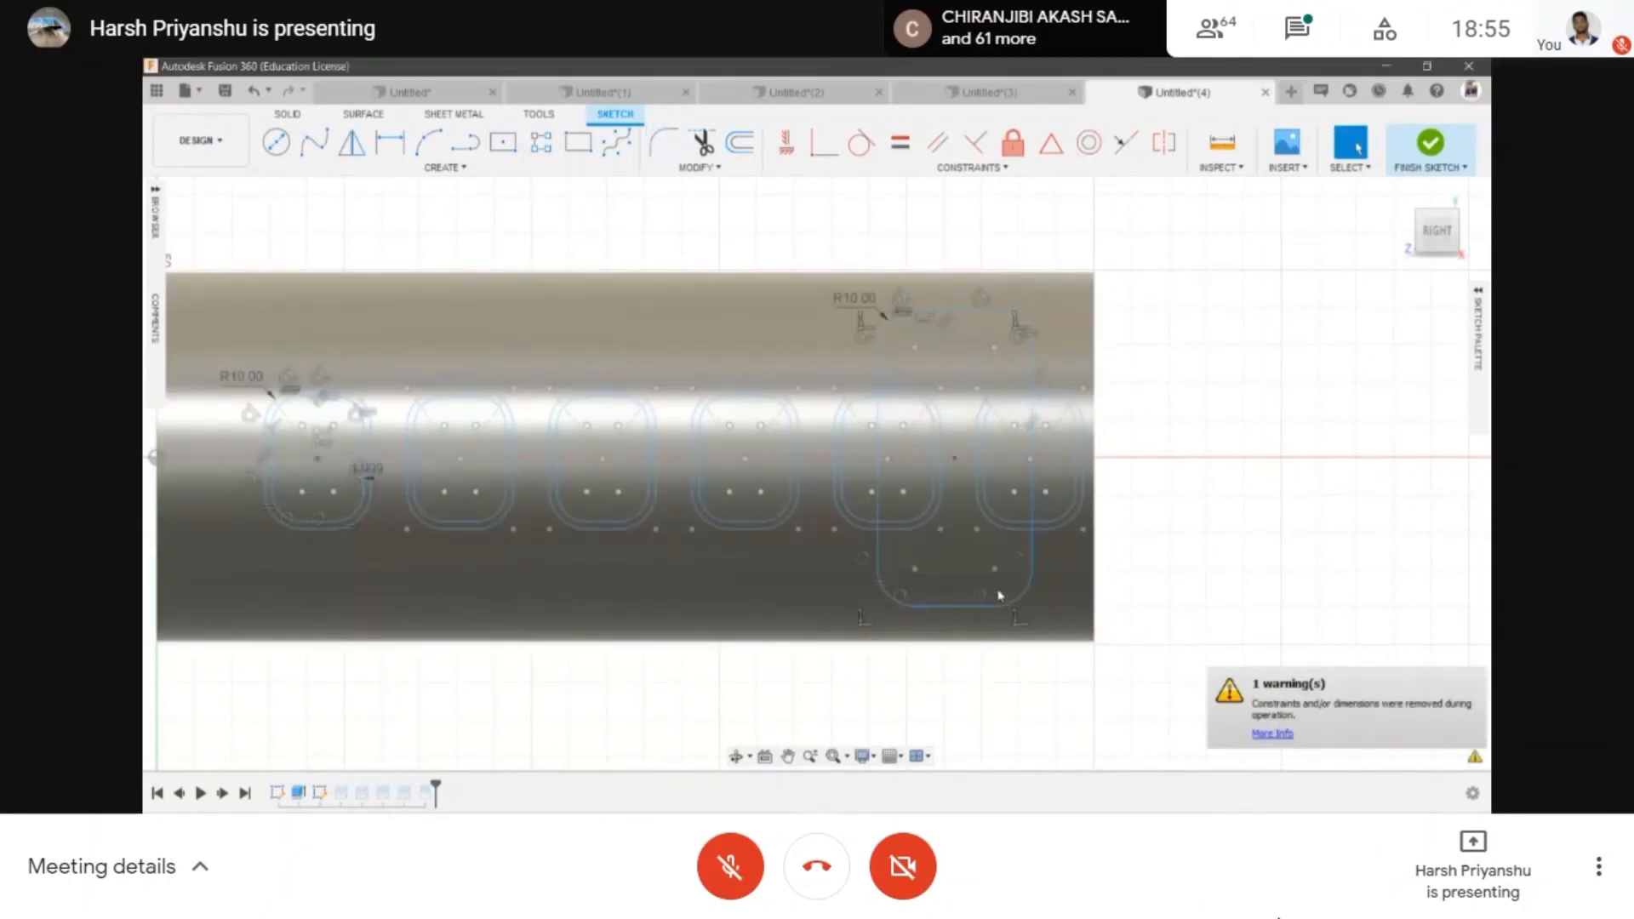
- Offset the rounded rectangle slightly inward and finish the sketch
{"action": "key", "text": "o"}
{"action": "left_click", "coordinate": [1032, 545]}
{"action": "left_click_drag", "start_coordinate": [1027, 543], "coordinate": [1015, 543]}
{"action": "key", "text": "Return"}
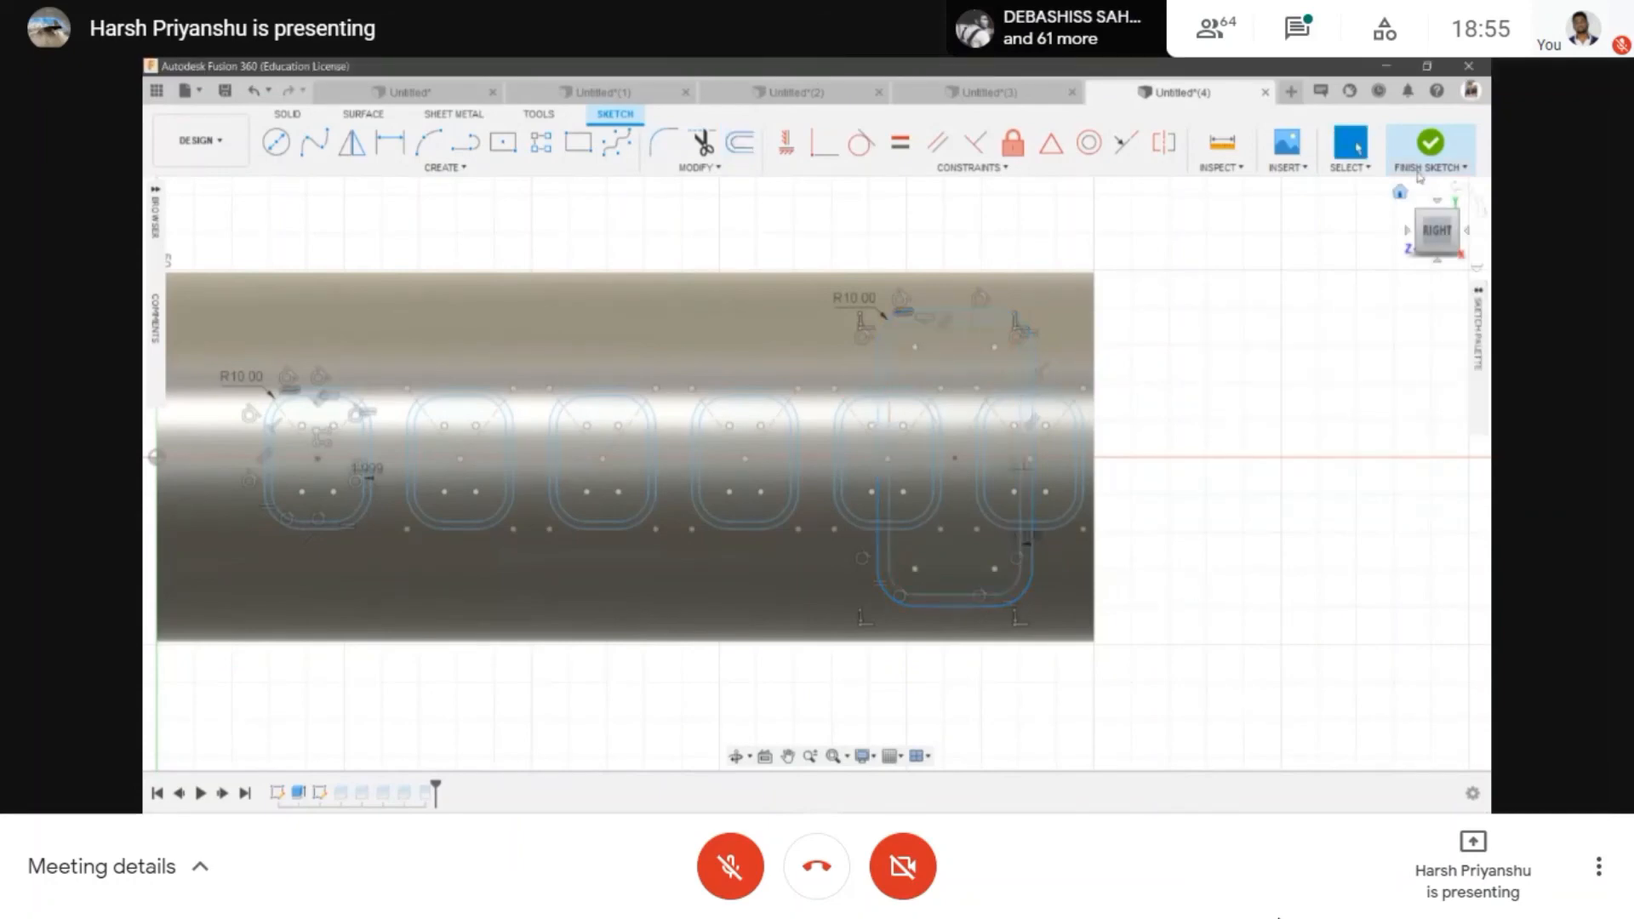
{"action": "left_click", "coordinate": [1430, 145]}
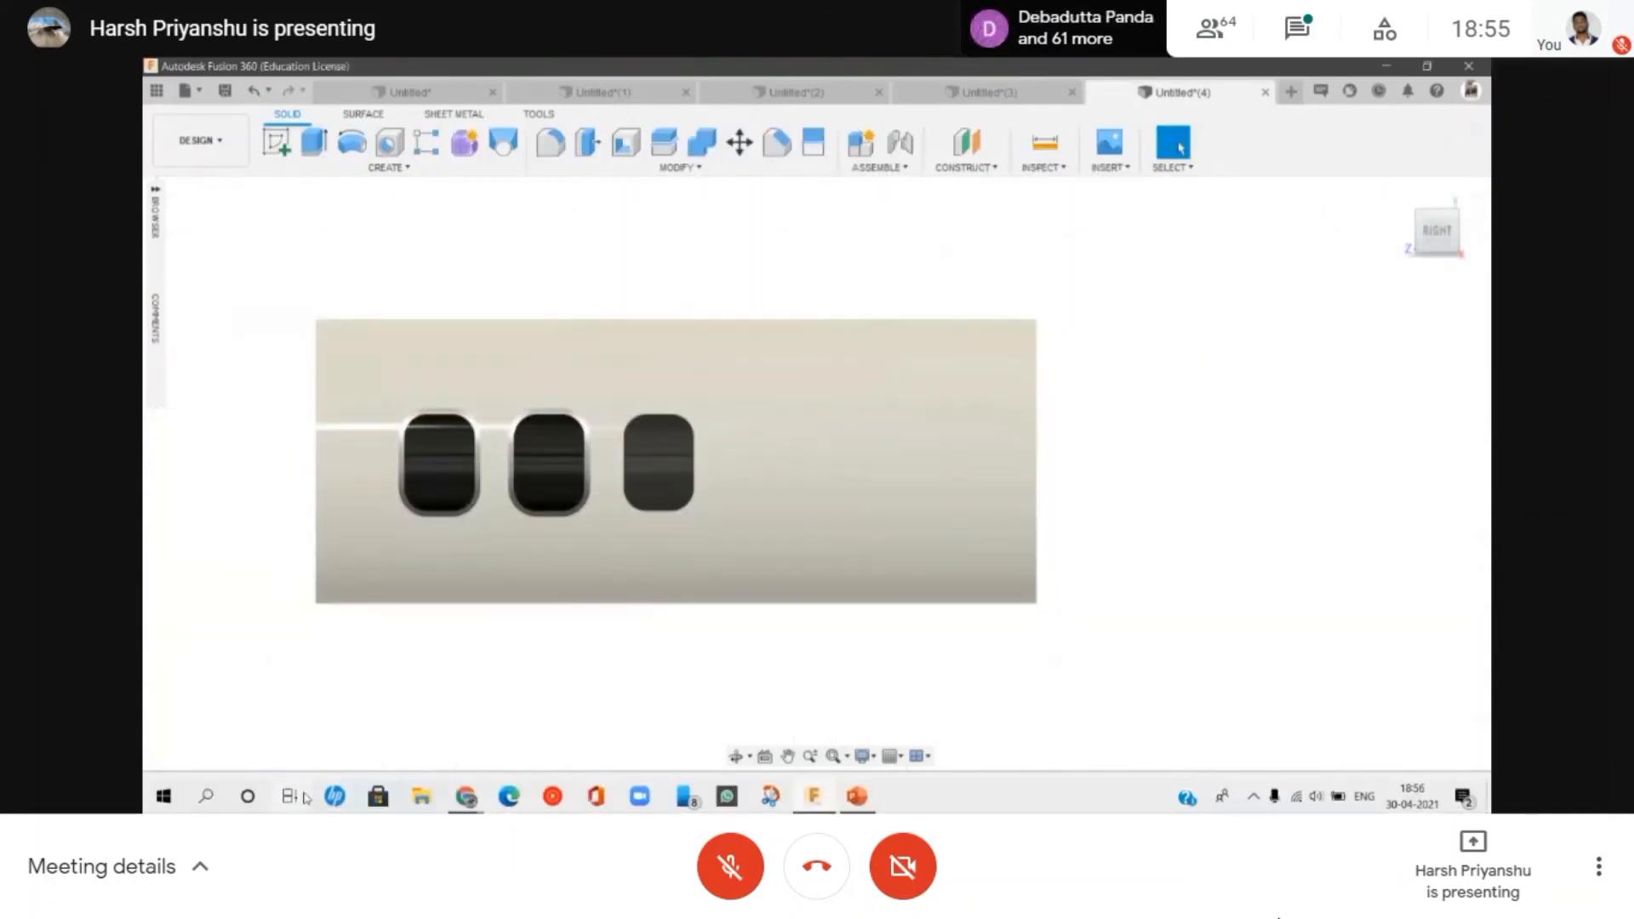
{"action": "right_click", "coordinate": [322, 788]}
{"action": "left_click", "coordinate": [343, 797]}
{"action": "right_click", "coordinate": [348, 796]}
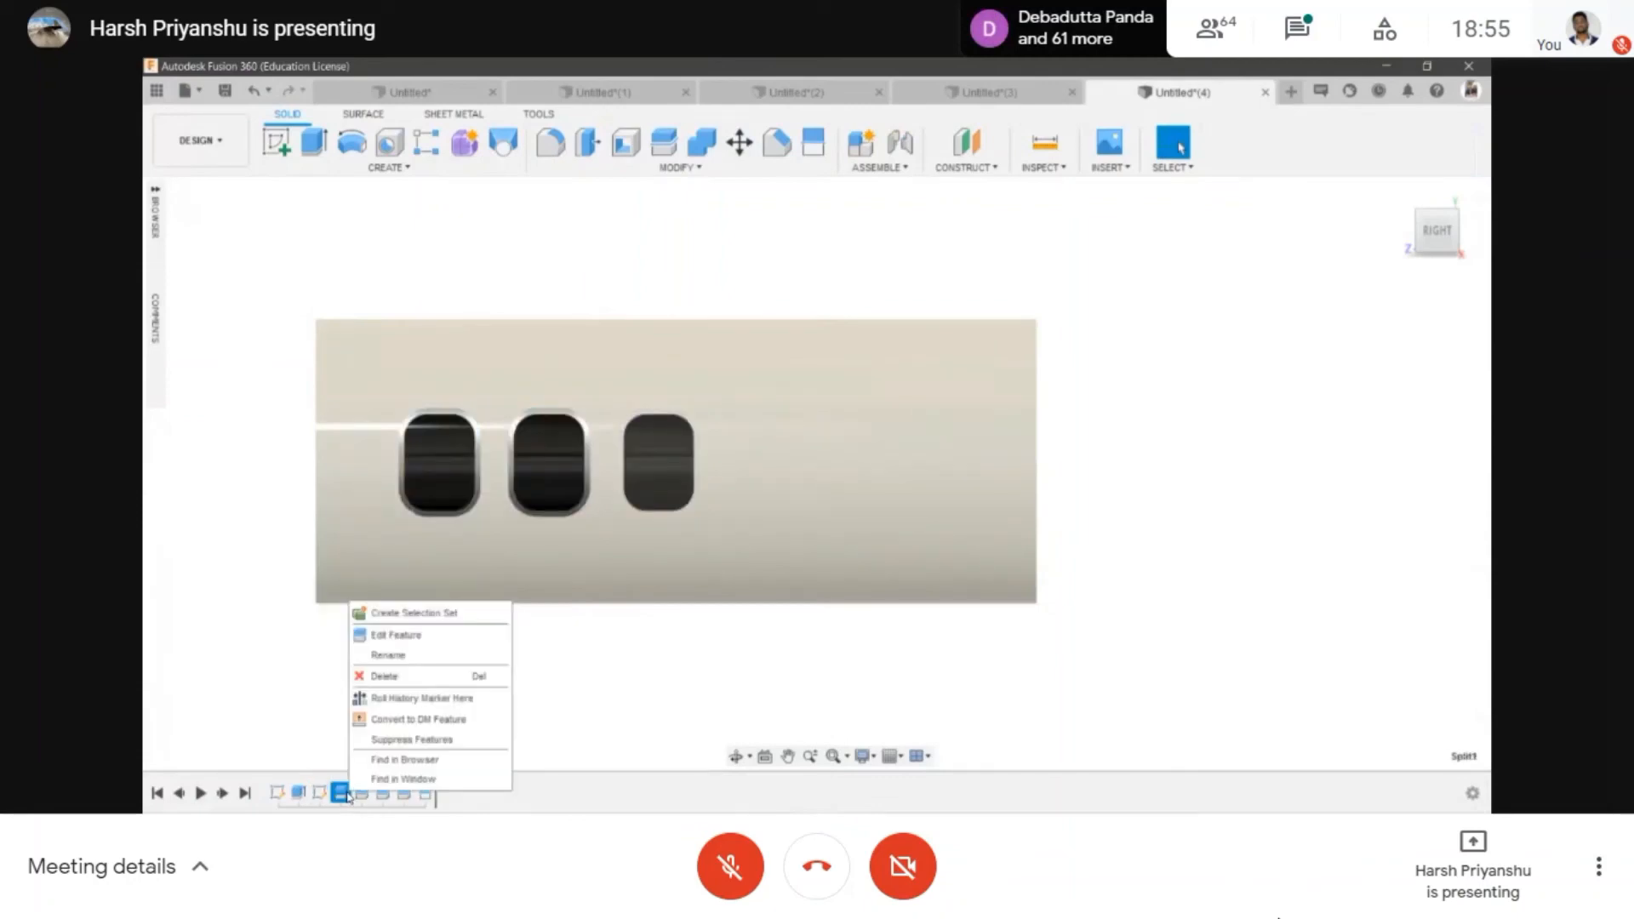
{"action": "left_click", "coordinate": [281, 563]}
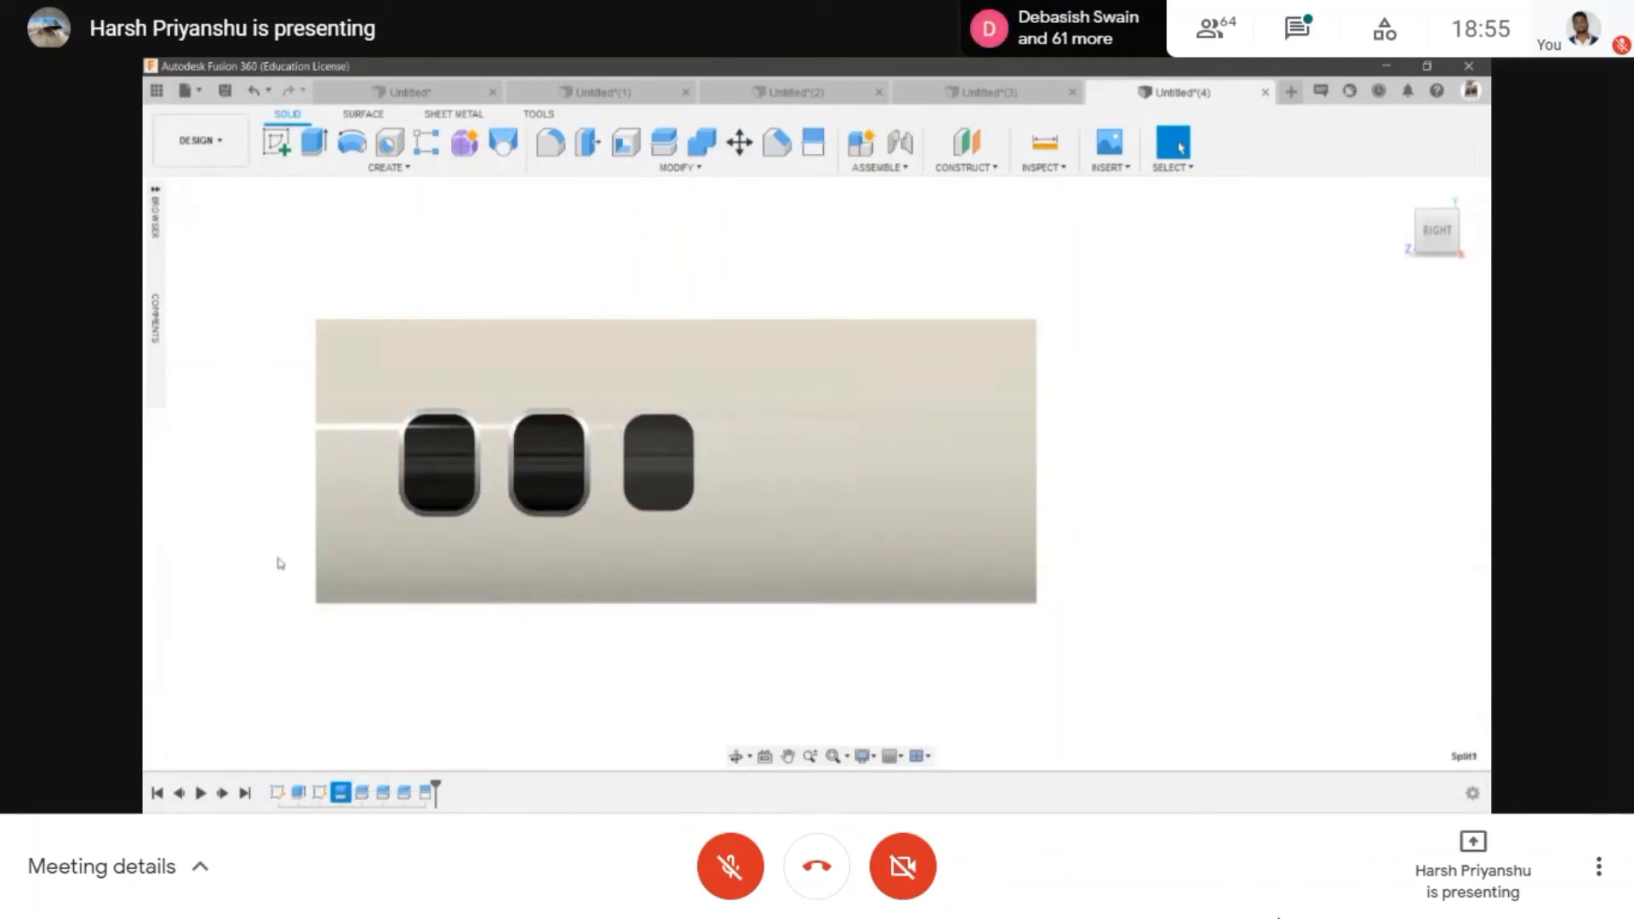
- Show the sketches and split the tube body with the outer outline of the tall rounded rectangle near the rear end
{"action": "left_click", "coordinate": [156, 190]}
{"action": "left_click", "coordinate": [202, 320]}
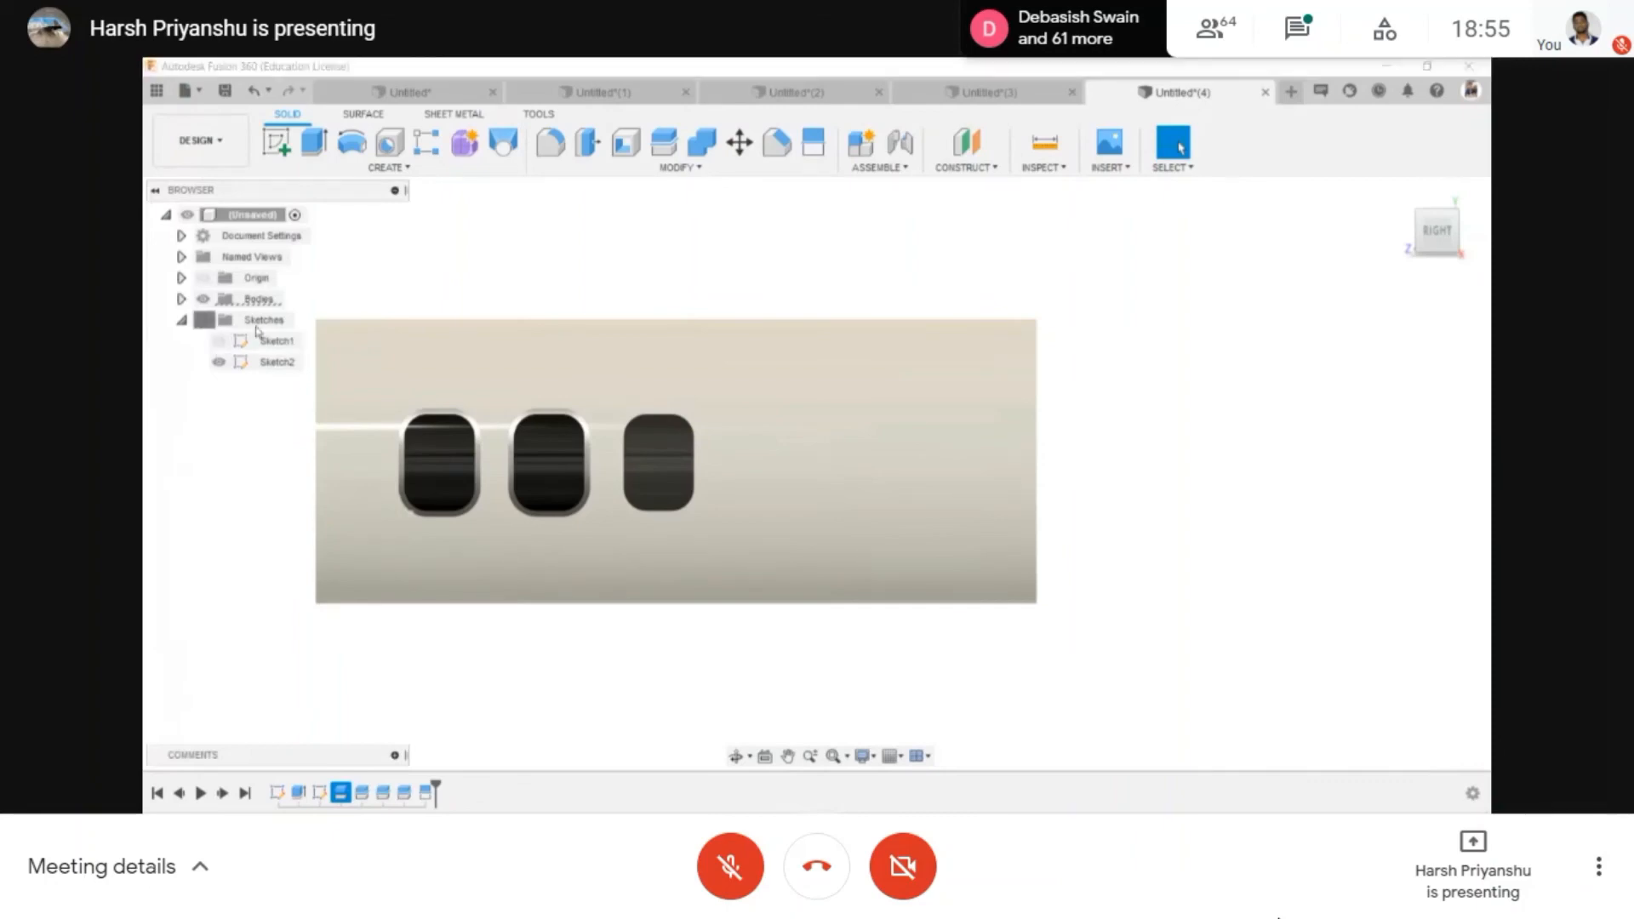
{"action": "left_click", "coordinate": [737, 756]}
{"action": "left_click_drag", "start_coordinate": [945, 323], "coordinate": [835, 354]}
{"action": "scroll", "coordinate": [841, 468], "scroll_direction": "up", "scroll_amount": 6}
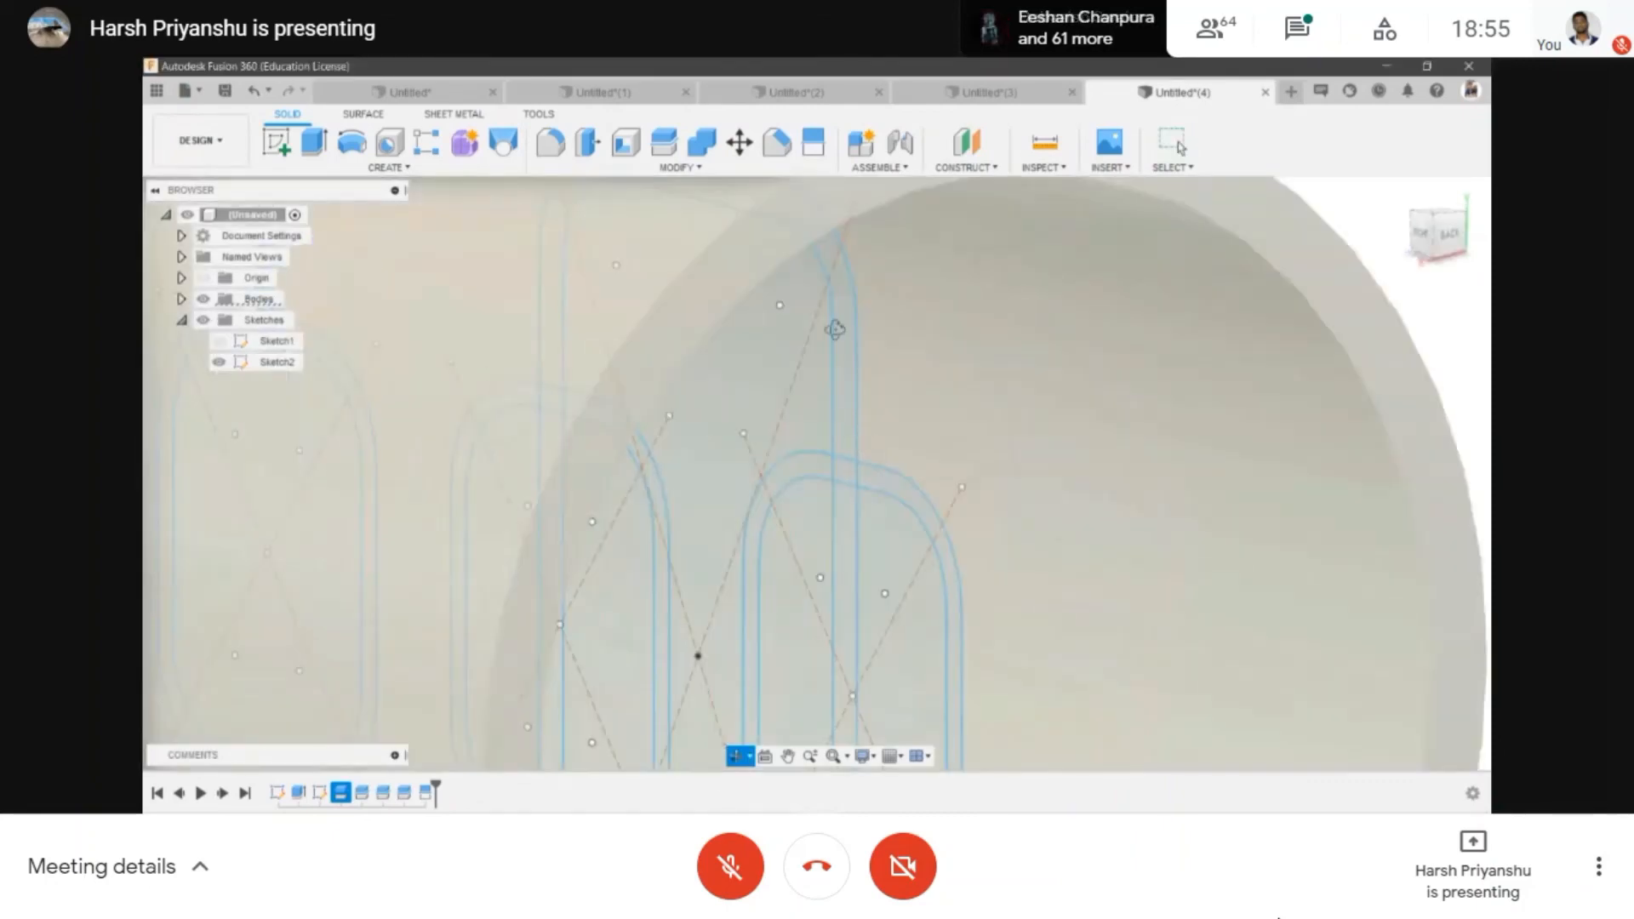
{"action": "key", "text": "Escape"}
{"action": "left_click", "coordinate": [657, 138]}
{"action": "left_click", "coordinate": [977, 281]}
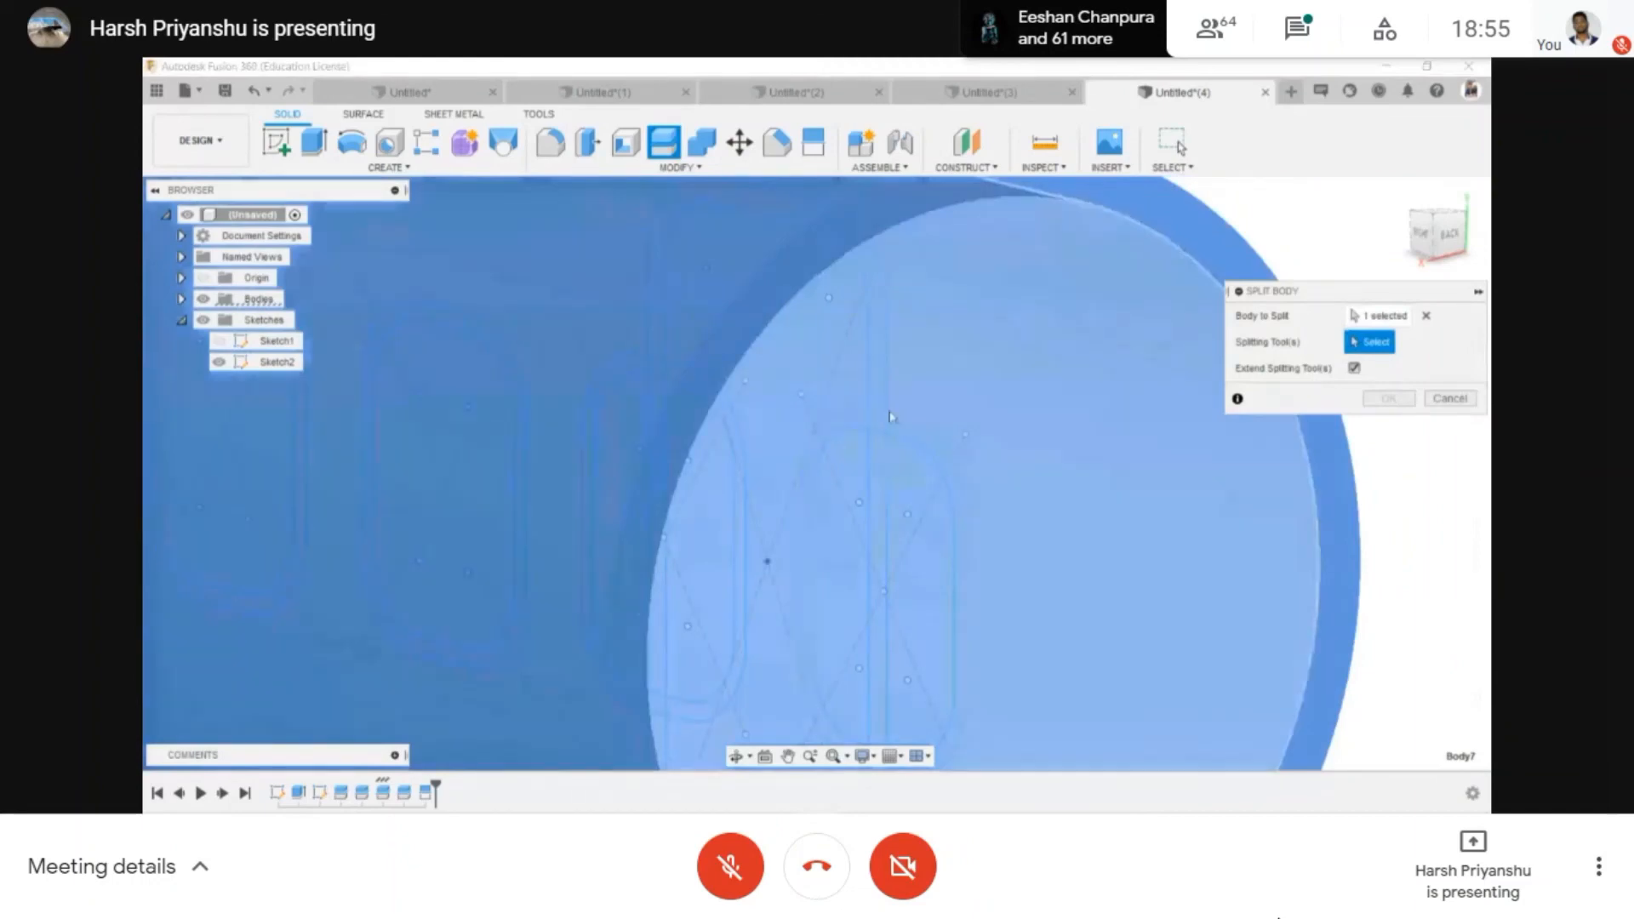
{"action": "left_click", "coordinate": [887, 414]}
{"action": "scroll", "coordinate": [981, 401], "scroll_direction": "down", "scroll_amount": 5}
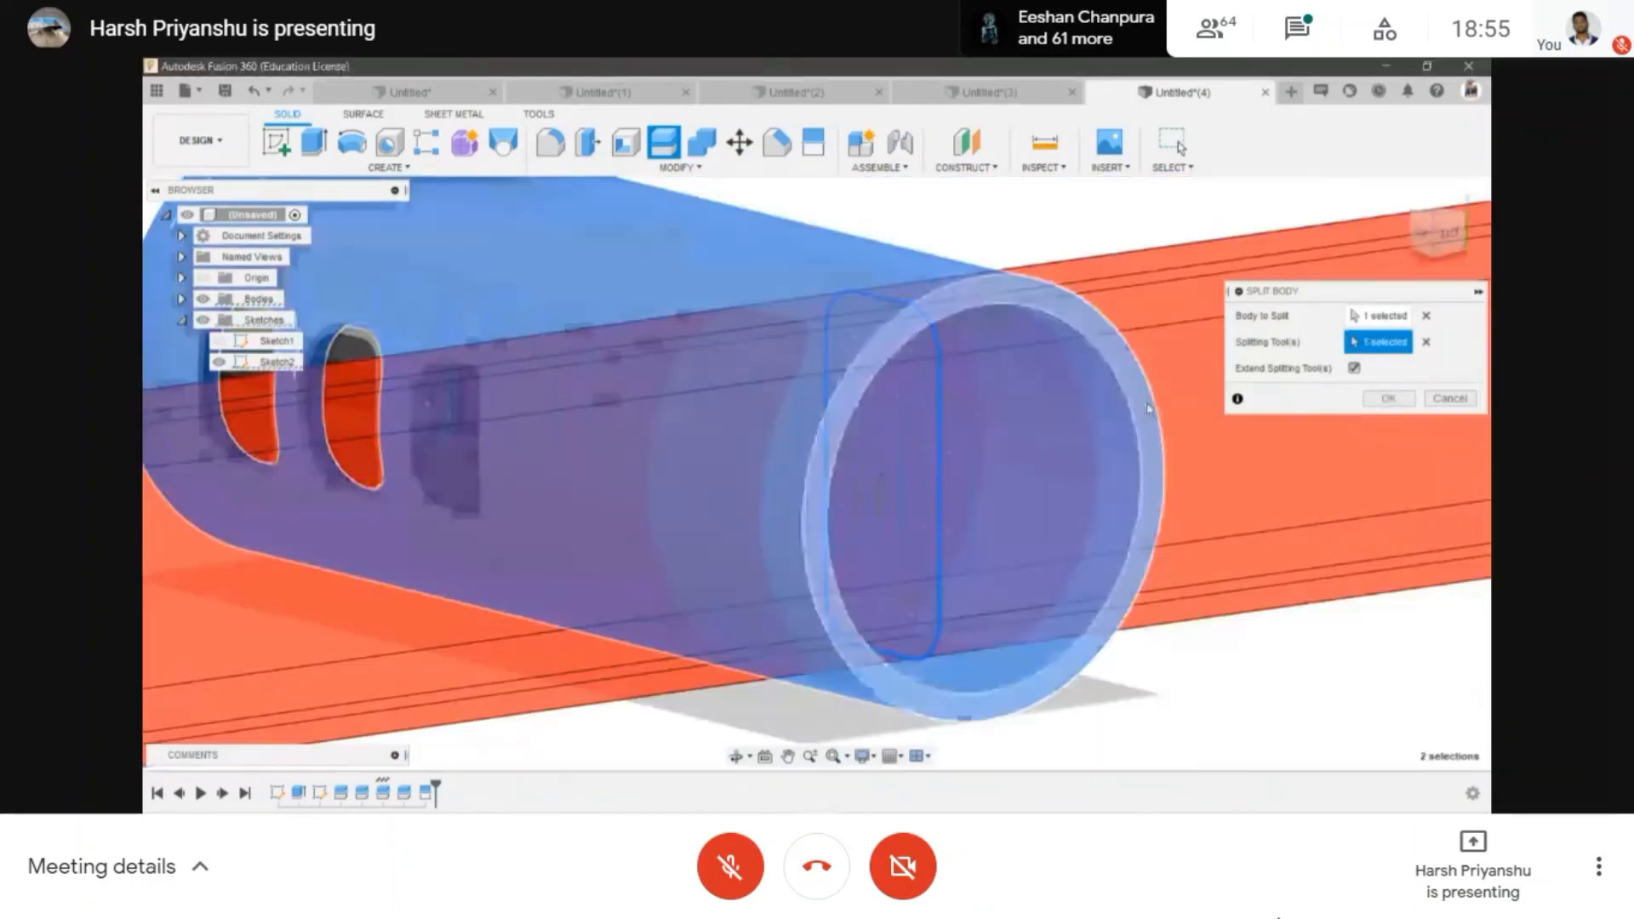
{"action": "left_click", "coordinate": [1389, 399]}
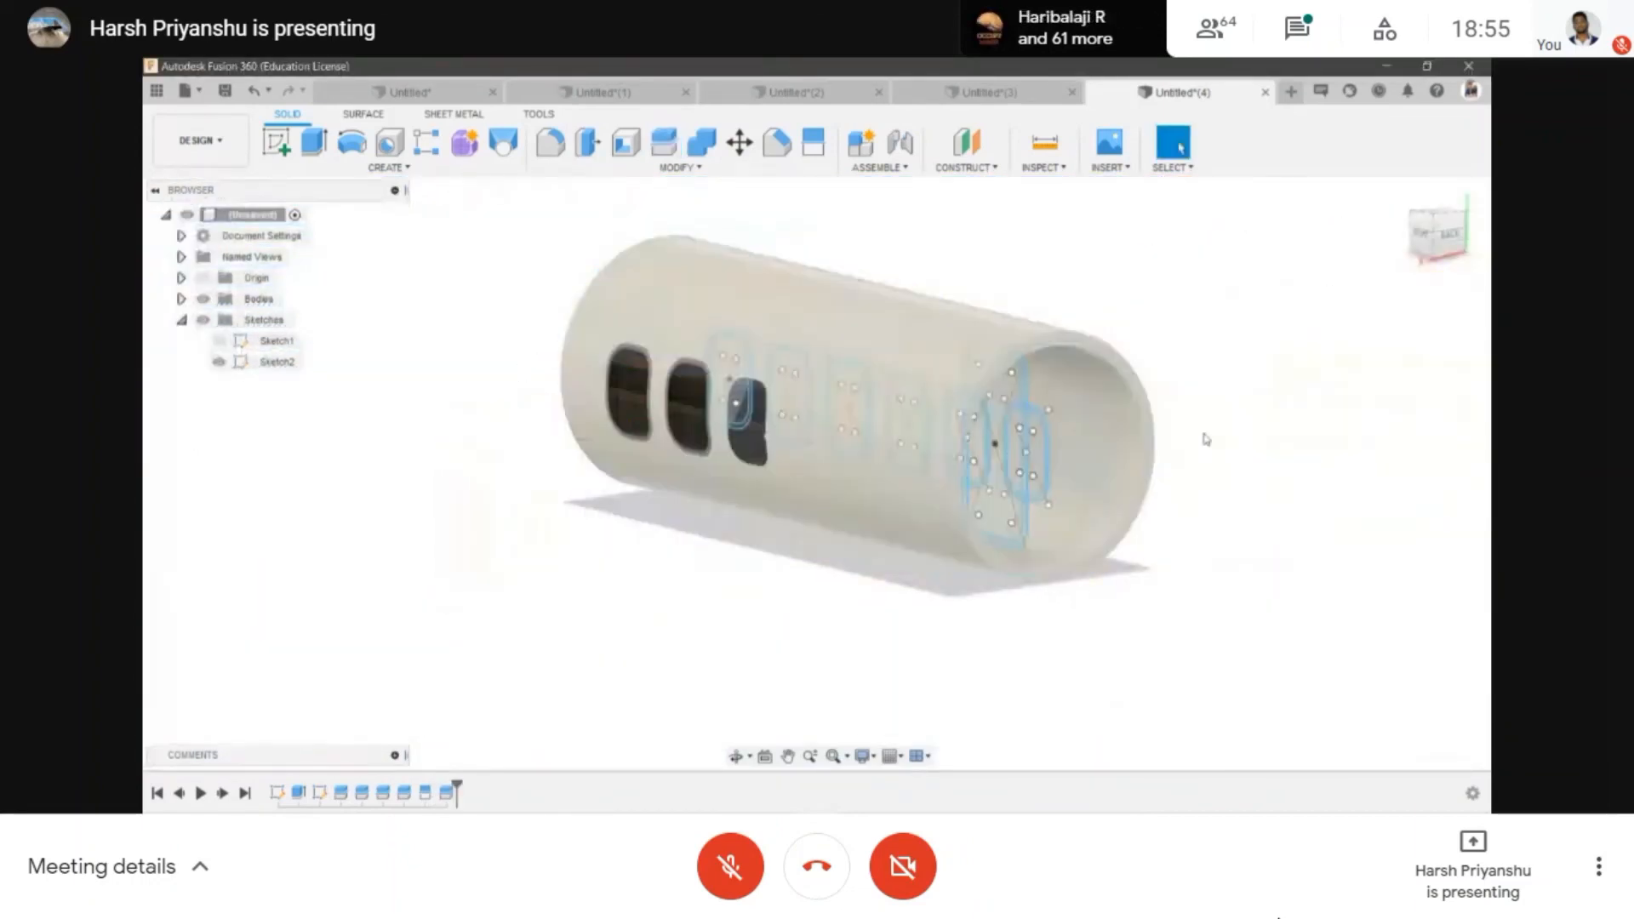
- Split both cut-out wall pieces with the inner outline of the tall rounded rectangle and hide the sketches
{"action": "scroll", "coordinate": [1037, 429], "scroll_direction": "up", "scroll_amount": 4}
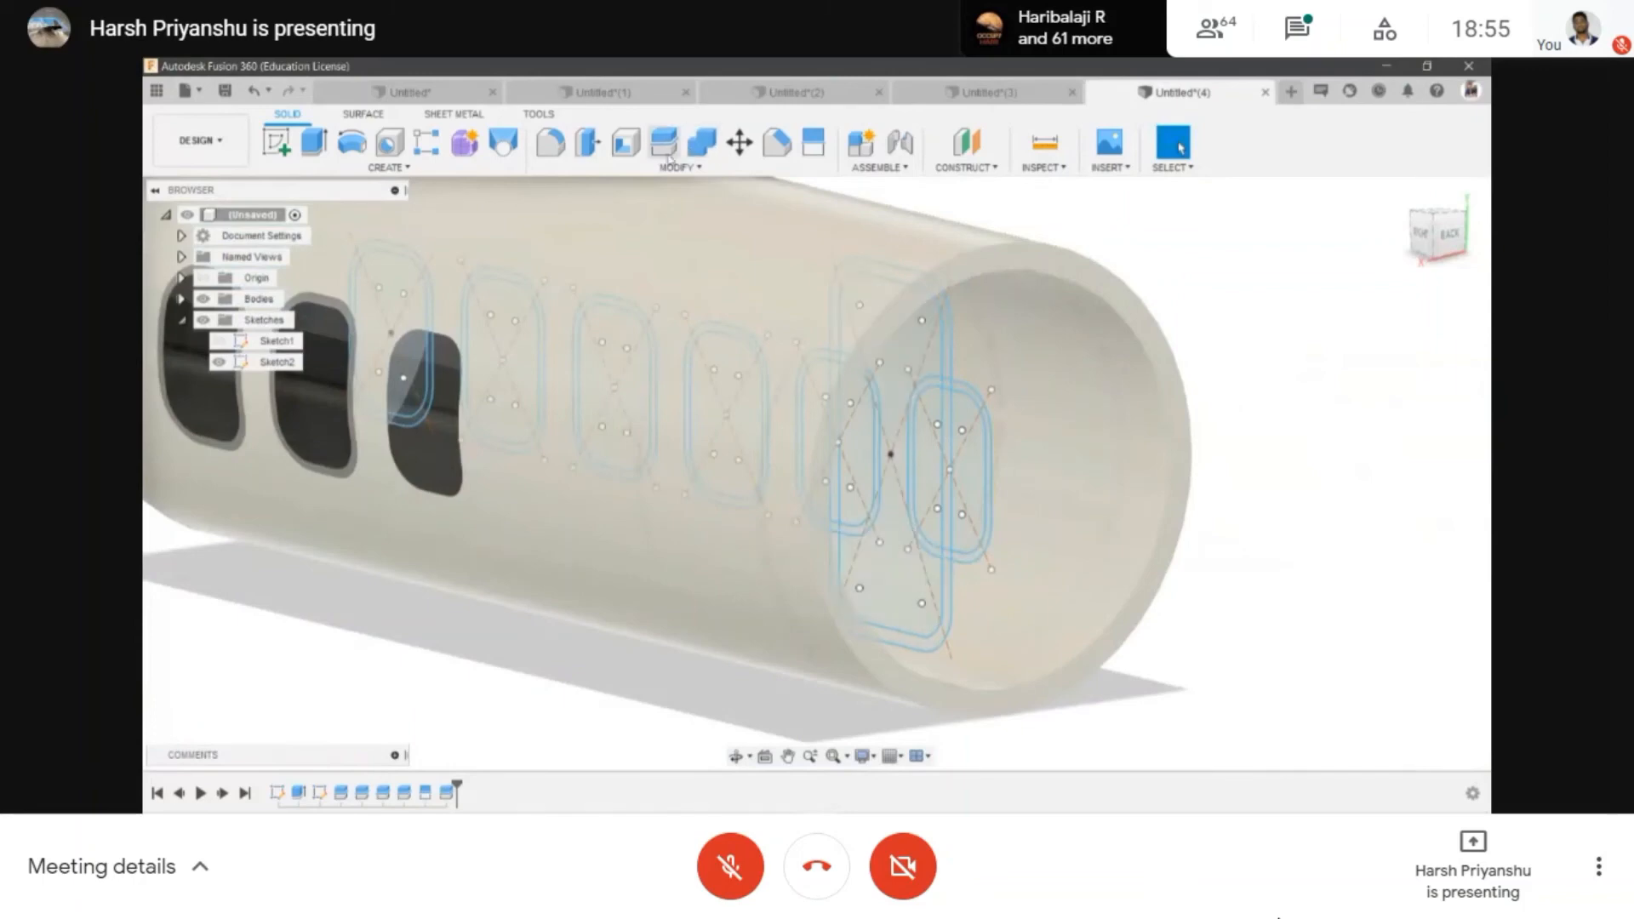
{"action": "left_click", "coordinate": [663, 143]}
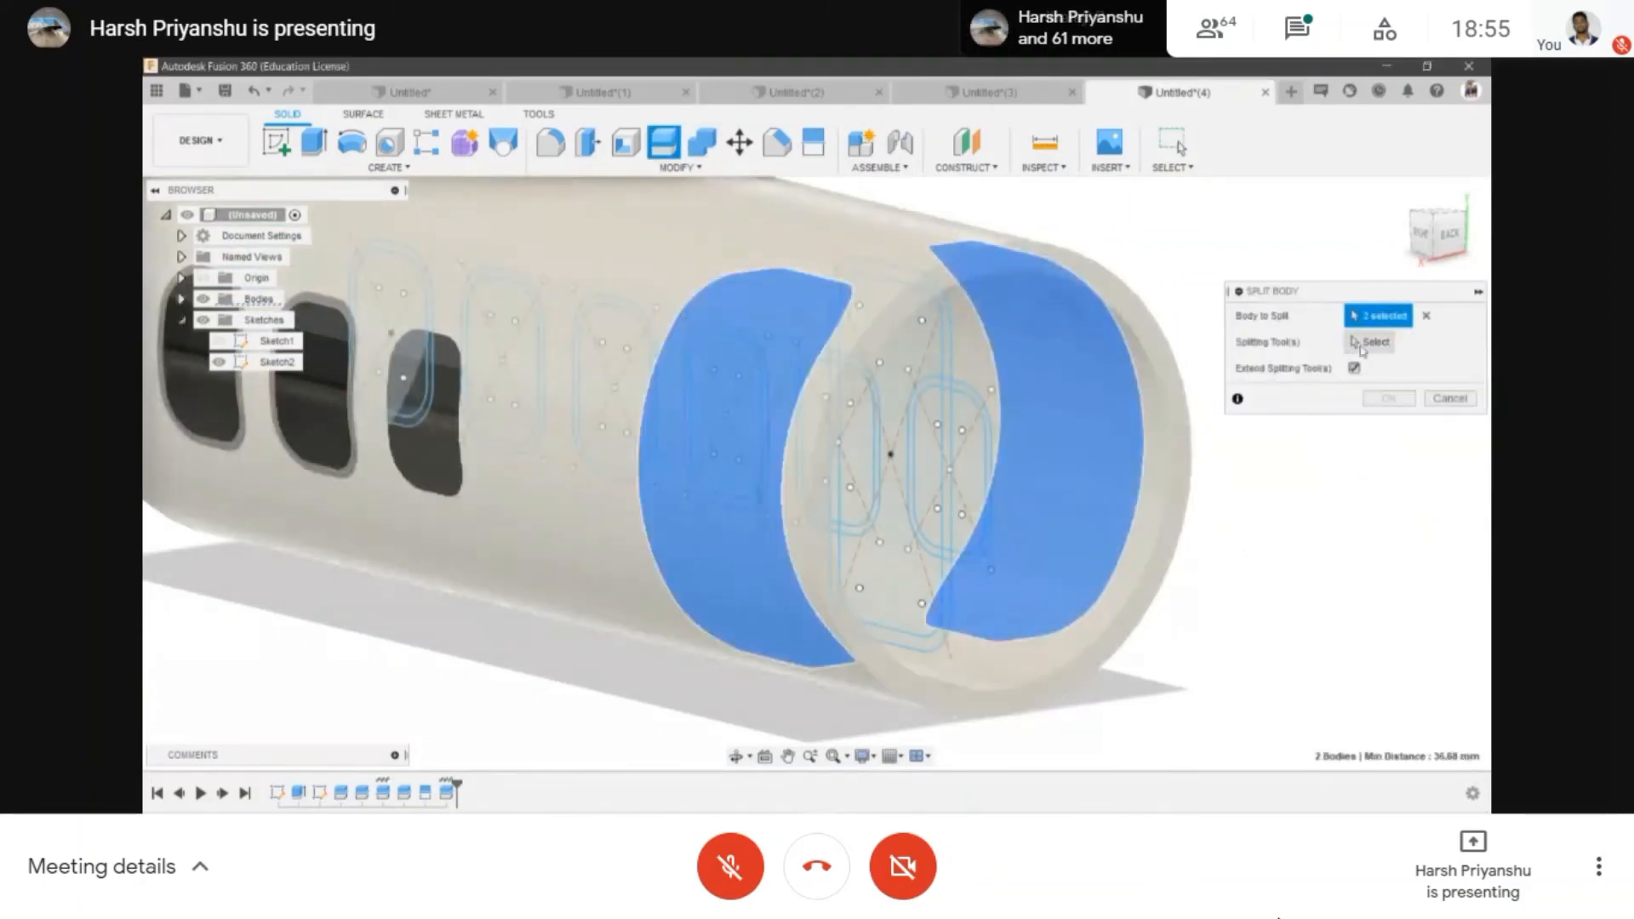
{"action": "left_click", "coordinate": [1370, 342]}
{"action": "left_click", "coordinate": [951, 362]}
{"action": "key", "text": "Return"}
{"action": "scroll", "coordinate": [830, 397], "scroll_direction": "down", "scroll_amount": 3}
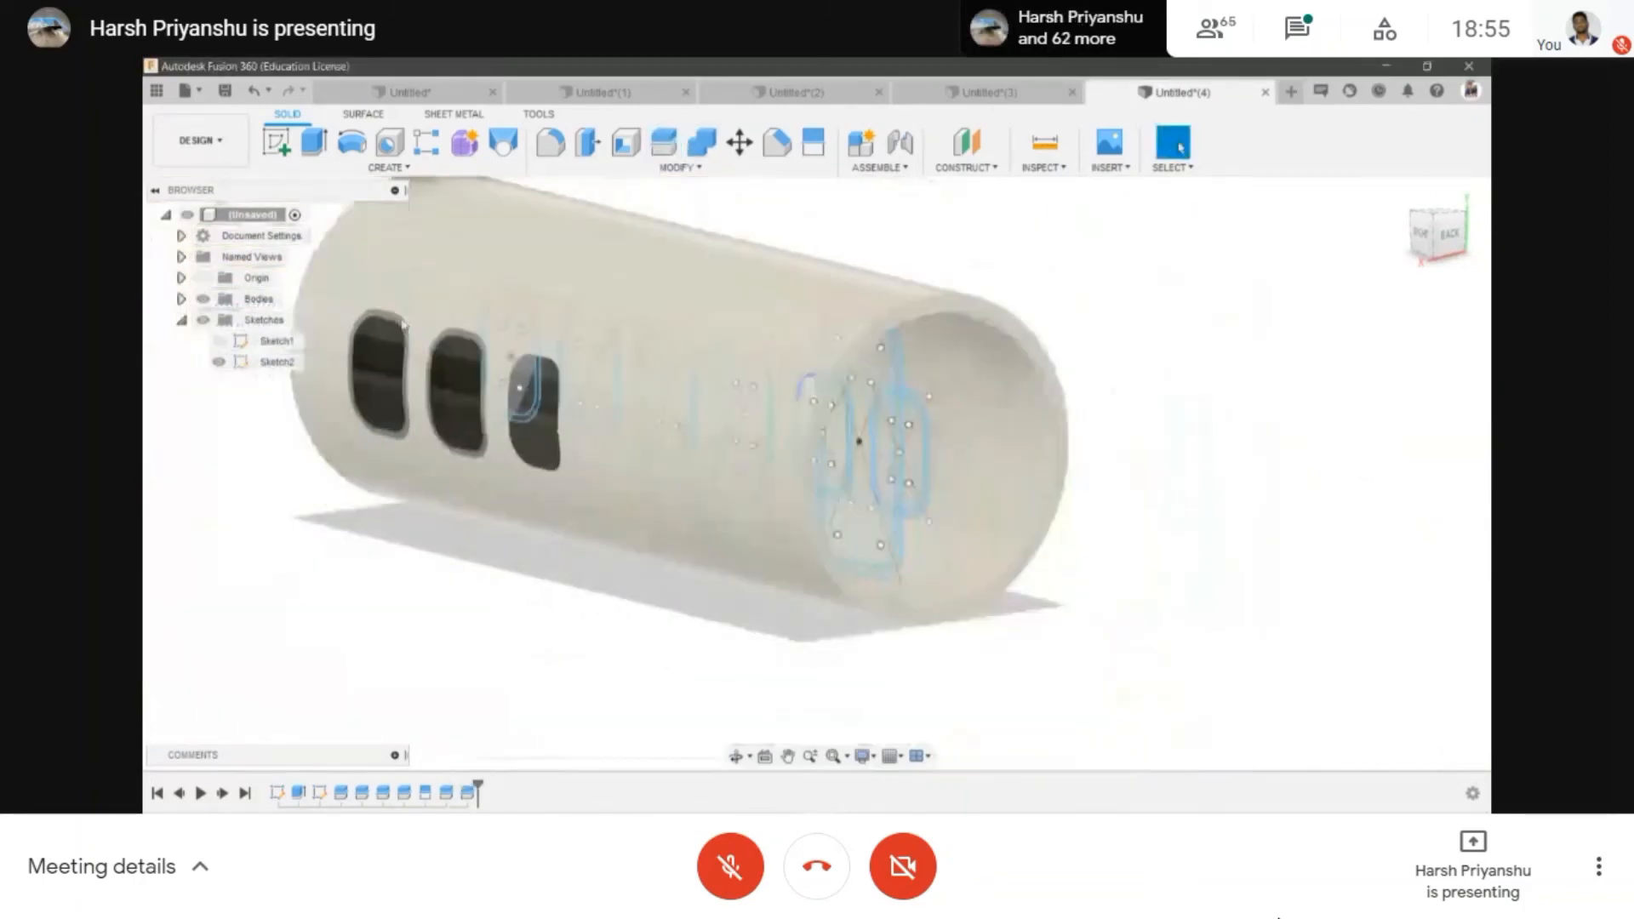
{"action": "left_click", "coordinate": [203, 321]}
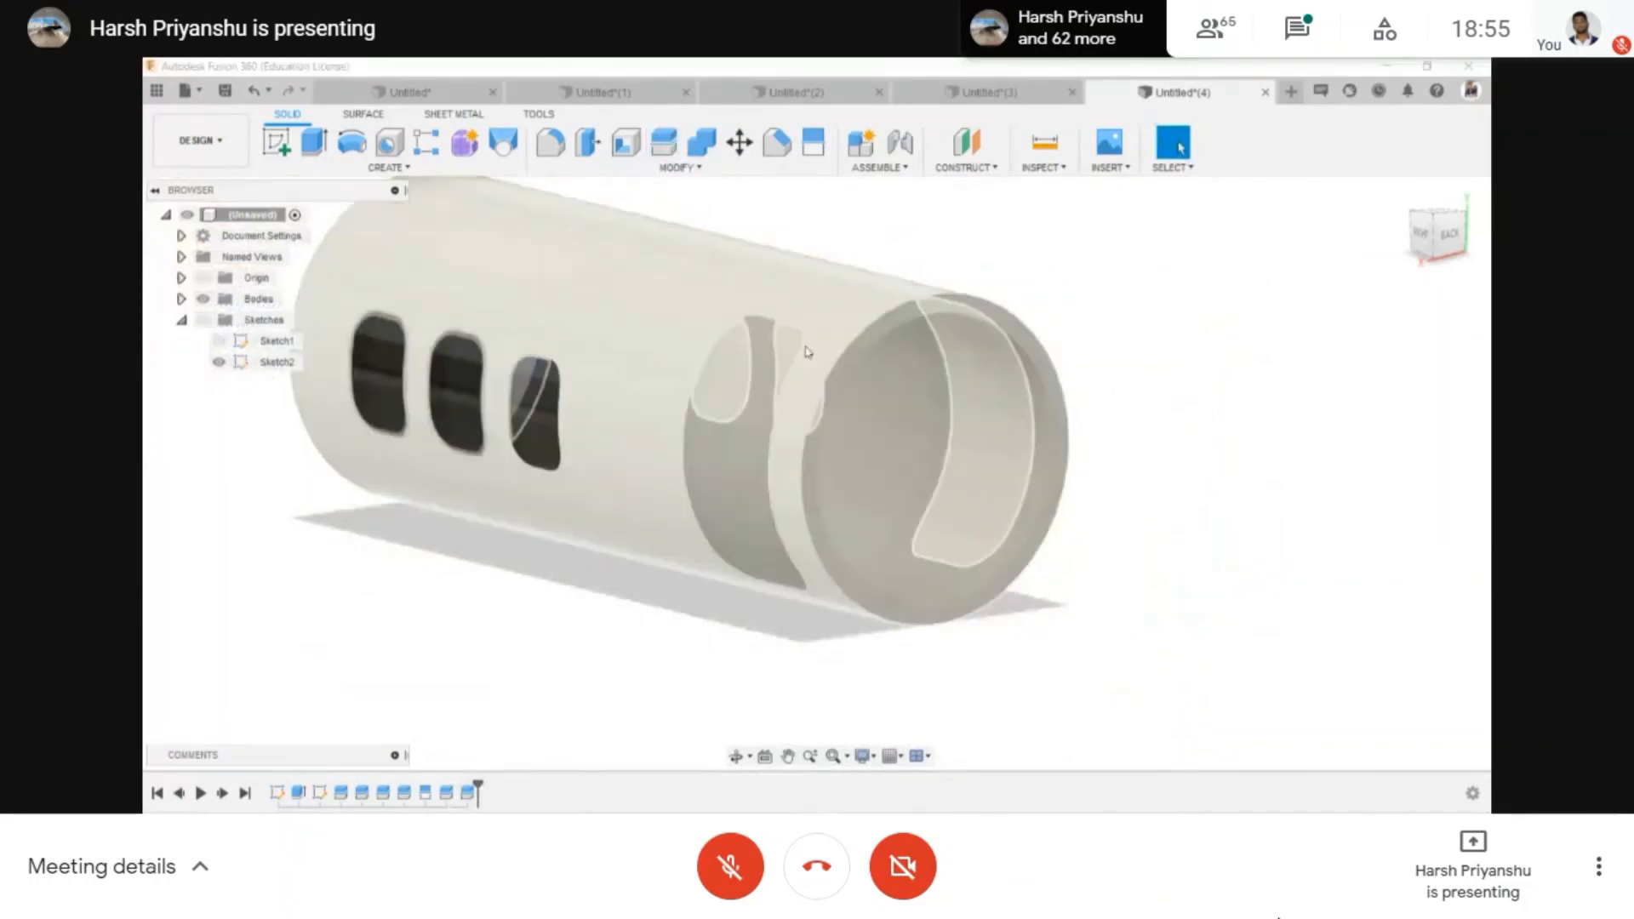
- Apply the design's first black appearance to the narrow frame around the tall rounded door panel
{"action": "key", "text": "a"}
{"action": "scroll", "coordinate": [737, 316], "scroll_direction": "up", "scroll_amount": 5}
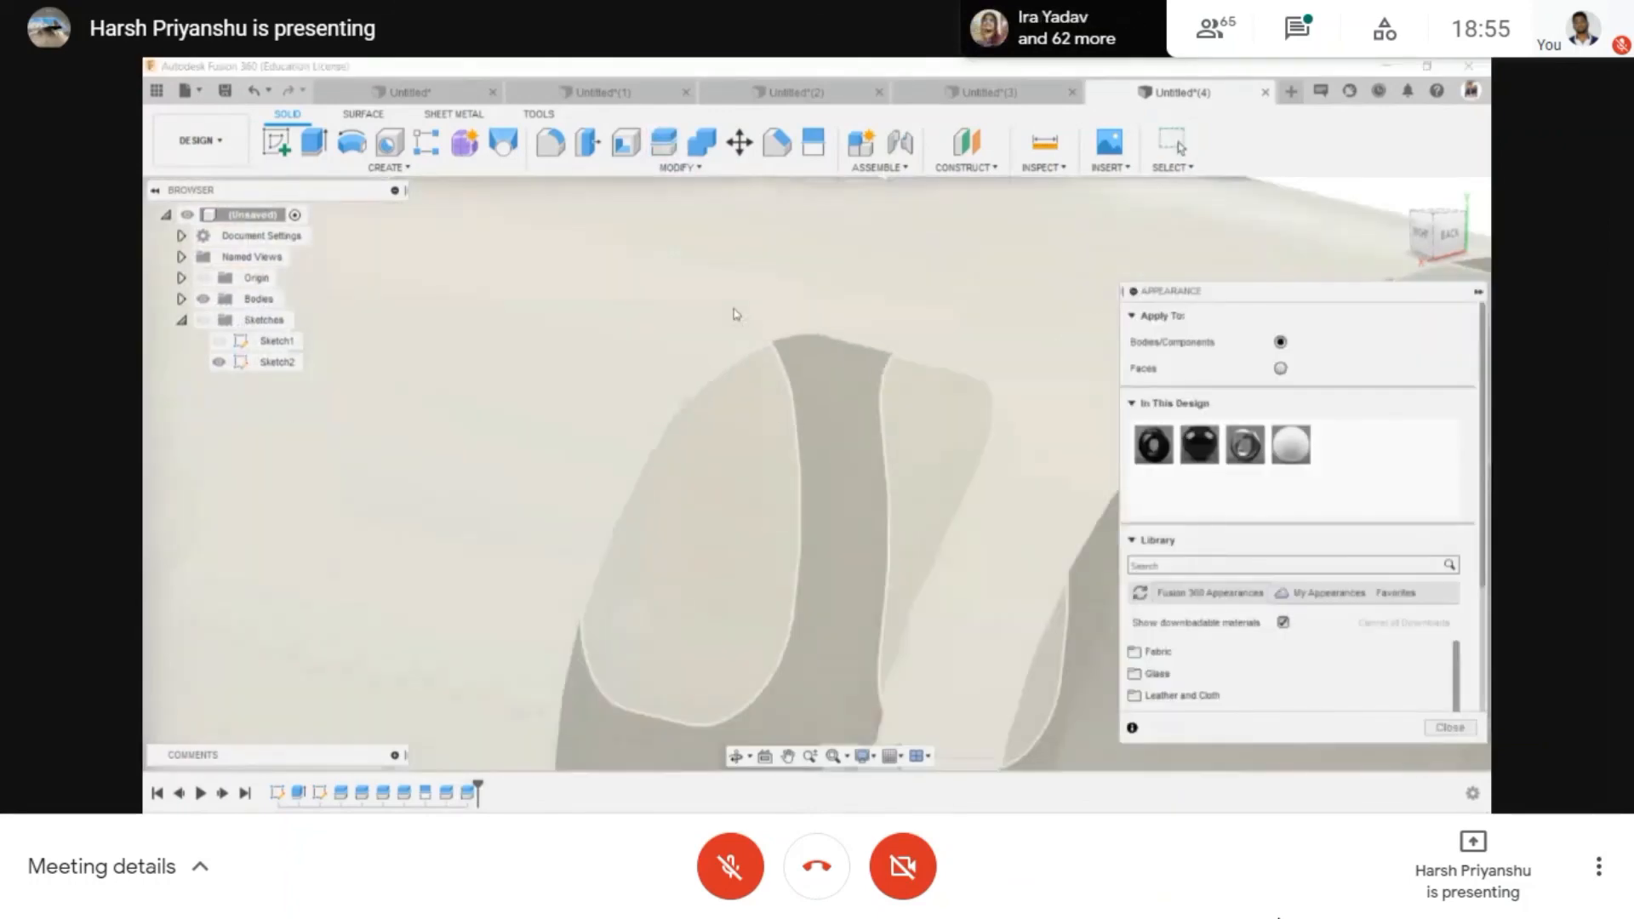
{"action": "left_click_drag", "start_coordinate": [1154, 444], "coordinate": [855, 357]}
{"action": "scroll", "coordinate": [855, 358], "scroll_direction": "down", "scroll_amount": 5}
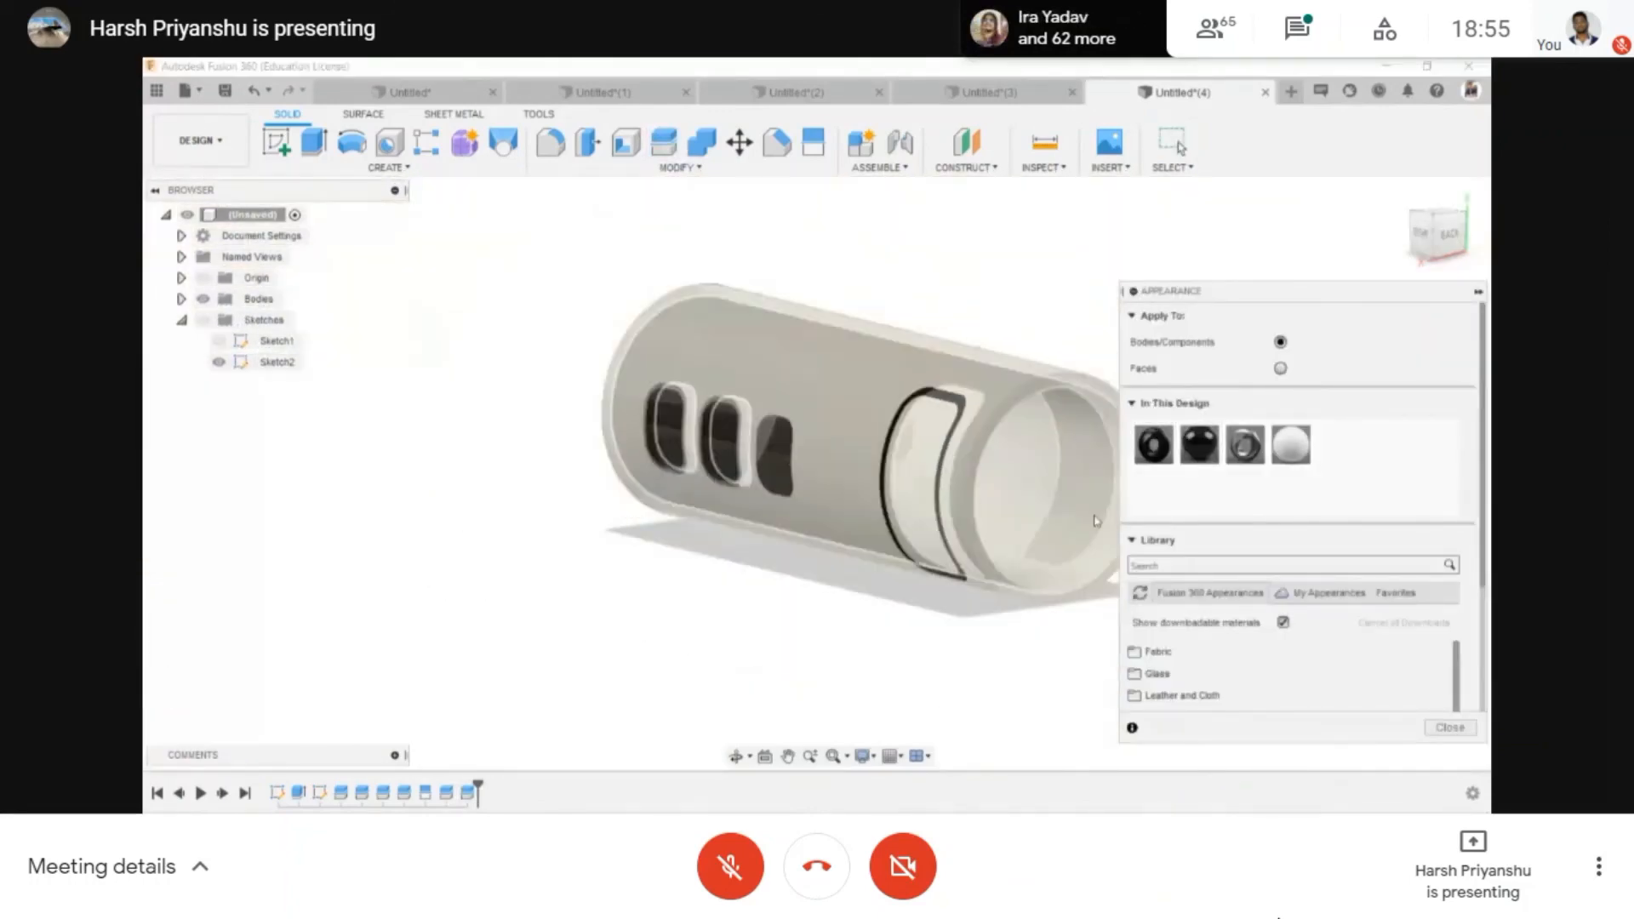
{"action": "key", "text": "Escape"}
- Start a Cylinder on the tube's rear end face, with a base about 2.2 mm in diameter at the upper outer rim beside the door
{"action": "left_click", "coordinate": [1424, 242]}
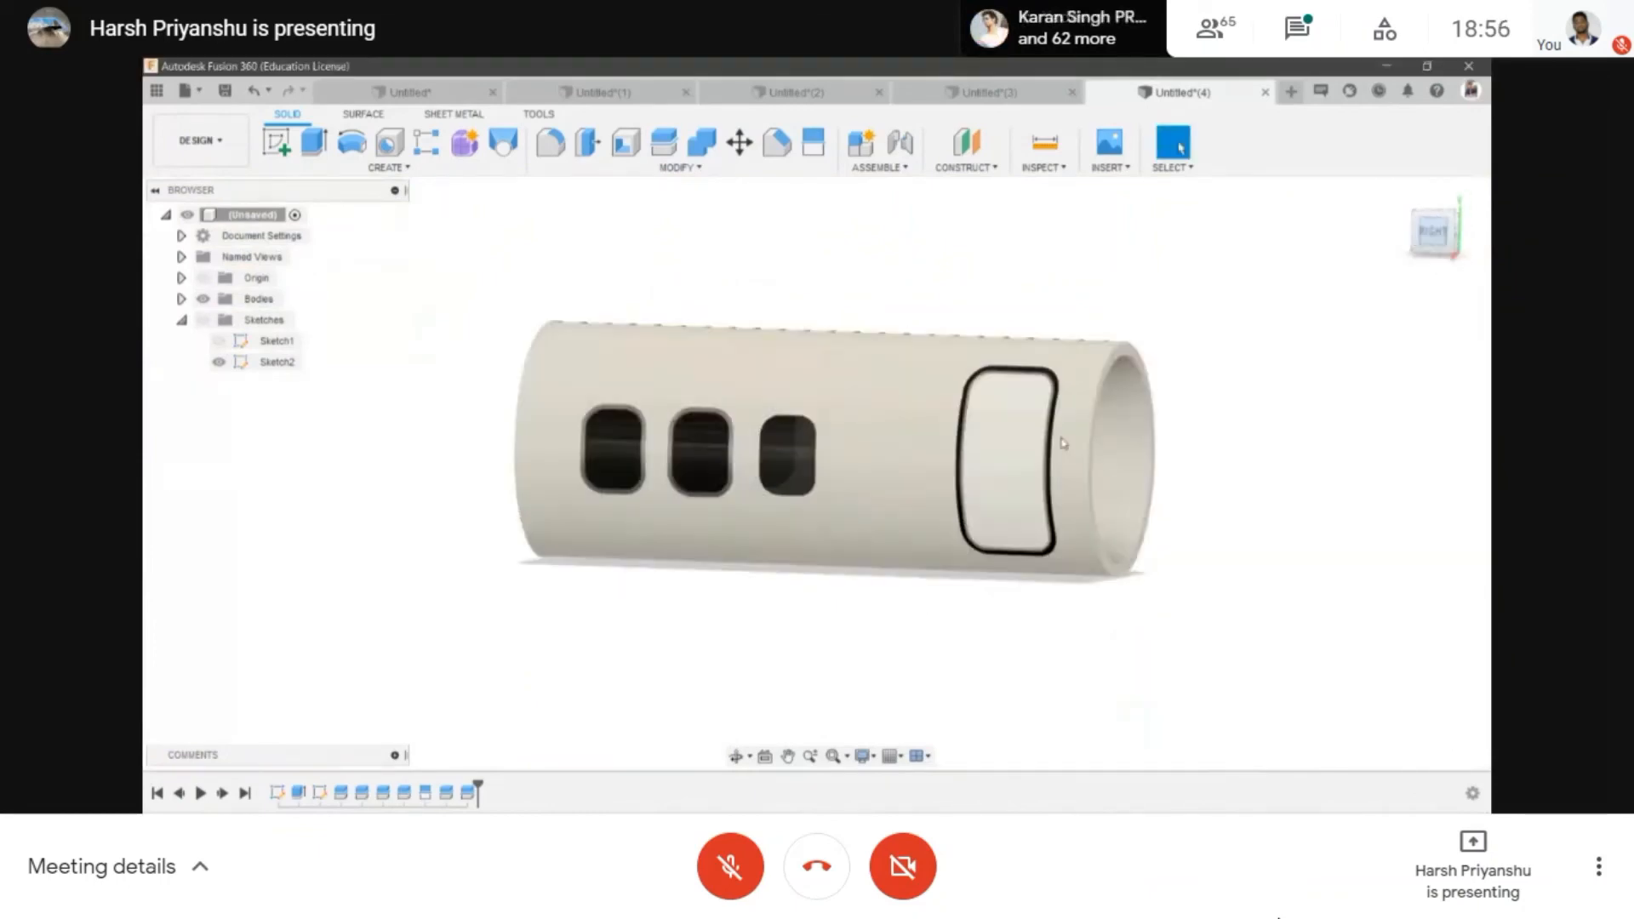
{"action": "mouse_move", "coordinate": [851, 399]}
{"action": "middle_mouse_down", "text": "shift"}
{"action": "mouse_move", "coordinate": [748, 391]}
{"action": "mouse_move", "coordinate": [828, 430]}
{"action": "mouse_move", "coordinate": [919, 347]}
{"action": "mouse_move", "coordinate": [839, 343]}
{"action": "mouse_move", "coordinate": [806, 391]}
{"action": "mouse_move", "coordinate": [785, 385]}
{"action": "mouse_move", "coordinate": [777, 445]}
{"action": "mouse_move", "coordinate": [811, 430]}
{"action": "middle_mouse_up", "text": "shift"}
{"action": "scroll", "coordinate": [831, 407], "scroll_direction": "up", "scroll_amount": 5}
{"action": "scroll", "coordinate": [831, 407], "scroll_direction": "down", "scroll_amount": 4}
{"action": "scroll", "coordinate": [830, 392], "scroll_direction": "up", "scroll_amount": 4}
{"action": "scroll", "coordinate": [832, 391], "scroll_direction": "down", "scroll_amount": 3}
{"action": "left_click", "coordinate": [387, 167]}
{"action": "left_click", "coordinate": [356, 466]}
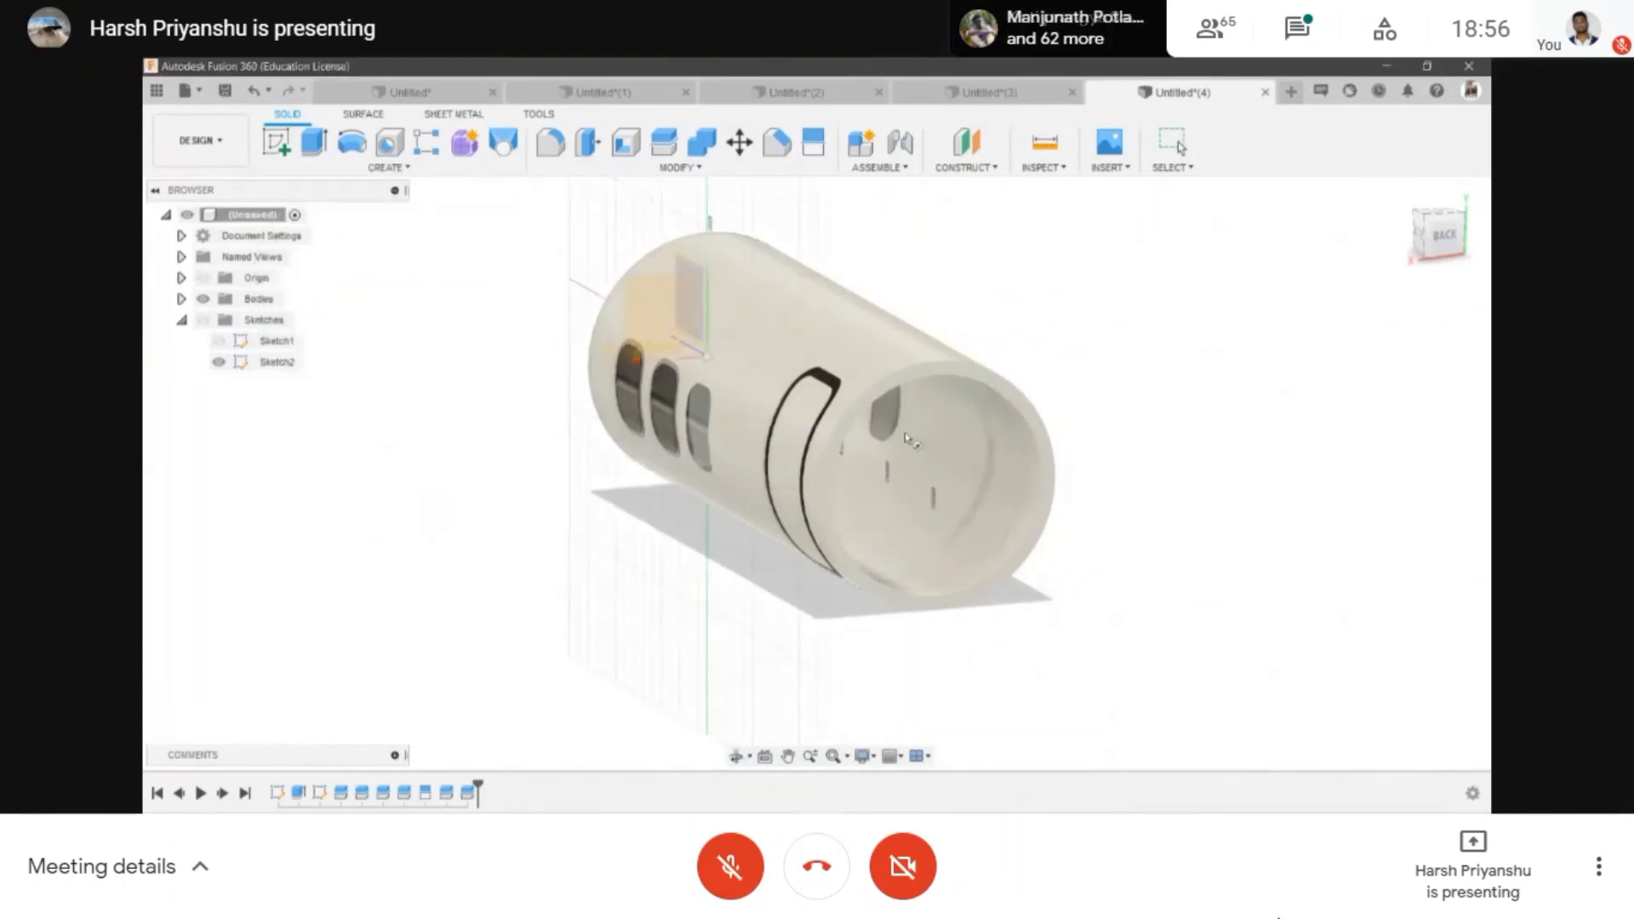
{"action": "left_click", "coordinate": [860, 415]}
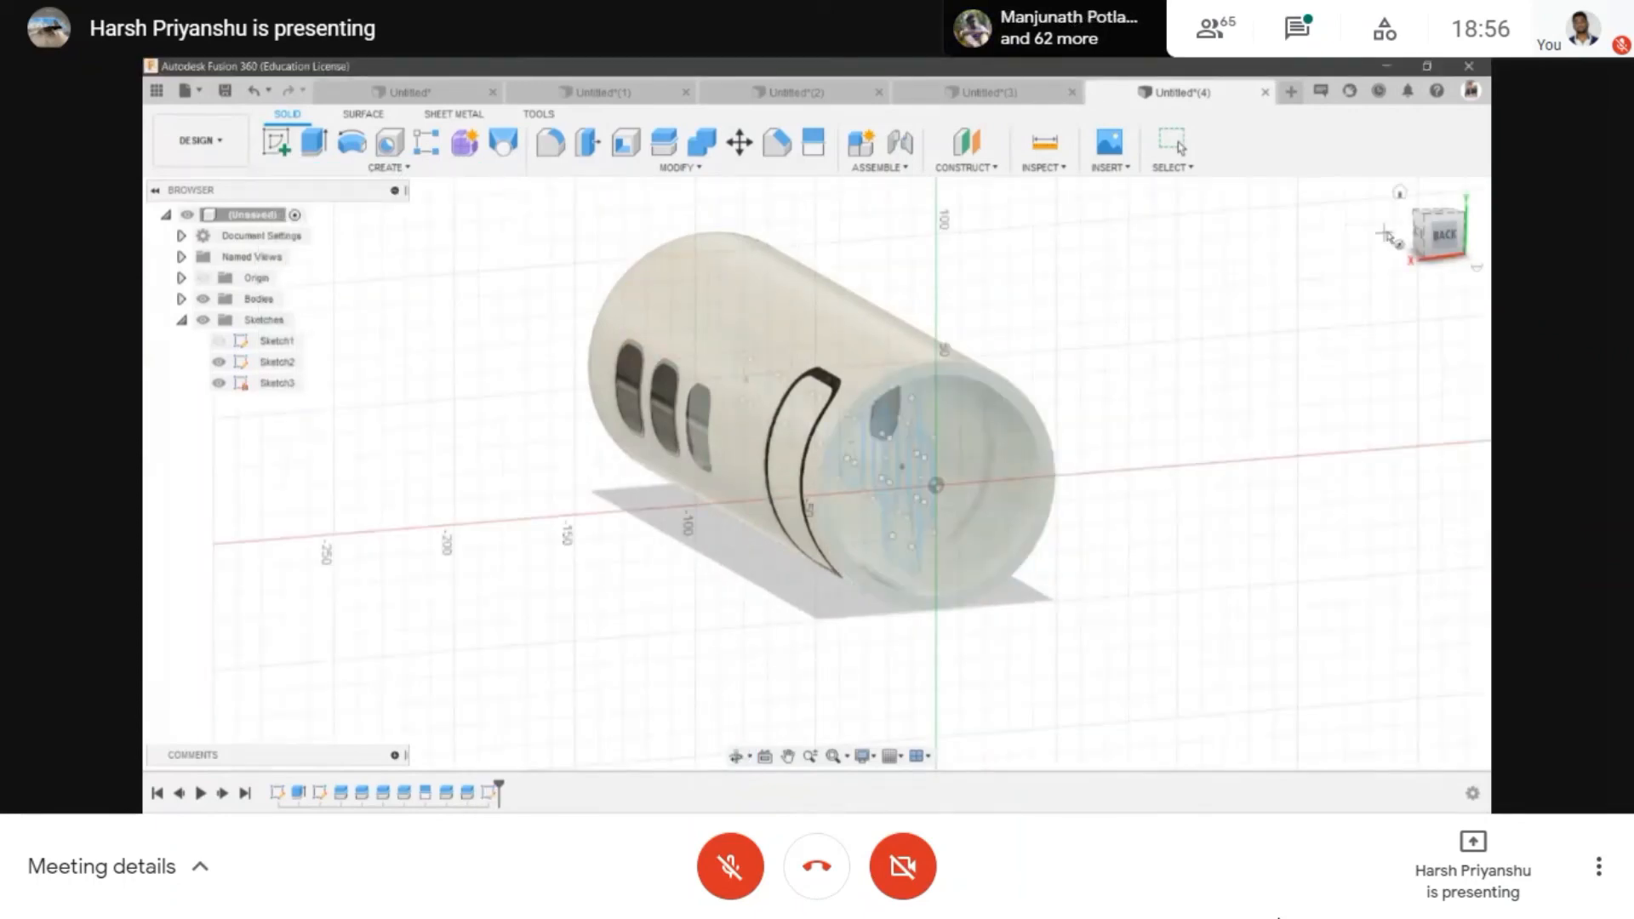
{"action": "scroll", "coordinate": [814, 354], "scroll_direction": "up", "scroll_amount": 5}
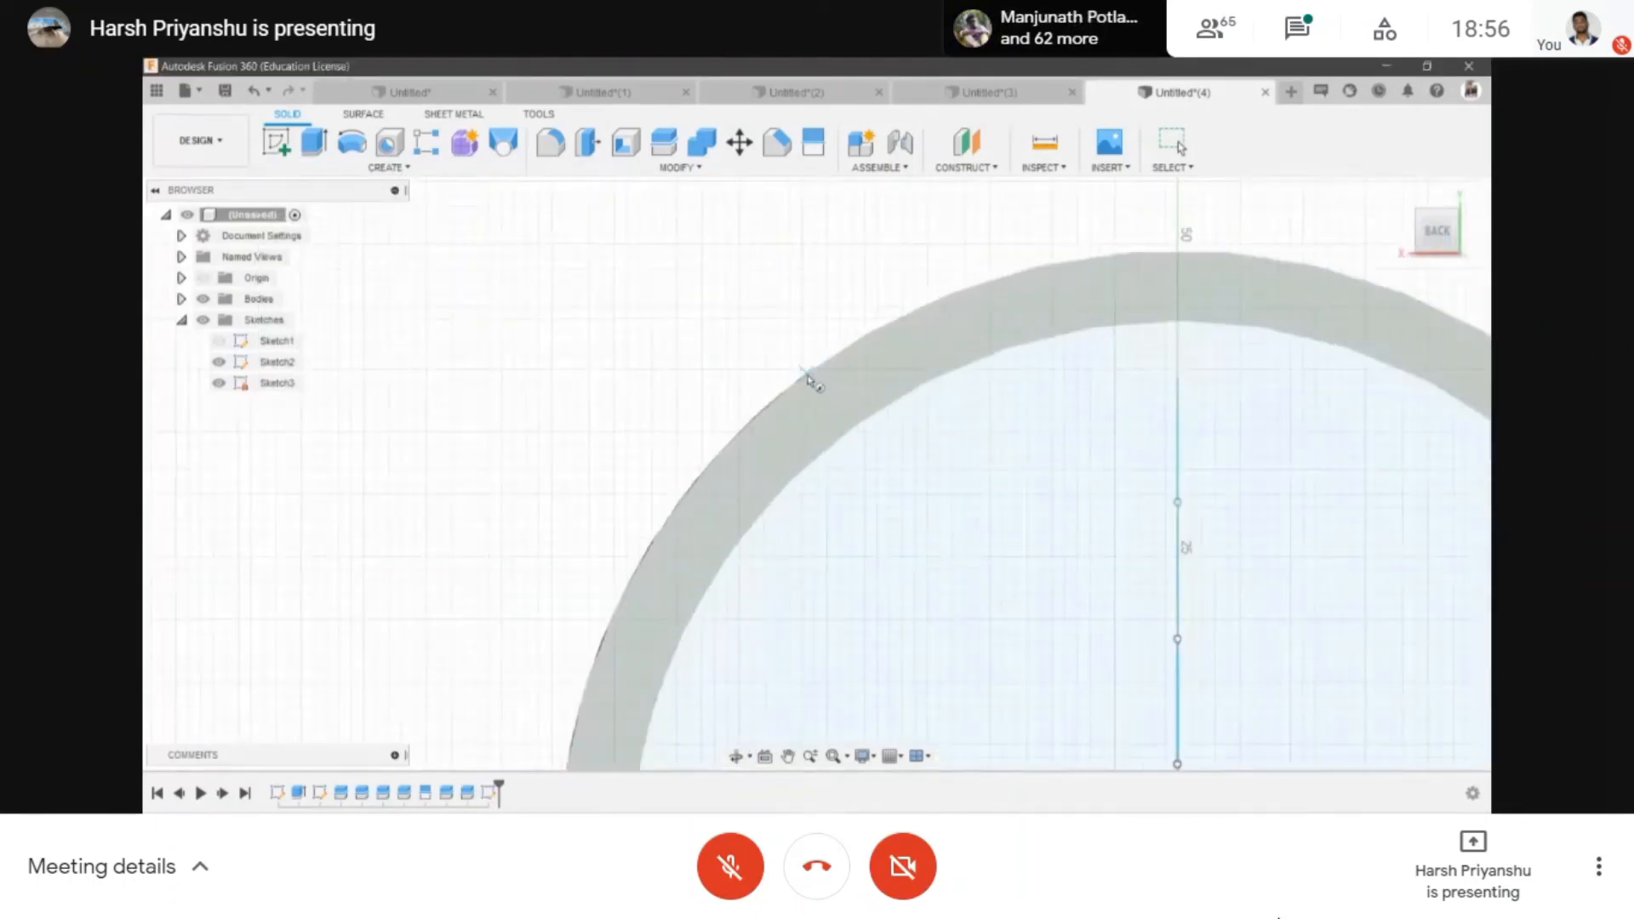
{"action": "left_click", "coordinate": [803, 377]}
{"action": "left_click", "coordinate": [816, 388]}
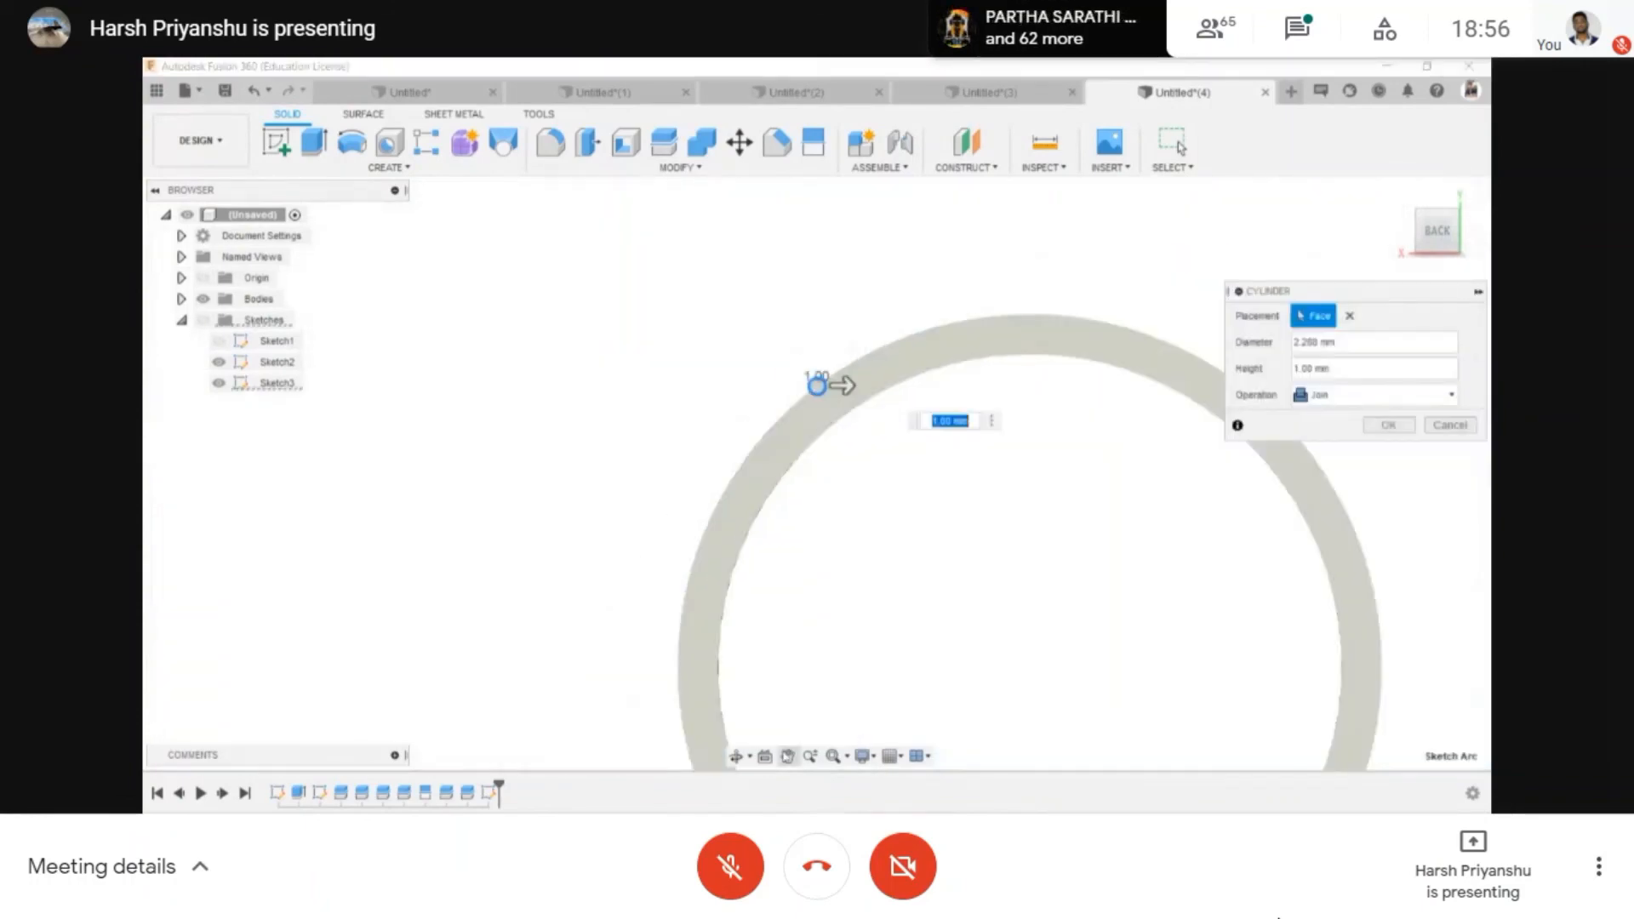
- Set the cylinder's height to -20 mm, reaching toward the door, and create it as a new component
{"action": "left_click", "coordinate": [736, 755]}
{"action": "left_click_drag", "start_coordinate": [749, 323], "coordinate": [920, 354]}
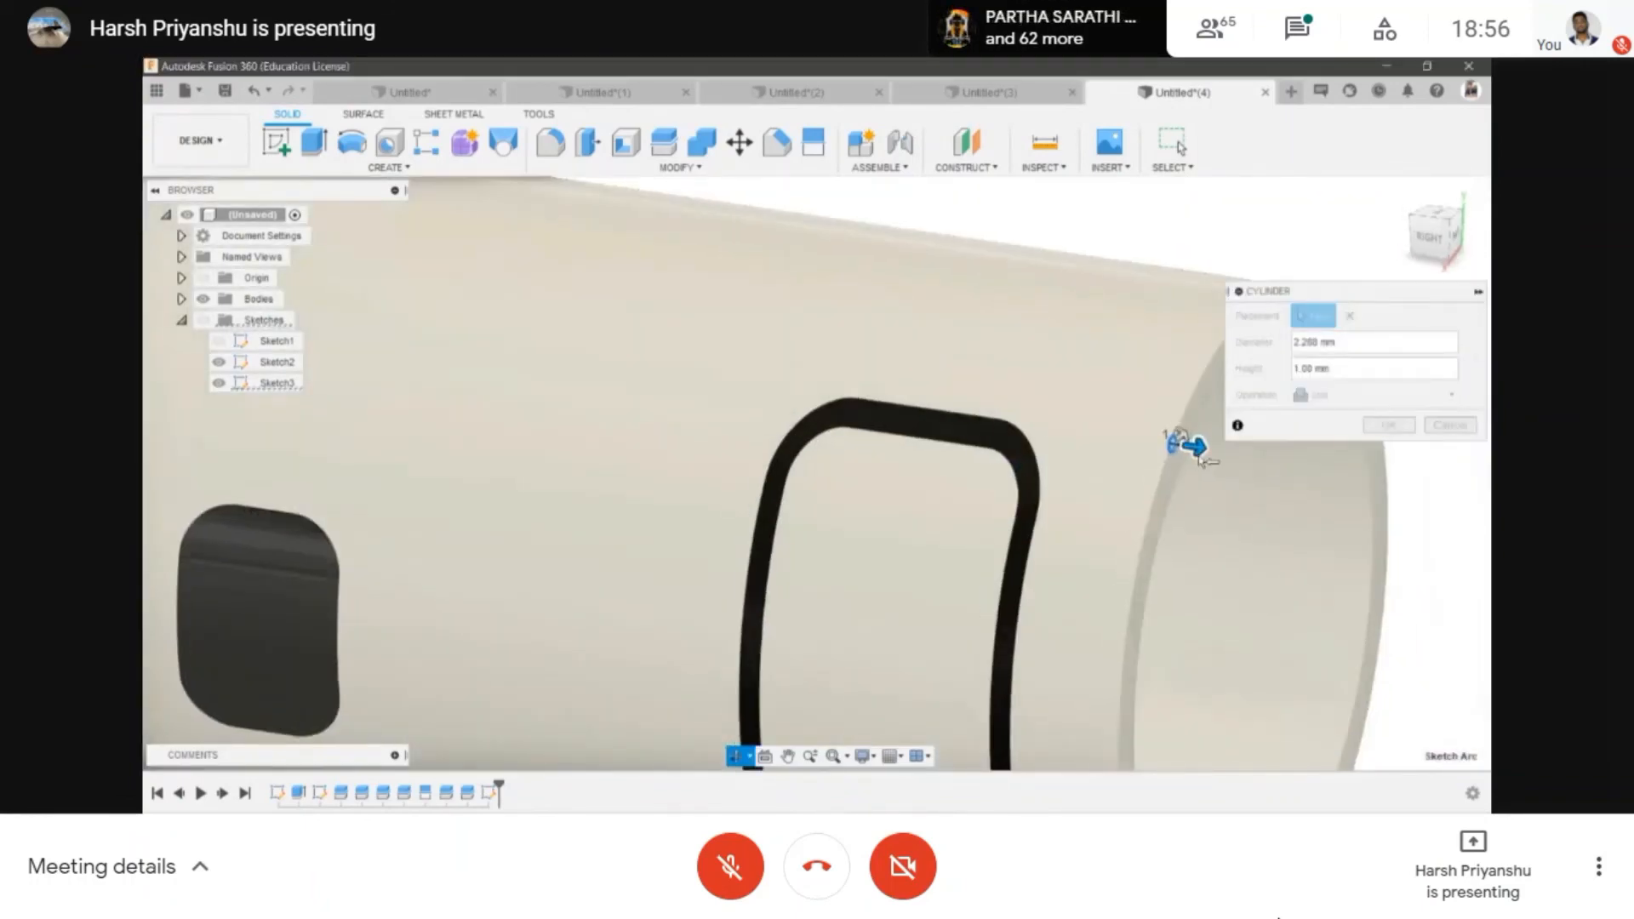
{"action": "key", "text": "Escape"}
{"action": "left_click_drag", "start_coordinate": [1194, 446], "coordinate": [1025, 422]}
{"action": "left_click", "coordinate": [1375, 394]}
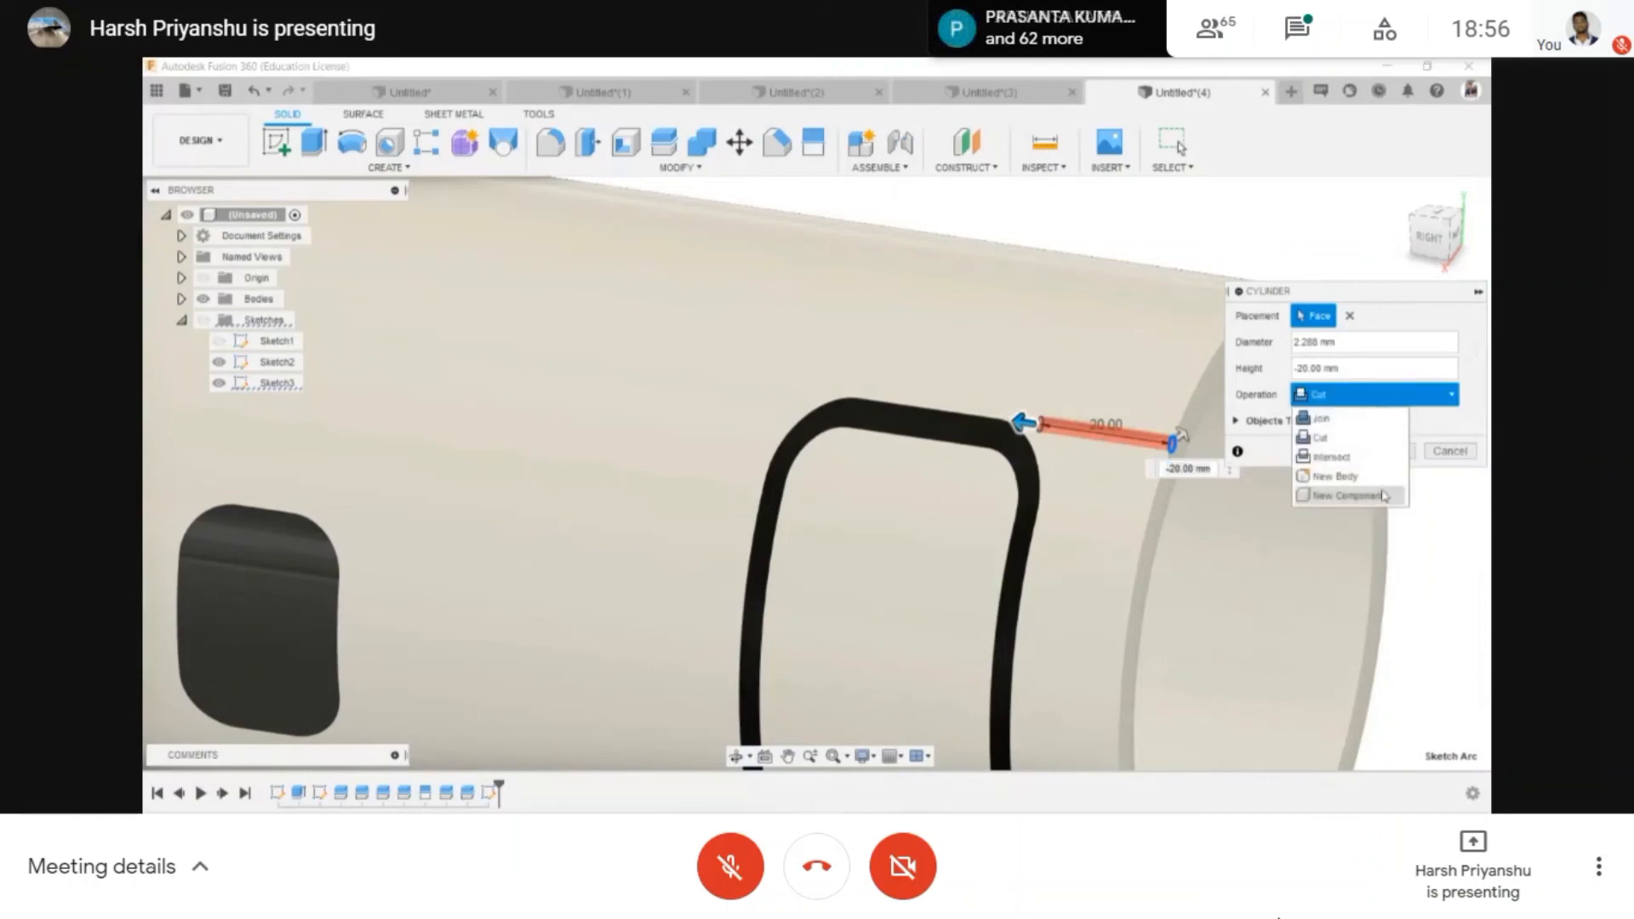
{"action": "left_click", "coordinate": [1385, 497]}
{"action": "left_click", "coordinate": [1388, 425]}
- Move the small cylinder body from the rear rim to the upper edge of the door panel
{"action": "key", "text": "m"}
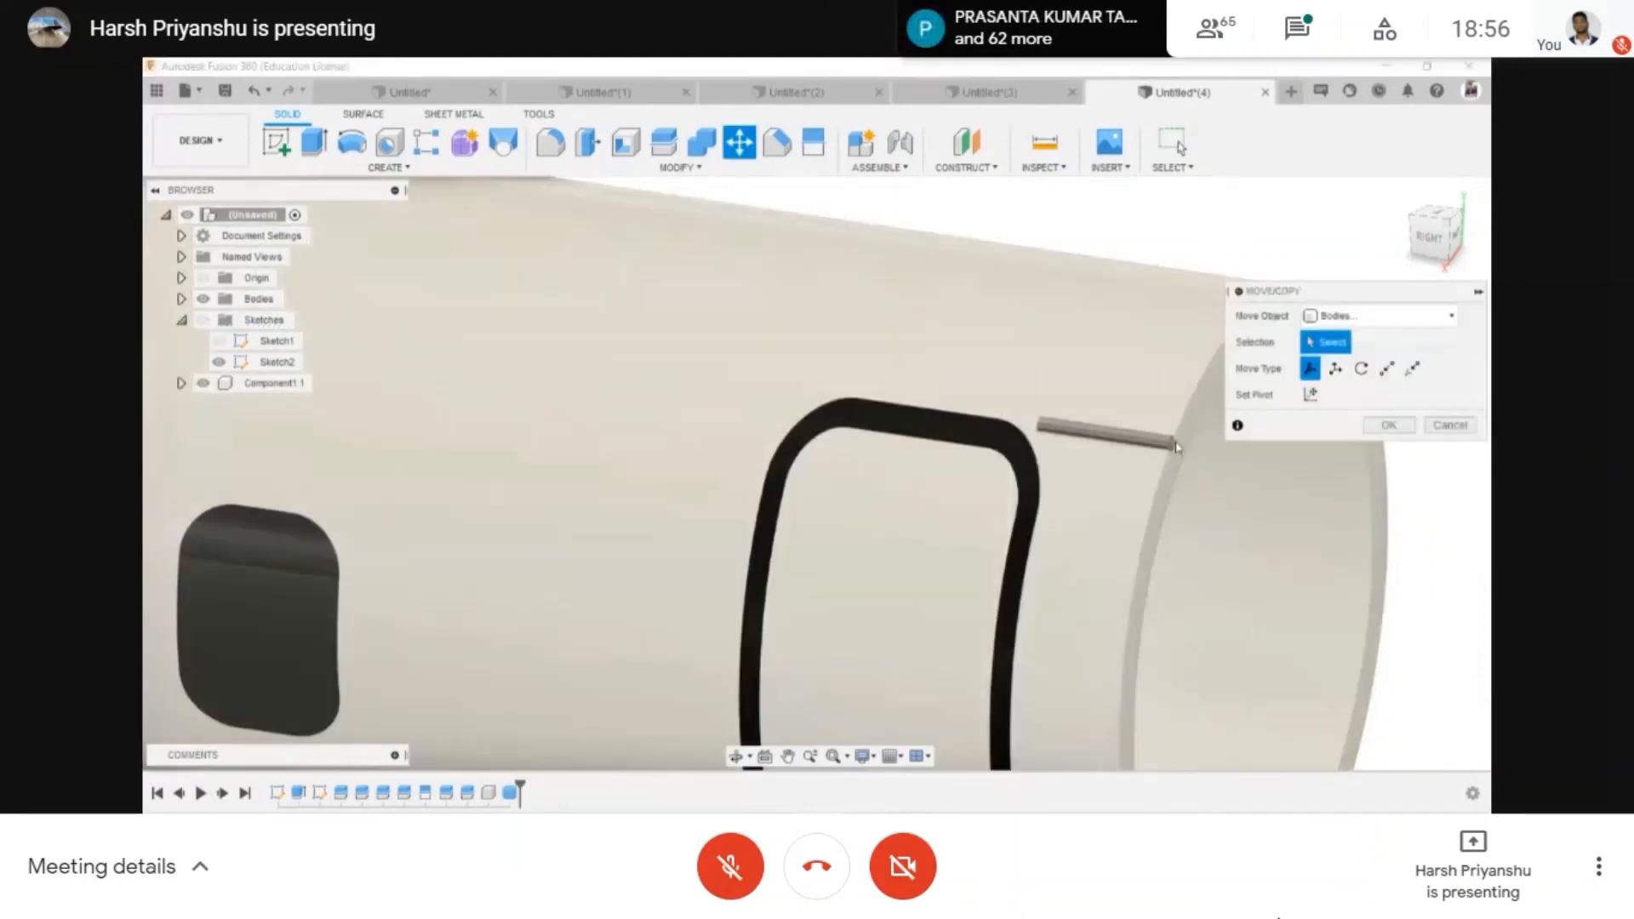
{"action": "left_click", "coordinate": [1168, 446]}
{"action": "left_click_drag", "start_coordinate": [1128, 439], "coordinate": [995, 462]}
{"action": "scroll", "coordinate": [929, 402], "scroll_direction": "up", "scroll_amount": 2}
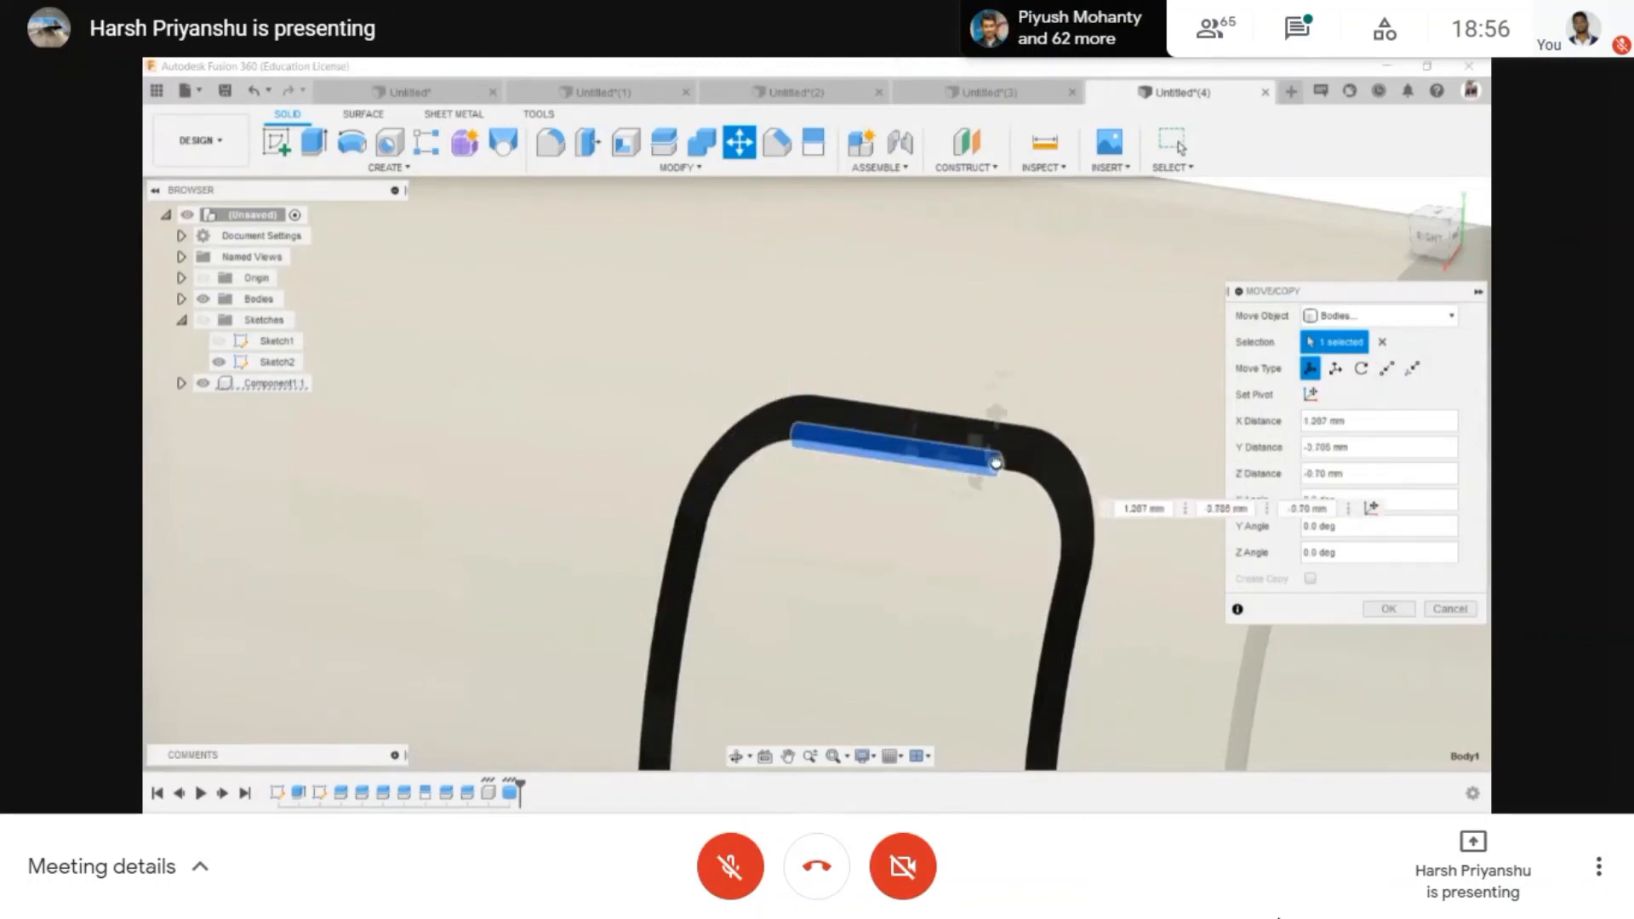
- Adjust the cylinder's position from the back view so it sits along the door's top edge like a hinge pin
{"action": "left_click", "coordinate": [1454, 236]}
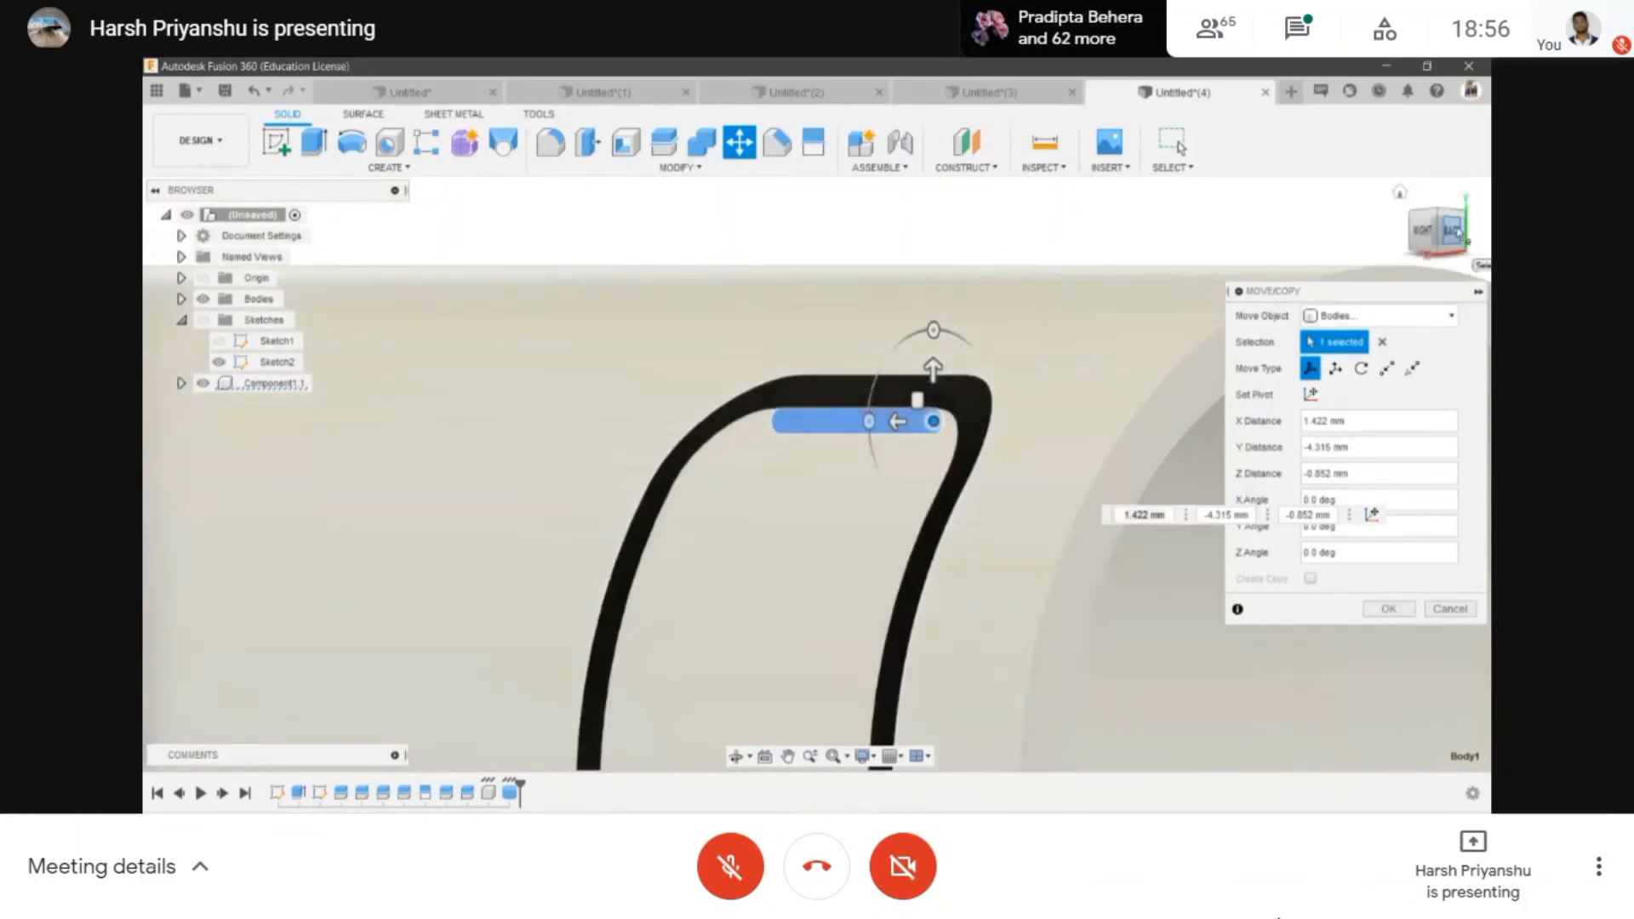
{"action": "left_click", "coordinate": [1454, 232]}
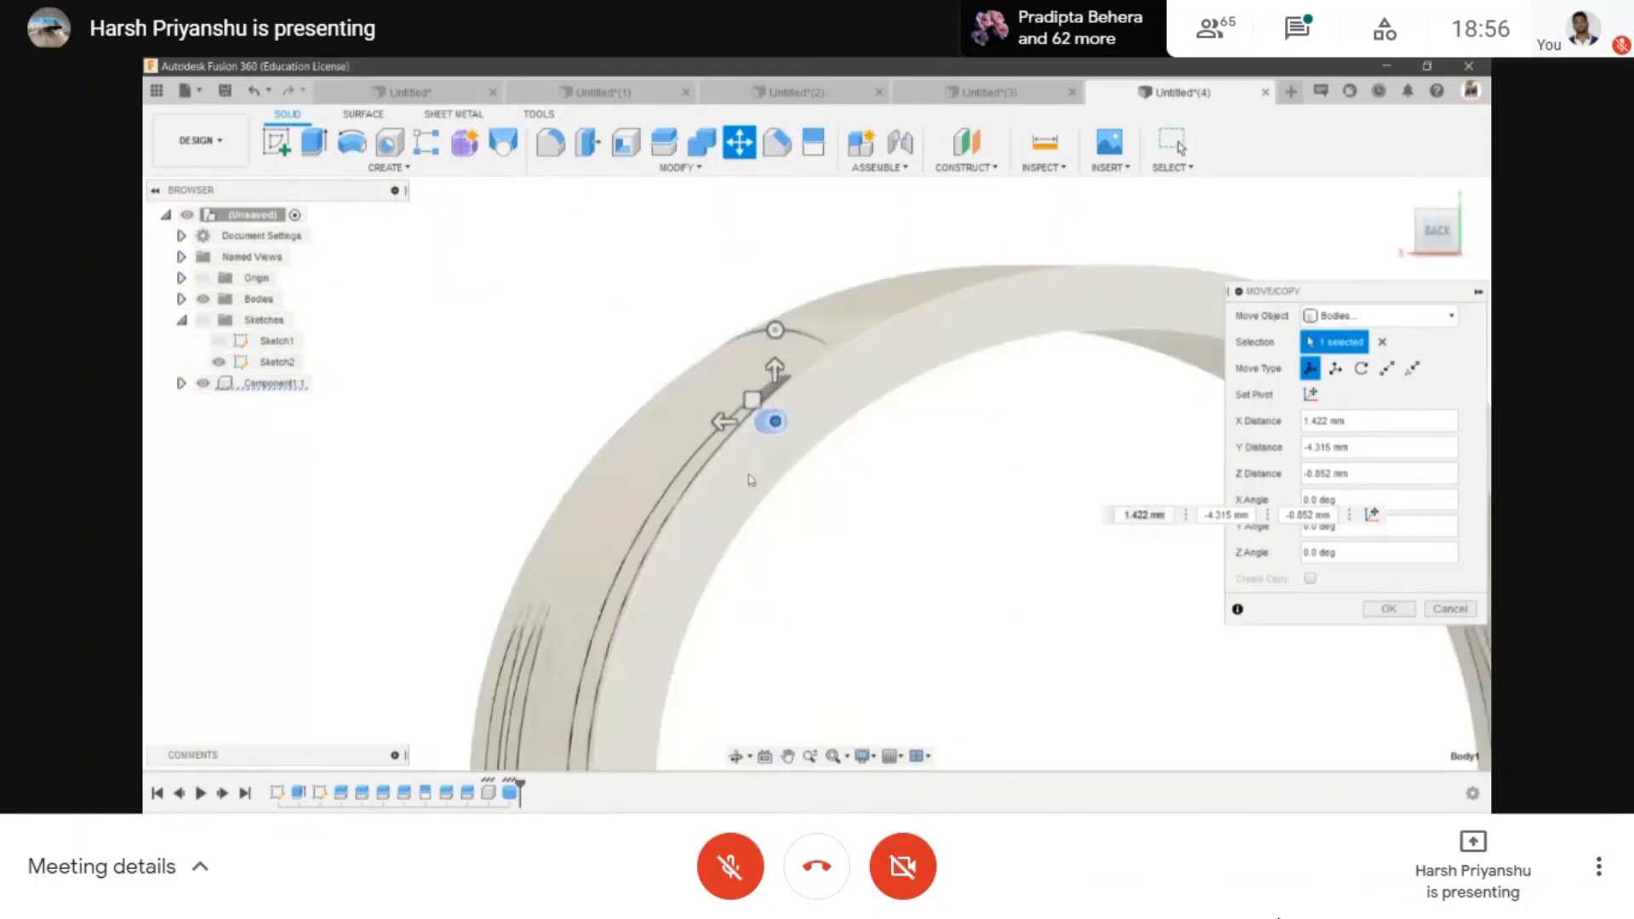
{"action": "left_click_drag", "start_coordinate": [433, 411], "coordinate": [901, 525]}
{"action": "left_click", "coordinate": [736, 757]}
{"action": "key", "text": "Escape"}
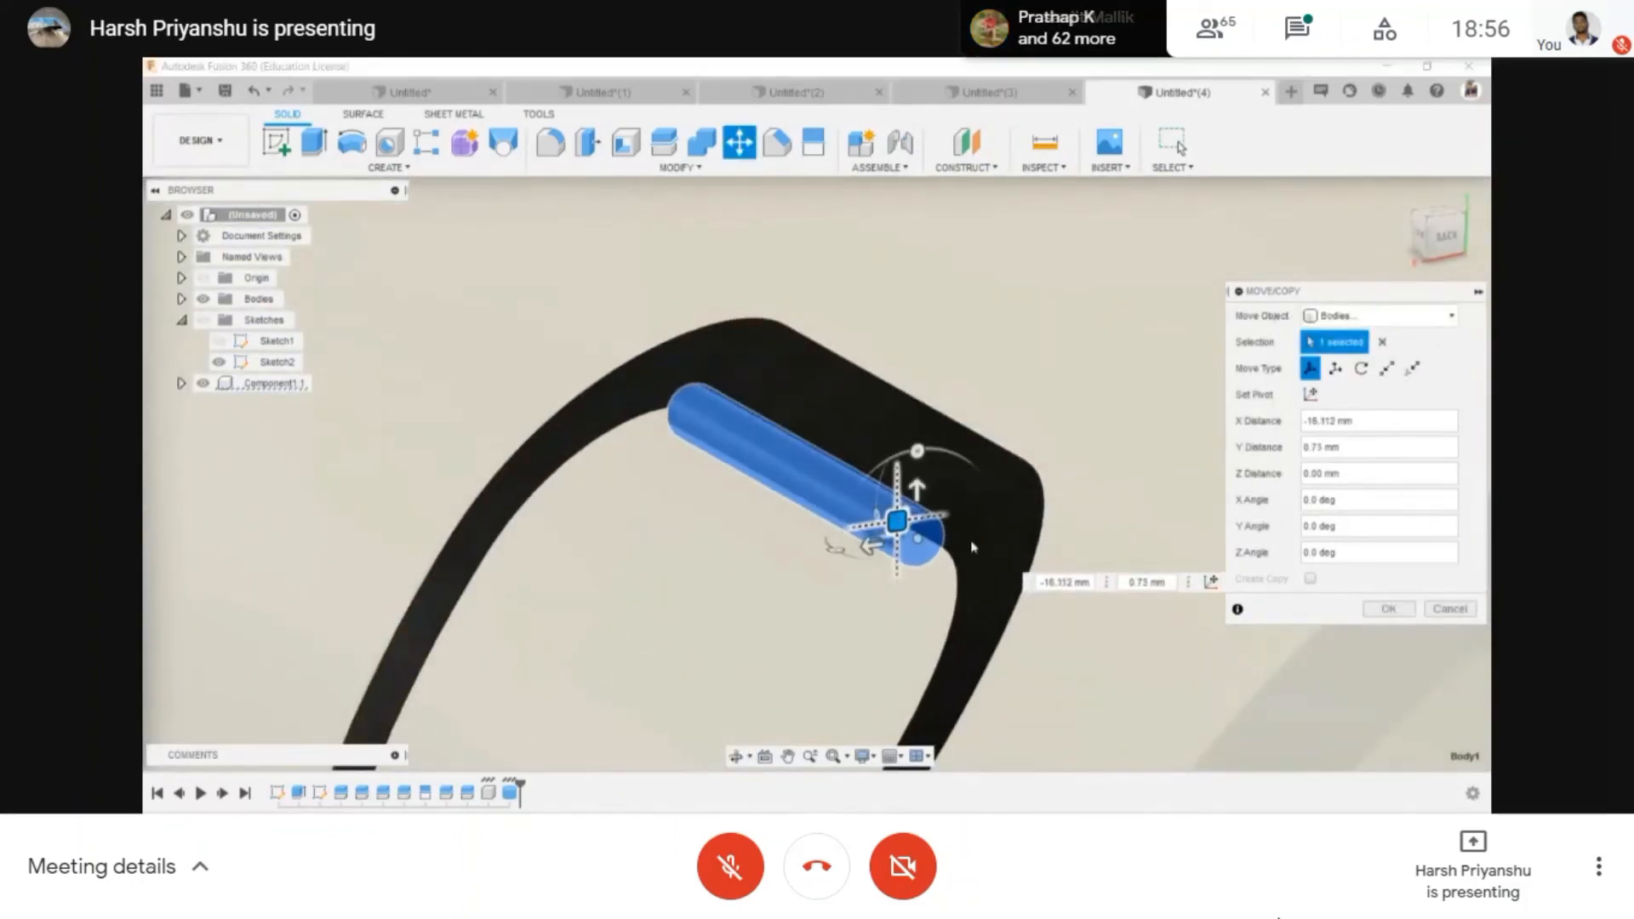
{"action": "left_click", "coordinate": [1388, 610]}
- Combine the door panel and the hinge cylinder into one body with the Join operation
{"action": "scroll", "coordinate": [846, 517], "scroll_direction": "down", "scroll_amount": 10}
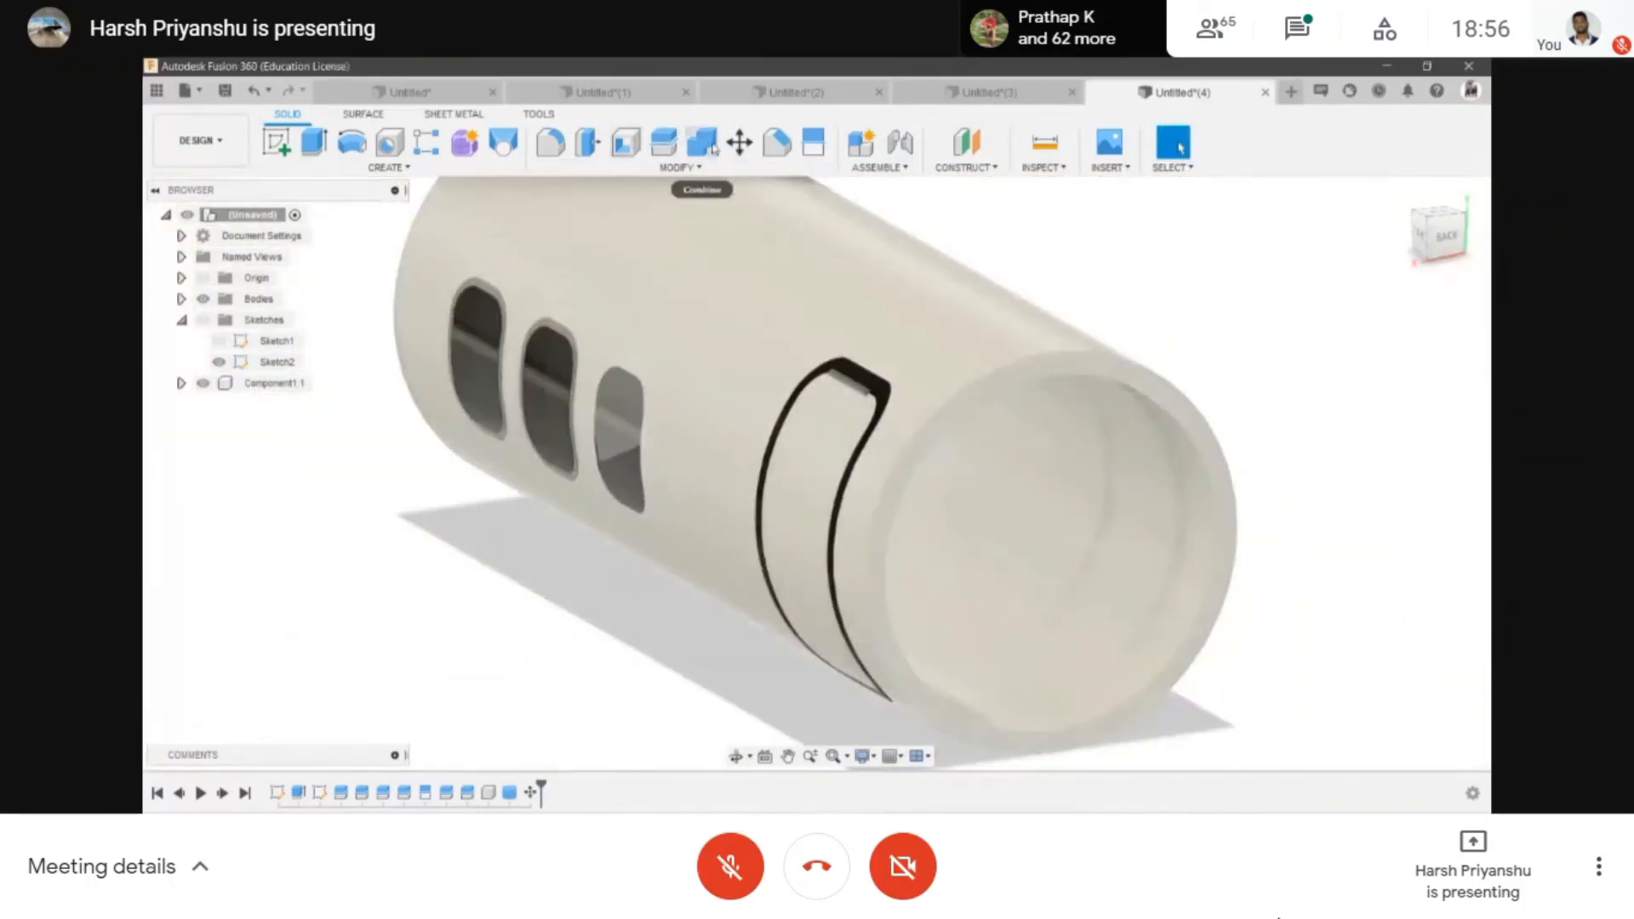
{"action": "scroll", "coordinate": [822, 349], "scroll_direction": "up", "scroll_amount": 8}
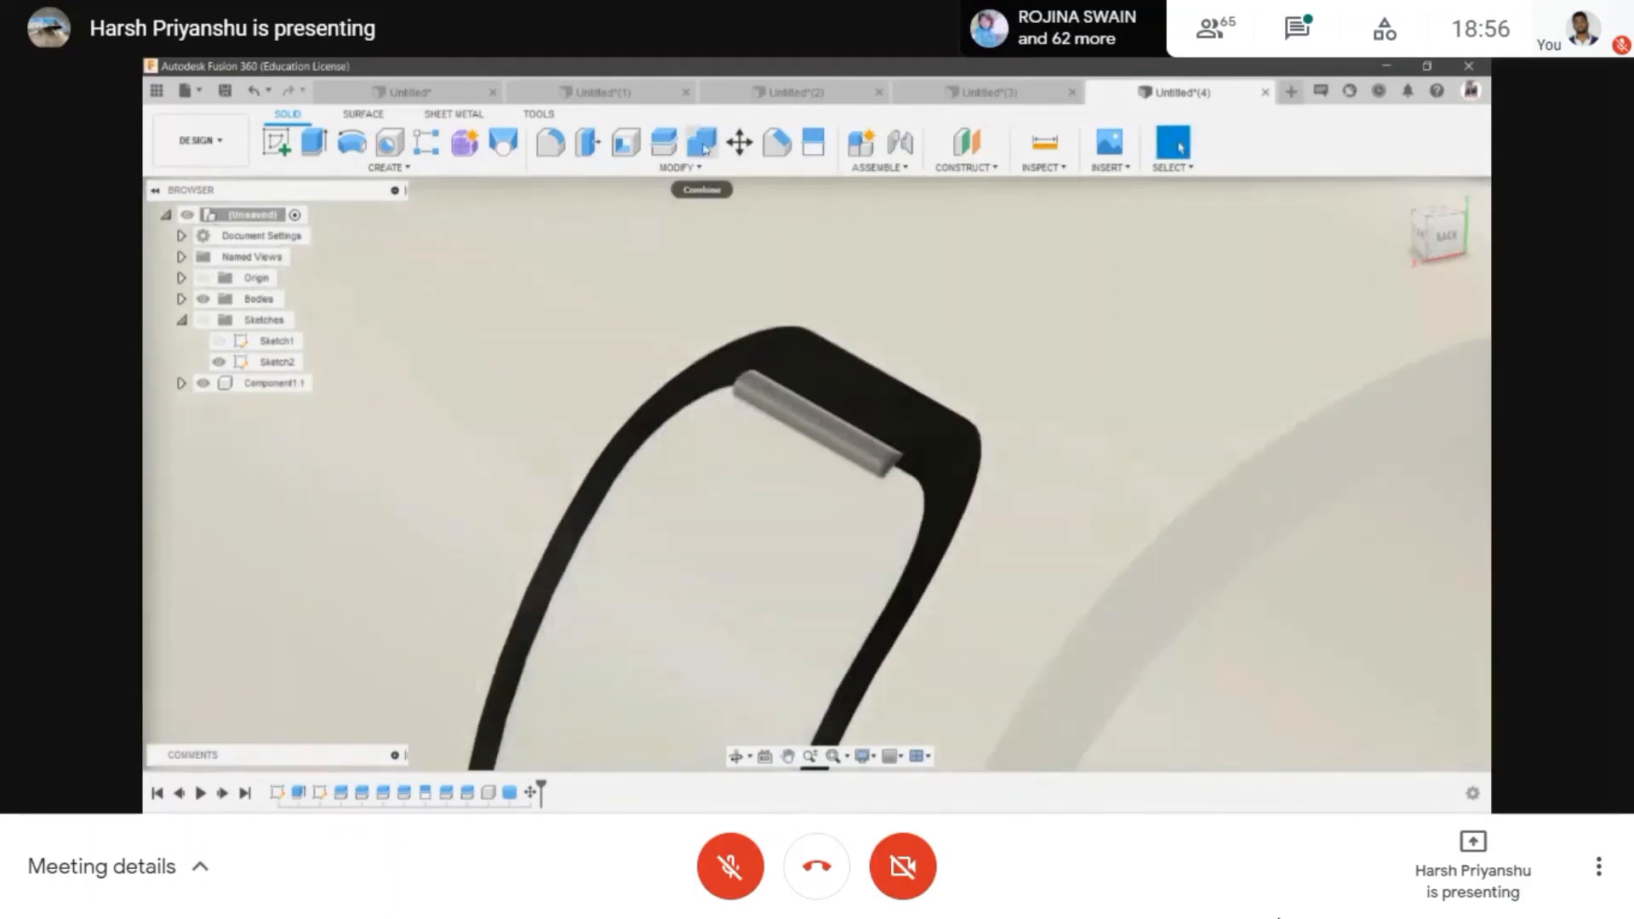
{"action": "left_click", "coordinate": [701, 142]}
{"action": "left_click", "coordinate": [817, 578]}
{"action": "left_click", "coordinate": [853, 460]}
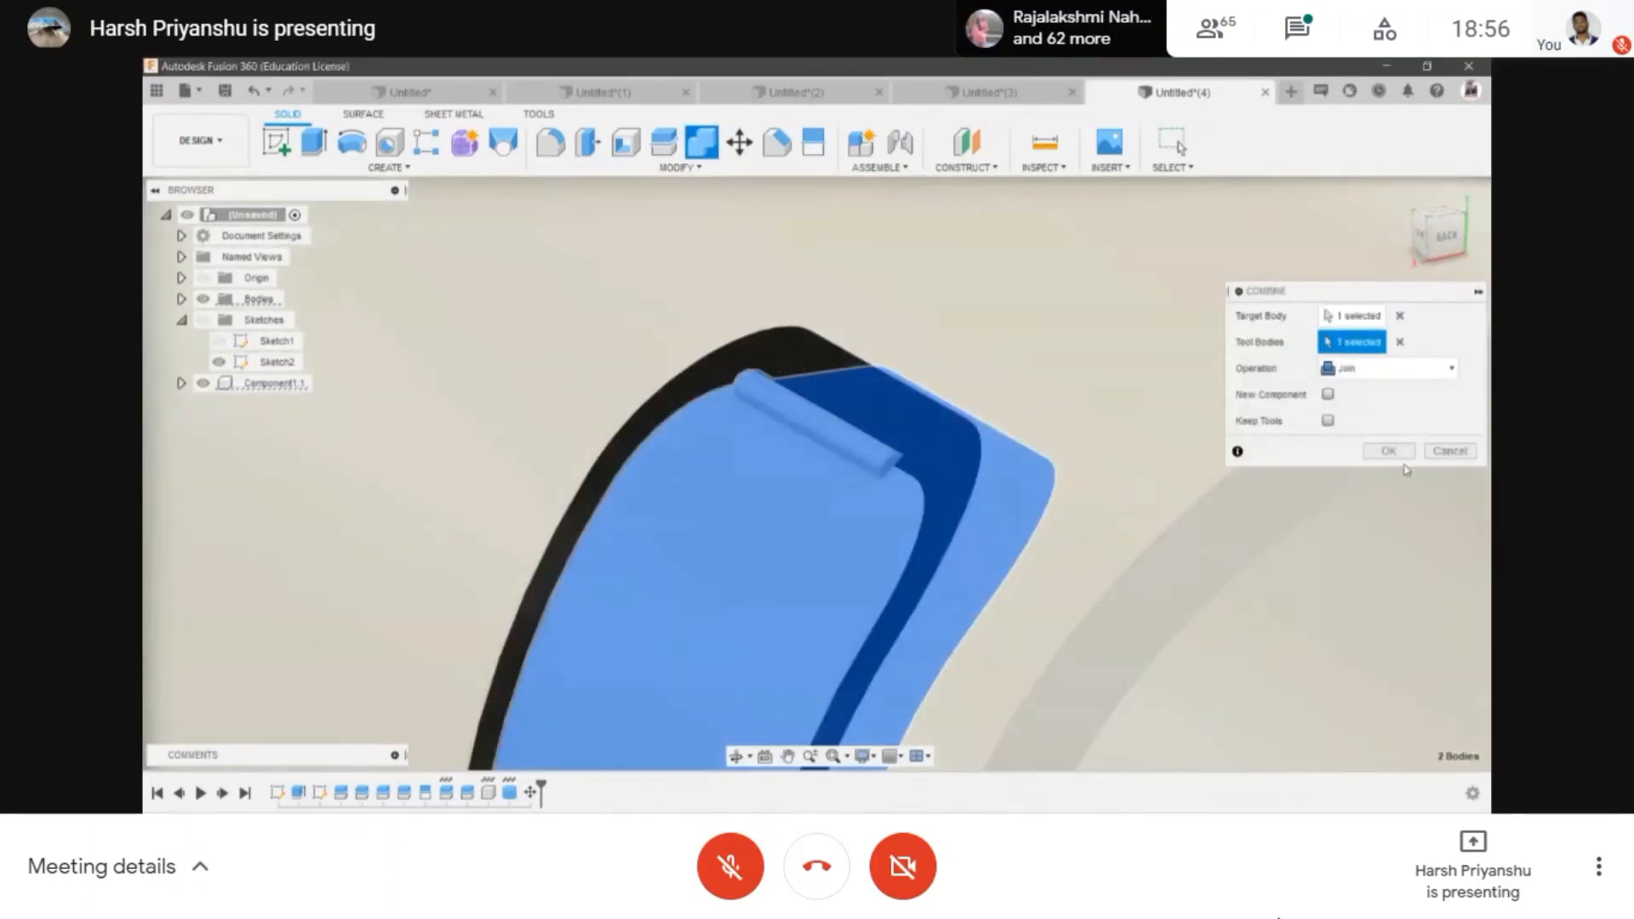
{"action": "left_click", "coordinate": [1393, 452]}
- Rotate the joined door panel open about its hinge by a Z angle of -160 degrees
{"action": "scroll", "coordinate": [837, 422], "scroll_direction": "down", "scroll_amount": 3}
{"action": "scroll", "coordinate": [837, 422], "scroll_direction": "up", "scroll_amount": 5}
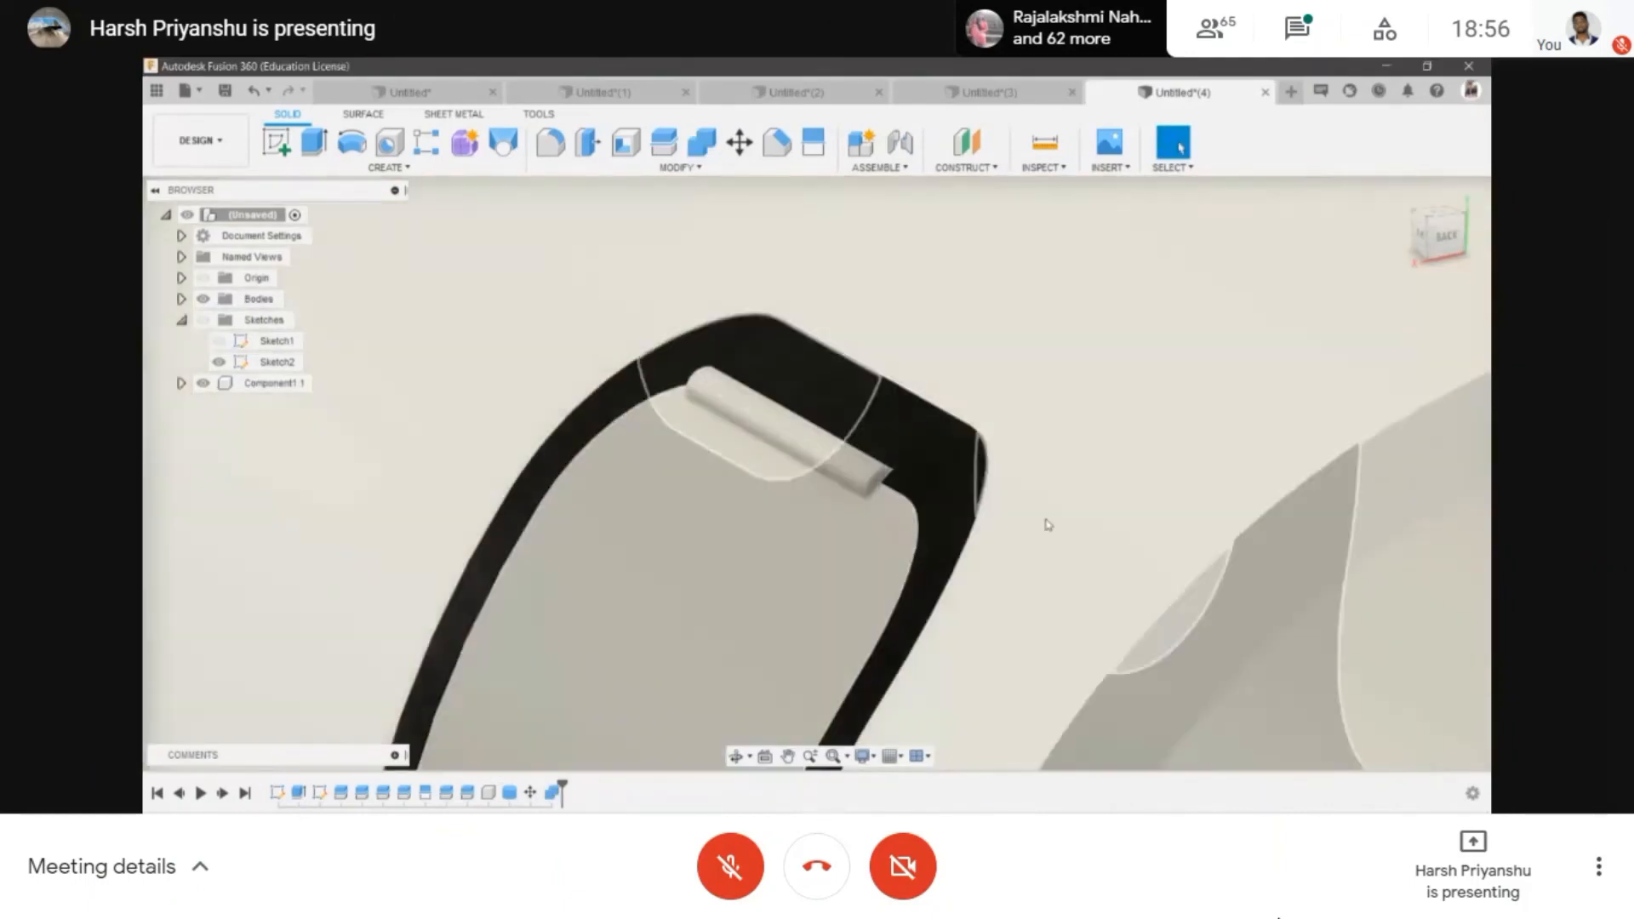
{"action": "key", "text": "m"}
{"action": "left_click", "coordinate": [887, 483]}
{"action": "scroll", "coordinate": [919, 451], "scroll_direction": "down", "scroll_amount": 5}
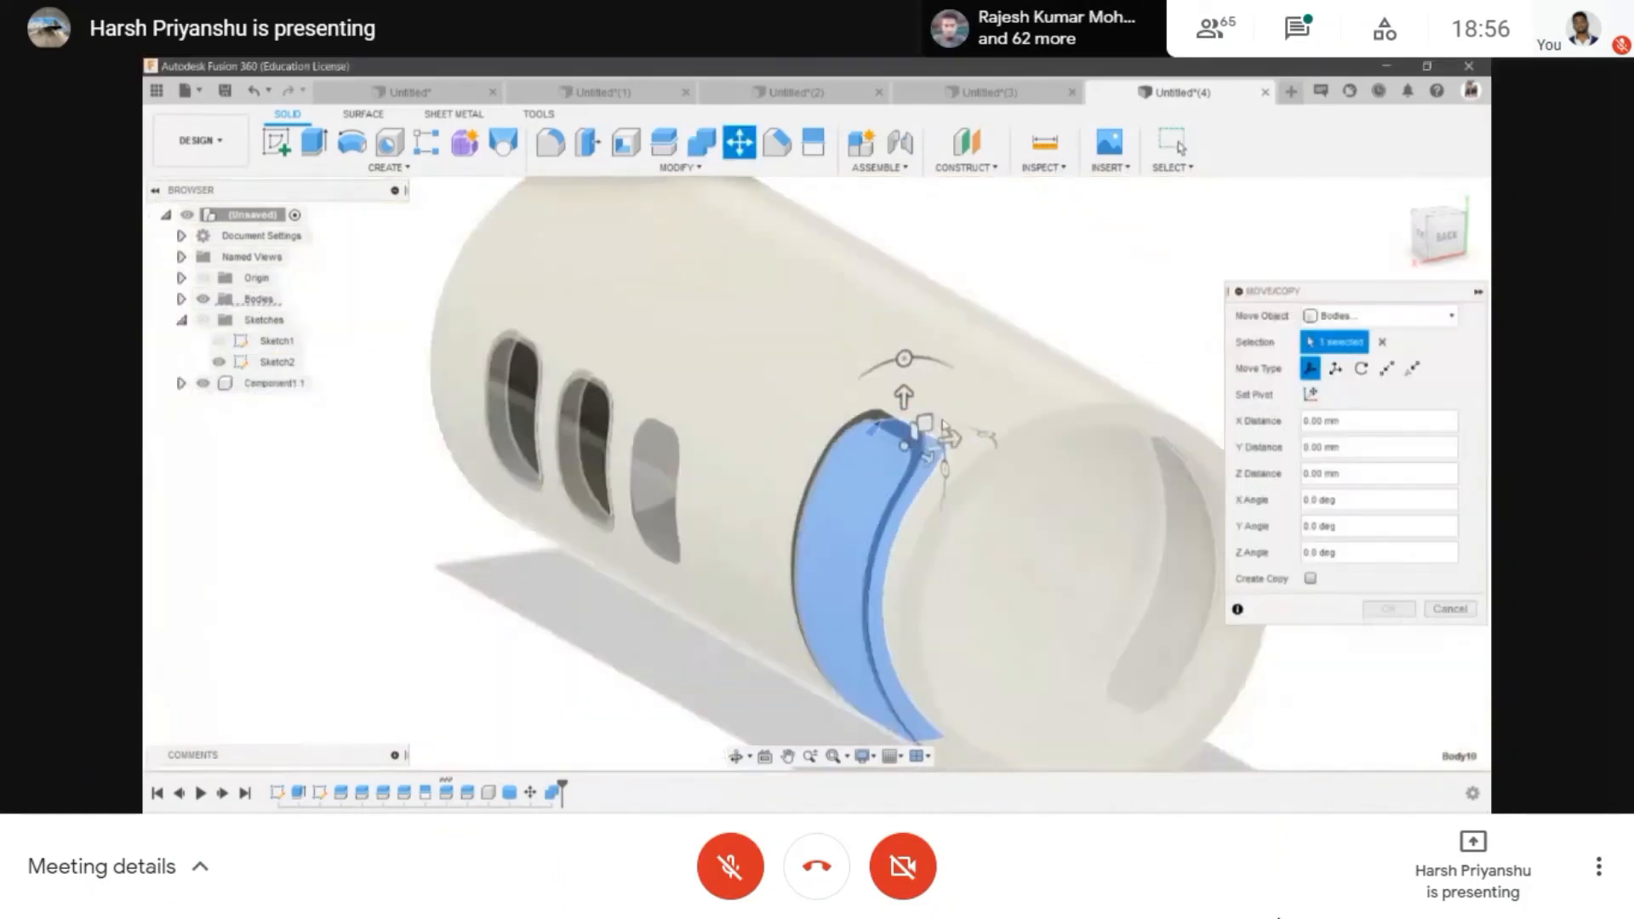
{"action": "left_click_drag", "start_coordinate": [904, 359], "coordinate": [1147, 476]}
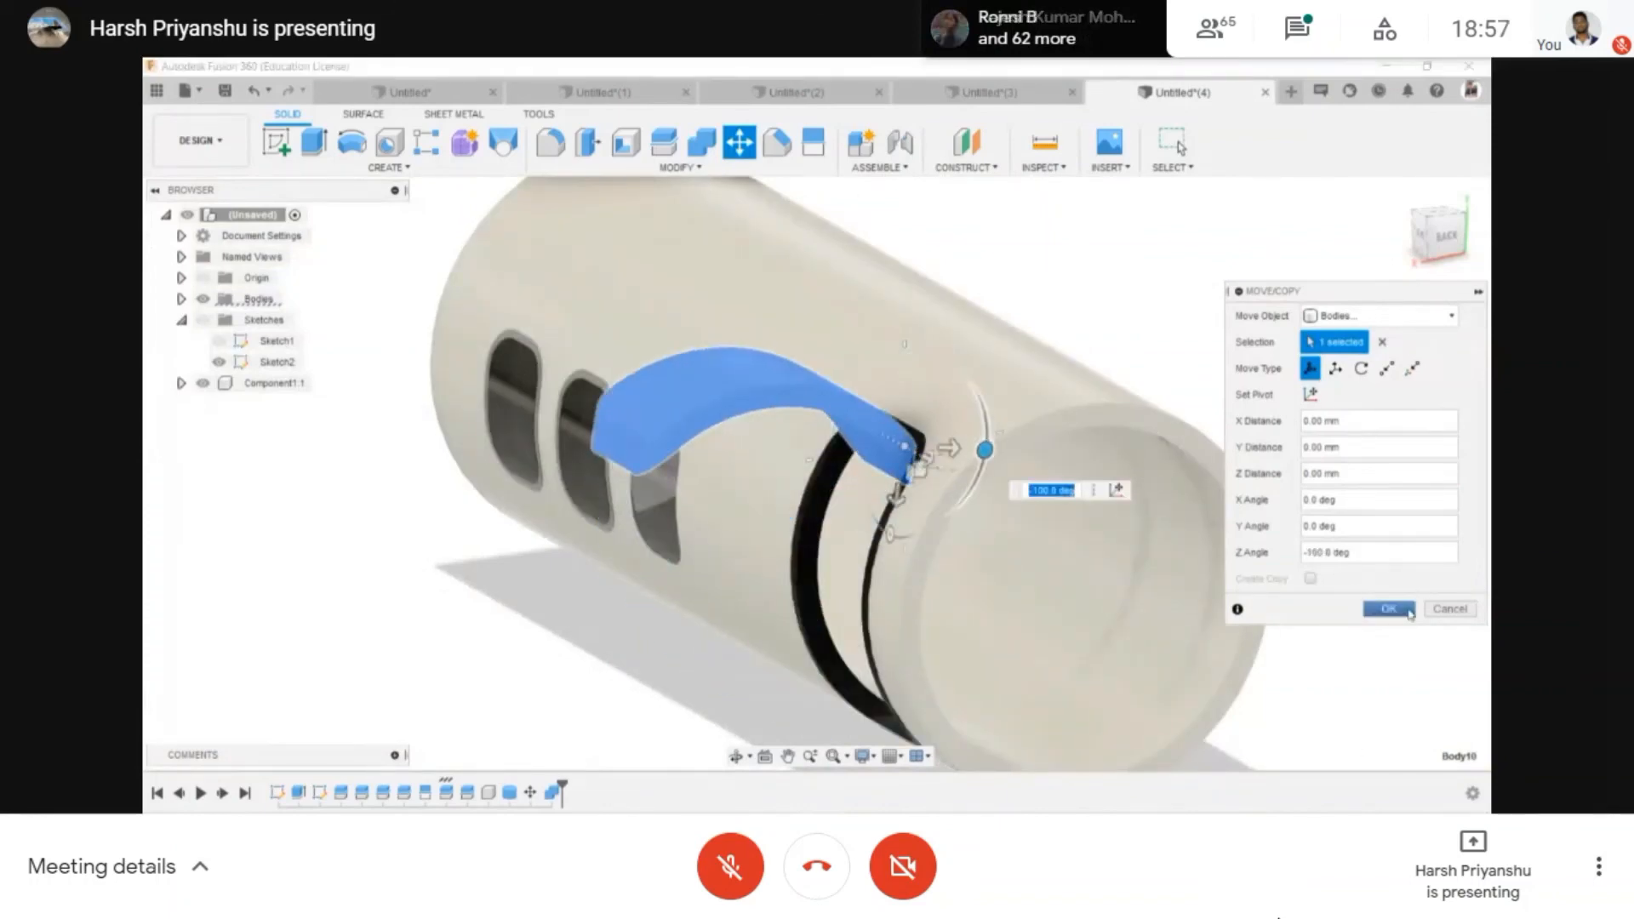
{"action": "key", "text": "Return"}
- Hide the split door panel body on the opposite side of the tube
{"action": "left_click", "coordinate": [735, 756]}
{"action": "left_click_drag", "start_coordinate": [748, 595], "coordinate": [866, 545]}
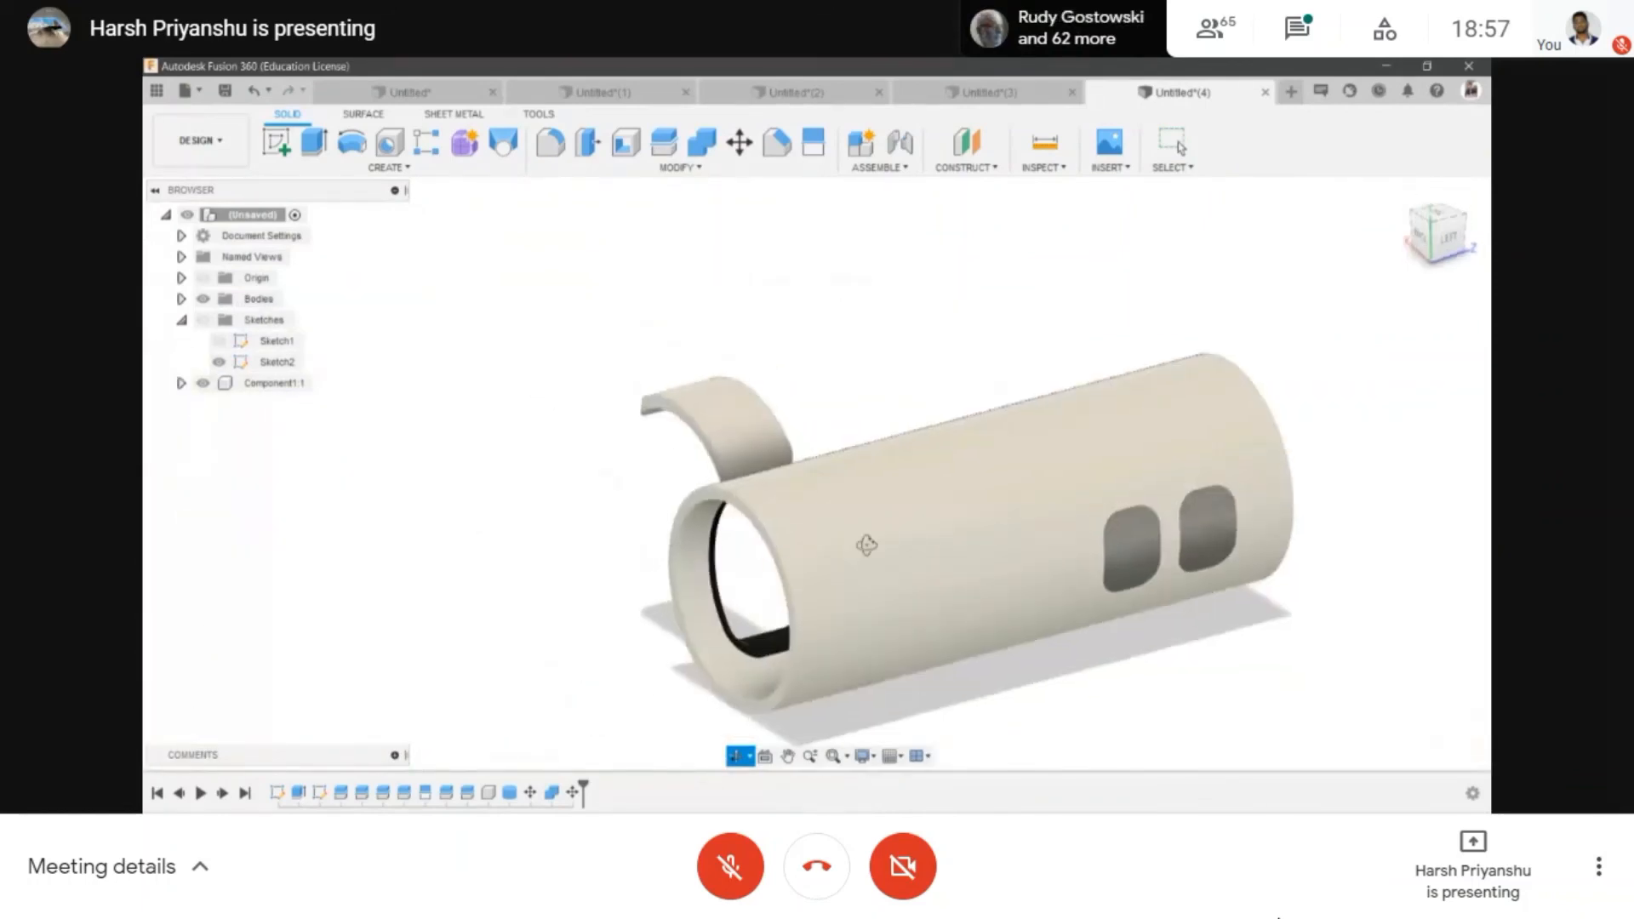
{"action": "key", "text": "Escape"}
{"action": "scroll", "coordinate": [810, 647], "scroll_direction": "up", "scroll_amount": 2}
{"action": "scroll", "coordinate": [897, 555], "scroll_direction": "up", "scroll_amount": 2}
{"action": "scroll", "coordinate": [896, 555], "scroll_direction": "up", "scroll_amount": 1}
{"action": "middle_click_drag", "start_coordinate": [835, 665], "coordinate": [765, 540]}
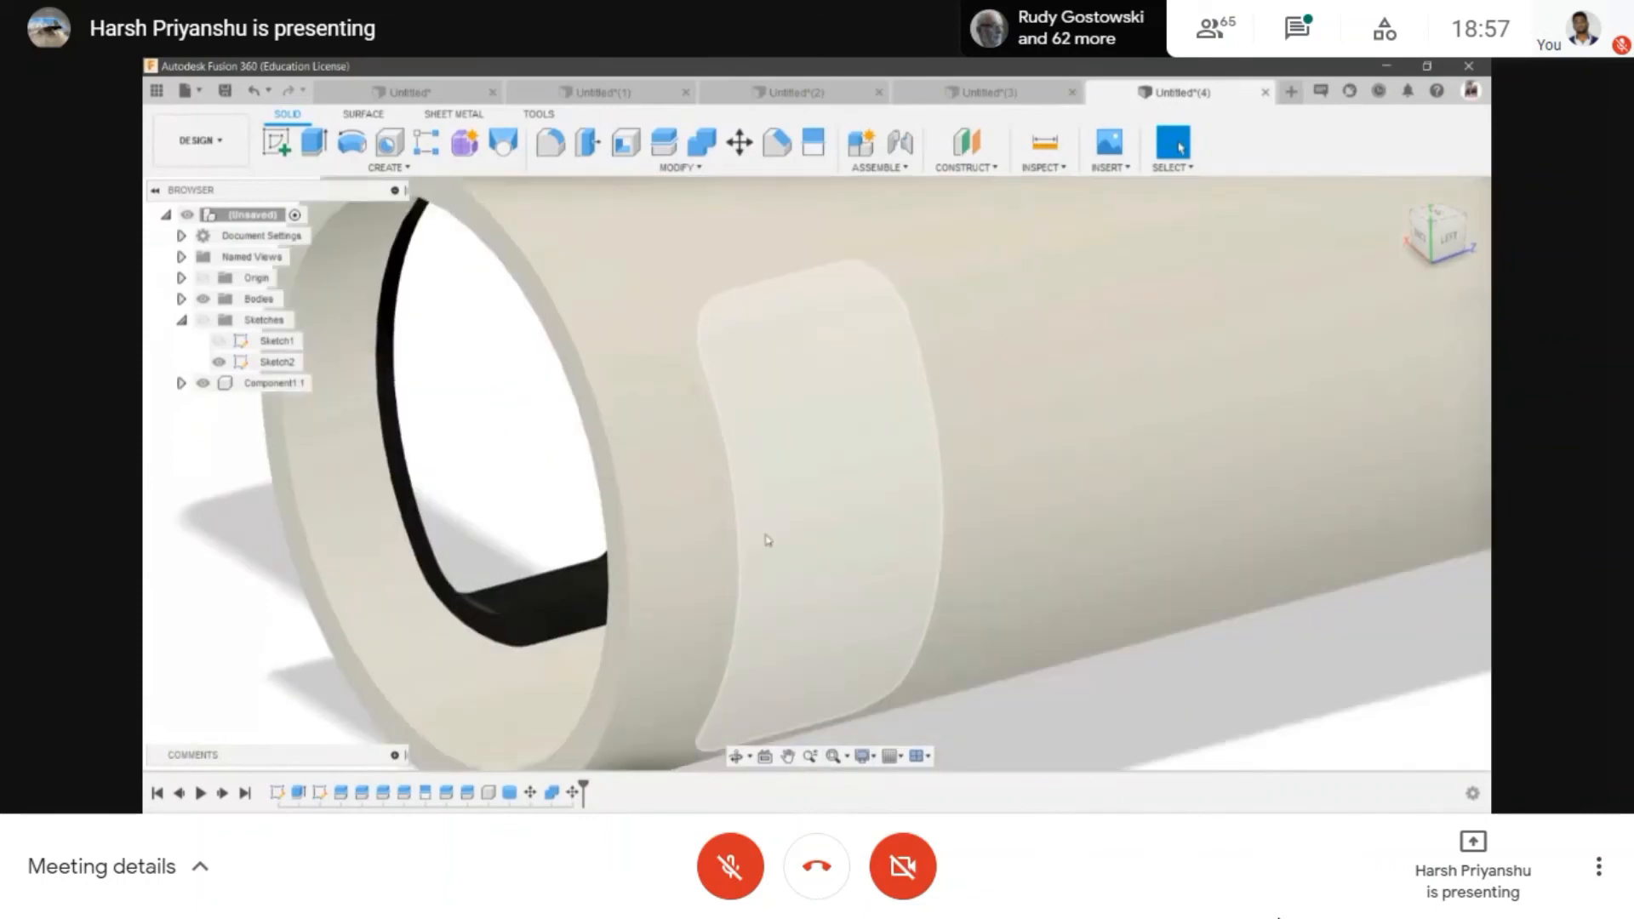
{"action": "left_click", "coordinate": [788, 432]}
{"action": "left_click", "coordinate": [1163, 702]}
{"action": "scroll", "coordinate": [944, 630], "scroll_direction": "down", "scroll_amount": 3}
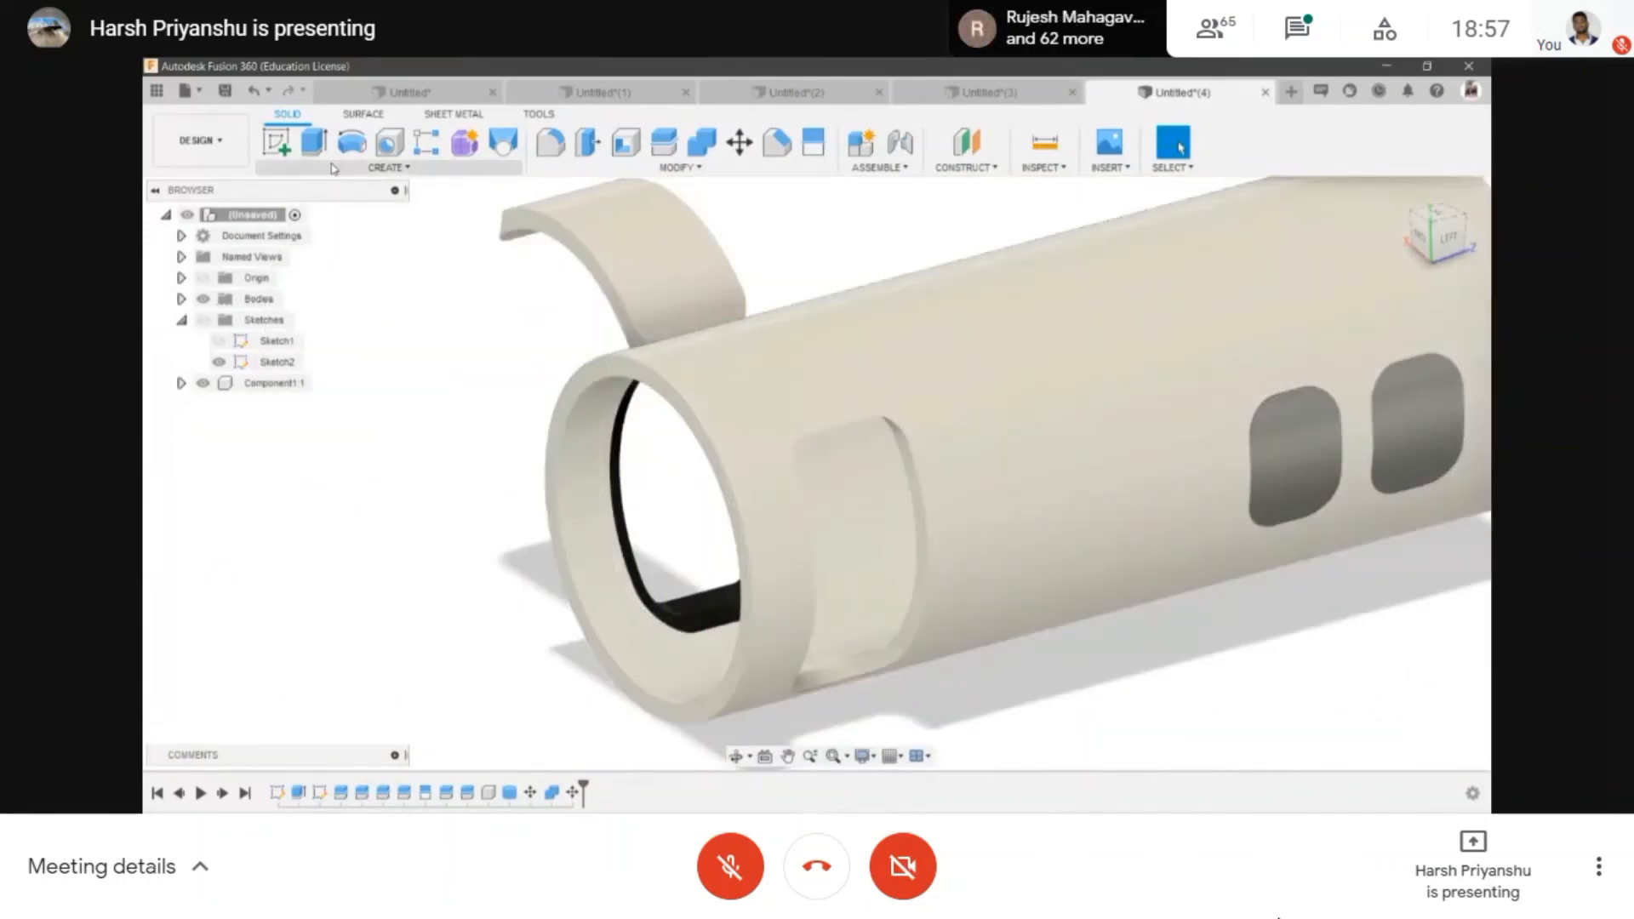
- Mirror the opened door body across the vertical origin plane along the tube's axis, using the New Body operation
{"action": "left_click", "coordinate": [333, 168]}
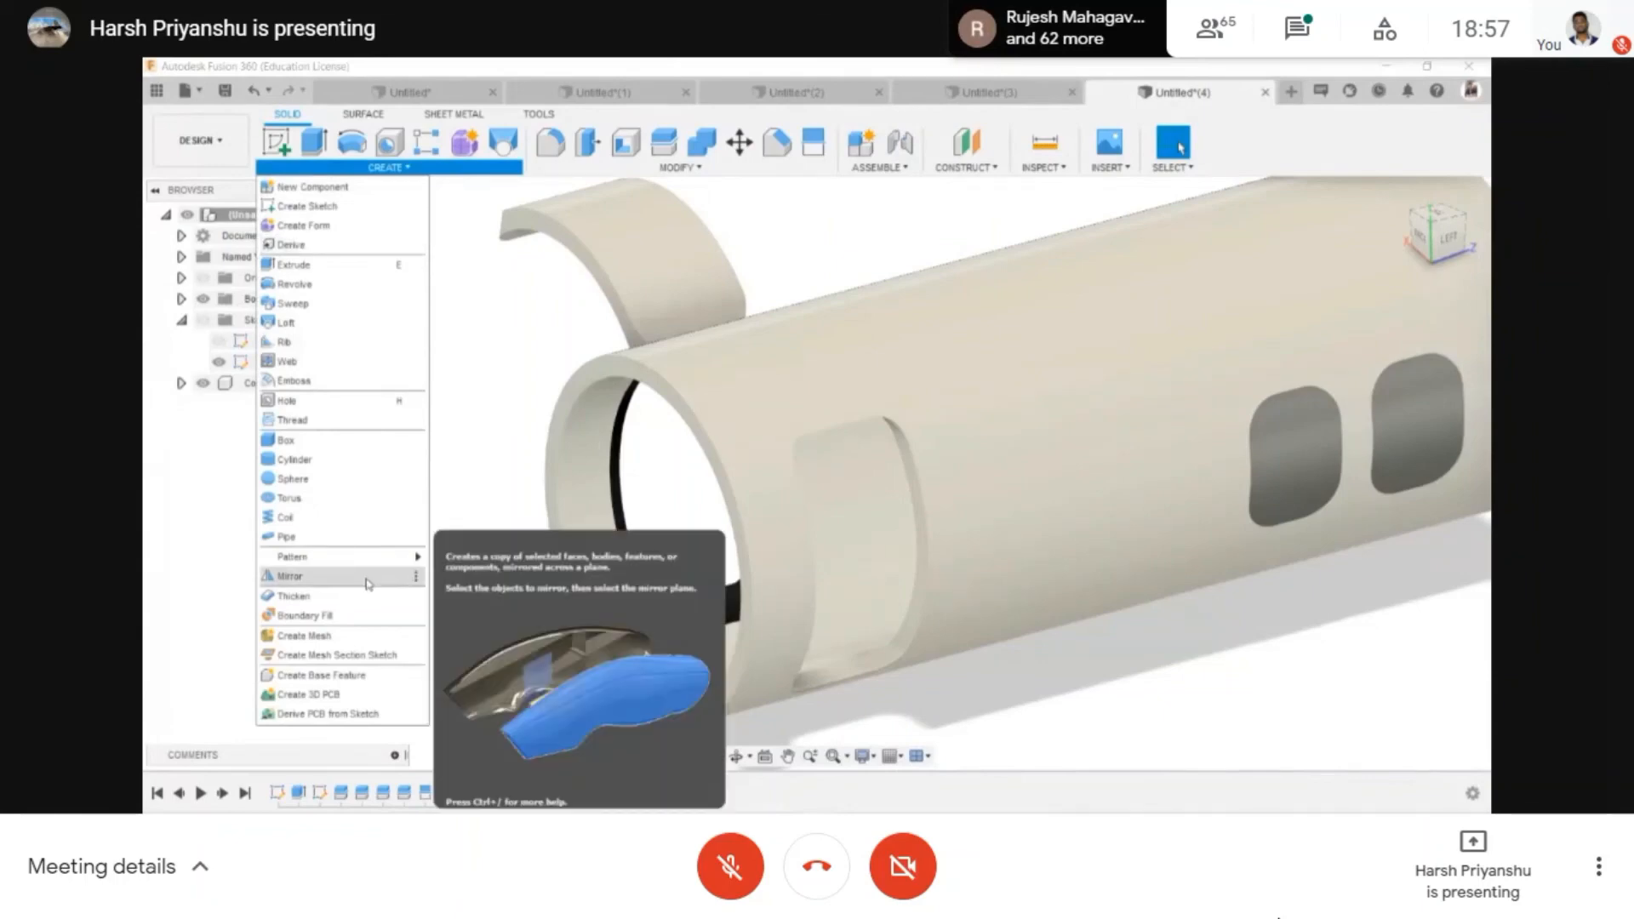
{"action": "left_click", "coordinate": [368, 583]}
{"action": "left_click", "coordinate": [1338, 316]}
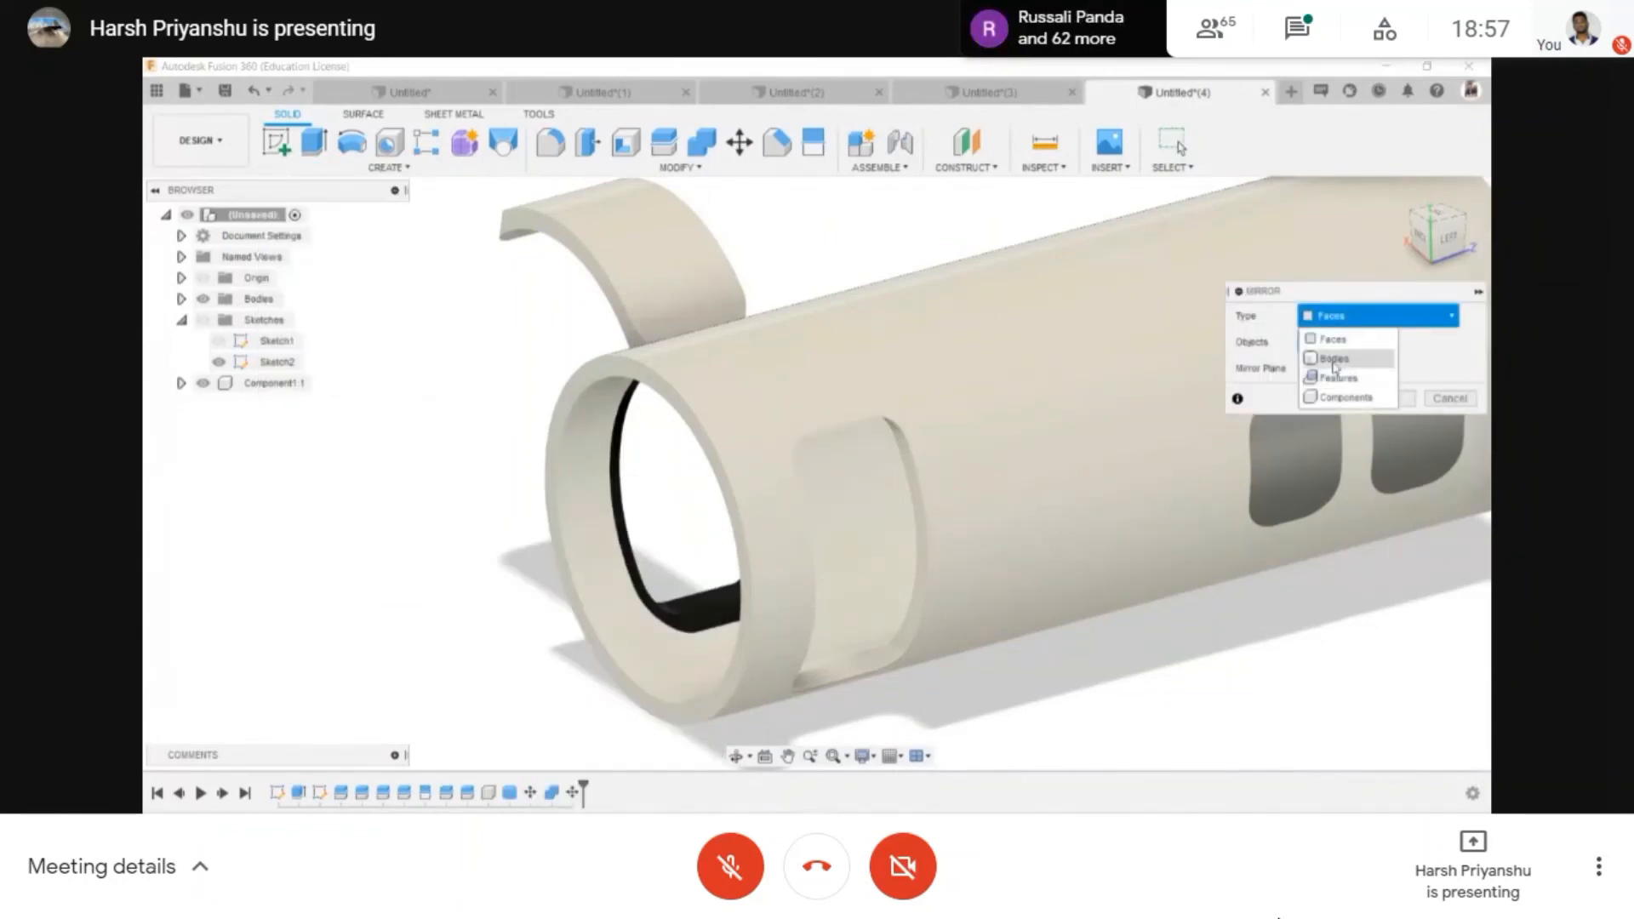
{"action": "left_click", "coordinate": [1335, 359]}
{"action": "left_click", "coordinate": [643, 286]}
{"action": "scroll", "coordinate": [755, 349], "scroll_direction": "down", "scroll_amount": 3}
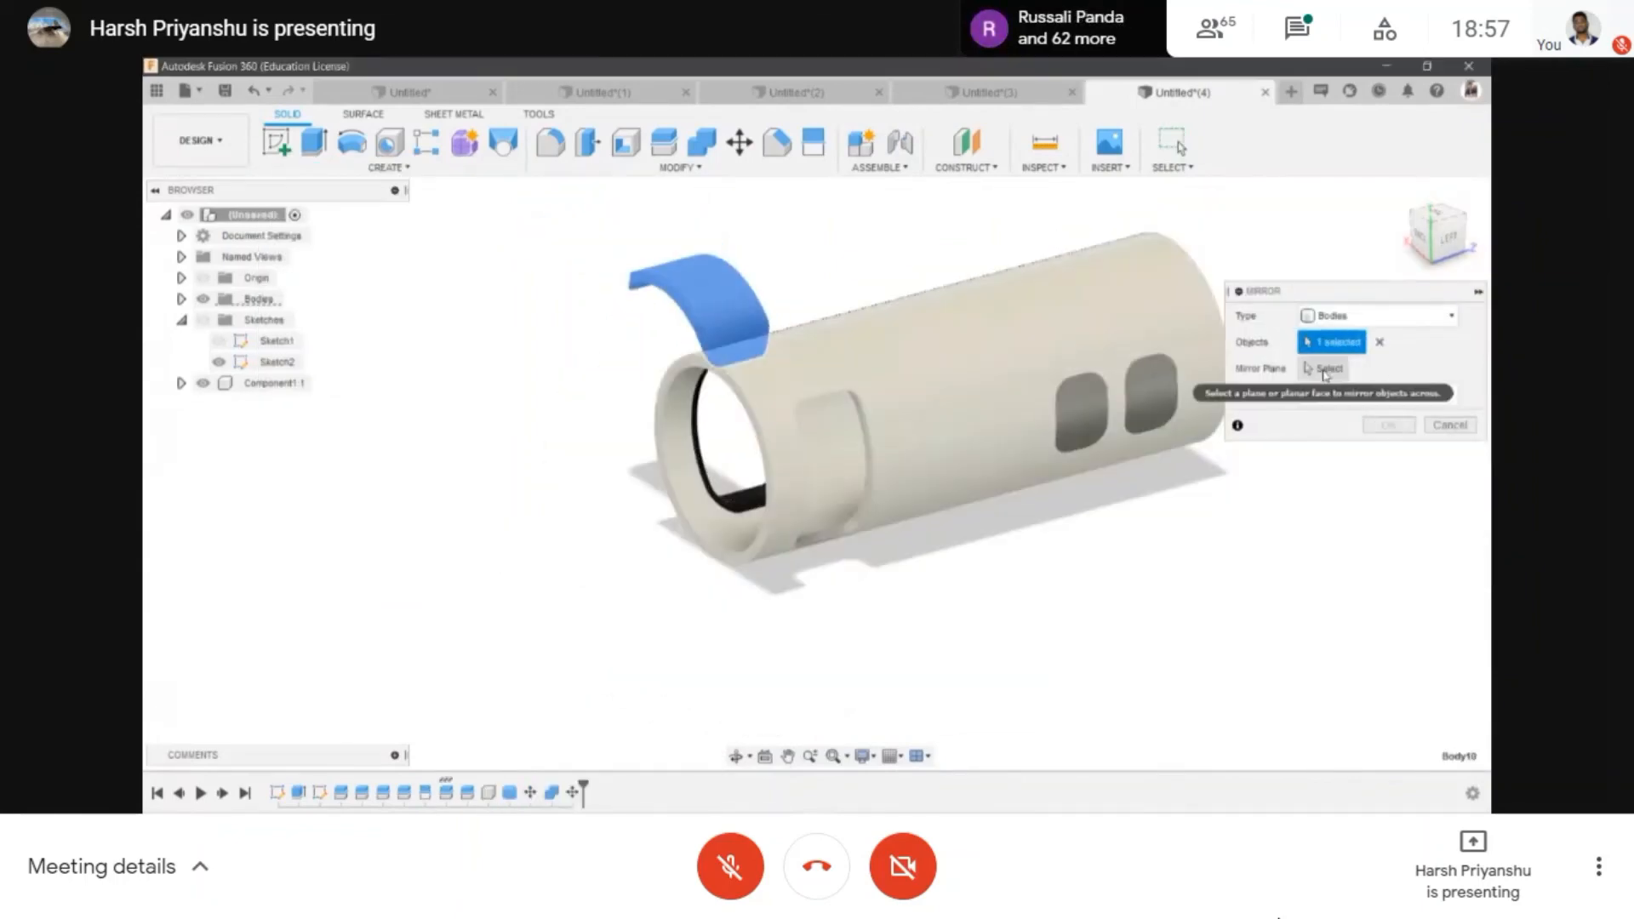
{"action": "left_click", "coordinate": [1323, 373]}
{"action": "scroll", "coordinate": [949, 548], "scroll_direction": "down", "scroll_amount": 3}
{"action": "left_click", "coordinate": [1131, 368]}
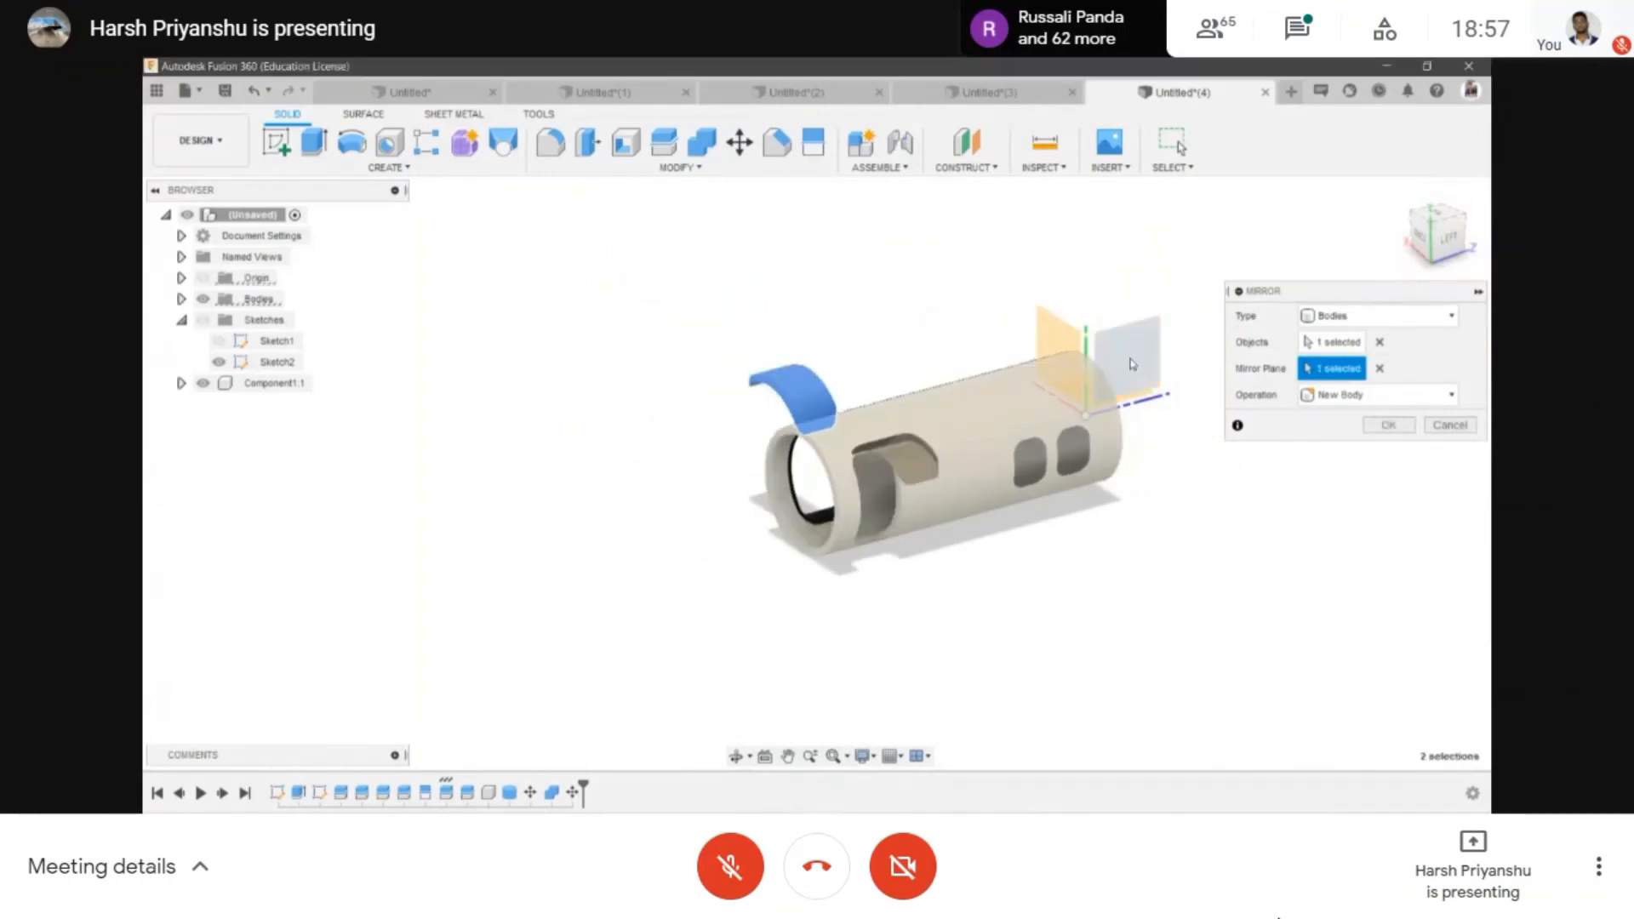
{"action": "left_click", "coordinate": [1386, 425]}
- Examine both opened doors on the tube from the back and side, and review the available create and modify commands
{"action": "middle_click_drag", "start_coordinate": [801, 593], "coordinate": [948, 390], "text": "shift"}
{"action": "scroll", "coordinate": [948, 391], "scroll_direction": "up", "scroll_amount": 4}
{"action": "middle_click_drag", "start_coordinate": [715, 474], "coordinate": [639, 481], "text": "shift"}
{"action": "middle_click_drag", "start_coordinate": [776, 504], "coordinate": [908, 494]}
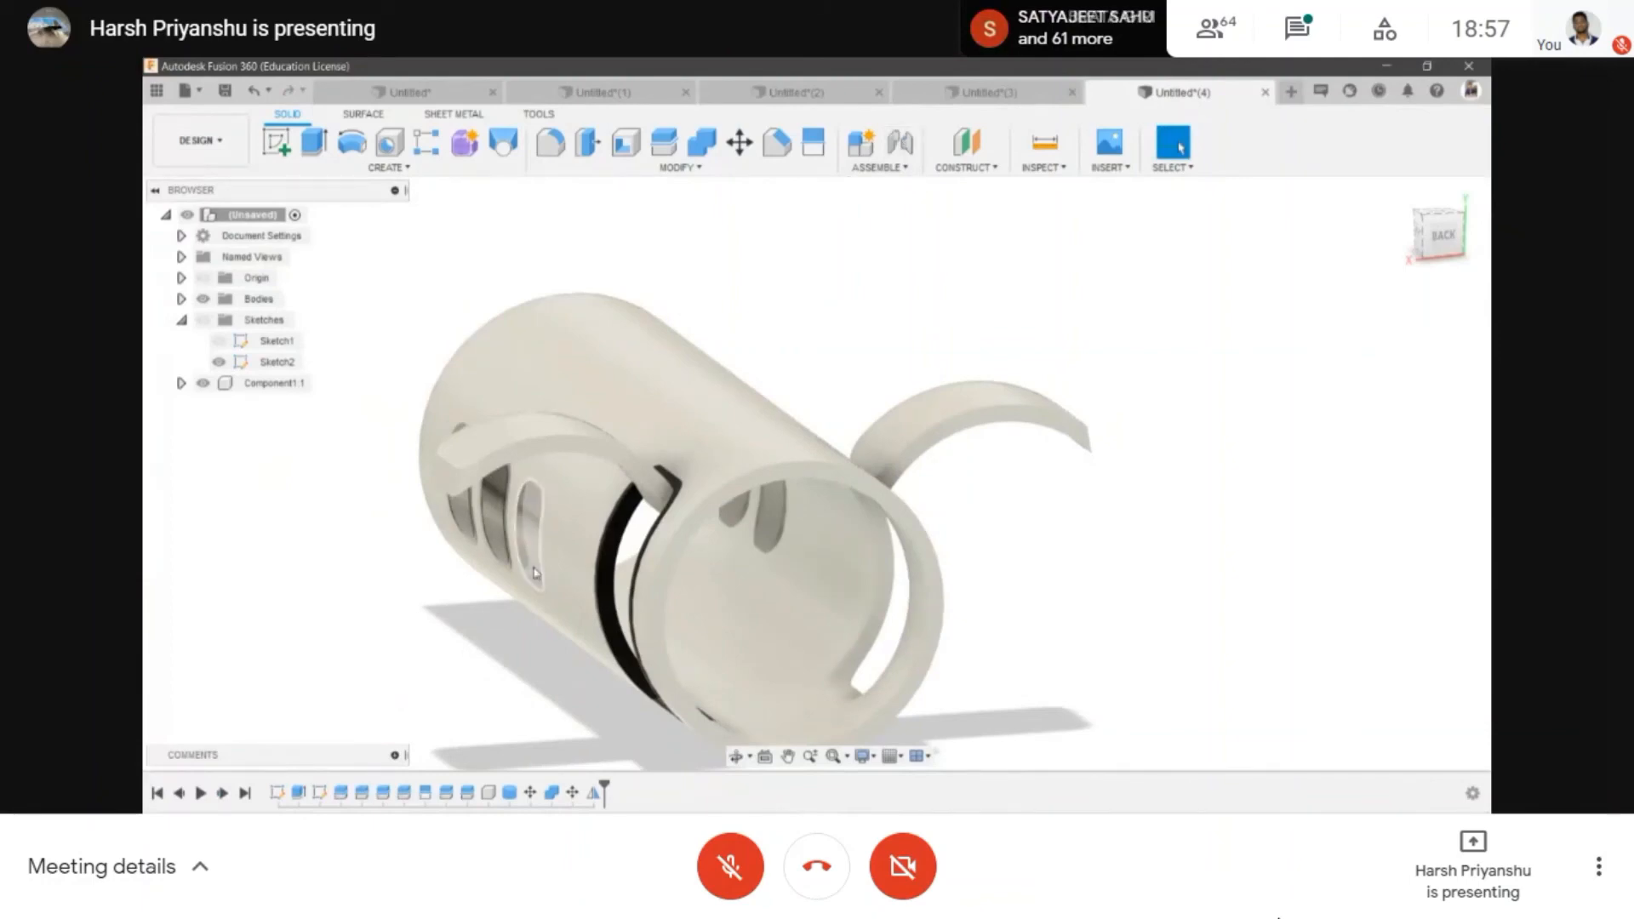
{"action": "scroll", "coordinate": [575, 521], "scroll_direction": "up", "scroll_amount": 3}
{"action": "scroll", "coordinate": [813, 433], "scroll_direction": "down", "scroll_amount": 3}
{"action": "scroll", "coordinate": [630, 481], "scroll_direction": "up", "scroll_amount": 3}
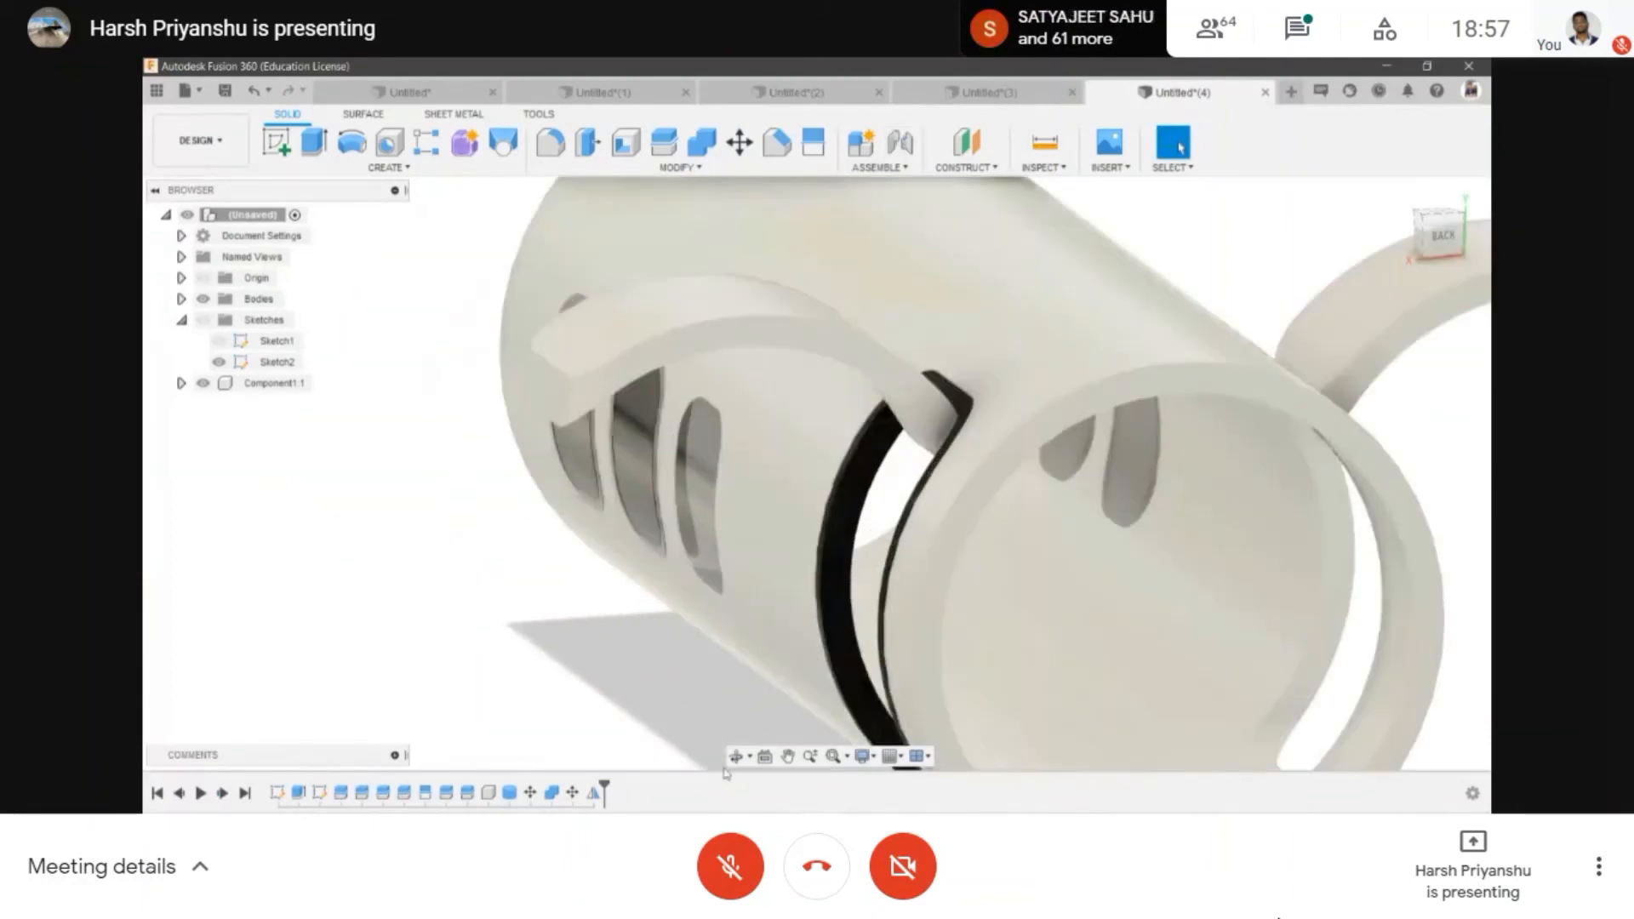
{"action": "left_click", "coordinate": [736, 757]}
{"action": "left_click_drag", "start_coordinate": [742, 596], "coordinate": [815, 416]}
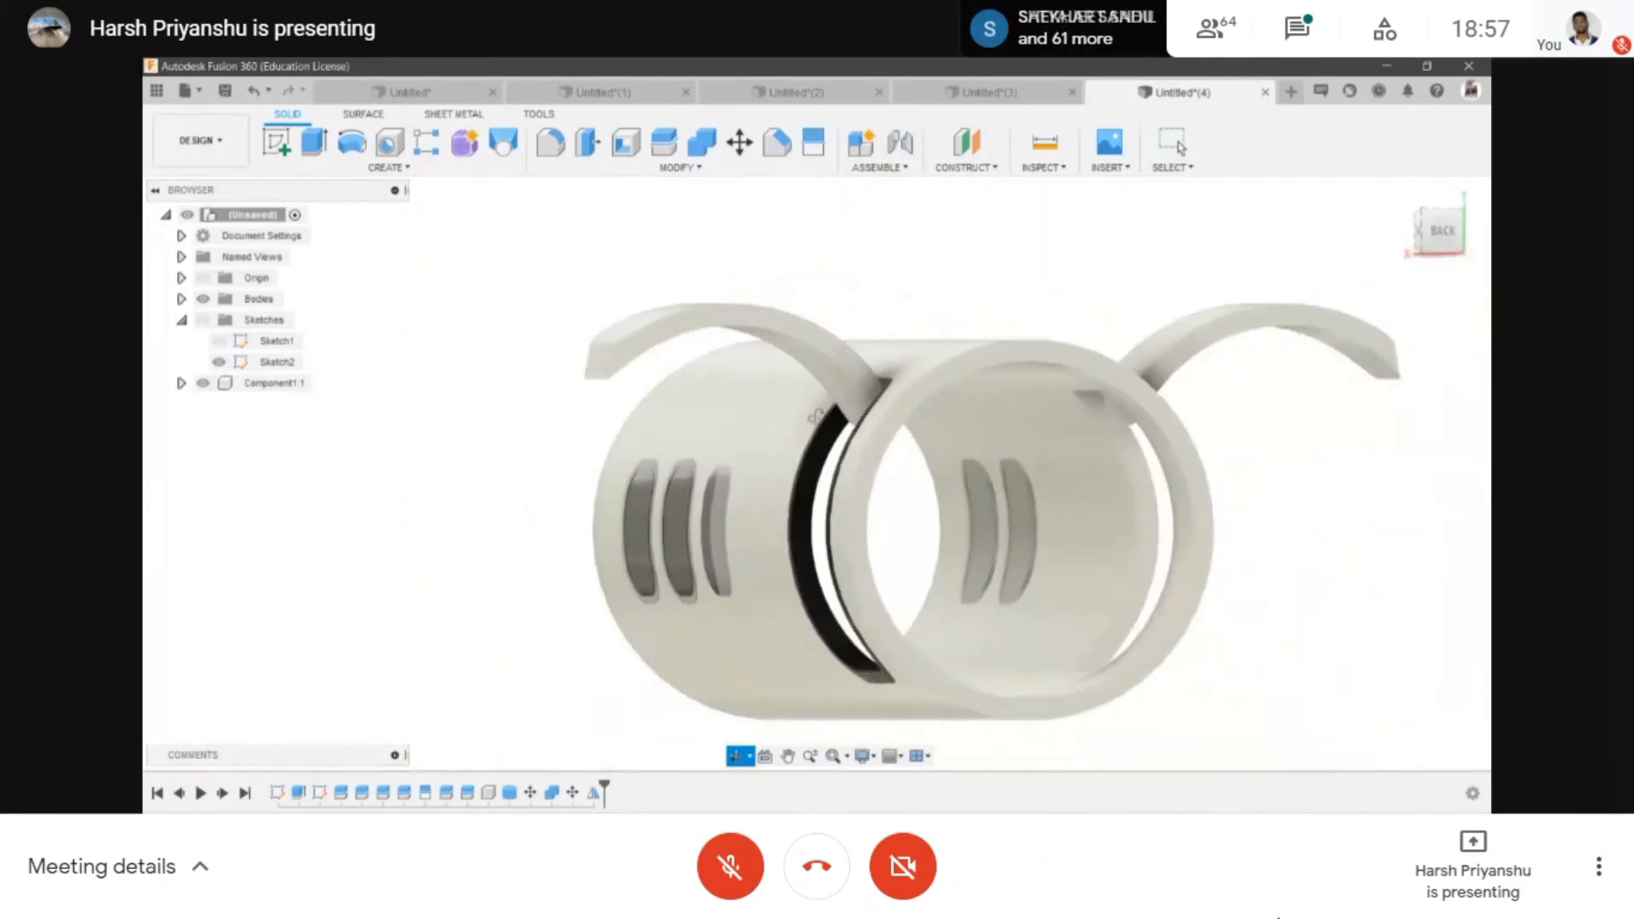
{"action": "left_click", "coordinate": [394, 169]}
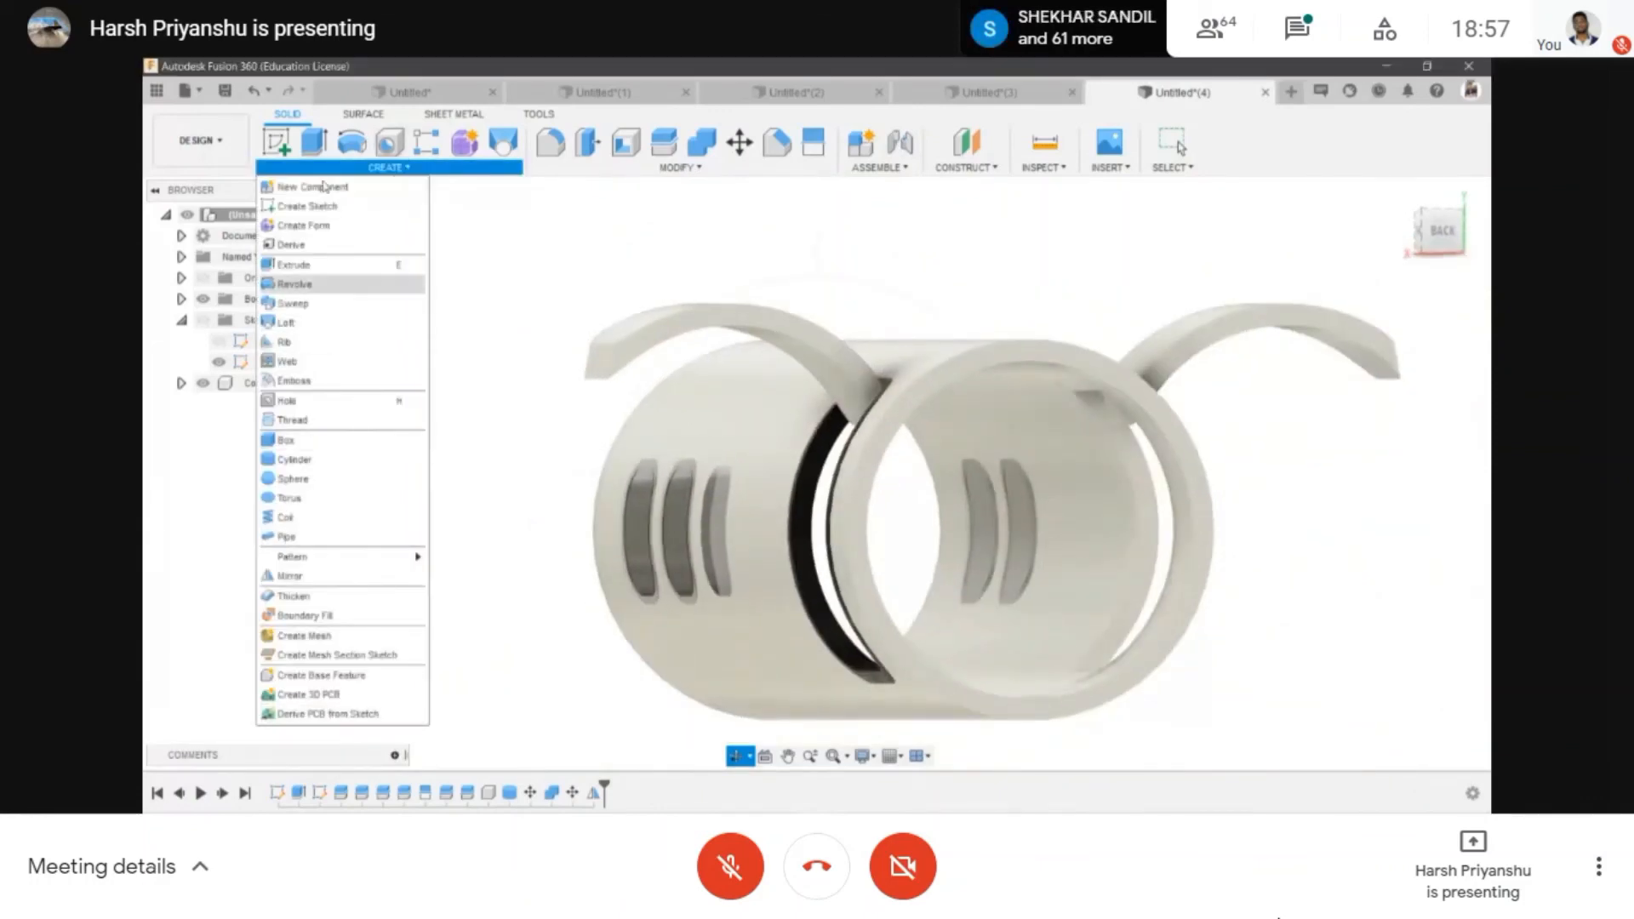
{"action": "left_click", "coordinate": [689, 168]}
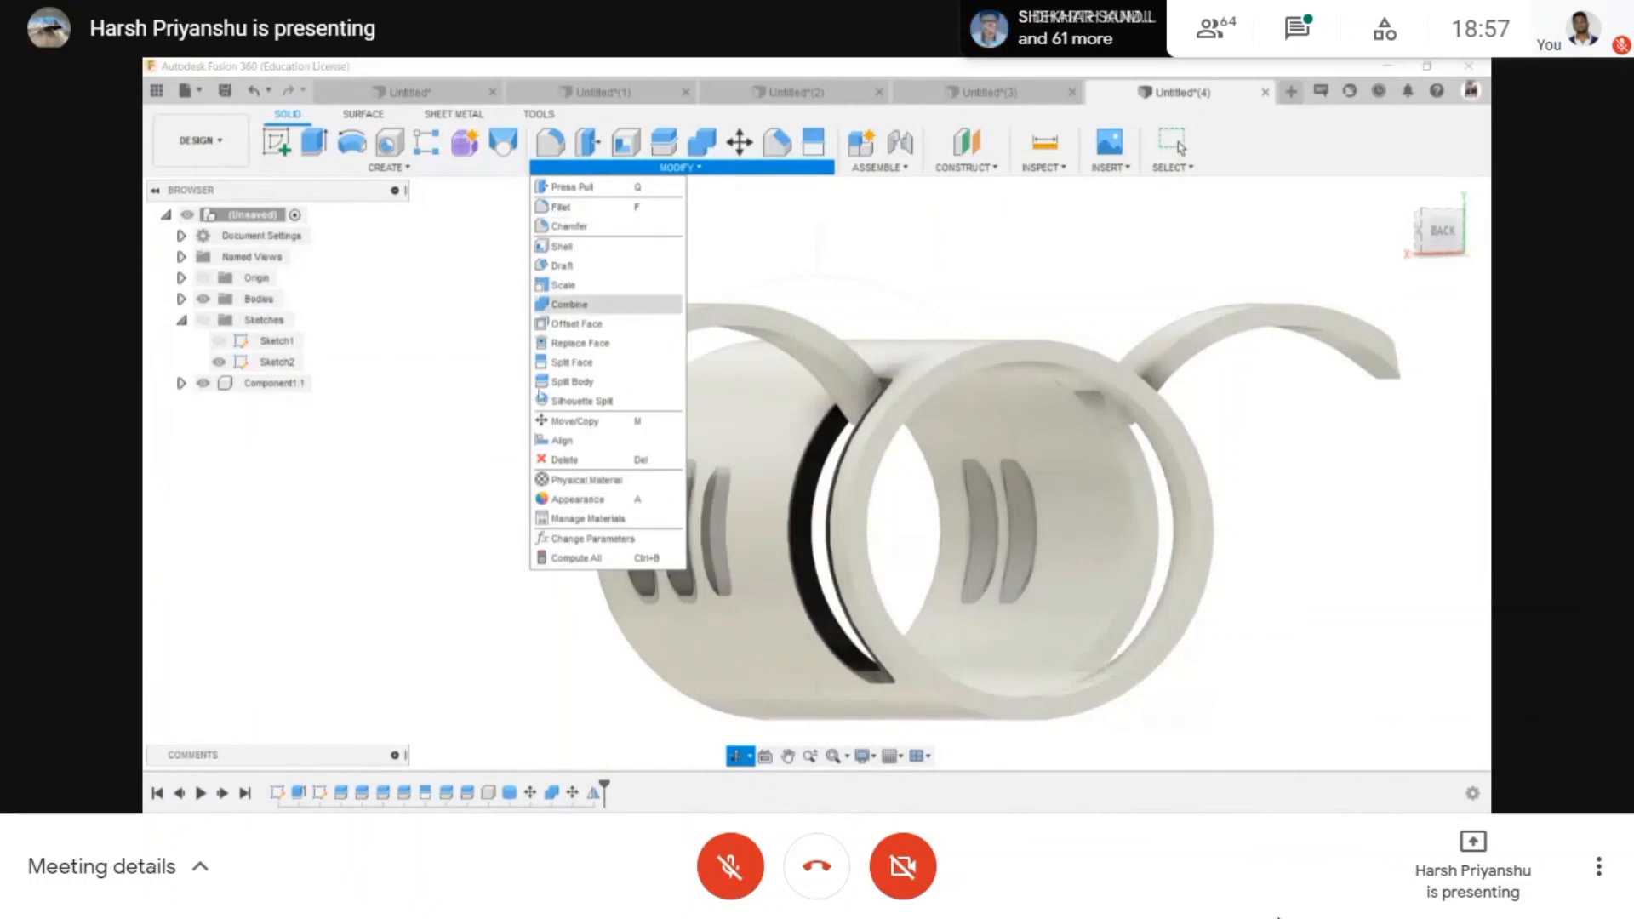
{"action": "left_click_drag", "start_coordinate": [759, 263], "coordinate": [941, 270]}
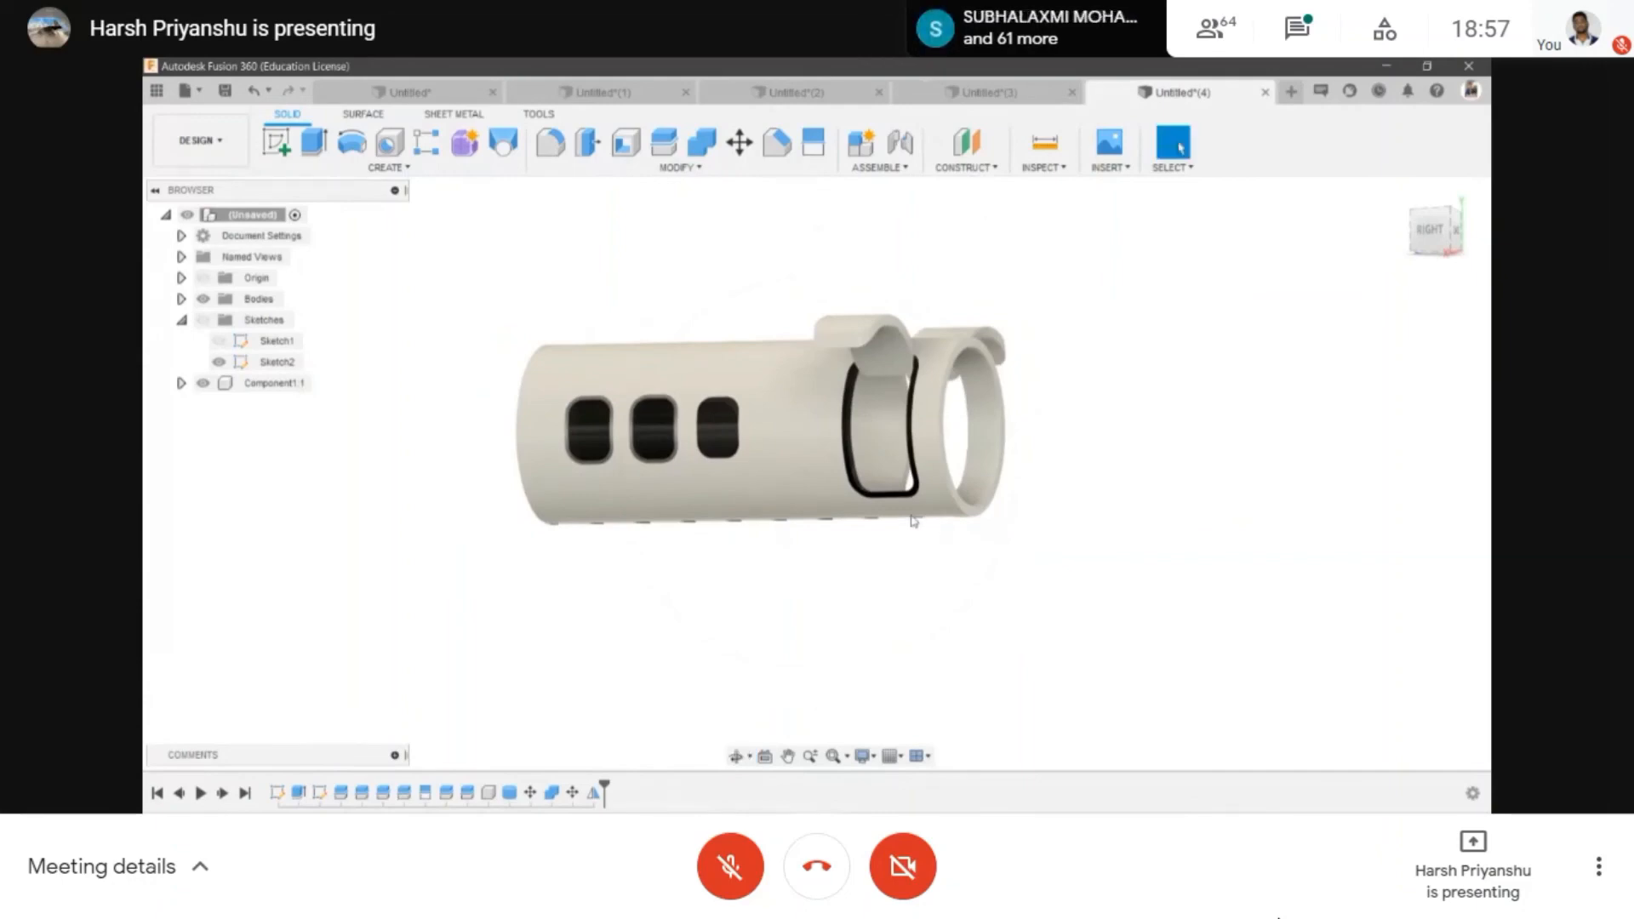
- Save the tube design under the name g
{"action": "key", "text": "ctrl+s"}
{"action": "type", "text": "d"}
{"action": "key", "text": "Escape"}
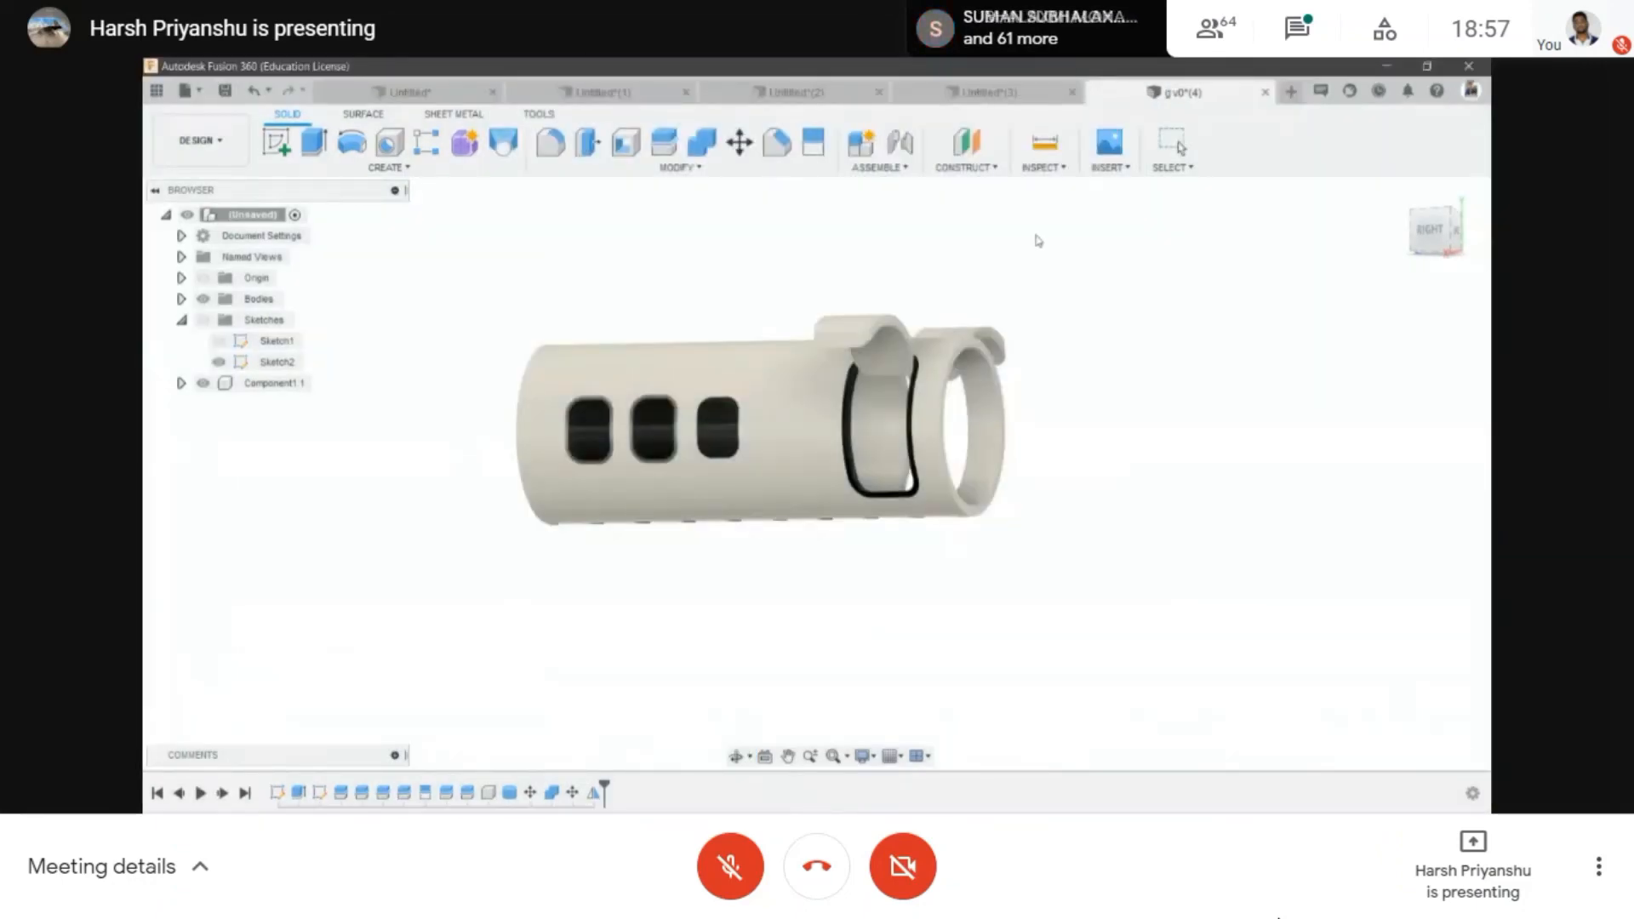
- Switch to the arch design and hide its box body and arch body
{"action": "left_click", "coordinate": [999, 96]}
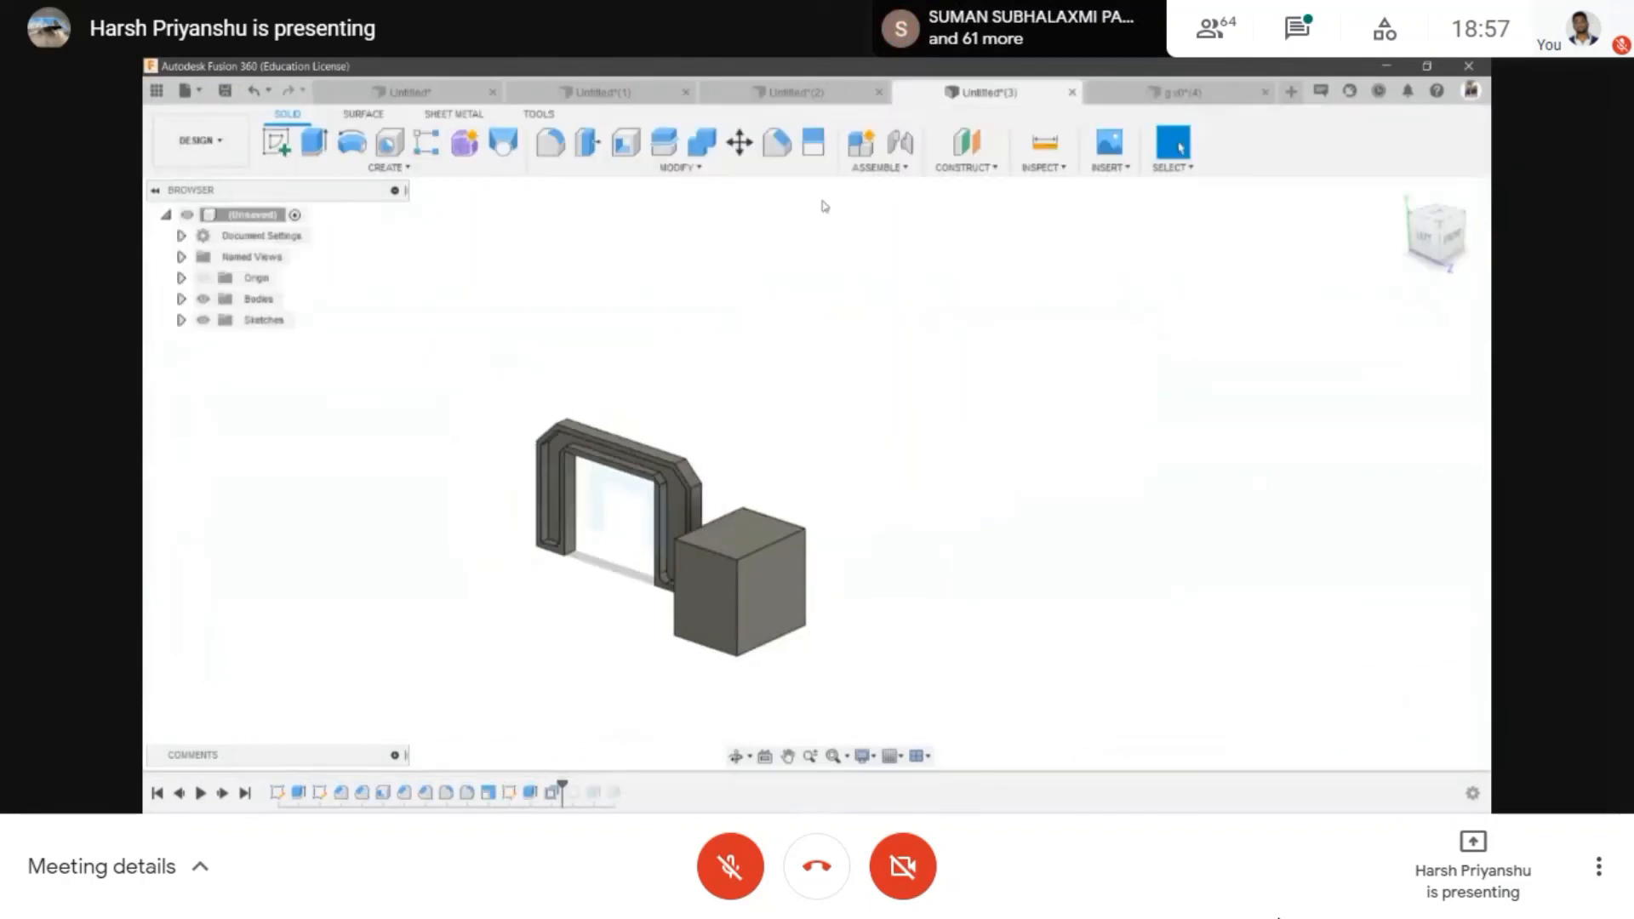
{"action": "key", "text": "v"}
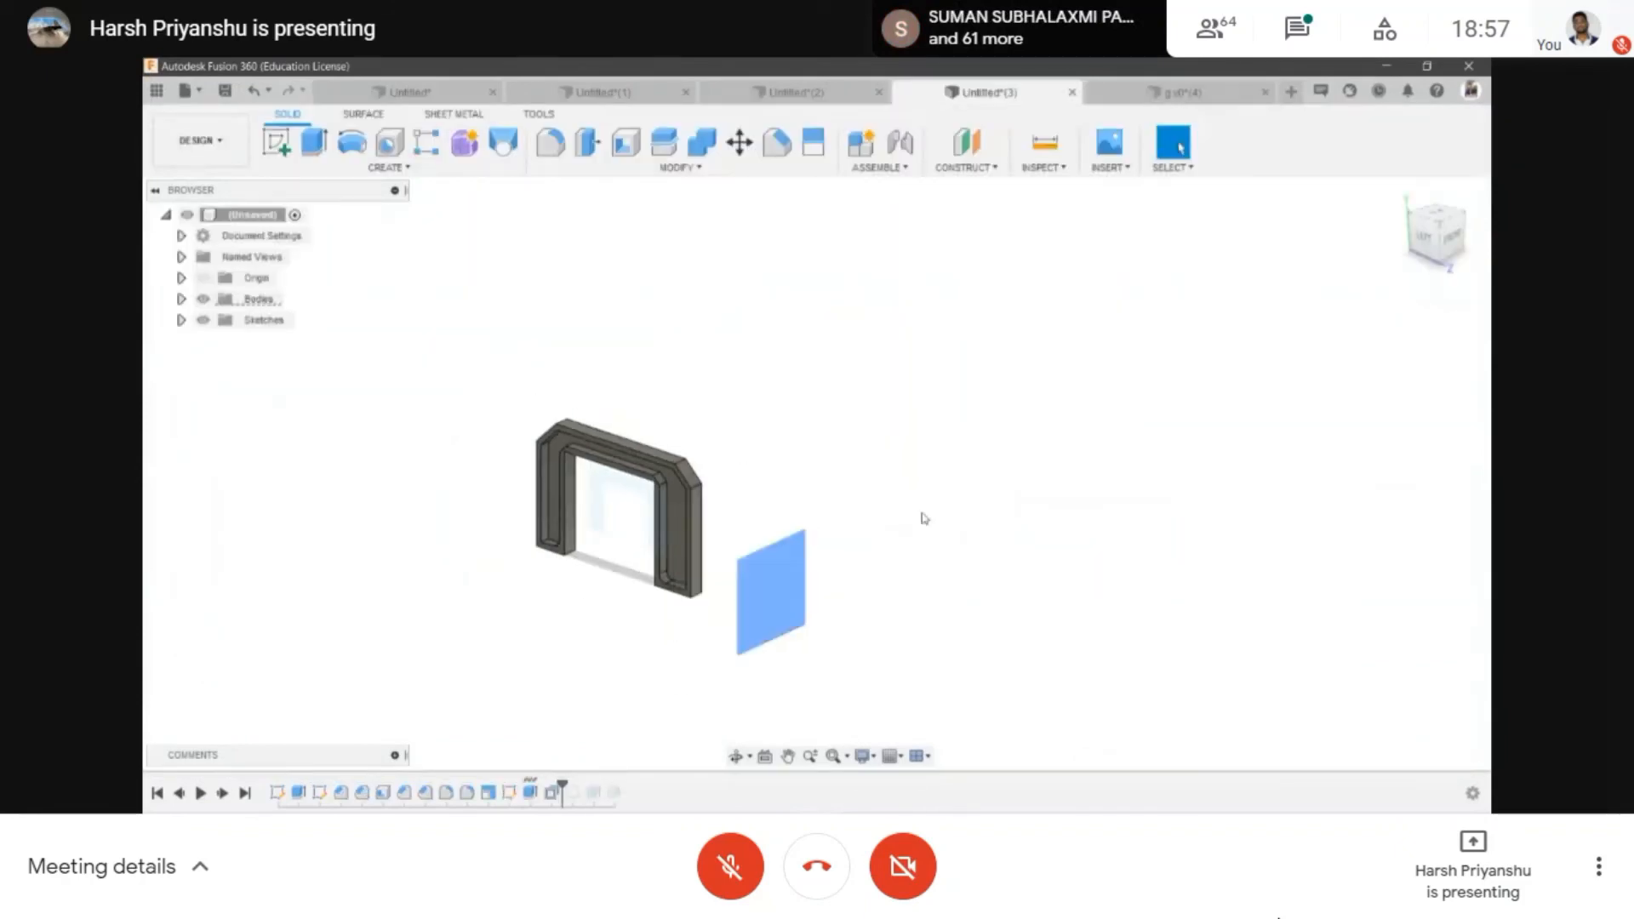
{"action": "scroll", "coordinate": [575, 470], "scroll_direction": "up", "scroll_amount": 3}
{"action": "middle_click_drag", "start_coordinate": [576, 470], "coordinate": [630, 474]}
{"action": "scroll", "coordinate": [631, 474], "scroll_direction": "down", "scroll_amount": 1}
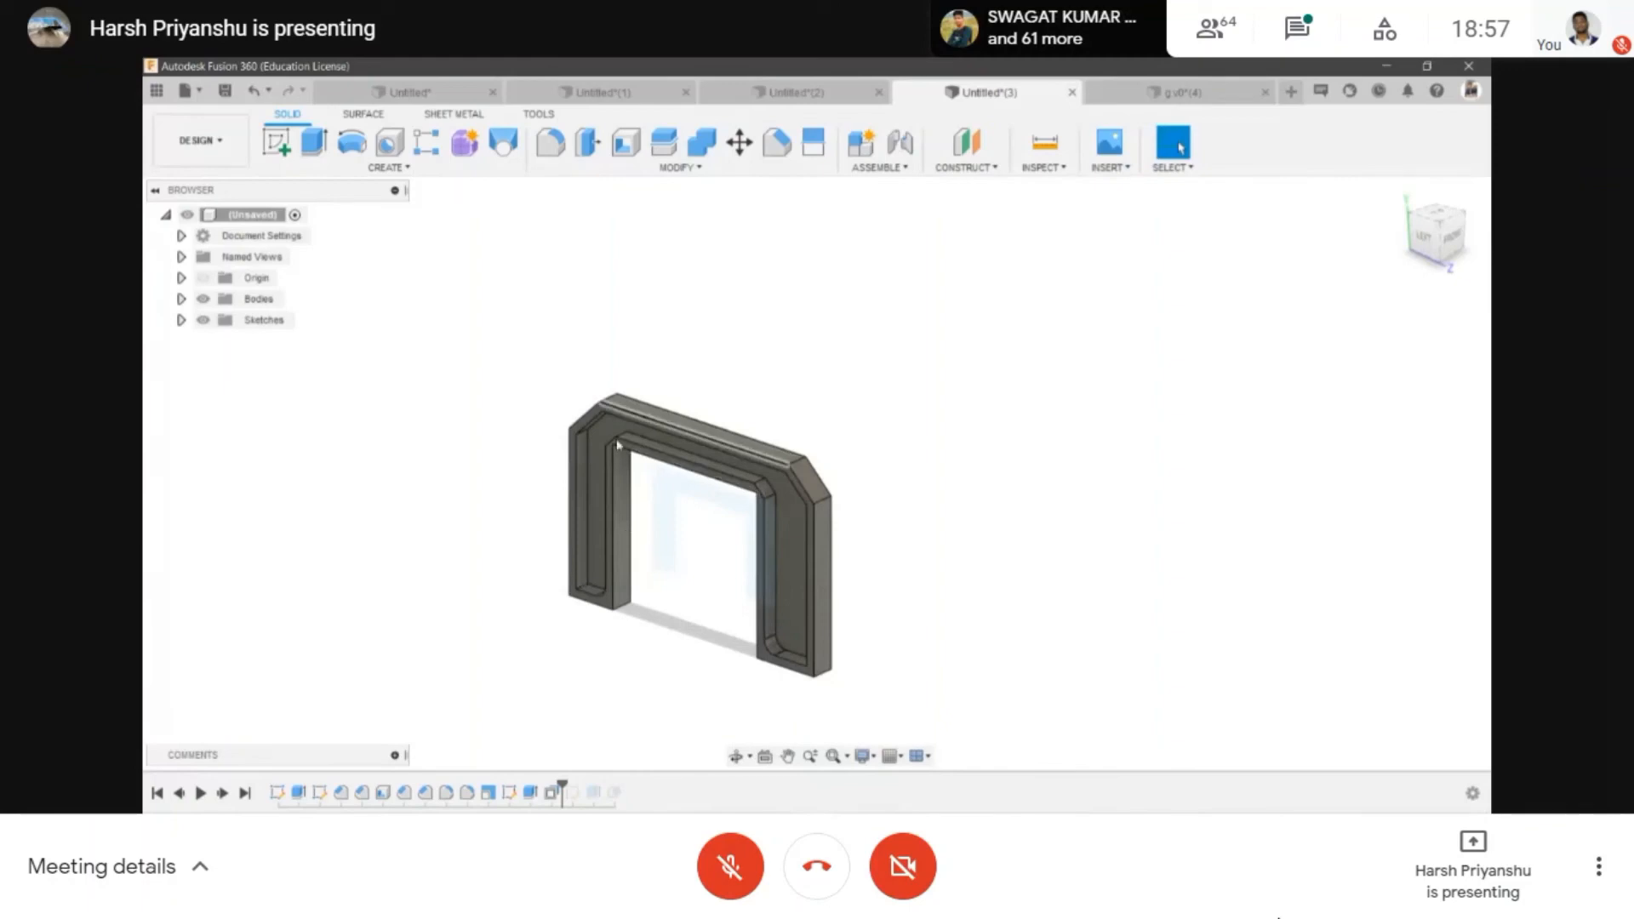
{"action": "left_click_drag", "start_coordinate": [418, 342], "coordinate": [945, 663]}
{"action": "left_click", "coordinate": [204, 298]}
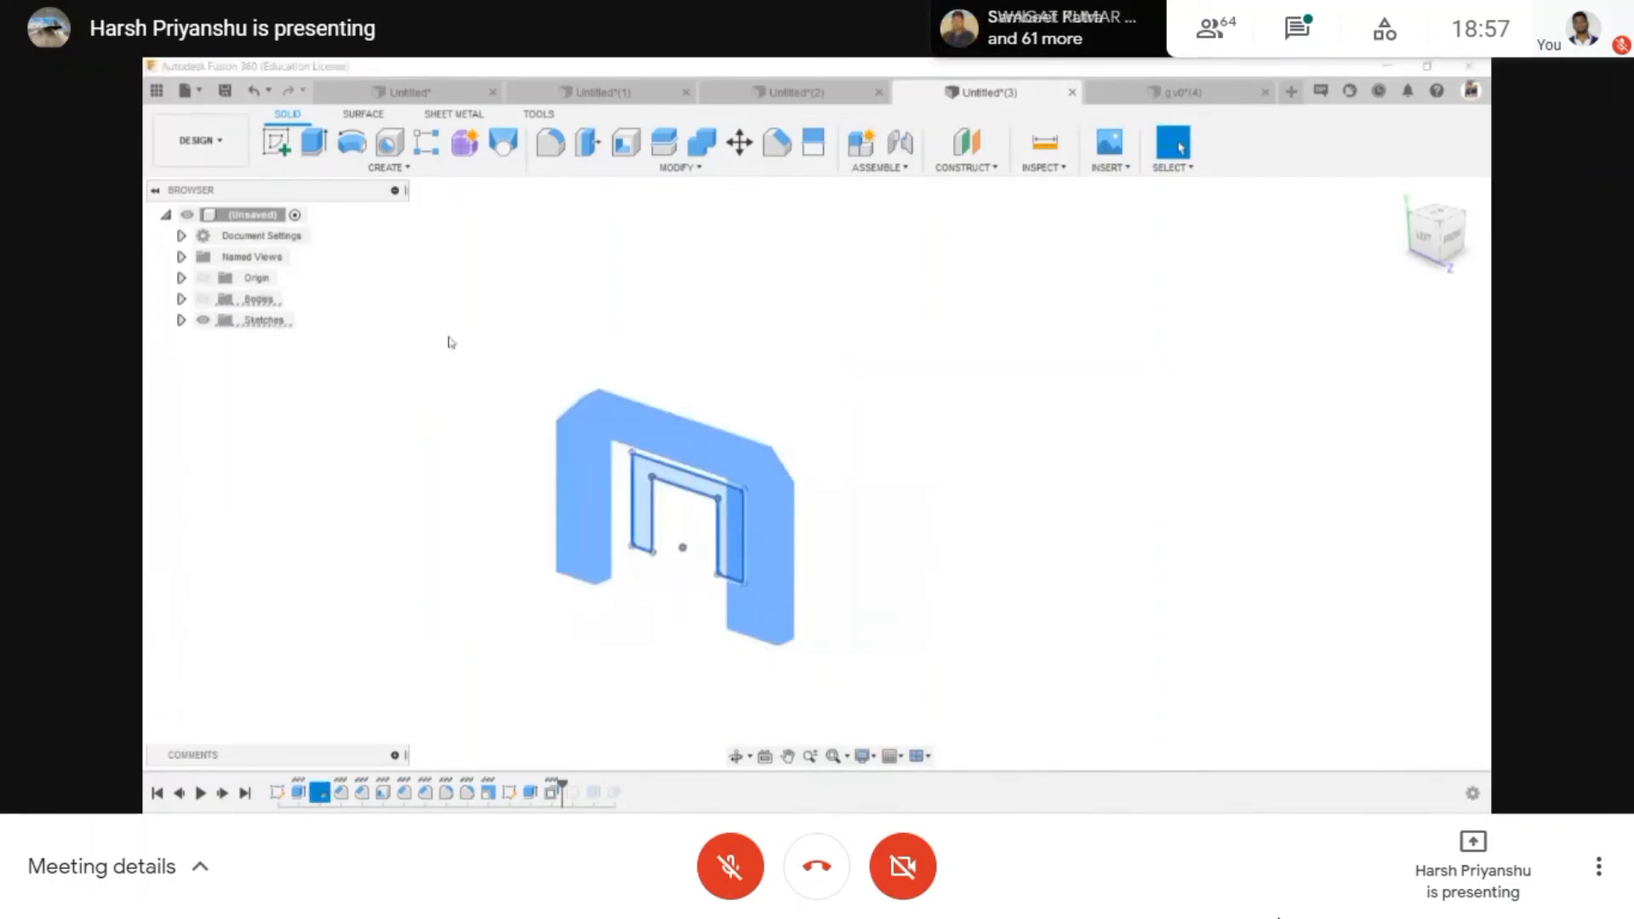
{"action": "left_click", "coordinate": [202, 299]}
{"action": "left_click", "coordinate": [203, 299]}
{"action": "left_click", "coordinate": [203, 300]}
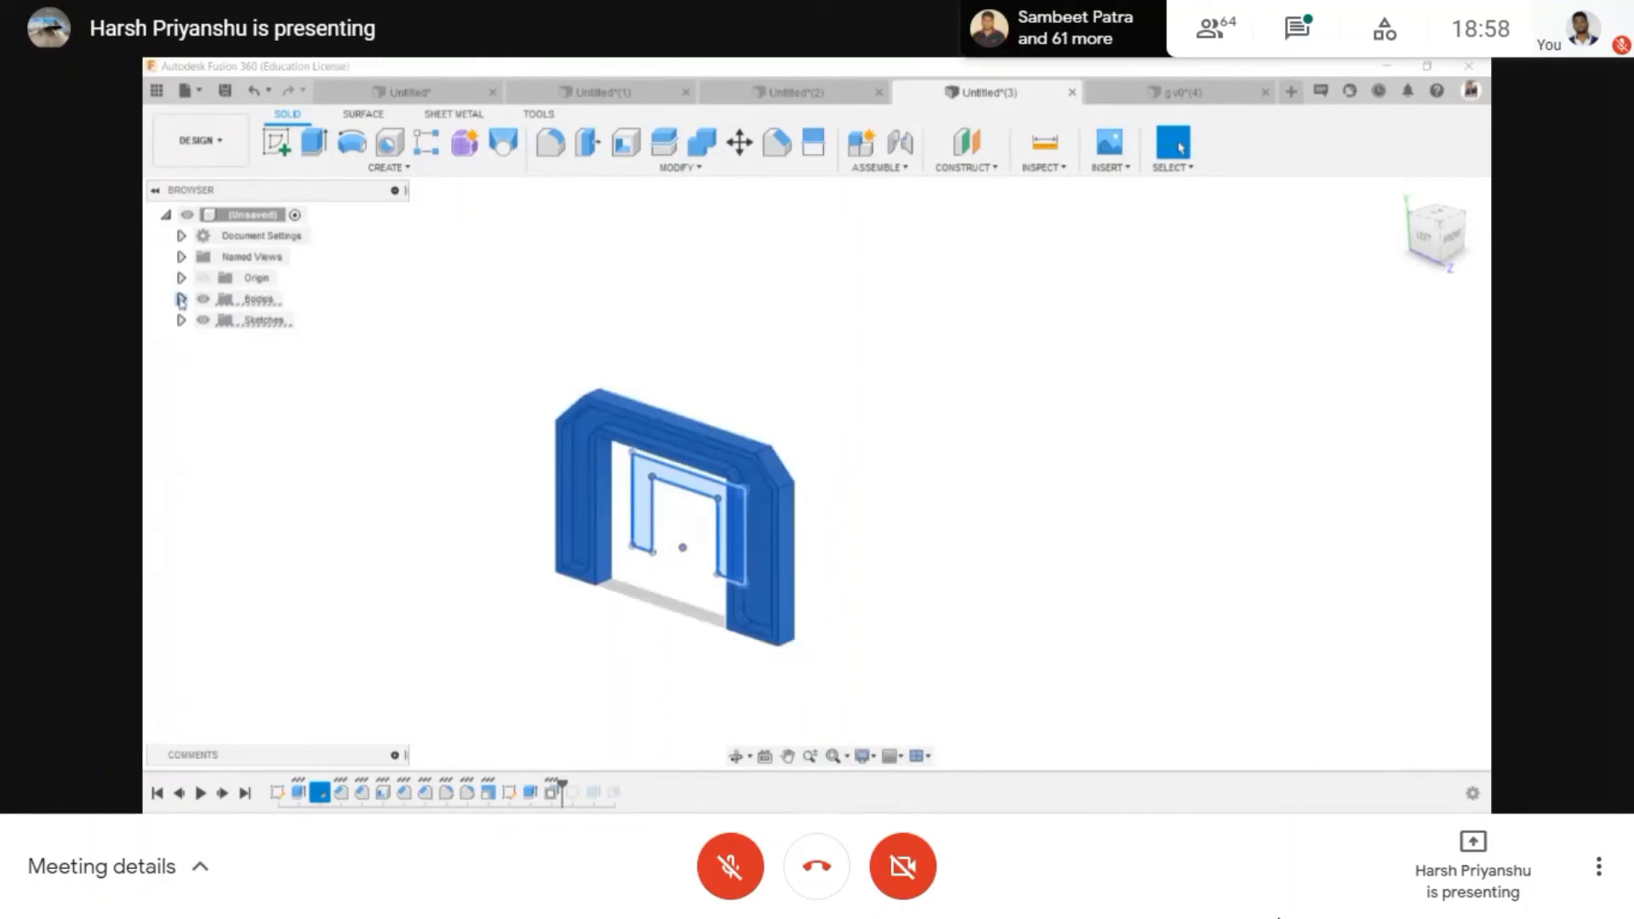
{"action": "left_click", "coordinate": [181, 299]}
{"action": "left_click", "coordinate": [219, 319]}
- Return to the tube design and measure the inner circular edge of the tube's open end
{"action": "key", "text": "ctrl+Tab"}
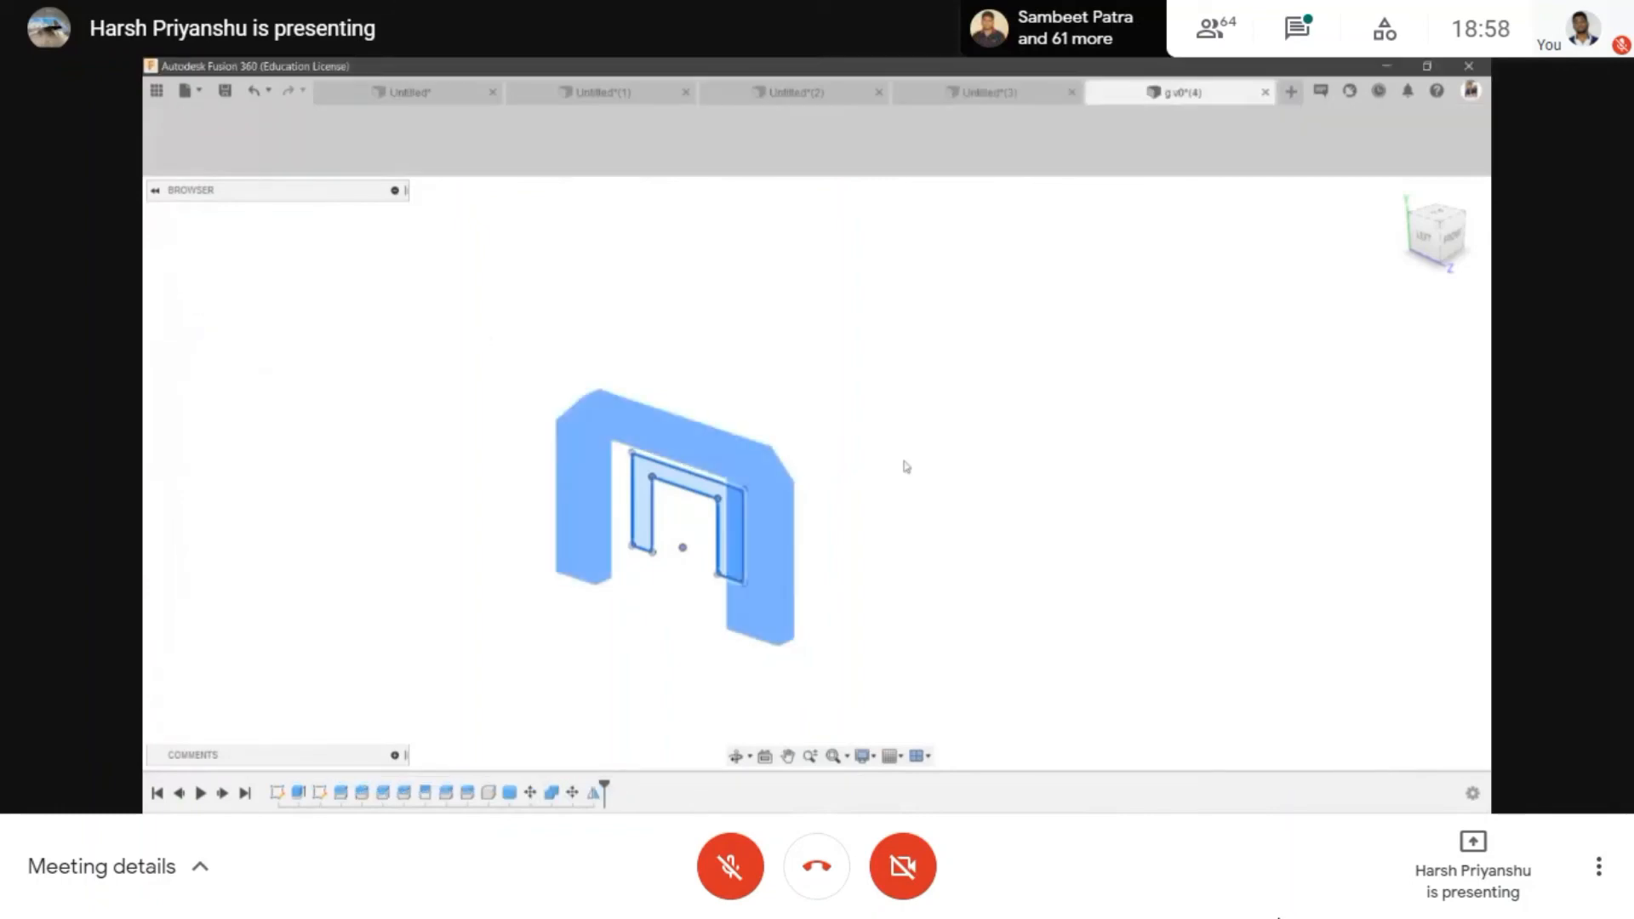
{"action": "left_click", "coordinate": [1045, 143]}
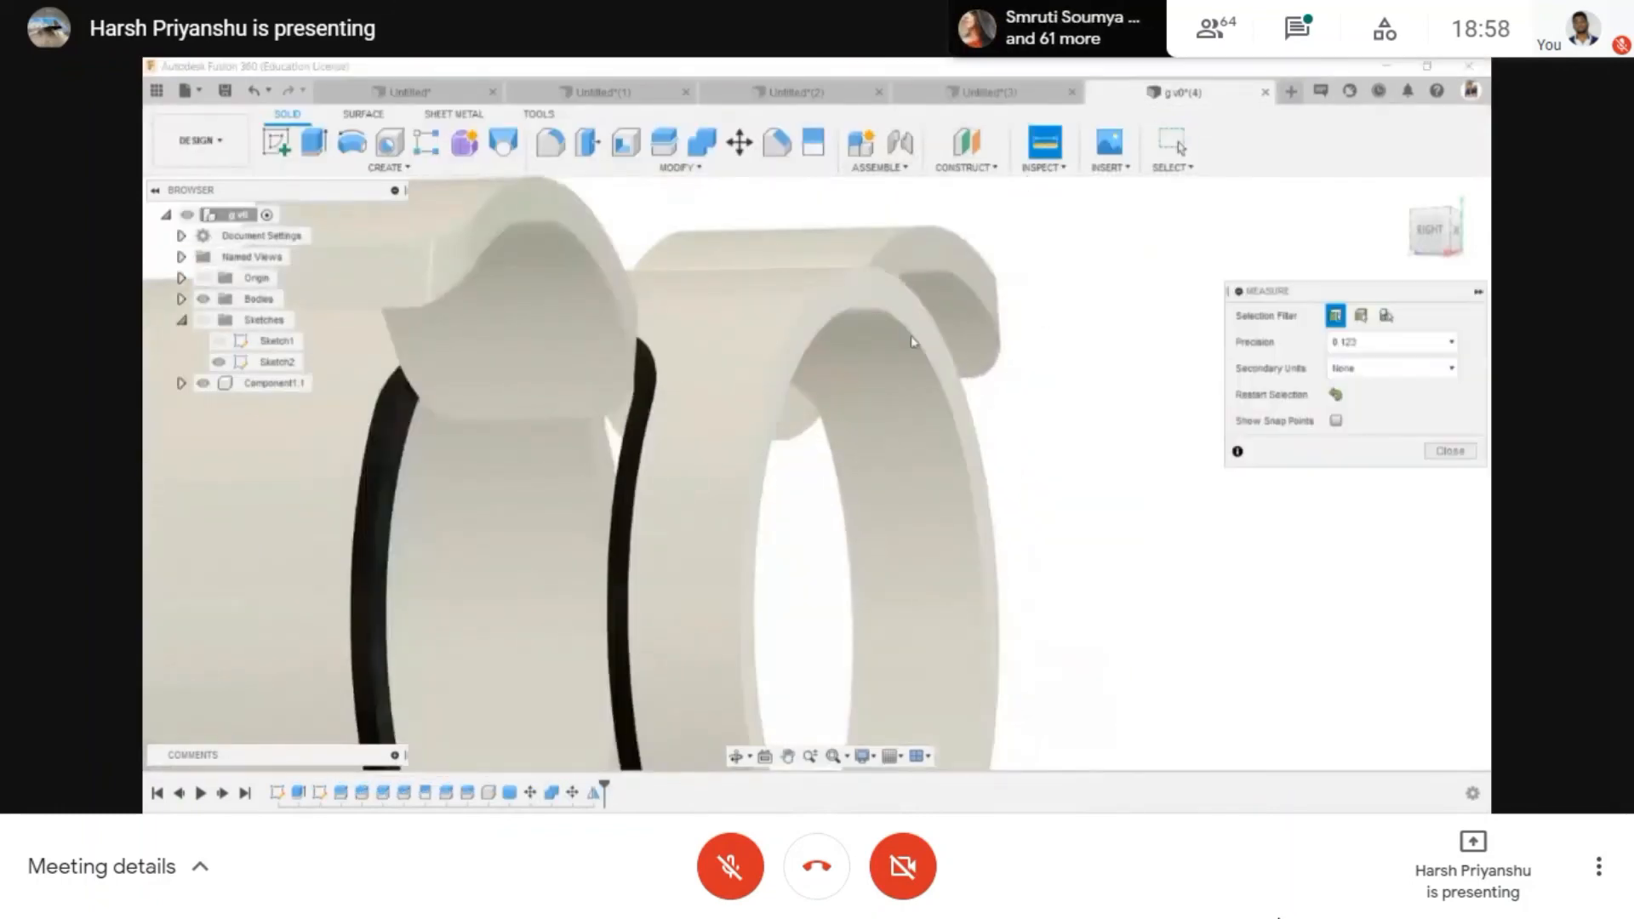
{"action": "left_click", "coordinate": [912, 338]}
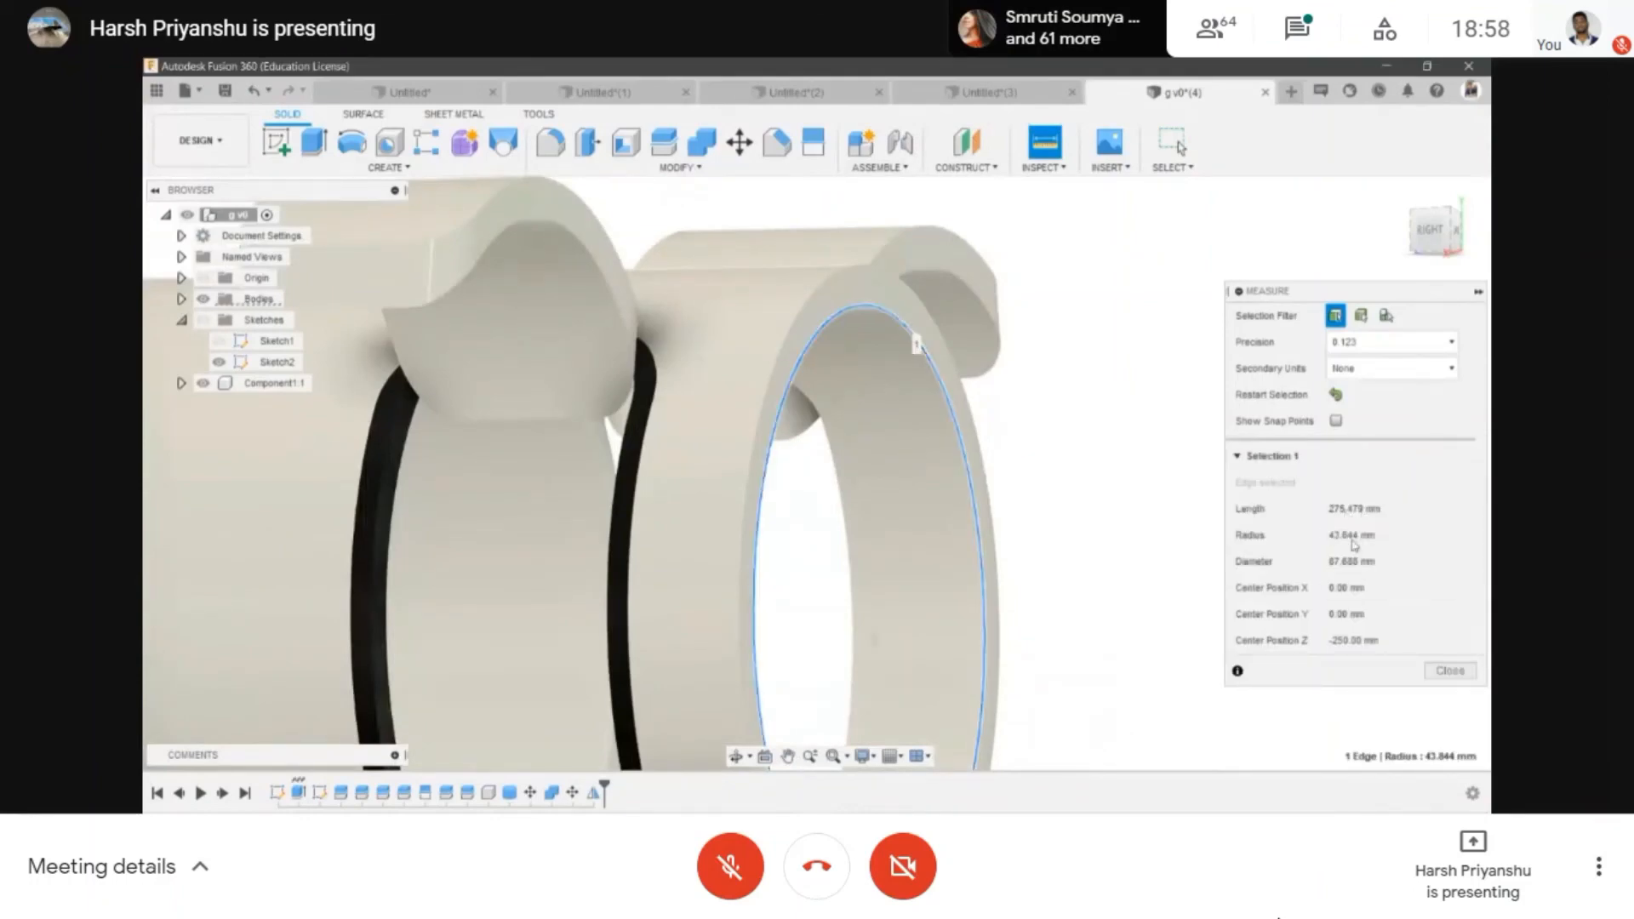
{"action": "scroll", "coordinate": [1107, 418], "scroll_direction": "down", "scroll_amount": 3}
{"action": "key", "text": "Escape"}
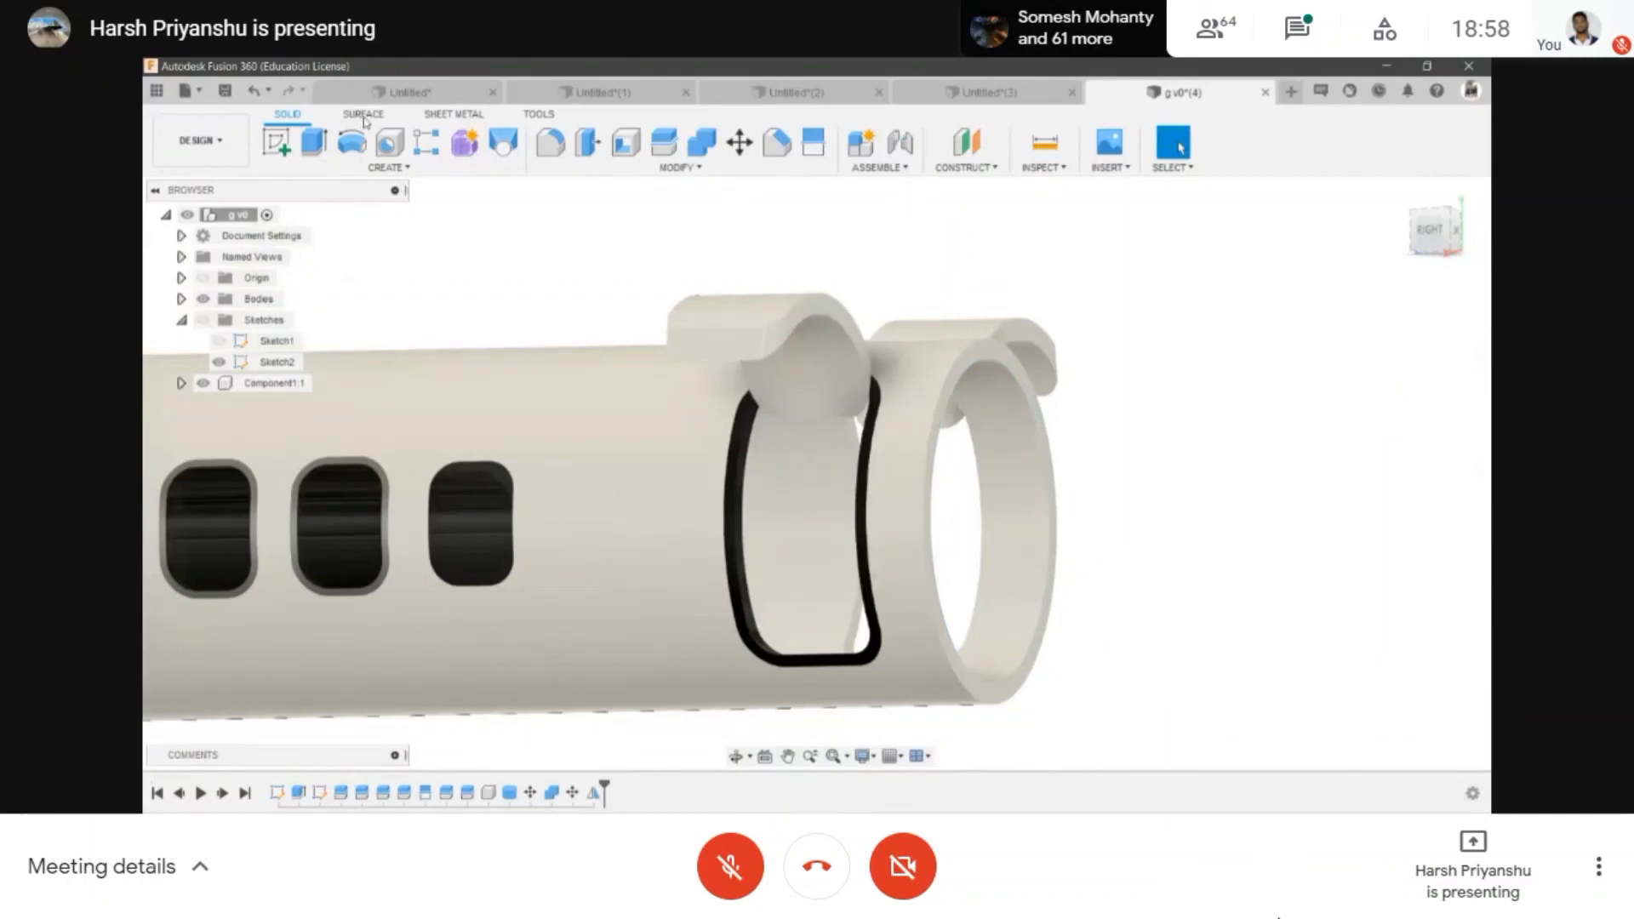
- In the arch design, start a sketch on the U-shaped profile's plane and draw an 80 mm diameter circle
{"action": "left_click", "coordinate": [987, 92]}
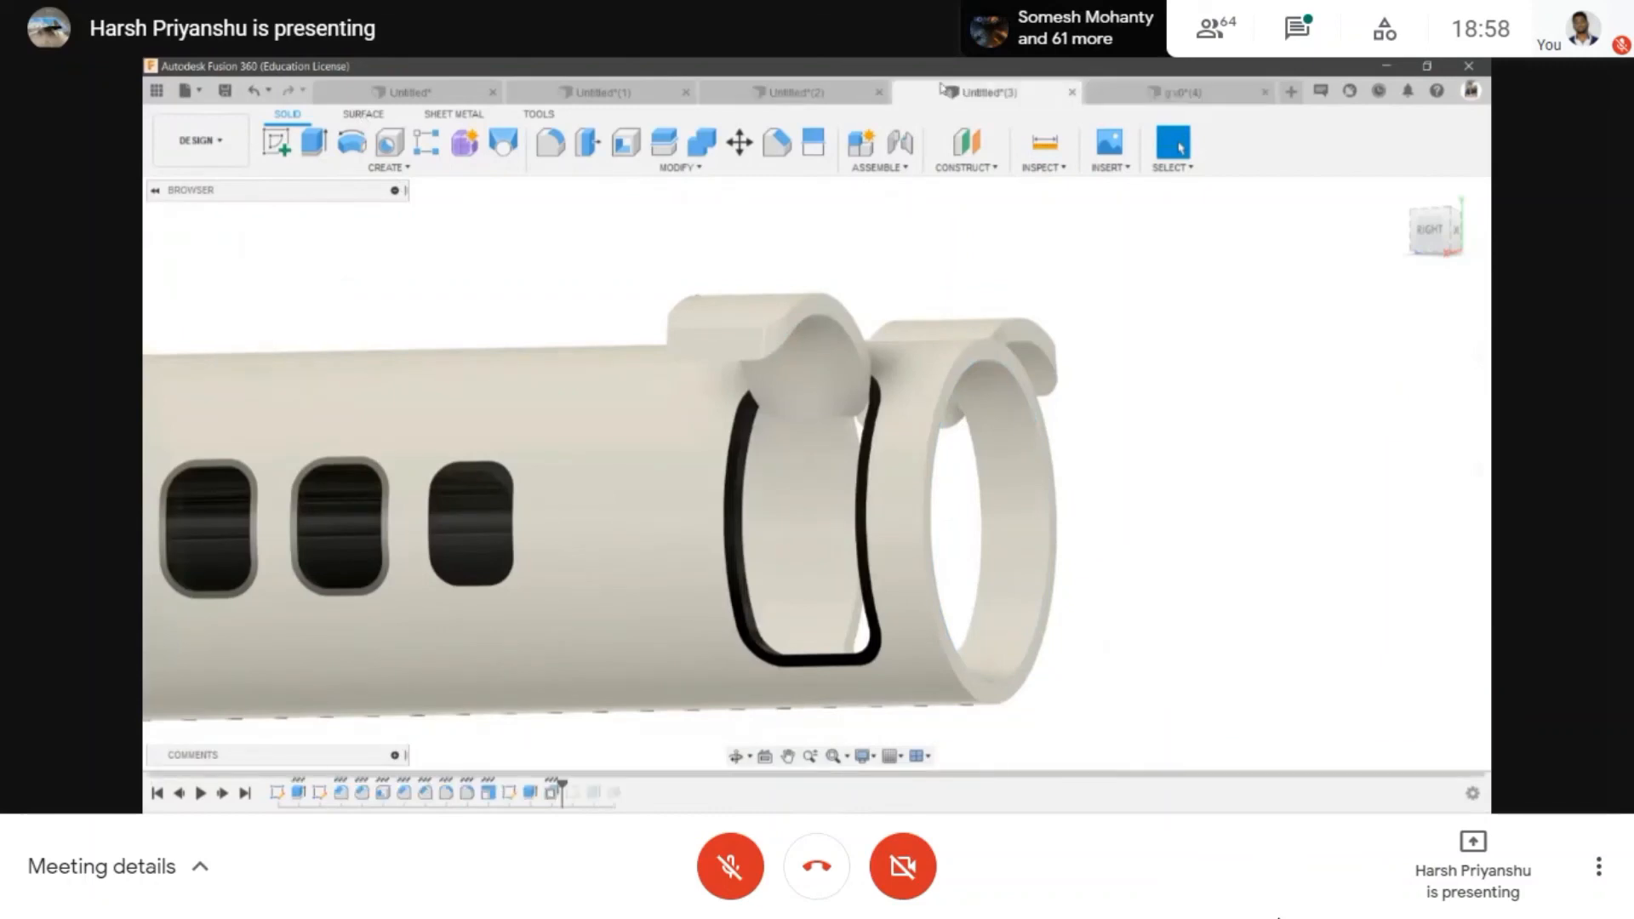
{"action": "key", "text": "v"}
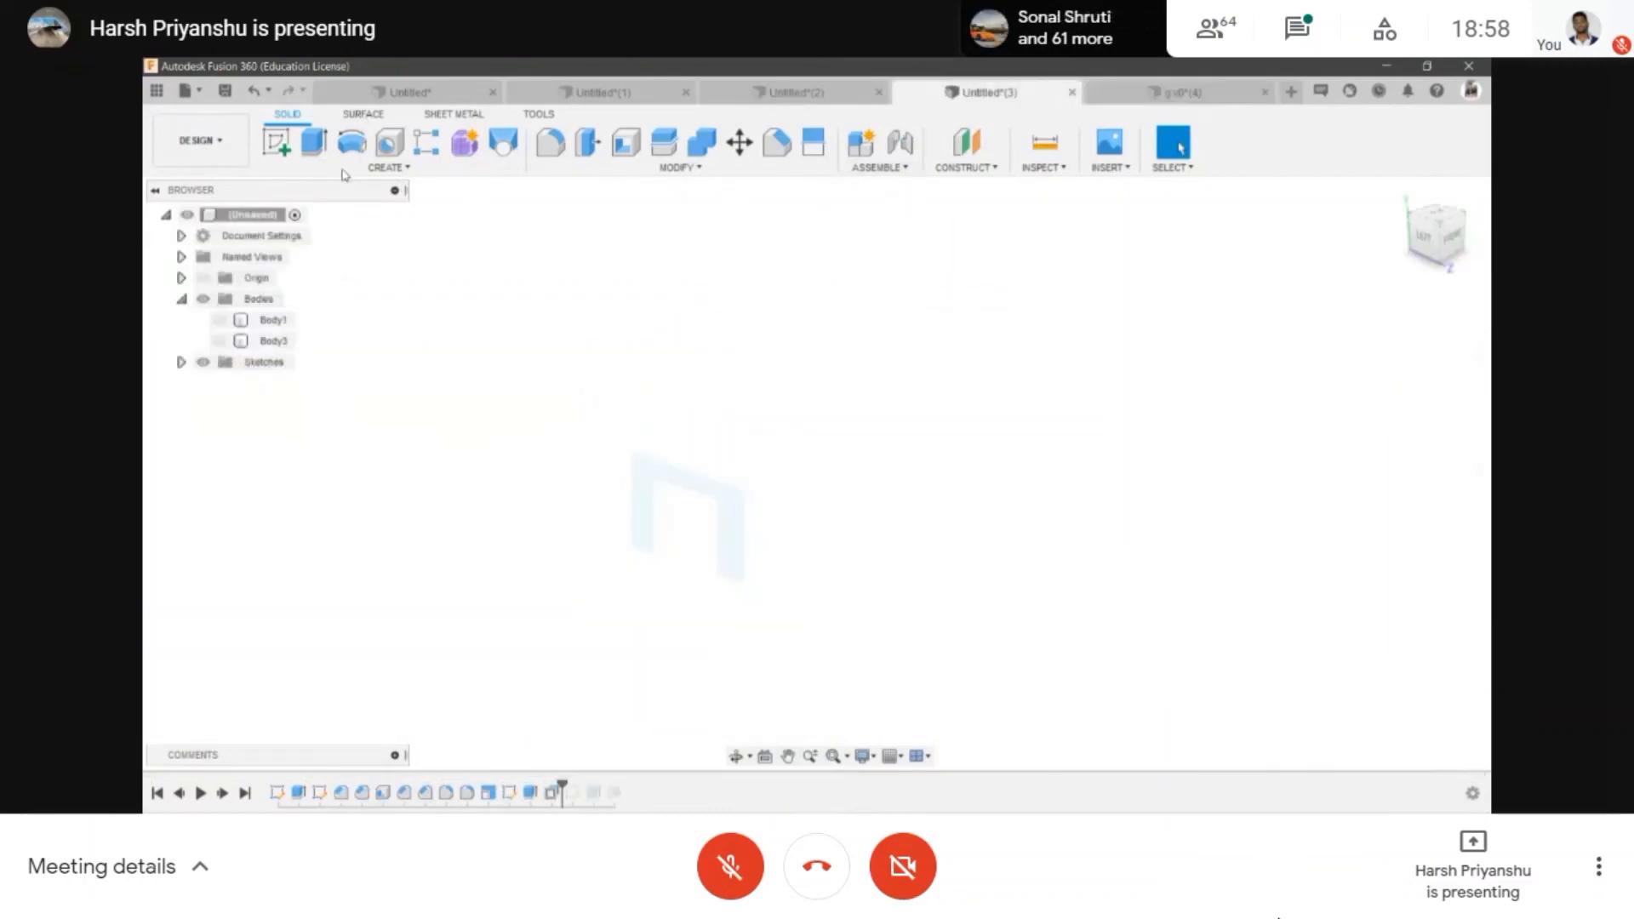
{"action": "left_click", "coordinate": [282, 146]}
{"action": "left_click", "coordinate": [692, 528]}
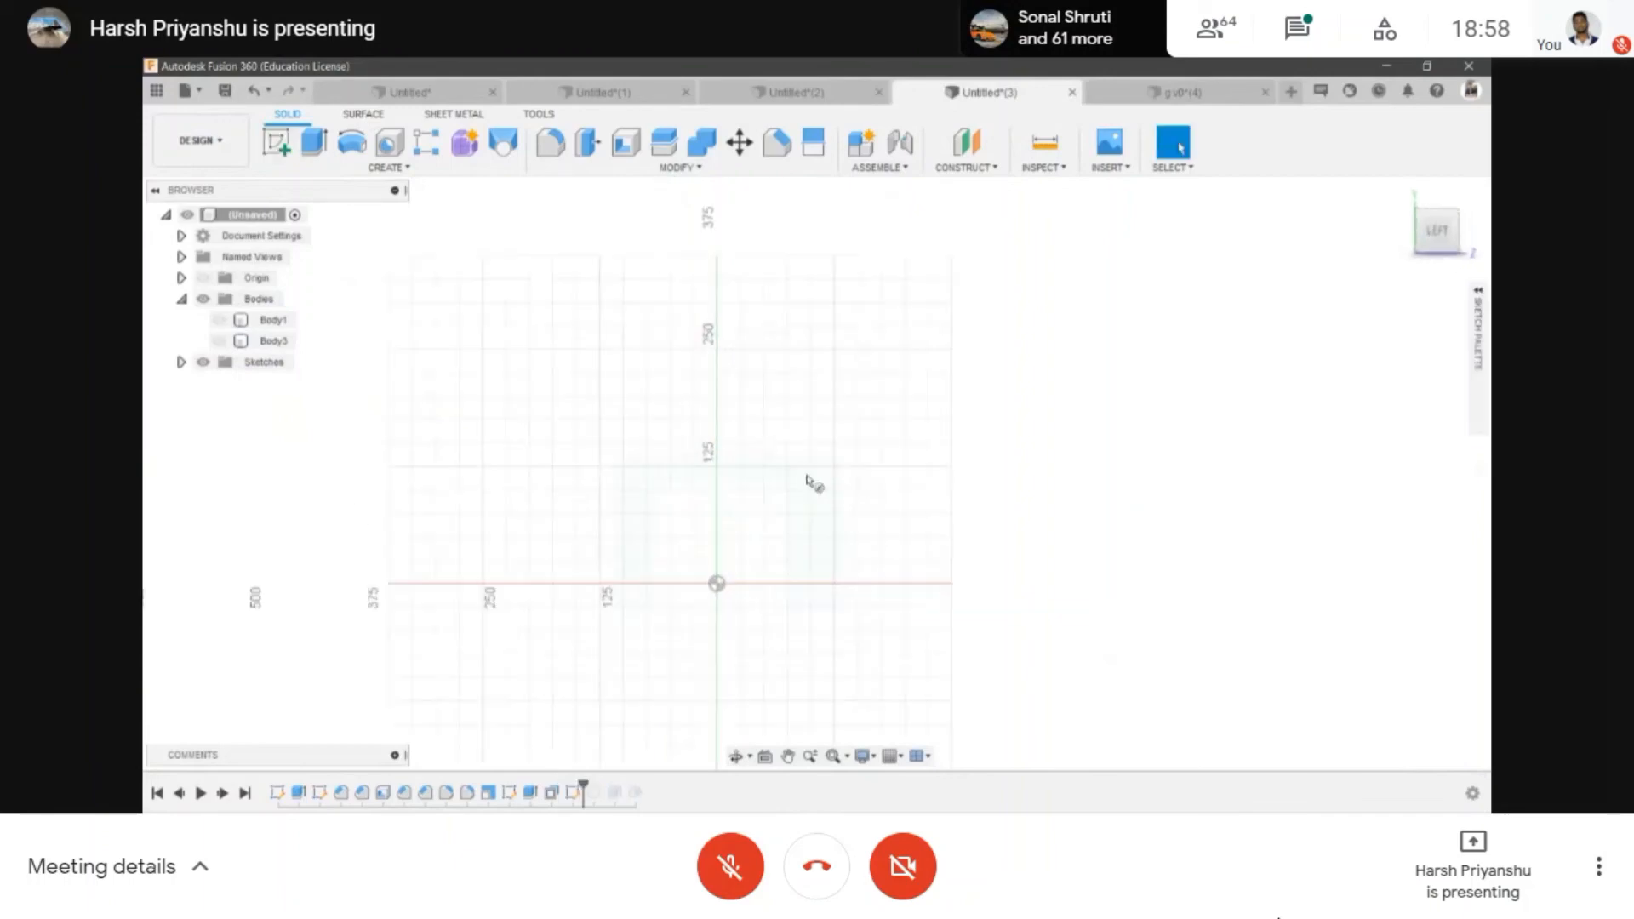
{"action": "key", "text": "c"}
{"action": "left_click", "coordinate": [755, 484]}
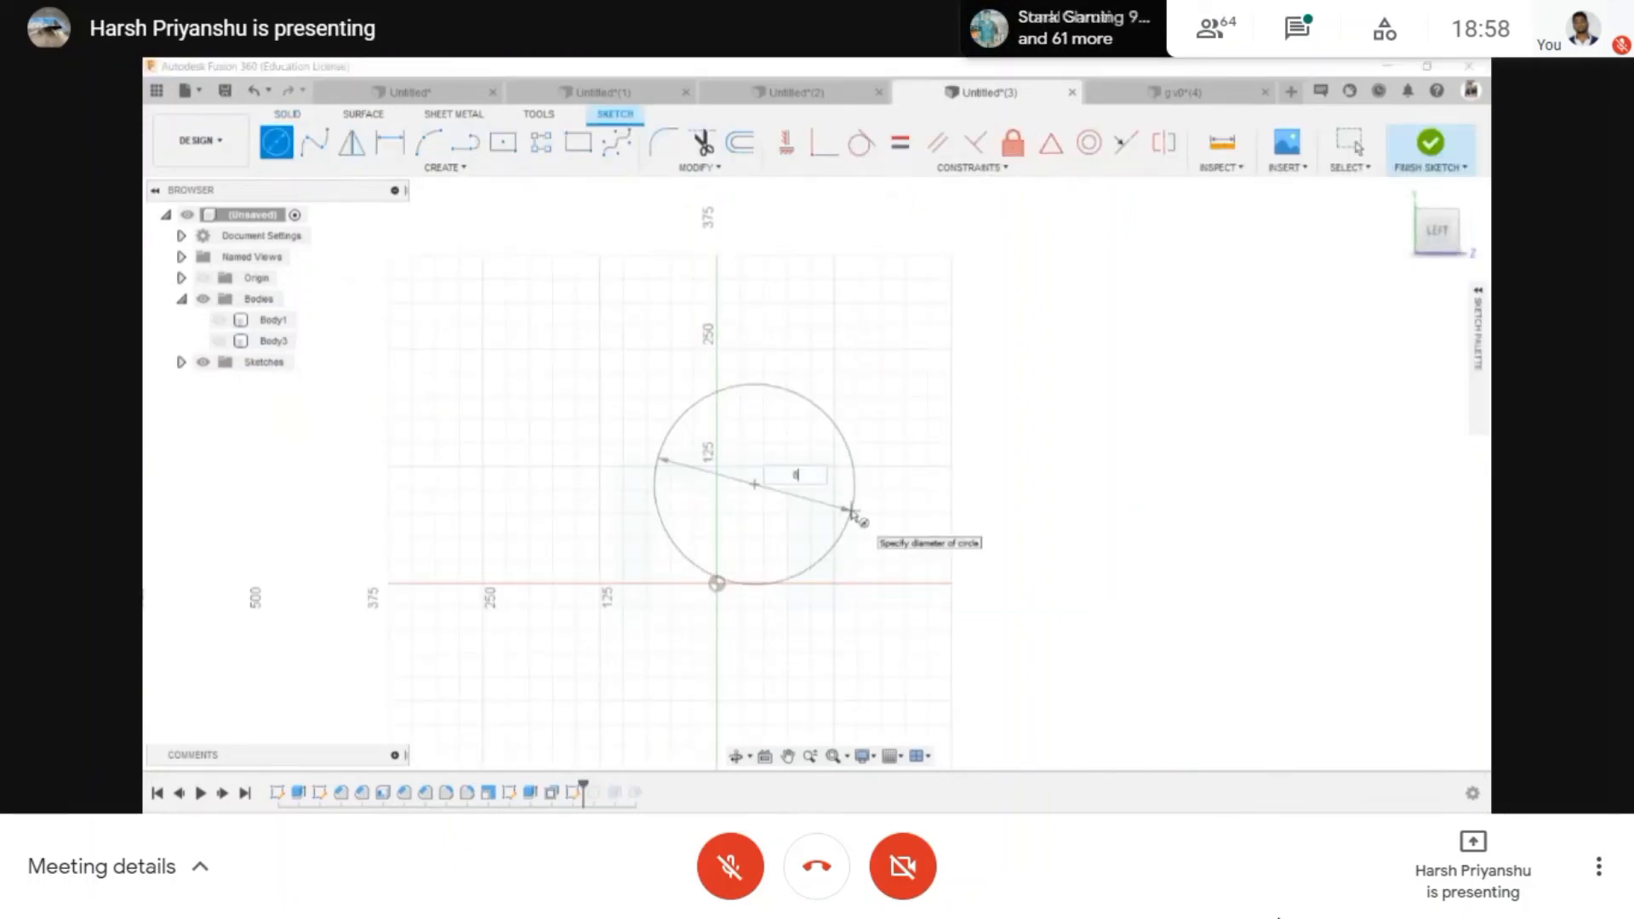
{"action": "scroll", "coordinate": [930, 521], "scroll_direction": "up", "scroll_amount": 5}
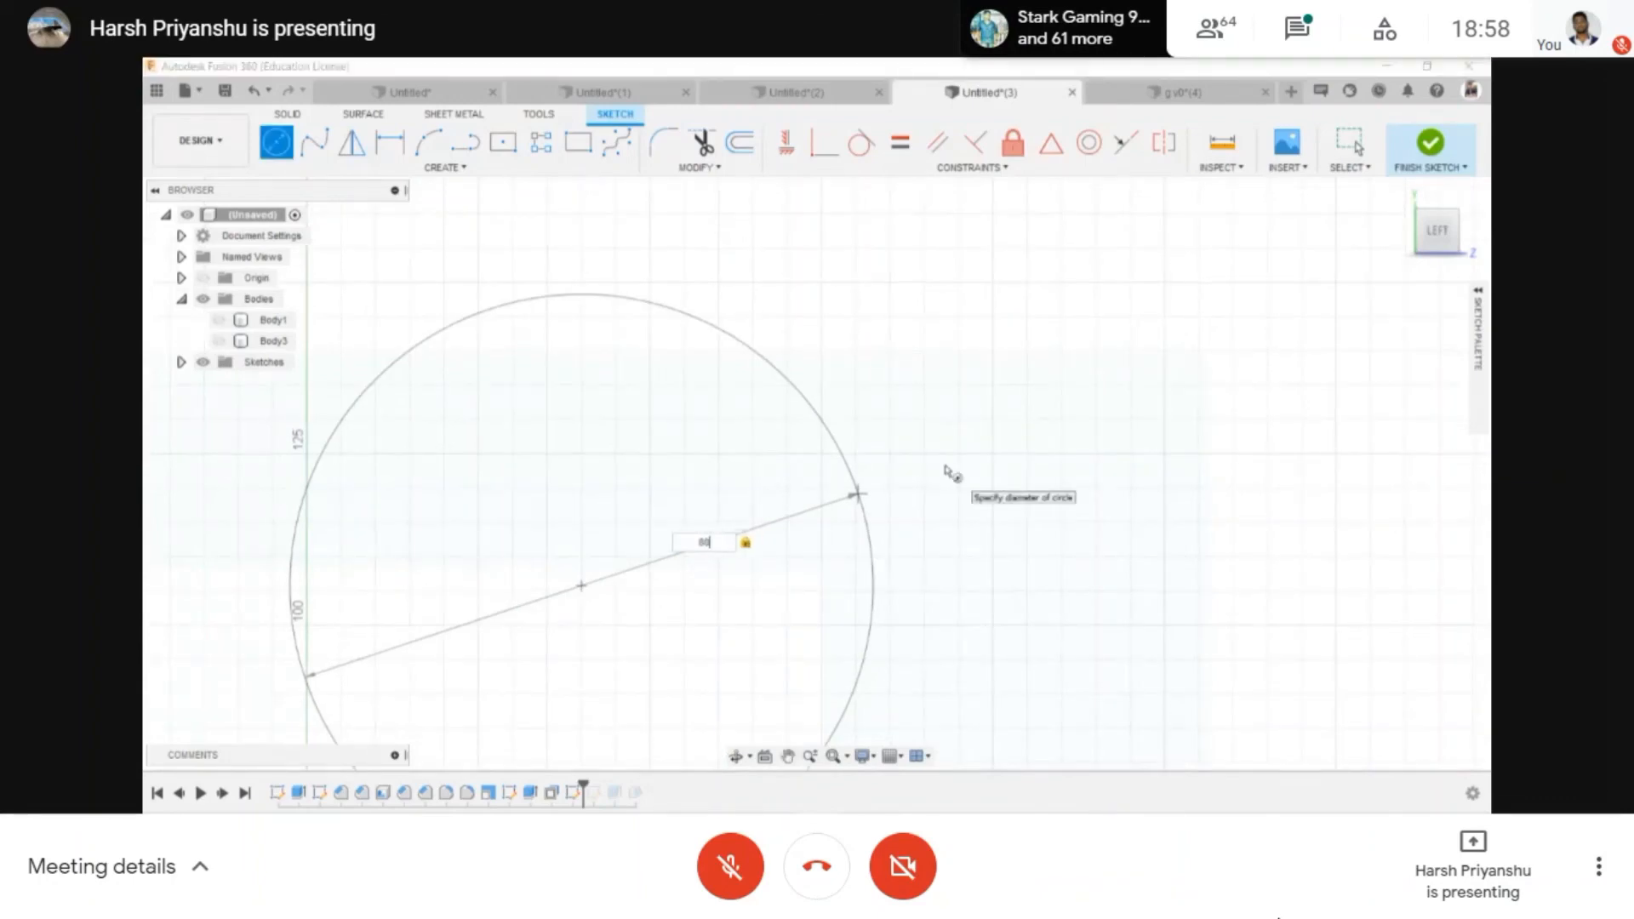
{"action": "key", "text": "Return"}
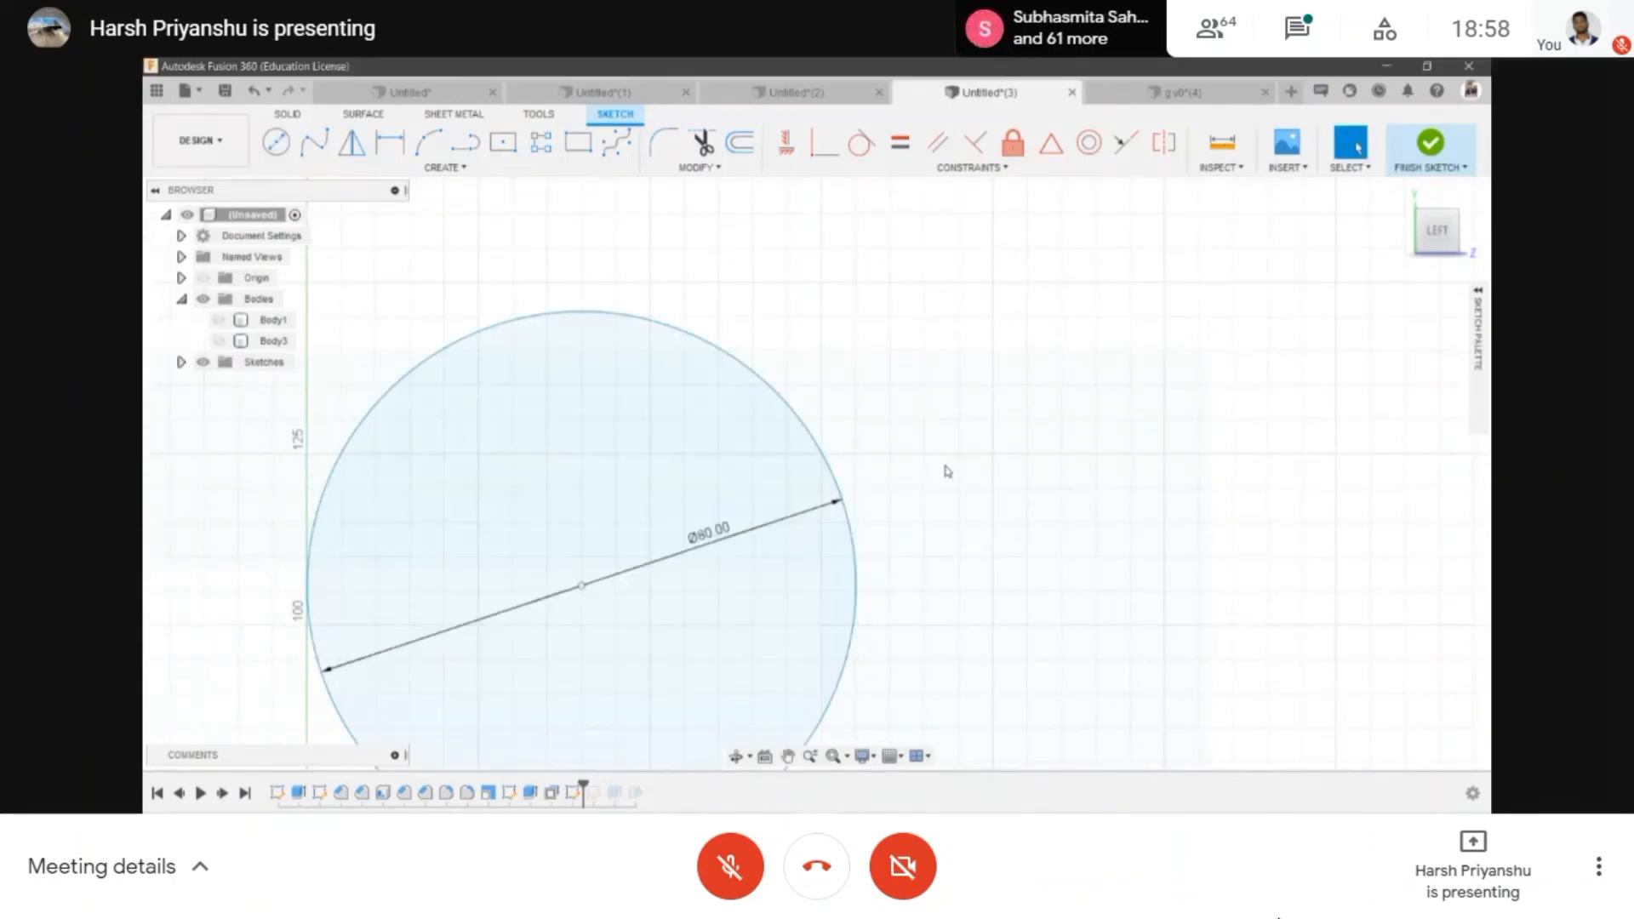
- Extrude the 80 mm circle into a solid cylinder as a new body
{"action": "key", "text": "e"}
{"action": "left_click", "coordinate": [631, 576]}
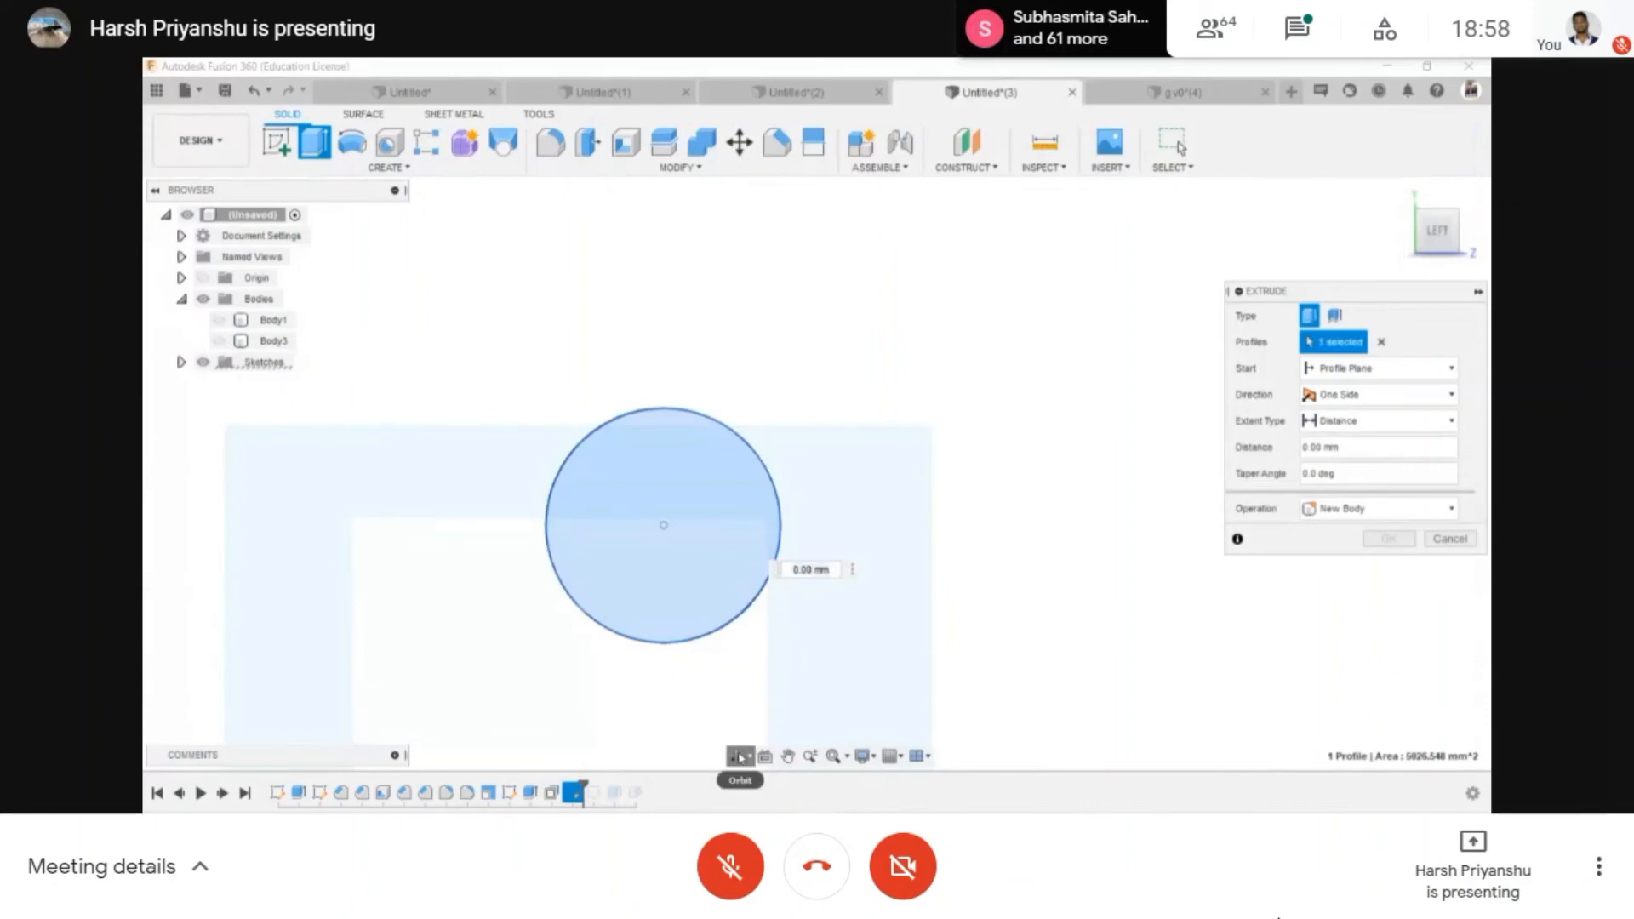
{"action": "left_click", "coordinate": [740, 756]}
{"action": "left_click_drag", "start_coordinate": [832, 471], "coordinate": [398, 501]}
{"action": "left_click", "coordinate": [1390, 539]}
- Save the cylinder design under the name c and return to the tube design
{"action": "key", "text": "ctrl+s"}
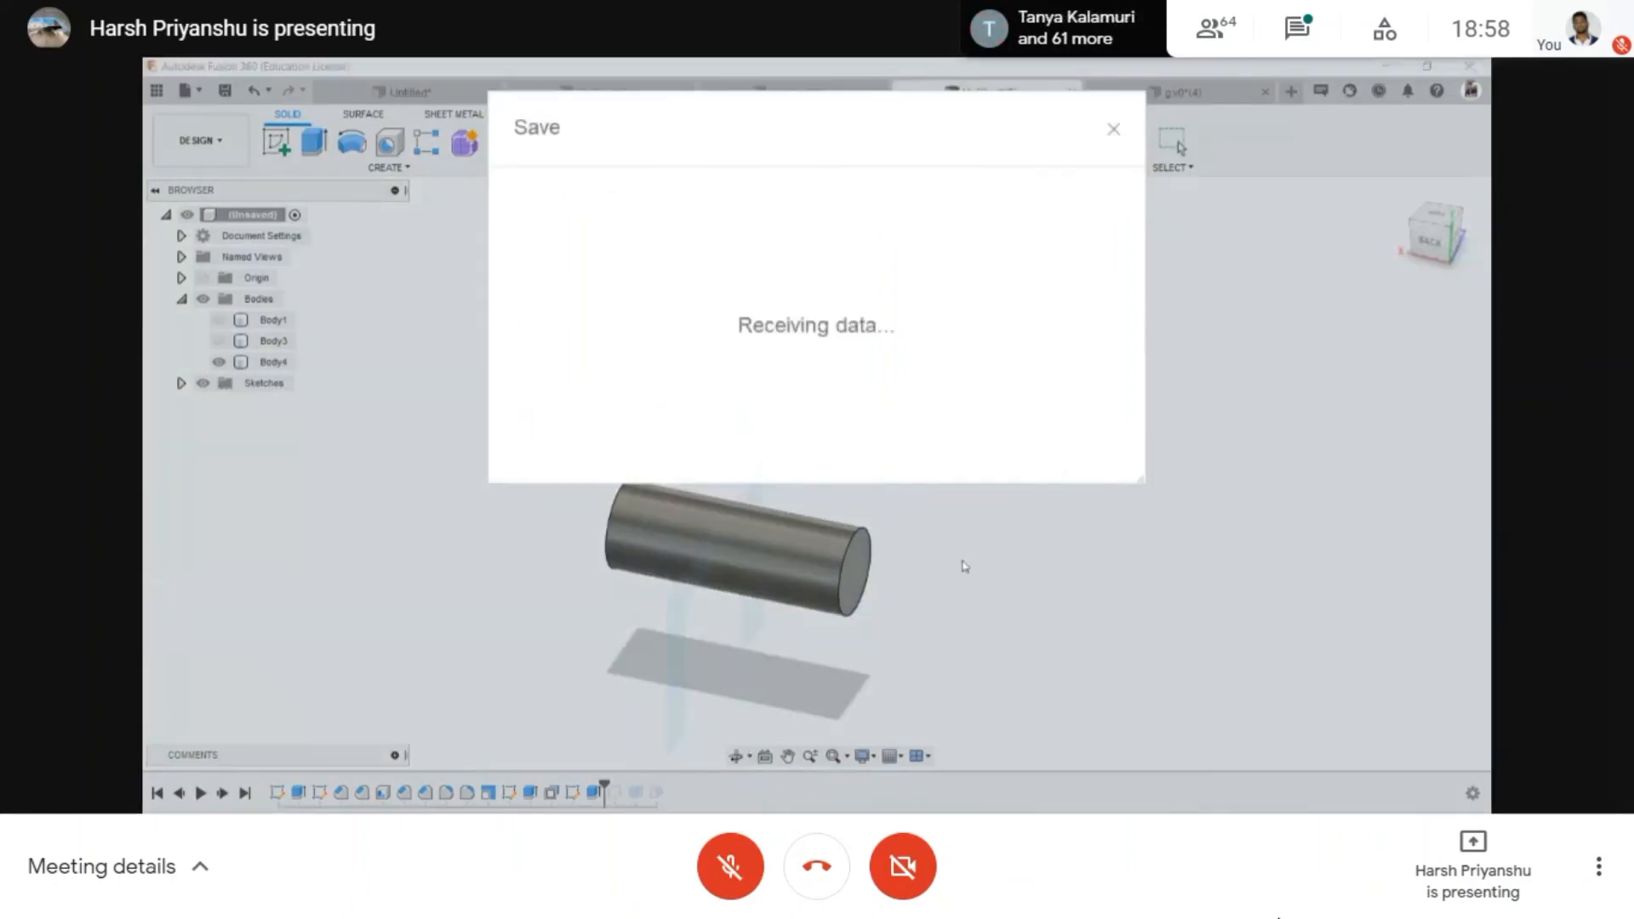
{"action": "key", "text": "Escape"}
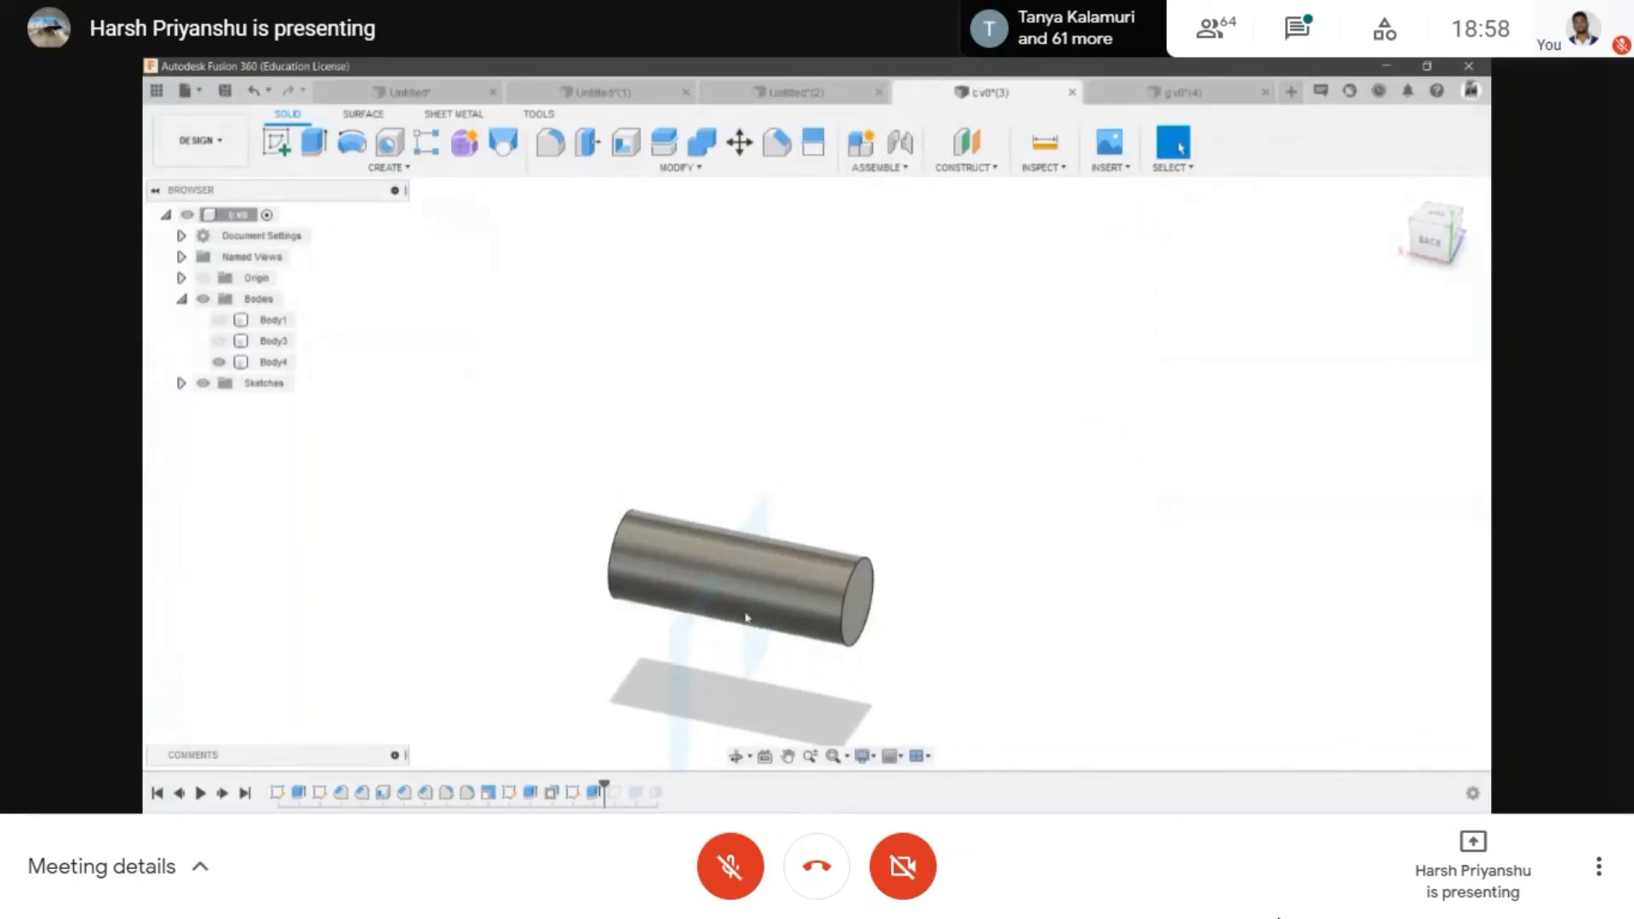
{"action": "left_click", "coordinate": [1182, 92]}
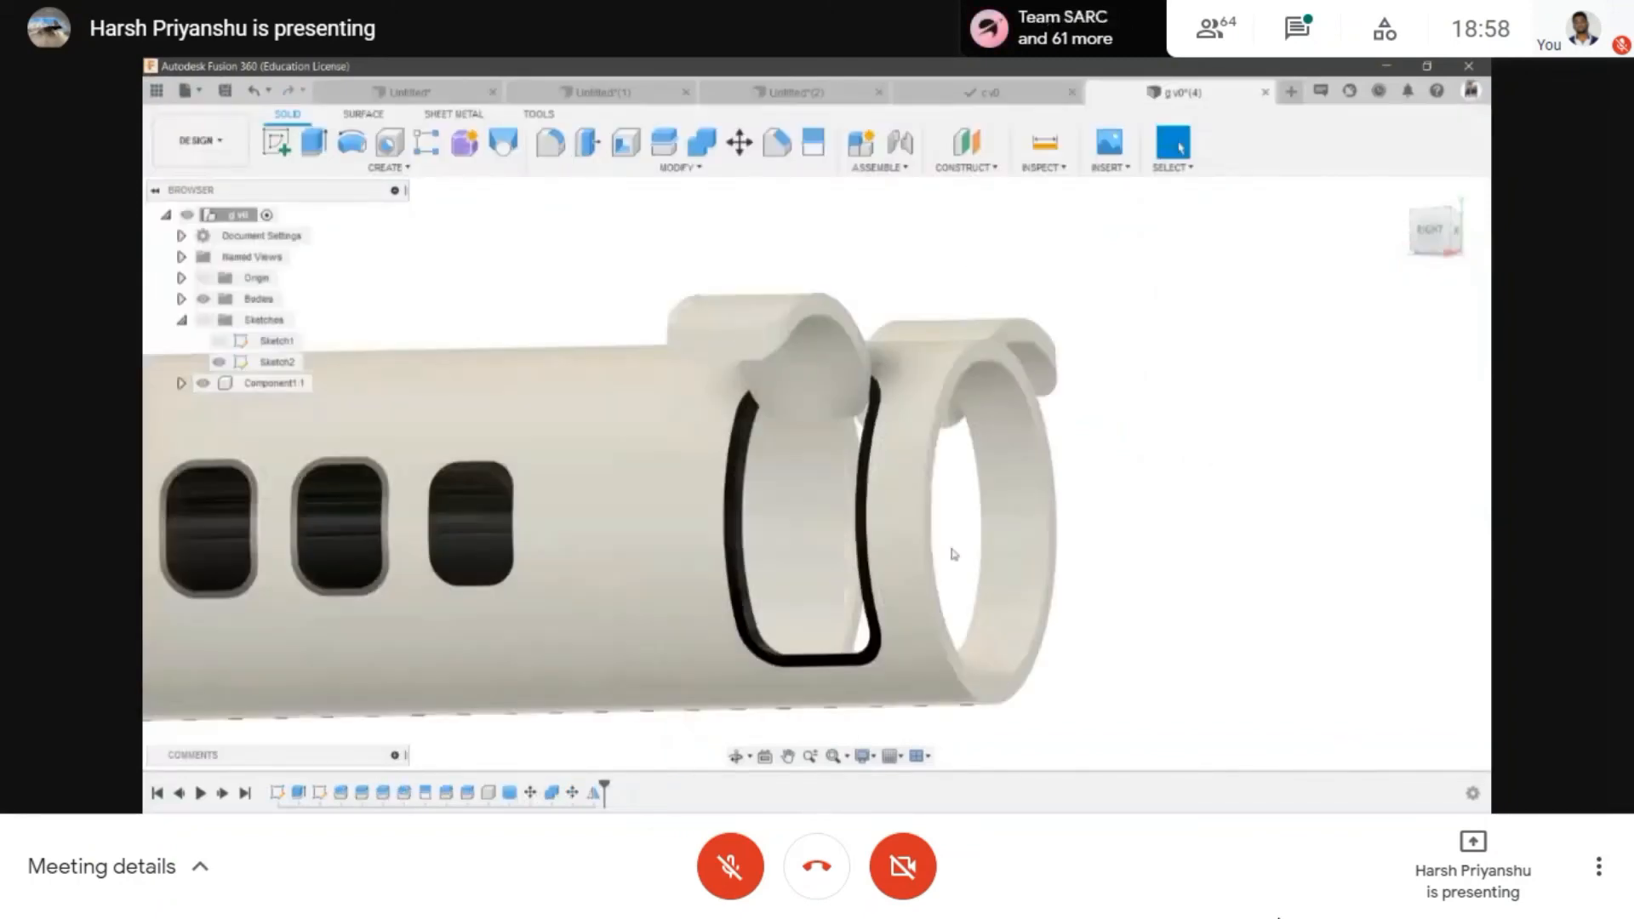
{"action": "scroll", "coordinate": [954, 553], "scroll_direction": "down", "scroll_amount": 4}
{"action": "left_click", "coordinate": [934, 100]}
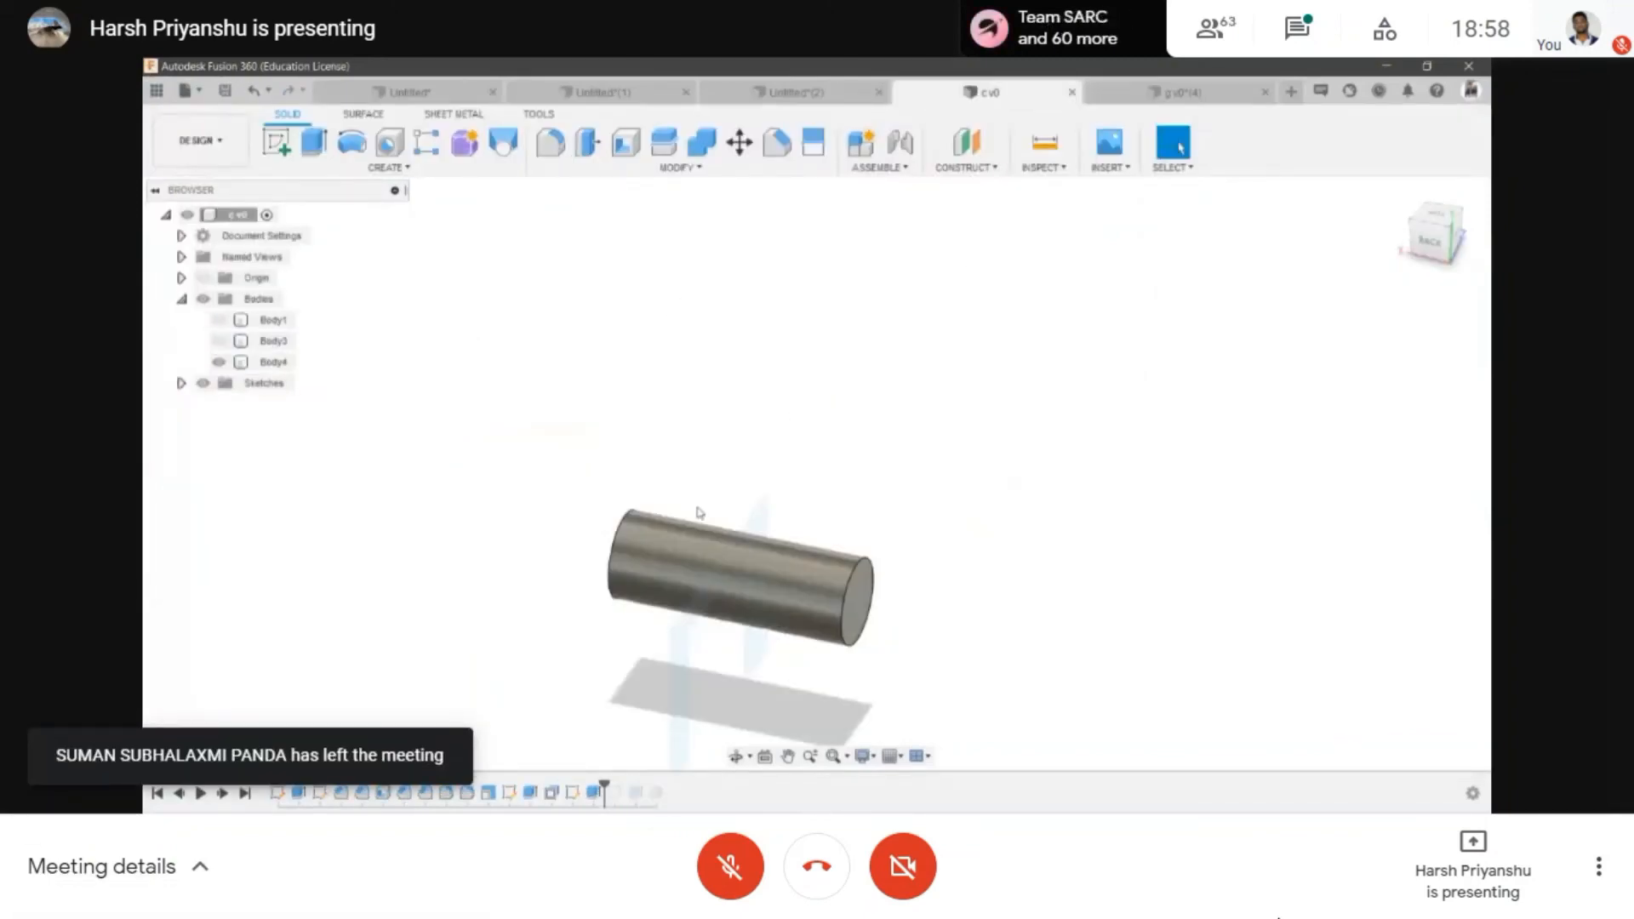
{"action": "left_click", "coordinate": [1182, 92]}
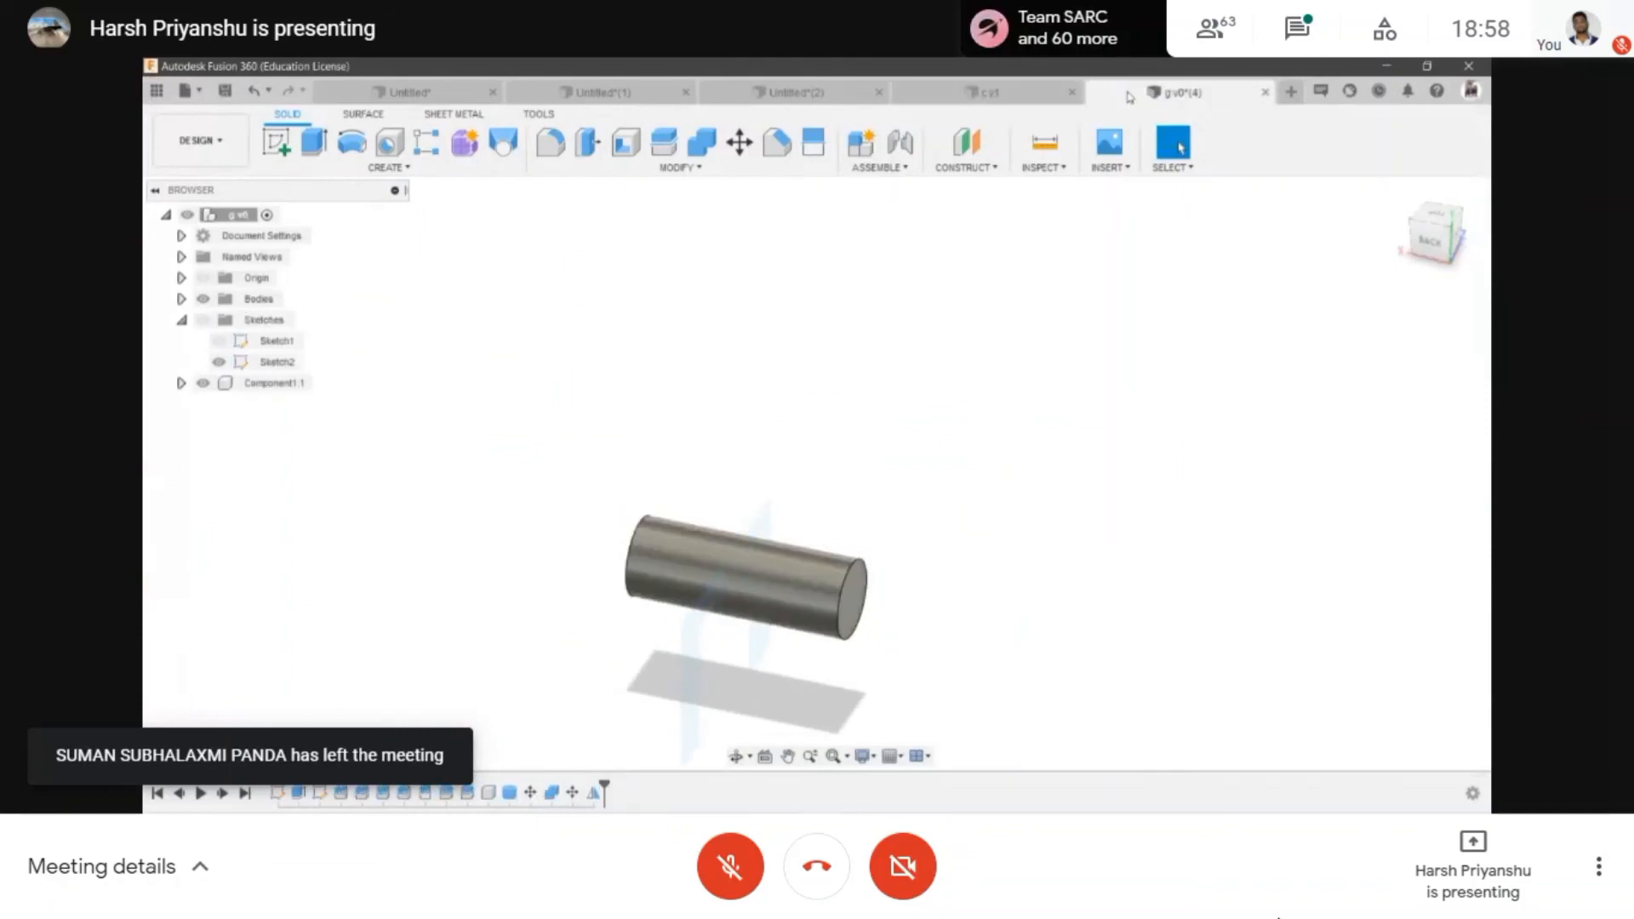
- Save the tube design and insert the saved cylinder design c into it as a component
{"action": "left_click", "coordinate": [733, 756]}
{"action": "left_click_drag", "start_coordinate": [817, 451], "coordinate": [730, 509]}
{"action": "left_click", "coordinate": [157, 92]}
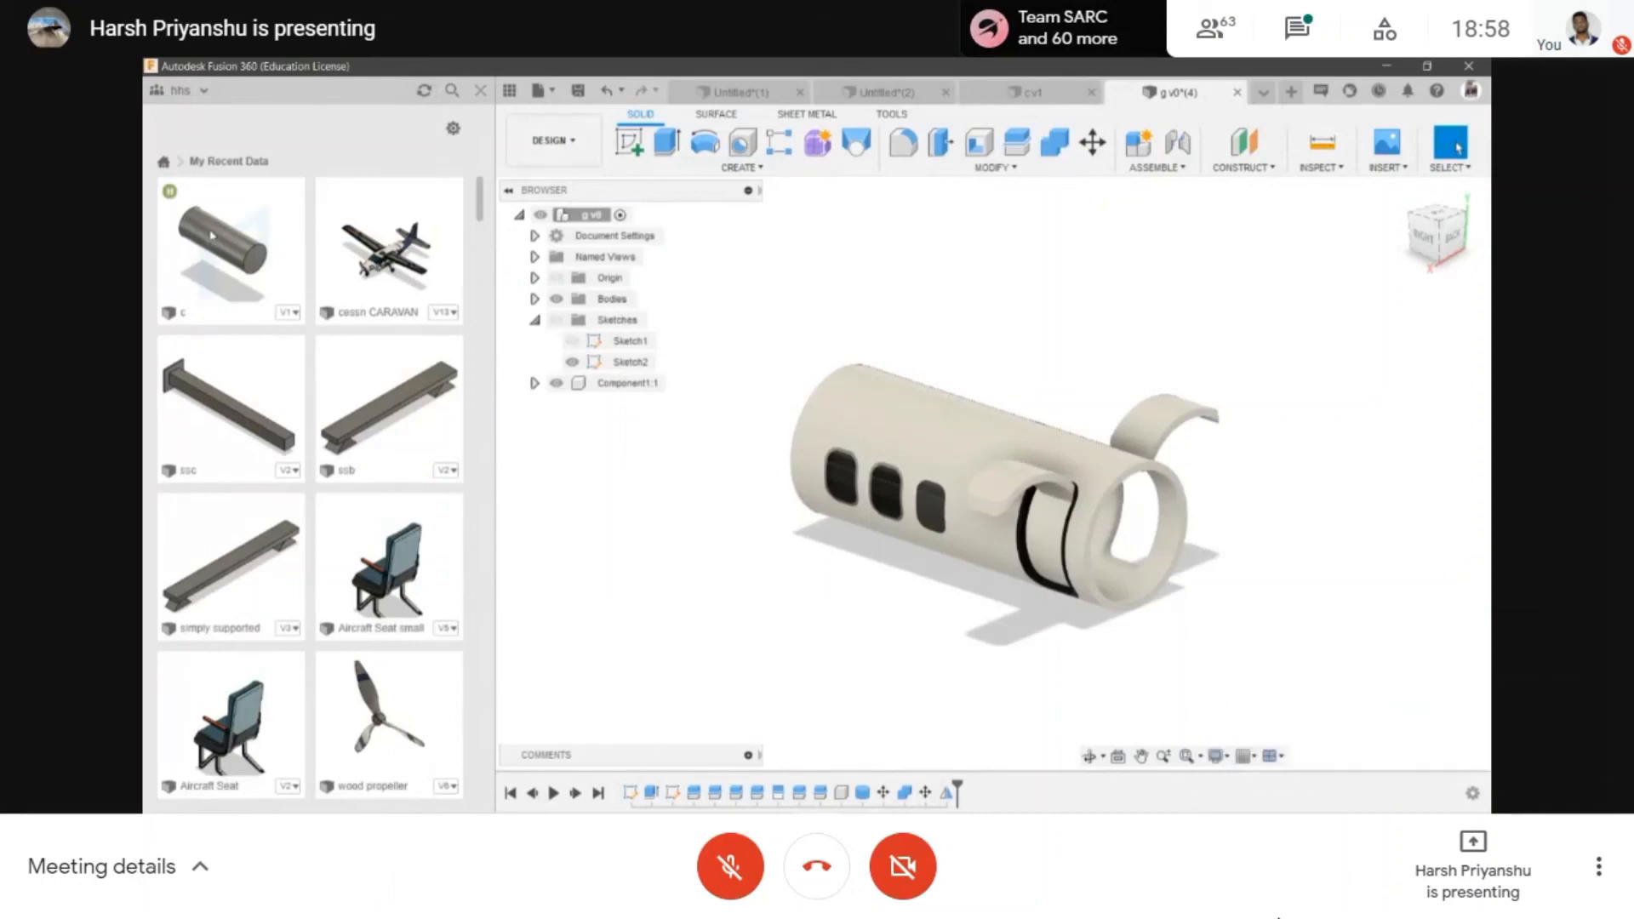
{"action": "left_click_drag", "start_coordinate": [221, 242], "coordinate": [1129, 538]}
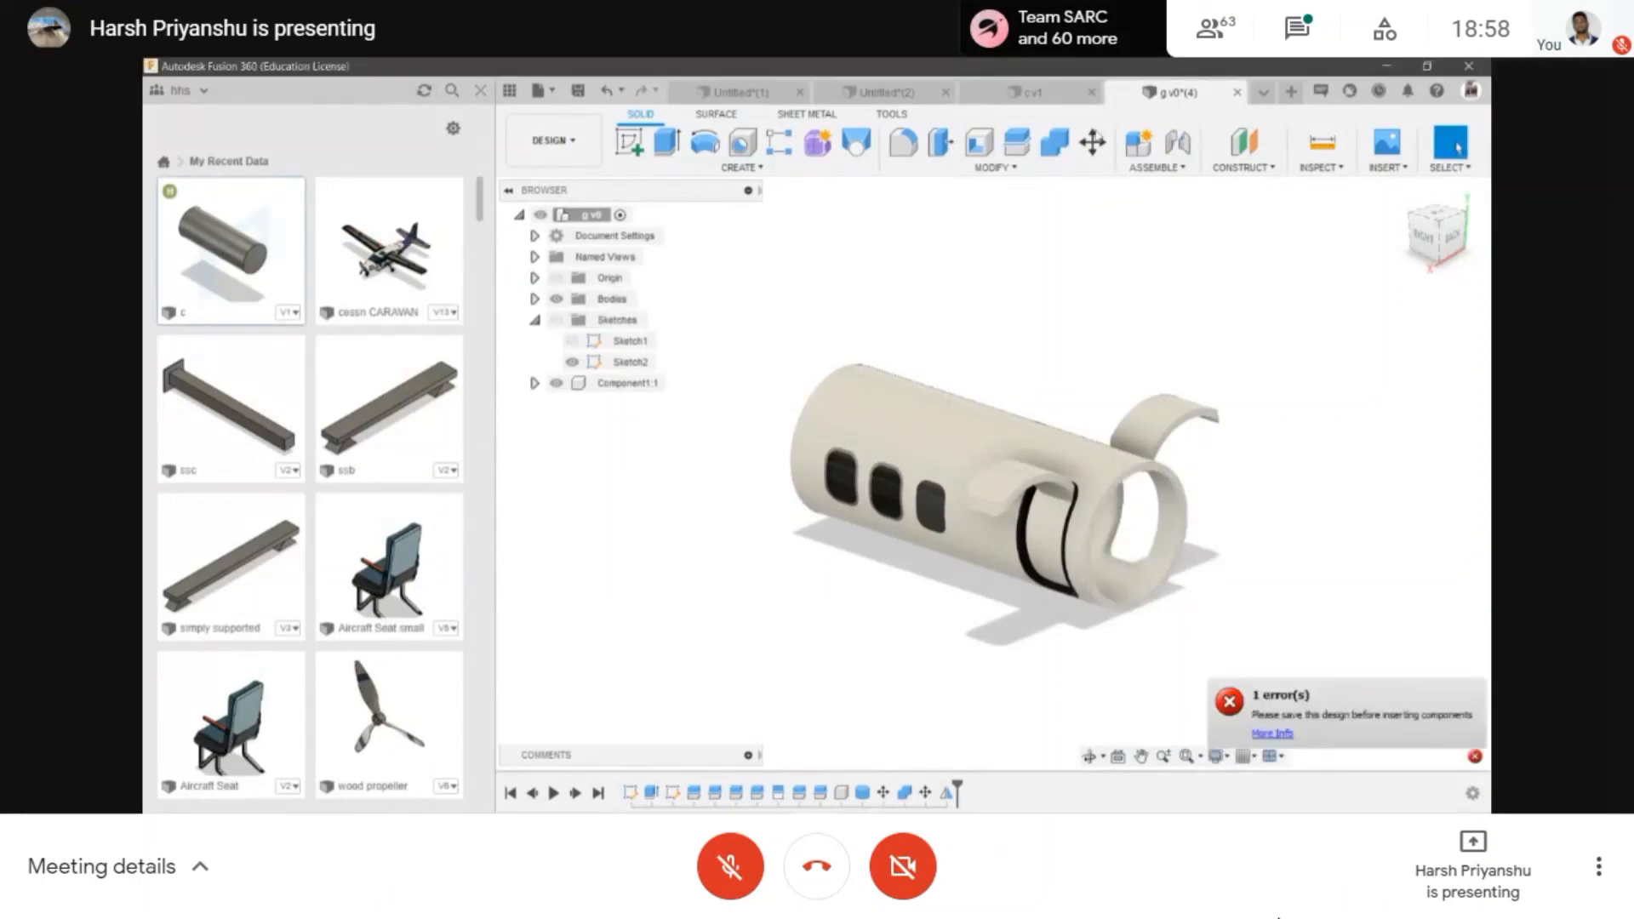
{"action": "key", "text": "ctrl+s"}
{"action": "left_click", "coordinate": [829, 487]}
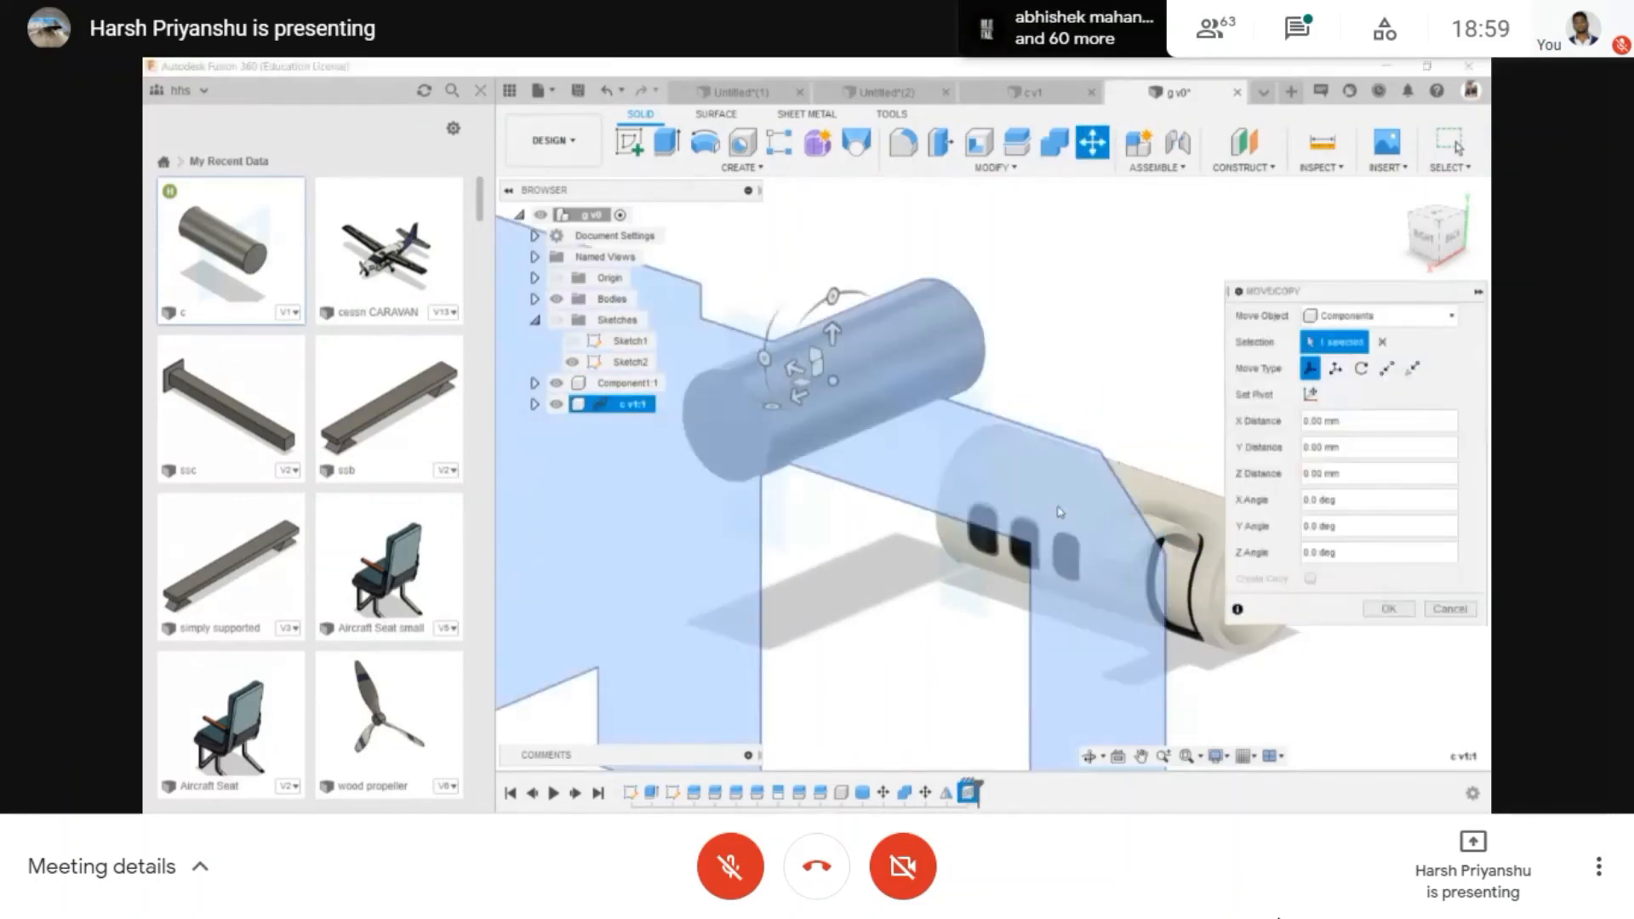
- Rotate the inserted cylinder 90 degrees about the Y axis so it runs parallel to the tube
{"action": "left_click_drag", "start_coordinate": [768, 407], "coordinate": [948, 400]}
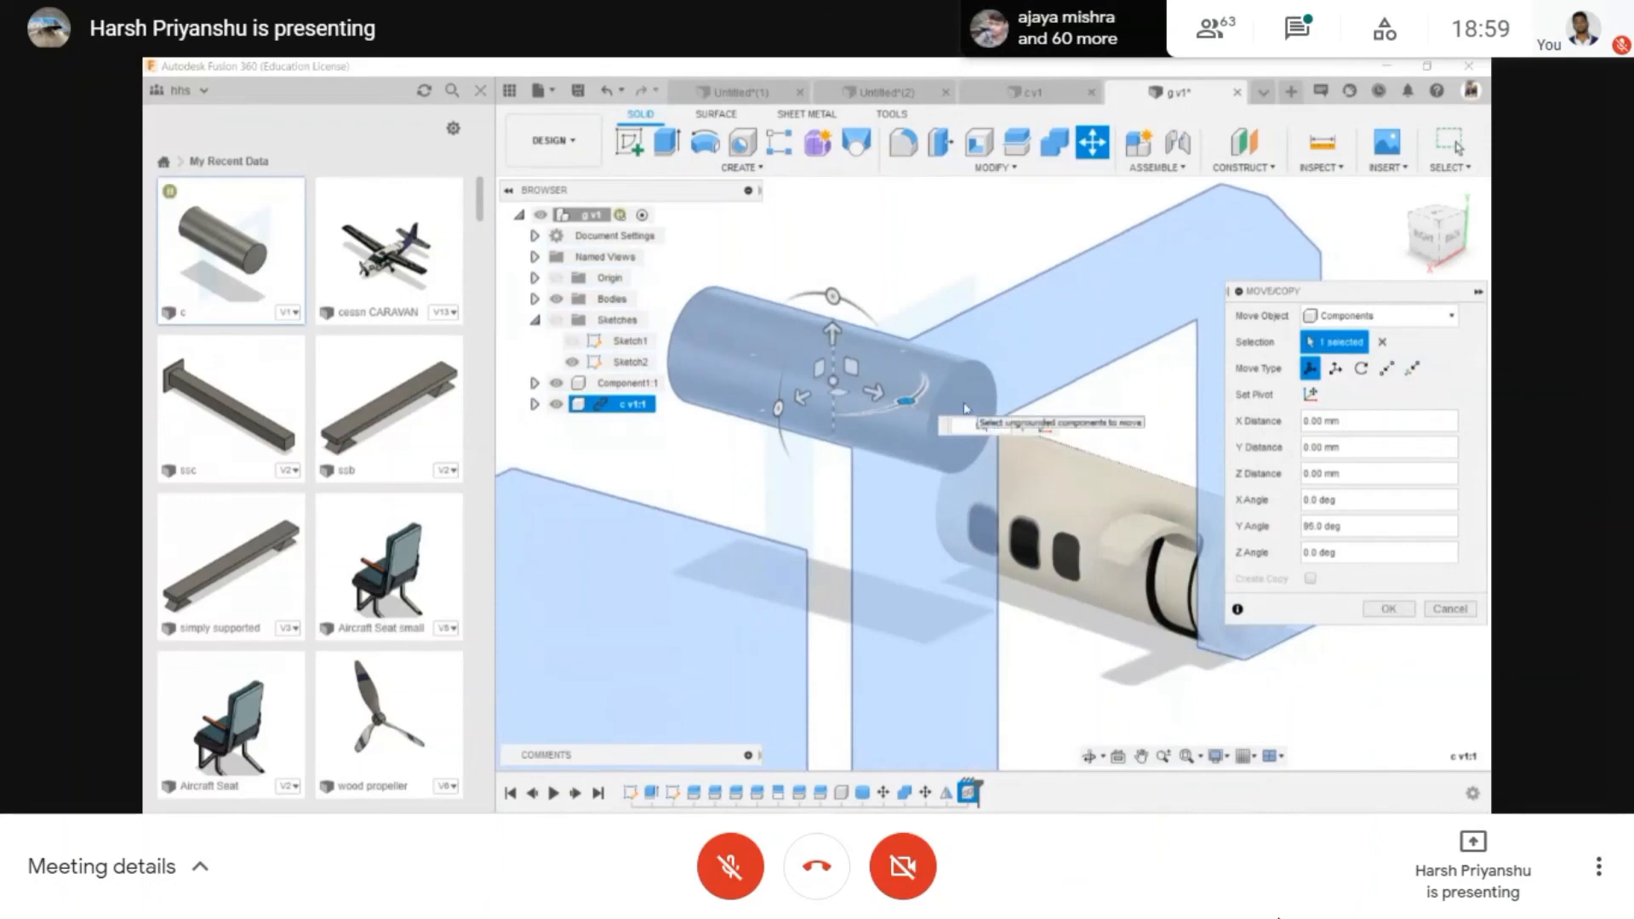
{"action": "type", "text": "90"}
{"action": "left_click", "coordinate": [479, 91]}
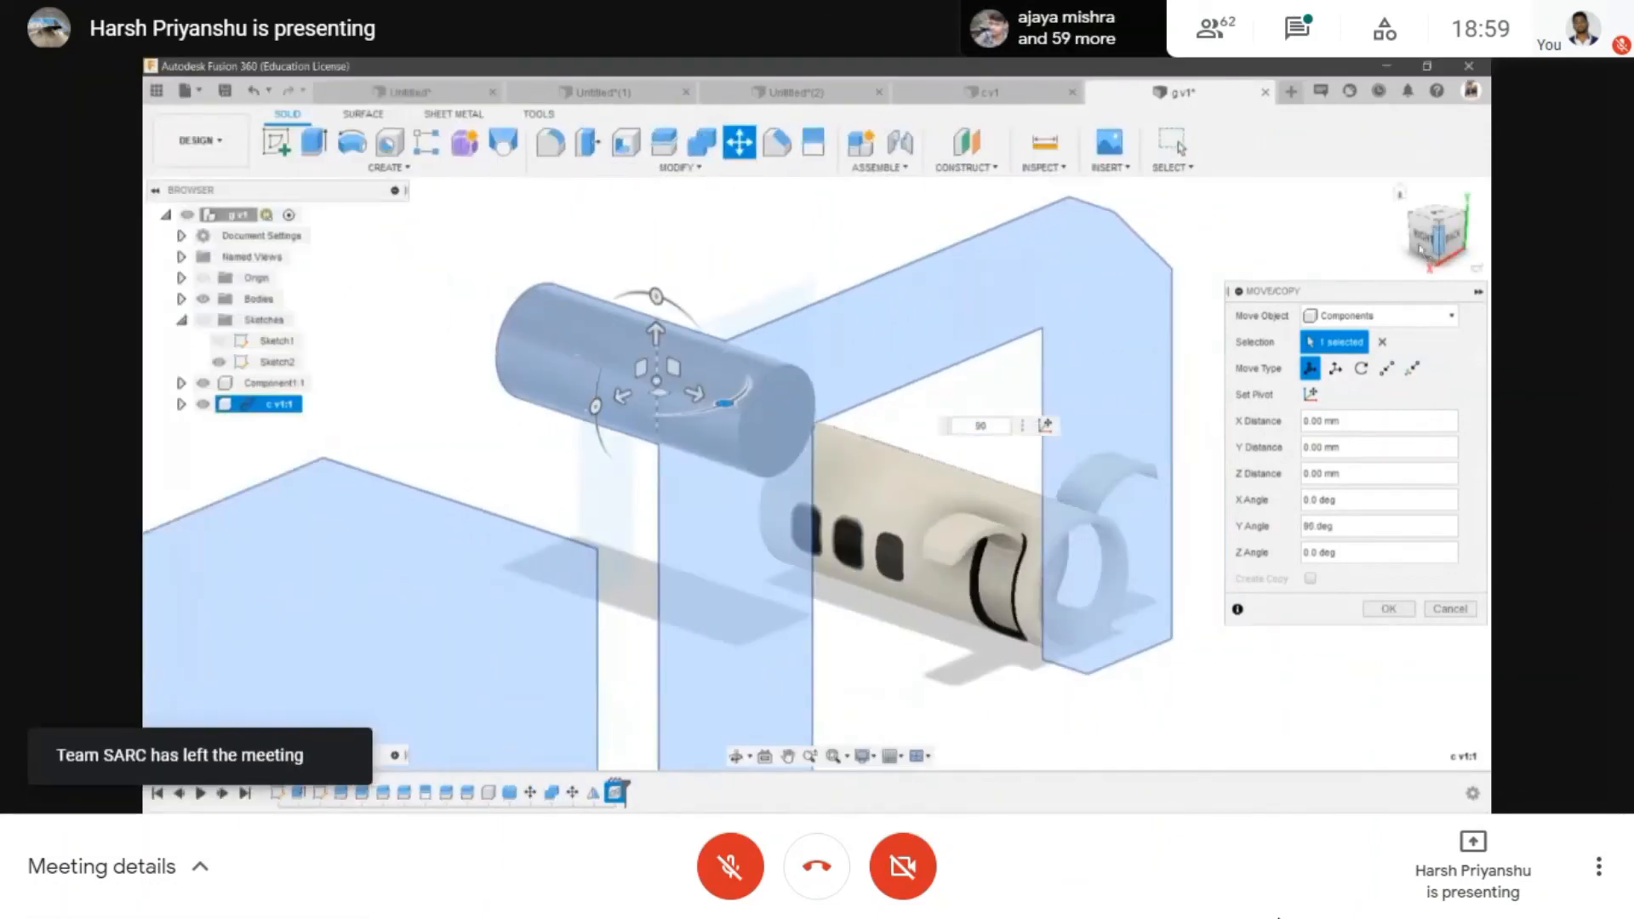
- Move the inserted cylinder inside the tube, centring it in the round opening as seen from the front
{"action": "left_click", "coordinate": [1430, 245]}
{"action": "left_click_drag", "start_coordinate": [681, 356], "coordinate": [713, 629]}
{"action": "left_click", "coordinate": [1423, 243]}
{"action": "scroll", "coordinate": [691, 613], "scroll_direction": "up", "scroll_amount": 2}
{"action": "scroll", "coordinate": [740, 610], "scroll_direction": "down", "scroll_amount": 2}
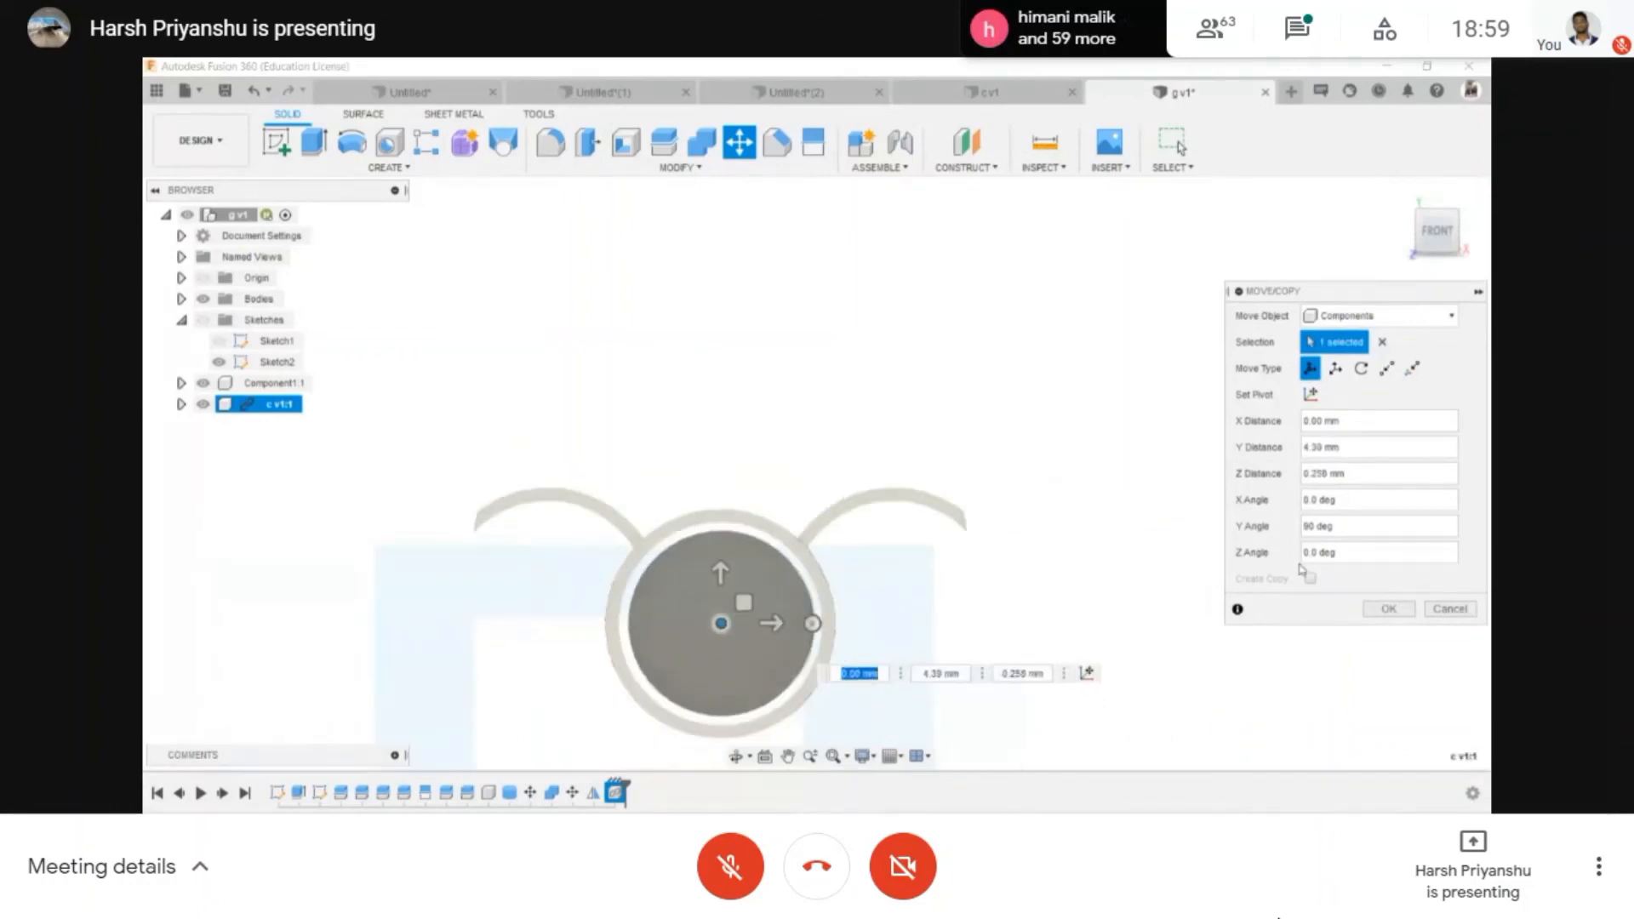
{"action": "left_click", "coordinate": [1389, 610]}
- Hide Sketch2 in the tube design
{"action": "left_click", "coordinate": [737, 756]}
{"action": "left_click_drag", "start_coordinate": [726, 678], "coordinate": [795, 530]}
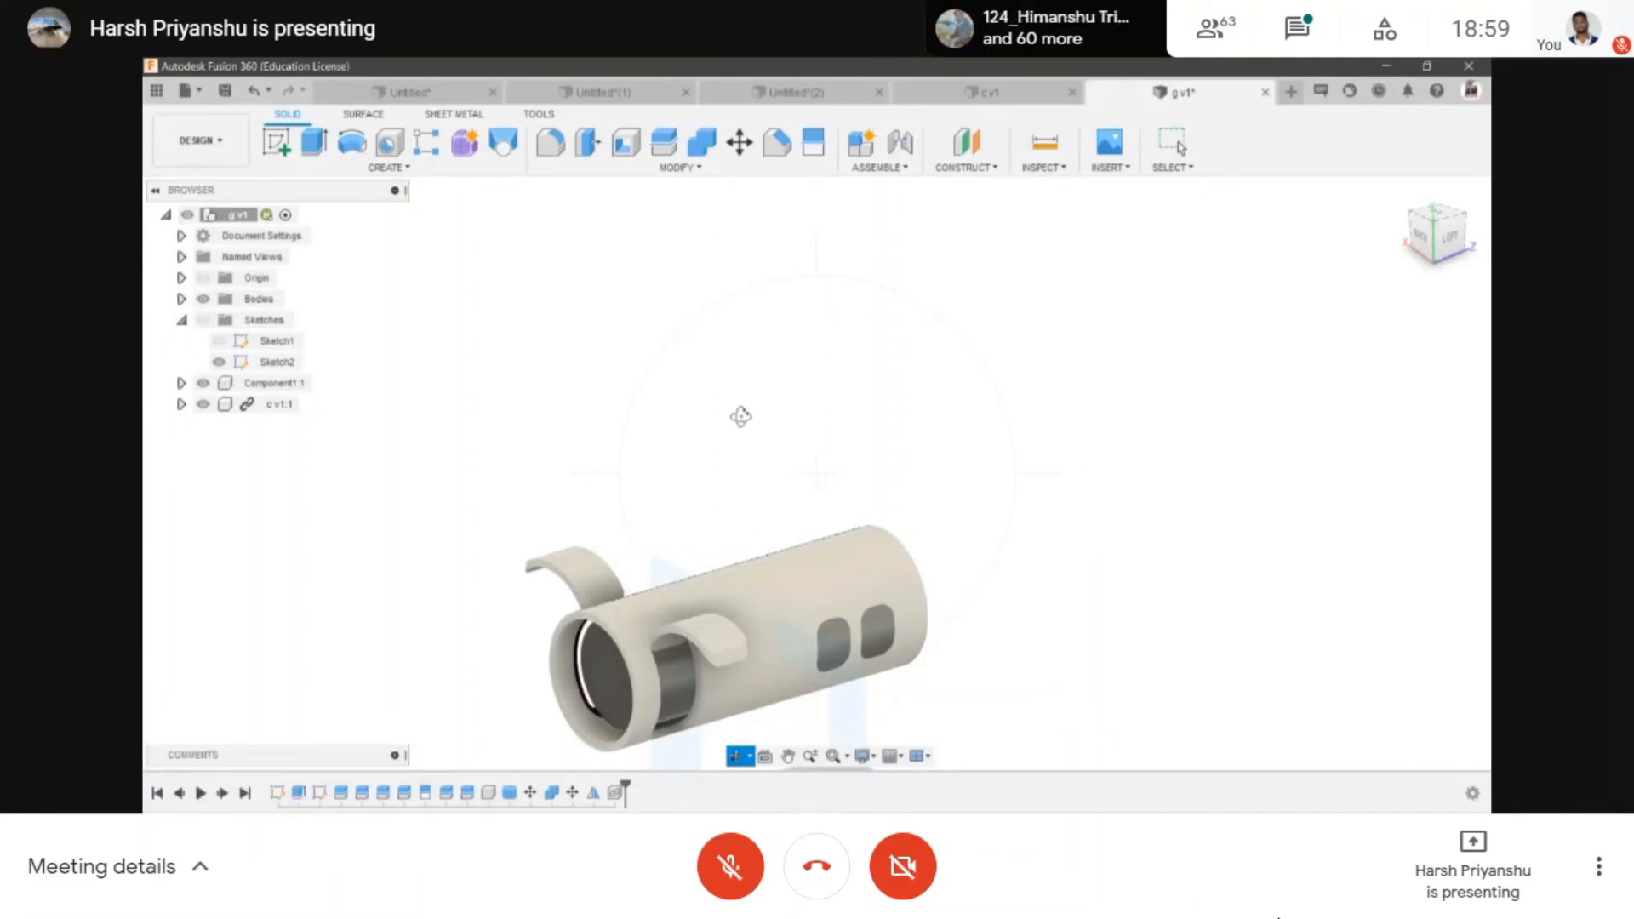
{"action": "mouse_move", "coordinate": [744, 474]}
{"action": "left_mouse_down"}
{"action": "mouse_move", "coordinate": [755, 485]}
{"action": "mouse_move", "coordinate": [752, 460]}
{"action": "left_mouse_up"}
{"action": "key", "text": "Escape"}
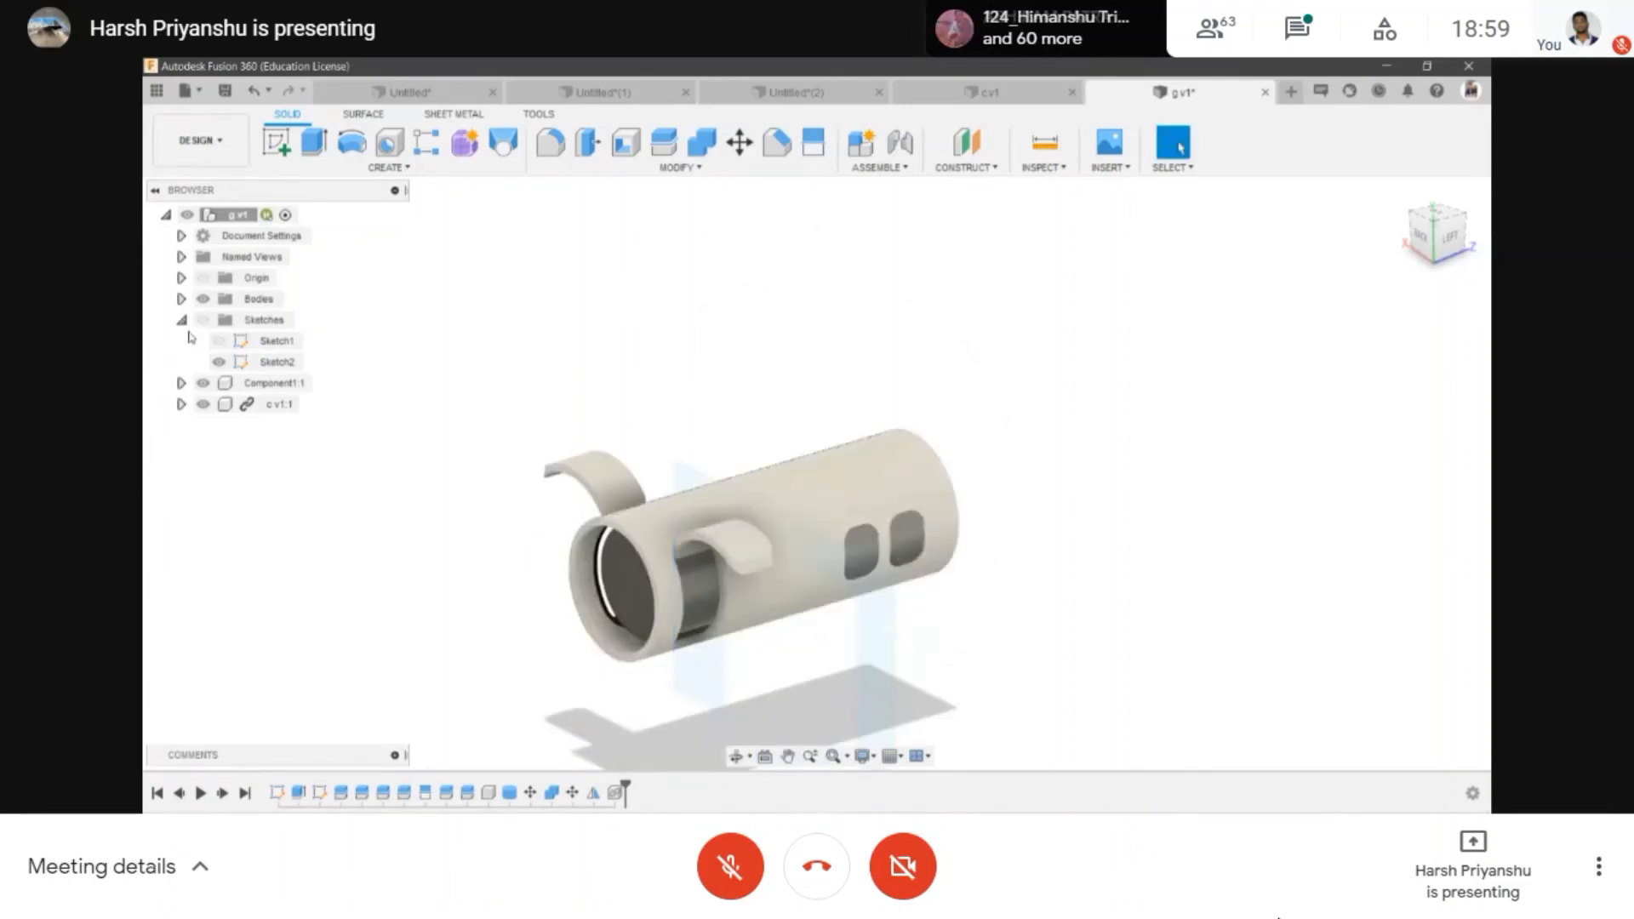
{"action": "left_click", "coordinate": [220, 361]}
- Examine how the solid cylinder sits inside the tube at its open end and door opening
{"action": "scroll", "coordinate": [856, 578], "scroll_direction": "down", "scroll_amount": 2}
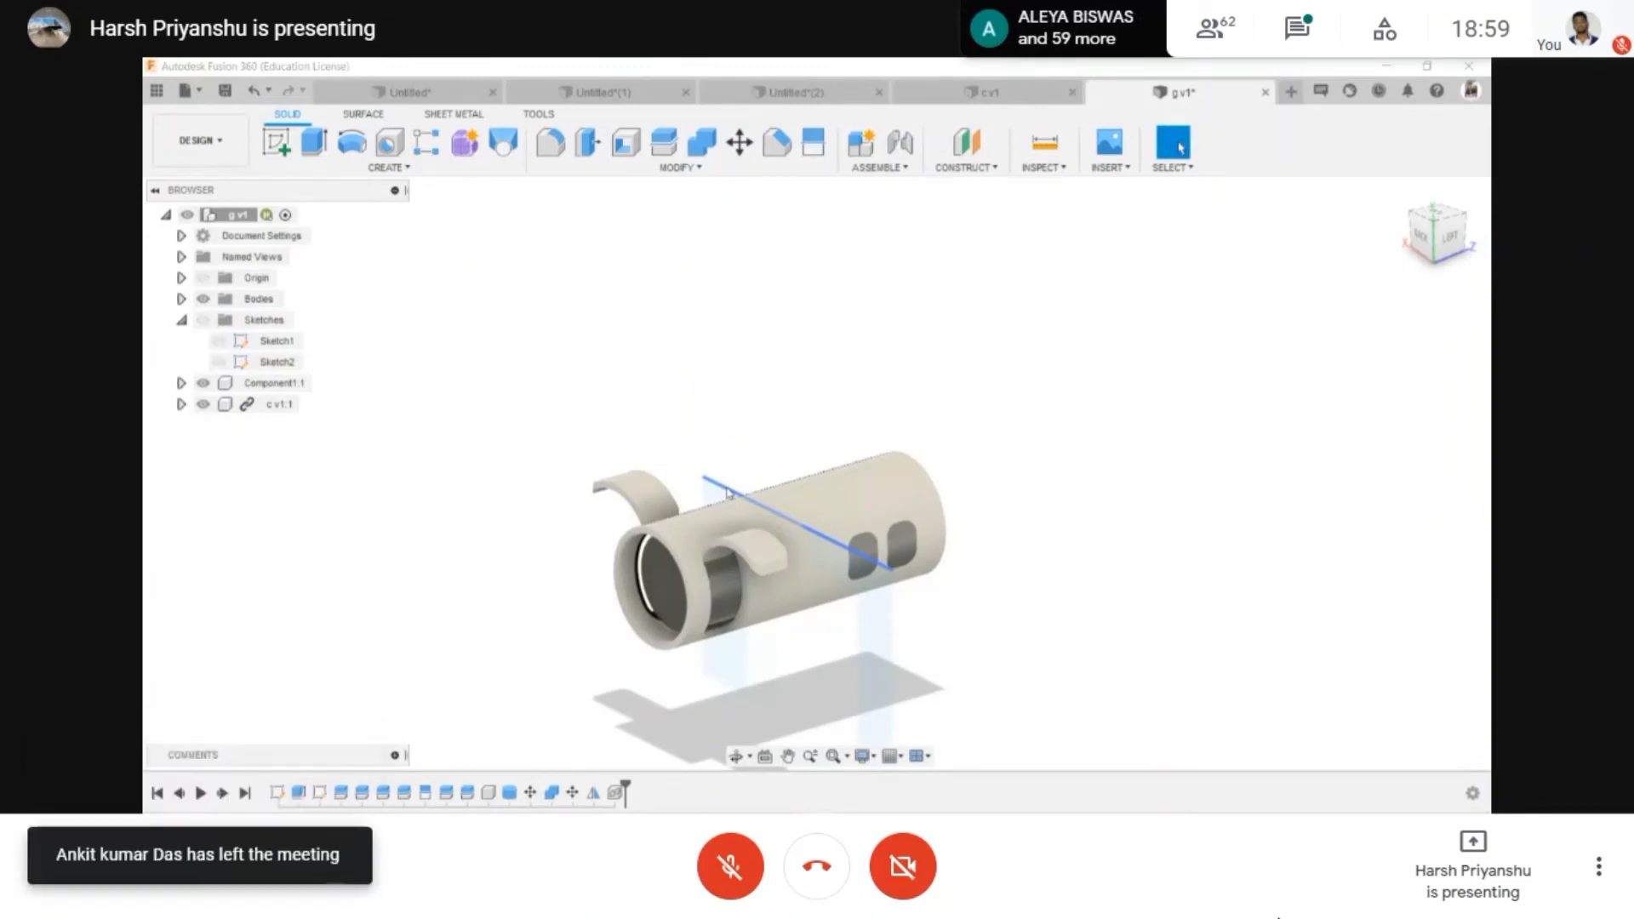
{"action": "scroll", "coordinate": [753, 515], "scroll_direction": "up", "scroll_amount": 3}
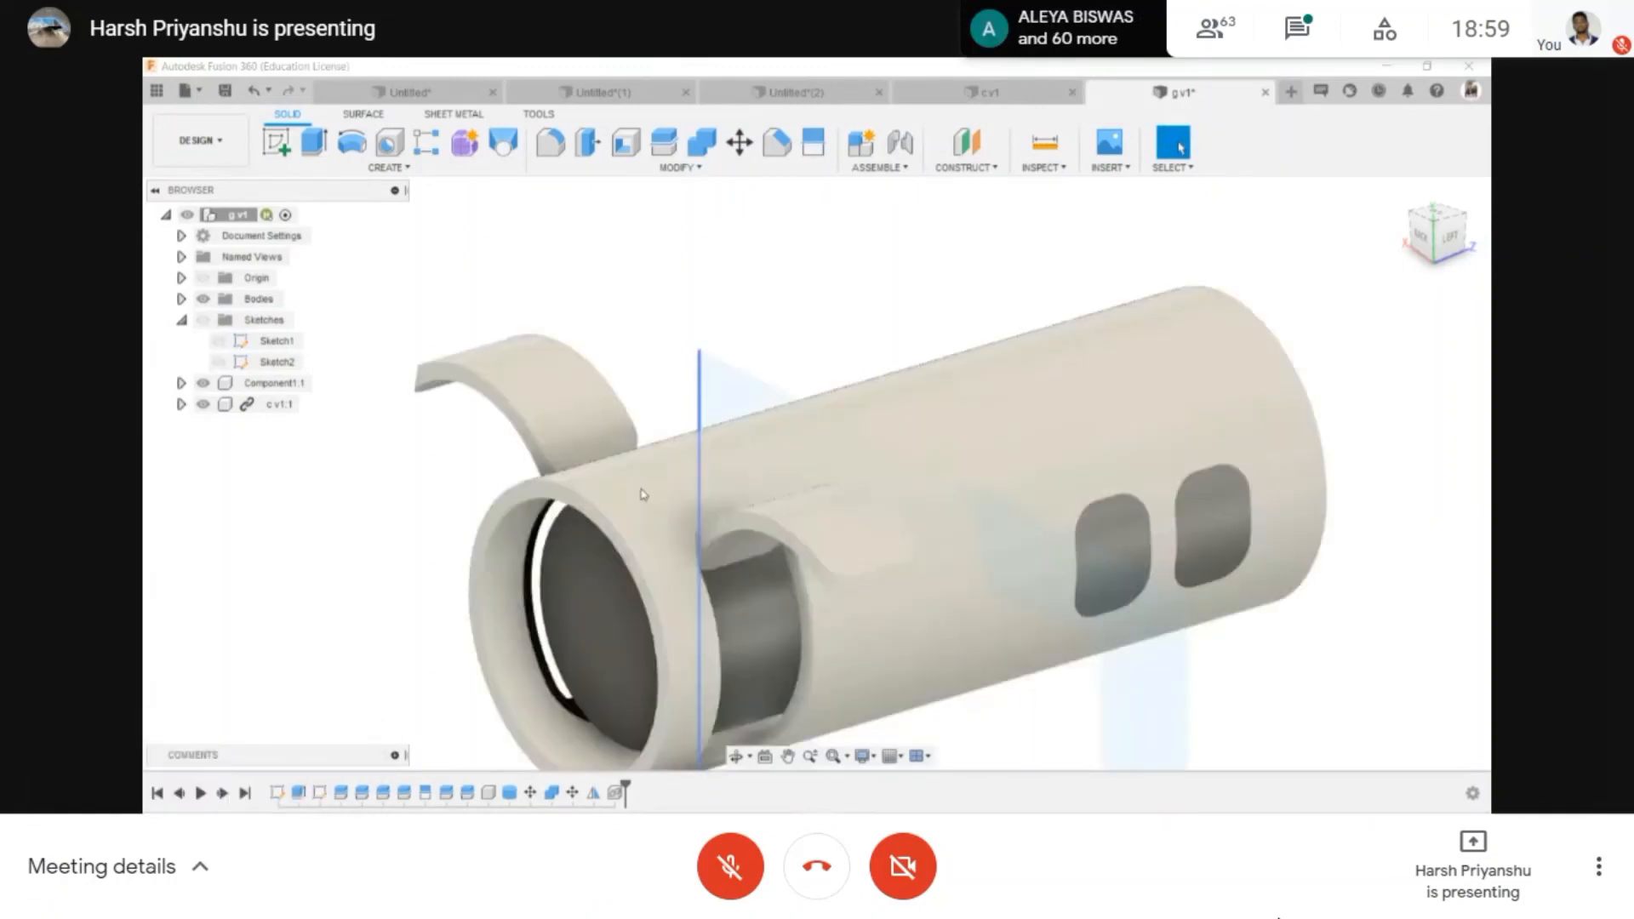
{"action": "scroll", "coordinate": [723, 536], "scroll_direction": "down", "scroll_amount": 3}
{"action": "scroll", "coordinate": [693, 562], "scroll_direction": "up", "scroll_amount": 3}
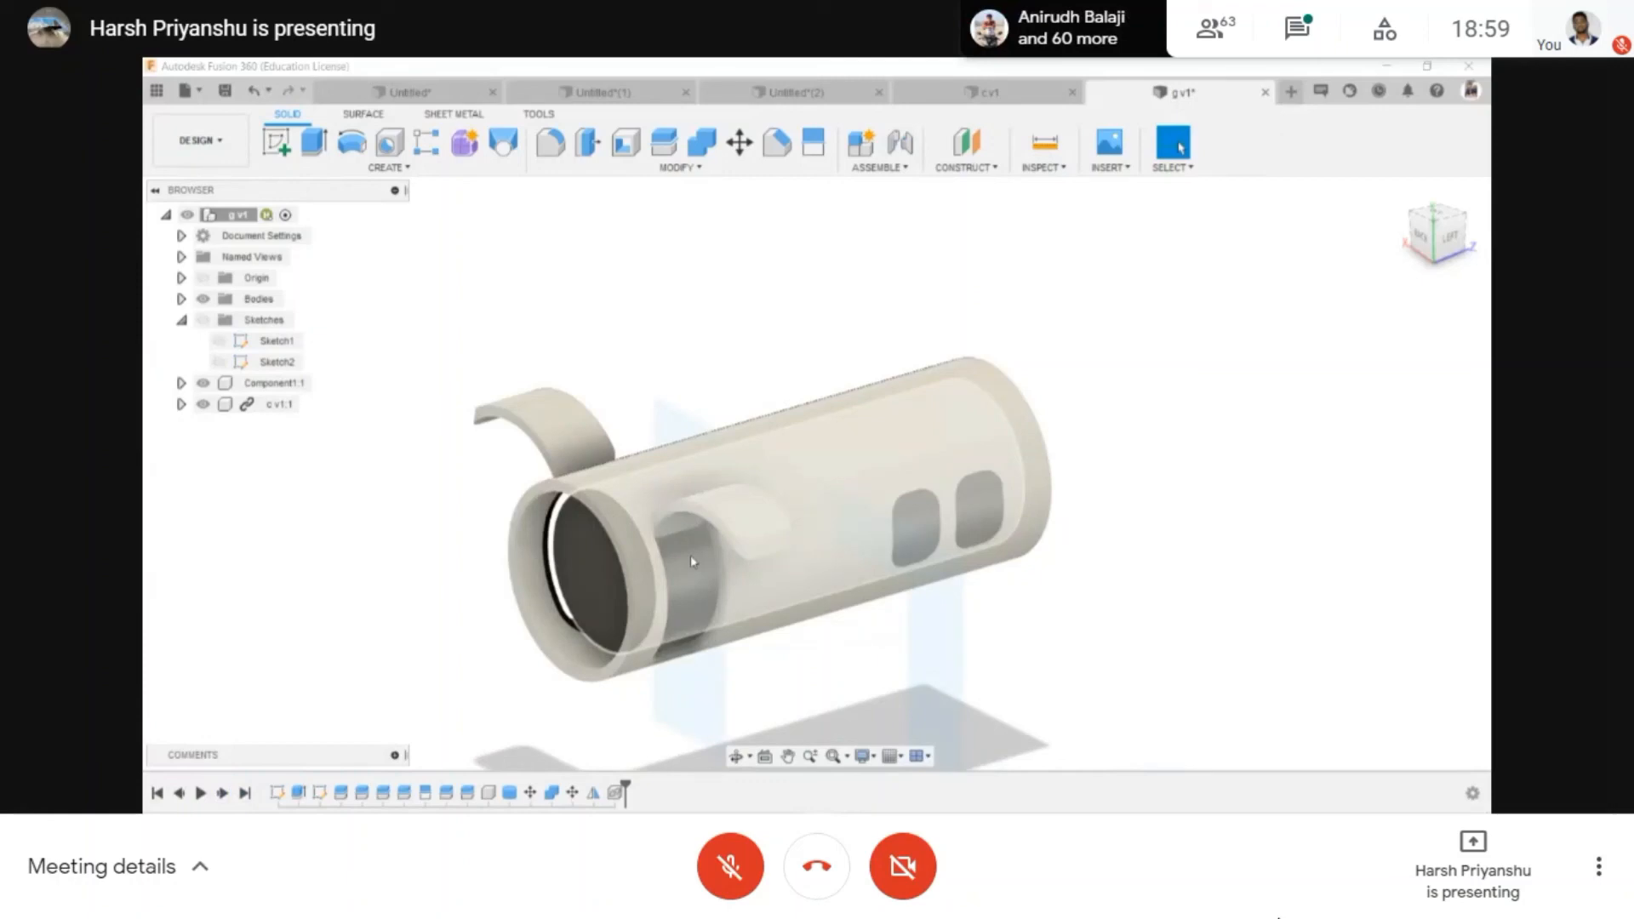
{"action": "left_click", "coordinate": [462, 331]}
{"action": "scroll", "coordinate": [630, 507], "scroll_direction": "down", "scroll_amount": 1}
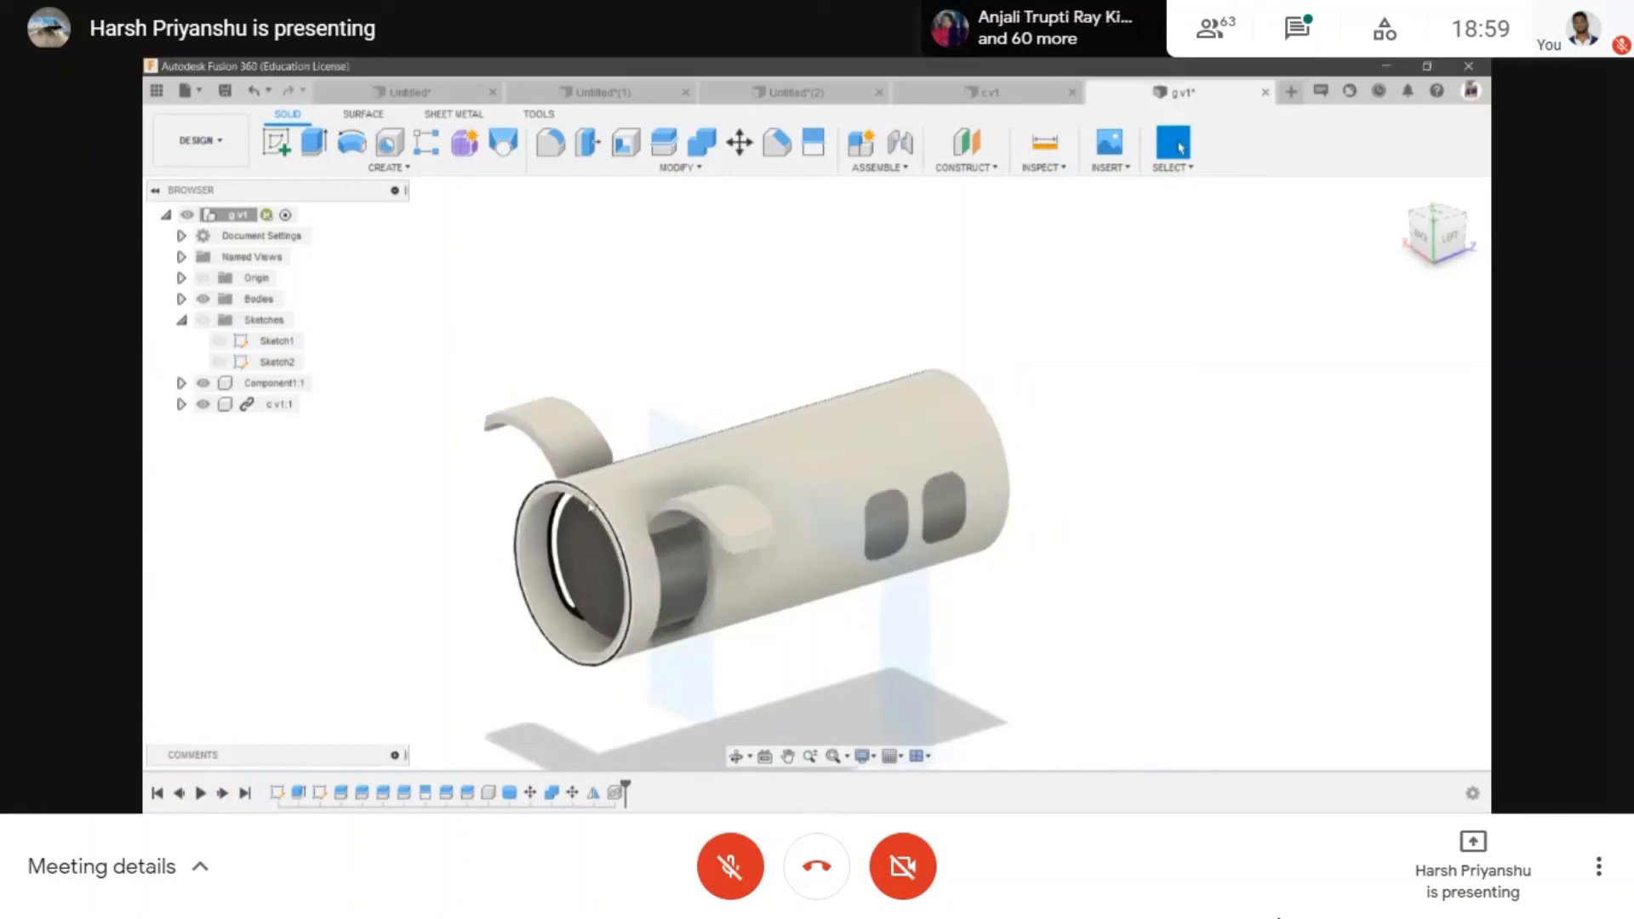
{"action": "scroll", "coordinate": [633, 507], "scroll_direction": "up", "scroll_amount": 4}
{"action": "scroll", "coordinate": [632, 508], "scroll_direction": "down", "scroll_amount": 3}
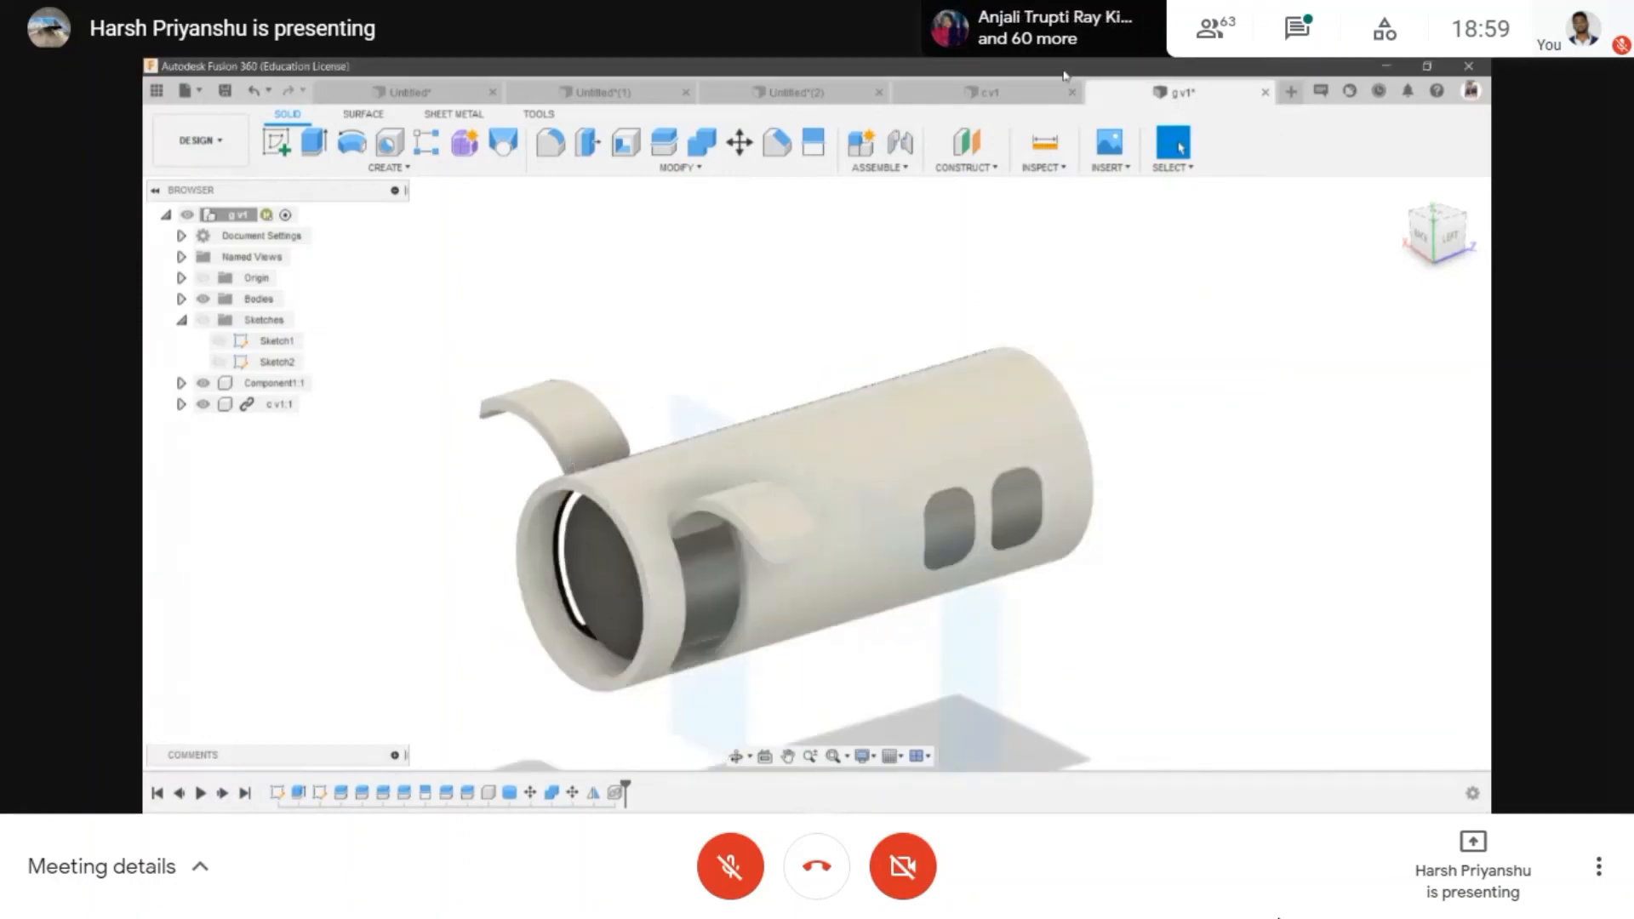
- In the cylinder design, sketch on the end face and offset its circular edge 7 mm inward
{"action": "left_click", "coordinate": [987, 92]}
{"action": "middle_click_drag", "start_coordinate": [781, 611], "coordinate": [836, 595]}
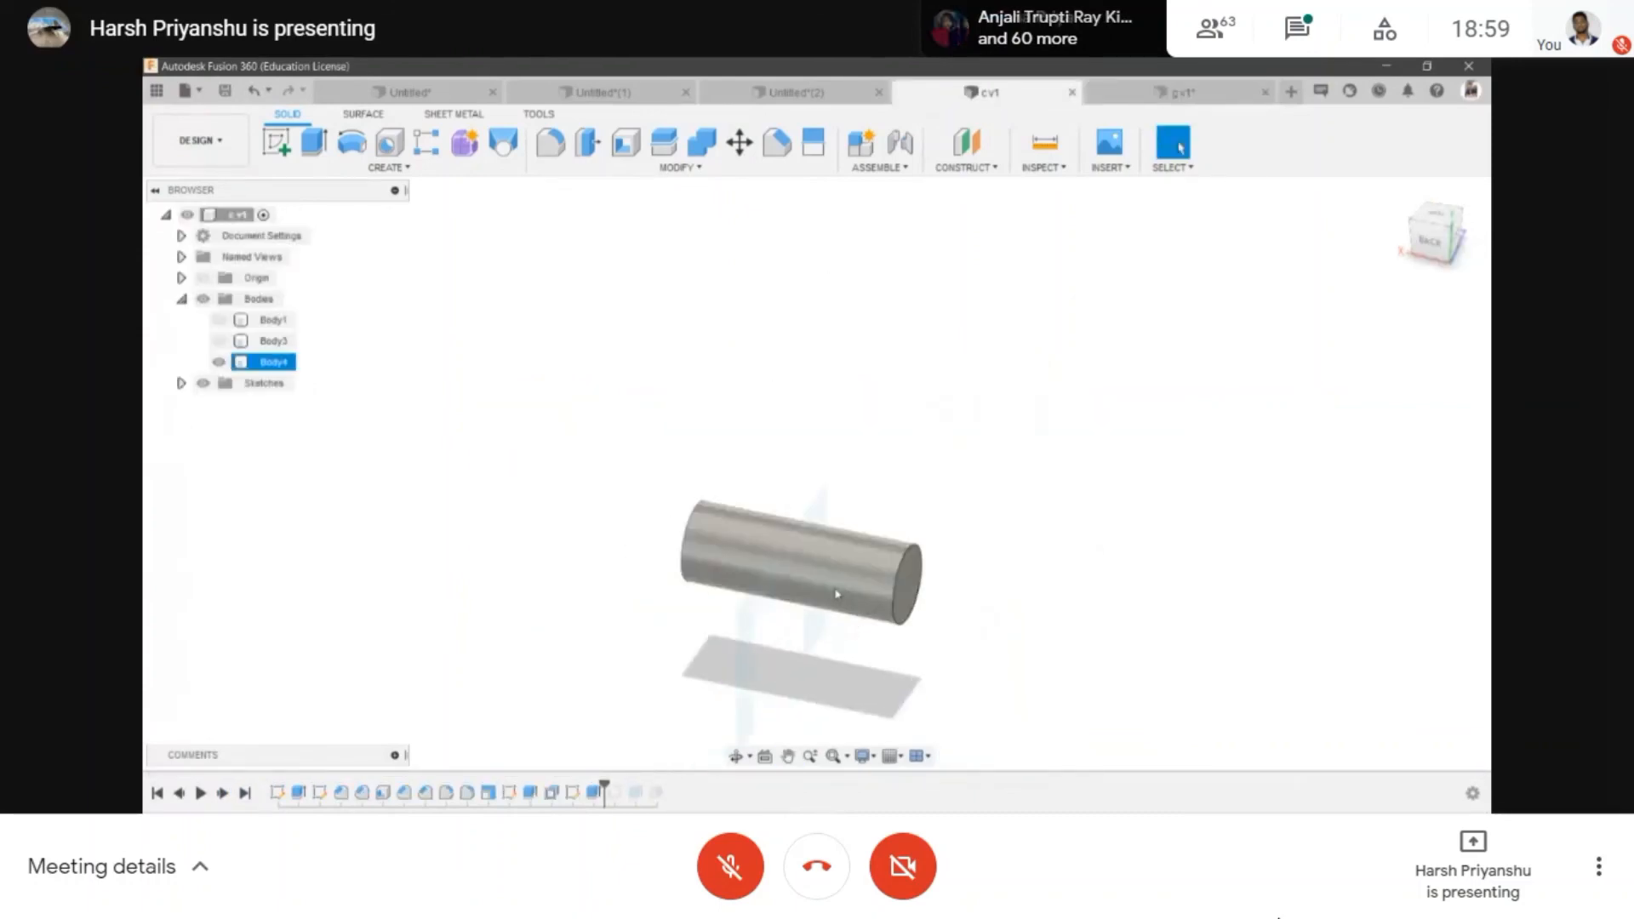
{"action": "scroll", "coordinate": [979, 596], "scroll_direction": "up", "scroll_amount": 5}
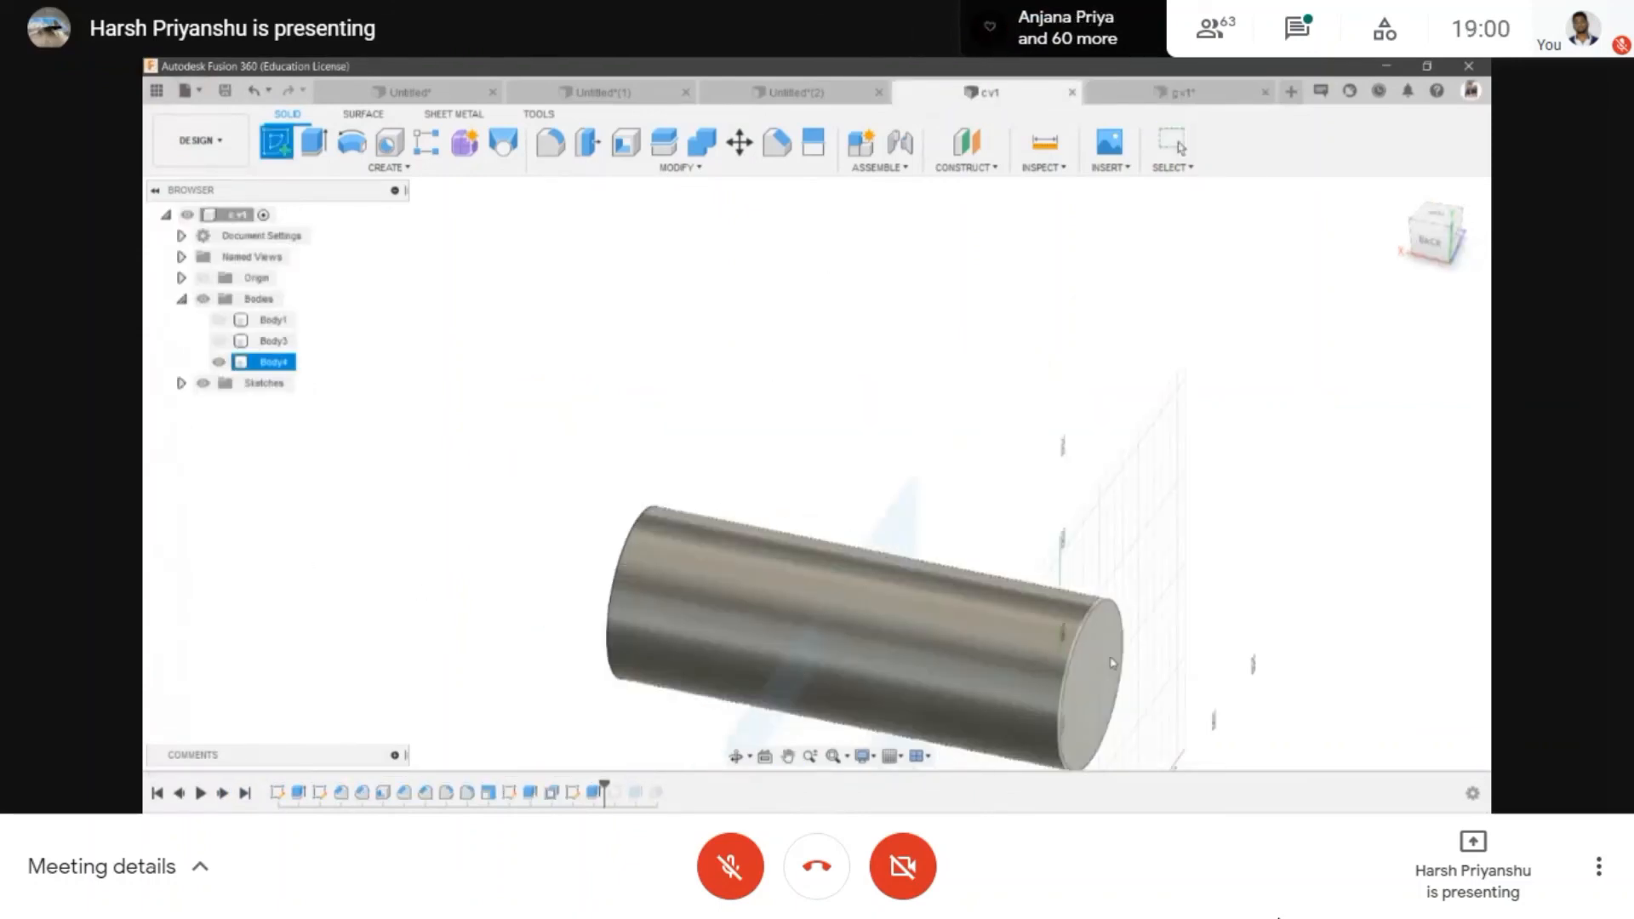
{"action": "key", "text": "o"}
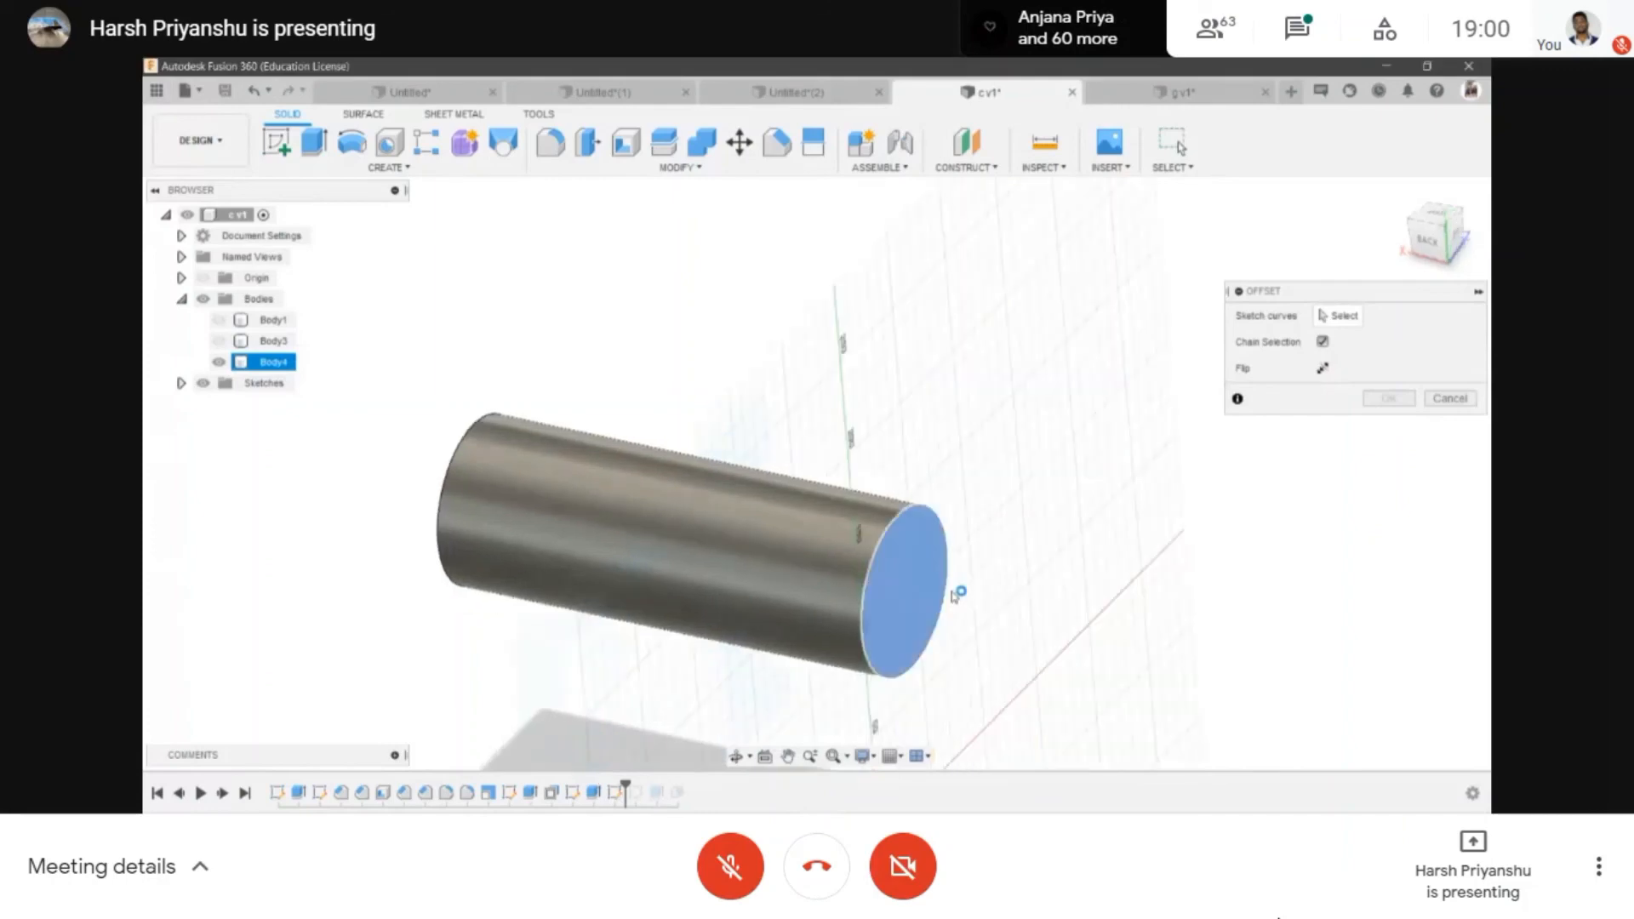
{"action": "left_click", "coordinate": [936, 609]}
{"action": "left_click", "coordinate": [860, 506]}
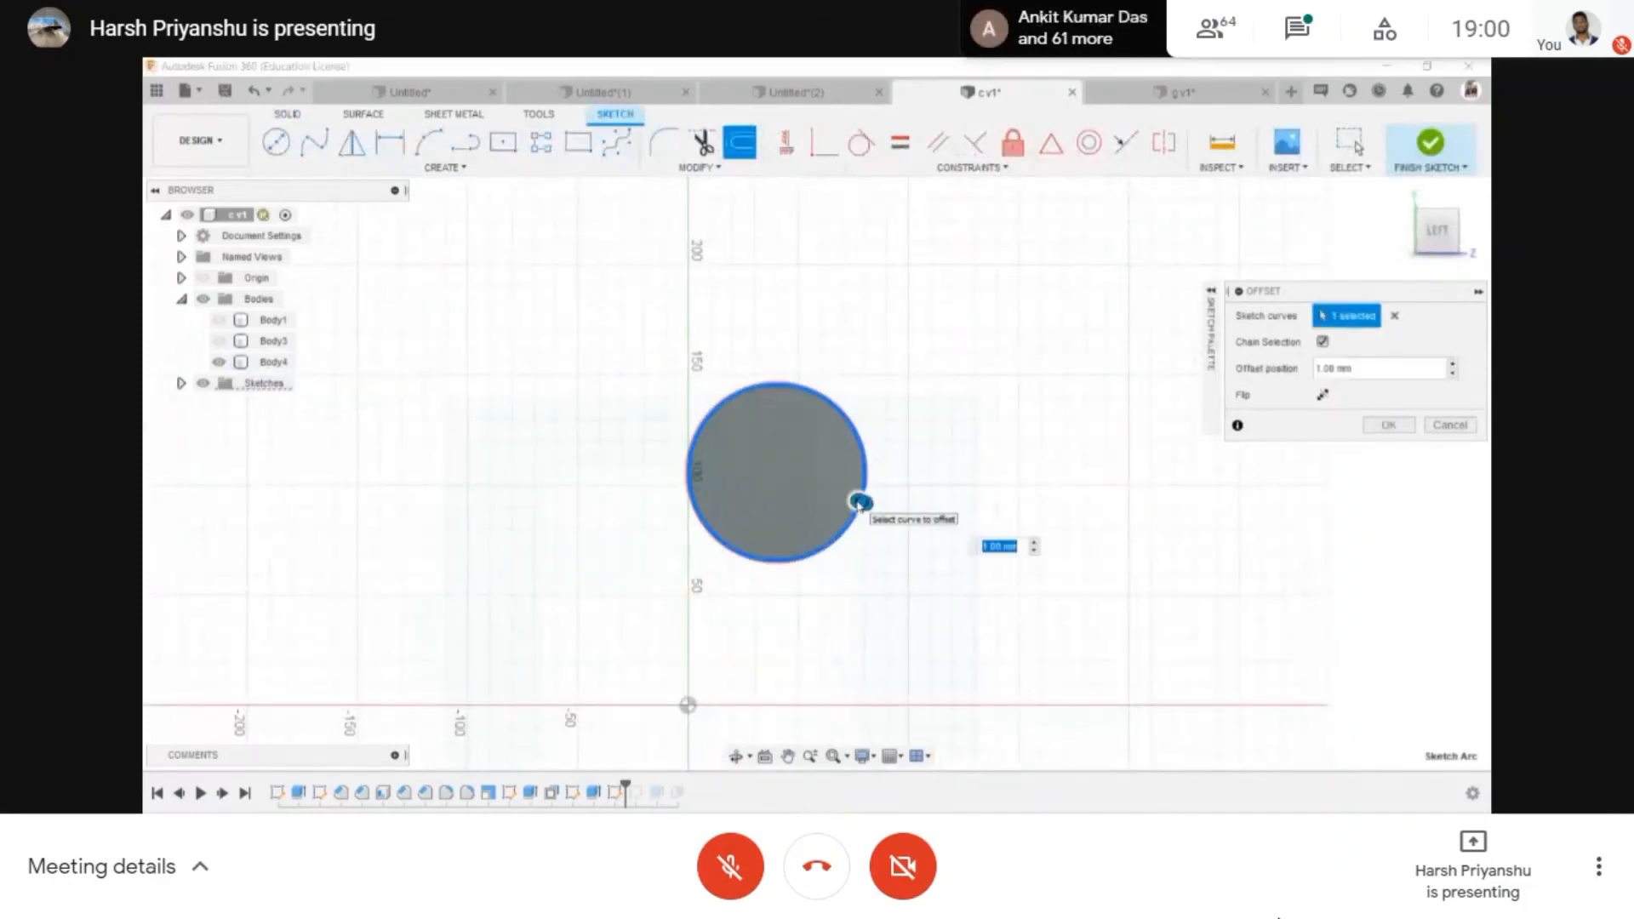
{"action": "left_click_drag", "start_coordinate": [859, 501], "coordinate": [842, 496]}
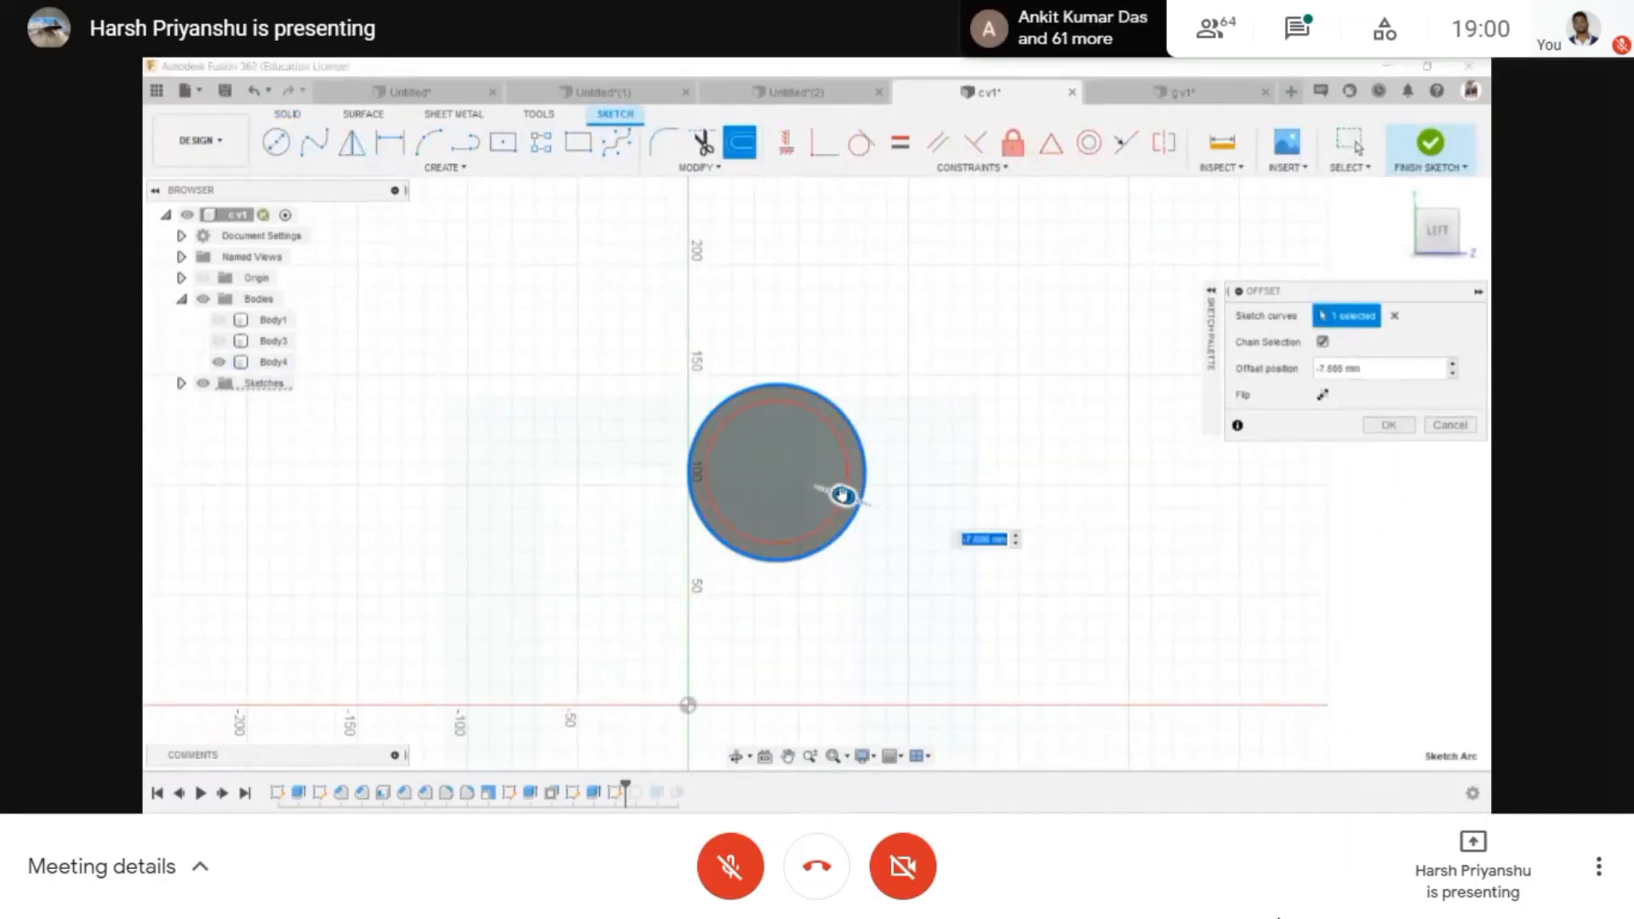
{"action": "key", "text": "Return"}
- Cut the inner circle through the full length of the cylinder to hollow it out, and save the design
{"action": "scroll", "coordinate": [878, 535], "scroll_direction": "down", "scroll_amount": 3}
{"action": "key", "text": "e"}
{"action": "left_click", "coordinate": [822, 501]}
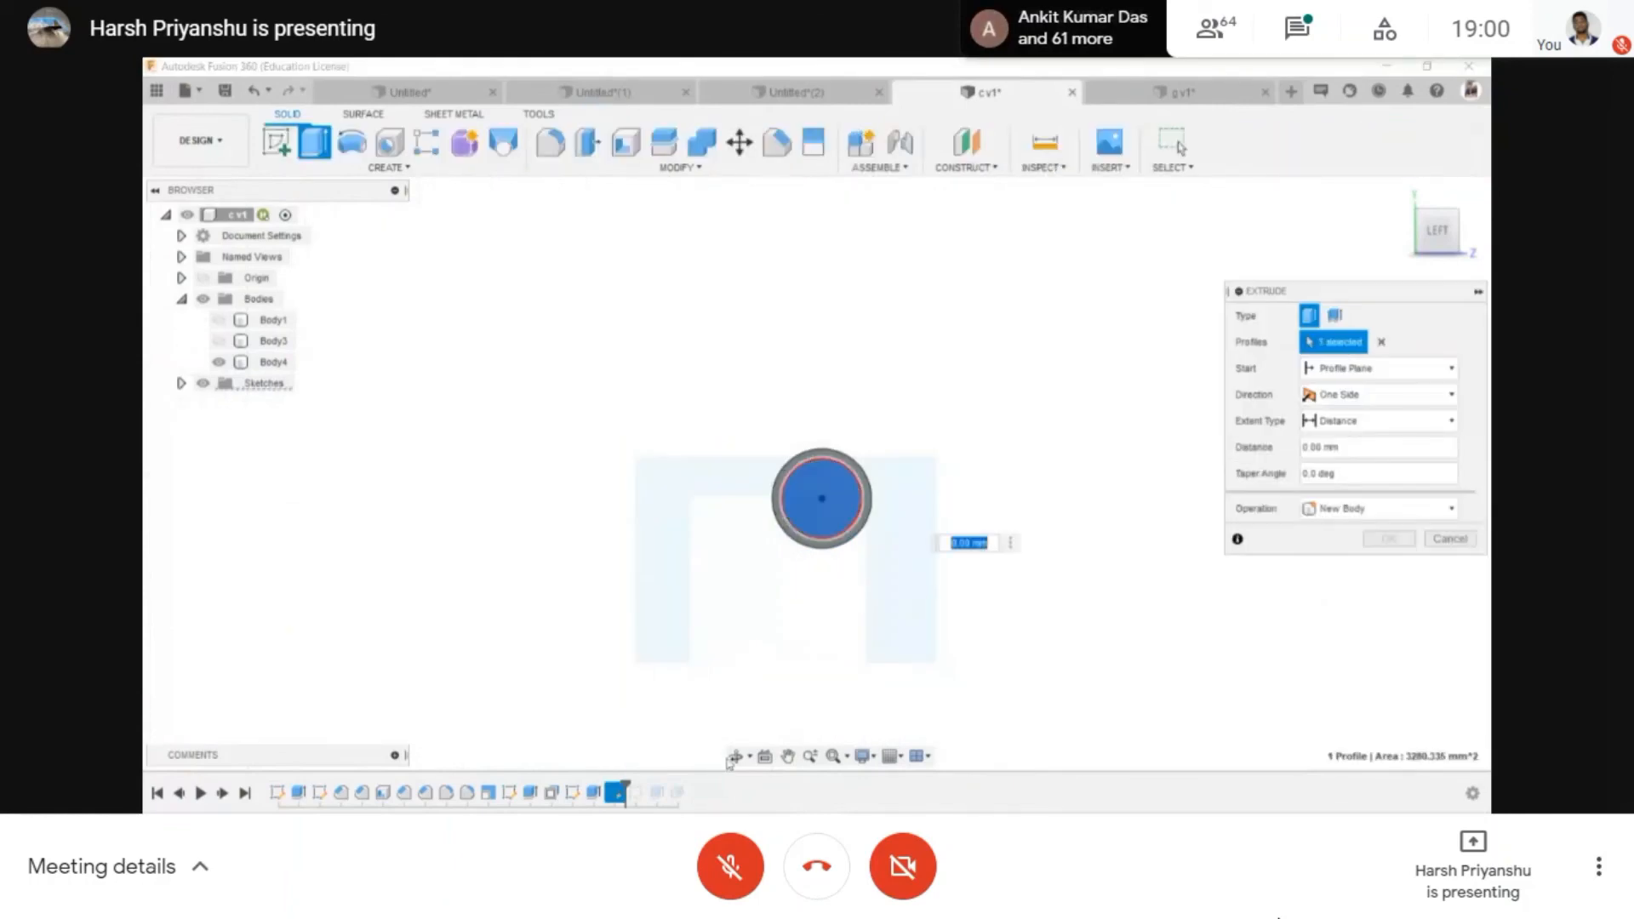
{"action": "middle_click_drag", "start_coordinate": [820, 502], "coordinate": [871, 512], "text": "shift"}
{"action": "left_click_drag", "start_coordinate": [871, 512], "coordinate": [456, 408]}
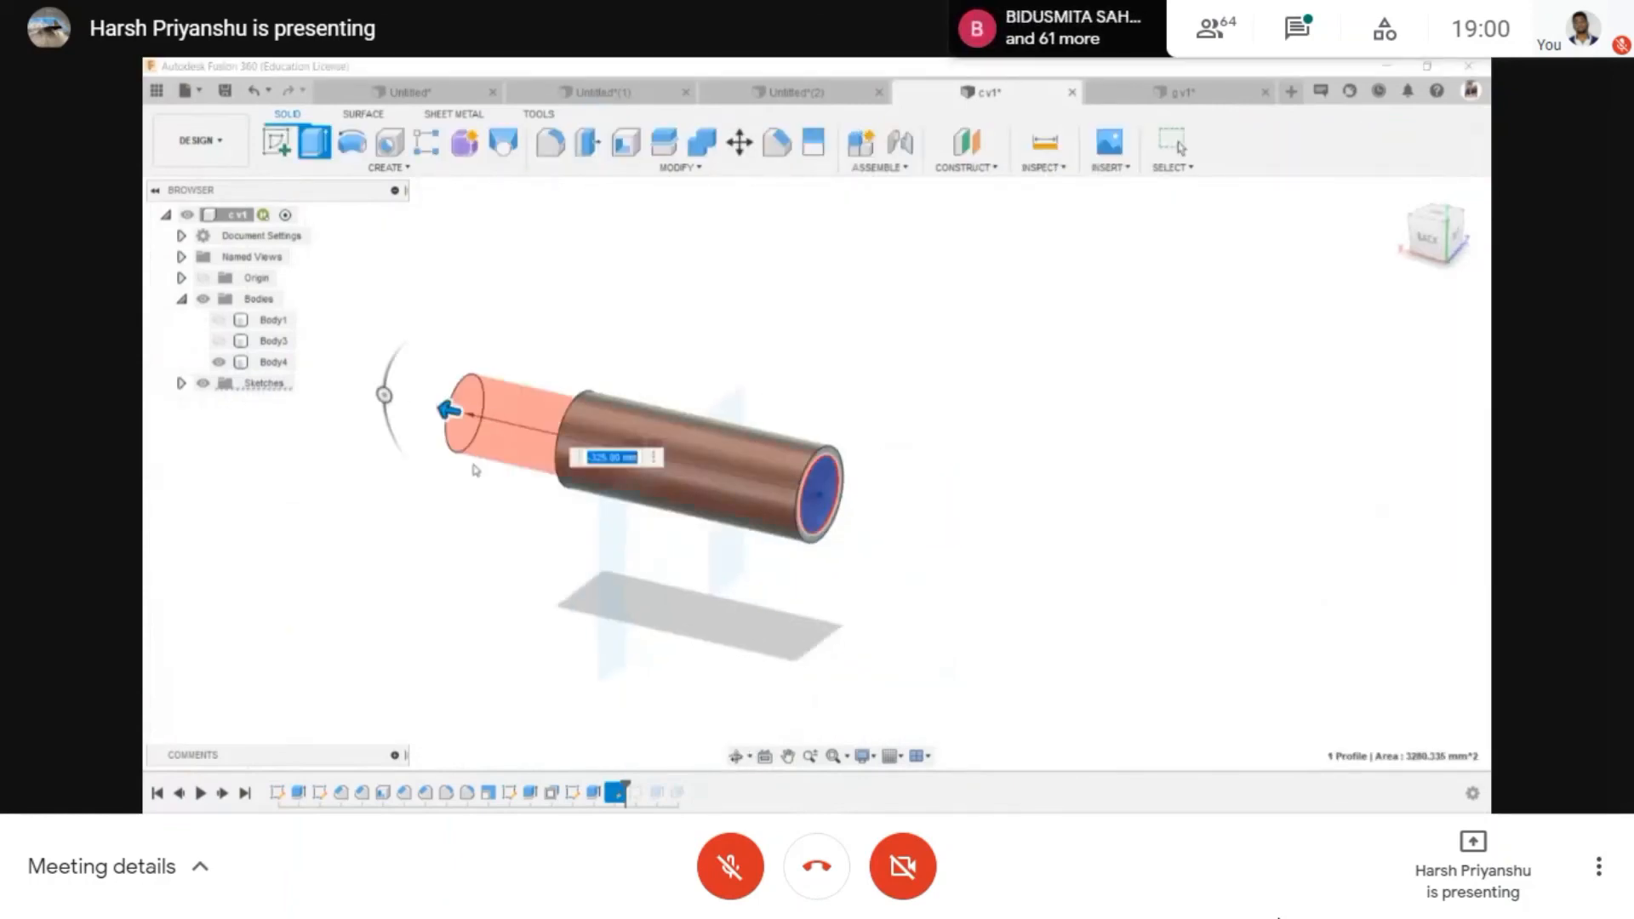
{"action": "key", "text": "Return"}
{"action": "key", "text": "ctrl+s"}
{"action": "key", "text": "Return"}
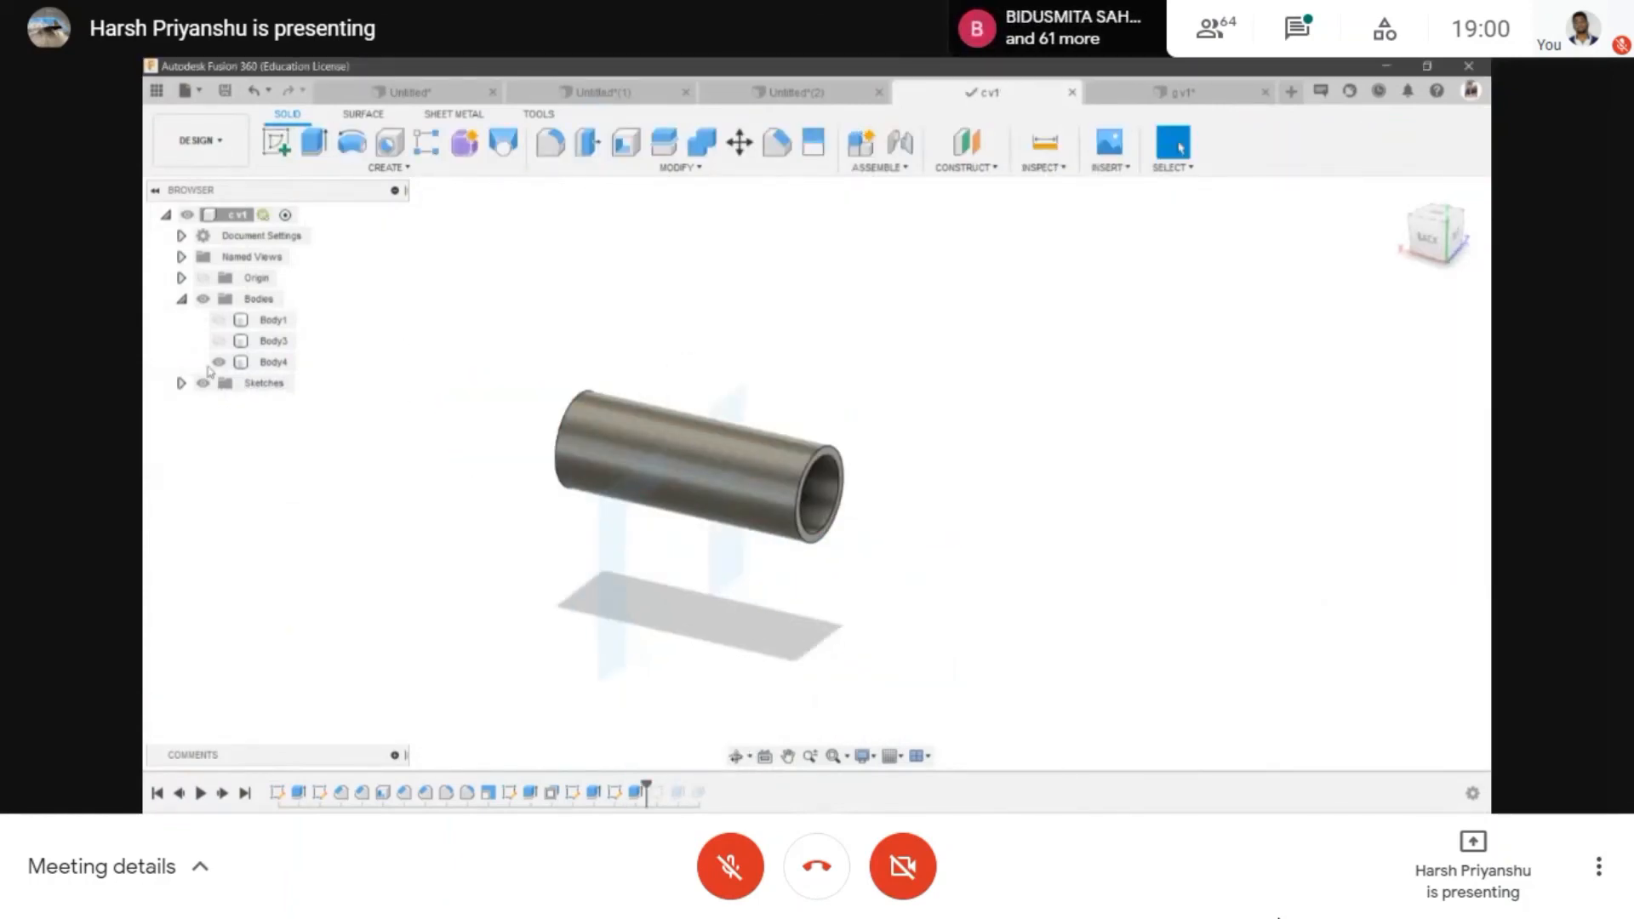
- Hide the sketches in the cylinder design and save it again
{"action": "left_click", "coordinate": [219, 362]}
{"action": "left_click", "coordinate": [203, 383]}
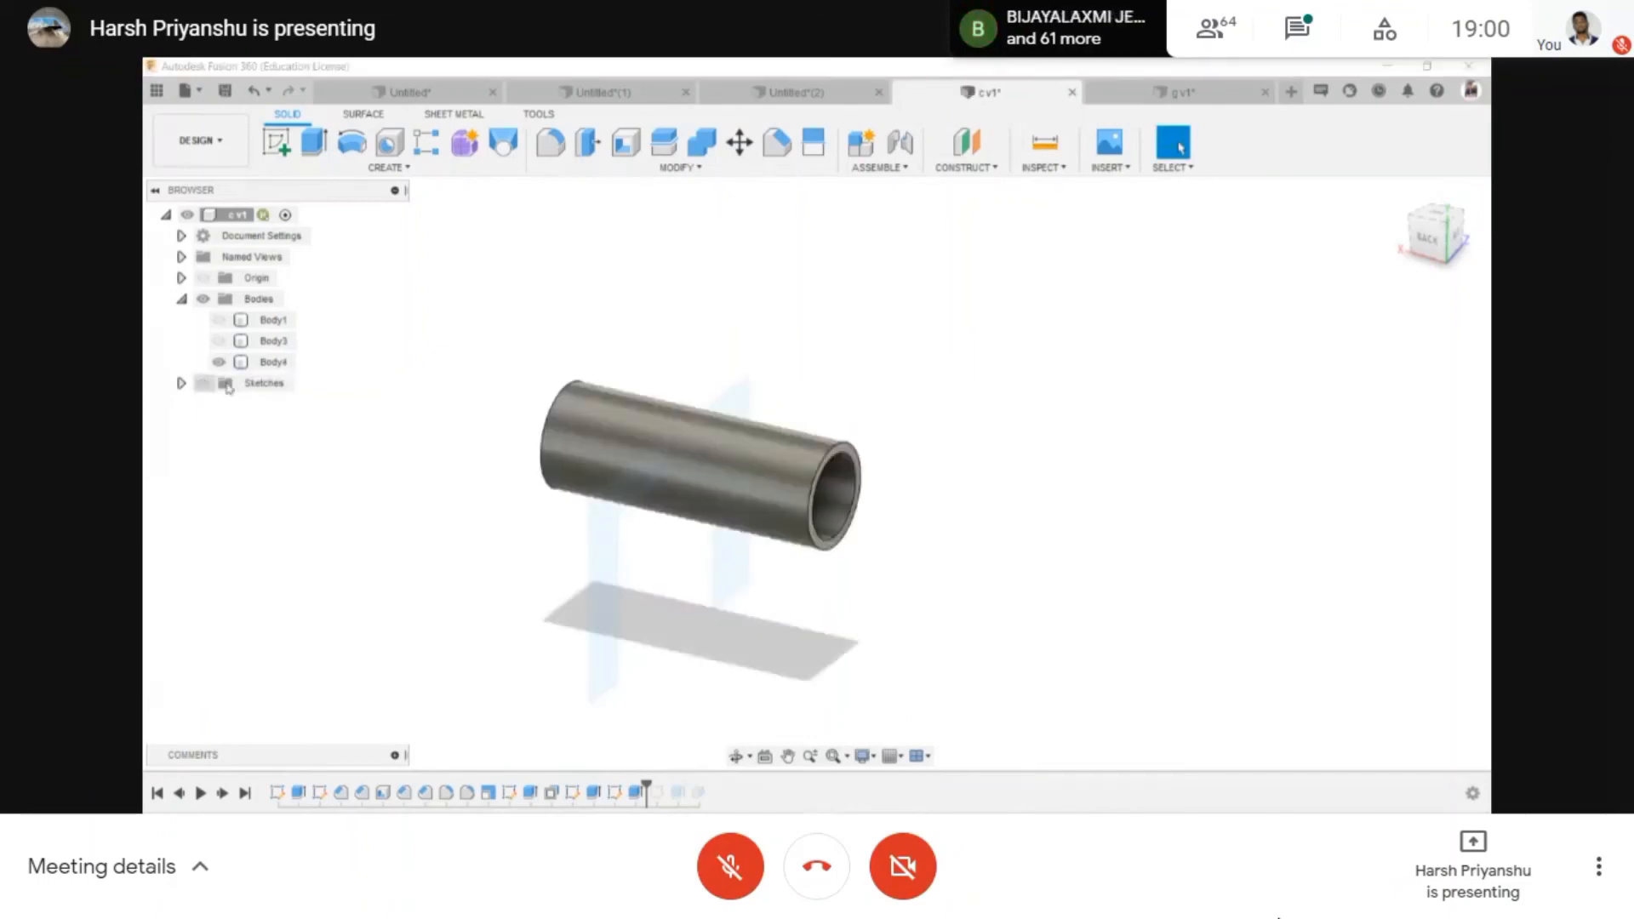
{"action": "middle_click_drag", "start_coordinate": [648, 442], "coordinate": [718, 489]}
{"action": "scroll", "coordinate": [750, 492], "scroll_direction": "up", "scroll_amount": 3}
{"action": "key", "text": "ctrl+s"}
{"action": "key", "text": "Return"}
- Return to the tube design and update the inserted cylinder component to its latest saved version
{"action": "left_click", "coordinate": [1190, 95]}
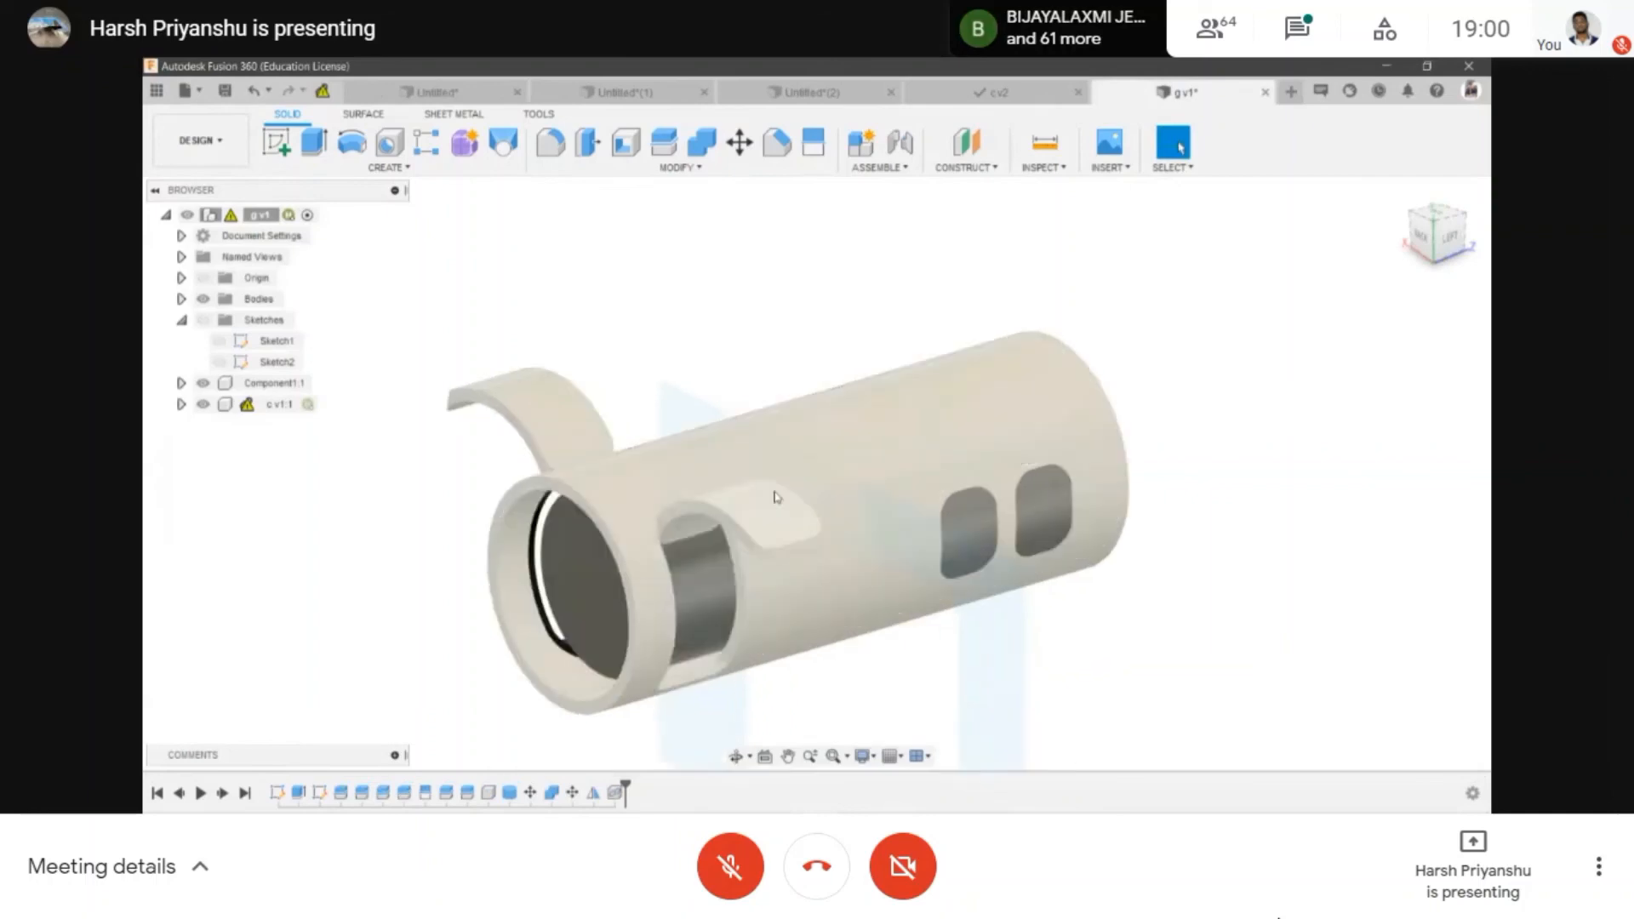
{"action": "left_click", "coordinate": [736, 756]}
{"action": "left_click_drag", "start_coordinate": [843, 524], "coordinate": [917, 554]}
{"action": "scroll", "coordinate": [954, 404], "scroll_direction": "down", "scroll_amount": 2}
{"action": "middle_click_drag", "start_coordinate": [953, 404], "coordinate": [770, 514]}
{"action": "key", "text": "Escape"}
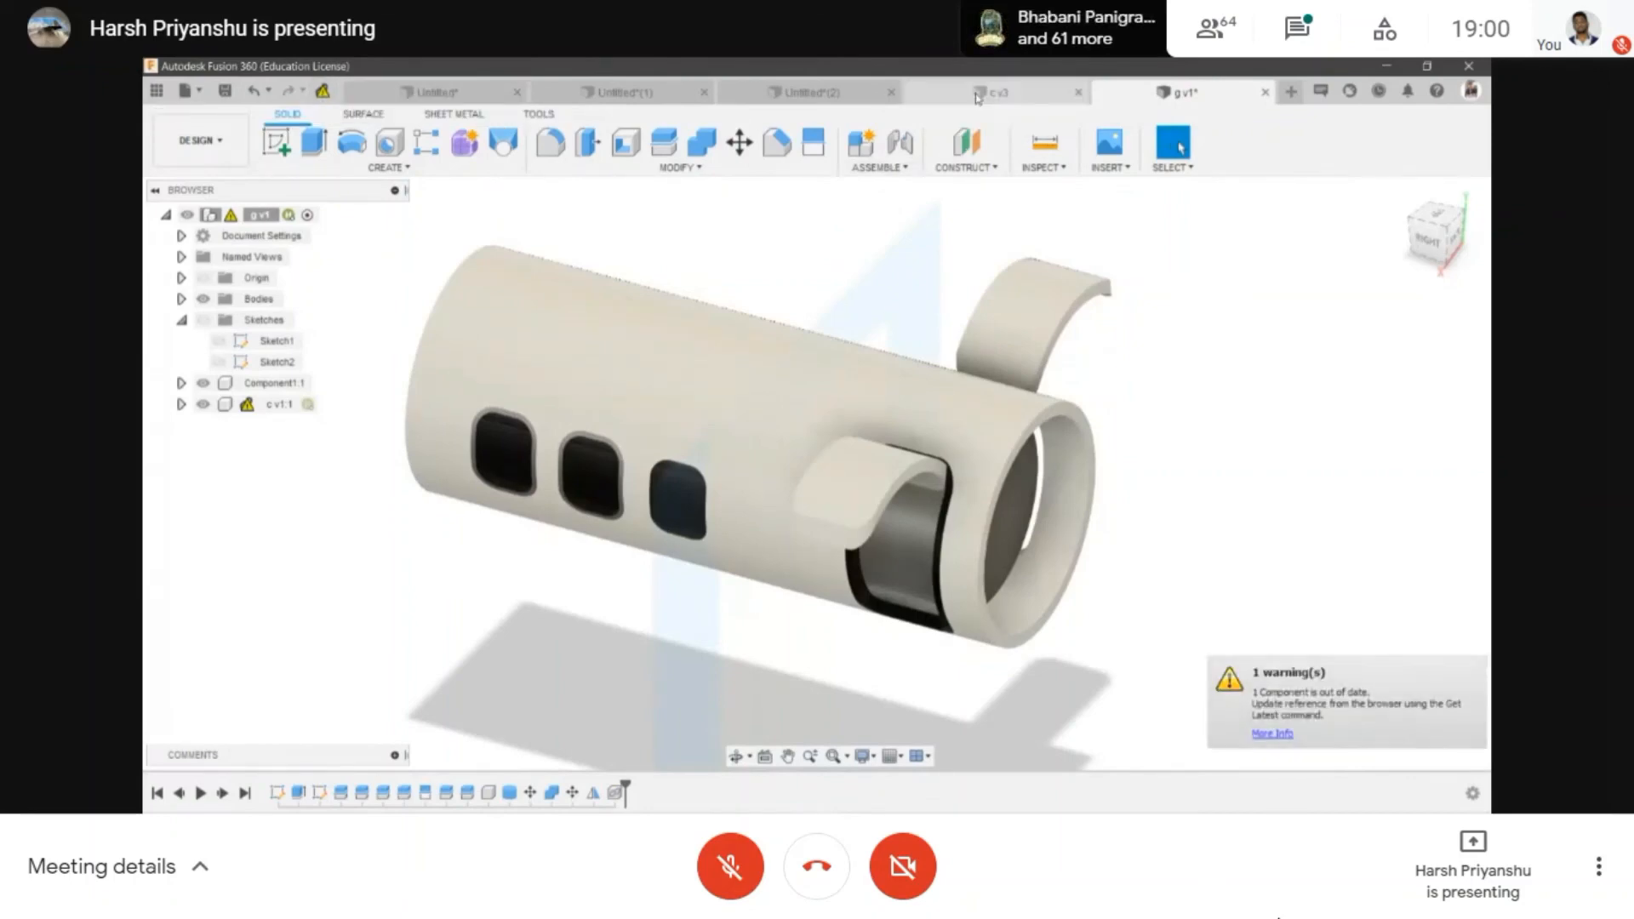
{"action": "left_click", "coordinate": [978, 93]}
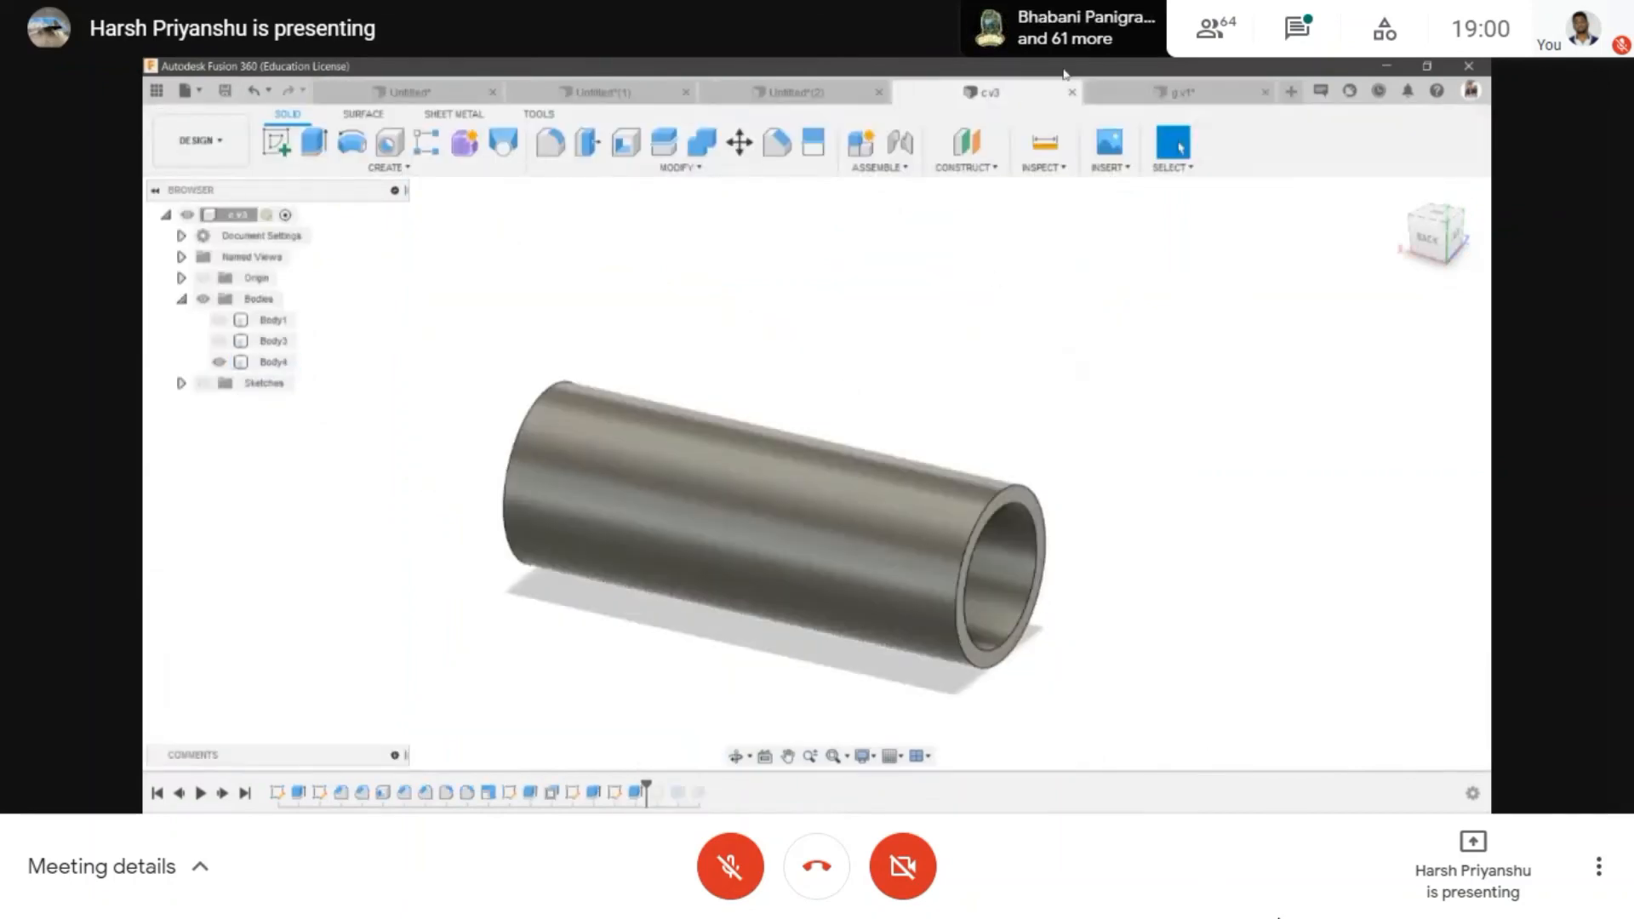
{"action": "left_click", "coordinate": [1179, 92]}
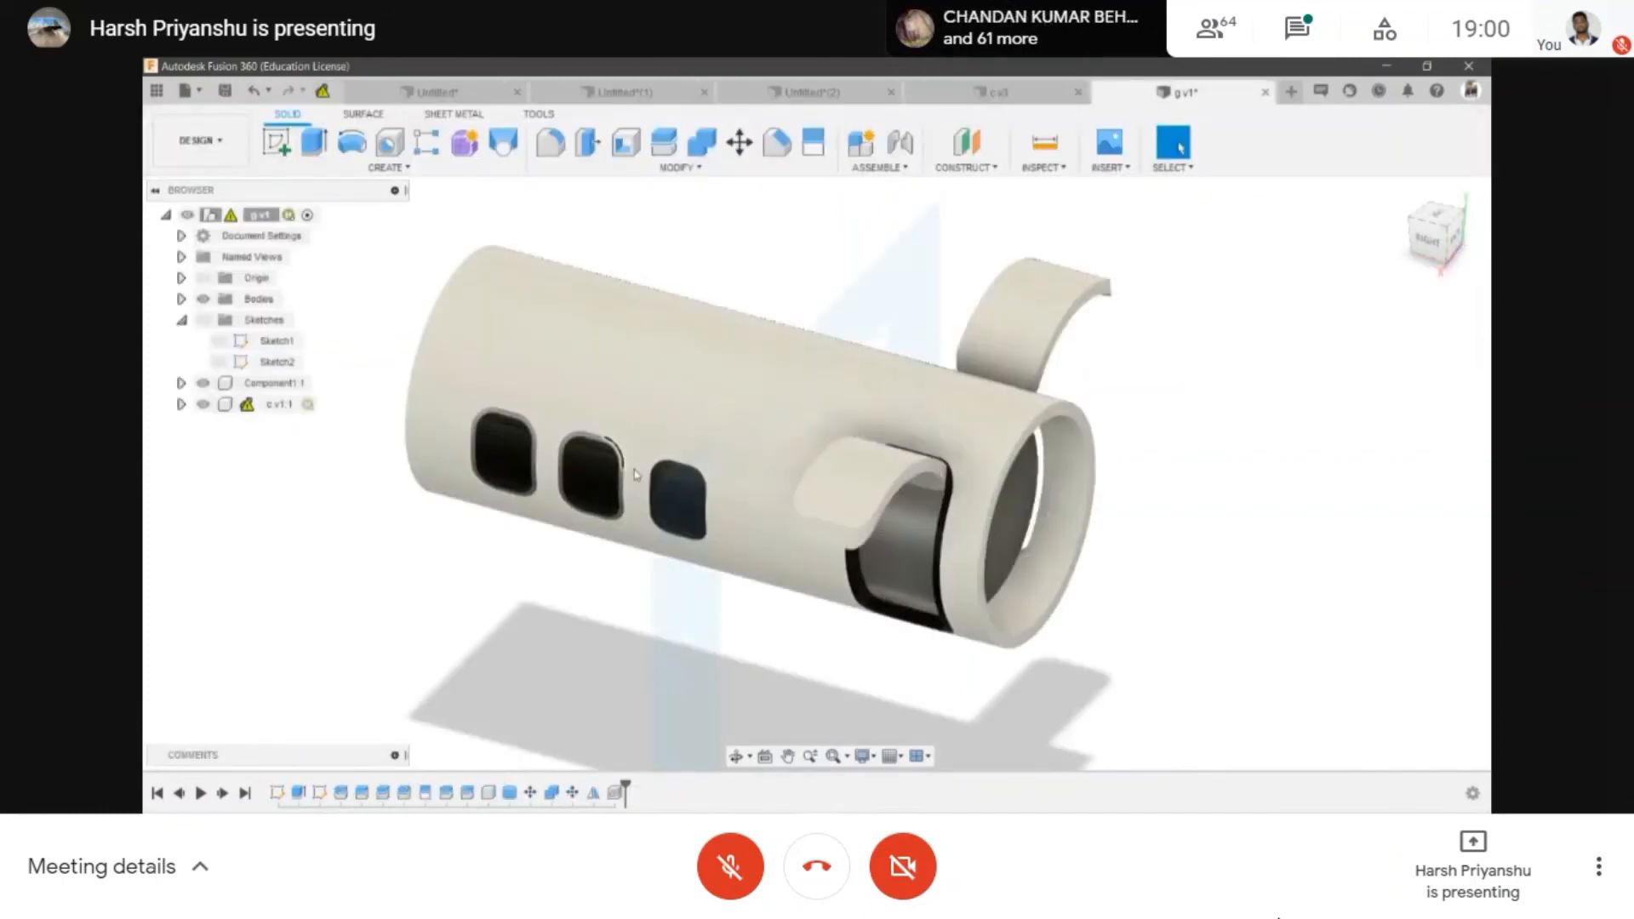
{"action": "left_click", "coordinate": [322, 90]}
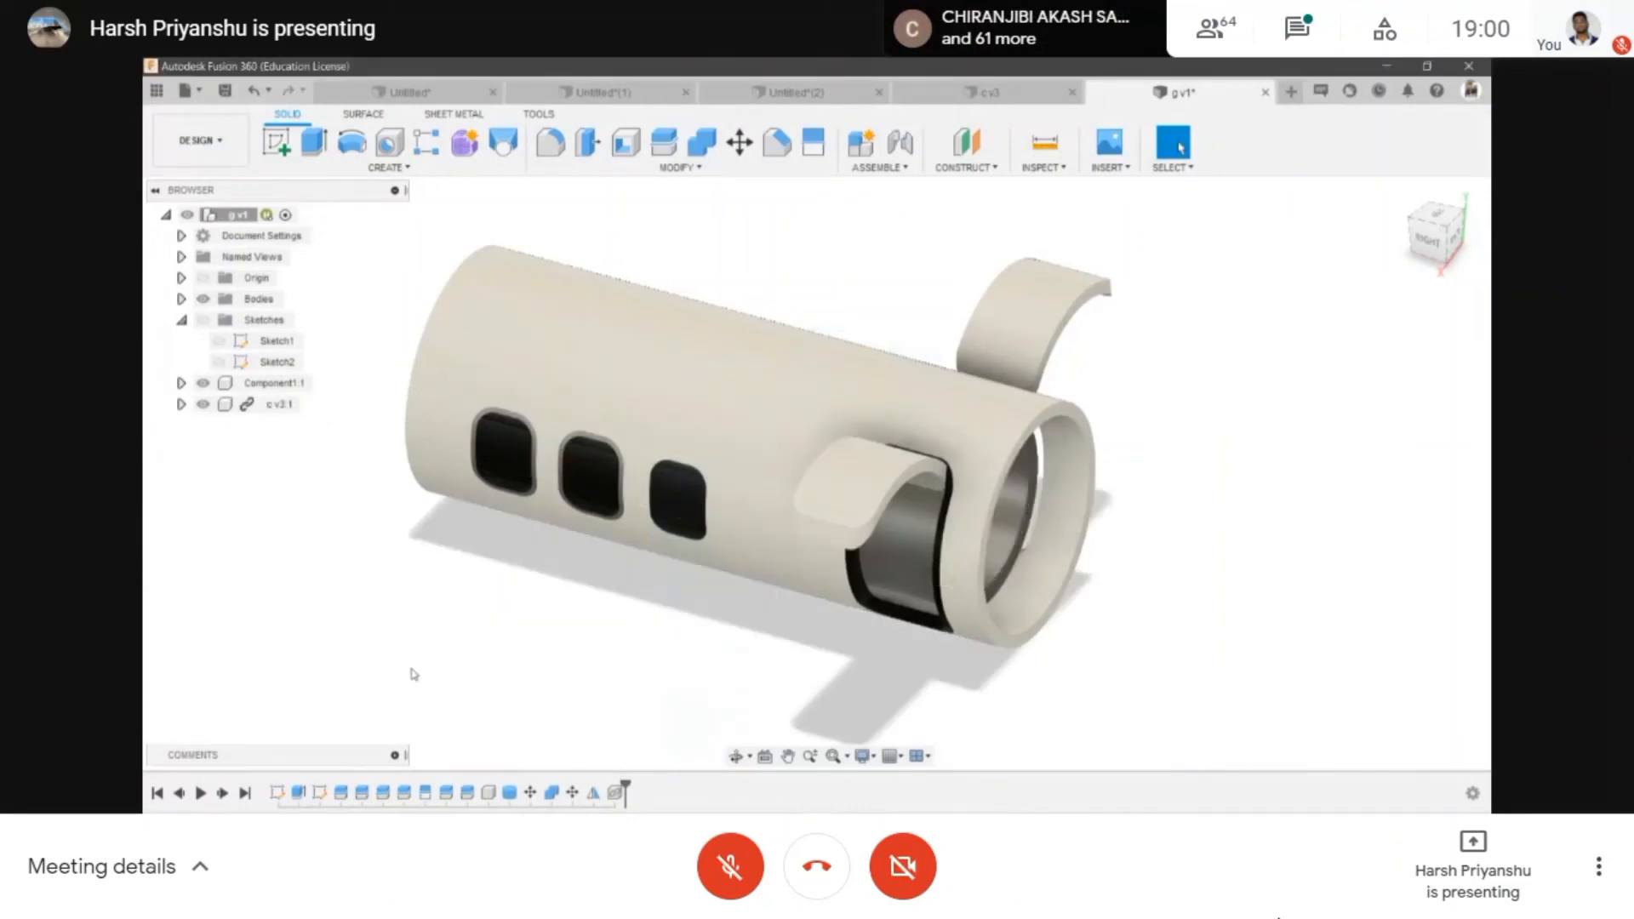
- Inspect the updated hollow cylinder inside the tube from its open end
{"action": "left_click", "coordinate": [751, 760]}
{"action": "left_click", "coordinate": [770, 798]}
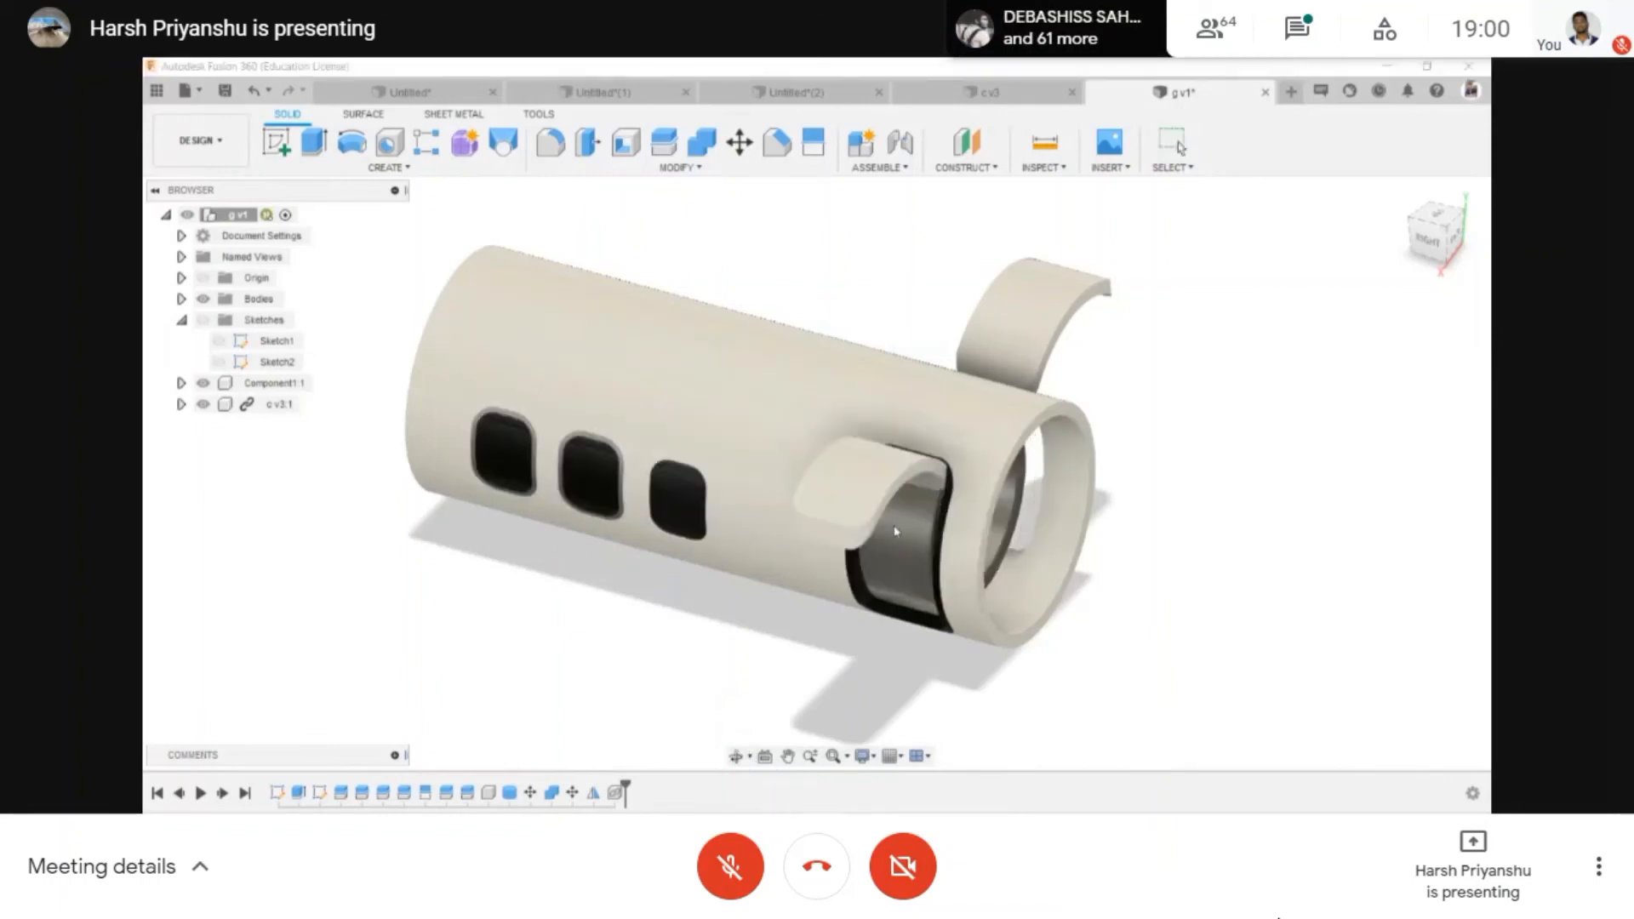
{"action": "left_click", "coordinate": [739, 757]}
{"action": "left_click_drag", "start_coordinate": [799, 580], "coordinate": [751, 554]}
{"action": "left_click", "coordinate": [1011, 88]}
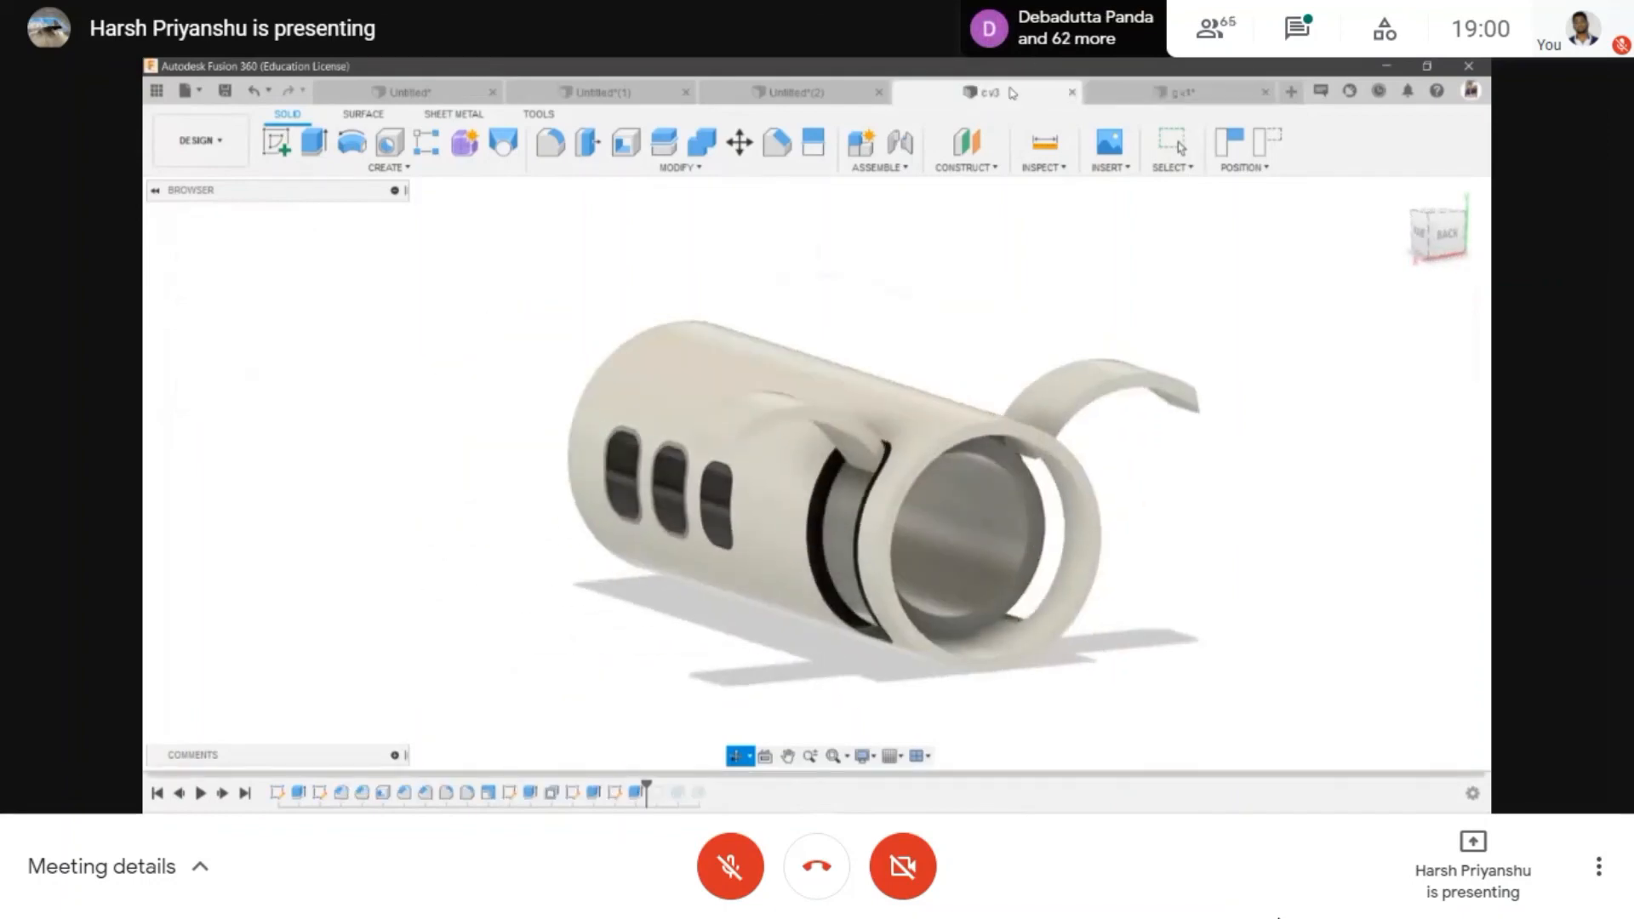
{"action": "left_click", "coordinate": [1170, 92]}
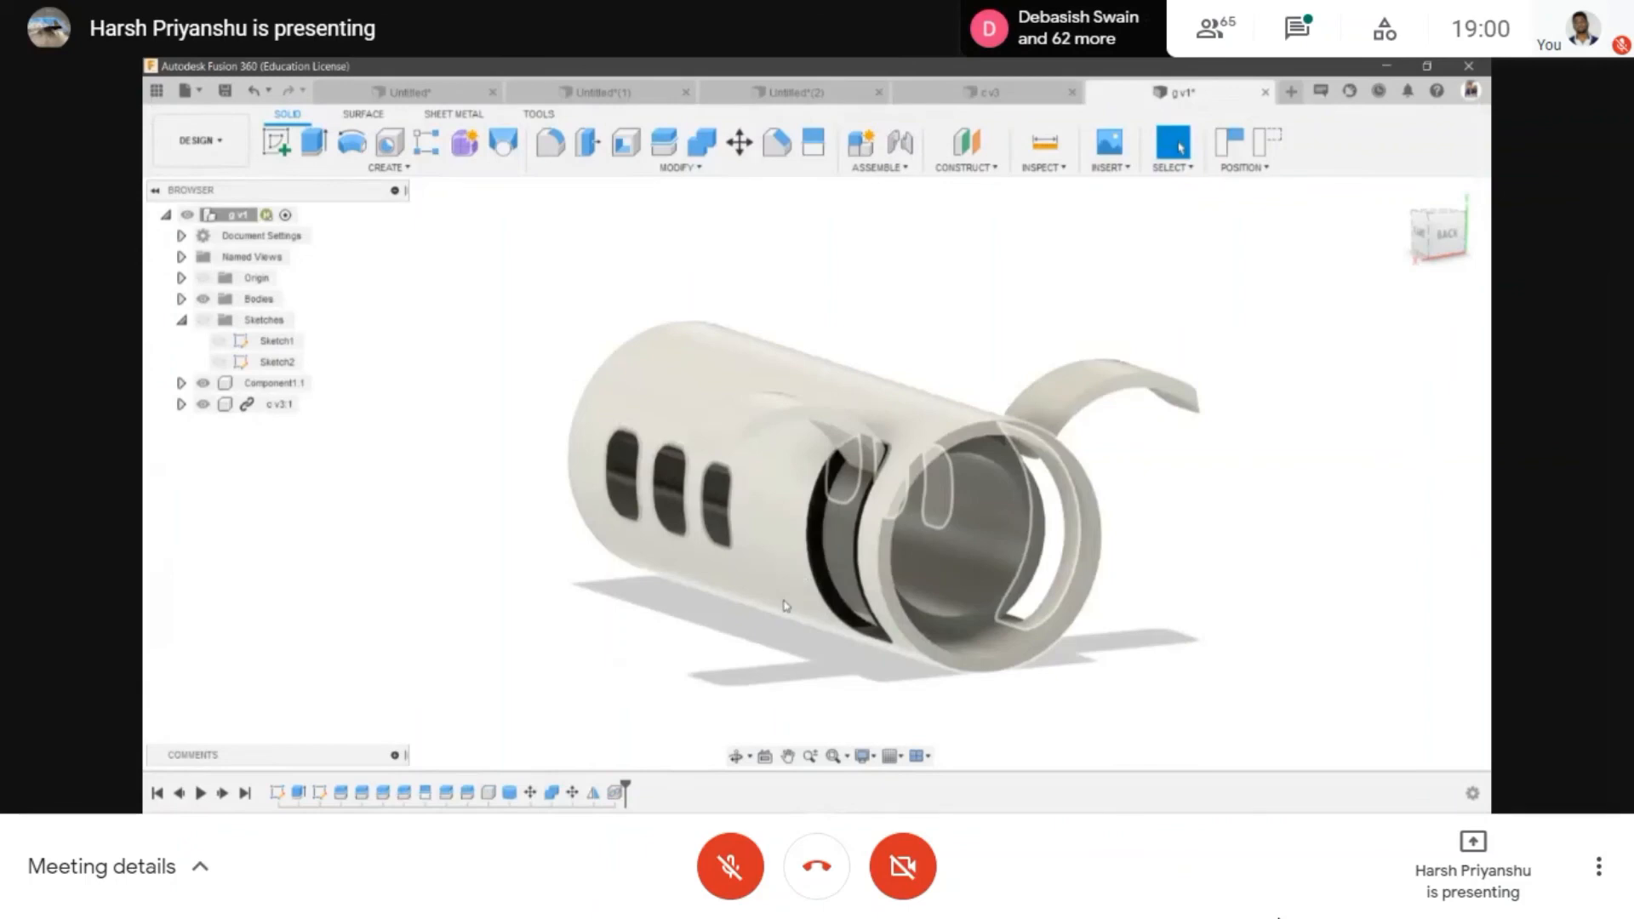
{"action": "left_click", "coordinate": [389, 167]}
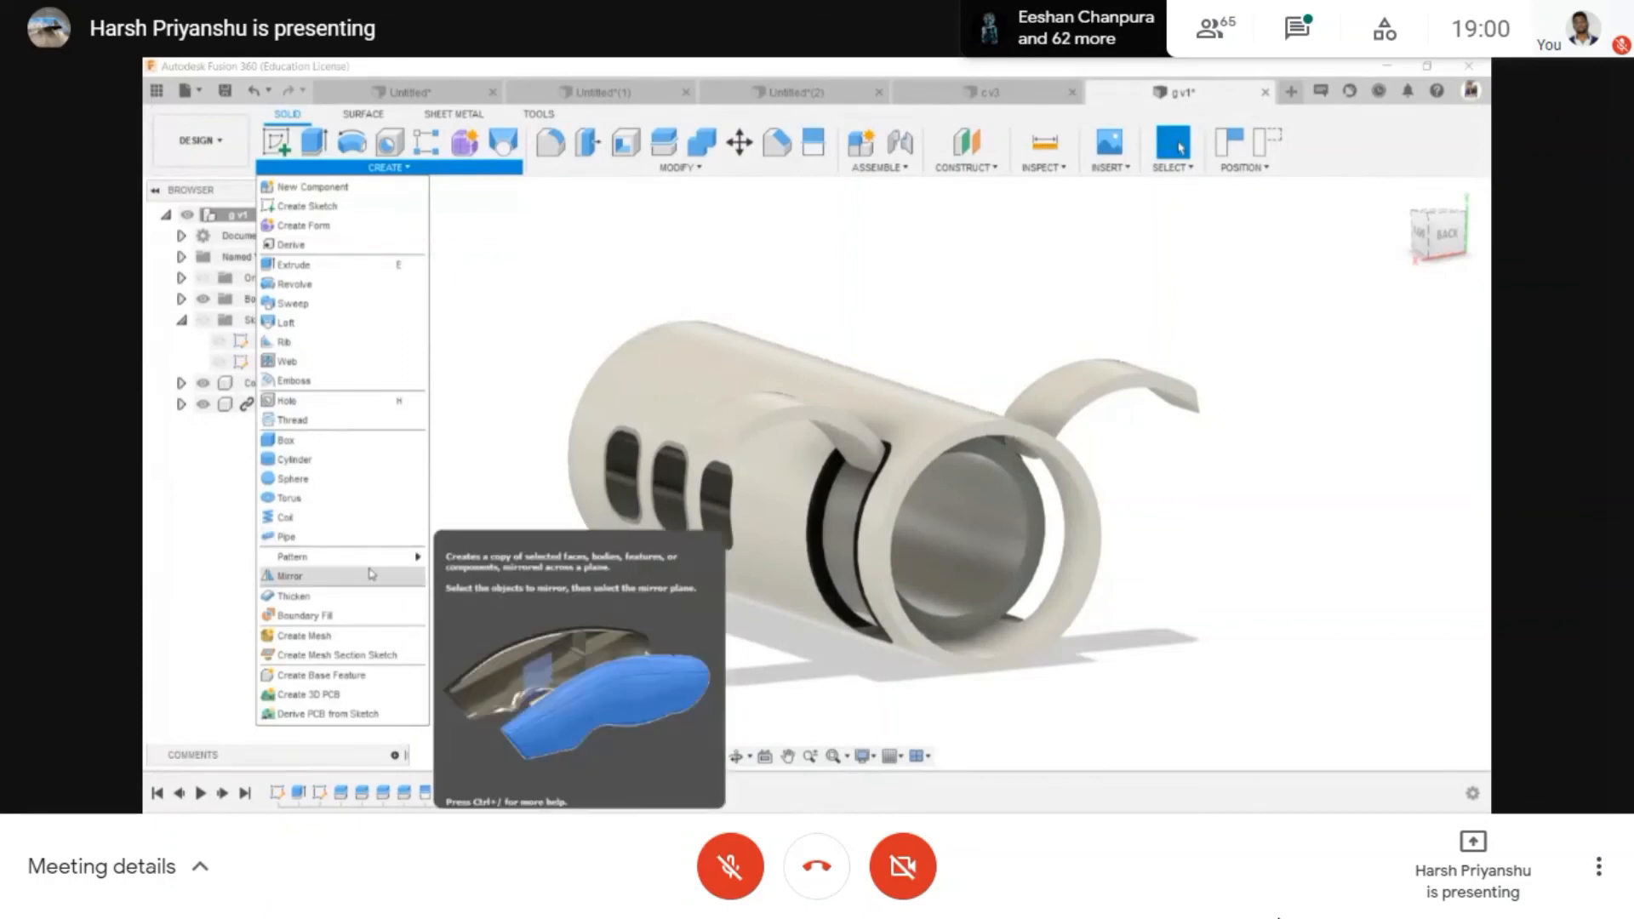
{"action": "left_click", "coordinate": [606, 167]}
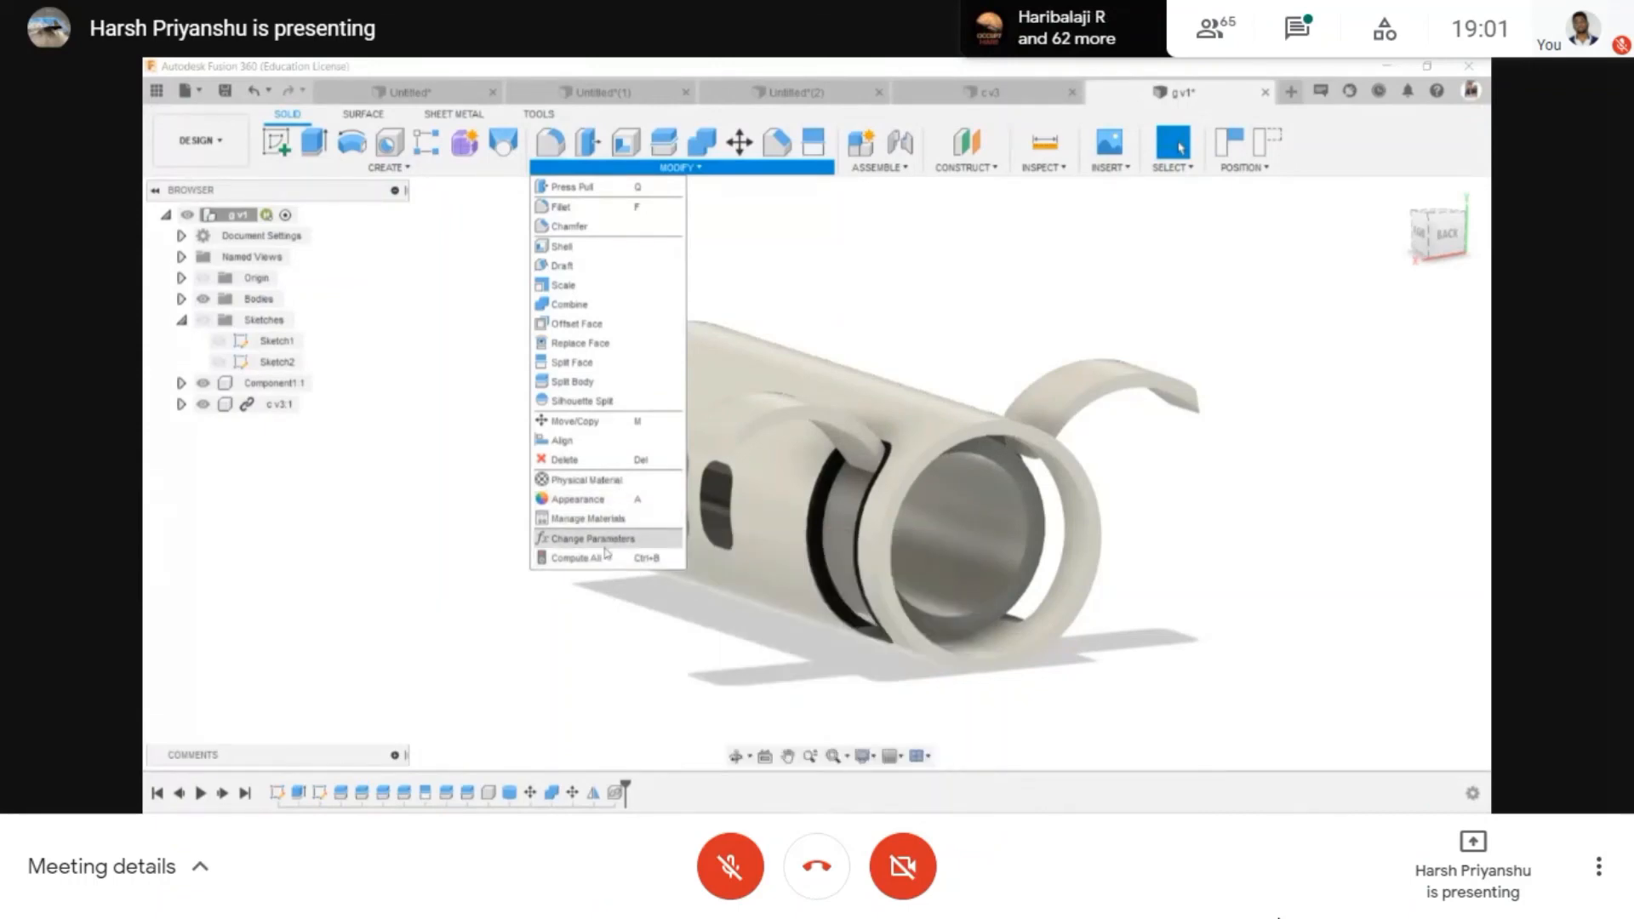
{"action": "left_click", "coordinate": [497, 543]}
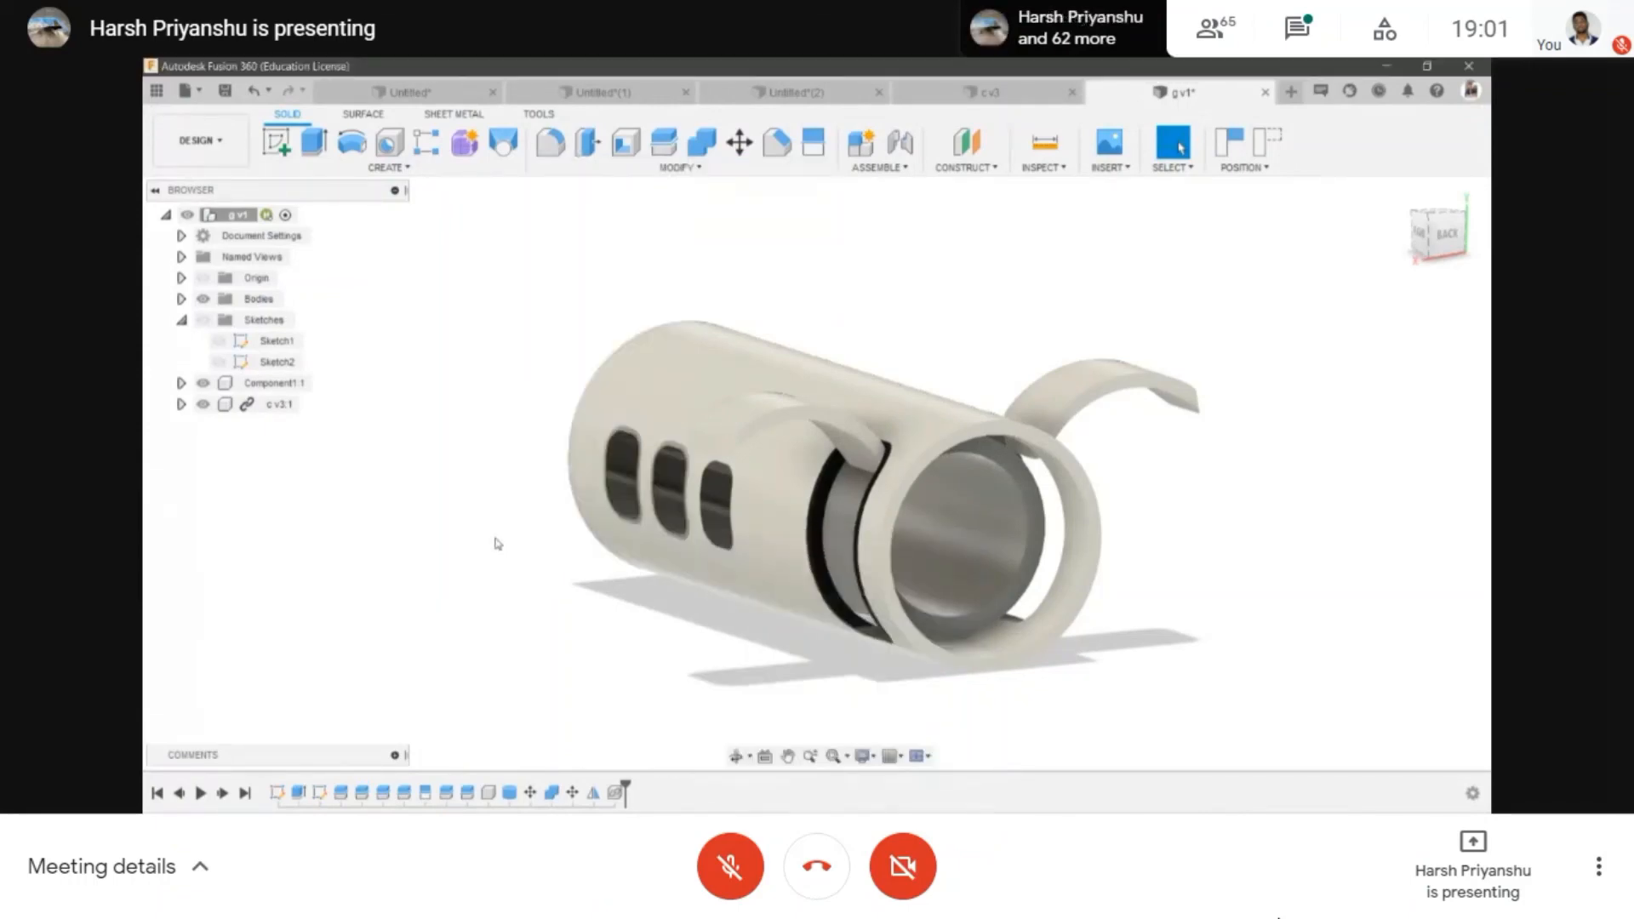
{"action": "scroll", "coordinate": [874, 464], "scroll_direction": "up", "scroll_amount": 3}
{"action": "scroll", "coordinate": [875, 459], "scroll_direction": "down", "scroll_amount": 4}
{"action": "scroll", "coordinate": [830, 491], "scroll_direction": "up", "scroll_amount": 2}
- Start a sketch on the XY plane of the tube design, capturing the moved components' position, and create a new empty design
{"action": "left_click", "coordinate": [275, 143]}
{"action": "left_click", "coordinate": [542, 394]}
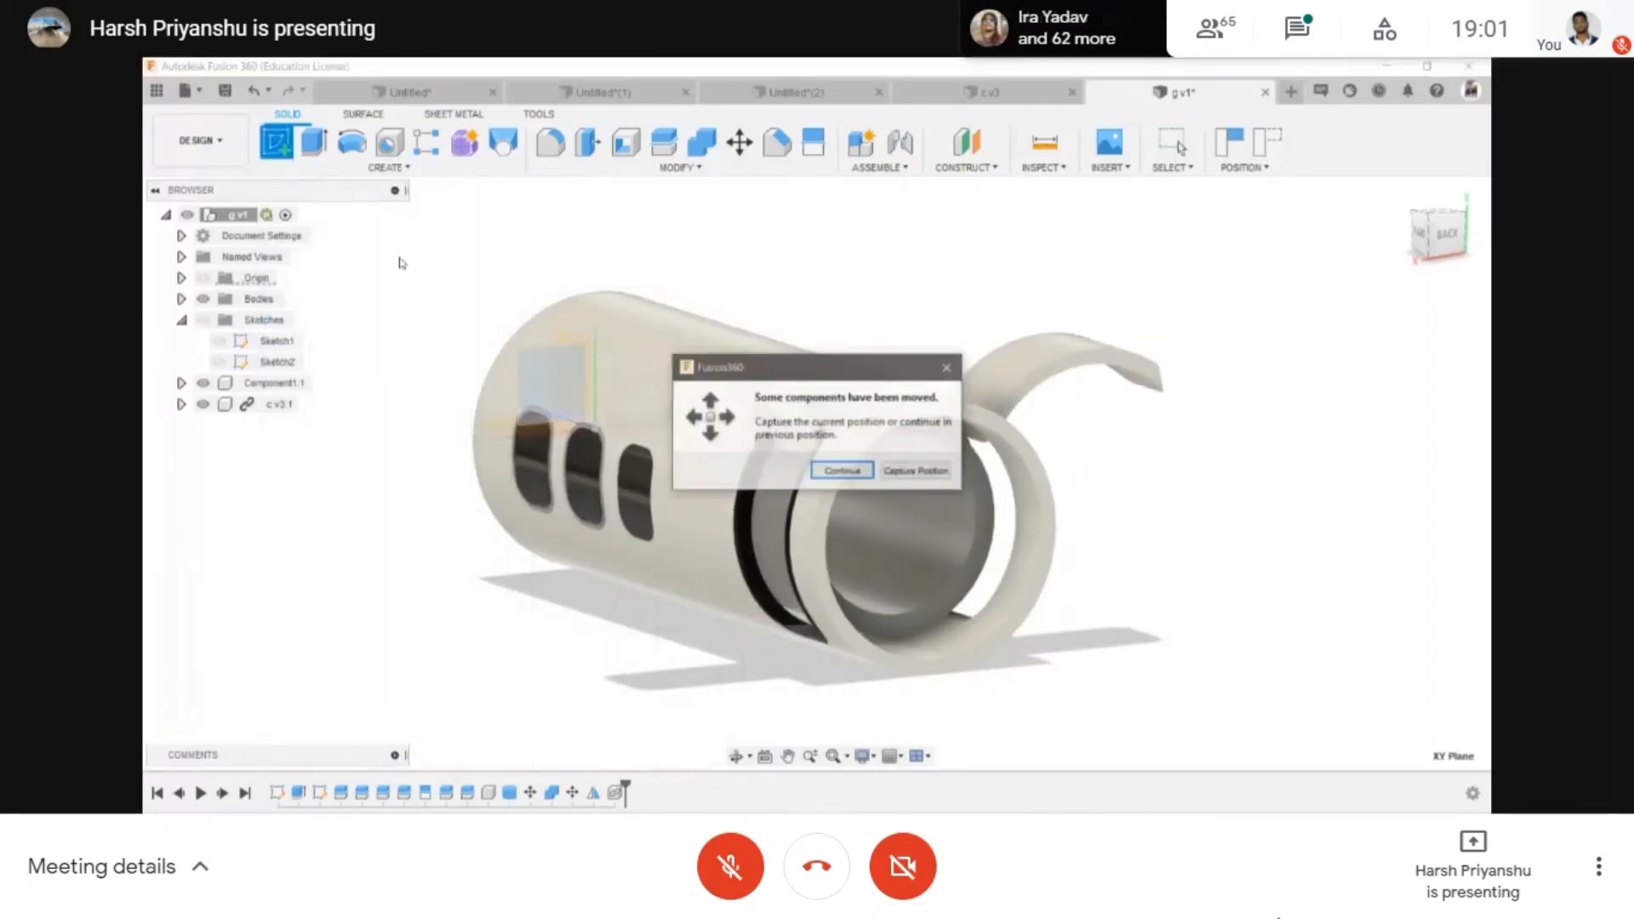
{"action": "left_click", "coordinate": [904, 473]}
{"action": "left_click", "coordinate": [1290, 92]}
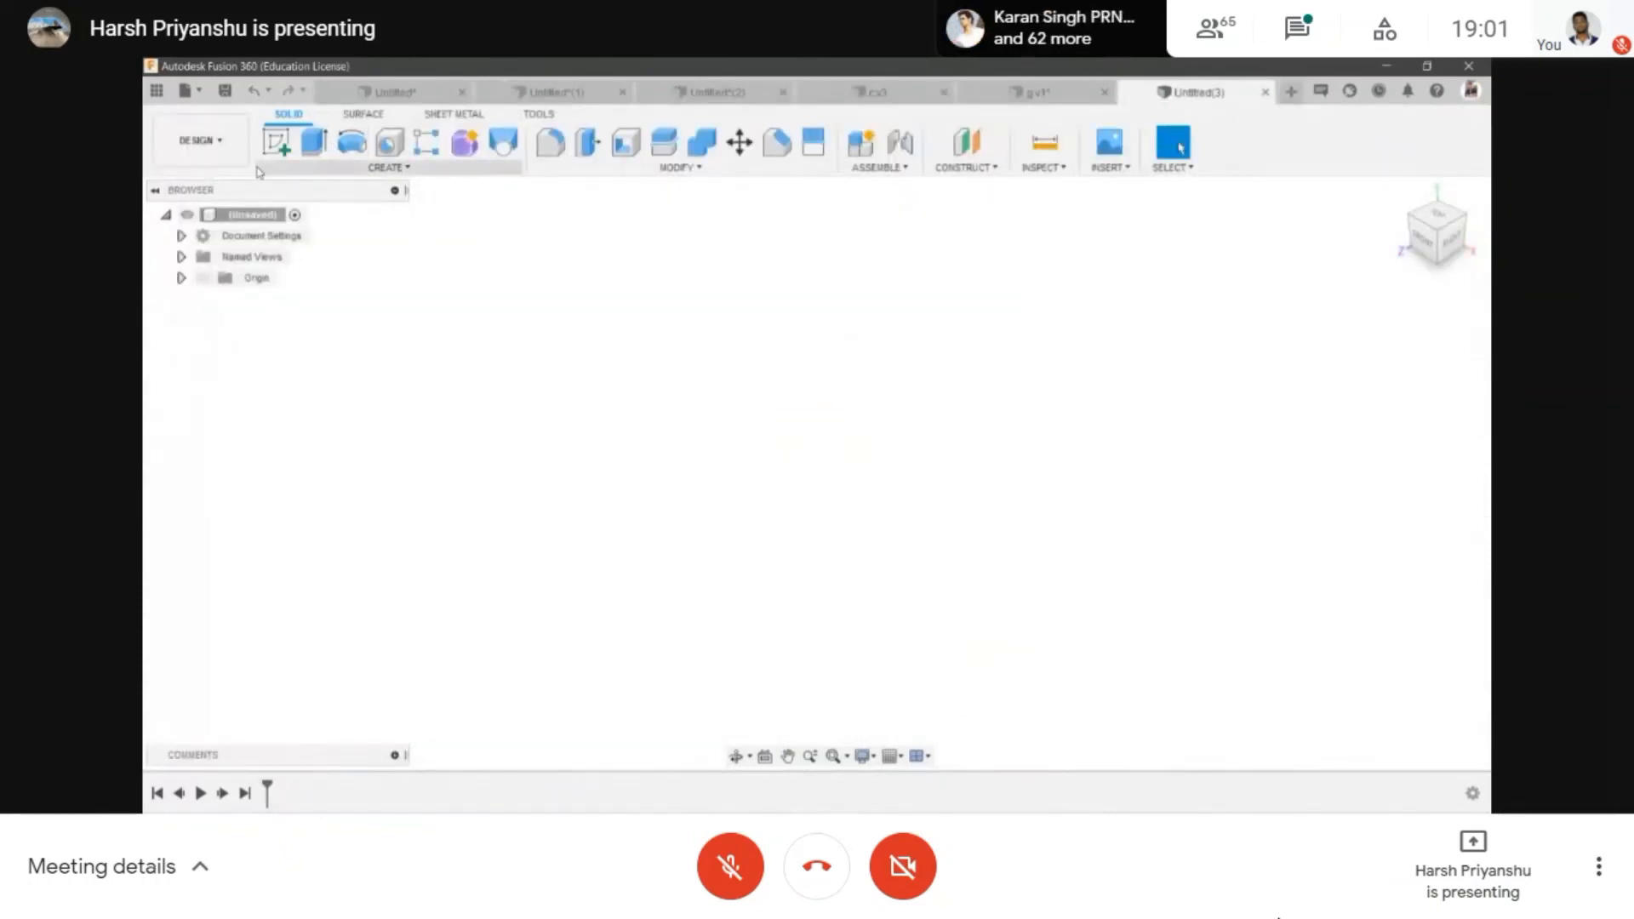
- Start a sketch on the plane facing the right view and finish it without drawing any geometry
{"action": "left_click", "coordinate": [276, 142]}
{"action": "left_click", "coordinate": [781, 451]}
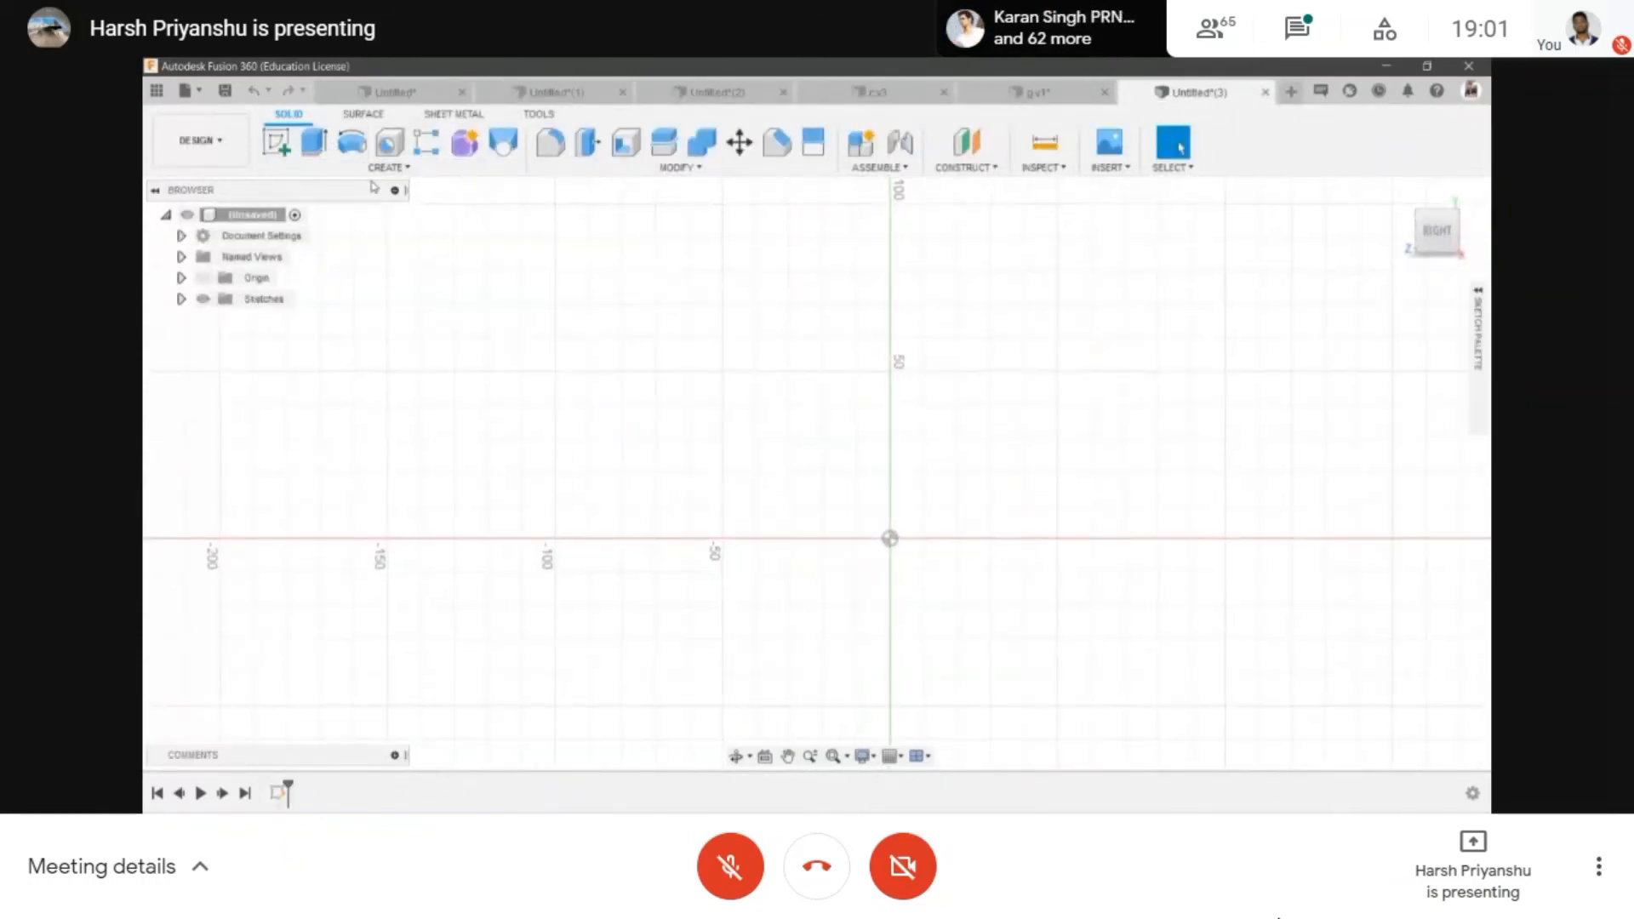
{"action": "left_click", "coordinate": [445, 167]}
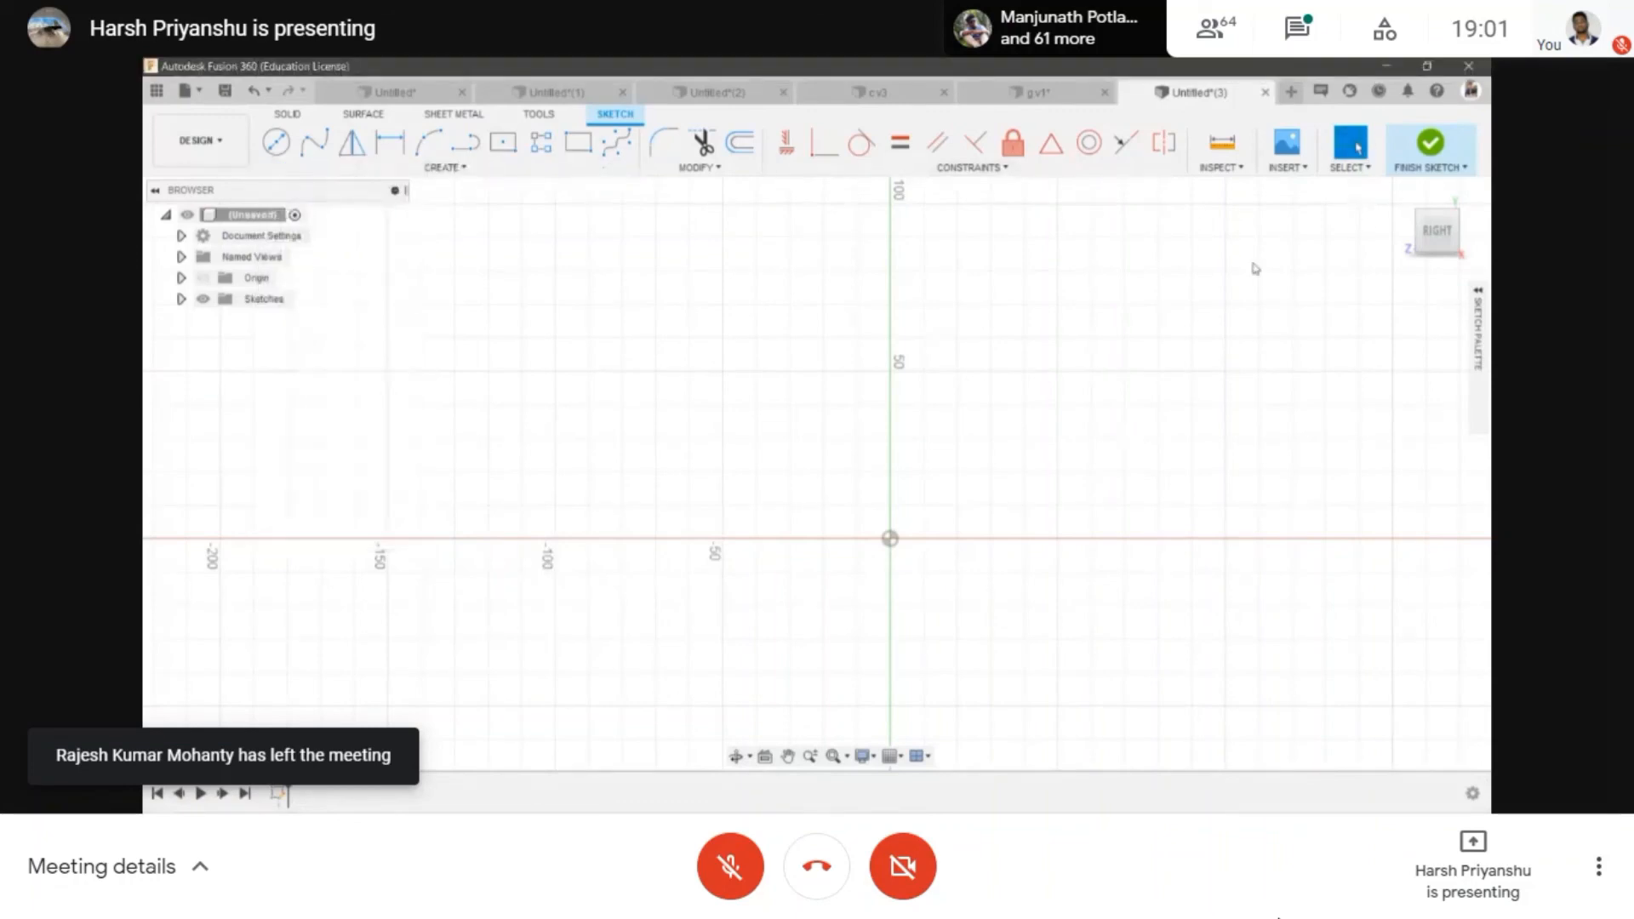
{"action": "left_click", "coordinate": [1433, 147]}
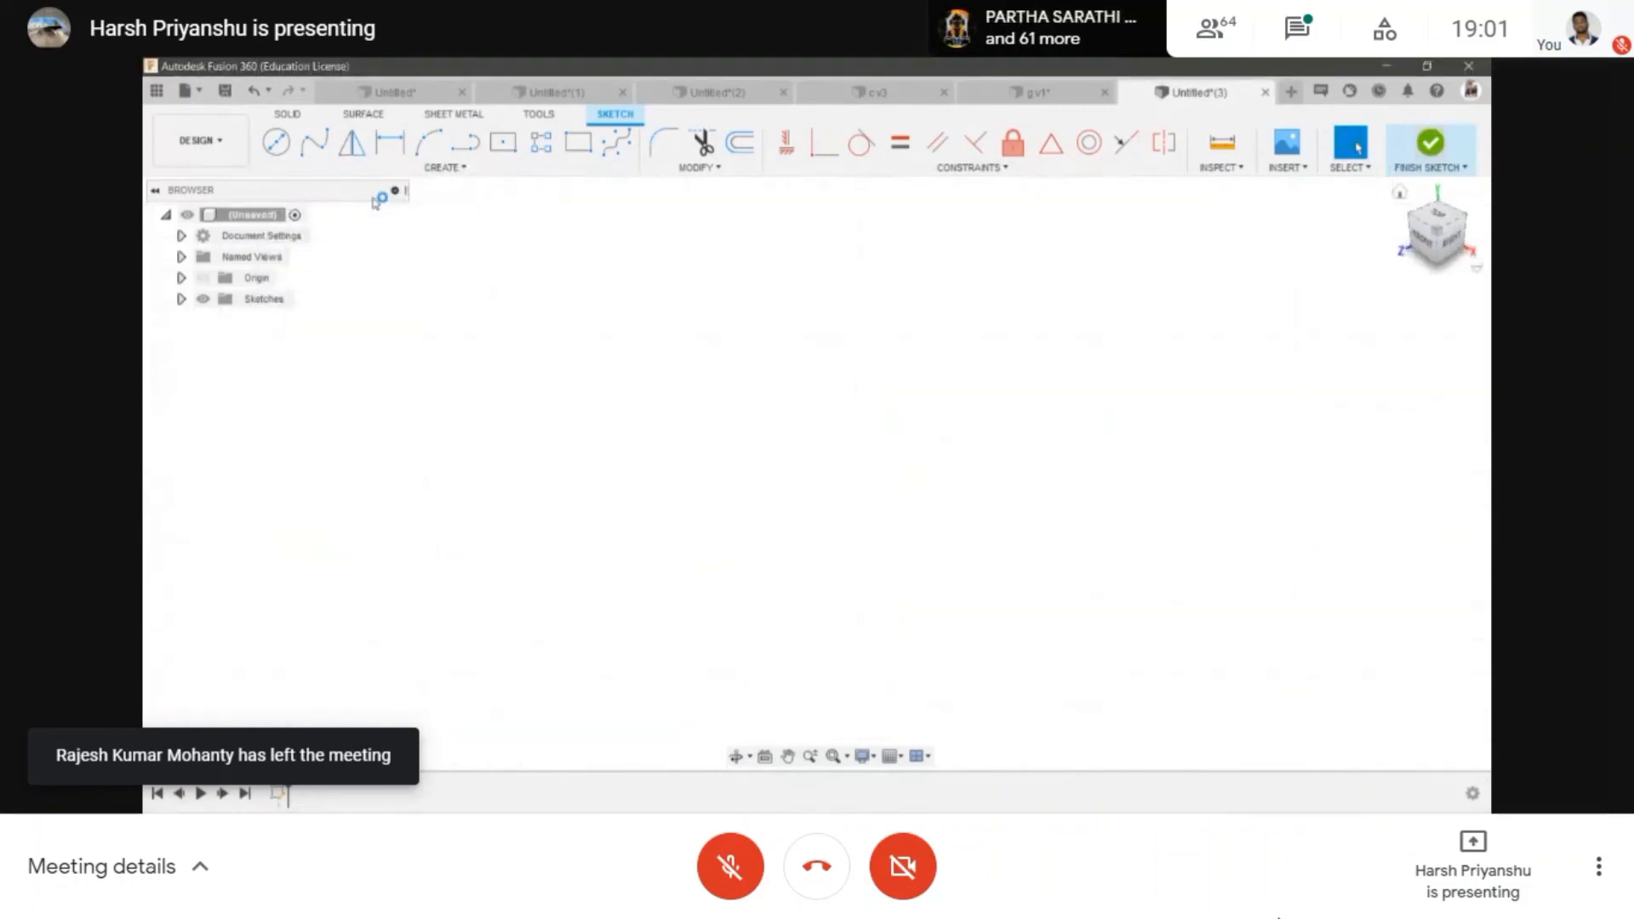
- Open the online Autodesk App Store for Fusion 360 add-ins
{"action": "left_click", "coordinate": [534, 114]}
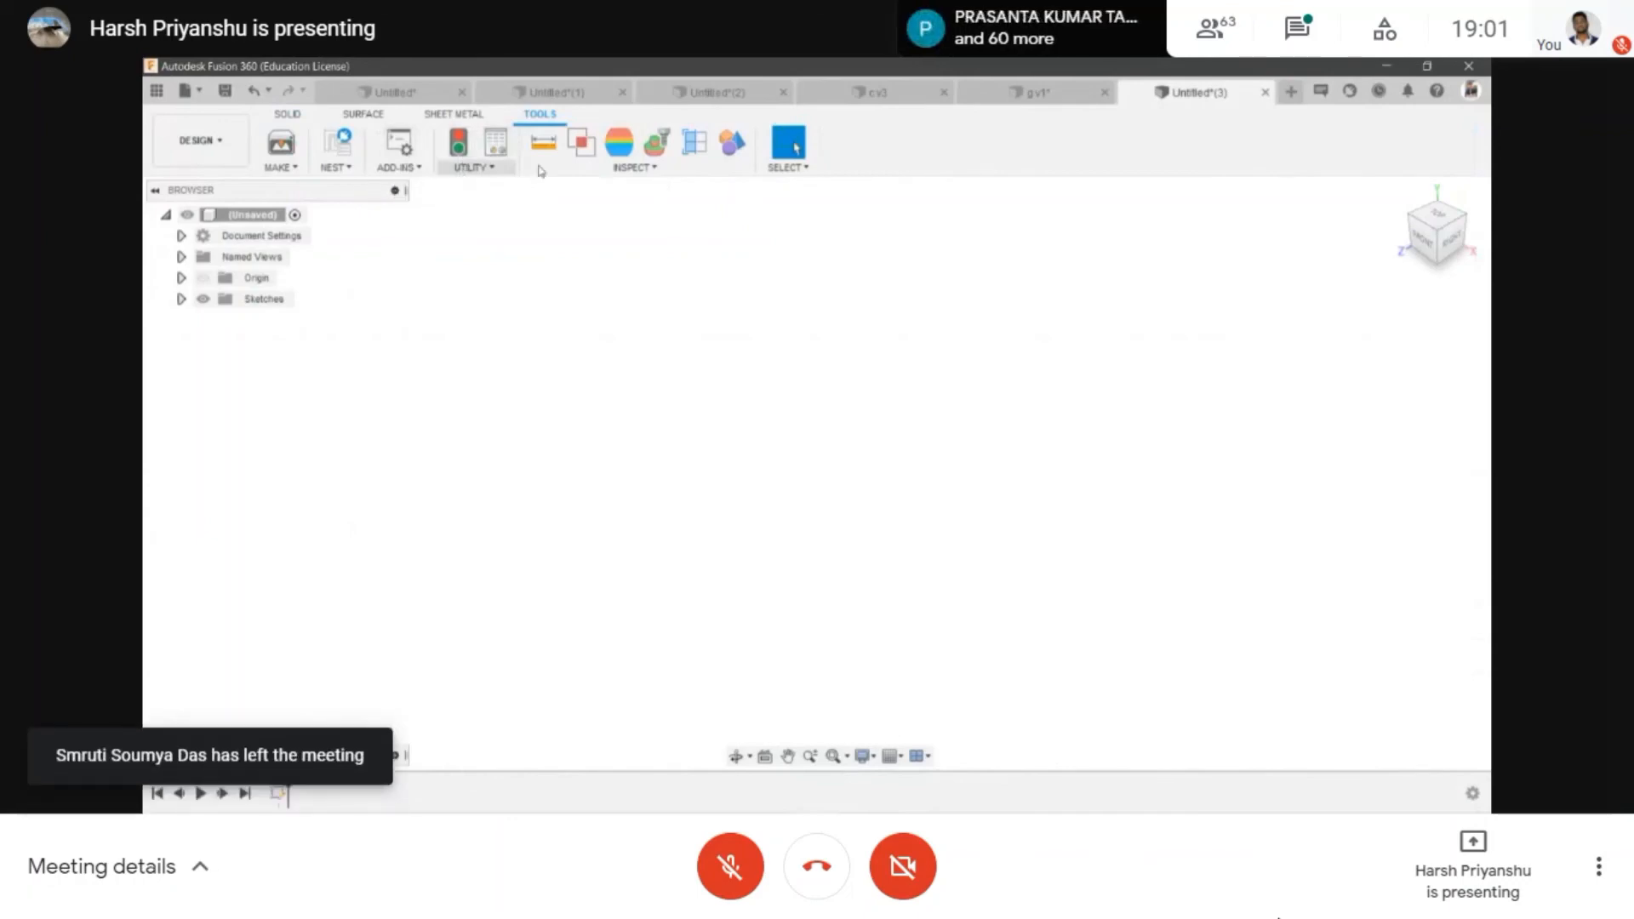
{"action": "left_click", "coordinate": [405, 168]}
{"action": "left_click", "coordinate": [415, 204]}
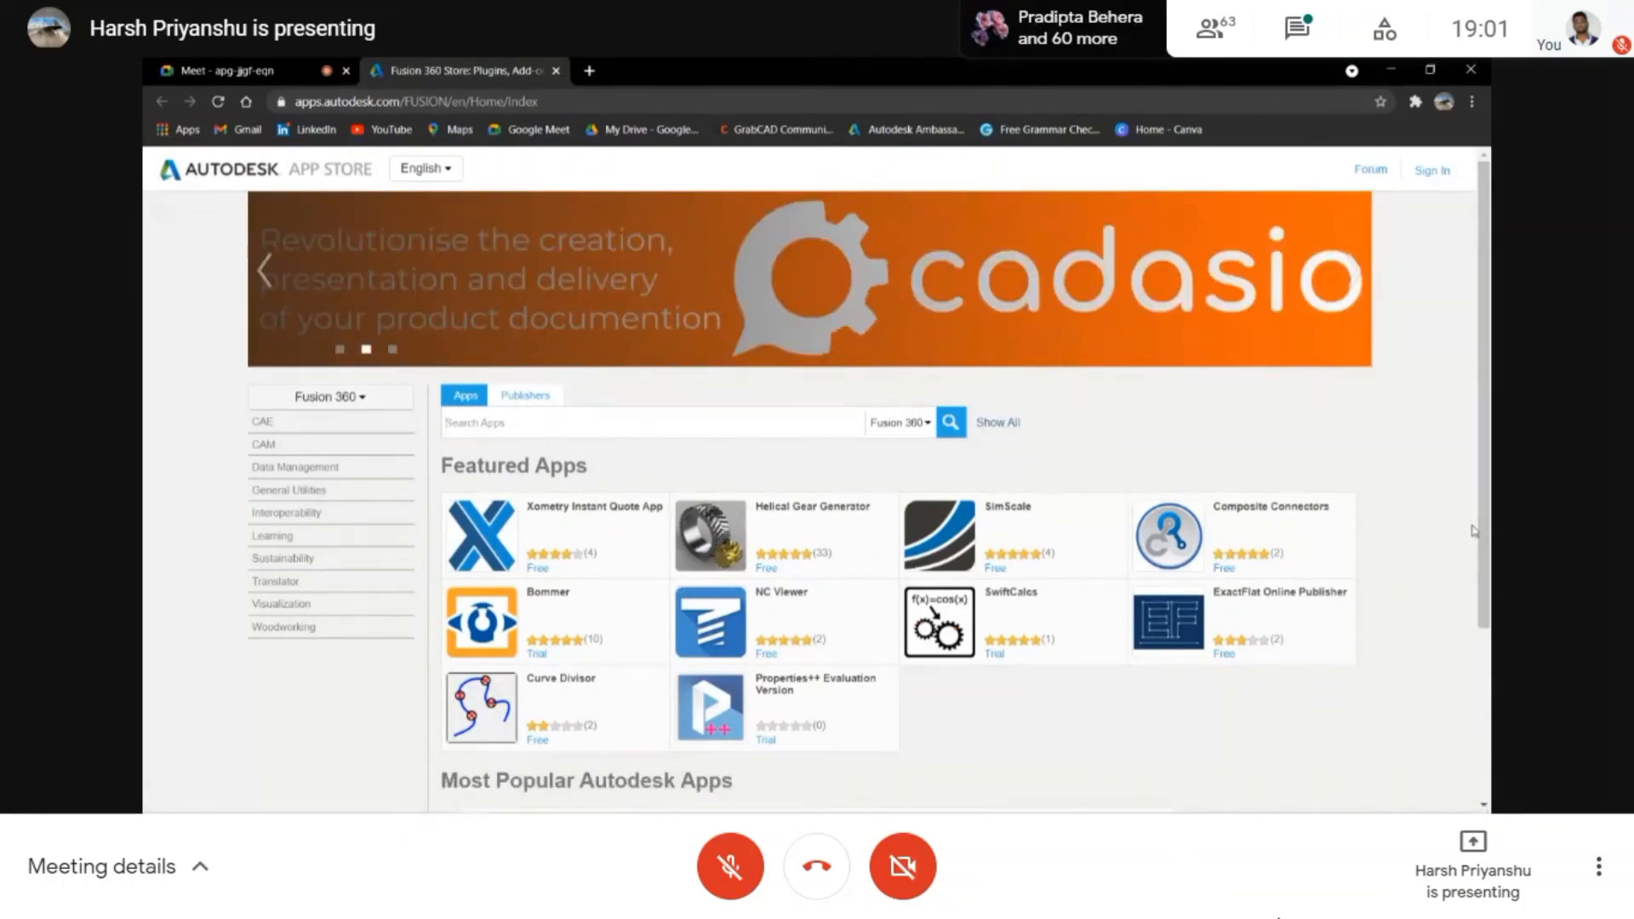
- Search the app store for airfoil and open the details page of the Airfoil Sketch from File add-in
{"action": "left_click", "coordinate": [586, 431]}
{"action": "type", "text": "aitd"}
{"action": "key", "text": "BackSpace"}
{"action": "key", "text": "BackSpace"}
{"action": "type", "text": "rfo"}
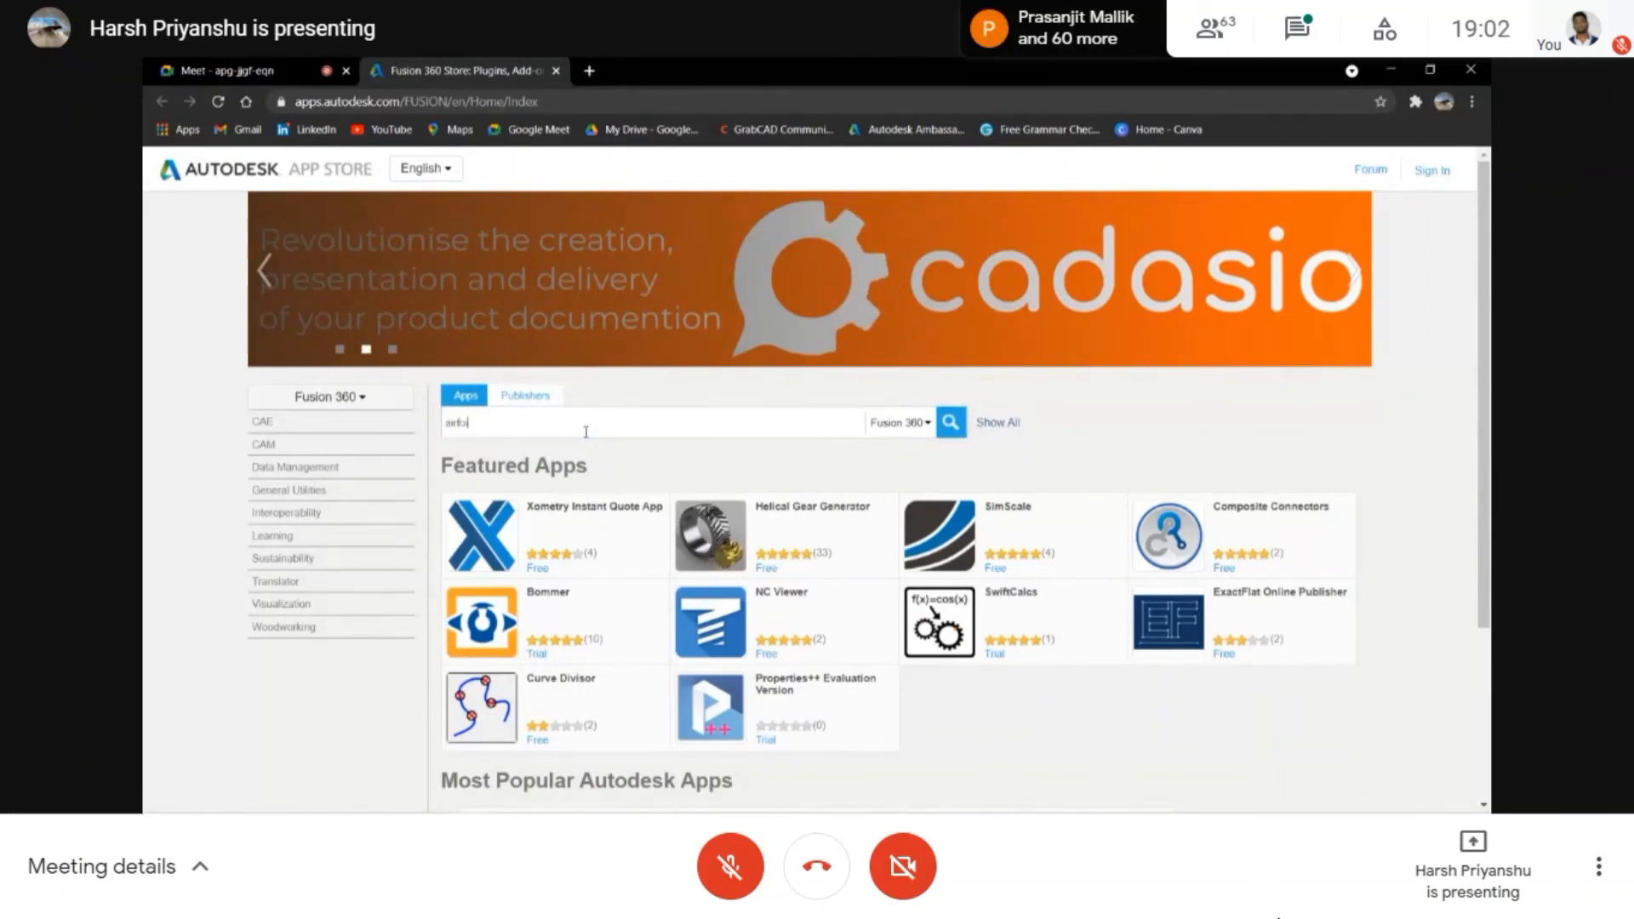
{"action": "type", "text": "il"}
{"action": "left_click", "coordinate": [951, 423]}
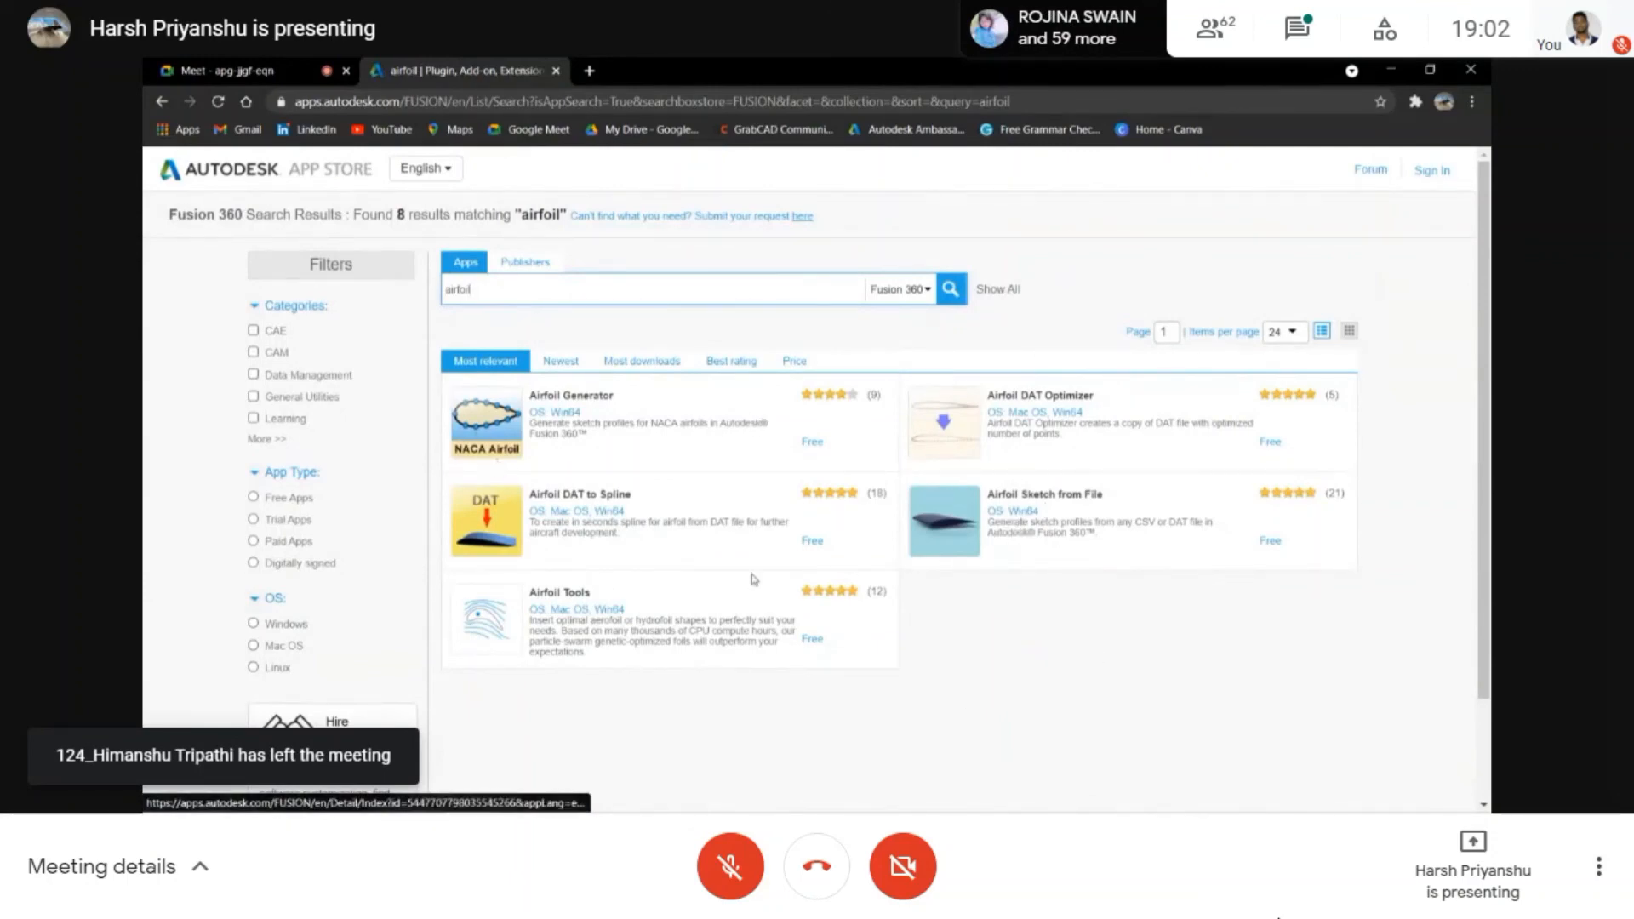
{"action": "left_click", "coordinate": [1024, 503]}
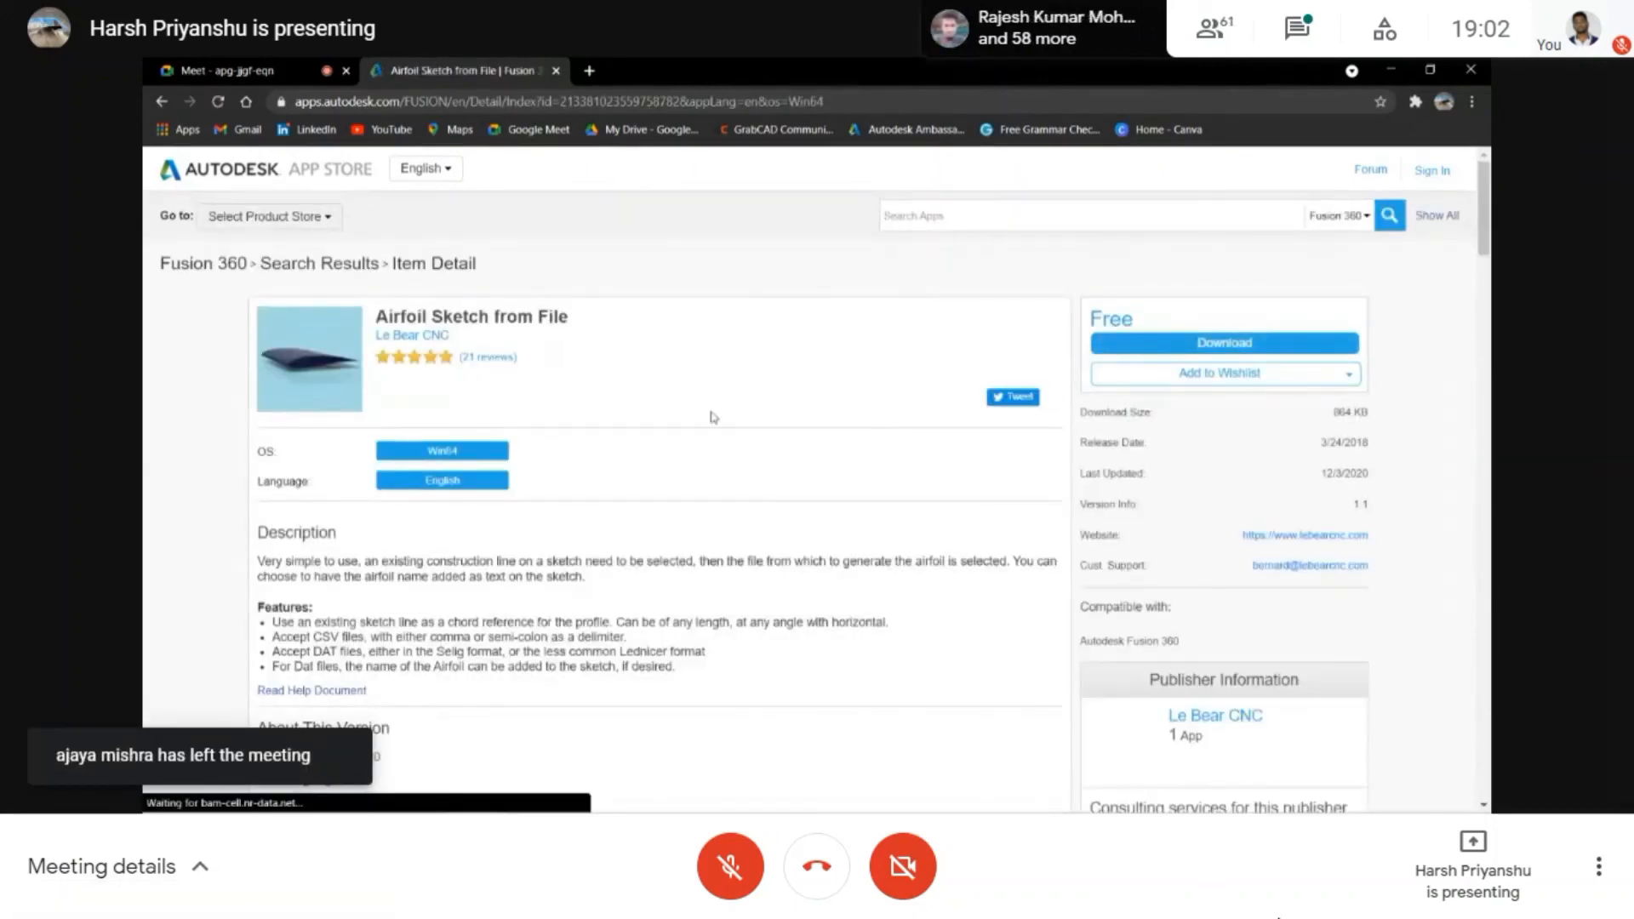
- Return to the new design in Fusion 360 and start another sketch on the plane facing the right view
{"action": "left_click", "coordinate": [827, 800]}
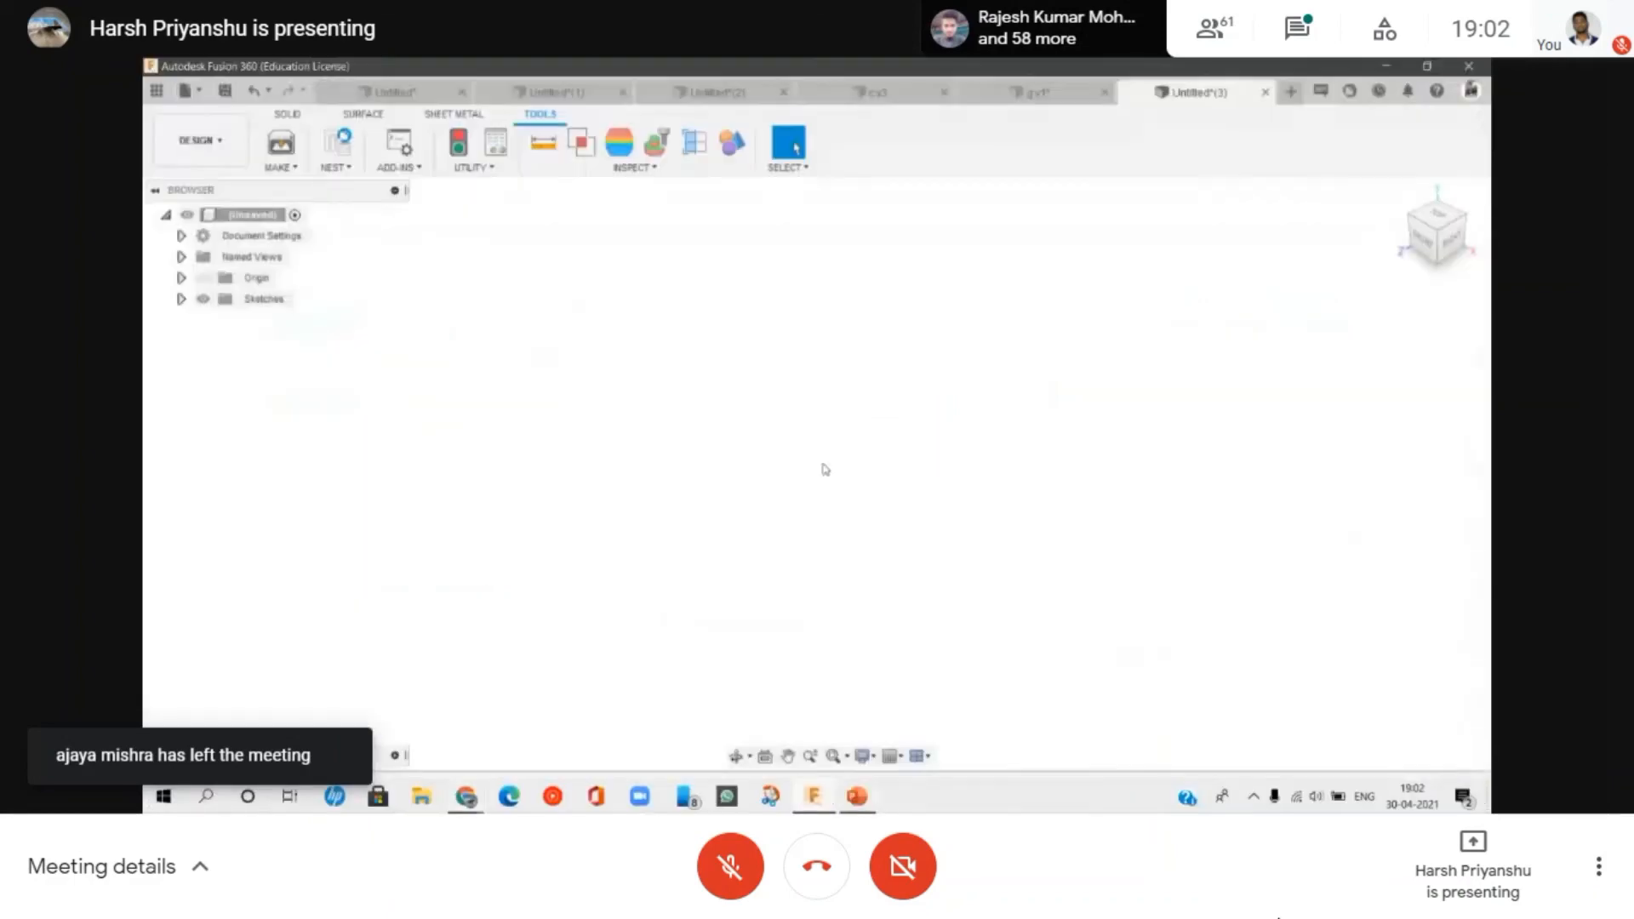
{"action": "left_click", "coordinate": [288, 113]}
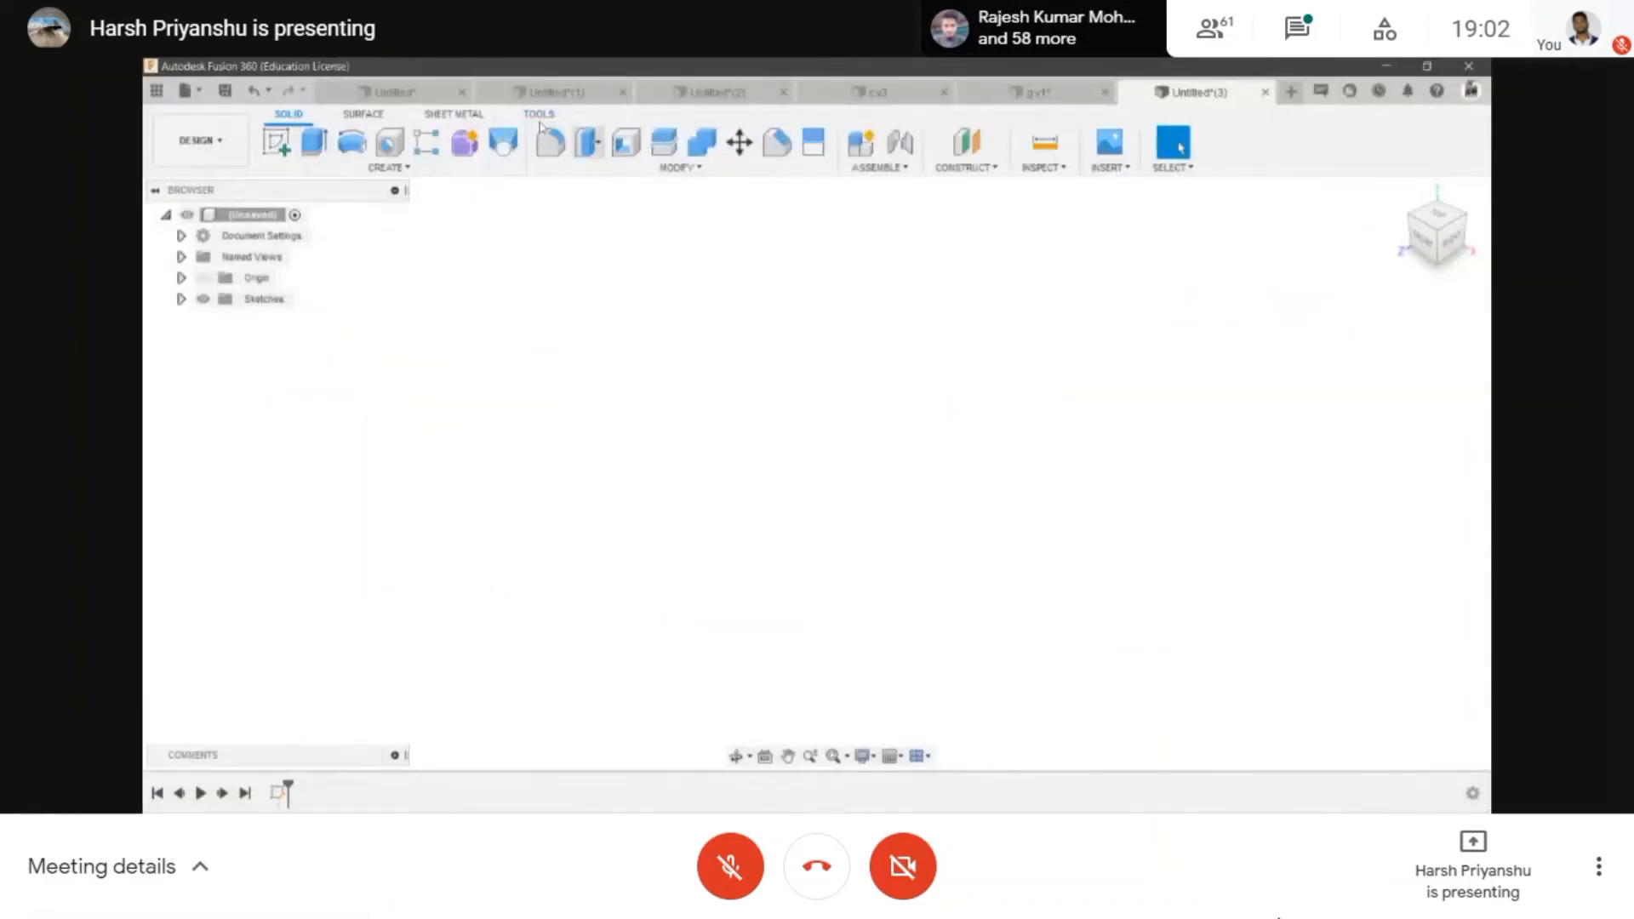
{"action": "left_click", "coordinate": [275, 143]}
{"action": "left_click", "coordinate": [781, 453]}
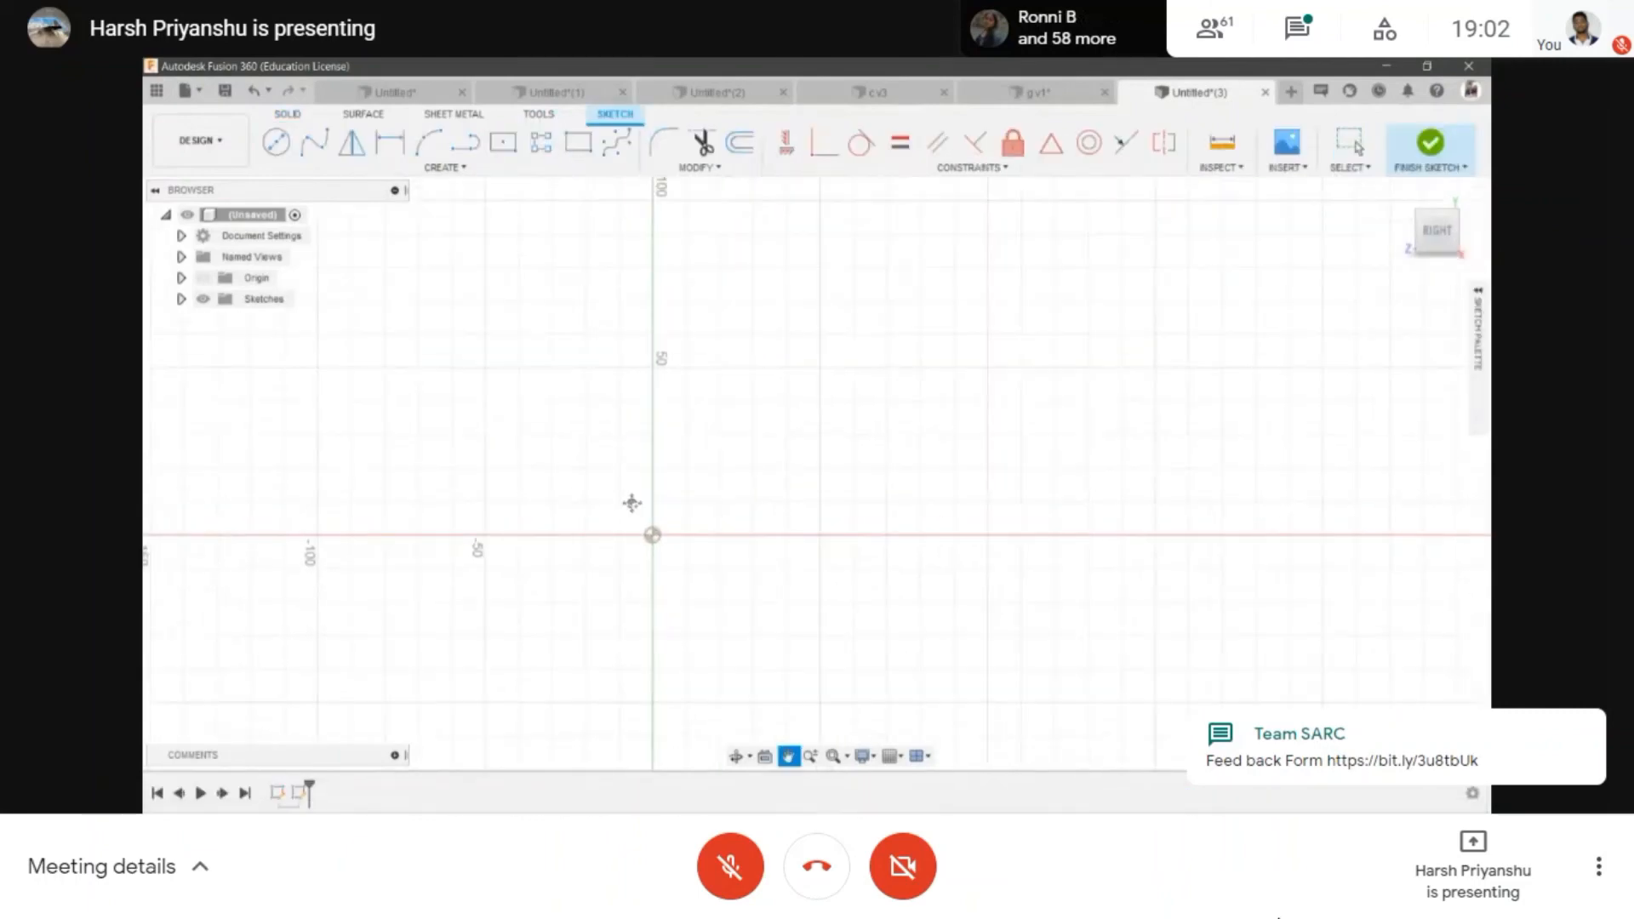
- Draw a horizontal line about 148 mm long from the origin and convert it to a construction line
{"action": "key", "text": "l"}
{"action": "left_click", "coordinate": [652, 535]}
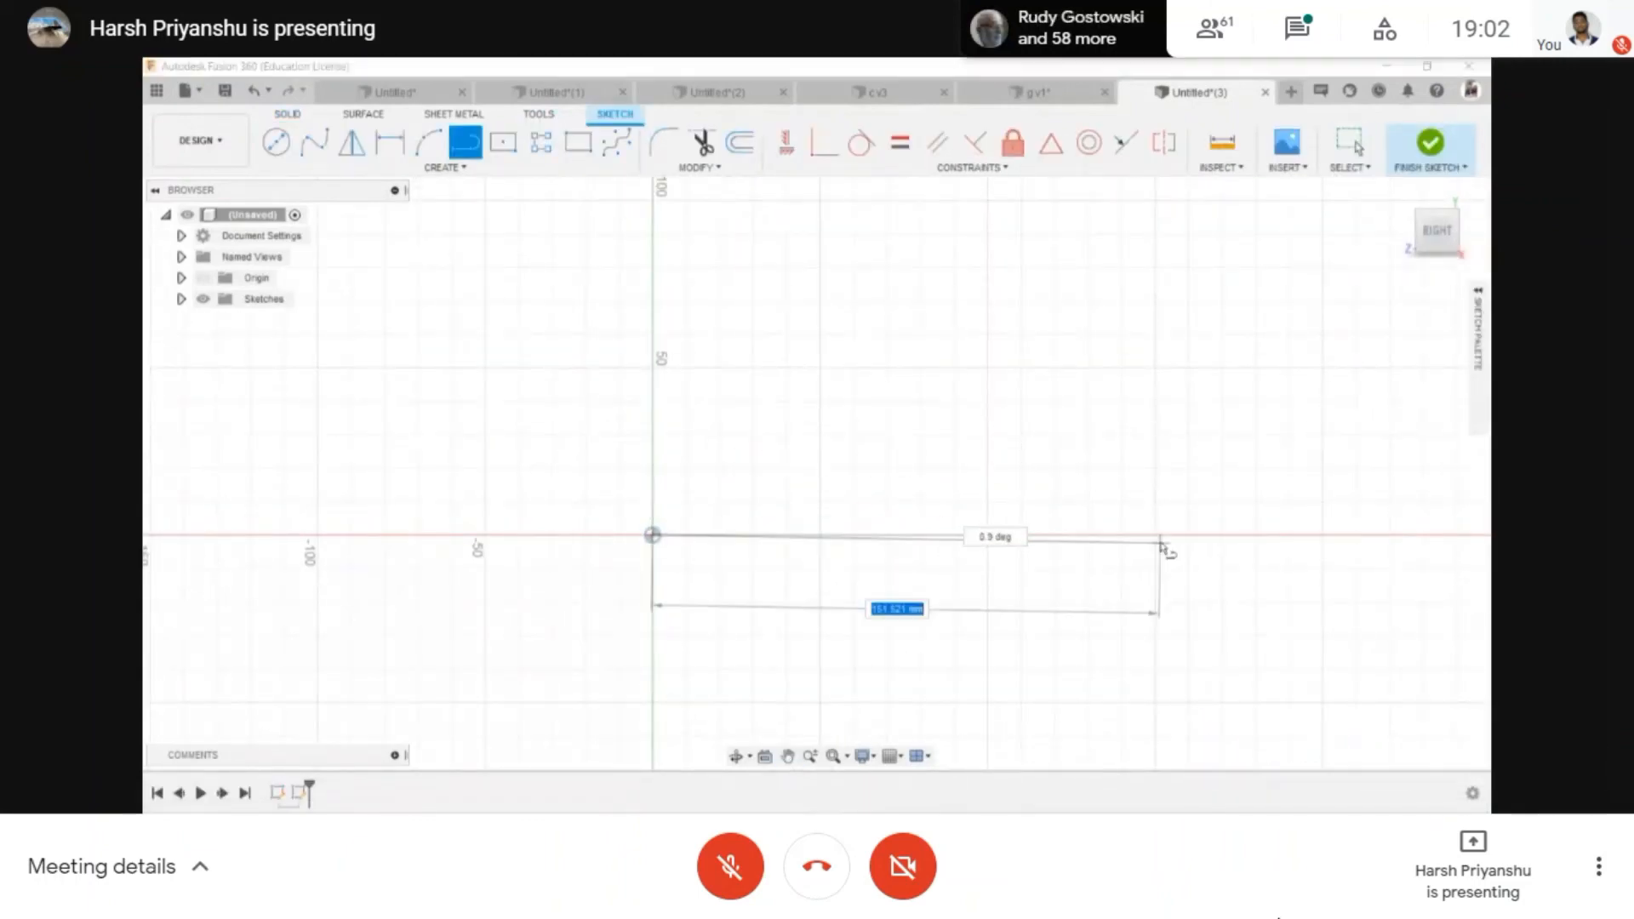
{"action": "left_click", "coordinate": [1150, 536]}
{"action": "key", "text": "Escape"}
{"action": "scroll", "coordinate": [938, 538], "scroll_direction": "up", "scroll_amount": 2}
{"action": "left_click", "coordinate": [939, 538]}
{"action": "key", "text": "x"}
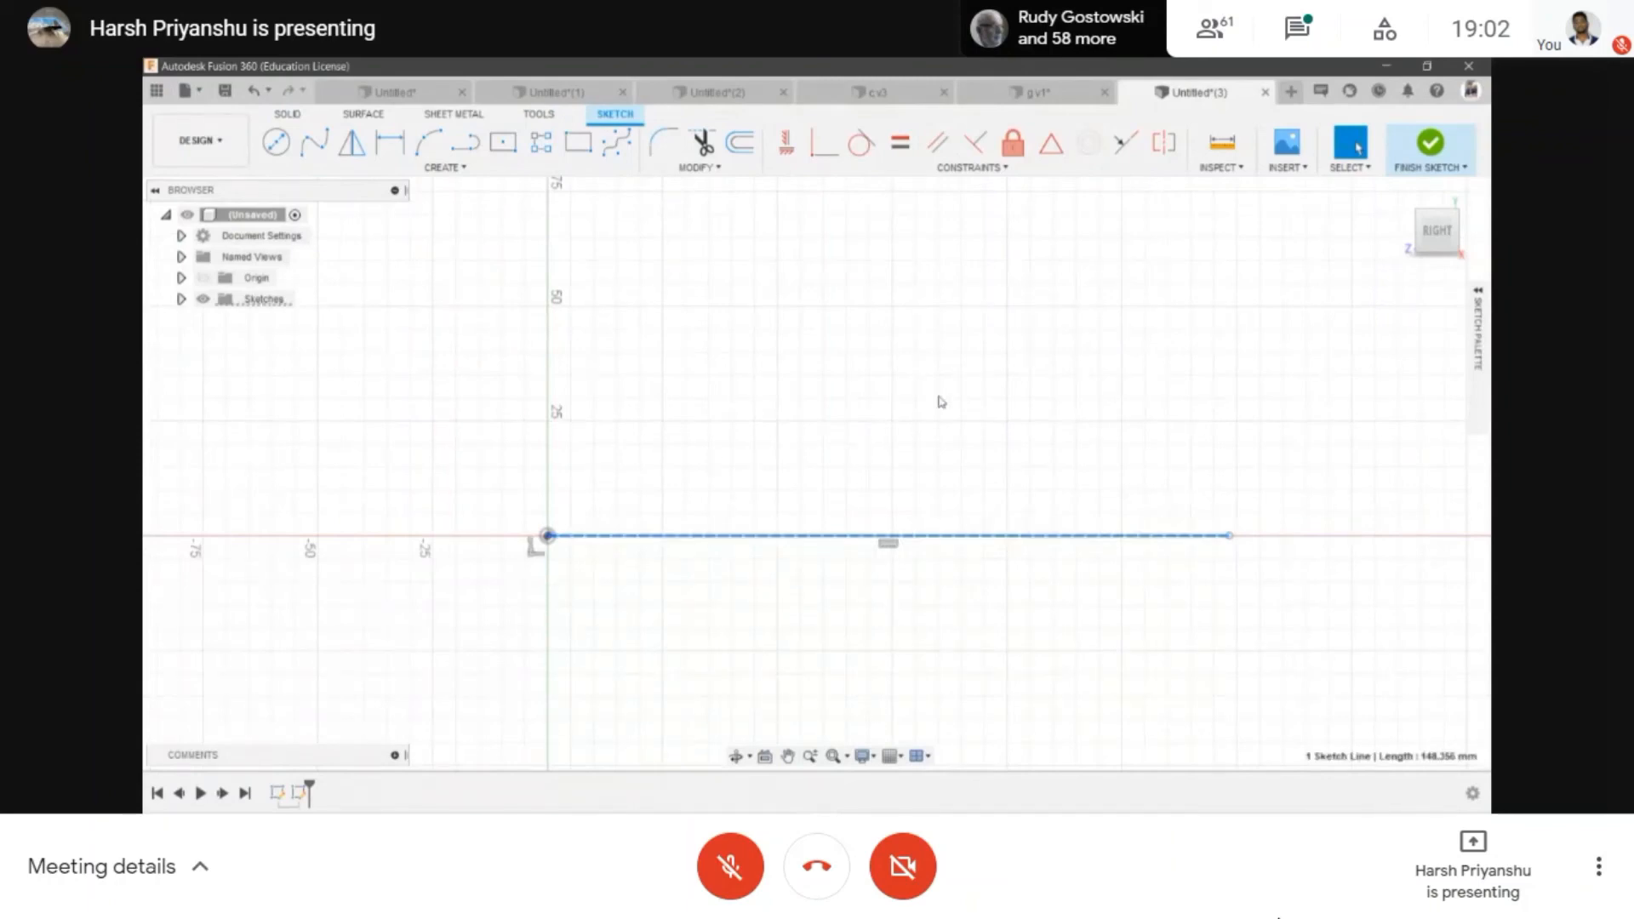
{"action": "middle_click_drag", "start_coordinate": [890, 393], "coordinate": [746, 385]}
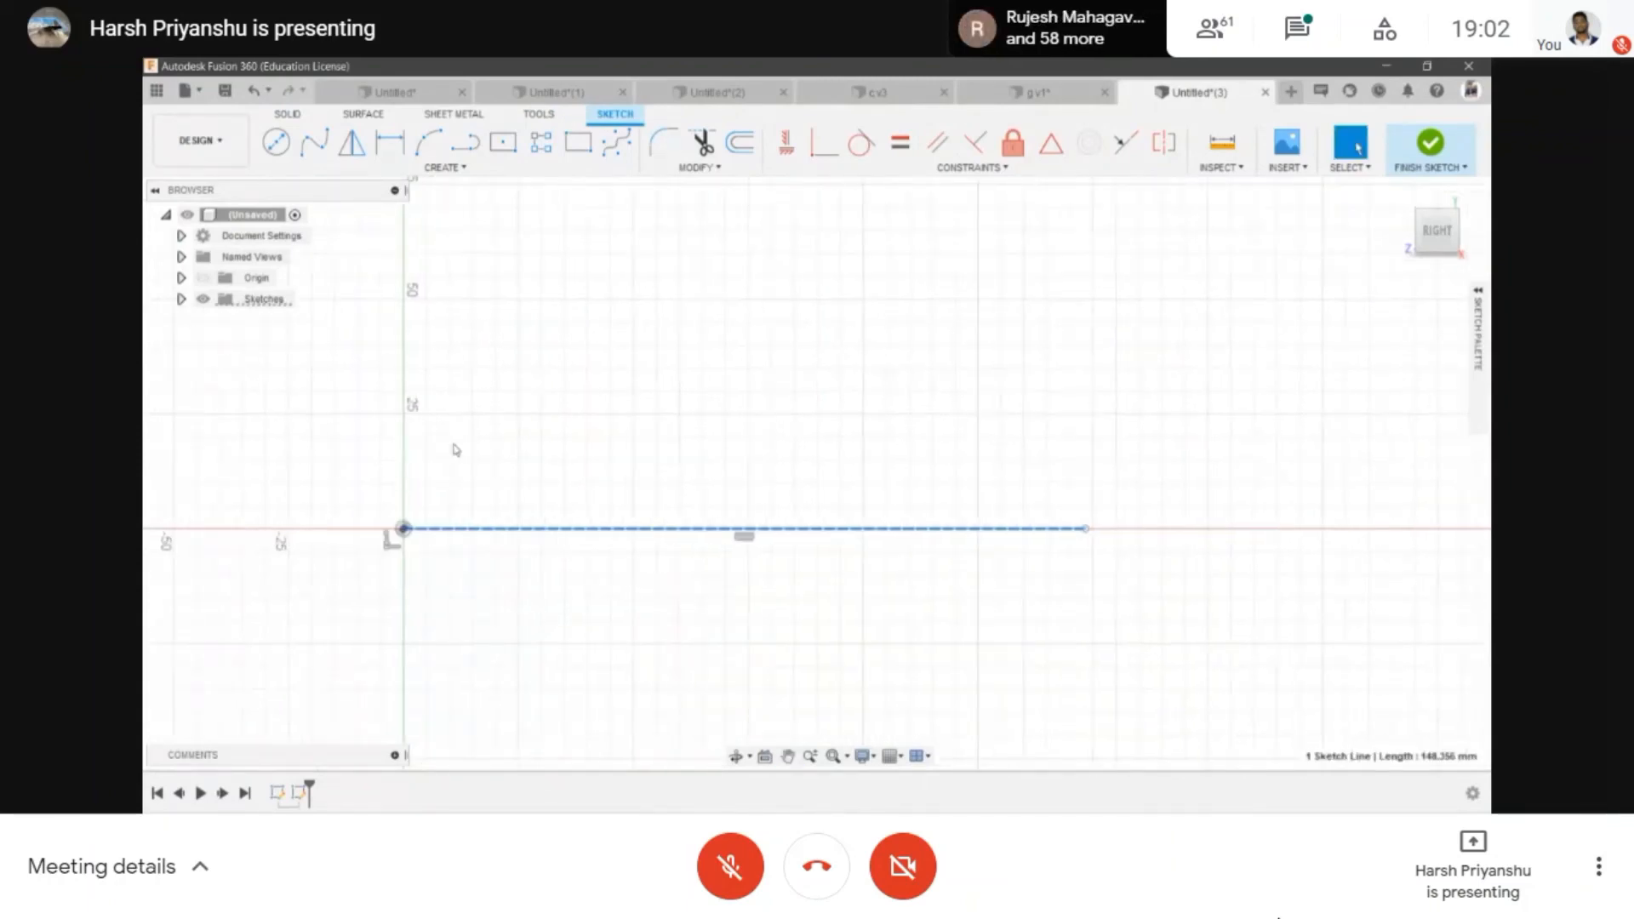
{"action": "left_click", "coordinate": [444, 167]}
{"action": "left_click", "coordinate": [547, 426]}
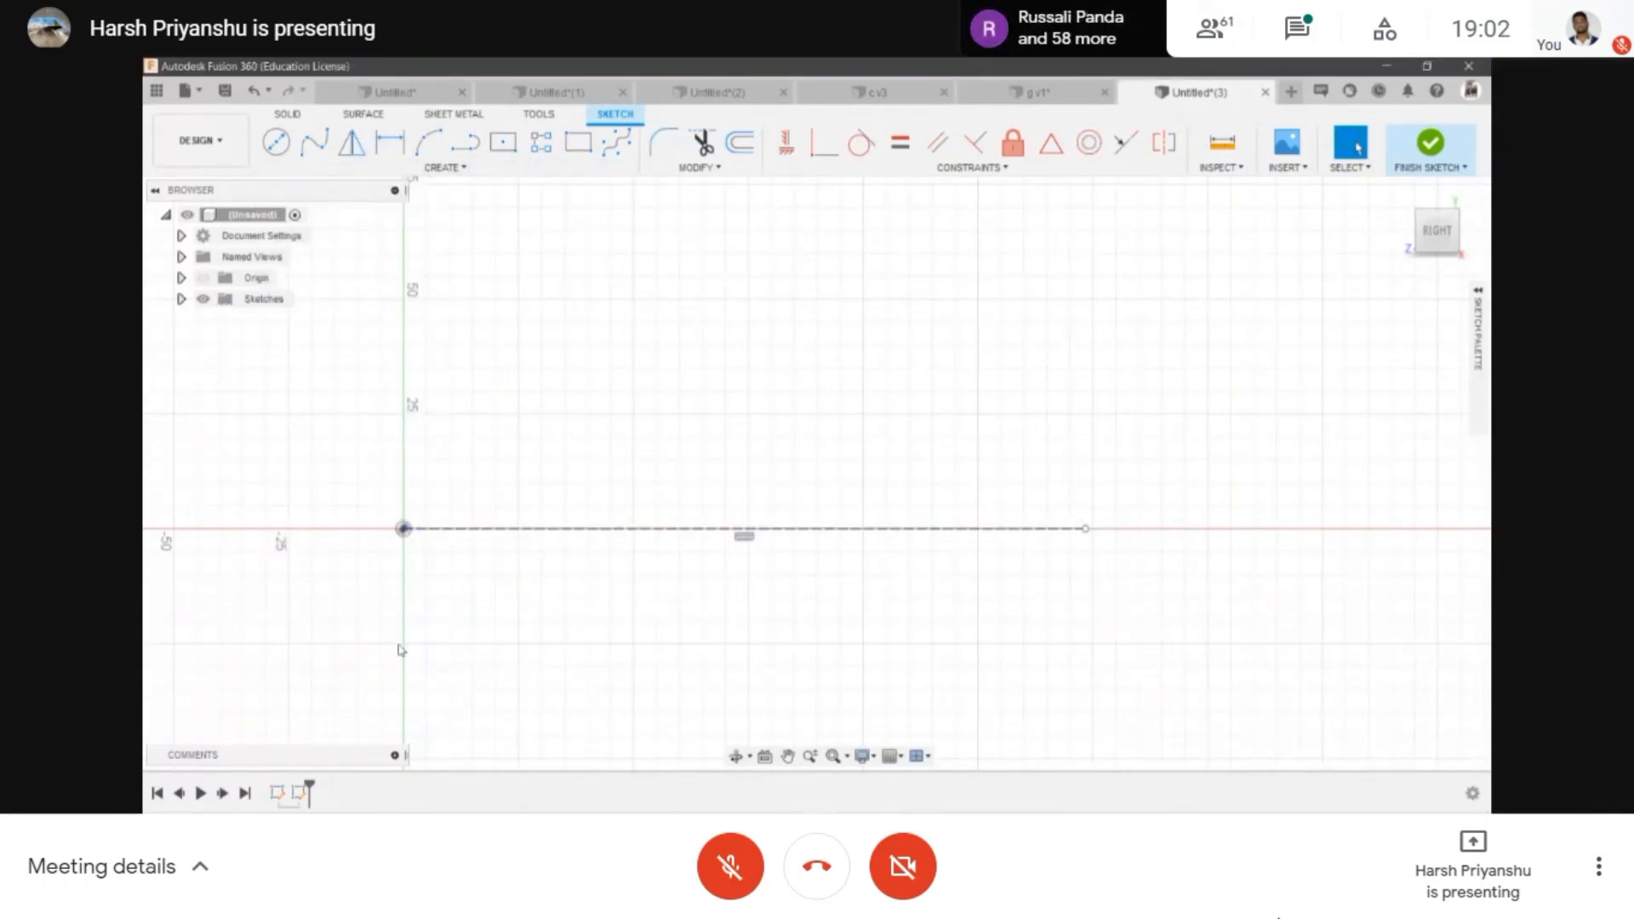
- Switch to Chrome, search for airfoil tools in a new tab and open the Airfoil Tools website
{"action": "mouse_move", "coordinate": [466, 796]}
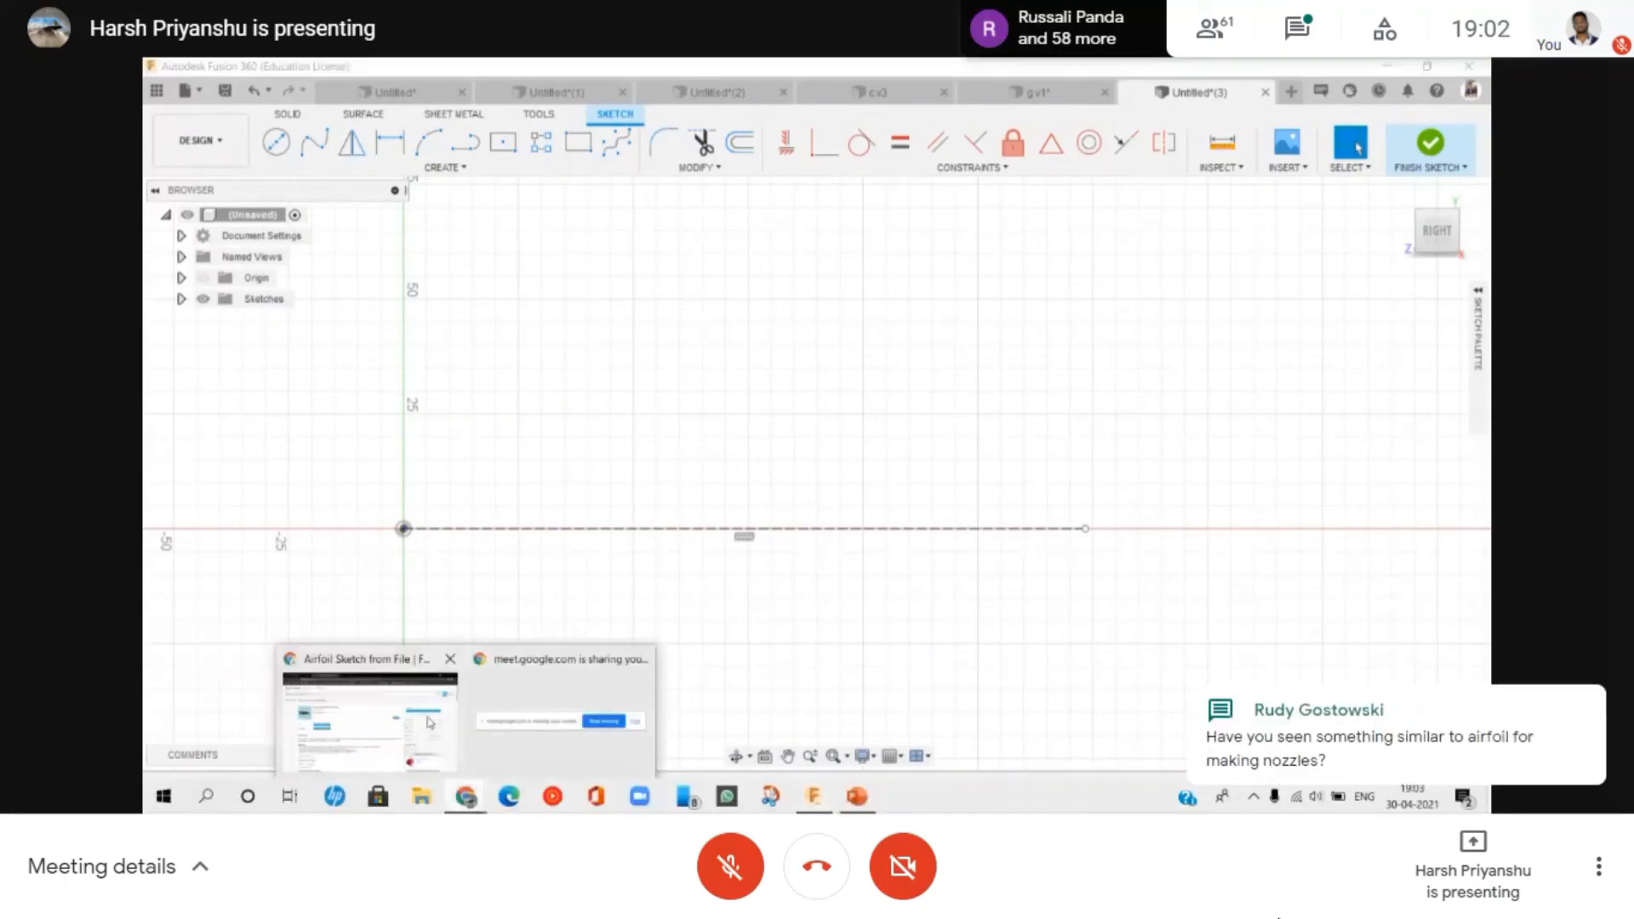
{"action": "left_click", "coordinate": [420, 721]}
{"action": "left_click", "coordinate": [584, 70]}
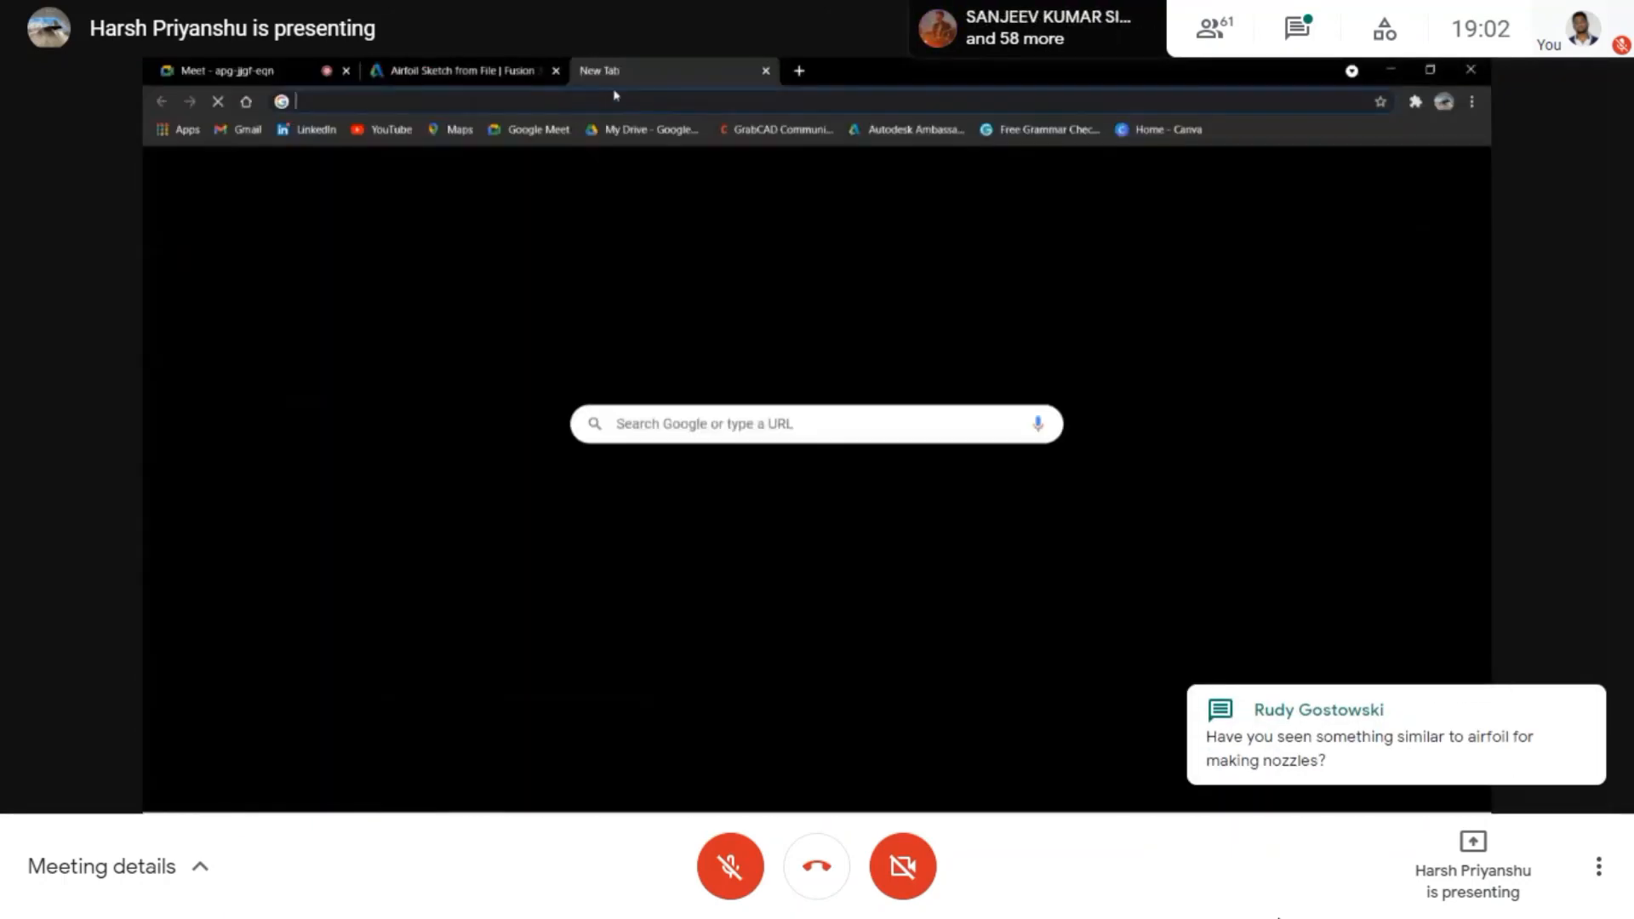
{"action": "type", "text": "airfo"}
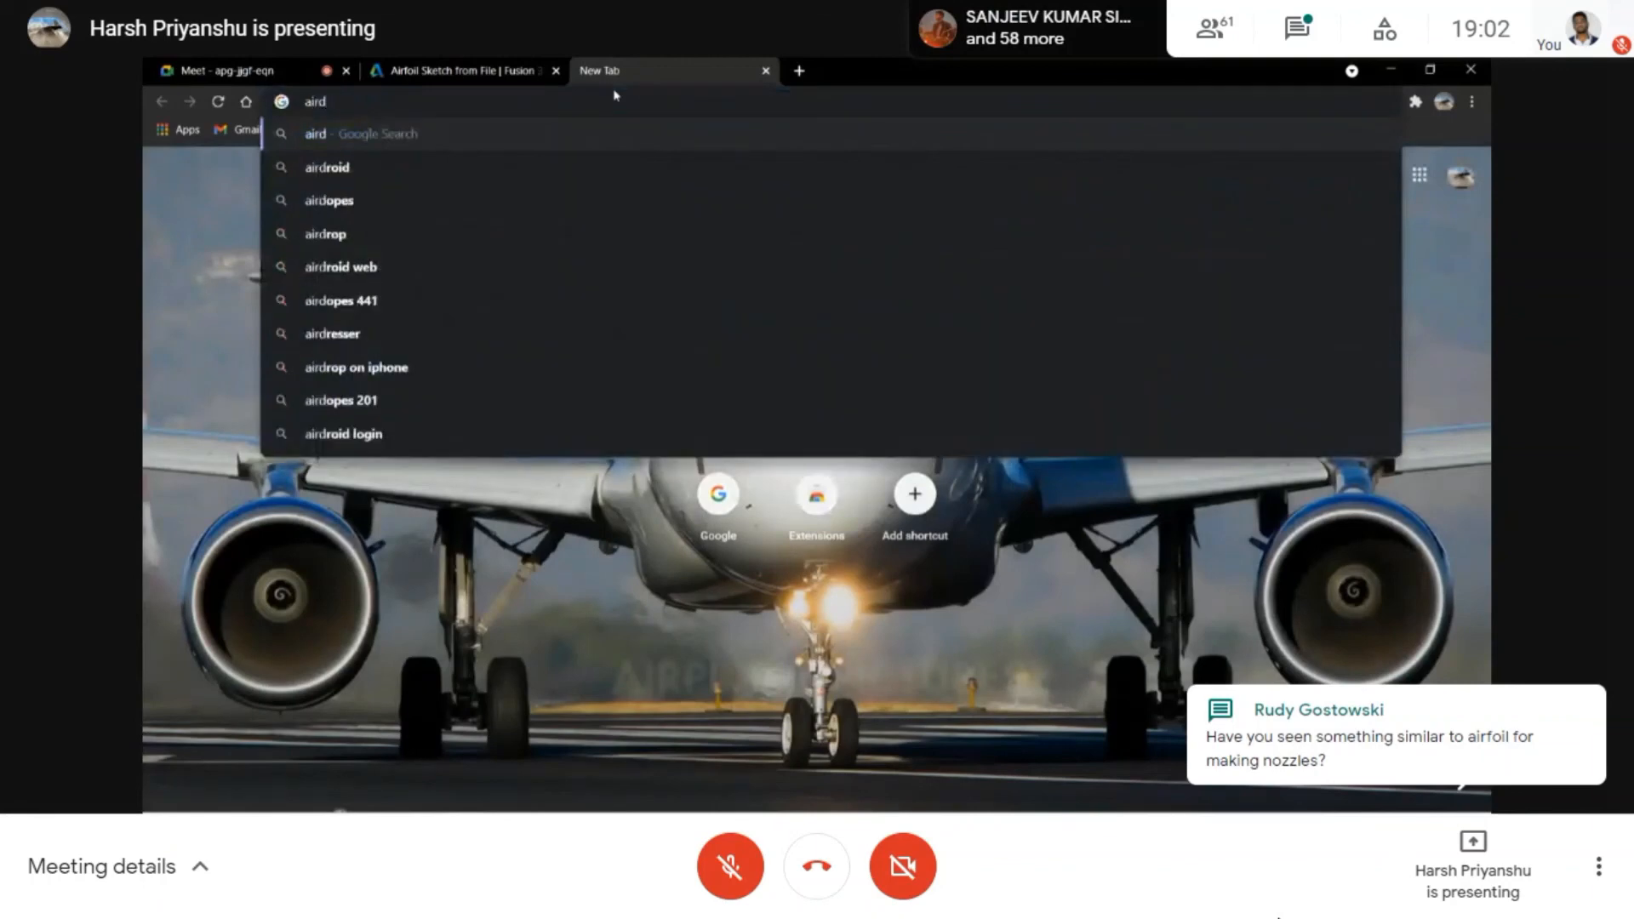
{"action": "type", "text": "il tools"}
{"action": "key", "text": "Return"}
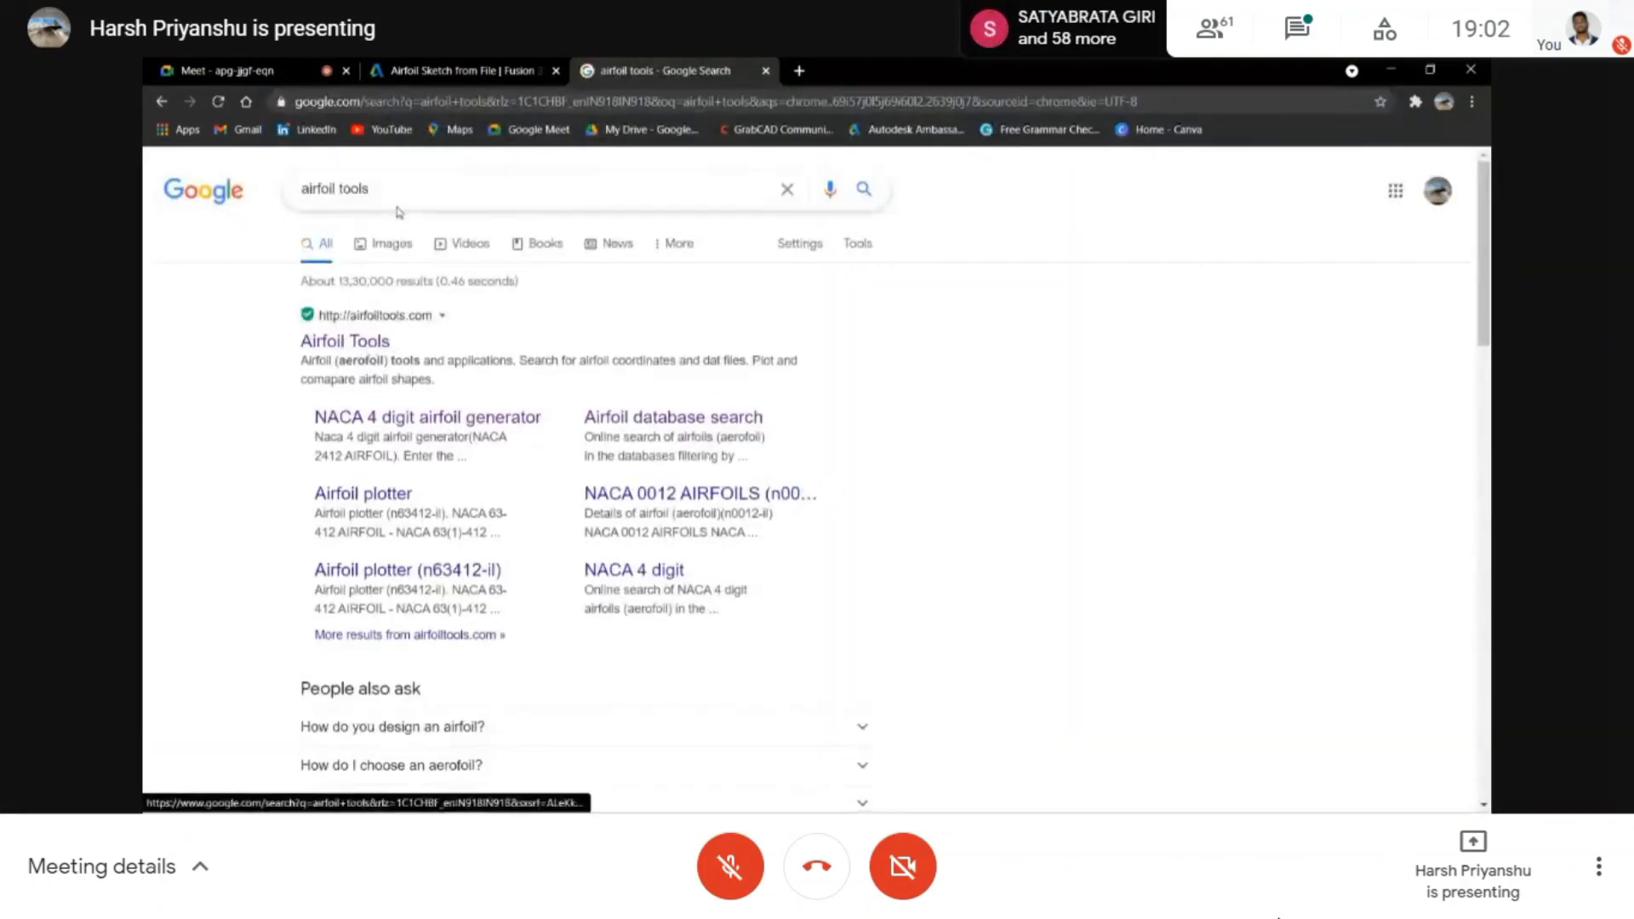
{"action": "left_click", "coordinate": [372, 344]}
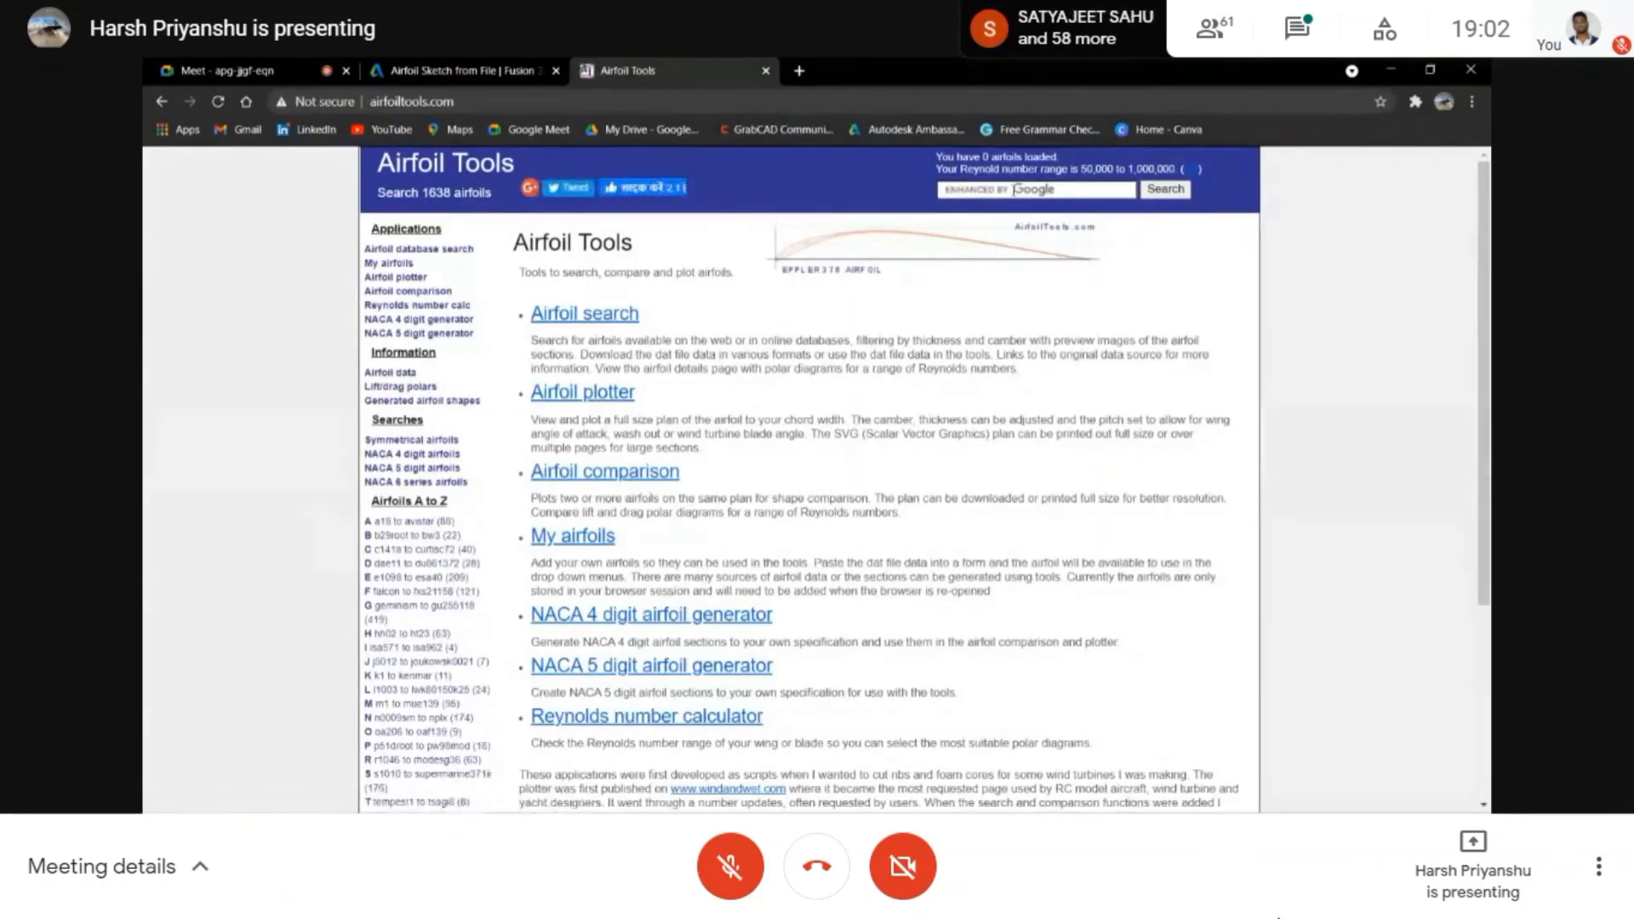
- Go back to the search results, search for airfoil tools naca 0012 and open the NACA 0012 AIRFOILS (n0012-il) page
{"action": "left_click", "coordinate": [162, 101]}
{"action": "left_click", "coordinate": [476, 187]}
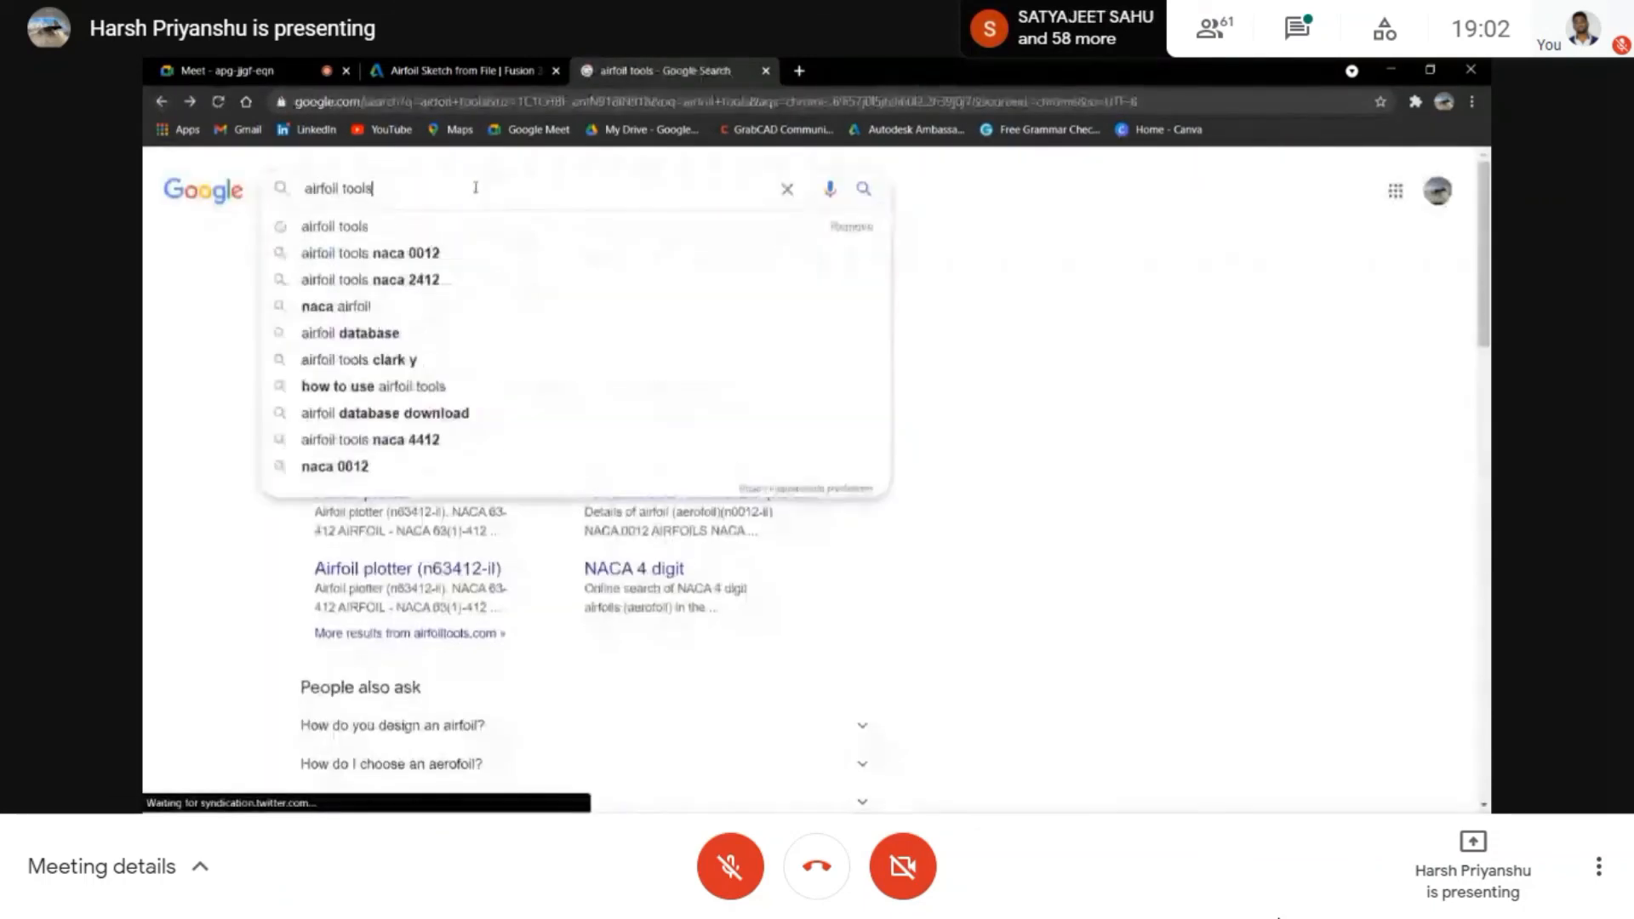
{"action": "key", "text": "Down"}
{"action": "key", "text": "Down"}
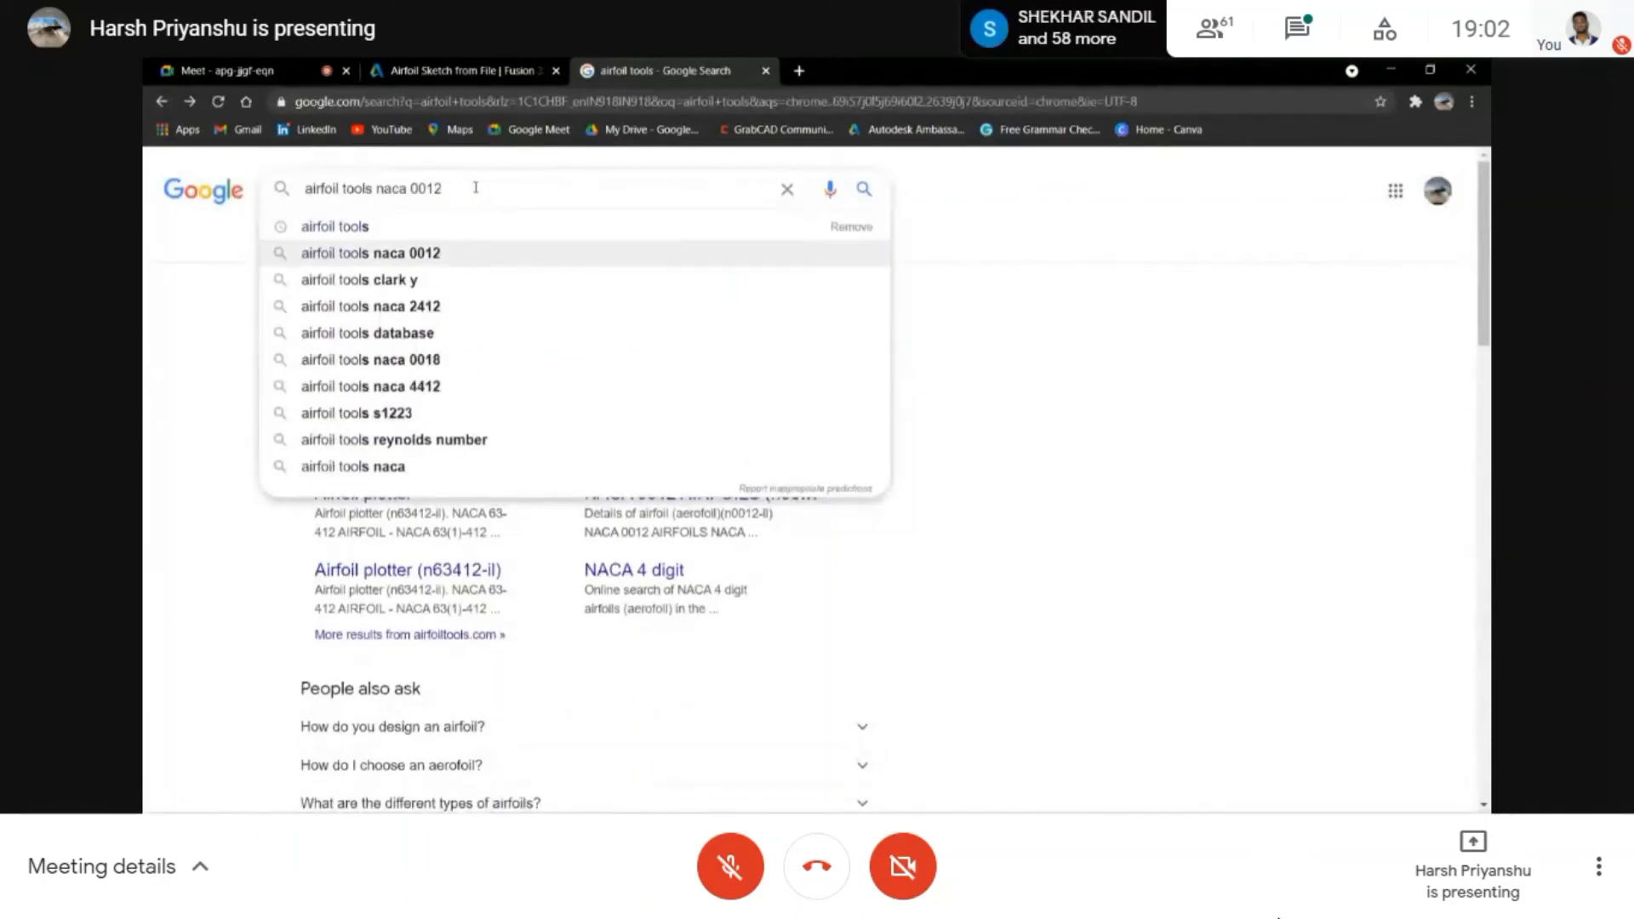
{"action": "key", "text": "Return"}
{"action": "left_click", "coordinate": [482, 340]}
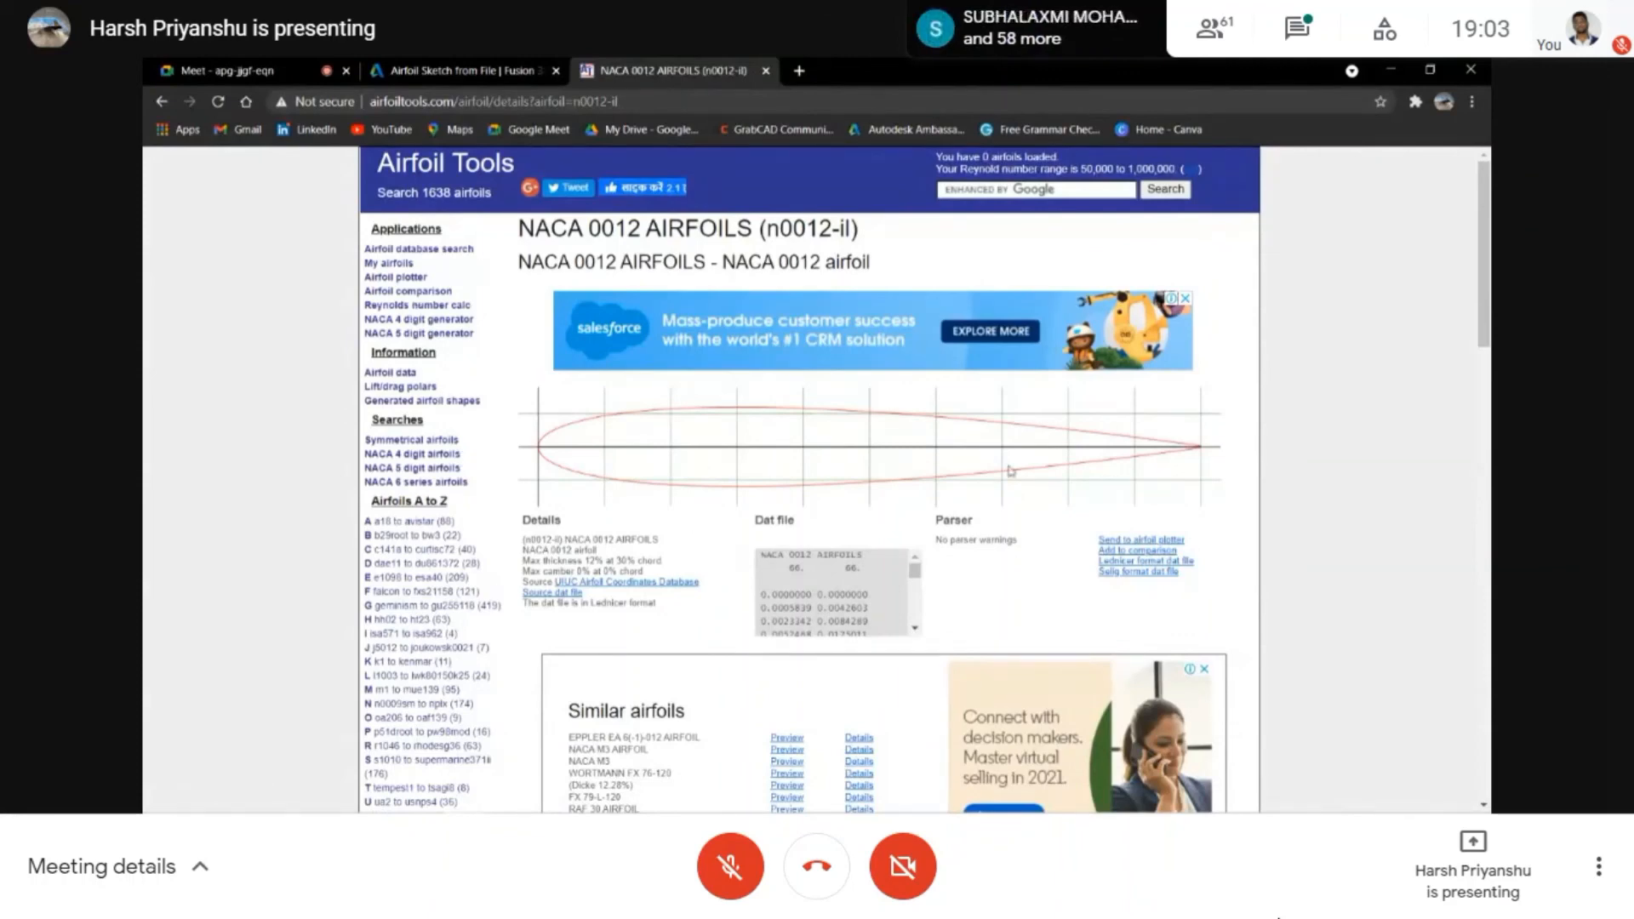
- Examine the polar plots, profile drawing and Dat file coordinates of the NACA 0012 airfoil
{"action": "scroll", "coordinate": [1010, 471], "scroll_direction": "down", "scroll_amount": 10}
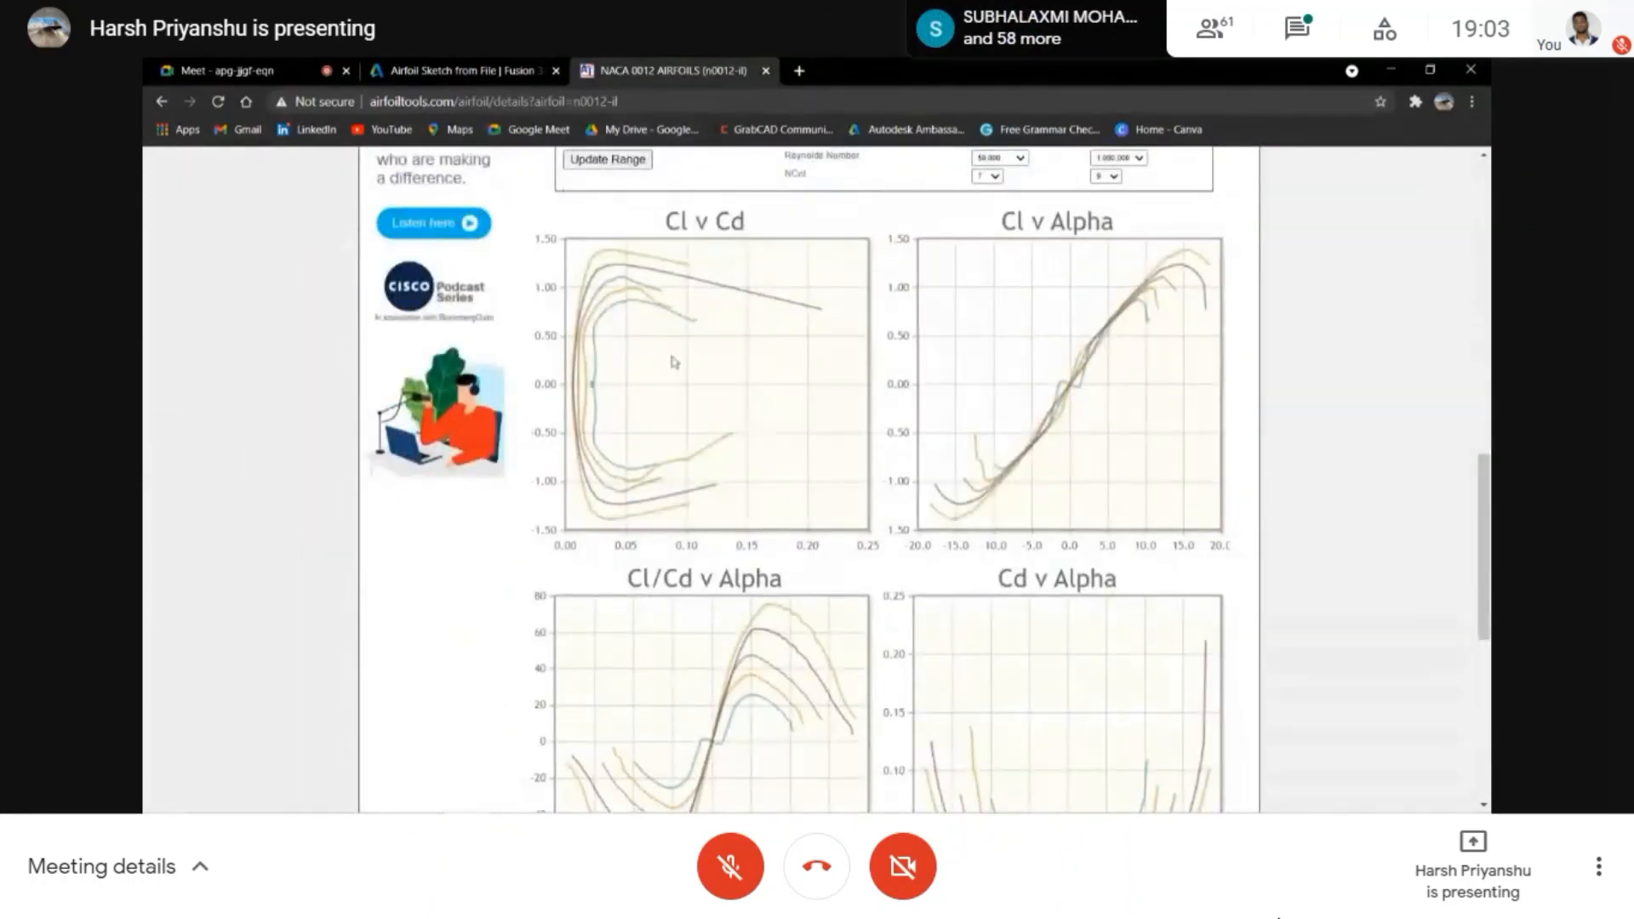
{"action": "scroll", "coordinate": [901, 446], "scroll_direction": "down", "scroll_amount": 5}
{"action": "scroll", "coordinate": [886, 539], "scroll_direction": "up", "scroll_amount": 15}
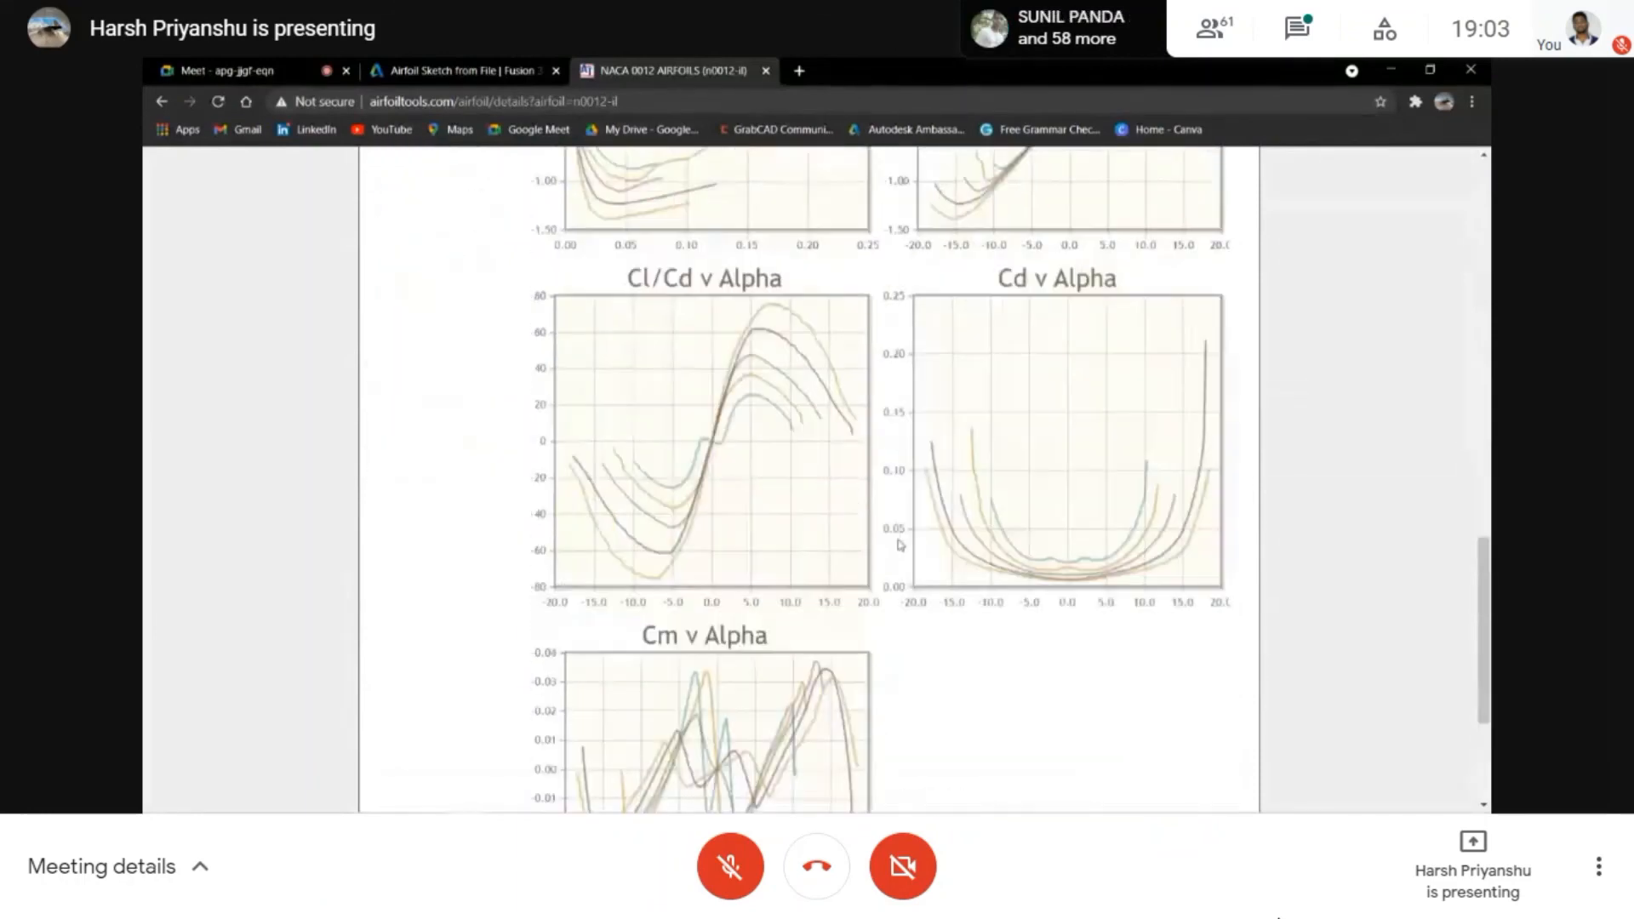
{"action": "scroll", "coordinate": [937, 477], "scroll_direction": "down", "scroll_amount": 10}
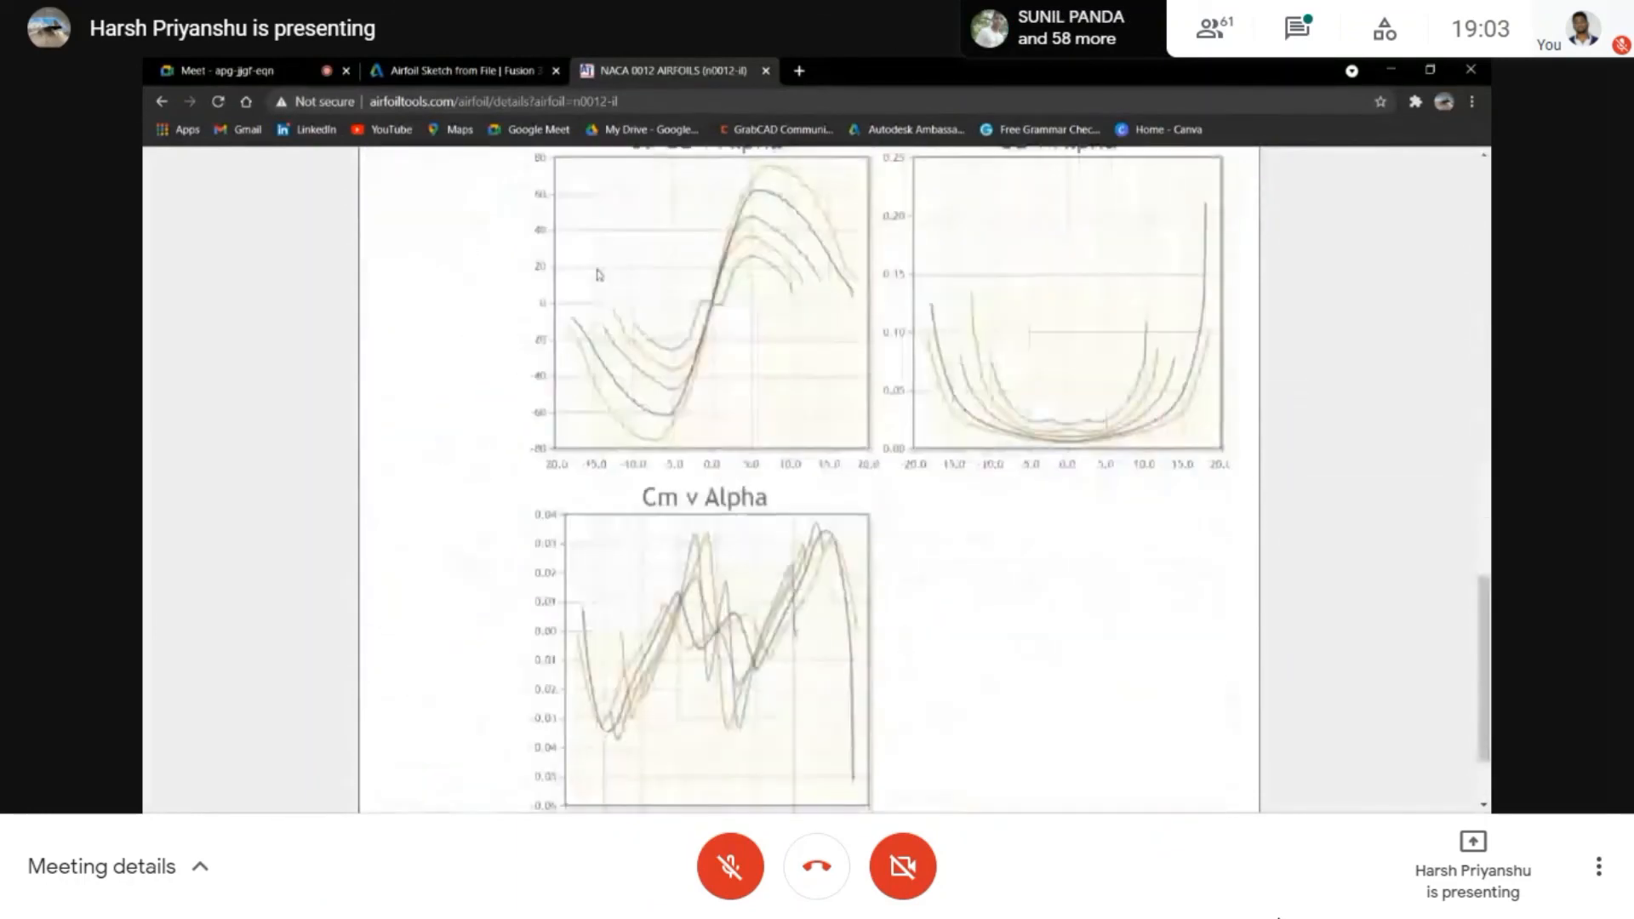
{"action": "scroll", "coordinate": [992, 297], "scroll_direction": "up", "scroll_amount": 4}
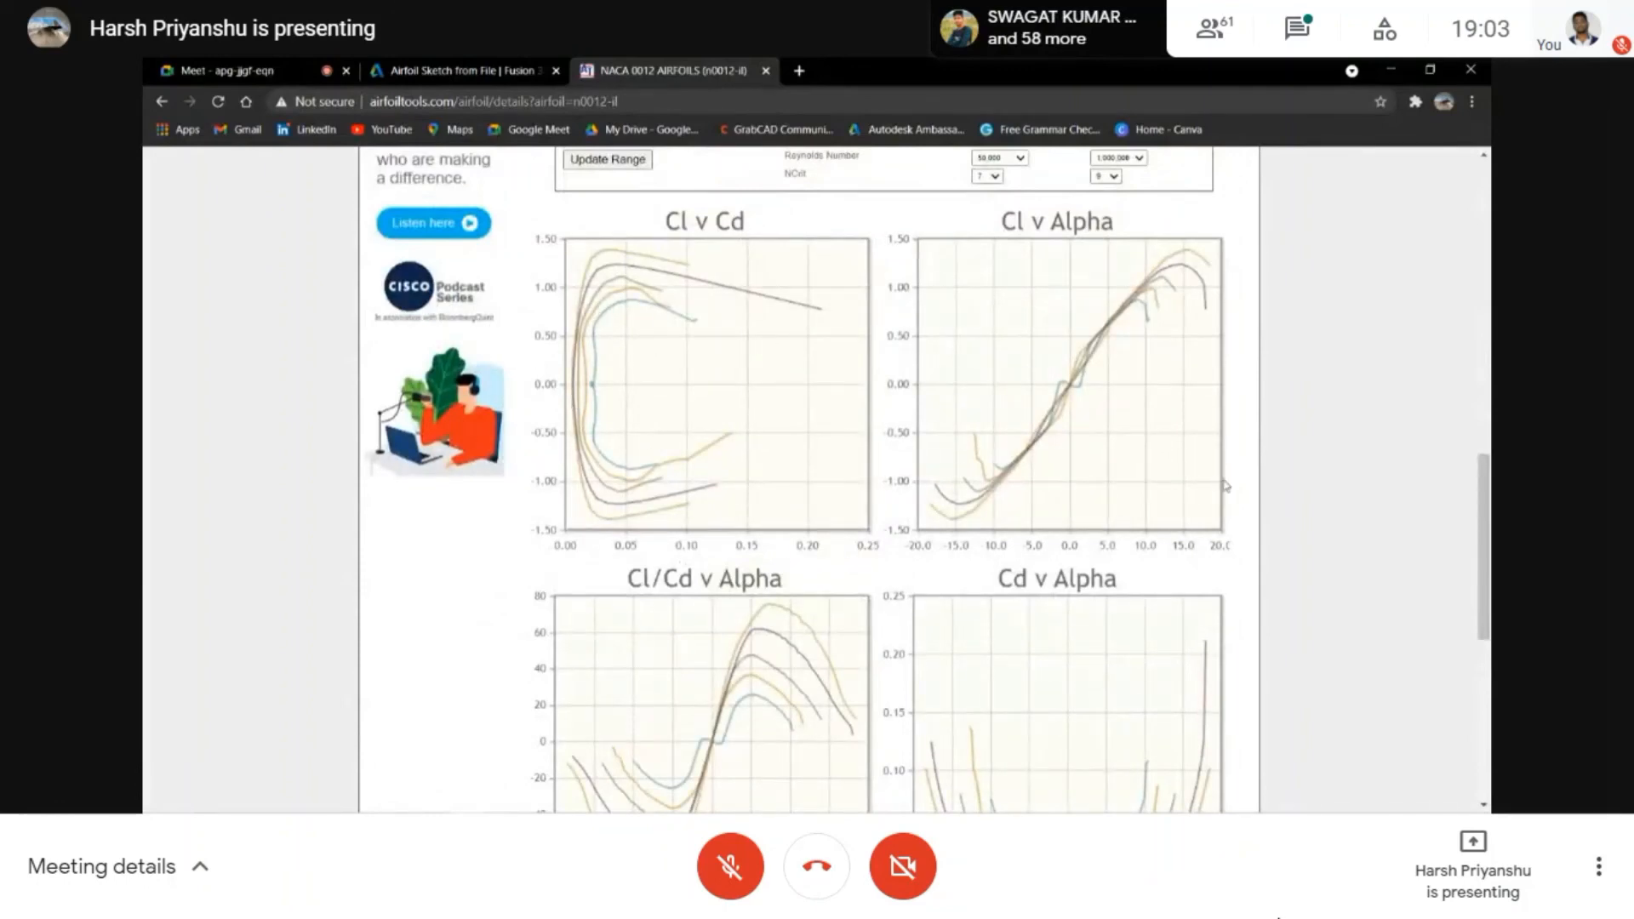
{"action": "scroll", "coordinate": [1013, 549], "scroll_direction": "down", "scroll_amount": 5}
{"action": "scroll", "coordinate": [1003, 551], "scroll_direction": "up", "scroll_amount": 15}
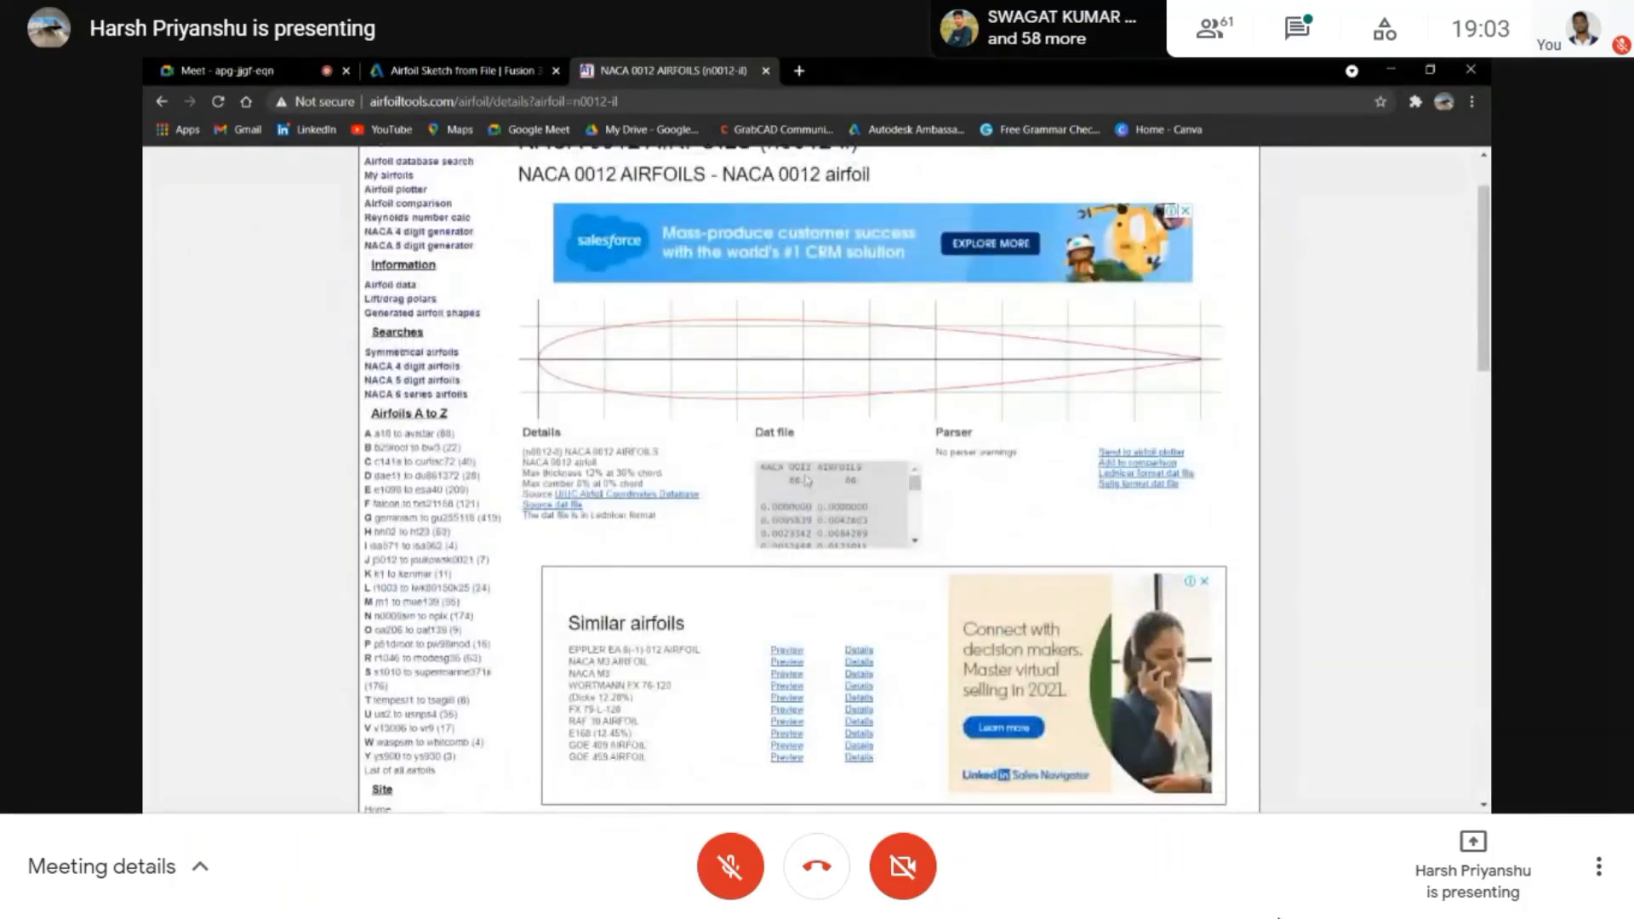
{"action": "scroll", "coordinate": [807, 480], "scroll_direction": "up", "scroll_amount": 1}
{"action": "scroll", "coordinate": [816, 521], "scroll_direction": "down", "scroll_amount": 1}
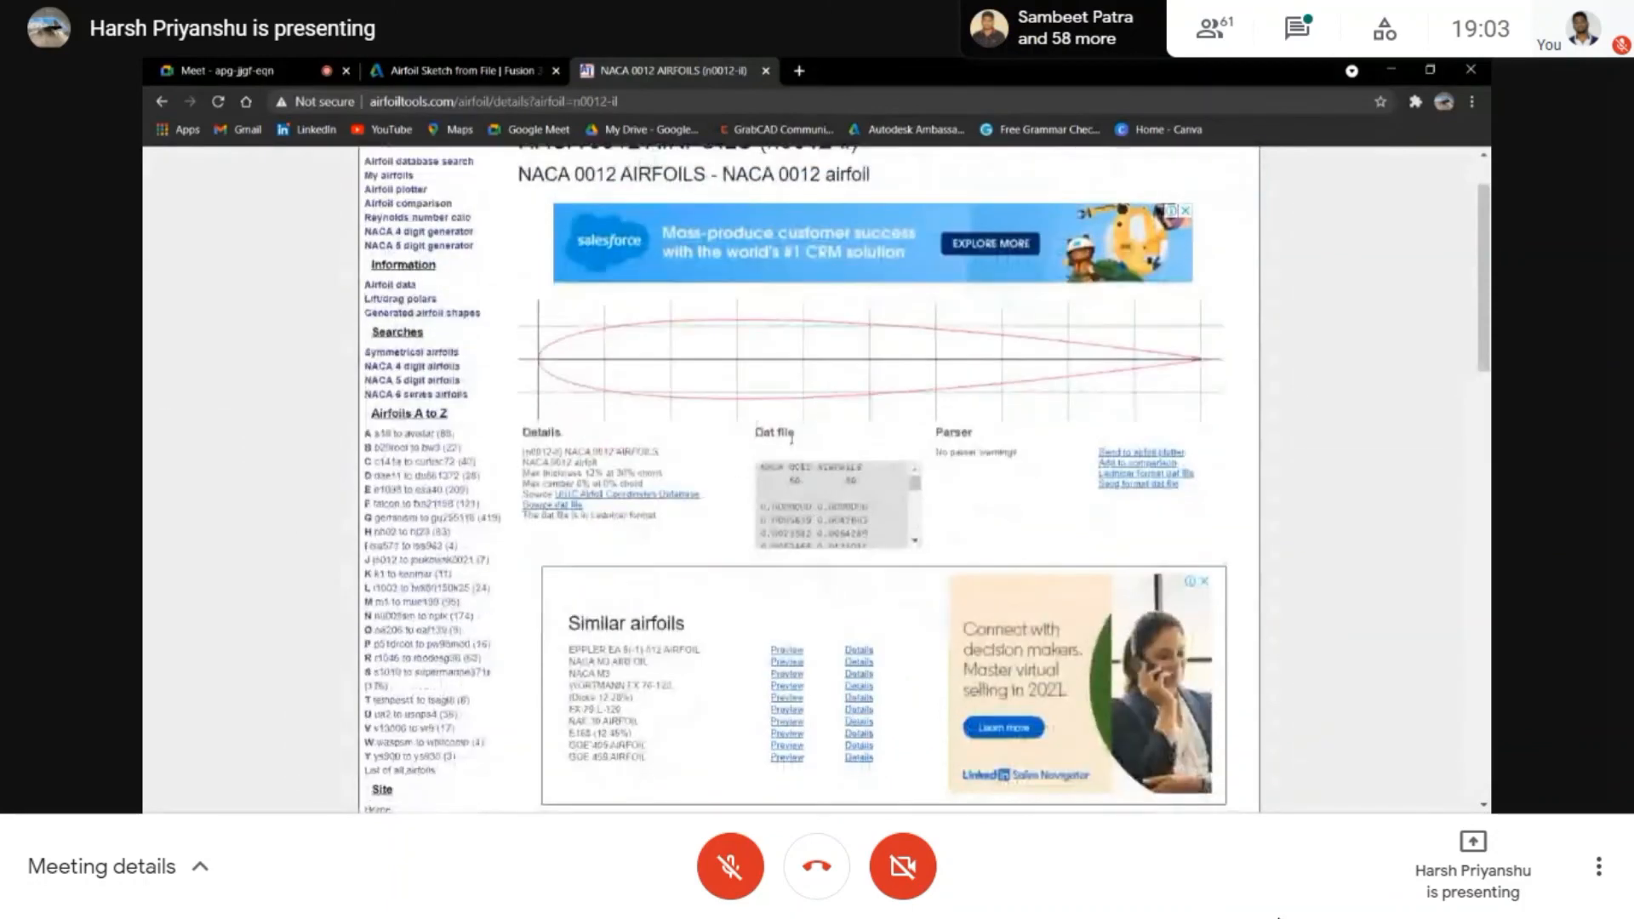
{"action": "scroll", "coordinate": [776, 495], "scroll_direction": "down", "scroll_amount": 4}
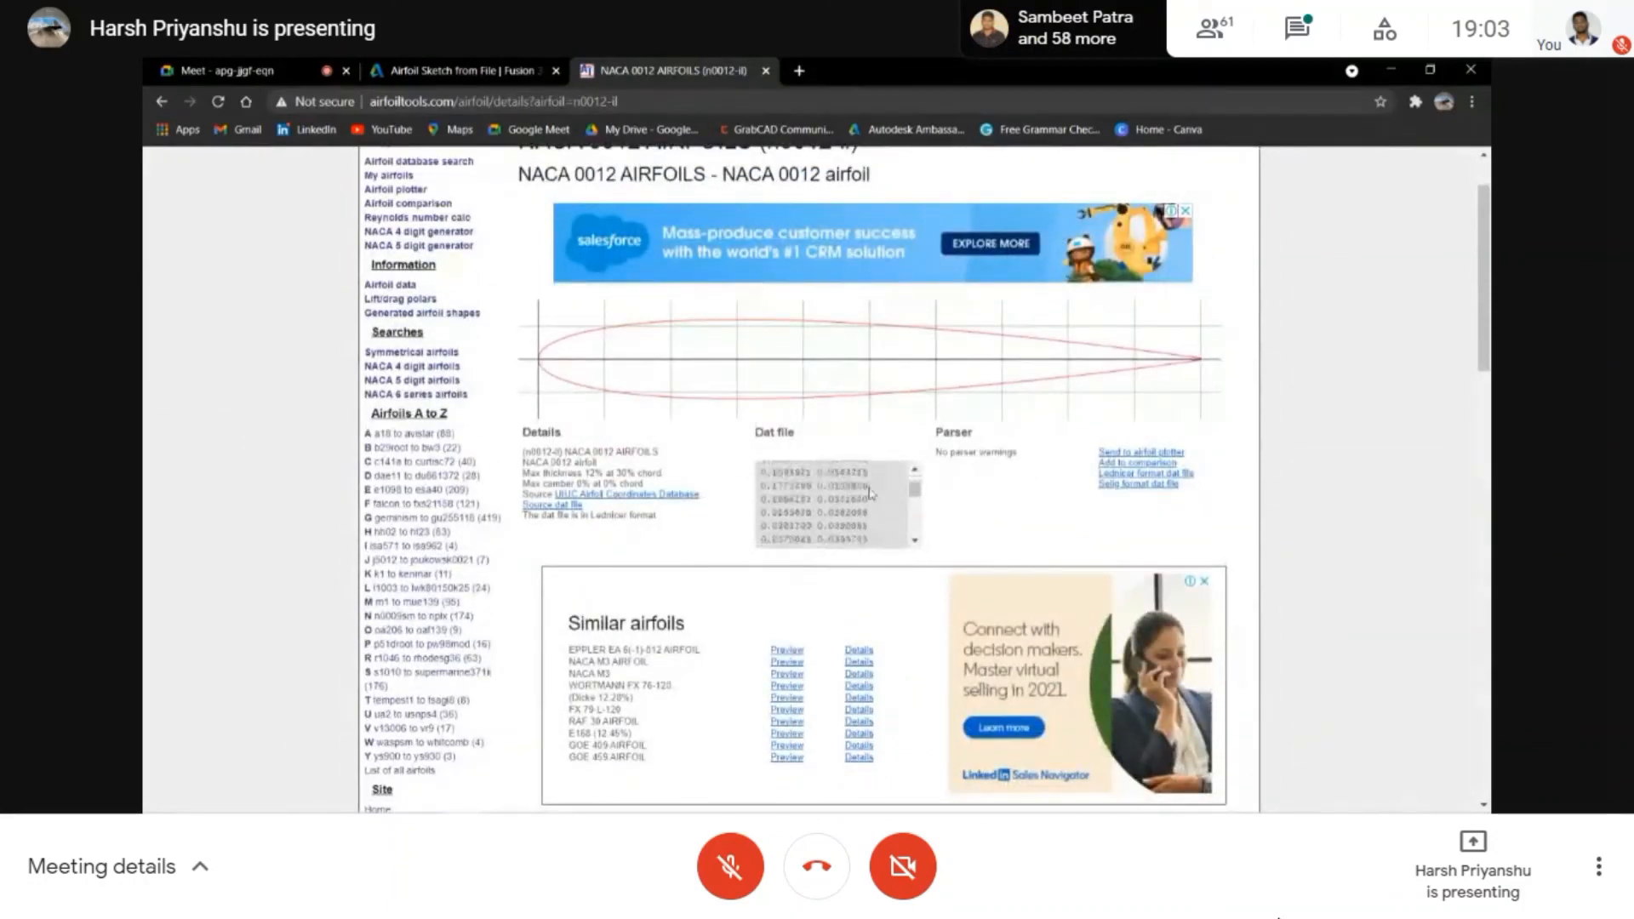
{"action": "scroll", "coordinate": [876, 492], "scroll_direction": "up", "scroll_amount": 5}
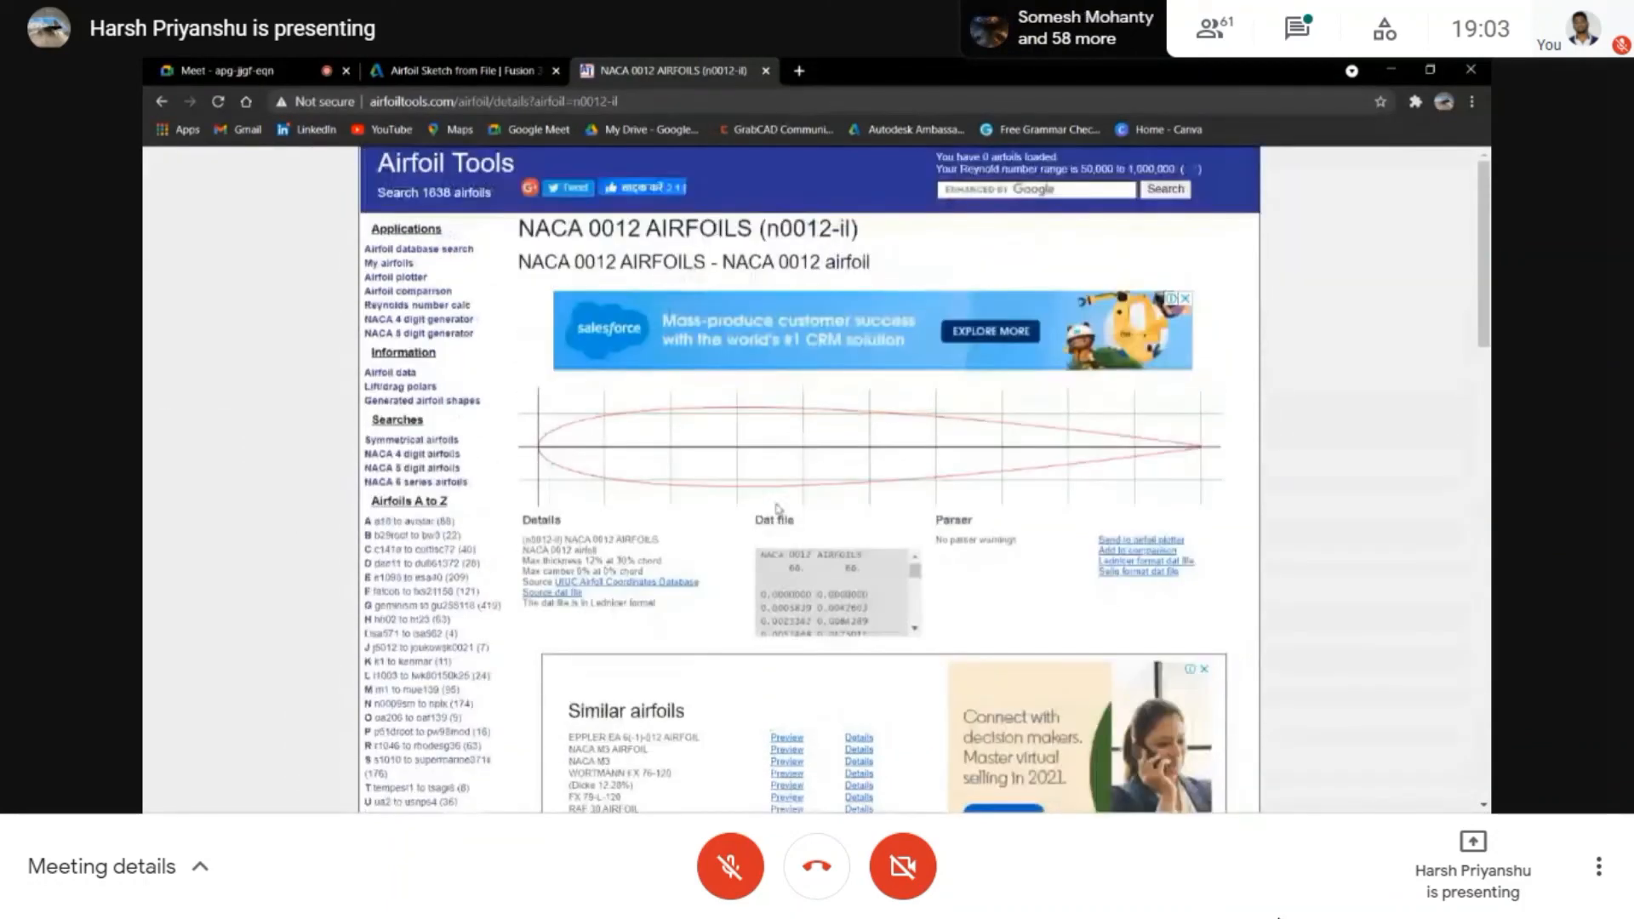
- Copy all the NACA 0012 Dat file coordinates and paste them into a new Notepad document
{"action": "left_click_drag", "start_coordinate": [763, 555], "coordinate": [879, 645]}
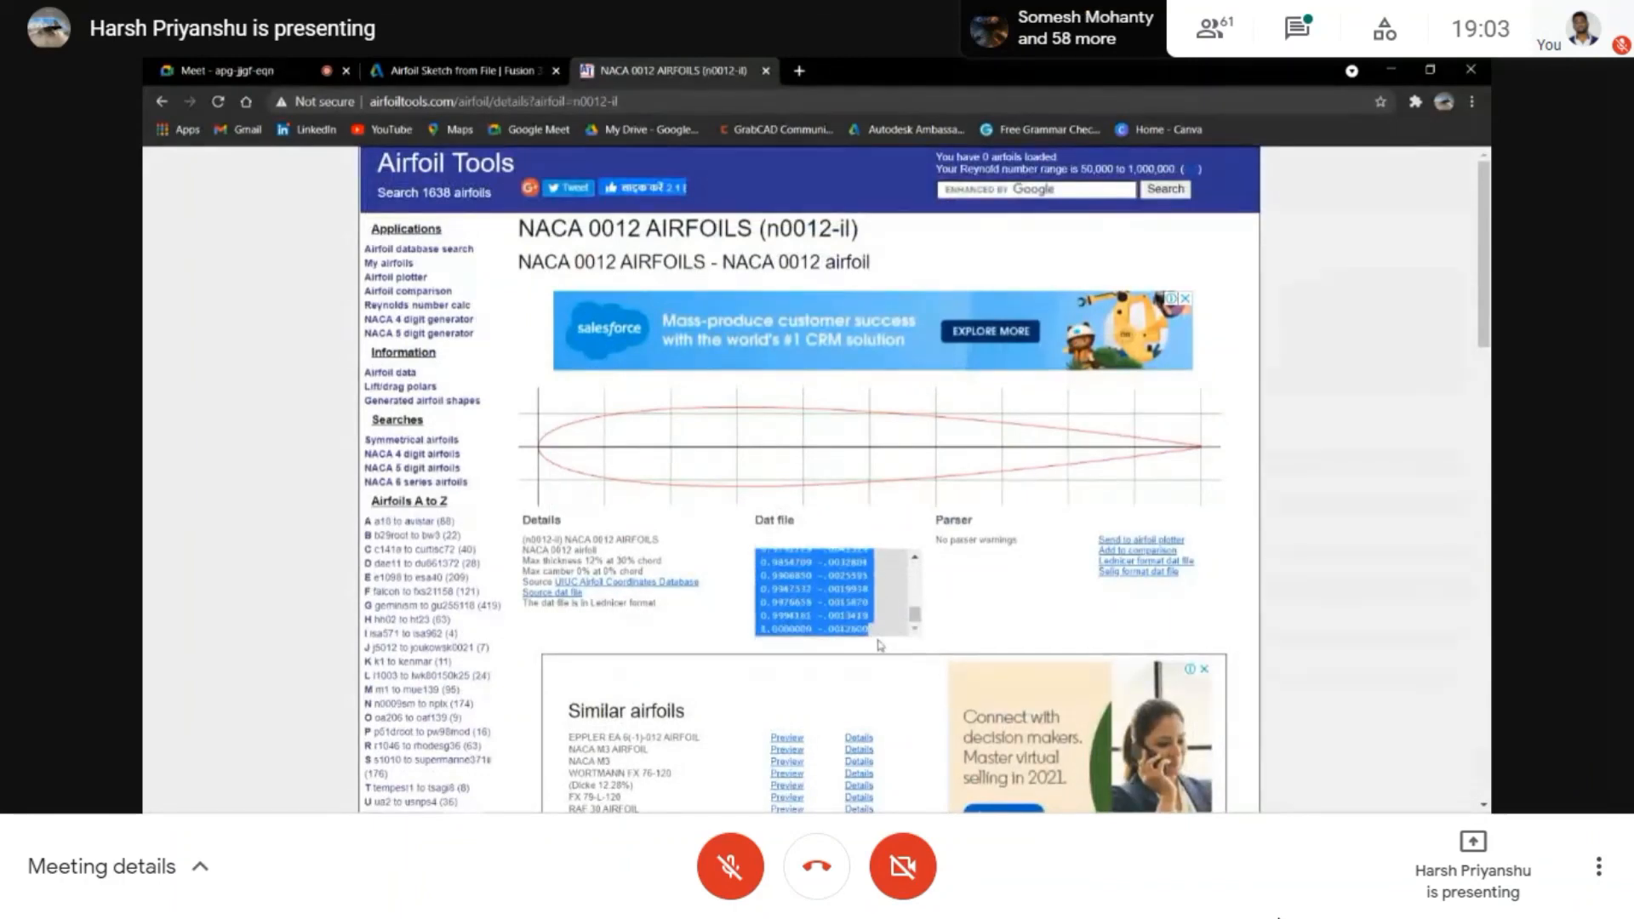
{"action": "left_click", "coordinate": [206, 798]}
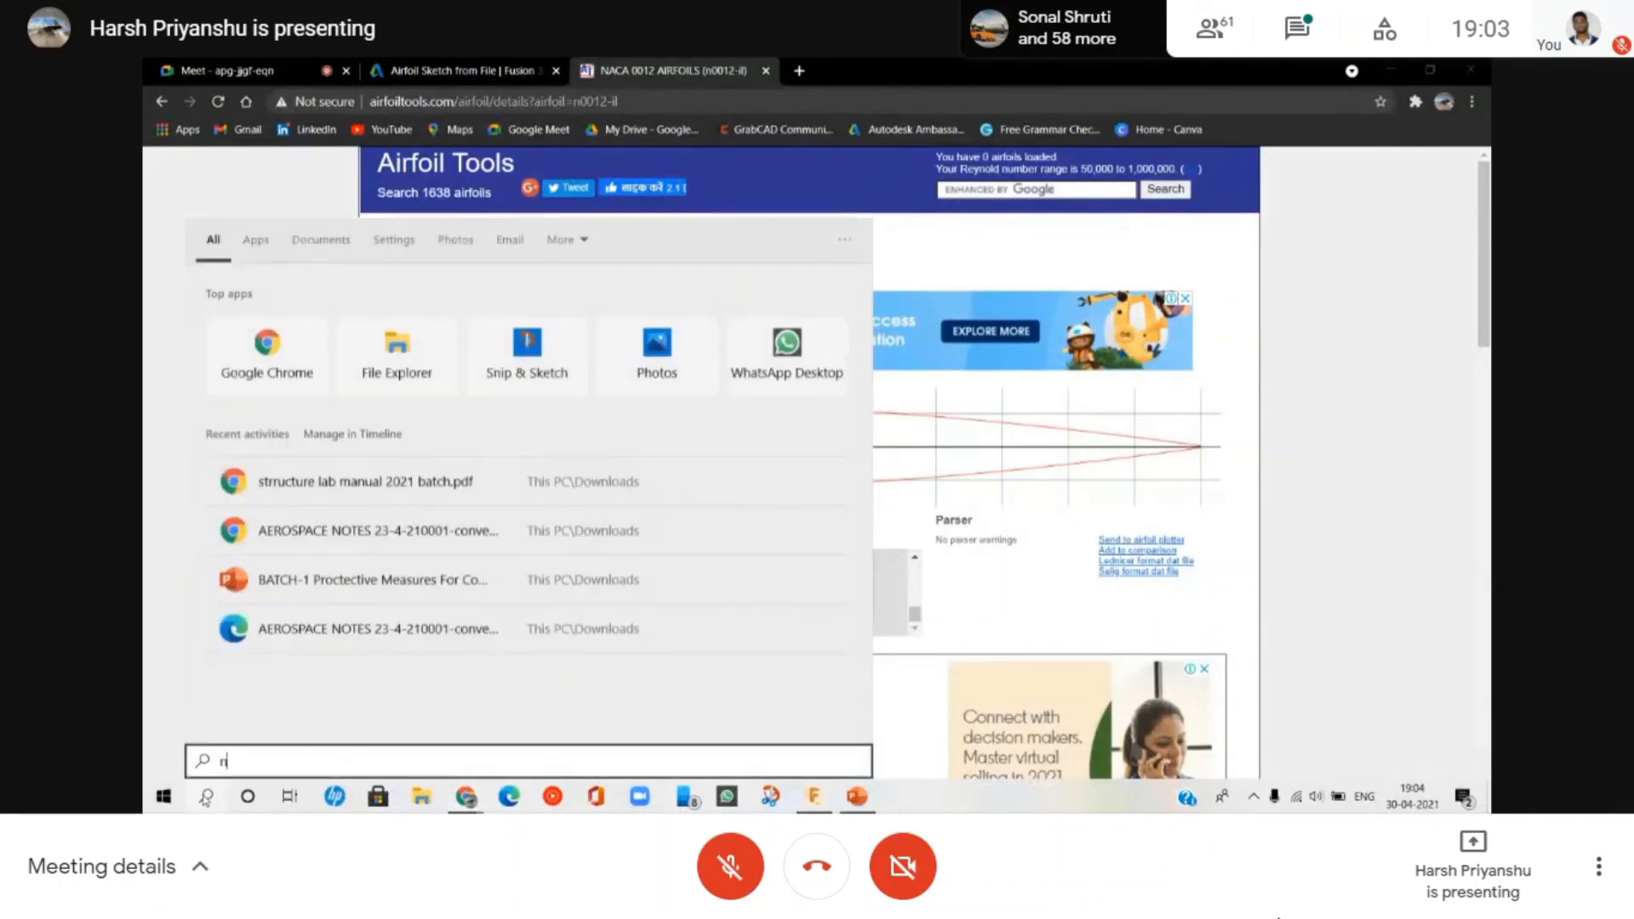
{"action": "type", "text": "not"}
{"action": "left_click", "coordinate": [734, 406]}
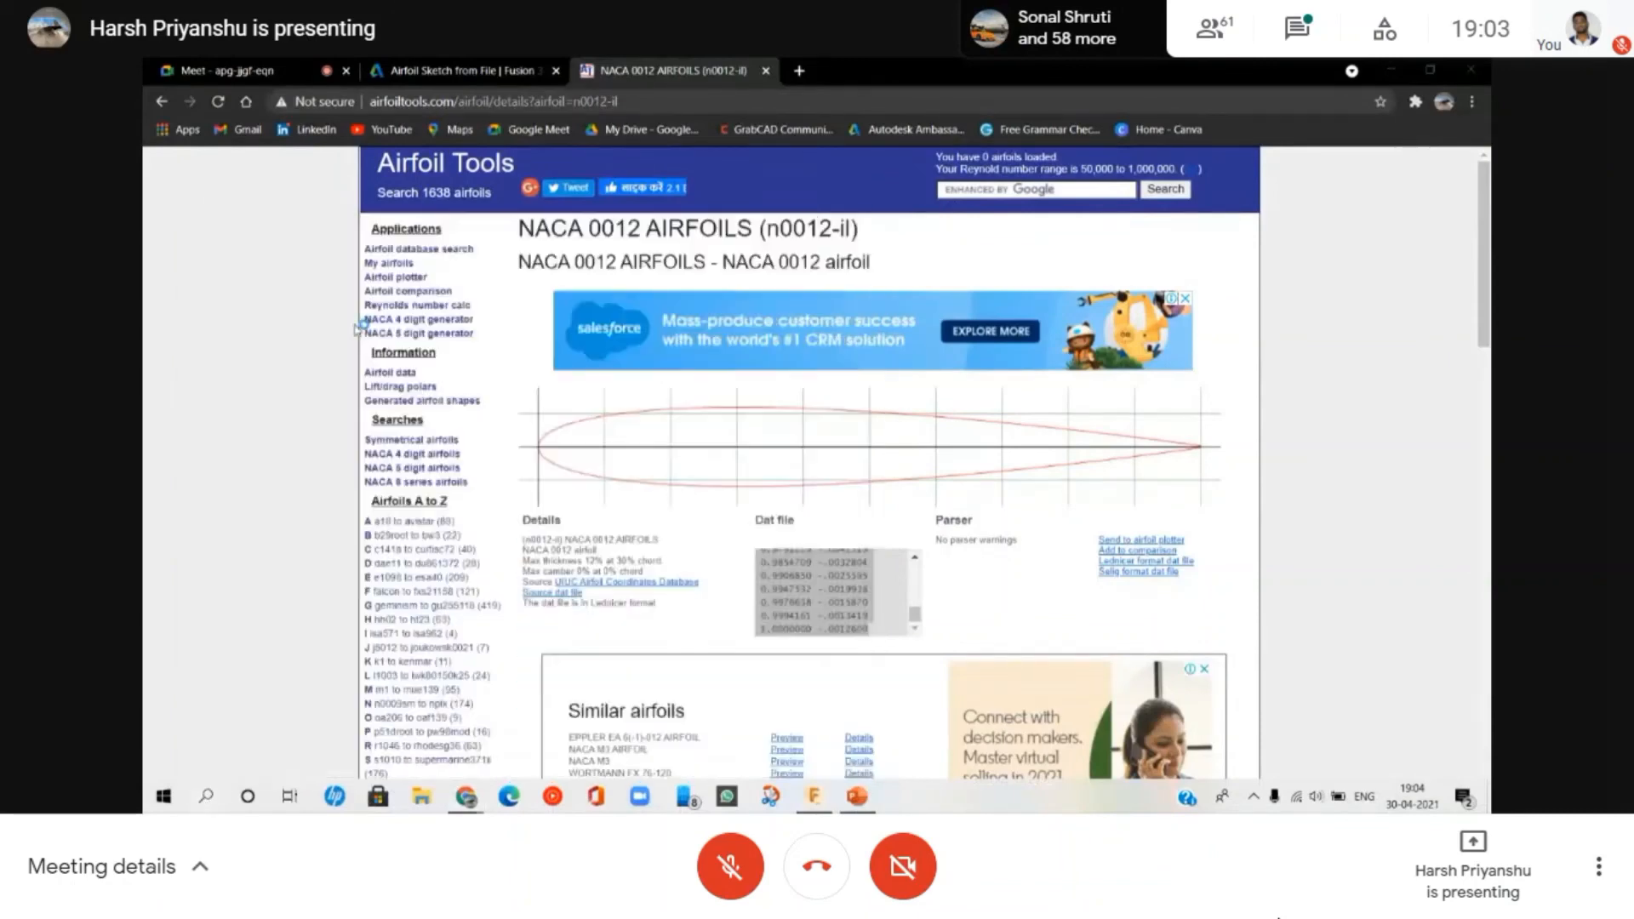
{"action": "key", "text": "ctrl+v"}
{"action": "scroll", "coordinate": [749, 366], "scroll_direction": "up", "scroll_amount": 20}
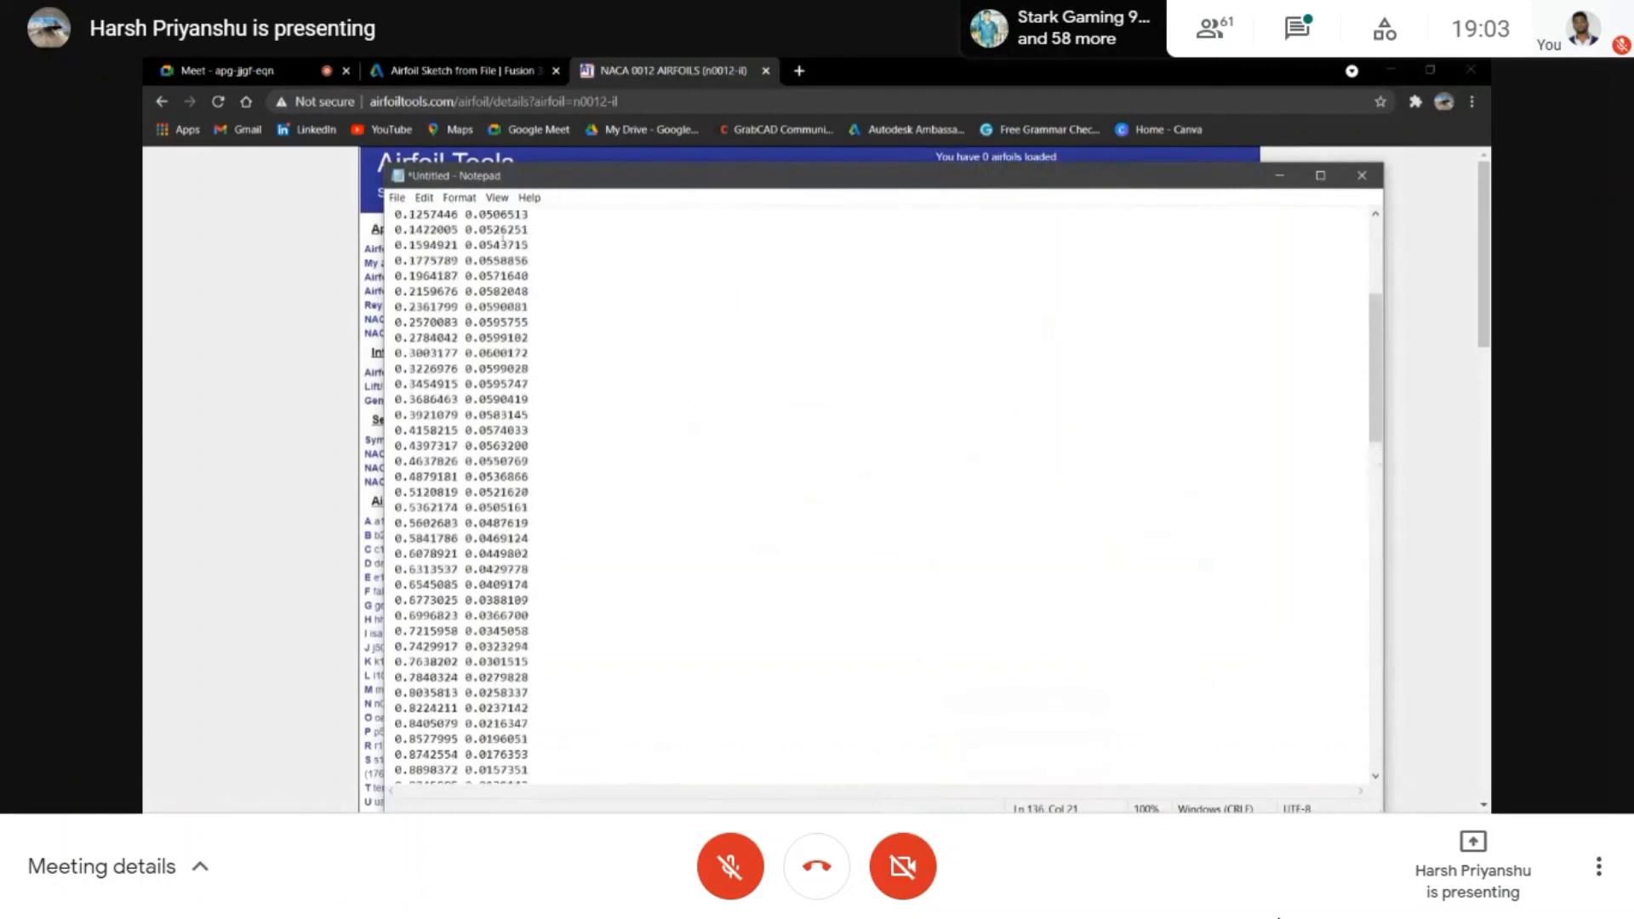
- Save the coordinate document to the Desktop as a.dat and close Notepad
{"action": "left_click", "coordinate": [400, 199]}
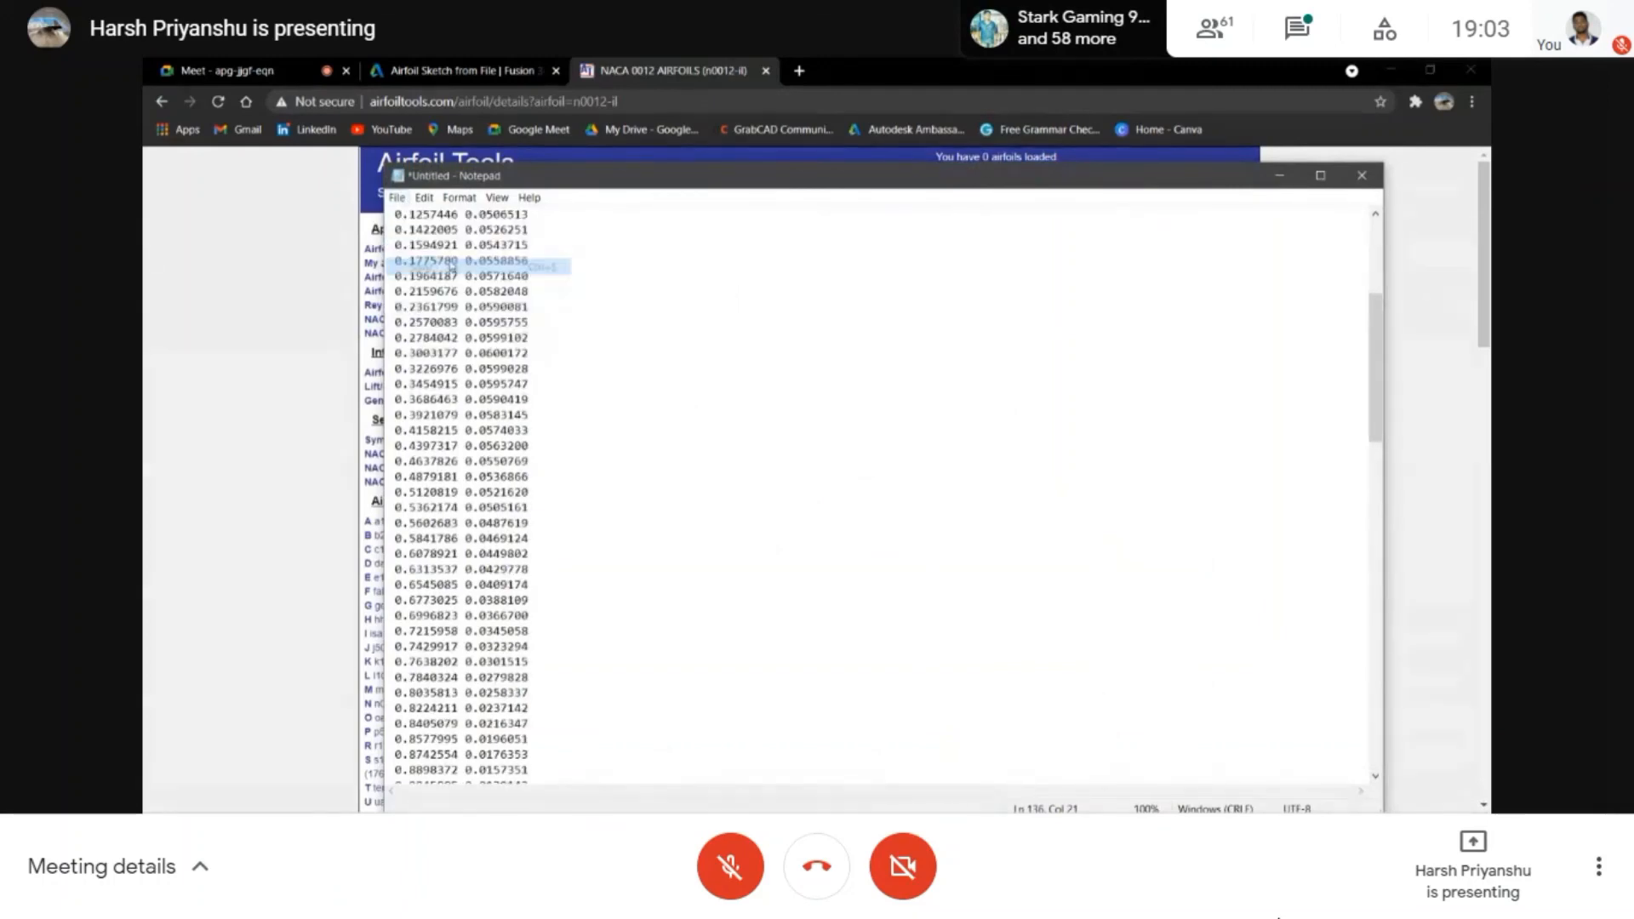
{"action": "left_click", "coordinate": [443, 267]}
{"action": "type", "text": "a"}
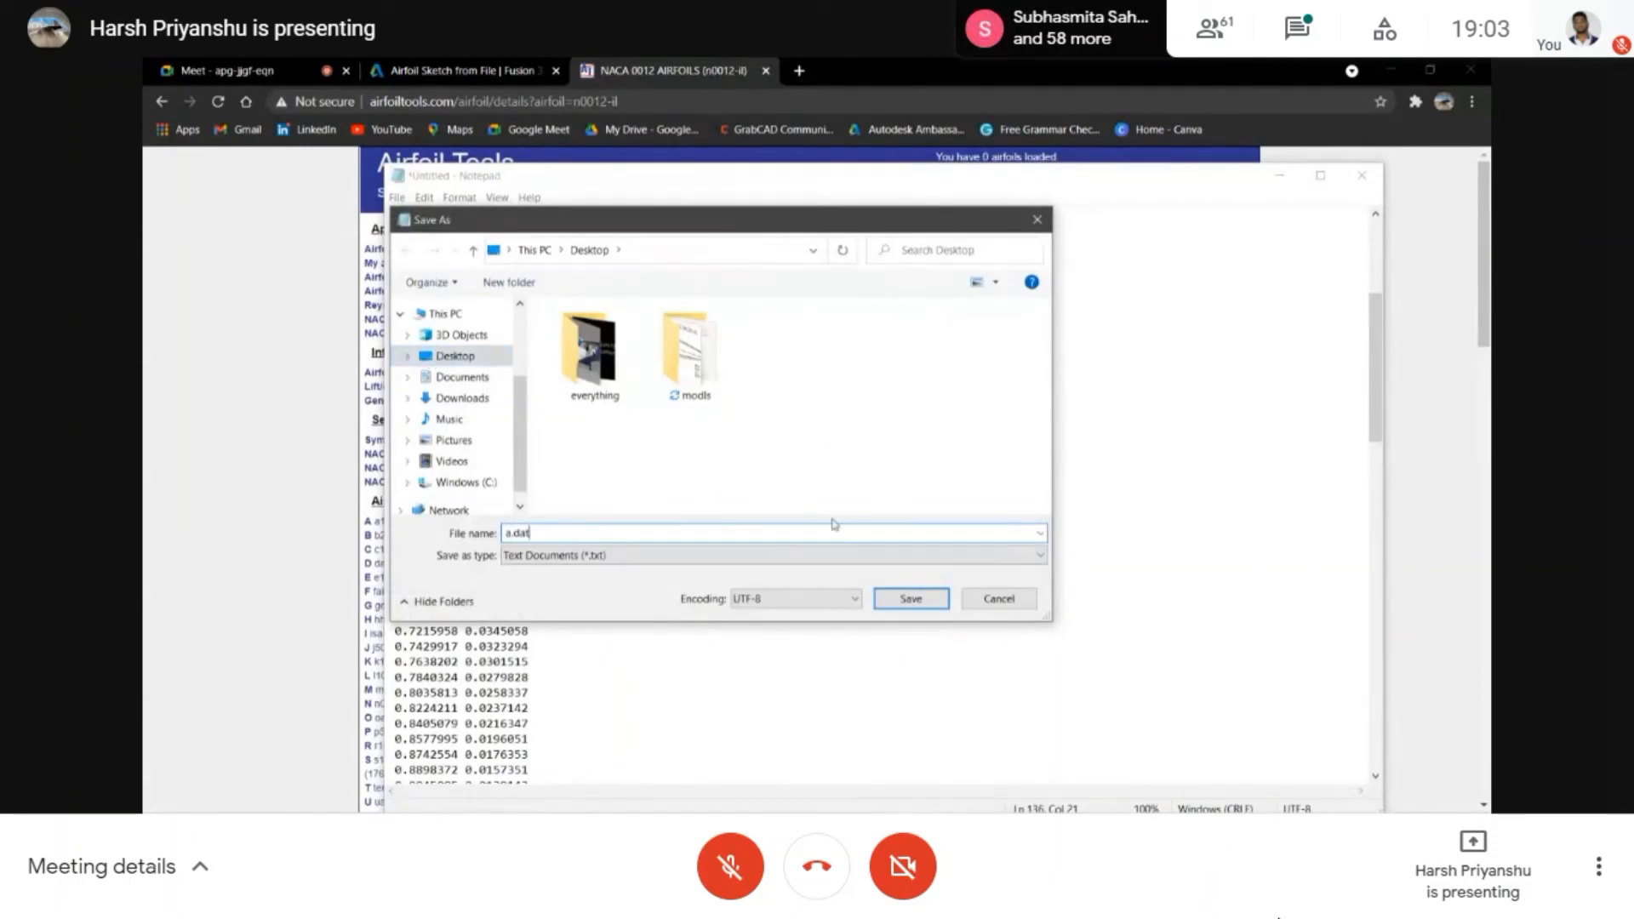
{"action": "type", "text": ".dat"}
{"action": "left_click", "coordinate": [910, 599]}
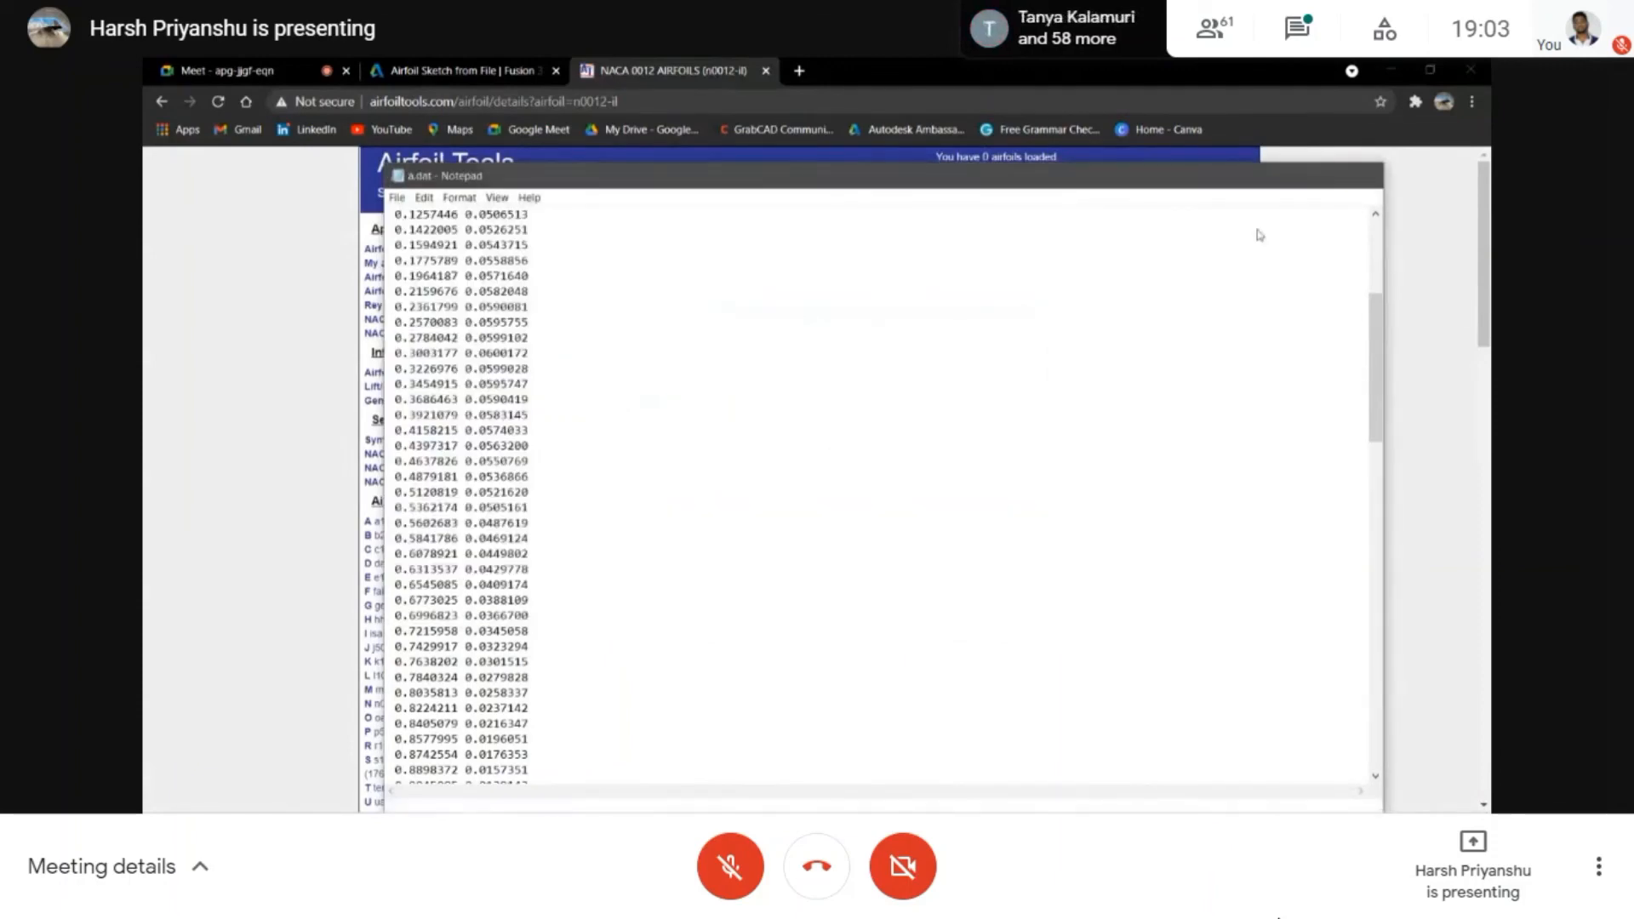
{"action": "left_click", "coordinate": [1362, 176]}
- Switch to Fusion 360 and generate an airfoil sketch on the horizontal construction line from the Desktop file a.dat with Airfoil Sketch from File
{"action": "left_click", "coordinate": [811, 794]}
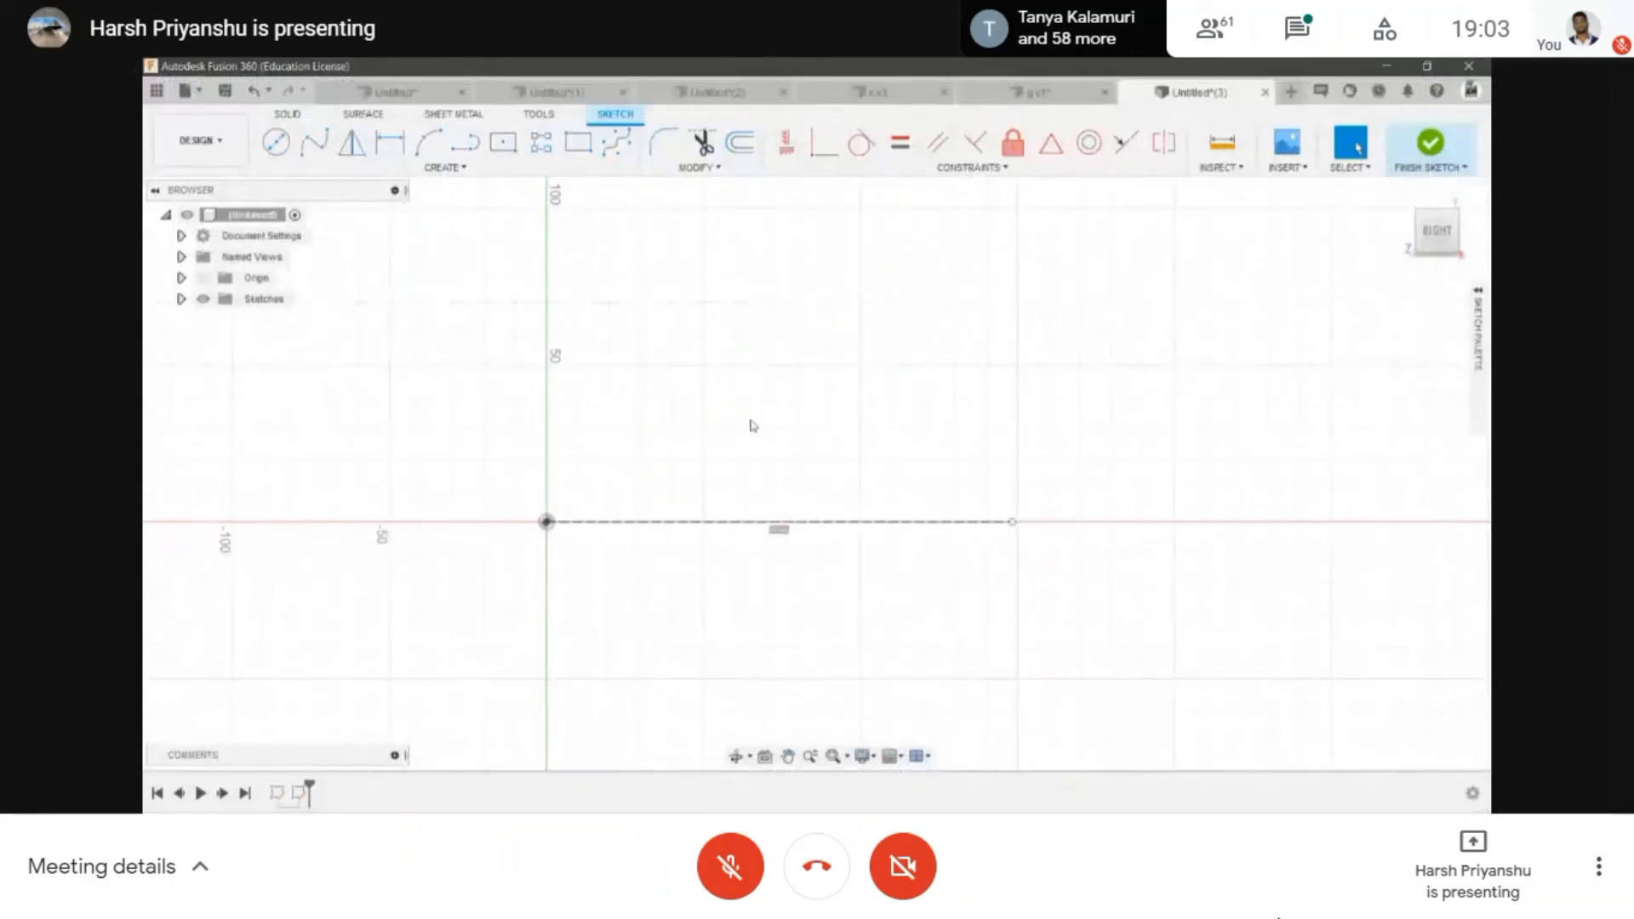
{"action": "middle_click_drag", "start_coordinate": [813, 476], "coordinate": [727, 470]}
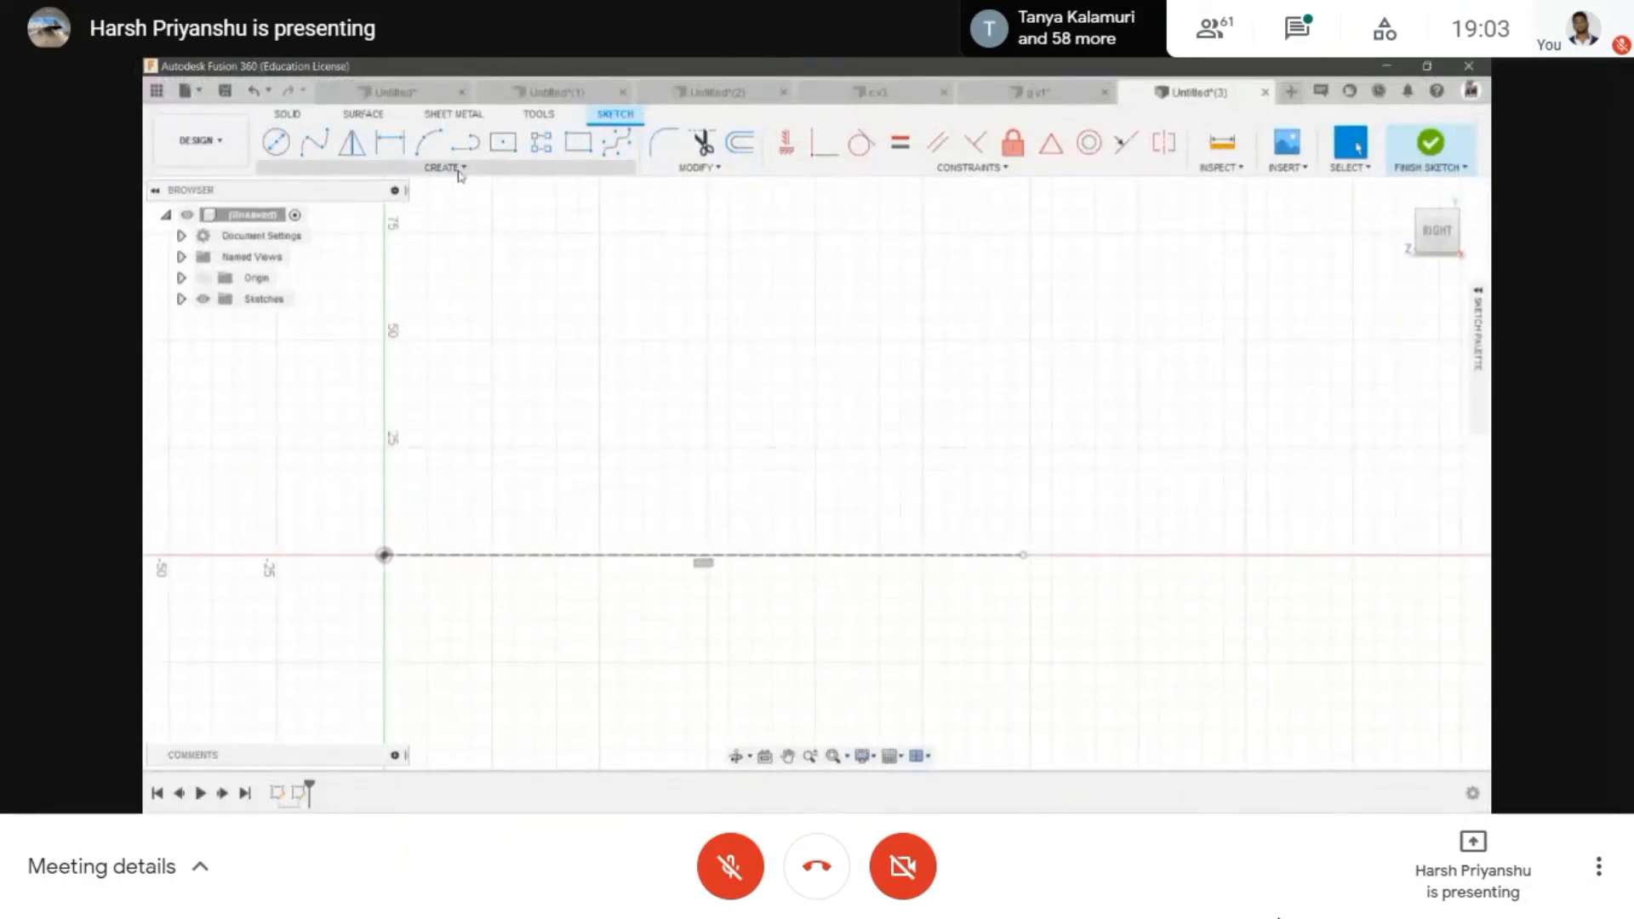
{"action": "left_click", "coordinate": [449, 168]}
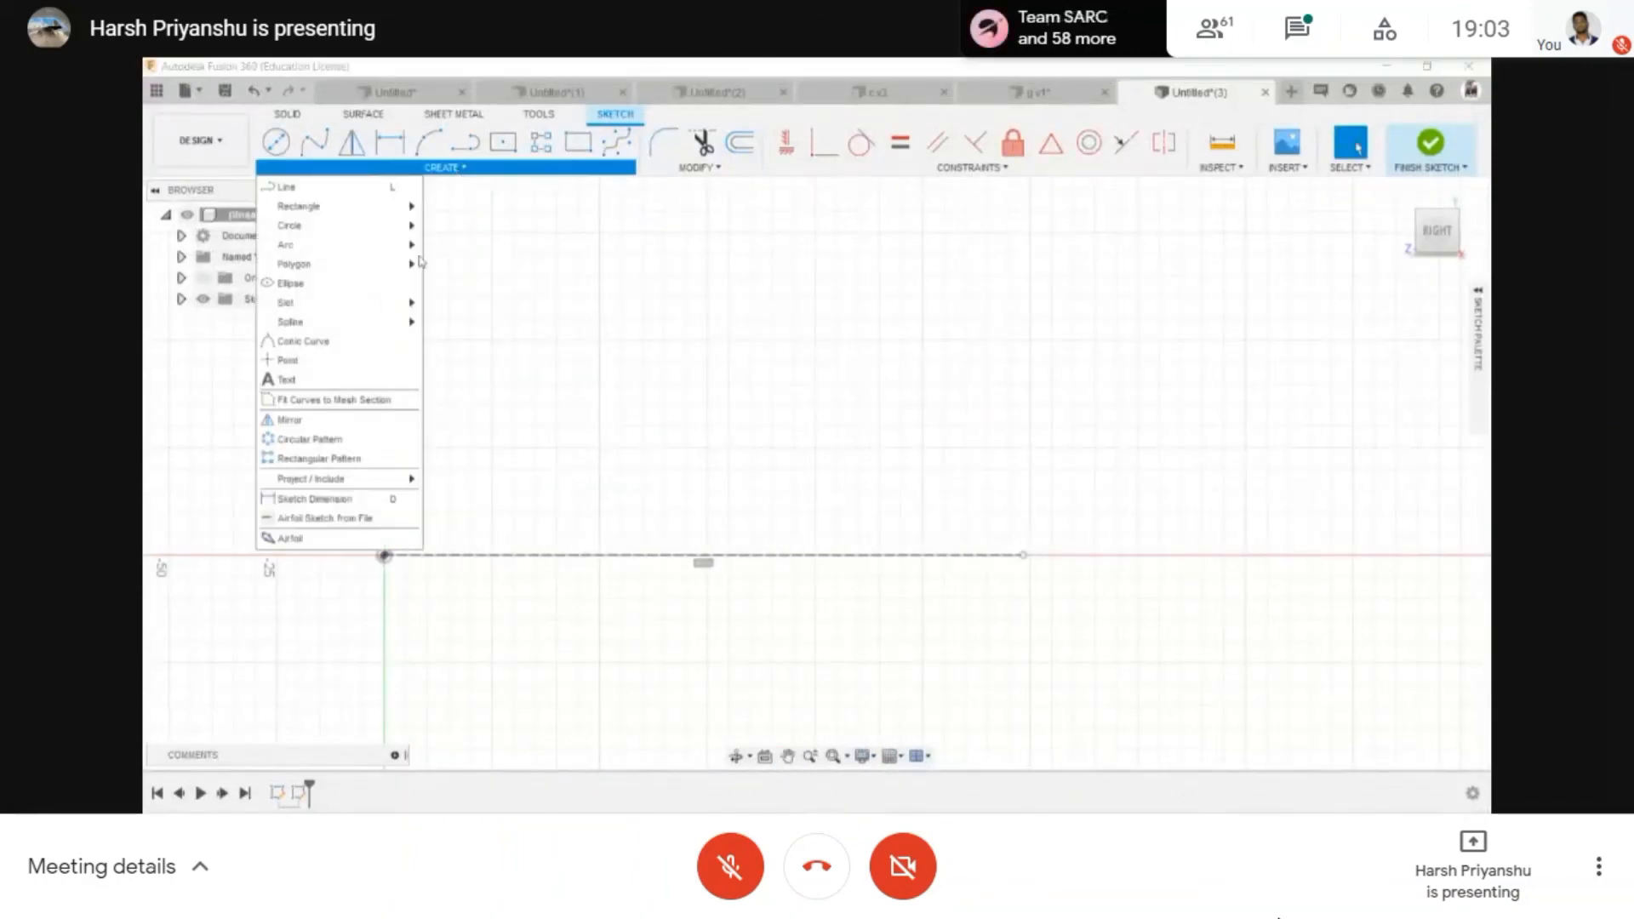
{"action": "left_click", "coordinate": [329, 526]}
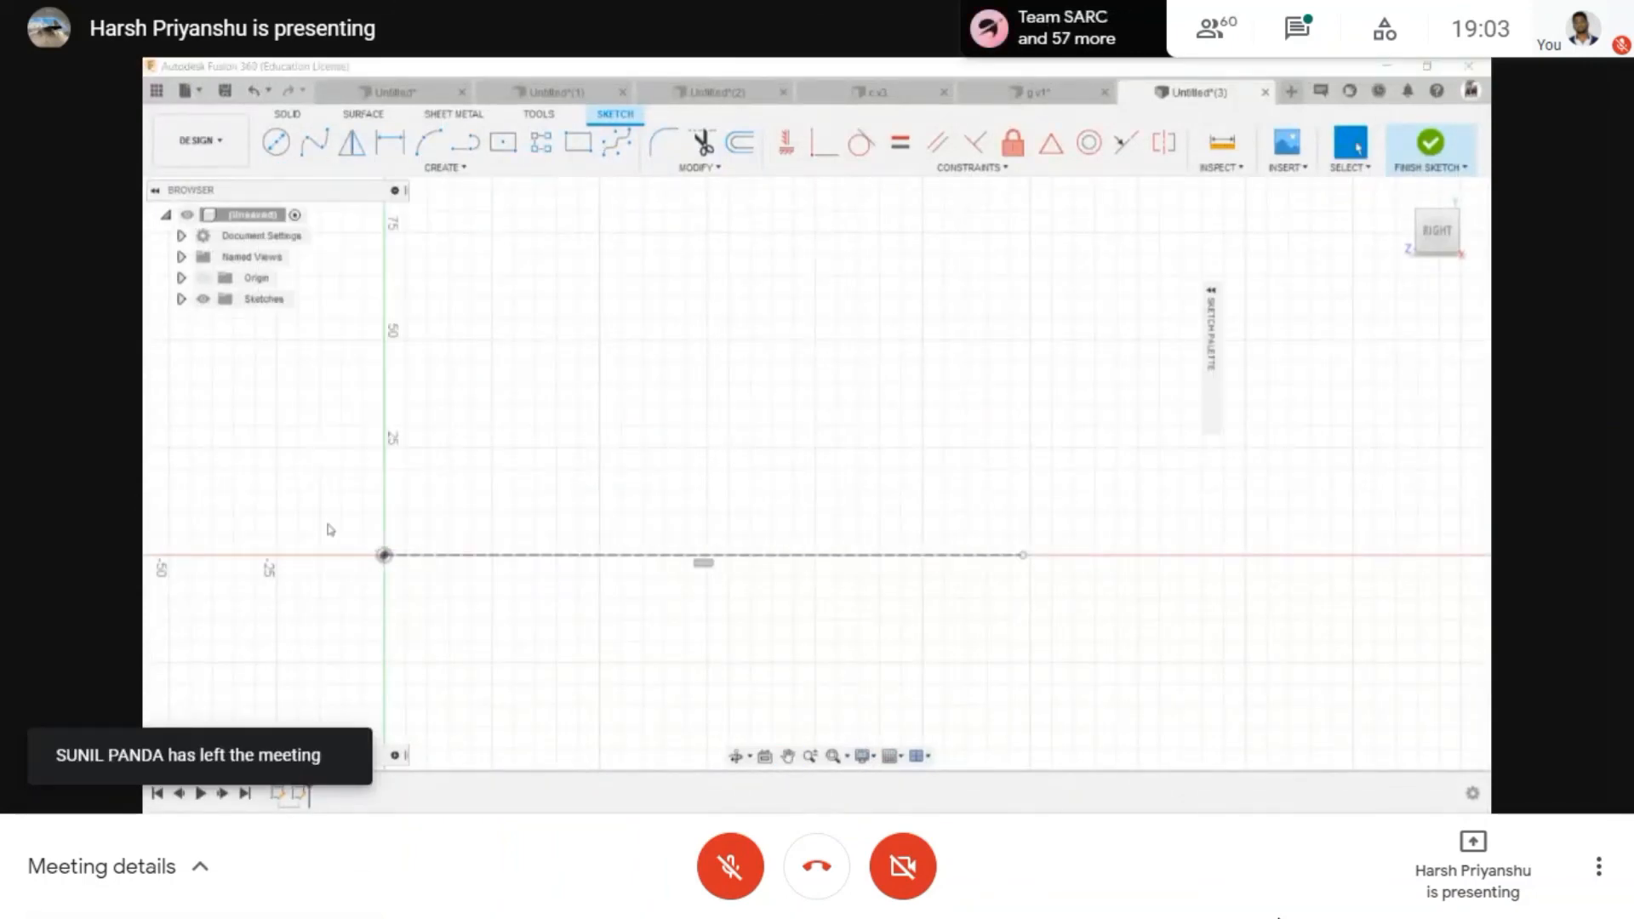
{"action": "left_click", "coordinate": [782, 555]}
{"action": "left_click", "coordinate": [1389, 625]}
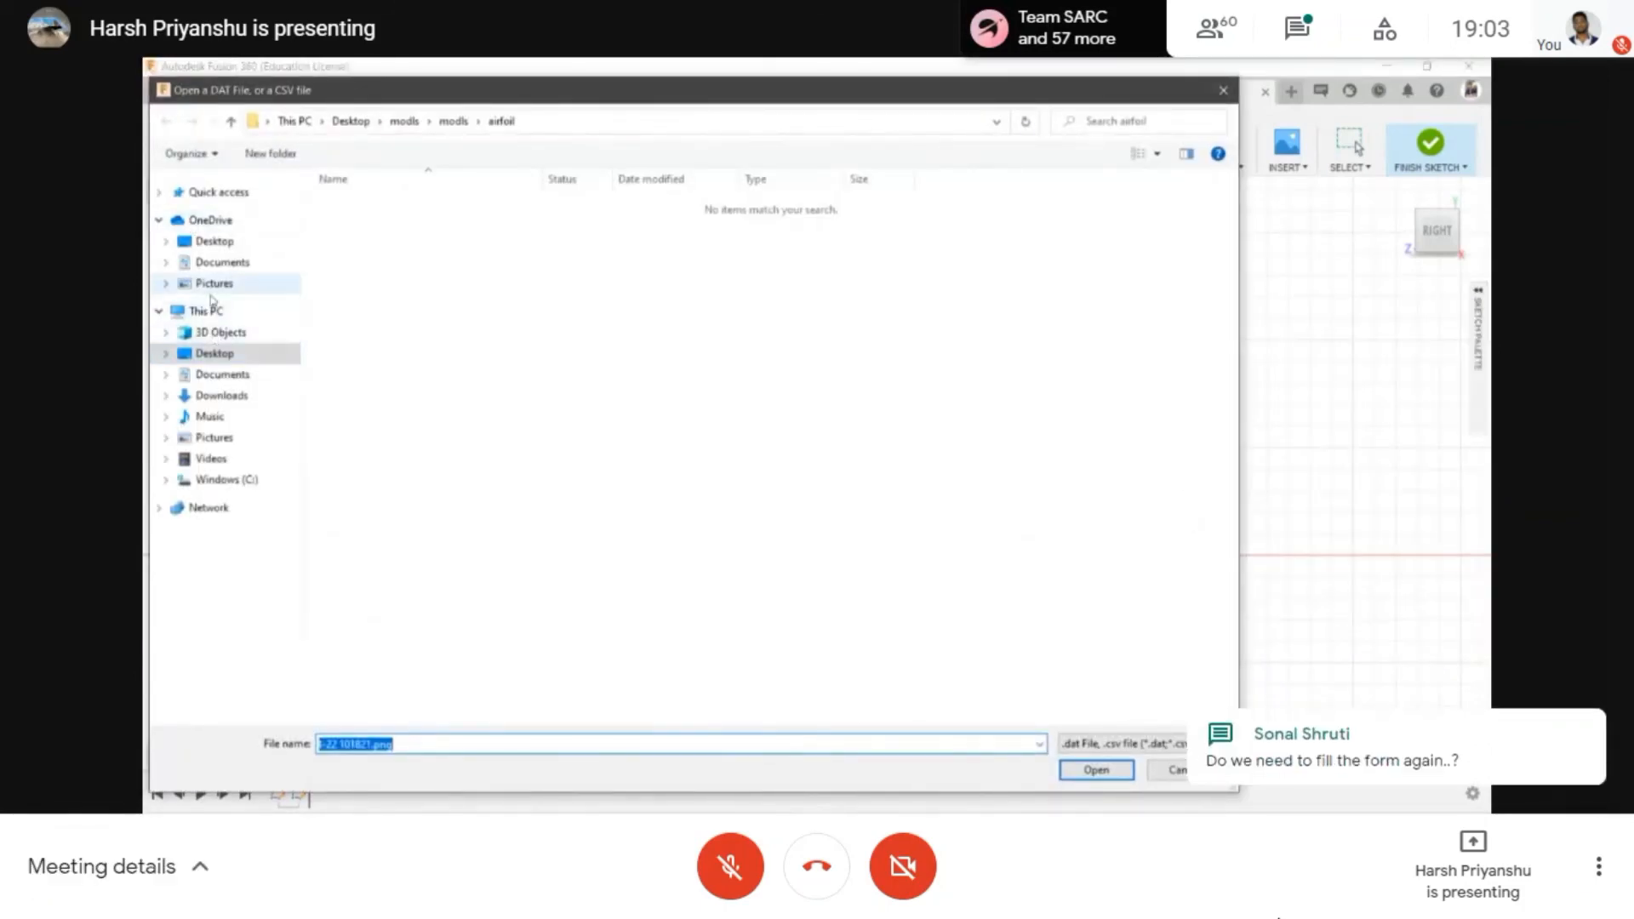
{"action": "left_click", "coordinate": [237, 352]}
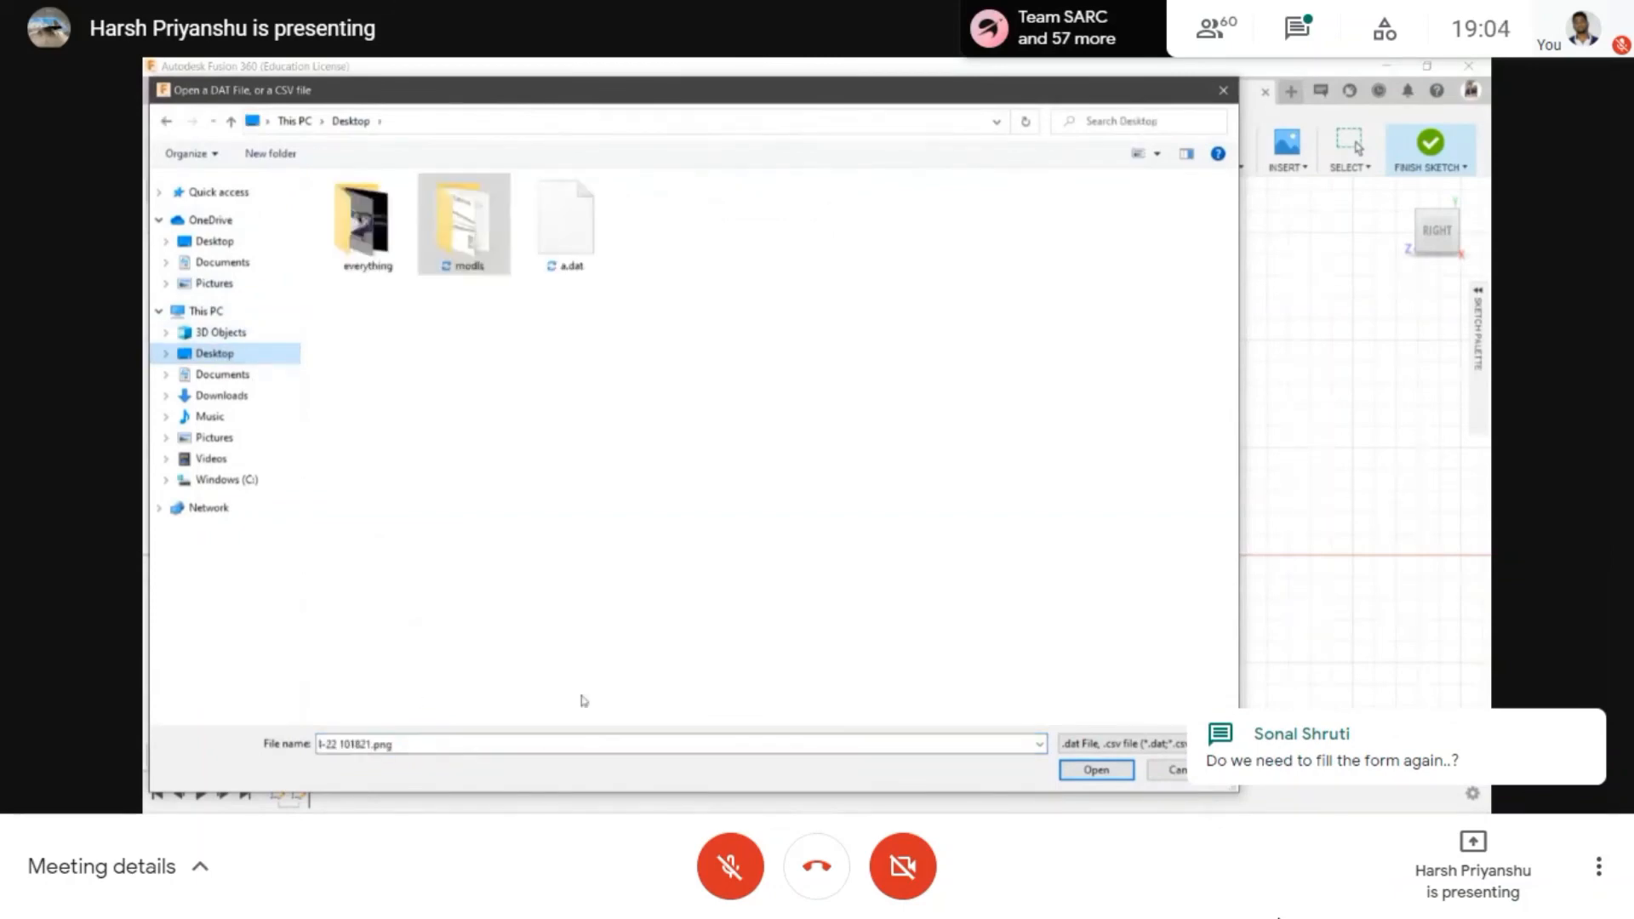
{"action": "double_click", "coordinate": [572, 231]}
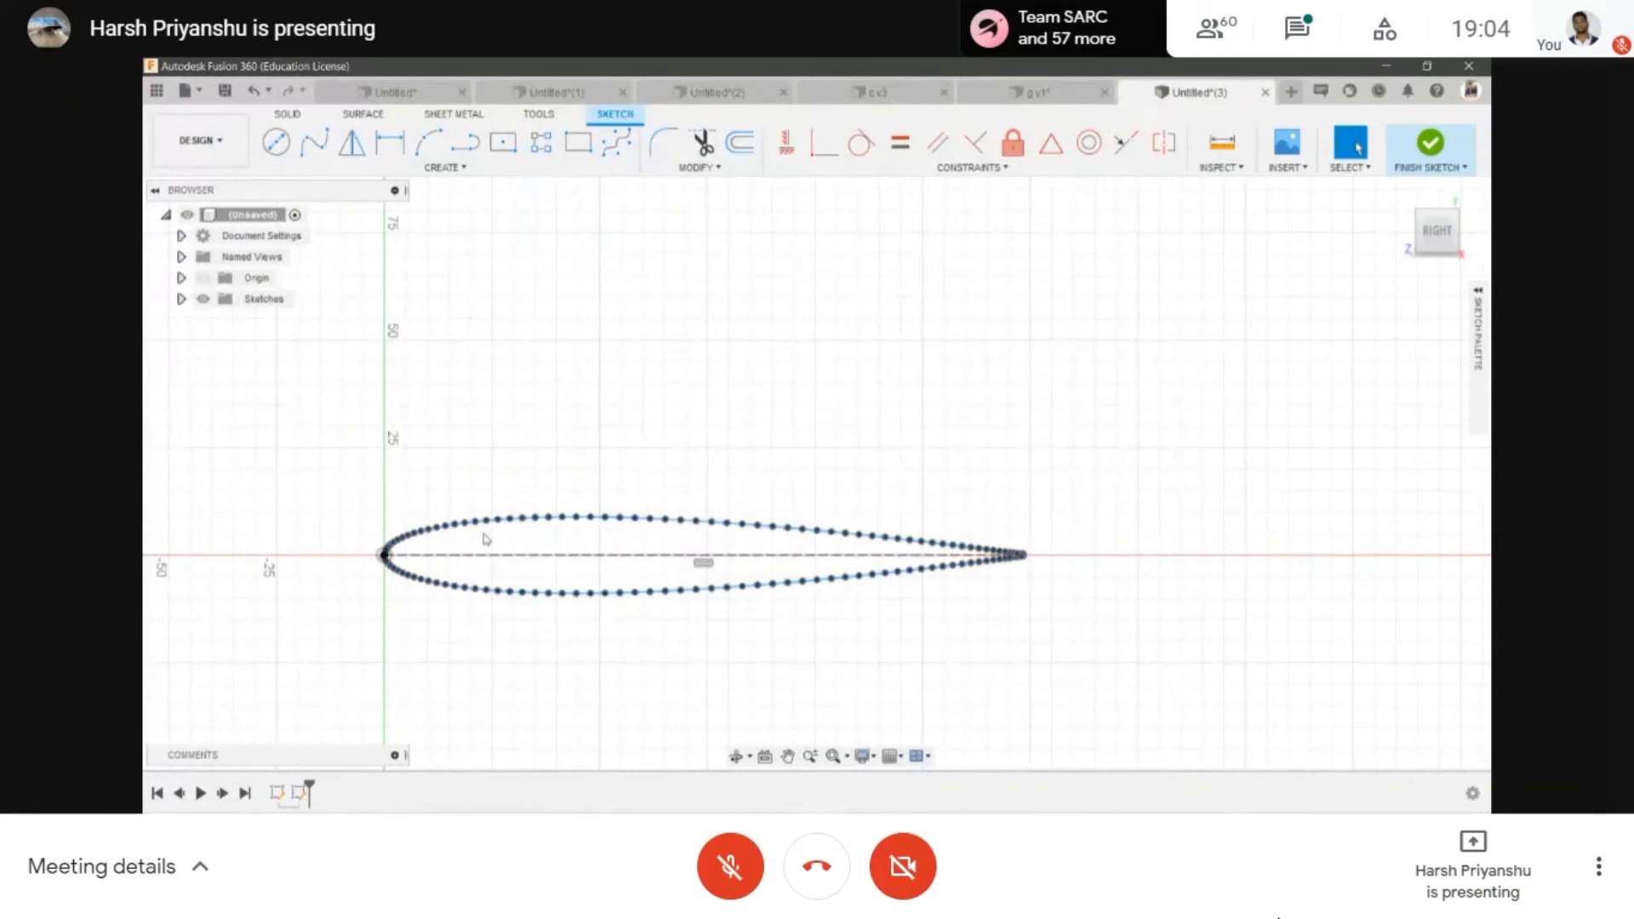
- Examine the generated airfoil outline and its spline points from the leading edge to the trailing edge
{"action": "scroll", "coordinate": [1055, 588], "scroll_direction": "up", "scroll_amount": 5}
{"action": "scroll", "coordinate": [1052, 582], "scroll_direction": "down", "scroll_amount": 5}
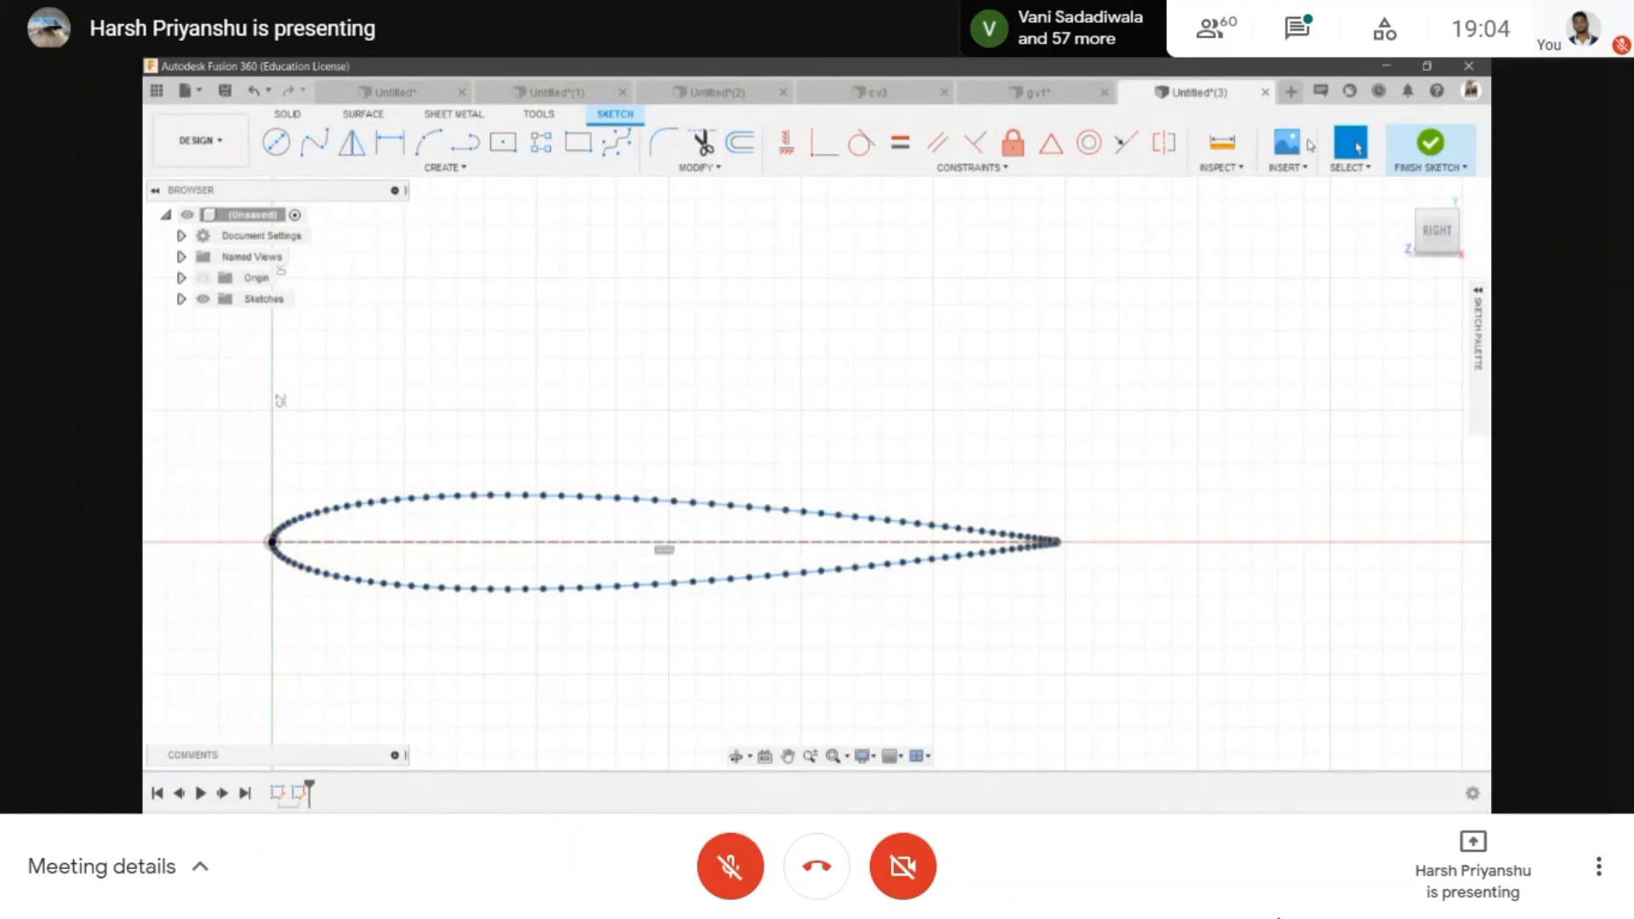
{"action": "scroll", "coordinate": [287, 528], "scroll_direction": "up", "scroll_amount": 5}
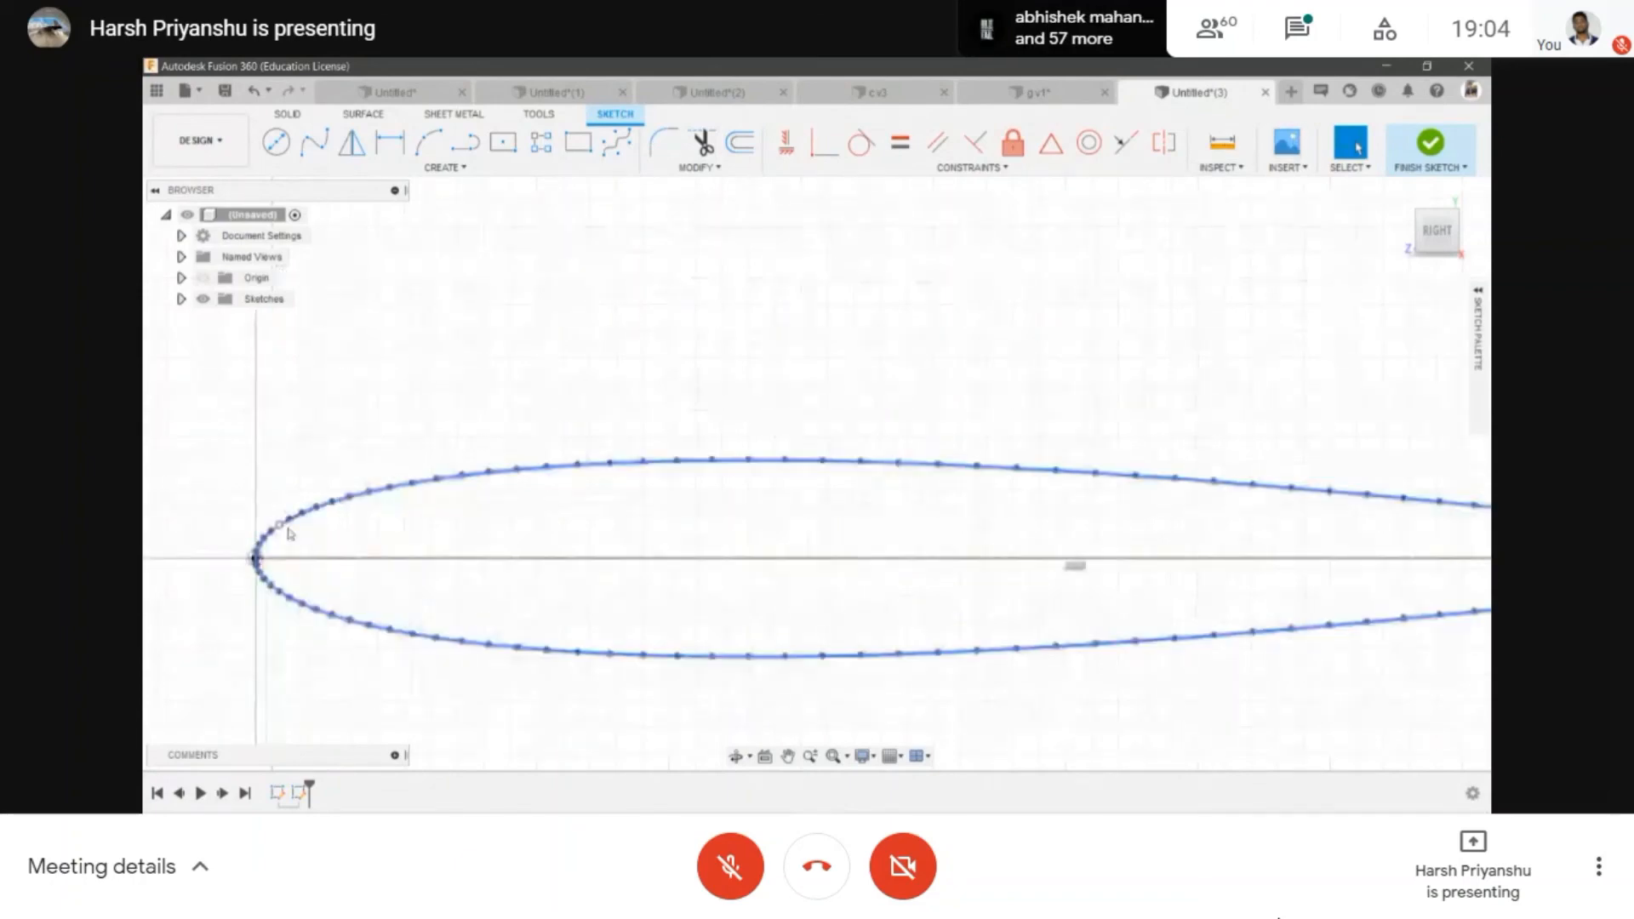
{"action": "scroll", "coordinate": [275, 519], "scroll_direction": "down", "scroll_amount": 3}
{"action": "middle_click_drag", "start_coordinate": [943, 674], "coordinate": [260, 607]}
{"action": "scroll", "coordinate": [988, 434], "scroll_direction": "up", "scroll_amount": 2}
{"action": "scroll", "coordinate": [824, 590], "scroll_direction": "down", "scroll_amount": 3}
{"action": "mouse_move", "coordinate": [681, 606]}
{"action": "middle_mouse_down"}
{"action": "mouse_move", "coordinate": [1156, 537]}
{"action": "mouse_move", "coordinate": [1327, 535]}
{"action": "middle_mouse_up"}
{"action": "scroll", "coordinate": [1307, 532], "scroll_direction": "down", "scroll_amount": 1}
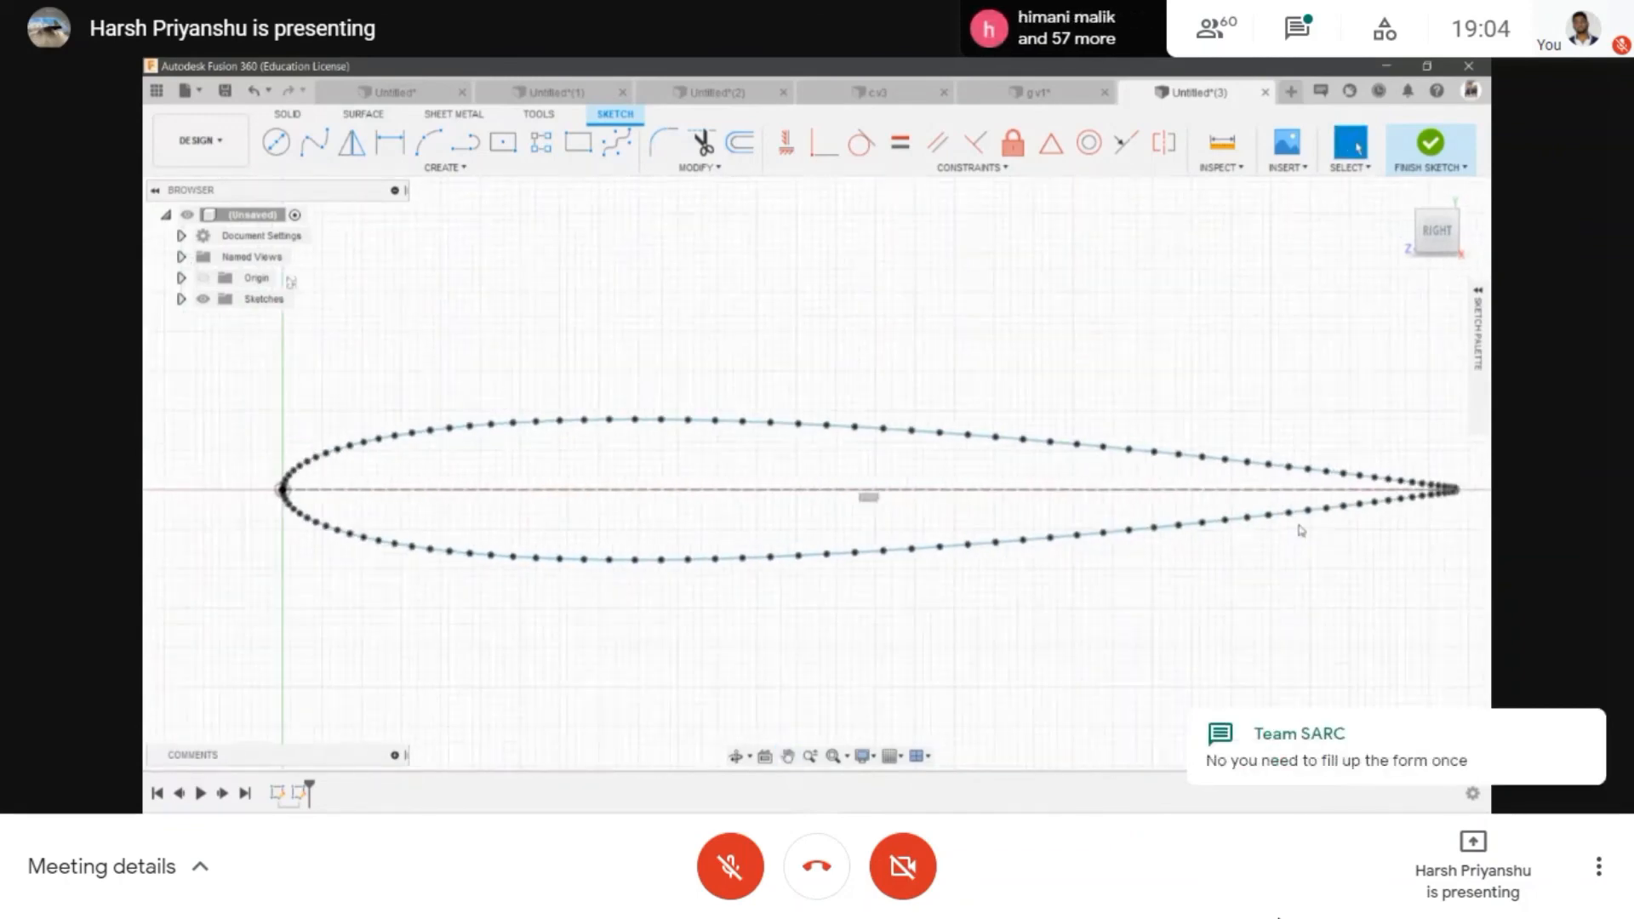
{"action": "scroll", "coordinate": [1234, 510], "scroll_direction": "down", "scroll_amount": 1}
- Close the airfoil's open trailing edge with a vertical line between the upper and lower curve endpoints
{"action": "middle_click_drag", "start_coordinate": [1209, 506], "coordinate": [780, 533]}
{"action": "scroll", "coordinate": [1013, 517], "scroll_direction": "up", "scroll_amount": 5}
{"action": "scroll", "coordinate": [1051, 523], "scroll_direction": "up", "scroll_amount": 3}
{"action": "middle_click_drag", "start_coordinate": [1062, 528], "coordinate": [1069, 621]}
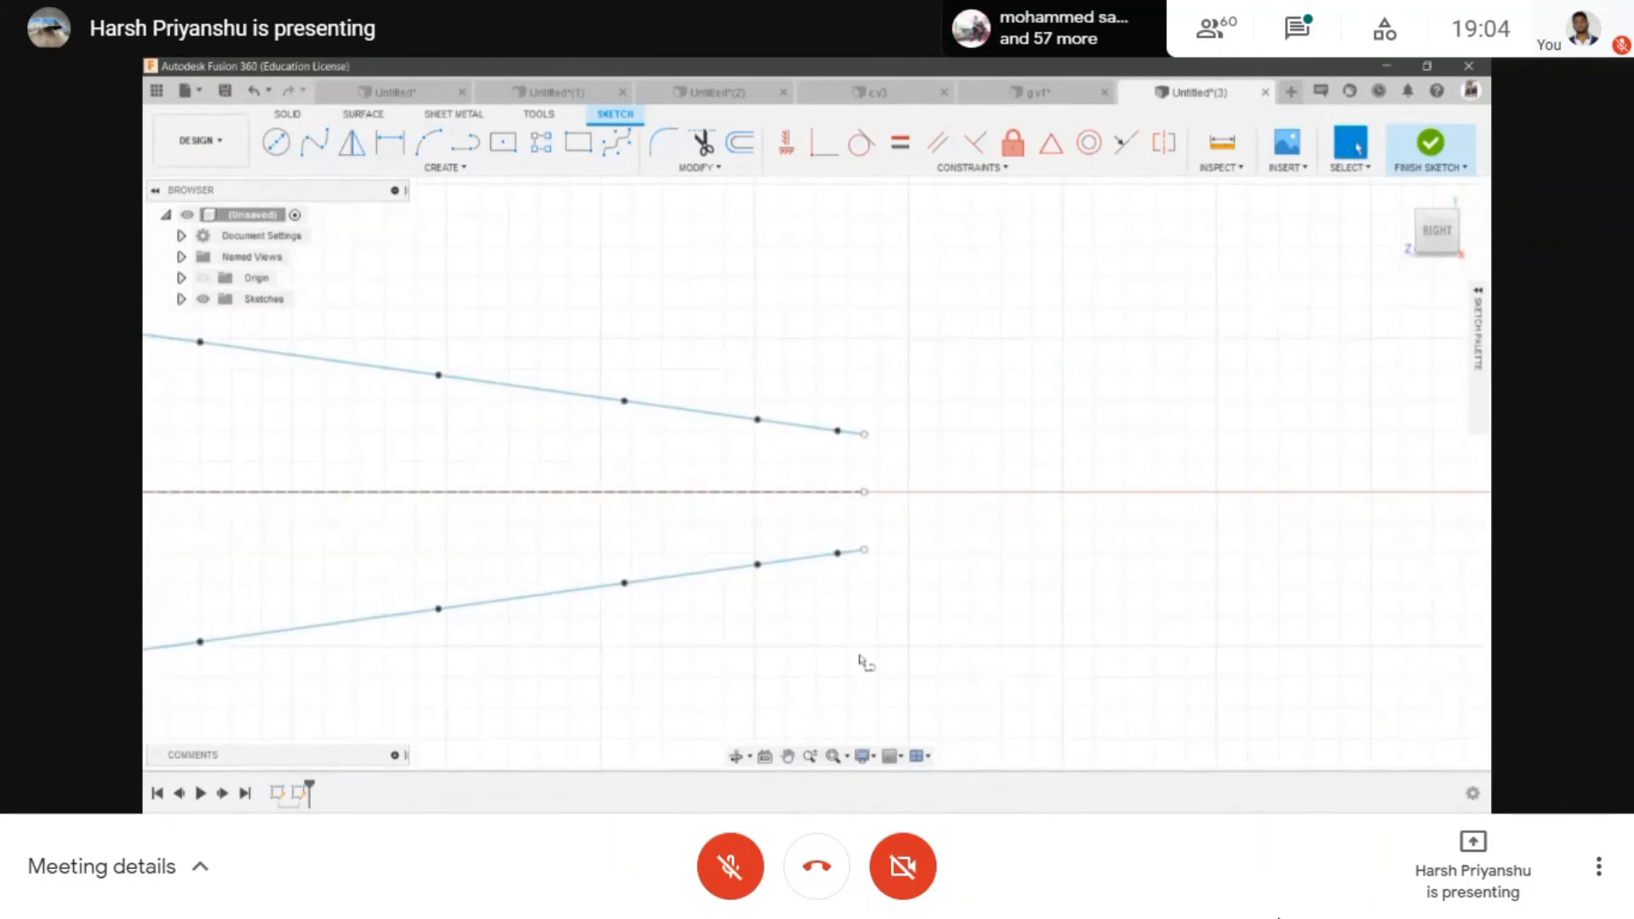
{"action": "key", "text": "l"}
{"action": "left_click", "coordinate": [865, 436]}
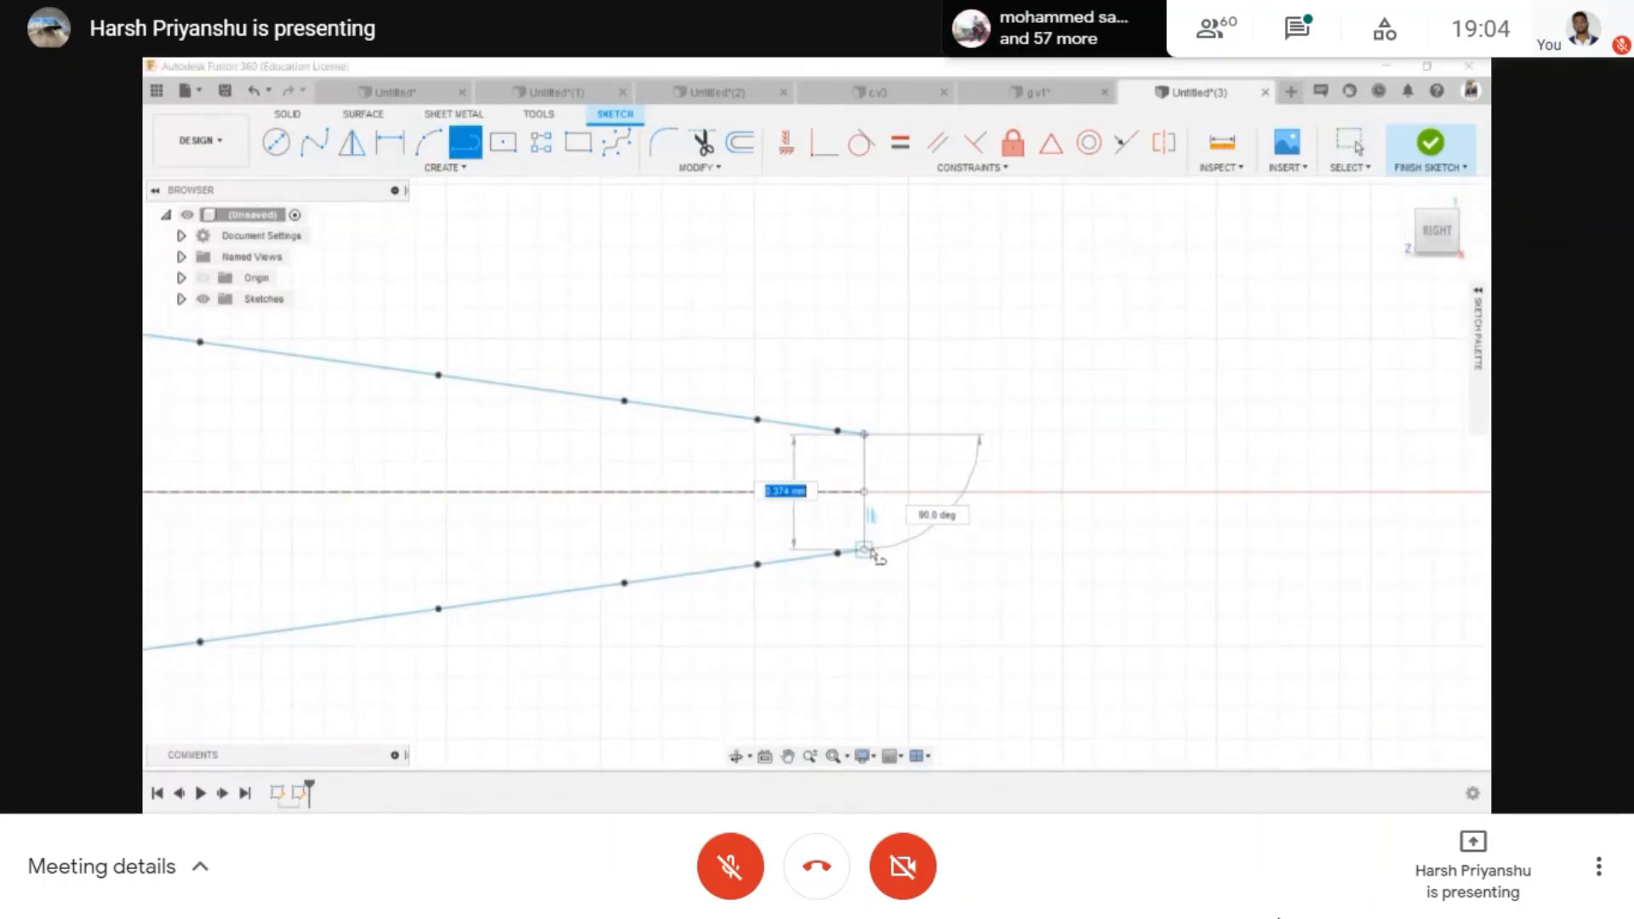
{"action": "key", "text": "Return"}
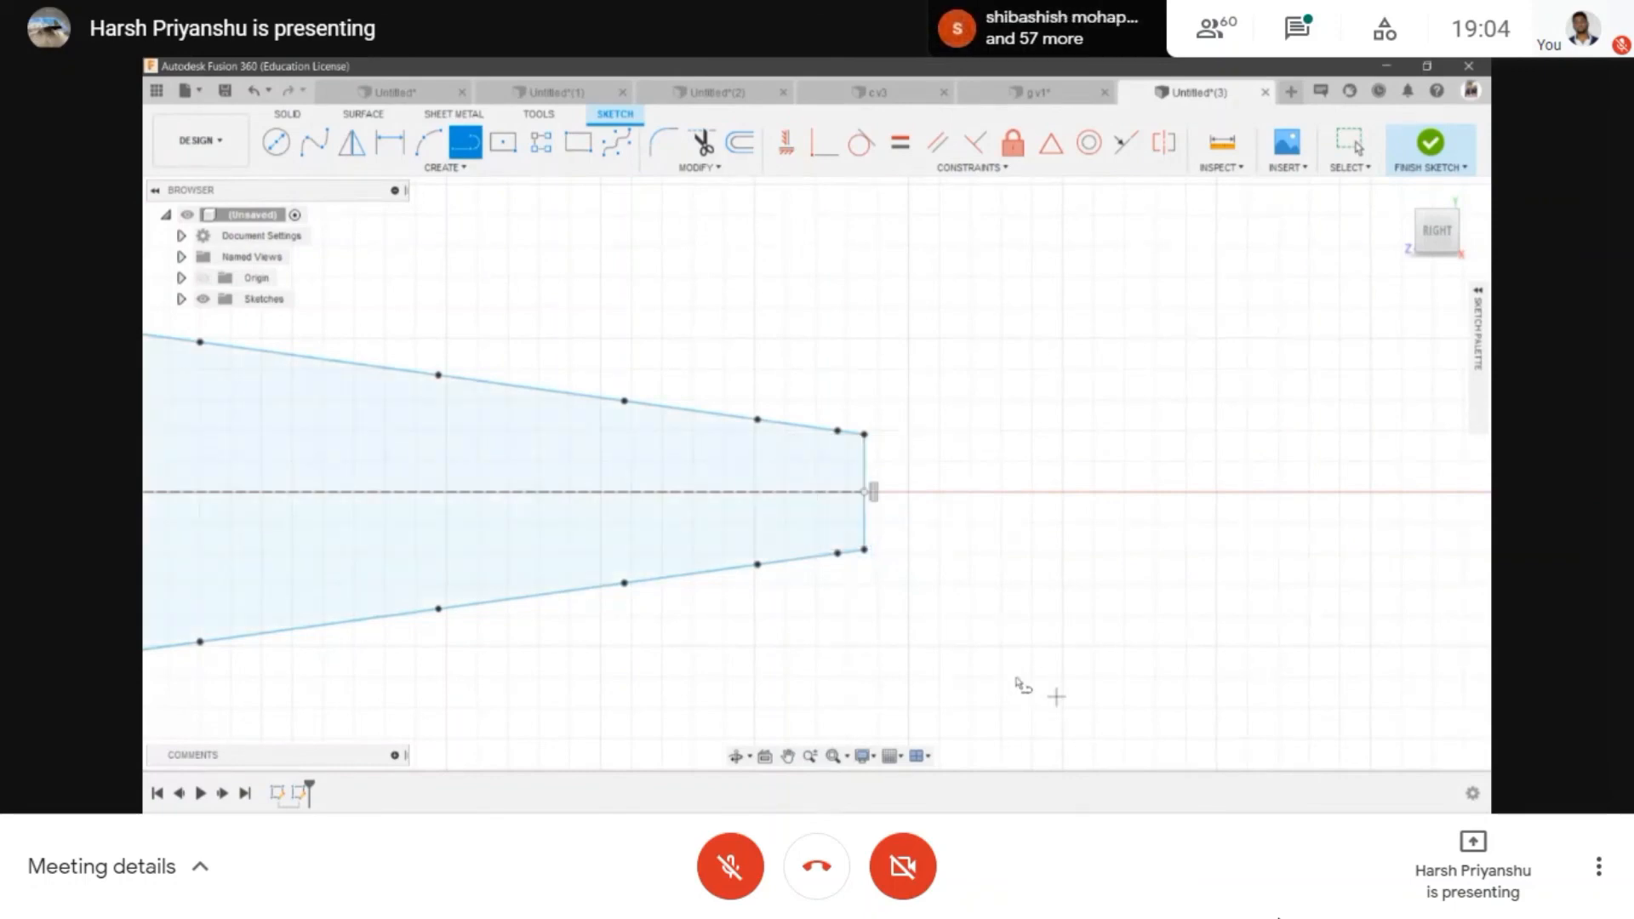
- Finish the sketch and extrude the closed airfoil profile 5 mm to one side as a new body
{"action": "scroll", "coordinate": [1047, 681], "scroll_direction": "down", "scroll_amount": 6}
{"action": "middle_click_drag", "start_coordinate": [709, 451], "coordinate": [1263, 466]}
{"action": "scroll", "coordinate": [881, 334], "scroll_direction": "down", "scroll_amount": 5}
{"action": "middle_click_drag", "start_coordinate": [790, 371], "coordinate": [899, 396]}
{"action": "scroll", "coordinate": [713, 426], "scroll_direction": "up", "scroll_amount": 3}
{"action": "left_click", "coordinate": [1432, 147]}
{"action": "key", "text": "e"}
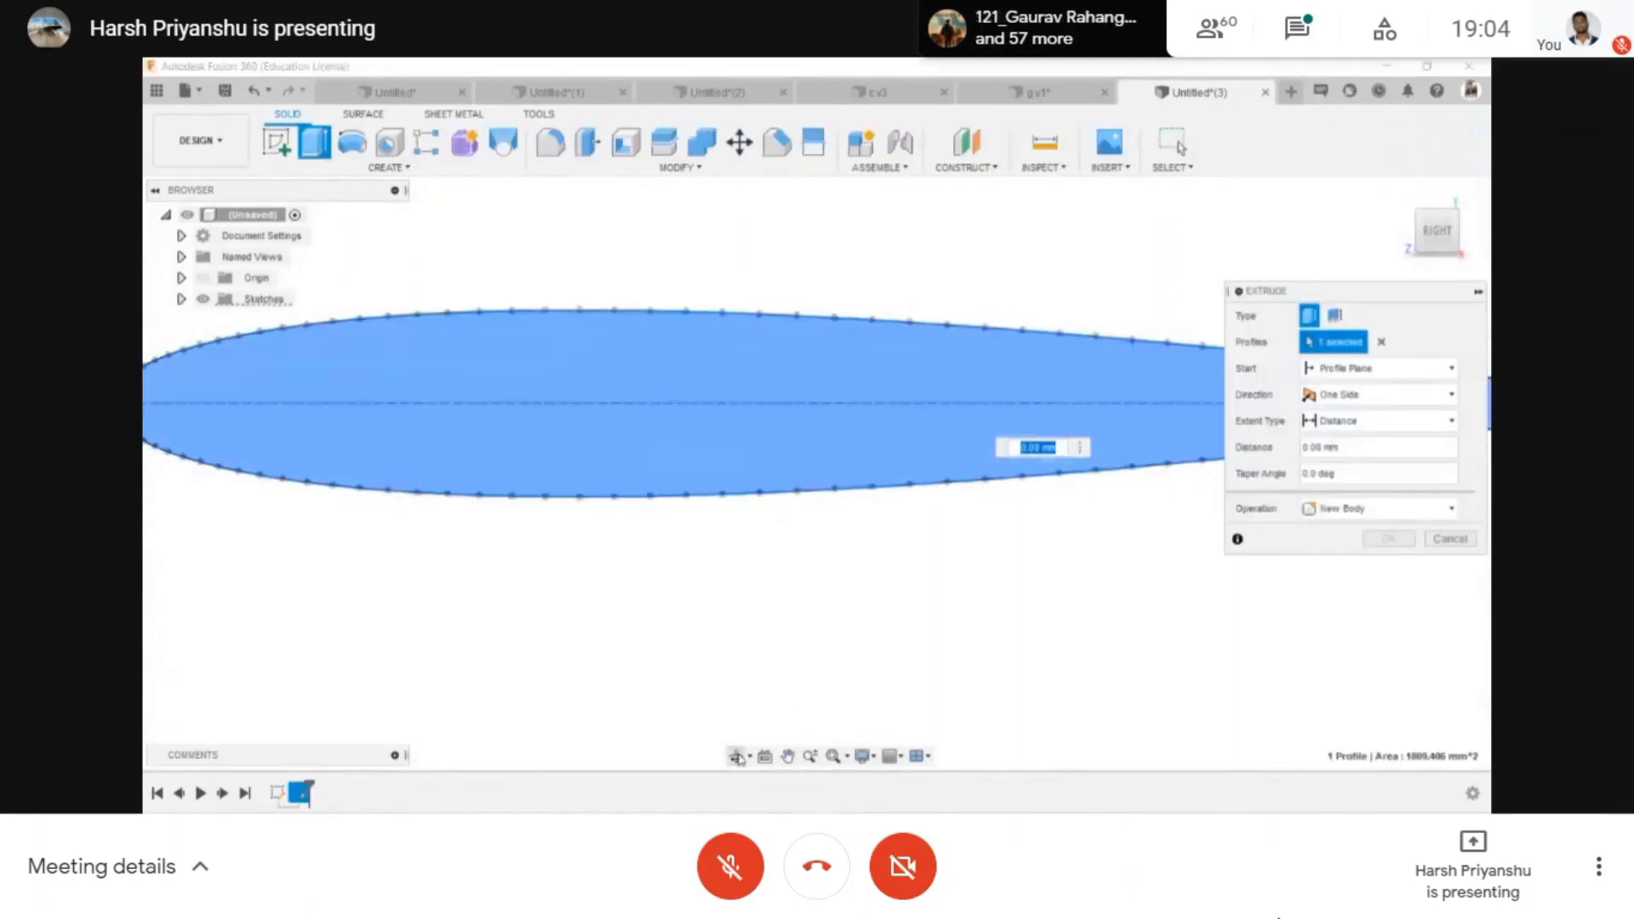
{"action": "middle_click_drag", "start_coordinate": [800, 588], "coordinate": [873, 502], "text": "shift"}
{"action": "scroll", "coordinate": [870, 506], "scroll_direction": "down", "scroll_amount": 3}
{"action": "left_click_drag", "start_coordinate": [883, 448], "coordinate": [904, 460]}
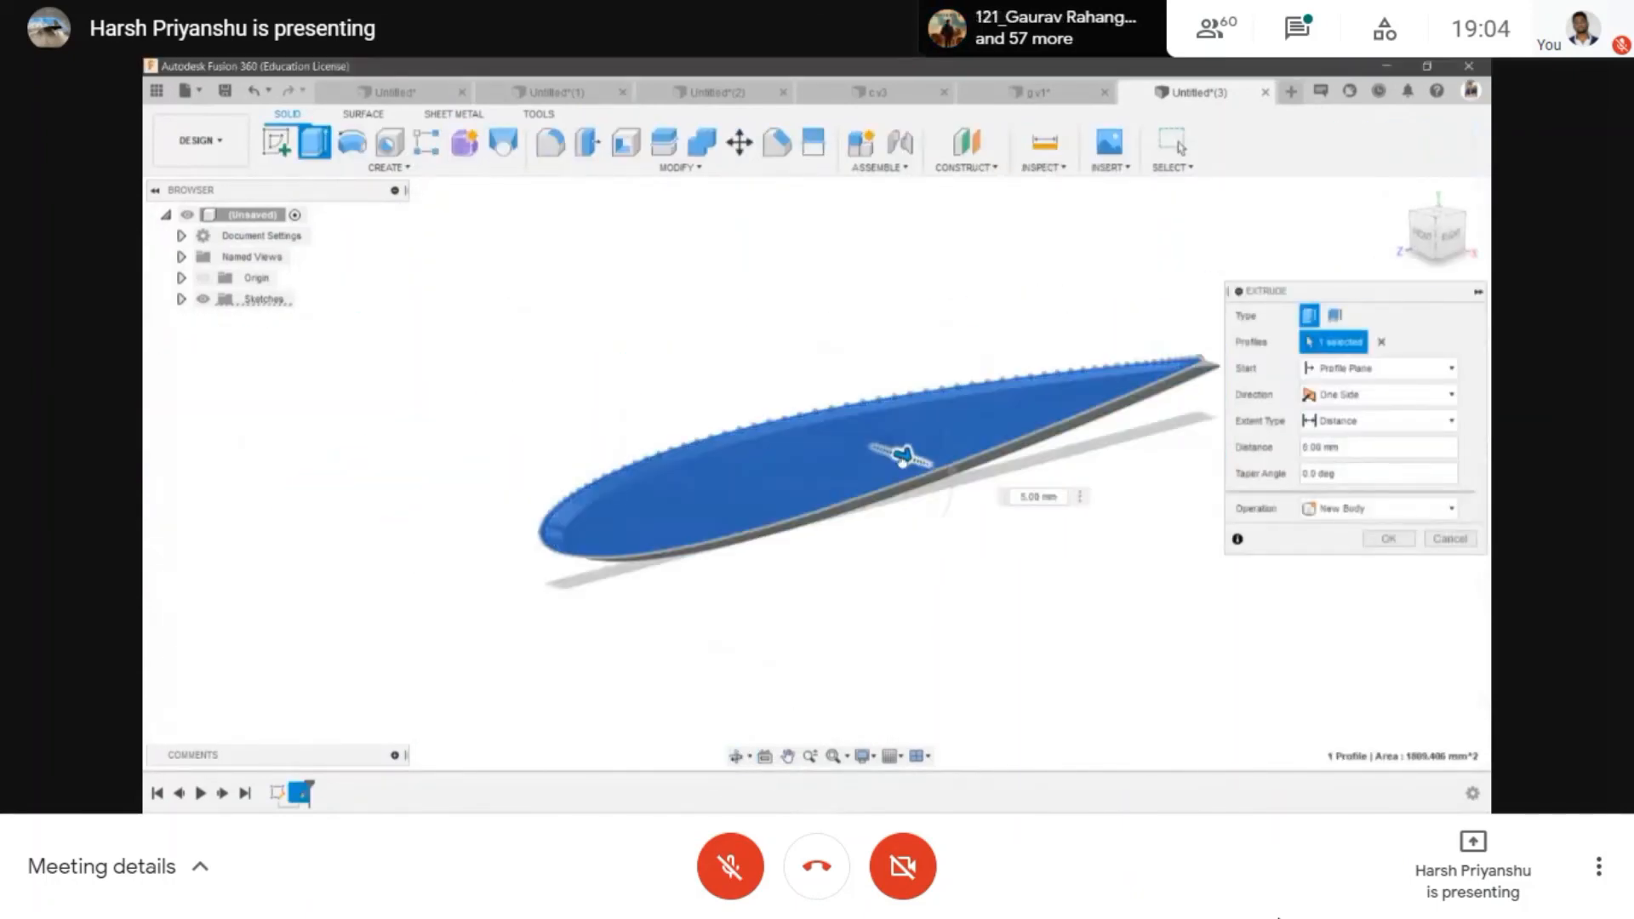
{"action": "left_click", "coordinate": [1388, 538]}
{"action": "scroll", "coordinate": [1032, 479], "scroll_direction": "down", "scroll_amount": 3}
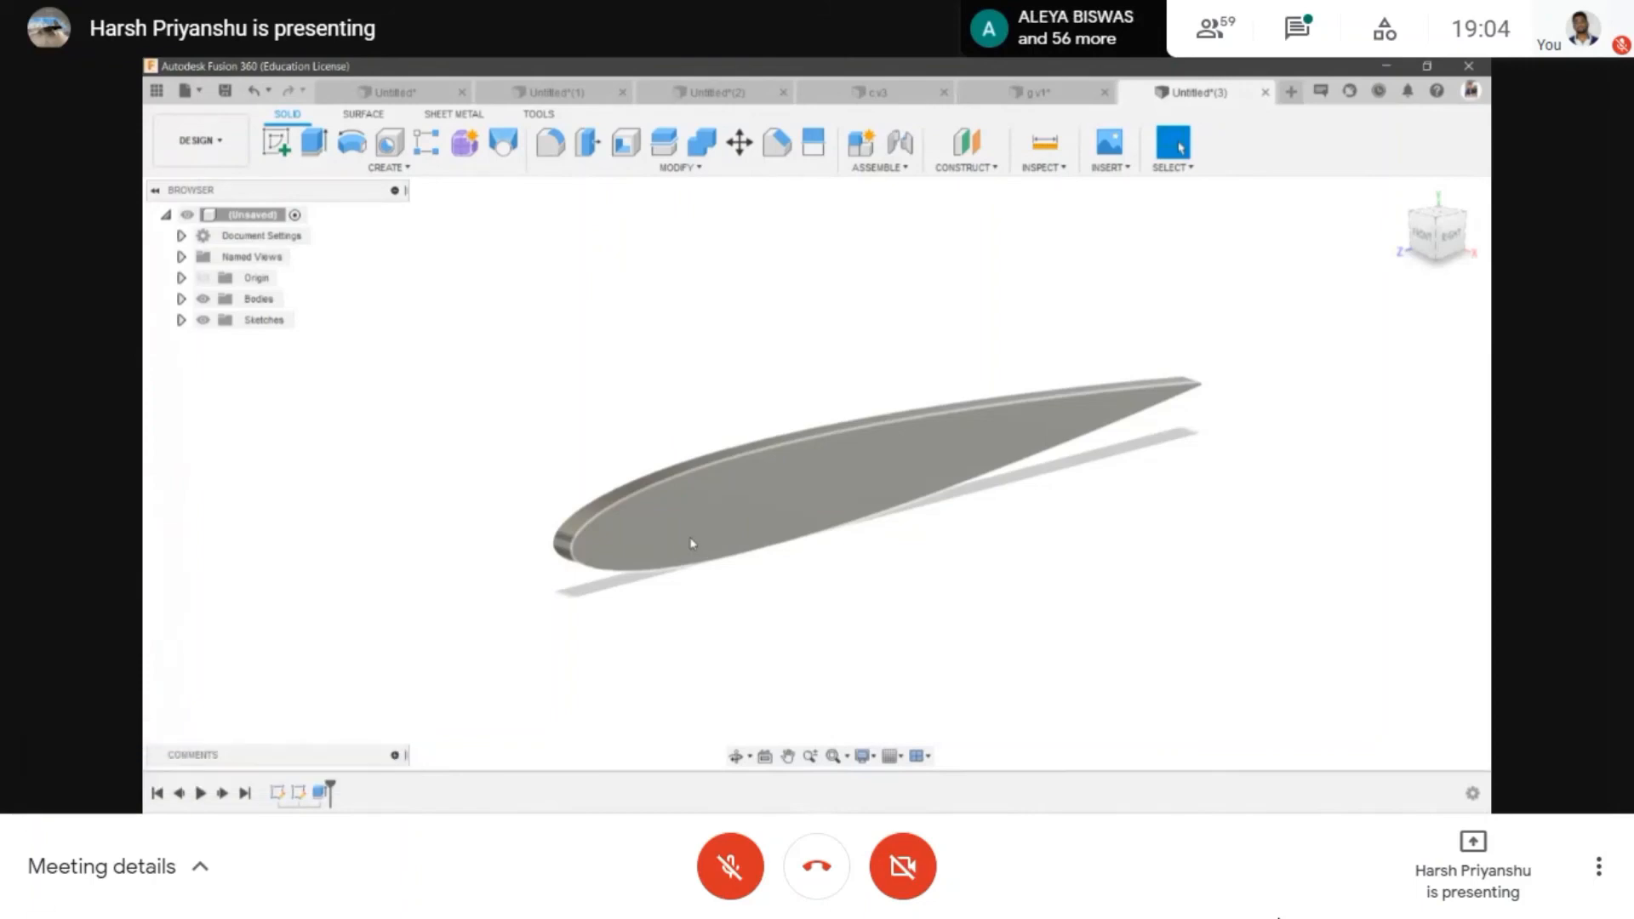
{"action": "middle_click_drag", "start_coordinate": [689, 535], "coordinate": [609, 538]}
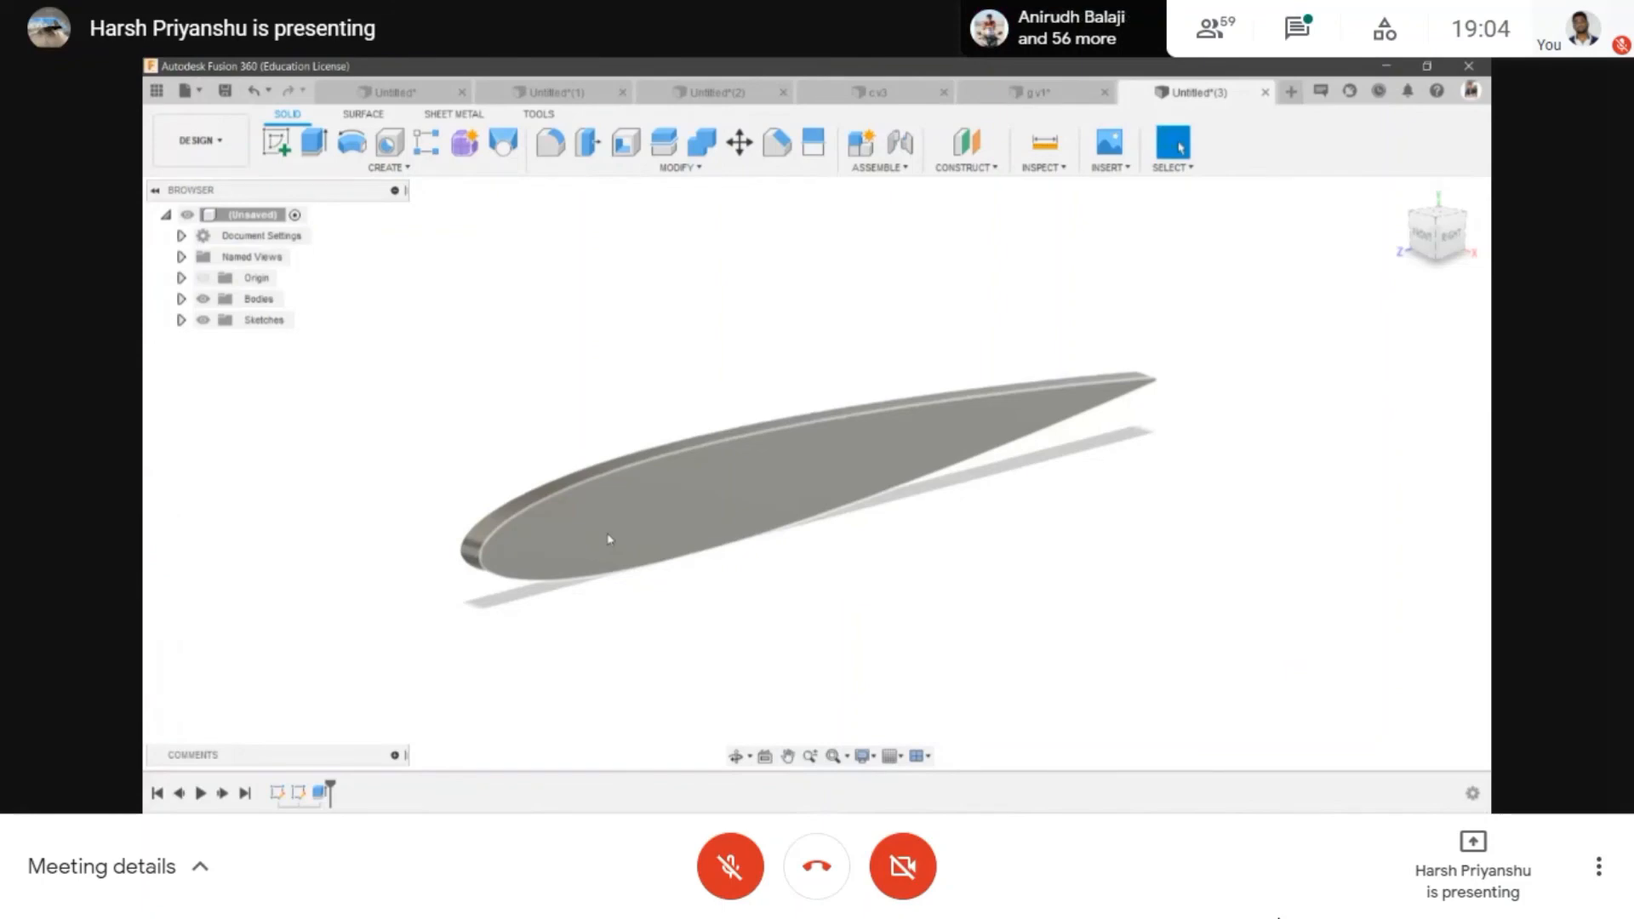
- Switch to the Google Meet call in Chrome and check the meeting chat for participants' messages
{"action": "left_click", "coordinate": [466, 796]}
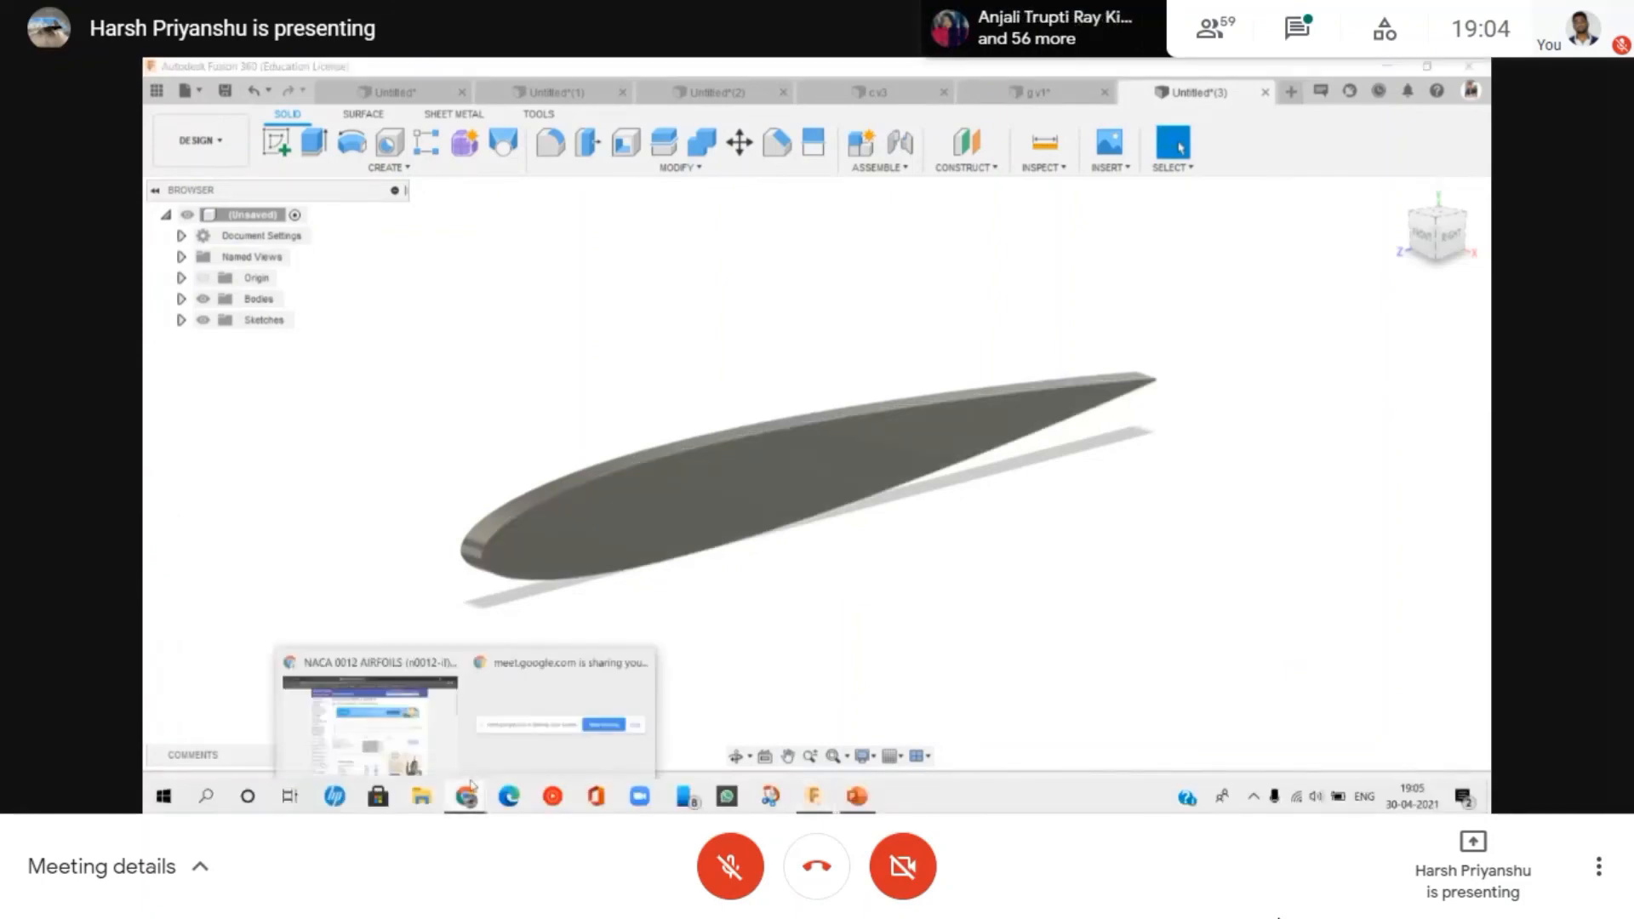
{"action": "left_click", "coordinate": [417, 737]}
{"action": "left_click", "coordinate": [255, 70]}
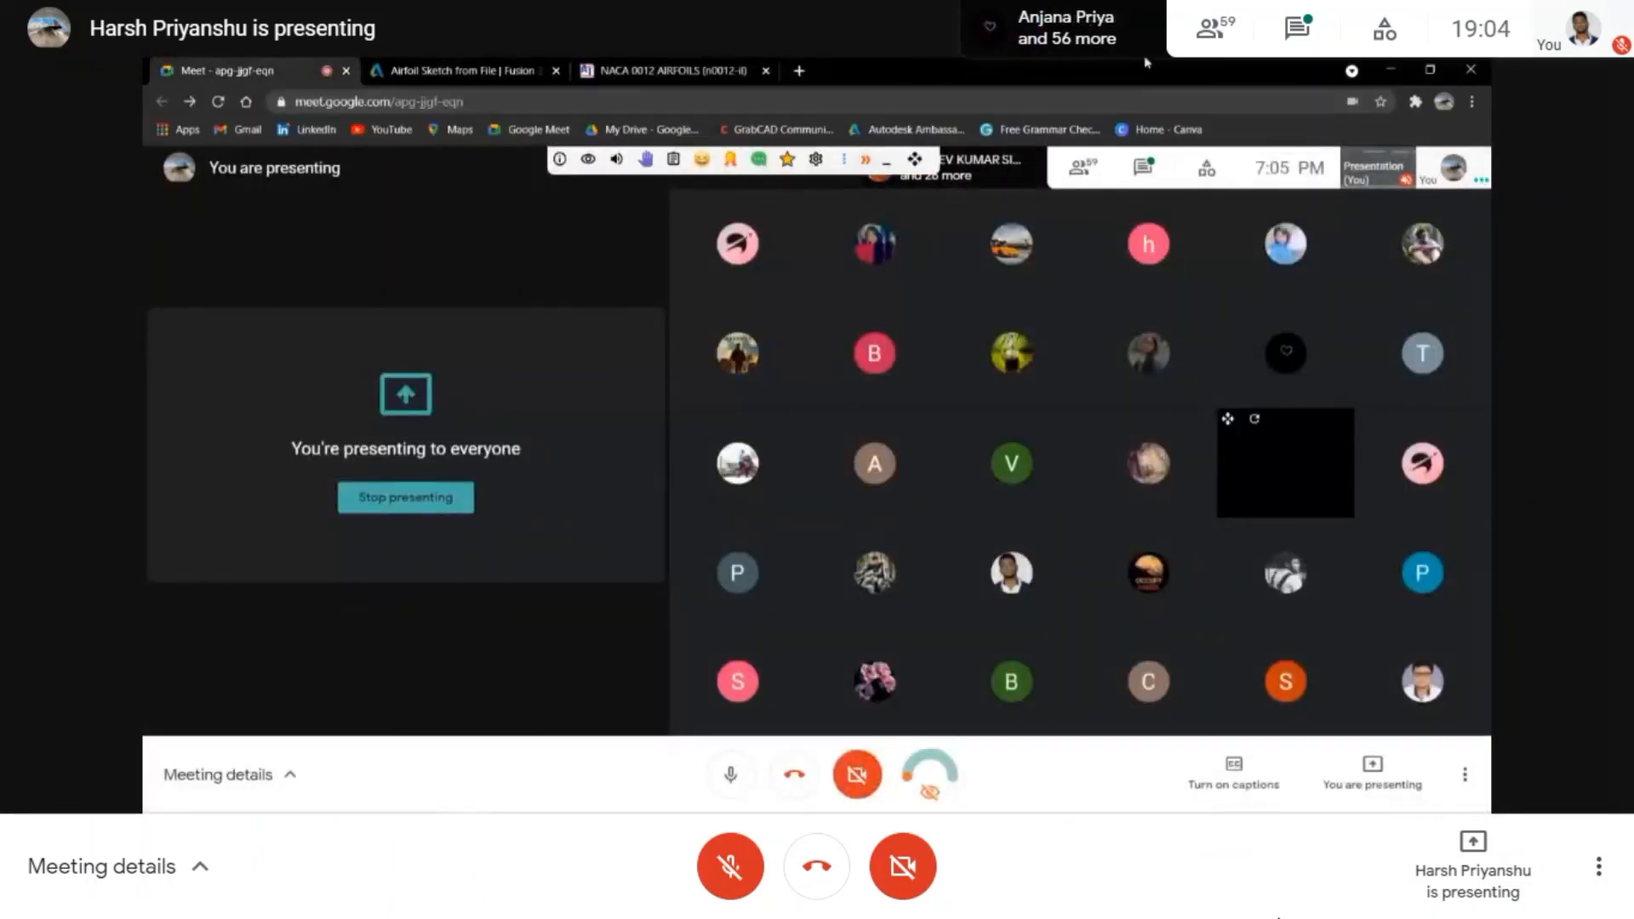
{"action": "left_click", "coordinate": [1143, 167]}
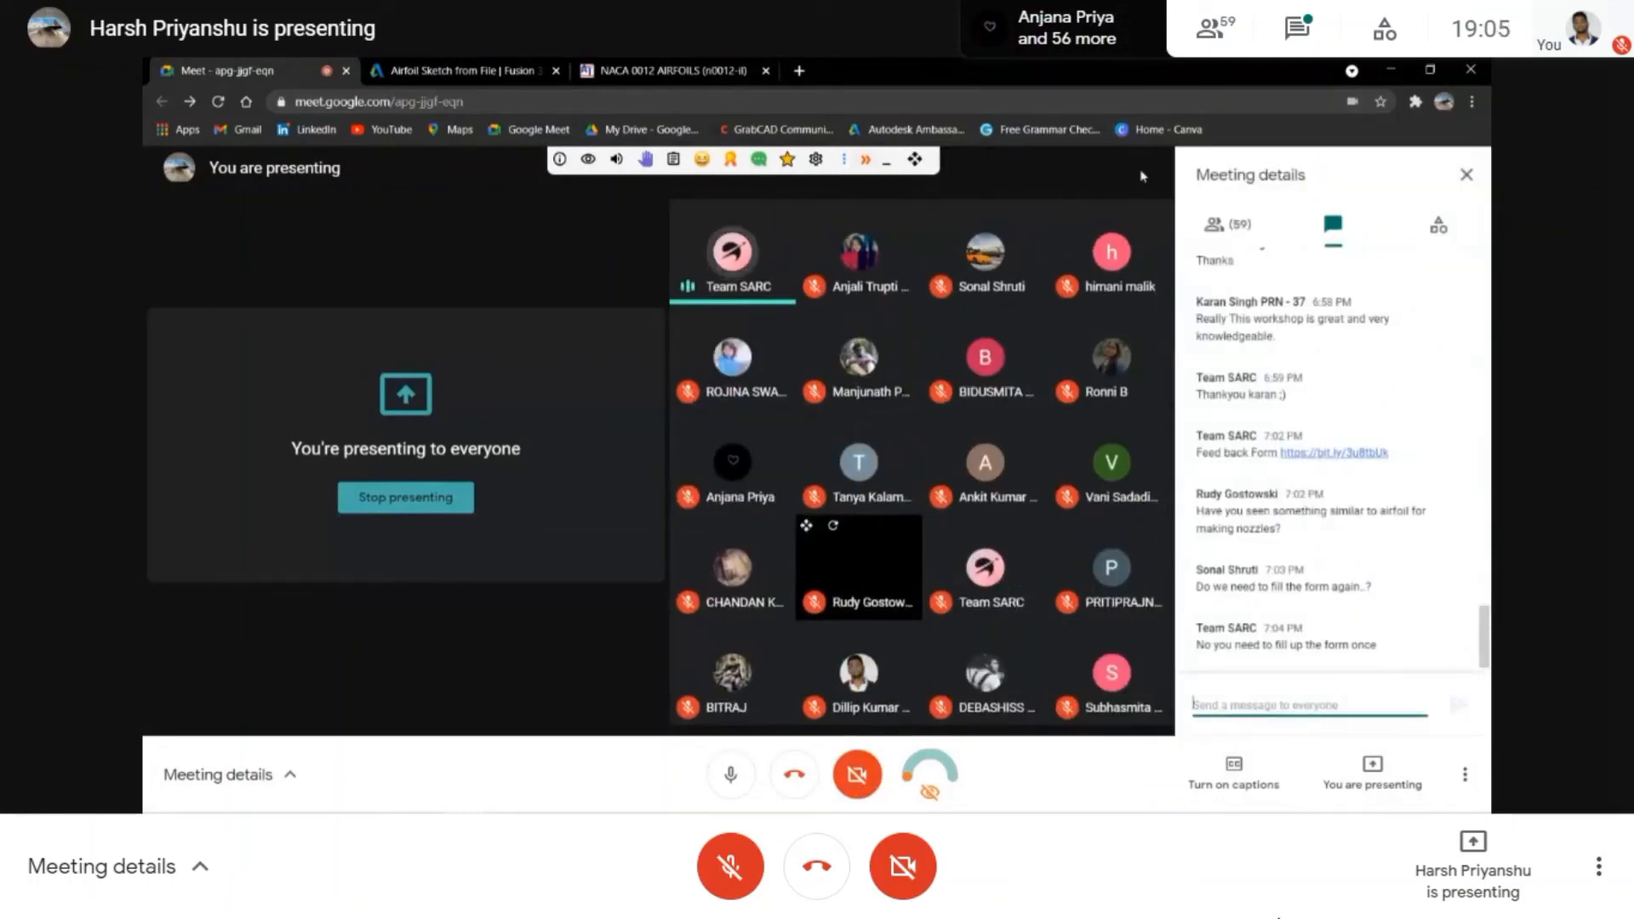
{"action": "left_click", "coordinate": [1467, 175]}
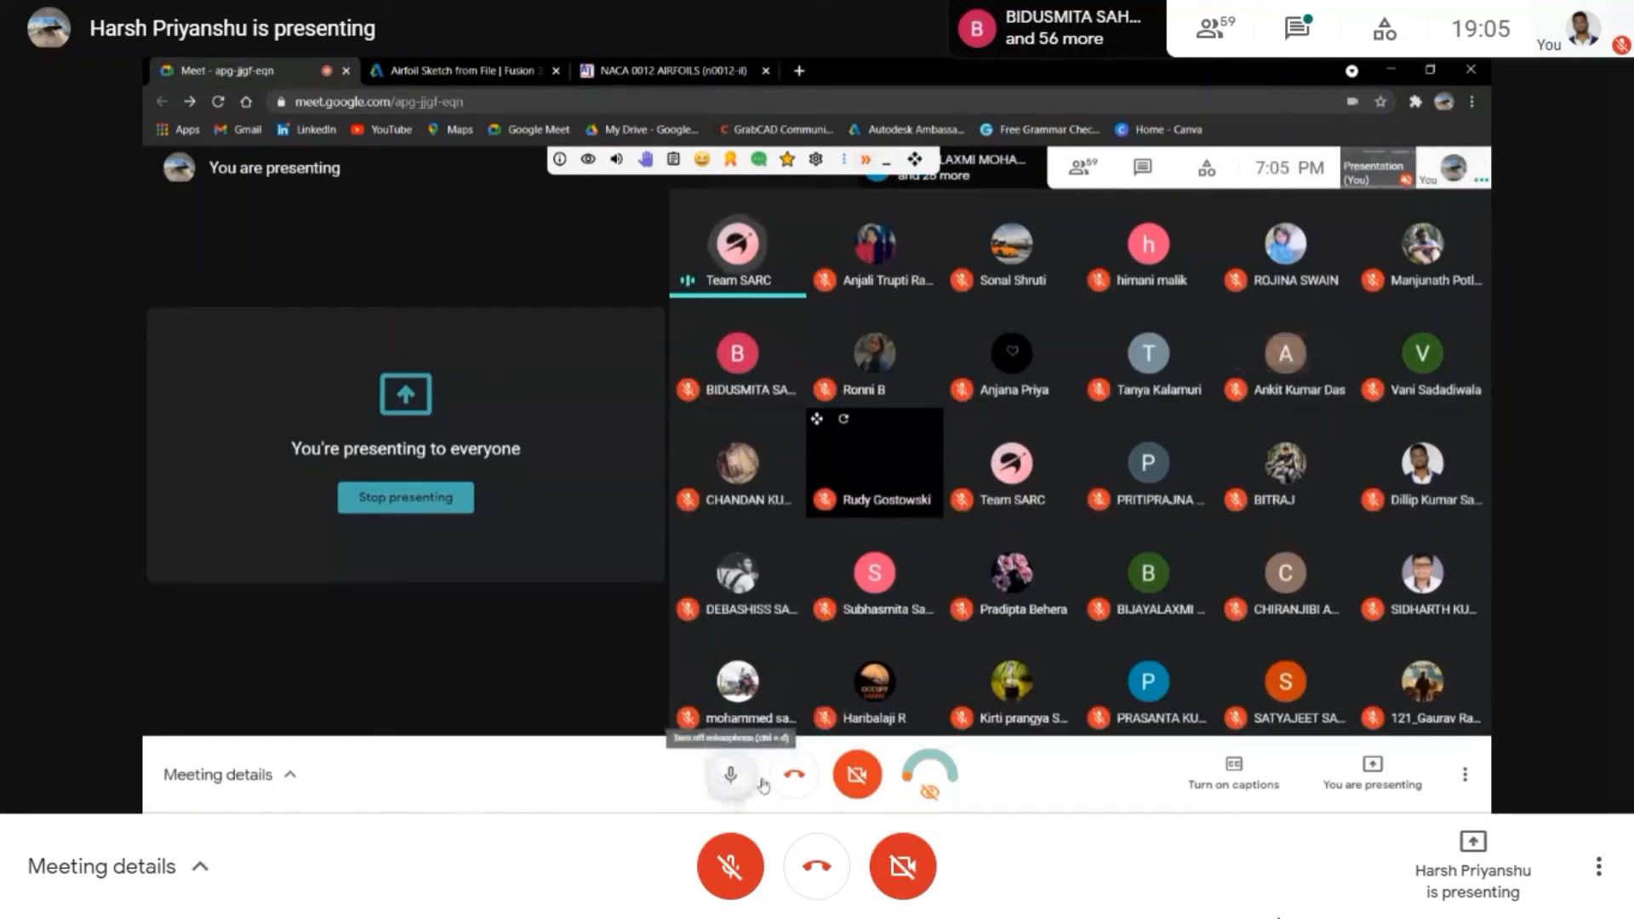
{"action": "left_click", "coordinate": [1142, 167]}
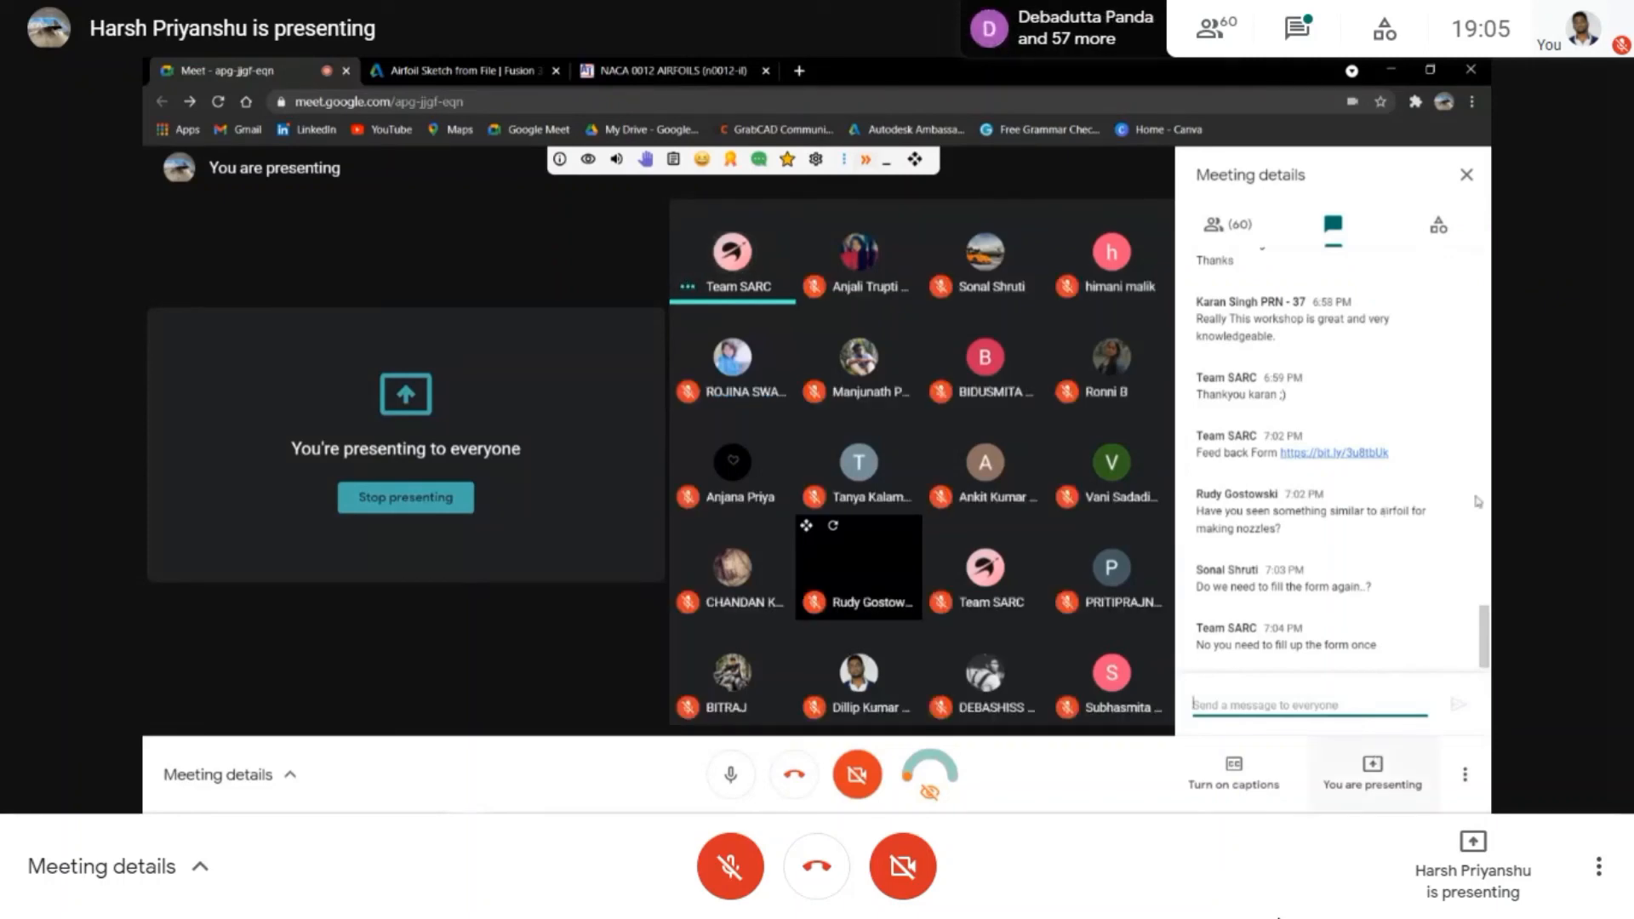
{"action": "left_click", "coordinate": [1467, 174]}
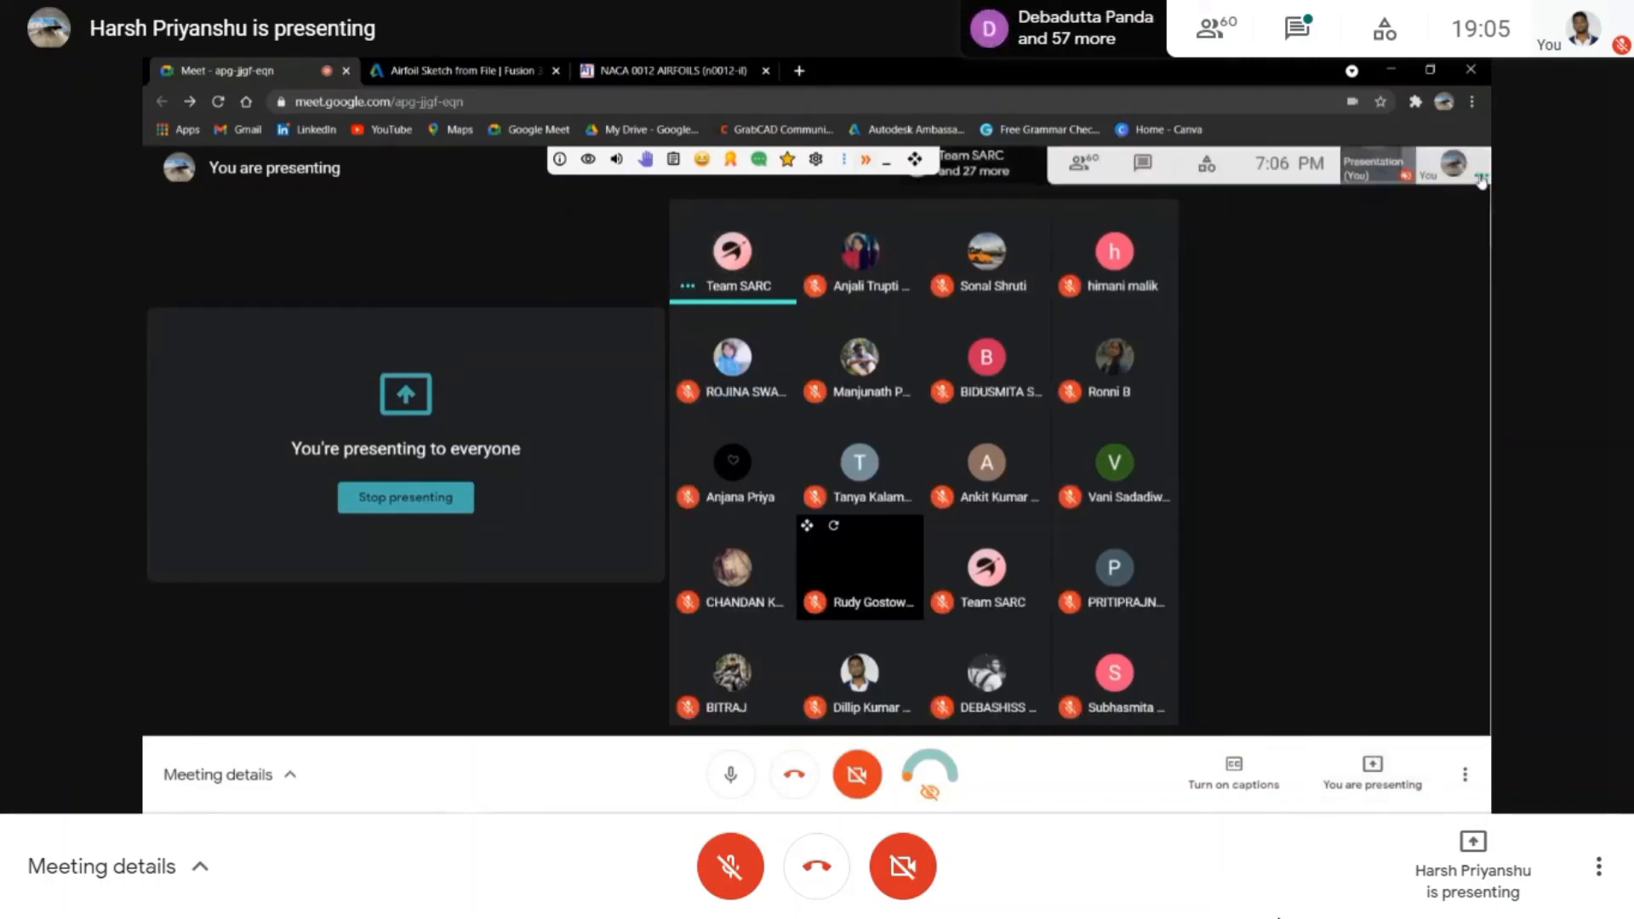